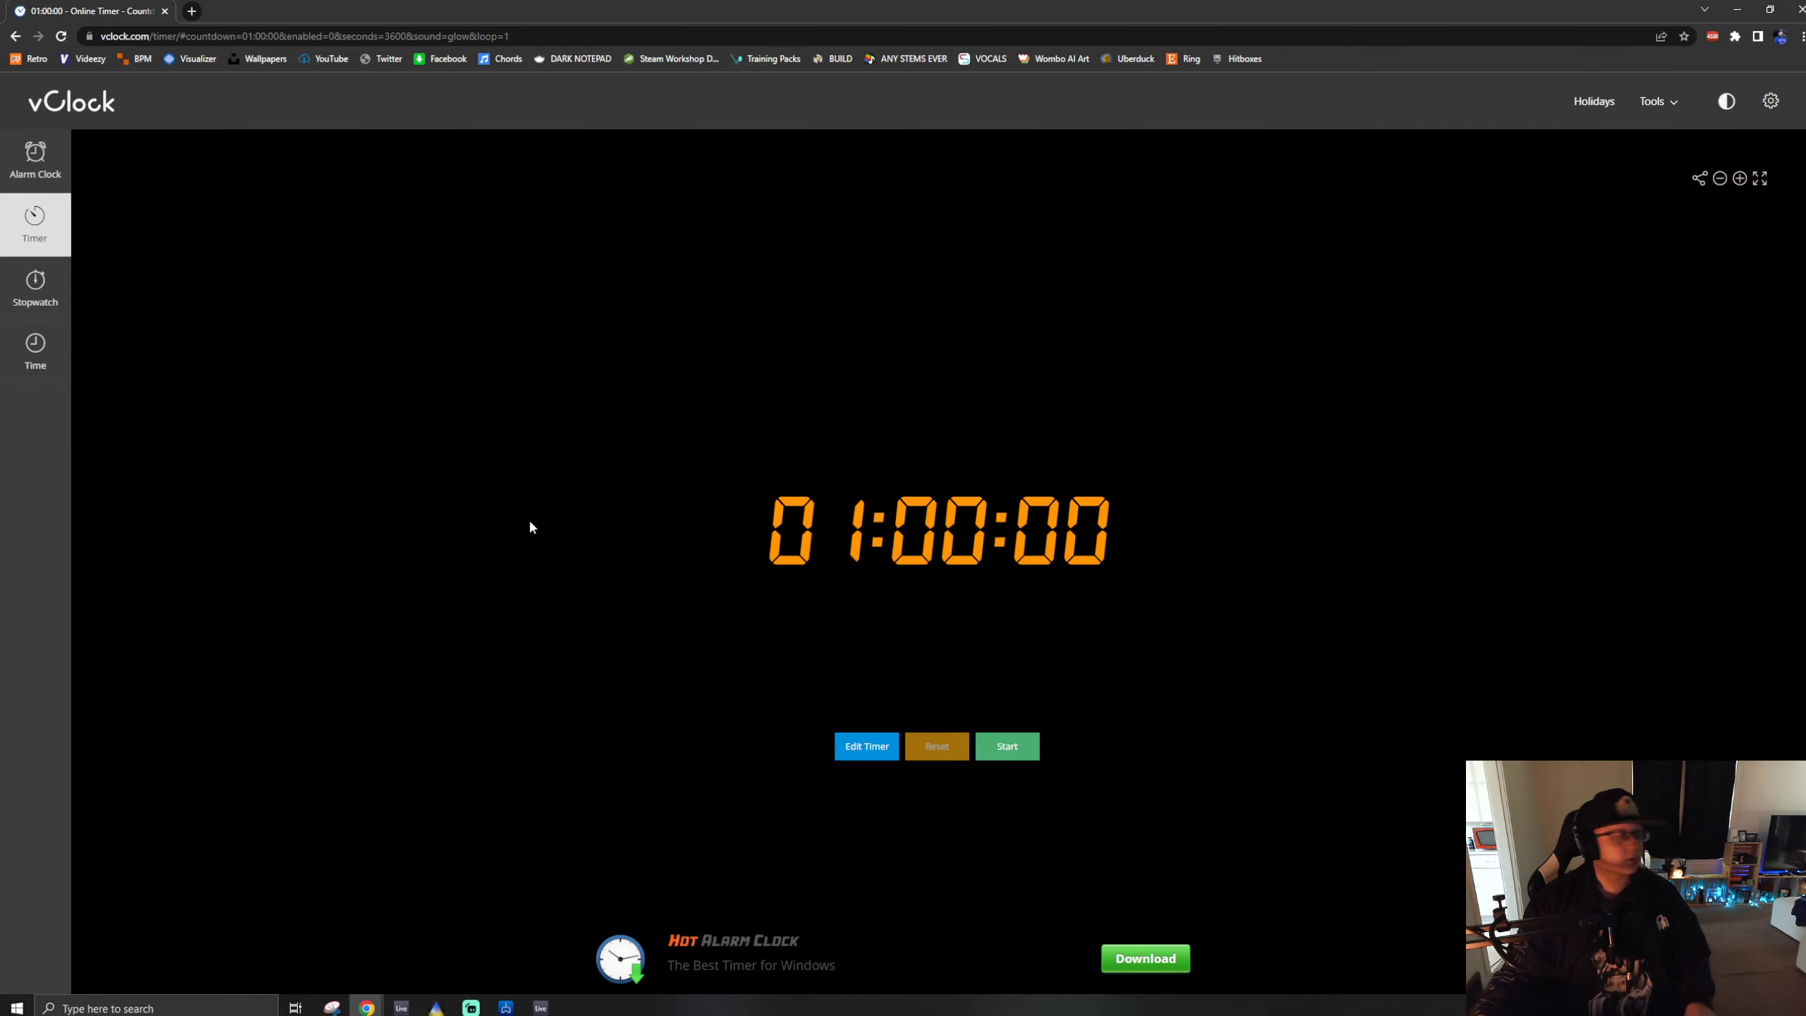
- Shrink the countdown timer's browser window, move it aside and switch to Ableton Live
{"action": "double_click", "coordinate": [1583, 12]}
{"action": "left_click_drag", "start_coordinate": [1577, 12], "coordinate": [863, 95]}
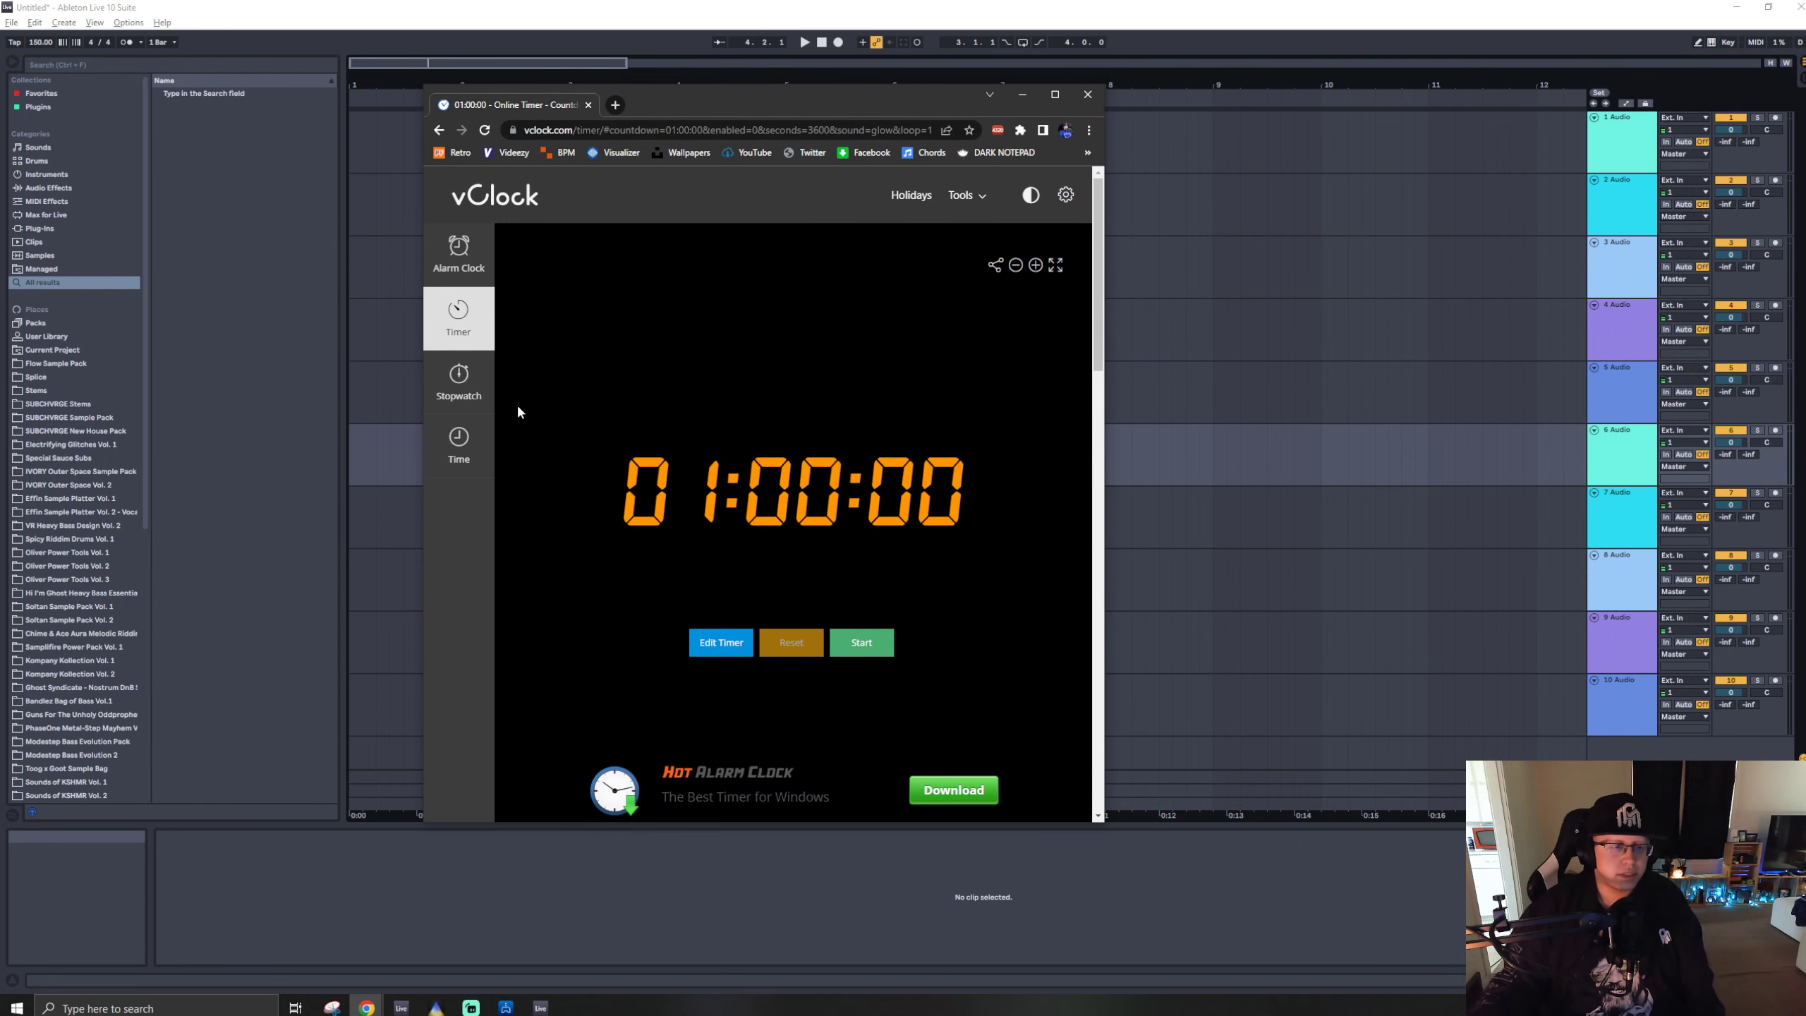
{"action": "left_click", "coordinate": [55, 473]}
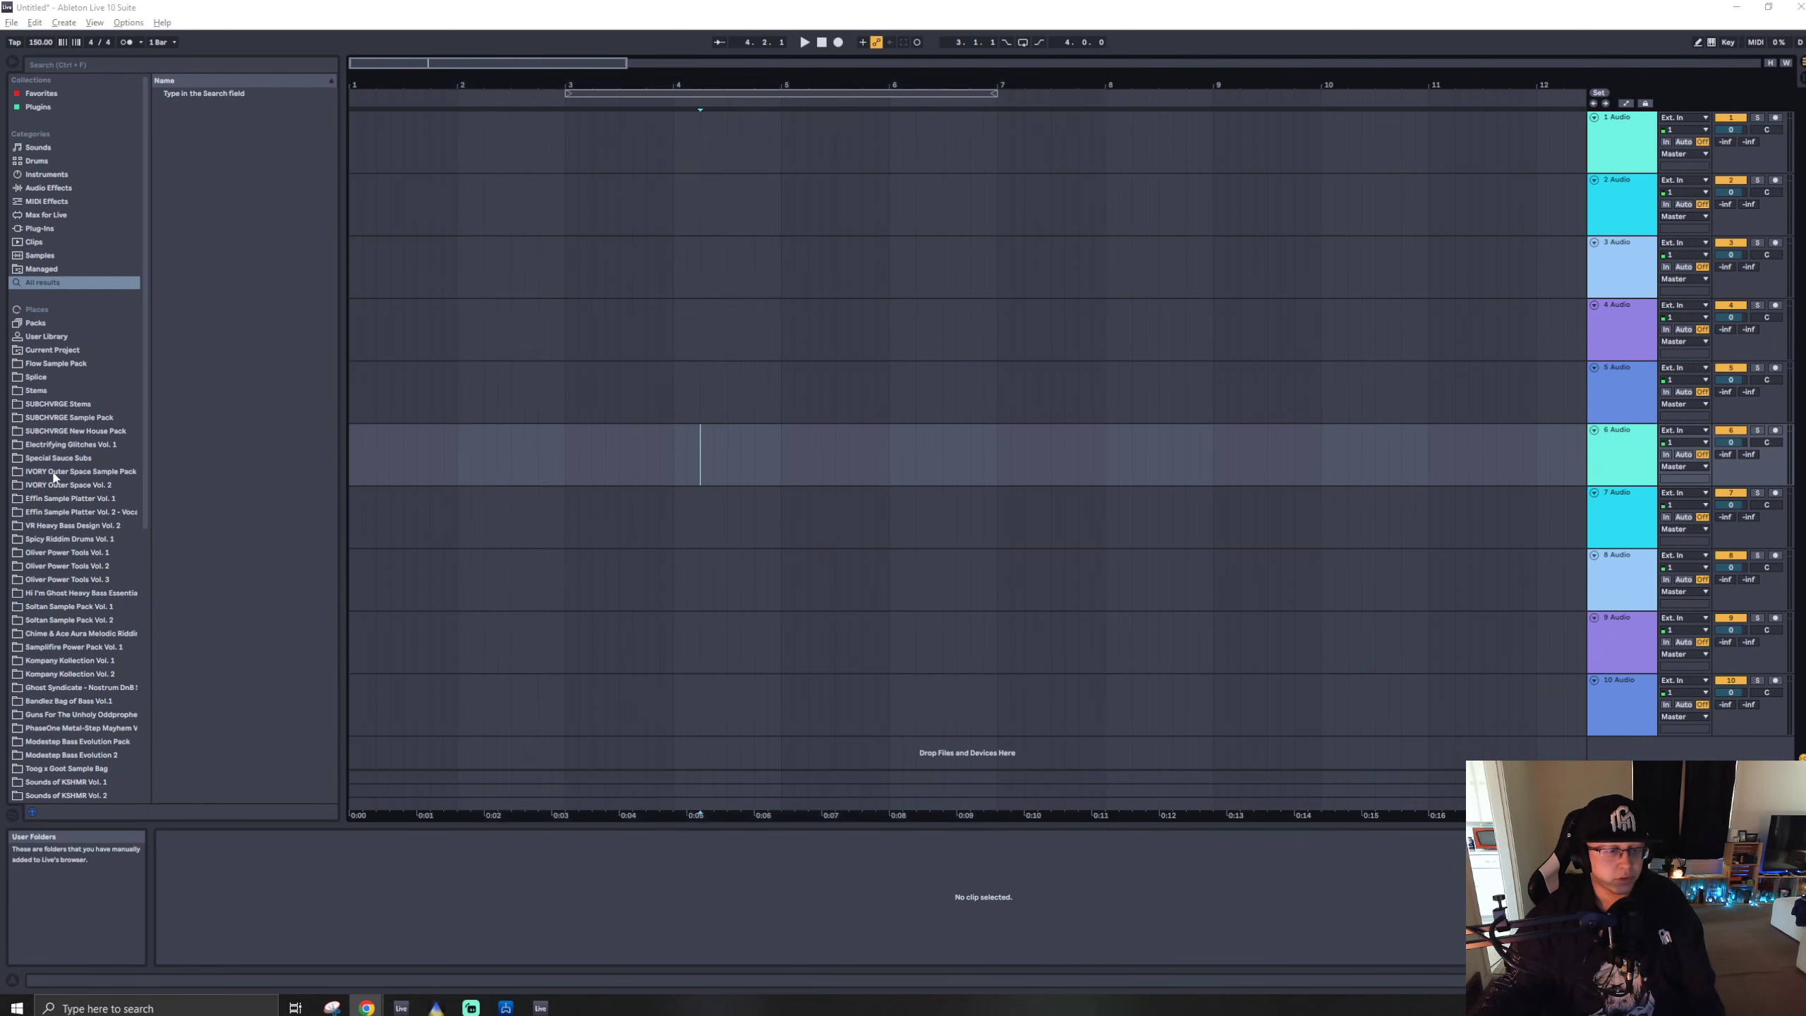
- Examine the folder contents of IVORY Outer Space Sample Pack and IVORY Outer Space Vol. 2
{"action": "left_click", "coordinate": [53, 476]}
{"action": "left_click", "coordinate": [57, 459]}
{"action": "left_click", "coordinate": [57, 470]}
{"action": "left_click", "coordinate": [57, 458]}
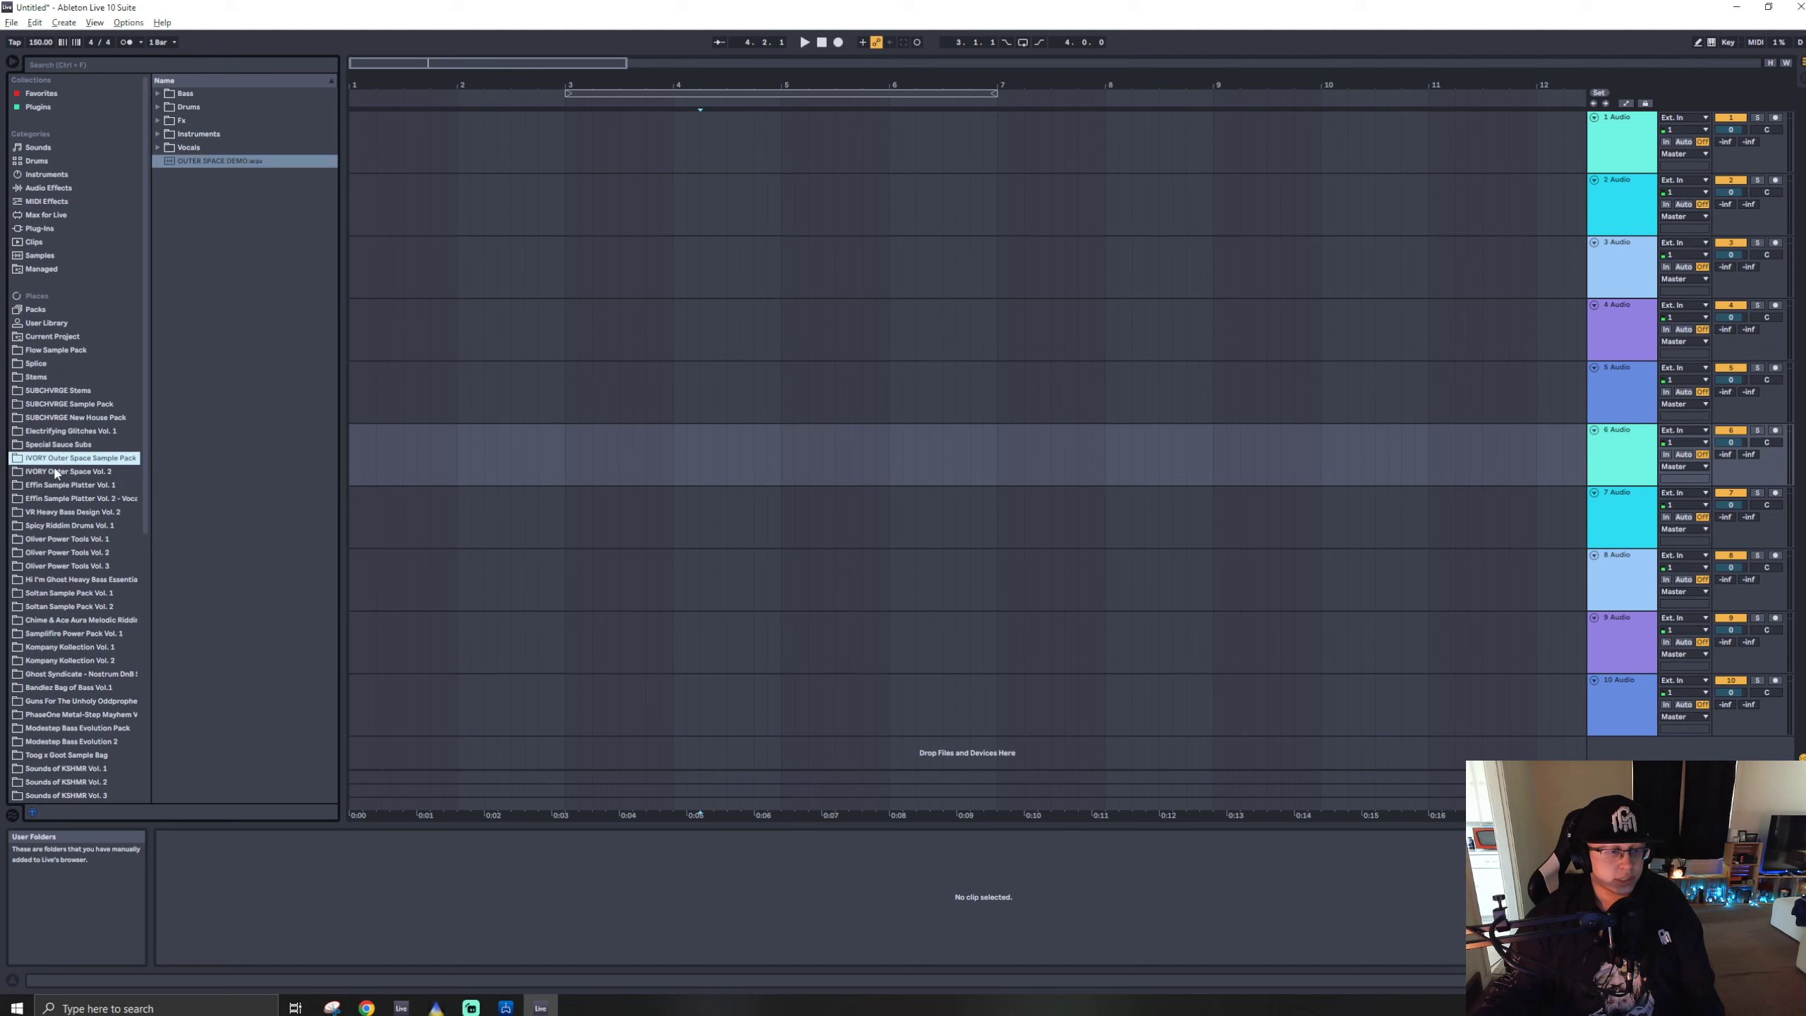
{"action": "left_click", "coordinate": [57, 473]}
{"action": "left_click", "coordinate": [58, 459]}
{"action": "left_click", "coordinate": [57, 472]}
{"action": "left_click", "coordinate": [59, 457]}
{"action": "left_click", "coordinate": [58, 472]}
{"action": "left_click", "coordinate": [66, 457]}
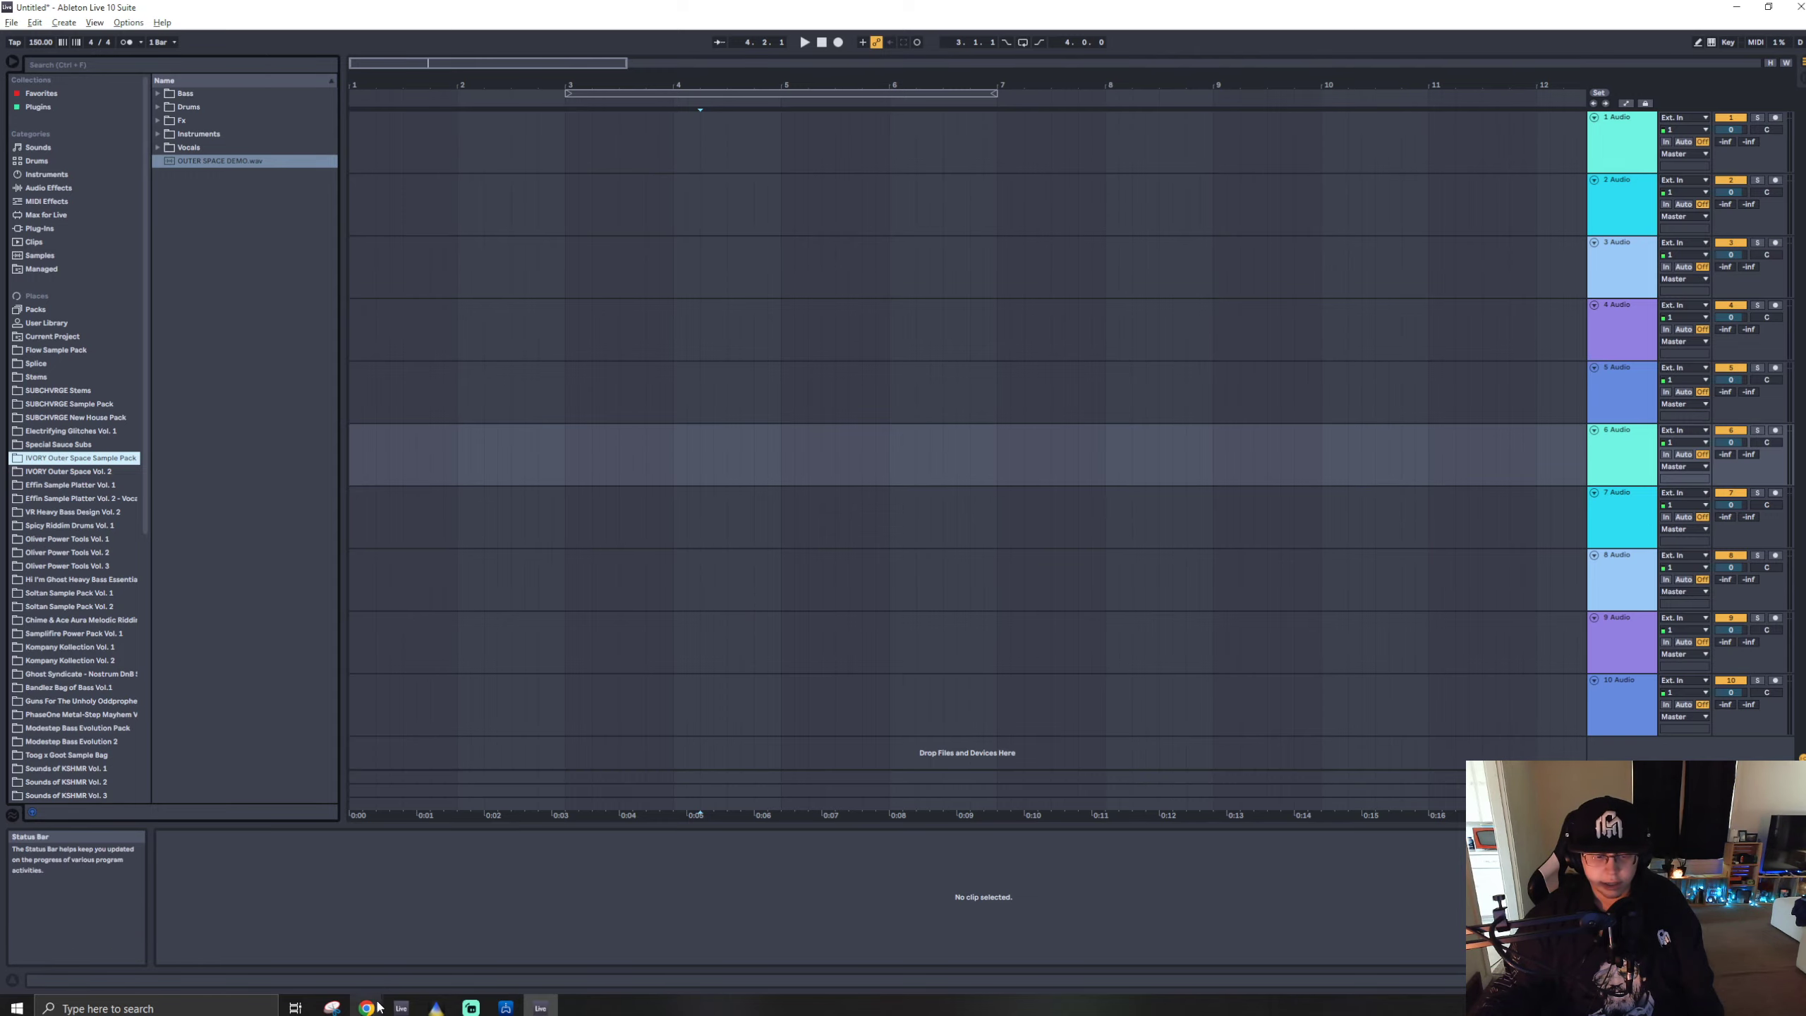
- Switch to the vClock browser window, start the one-hour countdown and move the window off the main screen
{"action": "mouse_move", "coordinate": [376, 1010]}
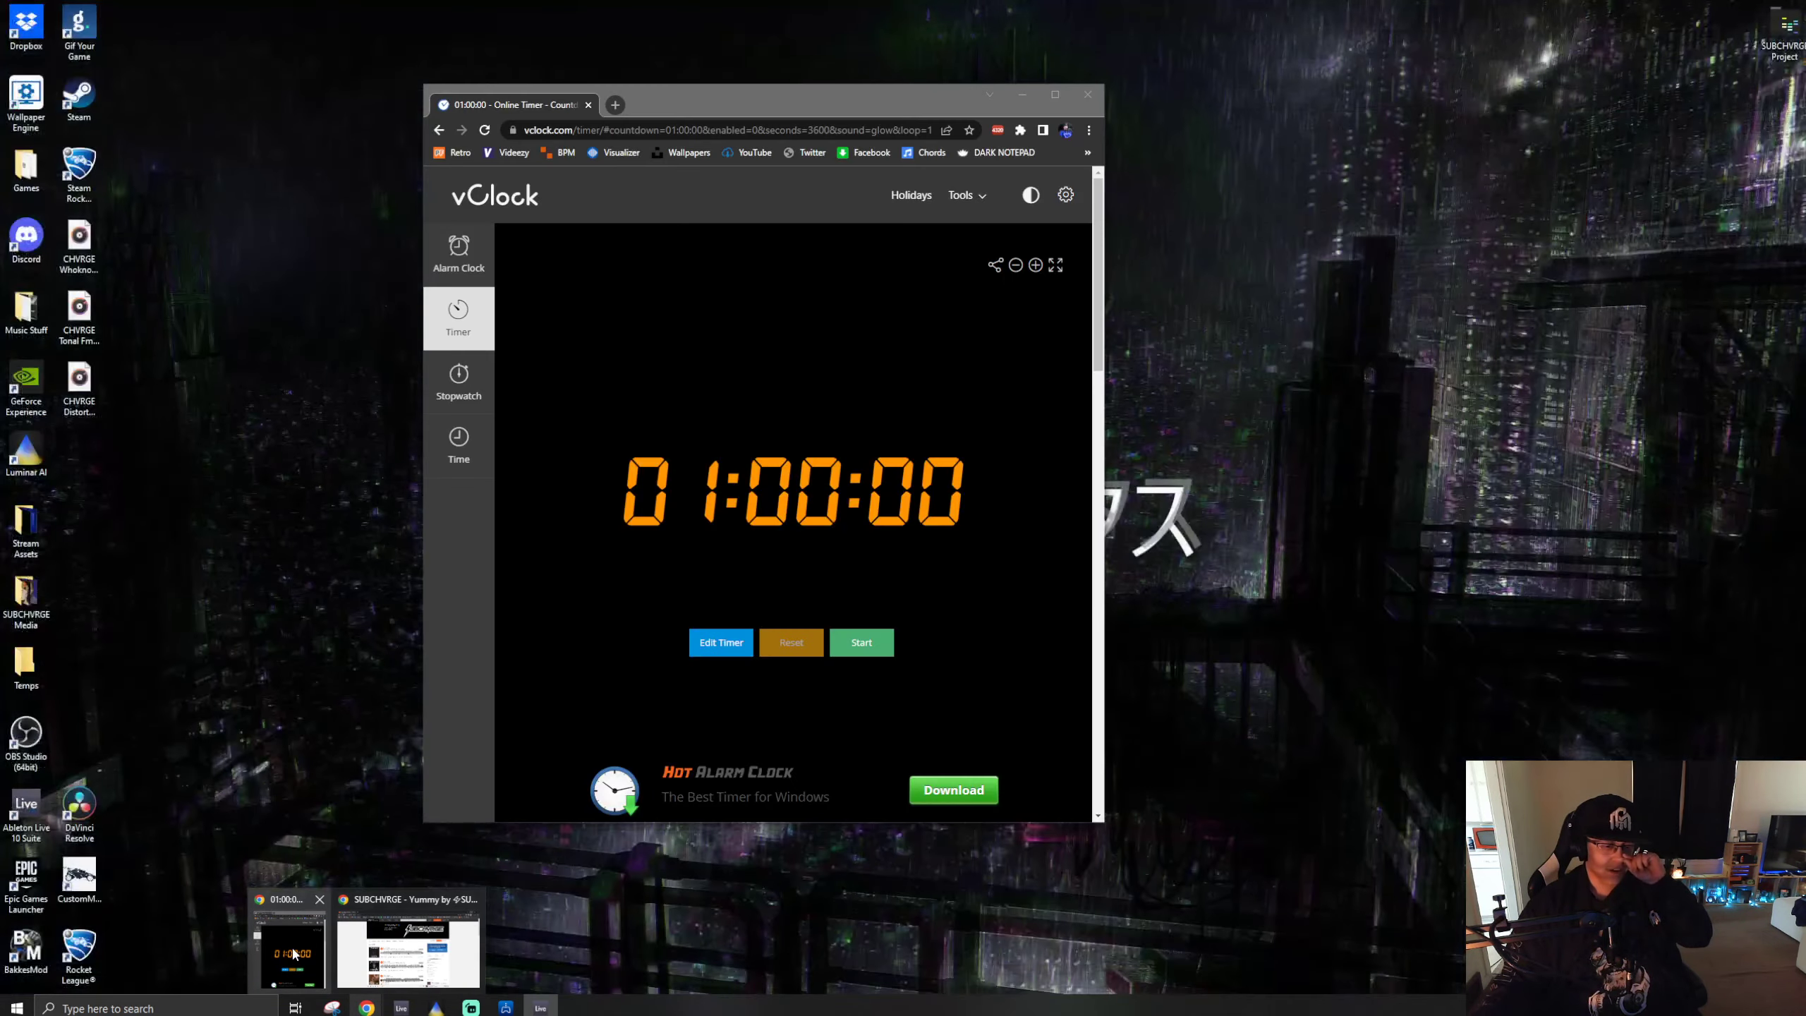
{"action": "left_click", "coordinate": [295, 952]}
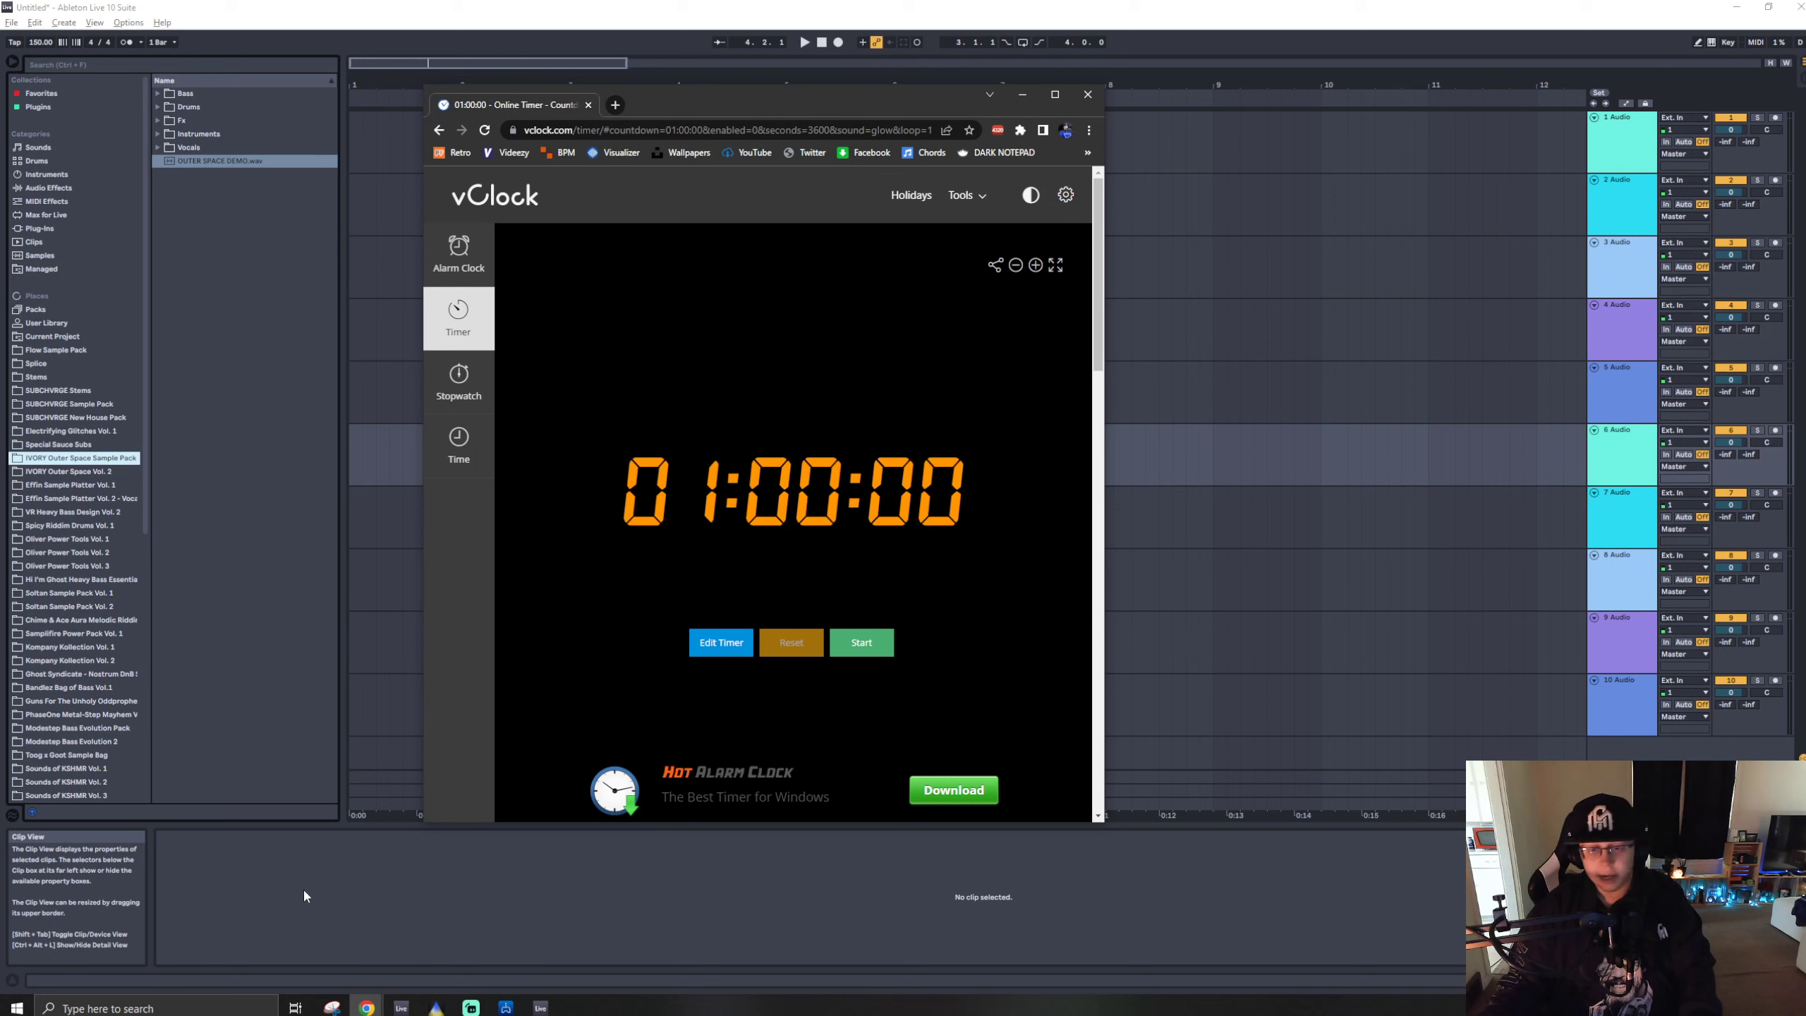
{"action": "left_click", "coordinate": [861, 647]}
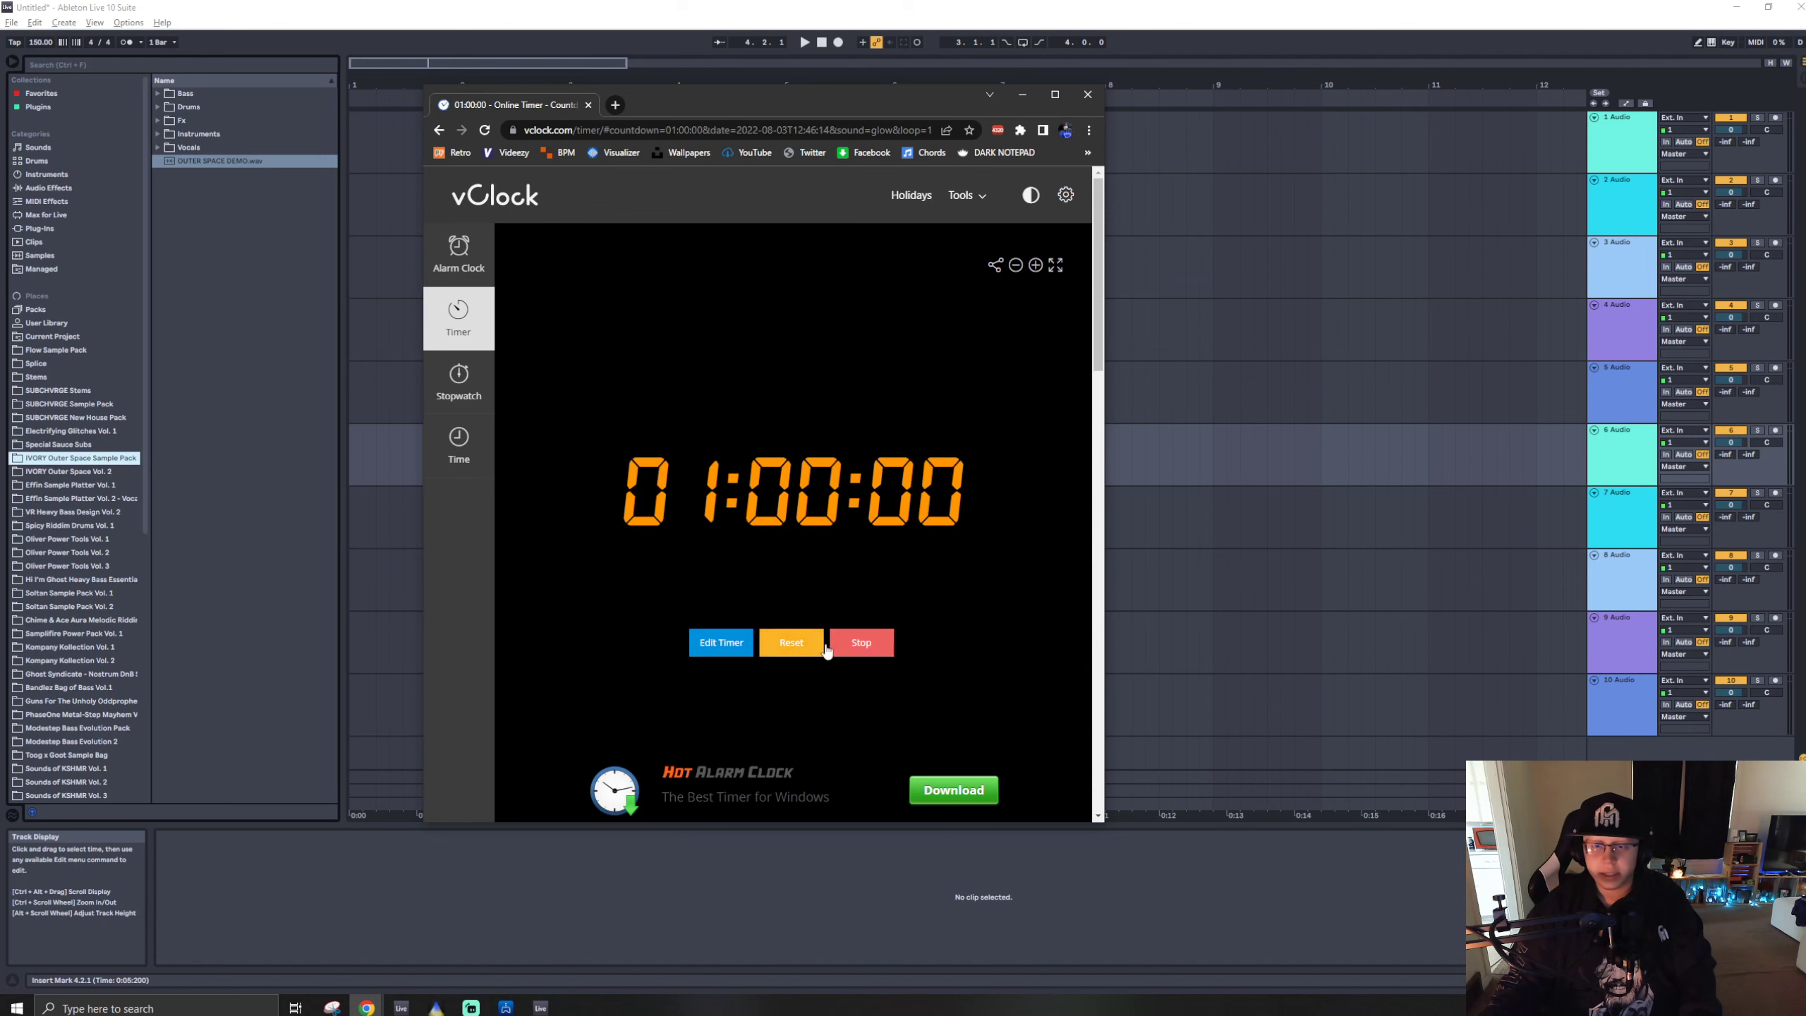
{"action": "left_click_drag", "start_coordinate": [802, 98], "coordinate": [0, 98]}
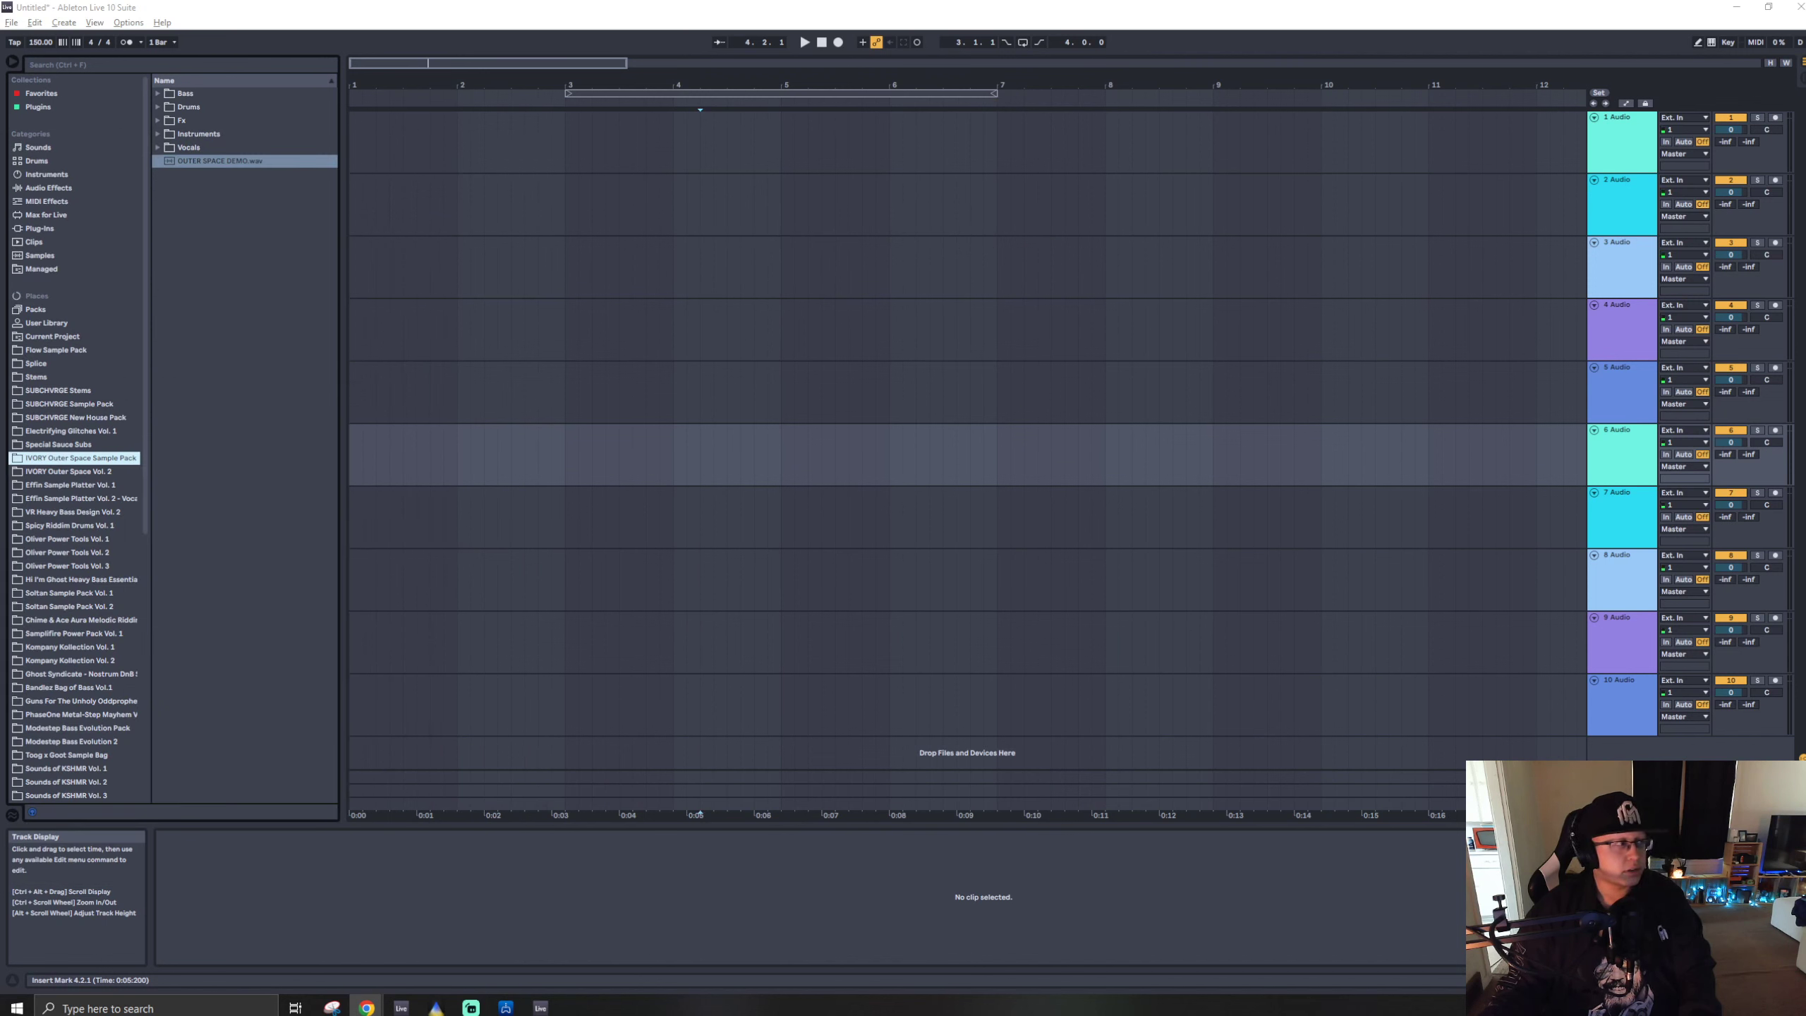
- In Ableton Live, audition samples in the Instruments One shot folder of IVORY Outer Space Vol. 2
{"action": "left_click", "coordinate": [548, 481]}
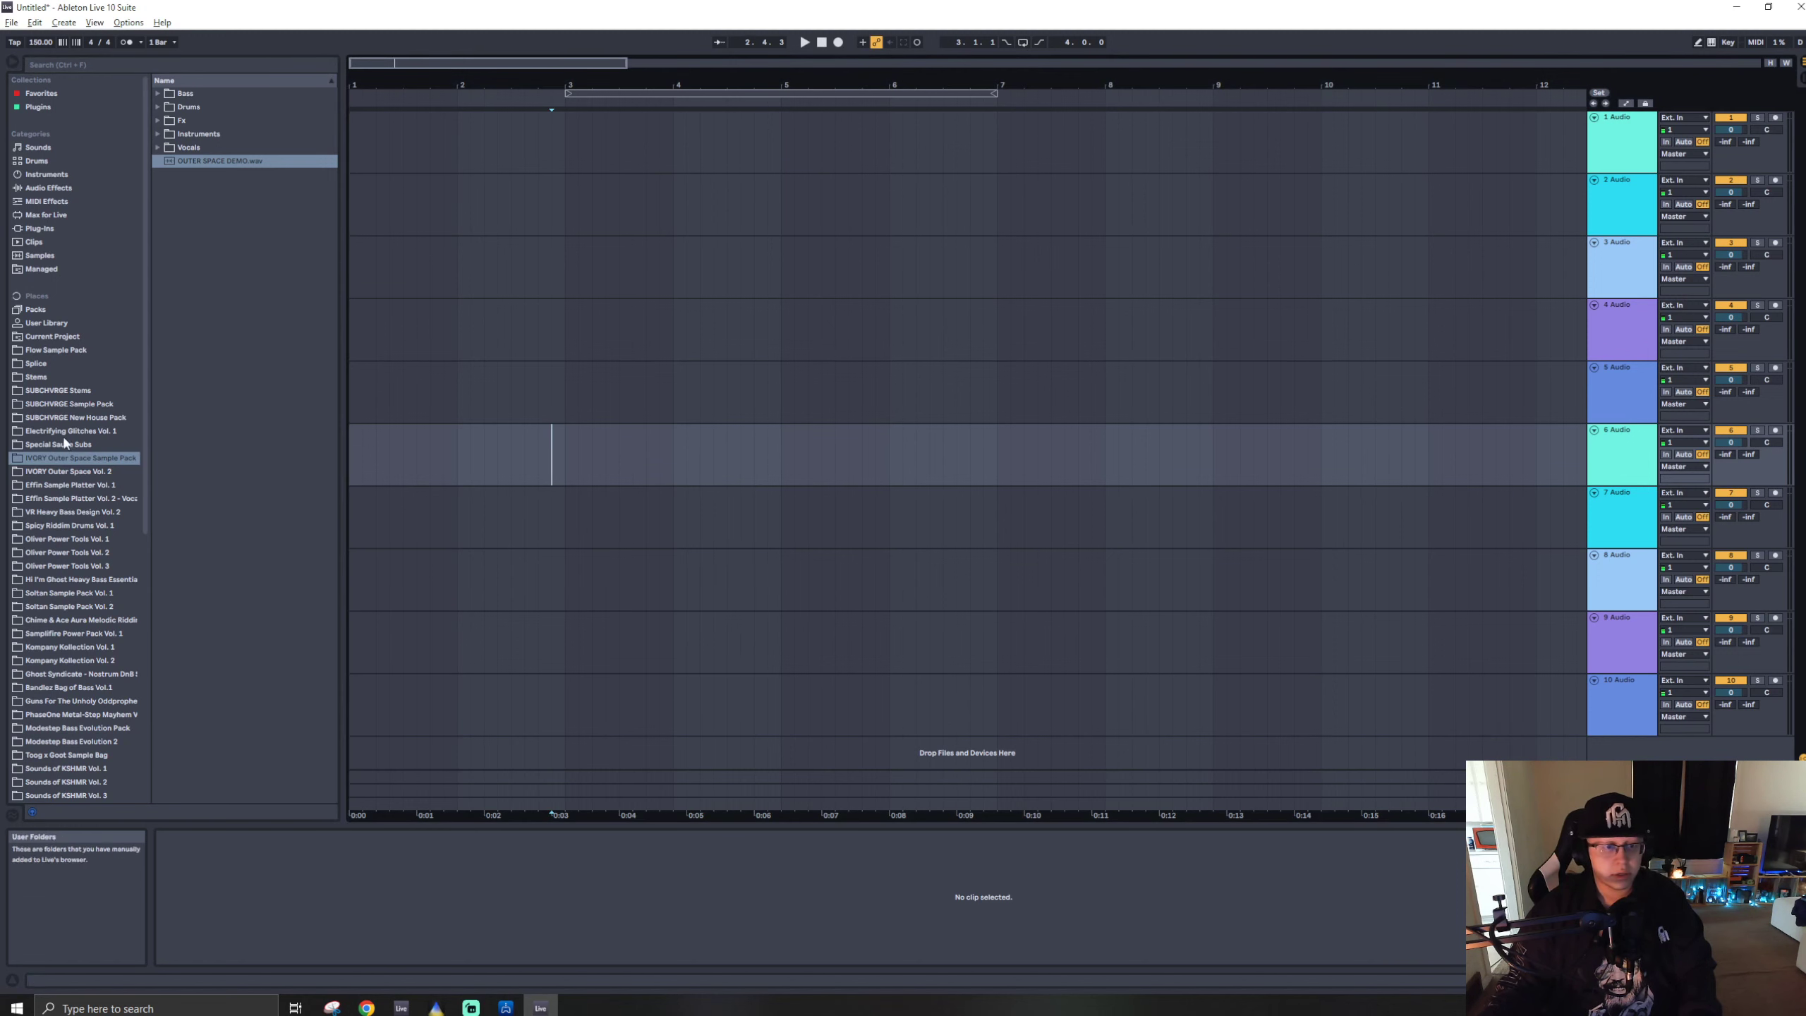
{"action": "left_click", "coordinate": [74, 473]}
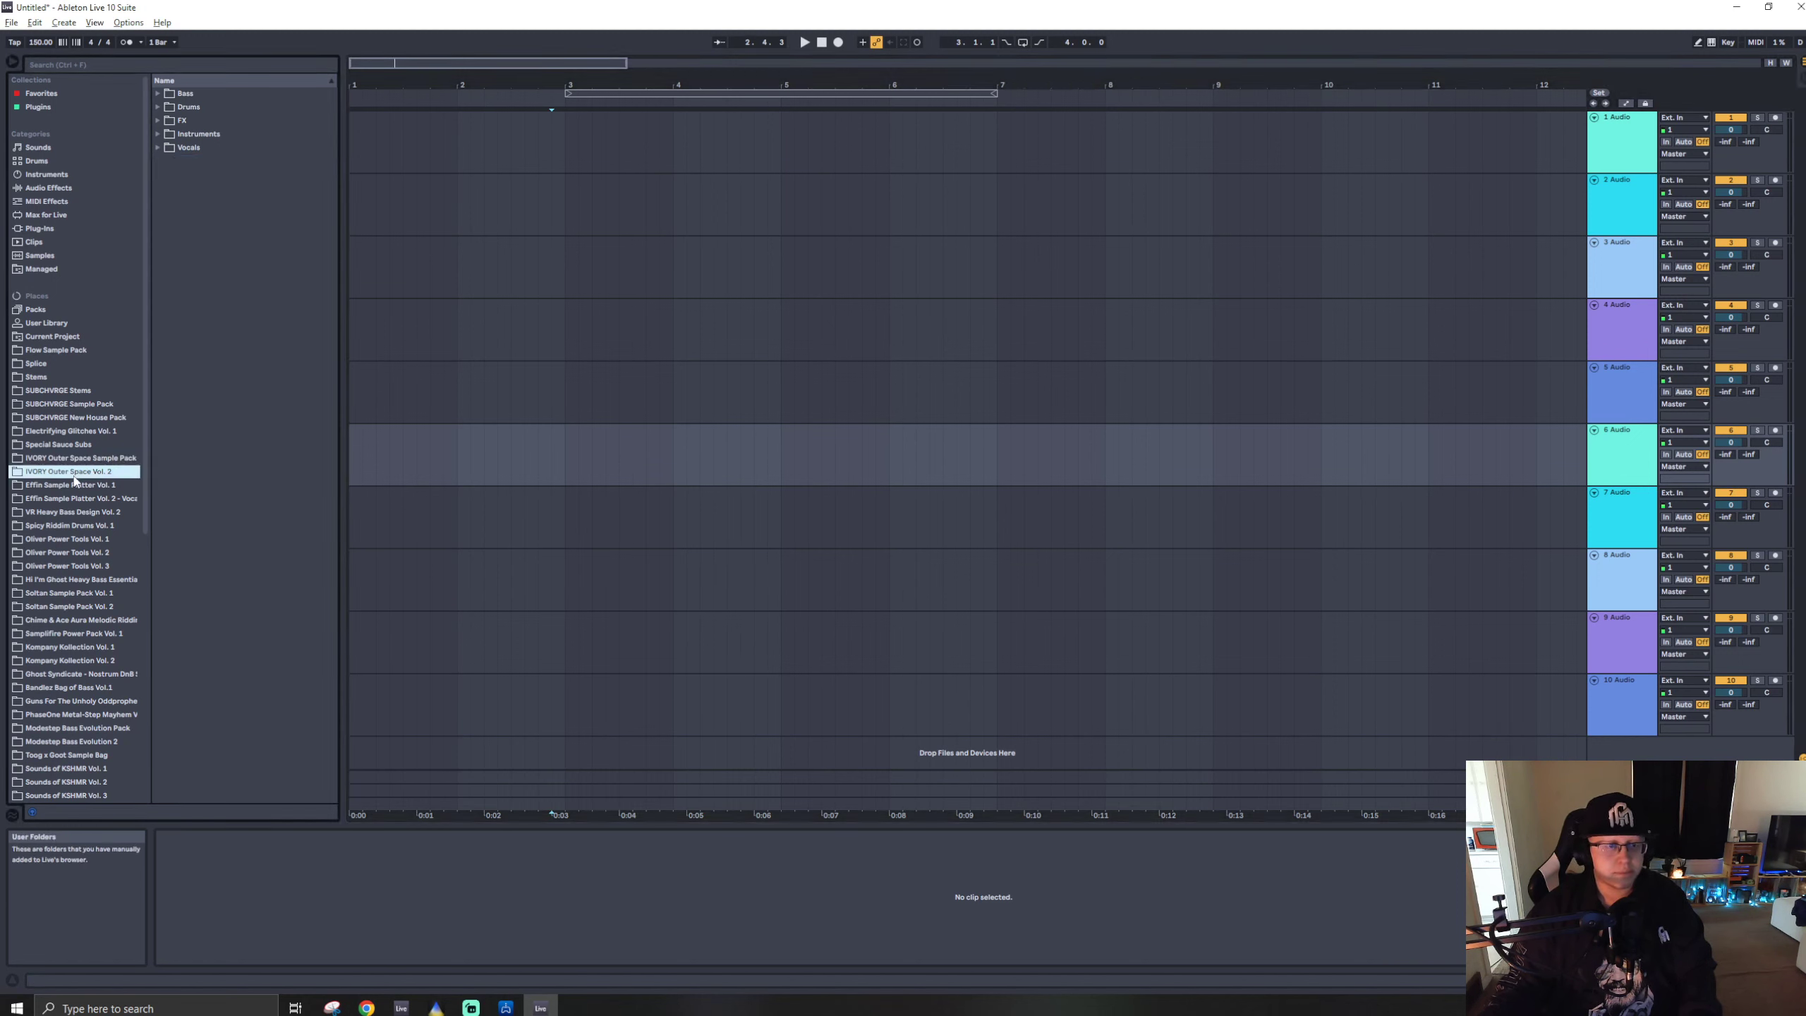
{"action": "left_click", "coordinate": [157, 135]}
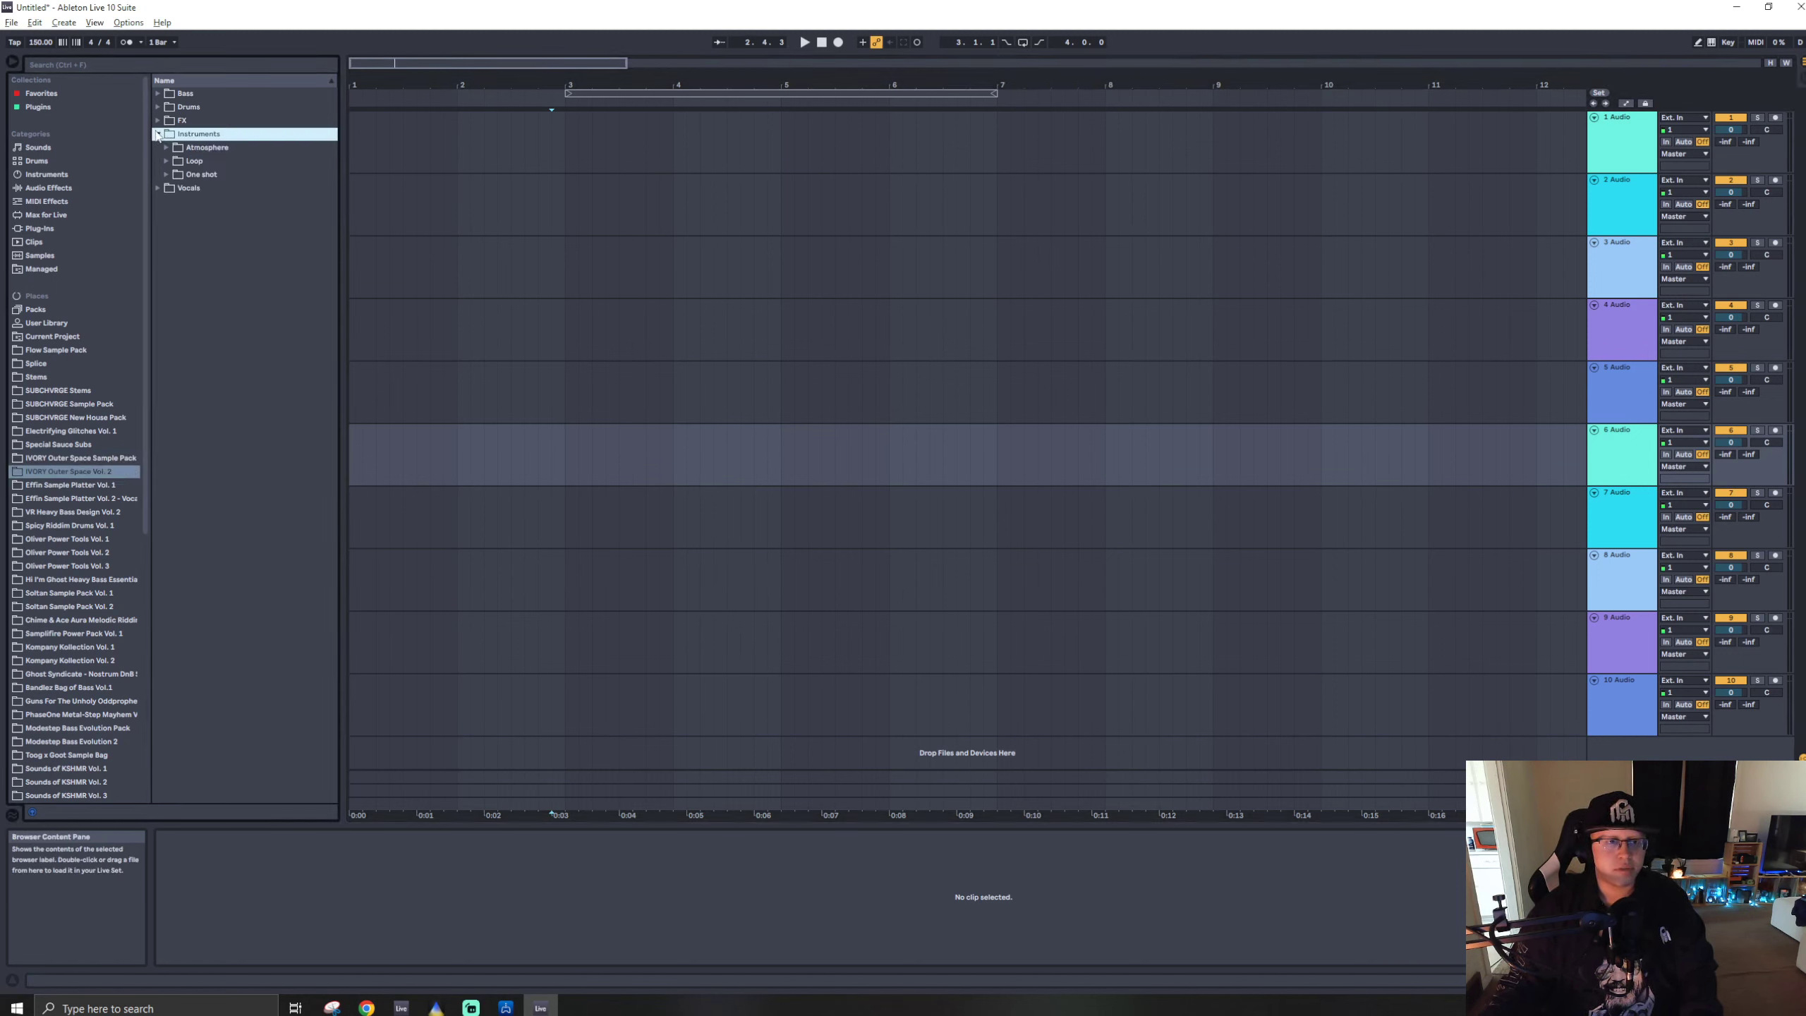
{"action": "left_click", "coordinate": [167, 175]}
{"action": "left_click", "coordinate": [257, 364]}
{"action": "left_click", "coordinate": [261, 404]}
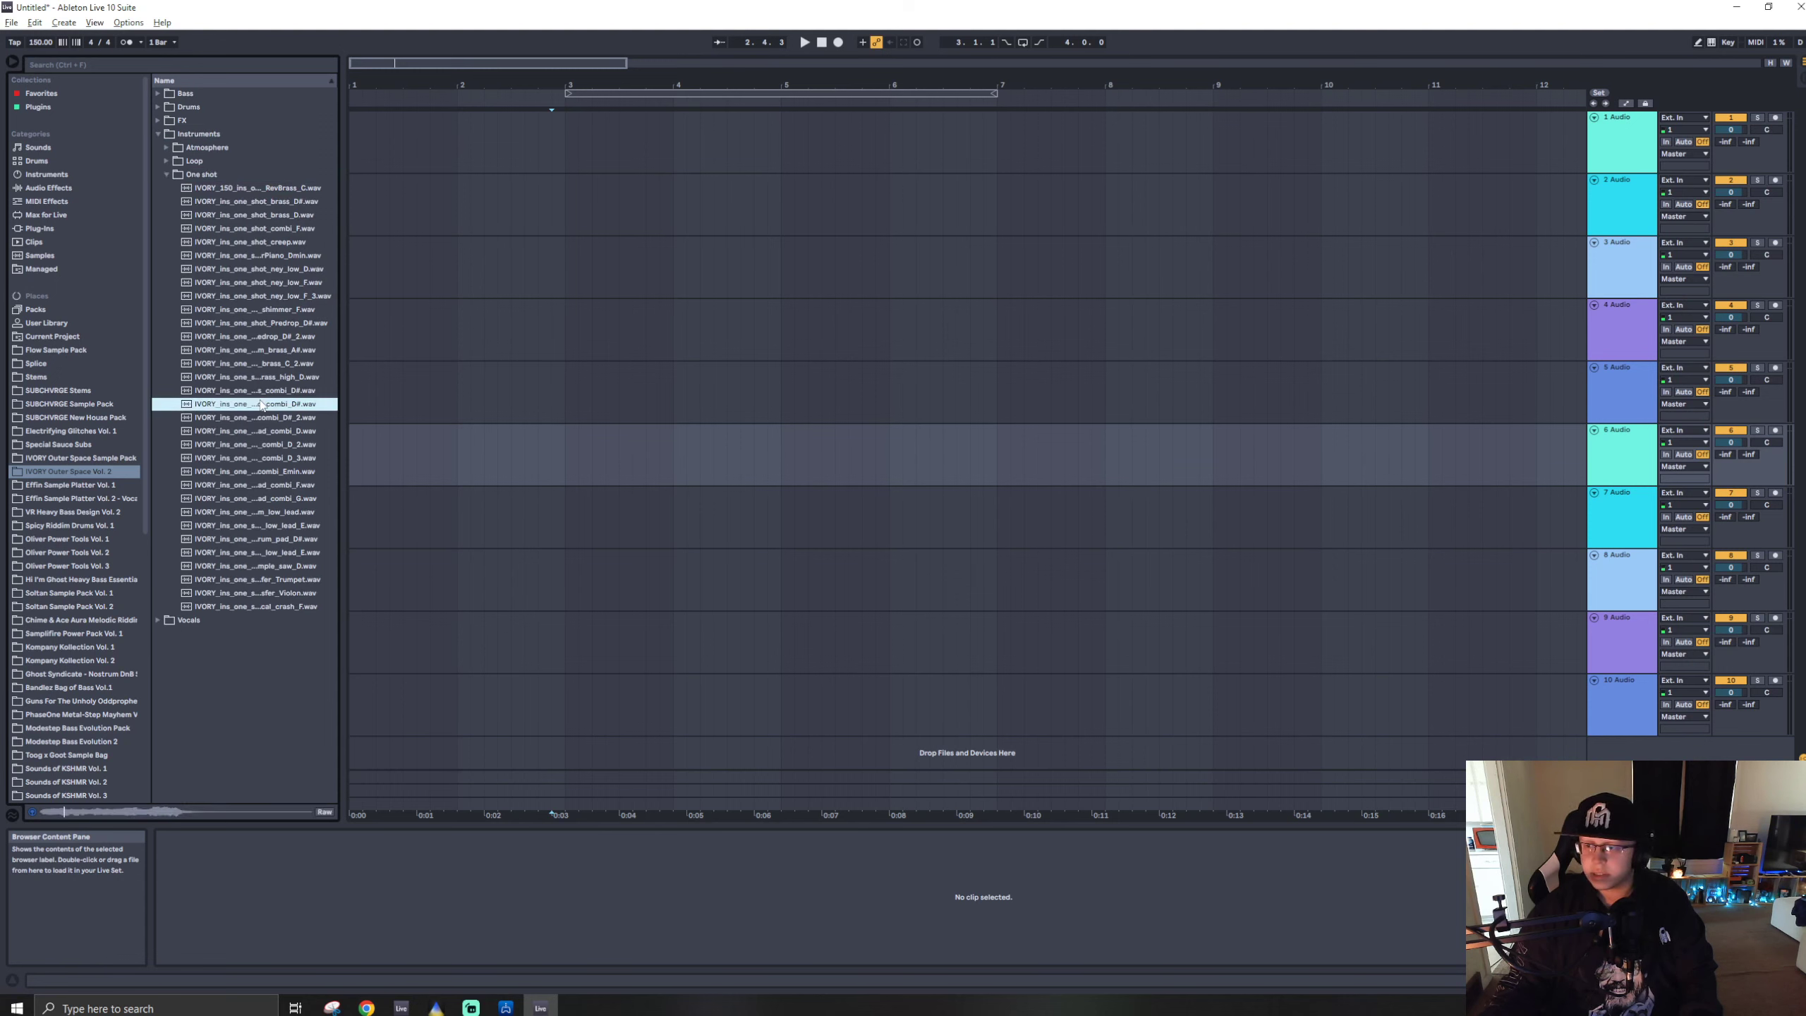
{"action": "left_click", "coordinate": [258, 433]}
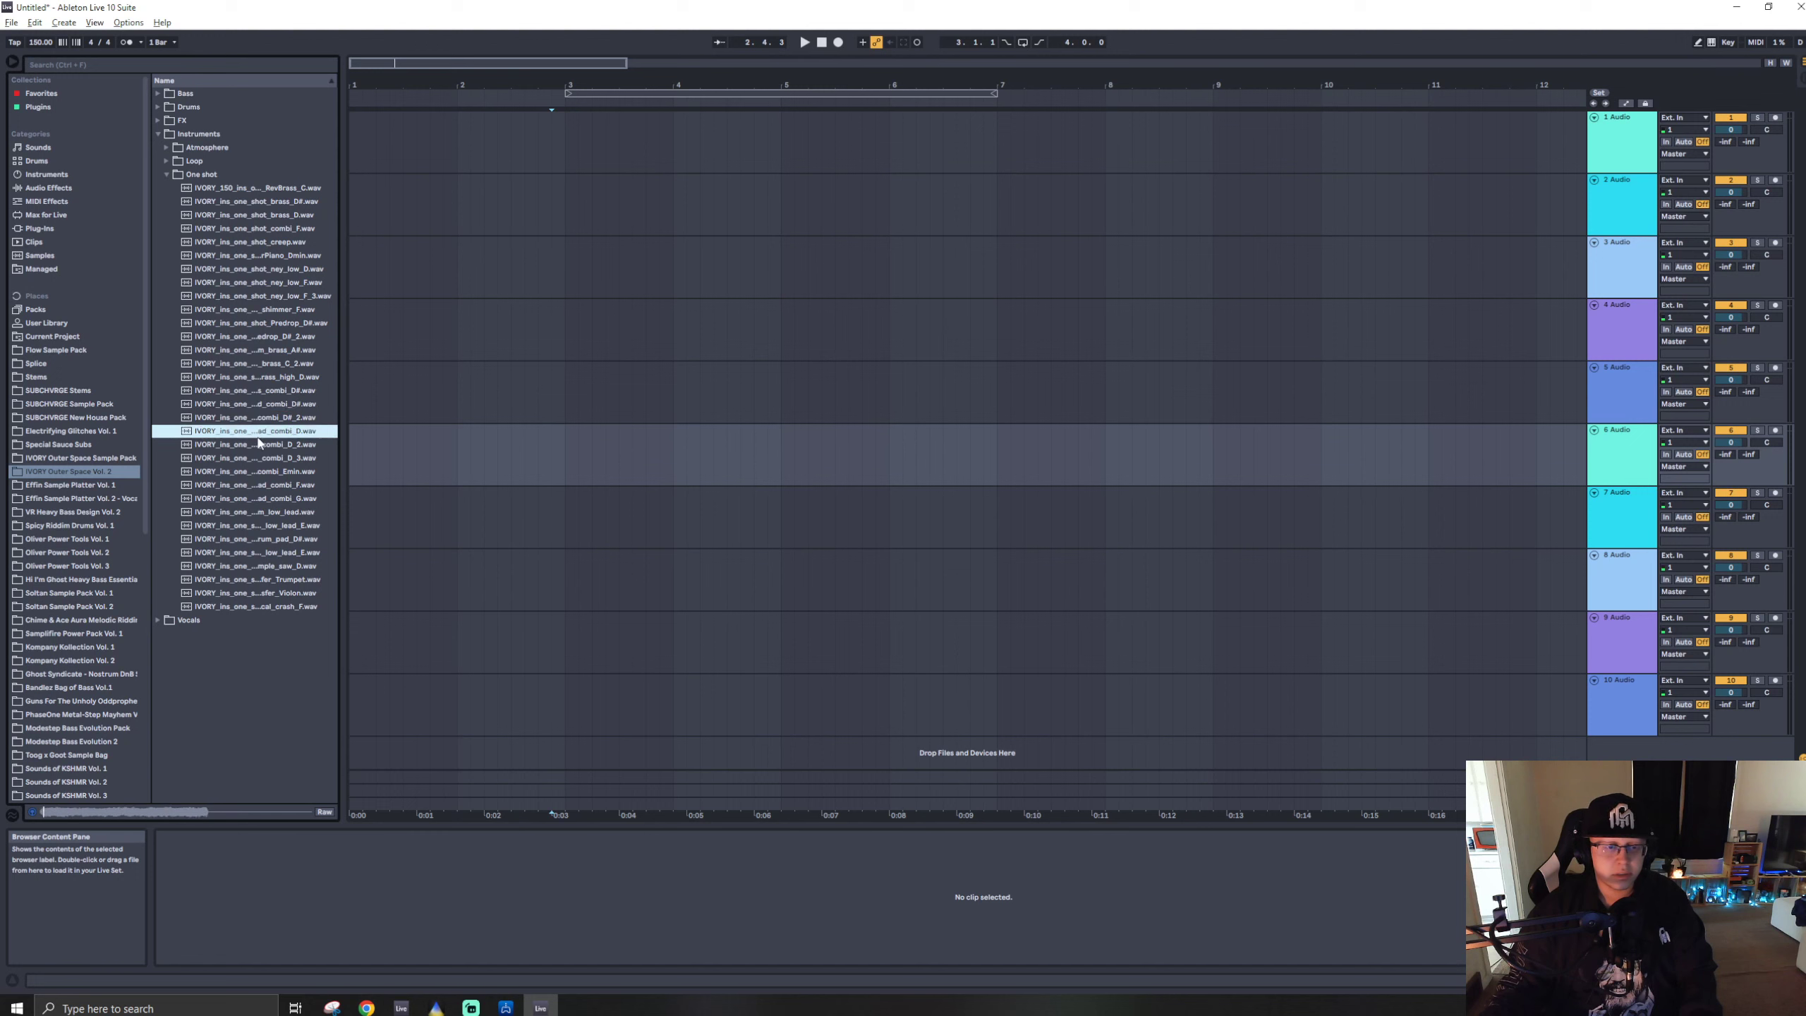
{"action": "left_click", "coordinate": [284, 526]}
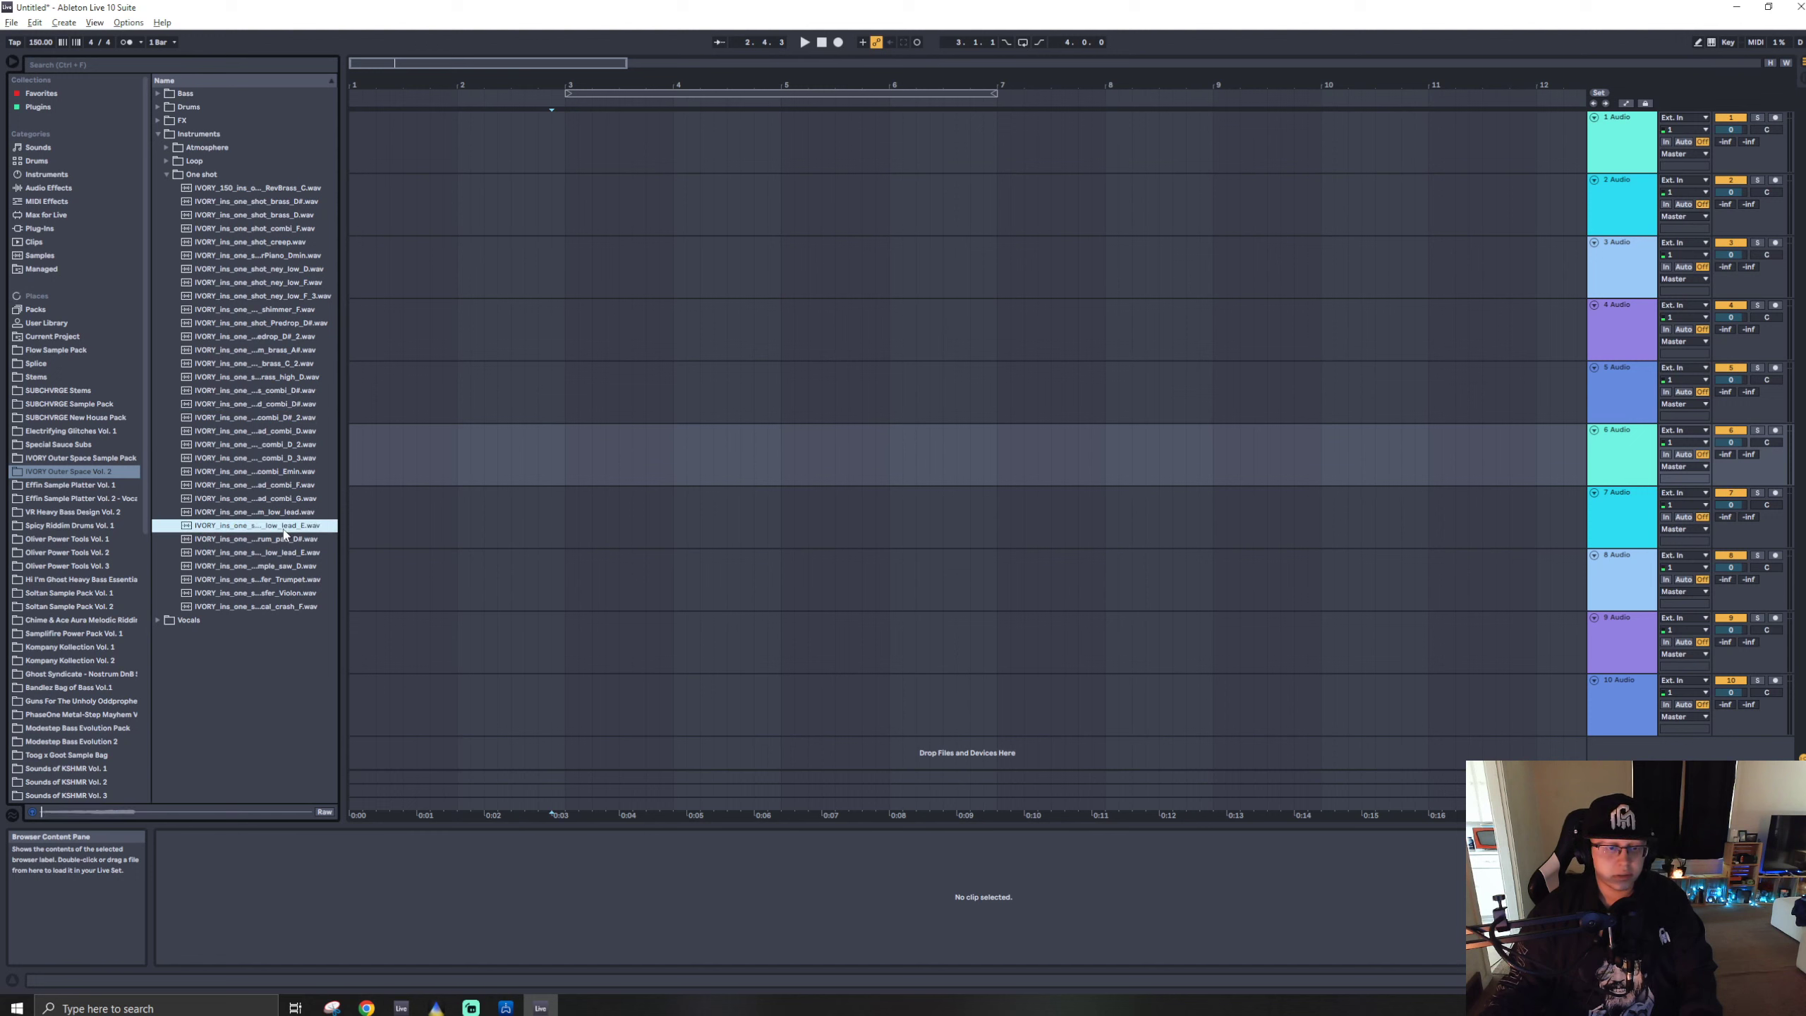
{"action": "left_click", "coordinate": [279, 566]}
{"action": "left_click", "coordinate": [277, 580]}
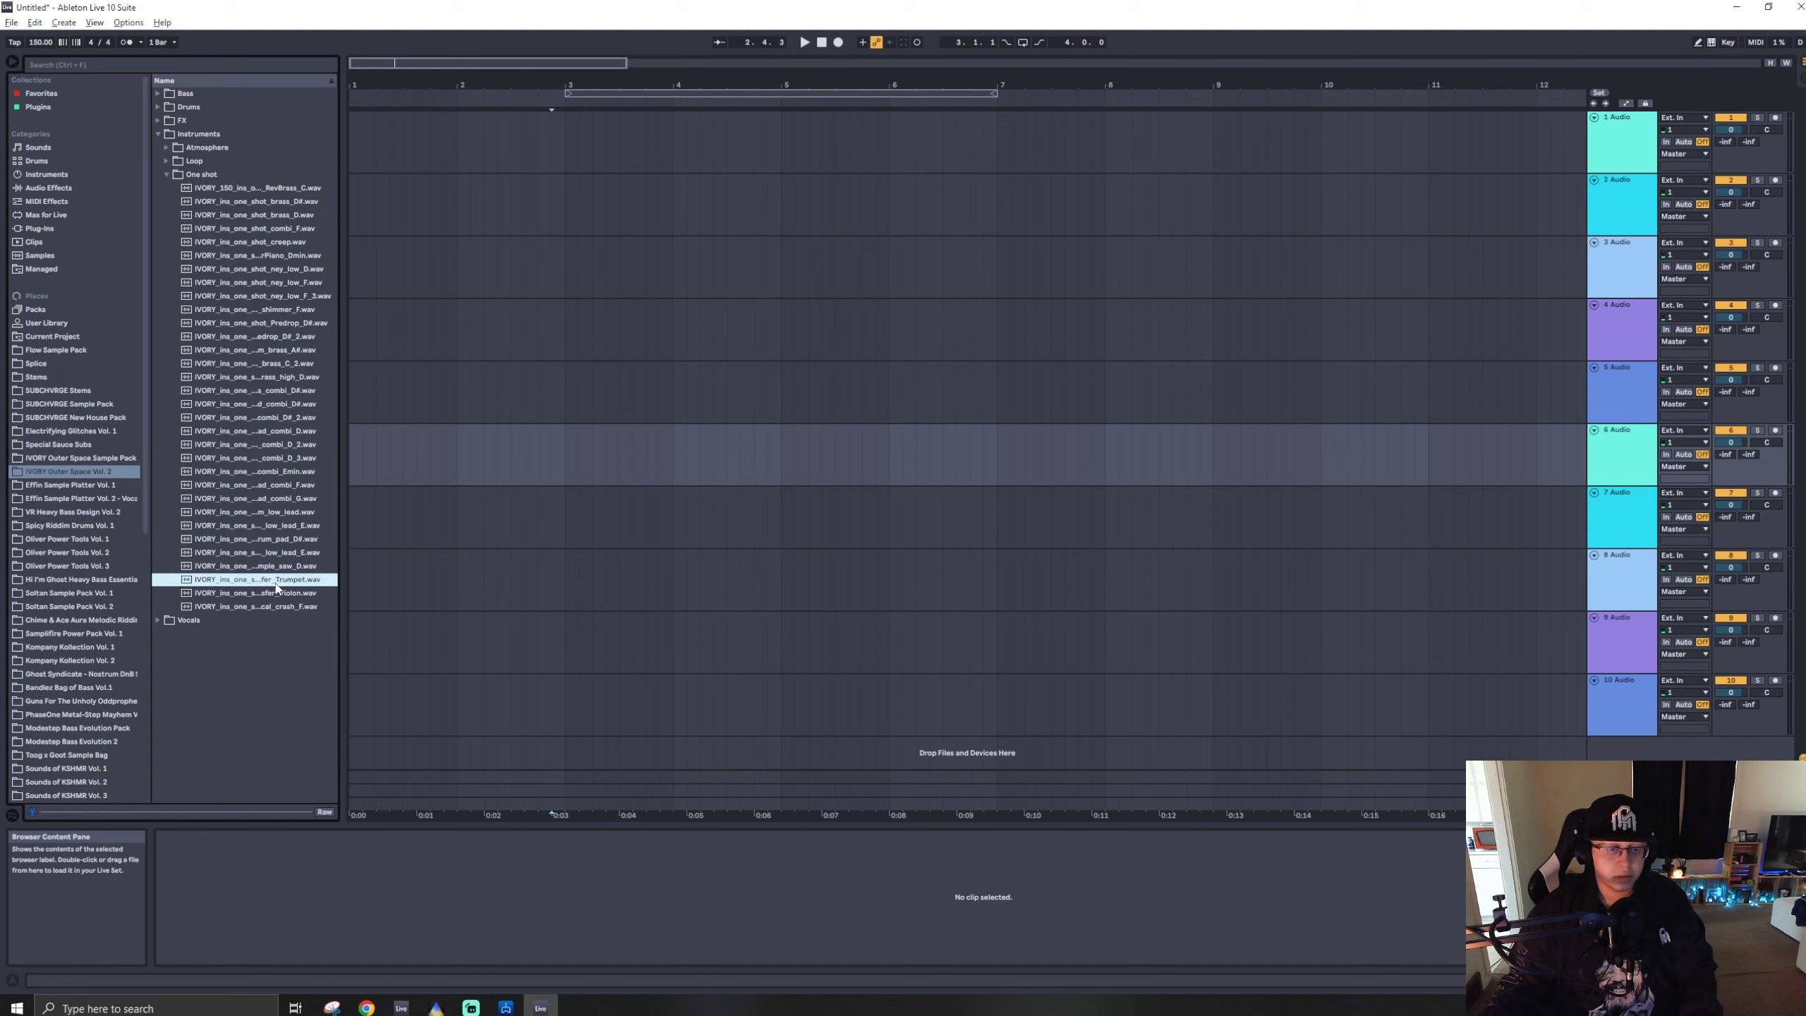
{"action": "left_click", "coordinate": [275, 296]}
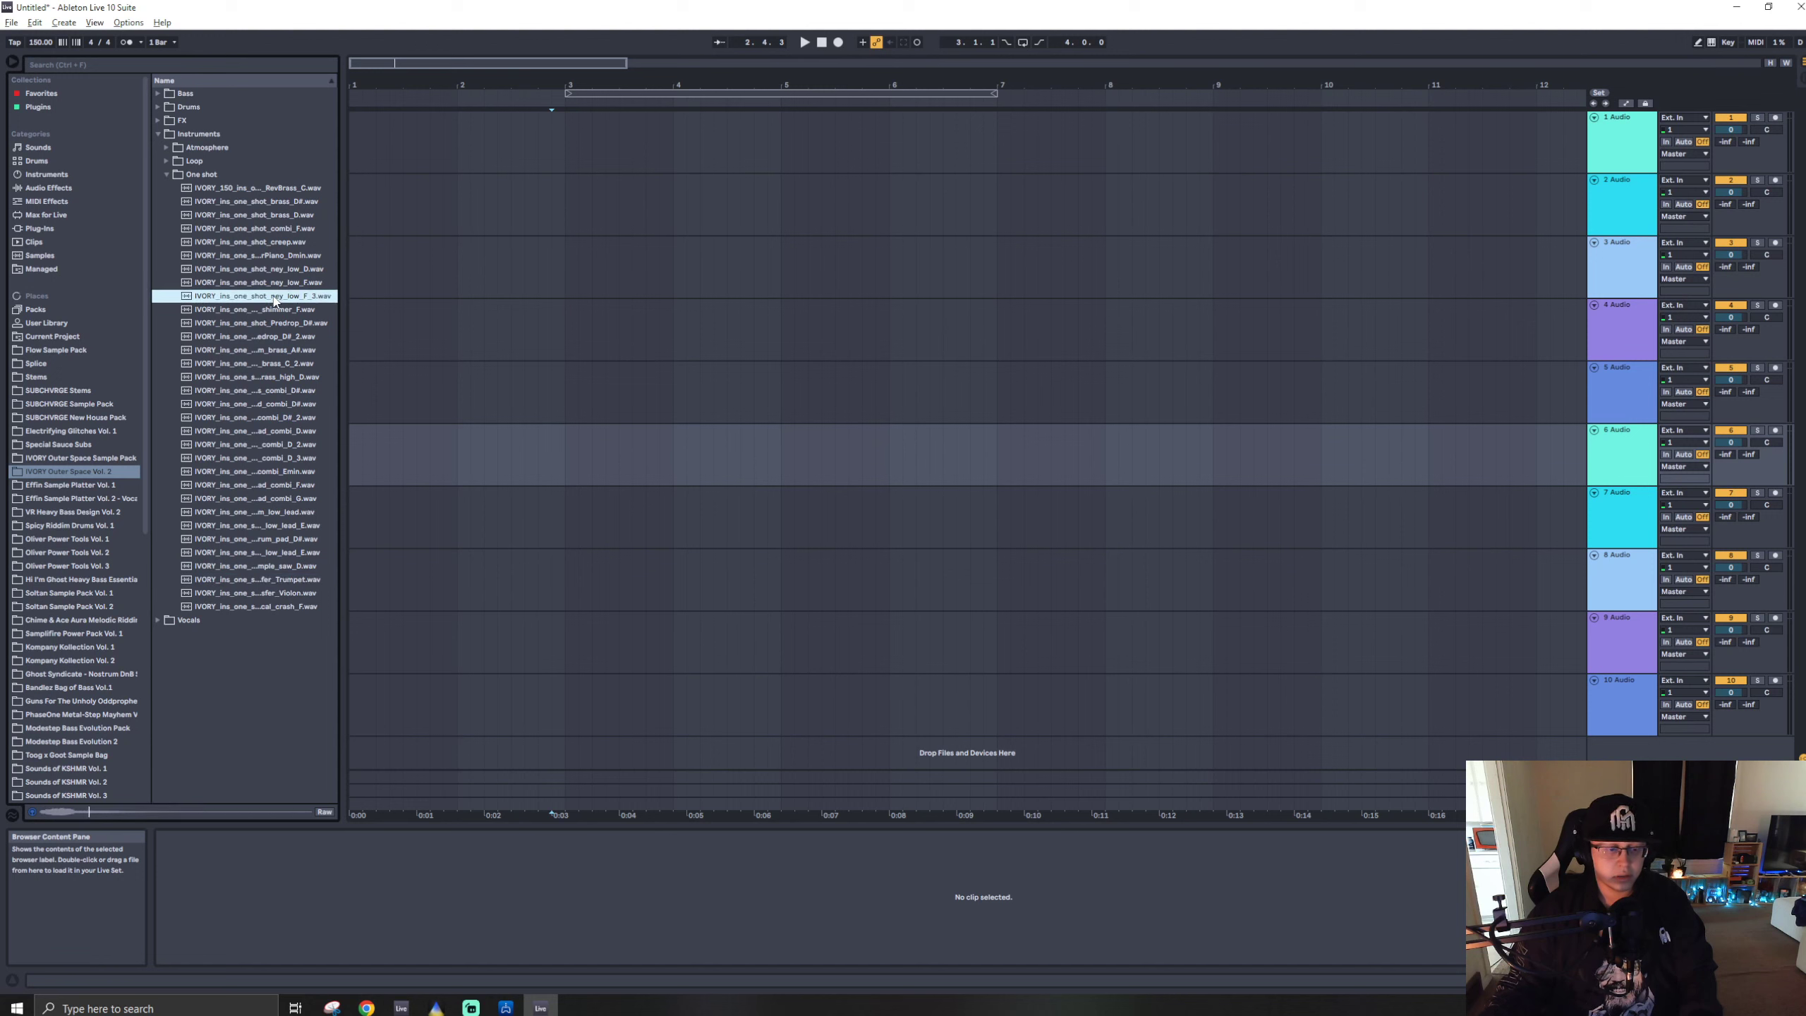
{"action": "left_click", "coordinate": [279, 283]}
{"action": "left_click", "coordinate": [279, 256]}
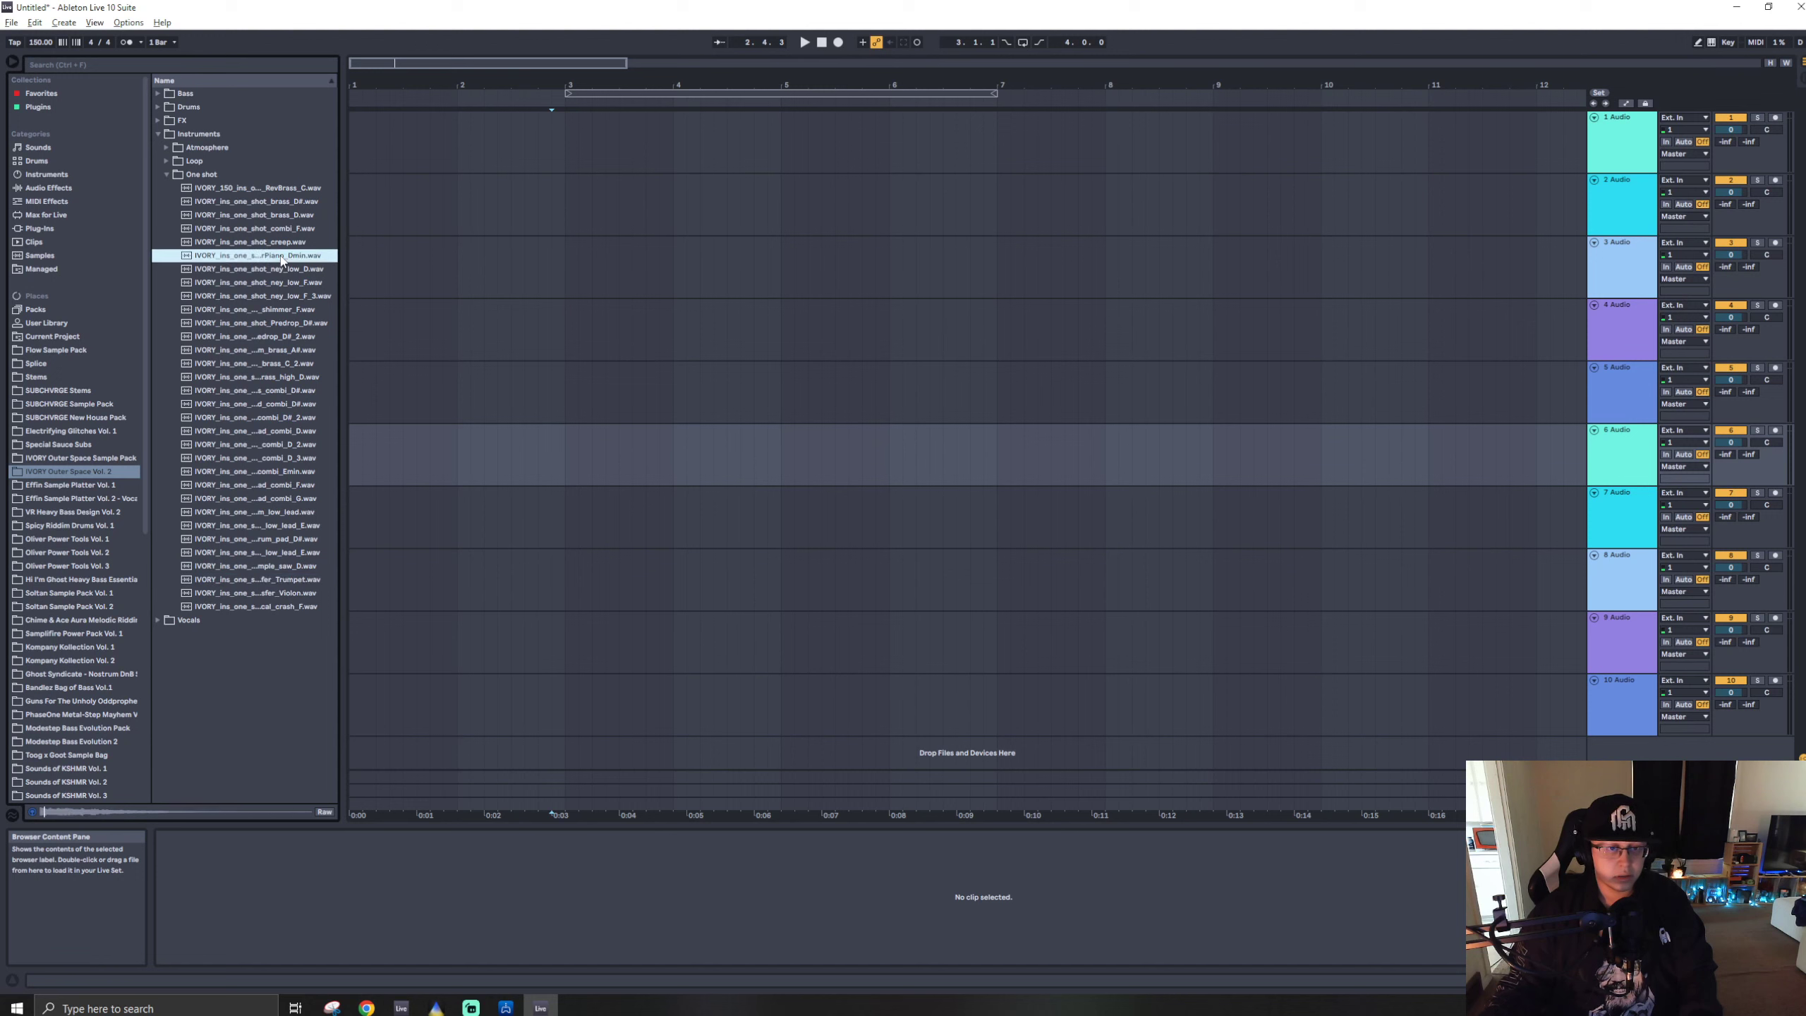
{"action": "left_click", "coordinate": [282, 216]}
{"action": "left_click", "coordinate": [281, 202]}
{"action": "left_click", "coordinate": [282, 189]}
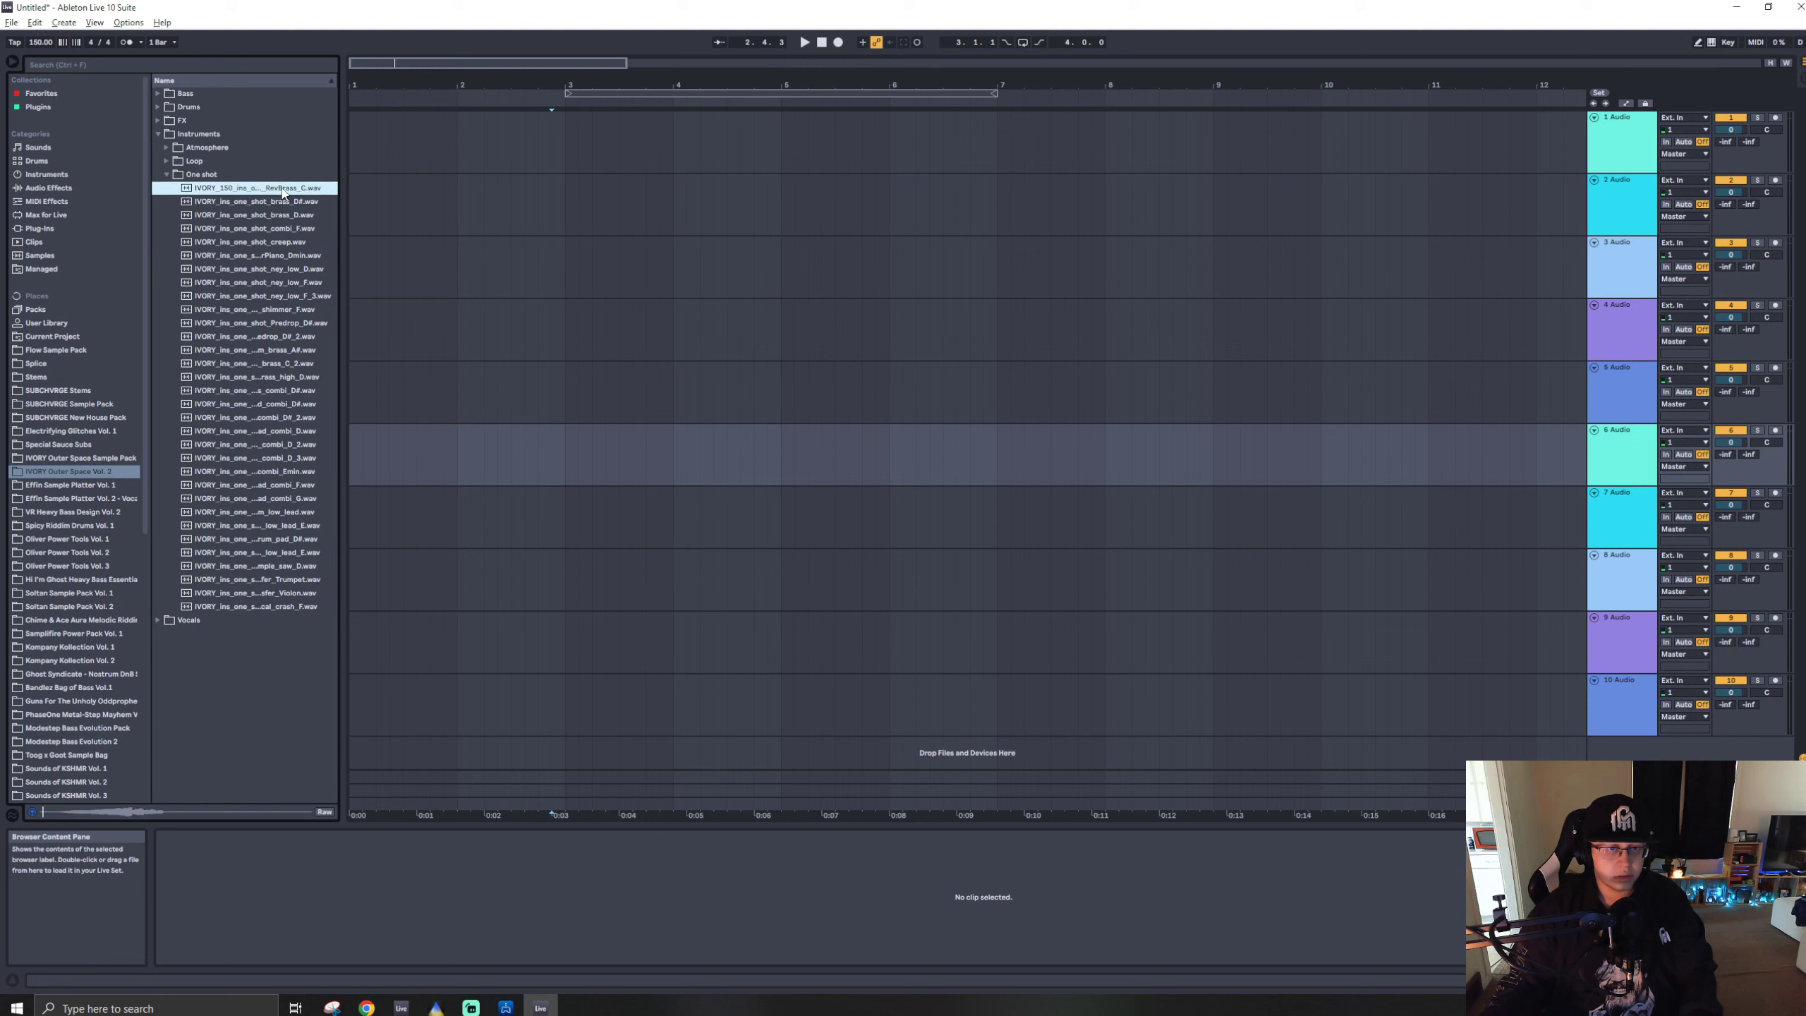
- Audition samples in the Atmosphere folder and place IVORY_150_Atmosphere_Paul_F# on track 8 at bar 1
{"action": "left_click", "coordinate": [165, 149]}
{"action": "left_click", "coordinate": [246, 350]}
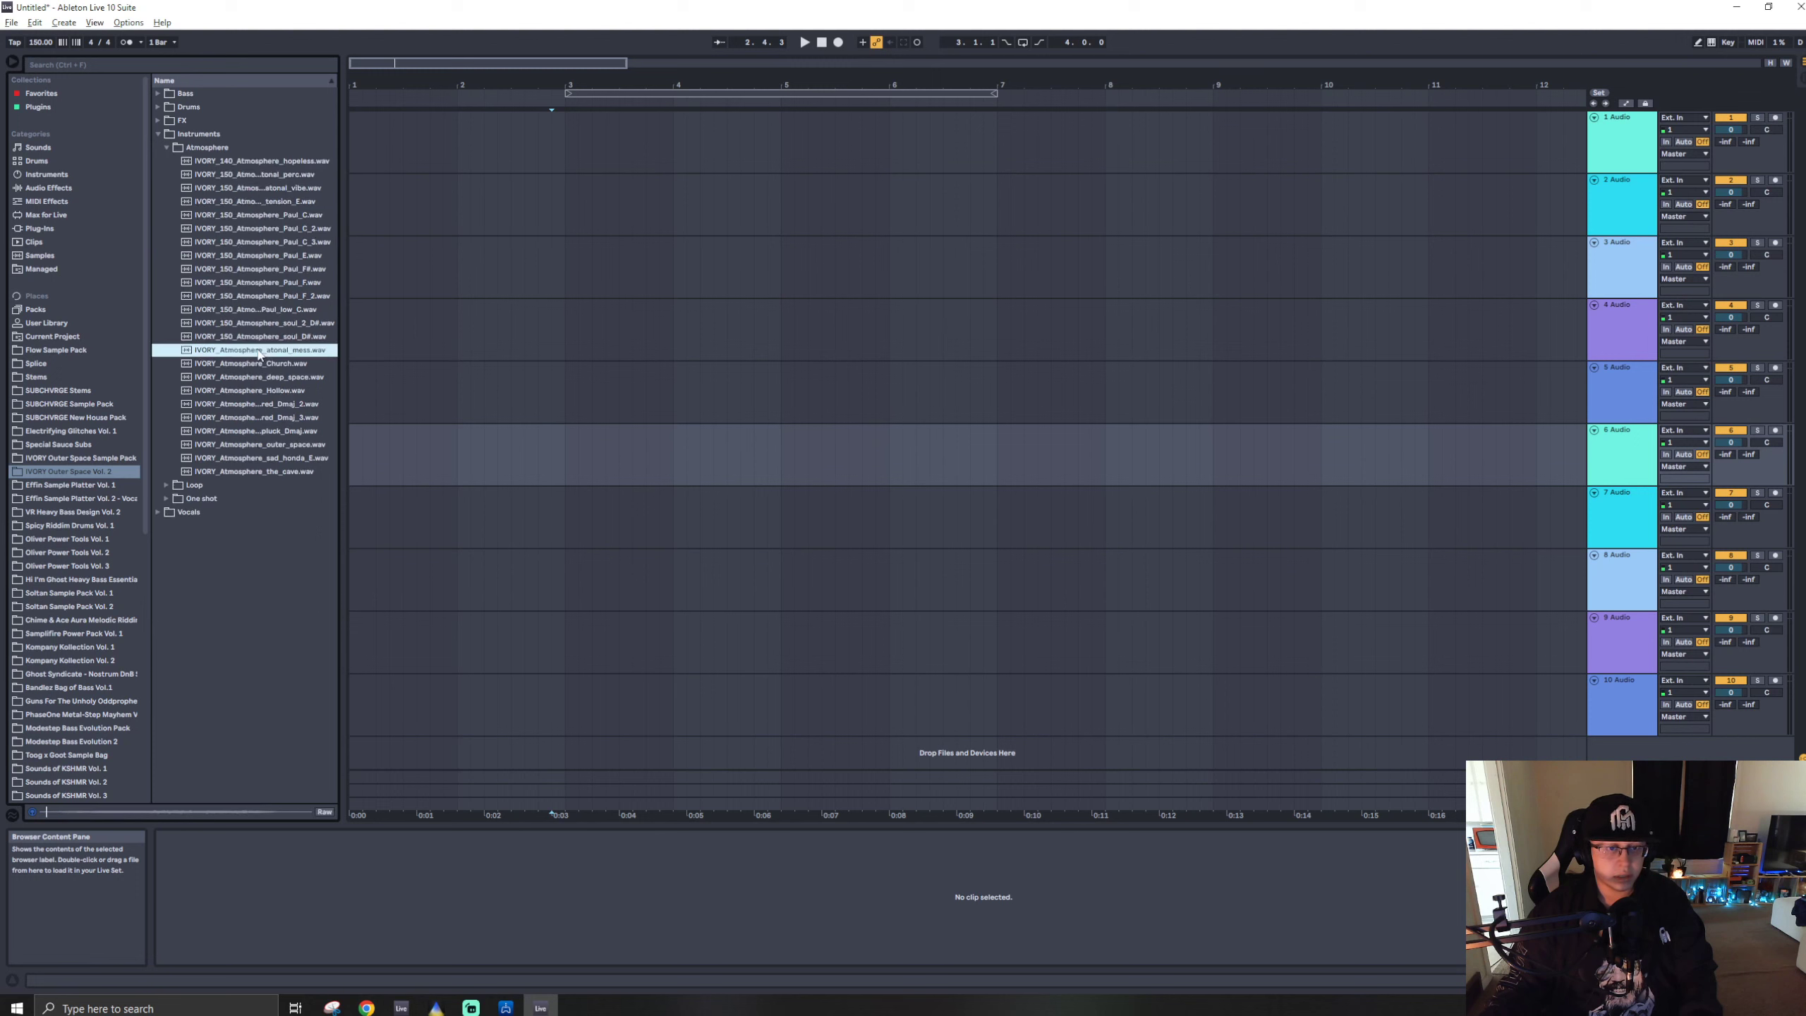
{"action": "left_click", "coordinate": [260, 270]}
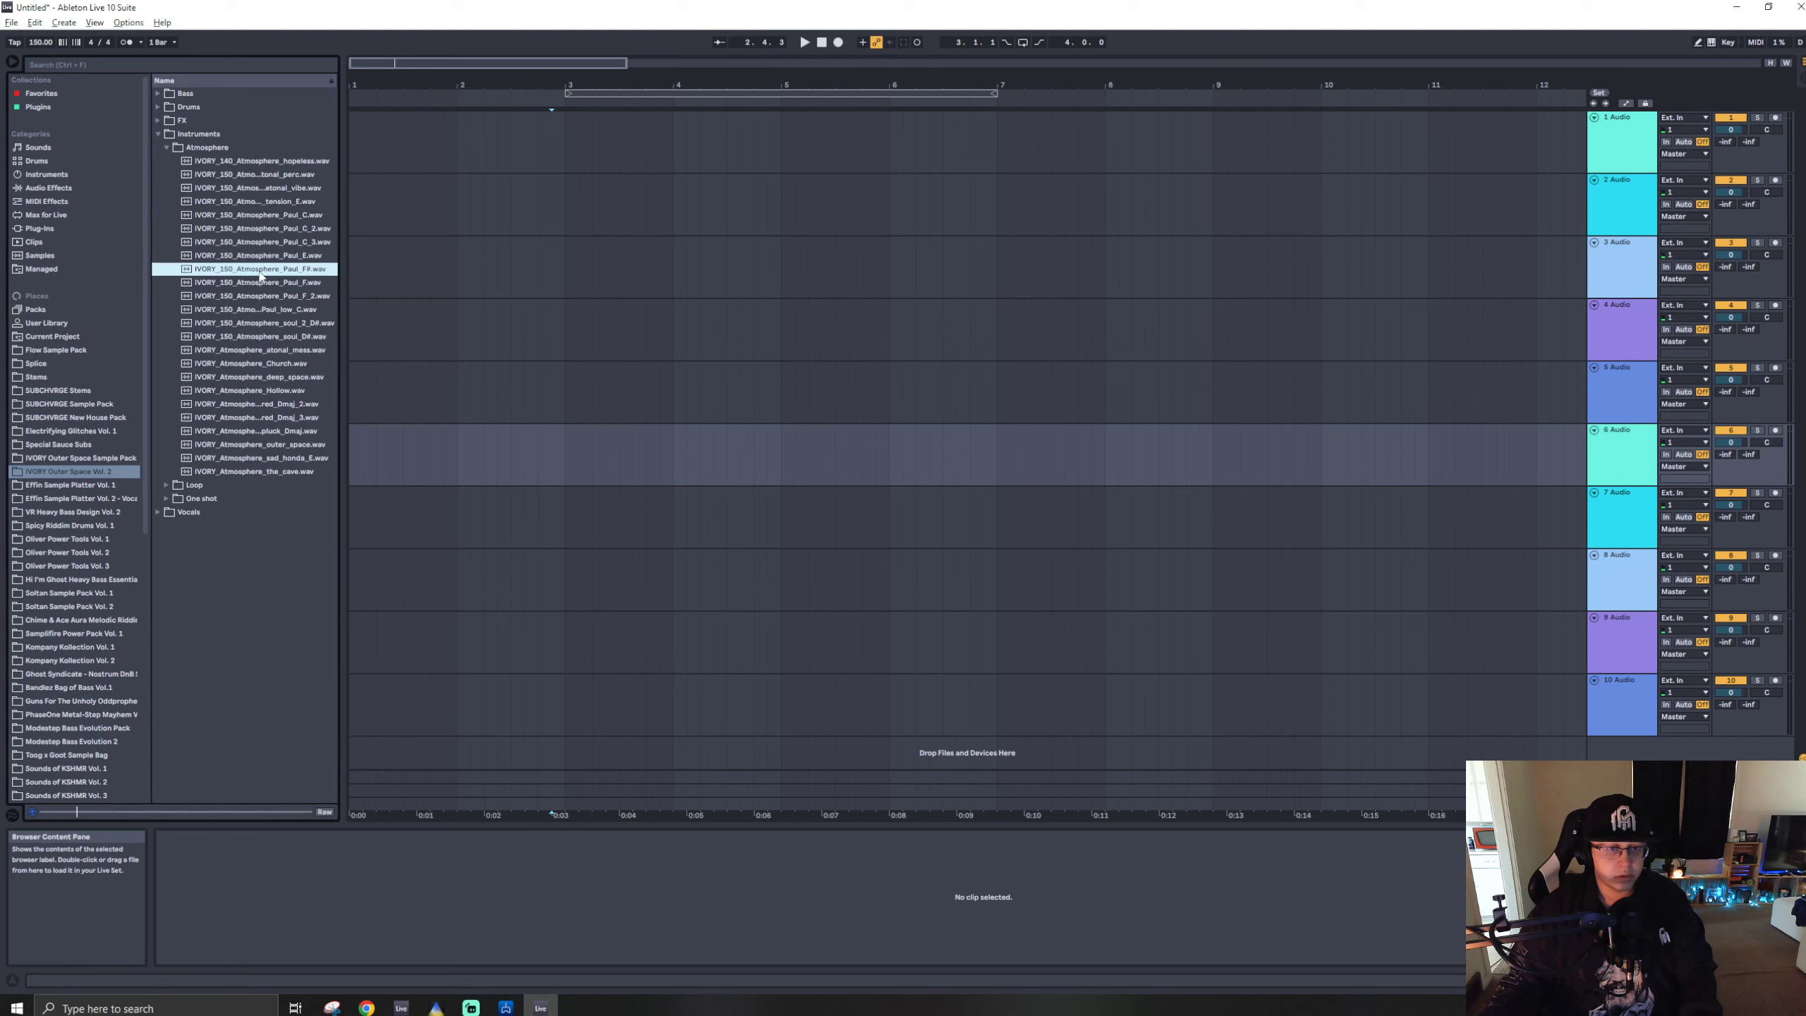
{"action": "left_click_drag", "start_coordinate": [260, 276], "coordinate": [352, 580]}
{"action": "left_click", "coordinate": [458, 552]}
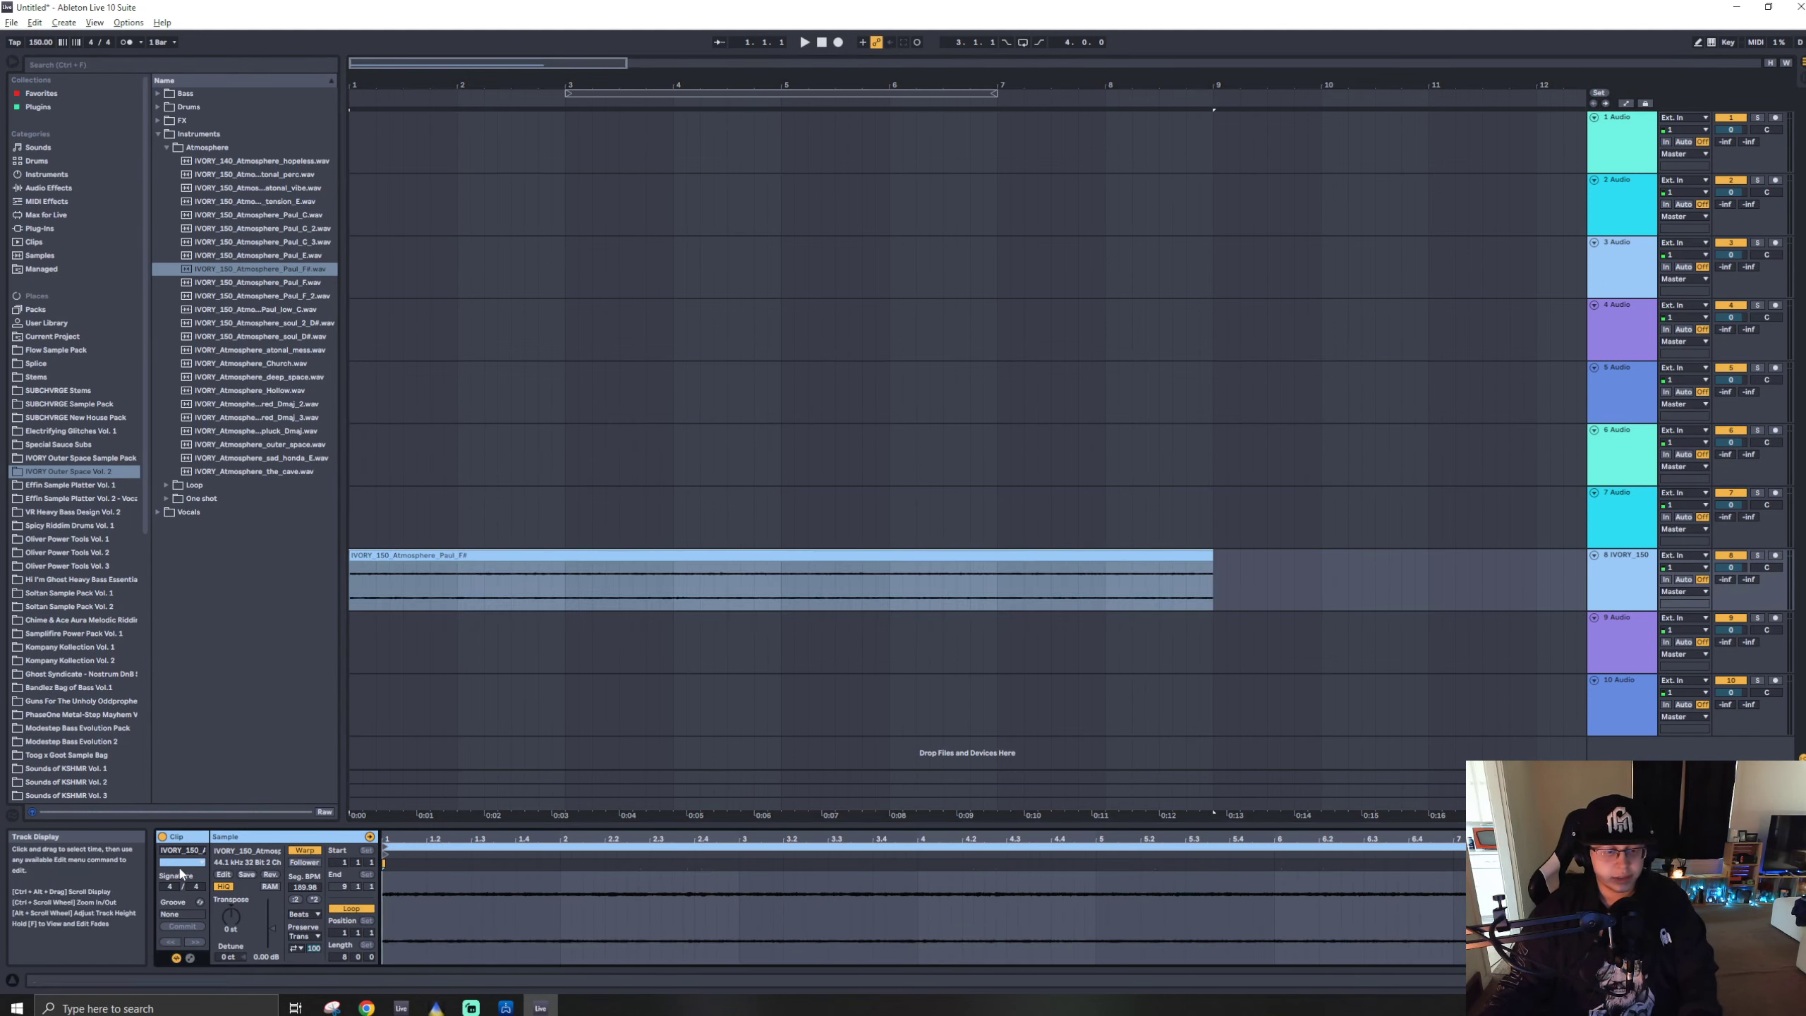
- Warp the atmosphere clip at 150 BPM in Tones mode with a smaller grain size, transpose it -3 semitones and play it
{"action": "left_click", "coordinate": [298, 851]}
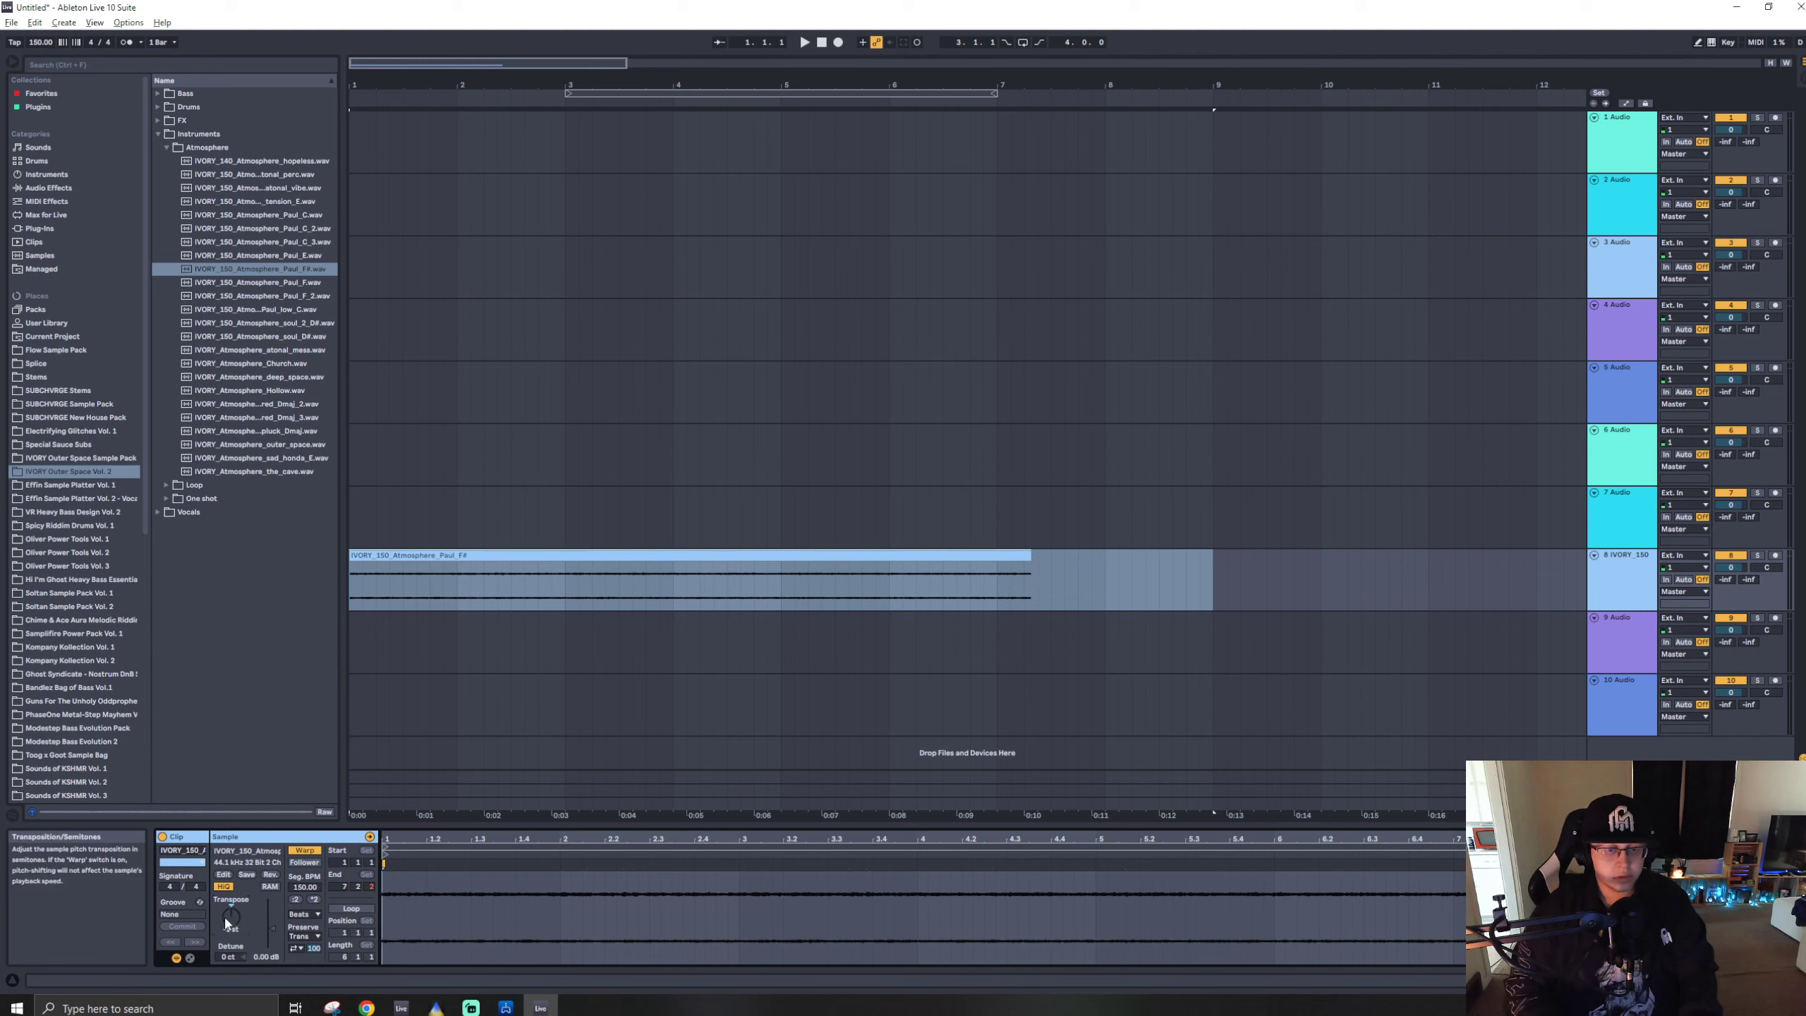
{"action": "left_click", "coordinate": [299, 913]}
{"action": "left_click", "coordinate": [304, 928]}
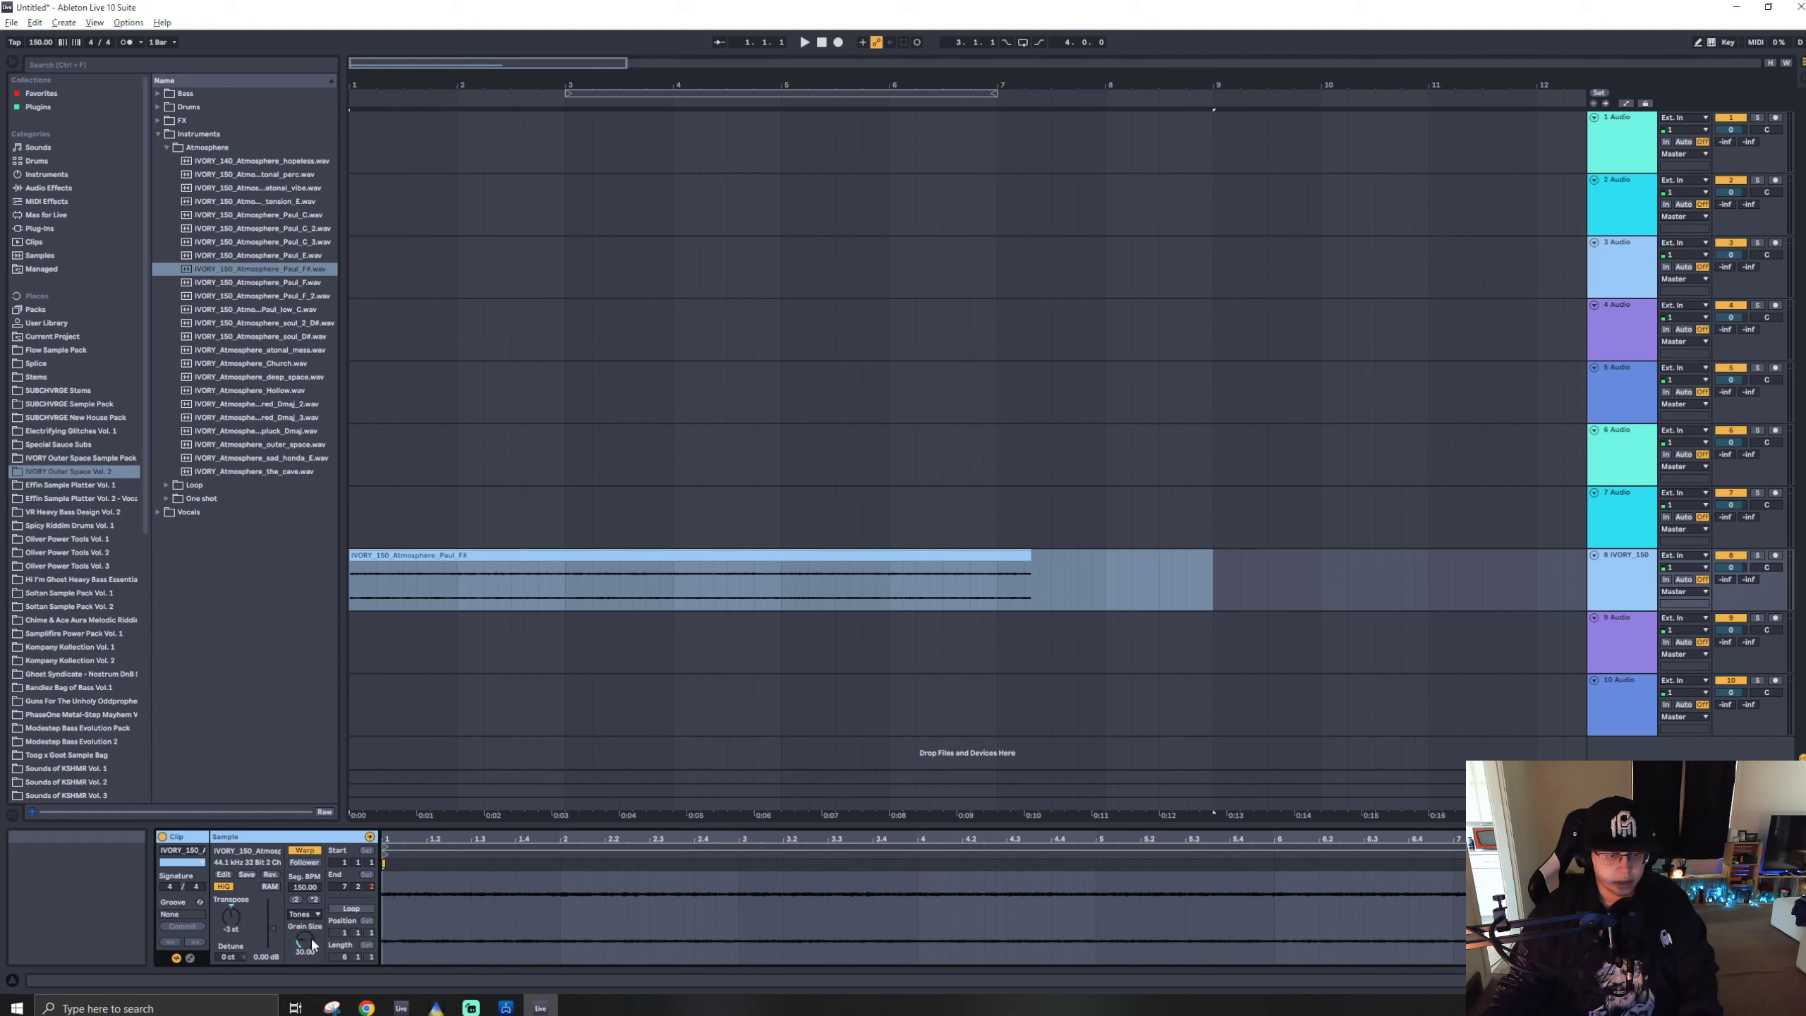
{"action": "key", "text": "space"}
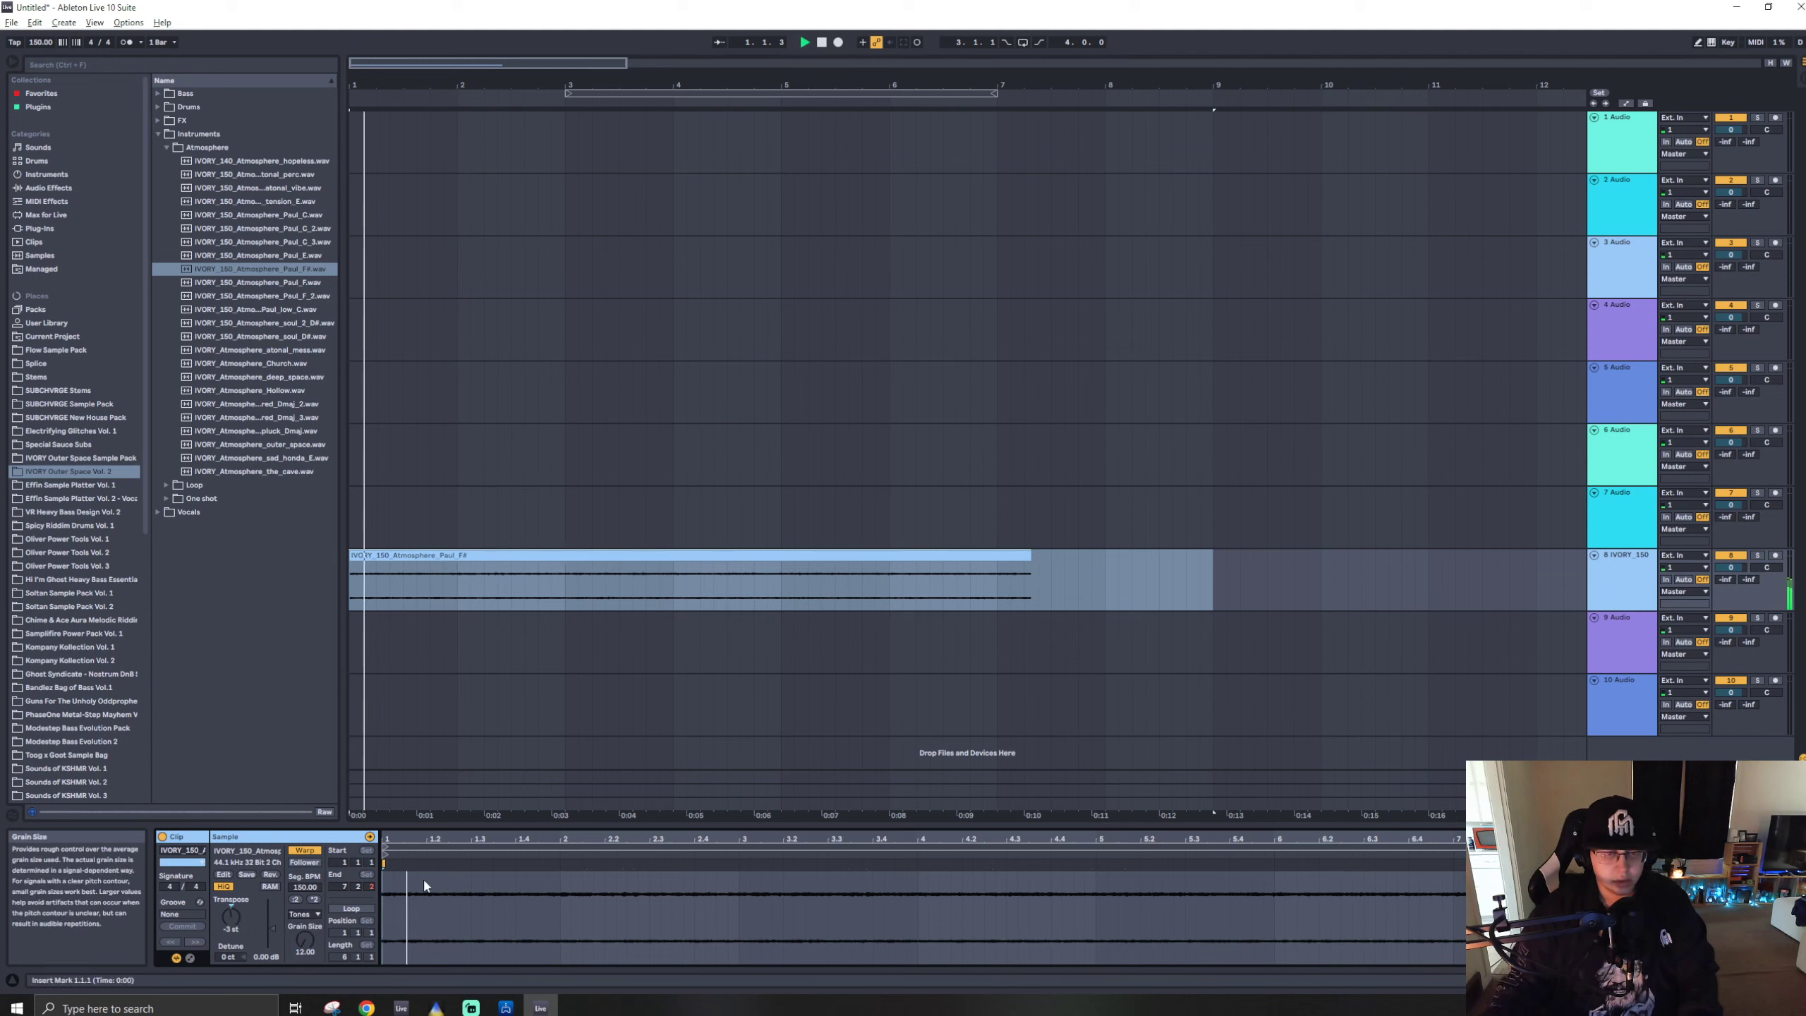
- Move the atmosphere clip to bar 9 and duplicate its first four bars to fill bars 9 to 17
{"action": "left_click", "coordinate": [510, 555]}
{"action": "left_click_drag", "start_coordinate": [510, 555], "coordinate": [1382, 560]}
{"action": "key", "text": "minus"}
{"action": "key", "text": "minus"}
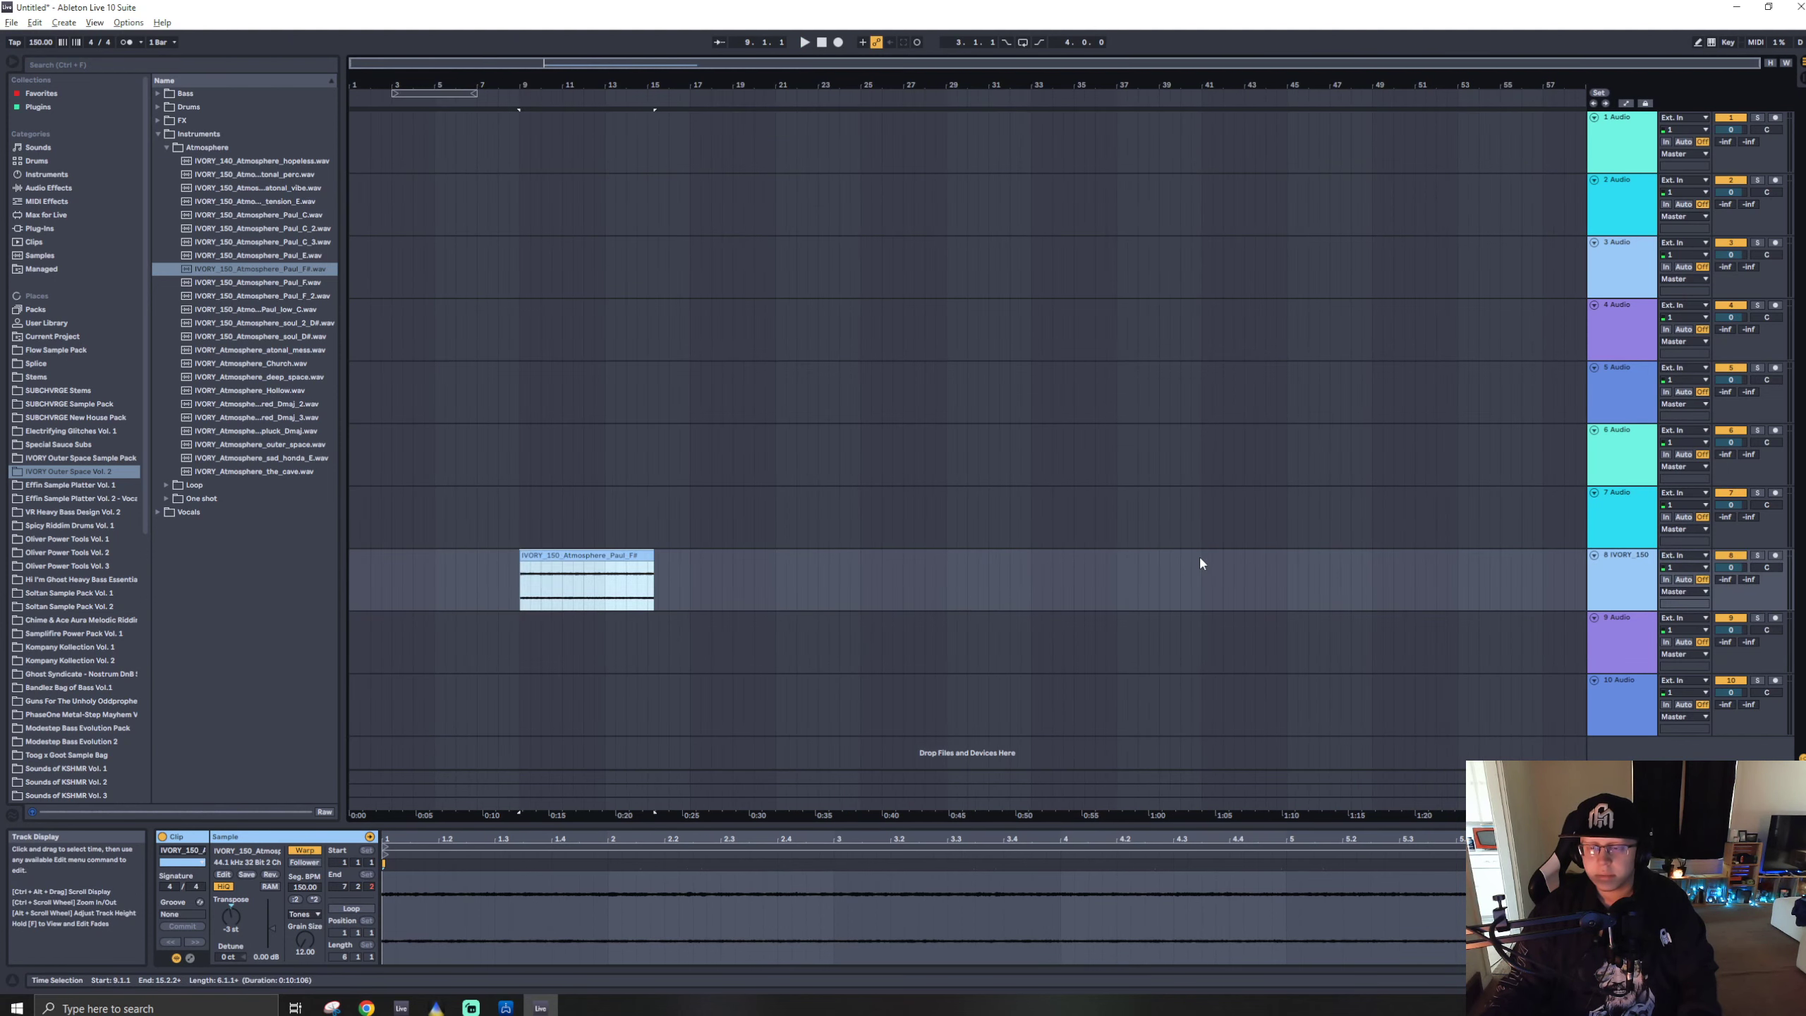
{"action": "left_click", "coordinate": [516, 523]}
{"action": "left_click_drag", "start_coordinate": [516, 522], "coordinate": [608, 605]}
{"action": "key", "text": "ctrl+d"}
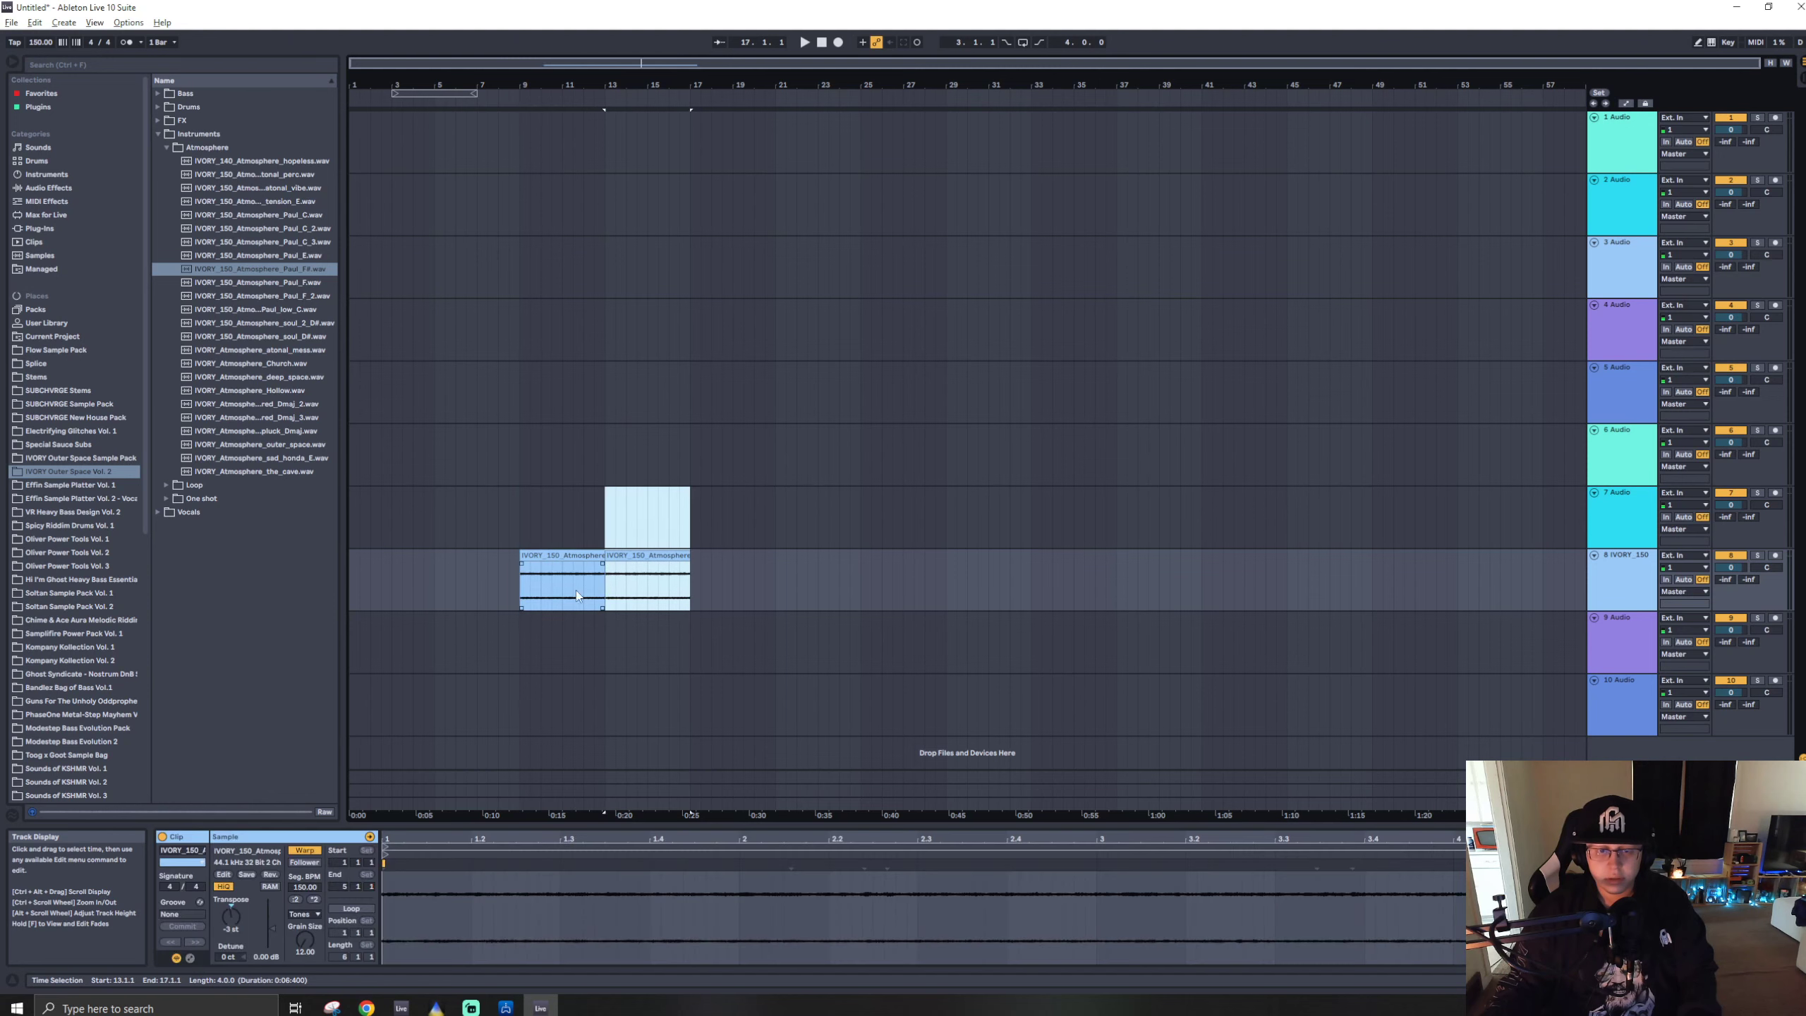
- Search the browser for "ivory low", audition samples and place IVORY_ins_one_shot_serum_low_brass_pad_combi_D_3 on track 9 at bar 1
{"action": "key", "text": "ctrl+f"}
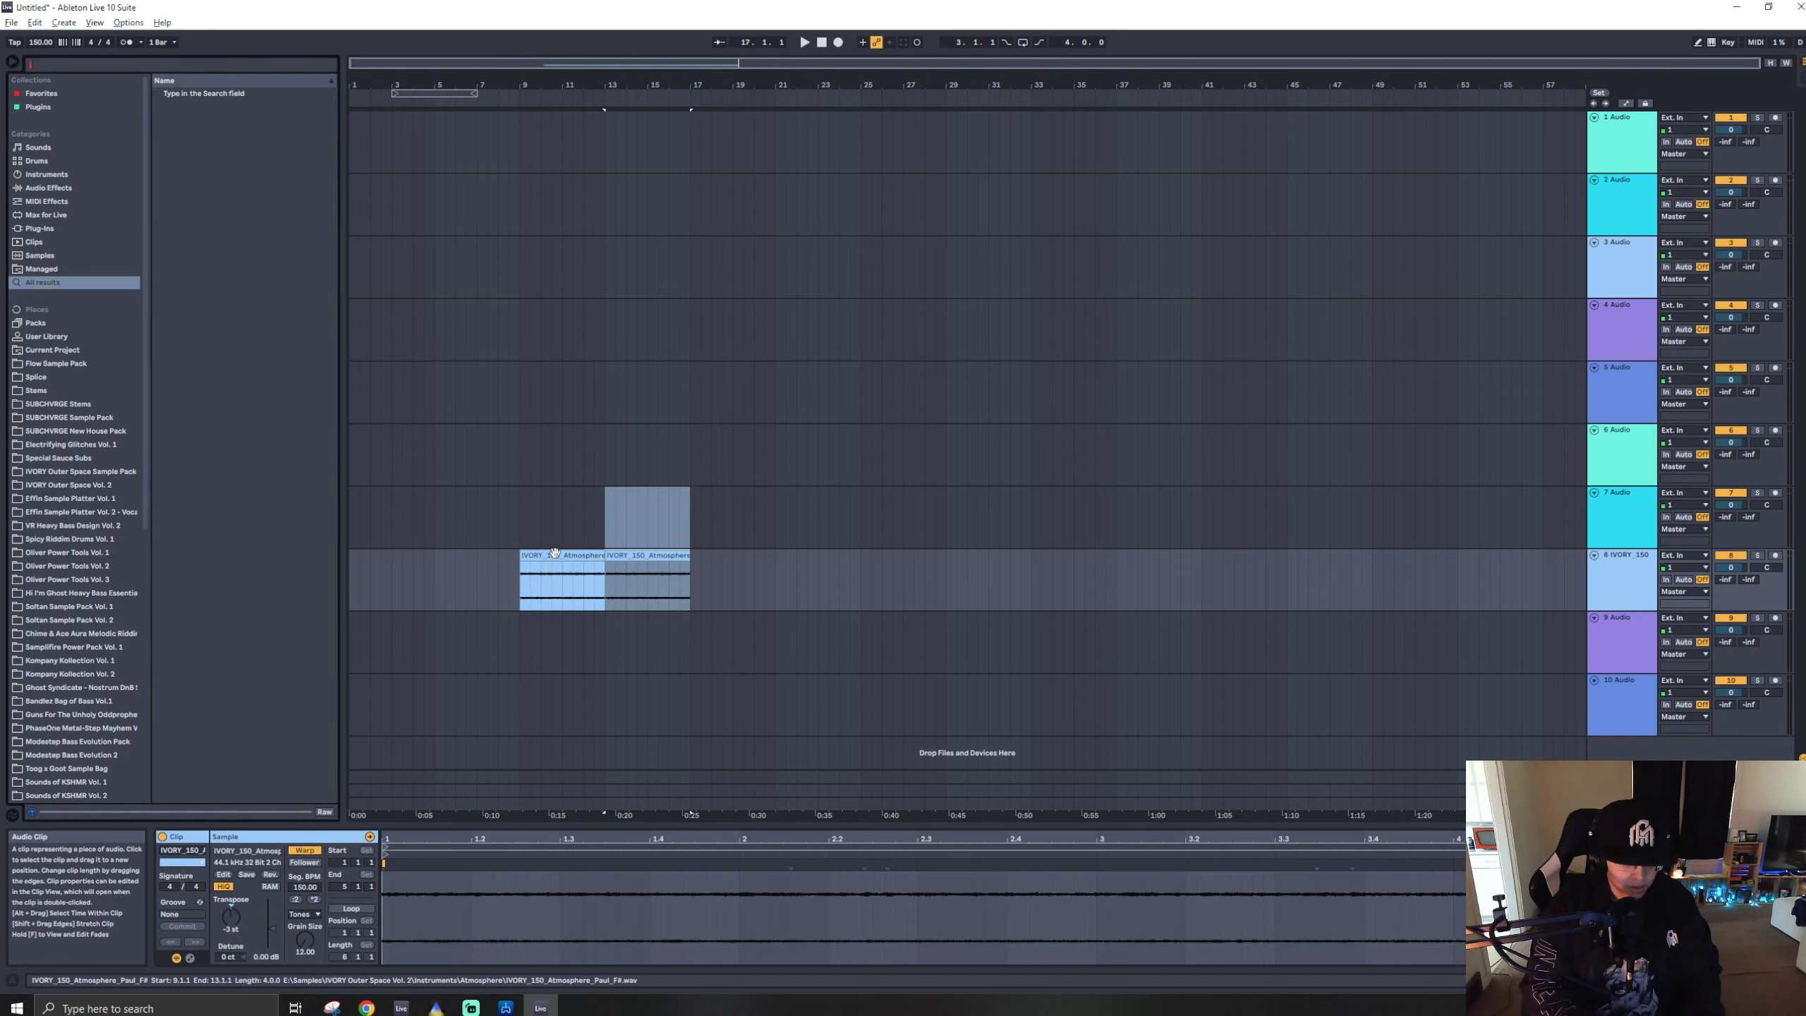
{"action": "type", "text": "ivory low"}
{"action": "left_click", "coordinate": [256, 174]}
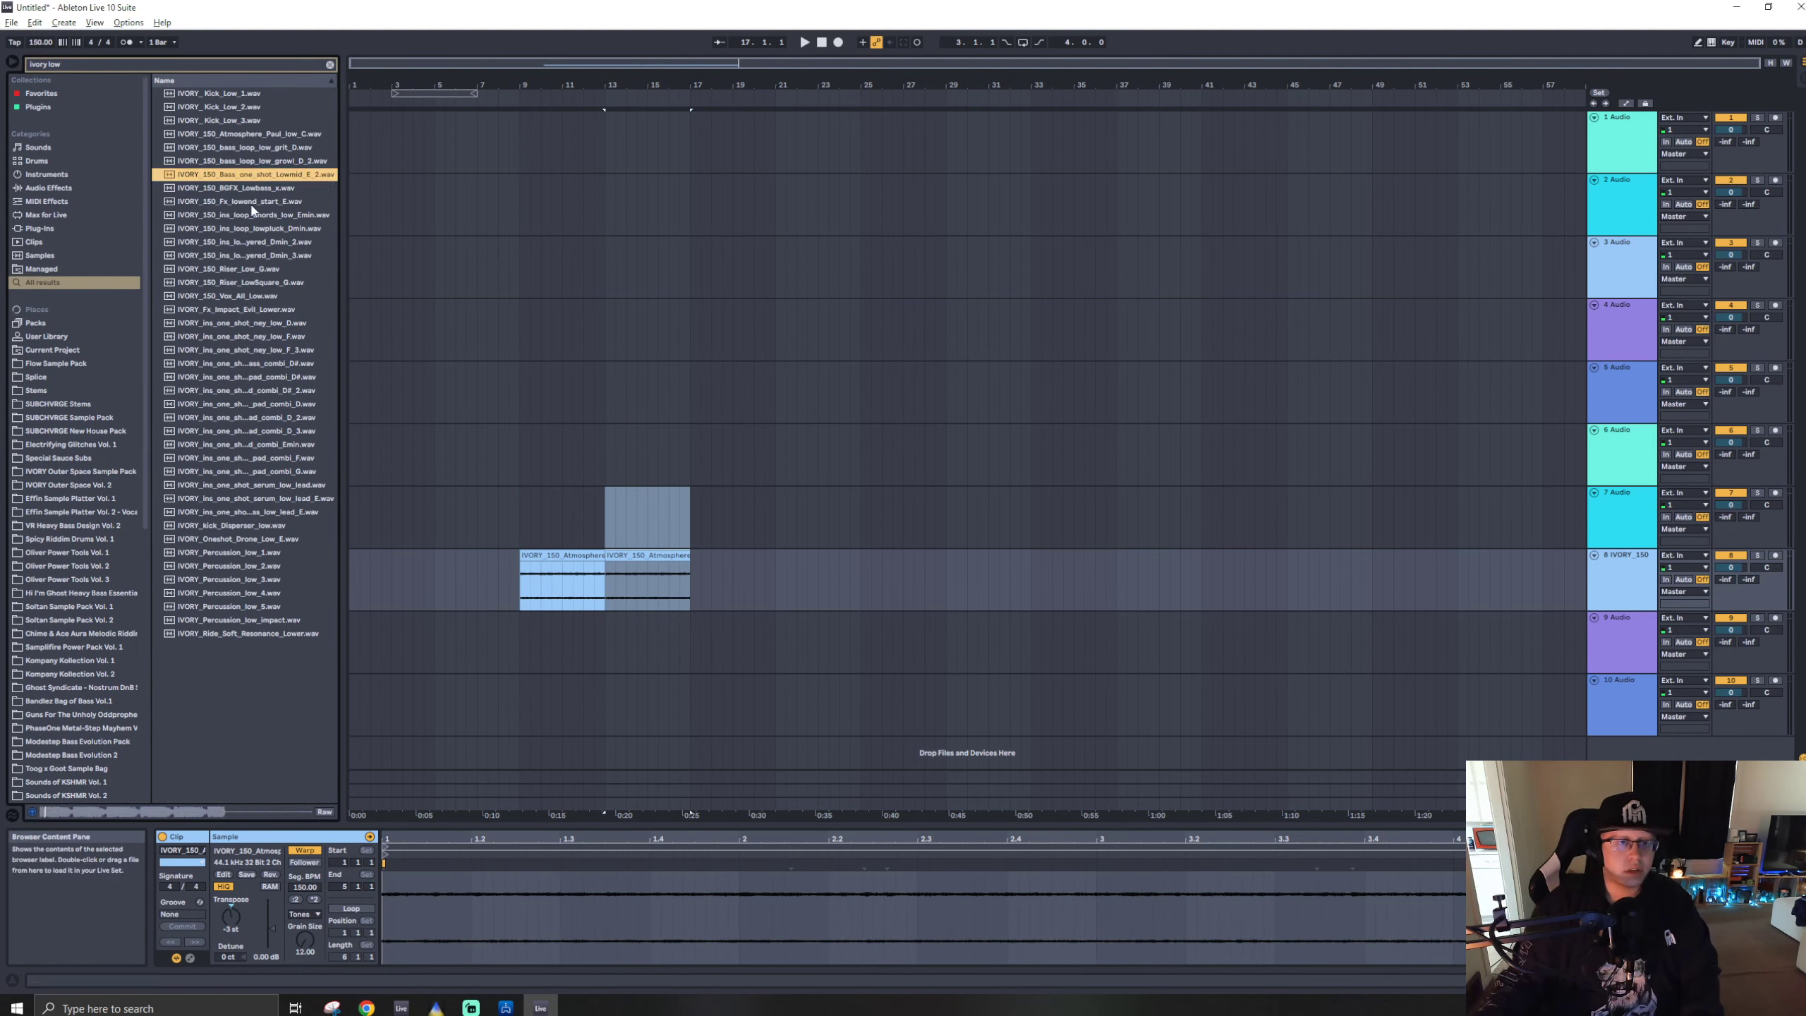
{"action": "left_click", "coordinate": [256, 188]}
{"action": "left_click", "coordinate": [257, 392]}
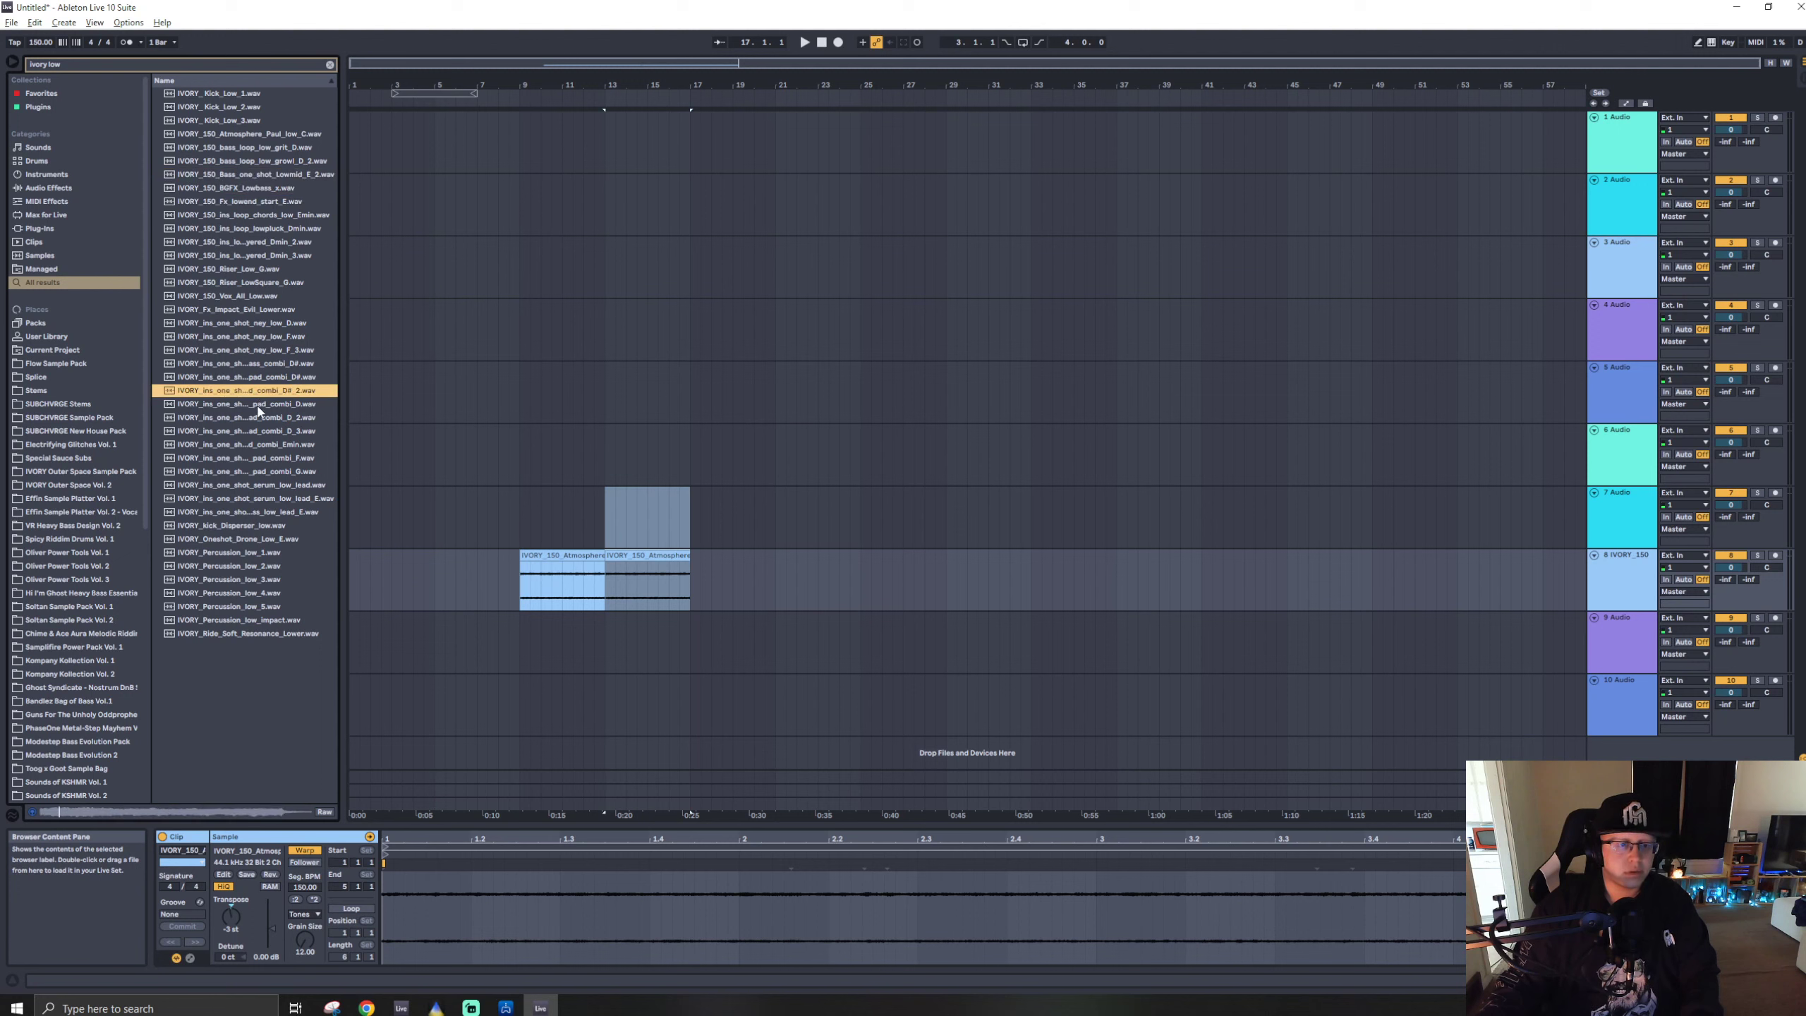
{"action": "left_click", "coordinate": [260, 407]}
{"action": "left_click", "coordinate": [263, 419]}
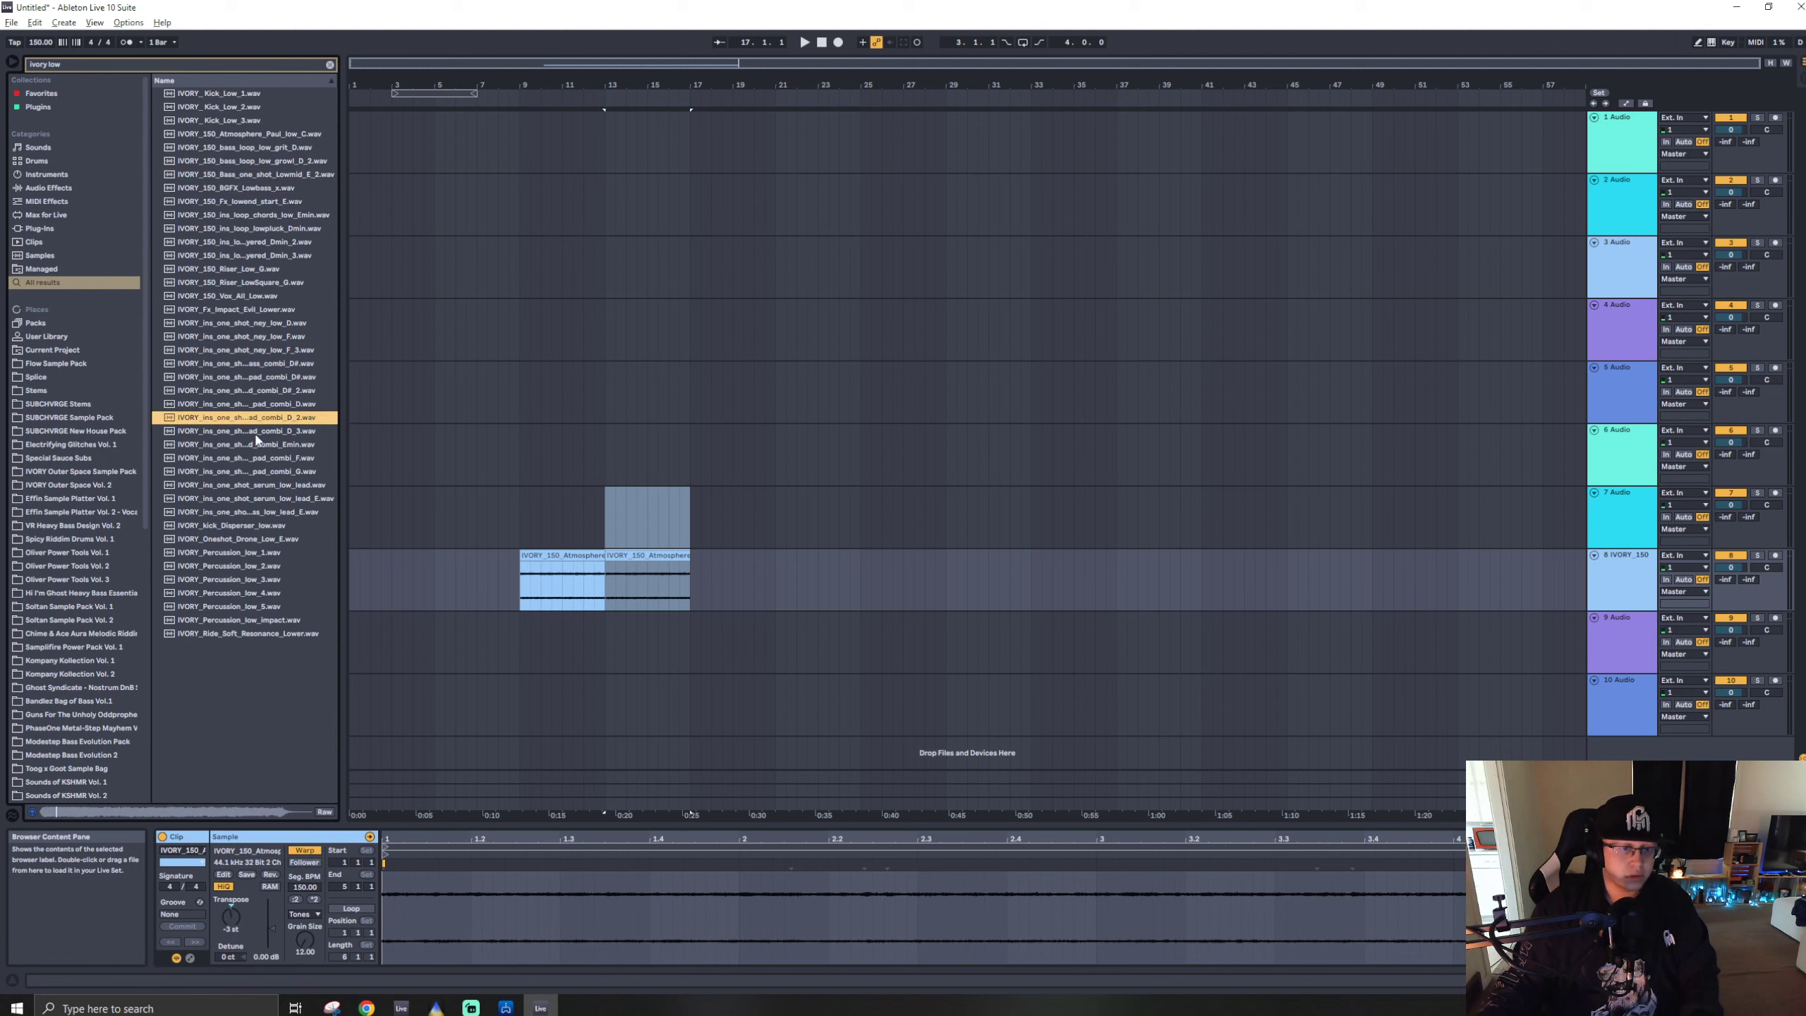
{"action": "left_click", "coordinate": [271, 432]}
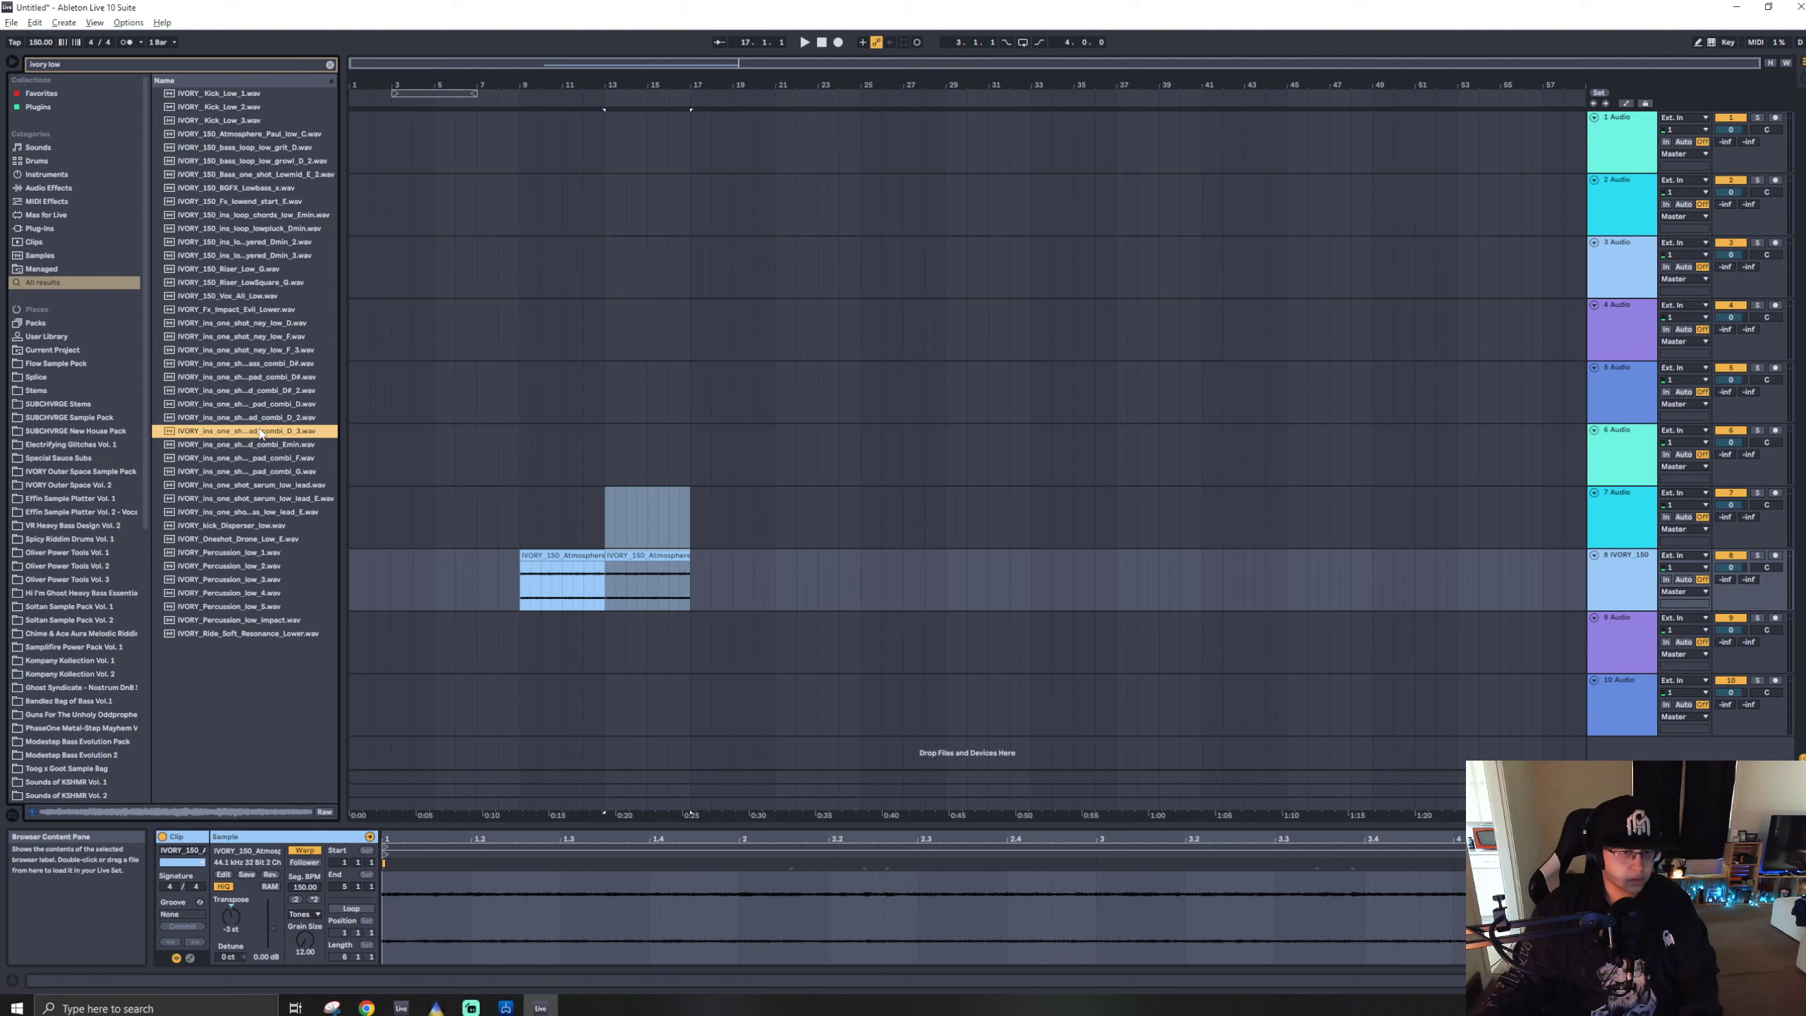
{"action": "left_click_drag", "start_coordinate": [260, 432], "coordinate": [389, 618]}
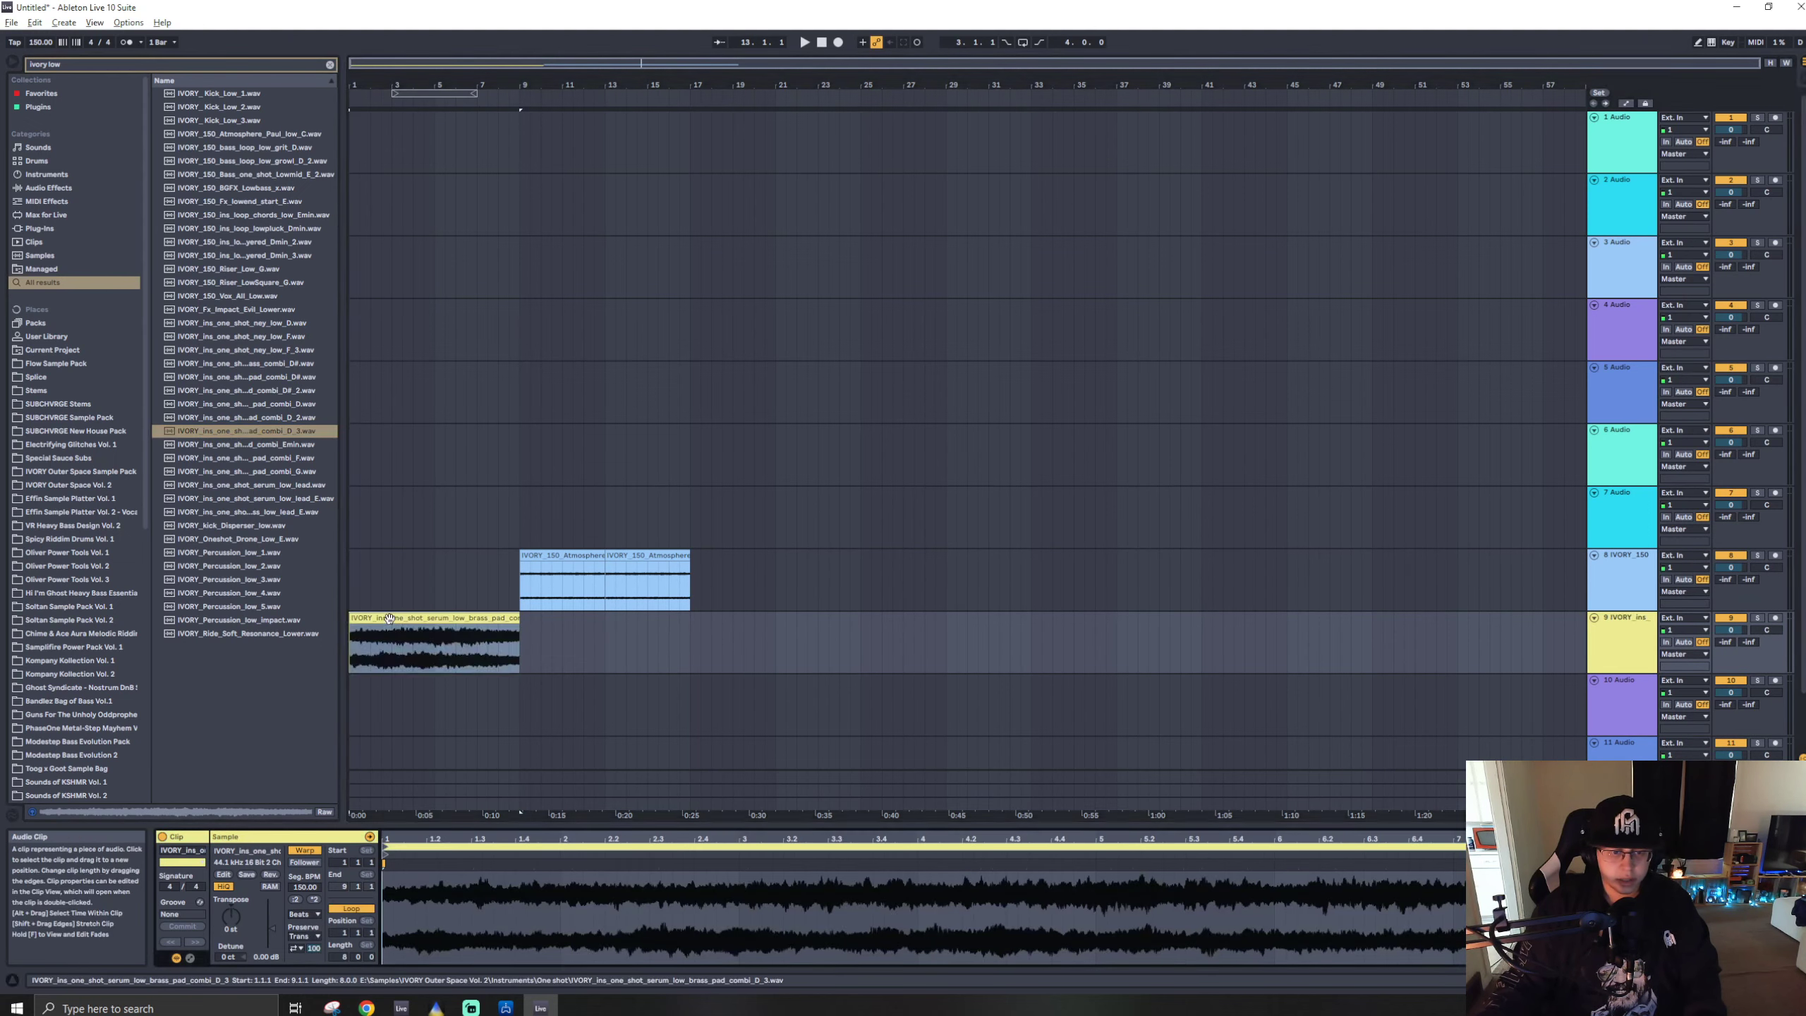
- Transpose the low brass pad clip up 1 semitone and add the HalfTime effect to its track
{"action": "key", "text": "space"}
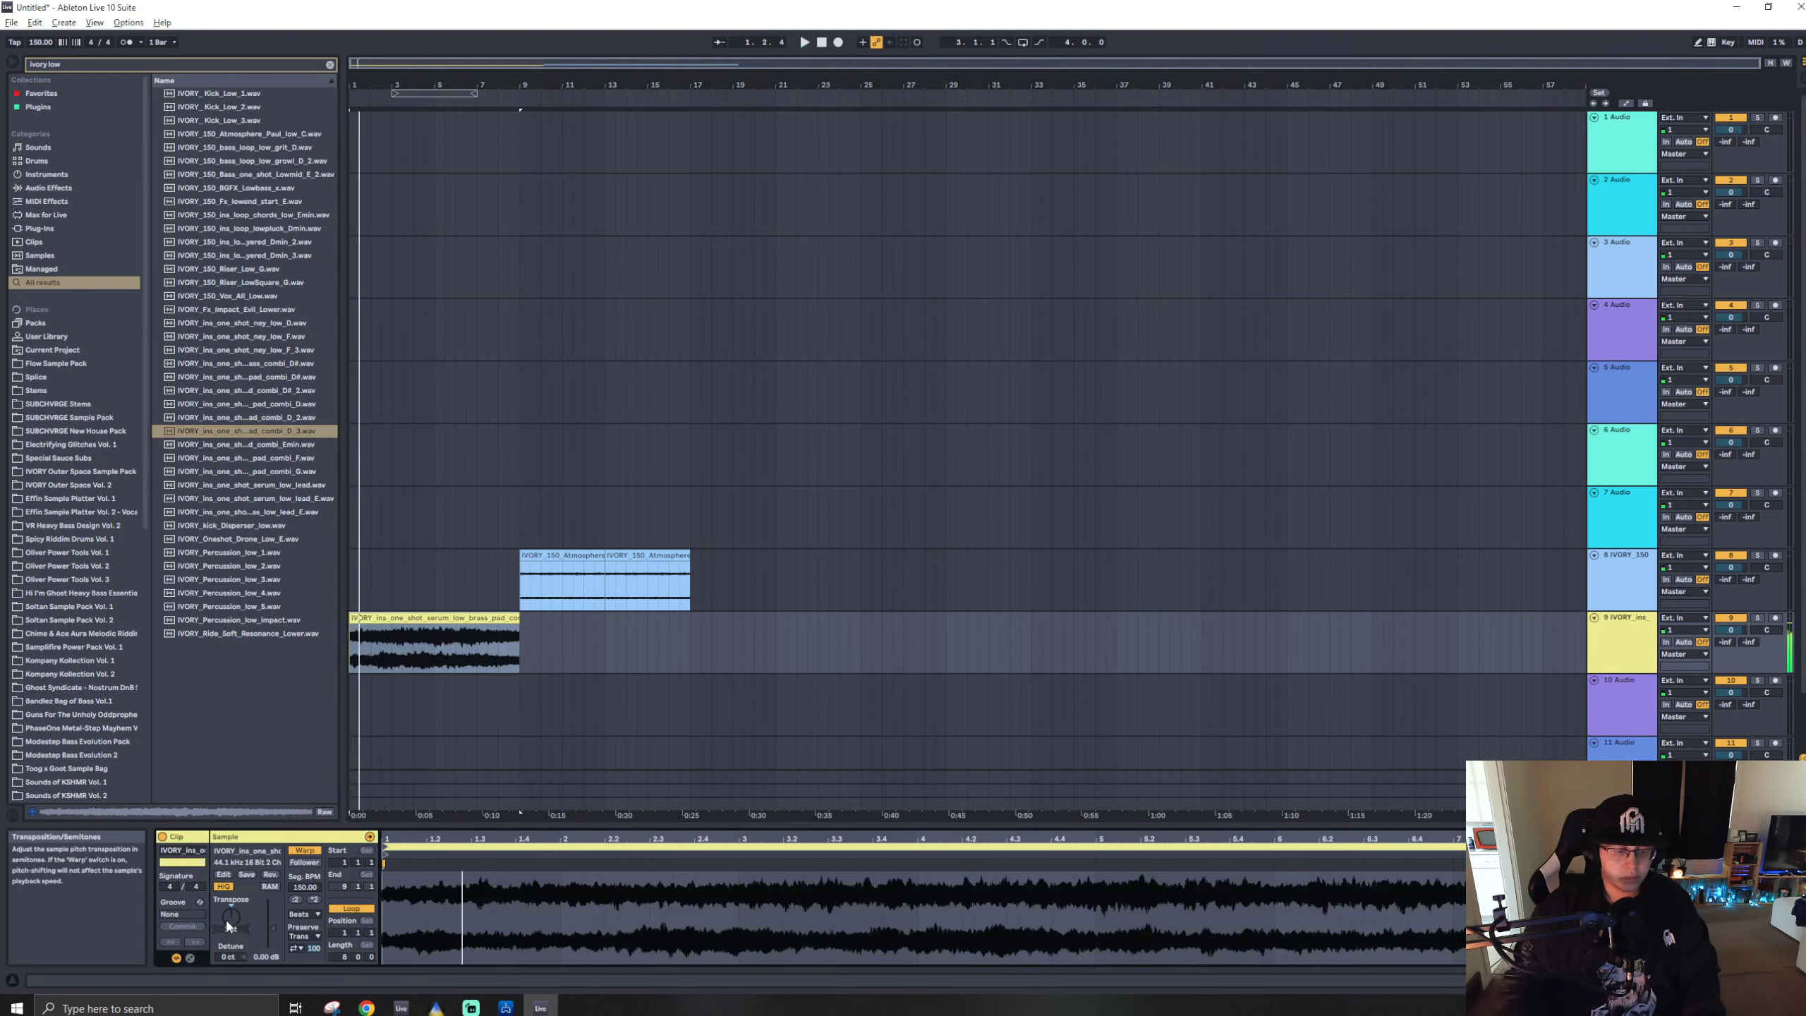
{"action": "key", "text": "ctrl+f"}
{"action": "type", "text": "half"}
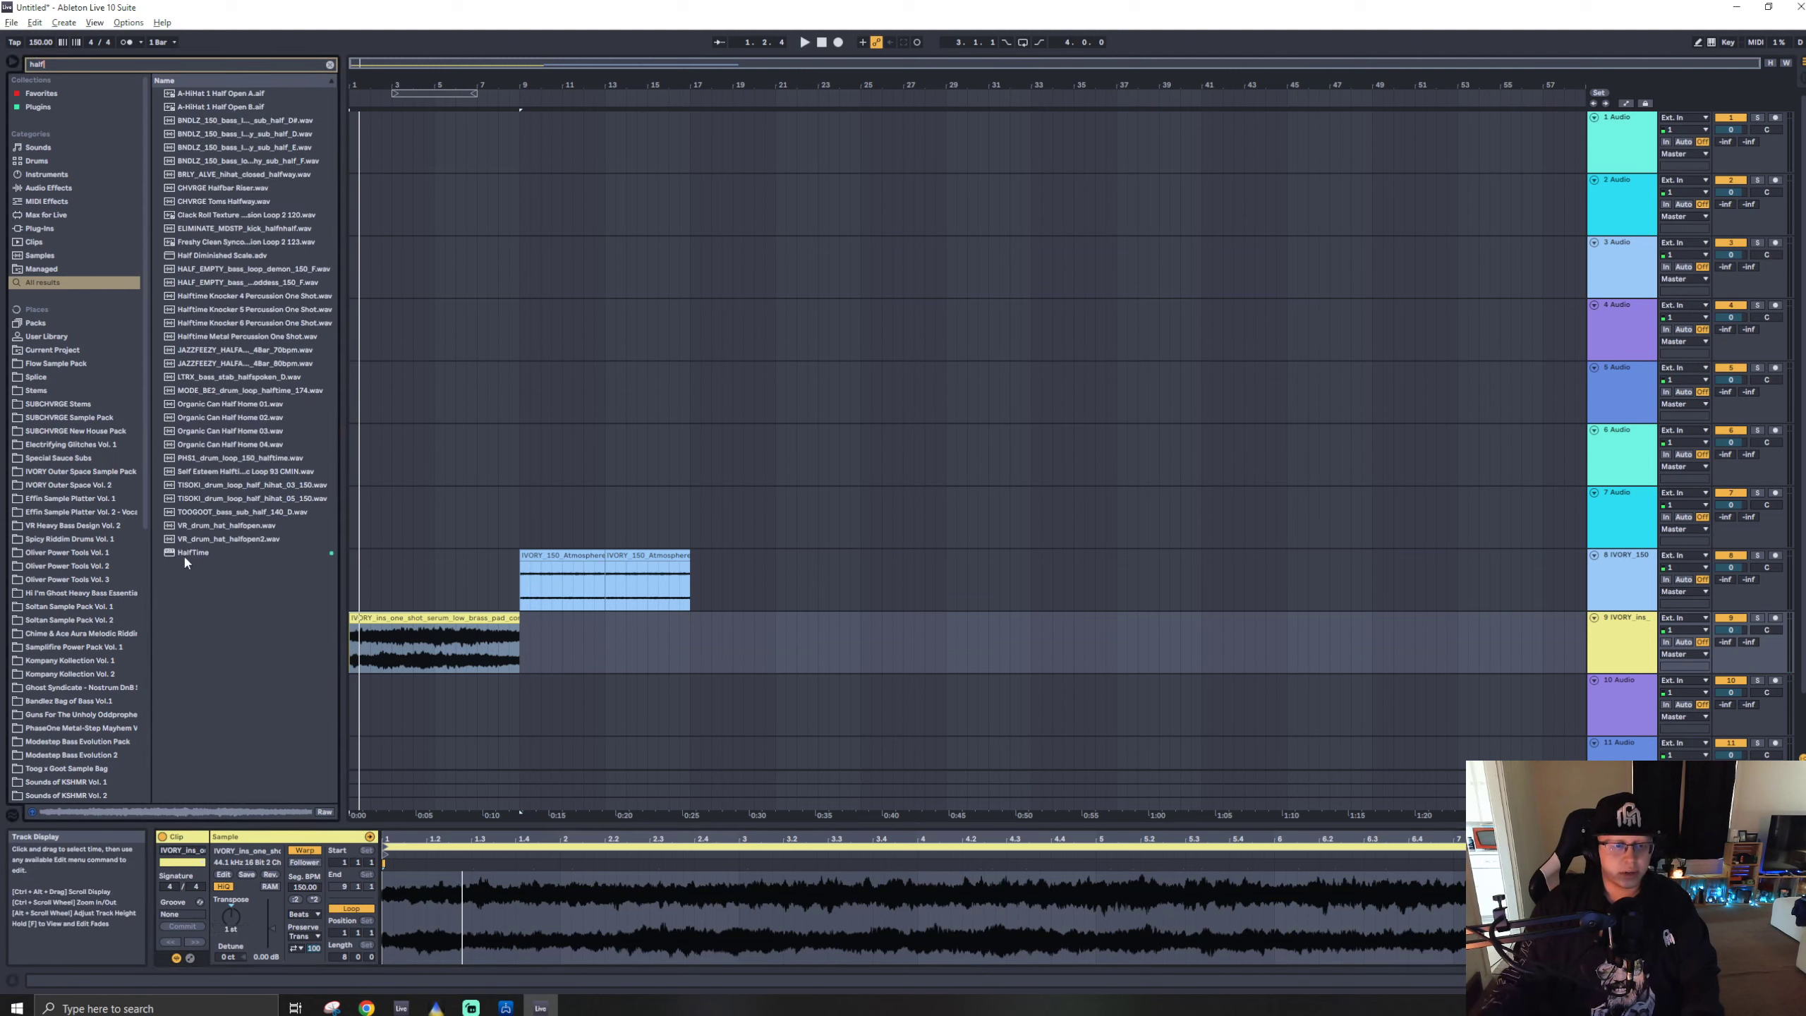
{"action": "left_click_drag", "start_coordinate": [186, 561], "coordinate": [435, 665]}
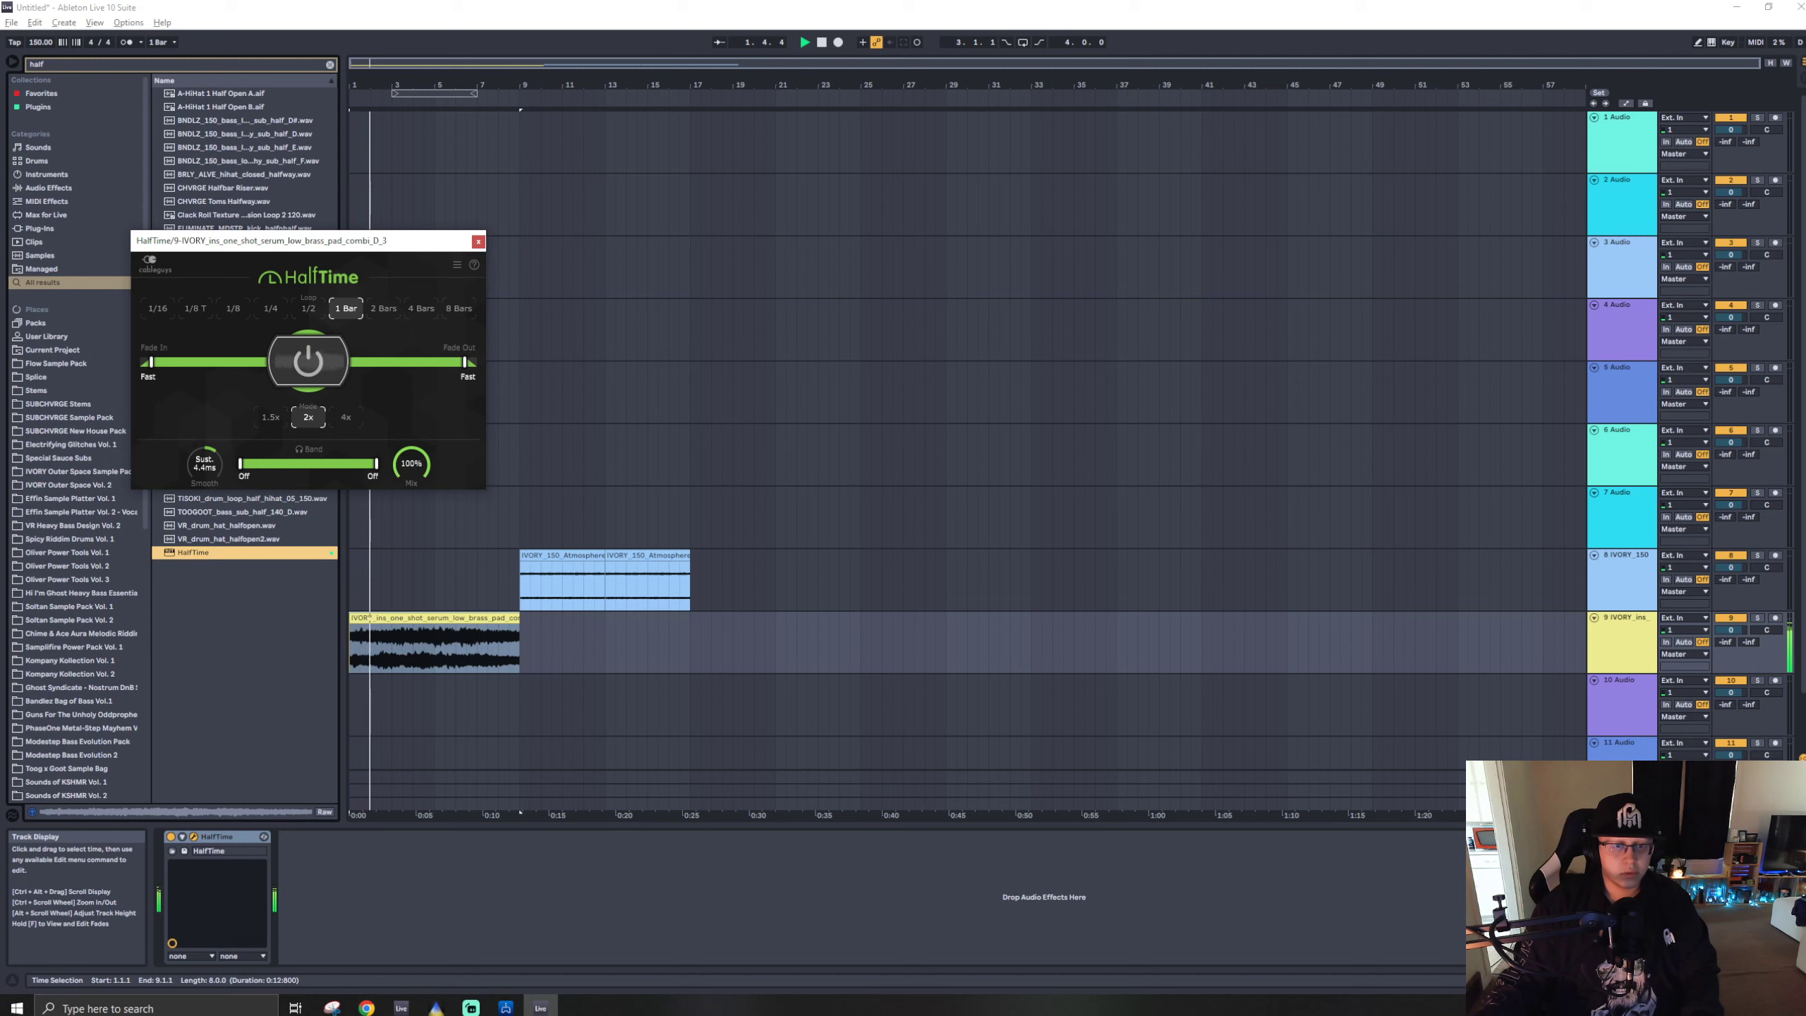
- Set HalfTime's loop length to 8 Bars on the low brass pad track, and freeze and flatten the track
{"action": "left_click", "coordinate": [457, 309]}
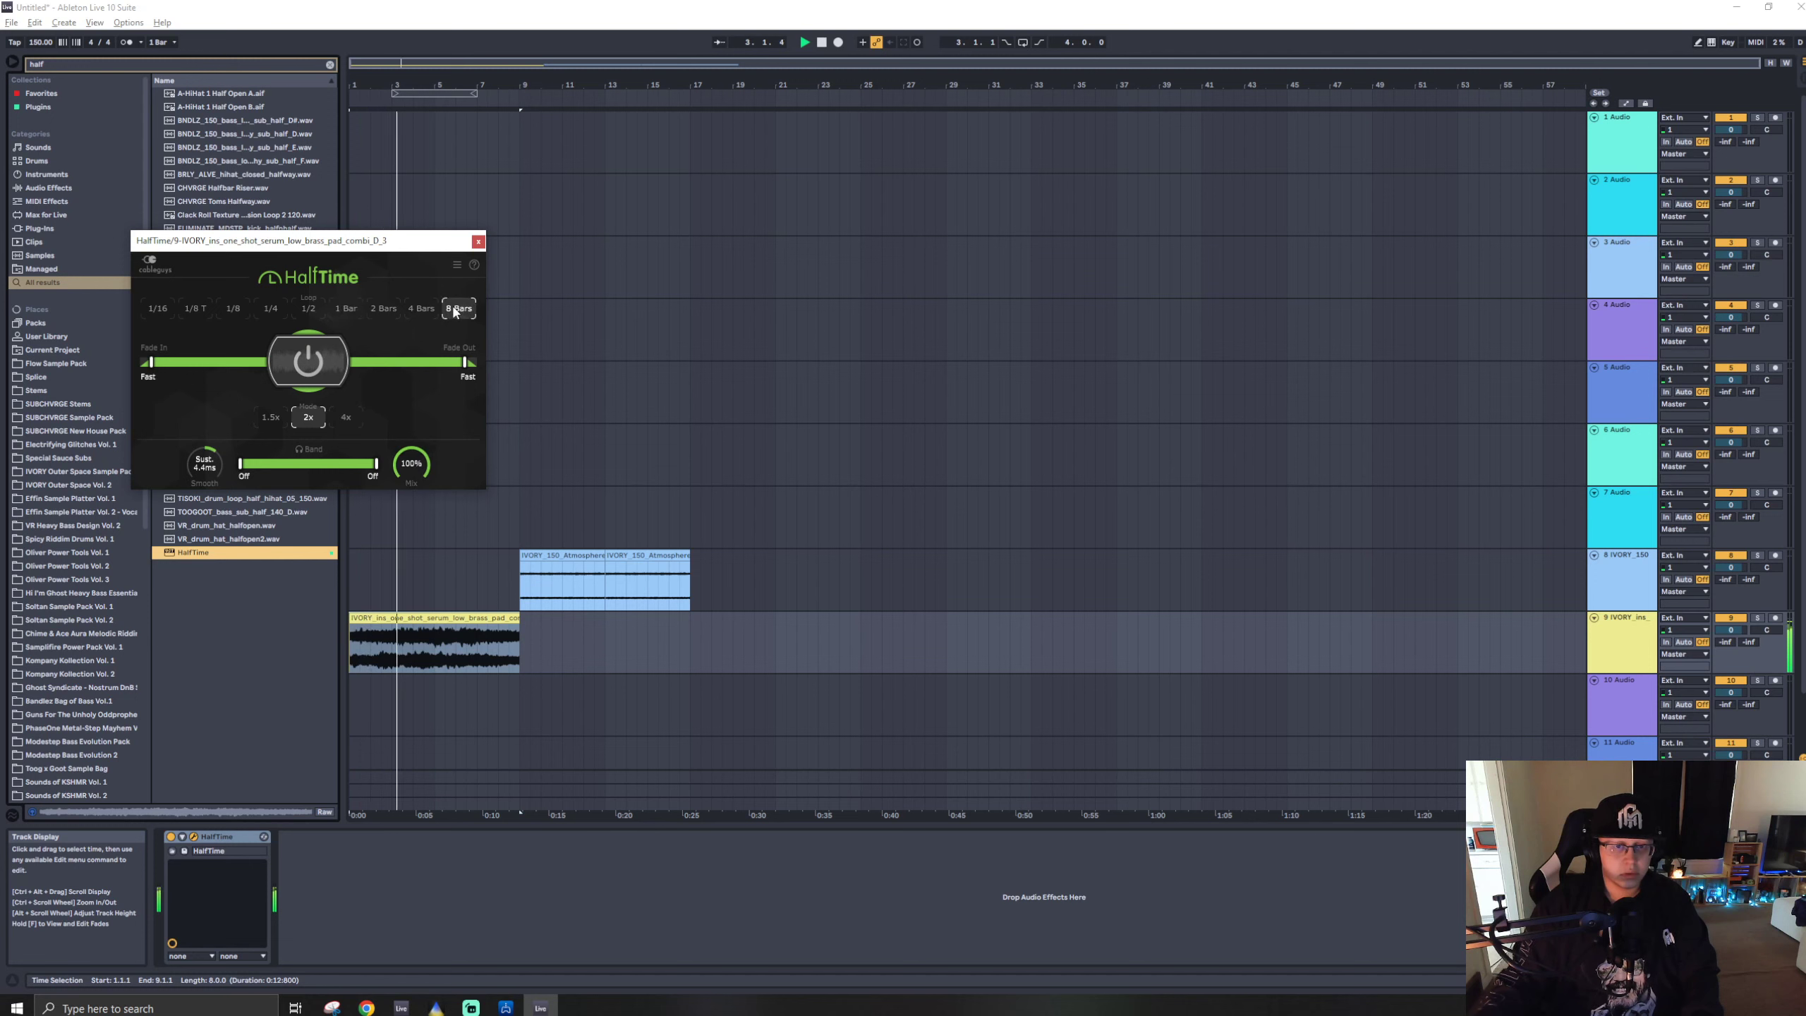
{"action": "key", "text": "space"}
{"action": "right_click", "coordinate": [1631, 636]}
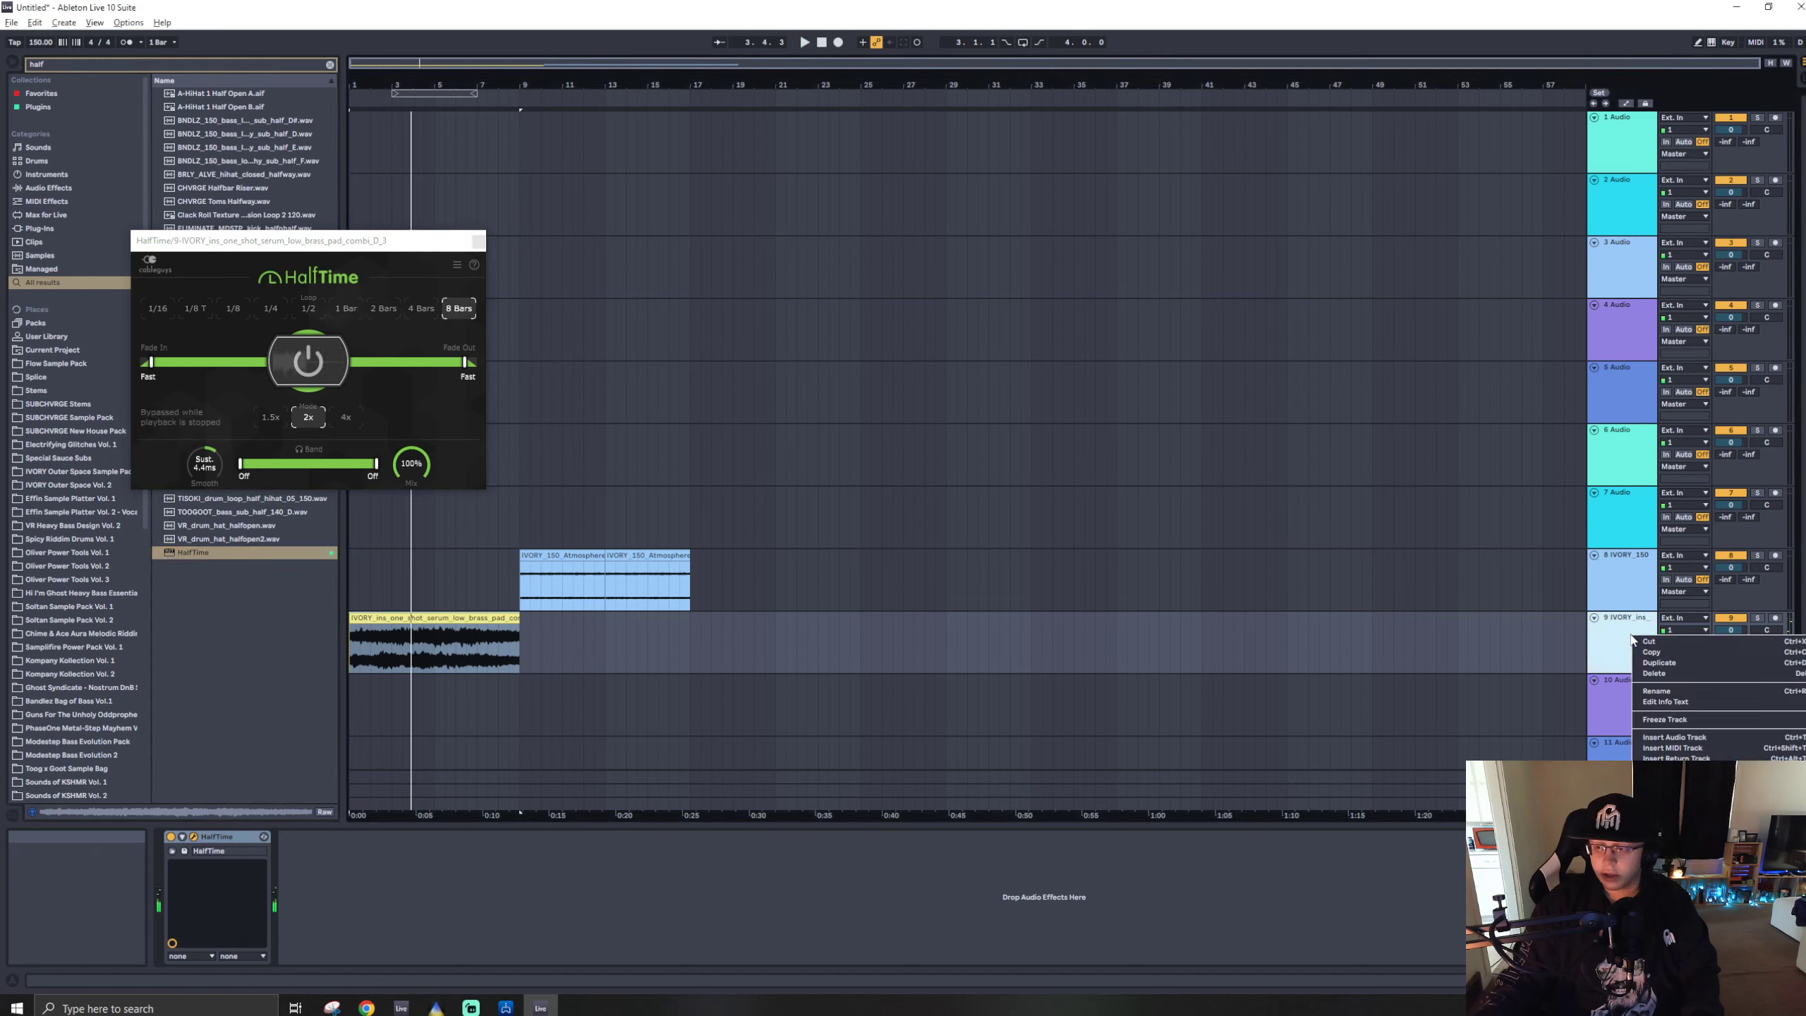
{"action": "left_click", "coordinate": [1660, 721]}
{"action": "right_click", "coordinate": [1615, 640]}
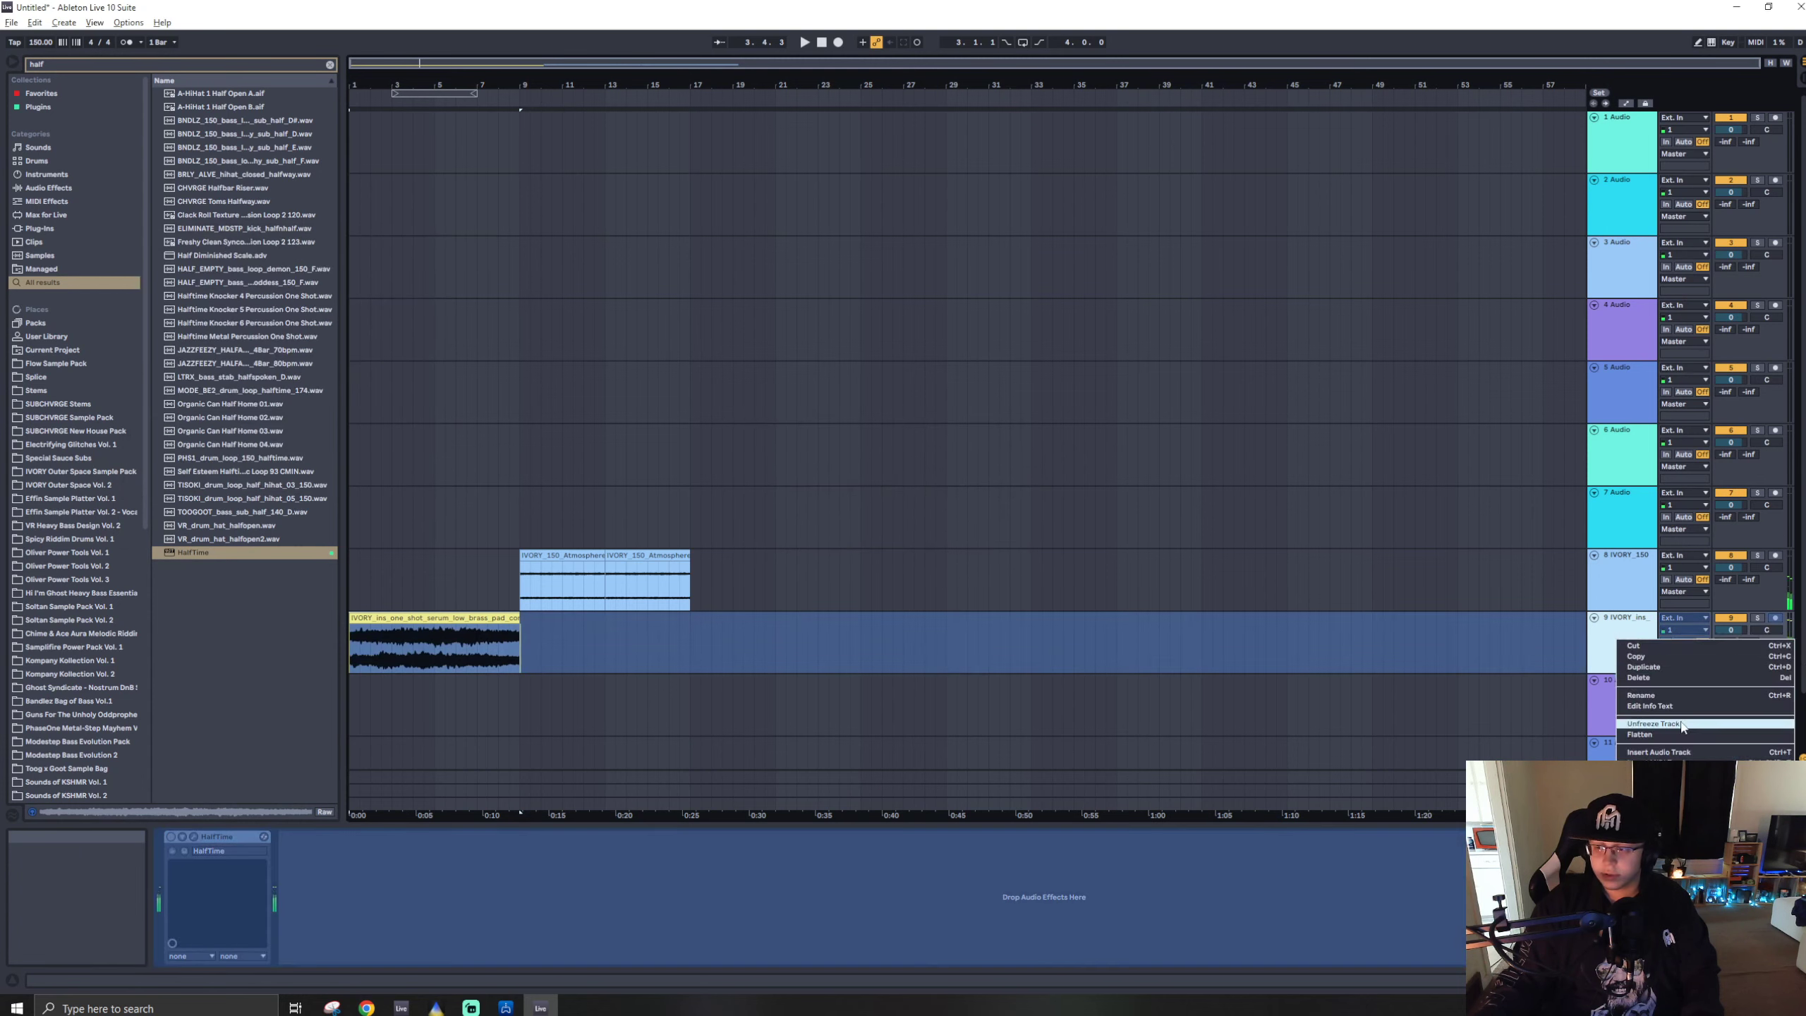
{"action": "left_click", "coordinate": [1641, 733]}
{"action": "left_click", "coordinate": [518, 617]}
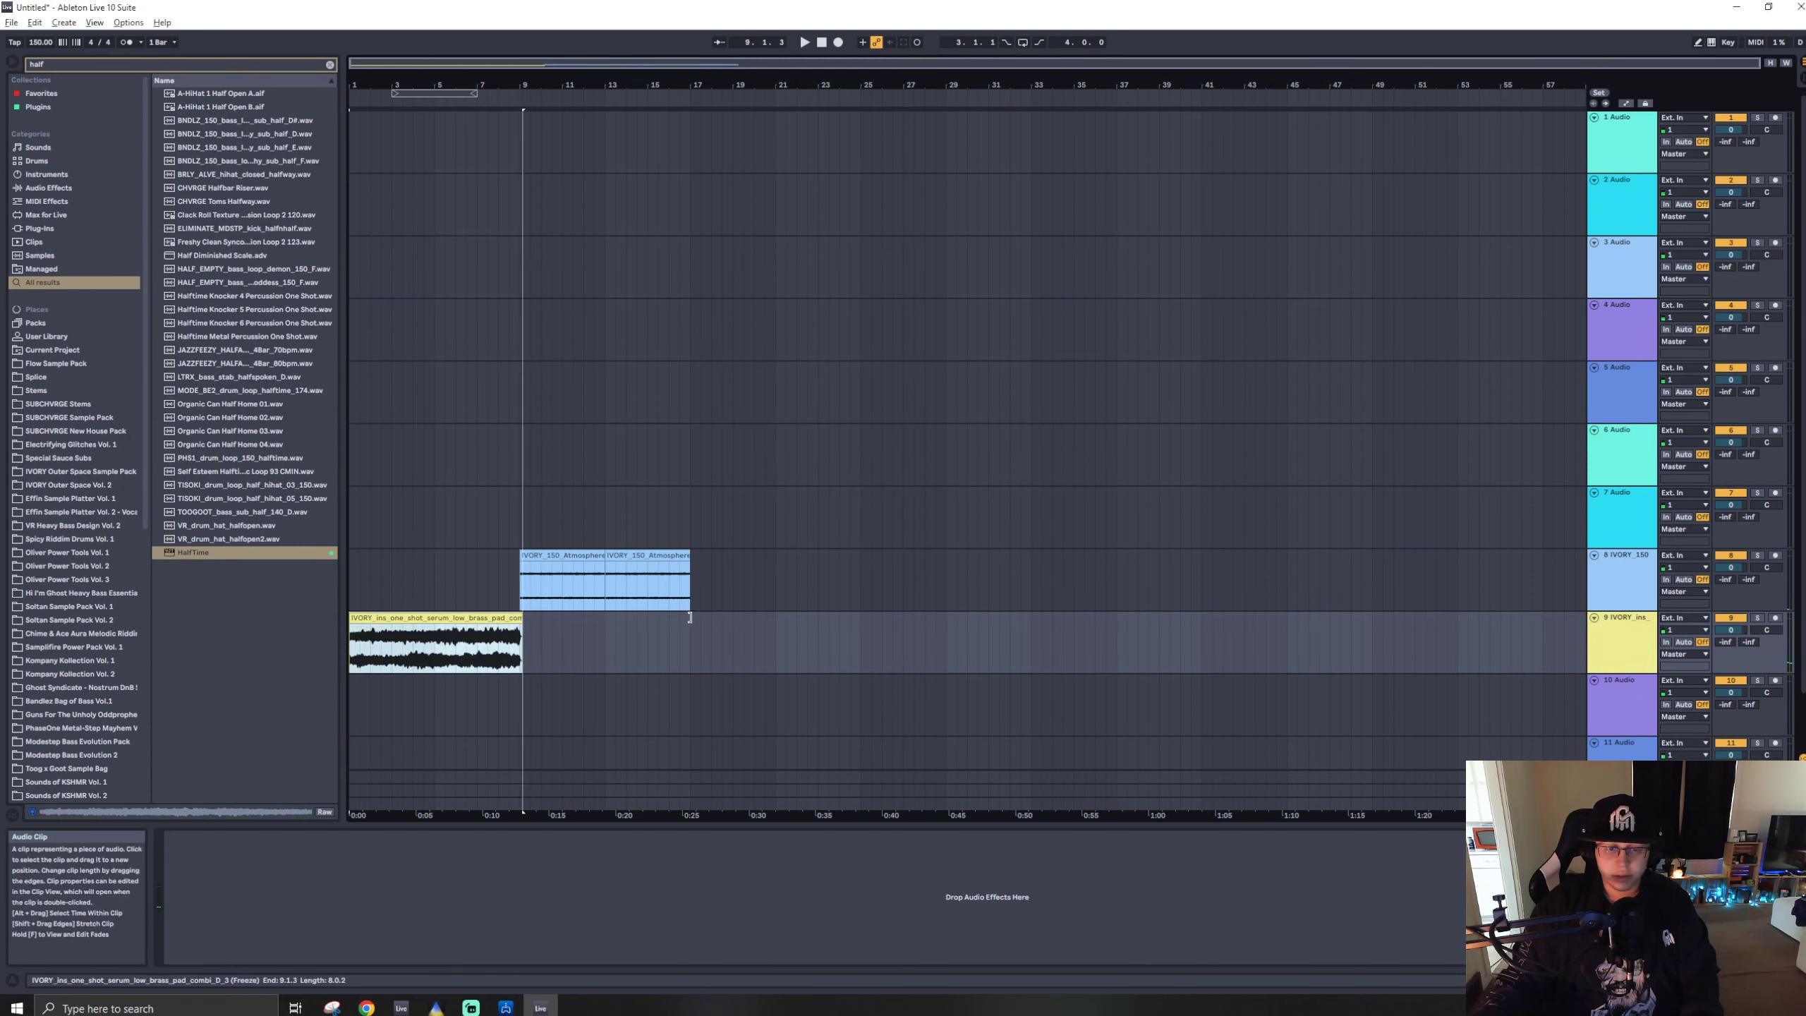
- Play the flattened brass pad, search the browser for "aut" and add an Auto Filter to its track
{"action": "key", "text": "space"}
{"action": "key", "text": "ctrl+f"}
{"action": "type", "text": "aut"}
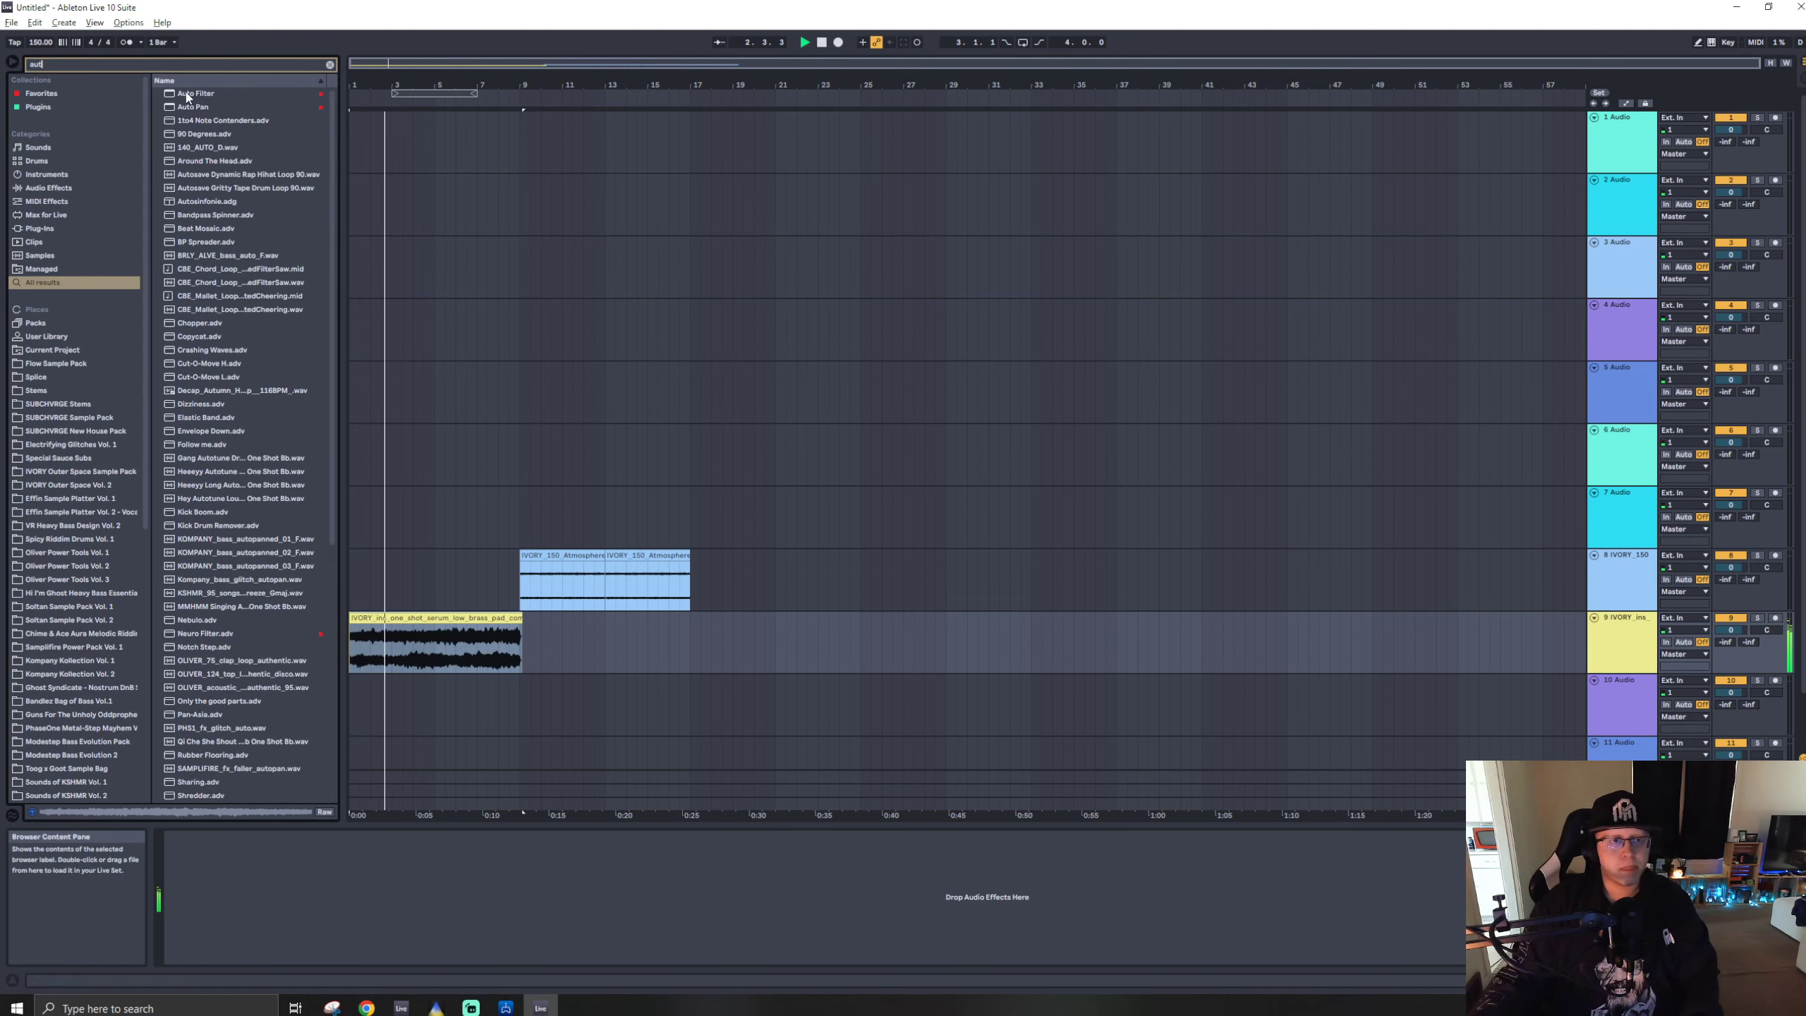
{"action": "left_click_drag", "start_coordinate": [193, 93], "coordinate": [435, 649]}
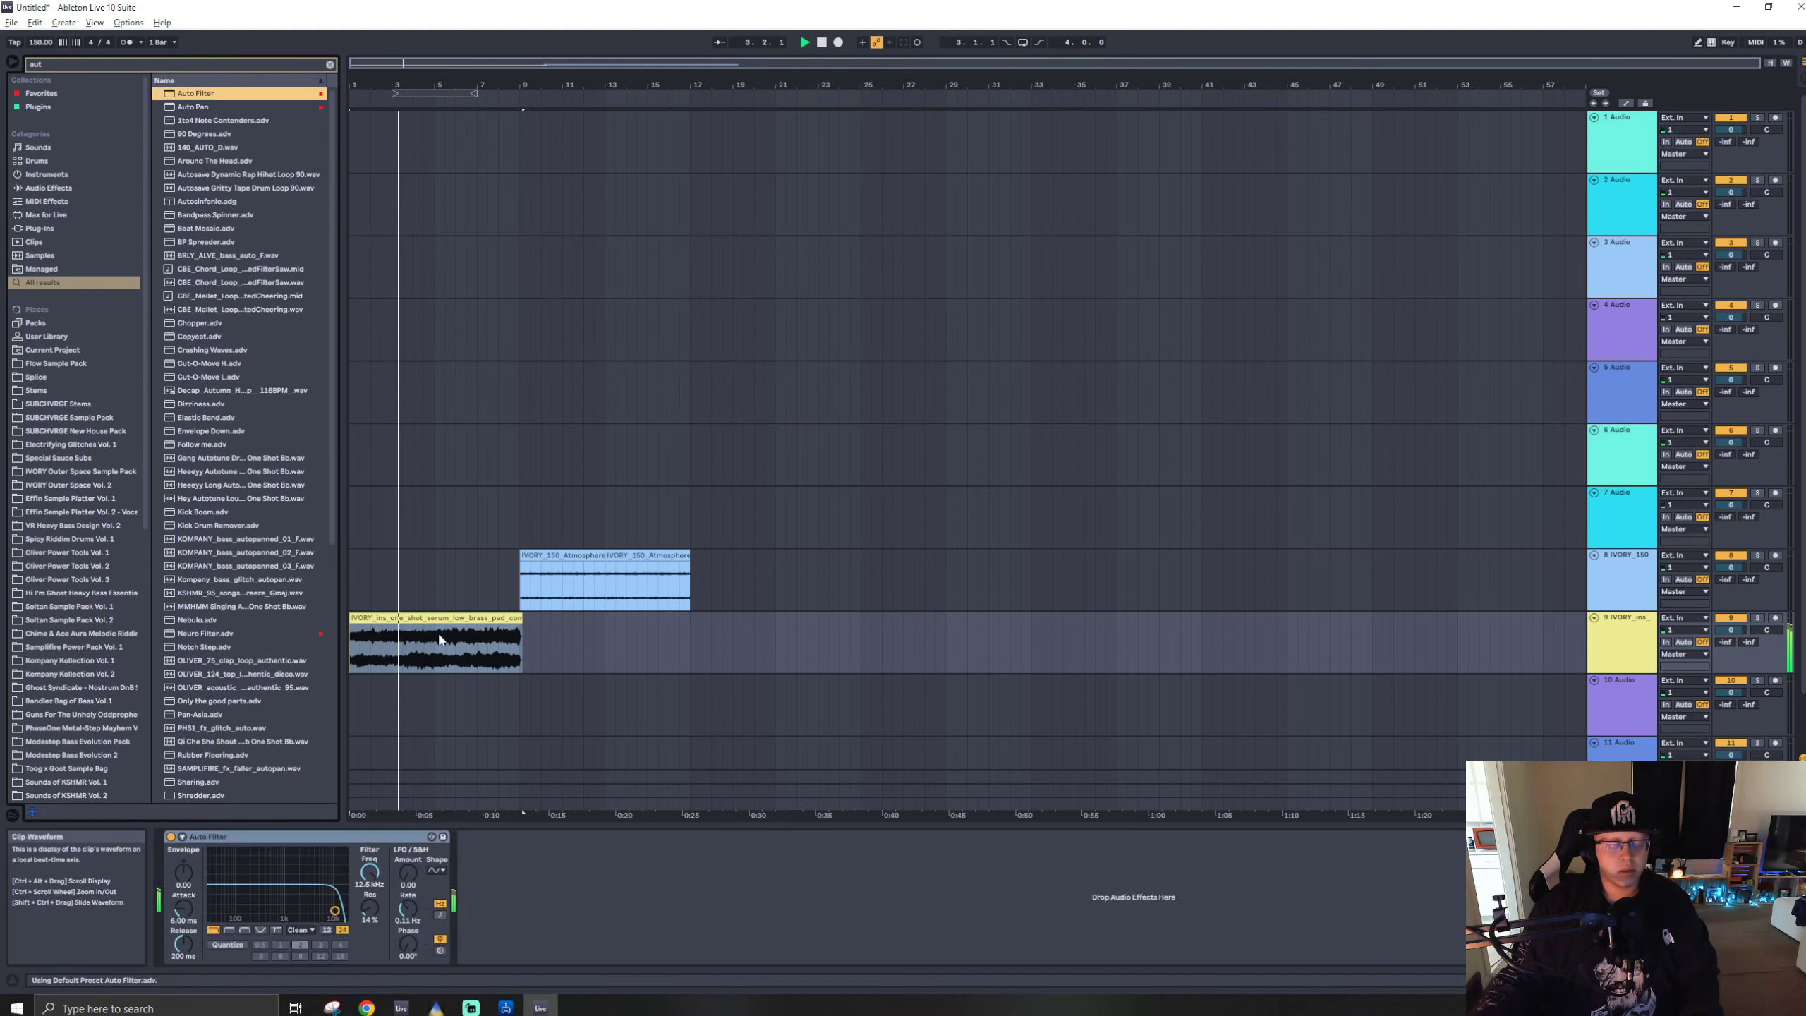
- Search for "mono", add the Mono.adv preset to the brass pad track and set its stereo width to 33%
{"action": "key", "text": "ctrl+f"}
{"action": "type", "text": "mono"}
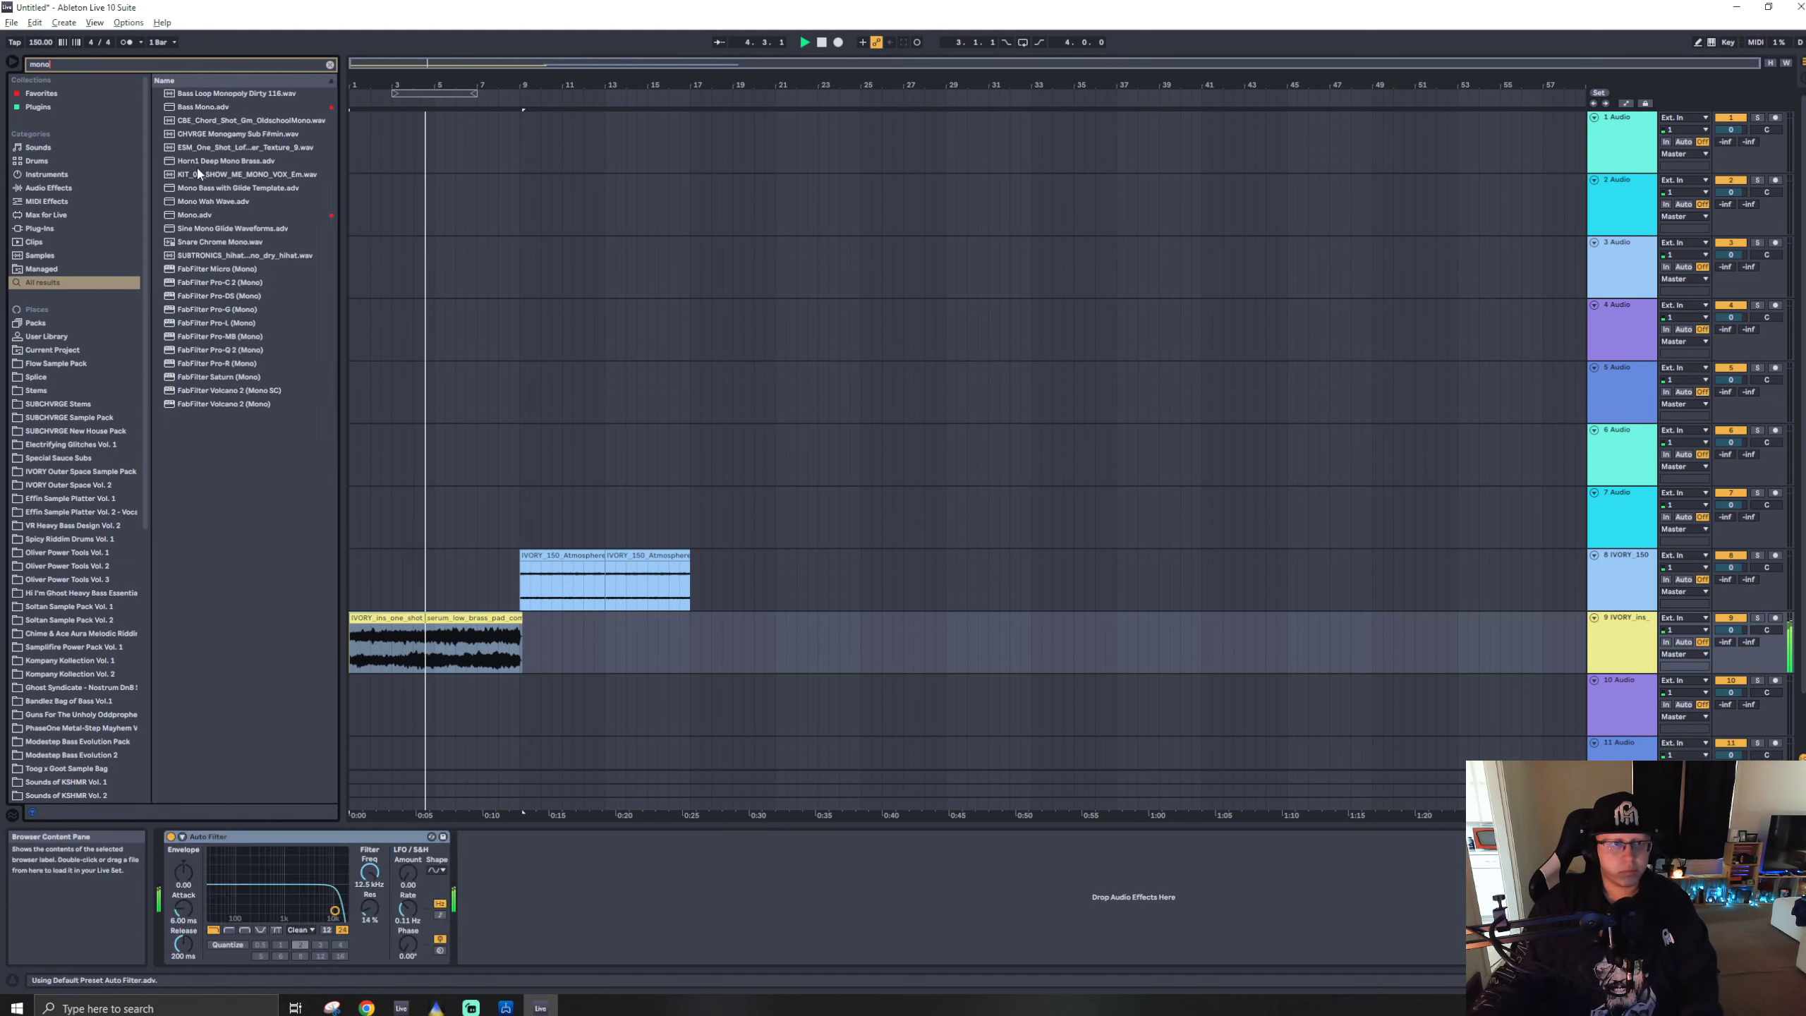
{"action": "double_click", "coordinate": [188, 214]}
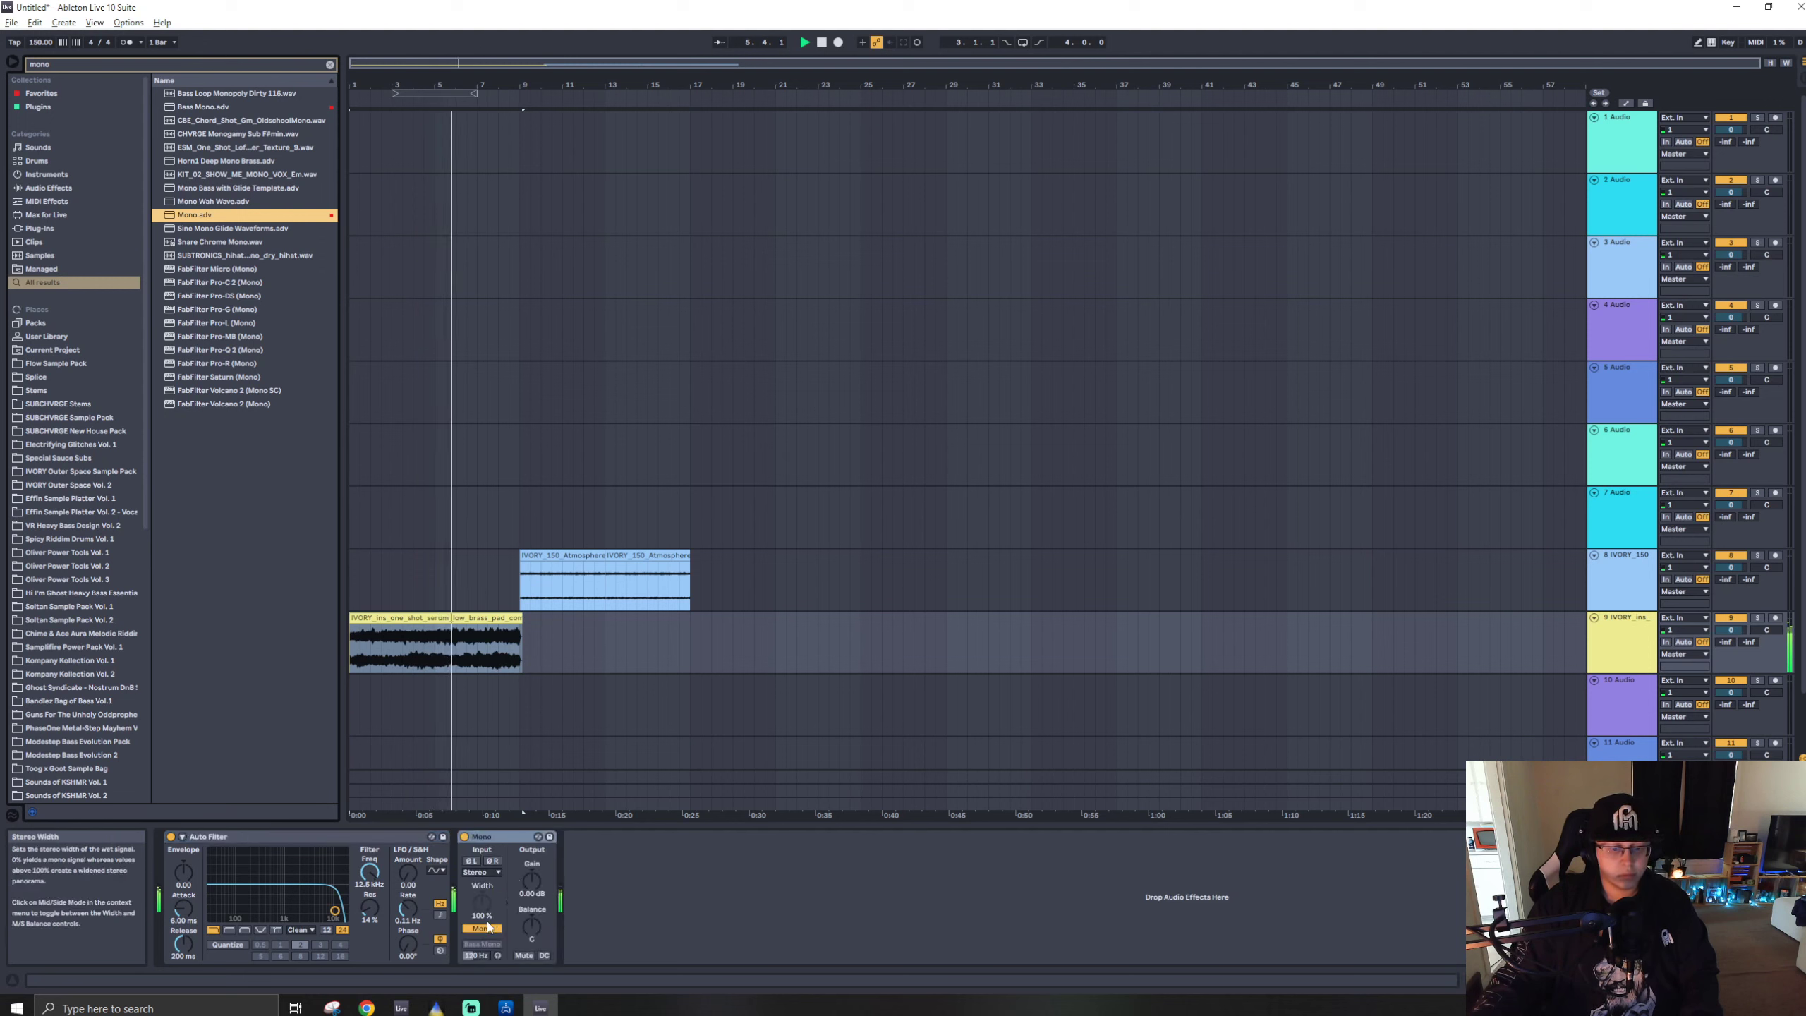
{"action": "left_click", "coordinate": [480, 924]}
{"action": "left_click_drag", "start_coordinate": [481, 922], "coordinate": [480, 967]}
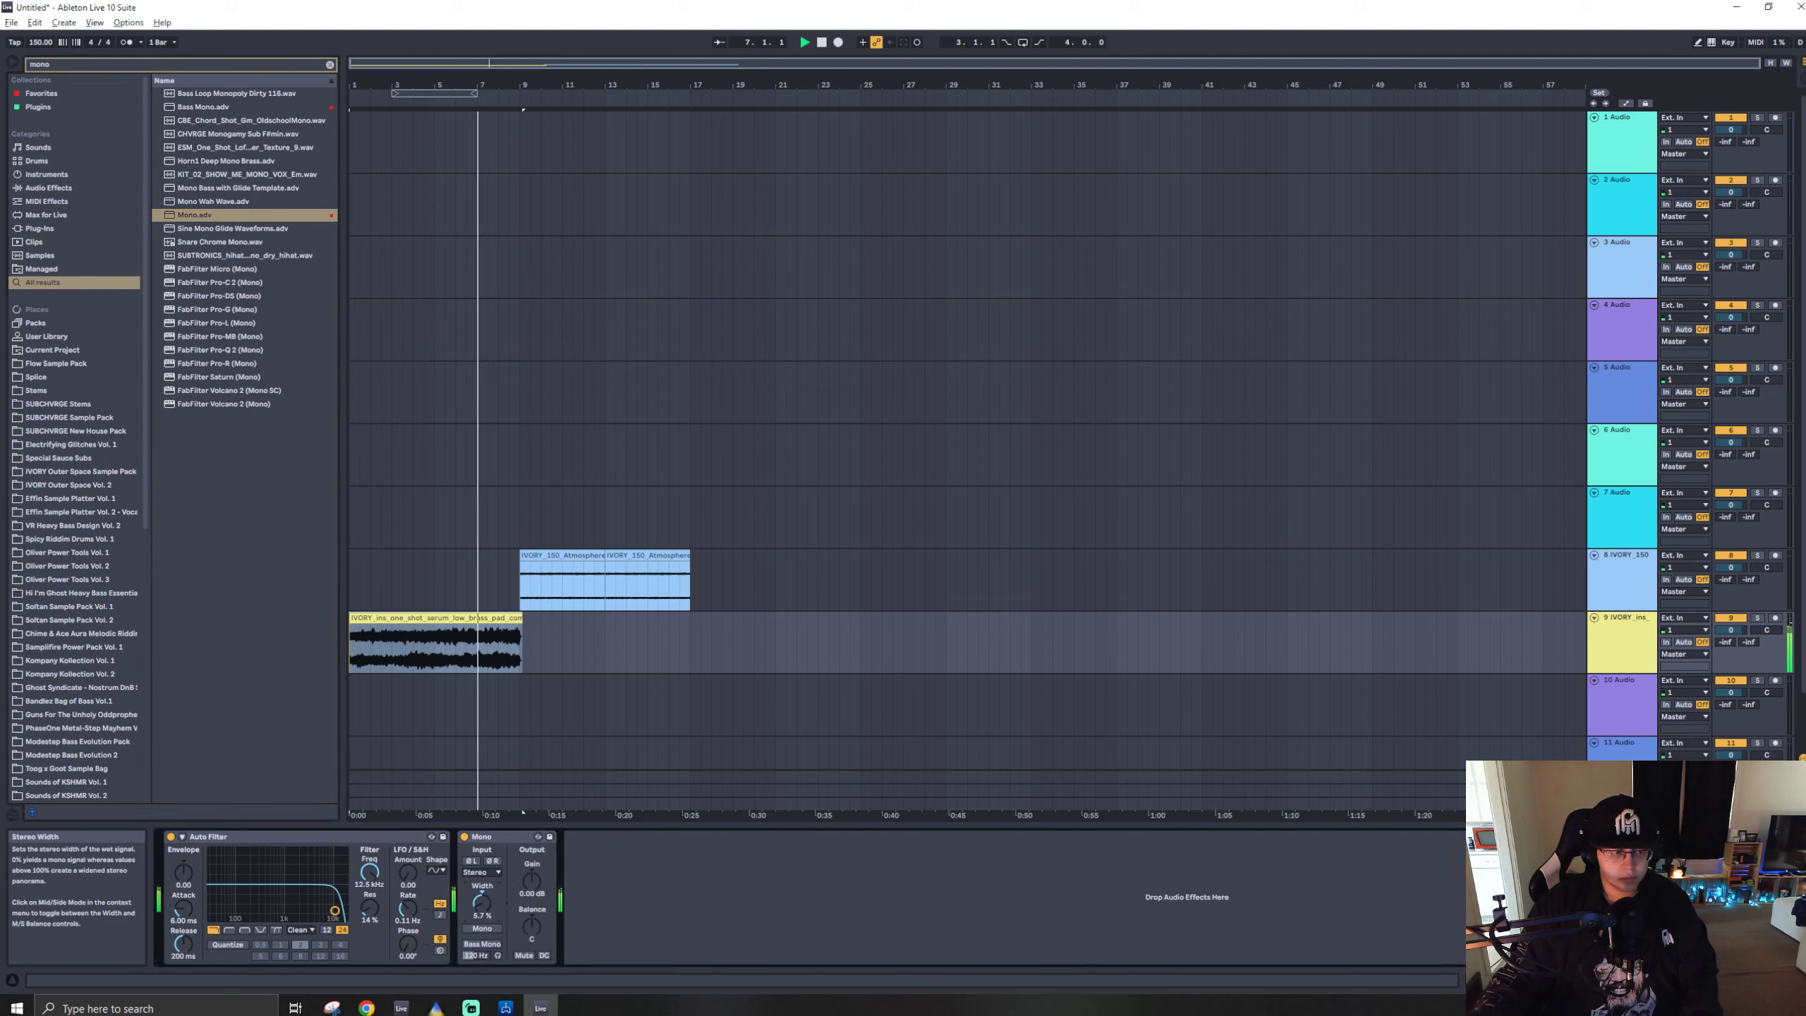
{"action": "left_click_drag", "start_coordinate": [481, 902], "coordinate": [481, 898]}
- Replay the brass pad and set its Auto Filter to a 611 Hz cutoff with 0% resonance
{"action": "key", "text": "space"}
{"action": "key", "text": "space"}
{"action": "left_click_drag", "start_coordinate": [369, 908], "coordinate": [373, 953]}
- Add a Saturator to the brass pad track with Soft Clip on, the Soft Sine curve and 7.09 dB drive
{"action": "key", "text": "ctrl+f"}
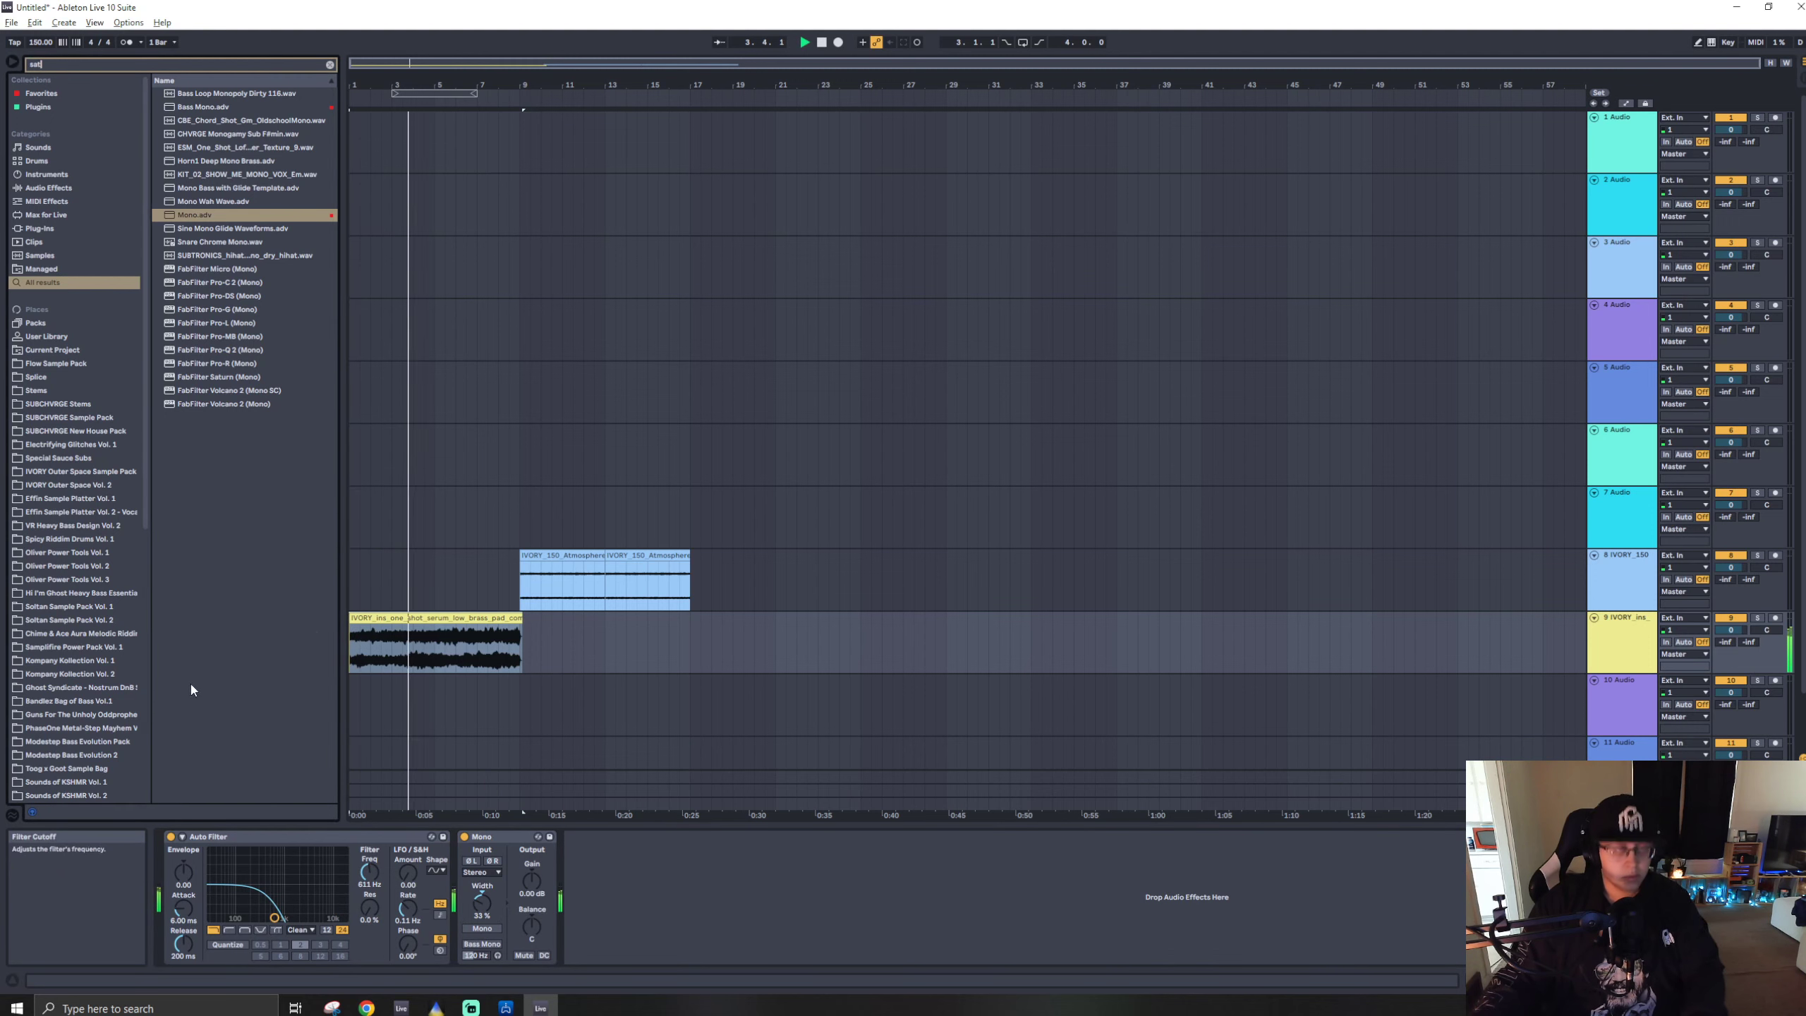
{"action": "type", "text": "sat"}
{"action": "left_click", "coordinate": [188, 95]}
{"action": "double_click", "coordinate": [188, 94]}
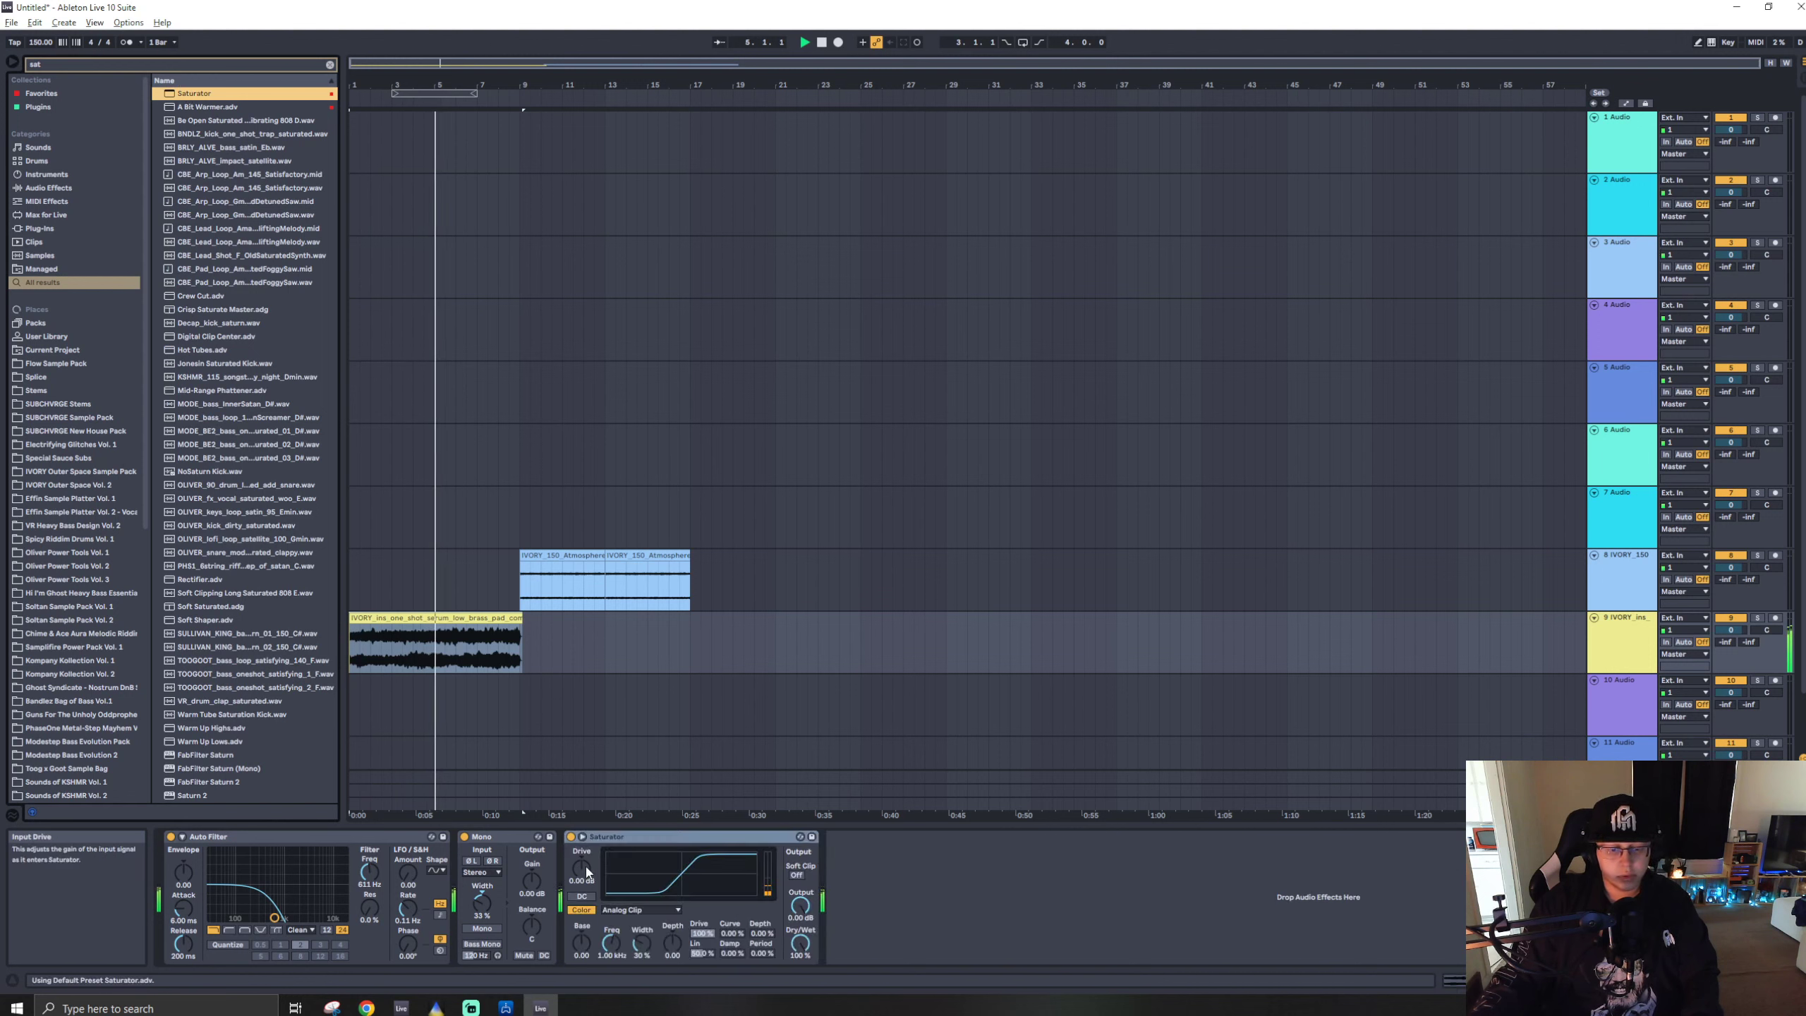
{"action": "left_click", "coordinate": [796, 873]}
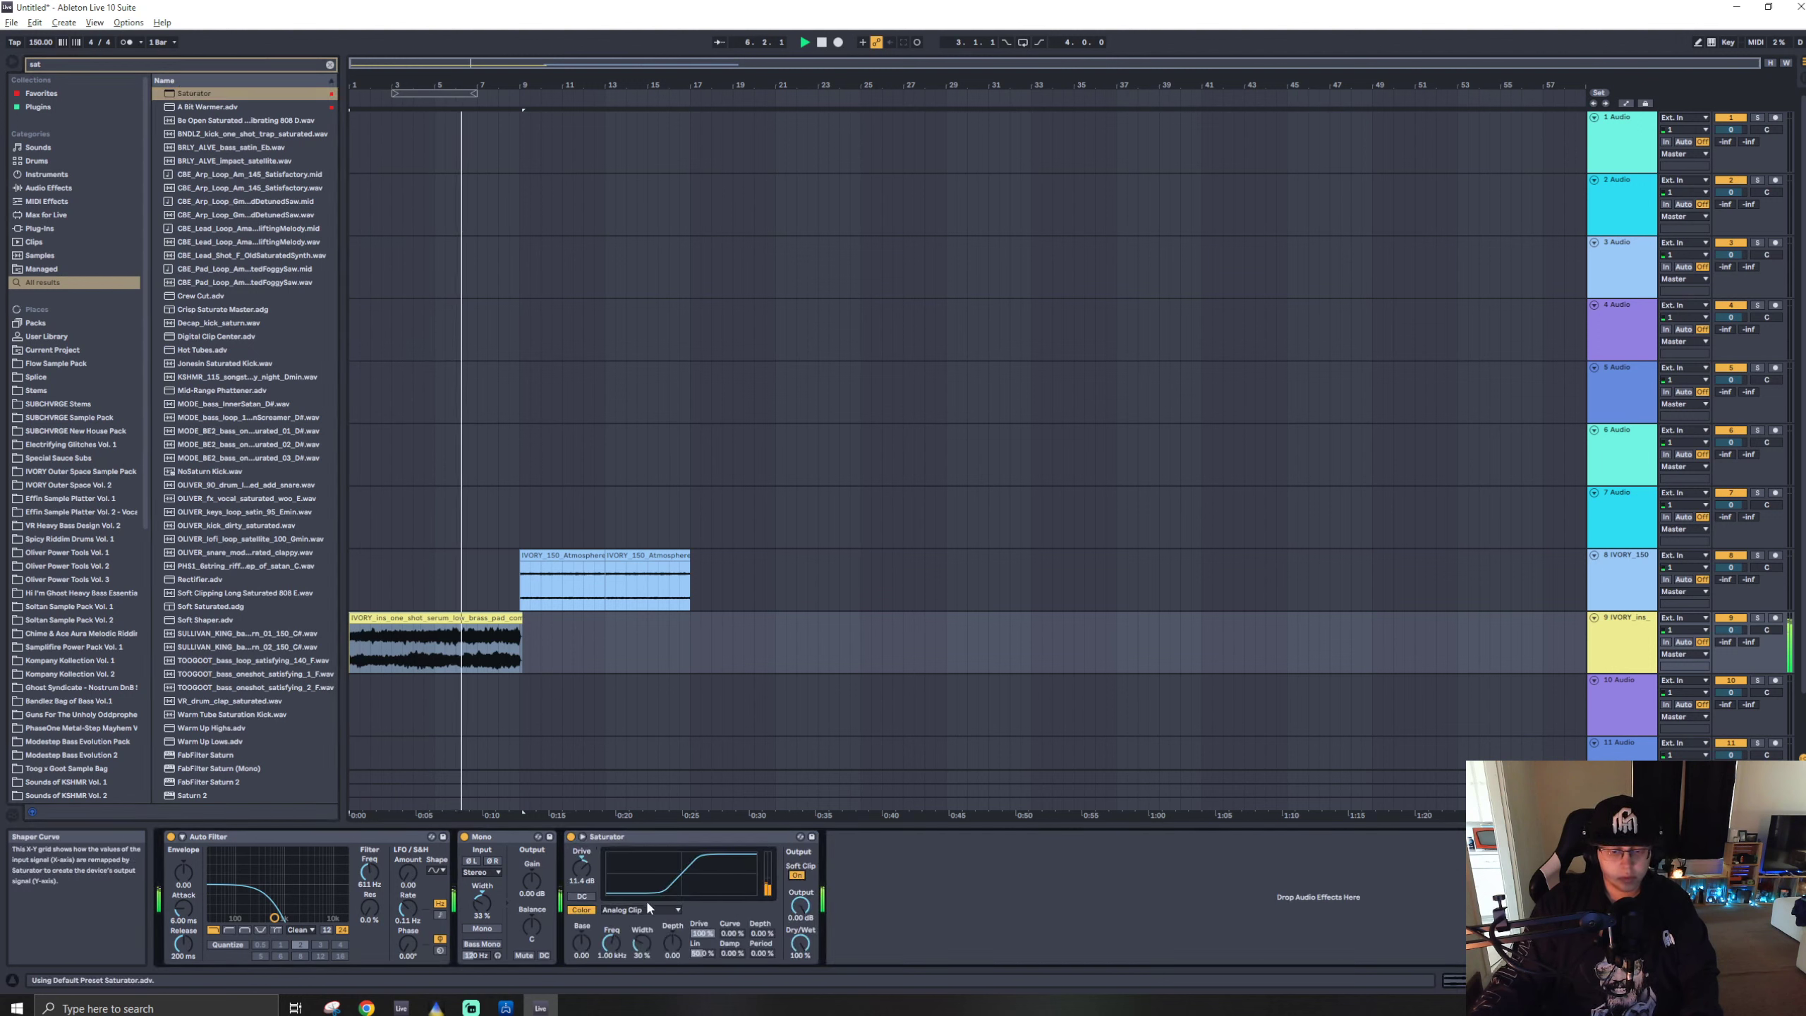
{"action": "left_click", "coordinate": [639, 910]}
{"action": "left_click", "coordinate": [625, 926]}
{"action": "left_click_drag", "start_coordinate": [587, 886], "coordinate": [582, 864]}
- Move the Auto Filter behind the Saturator in the brass pad's effect chain and play the result
{"action": "key", "text": "space"}
{"action": "left_click_drag", "start_coordinate": [320, 836], "coordinate": [1133, 925]}
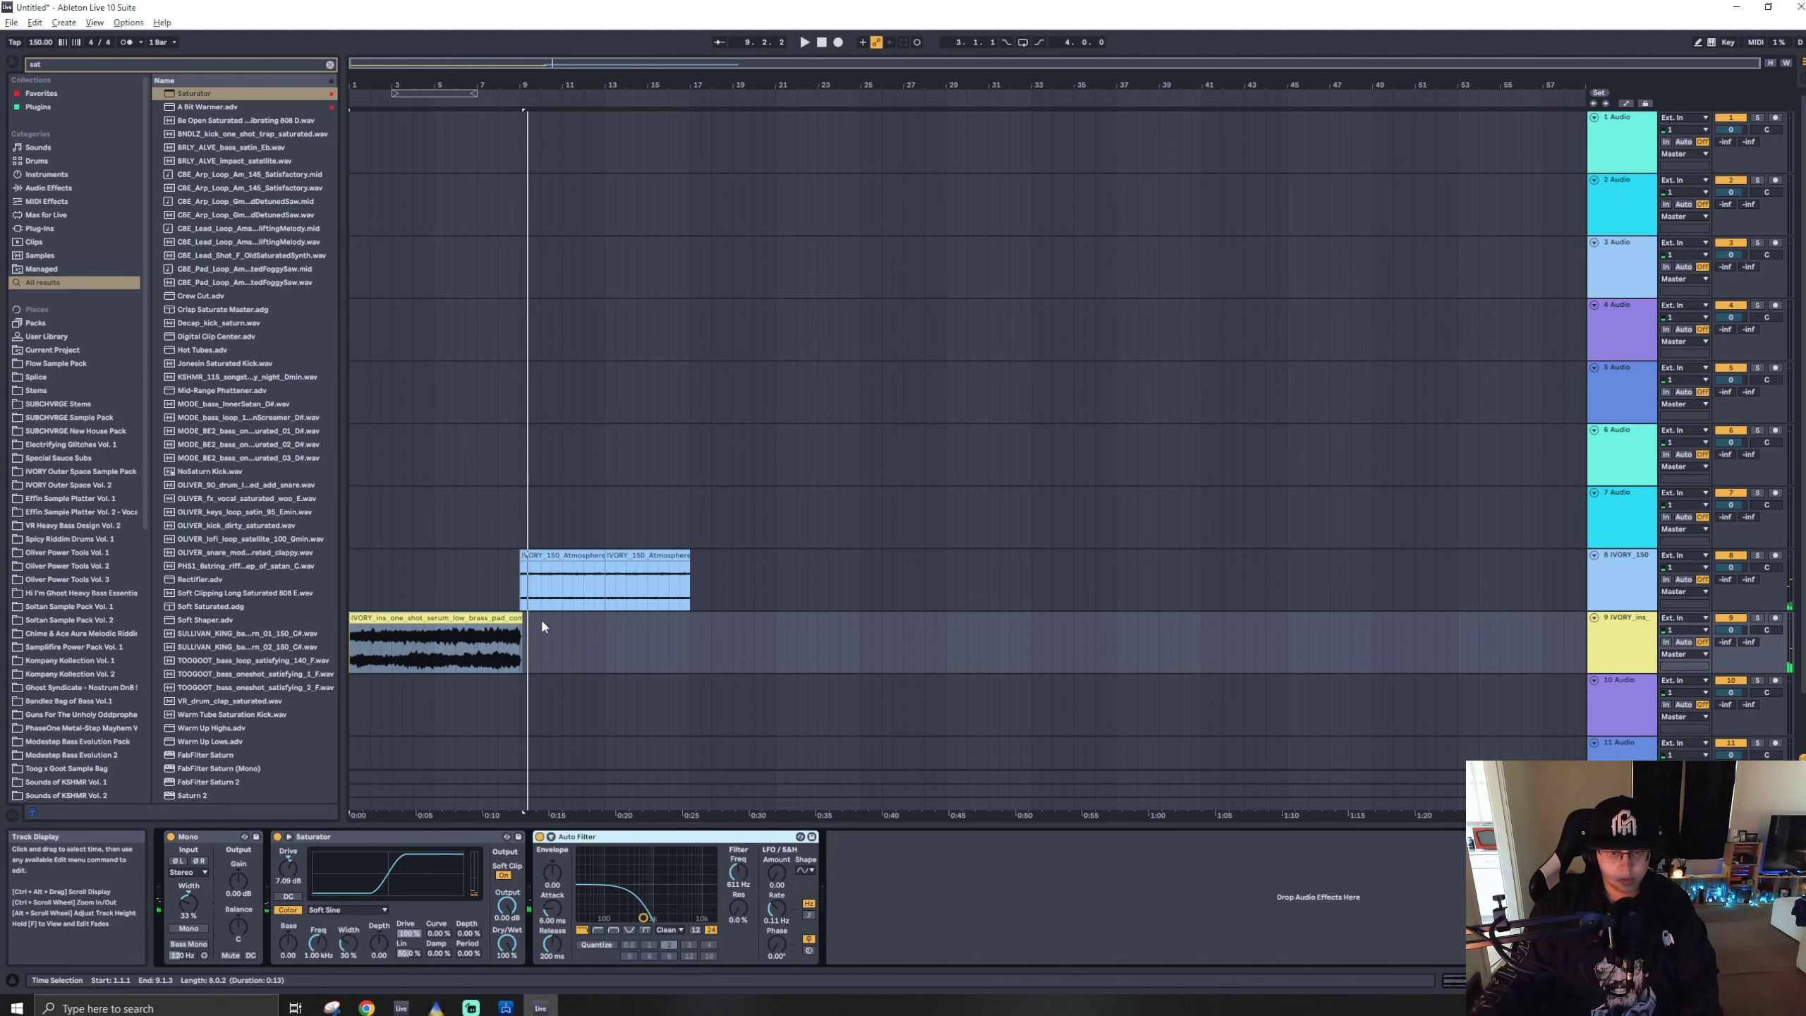
{"action": "key", "text": "space"}
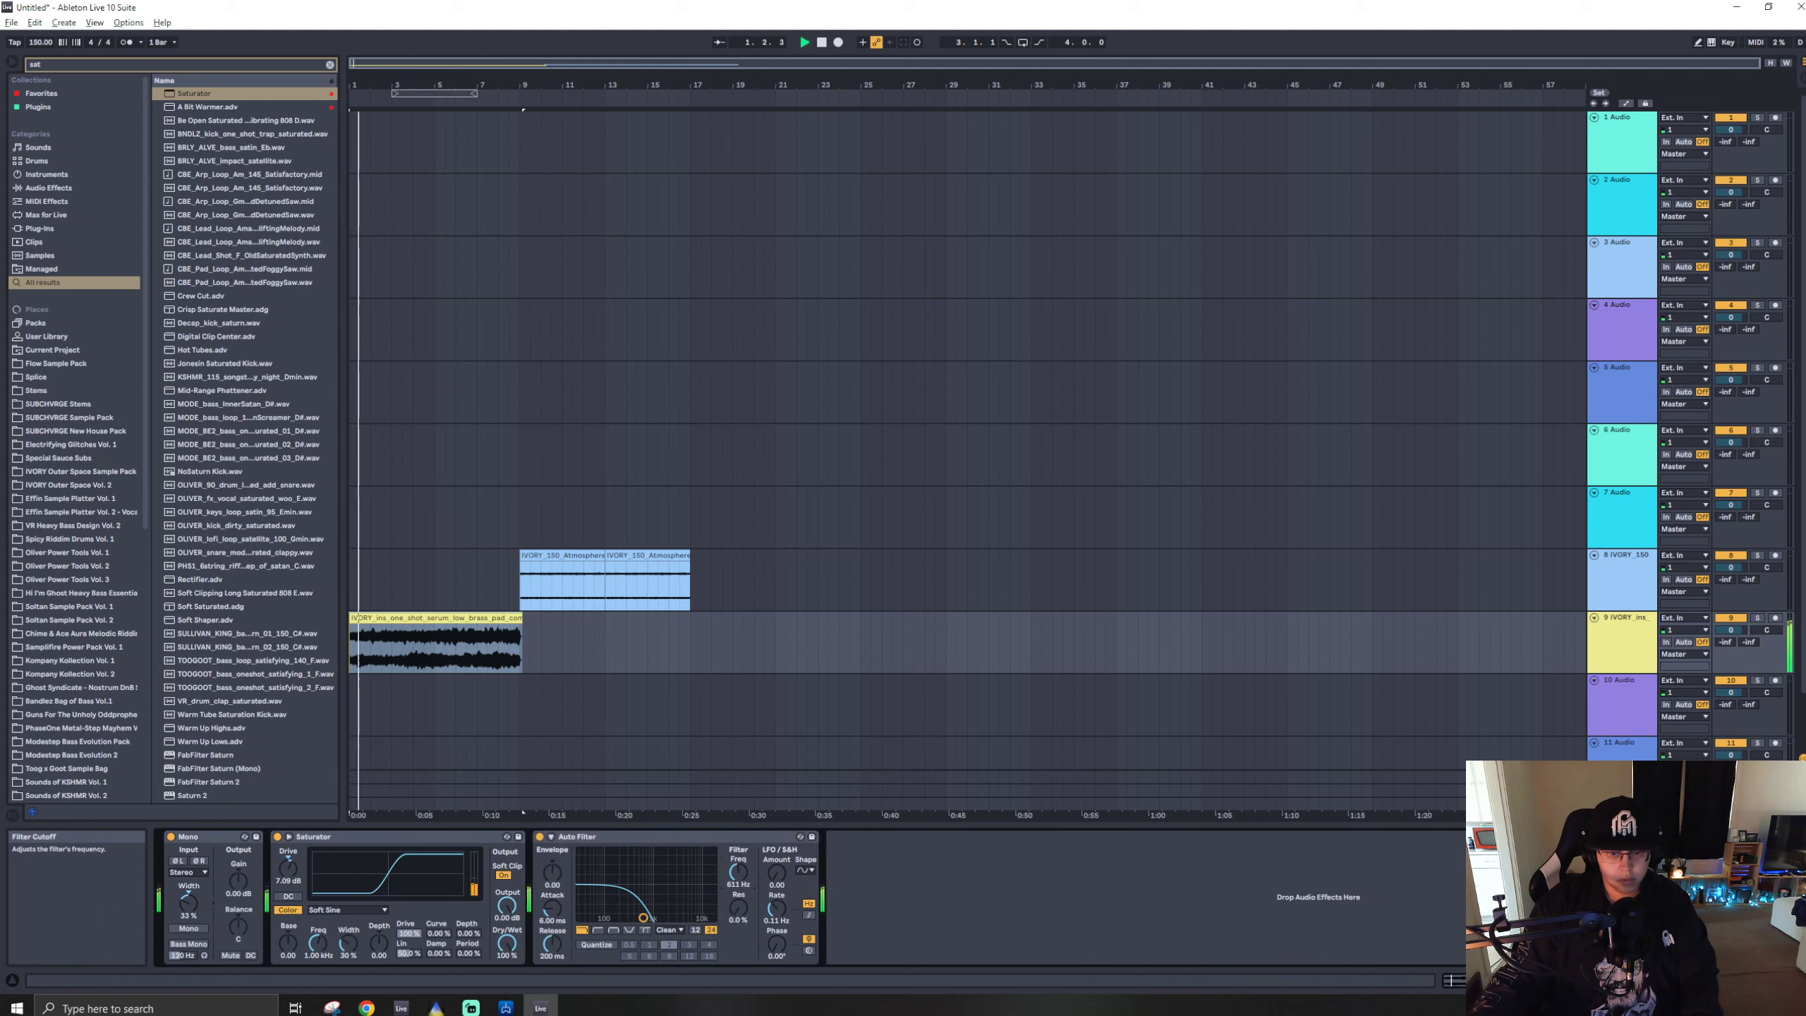
- Audition the Saturator at 36 dB drive, lower the Auto Filter cutoff to 247 Hz and return the drive to 7.09 dB
{"action": "left_click_drag", "start_coordinate": [304, 877], "coordinate": [303, 812]}
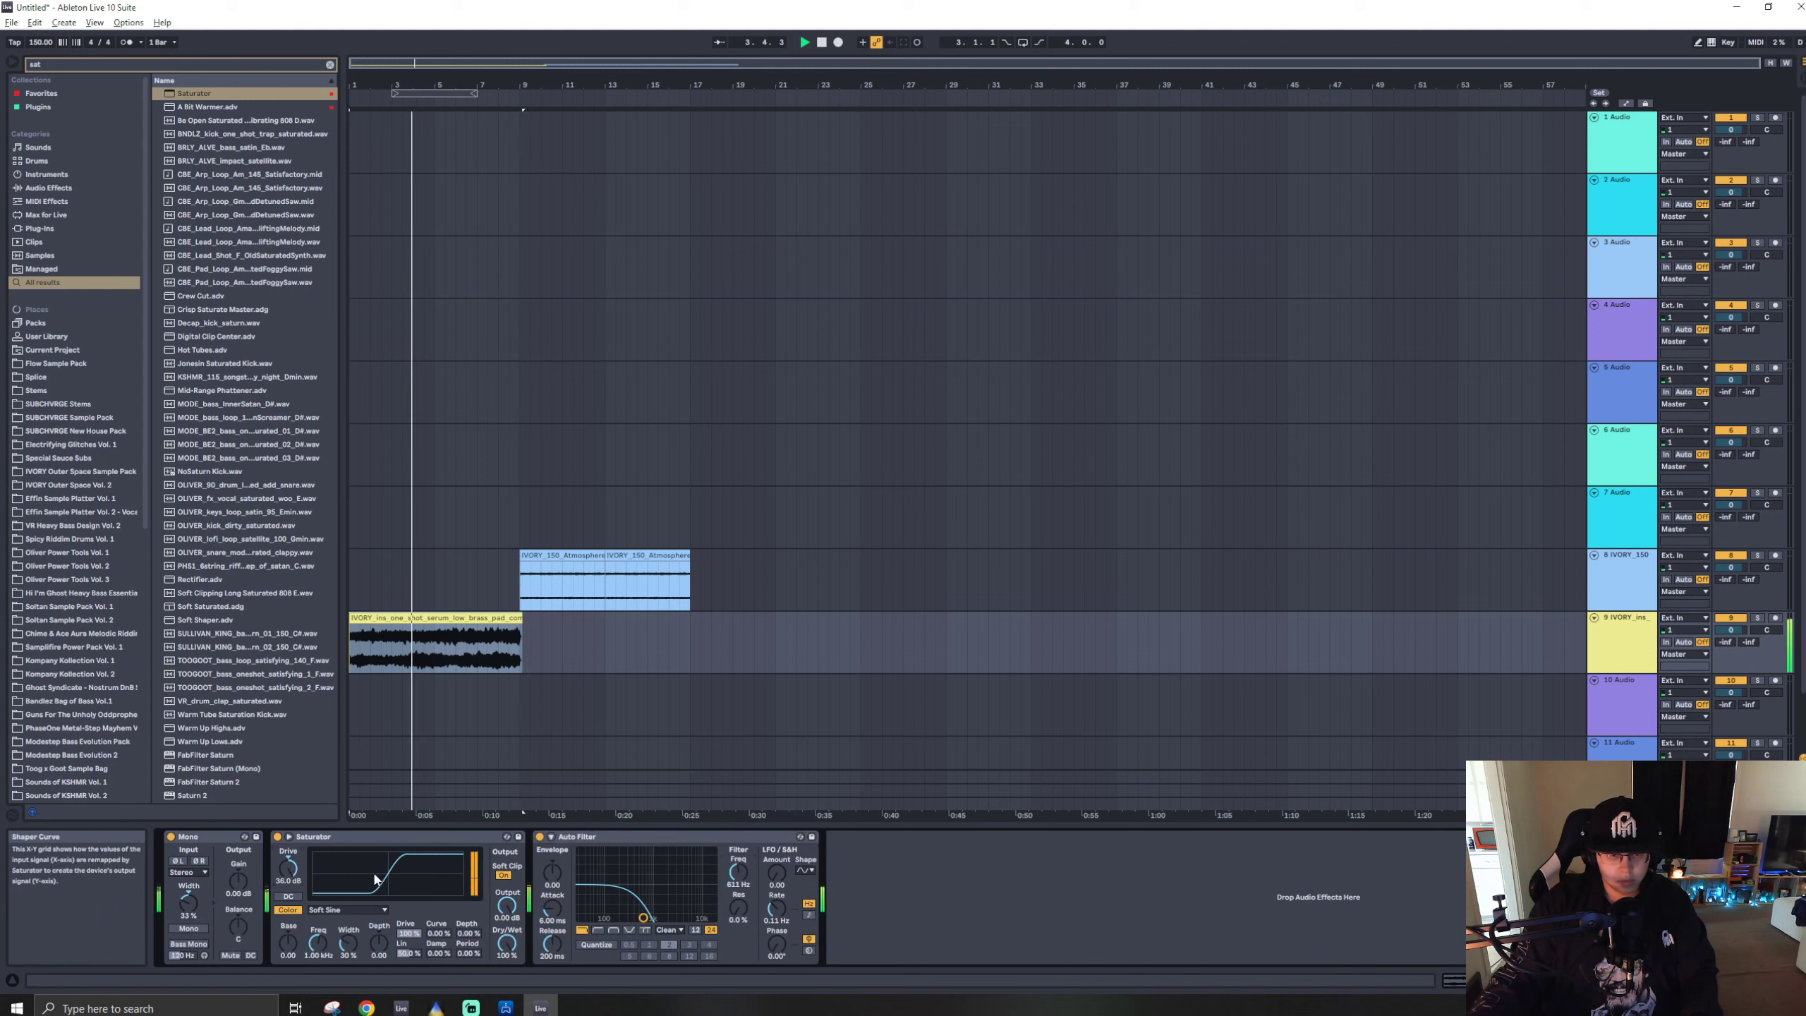
{"action": "mouse_move", "coordinate": [732, 880]}
{"action": "left_mouse_down"}
{"action": "mouse_move", "coordinate": [732, 861]}
{"action": "mouse_move", "coordinate": [732, 892]}
{"action": "left_mouse_up"}
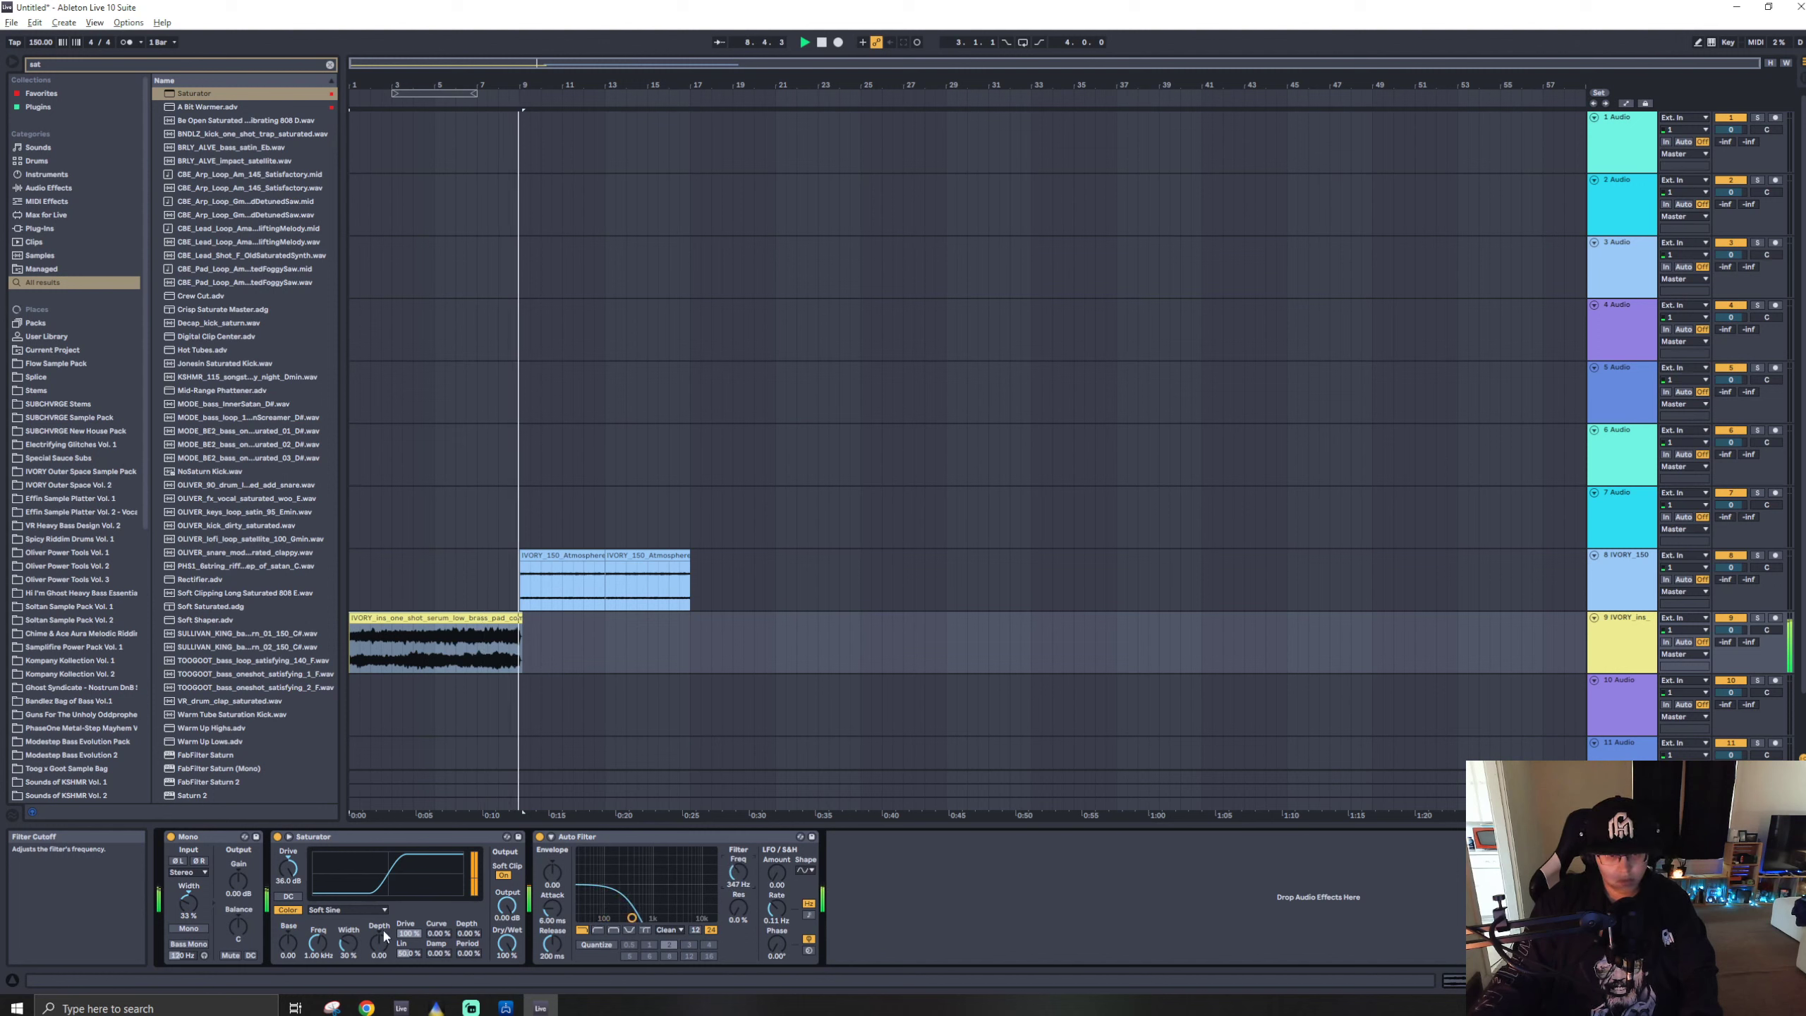
{"action": "key", "text": "space"}
{"action": "key", "text": "space"}
{"action": "mouse_move", "coordinate": [290, 869]}
{"action": "left_mouse_down"}
{"action": "mouse_move", "coordinate": [290, 926]}
{"action": "mouse_move", "coordinate": [288, 904]}
{"action": "left_mouse_up"}
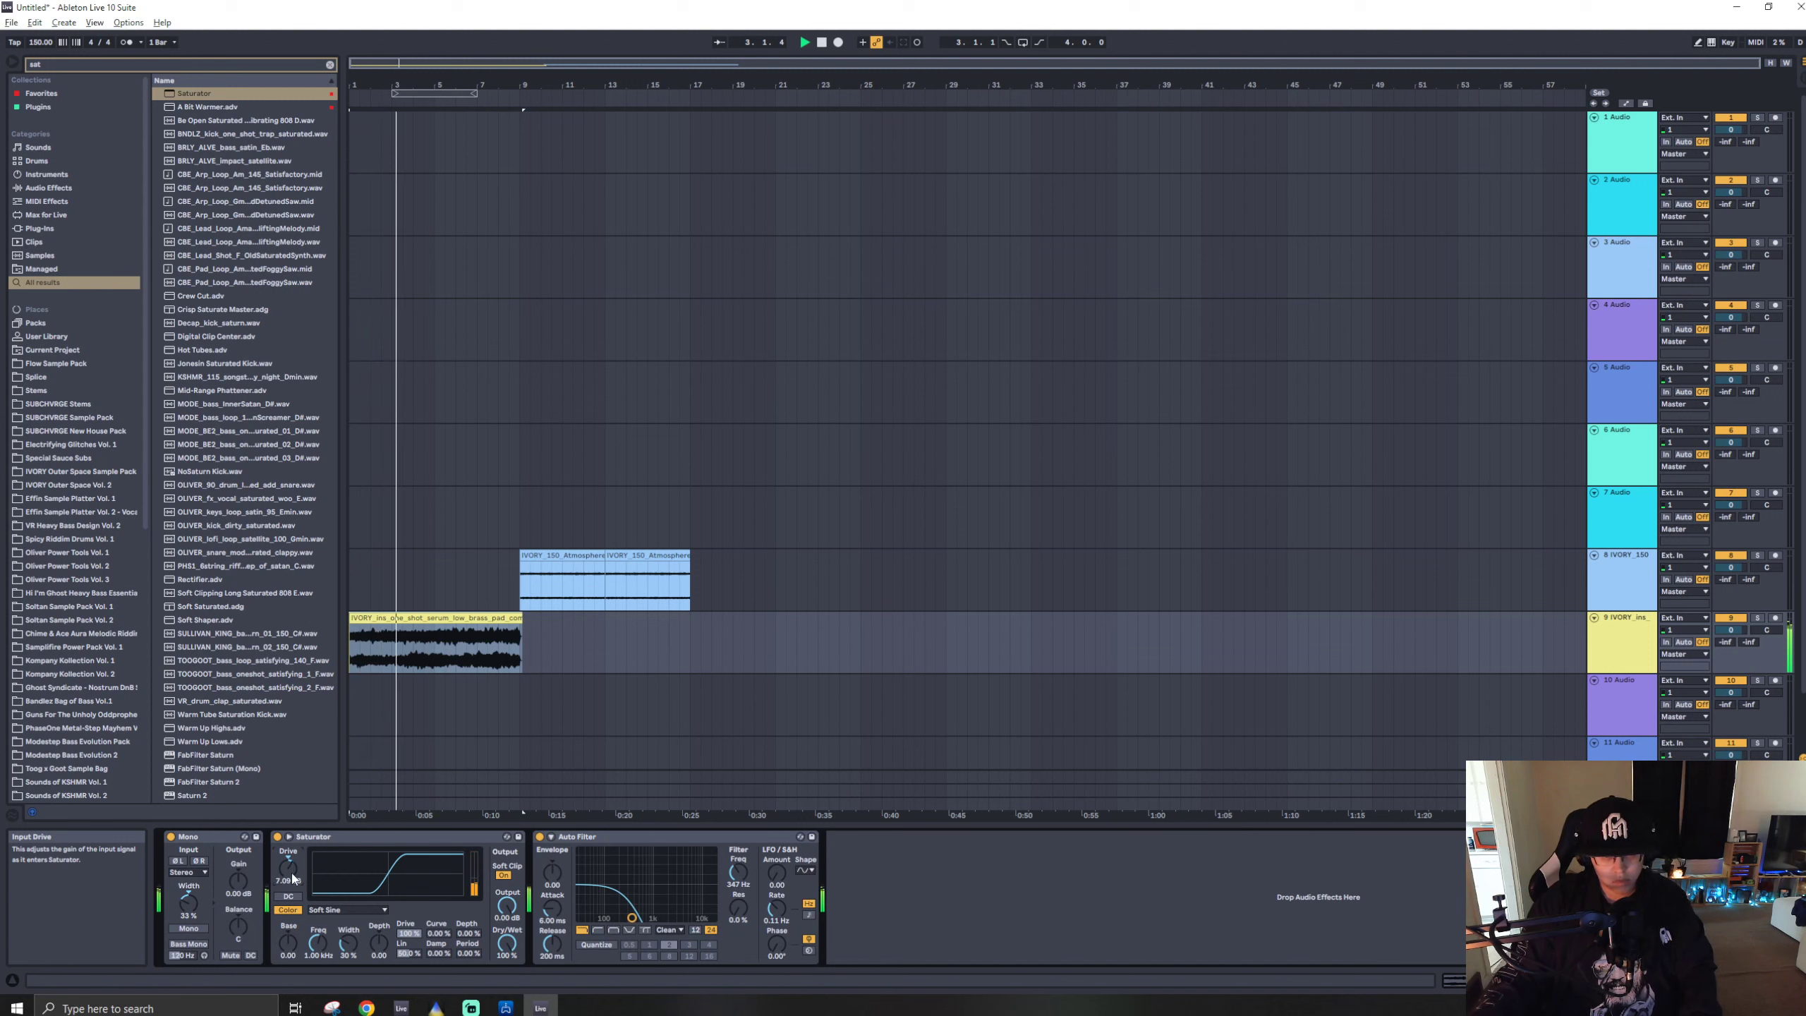
- Duplicate the brass pad clip to bar 17, and repeat its bars 5 to 9 across bars 9 to 17
{"action": "key", "text": "ctrl+d"}
{"action": "left_click", "coordinate": [512, 647]}
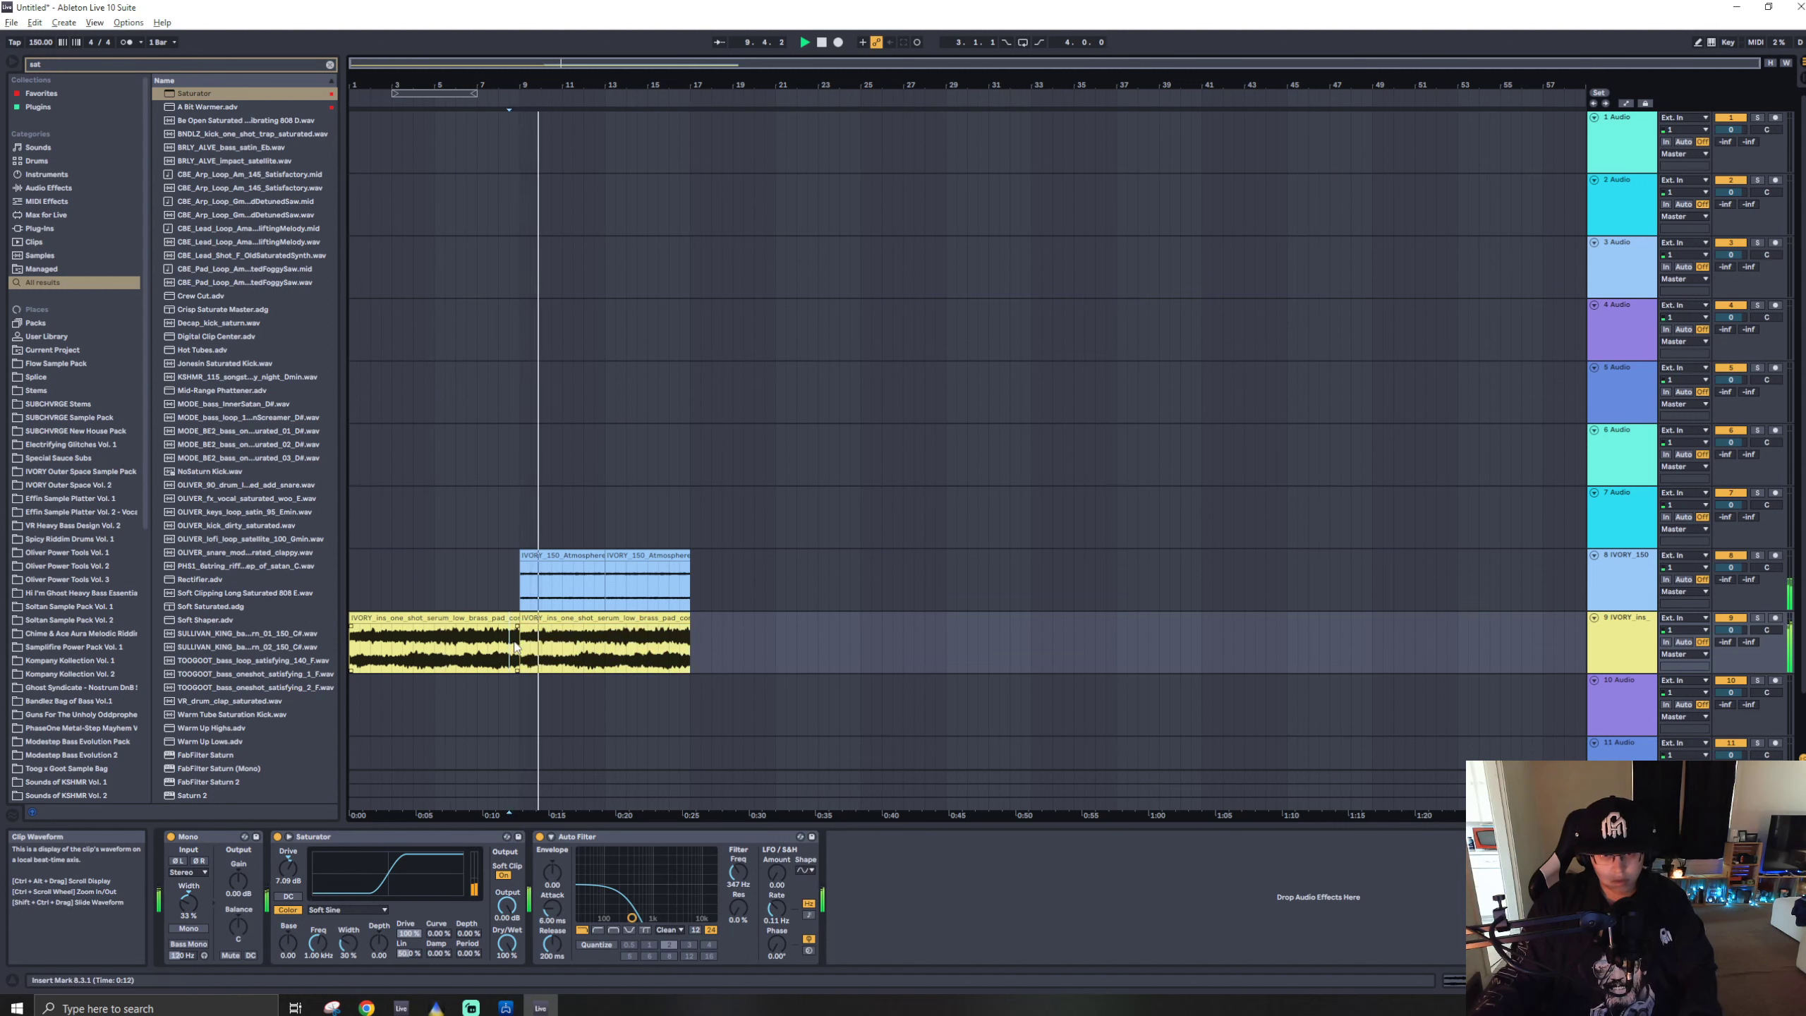
{"action": "left_click_drag", "start_coordinate": [517, 647], "coordinate": [435, 648]}
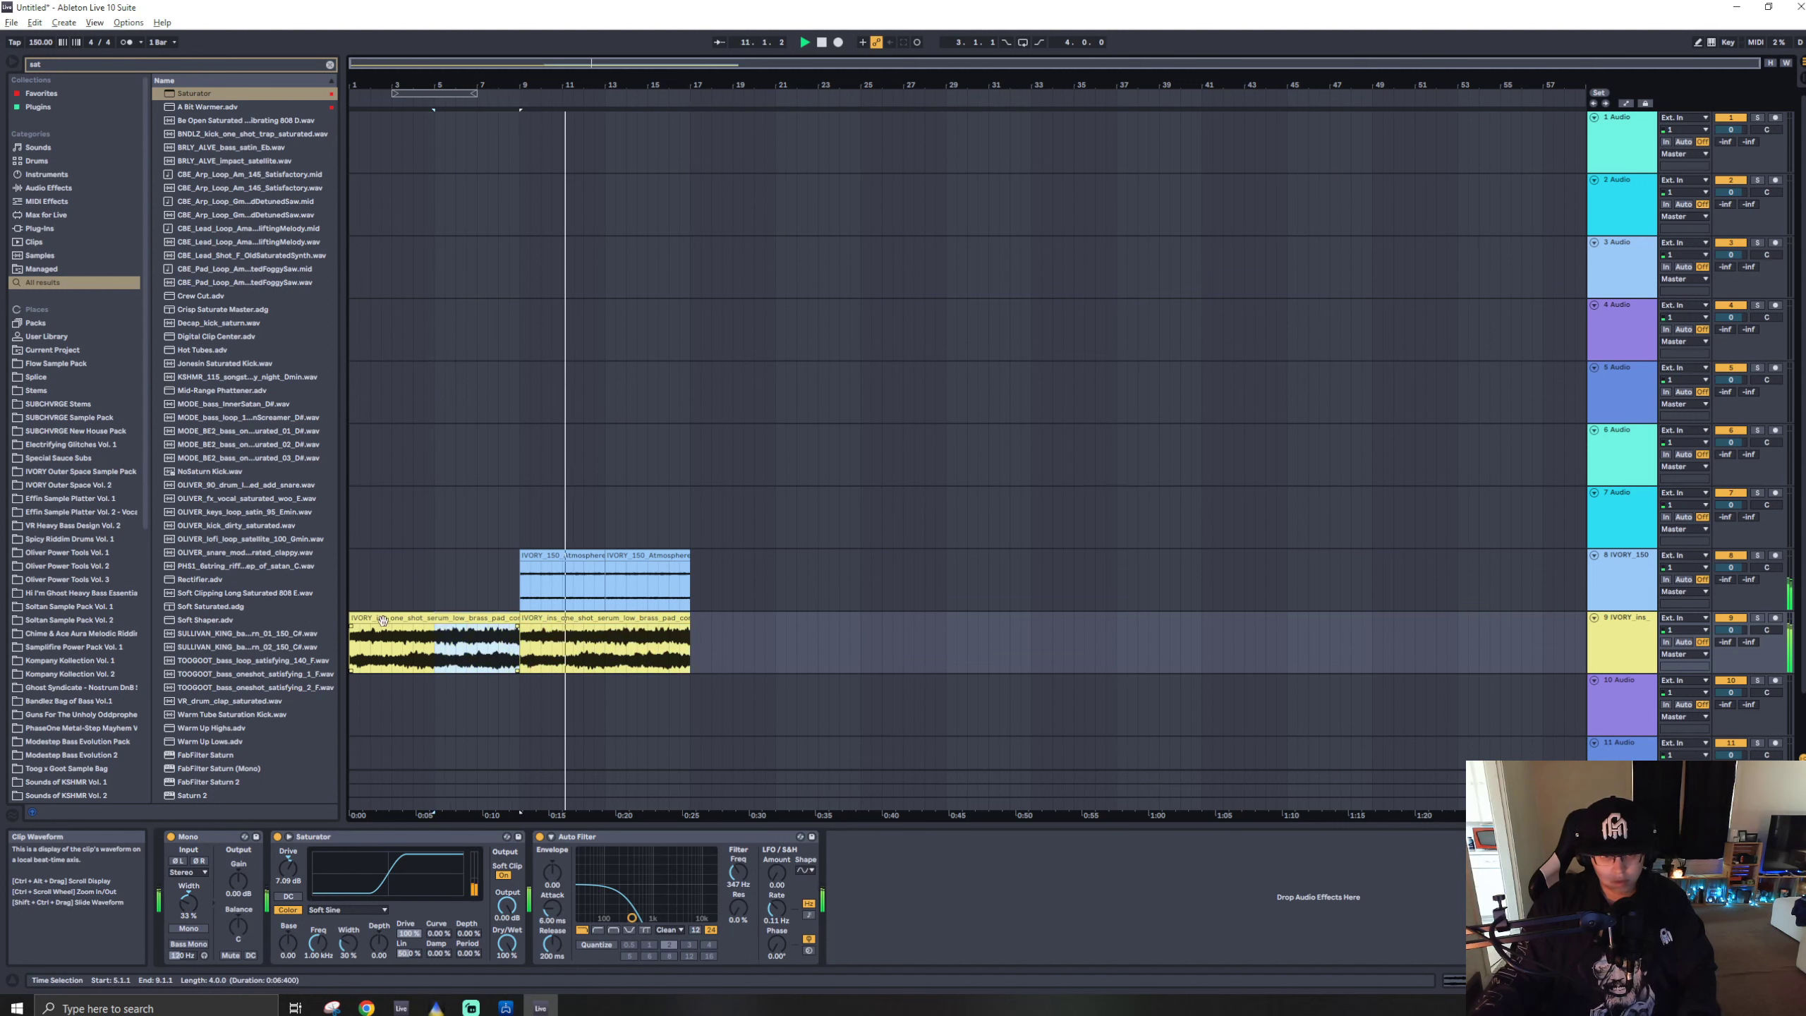
{"action": "key", "text": "ctrl+d"}
{"action": "key", "text": "ctrl+d"}
{"action": "key", "text": "ctrl+f"}
{"action": "type", "text": "chu"}
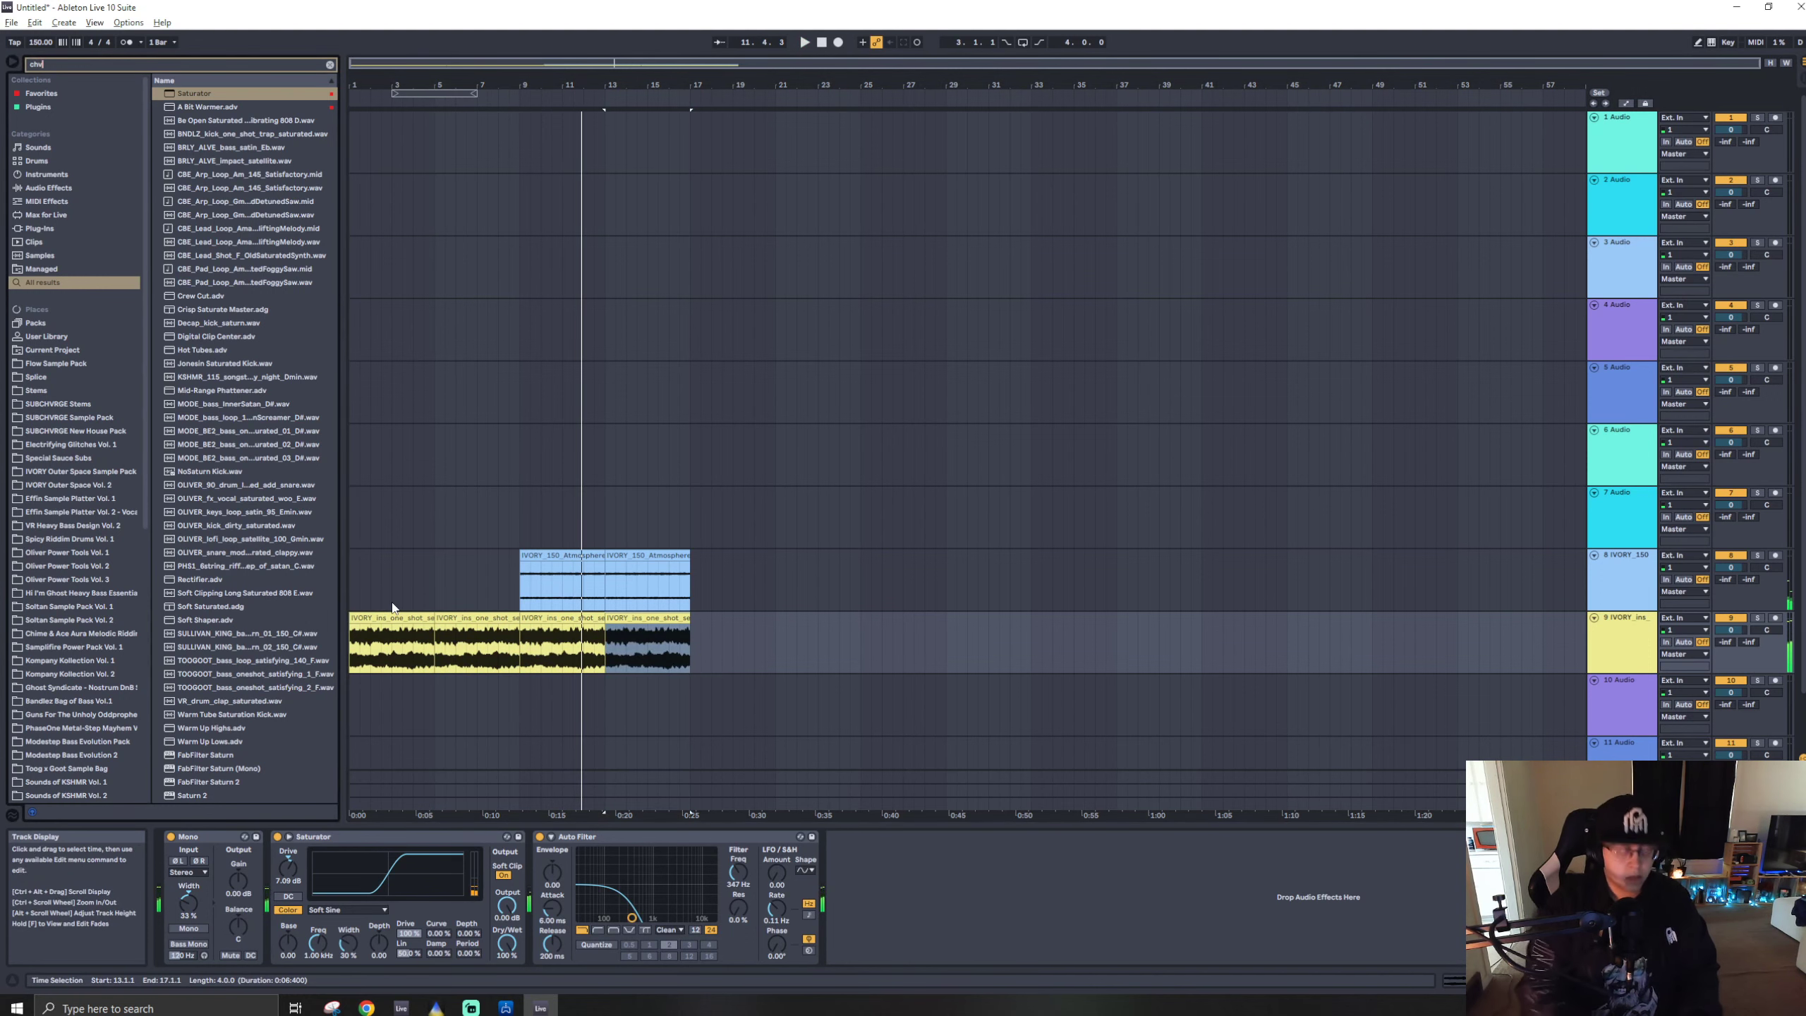
{"action": "left_click", "coordinate": [473, 446]}
{"action": "key", "text": "ctrl+f"}
{"action": "type", "text": "ivor"}
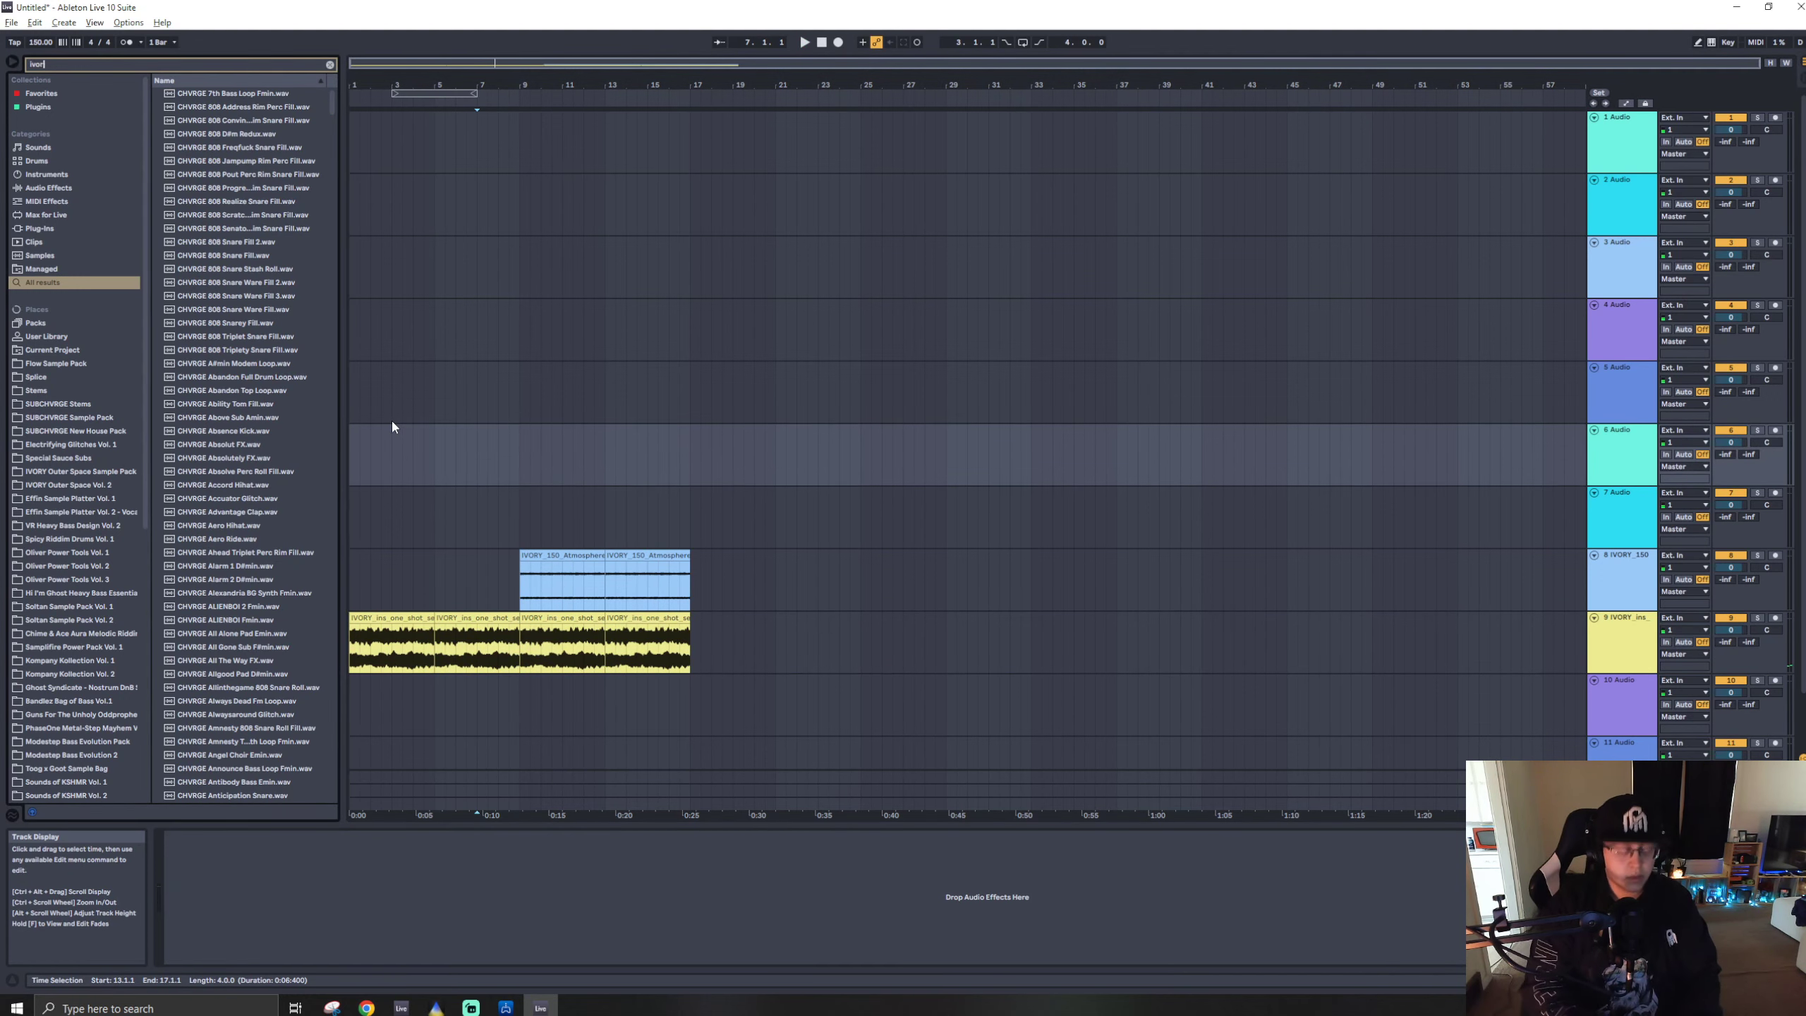
{"action": "type", "text": "y"}
{"action": "right_click", "coordinate": [657, 455]}
{"action": "key", "text": "Escape"}
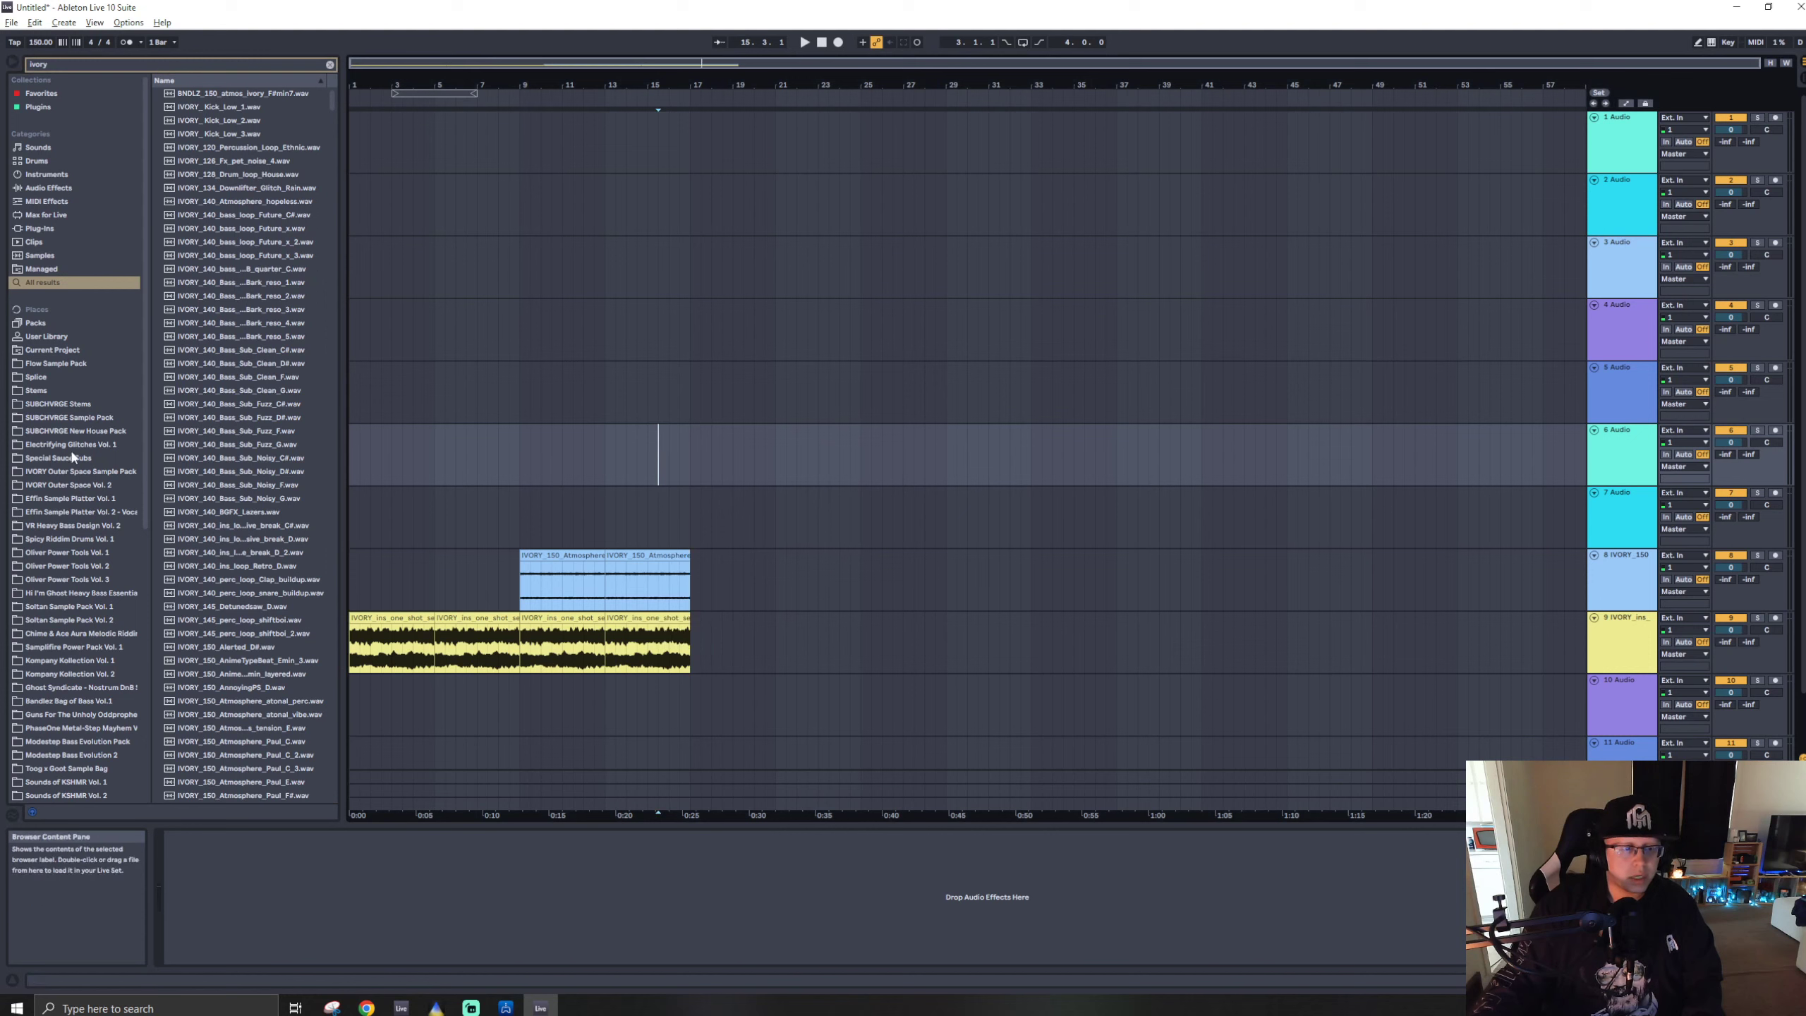
- Audition the Fx background loops of the IVORY Outer Space Sample Pack and place IVORY_150_BG_Loop_Siren_D on track 7 at bar 1
{"action": "left_click", "coordinate": [82, 469]}
{"action": "left_click", "coordinate": [329, 65]}
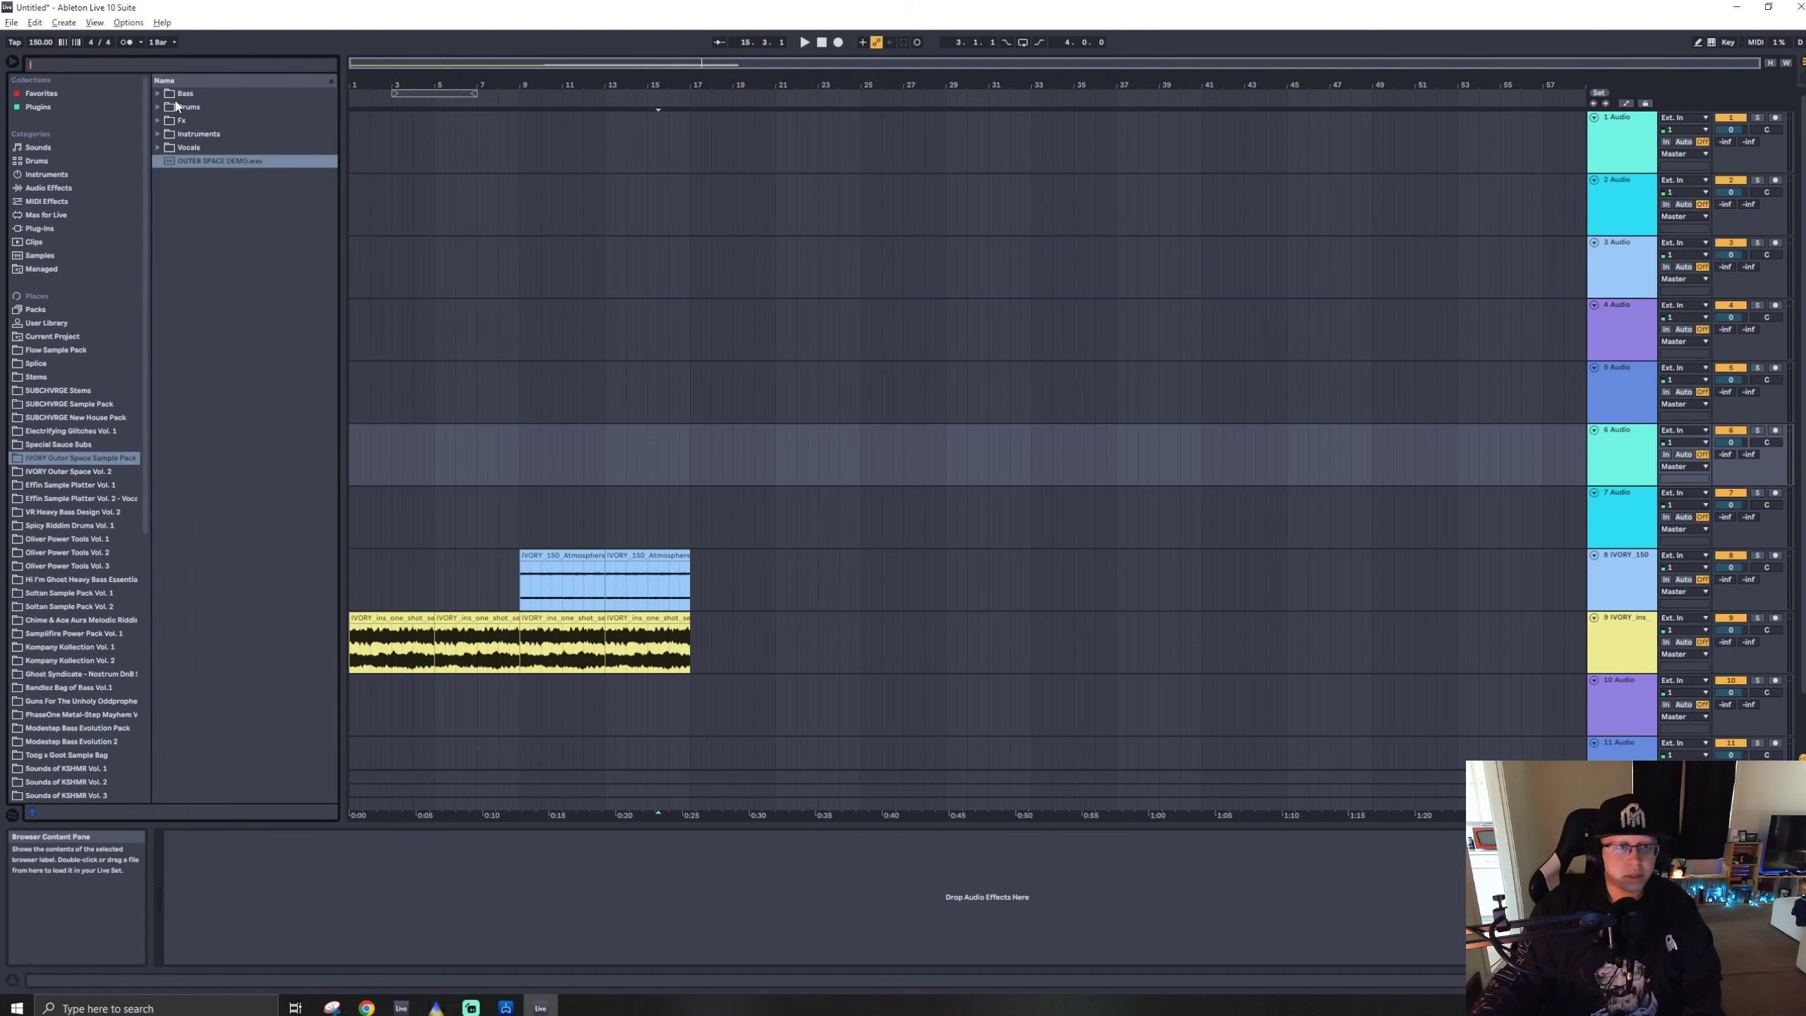
{"action": "left_click", "coordinate": [158, 120]}
{"action": "left_click", "coordinate": [166, 134]}
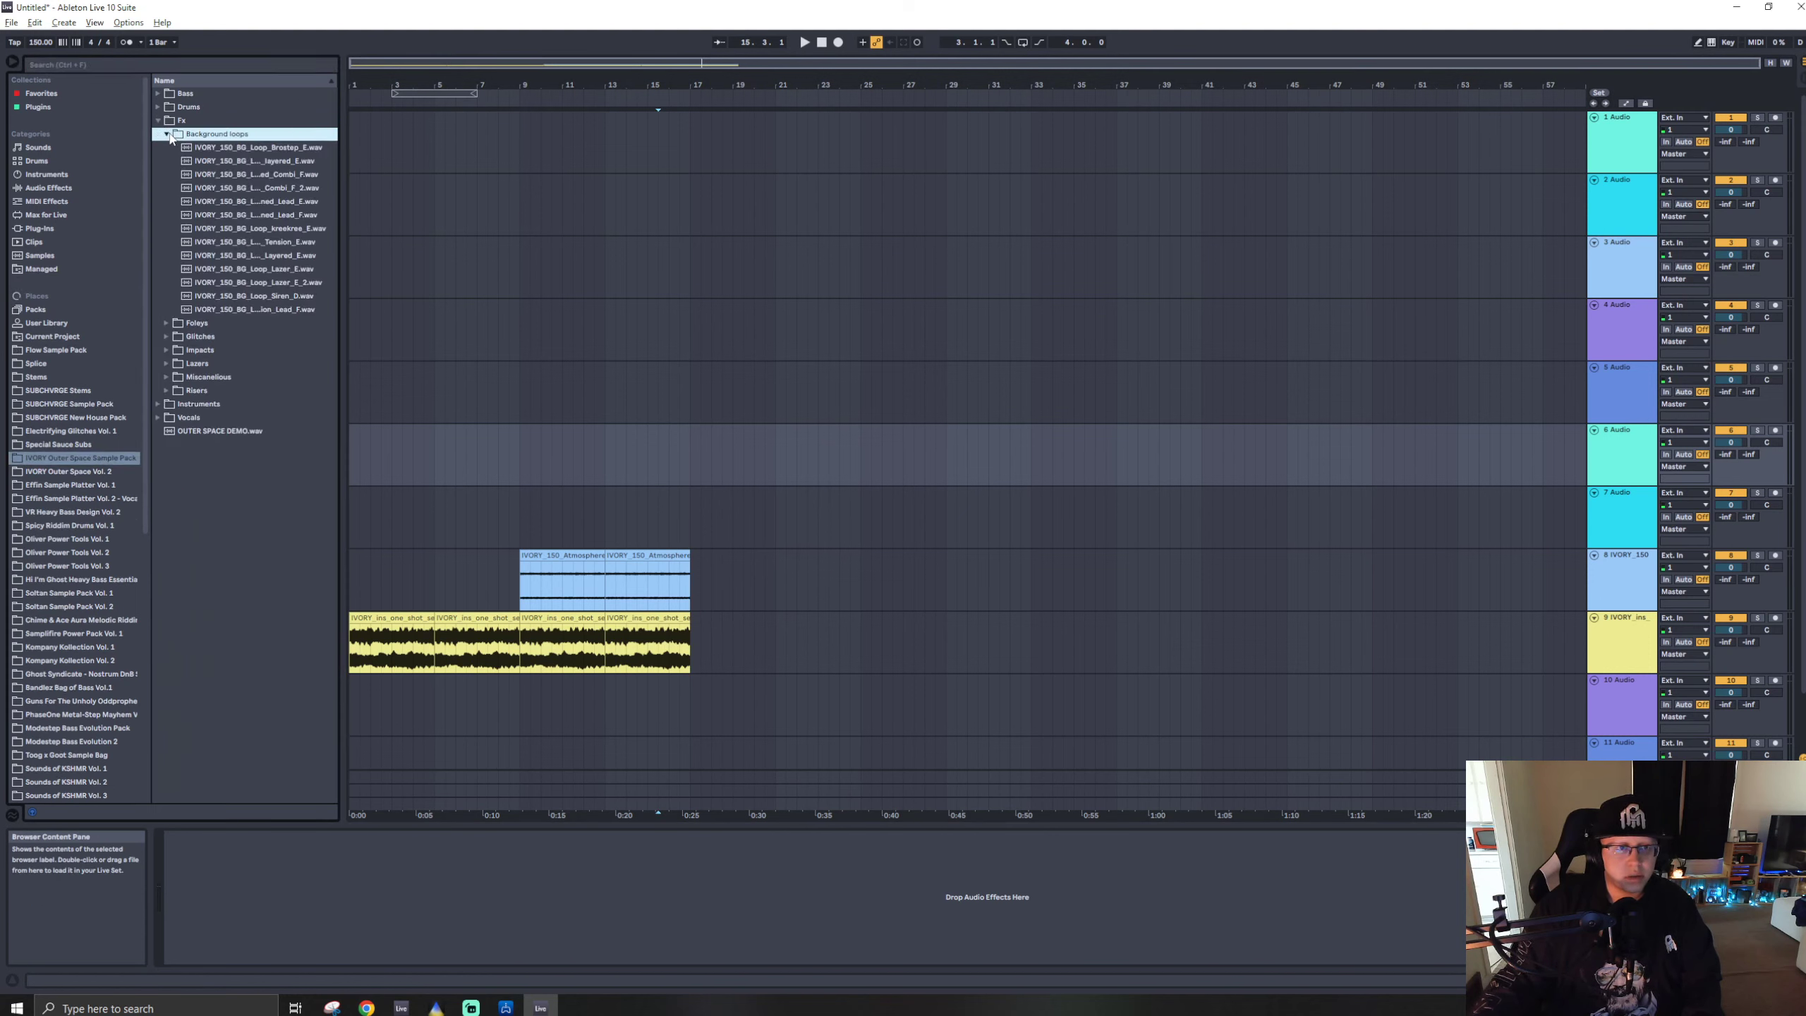
{"action": "left_click", "coordinate": [250, 255]}
{"action": "left_click", "coordinate": [250, 268]}
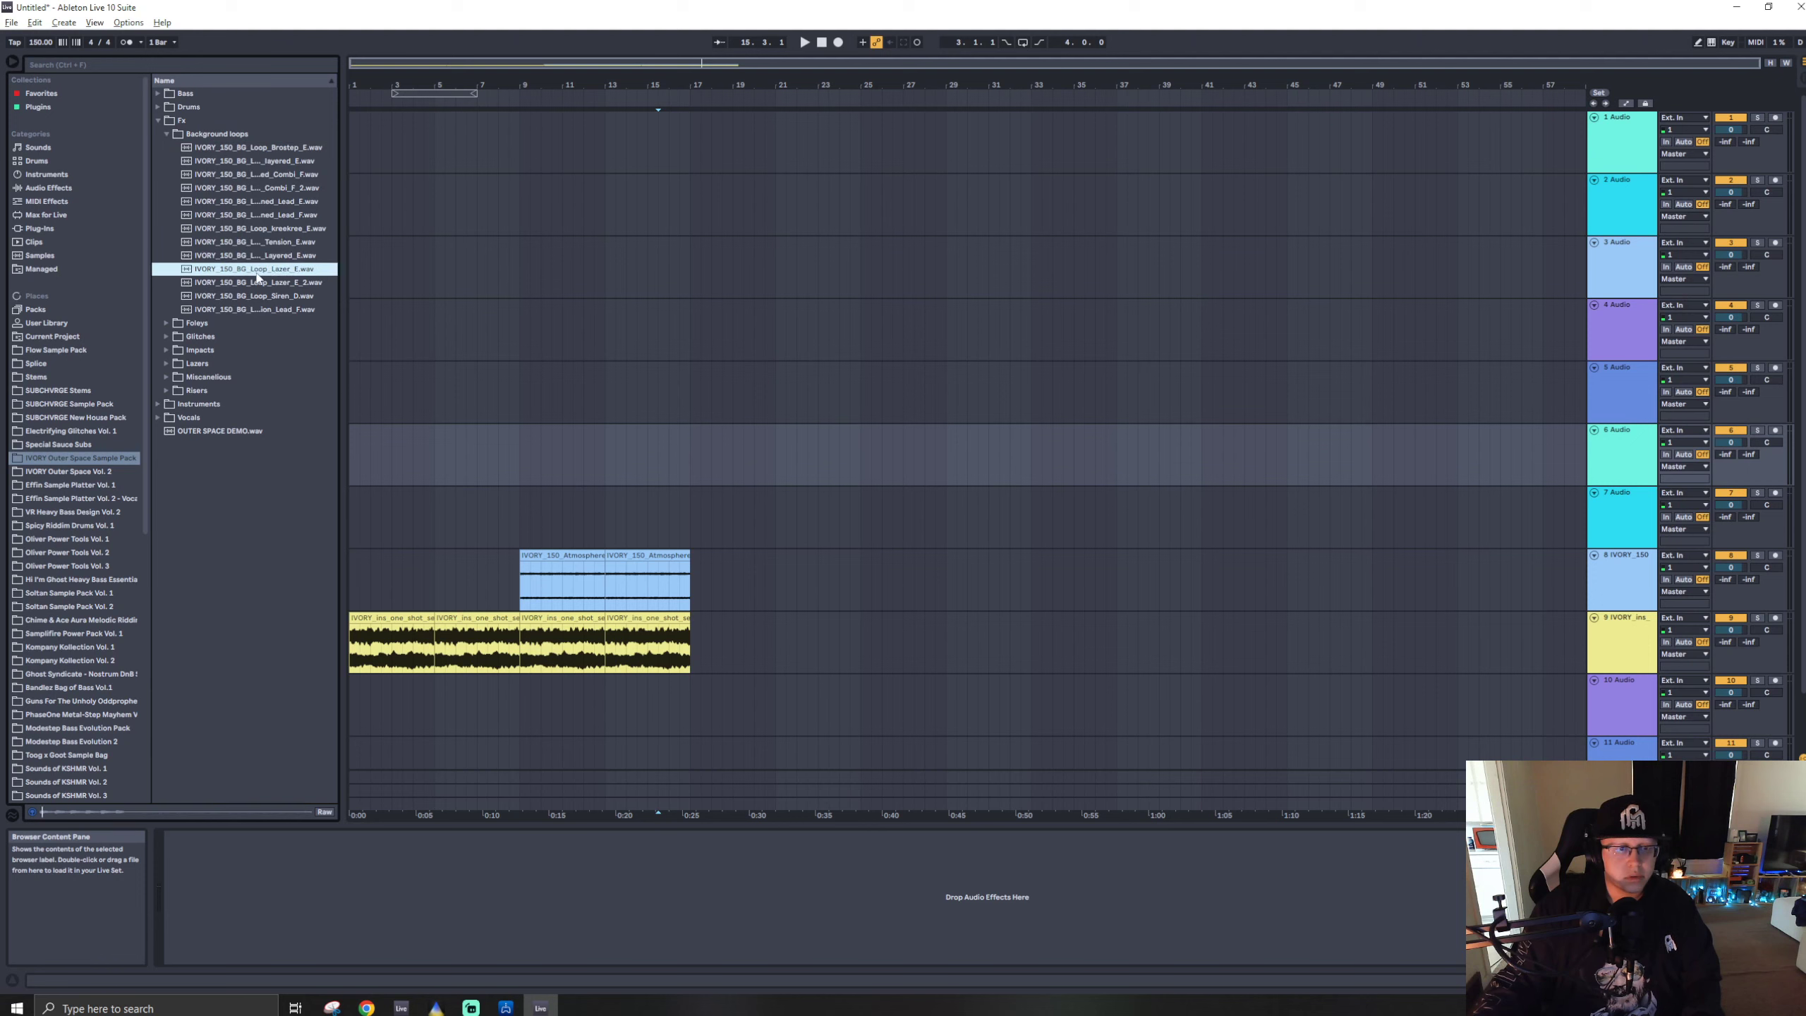
{"action": "left_click", "coordinate": [257, 296]}
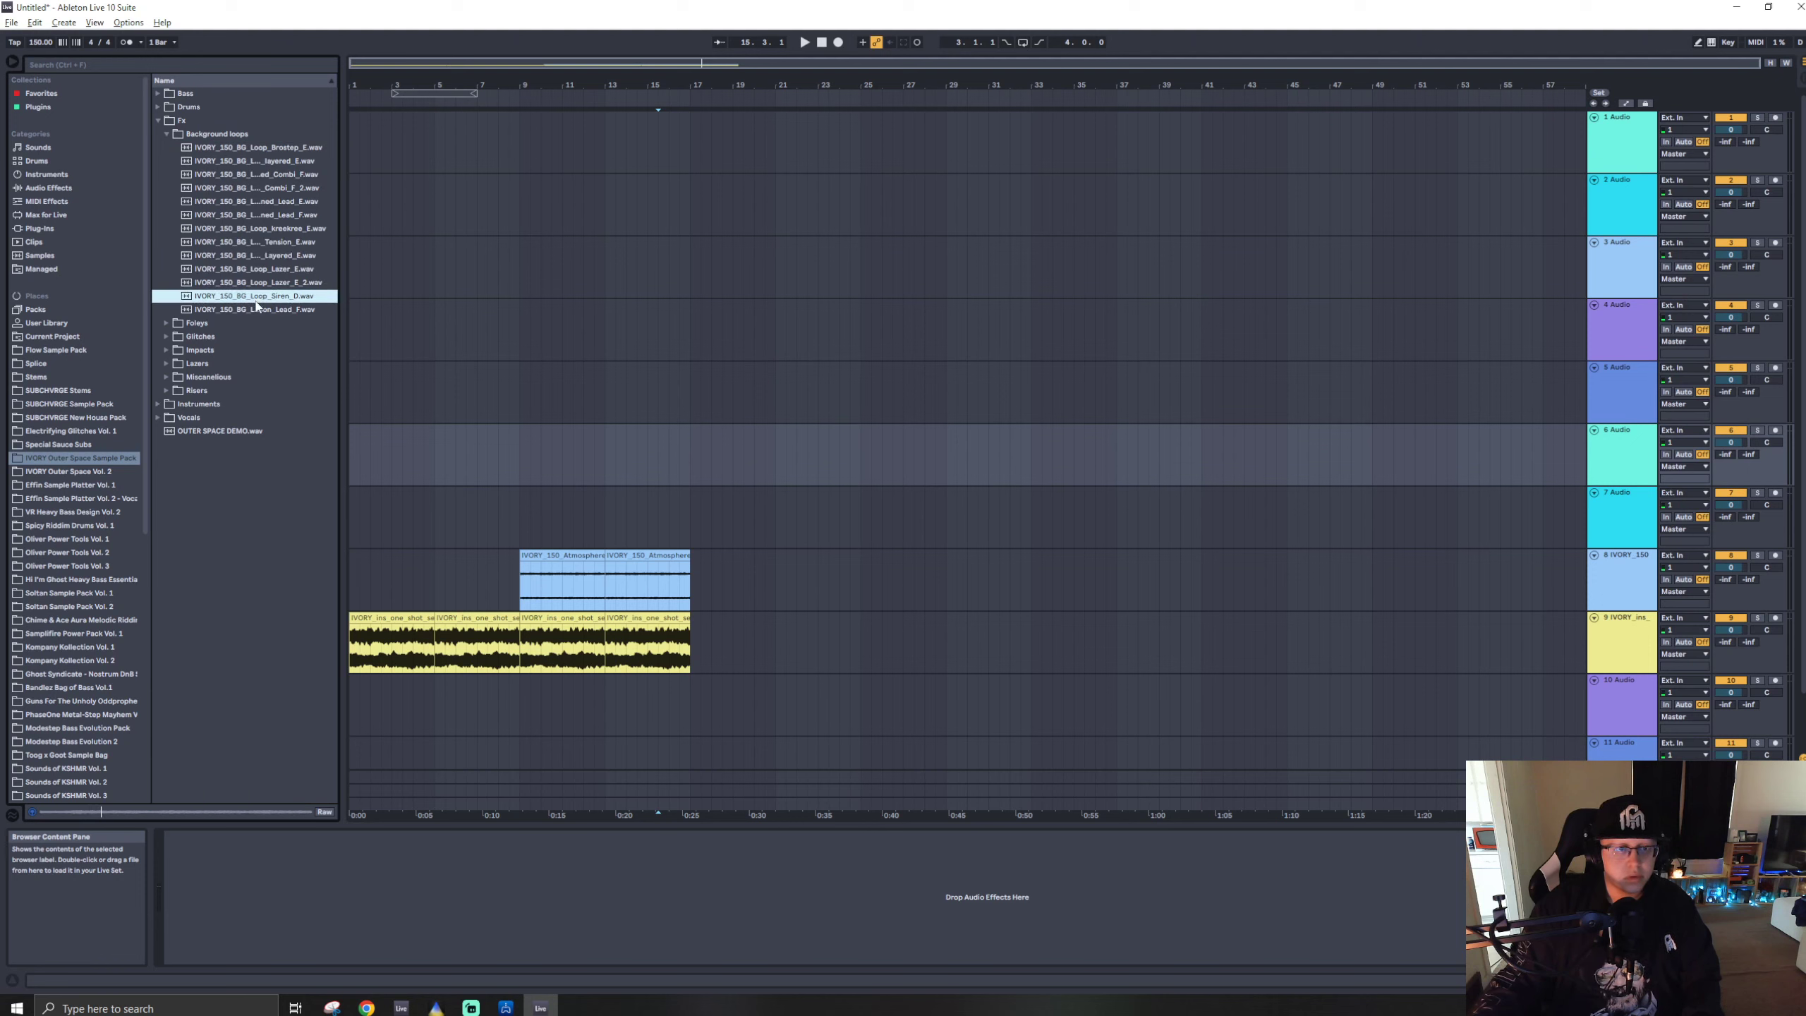
{"action": "left_click_drag", "start_coordinate": [702, 346], "coordinate": [384, 493]}
- Transpose the siren loop clip up 1 semitone and set its warp mode to Complex
{"action": "double_click", "coordinate": [384, 492]}
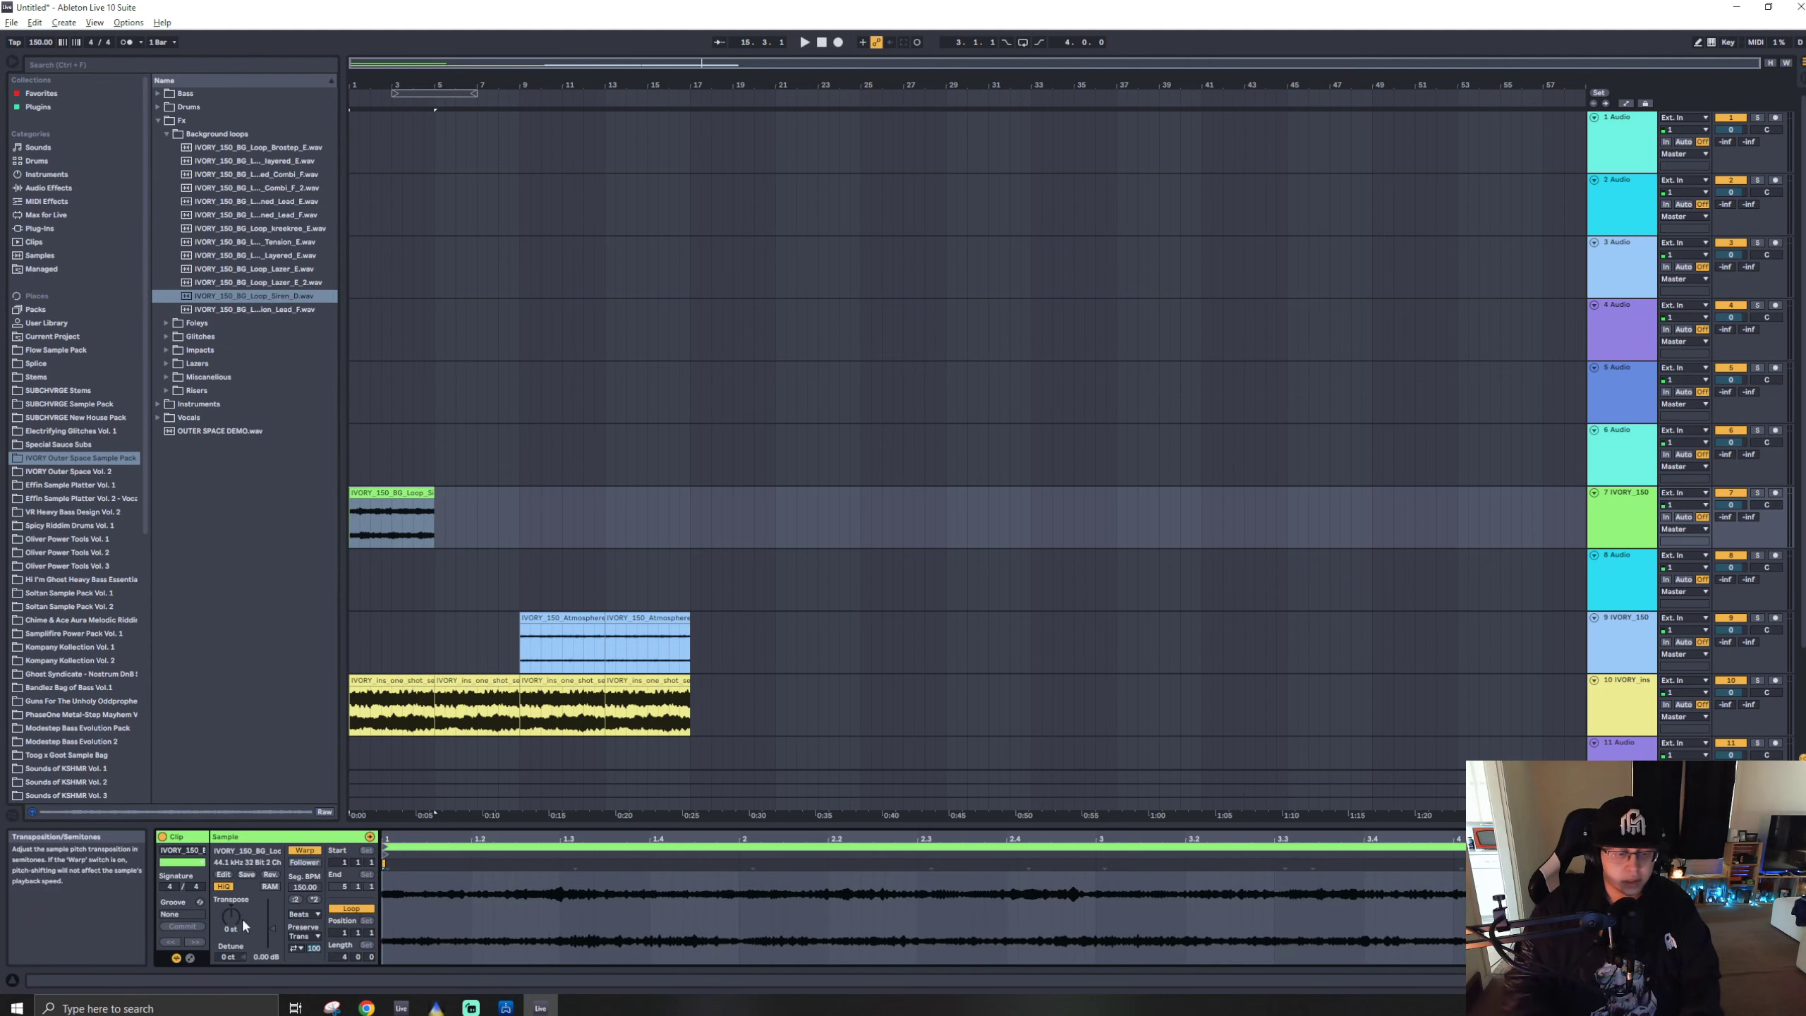
{"action": "left_click_drag", "start_coordinate": [241, 919], "coordinate": [241, 911]}
{"action": "left_click", "coordinate": [304, 914]}
{"action": "left_click", "coordinate": [309, 966]}
- Search the browser for "was", add the Washout 2 rack to the siren loop track and play it
{"action": "key", "text": "ctrl+f"}
{"action": "type", "text": "wa"}
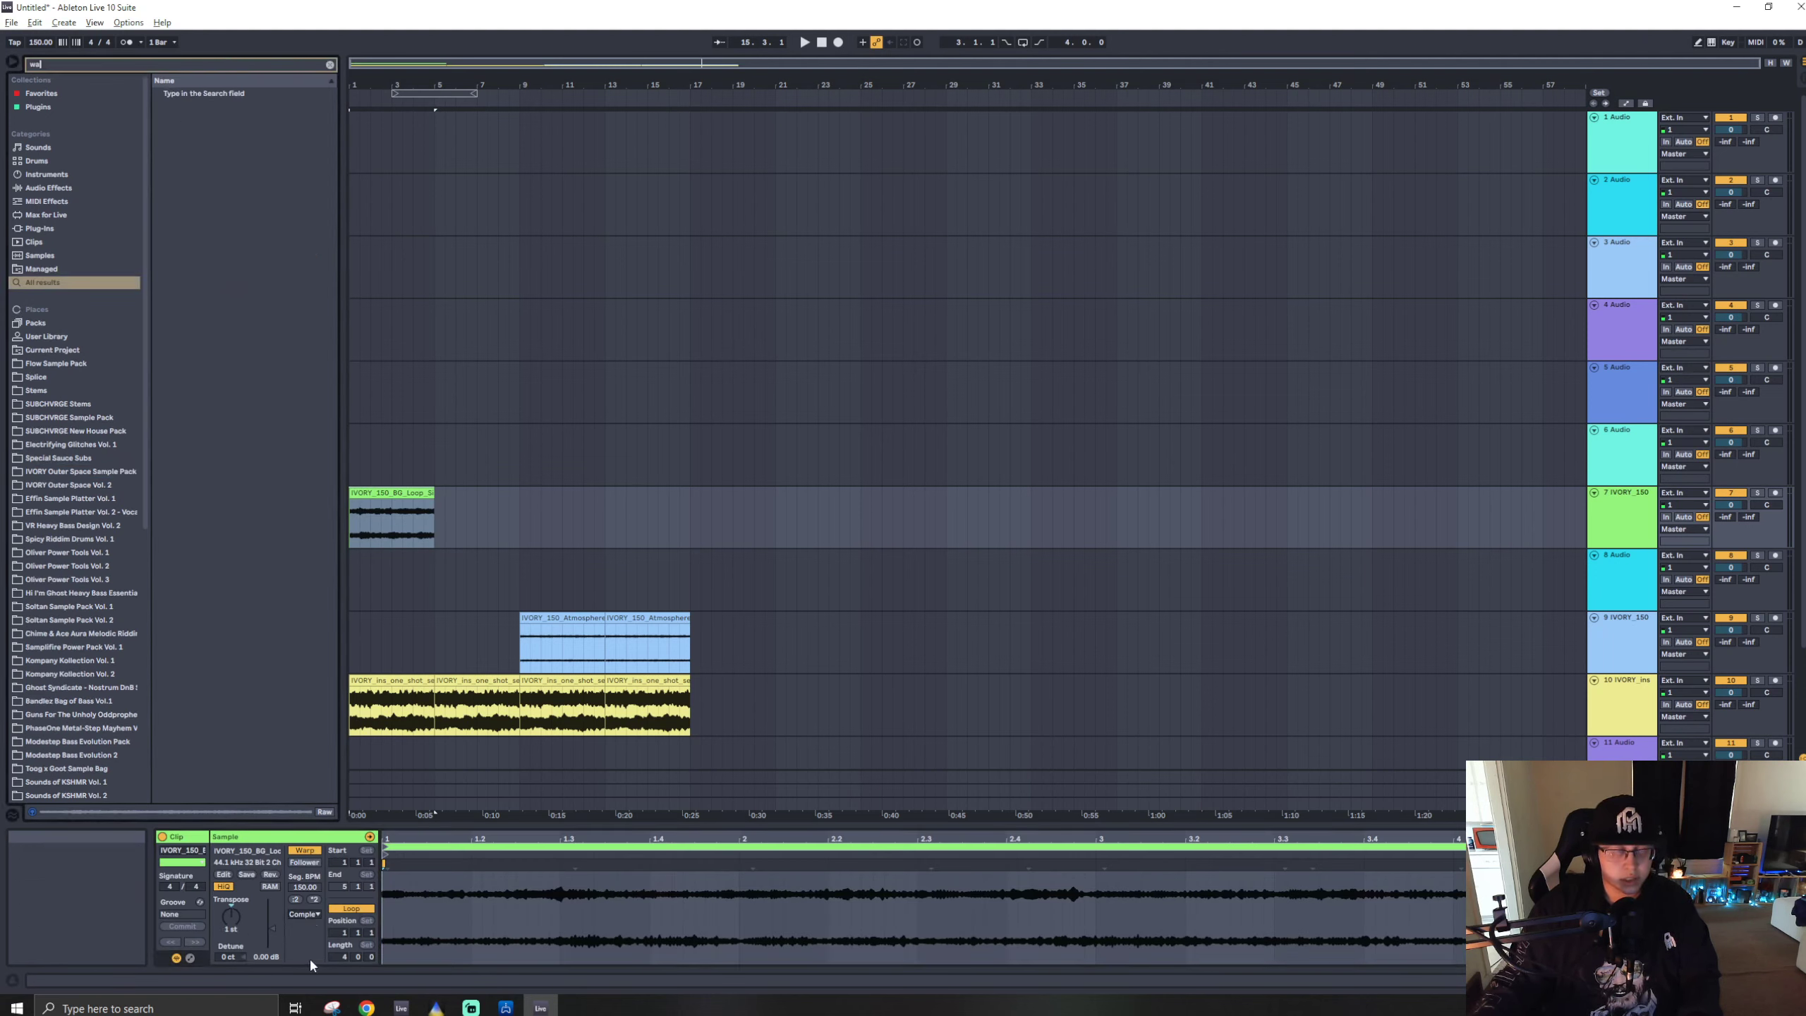
{"action": "type", "text": "s"}
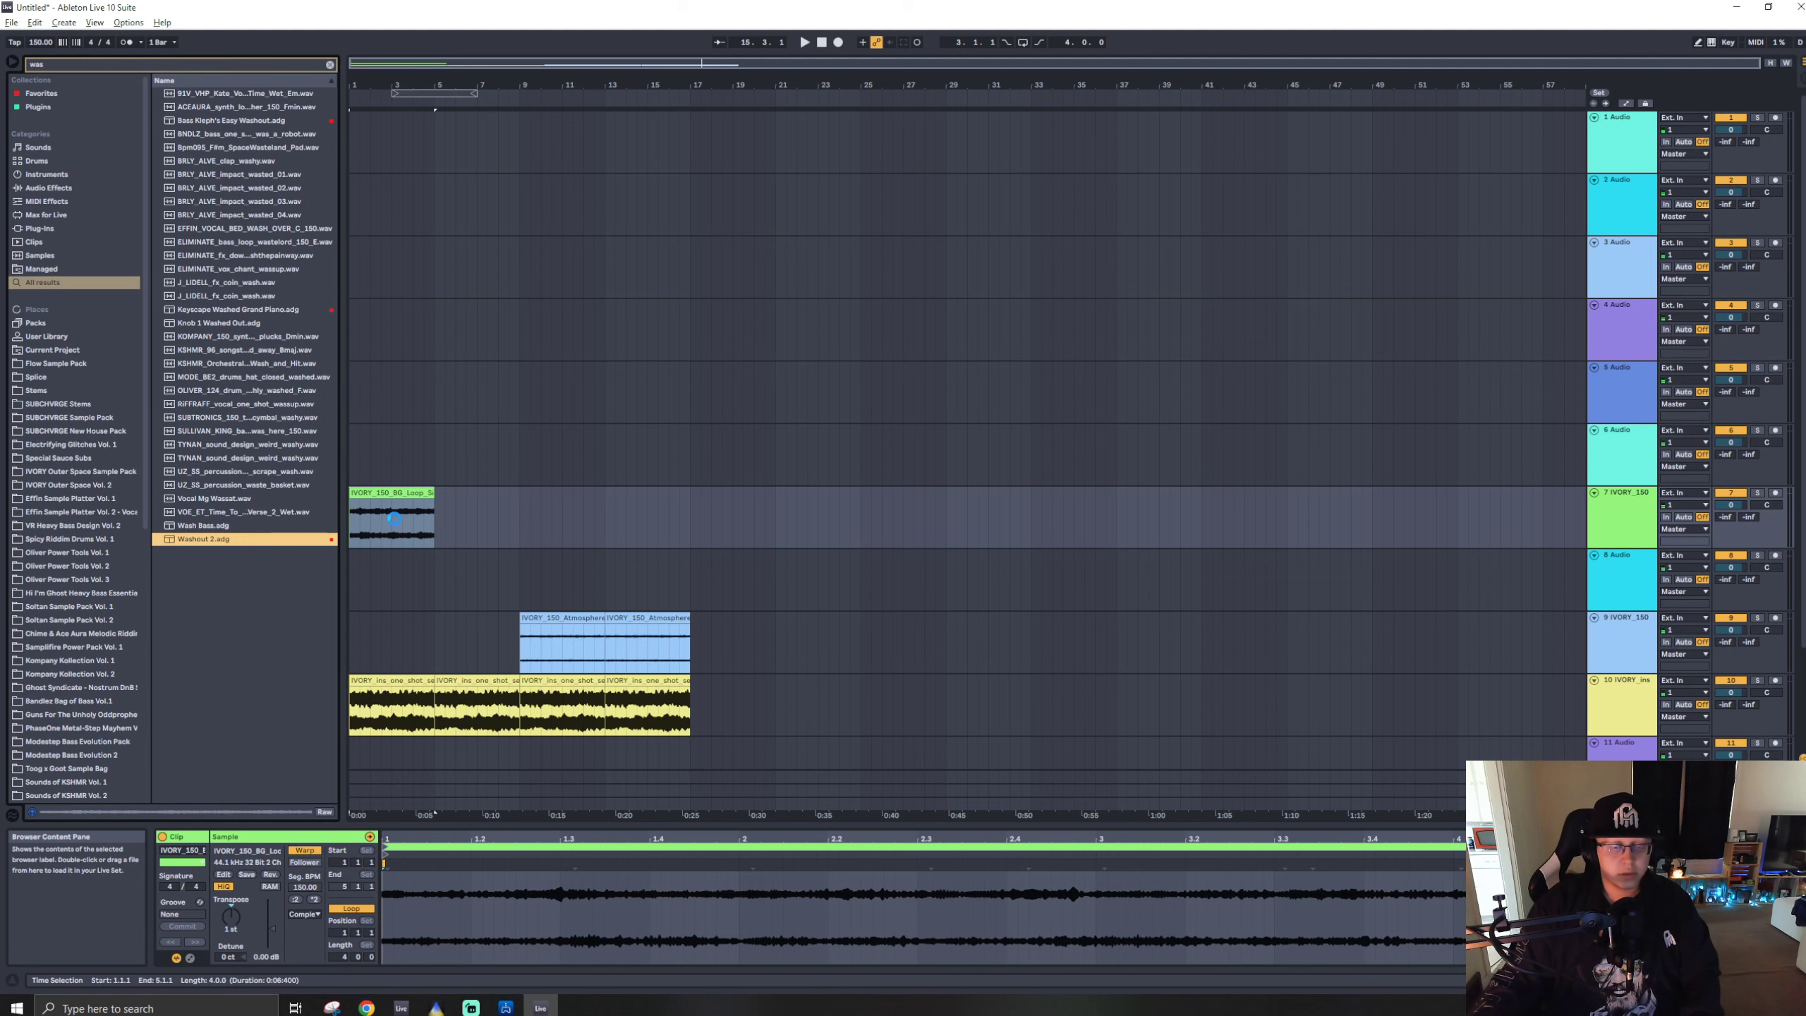
{"action": "left_click_drag", "start_coordinate": [393, 519], "coordinate": [391, 520]}
{"action": "key", "text": "space"}
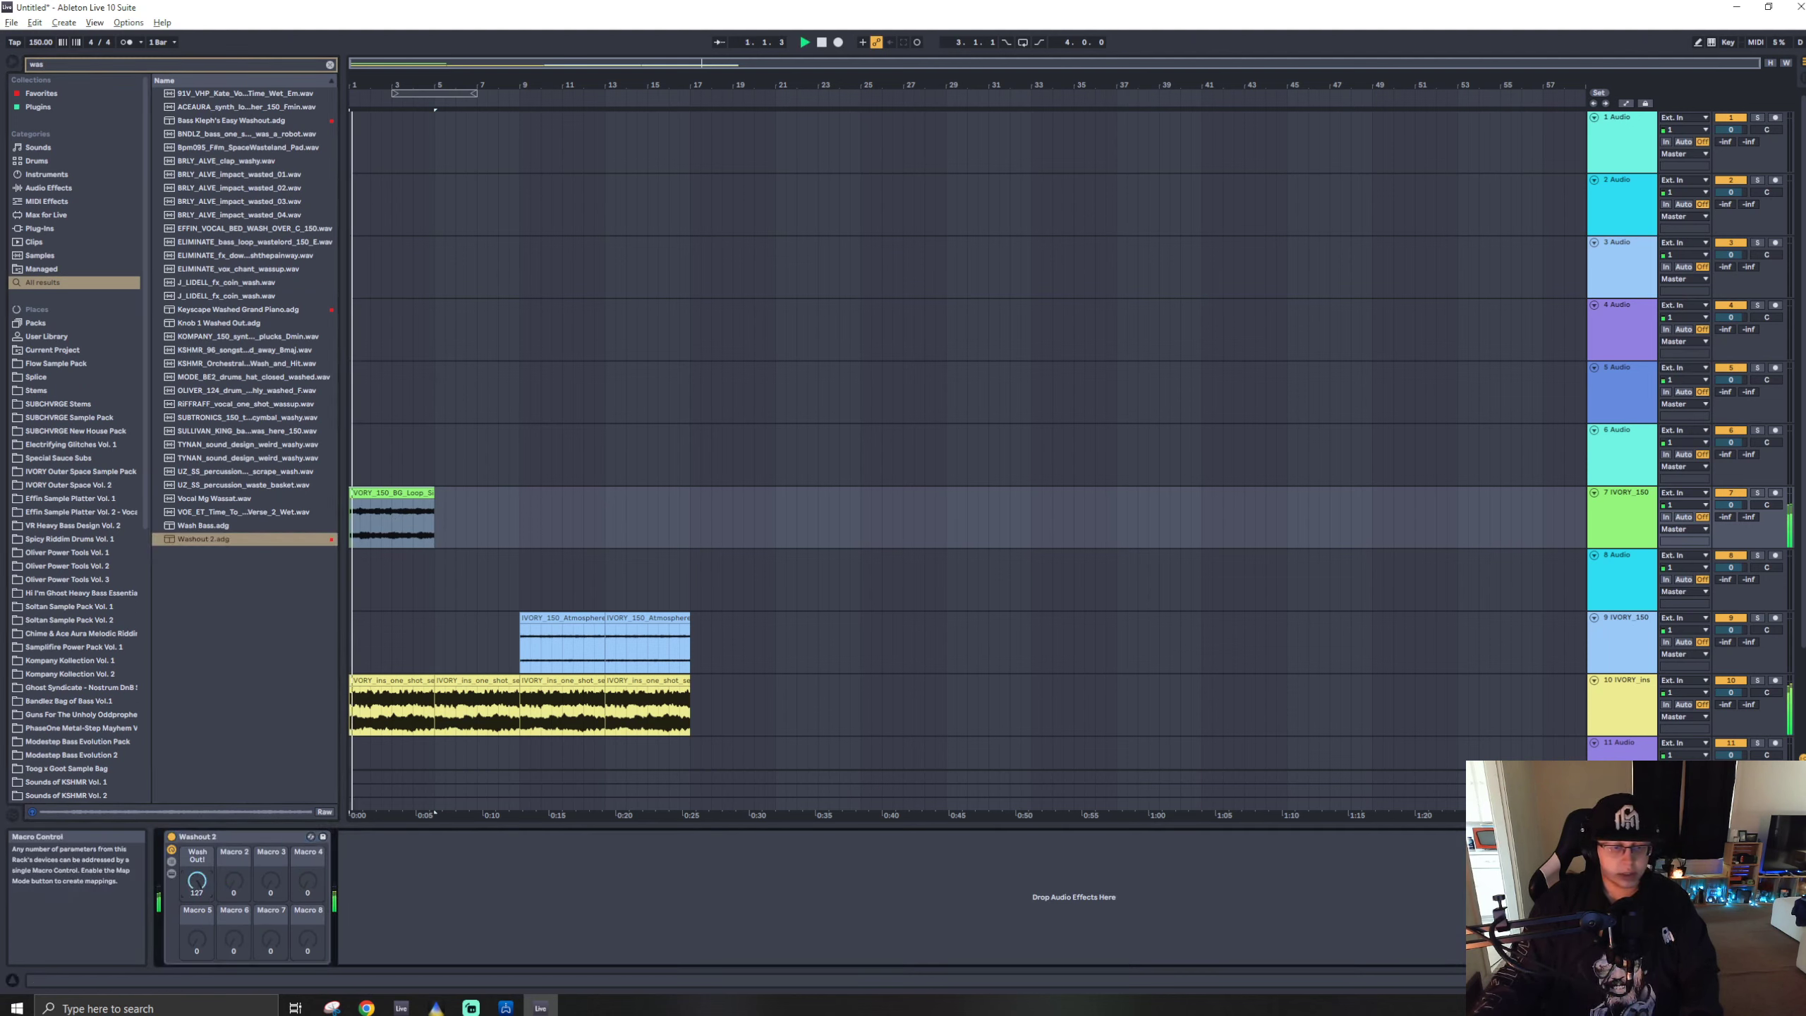
{"action": "left_click", "coordinate": [203, 882]}
- Add an Auto Filter at 1.01 kHz cutoff before Washout 2 and extend the siren loop clip to bar 17
{"action": "type", "text": "aut"}
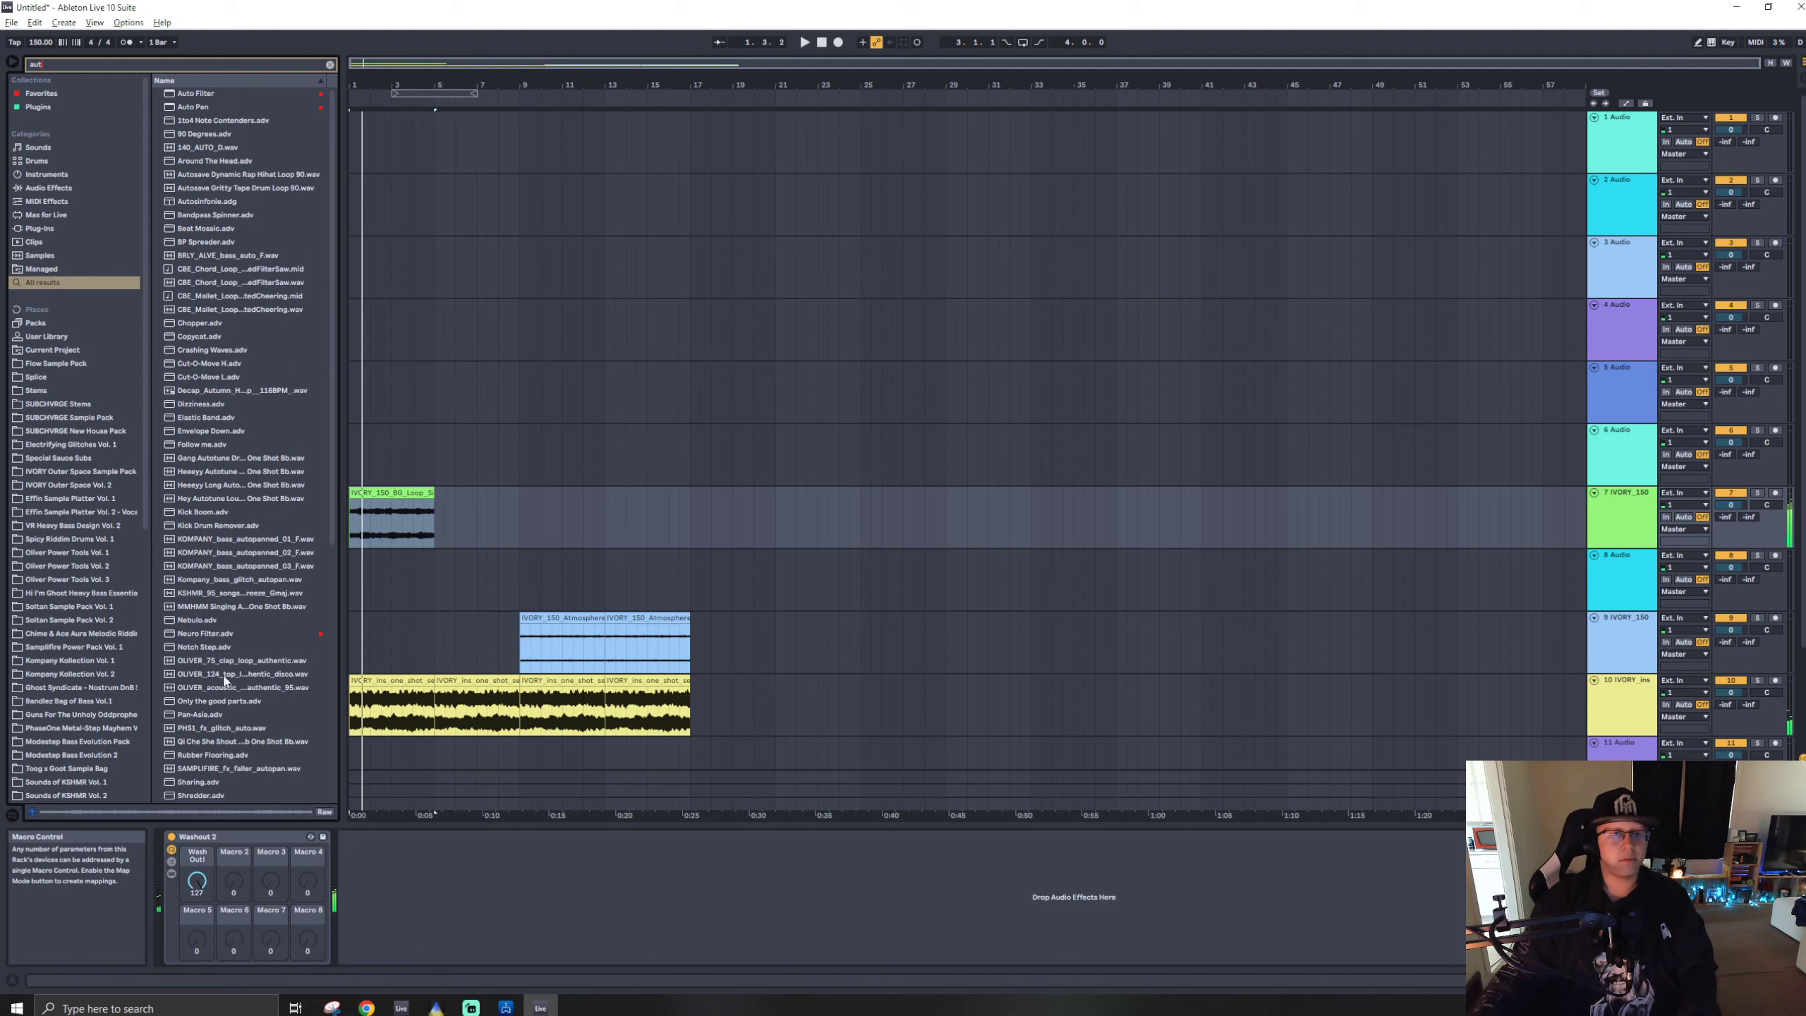
{"action": "left_click_drag", "start_coordinate": [316, 450], "coordinate": [207, 937]}
{"action": "mouse_move", "coordinate": [369, 907]}
{"action": "left_mouse_down"}
{"action": "mouse_move", "coordinate": [375, 939]}
{"action": "mouse_move", "coordinate": [375, 920]}
{"action": "left_mouse_up"}
{"action": "key", "text": "space"}
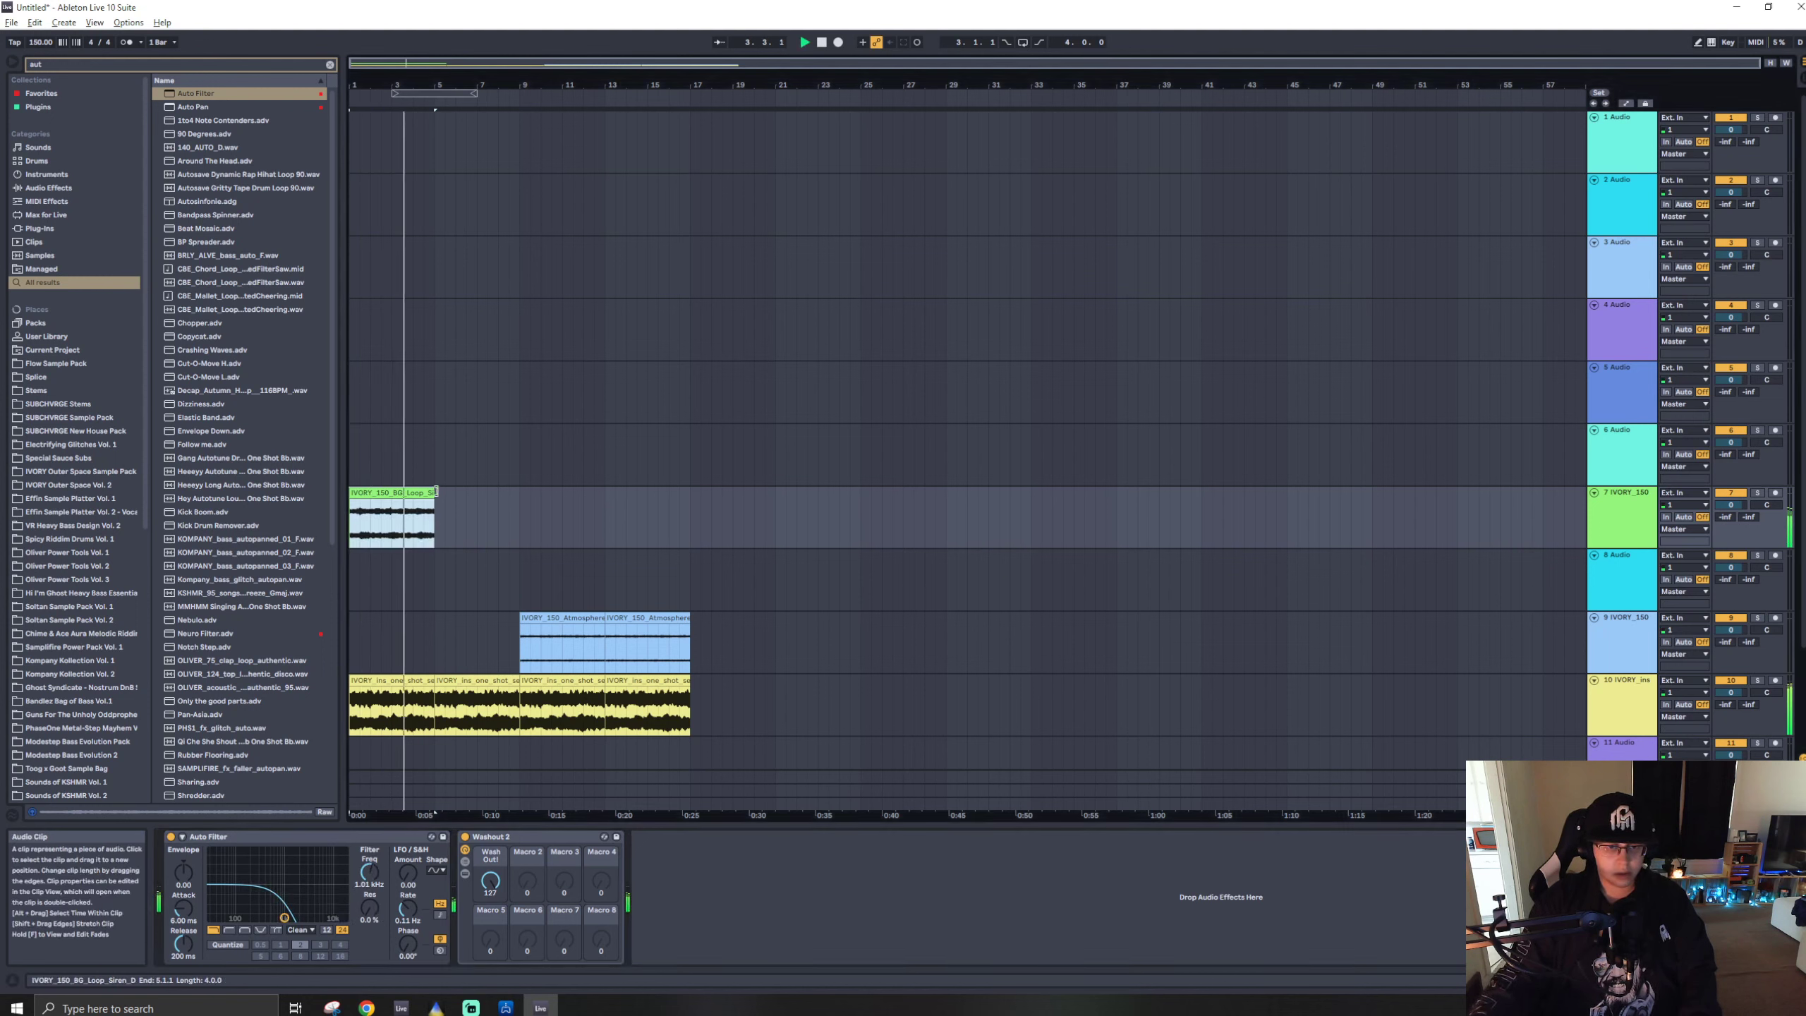
{"action": "left_click_drag", "start_coordinate": [435, 498], "coordinate": [690, 498]}
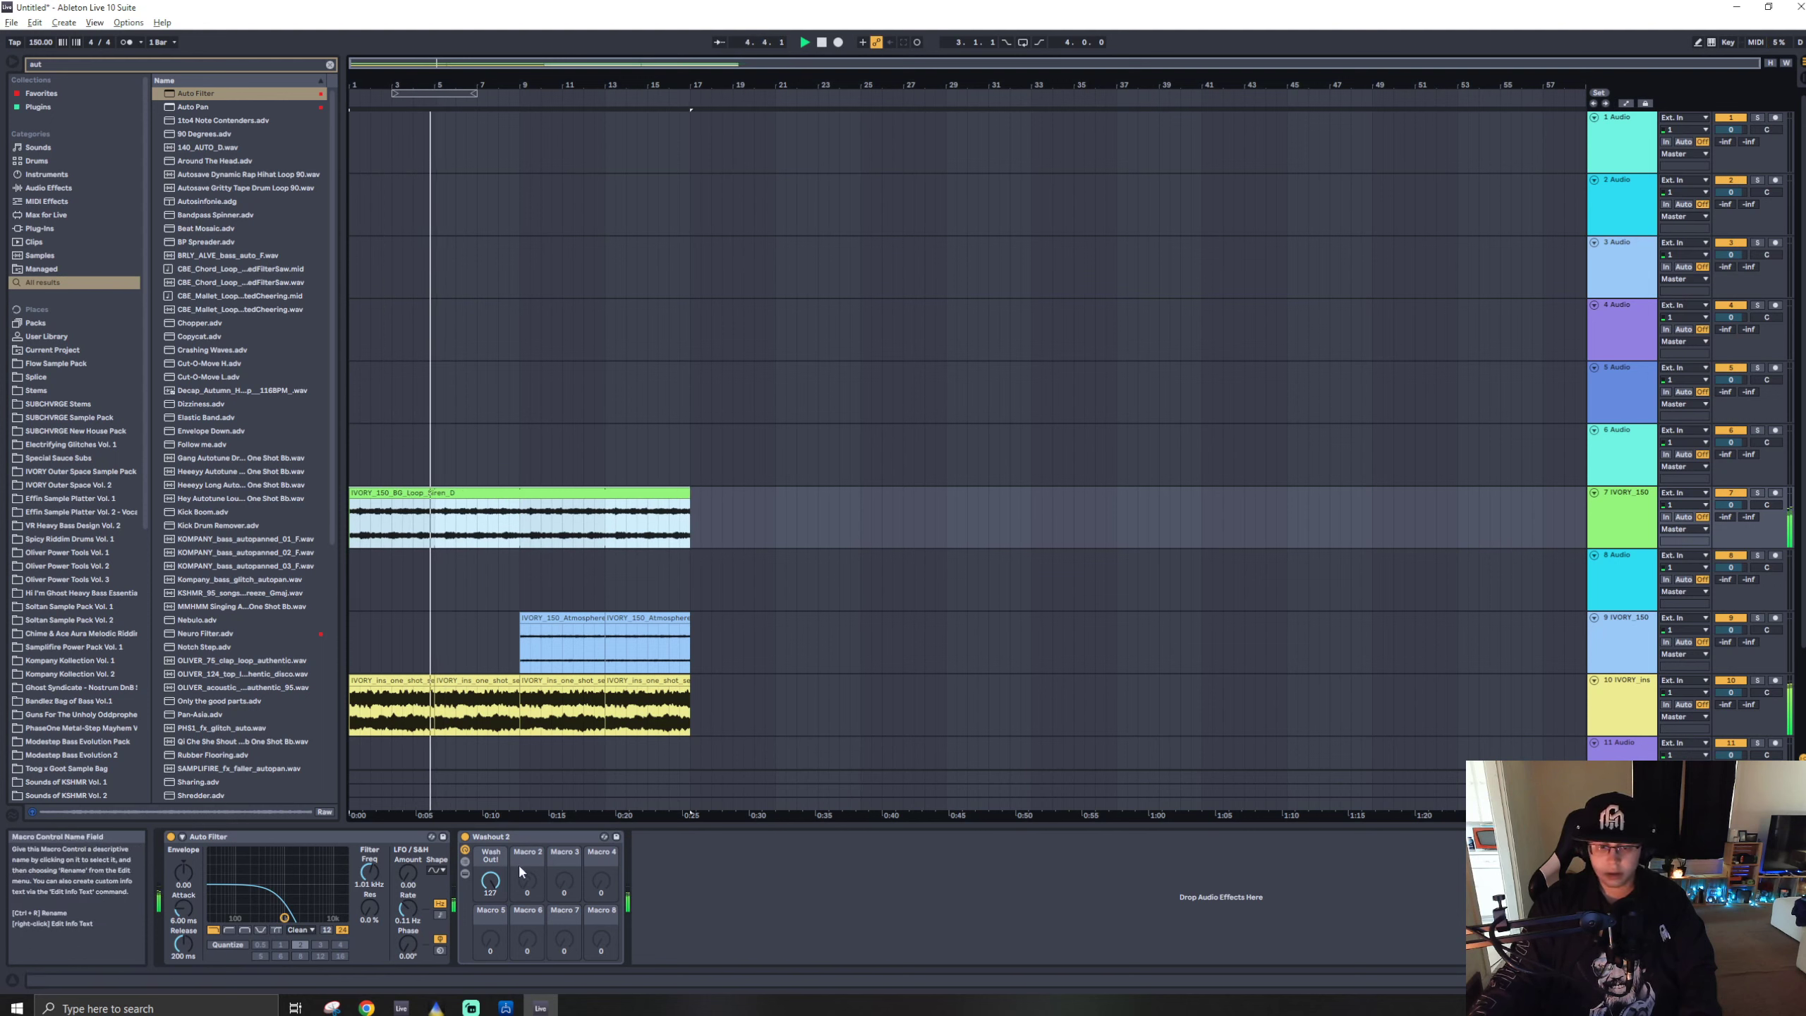
- Set Washout 2's Wash Out macro to 80 and lower the siren track's volume to -4.8 dB
{"action": "left_click_drag", "start_coordinate": [490, 878], "coordinate": [490, 906]}
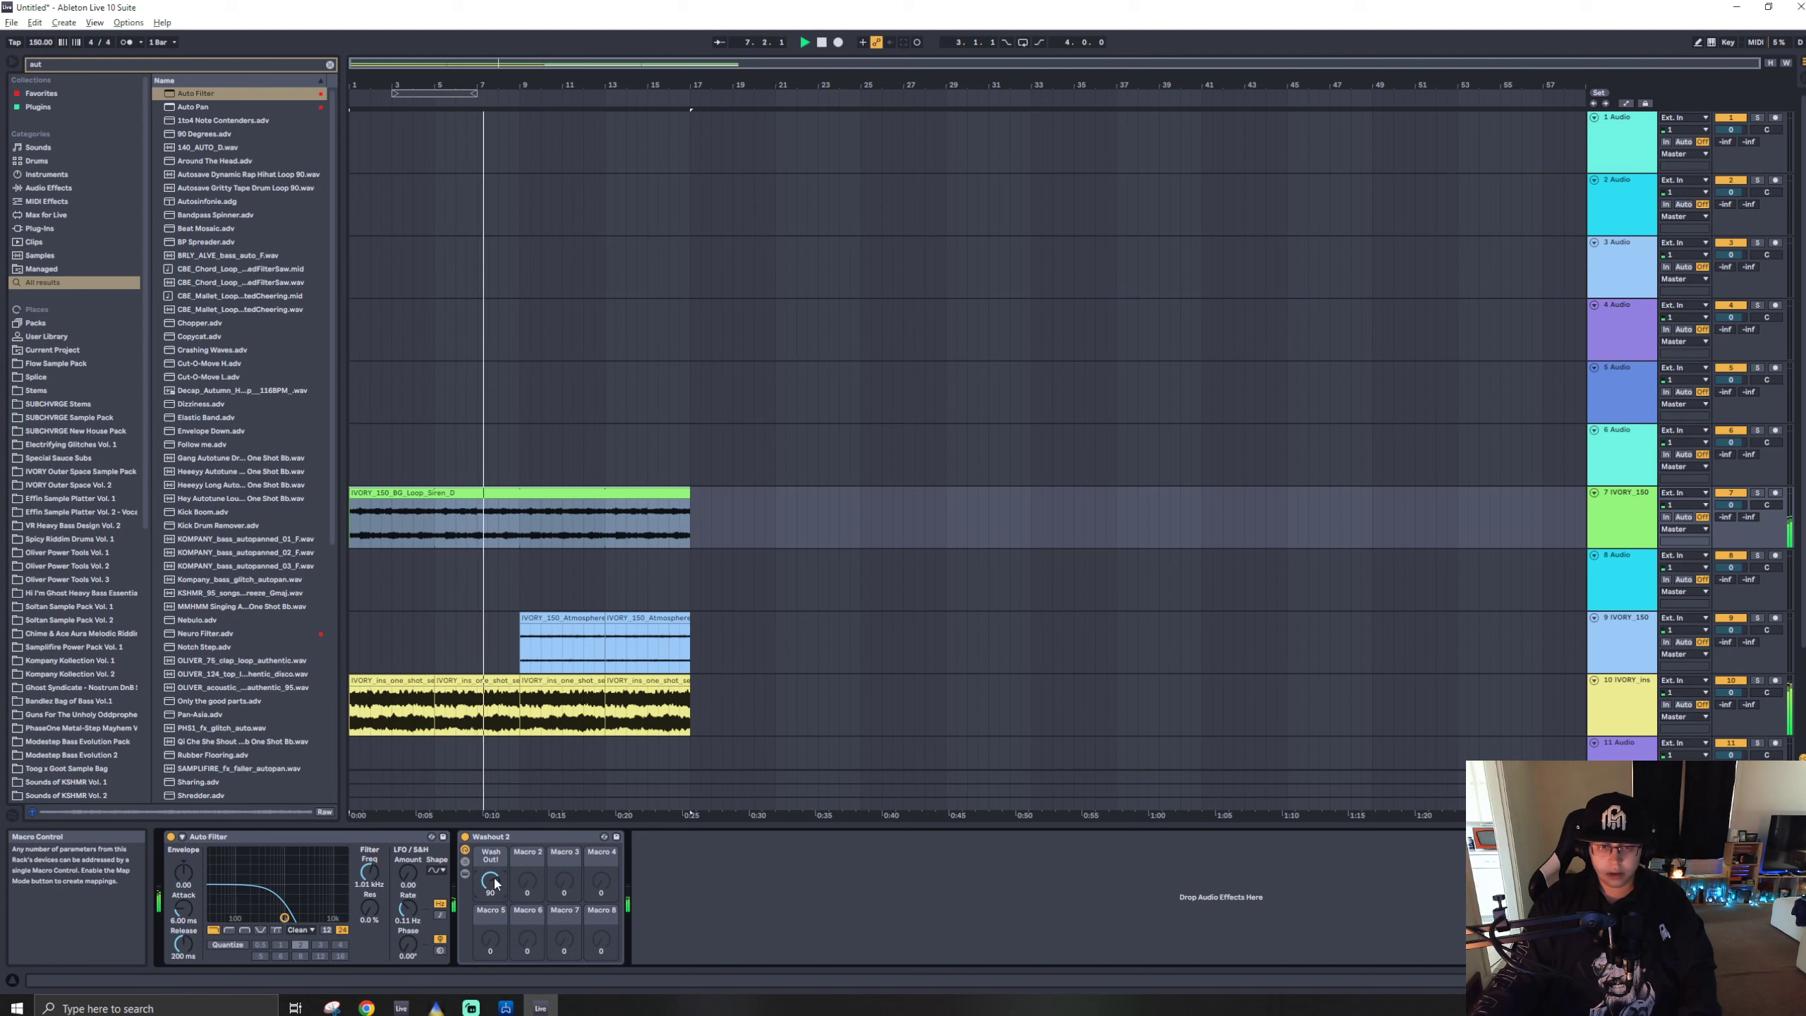
{"action": "left_click_drag", "start_coordinate": [1729, 504], "coordinate": [1729, 518]}
{"action": "key", "text": "space"}
- Delete both atmosphere clips from track 9
{"action": "left_click_drag", "start_coordinate": [488, 640], "coordinate": [924, 659]}
{"action": "key", "text": "Delete"}
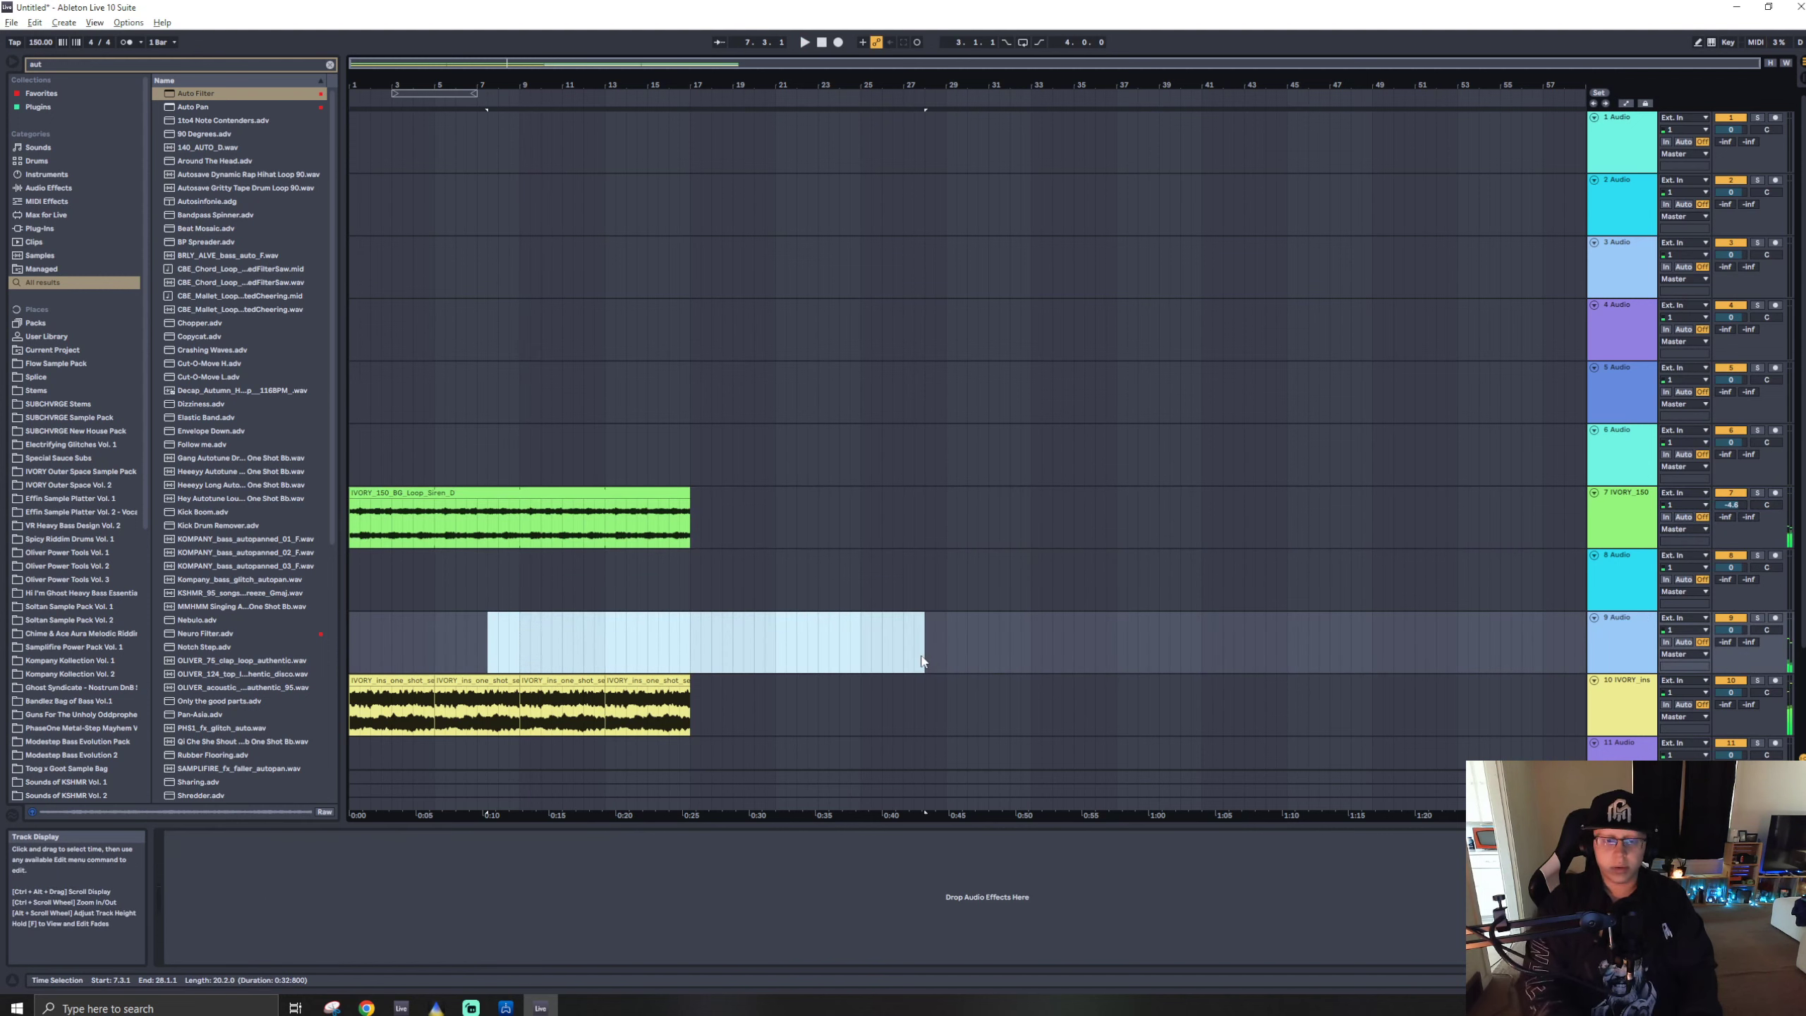
- Play the arrangement from bar 9 to hear the siren loop and brass pad layers together
{"action": "left_click", "coordinate": [518, 588]}
{"action": "left_click", "coordinate": [519, 594]}
{"action": "key", "text": "space"}
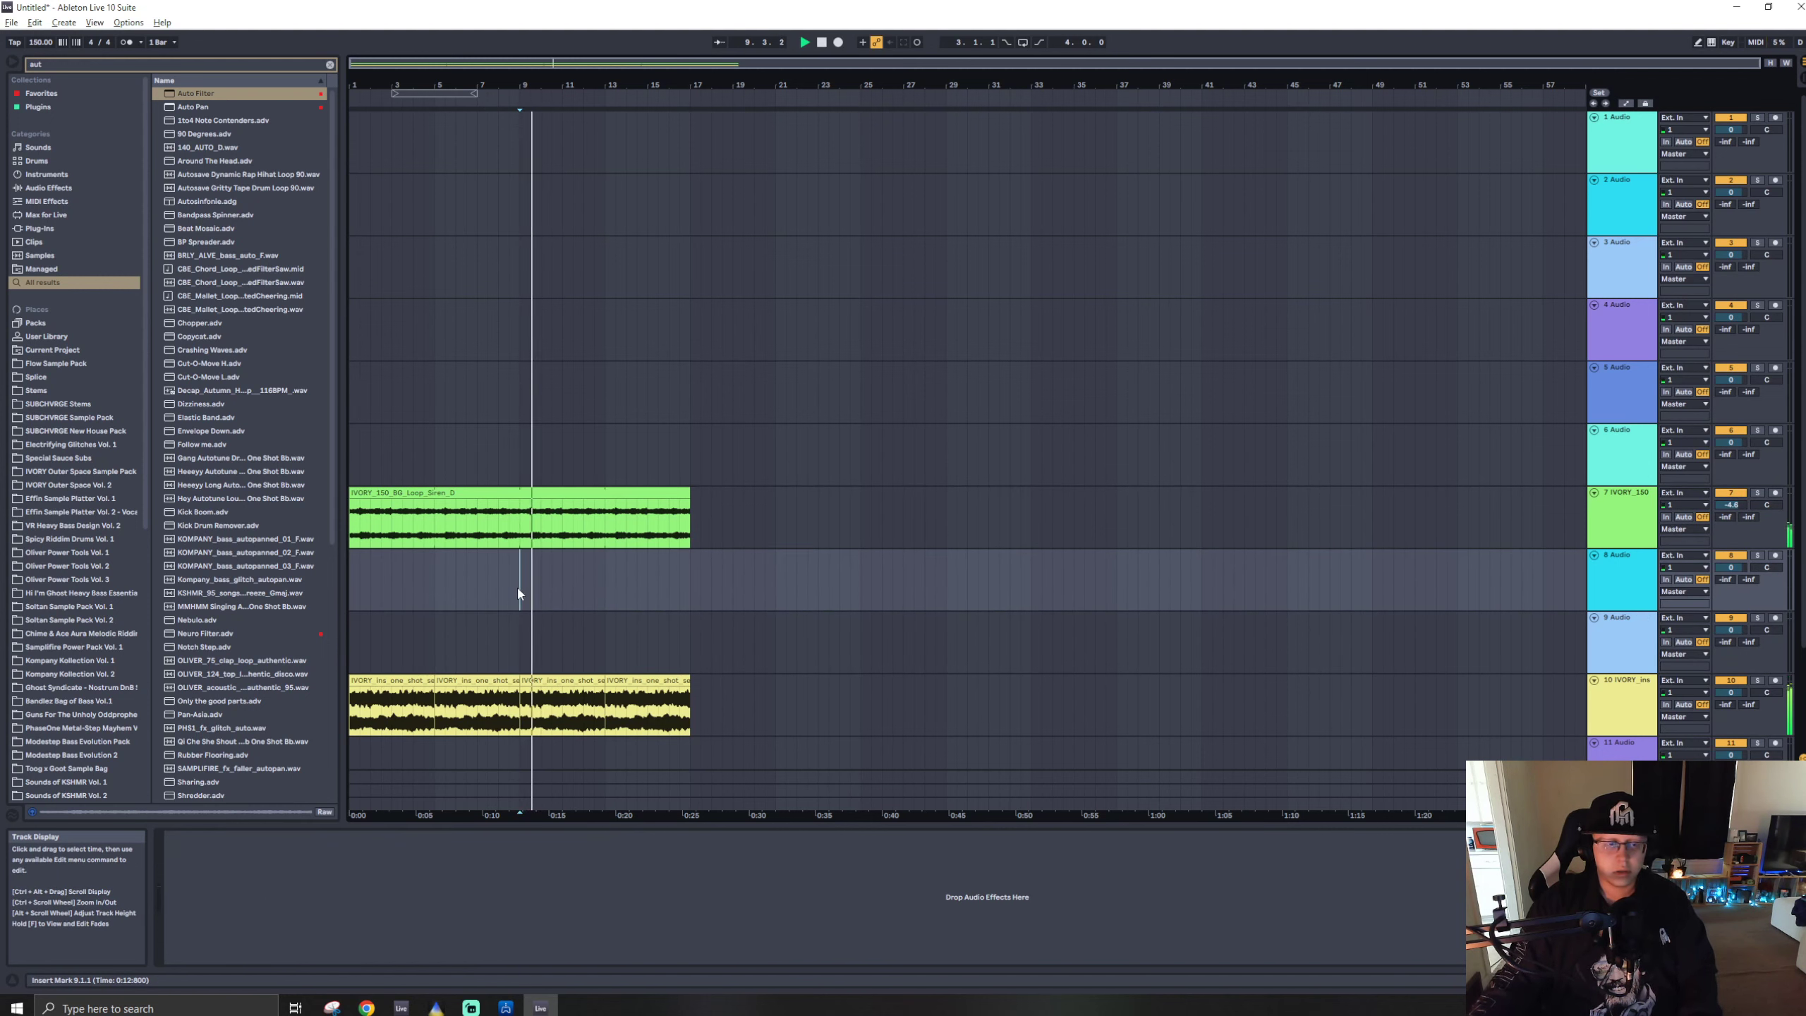
- Clear the browser search, open the FX Risers folder of IVORY Outer Space Vol. 2 and audition a noise wipe sample
{"action": "left_click", "coordinate": [329, 66]}
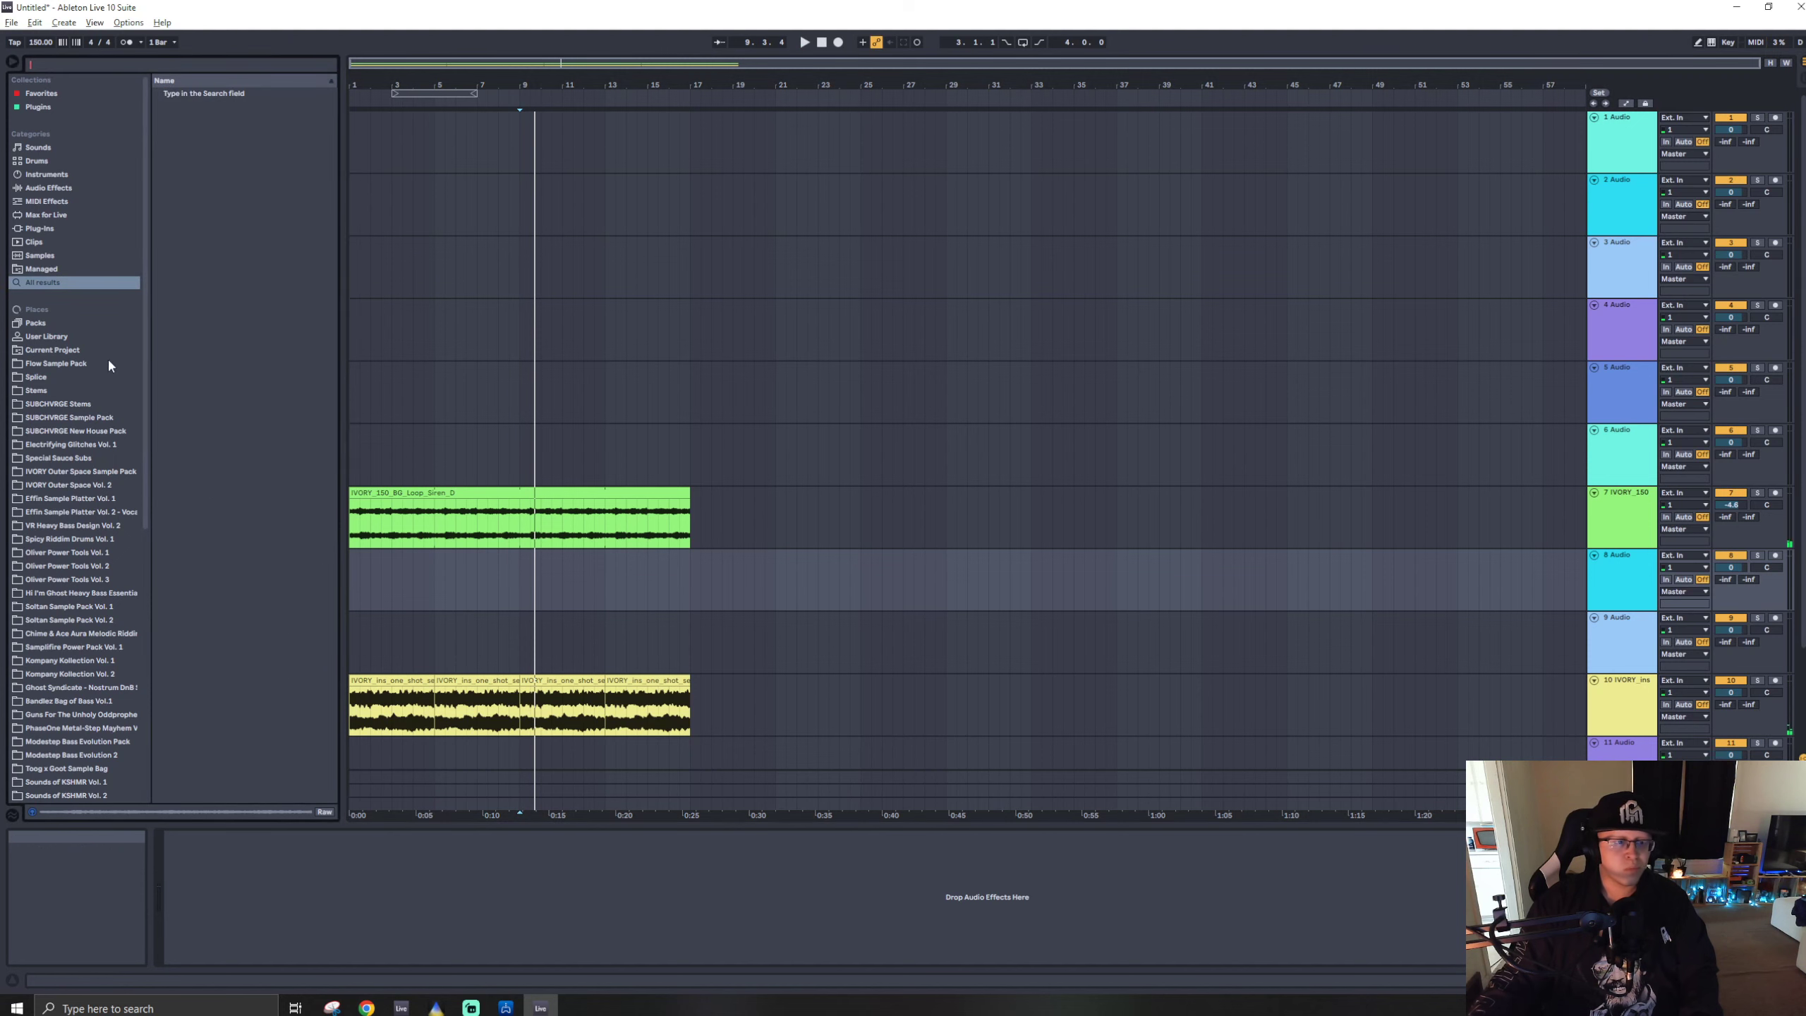
{"action": "left_click", "coordinate": [87, 444]}
{"action": "left_click", "coordinate": [82, 473]}
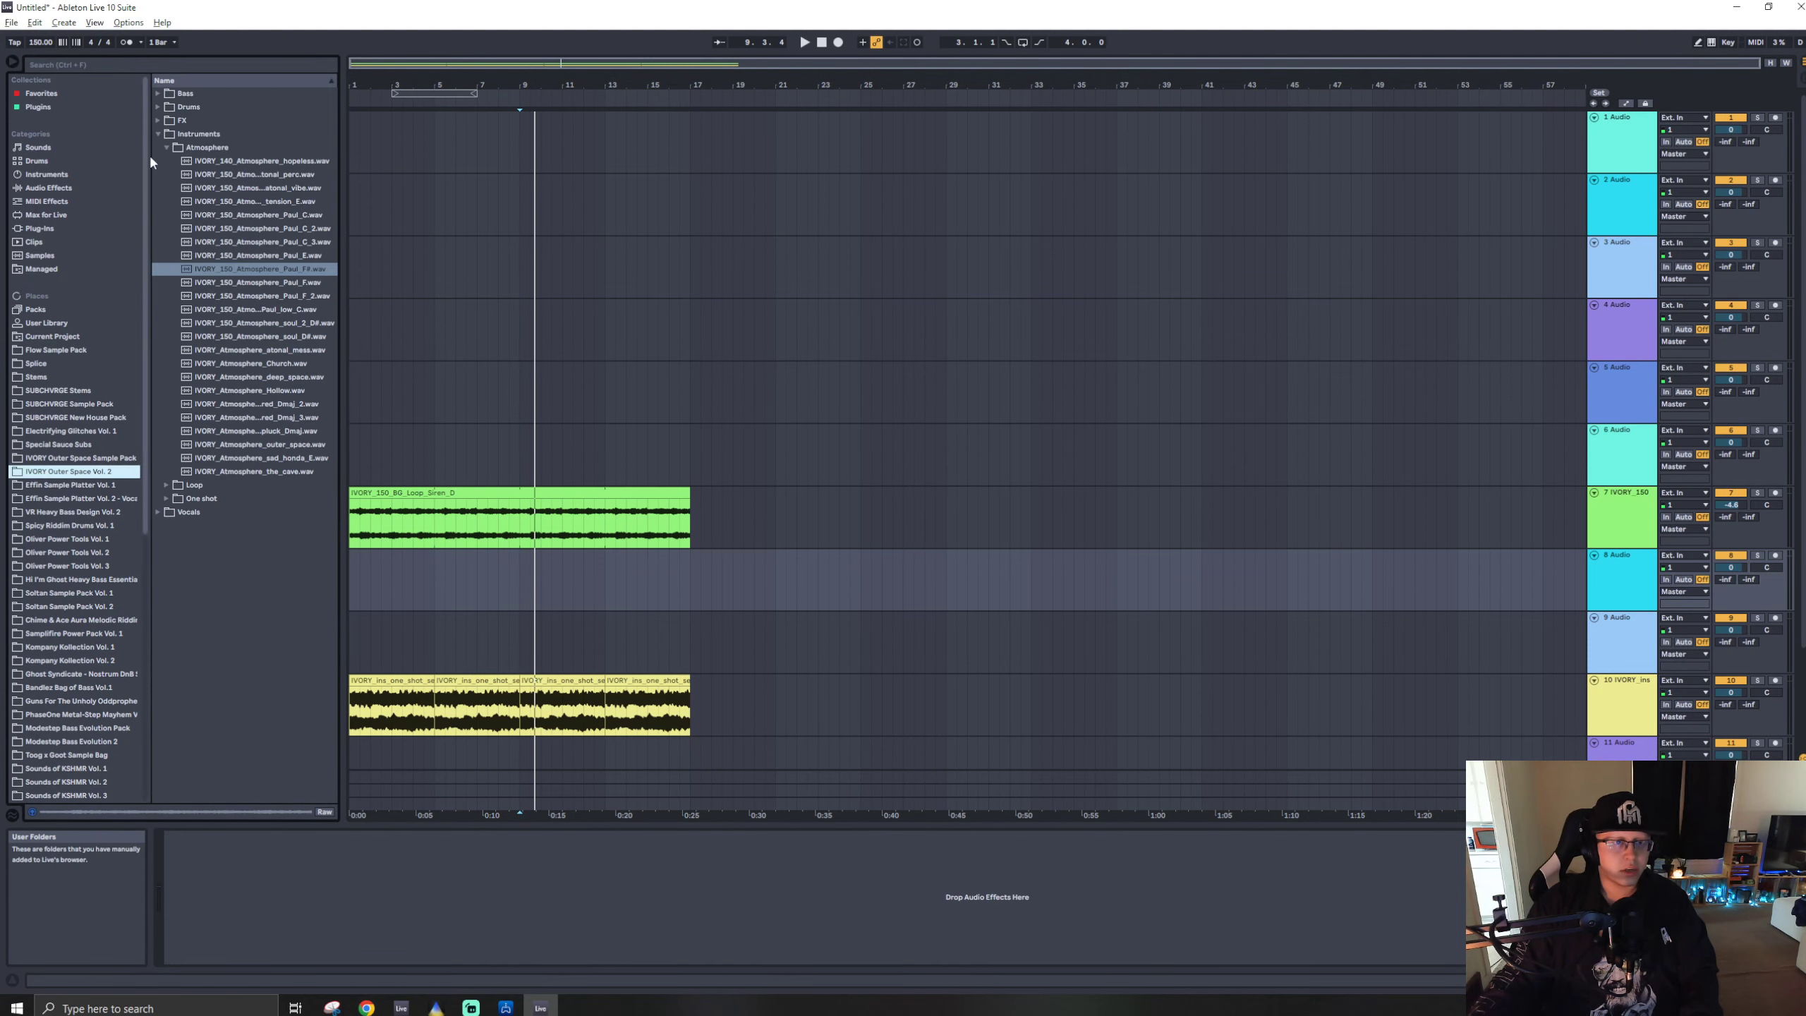
{"action": "left_click", "coordinate": [157, 121]}
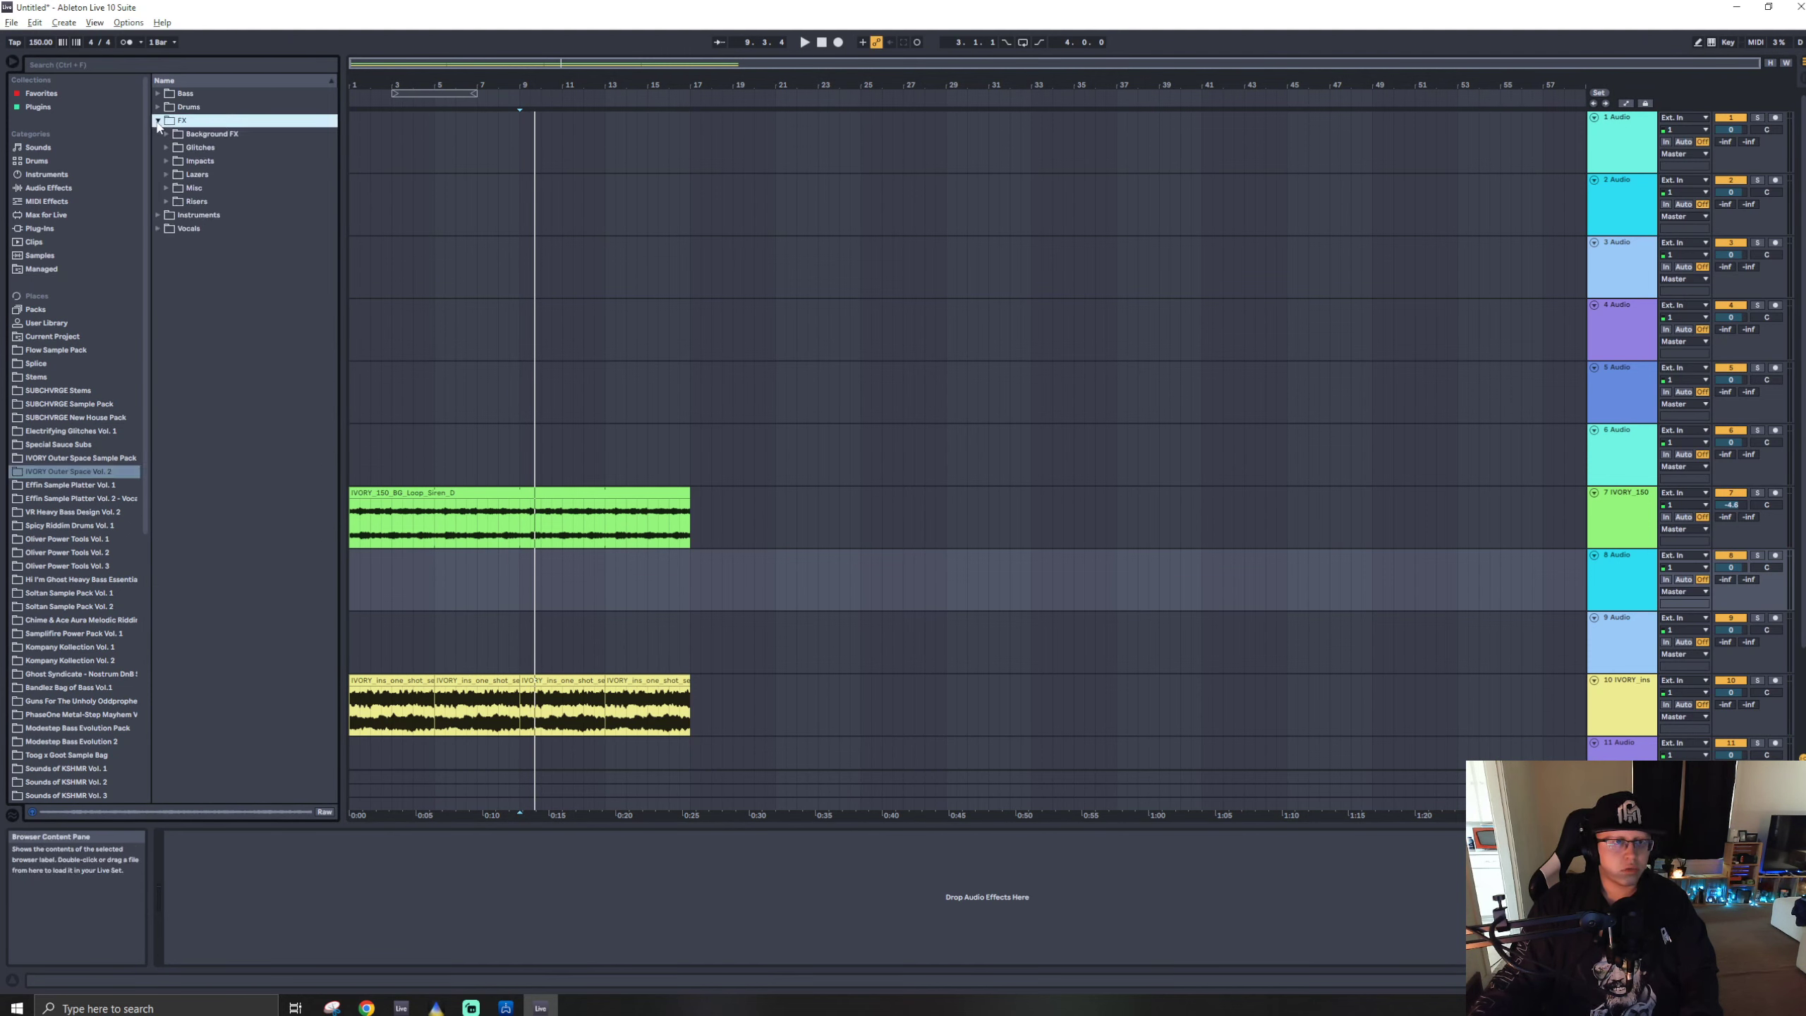
{"action": "left_click", "coordinate": [168, 202]}
{"action": "left_click", "coordinate": [281, 487]}
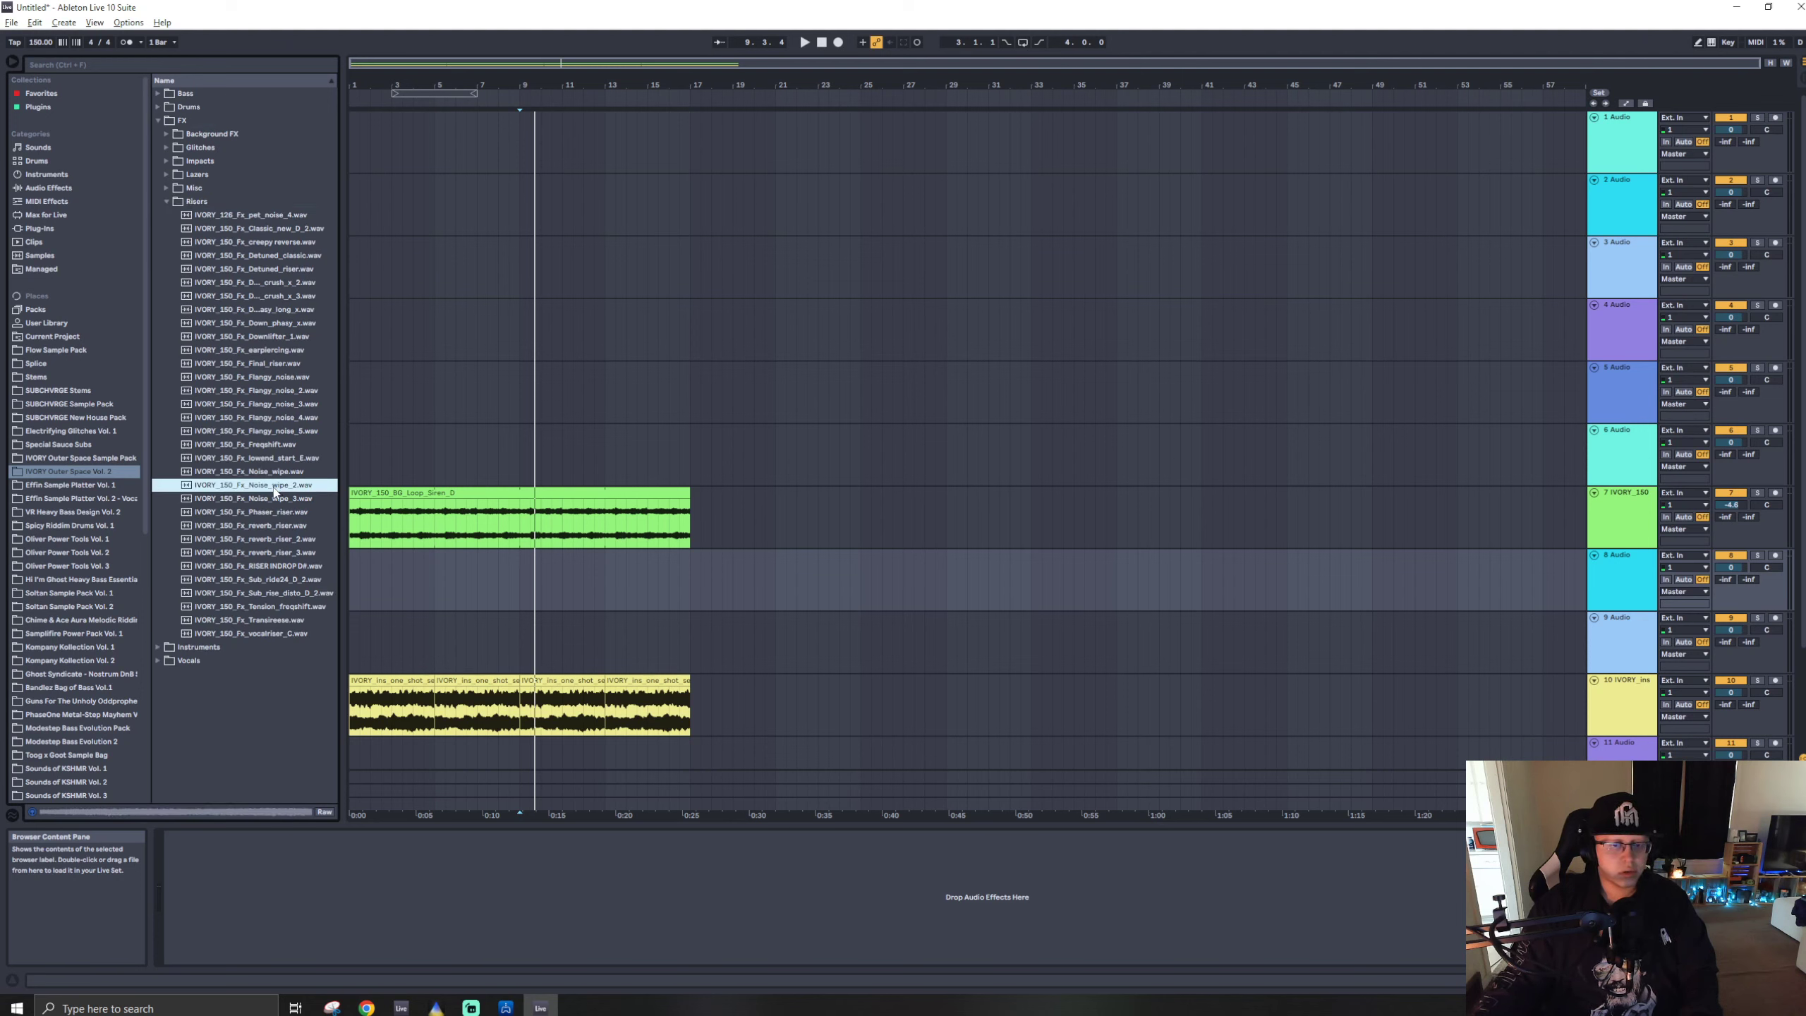
- Insert a new audio track, audition more risers and place IVORY_150_Fx_Phaser_riser on it at bar 9
{"action": "key", "text": "ctrl+t"}
{"action": "mouse_move", "coordinate": [273, 490]}
{"action": "left_mouse_down"}
{"action": "mouse_move", "coordinate": [773, 647]}
{"action": "mouse_move", "coordinate": [609, 647]}
{"action": "mouse_move", "coordinate": [300, 490]}
{"action": "mouse_move", "coordinate": [604, 629]}
{"action": "mouse_move", "coordinate": [256, 498]}
{"action": "left_mouse_up"}
{"action": "left_click", "coordinate": [278, 473]}
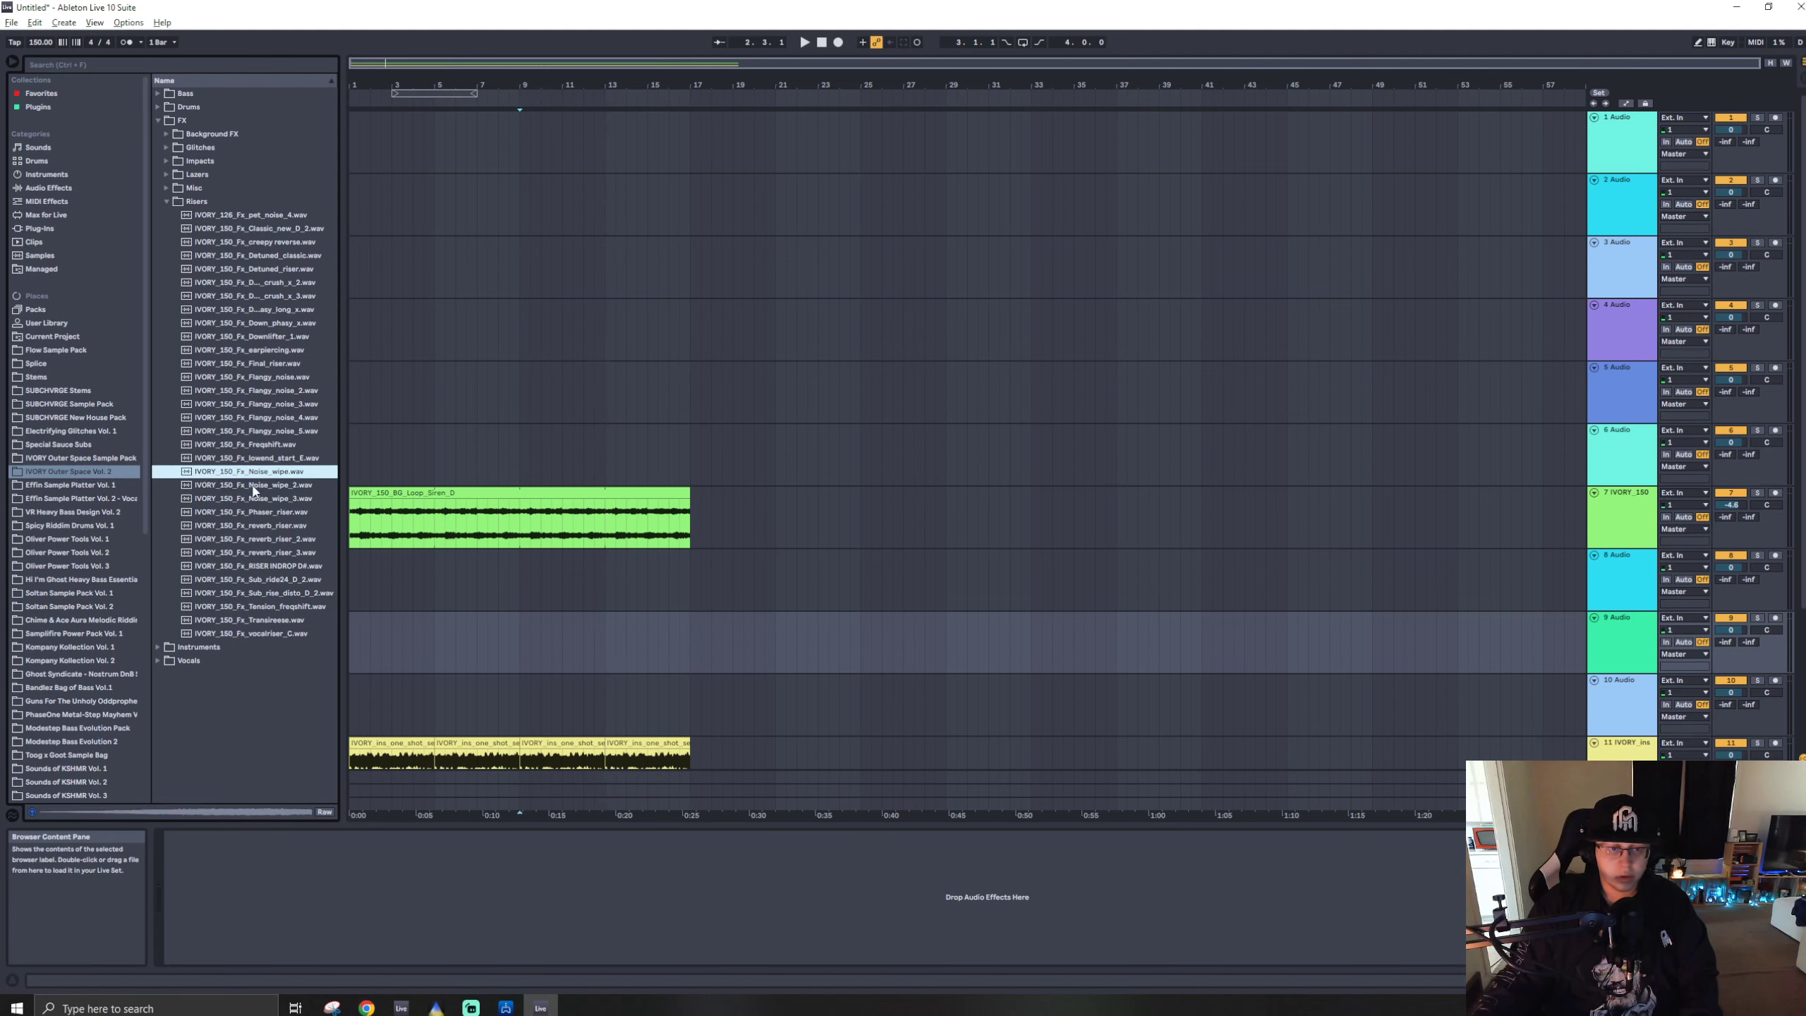
{"action": "left_click", "coordinate": [254, 498]}
{"action": "left_click", "coordinate": [254, 511]}
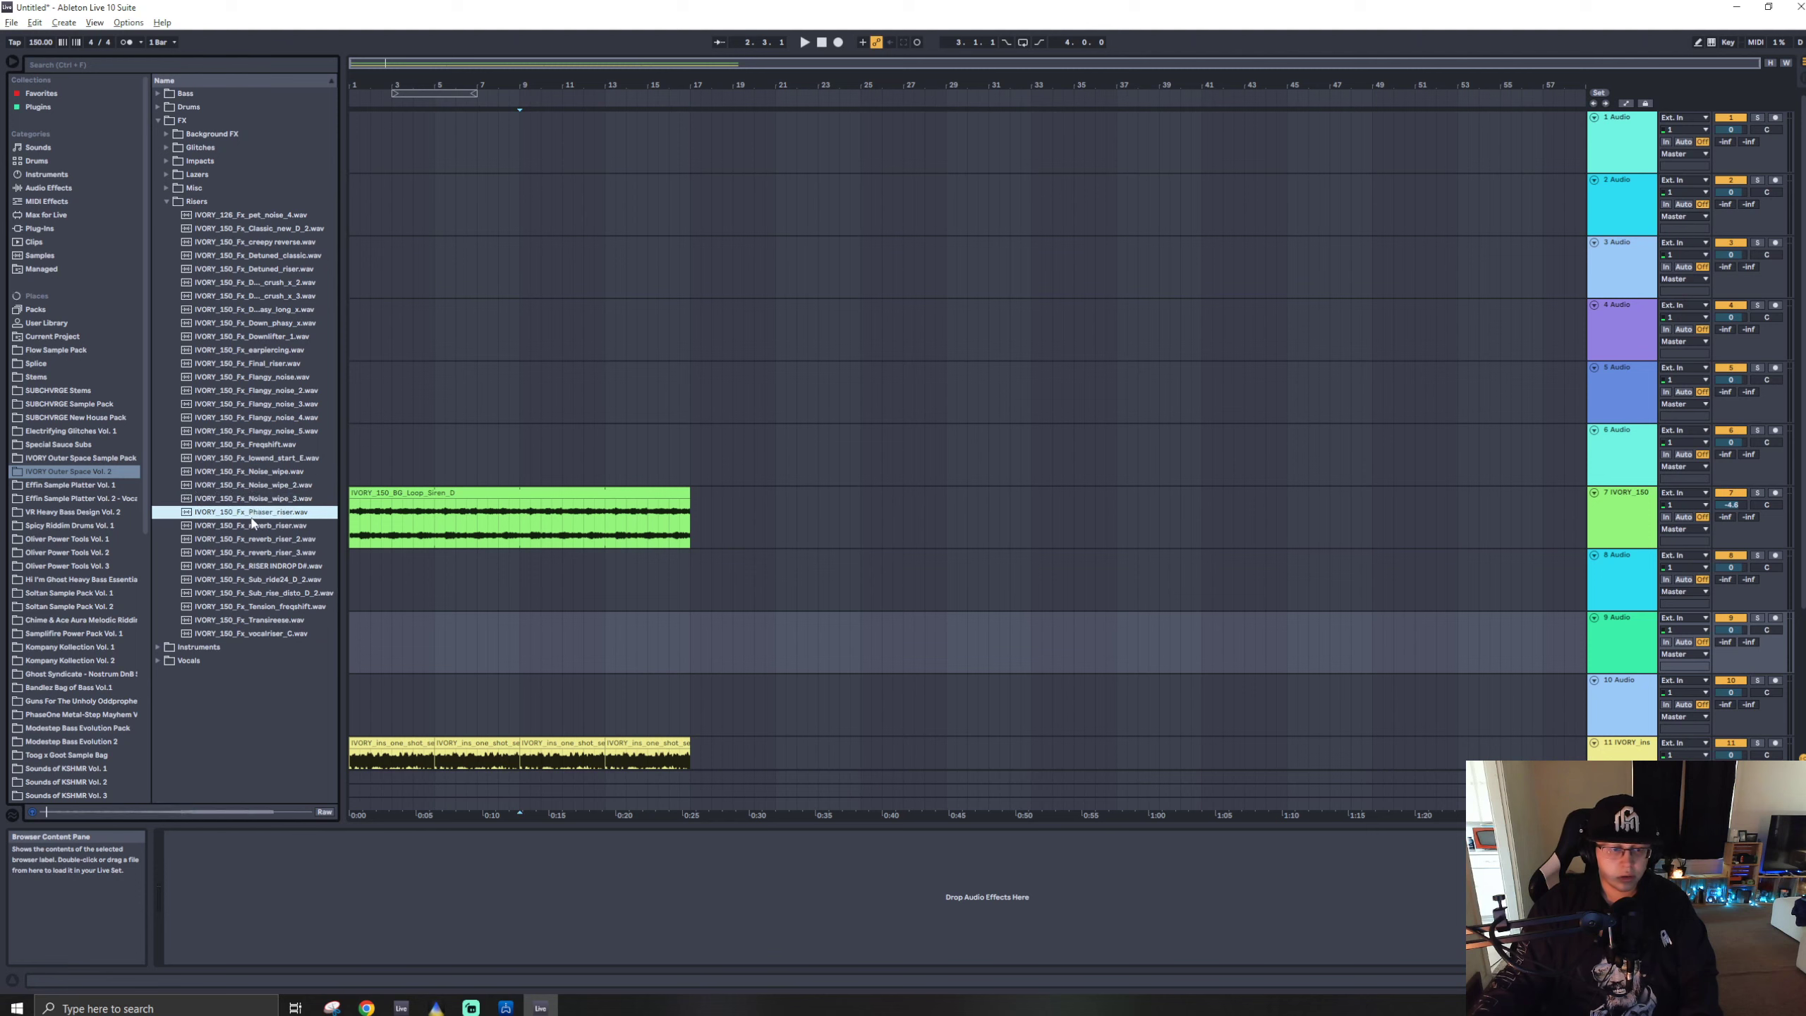
{"action": "left_click_drag", "start_coordinate": [253, 518], "coordinate": [519, 638]}
- Add Auto Pan to the phaser riser track with Amount 100%, a synced Rate of 1/8 and Shape 100%
{"action": "key", "text": "ctrl+f"}
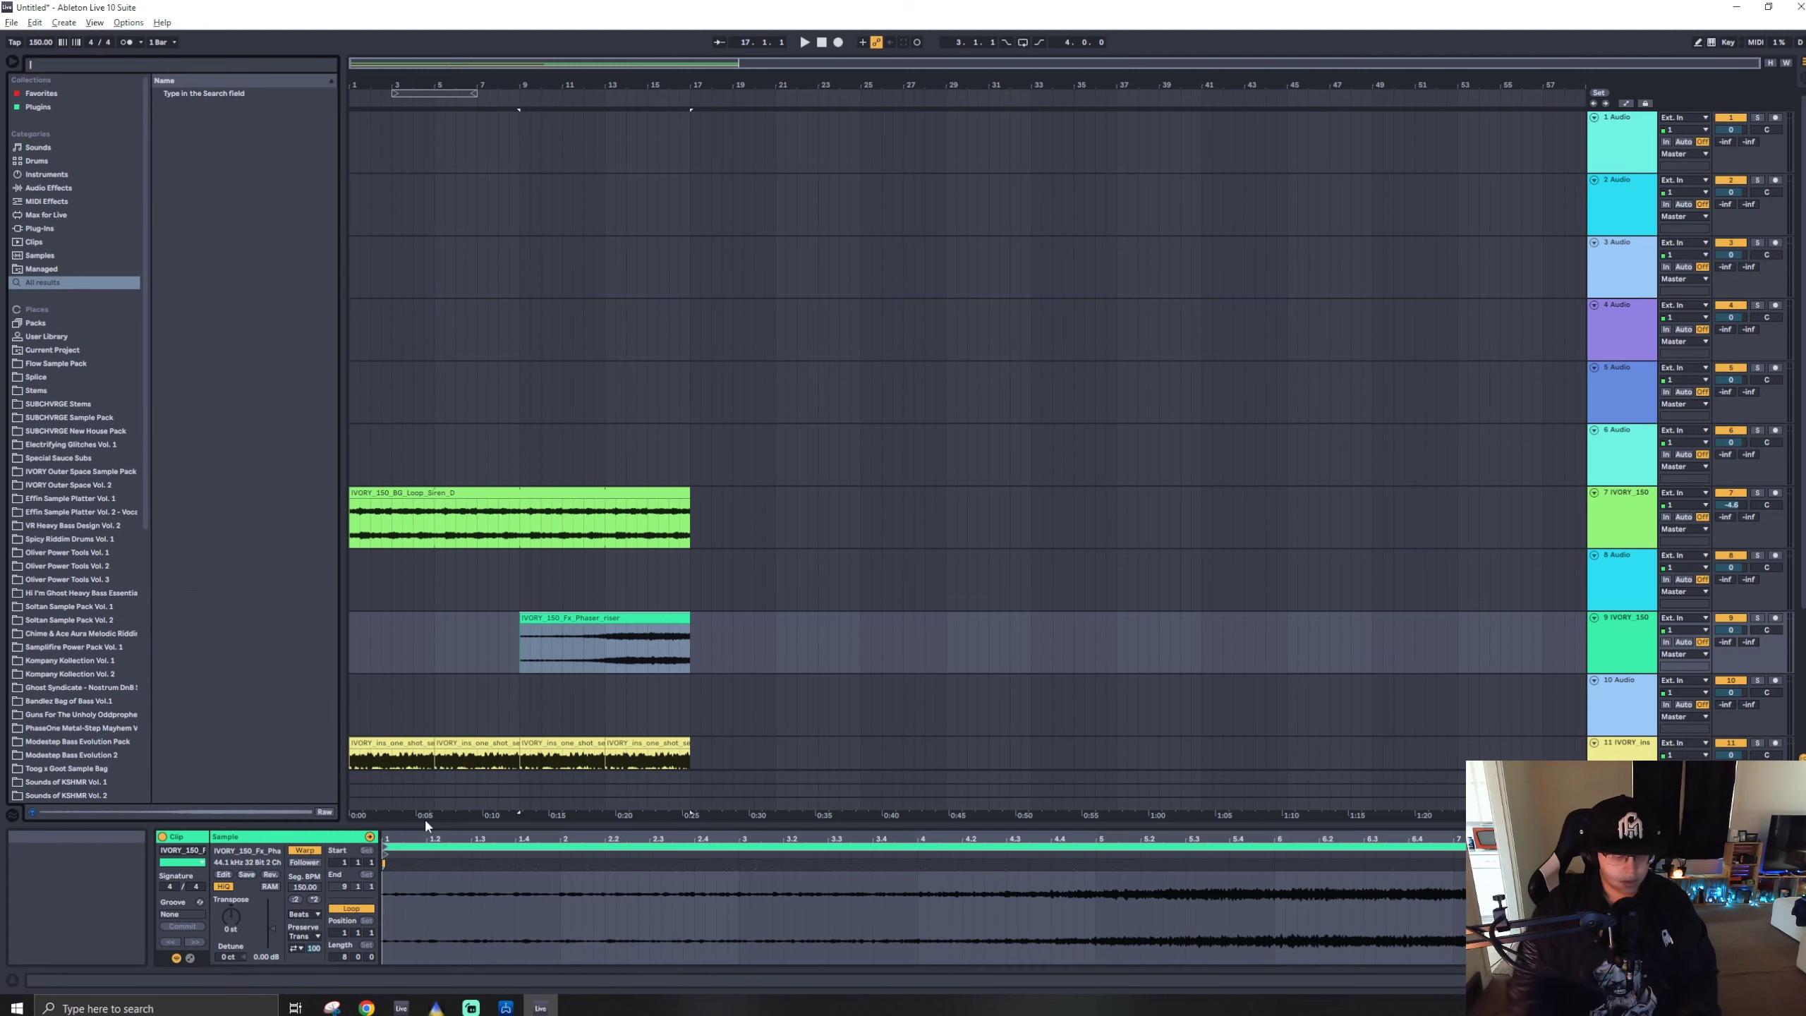
{"action": "type", "text": "auto pan"}
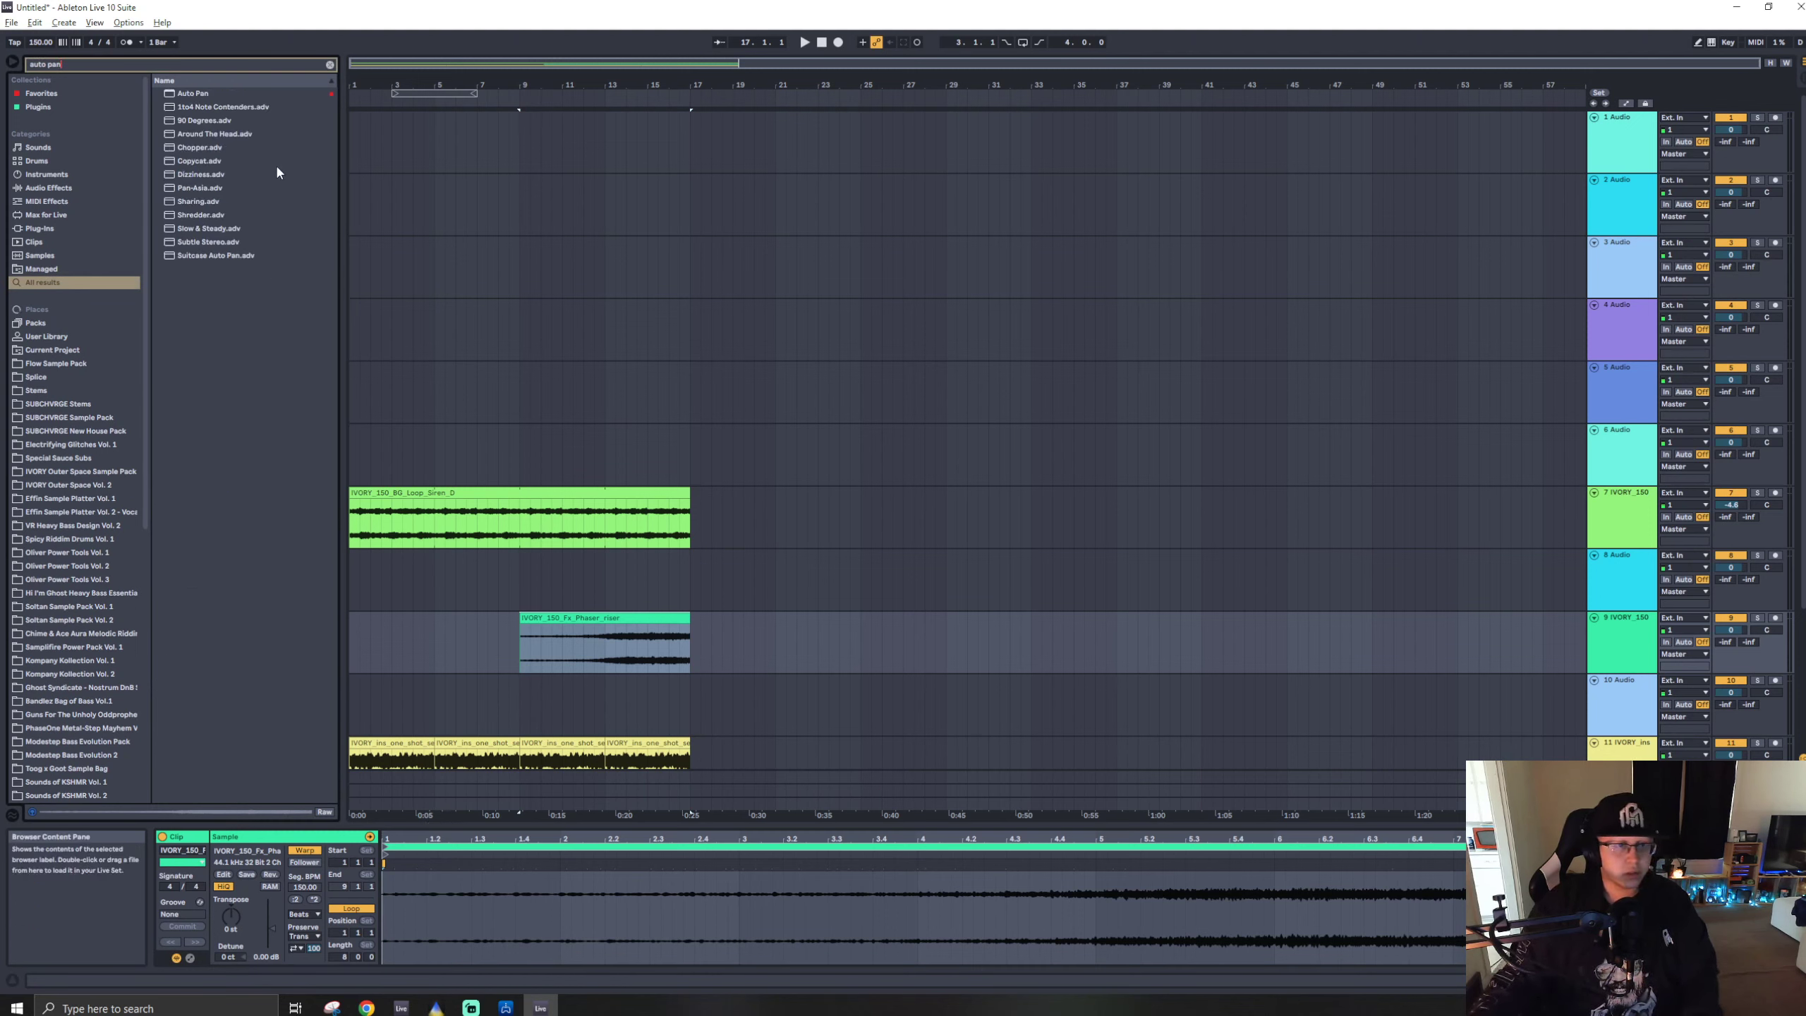
{"action": "key", "text": "Return"}
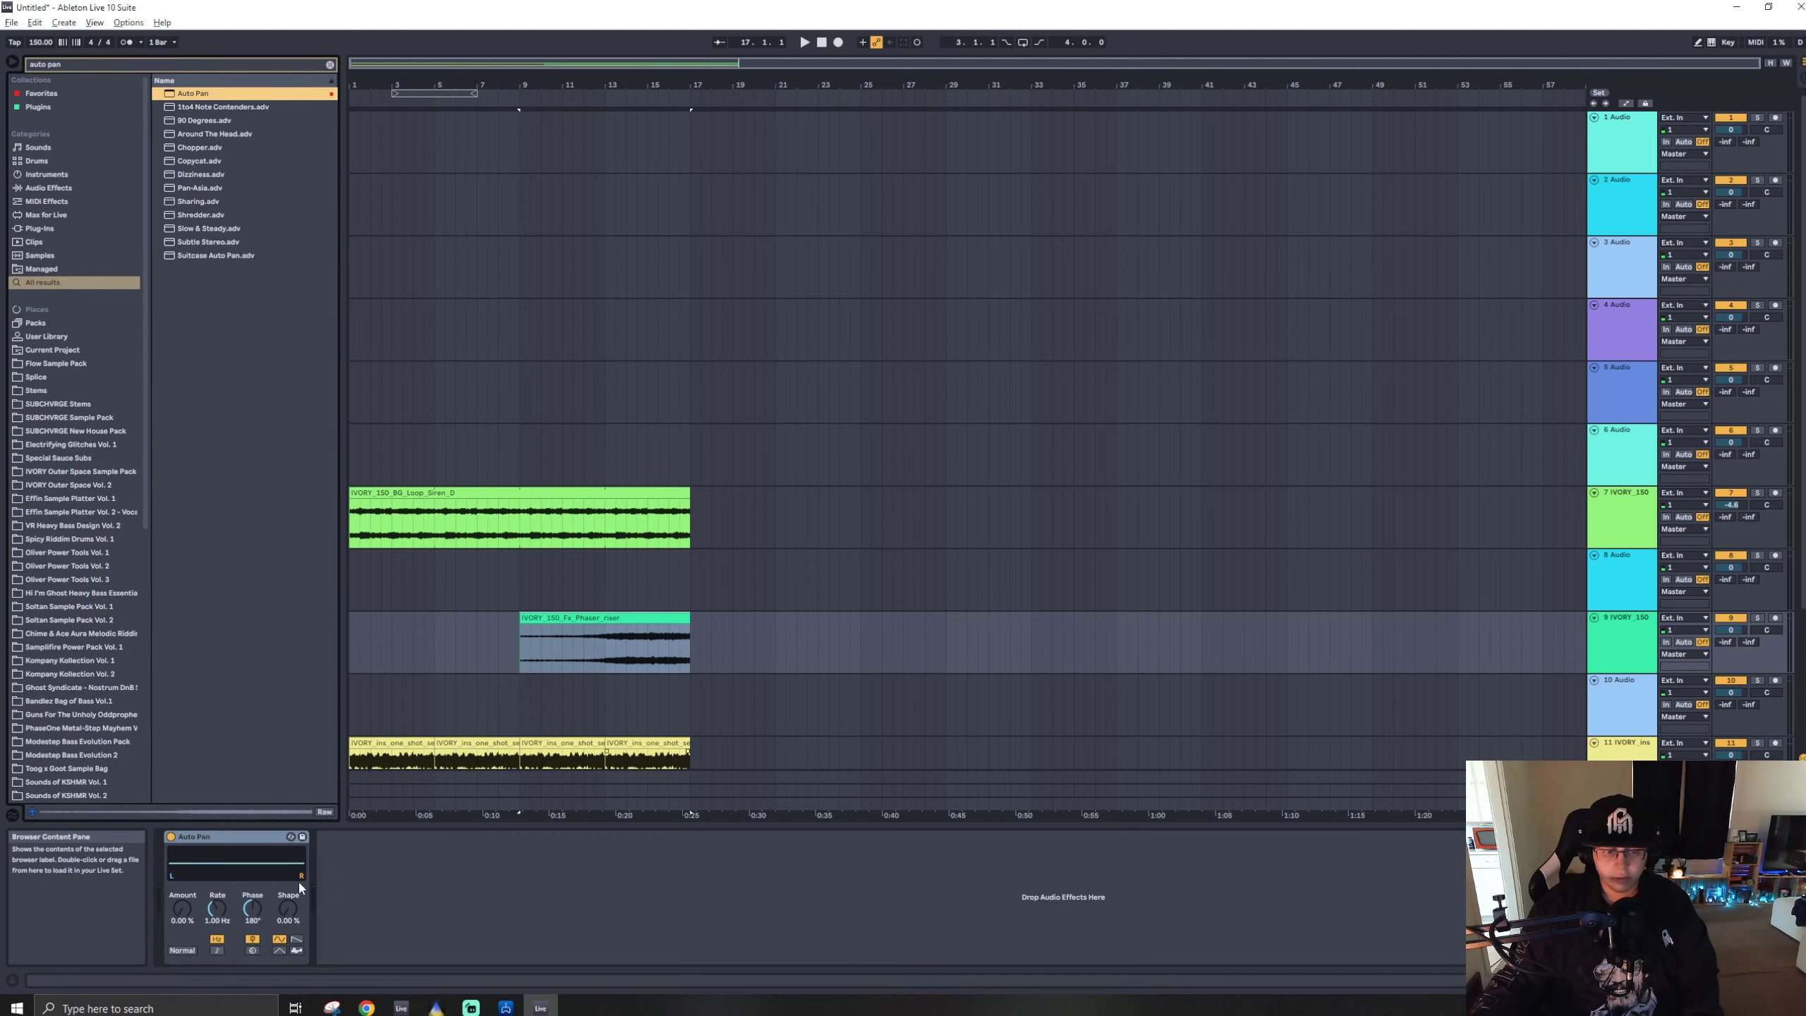
{"action": "left_click", "coordinate": [296, 938]}
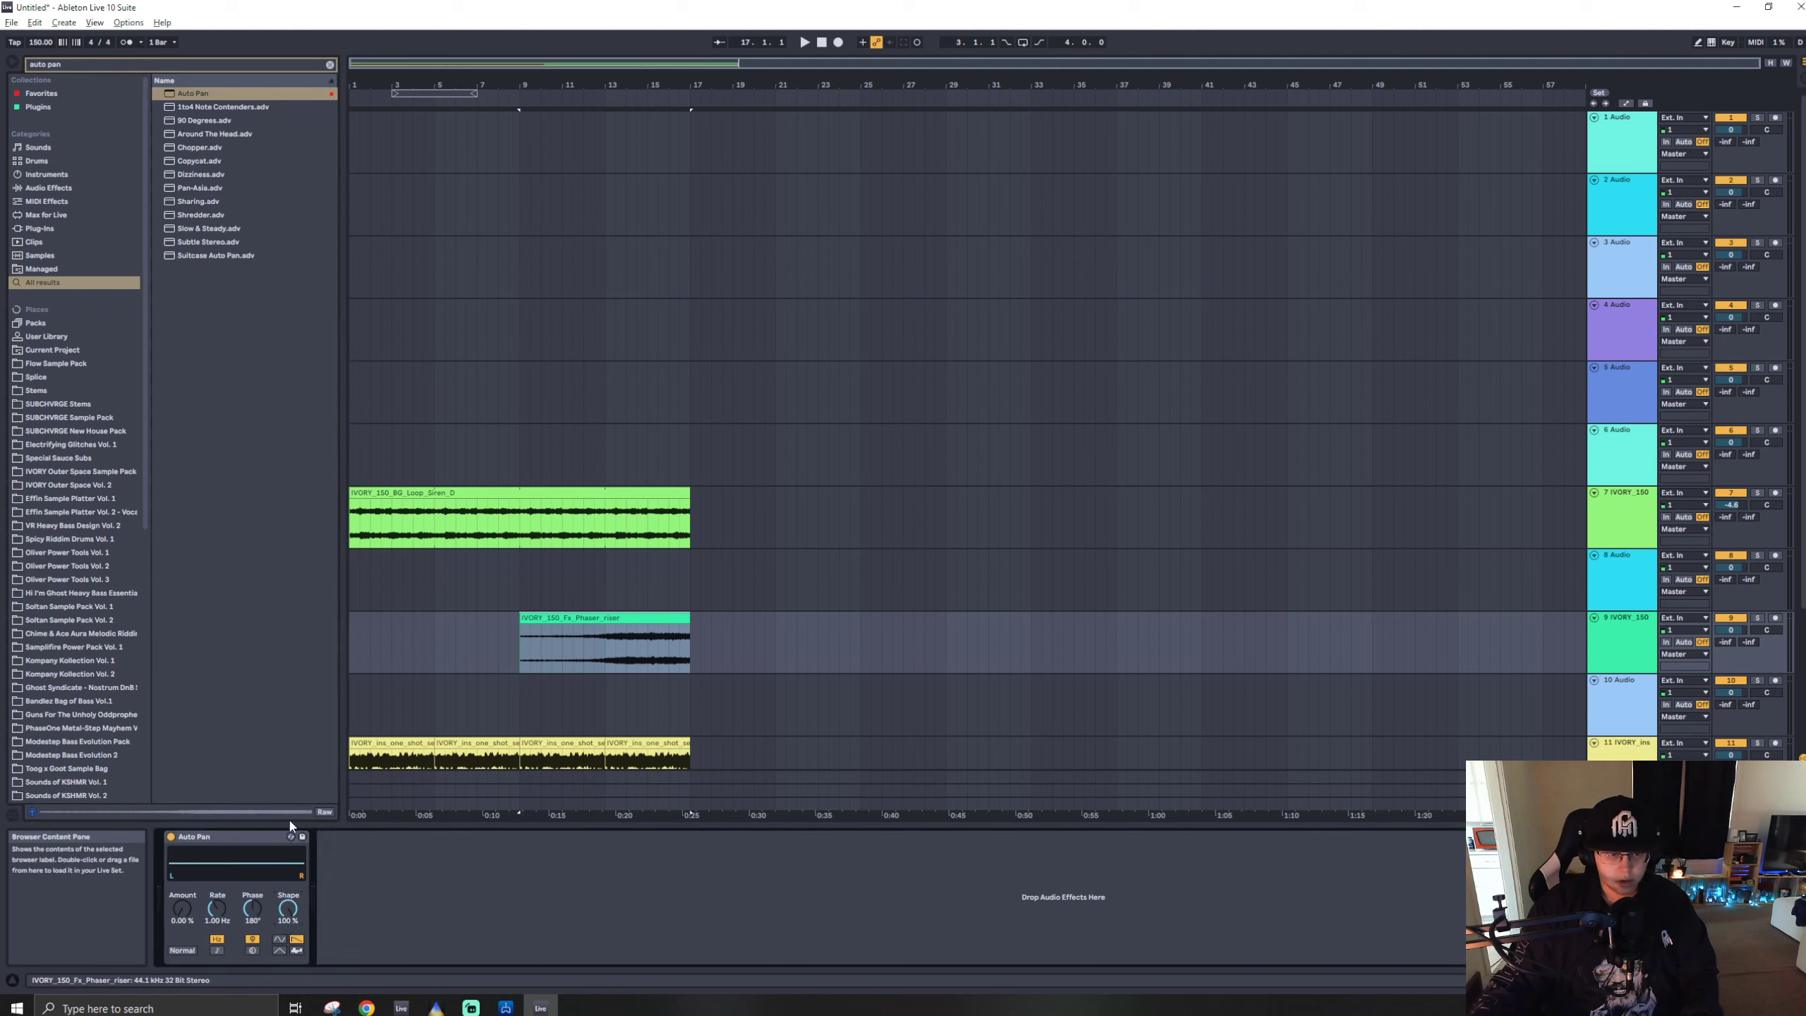
{"action": "left_click", "coordinate": [218, 950]}
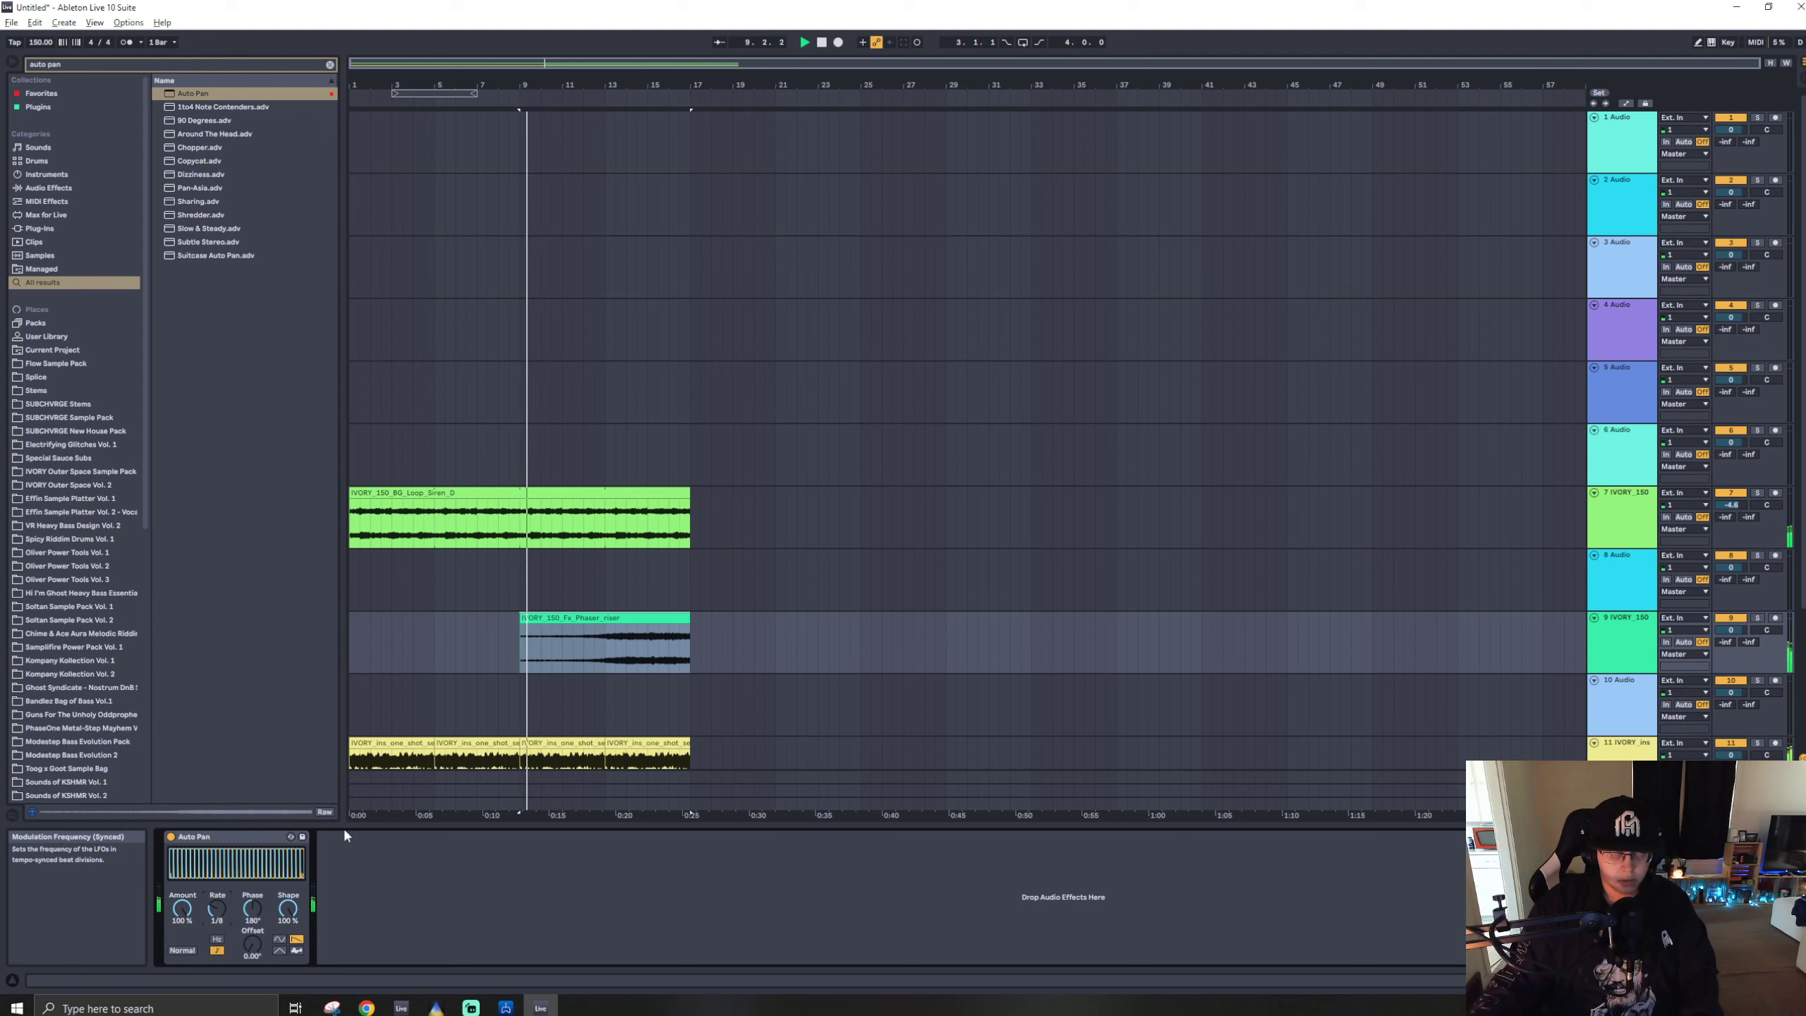
- Play the riser from bar 15 while setting Auto Pan's Phase to 360° and lowering its Shape
{"action": "left_click", "coordinate": [648, 660]}
{"action": "key", "text": "space"}
{"action": "key", "text": "space"}
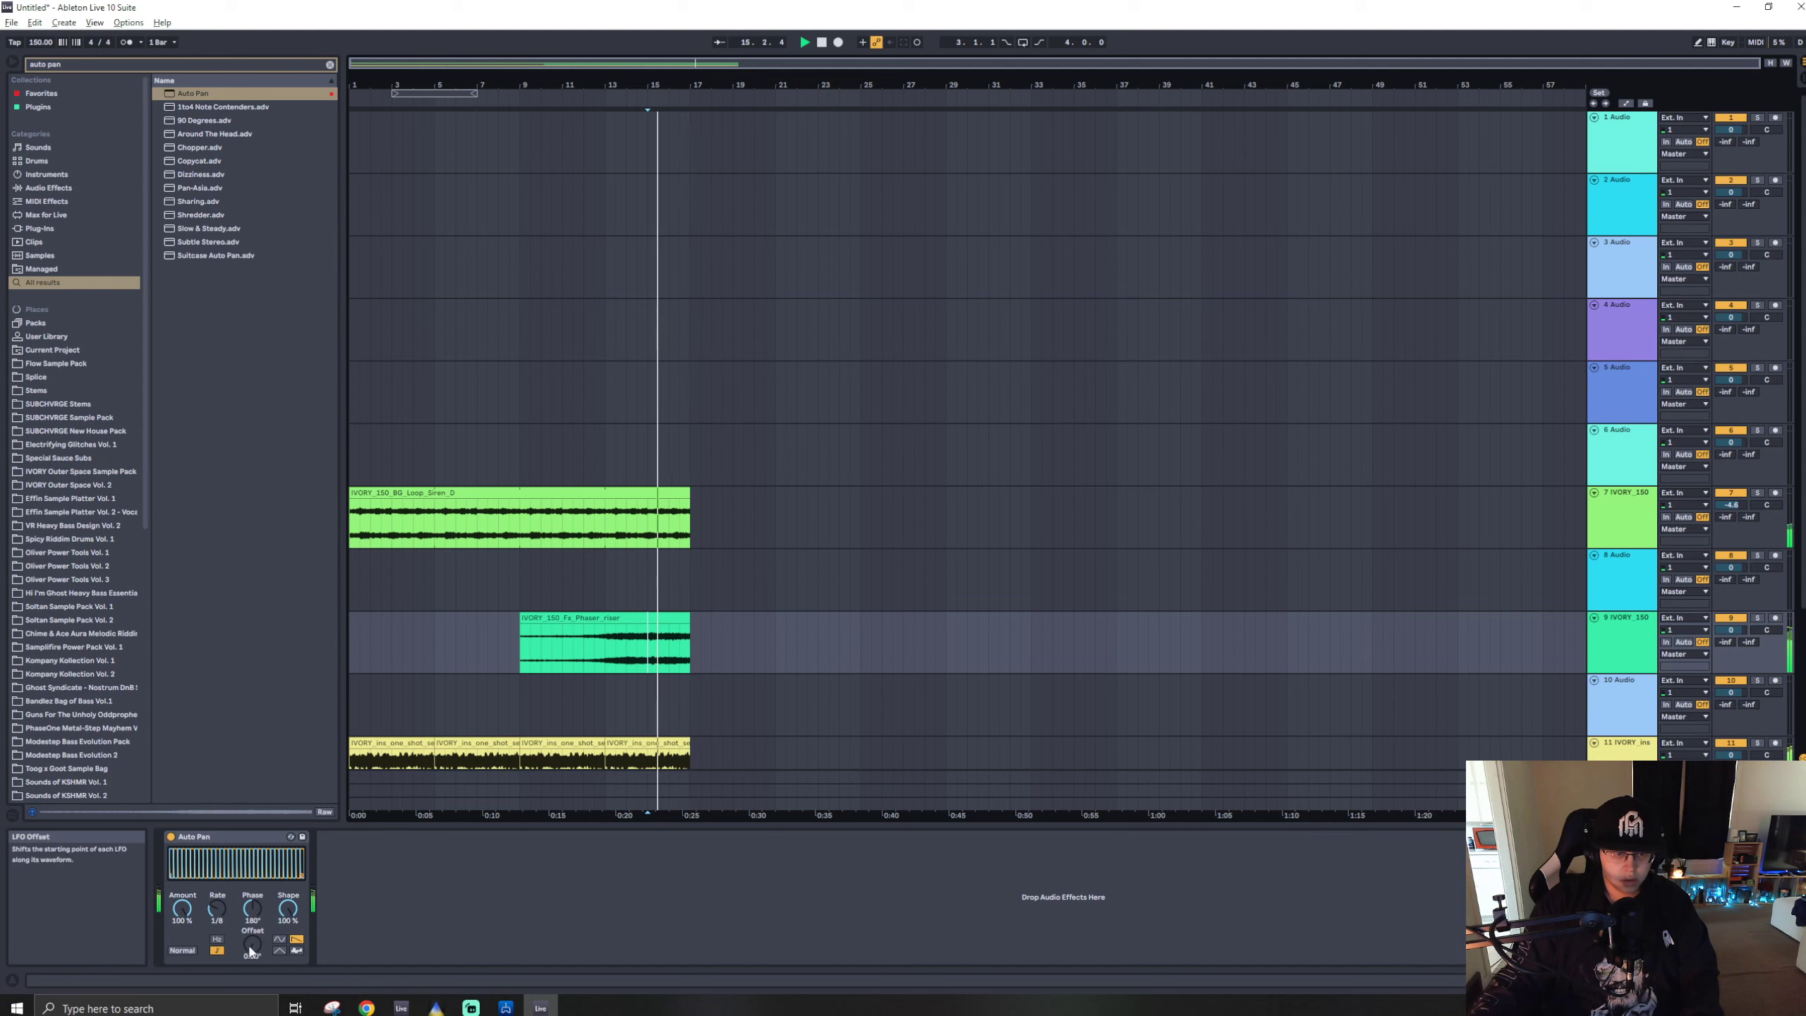
{"action": "mouse_move", "coordinate": [252, 908]}
{"action": "left_mouse_down"}
{"action": "mouse_move", "coordinate": [253, 868]}
{"action": "mouse_move", "coordinate": [287, 911]}
{"action": "mouse_move", "coordinate": [288, 850]}
{"action": "mouse_move", "coordinate": [288, 912]}
{"action": "left_mouse_up"}
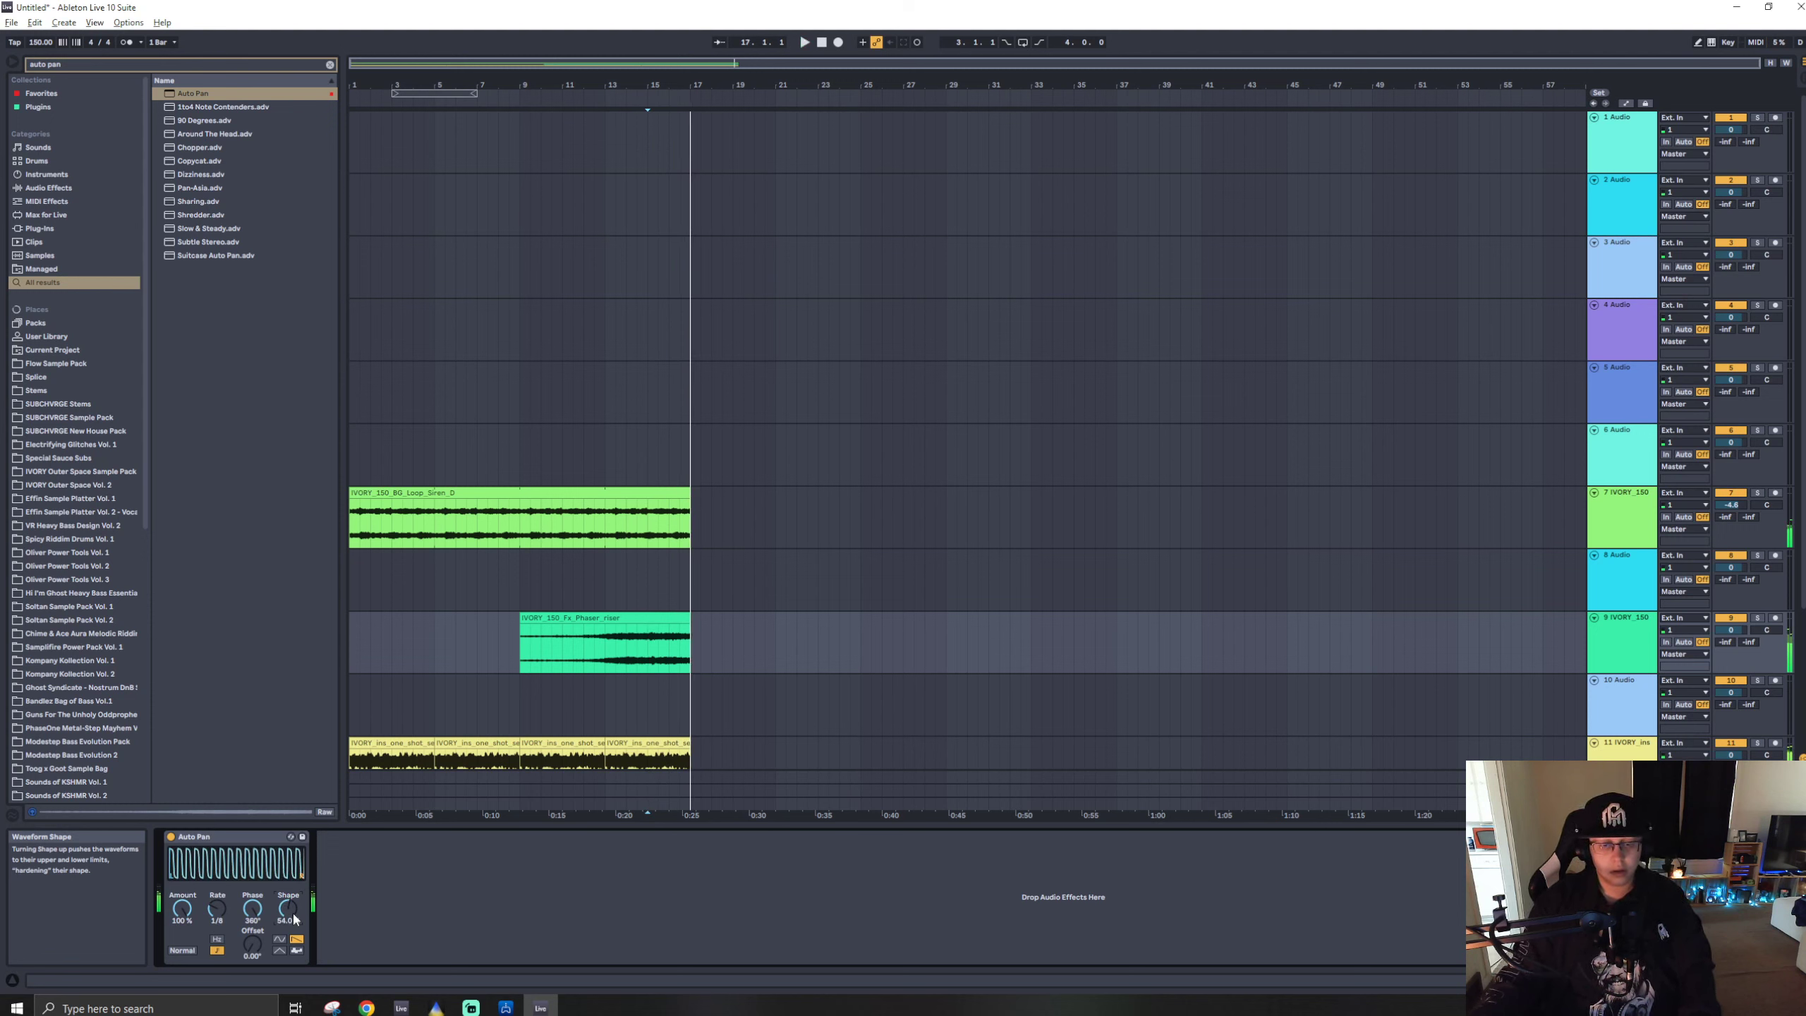
- Search the browser for "was", and freeze and flatten the siren loop track
{"action": "key", "text": "ctrl+f"}
{"action": "type", "text": "was"}
{"action": "left_click", "coordinate": [1630, 510]}
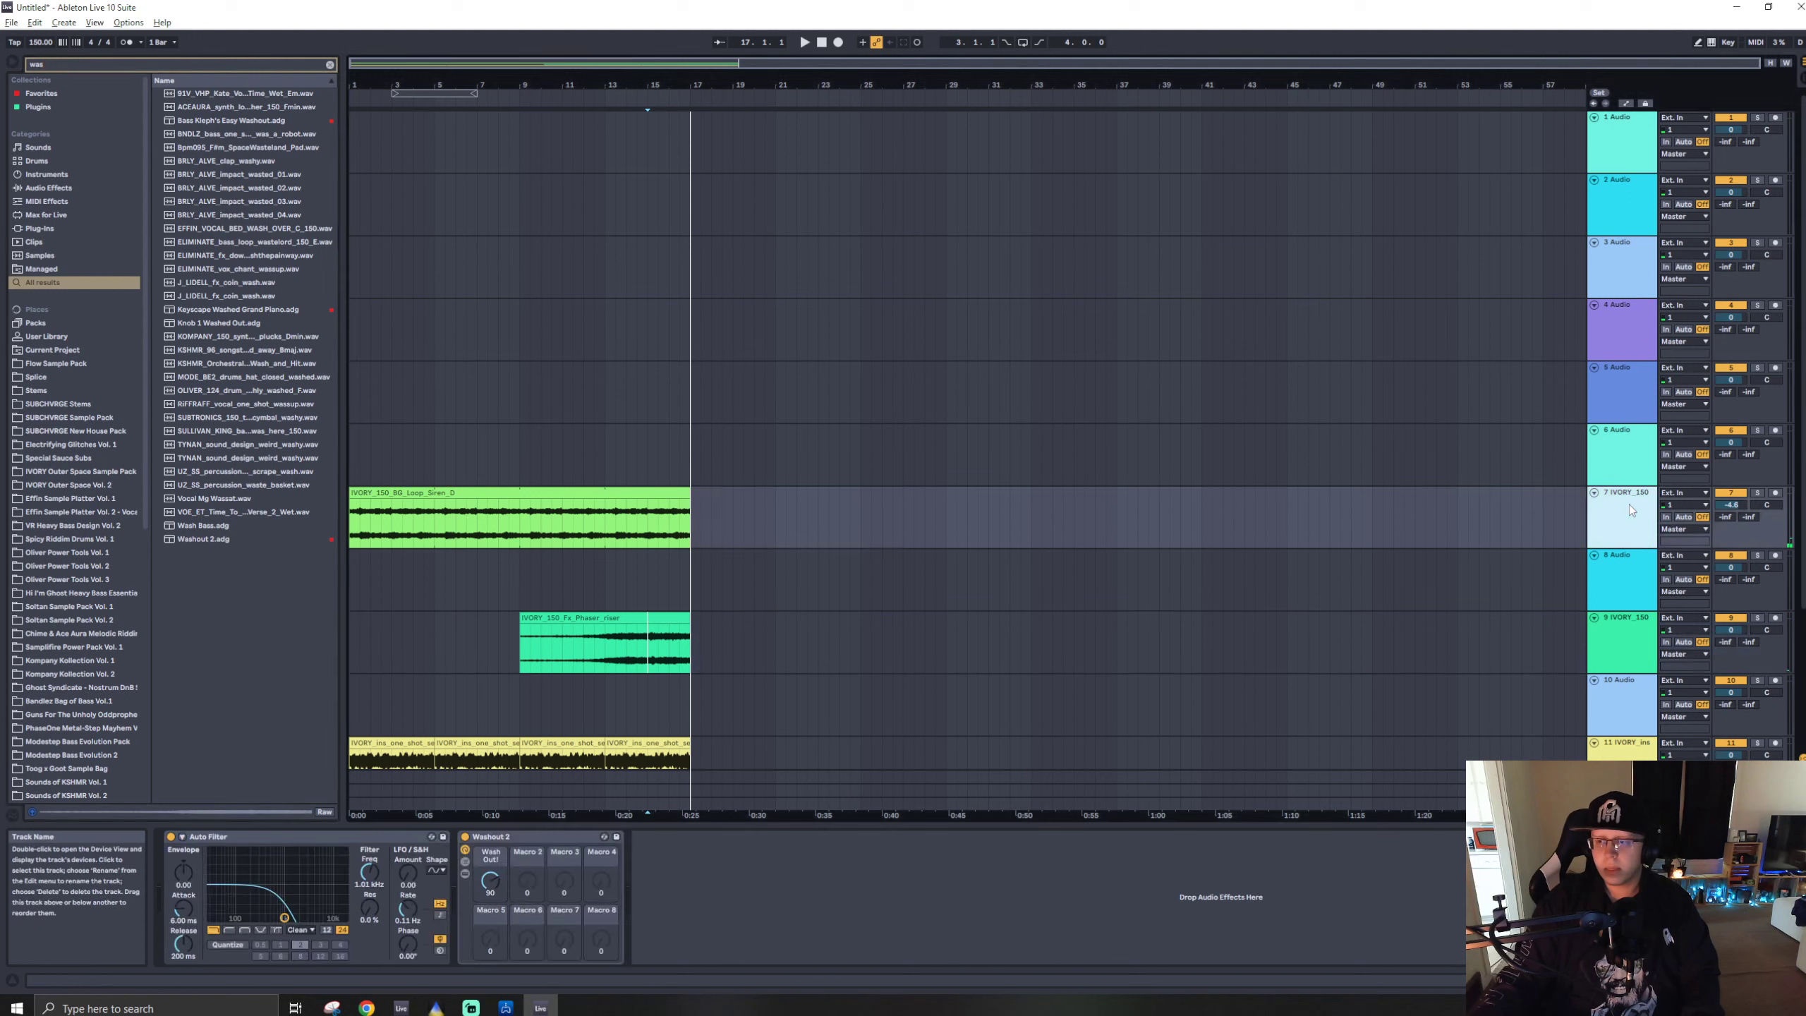
{"action": "right_click", "coordinate": [1630, 510]}
{"action": "left_click", "coordinate": [1656, 595]}
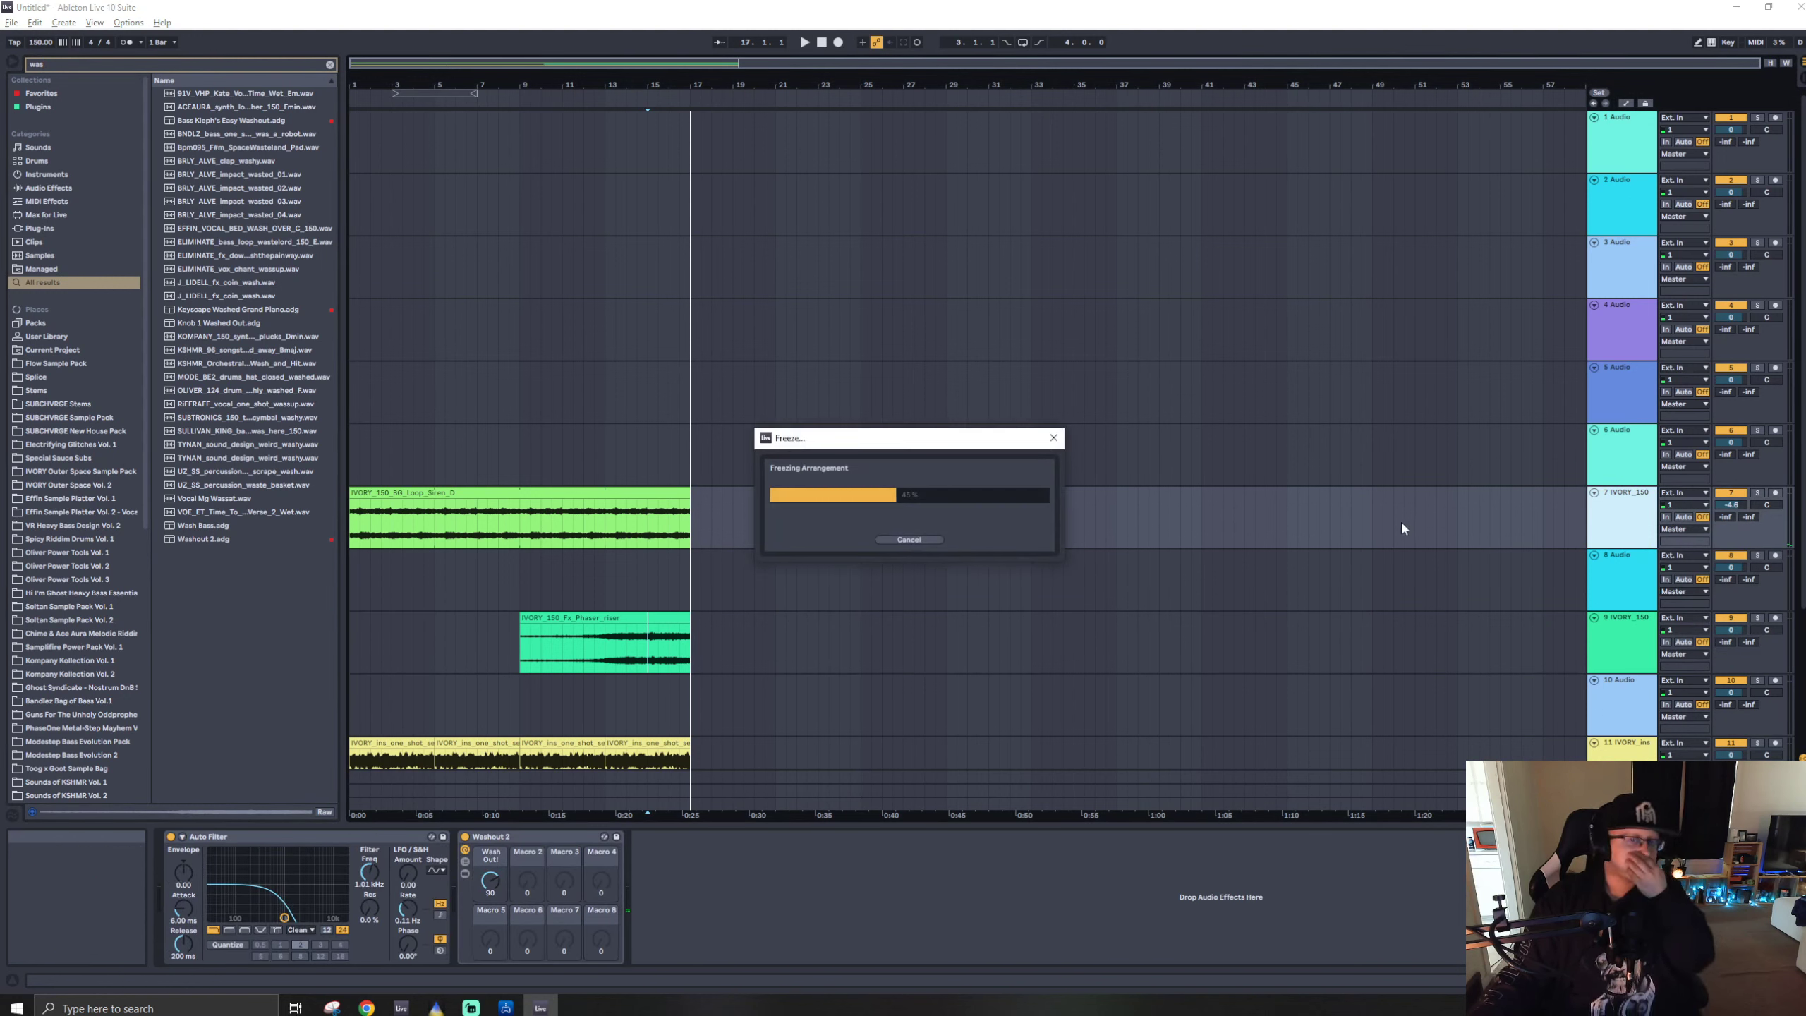
{"action": "right_click", "coordinate": [1608, 515]}
{"action": "left_click", "coordinate": [1653, 611]}
- Try trimming the flattened siren loop's tail after bar 17 and play from the start
{"action": "right_click", "coordinate": [813, 508]}
{"action": "left_click", "coordinate": [739, 498]}
{"action": "left_click_drag", "start_coordinate": [692, 492], "coordinate": [73, 484]}
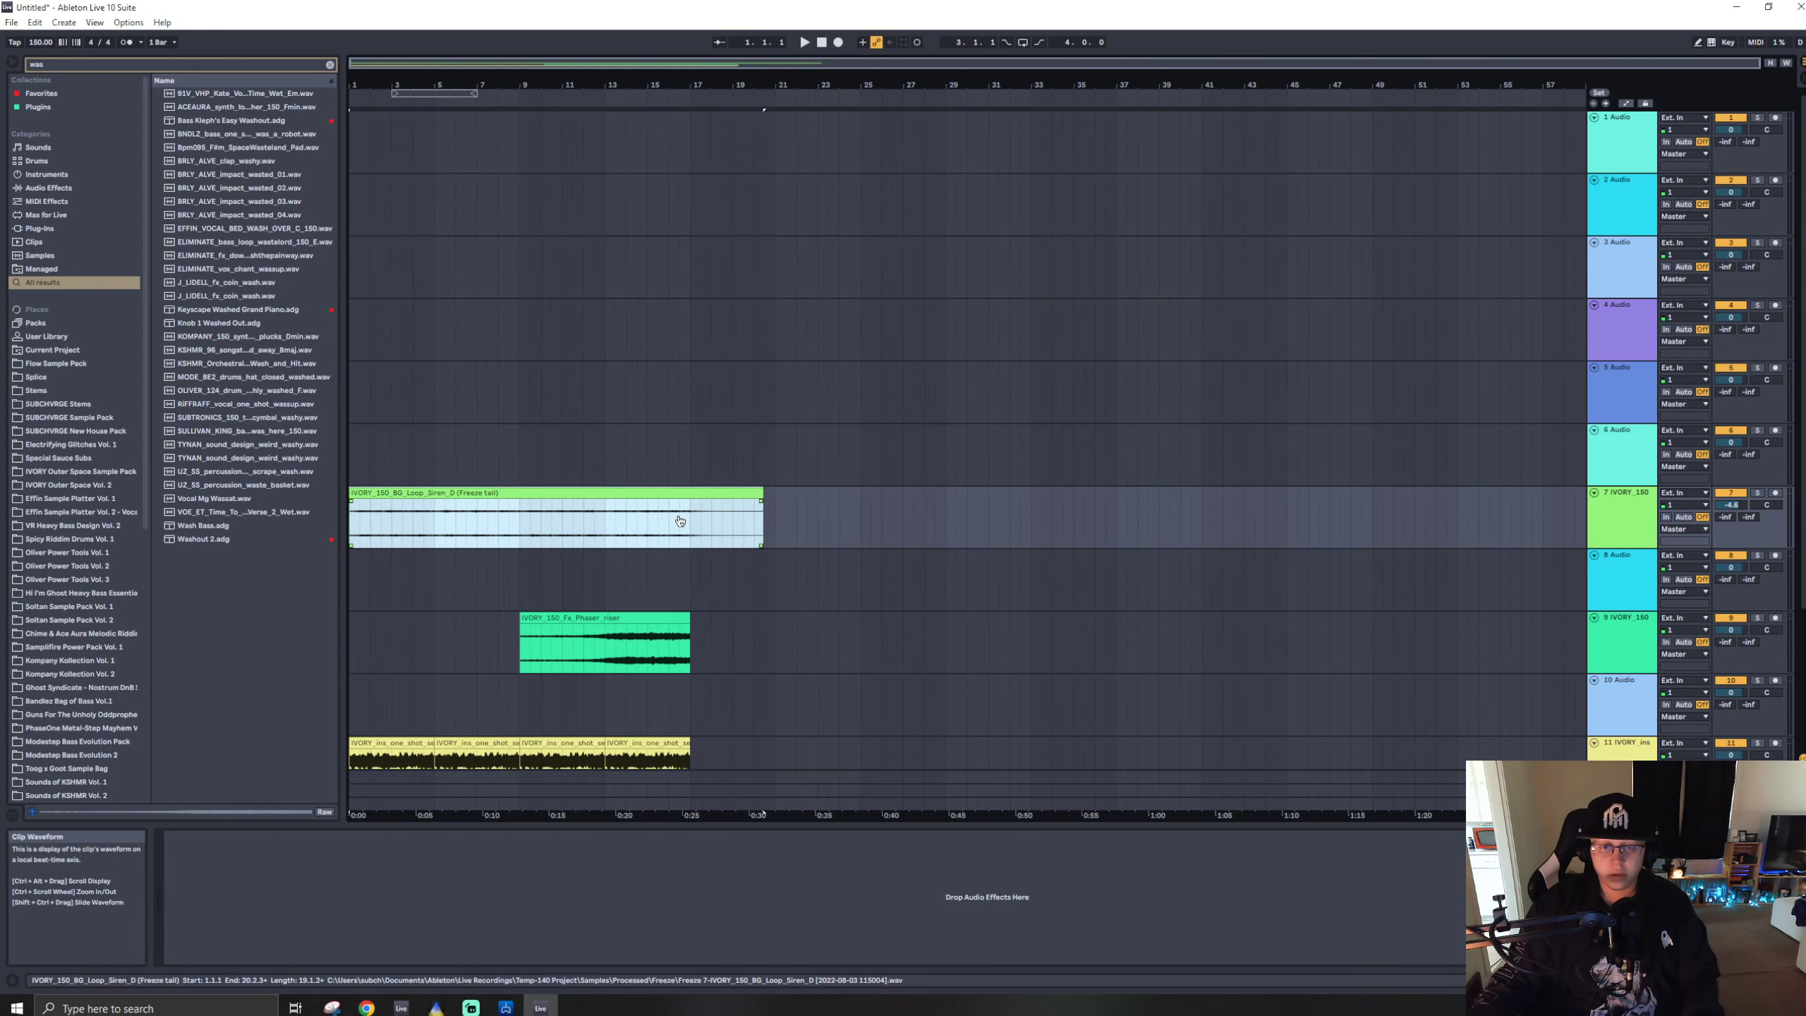
{"action": "left_click_drag", "start_coordinate": [696, 502], "coordinate": [912, 498]}
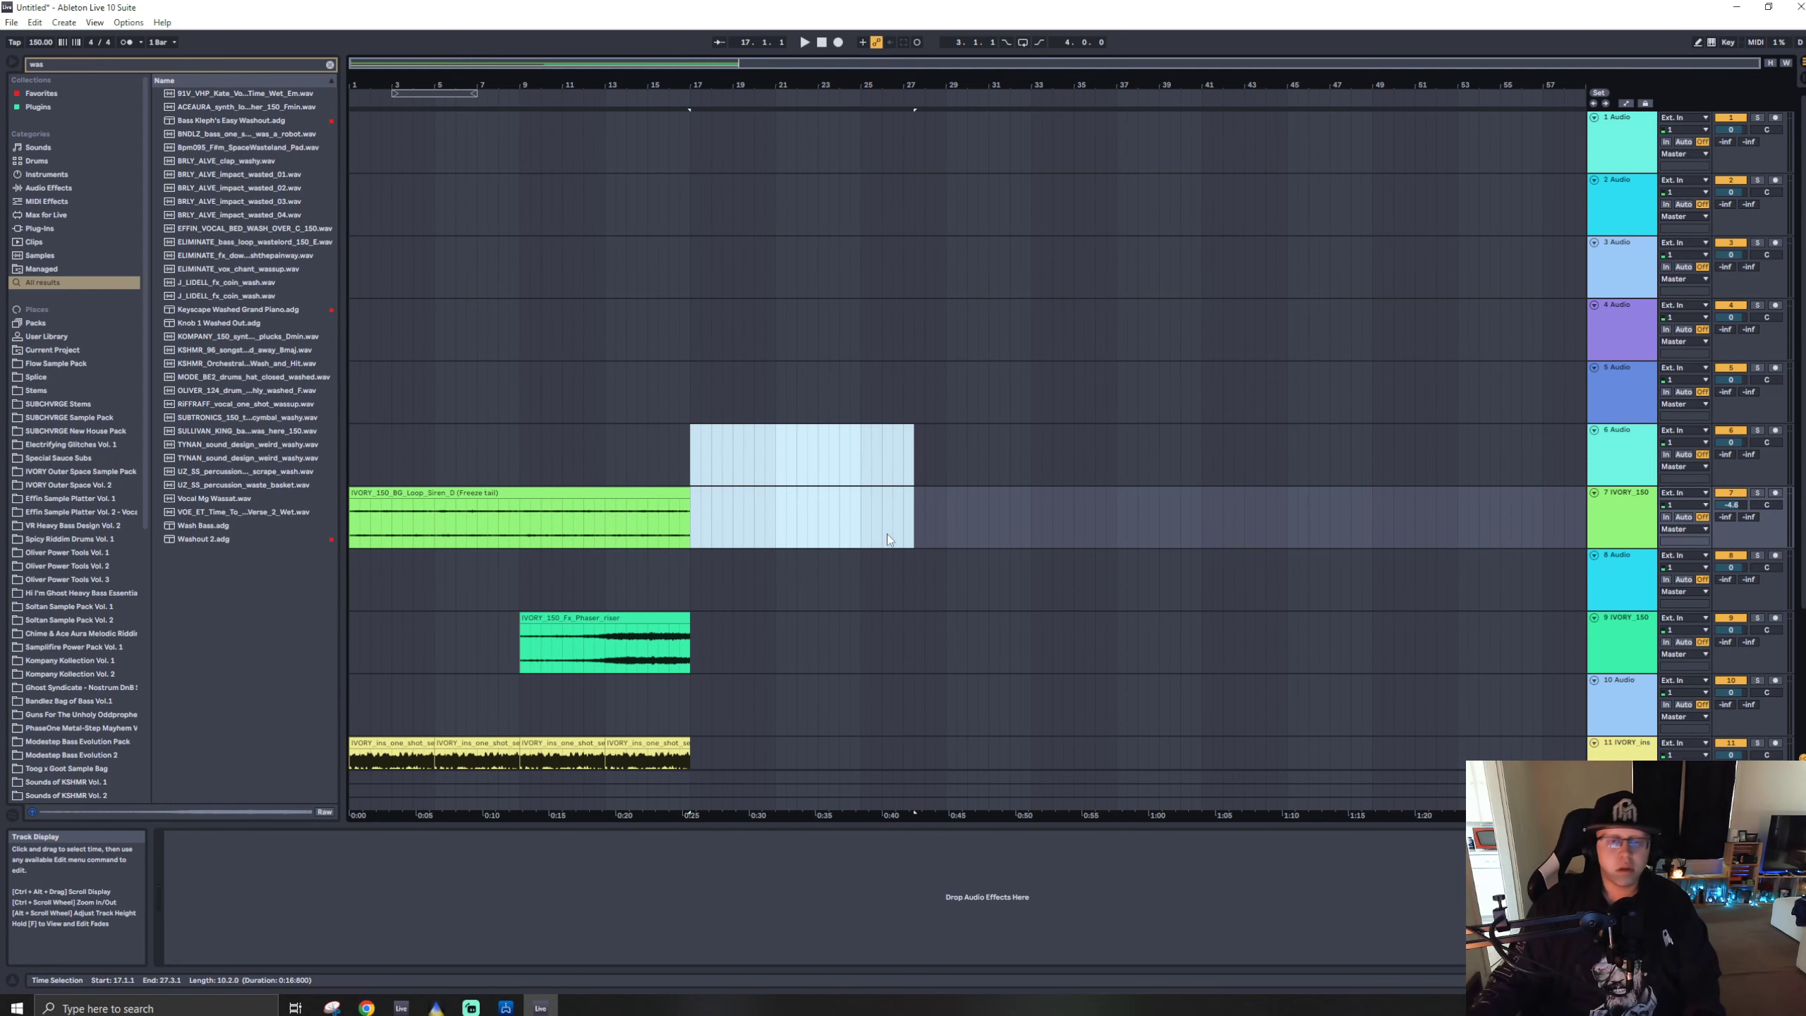
{"action": "left_click", "coordinate": [350, 462]}
{"action": "key", "text": "space"}
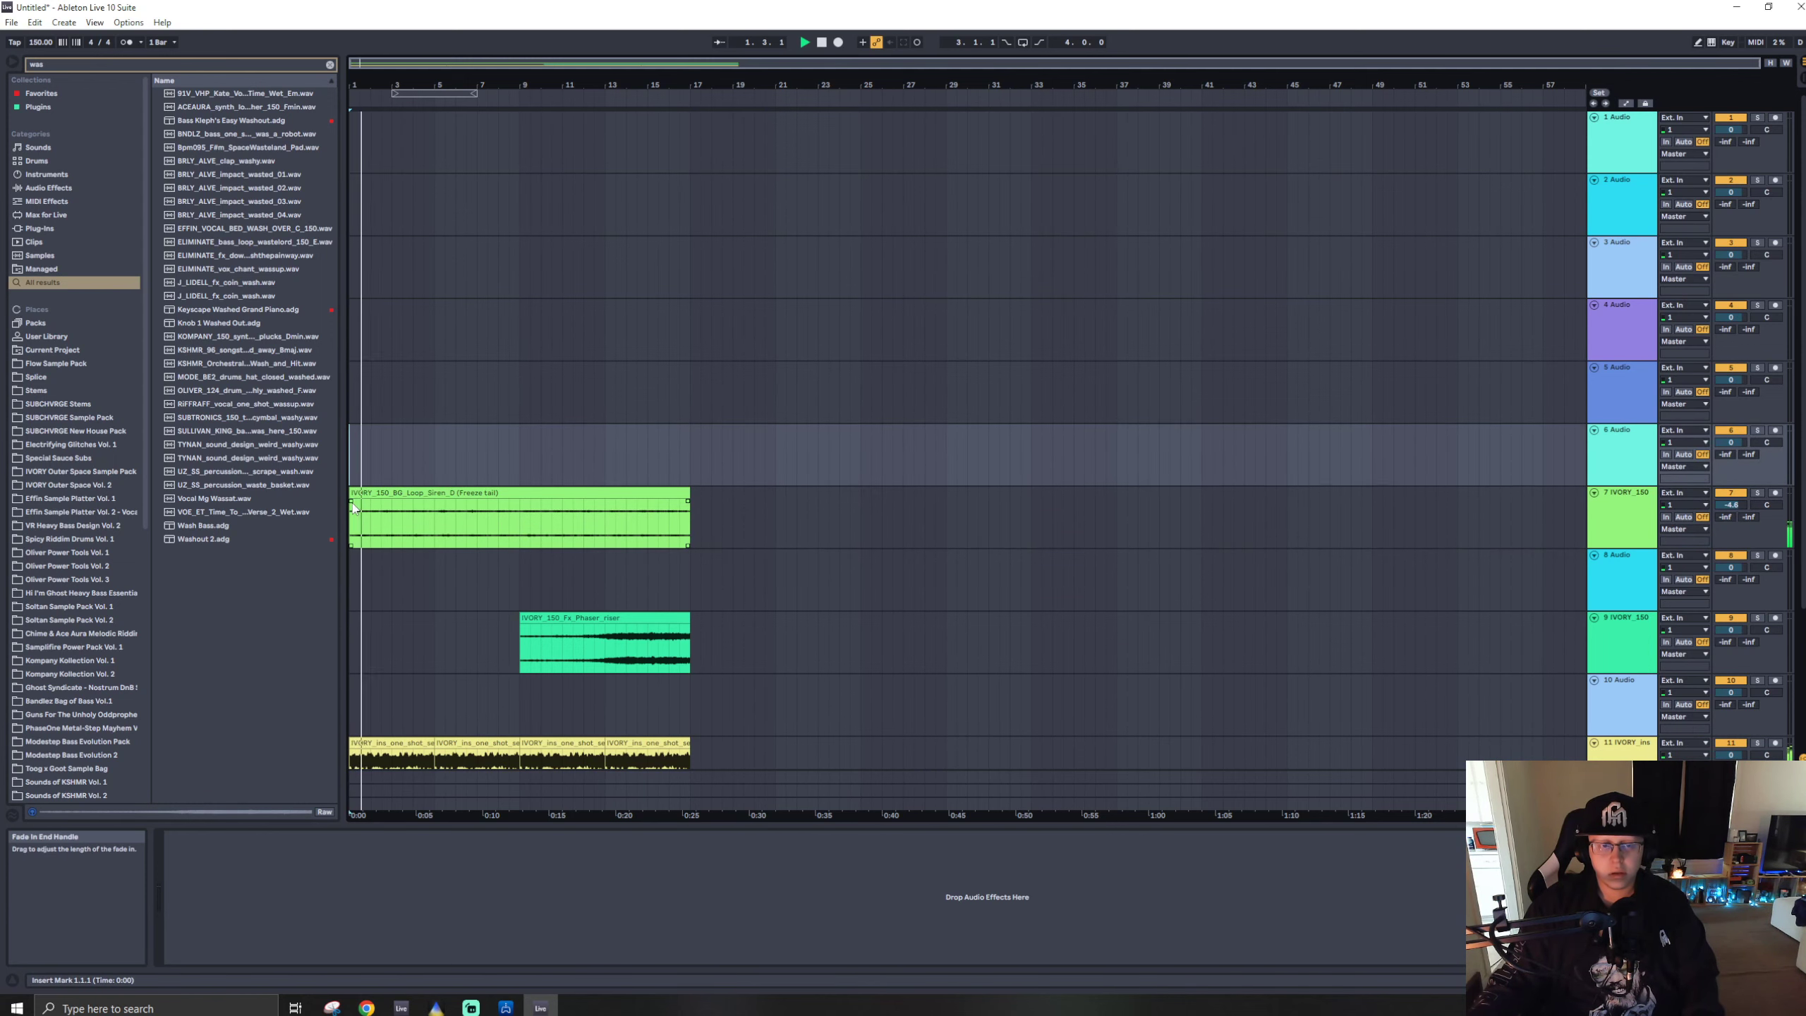
- Undo the tail trim and listen to the flattened siren loop from bar 1
{"action": "key", "text": "ctrl+z"}
{"action": "left_click", "coordinate": [387, 479]}
{"action": "left_click", "coordinate": [373, 491]}
{"action": "key", "text": "space"}
{"action": "key", "text": "space"}
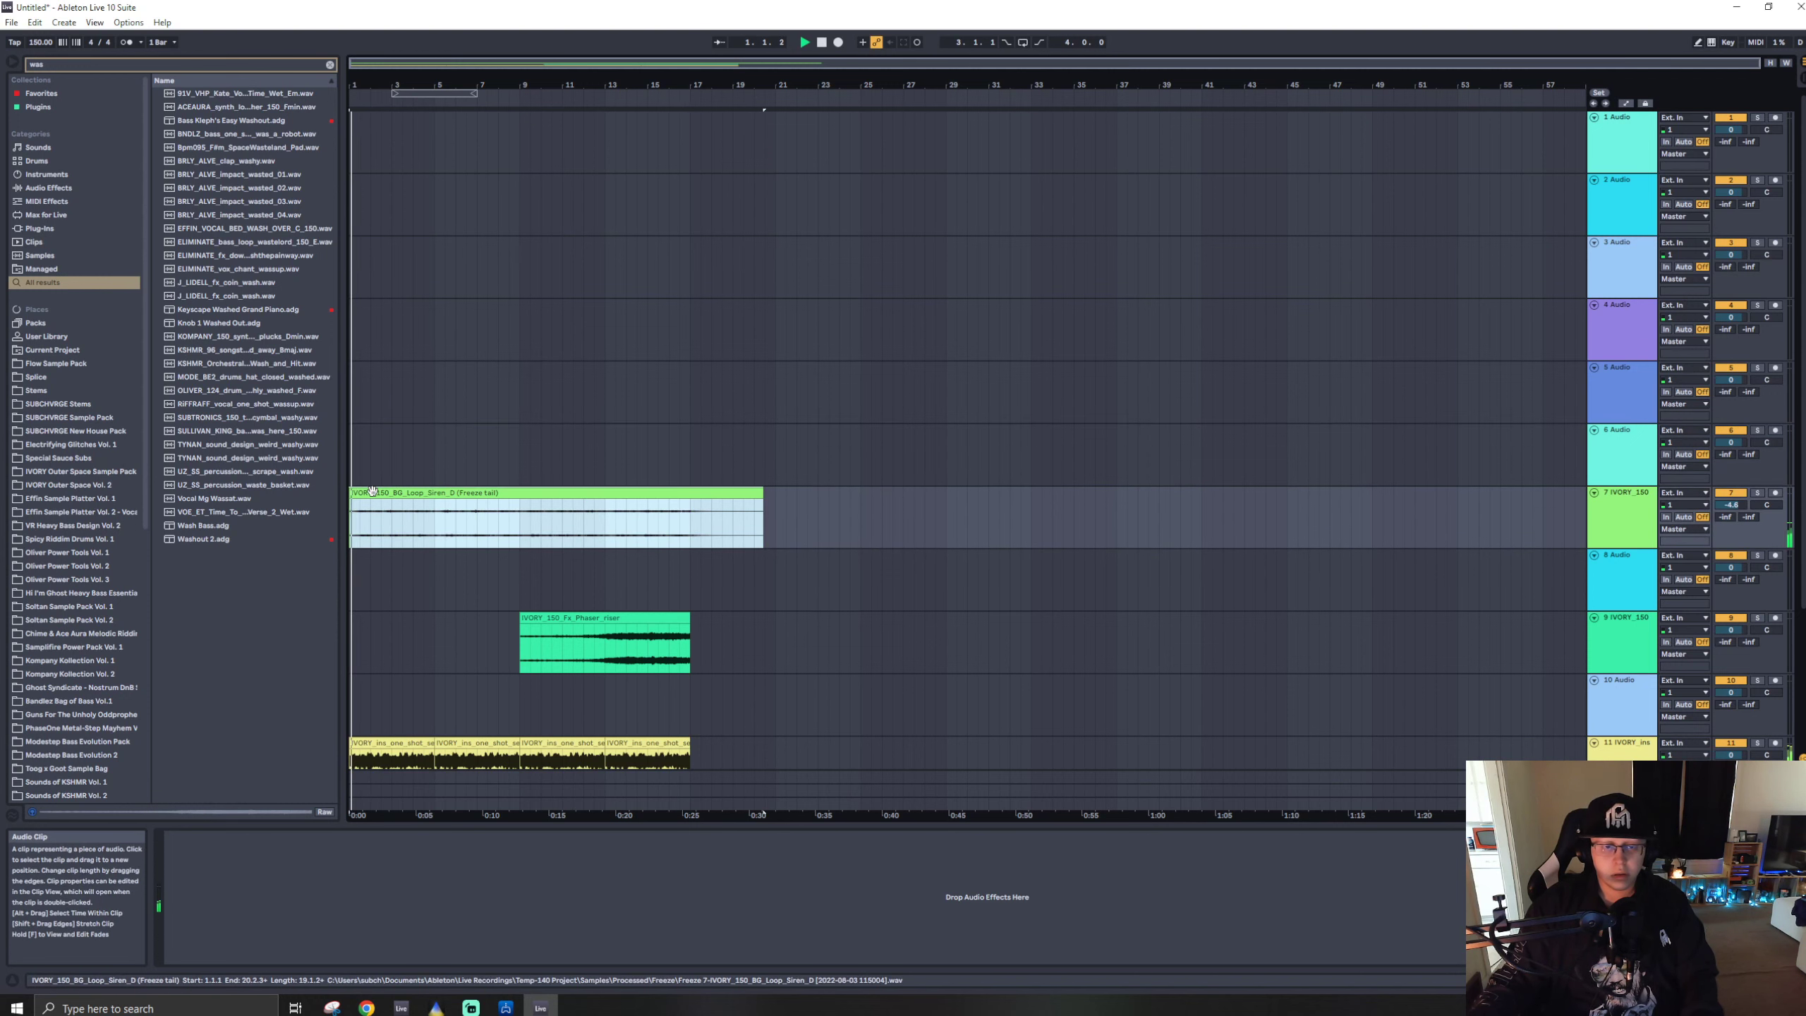
{"action": "right_click", "coordinate": [607, 496]}
{"action": "left_click", "coordinate": [556, 494]}
{"action": "key", "text": "space"}
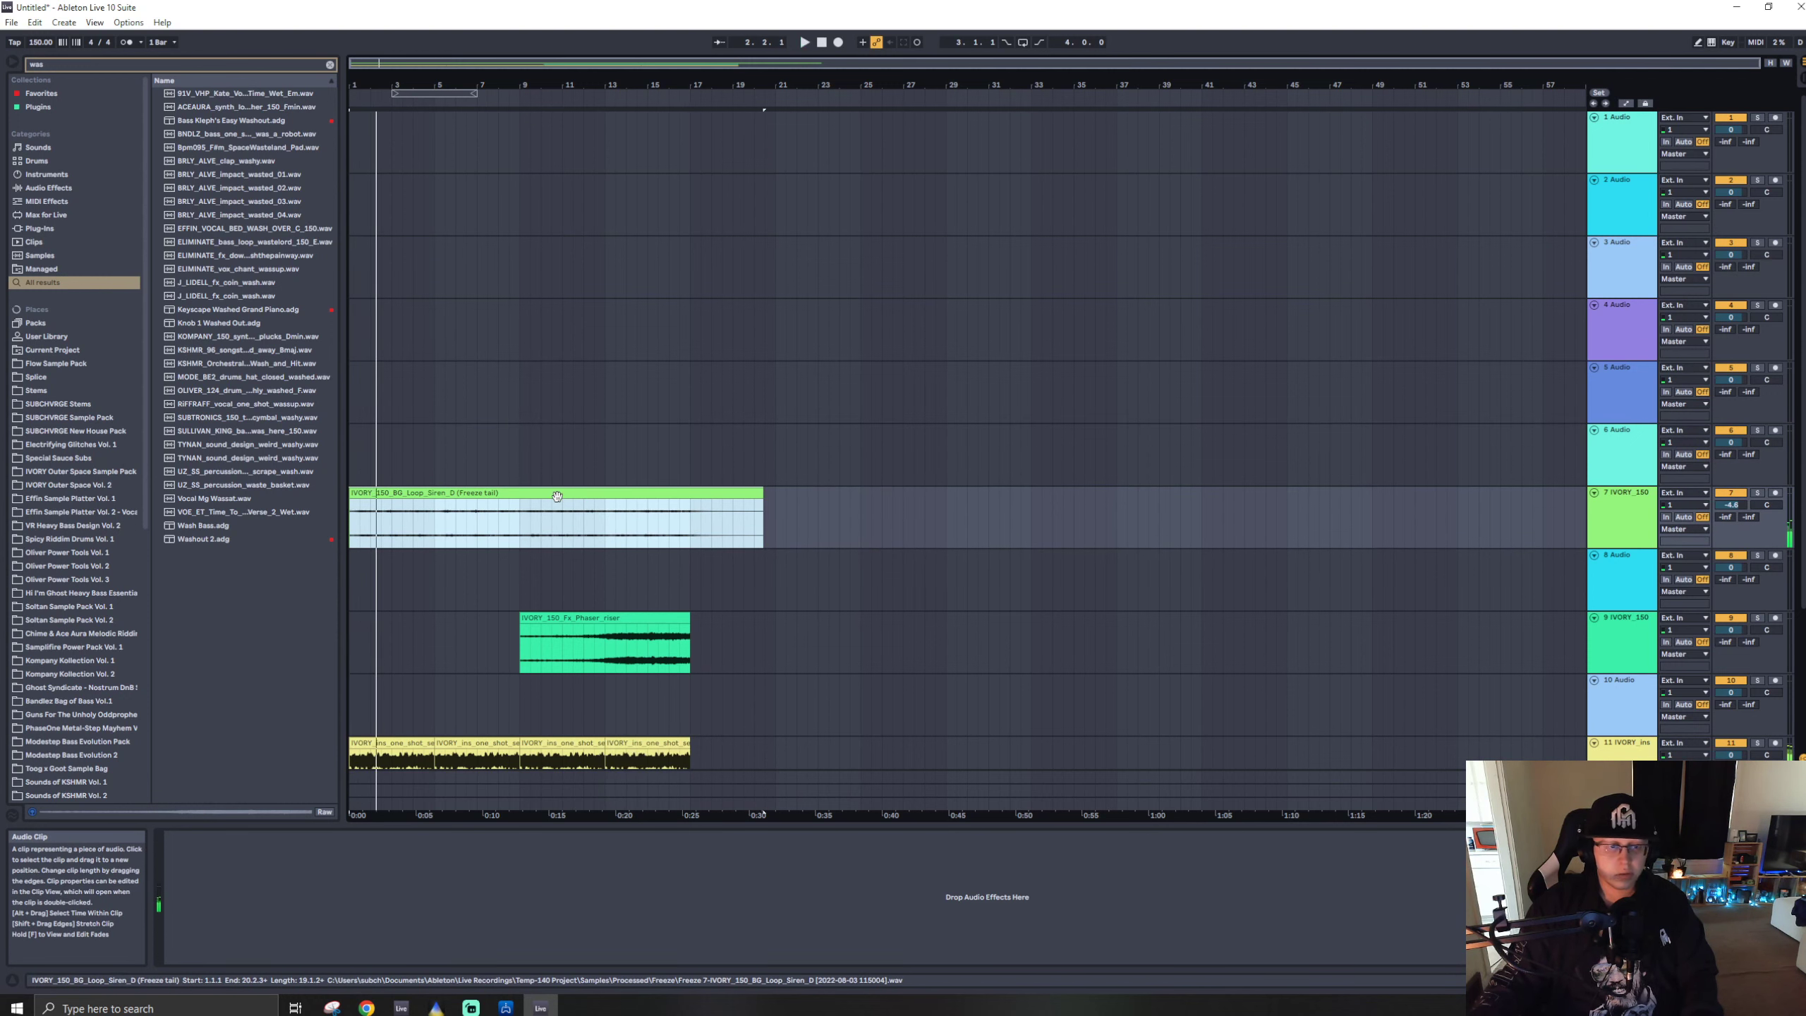
- Audition the rocket, war, Bandicoot and arrival impacts in the IVORY Outer Space Vol. 2 FX Impacts folder
{"action": "left_click", "coordinate": [69, 487]}
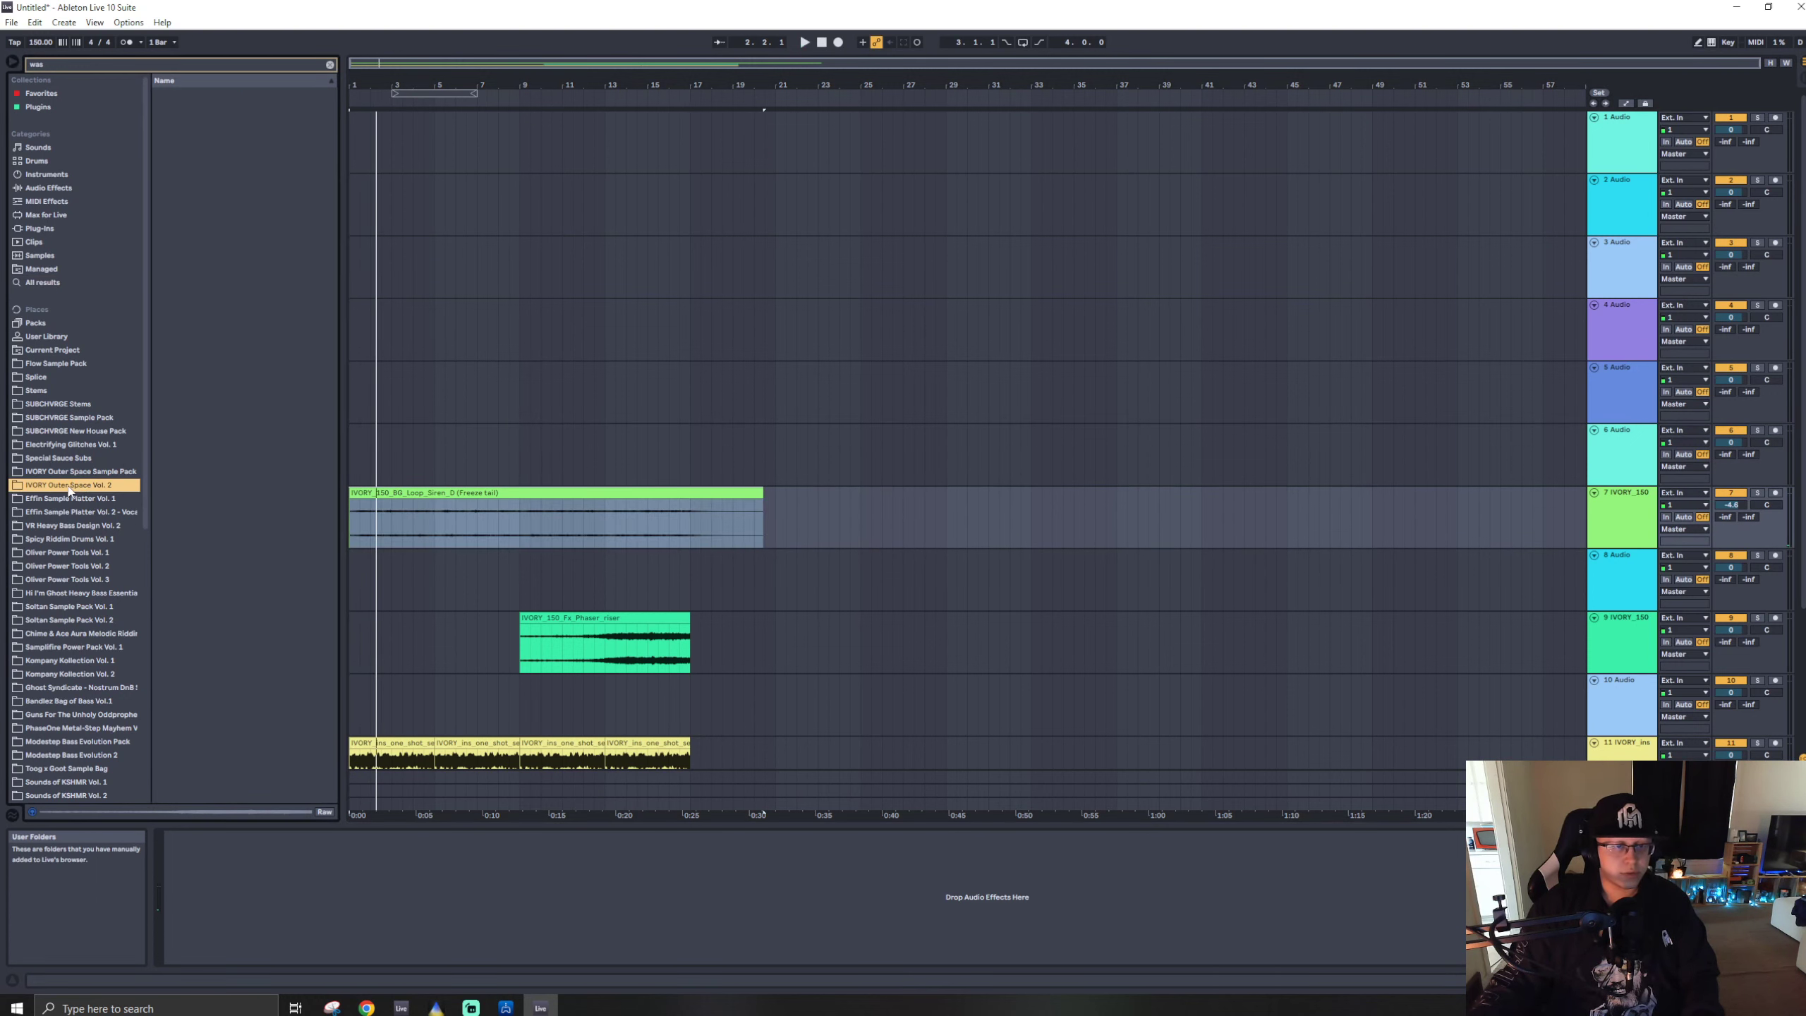
{"action": "left_click", "coordinate": [331, 66]}
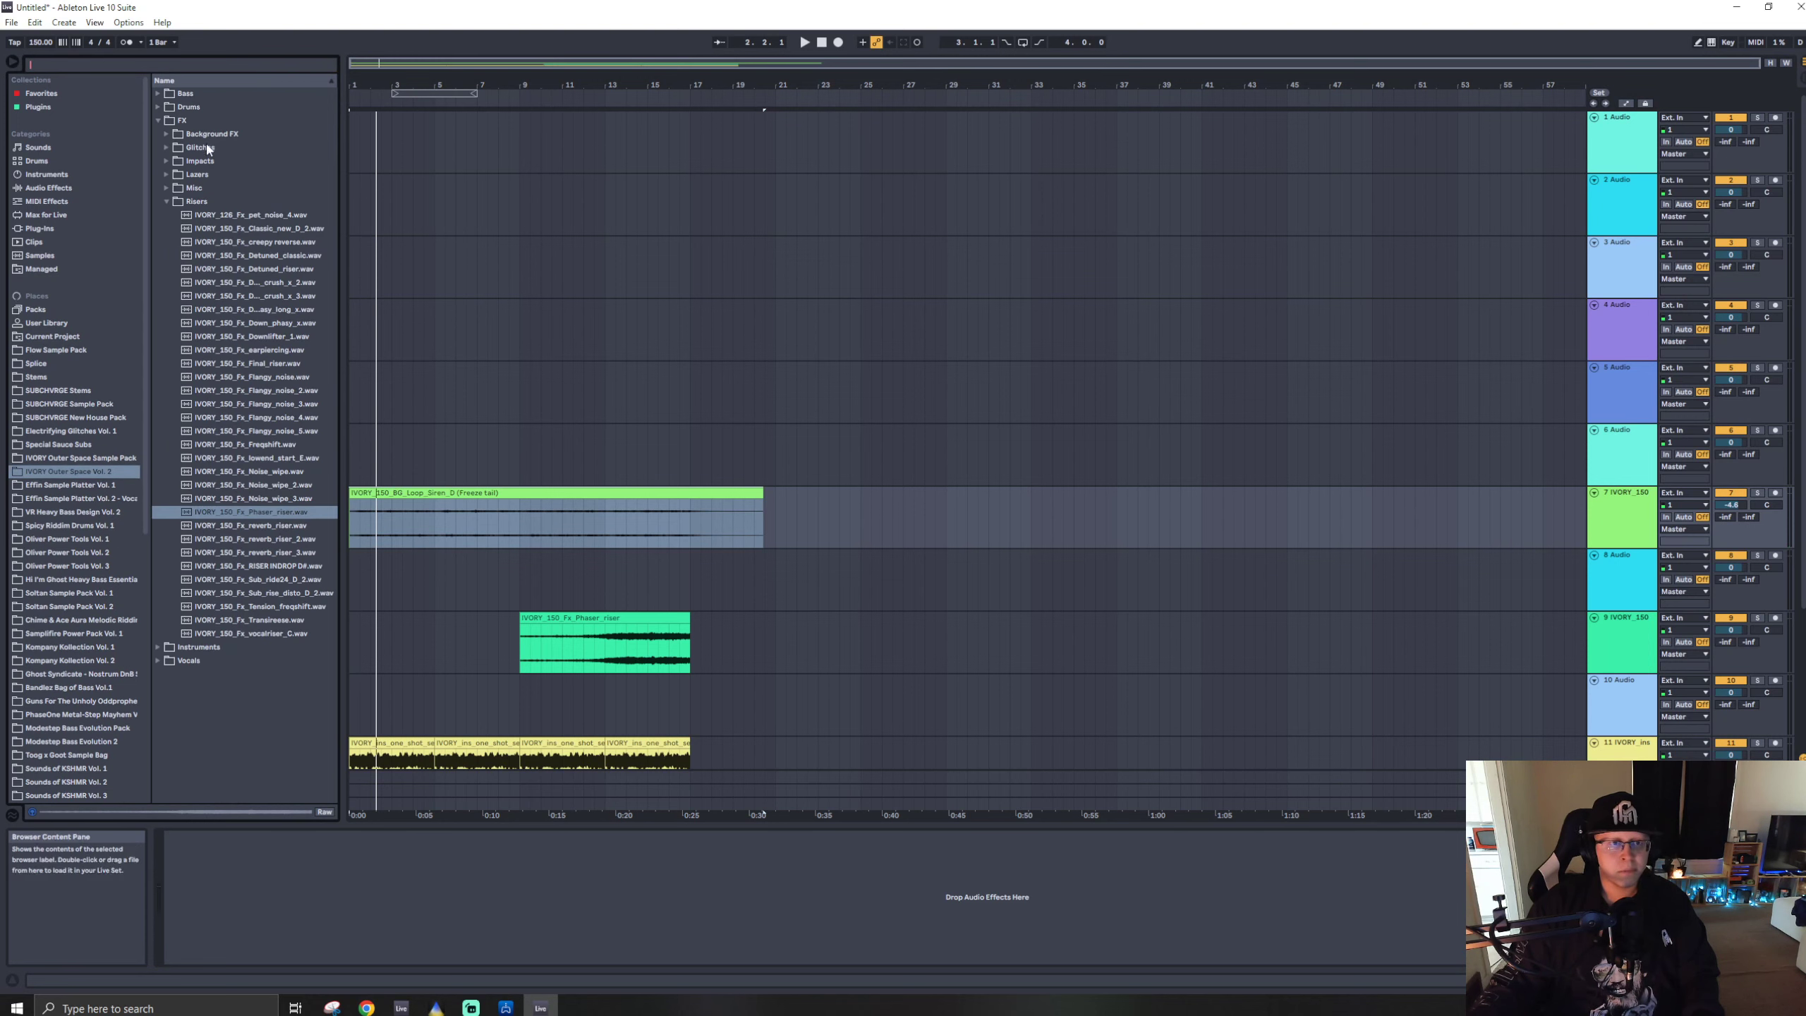
{"action": "left_click", "coordinate": [177, 161]}
{"action": "left_click", "coordinate": [234, 363]}
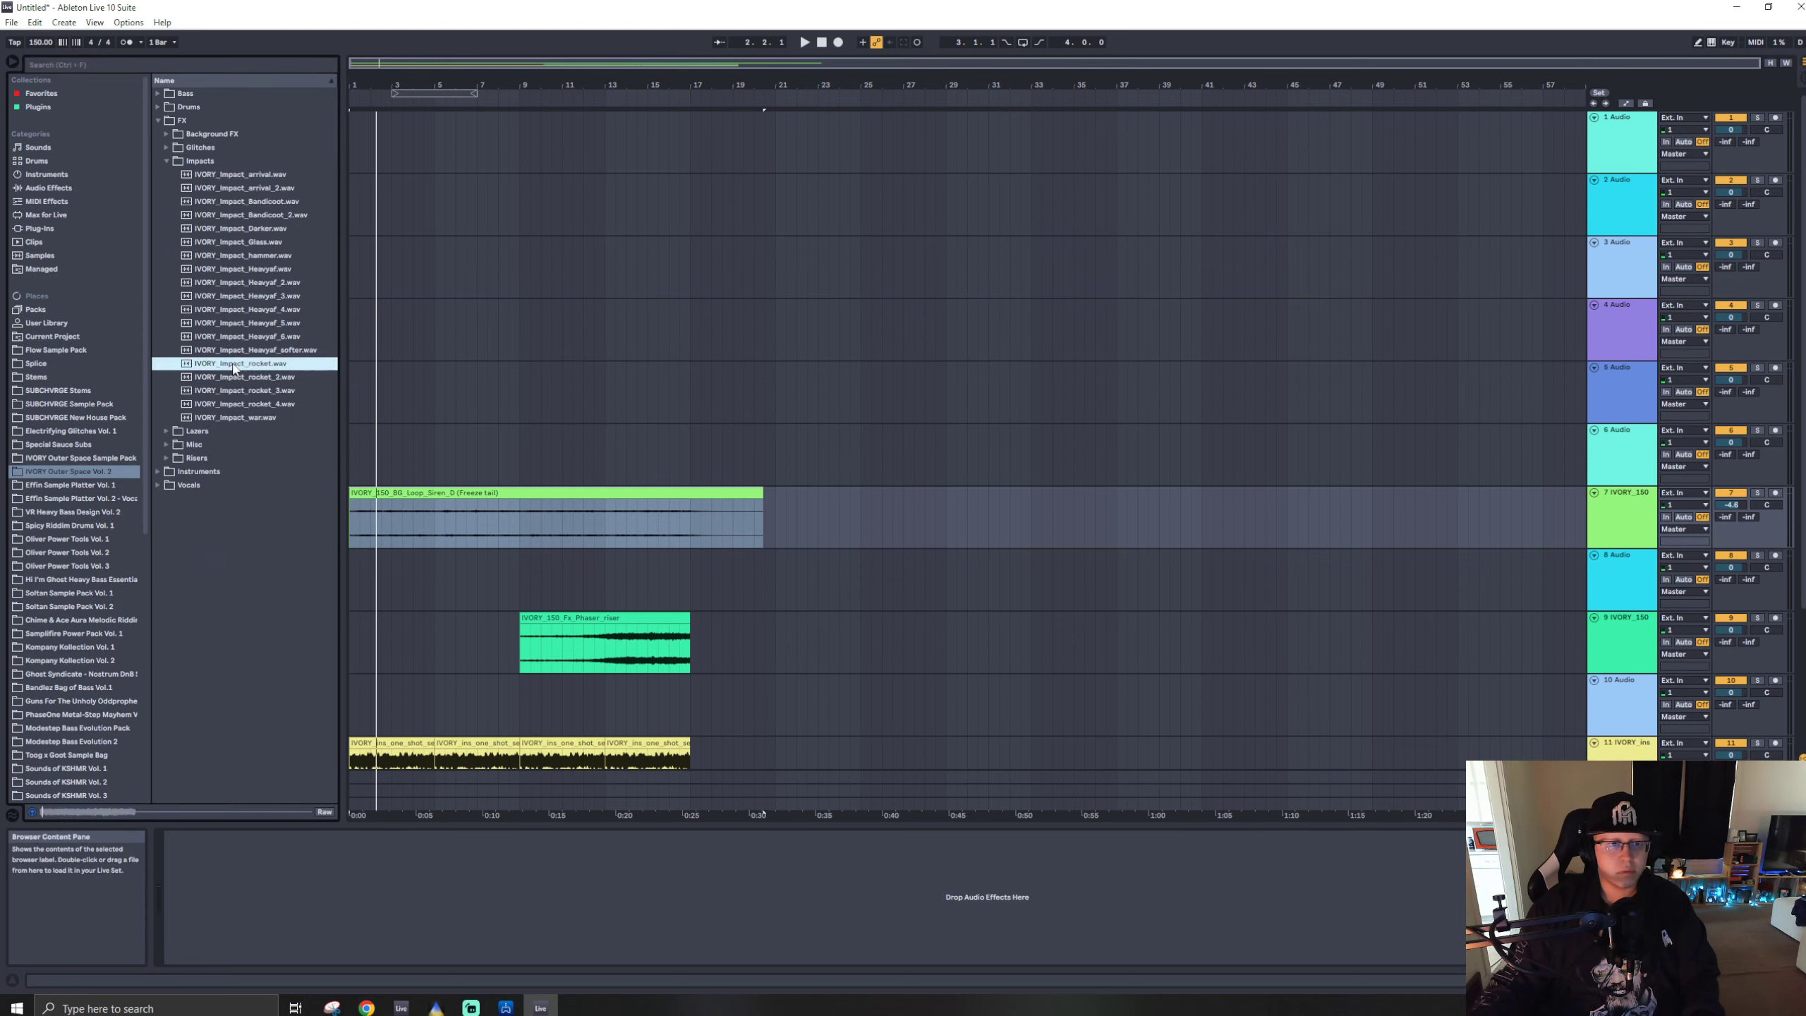
{"action": "left_click", "coordinate": [290, 405]}
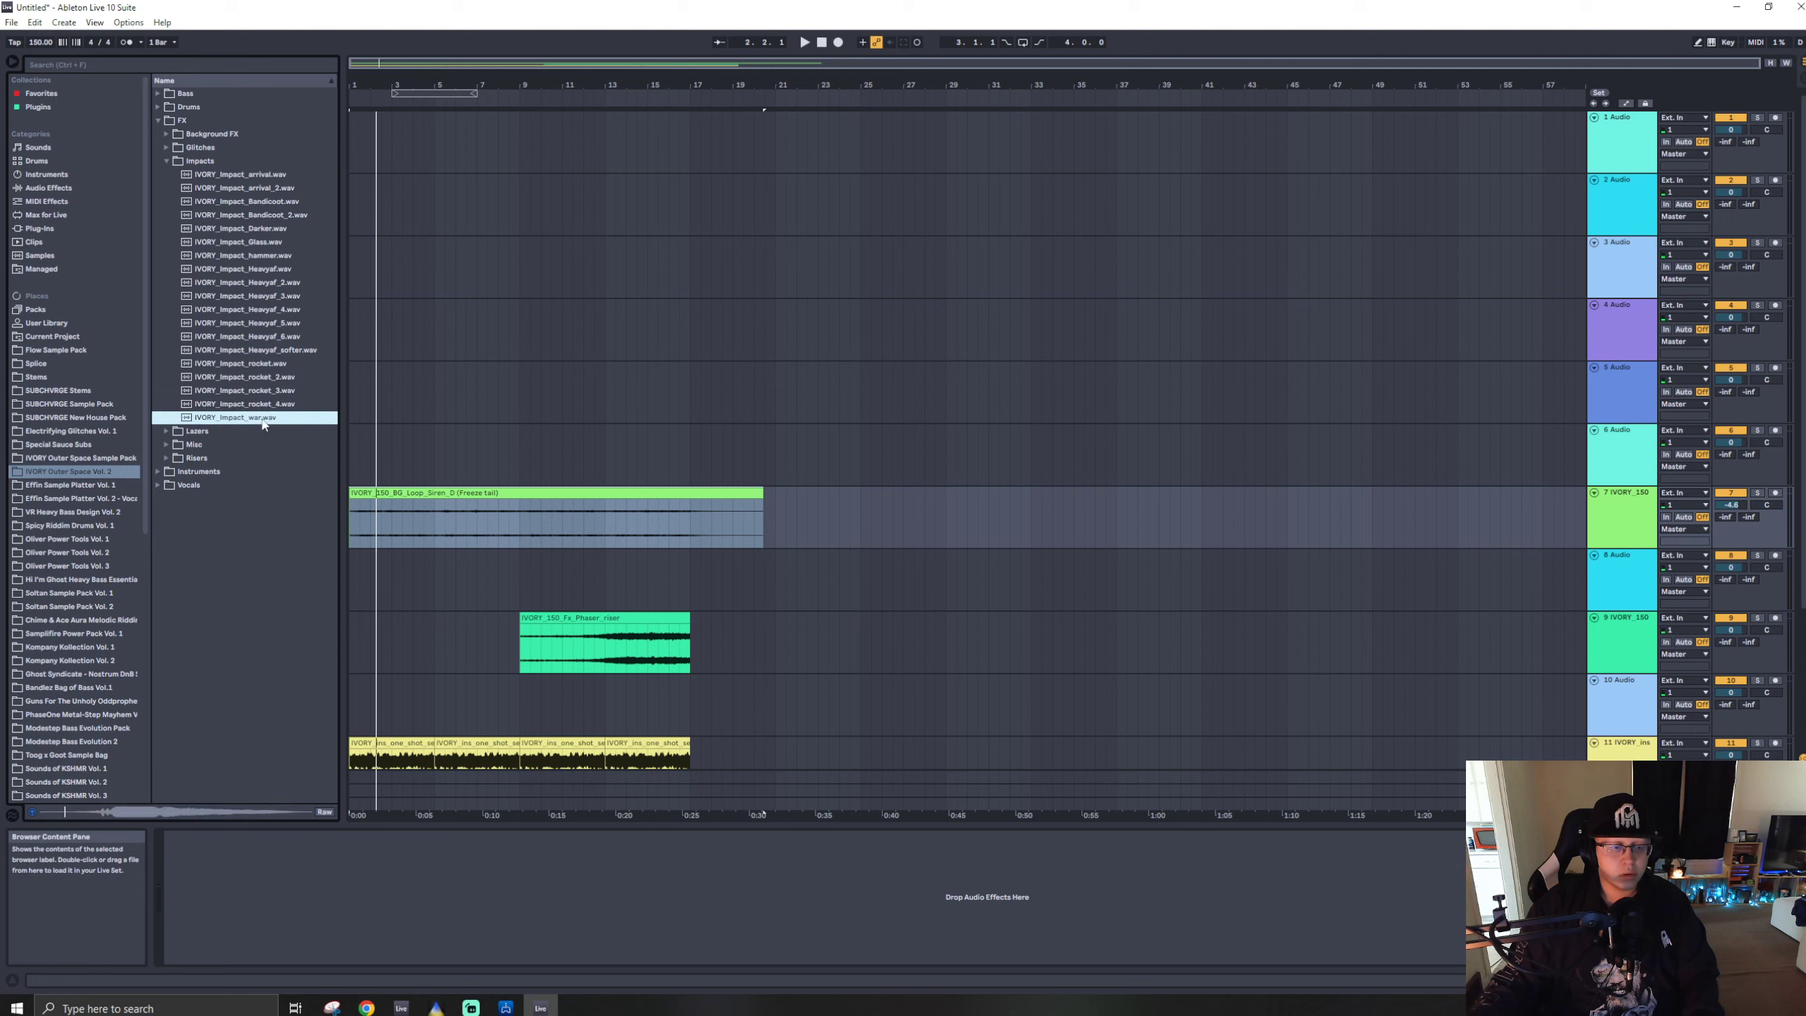
{"action": "left_click", "coordinate": [269, 216]}
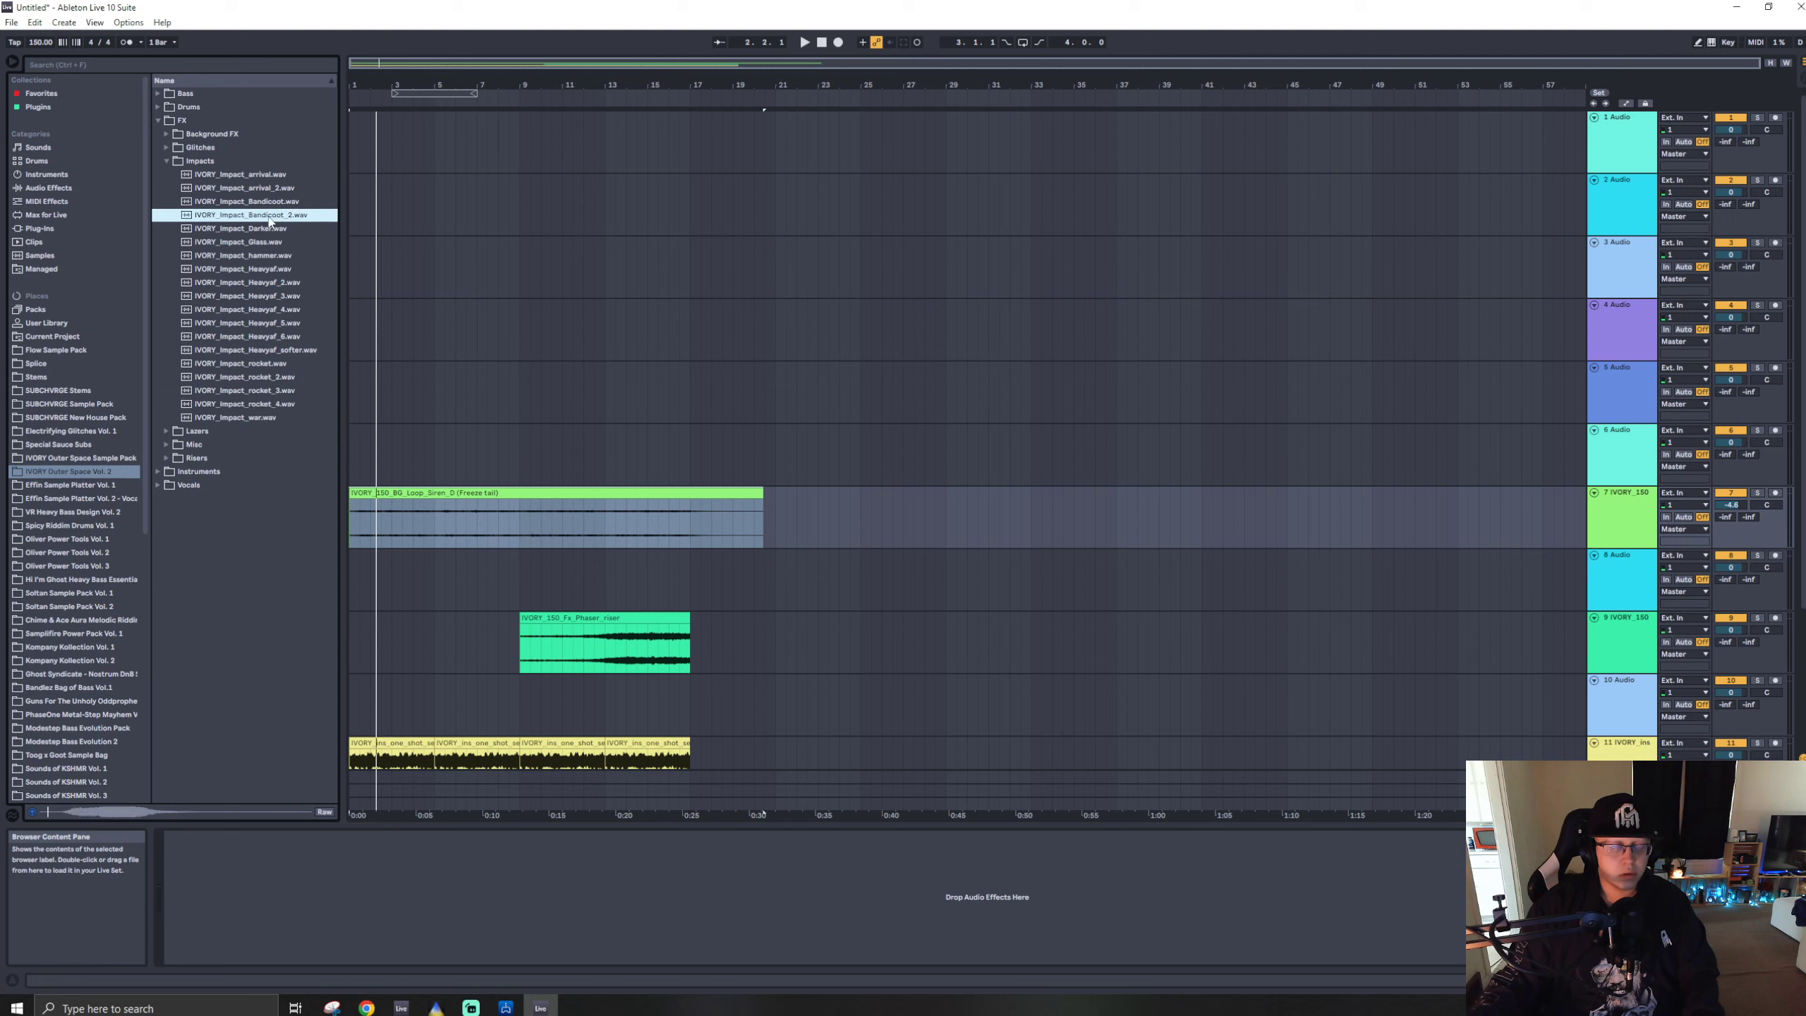
{"action": "left_click", "coordinate": [255, 176]}
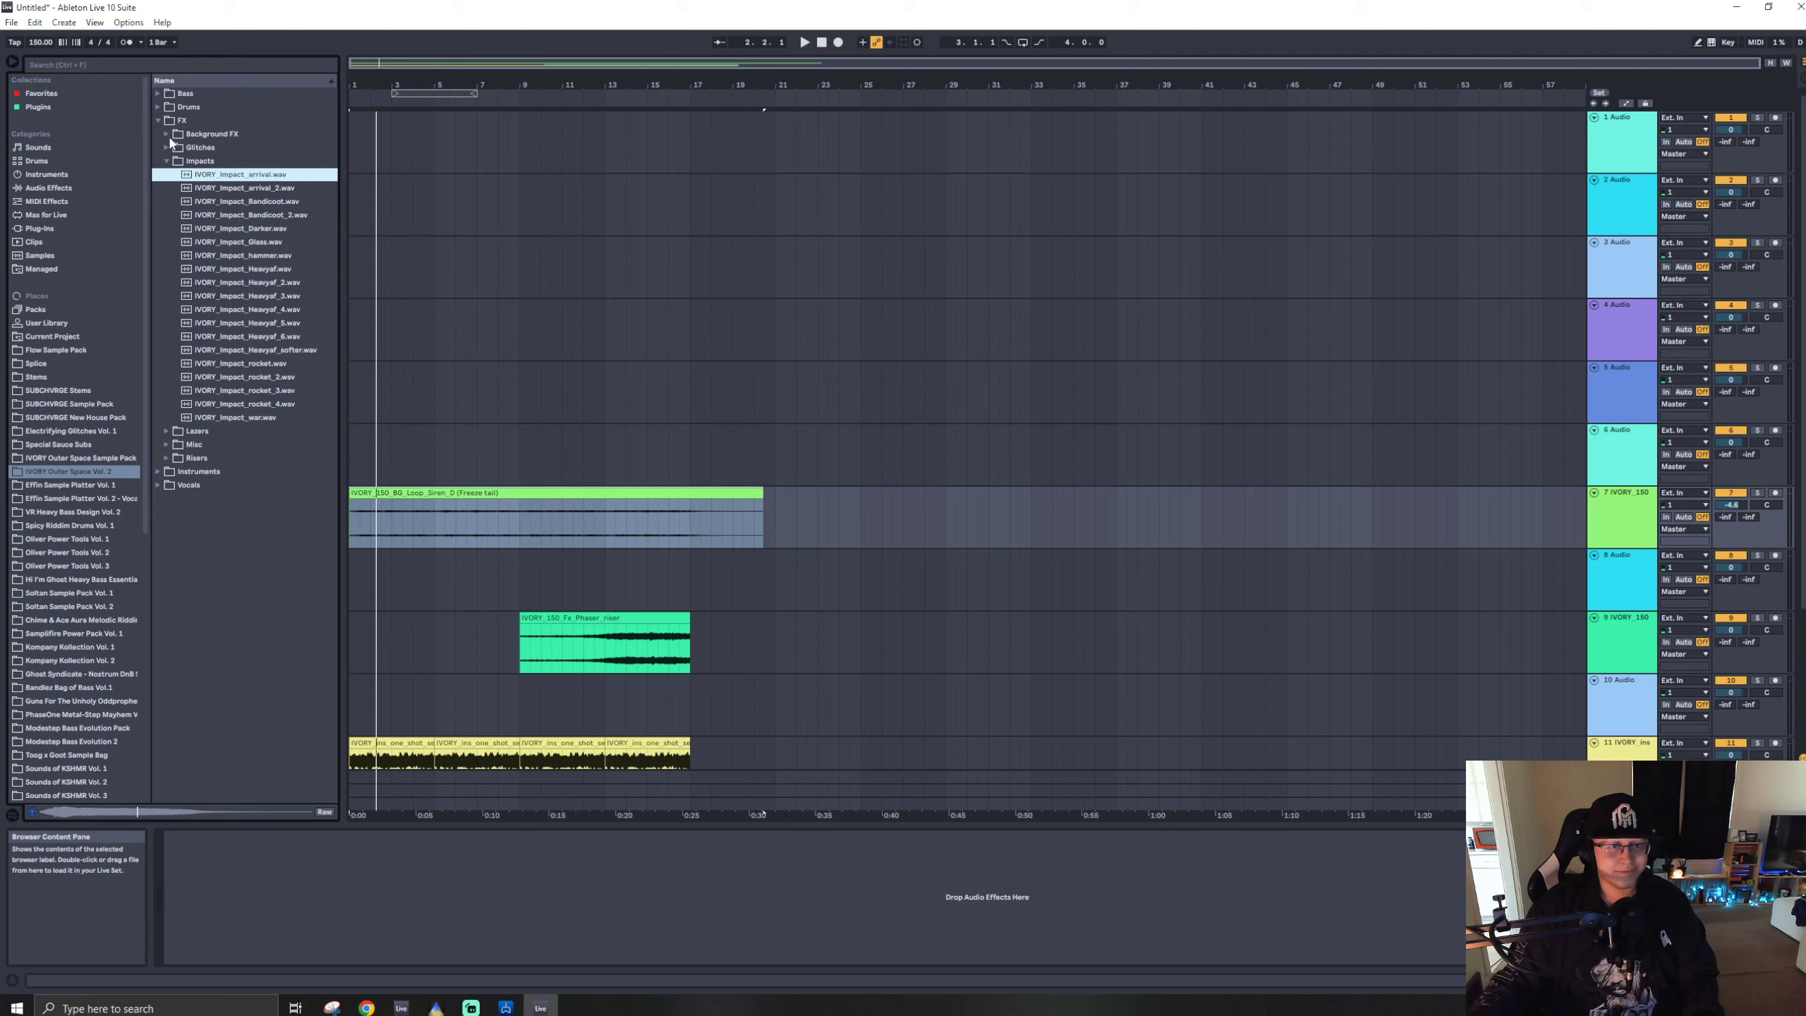
- Audition samples in the FX Misc folder and place IVORY_fx_misc_serum_siren_150_D at bar 9 below the siren loop
{"action": "left_click", "coordinate": [172, 446]}
{"action": "left_click", "coordinate": [242, 218]}
{"action": "left_click", "coordinate": [257, 300]}
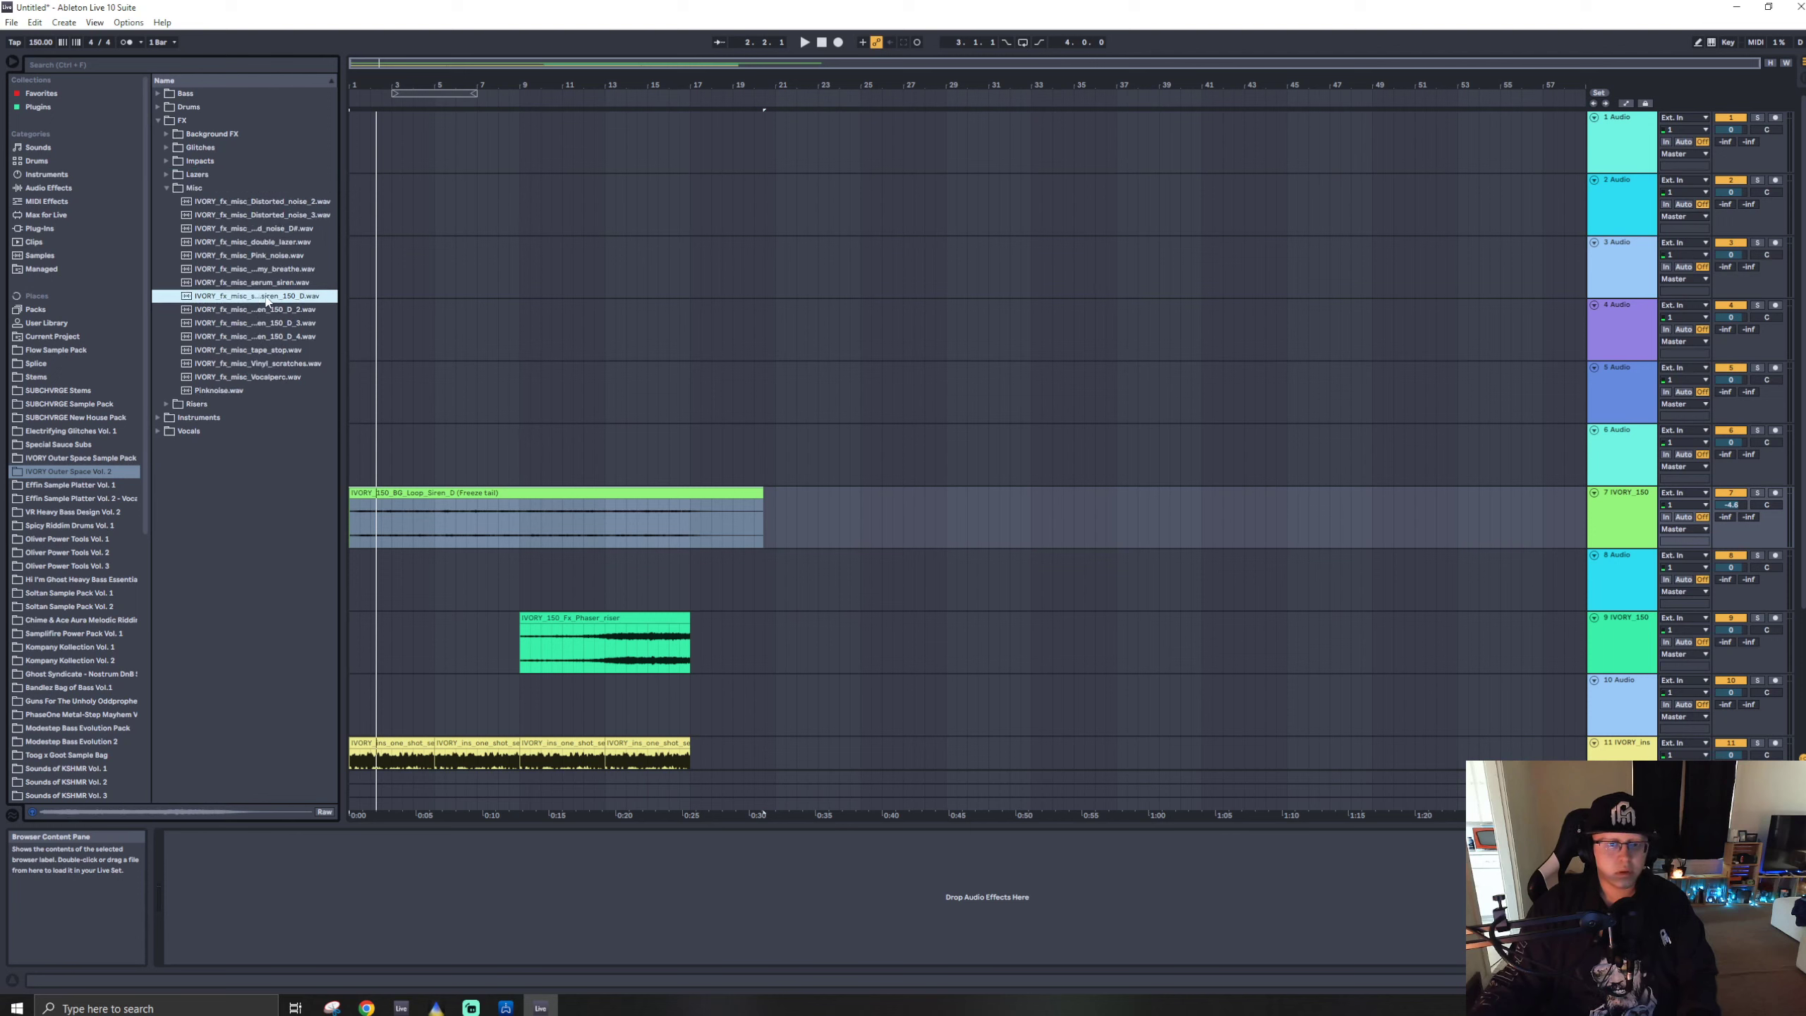
{"action": "left_click_drag", "start_coordinate": [266, 301], "coordinate": [523, 588]}
{"action": "double_click", "coordinate": [595, 555]}
- Warp the serum siren clip in Complex mode, transpose it to 1 st and play it
{"action": "left_click", "coordinate": [303, 851]}
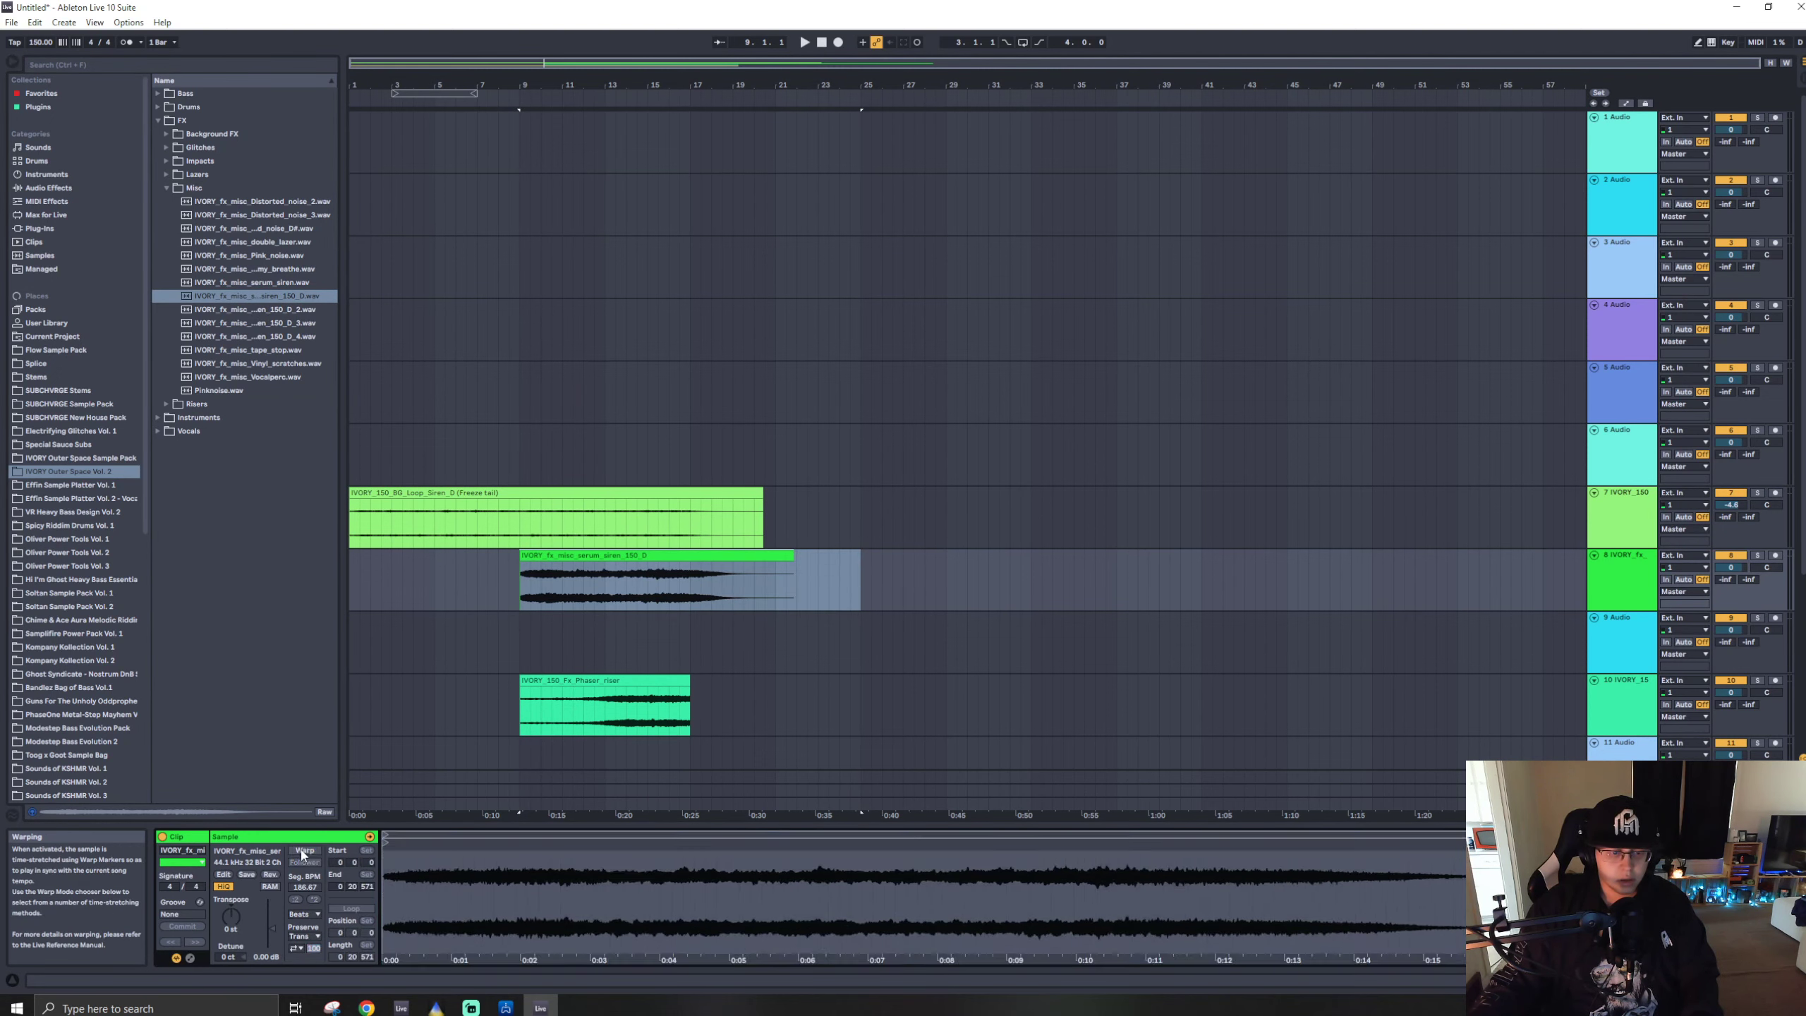
{"action": "left_click", "coordinate": [303, 850]}
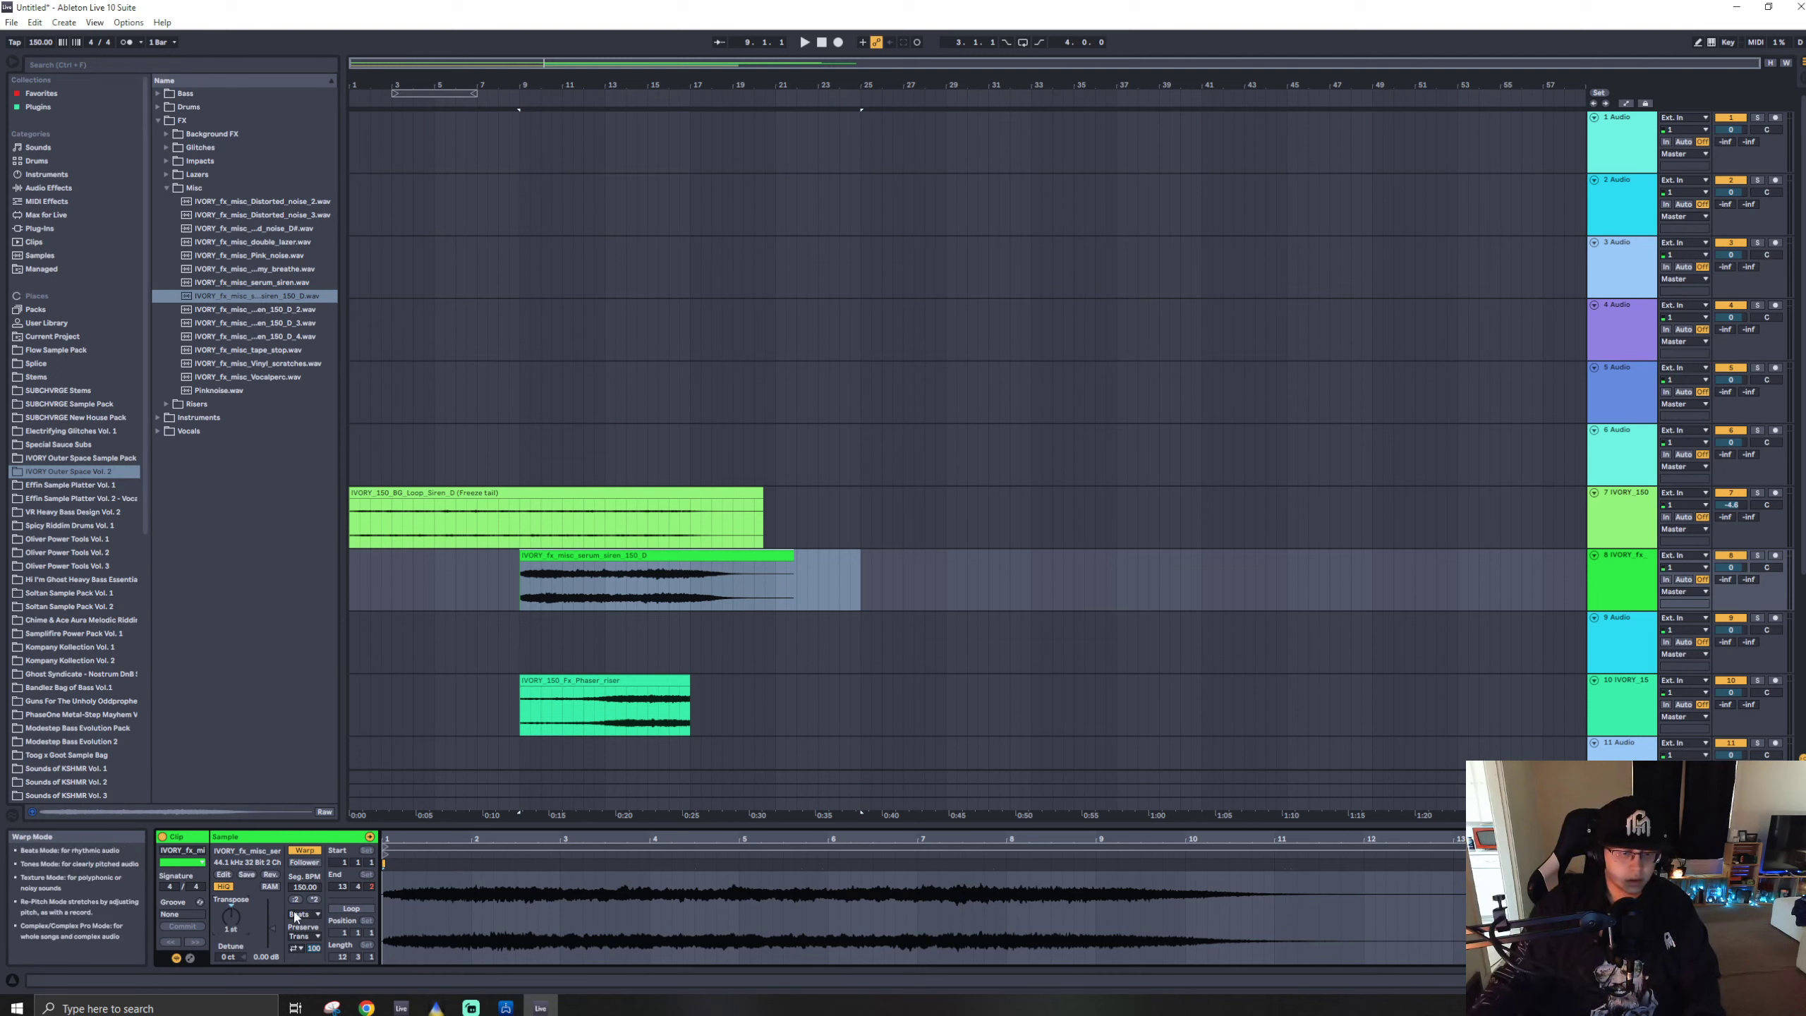
{"action": "left_click", "coordinate": [299, 914]}
{"action": "left_click", "coordinate": [307, 961]}
{"action": "key", "text": "space"}
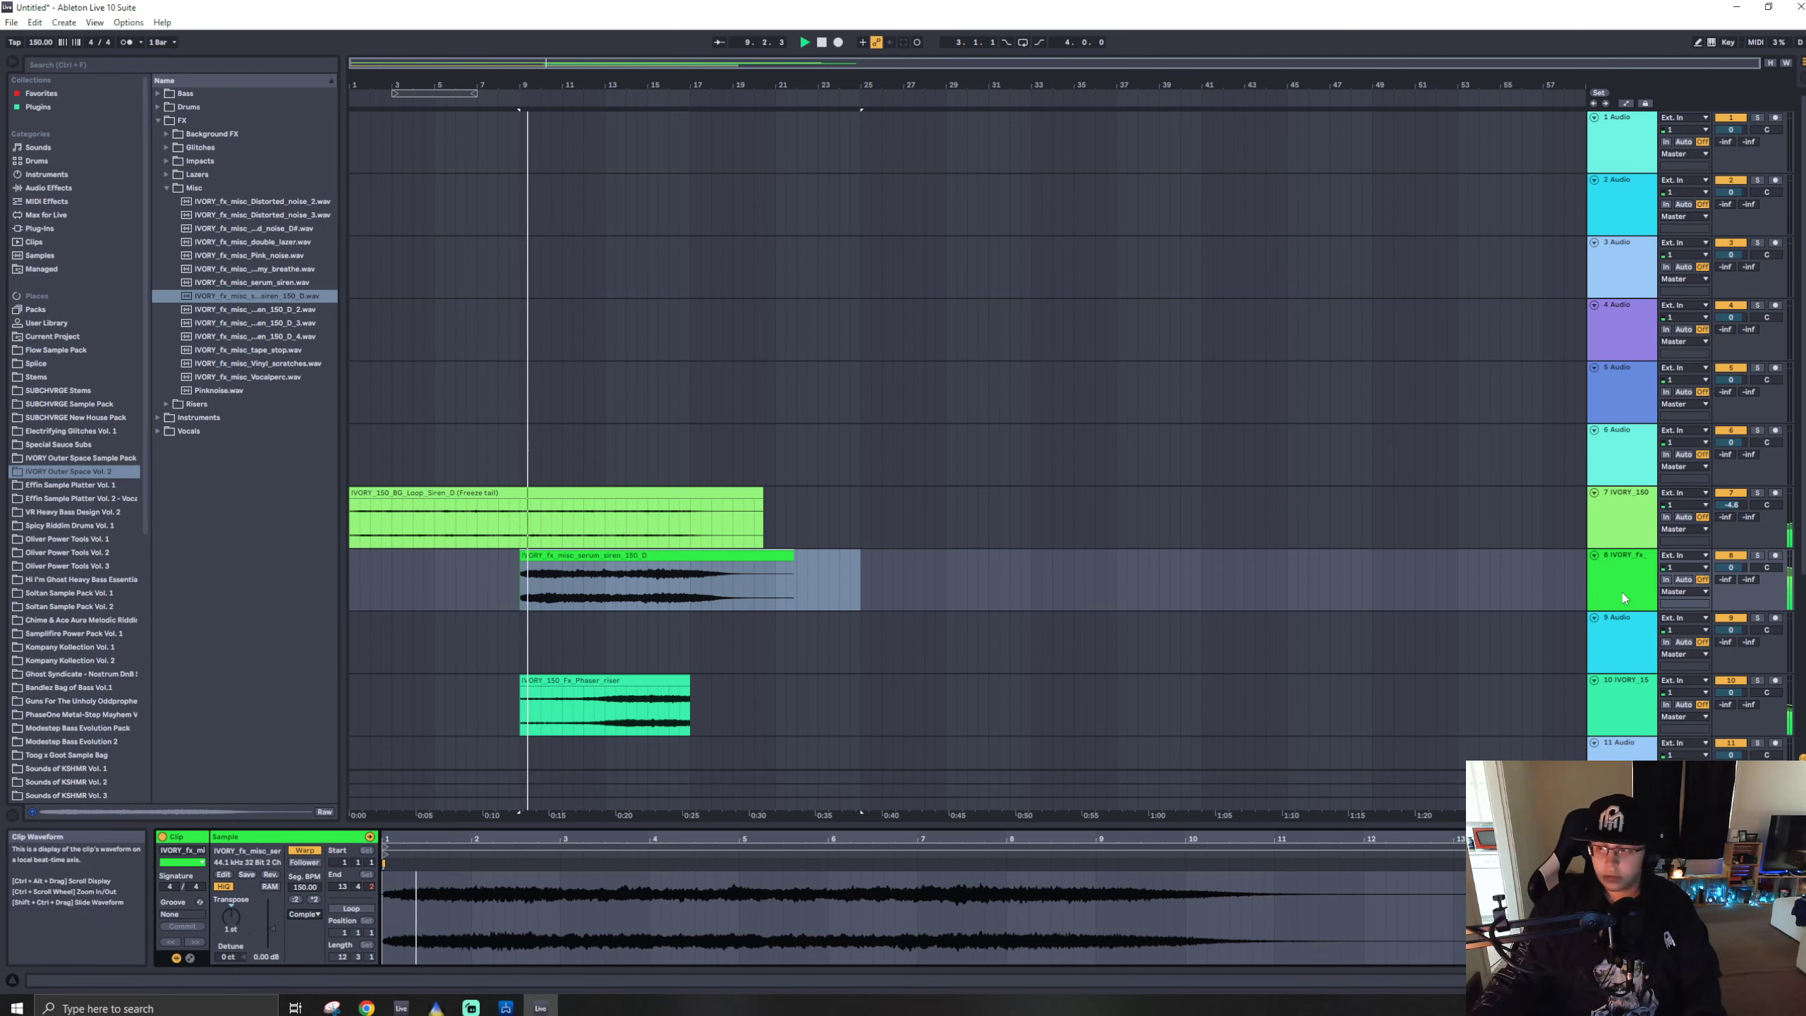
- Lower the serum siren track's volume to -2.9 dB and delete the part of its clip after bar 17
{"action": "left_click_drag", "start_coordinate": [1730, 568], "coordinate": [1730, 584]}
{"action": "left_click", "coordinate": [690, 595]}
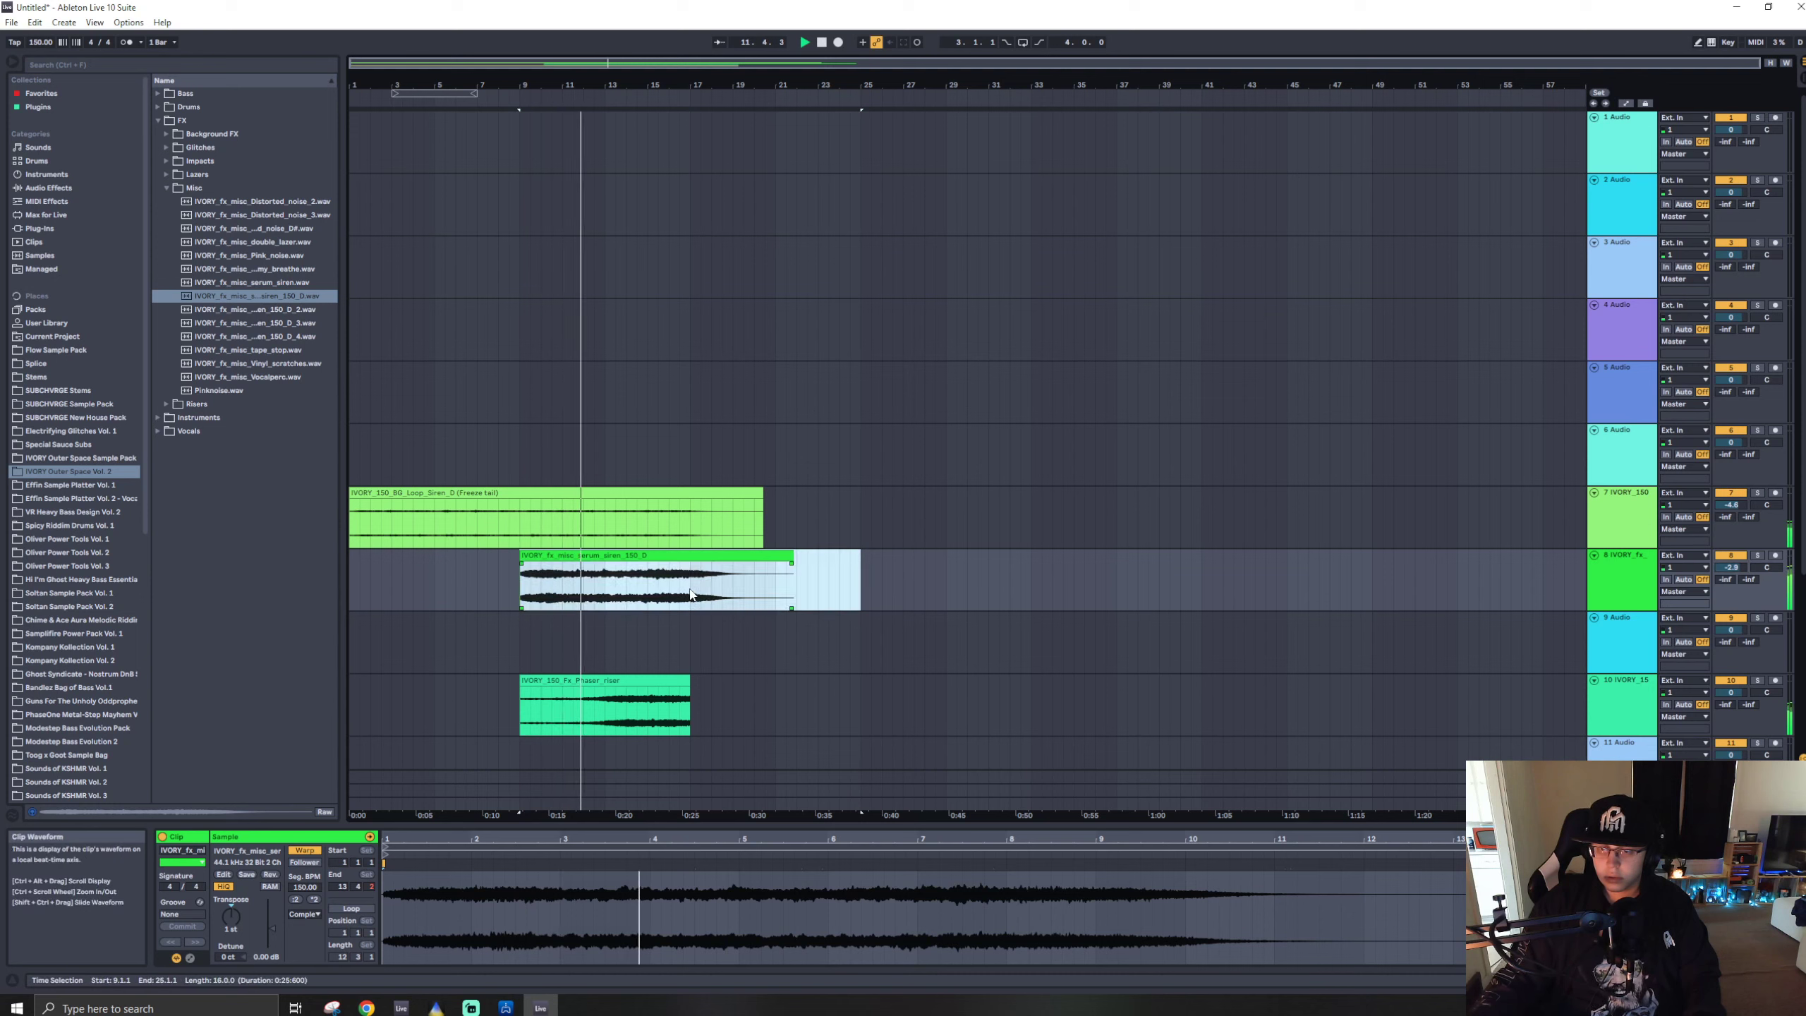
{"action": "left_click_drag", "start_coordinate": [690, 595], "coordinate": [992, 597]}
{"action": "key", "text": "Delete"}
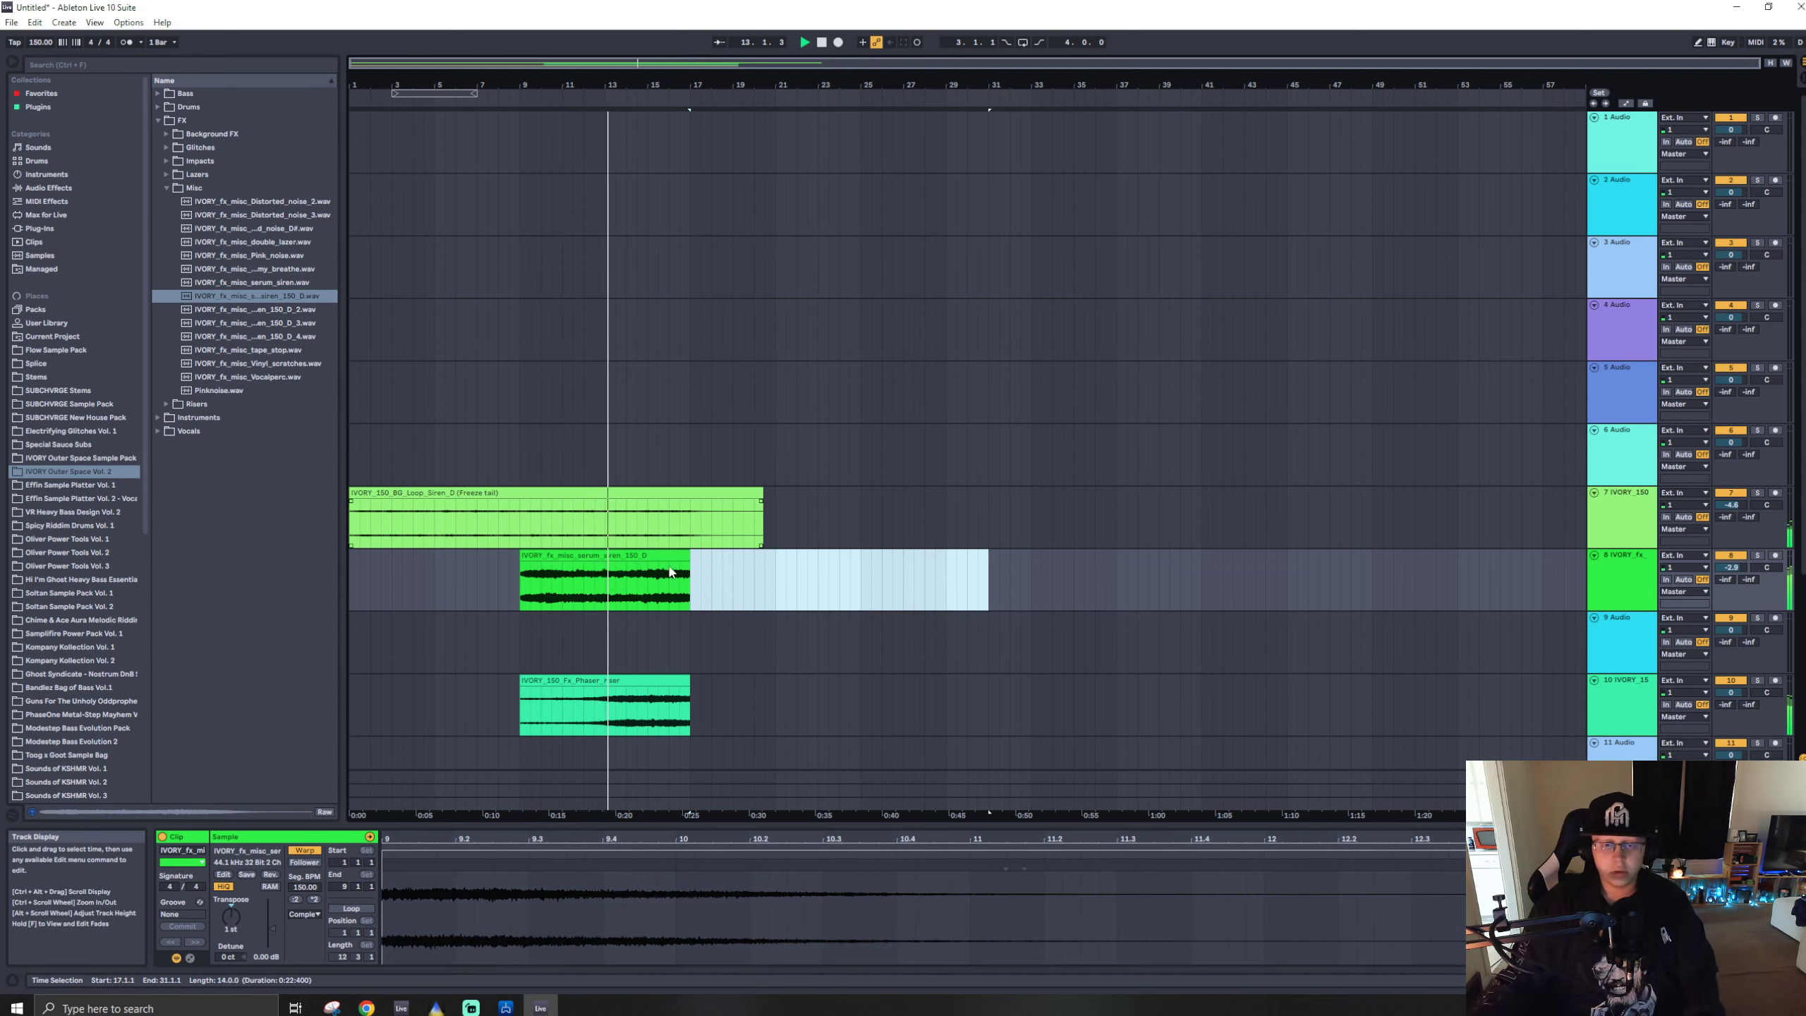
- Split the serum siren clip at bar 13 and draw a rising transposition envelope across its second part
{"action": "left_click_drag", "start_coordinate": [605, 591], "coordinate": [689, 594]}
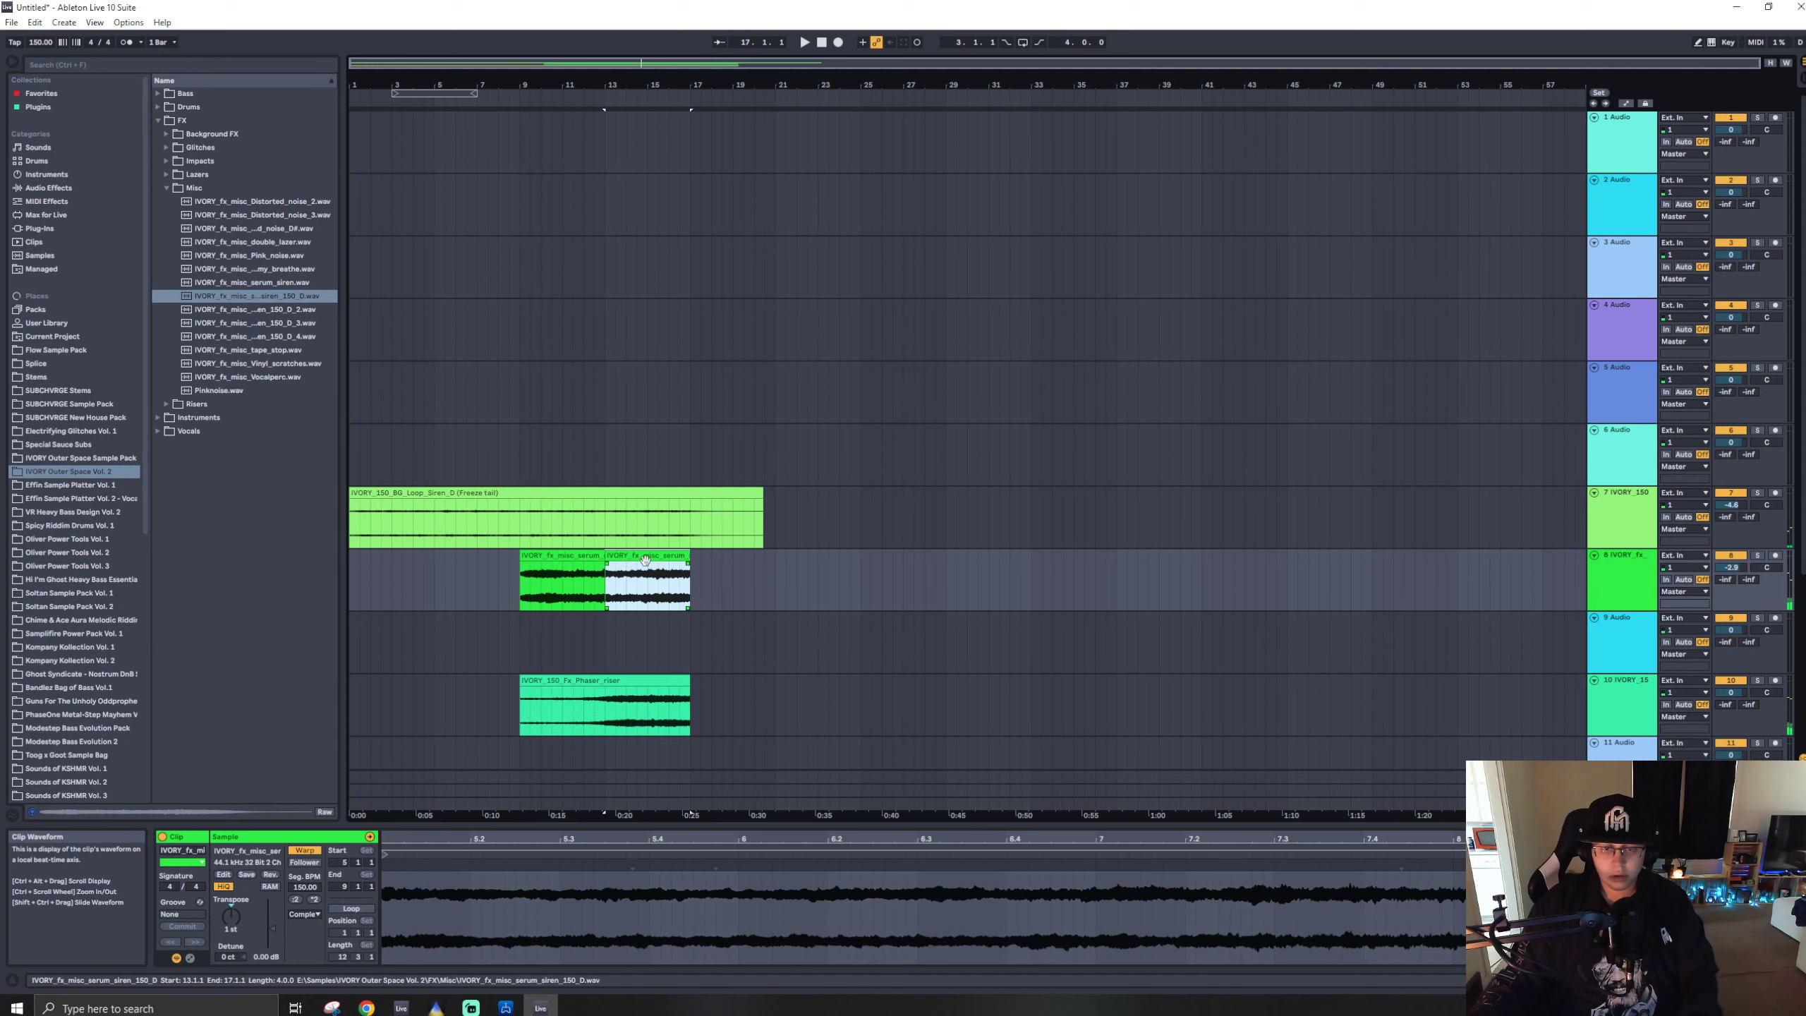
{"action": "left_click_drag", "start_coordinate": [557, 825], "coordinate": [561, 730]}
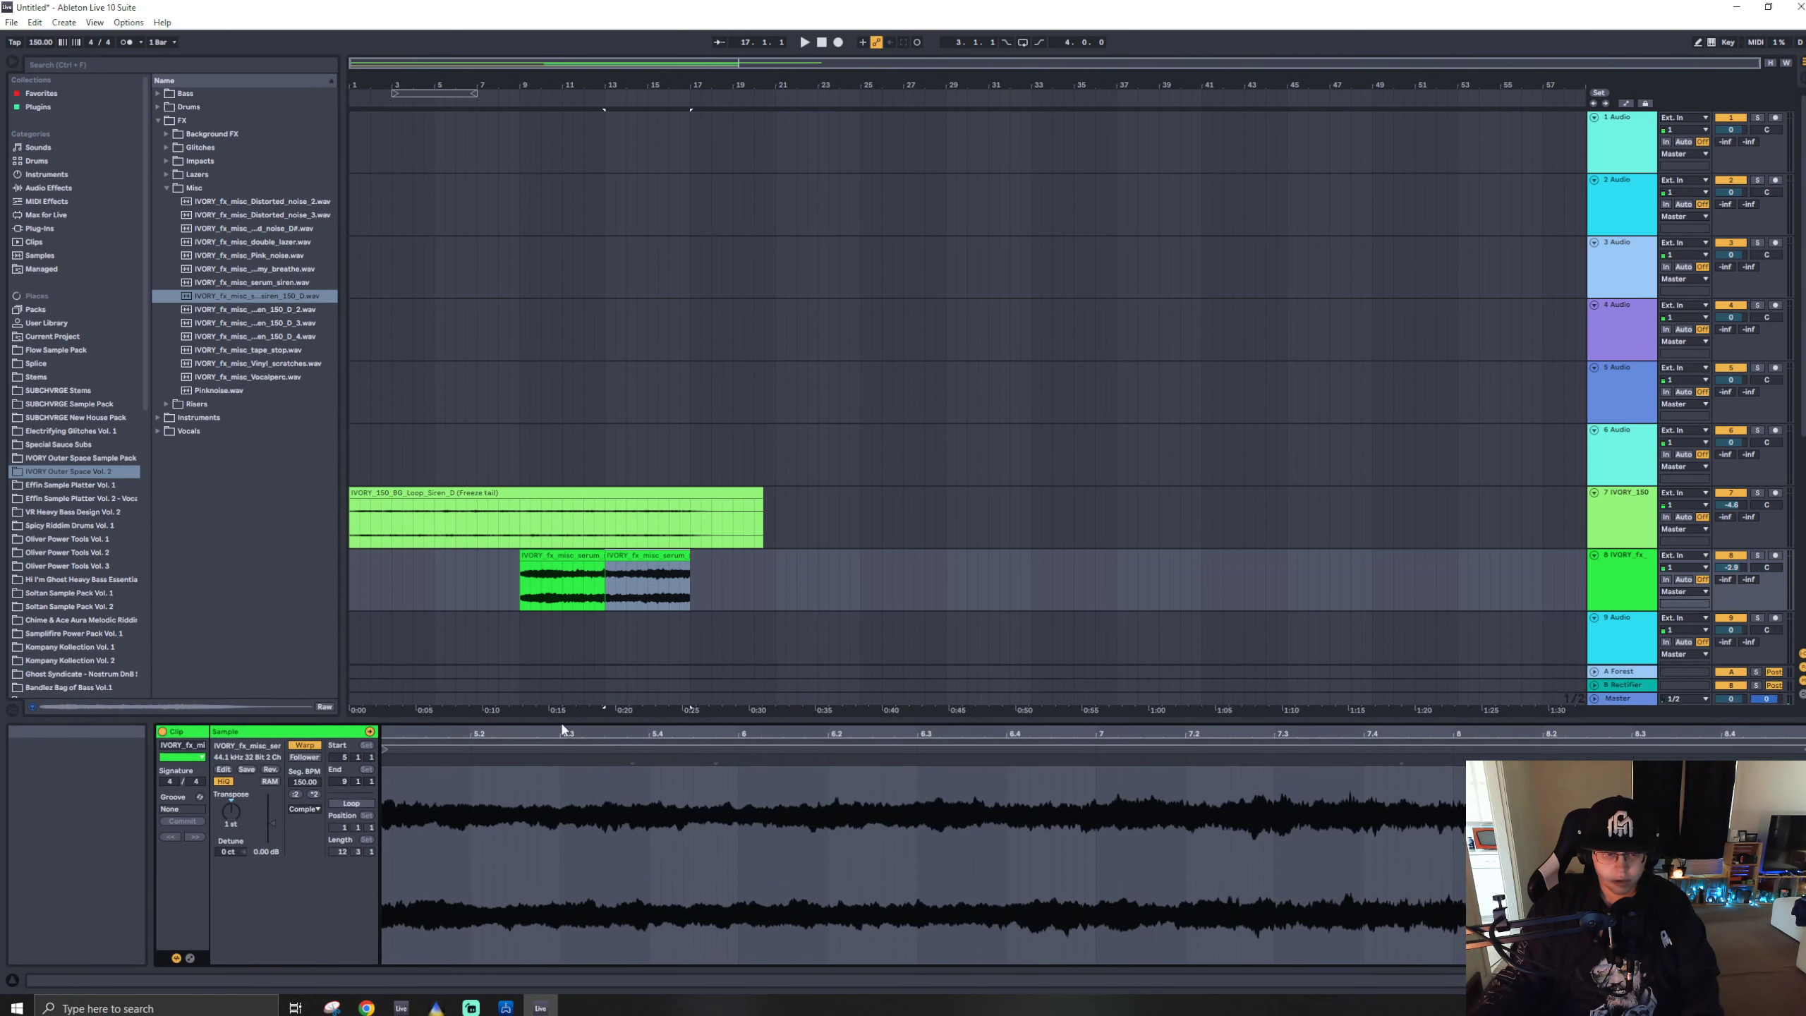
{"action": "left_click", "coordinate": [190, 958]}
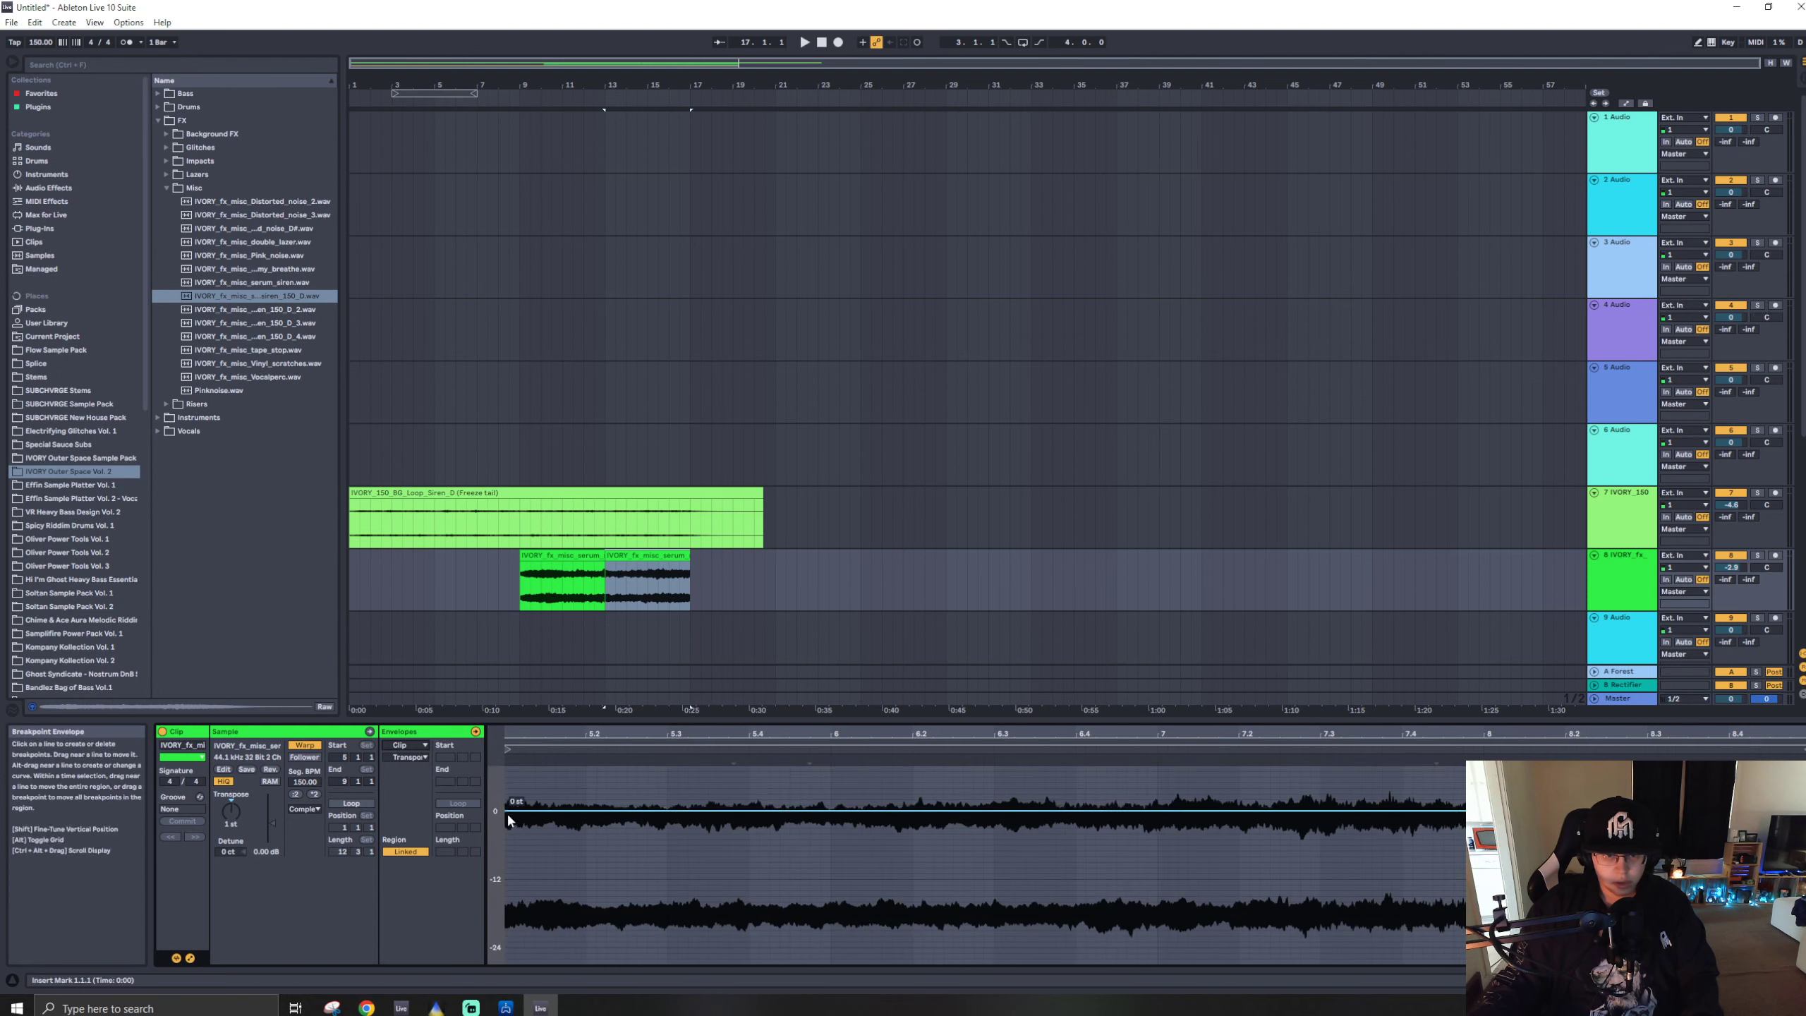
{"action": "left_click", "coordinate": [507, 813]}
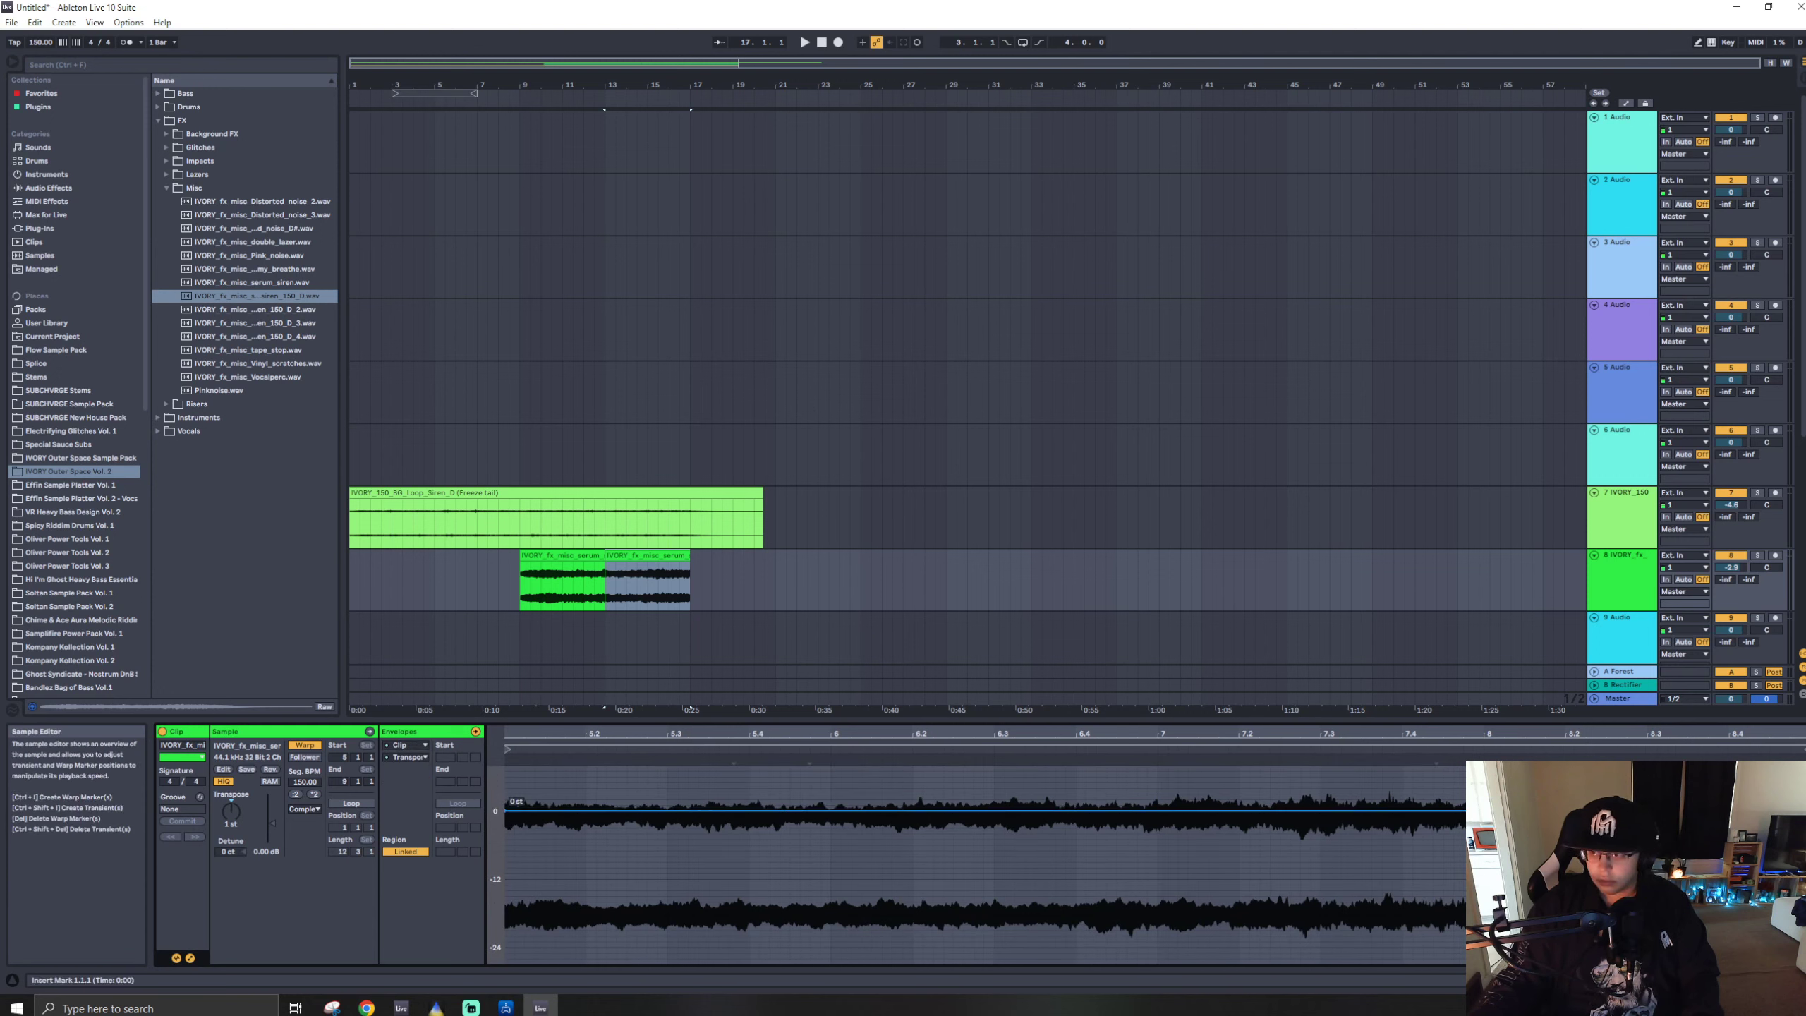
{"action": "left_click_drag", "start_coordinate": [495, 812], "coordinate": [495, 840]}
{"action": "left_click_drag", "start_coordinate": [1800, 840], "coordinate": [1800, 782]}
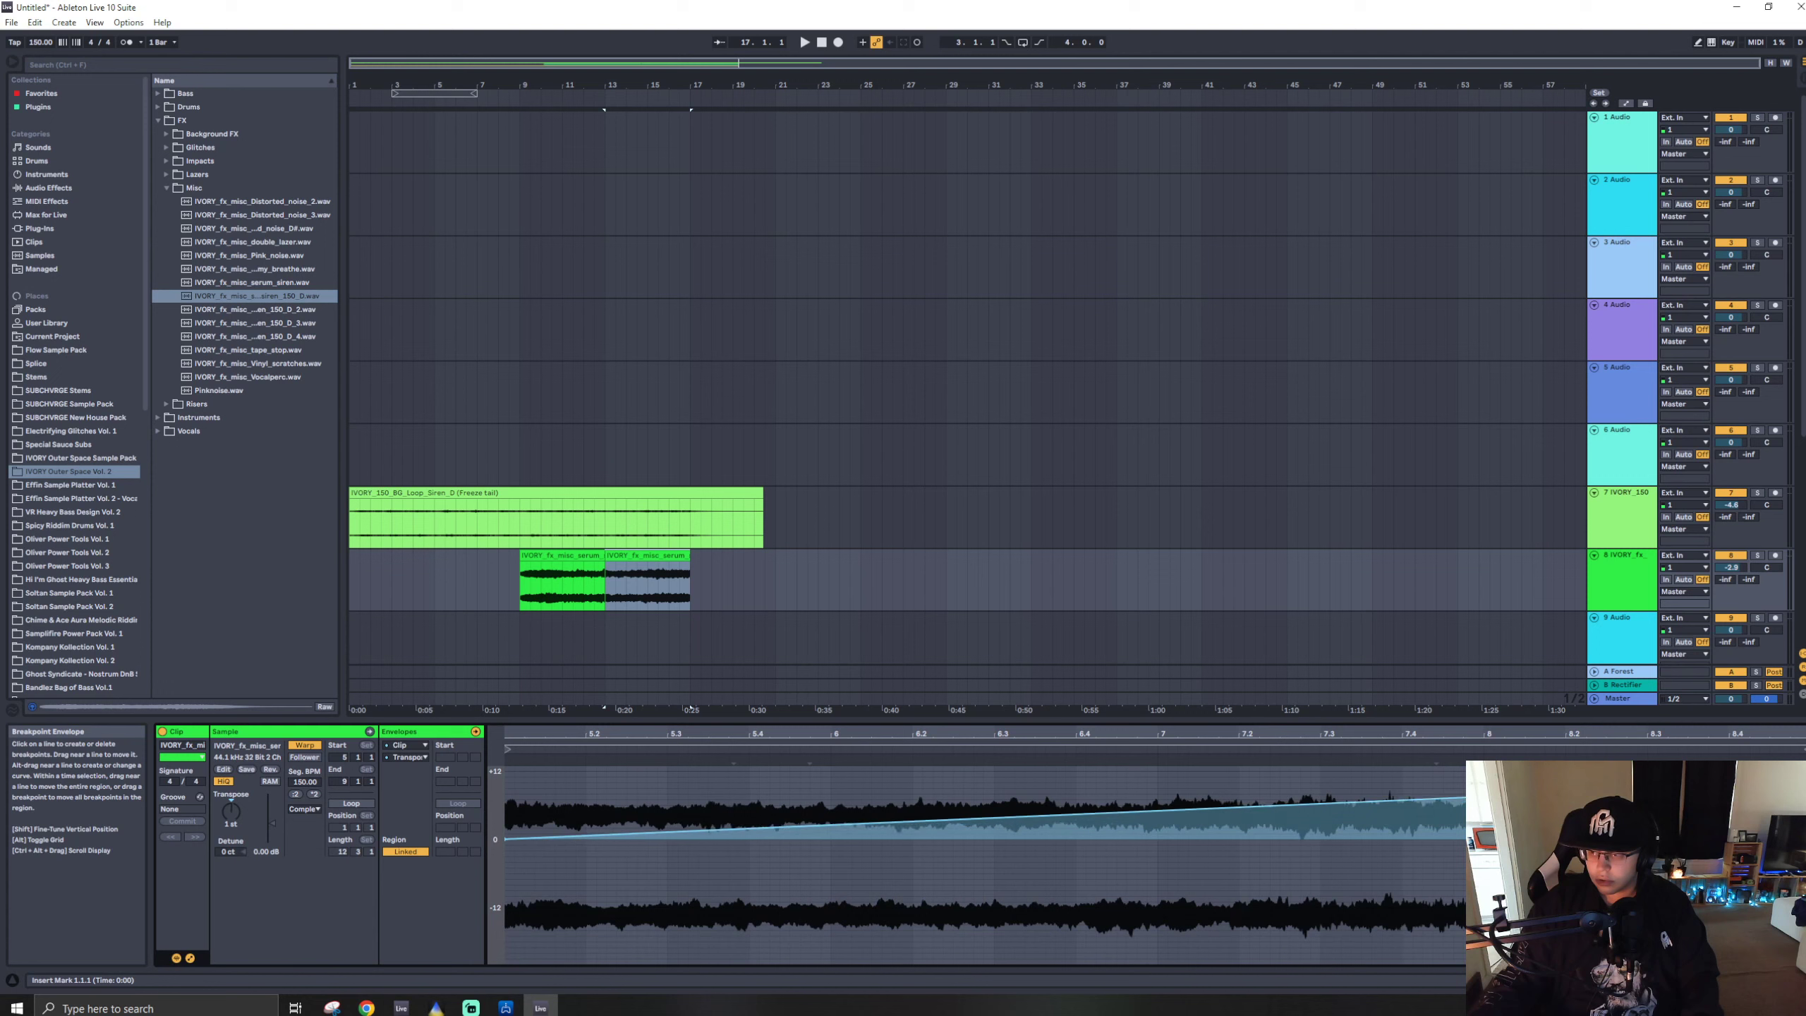
{"action": "key", "text": "space"}
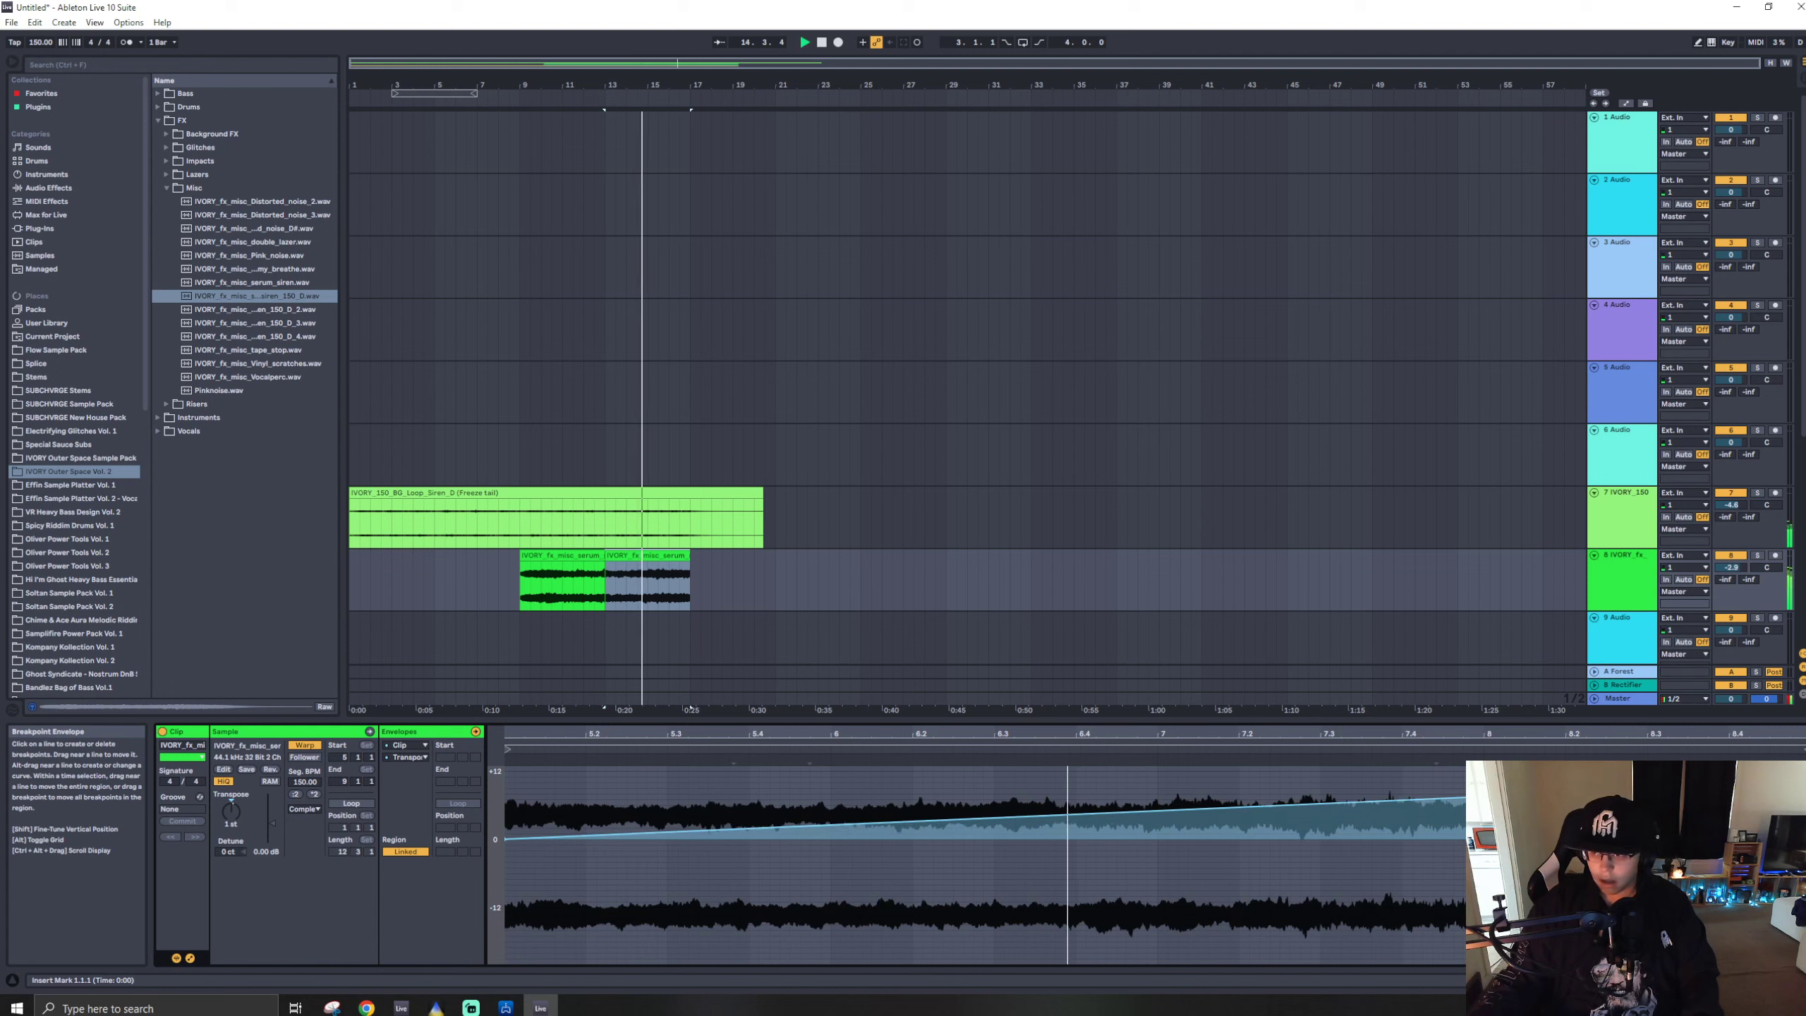
{"action": "left_click_drag", "start_coordinate": [1483, 796], "coordinate": [1483, 765]}
{"action": "key", "text": "space"}
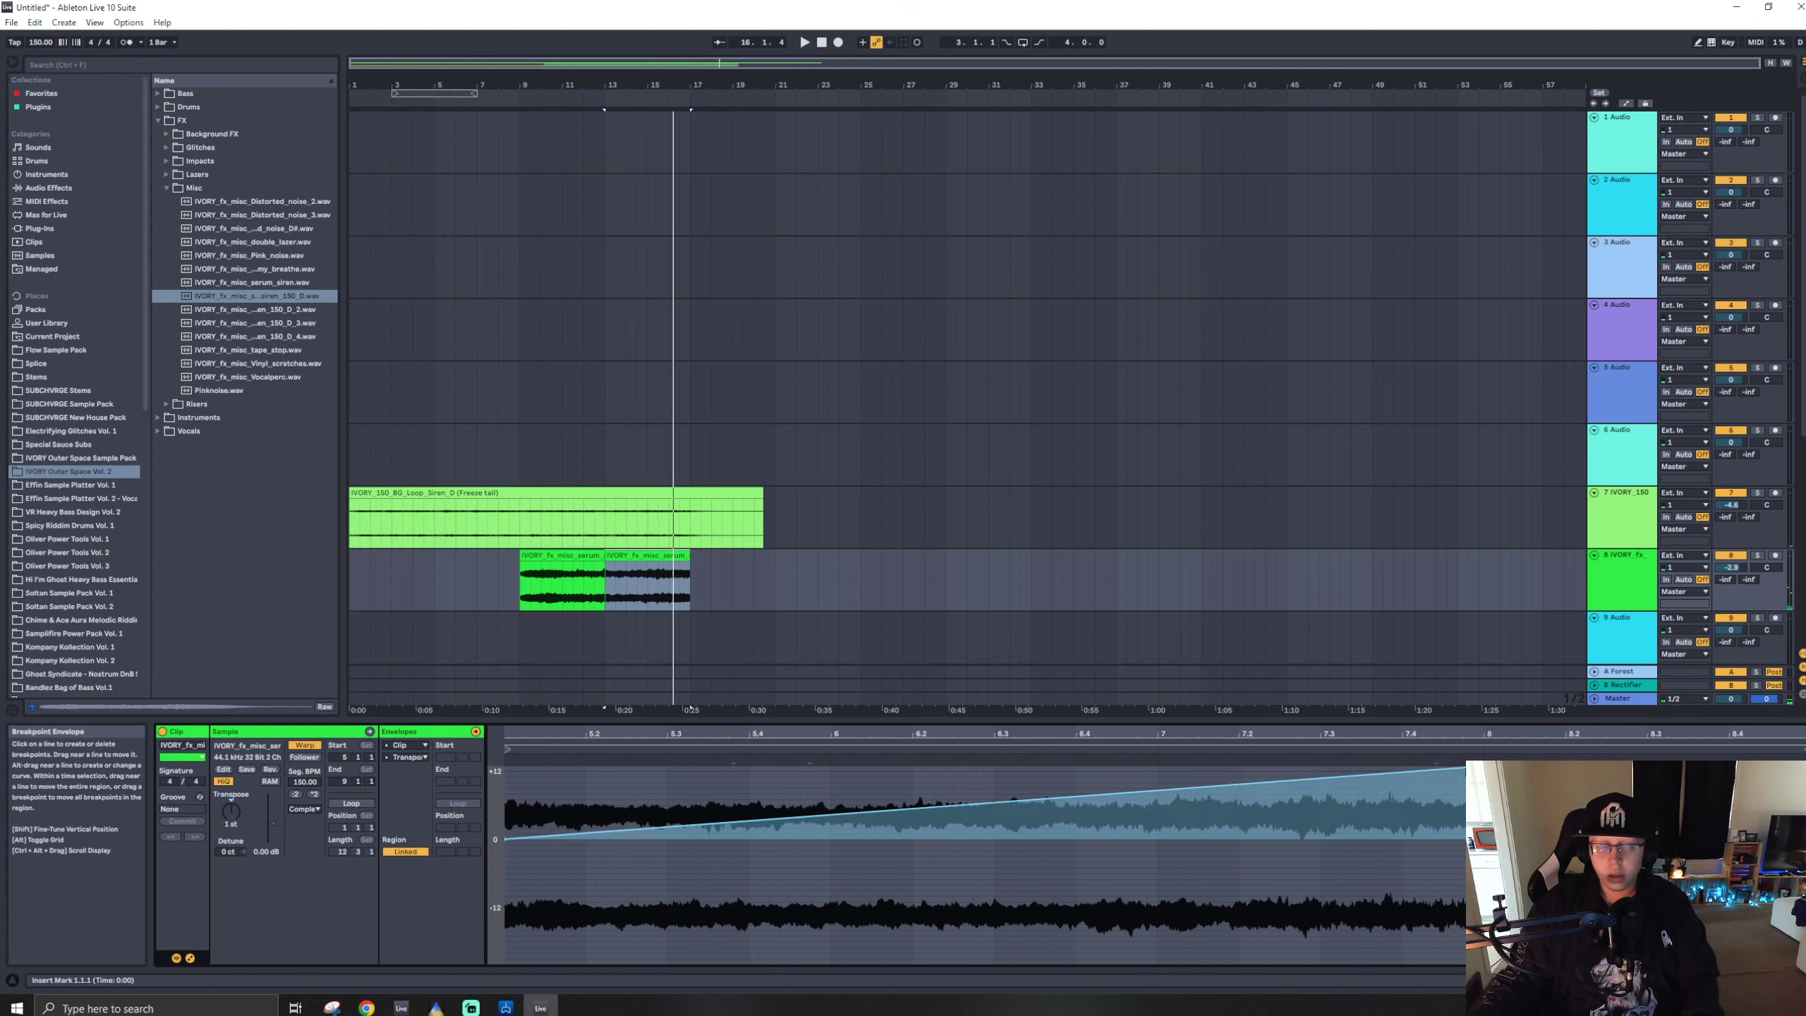
- Trim the siren loop, serum siren and phaser riser clips so they all end at bar 16
{"action": "left_click", "coordinate": [672, 525]}
{"action": "key", "text": "space"}
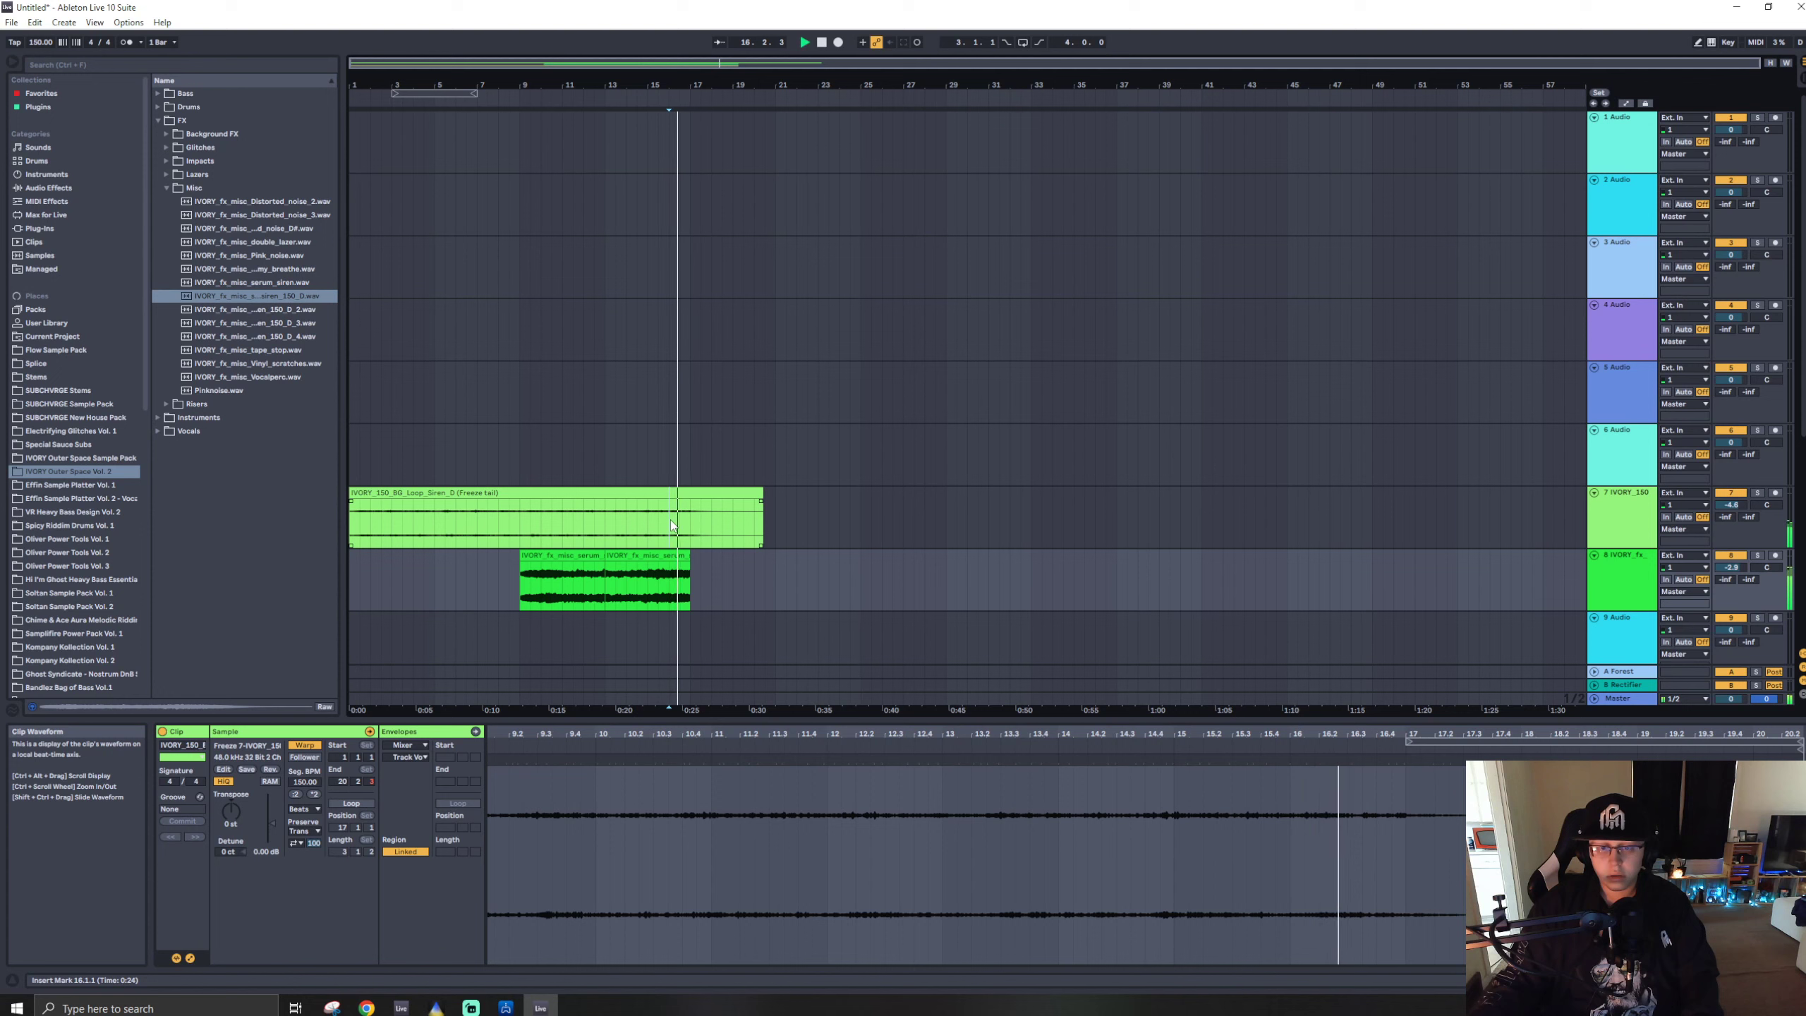
{"action": "left_click_drag", "start_coordinate": [671, 524], "coordinate": [889, 579]}
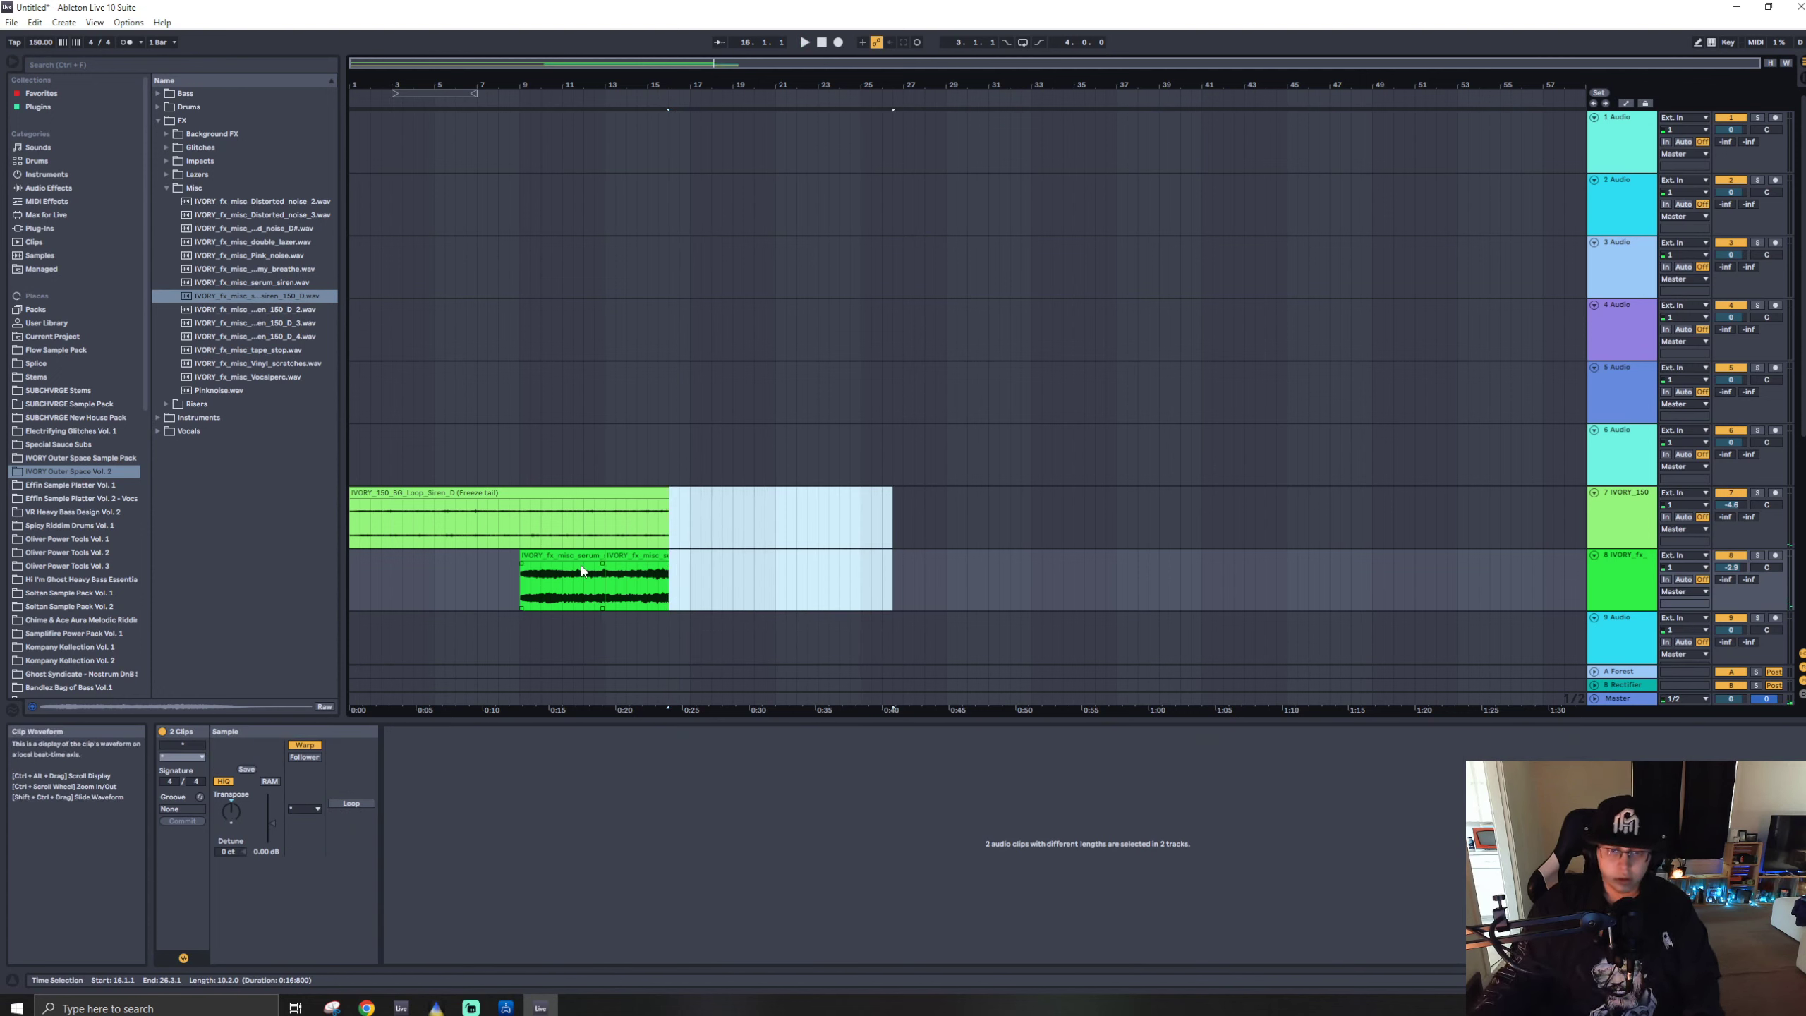
{"action": "left_click", "coordinate": [639, 557]}
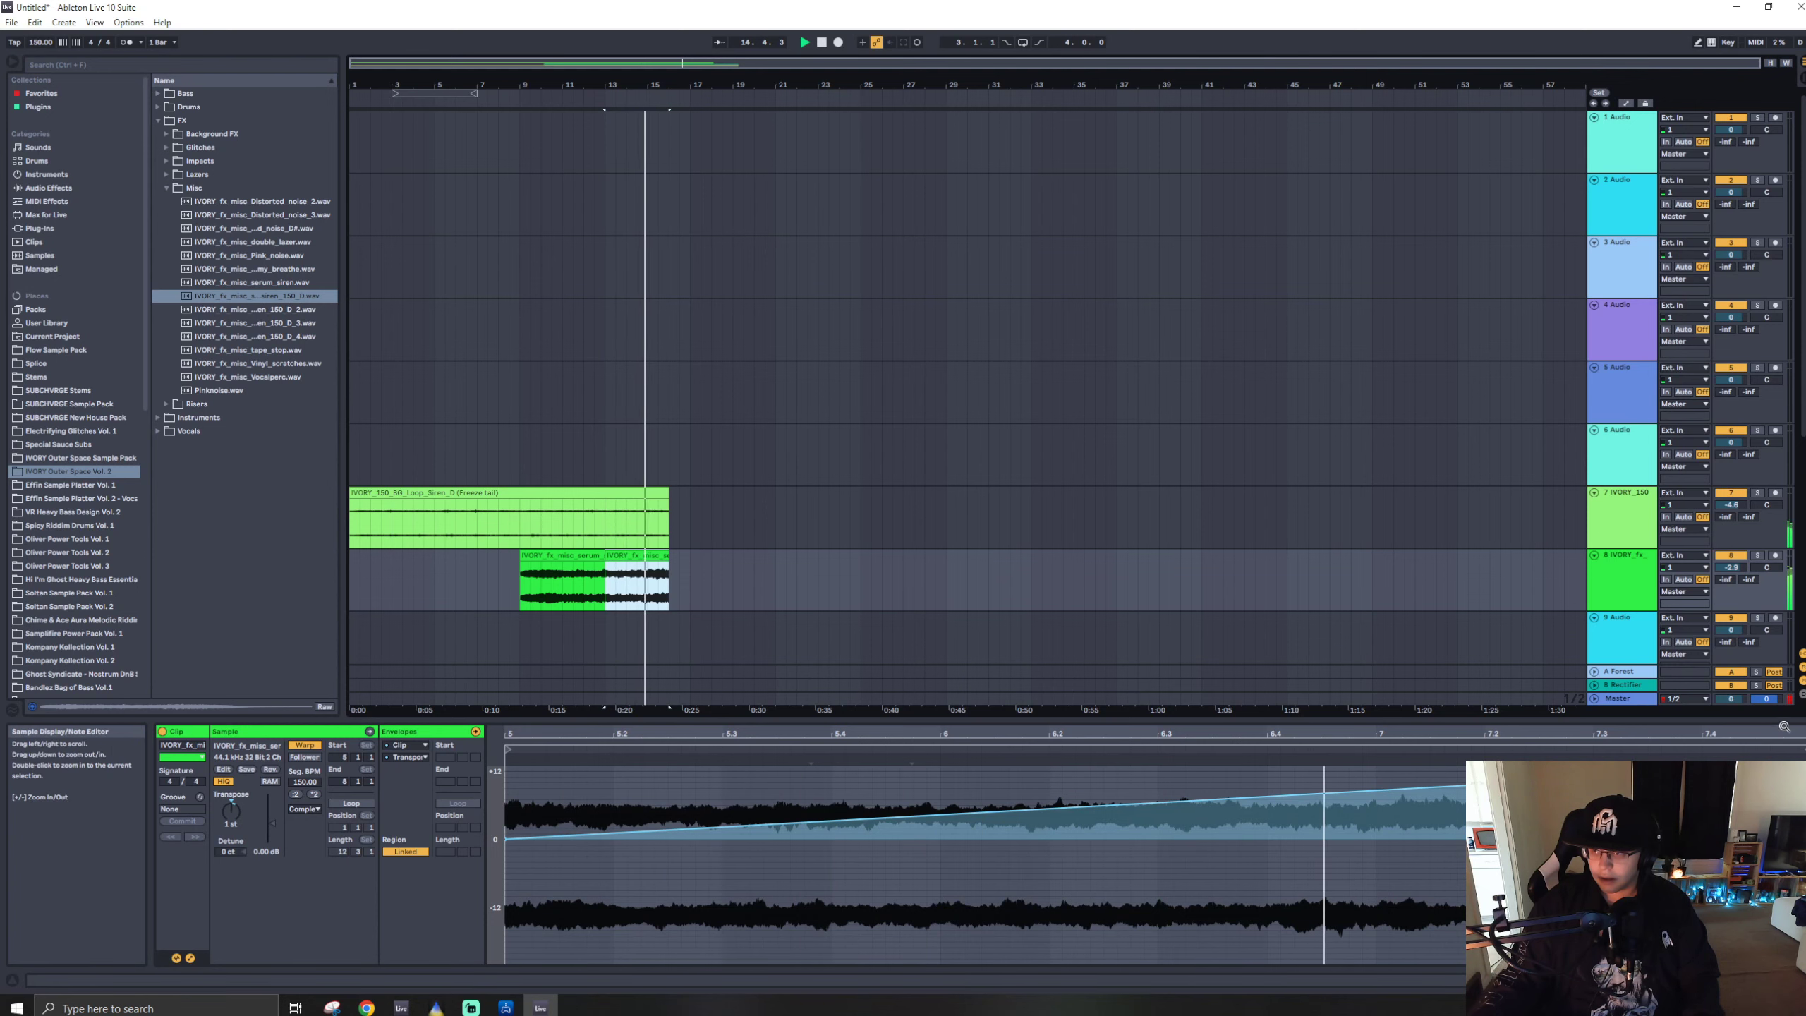
{"action": "left_click_drag", "start_coordinate": [1783, 709], "coordinate": [1783, 722]}
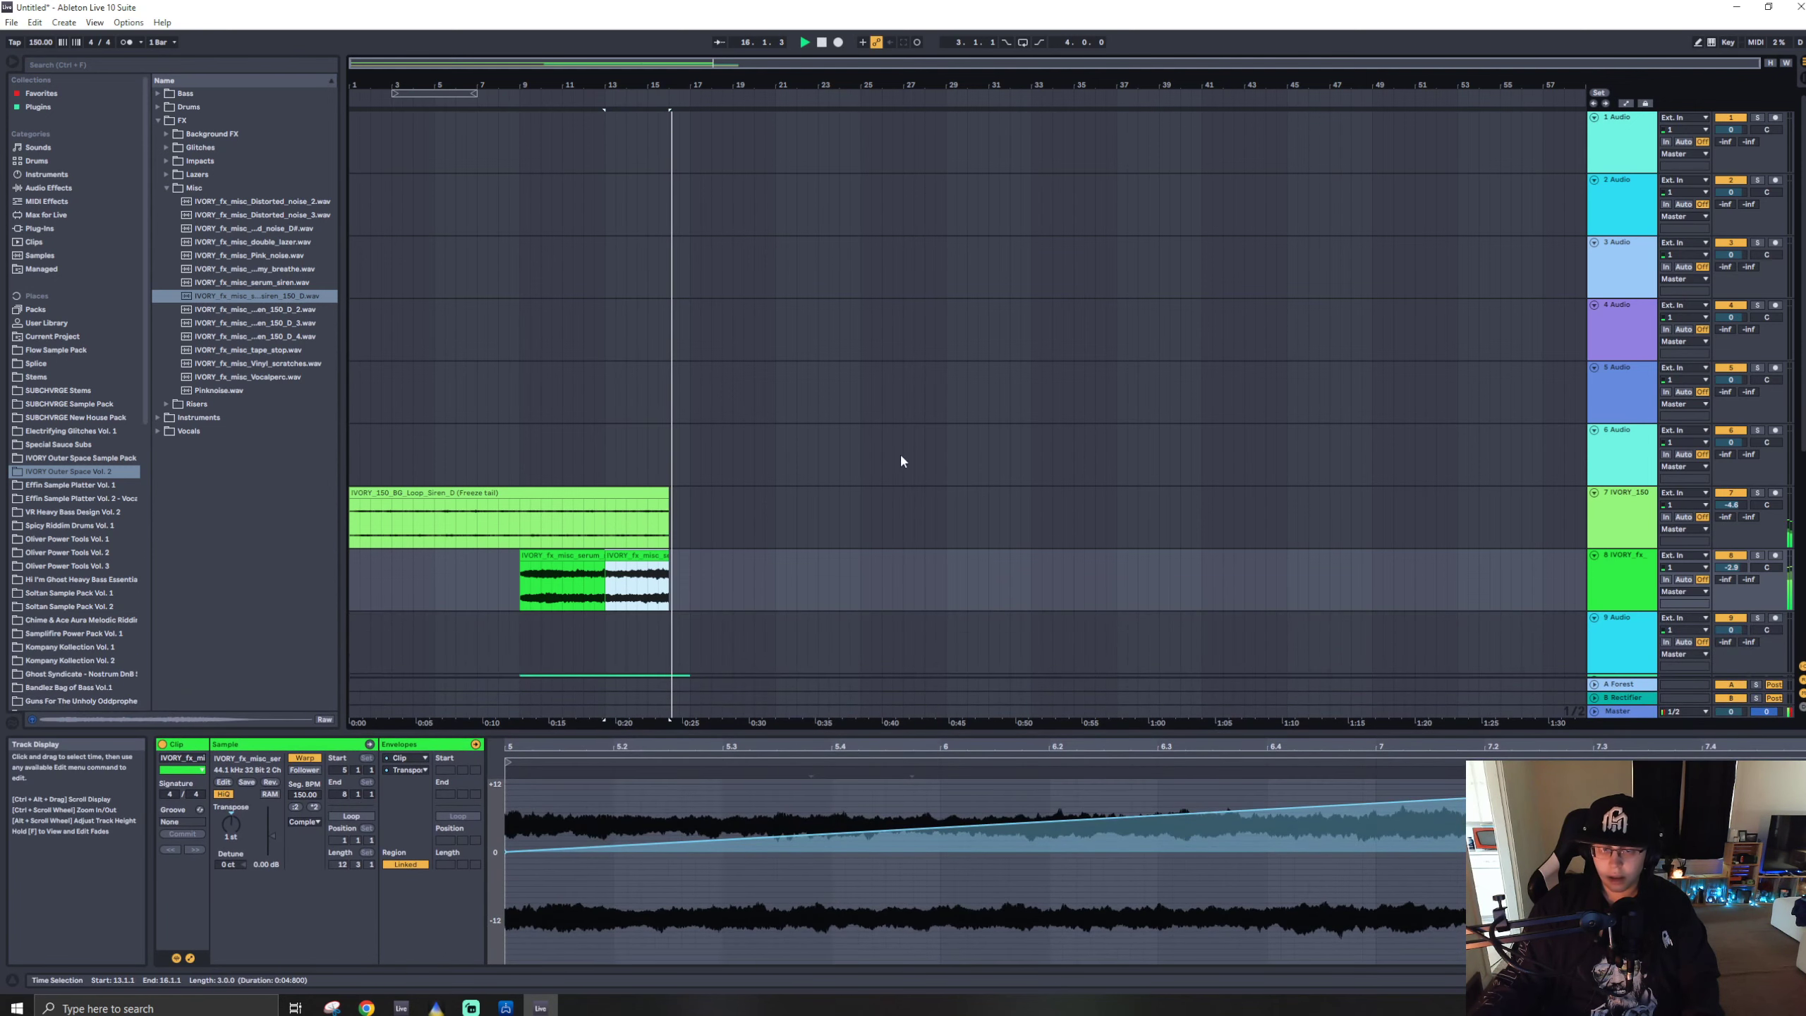
{"action": "scroll", "coordinate": [1298, 597], "scroll_direction": "down", "scroll_amount": 3}
{"action": "left_click_drag", "start_coordinate": [665, 619], "coordinate": [731, 619]}
{"action": "key", "text": "Delete"}
- Copy the phaser riser track's Auto Pan to the serum siren track and set its Amount to 0%
{"action": "left_click", "coordinate": [1624, 633]}
{"action": "double_click", "coordinate": [1625, 633]}
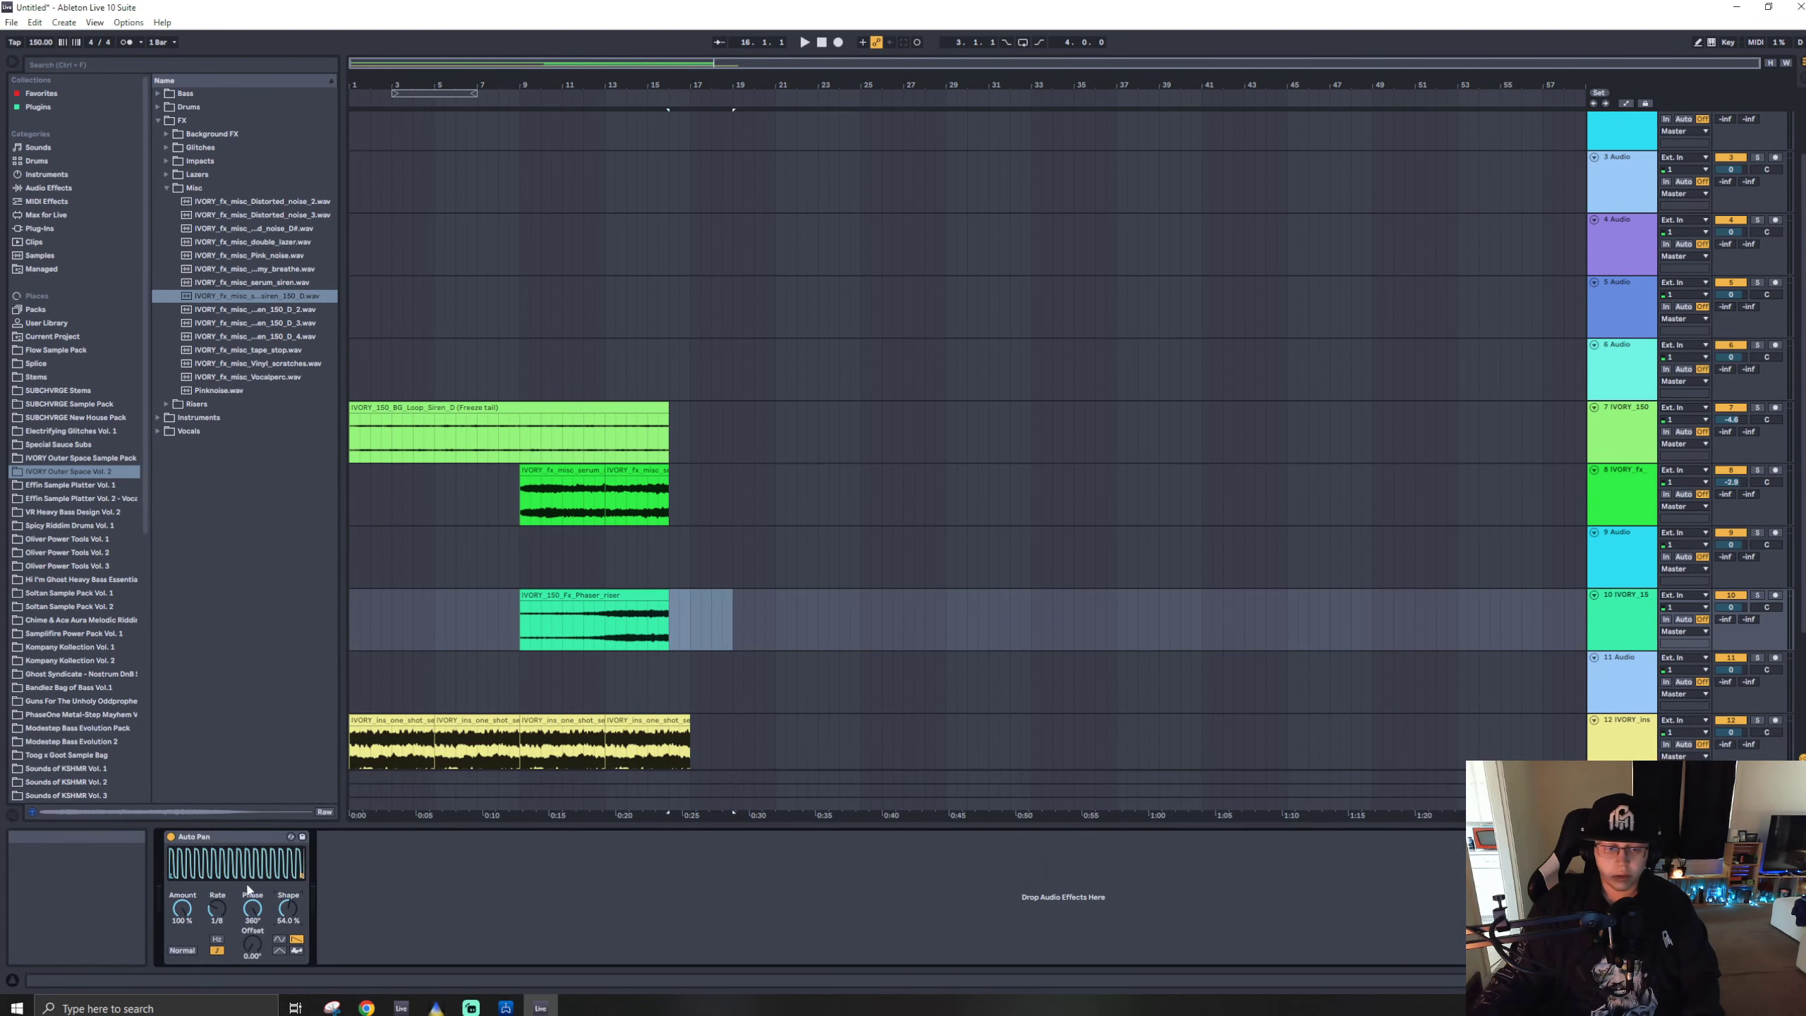
{"action": "left_click", "coordinate": [525, 505]}
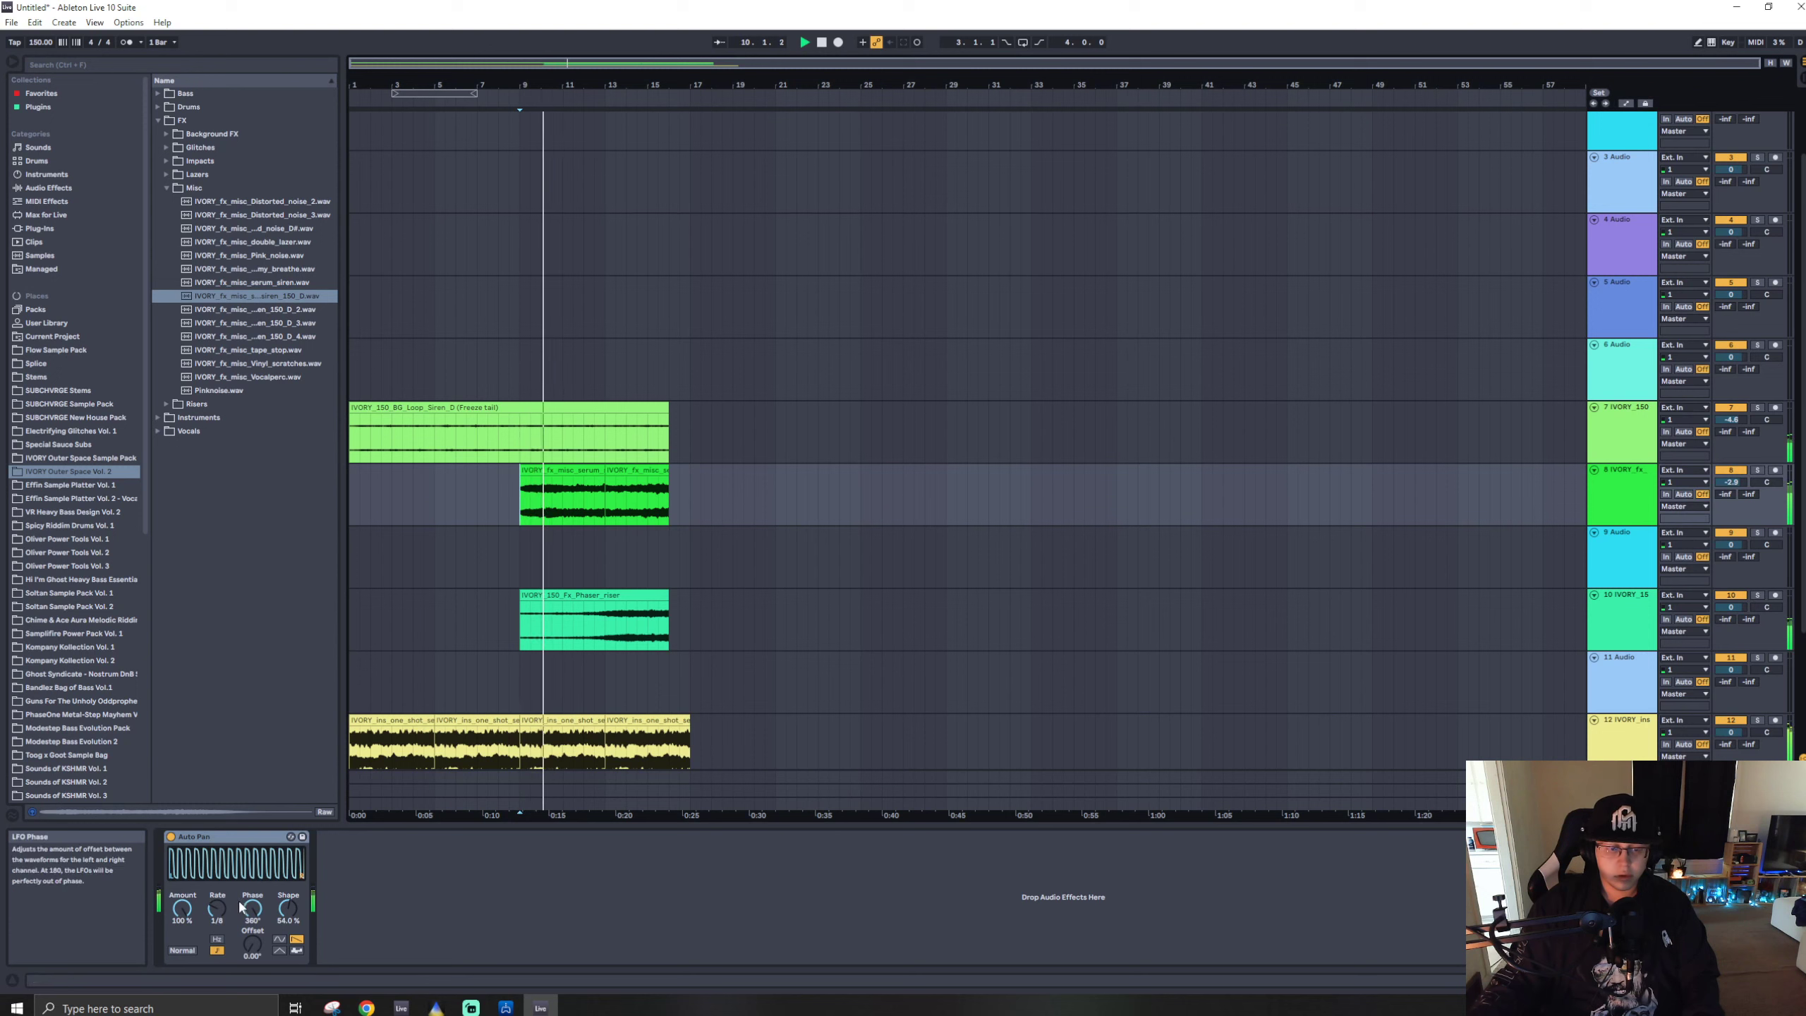
{"action": "left_click_drag", "start_coordinate": [190, 919], "coordinate": [191, 989]}
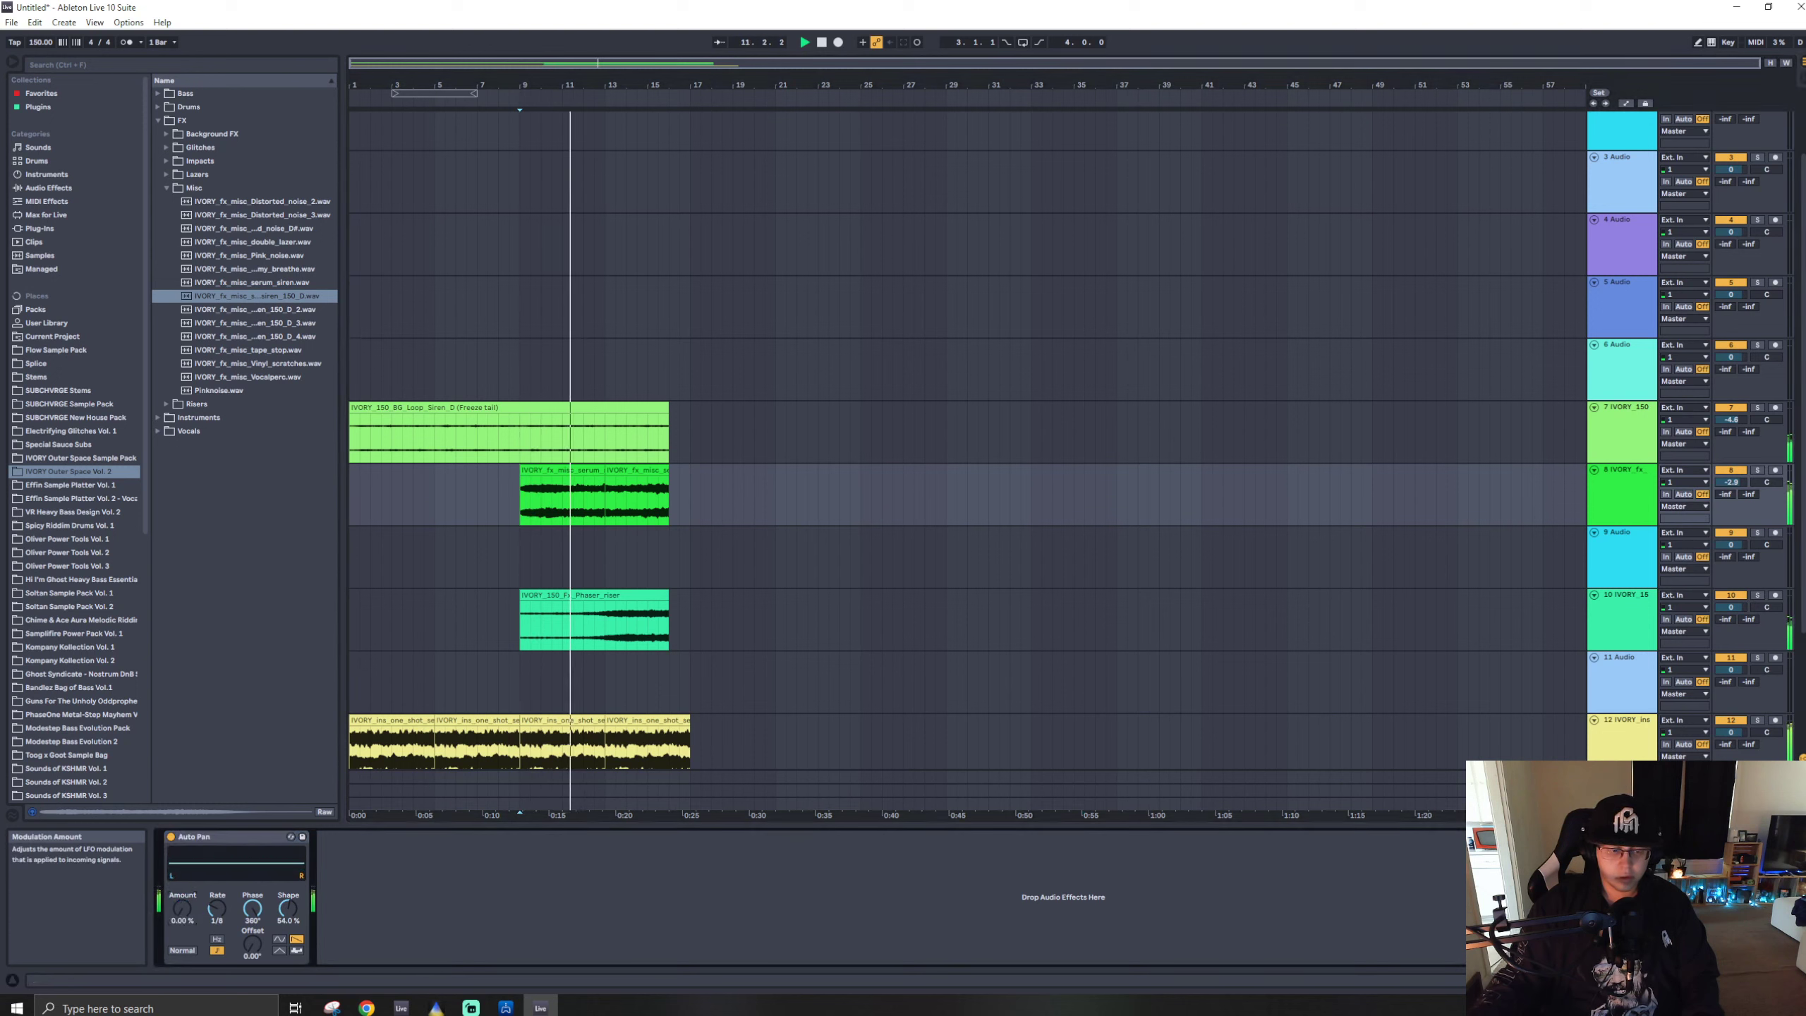
- Automate the serum siren's Auto Pan Amount to ramp from 0% at bar 13 up to 100% at bar 16
{"action": "key", "text": "a"}
{"action": "left_click", "coordinate": [607, 523]}
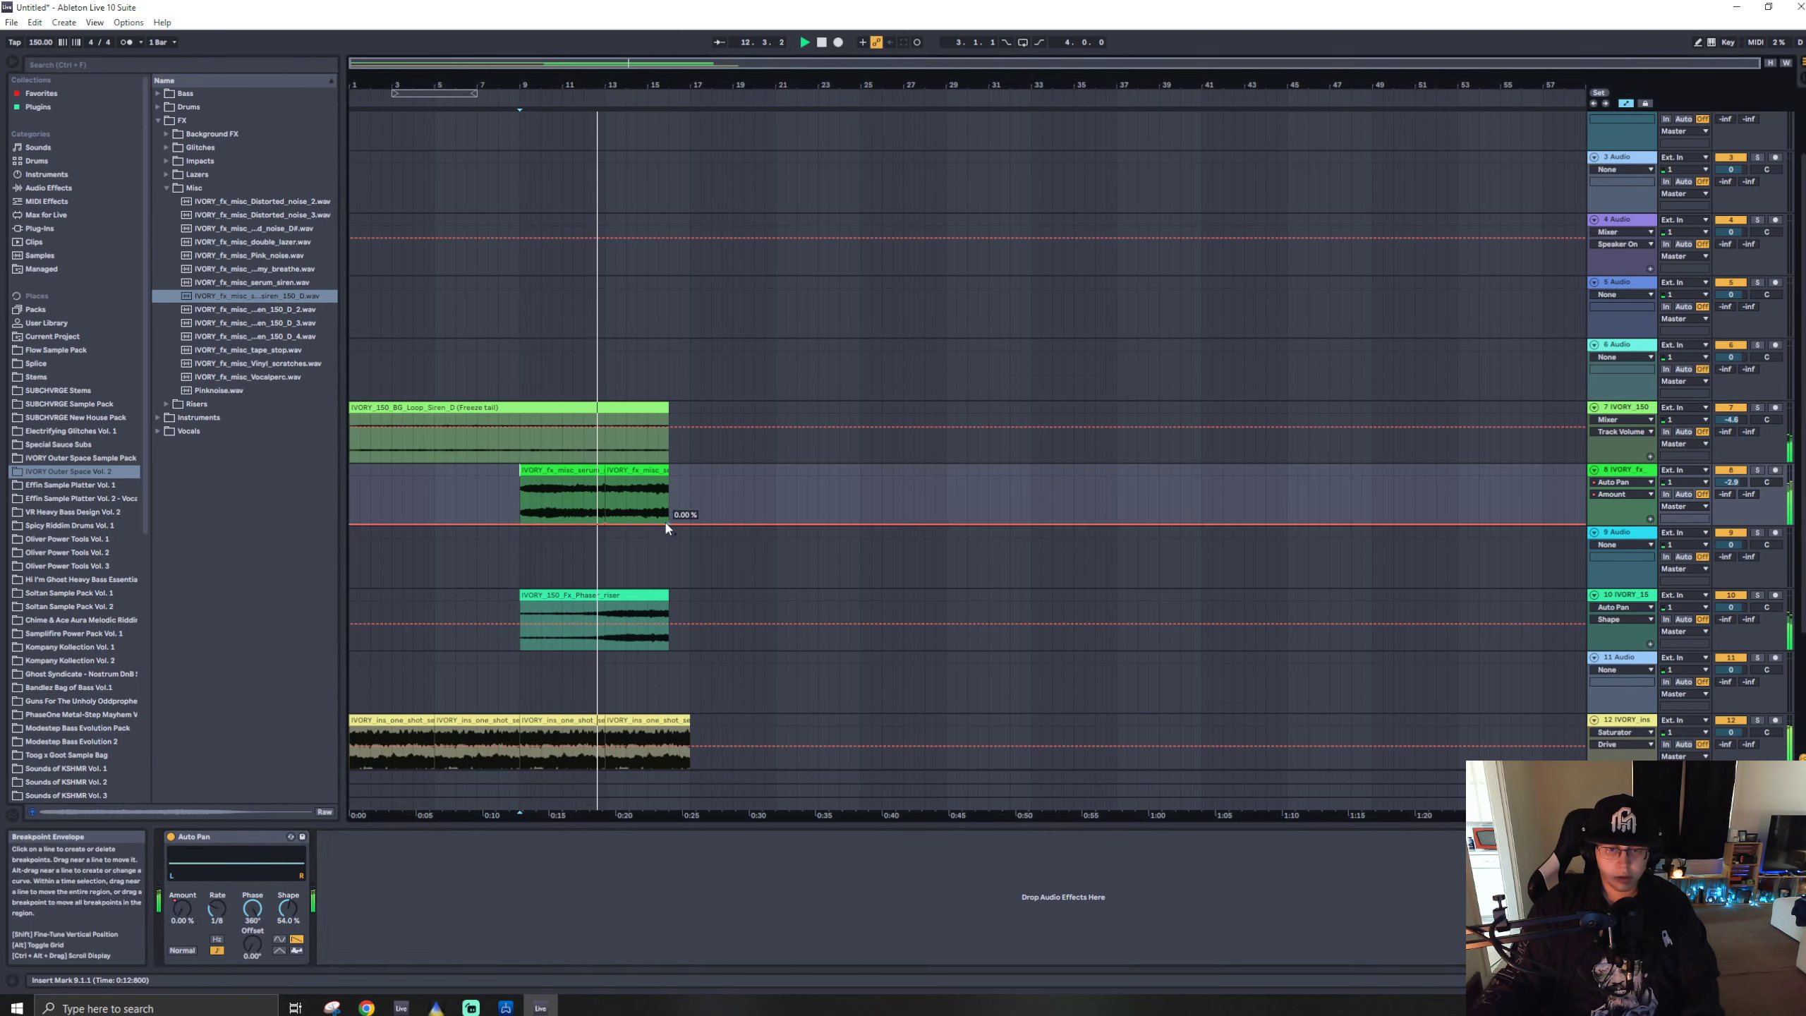
{"action": "left_click_drag", "start_coordinate": [668, 523], "coordinate": [668, 480]}
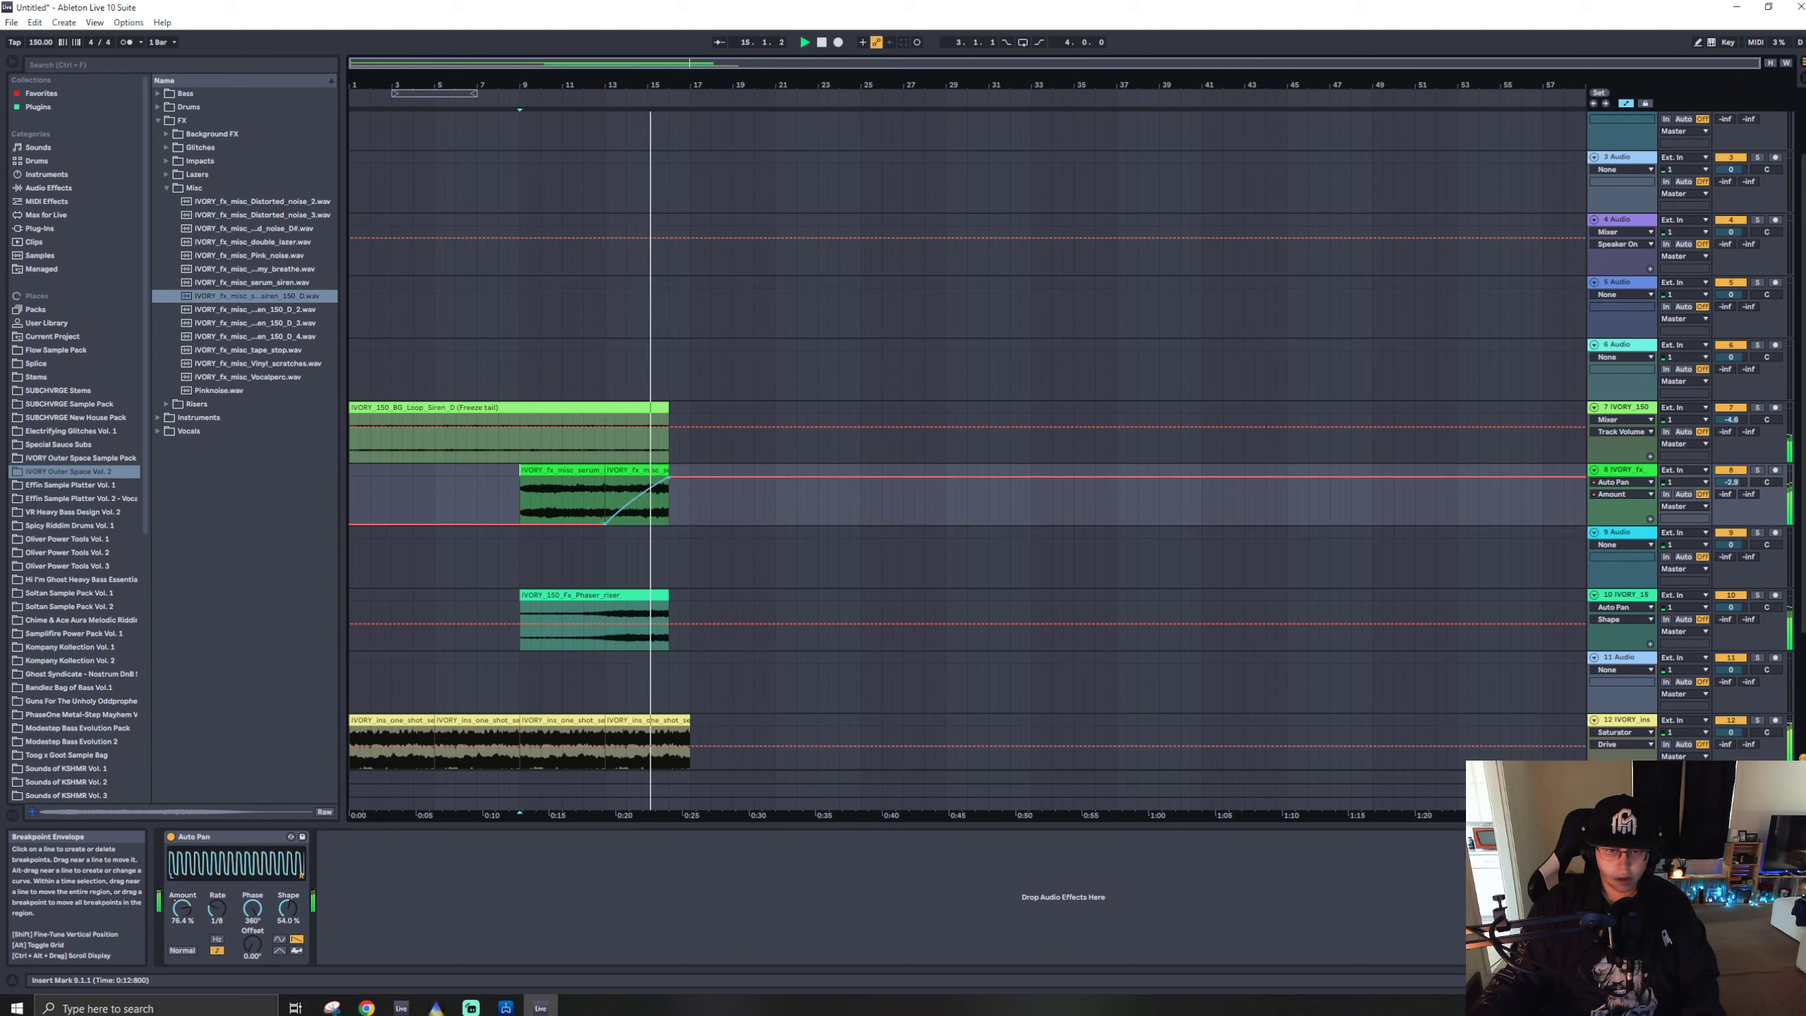
{"action": "left_click_drag", "start_coordinate": [640, 504], "coordinate": [640, 499]}
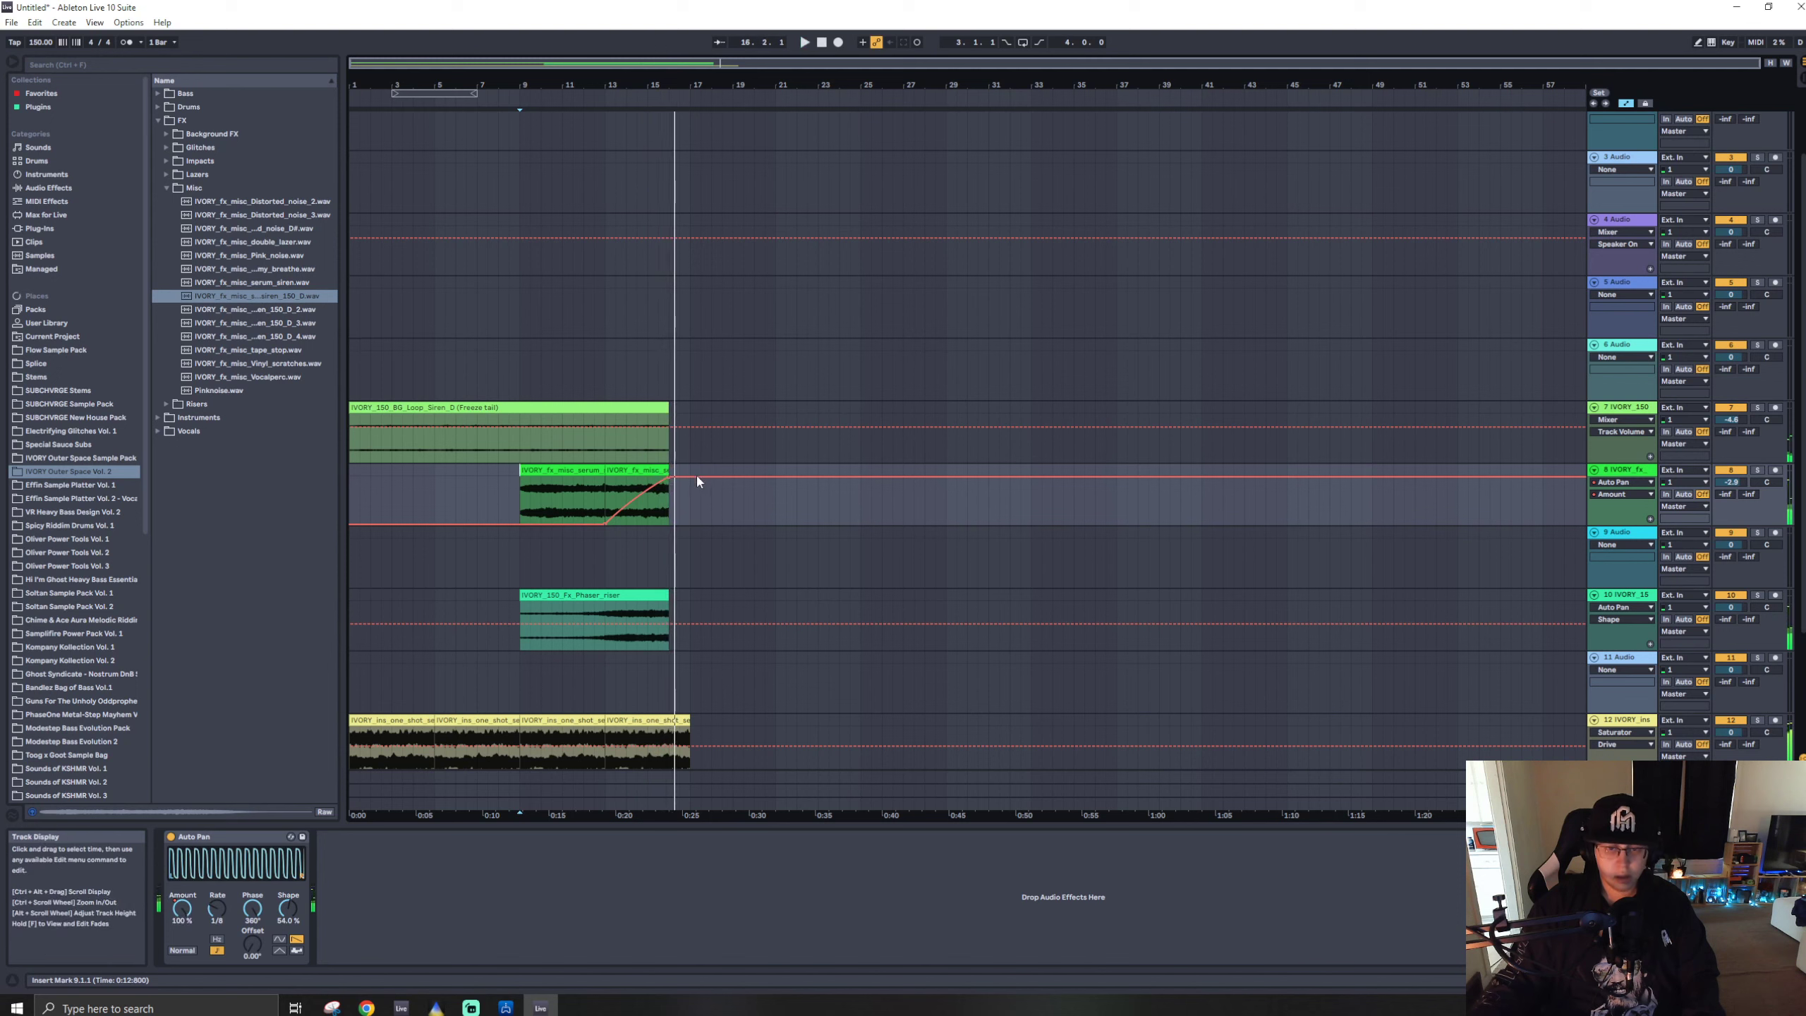
{"action": "key", "text": "a"}
- Cut the pad clips off at bar 16 and place IVORY_Misc_Cracks.wav from the Outer Space pack's Miscellaneous folder at bar 17 on track 13
{"action": "left_click_drag", "start_coordinate": [671, 740], "coordinate": [735, 711]}
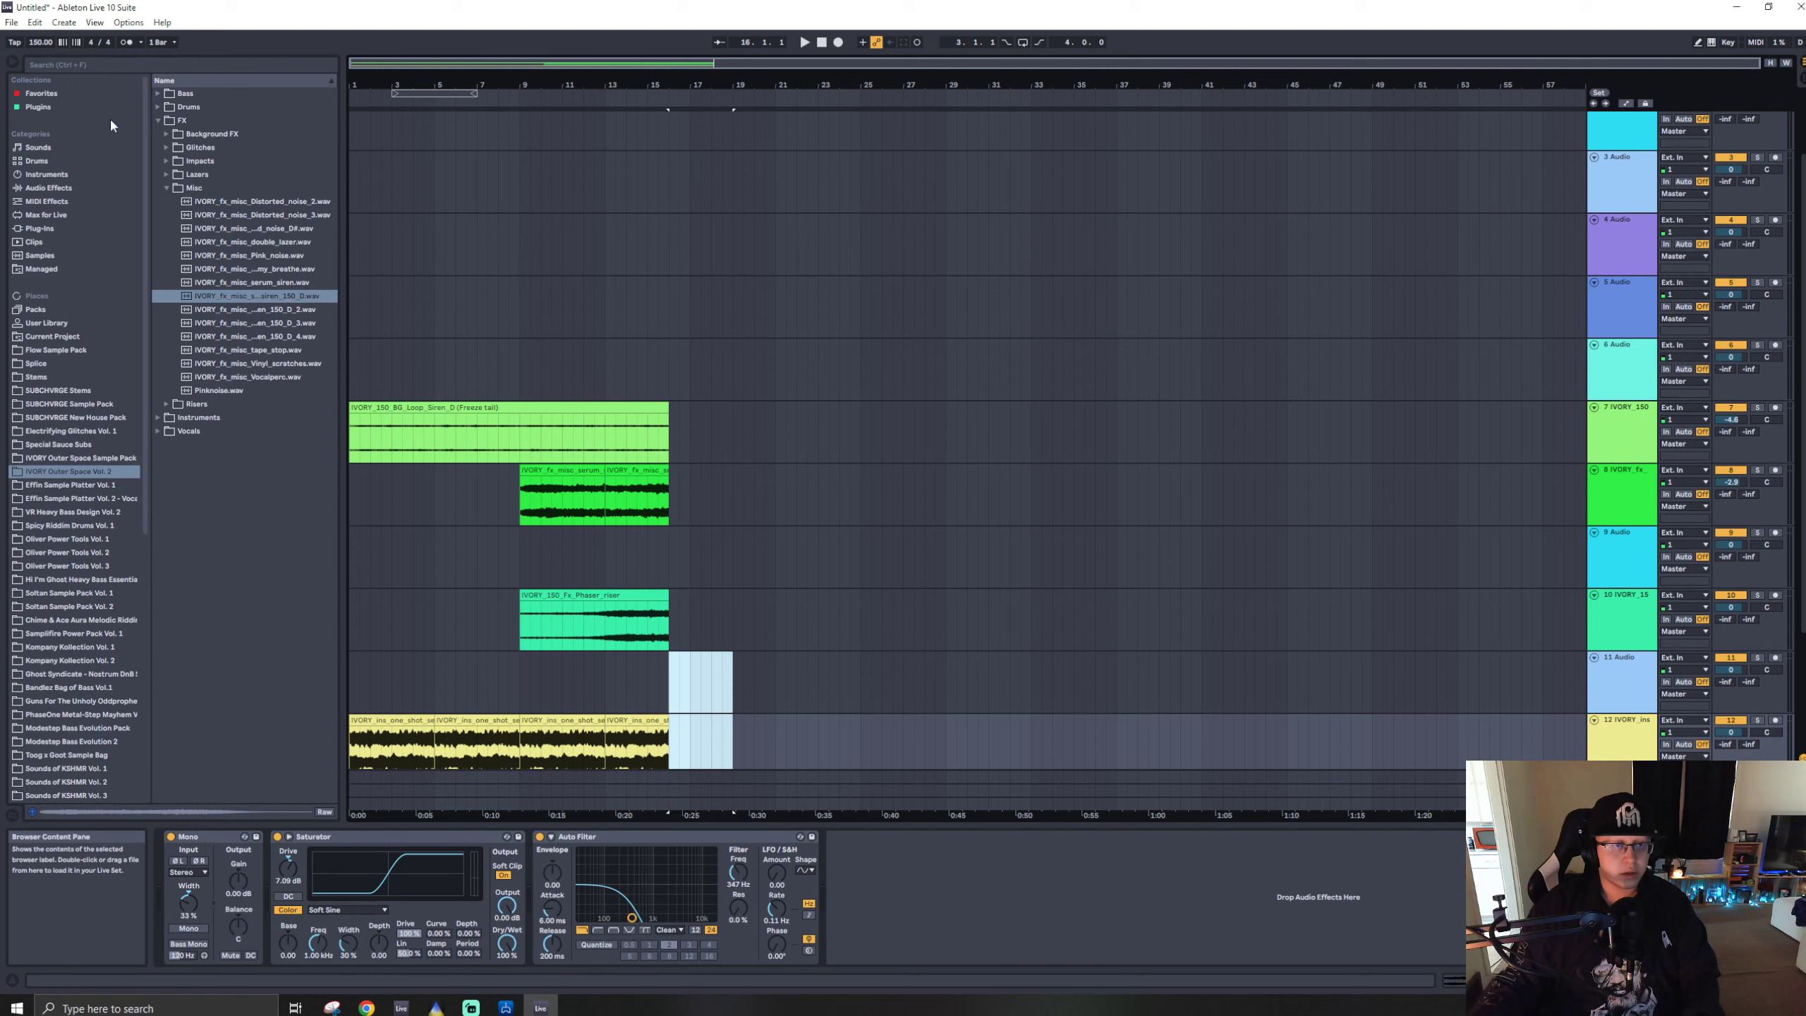
{"action": "left_click", "coordinate": [98, 458]}
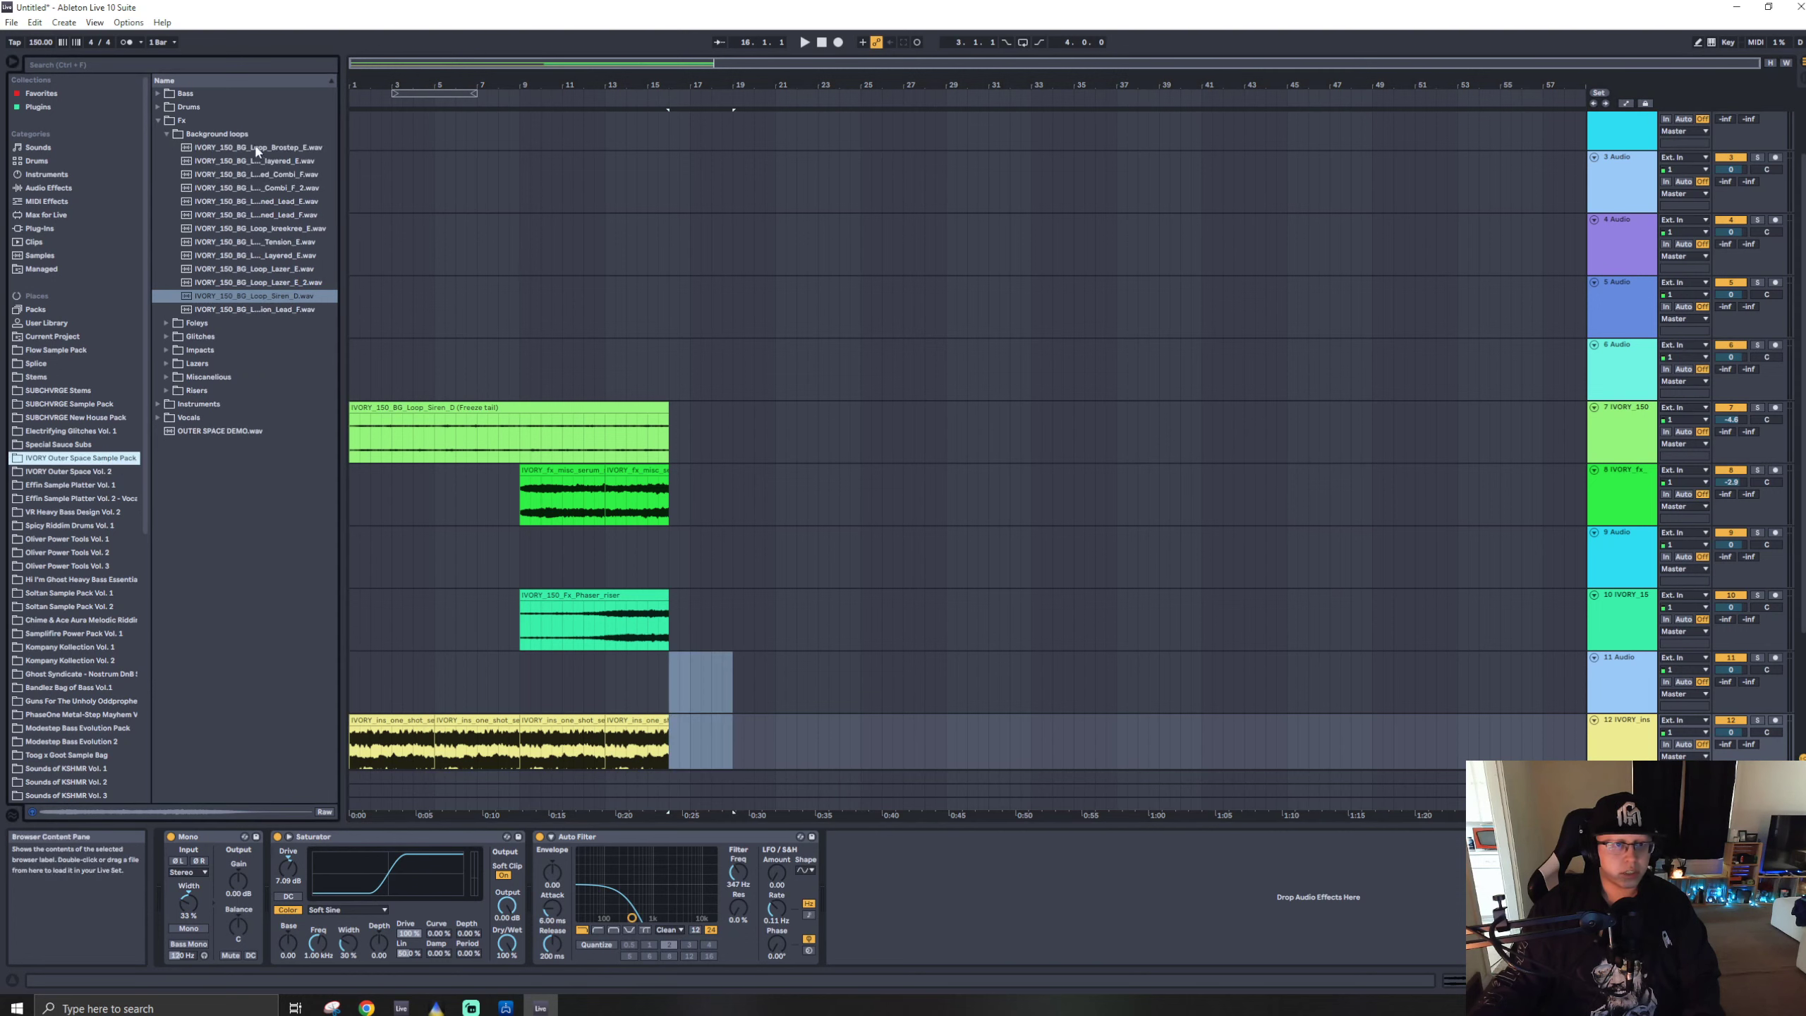
{"action": "left_click", "coordinate": [174, 379]}
{"action": "left_click", "coordinate": [248, 381]}
{"action": "left_click", "coordinate": [248, 309]}
{"action": "left_click", "coordinate": [256, 242]}
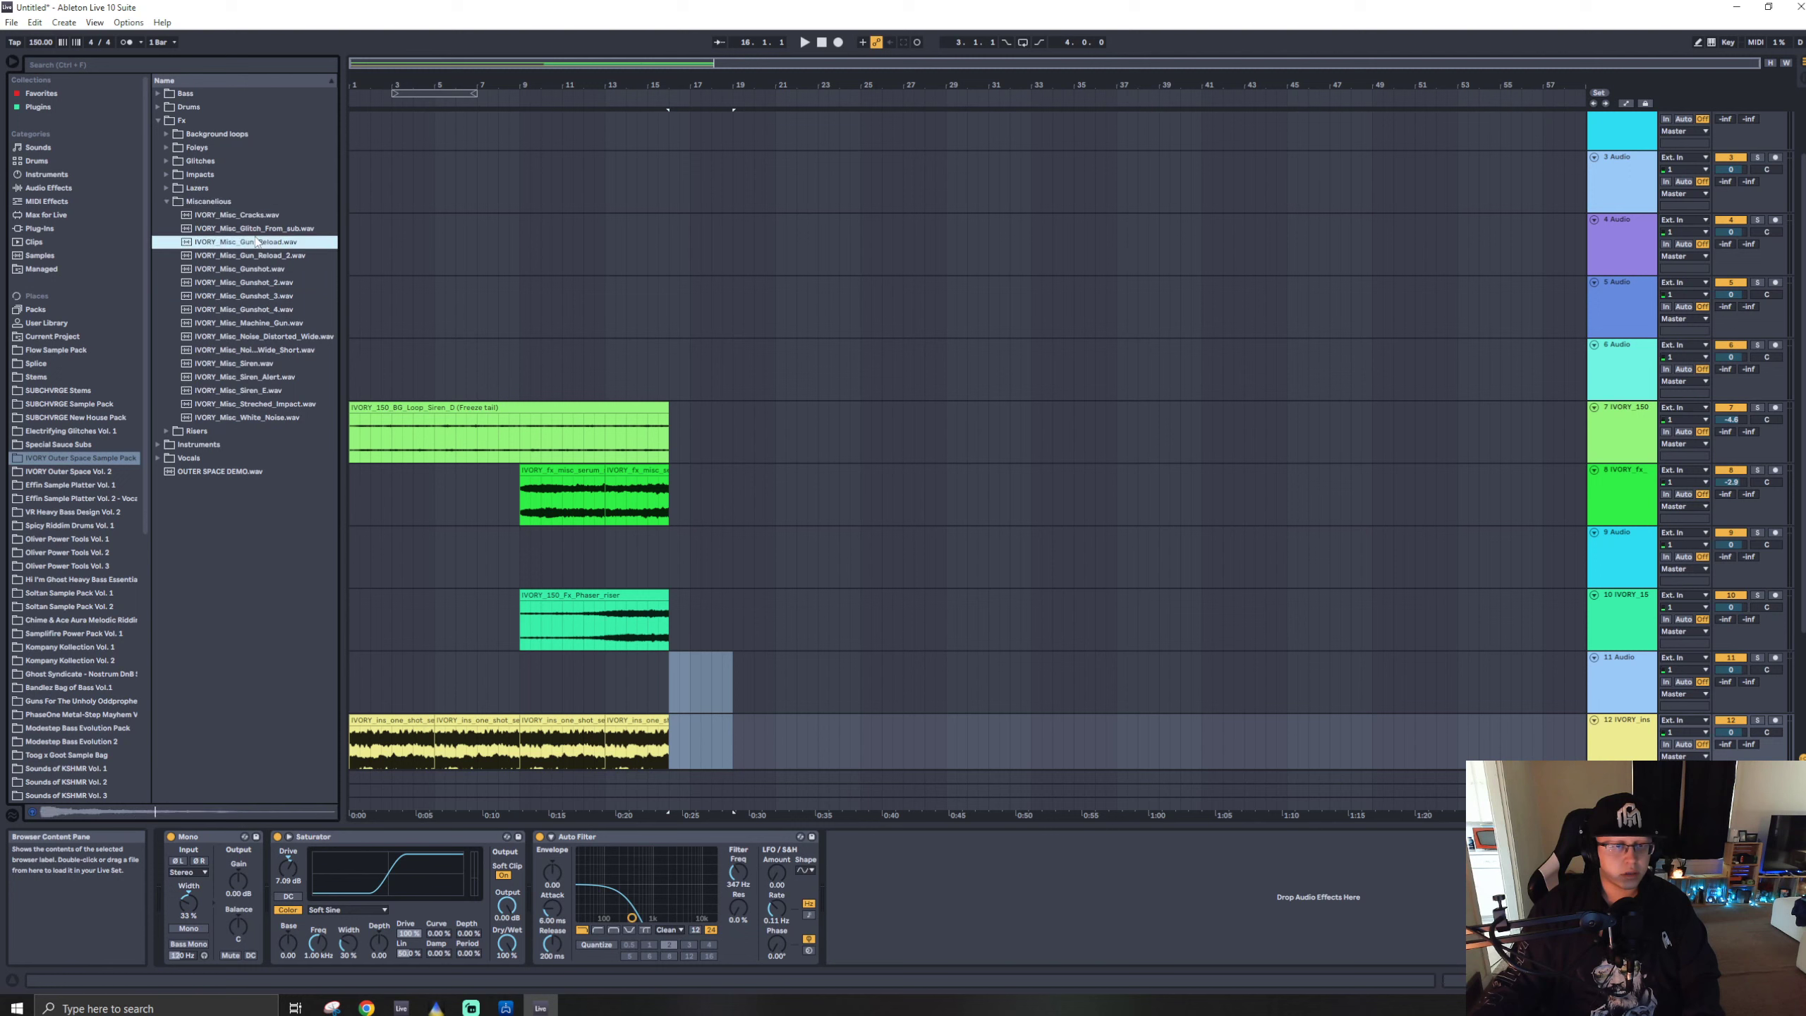
{"action": "left_click", "coordinate": [255, 216]}
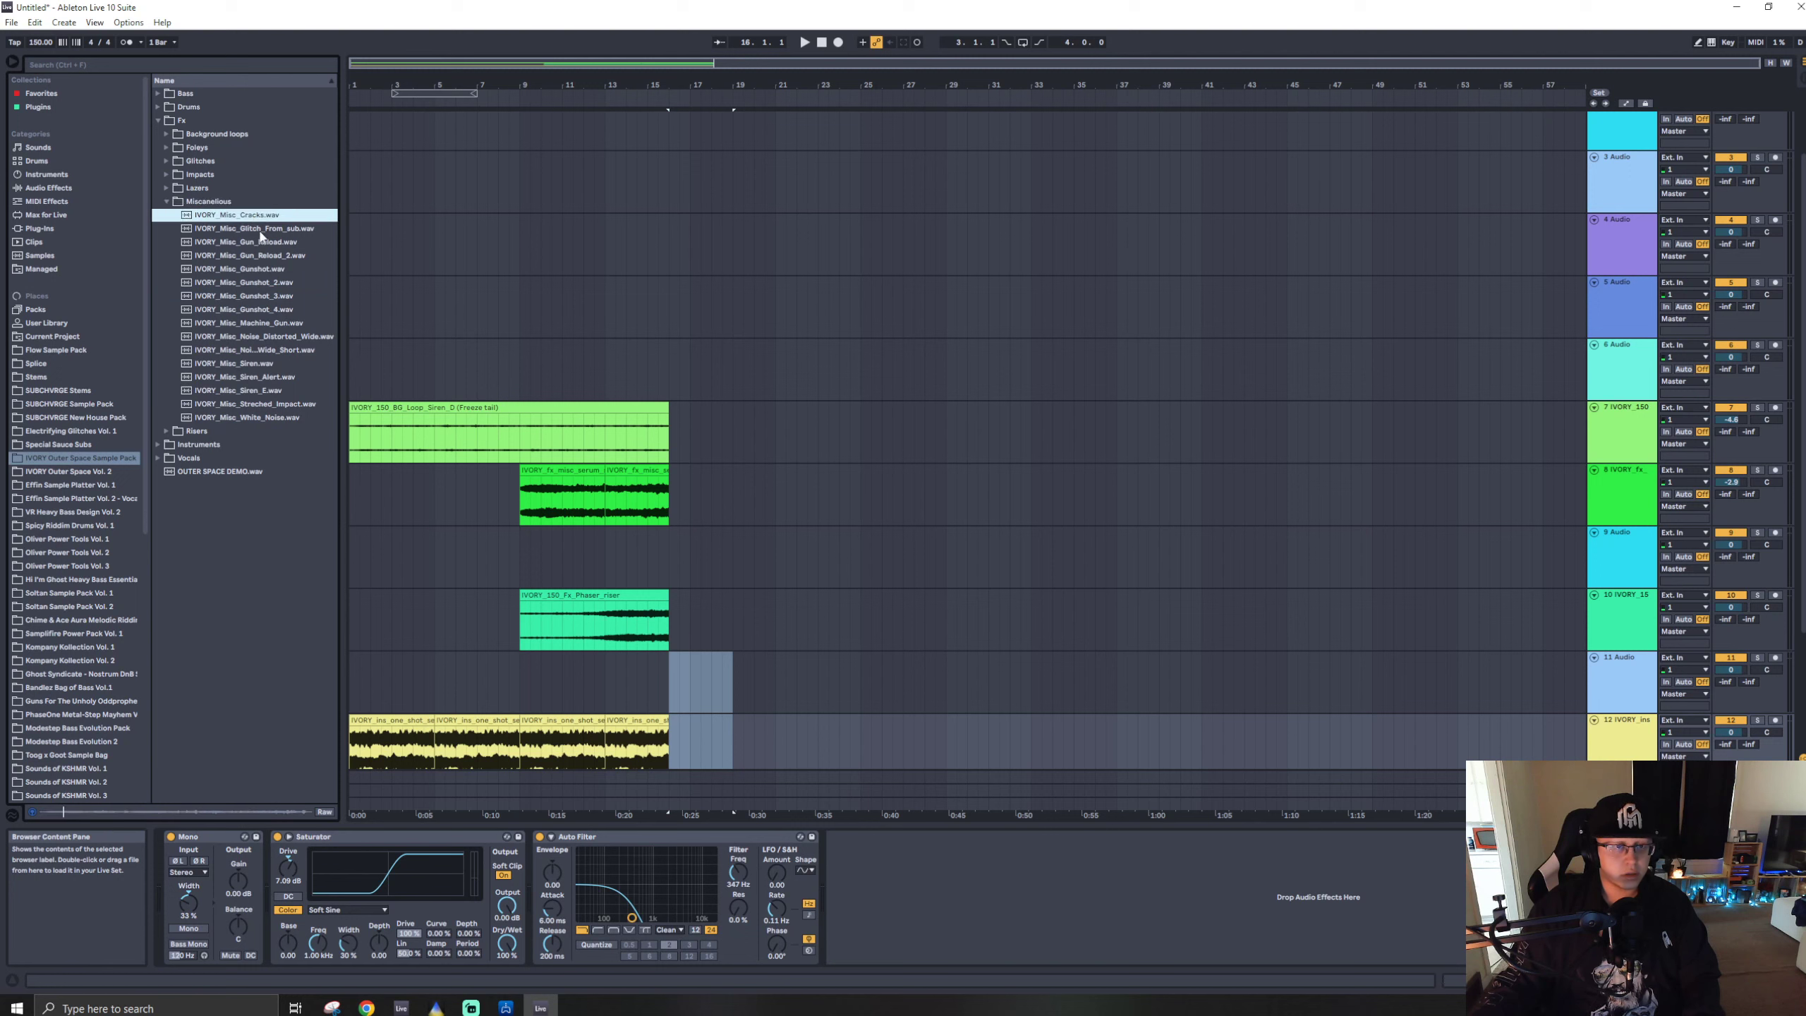
{"action": "left_click_drag", "start_coordinate": [254, 220], "coordinate": [693, 735]}
- Reset the cracks clip's warping so its segment tempo is 150 BPM
{"action": "double_click", "coordinate": [740, 713]}
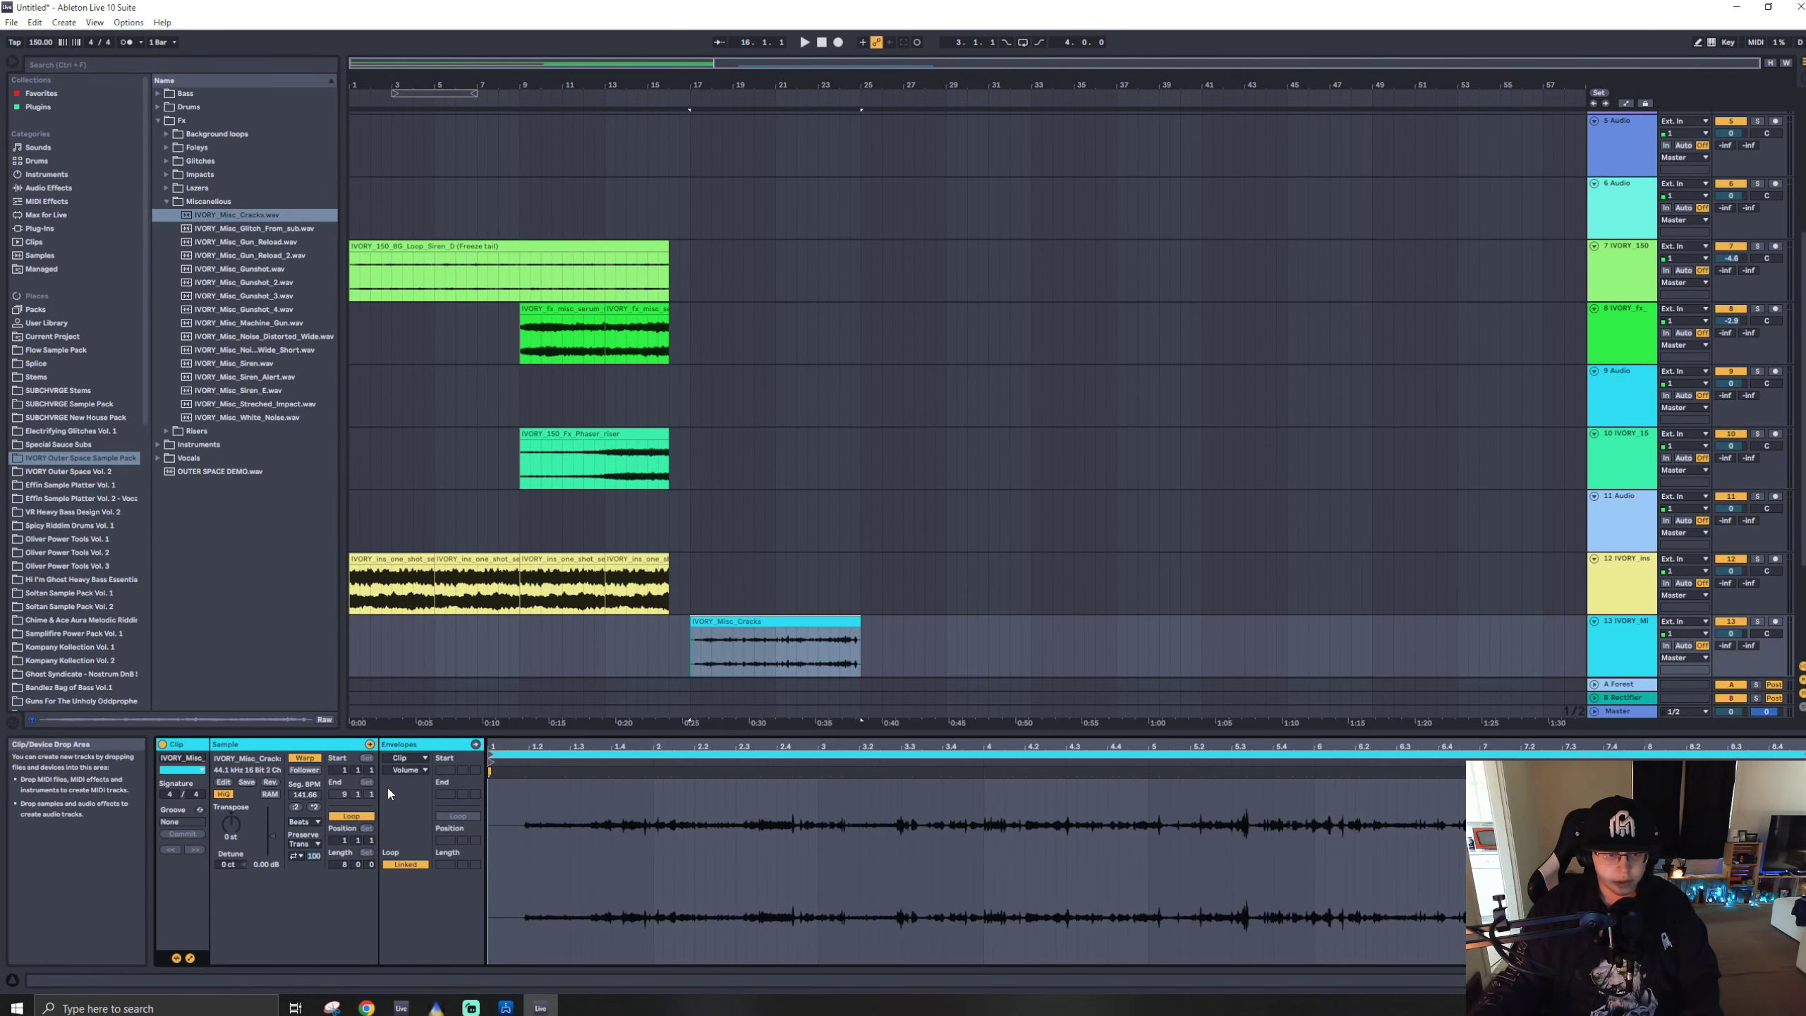
{"action": "left_click", "coordinate": [306, 759]}
{"action": "left_click", "coordinate": [304, 758]}
- Add EQ Eight to the cracks track and turn band 3 into a low cut at about 1.3 kHz
{"action": "key", "text": "ctrl+f"}
{"action": "type", "text": "eq"}
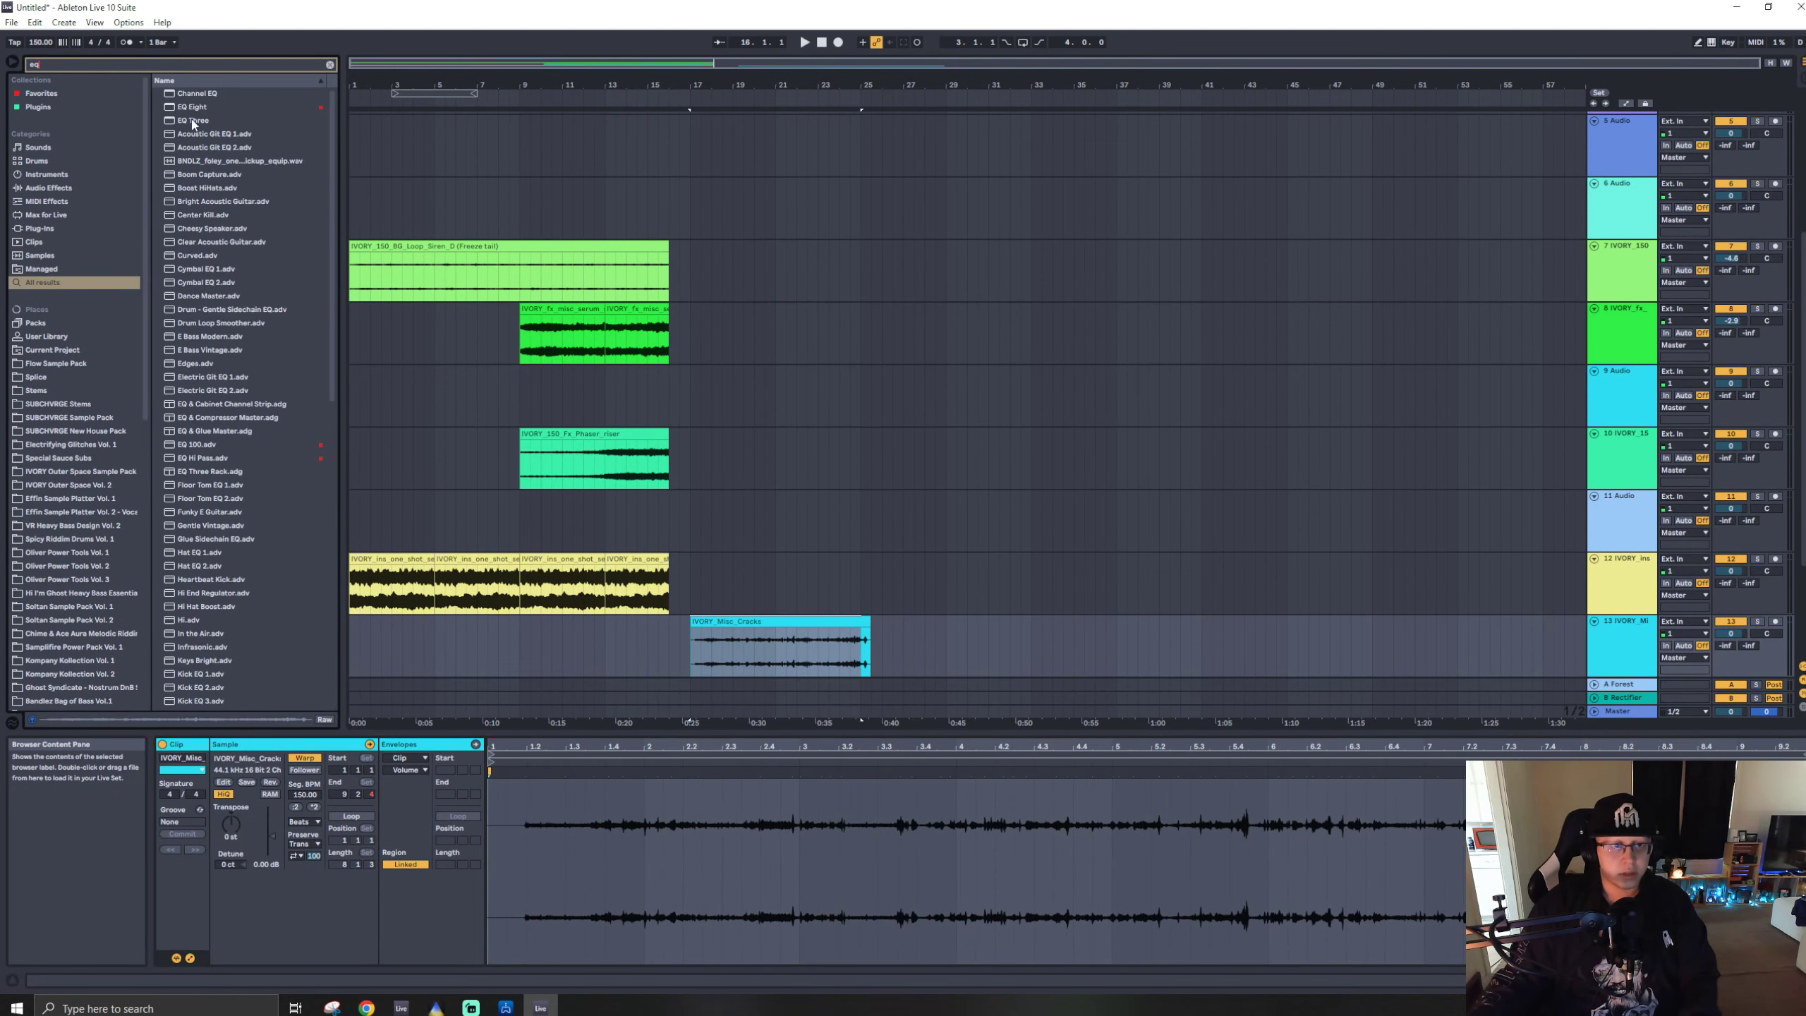
{"action": "key", "text": "Return"}
{"action": "key", "text": "space"}
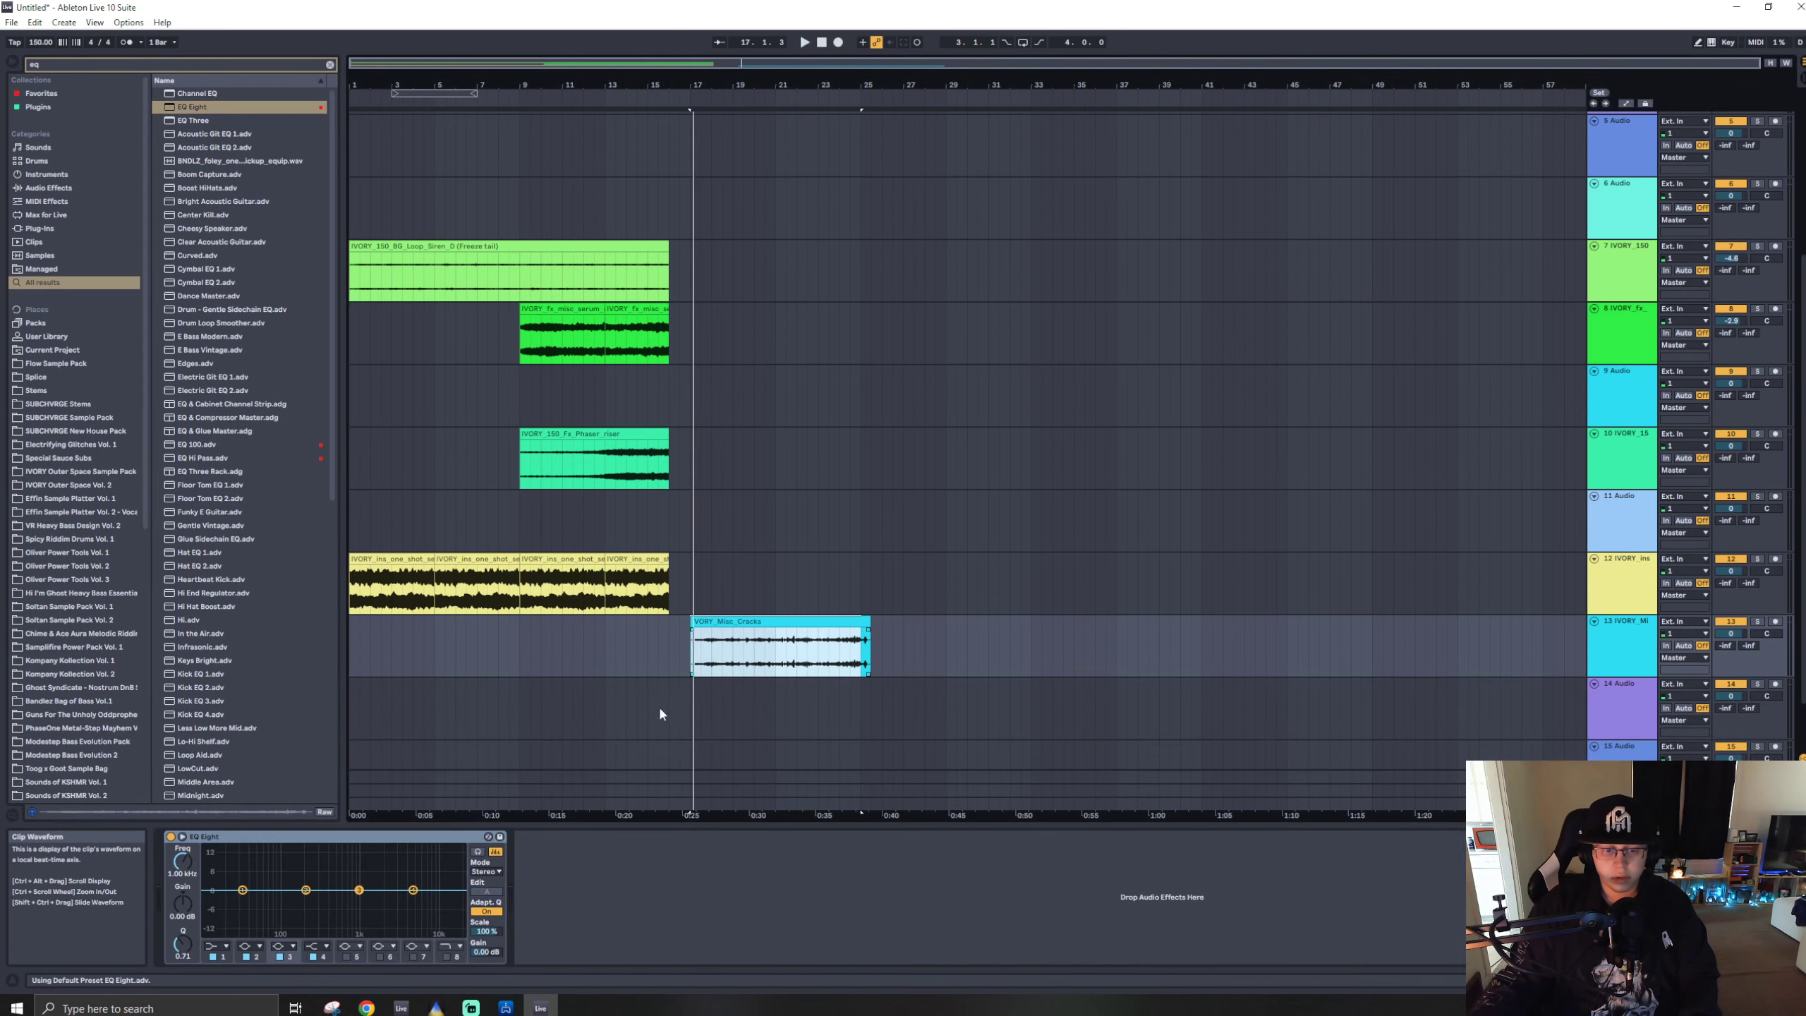
{"action": "left_click", "coordinate": [283, 945]}
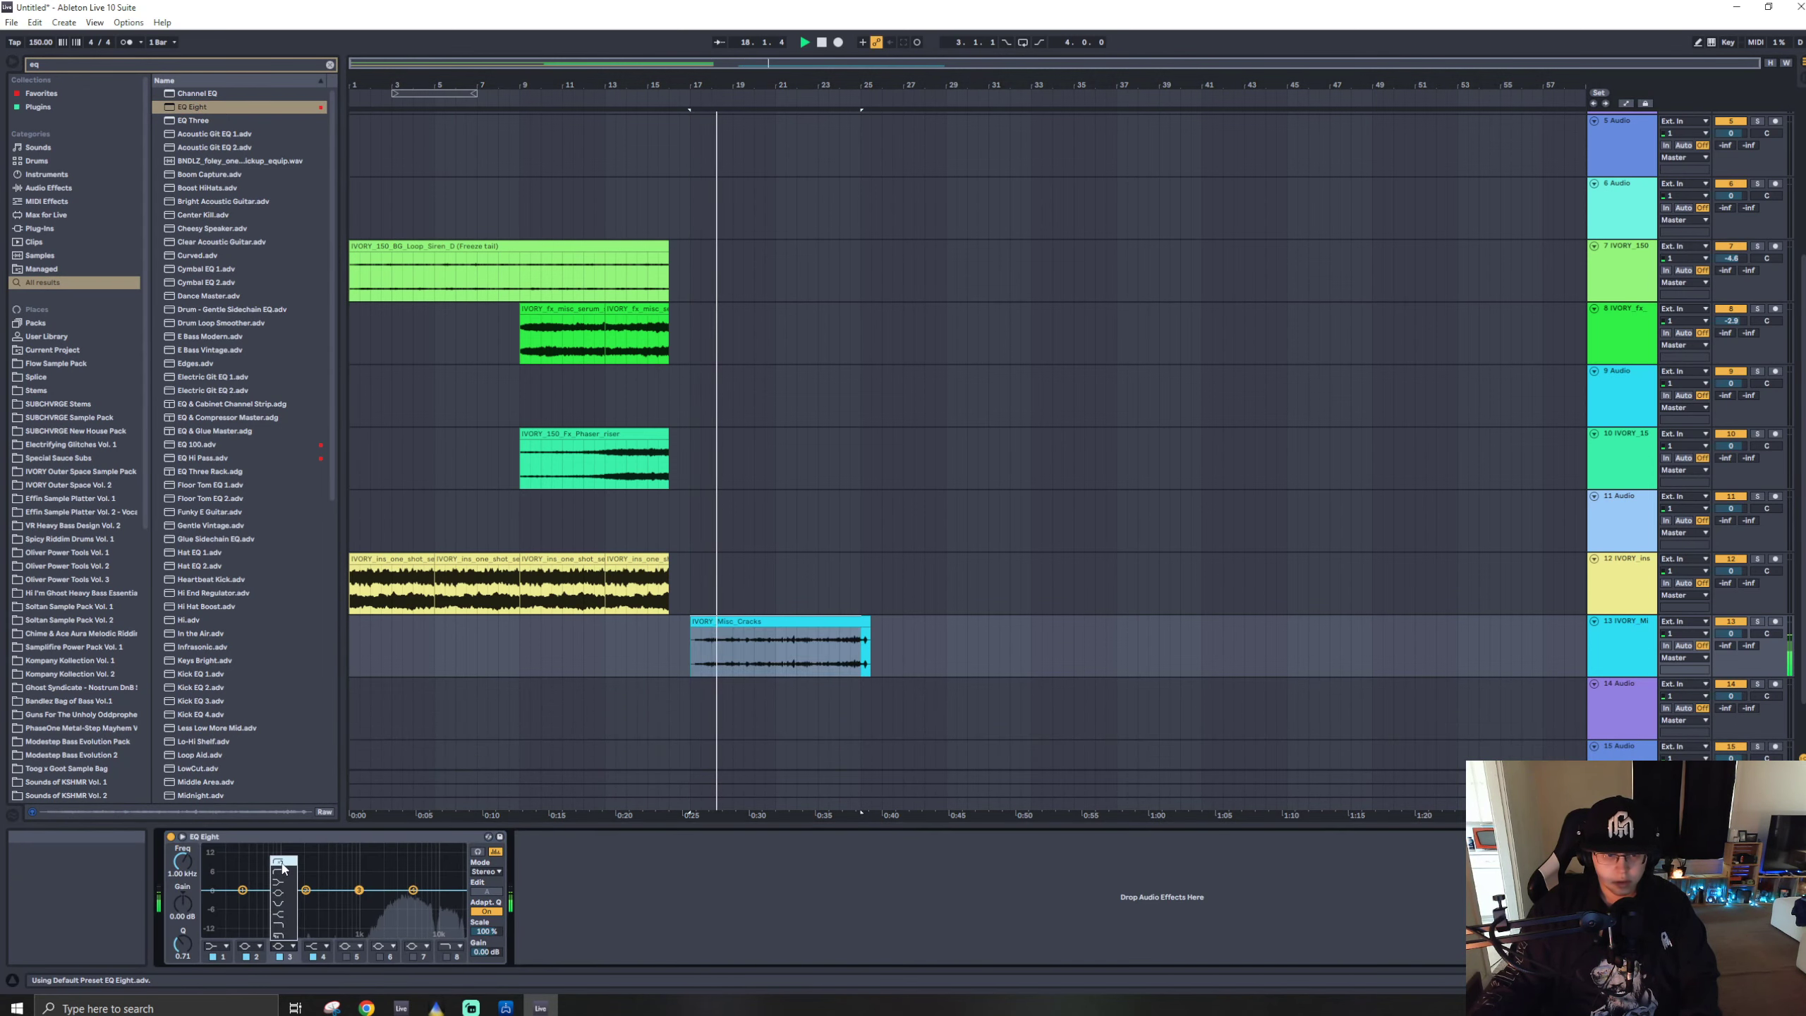
{"action": "left_click", "coordinate": [283, 858]}
{"action": "left_click_drag", "start_coordinate": [359, 890], "coordinate": [366, 933]}
{"action": "key", "text": "space"}
{"action": "key", "text": "space"}
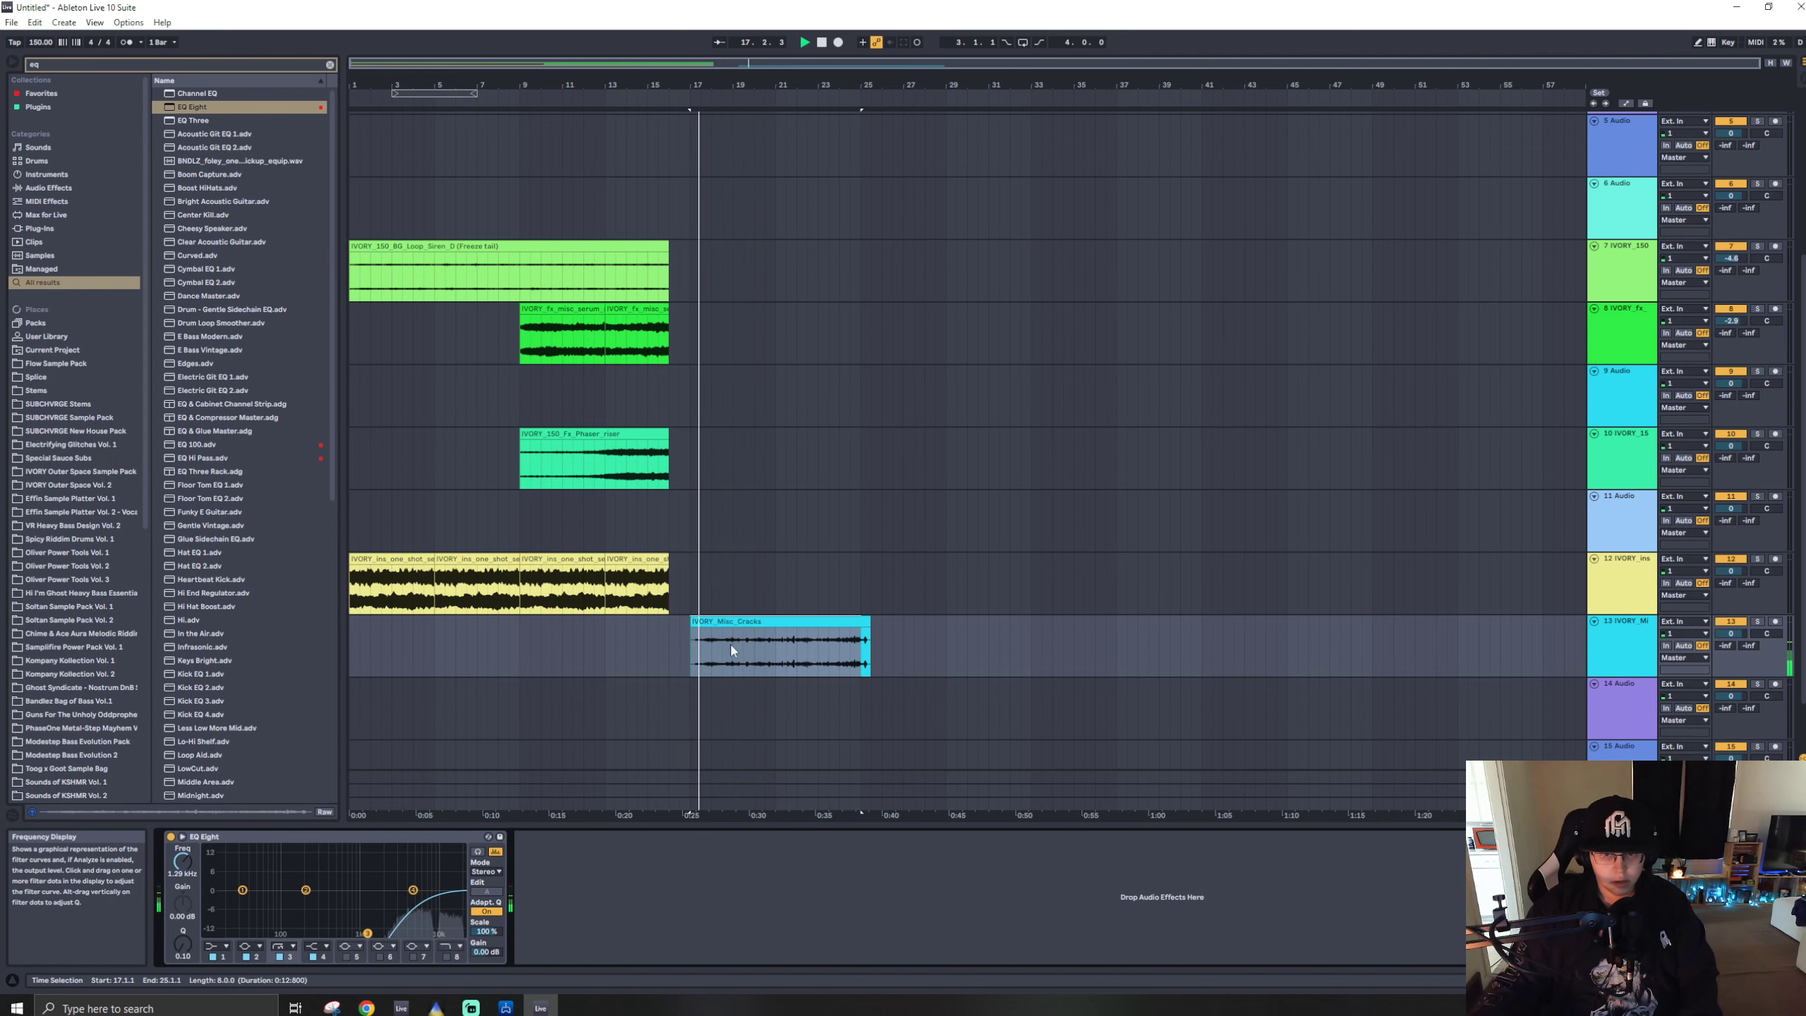
- Slide the waveform earlier inside the cracks clip and add the Washout 2 rack with its Wash Out macro raised
{"action": "left_click_drag", "start_coordinate": [787, 652], "coordinate": [762, 653], "text": "ctrl+shift"}
{"action": "key", "text": "ctrl+f"}
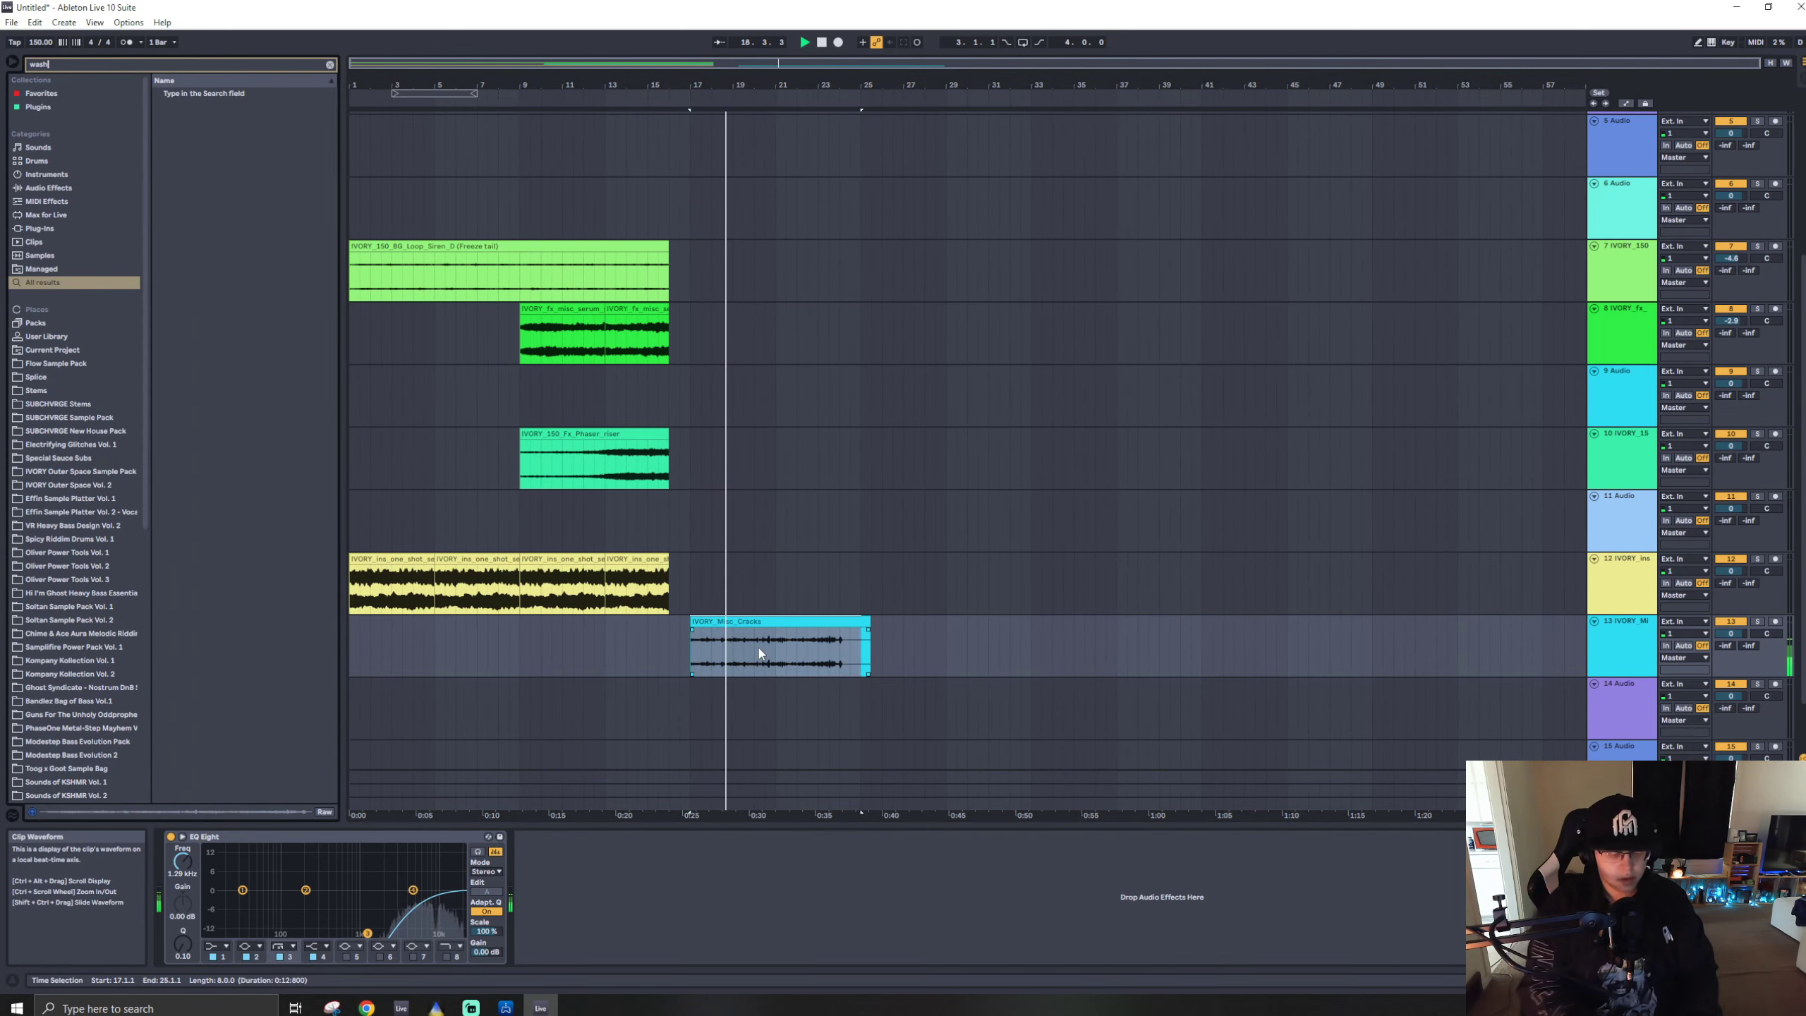
{"action": "type", "text": "wash"}
{"action": "double_click", "coordinate": [202, 349]}
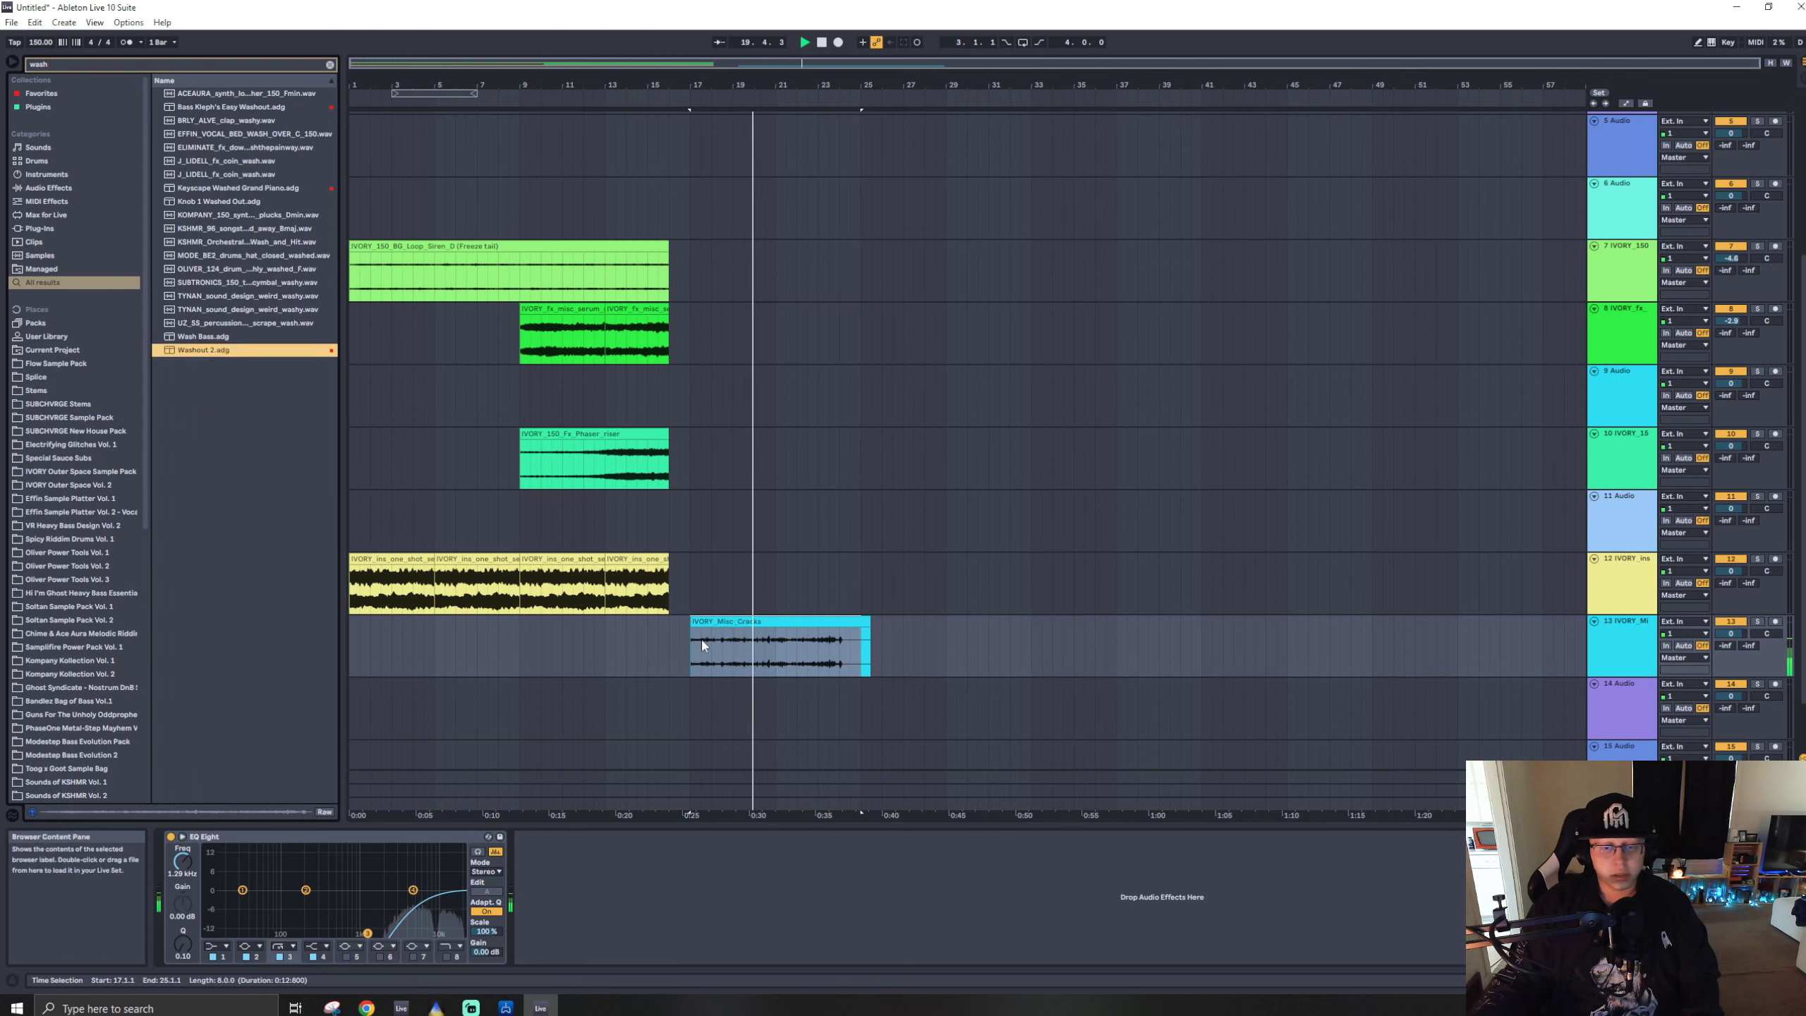
{"action": "left_click_drag", "start_coordinate": [548, 887], "coordinate": [548, 803]}
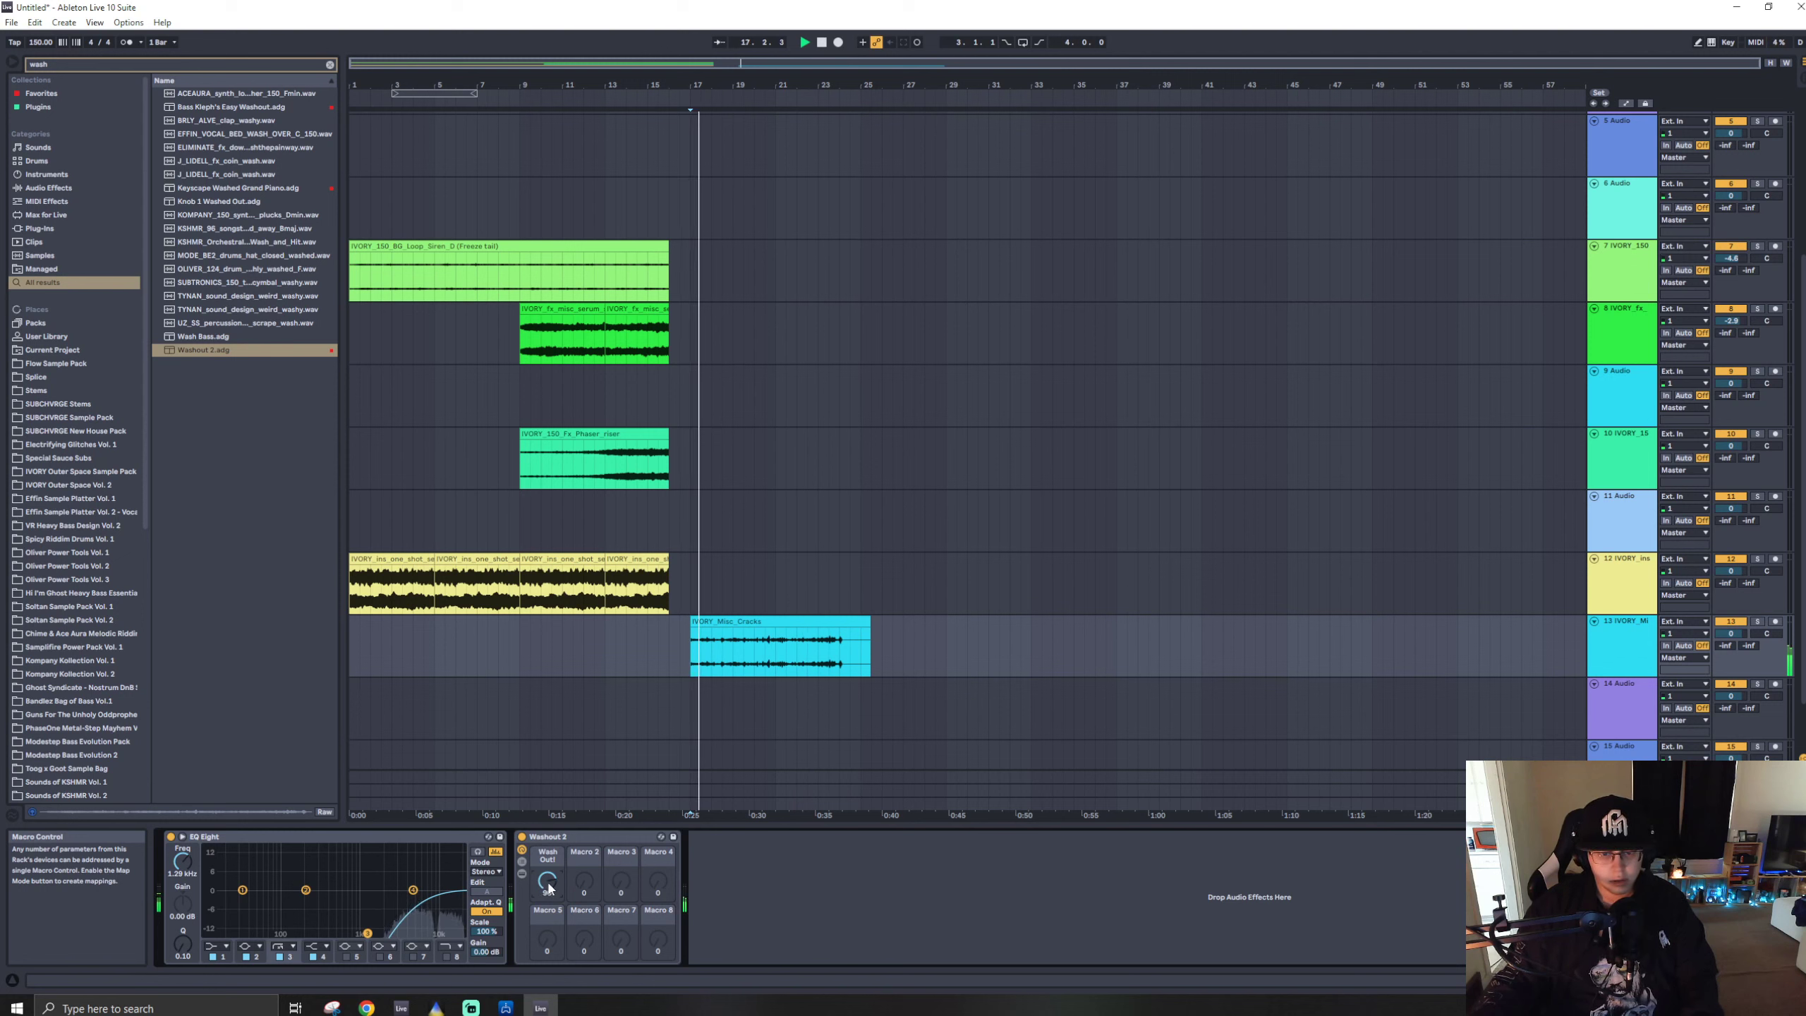
{"action": "mouse_move", "coordinate": [549, 886]}
{"action": "left_mouse_down"}
{"action": "mouse_move", "coordinate": [549, 866]}
{"action": "mouse_move", "coordinate": [548, 887]}
{"action": "left_mouse_up"}
{"action": "key", "text": "space"}
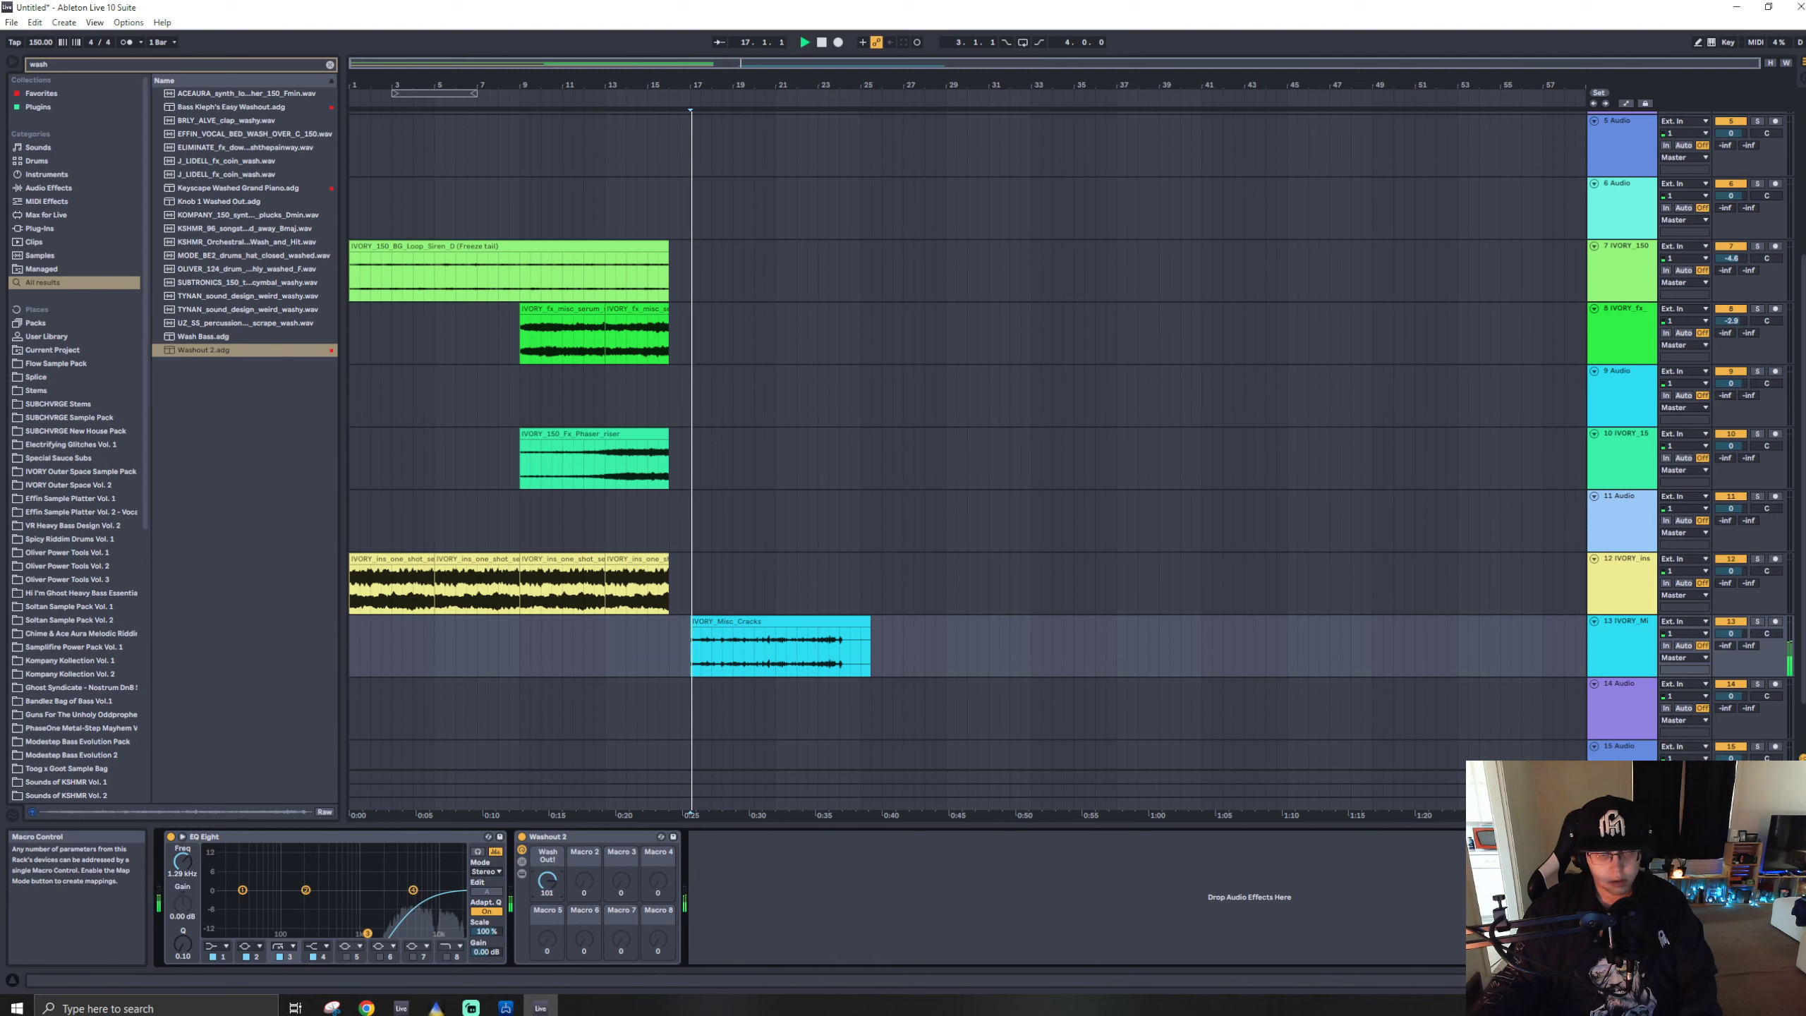
- Freeze and flatten the cracks track
{"action": "right_click", "coordinate": [1598, 646]}
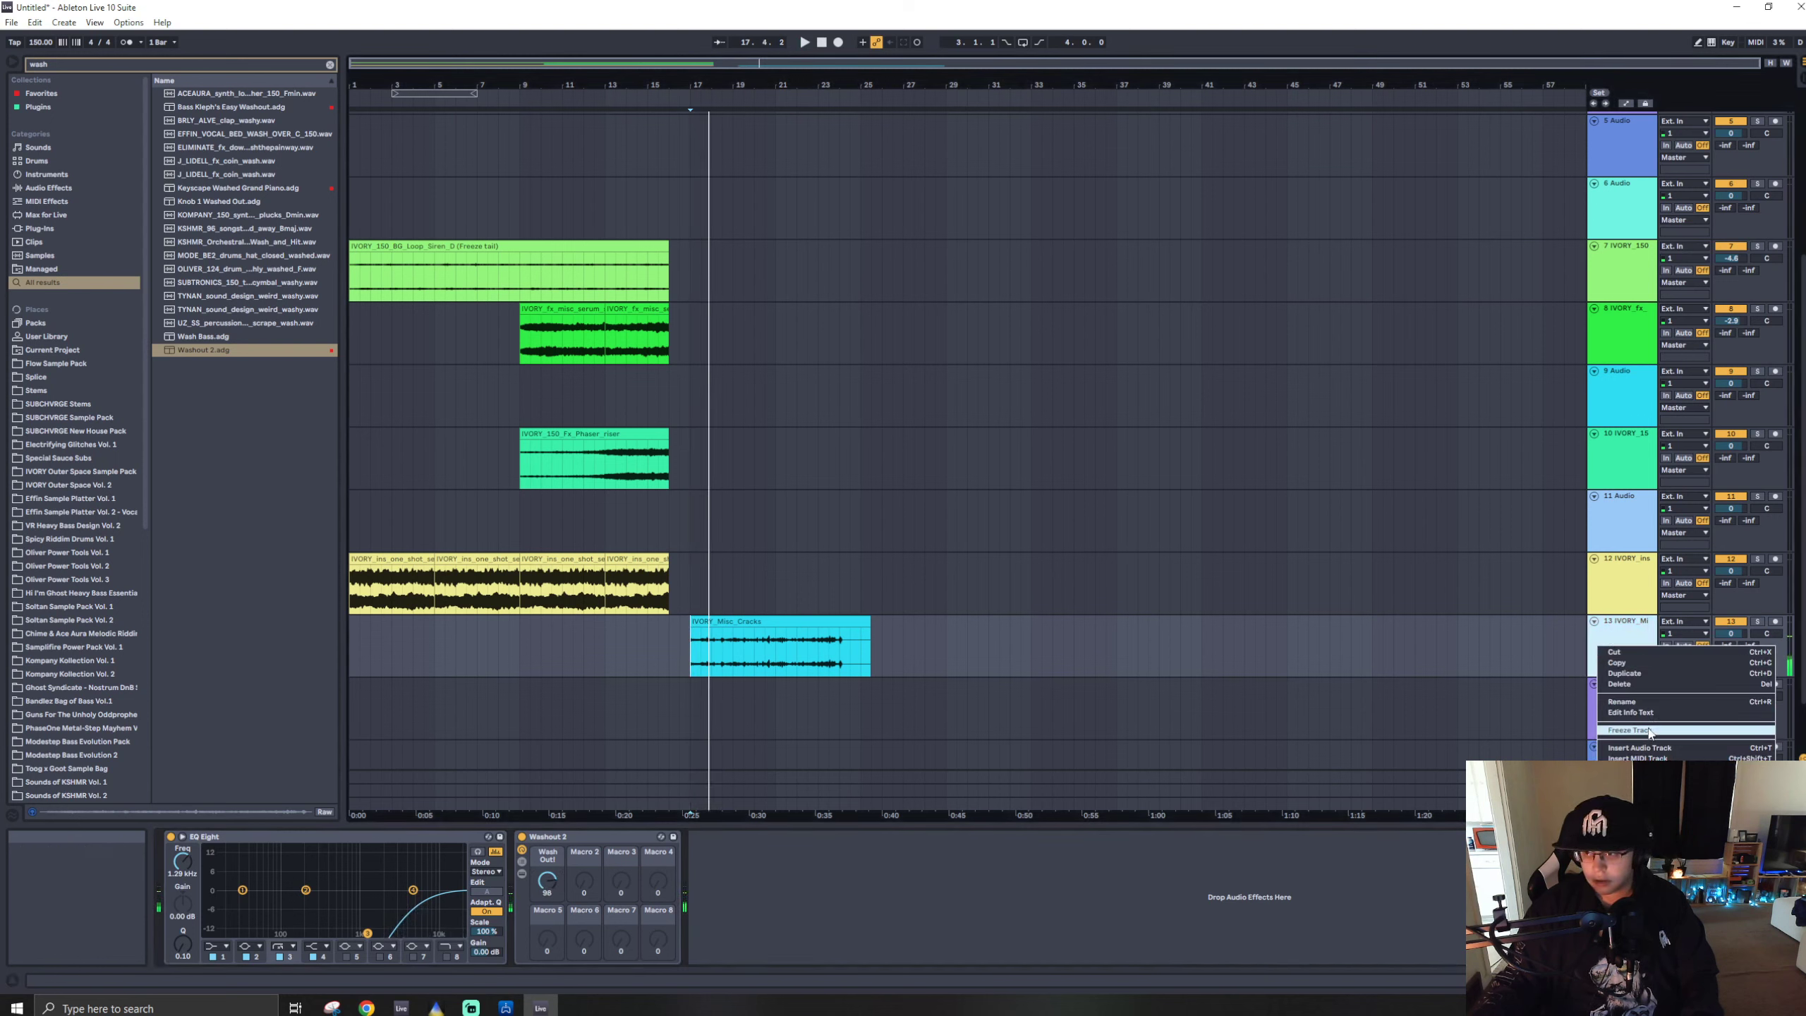
{"action": "left_click", "coordinate": [1647, 731]}
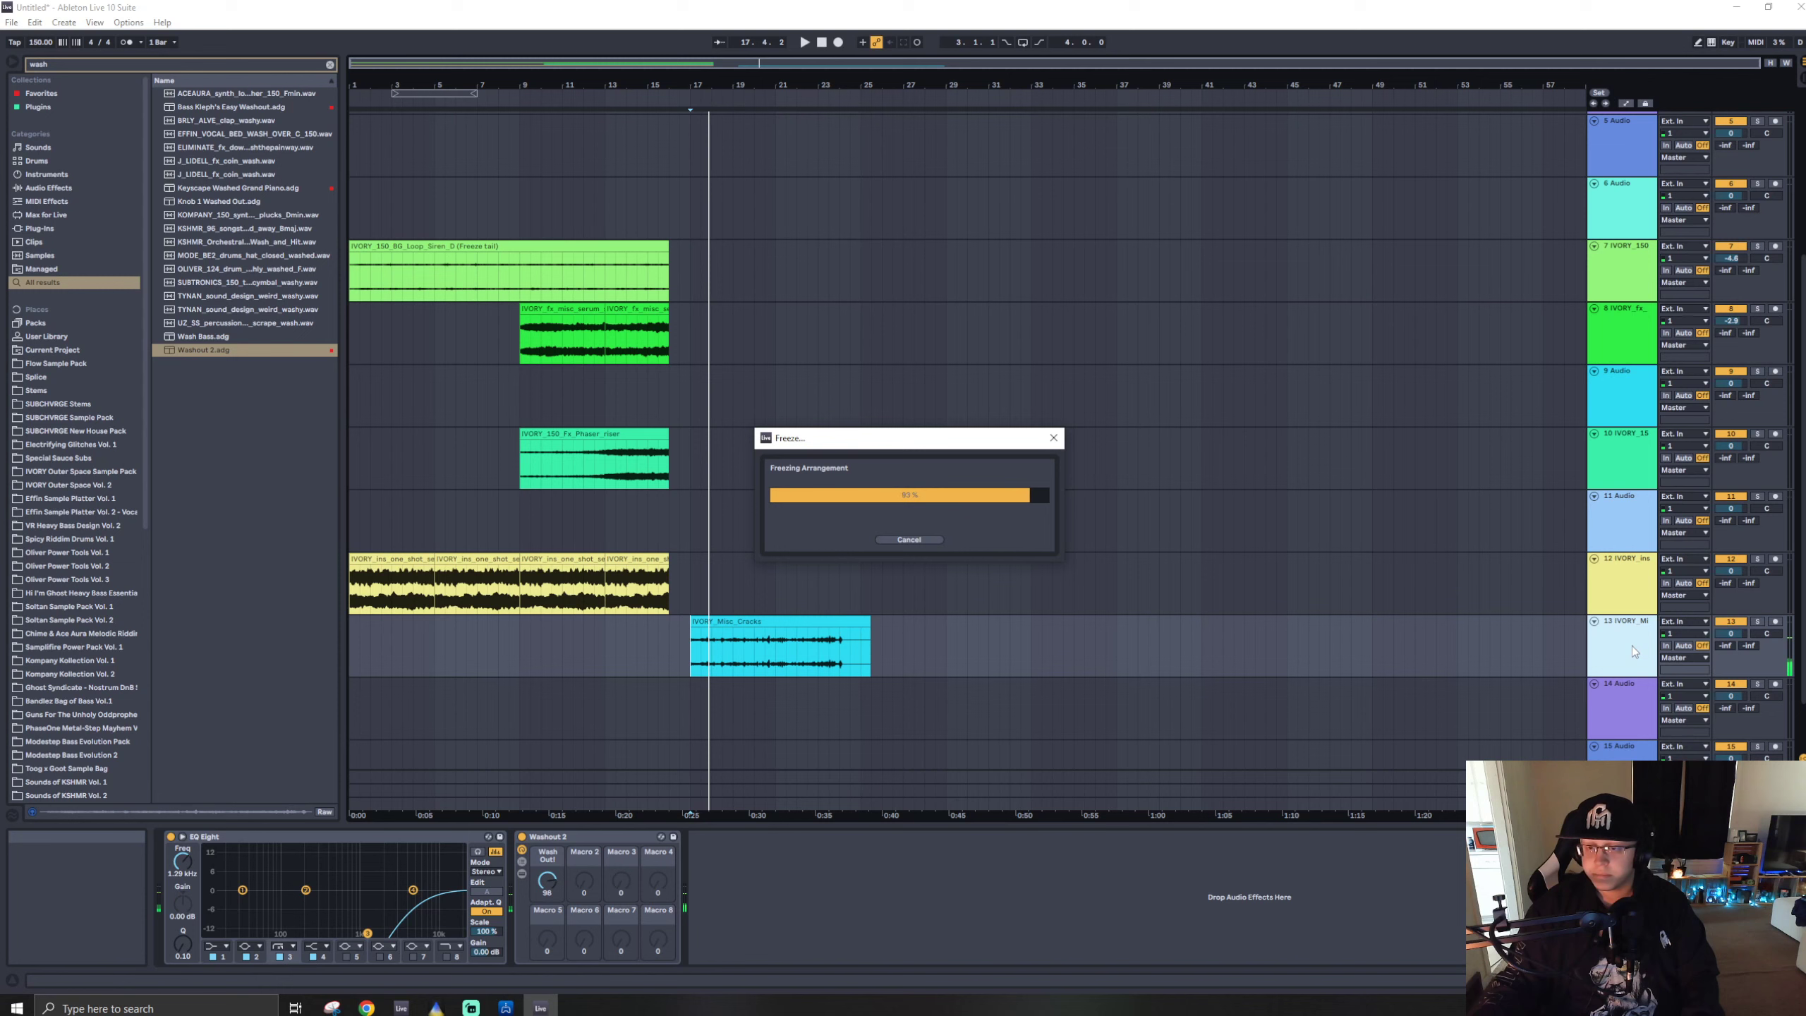
{"action": "right_click", "coordinate": [1630, 644]}
{"action": "left_click", "coordinate": [1653, 737]}
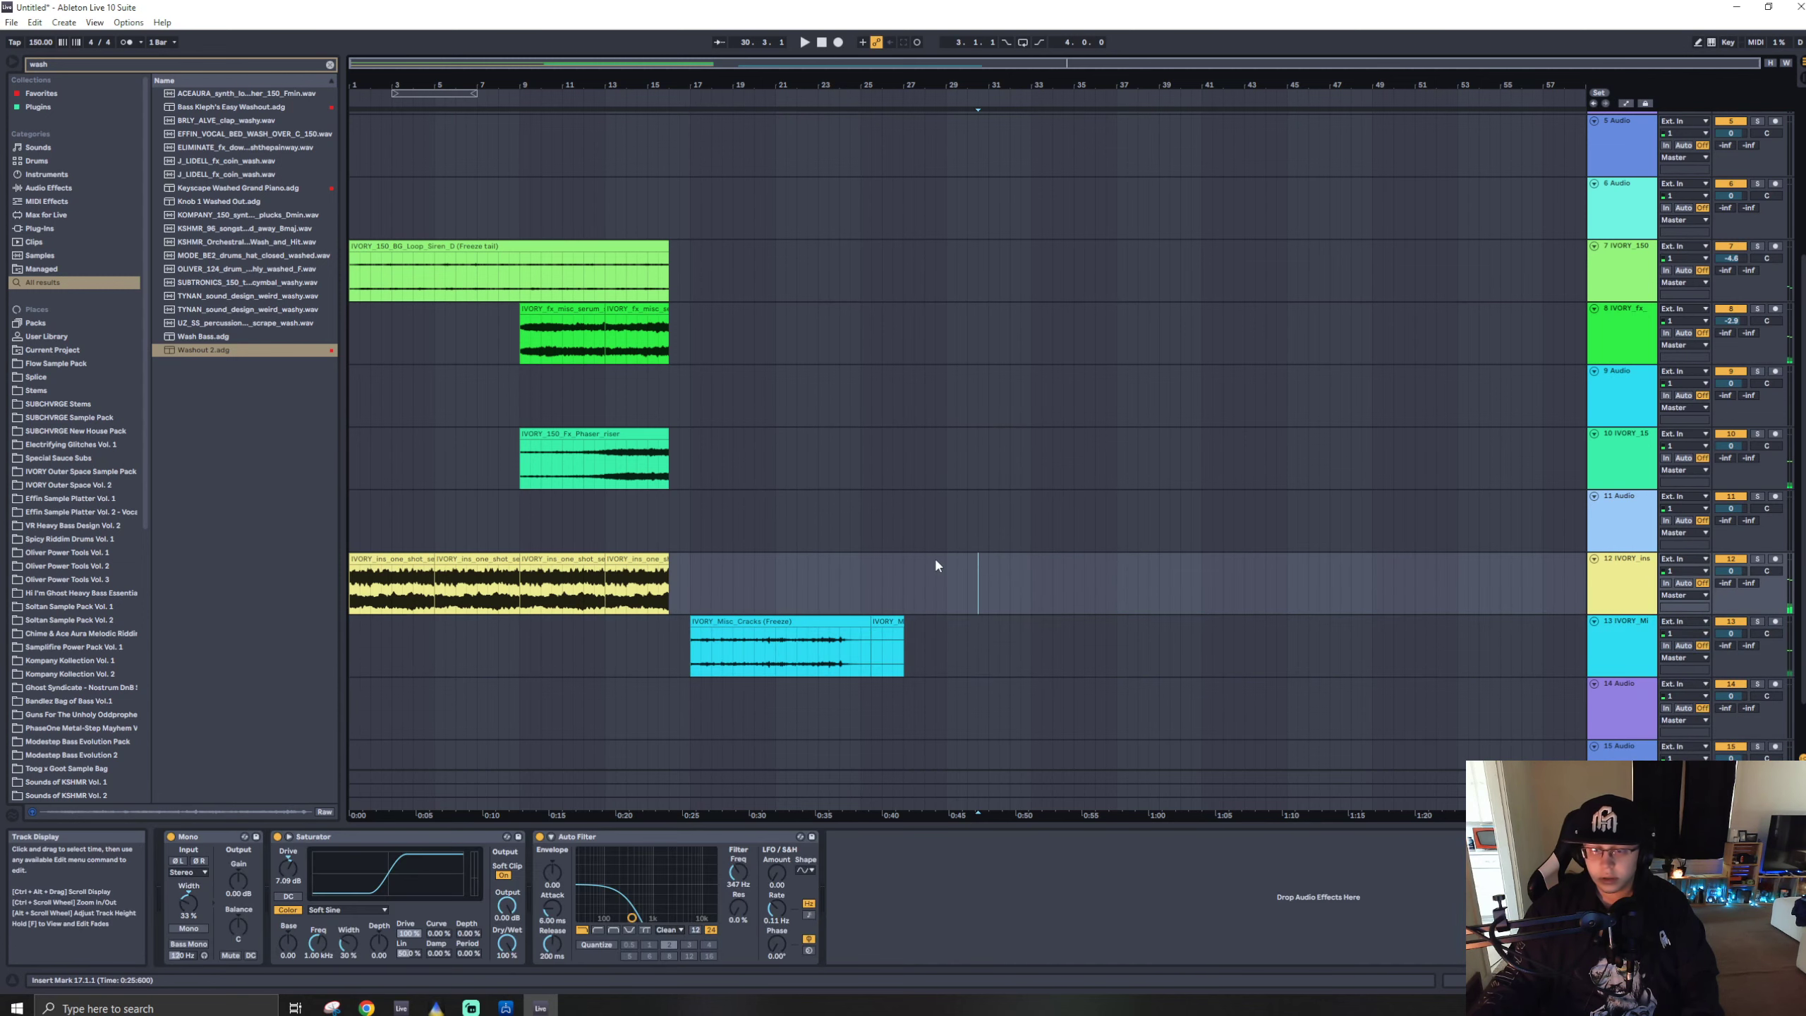
- Move the flattened cracks audio to bar 1 and split it at bar 5
{"action": "left_click_drag", "start_coordinate": [1084, 644], "coordinate": [352, 629]}
{"action": "key", "text": "Delete"}
{"action": "key", "text": "ctrl+e"}
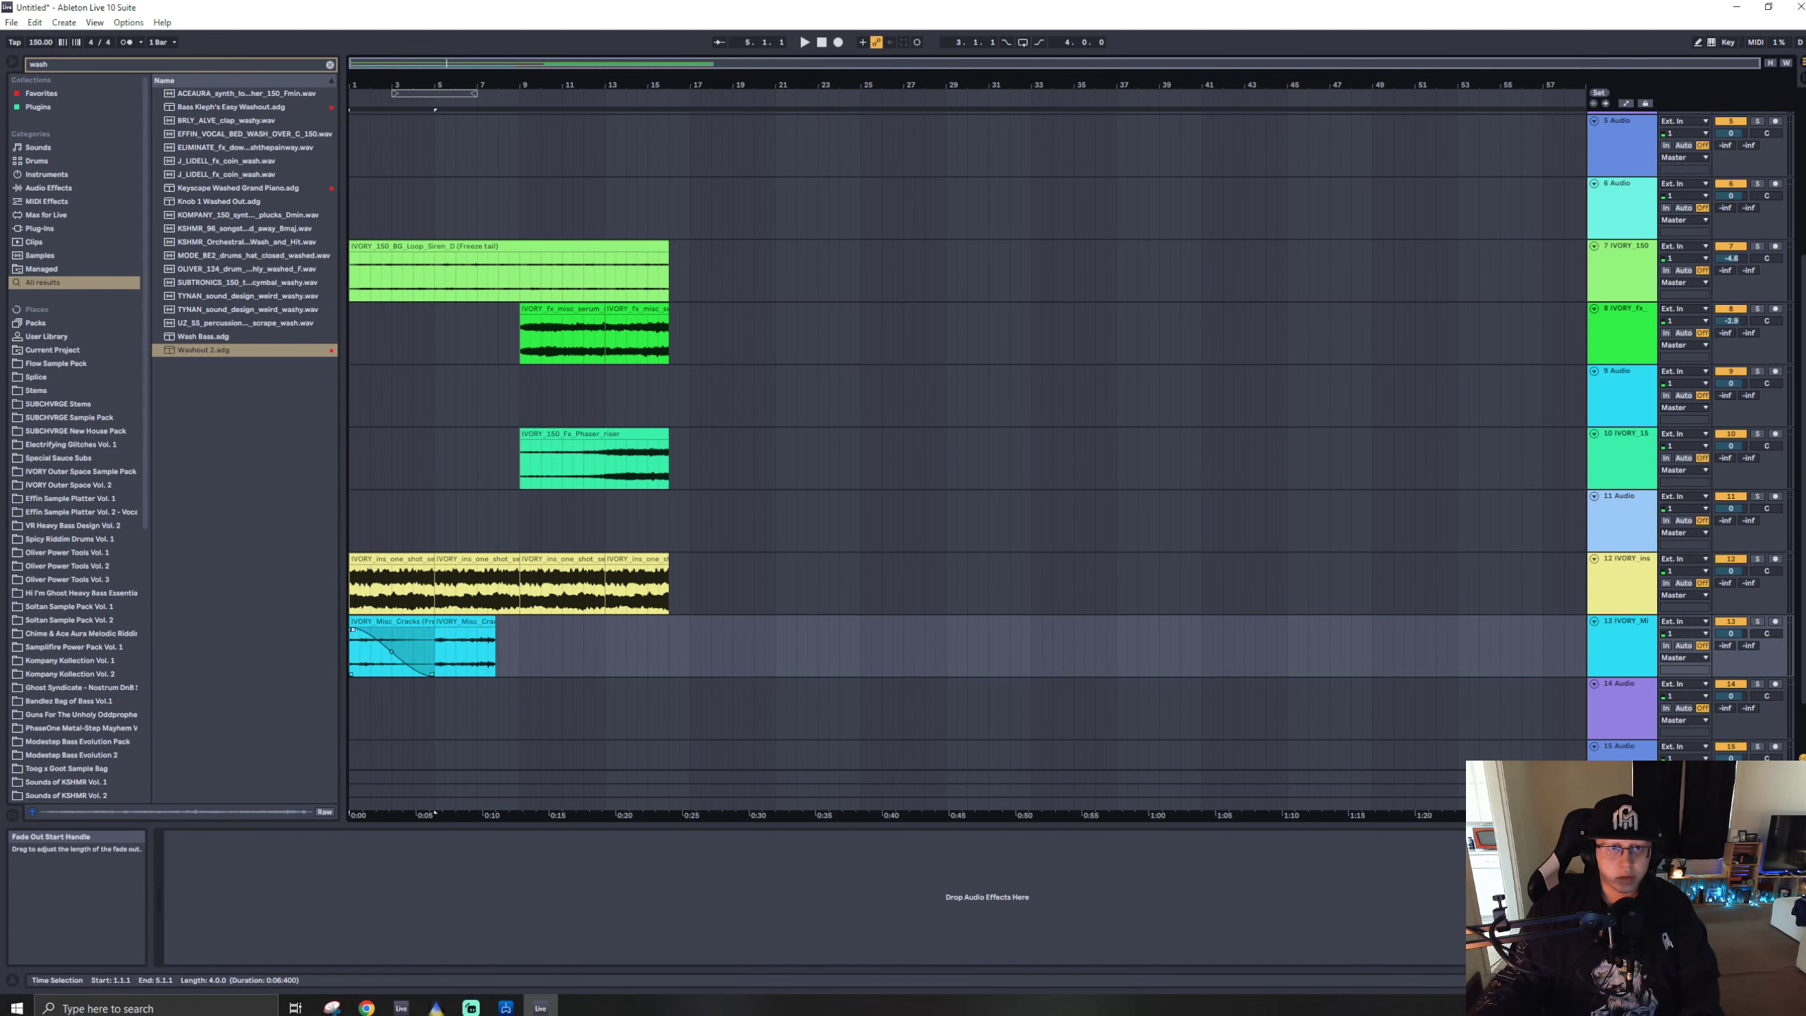
- Fade out the four-bar cracks clip, duplicate it three times and play the layered intro
{"action": "left_click", "coordinate": [365, 619]}
{"action": "key", "text": "ctrl+d"}
{"action": "key", "text": "ctrl+d"}
{"action": "key", "text": "ctrl+d"}
{"action": "key", "text": "space"}
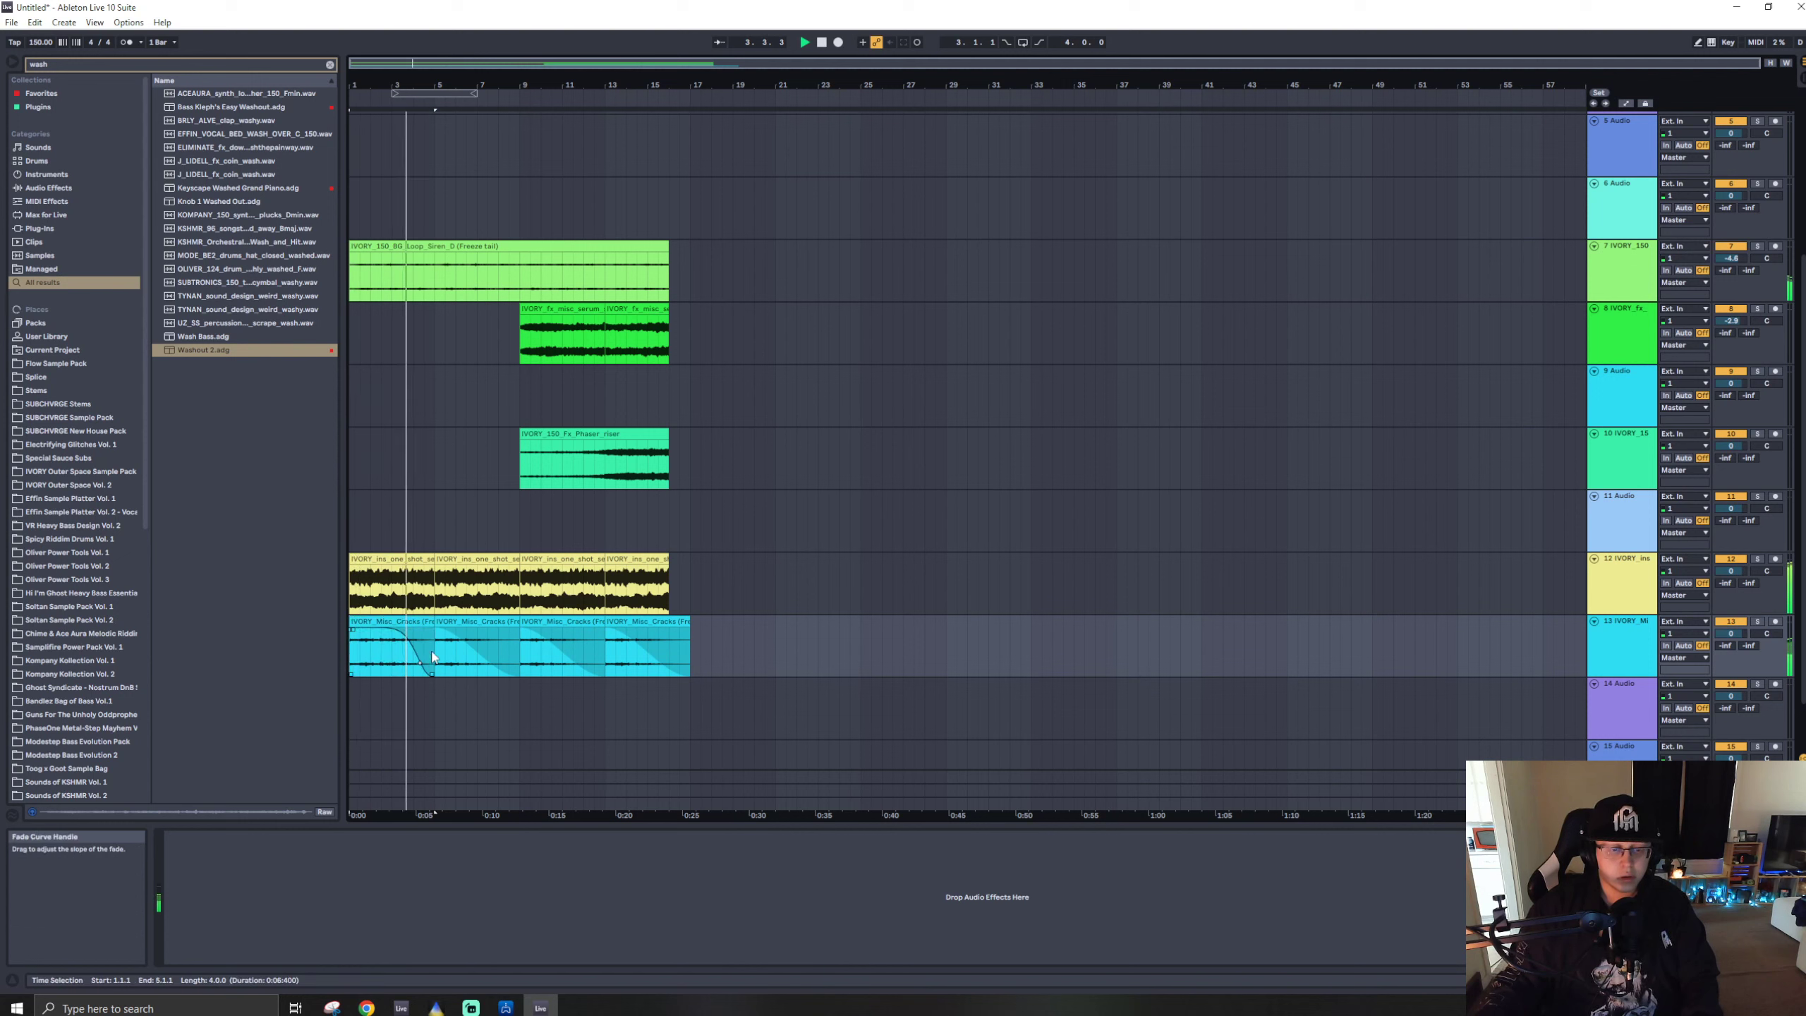
{"action": "key", "text": "ctrl+d"}
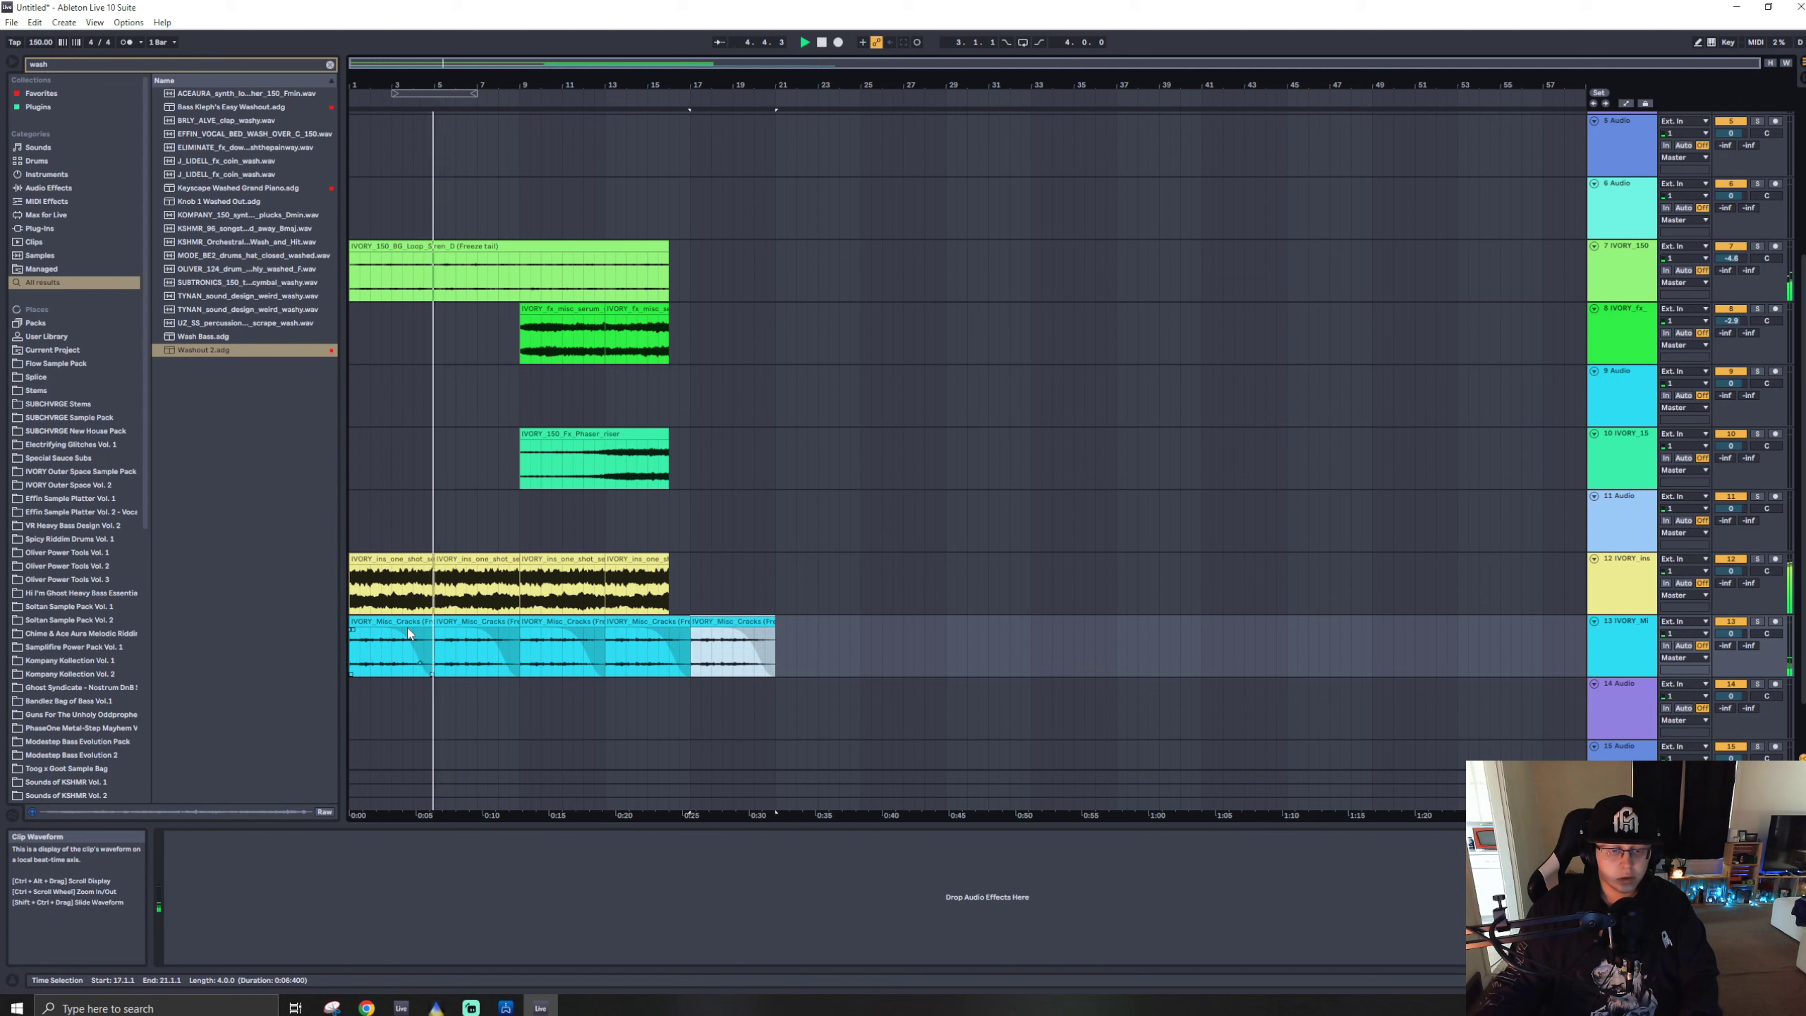
{"action": "key", "text": "Delete"}
{"action": "left_click", "coordinate": [407, 626]}
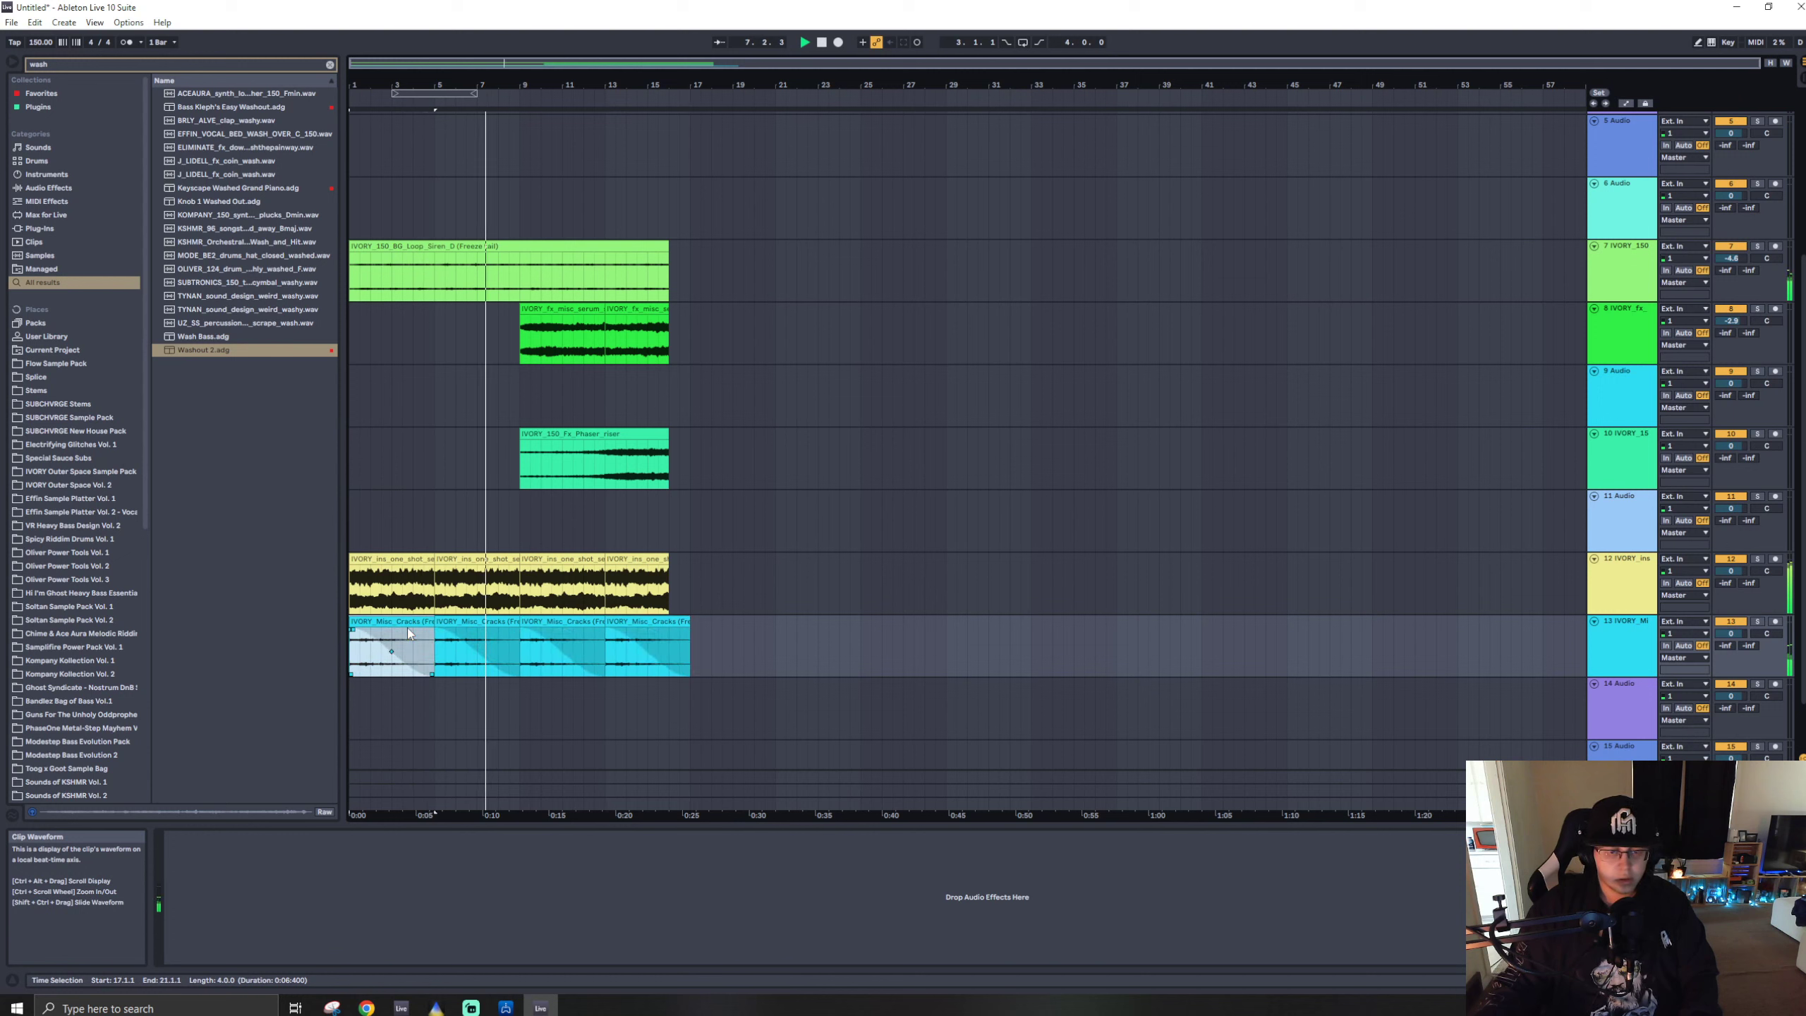
{"action": "right_click", "coordinate": [856, 533]}
{"action": "left_click", "coordinate": [785, 520]}
{"action": "key", "text": "space"}
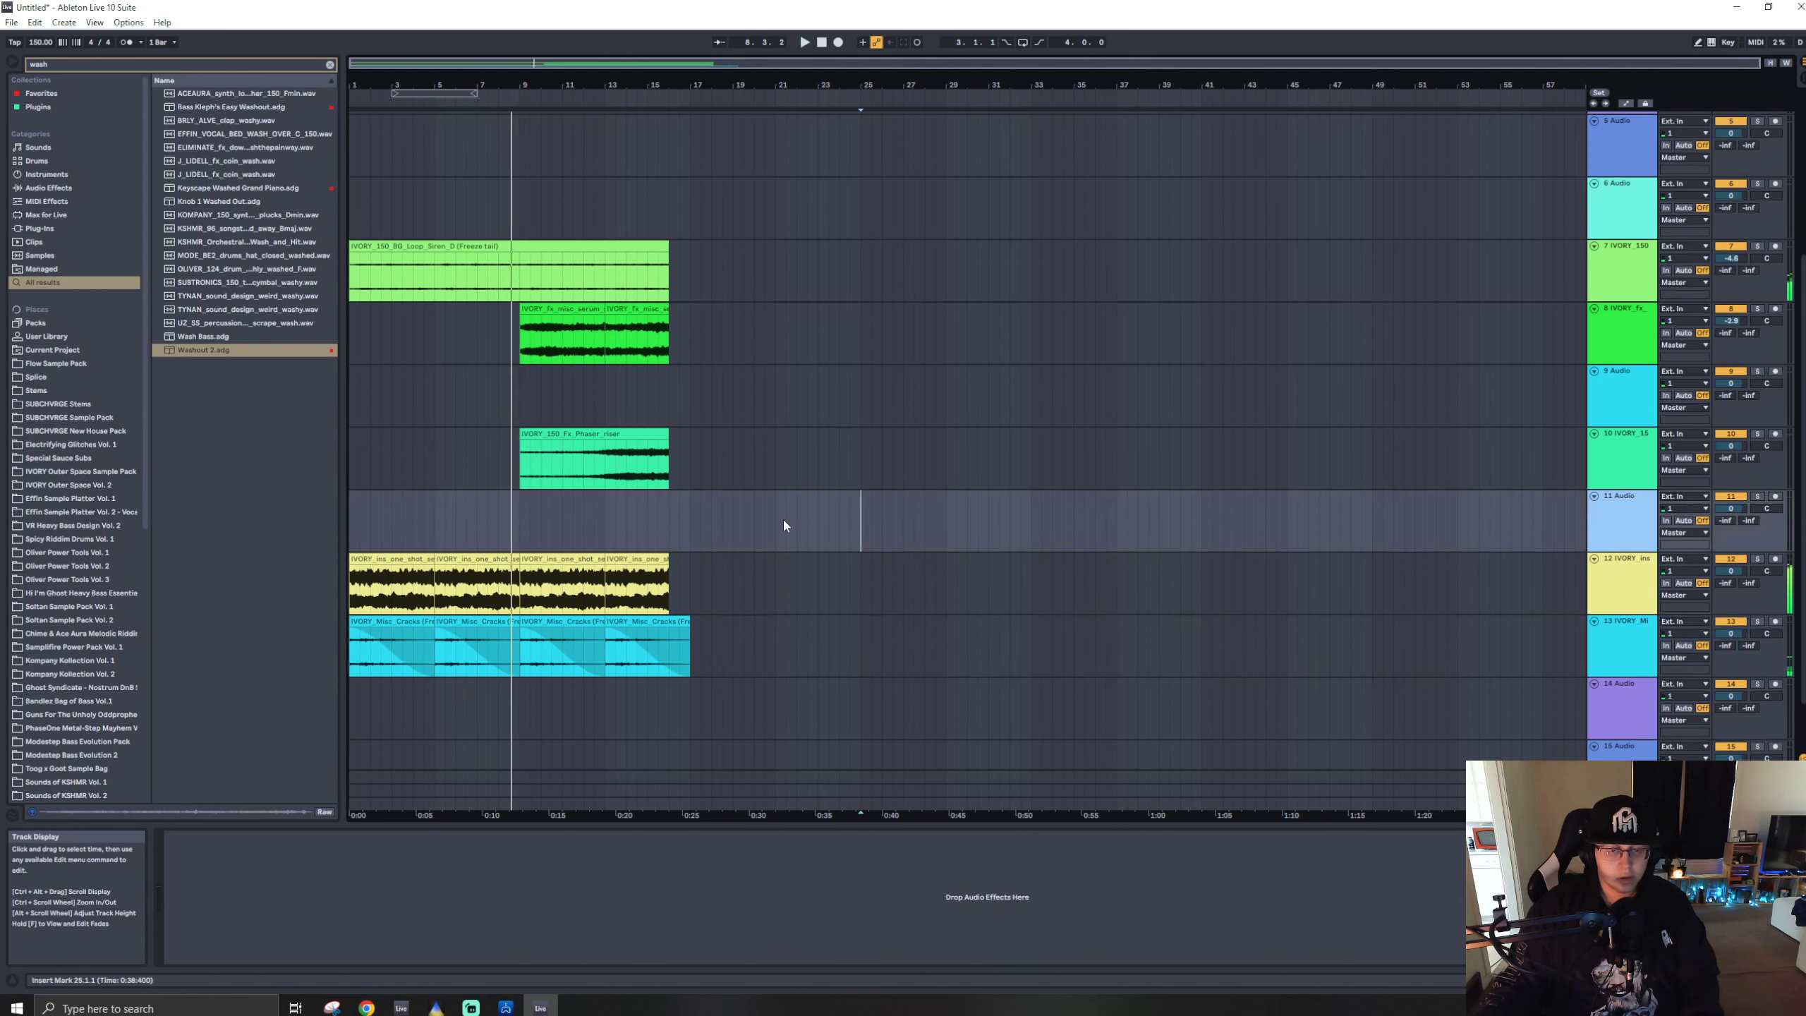
- Search the browser for "ivo fol", audition the foley samples and place IVORY_Foley_Gravel_2.wav on a new track at bar 1 above the pad track
{"action": "key", "text": "ctrl+f"}
{"action": "type", "text": "ivo fol"}
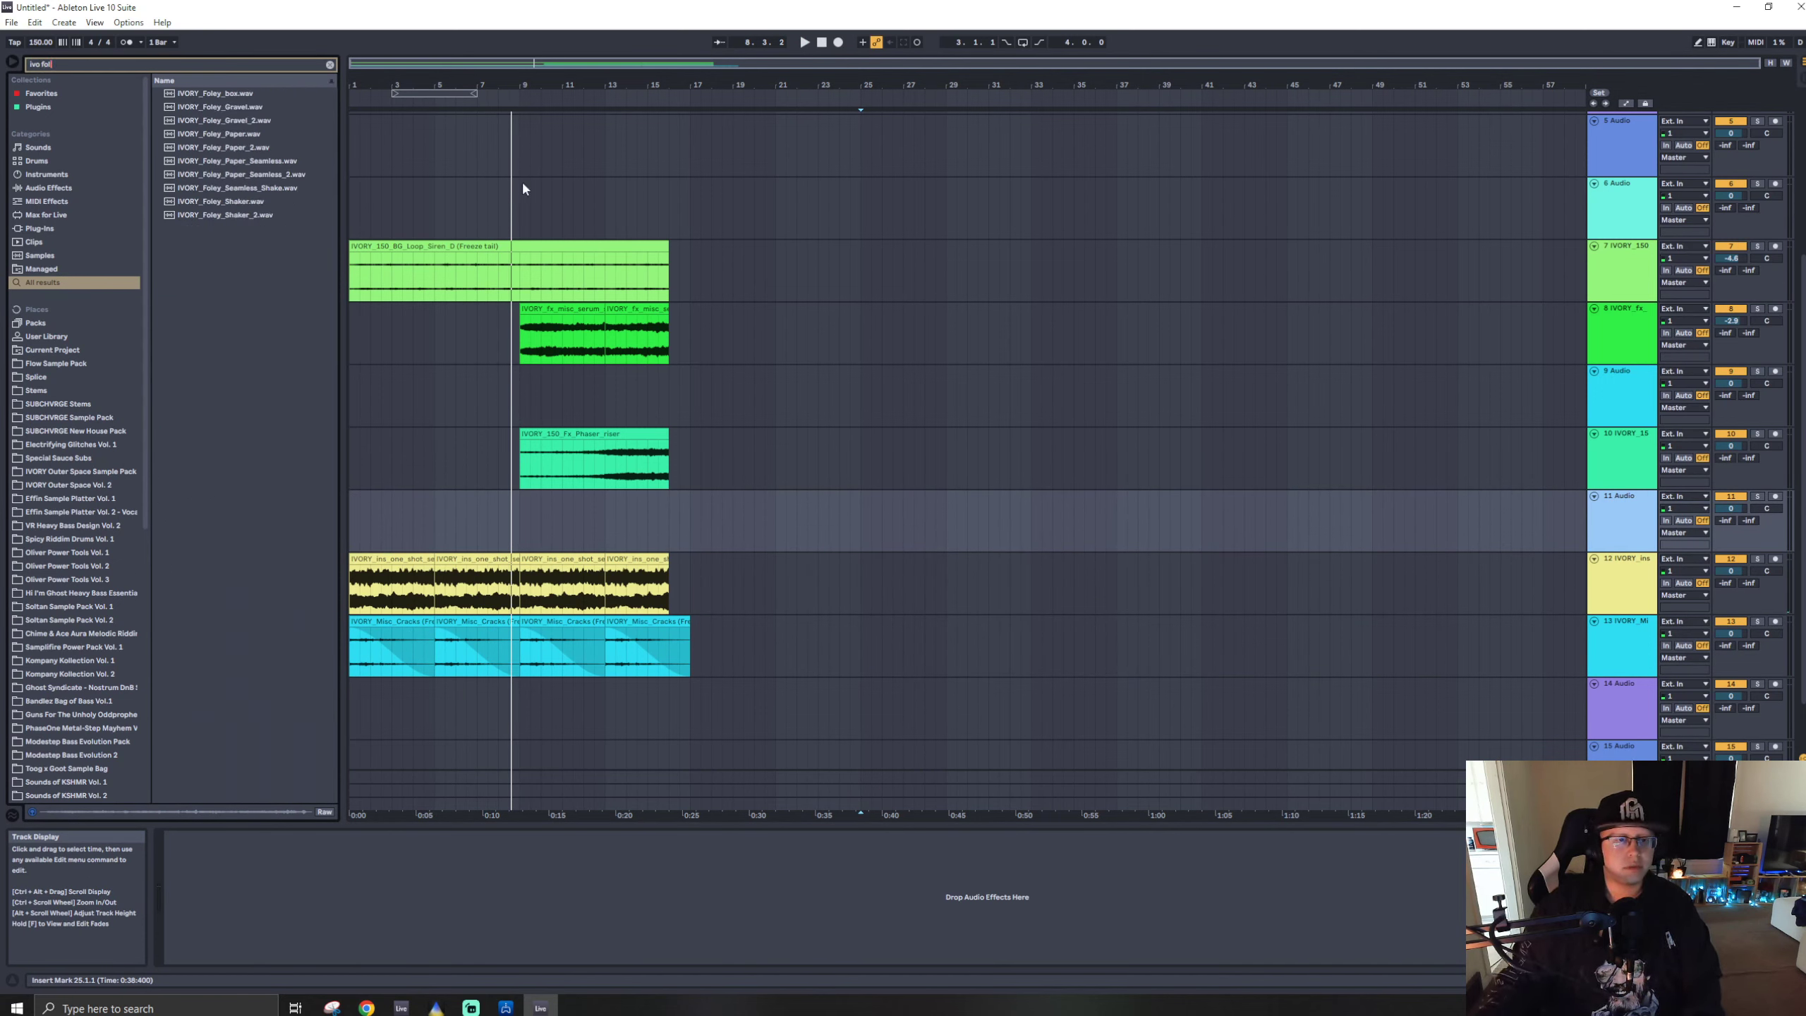
{"action": "left_click", "coordinate": [251, 162]}
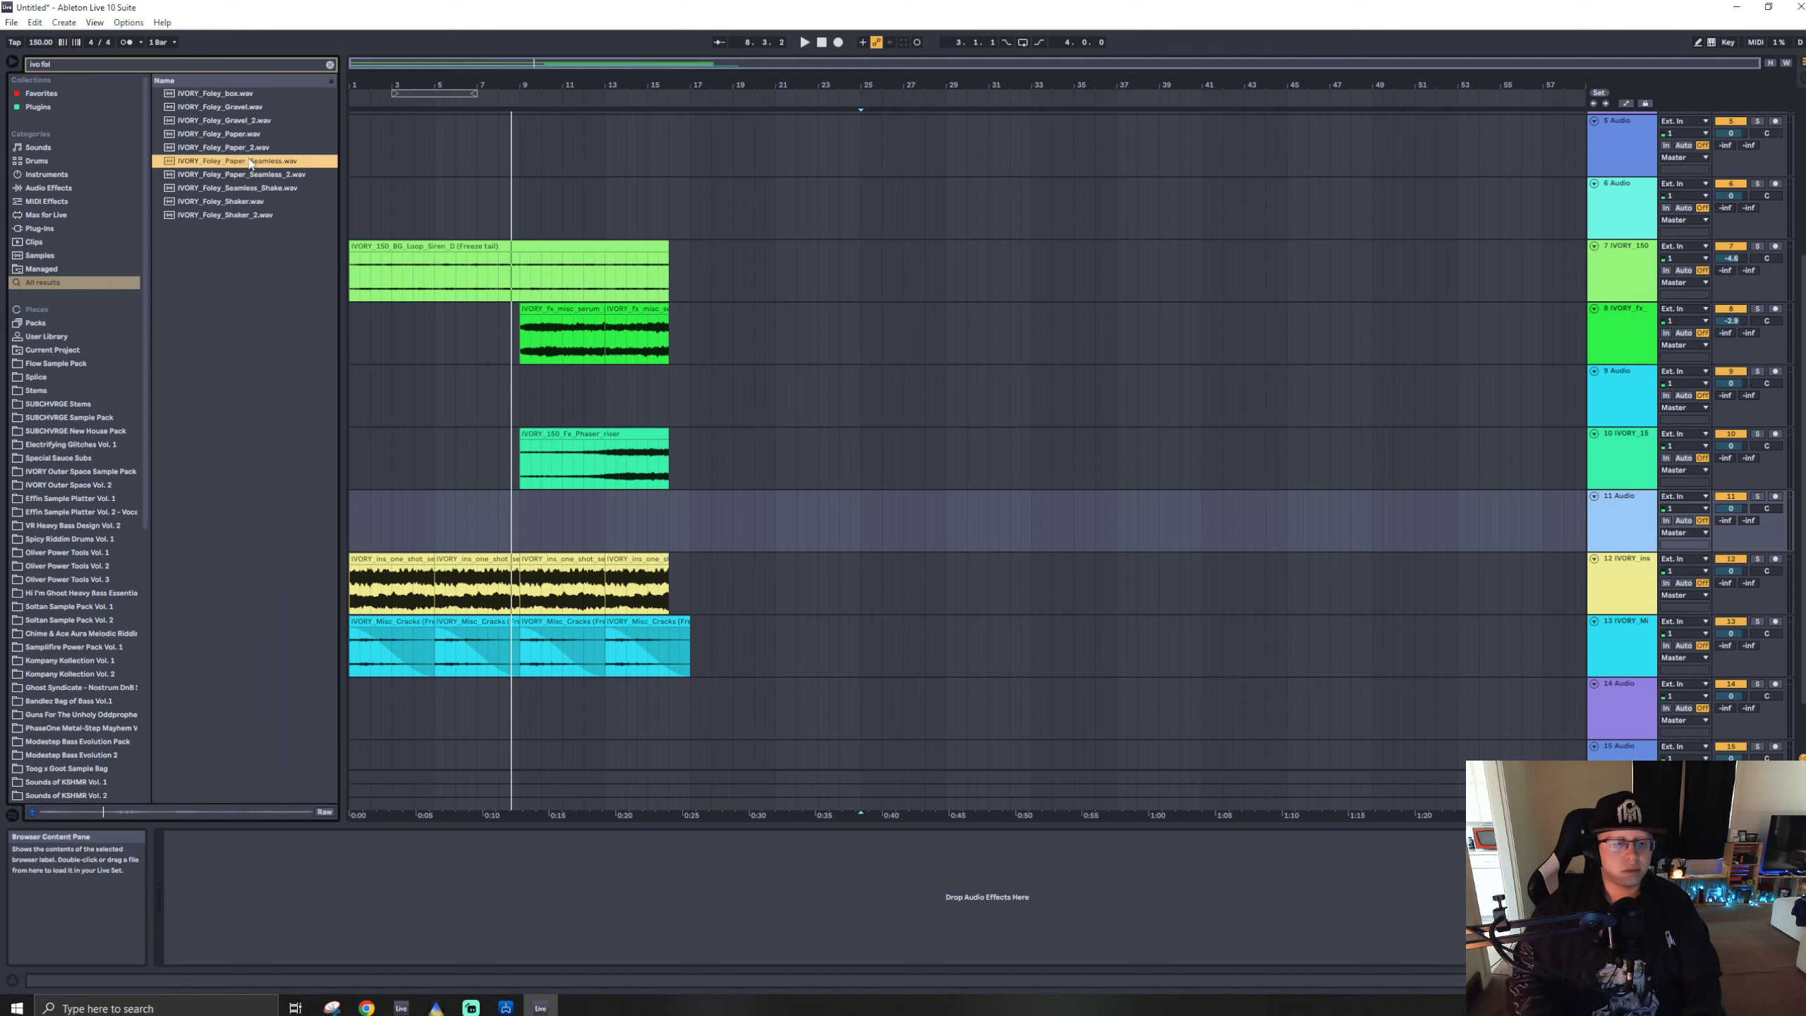
{"action": "key", "text": "Up"}
{"action": "key", "text": "Up"}
{"action": "key", "text": "Up"}
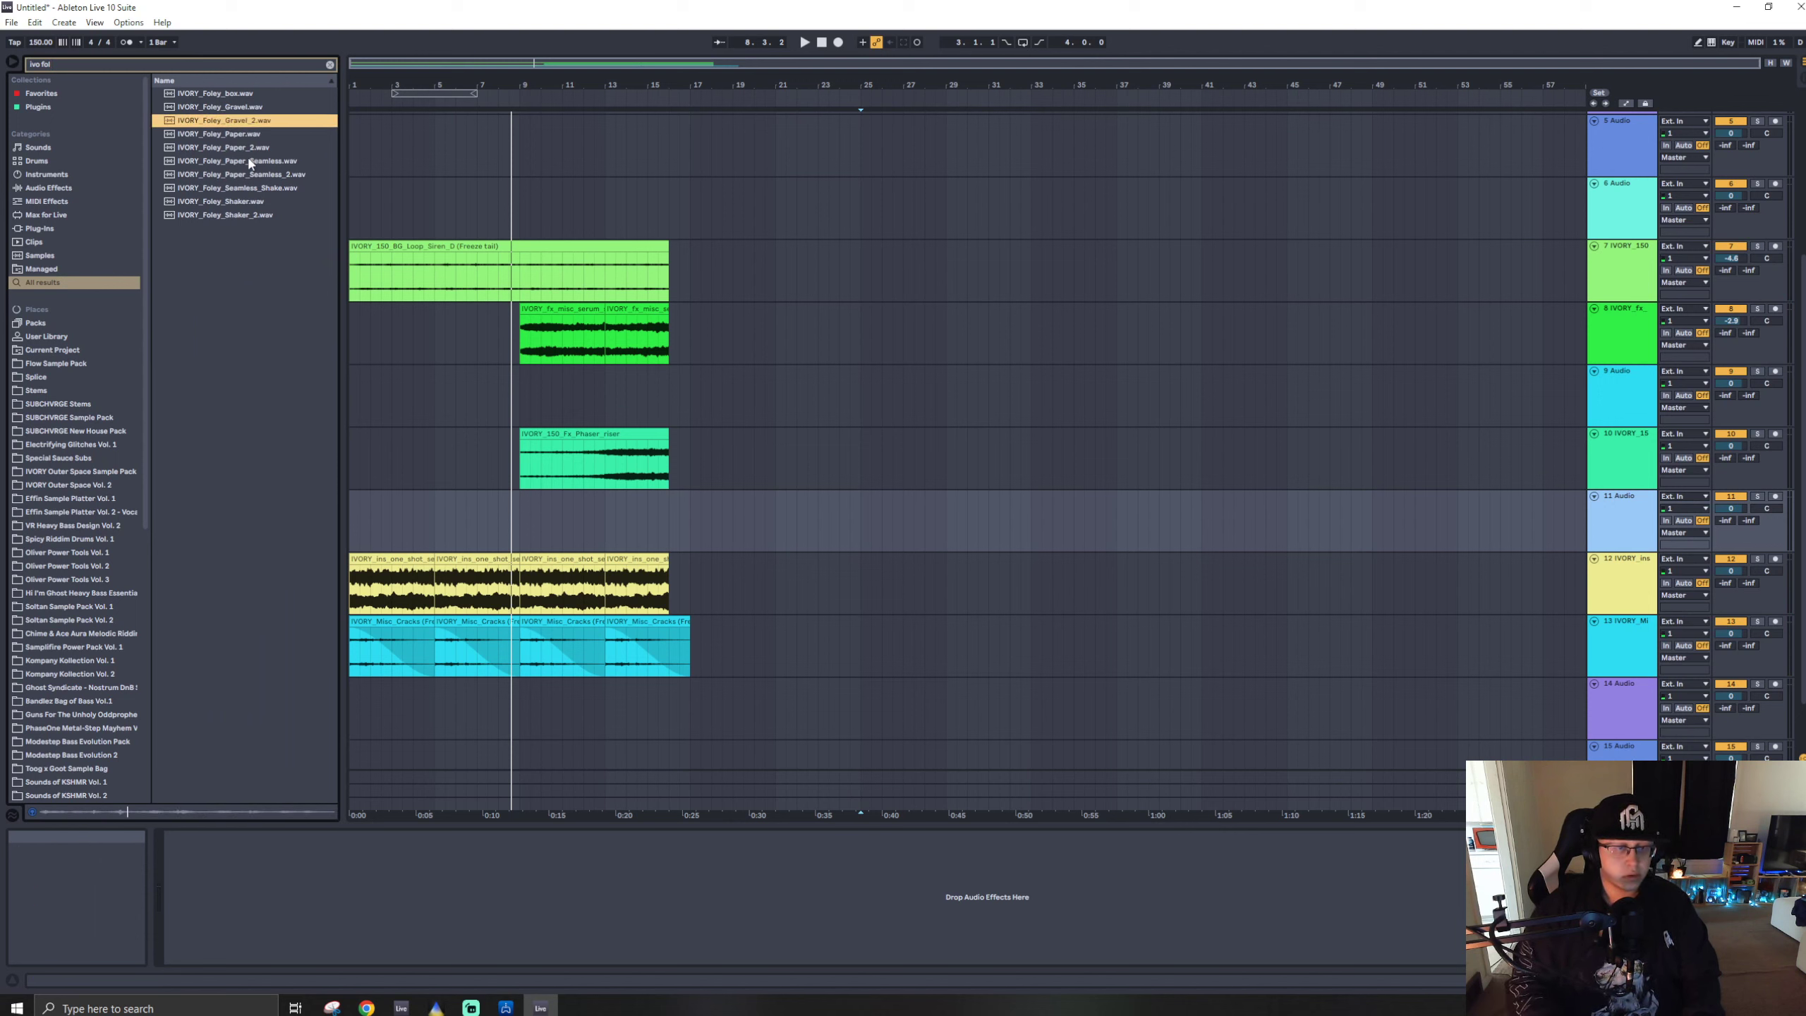
{"action": "key", "text": "Up"}
{"action": "key", "text": "Down"}
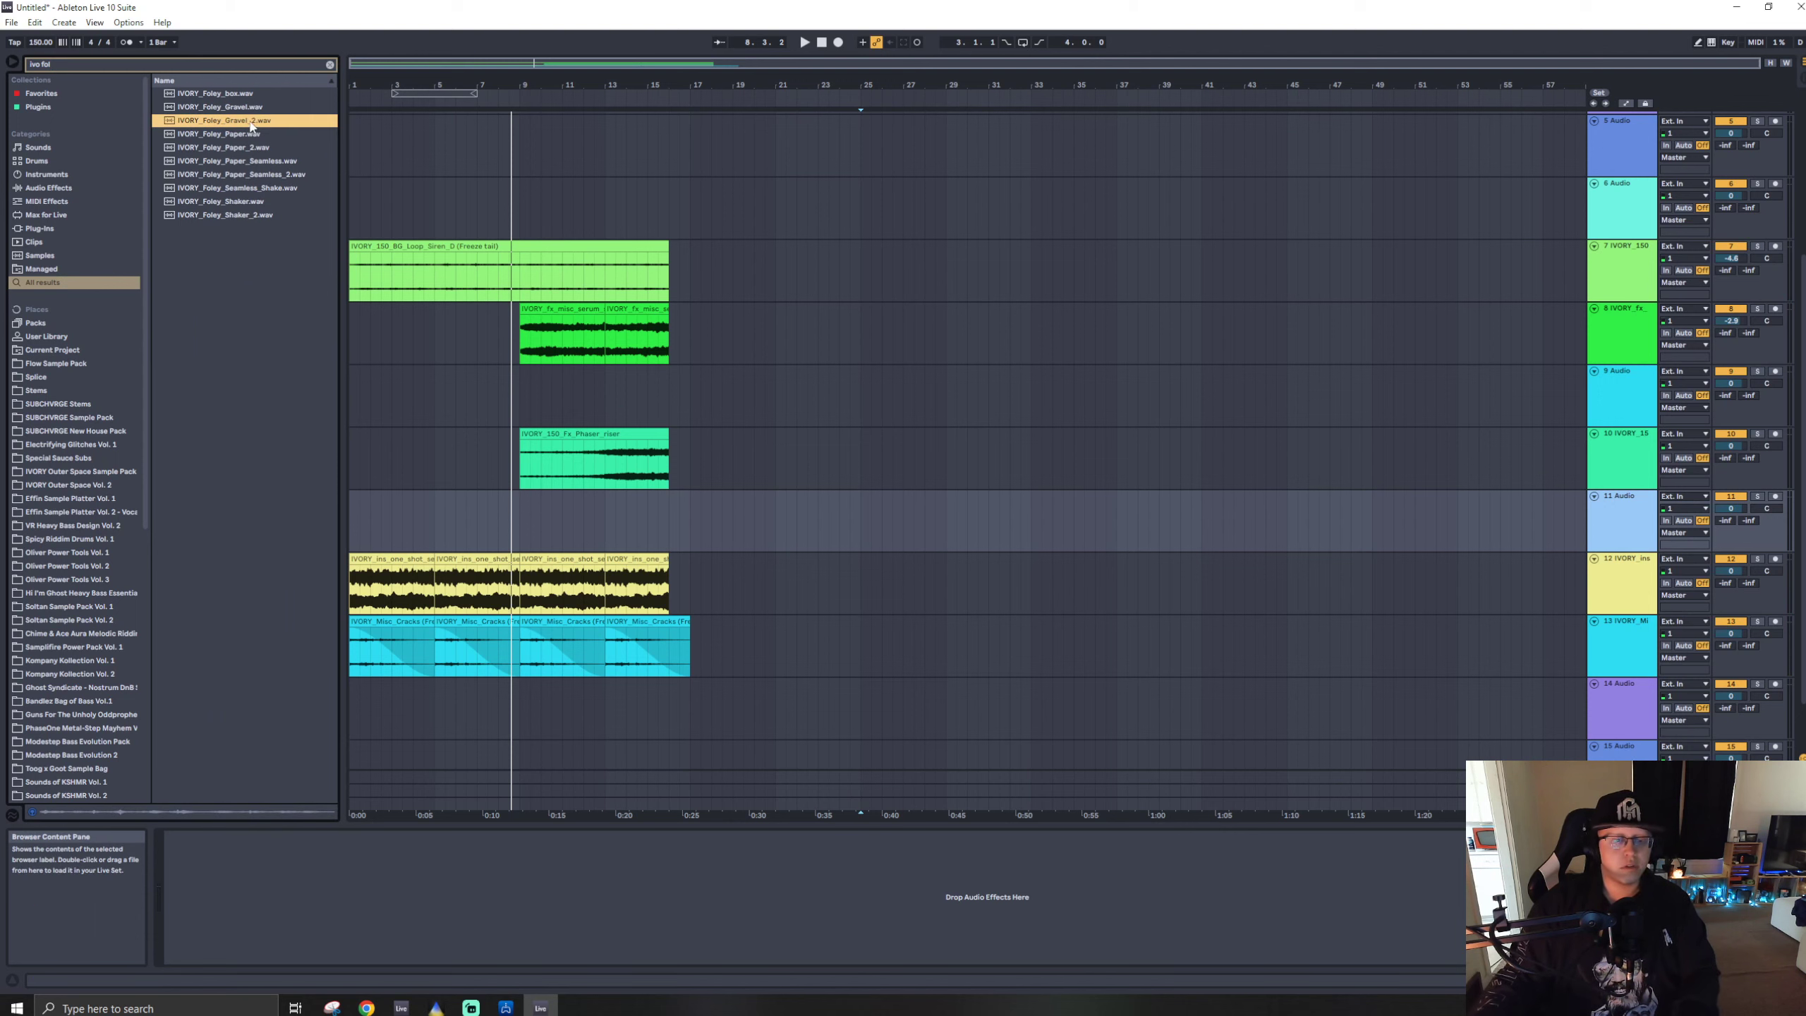
{"action": "left_click_drag", "start_coordinate": [251, 126], "coordinate": [356, 572]}
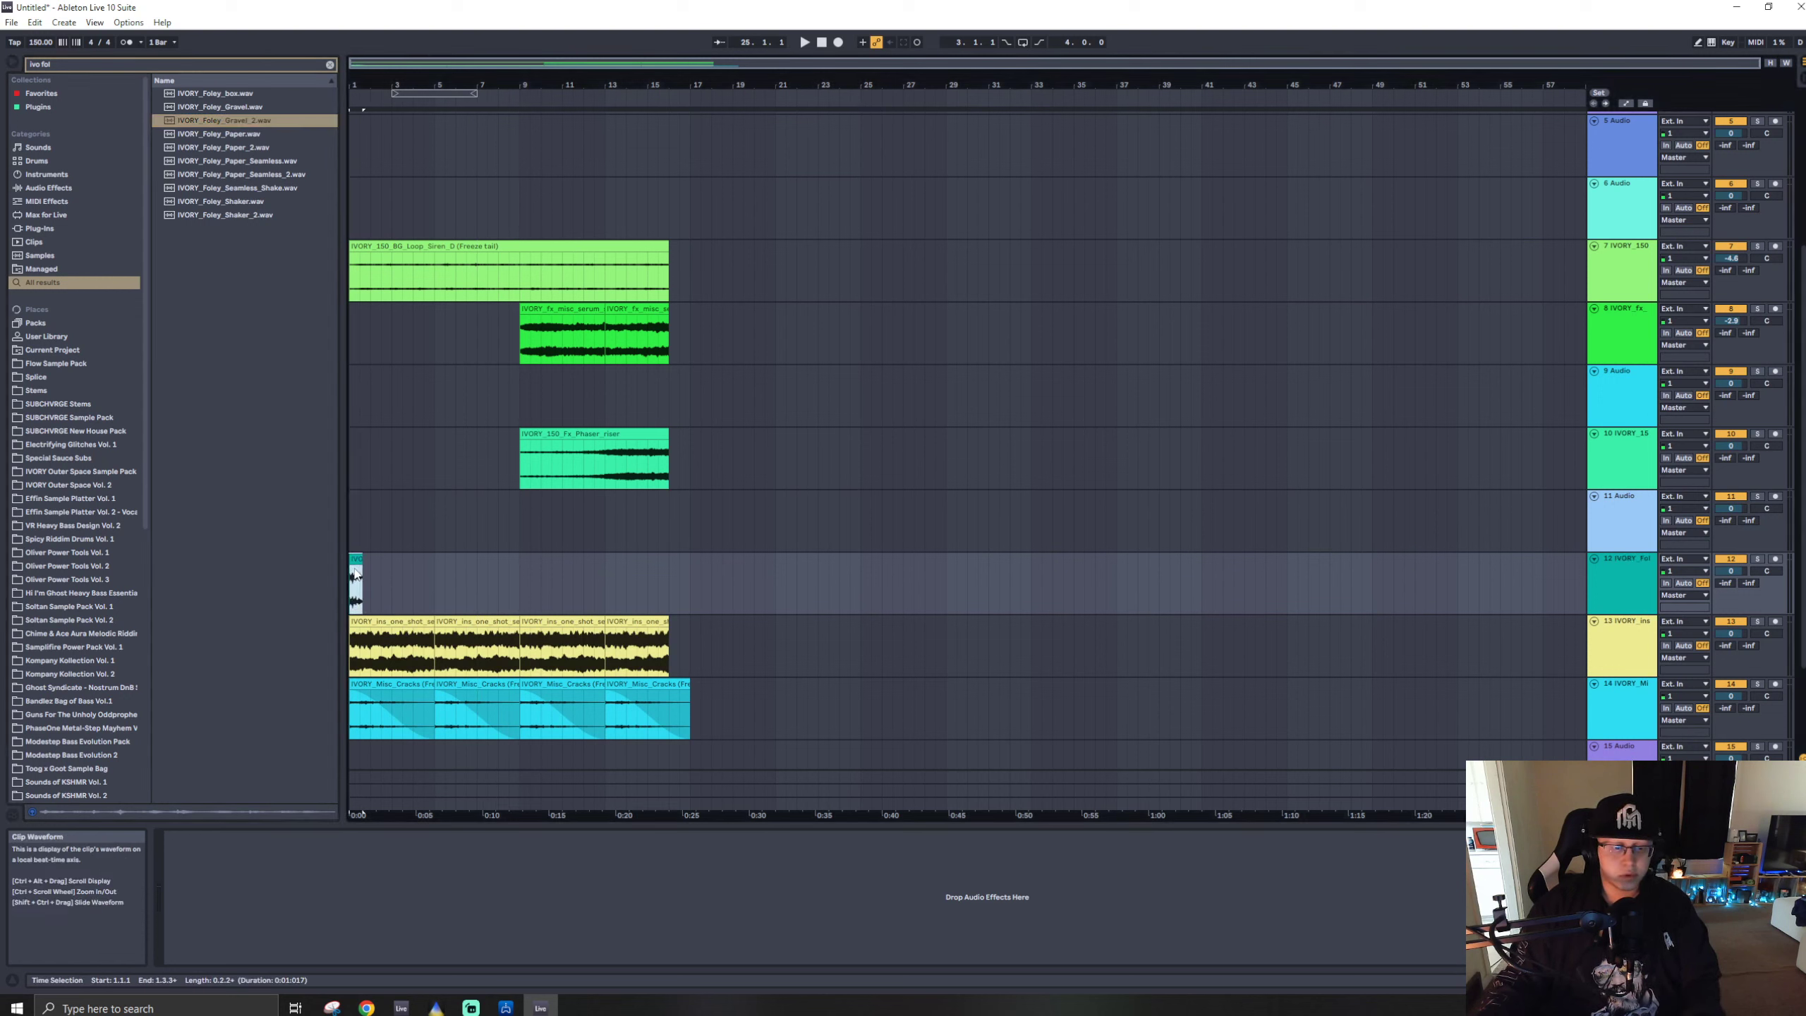
- Add the ValhallaShimmer plug-in to the gravel track, start playback and close the plug-in window
{"action": "left_click", "coordinate": [33, 108]}
{"action": "left_click", "coordinate": [330, 65]}
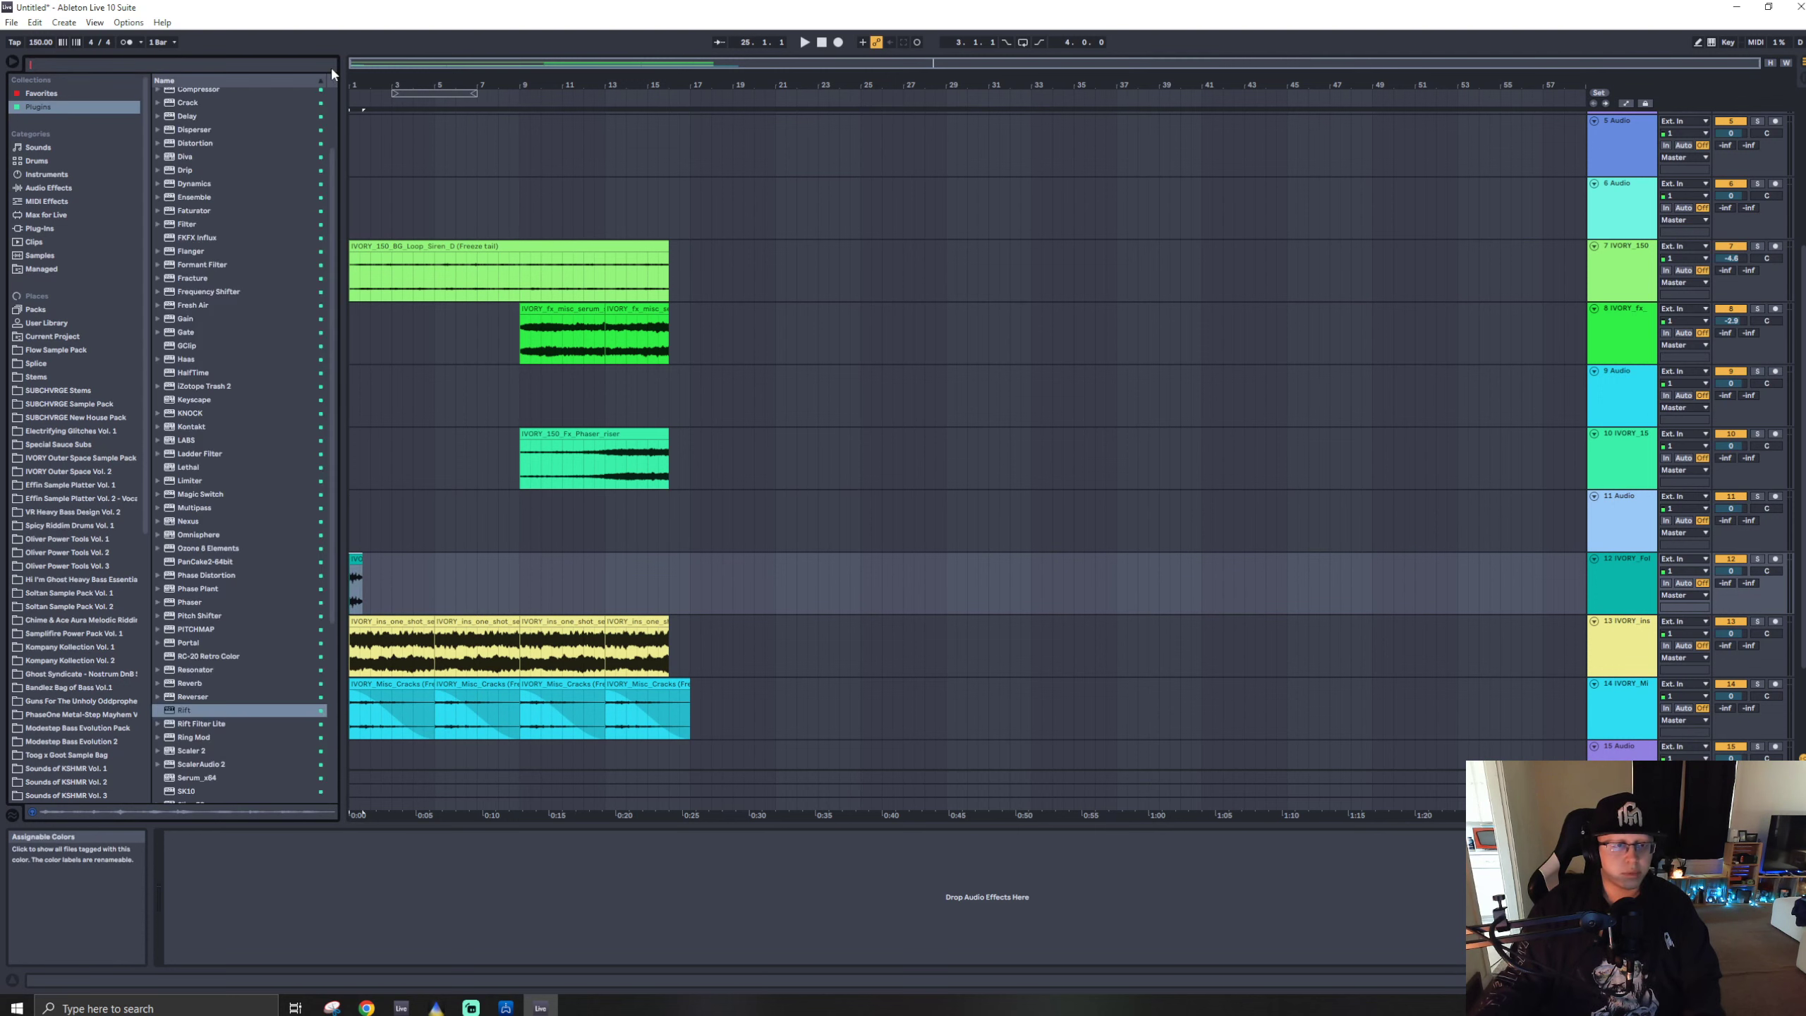
{"action": "scroll", "coordinate": [237, 523], "scroll_direction": "down", "scroll_amount": 3}
{"action": "scroll", "coordinate": [238, 525], "scroll_direction": "down", "scroll_amount": 3}
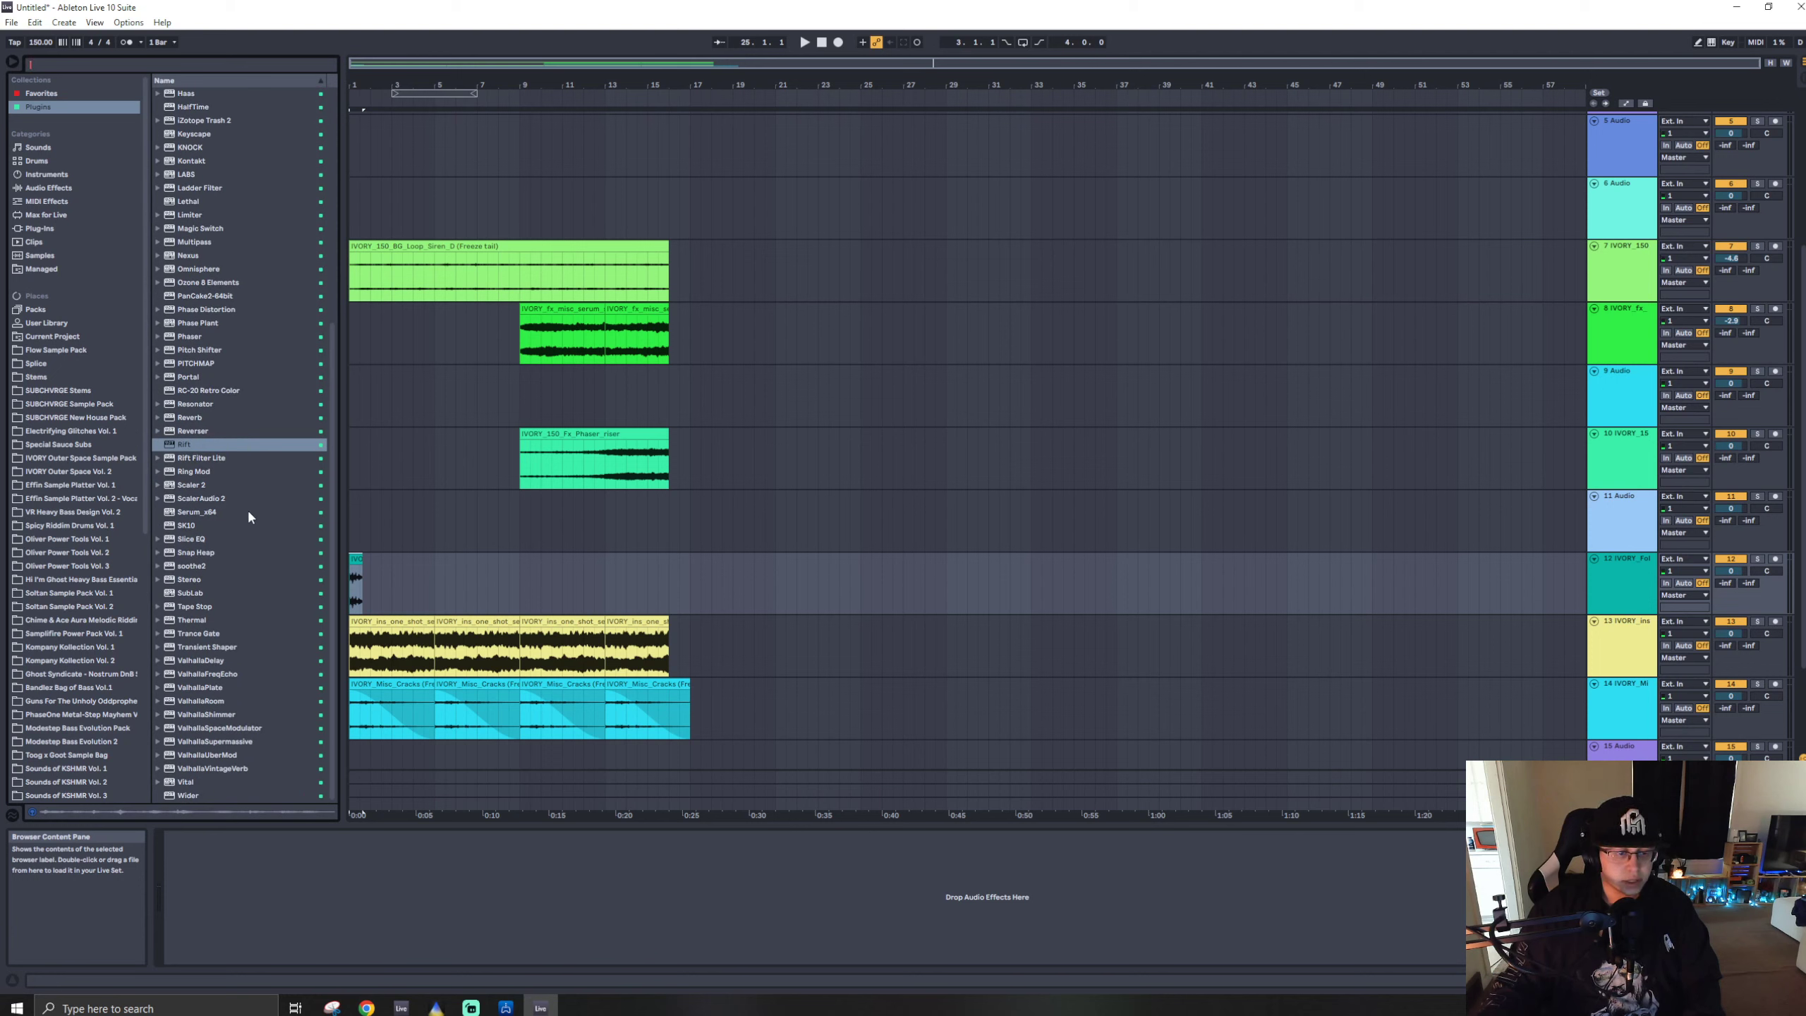
{"action": "left_click_drag", "start_coordinate": [251, 713], "coordinate": [256, 661]}
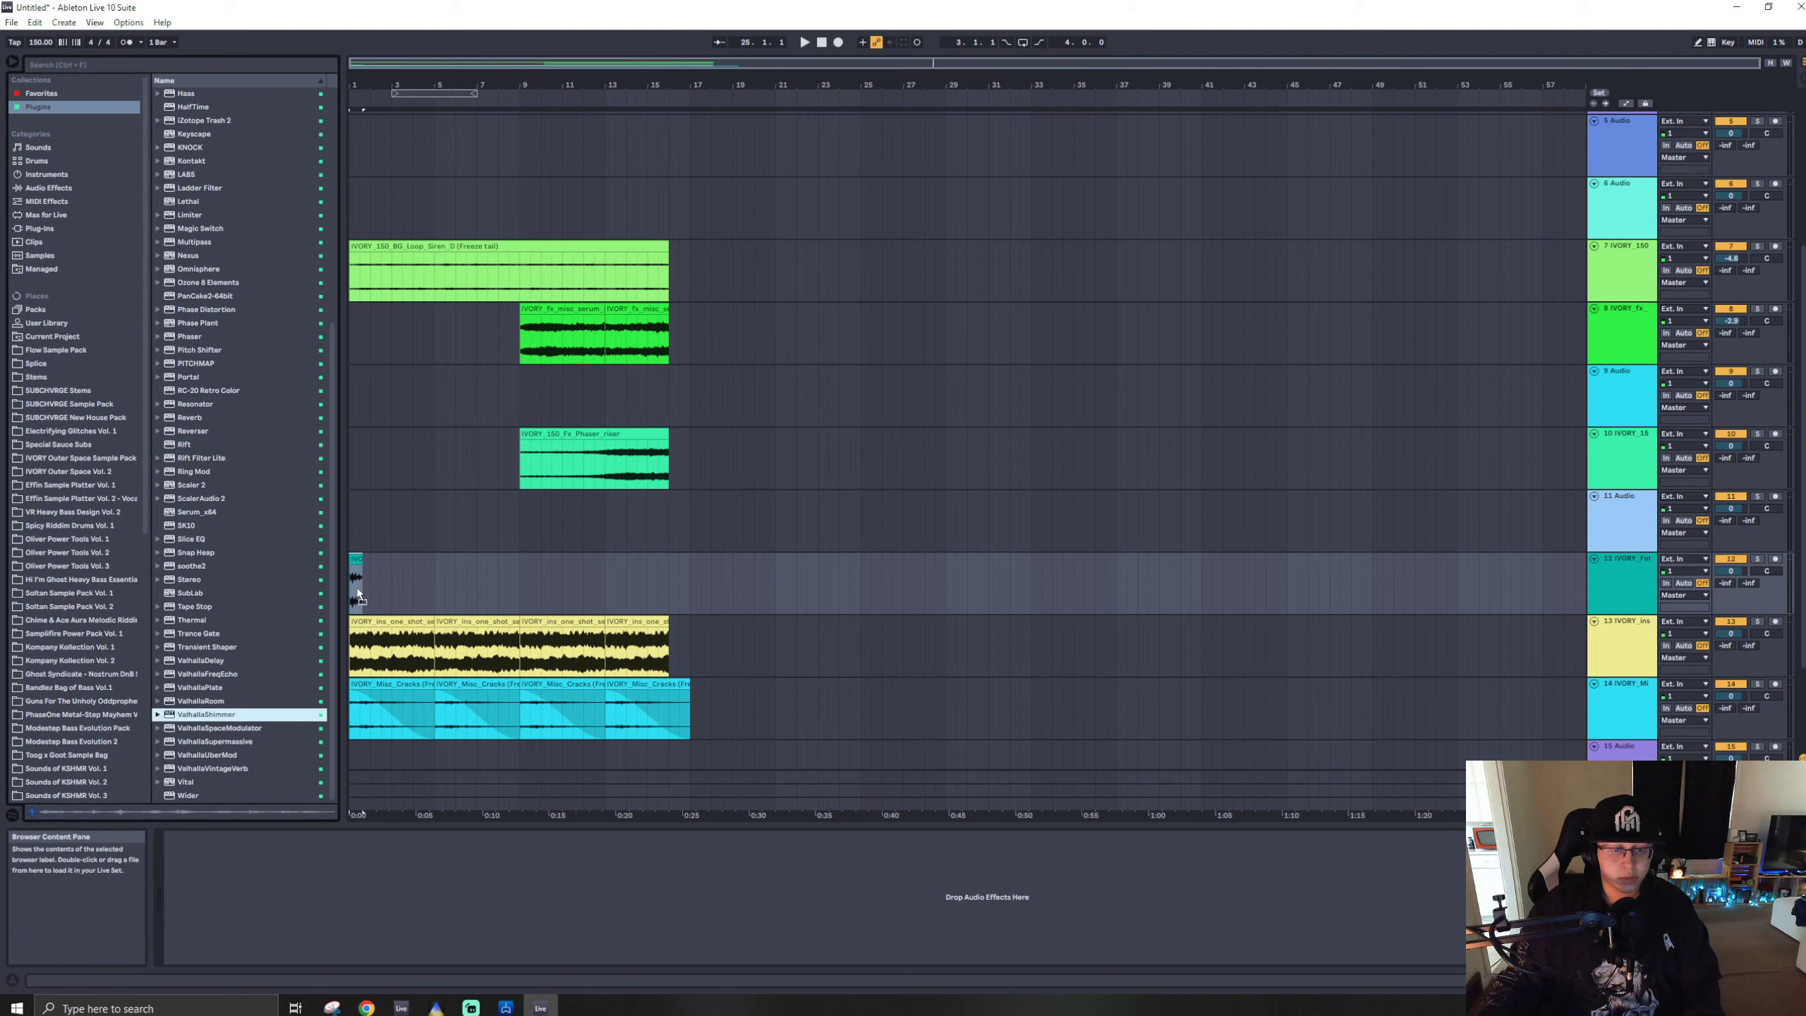
{"action": "left_click_drag", "start_coordinate": [357, 585], "coordinate": [358, 581]}
{"action": "key", "text": "space"}
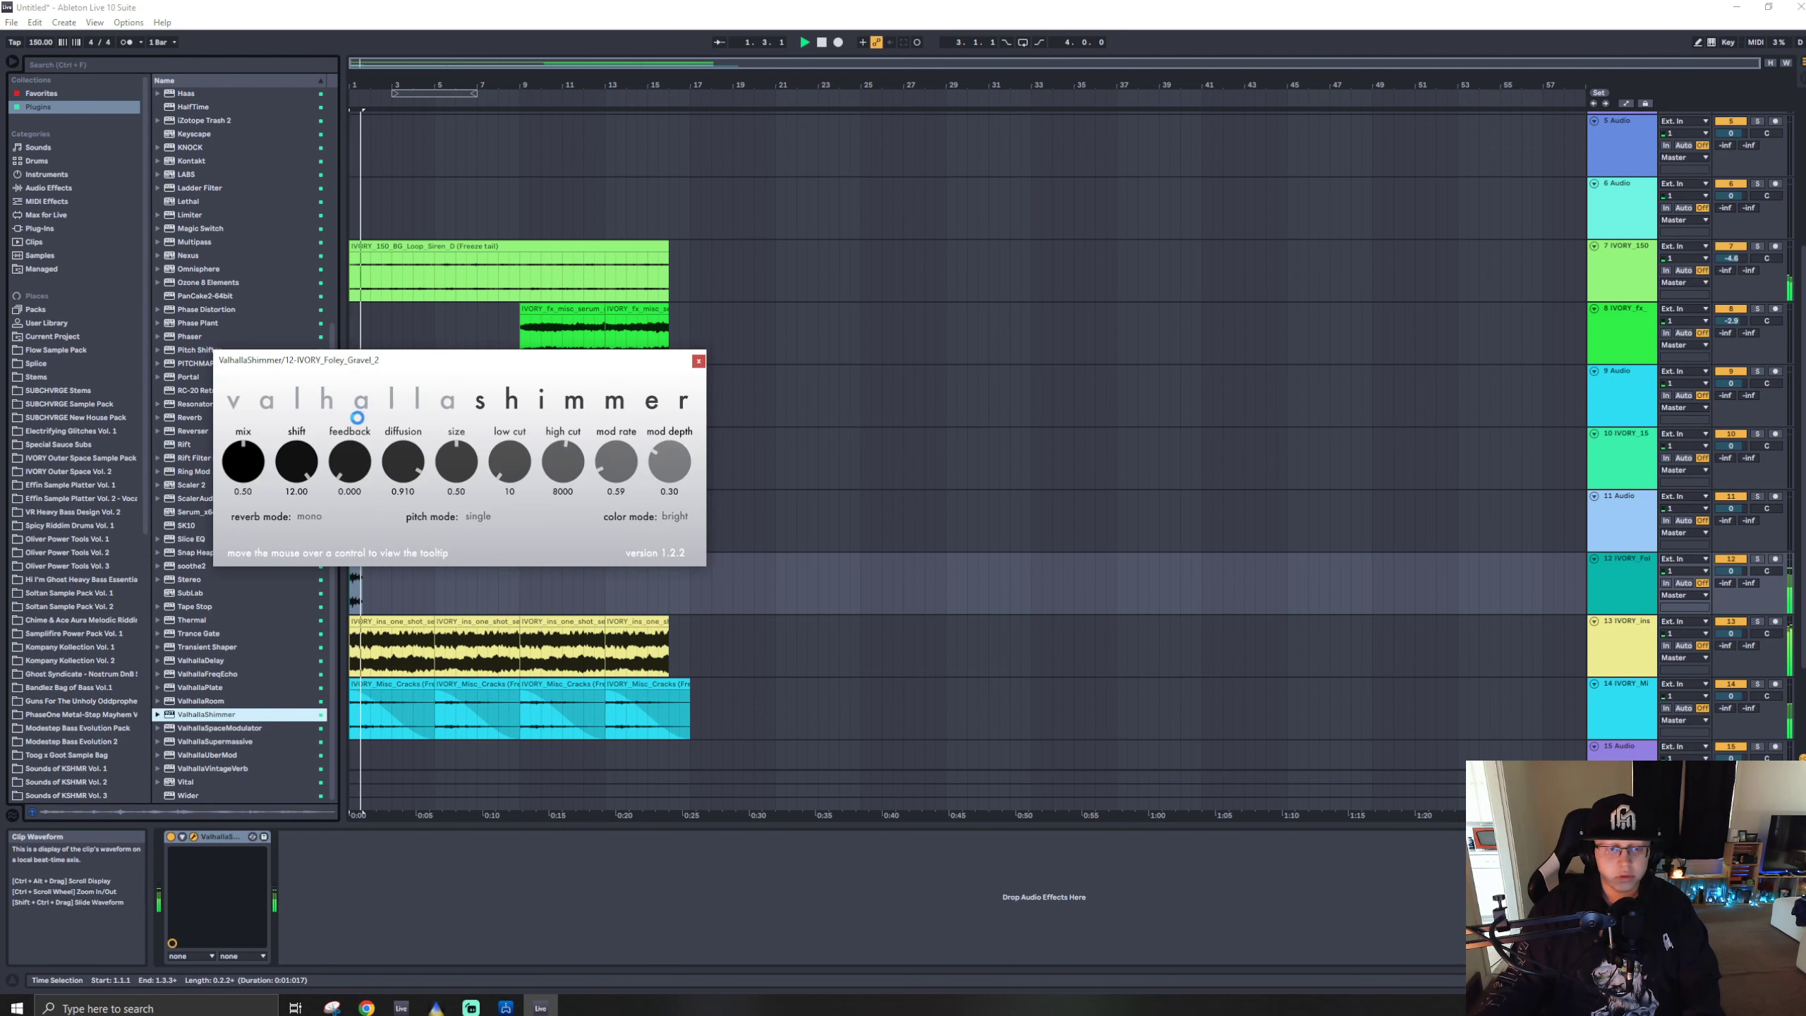
{"action": "left_click", "coordinate": [697, 360]}
- Add the Ping.adv delay preset ahead of ValhallaShimmer on the gravel track and set its Dry/Wet to 100 %
{"action": "key", "text": "ctrl+f"}
{"action": "type", "text": "ping"}
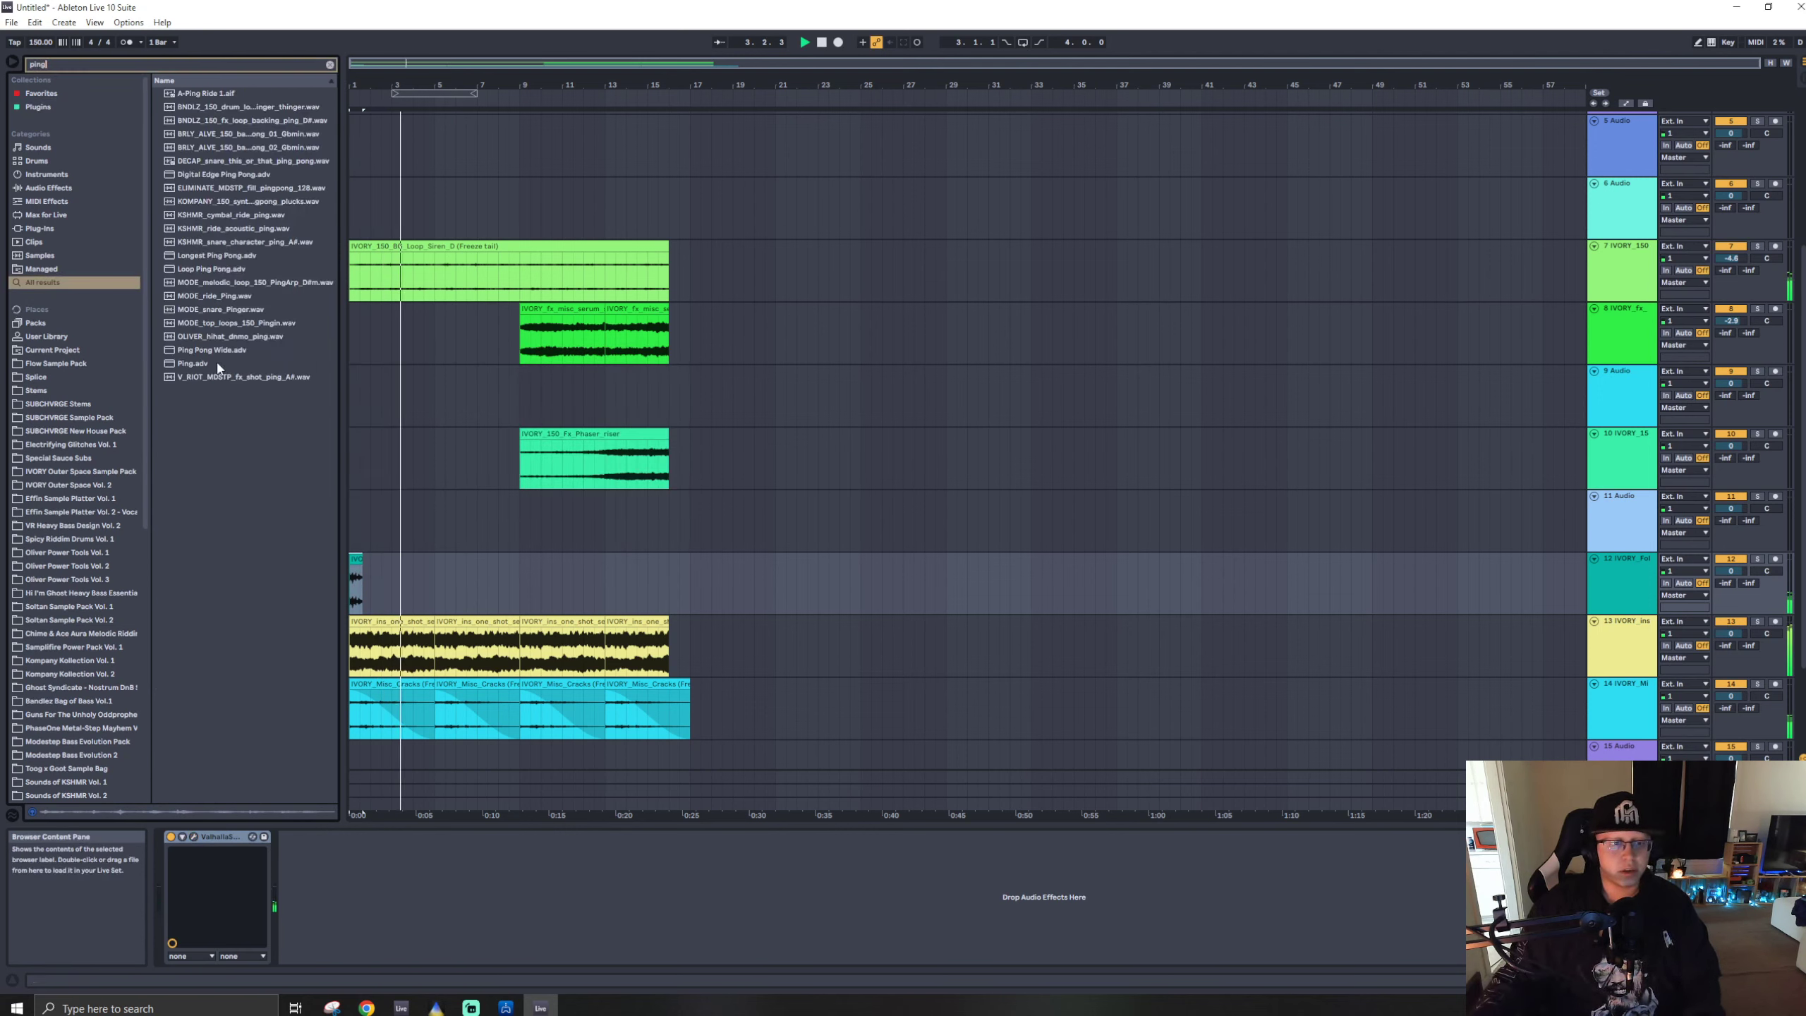
{"action": "left_click_drag", "start_coordinate": [192, 363], "coordinate": [418, 836]}
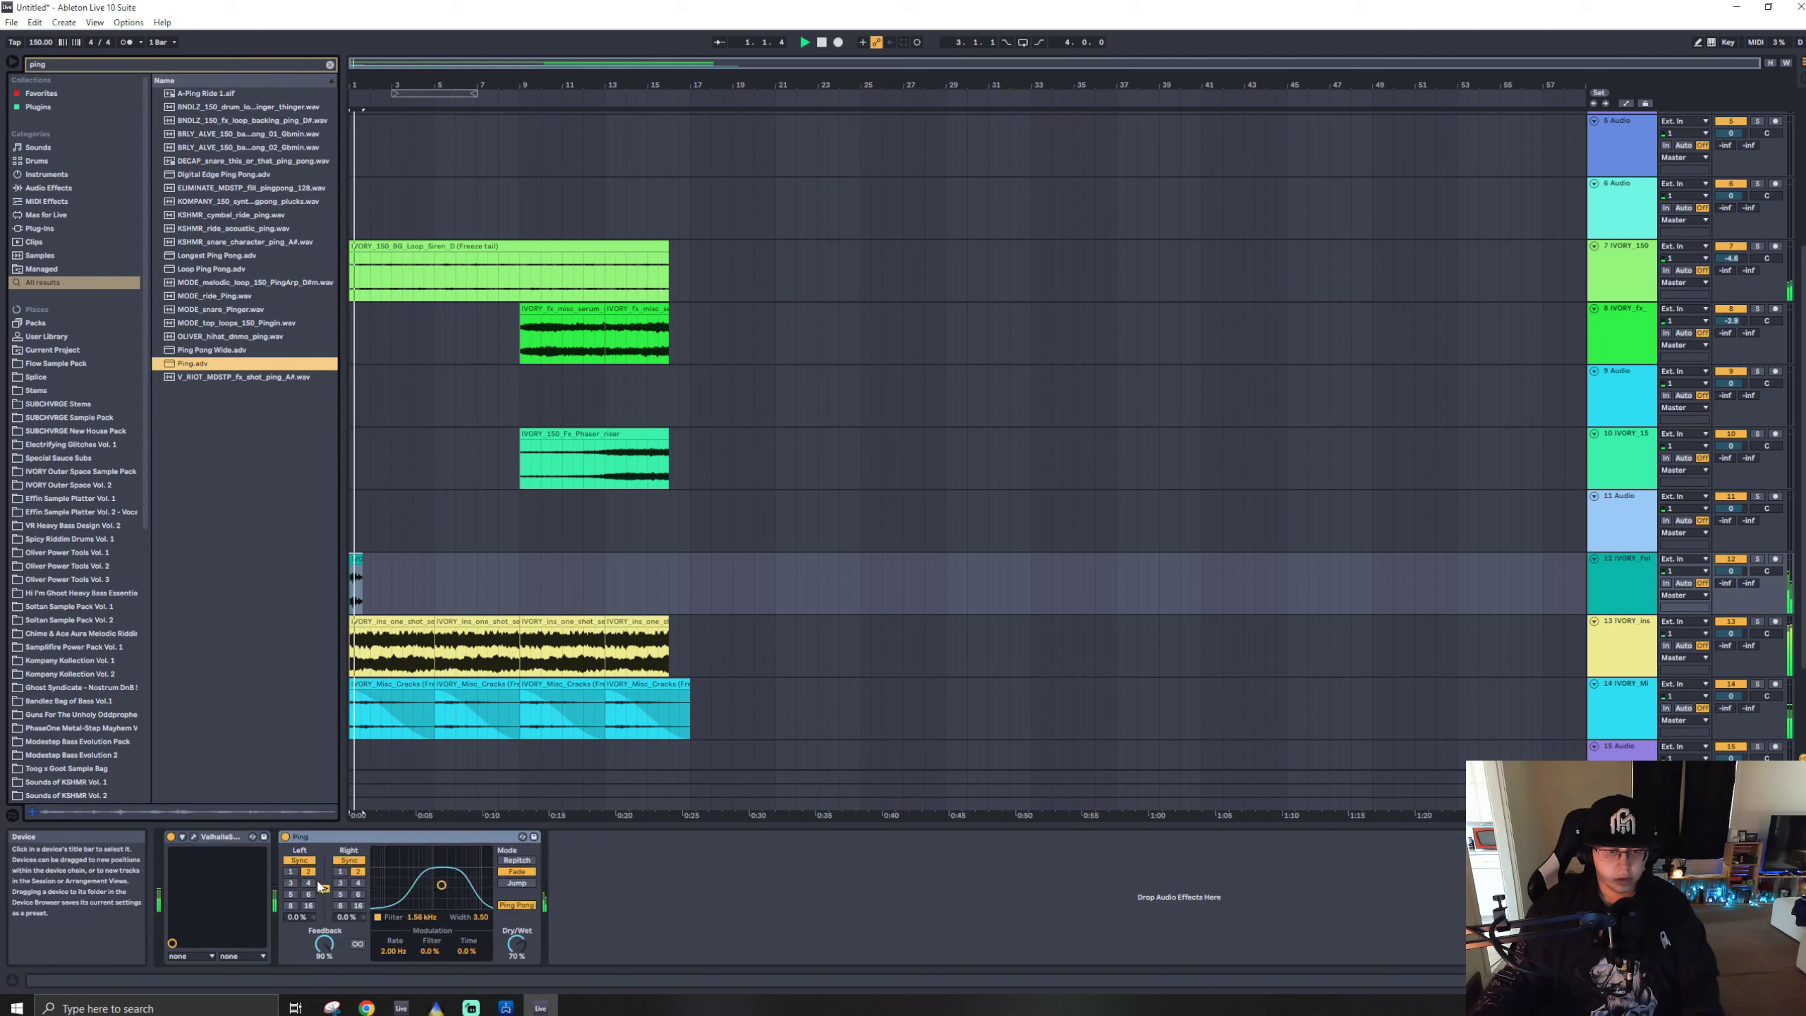
{"action": "left_click_drag", "start_coordinate": [241, 836], "coordinate": [776, 863]}
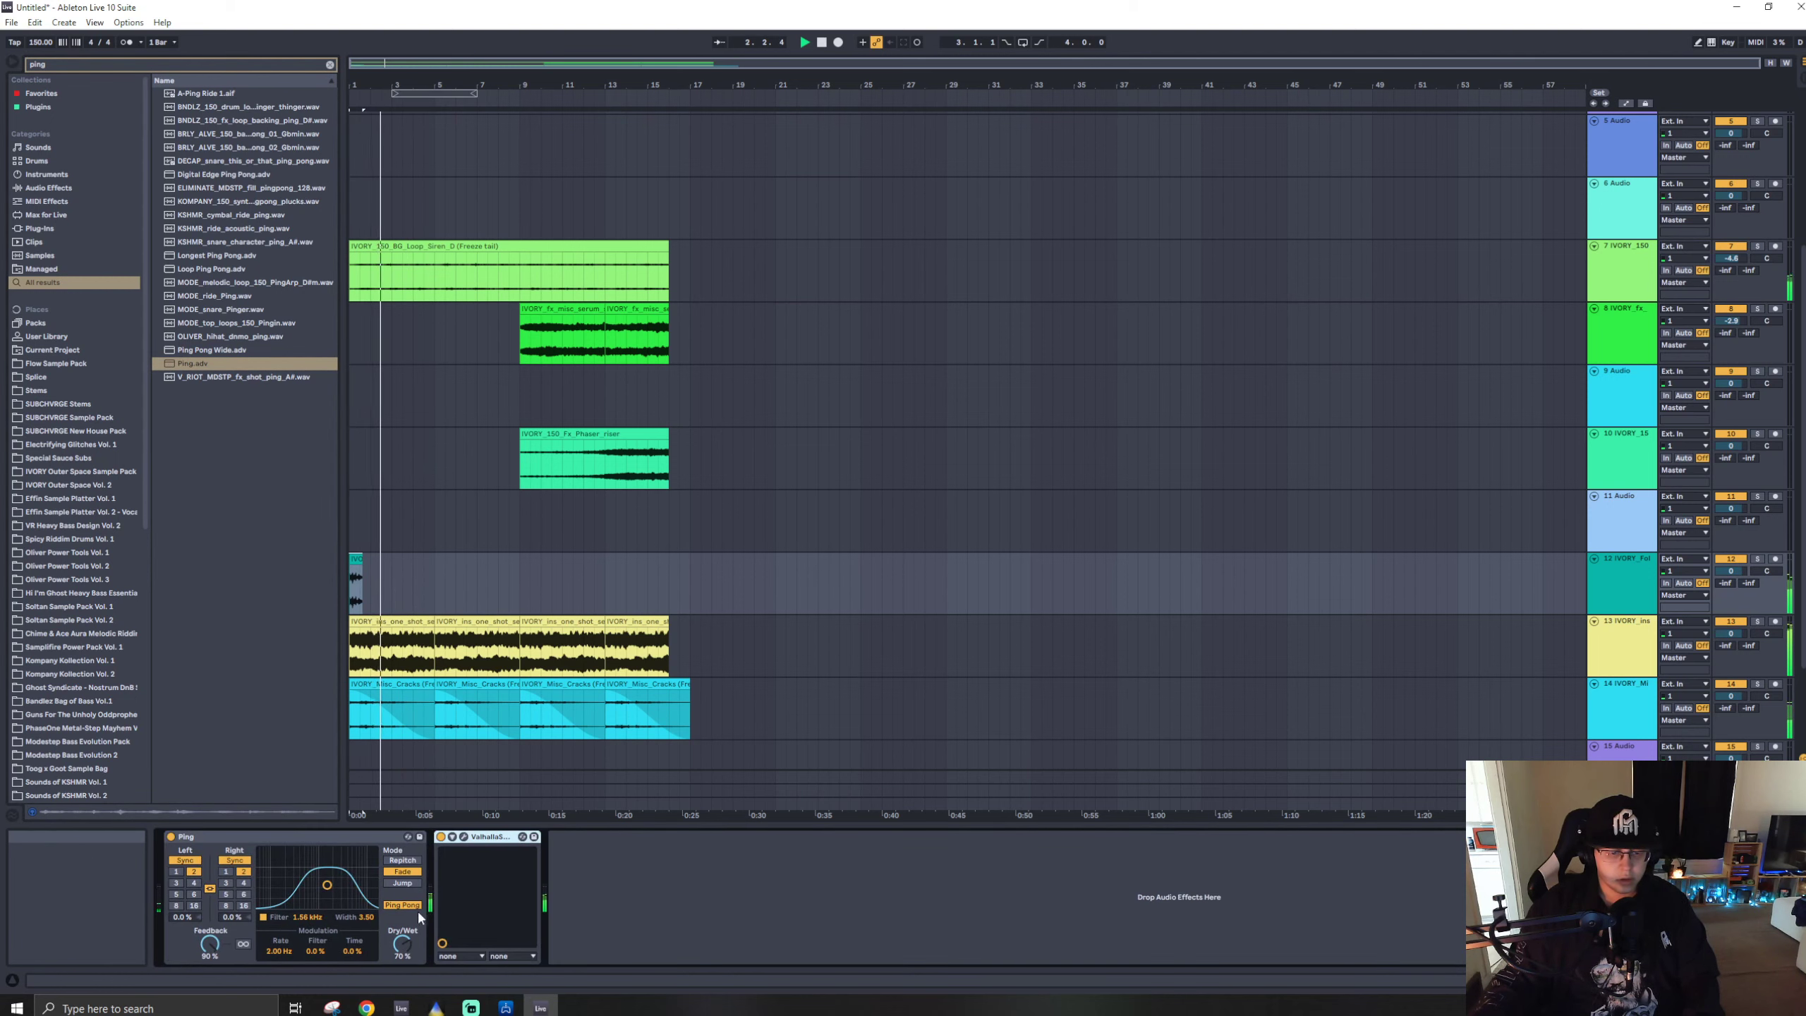
{"action": "left_click_drag", "start_coordinate": [402, 943], "coordinate": [402, 927]}
- Add EQ Eight to the gravel track with a low cut around 1.02 kHz, and lower the cracks track's volume
{"action": "key", "text": "ctrl+f"}
{"action": "type", "text": "eq"}
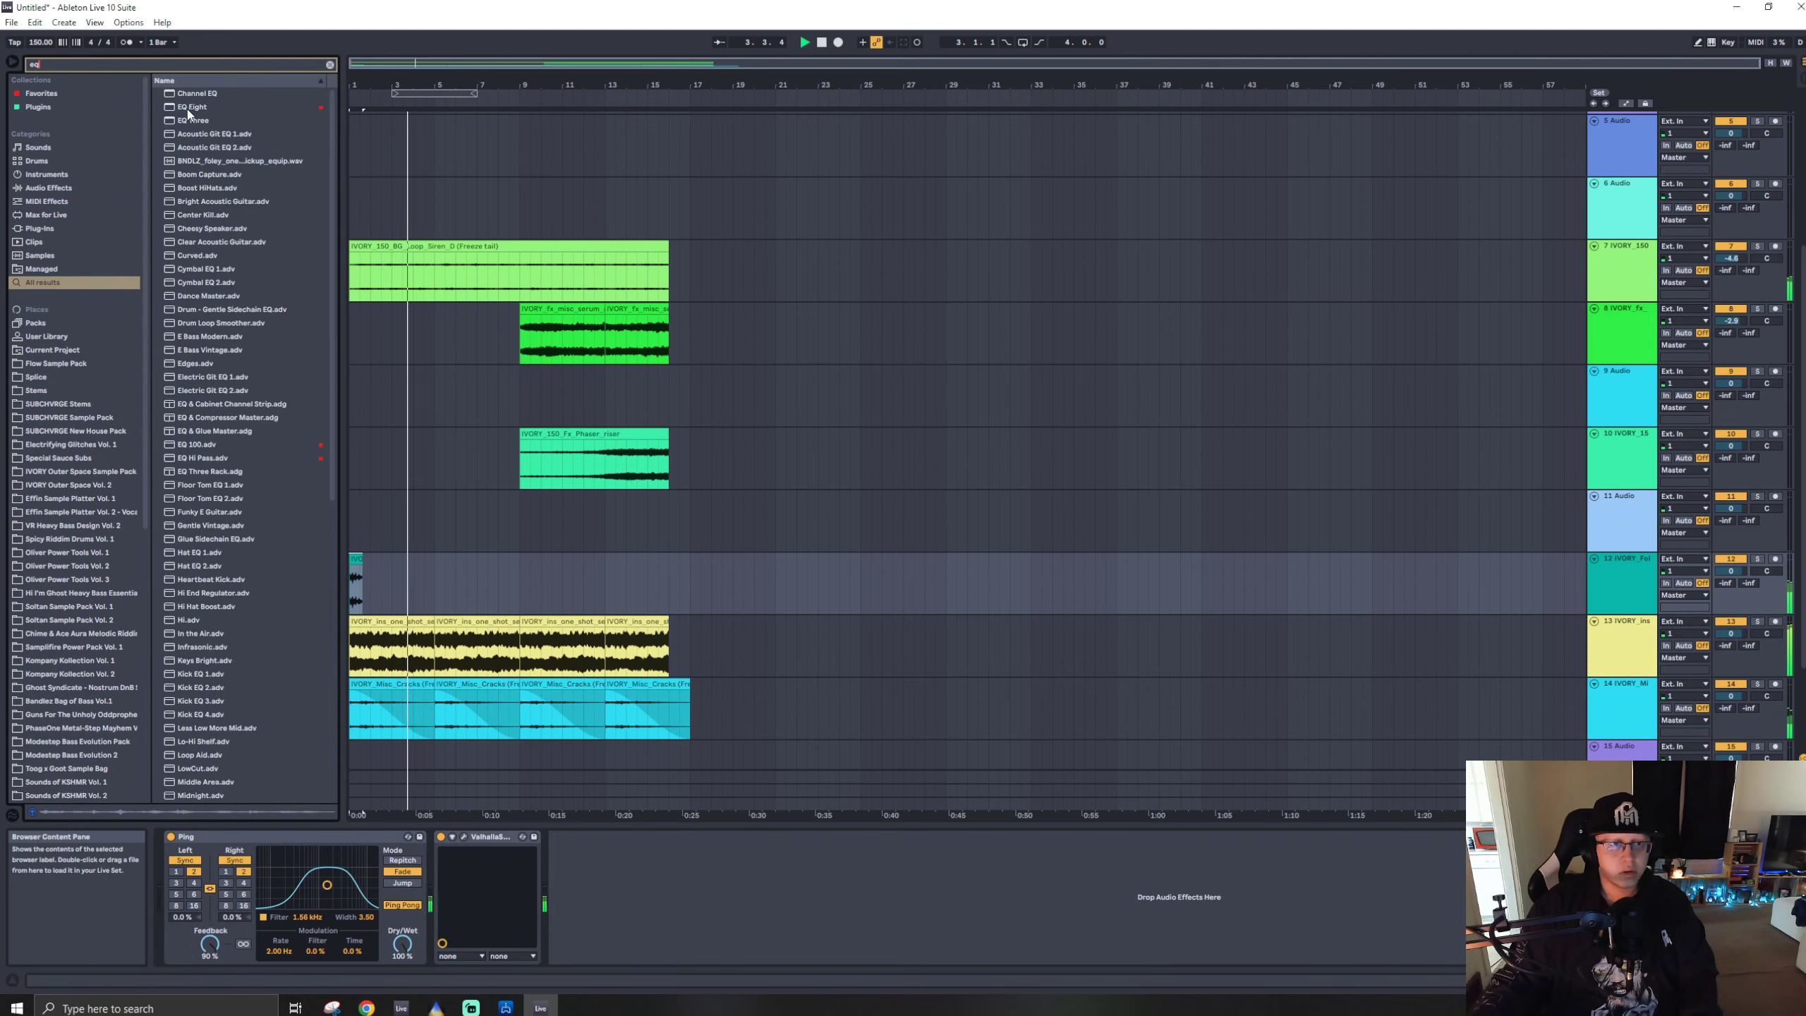
{"action": "key", "text": "Return"}
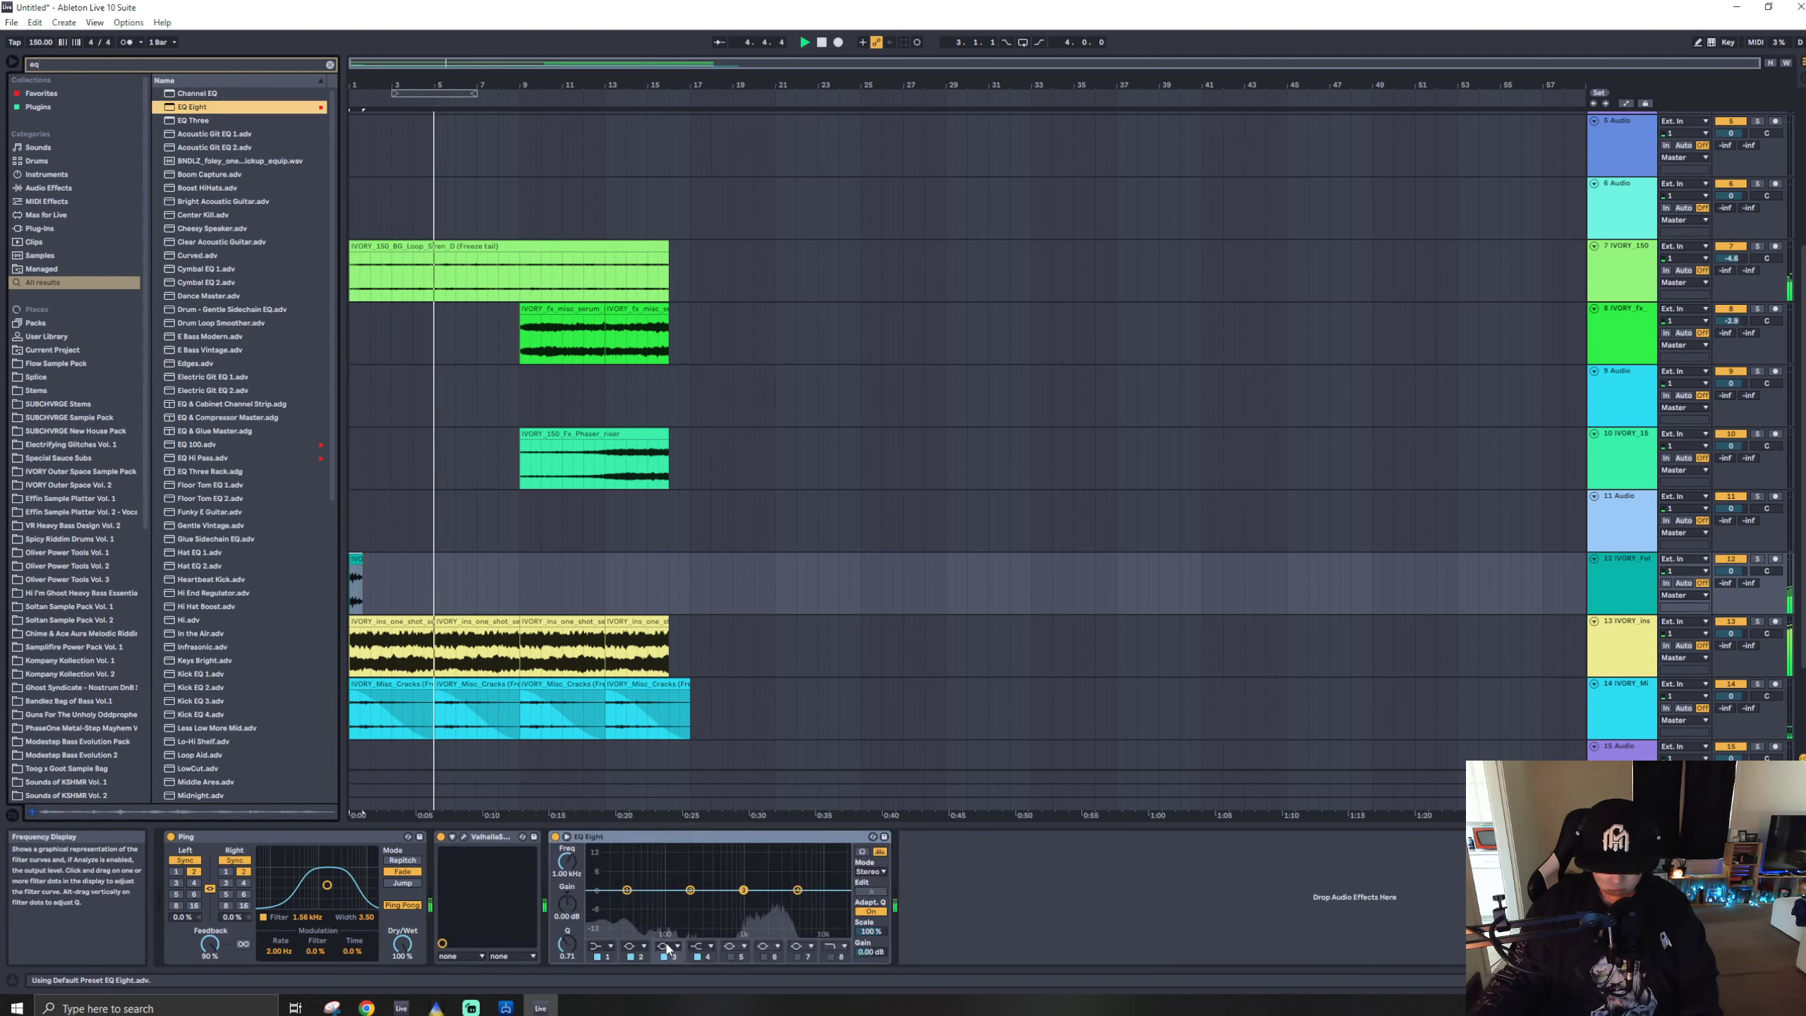
{"action": "mouse_move", "coordinate": [743, 900]}
{"action": "left_mouse_down"}
{"action": "mouse_move", "coordinate": [764, 933]}
{"action": "mouse_move", "coordinate": [745, 931]}
{"action": "left_mouse_up"}
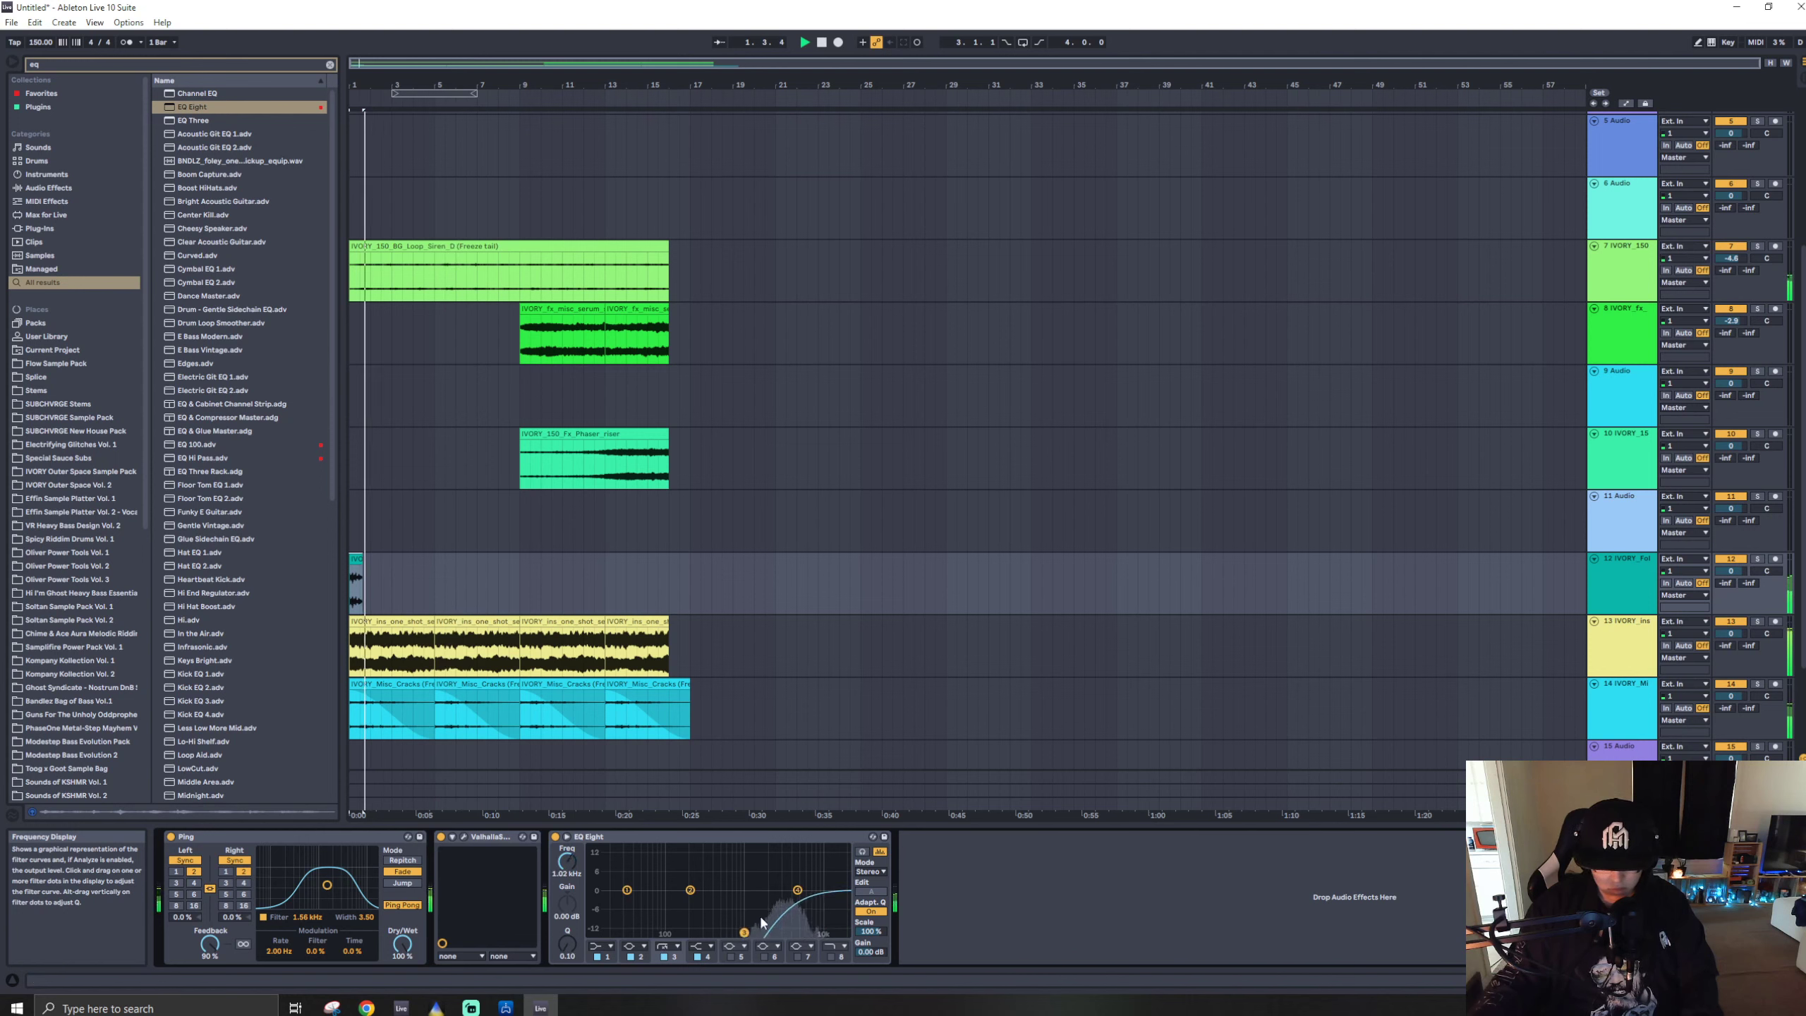
{"action": "key", "text": "space"}
{"action": "key", "text": "space"}
{"action": "mouse_move", "coordinate": [1729, 696]}
{"action": "left_mouse_down"}
{"action": "mouse_move", "coordinate": [1729, 782]}
{"action": "mouse_move", "coordinate": [1730, 692]}
{"action": "left_mouse_up"}
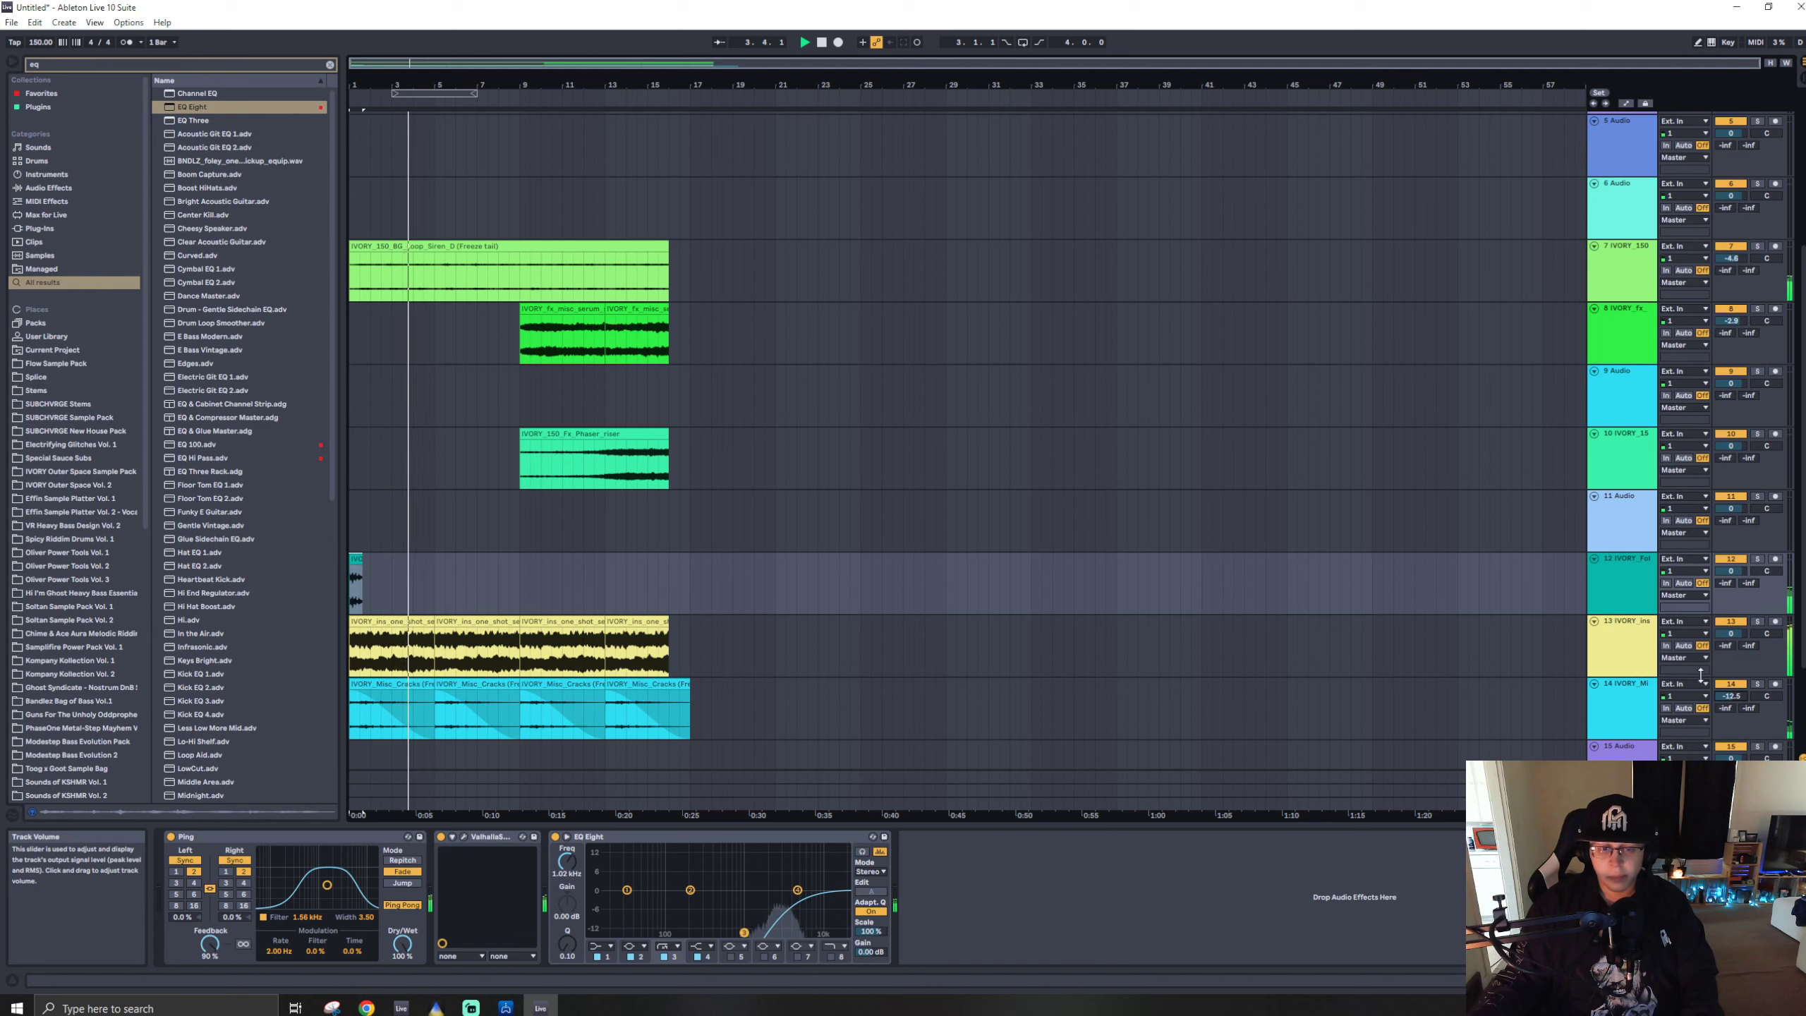
- Duplicate the four-bar gravel section from bar 1 three times and listen to the intro
{"action": "left_click", "coordinate": [356, 560]}
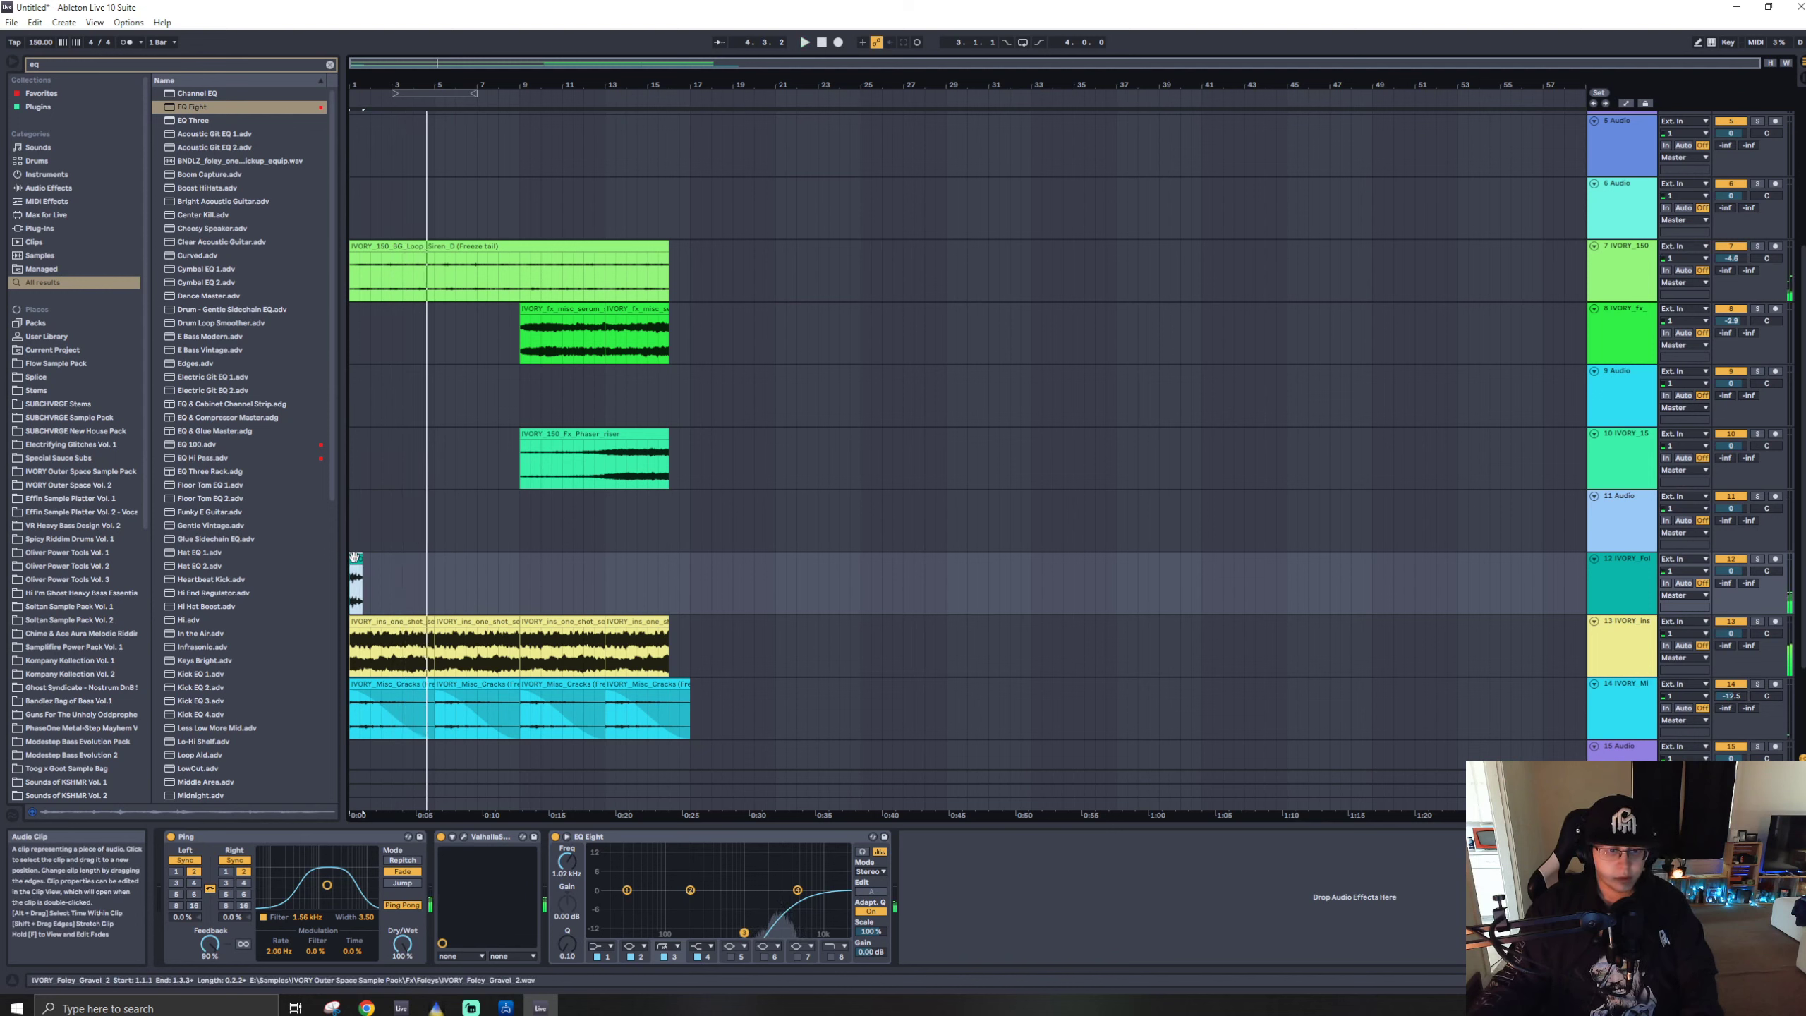
{"action": "key", "text": "space"}
{"action": "left_click_drag", "start_coordinate": [437, 573], "coordinate": [294, 579]}
{"action": "key", "text": "ctrl+d"}
{"action": "key", "text": "ctrl+d"}
{"action": "key", "text": "ctrl+d"}
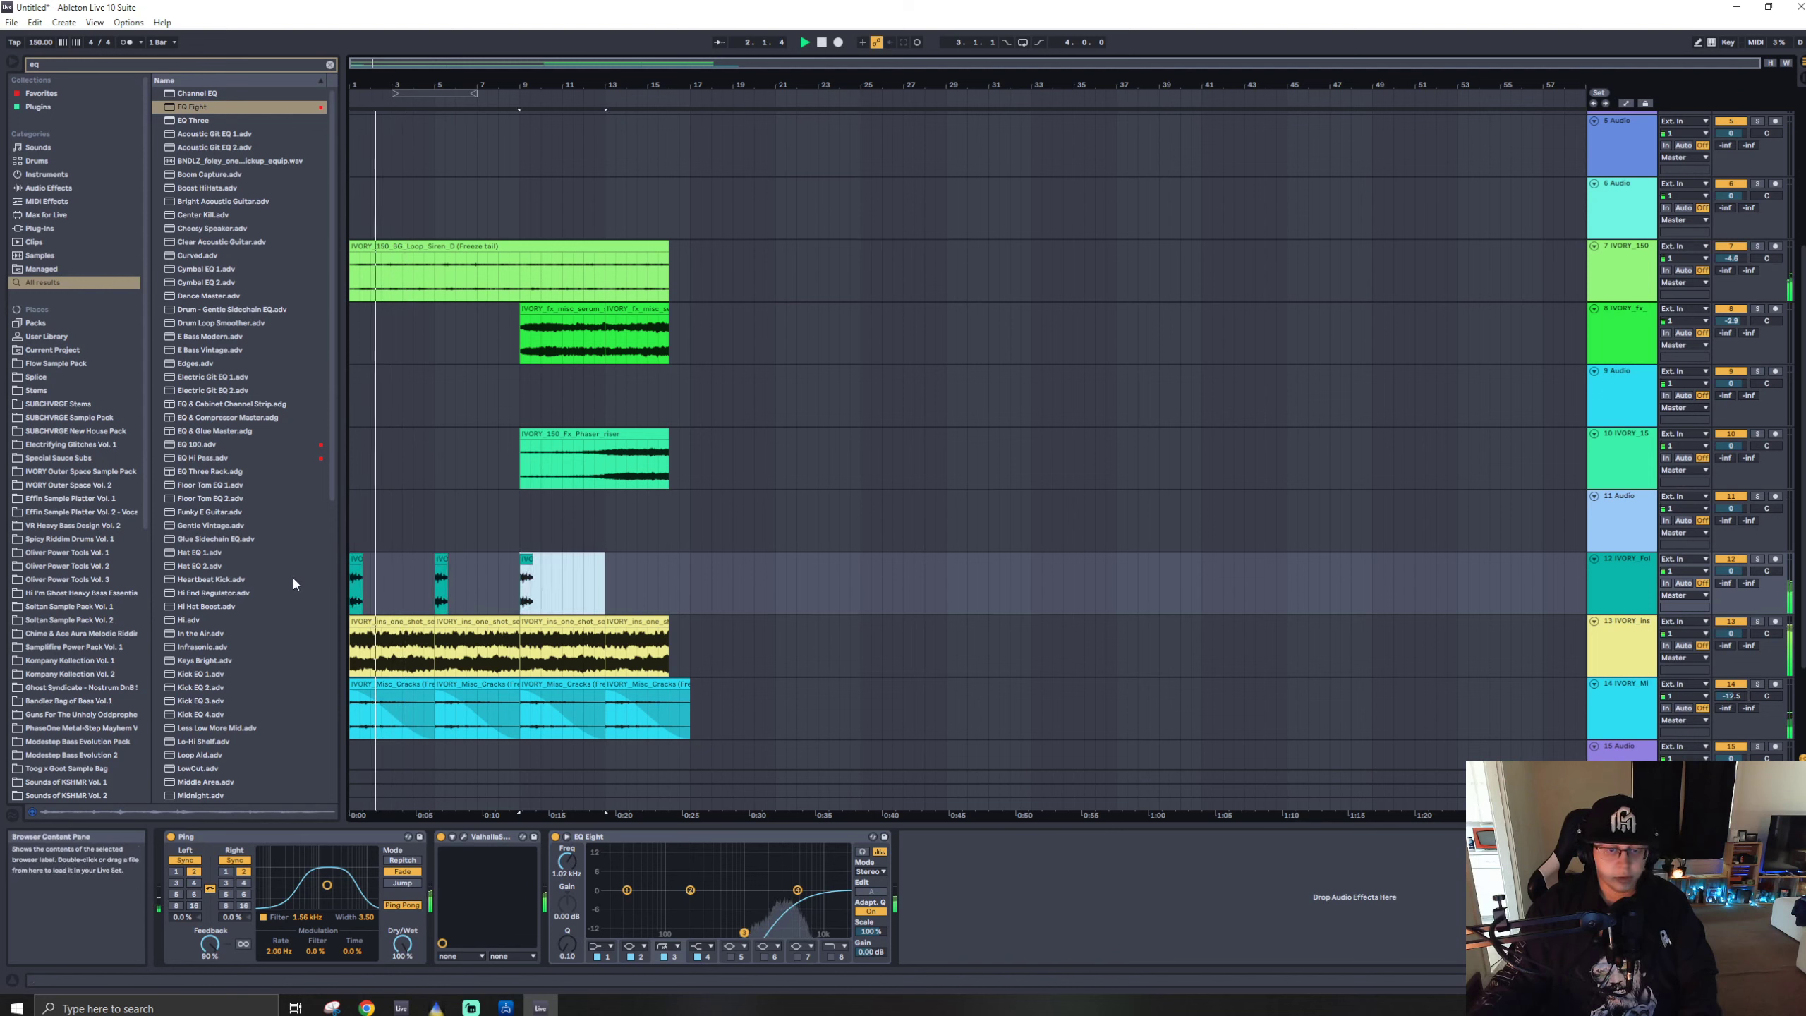
{"action": "left_click", "coordinate": [350, 511]}
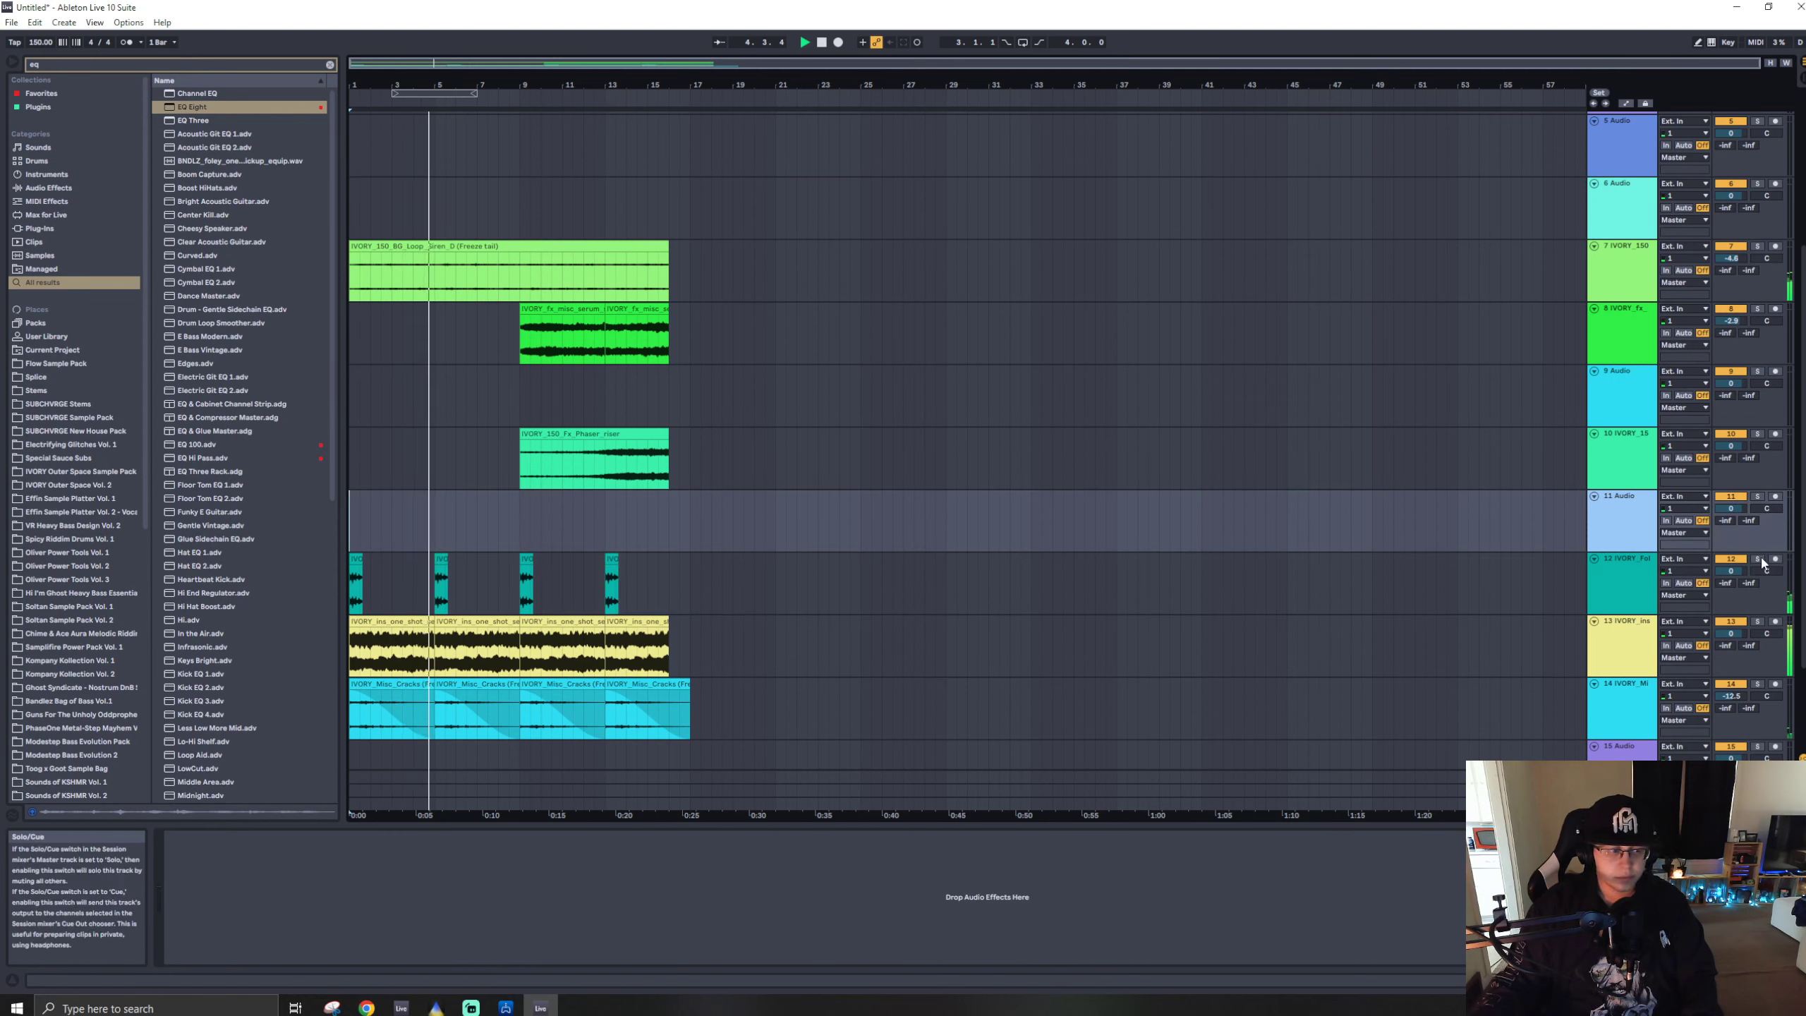
- Solo the gravel track, then freeze and flatten it
{"action": "left_click", "coordinate": [1760, 562]}
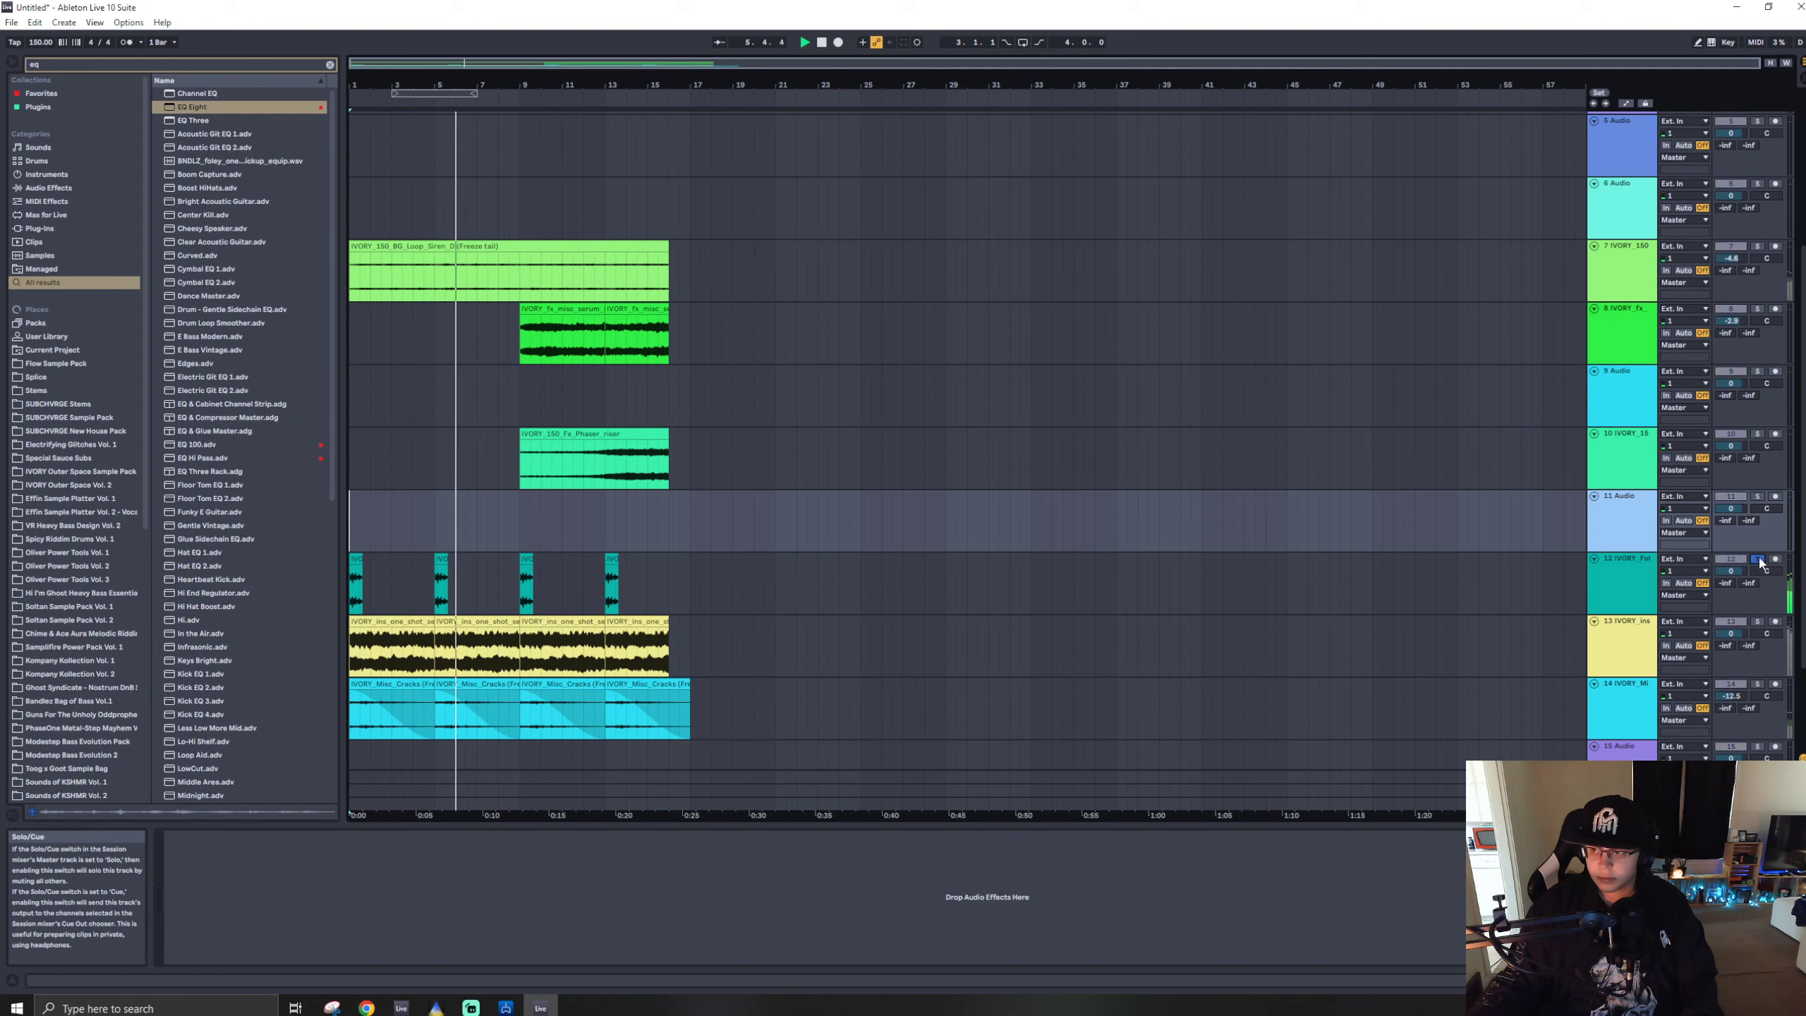
{"action": "right_click", "coordinate": [1642, 583]}
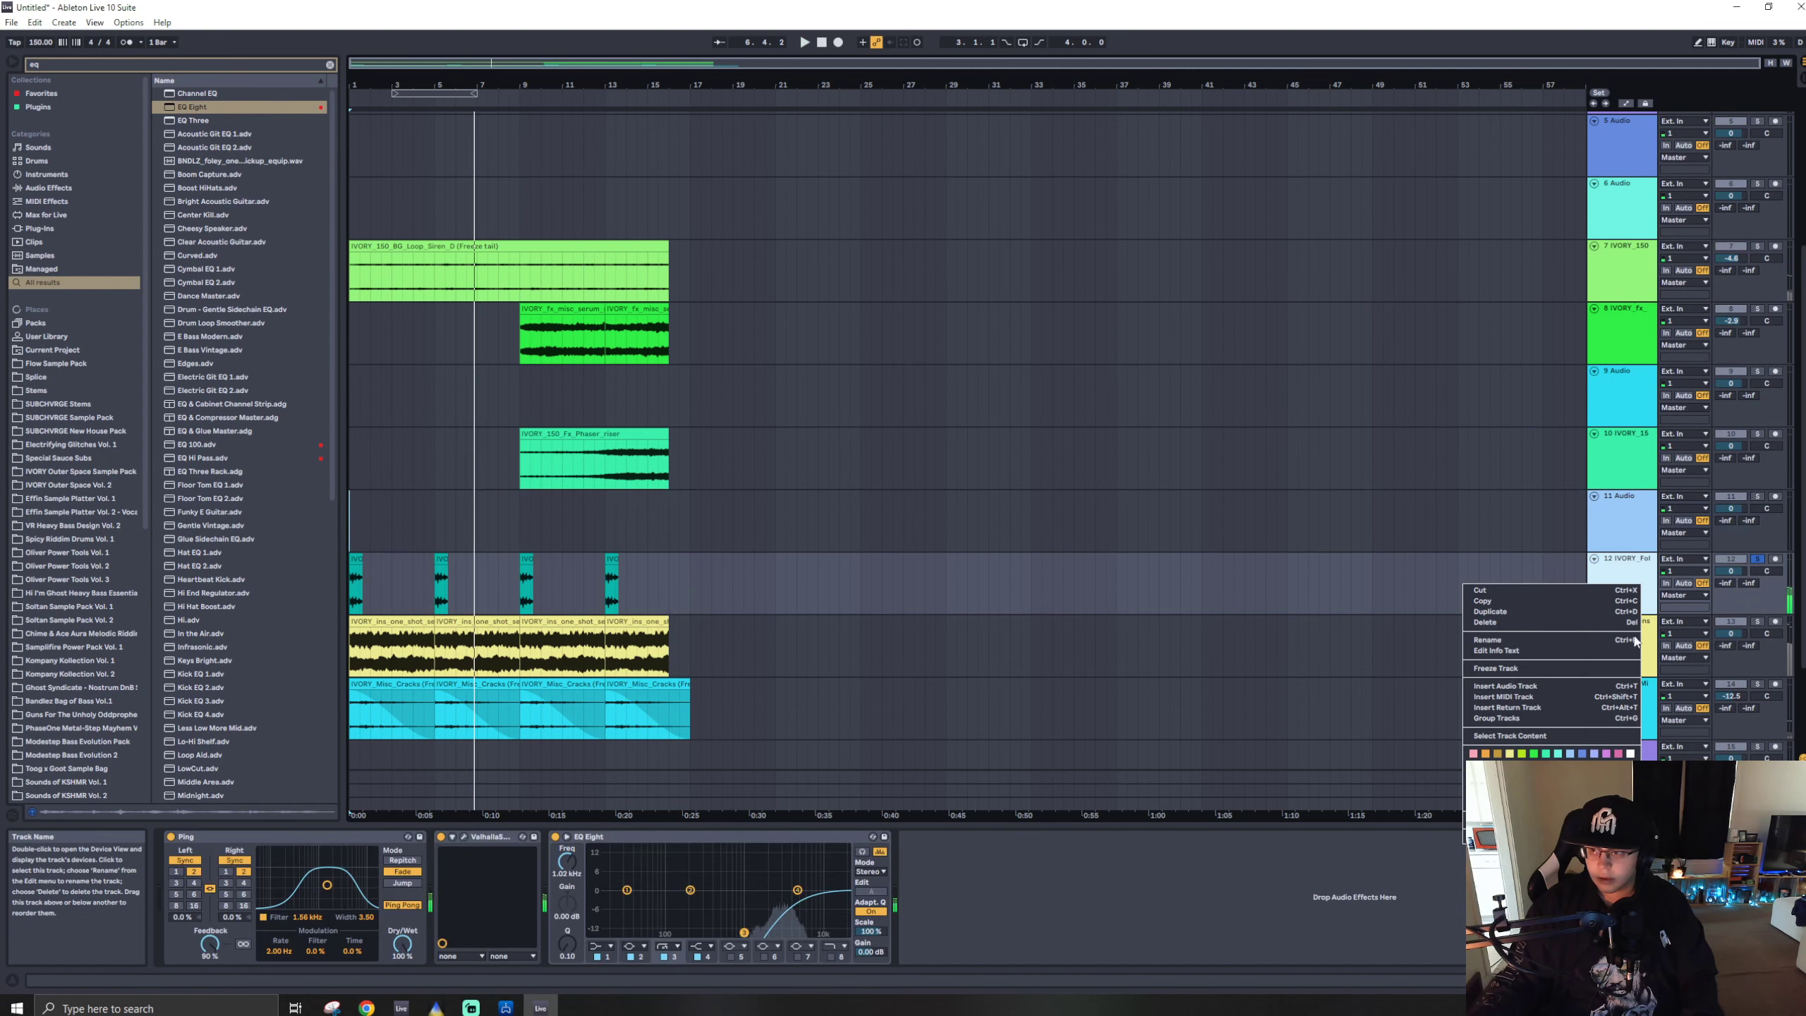
{"action": "left_click", "coordinate": [1540, 673]}
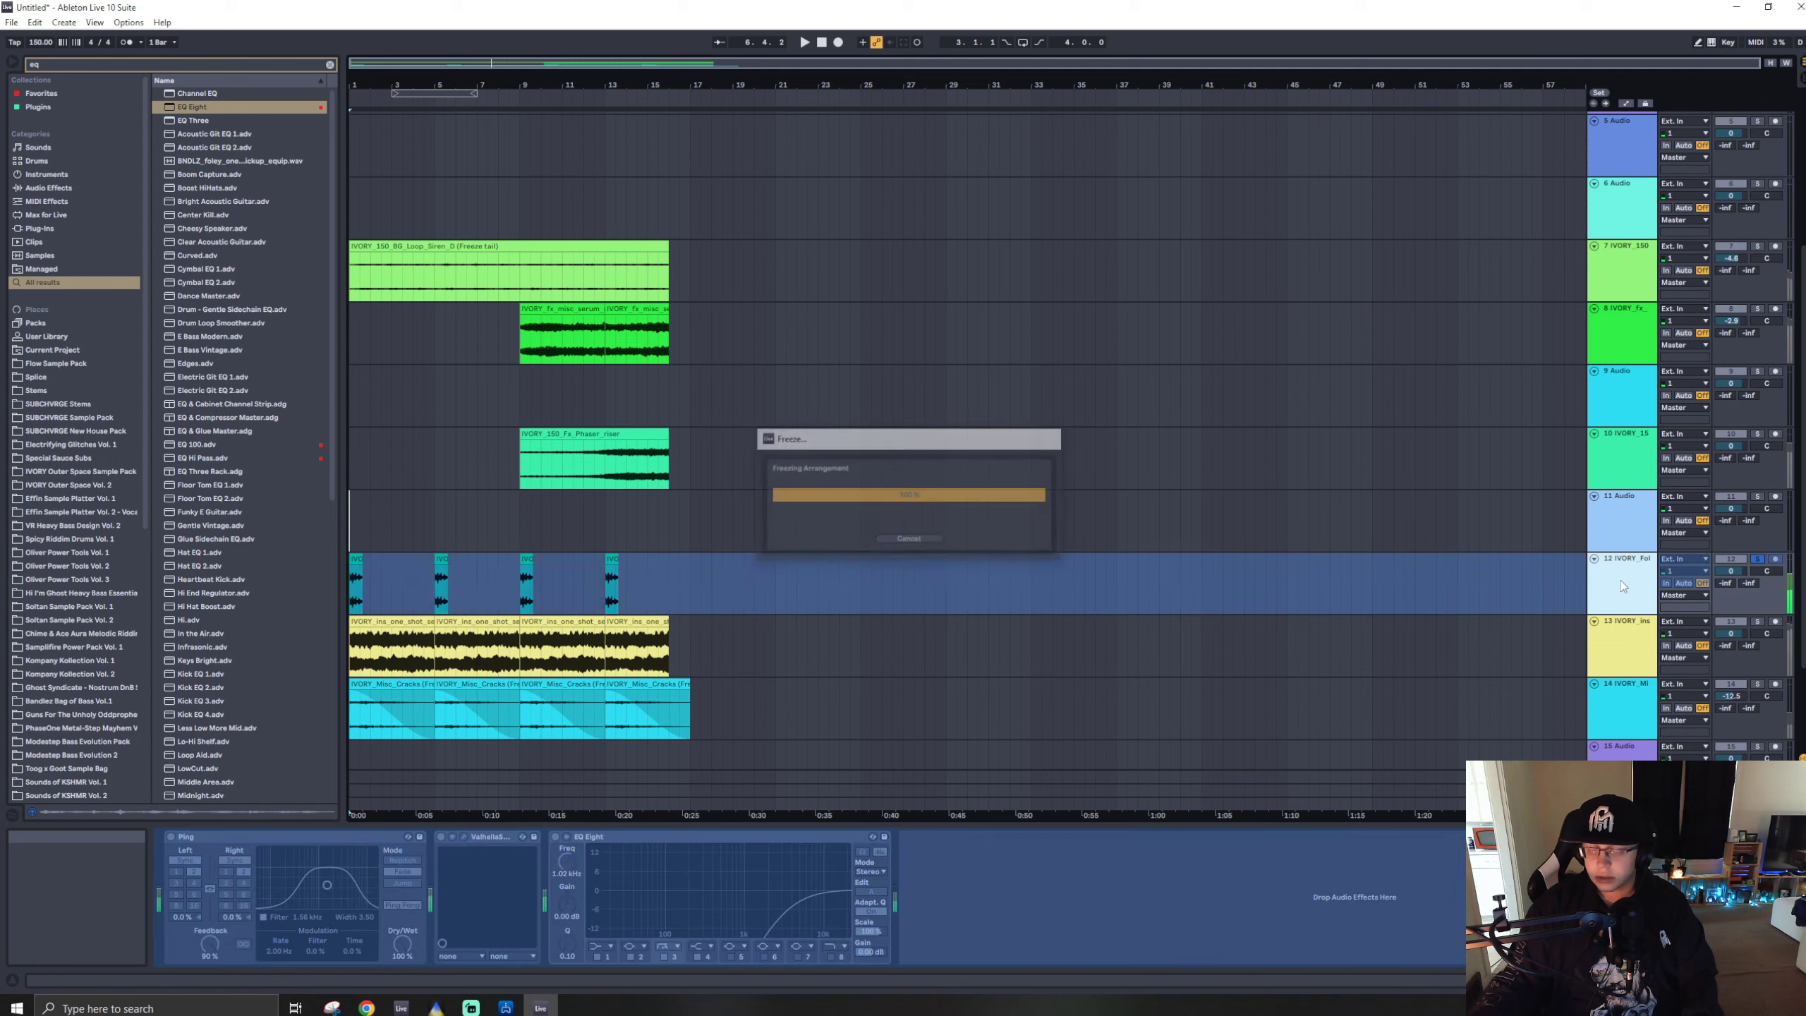
{"action": "right_click", "coordinate": [1620, 580]}
{"action": "left_click", "coordinate": [1656, 681]}
{"action": "left_click", "coordinate": [754, 505]}
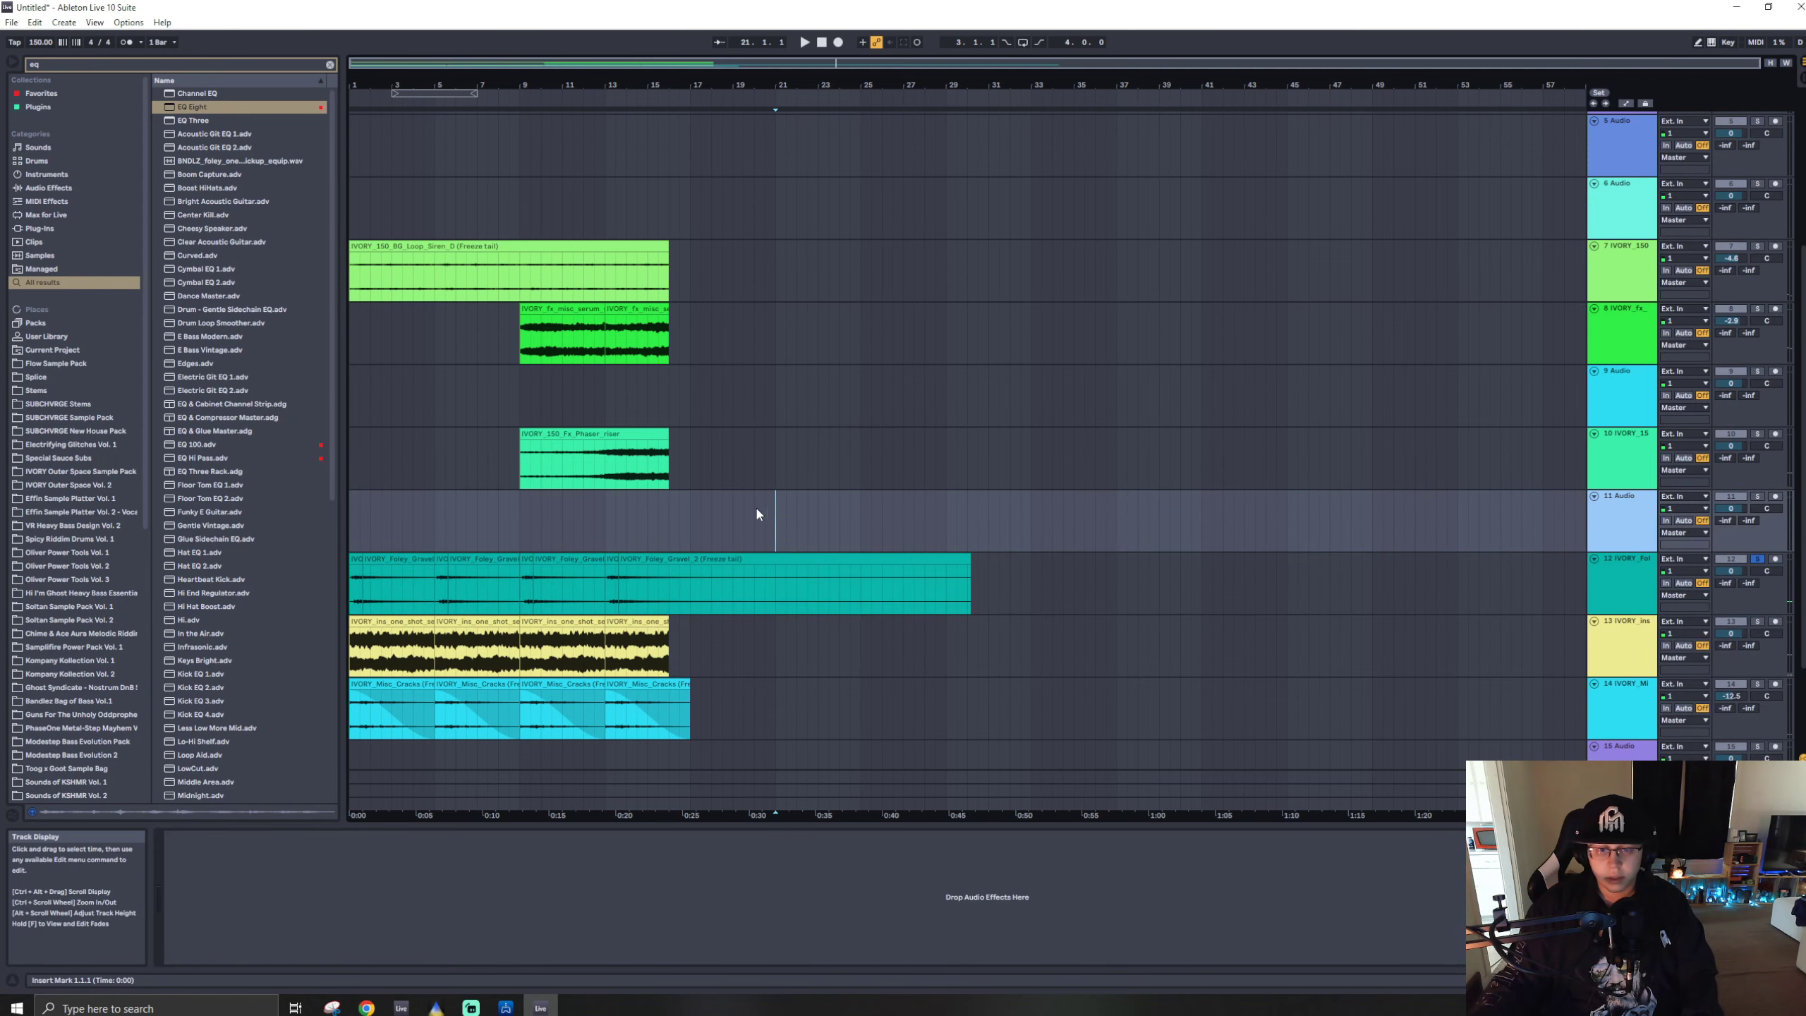
- Extend the last flattened gravel clip's start back to bar 11 and delete the half beat just before bar 13
{"action": "left_click", "coordinate": [616, 560]}
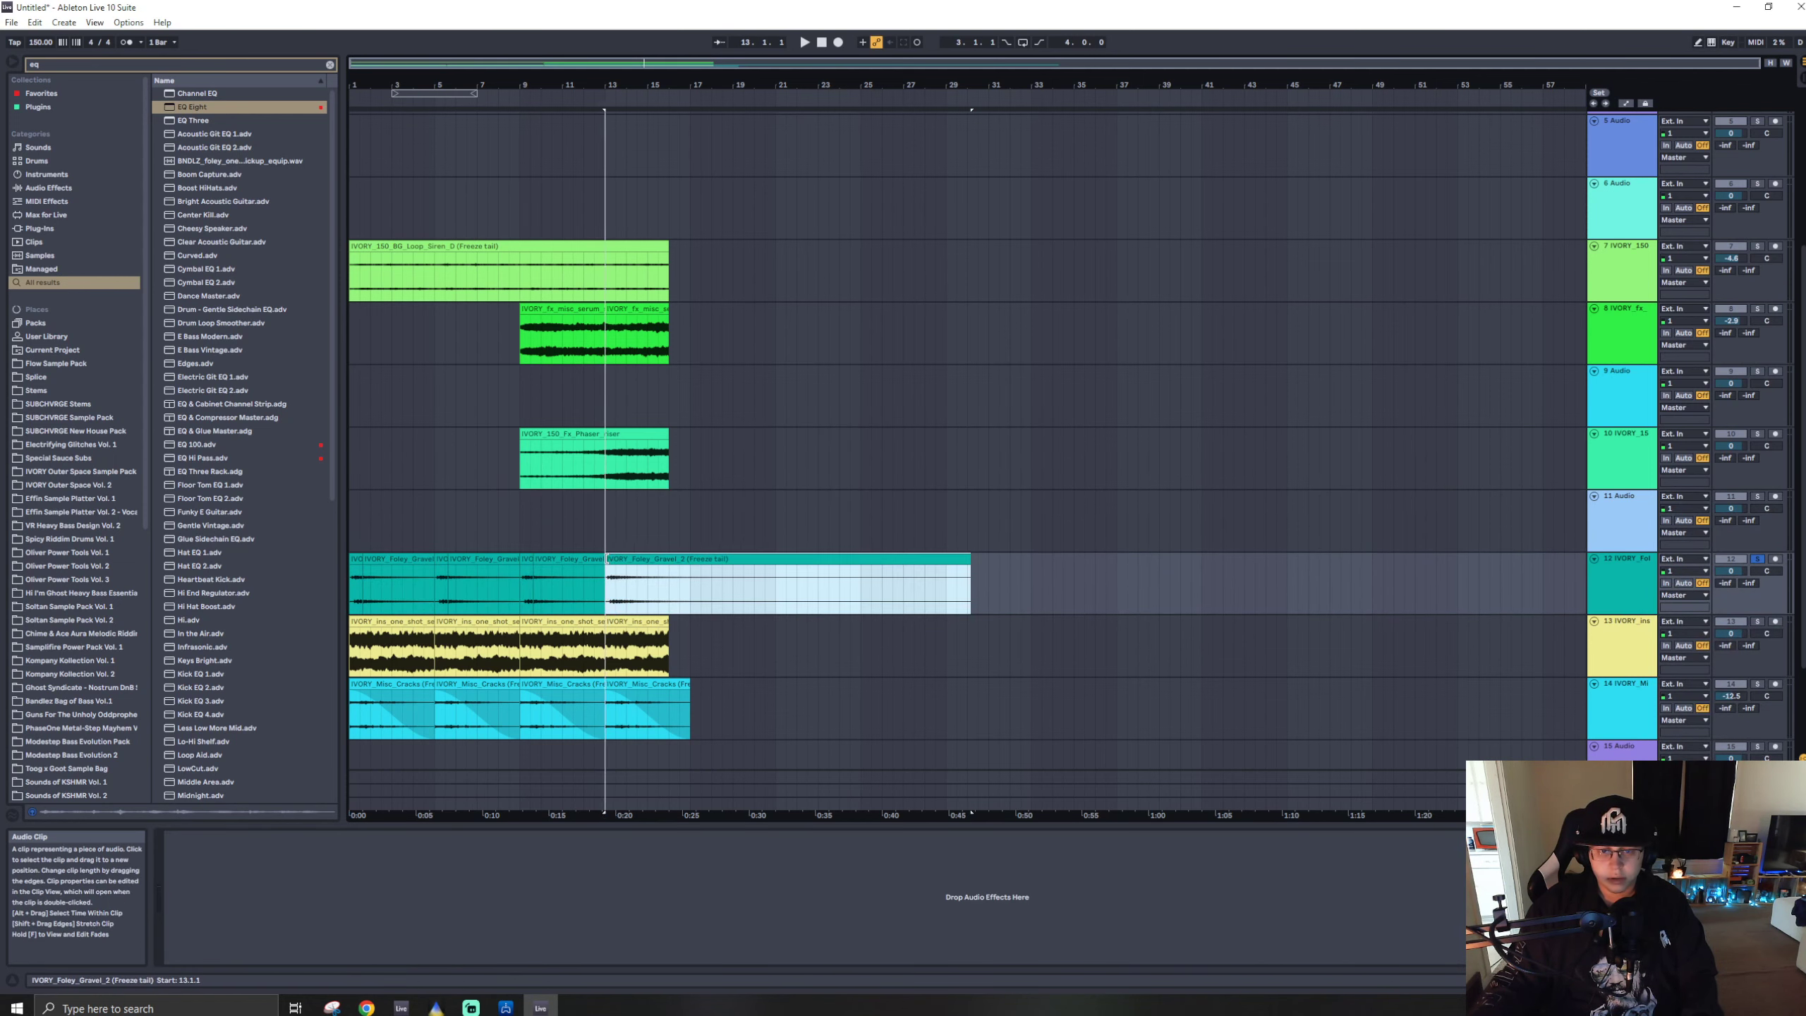
{"action": "left_click_drag", "start_coordinate": [608, 560], "coordinate": [562, 559]}
{"action": "scroll", "coordinate": [626, 588], "scroll_direction": "up", "scroll_amount": 5}
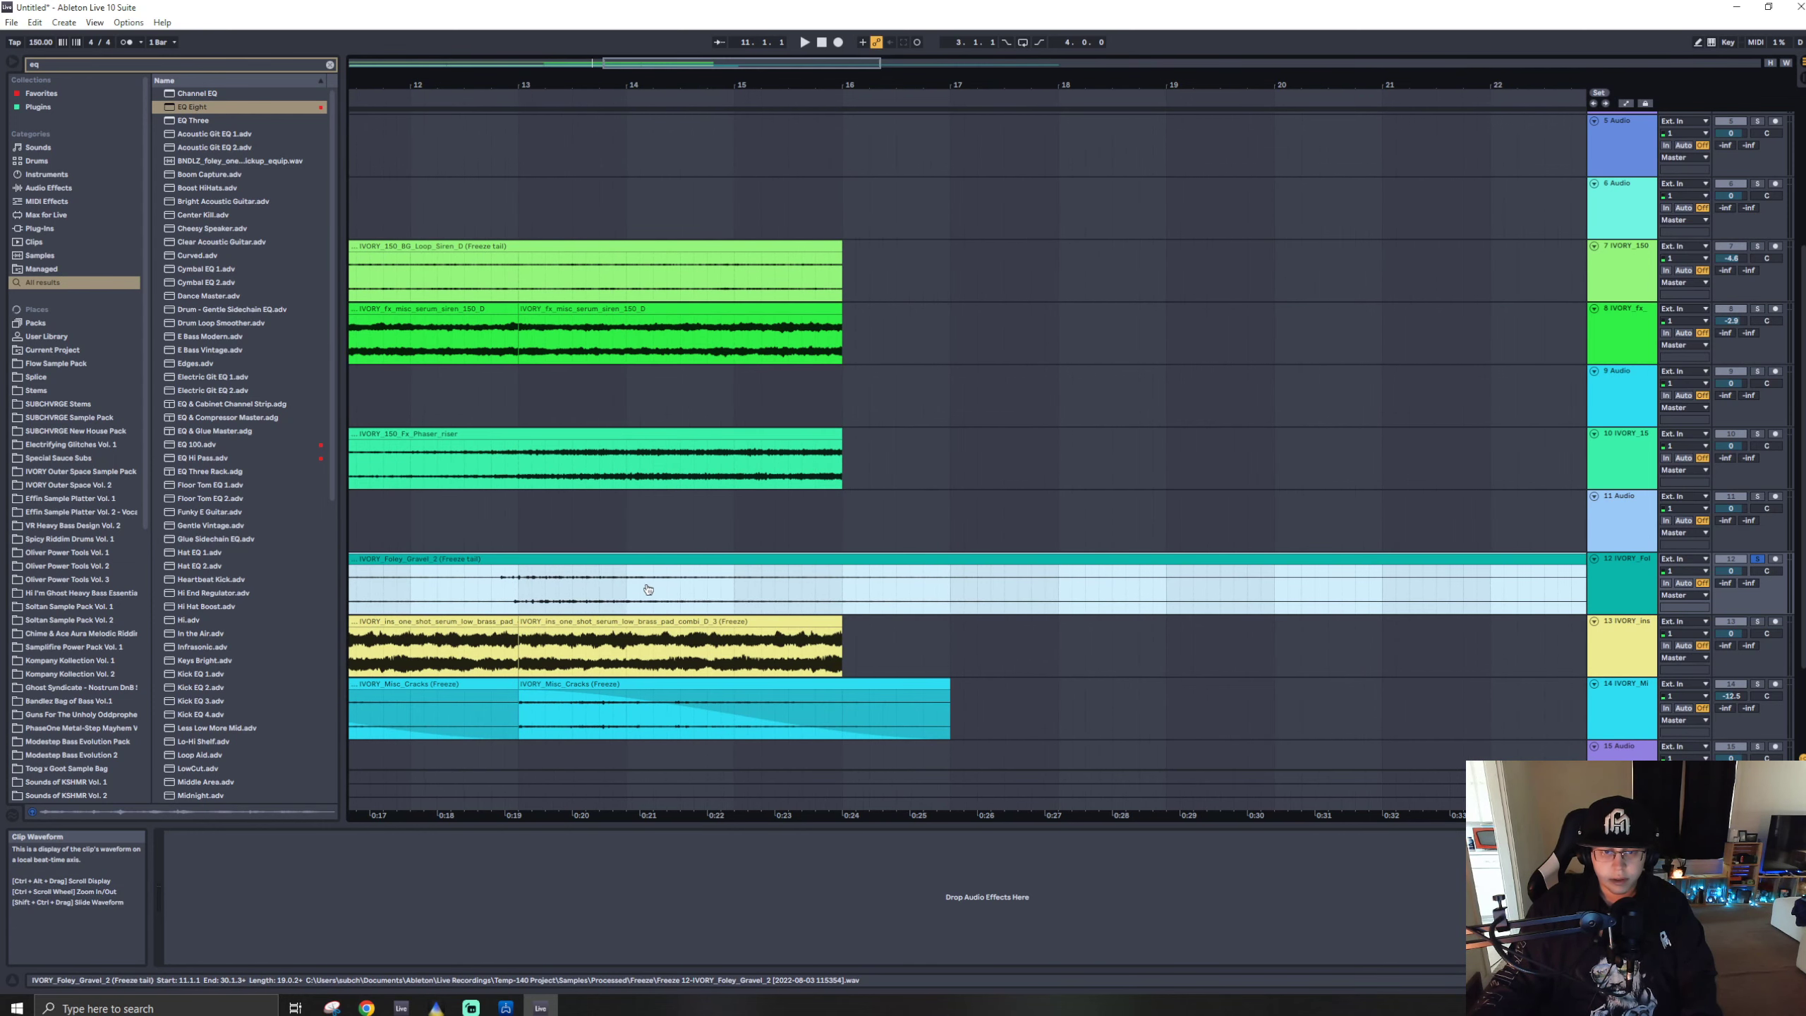
{"action": "left_click_drag", "start_coordinate": [521, 585], "coordinate": [501, 570]}
{"action": "key", "text": "Delete"}
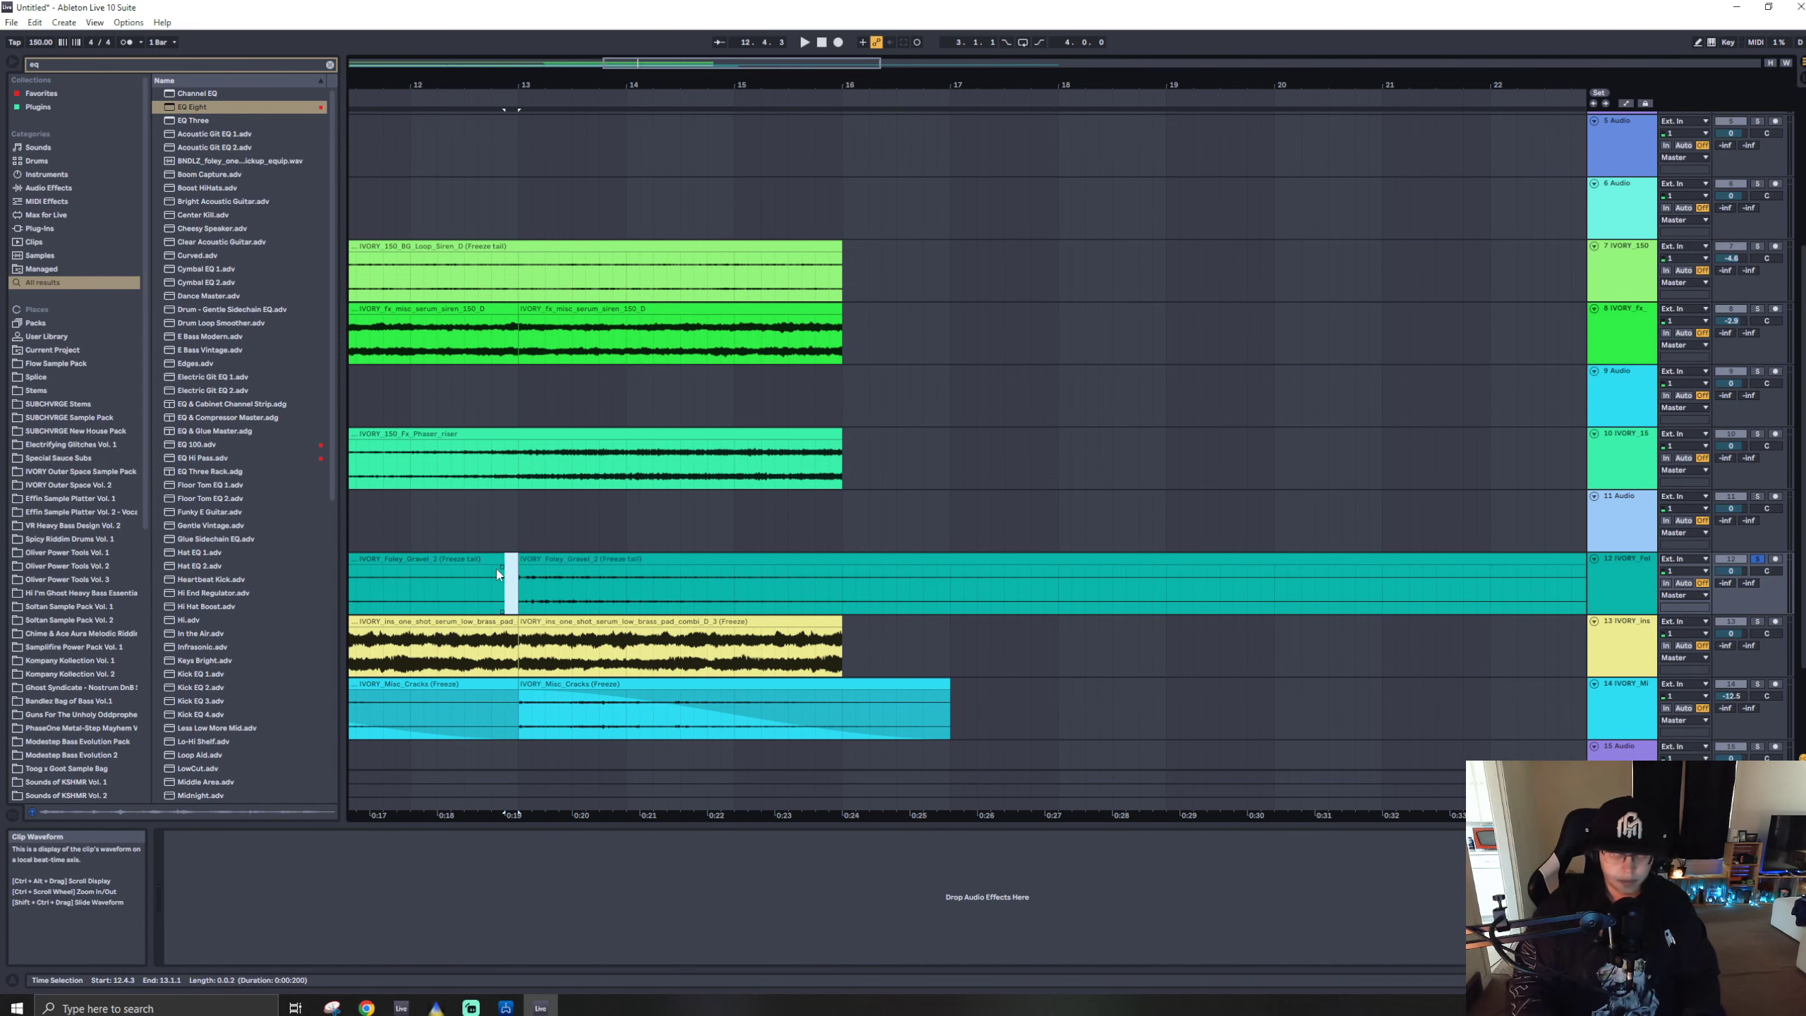
- Copy the long flattened gravel clip that starts at bar 13 and paste it at bar 1 of the same track
{"action": "left_click", "coordinate": [544, 555]}
{"action": "scroll", "coordinate": [547, 562], "scroll_direction": "down", "scroll_amount": 5, "text": "ctrl"}
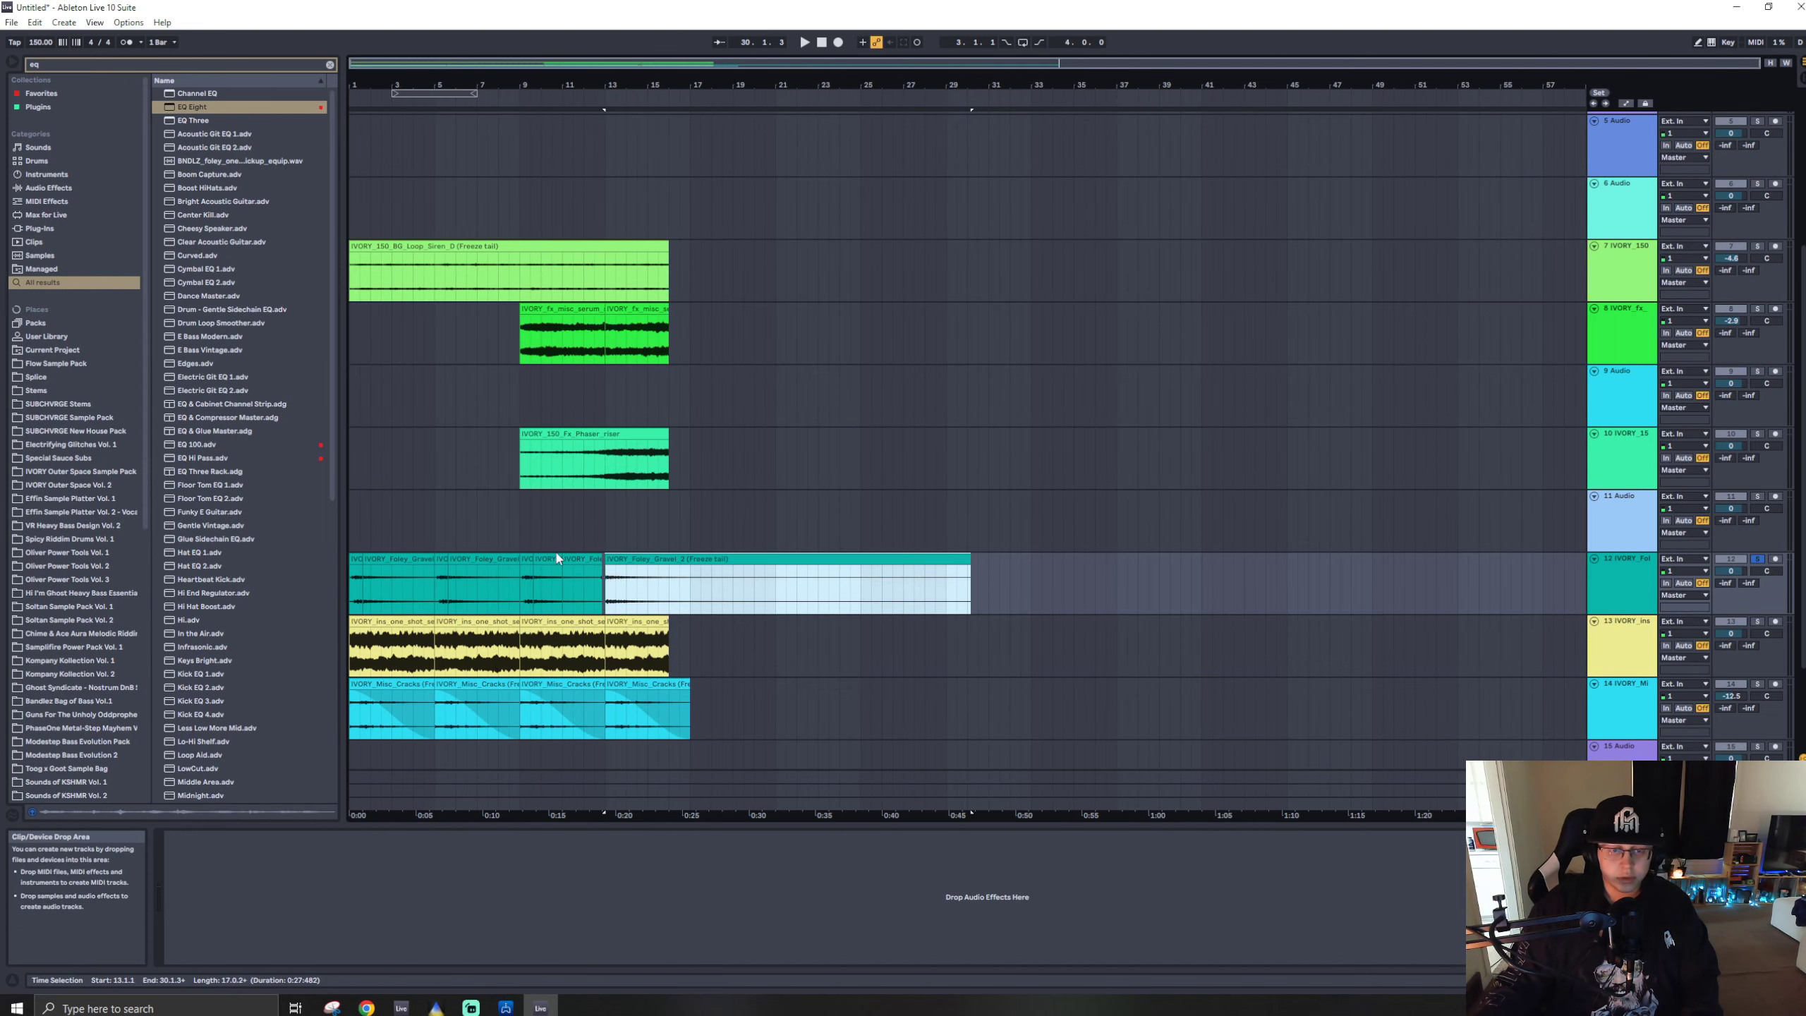
{"action": "left_click", "coordinate": [355, 548]}
{"action": "key", "text": "ctrl+v"}
- Duplicate the first four bars of the gravel audio three times and clear the track from bar 17 onward
{"action": "left_click_drag", "start_coordinate": [391, 498], "coordinate": [349, 591]}
{"action": "key", "text": "ctrl+d"}
{"action": "key", "text": "ctrl+d"}
{"action": "key", "text": "ctrl+d"}
{"action": "left_click_drag", "start_coordinate": [694, 548], "coordinate": [823, 568]}
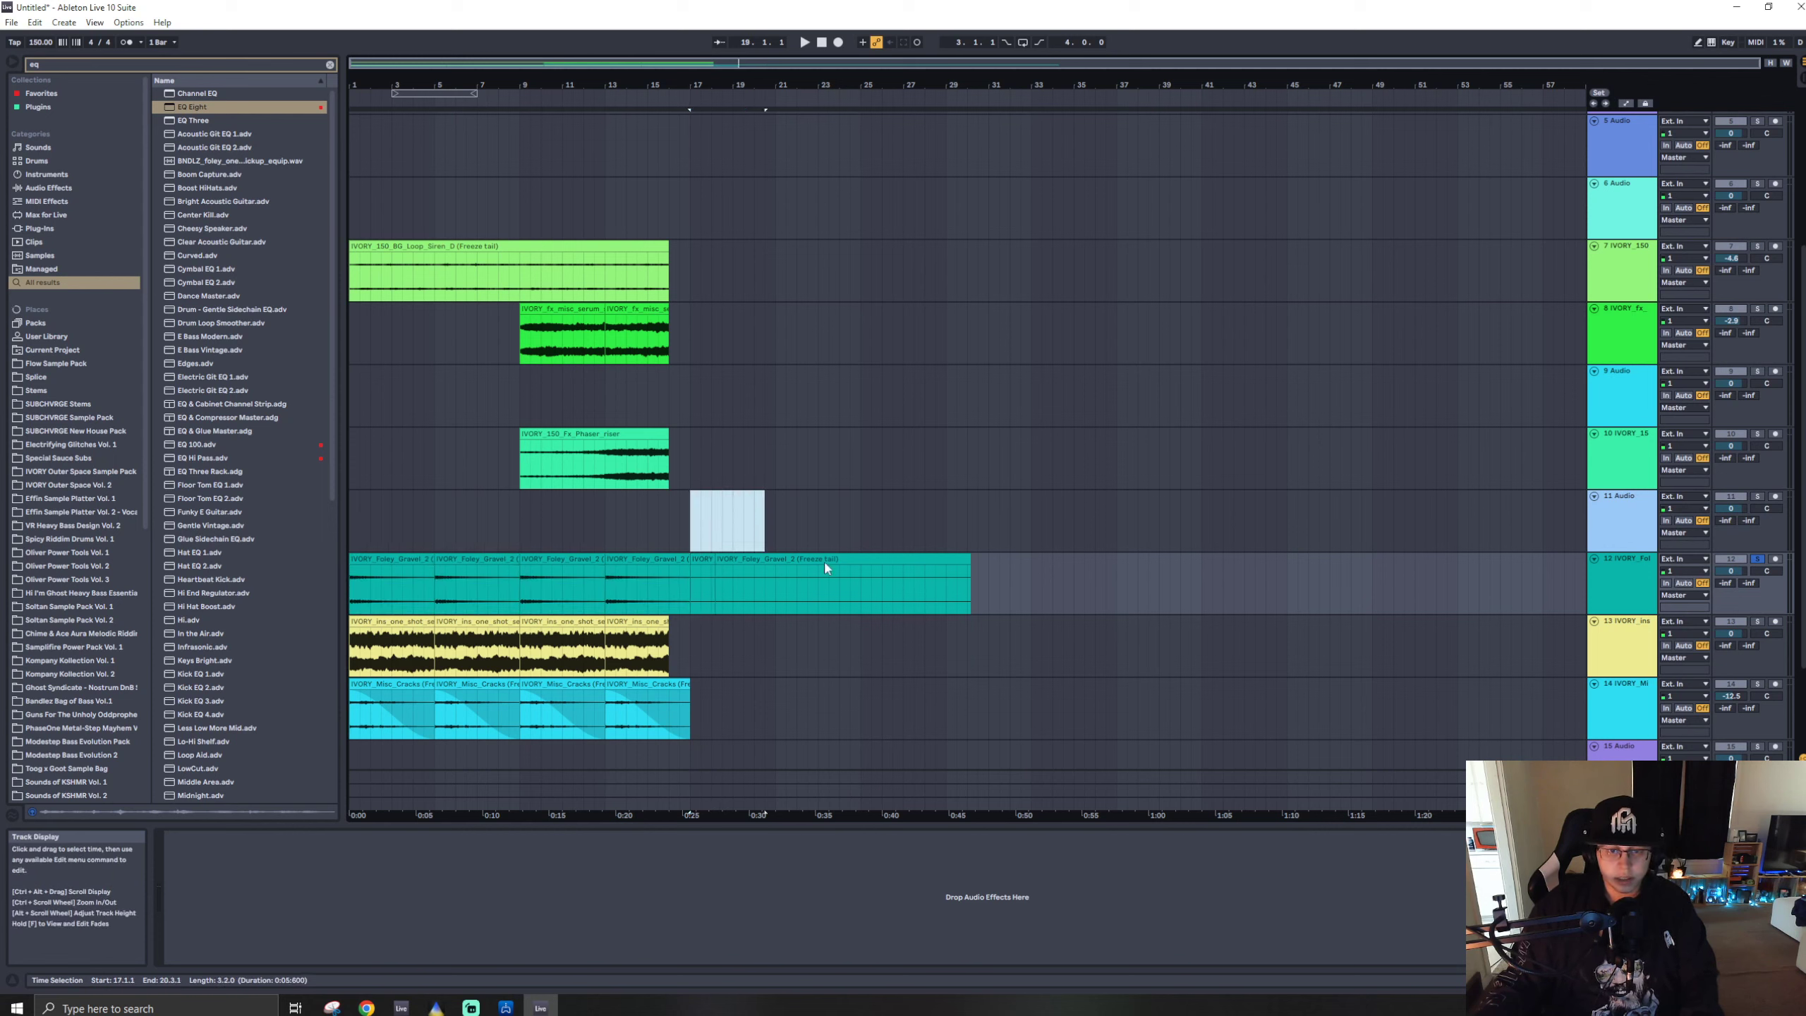
{"action": "left_click", "coordinate": [1142, 595], "text": "shift"}
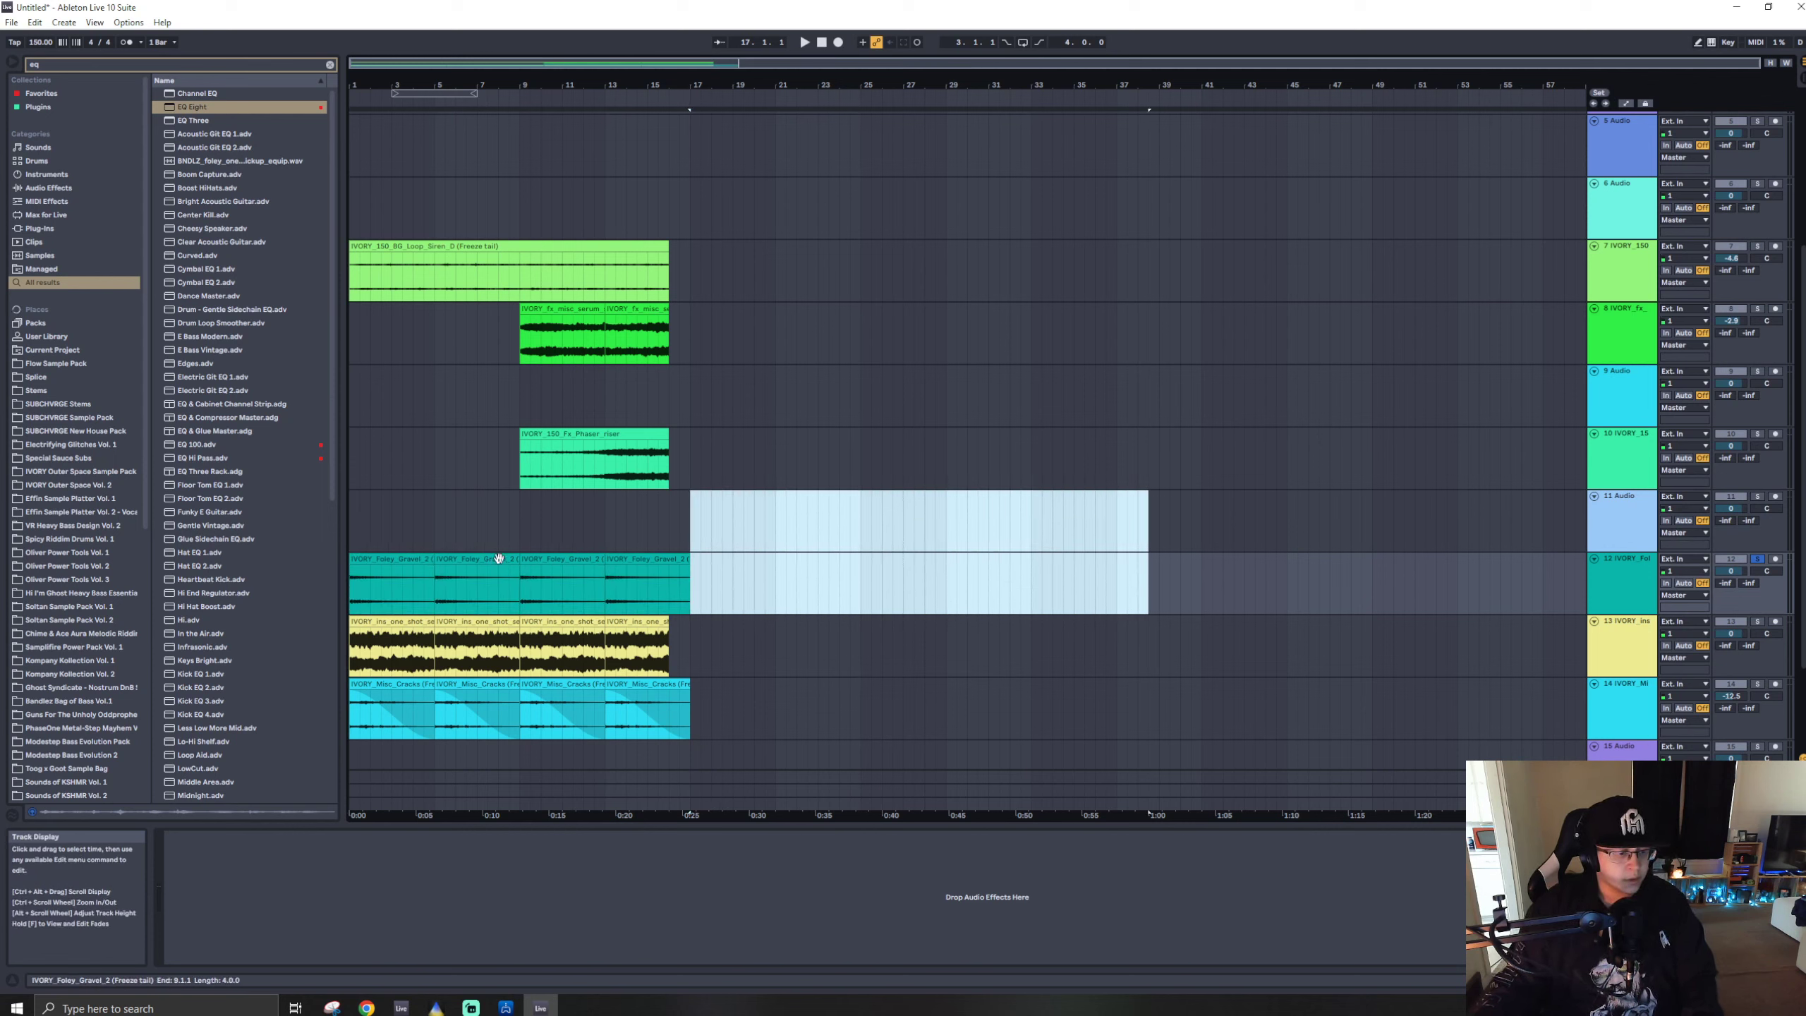
- Play the gravel audio from bar 1 and take its track out of solo to hear it with the other layers
{"action": "left_click", "coordinate": [396, 561]}
{"action": "right_click", "coordinate": [395, 558]}
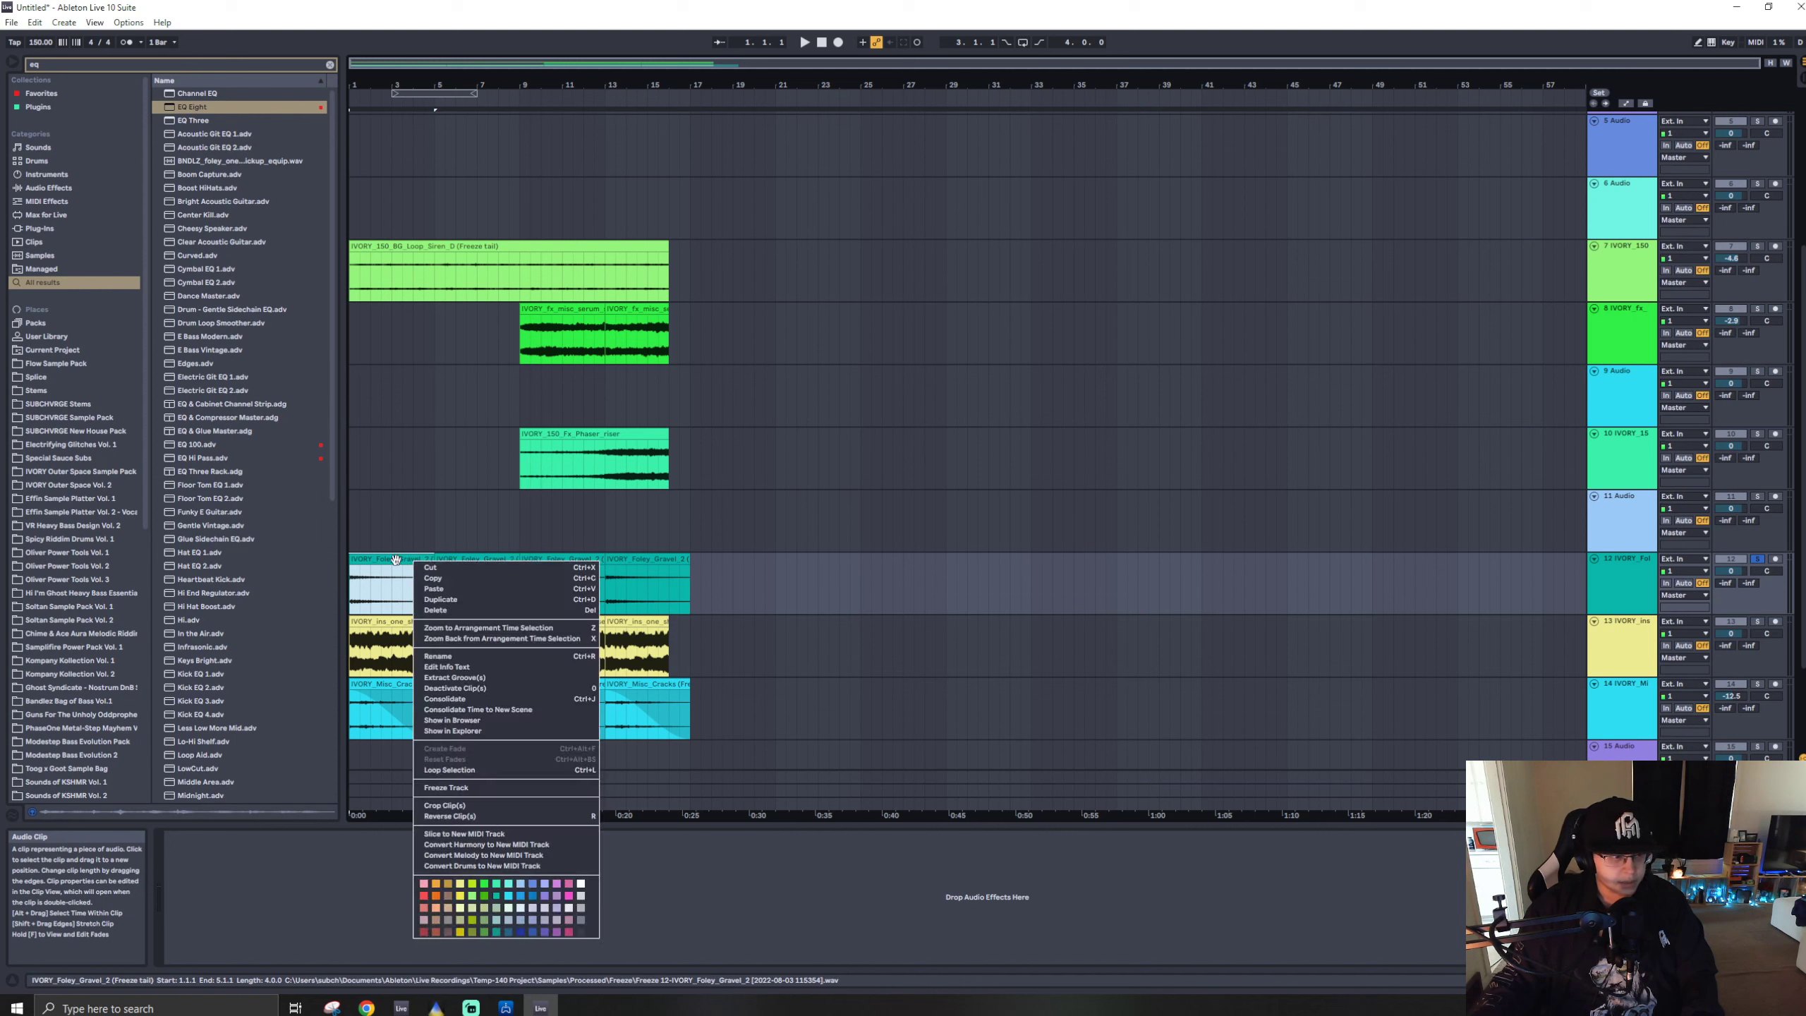
{"action": "left_click", "coordinate": [379, 559]}
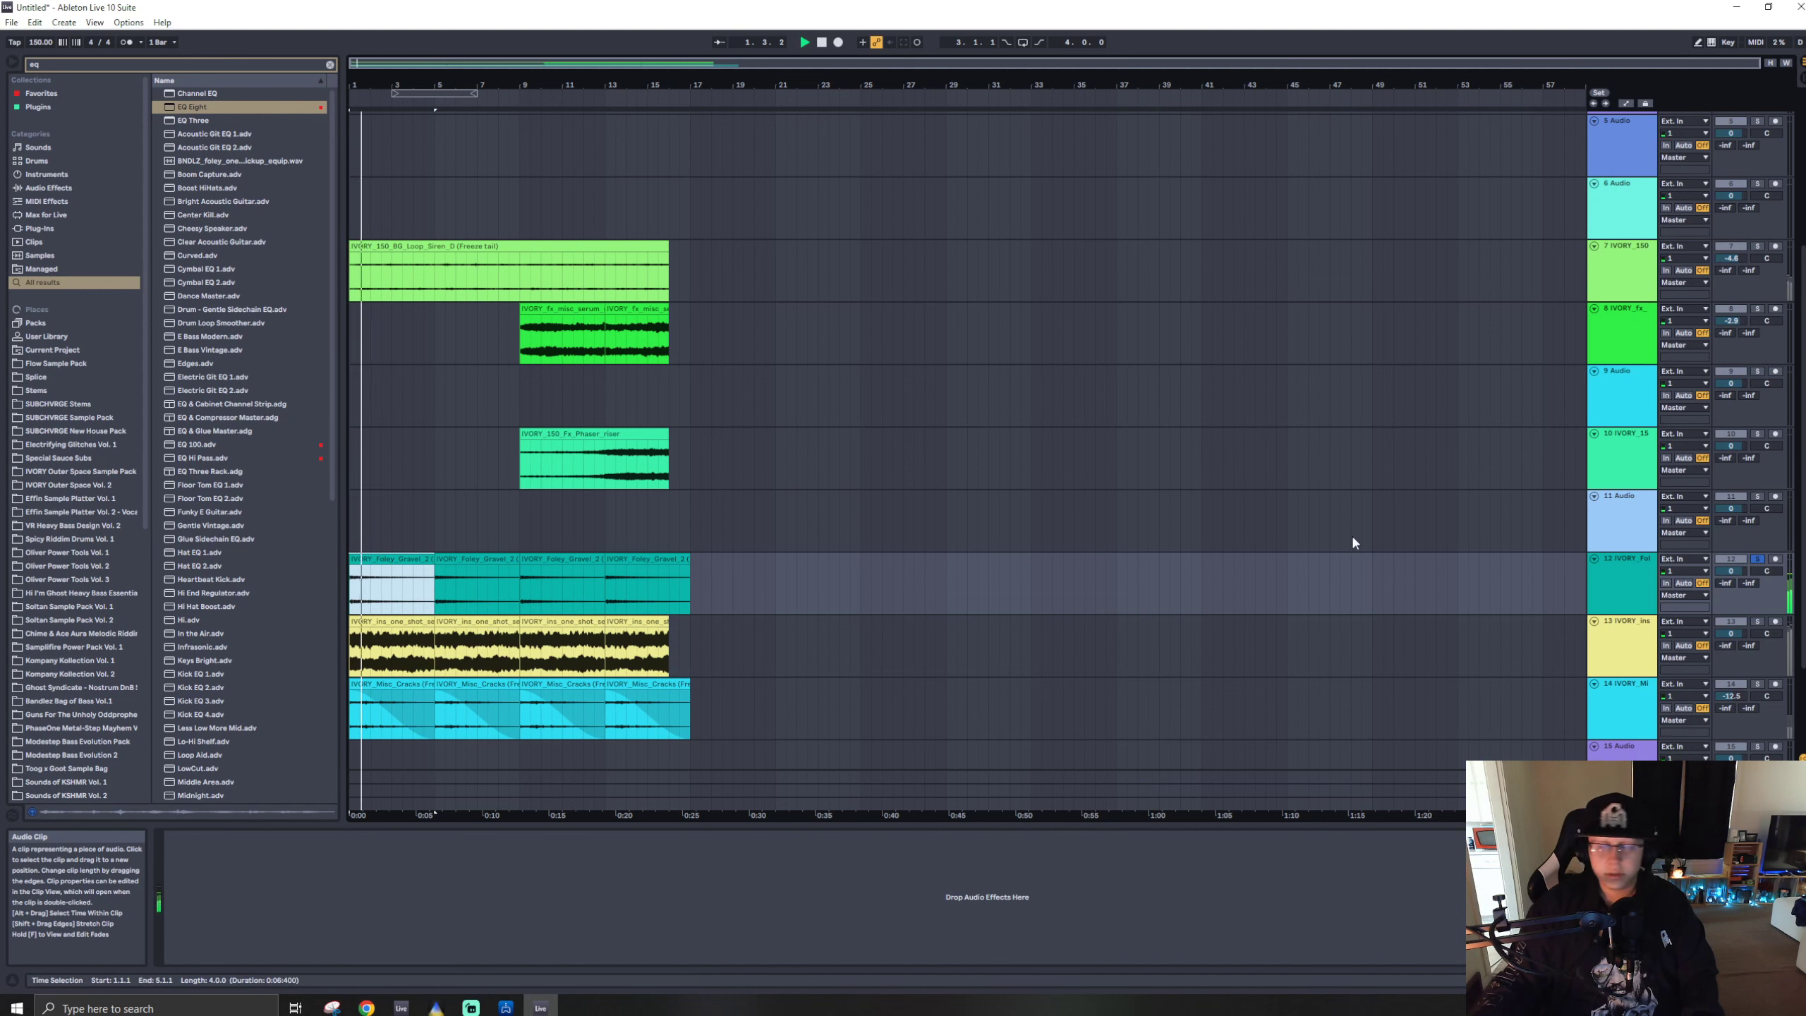
{"action": "left_click", "coordinate": [1759, 560]}
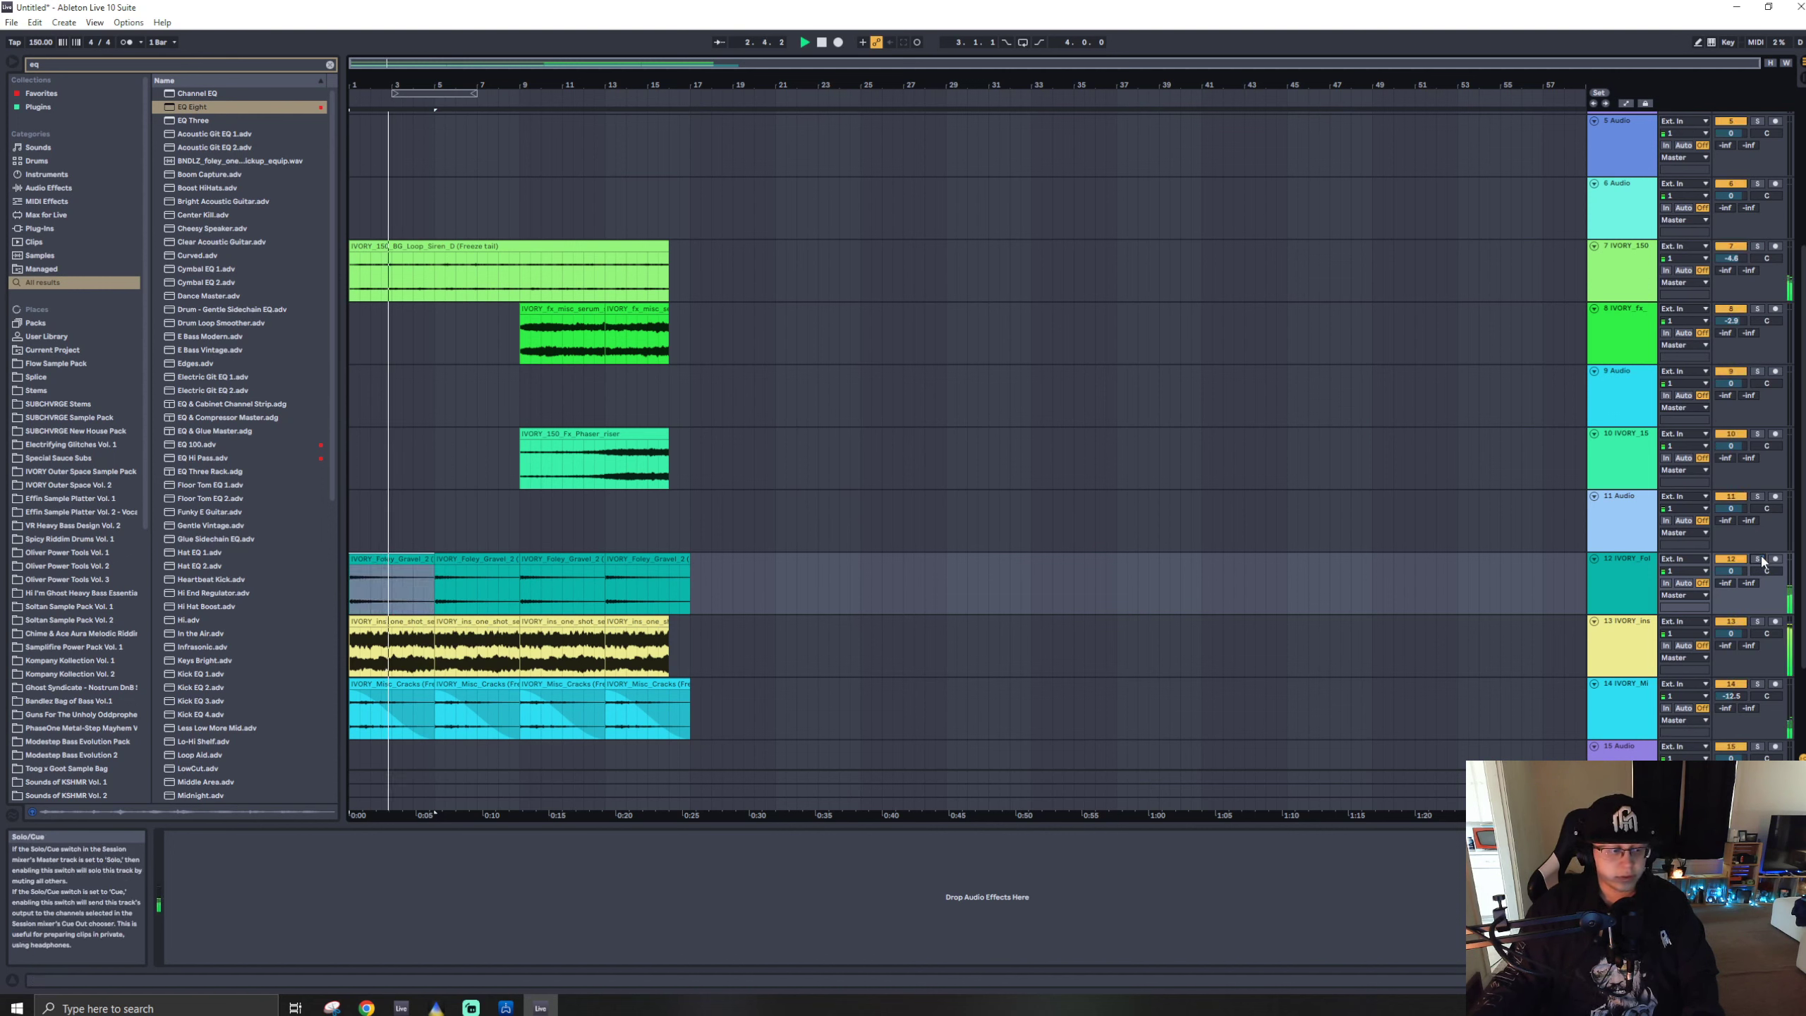
- Lower the gravel track's volume to -1.8 dB and stop playback
{"action": "left_click_drag", "start_coordinate": [1730, 574], "coordinate": [1730, 587]}
{"action": "key", "text": "space"}
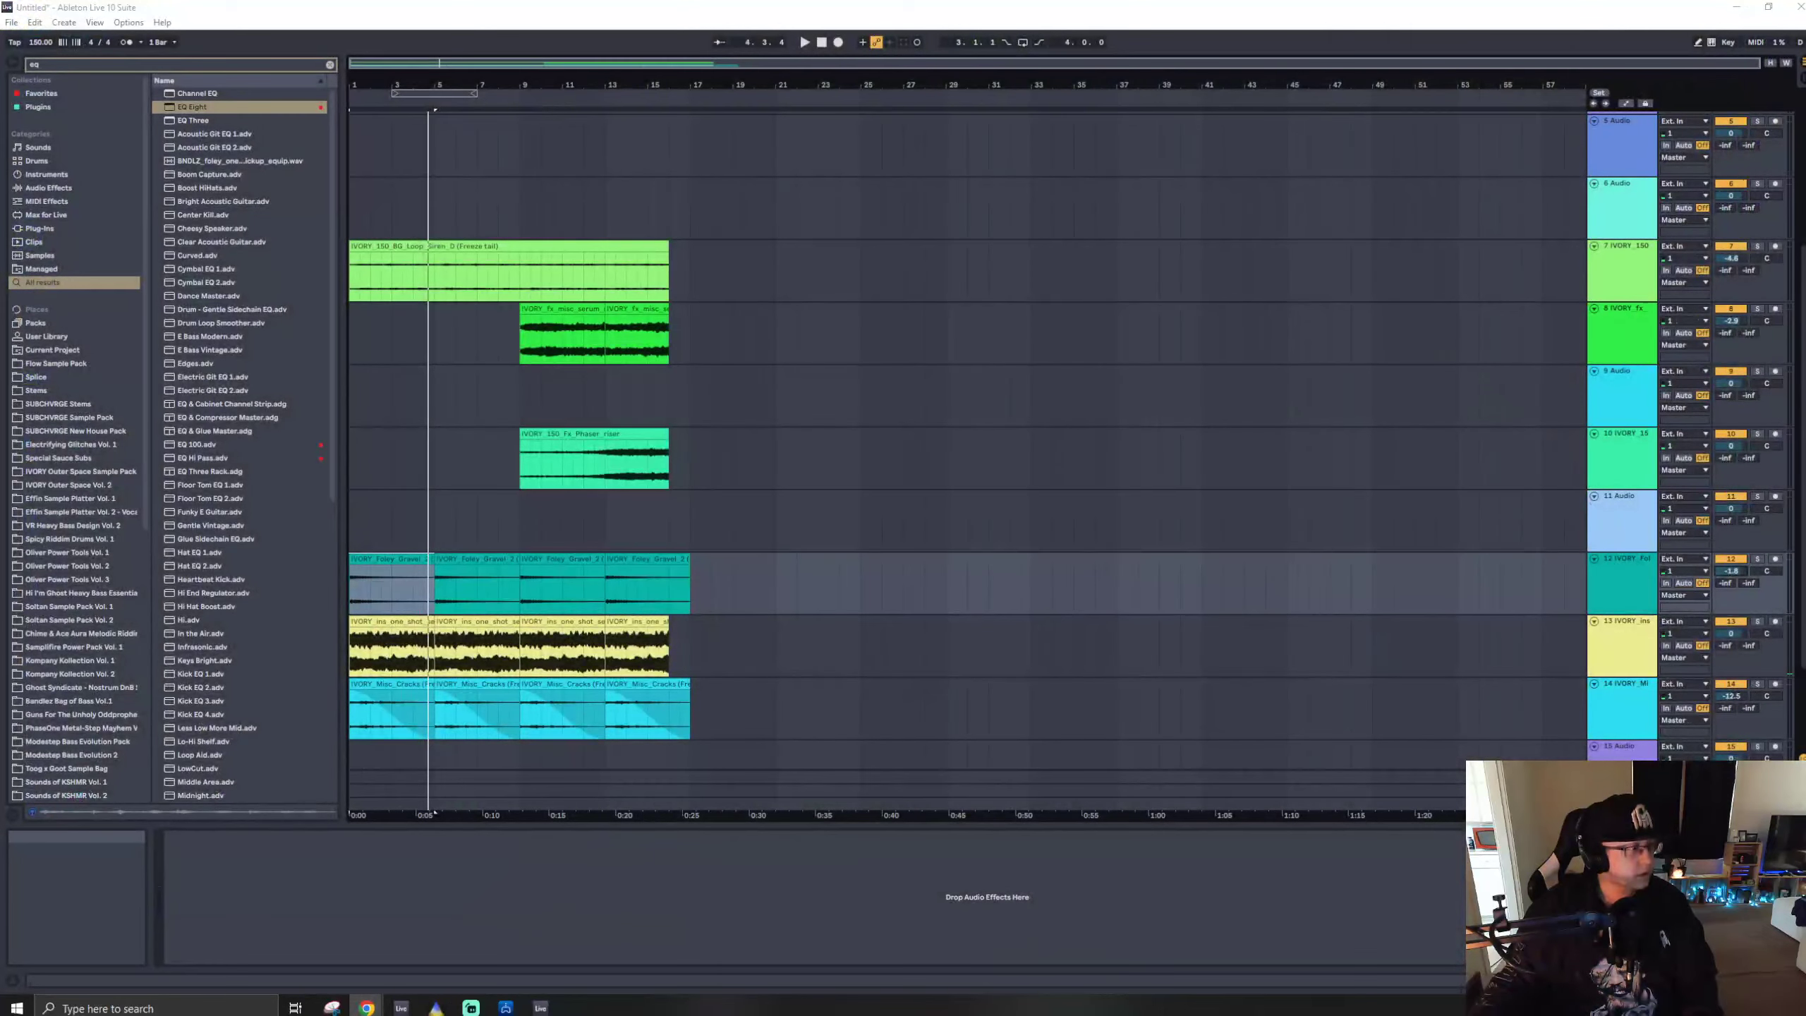
- Check the time left on the vClock countdown and replay the intro layers from bar 1
{"action": "left_click_drag", "start_coordinate": [0, 462], "coordinate": [355, 214]}
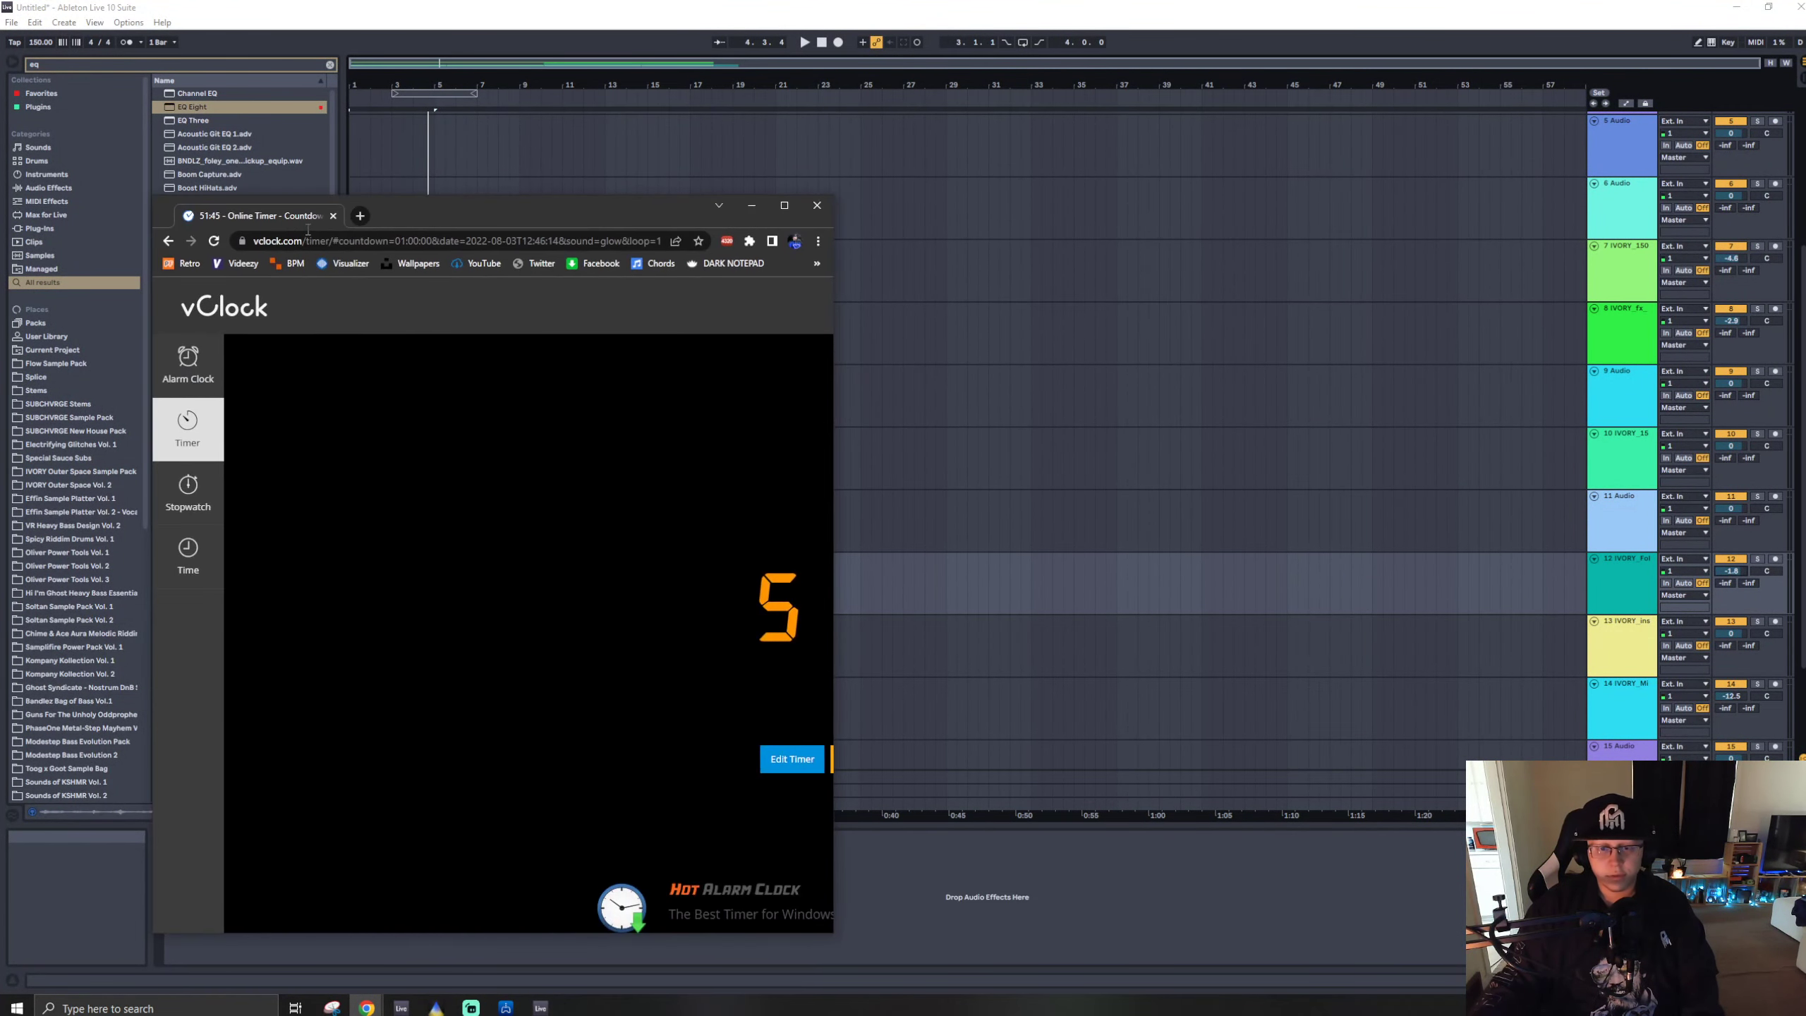
{"action": "left_click_drag", "start_coordinate": [466, 221], "coordinate": [0, 299]}
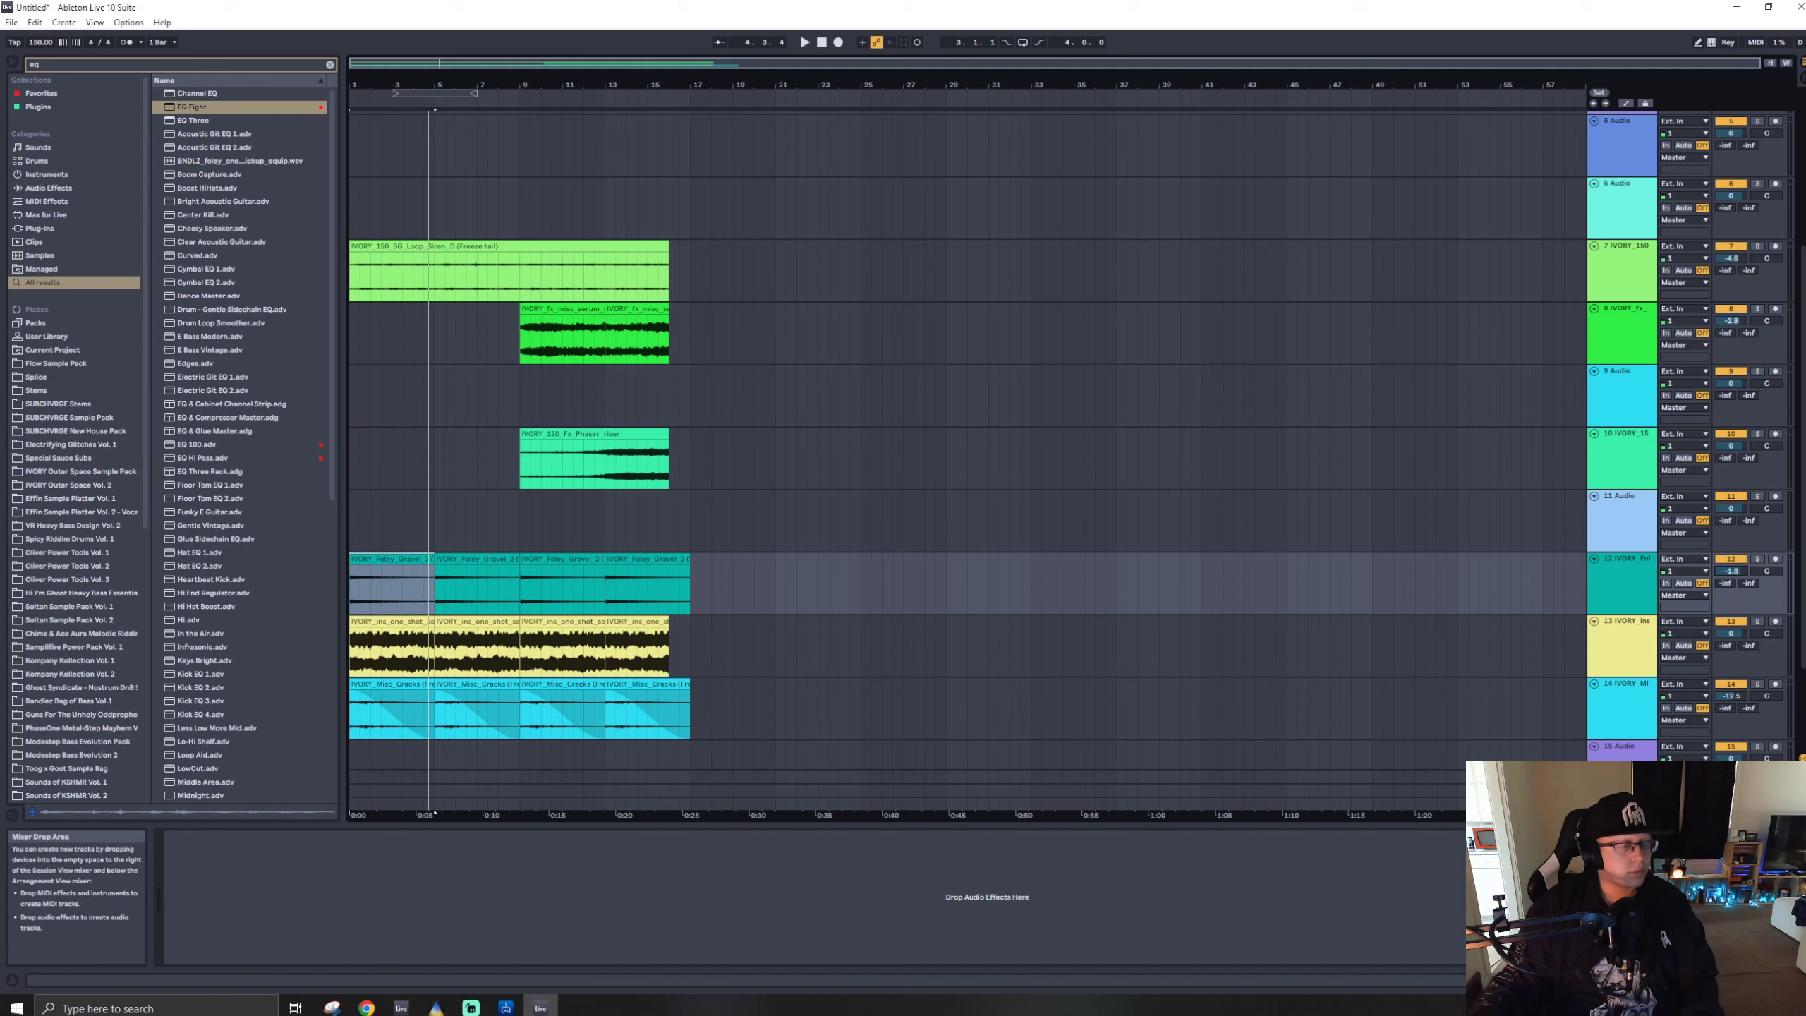
{"action": "left_click", "coordinate": [408, 559]}
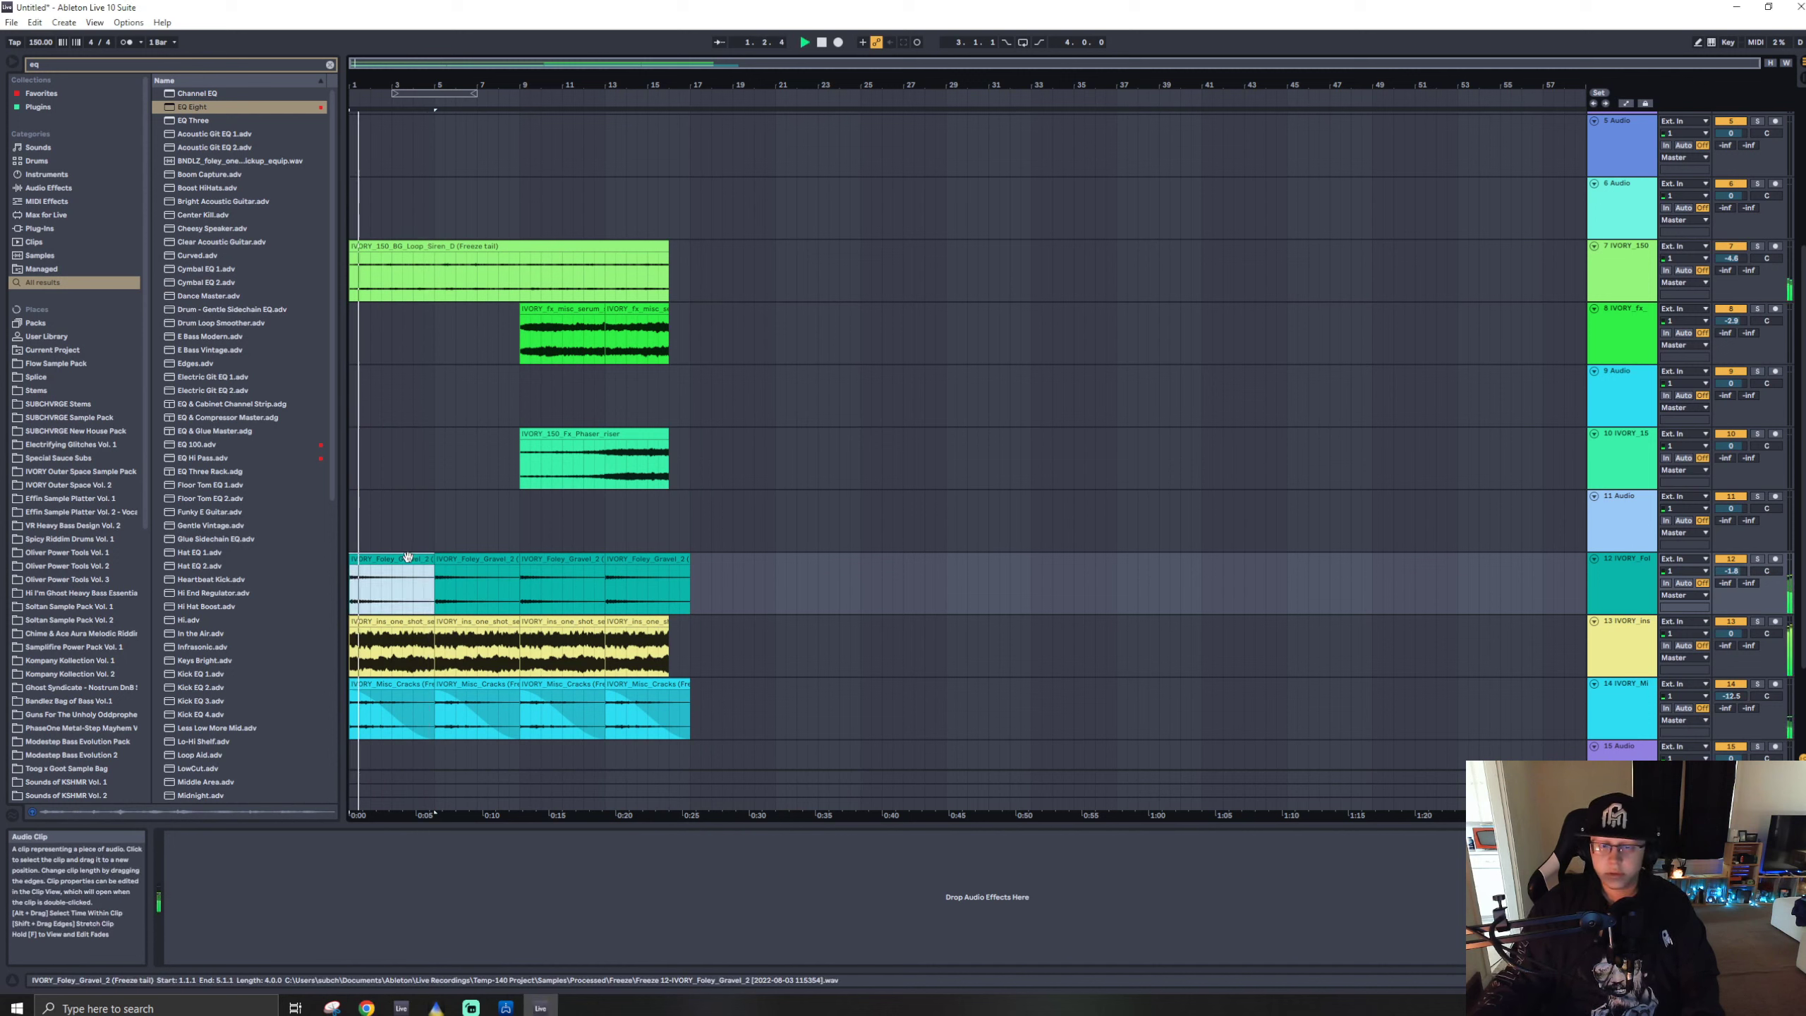
- Search the browser for "ivory kick" samples
{"action": "scroll", "coordinate": [839, 484], "scroll_direction": "up", "scroll_amount": 5}
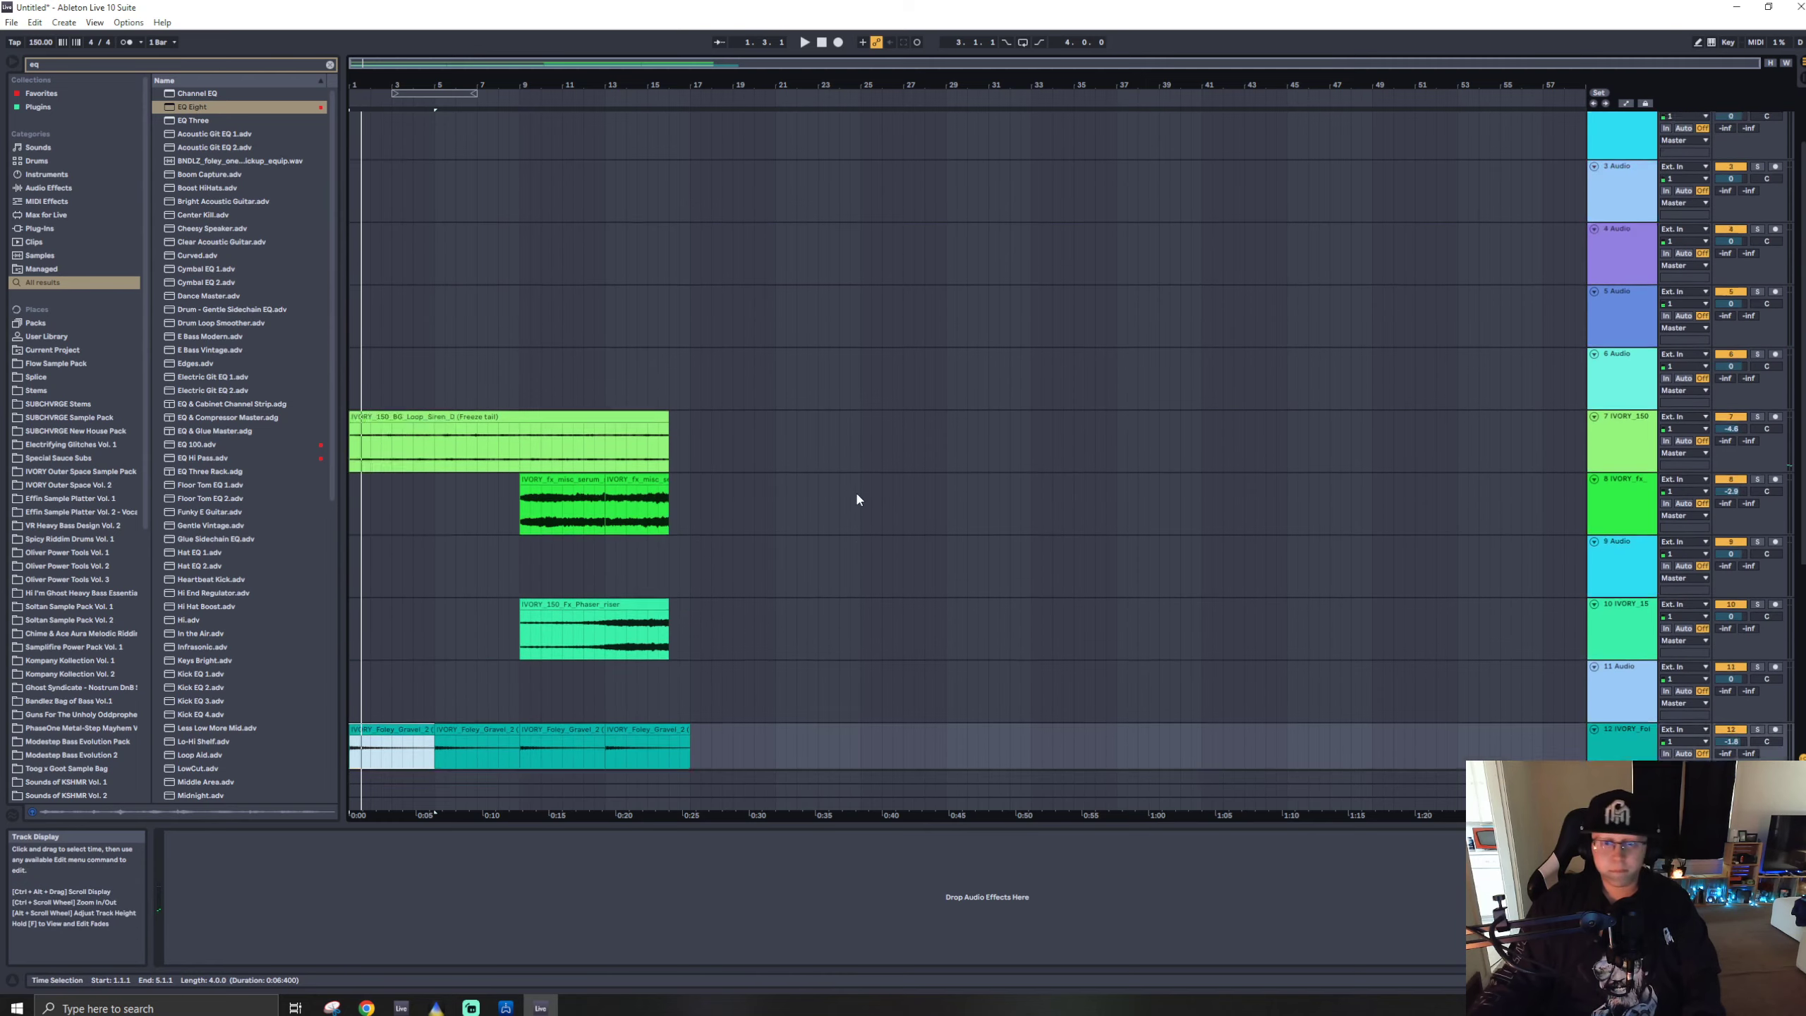
{"action": "key", "text": "ctrl+f"}
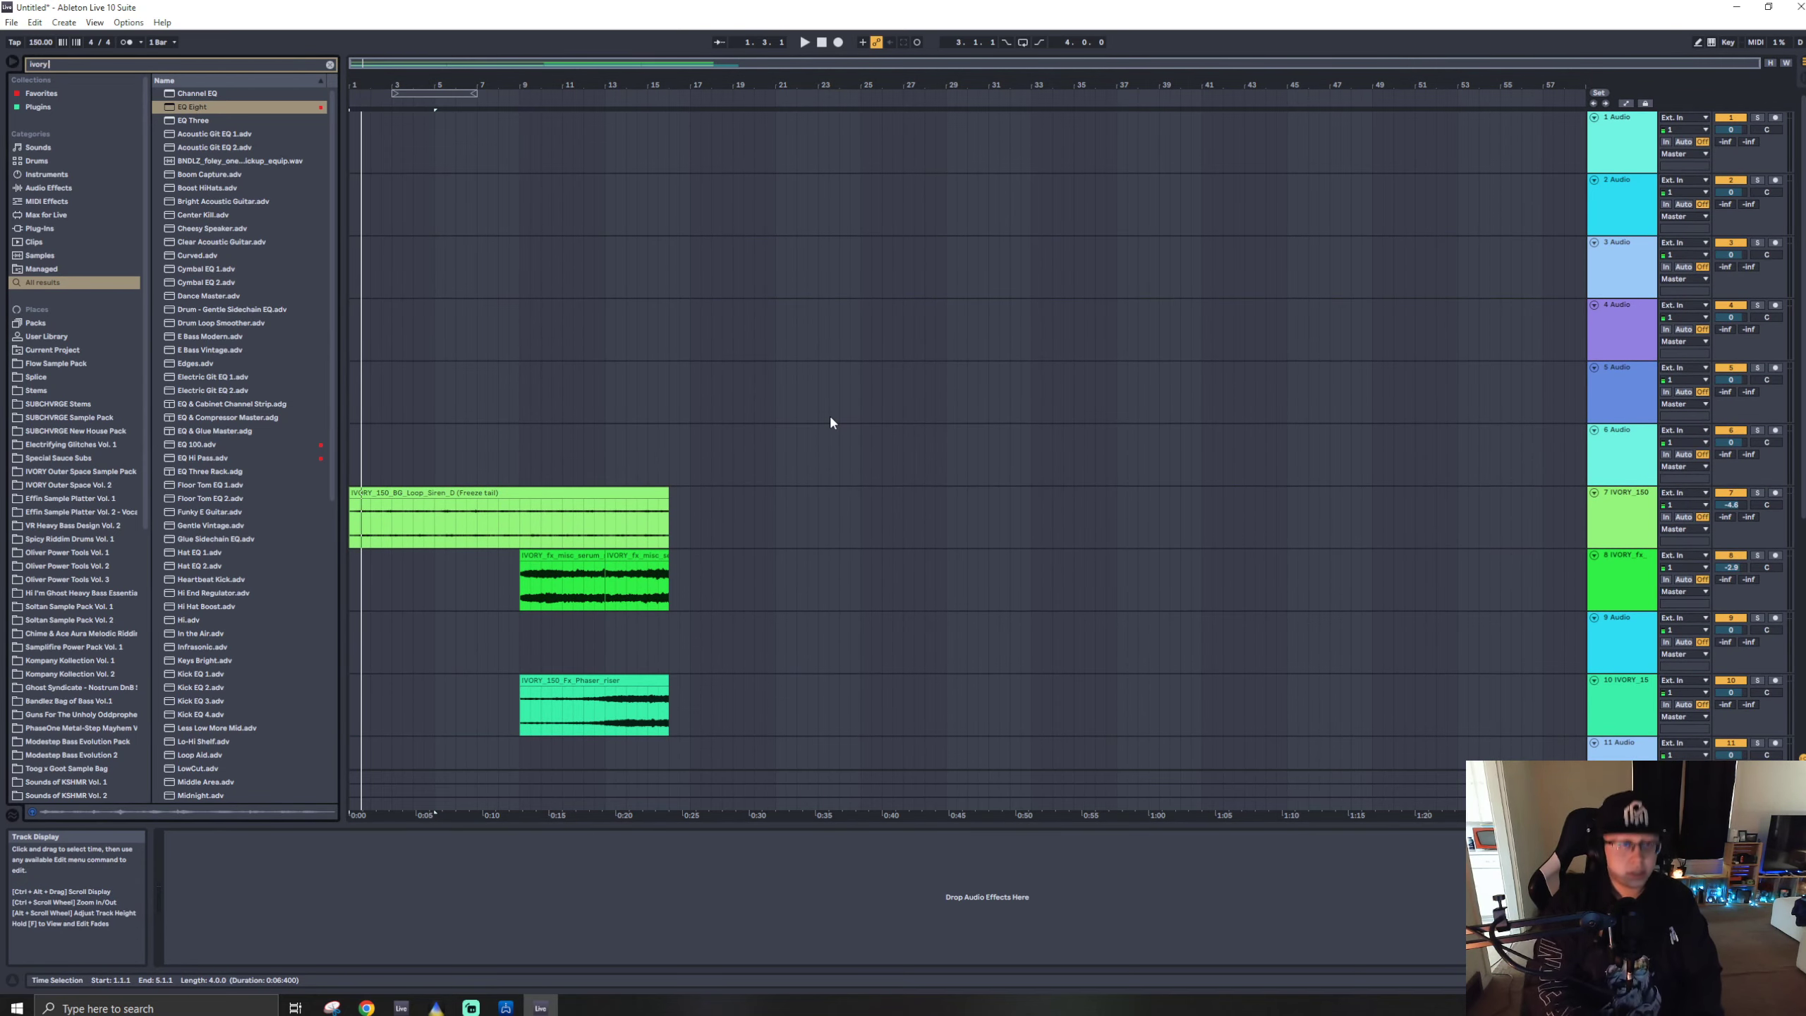
{"action": "type", "text": "ivory kick"}
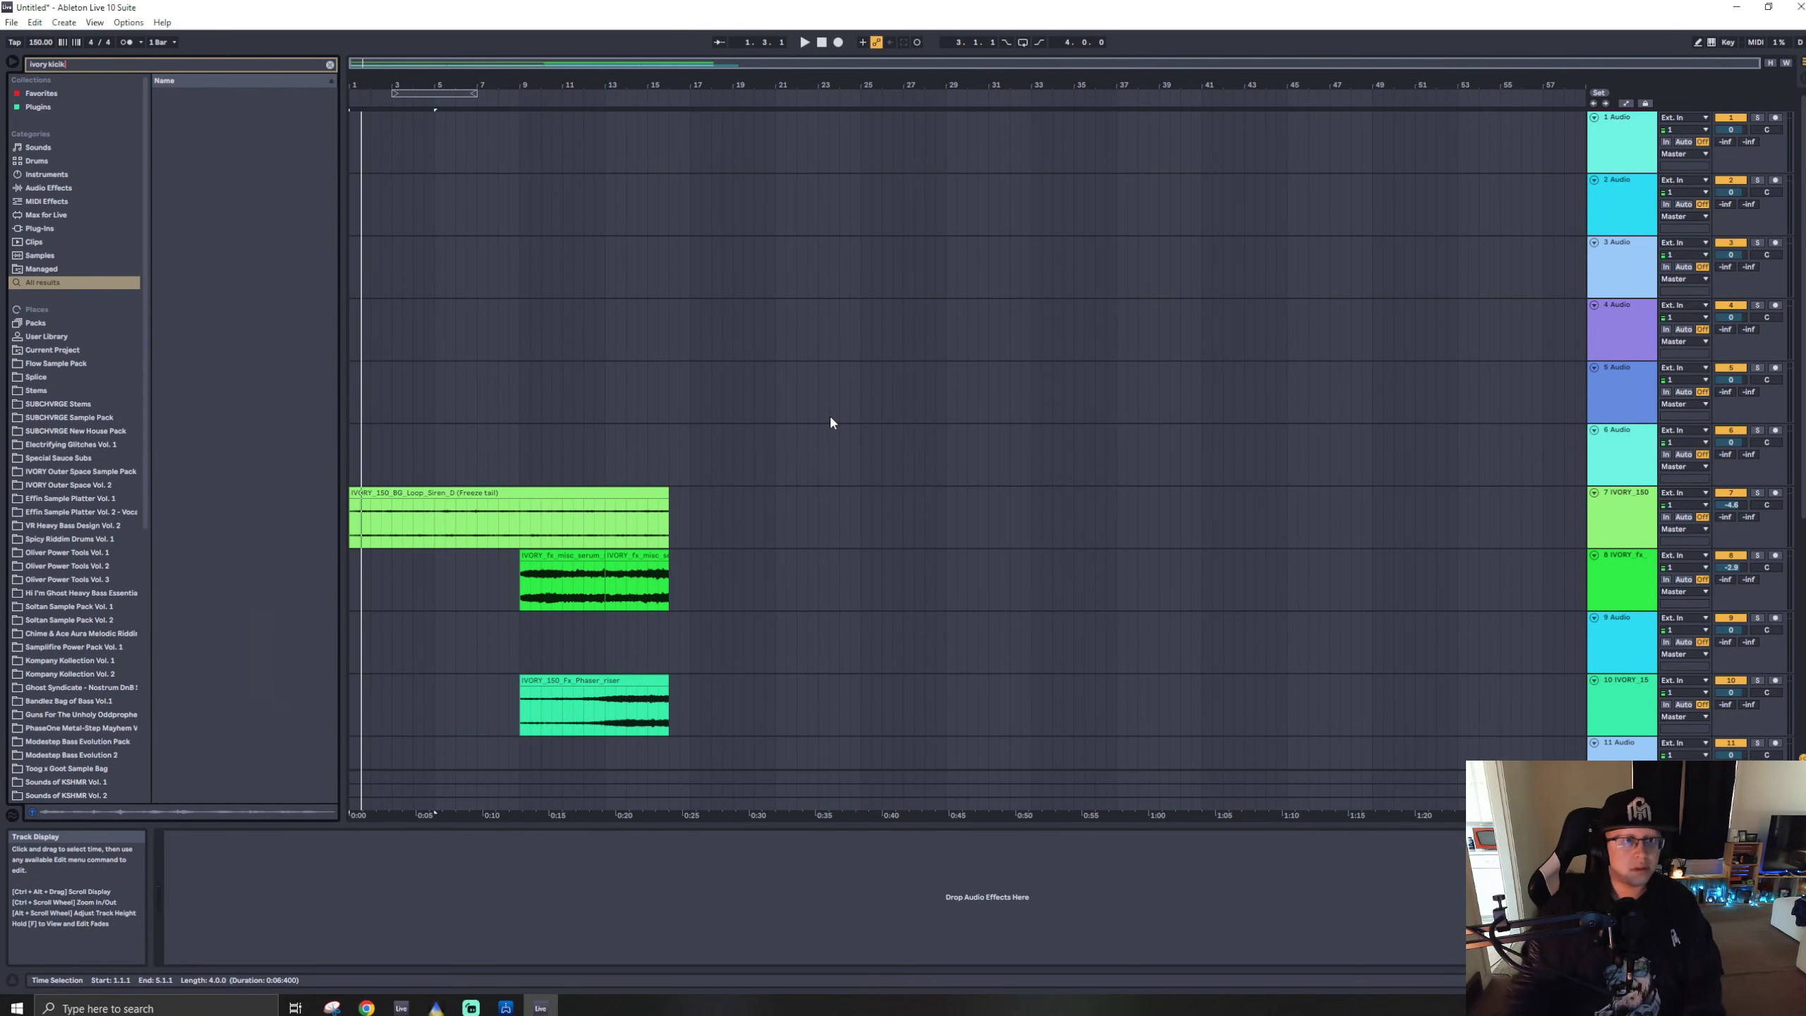
{"action": "key", "text": "BackSpace"}
{"action": "key", "text": "BackSpace"}
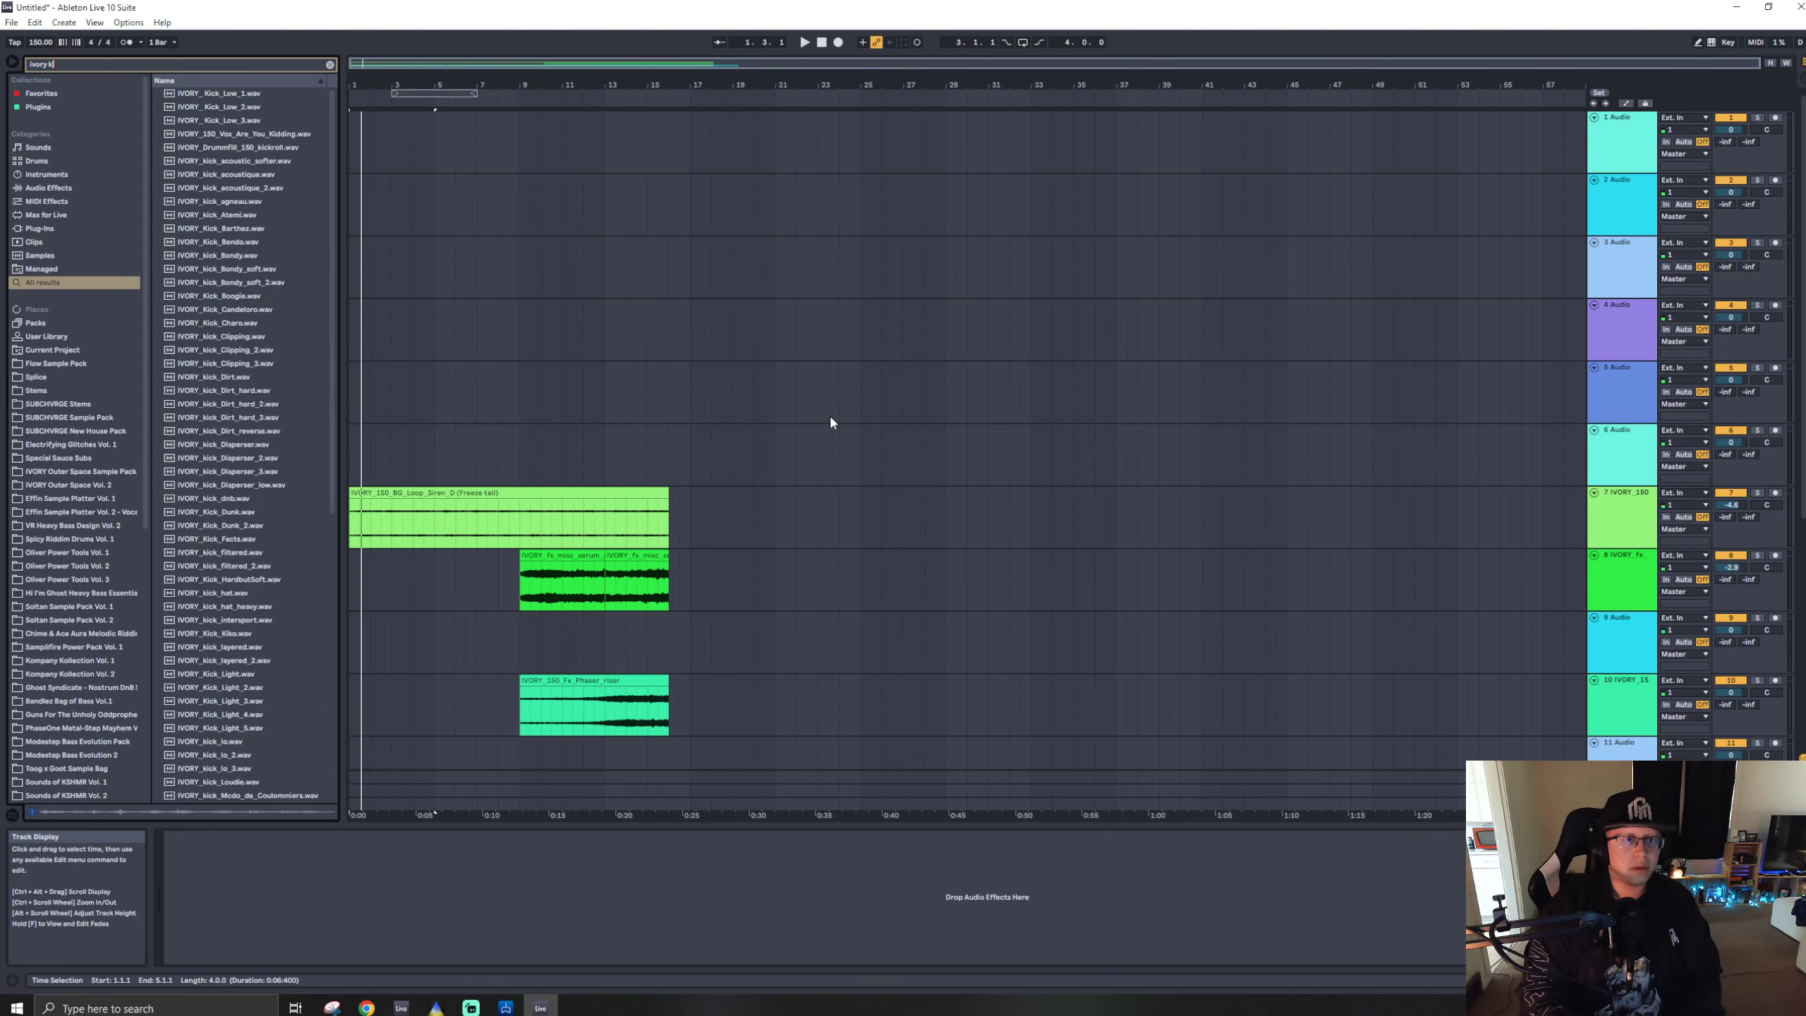
{"action": "type", "text": "ck"}
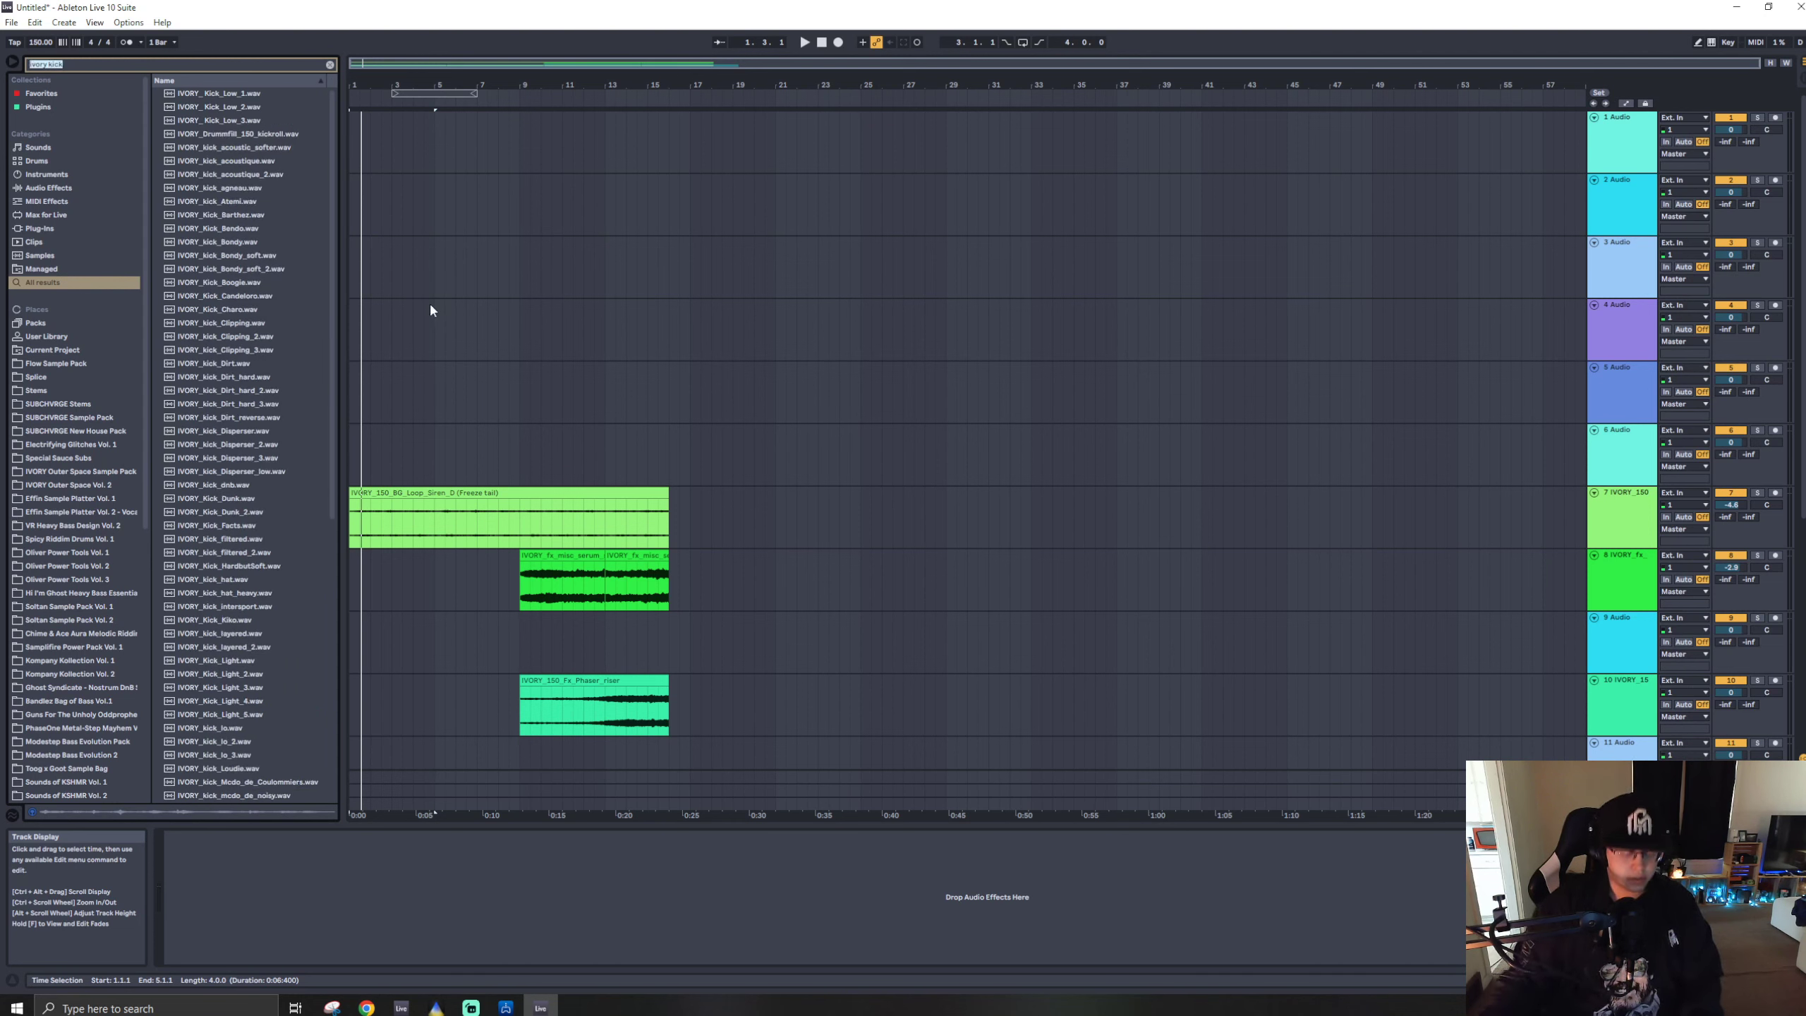
- Search the browser for "buds", place IVORY_Snare_Budstep at 25.3 on the track directly below the gravel track, and audition it
{"action": "type", "text": "buds"}
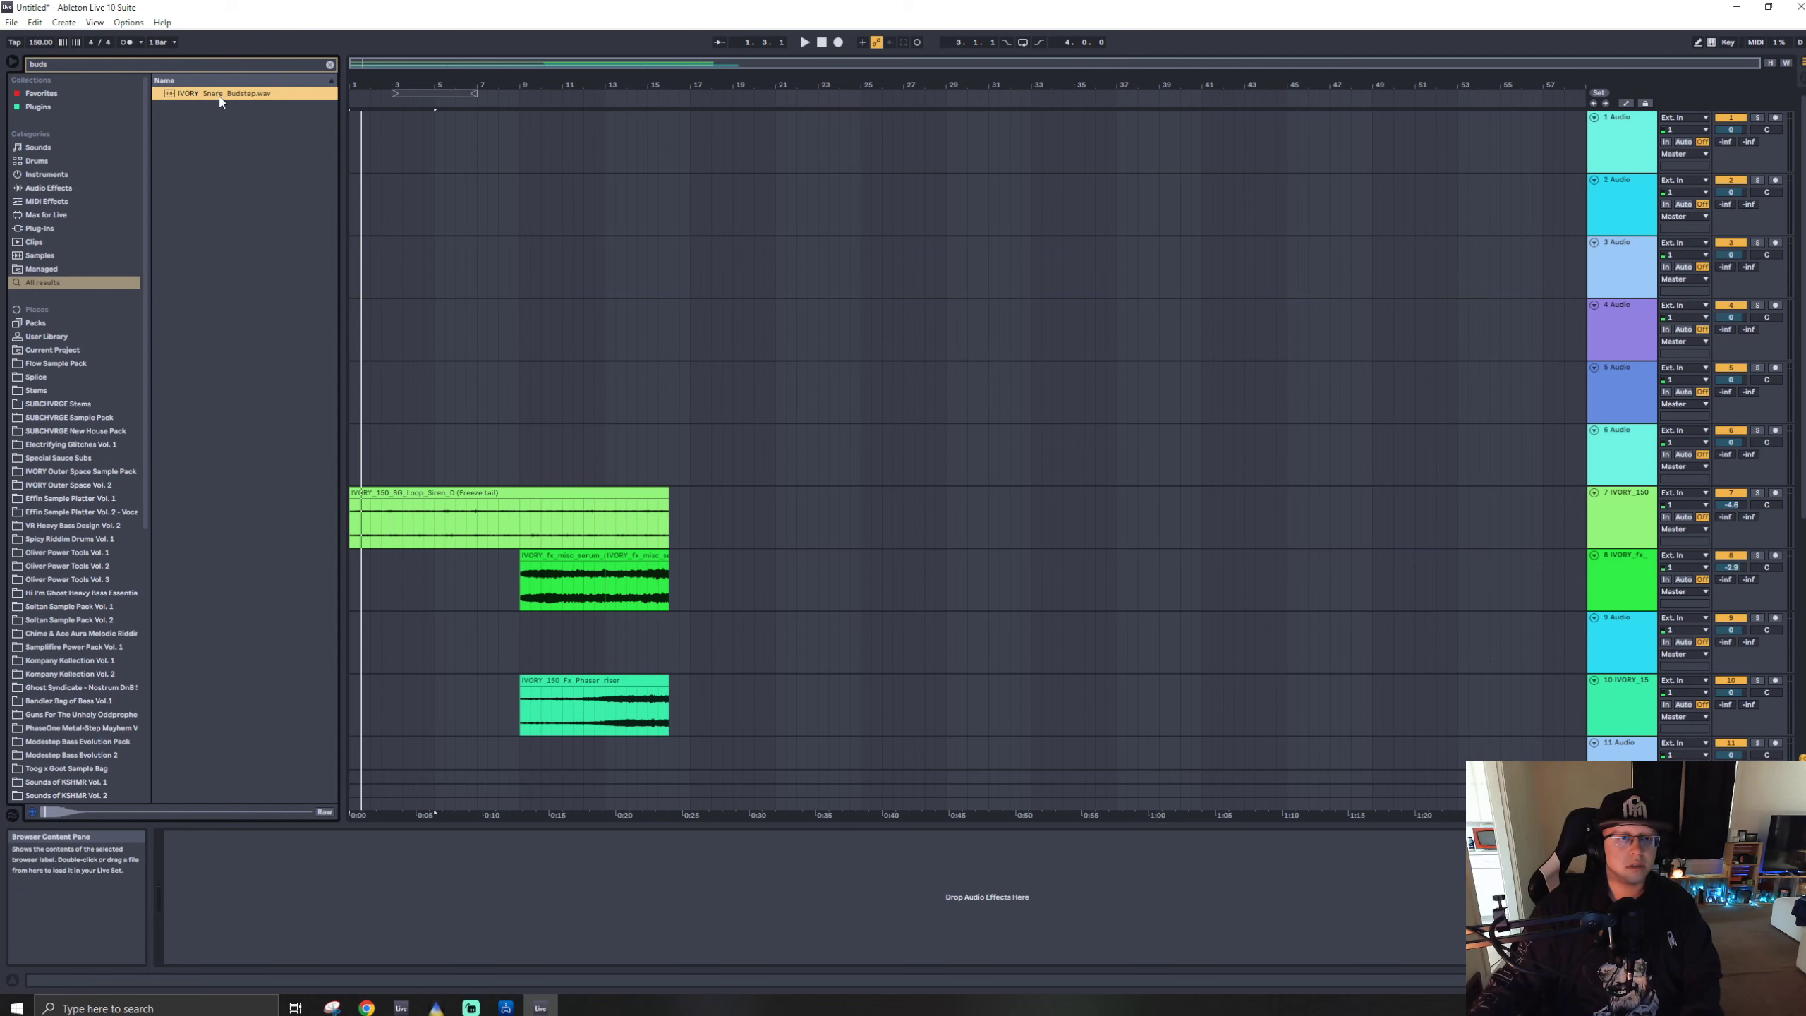
{"action": "left_click_drag", "start_coordinate": [219, 102], "coordinate": [1010, 672]}
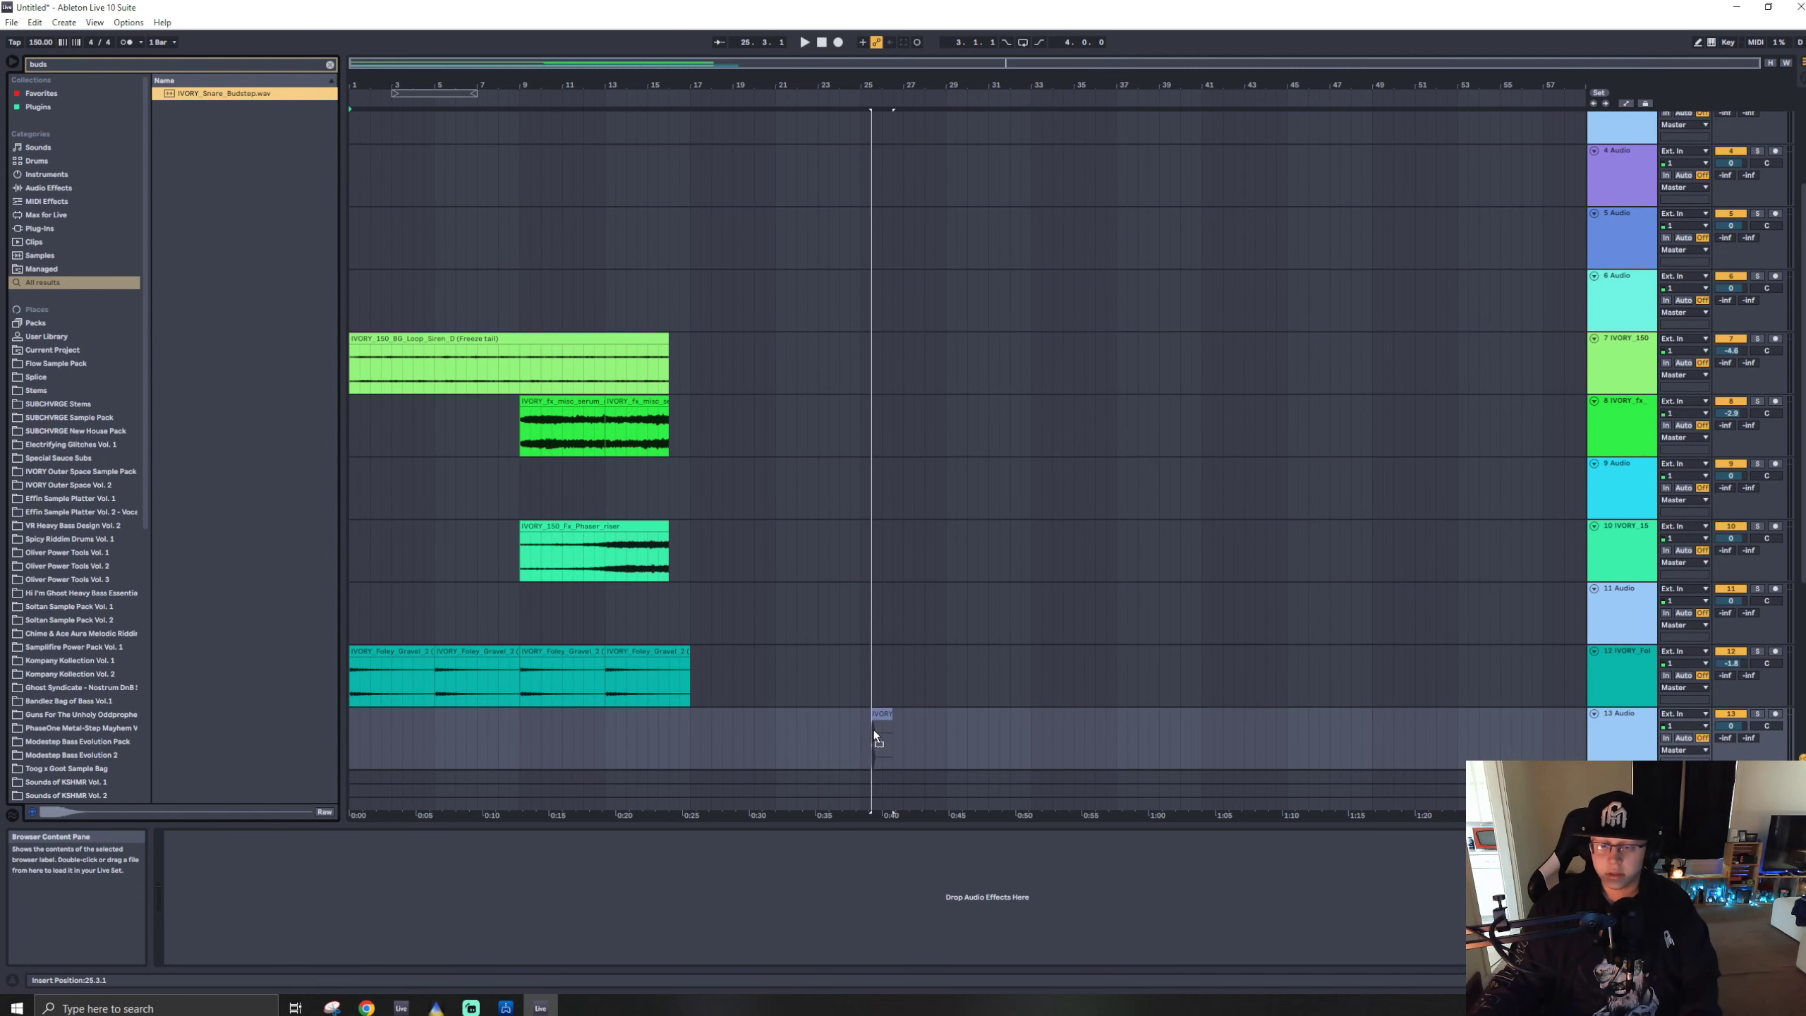
{"action": "left_click_drag", "start_coordinate": [873, 730], "coordinate": [955, 713]}
{"action": "scroll", "coordinate": [873, 688], "scroll_direction": "up", "scroll_amount": 5}
{"action": "left_click", "coordinate": [868, 686]}
{"action": "key", "text": "space"}
{"action": "key", "text": "space"}
- Search the browser for "ivory kick cl" and audition the clipping kick samples
{"action": "key", "text": "ctrl+f"}
{"action": "type", "text": "ivory kick cl"}
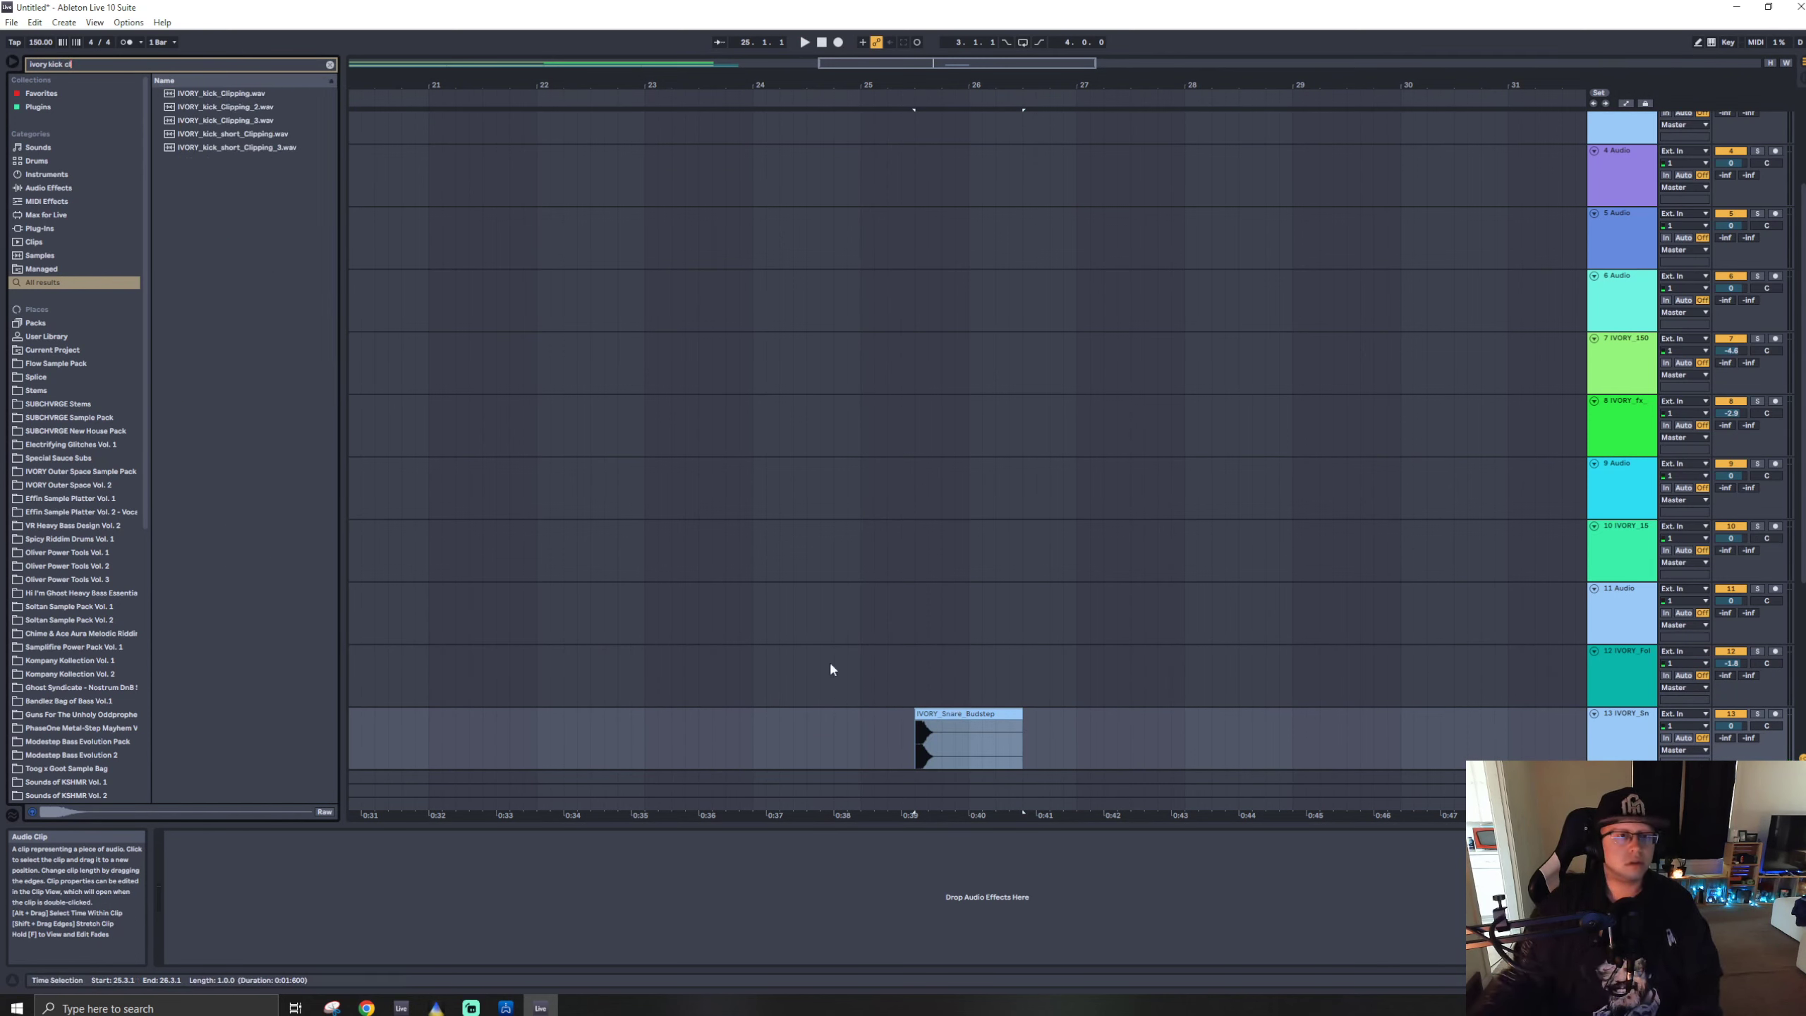
{"action": "left_click", "coordinate": [241, 94]}
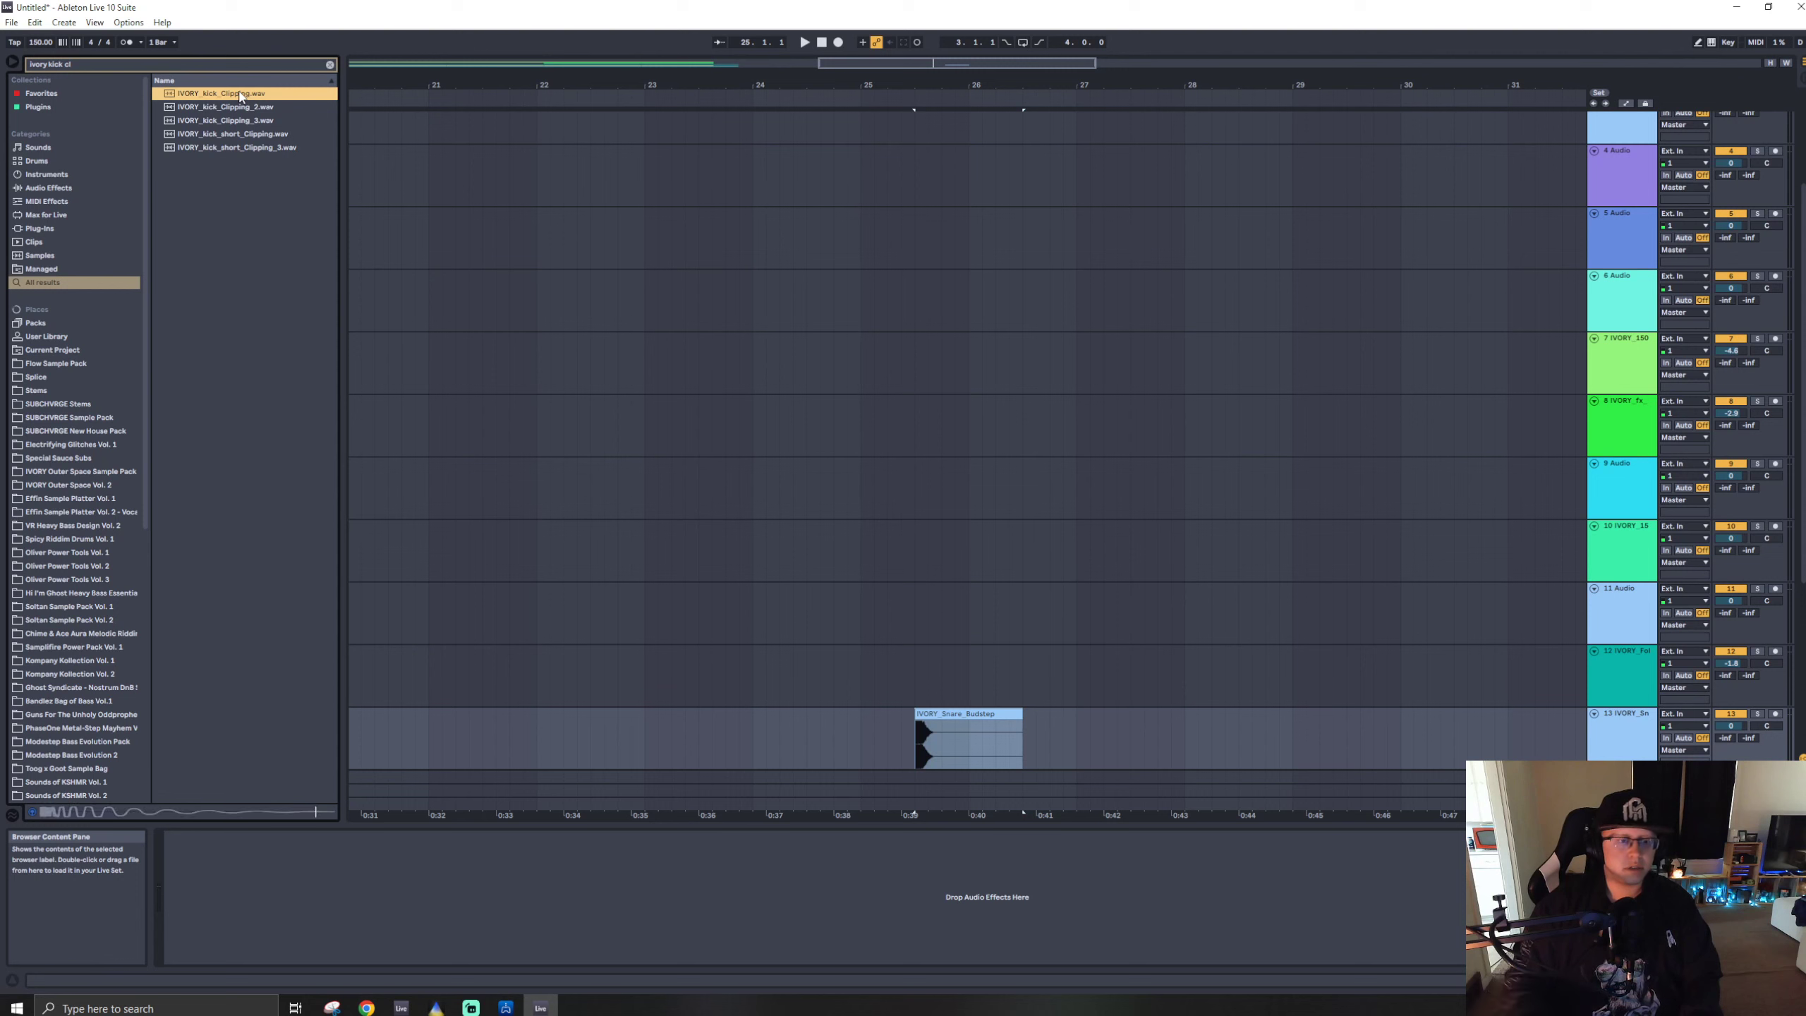
{"action": "key", "text": "Down"}
{"action": "key", "text": "Down"}
{"action": "key", "text": "Up"}
{"action": "key", "text": "Up"}
{"action": "key", "text": "Down"}
{"action": "key", "text": "Down"}
{"action": "key", "text": "Down"}
{"action": "key", "text": "Down"}
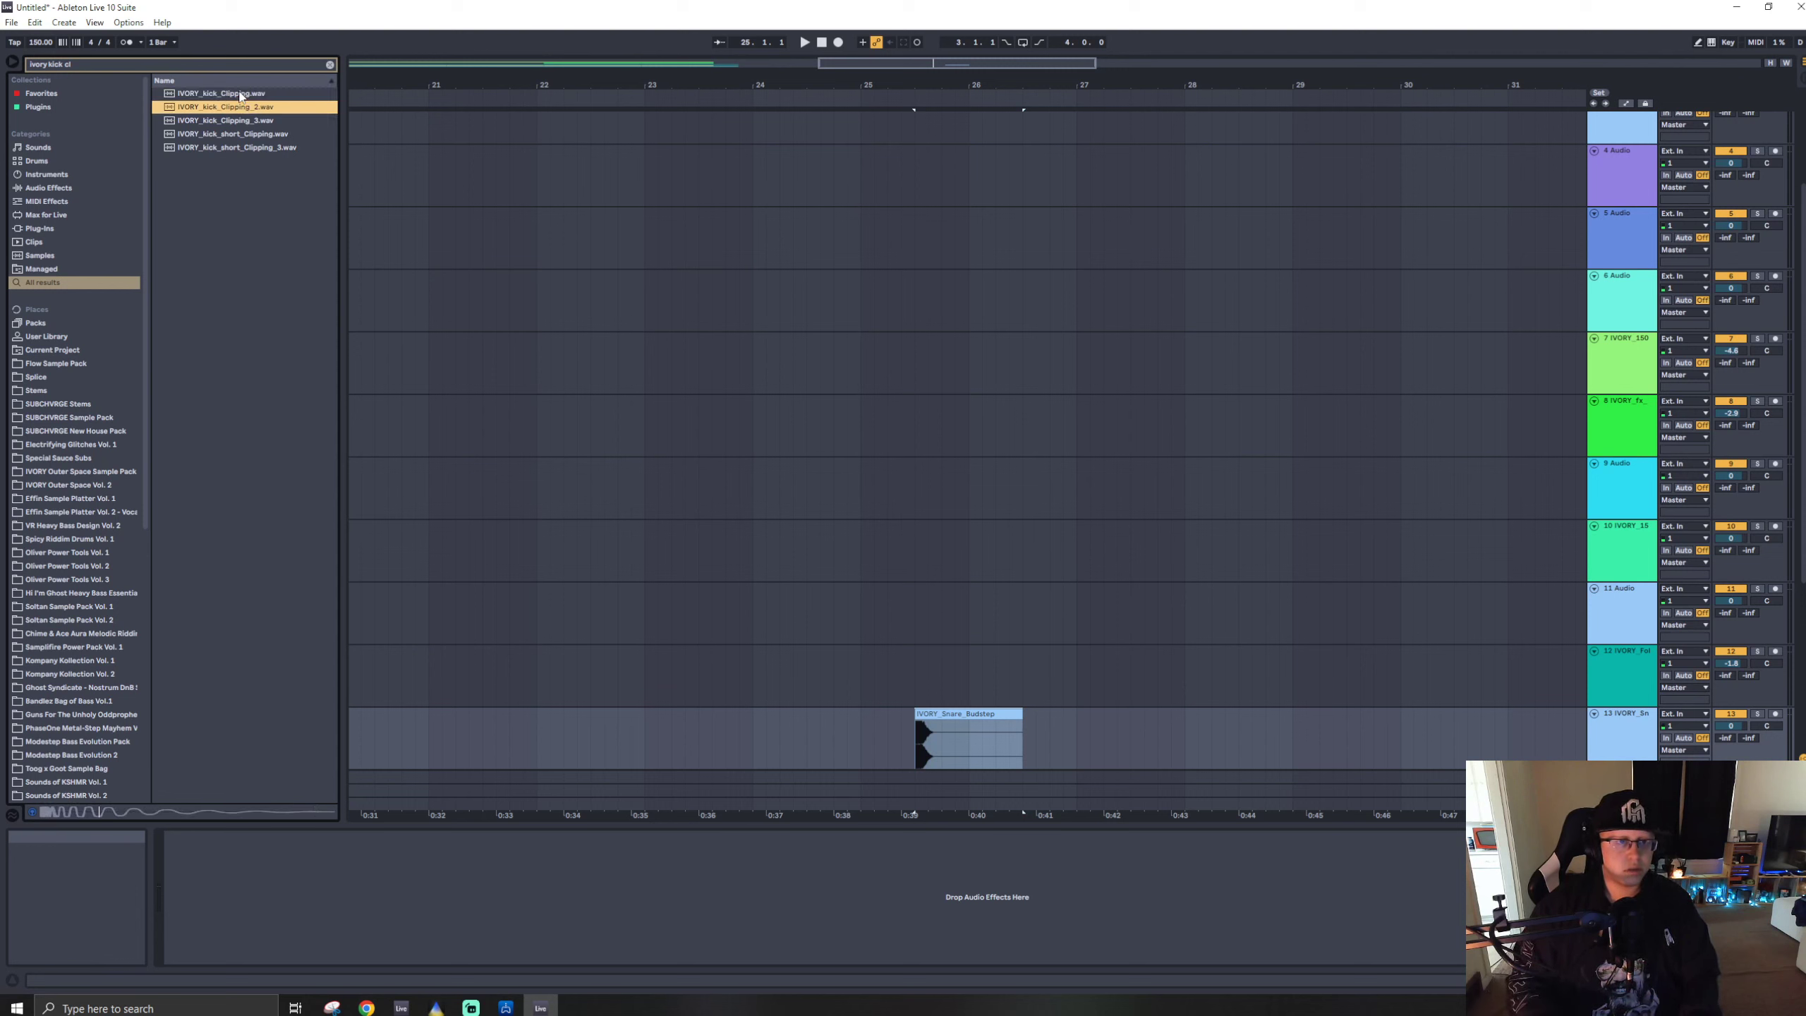
{"action": "key", "text": "Up"}
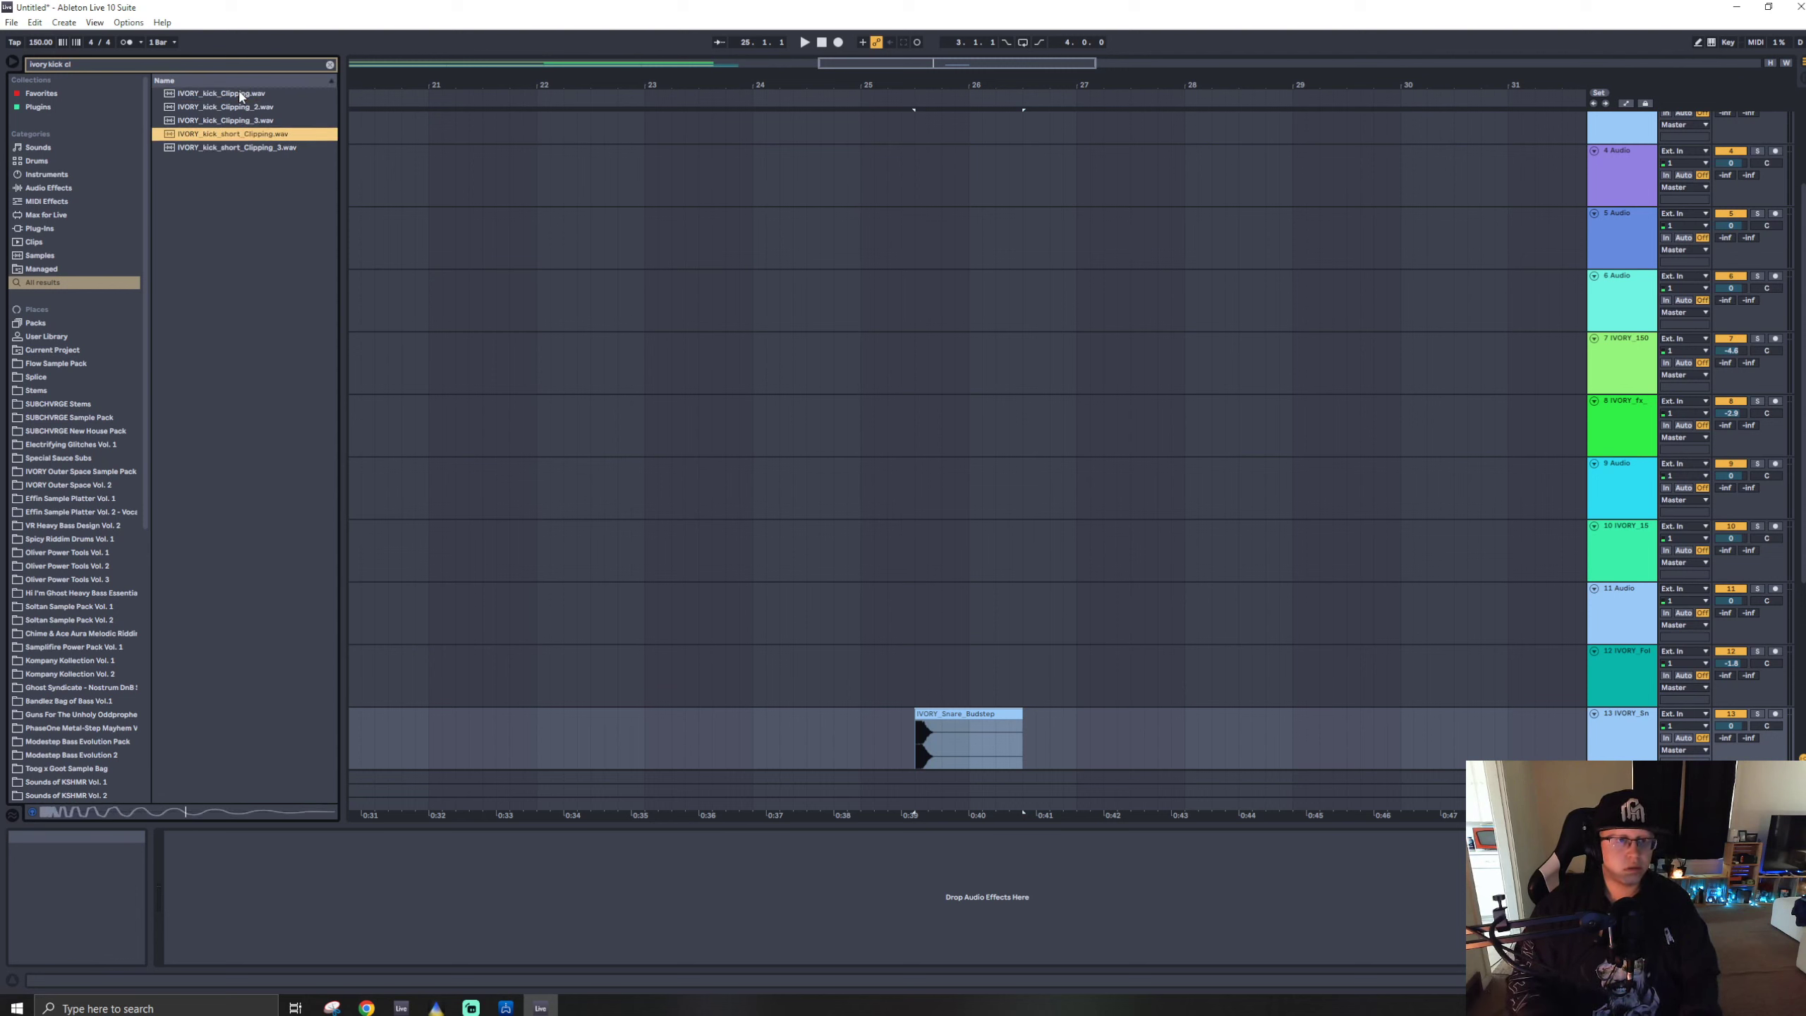
- Place IVORY_kick_short_Clipping at bar 25 on the gravel track and cut off the snare clip's tail from 25.4
{"action": "left_click_drag", "start_coordinate": [240, 136], "coordinate": [864, 674]}
{"action": "key", "text": "space"}
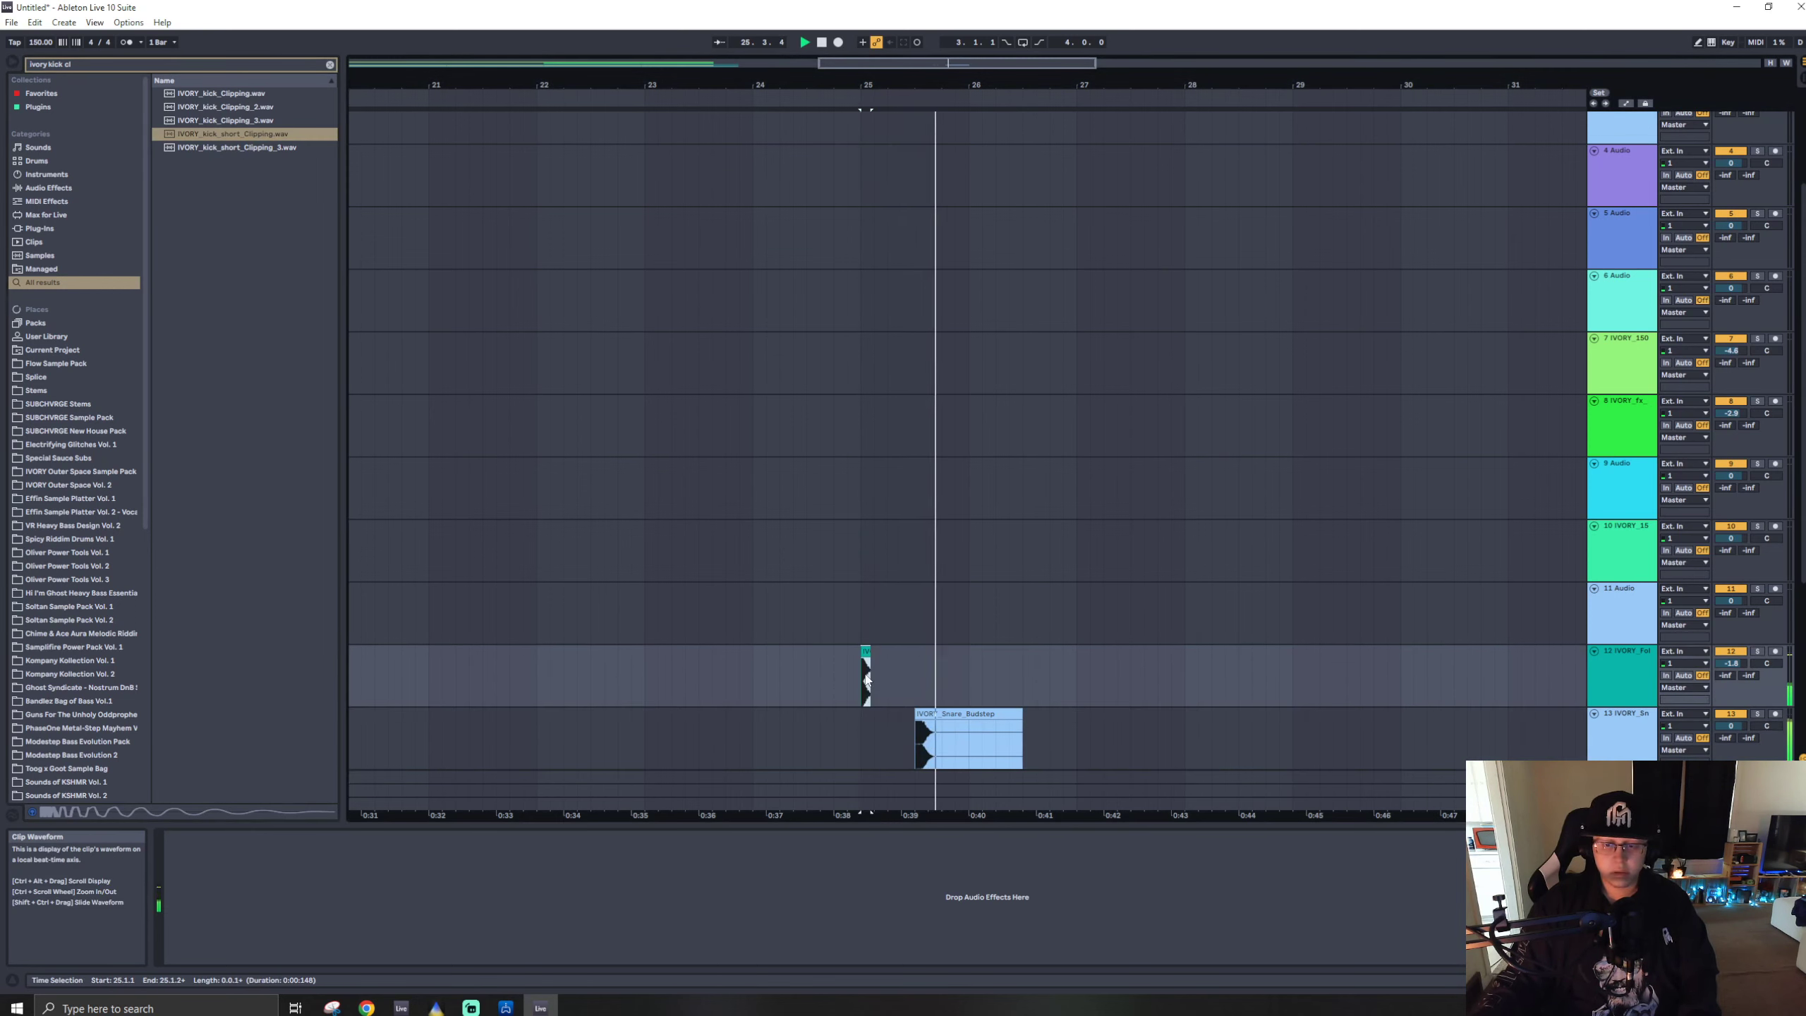
{"action": "left_click_drag", "start_coordinate": [941, 691], "coordinate": [1162, 712]}
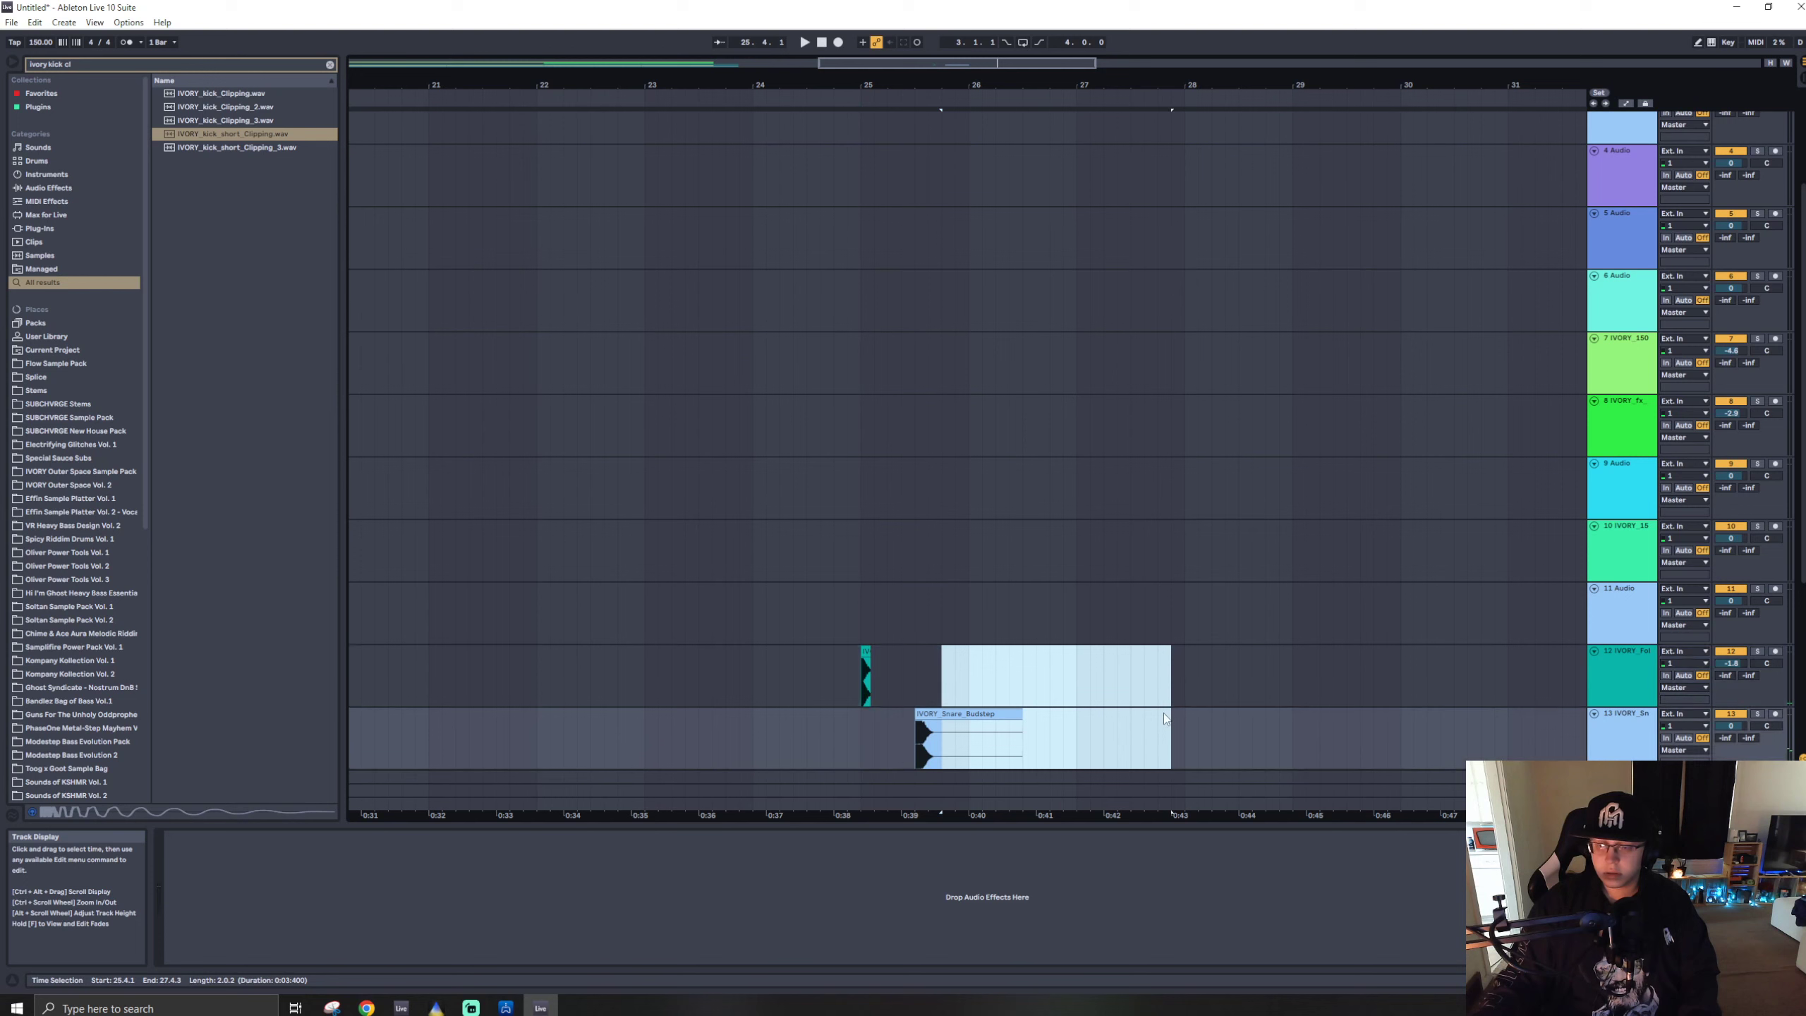
{"action": "left_click", "coordinate": [913, 672]}
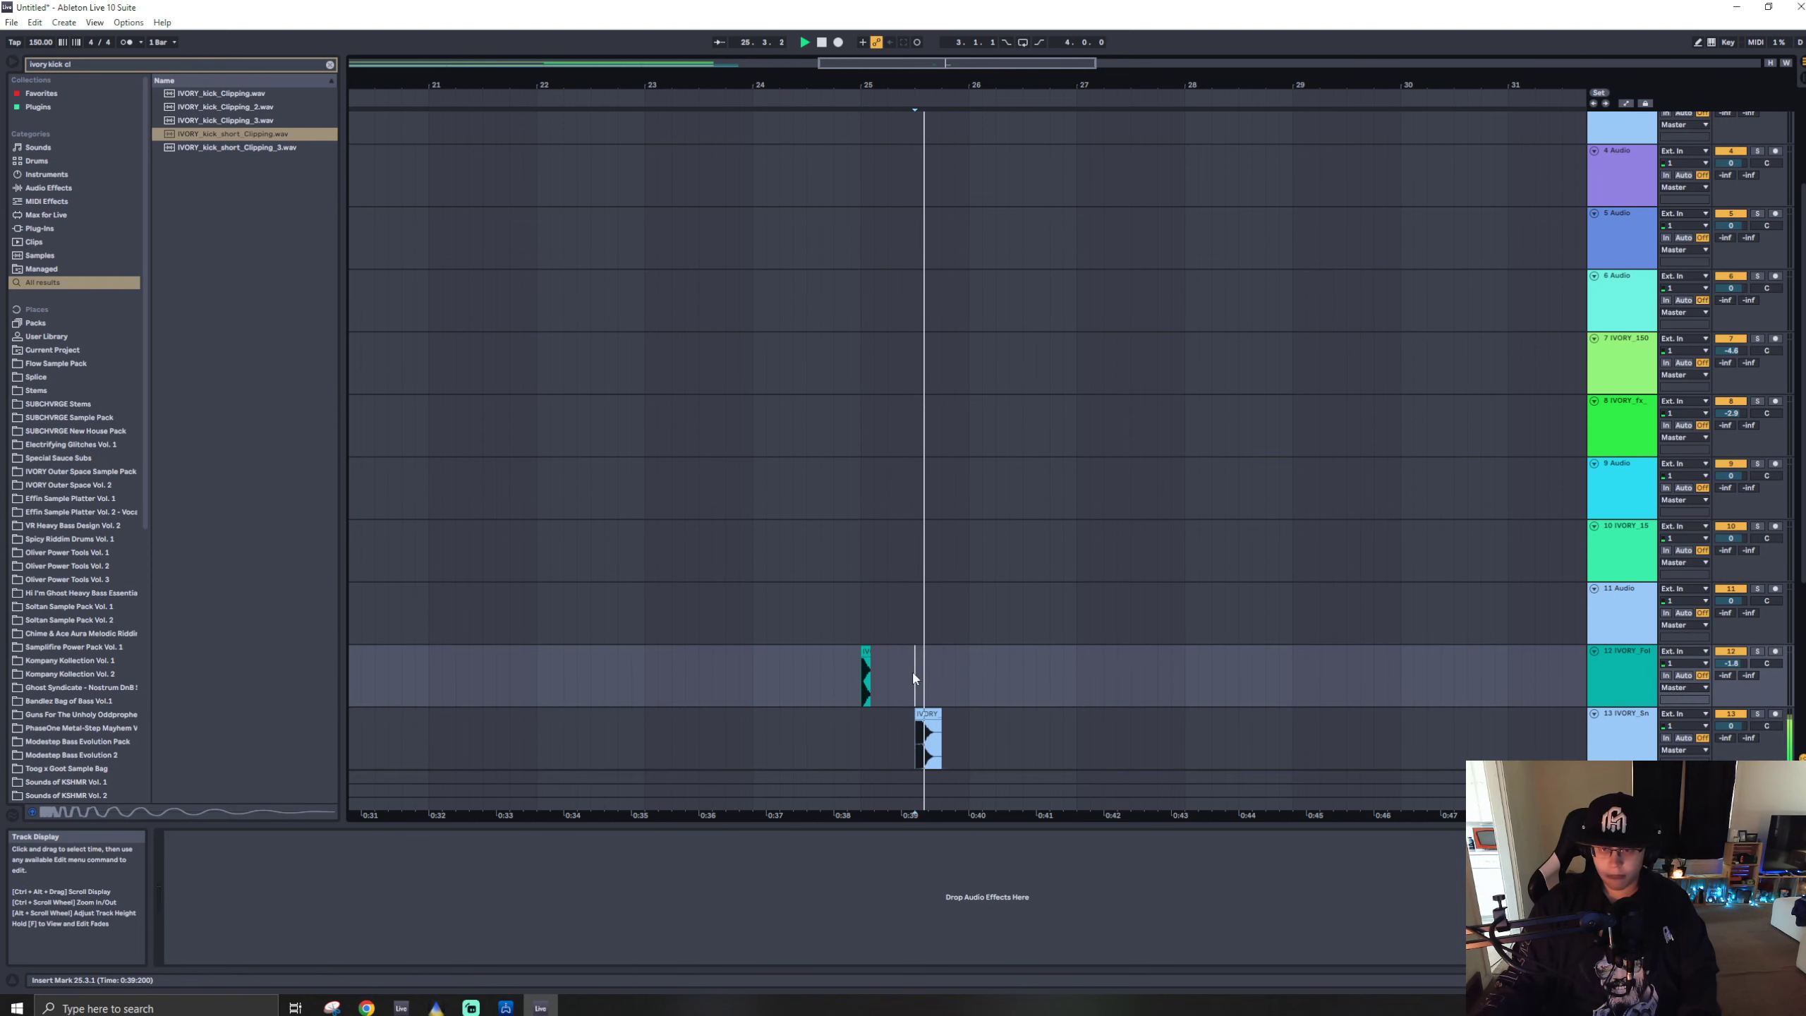
- Color the kick and snare tracks and their clips at bar 25 red
{"action": "left_click", "coordinate": [1628, 729], "text": "shift"}
{"action": "right_click", "coordinate": [1632, 733]}
{"action": "left_click", "coordinate": [1649, 946]}
{"action": "left_click_drag", "start_coordinate": [1184, 676], "coordinate": [794, 743]}
{"action": "right_click", "coordinate": [920, 715]}
{"action": "left_click", "coordinate": [931, 948]}
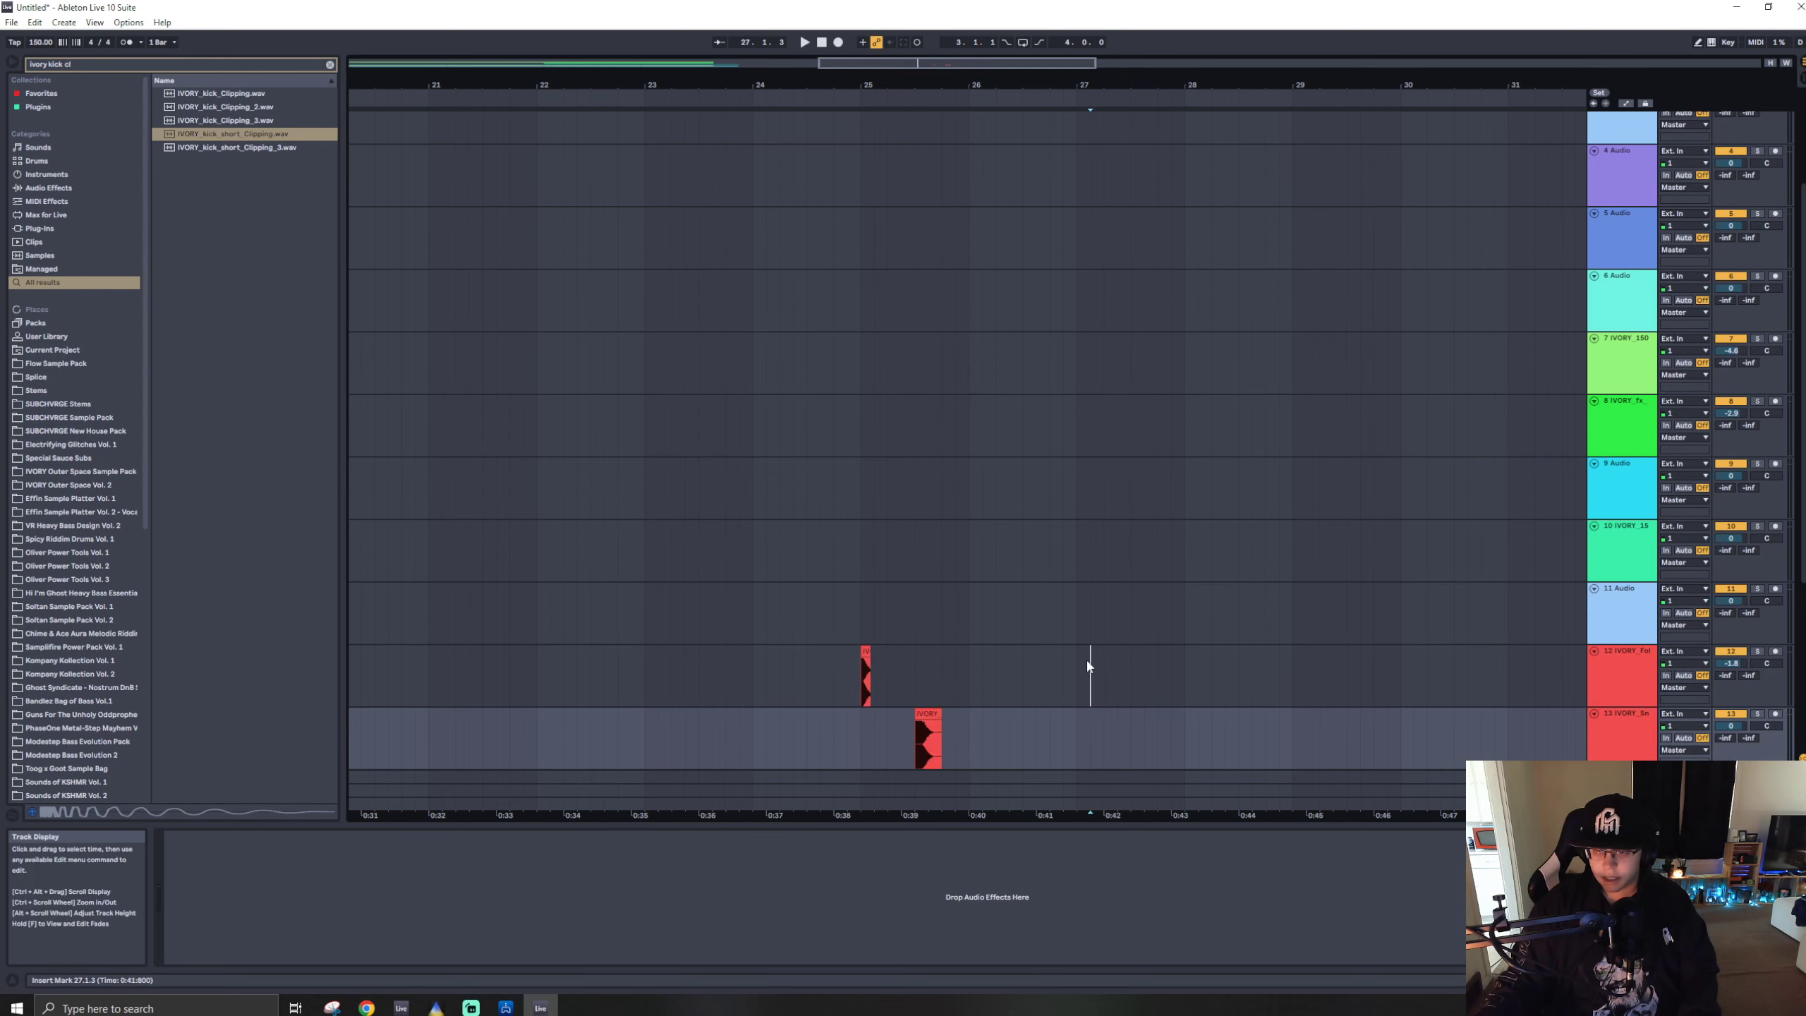
- Group the two red tracks, name the group "Drums", and move it to the top of the arrangement
{"action": "left_click", "coordinate": [1620, 672]}
{"action": "left_click", "coordinate": [1613, 717], "text": "shift"}
{"action": "key", "text": "ctrl+g"}
{"action": "key", "text": "ctrl+r"}
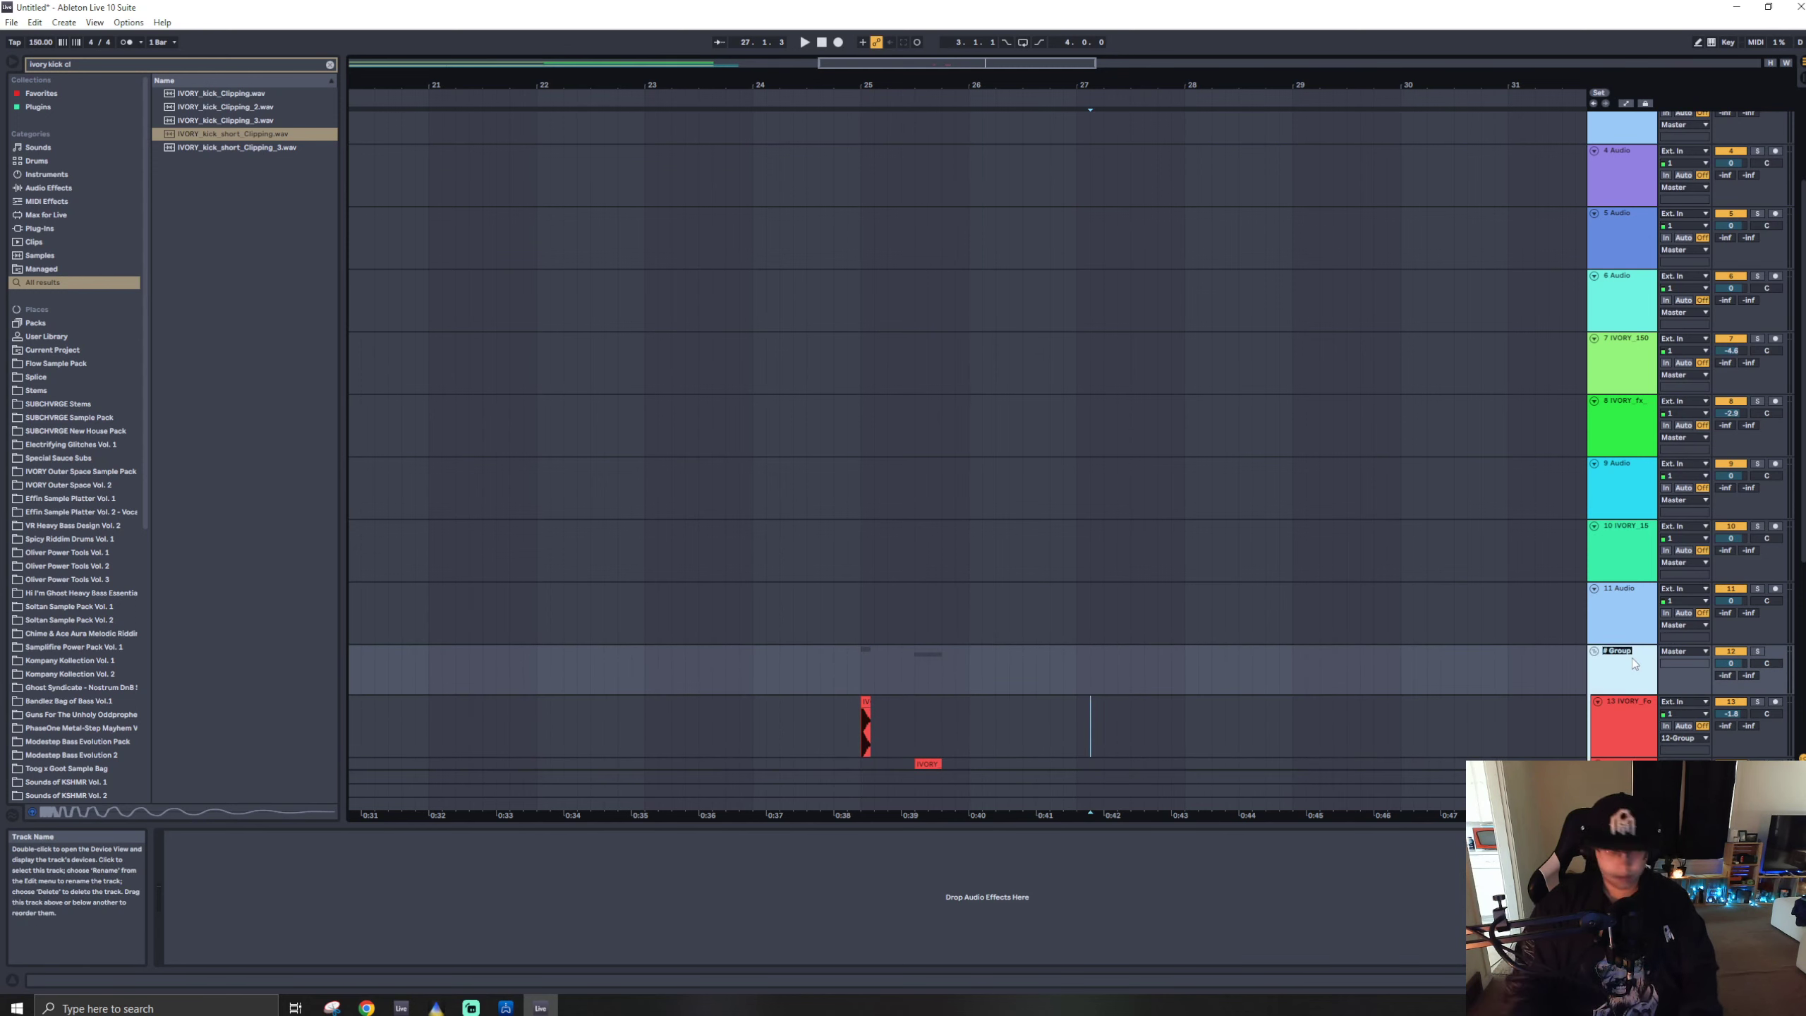
{"action": "type", "text": "Drums"}
{"action": "key", "text": "Return"}
{"action": "left_click_drag", "start_coordinate": [1634, 655], "coordinate": [1628, 115]}
{"action": "scroll", "coordinate": [1390, 133], "scroll_direction": "down", "scroll_amount": 5}
{"action": "scroll", "coordinate": [853, 162], "scroll_direction": "up", "scroll_amount": 2}
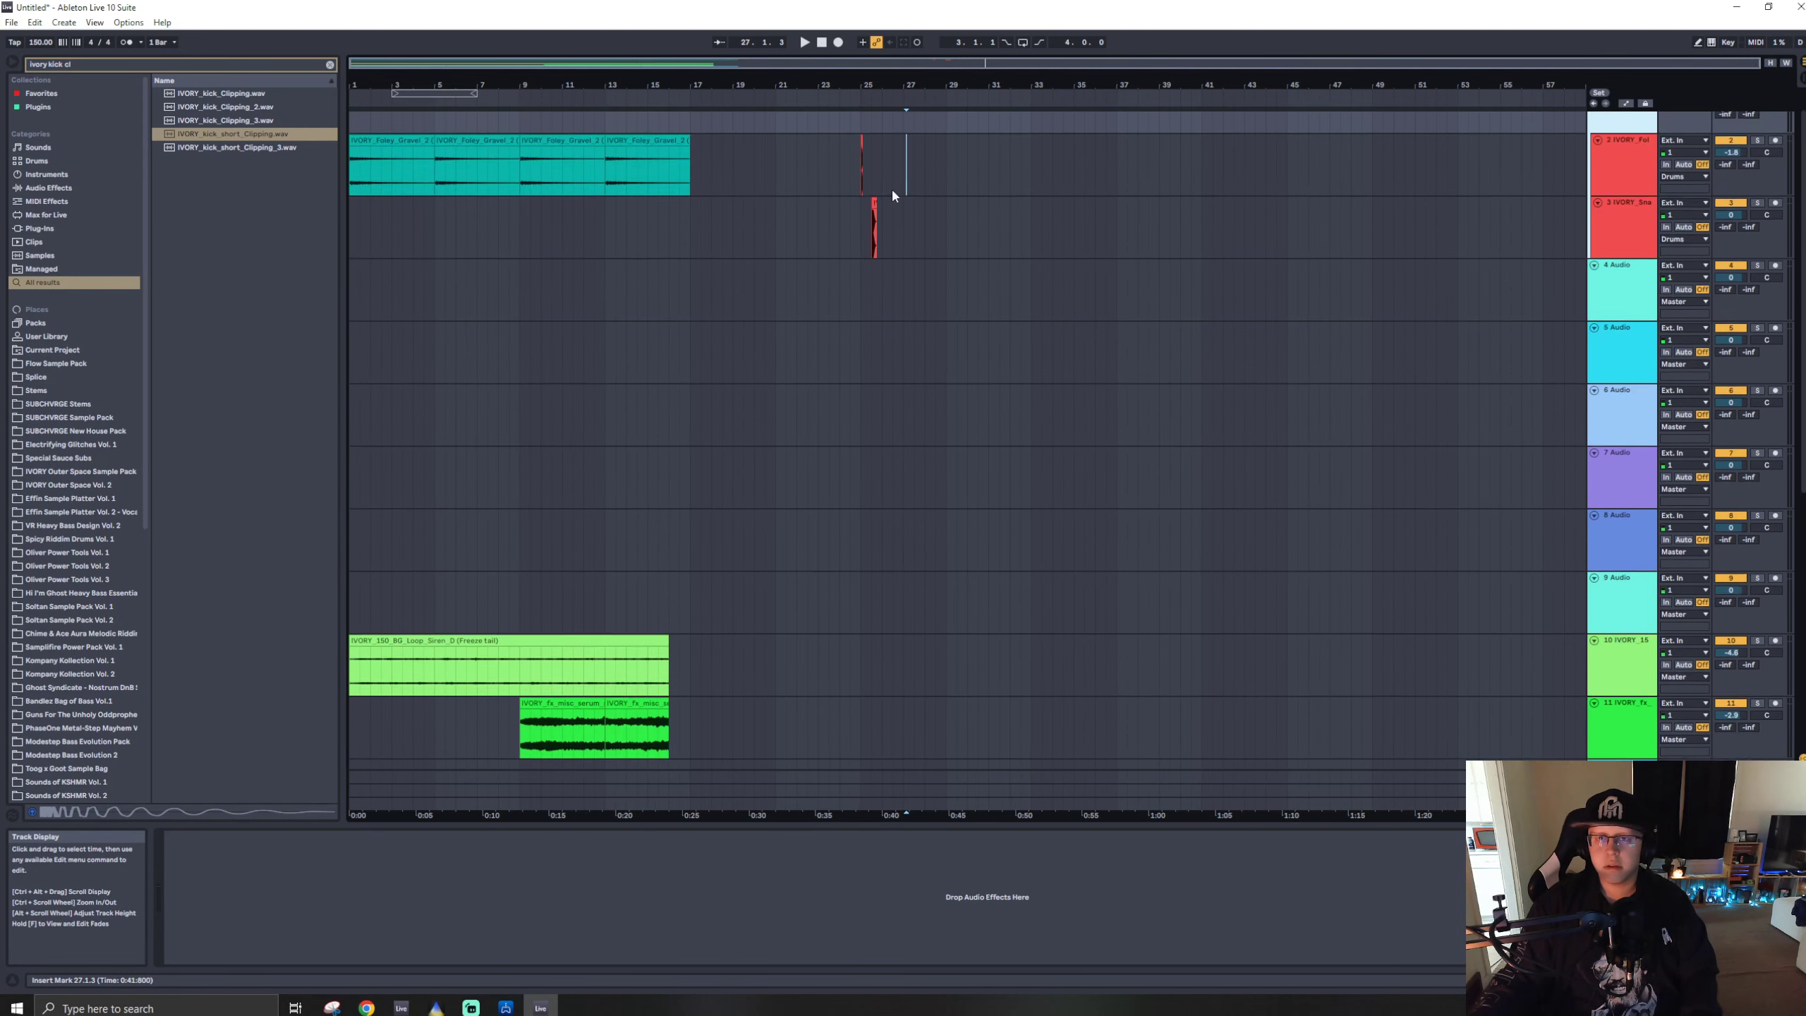
- Copy the one-bar kick and snare pattern at bar 25 of the Drums group and paste it at bar 17
{"action": "left_click_drag", "start_coordinate": [860, 129], "coordinate": [881, 128]}
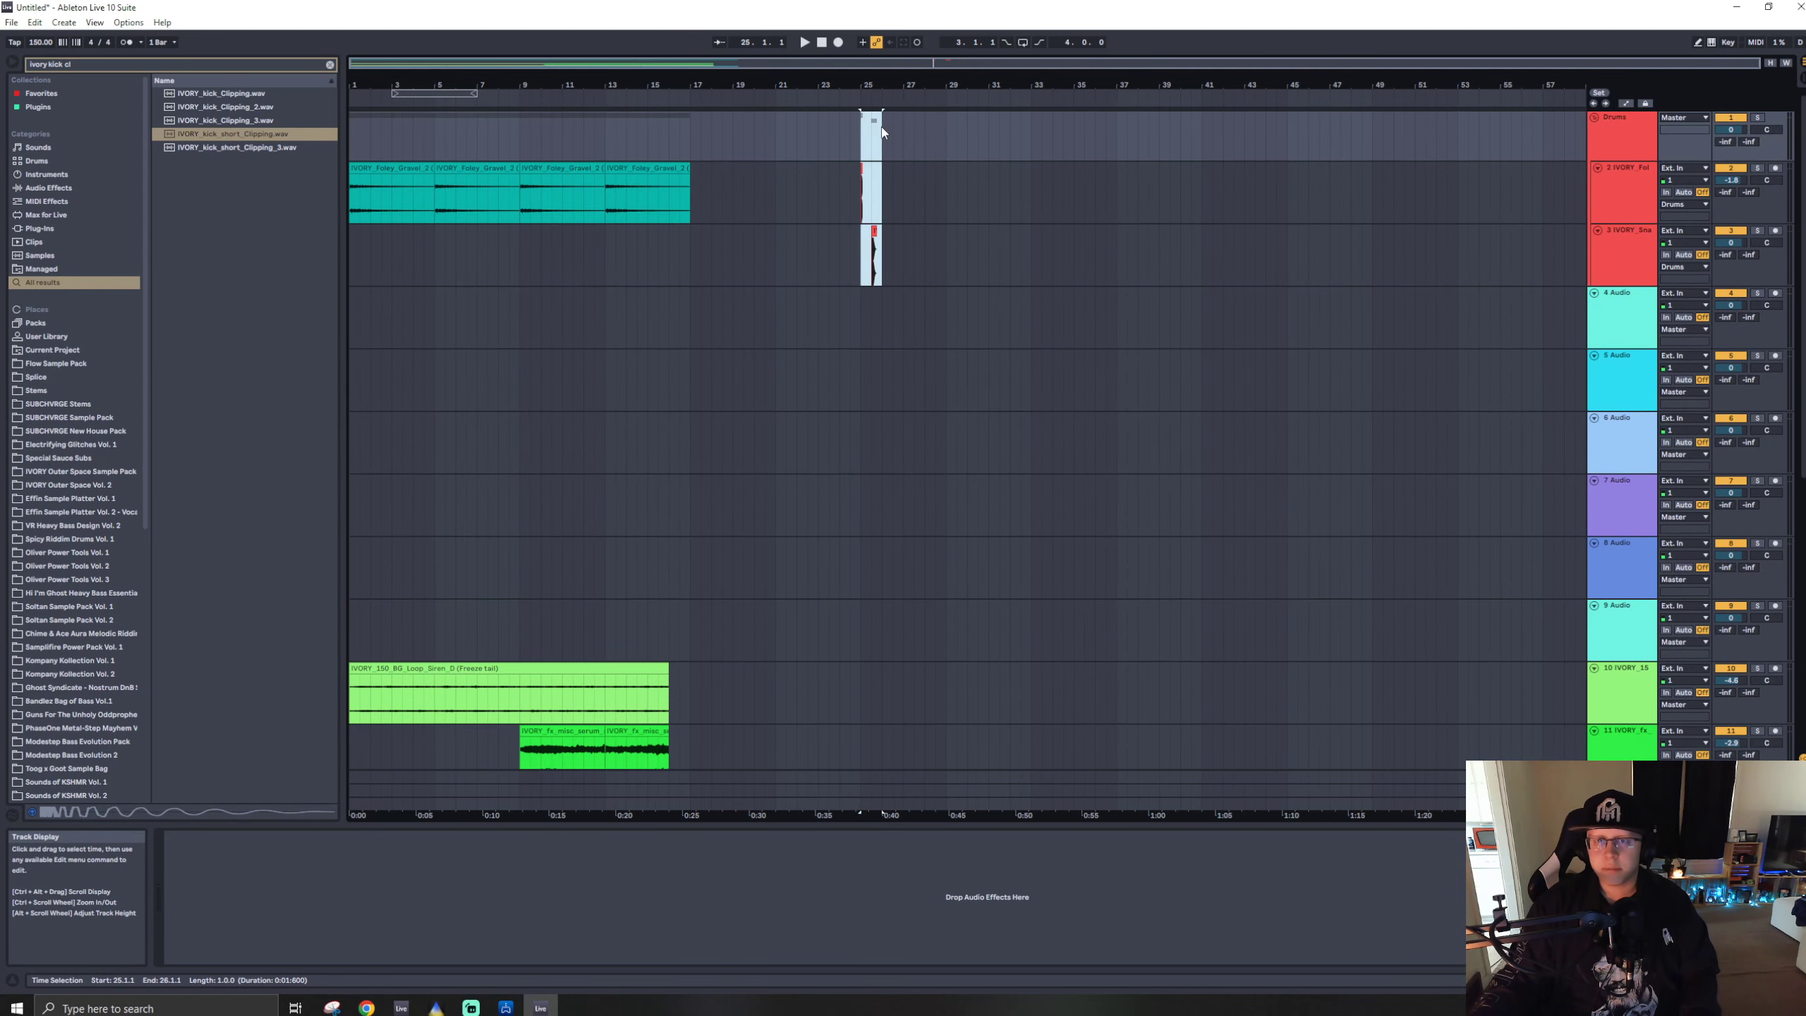
{"action": "key", "text": "ctrl+c"}
{"action": "left_click", "coordinate": [699, 129]}
{"action": "key", "text": "ctrl+v"}
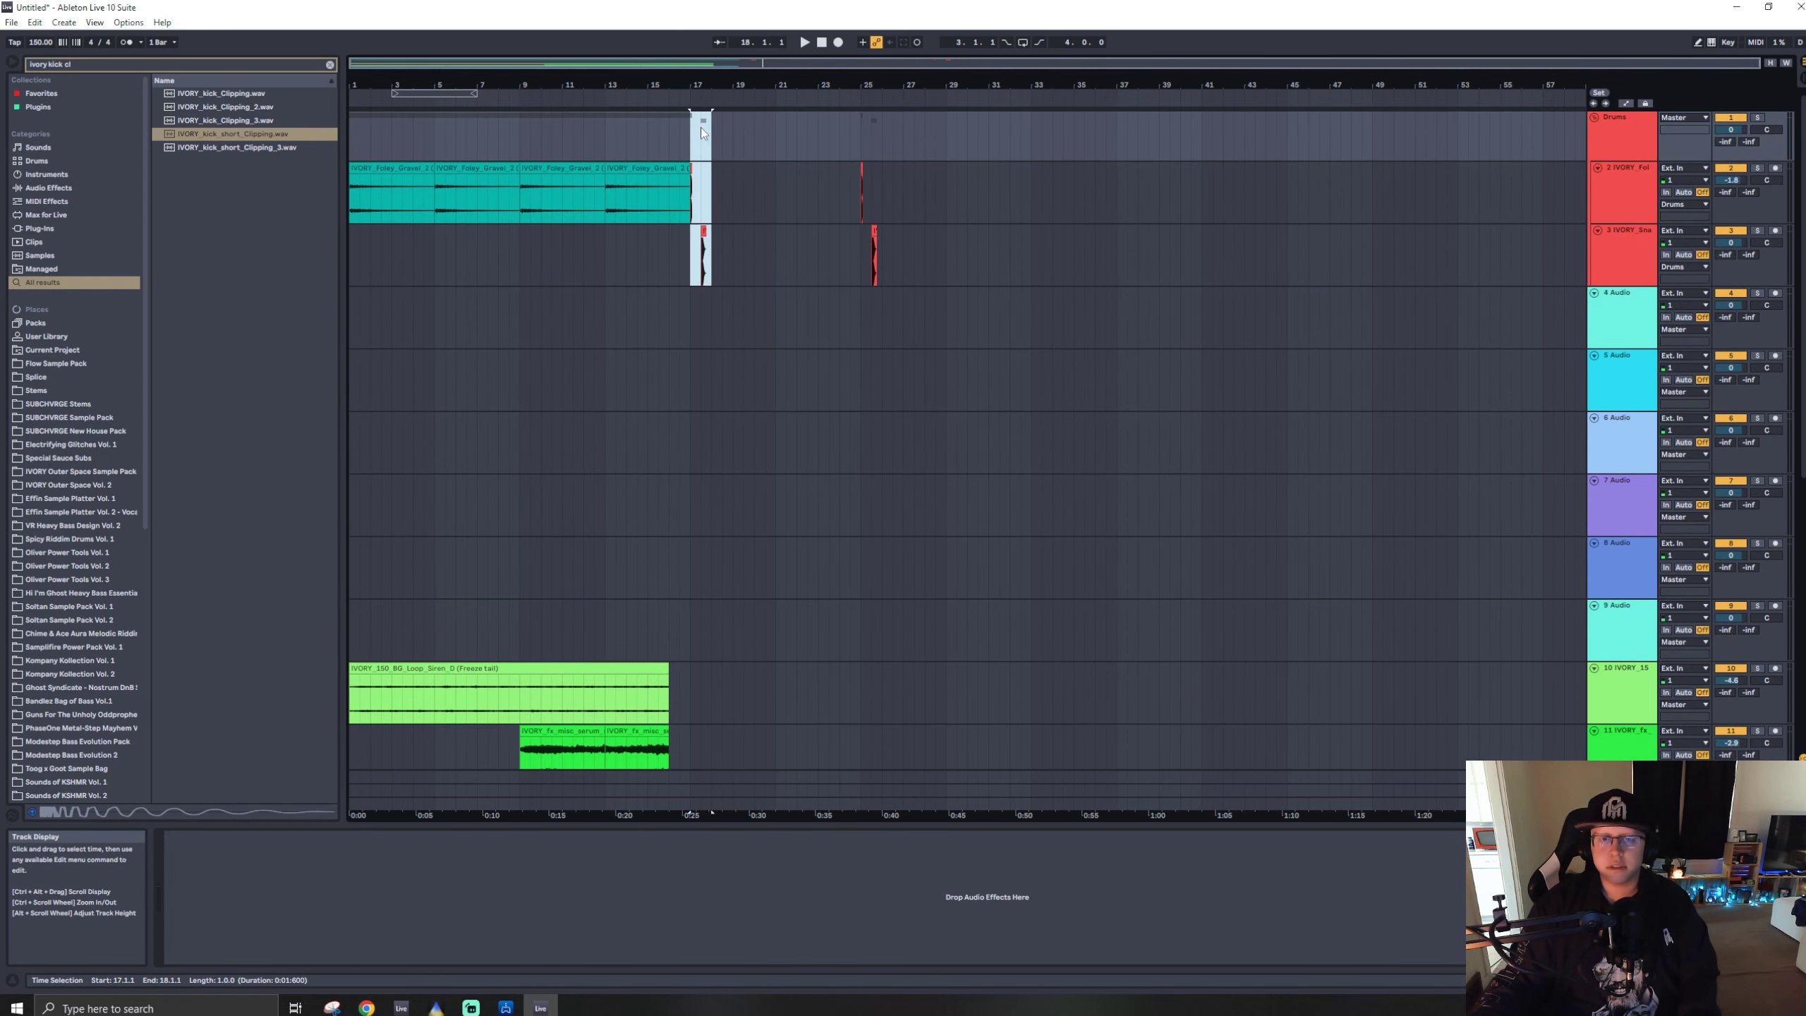
{"action": "left_click", "coordinate": [607, 142]}
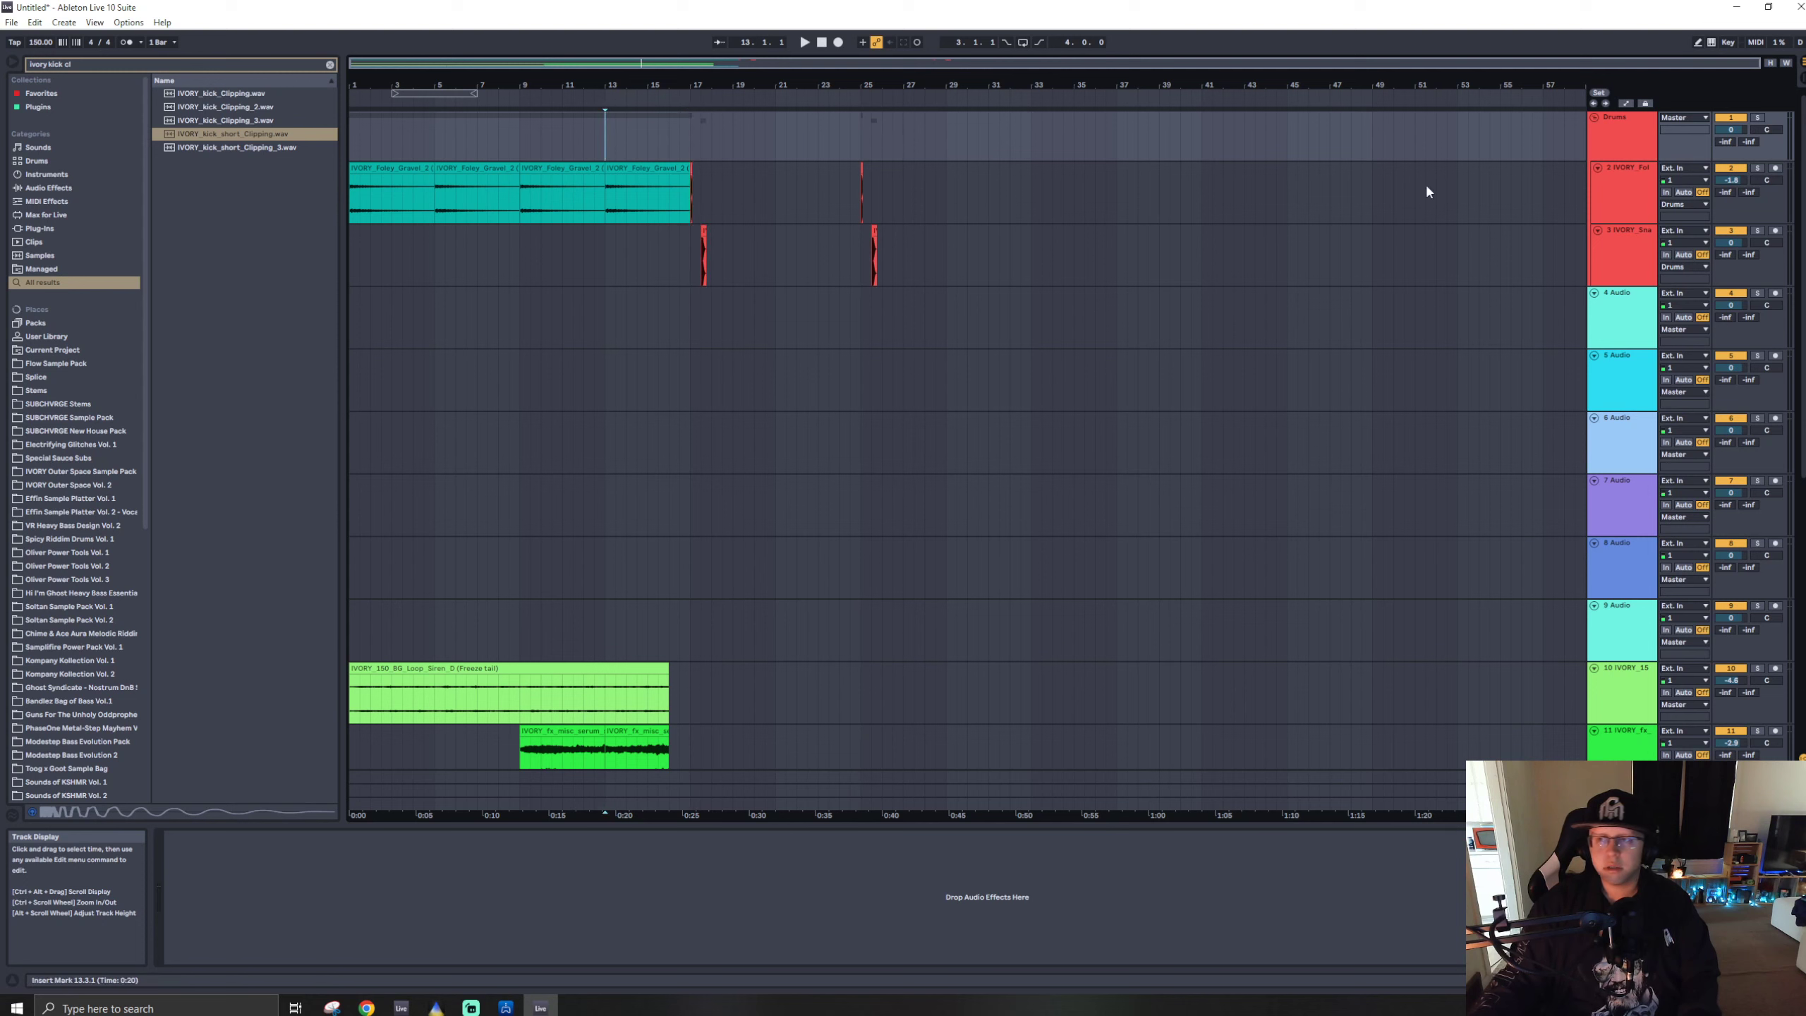
- Duplicate the empty track below the Drums group, move the gravel clips onto the copy at bar 1, and play them briefly
{"action": "left_click", "coordinate": [1623, 185]}
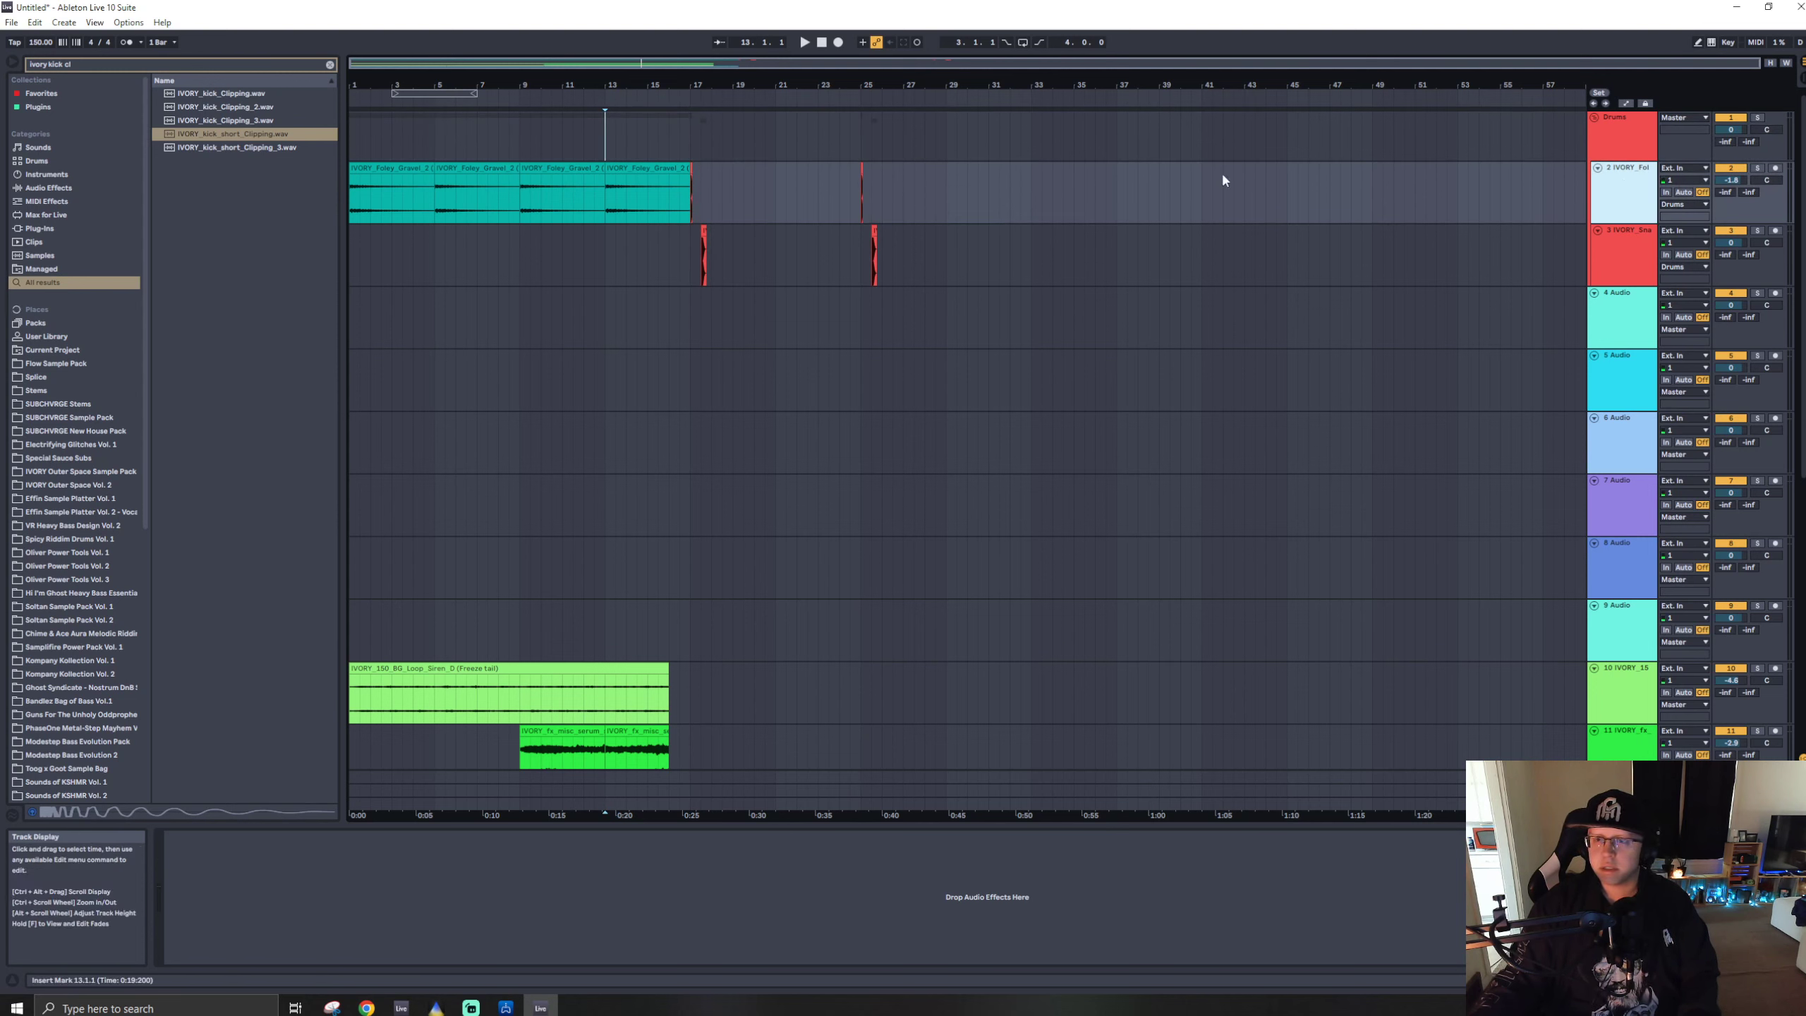
{"action": "left_click", "coordinate": [1620, 304]}
{"action": "key", "text": "ctrl+d"}
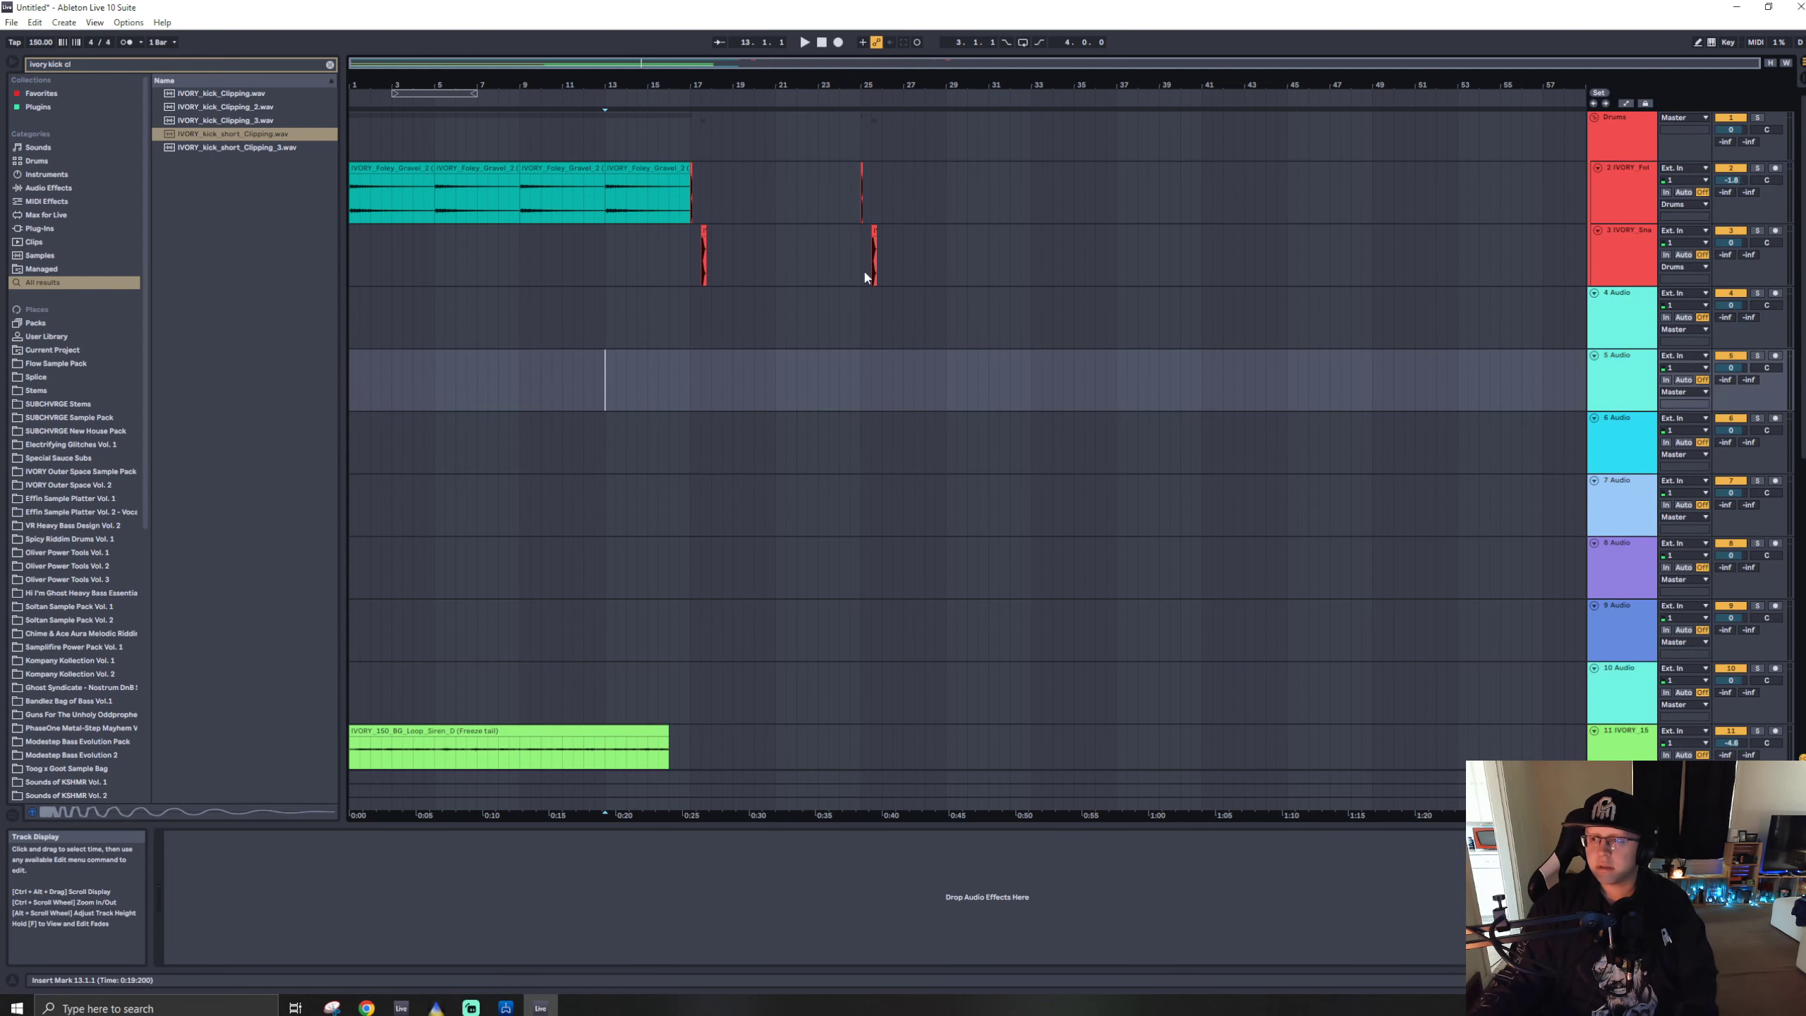
{"action": "left_click_drag", "start_coordinate": [695, 187], "coordinate": [409, 361]}
{"action": "left_click", "coordinate": [395, 359]}
{"action": "key", "text": "space"}
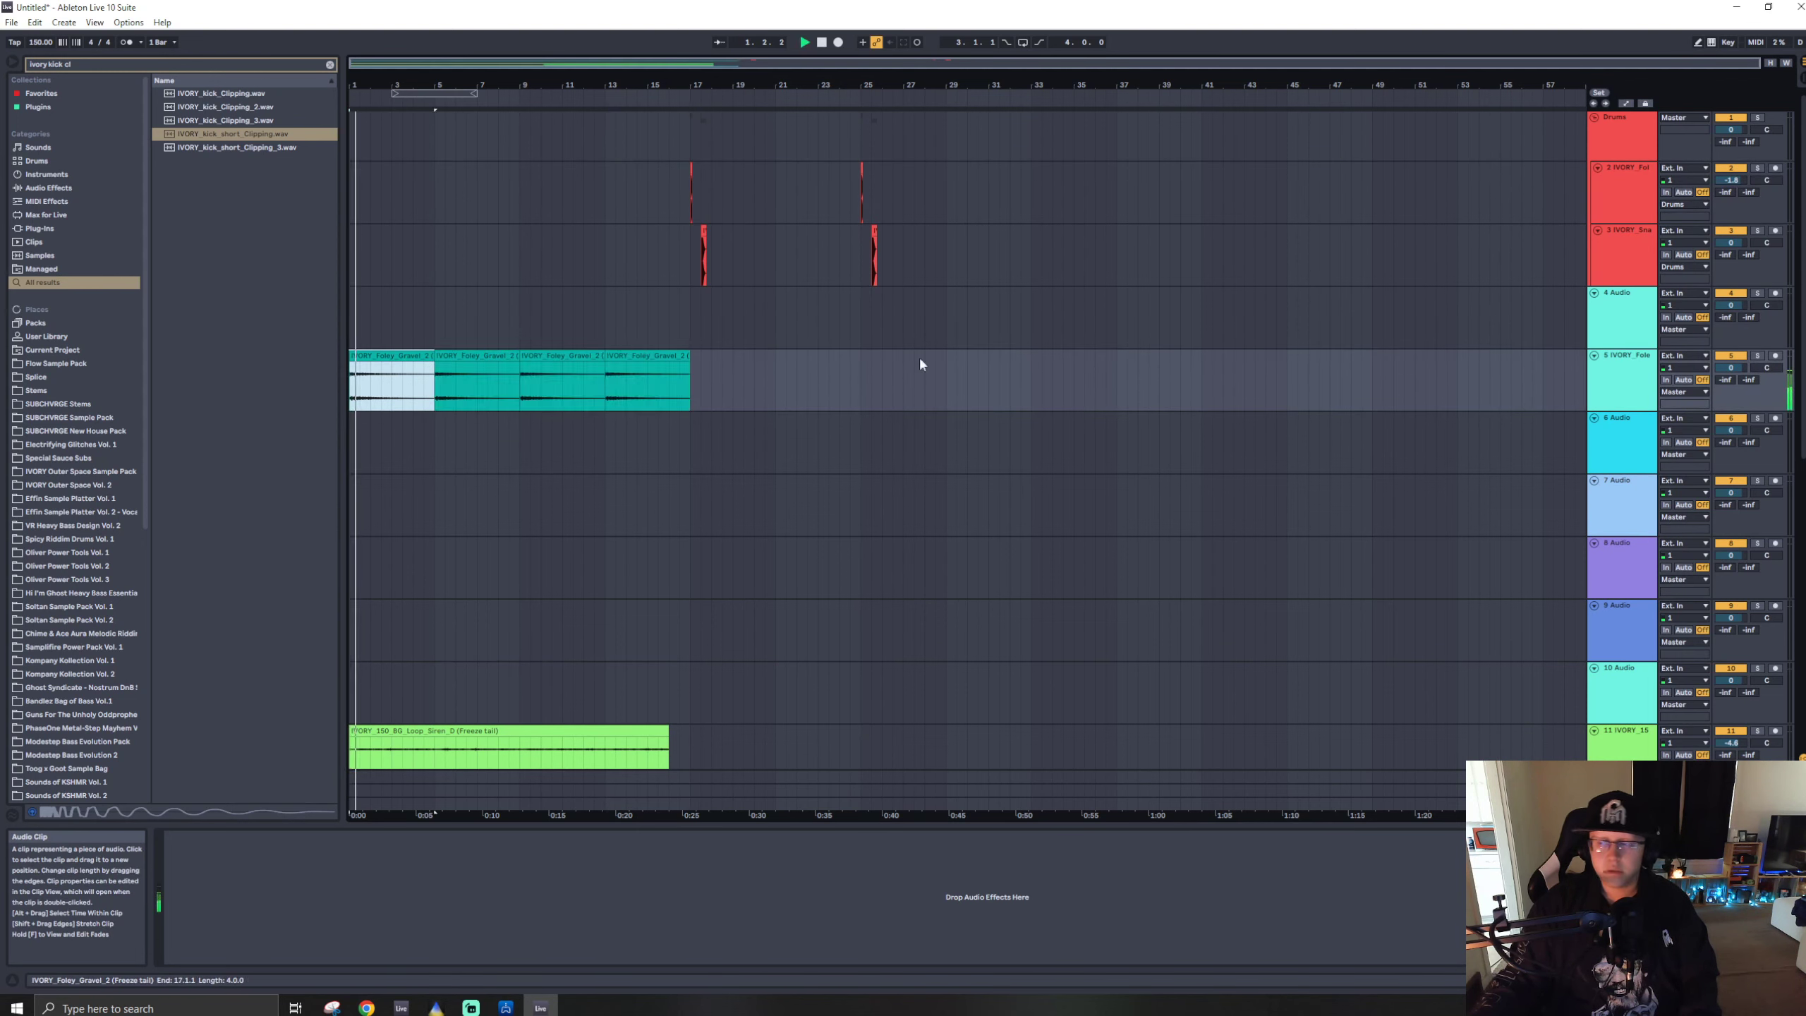
{"action": "key", "text": "space"}
- Move the gravel track down so it sits directly above the siren loop track
{"action": "left_click", "coordinate": [1628, 375]}
{"action": "scroll", "coordinate": [954, 416], "scroll_direction": "down", "scroll_amount": 3}
{"action": "scroll", "coordinate": [953, 416], "scroll_direction": "up", "scroll_amount": 1}
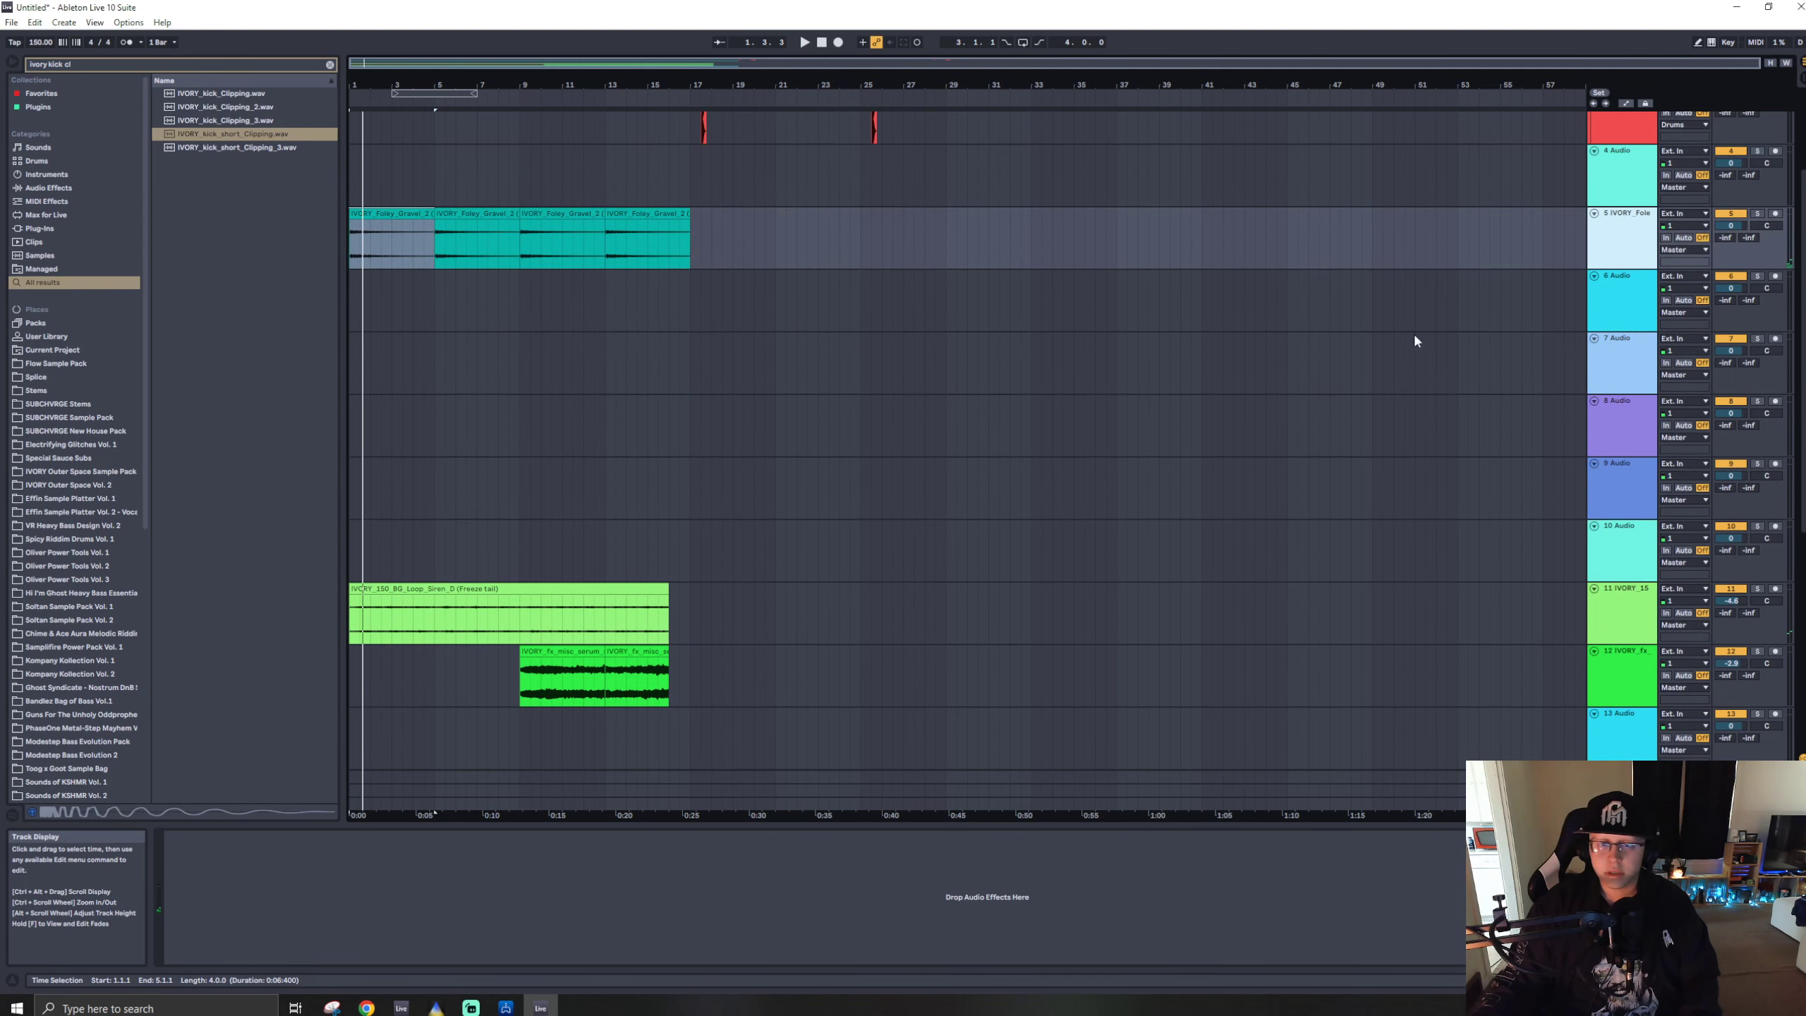
{"action": "left_click_drag", "start_coordinate": [1630, 229], "coordinate": [1627, 585]}
{"action": "scroll", "coordinate": [739, 562], "scroll_direction": "down", "scroll_amount": 3}
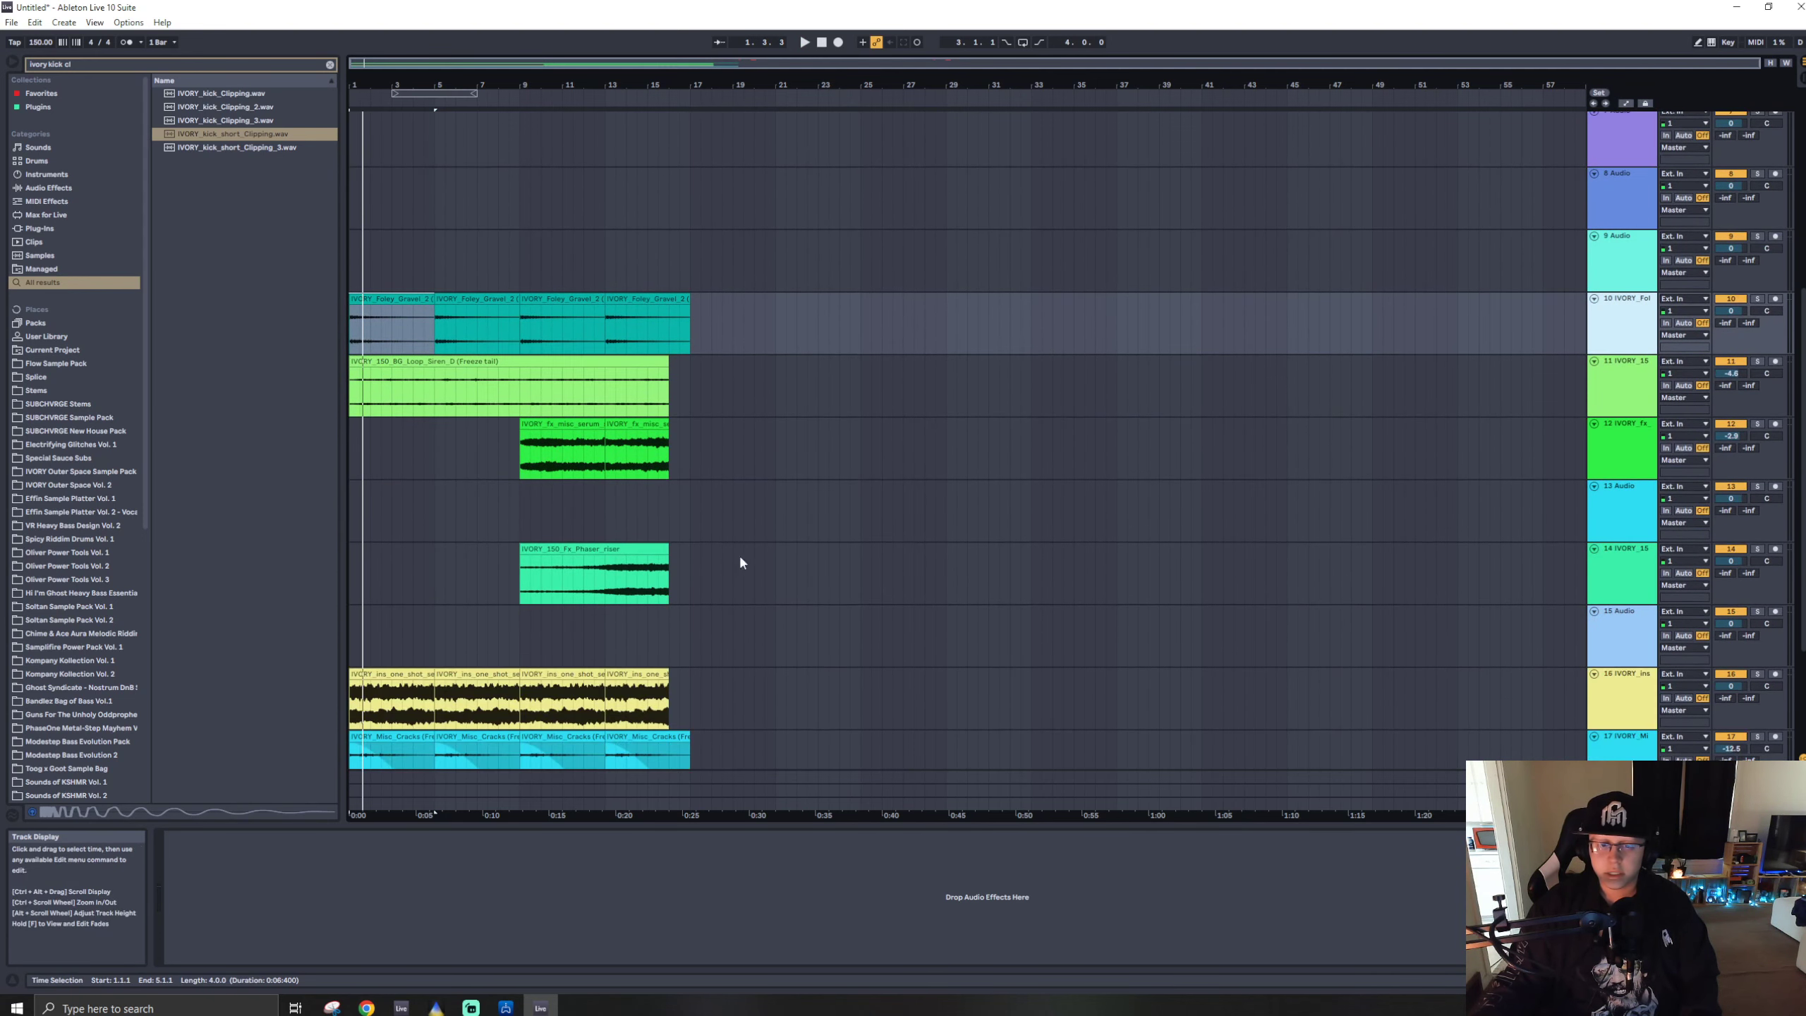
- Delete the two empty tracks directly above and below the phaser riser track
{"action": "left_click", "coordinate": [1623, 506]}
{"action": "key", "text": "Delete"}
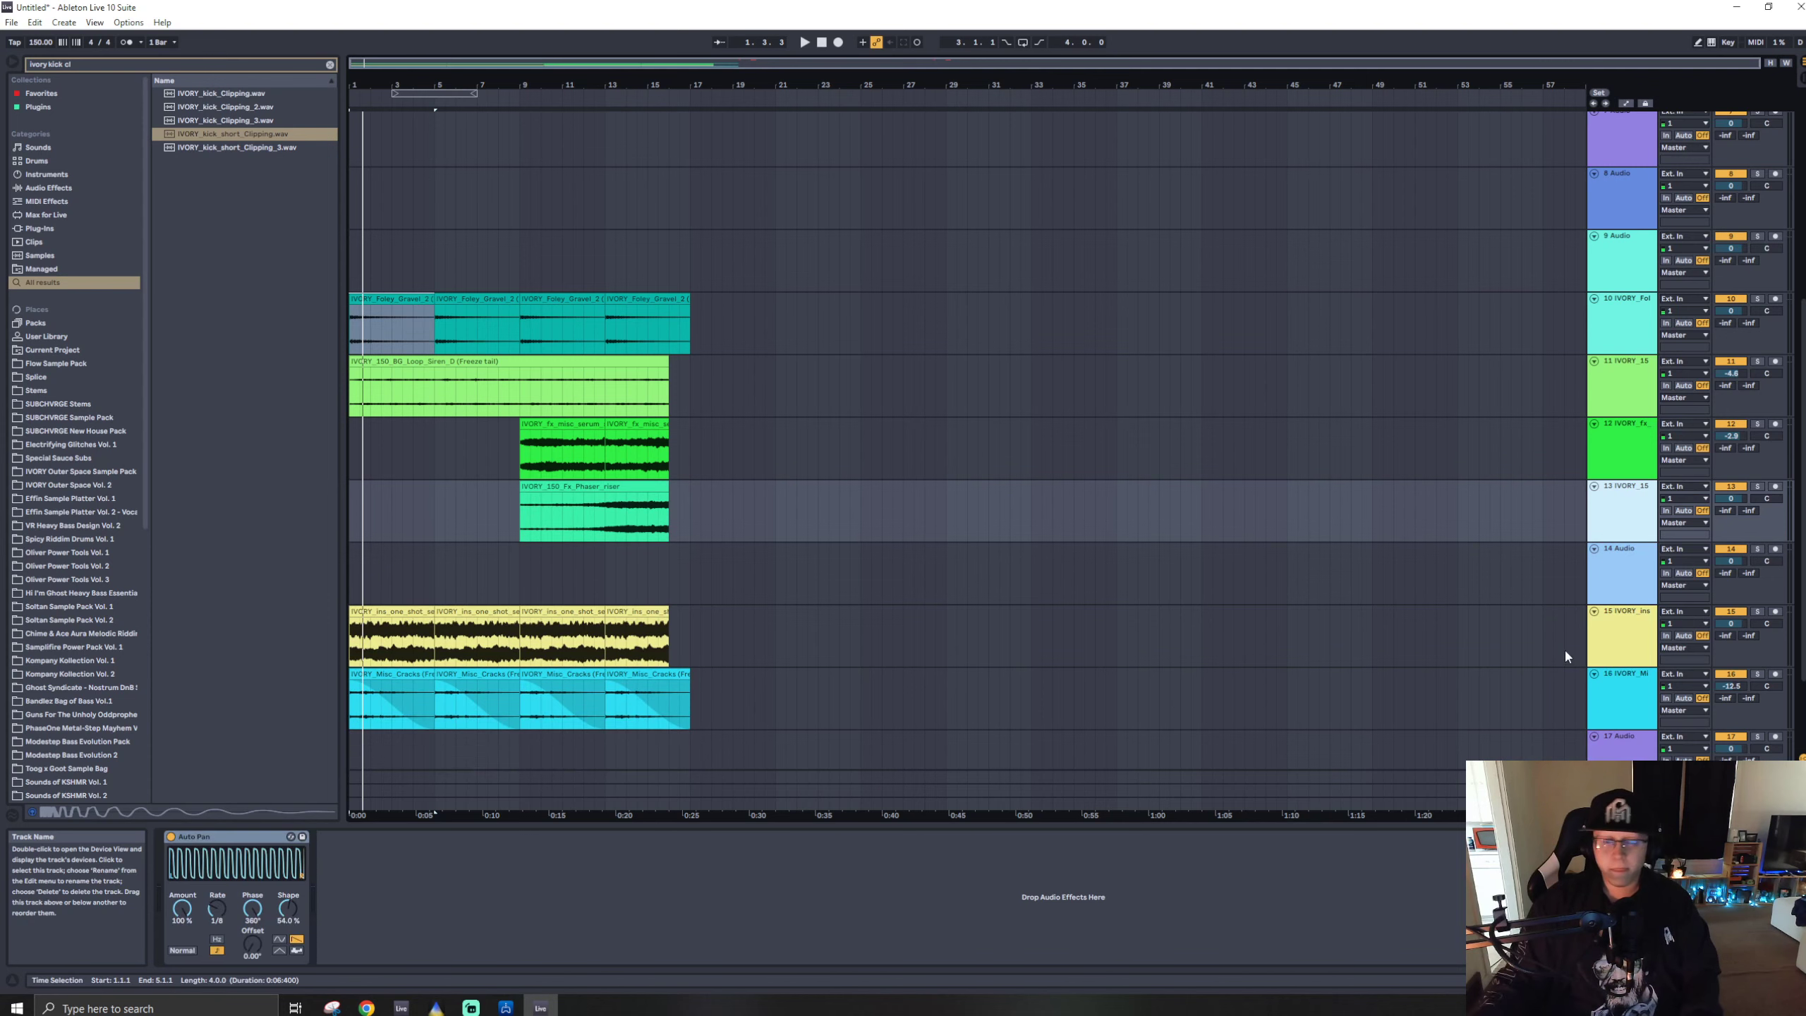
{"action": "left_click", "coordinate": [1646, 581]}
{"action": "scroll", "coordinate": [941, 435], "scroll_direction": "up", "scroll_amount": 2}
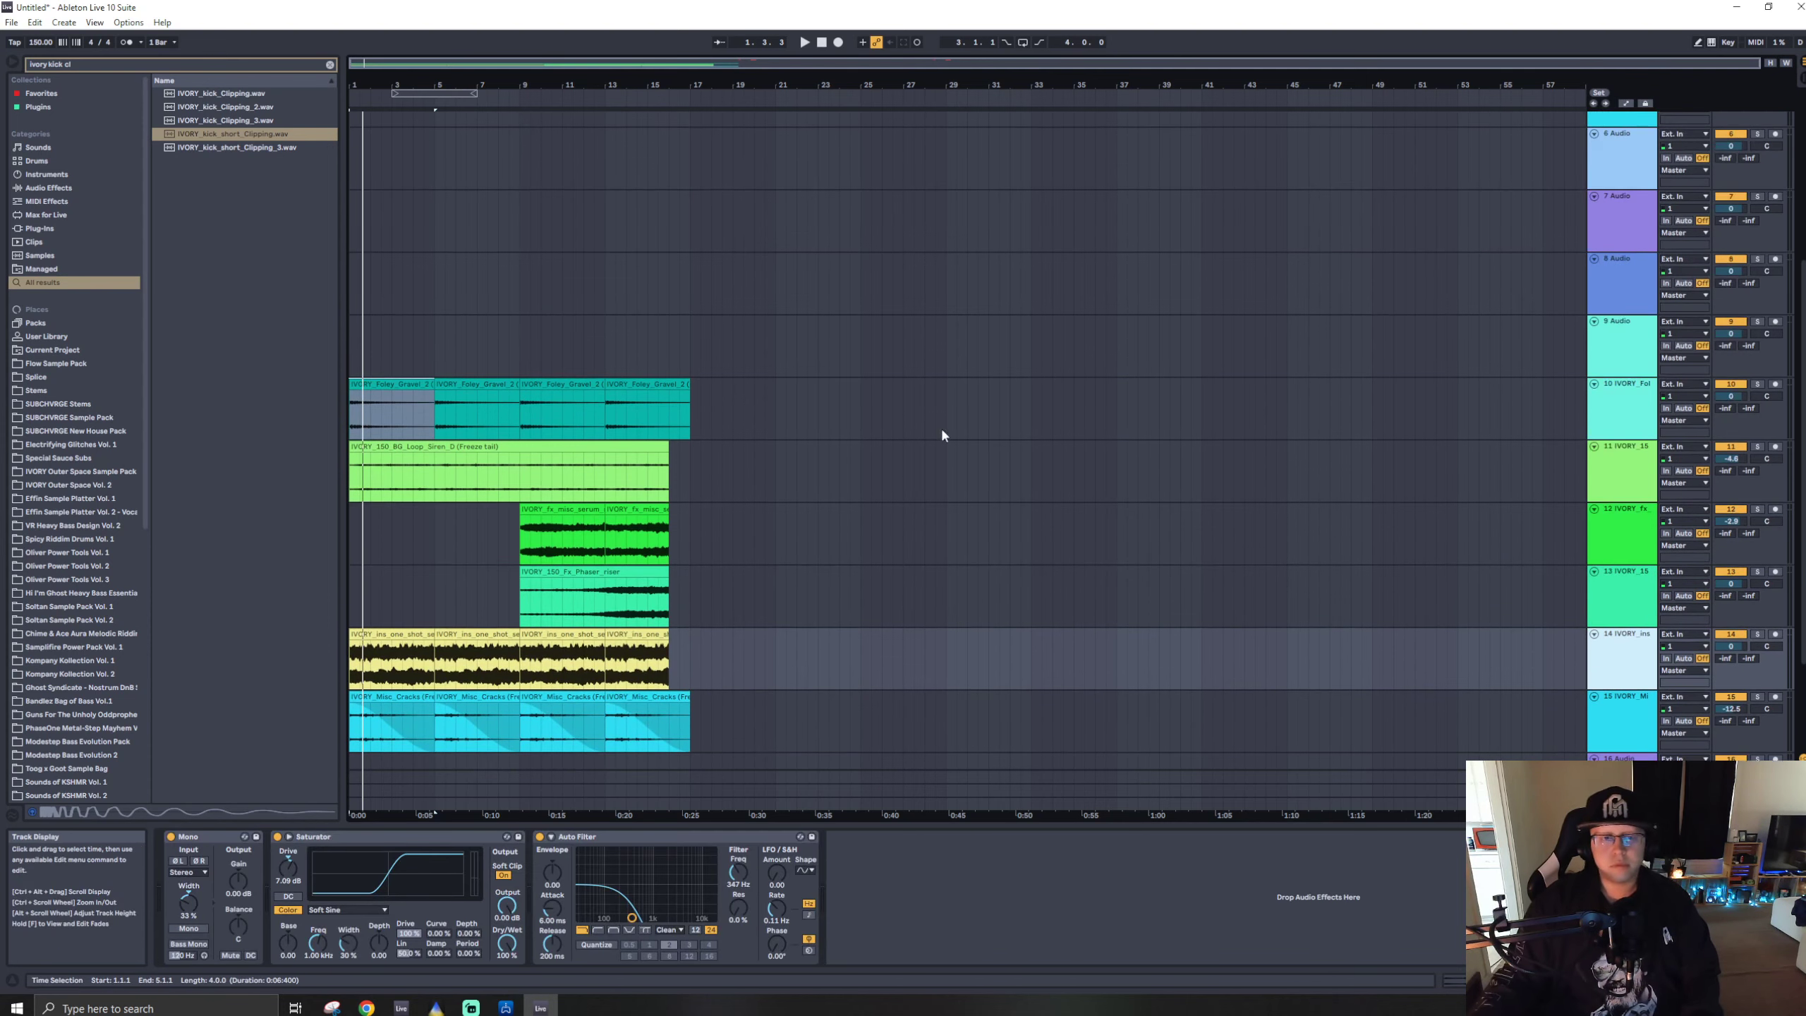
- Delete the gravel audio from bar 16 onward
{"action": "left_click_drag", "start_coordinate": [742, 426], "coordinate": [668, 425]}
{"action": "key", "text": "Delete"}
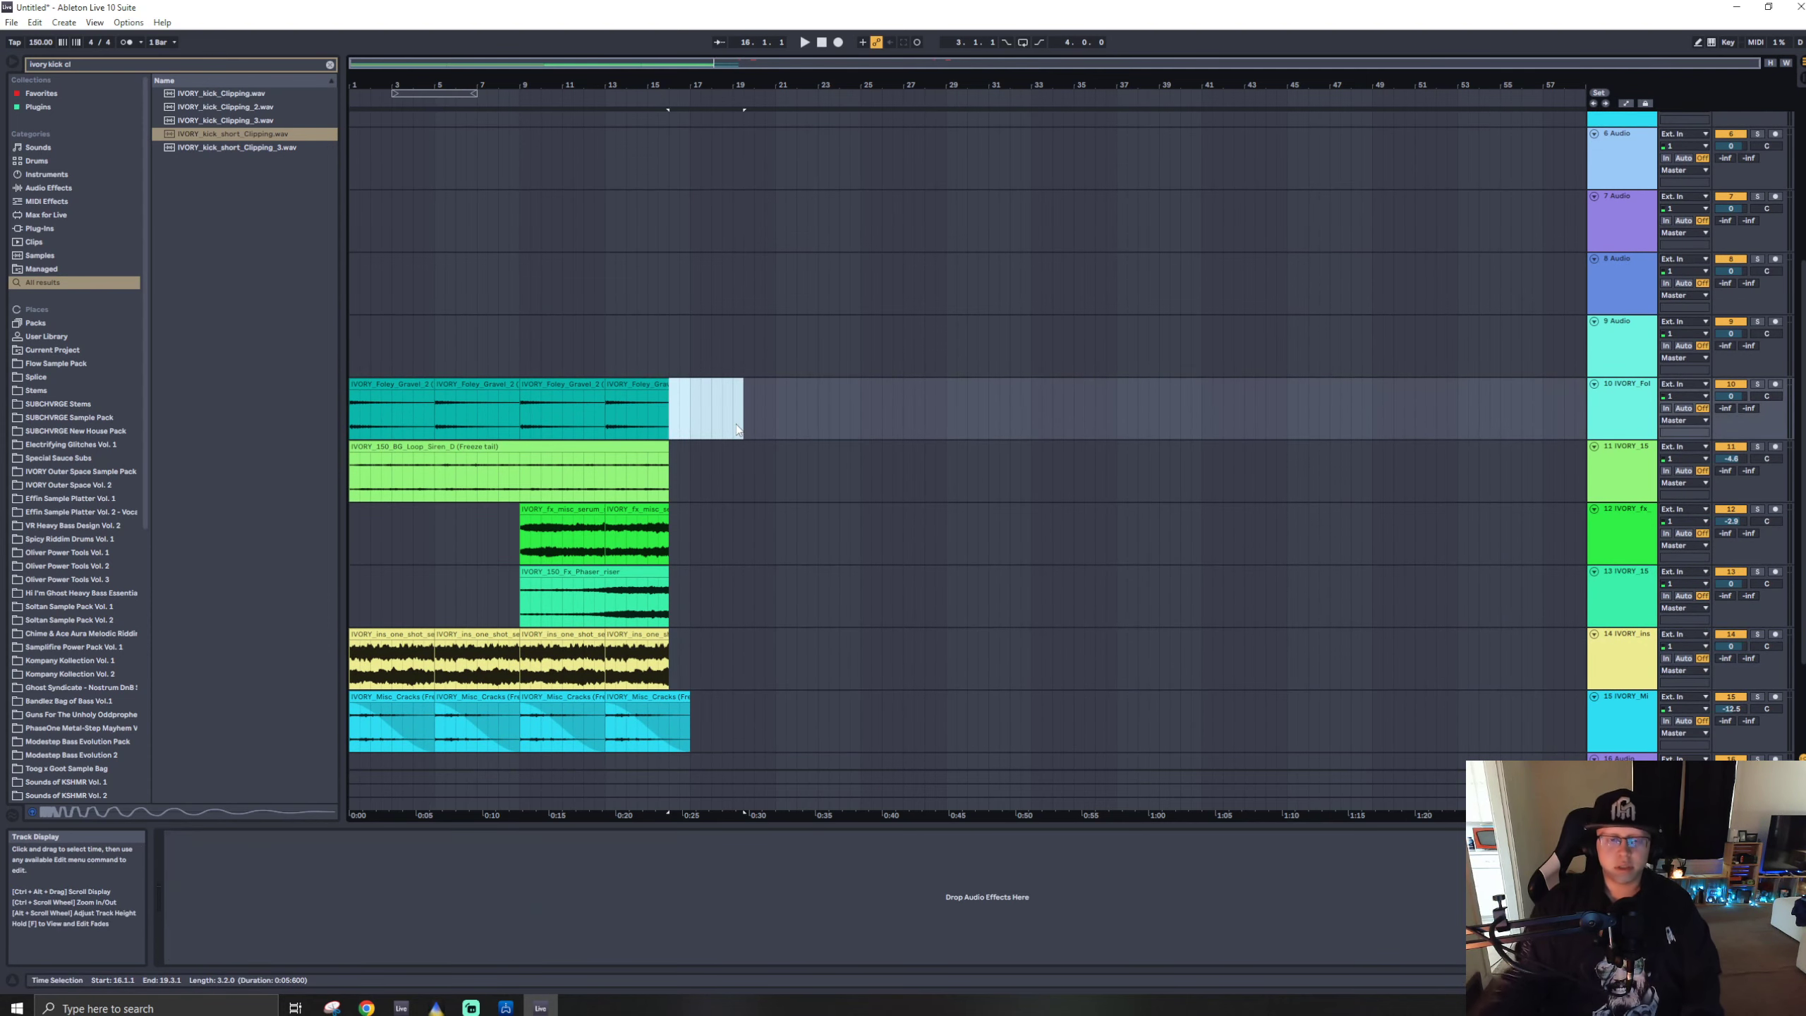
{"action": "left_click", "coordinate": [774, 462]}
- Solo the gravel, siren, serum FX and phaser riser tracks together and play them from bar 9
{"action": "left_click", "coordinate": [1621, 398]}
{"action": "left_click", "coordinate": [1618, 604], "text": "shift"}
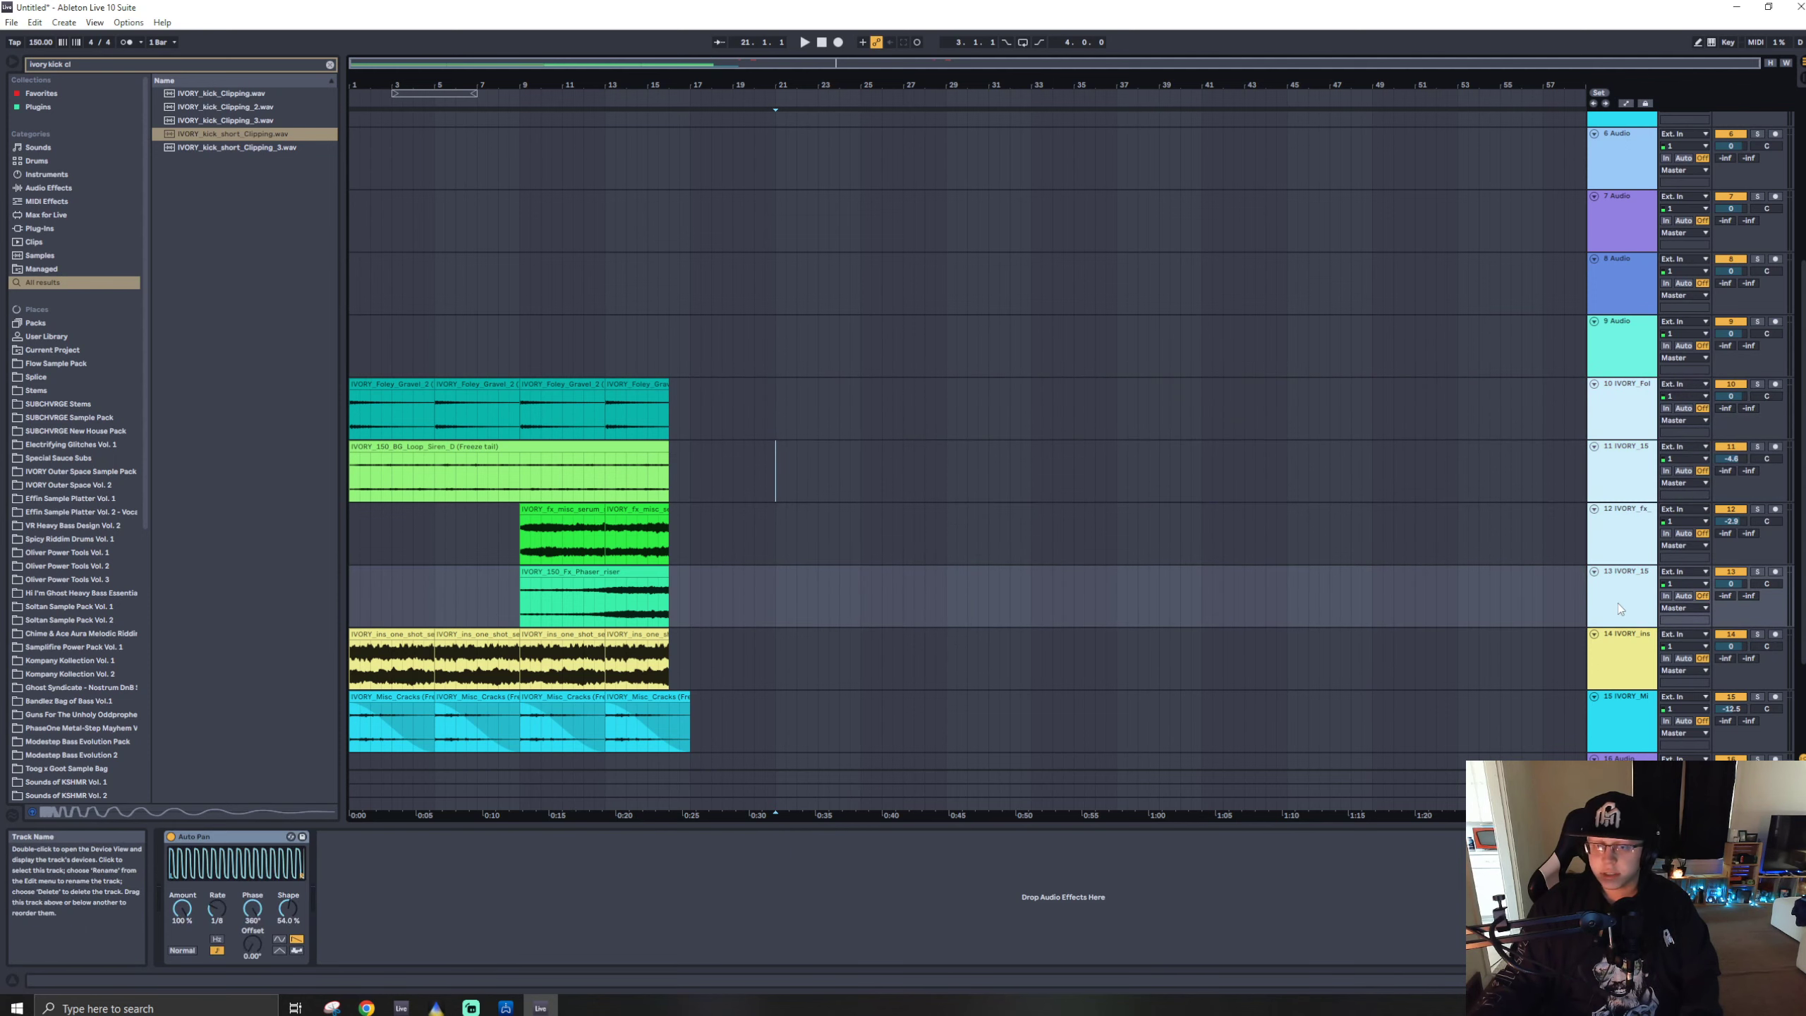
{"action": "left_click", "coordinate": [1756, 573]}
{"action": "key", "text": "space"}
{"action": "key", "text": "space"}
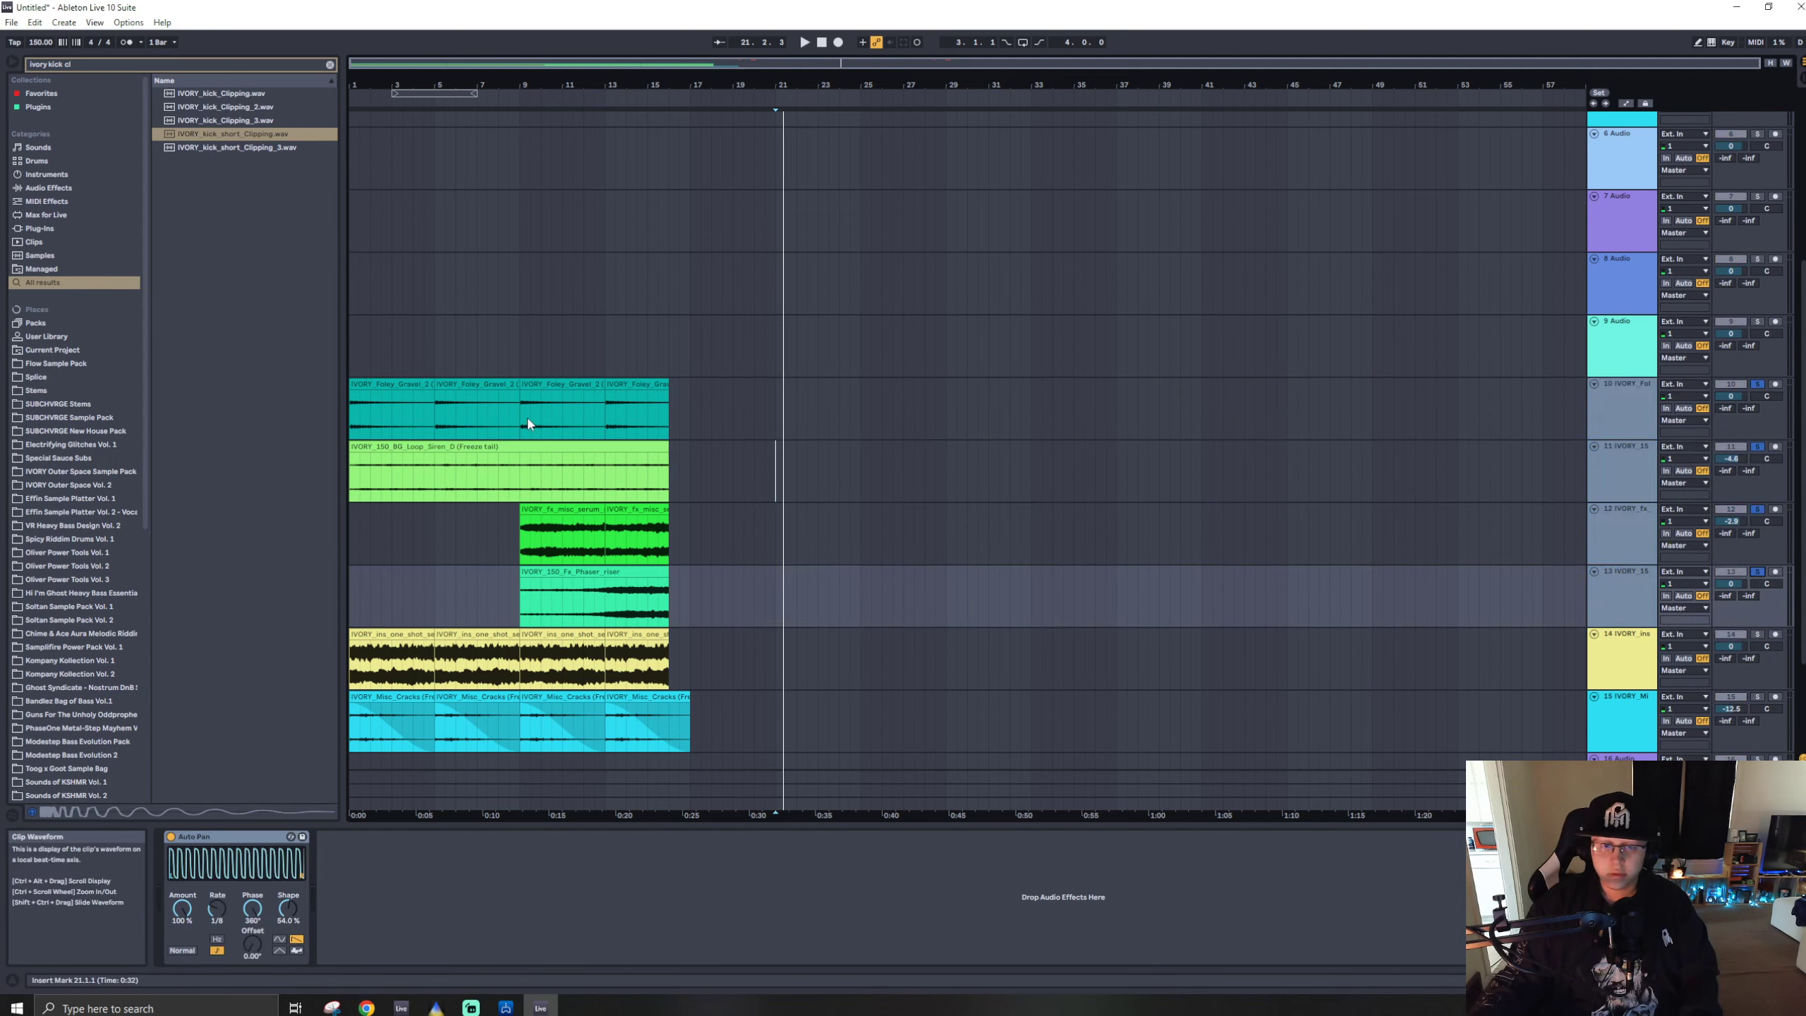
{"action": "left_click", "coordinate": [520, 421]}
{"action": "key", "text": "space"}
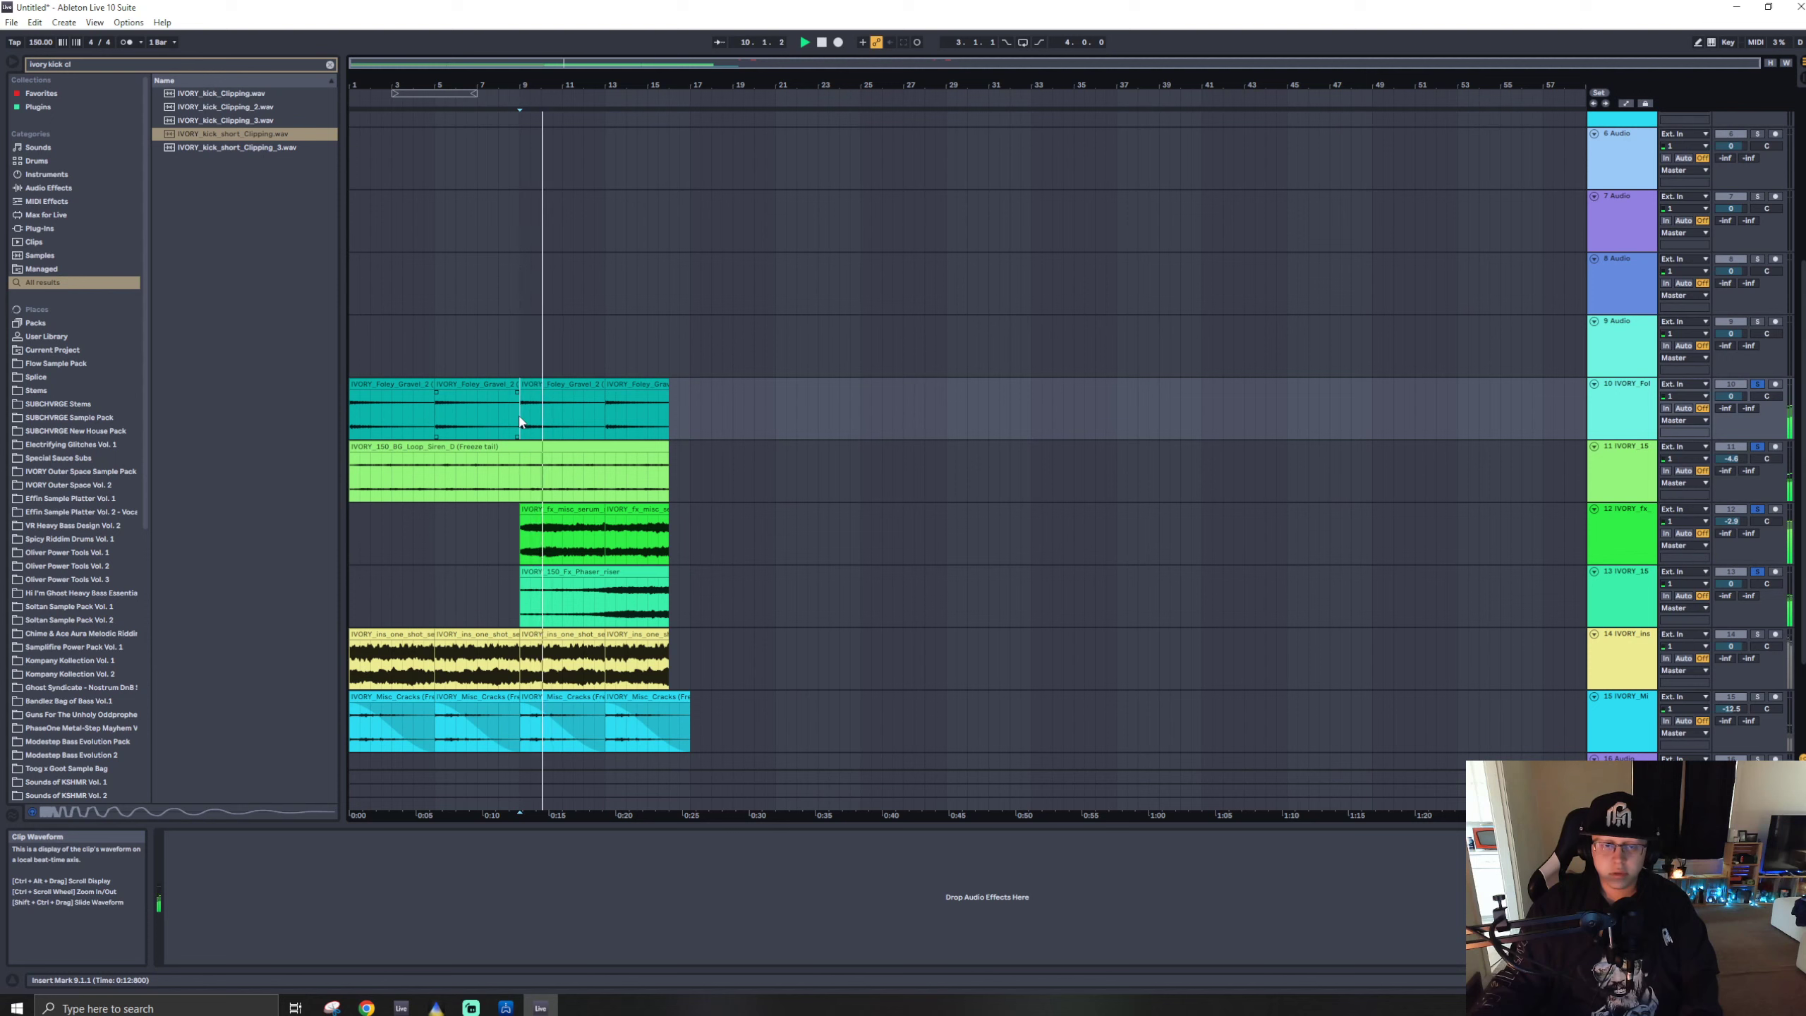
- Play the serum FX track on its own from bar 9 and add an EQ Eight to it
{"action": "key", "text": "space"}
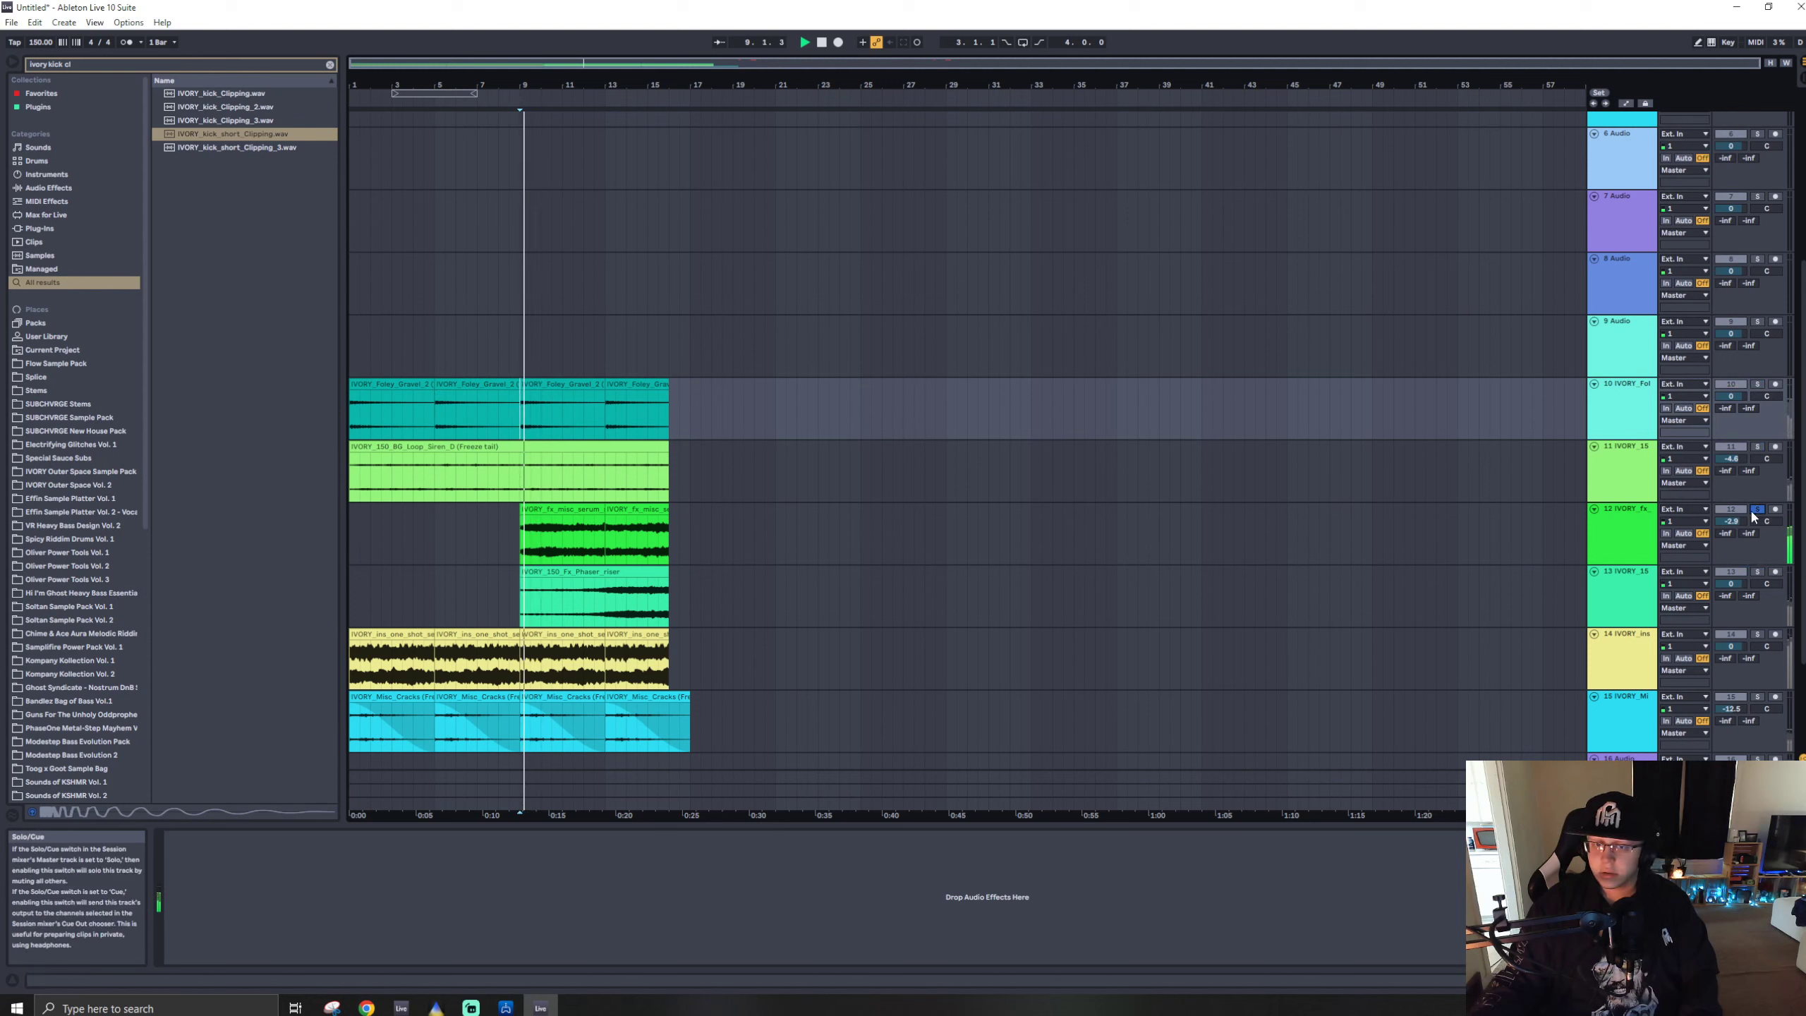
{"action": "key", "text": "space"}
{"action": "key", "text": "ctrl+f"}
{"action": "type", "text": "eq"}
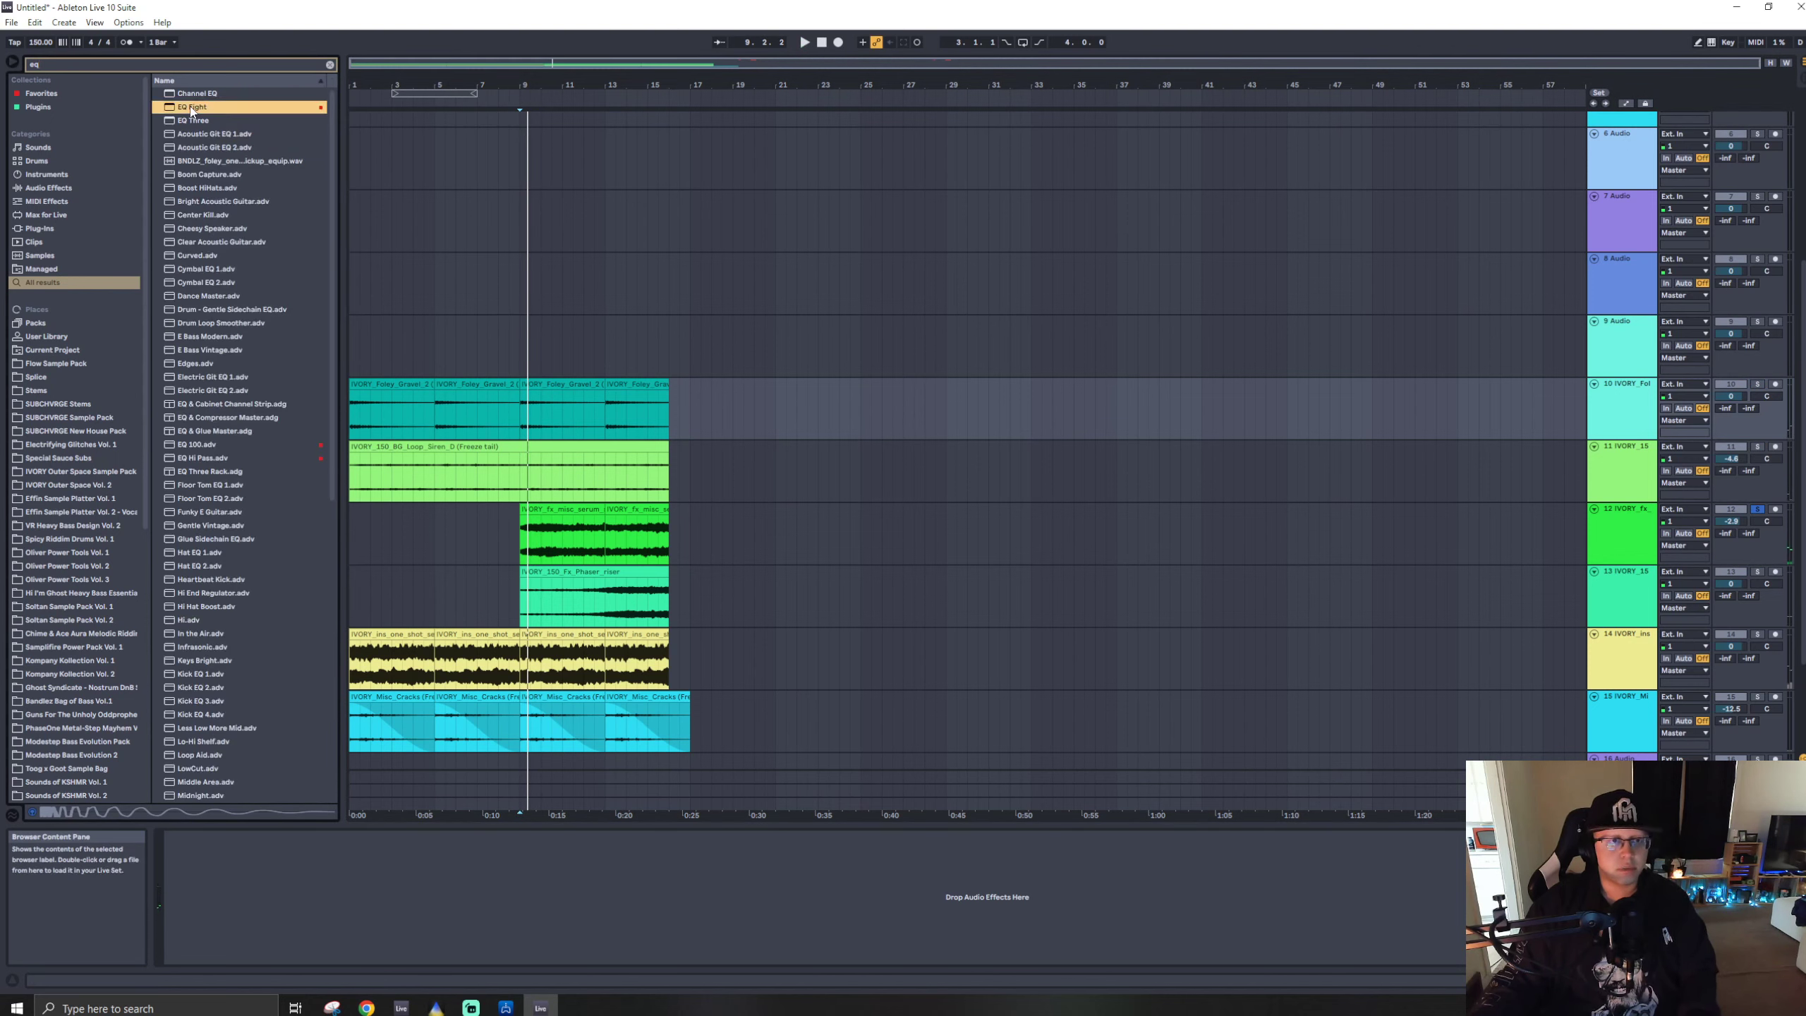
{"action": "left_click_drag", "start_coordinate": [566, 549], "coordinate": [567, 548]}
- Set band 2 of the serum FX track's EQ Eight to a low cut at about 335 Hz during playback
{"action": "left_click", "coordinate": [403, 945]}
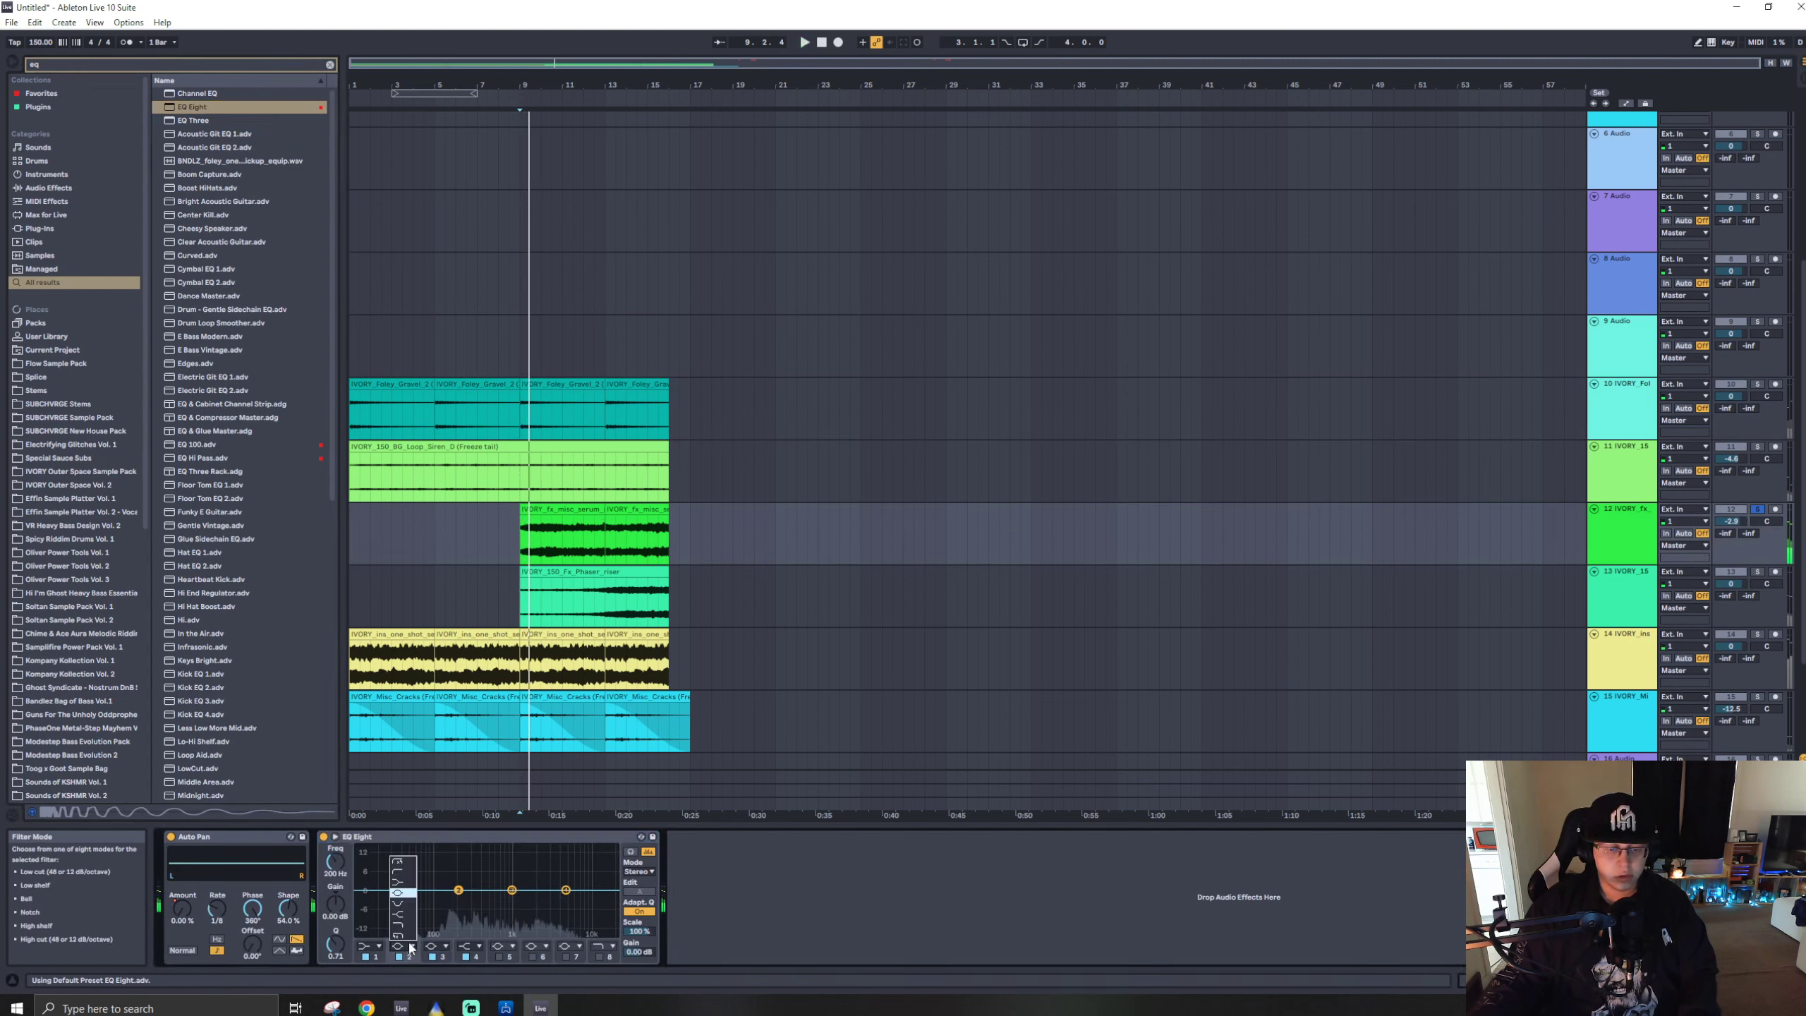
{"action": "left_click", "coordinate": [402, 863]}
{"action": "key", "text": "space"}
{"action": "mouse_move", "coordinate": [458, 902]}
{"action": "left_mouse_down"}
{"action": "mouse_move", "coordinate": [526, 929]}
{"action": "mouse_move", "coordinate": [462, 933]}
{"action": "left_mouse_up"}
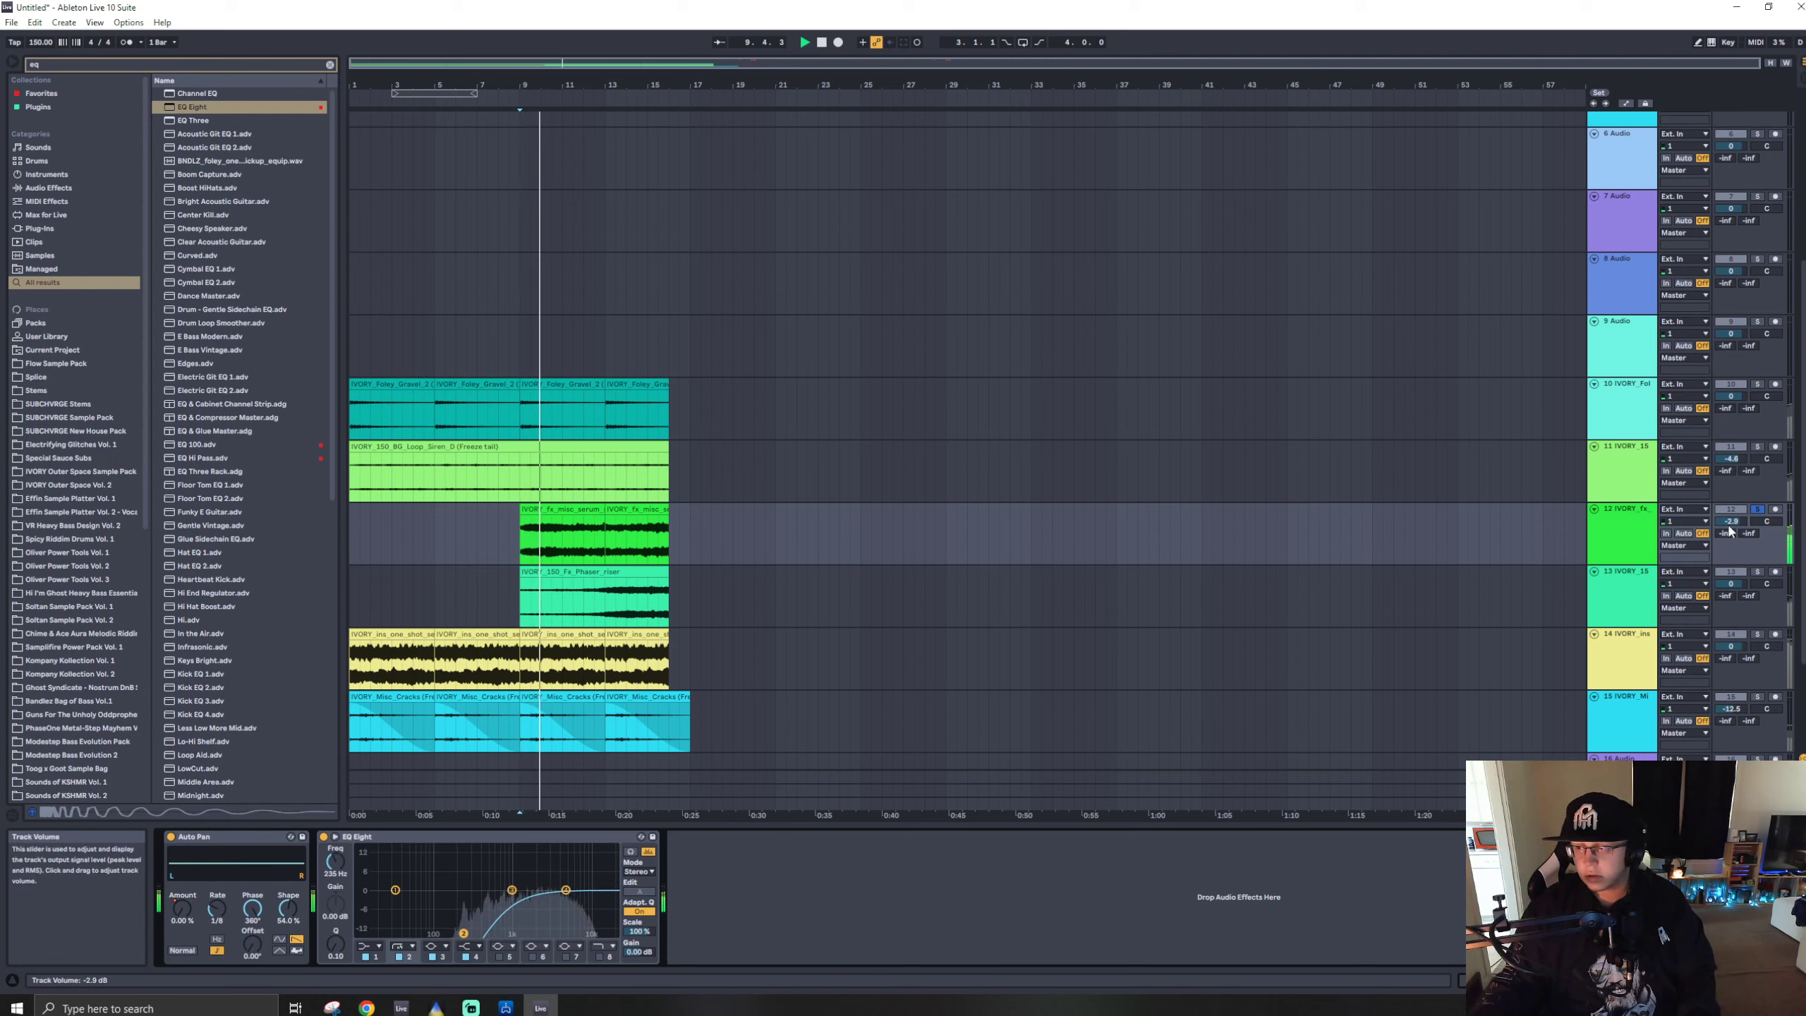
- Group the gravel, siren, serum FX and phaser riser tracks and name the group FX
{"action": "left_click", "coordinate": [1621, 411]}
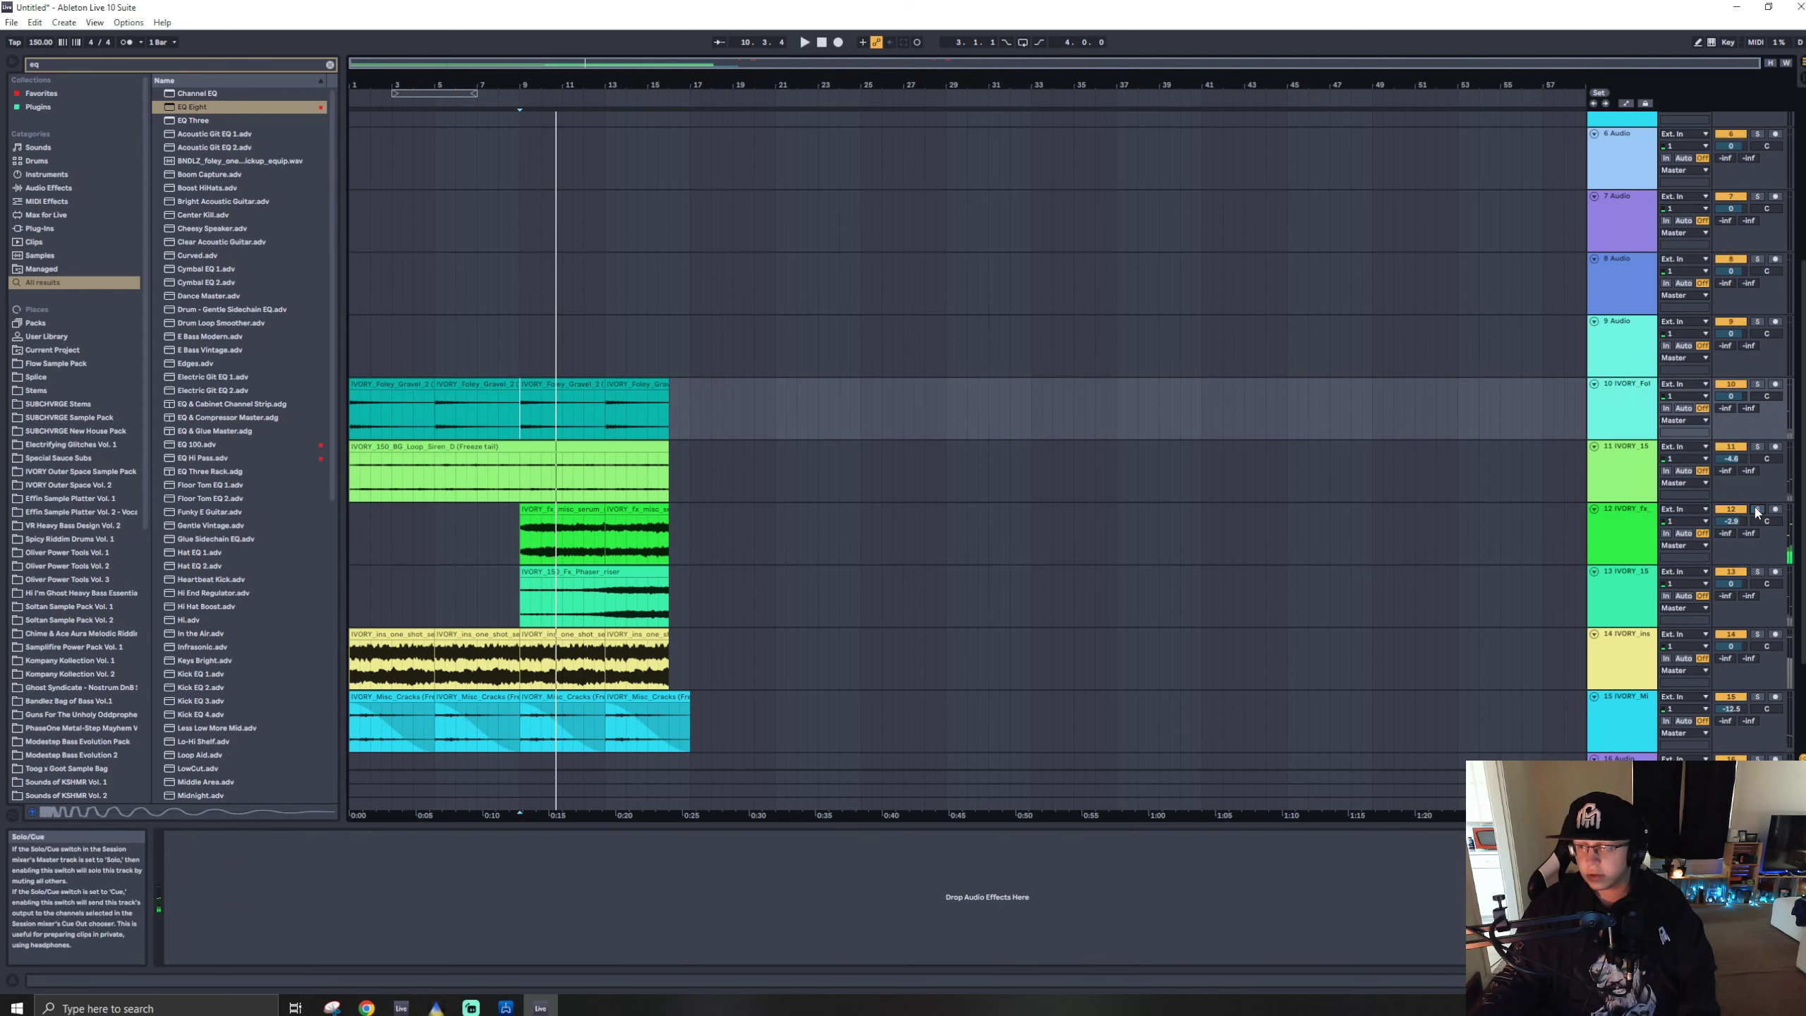
{"action": "left_click", "coordinate": [1620, 591], "text": "shift"}
{"action": "key", "text": "ctrl+g"}
{"action": "key", "text": "ctrl+f"}
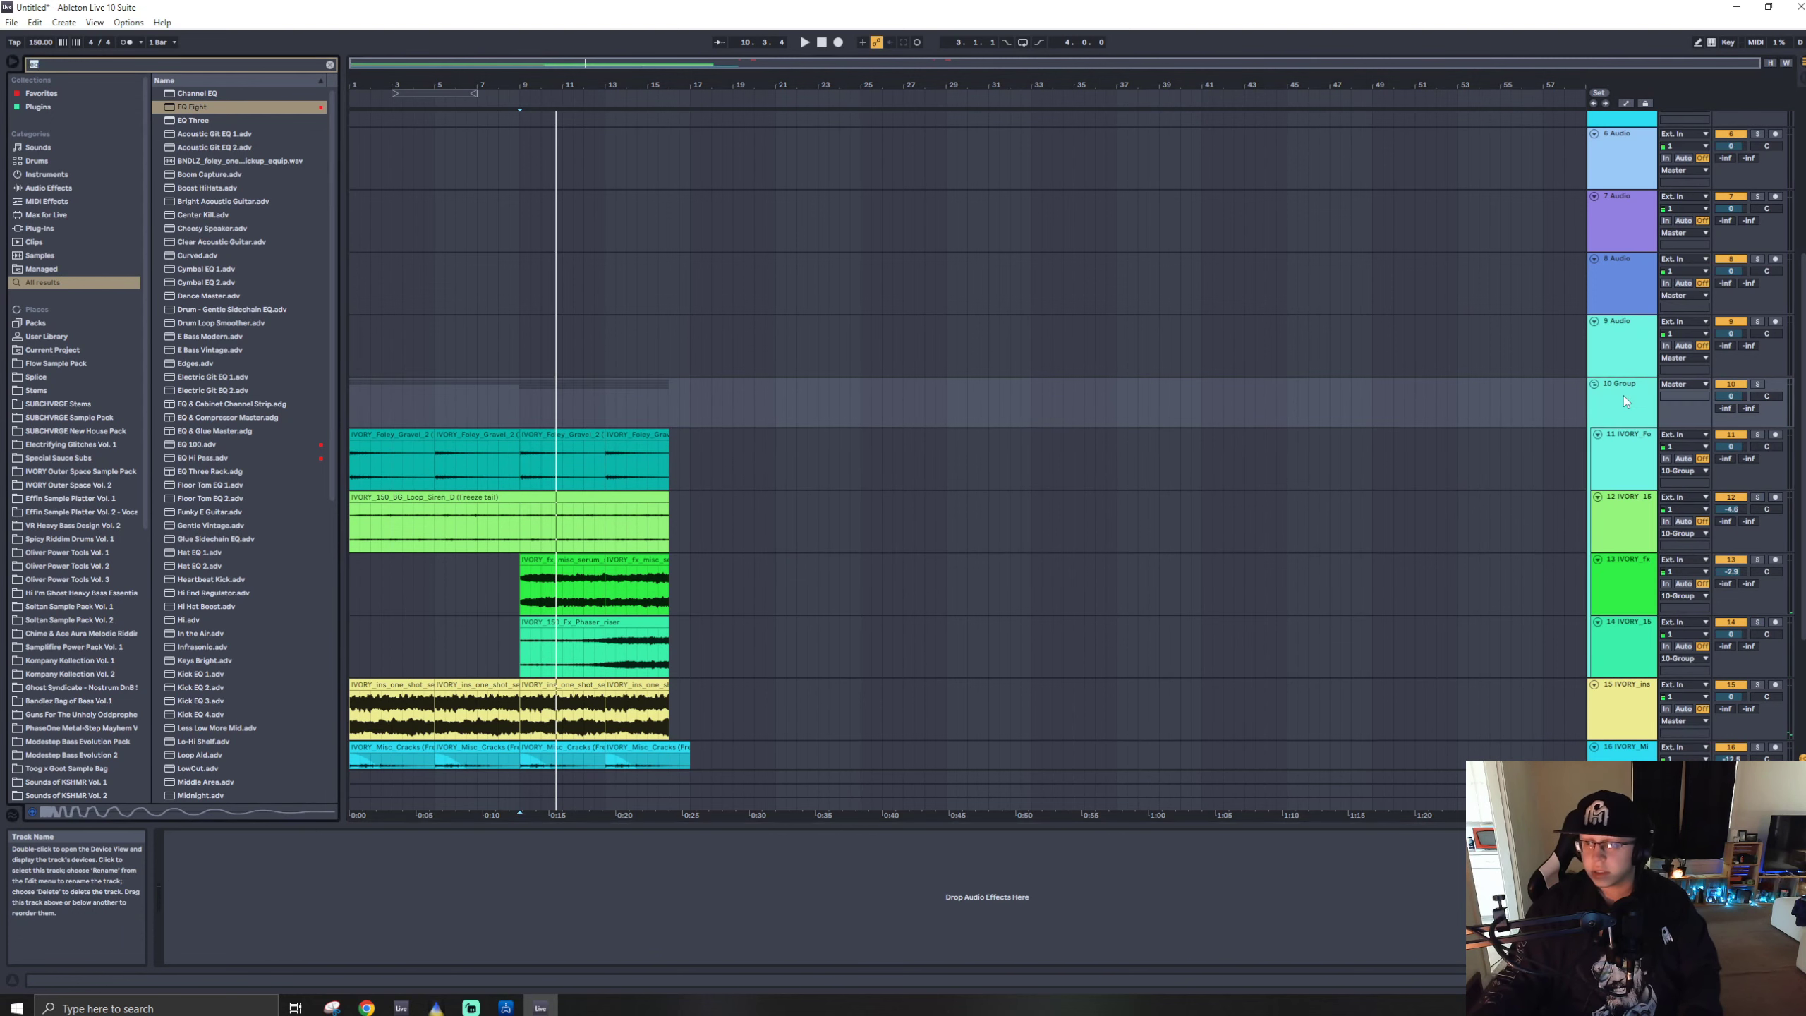
{"action": "key", "text": "ctrl+r"}
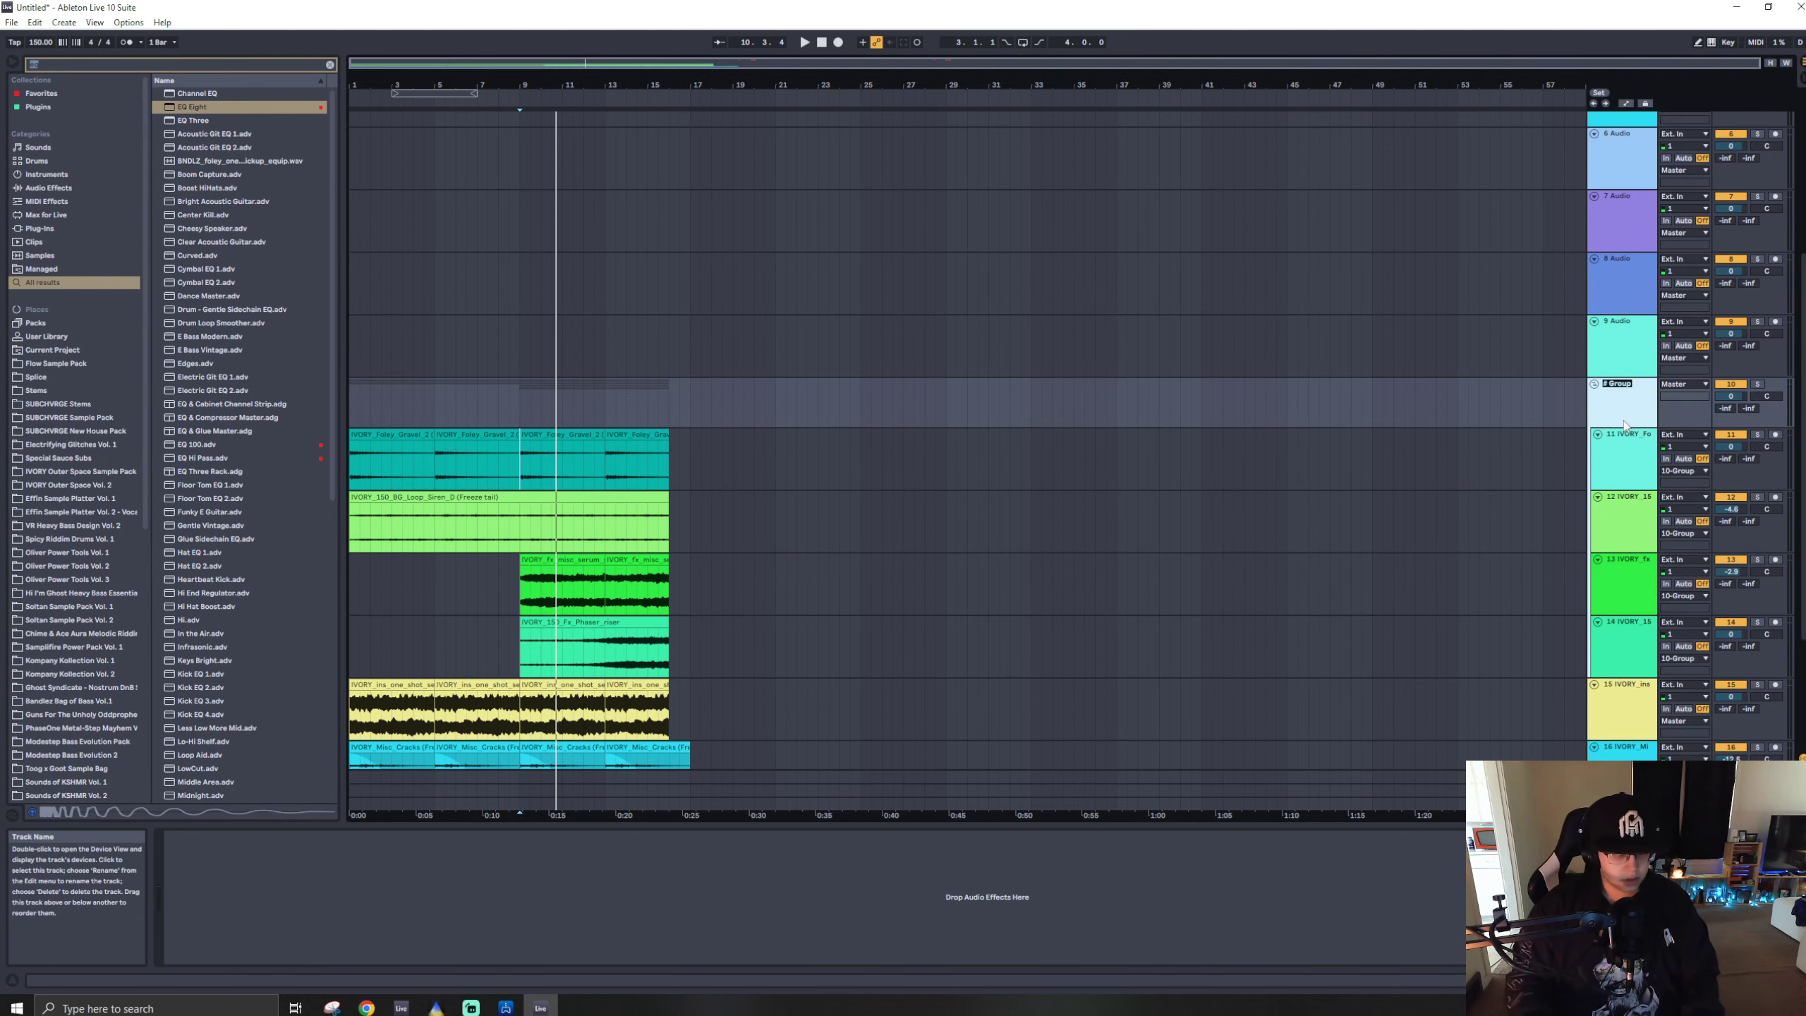
{"action": "type", "text": "FX"}
- Solo the FX group from bar 9 and give the phaser riser clip a full-length fade-in with a slower-rising curve
{"action": "left_click", "coordinate": [1756, 385]}
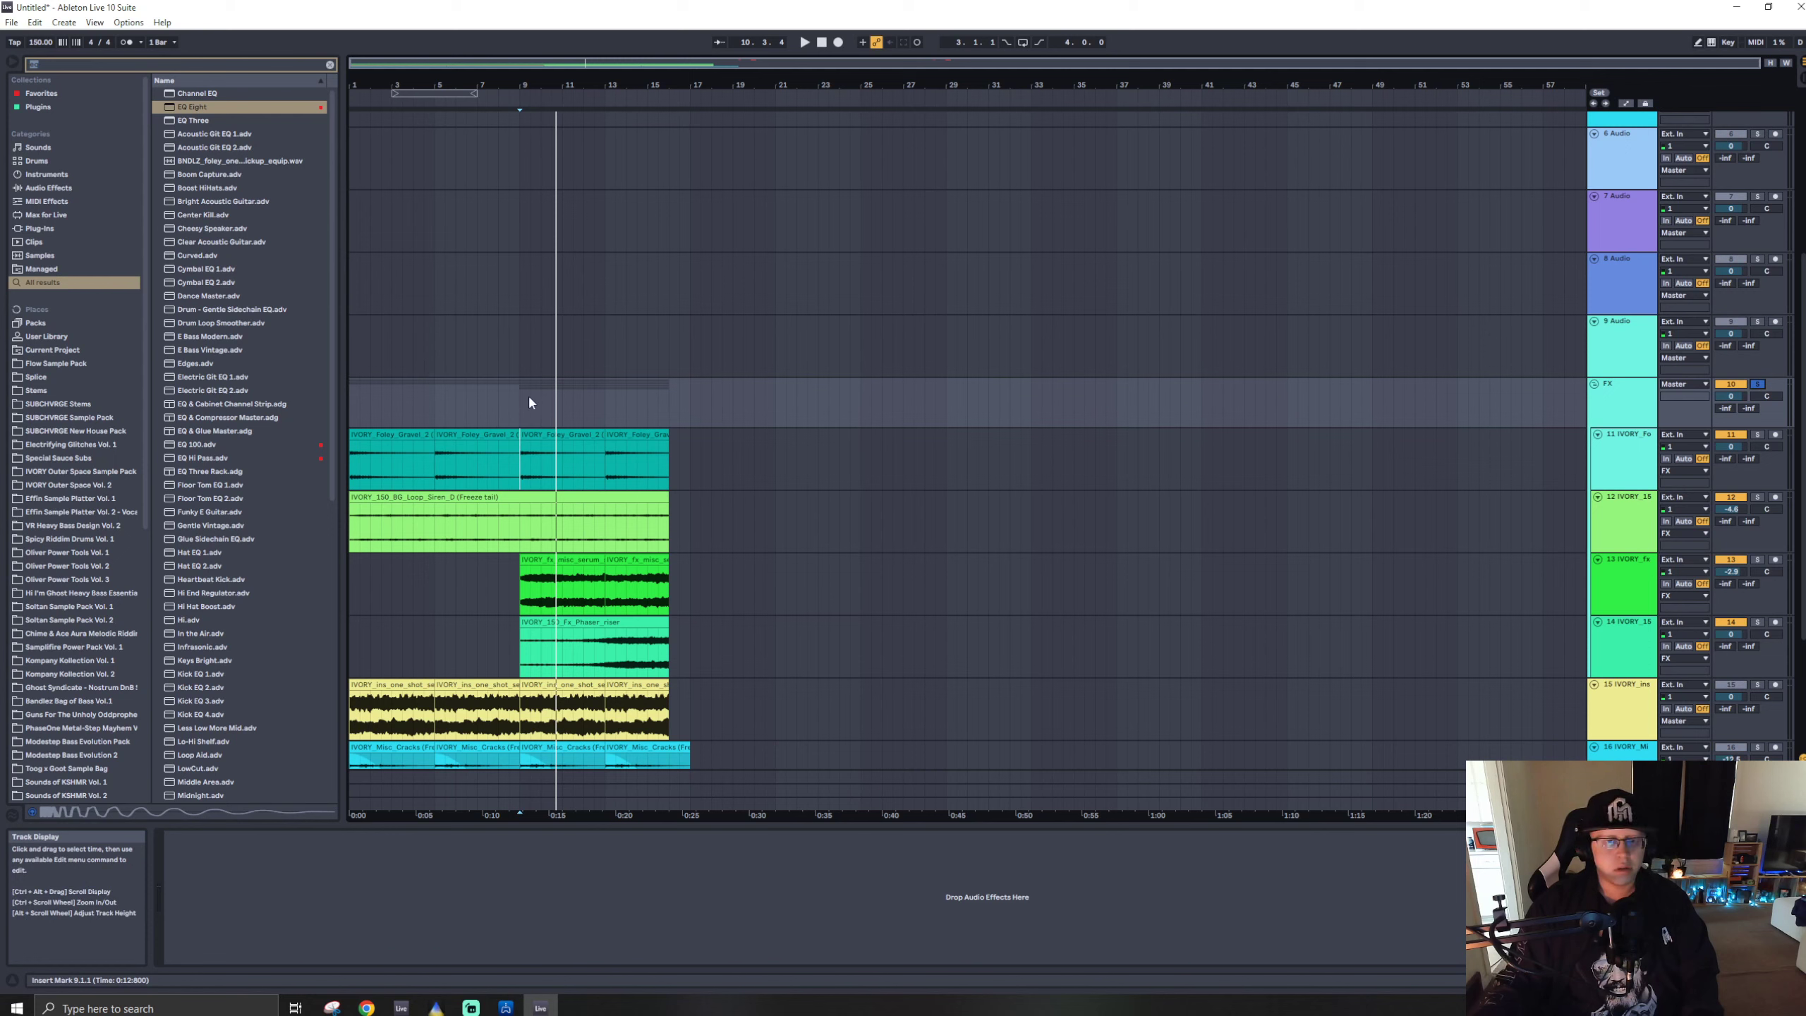
{"action": "left_click", "coordinate": [522, 399]}
{"action": "key", "text": "space"}
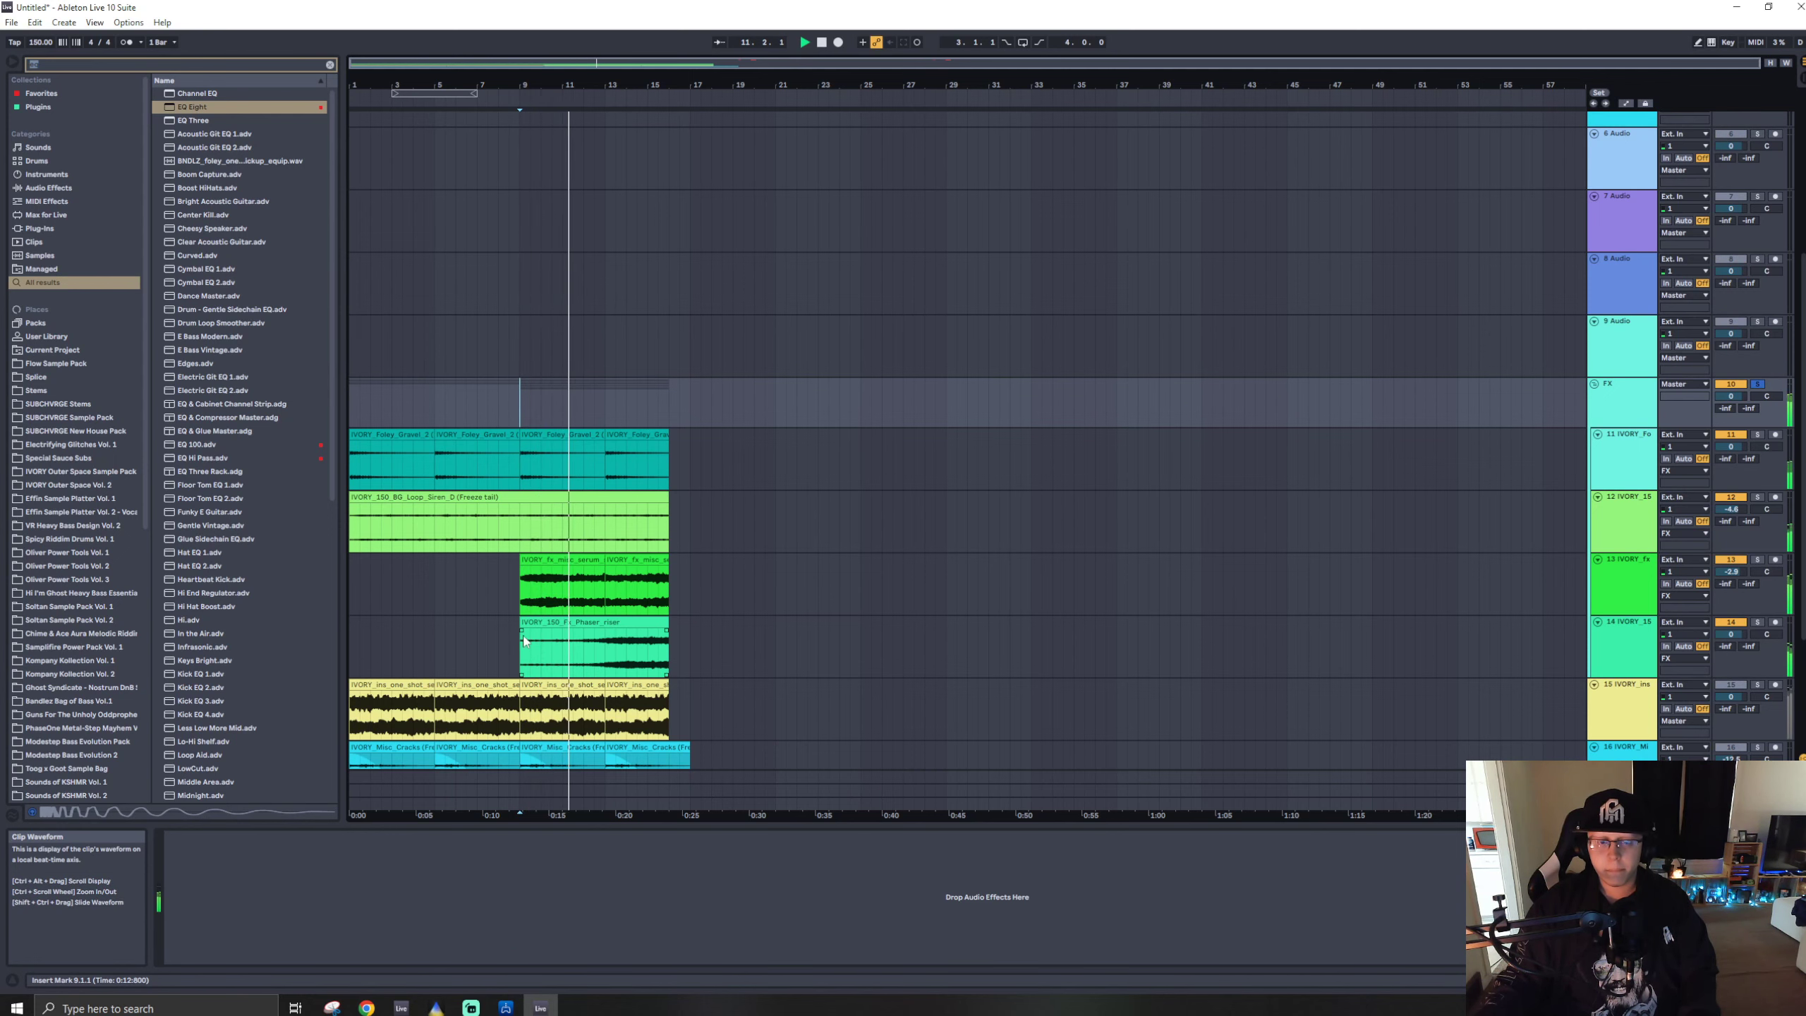
{"action": "left_click", "coordinate": [680, 664]}
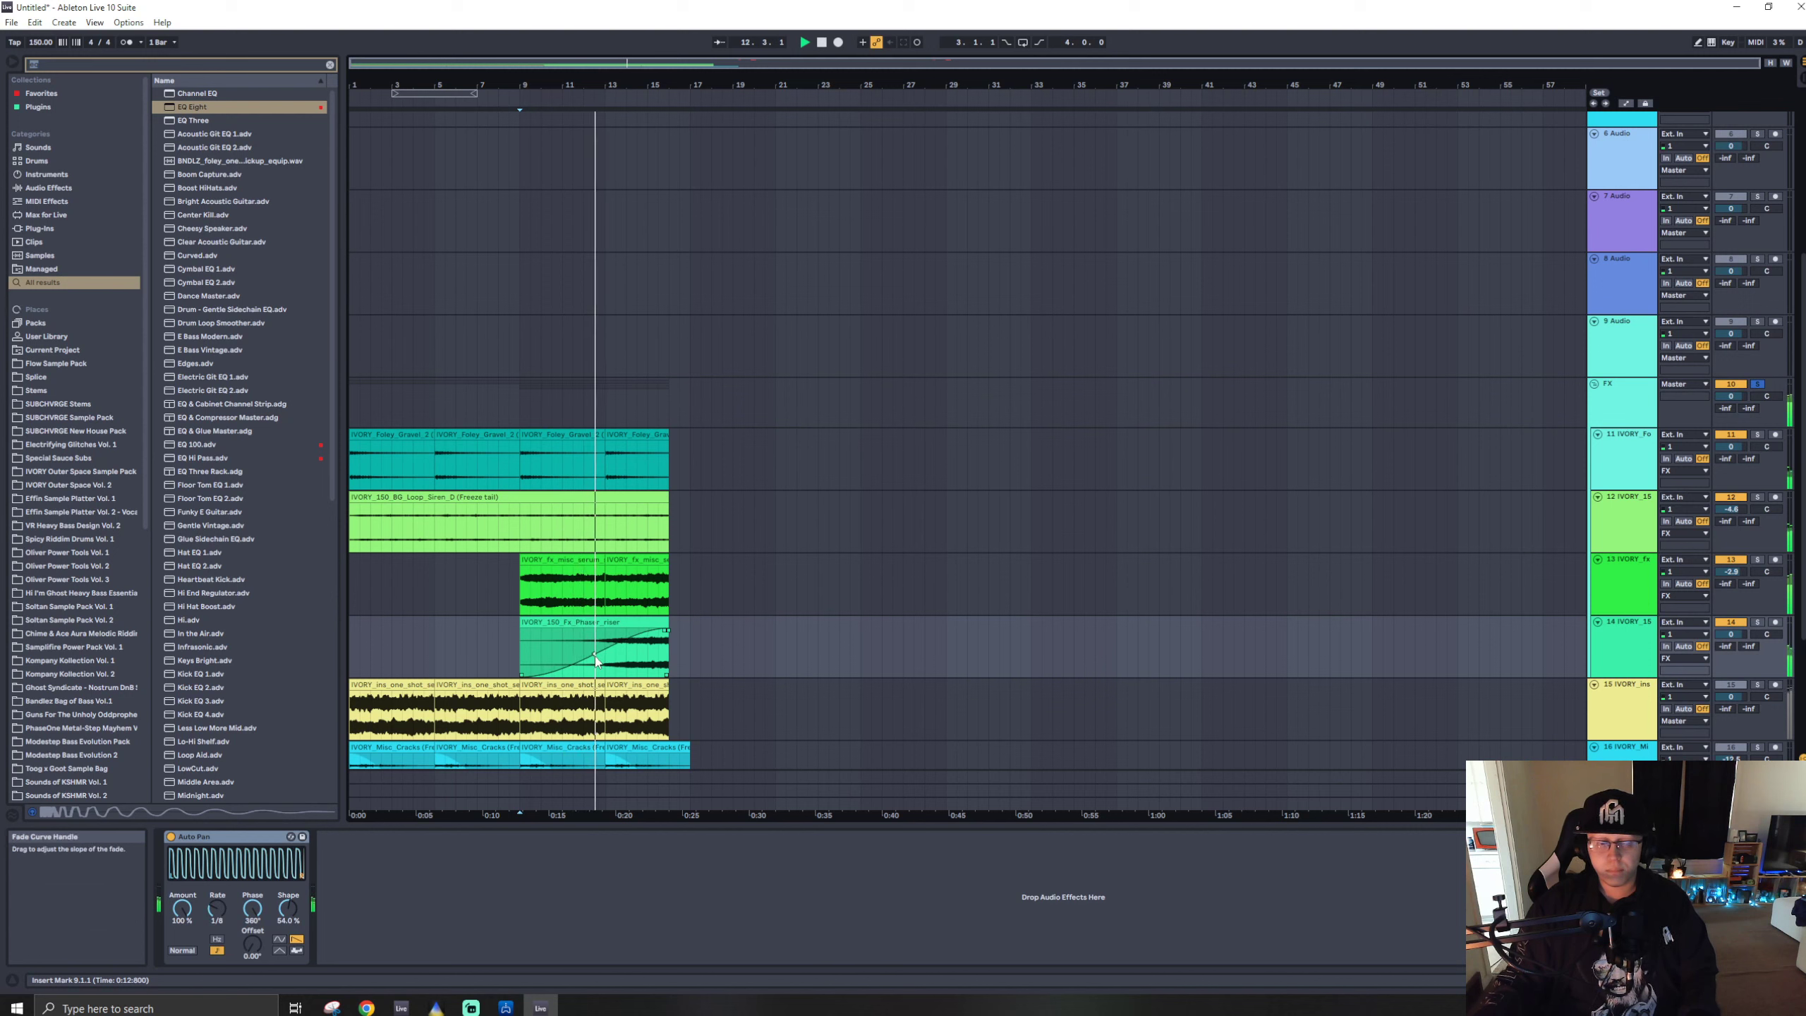
{"action": "left_click_drag", "start_coordinate": [594, 651], "coordinate": [596, 677]}
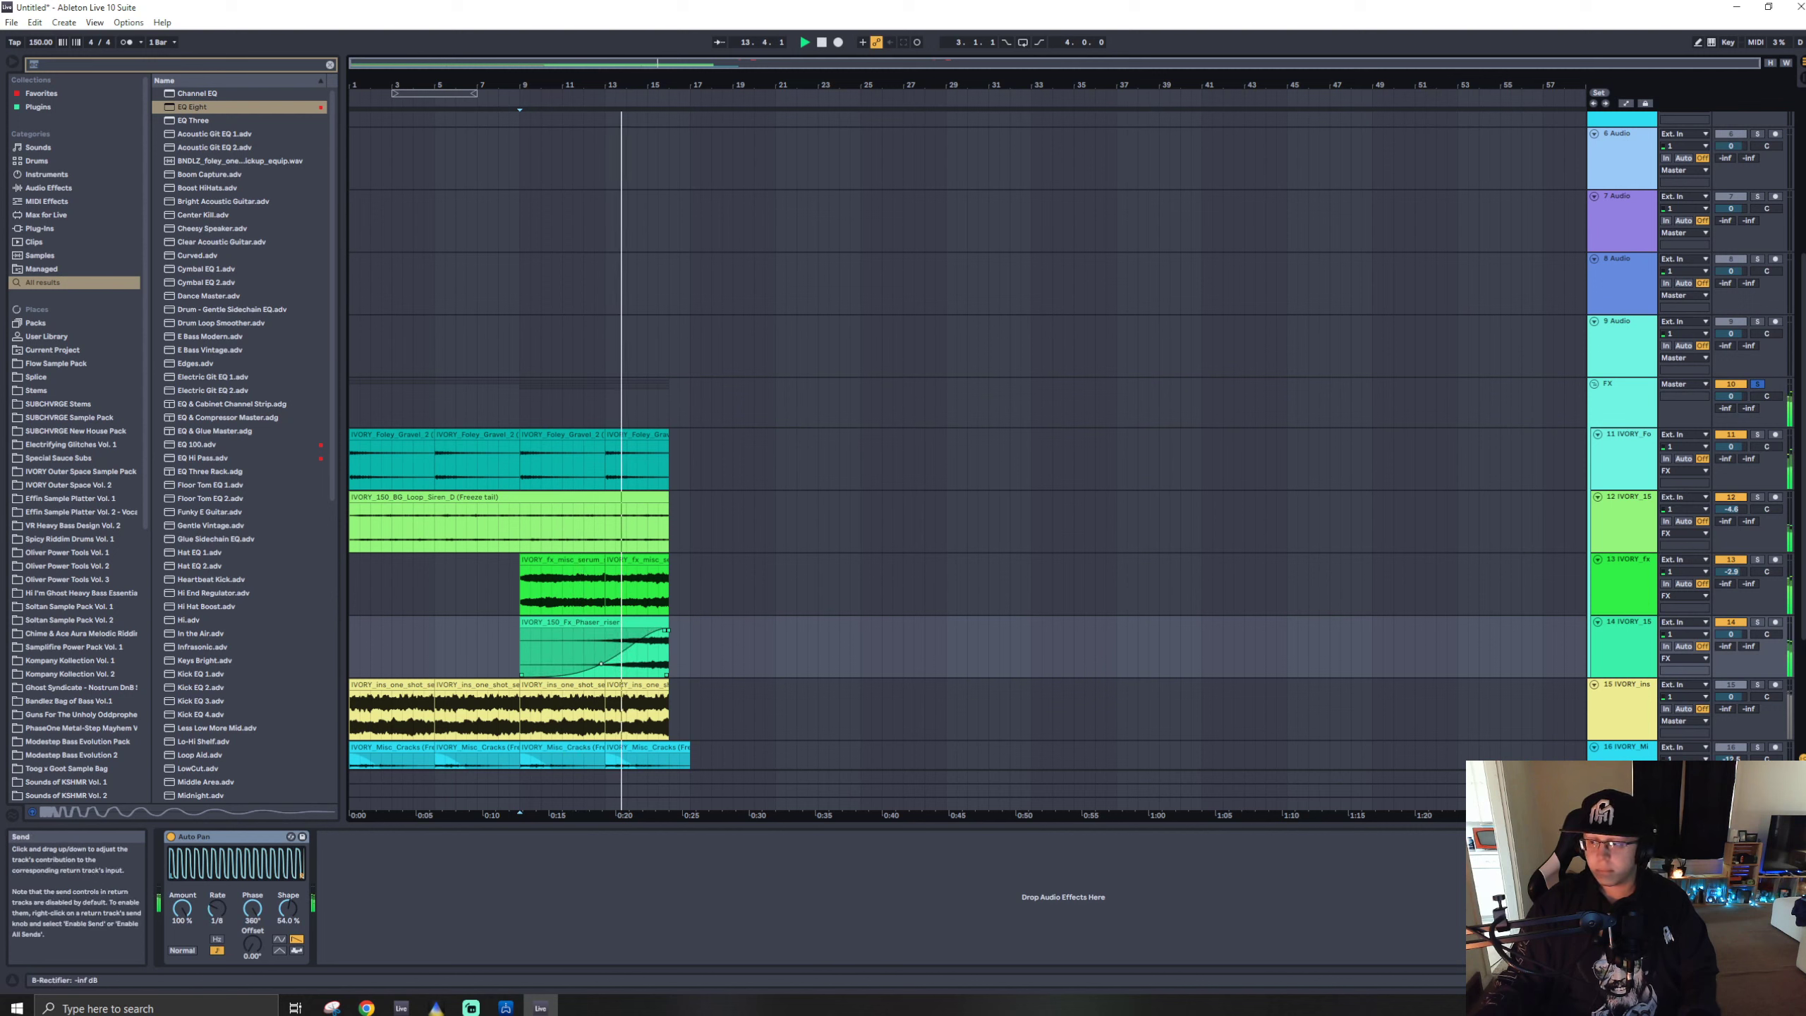
{"action": "mouse_move", "coordinate": [1747, 646]}
{"action": "left_mouse_down"}
{"action": "mouse_move", "coordinate": [1747, 575]}
{"action": "mouse_move", "coordinate": [1747, 646]}
{"action": "left_mouse_up"}
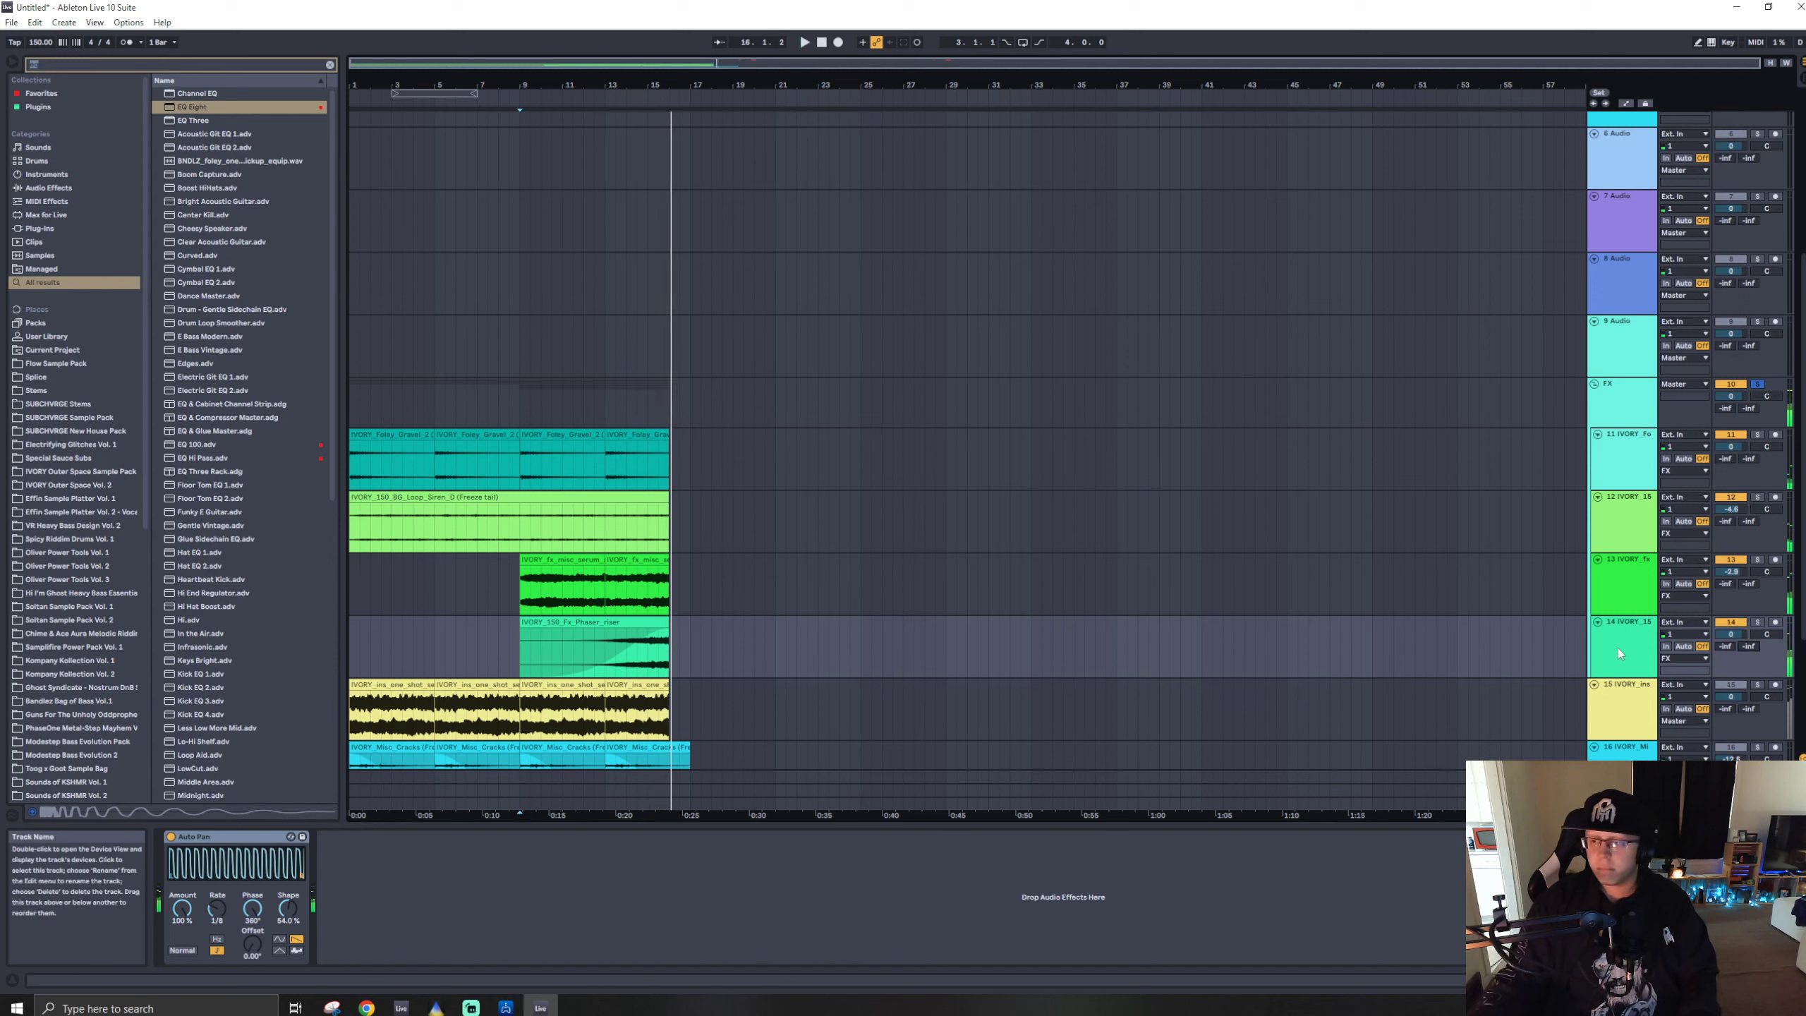
- Add an EQ Eight with a band 3 low cut at about 272 Hz to the phaser riser and set its Forest send to -18.3 dB
{"action": "key", "text": "space"}
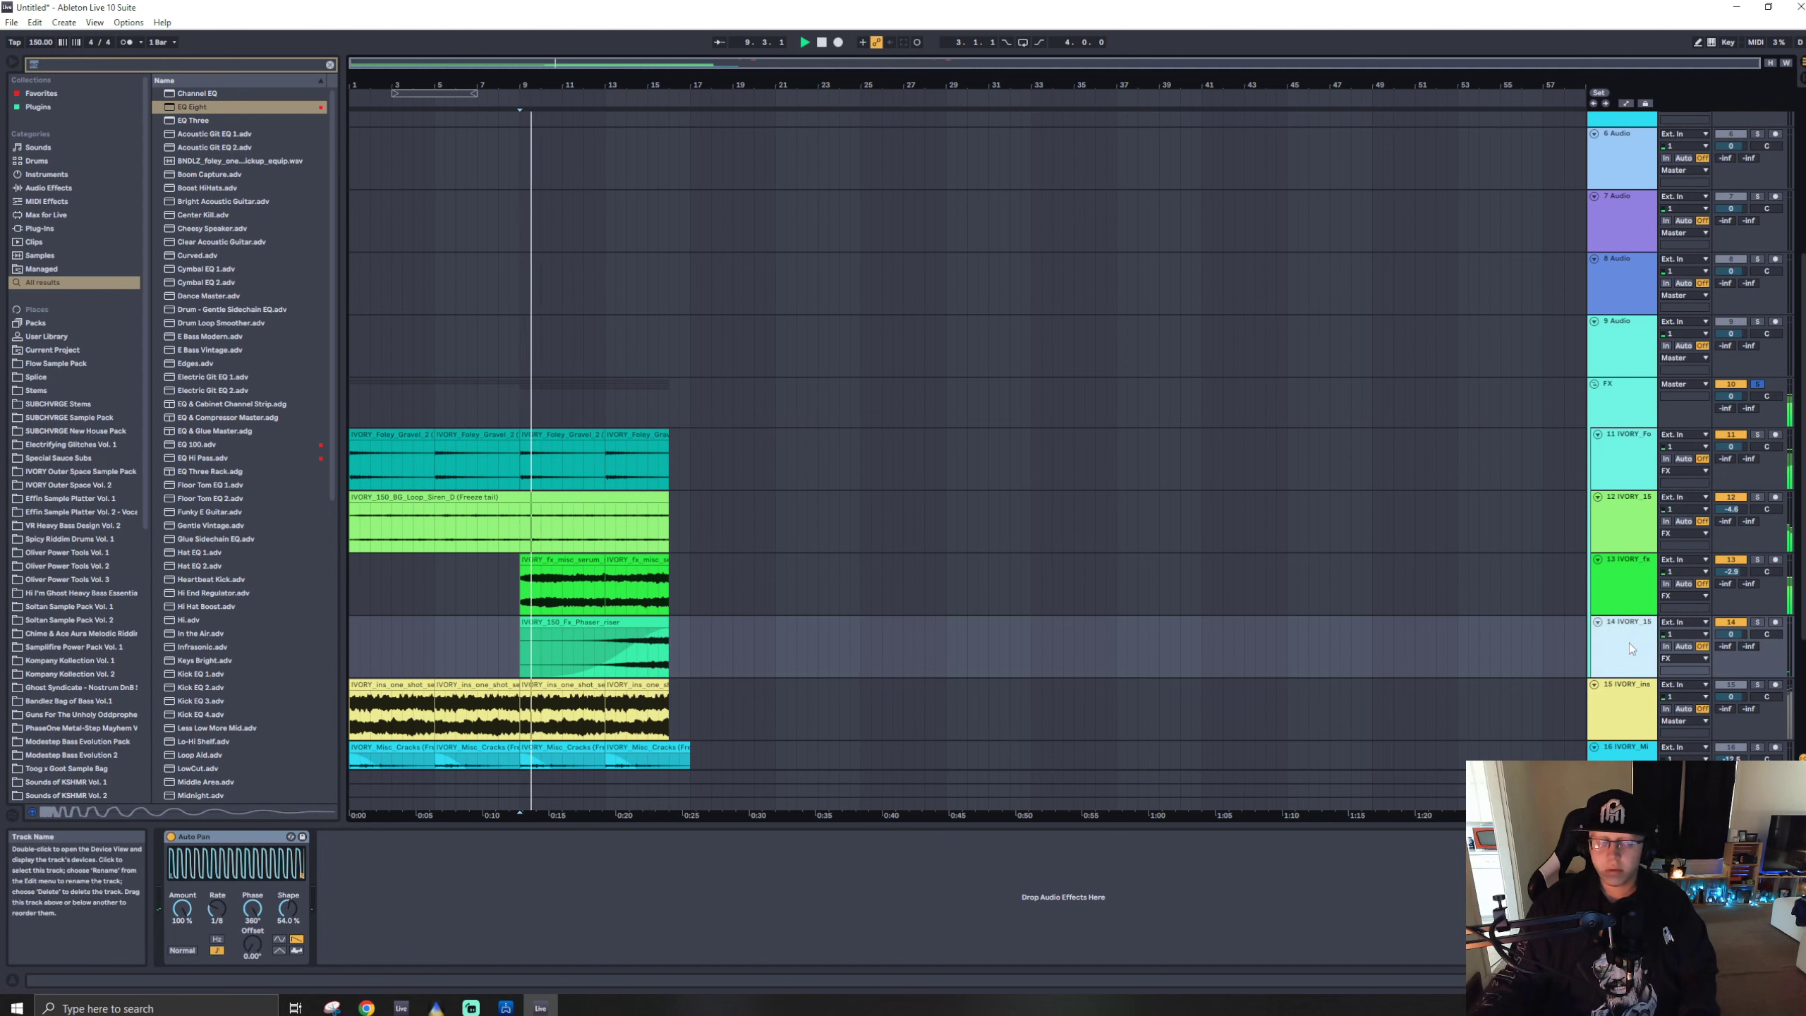
{"action": "key", "text": "ctrl+f"}
{"action": "left_click_drag", "start_coordinate": [195, 106], "coordinate": [611, 652]}
{"action": "left_click", "coordinate": [436, 945]}
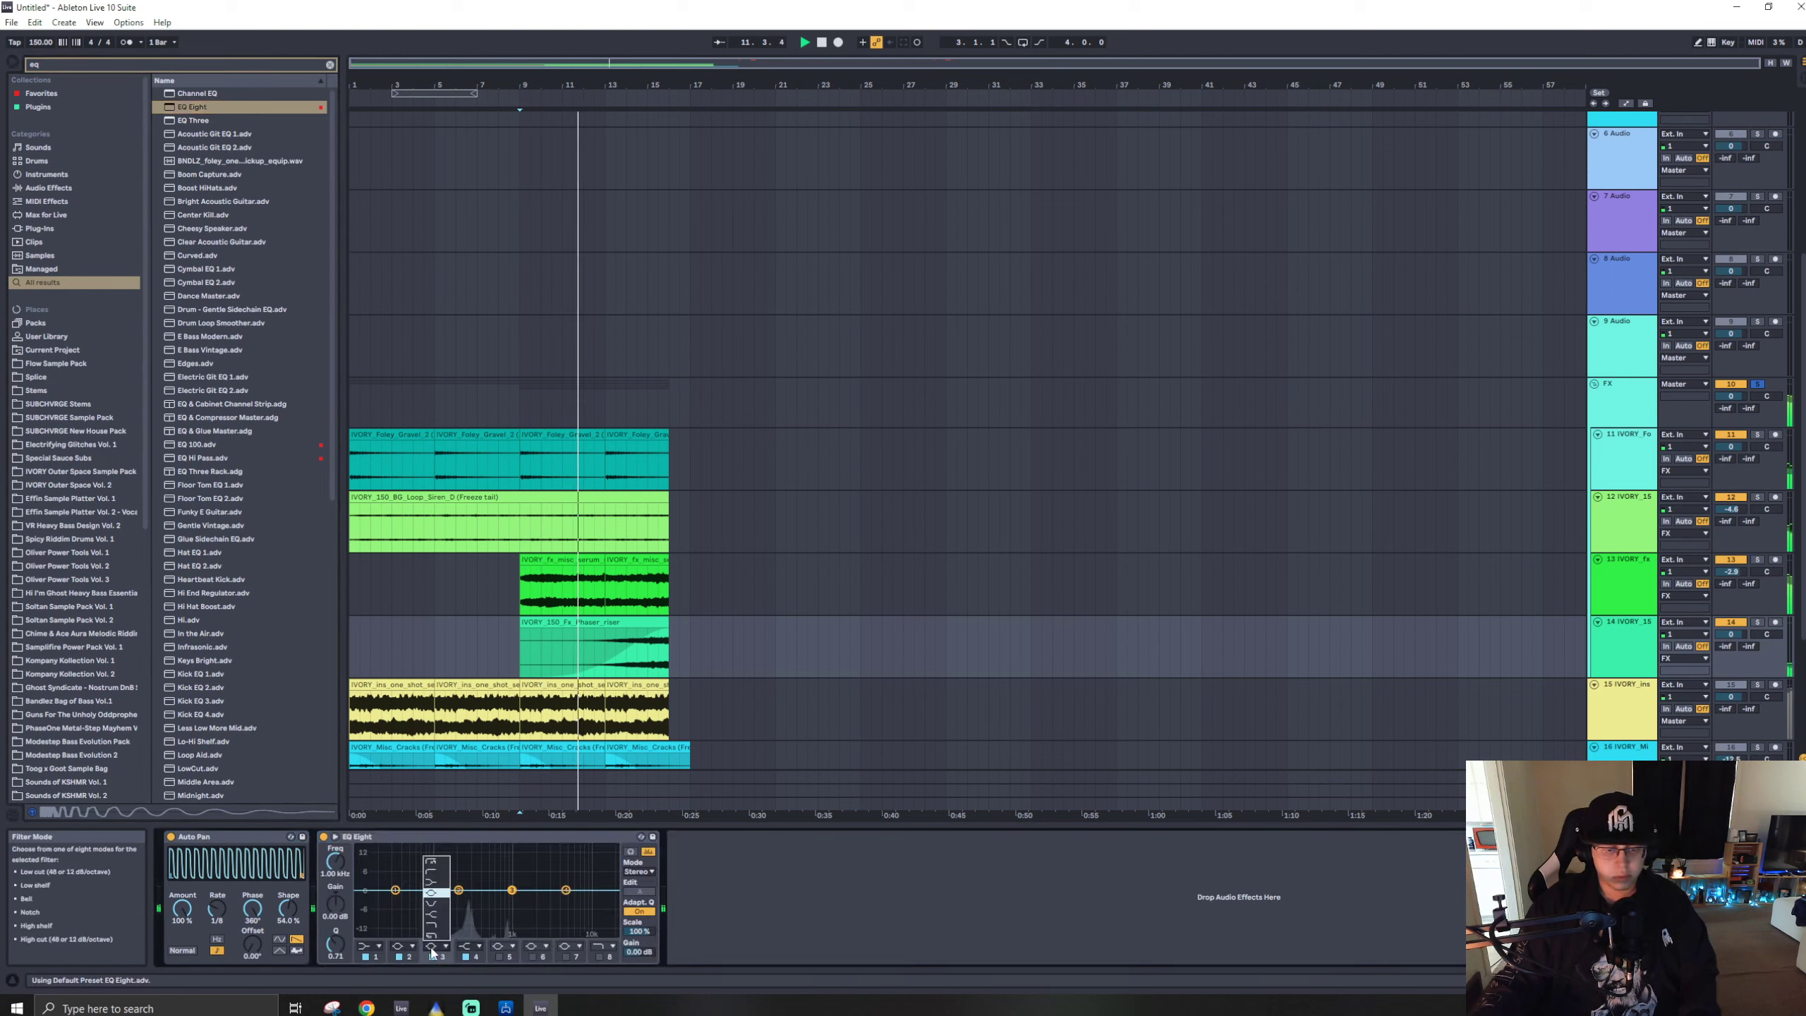
{"action": "left_click", "coordinate": [436, 862]}
{"action": "left_click_drag", "start_coordinate": [511, 900], "coordinate": [468, 932]}
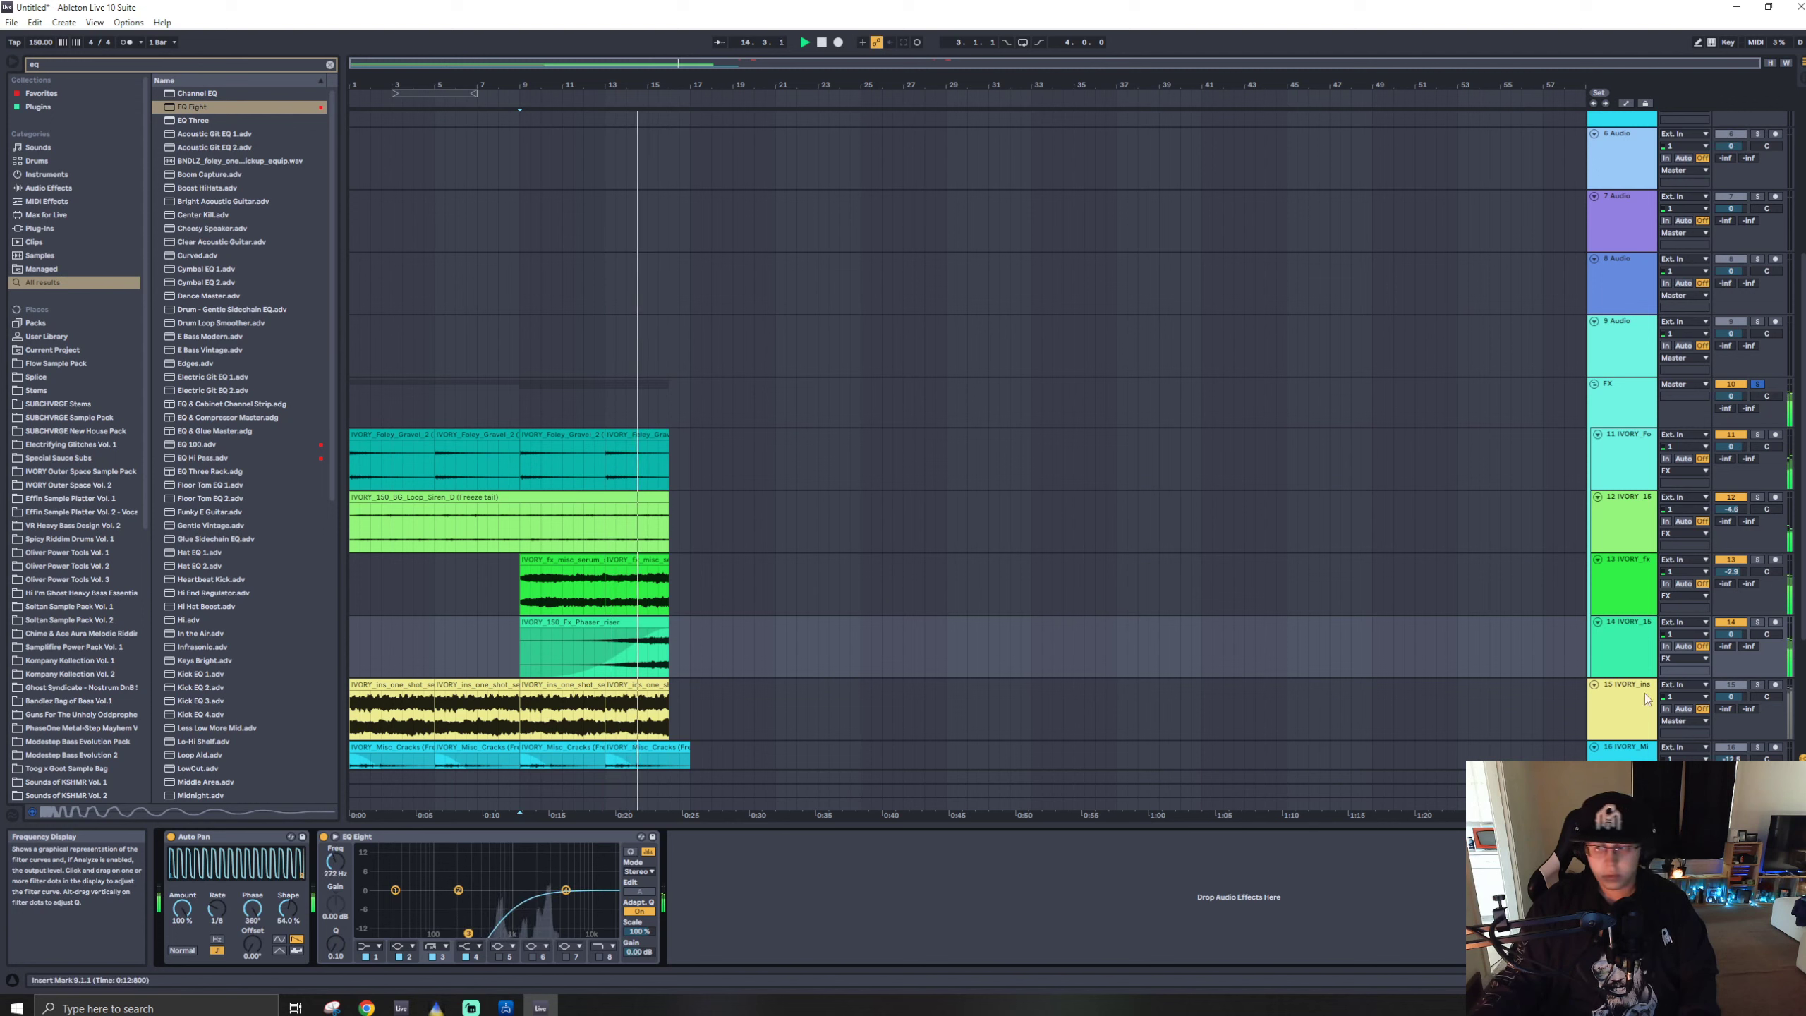
{"action": "left_click_drag", "start_coordinate": [1725, 646], "coordinate": [1725, 624]}
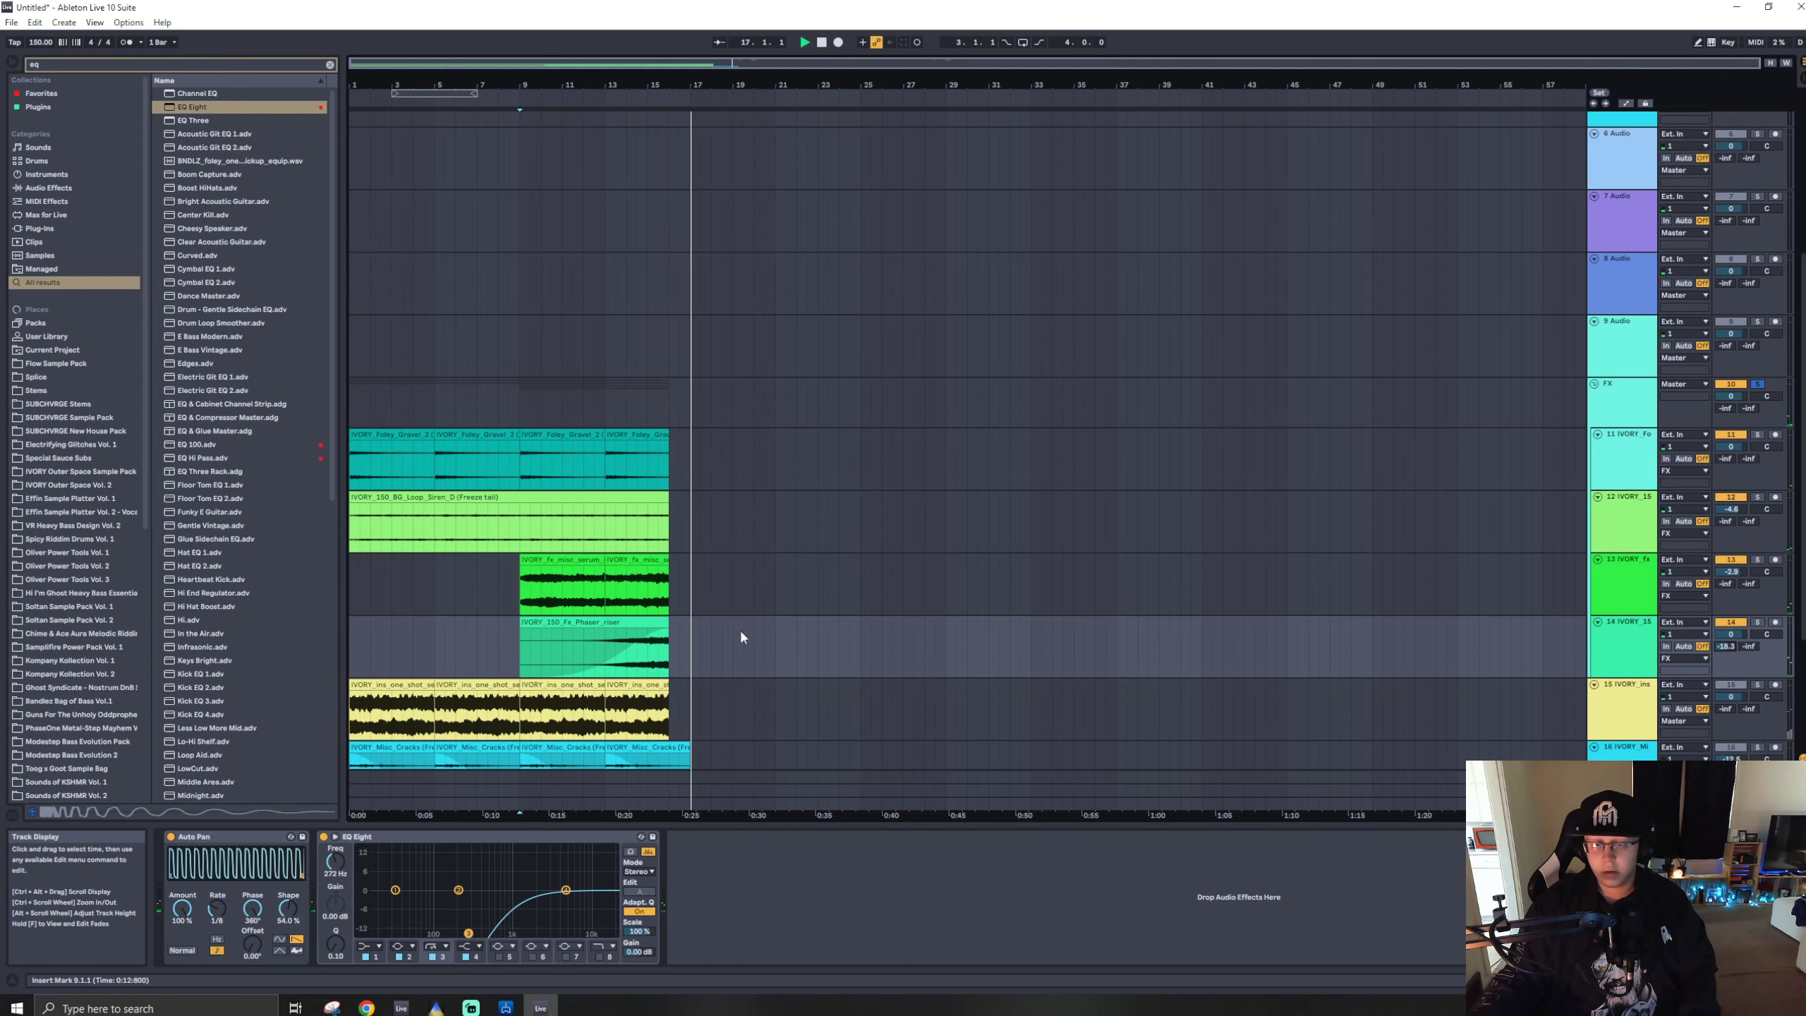
- Try to trim the end of the phaser riser clip back to beat 15.3
{"action": "left_click_drag", "start_coordinate": [668, 622], "coordinate": [662, 623]}
{"action": "scroll", "coordinate": [661, 629], "scroll_direction": "up", "scroll_amount": 5}
{"action": "scroll", "coordinate": [658, 642], "scroll_direction": "up", "scroll_amount": 5}
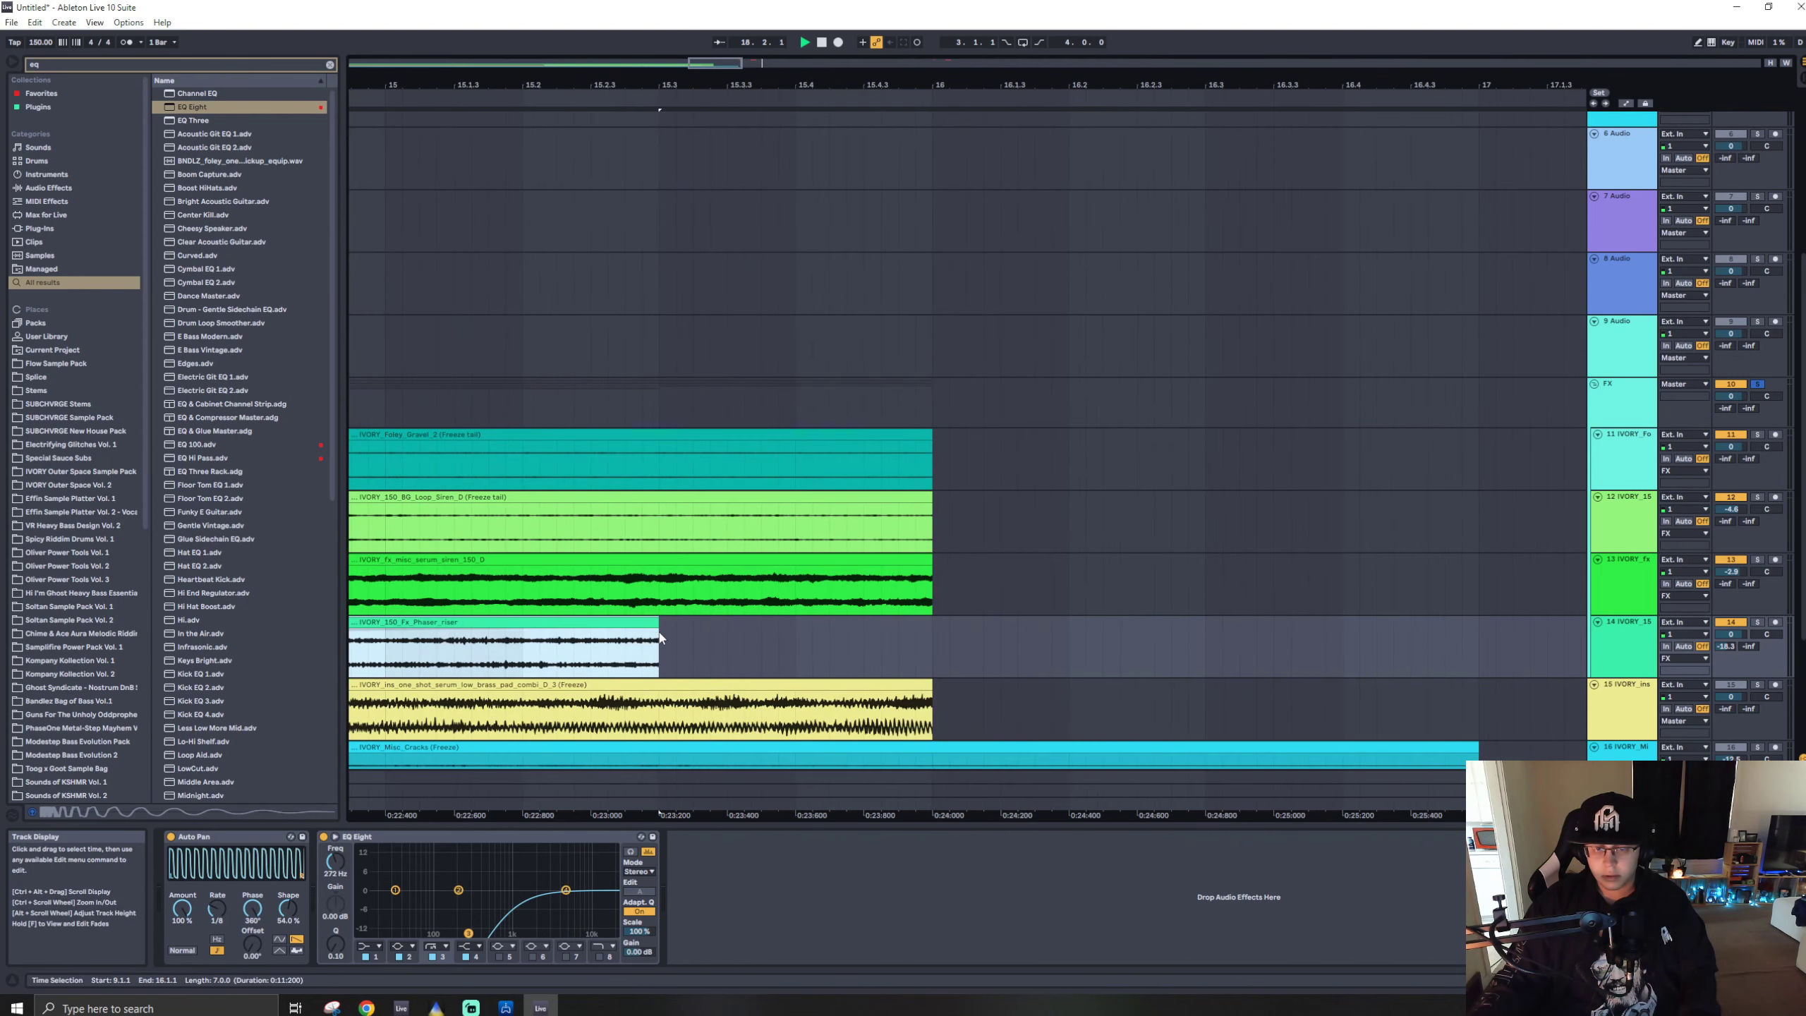
{"action": "left_click", "coordinate": [471, 659]}
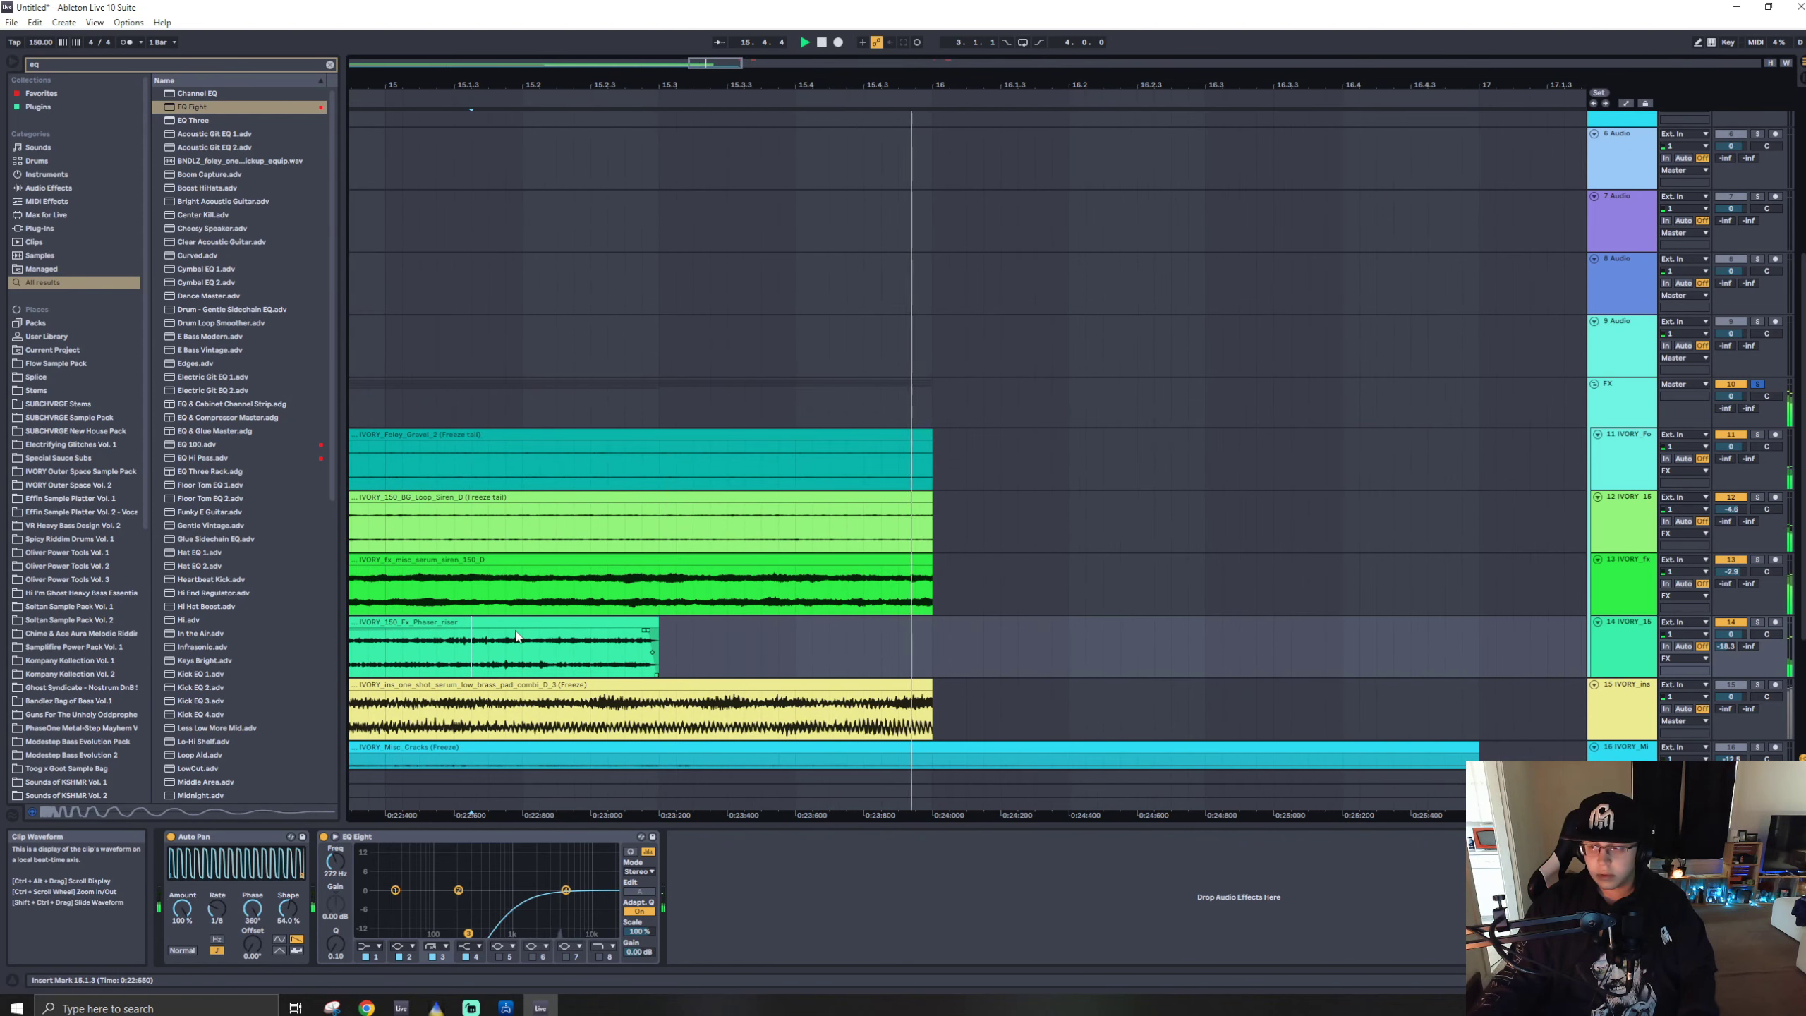
{"action": "key", "text": "ctrl+z"}
{"action": "key", "text": "ctrl+z"}
{"action": "scroll", "coordinate": [786, 723], "scroll_direction": "down", "scroll_amount": 10}
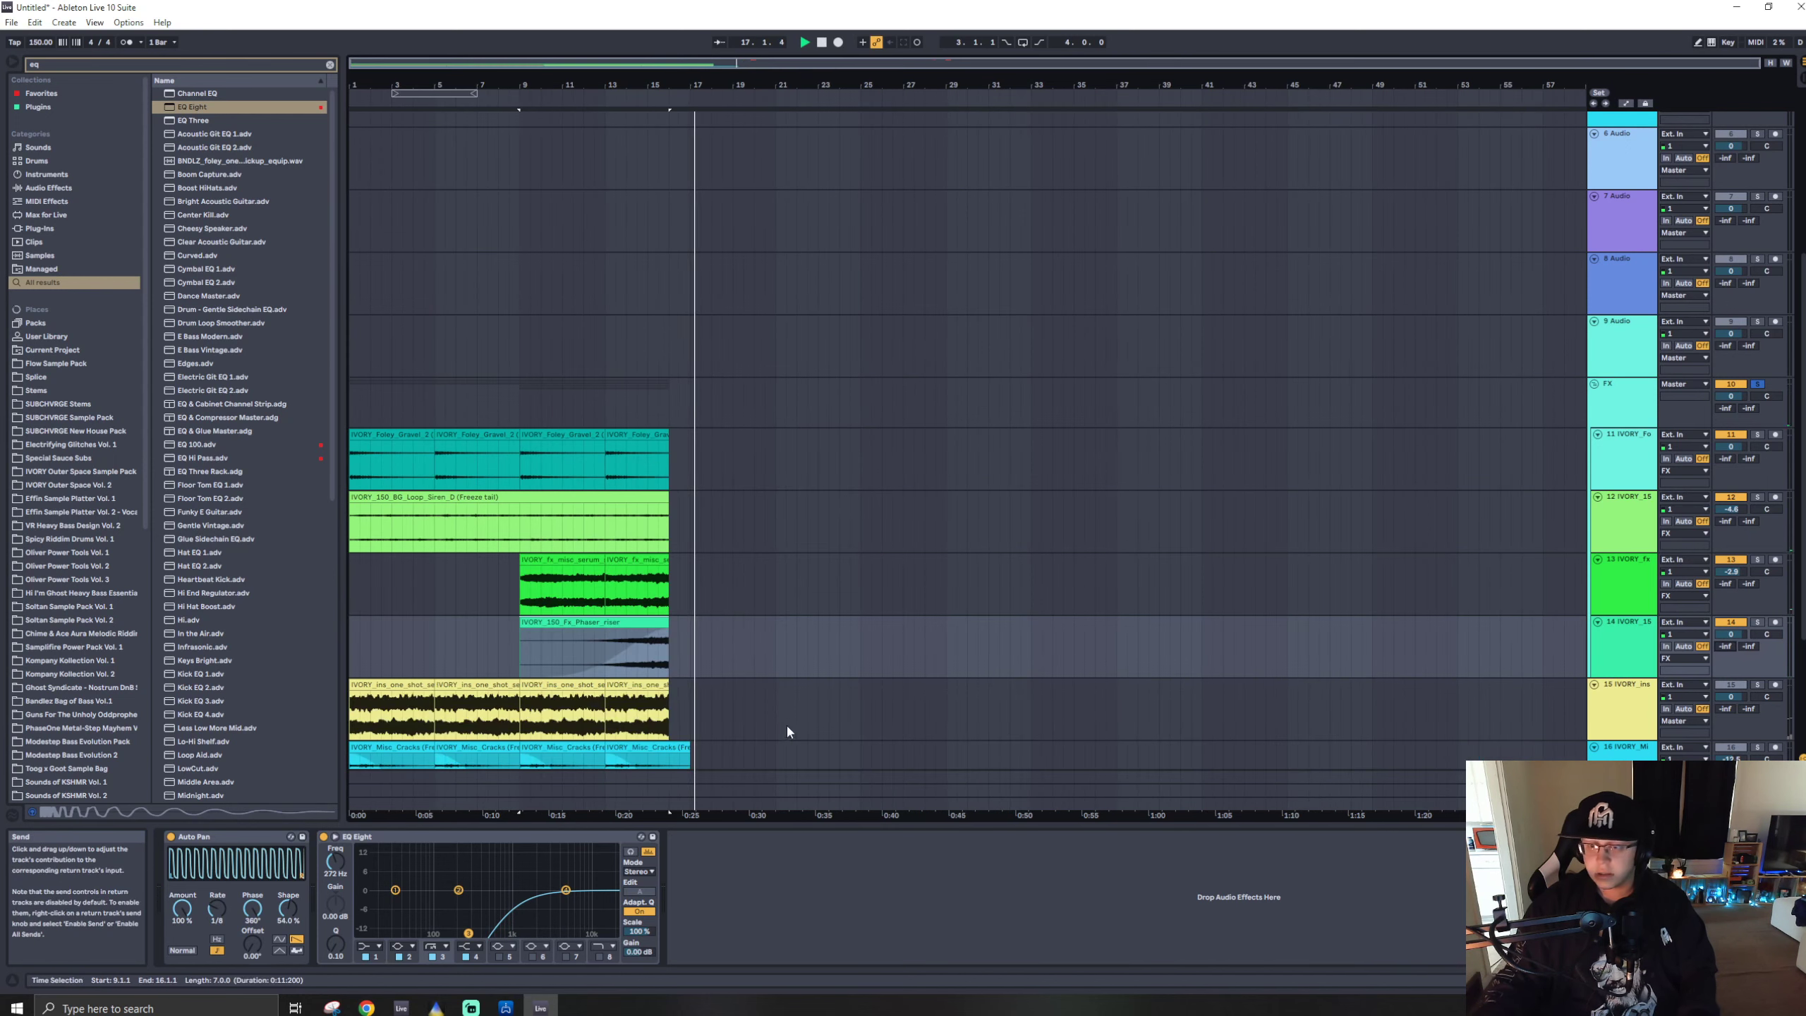
- Play all tracks together from bar 9 and move the misc cracks track into the FX group as its first track
{"action": "left_click", "coordinate": [520, 646]}
{"action": "key", "text": "space"}
{"action": "key", "text": "space"}
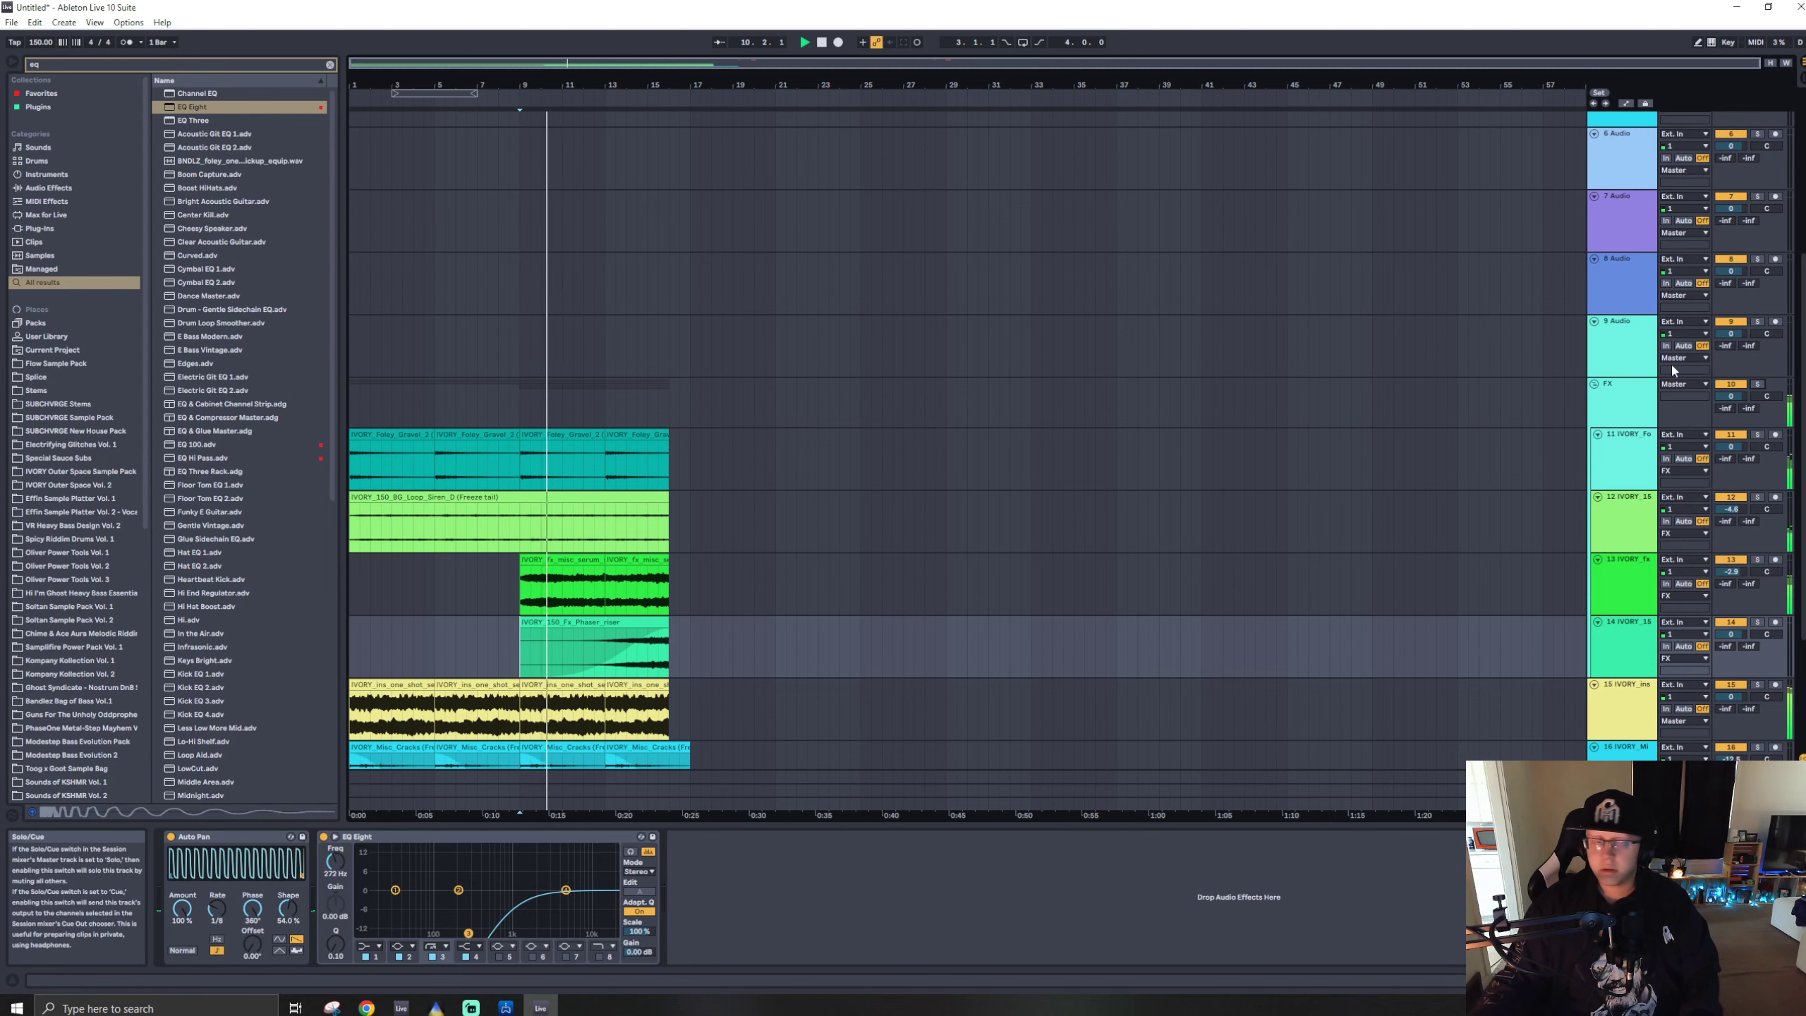
{"action": "scroll", "coordinate": [412, 402], "scroll_direction": "down", "scroll_amount": 3}
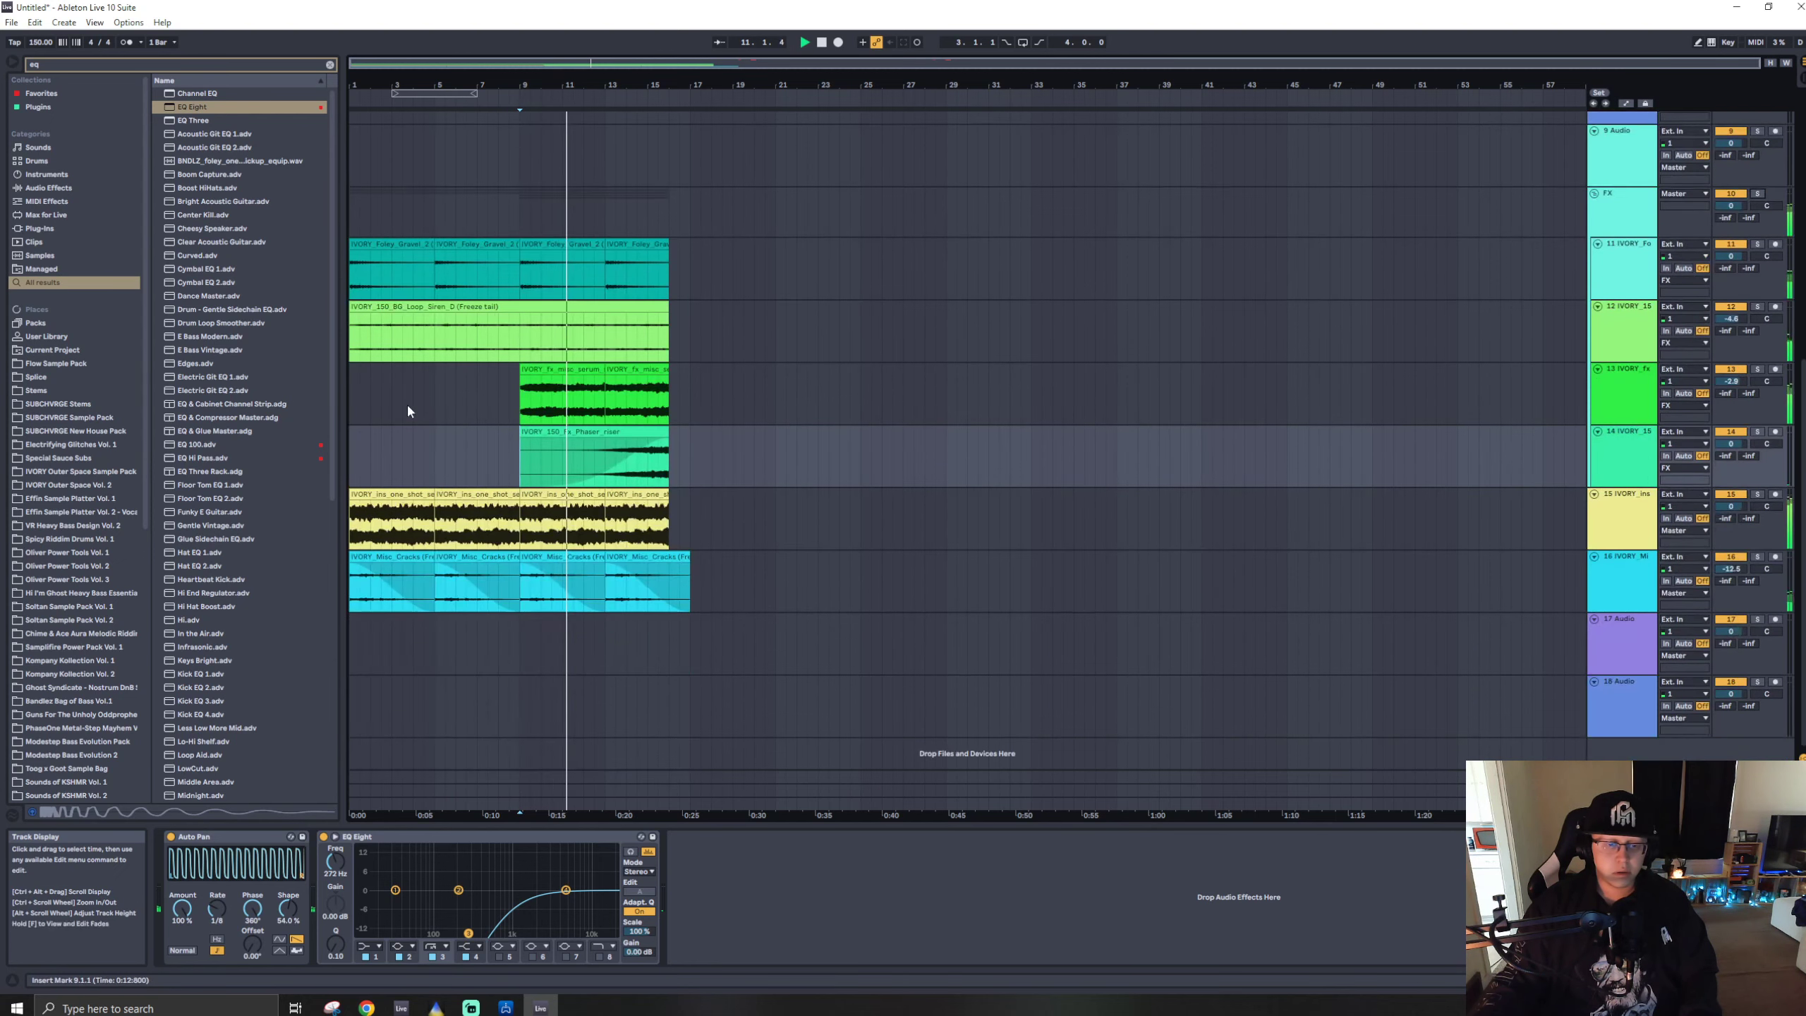
{"action": "left_click", "coordinate": [860, 528]}
{"action": "left_click_drag", "start_coordinate": [1628, 580], "coordinate": [1628, 239]}
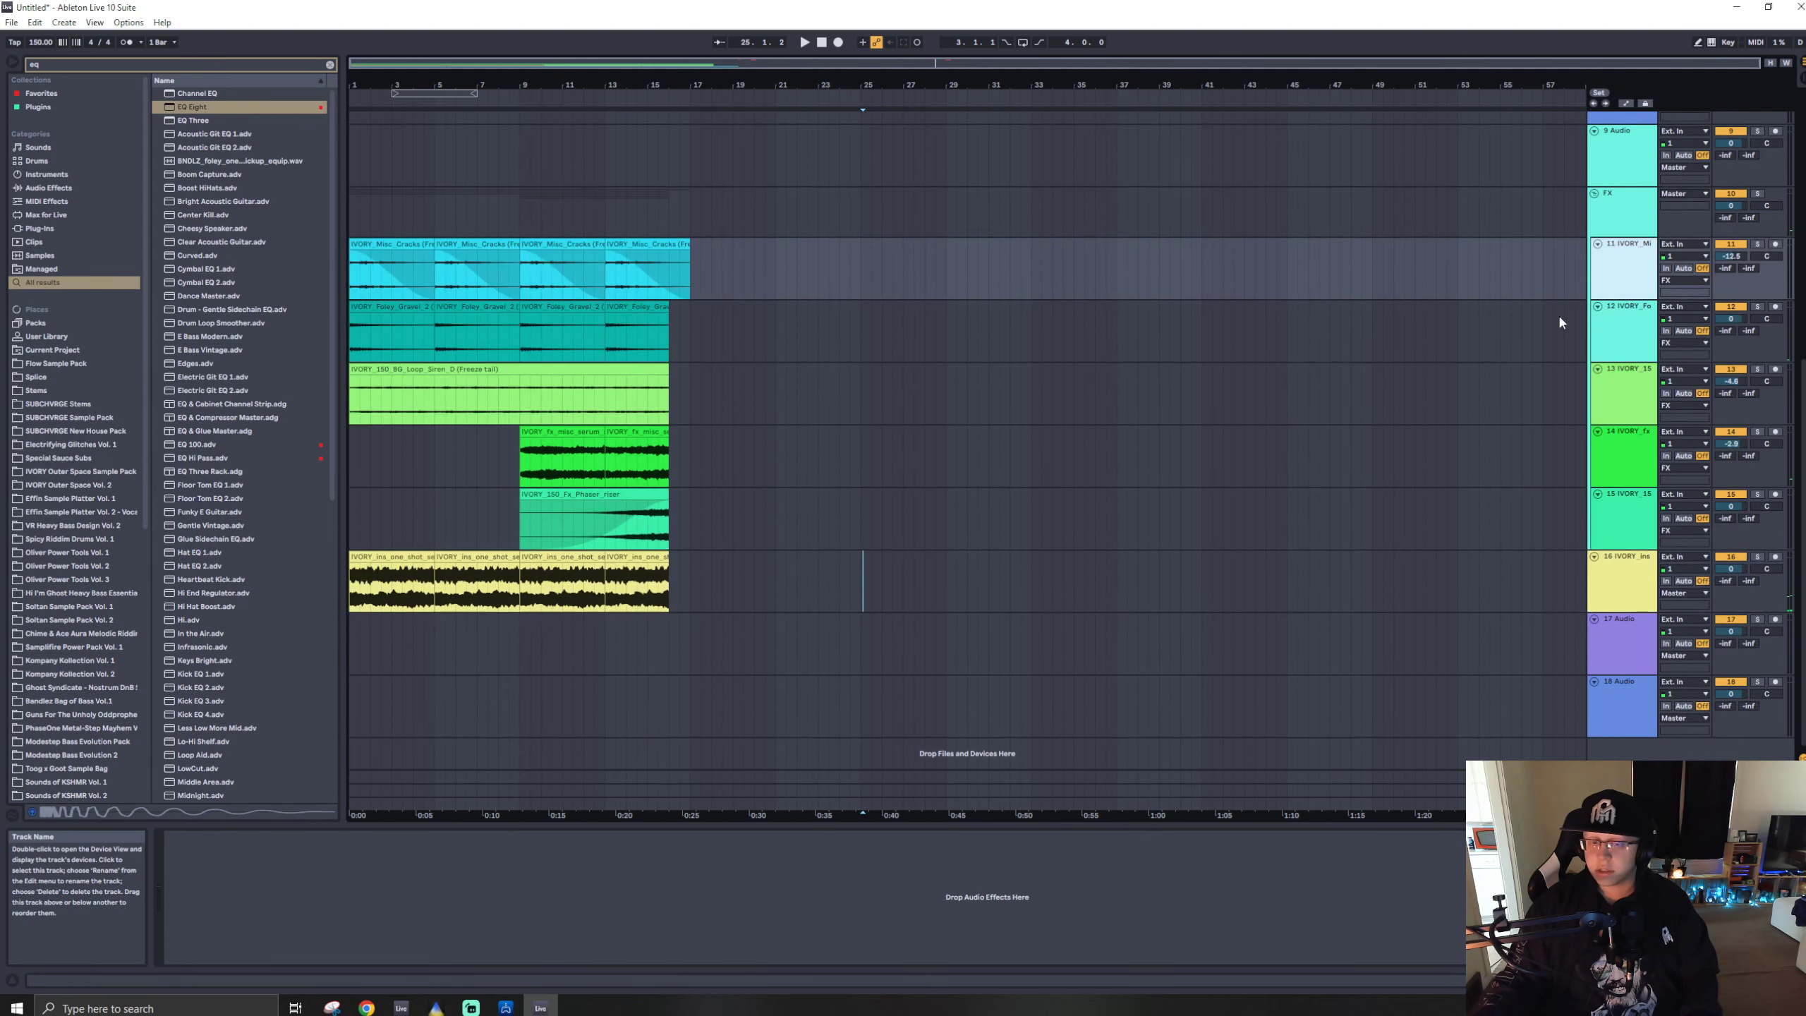
- Solo the FX group, listen to it from bar 9 with the cracks included, and release the solo
{"action": "left_click", "coordinate": [1756, 193]}
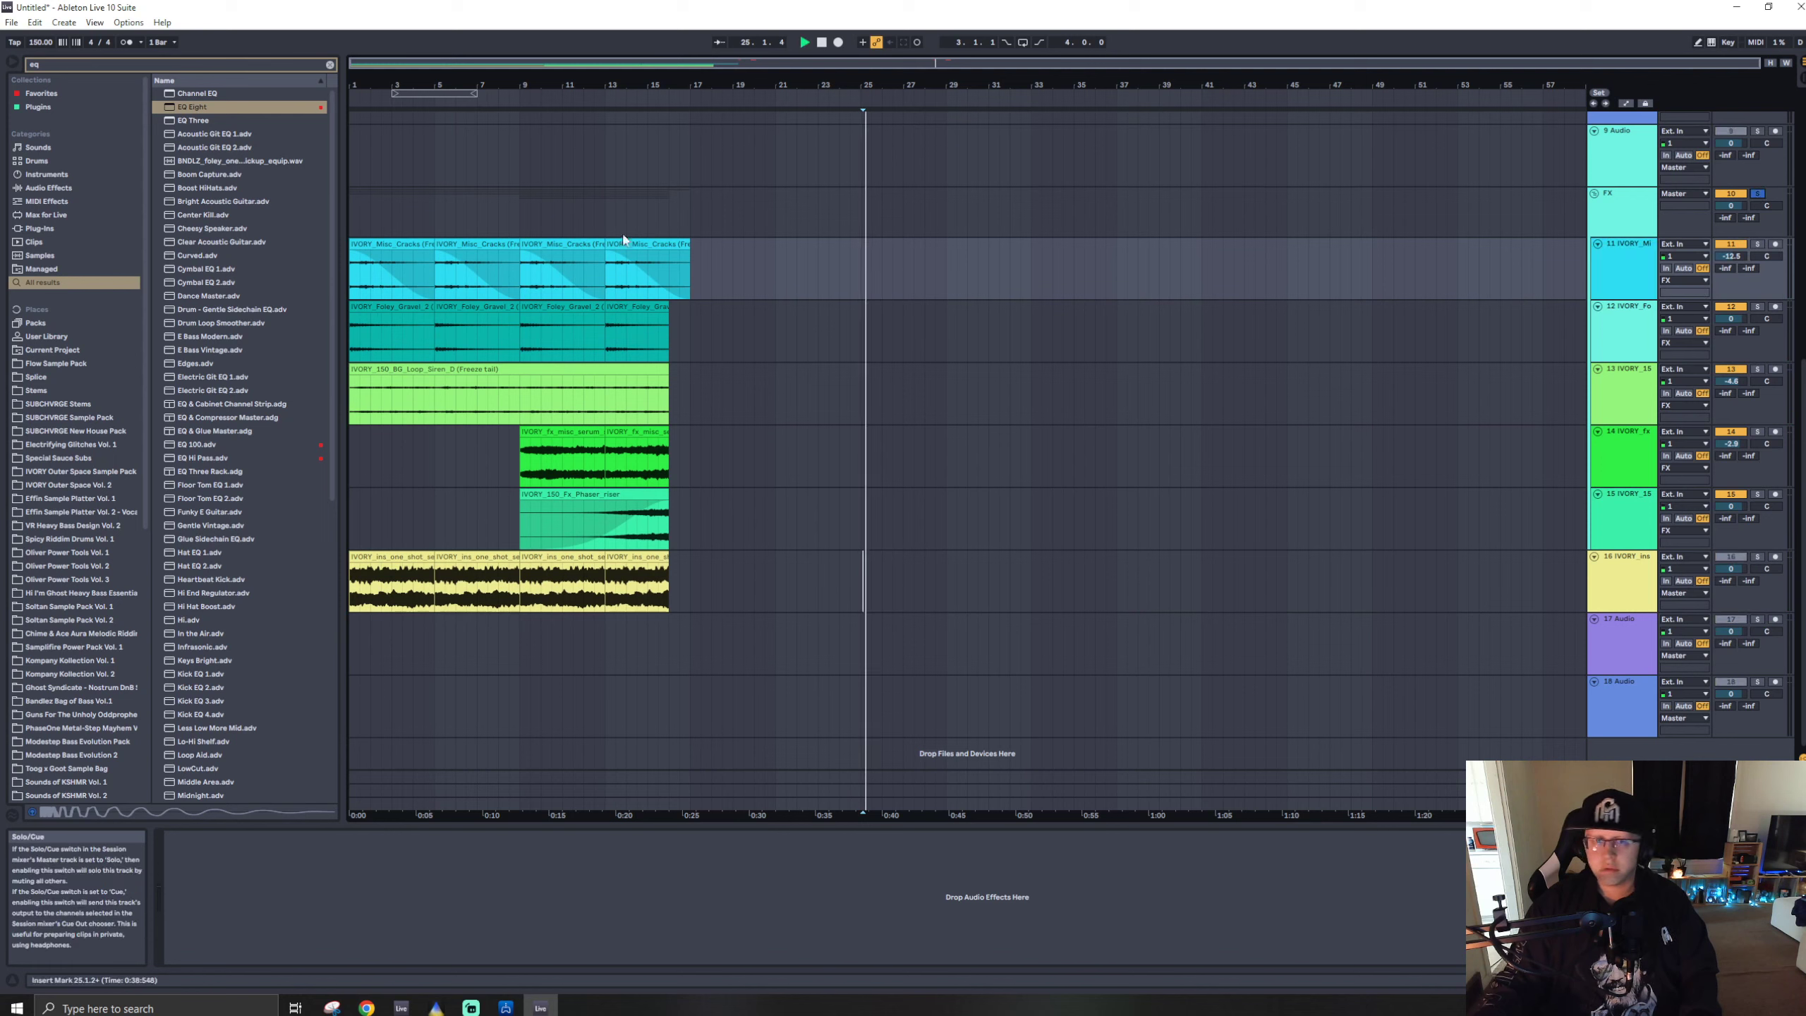
{"action": "left_click", "coordinate": [519, 202]}
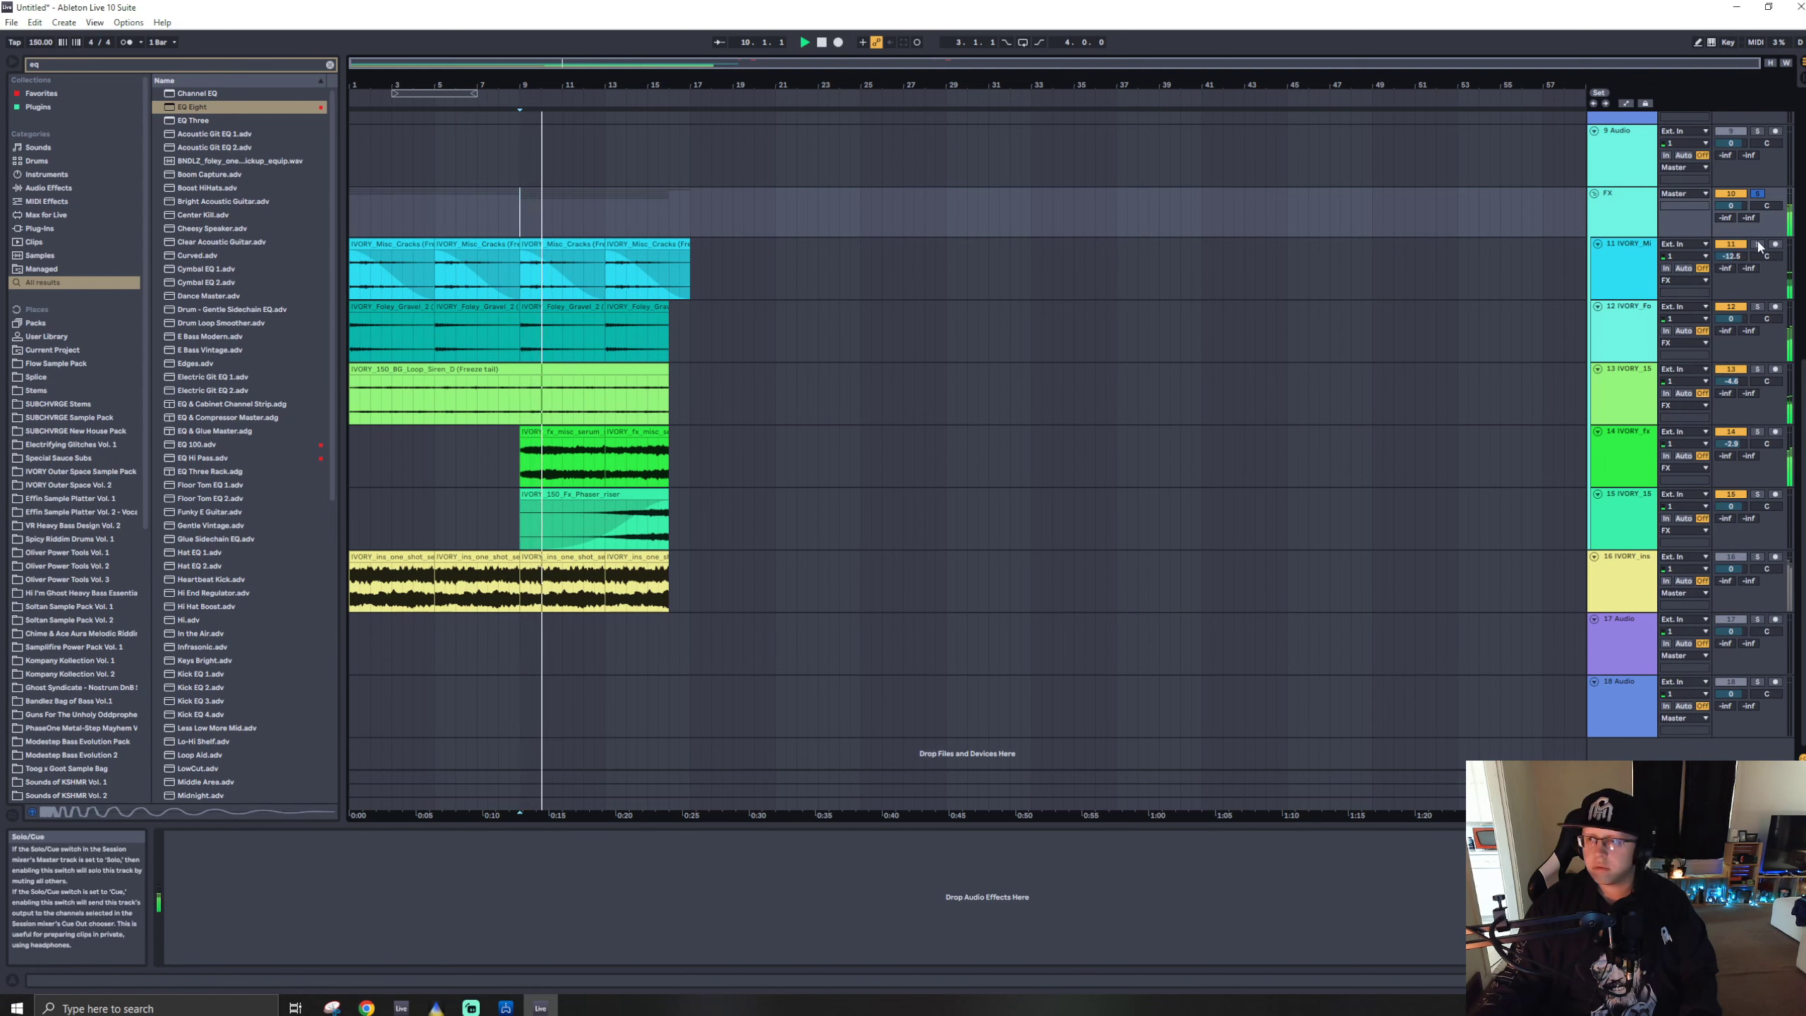
{"action": "left_click", "coordinate": [1756, 244]}
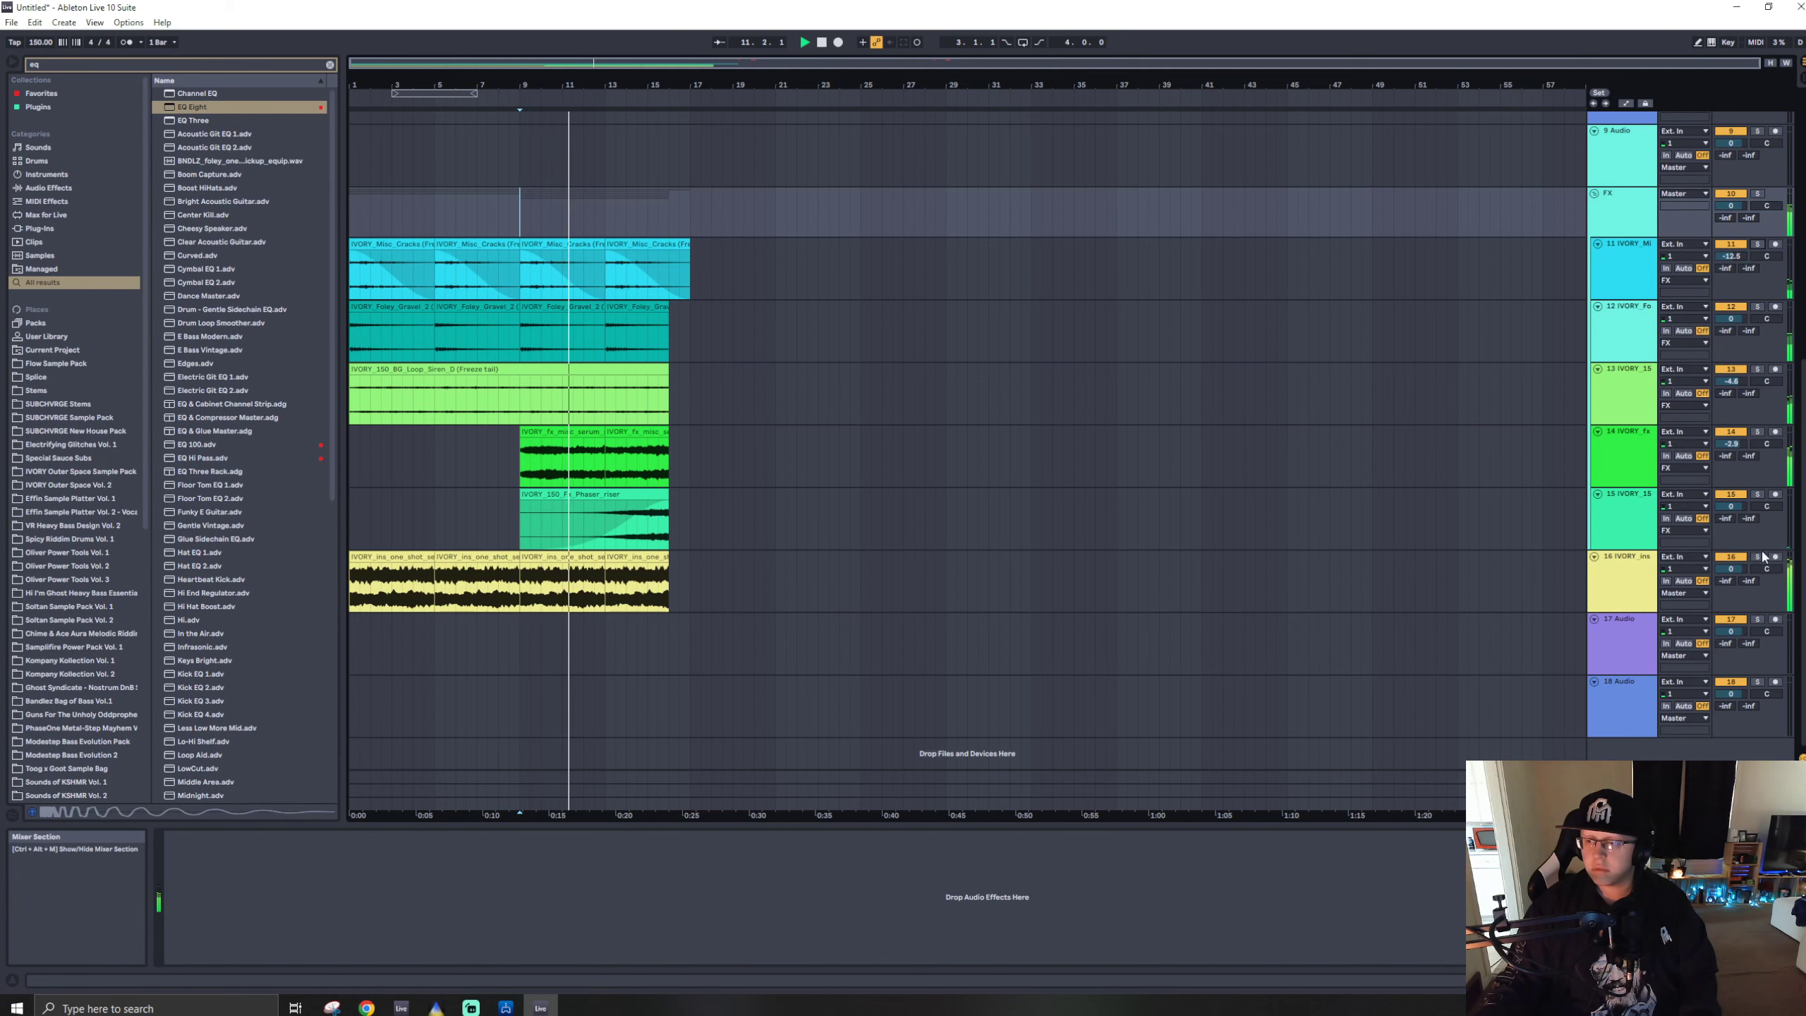
- Solo the low brass pad track and show the clip transposition envelope of its last clip in an enlarged clip view
{"action": "left_click", "coordinate": [1756, 558]}
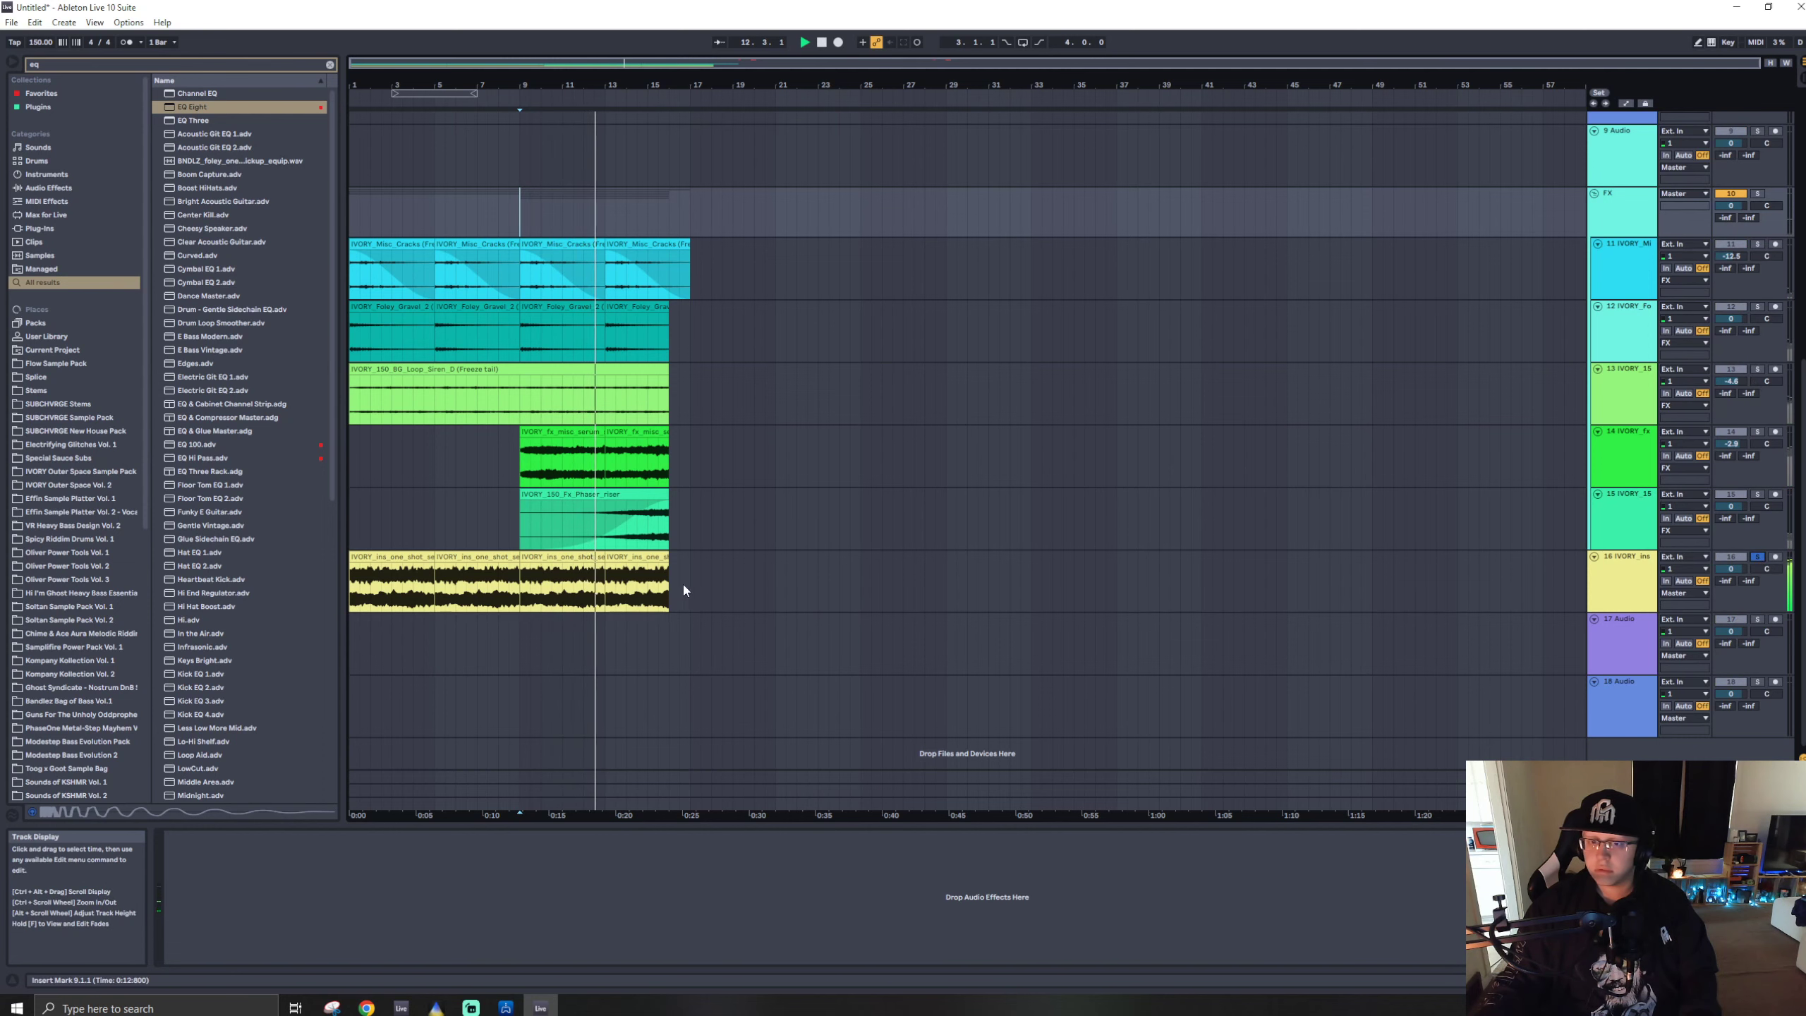
{"action": "left_click", "coordinate": [635, 557]}
{"action": "double_click", "coordinate": [635, 557]}
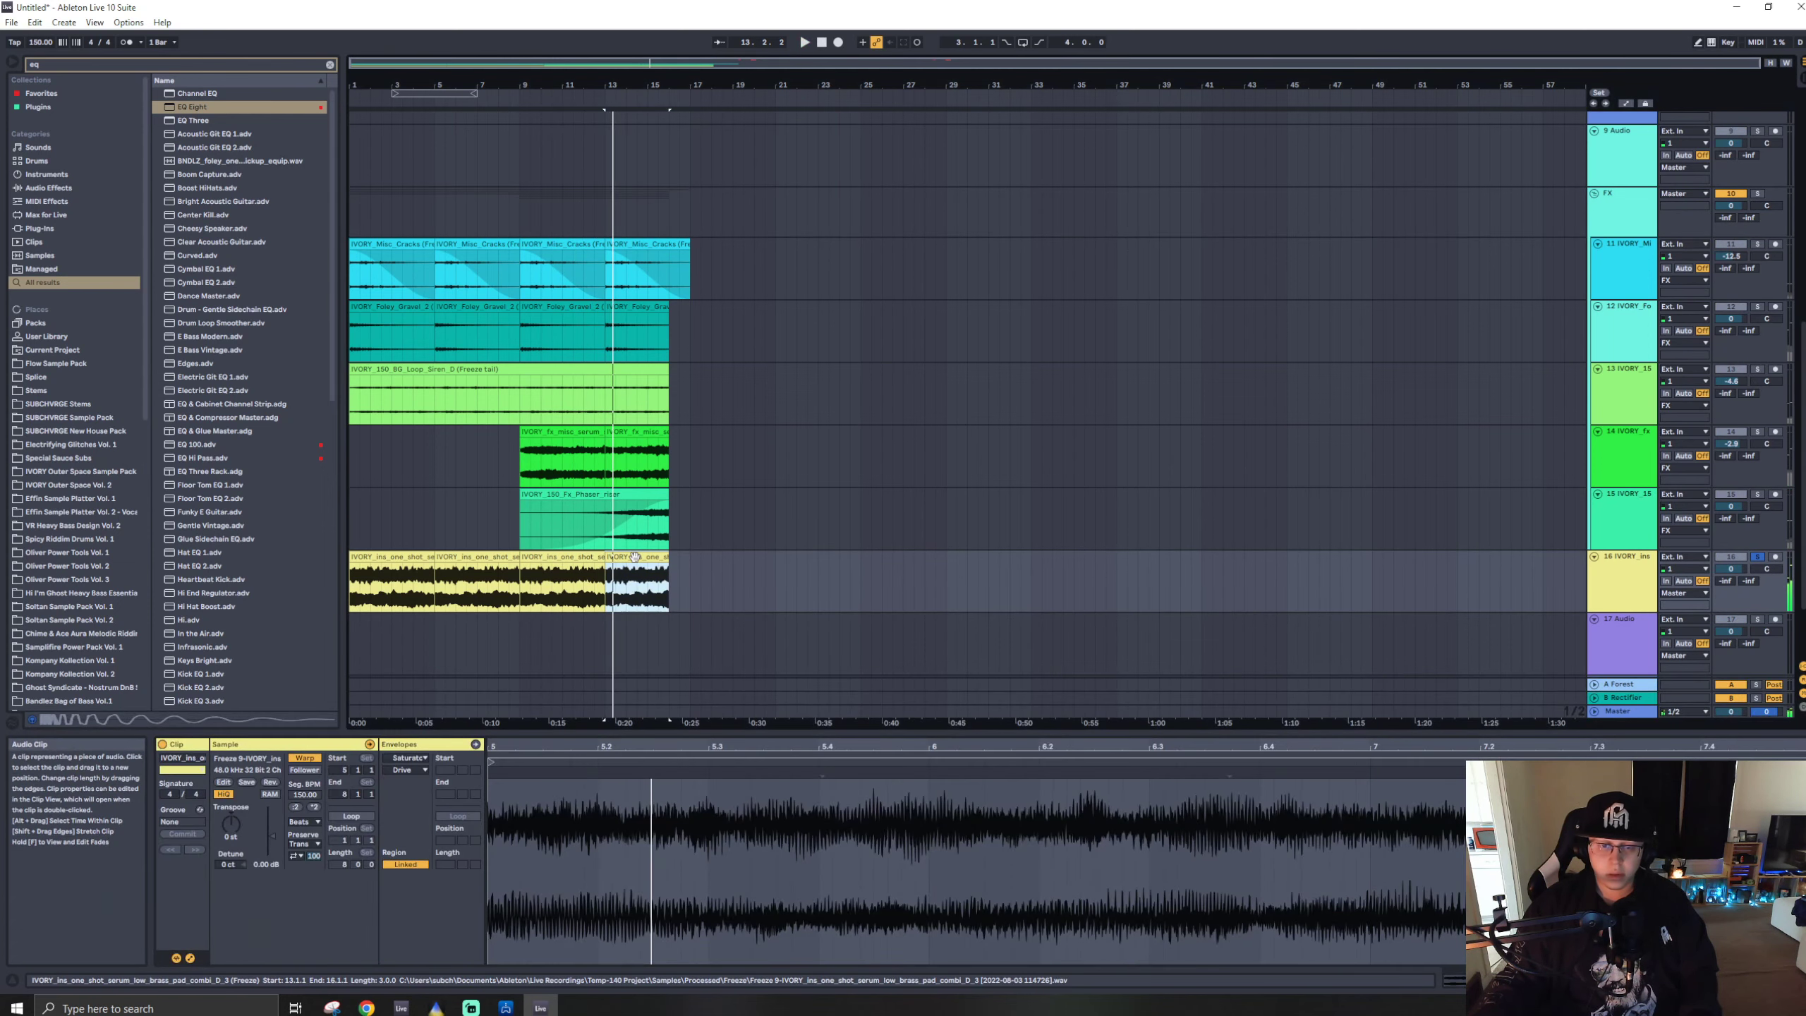
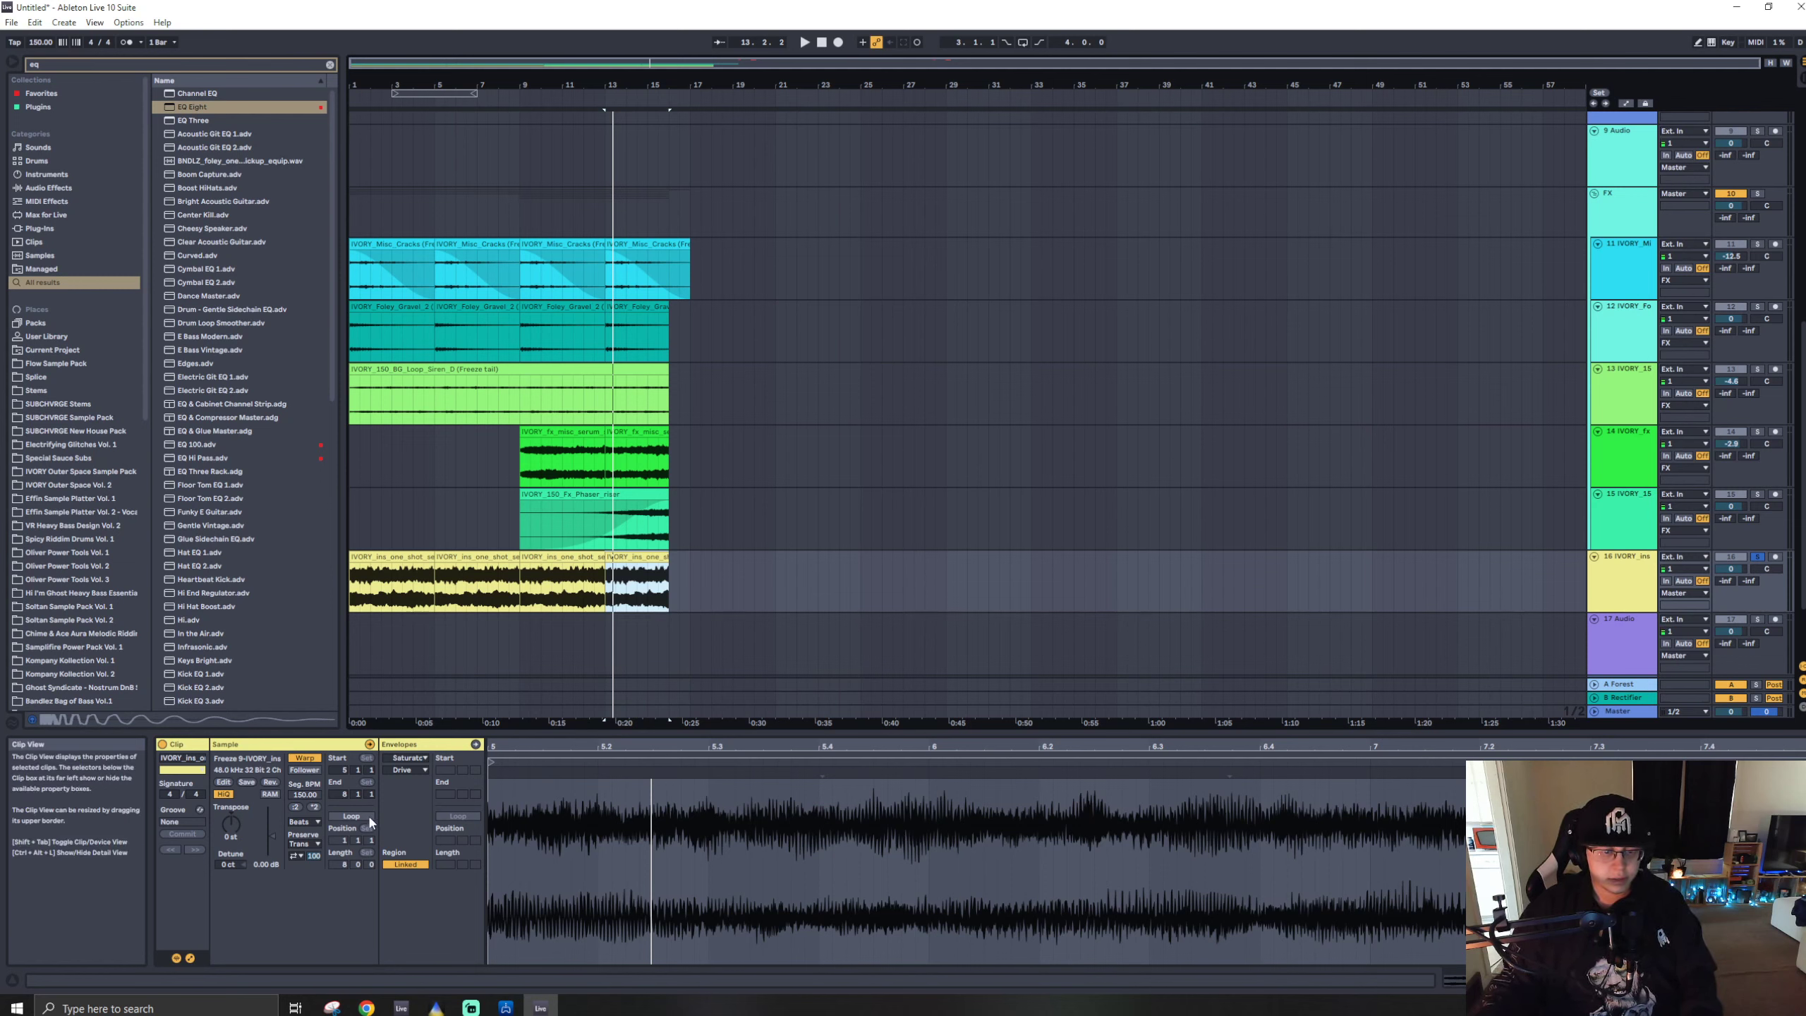
{"action": "left_click", "coordinate": [626, 810]}
{"action": "left_click", "coordinate": [400, 758]}
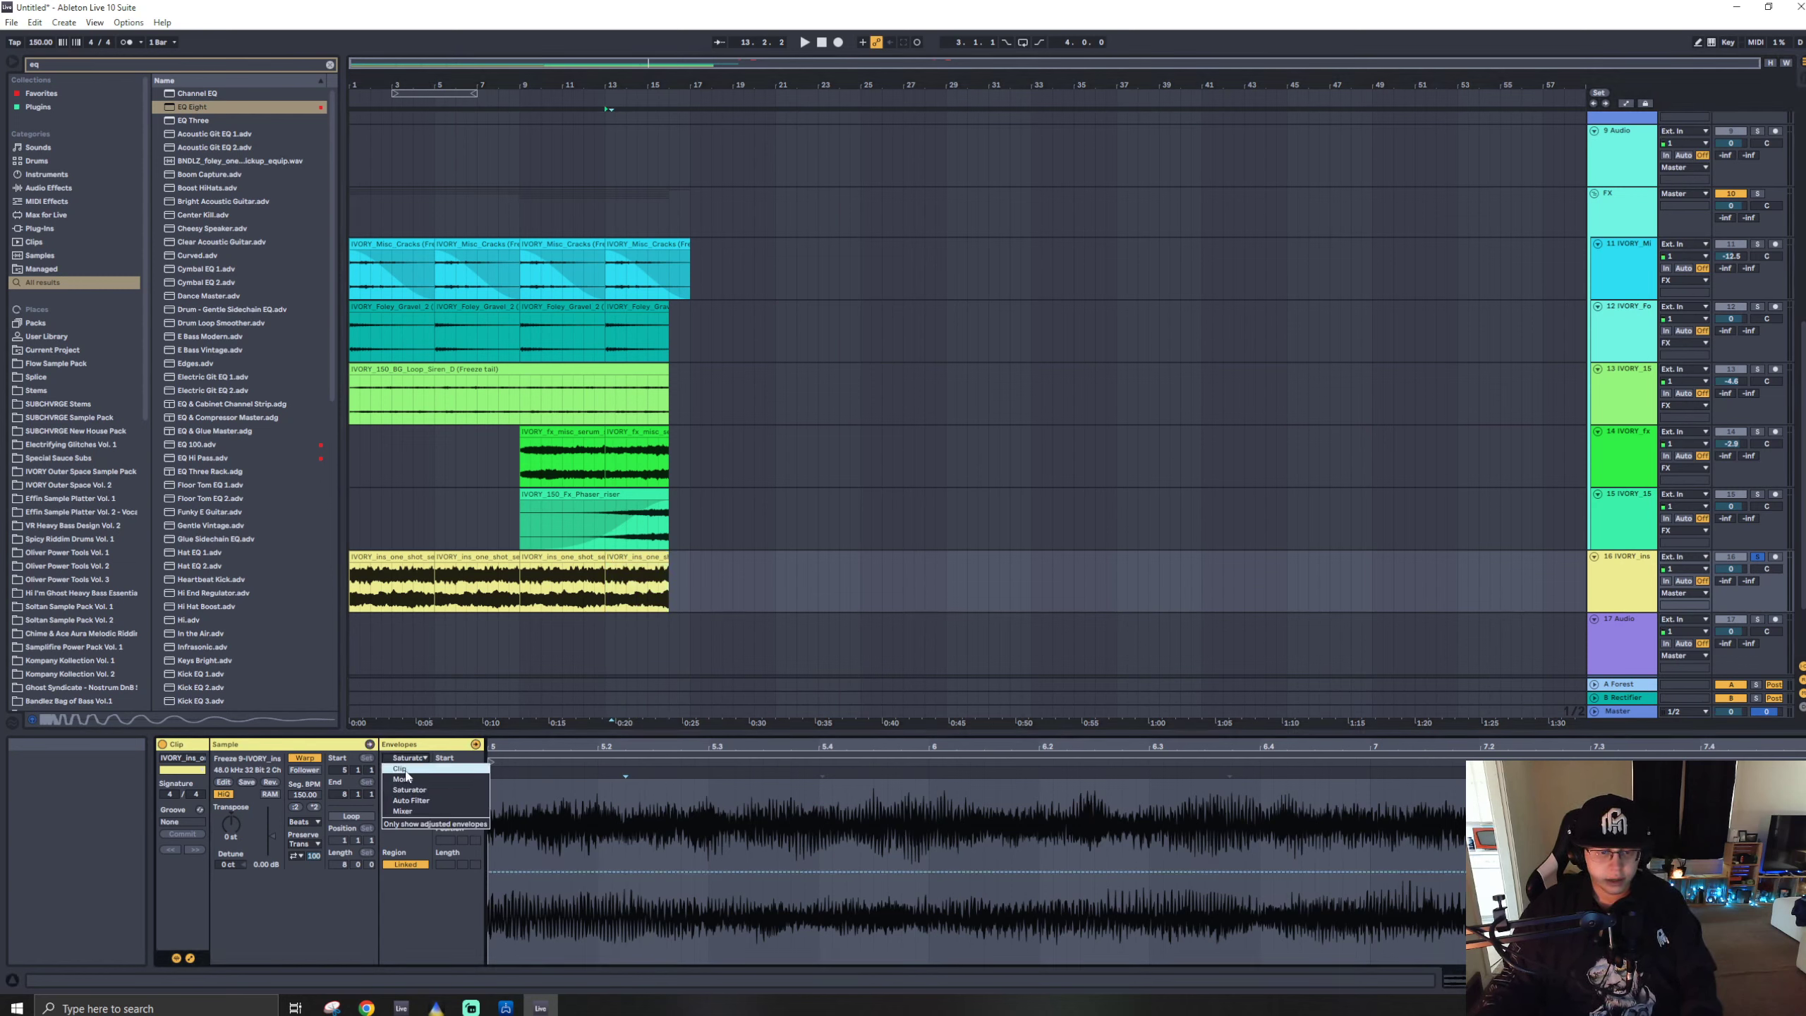
{"action": "left_click", "coordinate": [405, 771]}
{"action": "left_click_drag", "start_coordinate": [626, 731], "coordinate": [632, 592]}
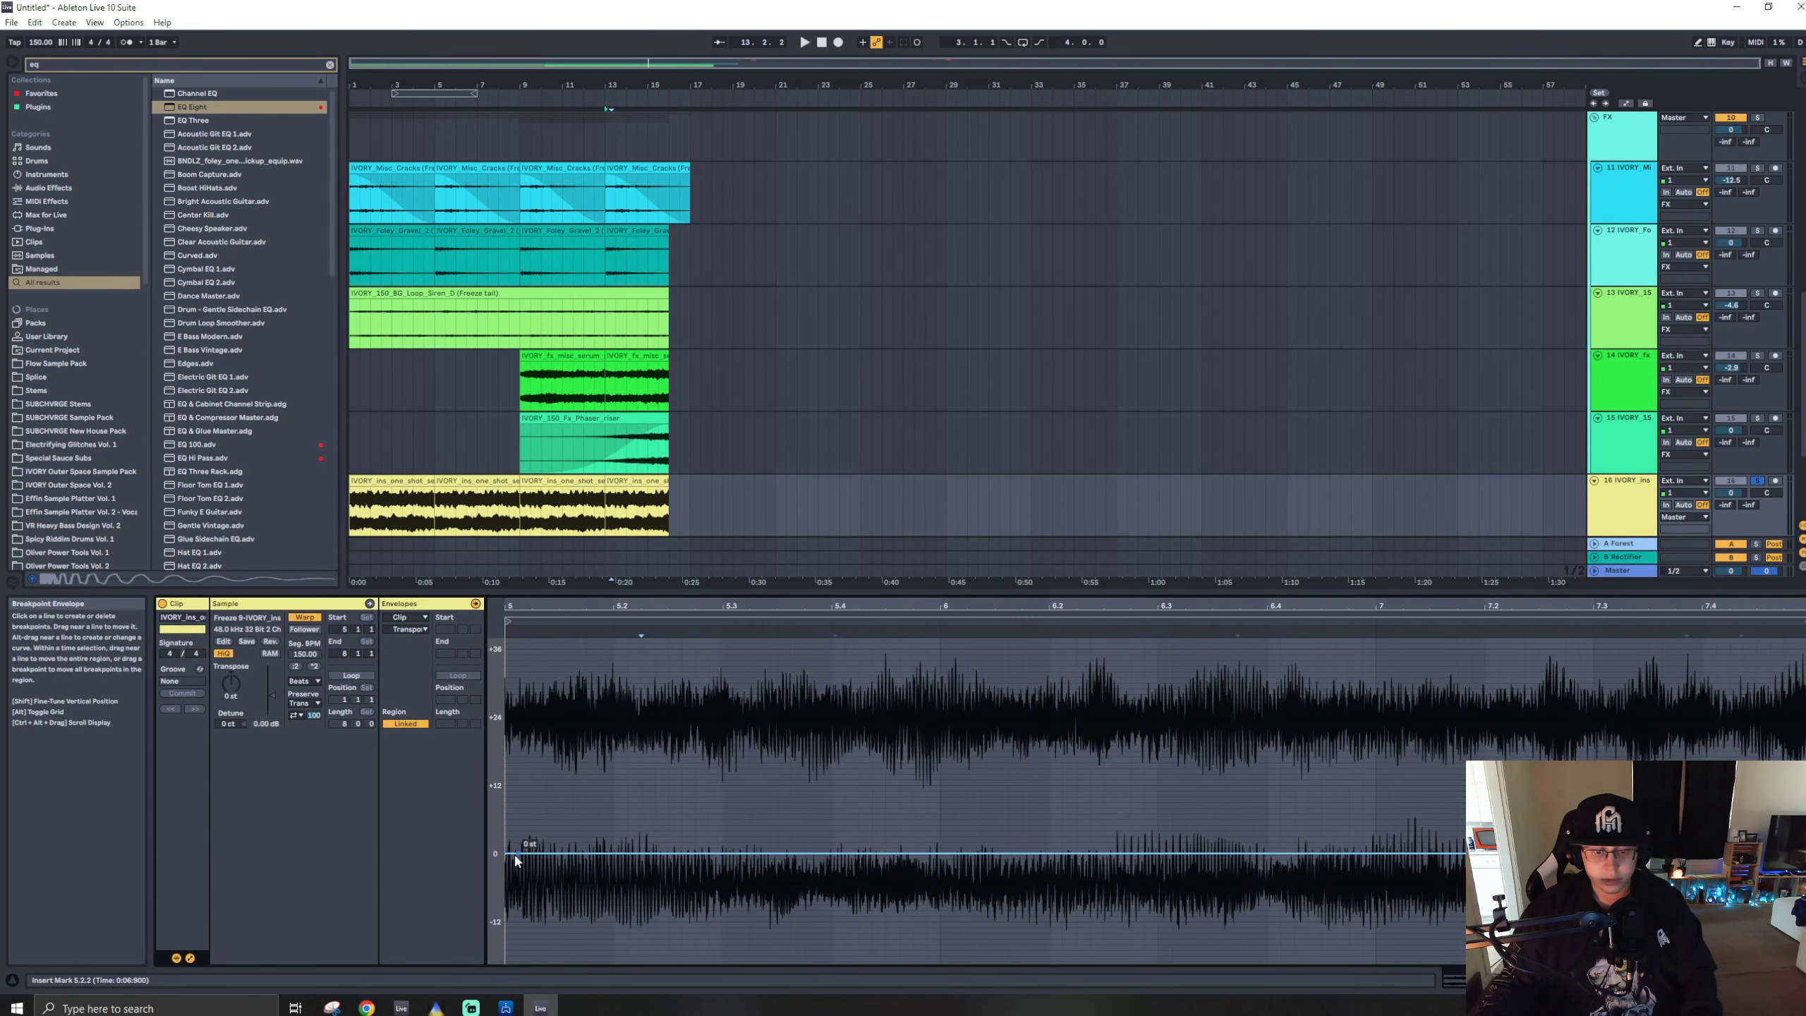
{"action": "scroll", "coordinate": [514, 854], "scroll_direction": "left", "scroll_amount": 1}
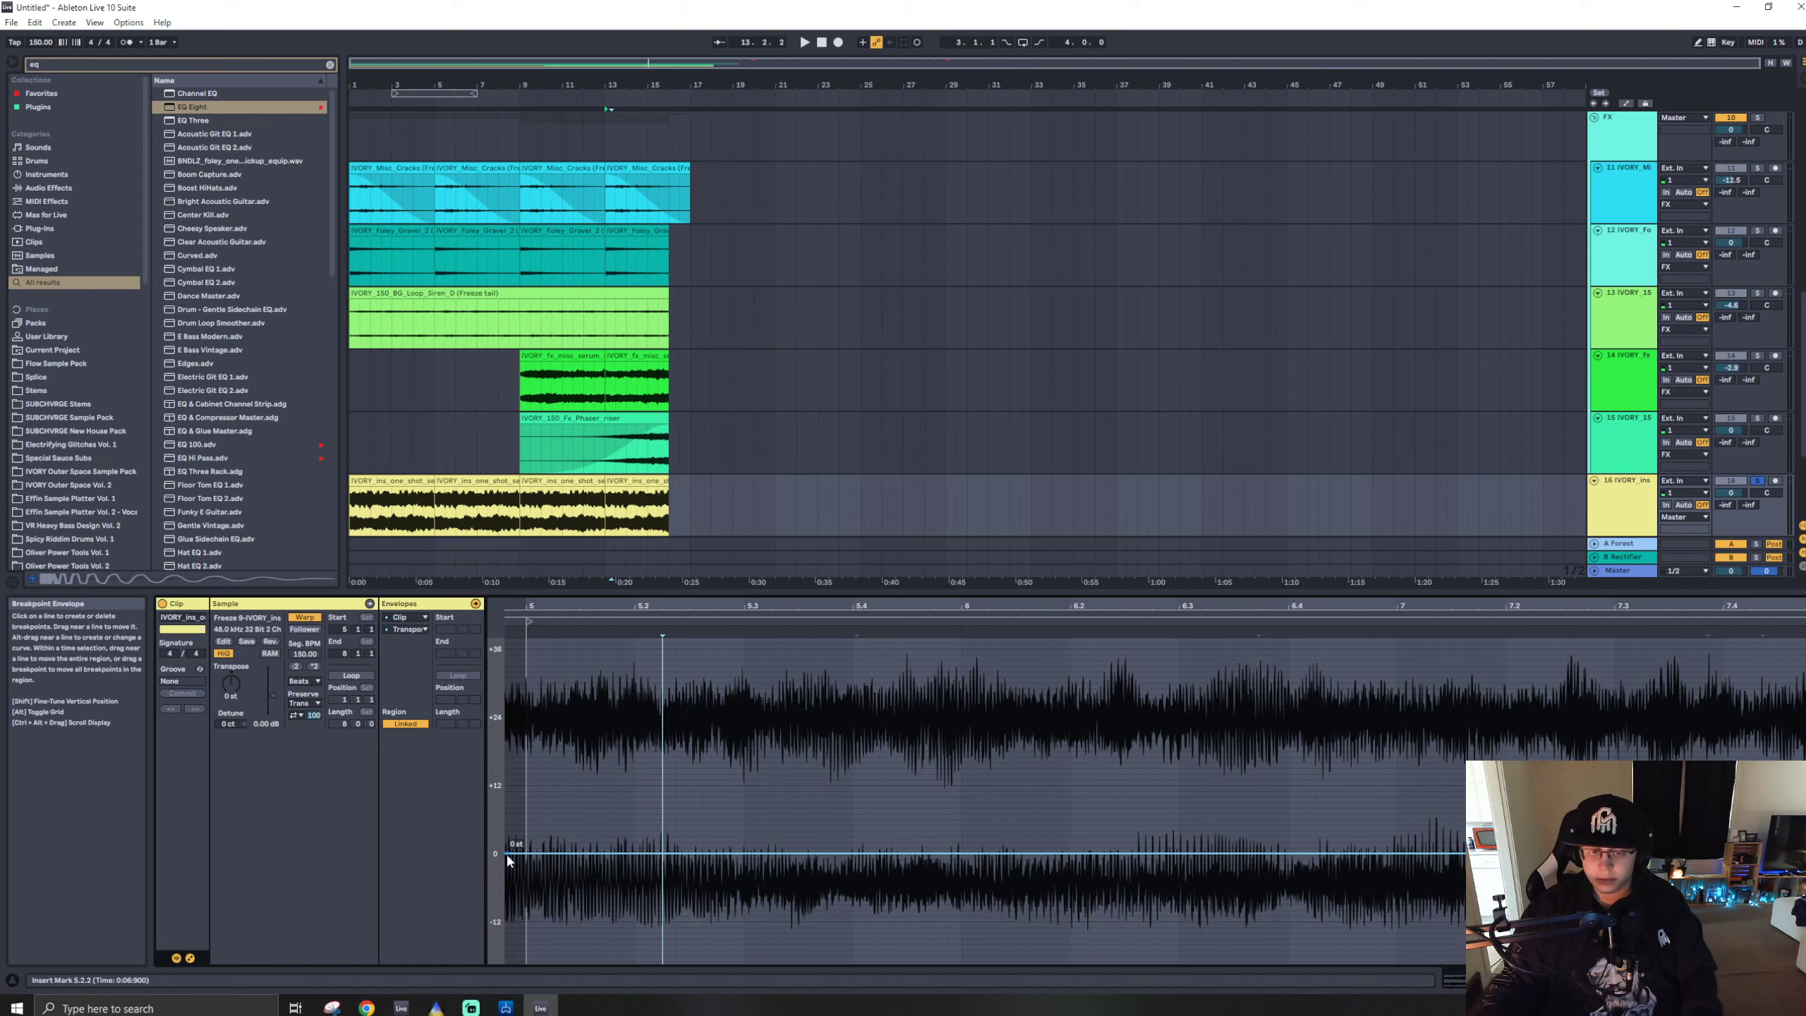
- Consolidate the end of the low brass pad track into a single clip from bar 13 to bar 17
{"action": "left_click", "coordinate": [667, 480]}
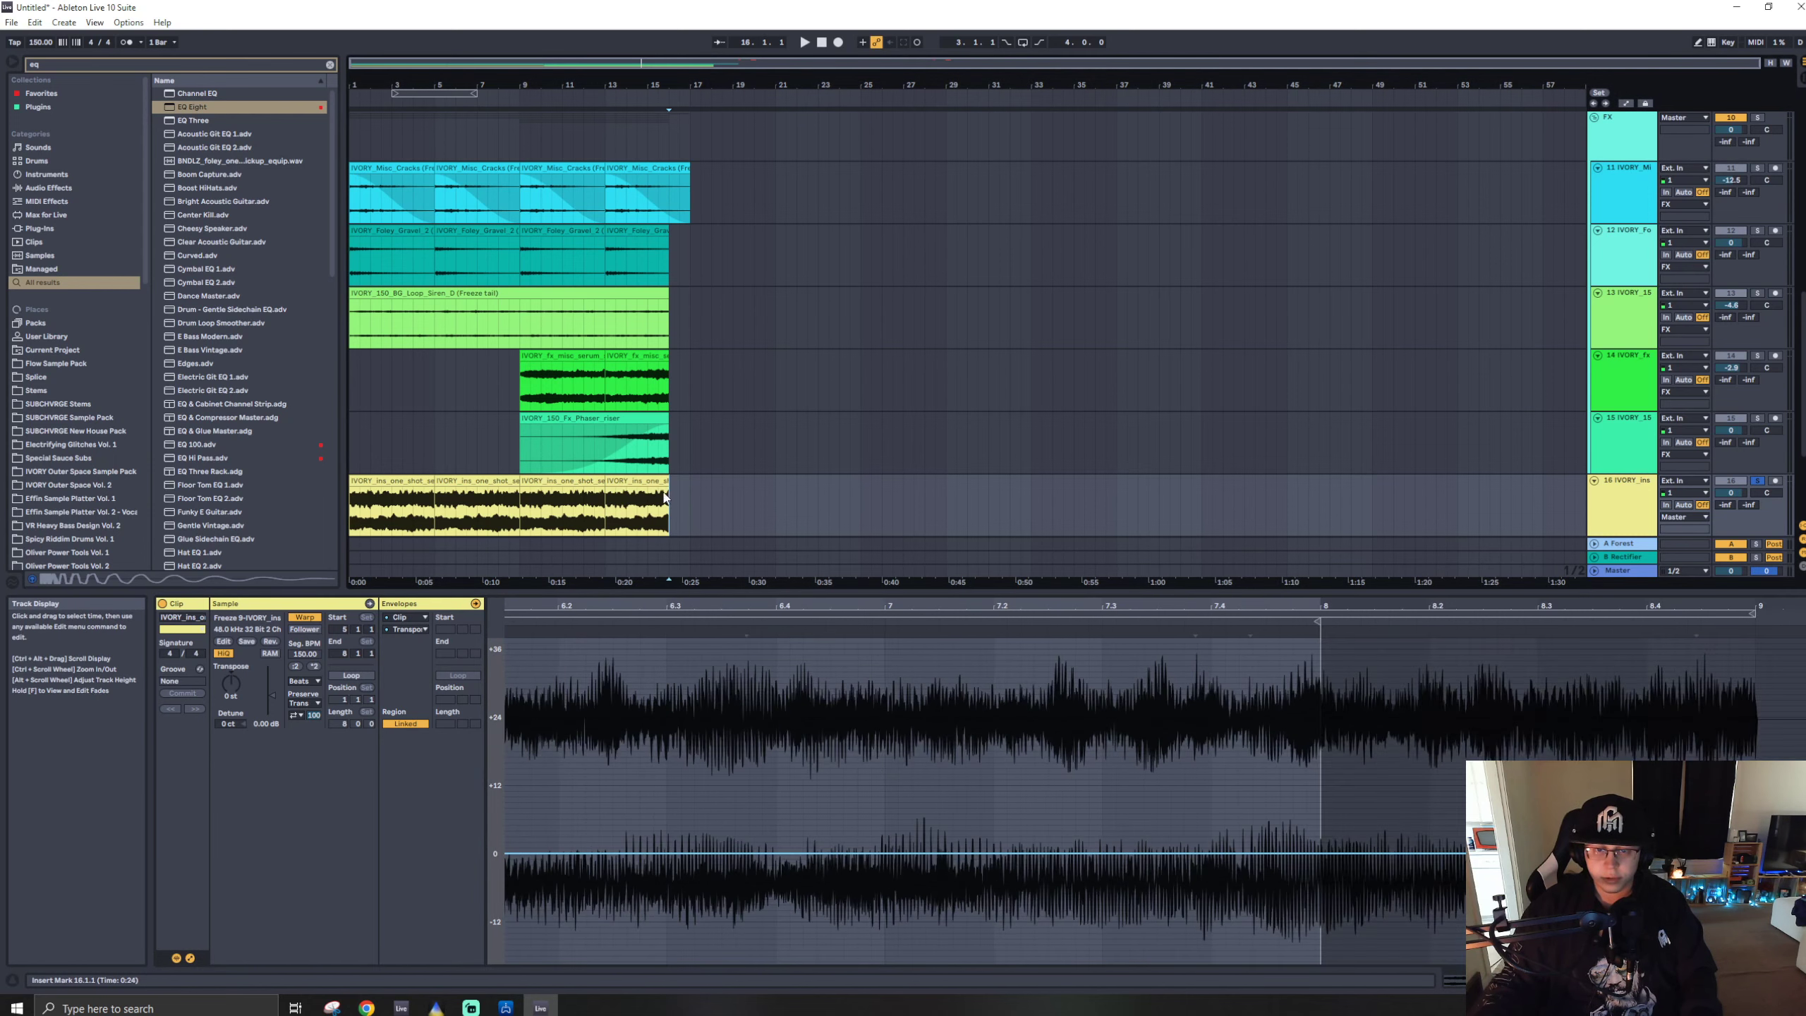
{"action": "key", "text": "ctrl+j"}
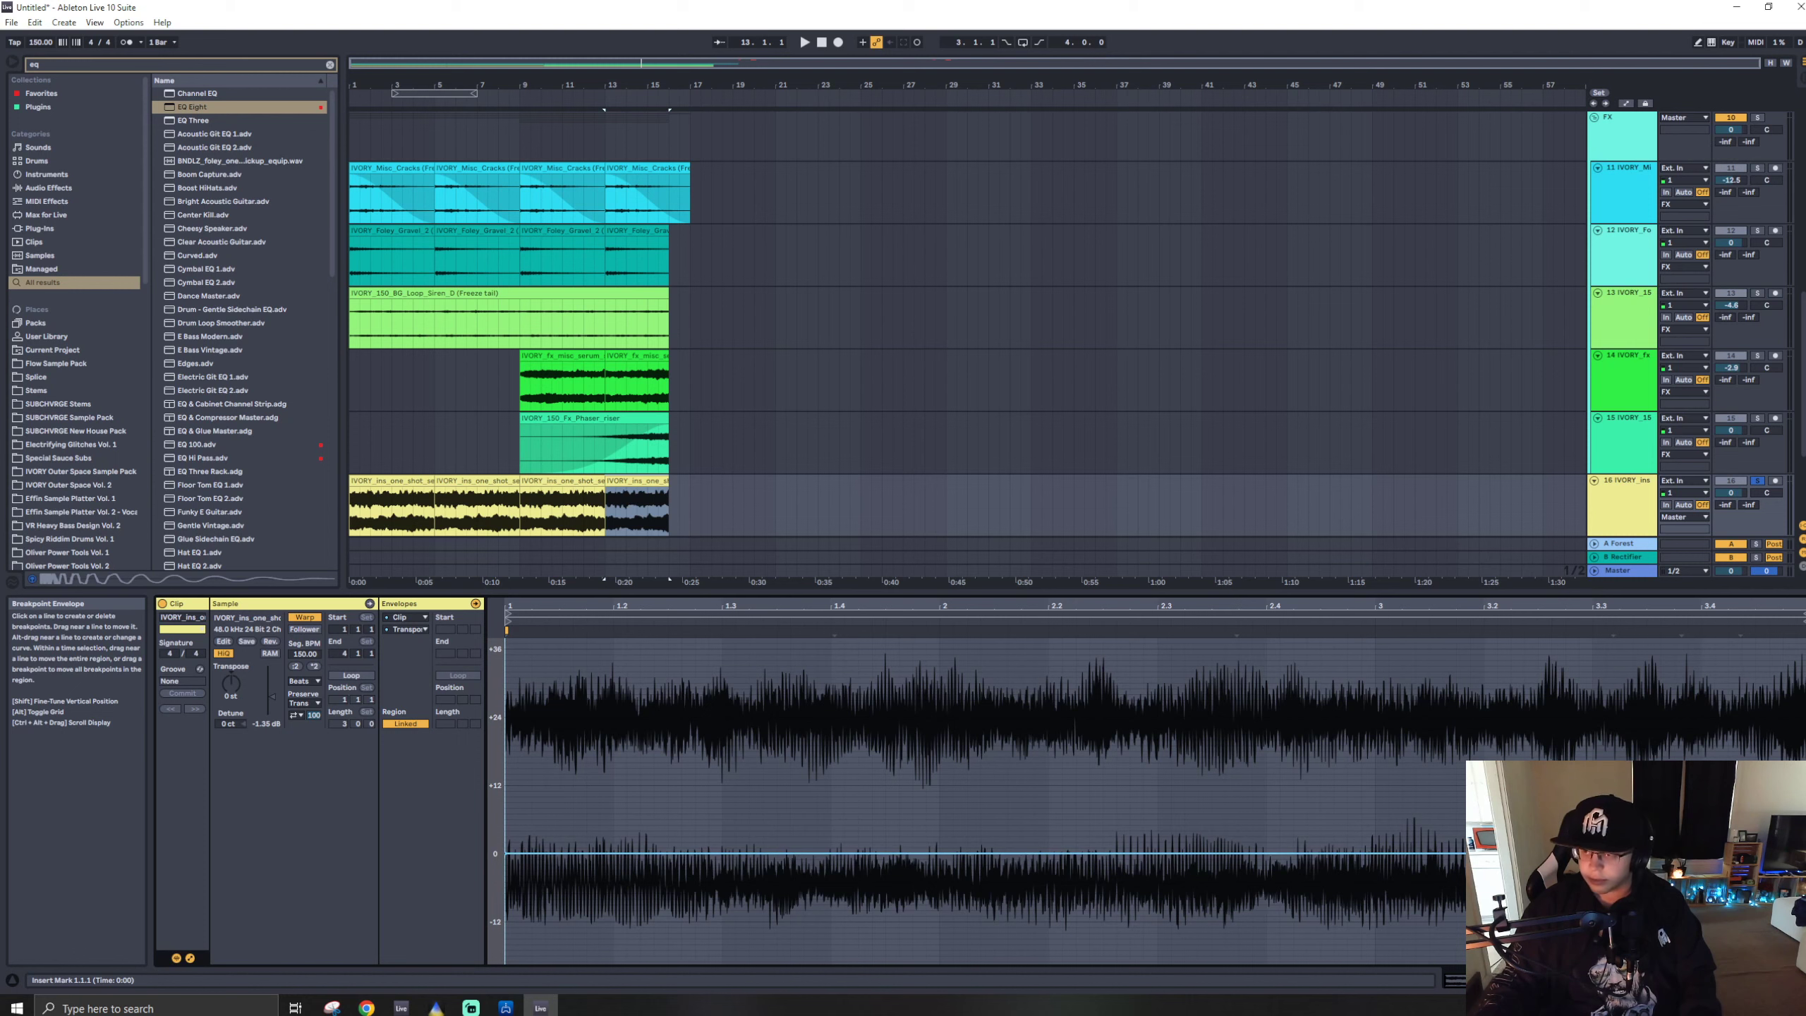
{"action": "left_click_drag", "start_coordinate": [1803, 853], "coordinate": [1803, 723]}
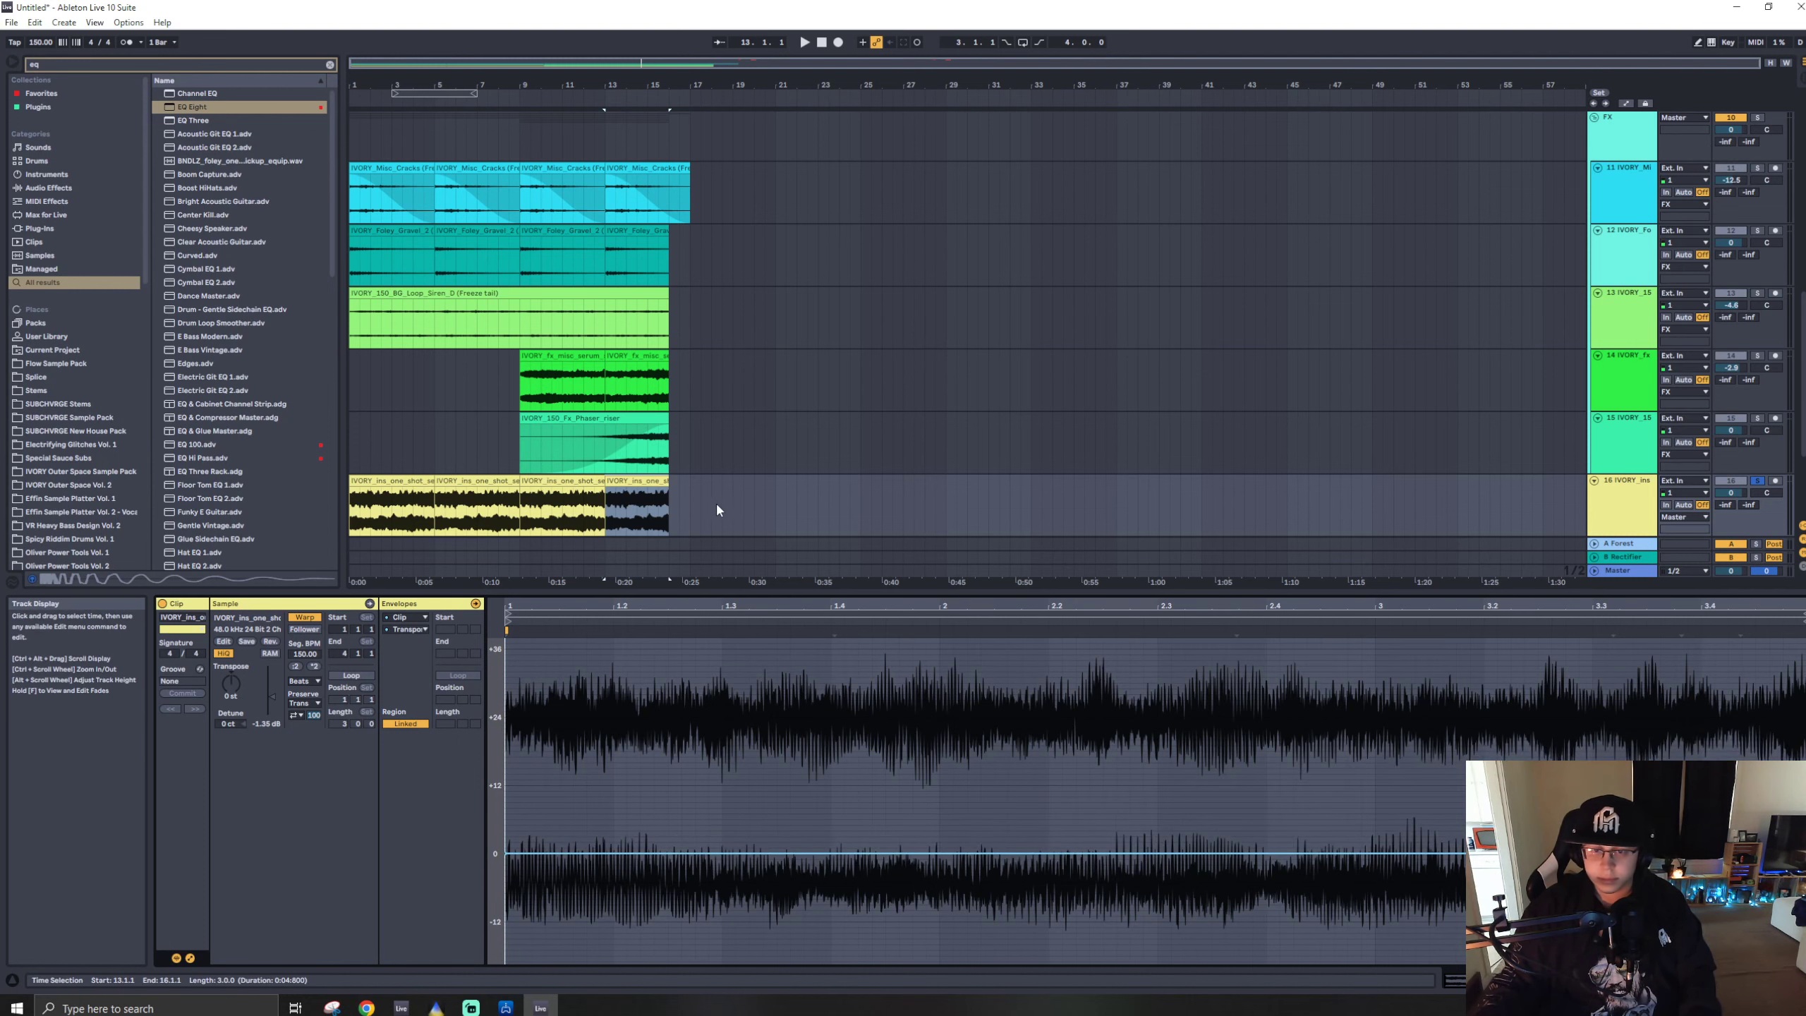
{"action": "left_click_drag", "start_coordinate": [696, 491], "coordinate": [612, 506]}
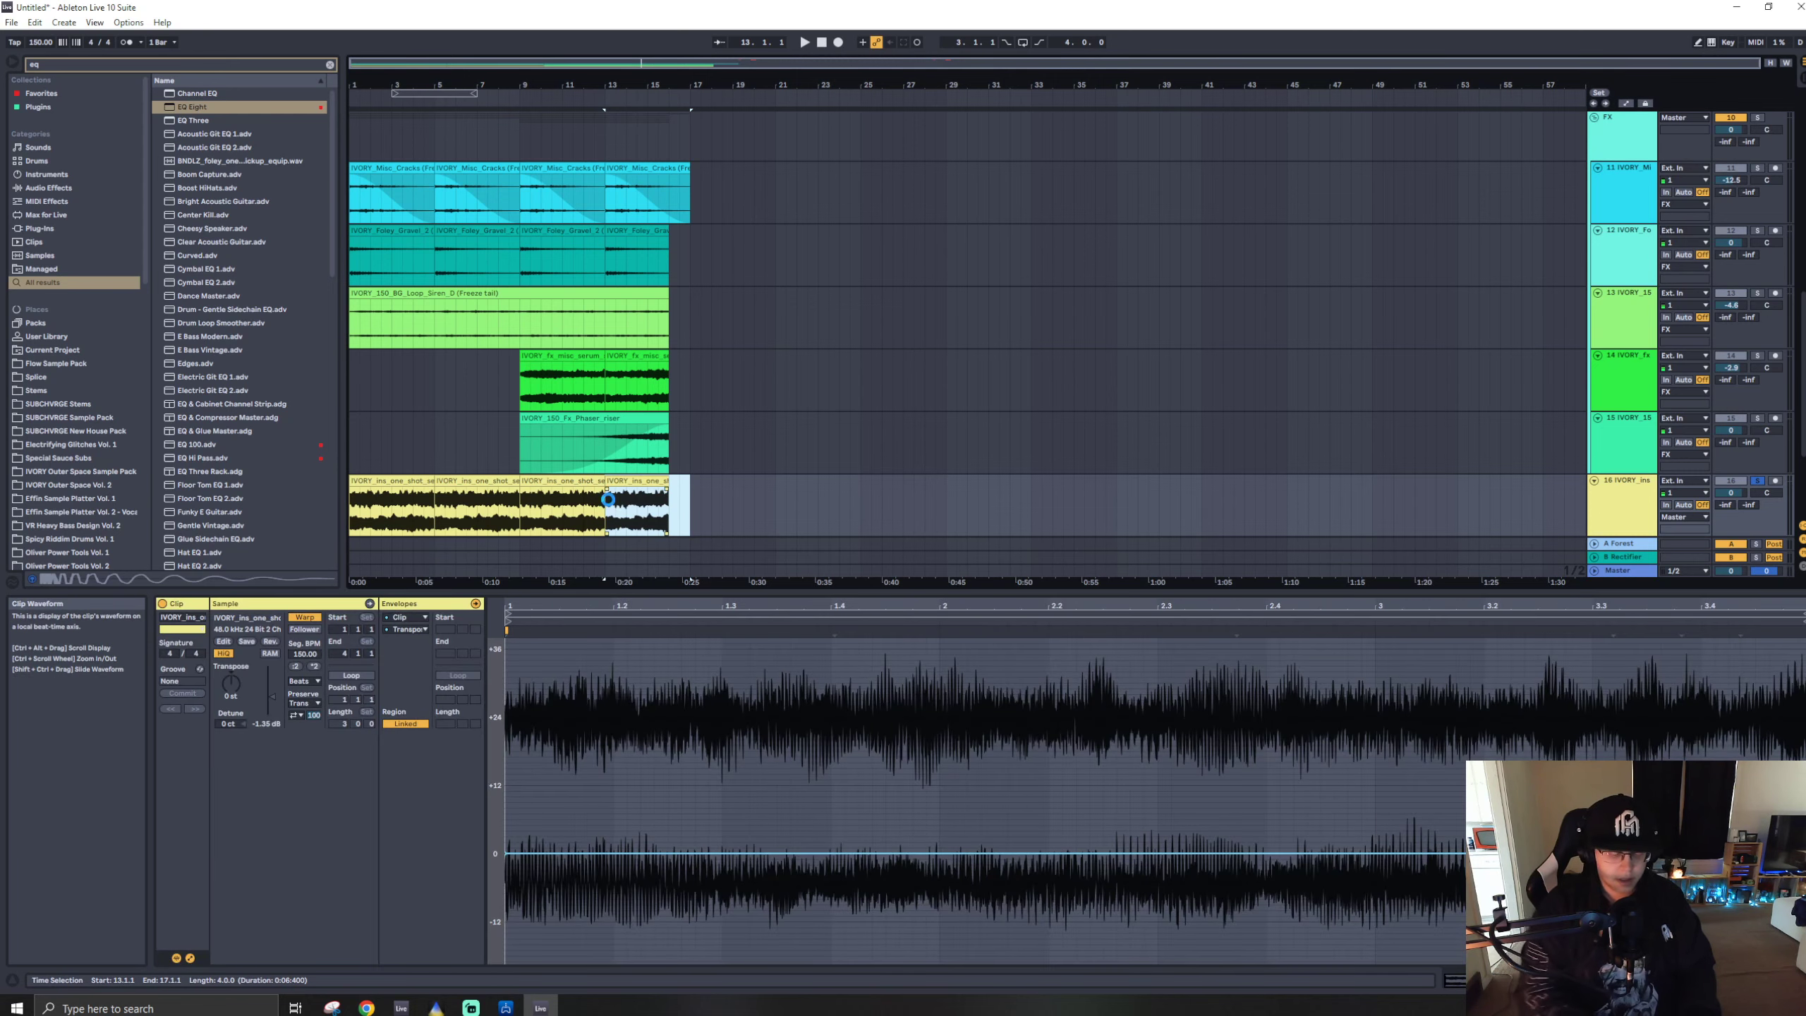
{"action": "key", "text": "ctrl+j"}
{"action": "left_click", "coordinate": [643, 482]}
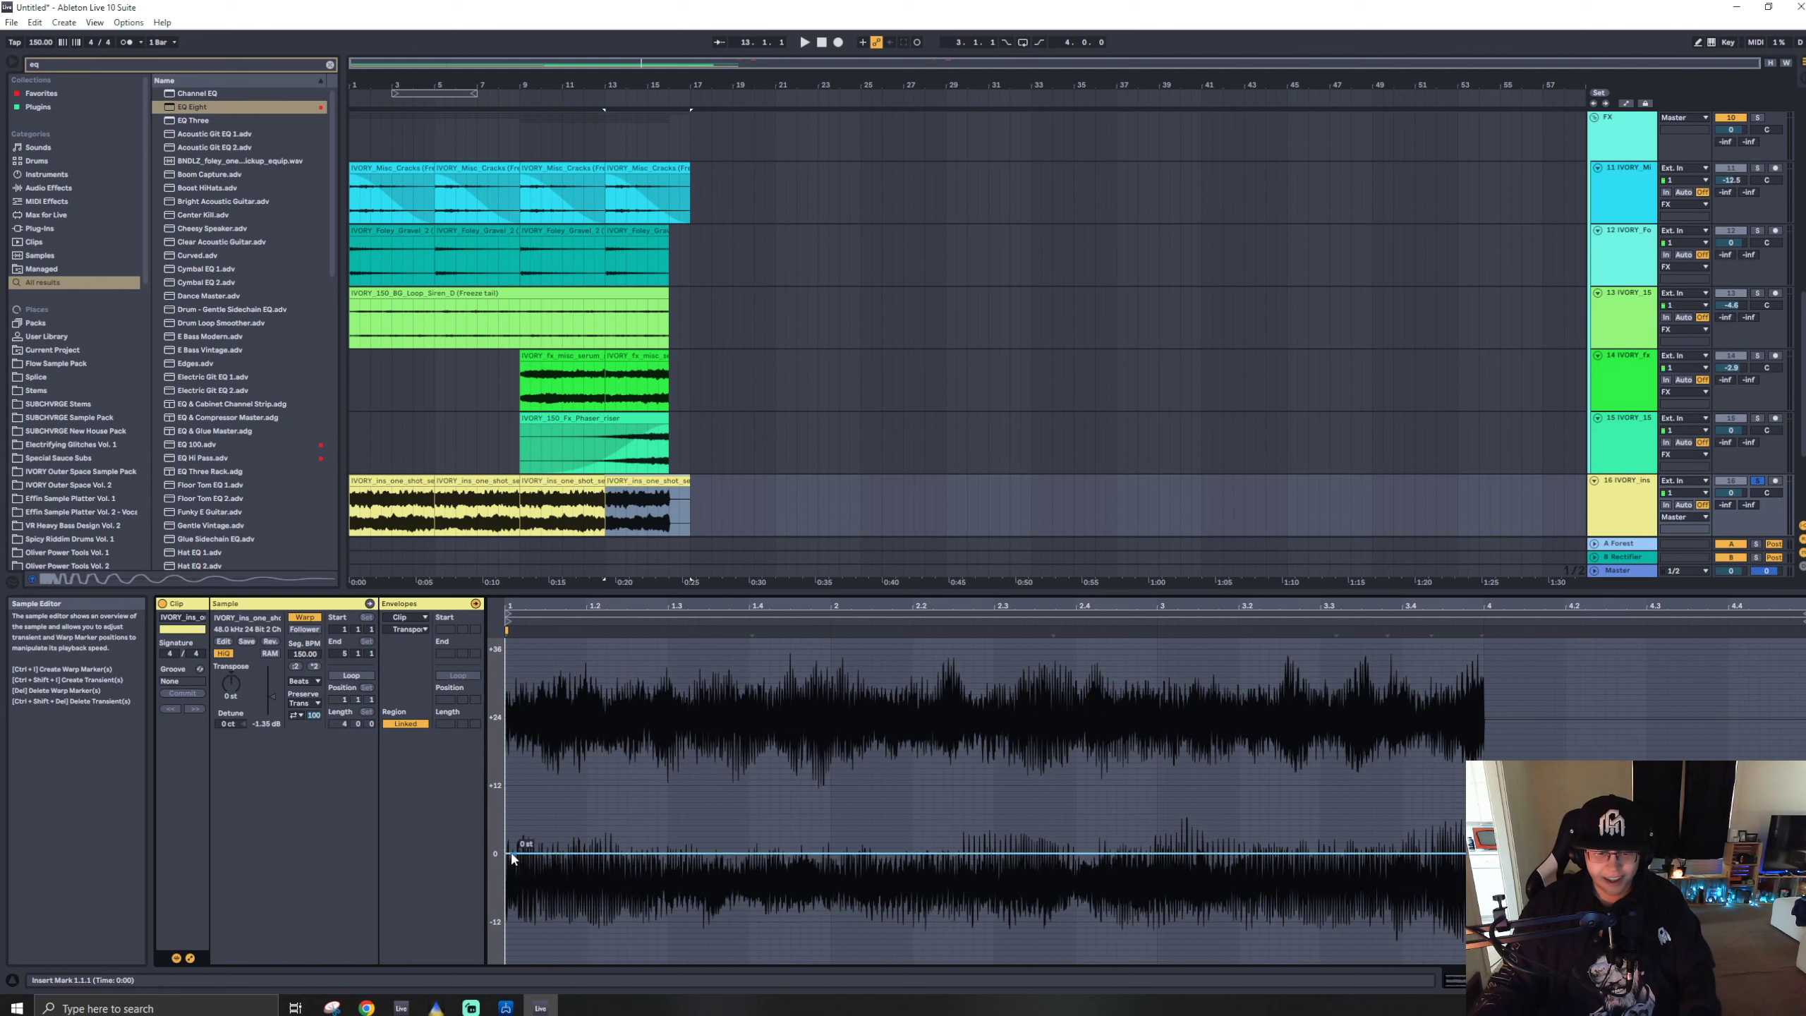
- Show the consolidated clip's transposition envelope and draw a ramp from 0 at its start up to +12 semitones where its audio ends
{"action": "double_click", "coordinate": [266, 723]}
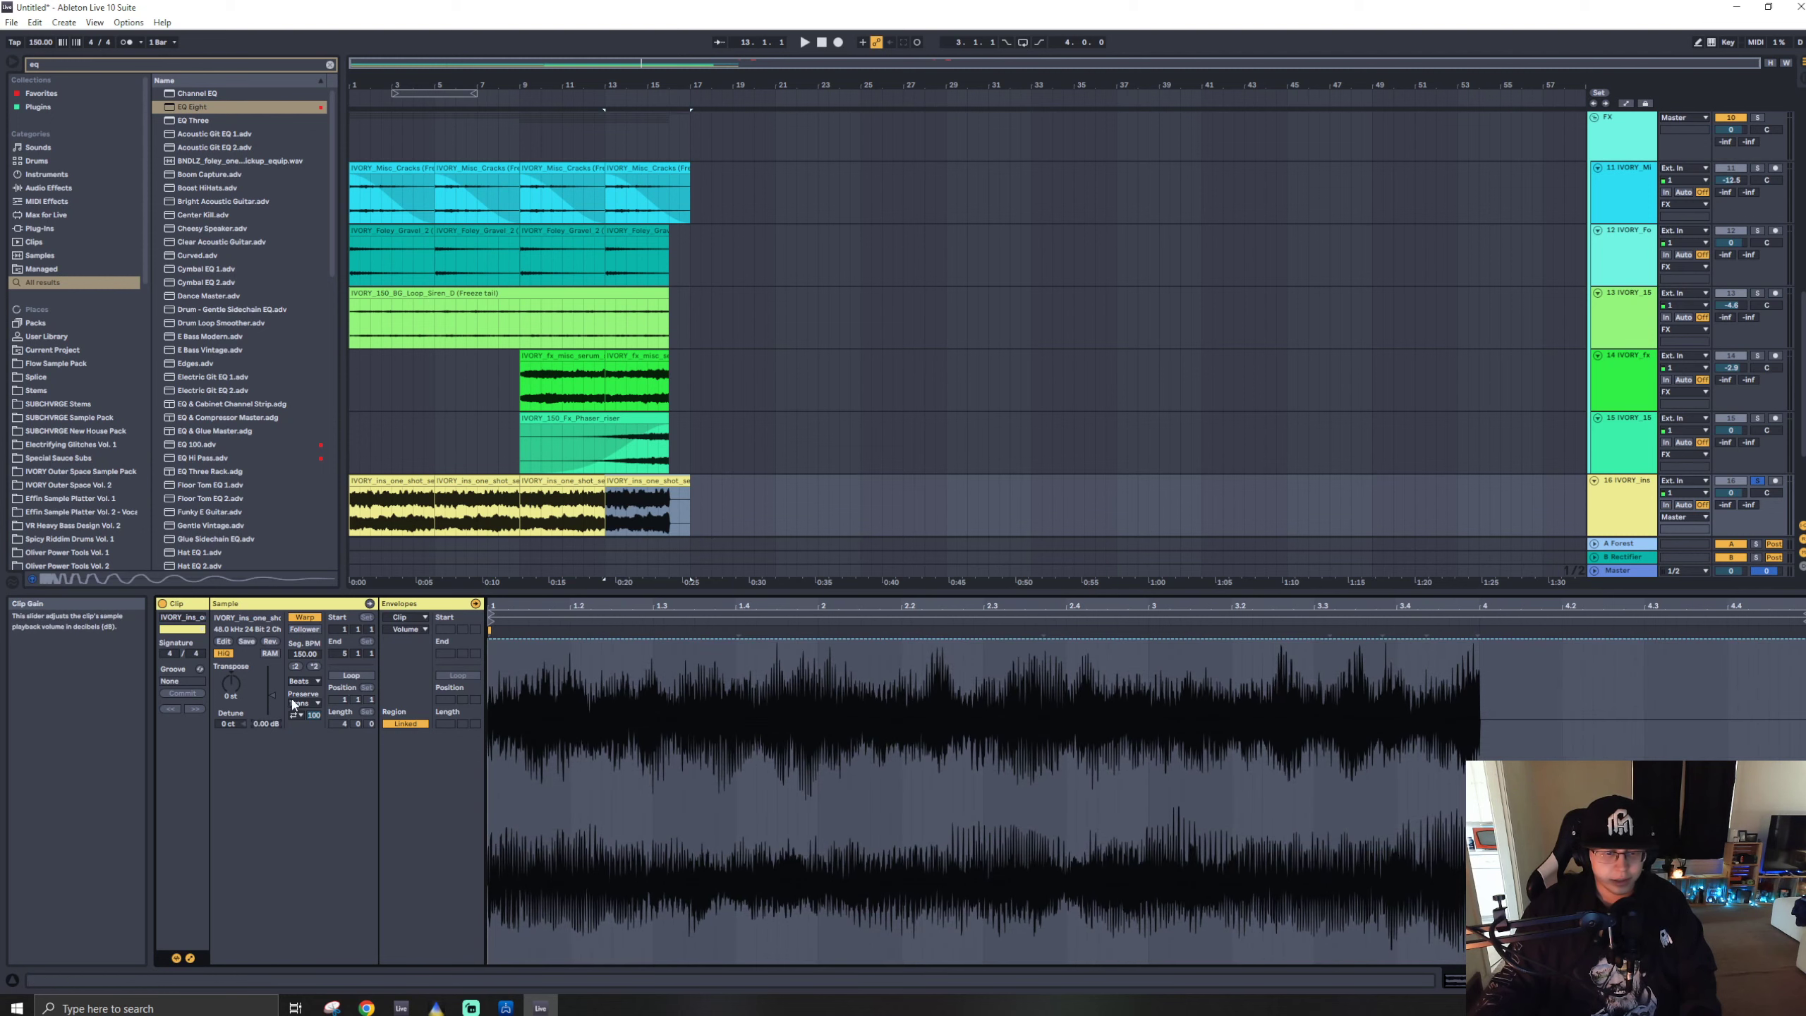
{"action": "key", "text": "ctrl+z"}
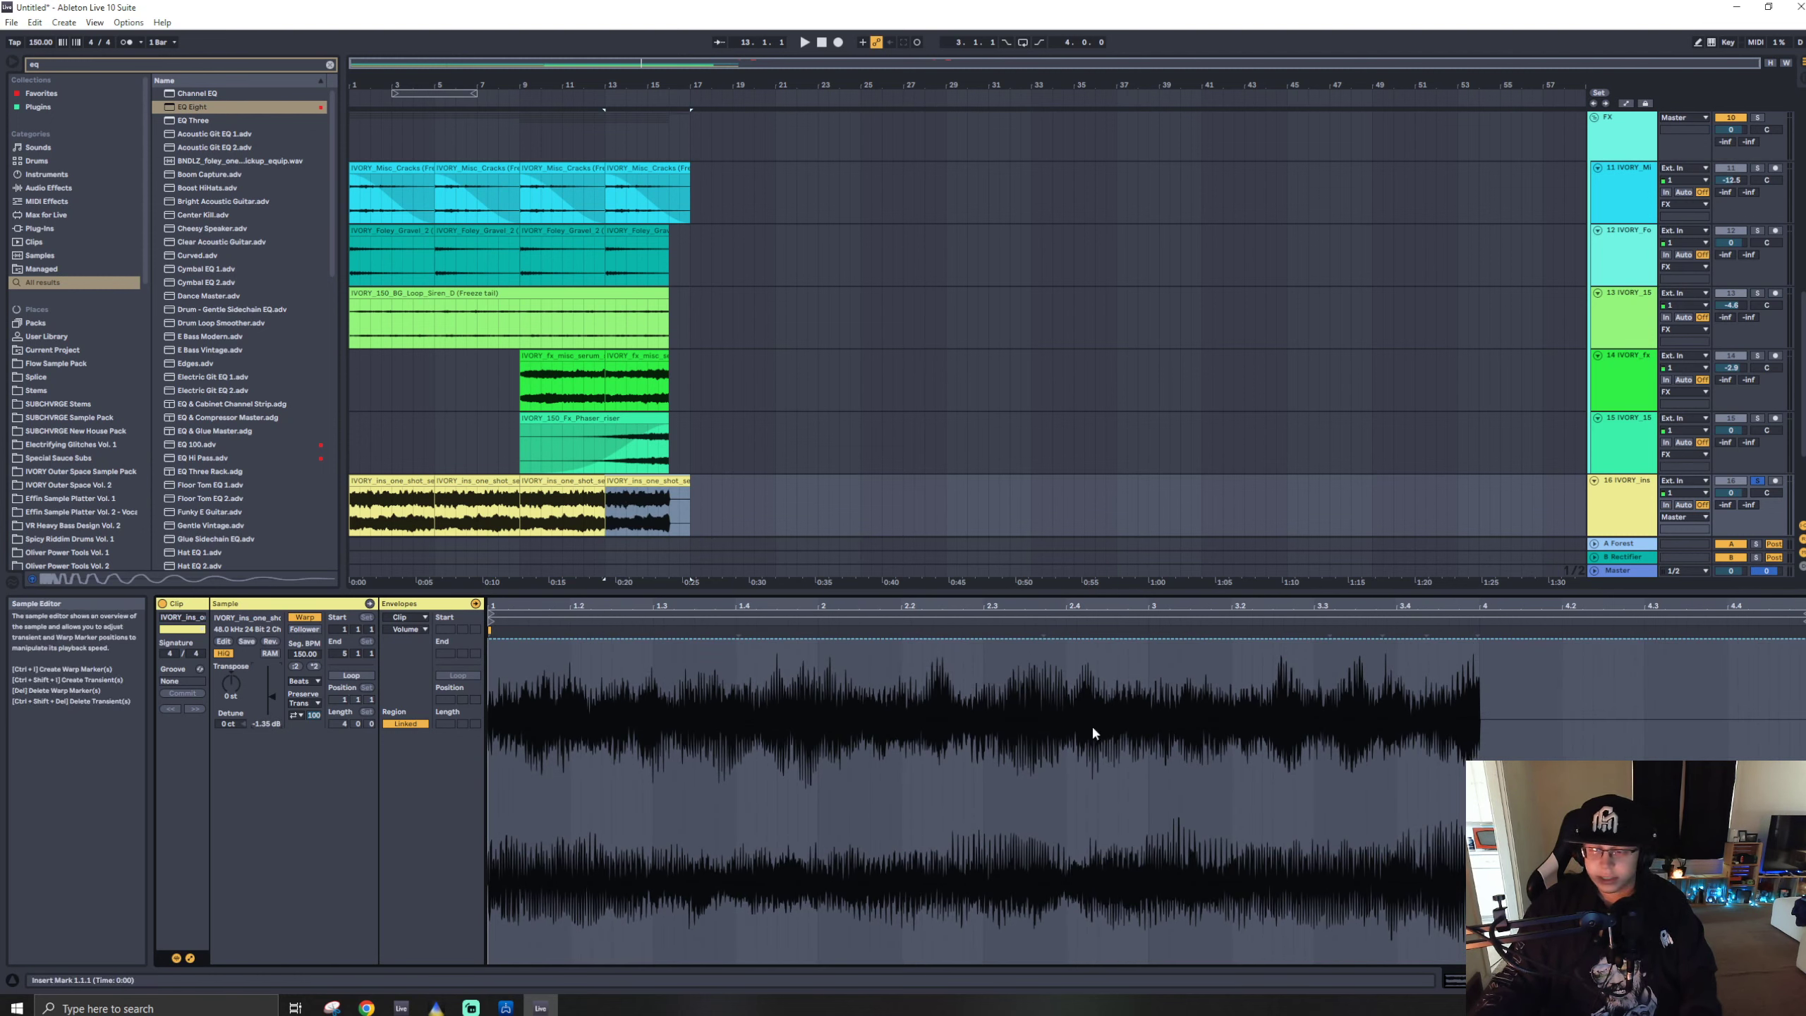
{"action": "left_click", "coordinate": [403, 617]}
{"action": "left_click", "coordinate": [407, 629]}
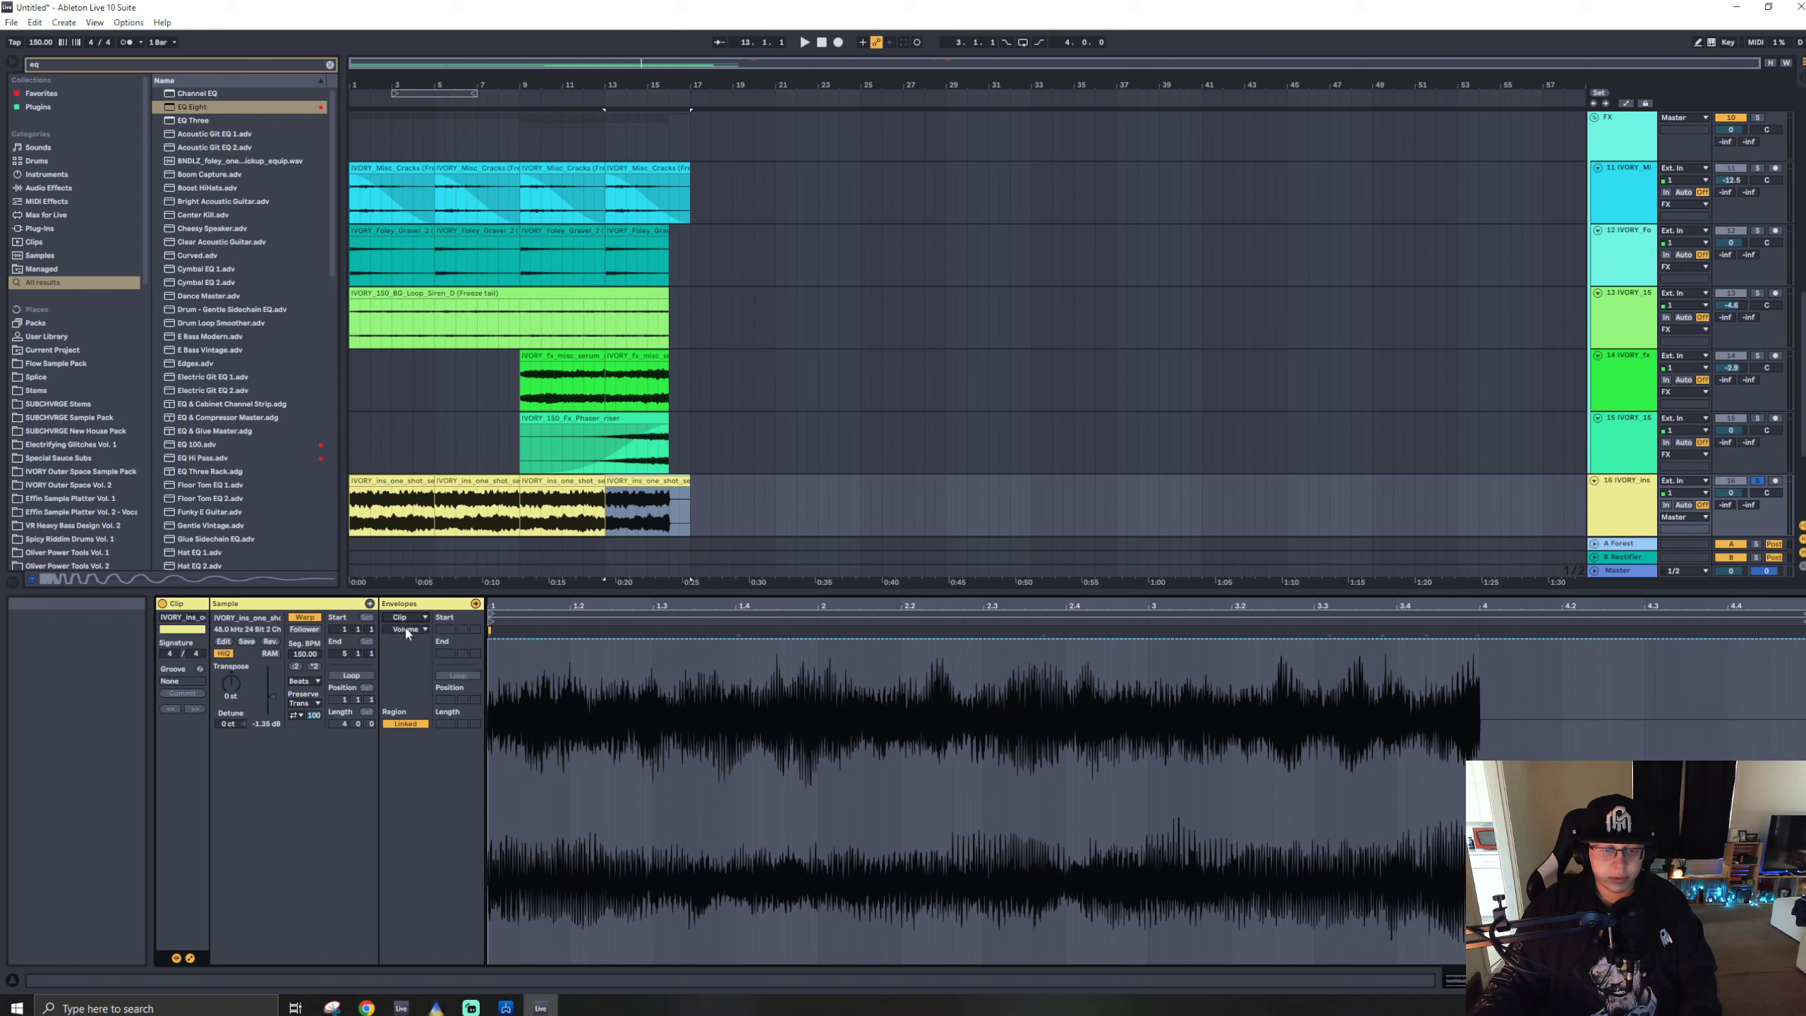
{"action": "left_click", "coordinate": [407, 629]}
{"action": "left_click", "coordinate": [408, 650]}
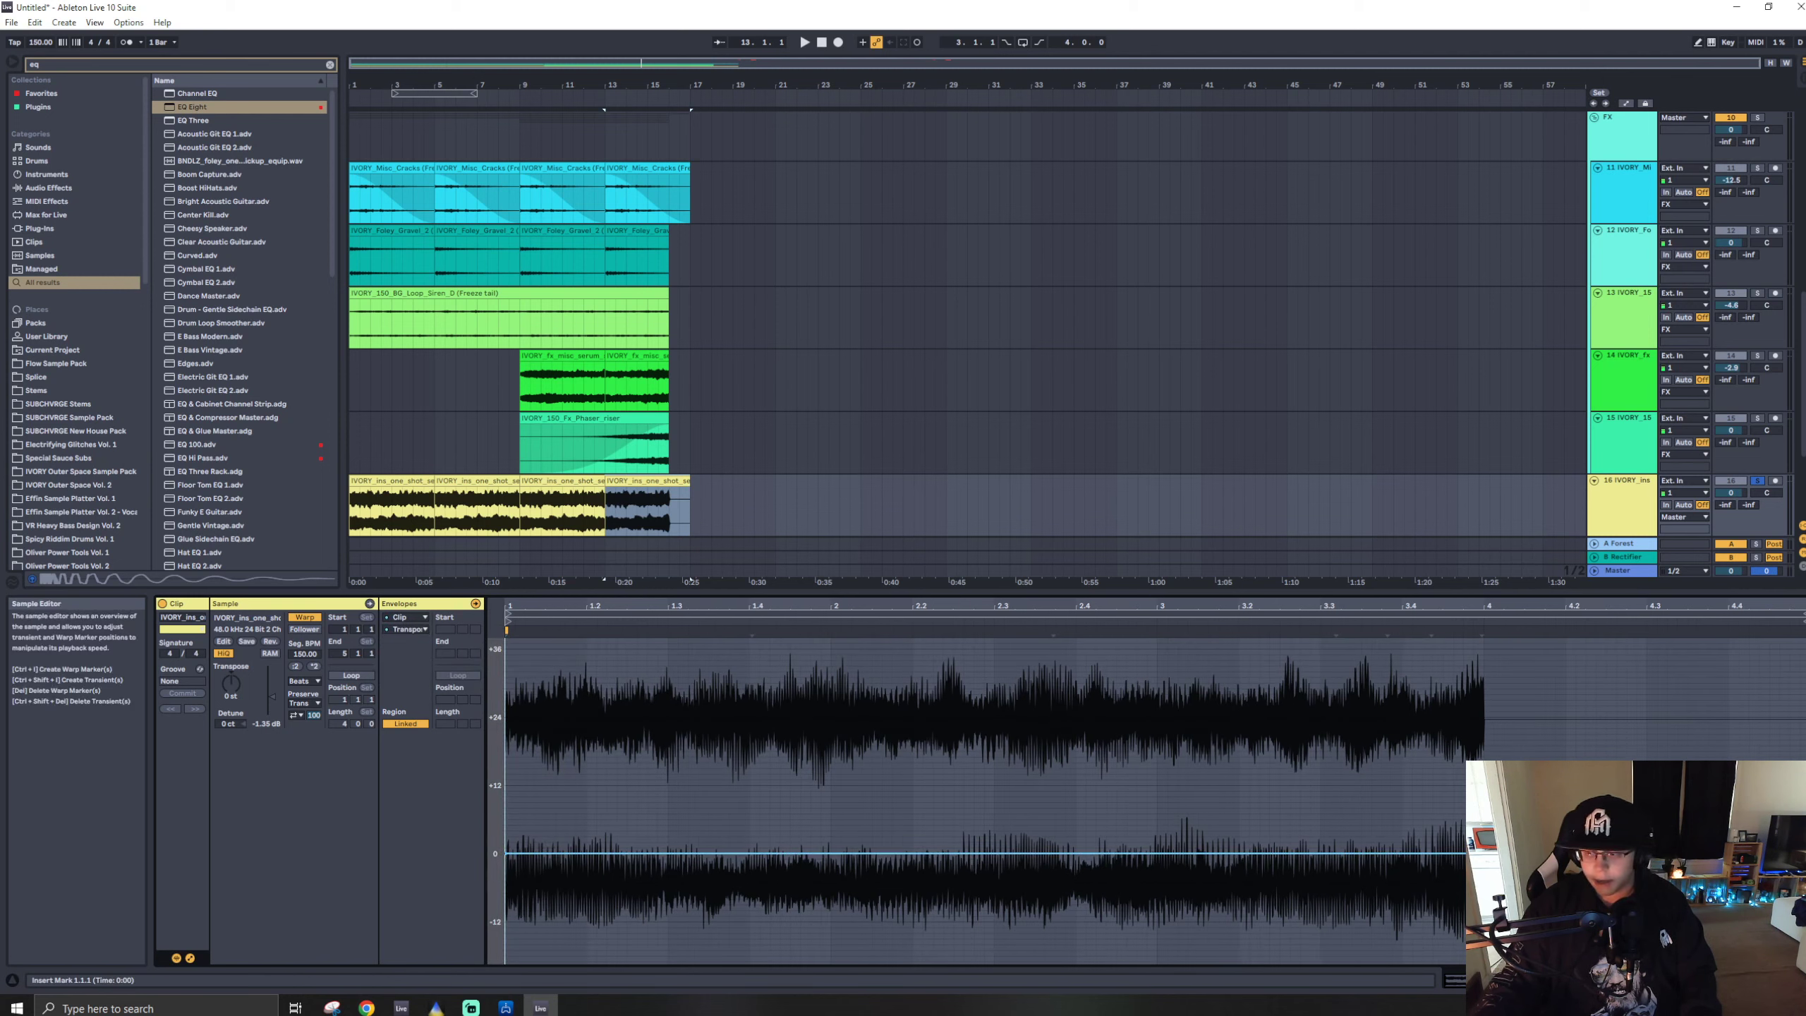
{"action": "left_click_drag", "start_coordinate": [1484, 853], "coordinate": [1464, 784]}
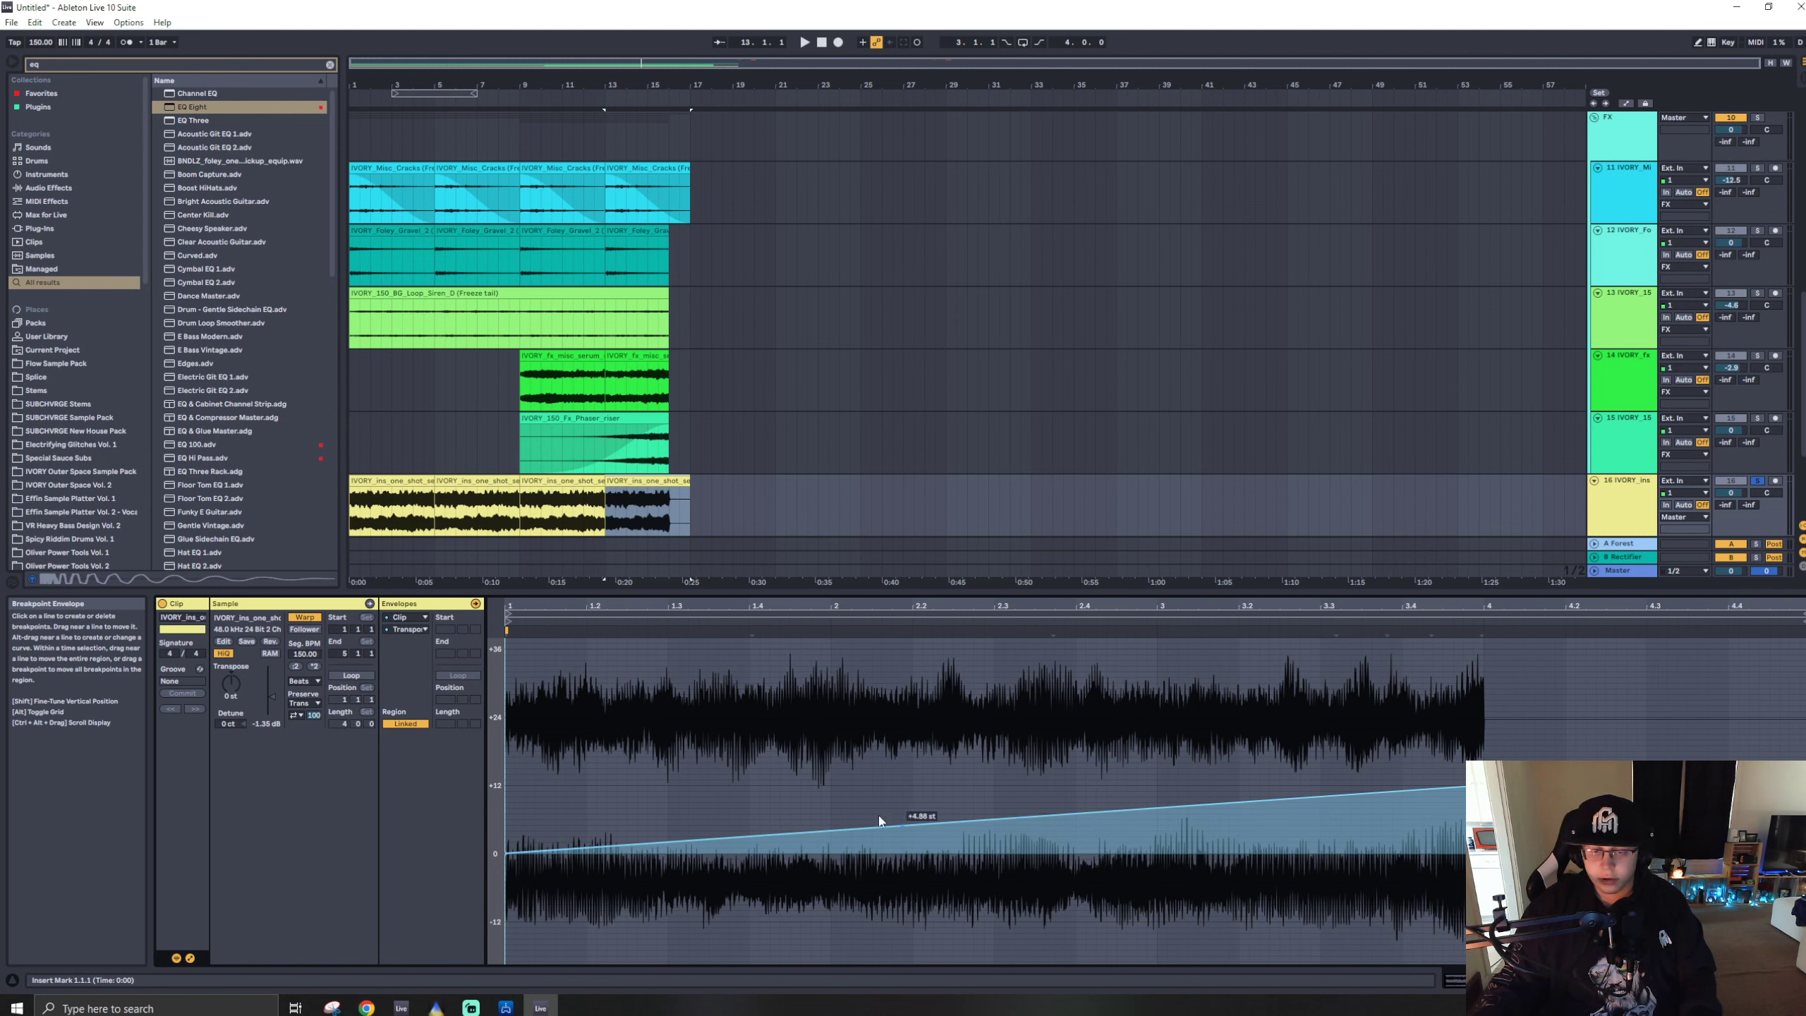
- Set the last low brass pad clip's warp mode to Complex and play the arrangement from bar 13
{"action": "left_click", "coordinate": [639, 481]}
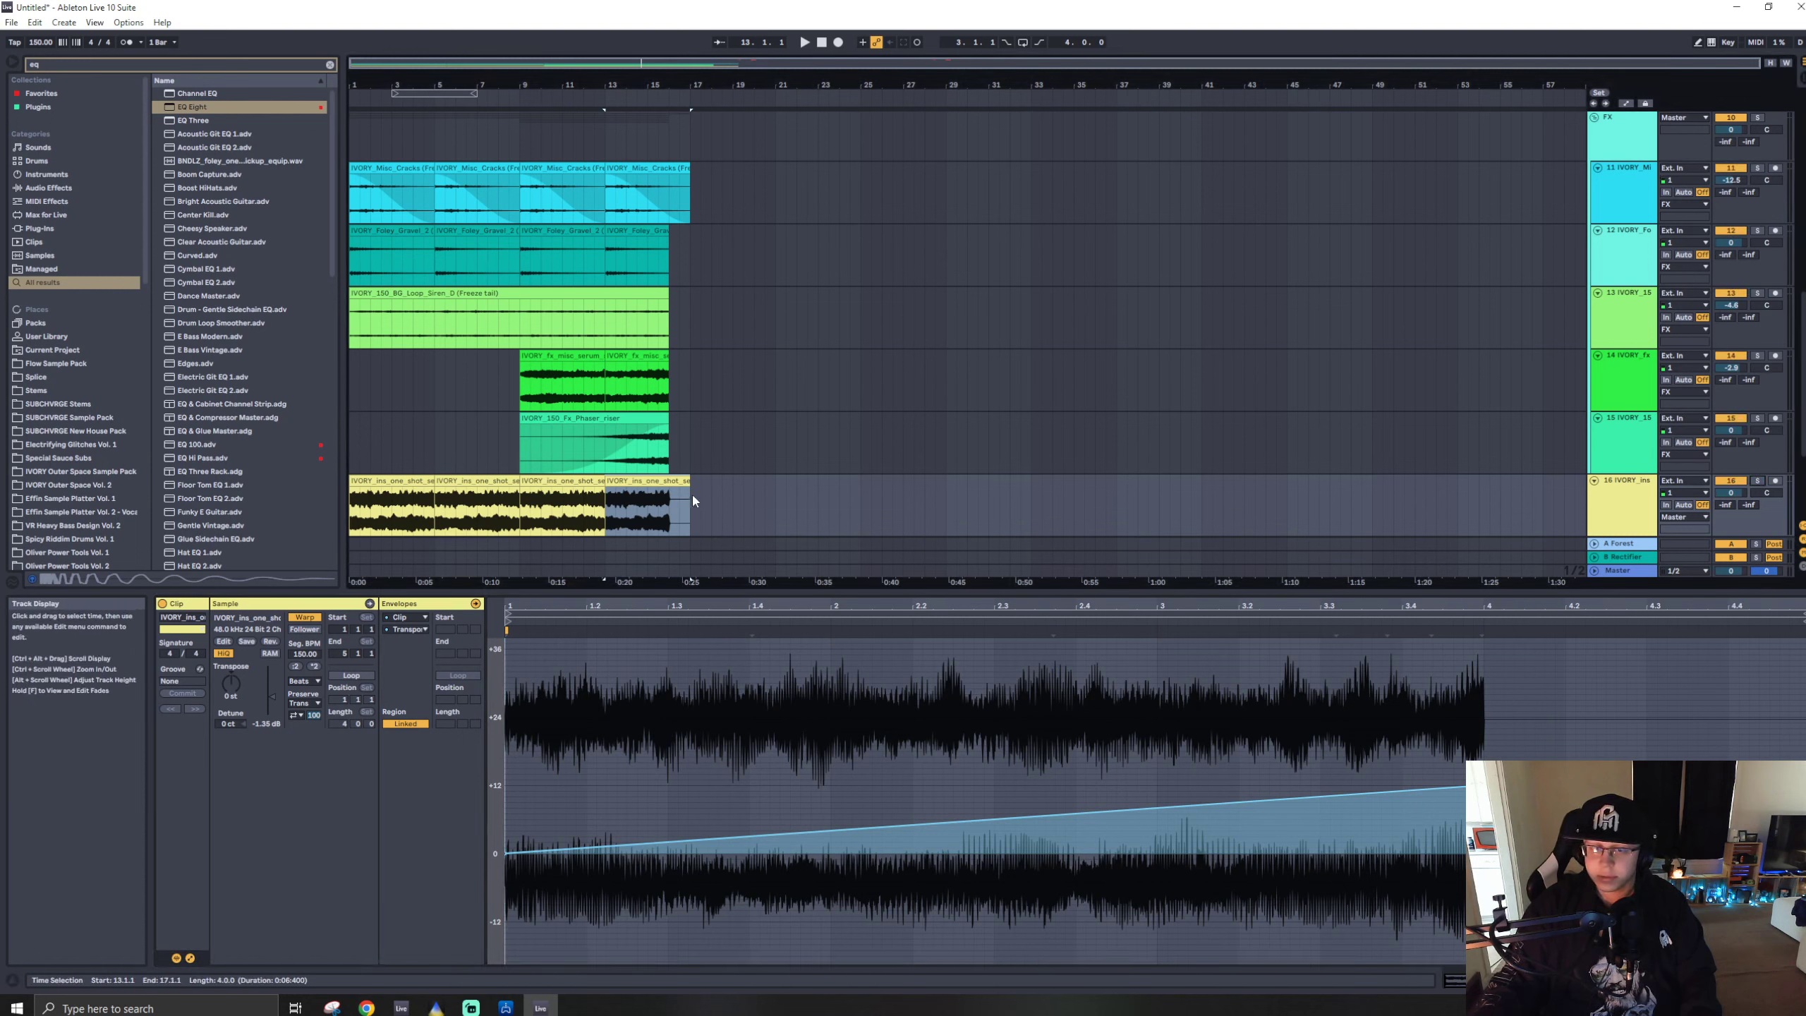
{"action": "left_click", "coordinate": [304, 681]}
{"action": "left_click", "coordinate": [304, 729]}
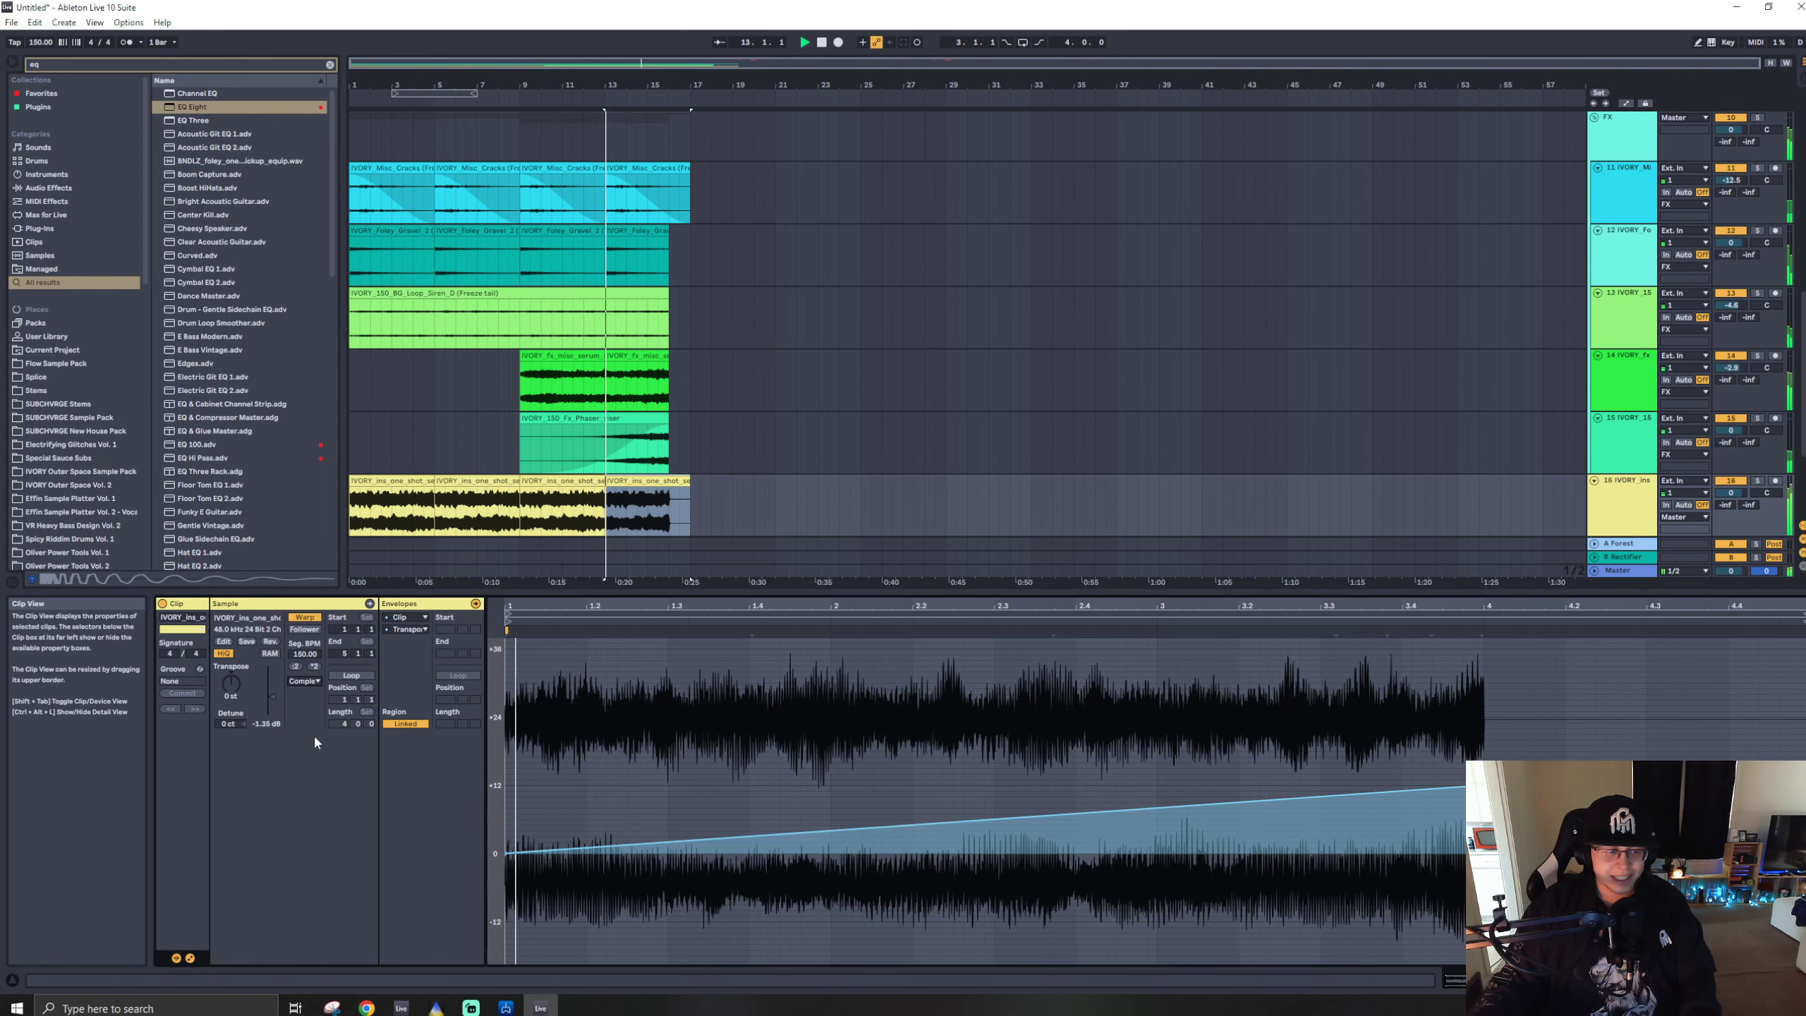
{"action": "key", "text": "space"}
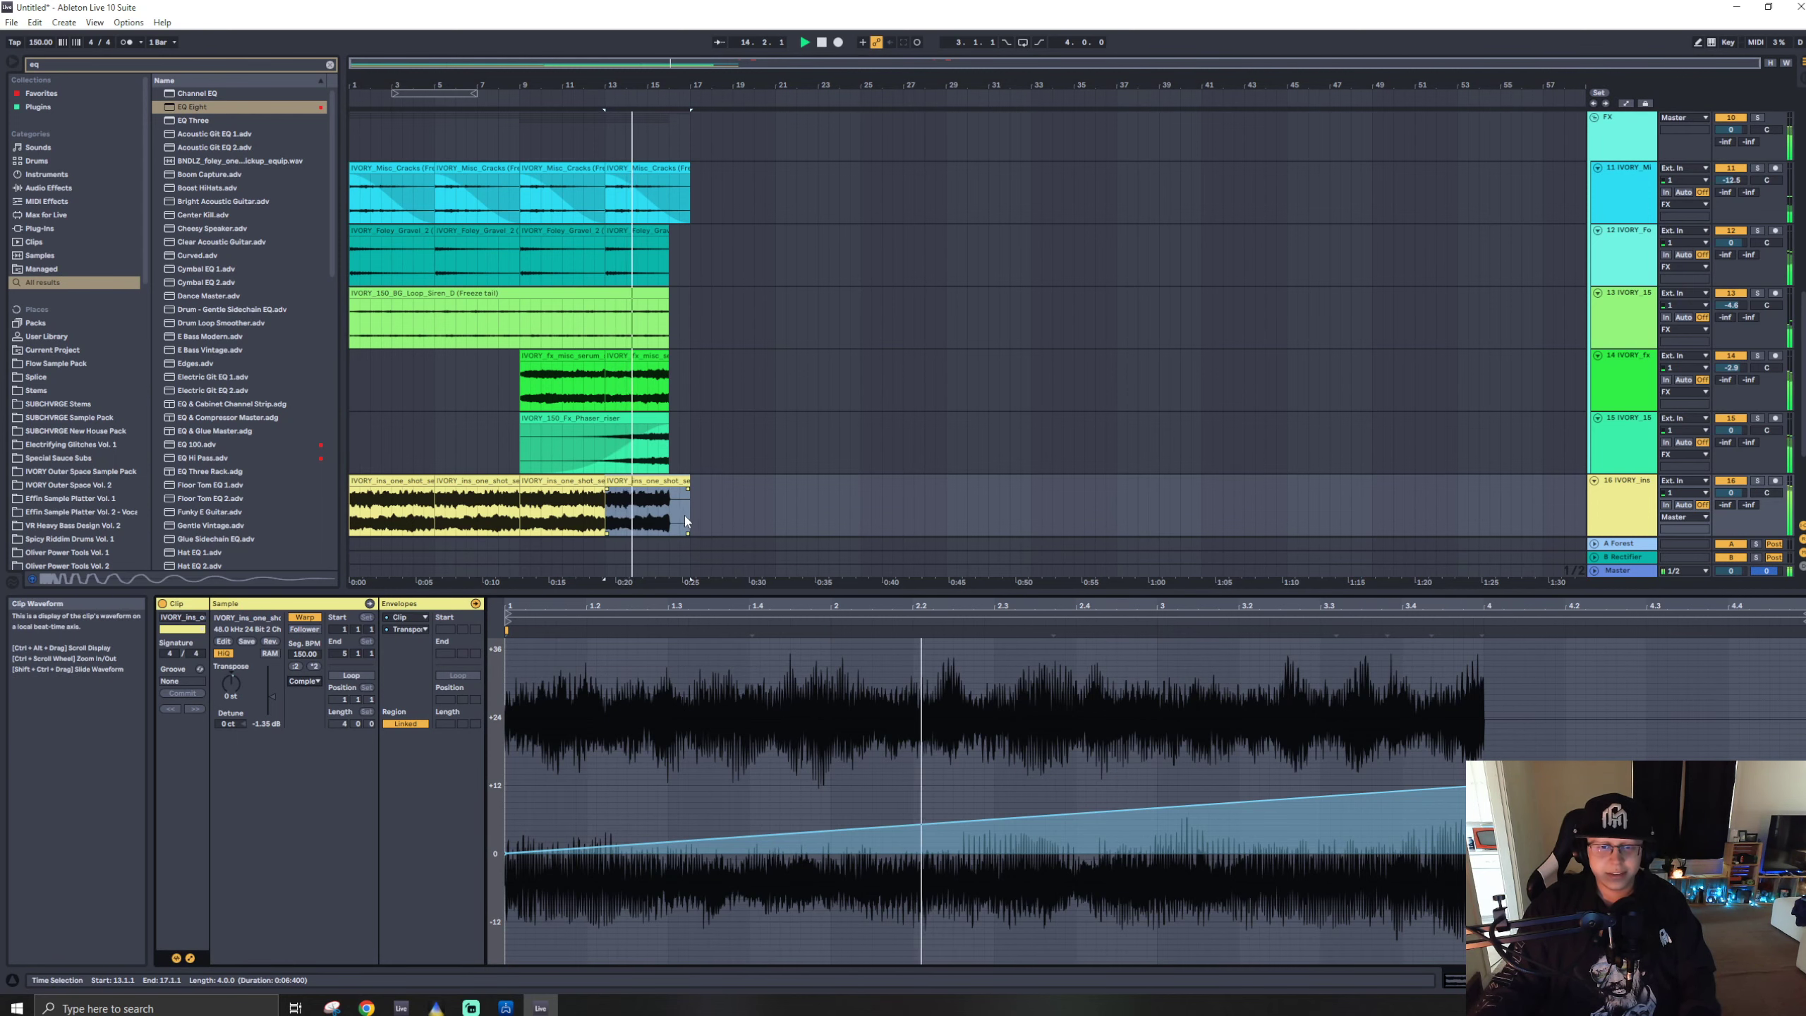
- Cut off the low brass pad and misc cracks clips at bar 16 and play the drums from bar 17
{"action": "left_click_drag", "start_coordinate": [671, 513], "coordinate": [722, 511]}
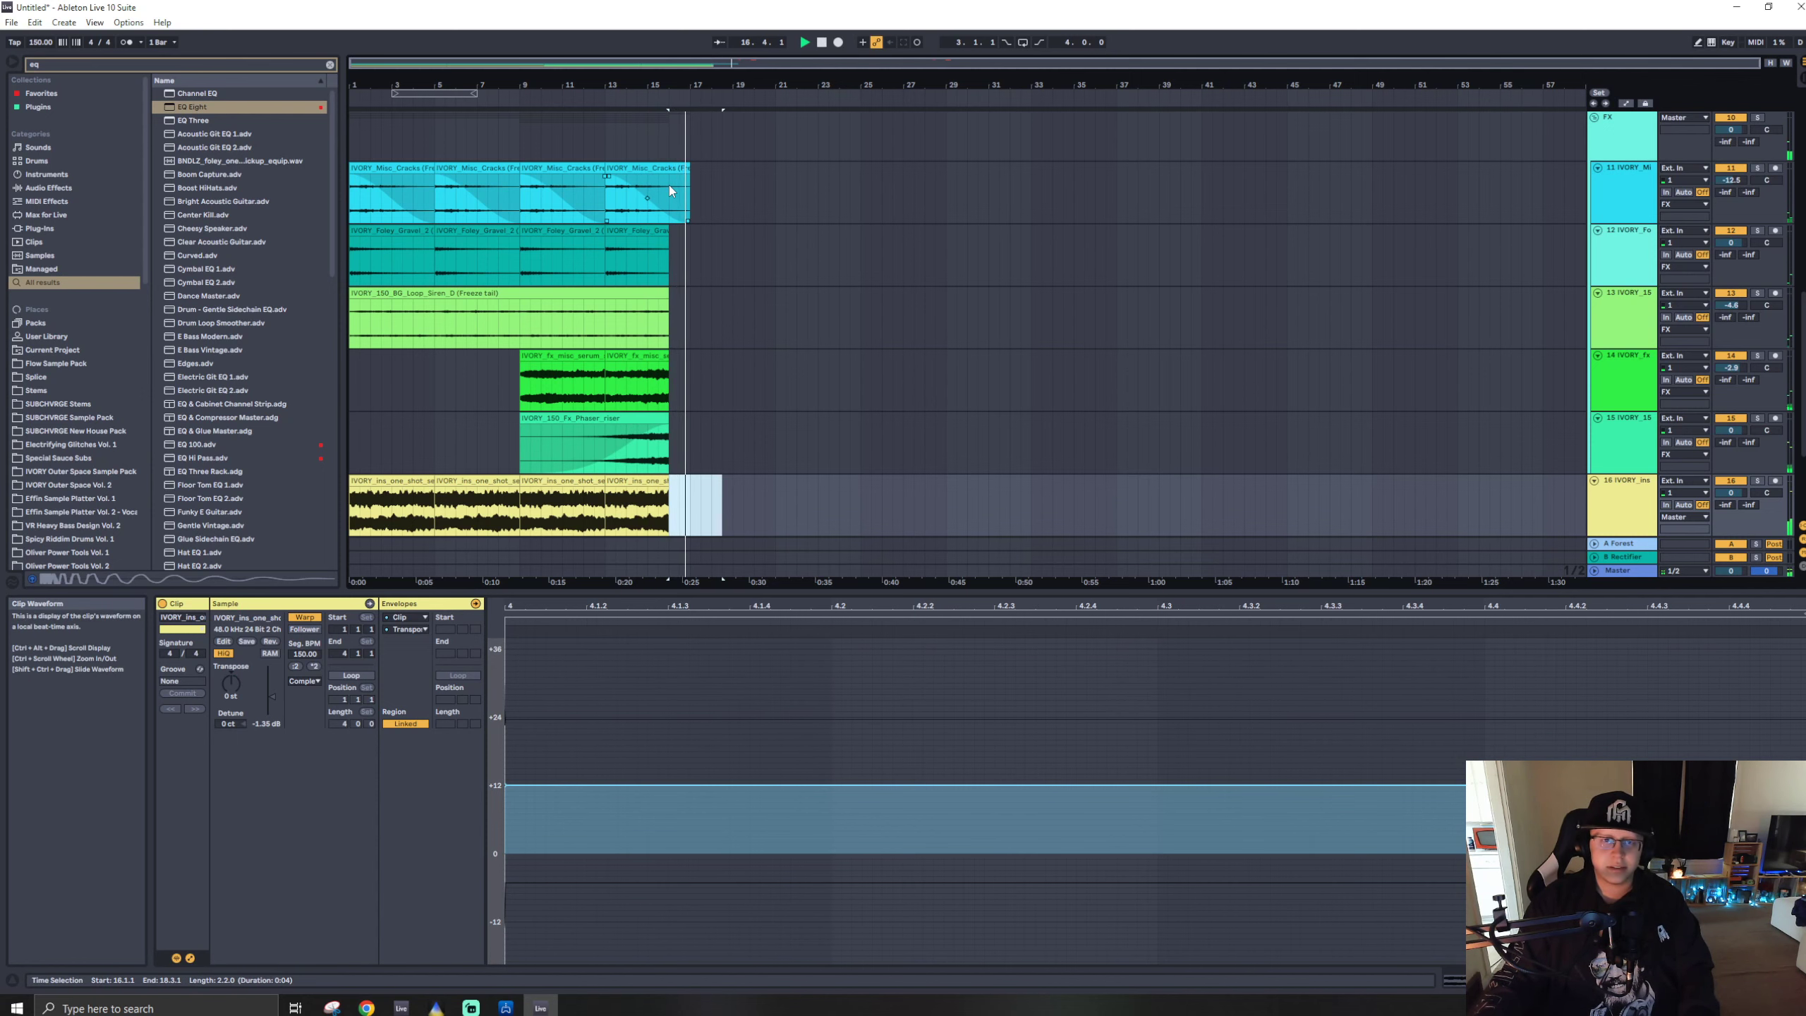
{"action": "left_click_drag", "start_coordinate": [668, 185], "coordinate": [719, 197]}
{"action": "scroll", "coordinate": [683, 262], "scroll_direction": "up", "scroll_amount": 10}
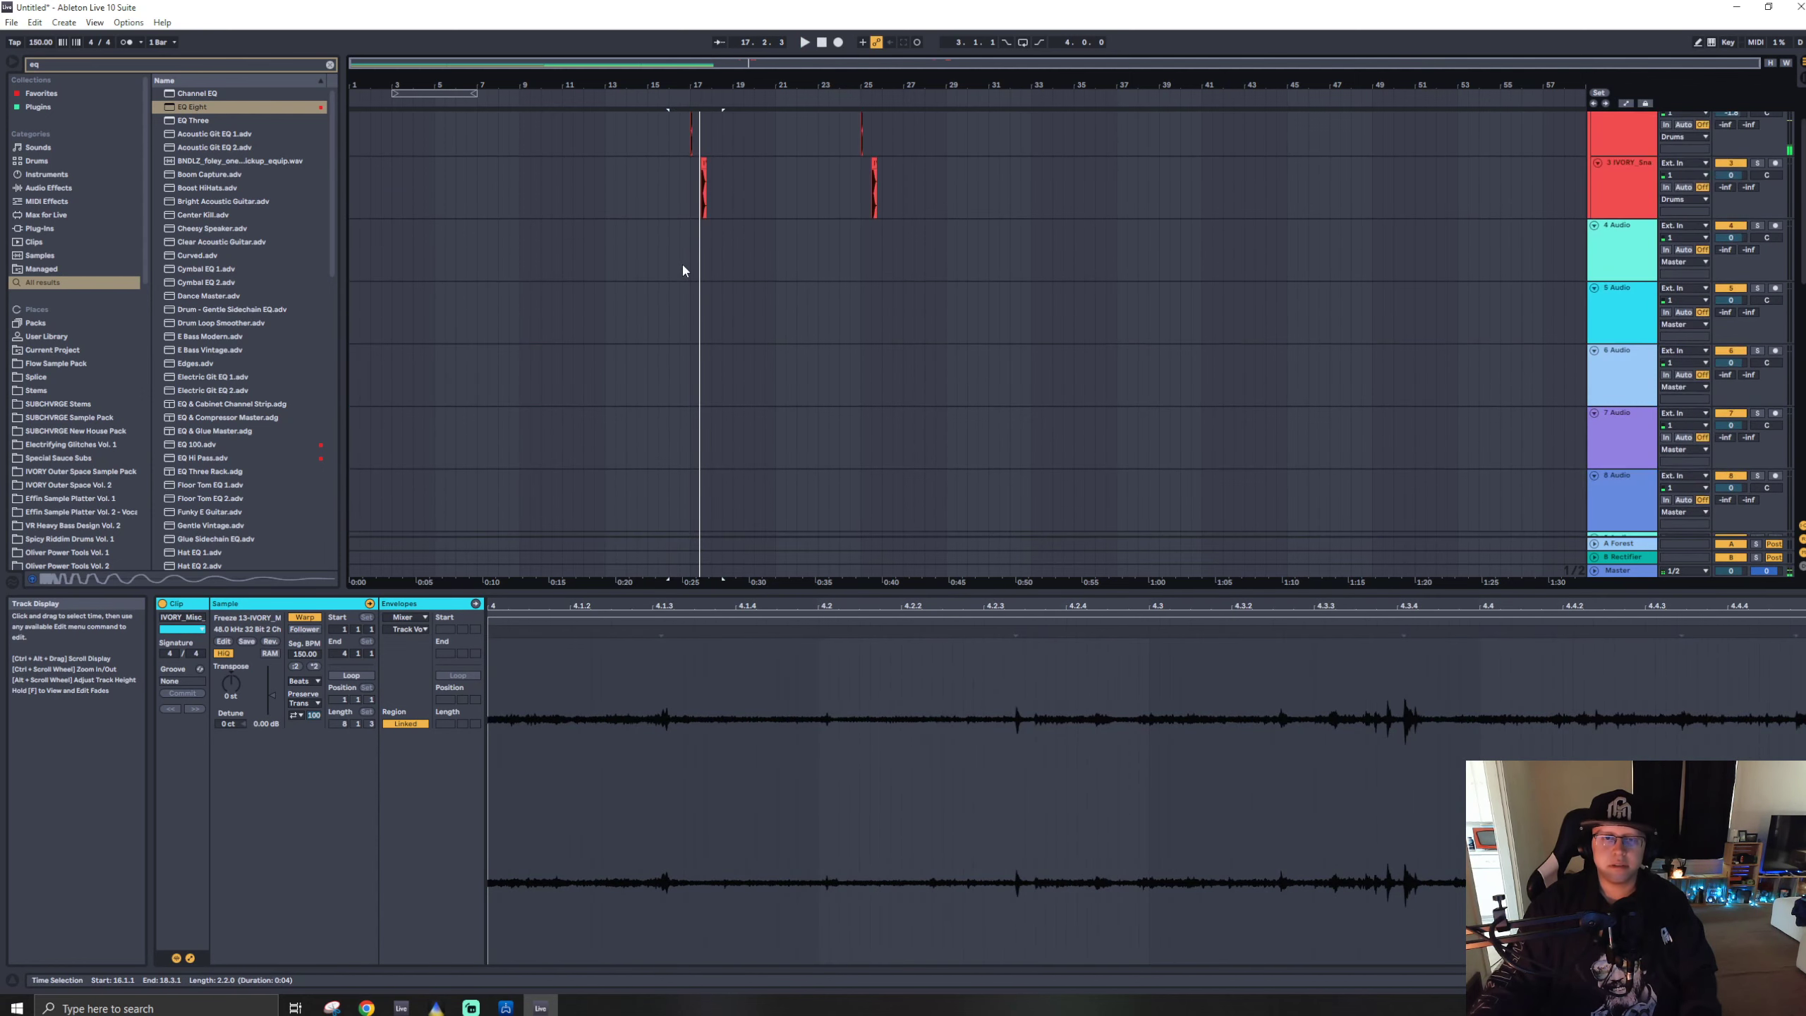
{"action": "left_click", "coordinate": [690, 135]}
{"action": "key", "text": "space"}
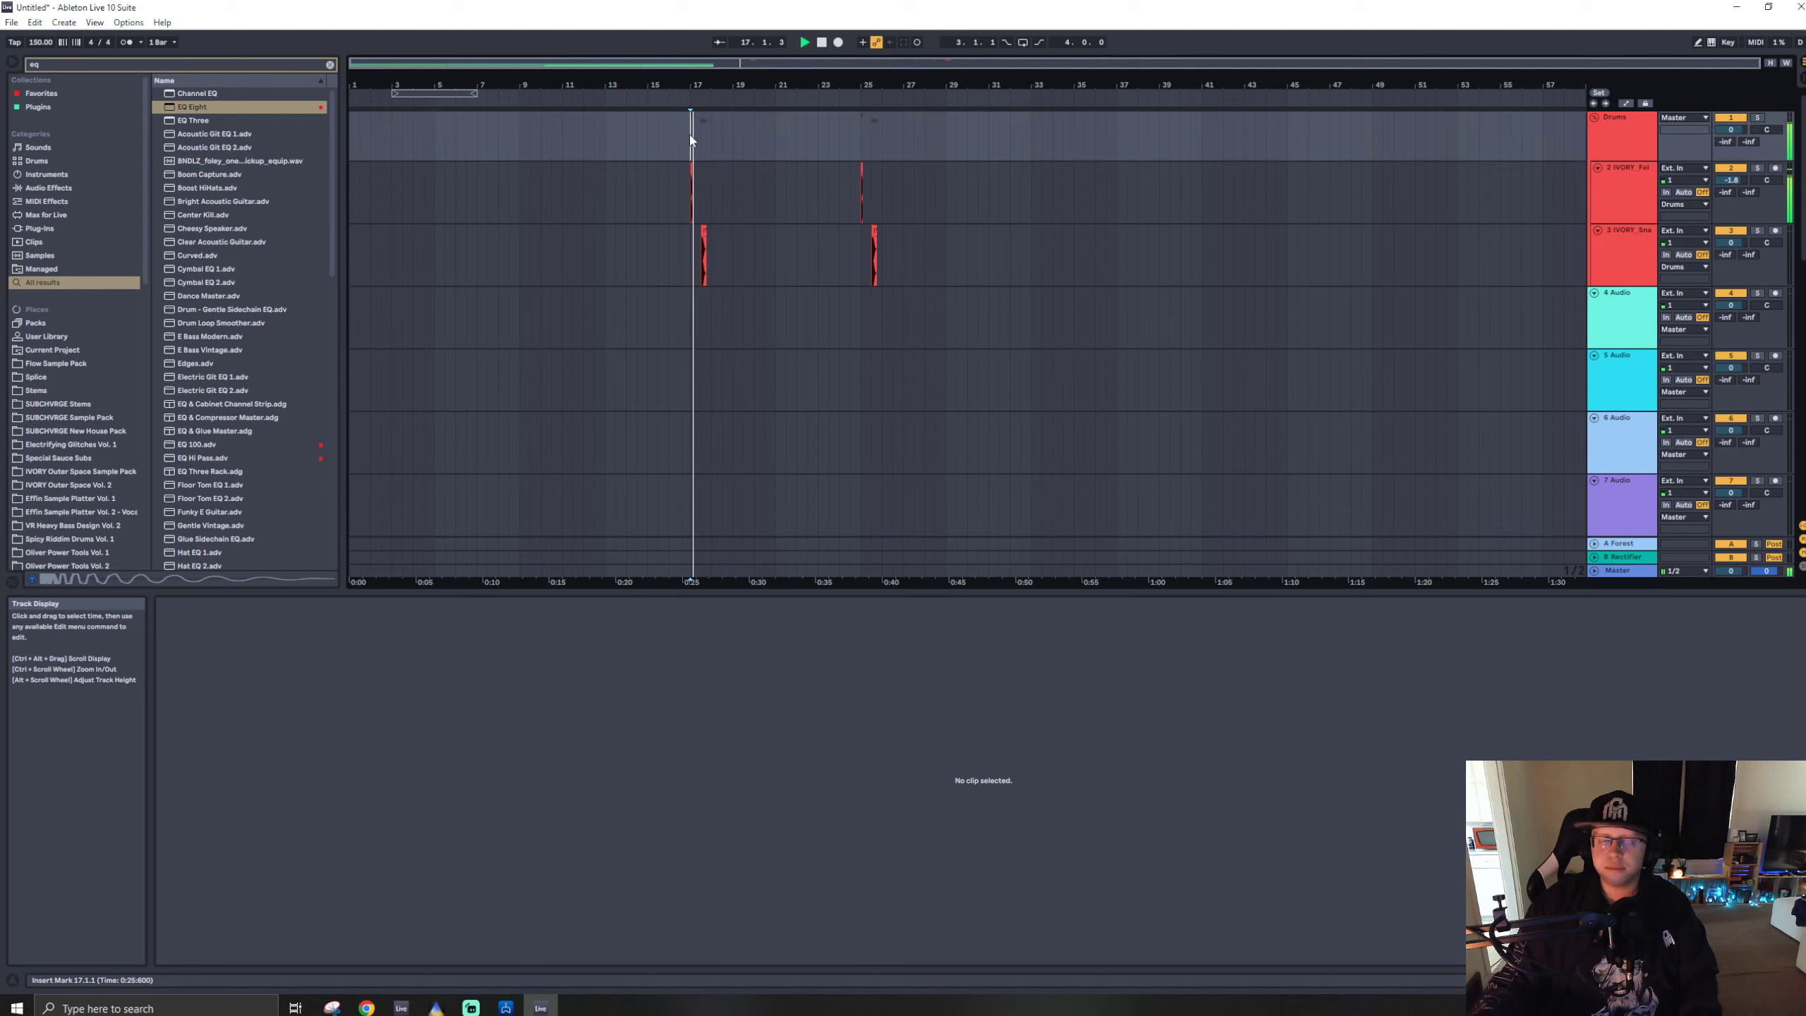
- Search the sample library for "ivo top" and audition the IVORY top loops
{"action": "key", "text": "ctrl+f"}
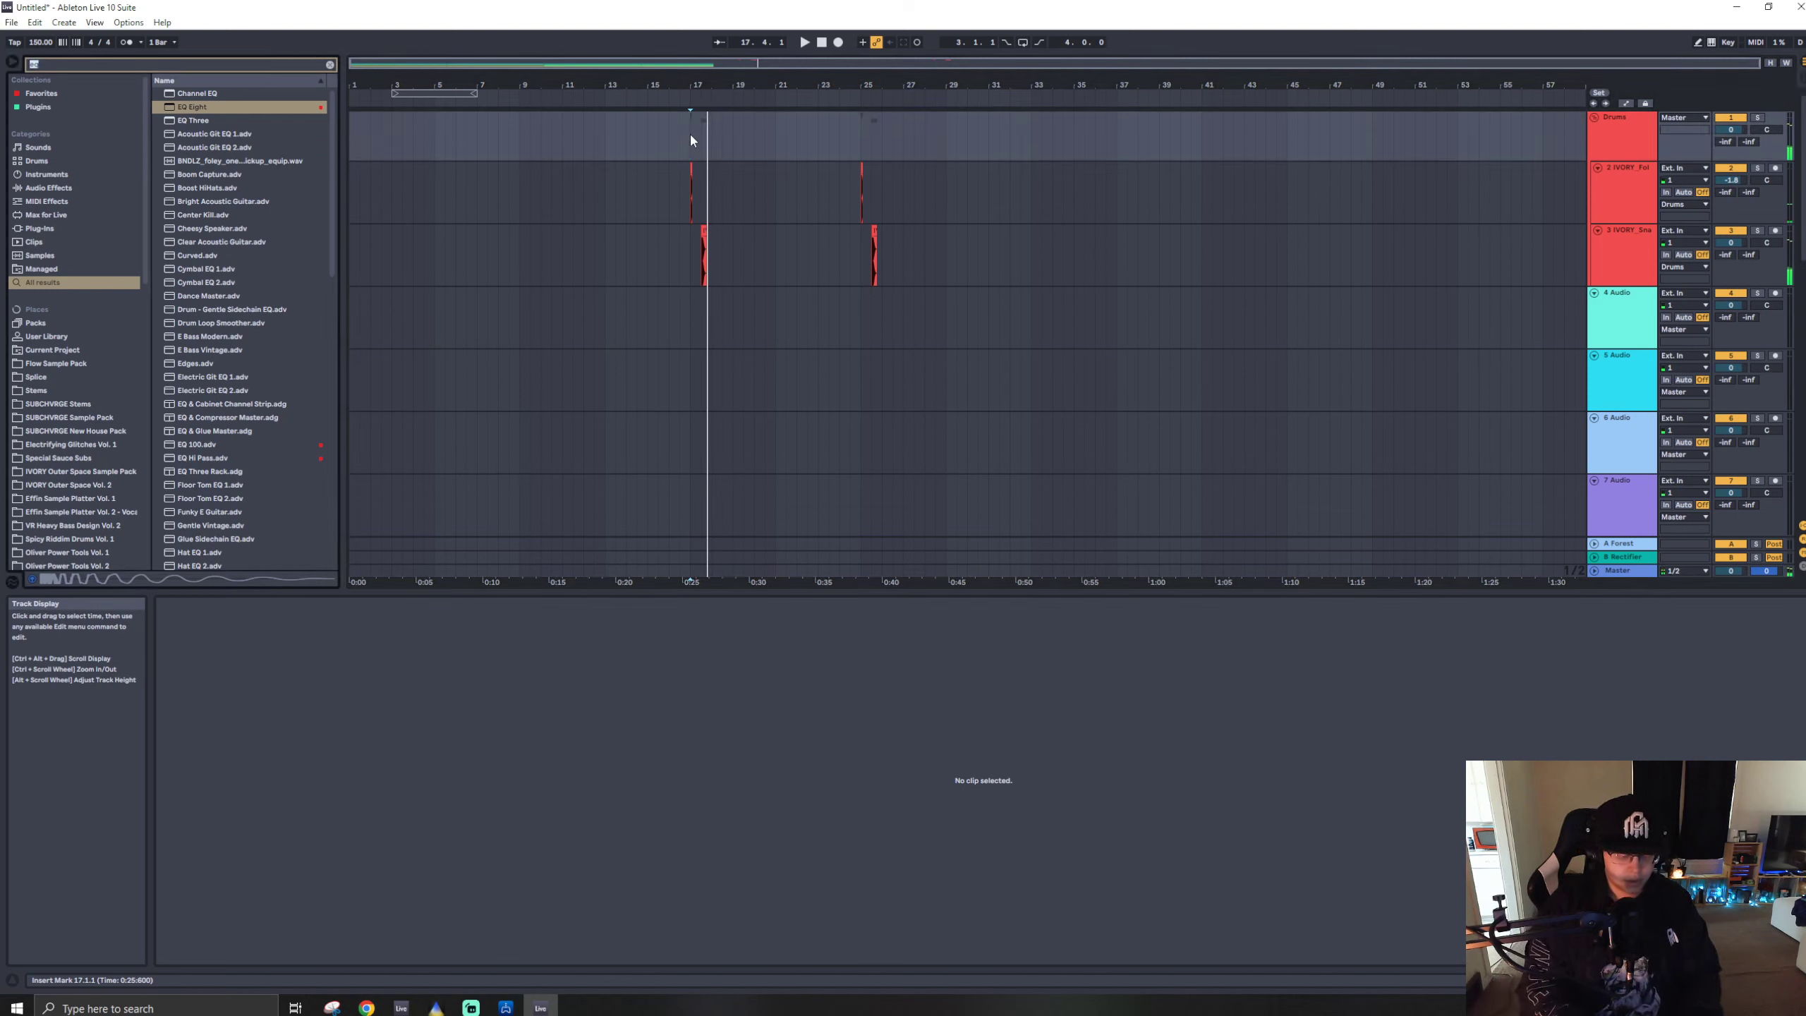
{"action": "type", "text": "ivo top"}
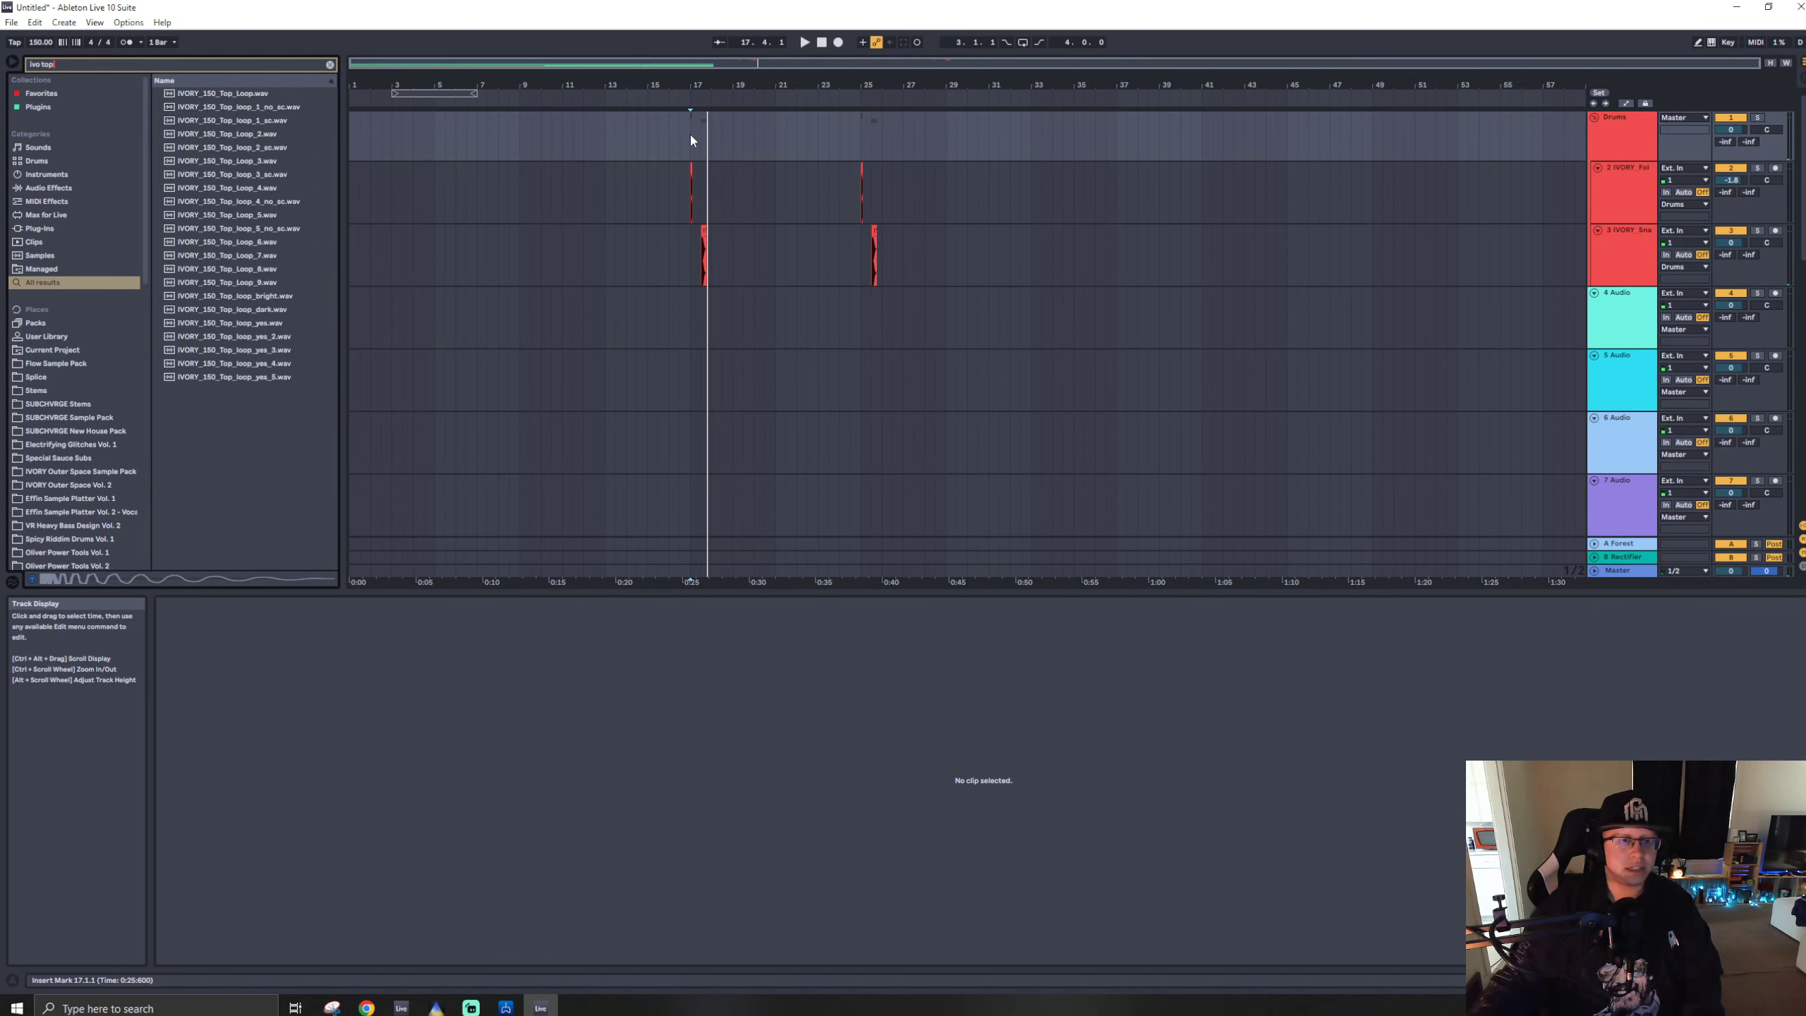
{"action": "left_click", "coordinate": [244, 256]}
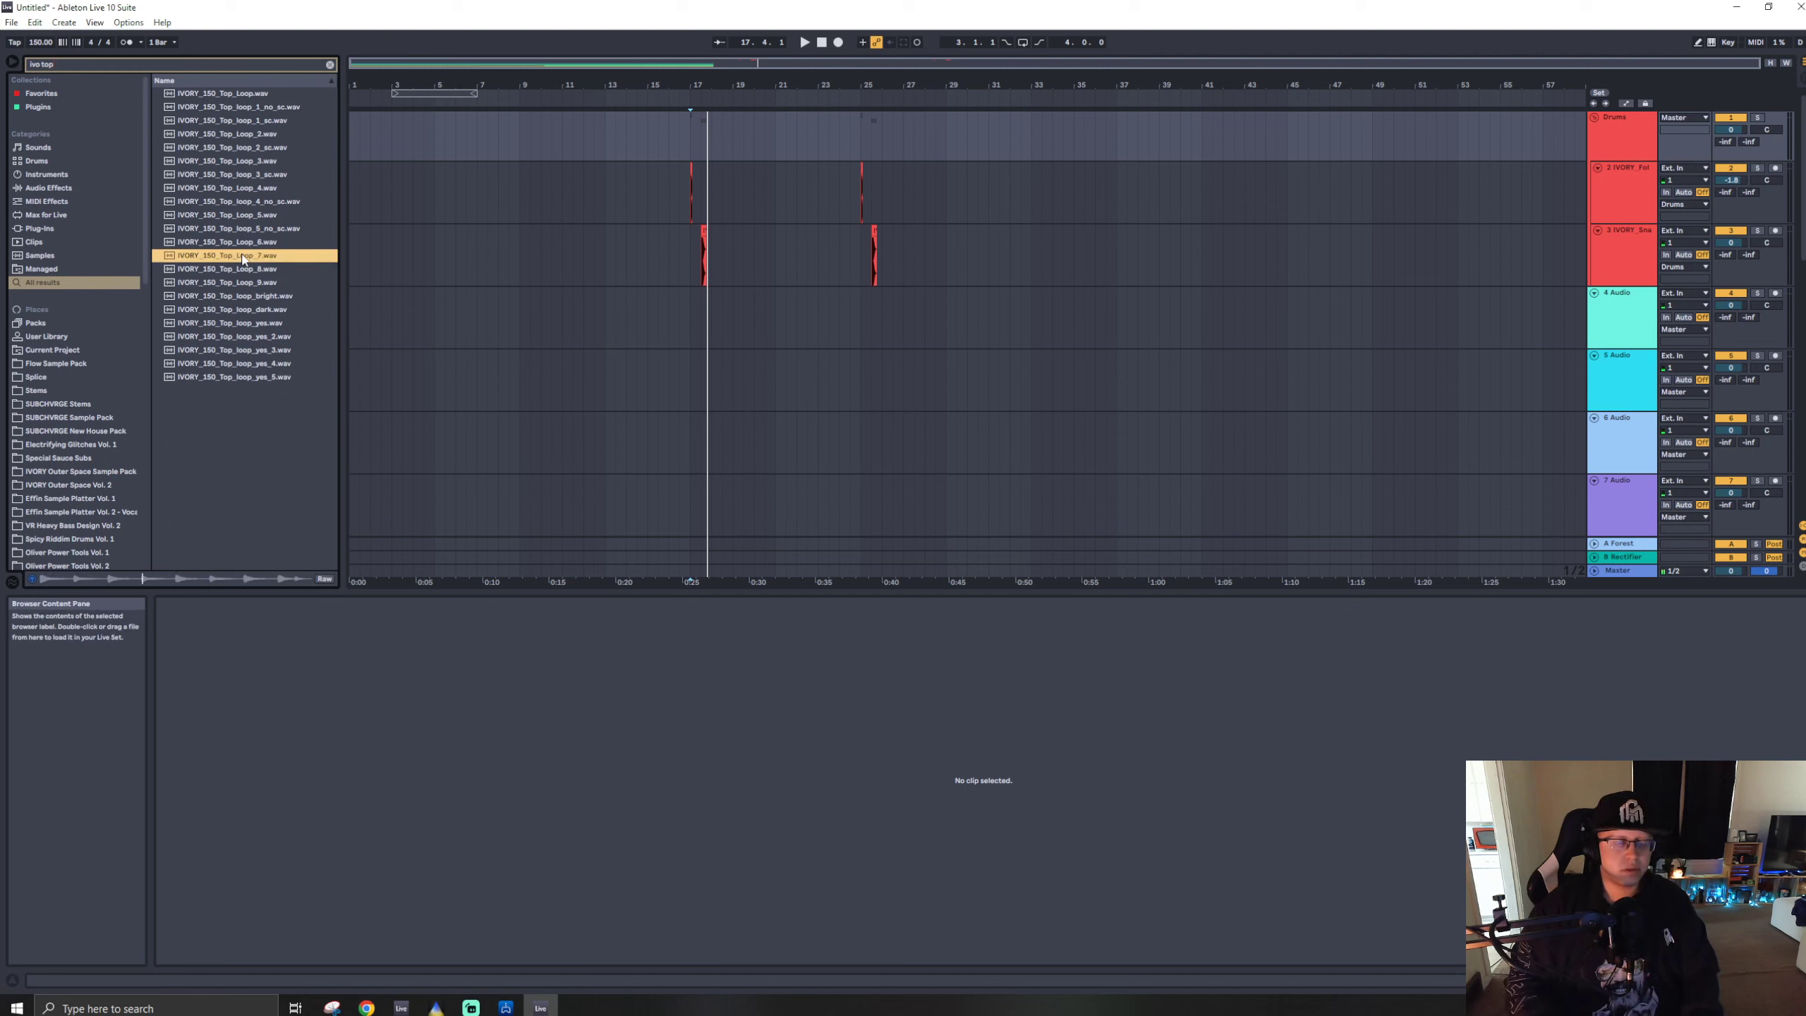
{"action": "key", "text": "Down"}
{"action": "key", "text": "Down"}
{"action": "key", "text": "Up"}
{"action": "key", "text": "Up"}
{"action": "key", "text": "Up"}
{"action": "key", "text": "Up"}
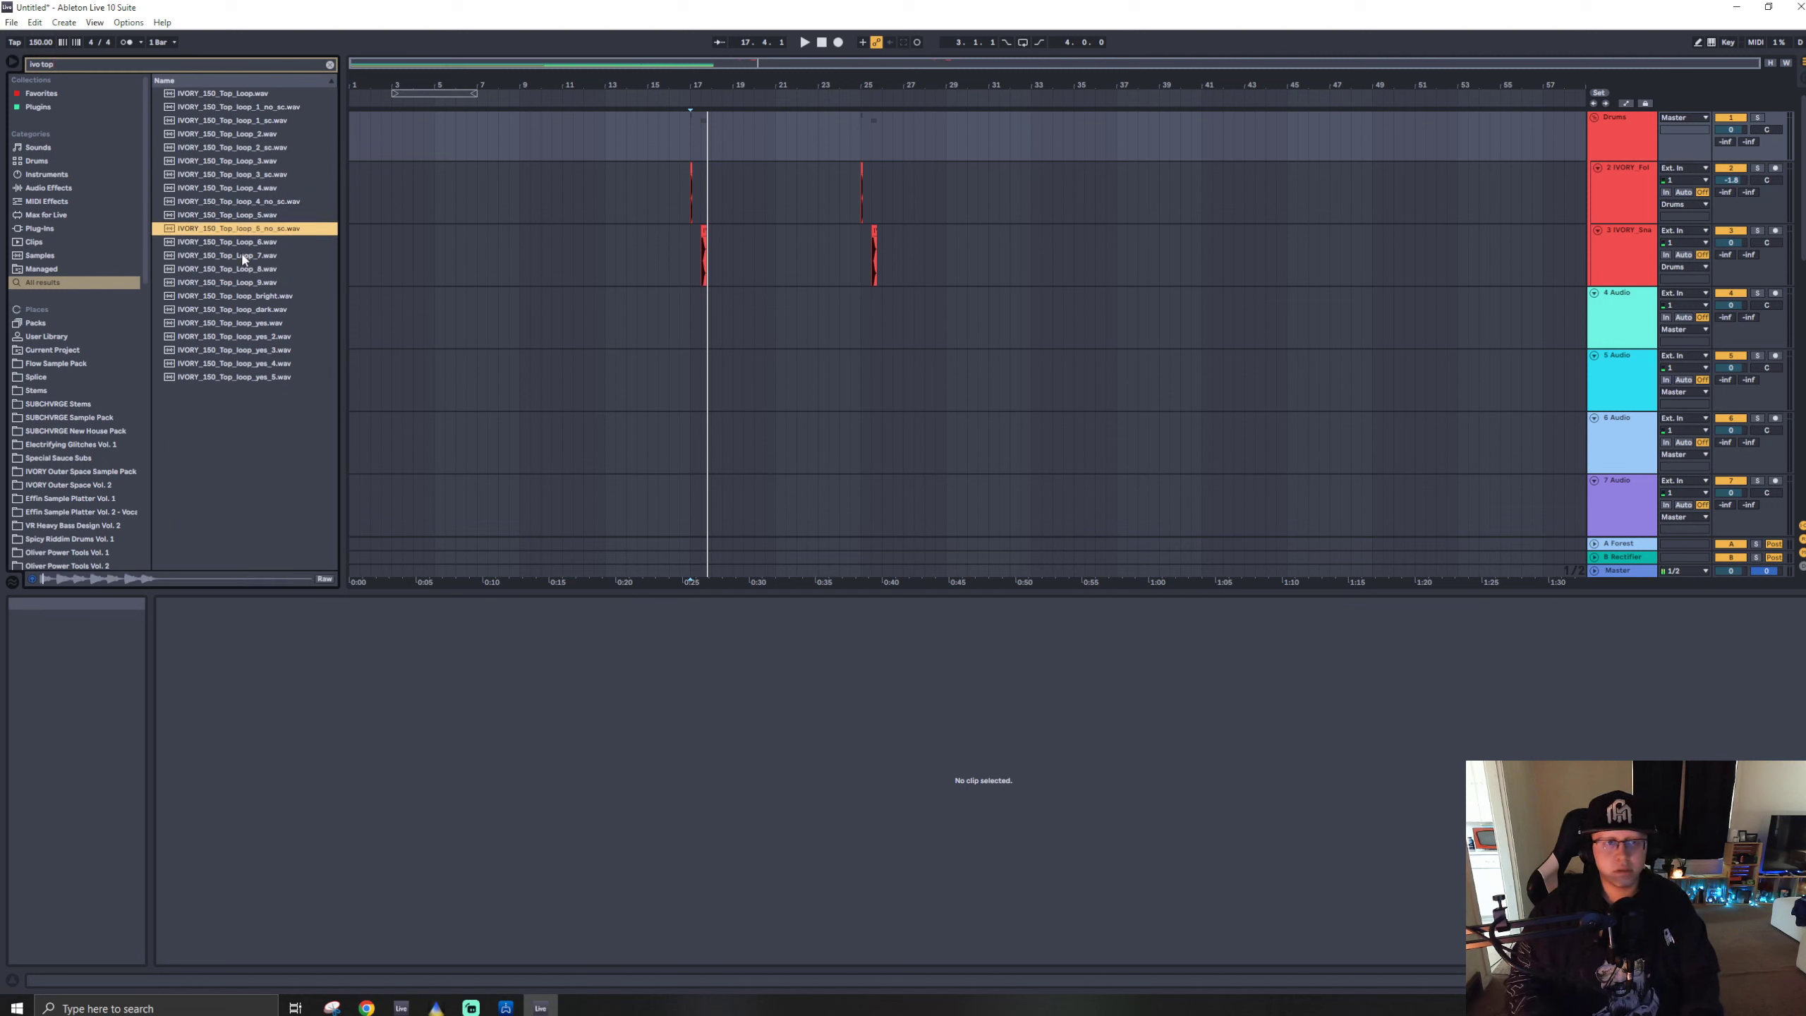
{"action": "key", "text": "Up"}
{"action": "key", "text": "Up"}
{"action": "key", "text": "Up"}
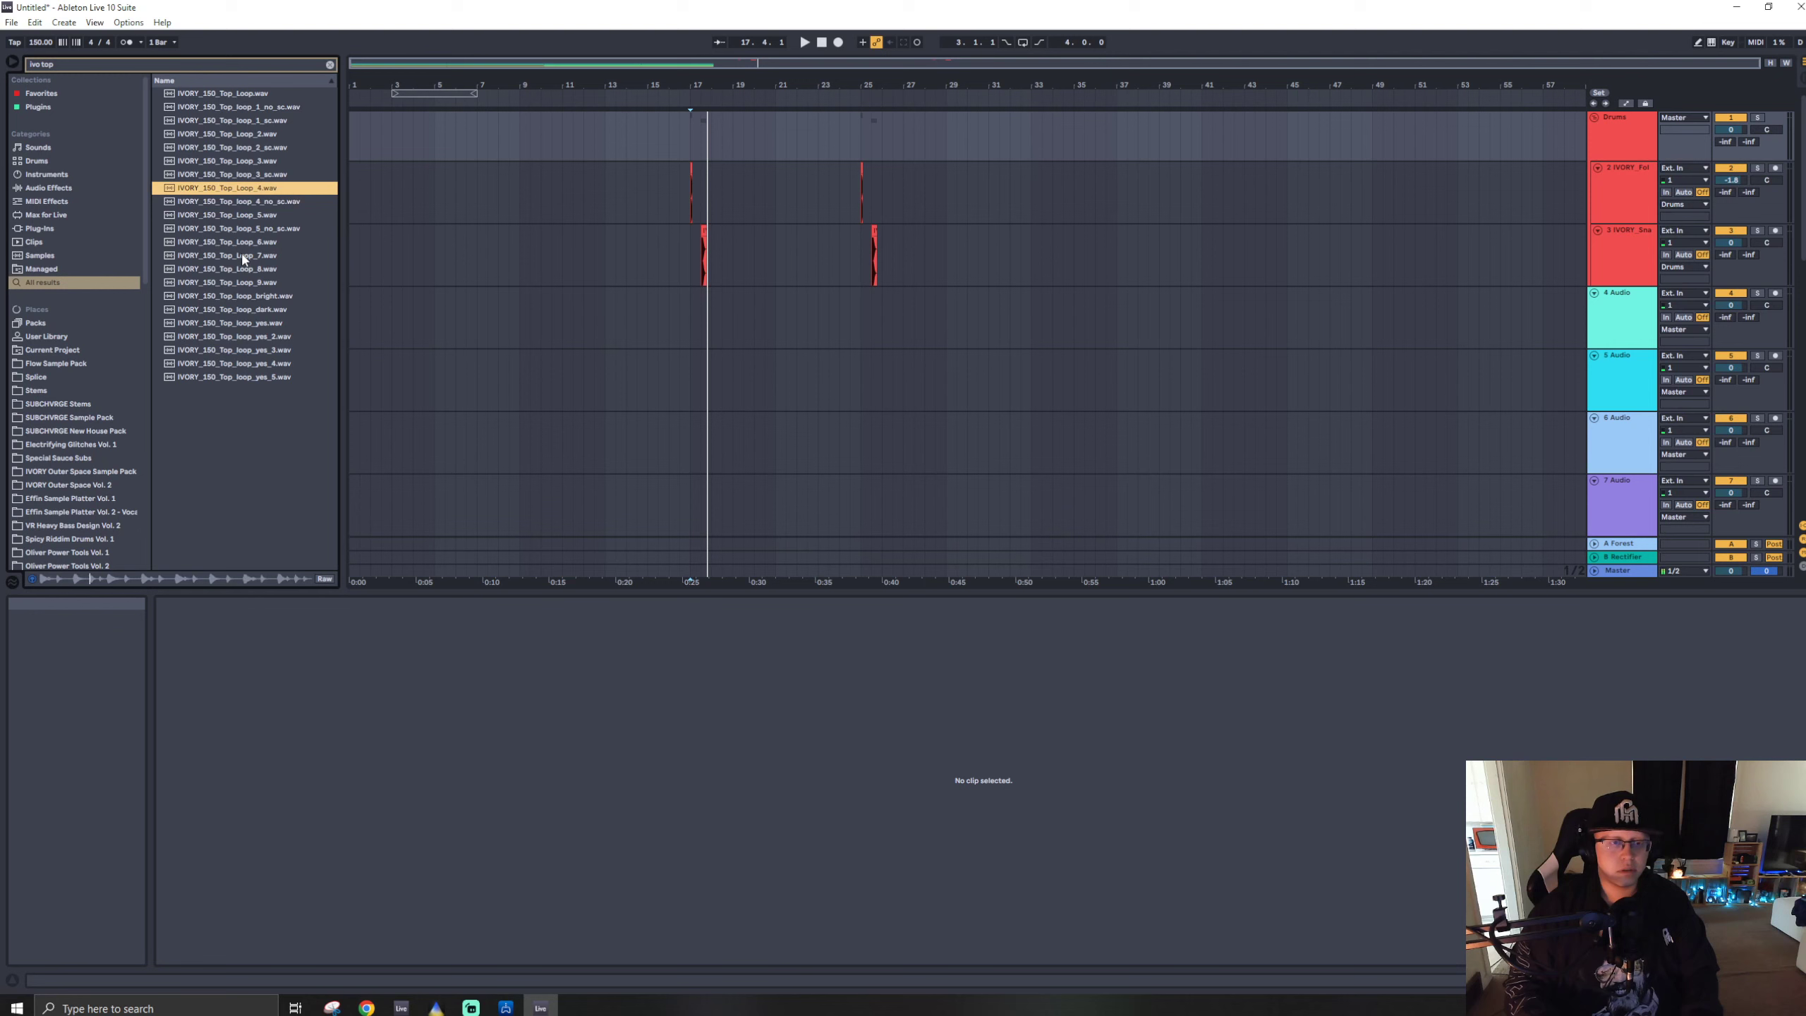
{"action": "key", "text": "Up"}
{"action": "key", "text": "Up"}
{"action": "key", "text": "Up"}
{"action": "key", "text": "Up"}
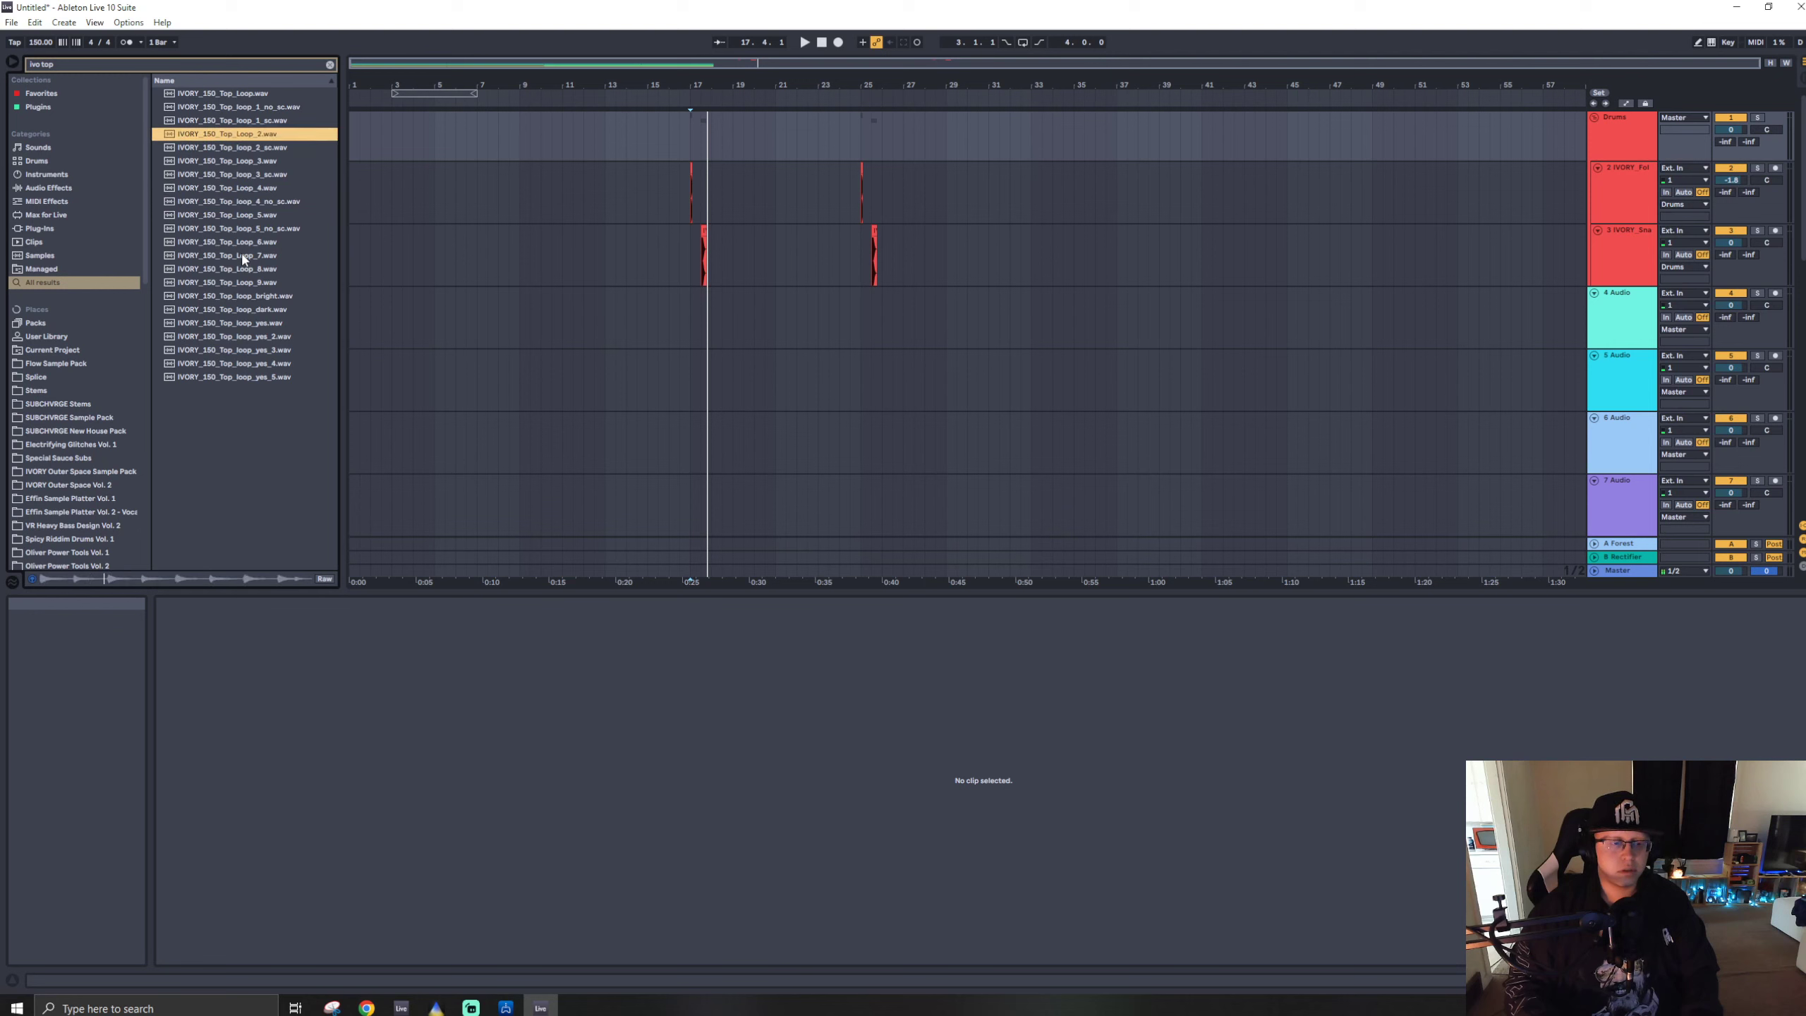
{"action": "key", "text": "Up"}
{"action": "key", "text": "Up"}
{"action": "key", "text": "Up"}
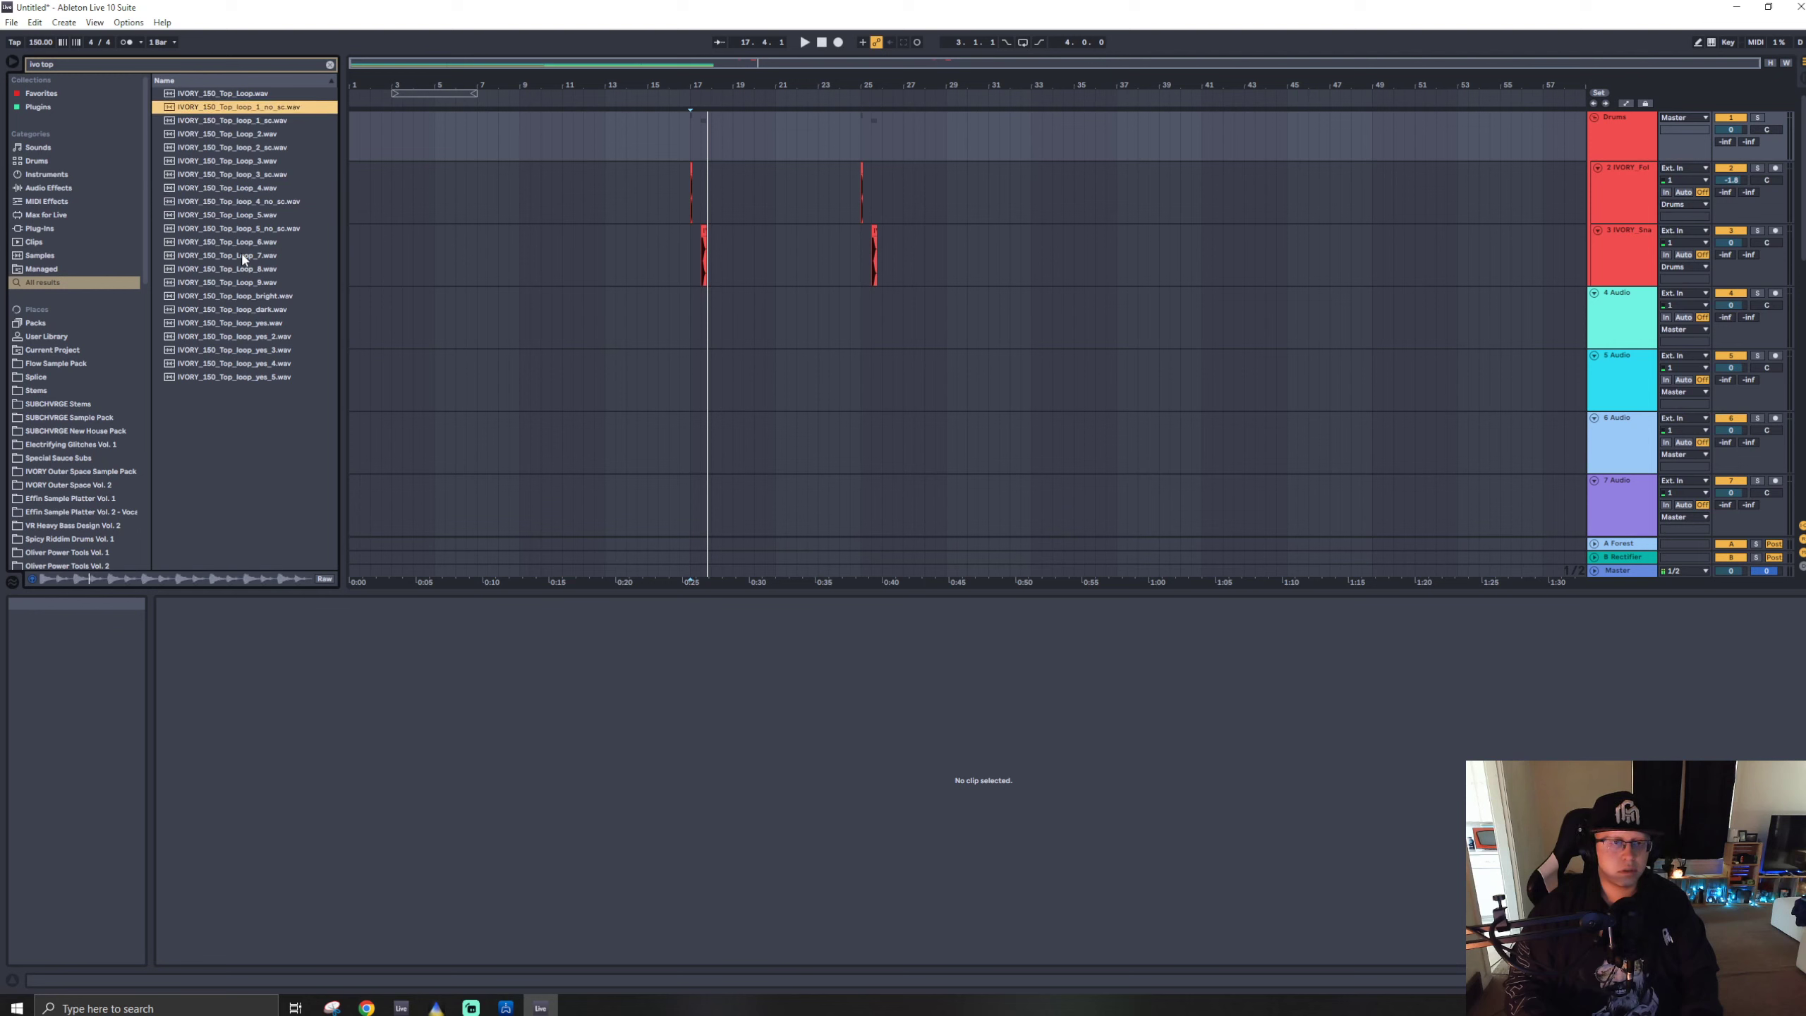
{"action": "key", "text": "Down"}
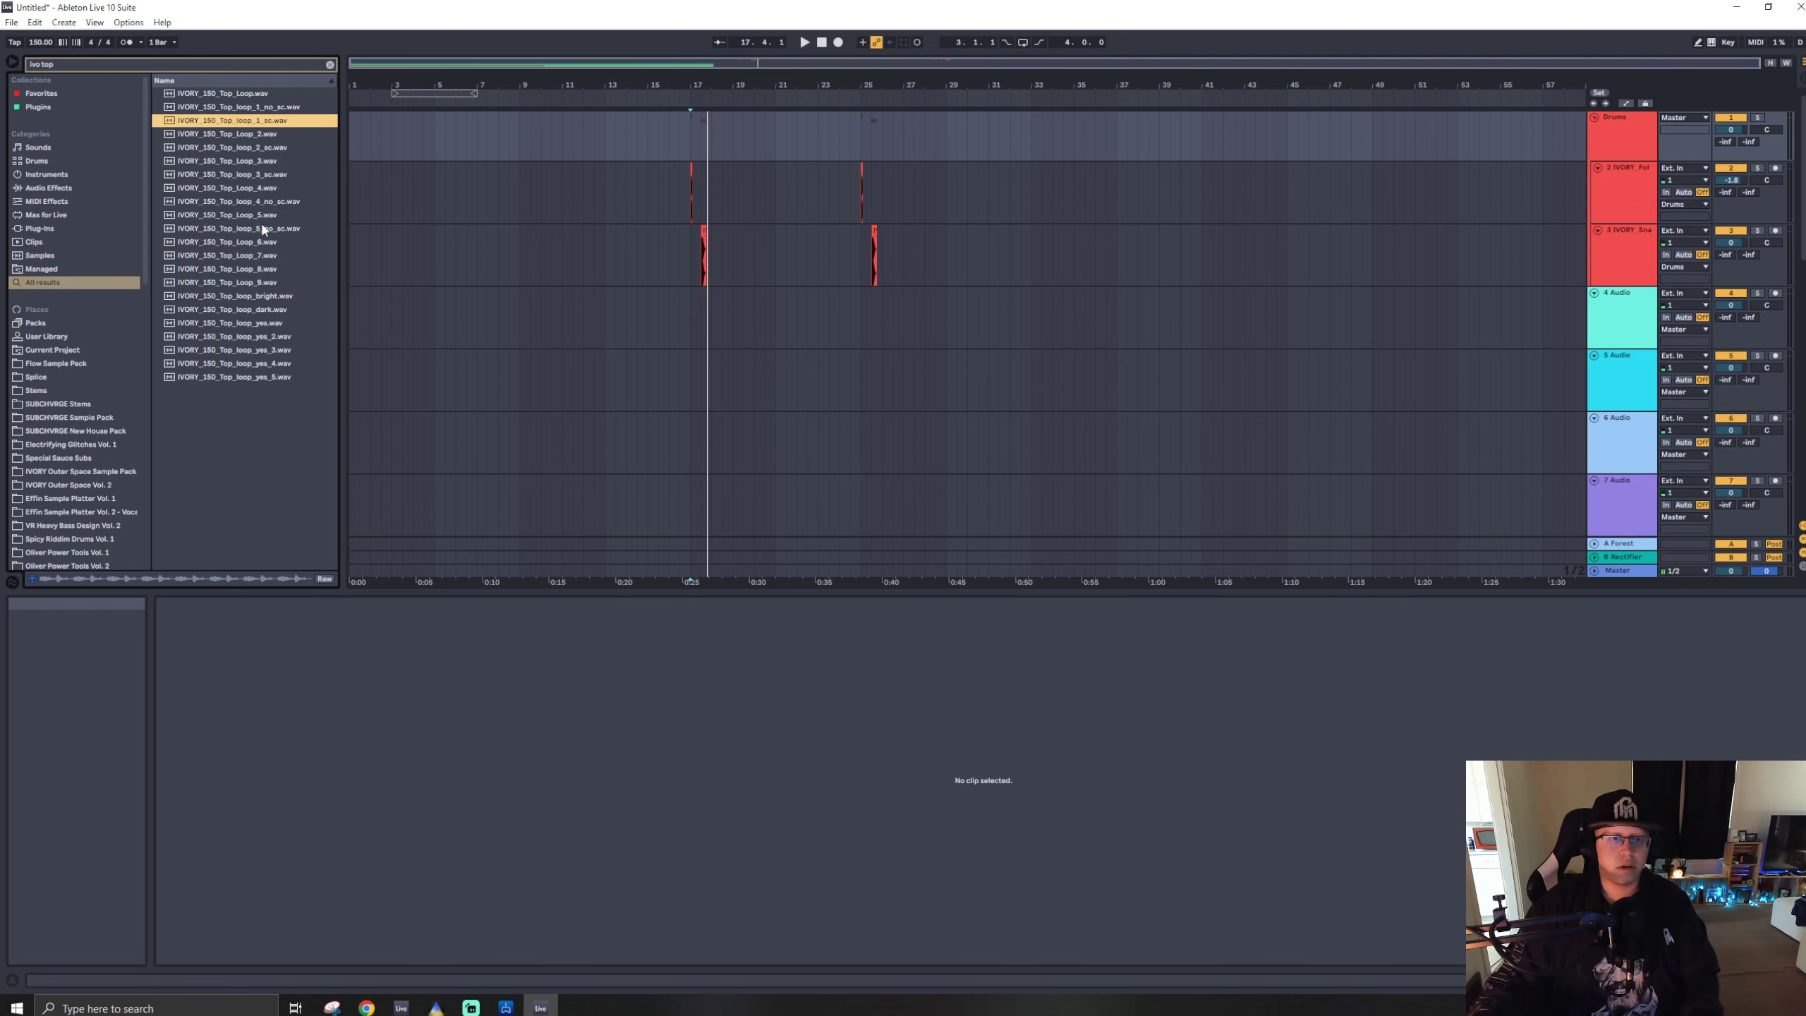
- Place IVORY_150_Top_loop_1_sc.wav at bar 17 on the empty audio track 5 and play it with the drums
{"action": "left_click_drag", "start_coordinate": [256, 124], "coordinate": [712, 305]}
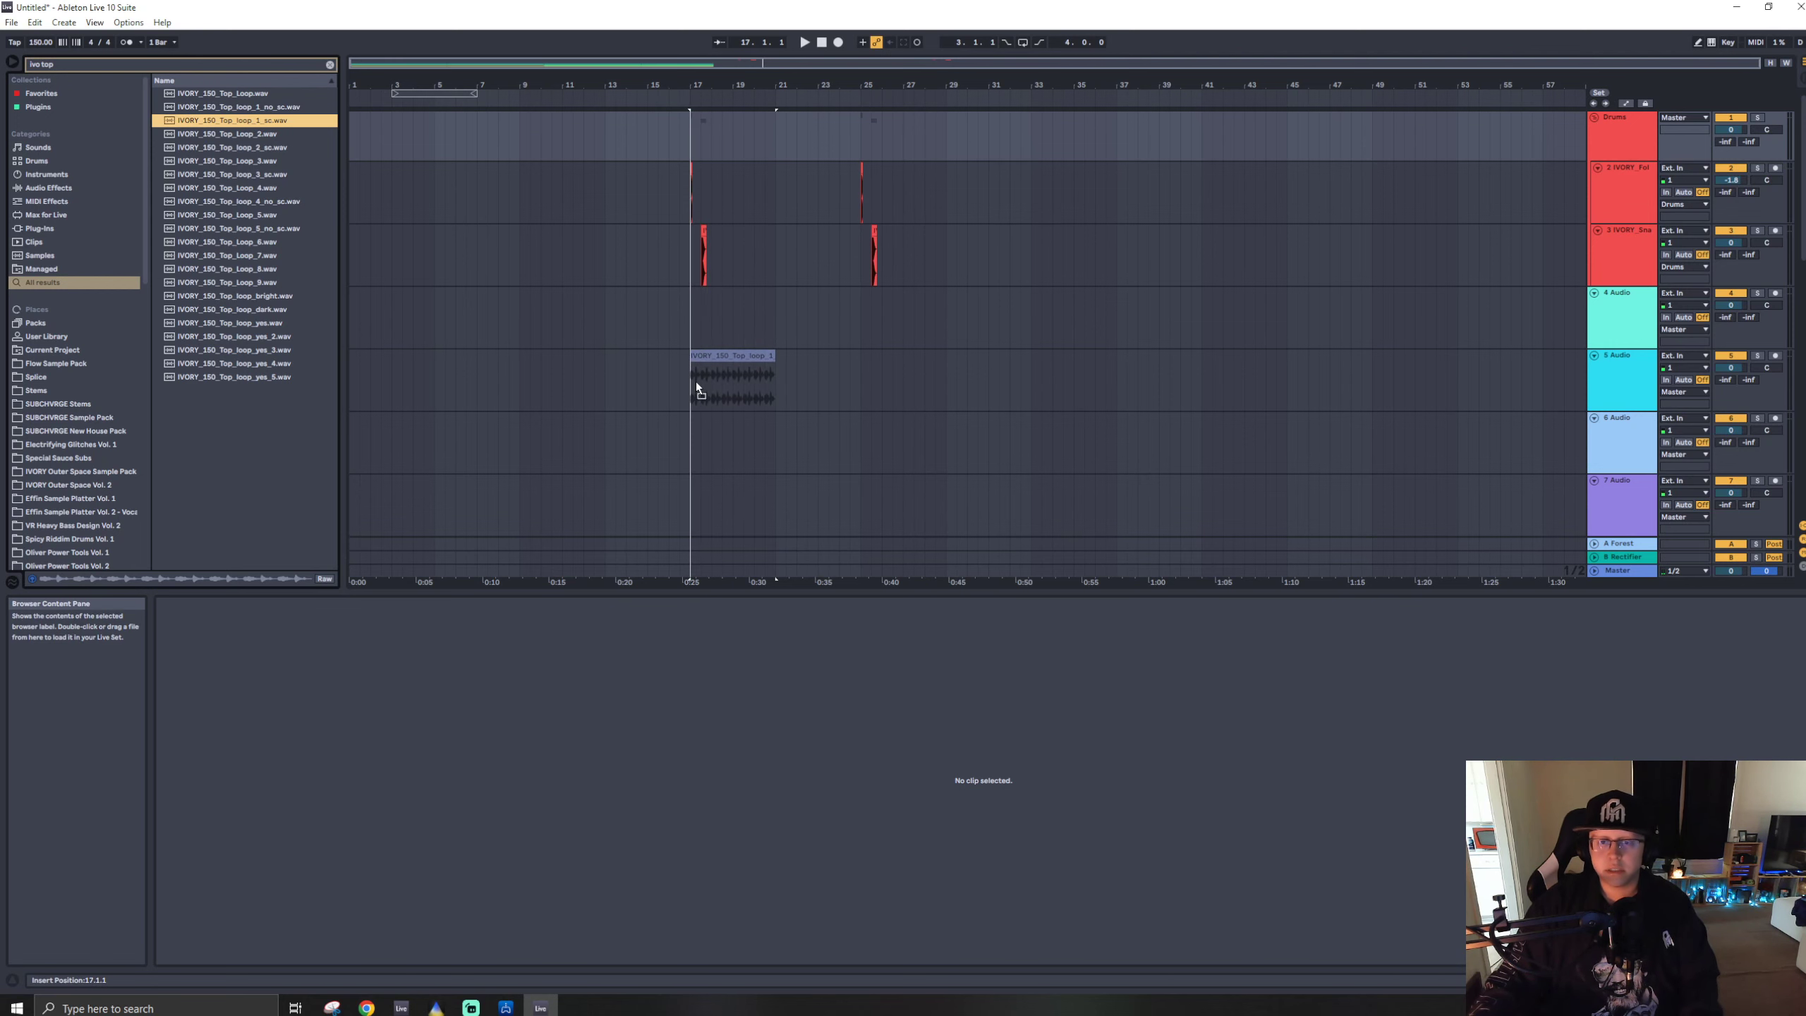
{"action": "left_click_drag", "start_coordinate": [695, 381], "coordinate": [696, 383]}
{"action": "key", "text": "space"}
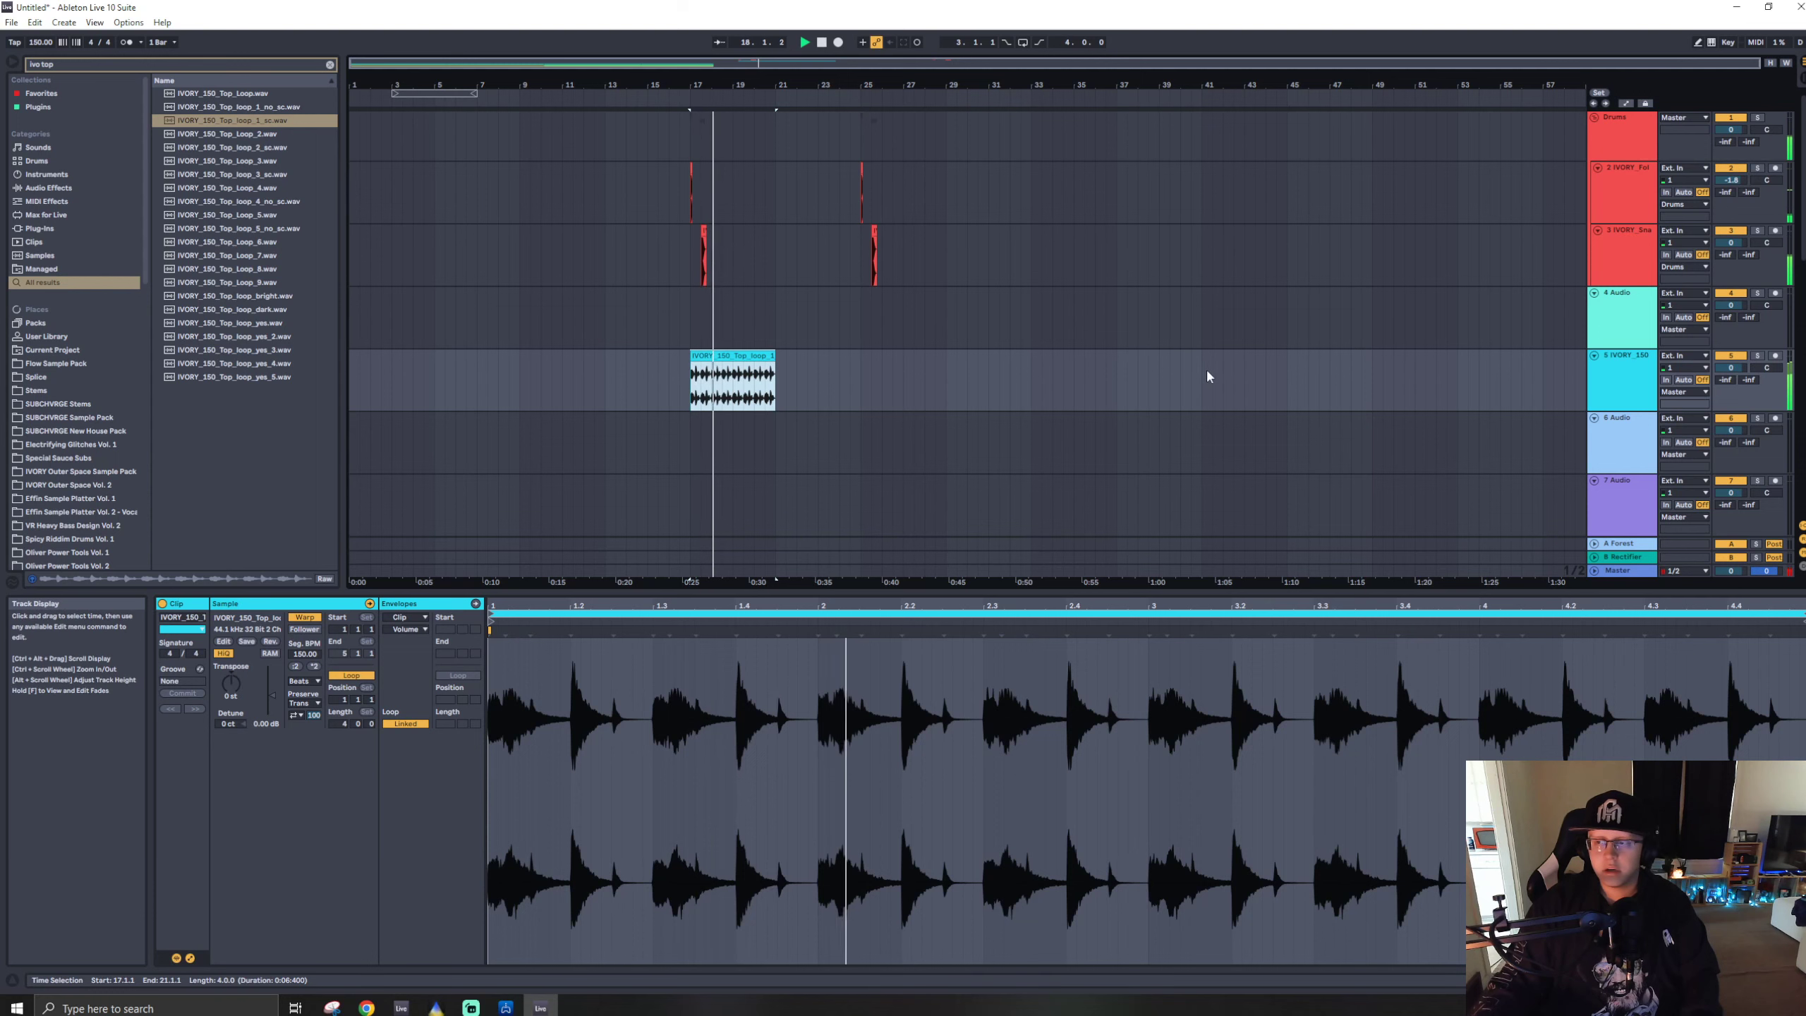
- Duplicate the Drums group's one-bar pattern at bar 17 repeatedly until it fills the bars up to bar 33
{"action": "left_click", "coordinate": [694, 135]}
{"action": "key", "text": "space"}
{"action": "key", "text": "ctrl+d"}
{"action": "key", "text": "ctrl+d"}
{"action": "key", "text": "ctrl+d"}
{"action": "key", "text": "ctrl+d"}
{"action": "key", "text": "ctrl+d"}
{"action": "key", "text": "ctrl+d"}
{"action": "key", "text": "ctrl+d"}
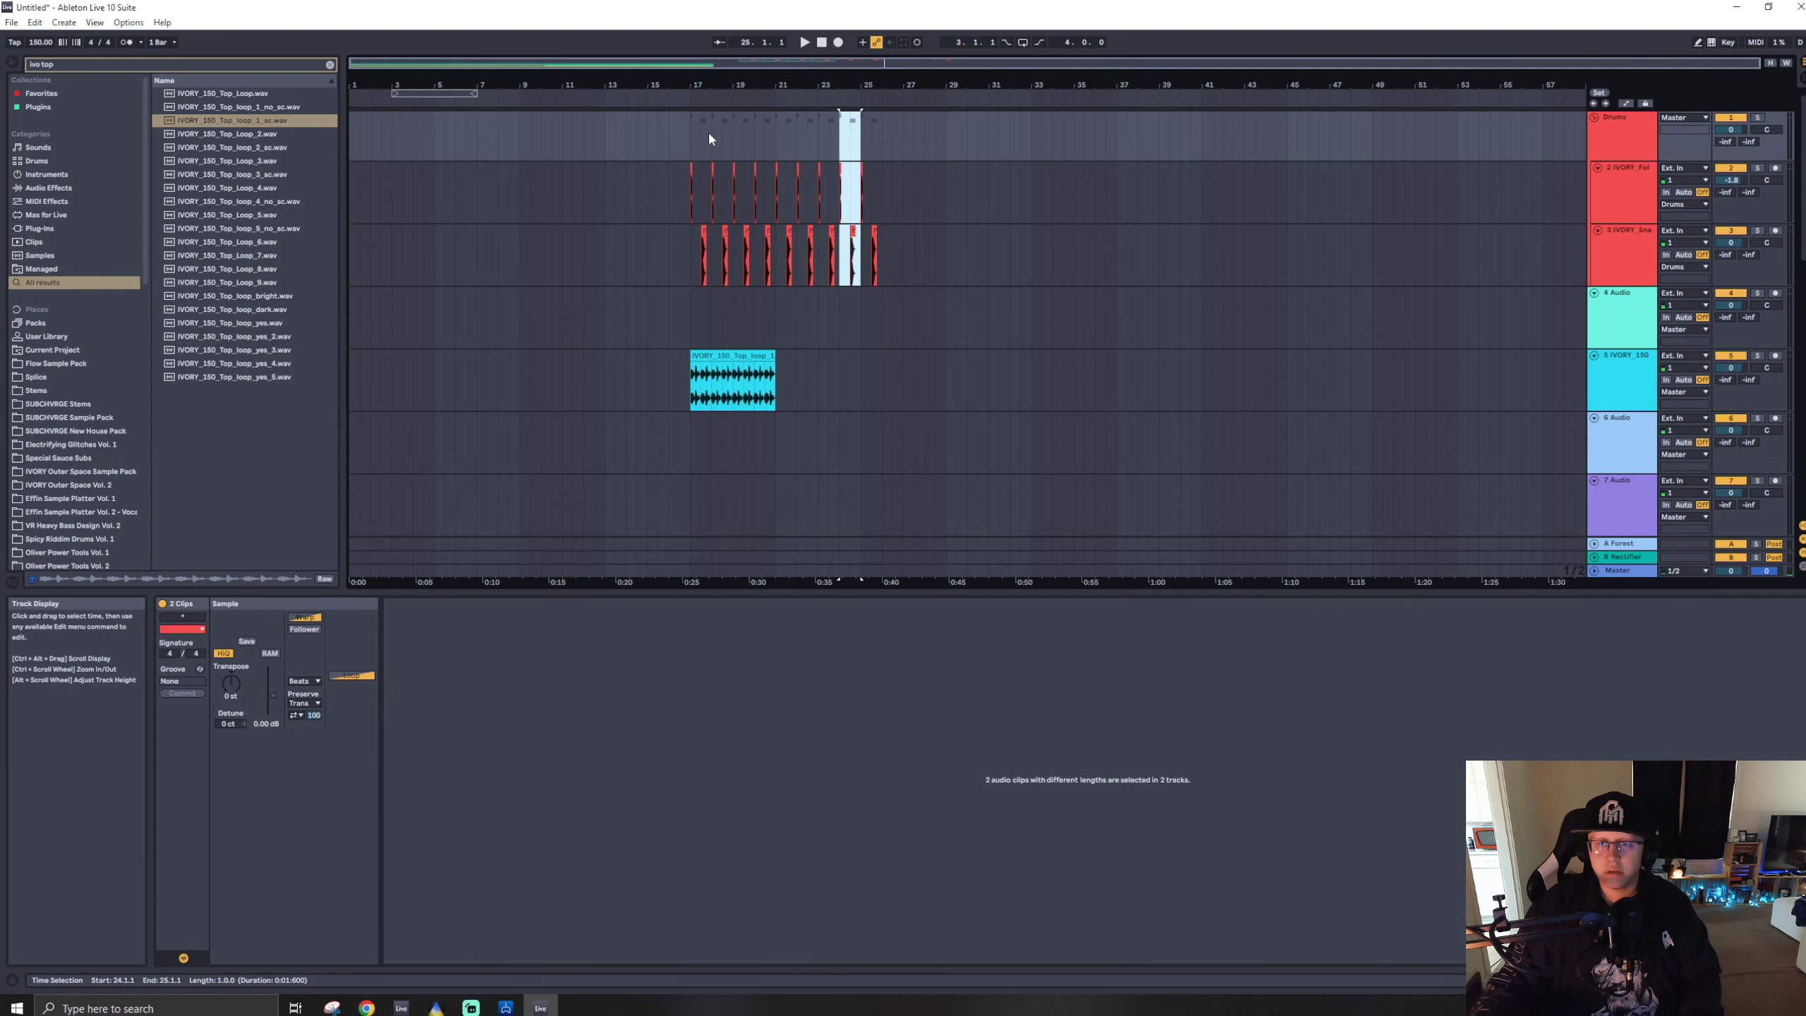
{"action": "key", "text": "ctrl+d"}
{"action": "key", "text": "ctrl+d"}
{"action": "key", "text": "ctrl+d"}
{"action": "key", "text": "ctrl+d"}
{"action": "key", "text": "ctrl+d"}
{"action": "key", "text": "ctrl+d"}
{"action": "key", "text": "ctrl+d"}
{"action": "key", "text": "ctrl+d"}
- Duplicate the 16-bar drum block from bar 17 once and extend the looped top loop clip to bar 49
{"action": "left_click_drag", "start_coordinate": [690, 125], "coordinate": [1031, 140]}
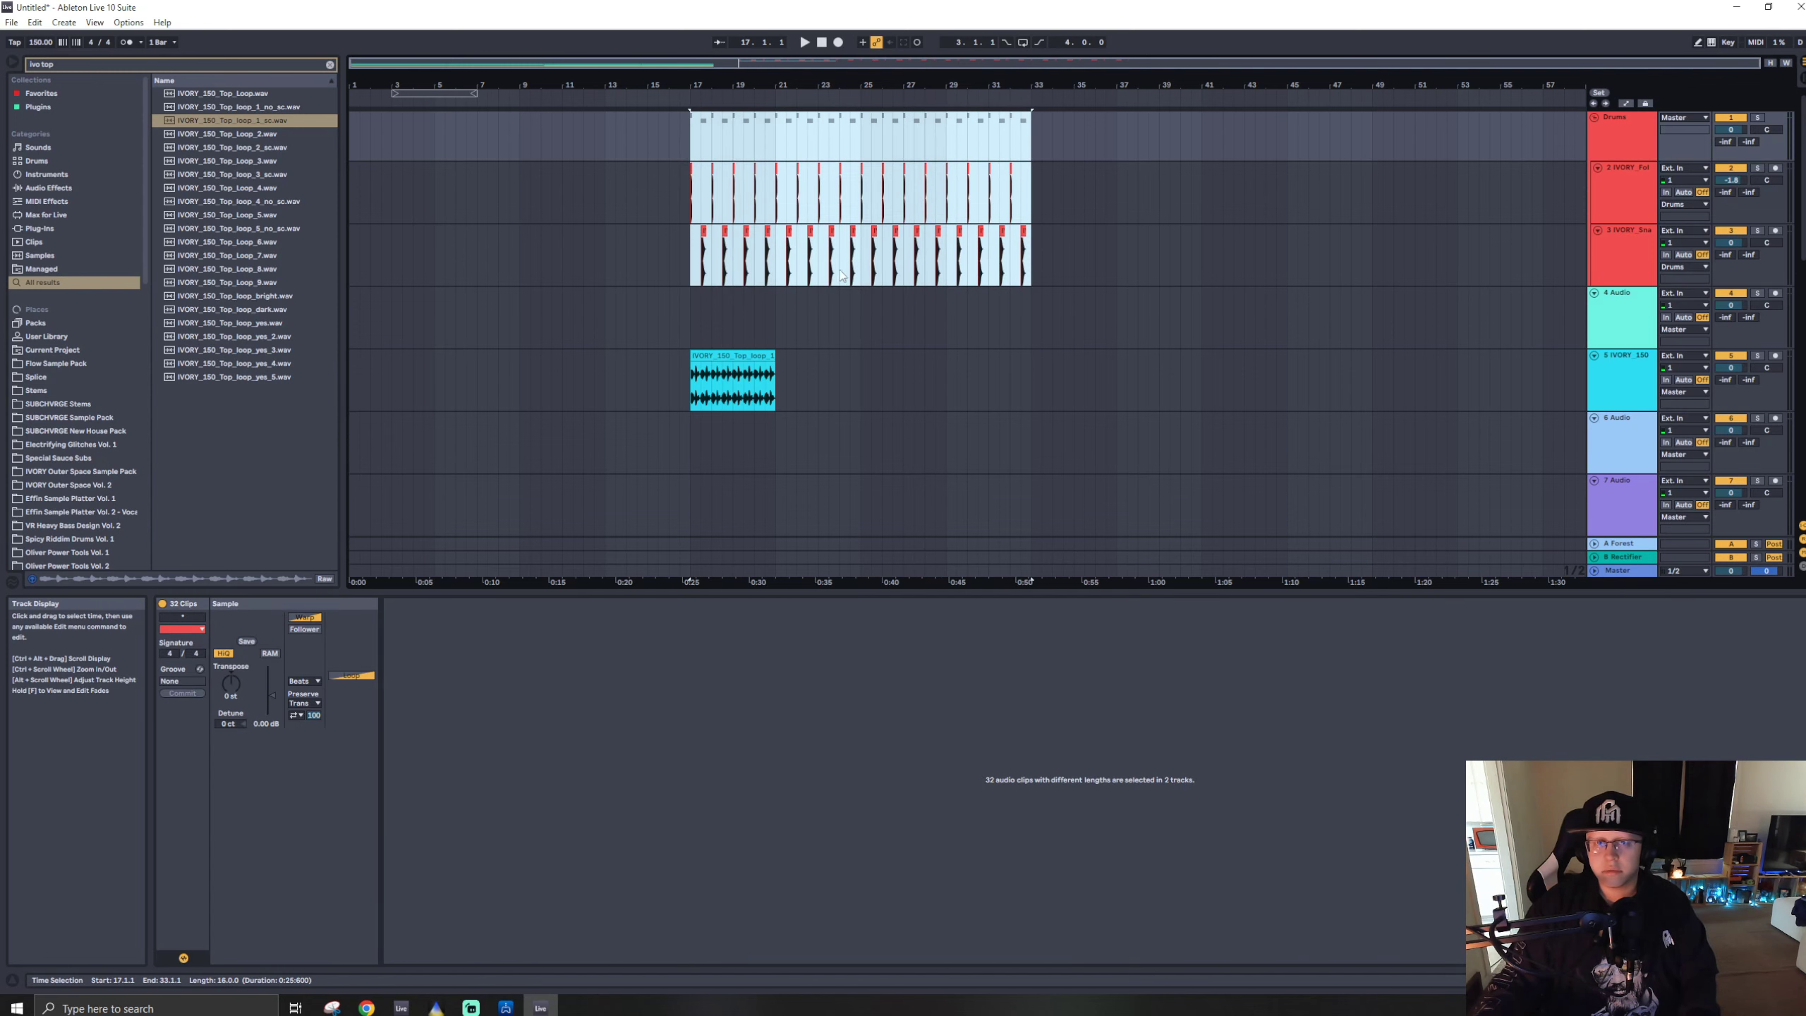
{"action": "key", "text": "ctrl+d"}
{"action": "left_click", "coordinate": [772, 353]}
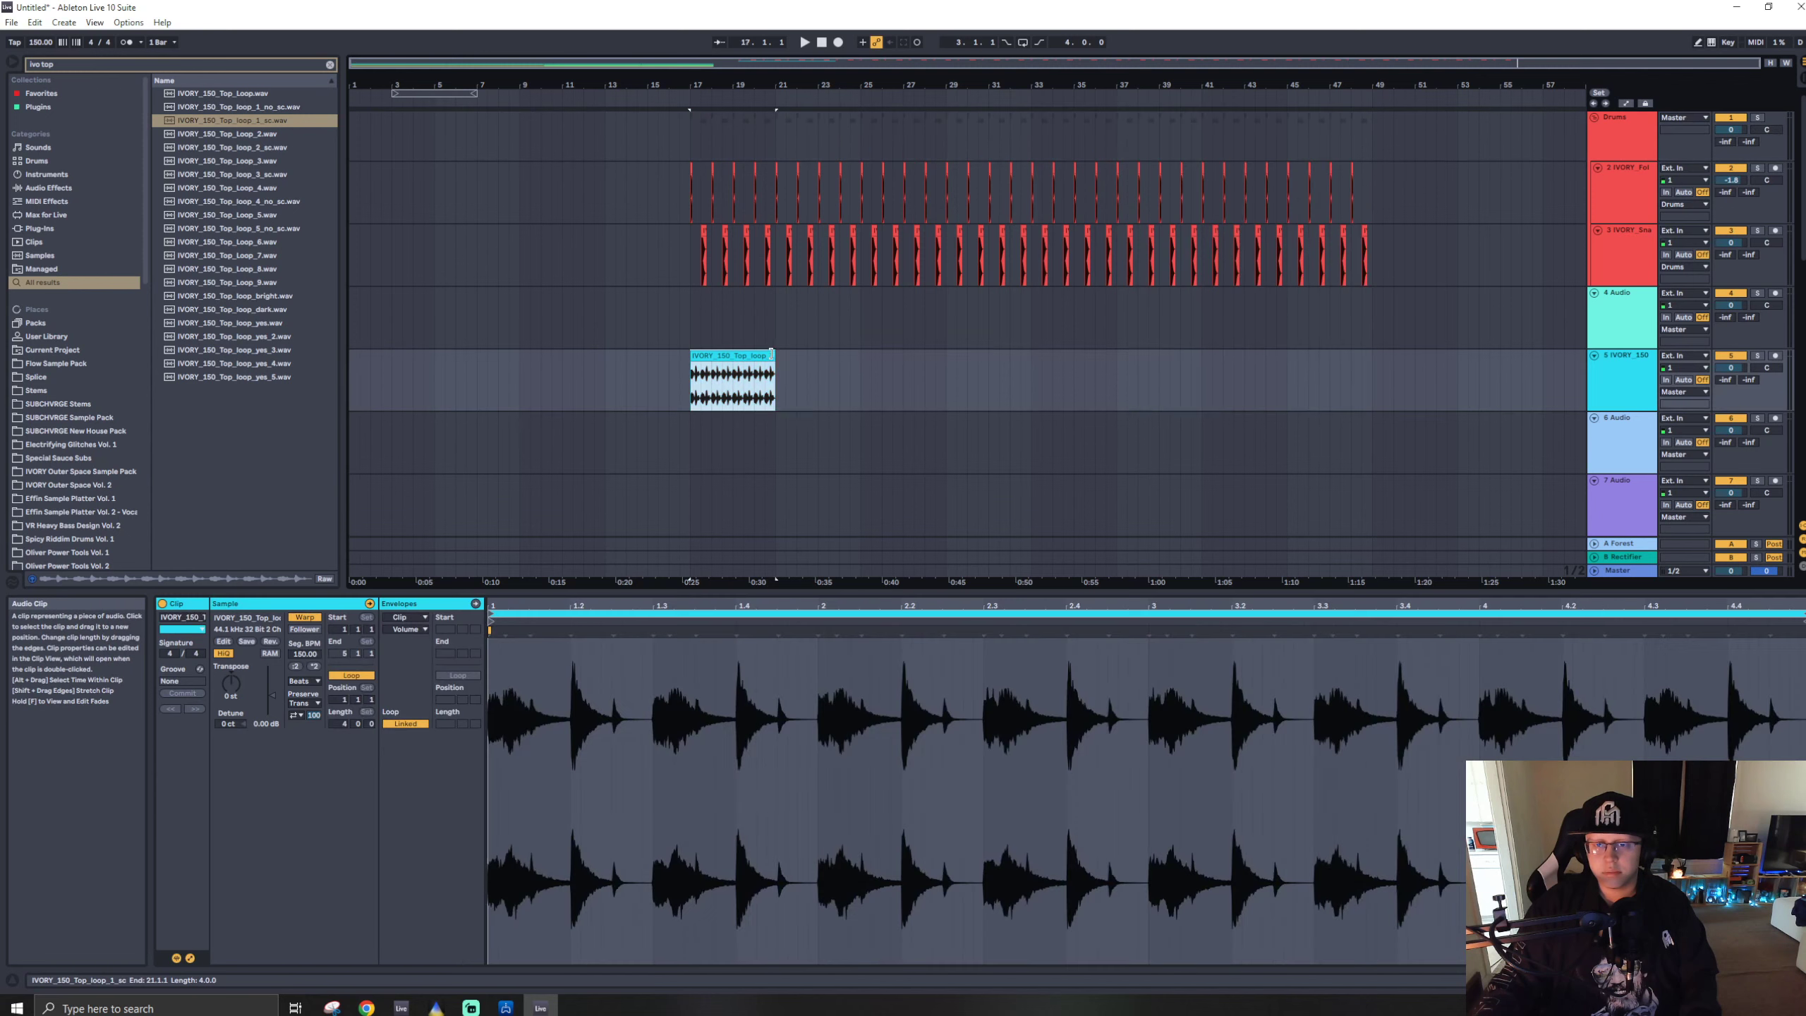
{"action": "left_click_drag", "start_coordinate": [772, 354], "coordinate": [1385, 355]}
- Play the drums from bar 17 and move the top loop track into the Drums group as its first track
{"action": "left_click", "coordinate": [691, 323]}
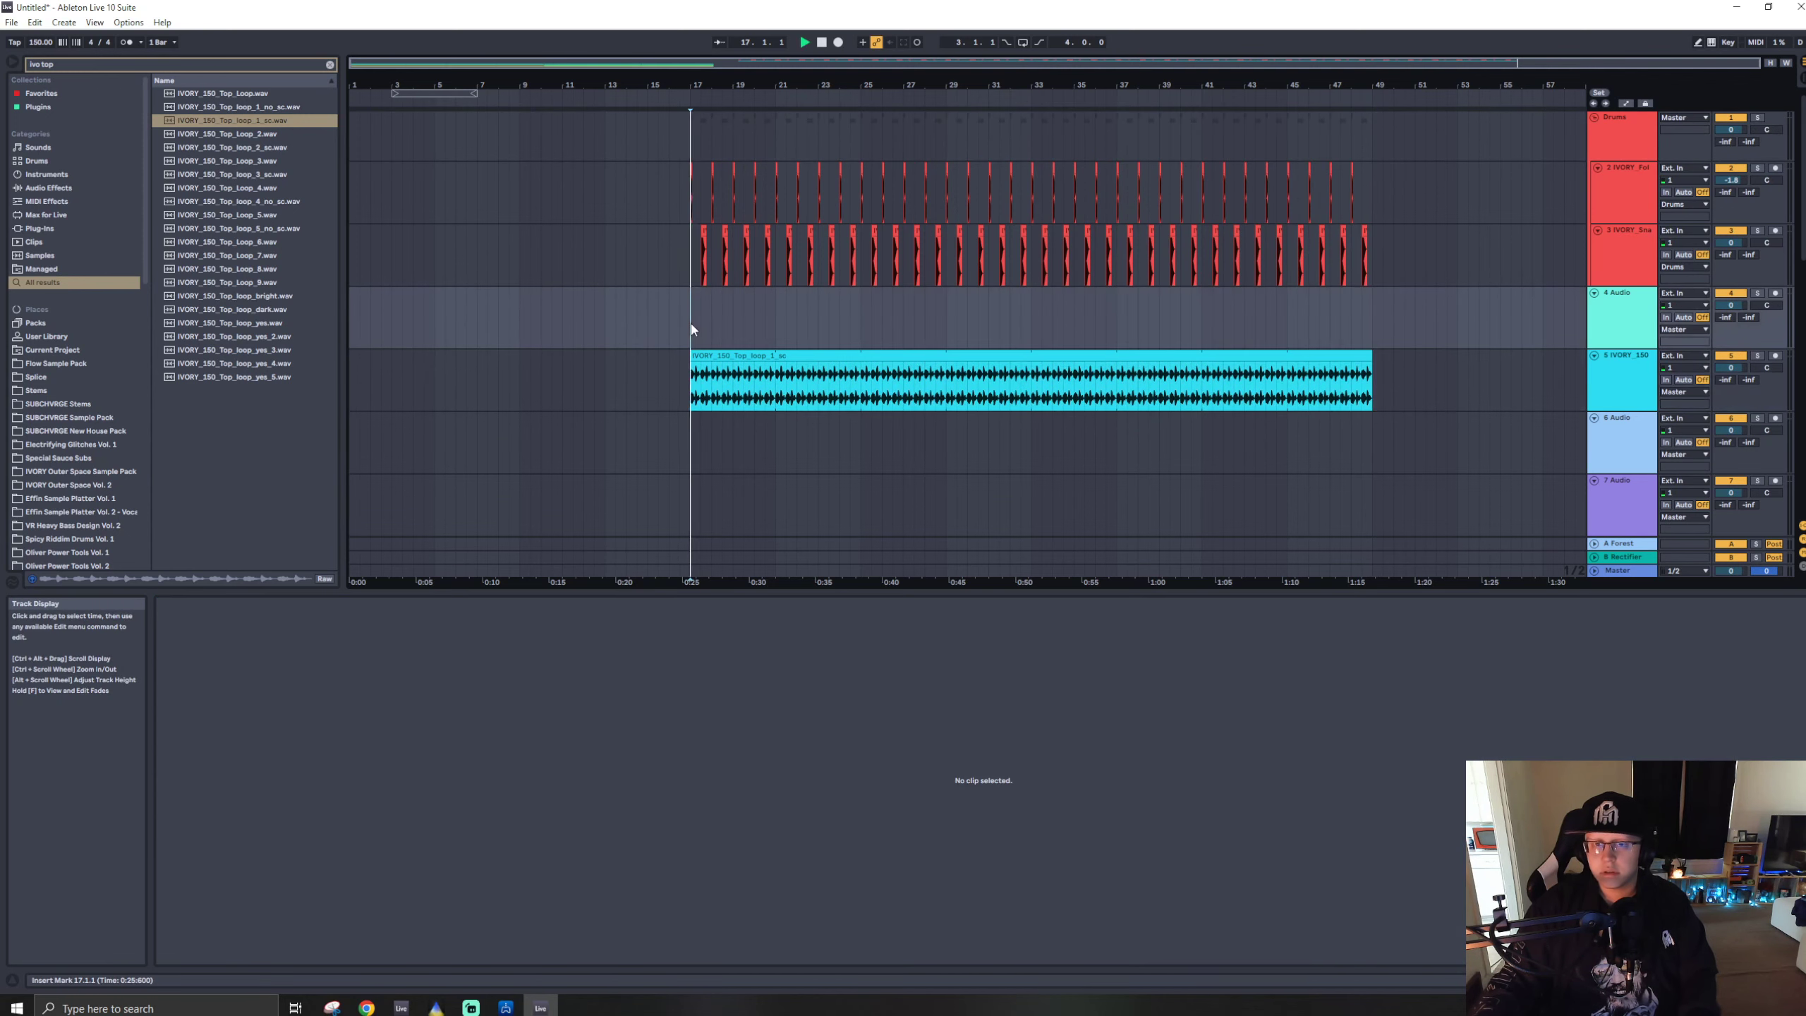
{"action": "key", "text": "space"}
{"action": "left_click_drag", "start_coordinate": [1654, 396], "coordinate": [1637, 172]}
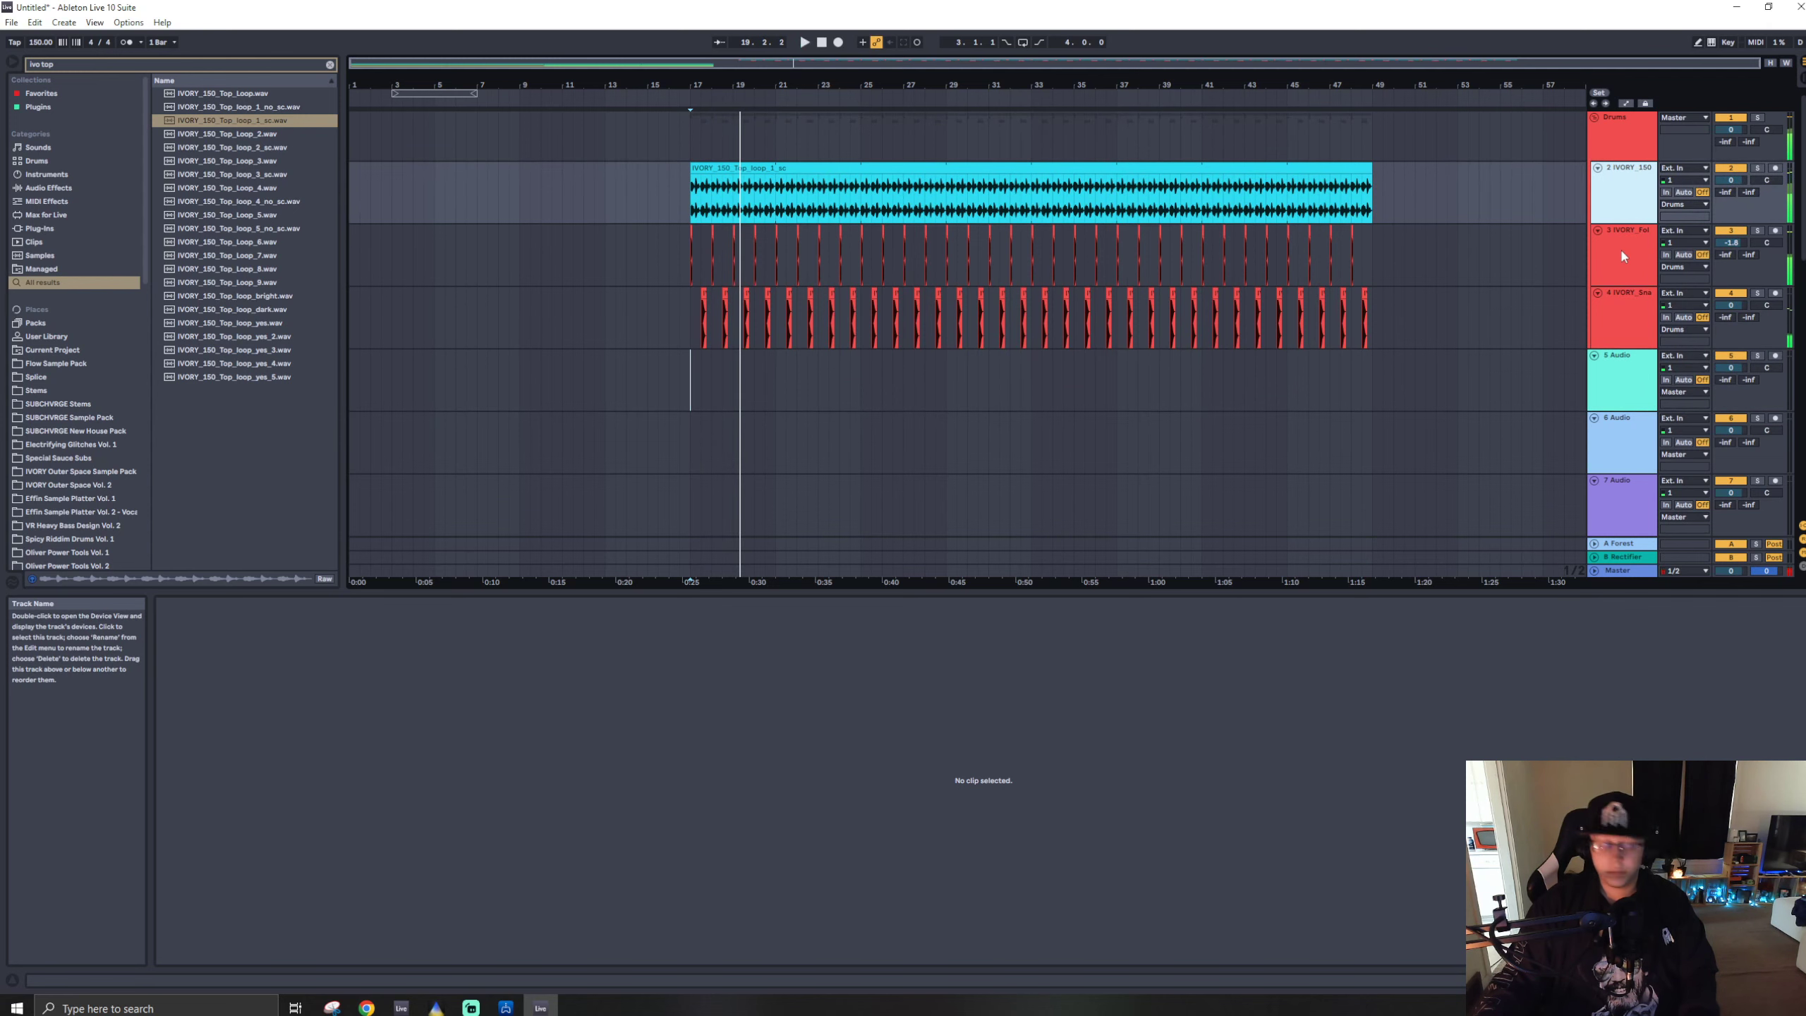
- Add the Crack CHVRGE Drums.adg rack to both drum hit tracks below the top loop and lower the snare track's volume slightly
{"action": "key", "text": "ctrl+f"}
{"action": "type", "text": "crac"}
{"action": "left_click_drag", "start_coordinate": [213, 162], "coordinate": [688, 273]}
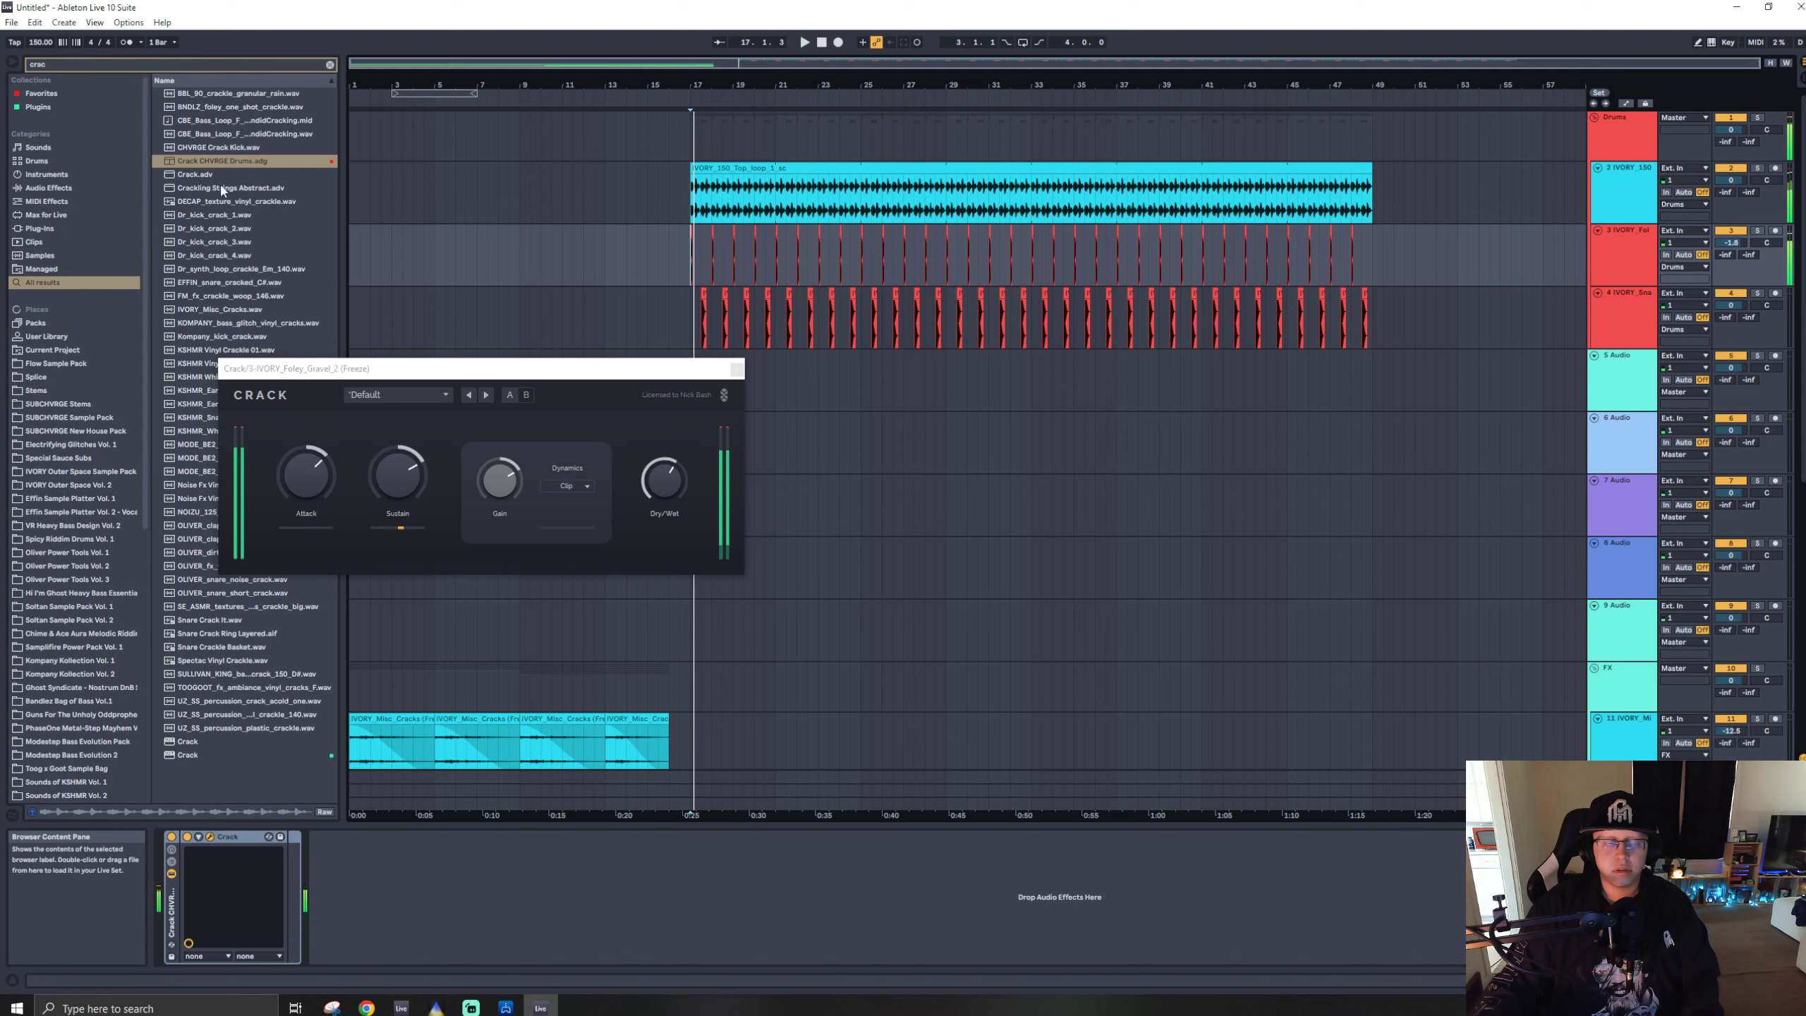
{"action": "left_click_drag", "start_coordinate": [214, 160], "coordinate": [685, 327]}
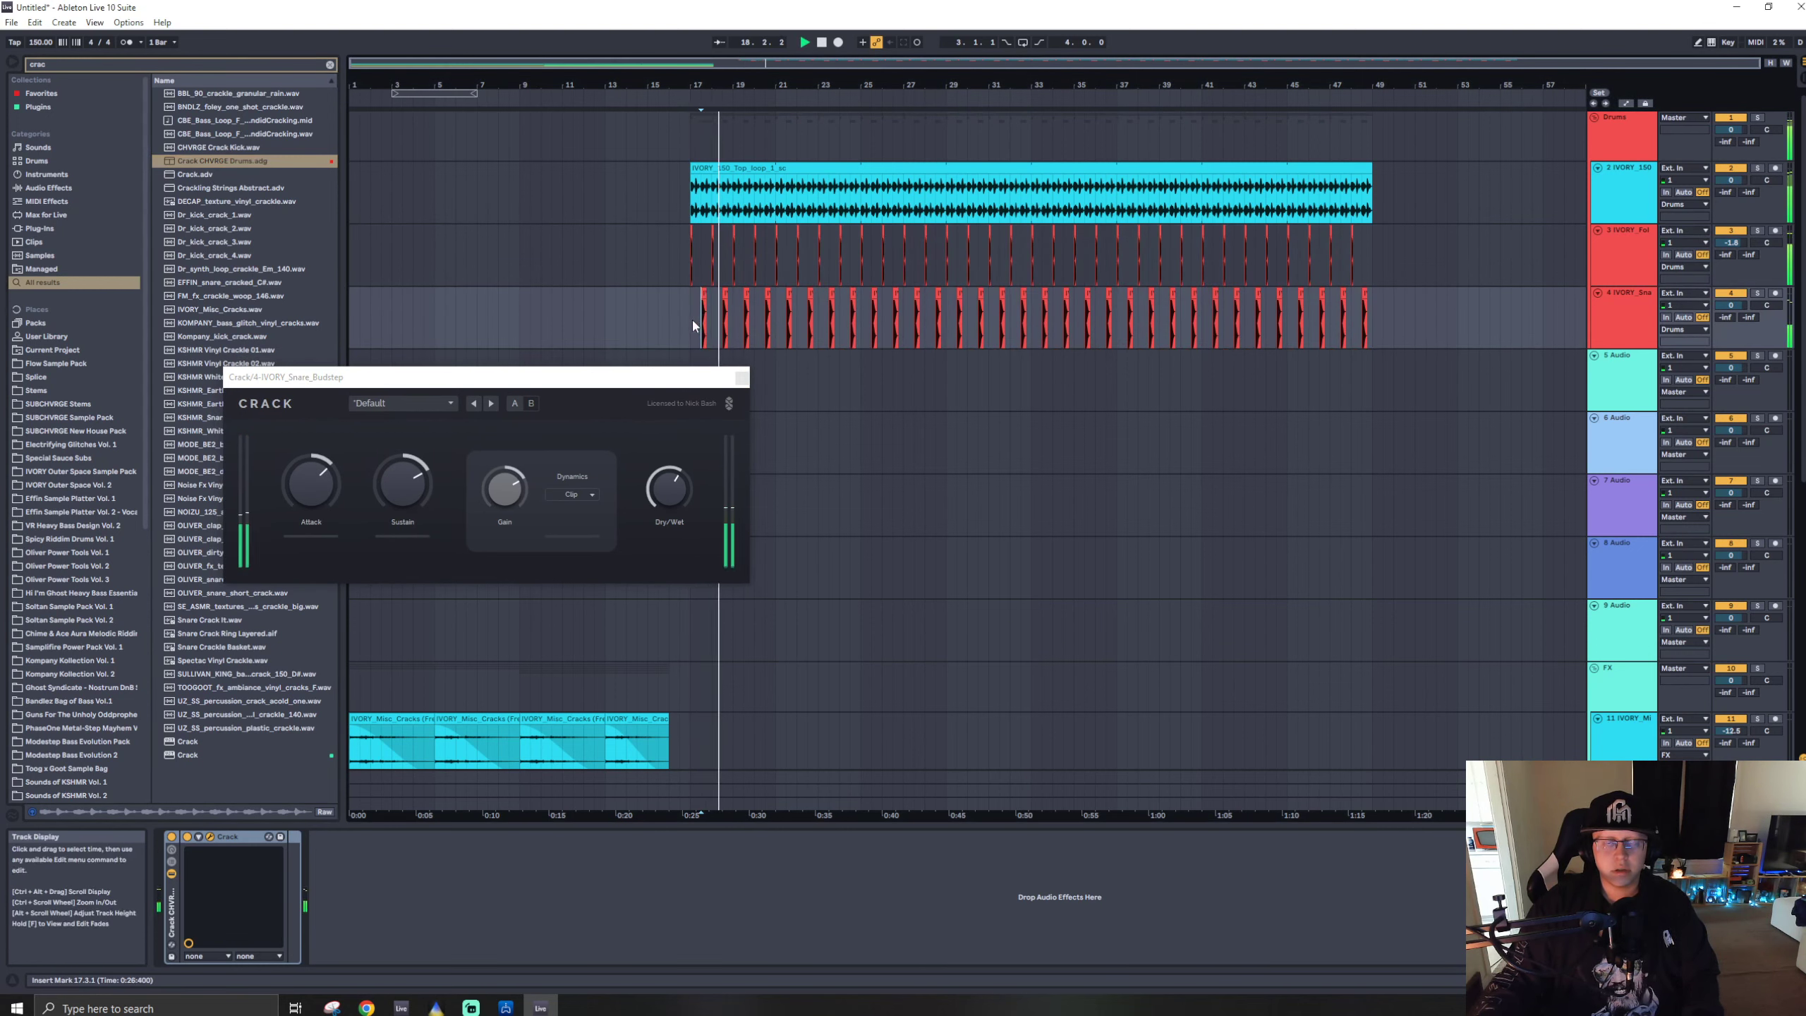
{"action": "left_click_drag", "start_coordinate": [1730, 305], "coordinate": [1730, 295]}
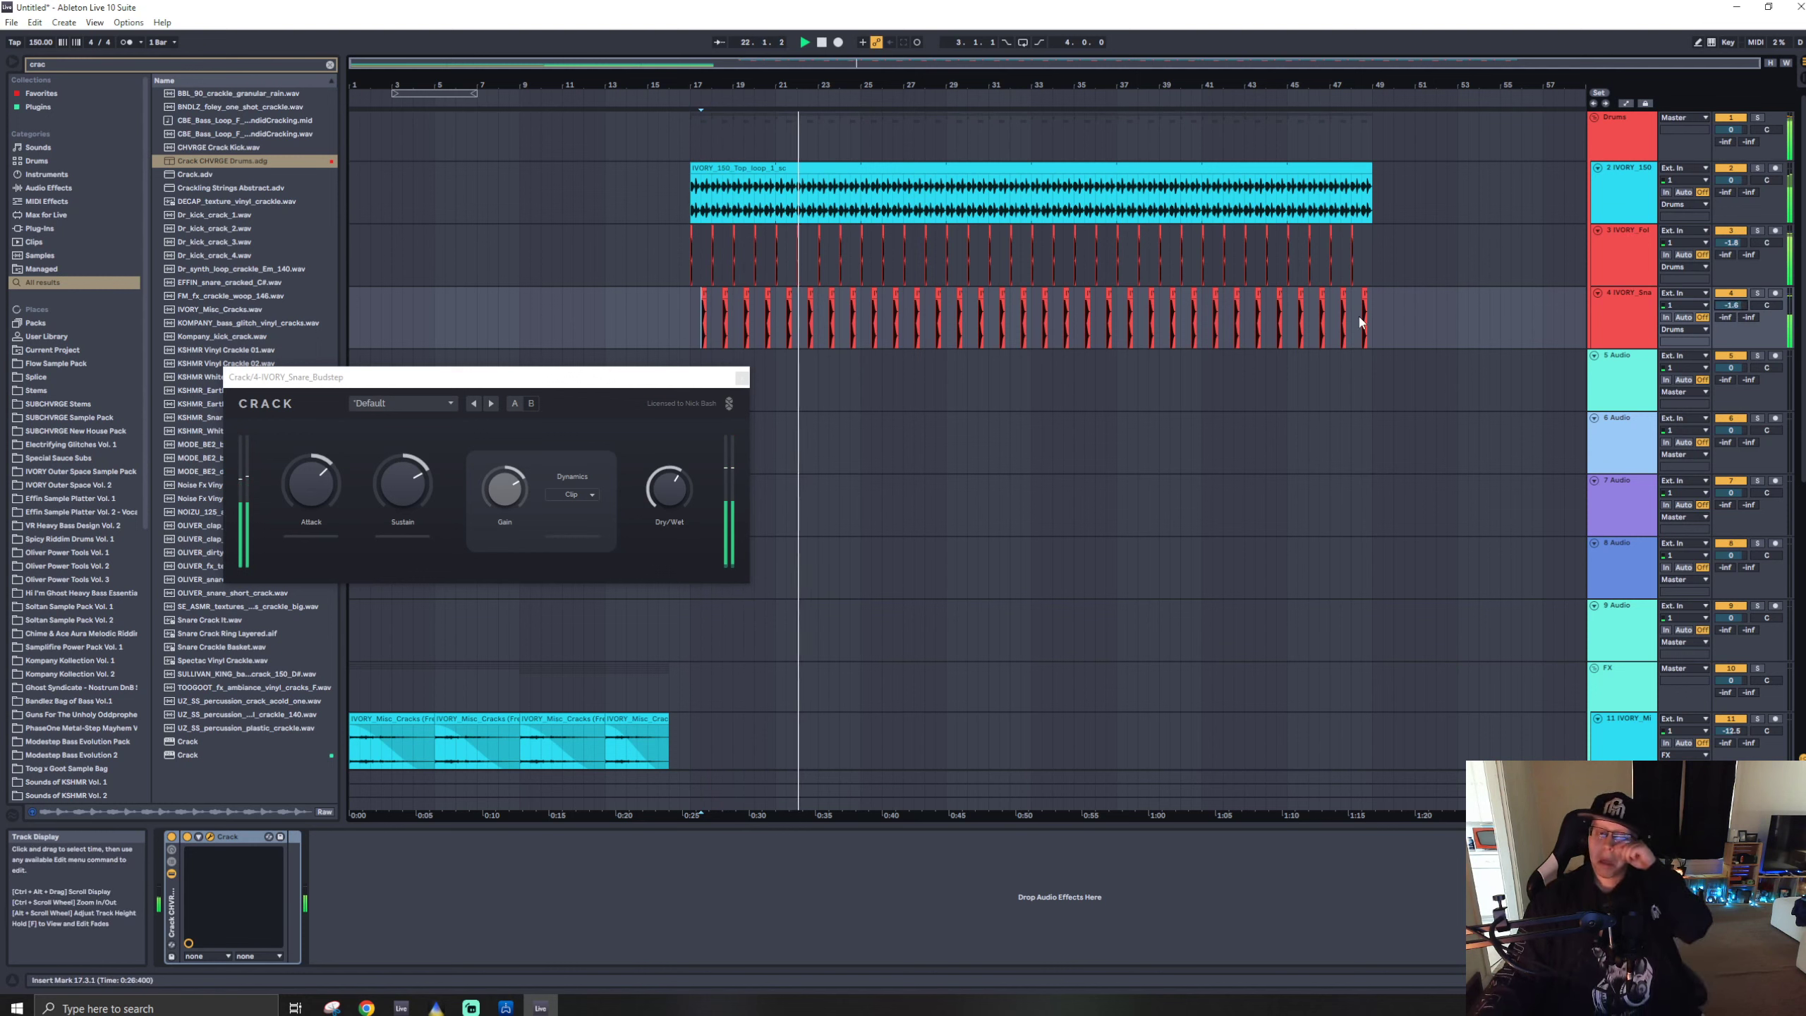
{"action": "left_click", "coordinate": [741, 376]}
- Search the browser for GClip, add it to the Master track, and play the drums from bar 17
{"action": "type", "text": "gc"}
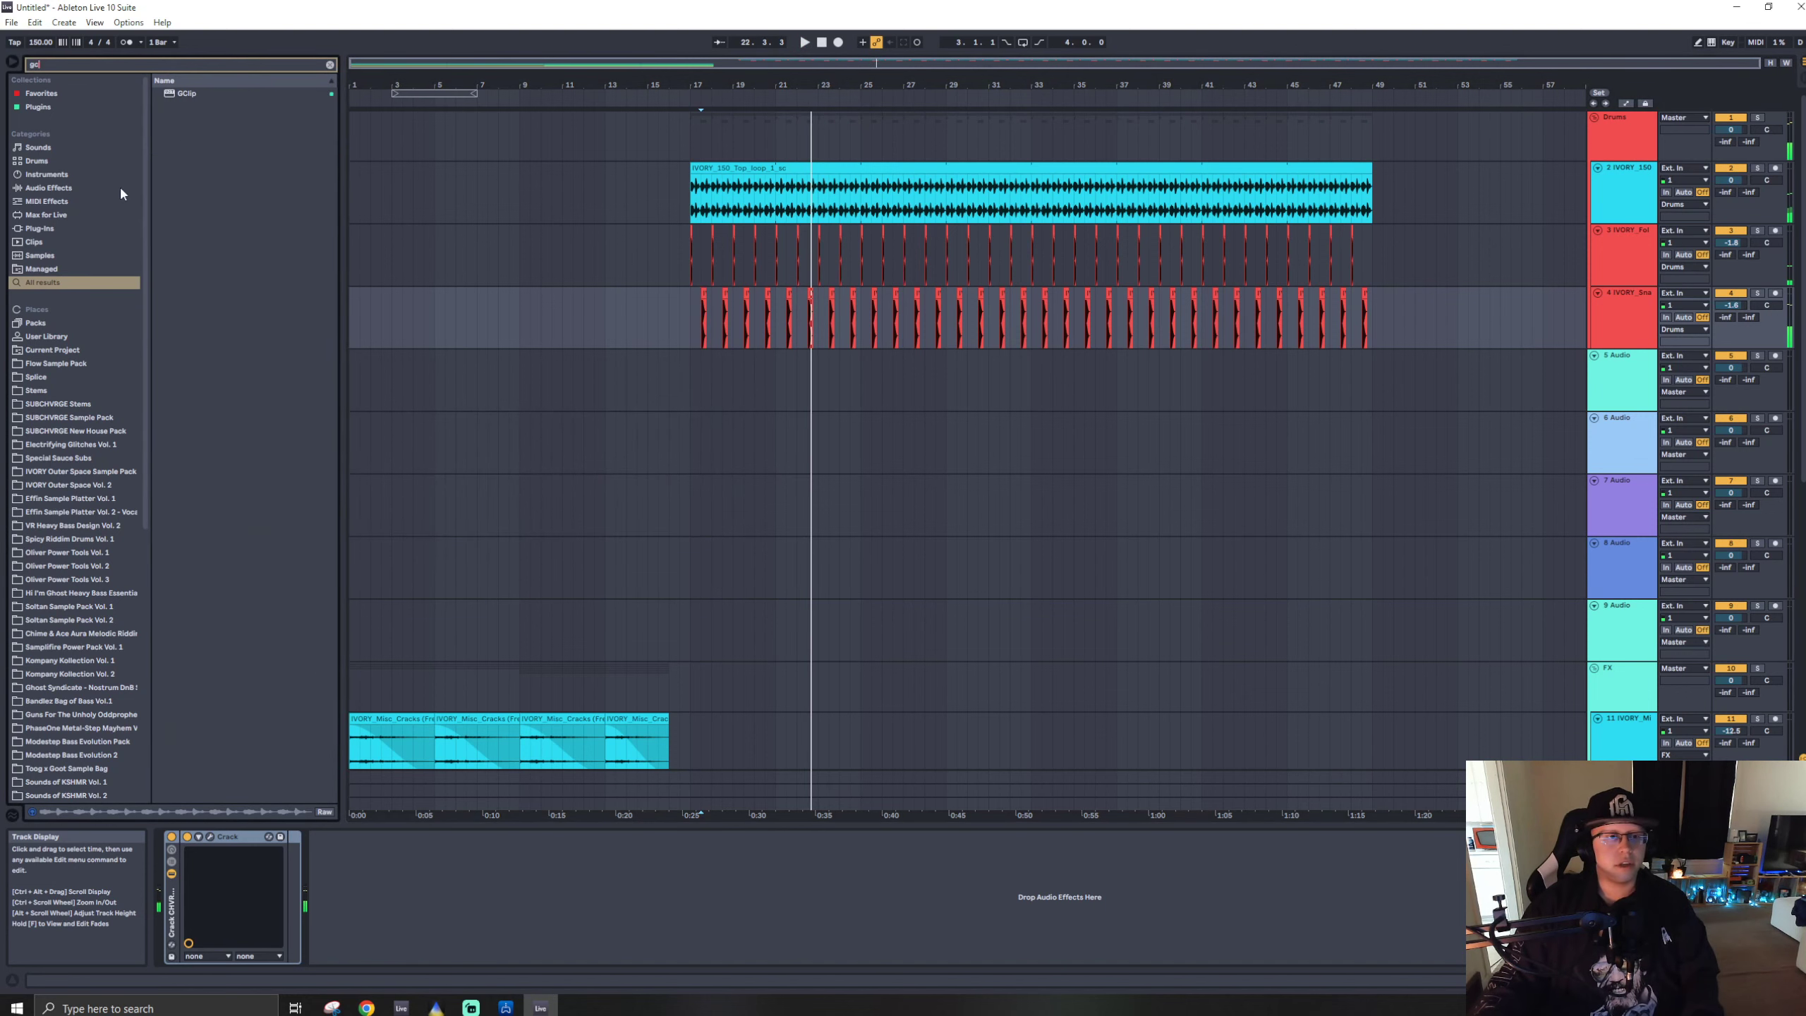
{"action": "left_click_drag", "start_coordinate": [632, 795], "coordinate": [632, 795]}
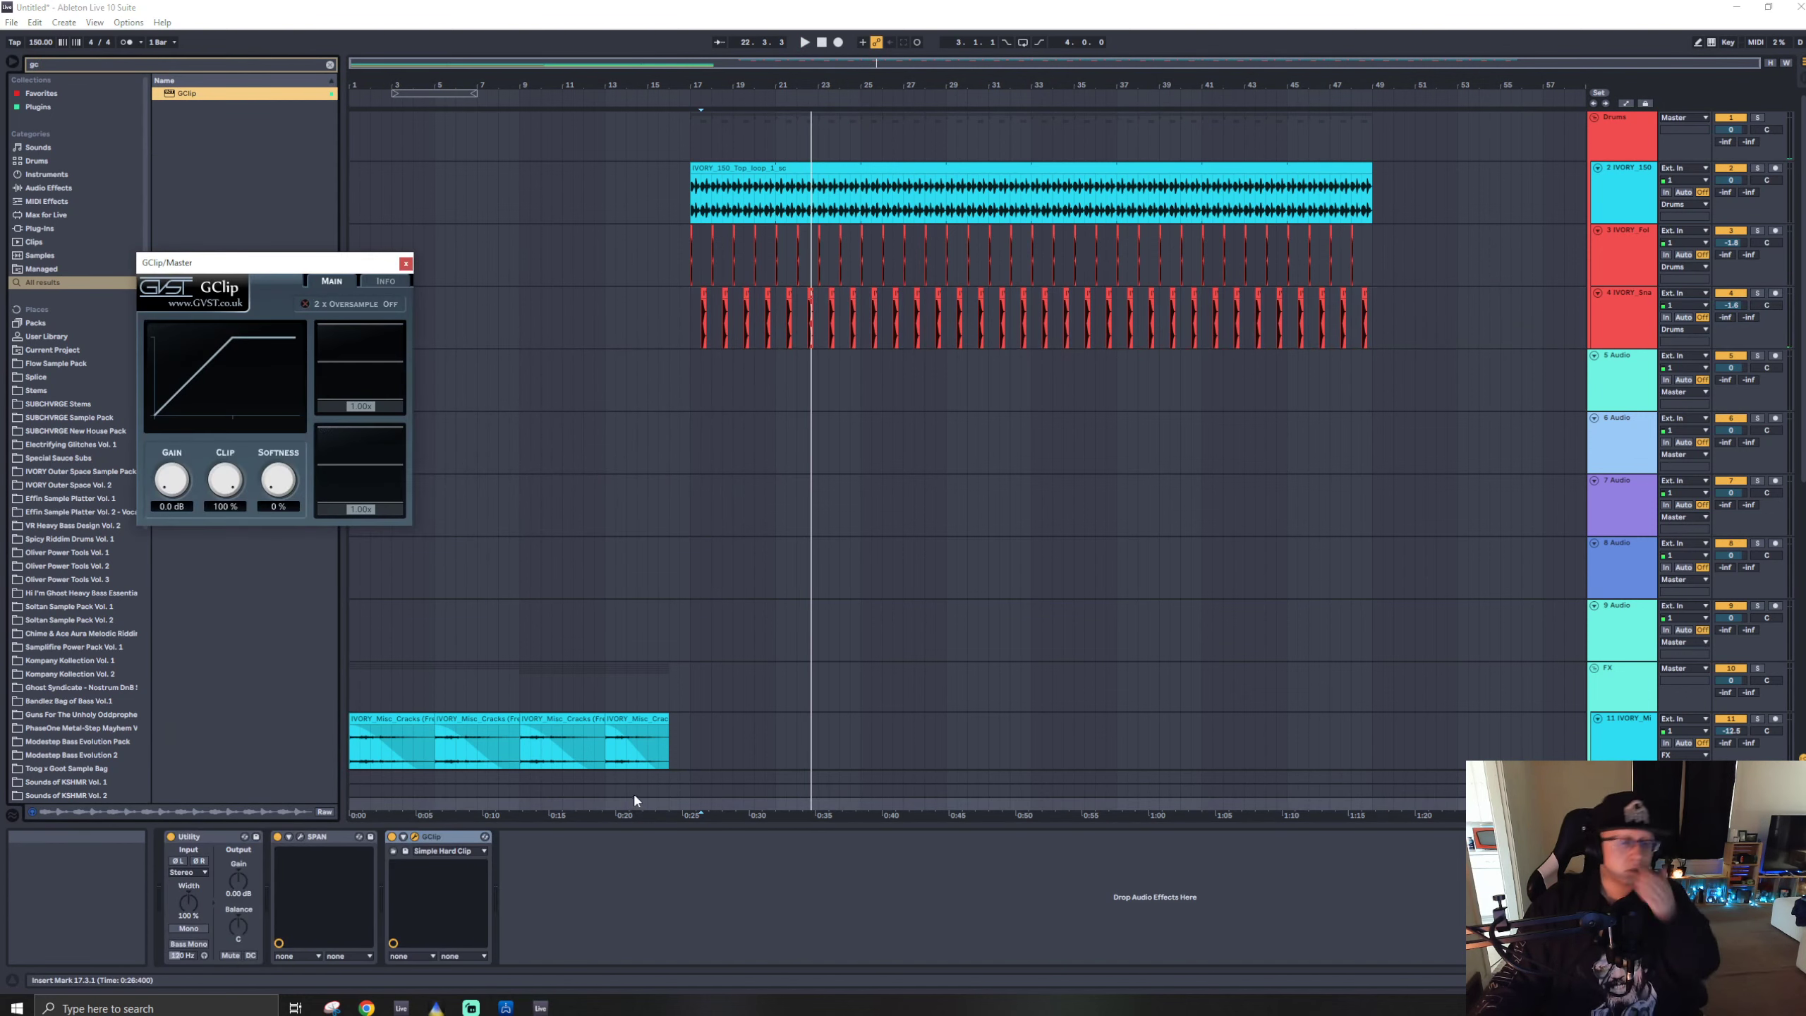
{"action": "left_click", "coordinate": [686, 264]}
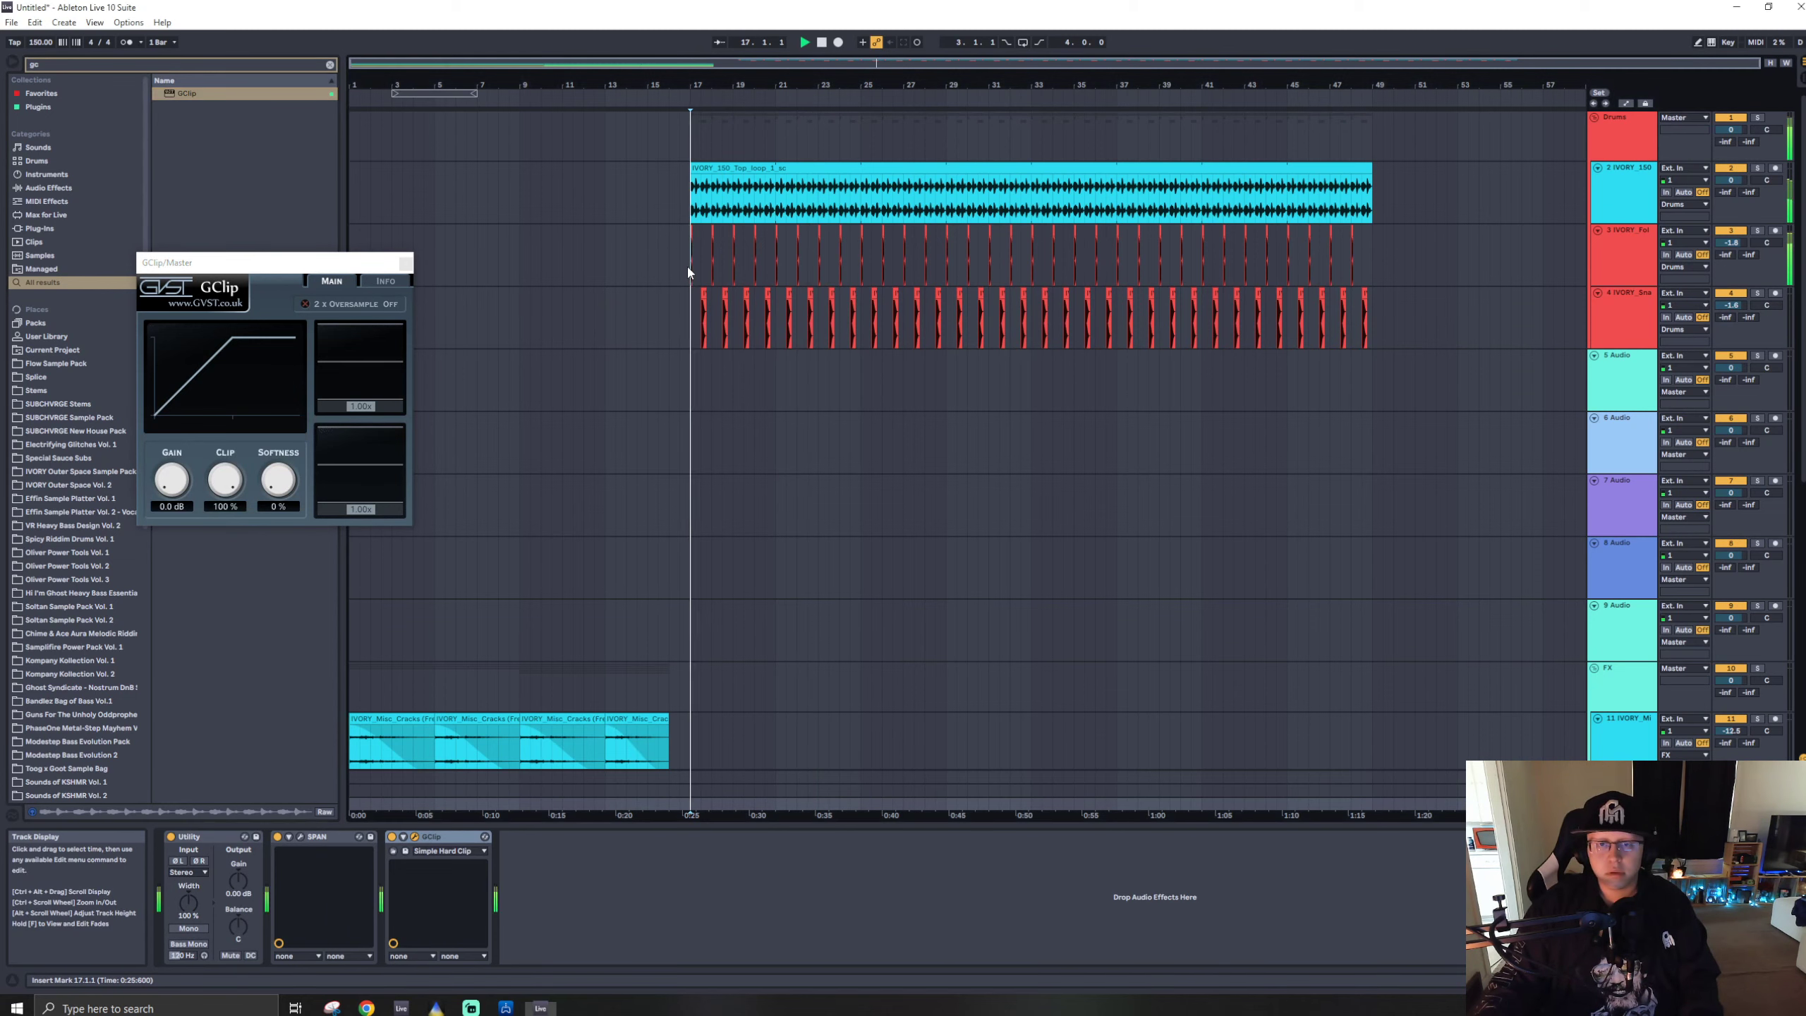
{"action": "key", "text": "space"}
{"action": "left_click", "coordinate": [736, 368]}
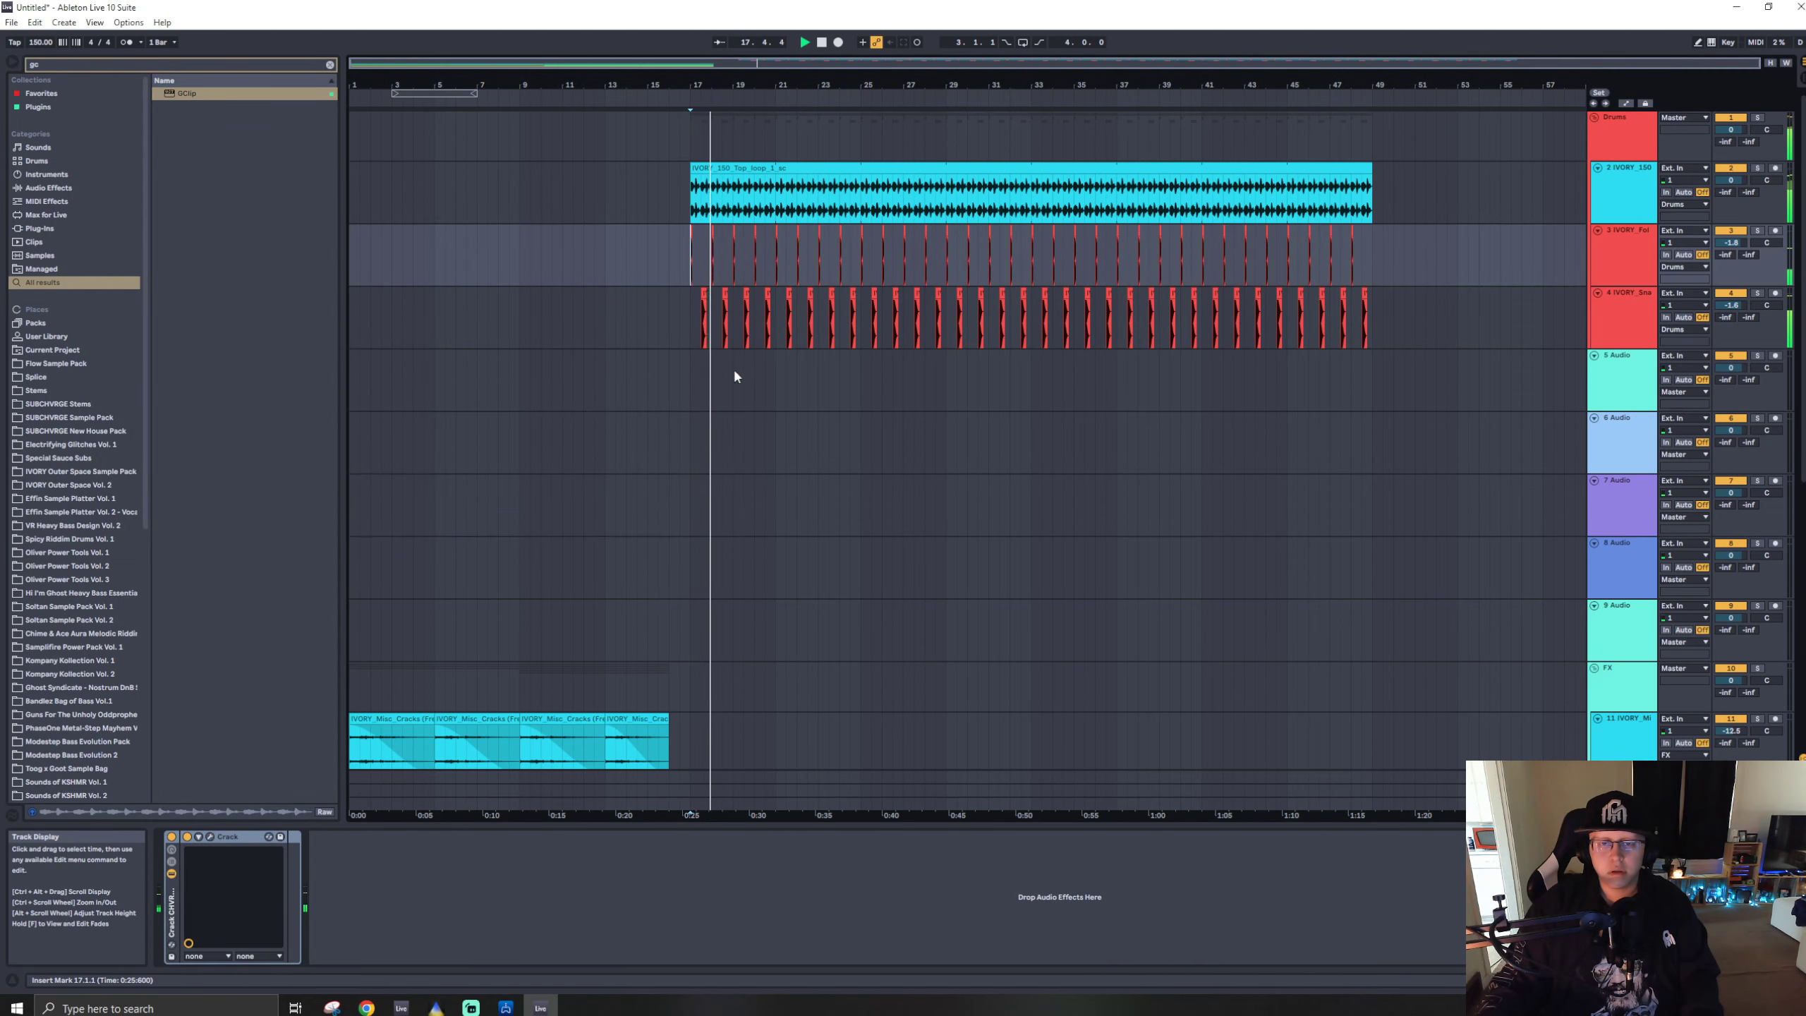
- Play the intro from bar 10 and lower the low brass pad track's volume to -3.8
{"action": "left_click", "coordinate": [540, 313]}
{"action": "scroll", "coordinate": [642, 355], "scroll_direction": "down", "scroll_amount": 5}
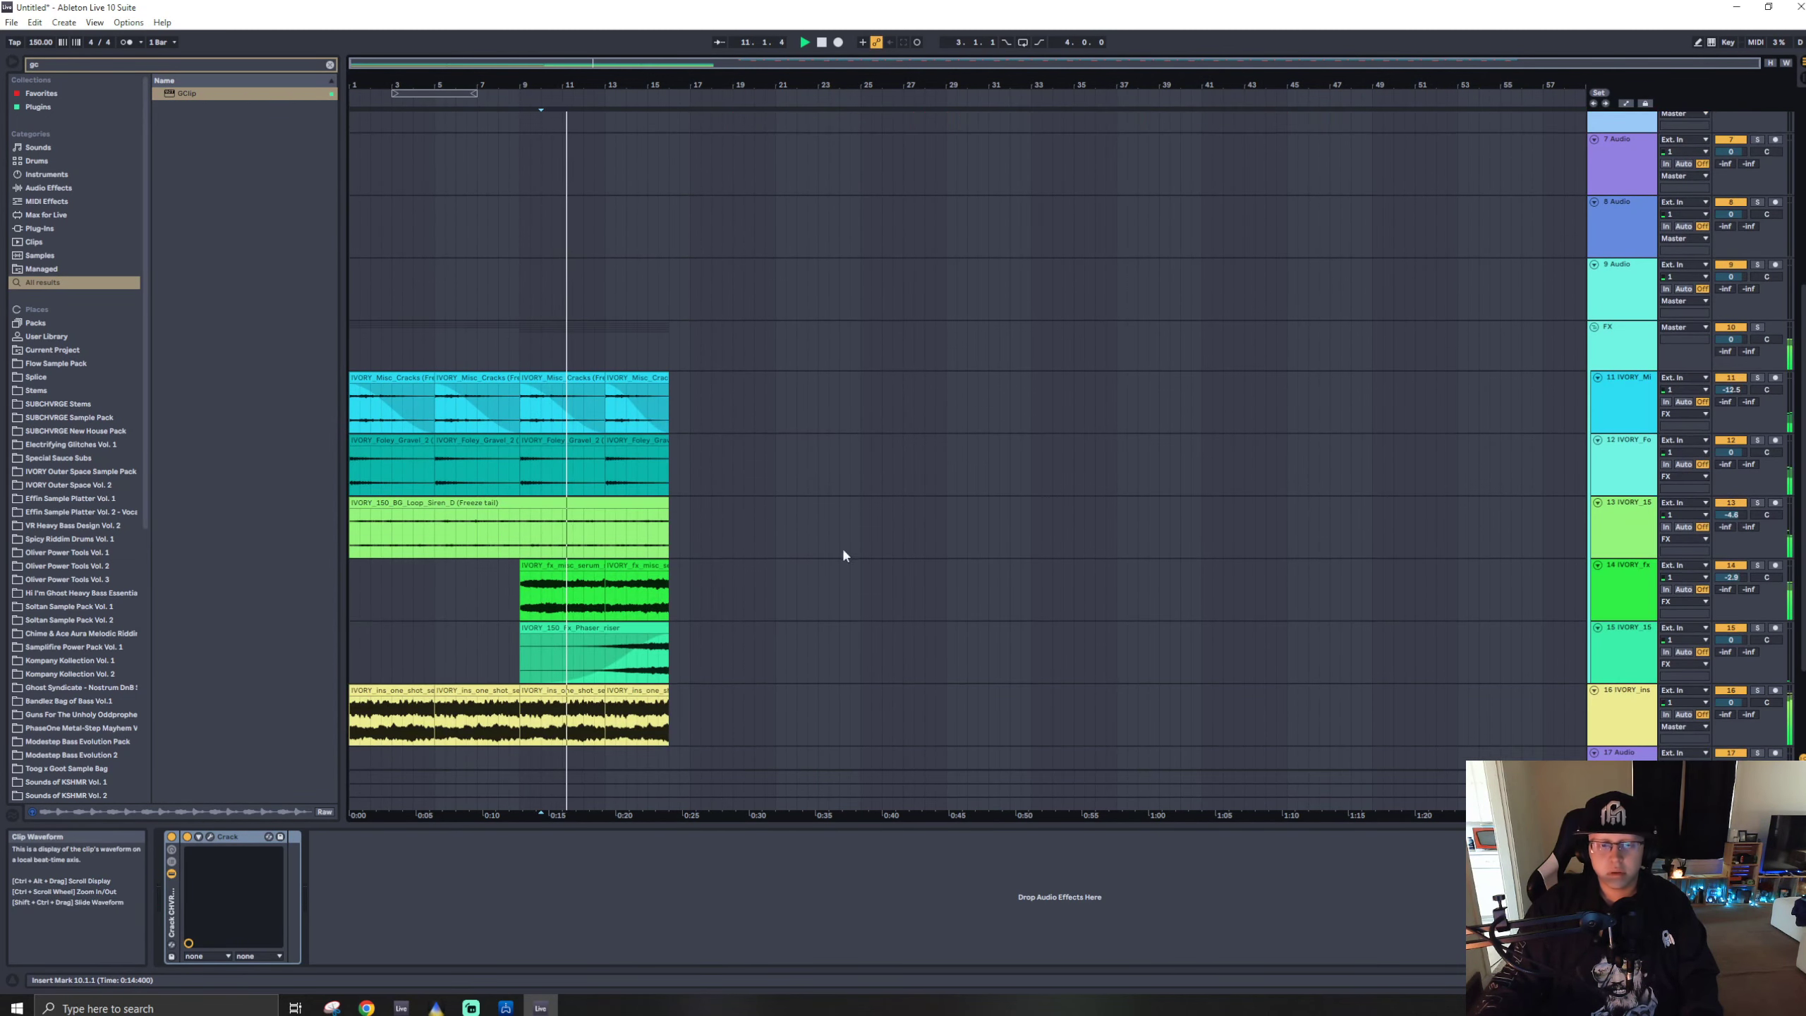
{"action": "mouse_move", "coordinate": [1730, 702]}
{"action": "left_mouse_down"}
{"action": "mouse_move", "coordinate": [1730, 729]}
{"action": "mouse_move", "coordinate": [1730, 702]}
{"action": "left_mouse_up"}
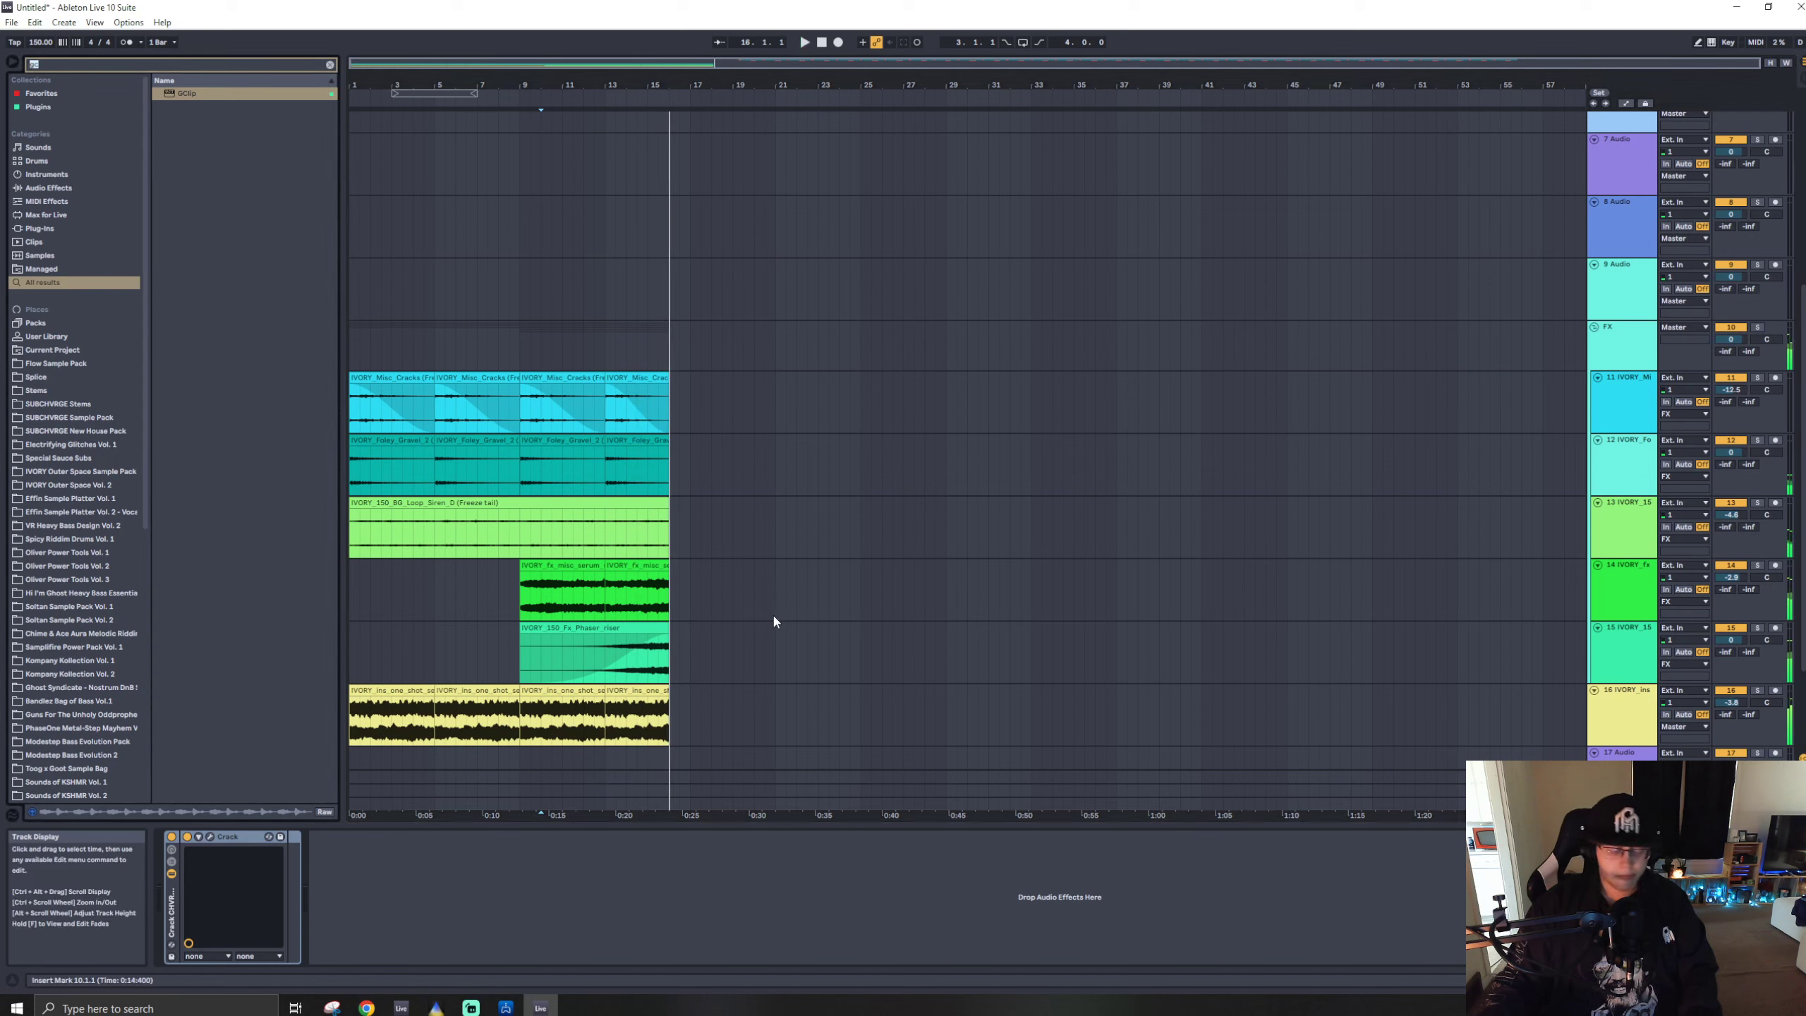
- Search the browser for "ivor buil", place IVORY_150_perc_loop_snare_buildup_6.wav at bar 9 above the FX group, and play it
{"action": "type", "text": "perc bui"}
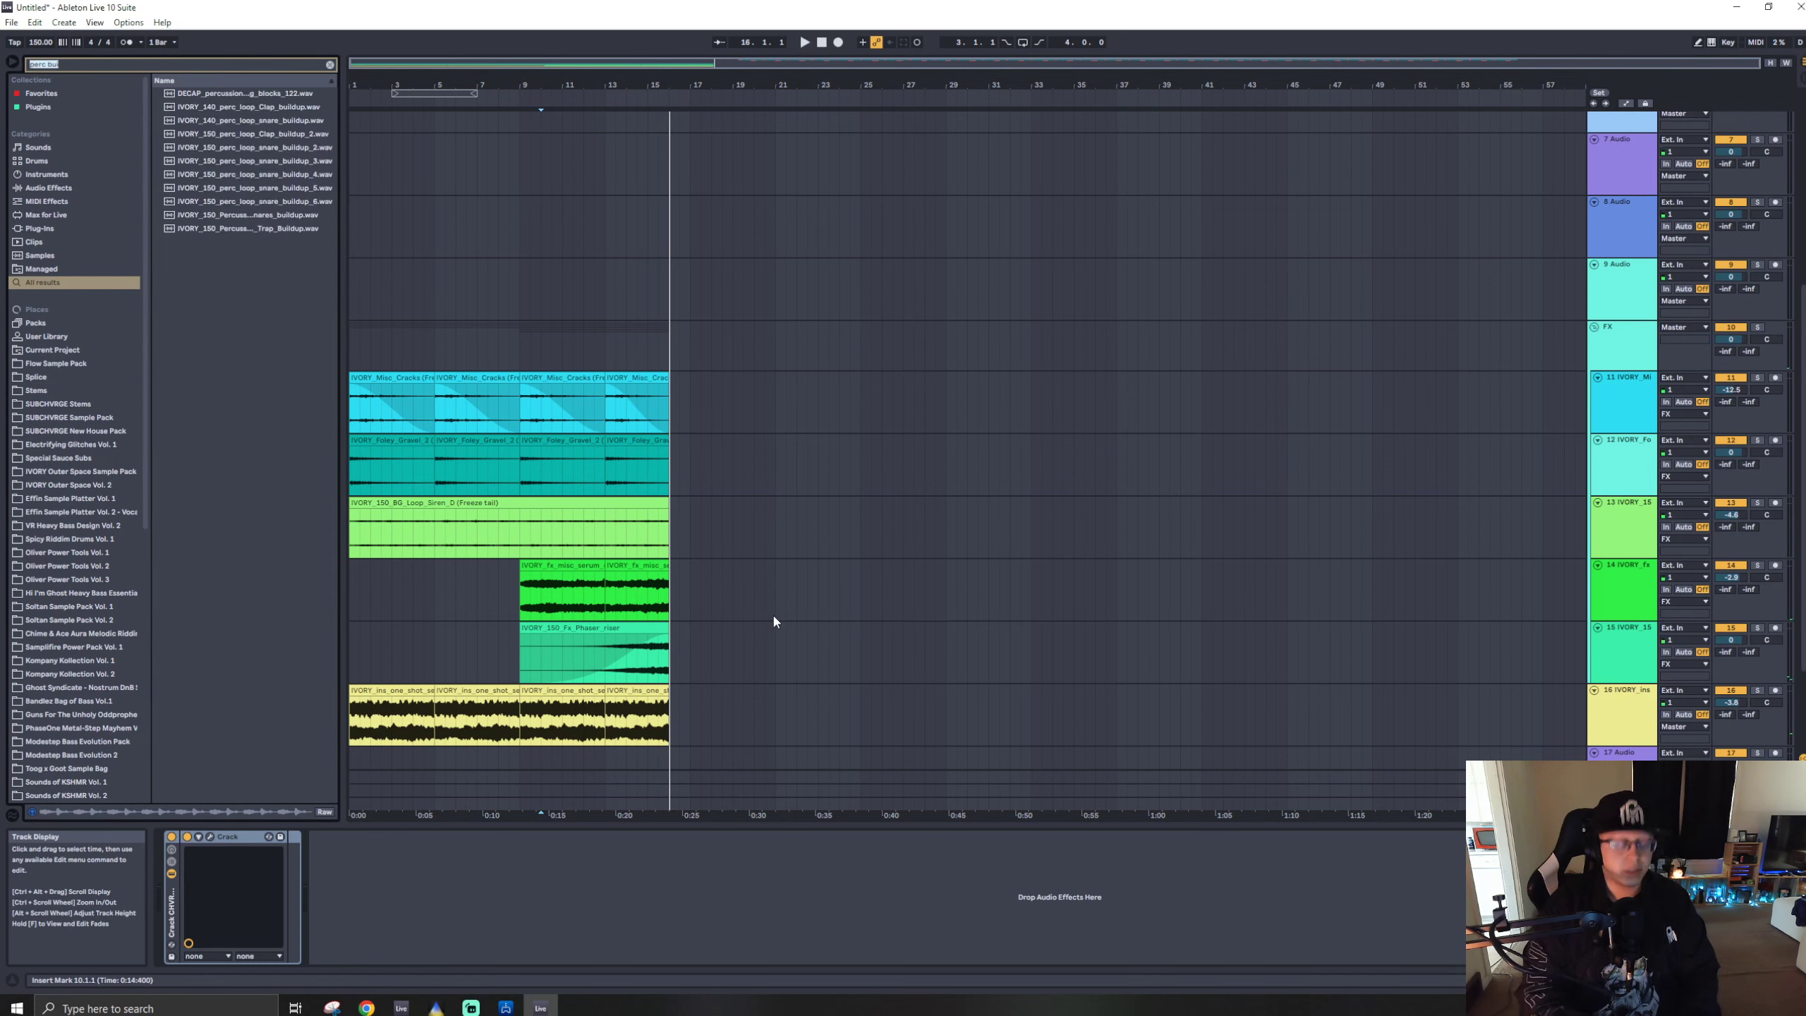
{"action": "key", "text": "Escape"}
{"action": "key", "text": "ctrl+f"}
{"action": "type", "text": "ivoy b"}
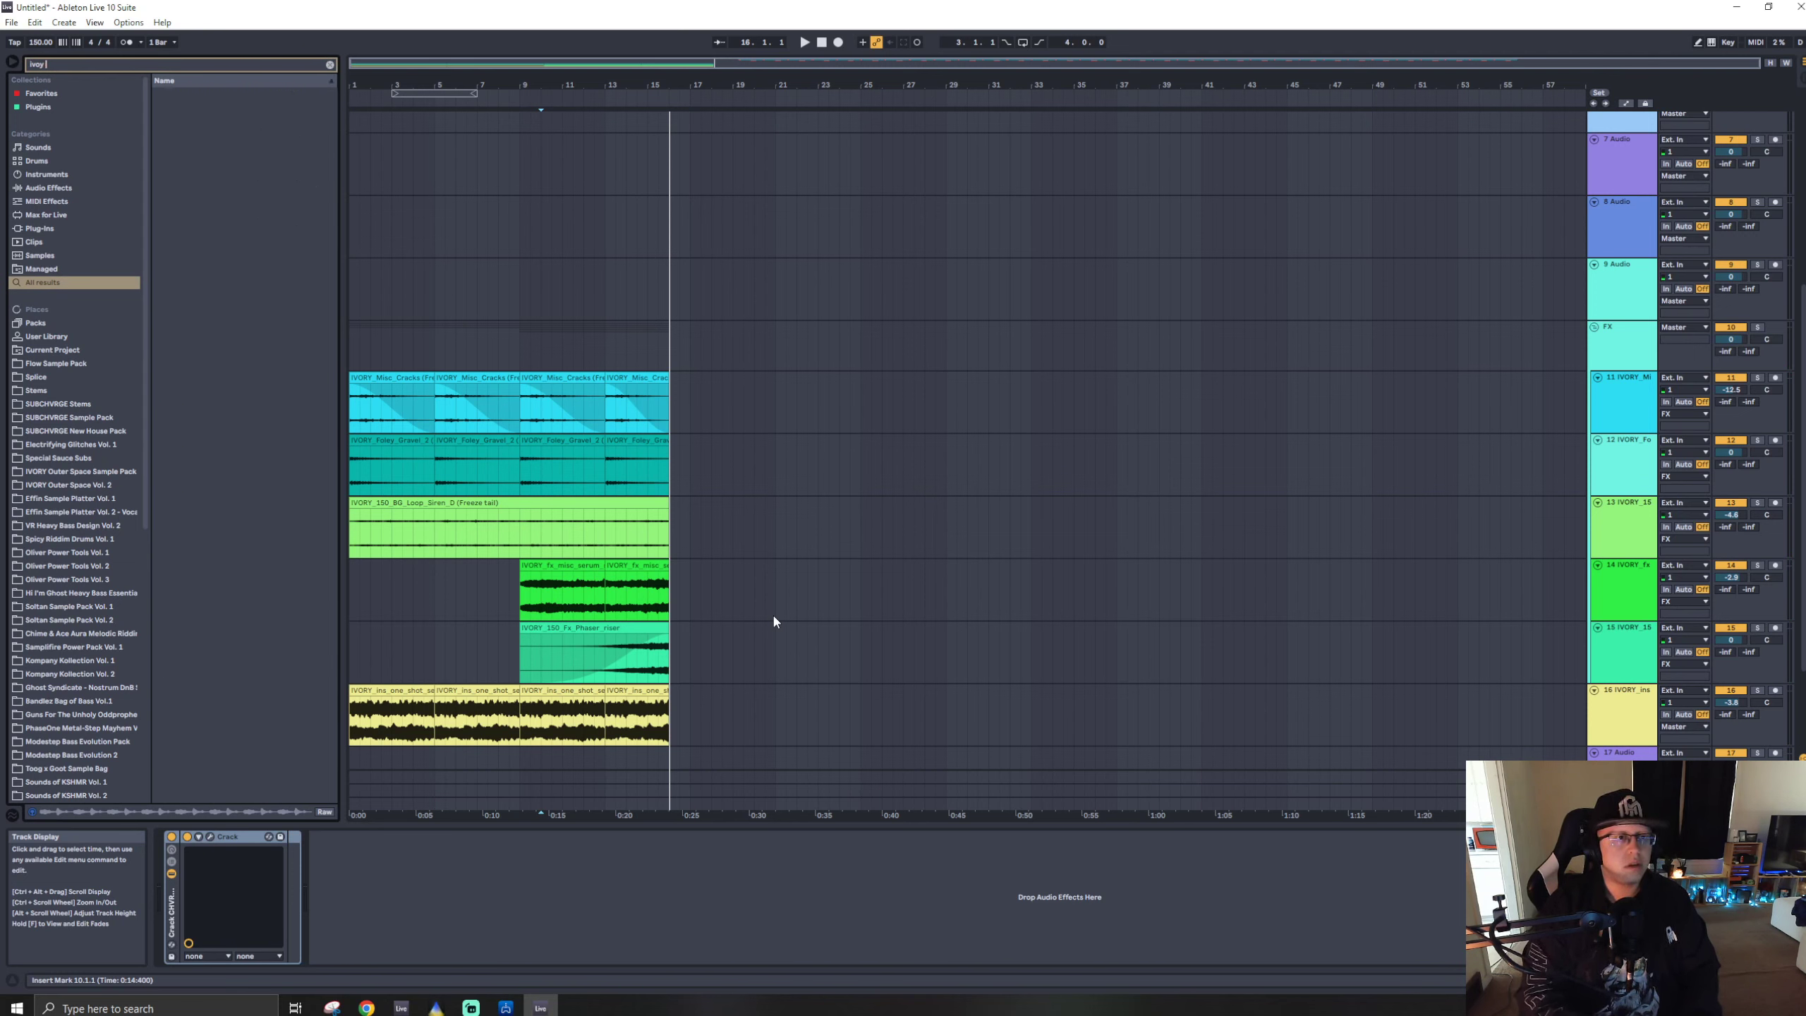
{"action": "key", "text": "BackSpace"}
{"action": "key", "text": "BackSpace"}
{"action": "type", "text": "r buil"}
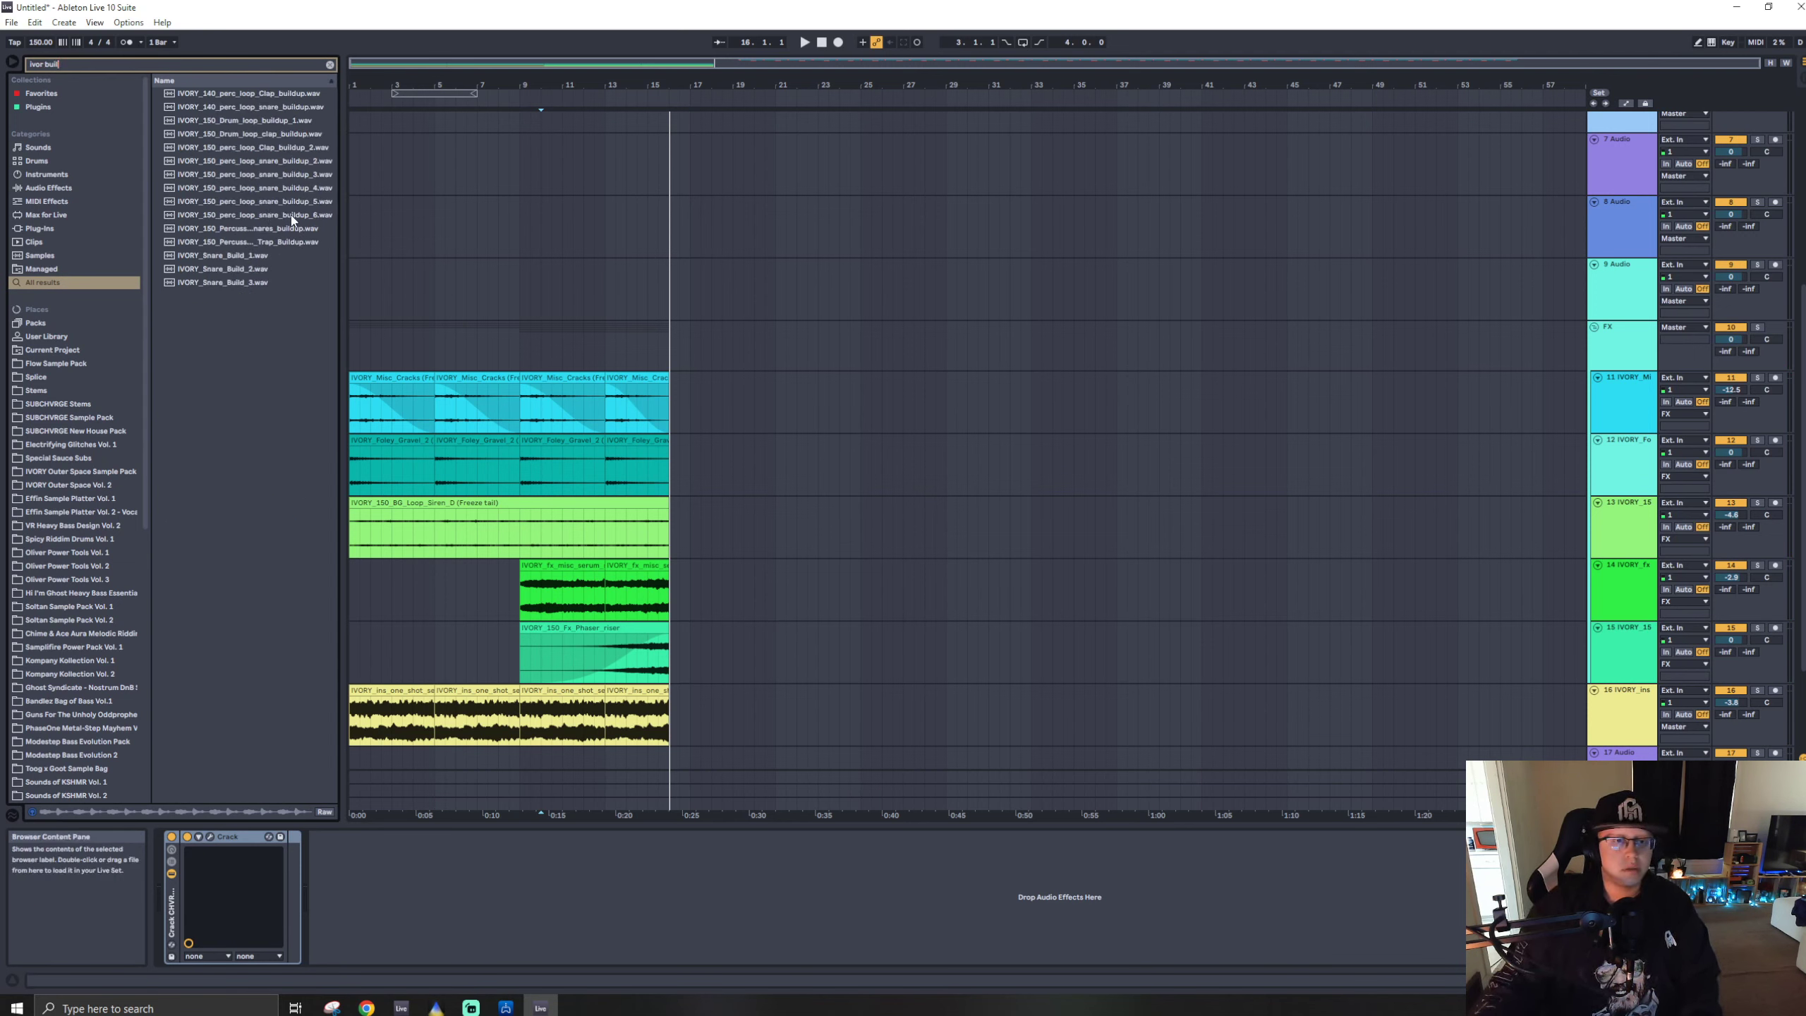
{"action": "left_click", "coordinate": [272, 217]}
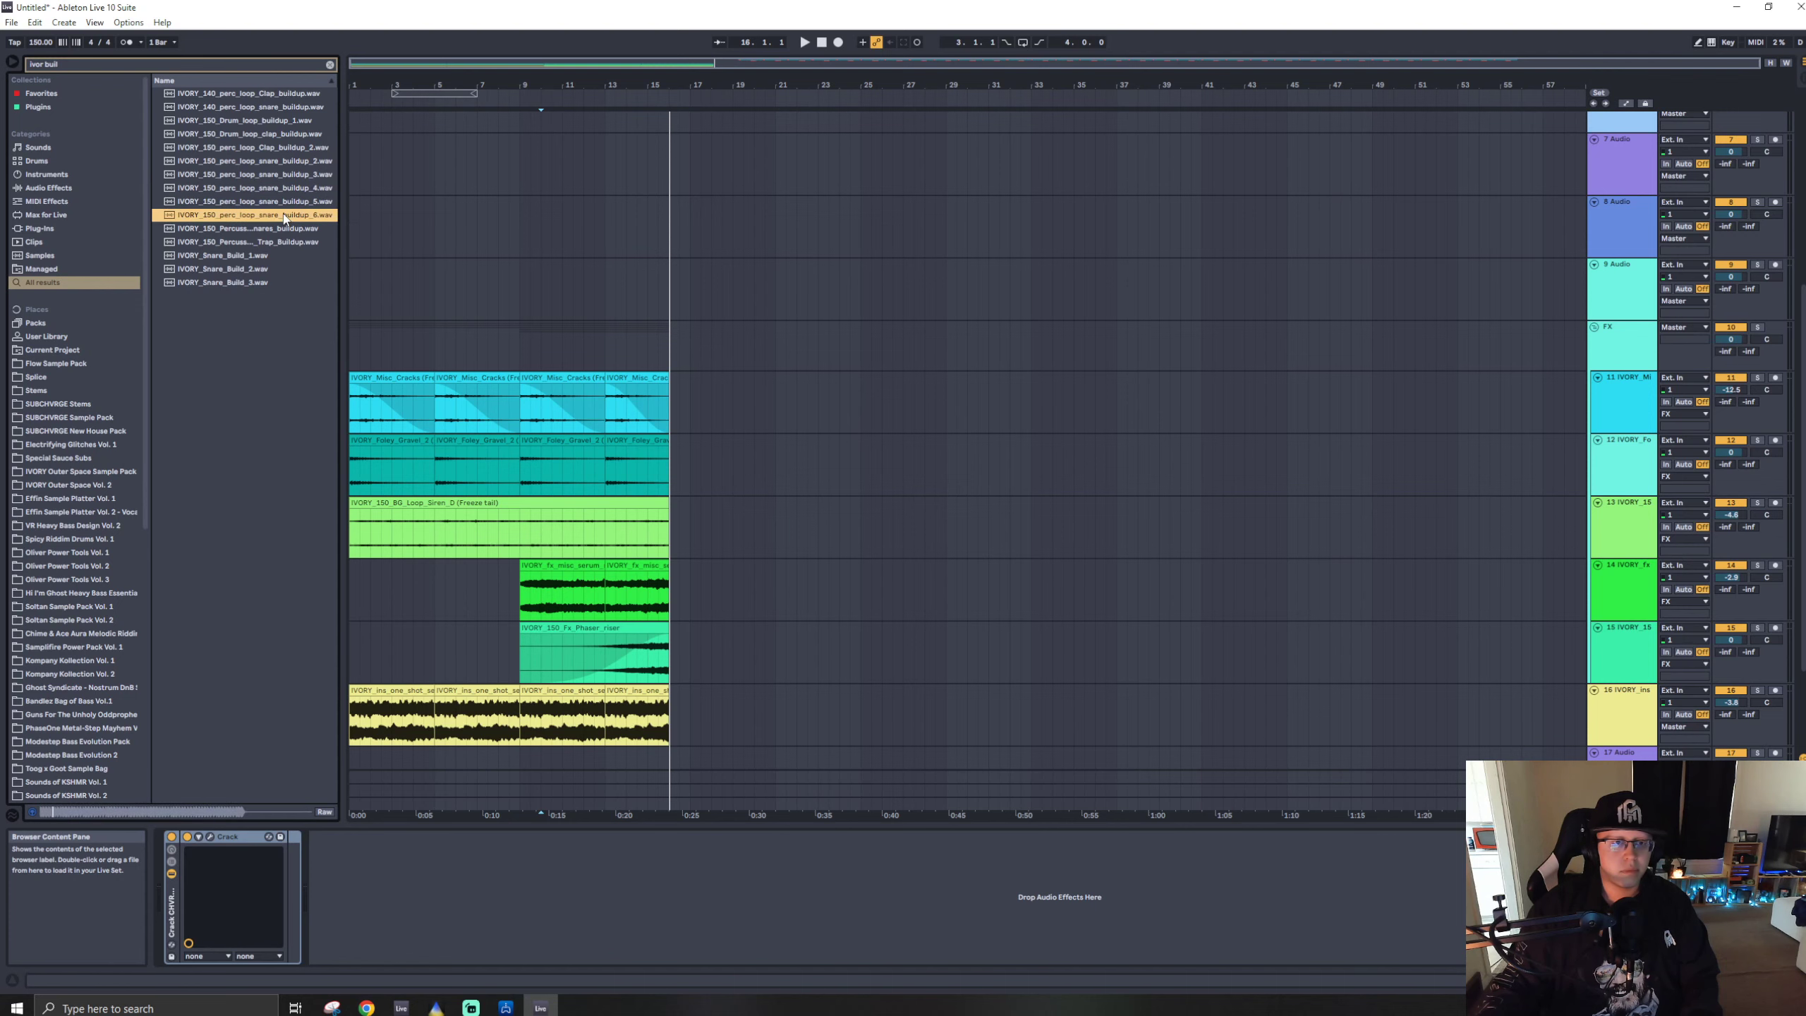
{"action": "left_click_drag", "start_coordinate": [284, 218], "coordinate": [524, 425]}
{"action": "key", "text": "space"}
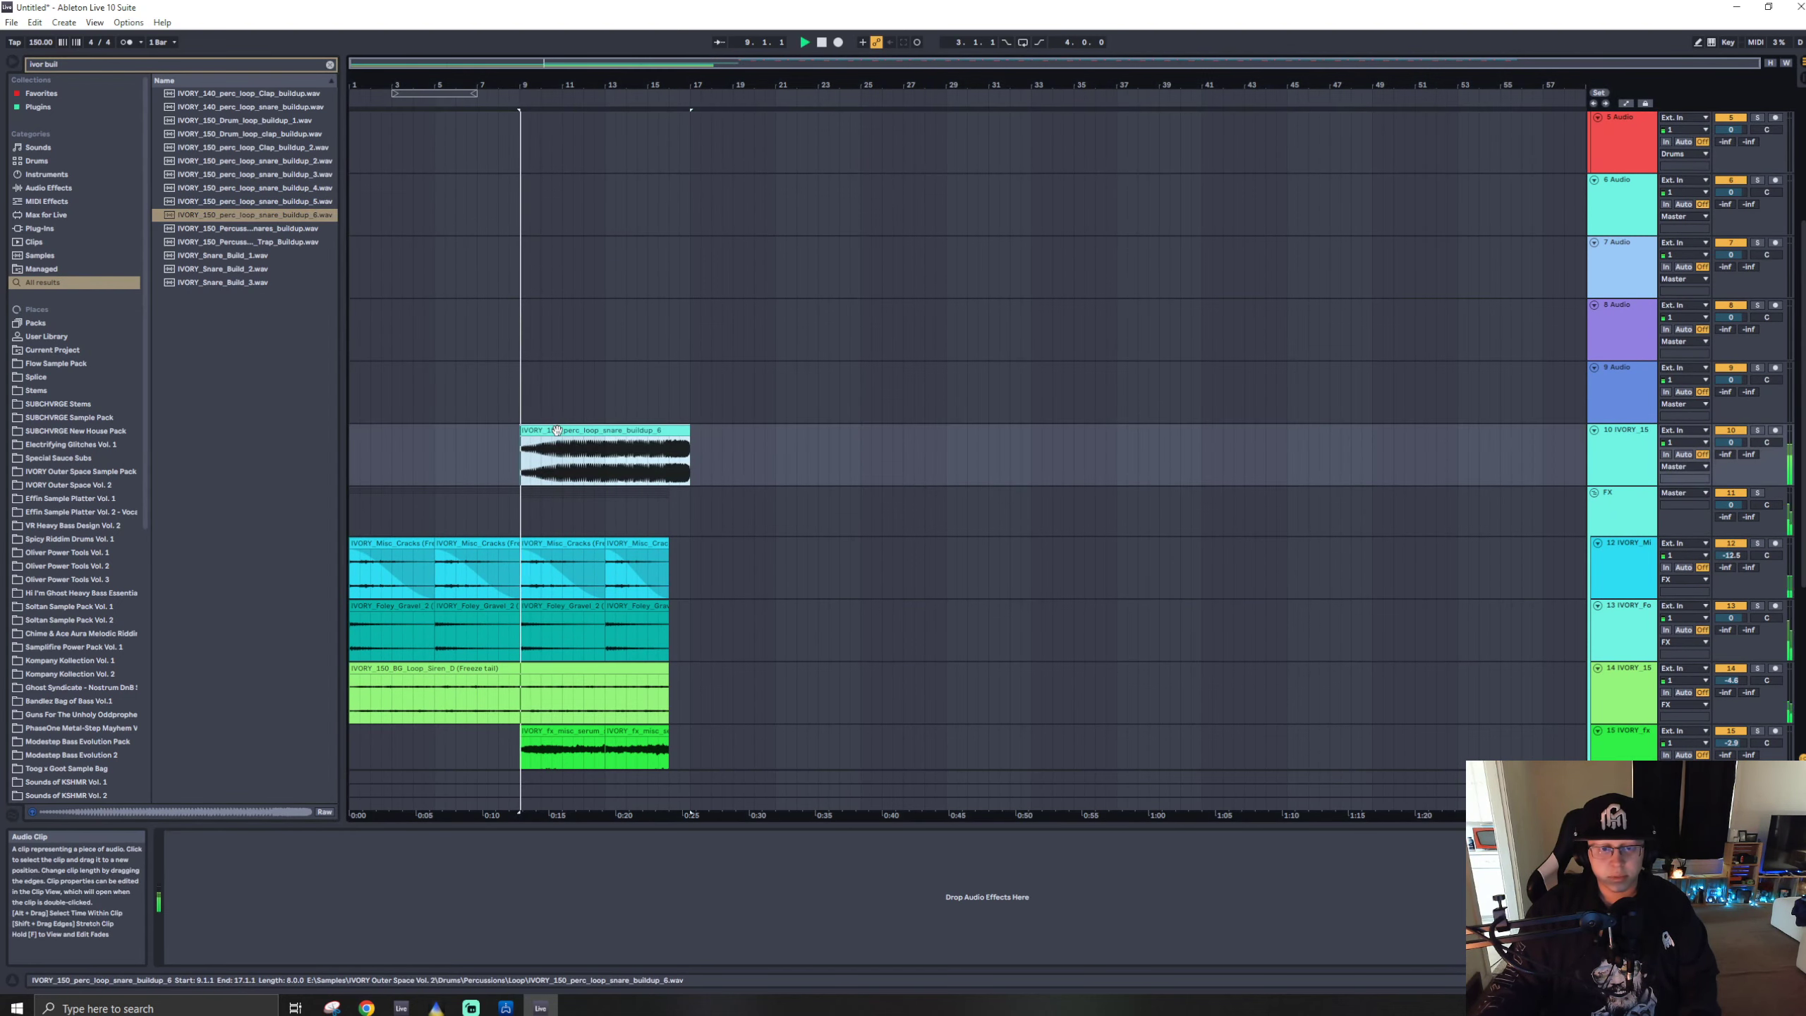
- Reset the snare buildup clip's warping to 150 BPM with looping off and listen to it against the intro layers
{"action": "scroll", "coordinate": [745, 577], "scroll_direction": "down", "scroll_amount": 1}
{"action": "double_click", "coordinate": [593, 372]}
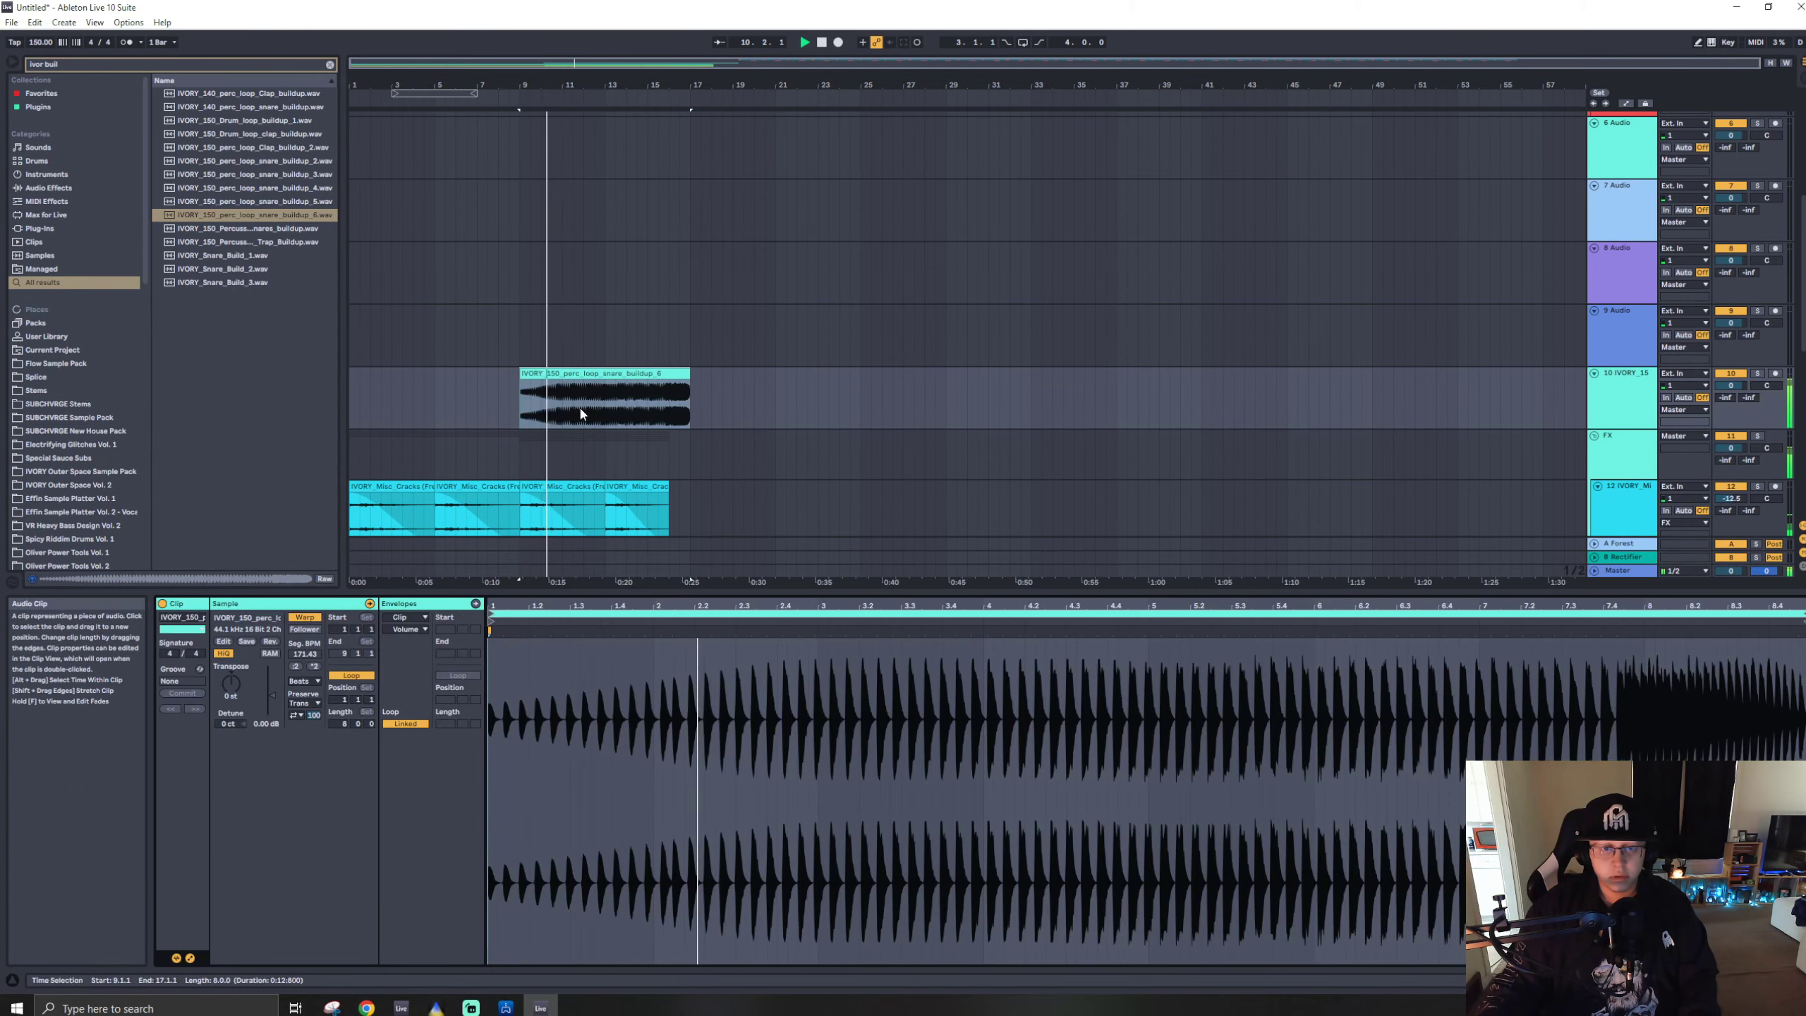
{"action": "left_click", "coordinate": [308, 617]}
{"action": "left_click", "coordinate": [311, 621]}
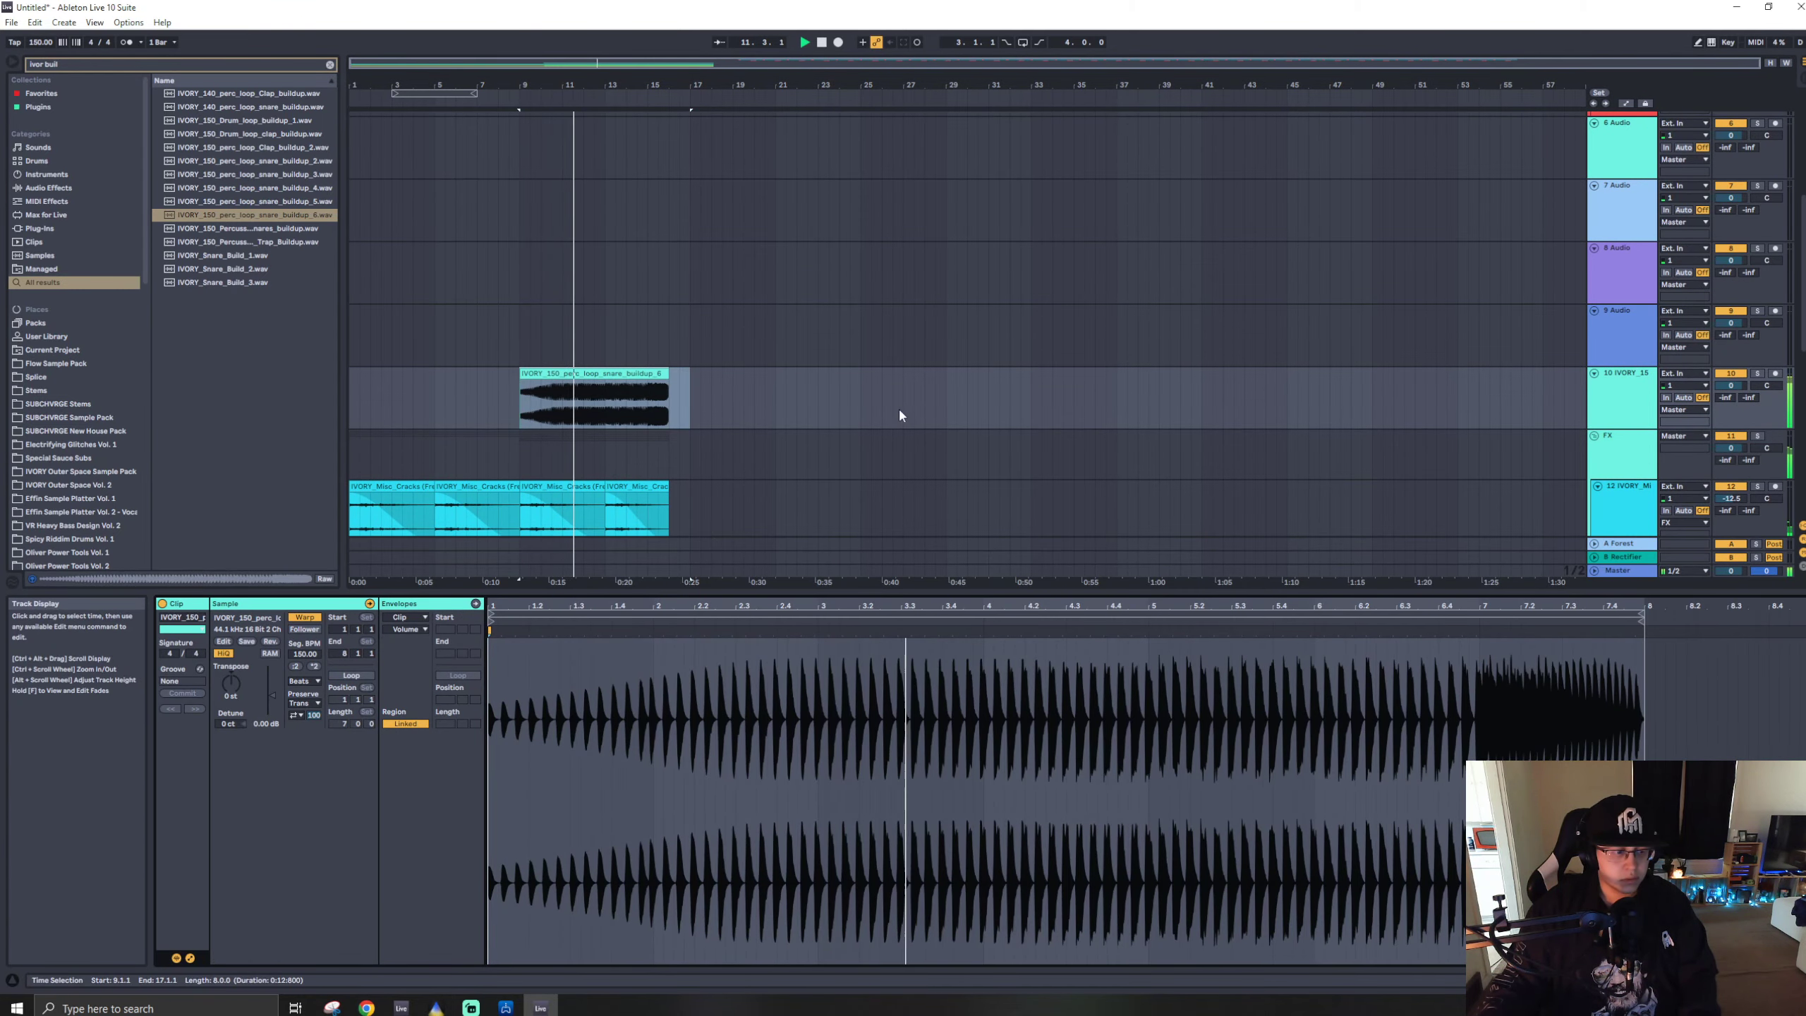
{"action": "scroll", "coordinate": [794, 408], "scroll_direction": "down", "scroll_amount": 2}
{"action": "scroll", "coordinate": [775, 433], "scroll_direction": "down", "scroll_amount": 3}
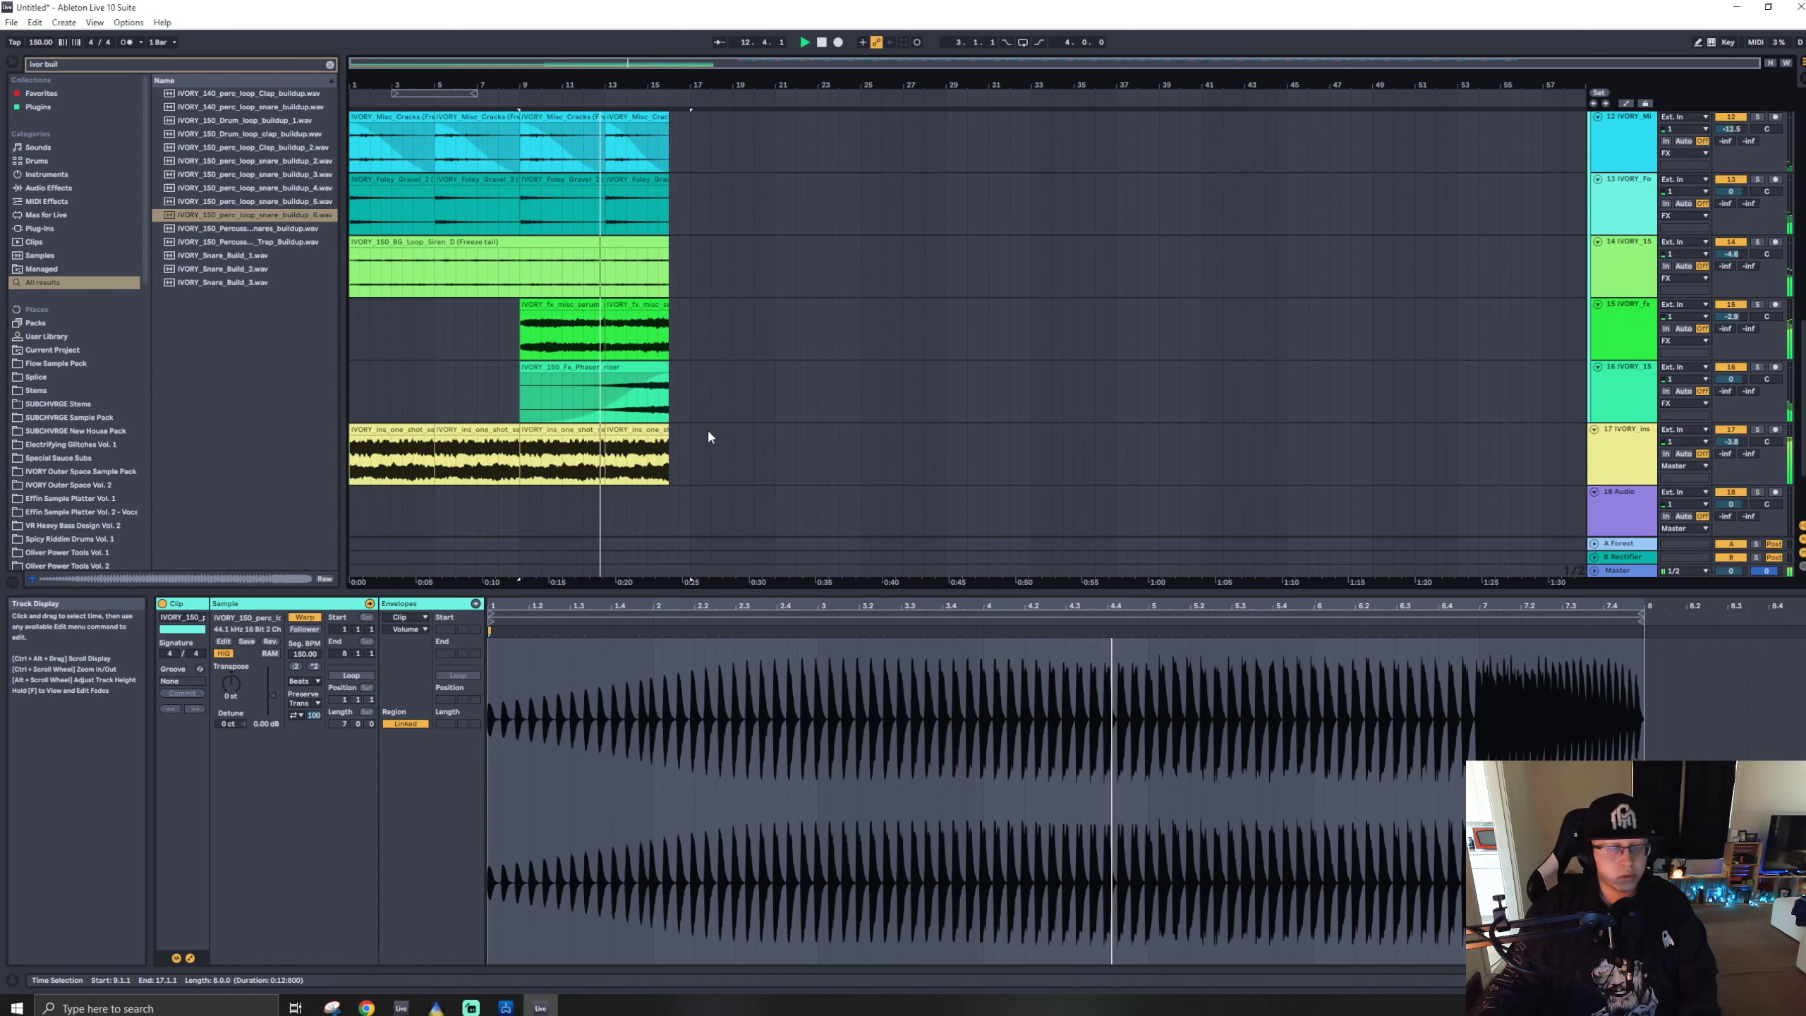
{"action": "scroll", "coordinate": [707, 427], "scroll_direction": "down", "scroll_amount": 1}
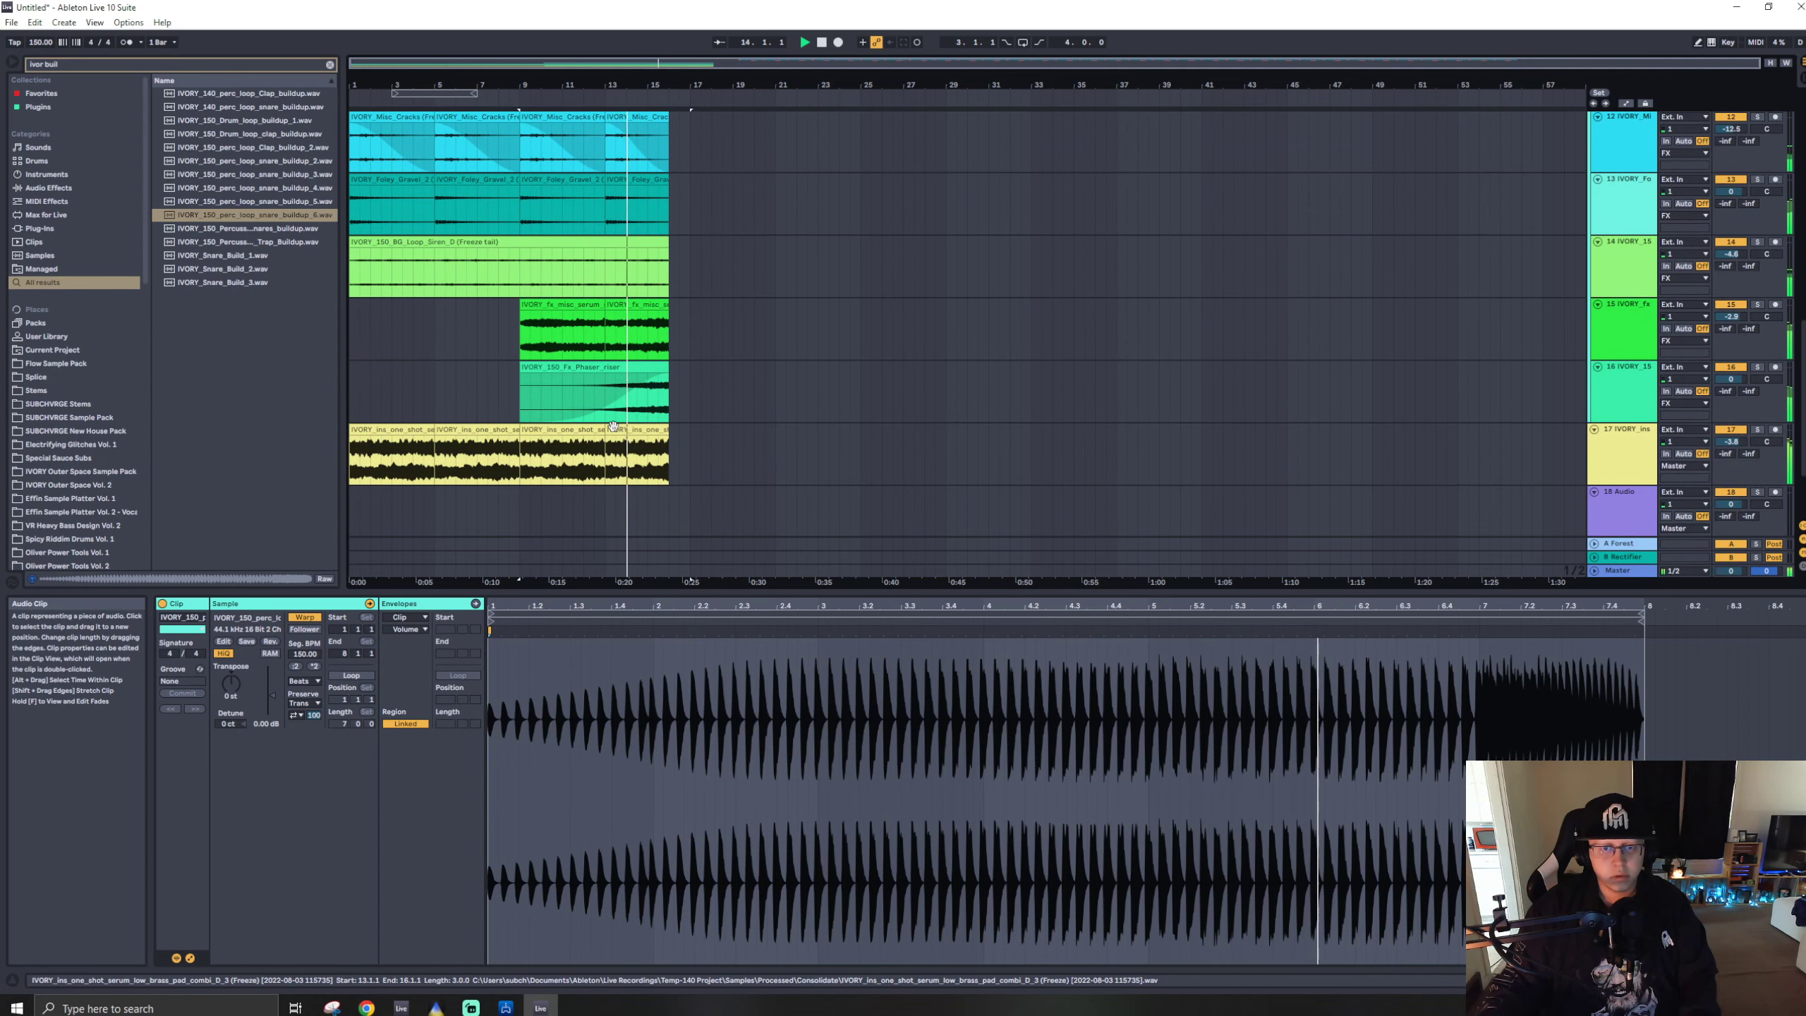
{"action": "scroll", "coordinate": [699, 441], "scroll_direction": "up", "scroll_amount": 2}
{"action": "scroll", "coordinate": [615, 446], "scroll_direction": "down", "scroll_amount": 1}
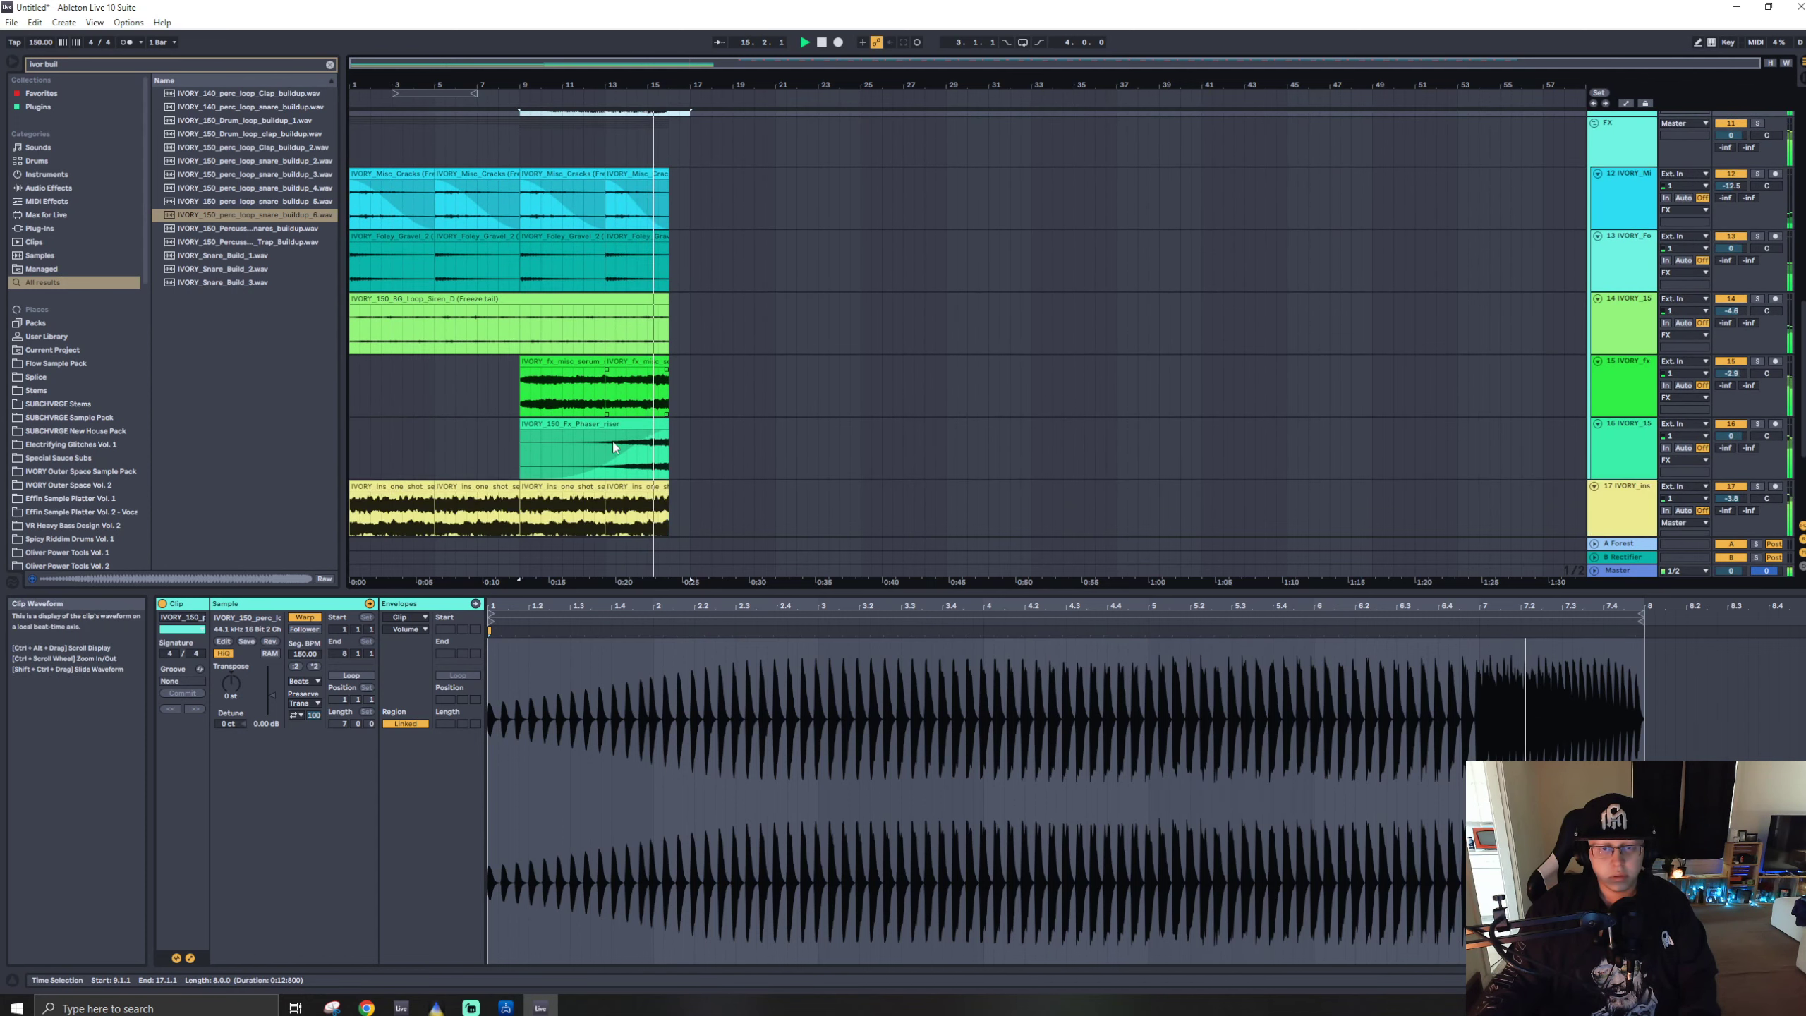
{"action": "scroll", "coordinate": [628, 445], "scroll_direction": "up", "scroll_amount": 1}
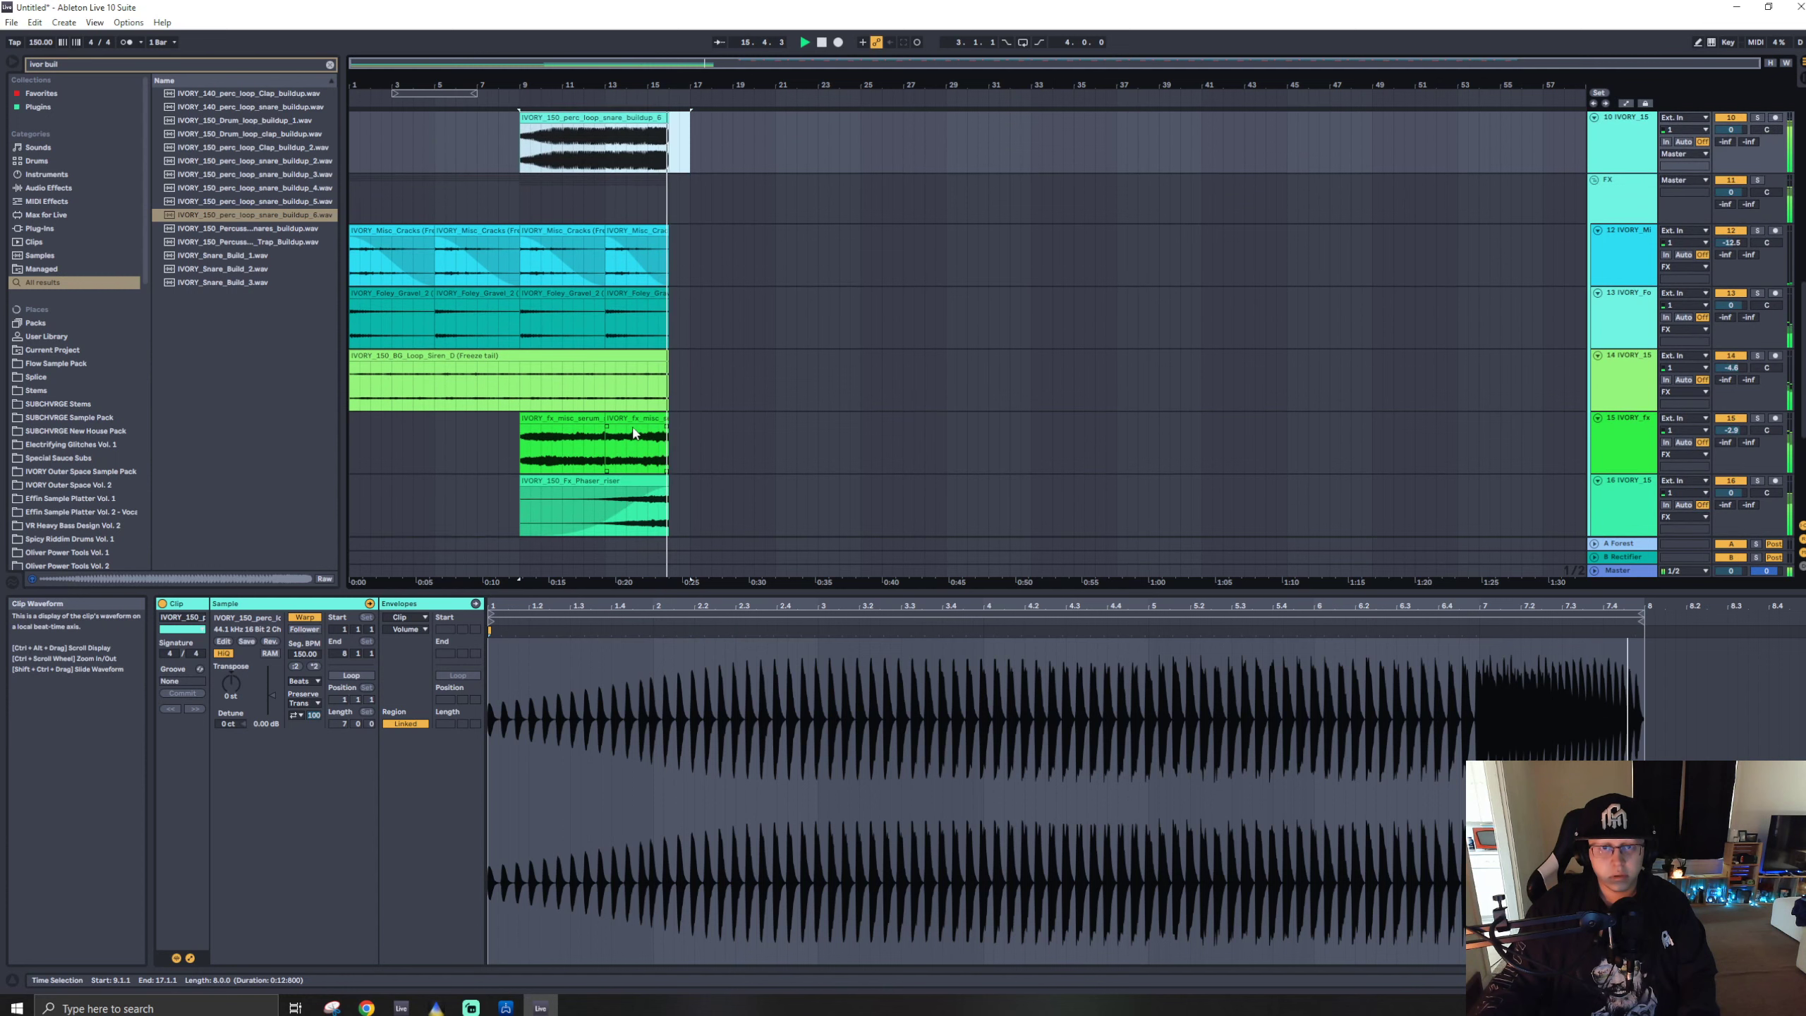
- Replace the buildup with IVORY_150_perc_loop_snare_buildup_5.wav starting at bar 10, play it, and cut off everything from bar 16 on
{"action": "left_click", "coordinate": [651, 135]}
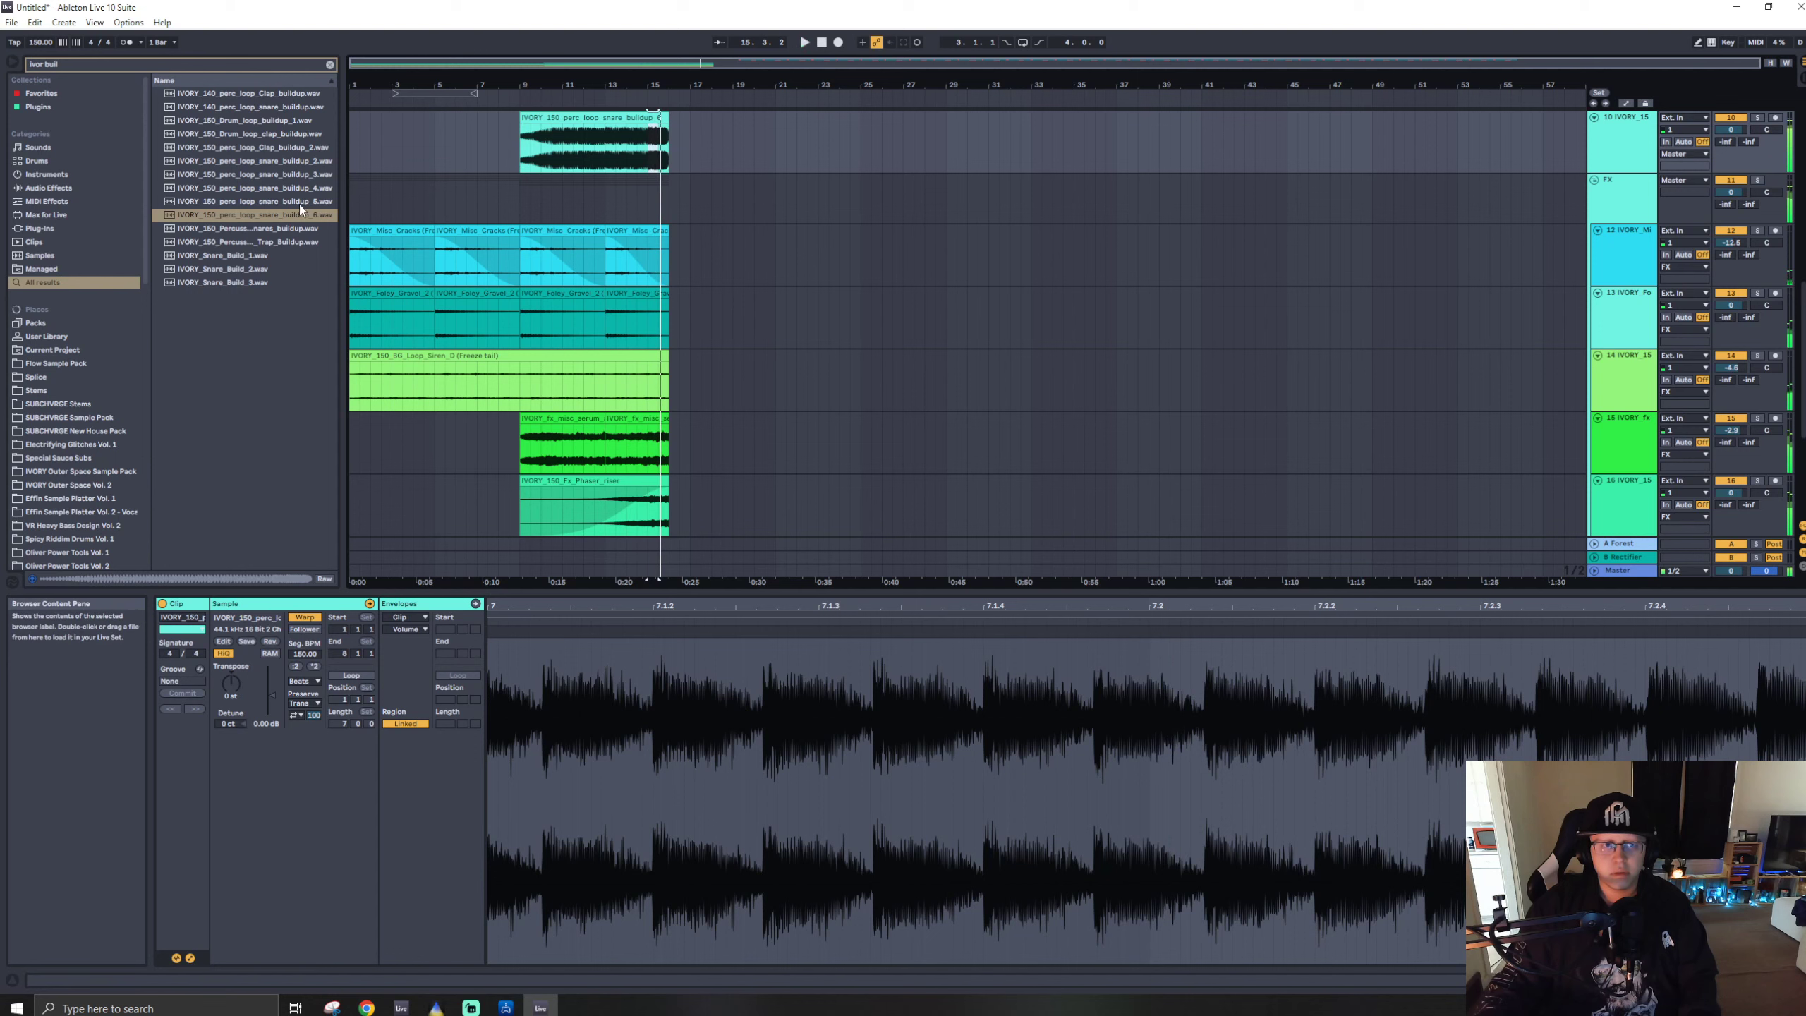
{"action": "left_click", "coordinate": [299, 203]}
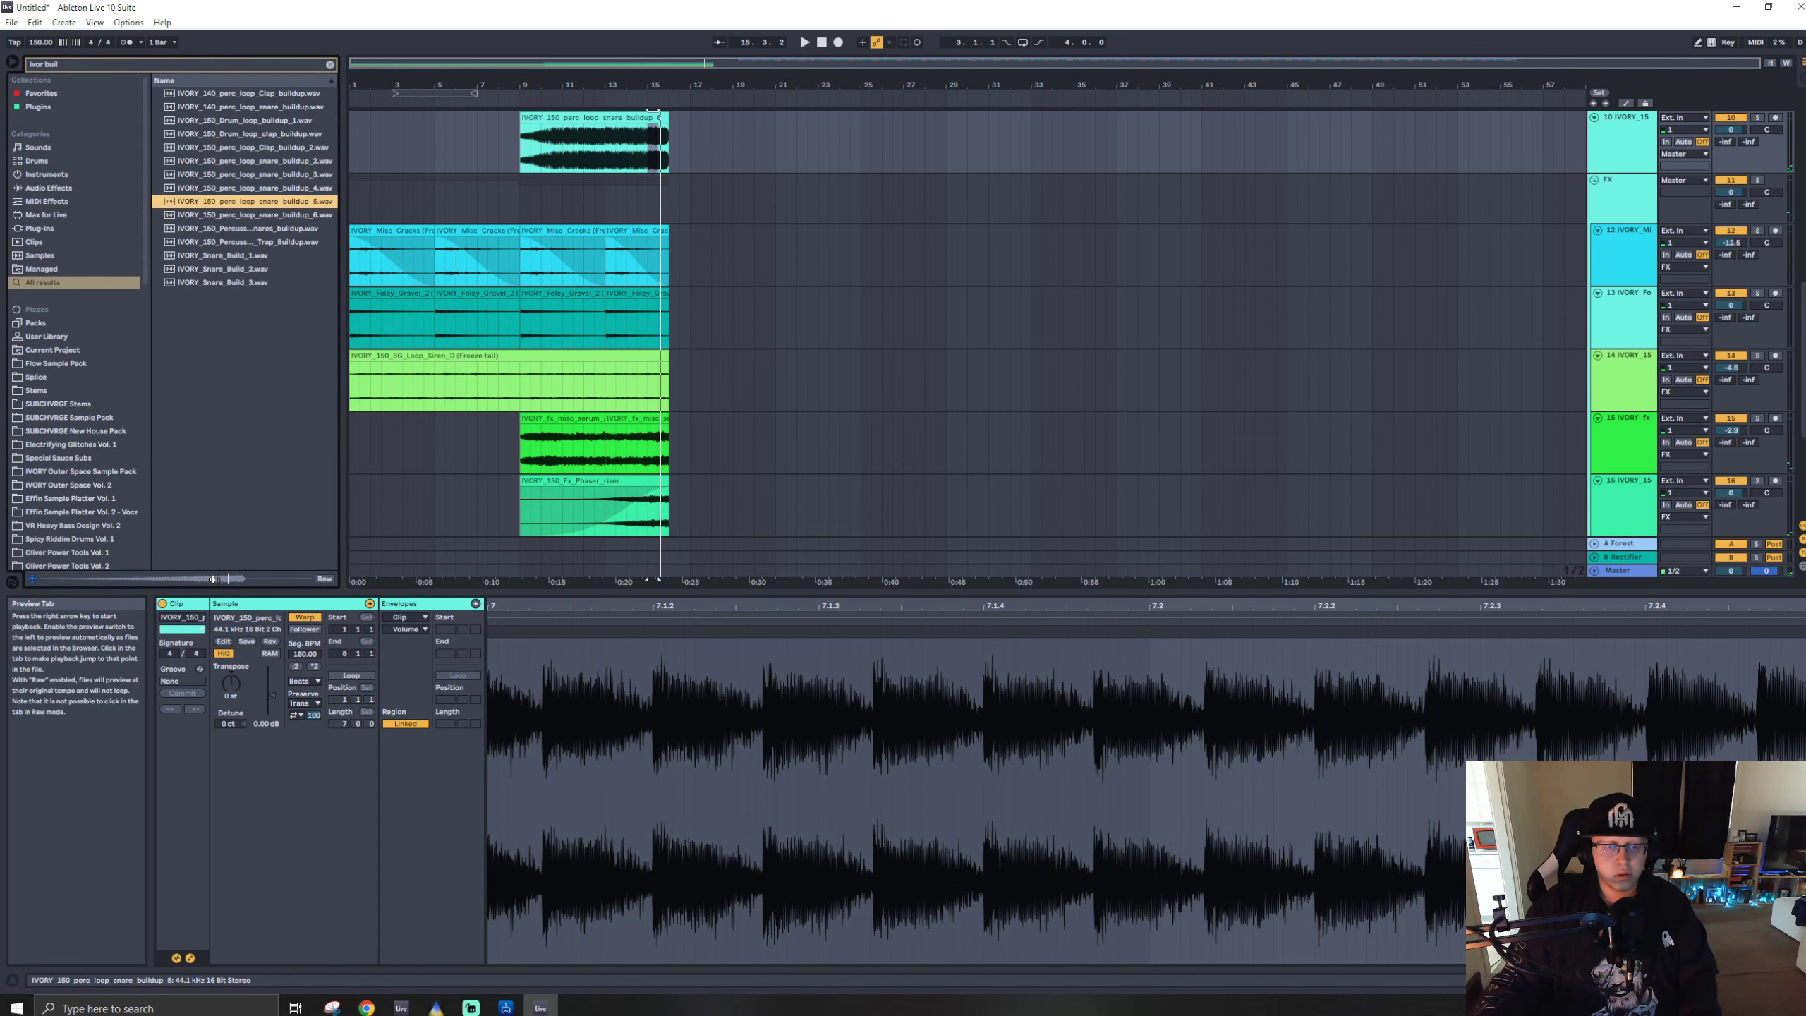
{"action": "left_click_drag", "start_coordinate": [239, 206], "coordinate": [628, 173]}
{"action": "key", "text": "space"}
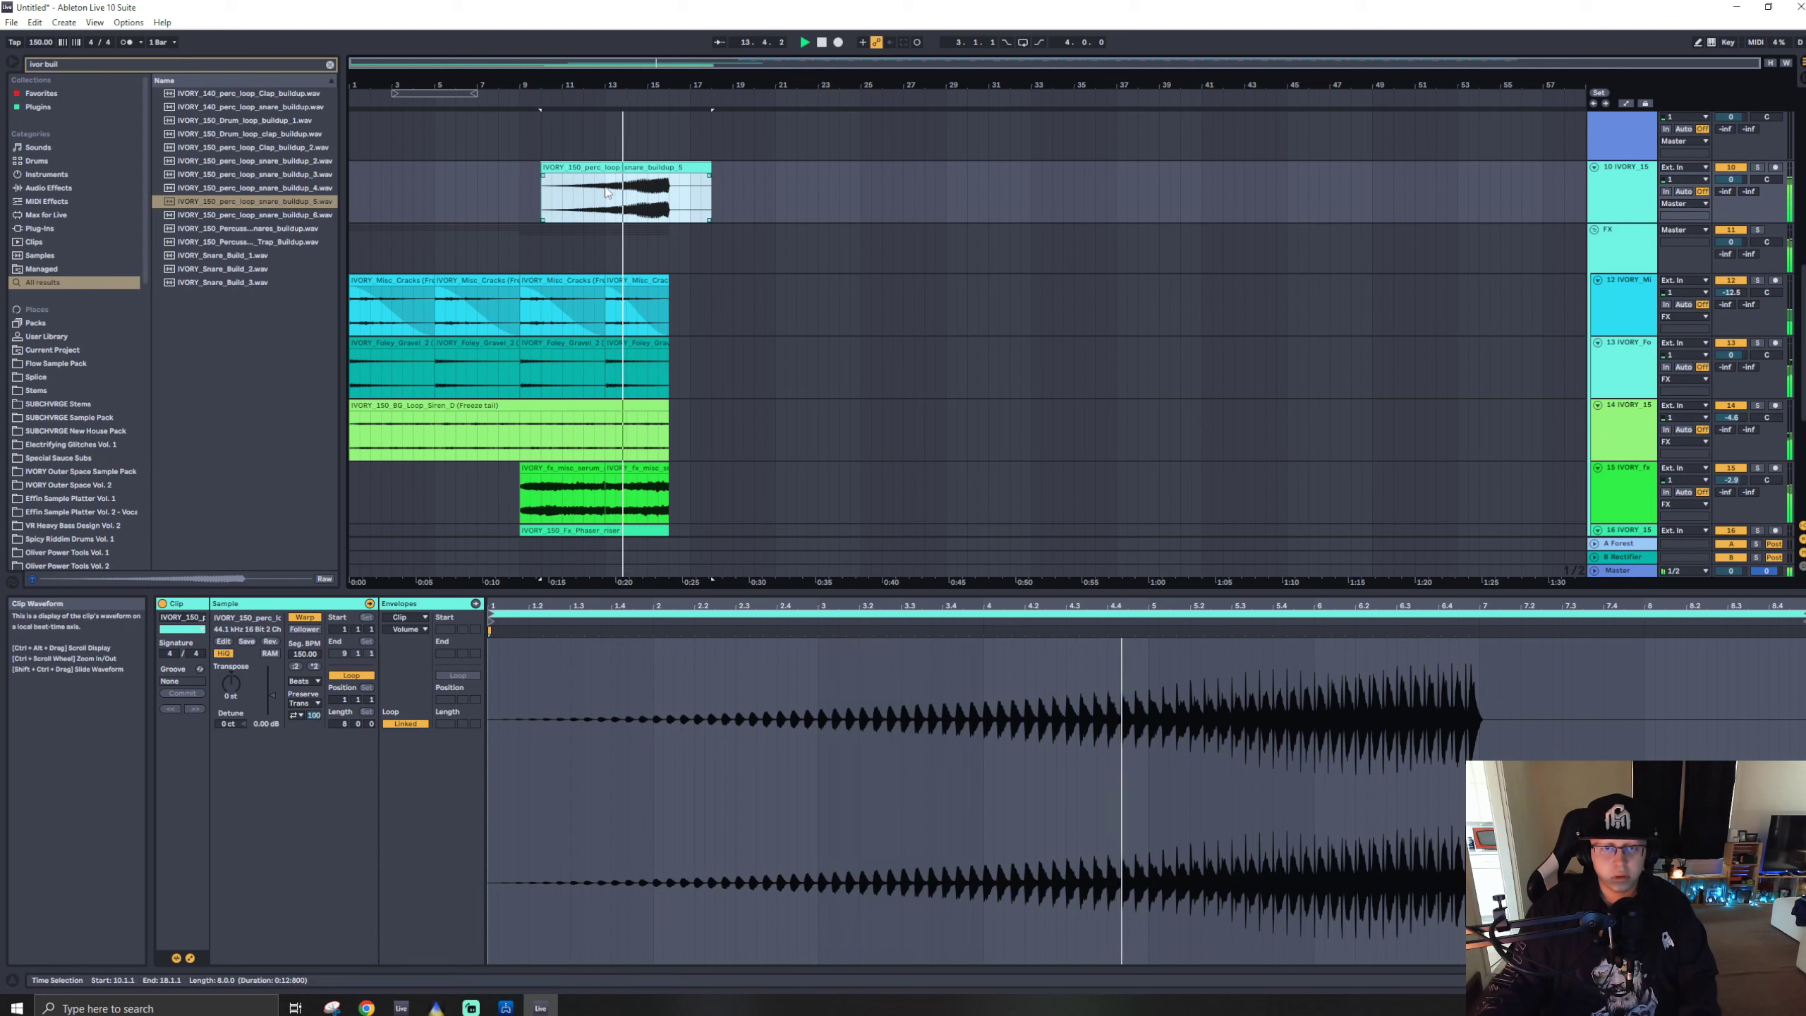
{"action": "left_click_drag", "start_coordinate": [666, 209], "coordinate": [746, 202]}
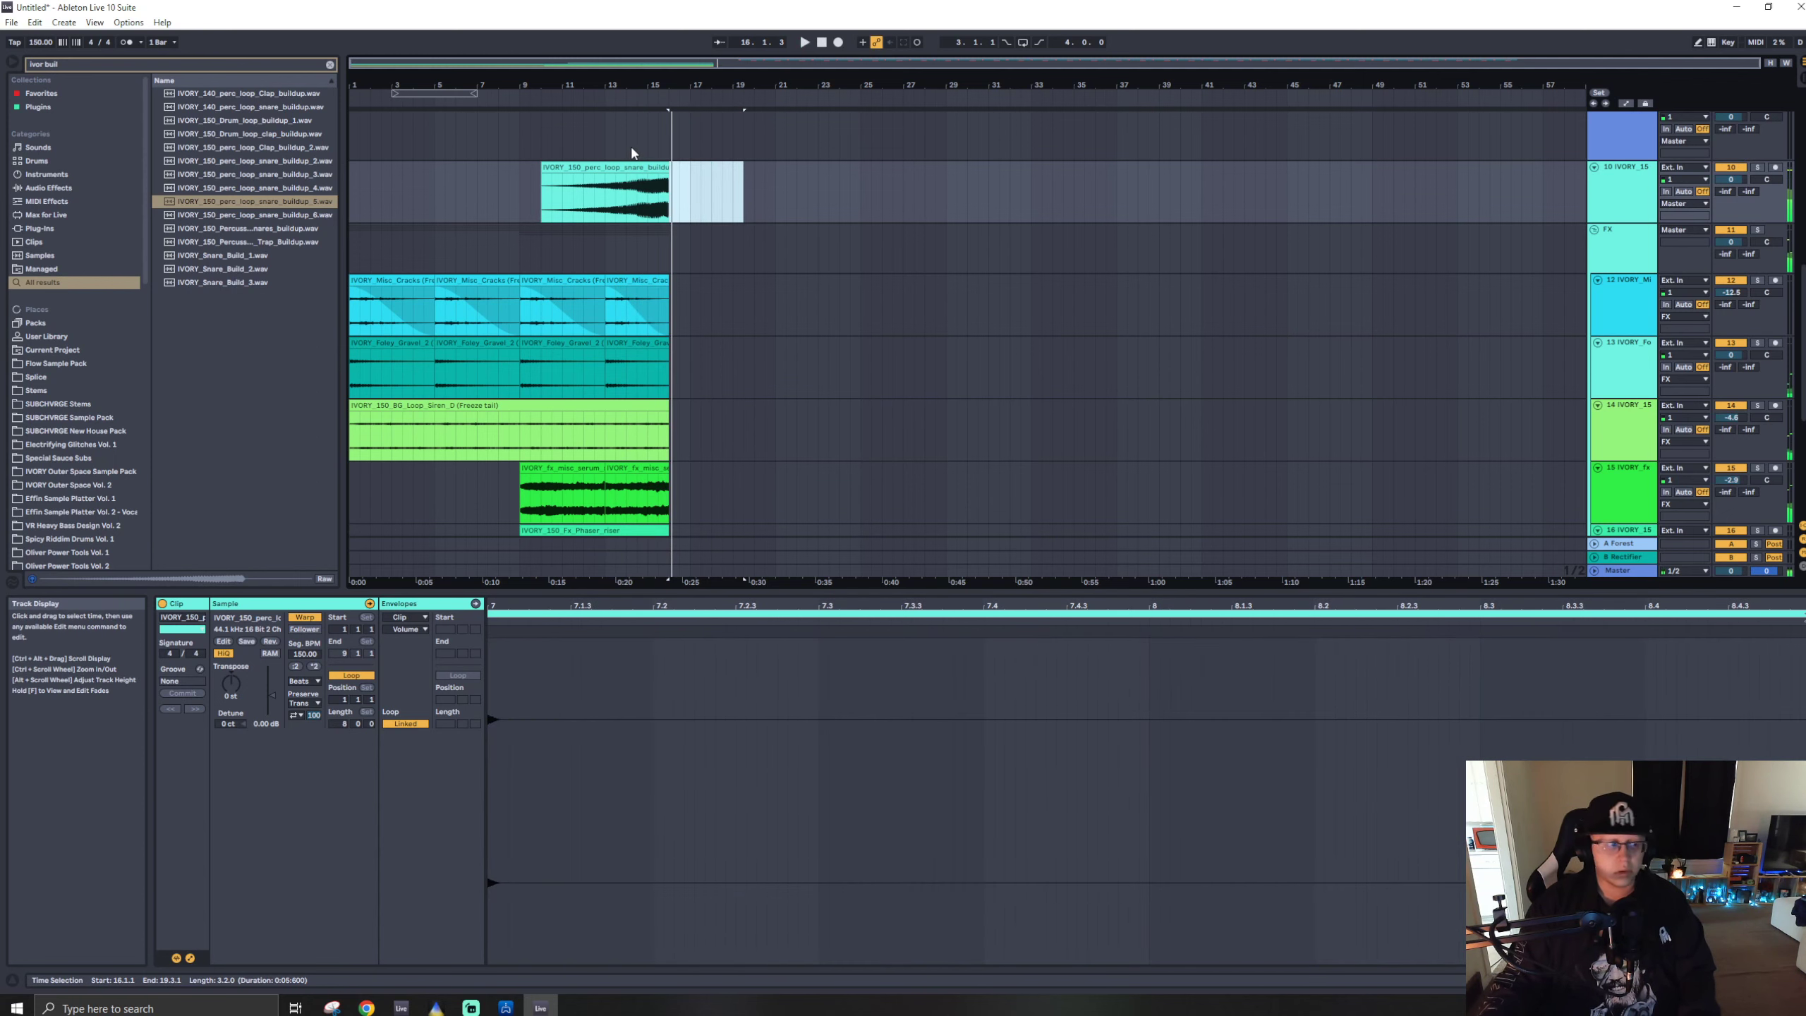
- Search the browser for "soltan perc" and place SOLTAN_percussion_10.wav on the empty track 6 at 17.3, aligned with the first snare
{"action": "scroll", "coordinate": [749, 222], "scroll_direction": "up", "scroll_amount": 10}
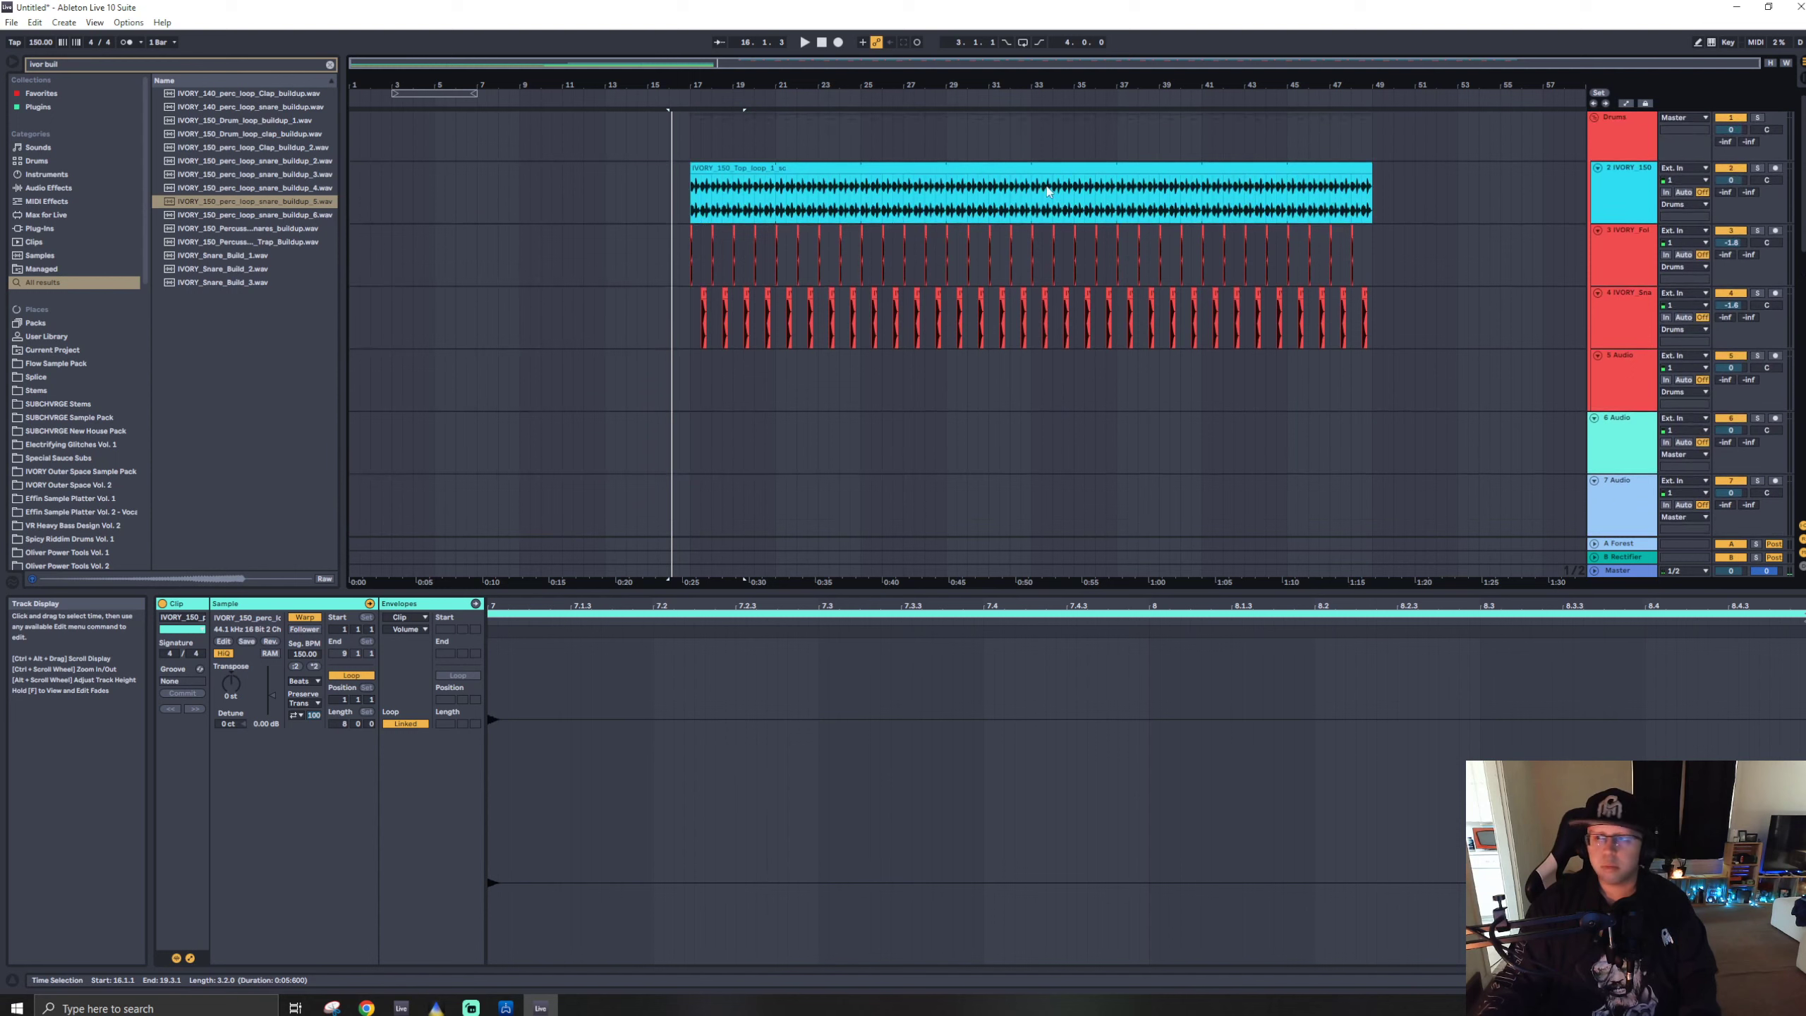
{"action": "key", "text": "ctrl+f"}
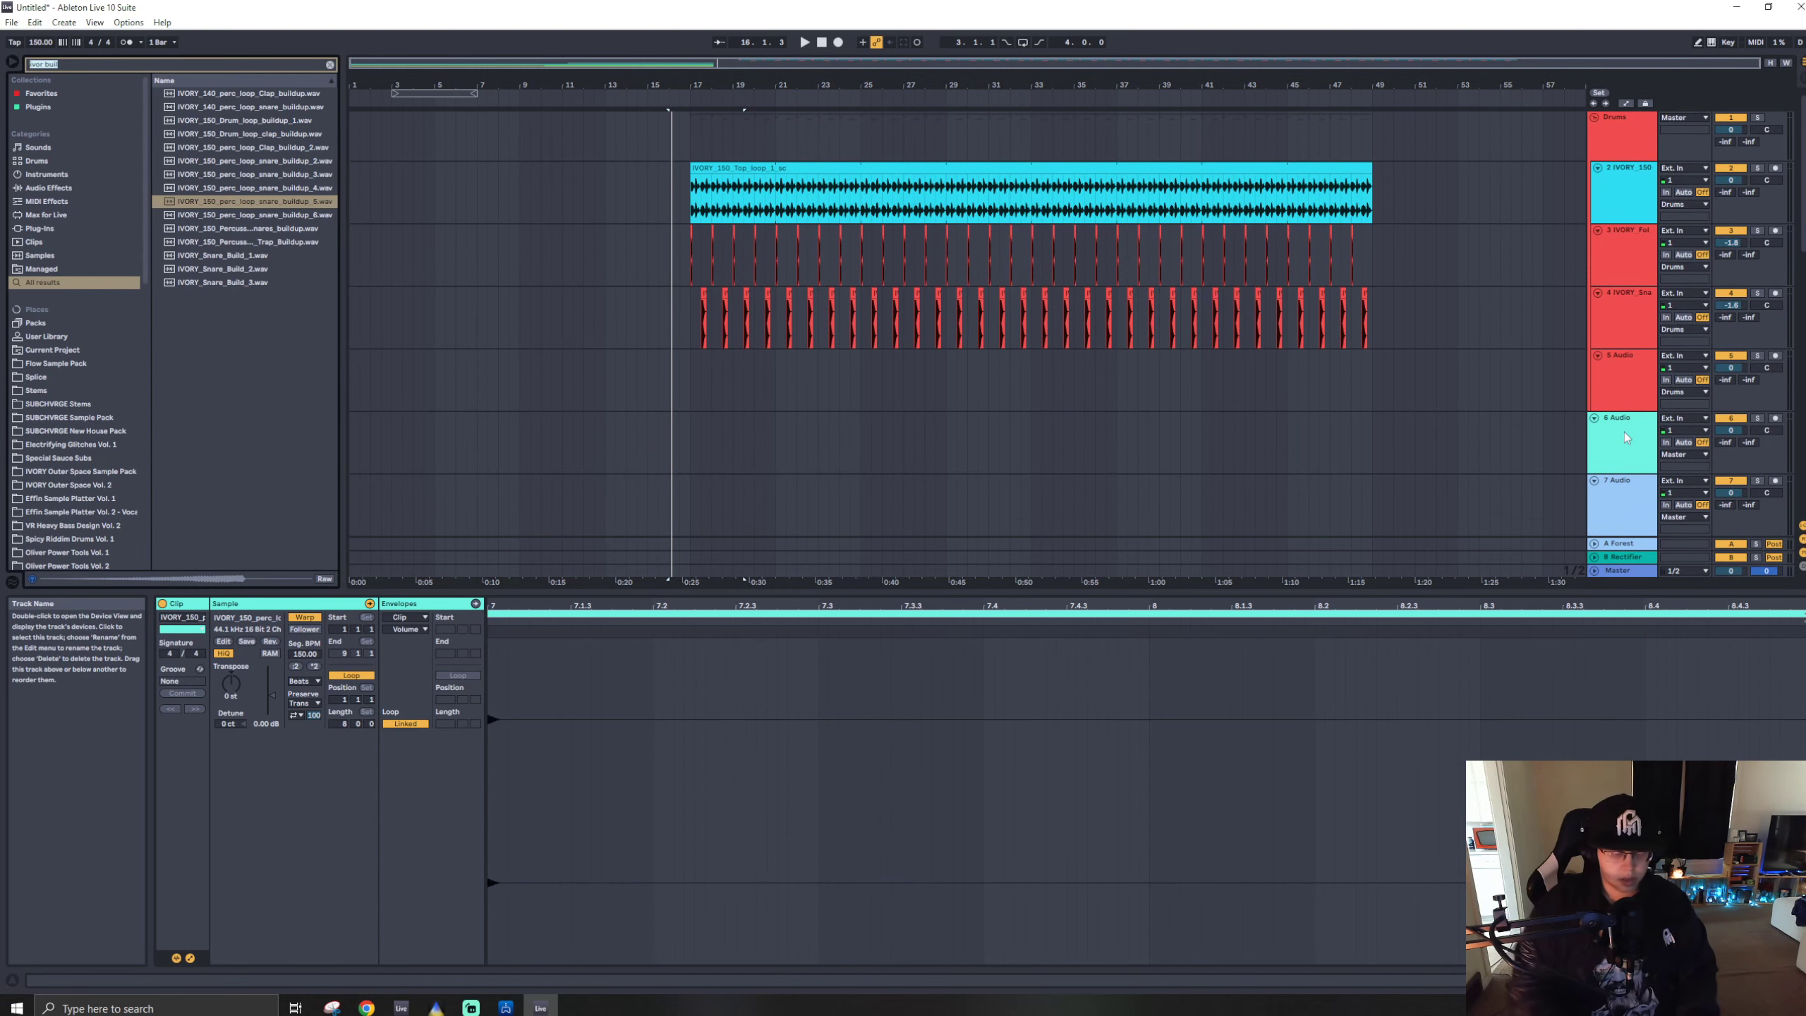
{"action": "type", "text": "soltan perc"}
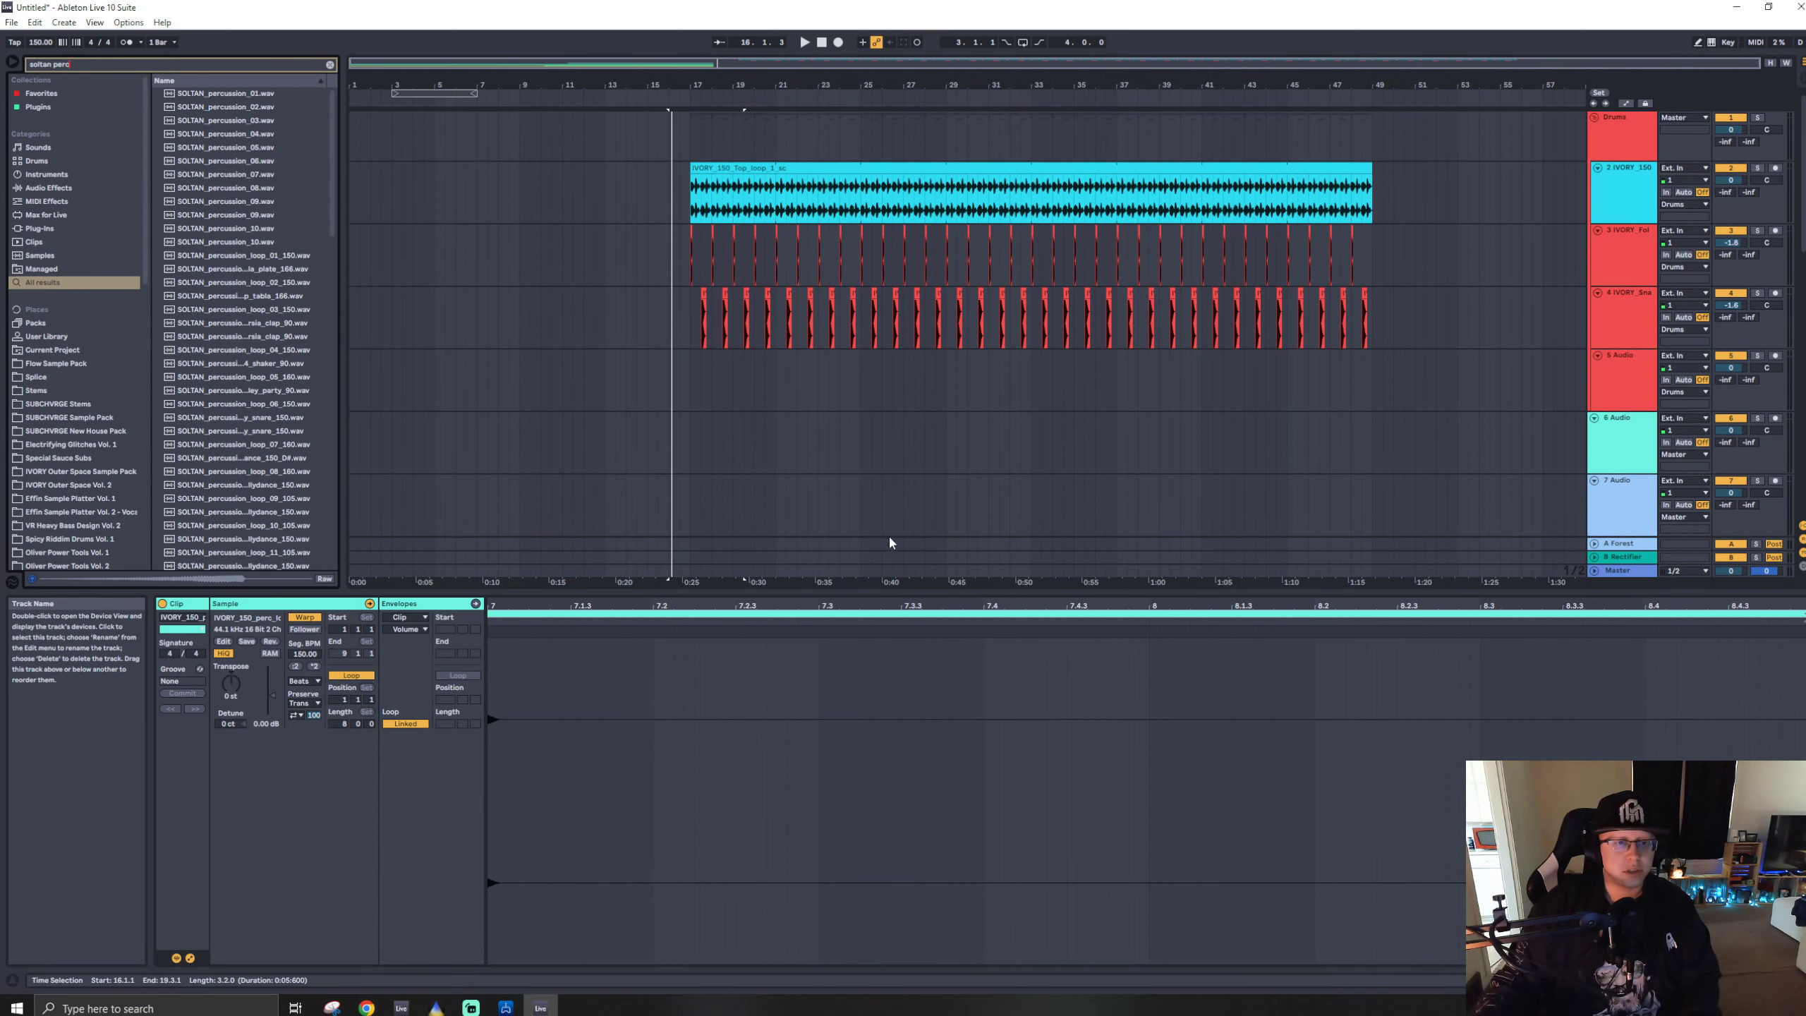
{"action": "left_click", "coordinate": [257, 242]}
{"action": "mouse_move", "coordinate": [269, 237]}
{"action": "left_mouse_down"}
{"action": "mouse_move", "coordinate": [773, 456]}
{"action": "mouse_move", "coordinate": [706, 449]}
{"action": "left_mouse_up"}
{"action": "scroll", "coordinate": [700, 440], "scroll_direction": "up", "scroll_amount": 5}
{"action": "left_click", "coordinate": [716, 415]}
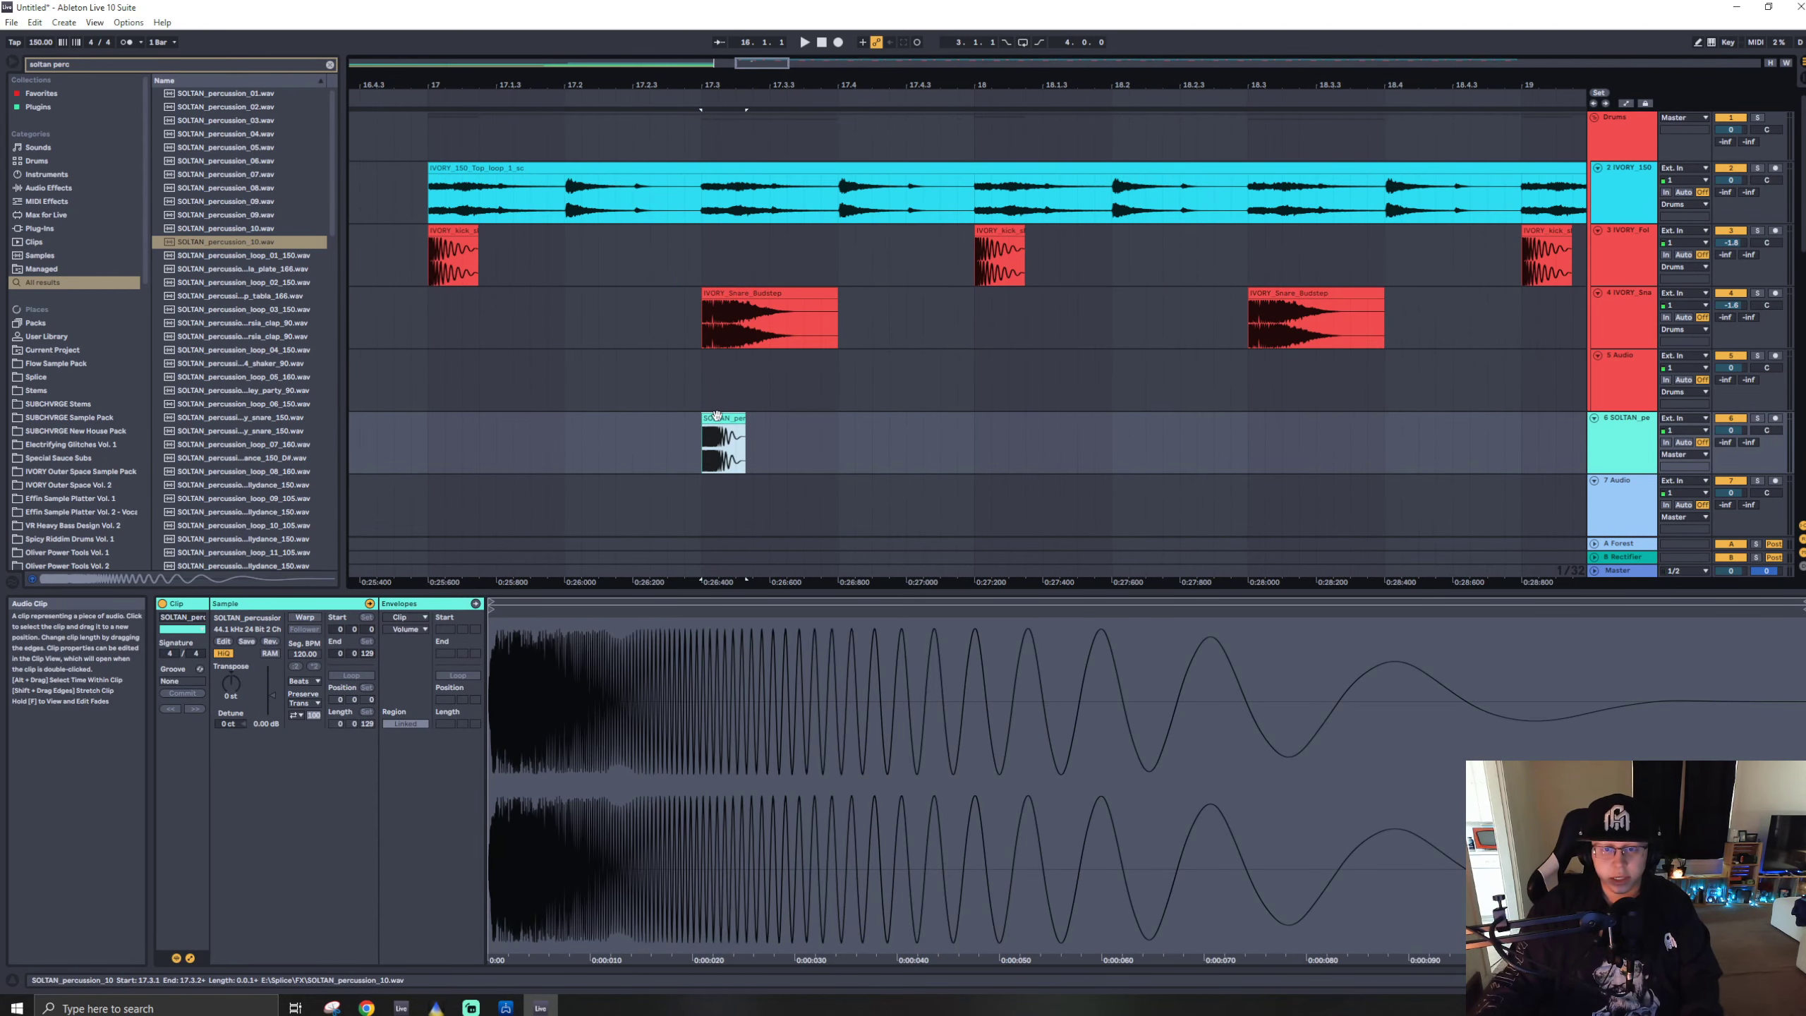
- Move the SOLTAN percussion hit so it ends right where the first snare starts and play it with the drums
{"action": "scroll", "coordinate": [690, 419], "scroll_direction": "down", "scroll_amount": 5}
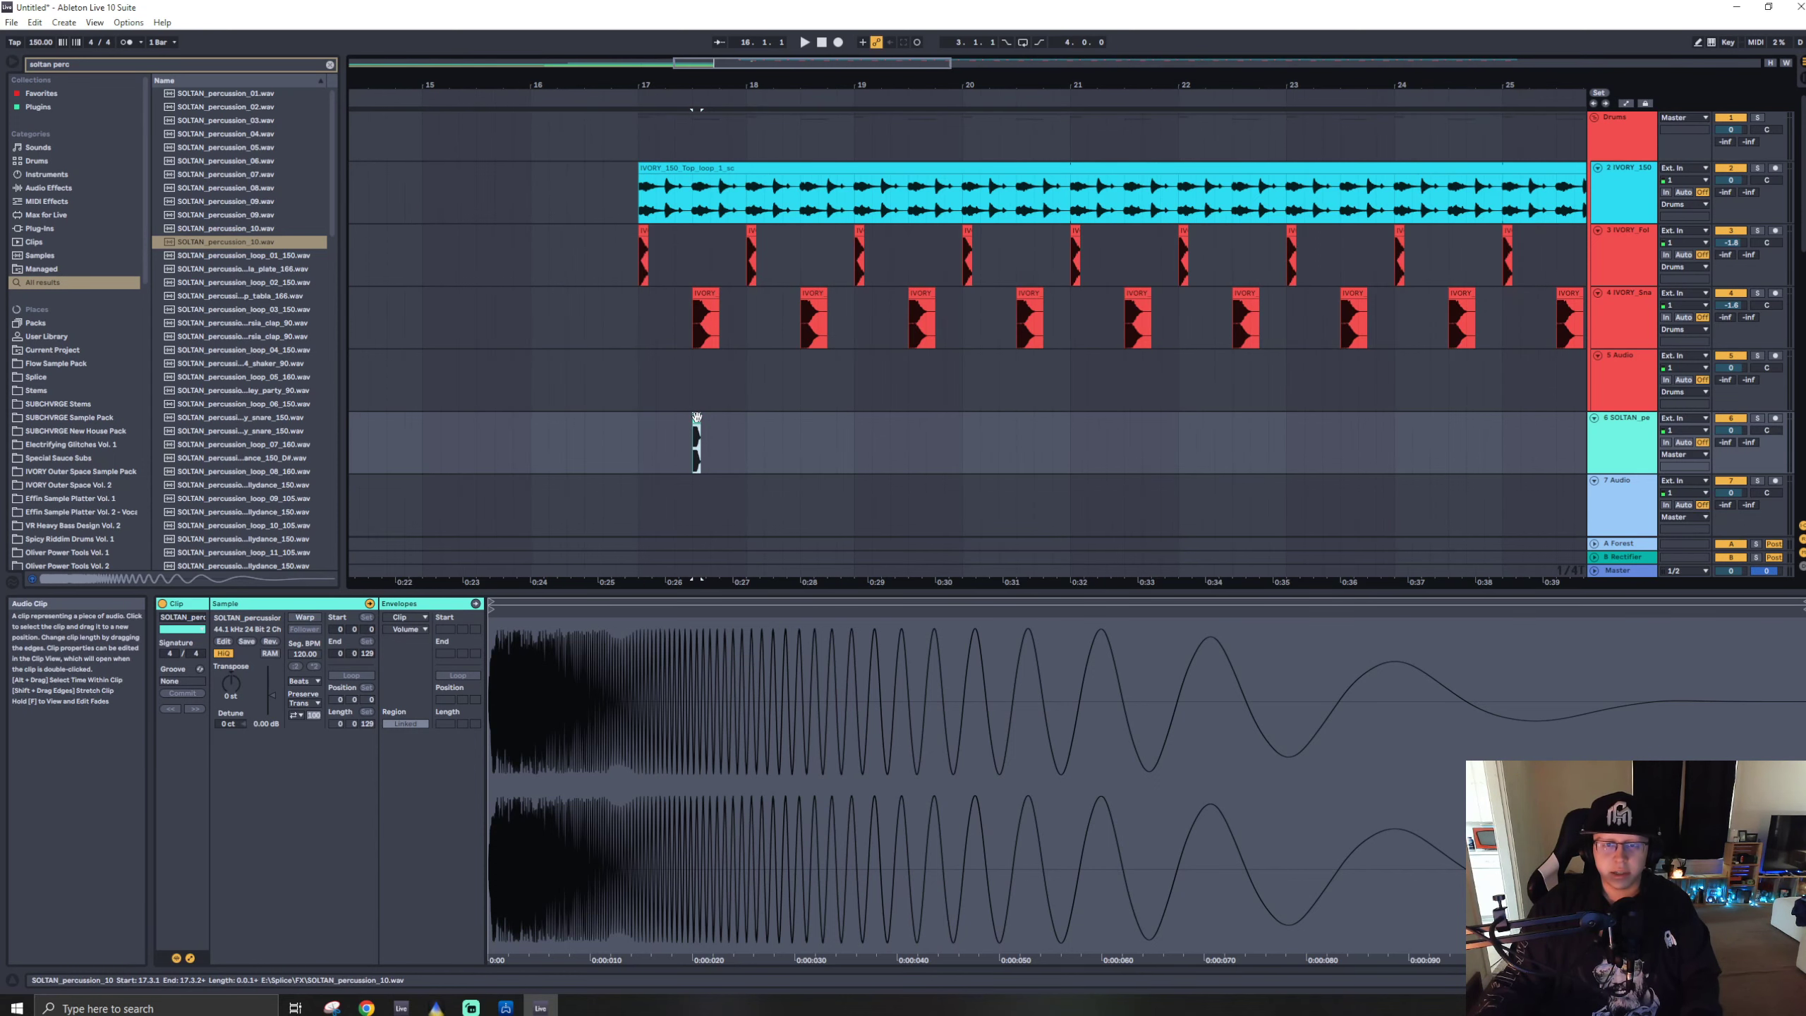
{"action": "mouse_move", "coordinate": [696, 417]}
{"action": "left_mouse_down"}
{"action": "mouse_move", "coordinate": [678, 419]}
{"action": "mouse_move", "coordinate": [724, 435]}
{"action": "left_mouse_up"}
{"action": "left_click", "coordinate": [640, 441]}
{"action": "key", "text": "space"}
{"action": "scroll", "coordinate": [679, 421], "scroll_direction": "up", "scroll_amount": 5}
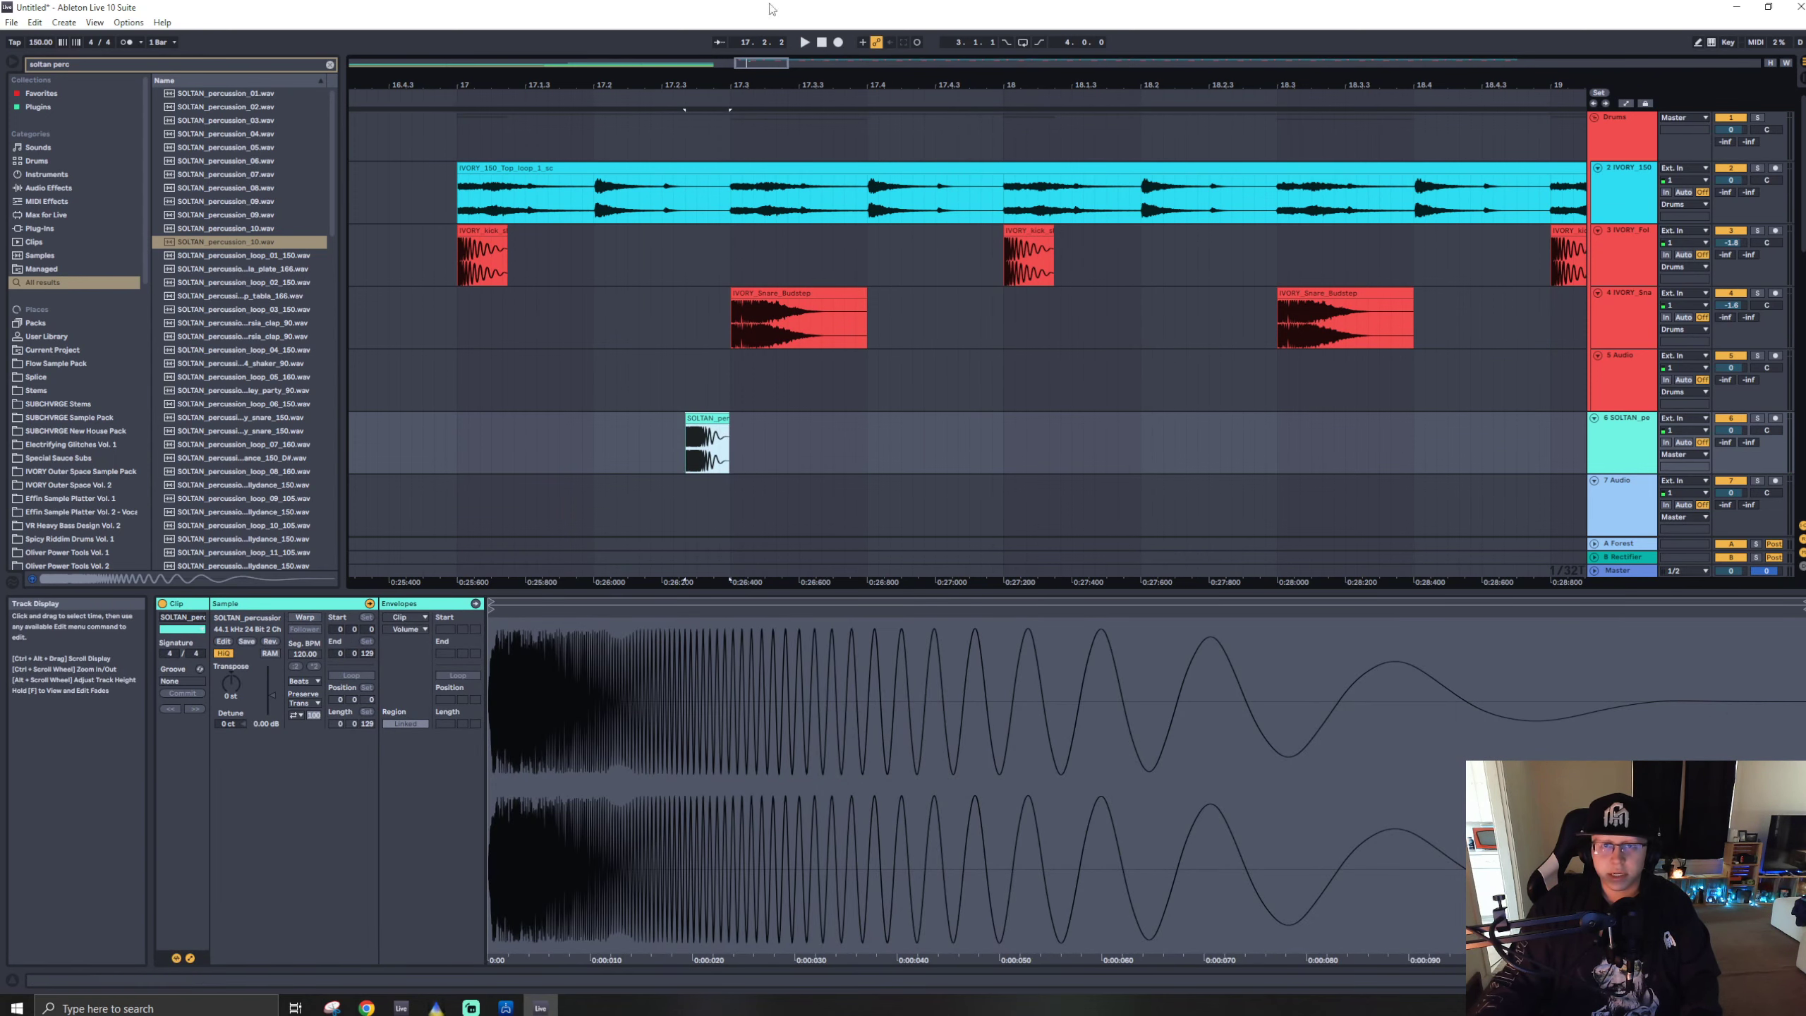
- Shift the SOLTAN percussion hit slightly earlier before the first snare and play the drums from bar 17
{"action": "left_click_drag", "start_coordinate": [753, 61], "coordinate": [752, 29]}
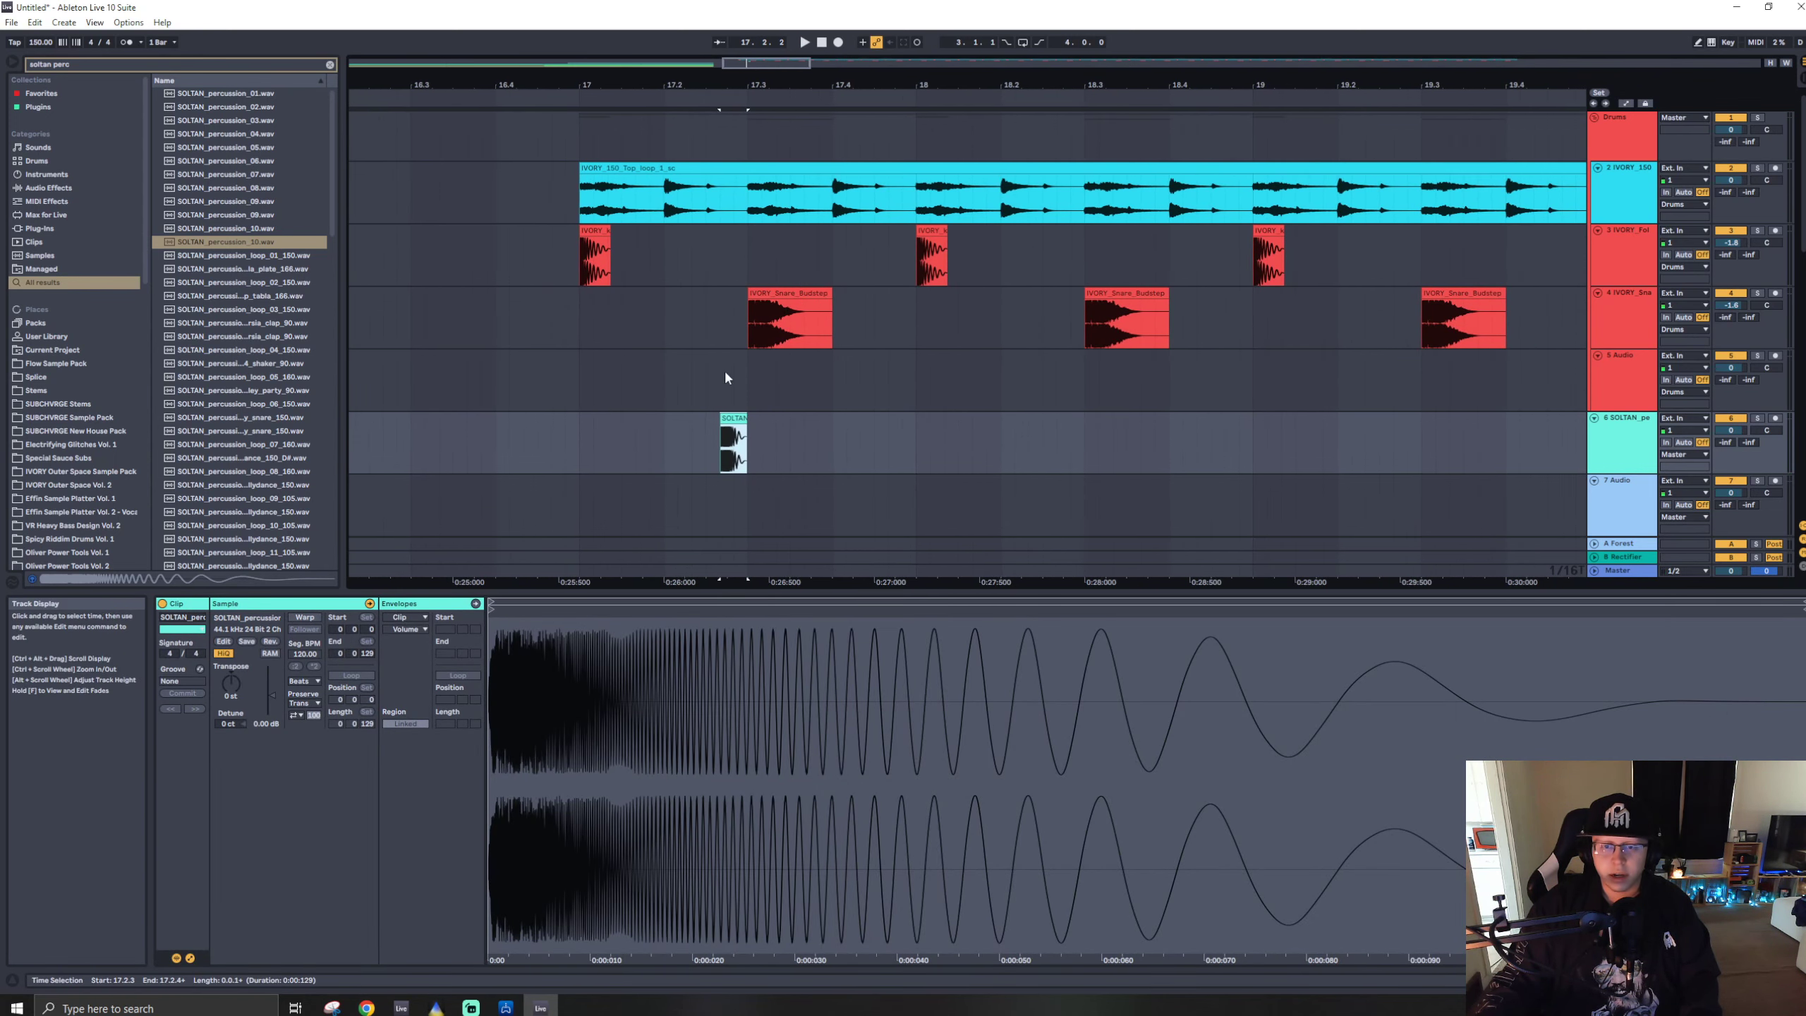
{"action": "left_click_drag", "start_coordinate": [737, 427], "coordinate": [740, 426]}
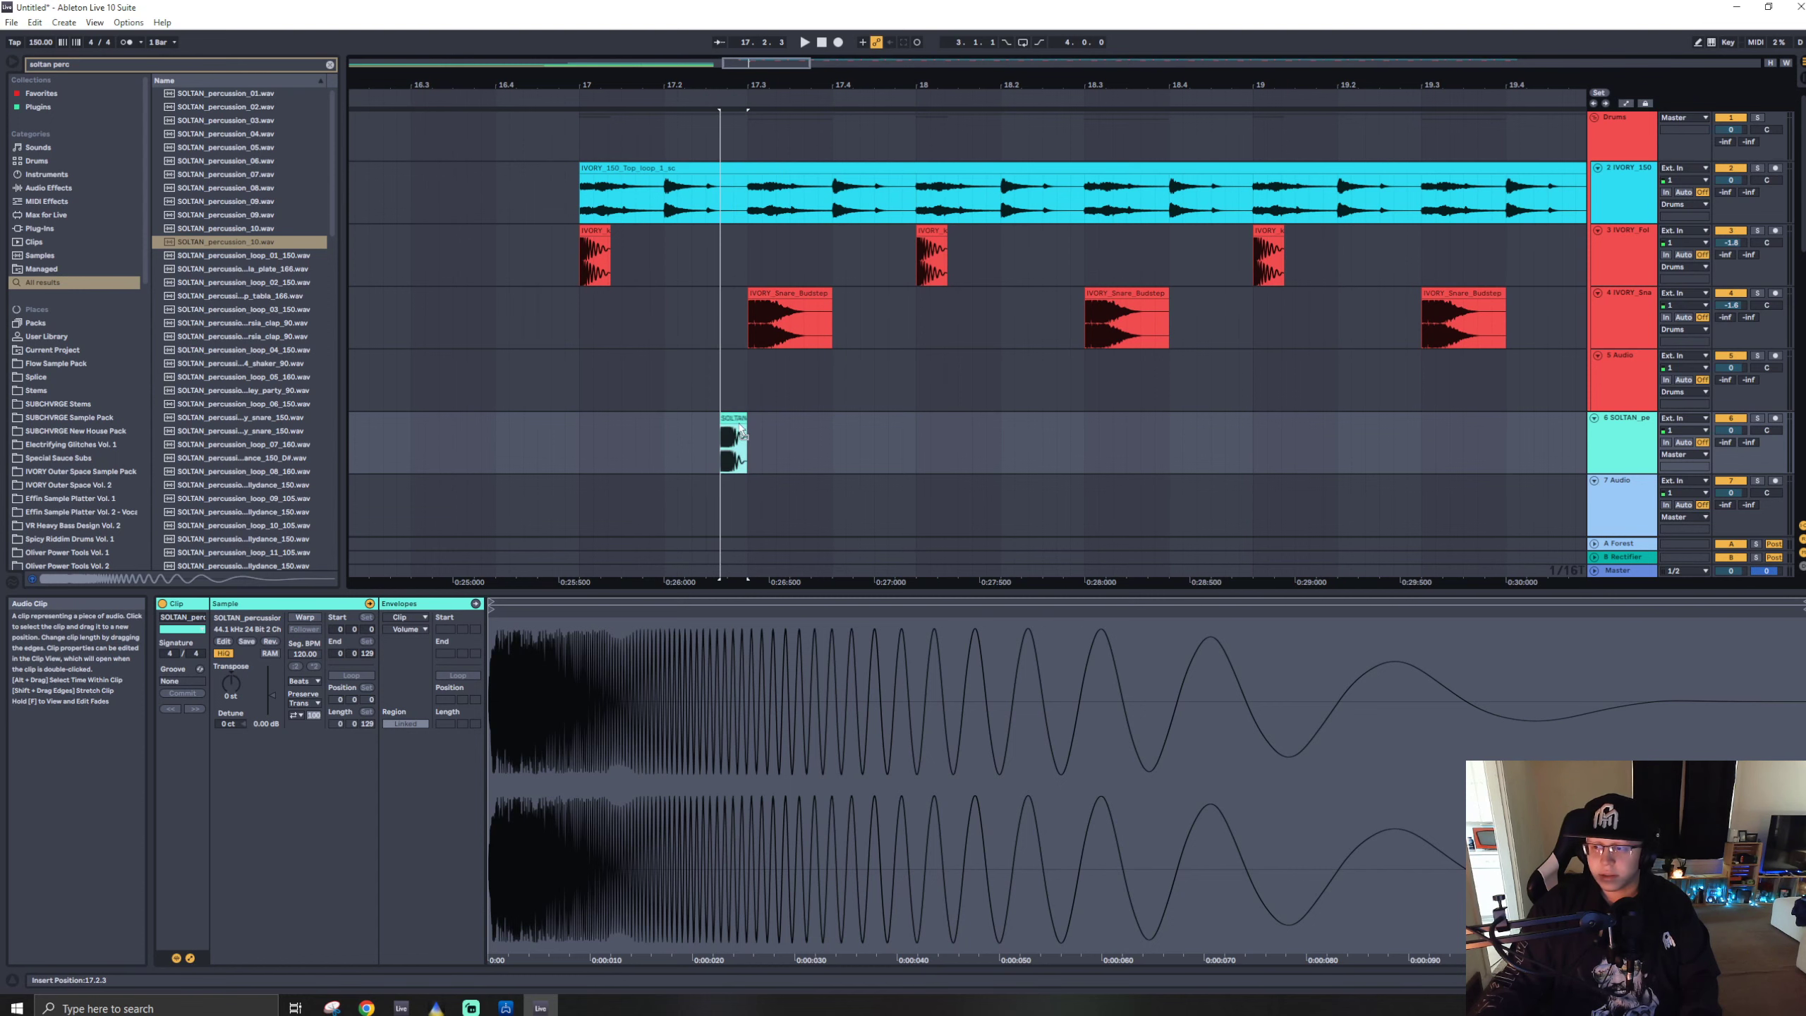
{"action": "left_click", "coordinate": [721, 379]}
{"action": "key", "text": "space"}
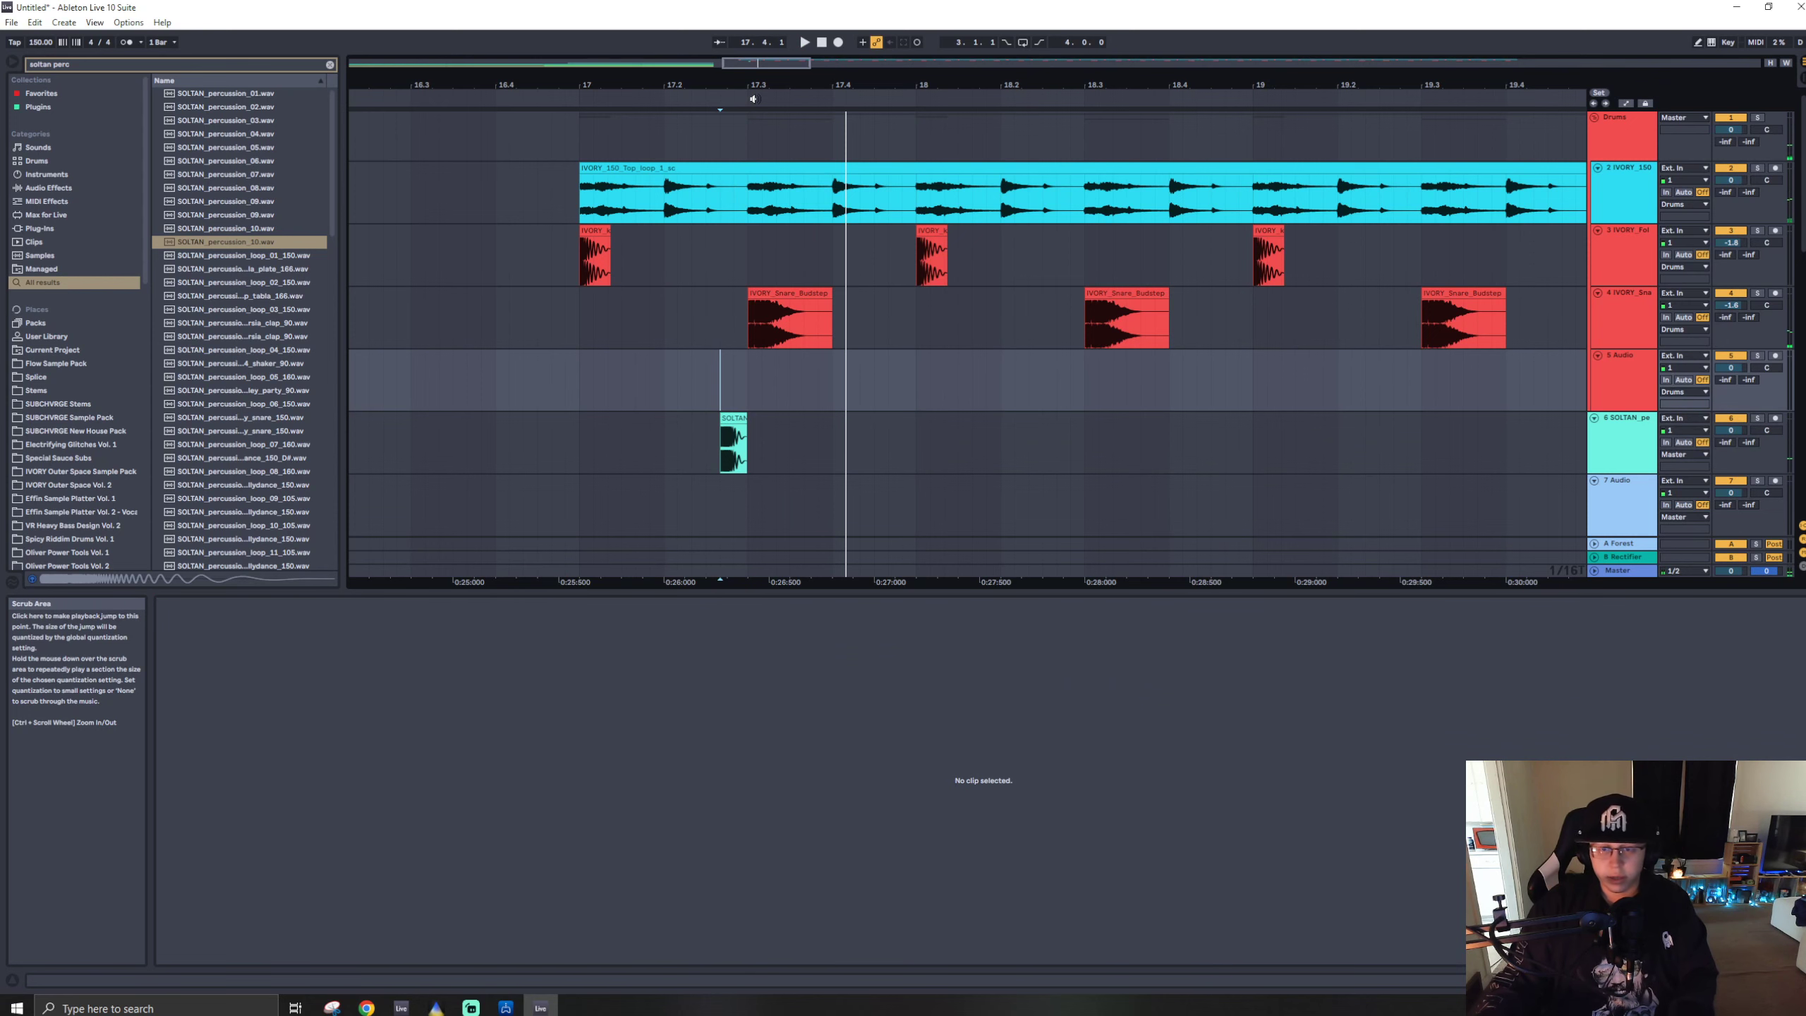
{"action": "left_click_drag", "start_coordinate": [733, 421], "coordinate": [717, 421]}
{"action": "left_click", "coordinate": [663, 387]}
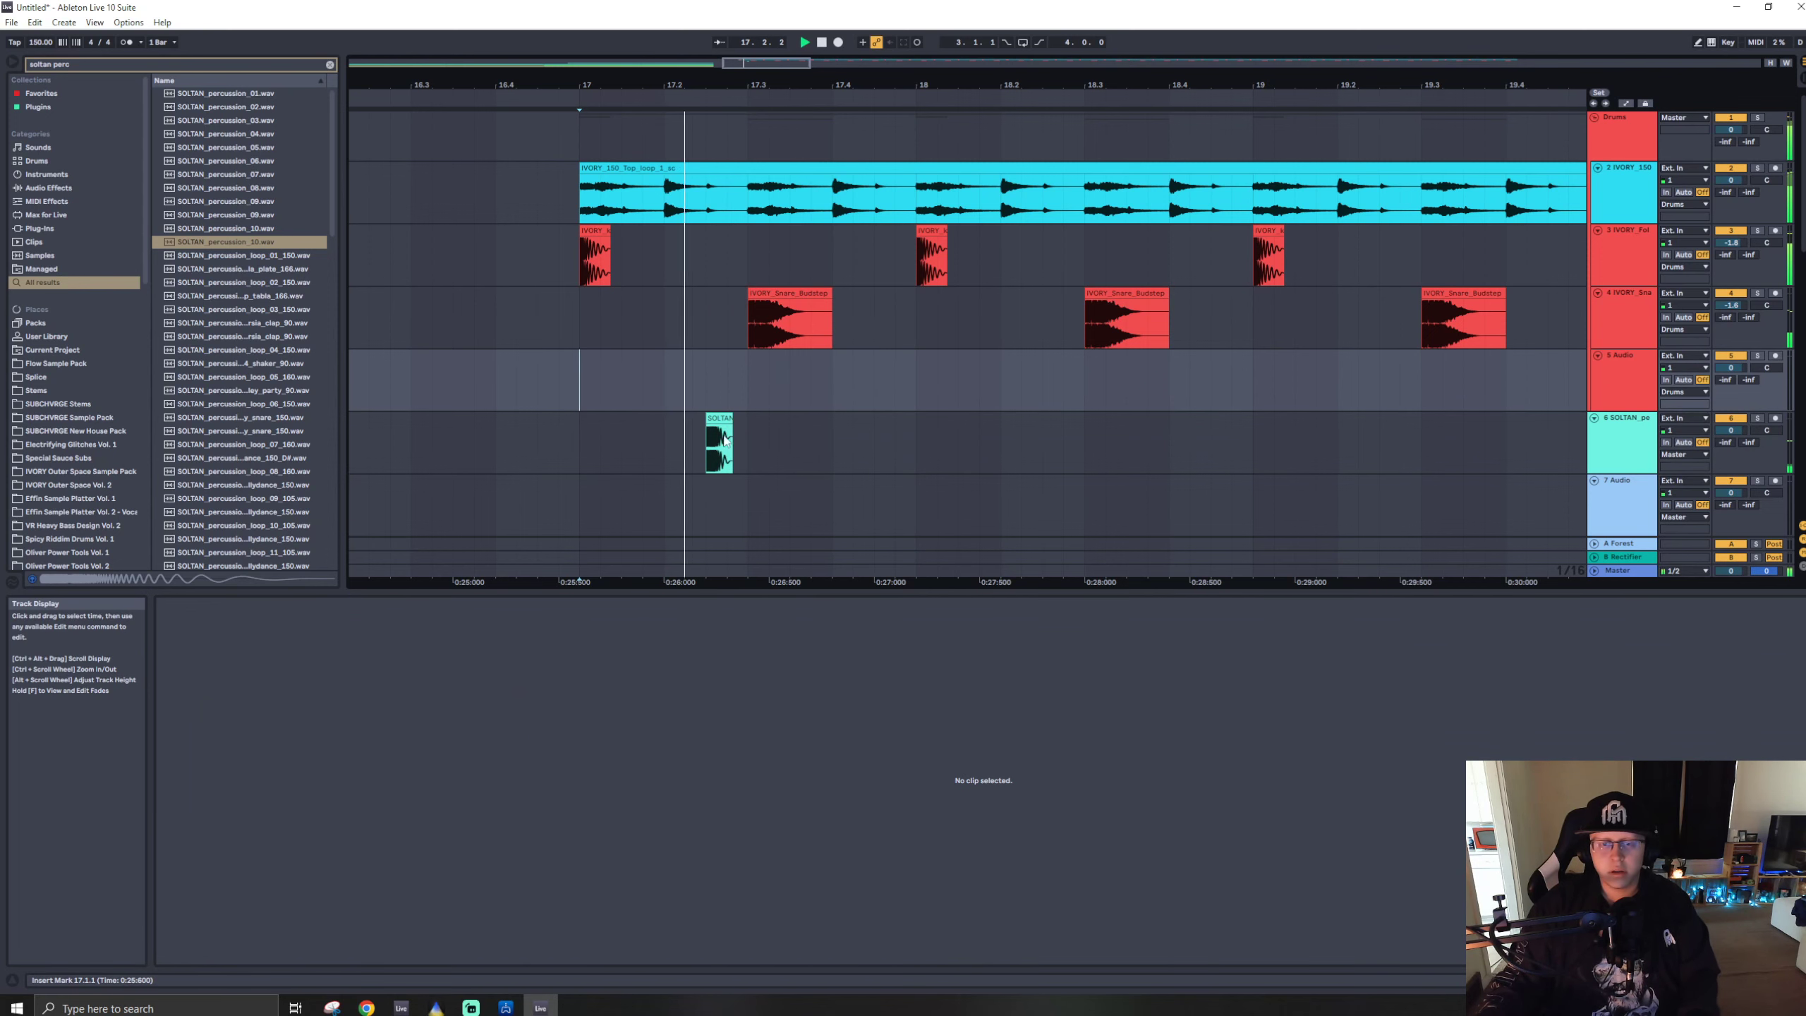
- Try duplicating the half bar from 17 to 17.3 on the percussion track three times, and undo the duplicates
{"action": "left_click_drag", "start_coordinate": [747, 431], "coordinate": [578, 441]}
{"action": "key", "text": "ctrl+d"}
{"action": "key", "text": "ctrl+d"}
{"action": "key", "text": "ctrl+d"}
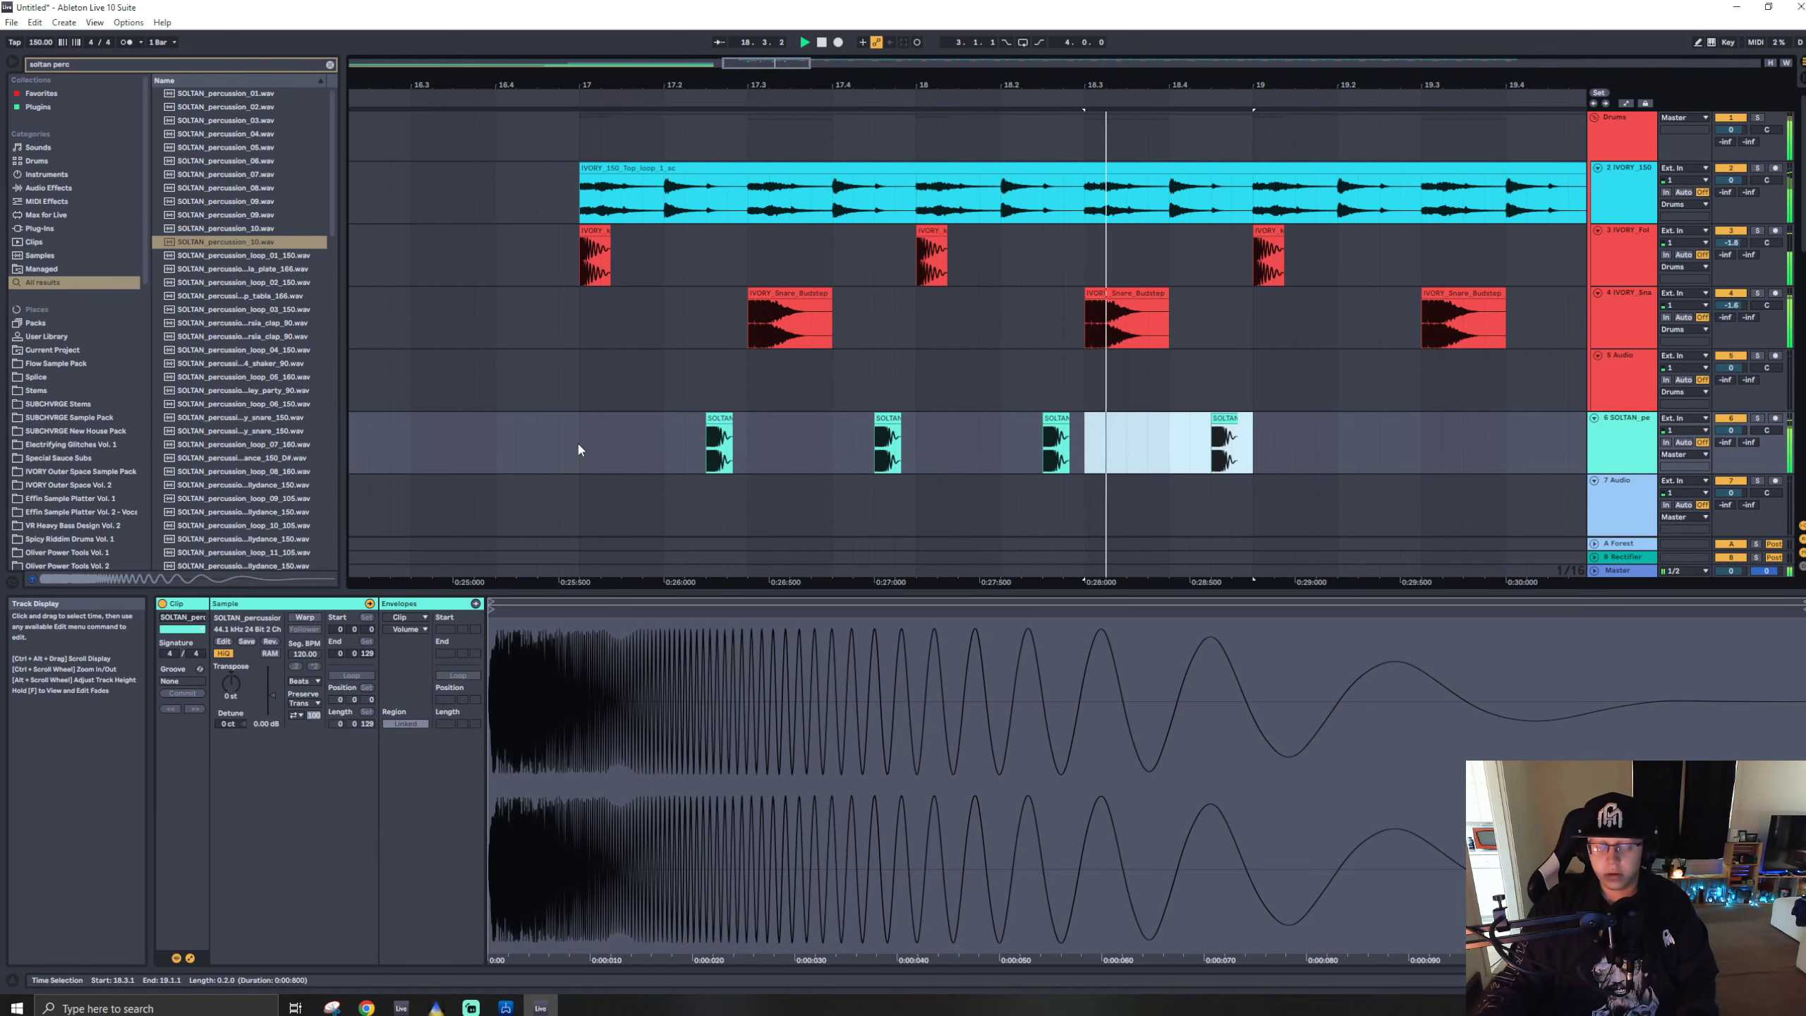
{"action": "key", "text": "ctrl+z"}
{"action": "key", "text": "ctrl+z"}
{"action": "key", "text": "ctrl+z"}
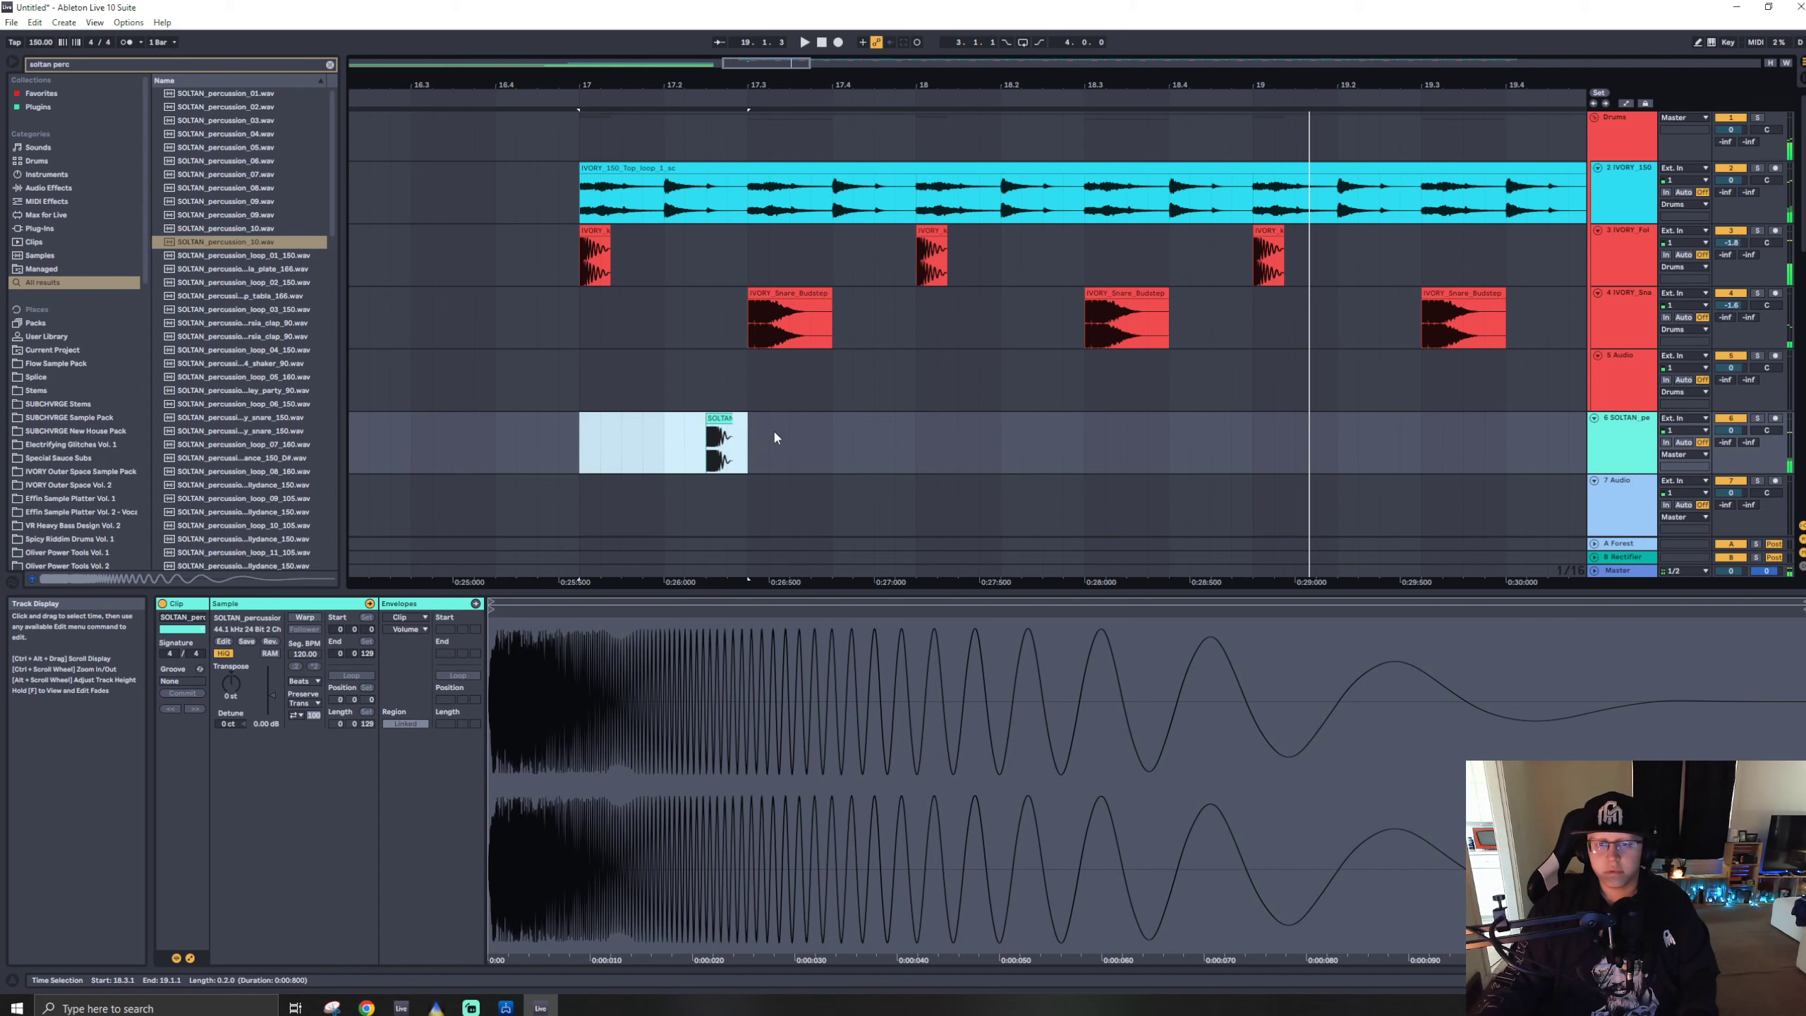
- Duplicate bar 17 of the SOLTAN percussion track into bar 18 and play the result from bar 17
{"action": "left_click_drag", "start_coordinate": [914, 439], "coordinate": [579, 457]}
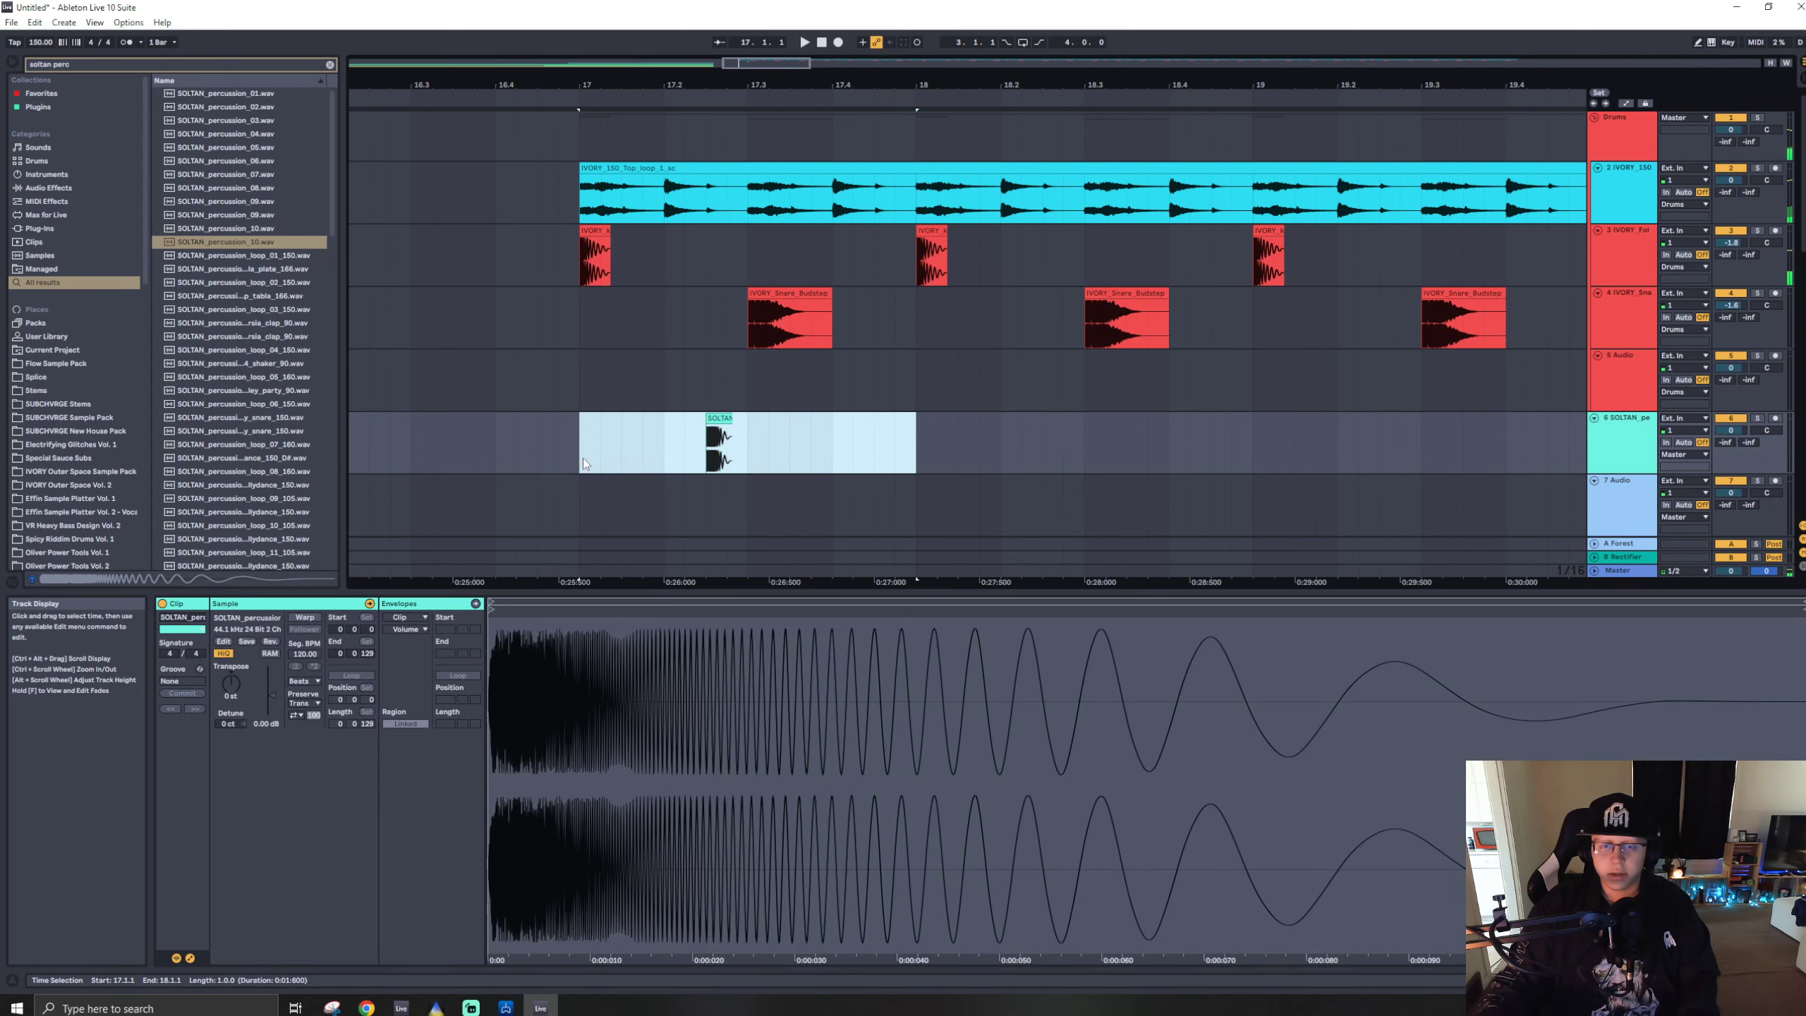
{"action": "key", "text": "ctrl+d"}
{"action": "left_click", "coordinate": [578, 458]}
{"action": "key", "text": "space"}
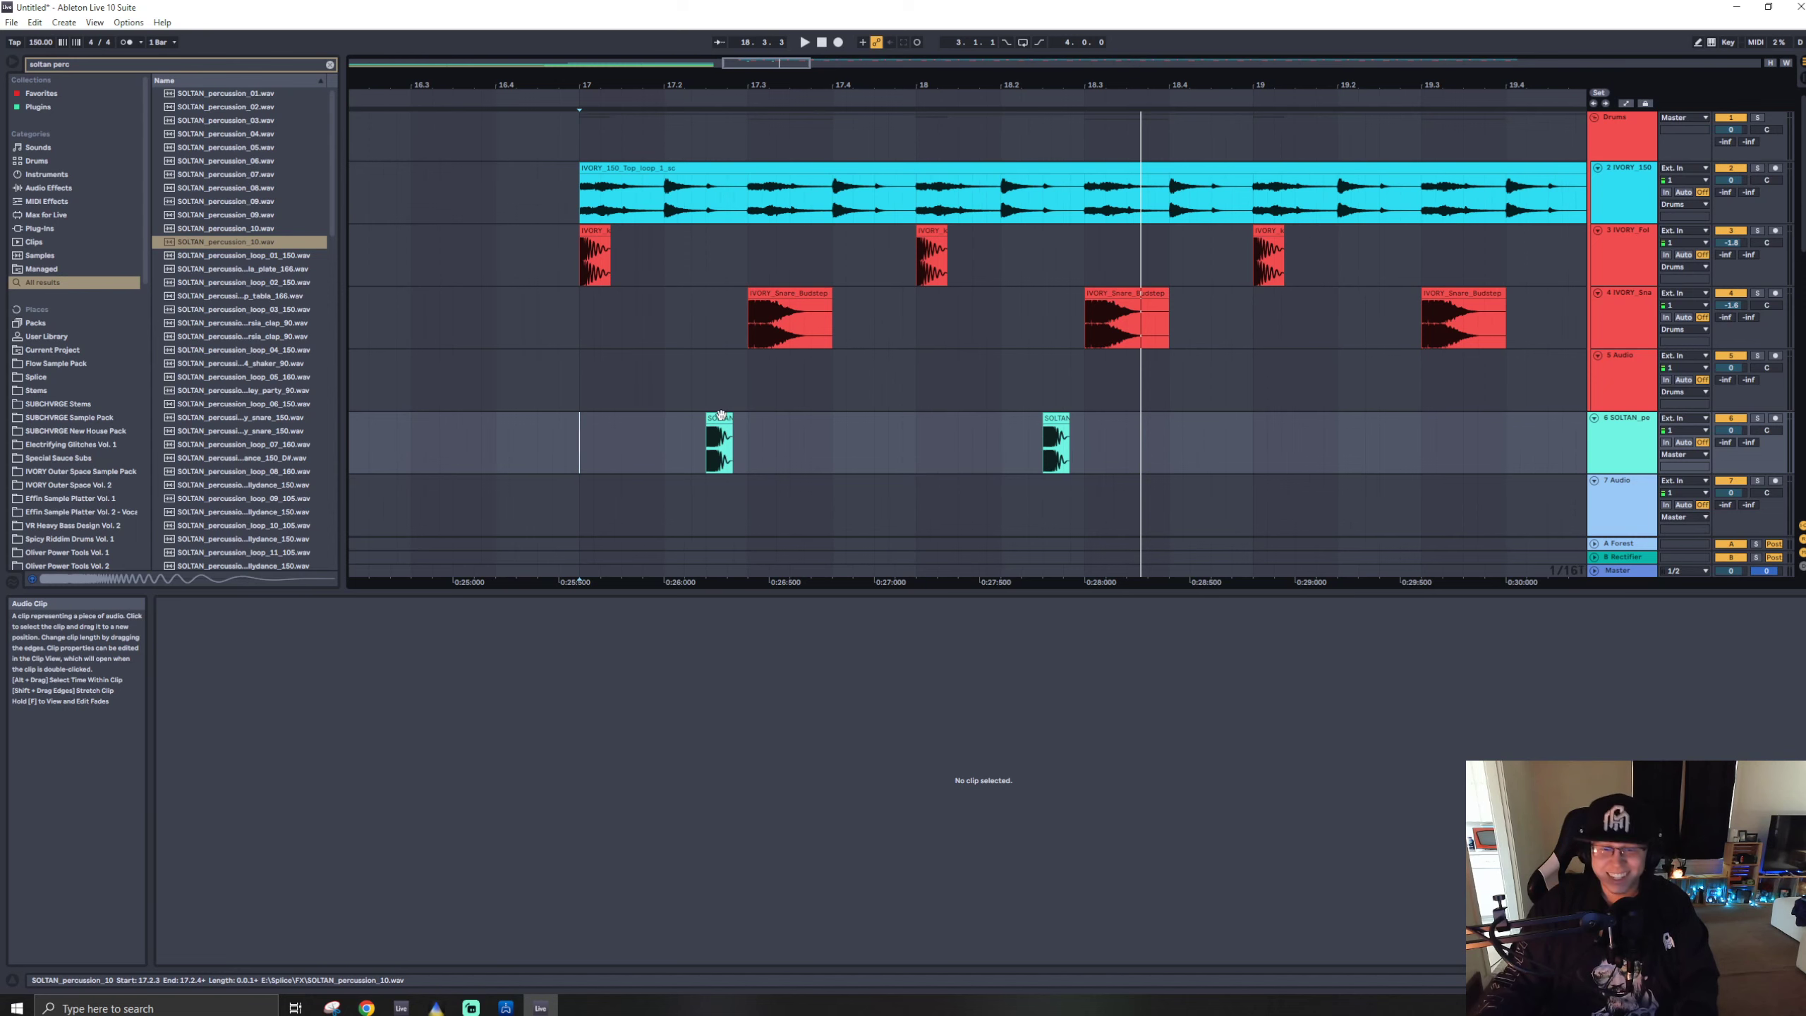
- Move the bar 17 percussion clip slightly later so it ends at beat 17.3, and delete its copy in bar 18
{"action": "left_click_drag", "start_coordinate": [719, 417], "coordinate": [721, 454]}
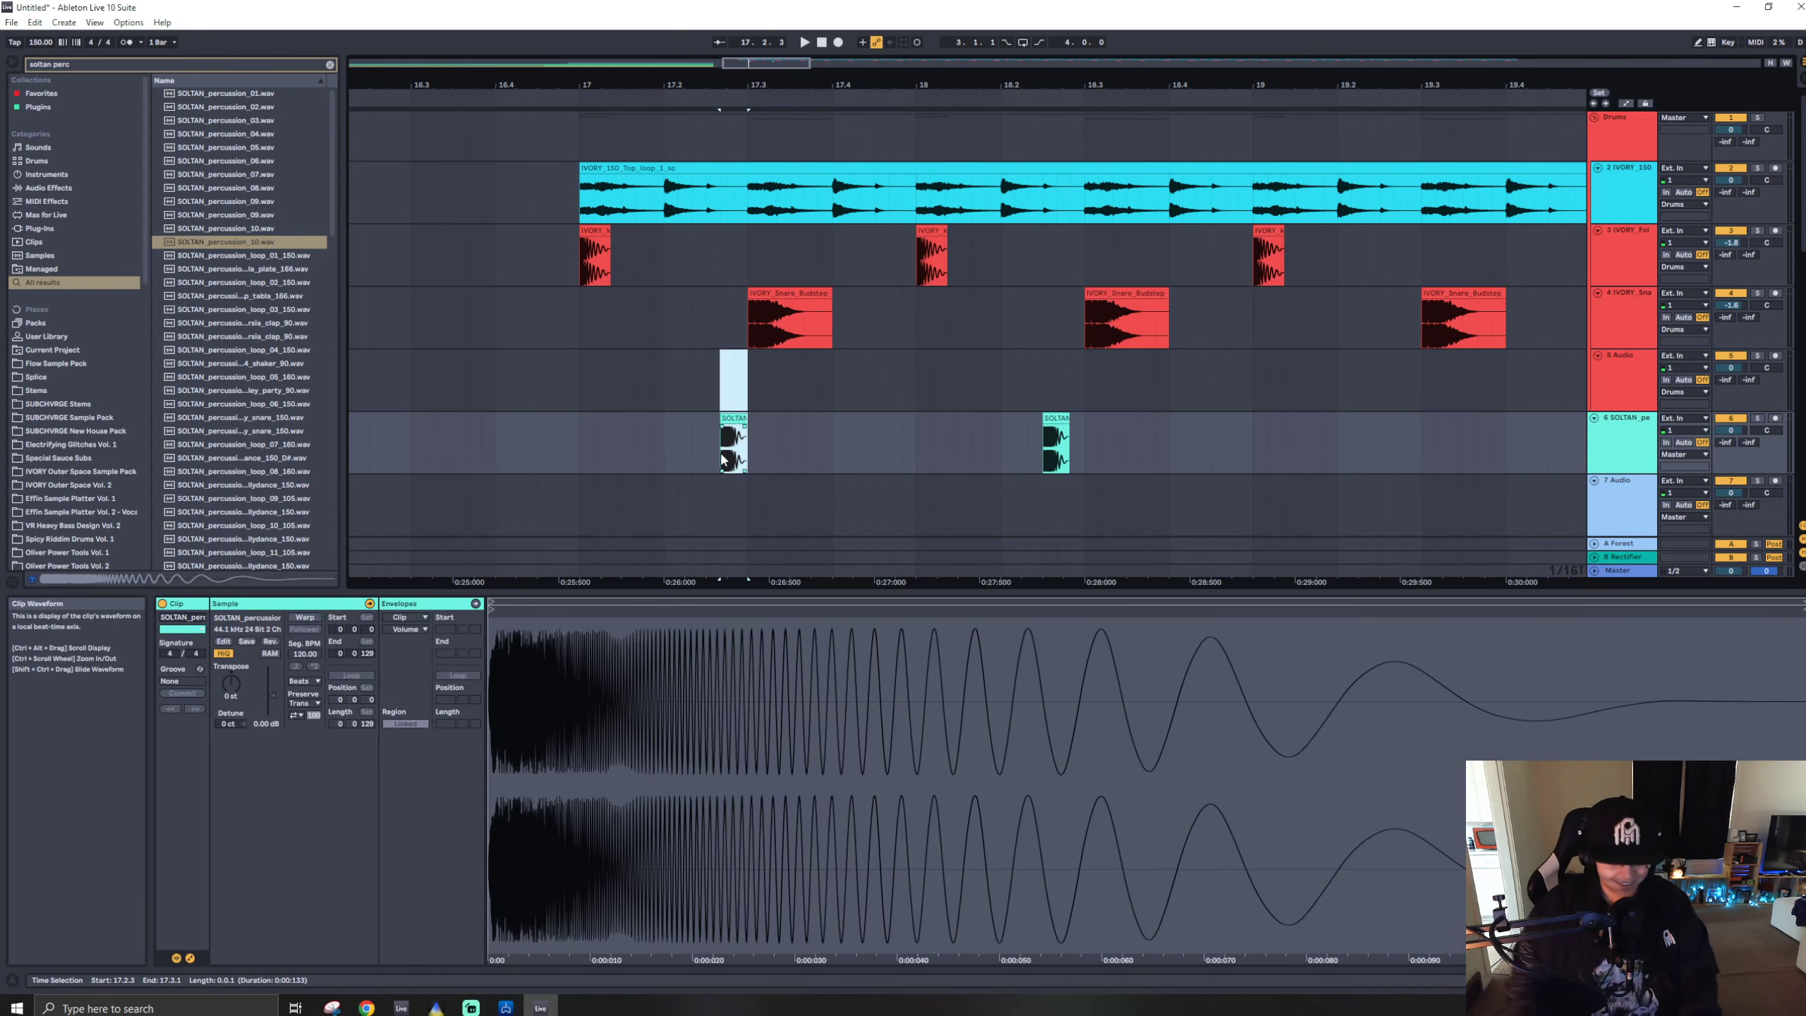
{"action": "left_click", "coordinate": [1058, 419]}
{"action": "left_click_drag", "start_coordinate": [1139, 433], "coordinate": [976, 437]}
{"action": "key", "text": "Delete"}
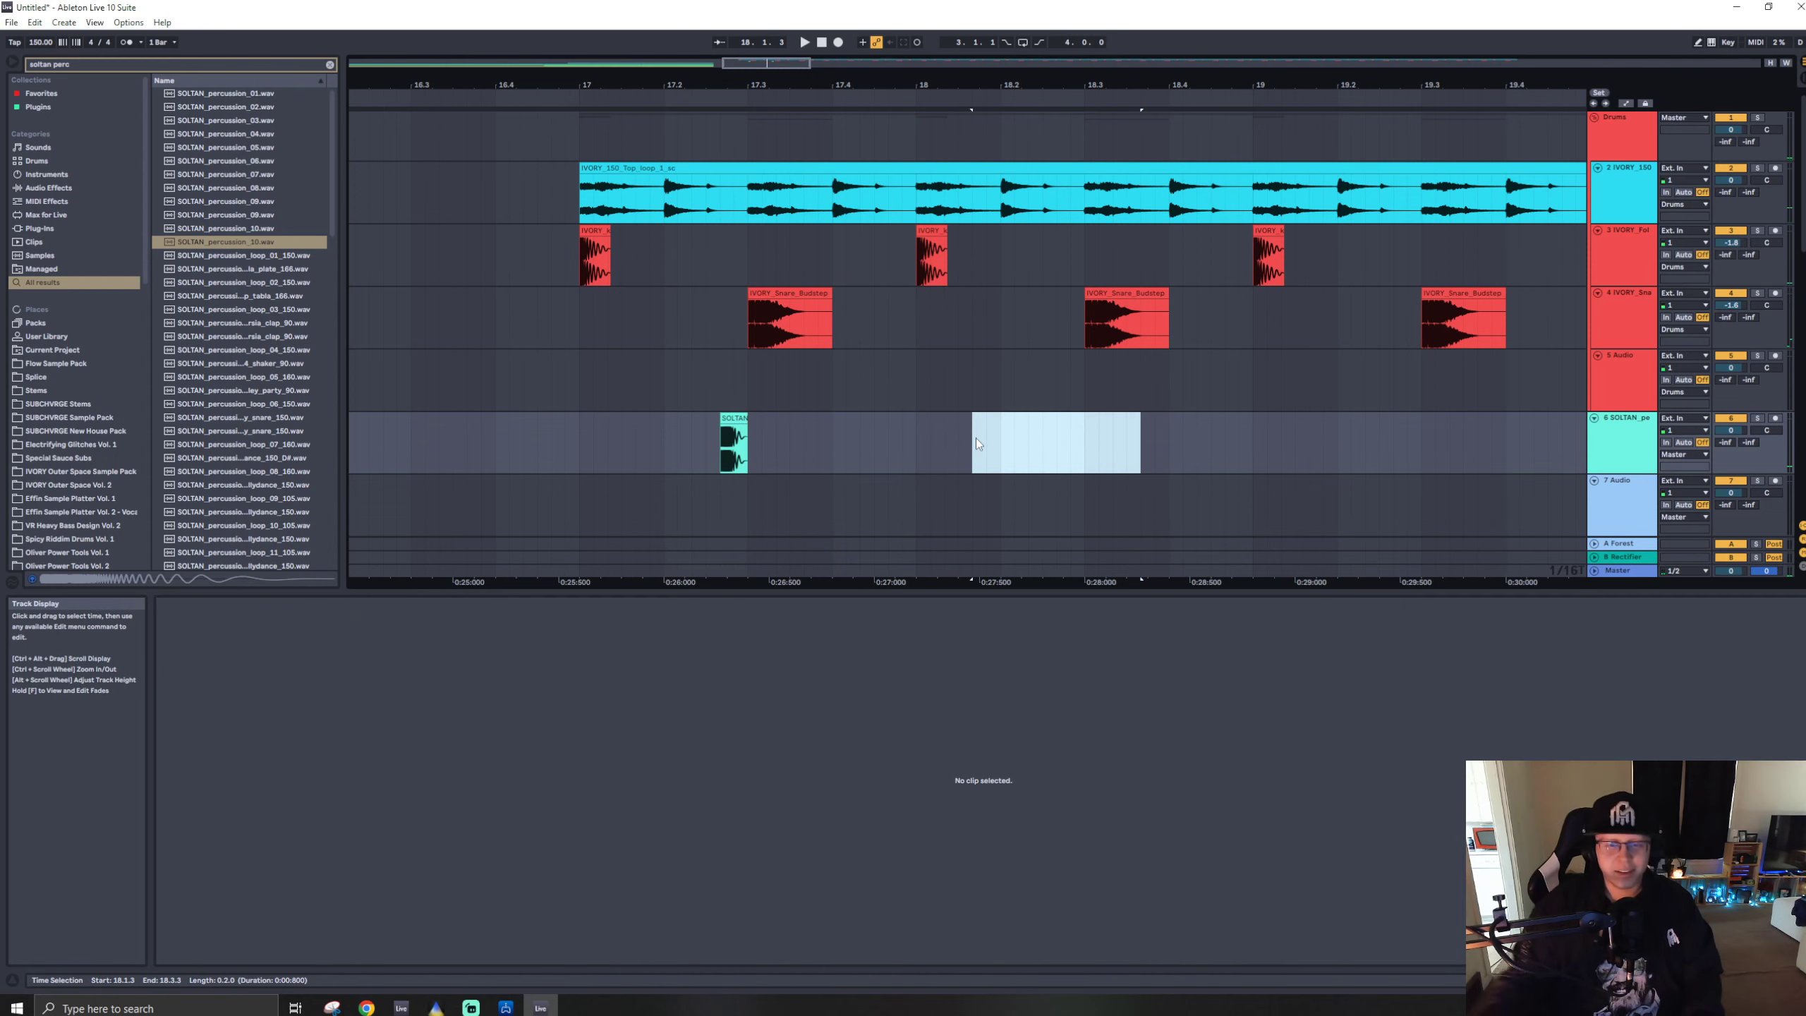
- Duplicate the full bar 17 of the percussion track into bar 18 and audition the drum groove
{"action": "left_click_drag", "start_coordinate": [586, 455], "coordinate": [833, 455]}
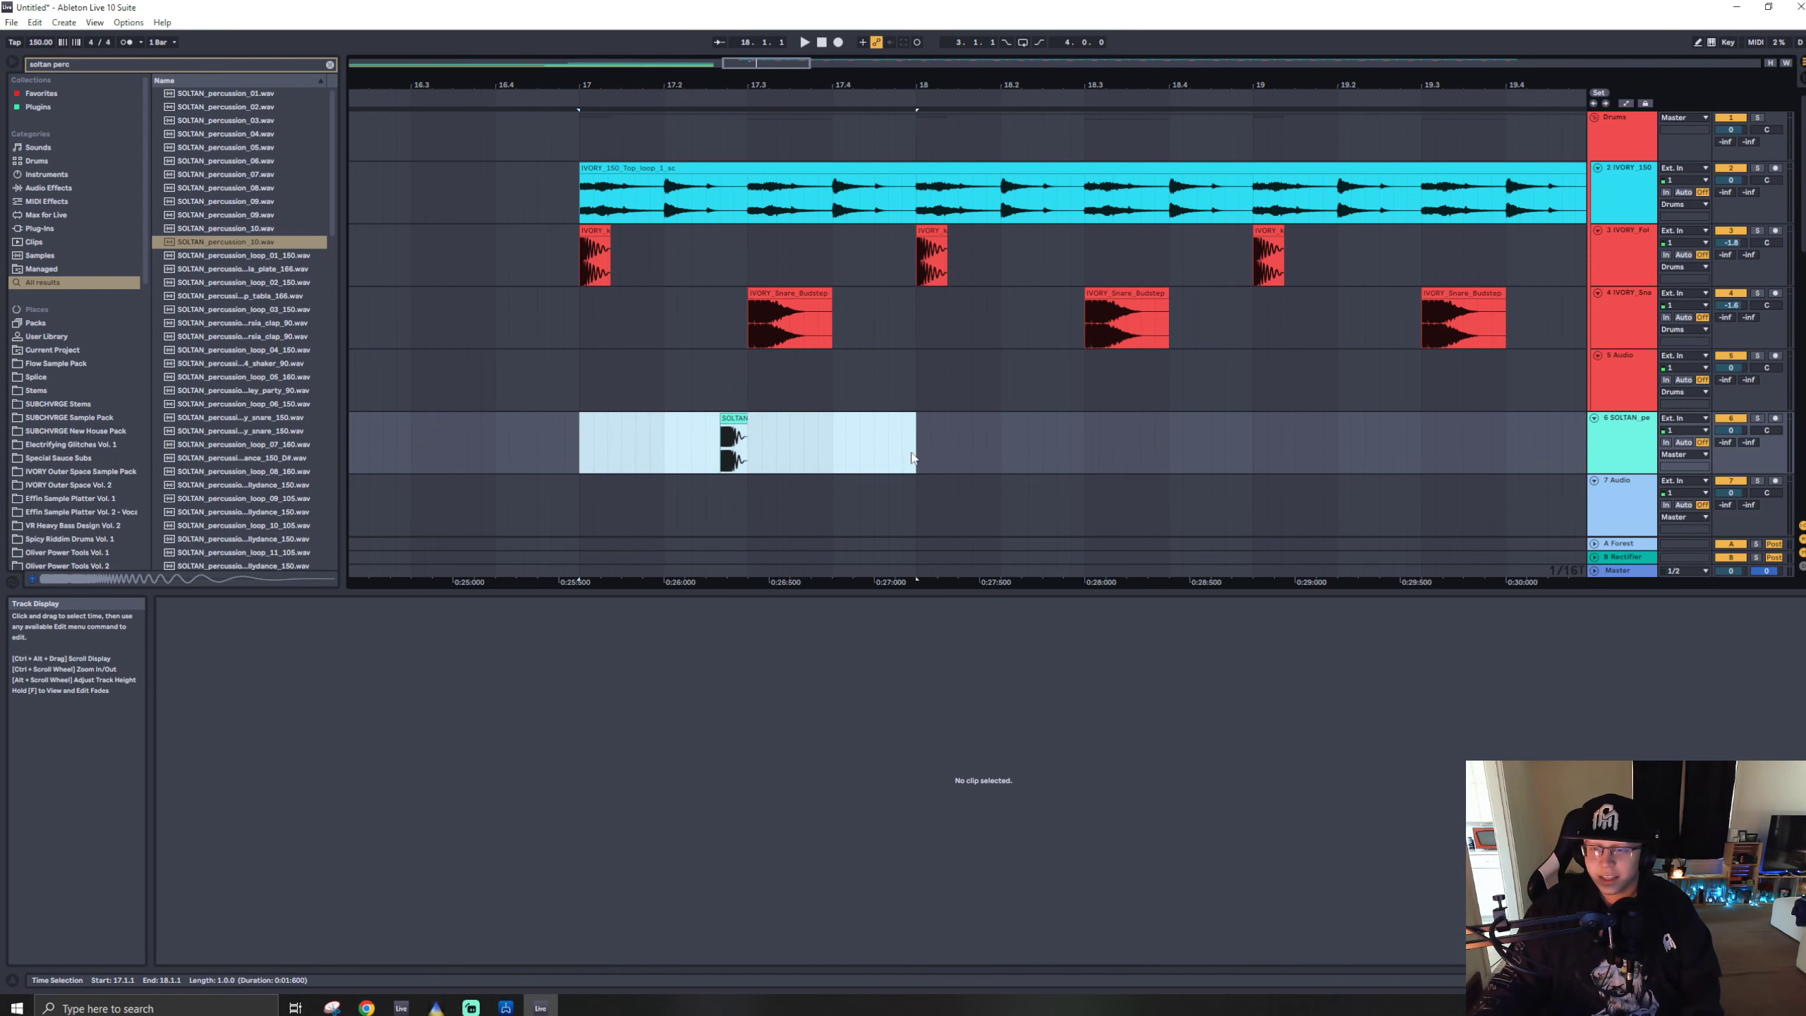
{"action": "key", "text": "ctrl+d"}
{"action": "left_click", "coordinate": [1049, 373]}
{"action": "key", "text": "space"}
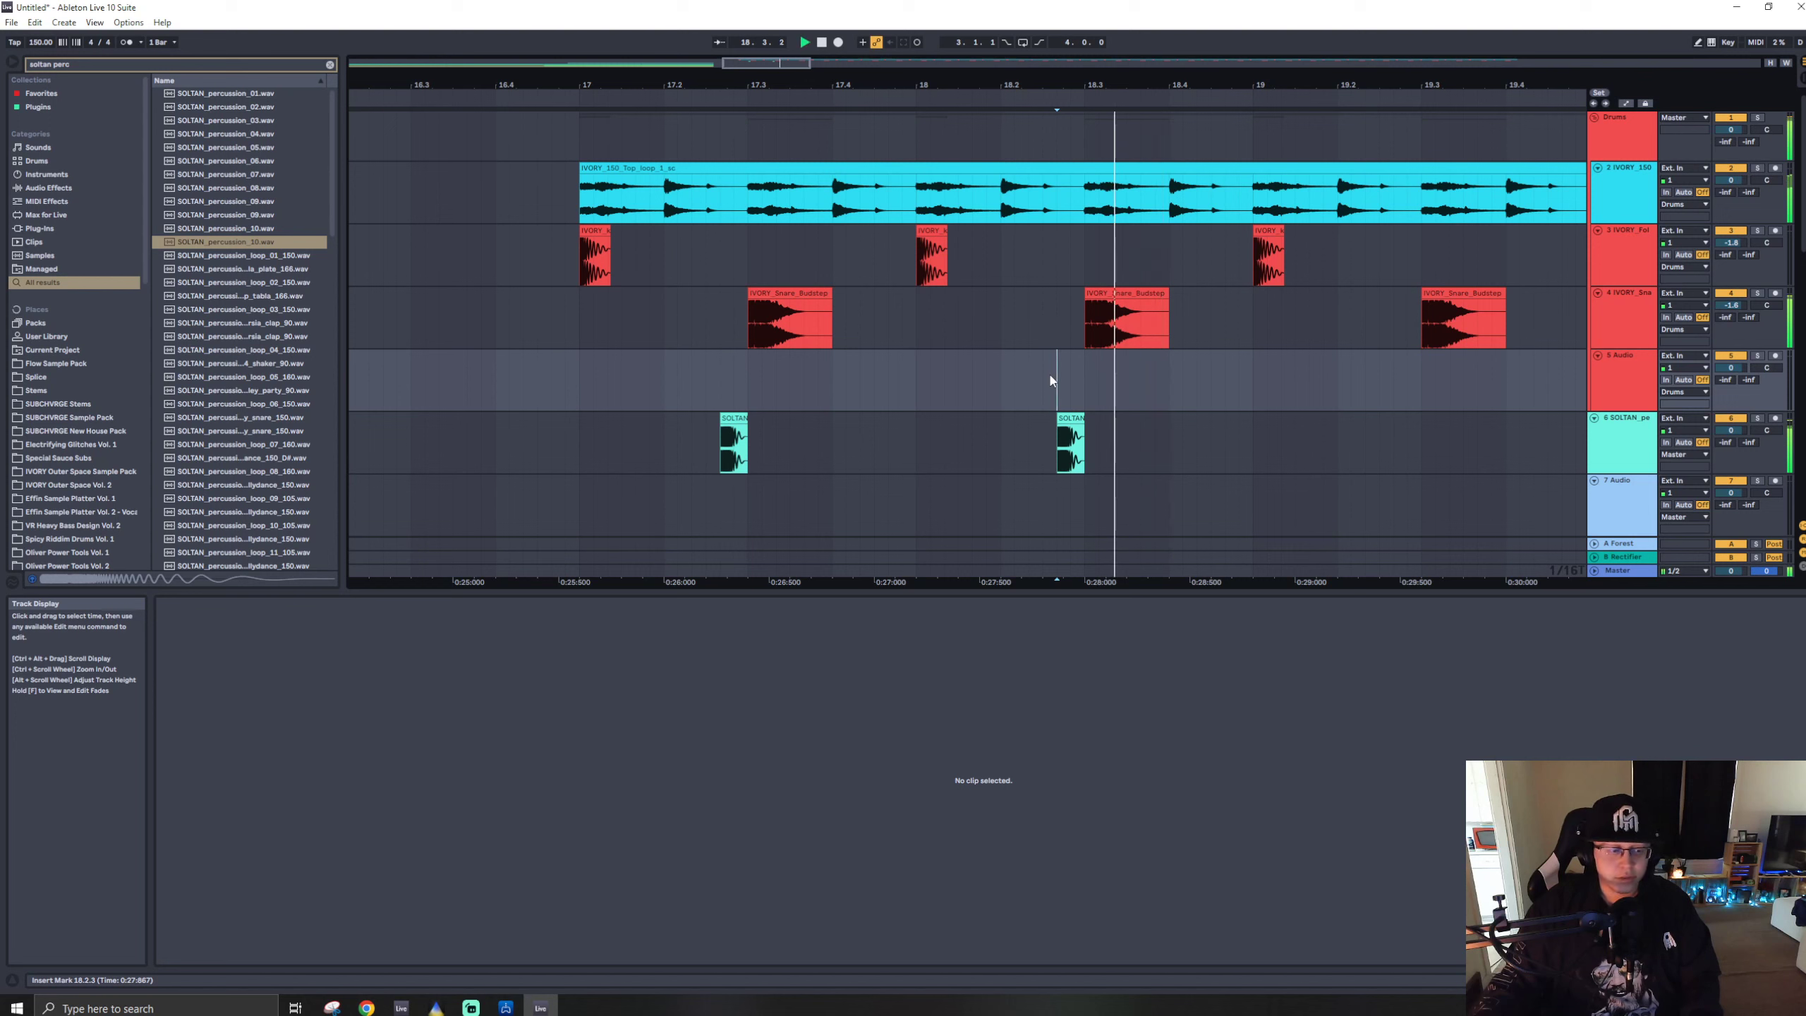
{"action": "left_click", "coordinate": [716, 388]}
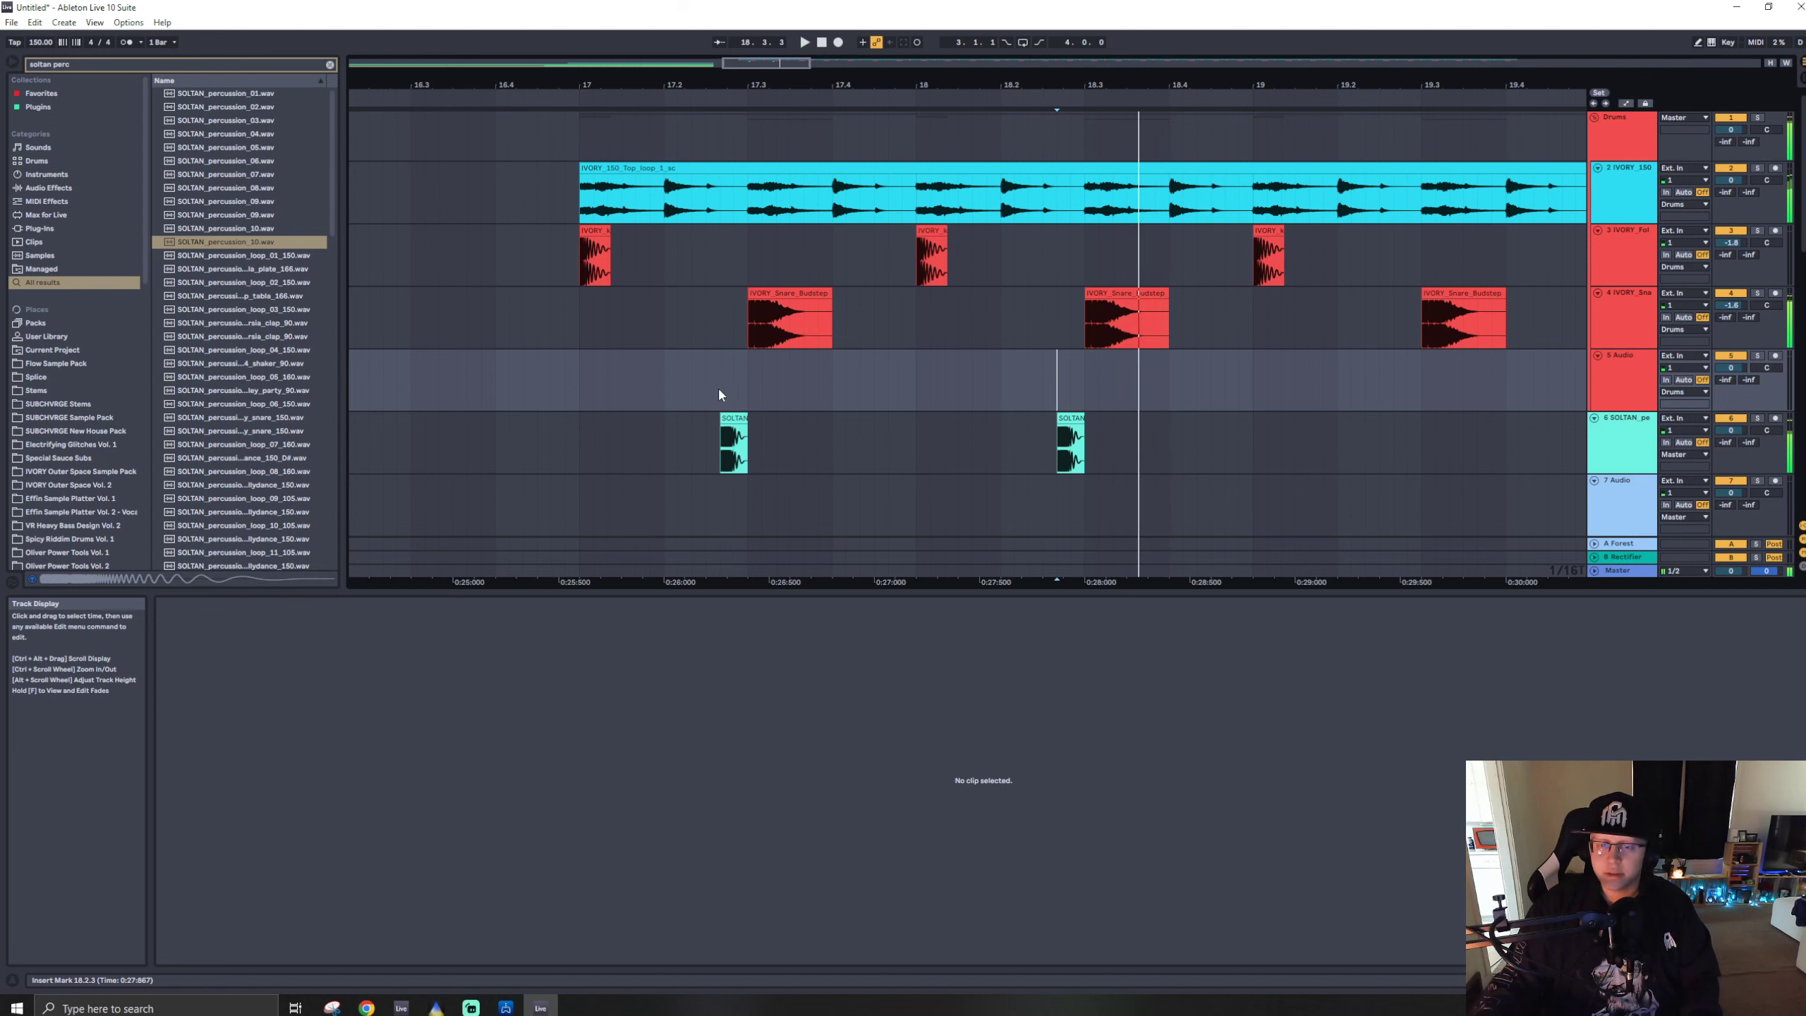
{"action": "key", "text": "space"}
{"action": "left_click", "coordinate": [580, 394]}
{"action": "key", "text": "space"}
{"action": "key", "text": "space"}
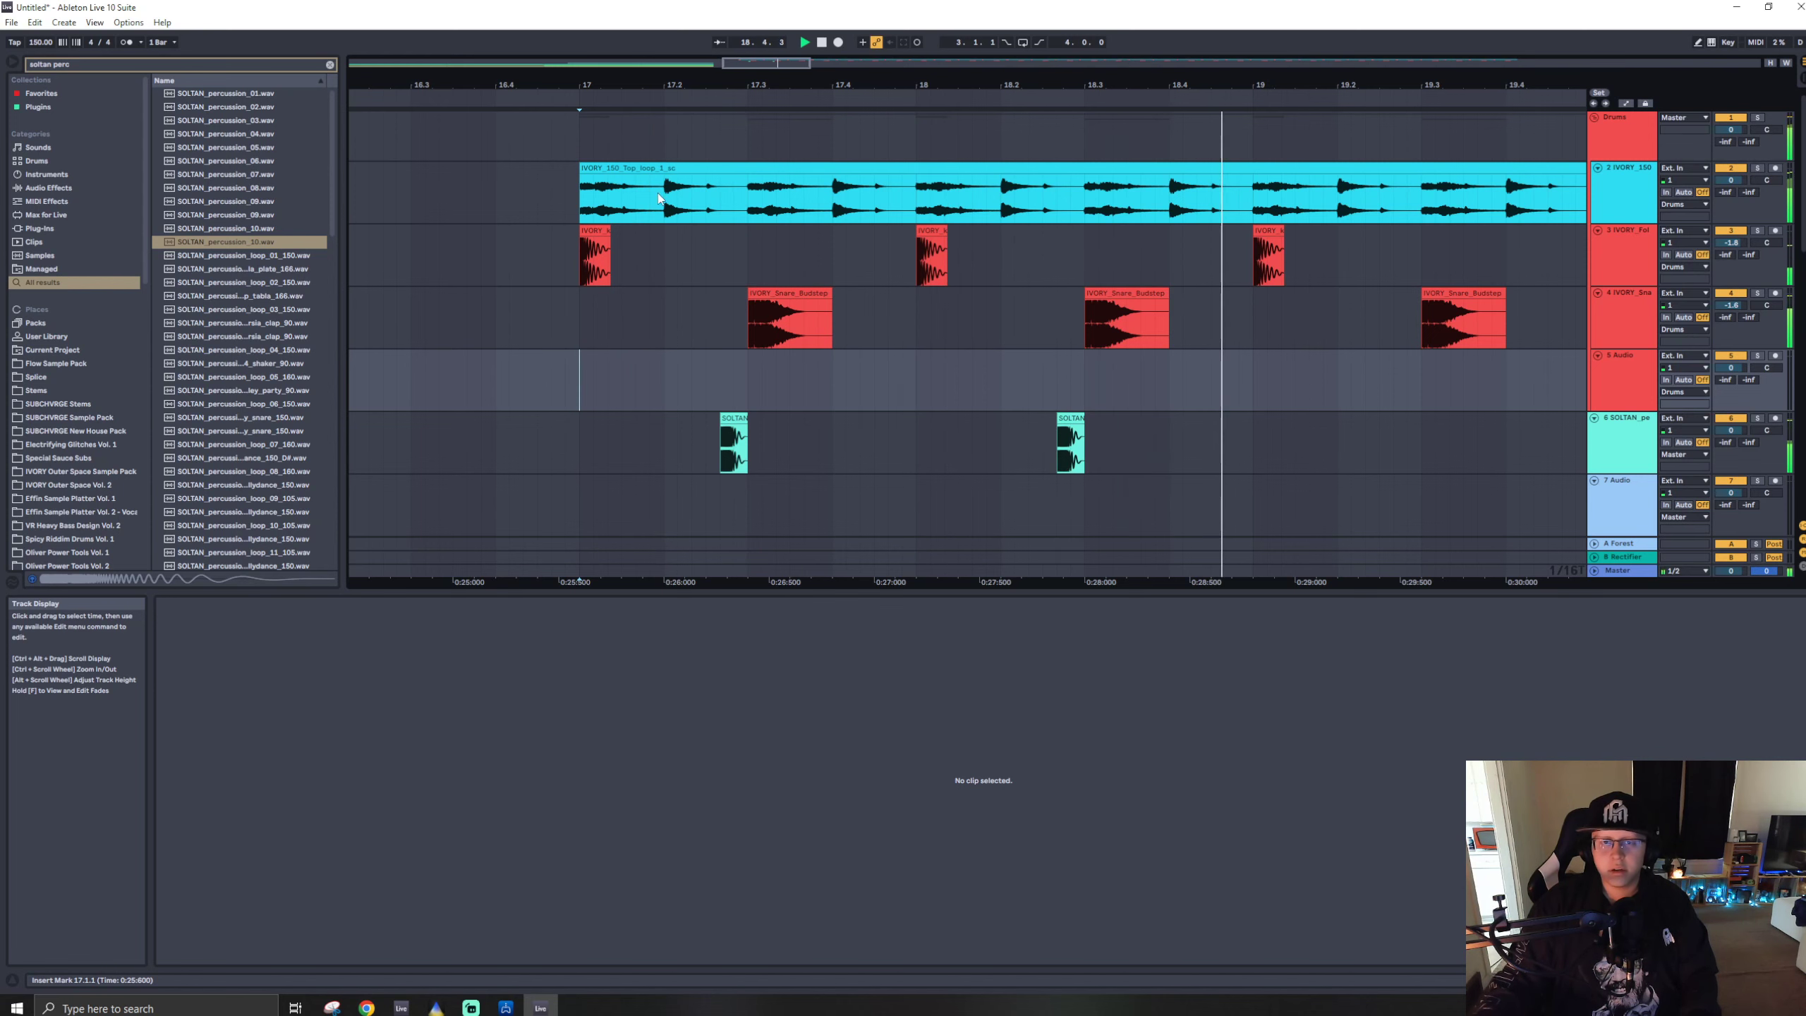
{"action": "left_click", "coordinate": [621, 206]}
{"action": "key", "text": "space"}
{"action": "key", "text": "space"}
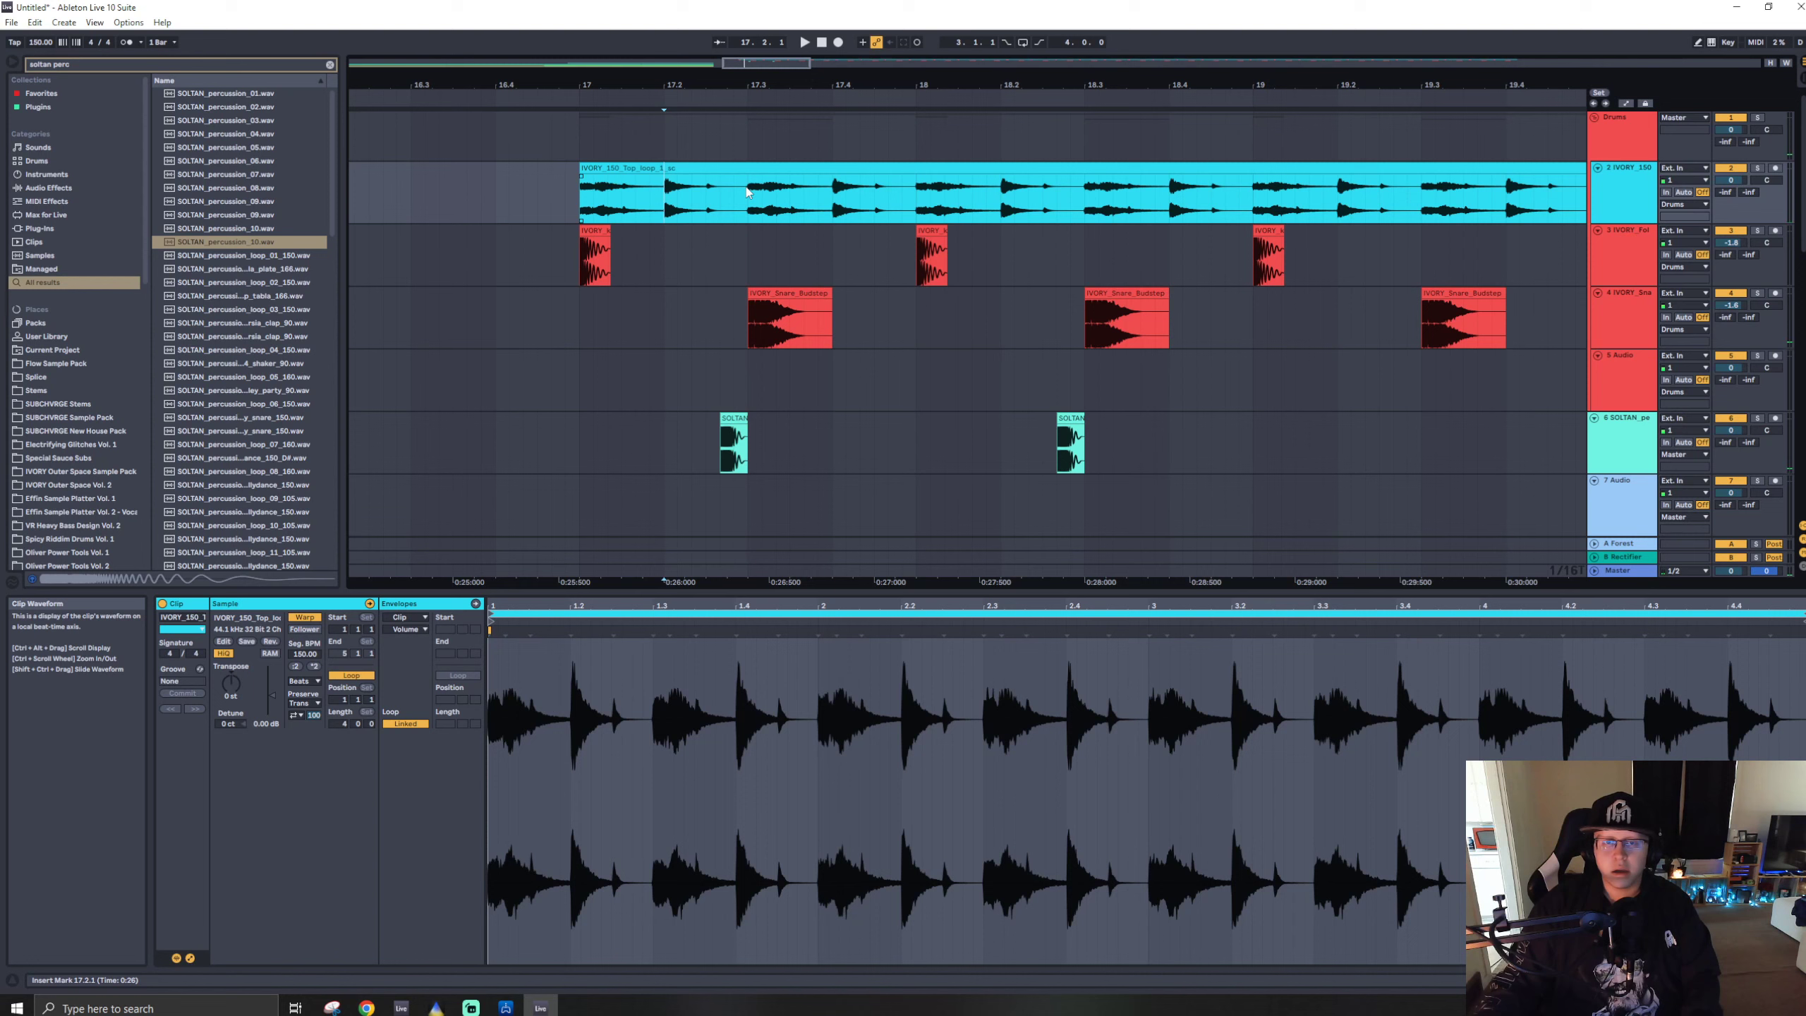
- Search the browser for "top ivor", preview the loops, and place IVORY_150_Top_loop_bright at bar 17 of the top loop track for playback
{"action": "key", "text": "ctrl+f"}
{"action": "type", "text": "top"}
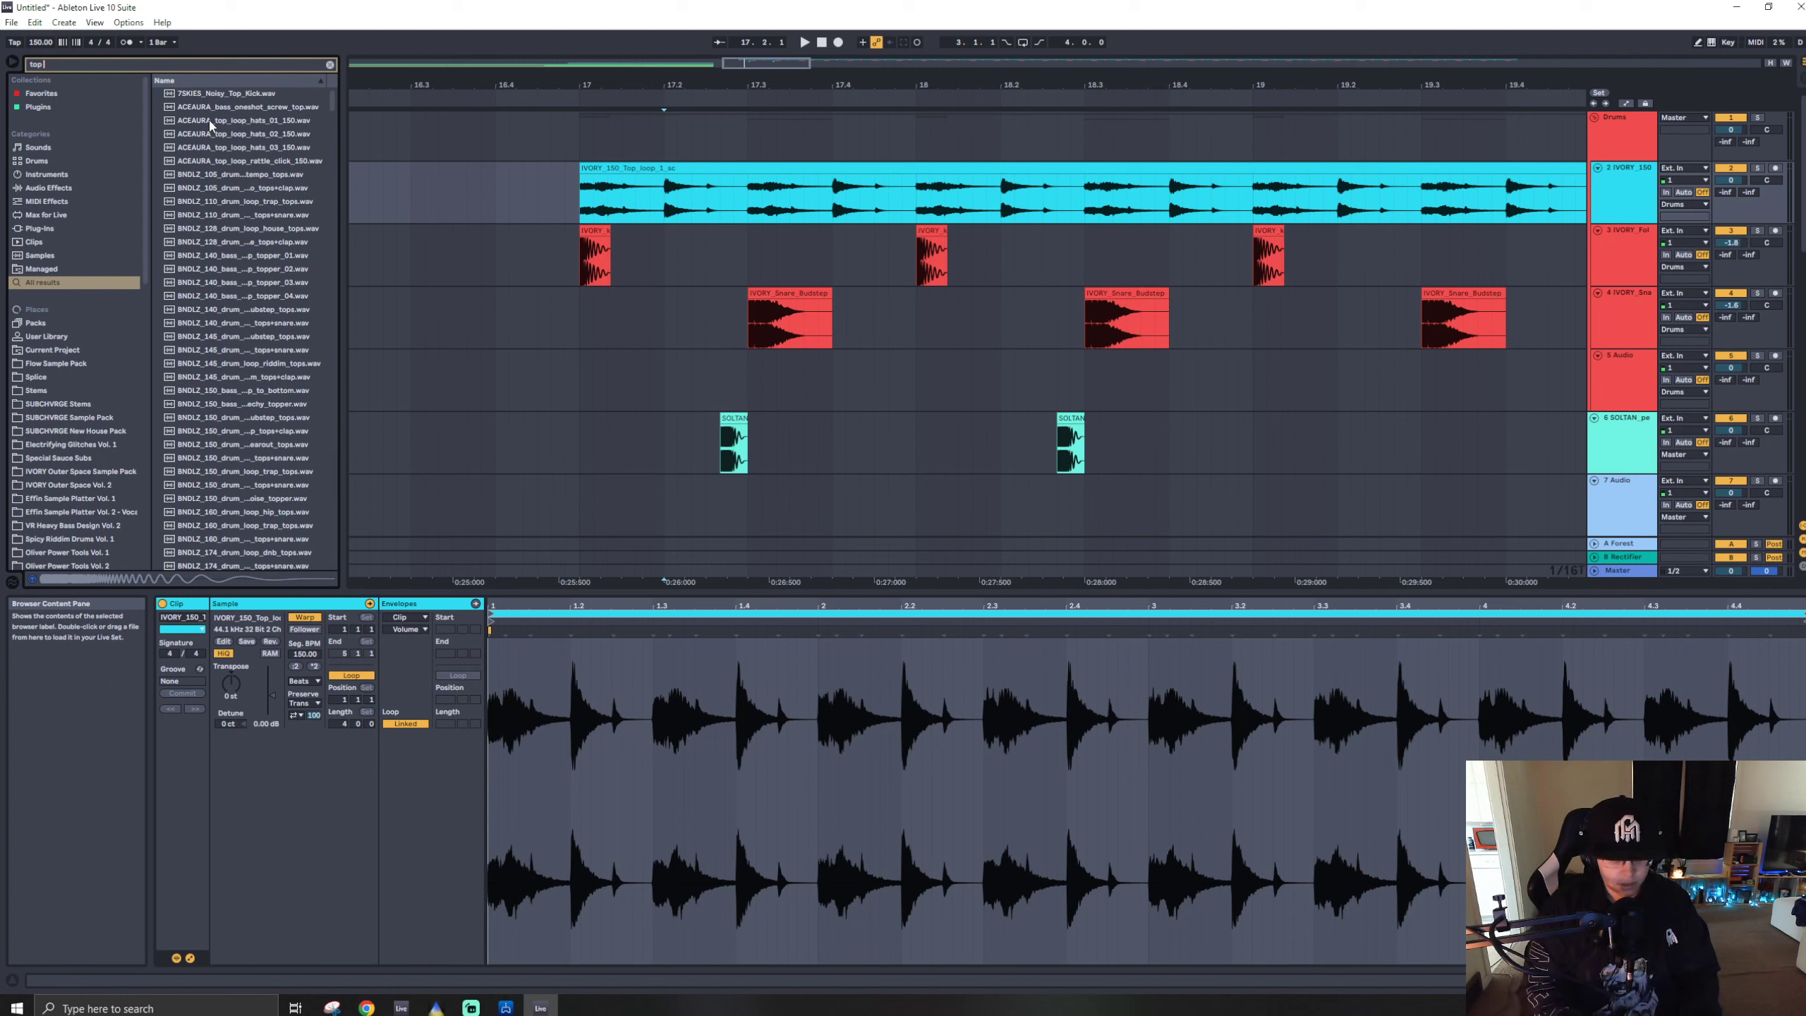
{"action": "type", "text": " ivor"}
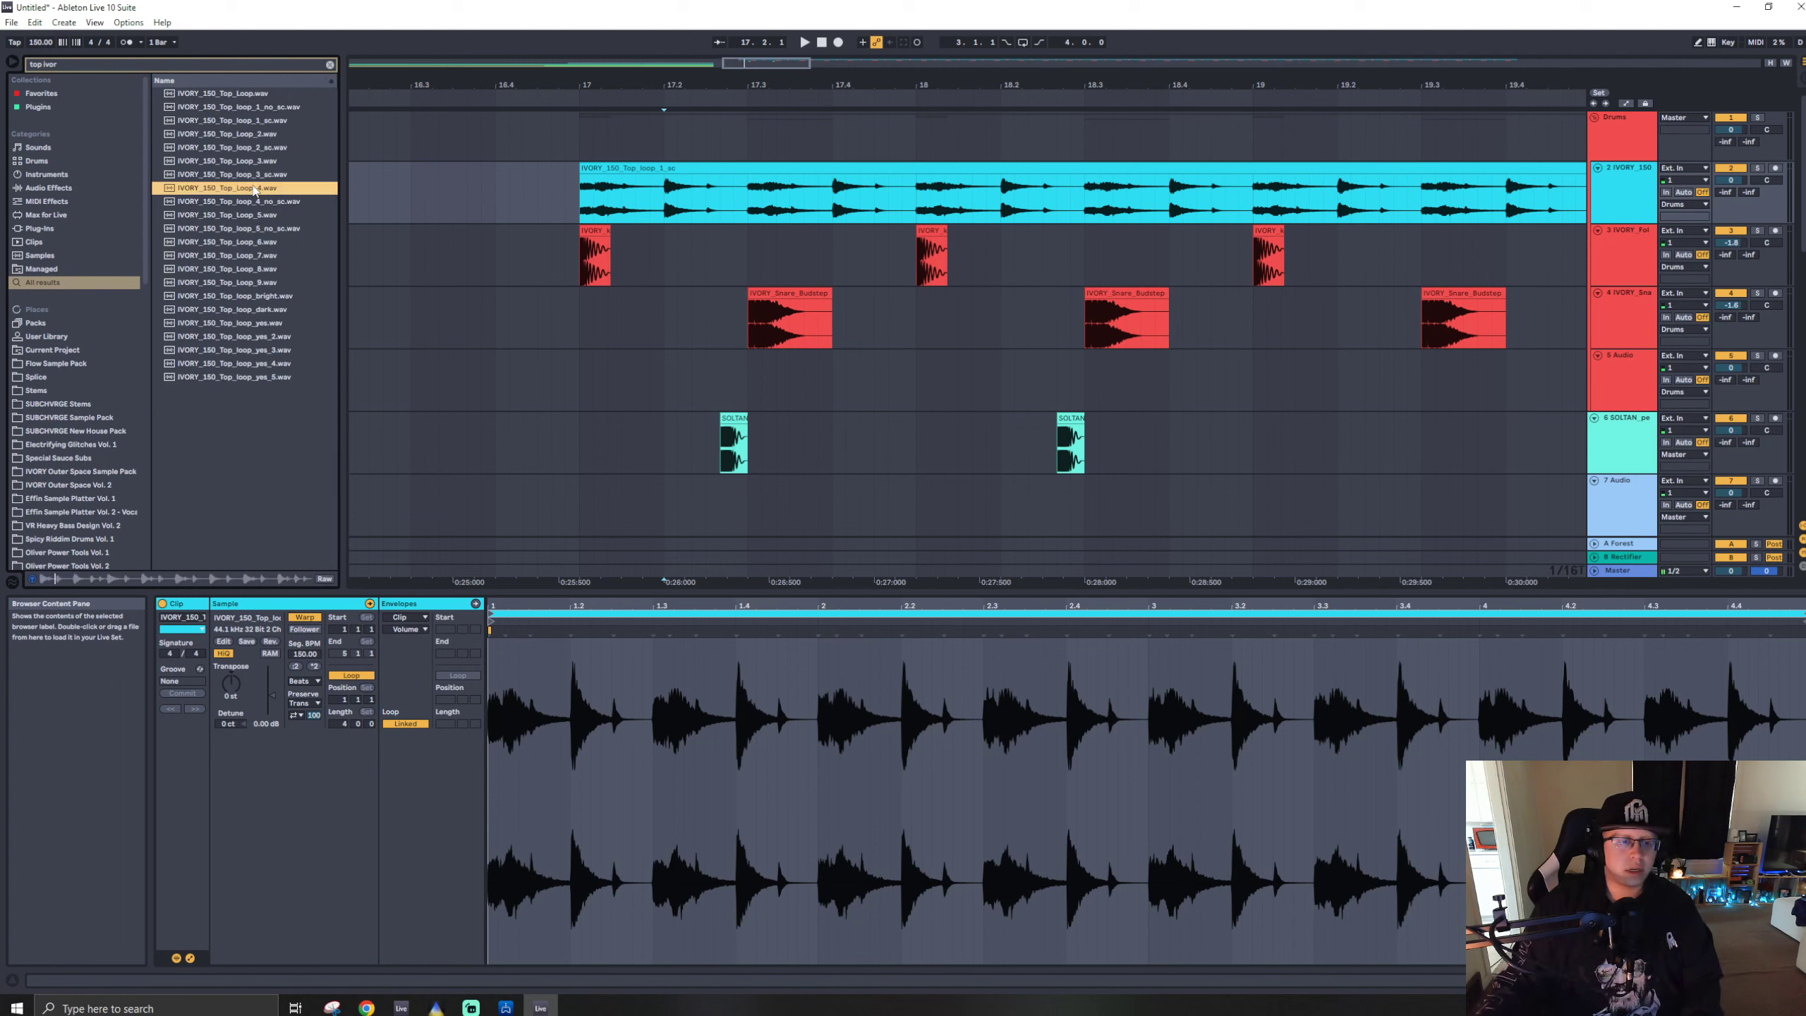
{"action": "left_click", "coordinate": [270, 255]}
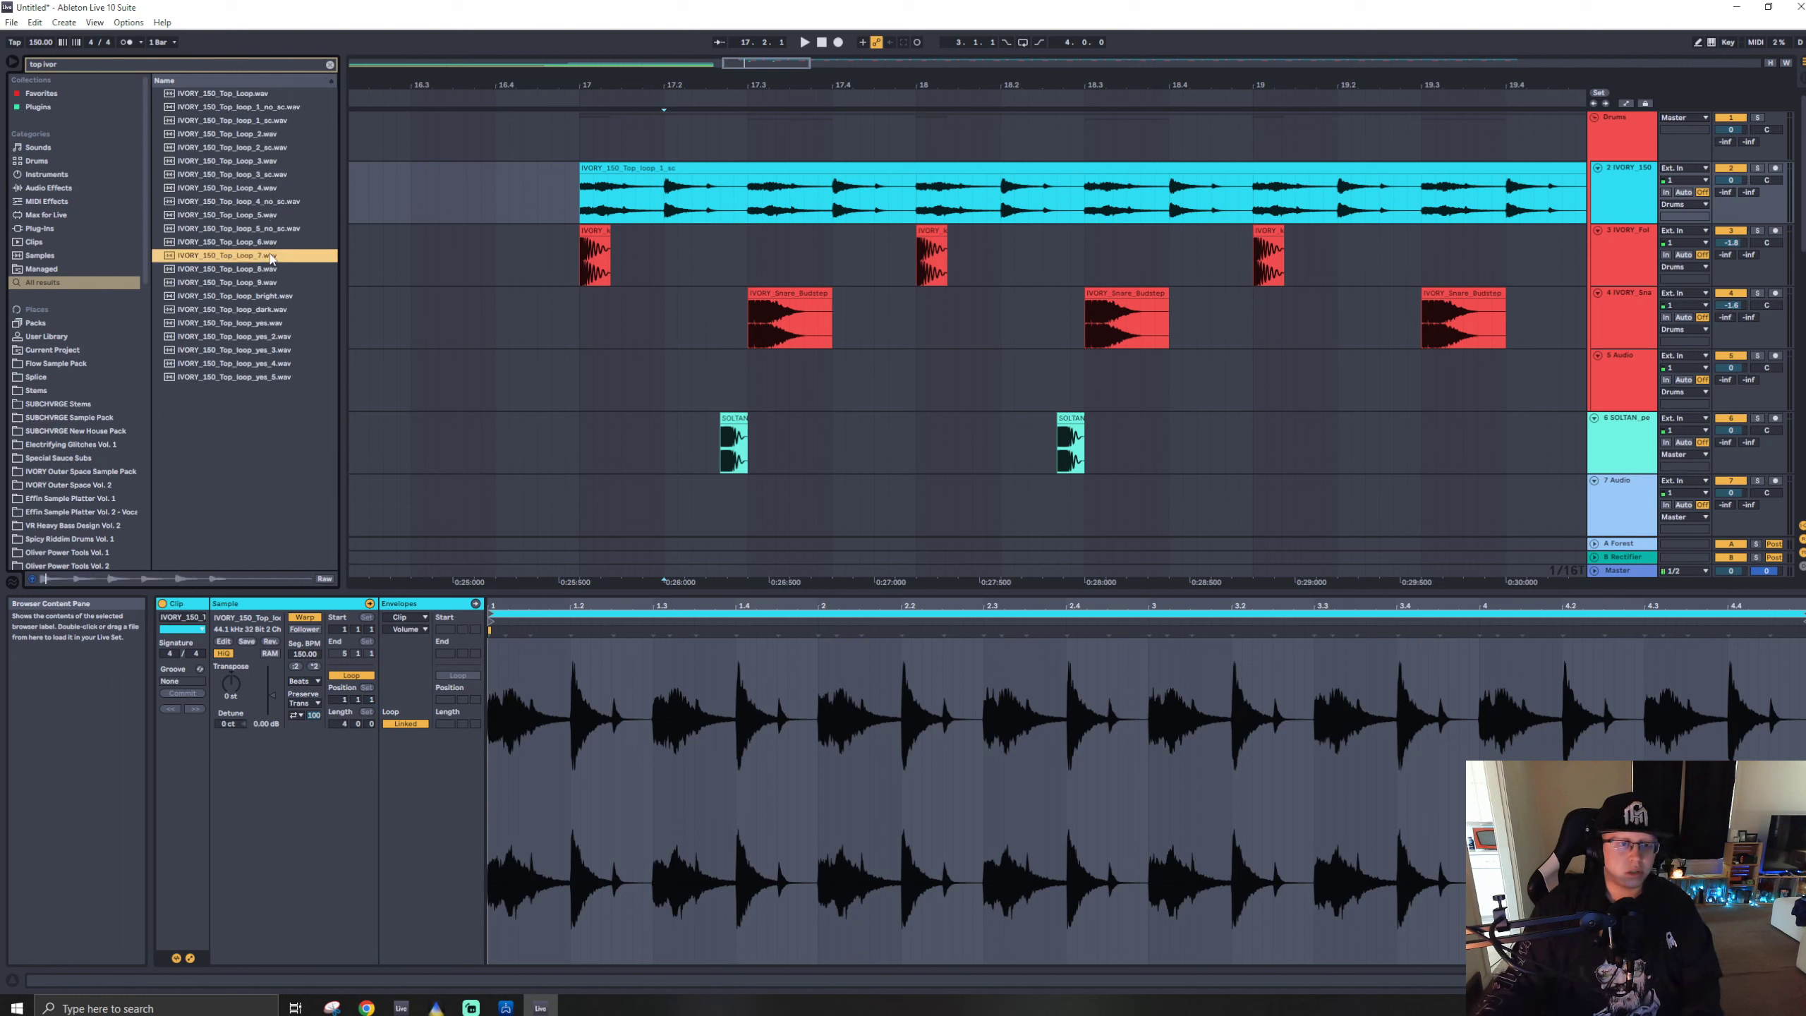
{"action": "left_click", "coordinate": [264, 295]}
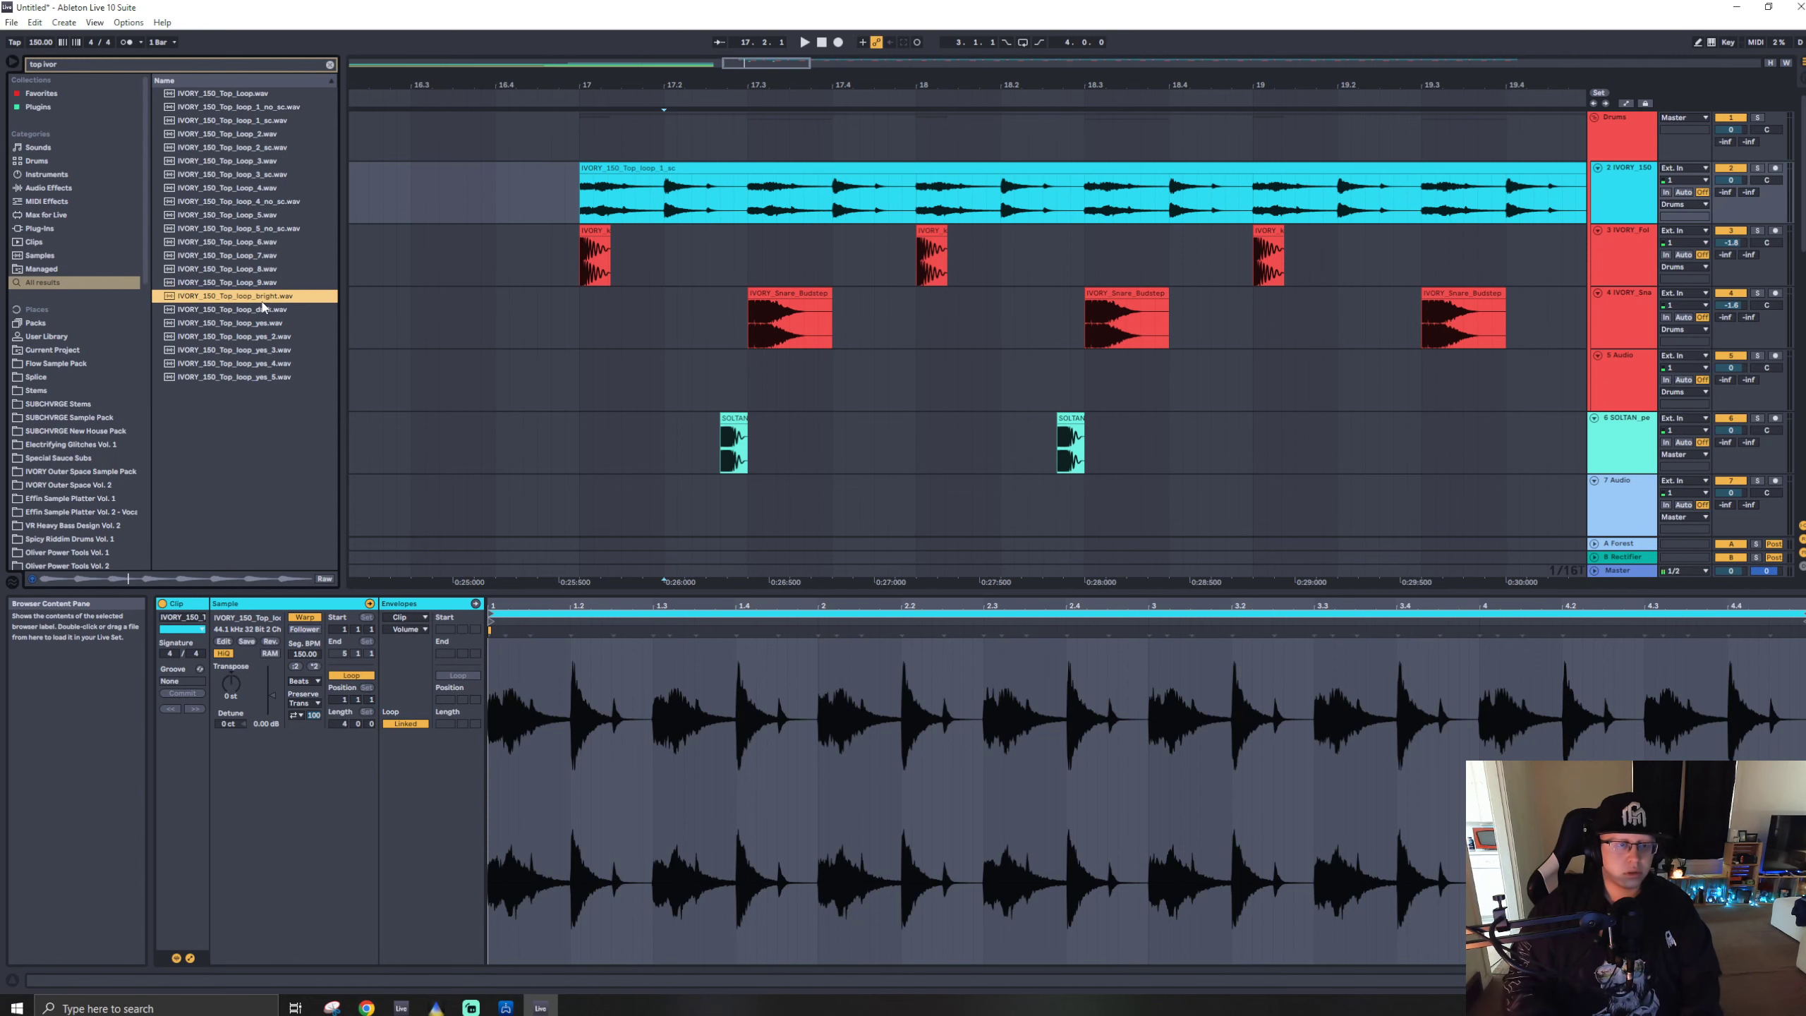
{"action": "left_click_drag", "start_coordinate": [261, 306], "coordinate": [584, 196]}
{"action": "key", "text": "space"}
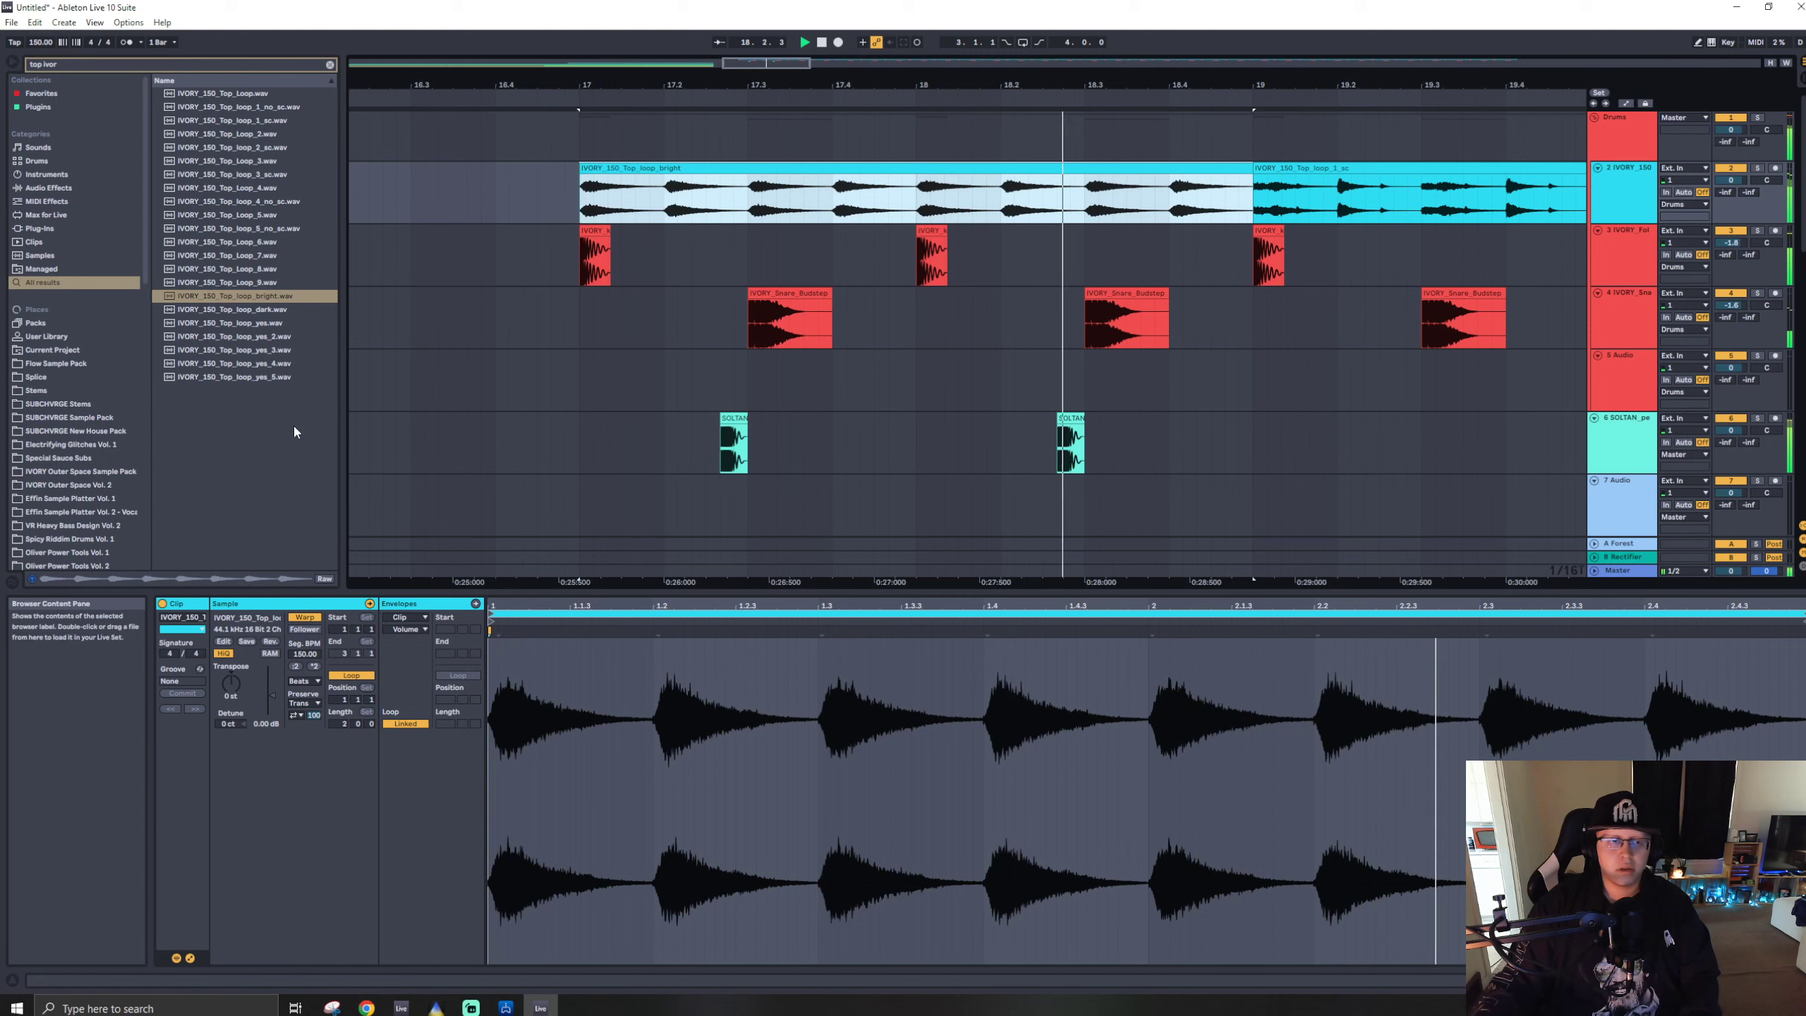
- Preview the dark and yes top loops, replace the bar 17 loop with IVORY_150_Top_loop_yes, and play it in context
{"action": "left_click", "coordinate": [257, 327]}
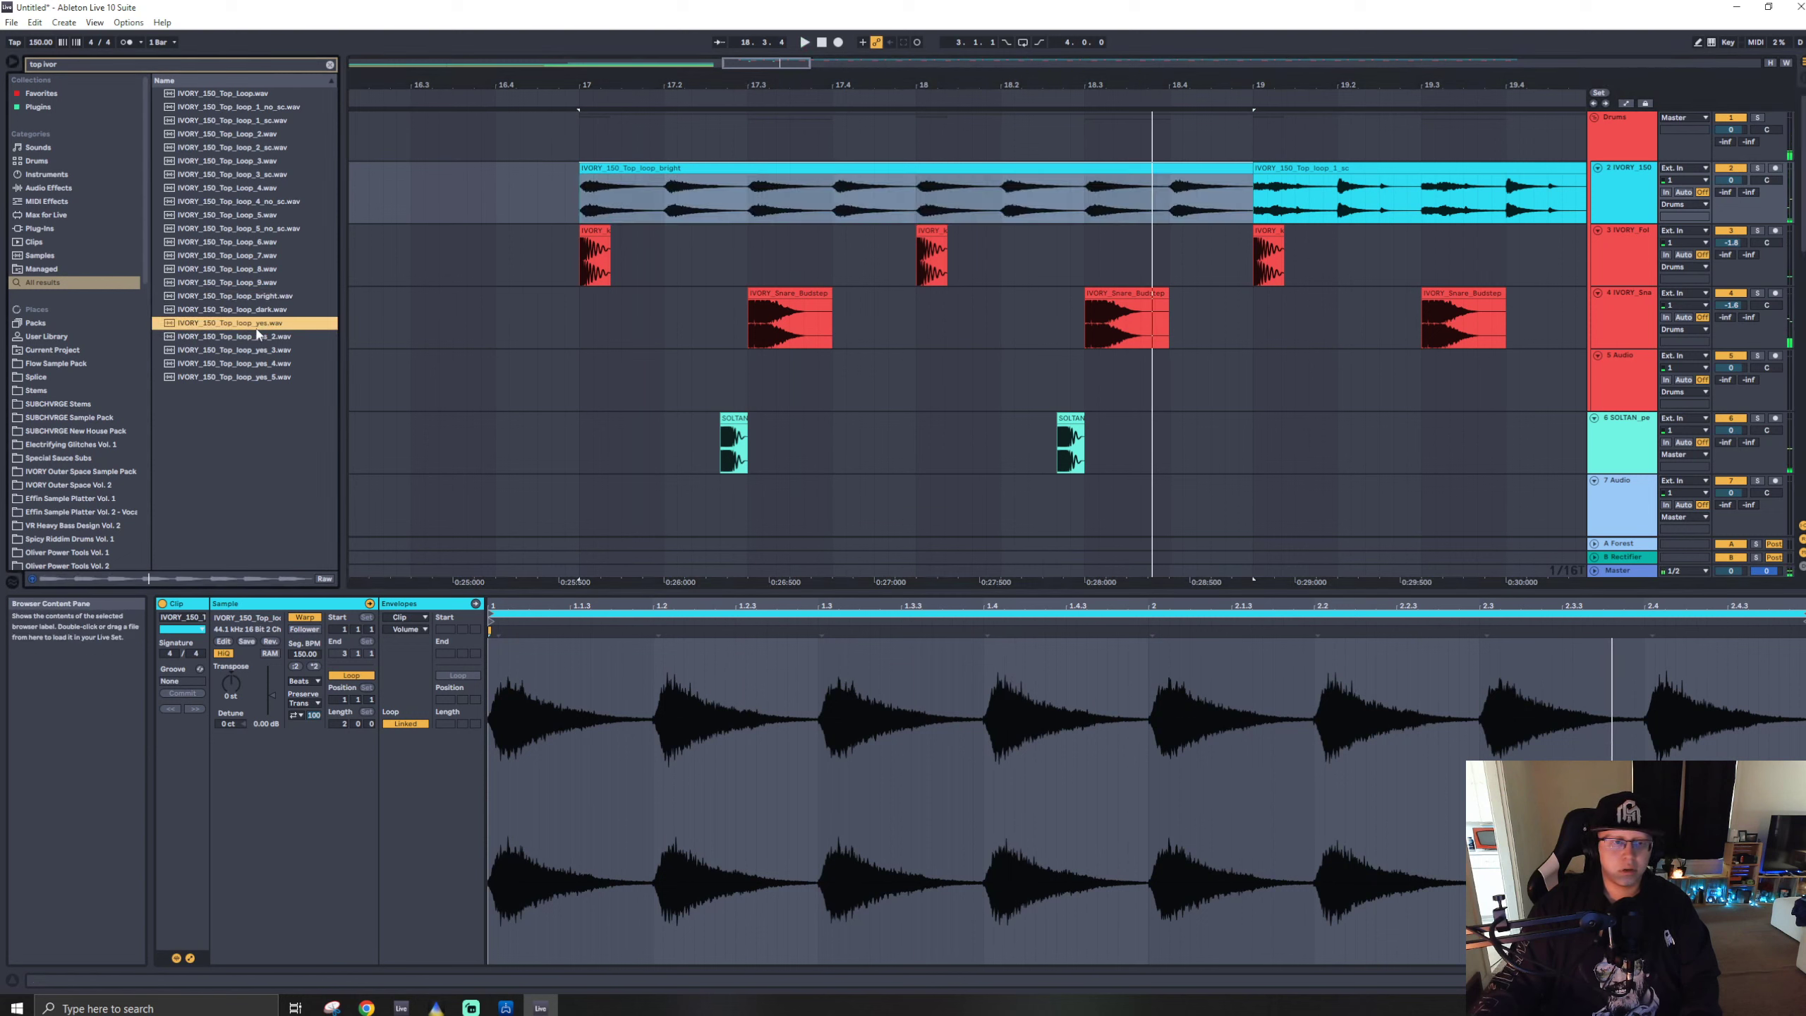
{"action": "left_click", "coordinate": [253, 350]}
{"action": "left_click", "coordinate": [253, 323]}
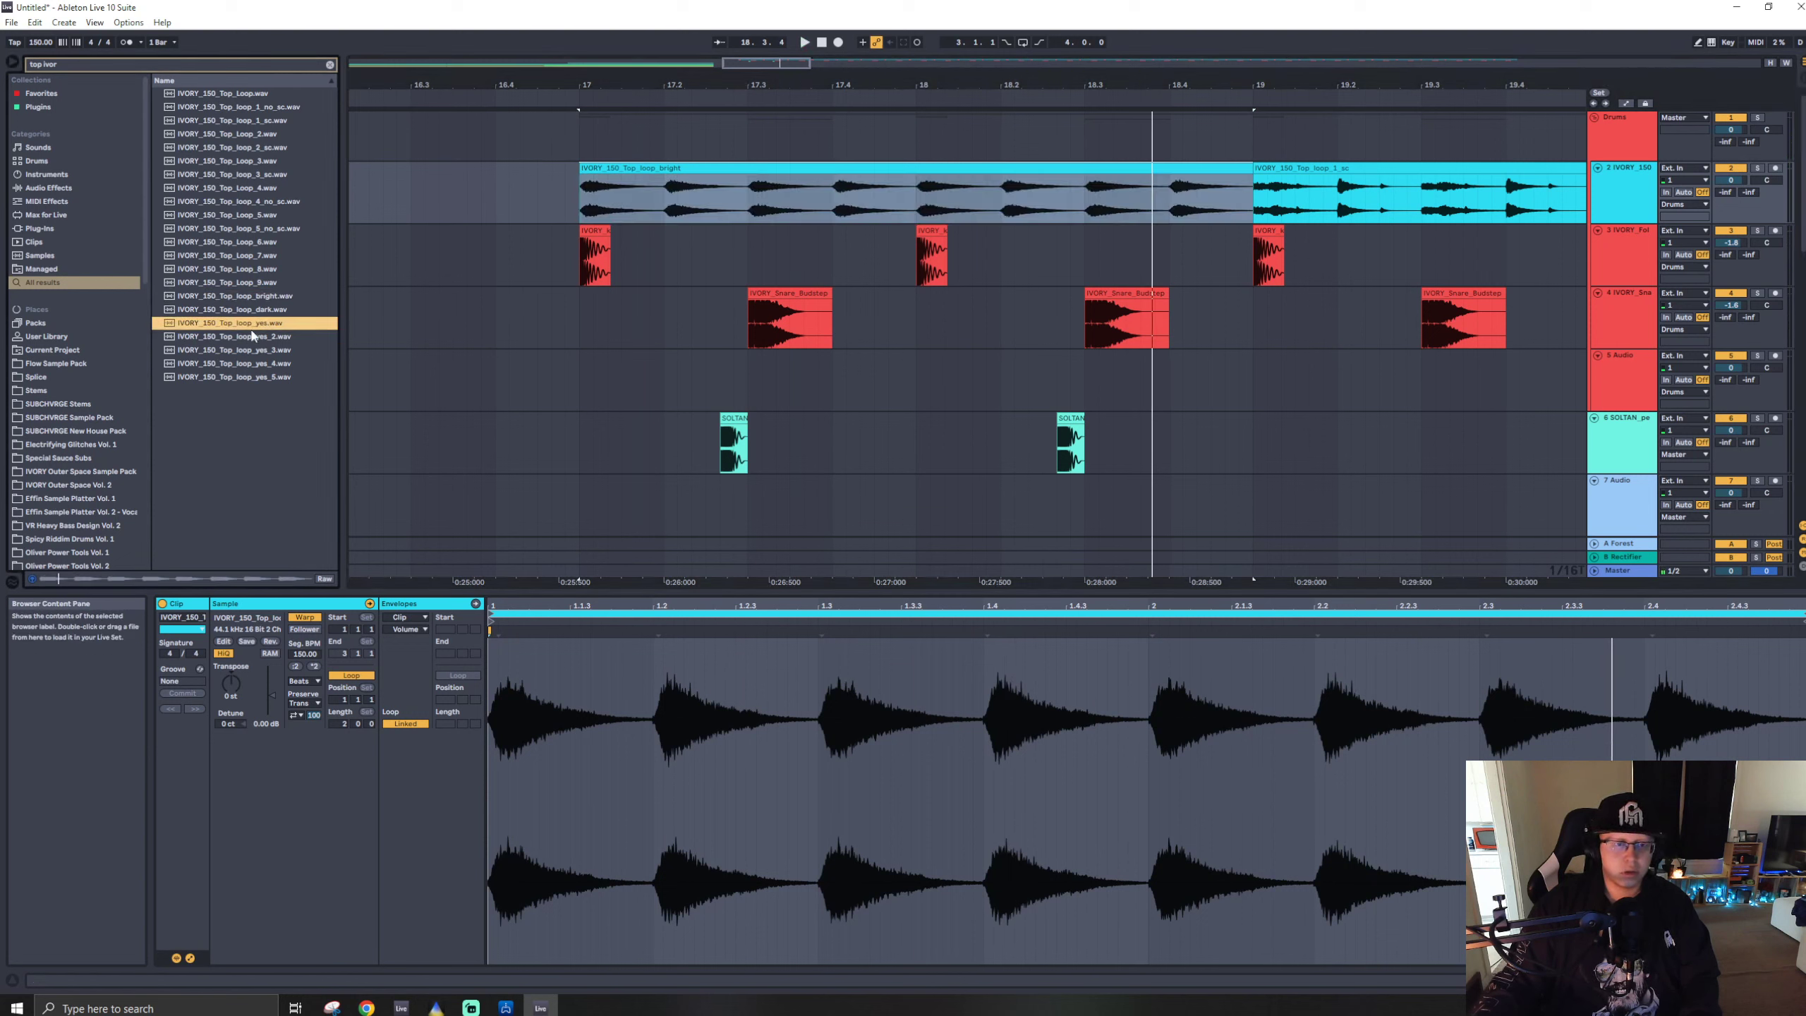
{"action": "left_click", "coordinate": [253, 311]}
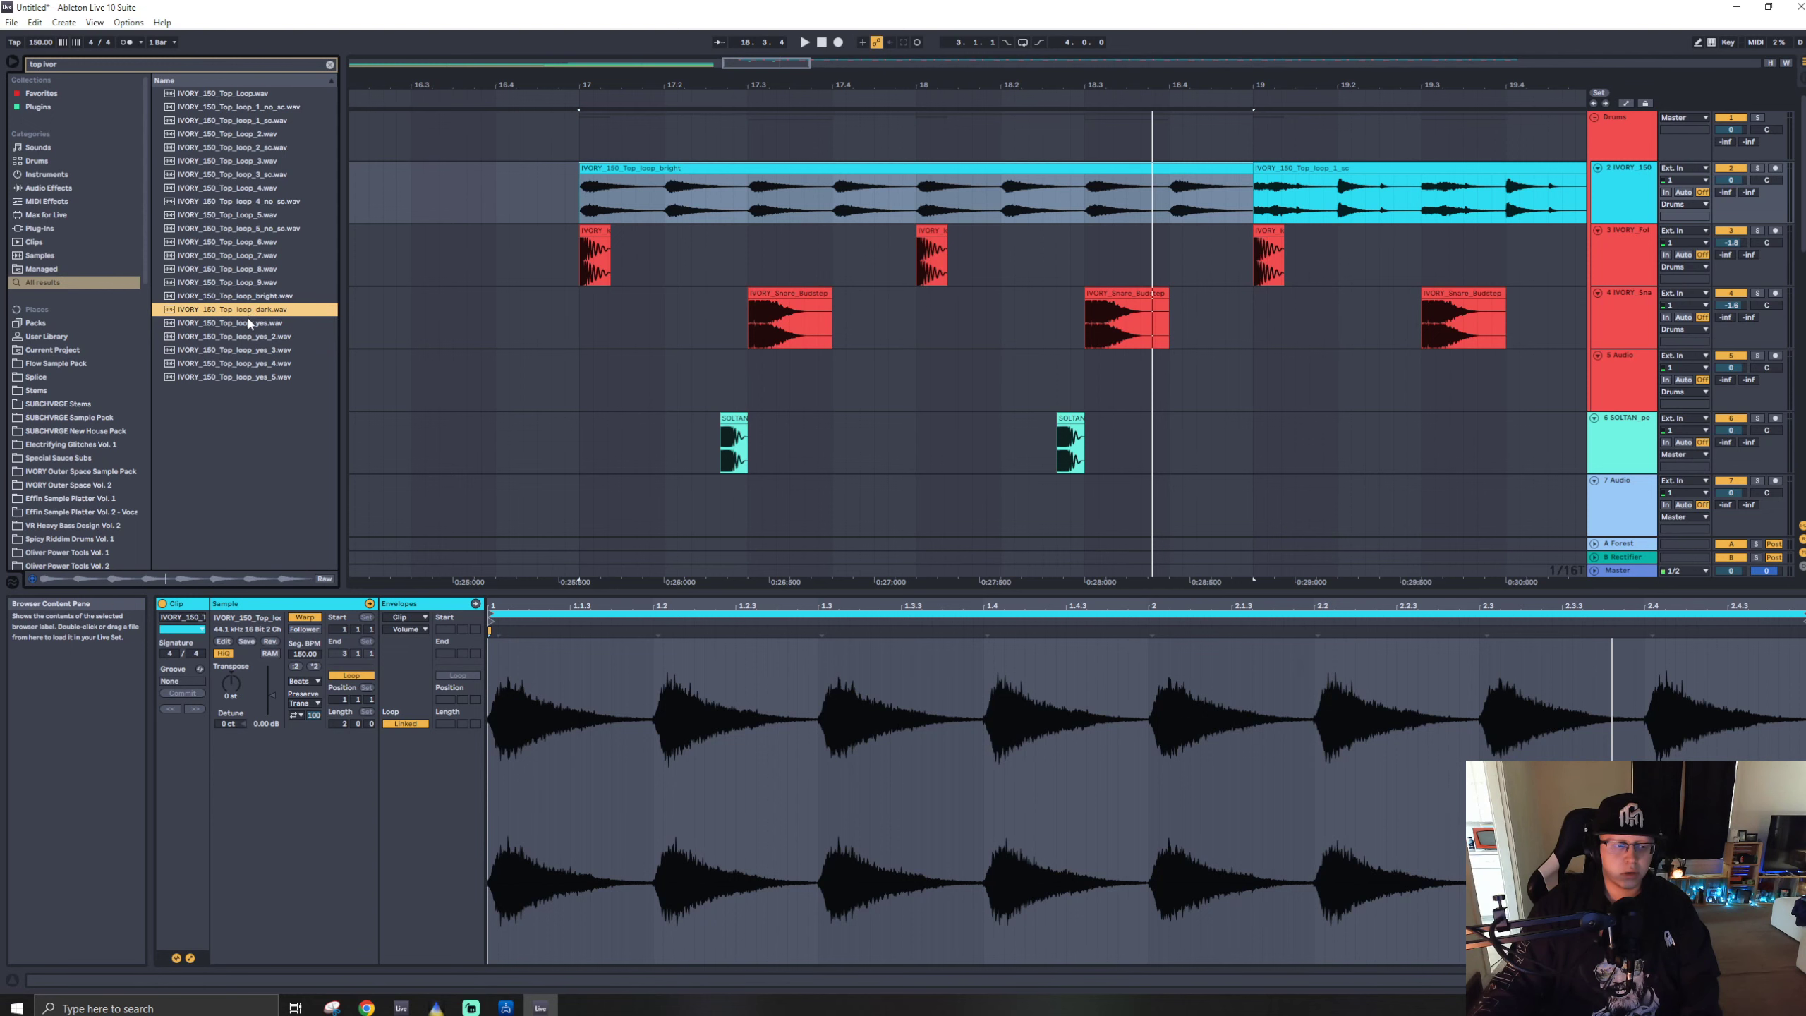
{"action": "left_click", "coordinate": [248, 325]}
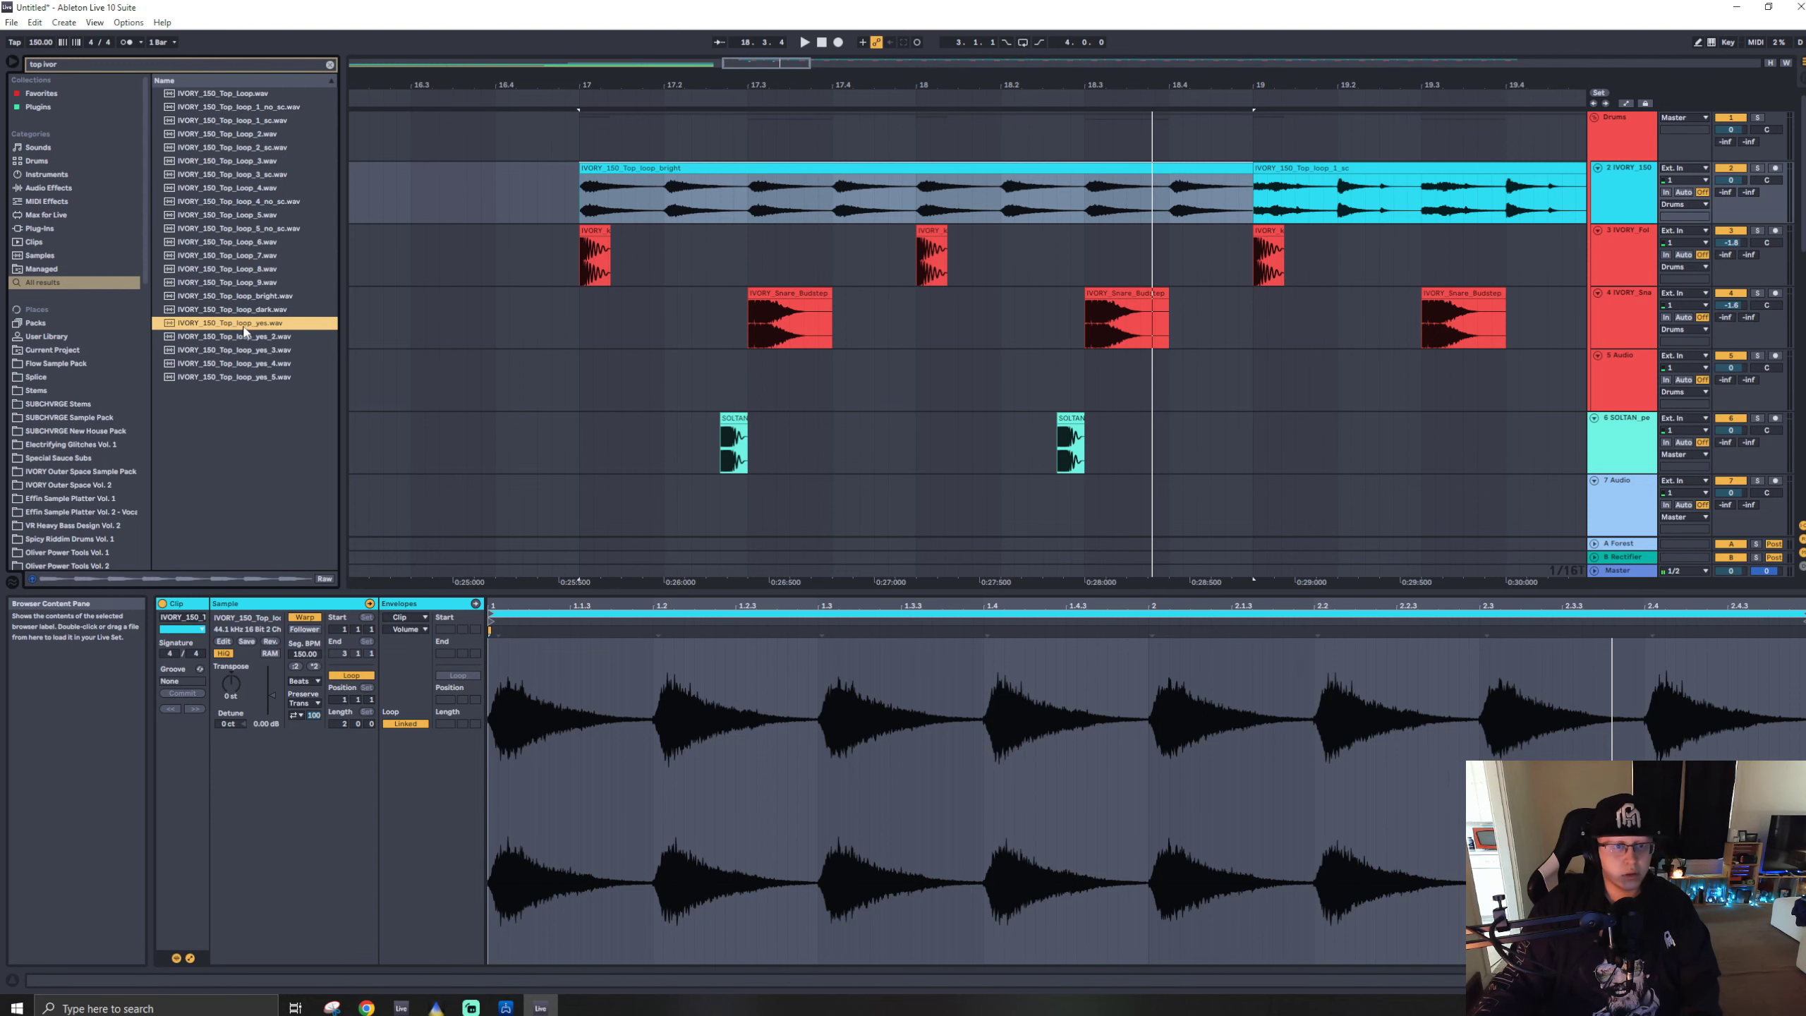
{"action": "left_click_drag", "start_coordinate": [244, 329], "coordinate": [584, 197]}
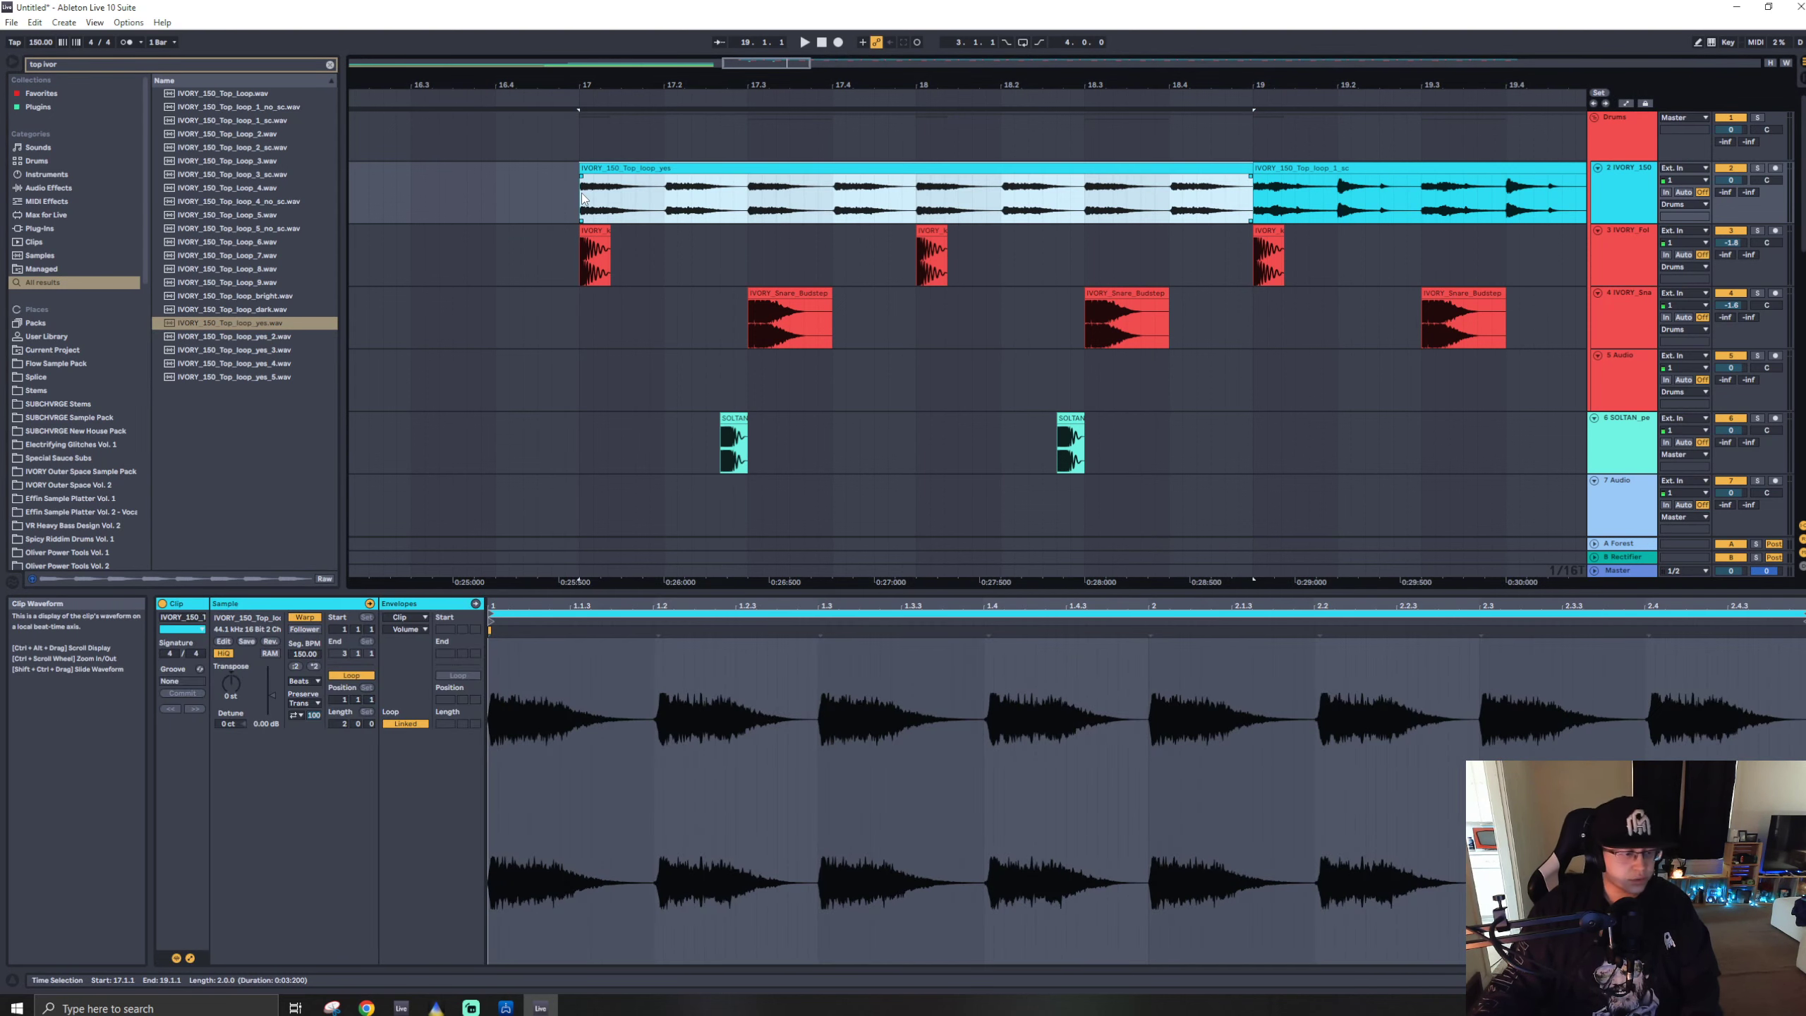
{"action": "key", "text": "space"}
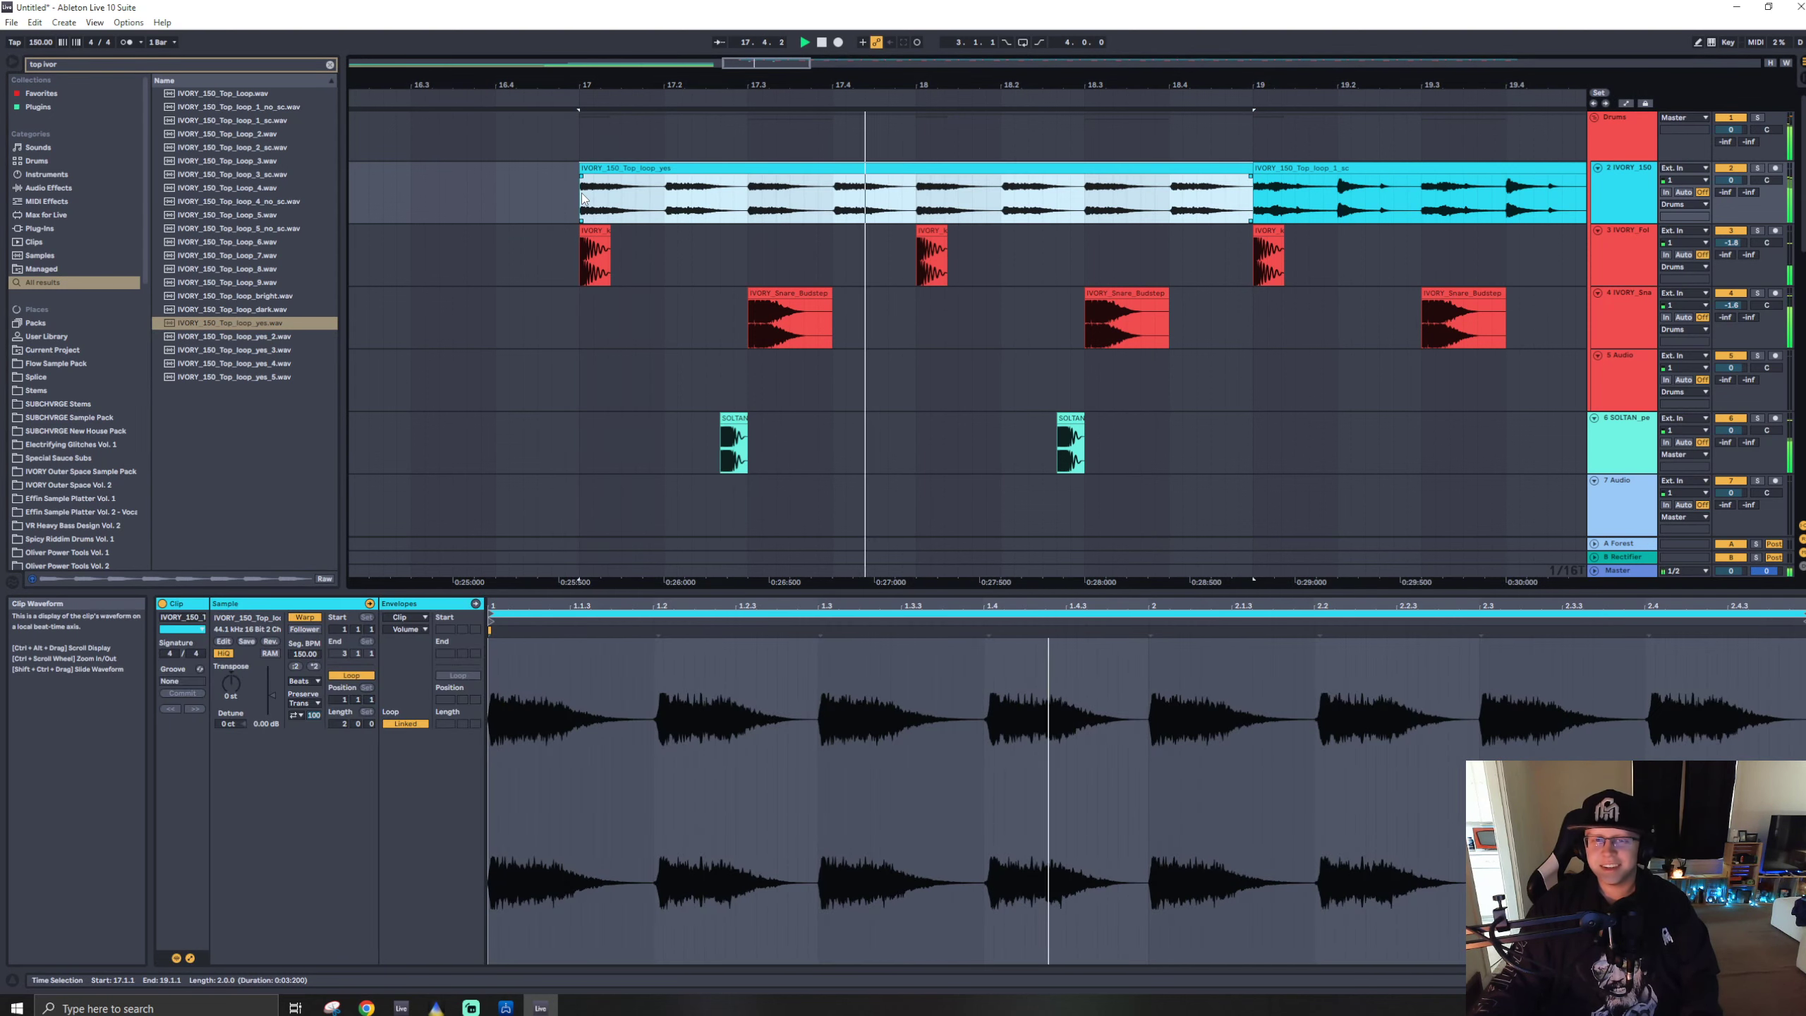
{"action": "key", "text": "space"}
- Duplicate the percussion hits repeatedly to fill the track from bar 17 to bar 49, and play from bar 17
{"action": "scroll", "coordinate": [853, 231], "scroll_direction": "down", "scroll_amount": 5}
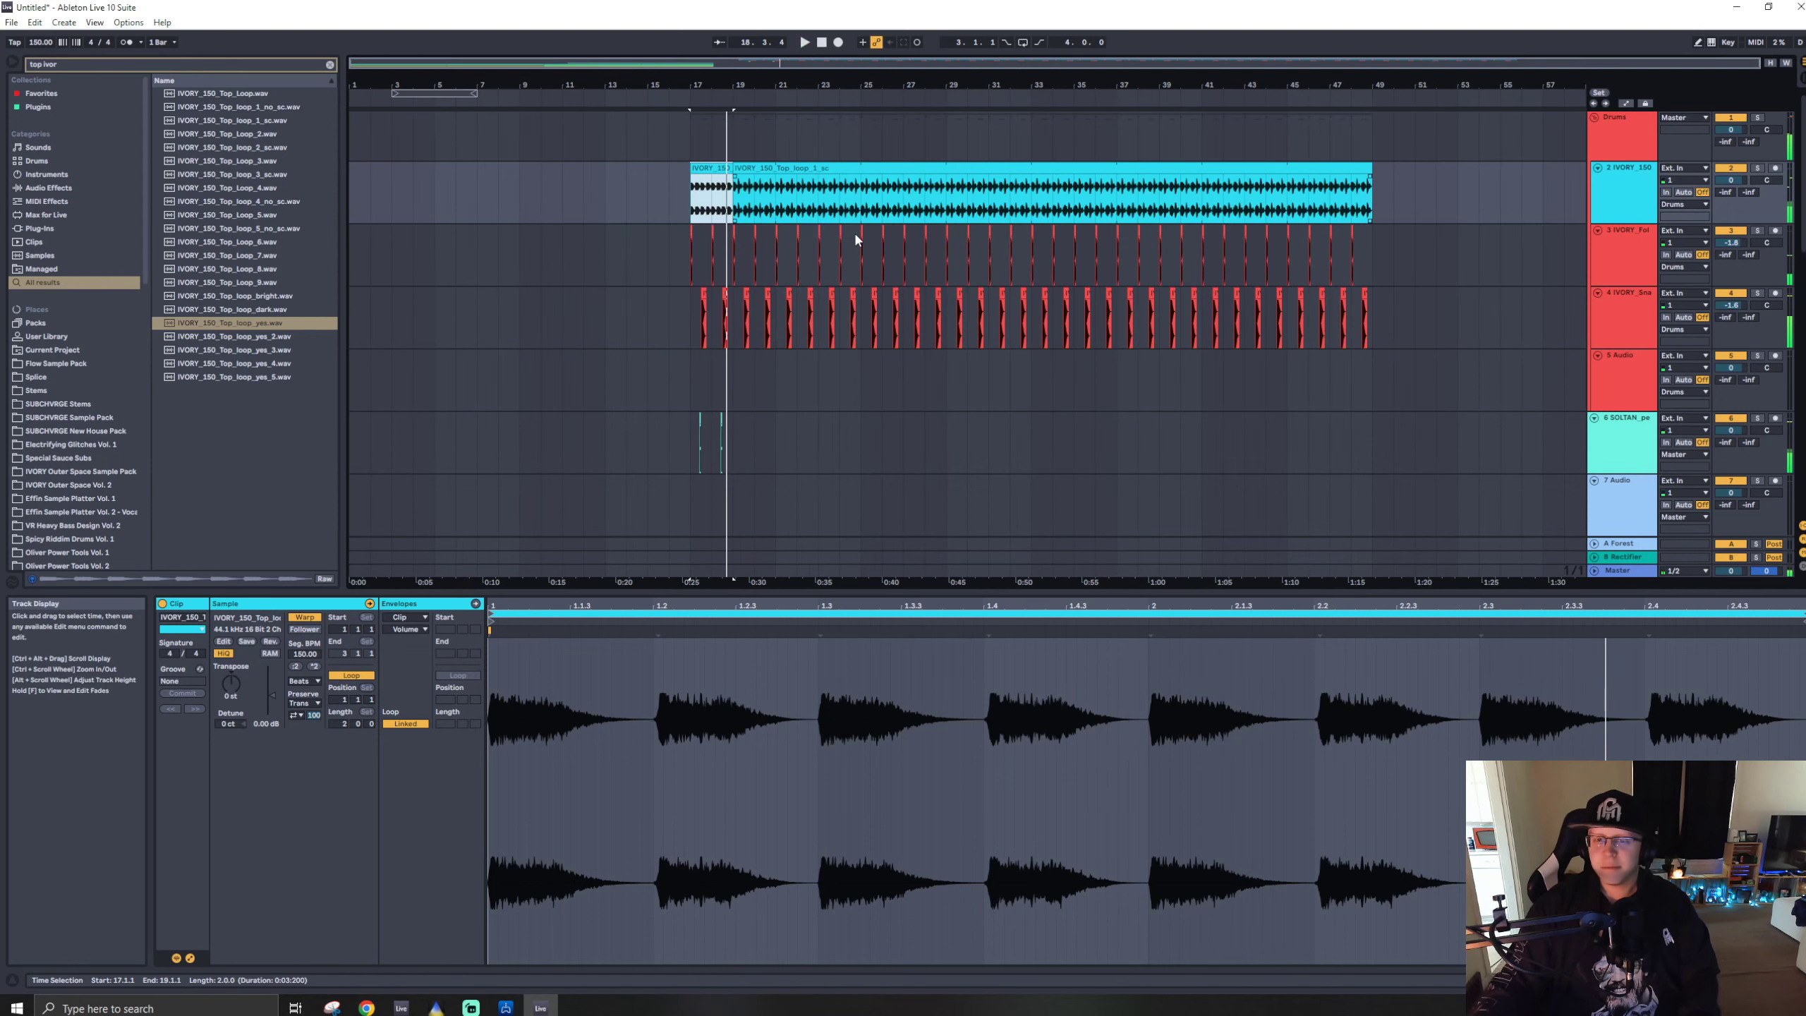
{"action": "scroll", "coordinate": [725, 354], "scroll_direction": "down", "scroll_amount": 1}
{"action": "left_click_drag", "start_coordinate": [691, 385], "coordinate": [847, 387]}
{"action": "key", "text": "ctrl+d"}
{"action": "key", "text": "ctrl+d"}
{"action": "key", "text": "ctrl+d"}
{"action": "key", "text": "ctrl+d"}
{"action": "key", "text": "ctrl+d"}
{"action": "key", "text": "ctrl+d"}
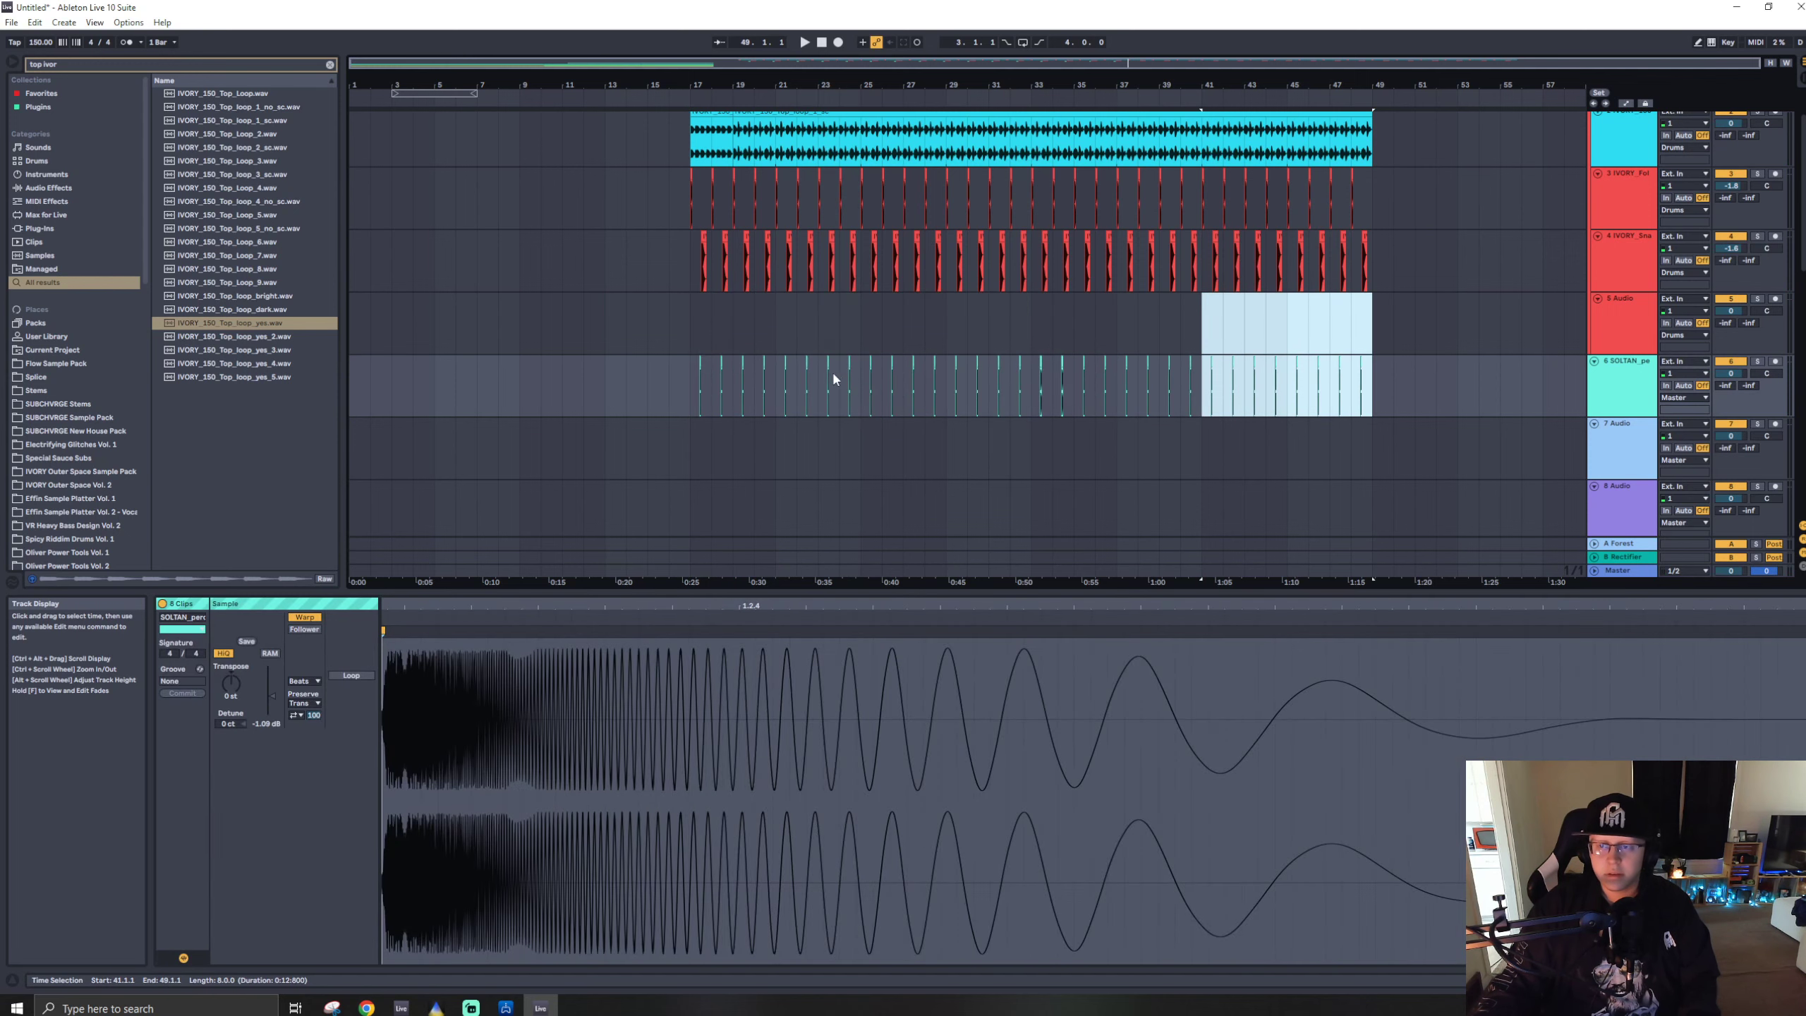
{"action": "left_click", "coordinate": [689, 331]}
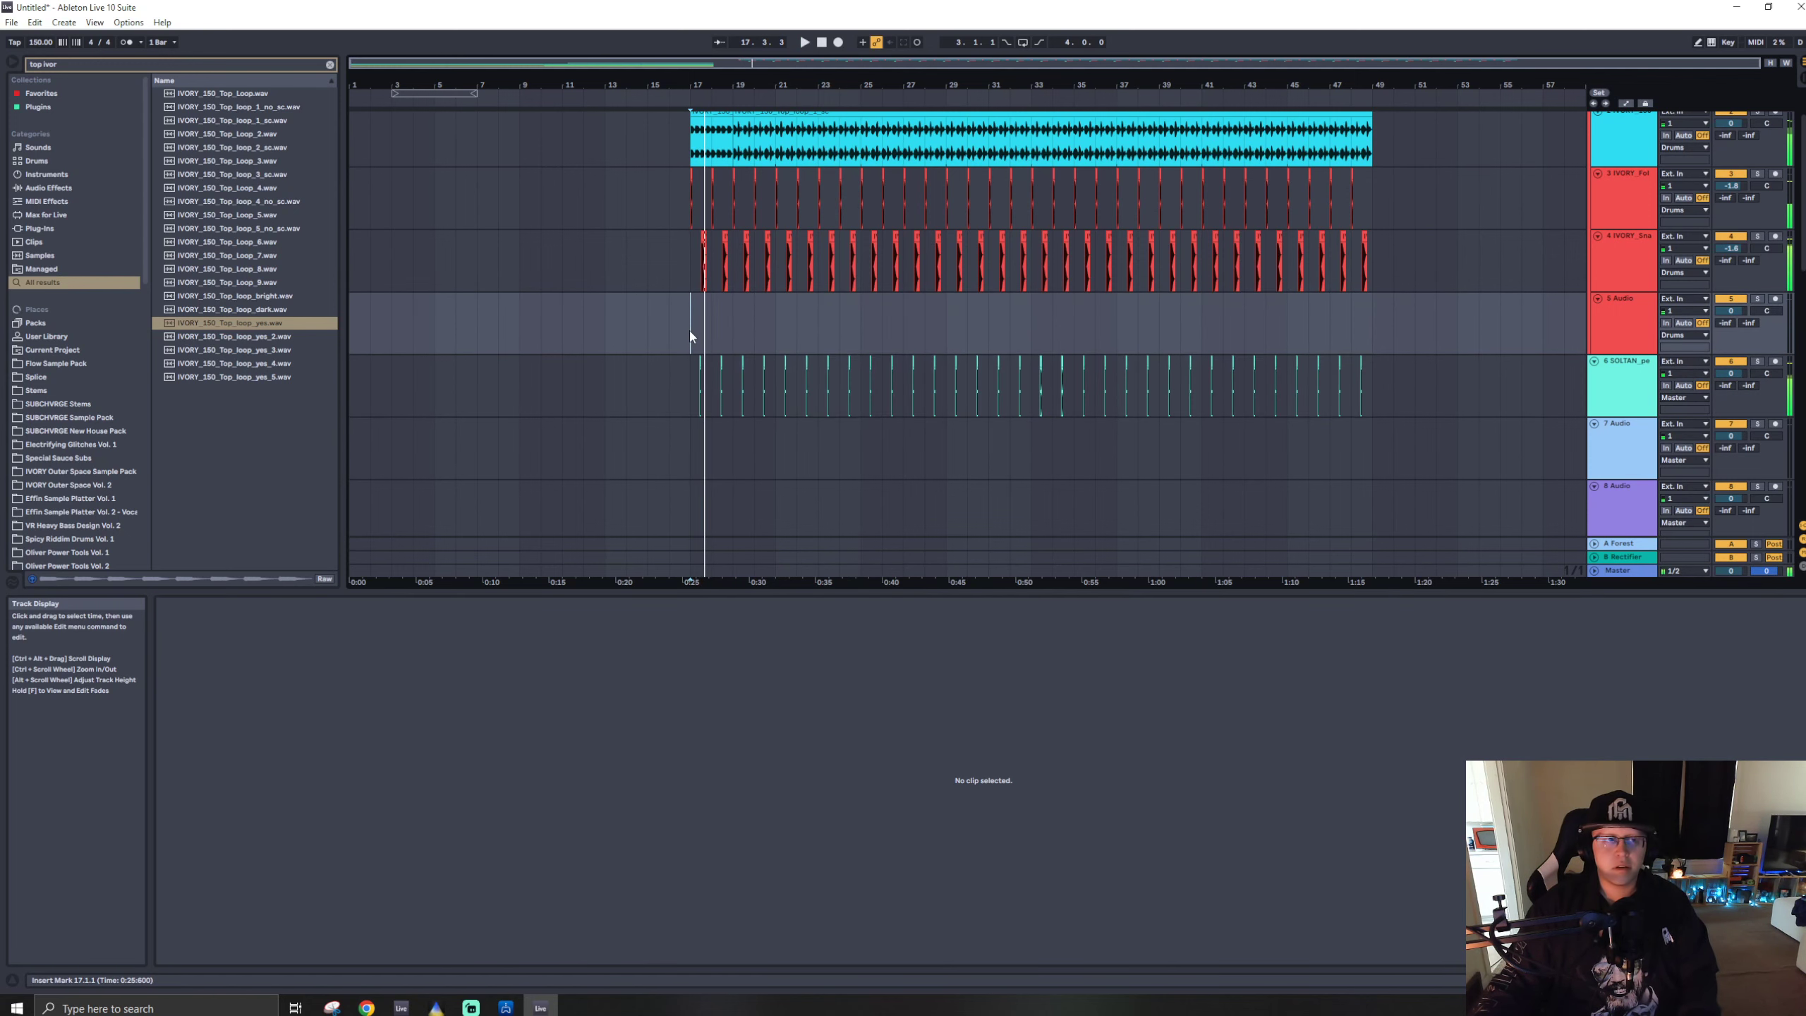
- Search the browser for "ivory crash" and preview the crash samples up to IVORY_Crash_Classic.wav
{"action": "key", "text": "ctrl+f"}
{"action": "type", "text": "ivory crash"}
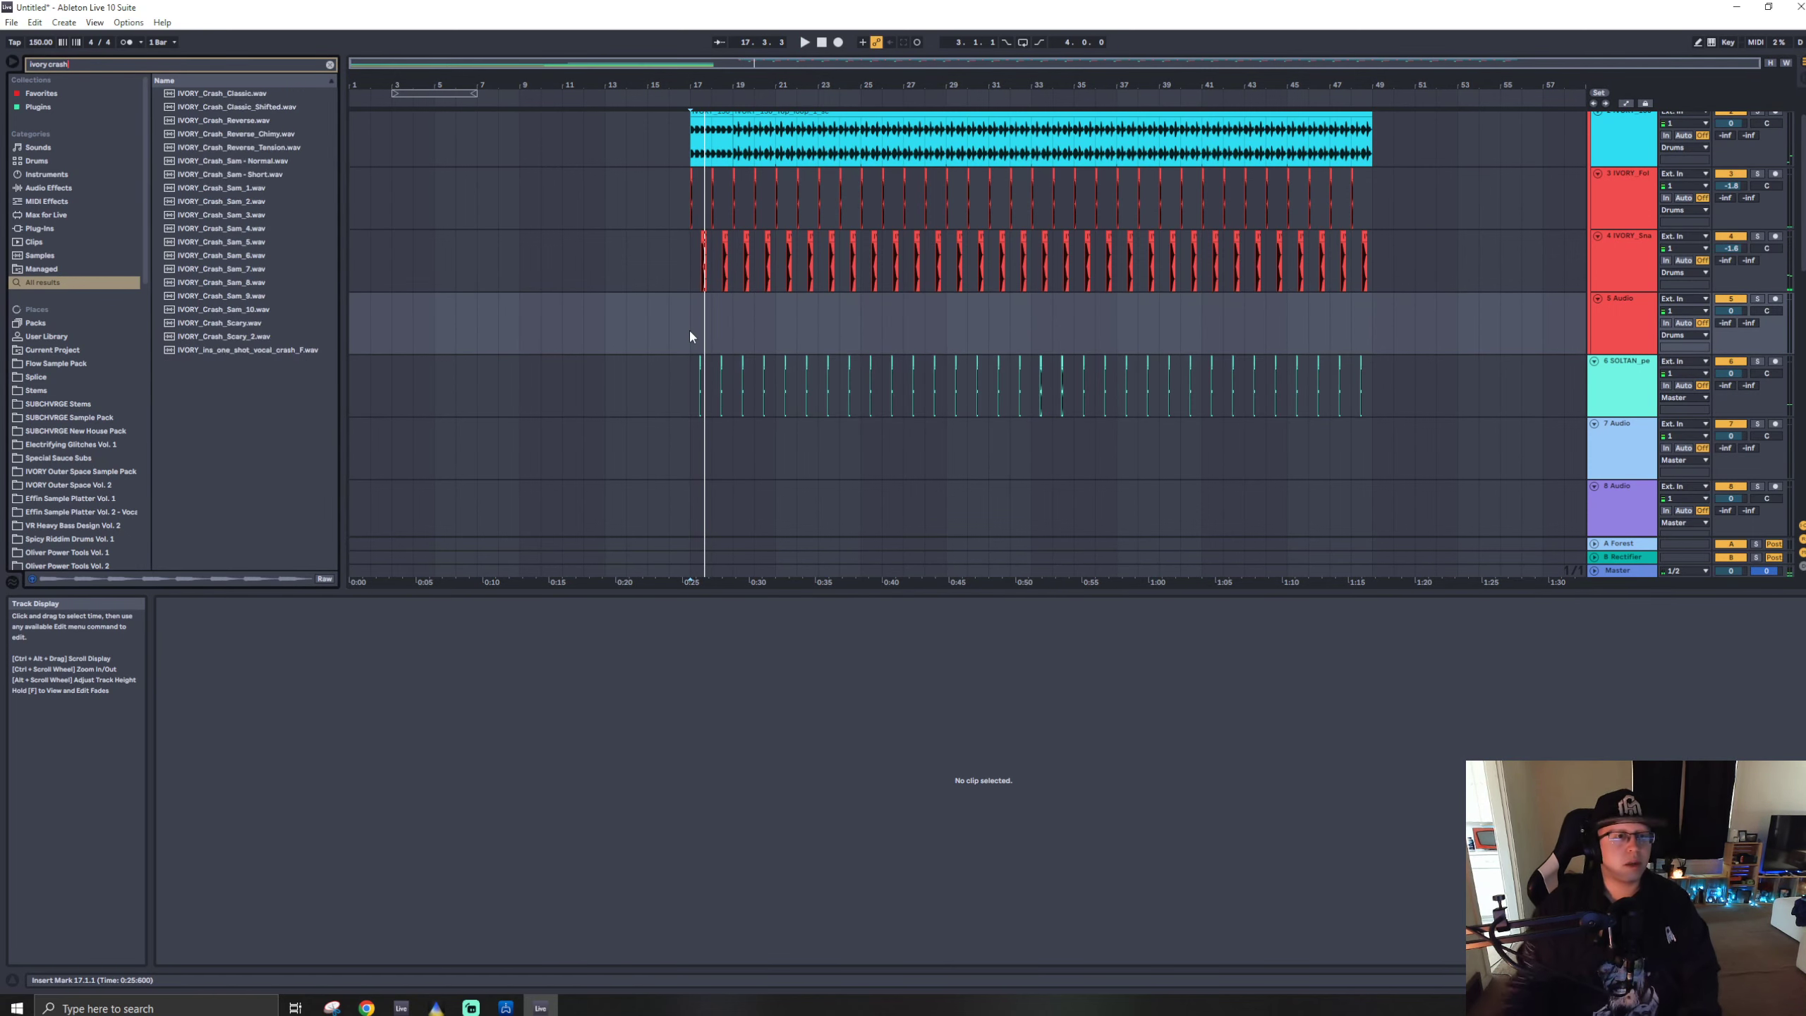
{"action": "left_click", "coordinate": [260, 242]}
{"action": "key", "text": "Up"}
{"action": "key", "text": "Up"}
{"action": "key", "text": "Up"}
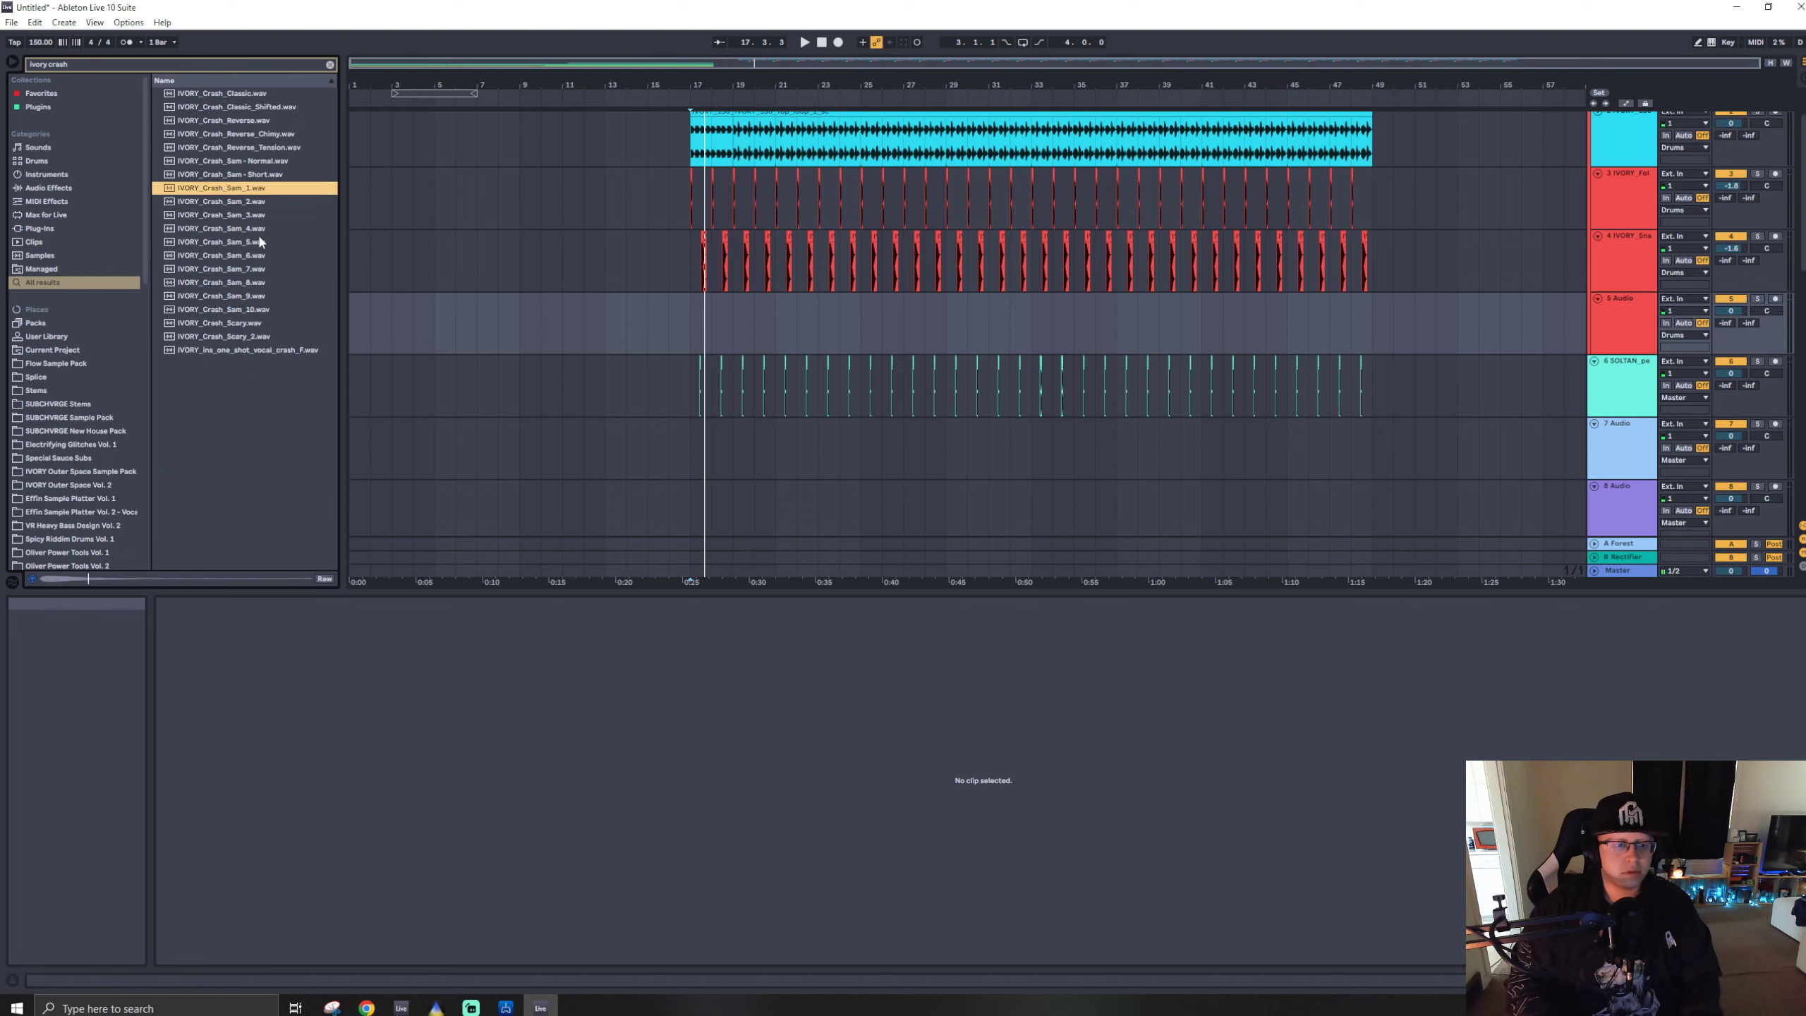
{"action": "key", "text": "Up"}
{"action": "key", "text": "Up"}
{"action": "key", "text": "Up"}
{"action": "key", "text": "Up"}
{"action": "key", "text": "Up"}
{"action": "key", "text": "Up"}
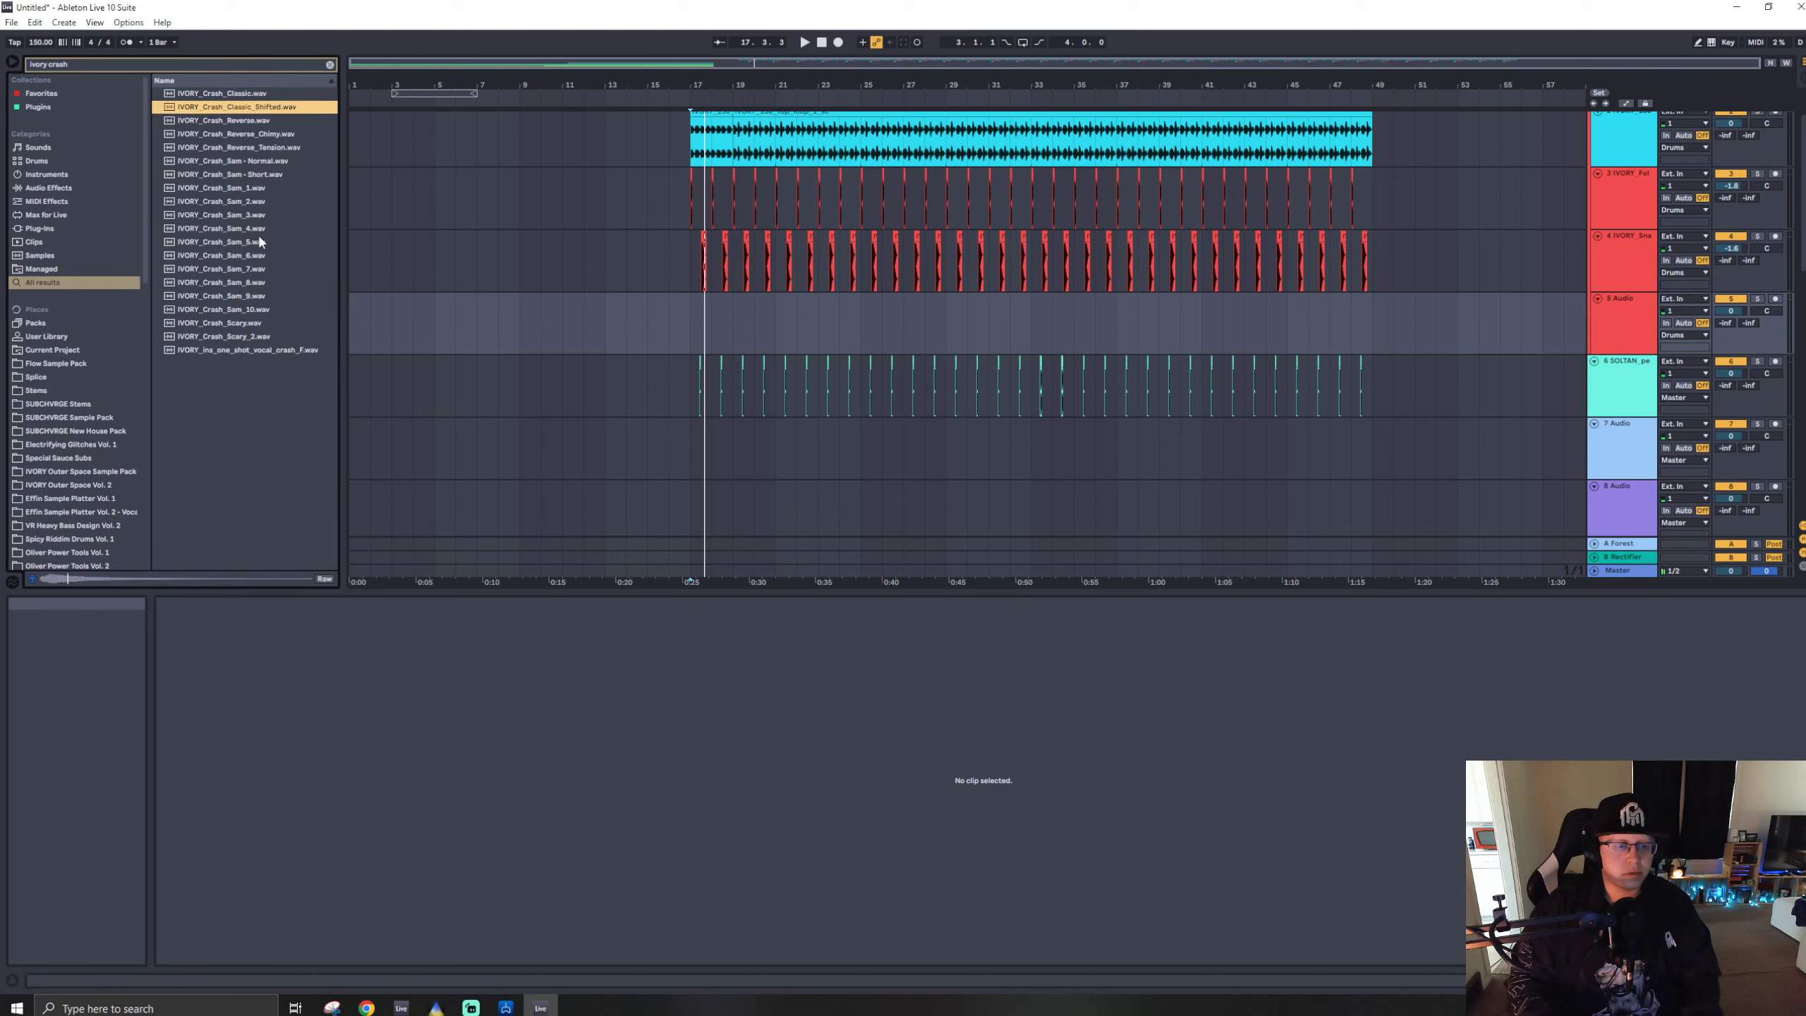
{"action": "key", "text": "Up"}
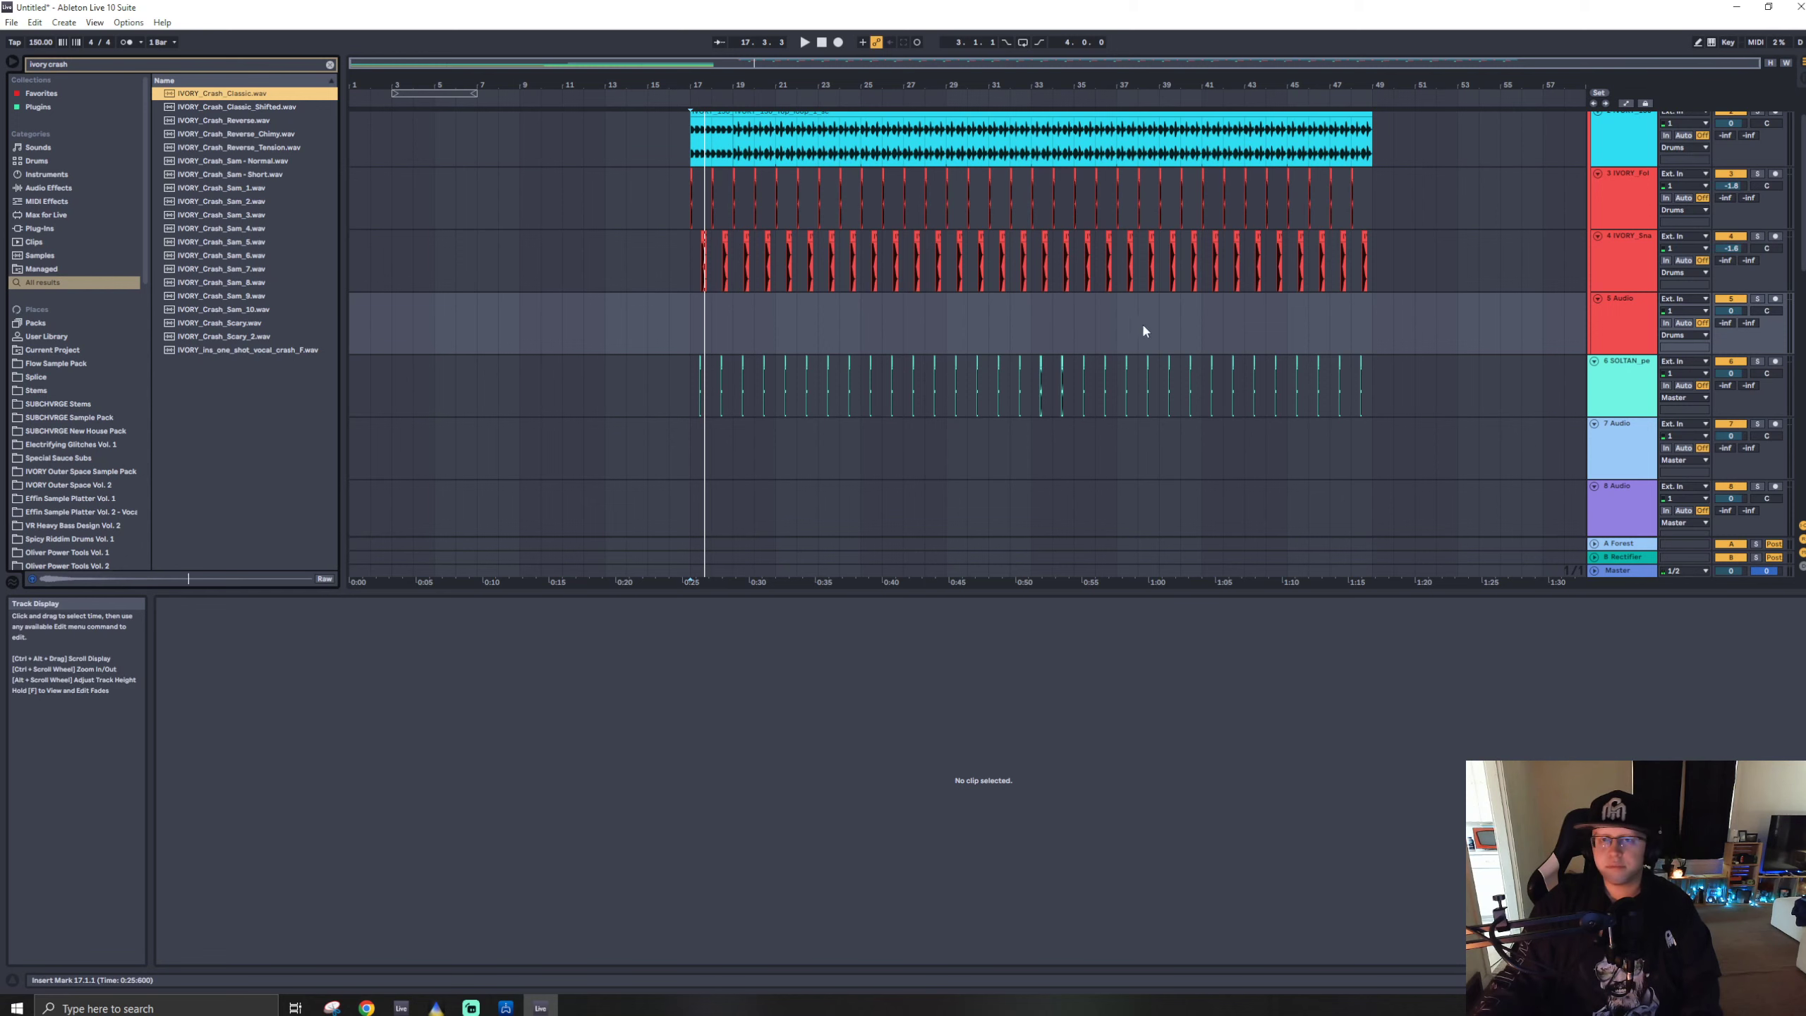
- Insert a new audio track below the top loop track and place IVORY_Crash_Classic.wav on it at bar 17
{"action": "scroll", "coordinate": [1143, 328], "scroll_direction": "up", "scroll_amount": 2}
{"action": "left_click", "coordinate": [1625, 189]}
{"action": "key", "text": "ctrl+t"}
{"action": "left_click_drag", "start_coordinate": [221, 93], "coordinate": [681, 266]}
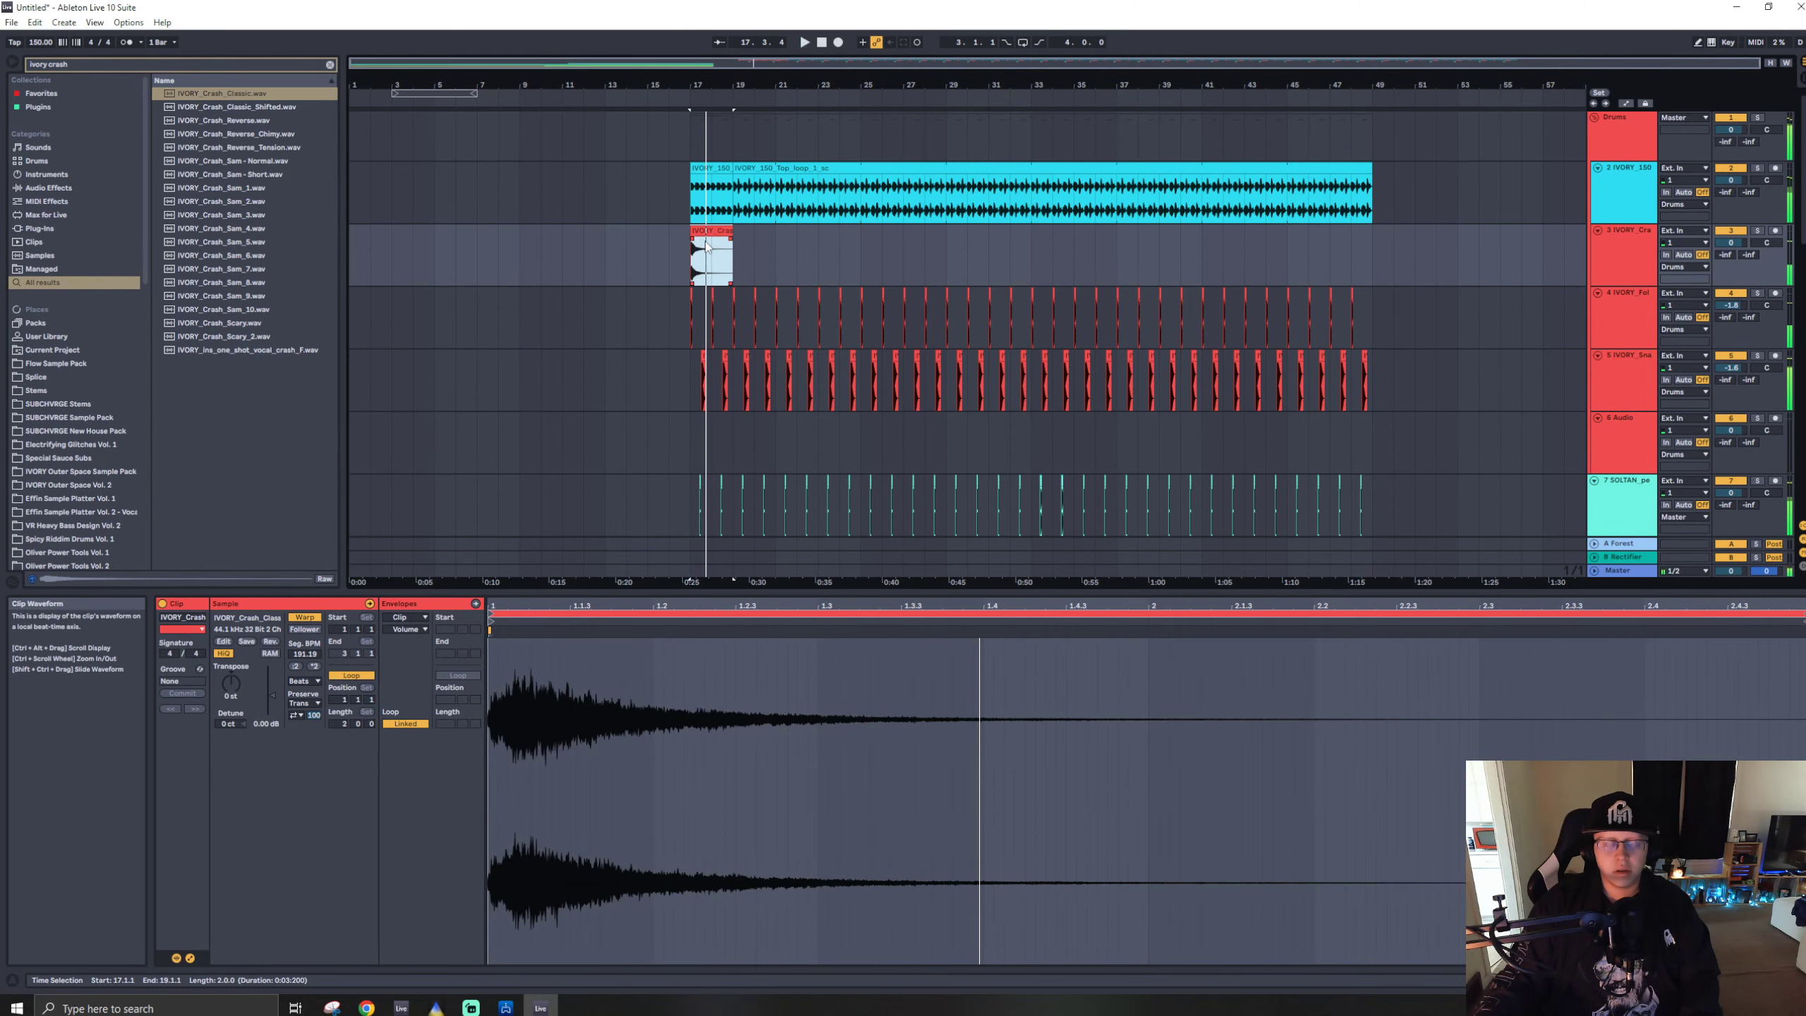
- Reset the crash clip's warping by switching Warp off and on, play it, and transpose it to 13 st
{"action": "left_click", "coordinate": [304, 617]}
{"action": "left_click", "coordinate": [305, 618]}
{"action": "key", "text": "space"}
{"action": "key", "text": "space"}
{"action": "key", "text": "space"}
{"action": "left_click_drag", "start_coordinate": [234, 688], "coordinate": [231, 644]}
- Set the crash clip's warp mode to Complex and its transposition to 1 st
{"action": "left_click", "coordinate": [303, 681]}
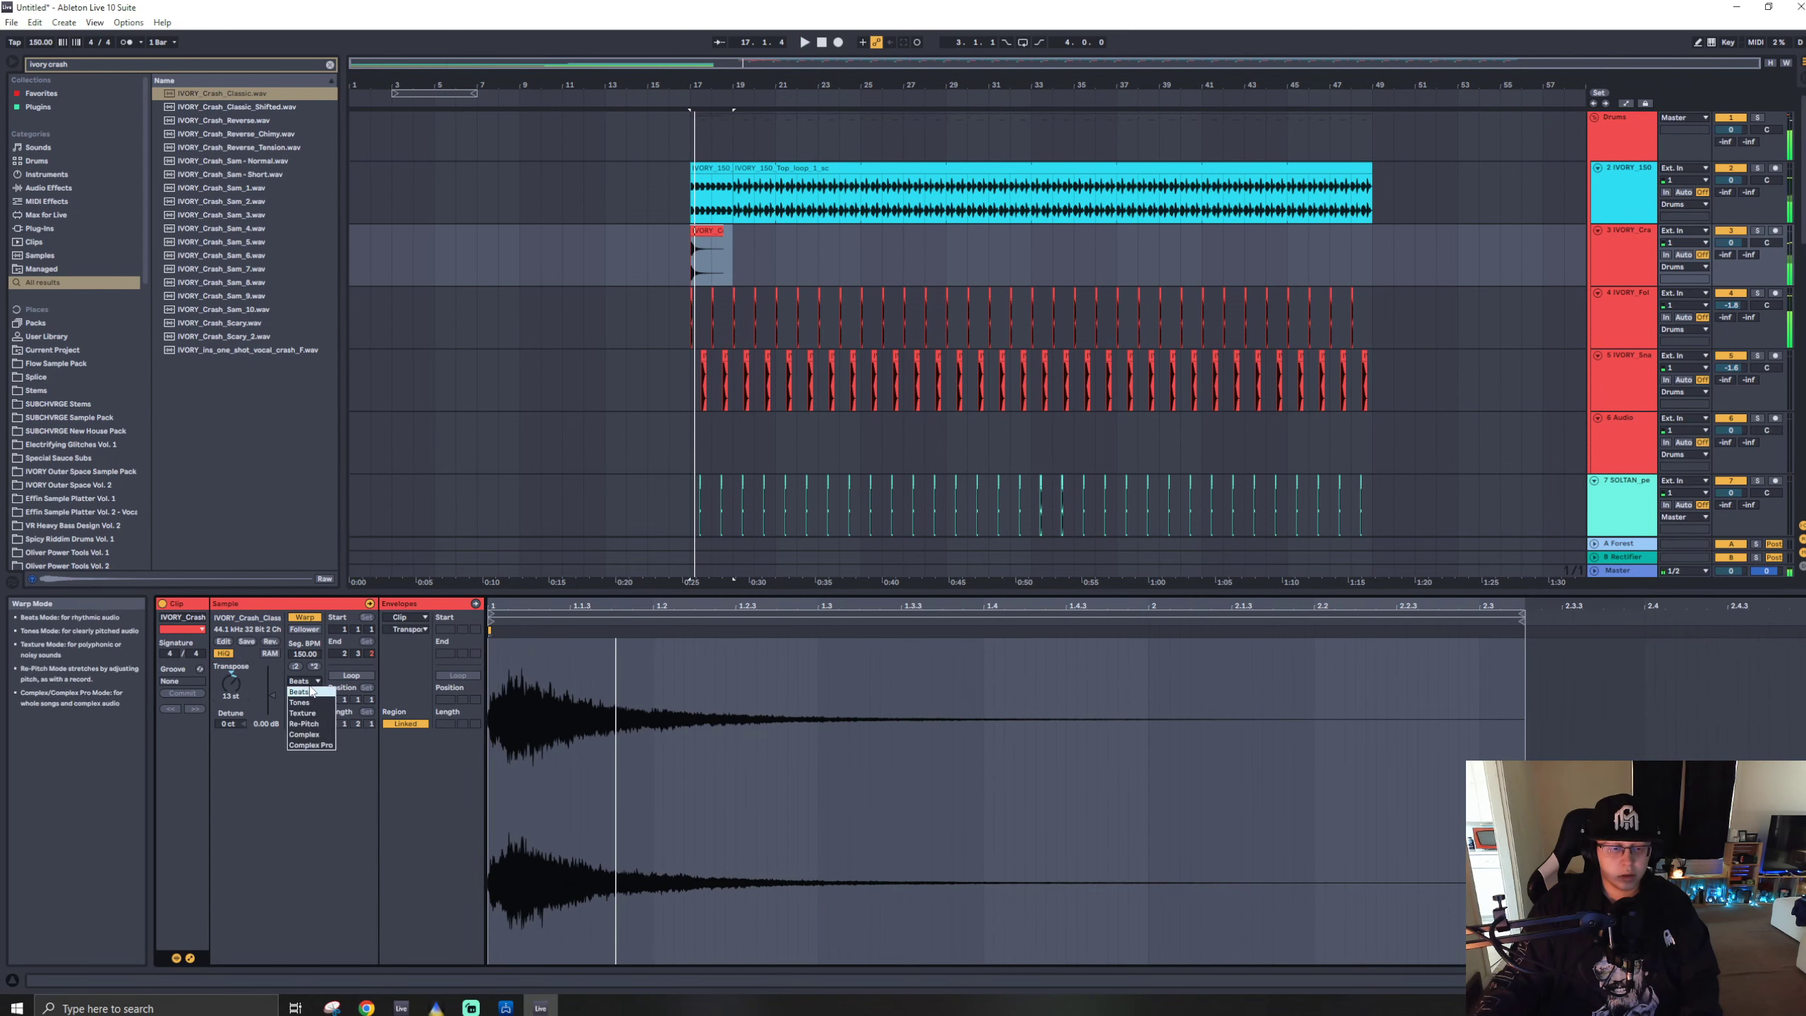
{"action": "left_click", "coordinate": [304, 734]}
{"action": "left_click_drag", "start_coordinate": [232, 684], "coordinate": [232, 719]}
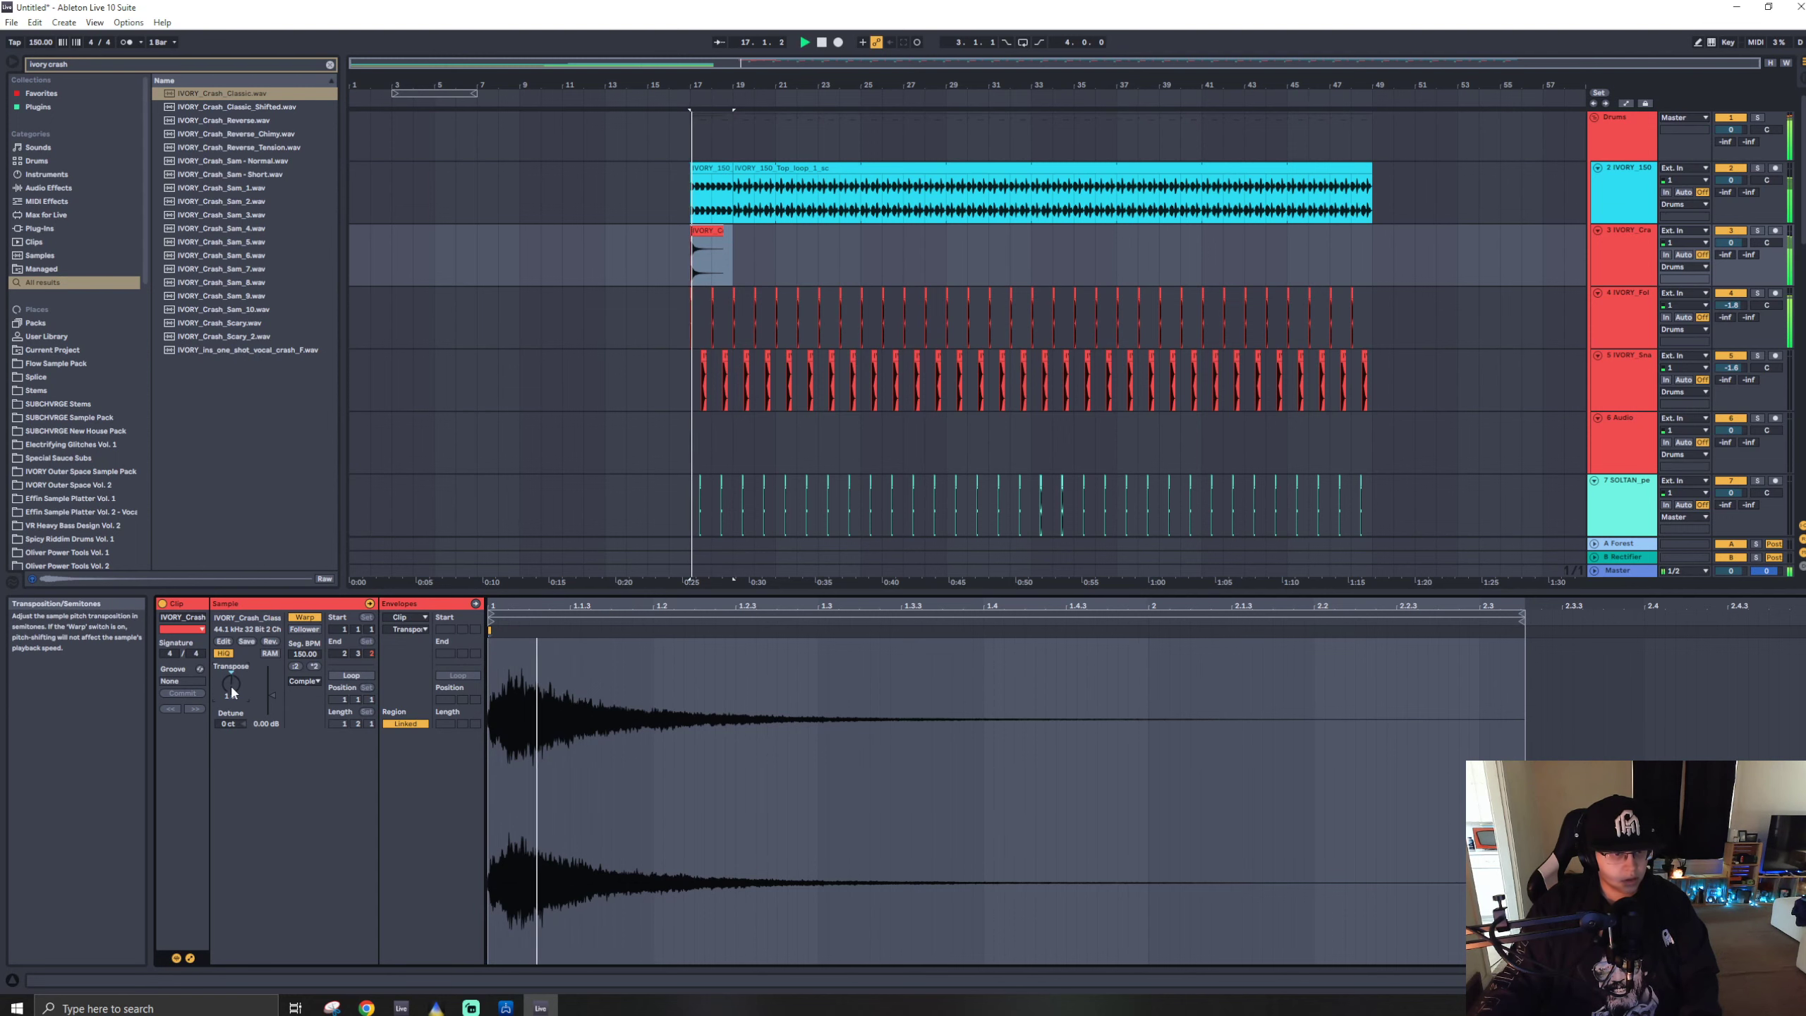
- Trim the crash clip to one bar by deleting everything after bar 18, and play from bar 17
{"action": "left_click_drag", "start_coordinate": [713, 256], "coordinate": [612, 240]}
{"action": "key", "text": "Delete"}
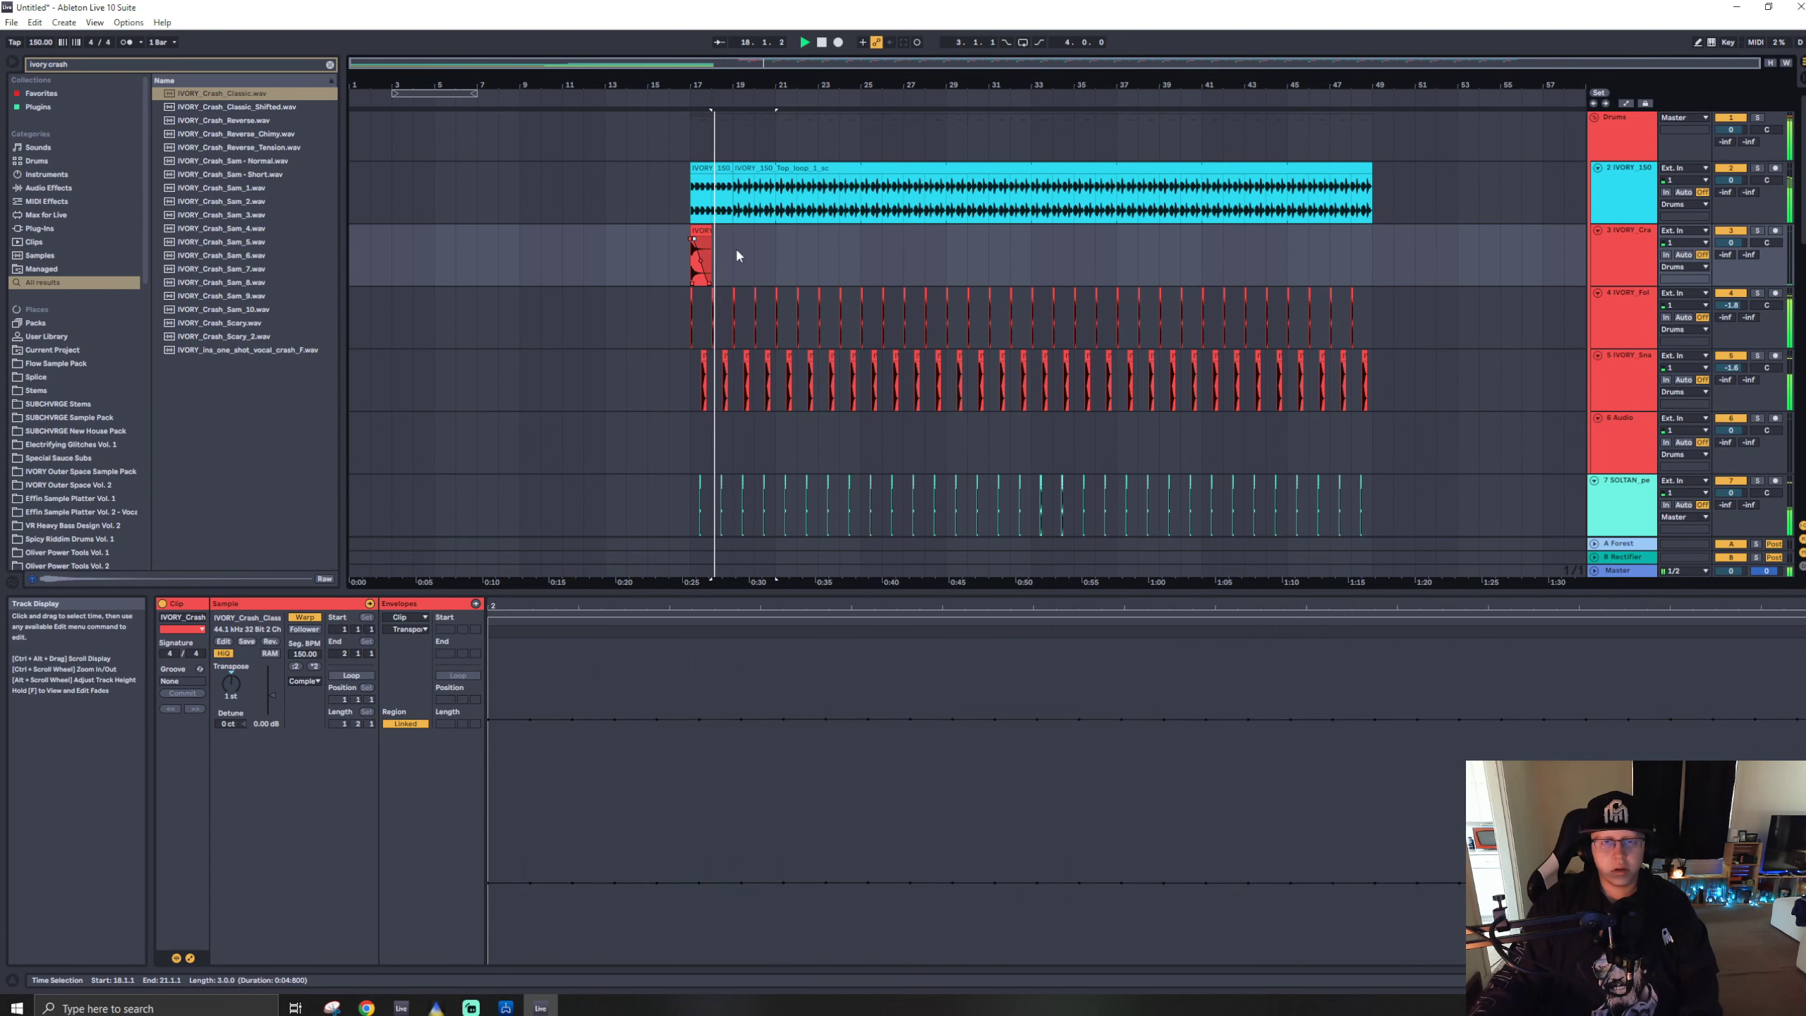
{"action": "left_click", "coordinate": [699, 252]}
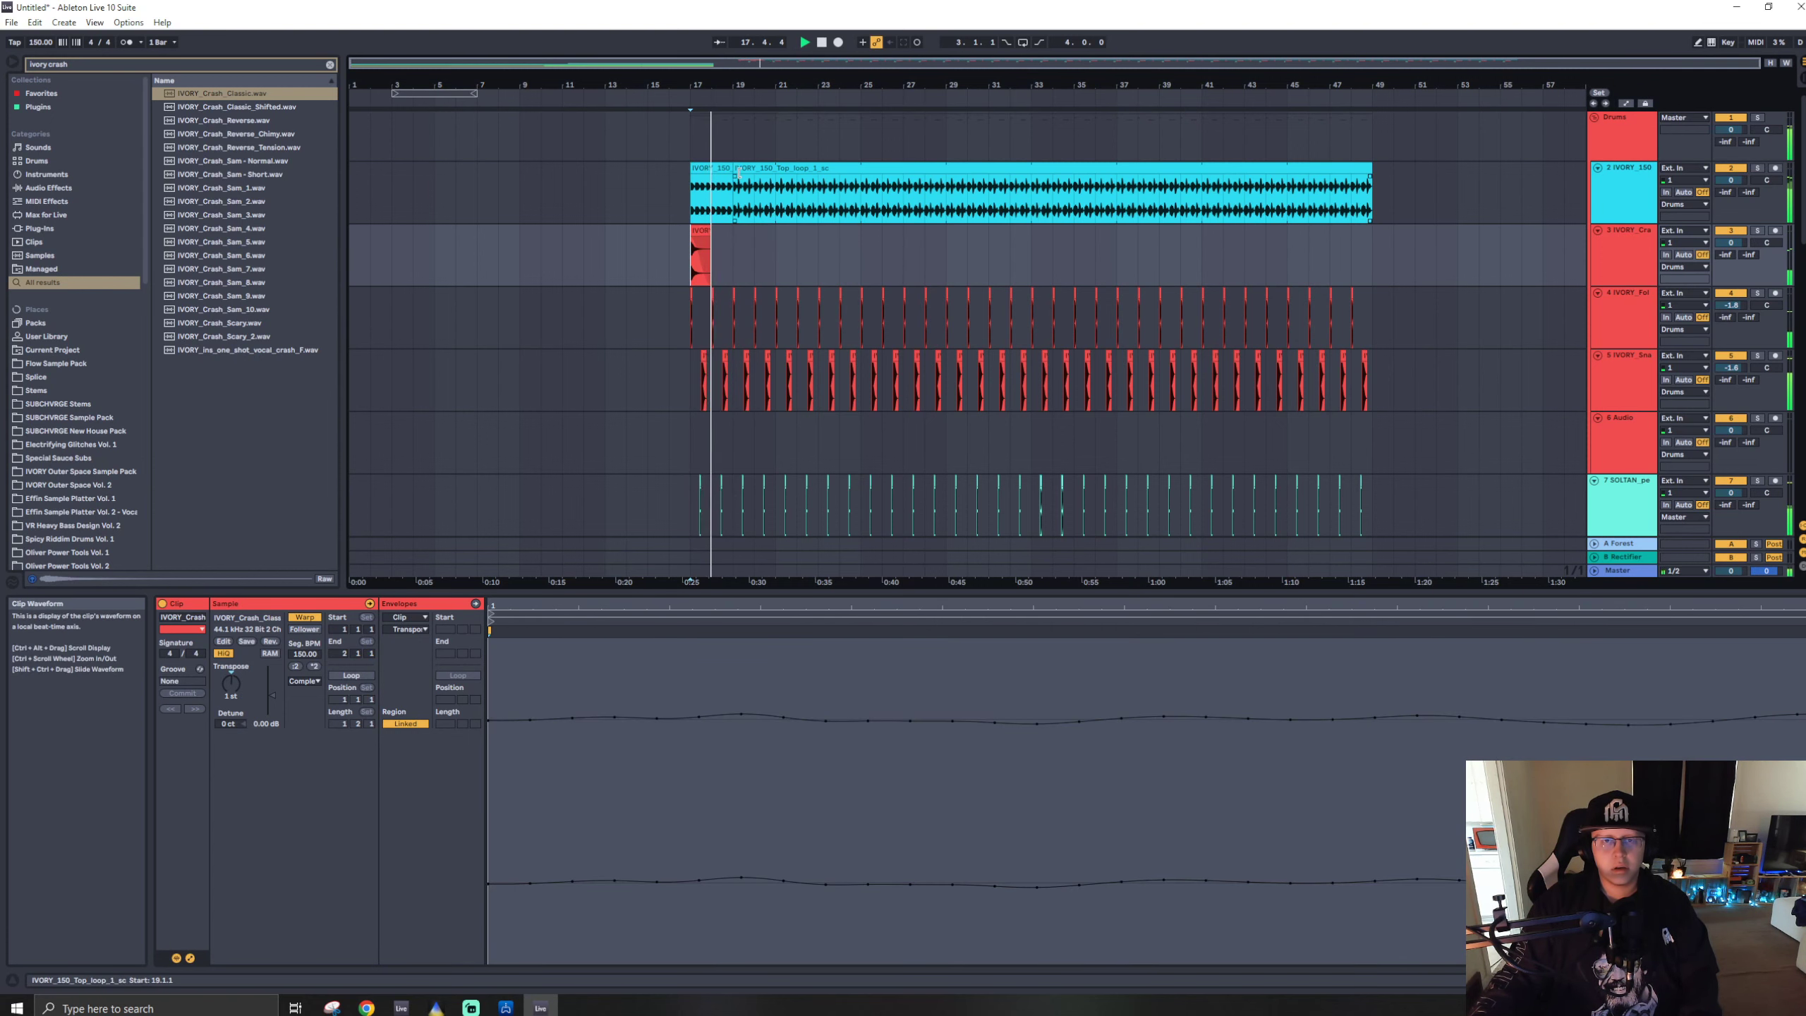
- Solo the top loop track and play it from bar 19
{"action": "left_click", "coordinate": [733, 193]}
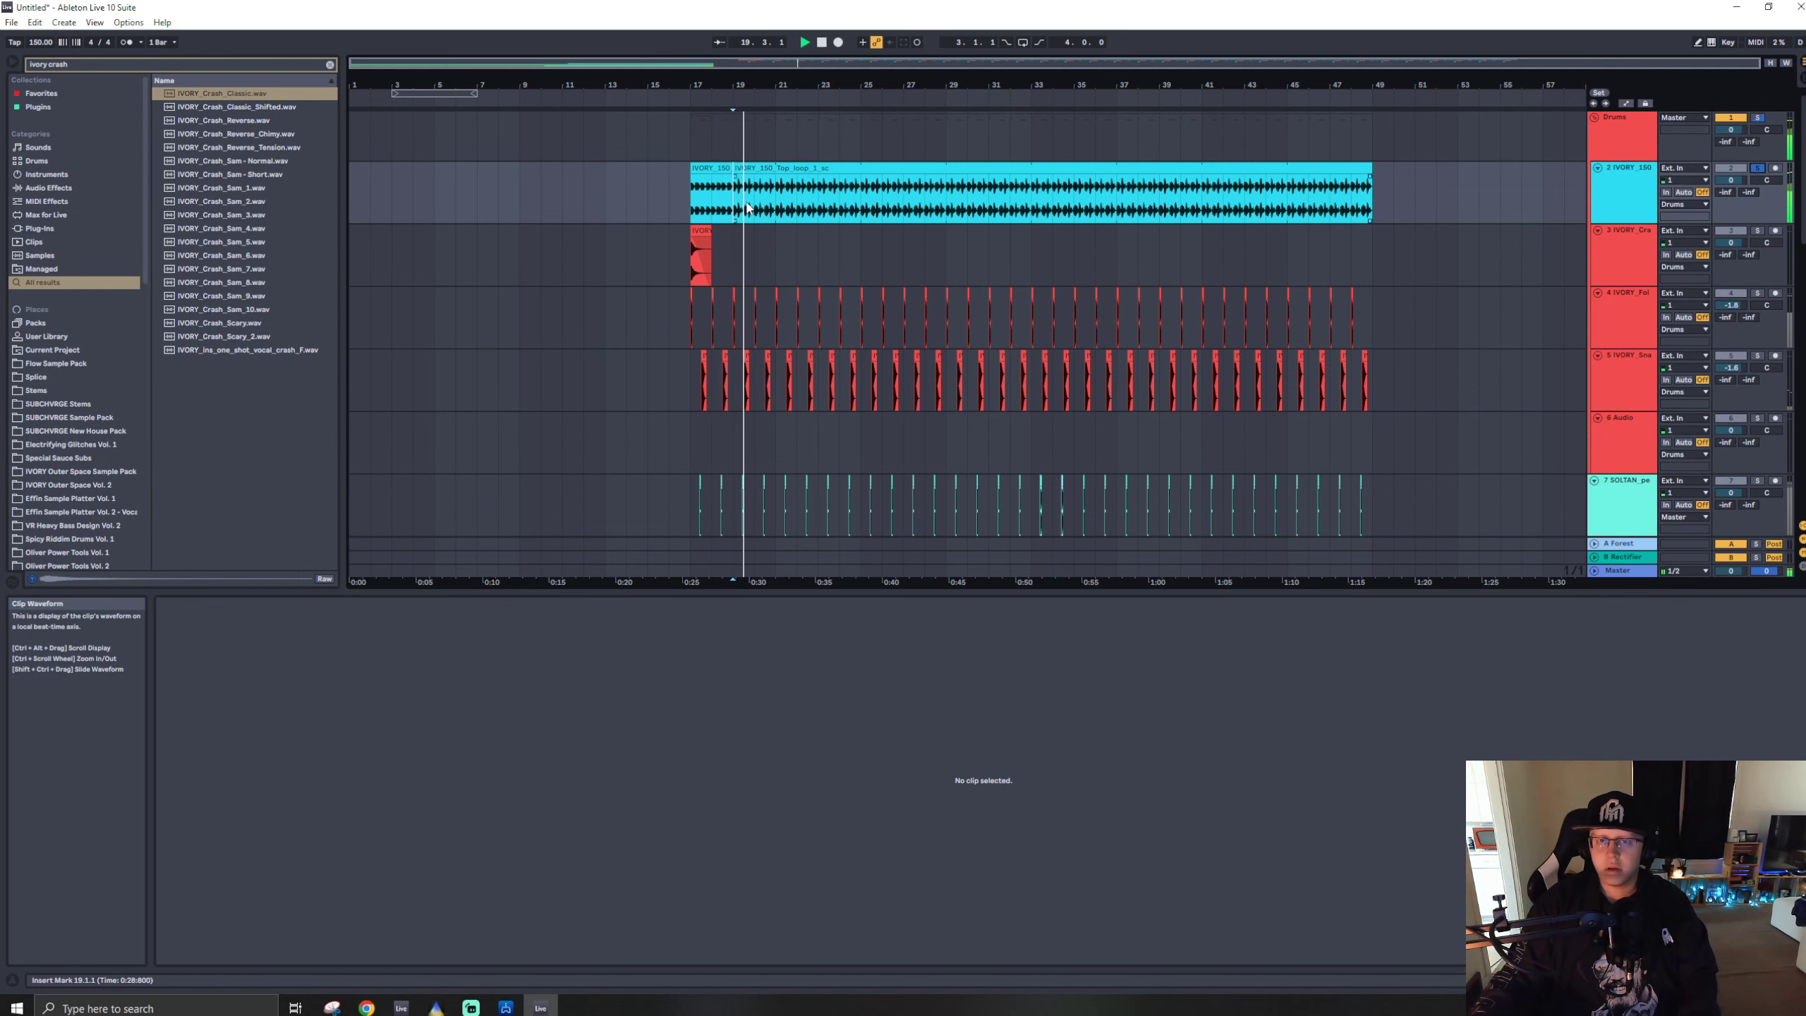
{"action": "scroll", "coordinate": [750, 220], "scroll_direction": "up", "scroll_amount": 5}
{"action": "left_click", "coordinate": [711, 208]}
{"action": "left_click", "coordinate": [682, 207]}
{"action": "key", "text": "space"}
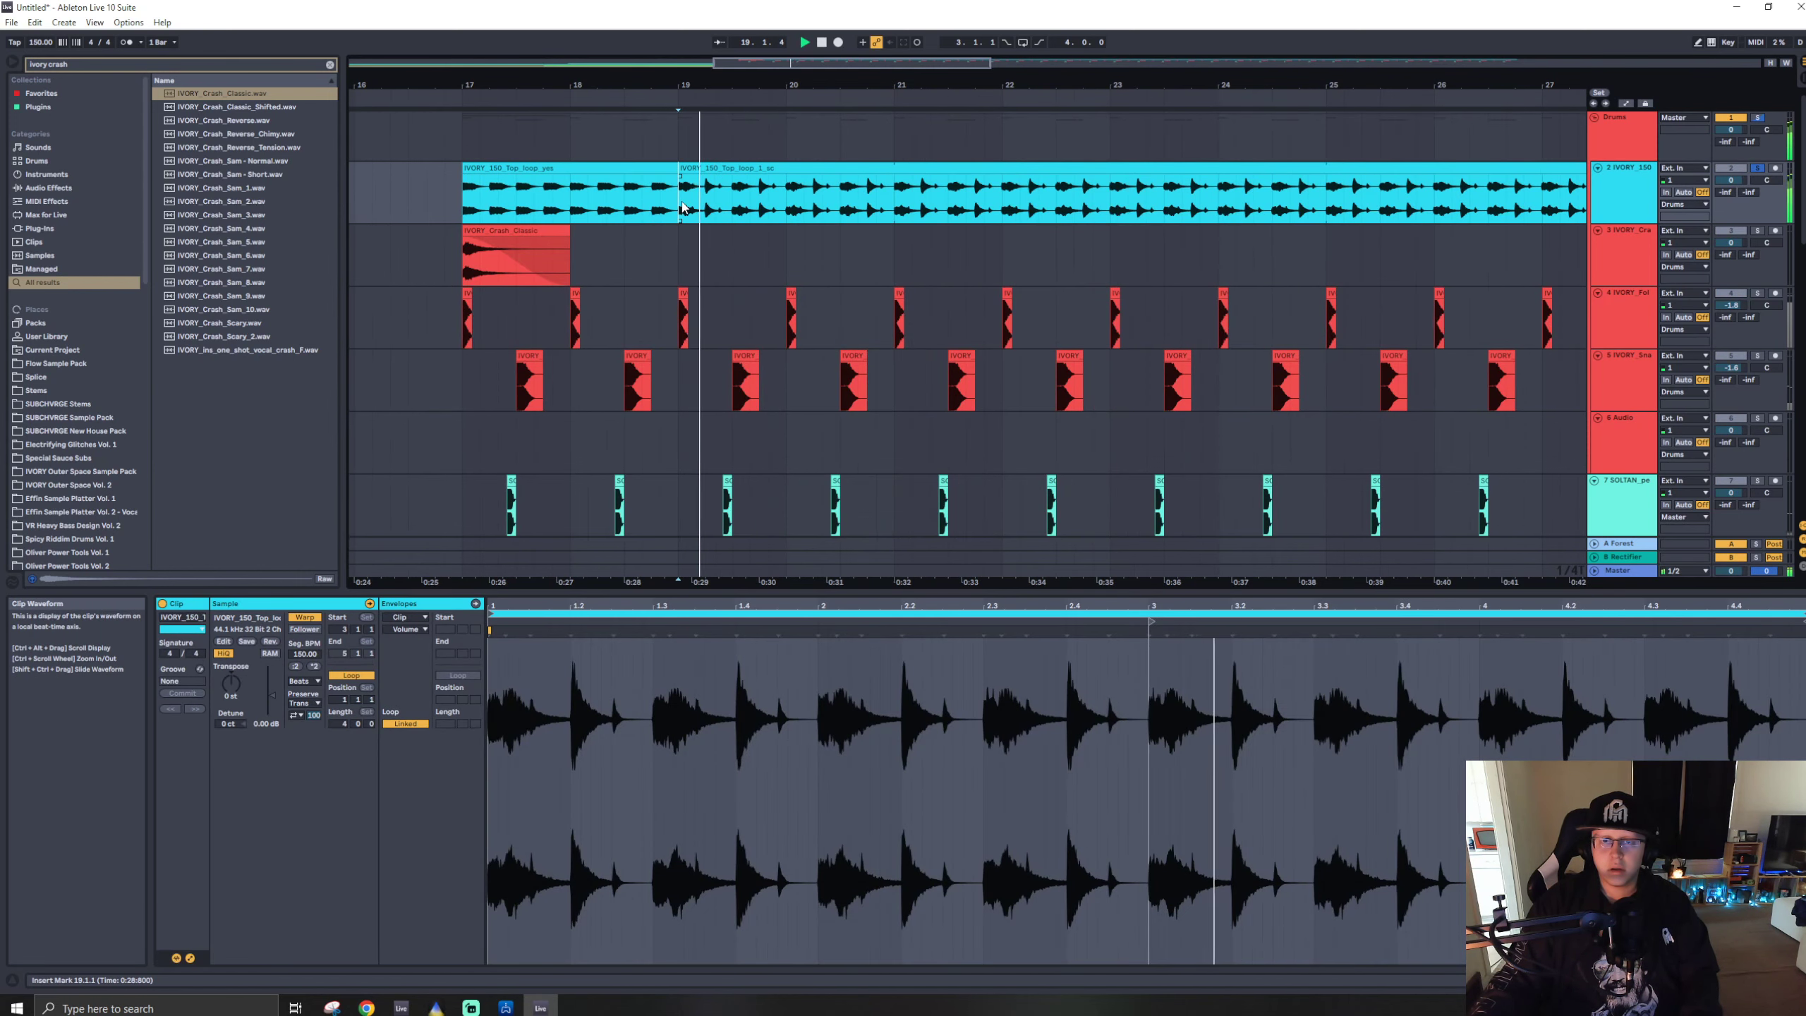
{"action": "key", "text": "space"}
- Try cutting the top loop between 19.2.3 and 19.3 with a fade-out on the preceding piece, and play it from bar 19
{"action": "scroll", "coordinate": [700, 206], "scroll_direction": "up", "scroll_amount": 5}
{"action": "left_click_drag", "start_coordinate": [813, 210], "coordinate": [879, 207]}
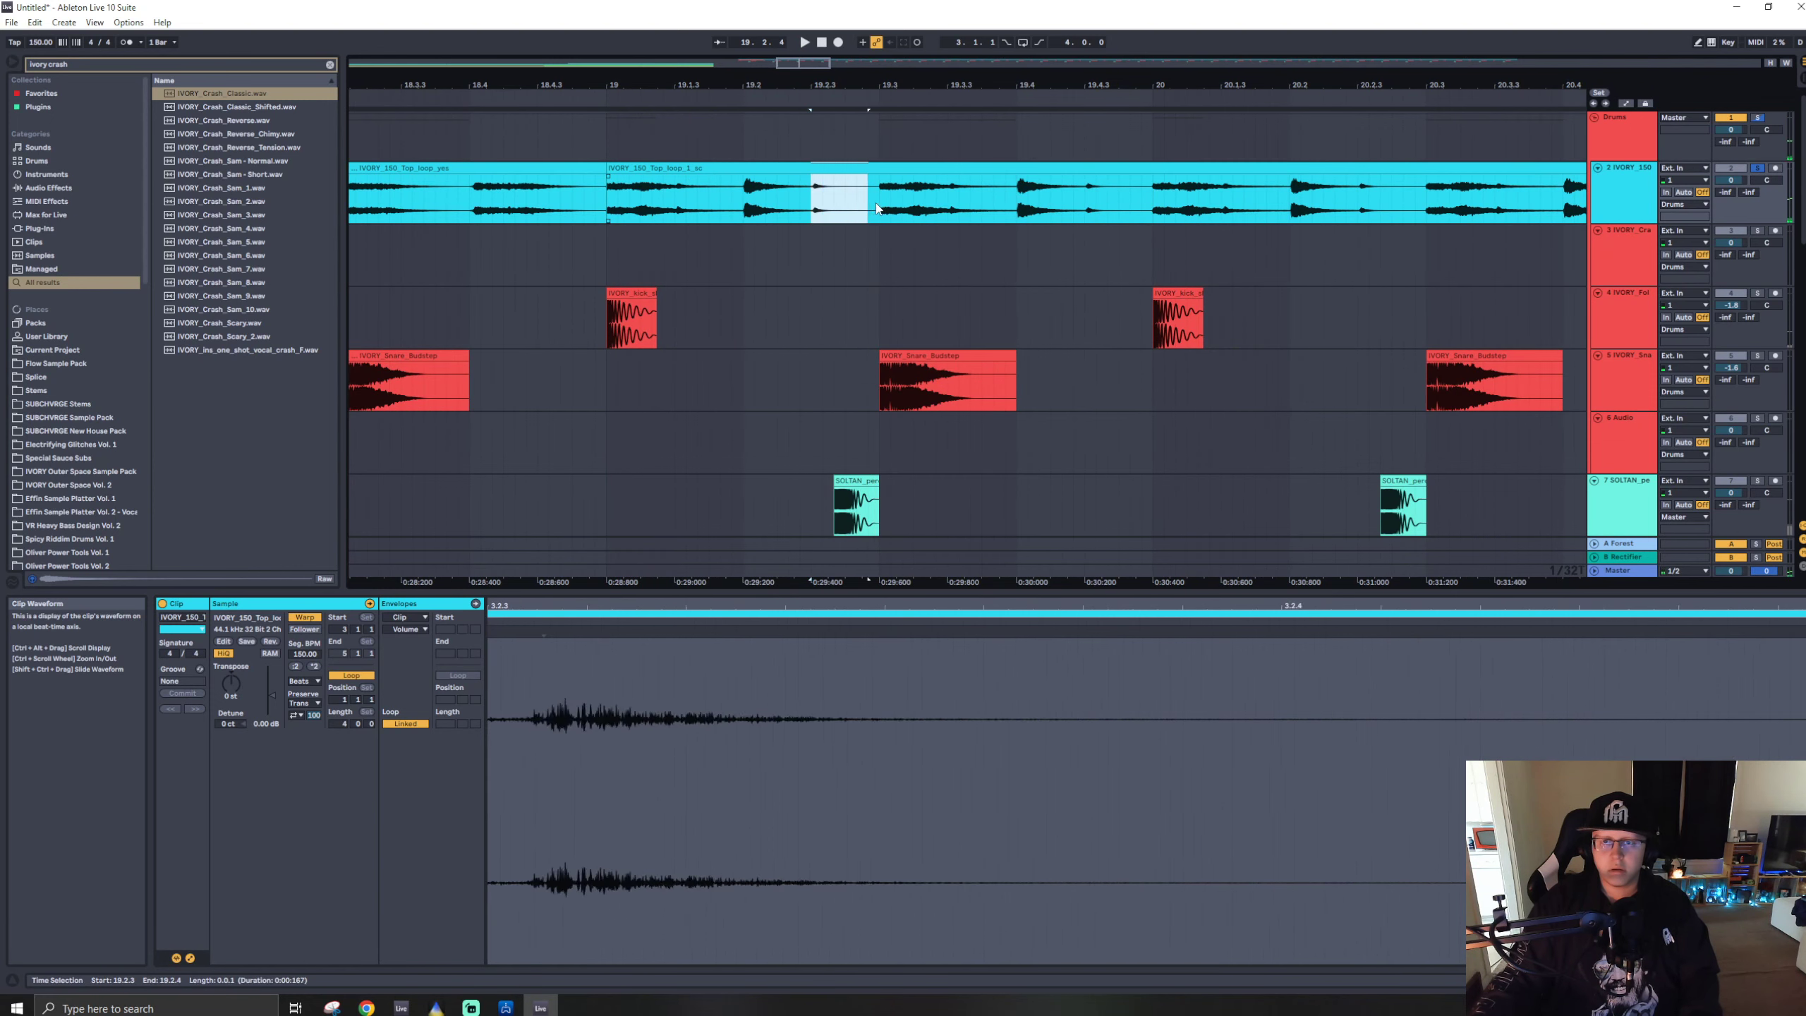
{"action": "key", "text": "Delete"}
{"action": "left_click", "coordinate": [764, 204]}
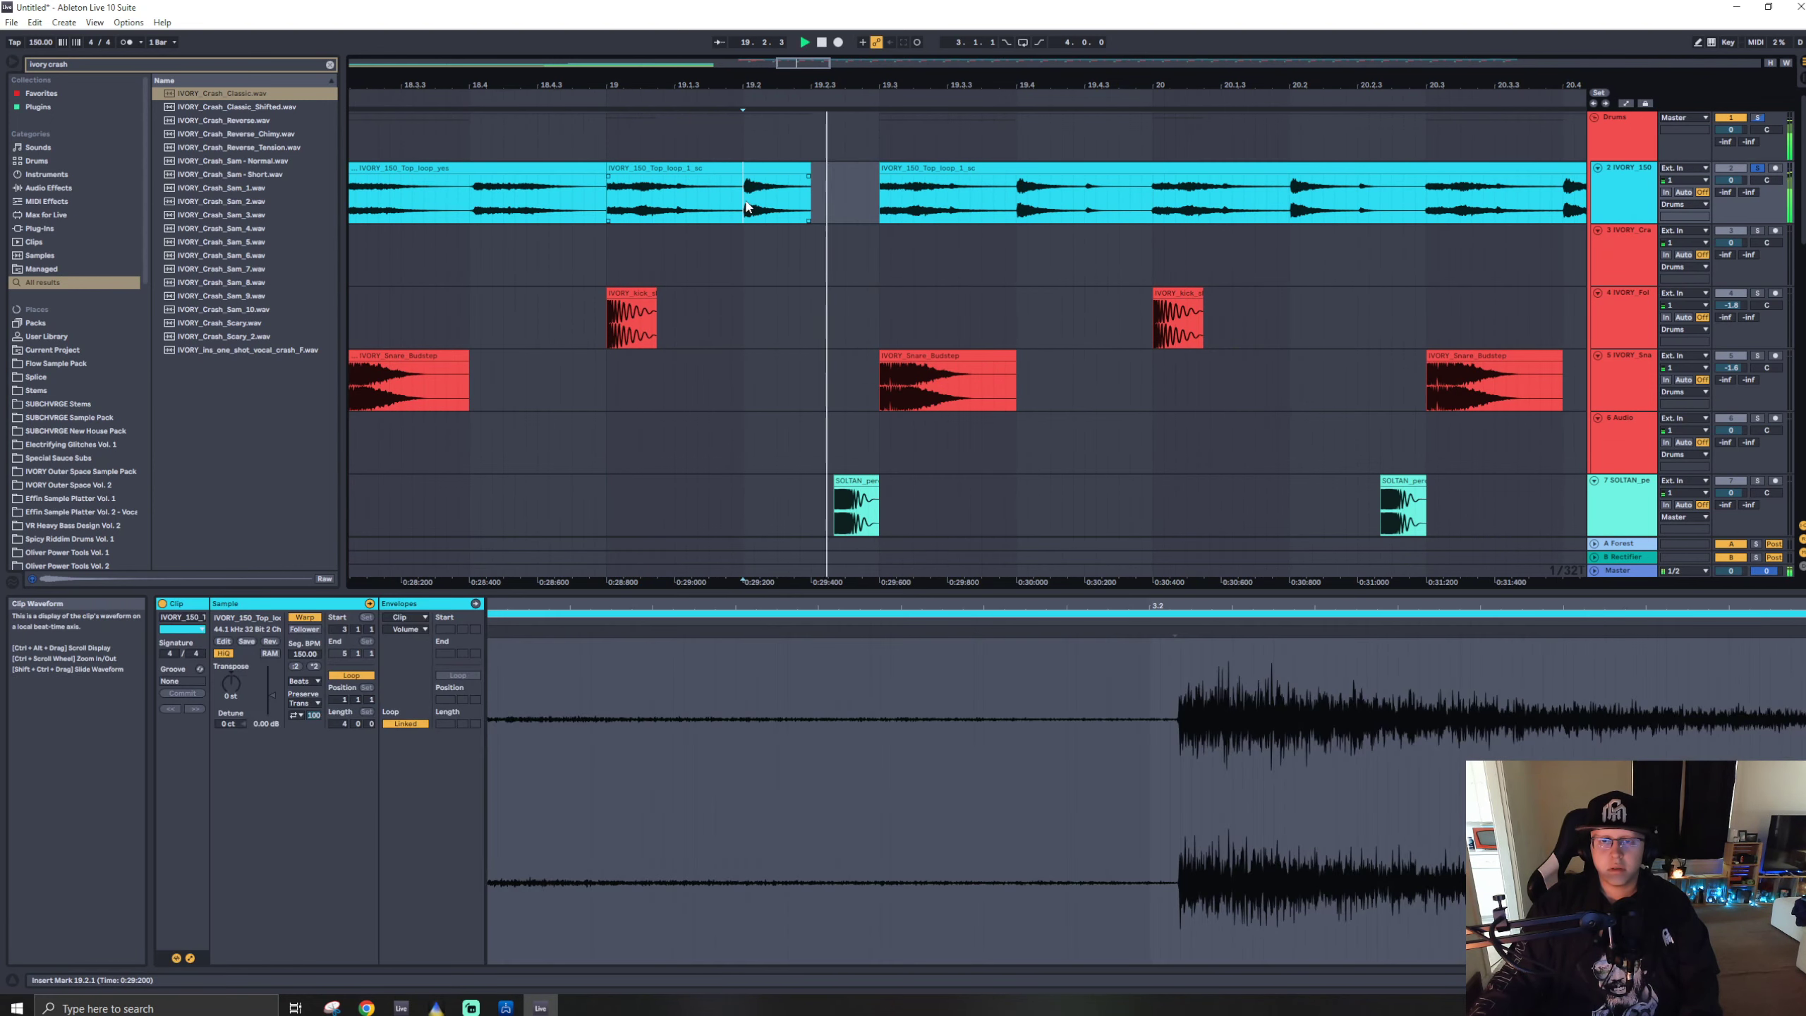
{"action": "key", "text": "space"}
{"action": "key", "text": "space"}
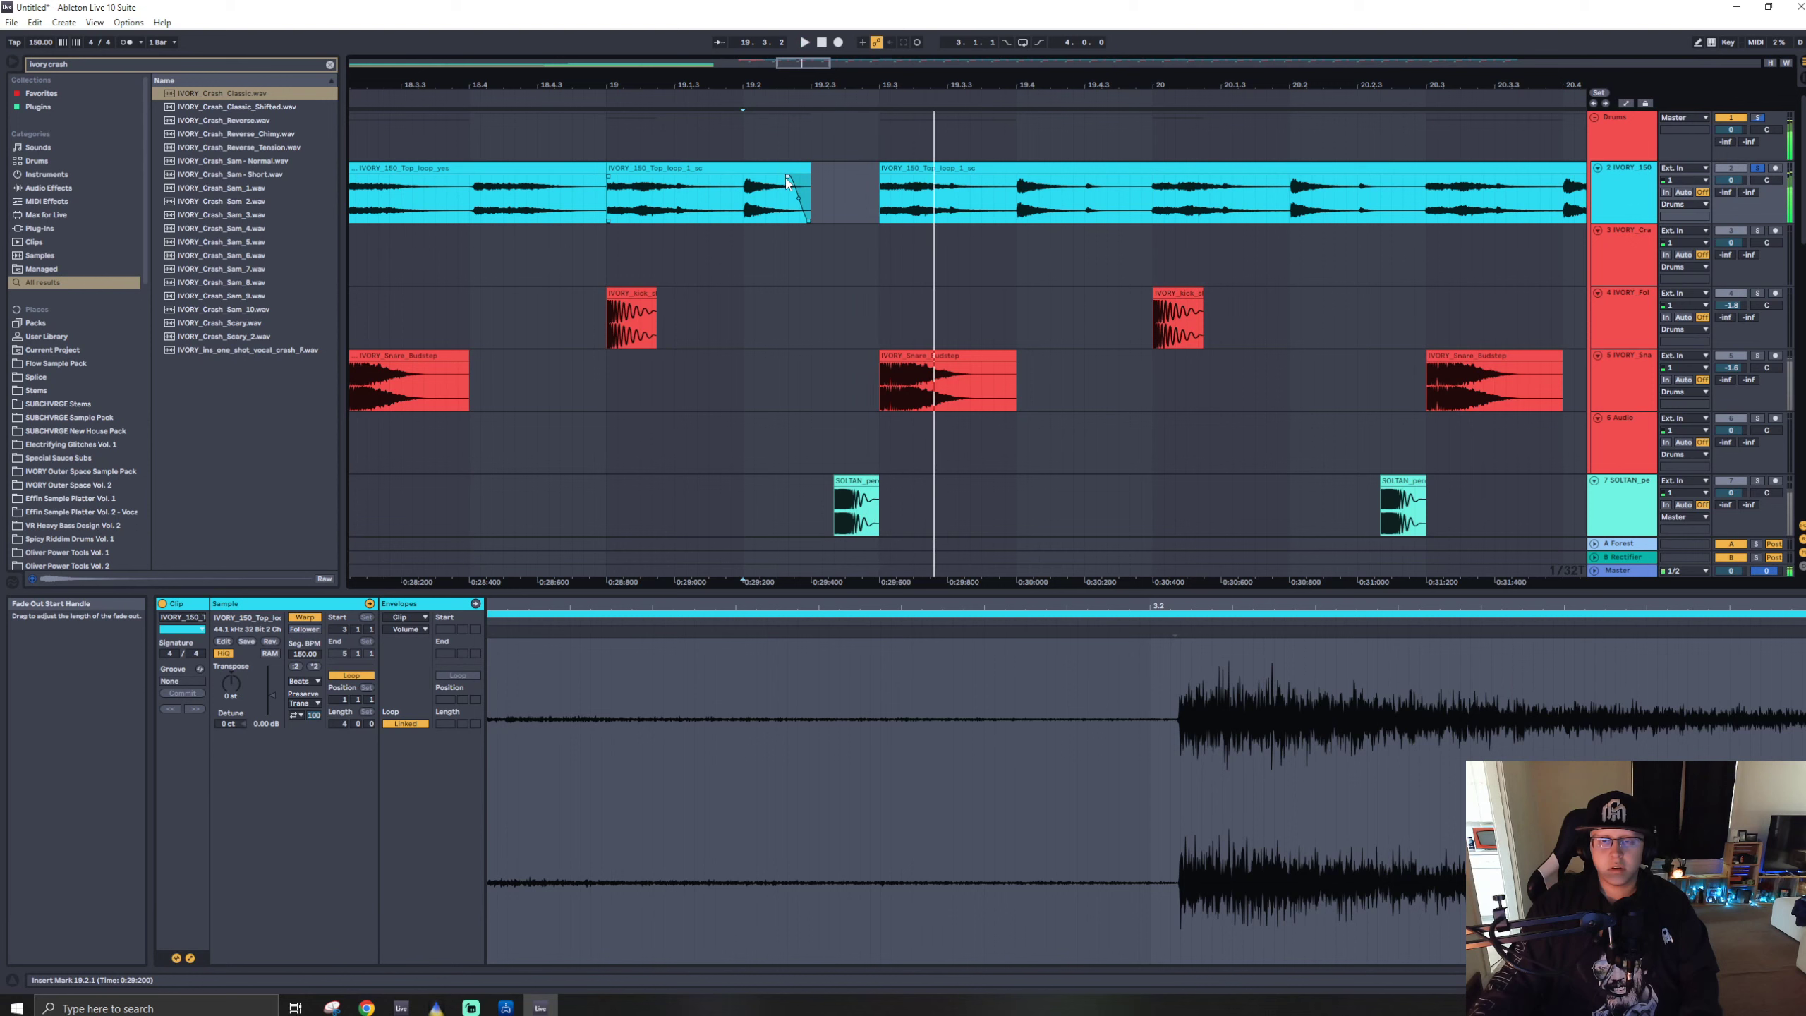
{"action": "left_click", "coordinate": [607, 215]}
{"action": "key", "text": "space"}
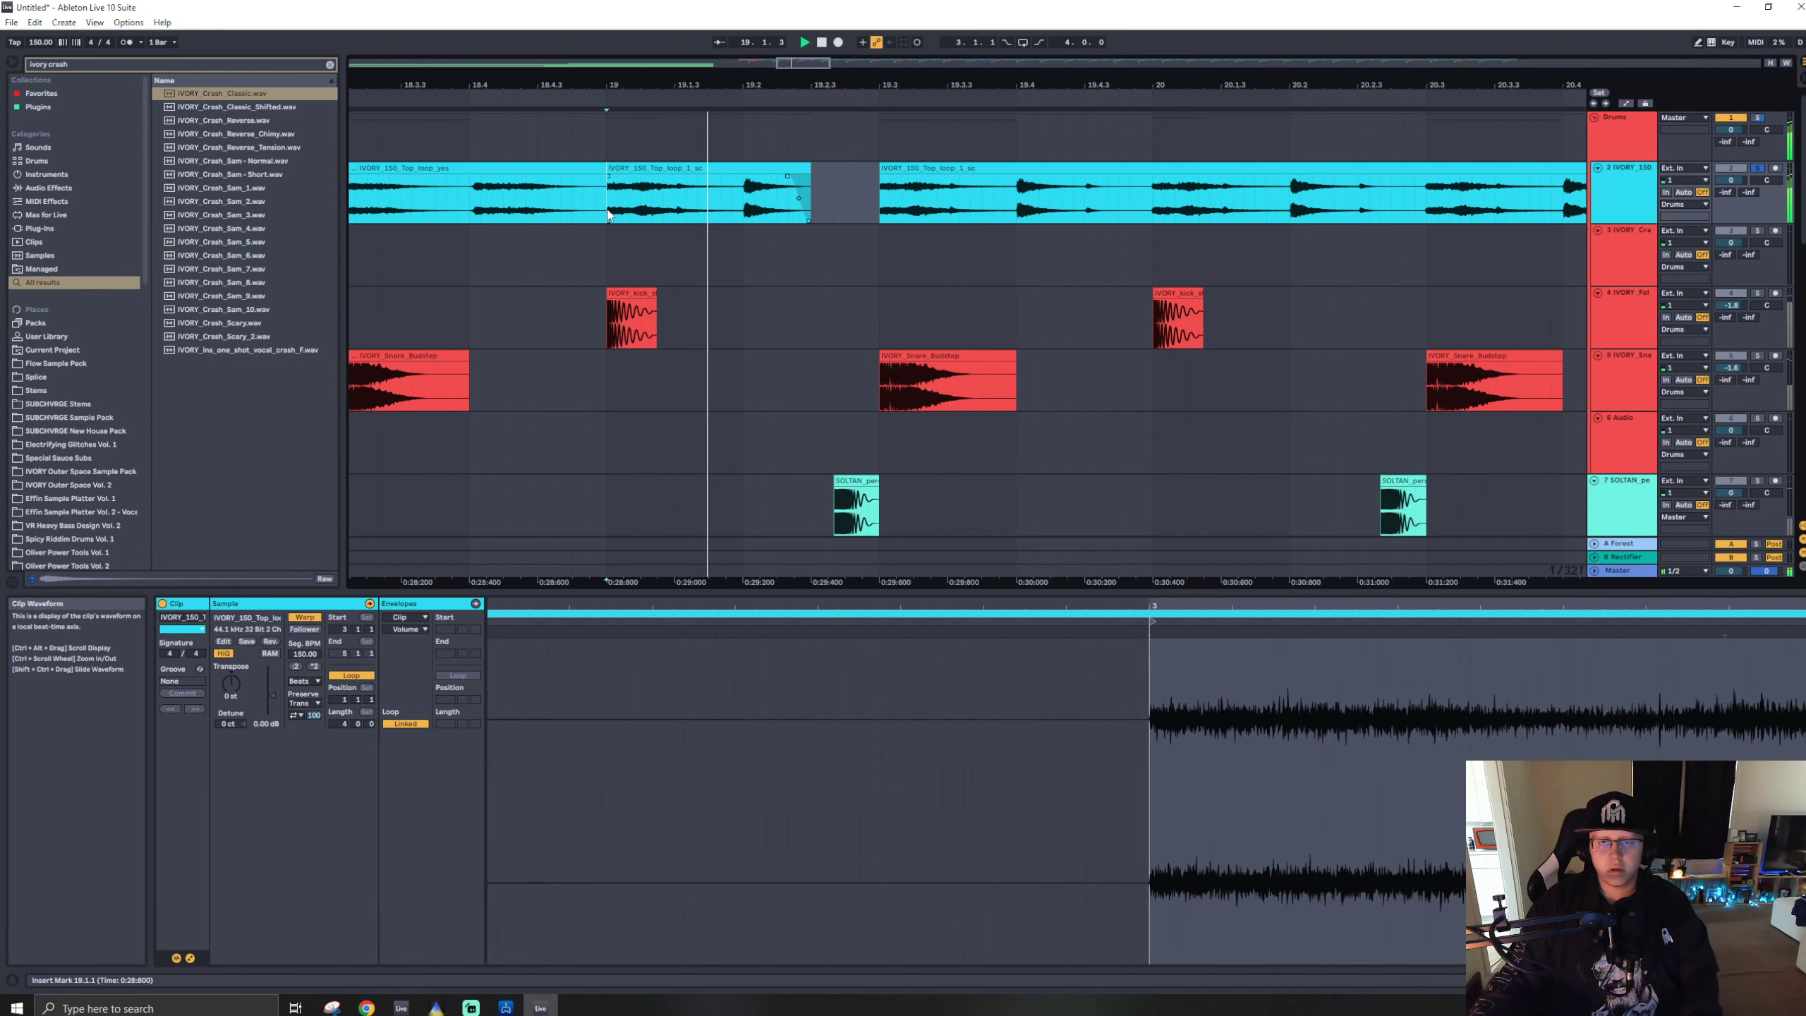
{"action": "key", "text": "space"}
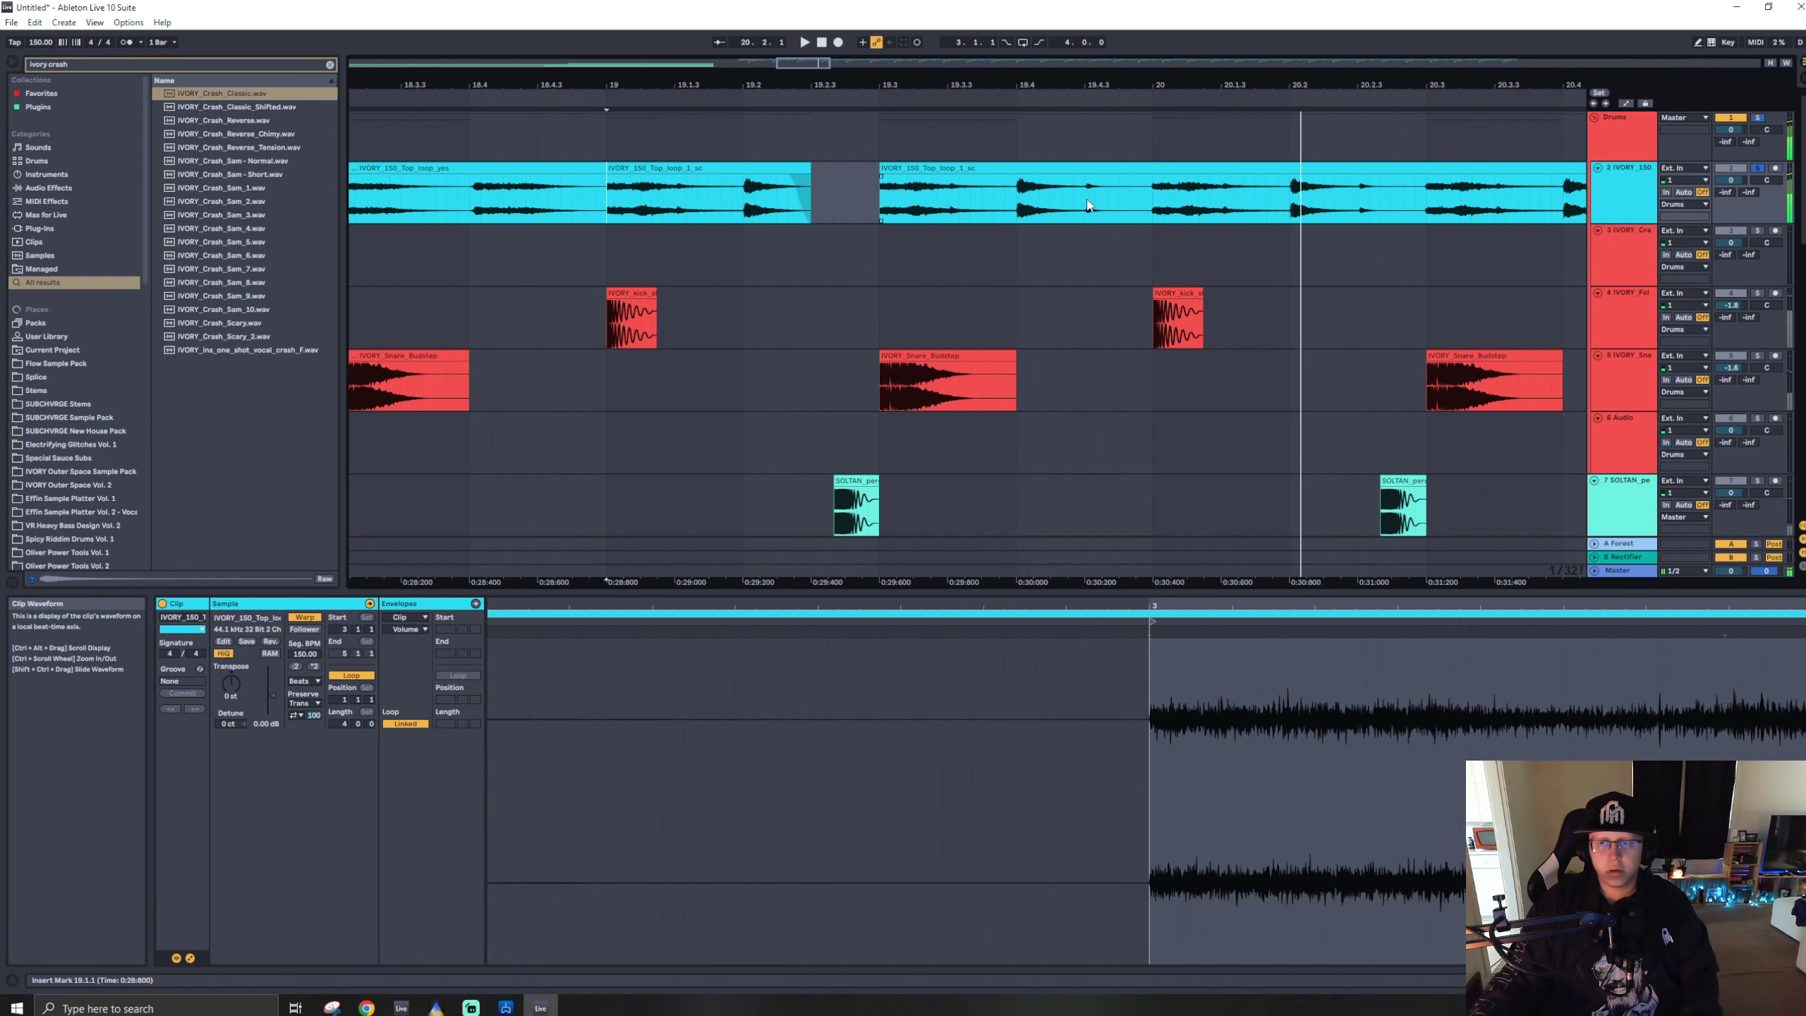
- Play the top loop from 19.4.3, and consolidate its one-beat section from 19.4 to bar 20 into a separate clip
{"action": "left_click", "coordinate": [1084, 205]}
{"action": "key", "text": "space"}
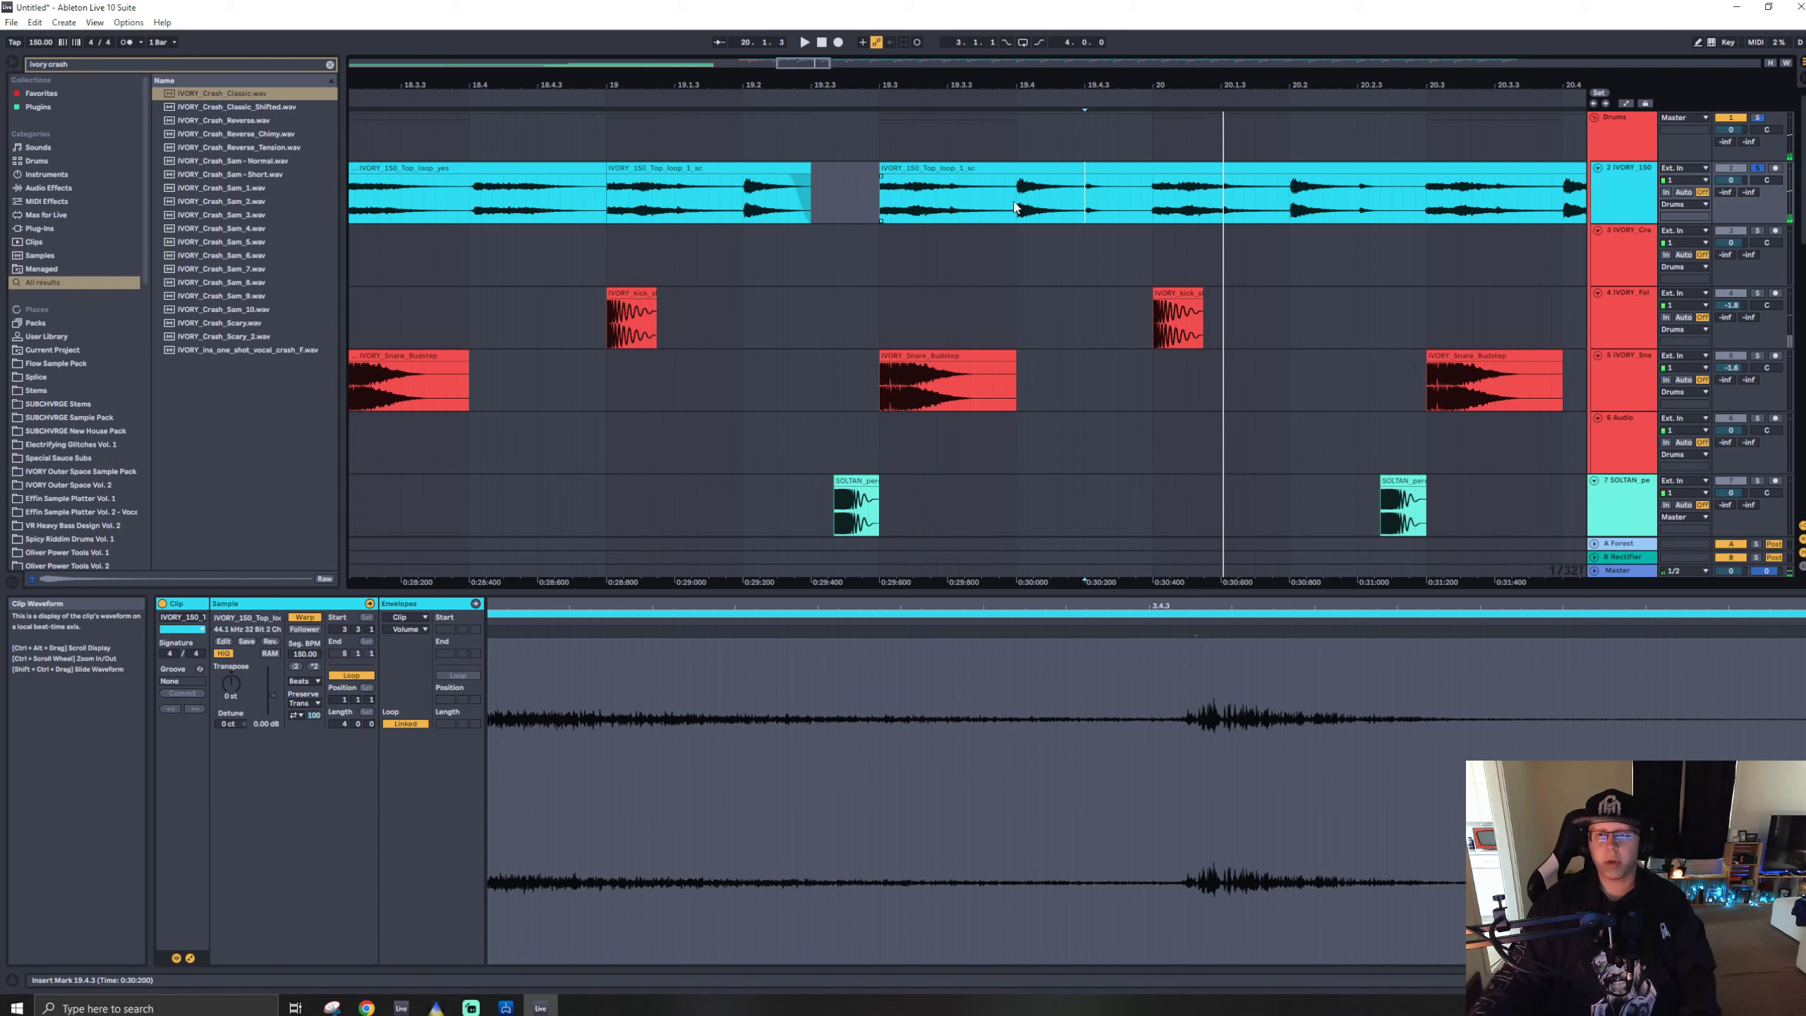
{"action": "key", "text": "space"}
{"action": "mouse_move", "coordinate": [1017, 206]}
{"action": "left_mouse_down"}
{"action": "mouse_move", "coordinate": [1163, 222]}
{"action": "mouse_move", "coordinate": [1141, 215]}
{"action": "mouse_move", "coordinate": [1152, 203]}
{"action": "mouse_move", "coordinate": [1092, 201]}
{"action": "mouse_move", "coordinate": [1152, 202]}
{"action": "mouse_move", "coordinate": [1016, 200]}
{"action": "left_mouse_up"}
{"action": "key", "text": "ctrl+j"}
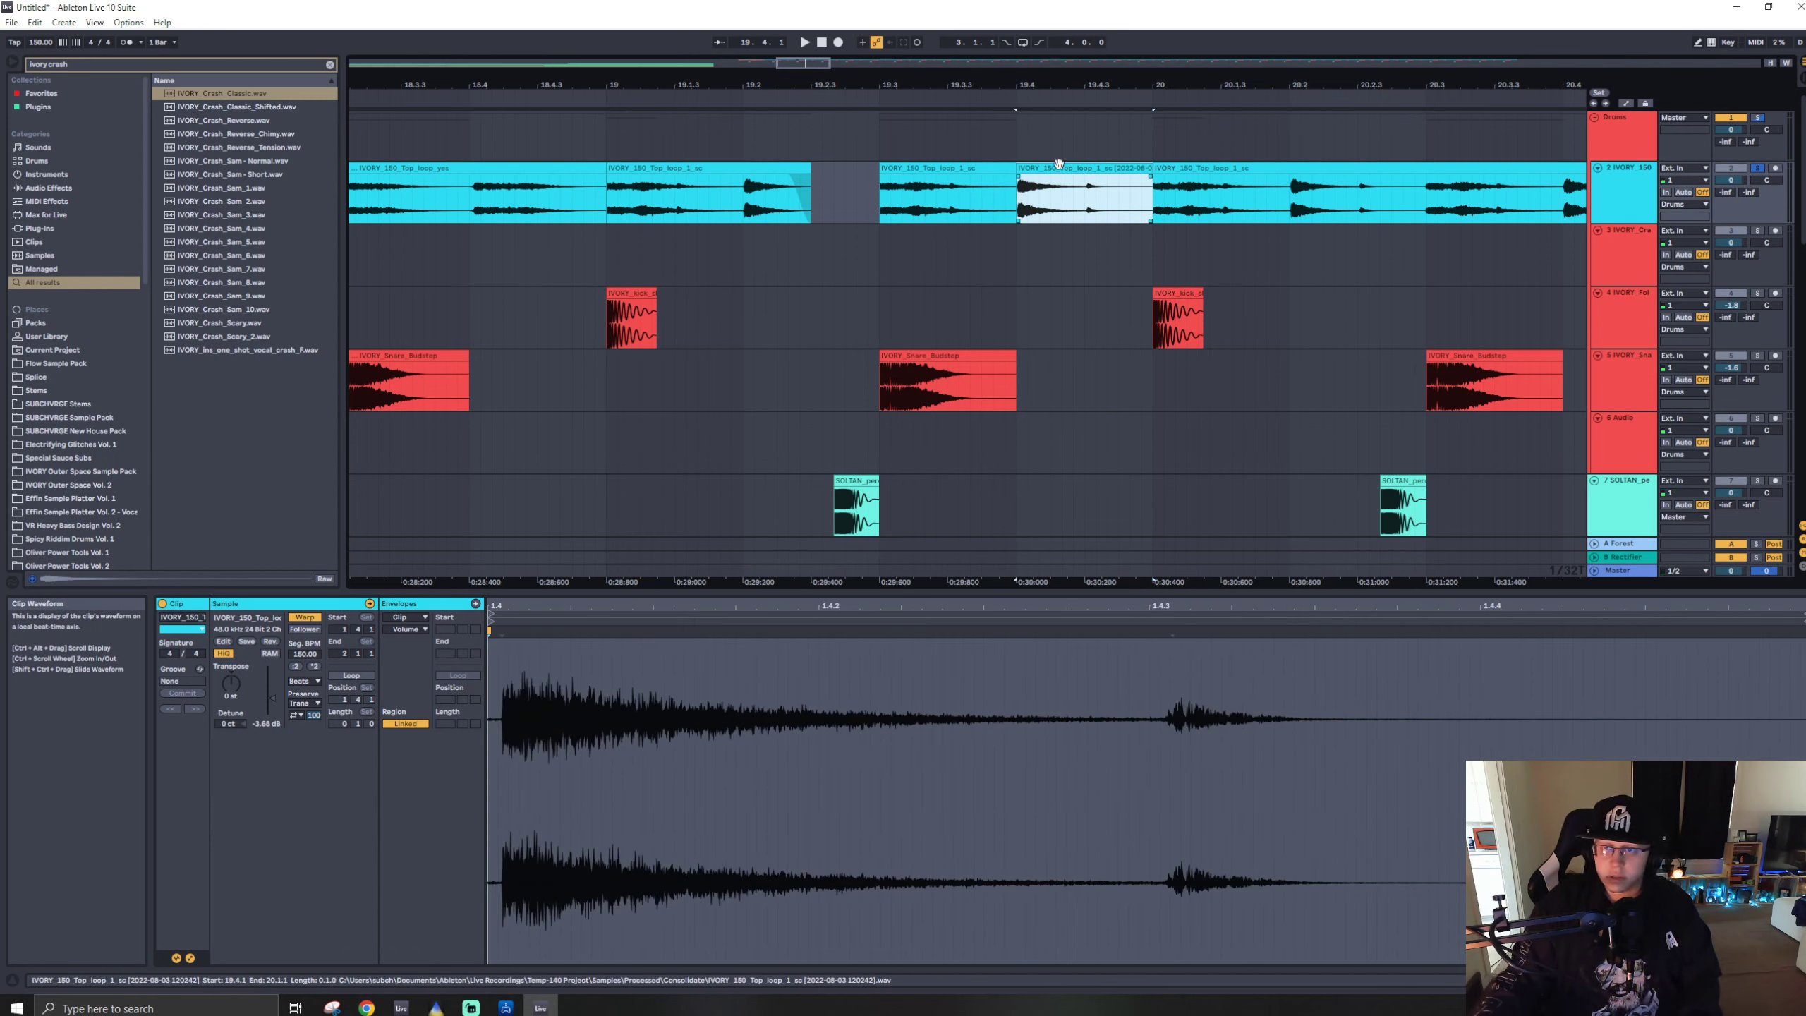
- Set the consolidated one-beat slice's segment BPM to 200
{"action": "left_click", "coordinate": [308, 654]}
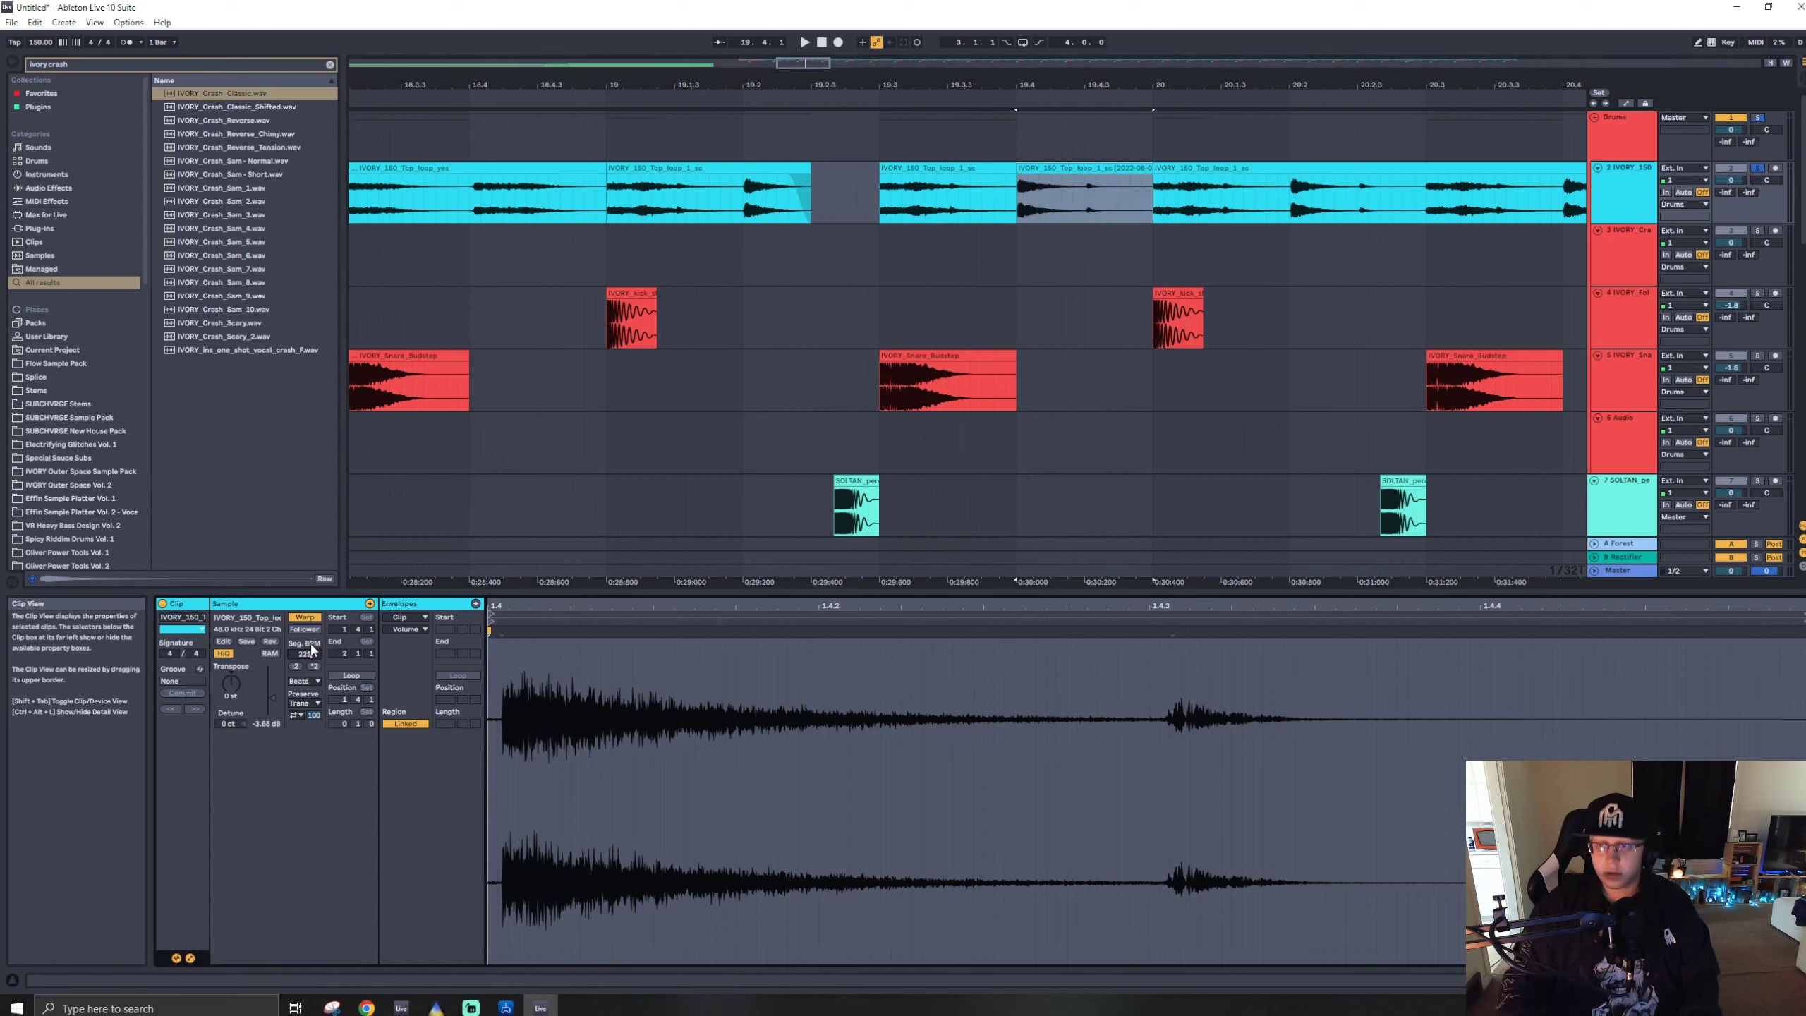
{"action": "key", "text": "Return"}
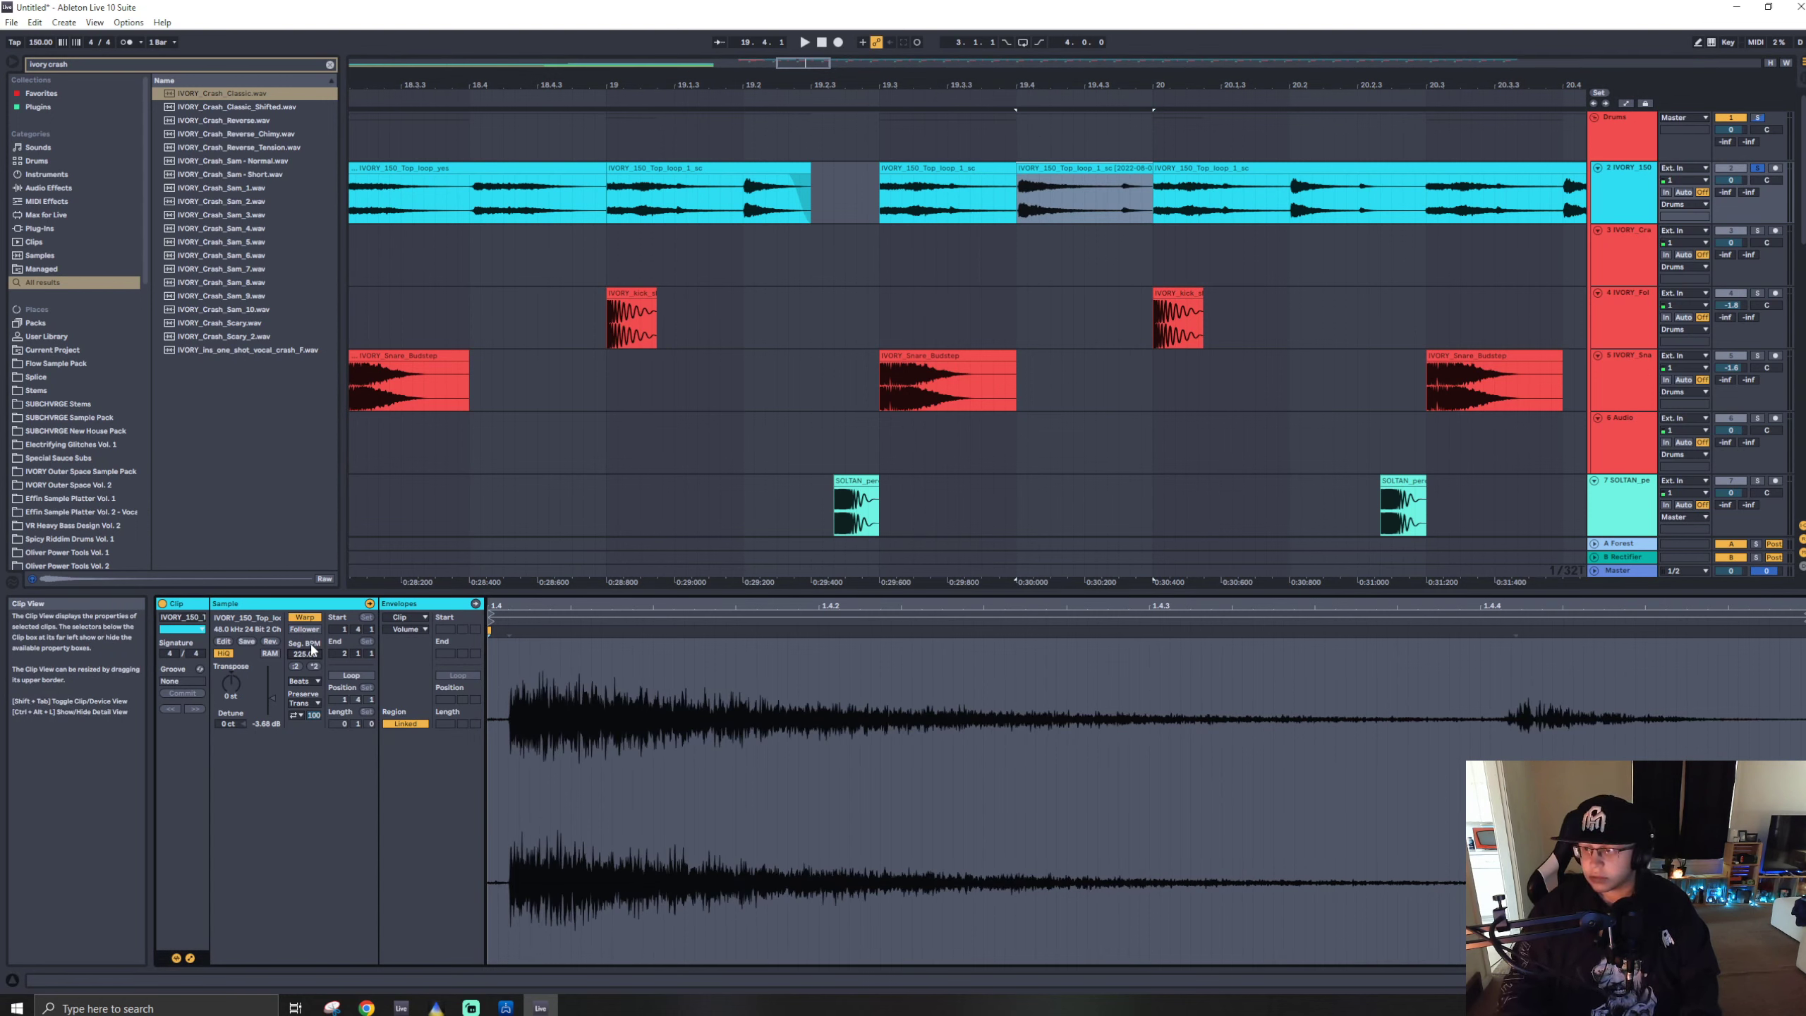
{"action": "left_click_drag", "start_coordinate": [312, 649], "coordinate": [312, 652]}
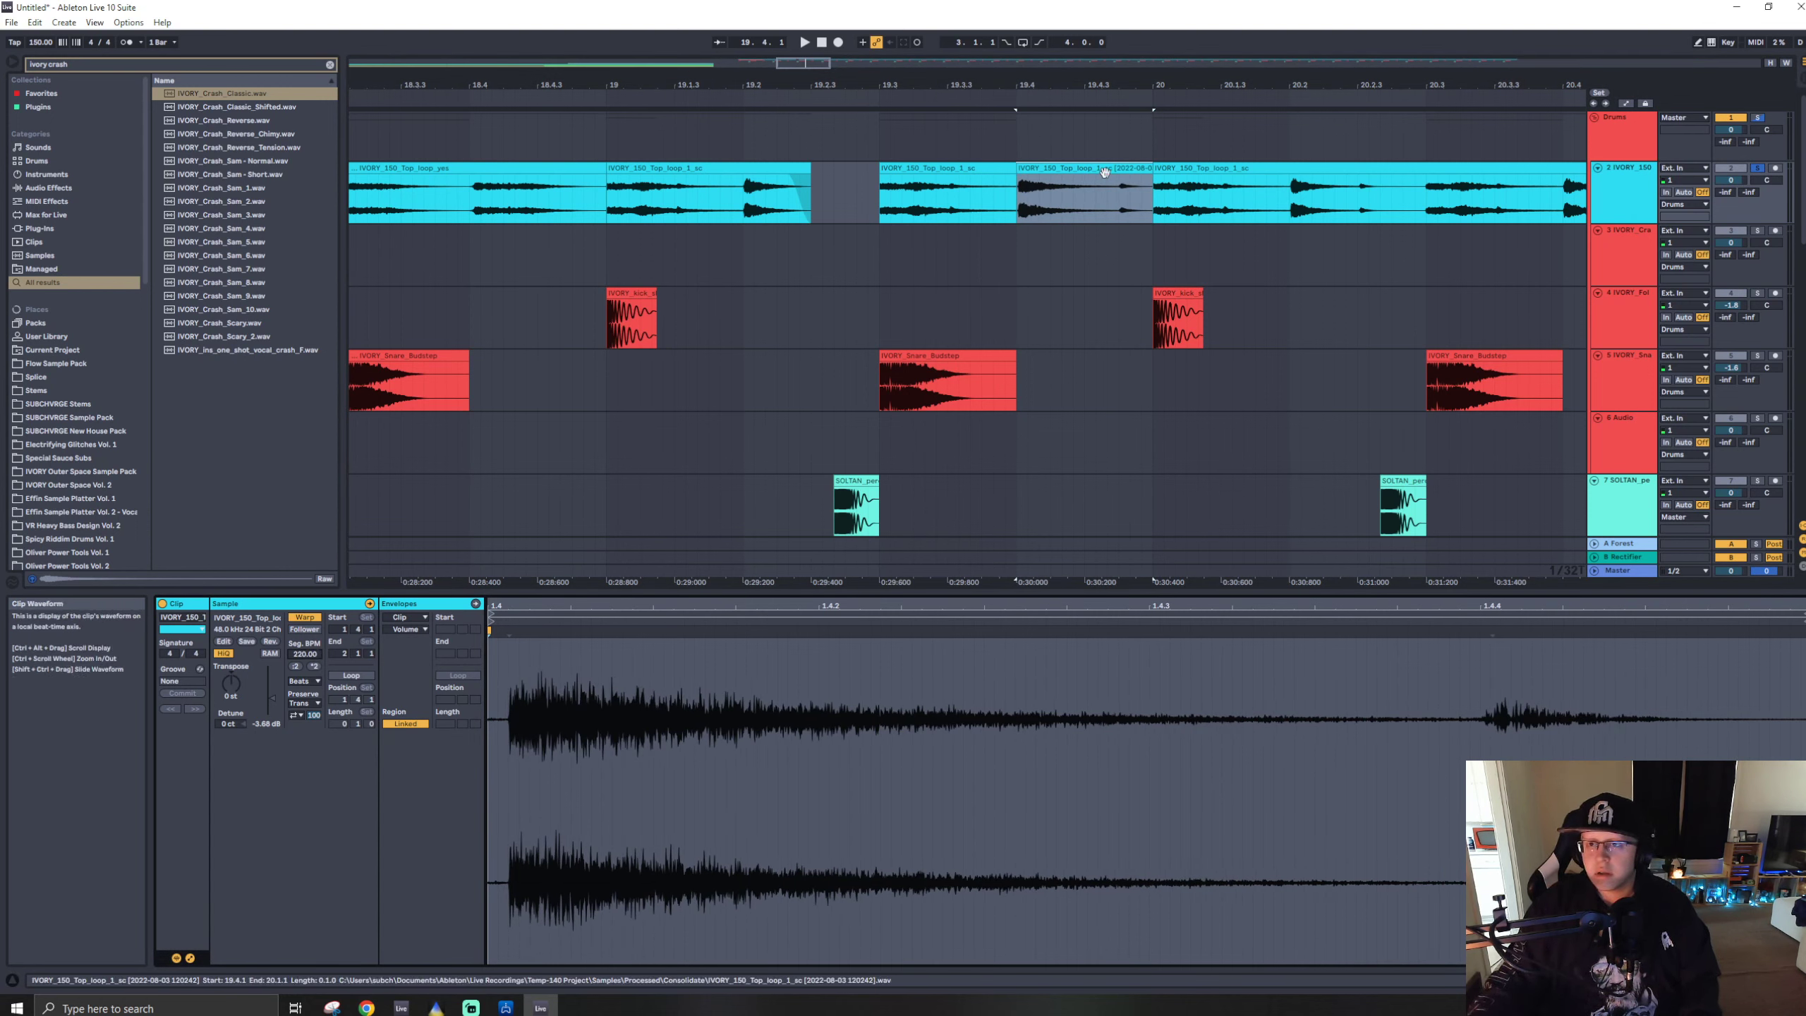
{"action": "left_click_drag", "start_coordinate": [819, 65], "coordinate": [481, 435]}
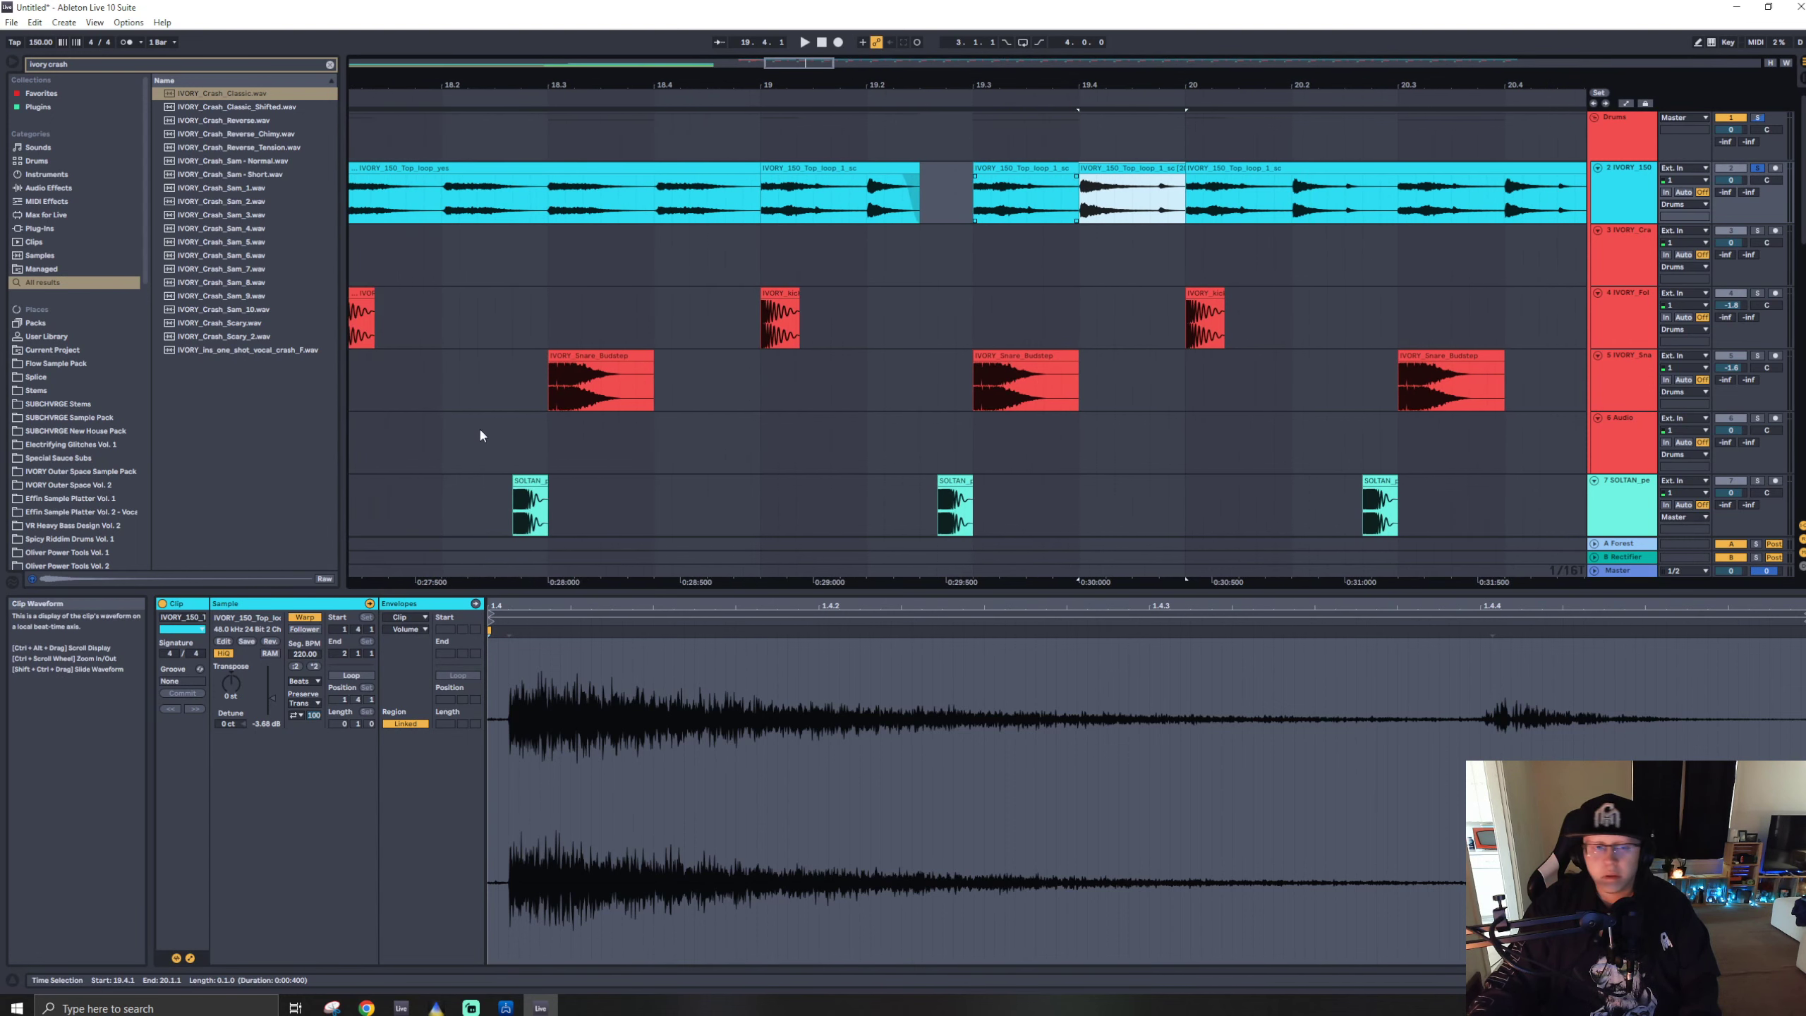
{"action": "left_click", "coordinate": [309, 662]}
{"action": "type", "text": "200"}
{"action": "key", "text": "Return"}
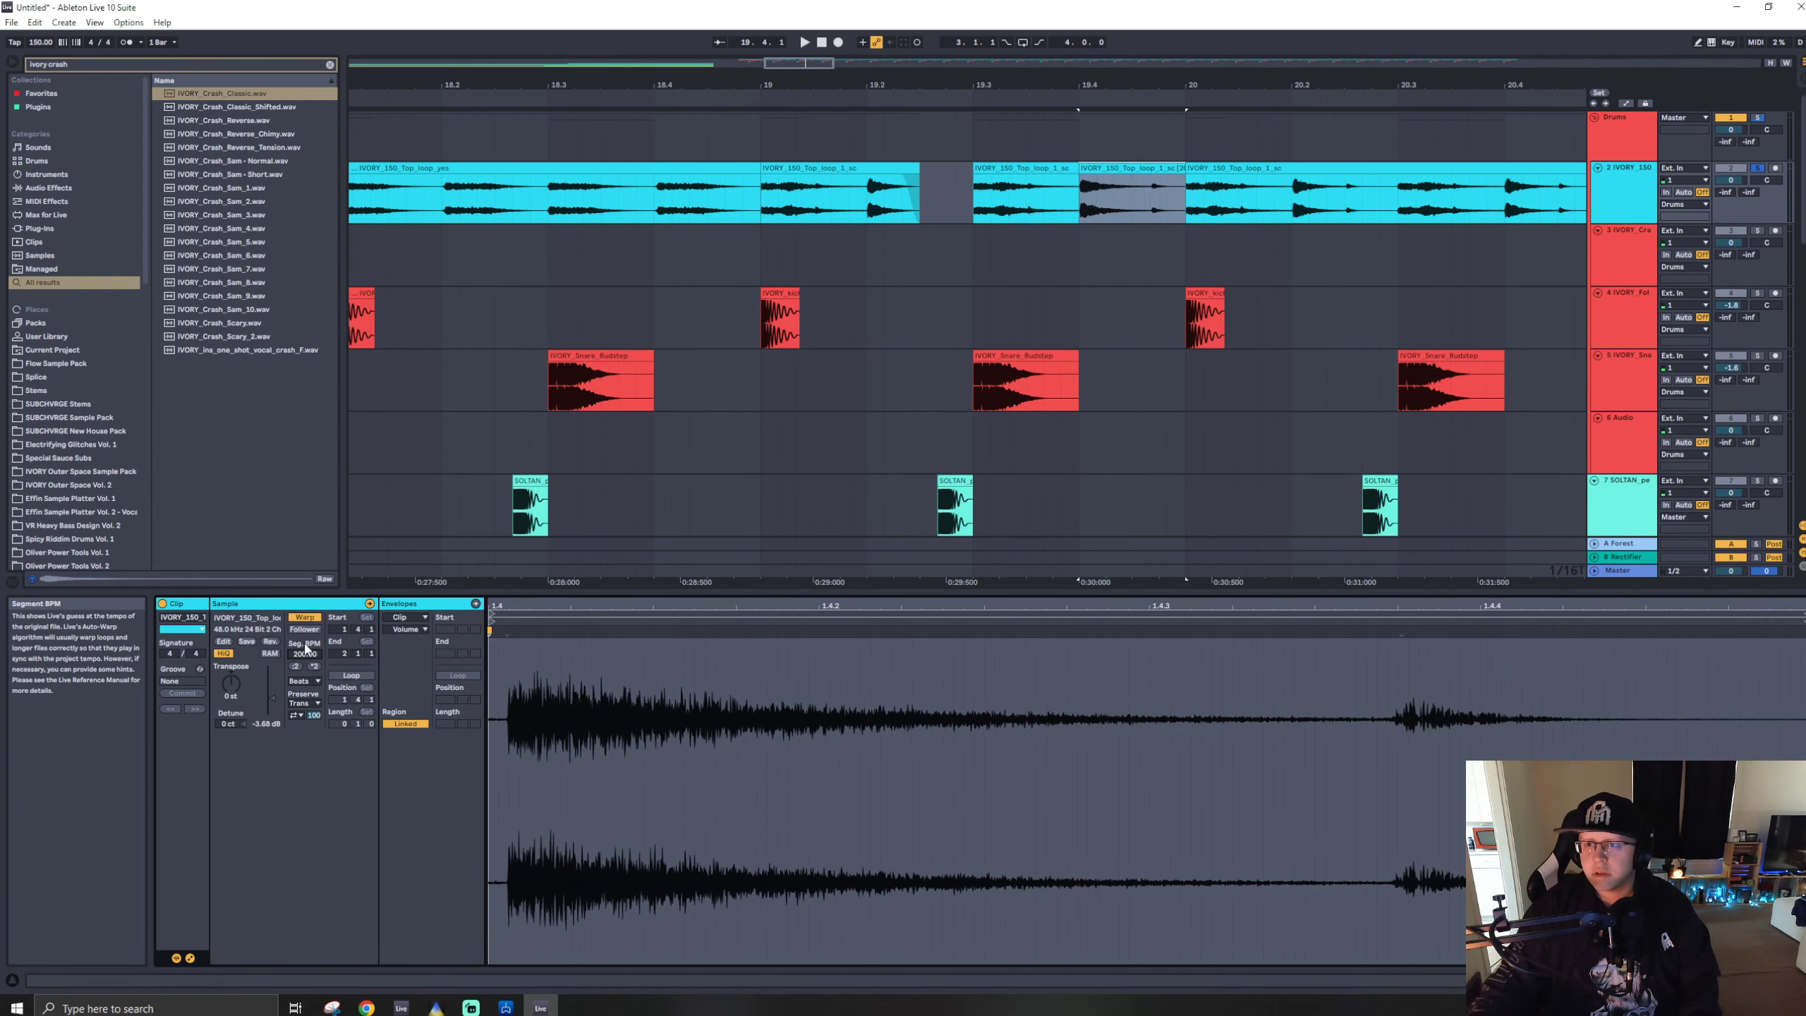
- Copy the one-beat slice to the start of bar 19 and duplicate it three times to fill the bar
{"action": "left_click", "coordinate": [1148, 198]}
{"action": "left_click", "coordinate": [1146, 168]}
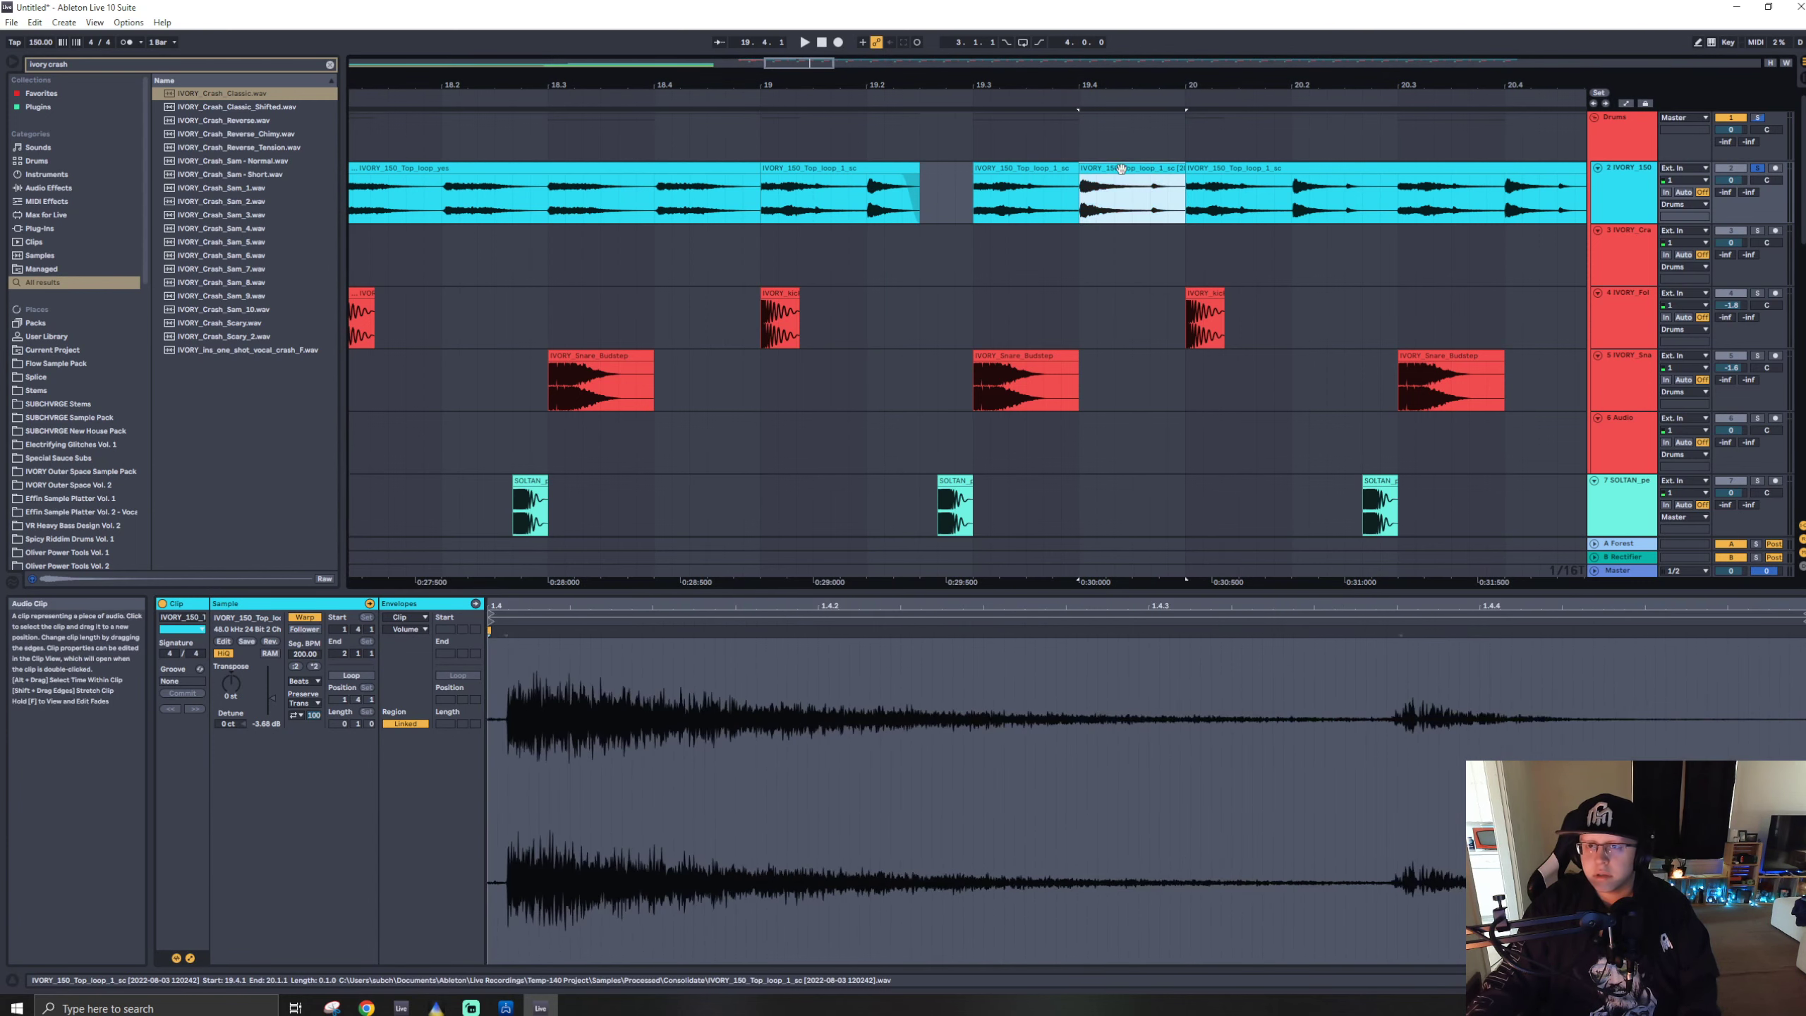
{"action": "key", "text": "ctrl+c"}
{"action": "left_click", "coordinate": [757, 204]}
{"action": "key", "text": "ctrl+v"}
{"action": "key", "text": "ctrl+d"}
{"action": "key", "text": "ctrl+d"}
{"action": "key", "text": "ctrl+d"}
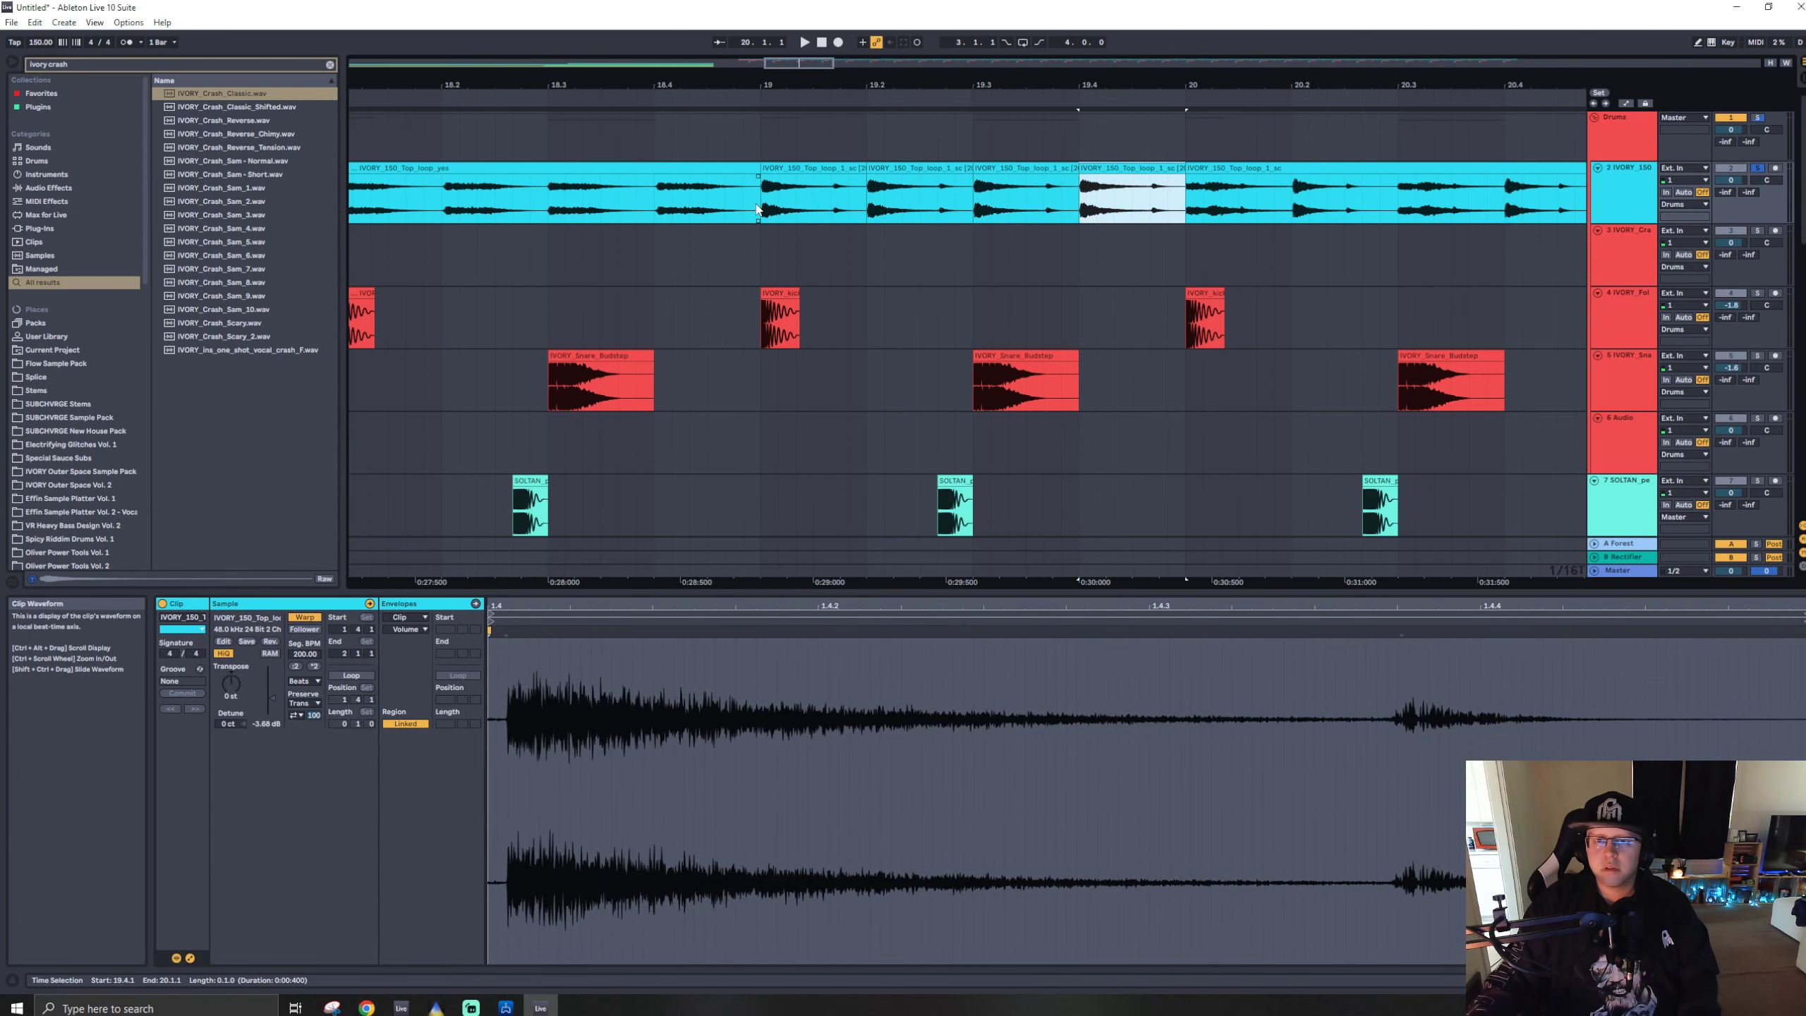
- Play from bar 19 and set the first slice's warp mode to Tones
{"action": "left_click", "coordinate": [758, 209]}
{"action": "key", "text": "space"}
{"action": "left_click", "coordinate": [820, 166]}
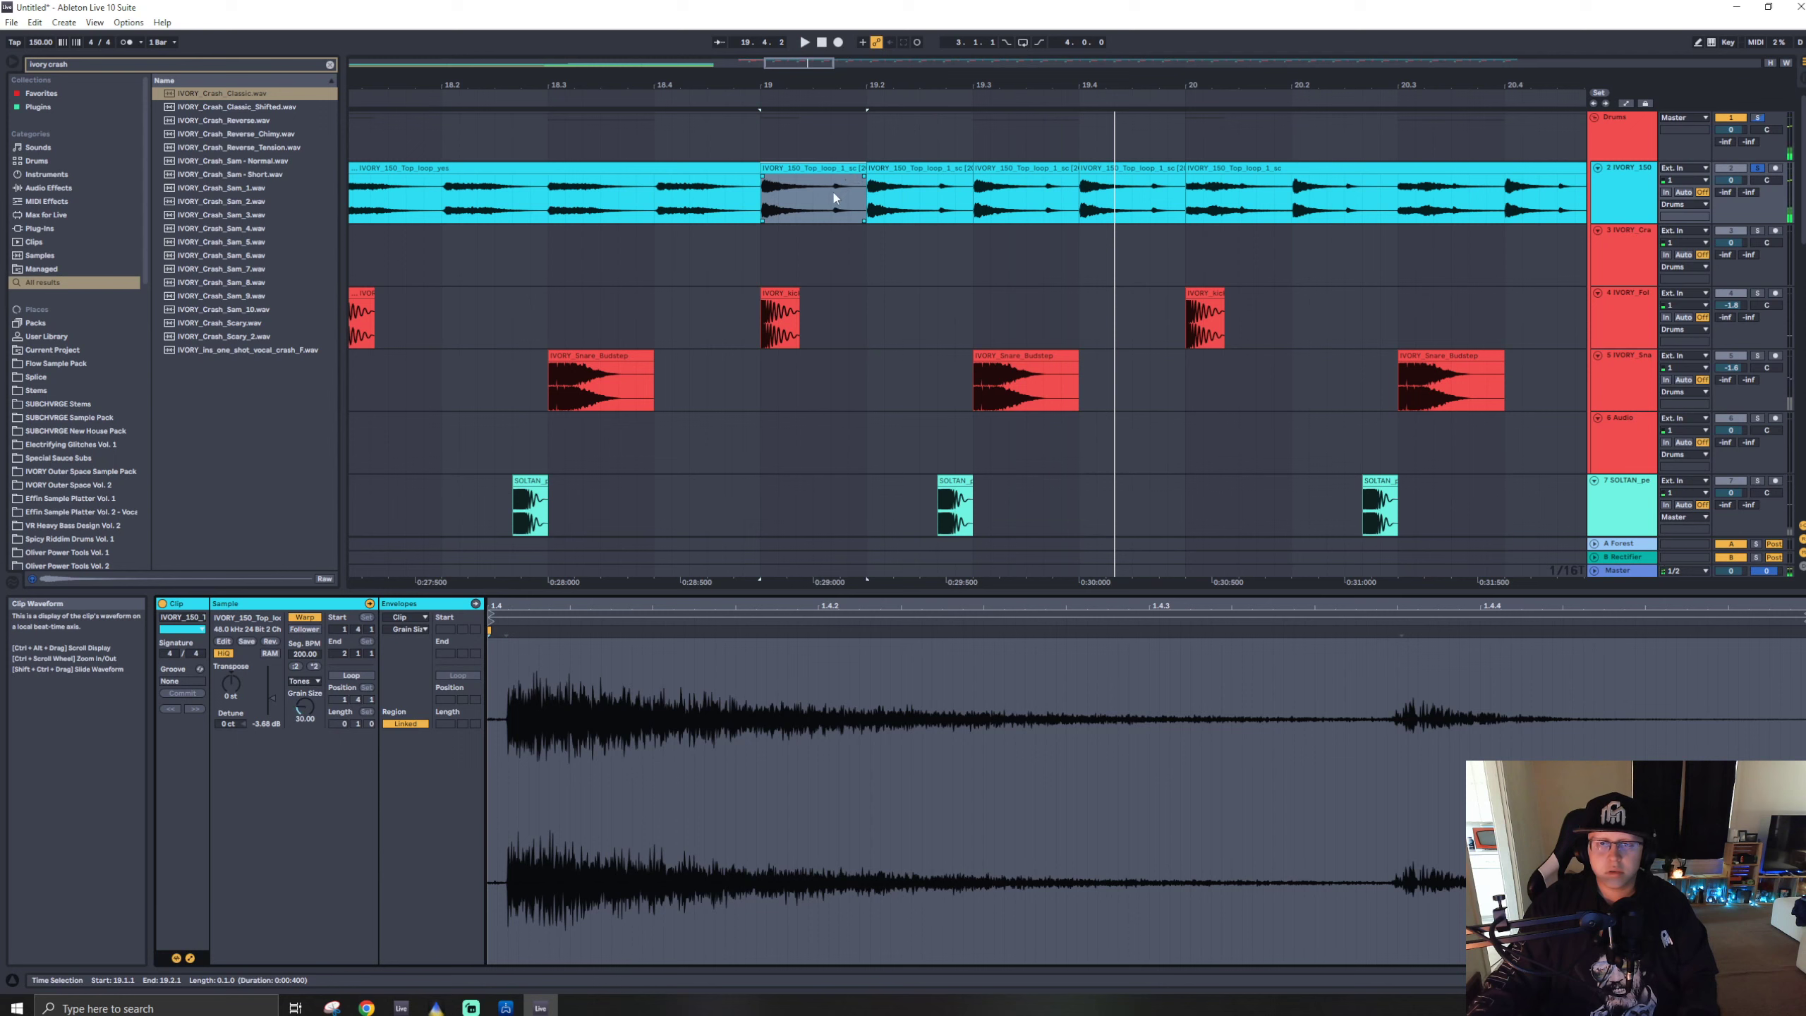
- Duplicate the first two thirds of the beat at bar 19, trimming the copy to end at 19.2 with a fade-out
{"action": "left_click_drag", "start_coordinate": [835, 197], "coordinate": [762, 201]}
{"action": "key", "text": "ctrl+d"}
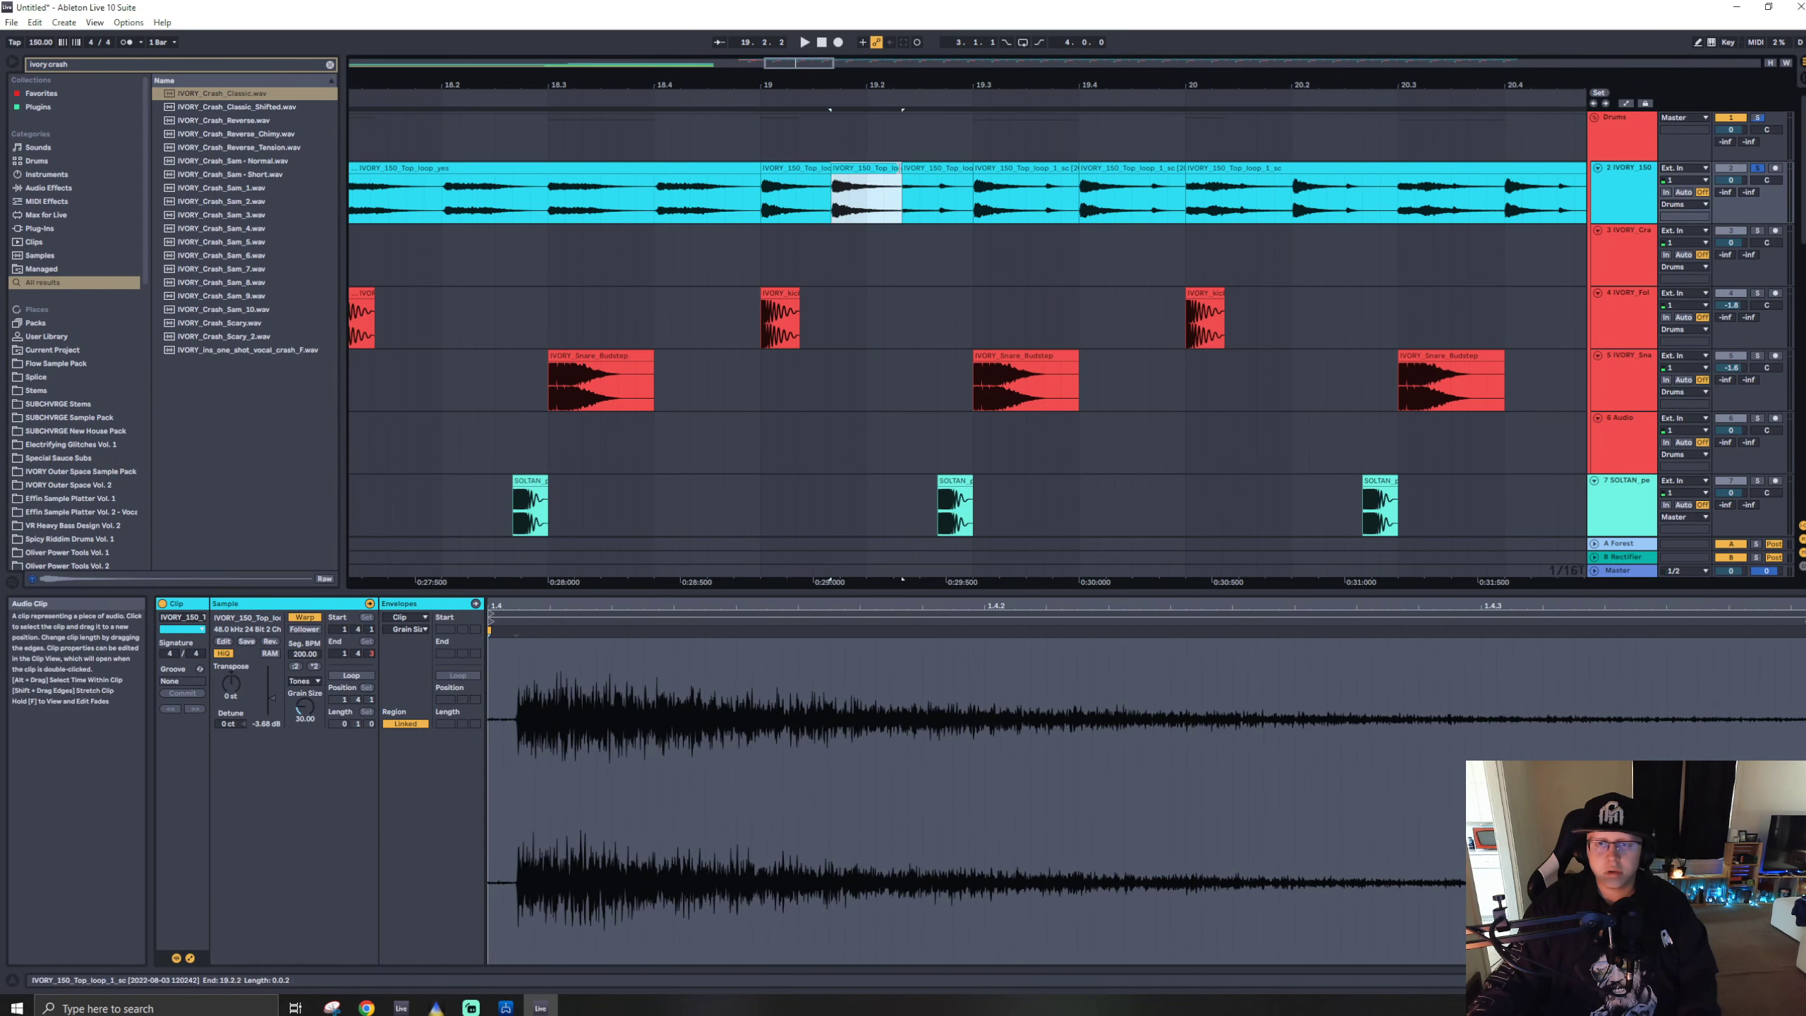
{"action": "left_click_drag", "start_coordinate": [900, 168], "coordinate": [841, 177]}
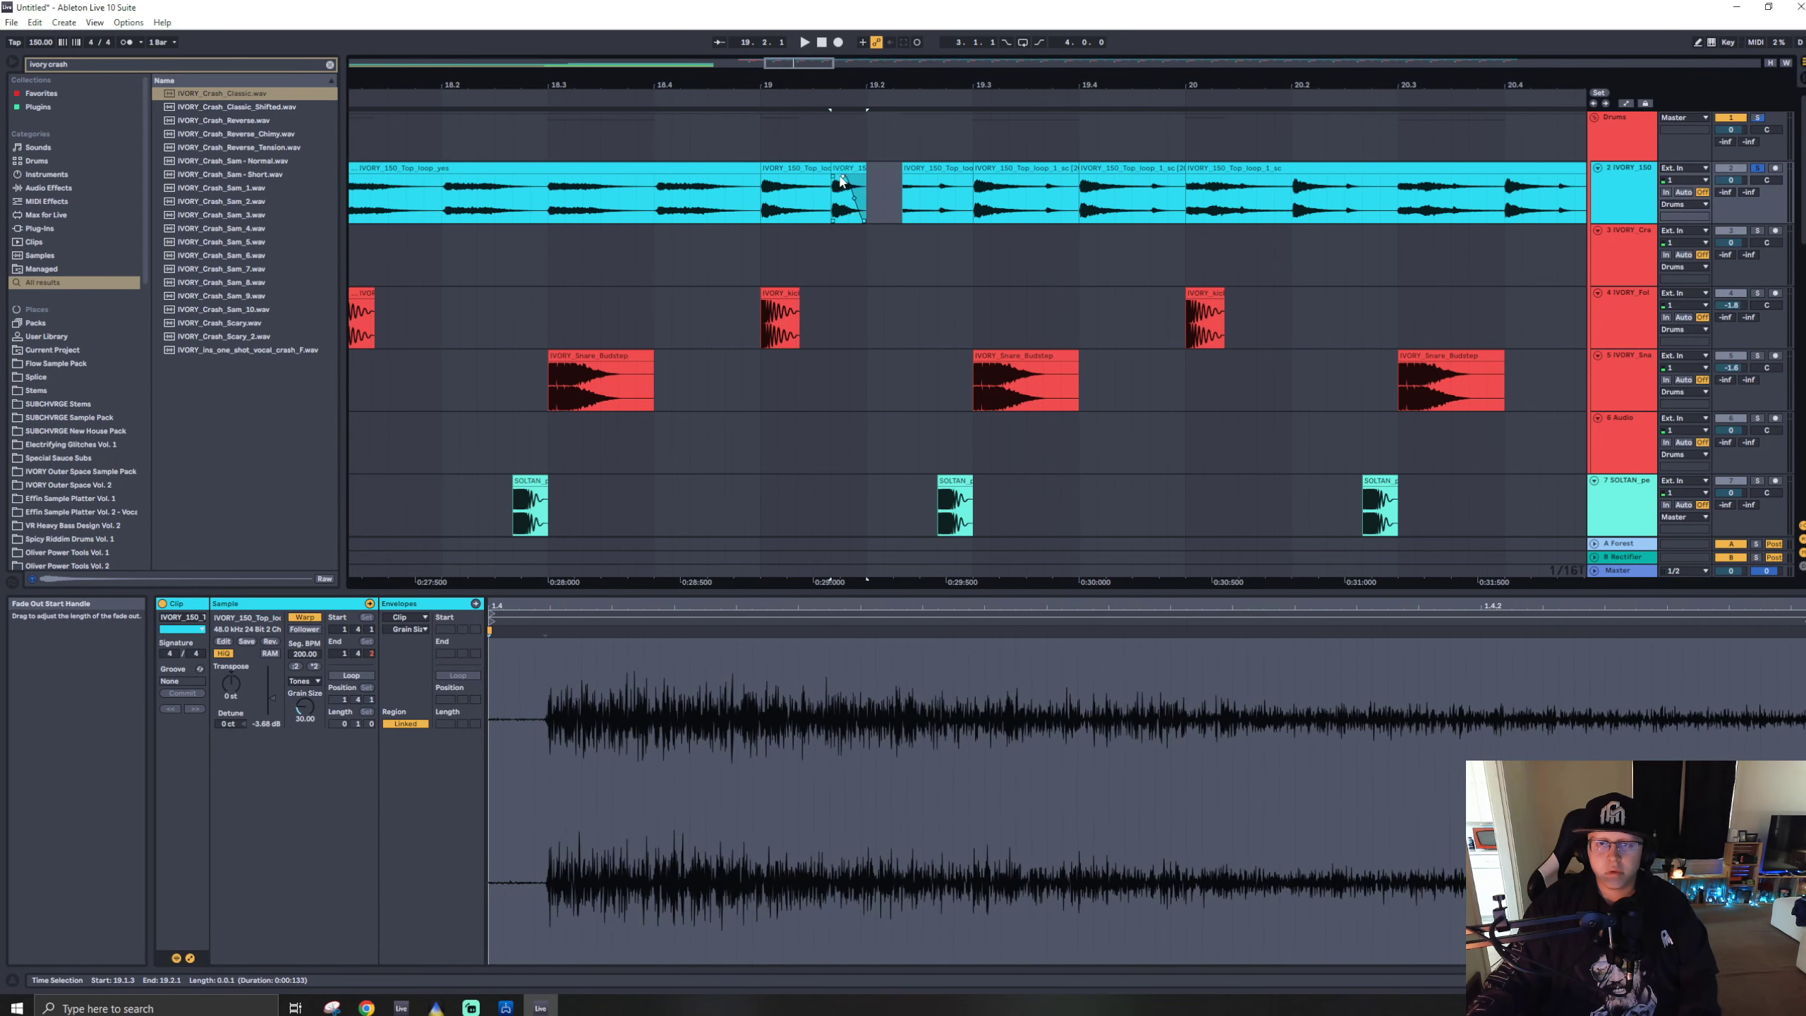
- Loop the beat from 19.1 to 19.2 on the top loop track and play it
{"action": "left_click", "coordinate": [822, 181], "text": "shift"}
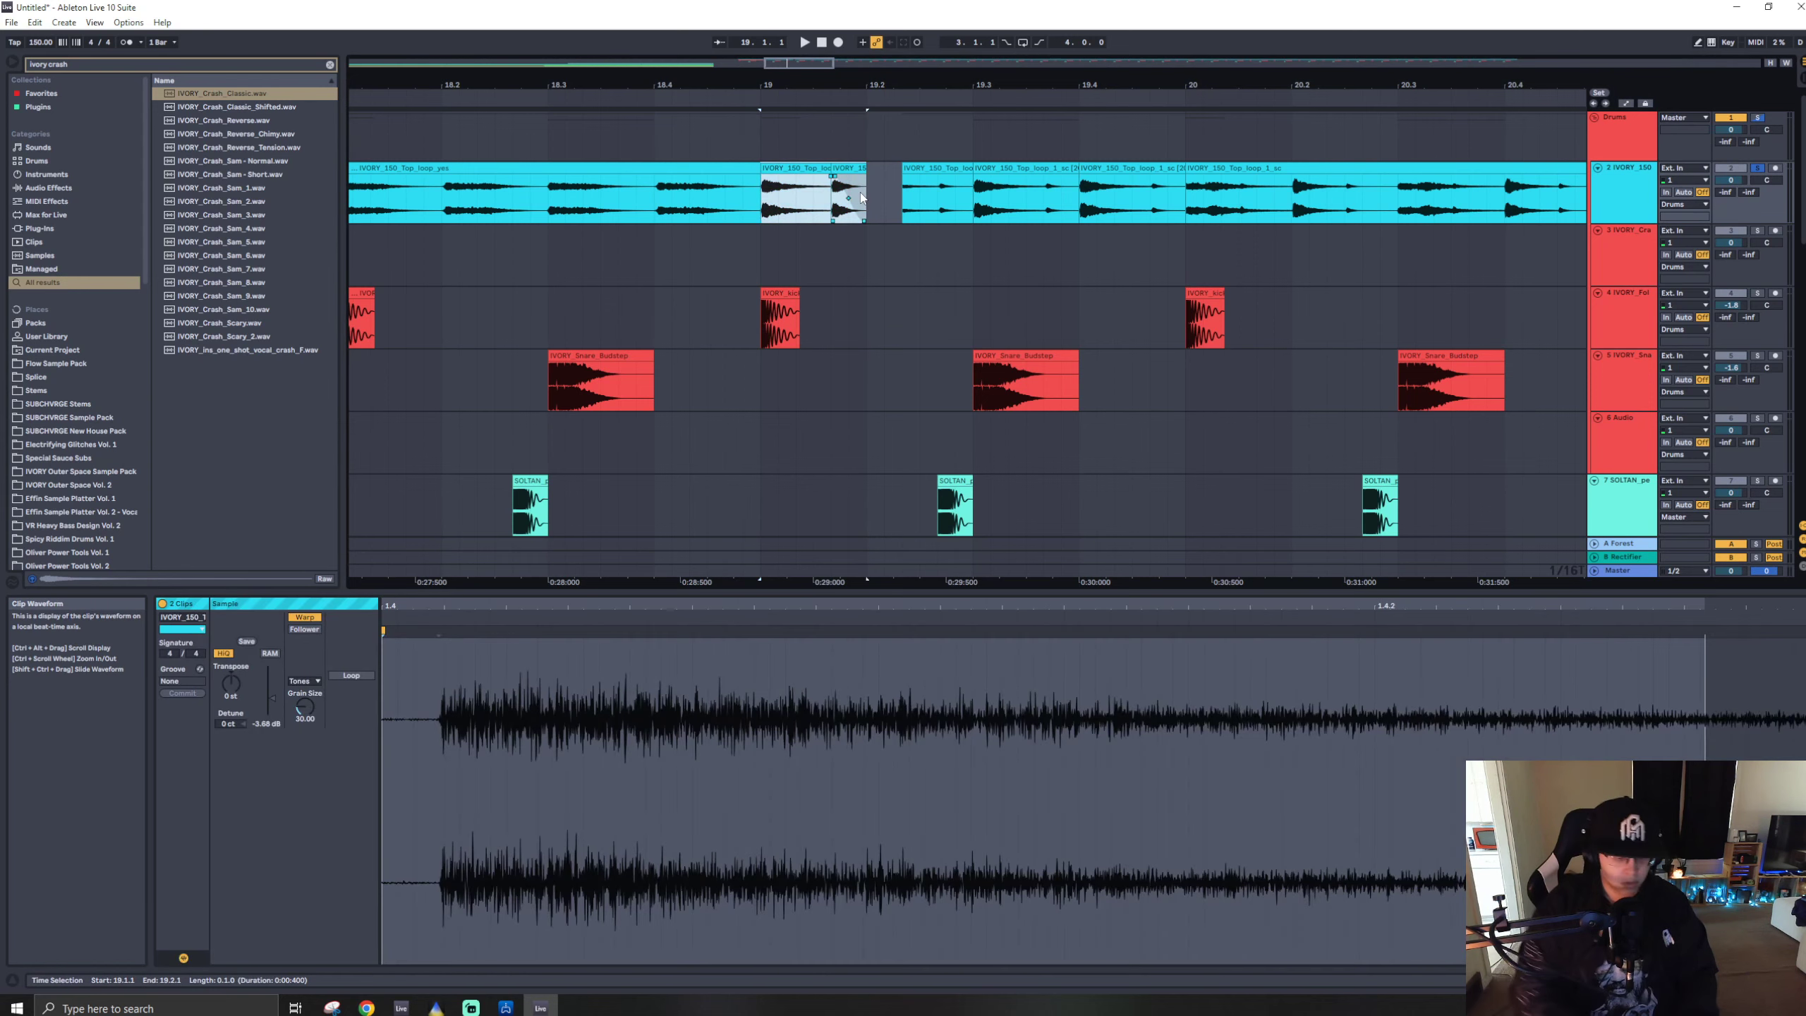
{"action": "key", "text": "ctrl+k"}
{"action": "key", "text": "ctrl+k"}
{"action": "key", "text": "ctrl+l"}
{"action": "key", "text": "space"}
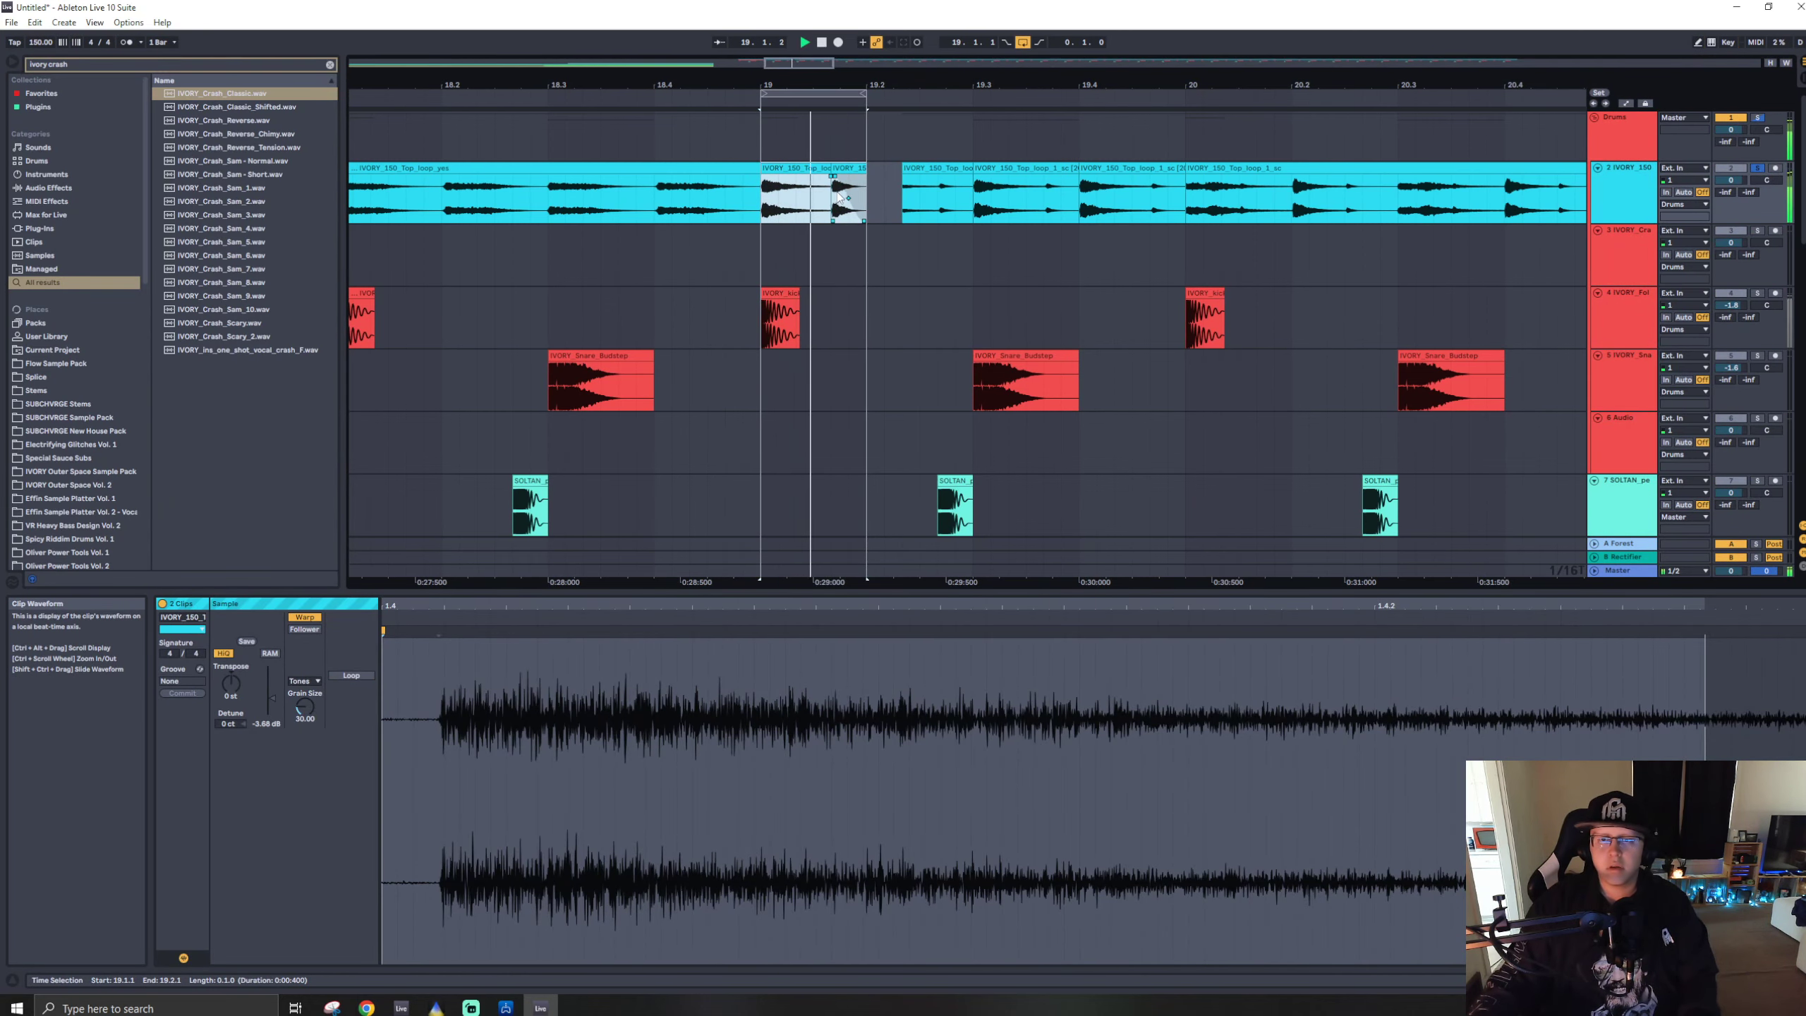
- Lower the short duplicated slice's gain to -14.7 dB and transpose it to -5 st
{"action": "left_click", "coordinate": [850, 167]}
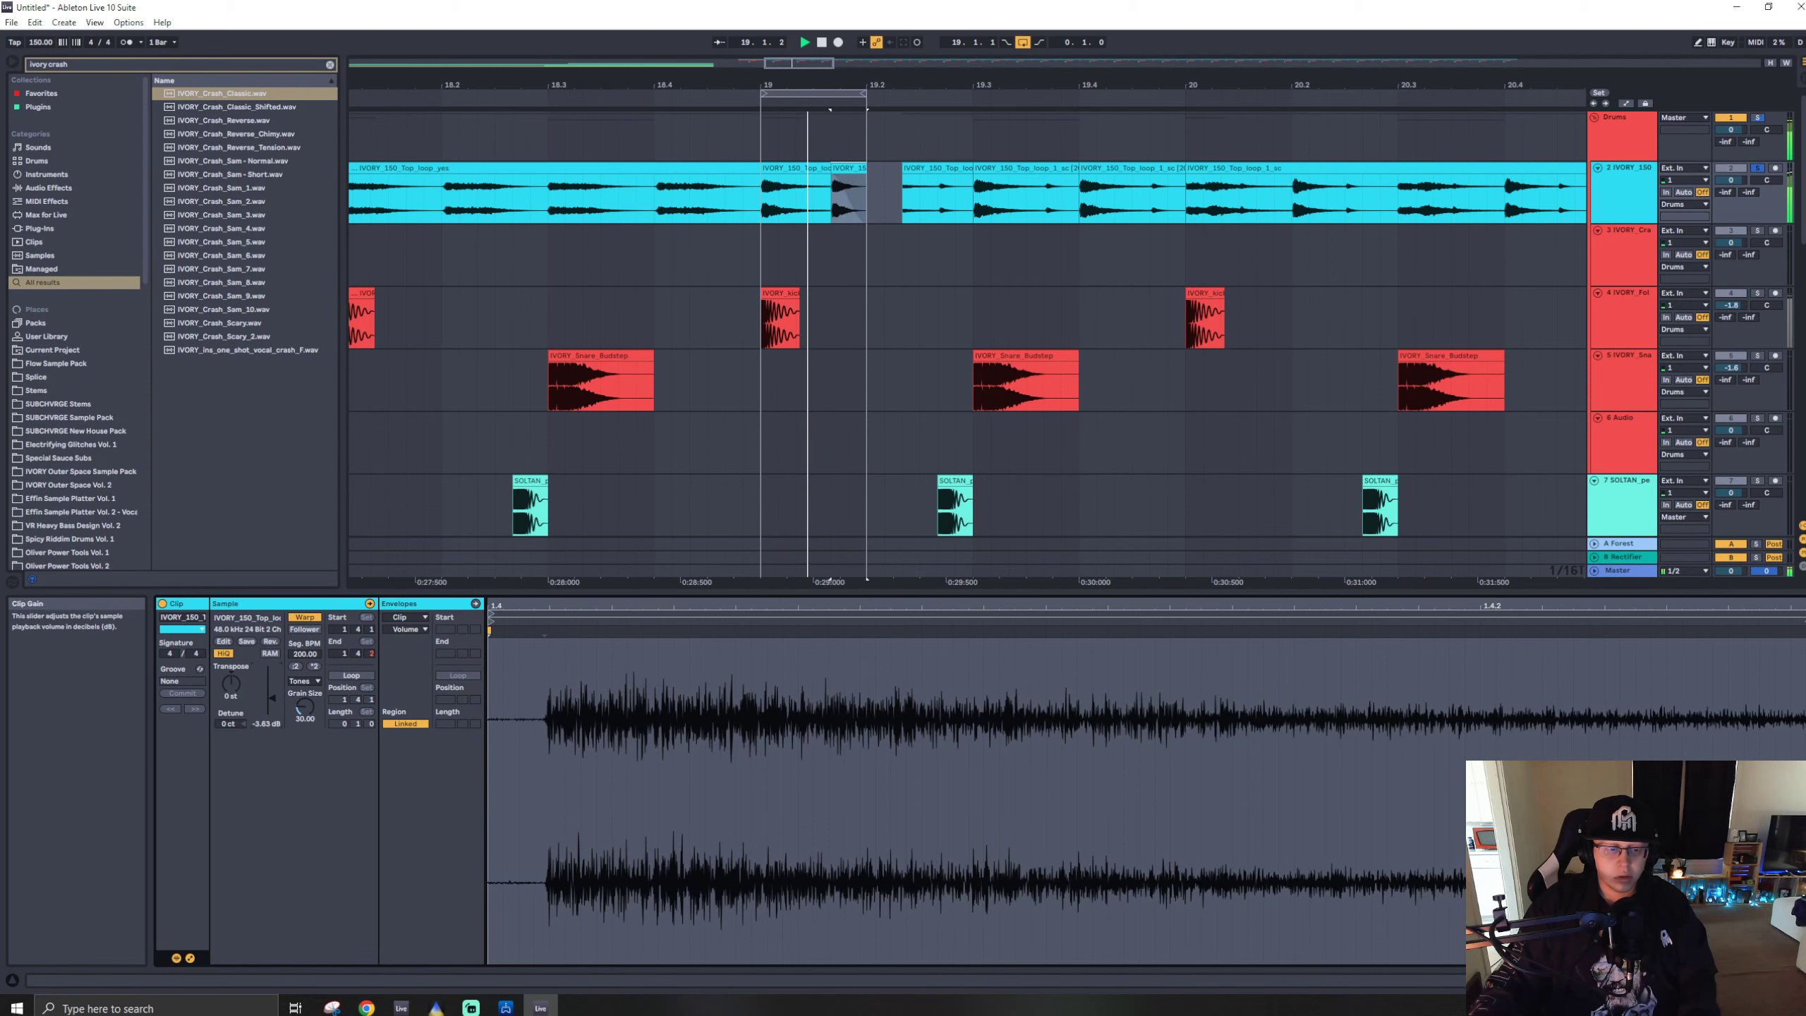
{"action": "mouse_move", "coordinate": [270, 699]}
{"action": "left_mouse_down"}
{"action": "mouse_move", "coordinate": [270, 718]}
{"action": "mouse_move", "coordinate": [270, 697]}
{"action": "left_mouse_up"}
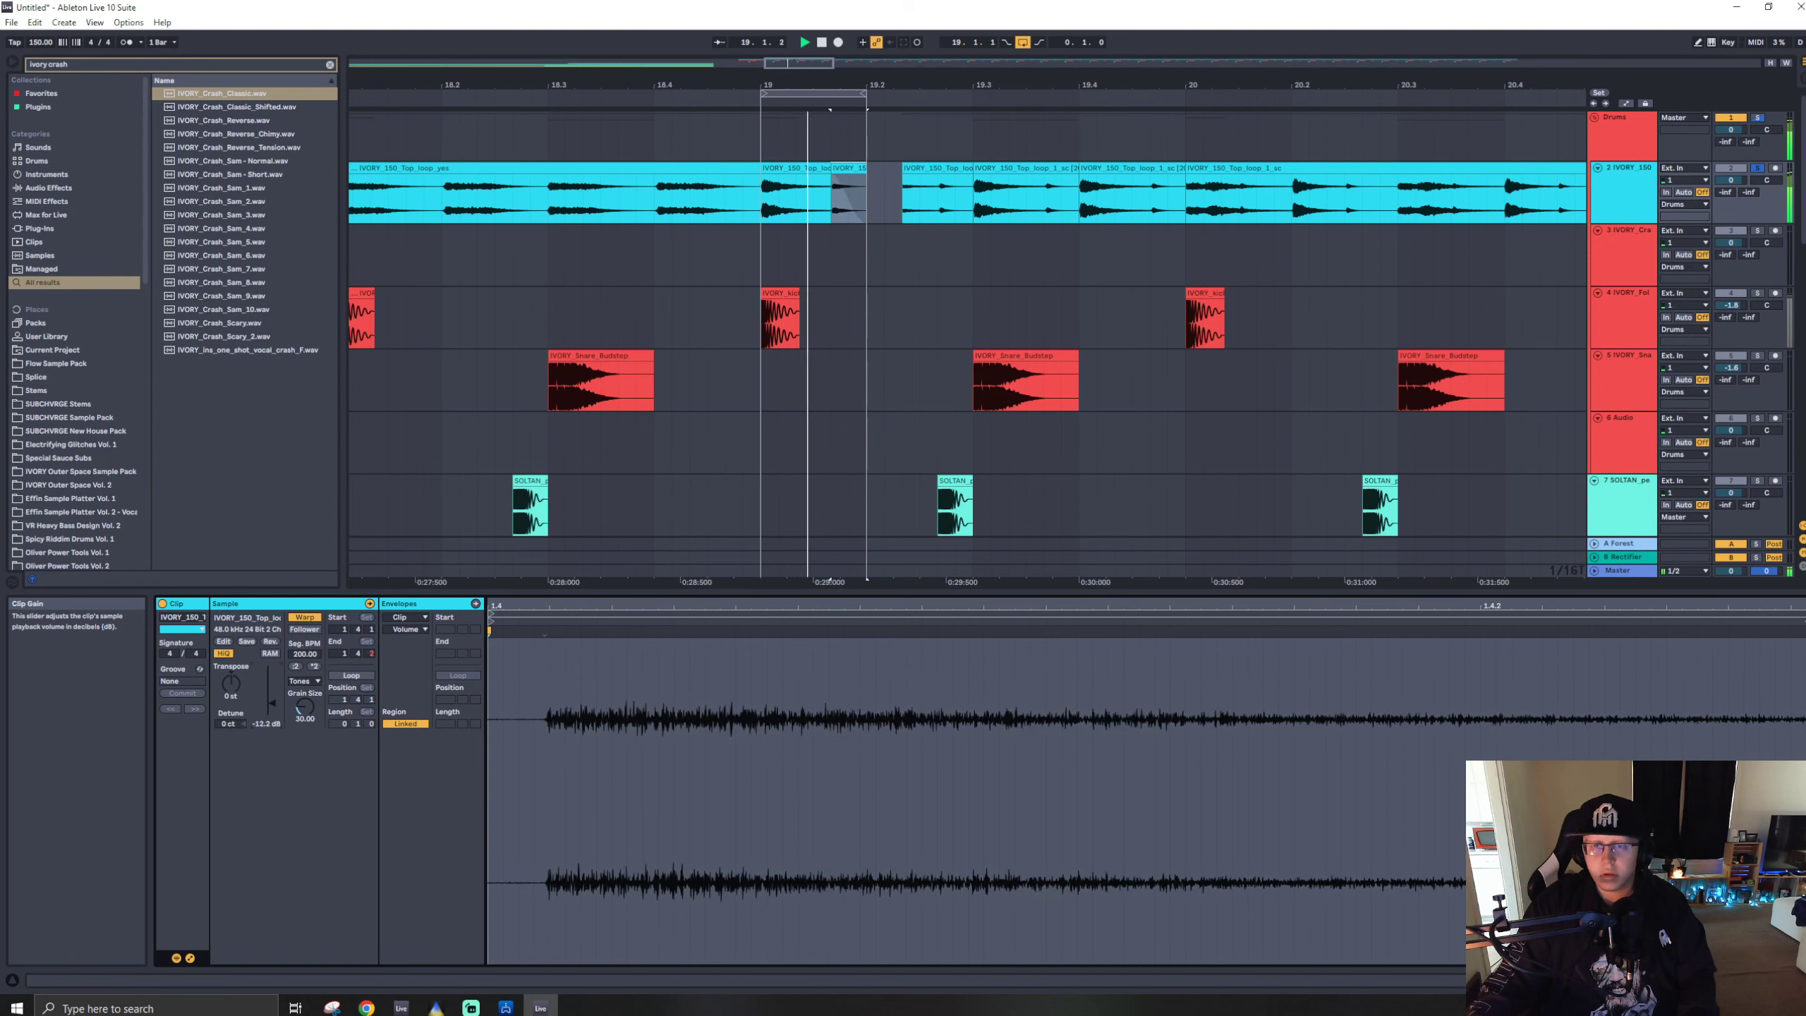
{"action": "left_click_drag", "start_coordinate": [270, 703], "coordinate": [233, 718]}
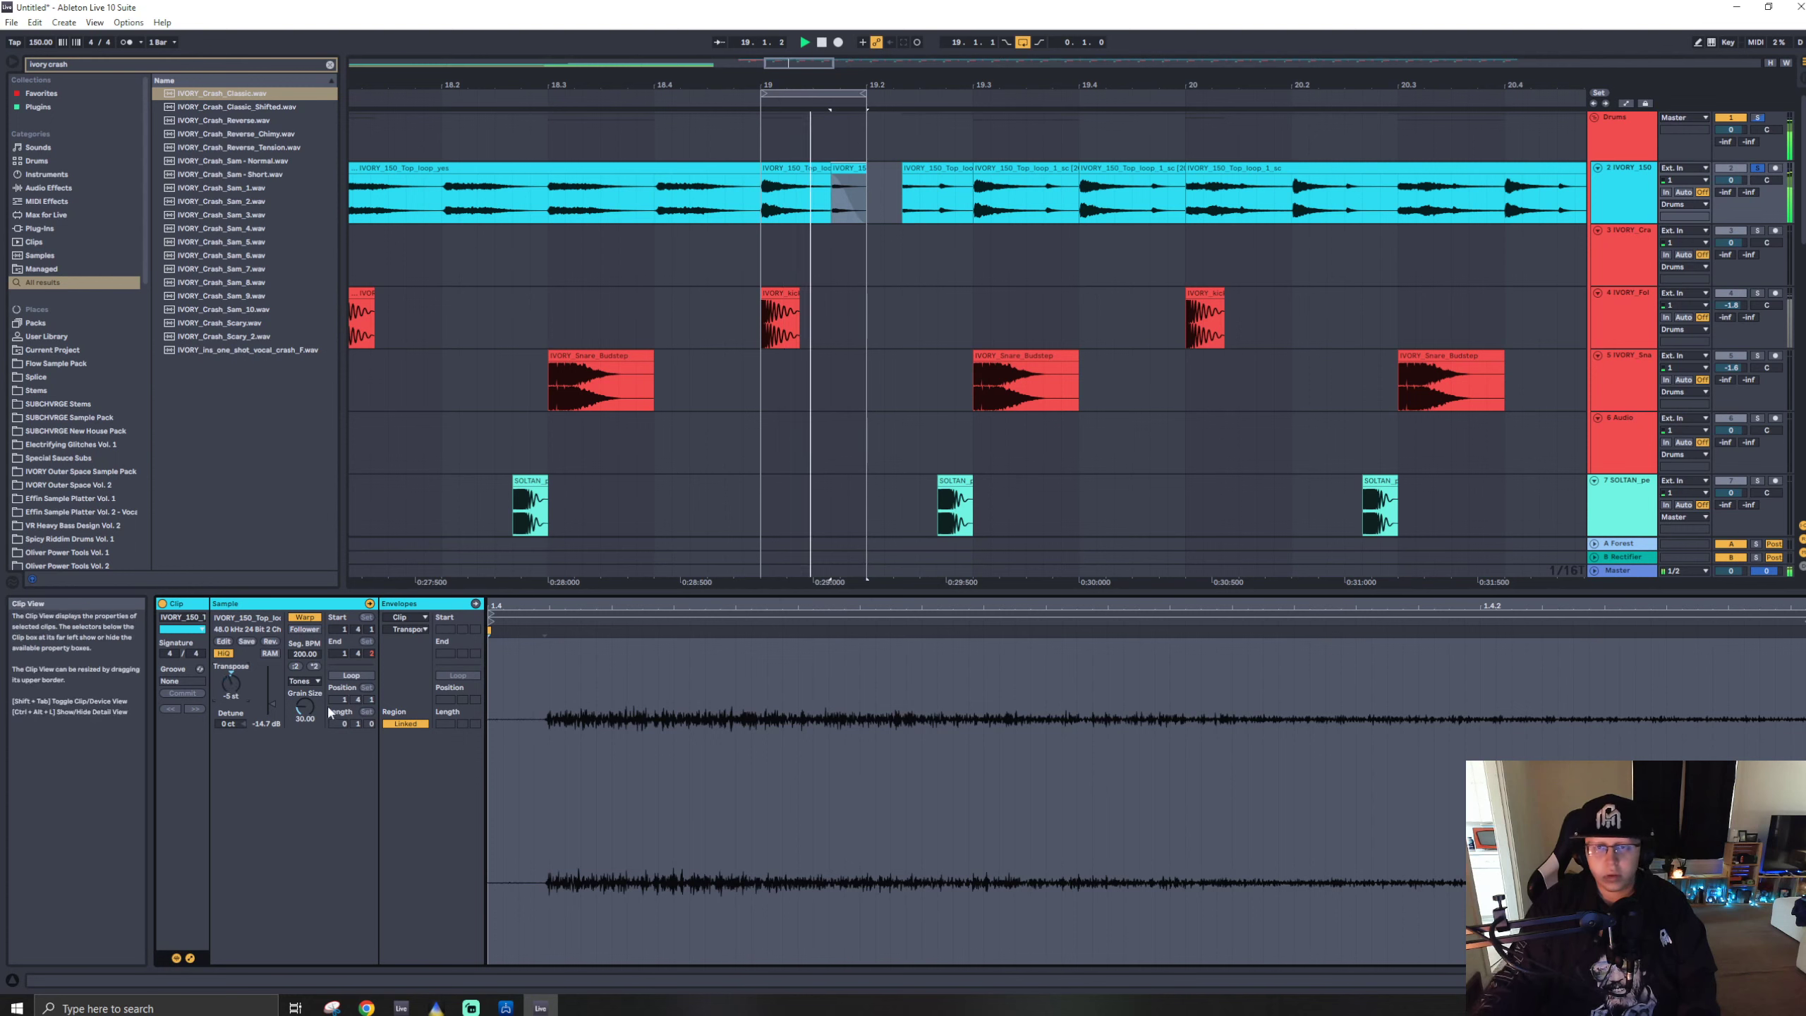
- Stop playback and consolidate the two slices between 19.1 and 19.2 into one clip
{"action": "key", "text": "space"}
{"action": "left_click_drag", "start_coordinate": [765, 210], "coordinate": [863, 206]}
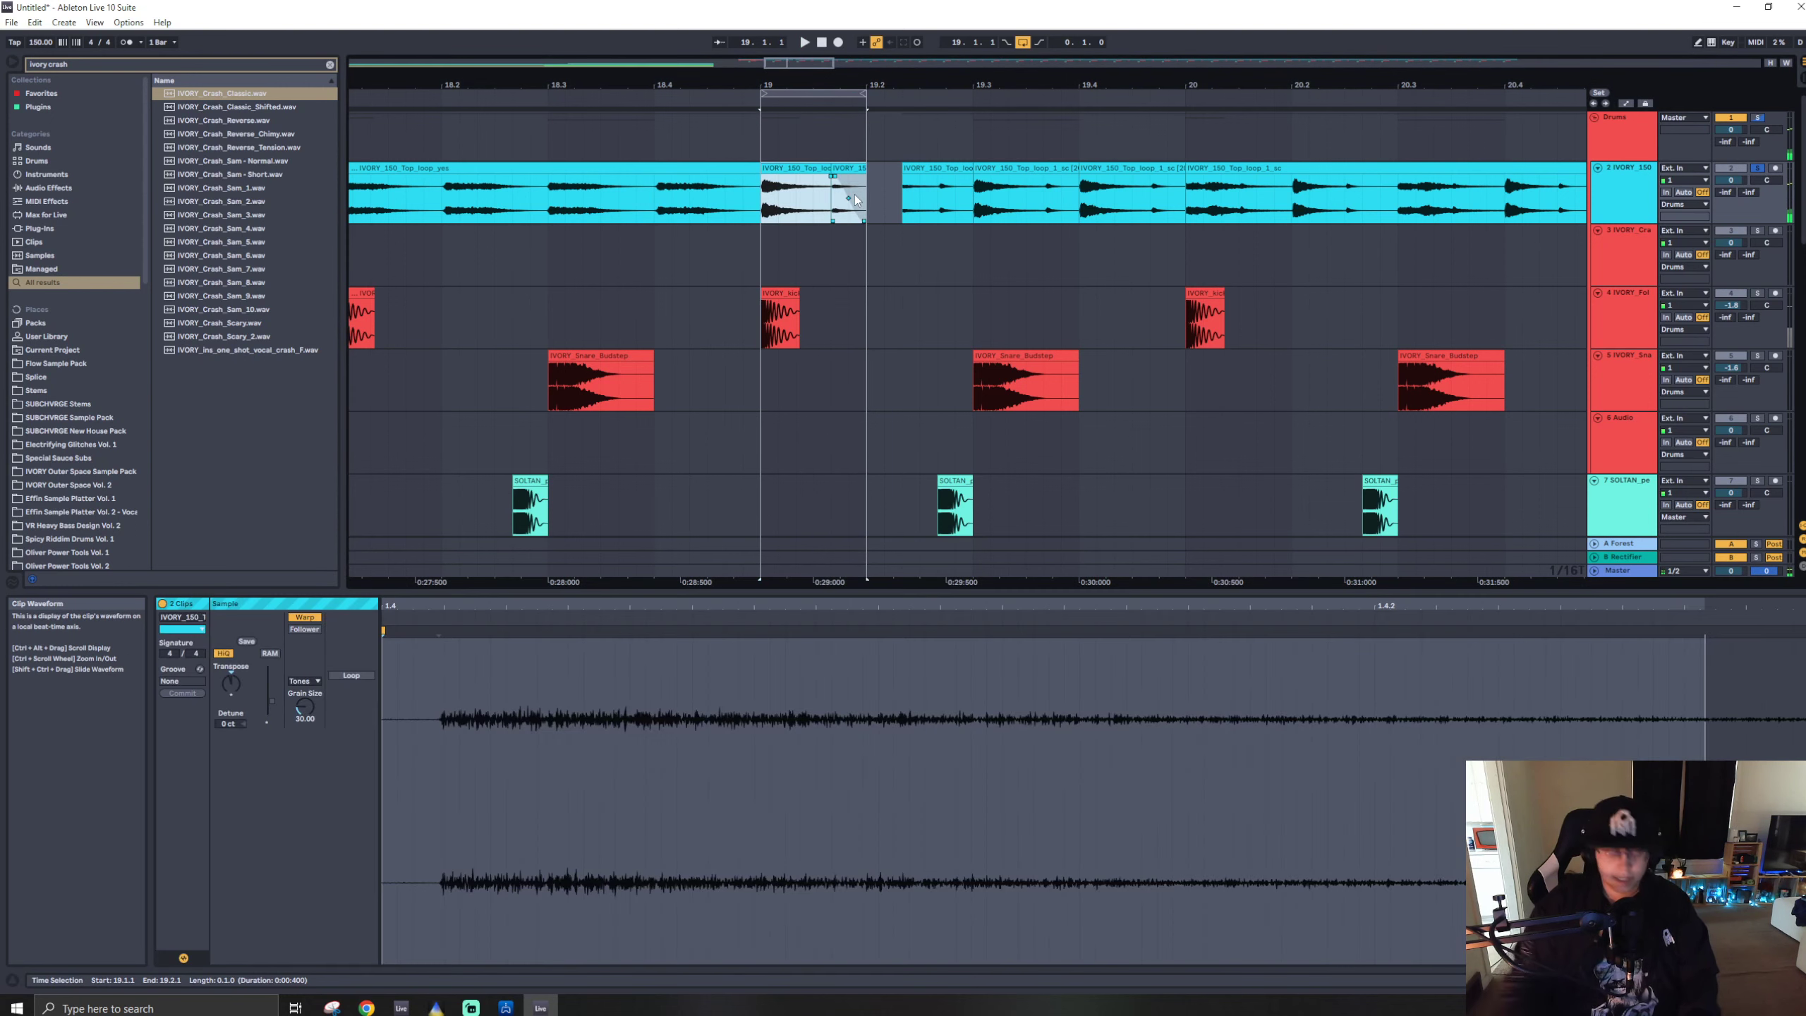
{"action": "key", "text": "ctrl+j"}
- Paste the consolidated one-beat clip at bar 17 of the top loop track and duplicate it 16 times through 21.2
{"action": "scroll", "coordinate": [797, 199], "scroll_direction": "down", "scroll_amount": 4}
{"action": "left_click", "coordinate": [627, 204]}
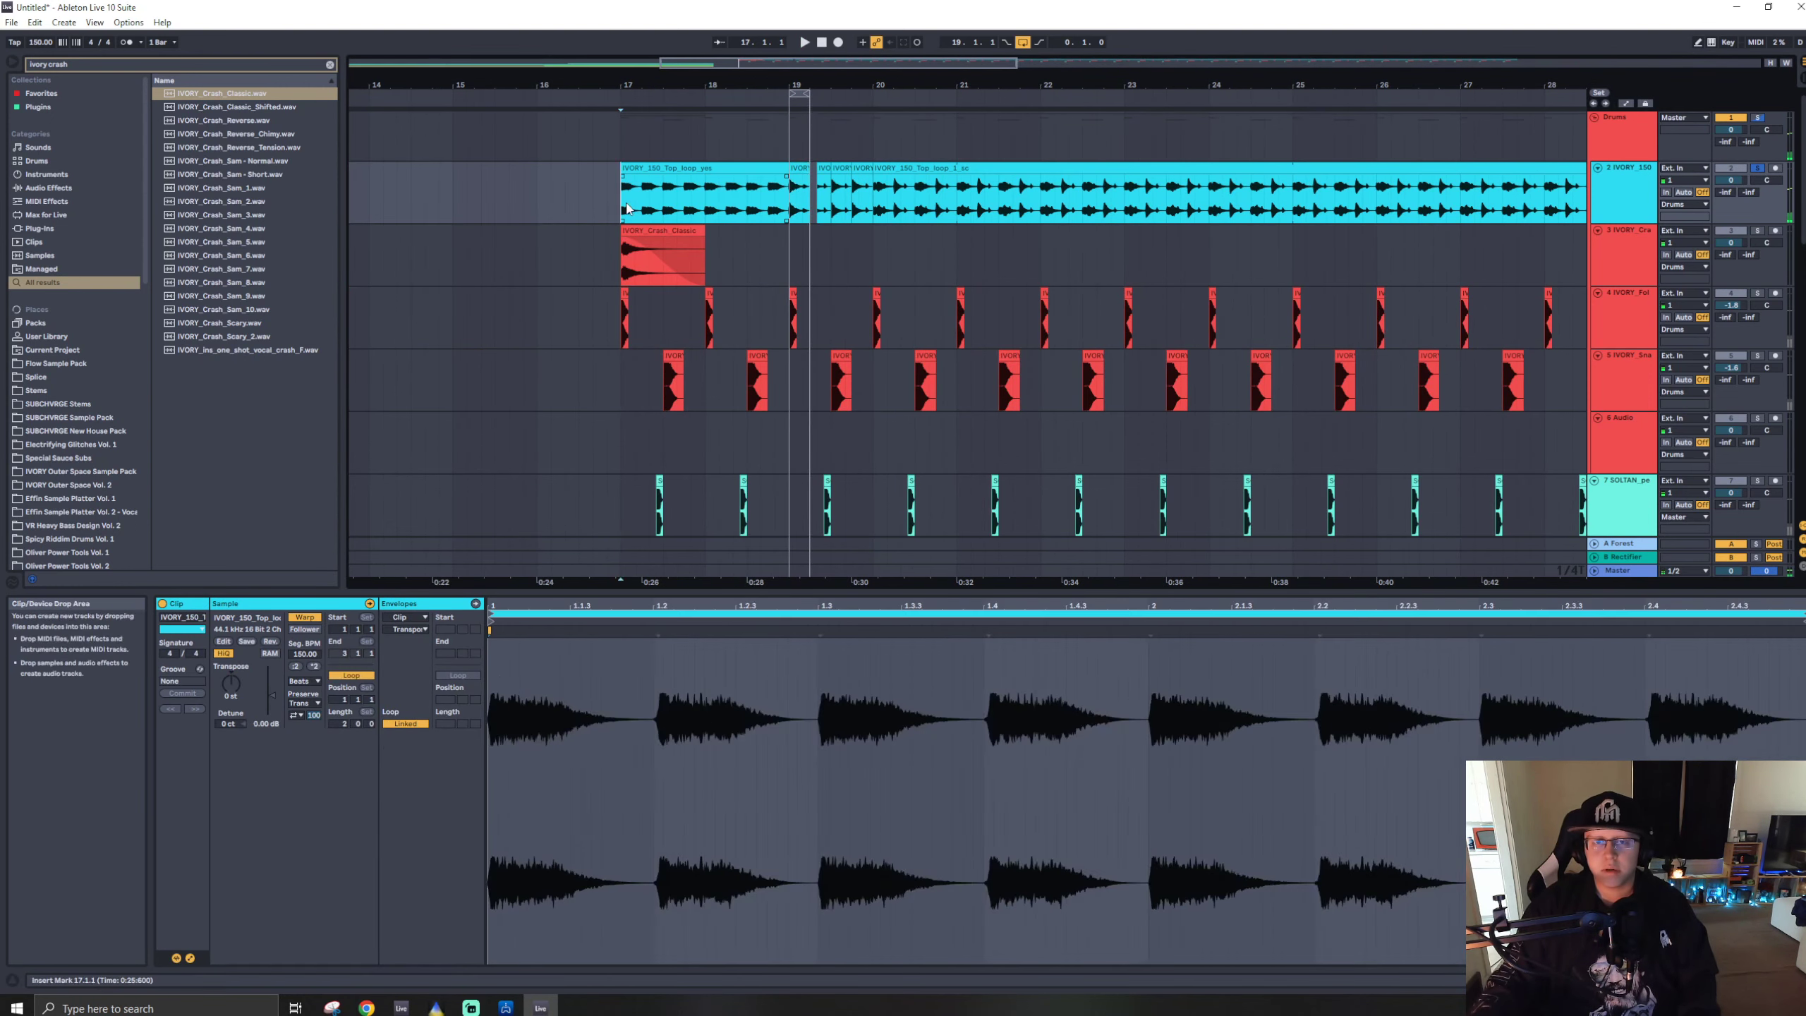
{"action": "key", "text": "ctrl+v"}
{"action": "key", "text": "ctrl+d"}
{"action": "key", "text": "ctrl+d"}
{"action": "key", "text": "ctrl+d"}
{"action": "key", "text": "ctrl+d"}
{"action": "key", "text": "ctrl+d"}
{"action": "key", "text": "ctrl+d"}
{"action": "key", "text": "ctrl+d"}
{"action": "key", "text": "ctrl+d"}
{"action": "key", "text": "ctrl+d"}
{"action": "key", "text": "ctrl+d"}
{"action": "key", "text": "ctrl+d"}
{"action": "key", "text": "ctrl+d"}
{"action": "key", "text": "ctrl+d"}
{"action": "key", "text": "ctrl+d"}
{"action": "key", "text": "ctrl+d"}
{"action": "key", "text": "ctrl+d"}
- Turn looping off, play the arrangement from bar 17, and unsolo the top loop track
{"action": "key", "text": "ctrl+l"}
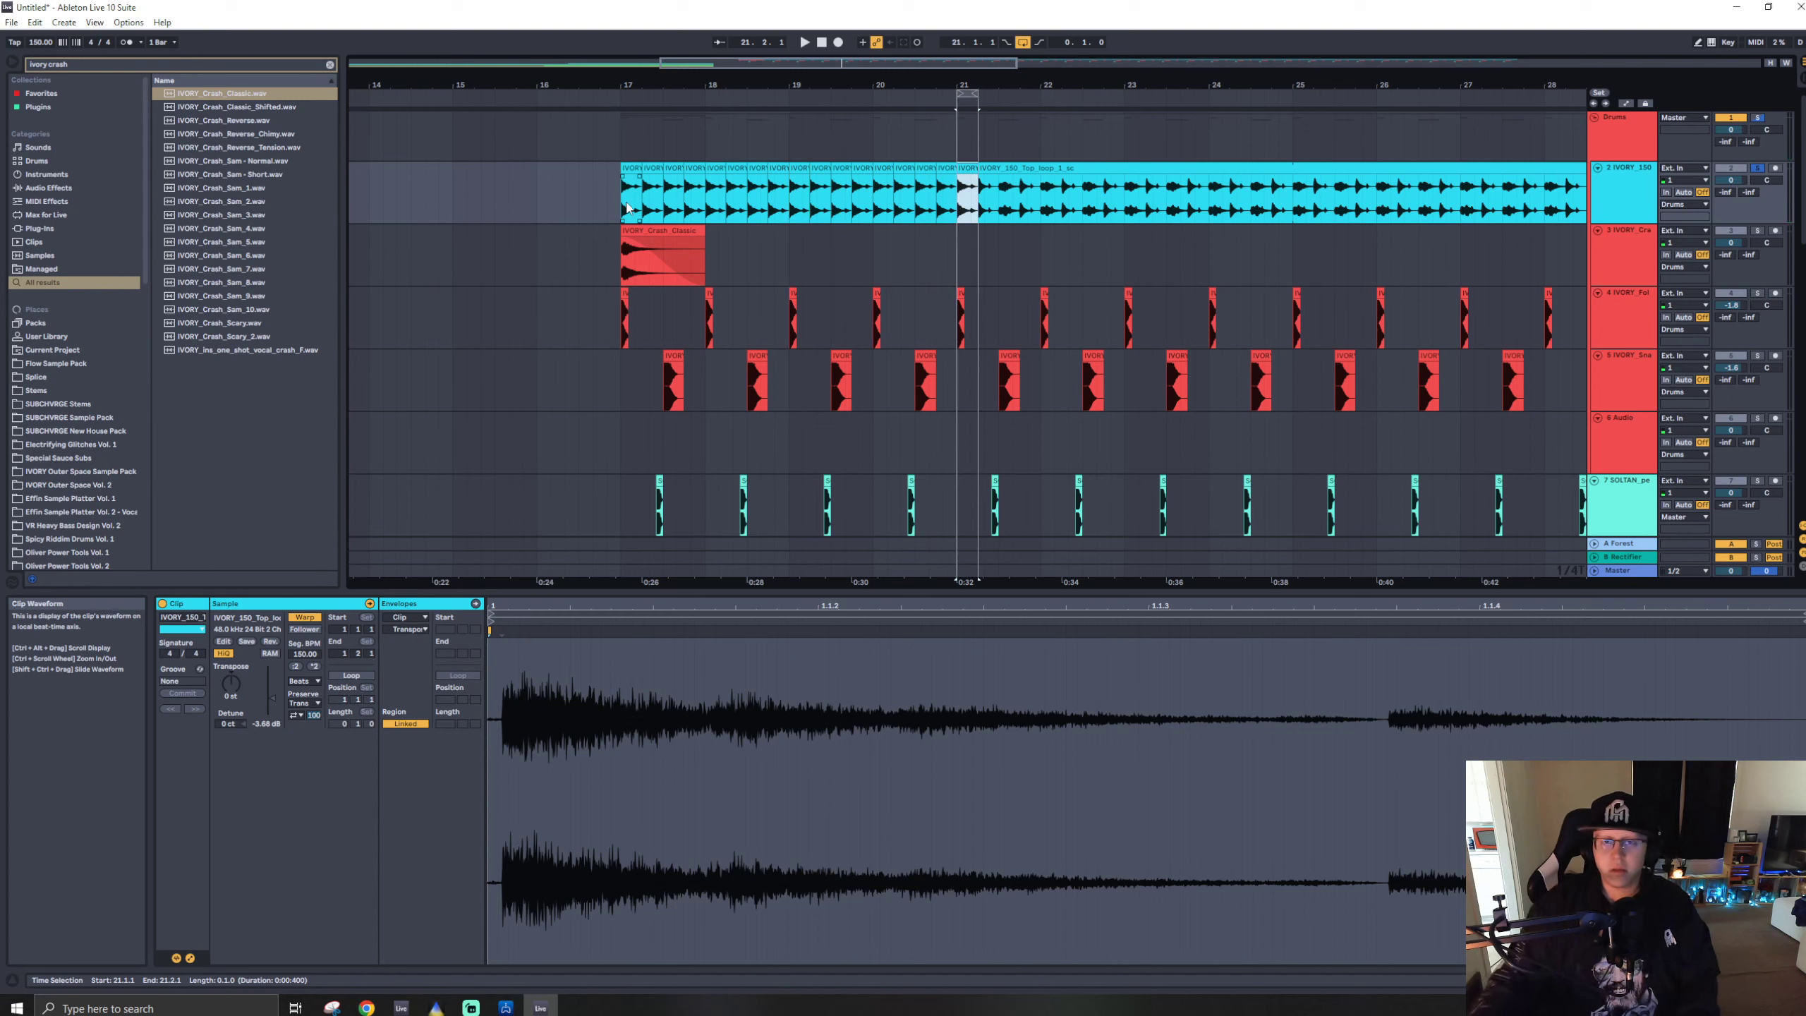
{"action": "left_click", "coordinate": [621, 196]}
{"action": "key", "text": "ctrl+l"}
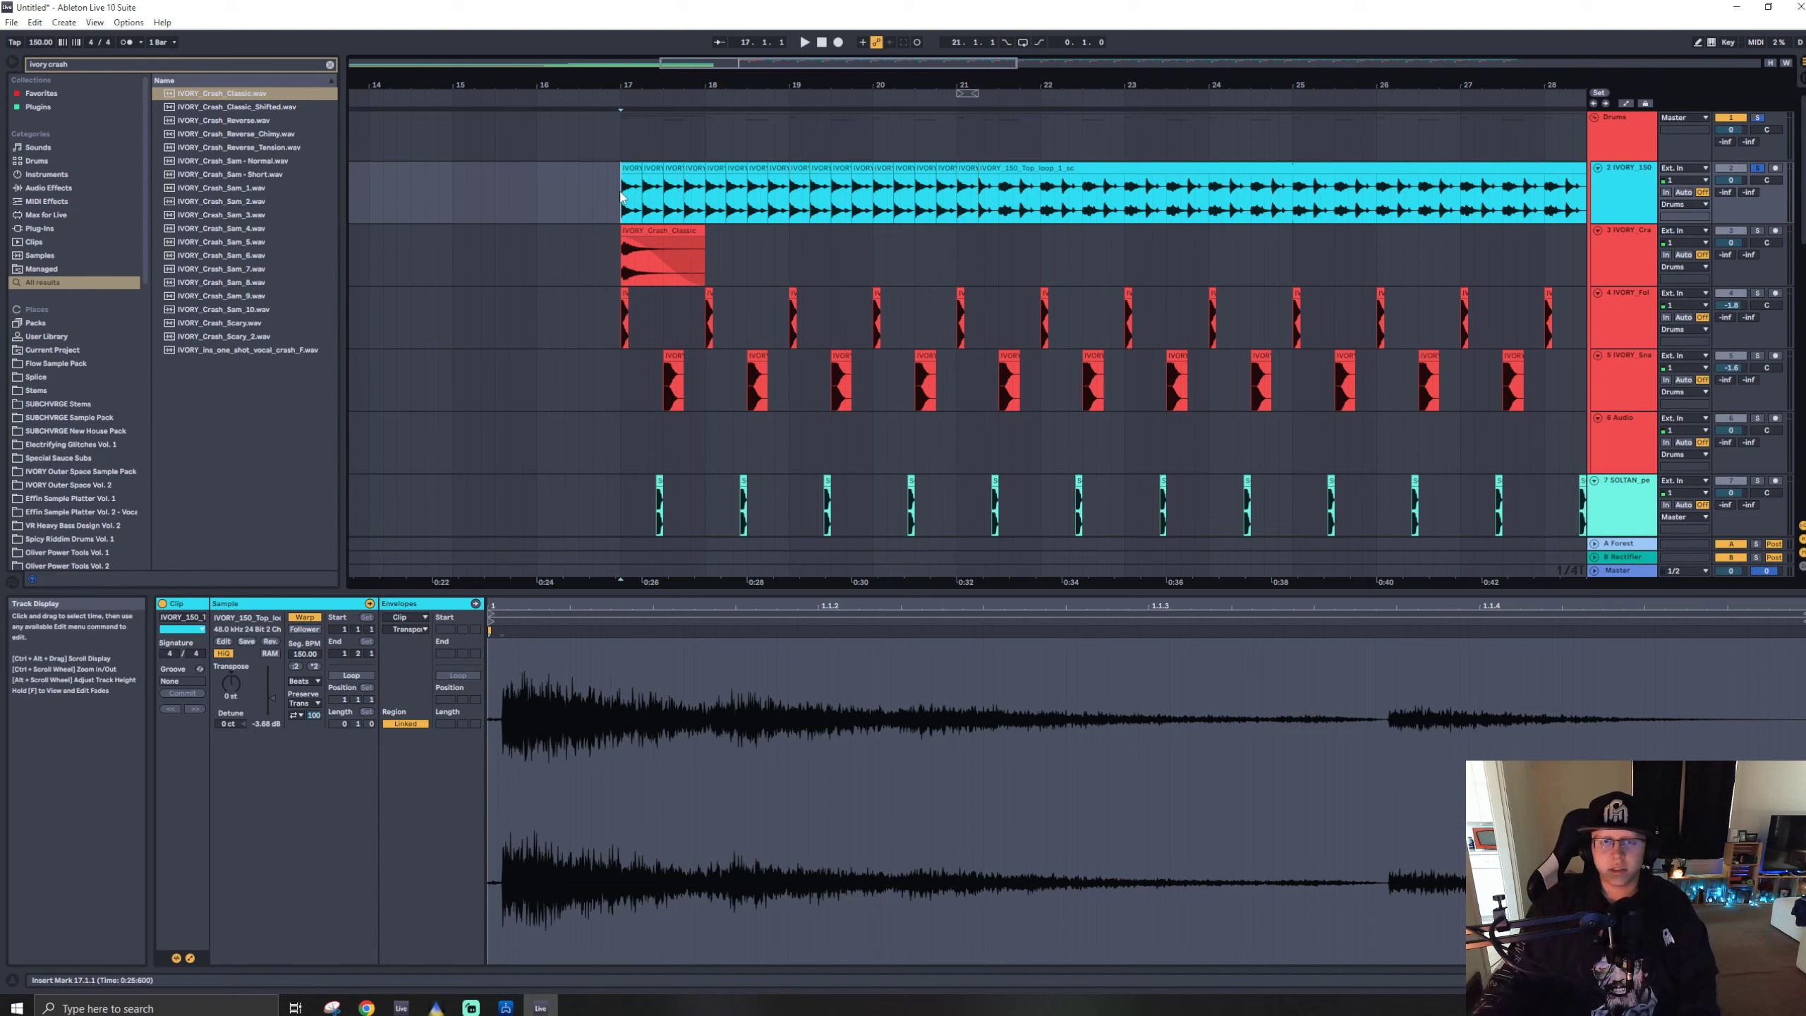
{"action": "key", "text": "space"}
{"action": "left_click", "coordinate": [1757, 168]}
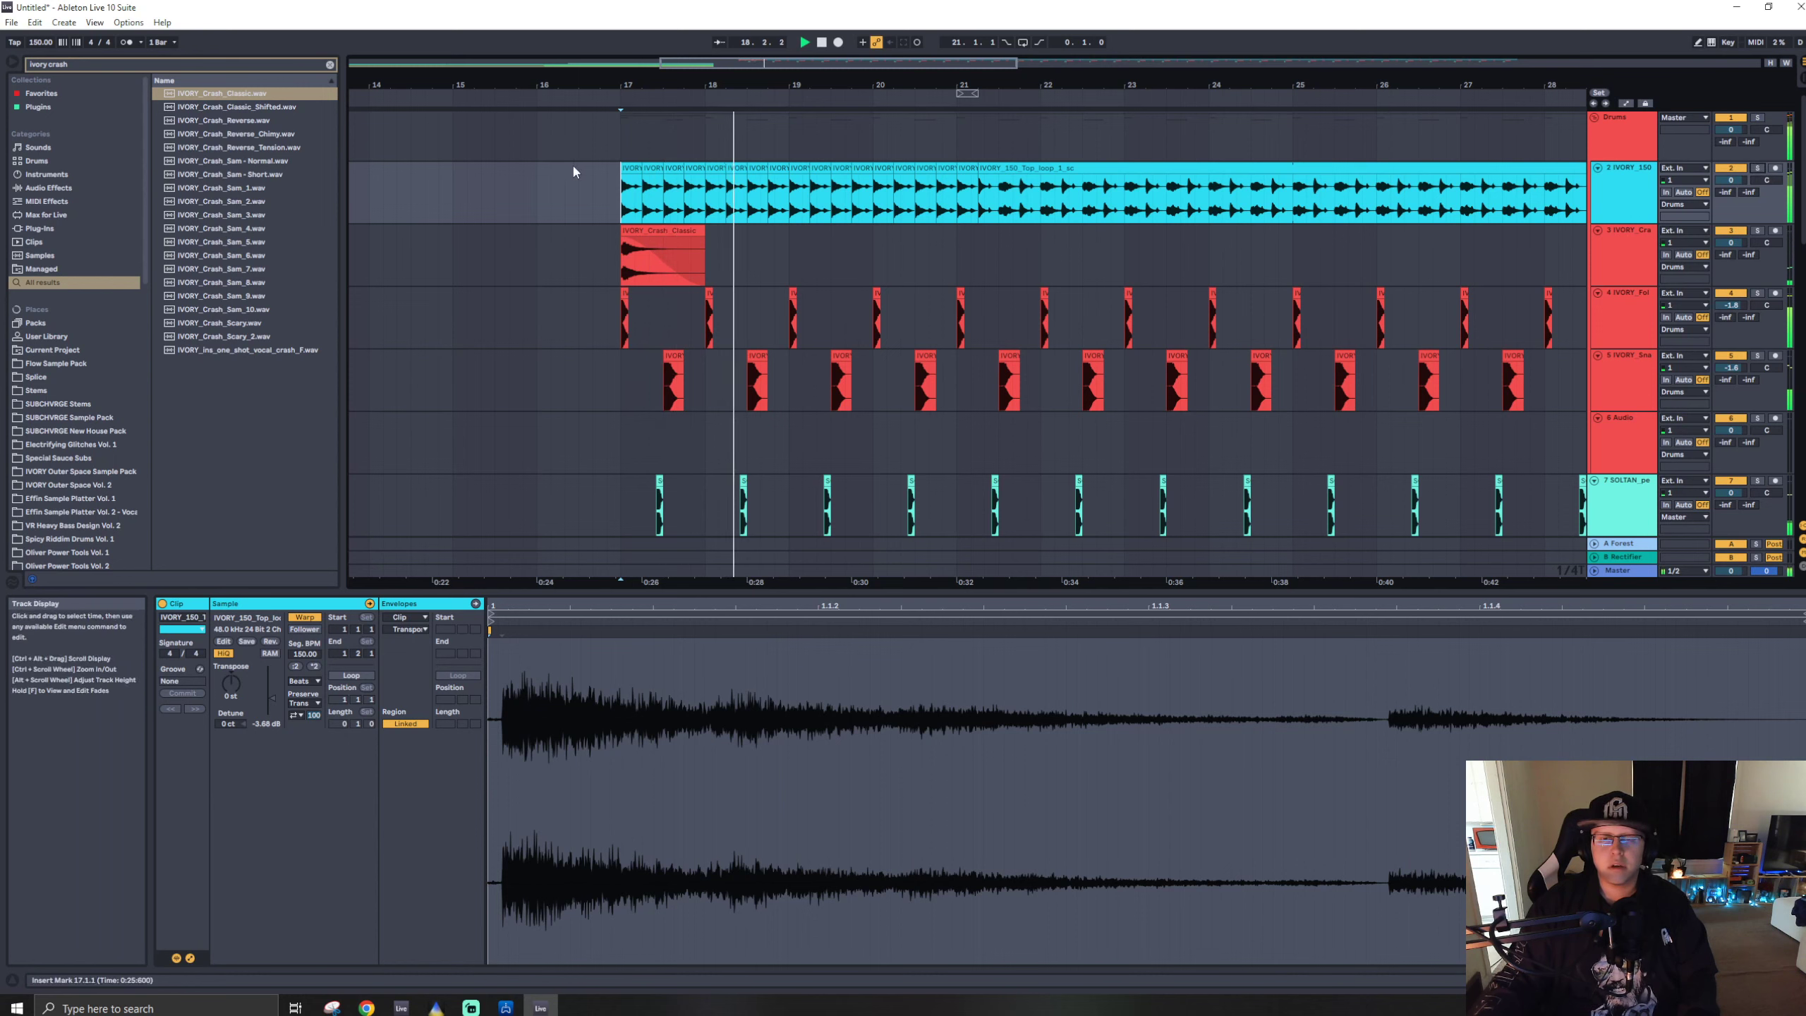
- Duplicate the top loop track's clips from bar 17 to 18 eight times to fill up to bar 26
{"action": "left_click_drag", "start_coordinate": [631, 209], "coordinate": [707, 209]}
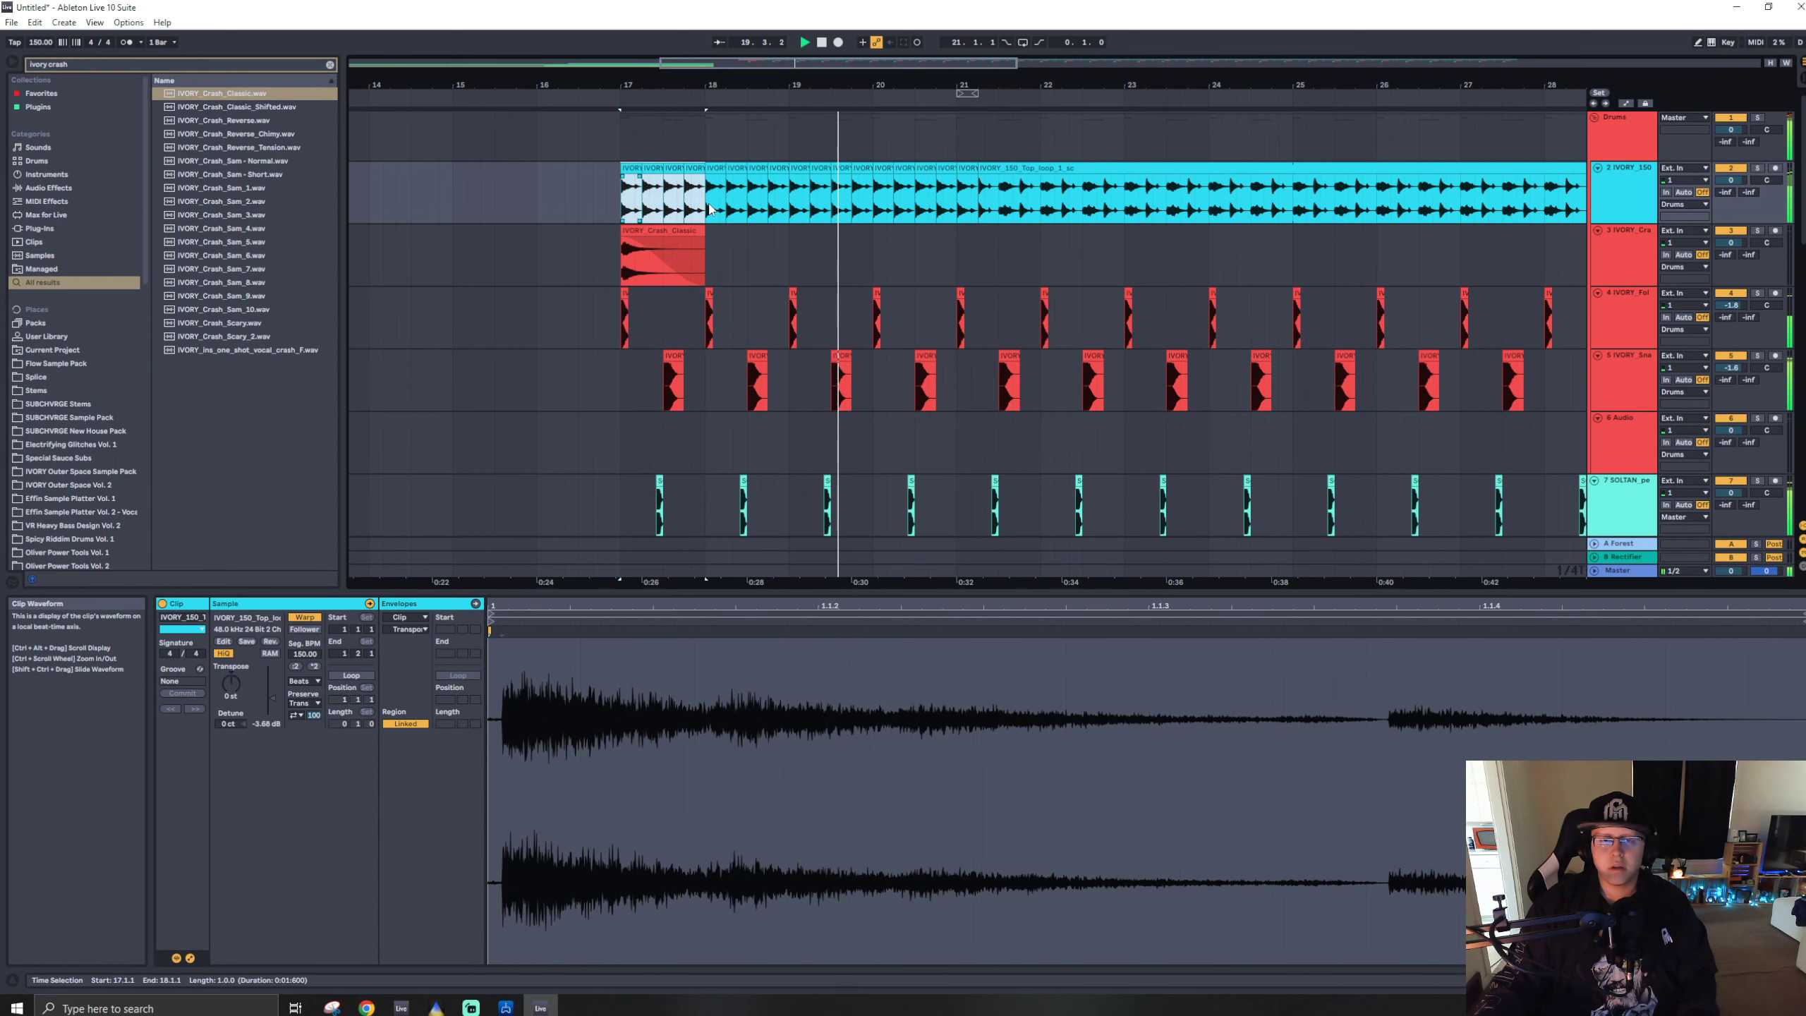
{"action": "key", "text": "ctrl+d"}
{"action": "key", "text": "ctrl+d"}
{"action": "key", "text": "ctrl+d"}
{"action": "key", "text": "ctrl+d"}
{"action": "key", "text": "ctrl+d"}
{"action": "key", "text": "ctrl+d"}
{"action": "key", "text": "ctrl+d"}
{"action": "key", "text": "ctrl+d"}
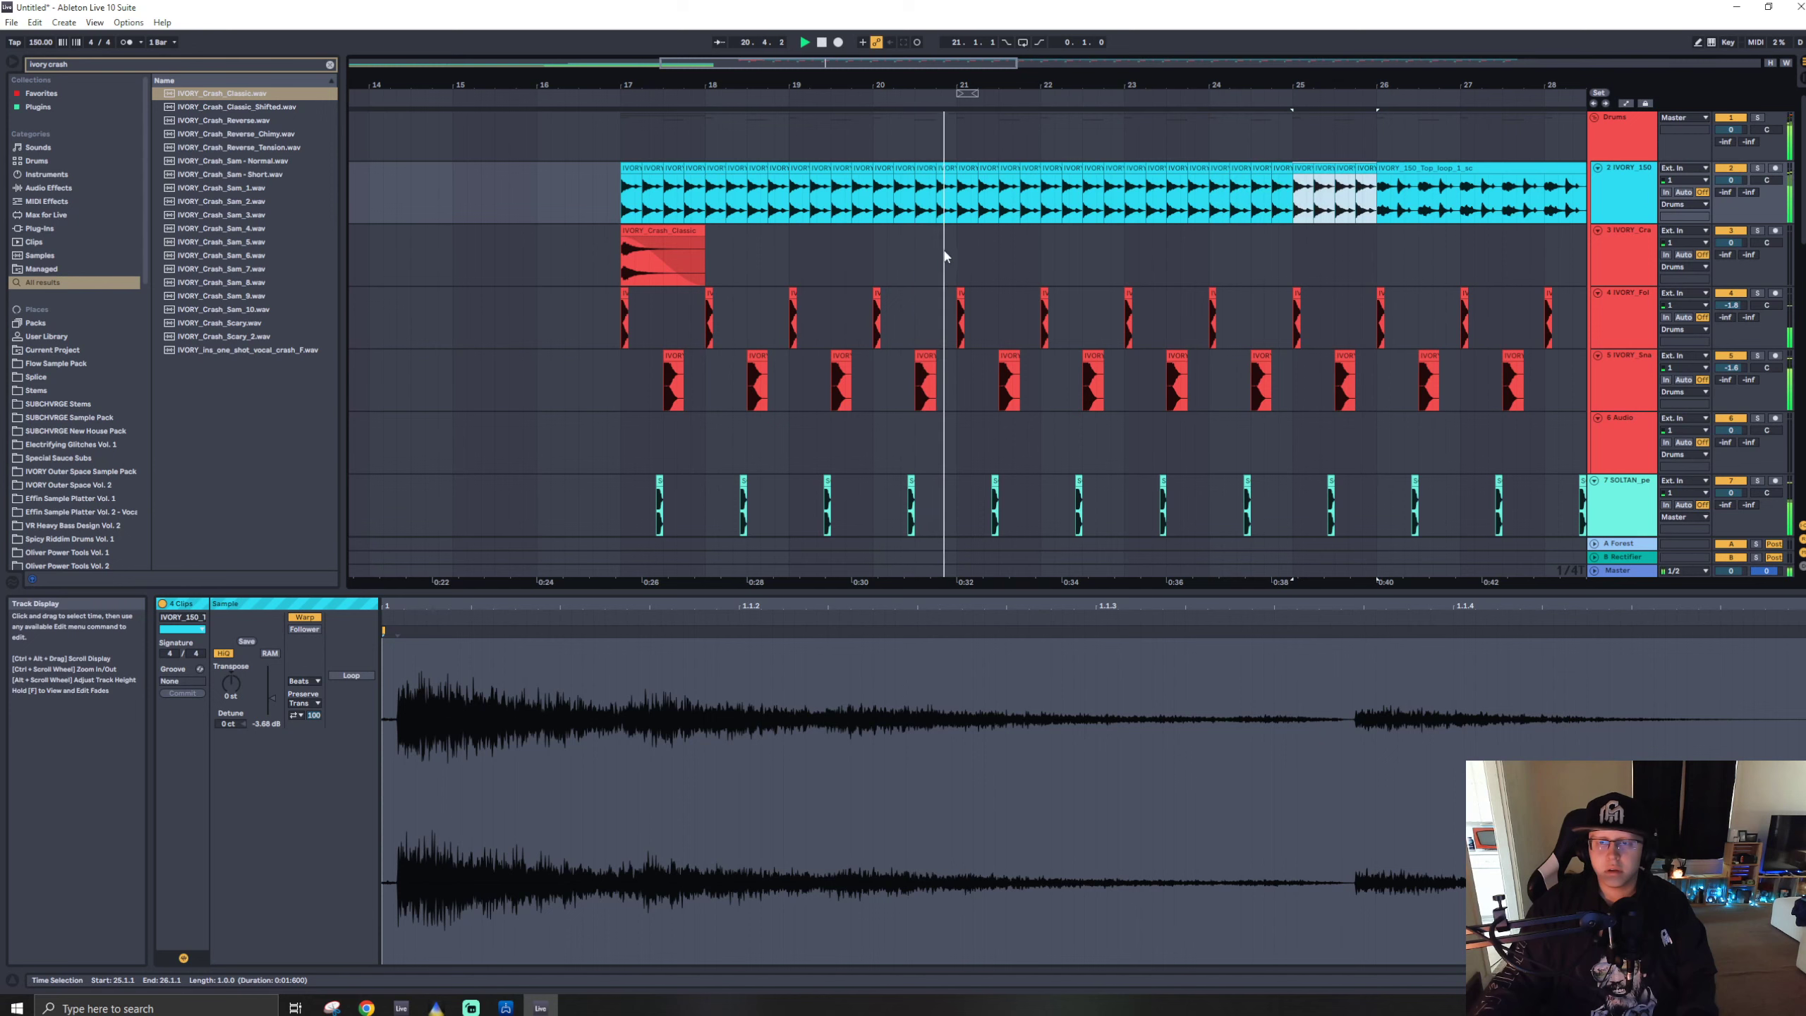
- Duplicate the crash track's eight-bar section from bar 17 to 25 three times, placing crashes at bars 25, 33 and 41
{"action": "left_click_drag", "start_coordinate": [1292, 253], "coordinate": [621, 260]}
{"action": "key", "text": "ctrl+d"}
{"action": "scroll", "coordinate": [622, 260], "scroll_direction": "down", "scroll_amount": 5}
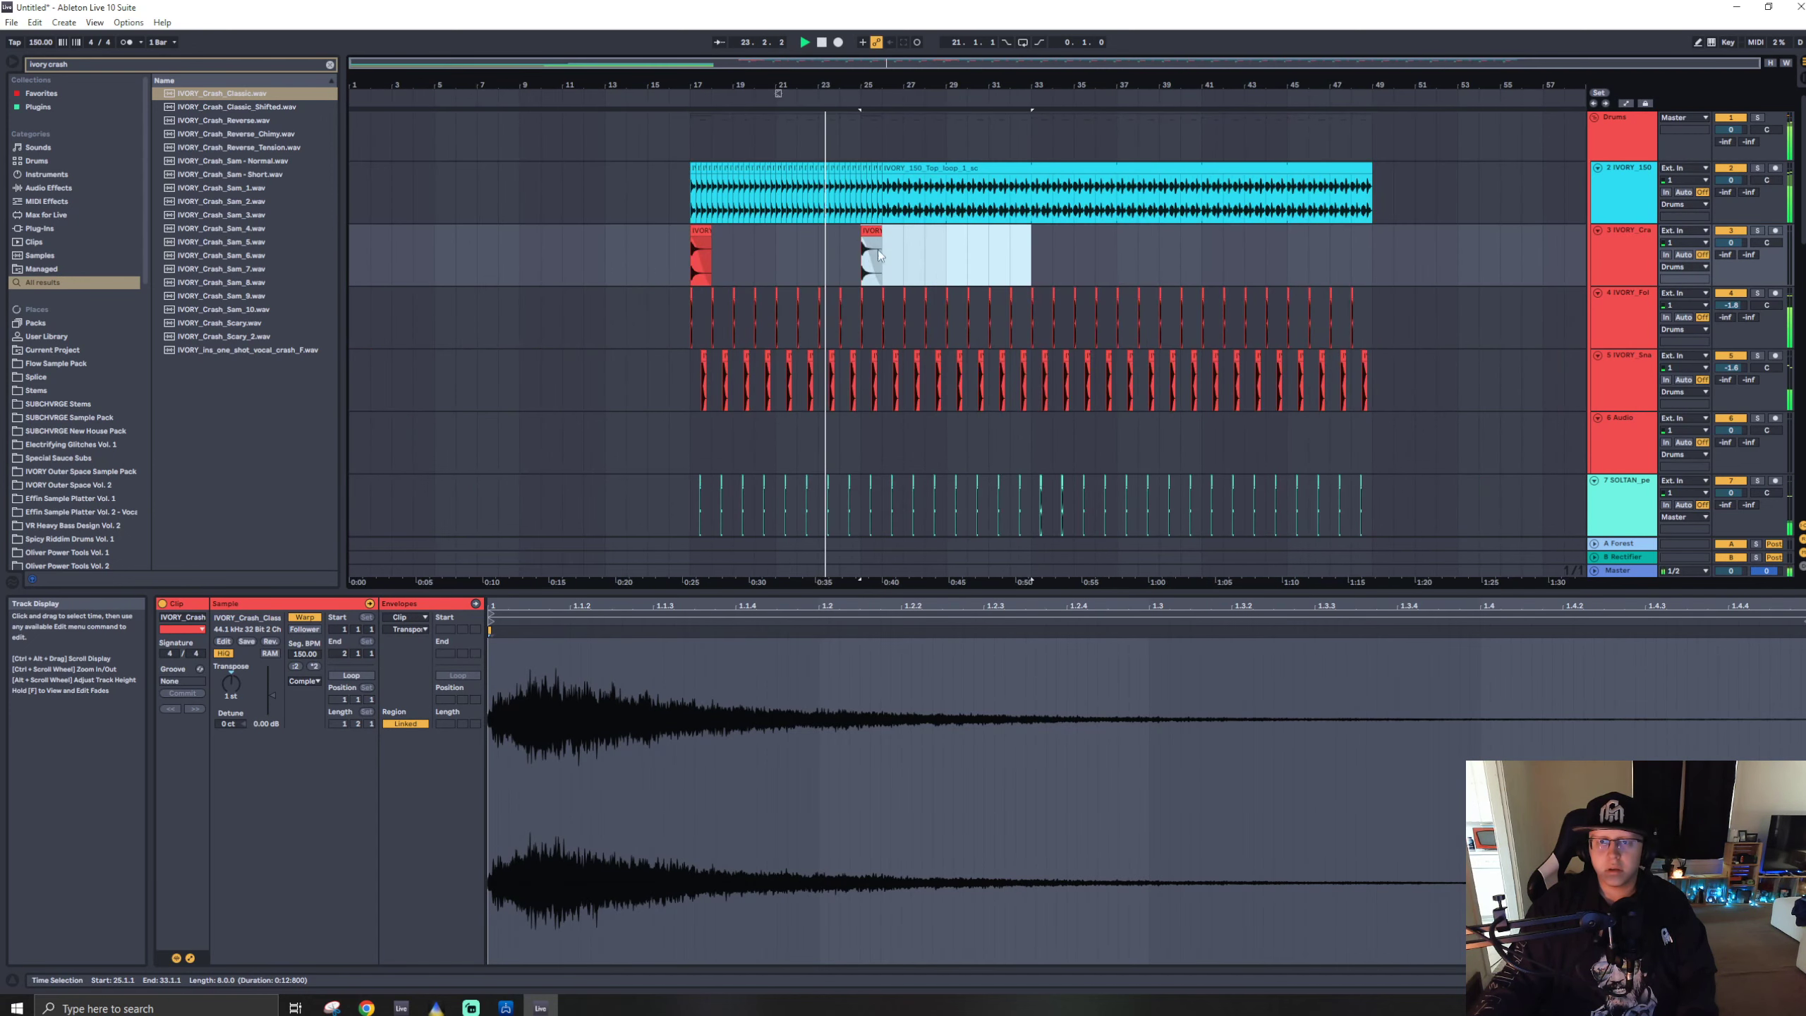
{"action": "key", "text": "ctrl+d"}
{"action": "key", "text": "ctrl+d"}
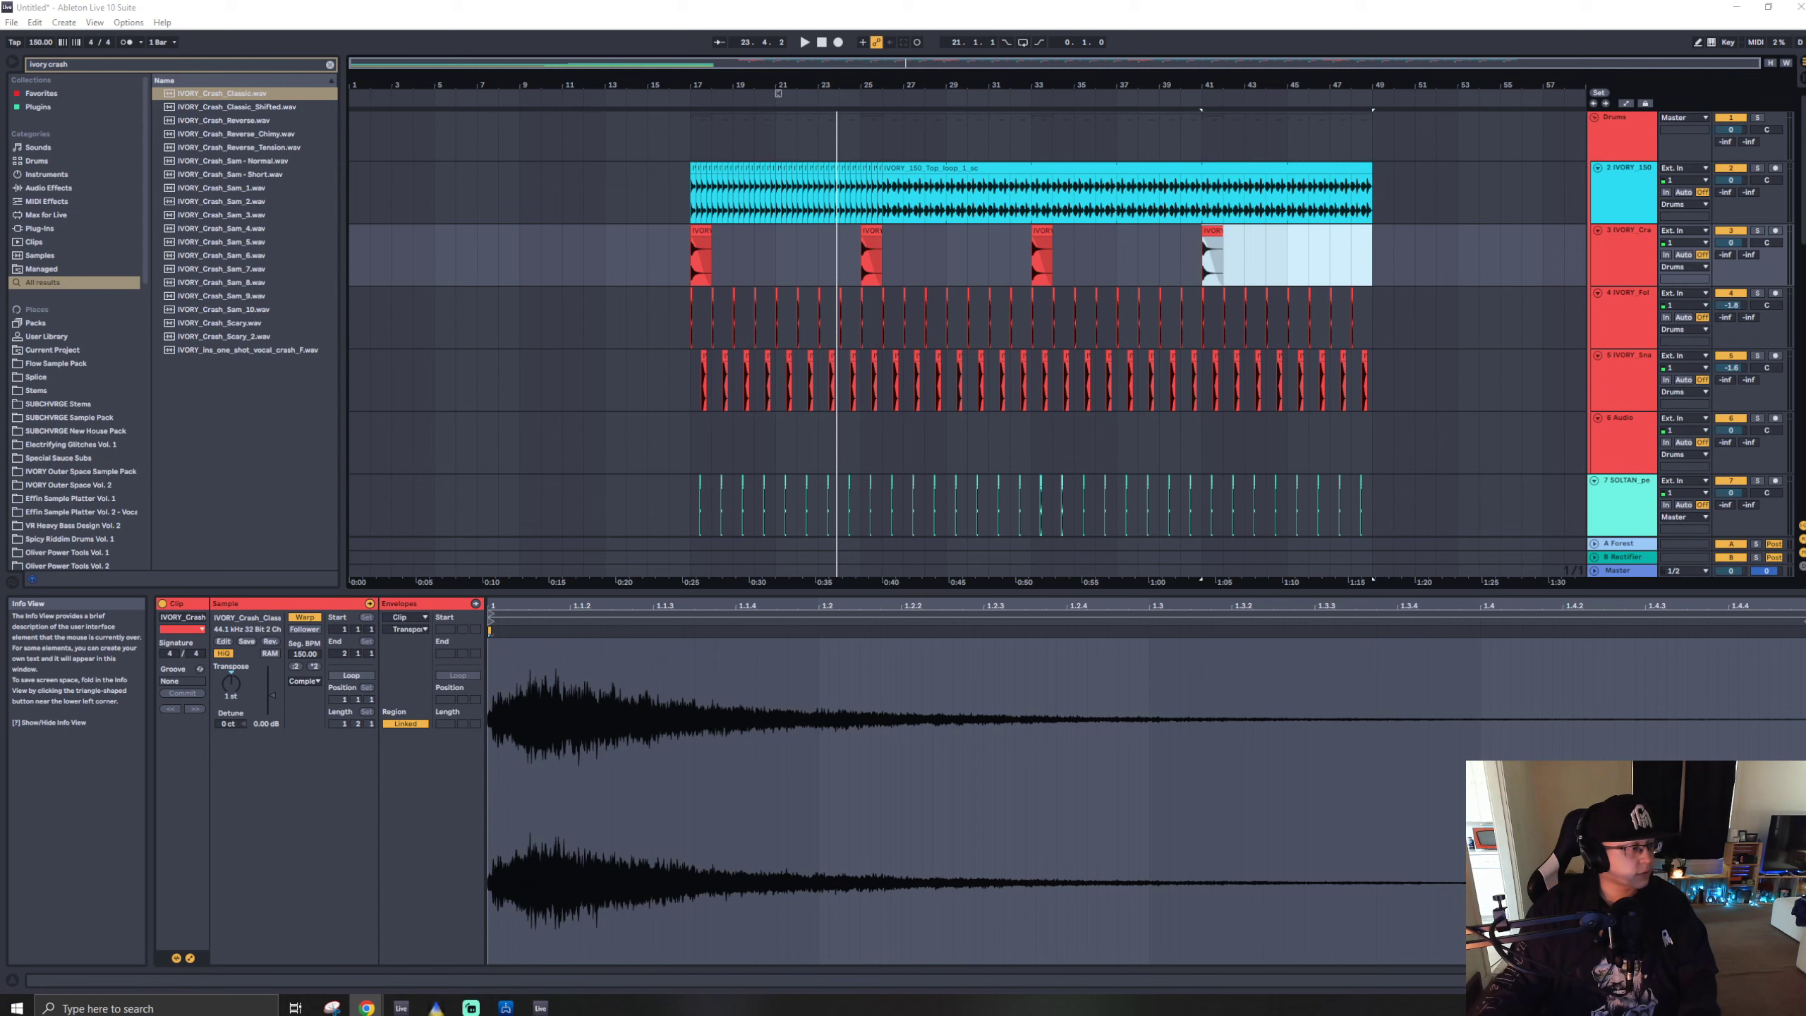
- Switch to the Chrome countdown timer to check it and move its window off the screen
{"action": "left_click", "coordinate": [366, 1007]}
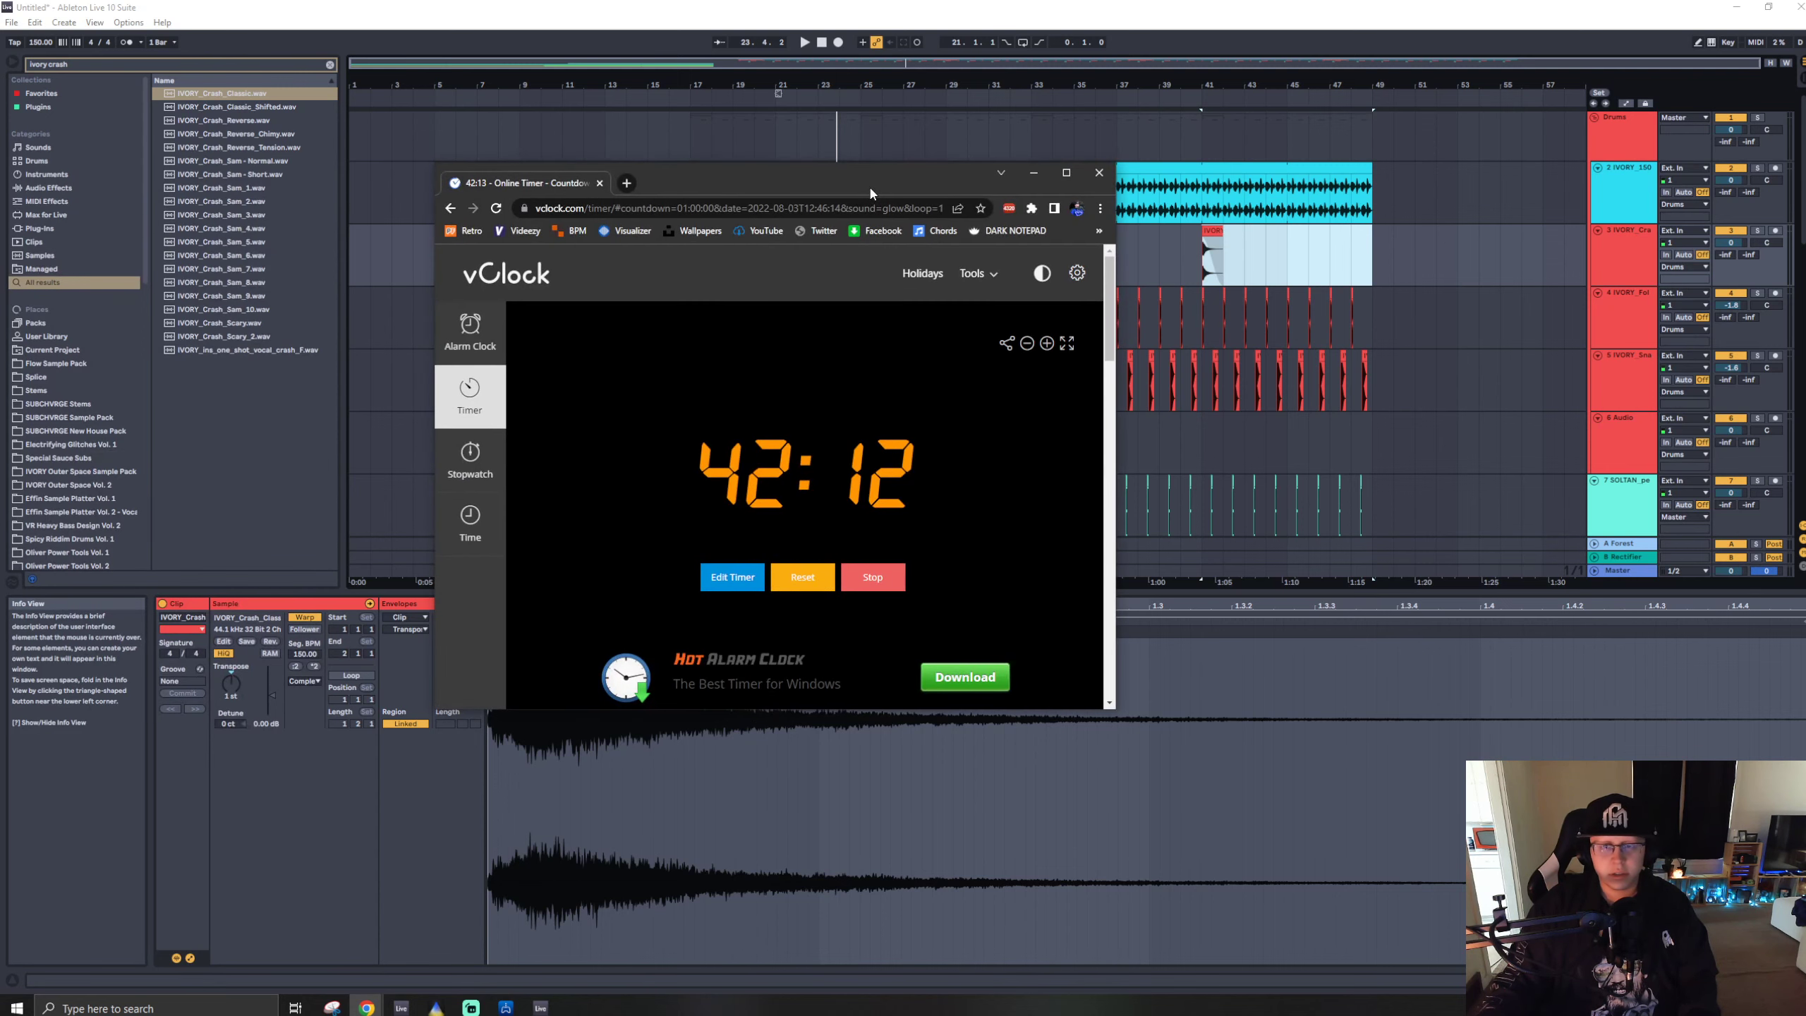
{"action": "left_click_drag", "start_coordinate": [870, 193], "coordinate": [0, 270]}
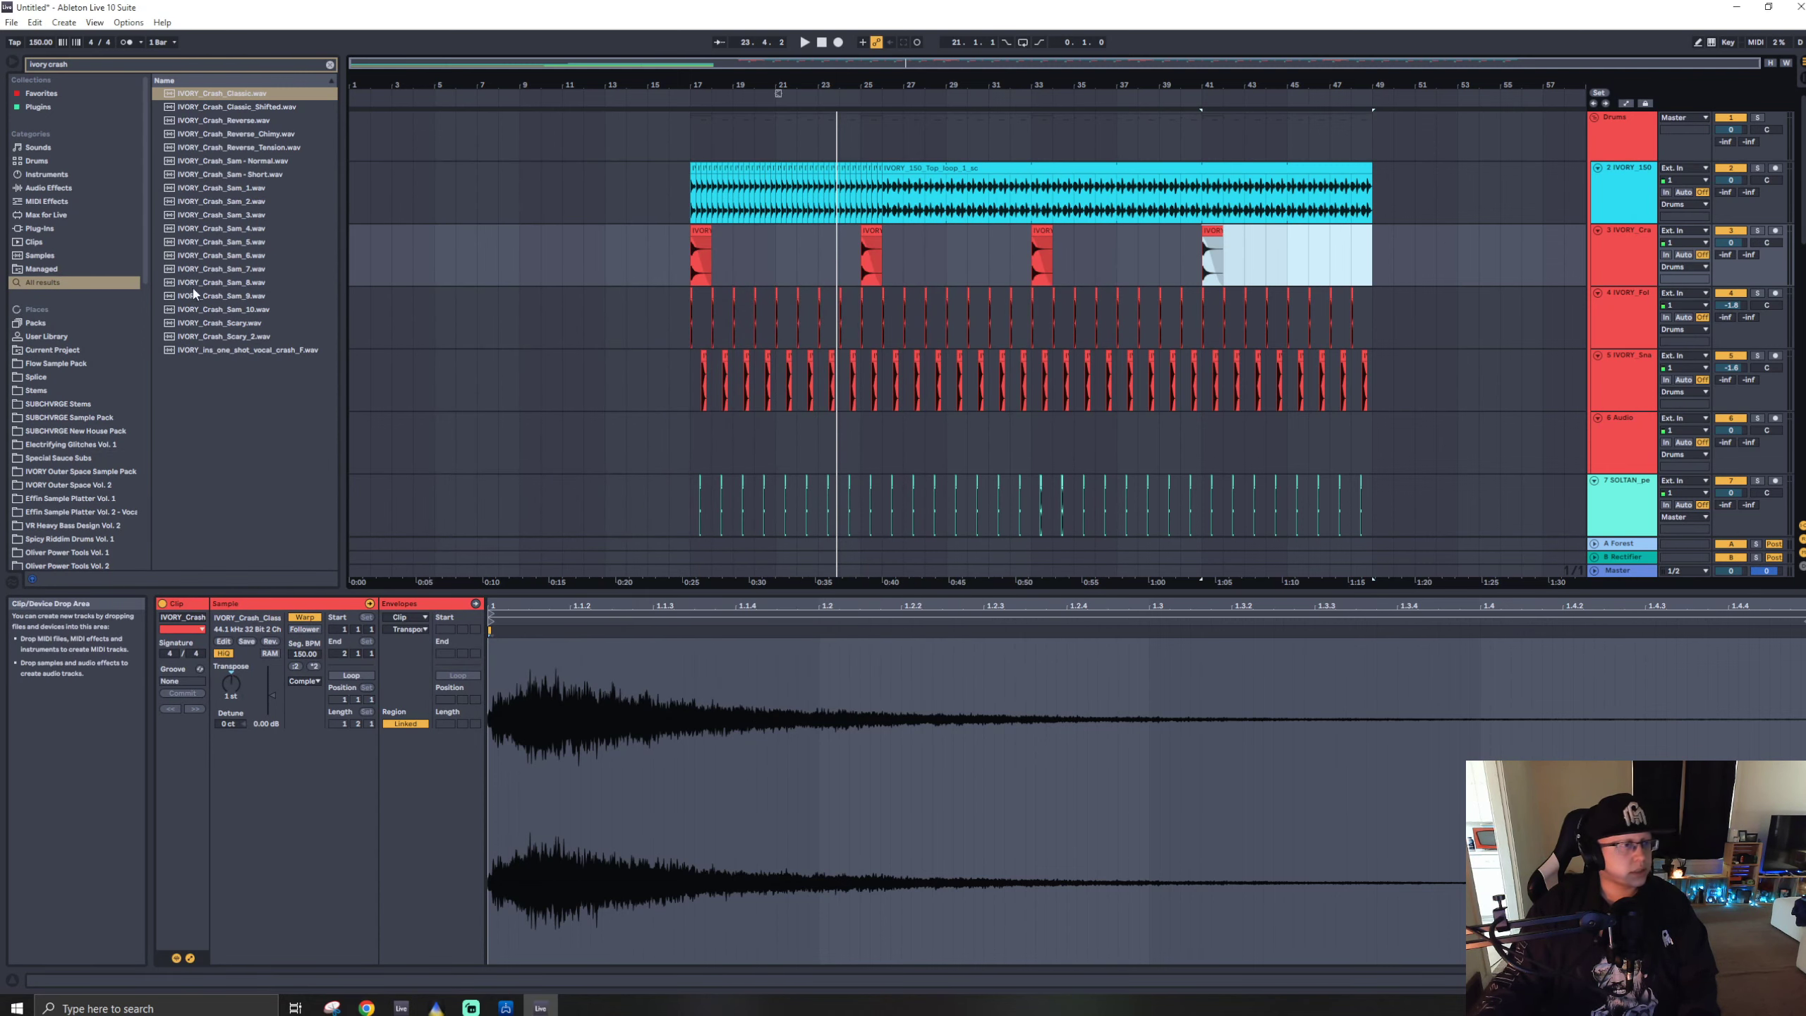
- Play the intro from bar 1 and again from bar 15 to hear the existing buildup and effects
{"action": "scroll", "coordinate": [665, 396], "scroll_direction": "down", "scroll_amount": 10}
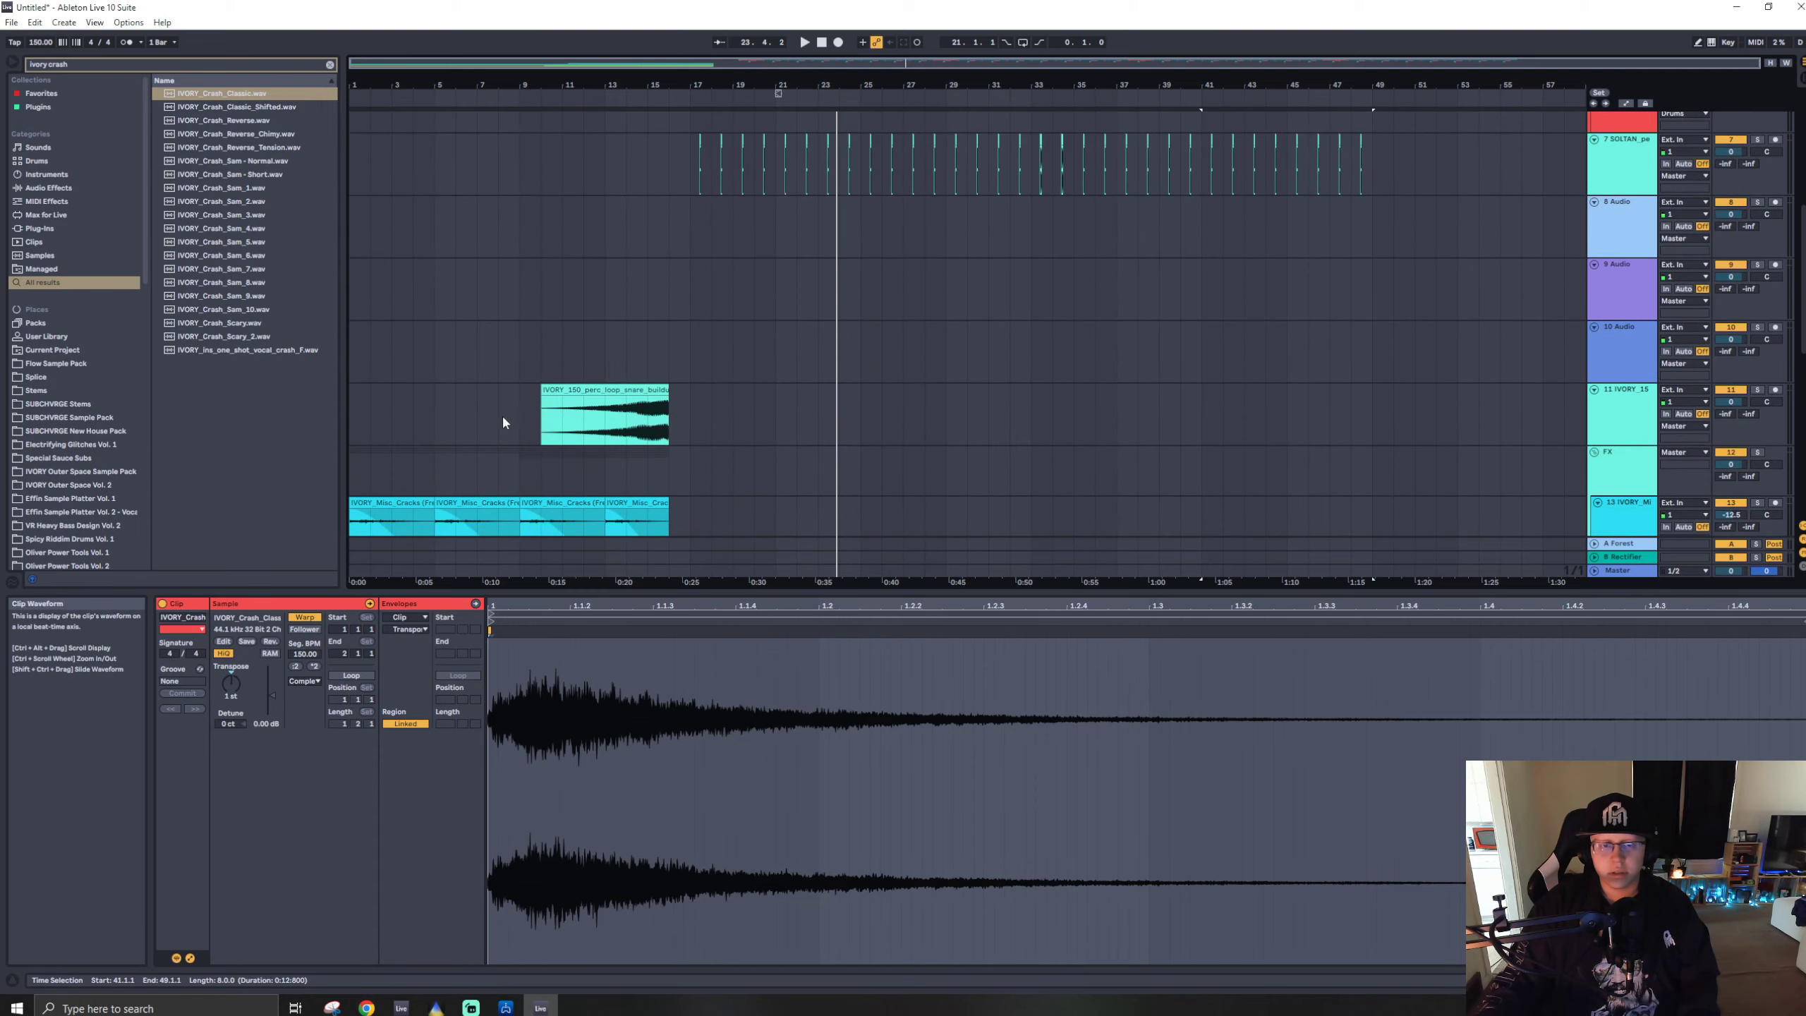
{"action": "left_click", "coordinate": [352, 418]}
{"action": "key", "text": "space"}
{"action": "left_click", "coordinate": [656, 330]}
{"action": "key", "text": "space"}
{"action": "key", "text": "space"}
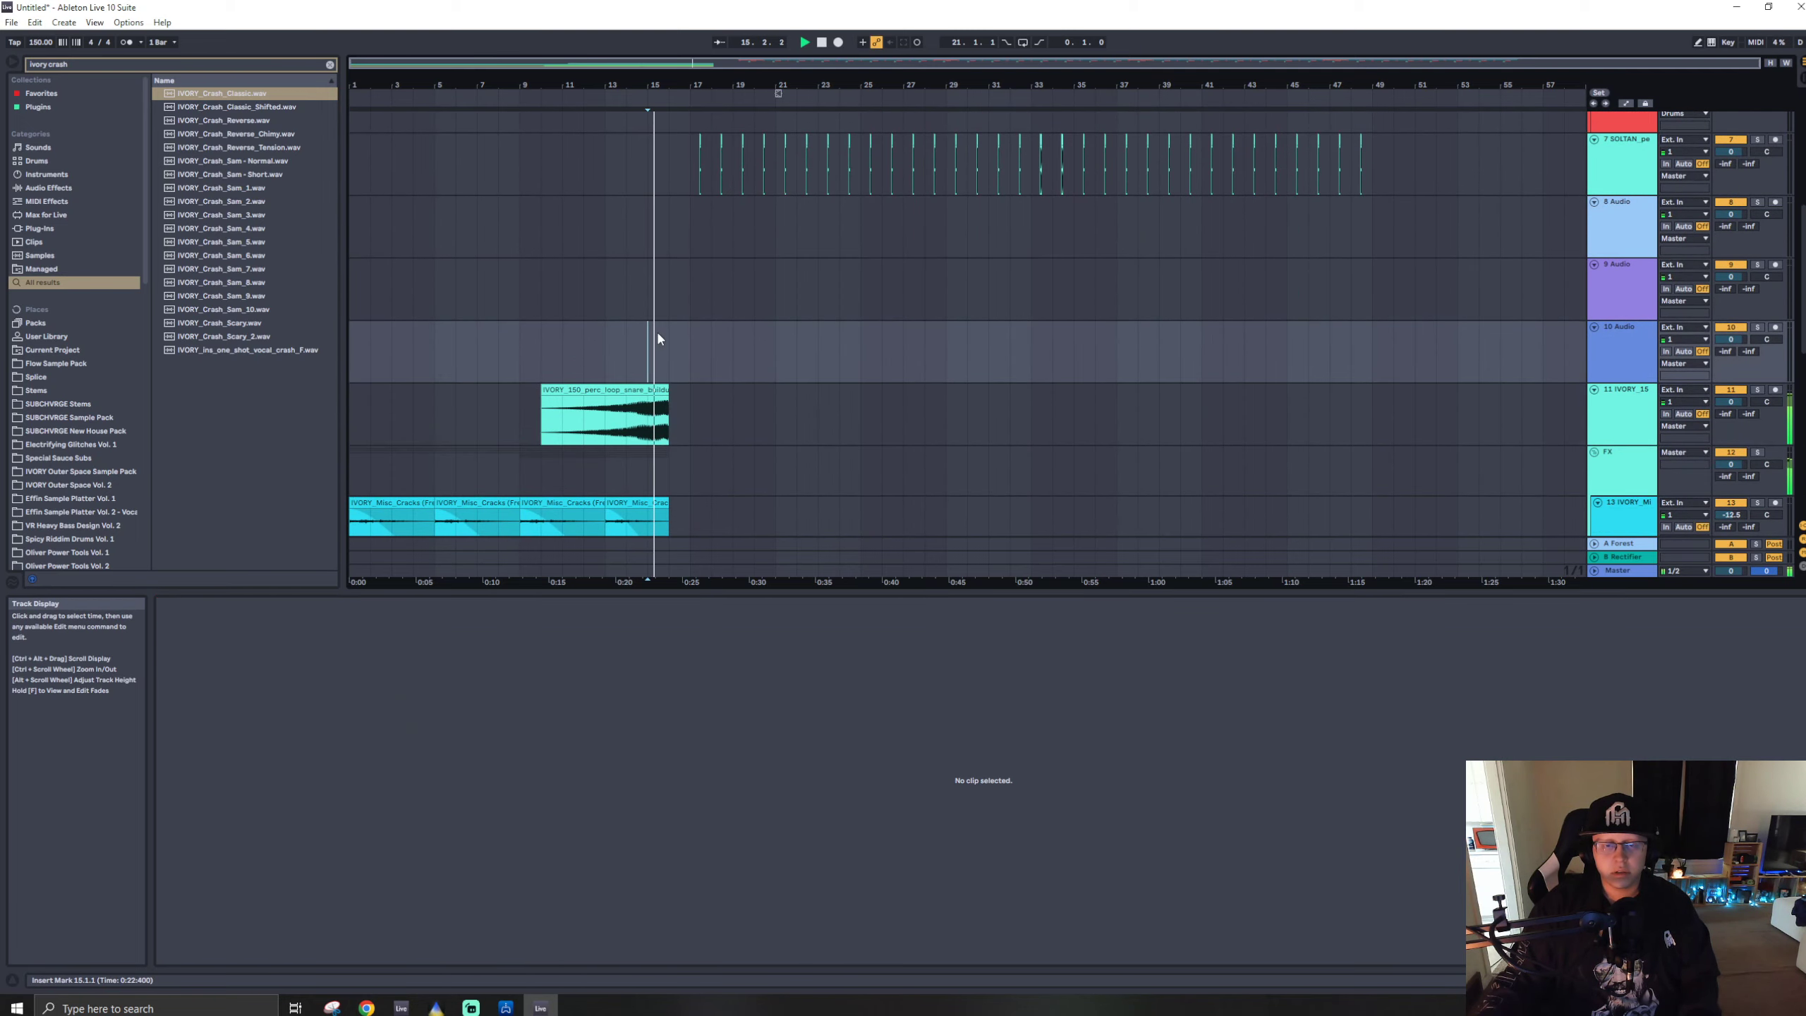
{"action": "scroll", "coordinate": [656, 333], "scroll_direction": "down", "scroll_amount": 2}
{"action": "scroll", "coordinate": [655, 339], "scroll_direction": "down", "scroll_amount": 8}
- Clear the browser search and reduce the height of the clip detail view to show more tracks
{"action": "key", "text": "ctrl+f"}
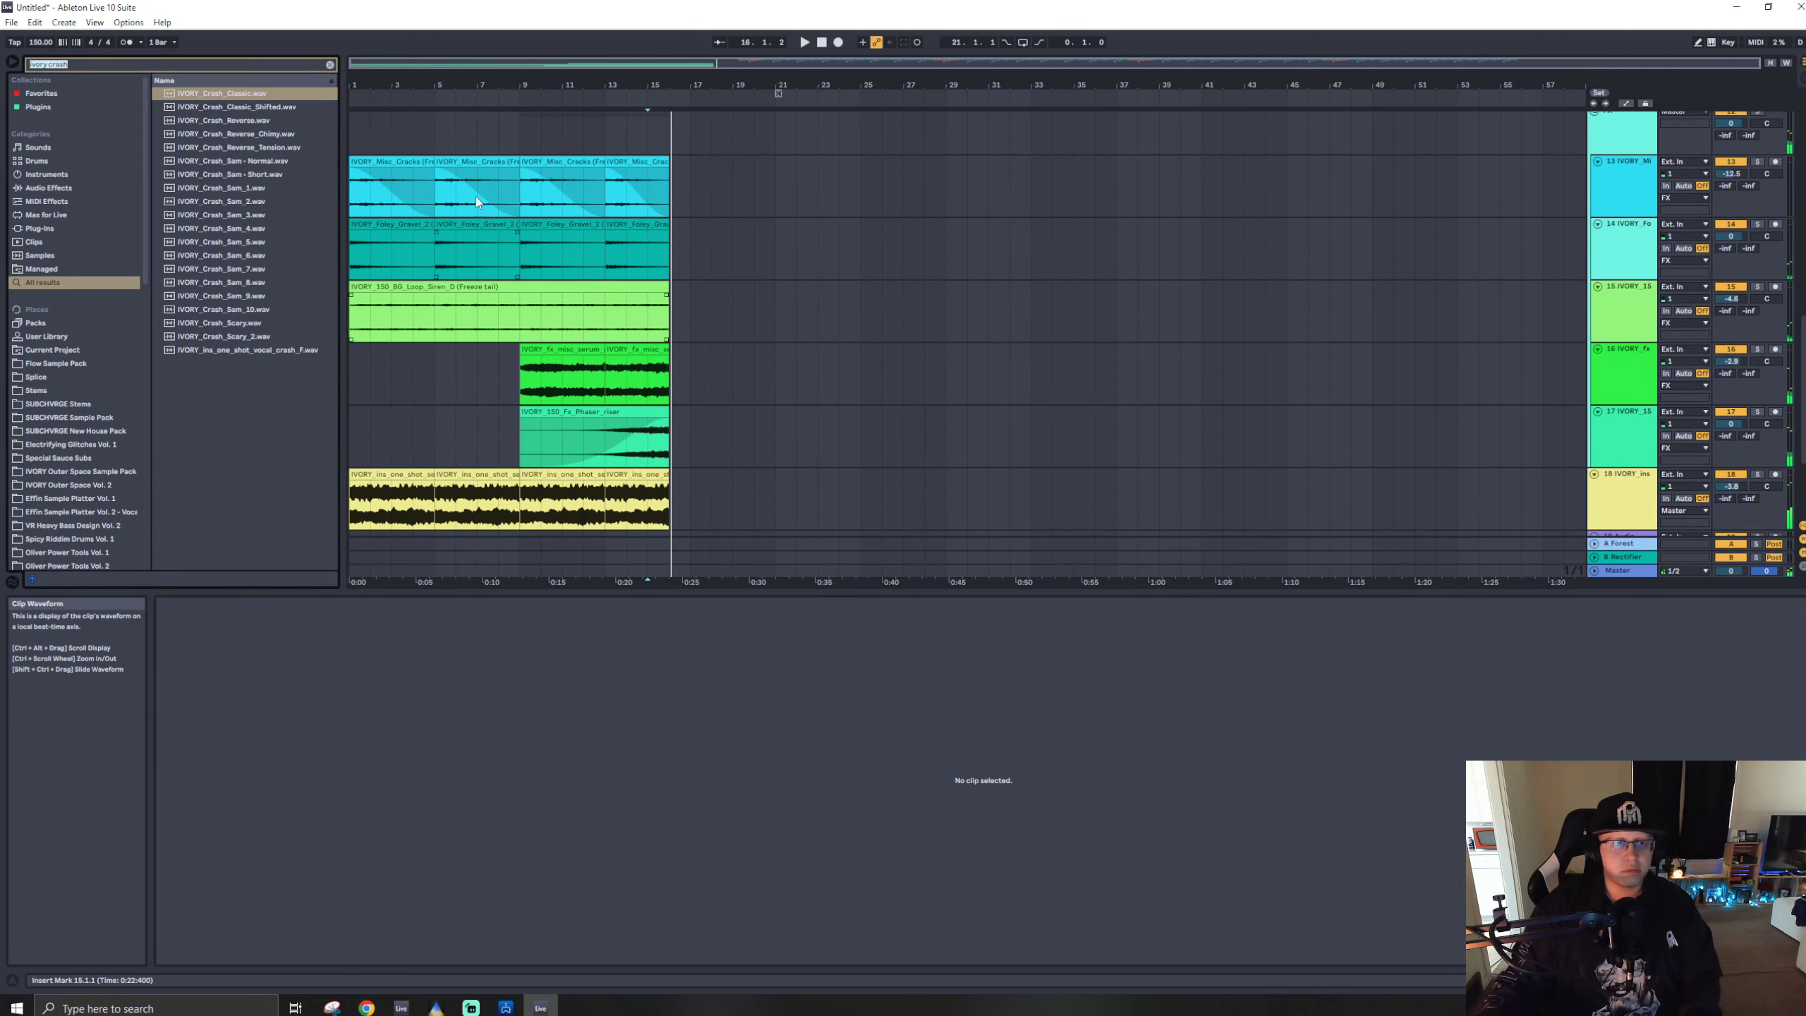
{"action": "left_click", "coordinate": [330, 65]}
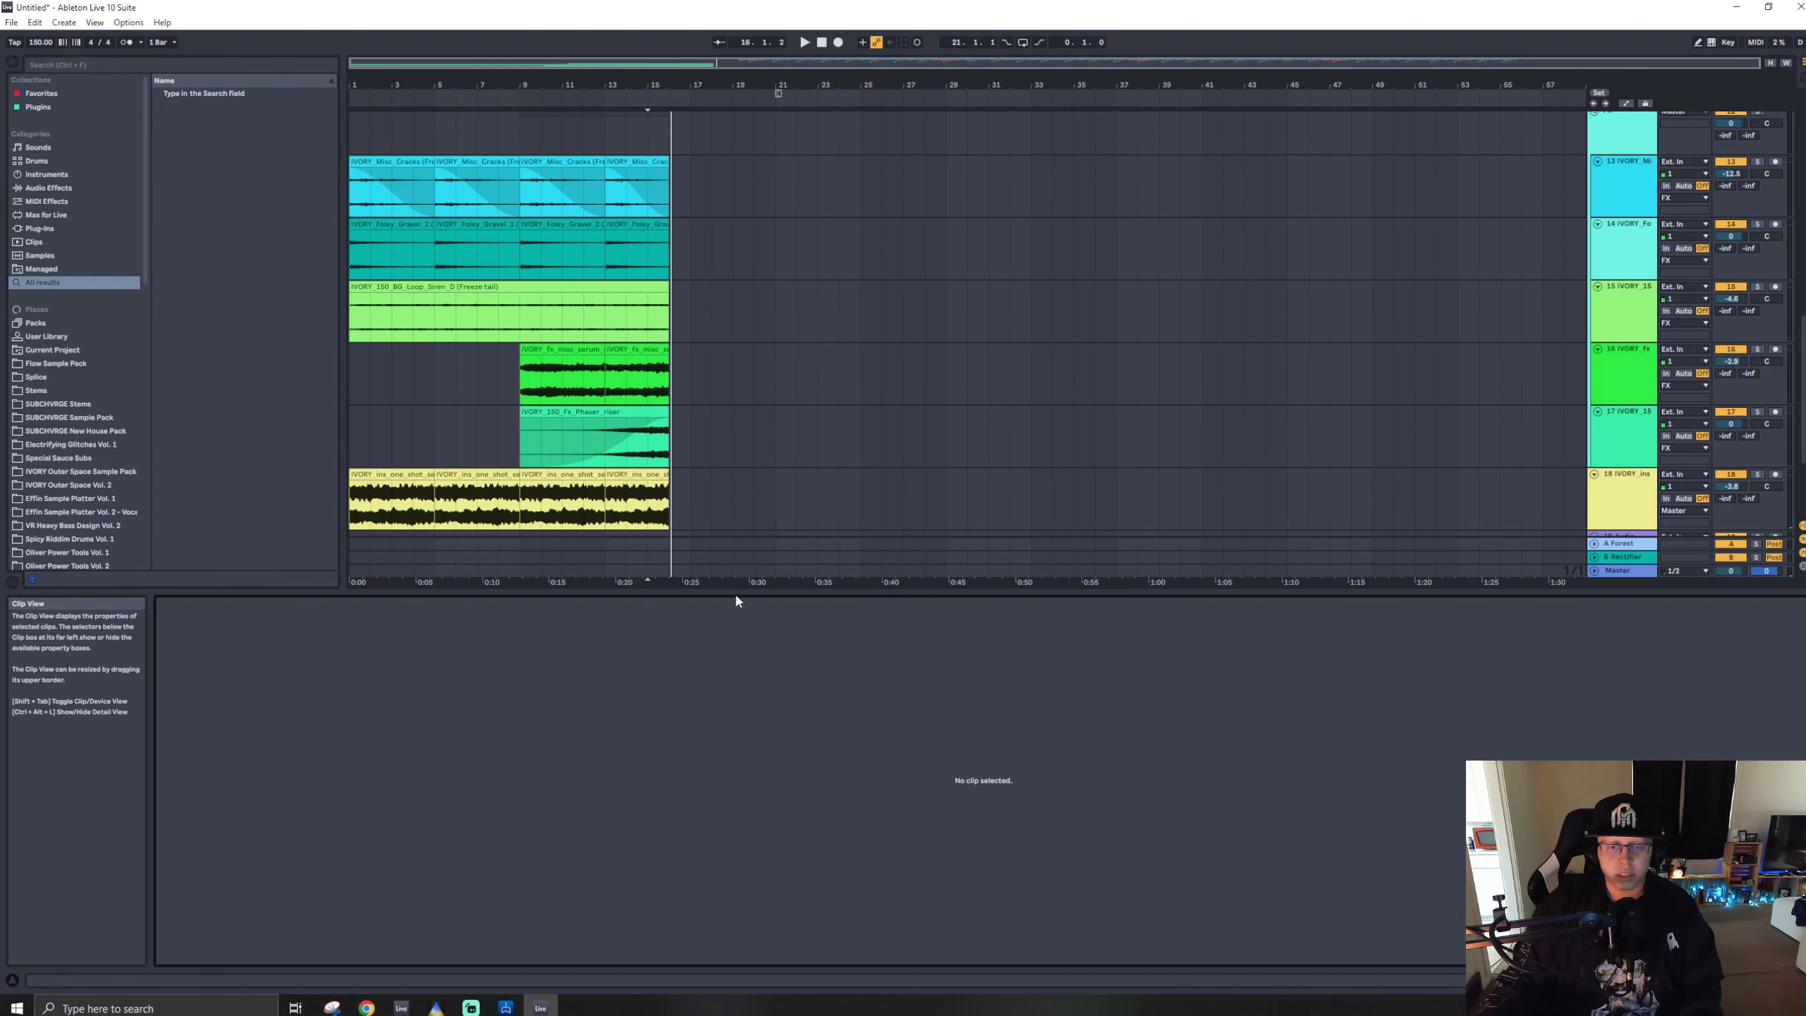
{"action": "left_click_drag", "start_coordinate": [734, 592], "coordinate": [708, 1010]}
{"action": "left_click_drag", "start_coordinate": [720, 908], "coordinate": [725, 829]}
- Delete the empty audio track 6 from the drums group
{"action": "scroll", "coordinate": [780, 431], "scroll_direction": "up", "scroll_amount": 10}
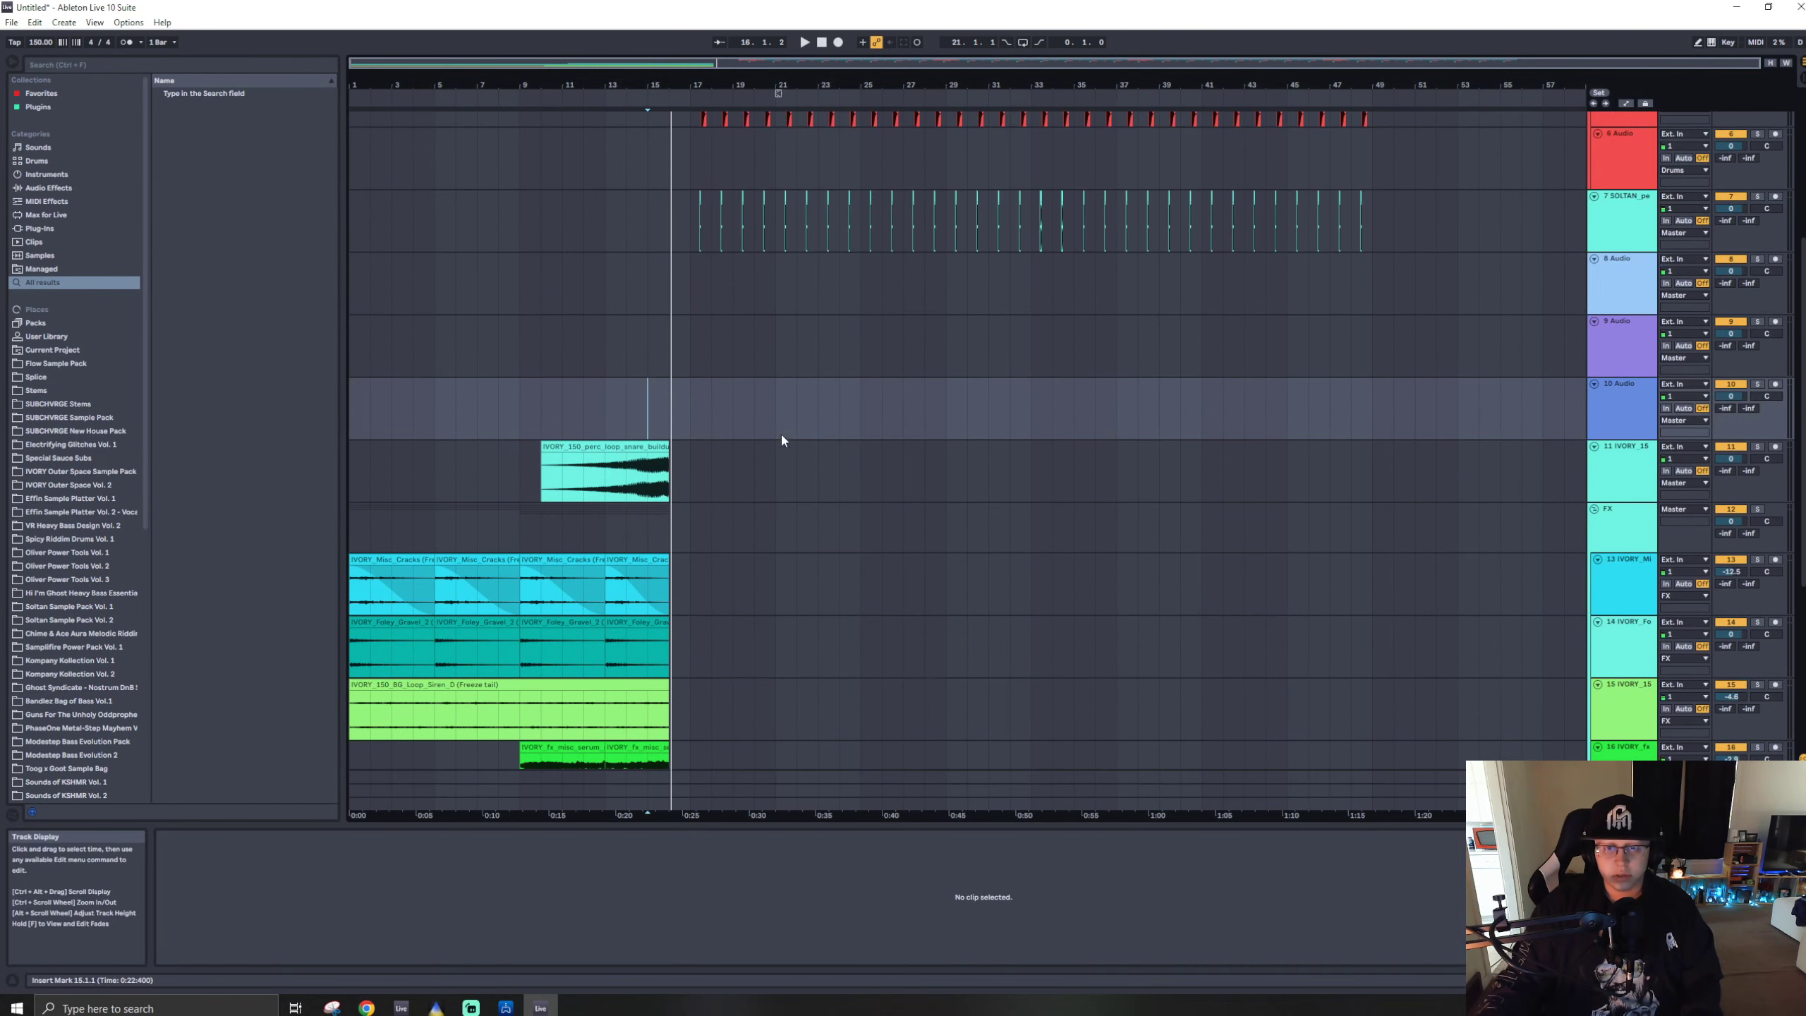
{"action": "left_click", "coordinate": [1609, 449]}
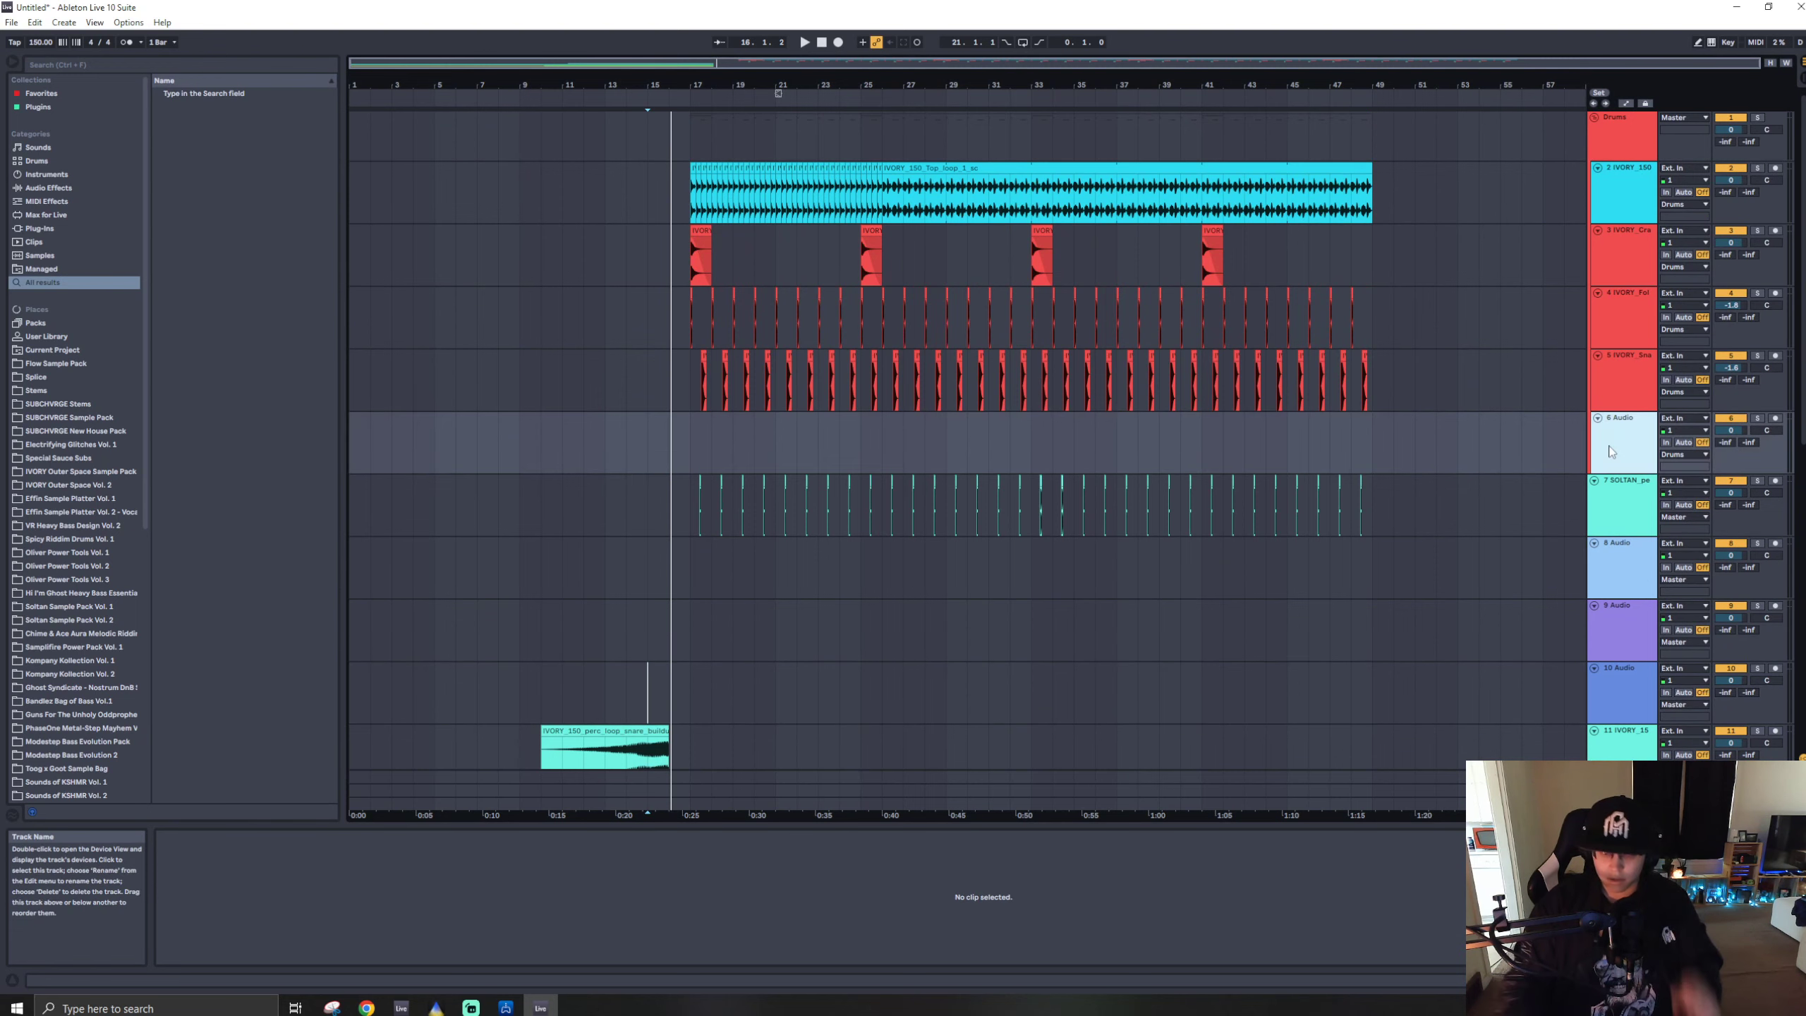
{"action": "key", "text": "Delete"}
- Search the browser for "ivory intr" and audition the percussion riddim intro sample
{"action": "scroll", "coordinate": [819, 484], "scroll_direction": "down", "scroll_amount": 8}
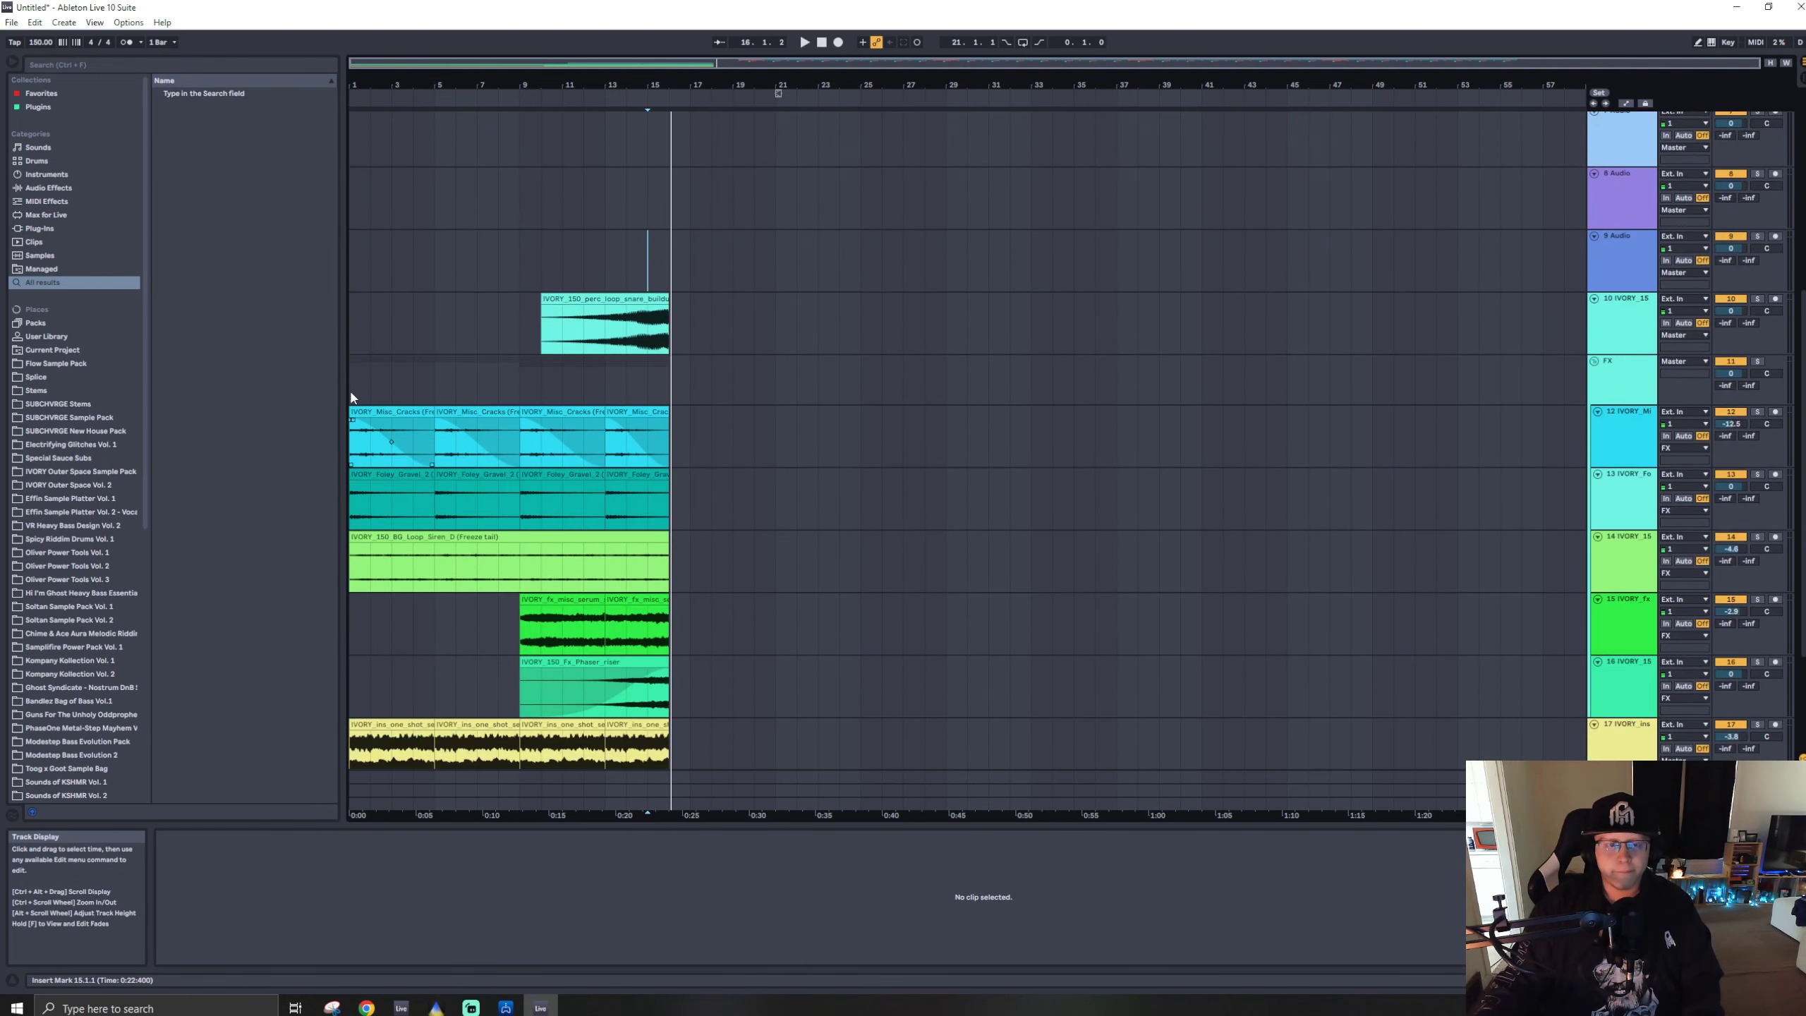
{"action": "key", "text": "ctrl+f"}
{"action": "type", "text": "ivory intr"}
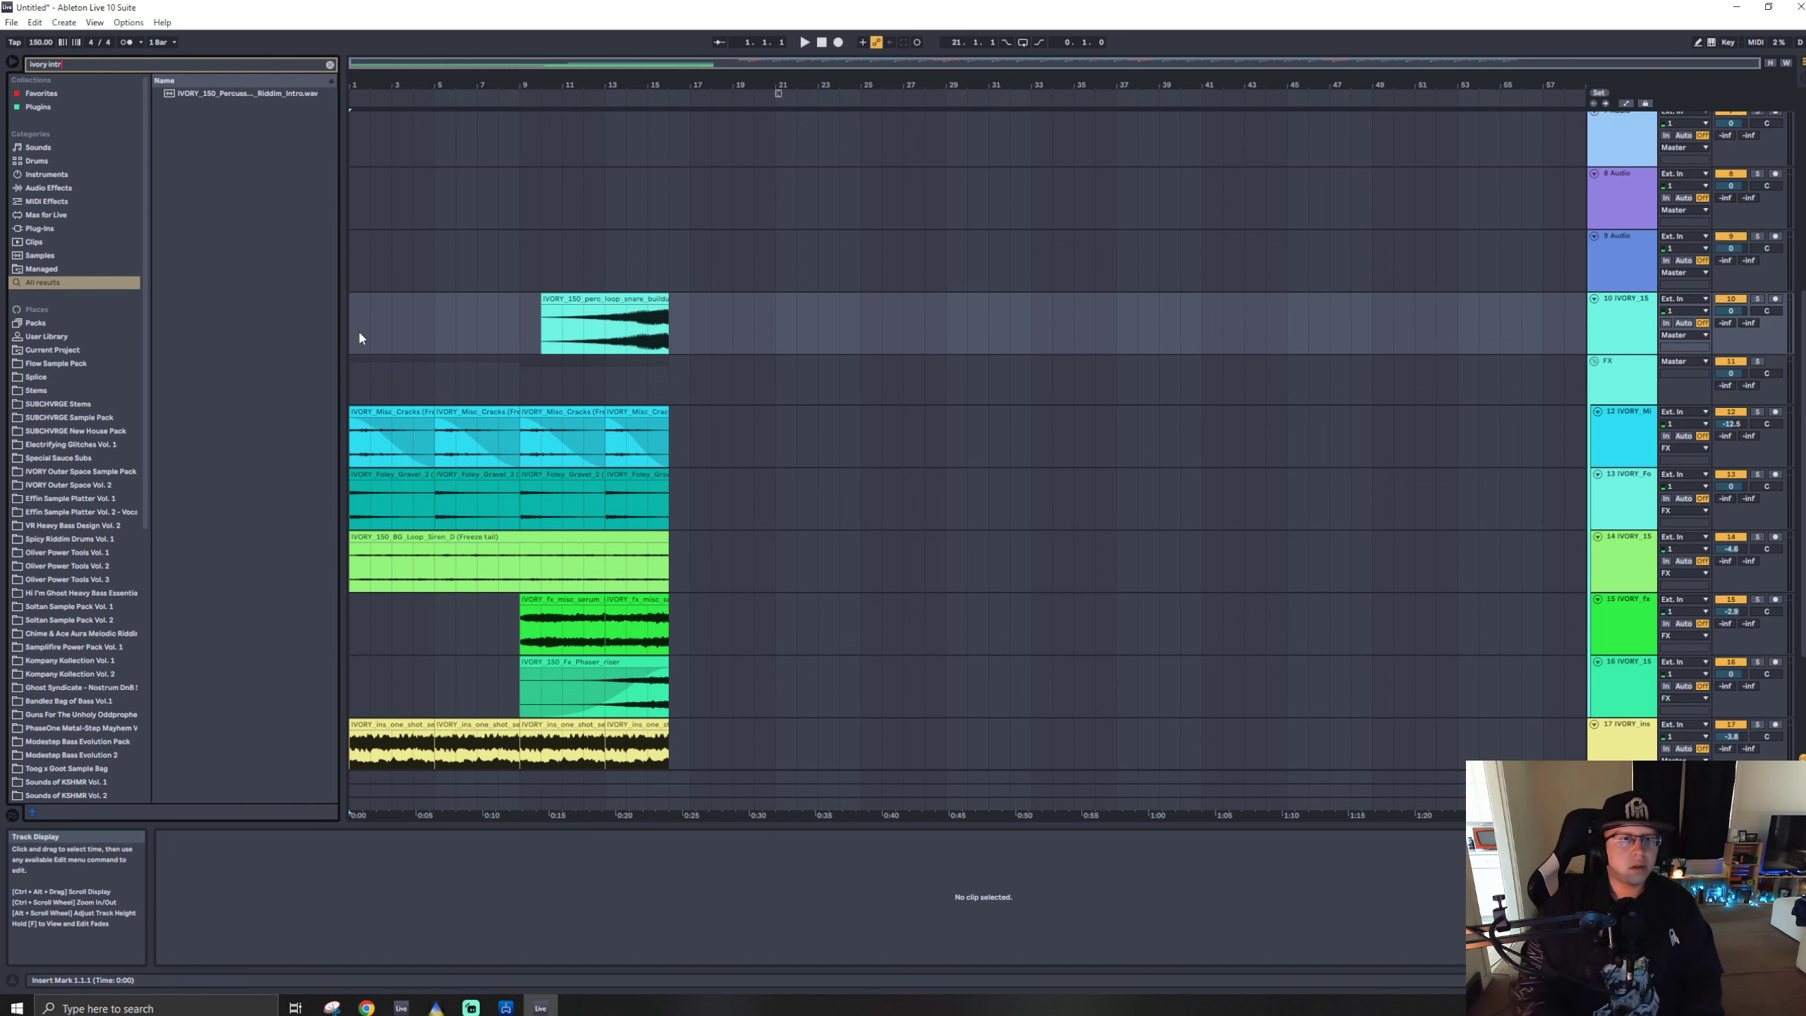
{"action": "left_click", "coordinate": [269, 95]}
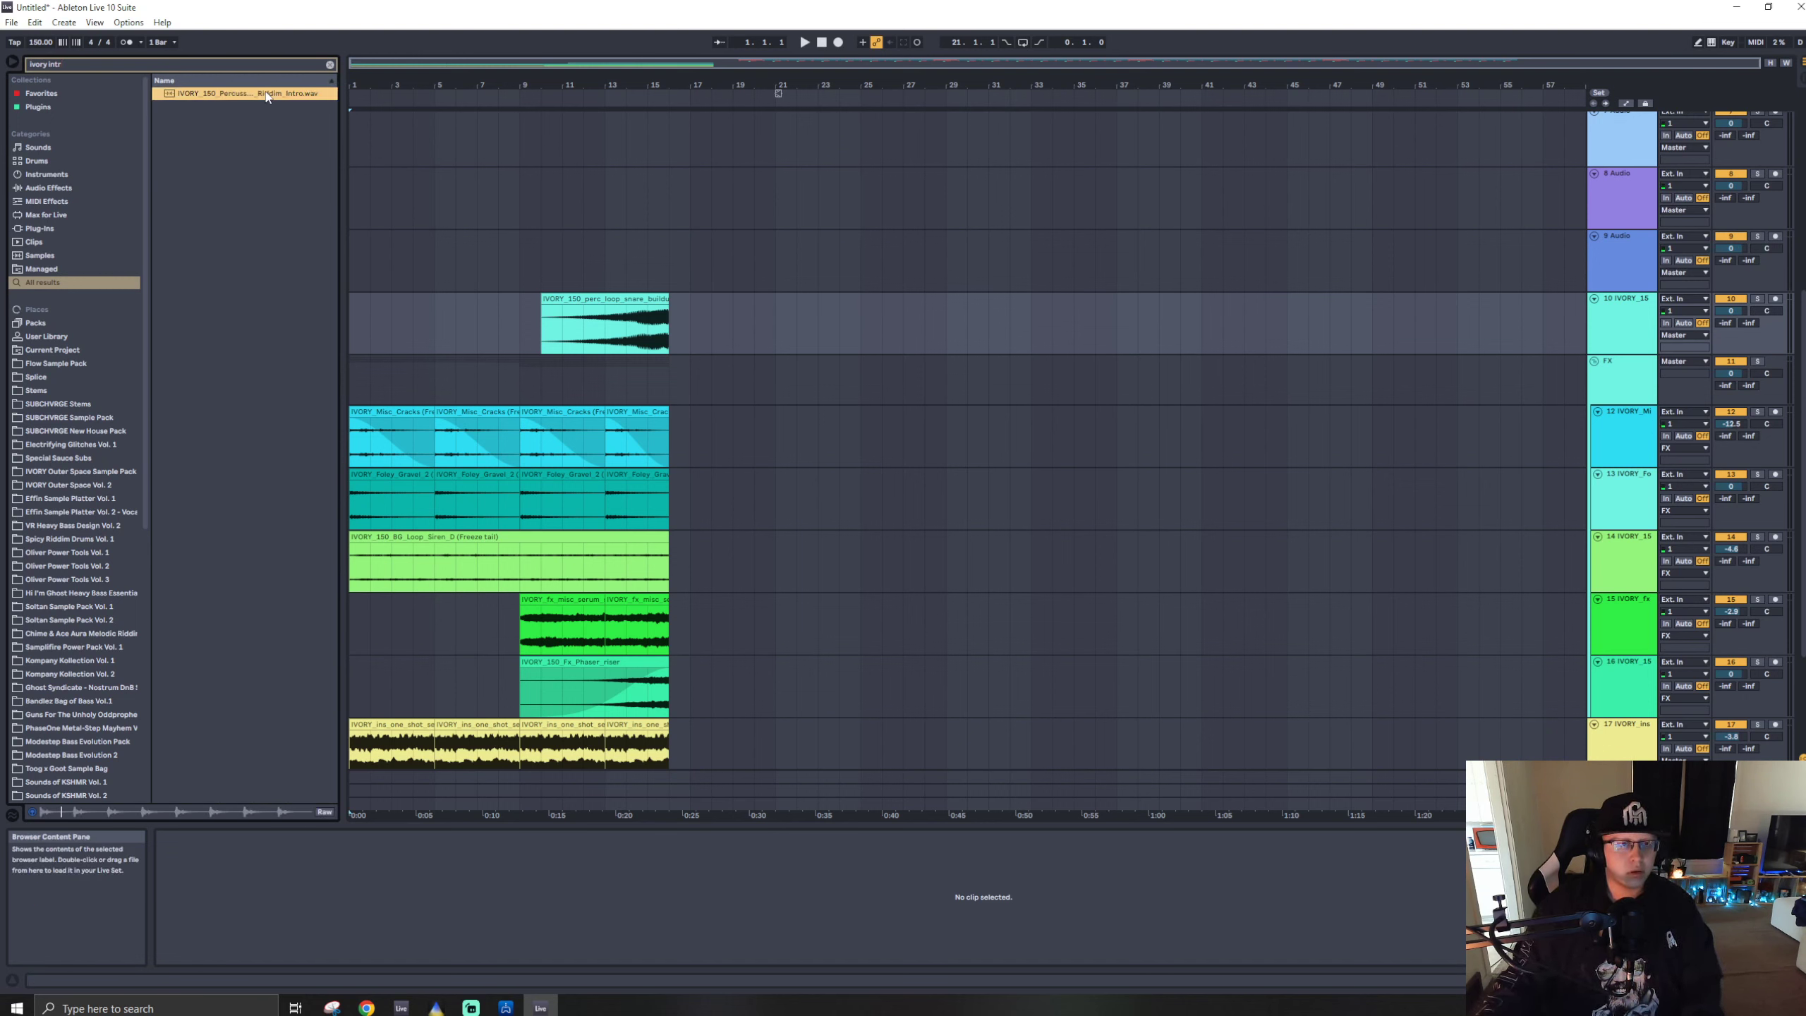
- Search the browser for "ivo buil" and audition IVORY_Snare_Build_3.wav and IVORY_Snare_Build_1.wav
{"action": "type", "text": "ivo"}
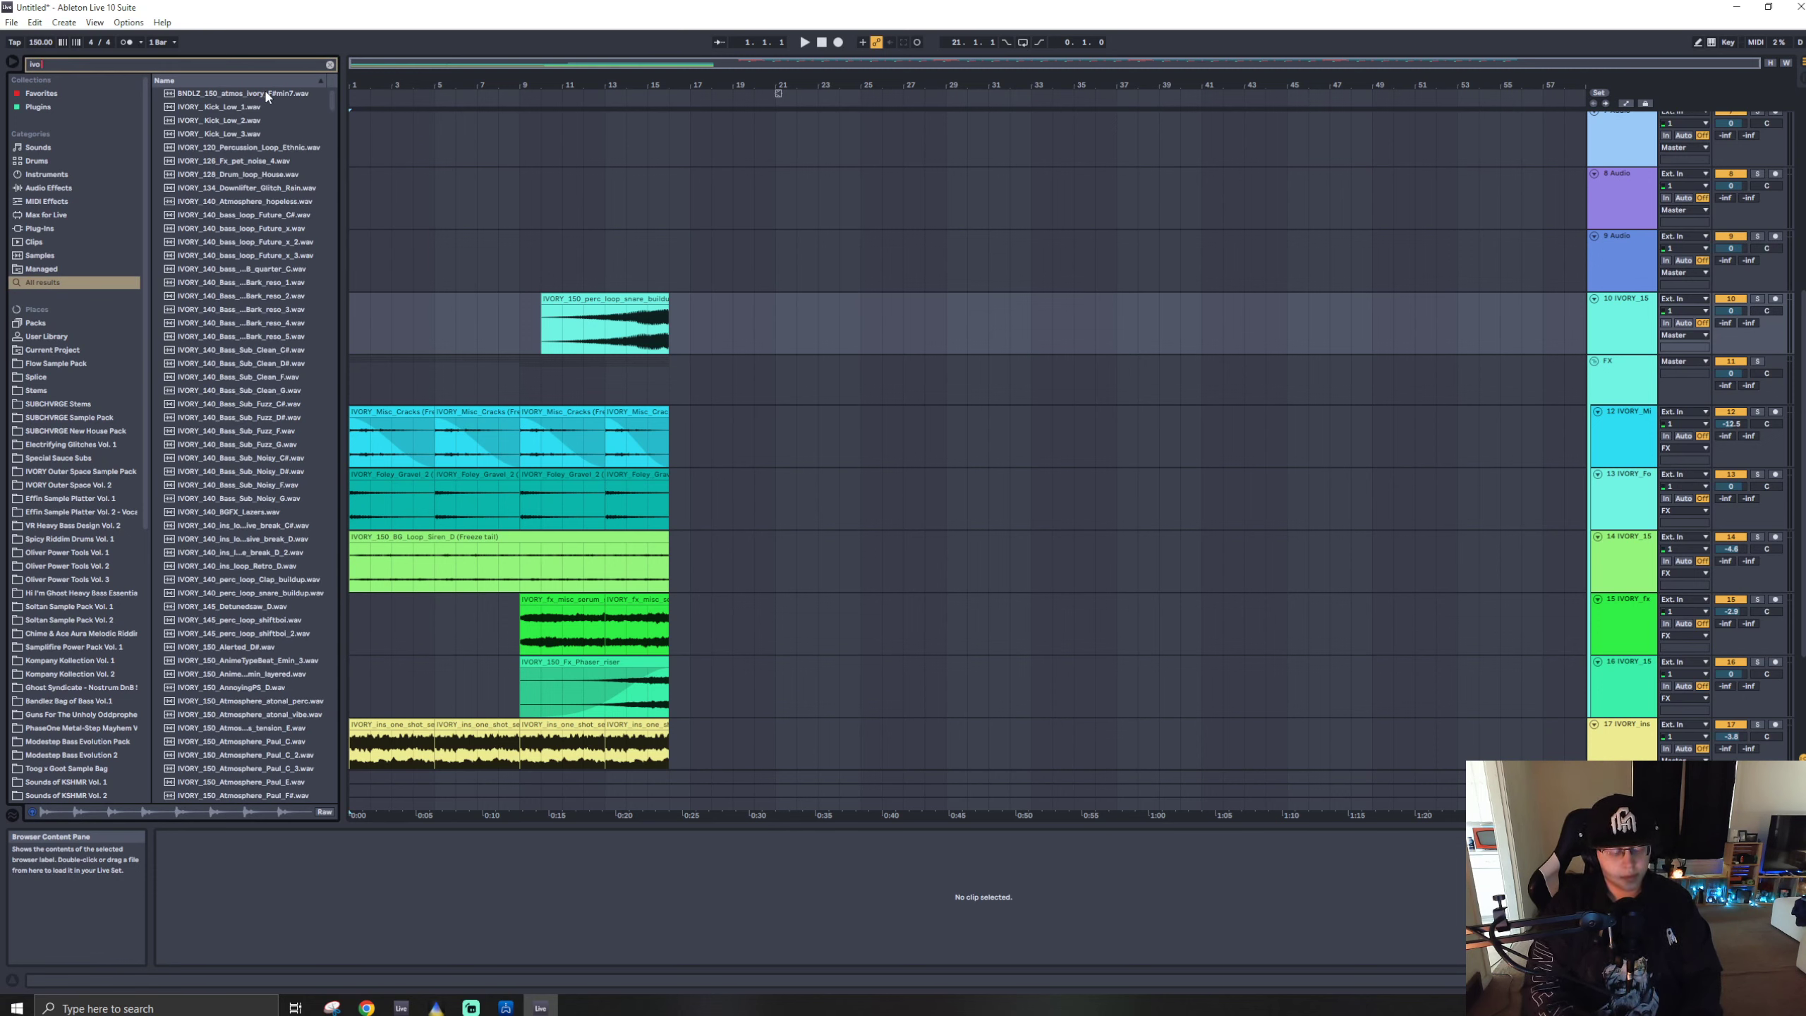
{"action": "type", "text": " buil"}
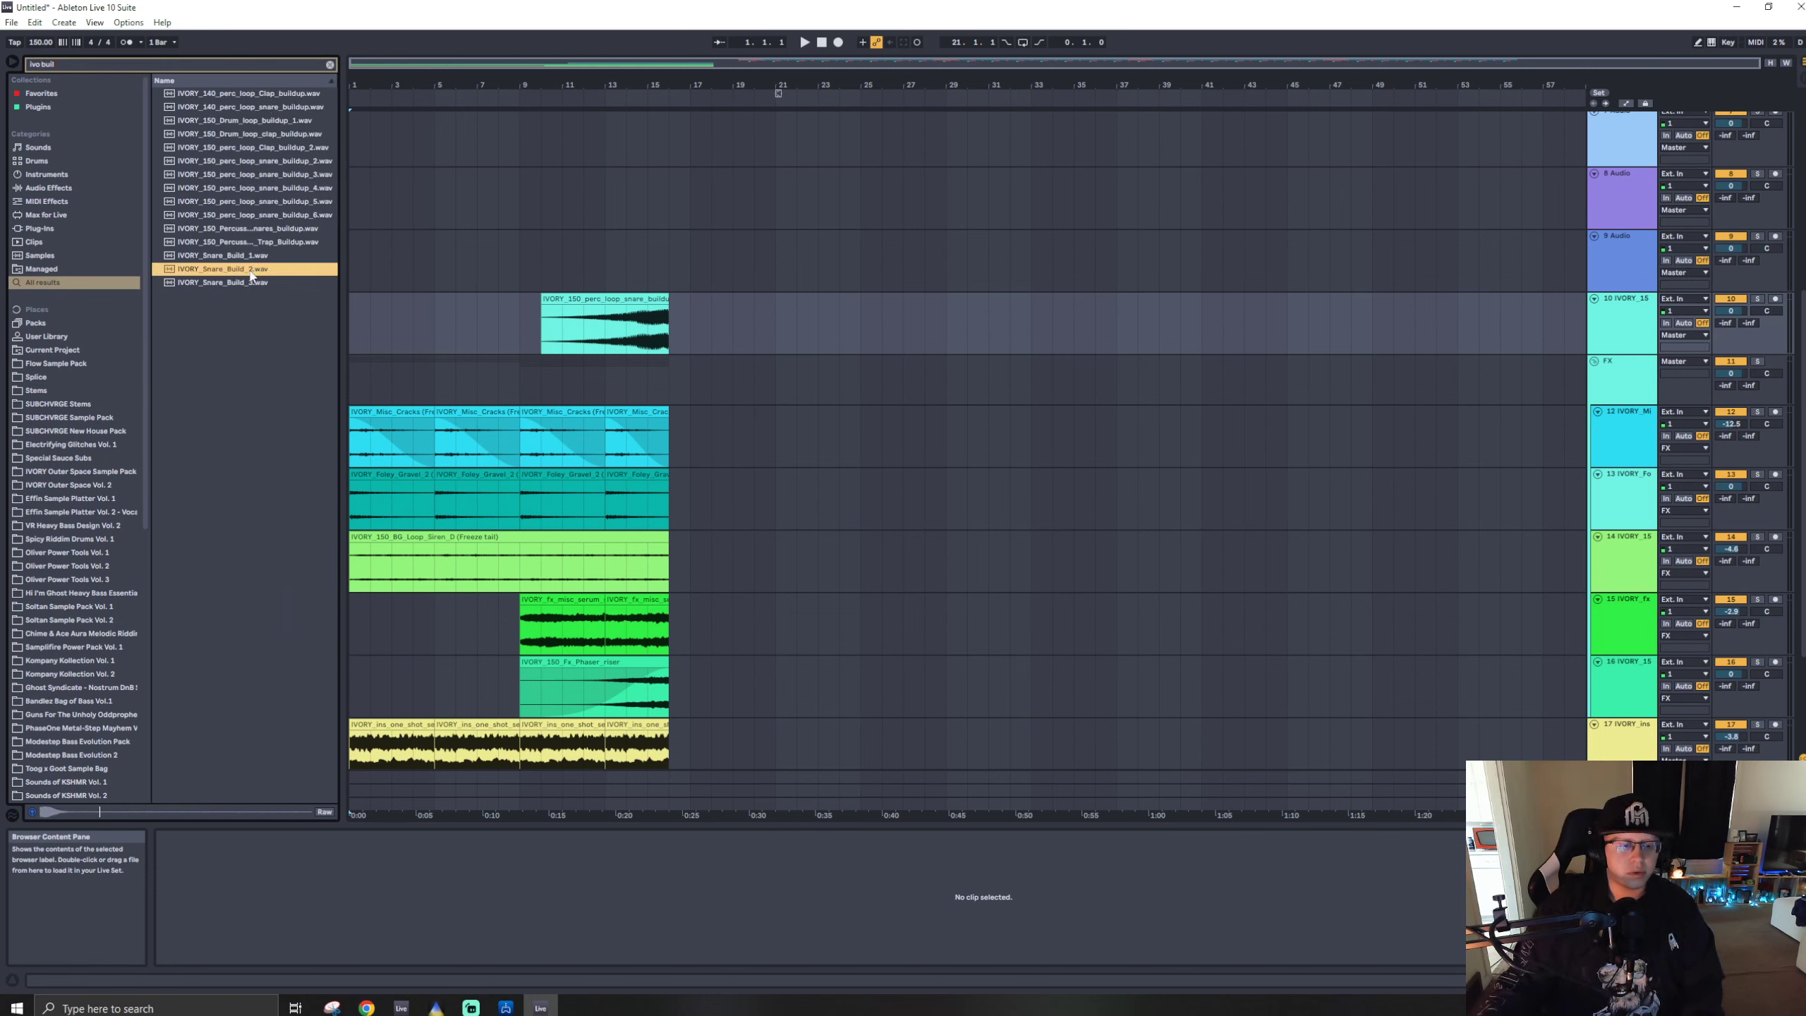
{"action": "left_click", "coordinate": [241, 285]}
{"action": "left_click", "coordinate": [232, 258]}
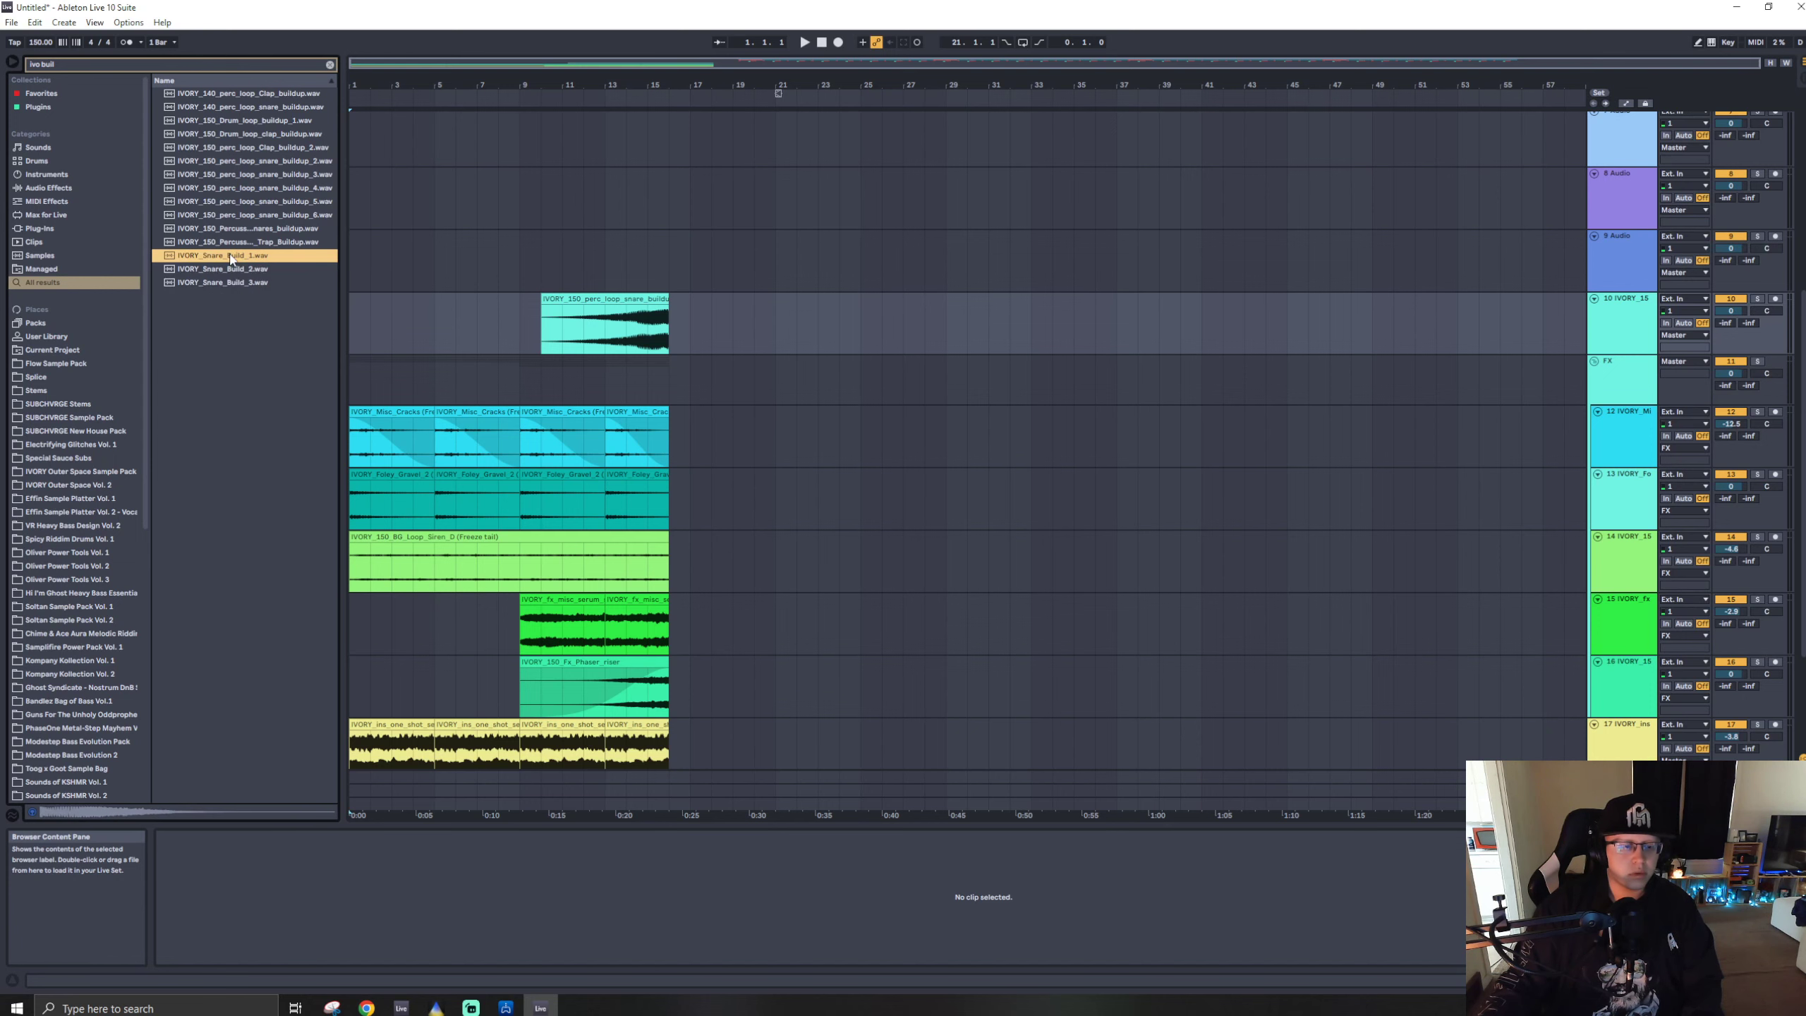
- Add an audio track below the snare buildup, place IVORY_Snare_Build_1.wav at bar 9 and repeat it on all four beats
{"action": "key", "text": "ctrl+t"}
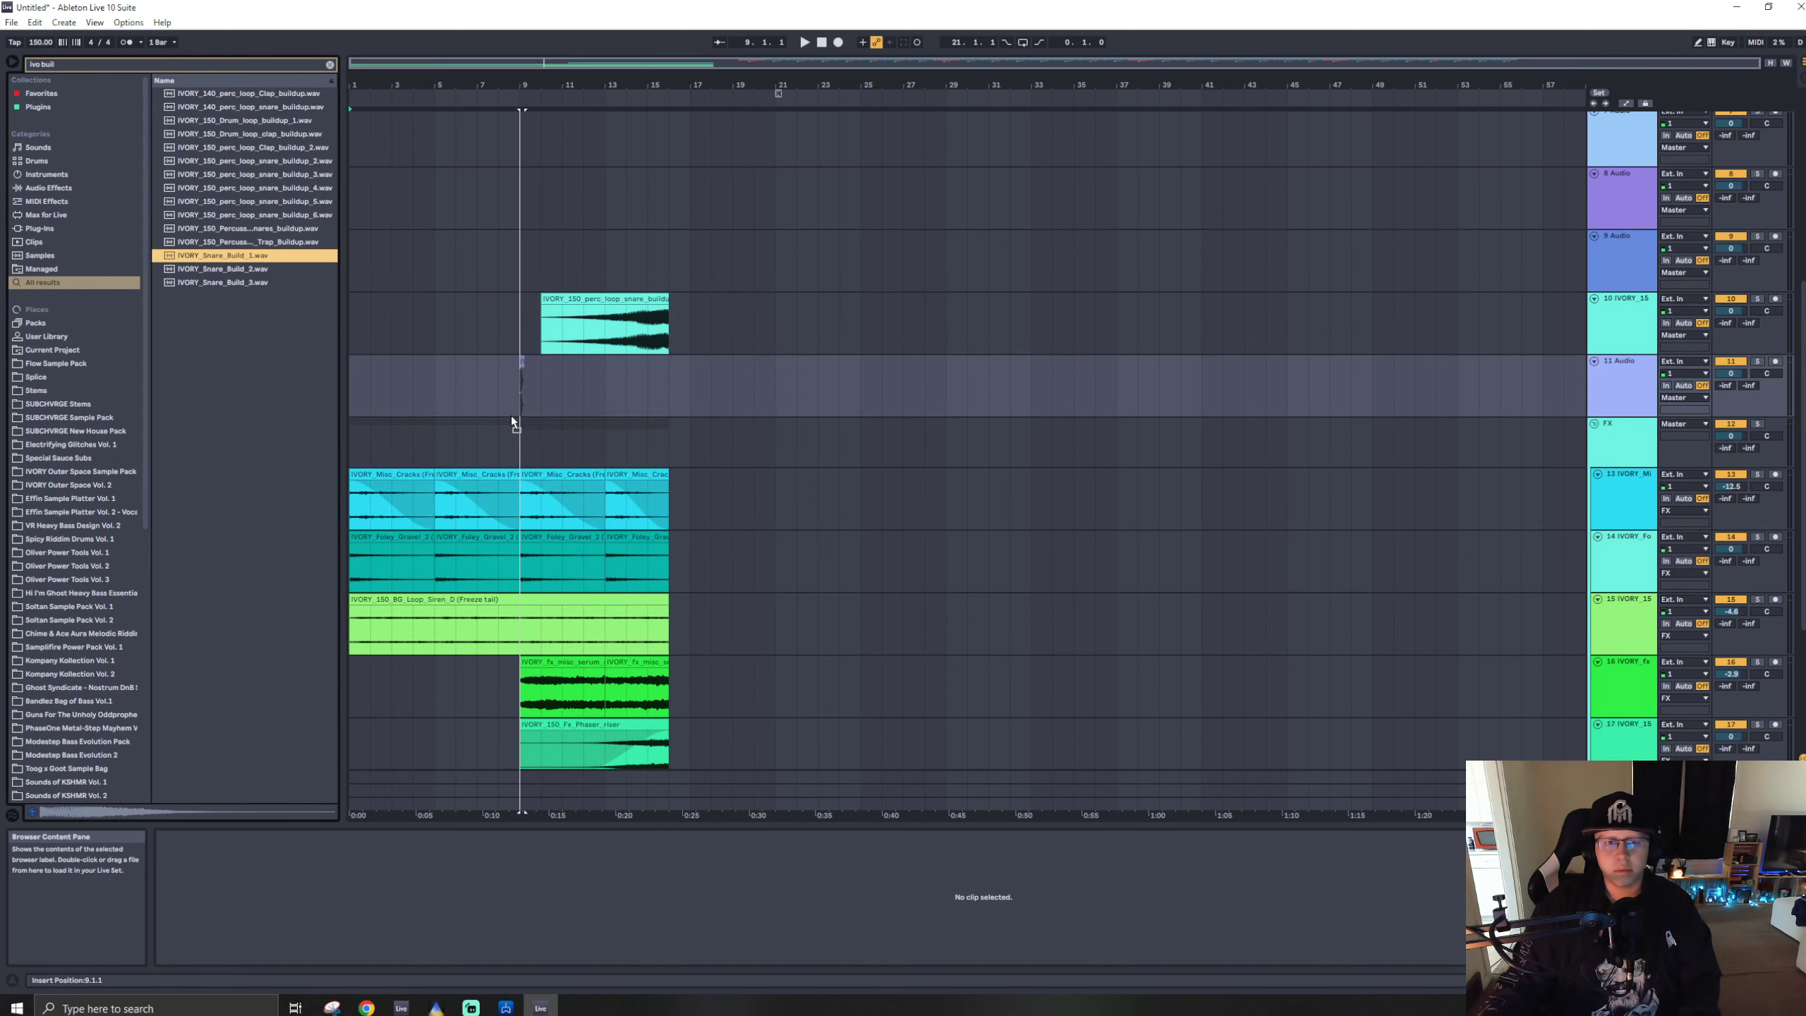
{"action": "left_click_drag", "start_coordinate": [511, 421], "coordinate": [553, 393]}
{"action": "scroll", "coordinate": [526, 384], "scroll_direction": "up", "scroll_amount": 5}
{"action": "left_click", "coordinate": [527, 350]}
{"action": "key", "text": "ctrl+d"}
{"action": "key", "text": "space"}
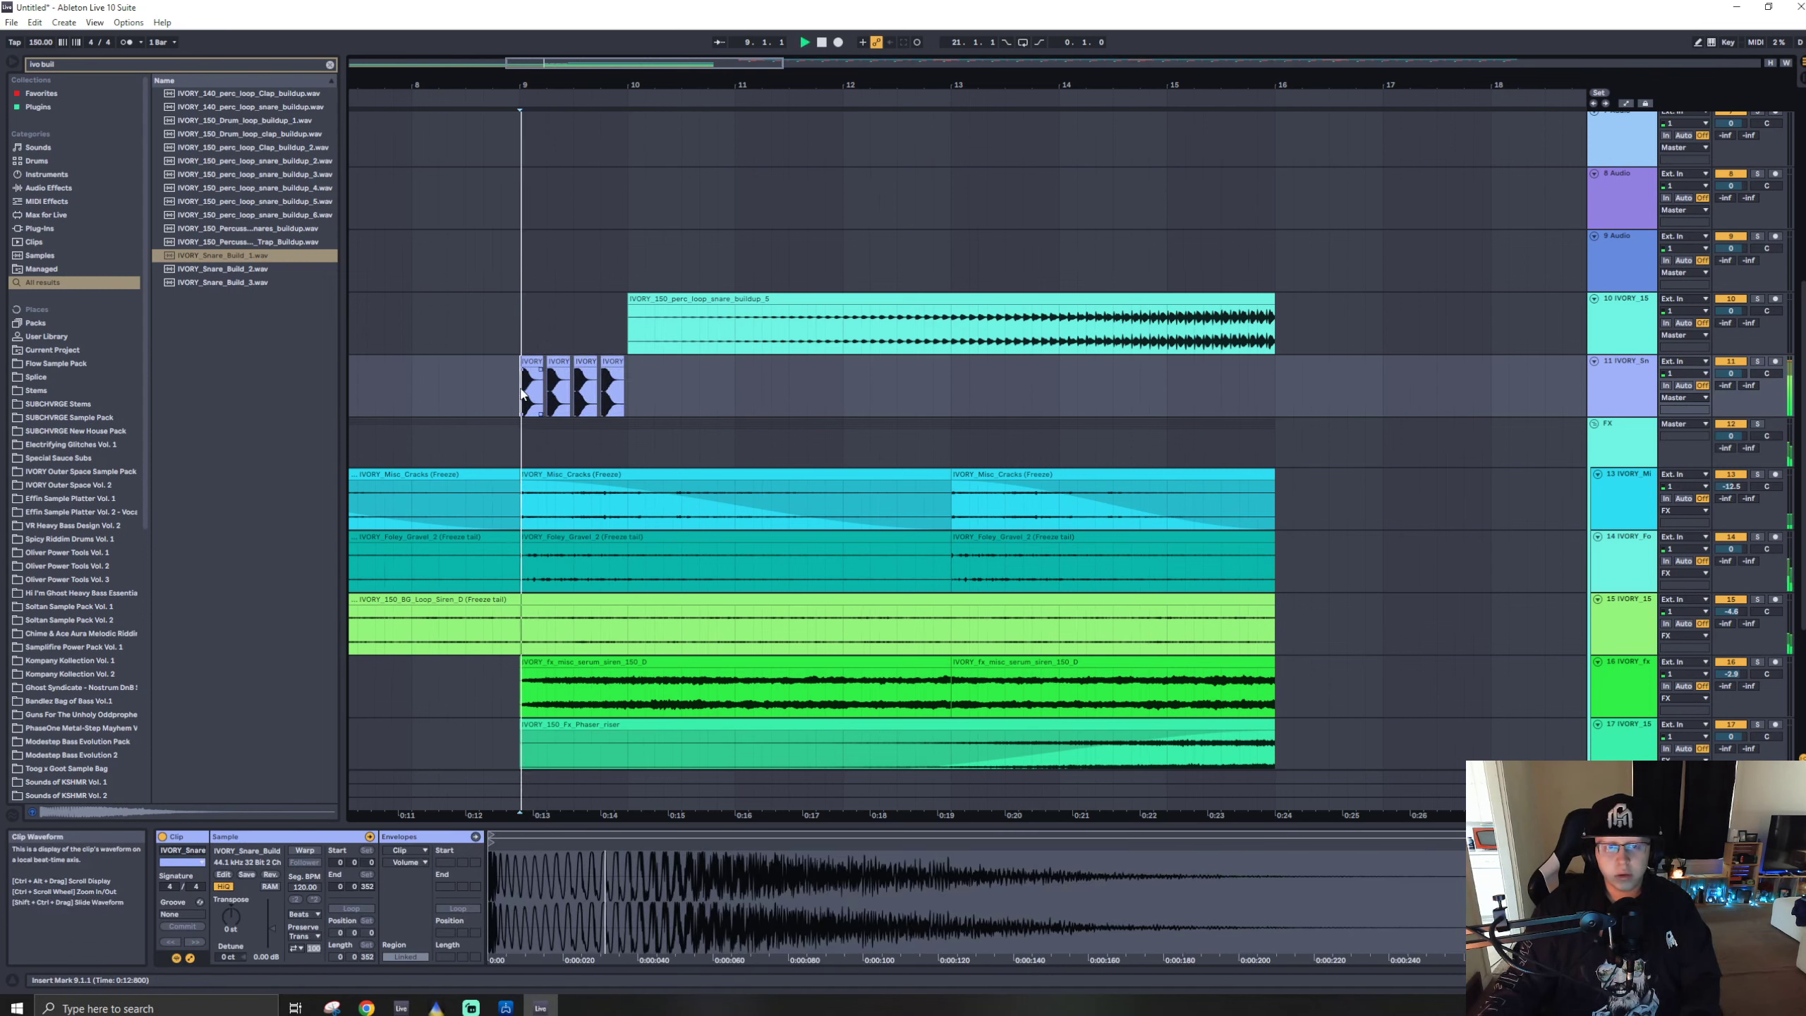
- Duplicate the four snare hits from bar 9 into bar 10
{"action": "left_click", "coordinate": [626, 385]}
{"action": "left_click_drag", "start_coordinate": [626, 385], "coordinate": [523, 388]}
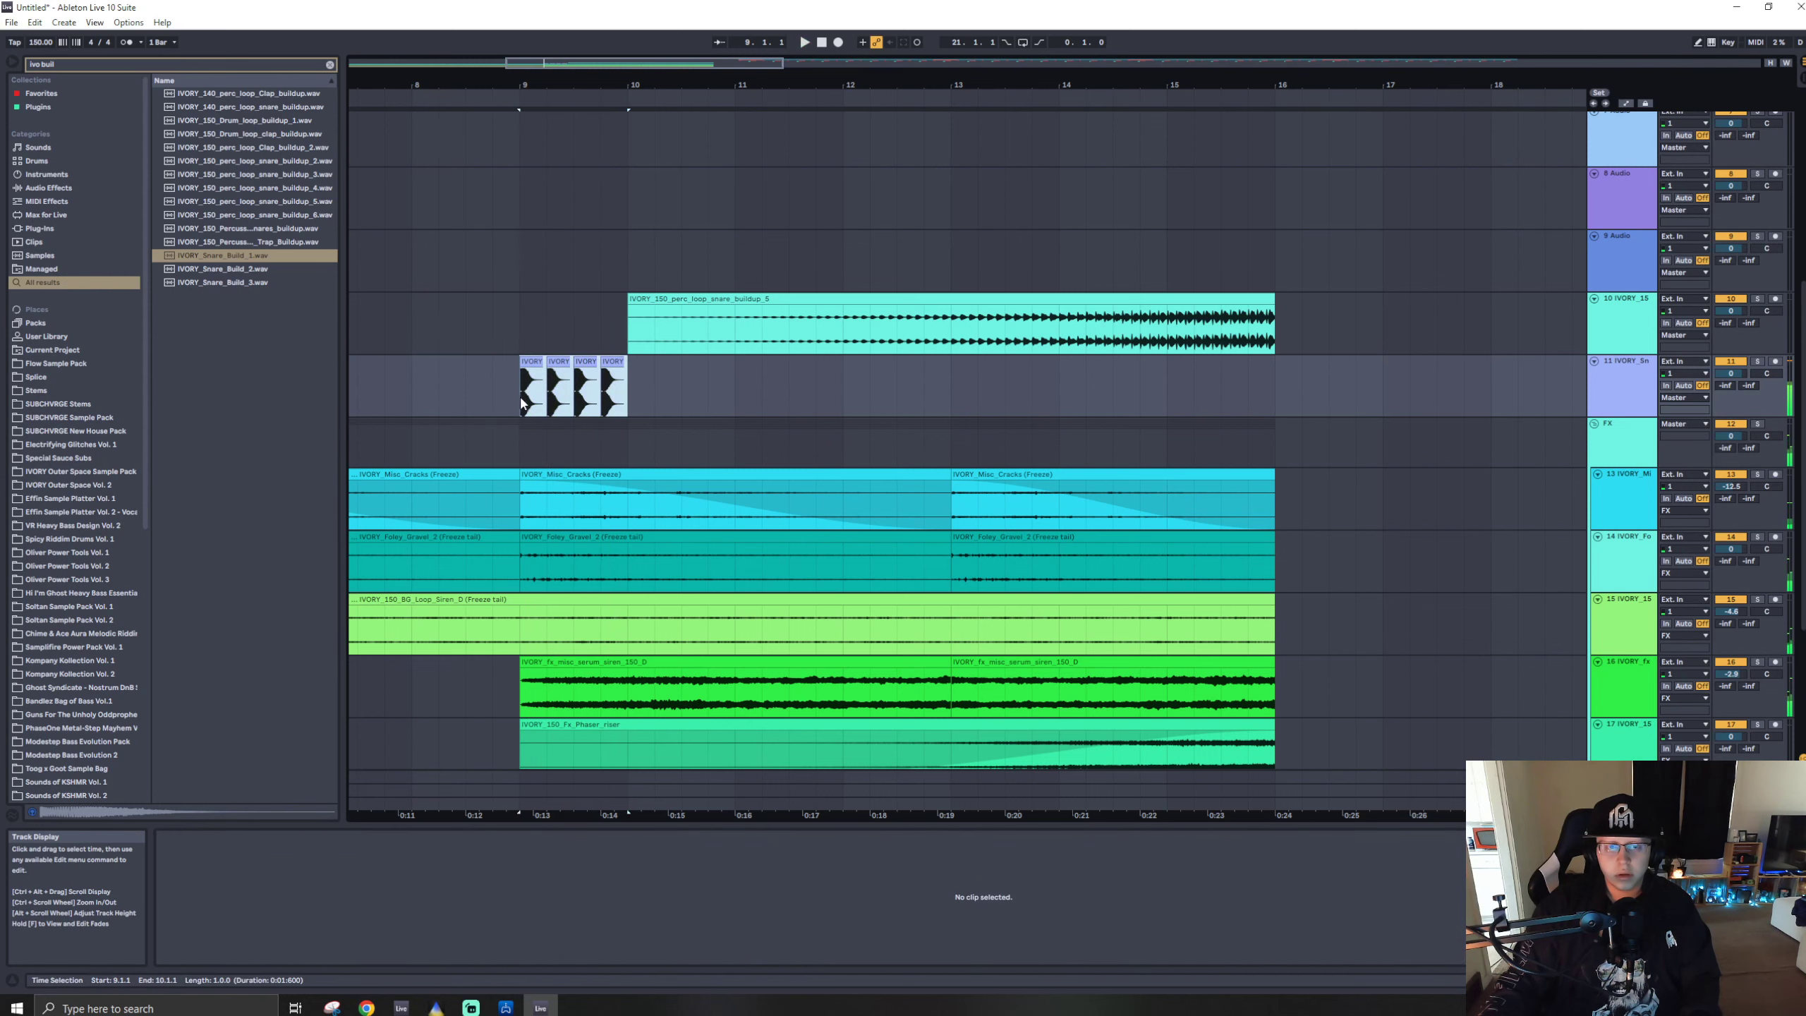
{"action": "key", "text": "ctrl+d"}
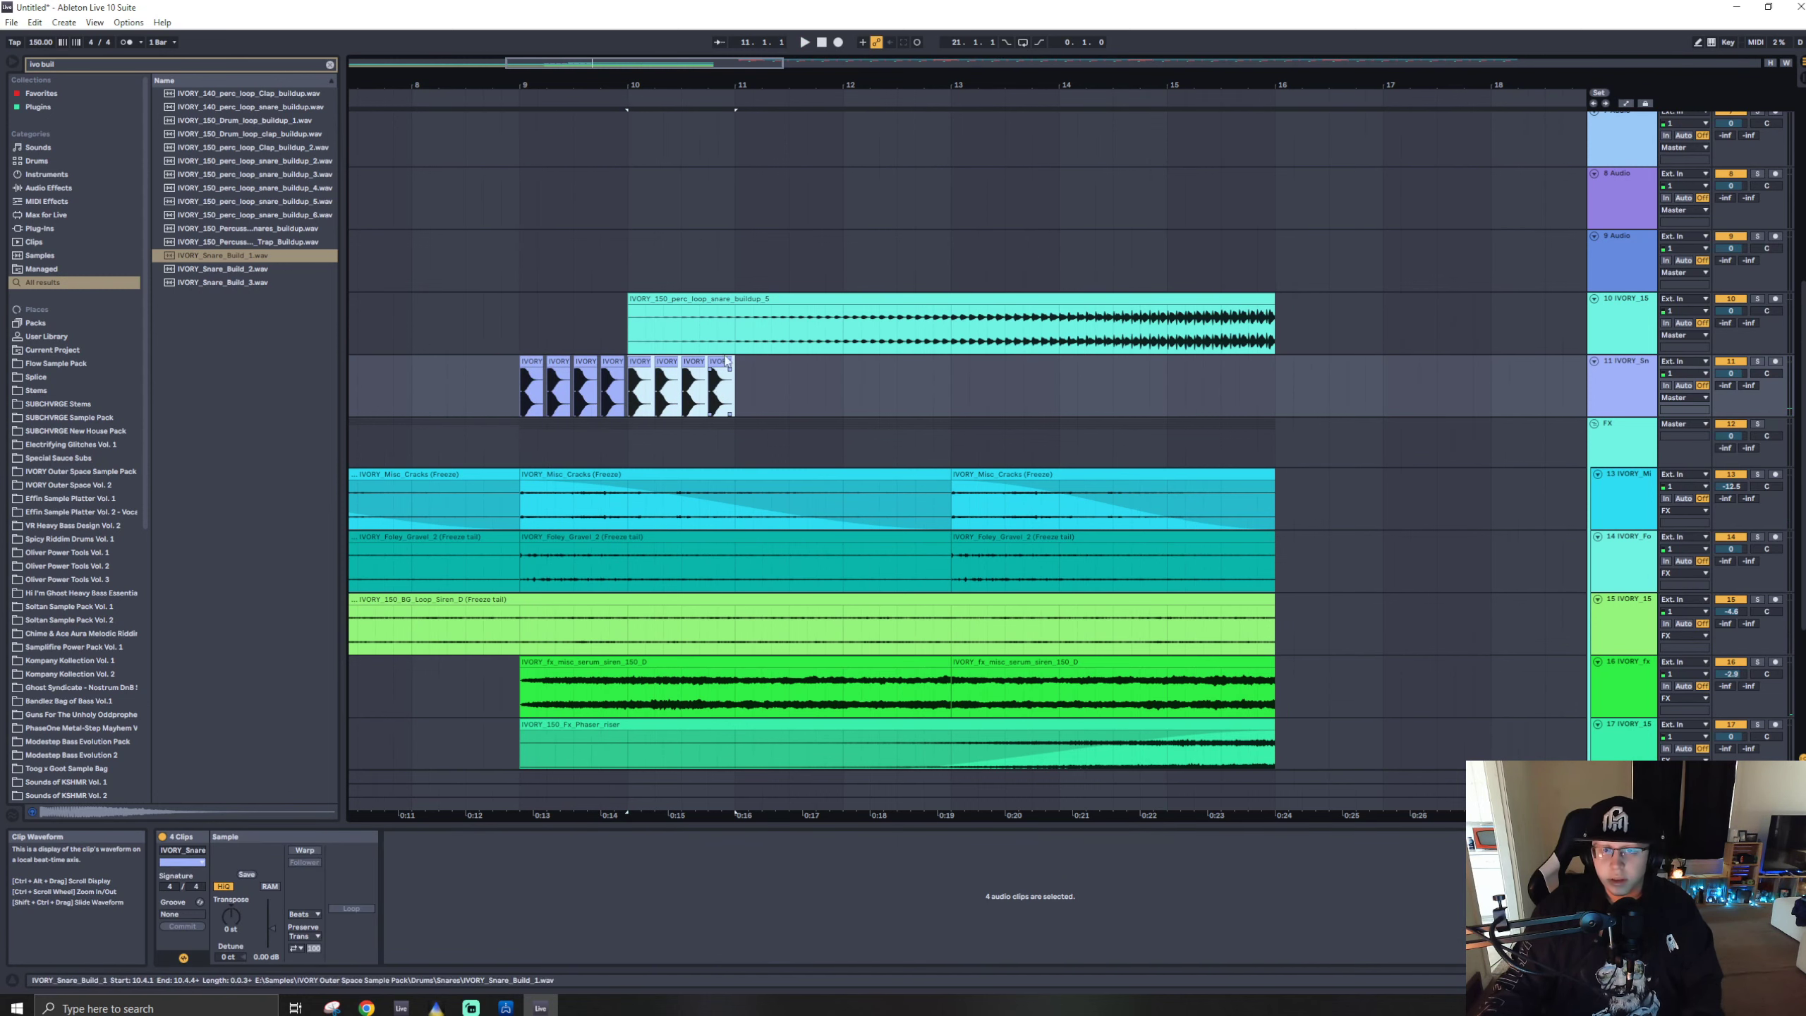
- Add a short extra snare hit around the end of bar 10, duplicate bars 9 and 10 up to bar 13, and play from bar 9
{"action": "left_click_drag", "start_coordinate": [704, 63], "coordinate": [704, 76]}
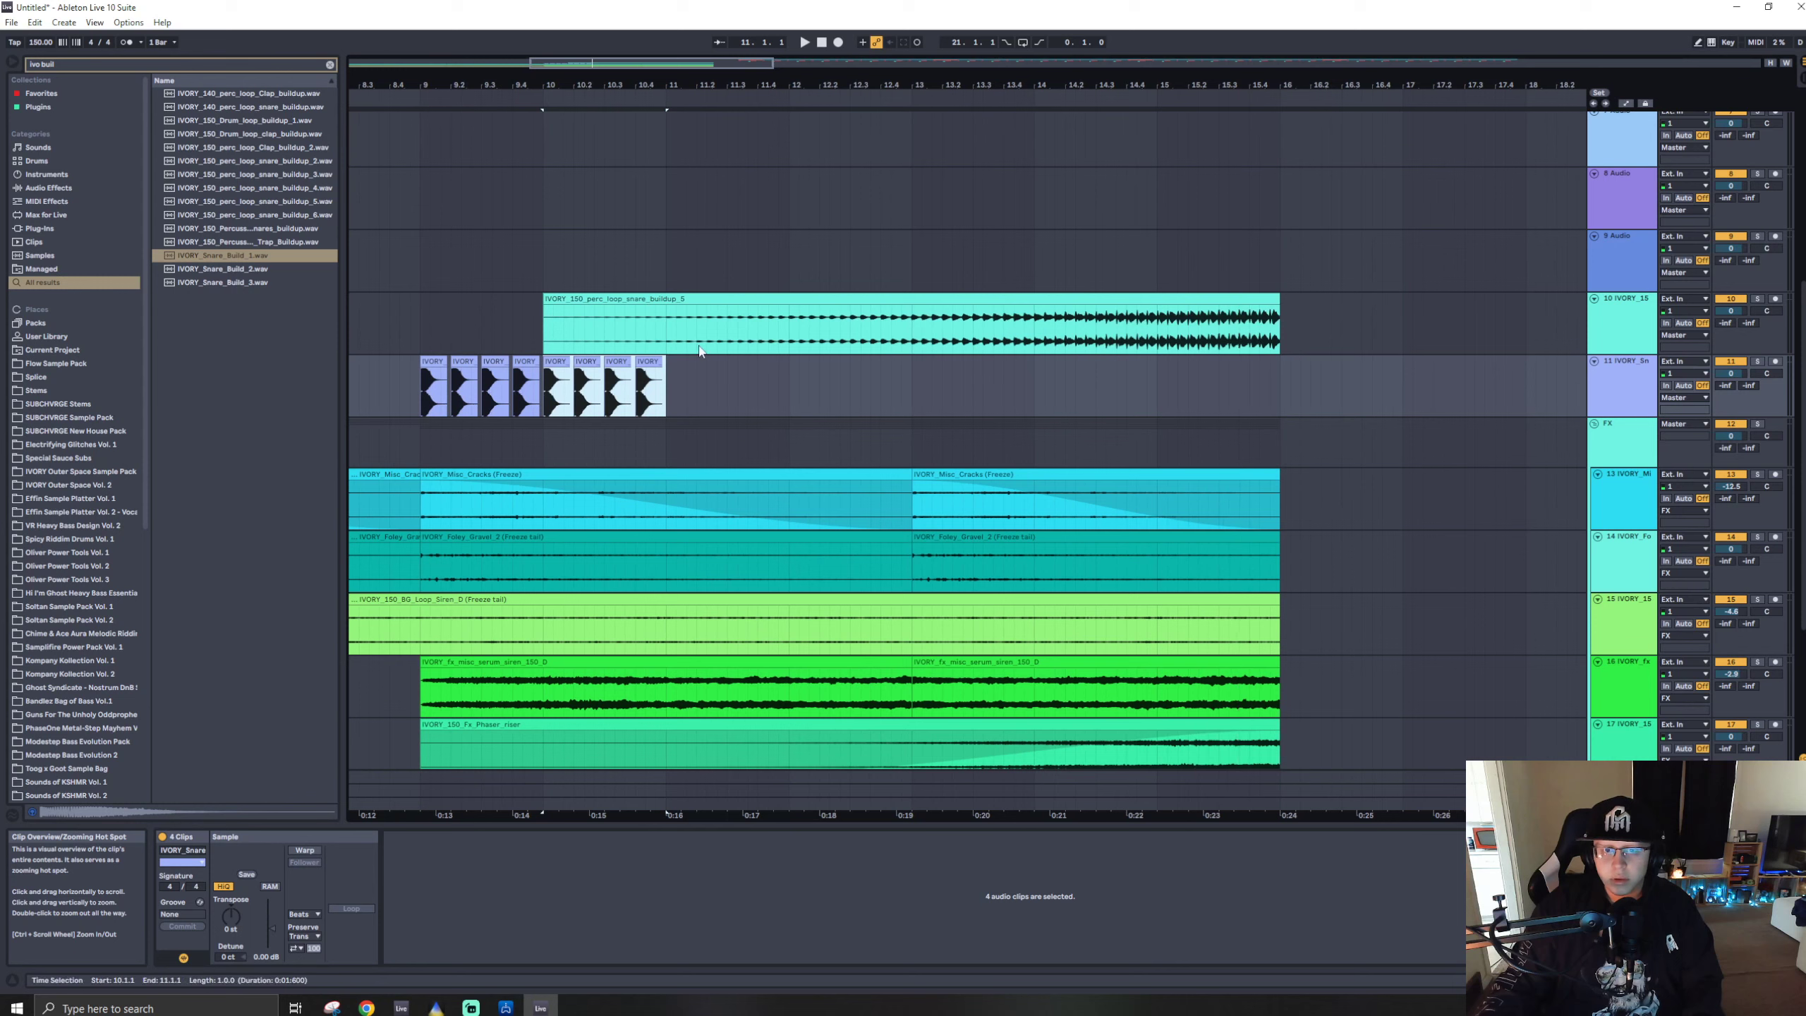
{"action": "left_click", "coordinate": [660, 398]}
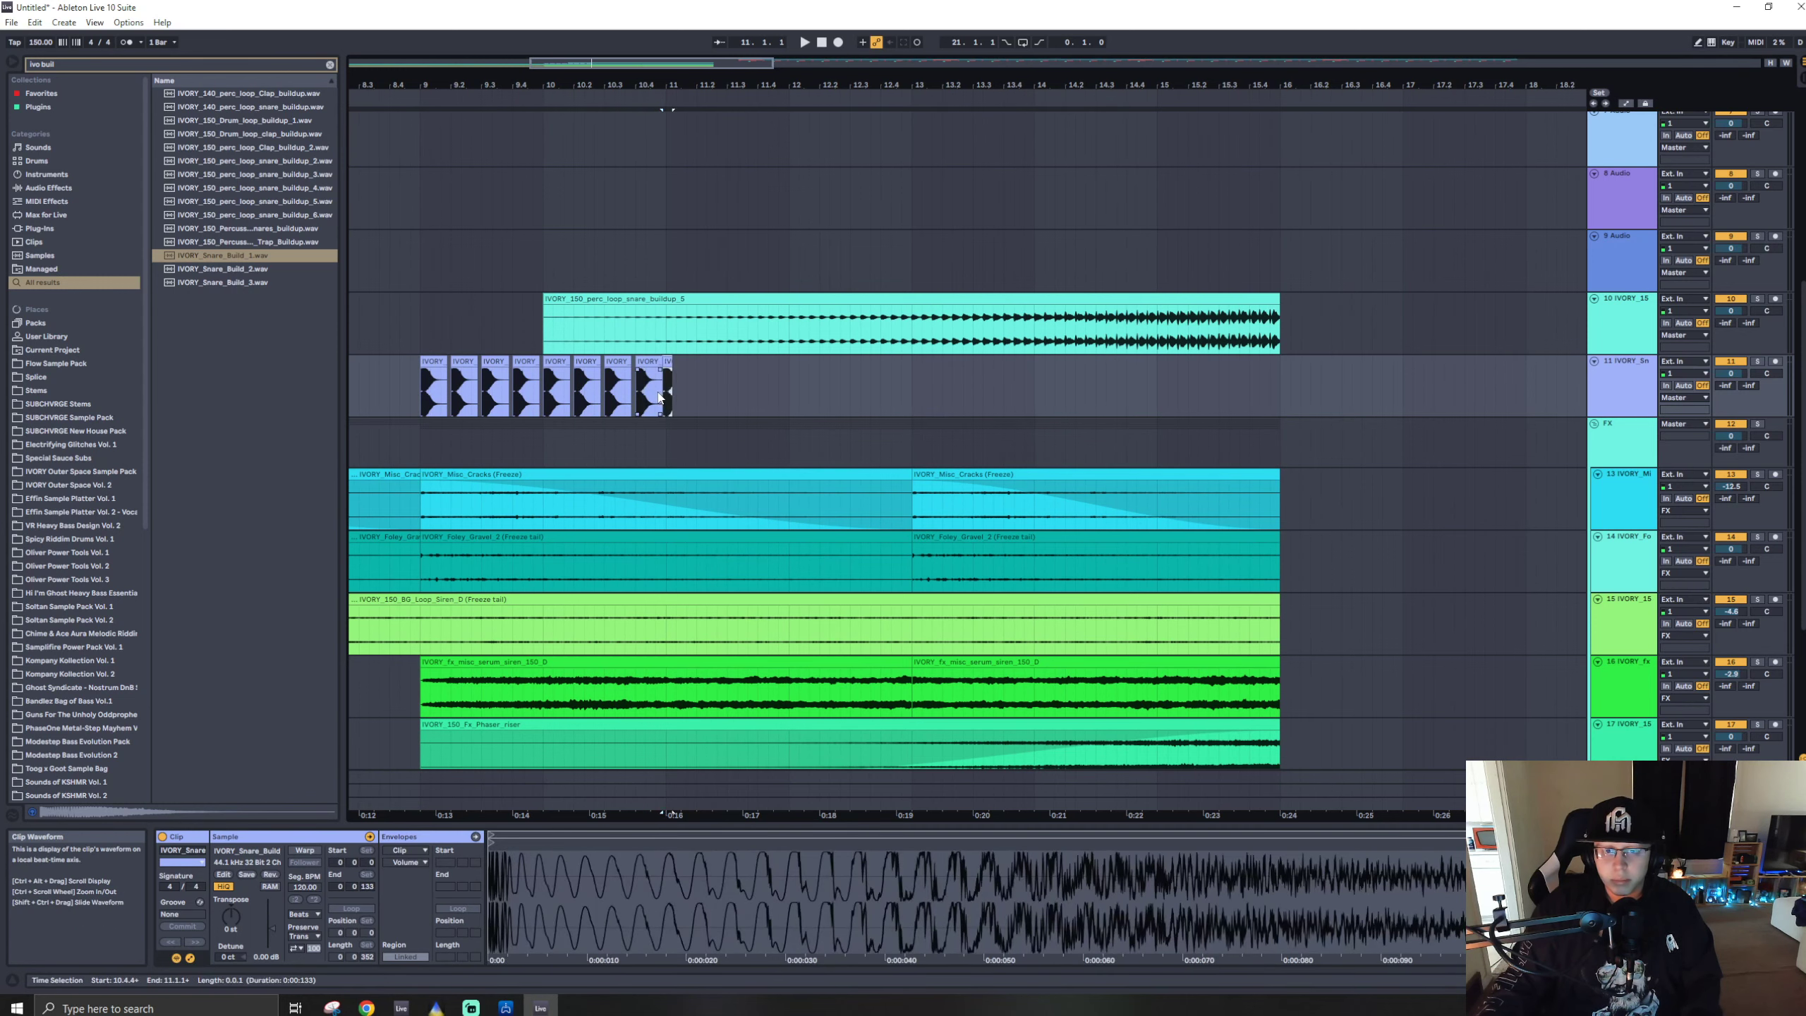
{"action": "left_click_drag", "start_coordinate": [661, 399], "coordinate": [419, 399]}
{"action": "key", "text": "ctrl+d"}
{"action": "left_click", "coordinate": [418, 399]}
{"action": "key", "text": "space"}
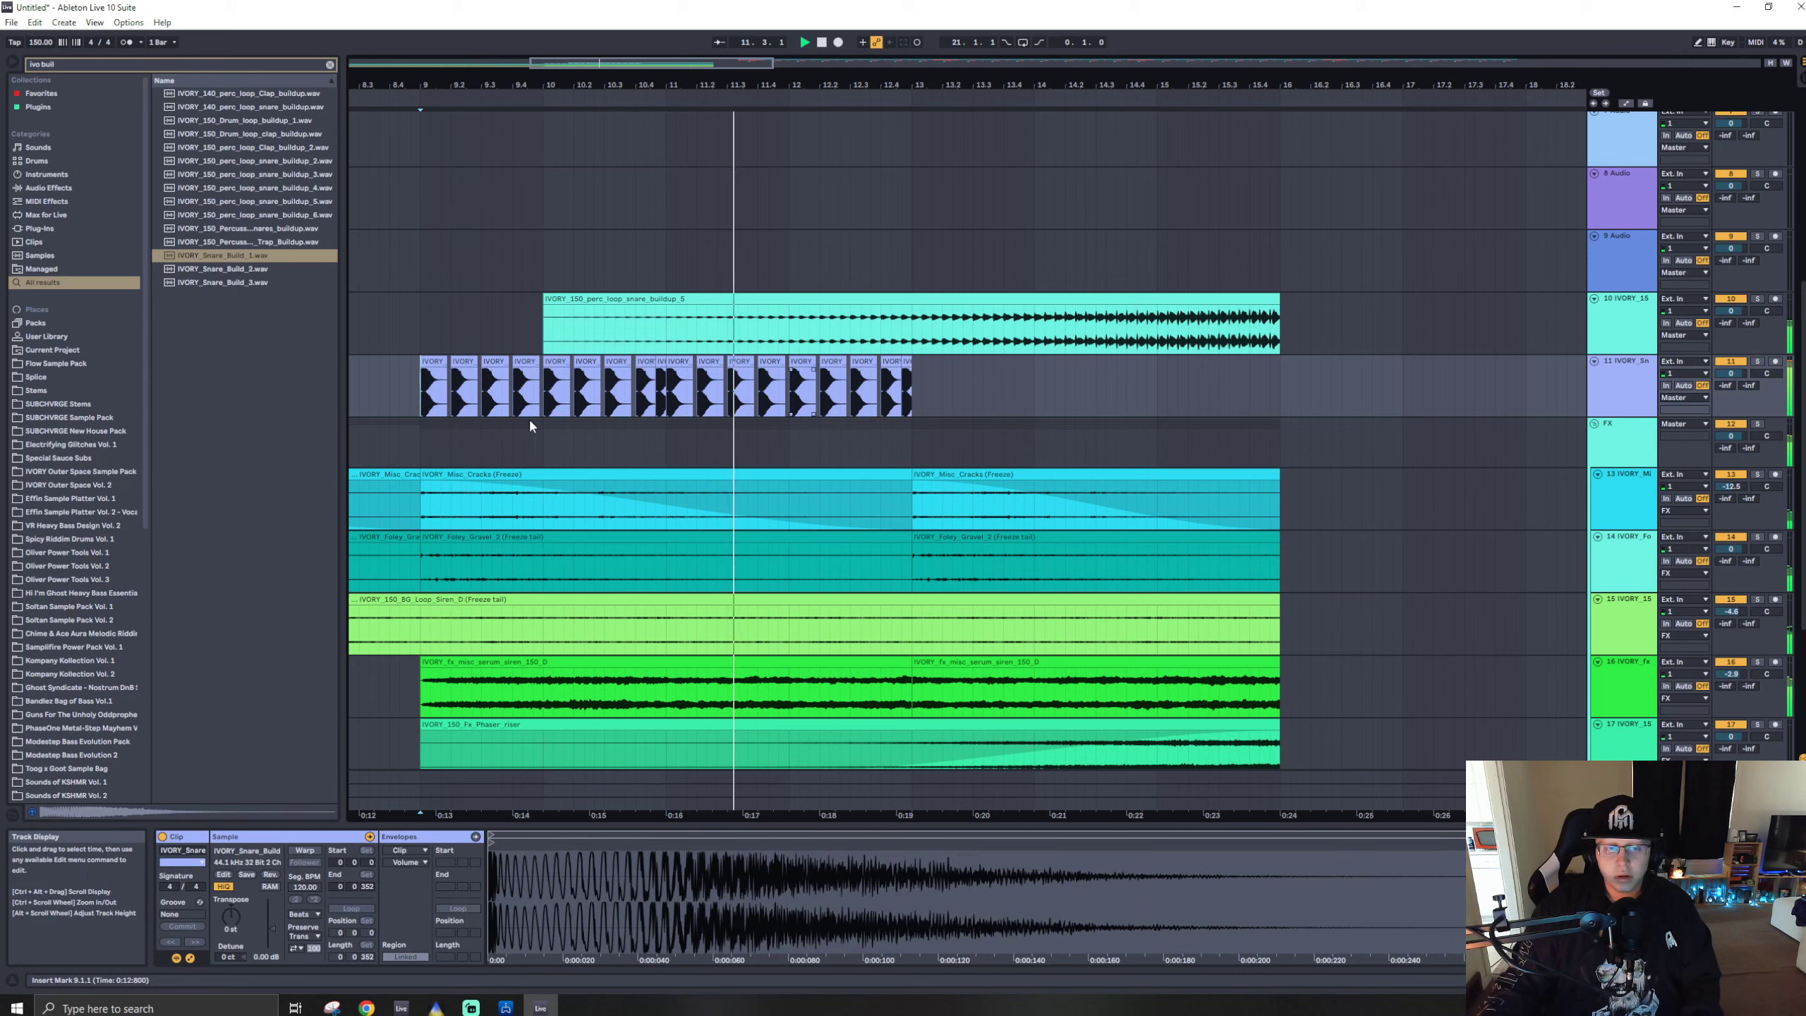
- Add an extra snare hit at the end of bar 9 and replace its earlier hits with full-beat snare clips
{"action": "left_click_drag", "start_coordinate": [531, 404], "coordinate": [420, 395]}
{"action": "left_click_drag", "start_coordinate": [449, 315], "coordinate": [415, 365]}
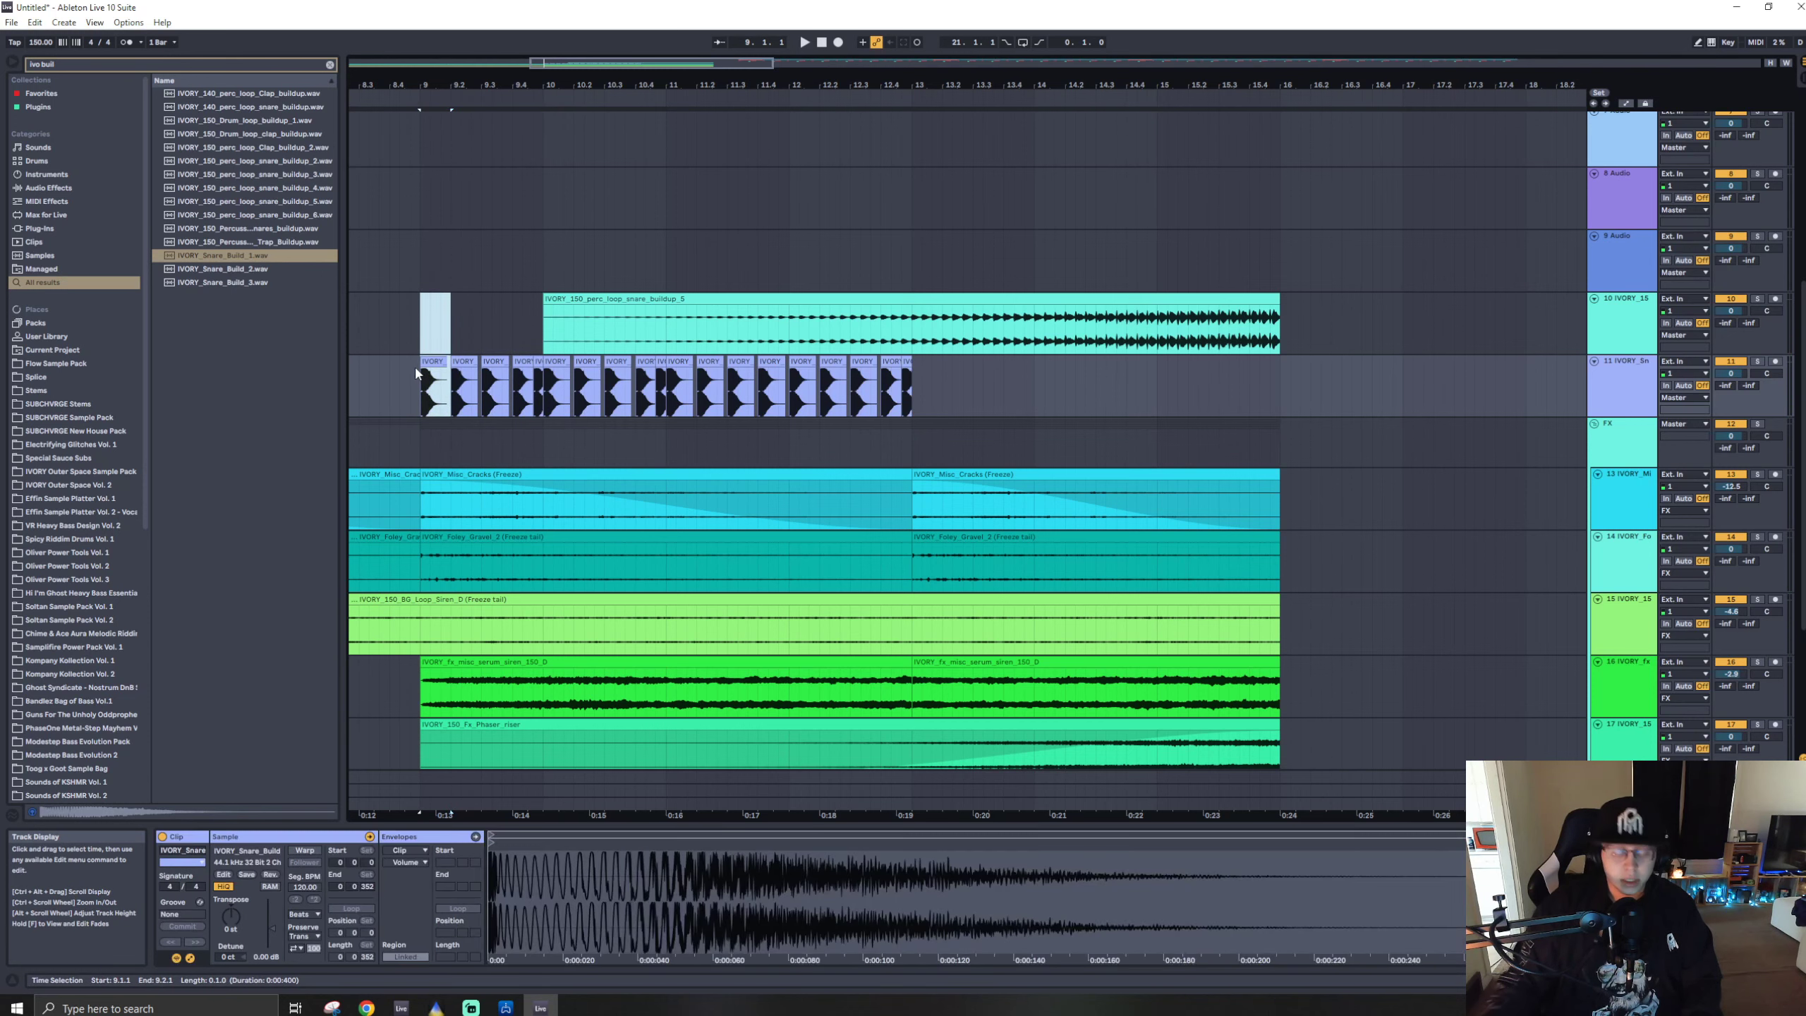
{"action": "key", "text": "ctrl+d"}
{"action": "key", "text": "ctrl+d"}
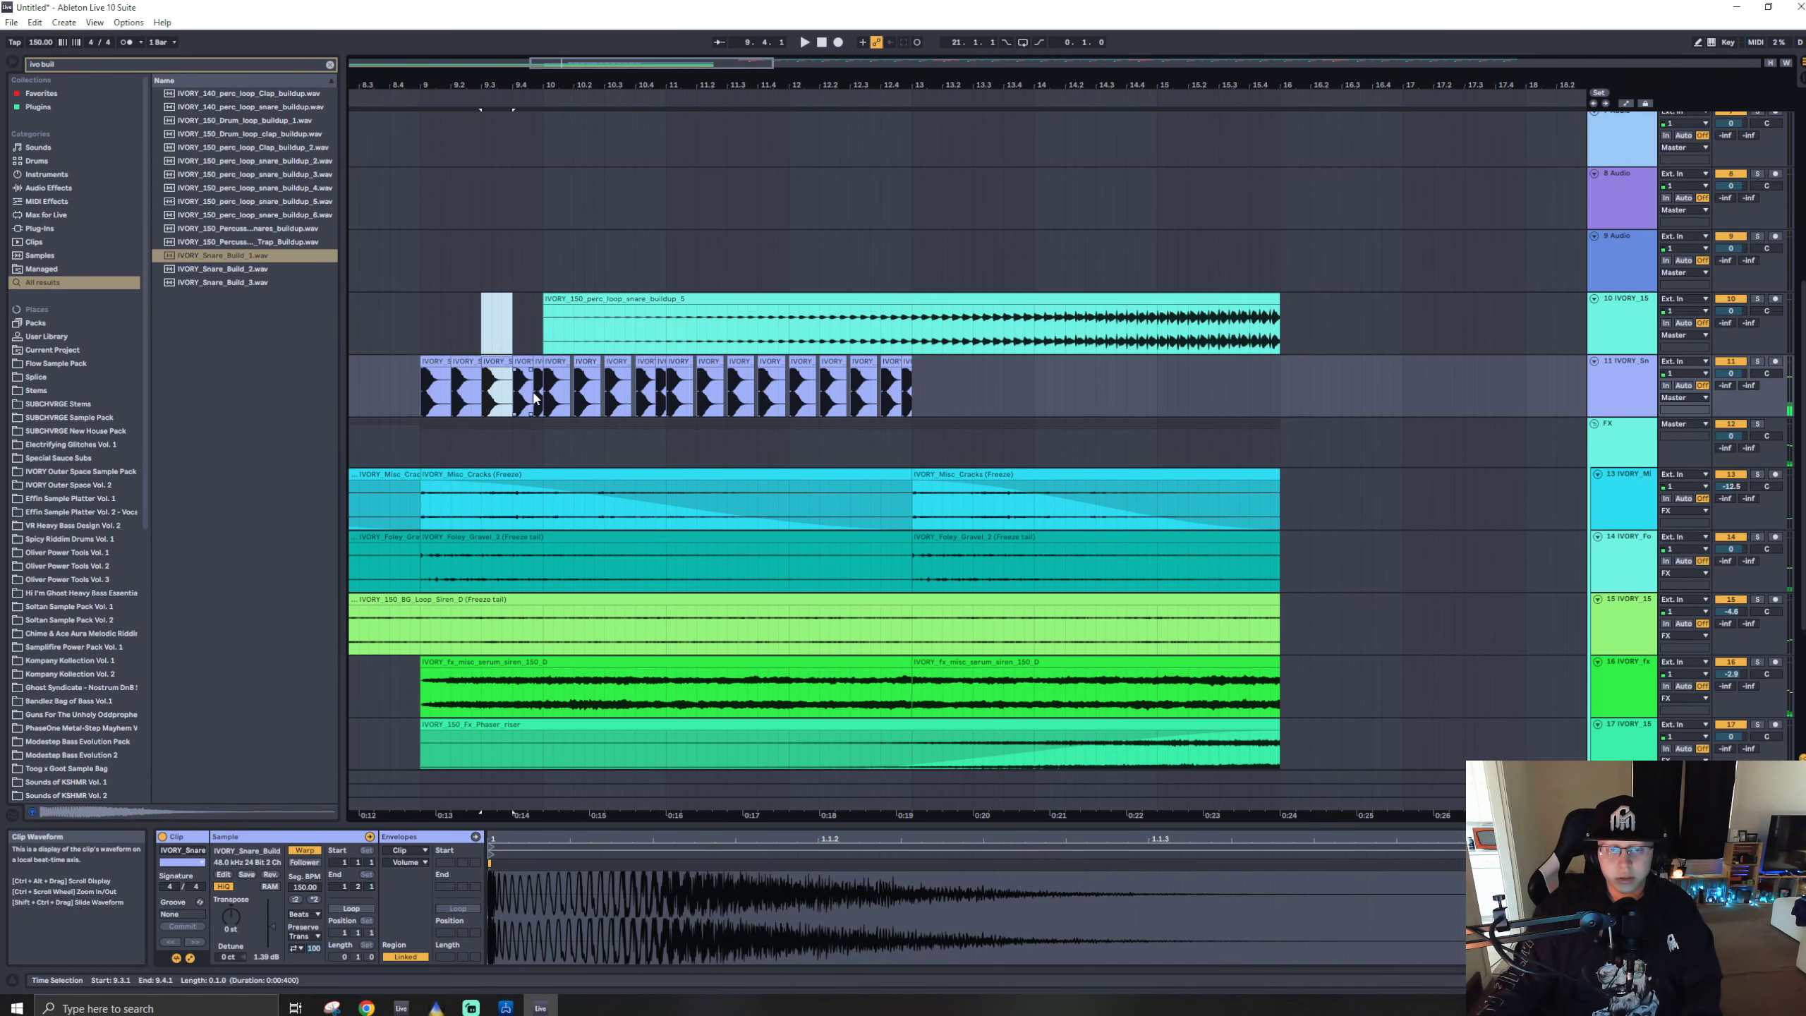
- Repeat the bar 9 snare pattern through bar 12 and play it from bar 9
{"action": "left_click_drag", "start_coordinate": [535, 399], "coordinate": [470, 406]}
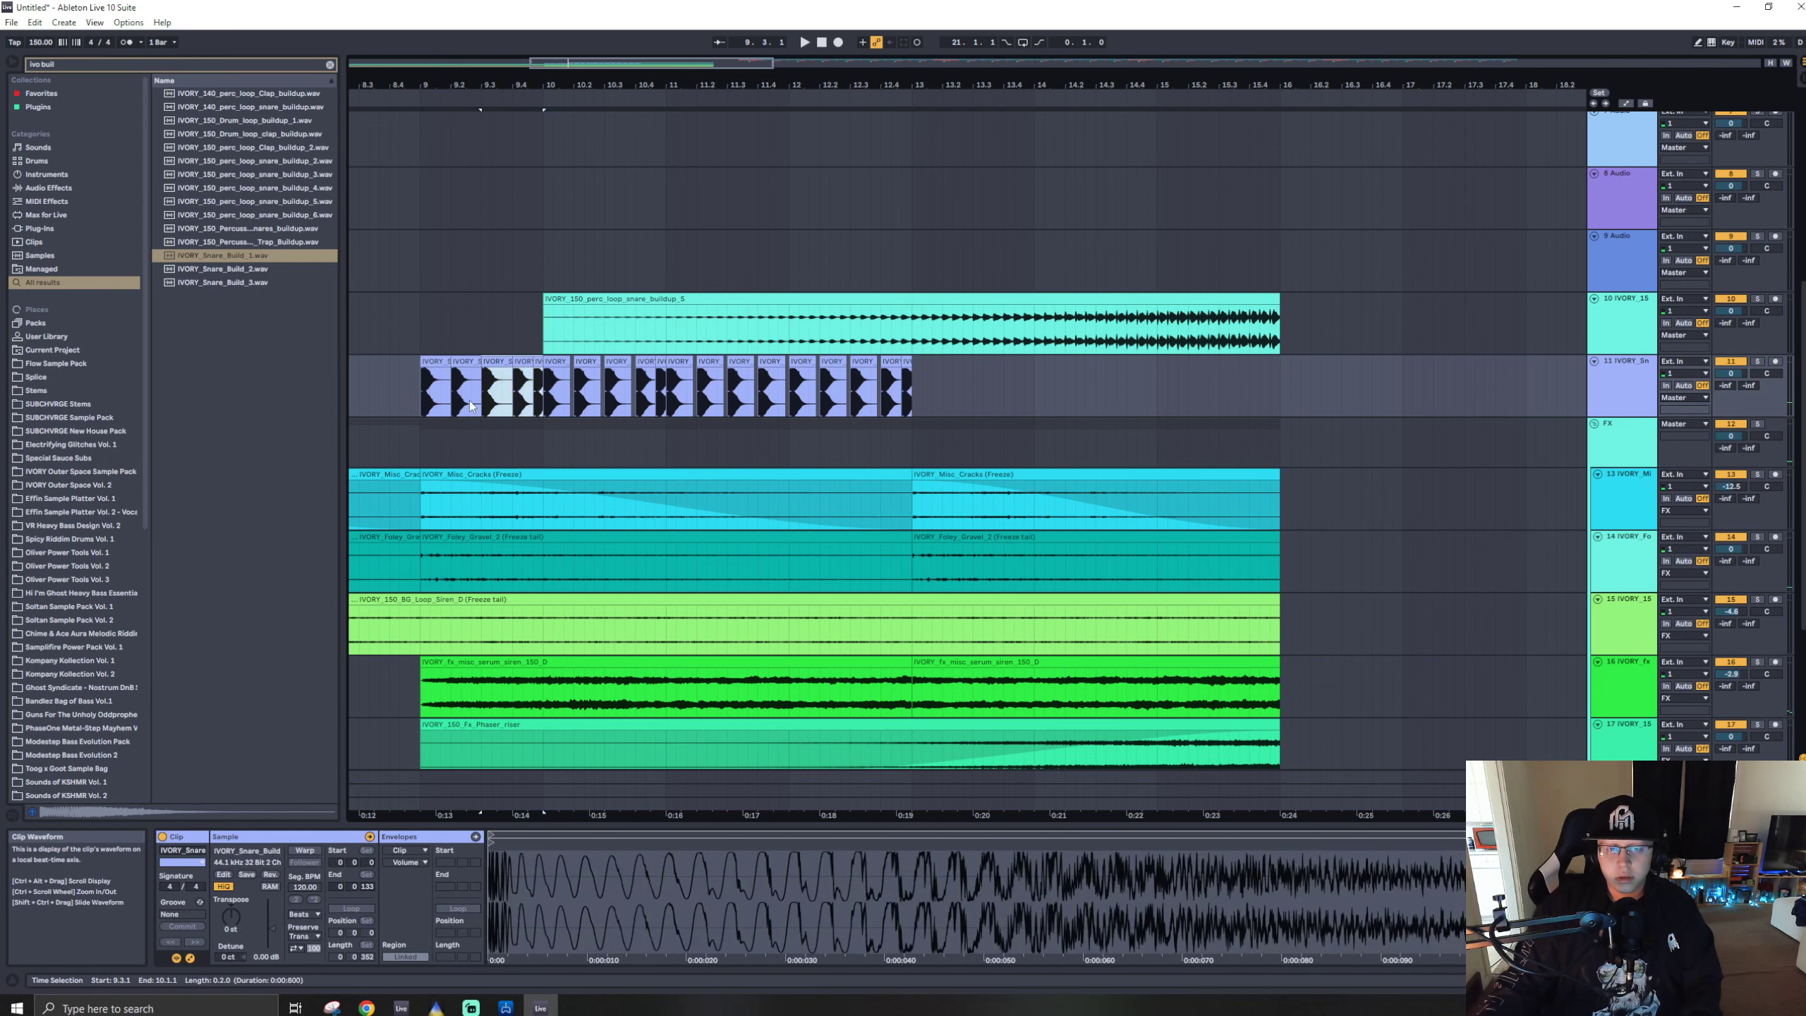
{"action": "left_click", "coordinate": [422, 407]}
{"action": "key", "text": "space"}
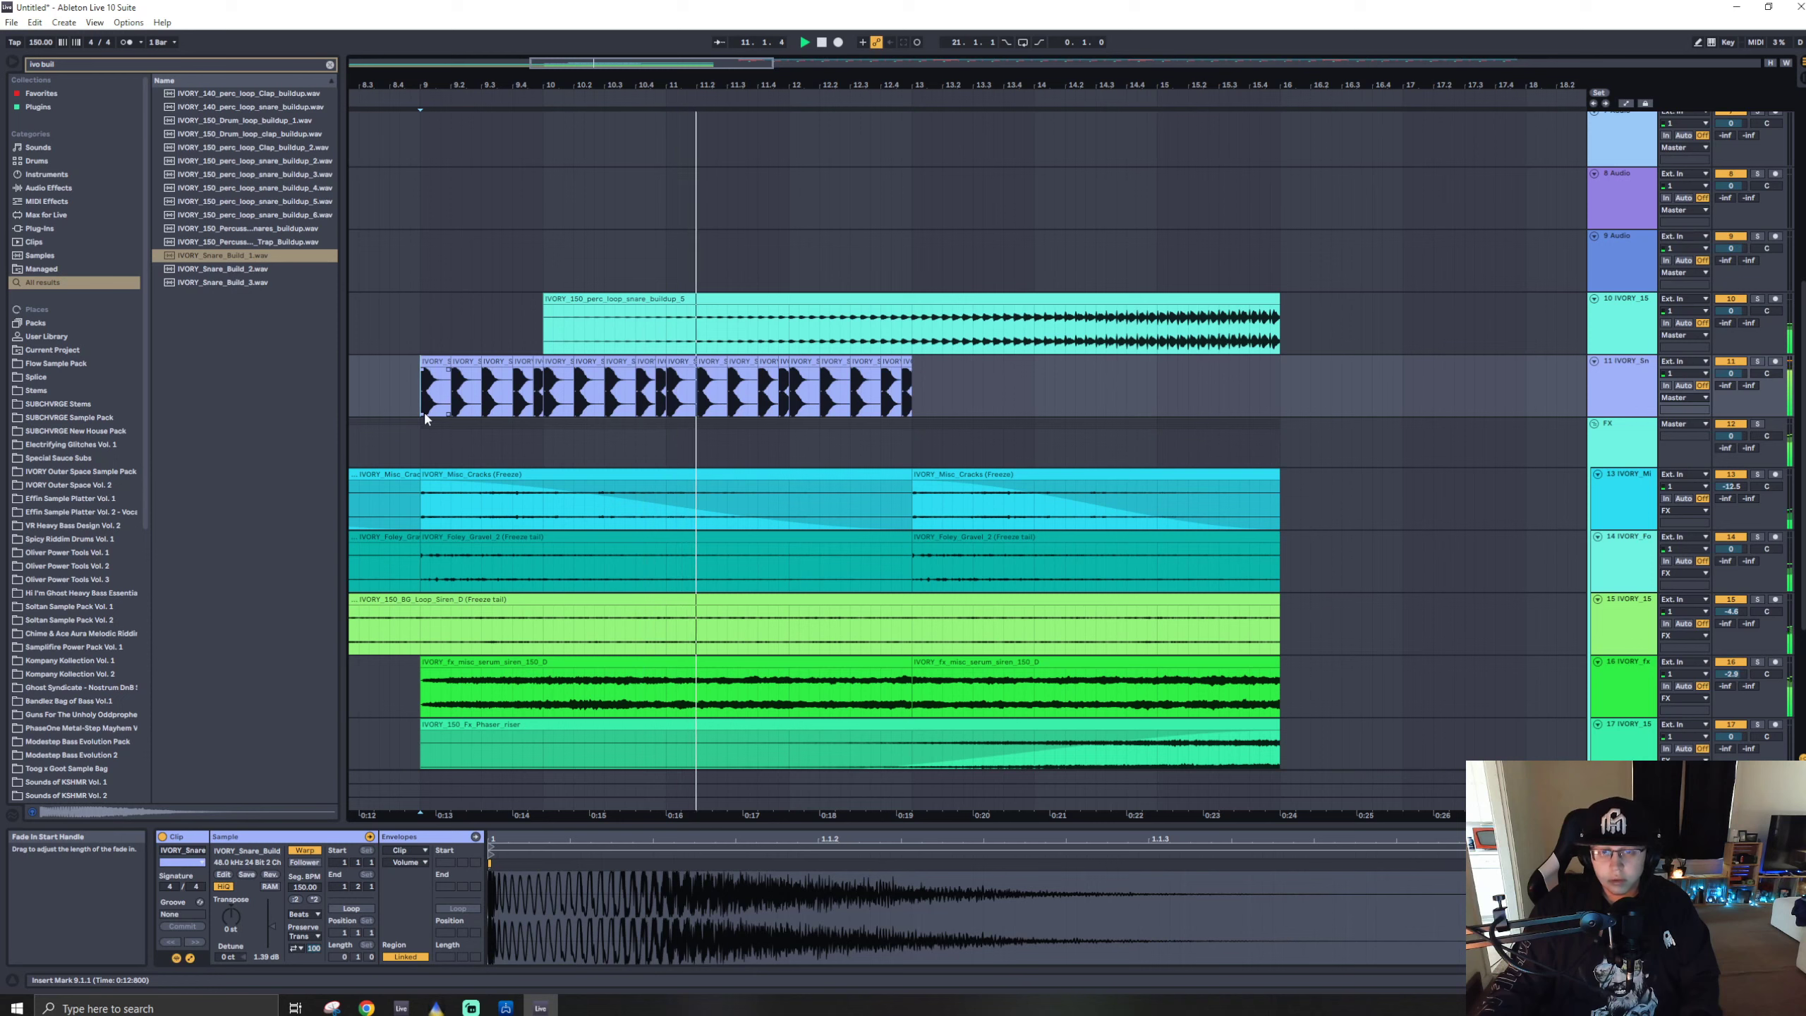
- Paste snare hits at bar 13, space them three per half bar, and duplicate the group past bar 15 while playing from bar 13
{"action": "left_click", "coordinate": [906, 362]}
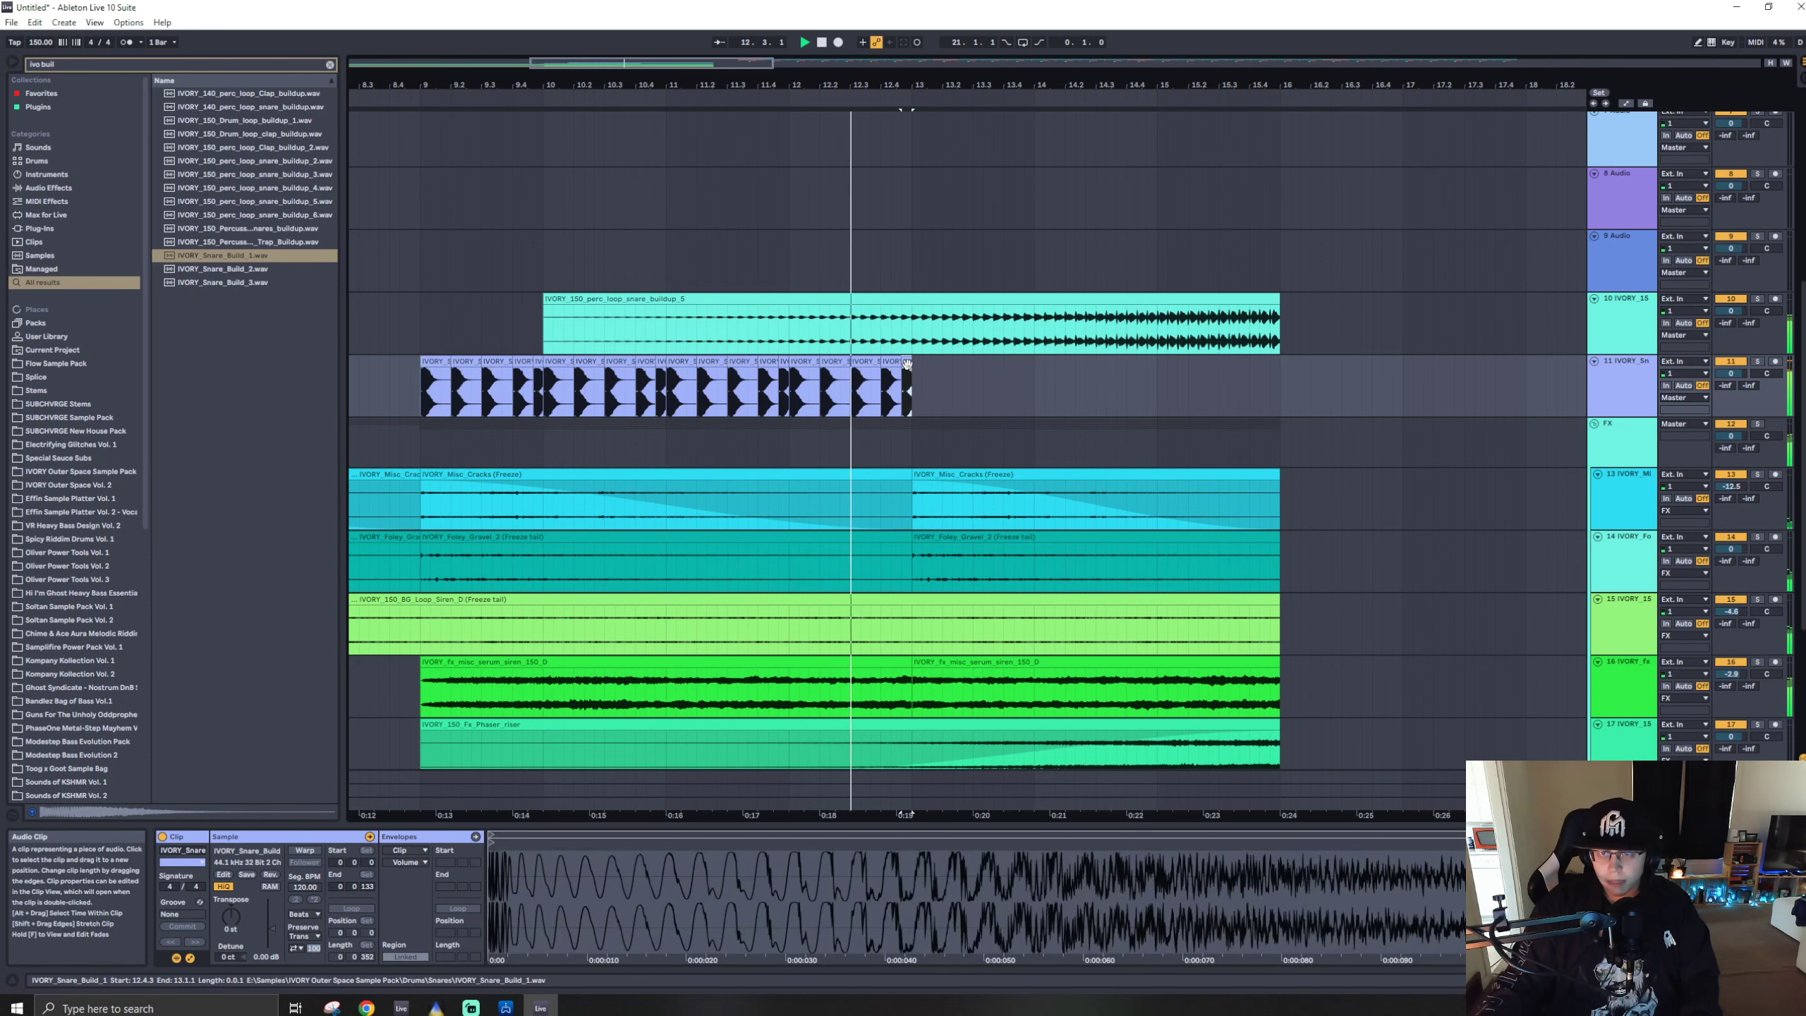
{"action": "left_click", "coordinate": [865, 361]}
{"action": "key", "text": "space"}
{"action": "left_click", "coordinate": [921, 399]}
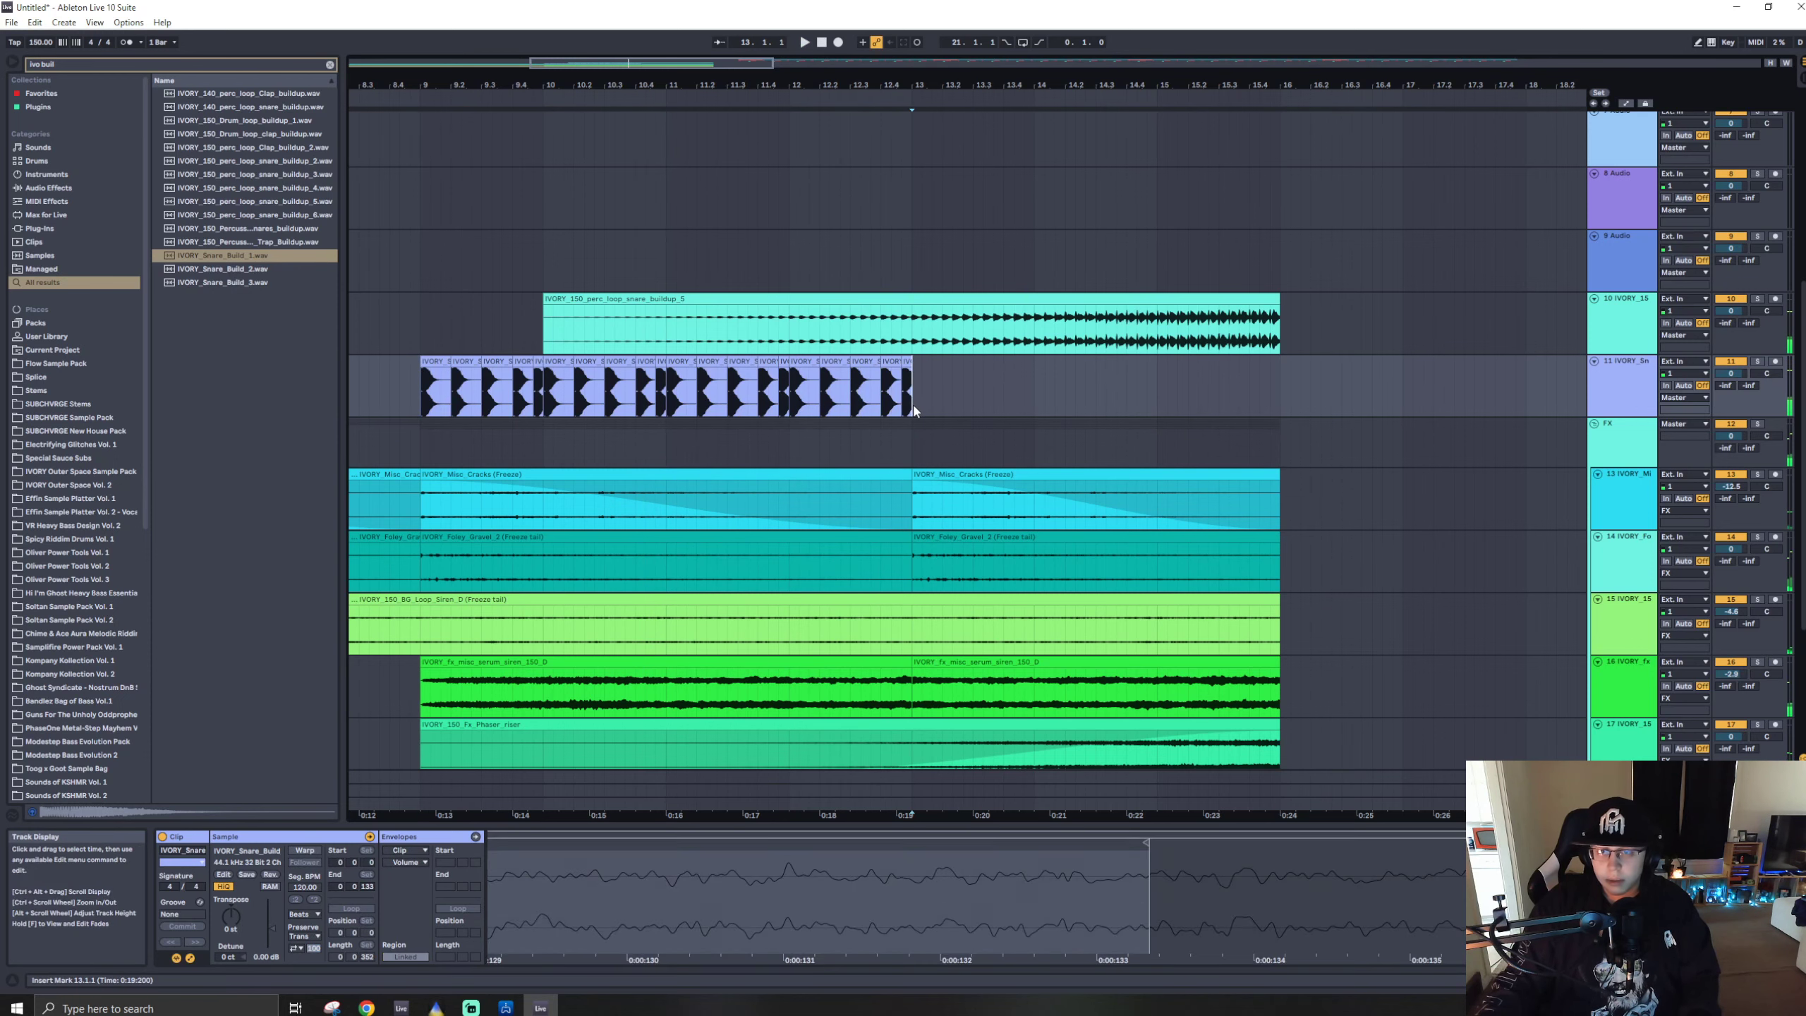
{"action": "key", "text": "ctrl+v"}
{"action": "left_click_drag", "start_coordinate": [926, 404], "coordinate": [967, 404]}
{"action": "left_click", "coordinate": [915, 409]}
{"action": "key", "text": "space"}
{"action": "key", "text": "ctrl+d"}
{"action": "key", "text": "ctrl+d"}
{"action": "key", "text": "ctrl+d"}
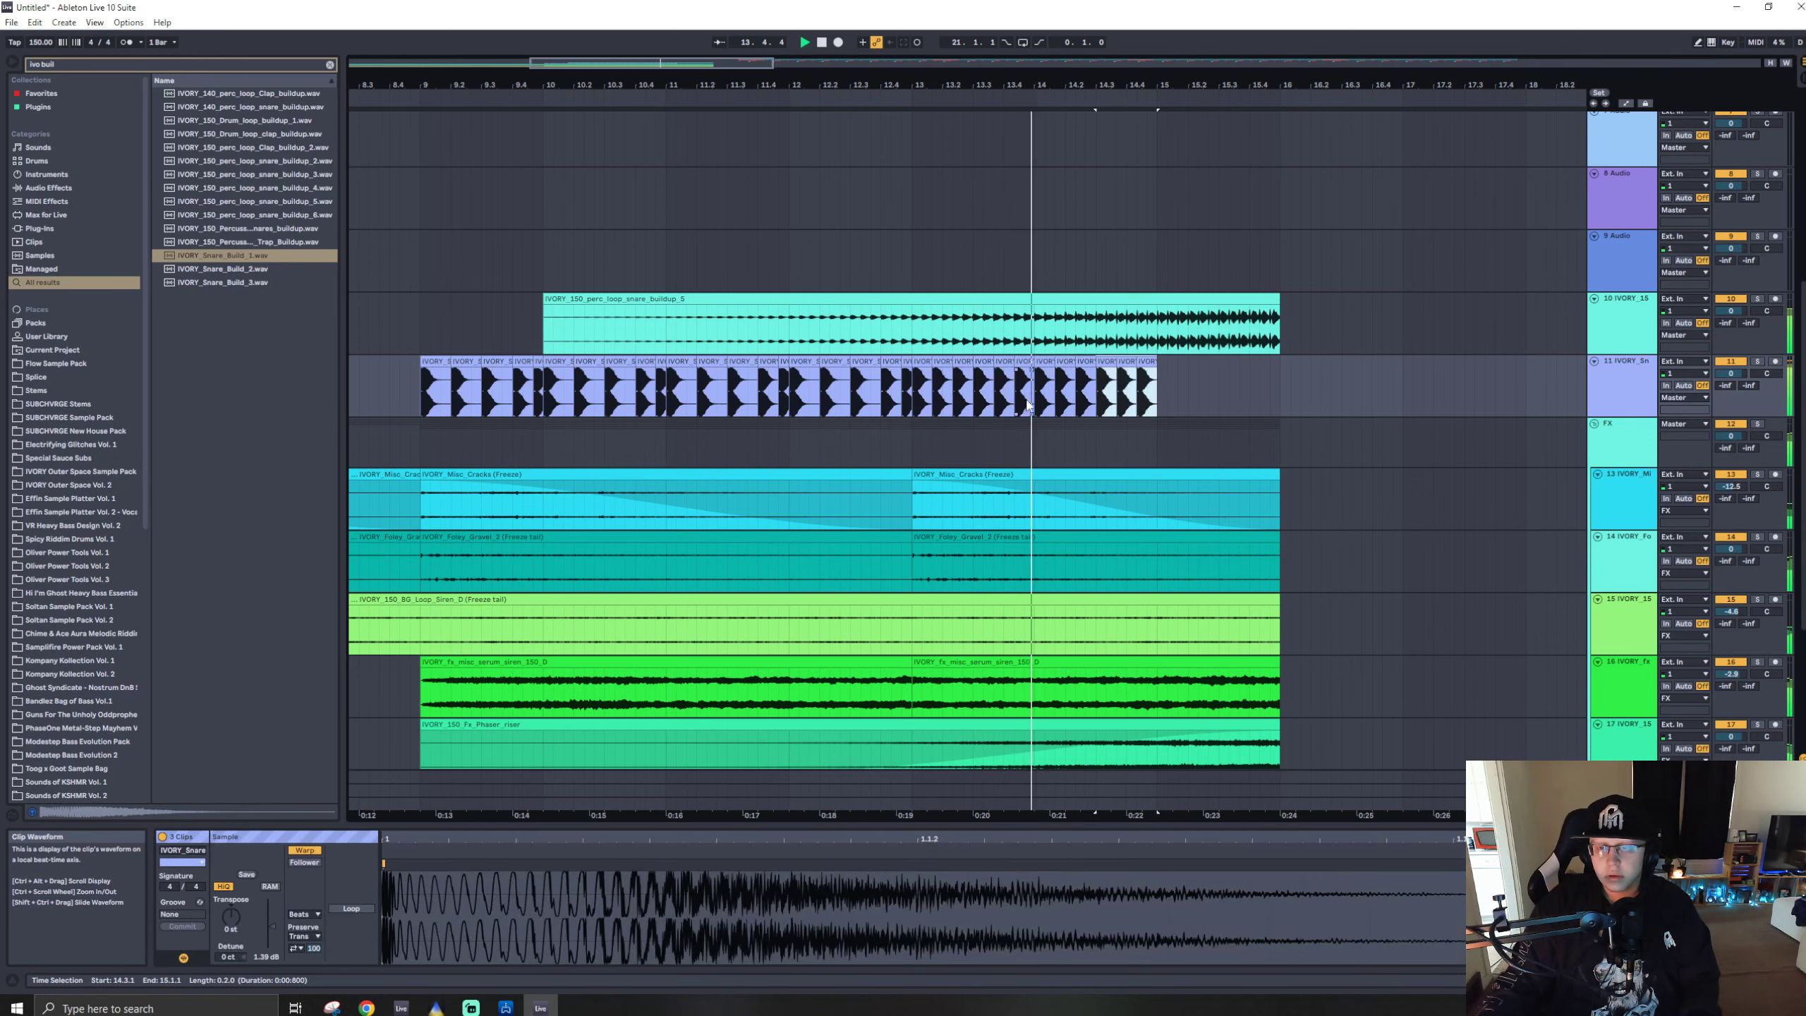
{"action": "key", "text": "ctrl+d"}
- Fill bar 15 with shortened, rapidly repeating snare hits and delete the ones that run past bar 16
{"action": "left_click", "coordinate": [1166, 406]}
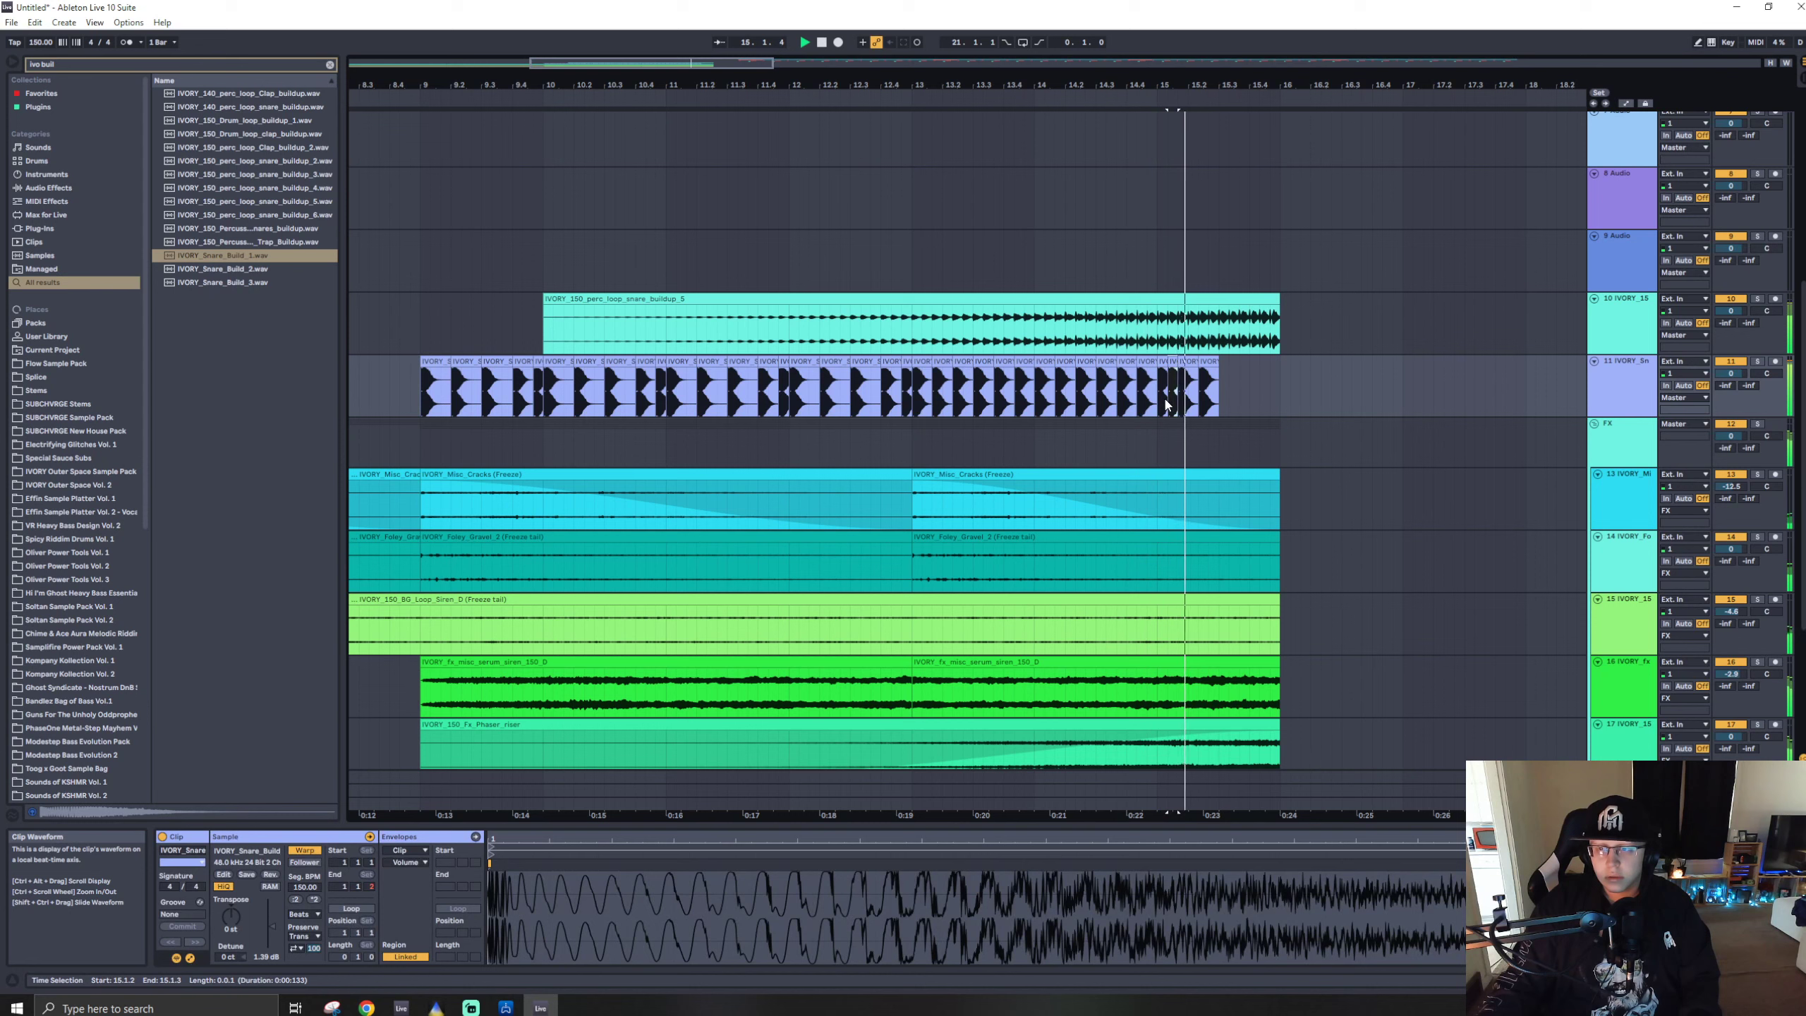
{"action": "key", "text": "ctrl+d"}
{"action": "key", "text": "ctrl+d"}
{"action": "key", "text": "ctrl+d"}
{"action": "key", "text": "ctrl+d"}
{"action": "key", "text": "ctrl+d"}
{"action": "key", "text": "ctrl+d"}
{"action": "key", "text": "ctrl+d"}
{"action": "key", "text": "ctrl+d"}
{"action": "key", "text": "ctrl+d"}
{"action": "key", "text": "ctrl+d"}
{"action": "key", "text": "ctrl+d"}
{"action": "key", "text": "ctrl+d"}
{"action": "key", "text": "ctrl+d"}
{"action": "key", "text": "ctrl+d"}
{"action": "key", "text": "ctrl+d"}
{"action": "key", "text": "space"}
{"action": "left_click_drag", "start_coordinate": [1282, 405], "coordinate": [1371, 405]}
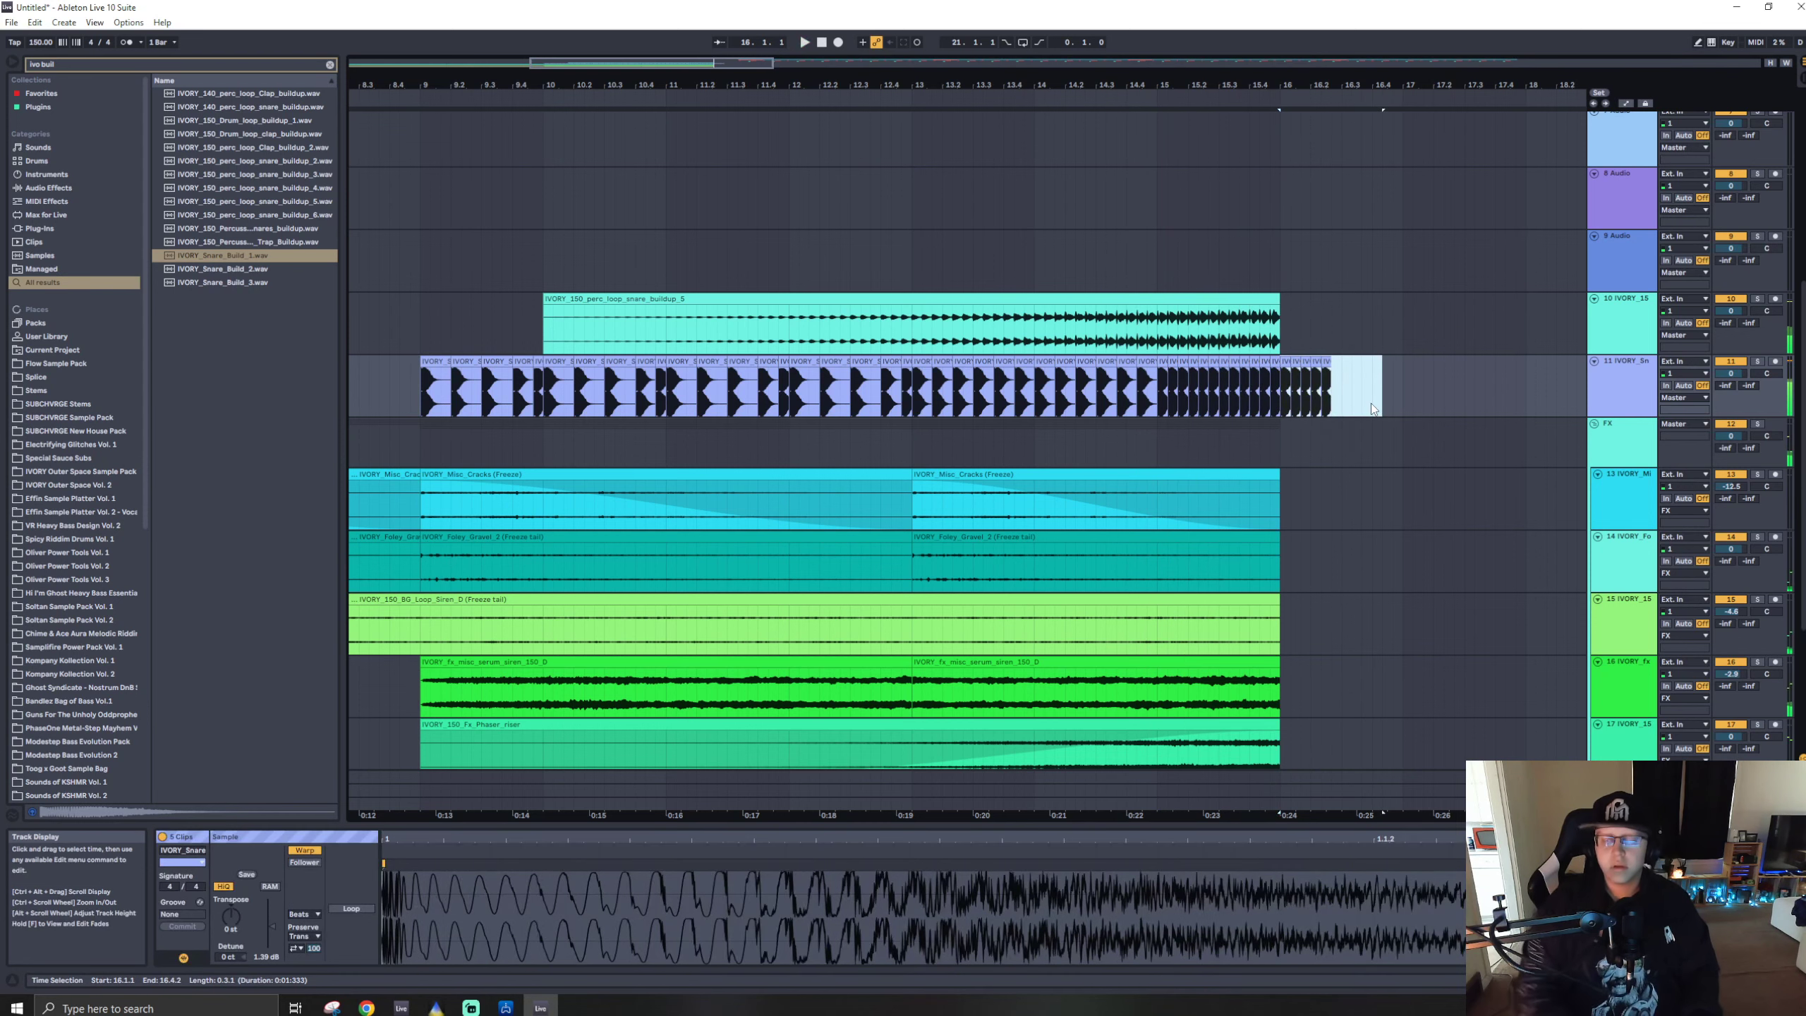
{"action": "key", "text": "Delete"}
- Clear the browser search and insert two new audio tracks below 9 Audio
{"action": "left_click", "coordinate": [1169, 254]}
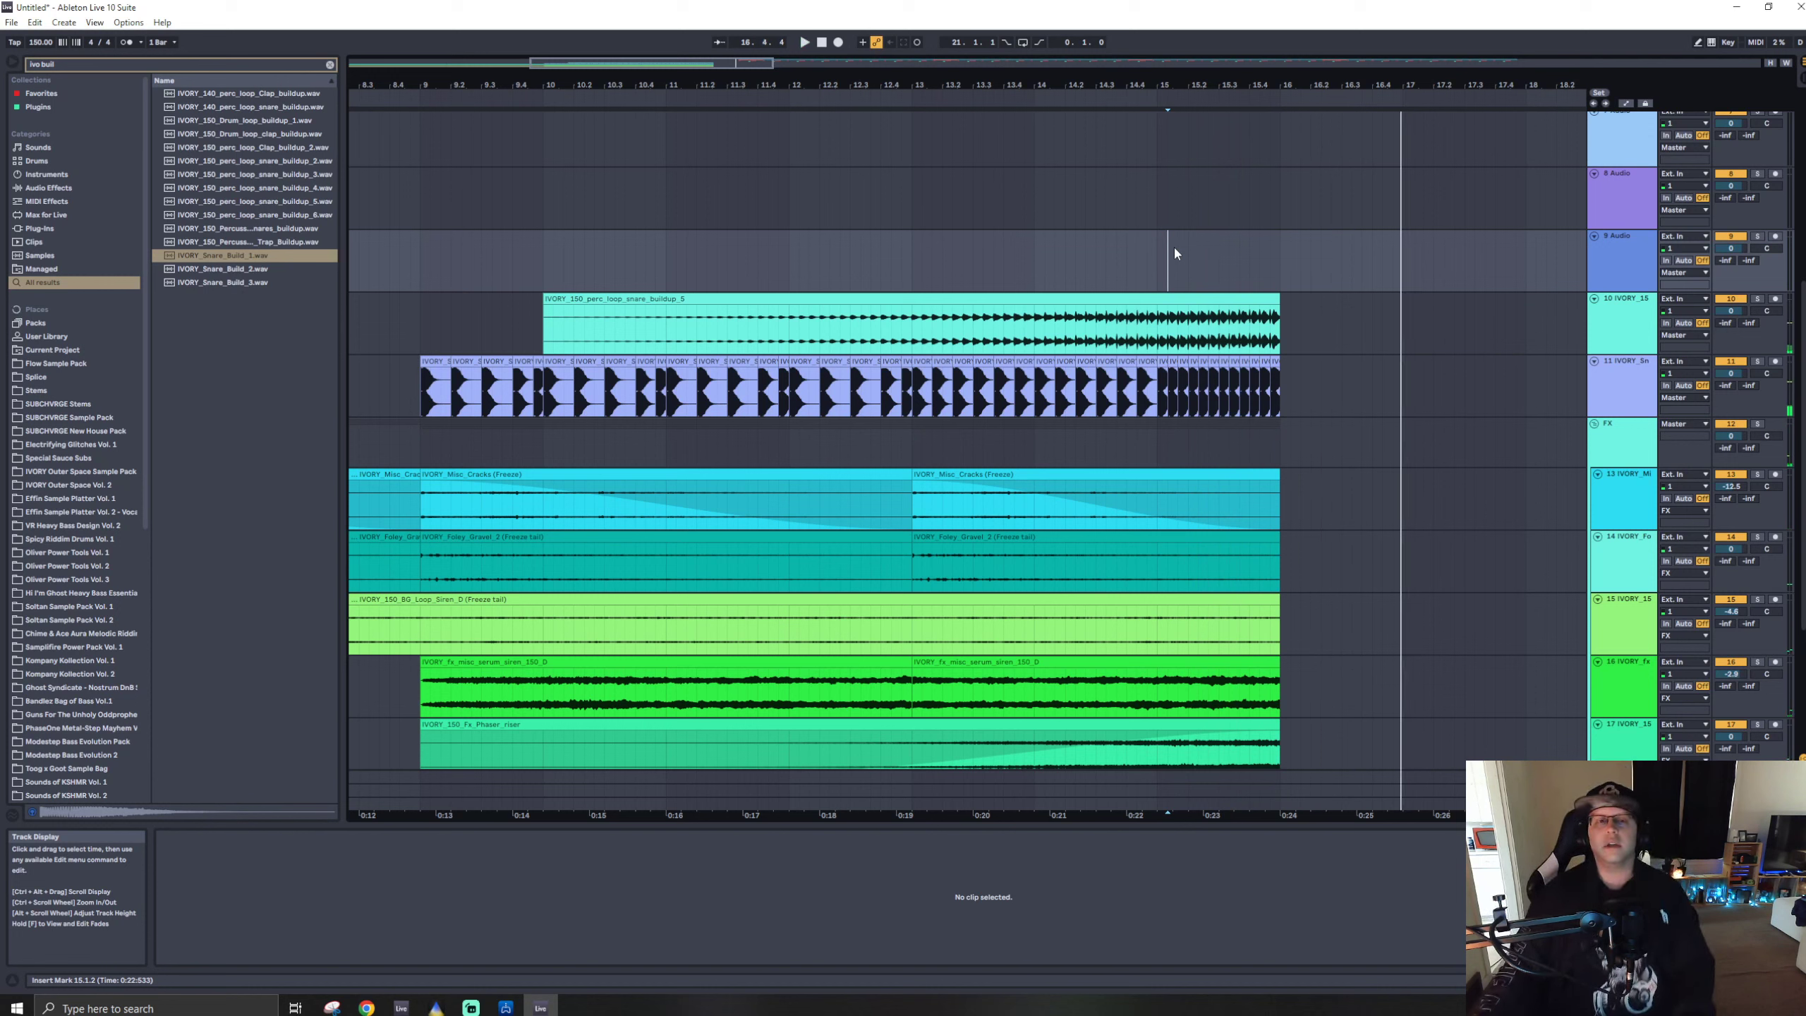
{"action": "left_click", "coordinate": [330, 64]}
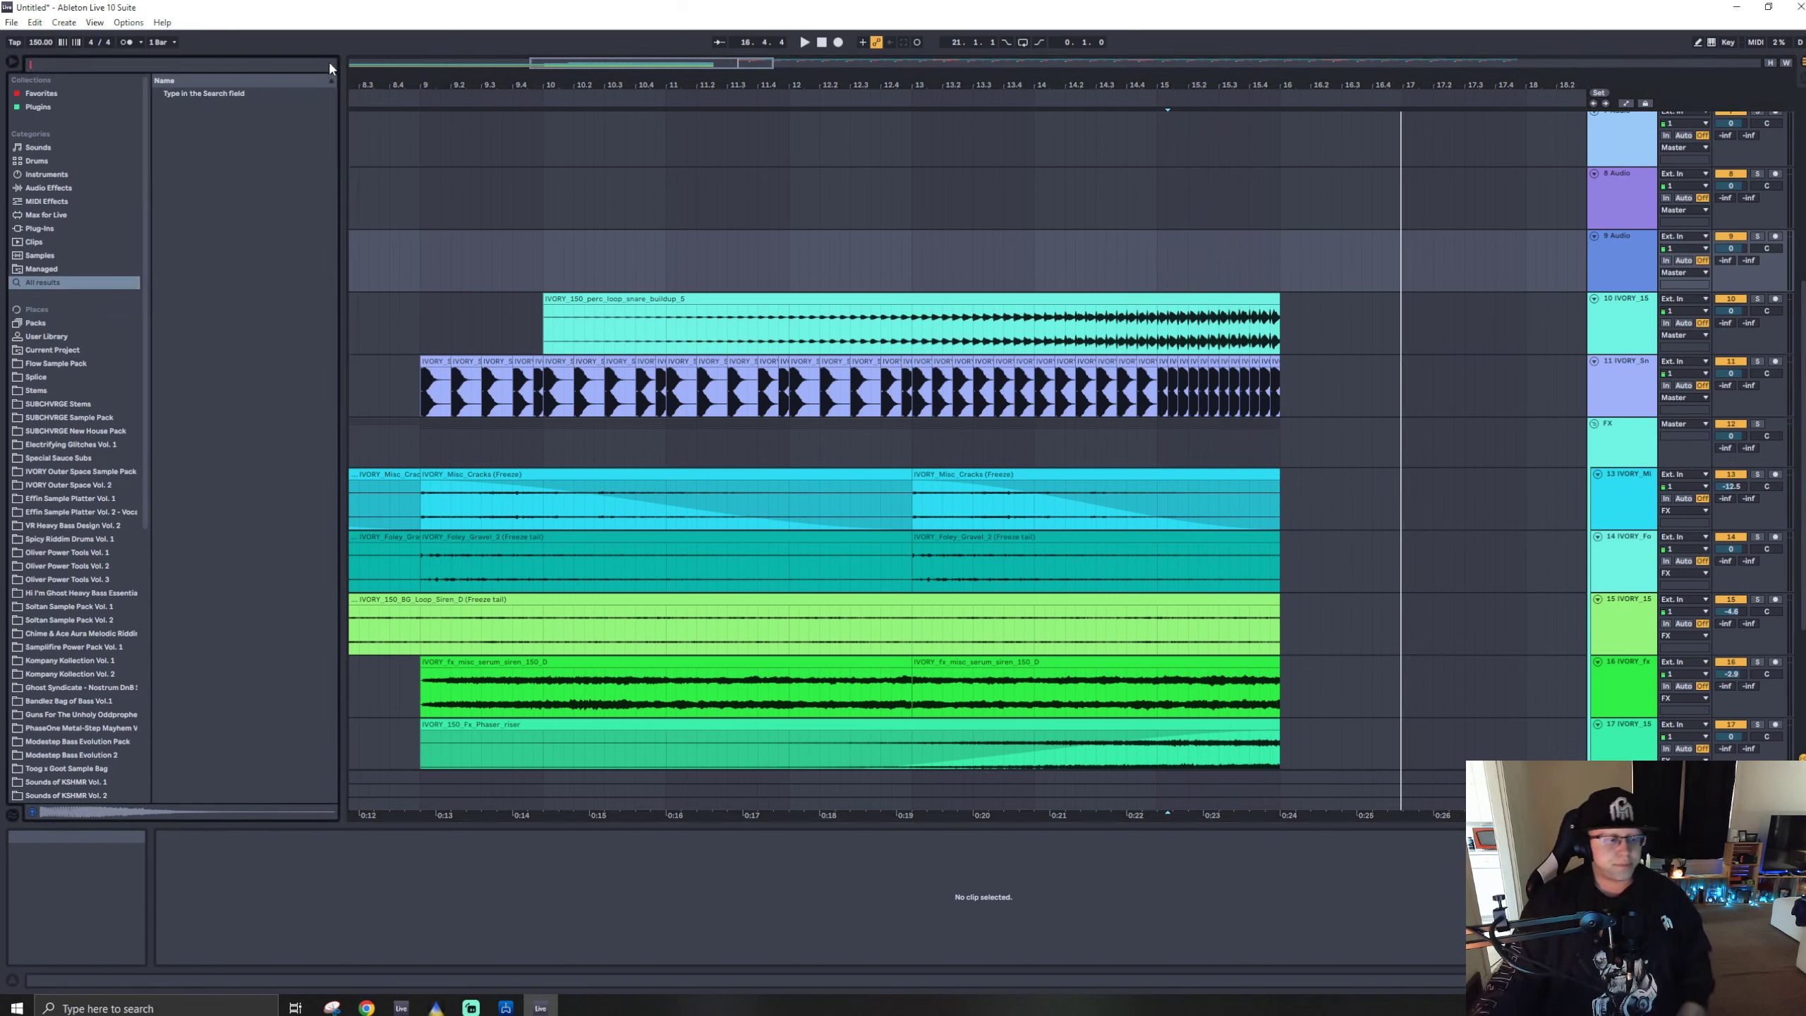
{"action": "left_click", "coordinate": [1625, 249]}
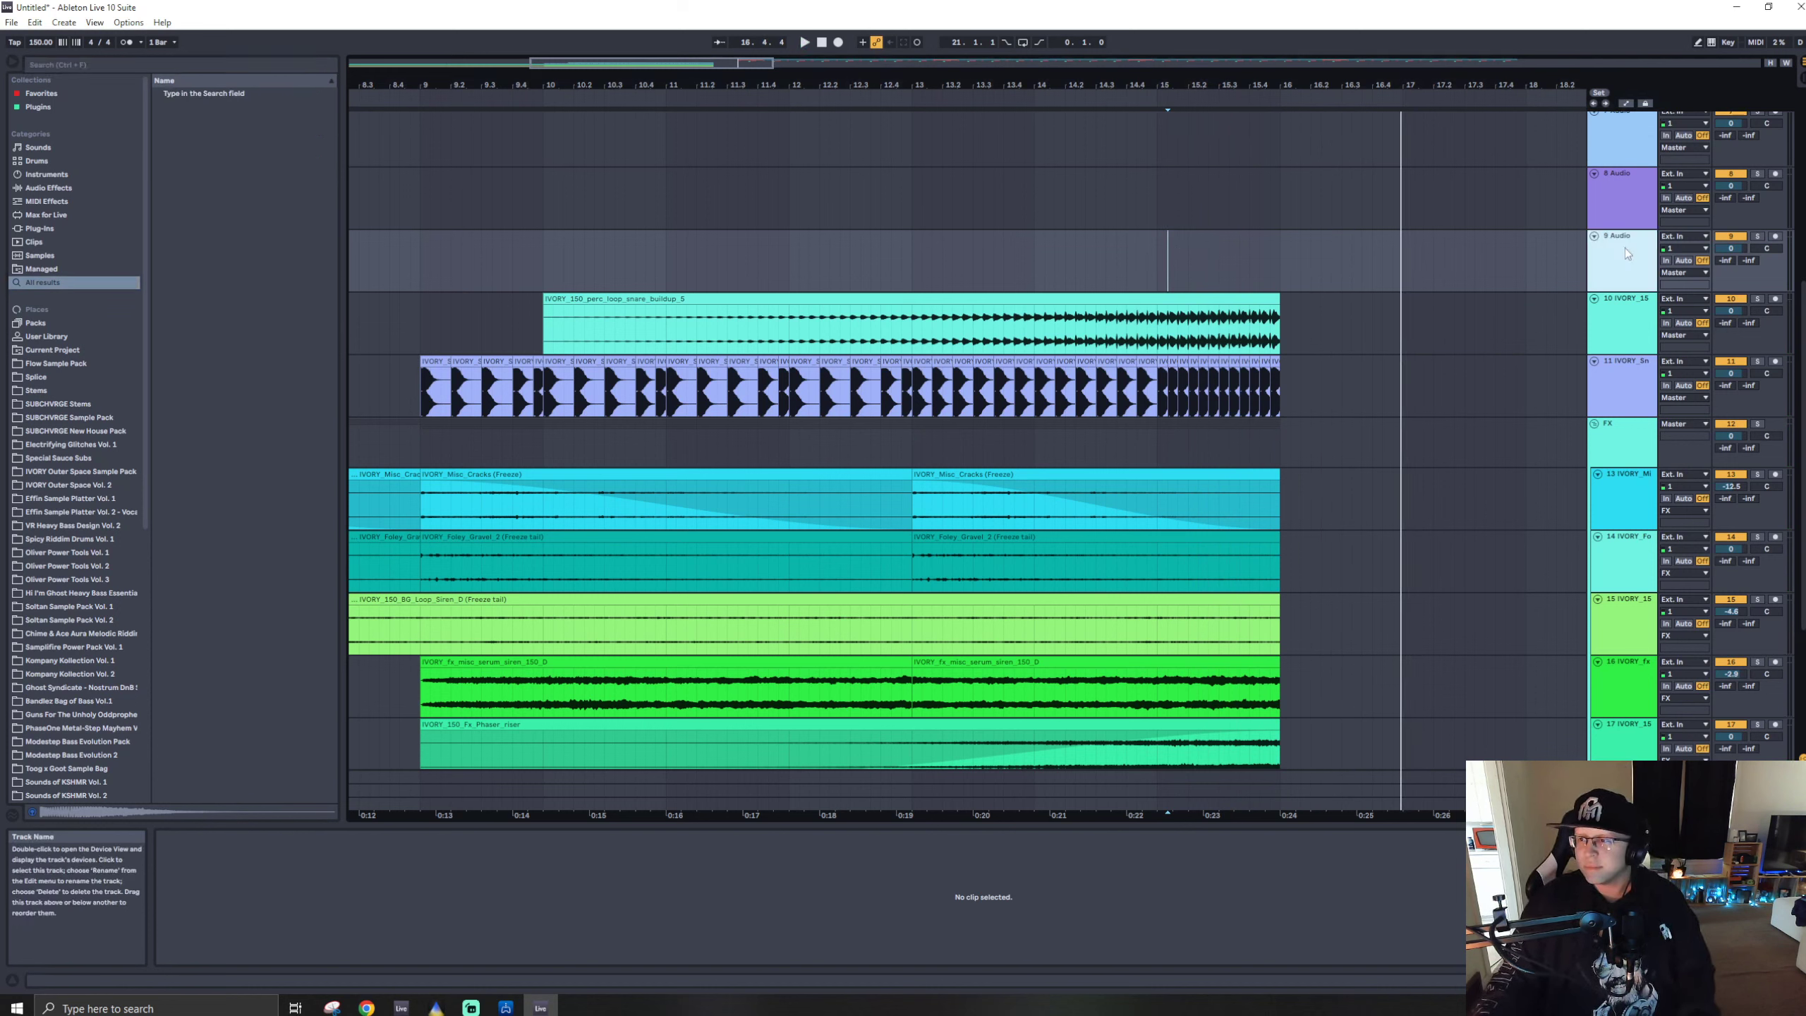
{"action": "key", "text": "ctrl+t"}
{"action": "key", "text": "ctrl+t"}
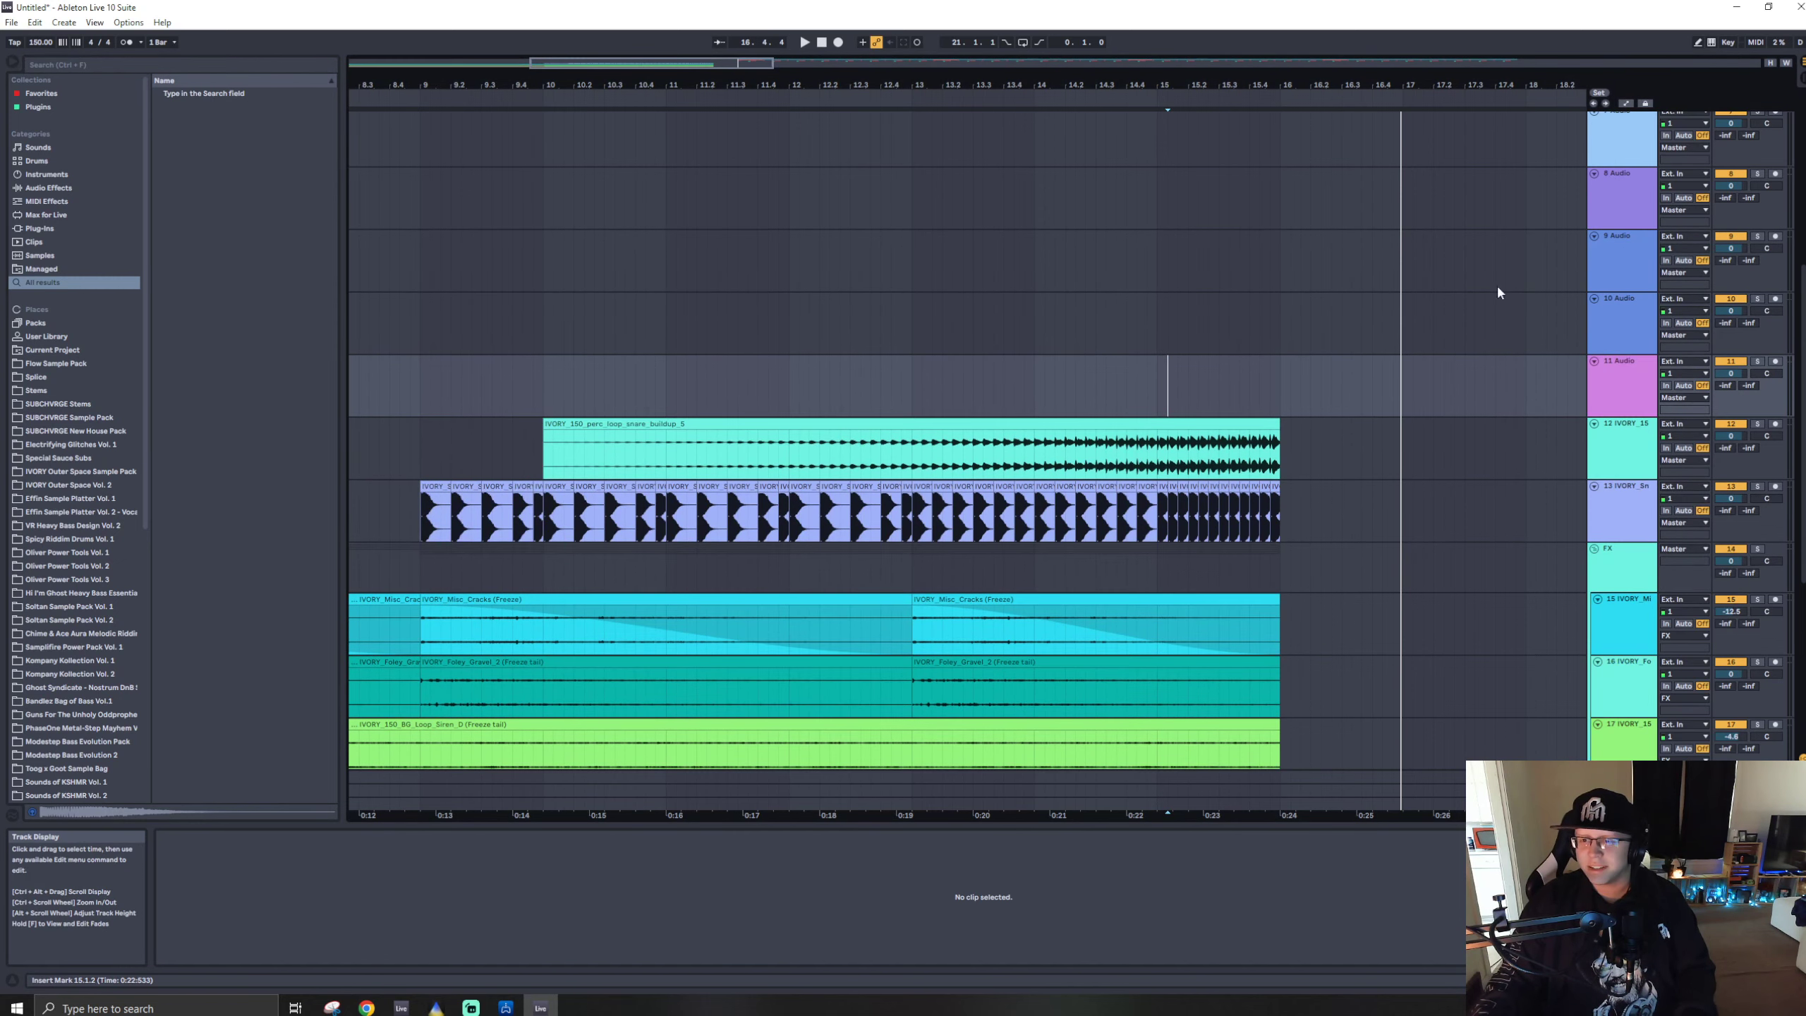
- Set the insertion point at bar 16 on the 11 Audio track
{"action": "left_click", "coordinate": [1282, 374]}
{"action": "key", "text": "w"}
{"action": "key", "text": "plus"}
{"action": "key", "text": "plus"}
{"action": "key", "text": "plus"}
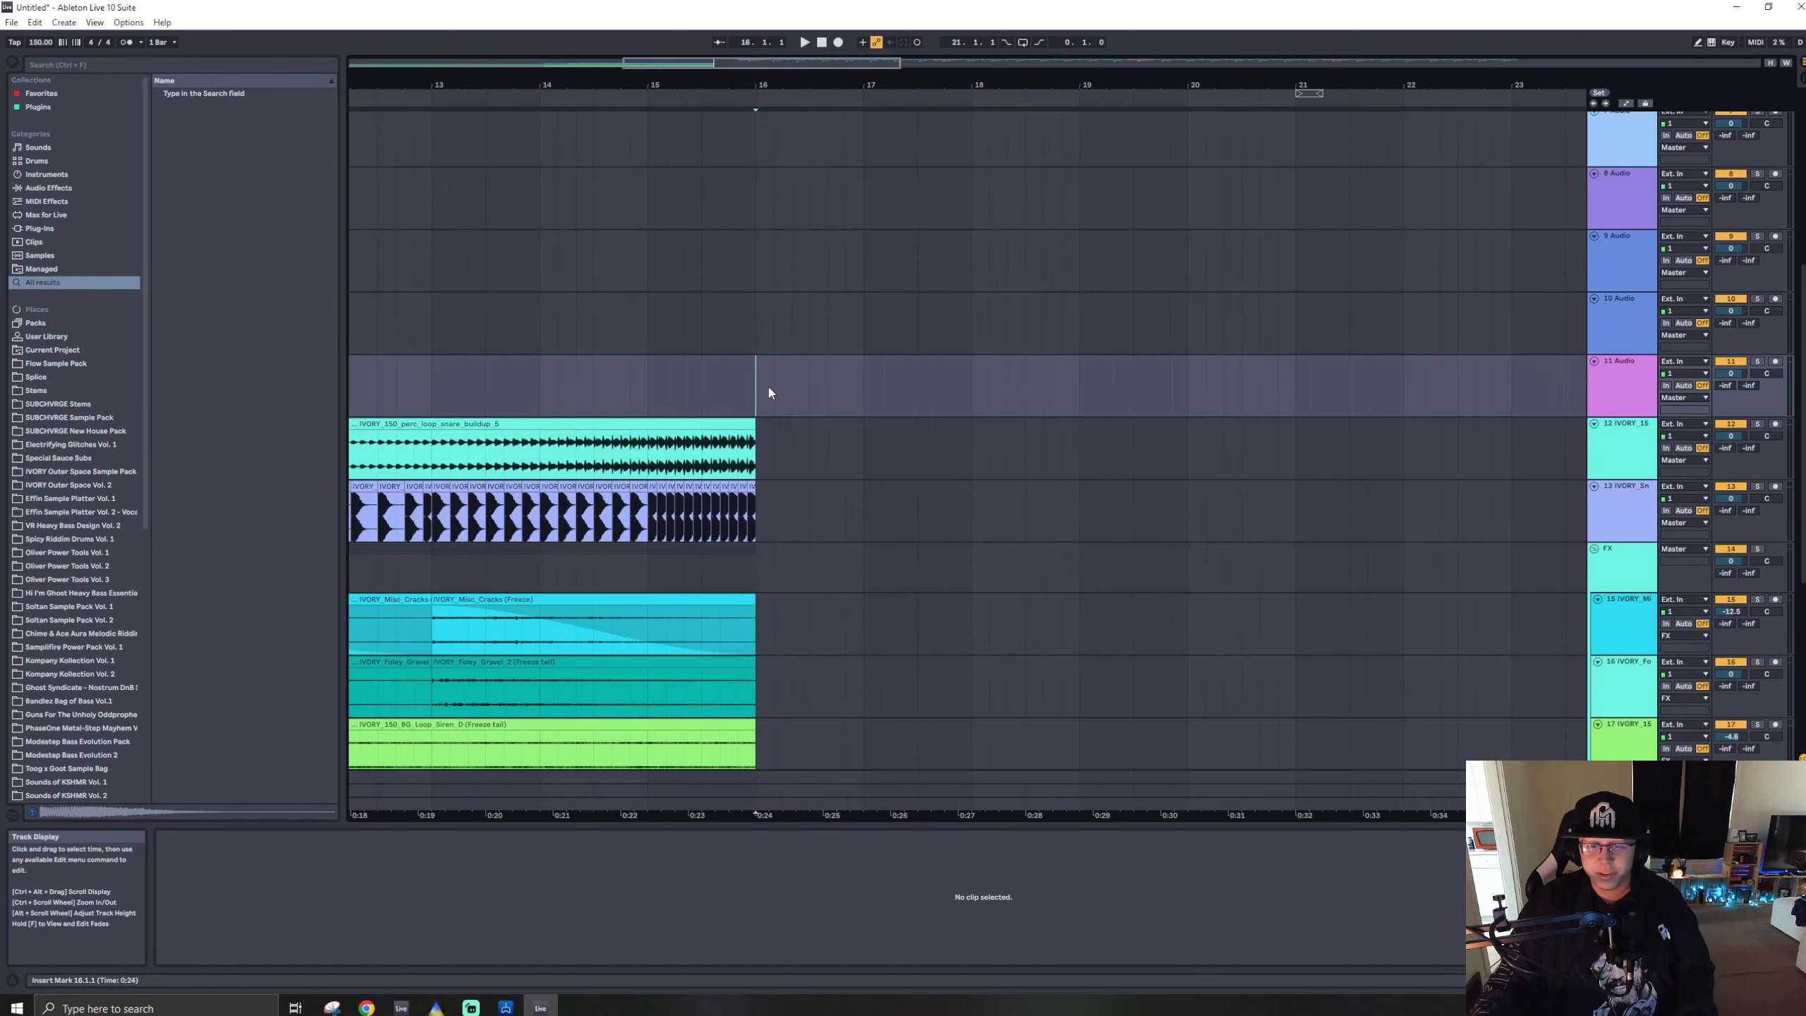
- Arm the 10 Audio track for recording
{"action": "left_click", "coordinate": [1643, 379]}
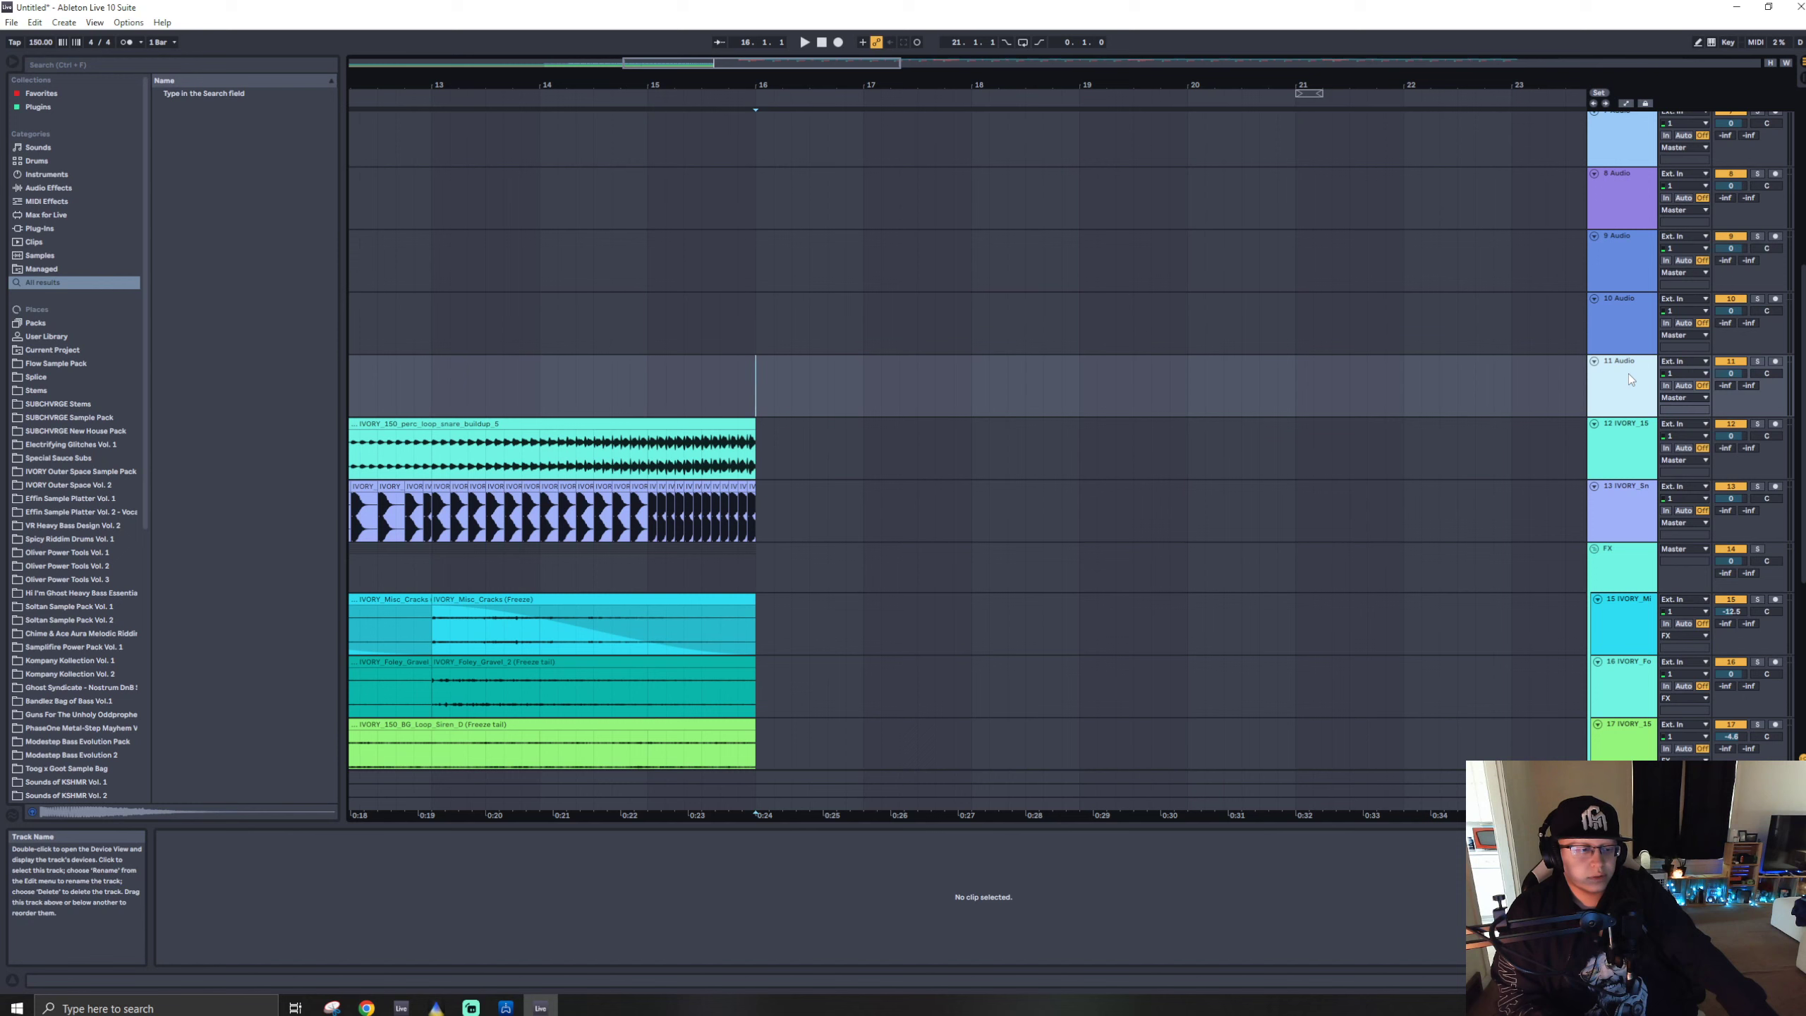
{"action": "left_click", "coordinate": [1630, 328]}
{"action": "left_click", "coordinate": [1775, 300]}
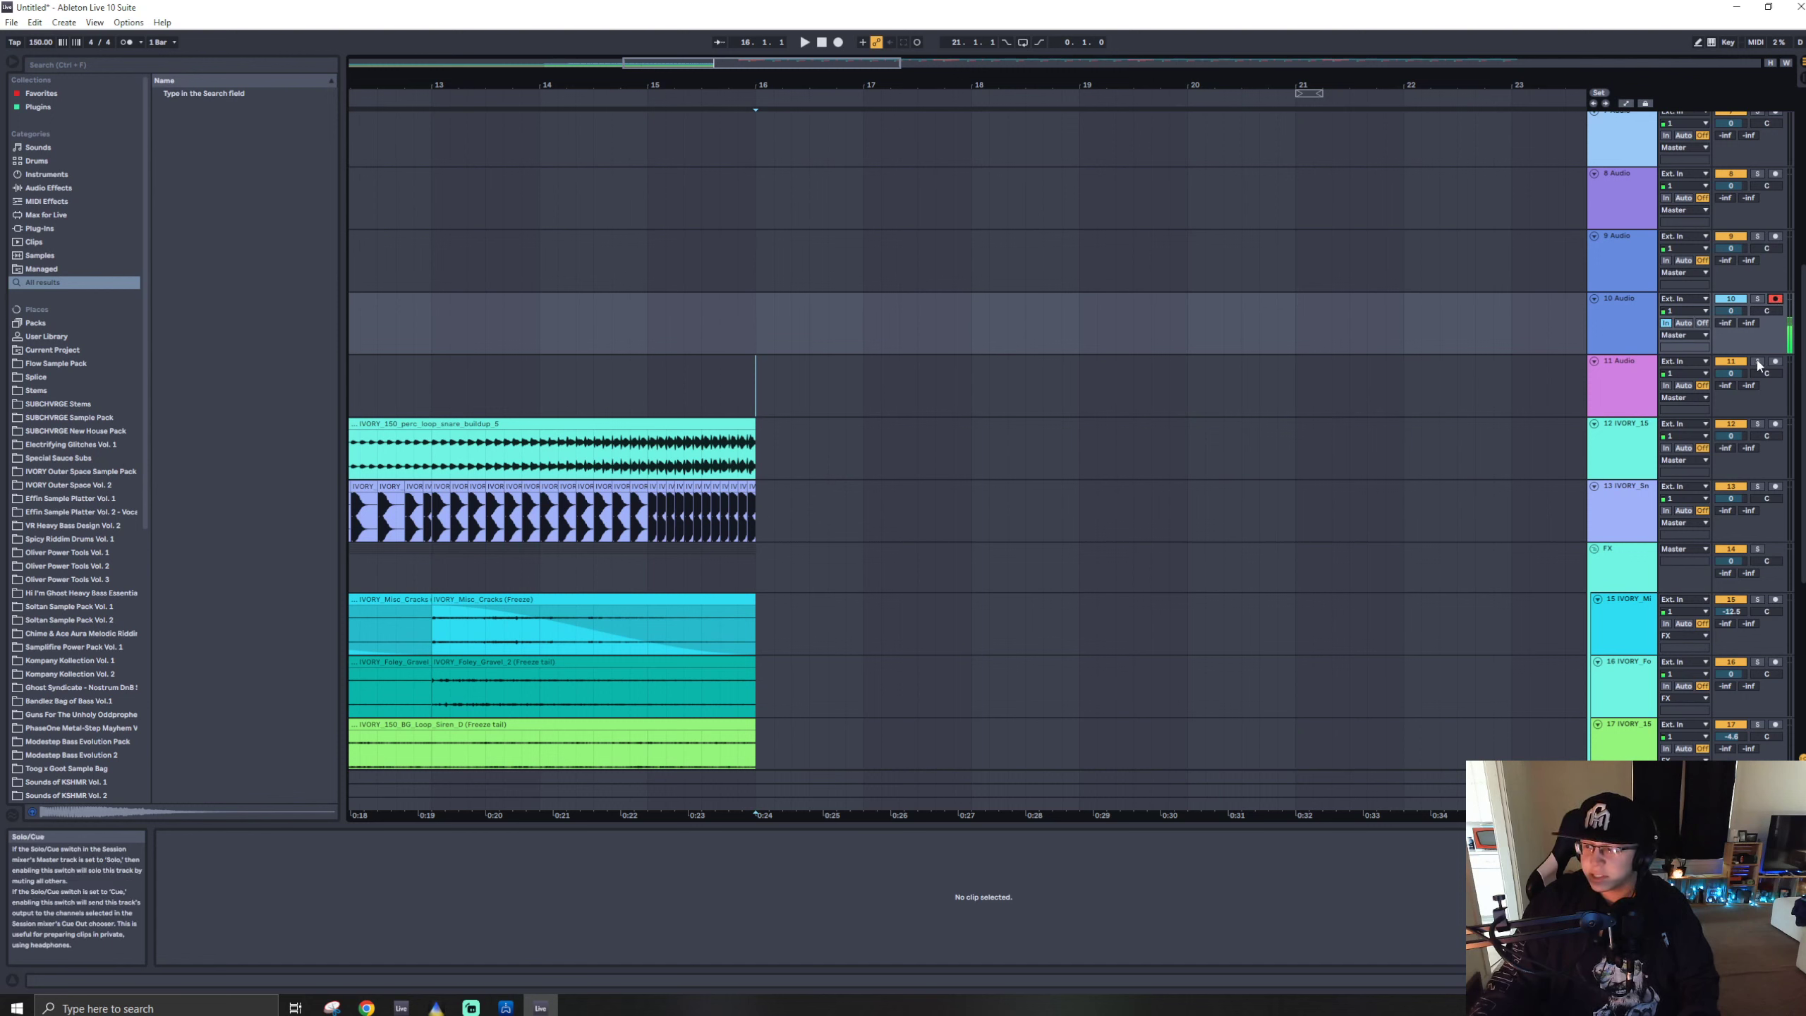
- Solo the 11 Audio track and record one bar of audio onto 10 Audio, starting at bar 16
{"action": "left_click", "coordinate": [1757, 362]}
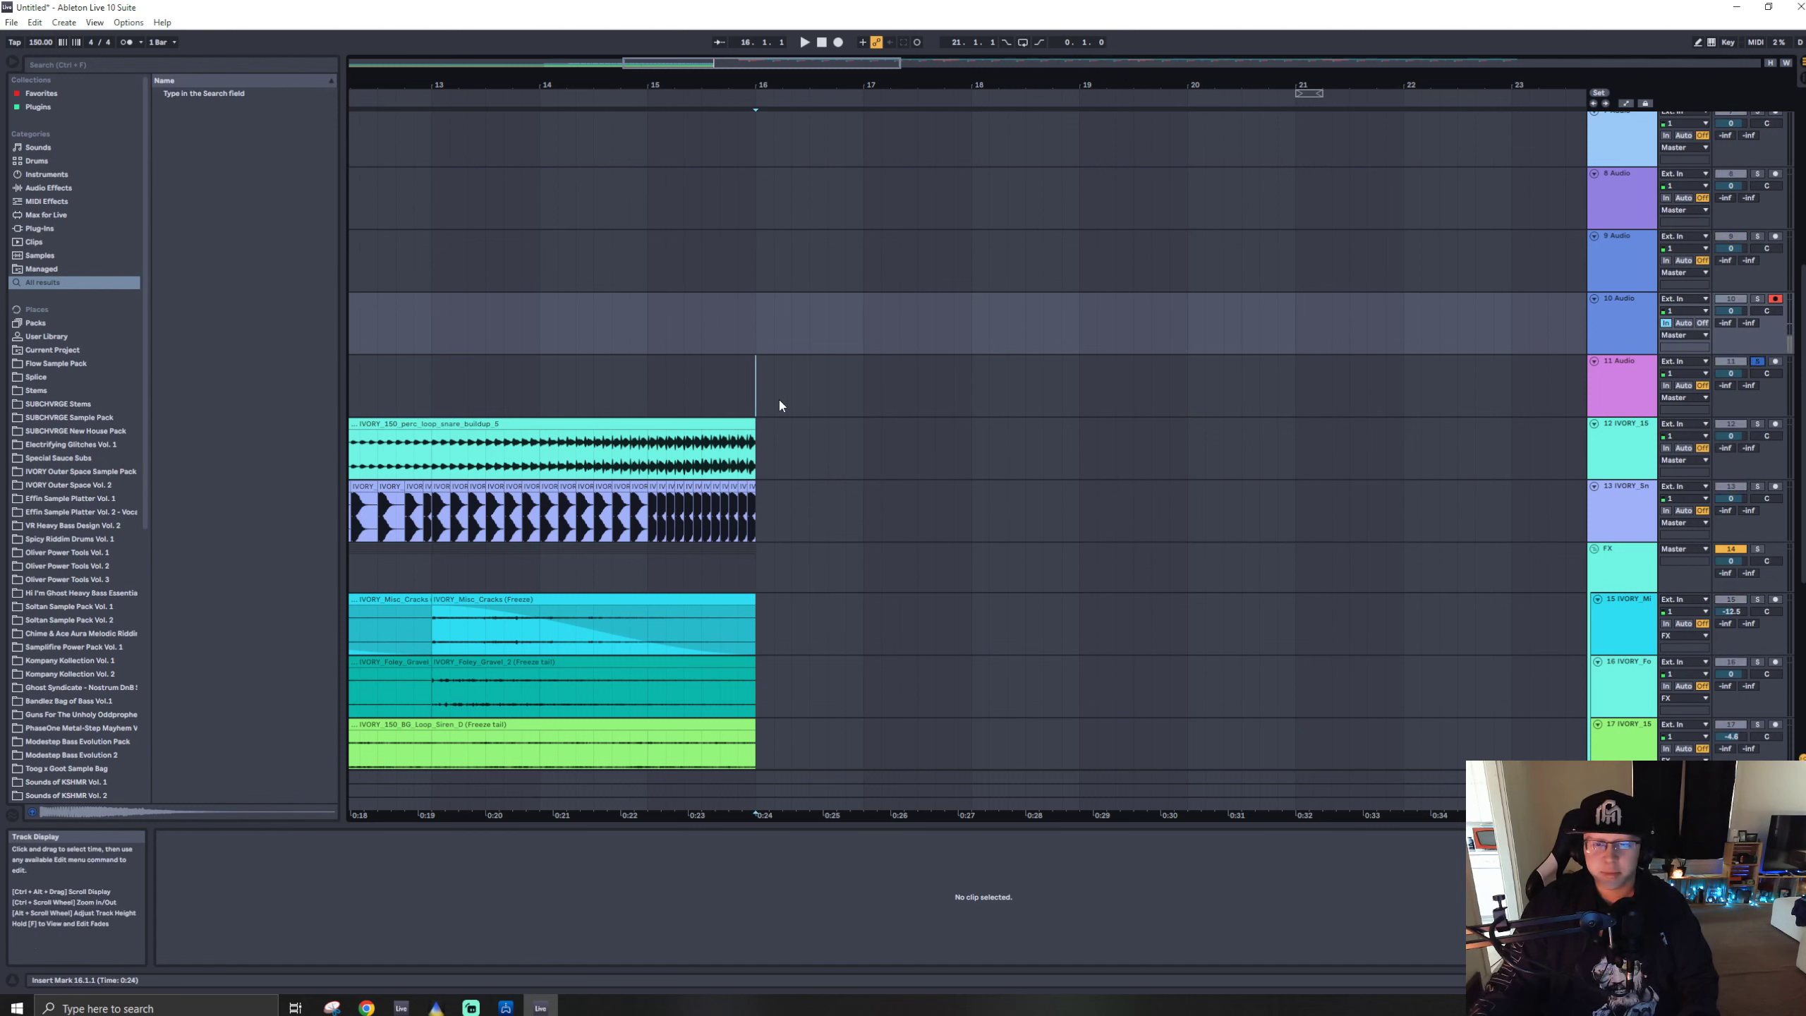
{"action": "left_click", "coordinate": [756, 401]}
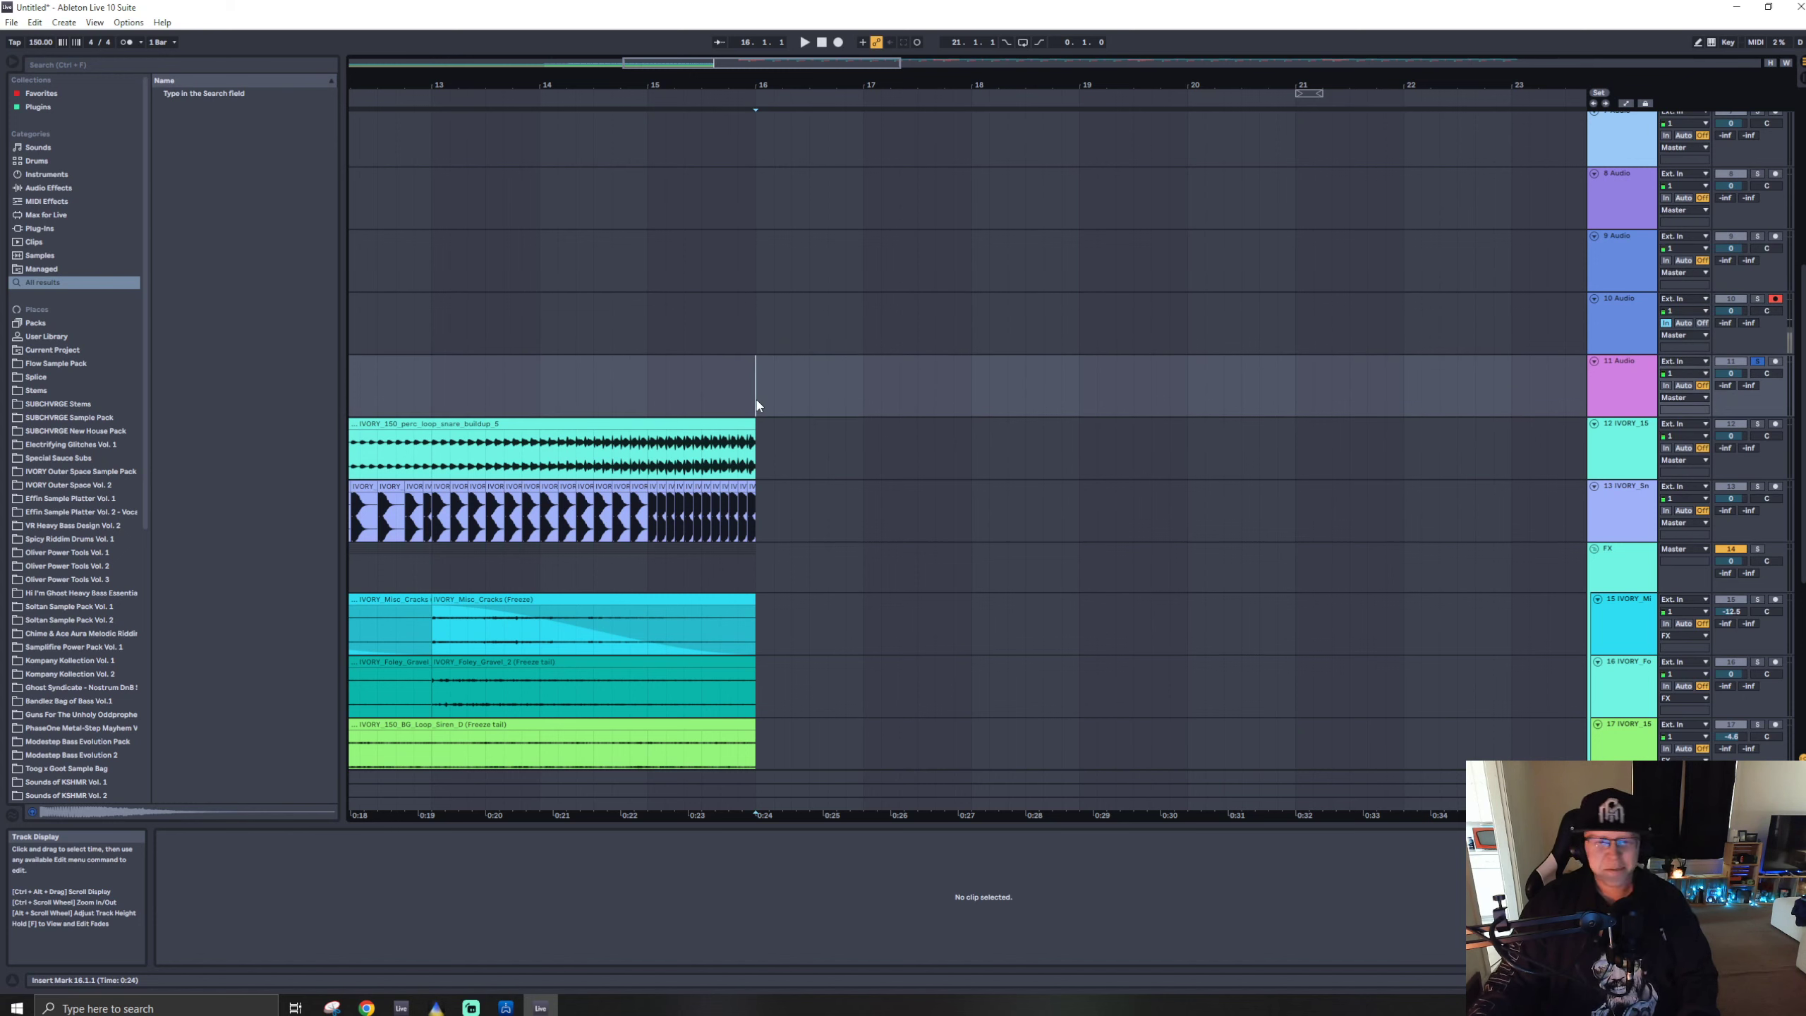
{"action": "left_click", "coordinate": [757, 326]}
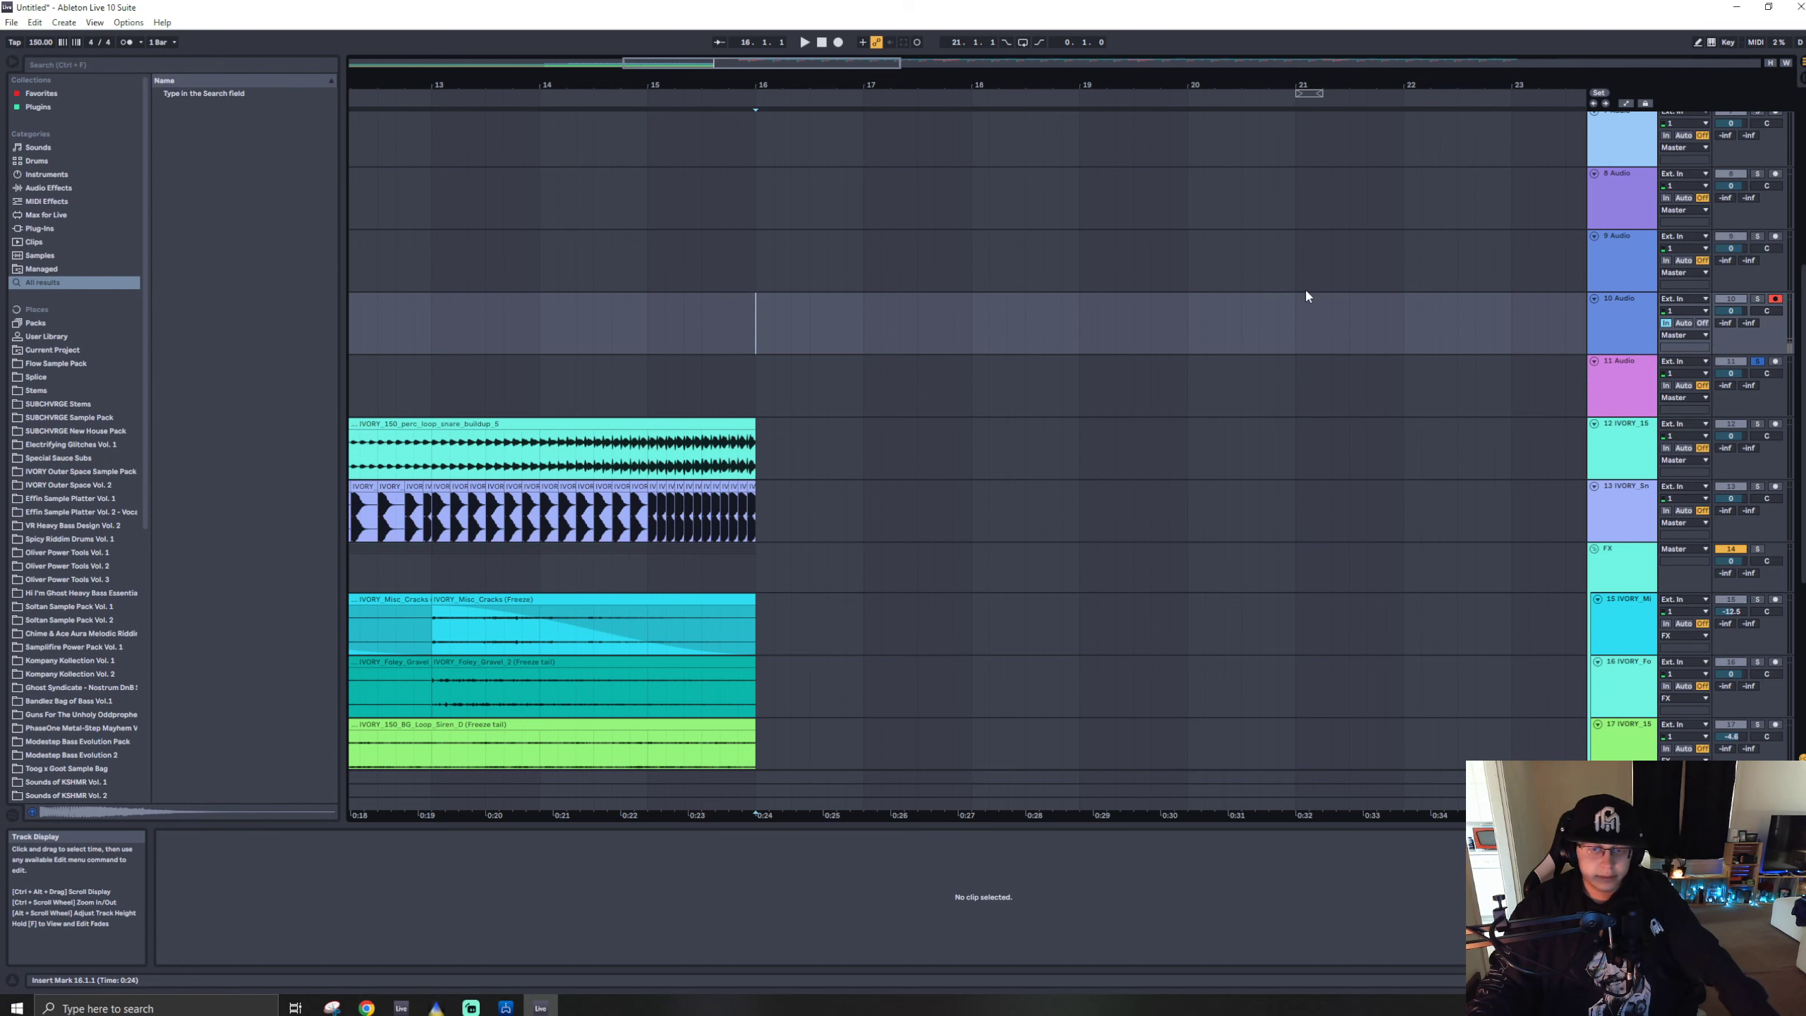
{"action": "left_click", "coordinate": [837, 43]}
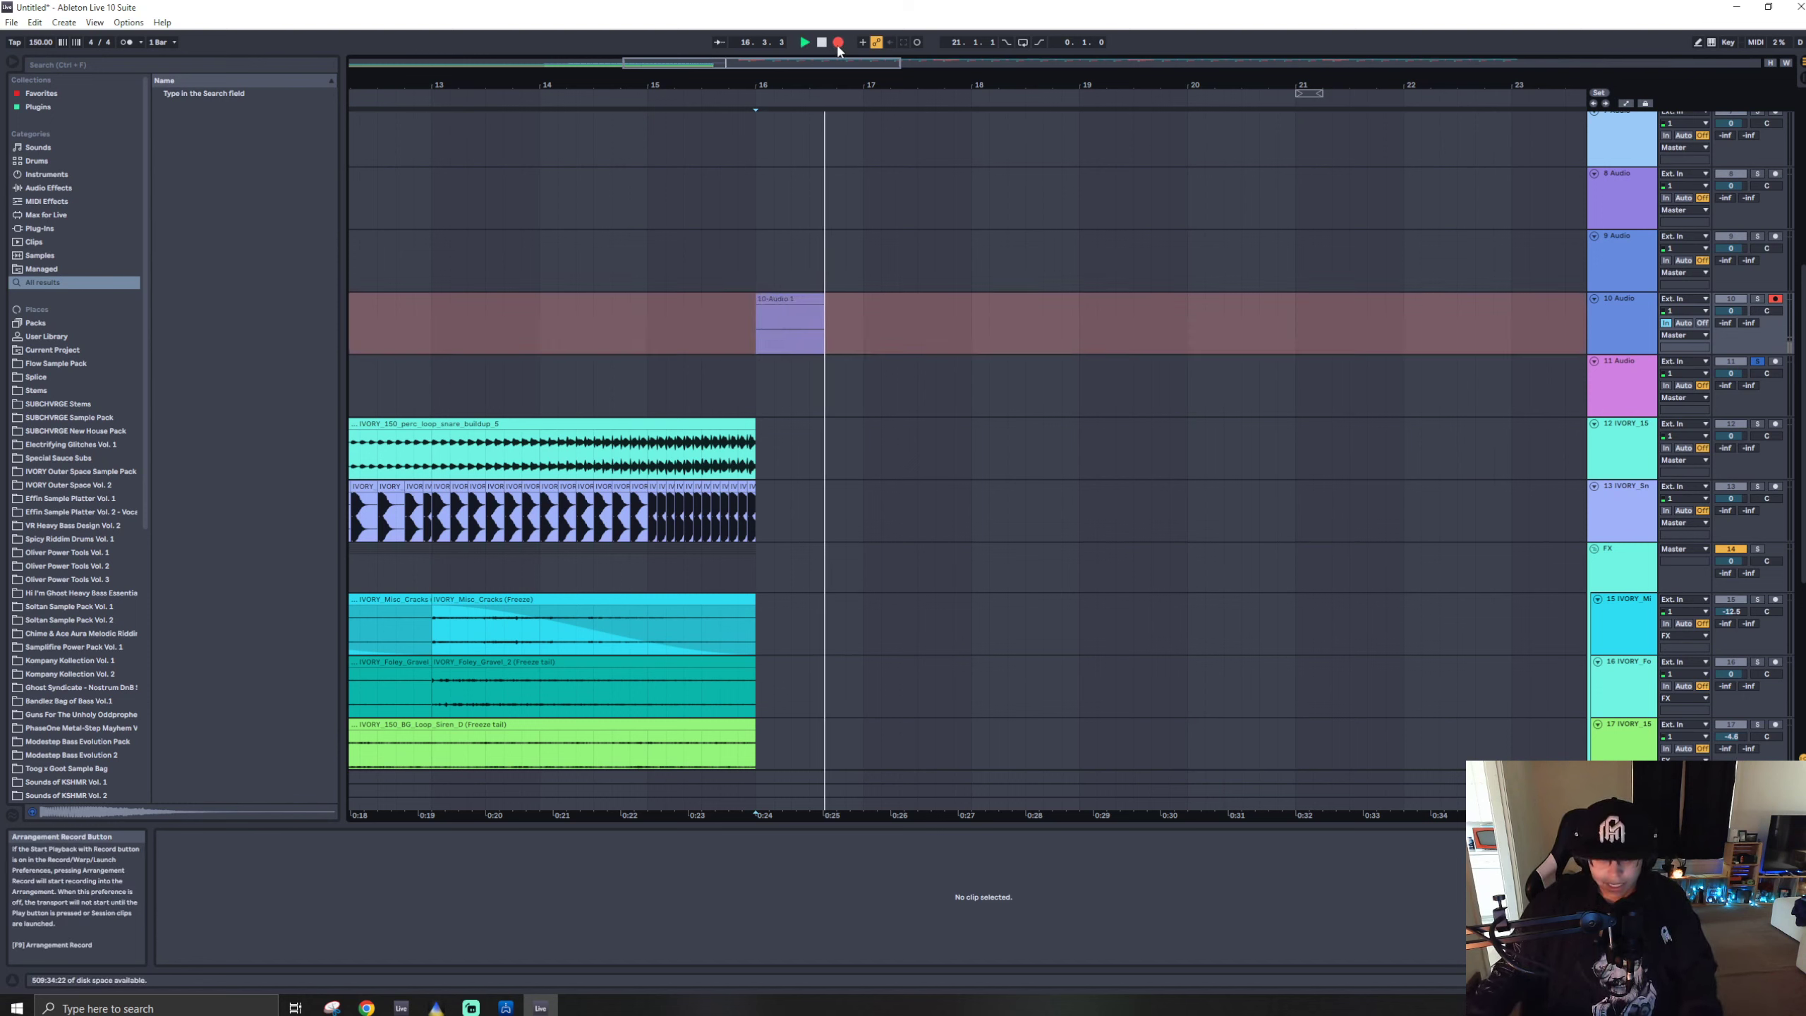
{"action": "key", "text": "space"}
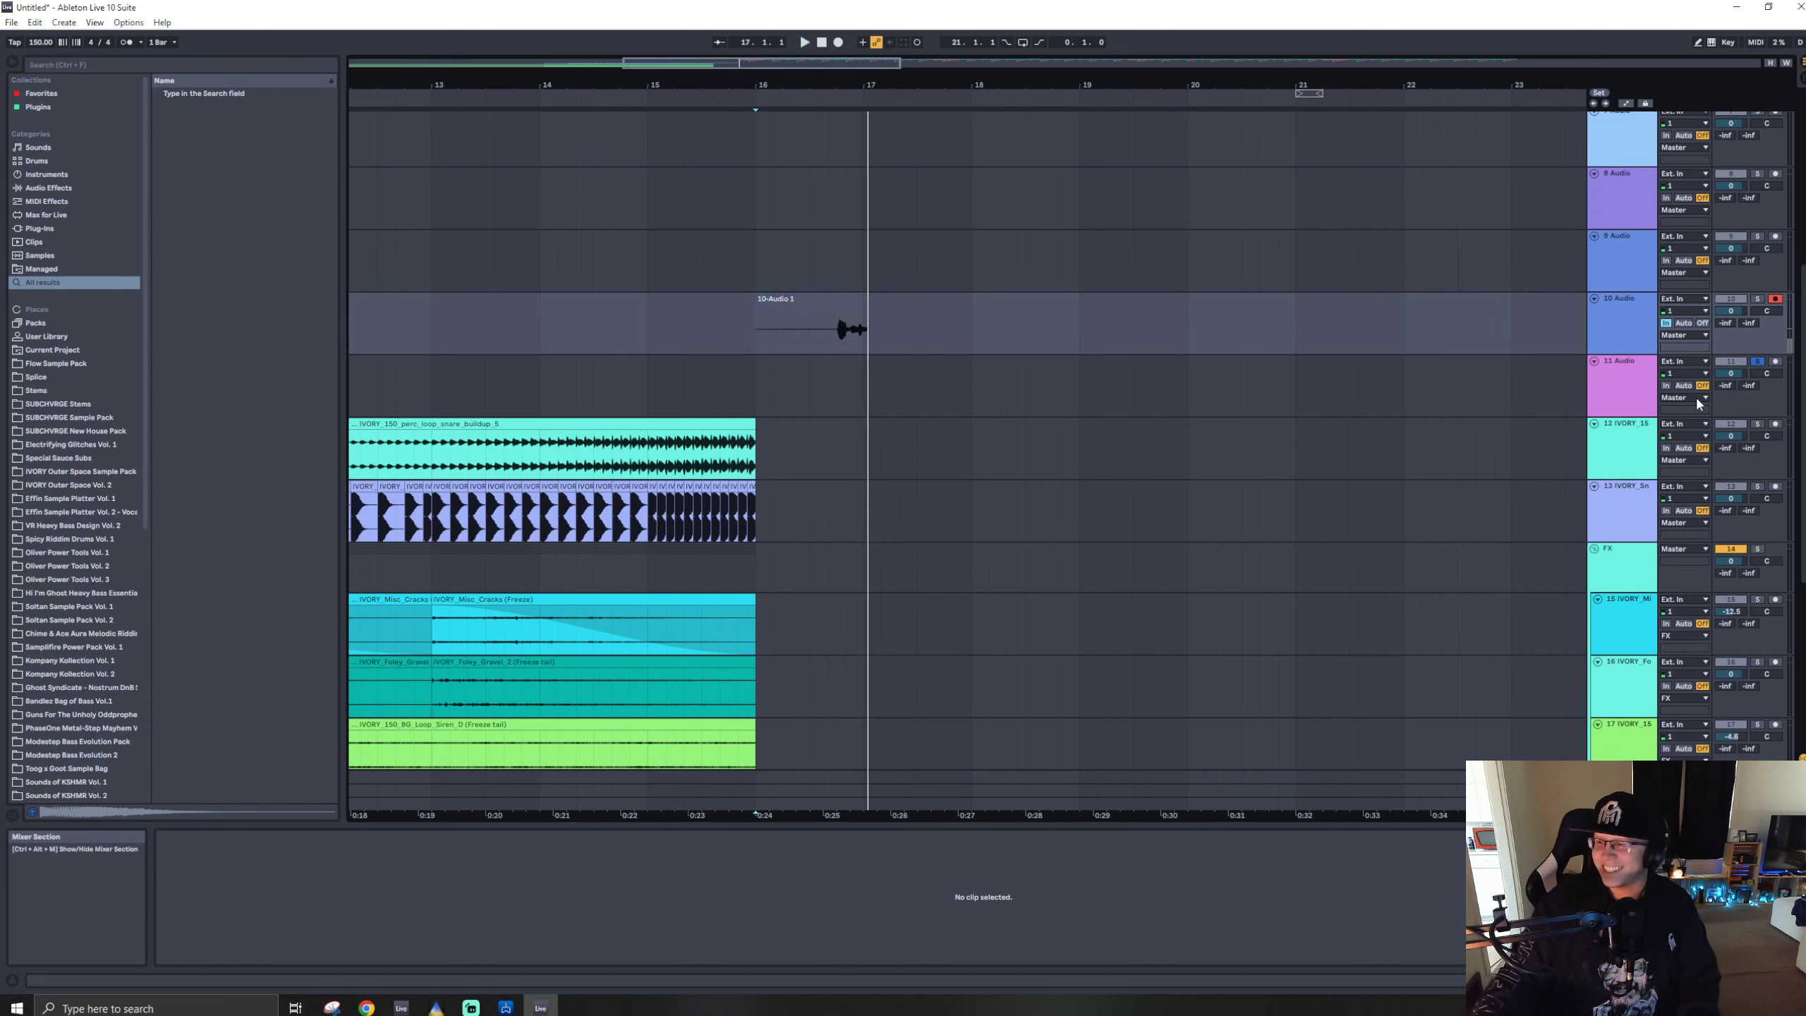
{"action": "left_click", "coordinate": [847, 338]}
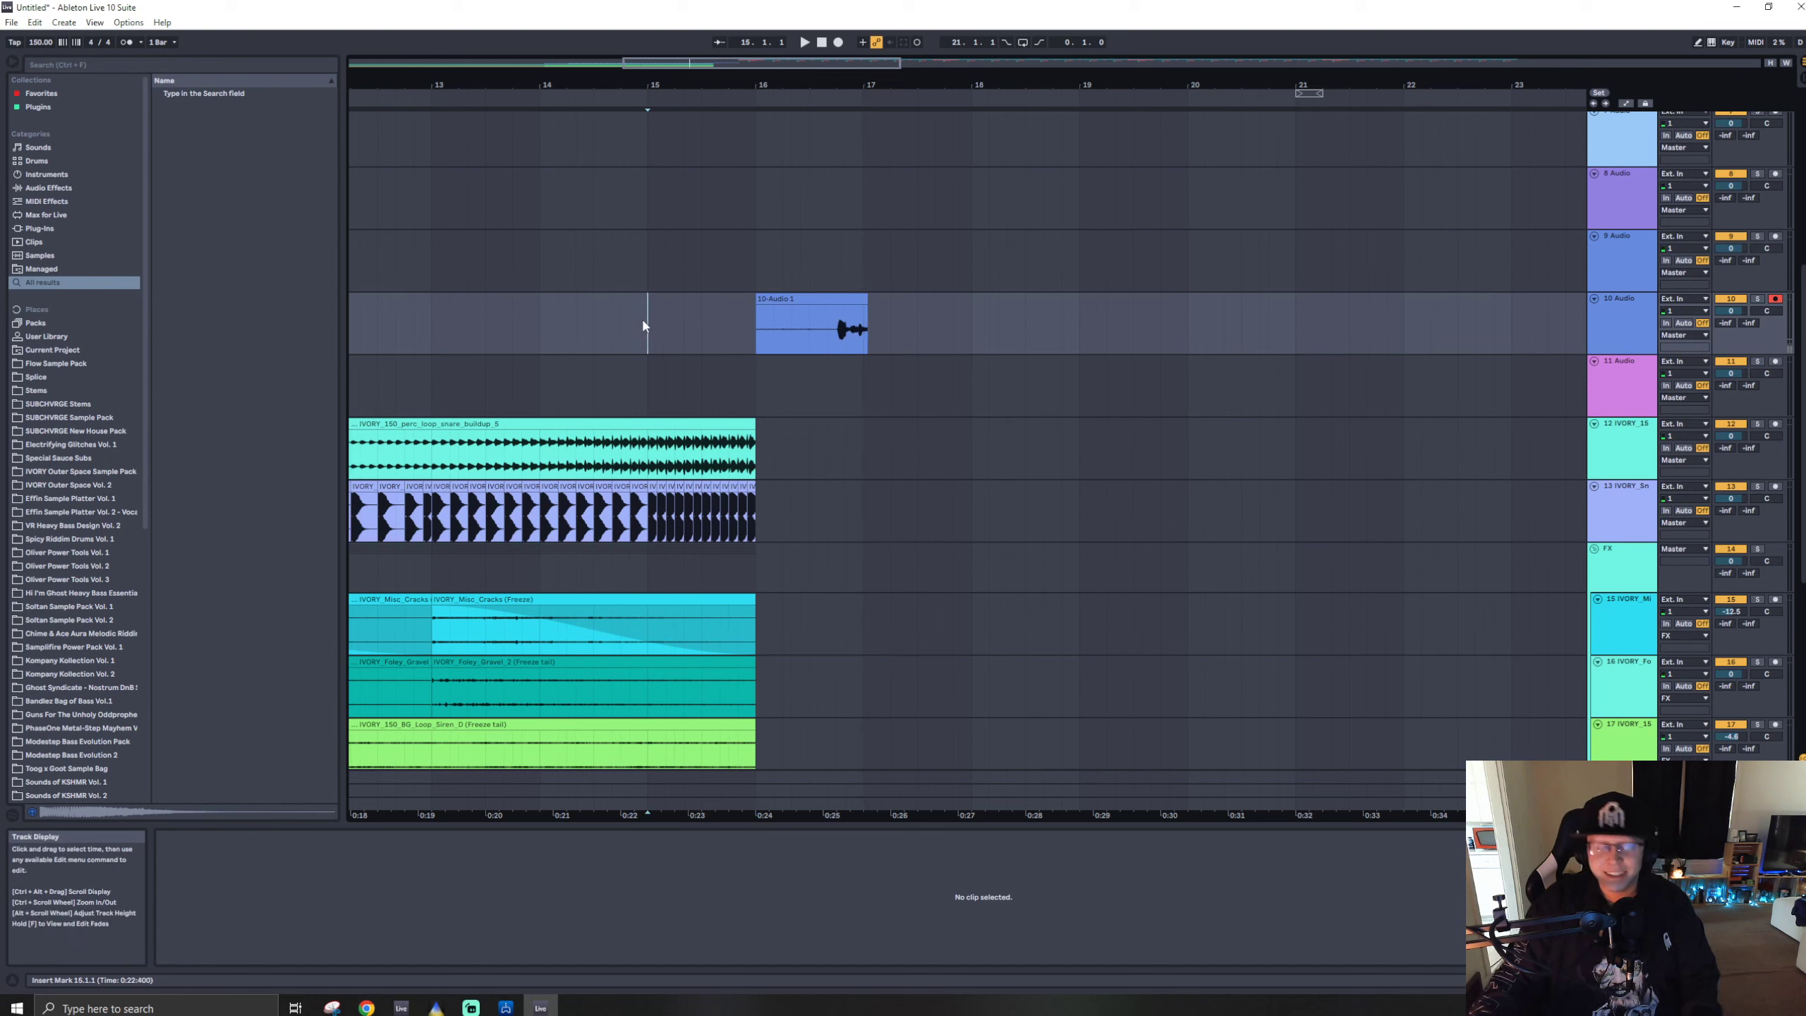
- Search the browser for "ivory ris" and place IVORY_150_Fx_Final_riser at bar 9 on a new audio track below 10 Audio
{"action": "key", "text": "ctrl+f"}
{"action": "type", "text": "ivory ris"}
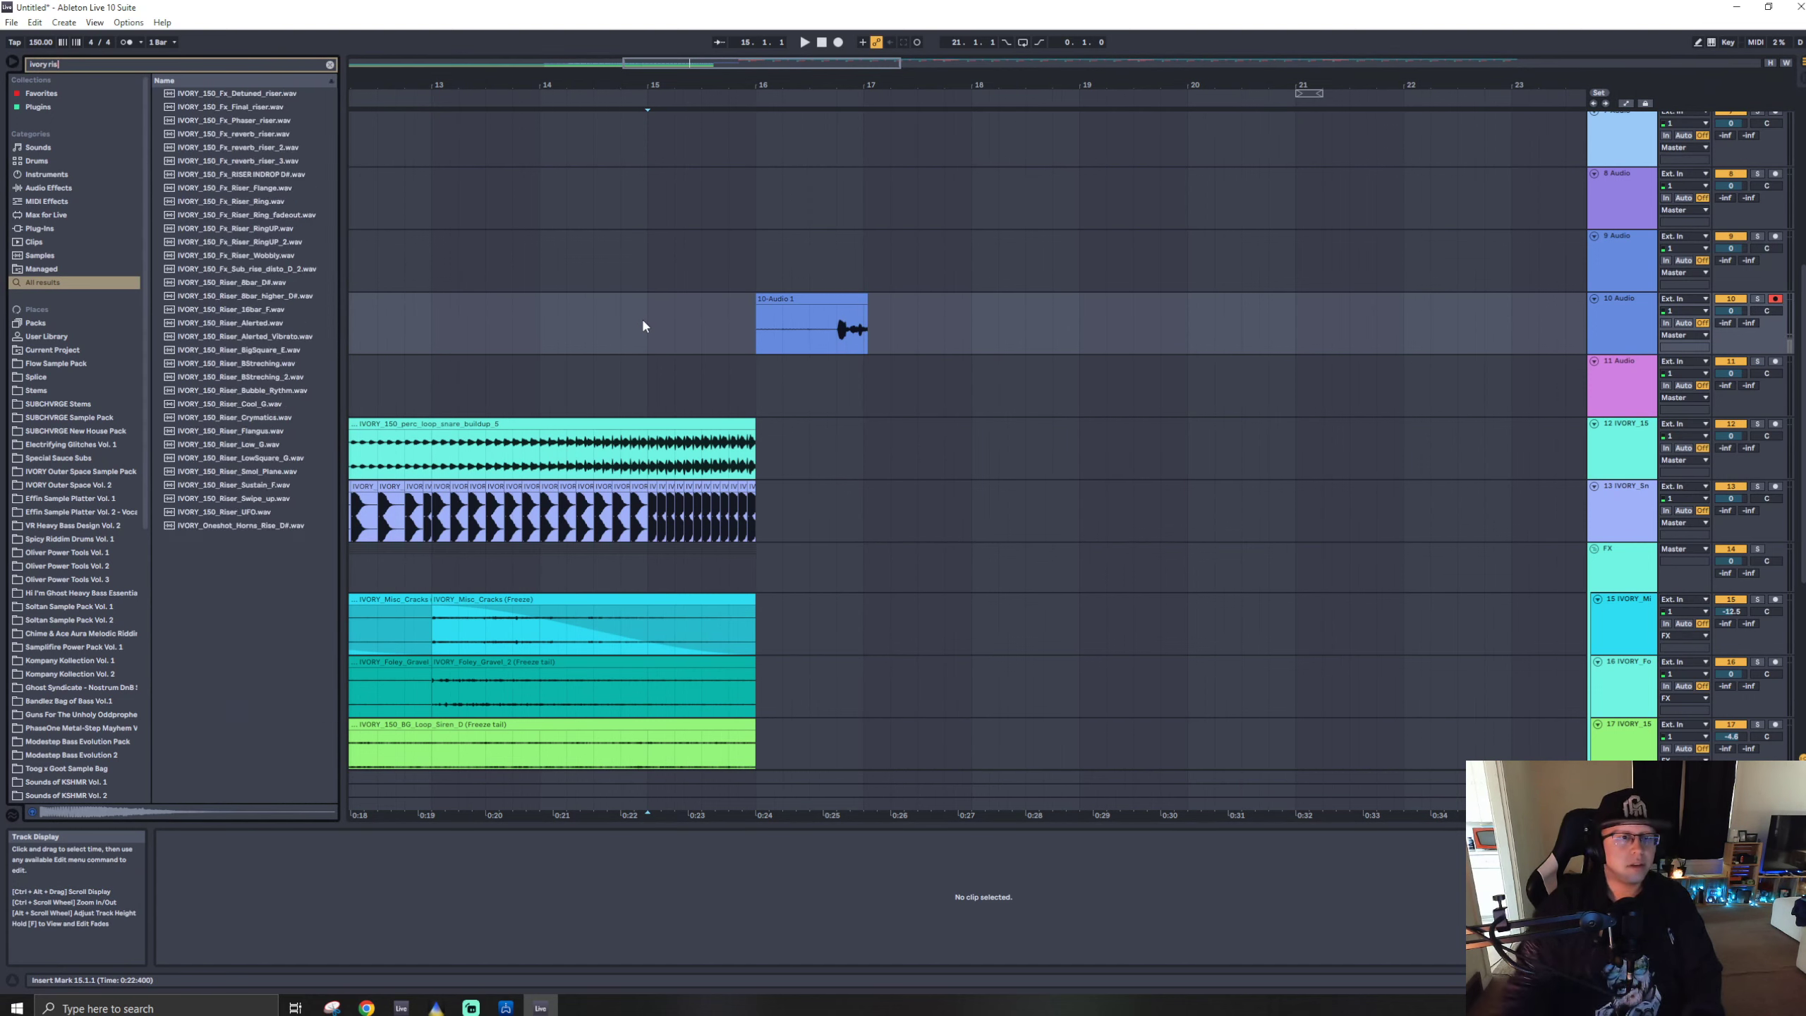
{"action": "left_click", "coordinate": [242, 108]}
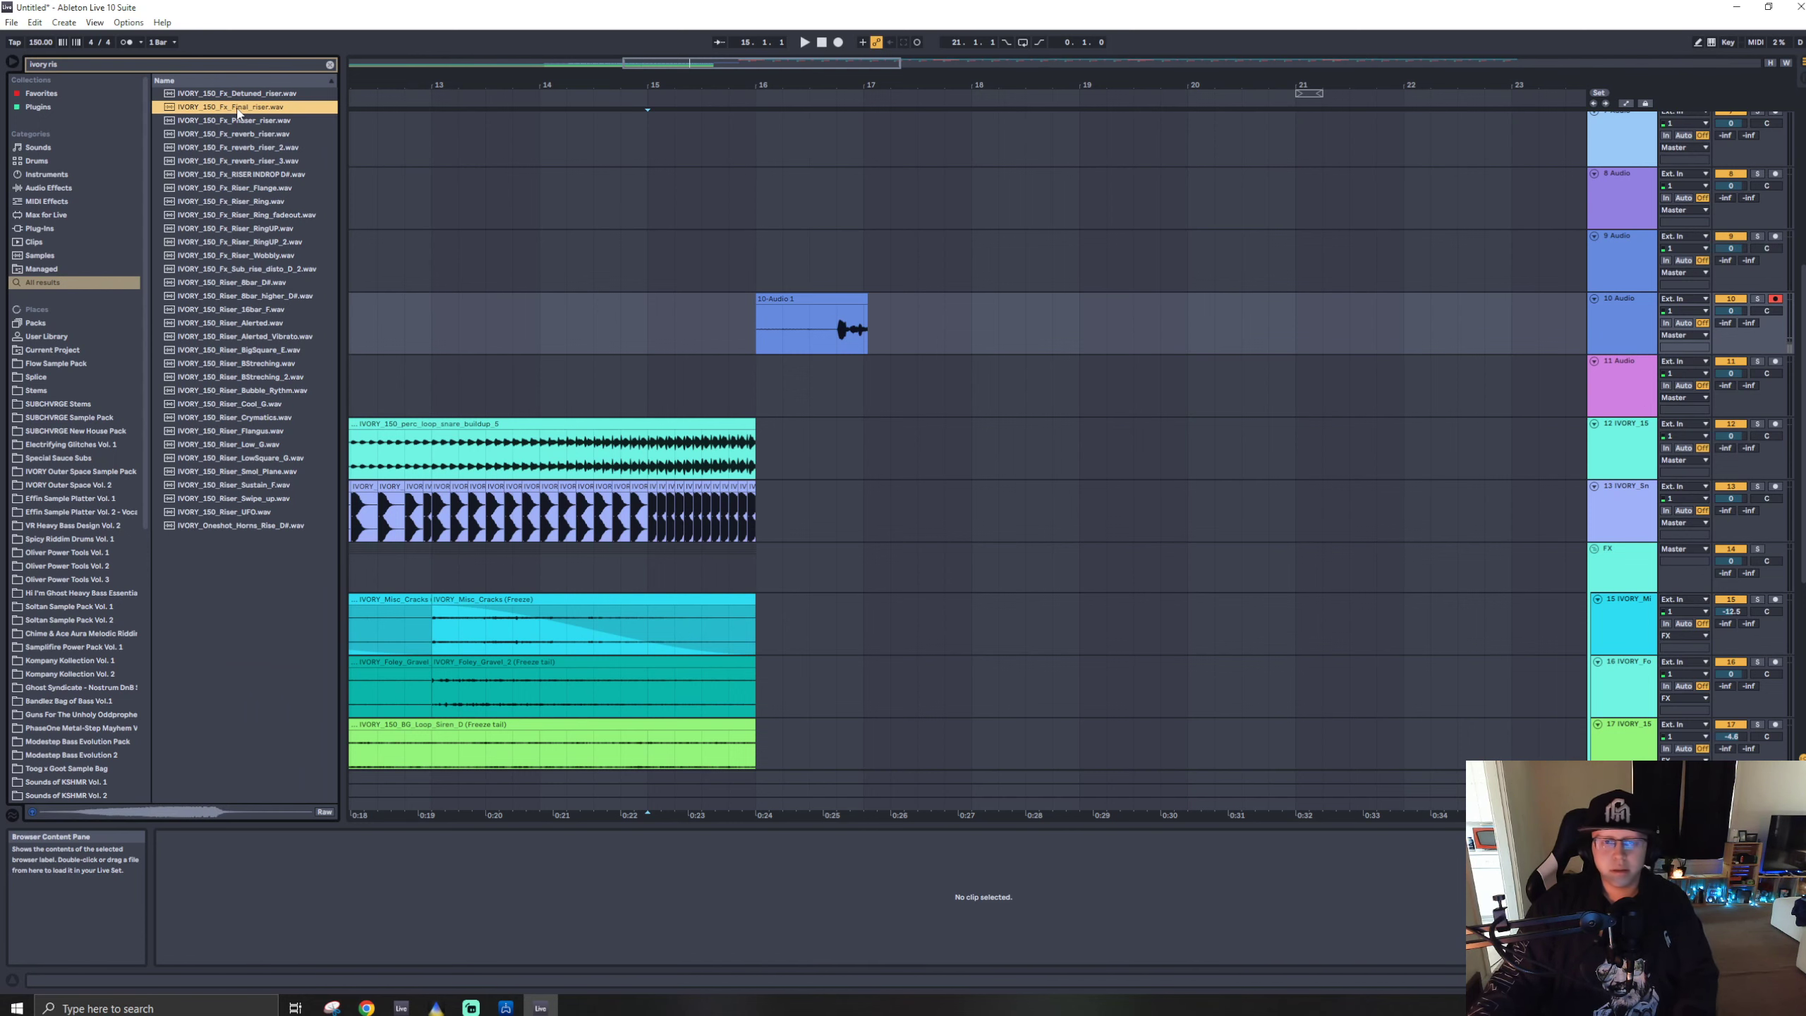
{"action": "key", "text": "ctrl+t"}
{"action": "left_click_drag", "start_coordinate": [237, 114], "coordinate": [343, 378]}
{"action": "key", "text": "w"}
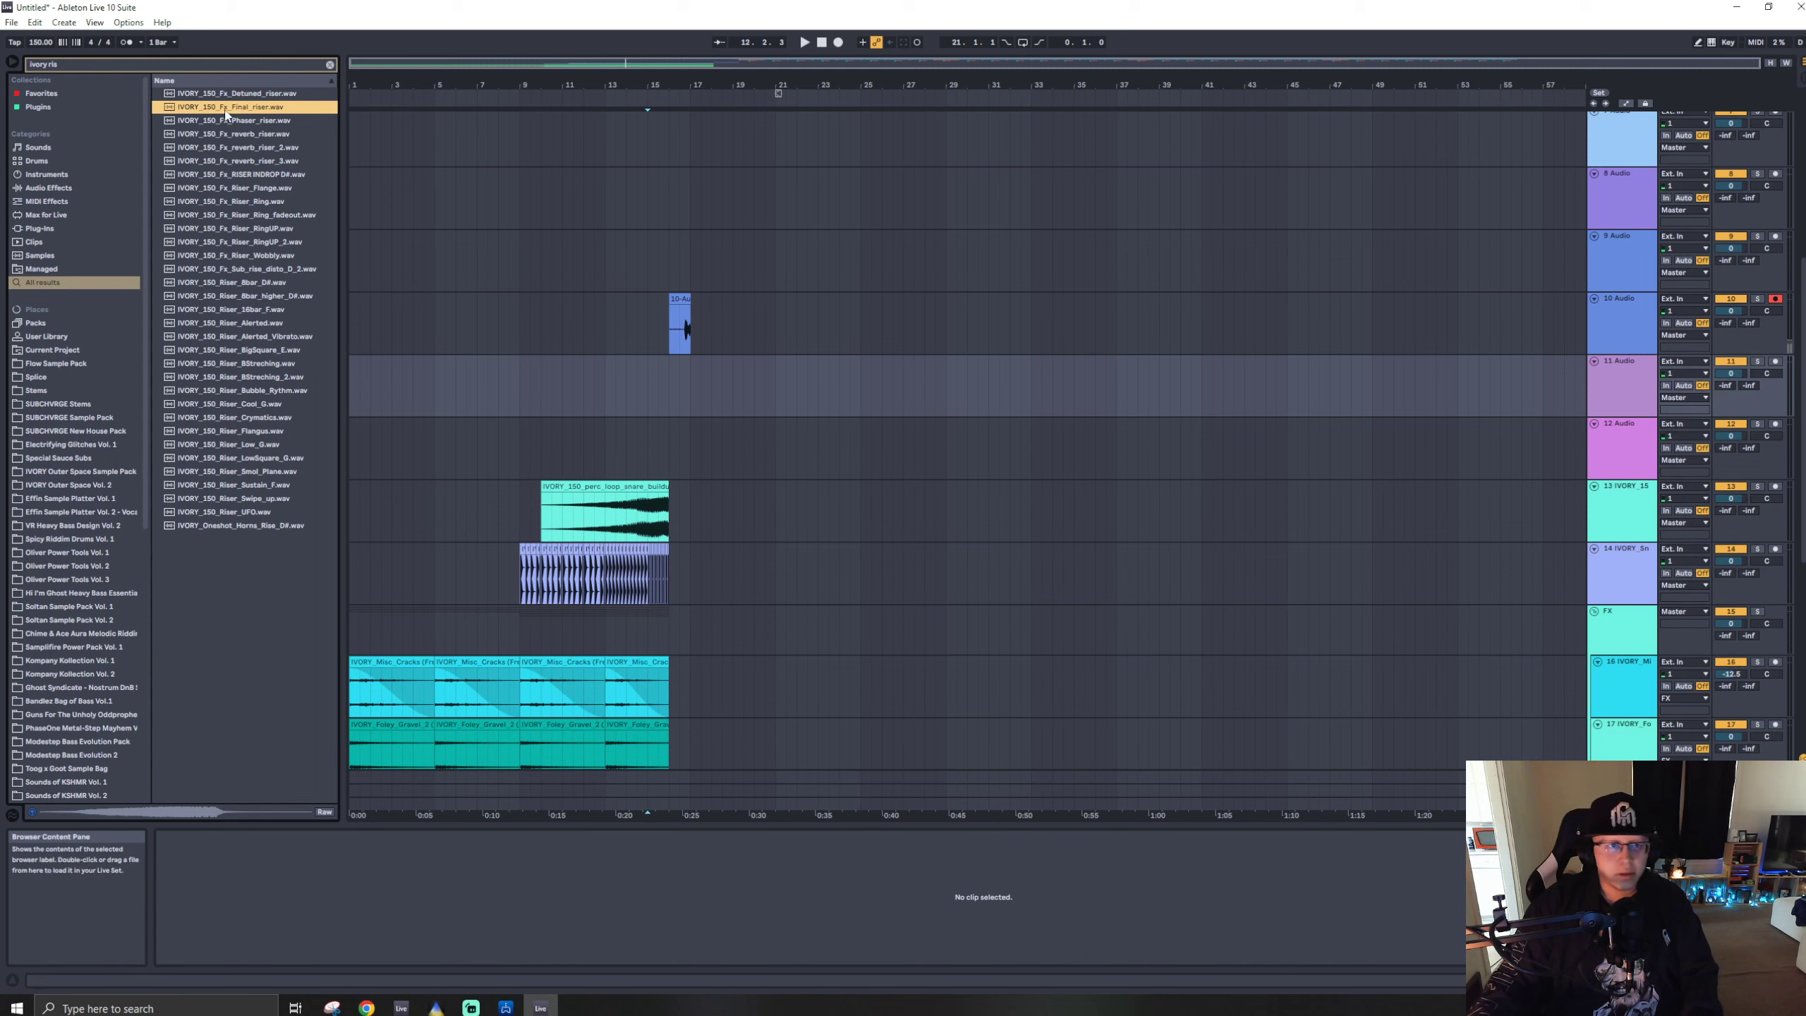
{"action": "left_click_drag", "start_coordinate": [226, 114], "coordinate": [519, 377]}
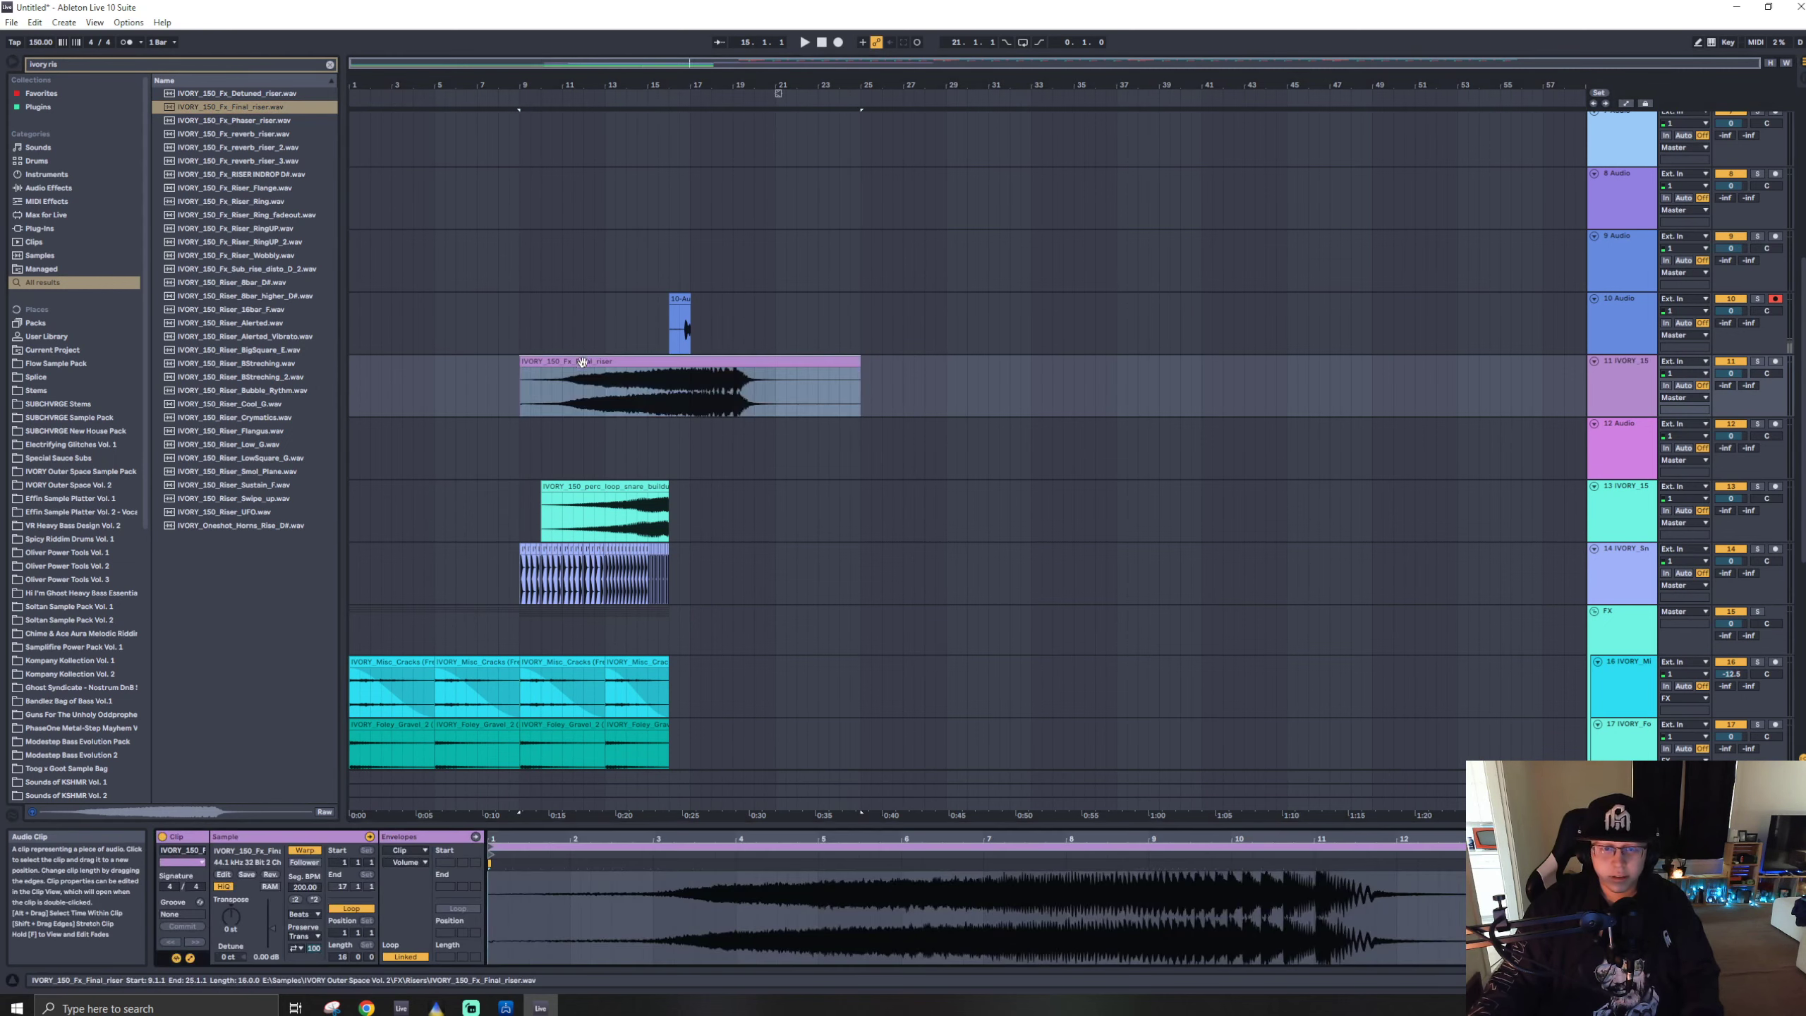
- Switch the riser clip's warping off and on again so it follows 150 BPM, and delete its part past bar 16
{"action": "left_click", "coordinate": [309, 851]}
{"action": "left_click", "coordinate": [309, 850]}
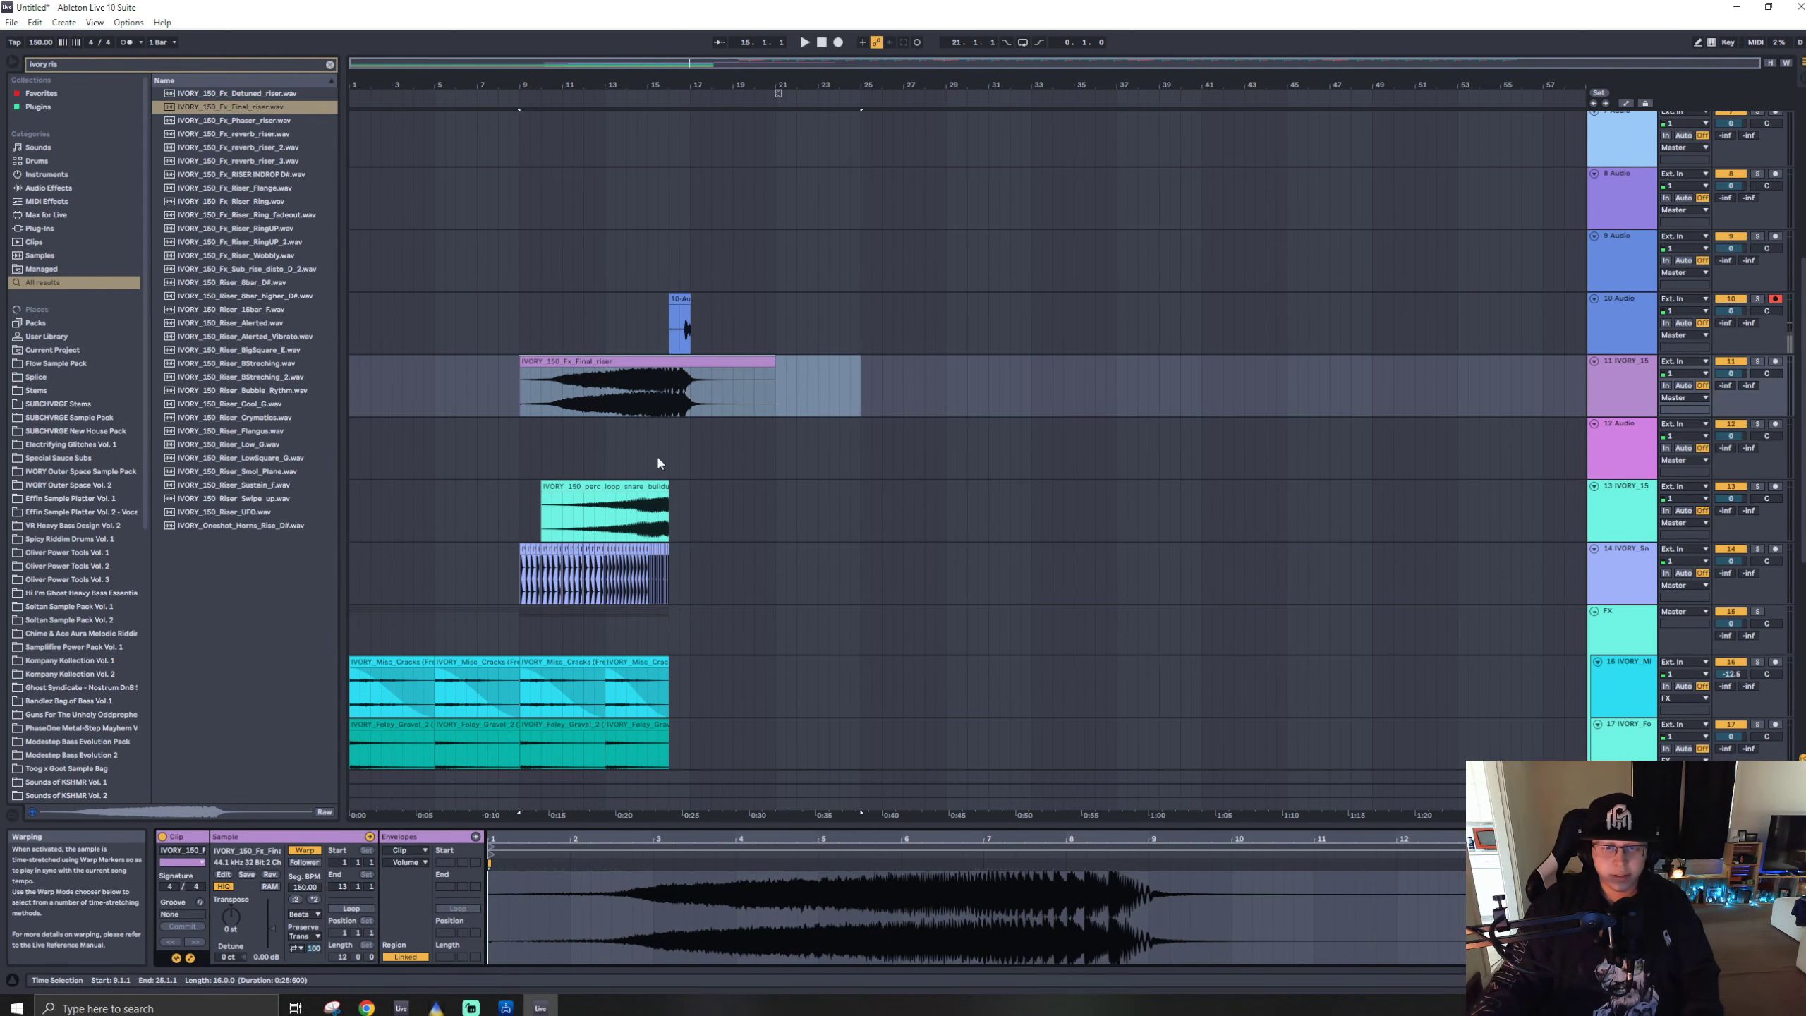
{"action": "key", "text": "space"}
{"action": "left_click", "coordinate": [646, 392]}
{"action": "key", "text": "space"}
{"action": "key", "text": "space"}
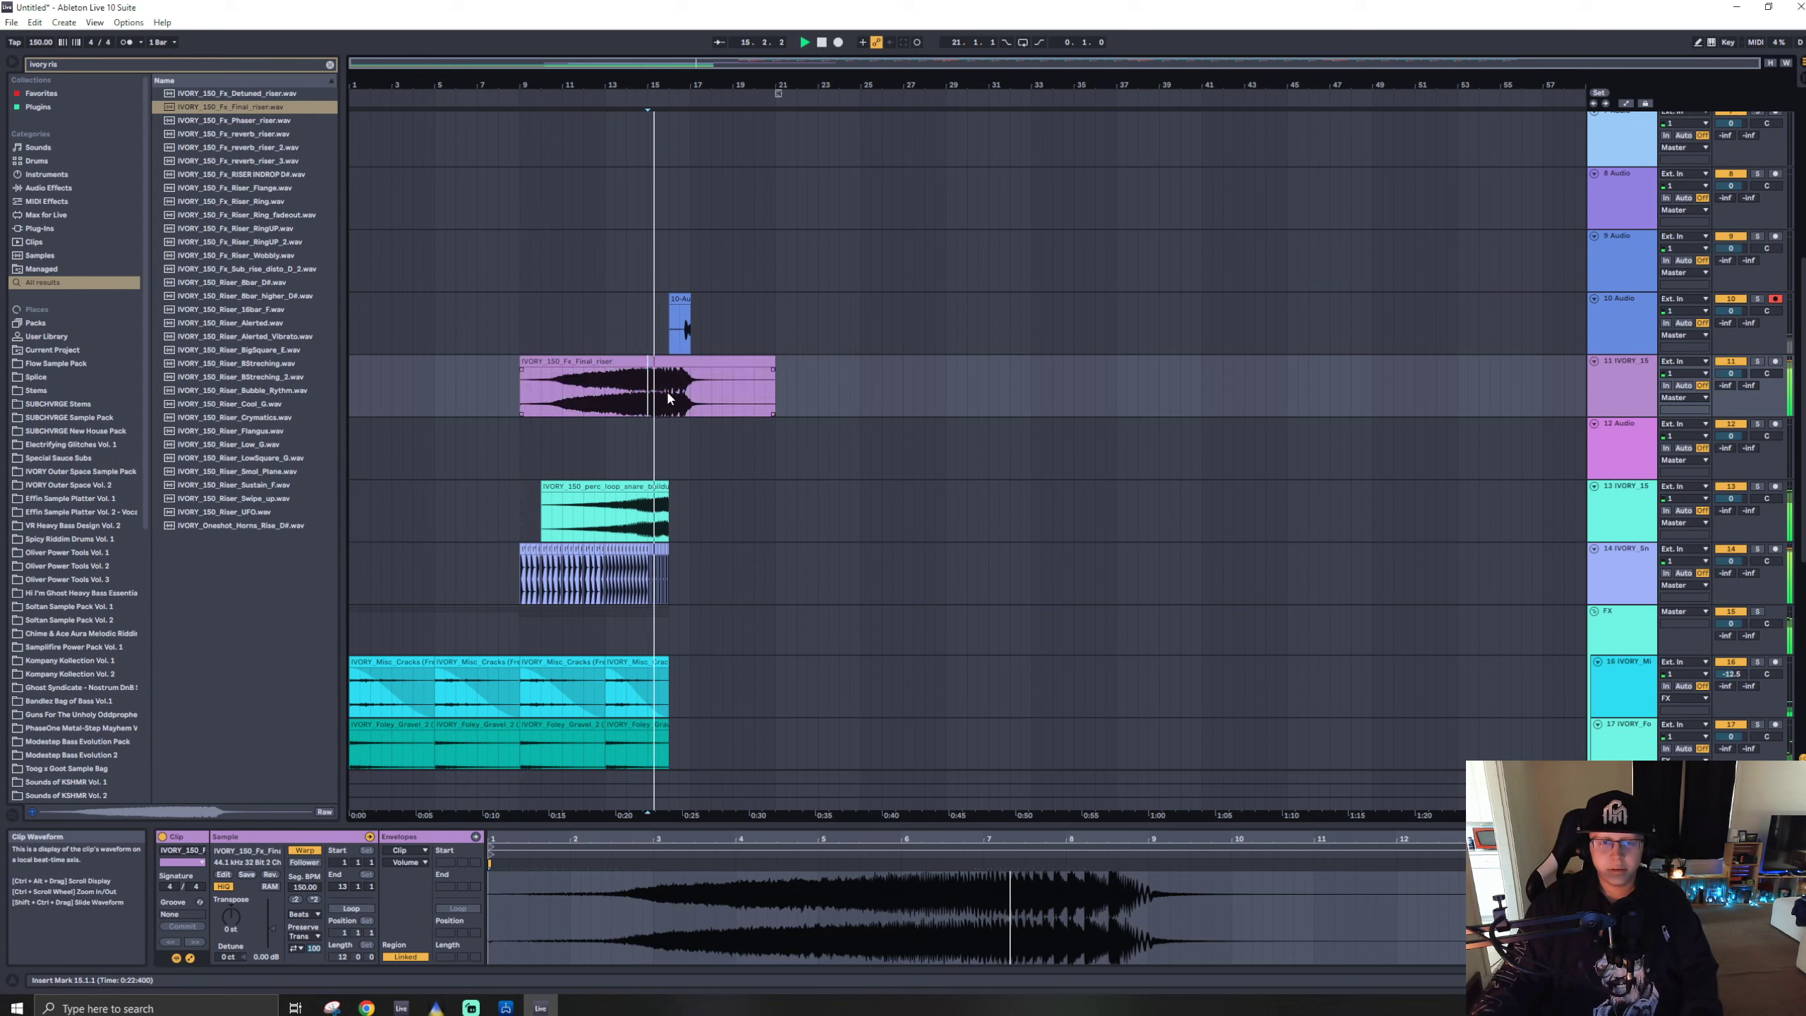
{"action": "left_click_drag", "start_coordinate": [668, 390], "coordinate": [798, 396]}
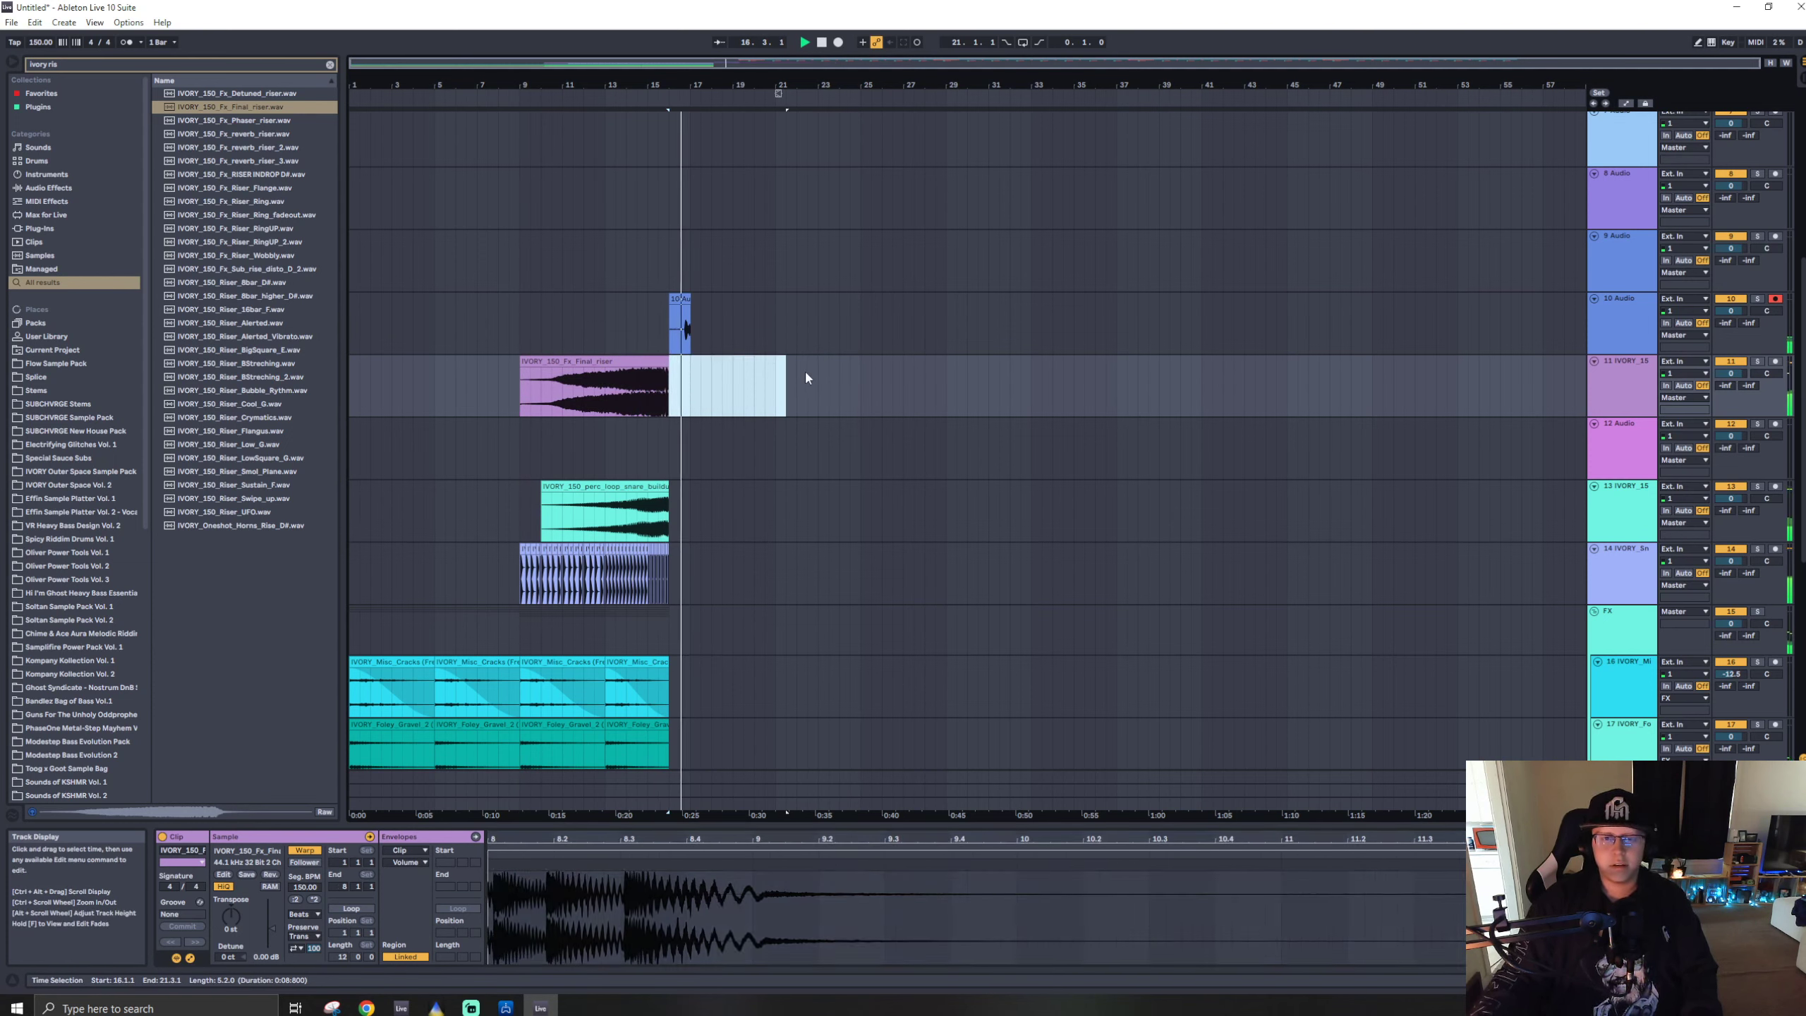
- Set the recorded 10 Audio clip's segment BPM to 139.20 and its warp mode to Complex
{"action": "scroll", "coordinate": [693, 331], "scroll_direction": "up", "scroll_amount": 1}
{"action": "scroll", "coordinate": [685, 333], "scroll_direction": "up", "scroll_amount": 5, "text": "ctrl"}
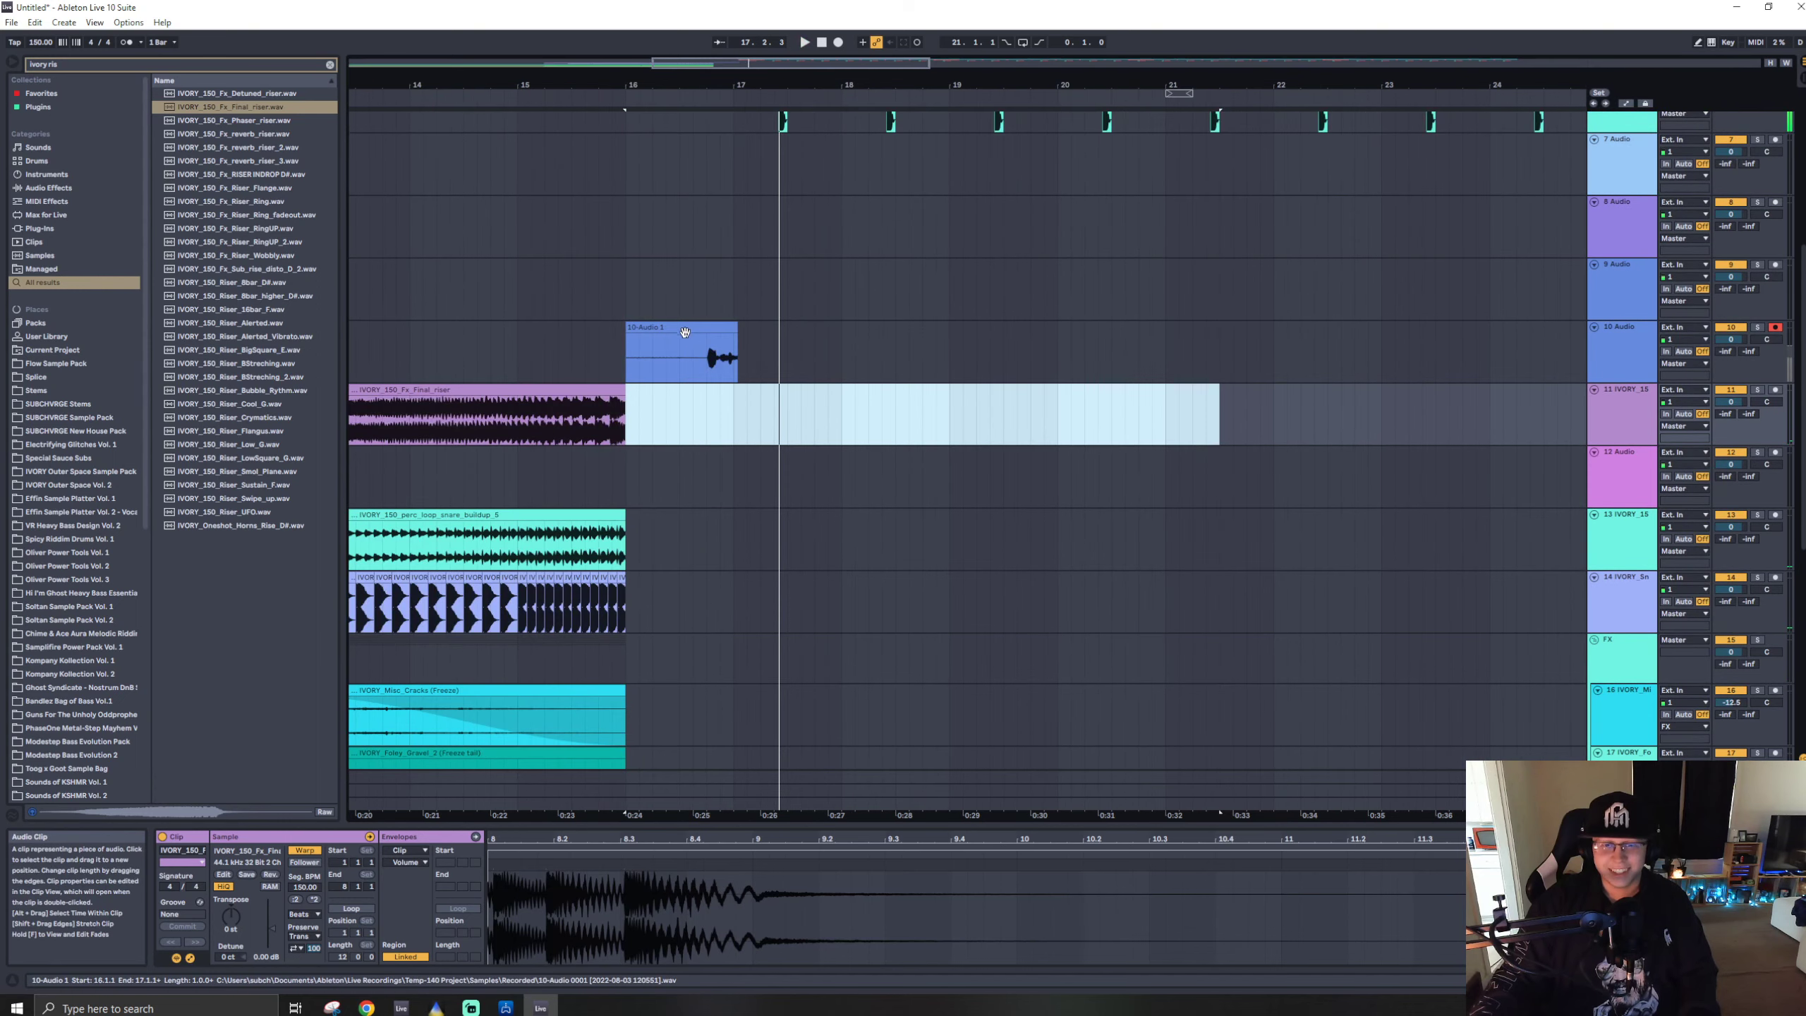
{"action": "left_click", "coordinate": [715, 363]}
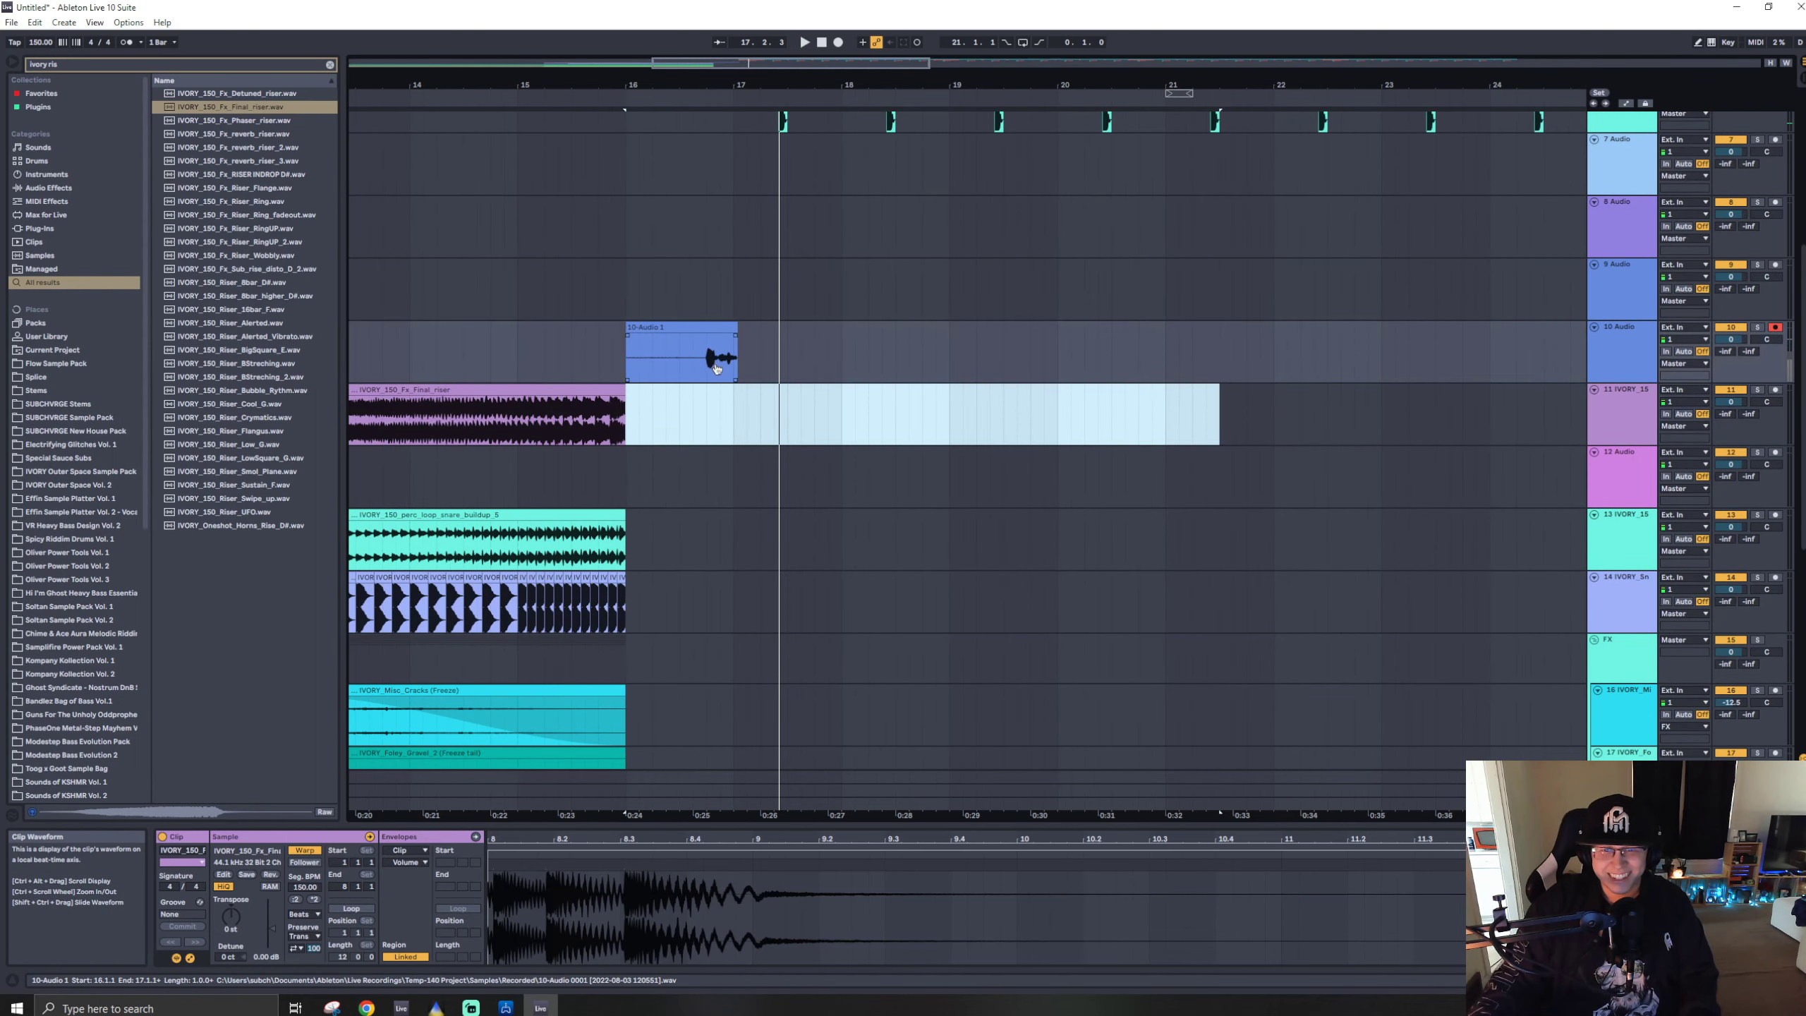
{"action": "left_click", "coordinate": [695, 327]}
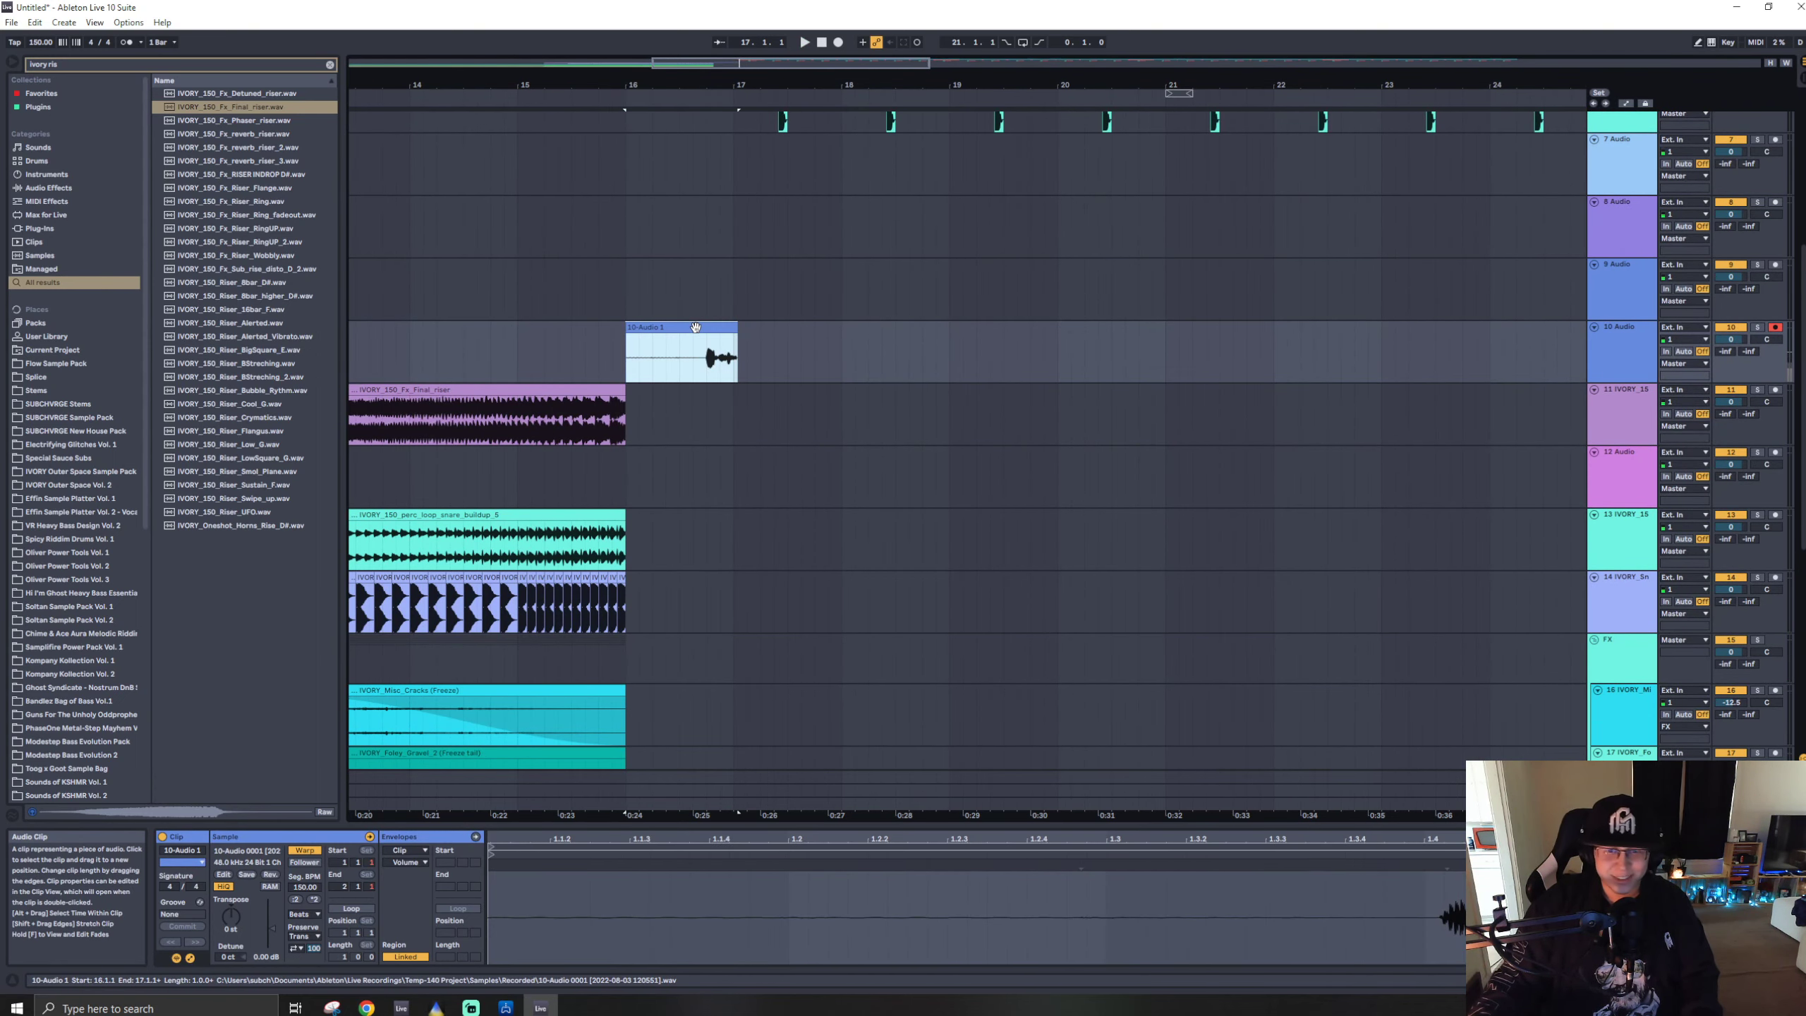
{"action": "left_click_drag", "start_coordinate": [299, 886], "coordinate": [304, 889]}
{"action": "left_click", "coordinate": [304, 914]}
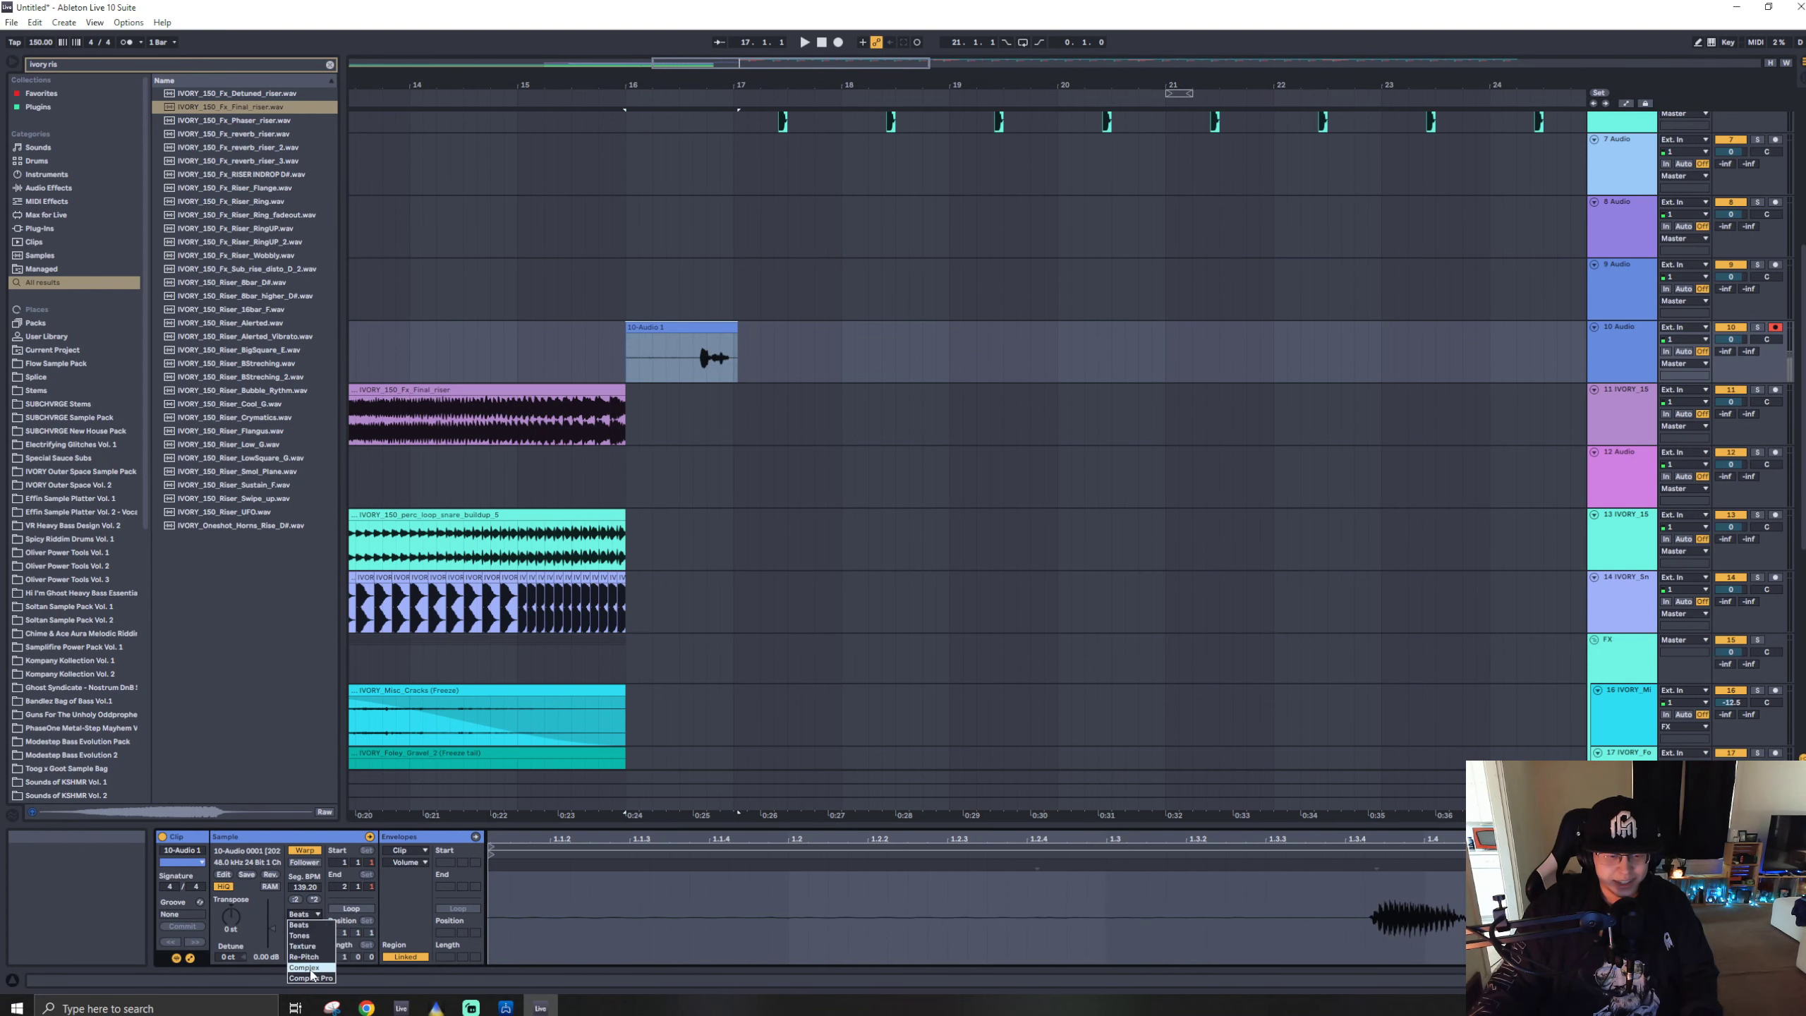
- Play back the recorded clip and slide its waveform earlier within the clip on the 10 Audio track
{"action": "scroll", "coordinate": [697, 441], "scroll_direction": "up", "scroll_amount": 5}
{"action": "left_click_drag", "start_coordinate": [738, 356], "coordinate": [768, 357]}
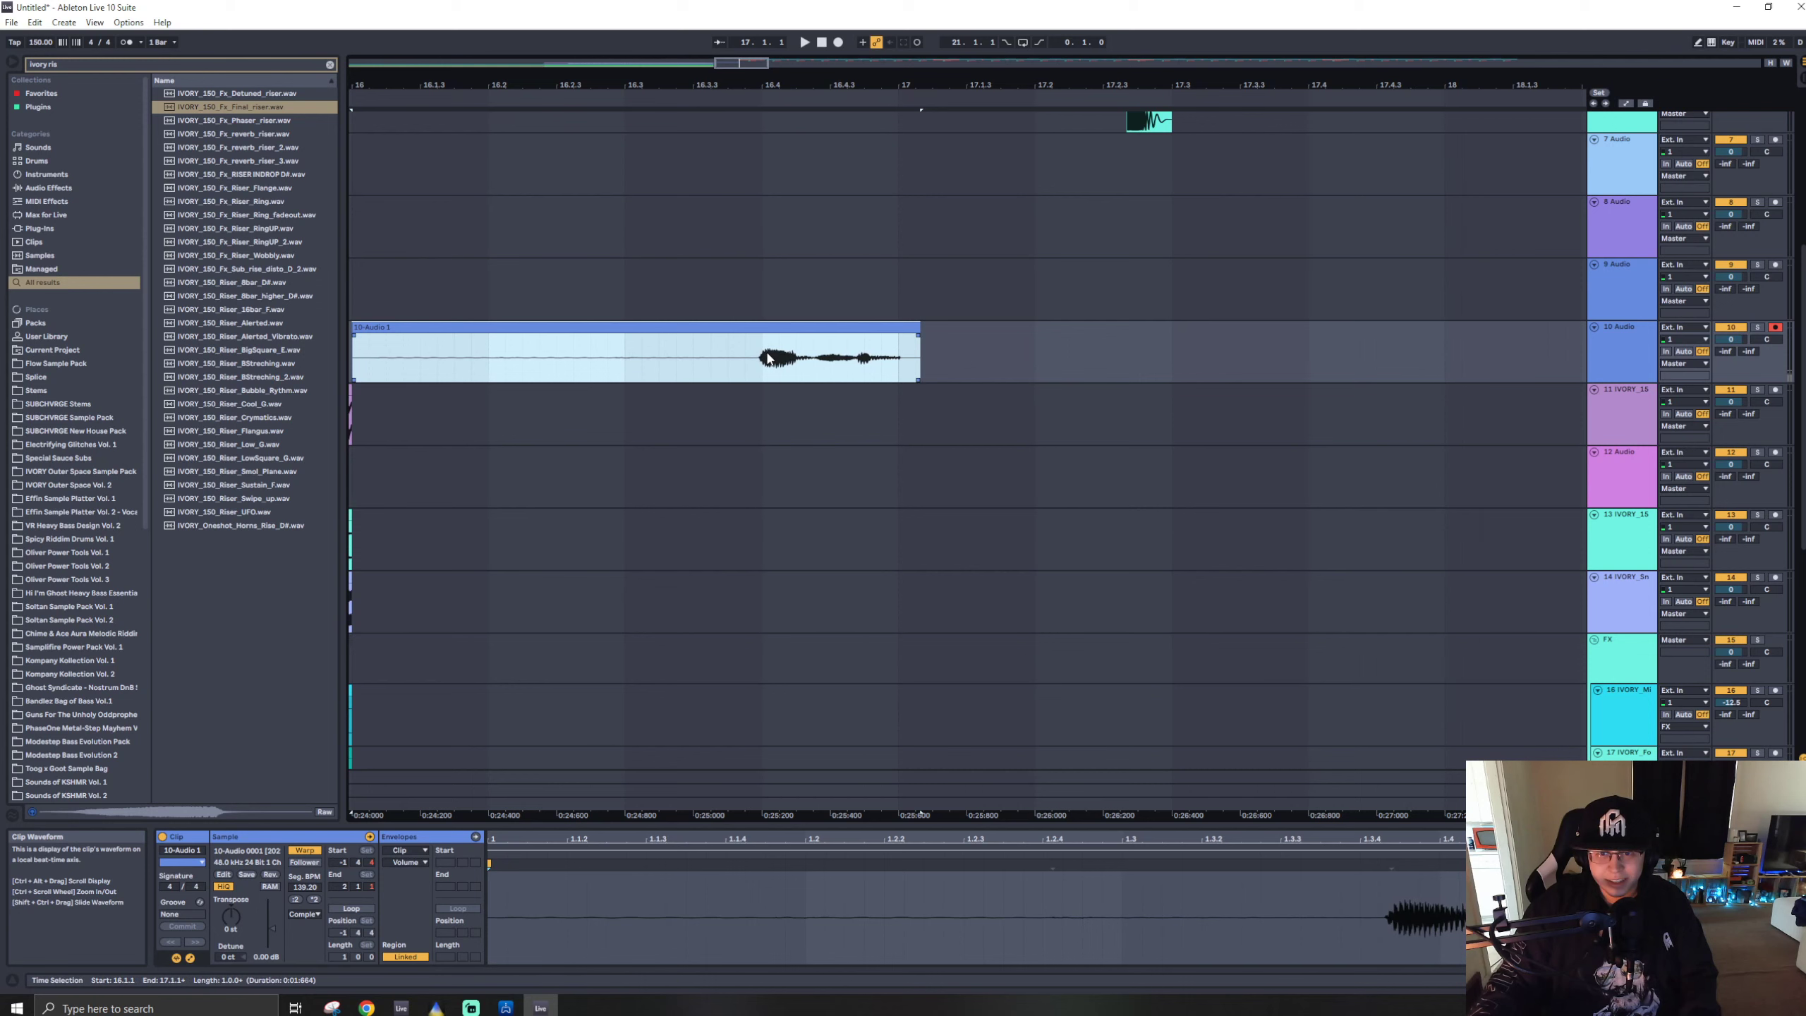
{"action": "key", "text": "space"}
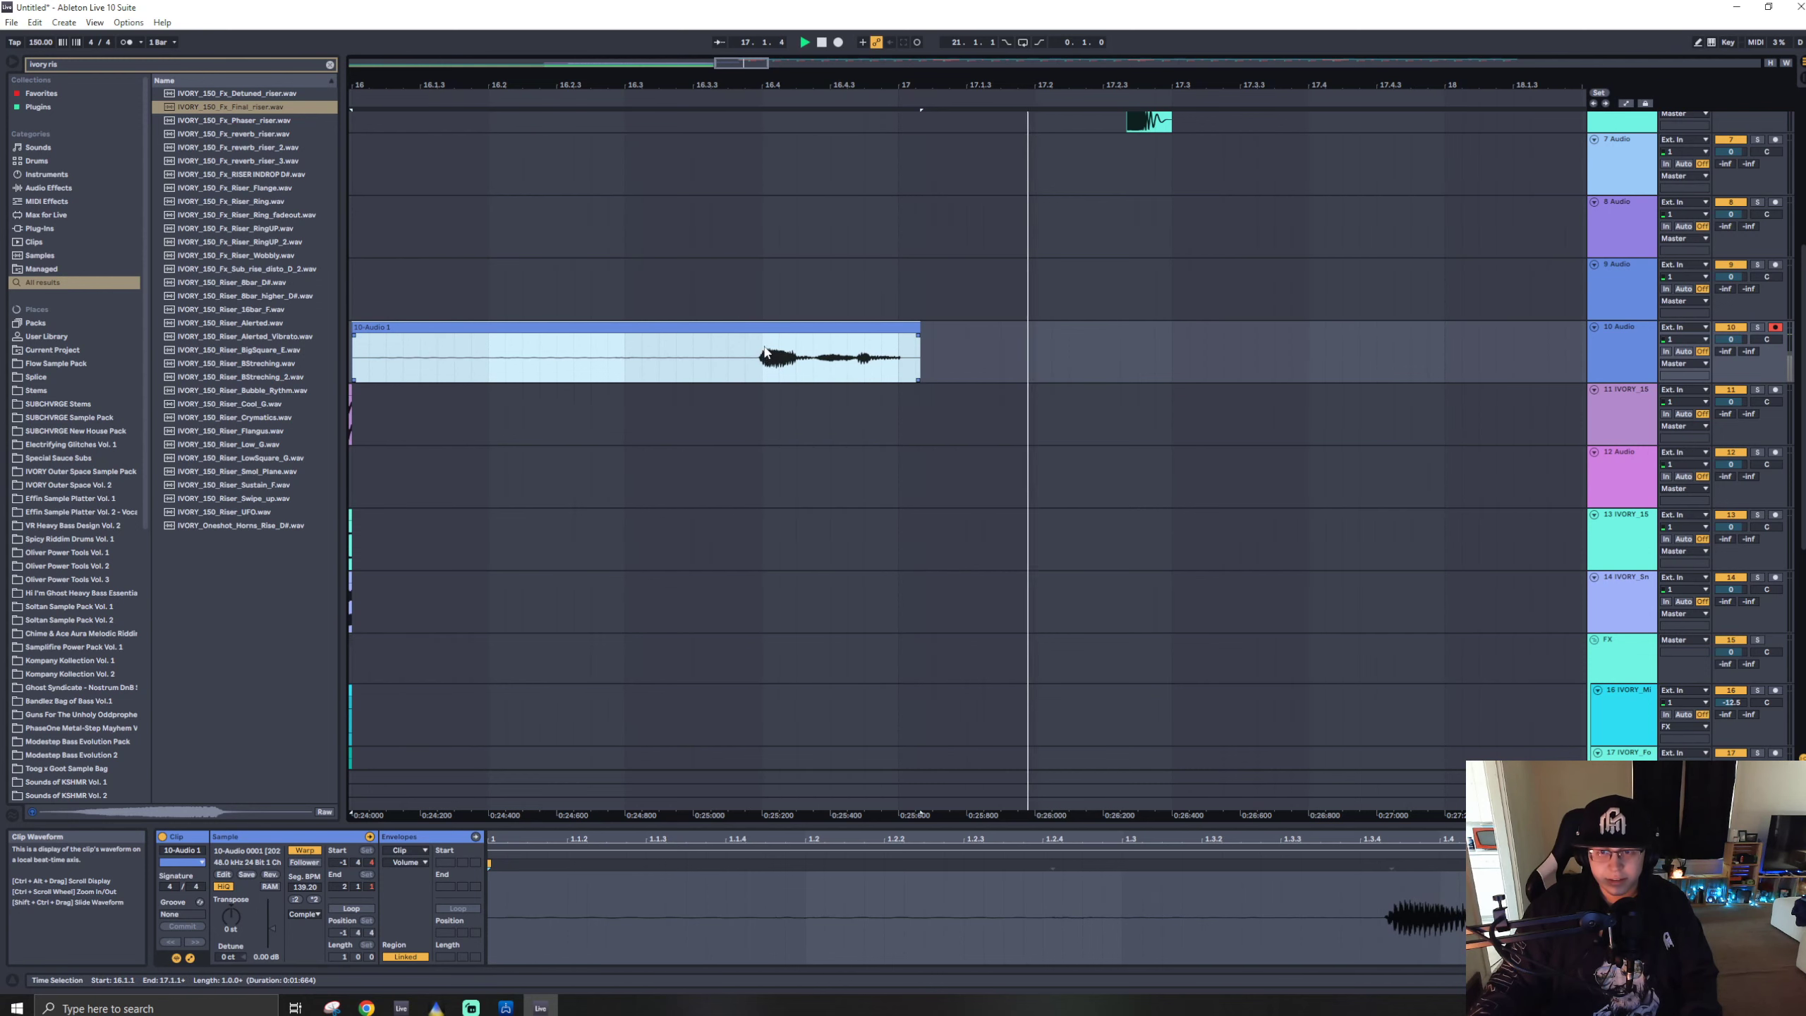
{"action": "scroll", "coordinate": [768, 356], "scroll_direction": "down", "scroll_amount": 5}
{"action": "left_click", "coordinate": [721, 299]}
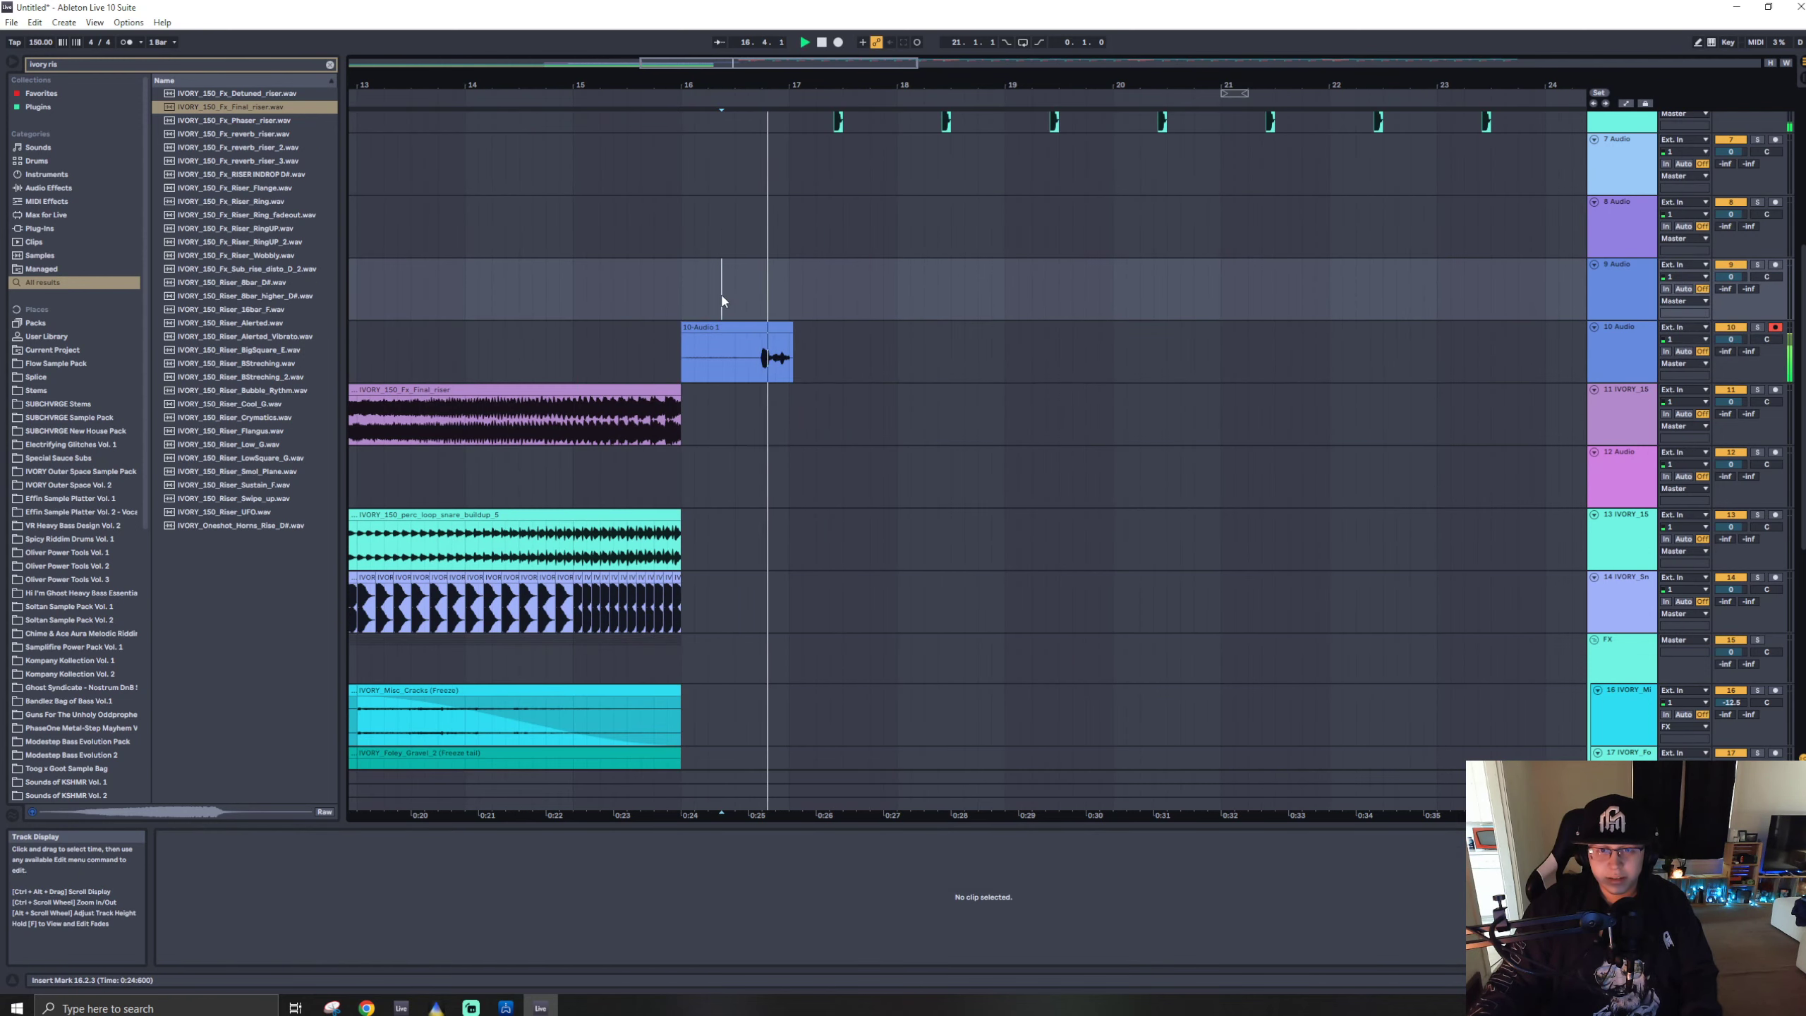
{"action": "key", "text": "space"}
{"action": "left_click_drag", "start_coordinate": [776, 363], "coordinate": [736, 371]}
{"action": "left_click", "coordinate": [745, 329]}
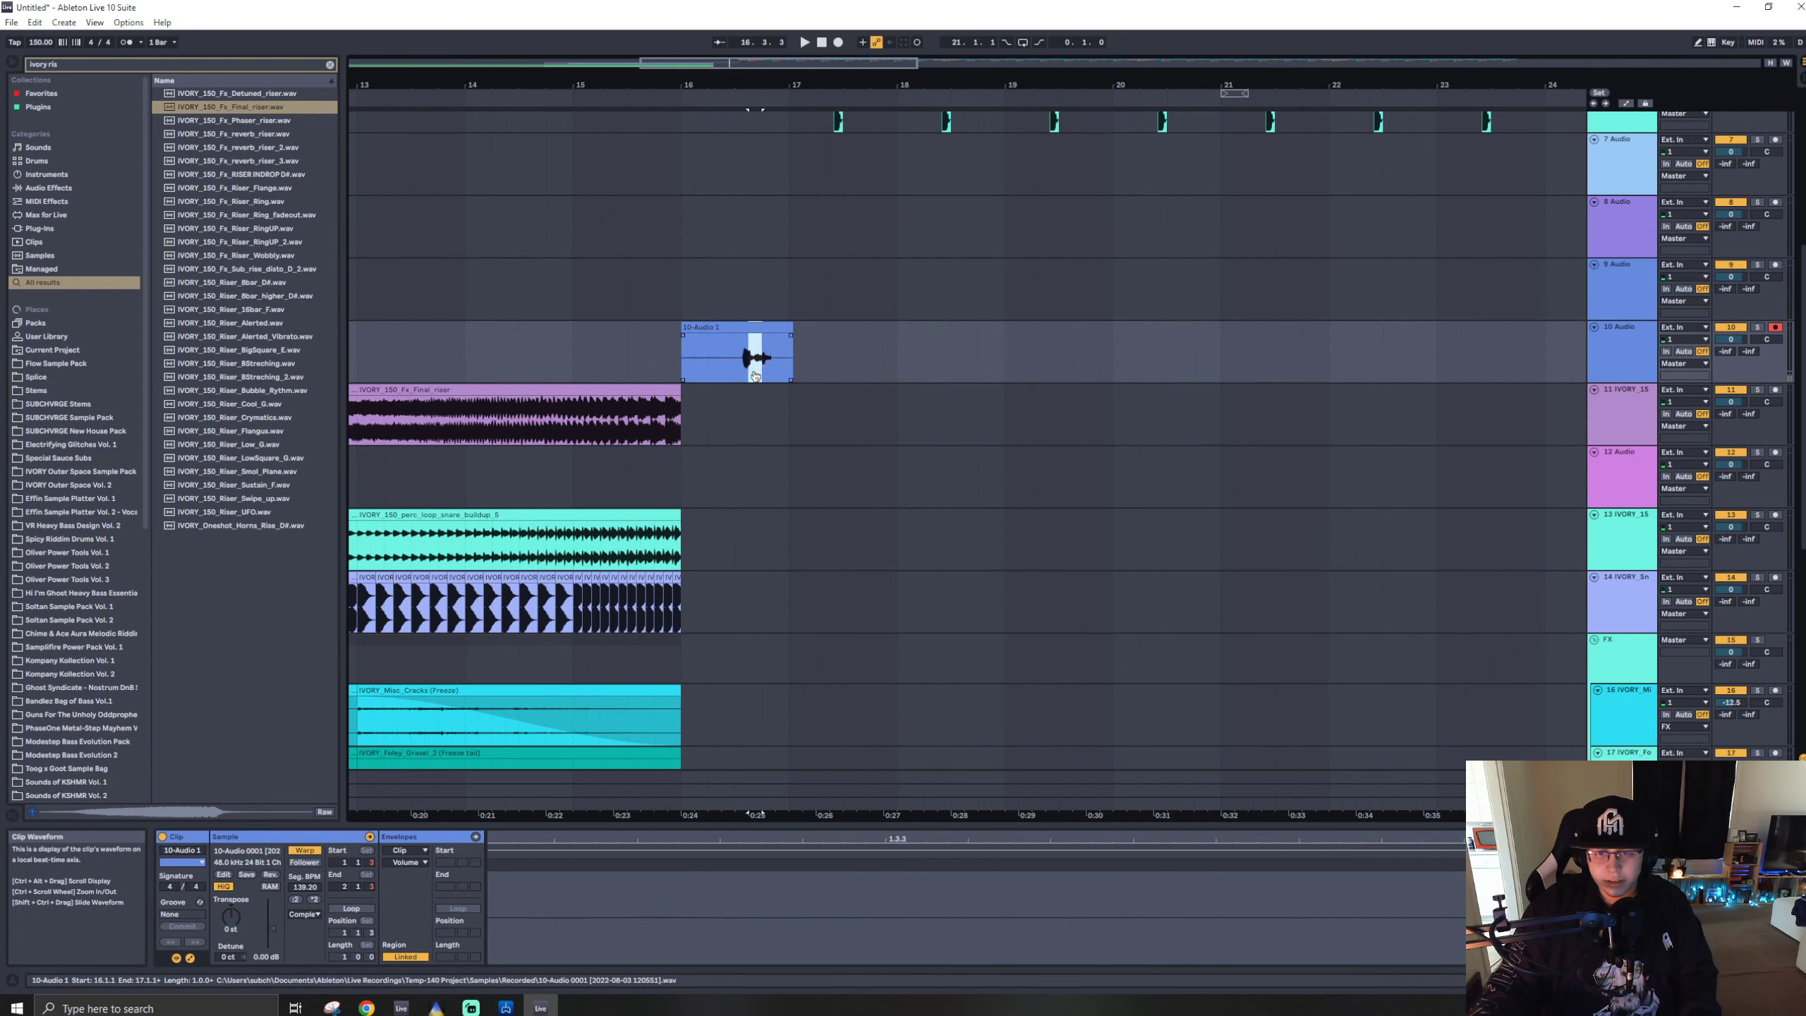
{"action": "left_click", "coordinate": [687, 292]}
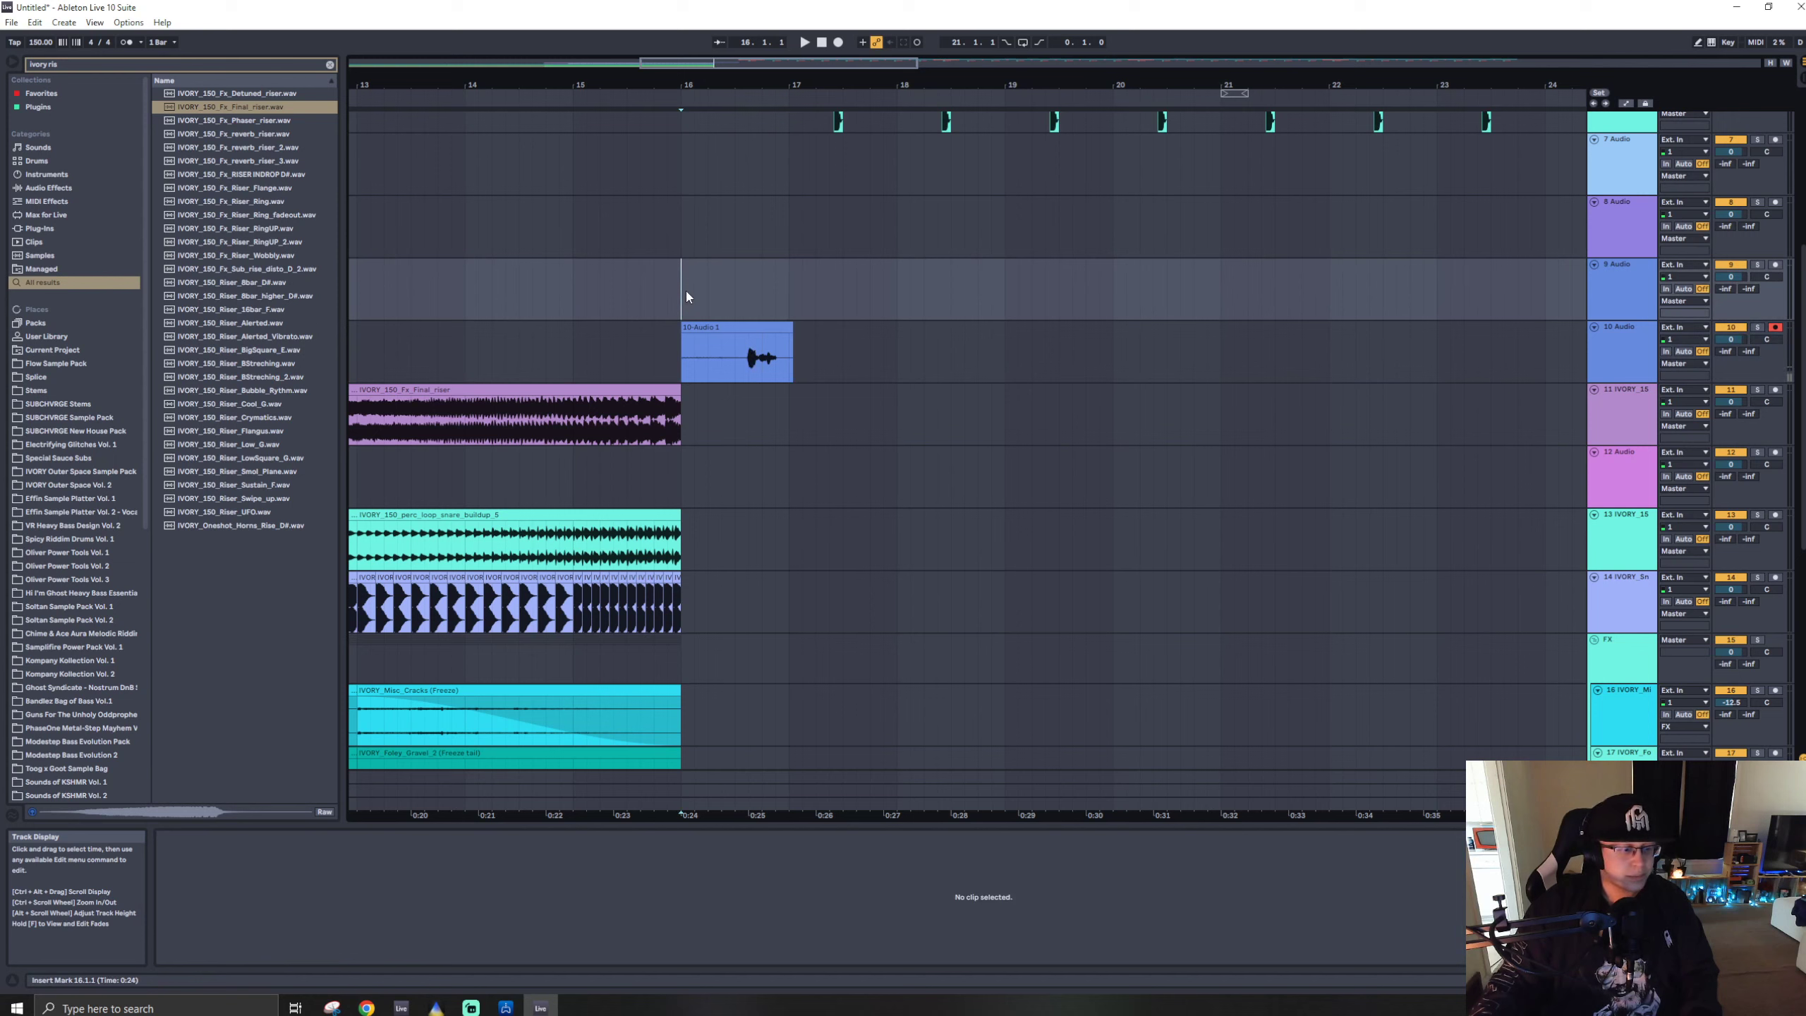
- Insert an audio track below 10 Audio, search for "phs1 saw" and place PHS1_bass_one_shot_saw_Eb on it from bar 16.3
{"action": "left_click", "coordinate": [1636, 355]}
{"action": "key", "text": "ctrl+t"}
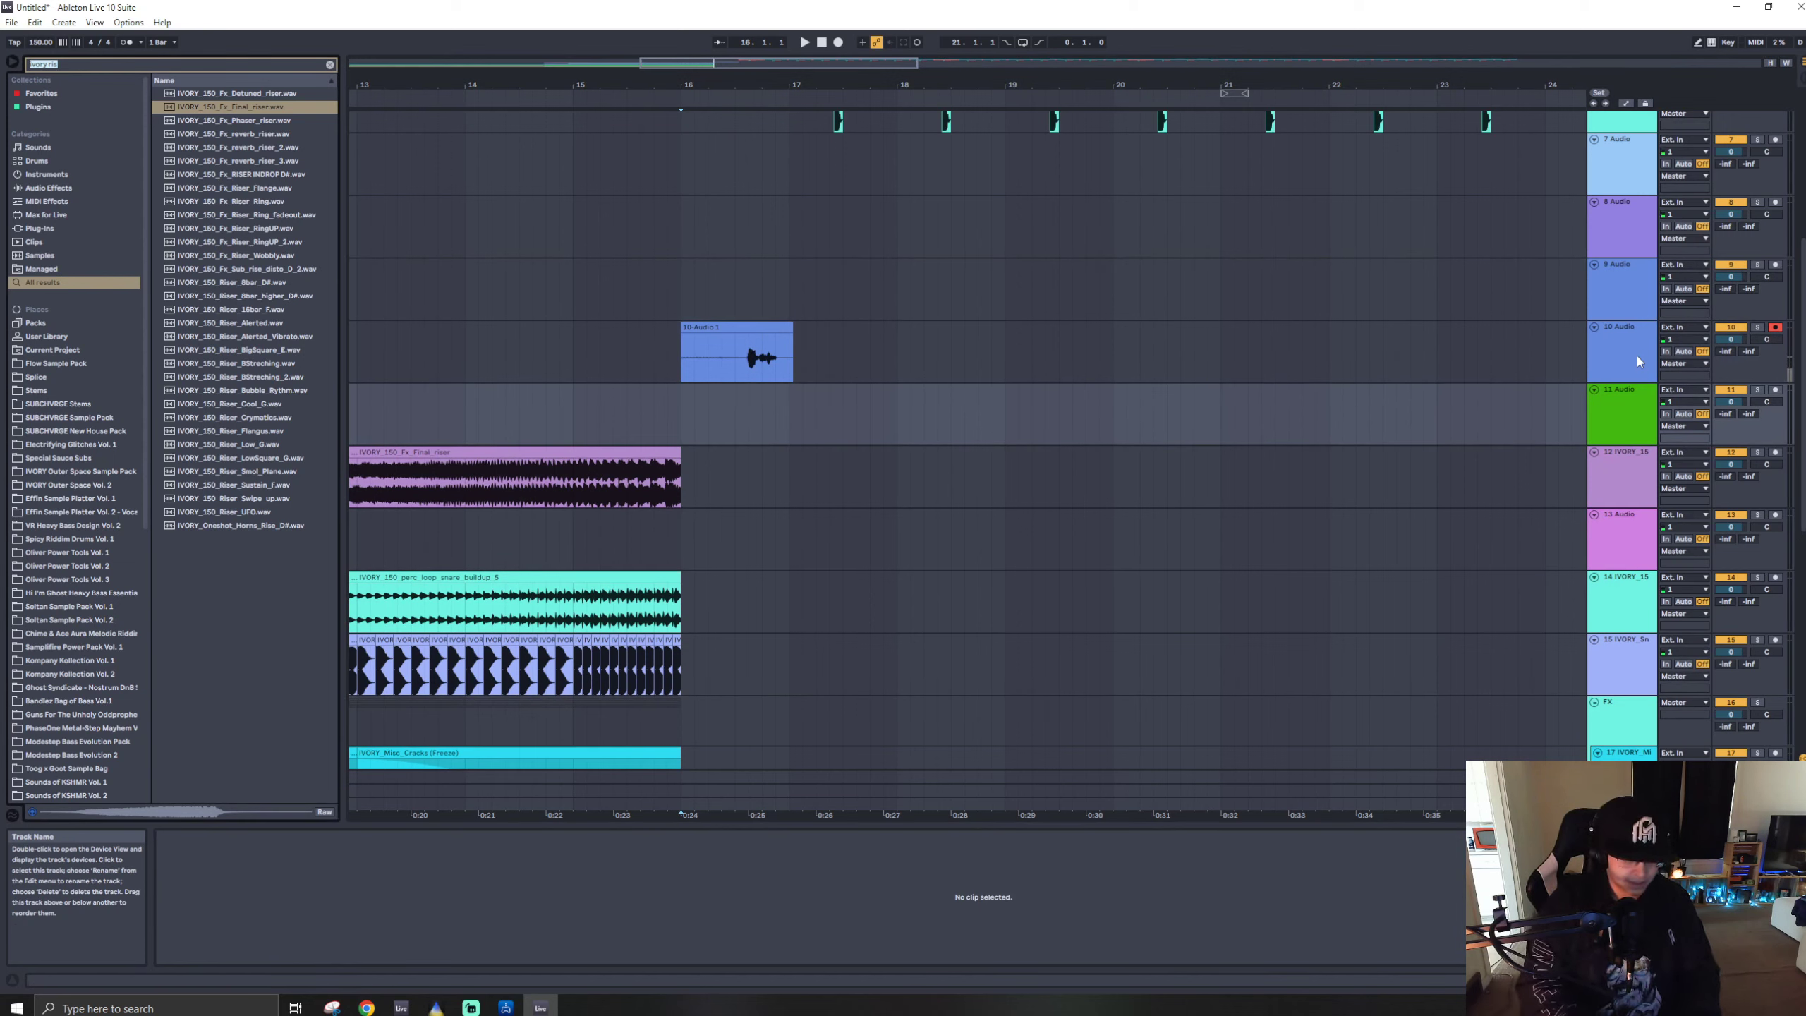
{"action": "type", "text": "phs1 saw"}
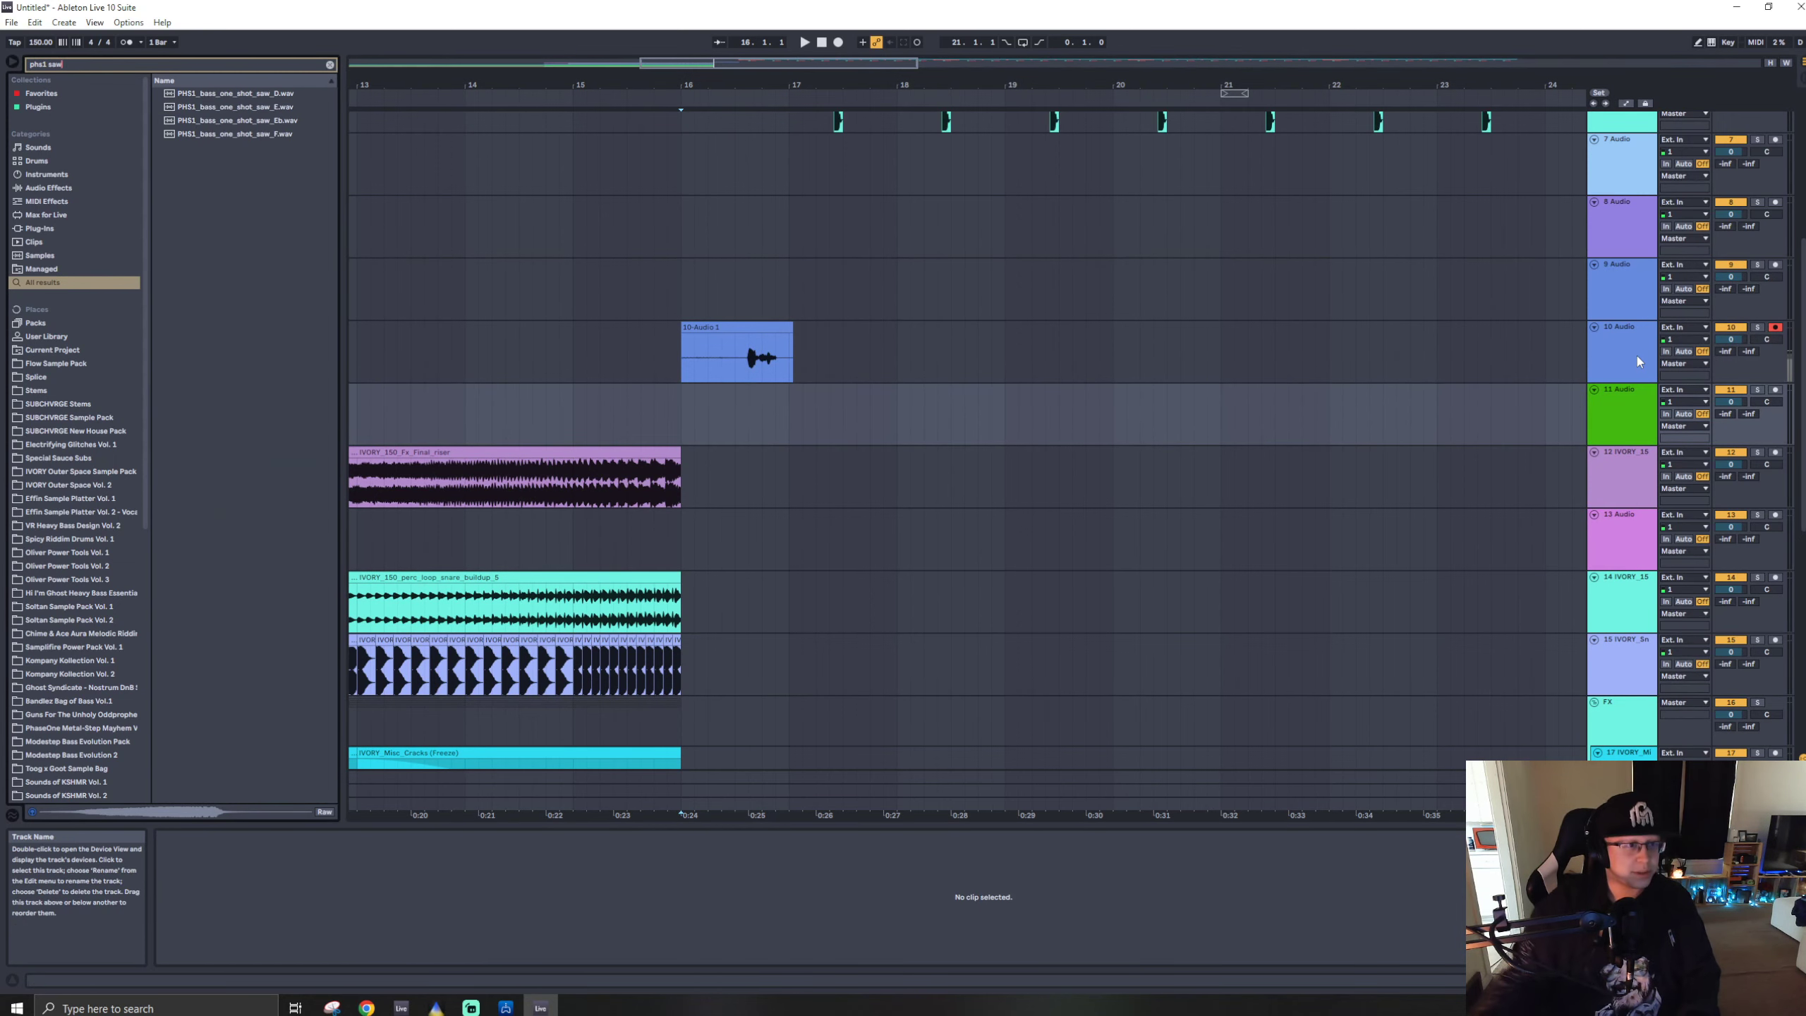
{"action": "left_click", "coordinate": [278, 120]}
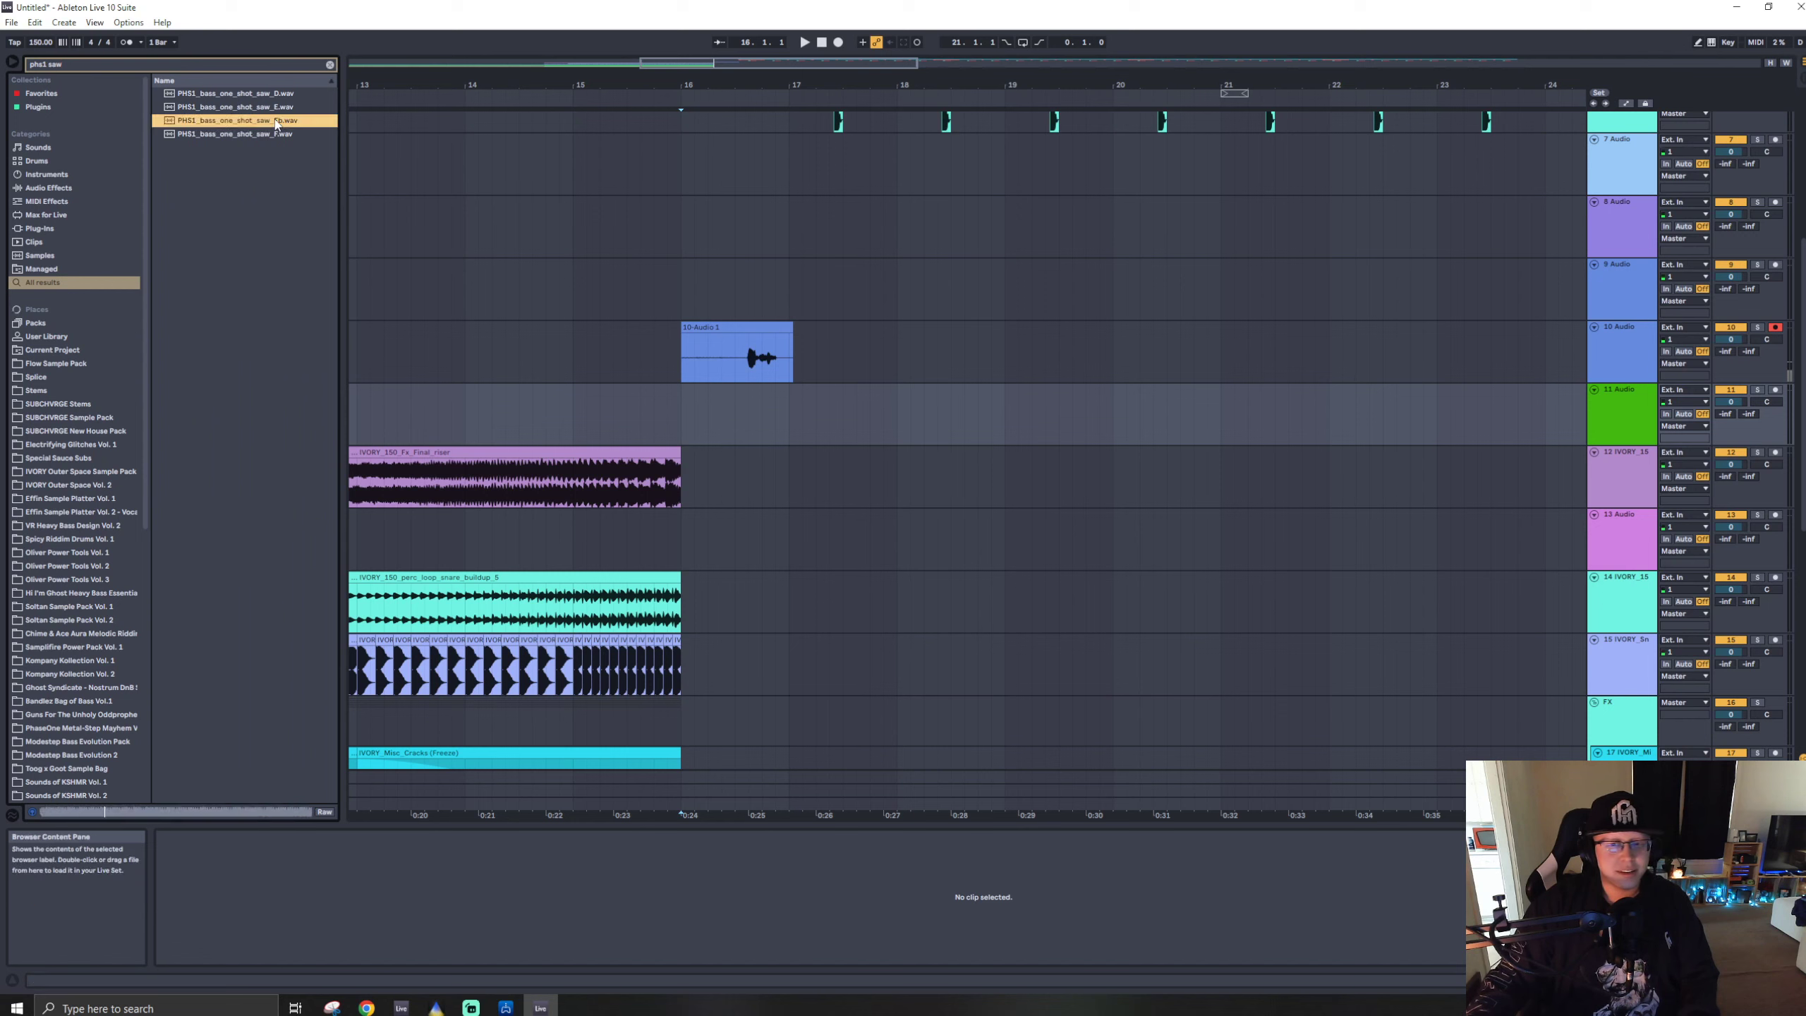
{"action": "left_click_drag", "start_coordinate": [277, 121], "coordinate": [738, 402]}
- Search for "morph", load MORPH SC on the 10 Audio track and trim the recorded clip to end at bar 17
{"action": "key", "text": "ctrl+f"}
{"action": "type", "text": "morph"}
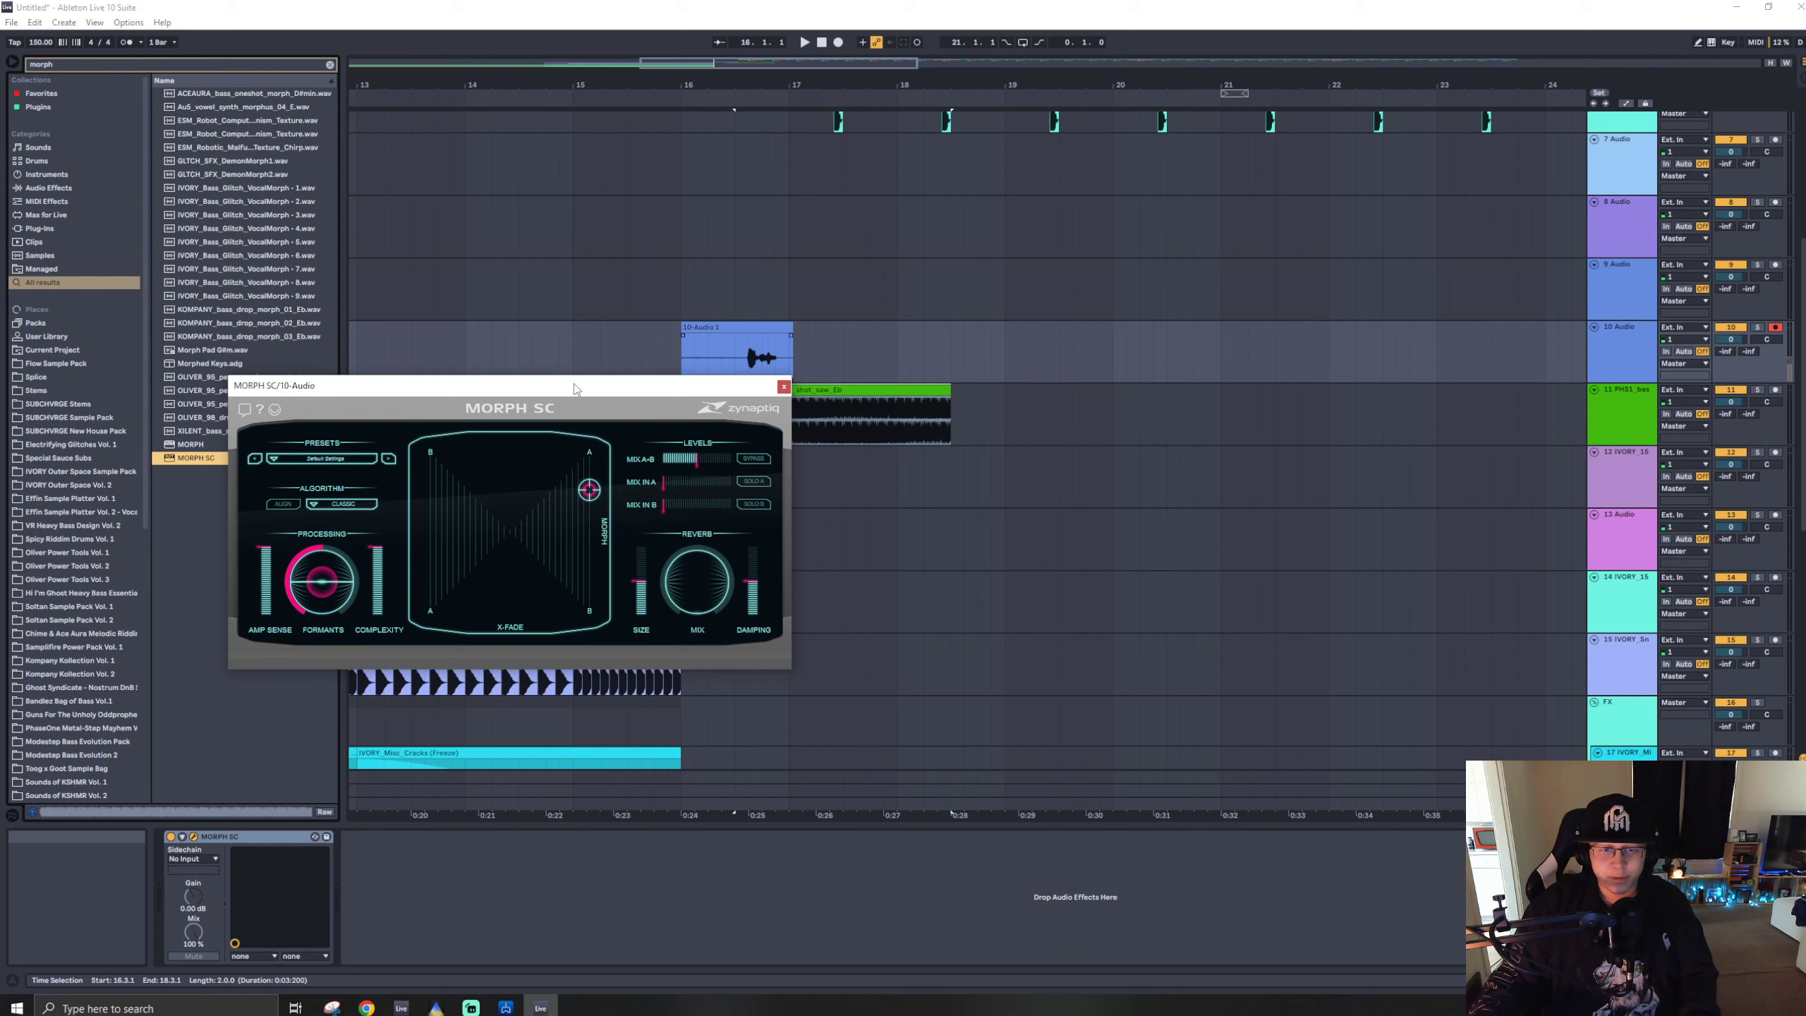
{"action": "left_click_drag", "start_coordinate": [574, 388], "coordinate": [528, 361]}
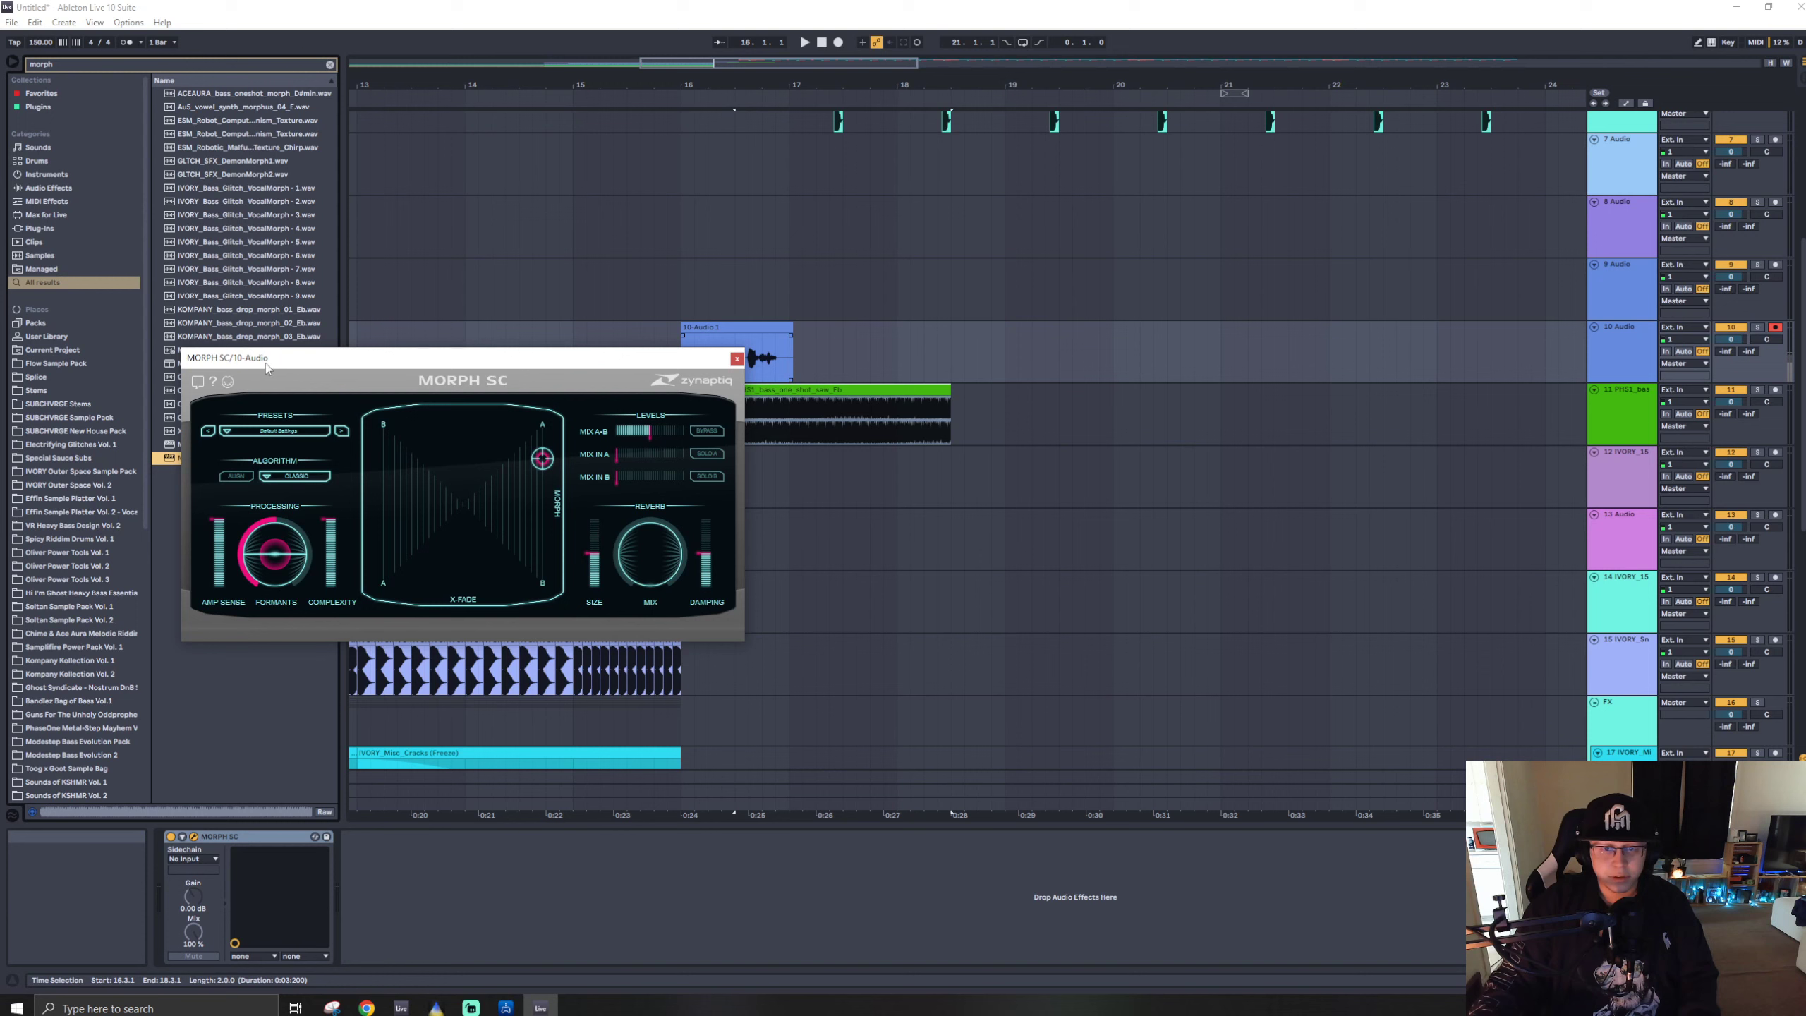
{"action": "left_click", "coordinate": [792, 362]}
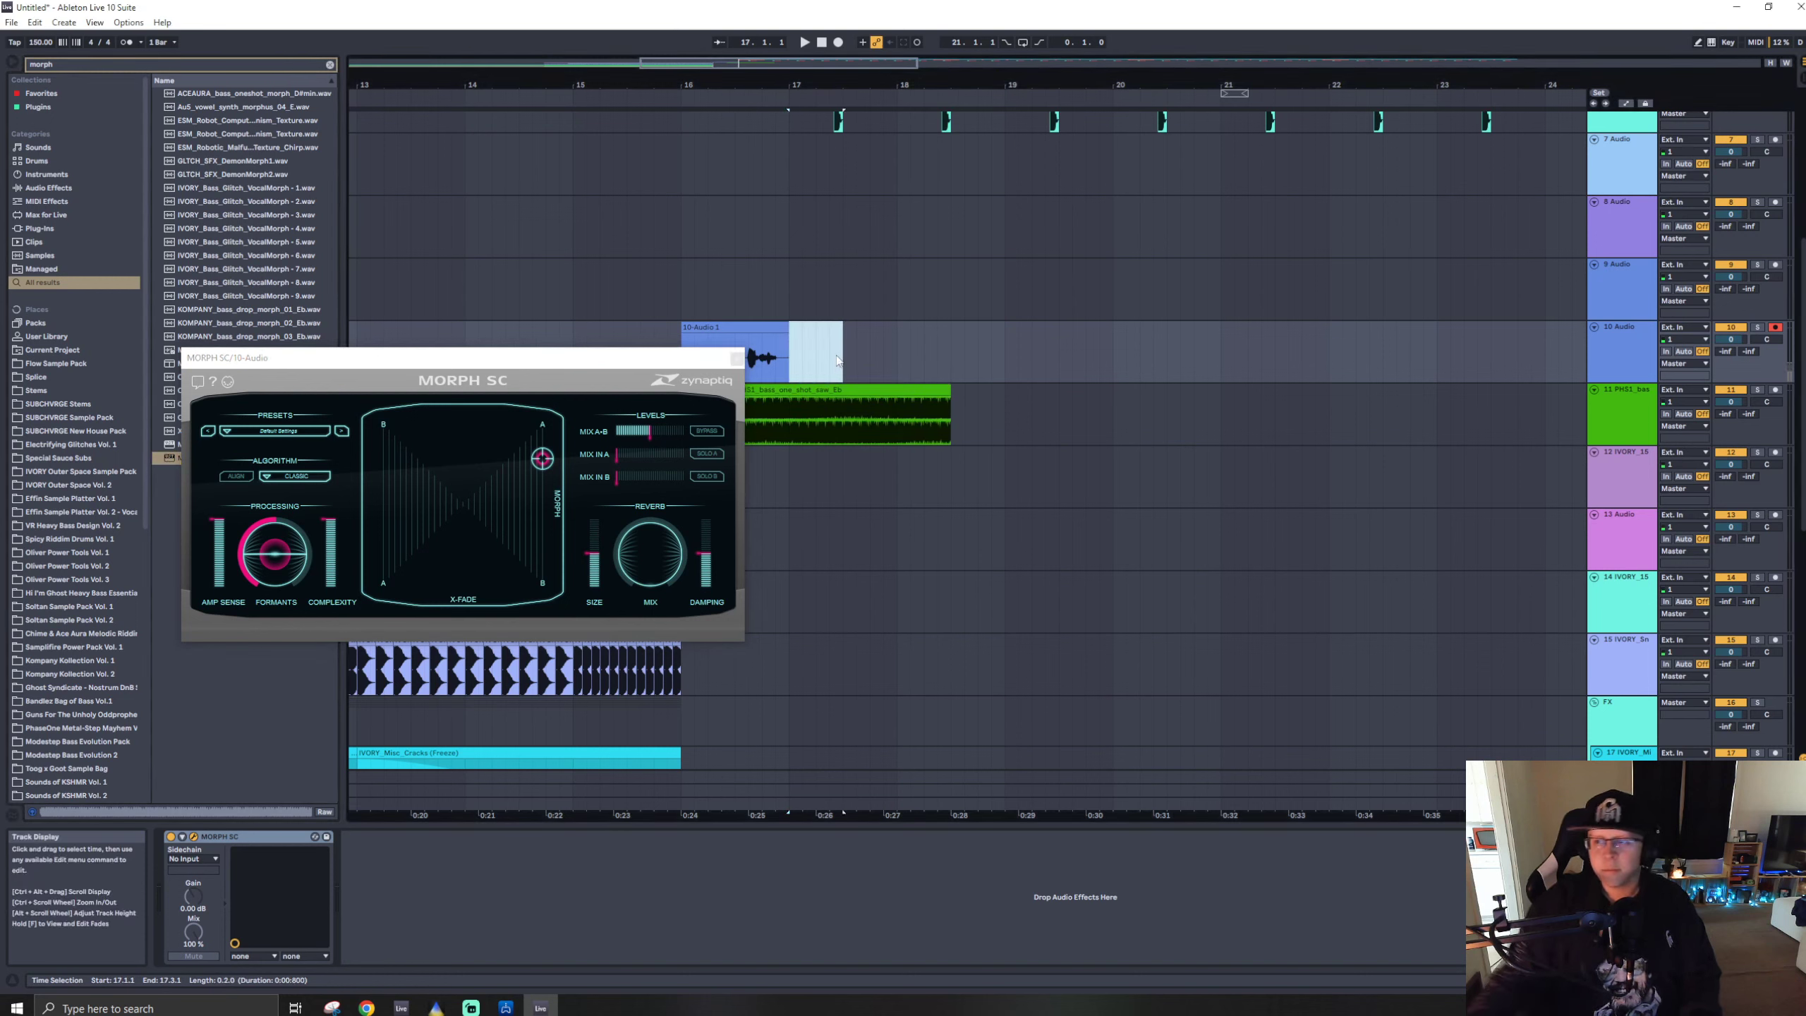
- Route the saw bass track's output to 10-Audio's MORPH SC side-chain input and close the plug-in window
{"action": "left_click", "coordinate": [1683, 425]}
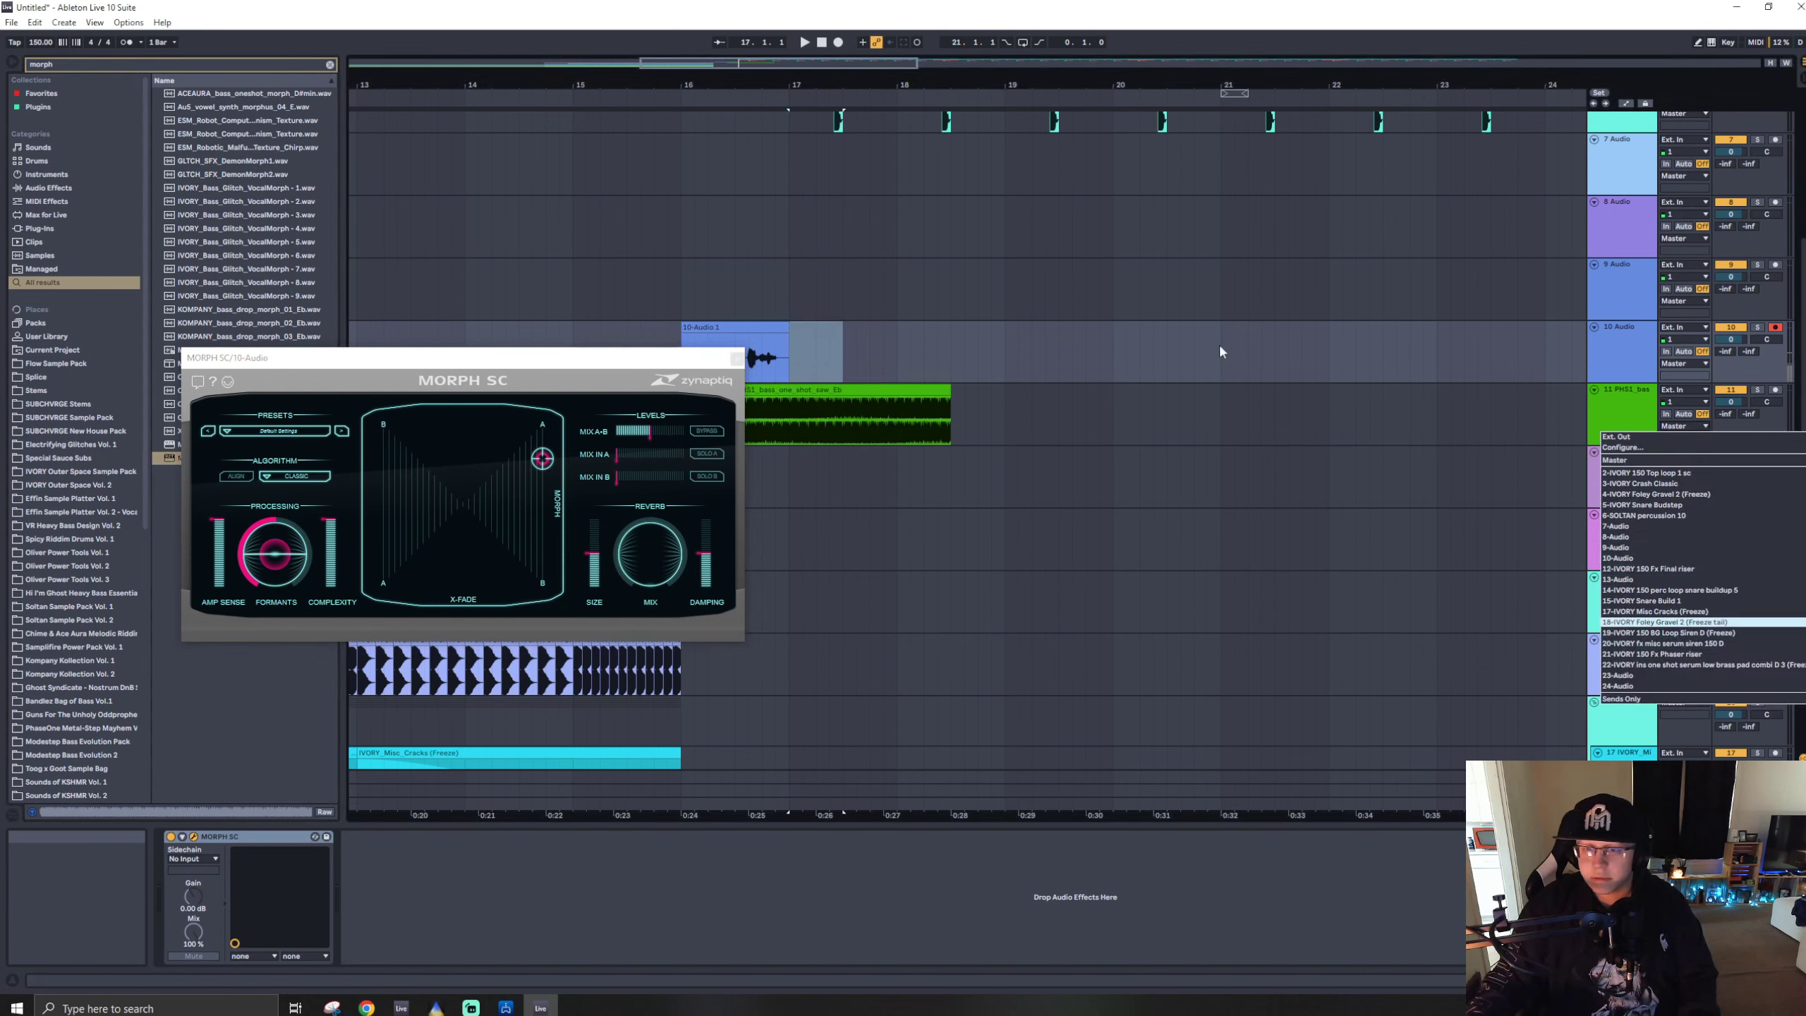
{"action": "left_click", "coordinate": [1618, 558]}
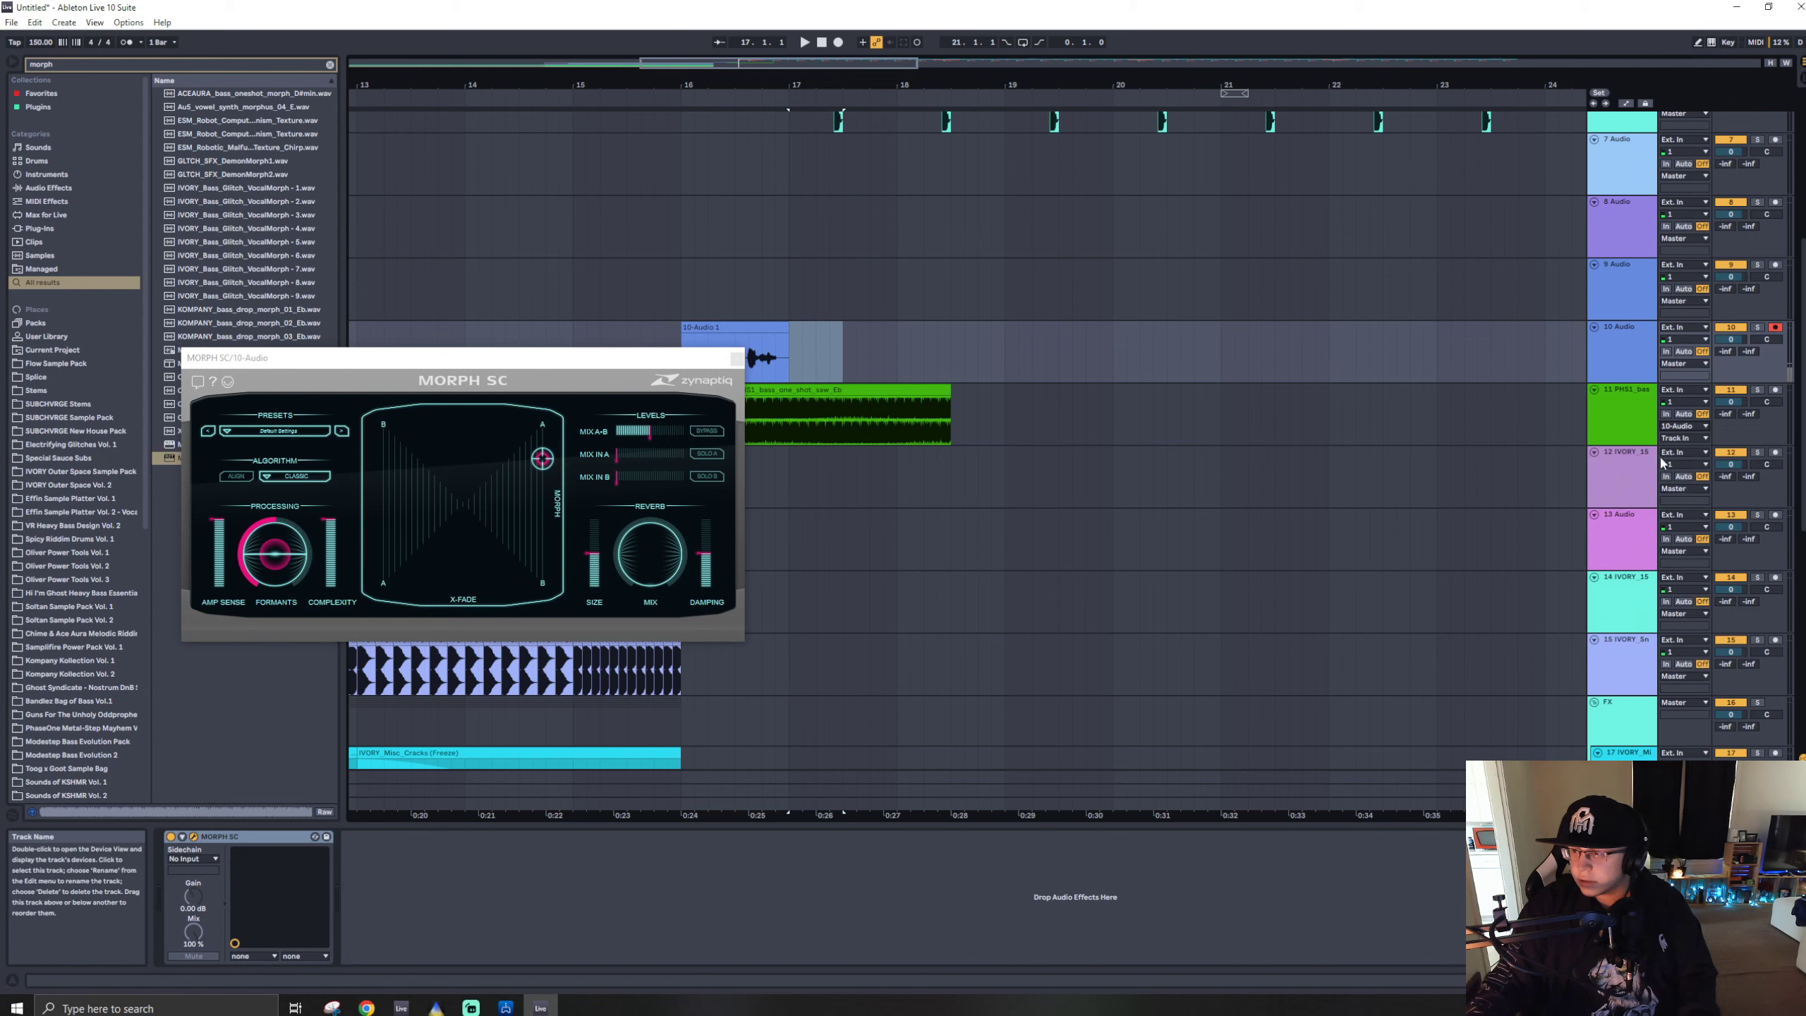
{"action": "left_click", "coordinate": [1684, 437]}
{"action": "left_click", "coordinate": [1698, 460]}
{"action": "left_click", "coordinate": [737, 357]}
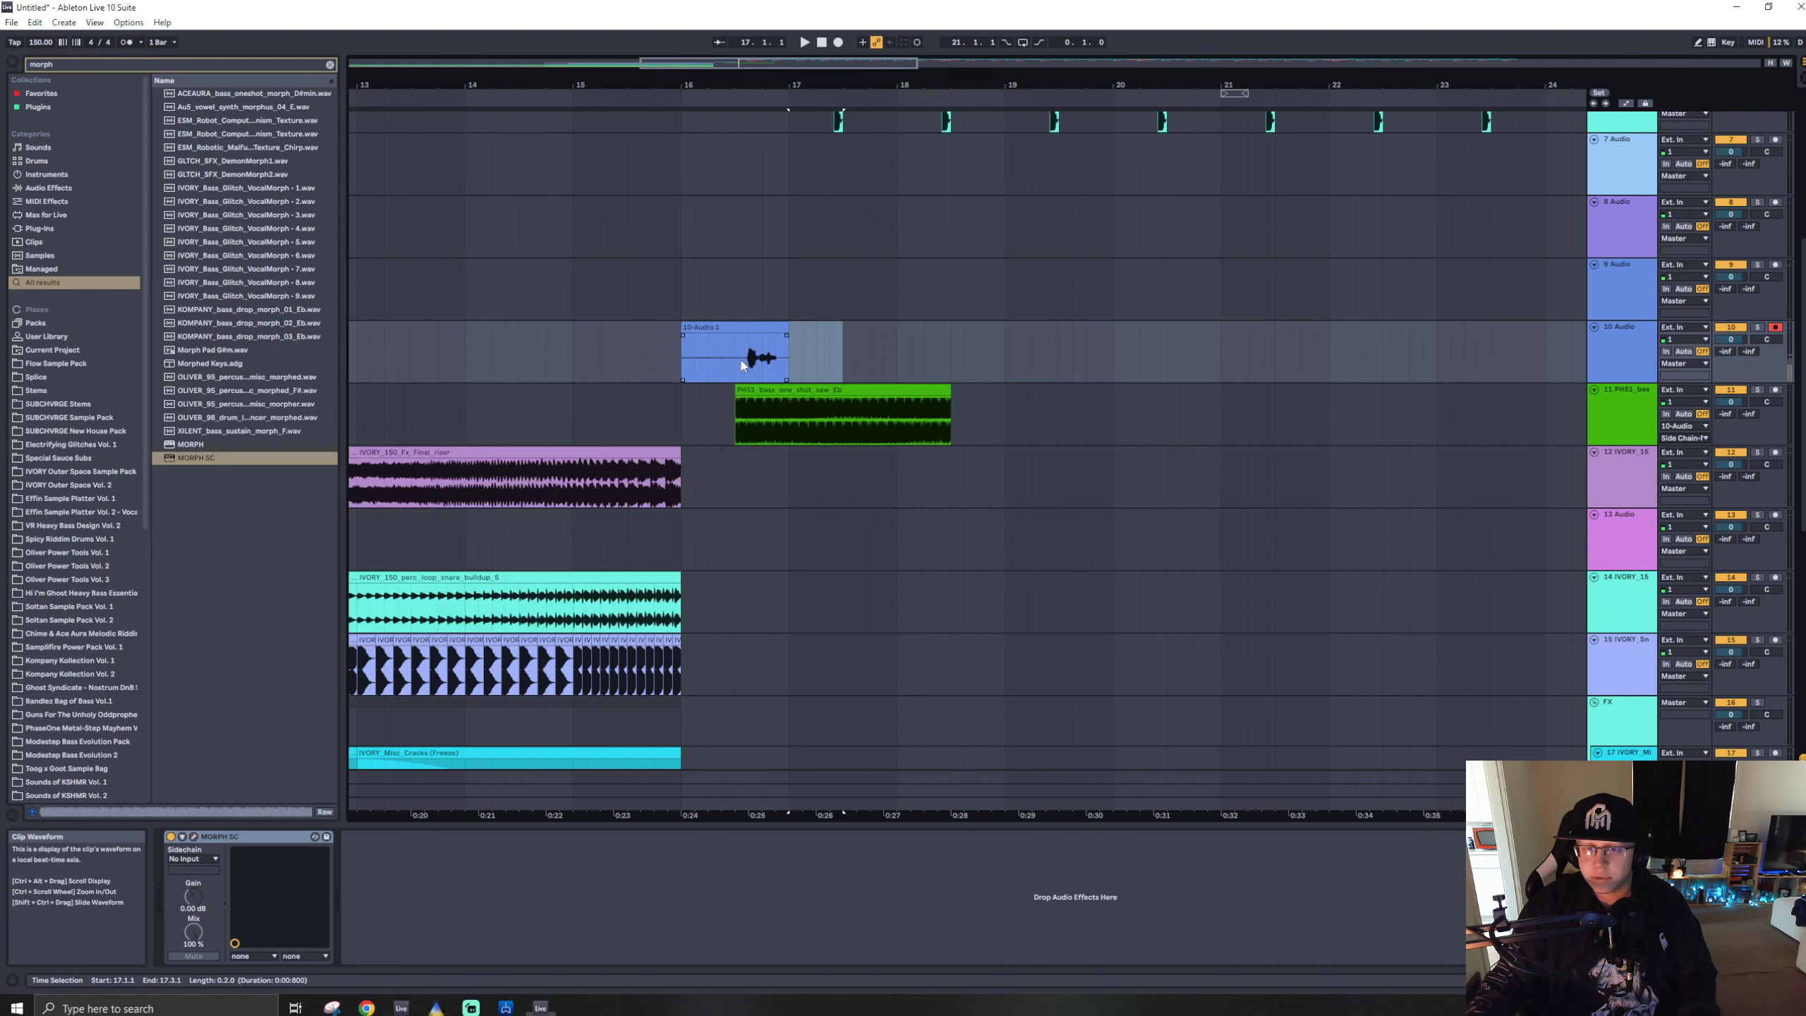
- Play the morphed sound from bar 16.3 and set the A-Forest send of the 10 Audio track to -13.4 dB
{"action": "left_click", "coordinate": [739, 356]}
{"action": "key", "text": "space"}
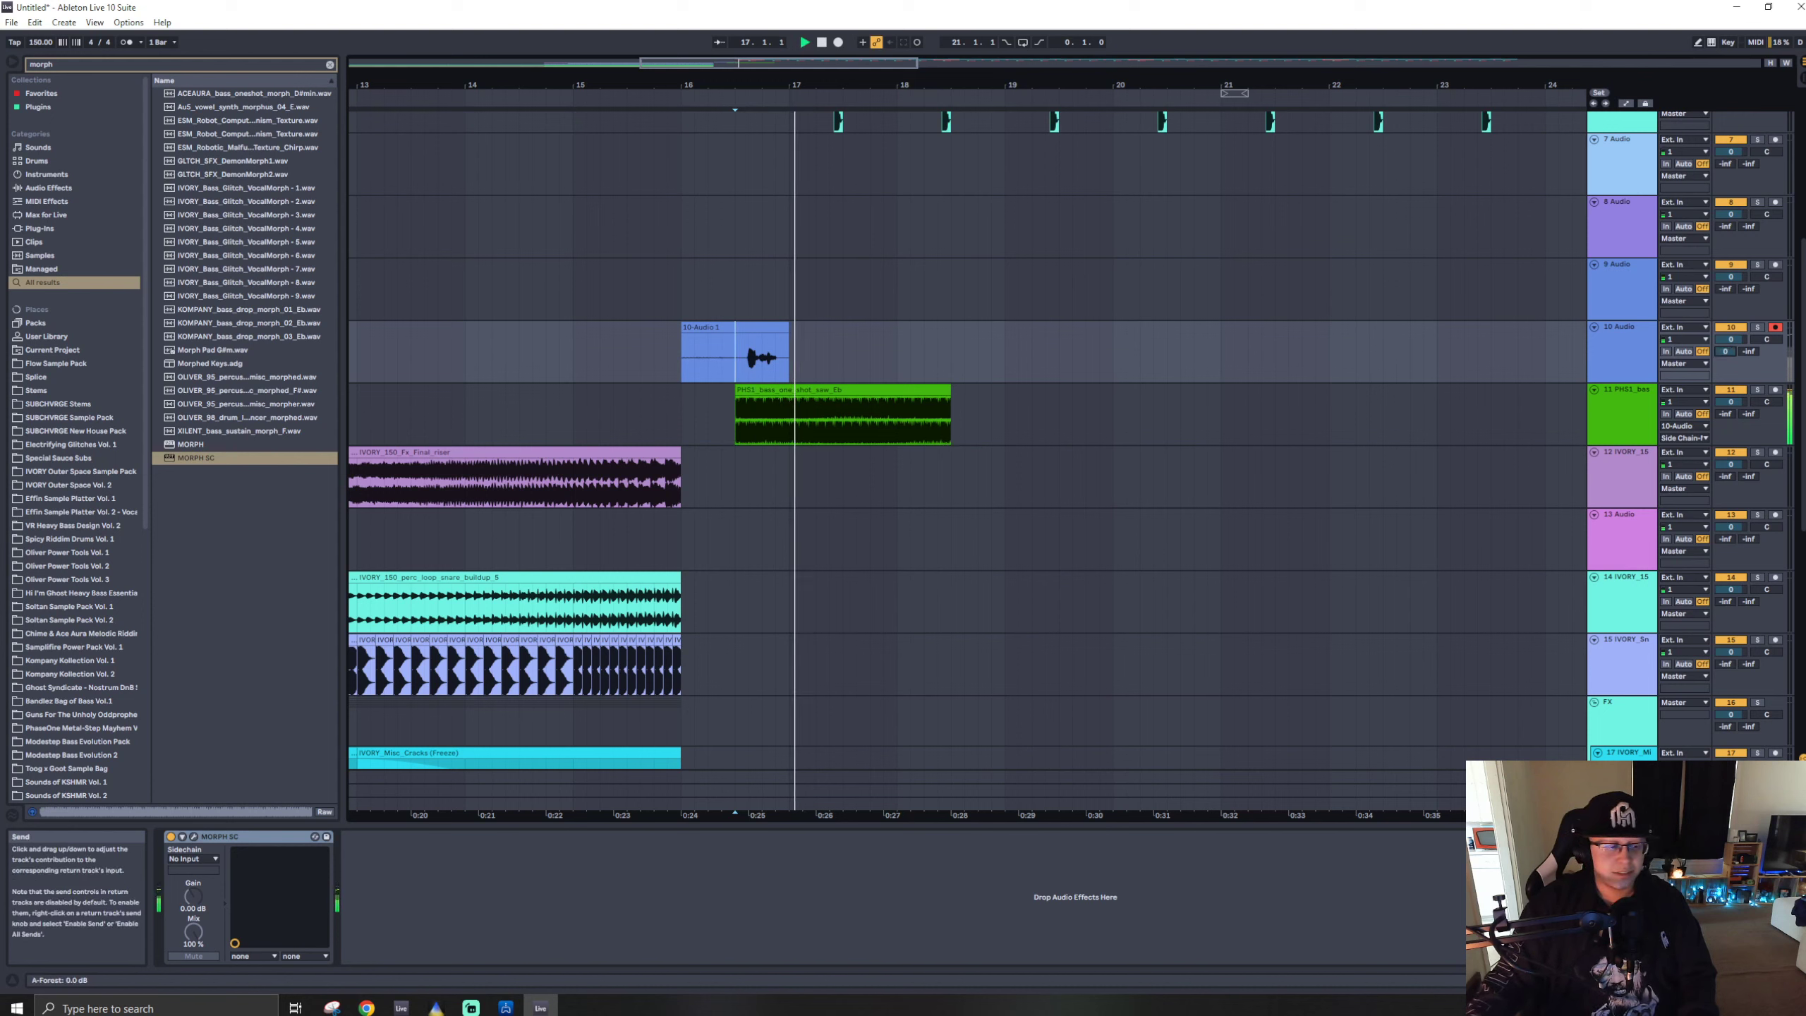
{"action": "key", "text": "space"}
{"action": "key", "text": "space"}
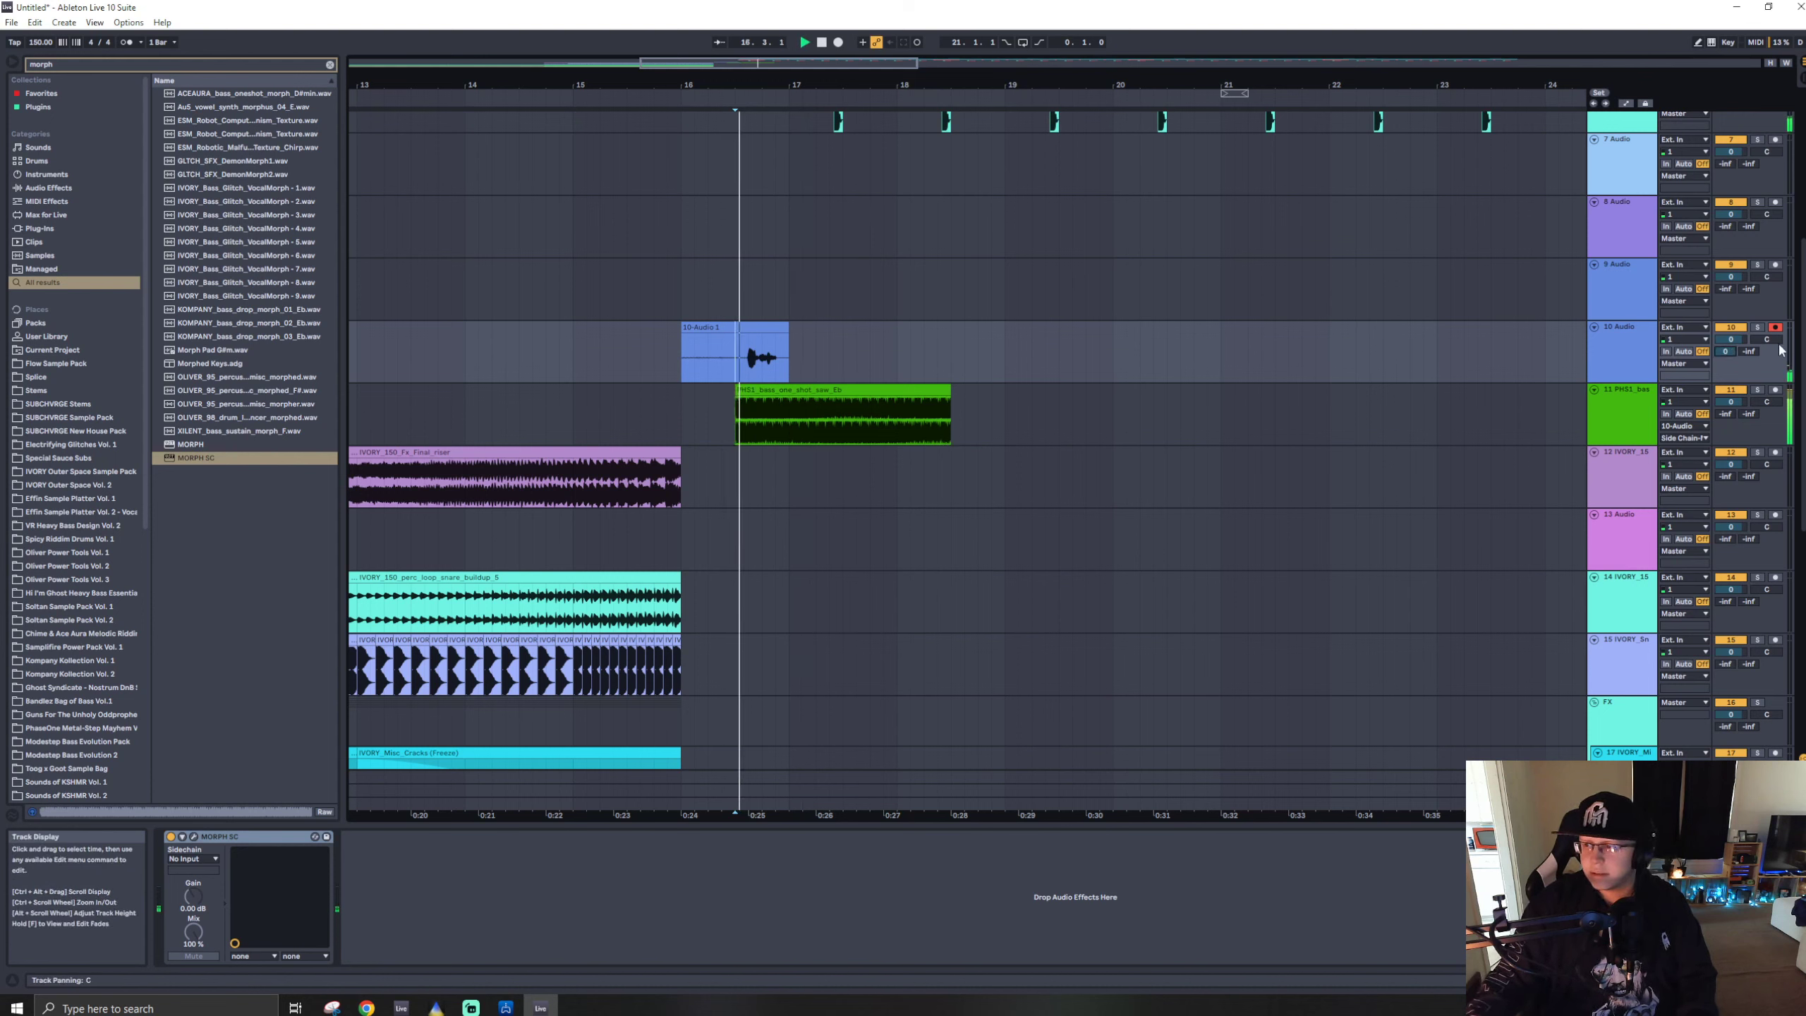
{"action": "left_click_drag", "start_coordinate": [1725, 350], "coordinate": [1724, 385]}
{"action": "key", "text": "space"}
{"action": "key", "text": "space"}
{"action": "key", "text": "space"}
{"action": "key", "text": "space"}
{"action": "key", "text": "space"}
- Transpose the recorded vocal clip on 10 Audio to 3 st, playing it against the saw bass from bar 16.3
{"action": "left_click", "coordinate": [741, 326]}
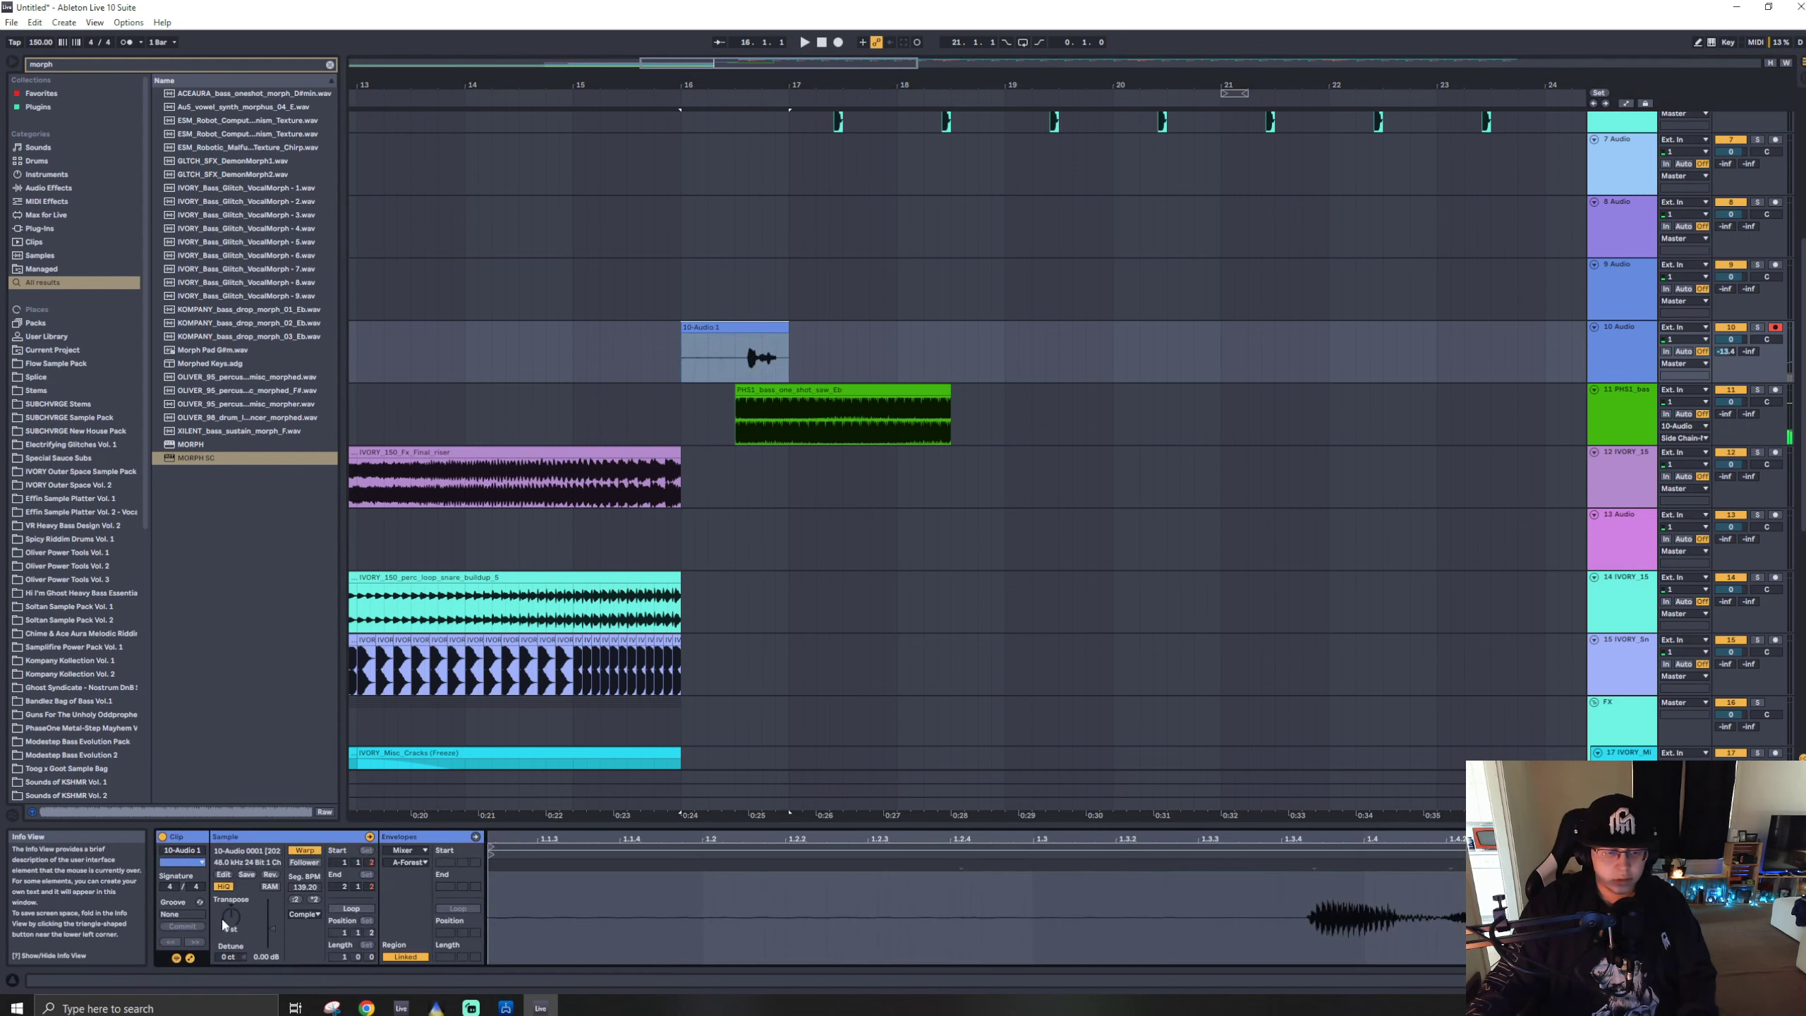
{"action": "key", "text": "space"}
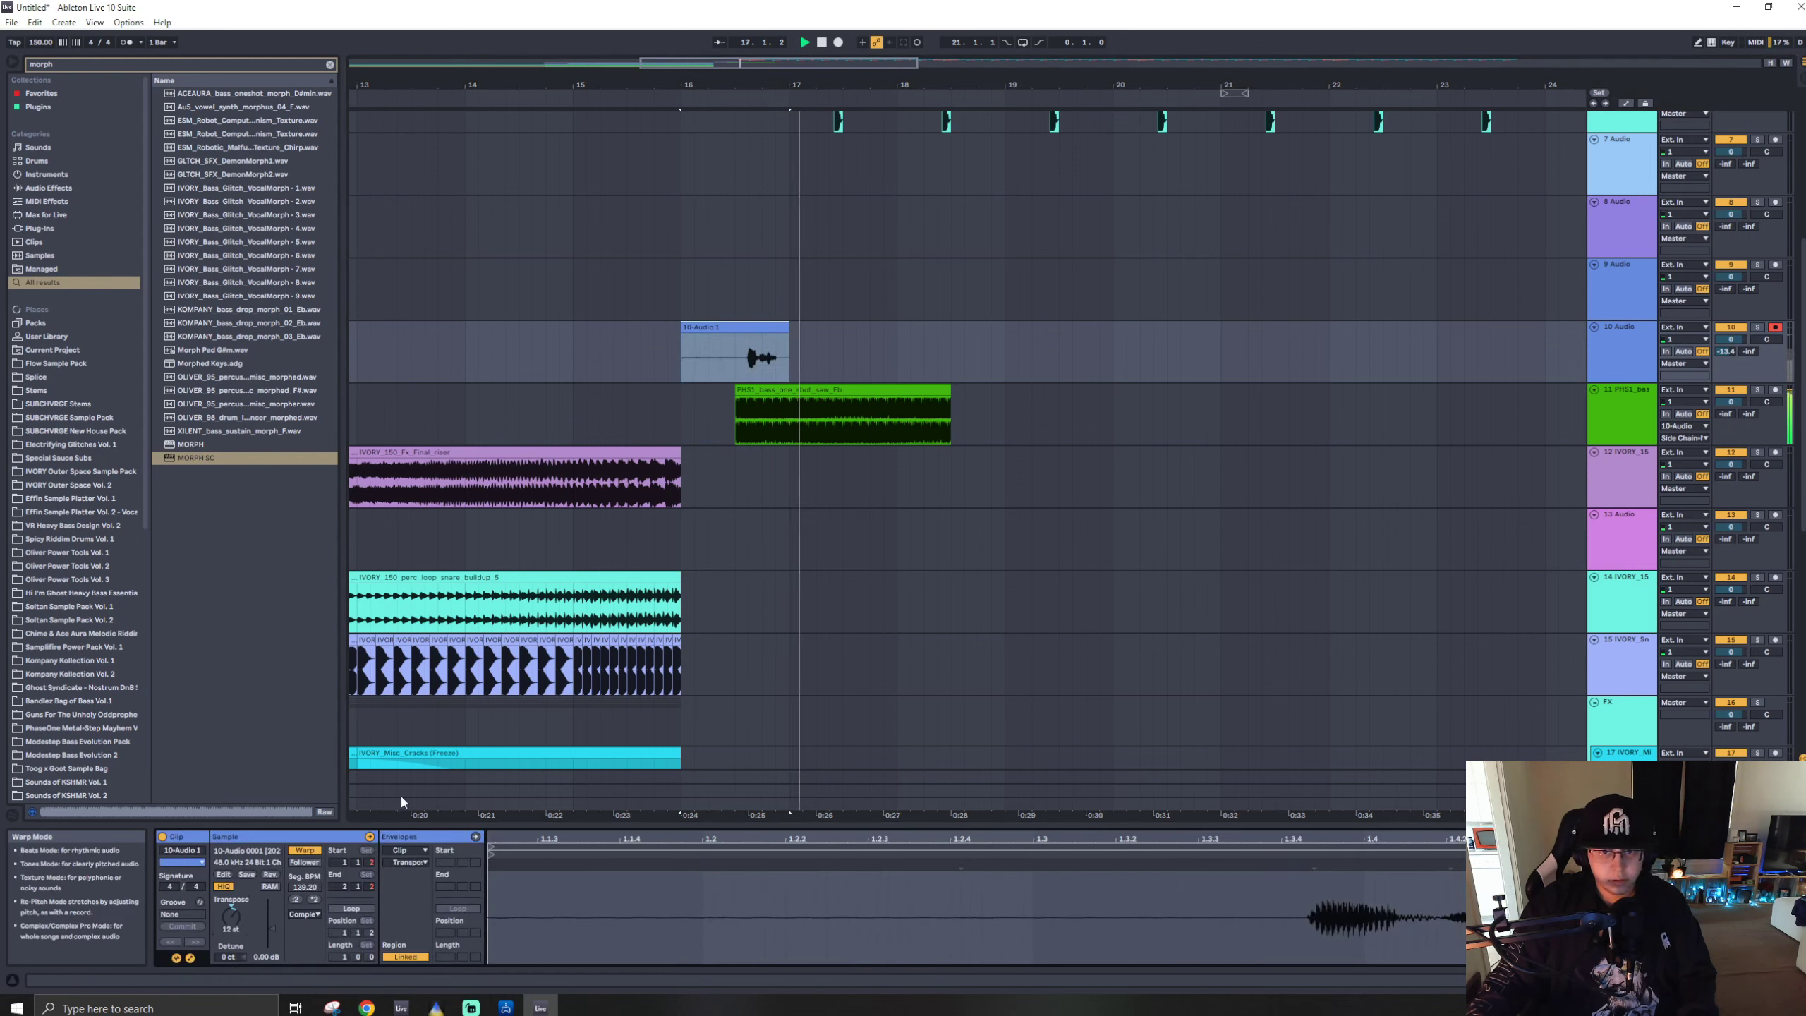
{"action": "scroll", "coordinate": [735, 383], "scroll_direction": "up", "scroll_amount": 5, "text": "ctrl"}
{"action": "key", "text": "space"}
{"action": "left_click", "coordinate": [790, 350]}
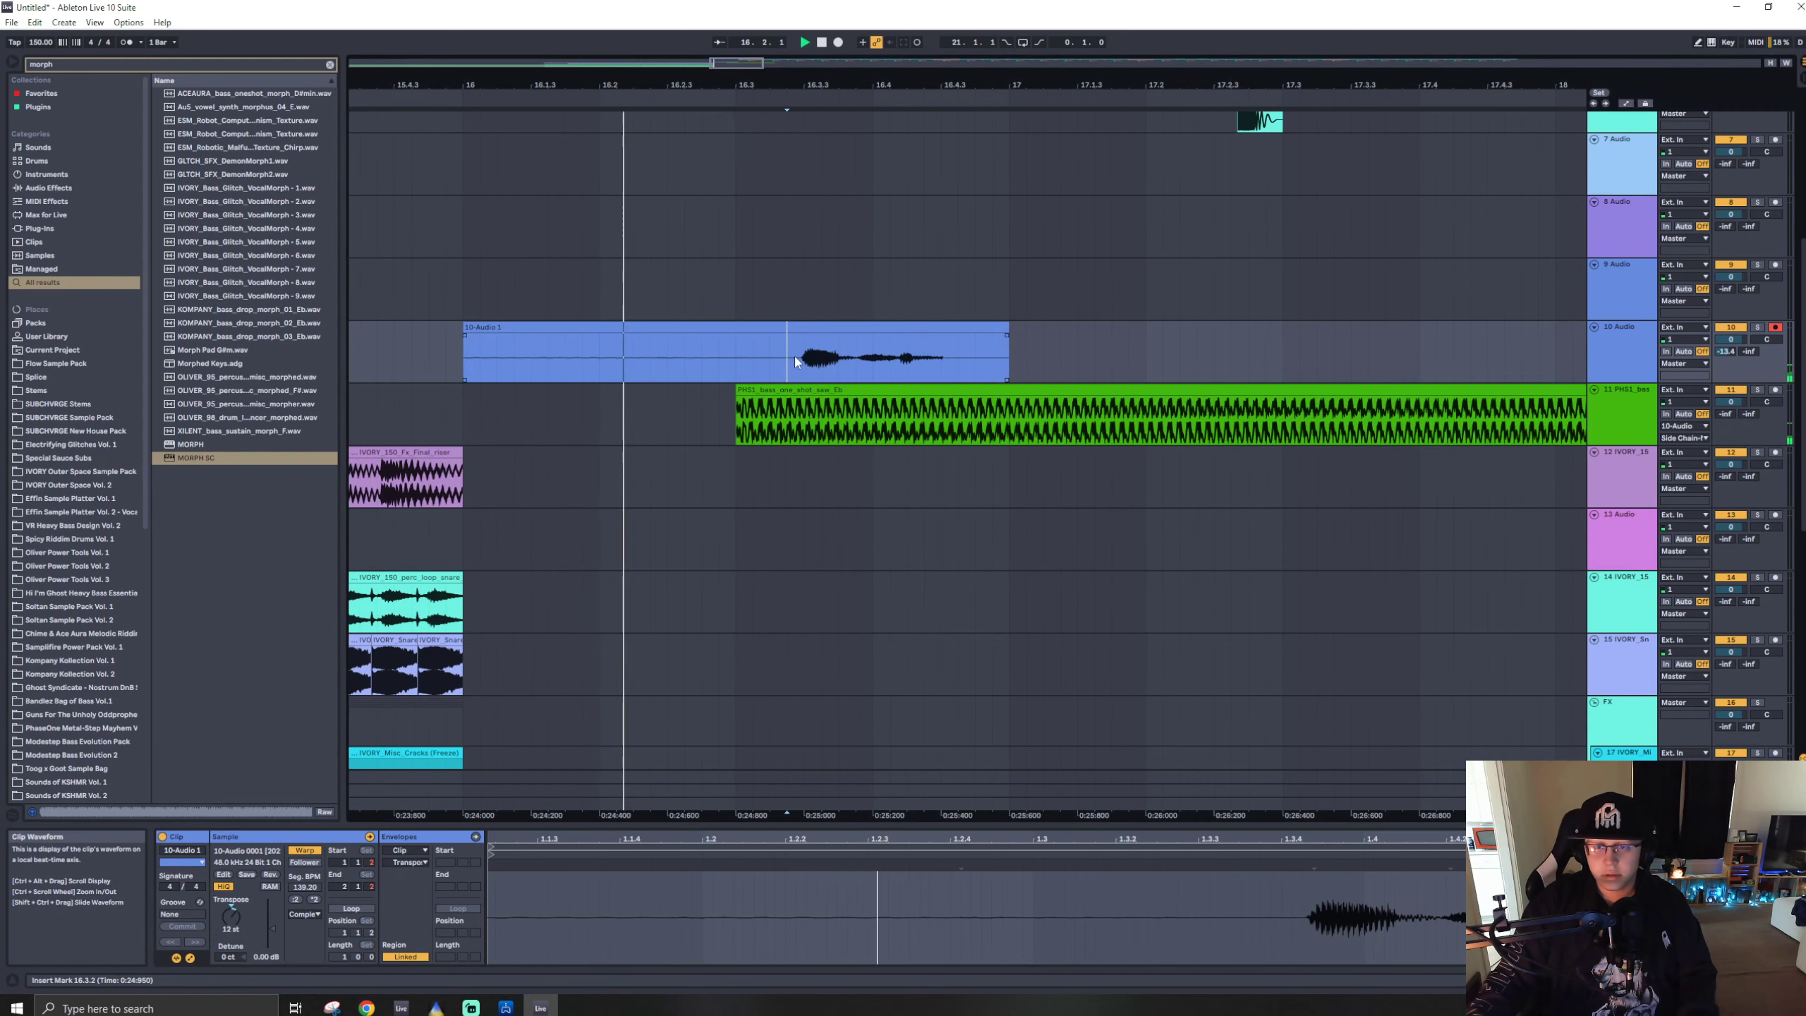
{"action": "key", "text": "space"}
{"action": "key", "text": "space"}
{"action": "key", "text": "space"}
{"action": "key", "text": "space"}
{"action": "key", "text": "space"}
{"action": "key", "text": "space"}
{"action": "key", "text": "space"}
{"action": "key", "text": "space"}
{"action": "key", "text": "space"}
{"action": "key", "text": "space"}
{"action": "left_click_drag", "start_coordinate": [232, 916], "coordinate": [231, 947]}
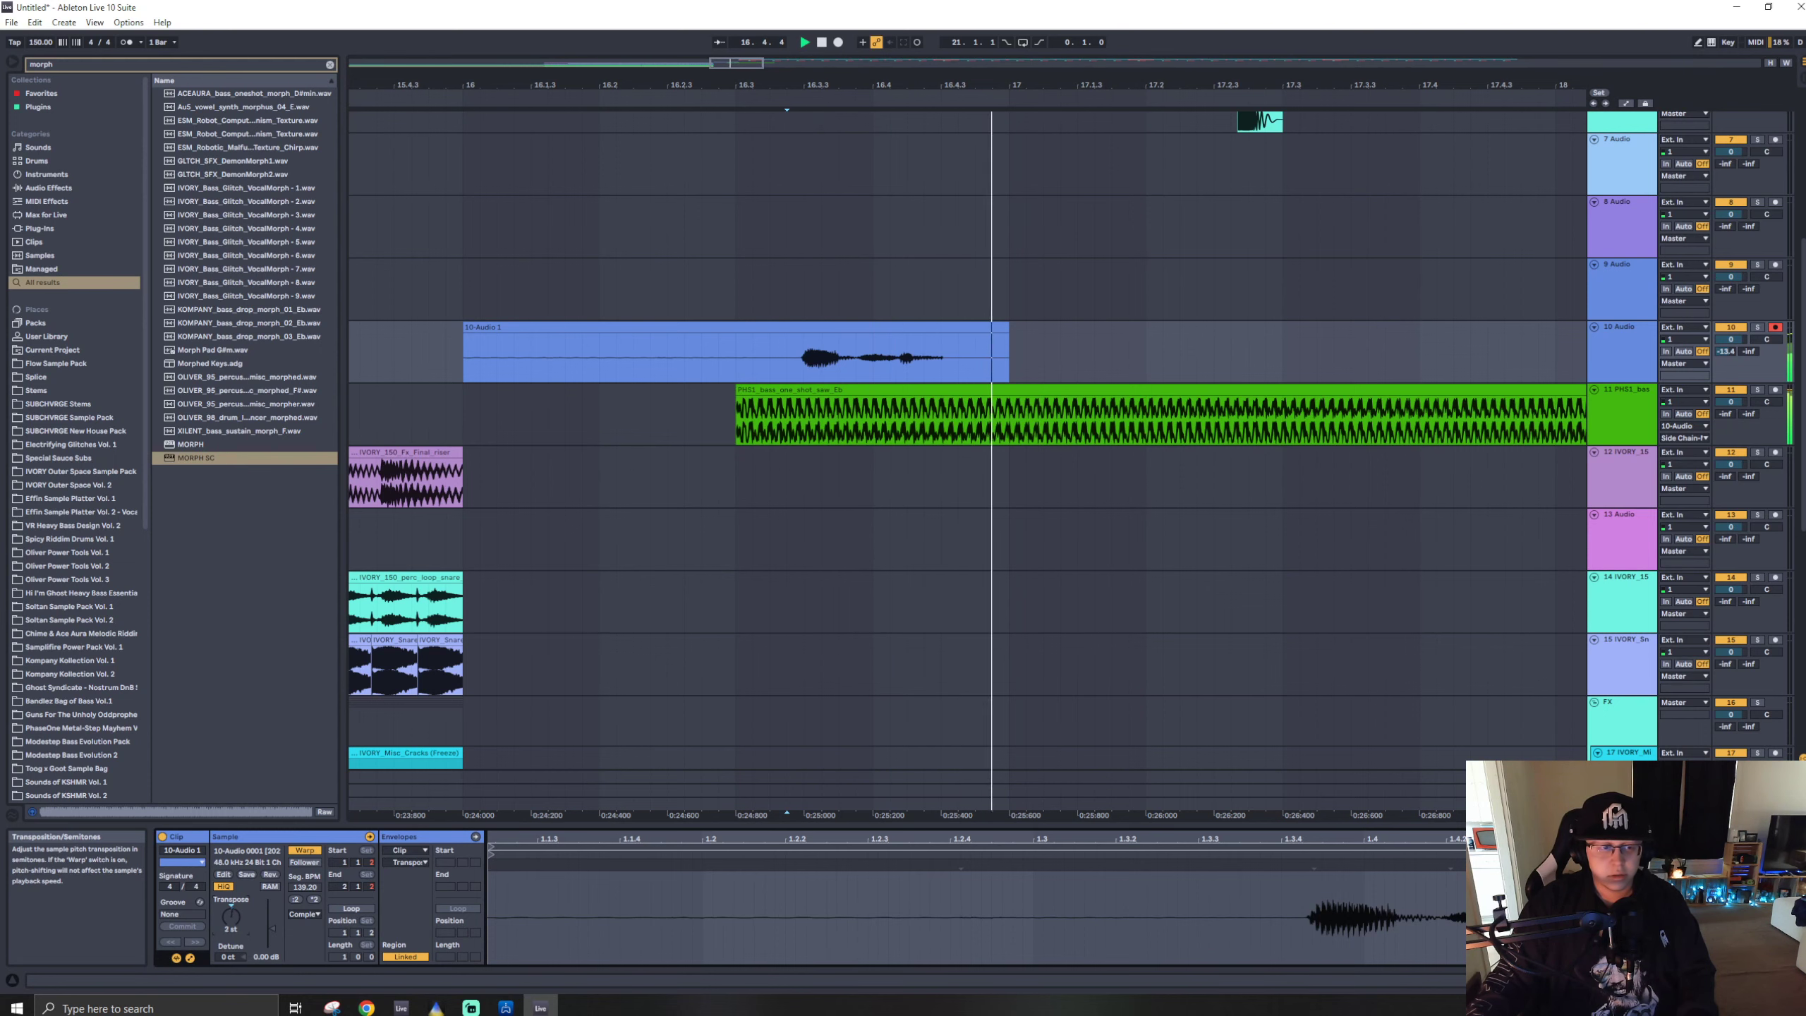
- Cut the saw bass clip off at bar 17 and trim the recorded vocal's start to about 16.3.2
{"action": "scroll", "coordinate": [776, 402], "scroll_direction": "down", "scroll_amount": 5, "text": "ctrl"}
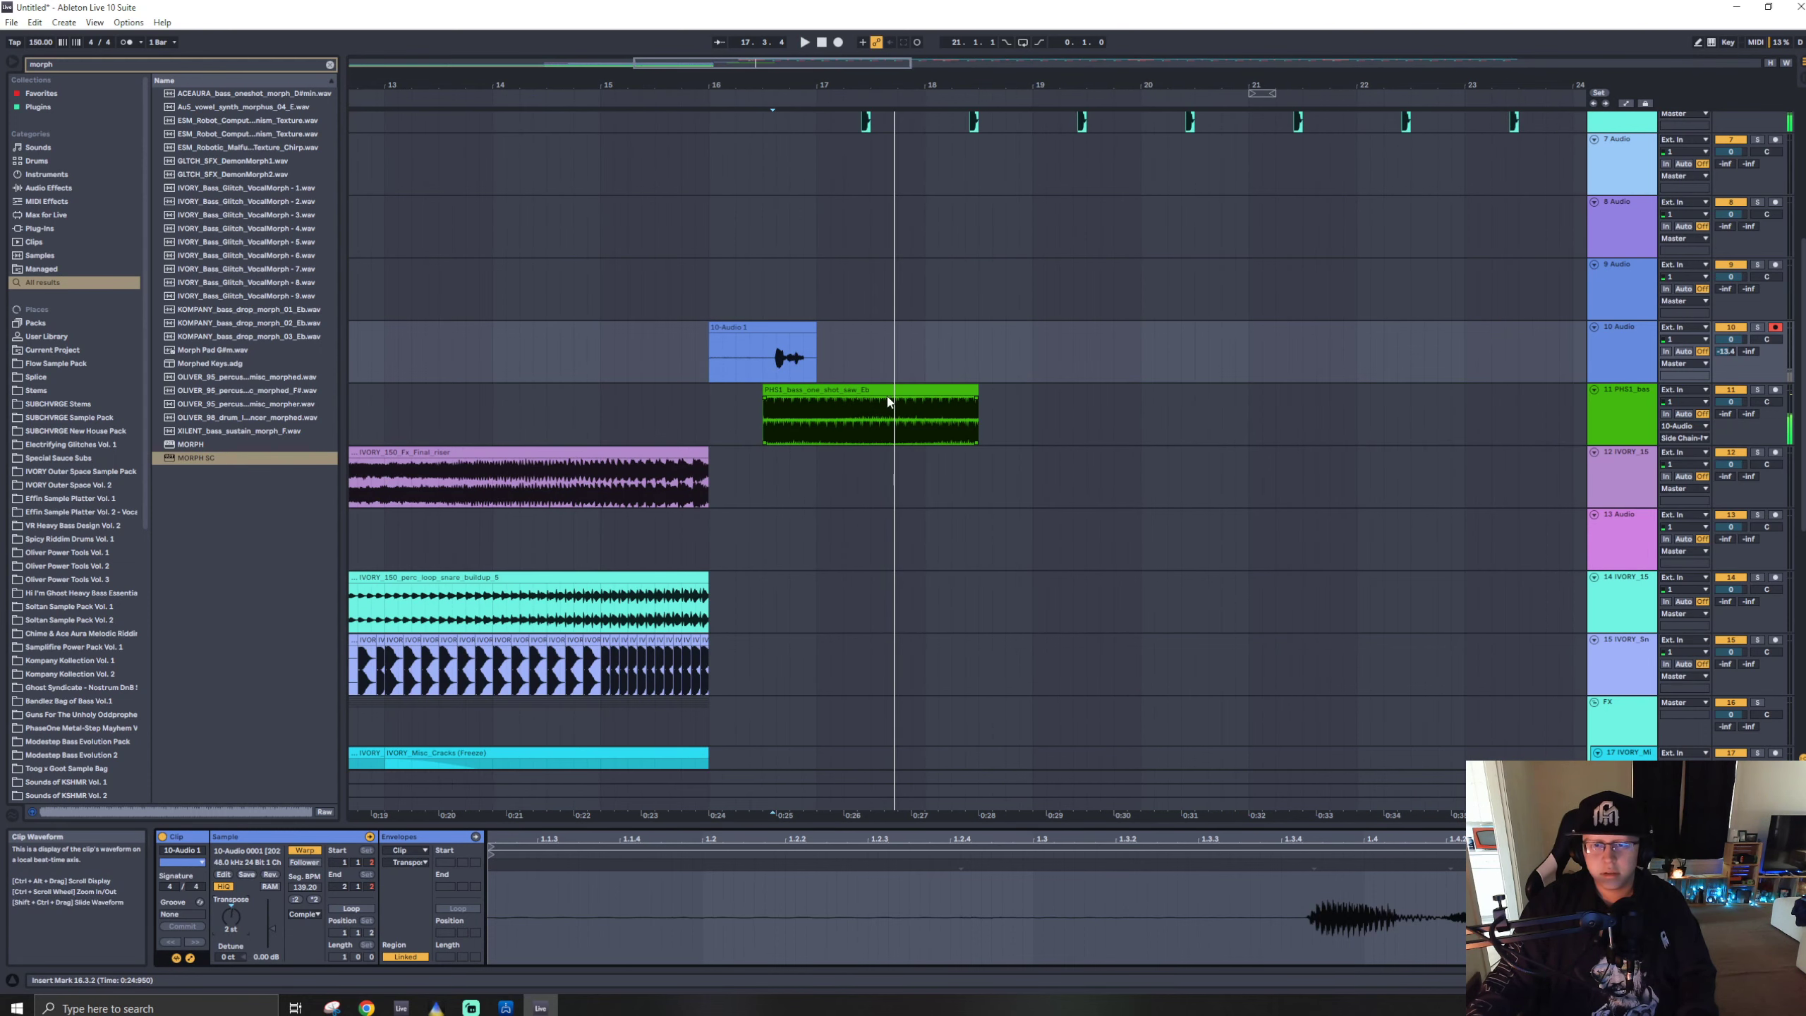
{"action": "key", "text": "space"}
{"action": "left_click_drag", "start_coordinate": [811, 293], "coordinate": [1141, 423]}
{"action": "key", "text": "Delete"}
{"action": "scroll", "coordinate": [612, 113], "scroll_direction": "down", "scroll_amount": 1}
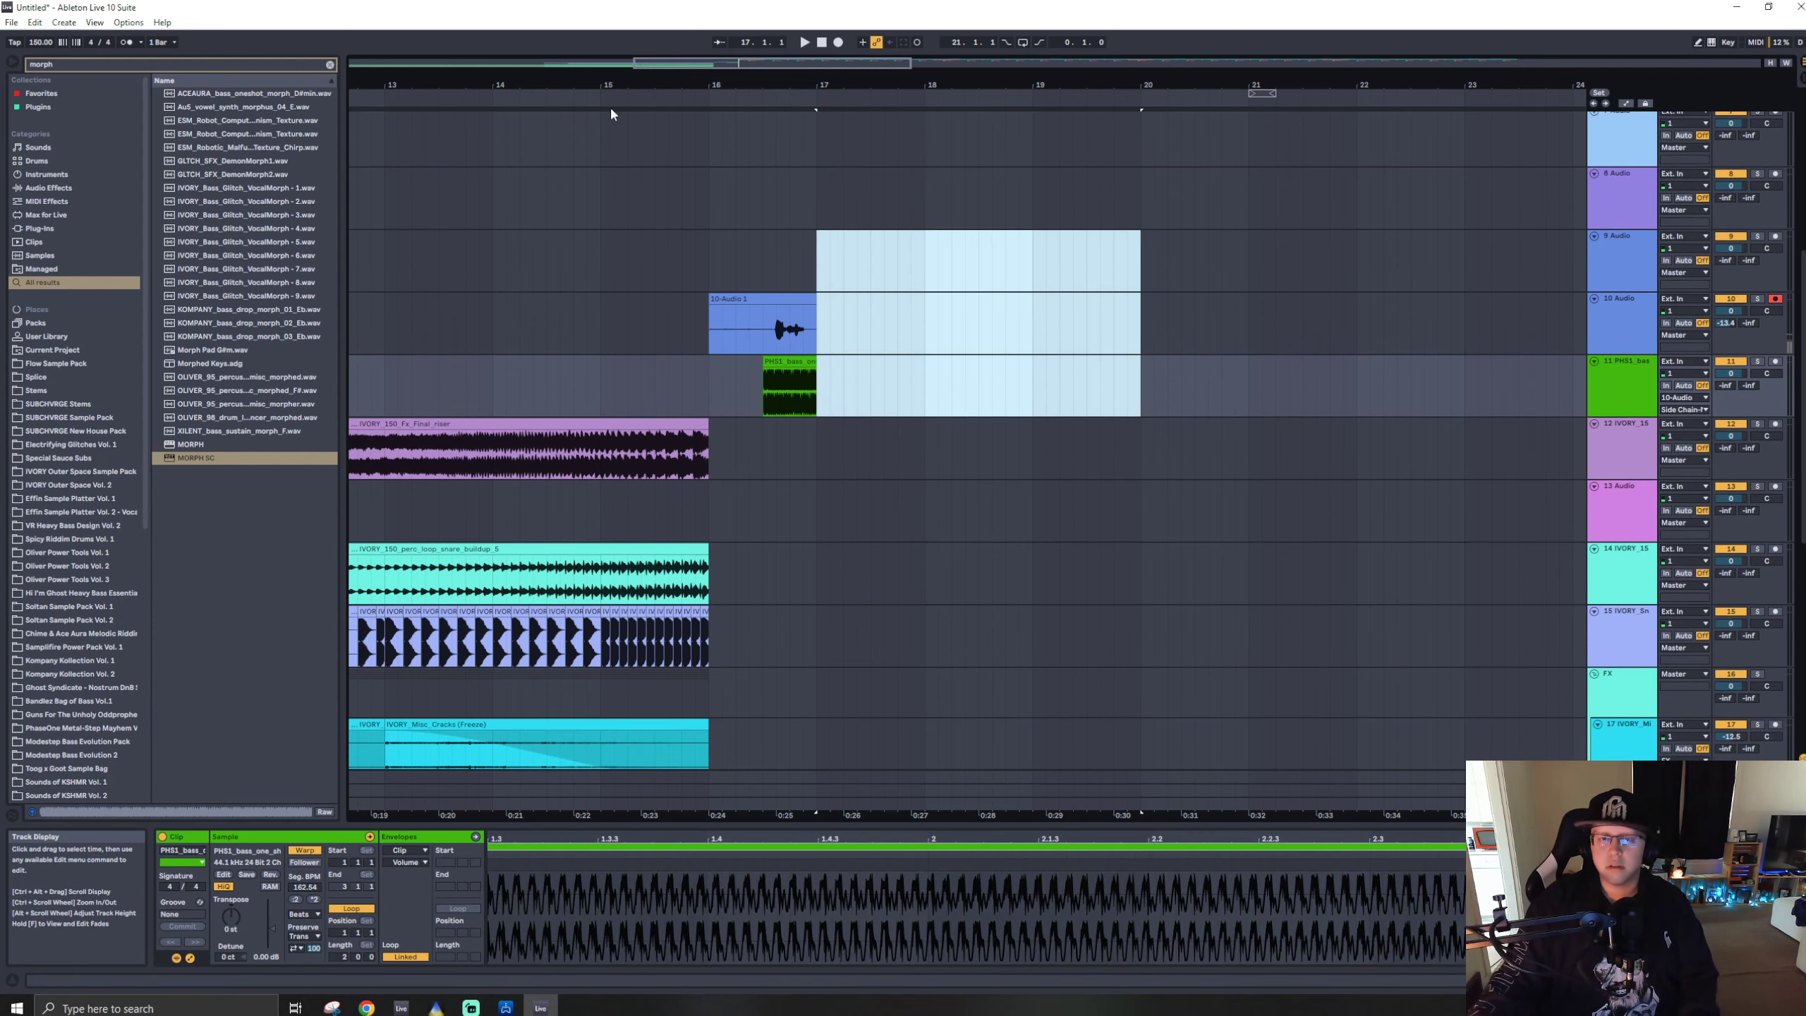
{"action": "left_click_drag", "start_coordinate": [709, 299], "coordinate": [771, 299]}
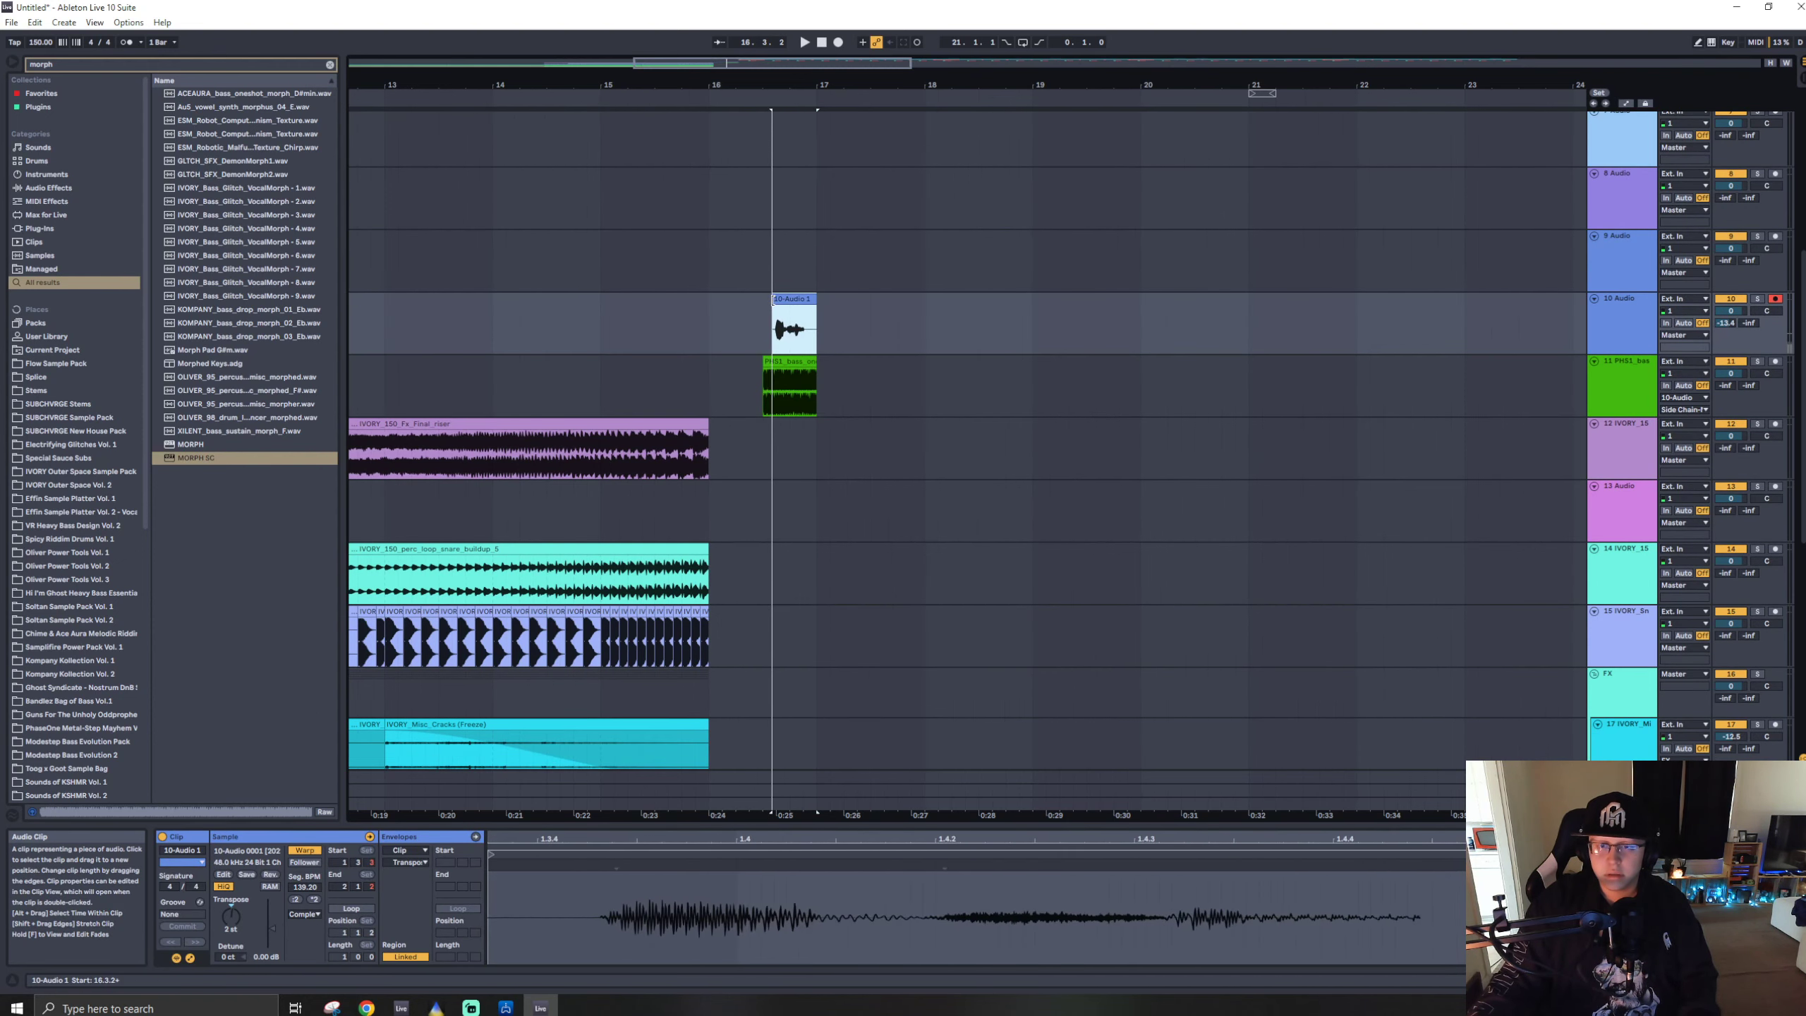
- Play the end of the buildup into the morphed vocal from about bar 15.3
{"action": "left_click", "coordinate": [709, 314]}
{"action": "key", "text": "space"}
{"action": "left_click", "coordinate": [668, 314]}
{"action": "key", "text": "space"}
{"action": "key", "text": "space"}
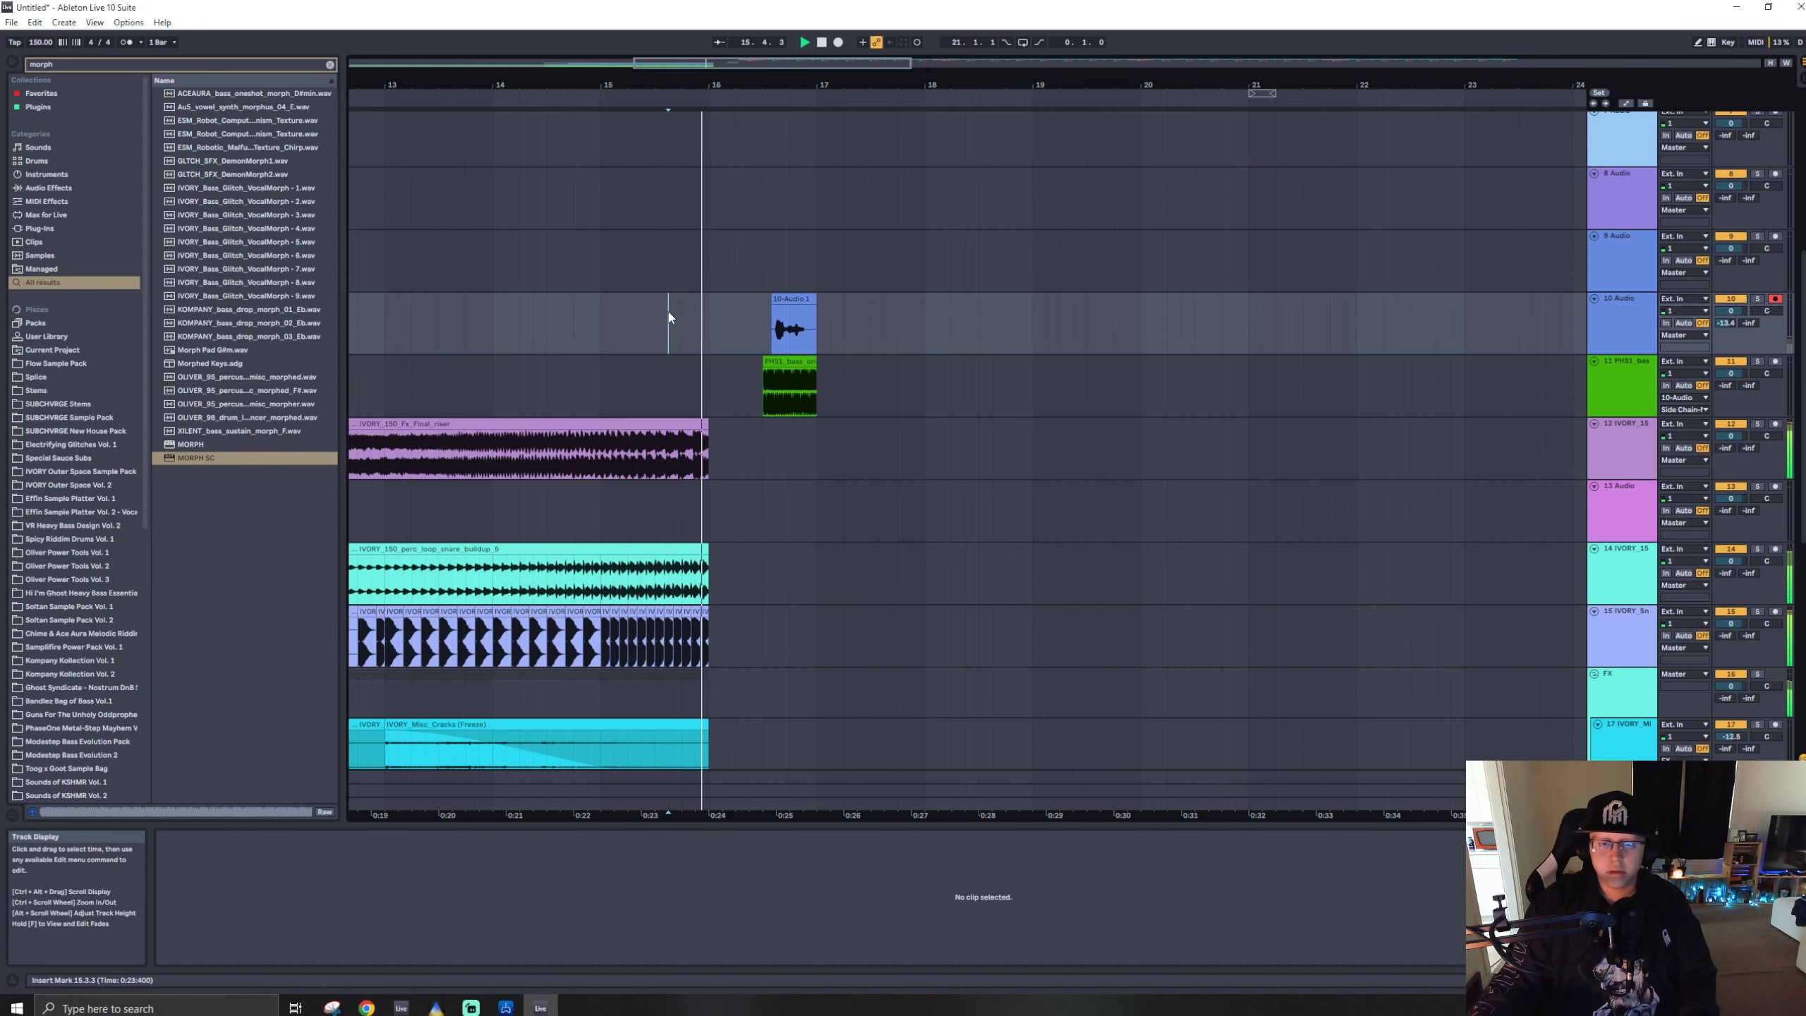
{"action": "key", "text": "space"}
- Solo the riser on track 12, search for "eq" and load EQ Eight on that track
{"action": "key", "text": "w"}
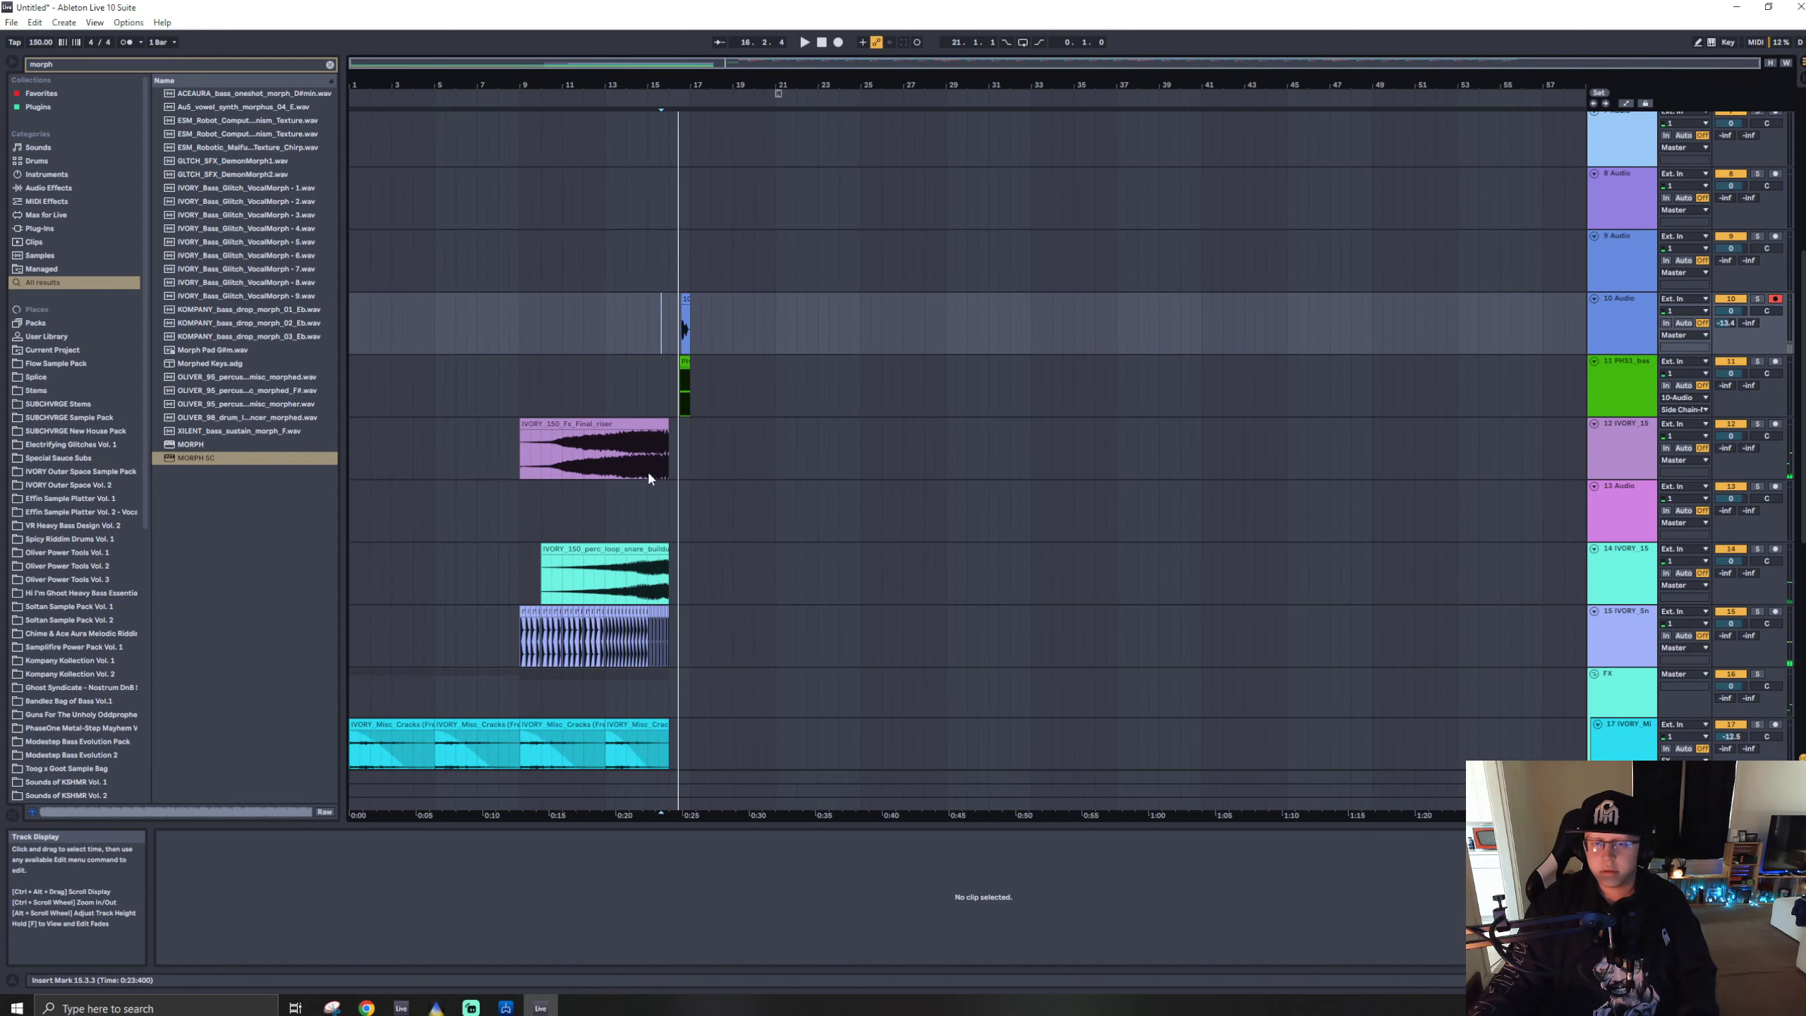
{"action": "left_click", "coordinate": [561, 409]}
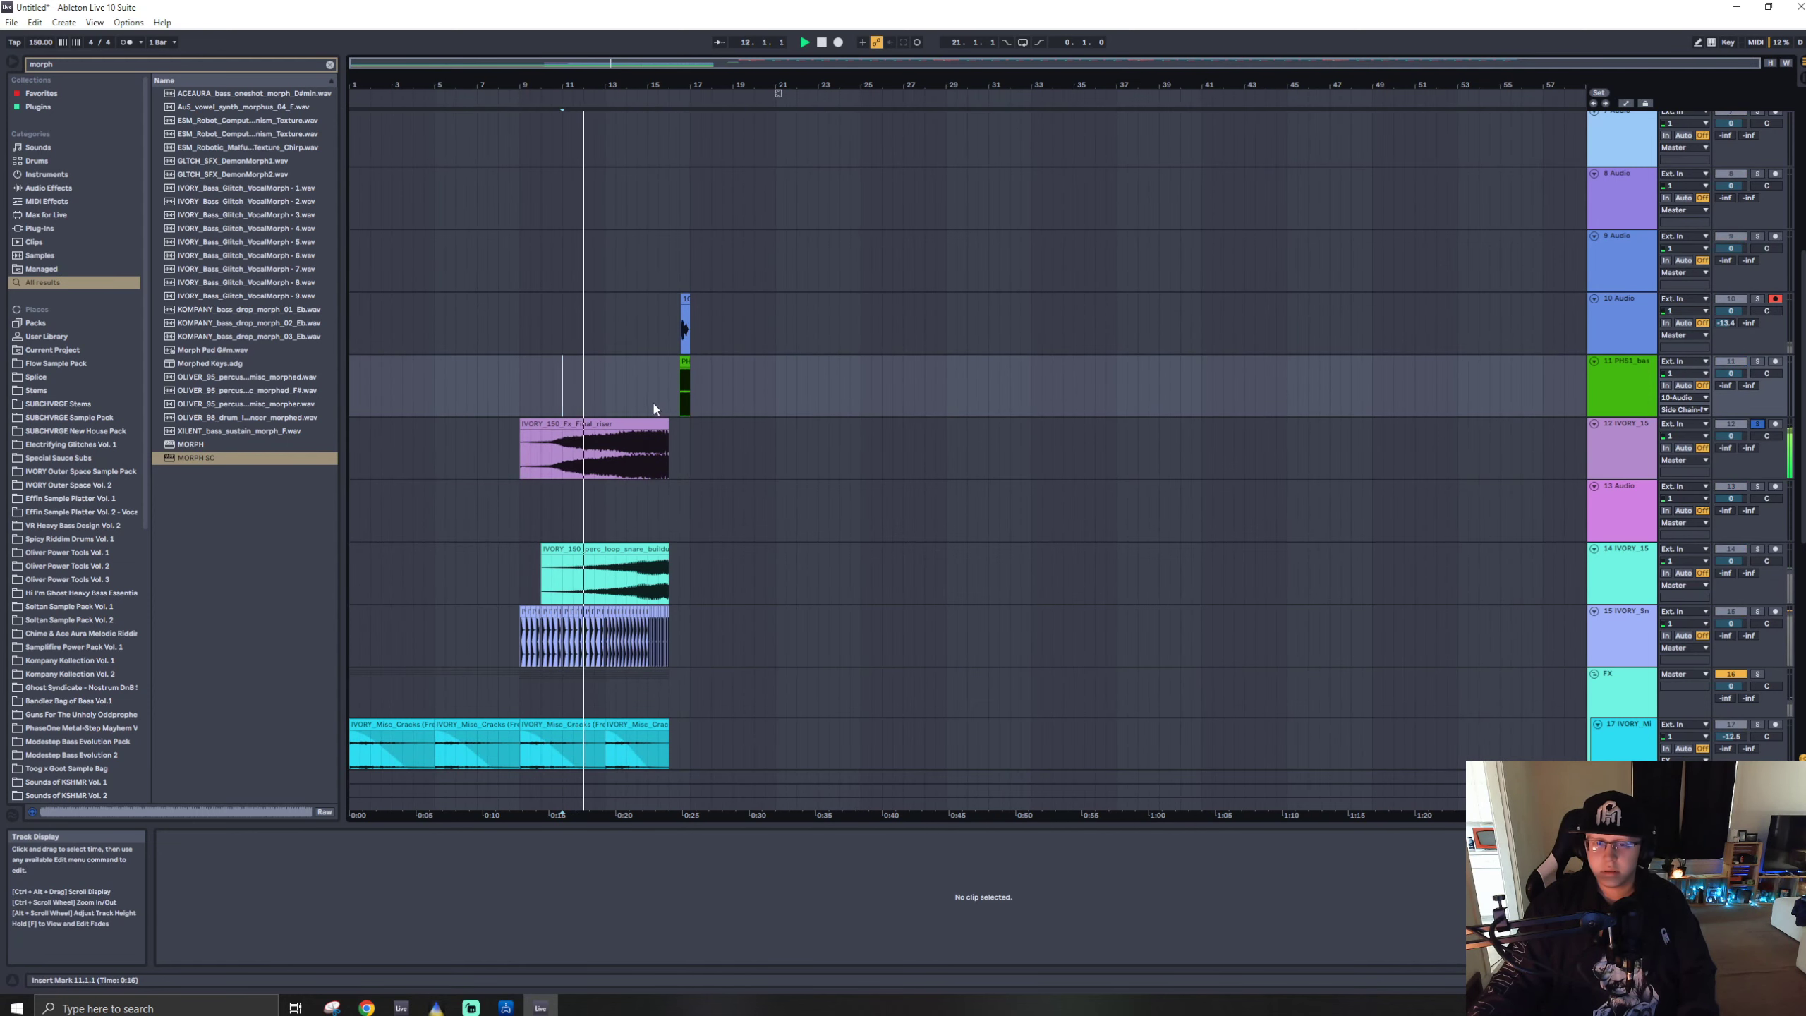
{"action": "left_click", "coordinate": [651, 385]}
{"action": "key", "text": "ctrl+f"}
{"action": "type", "text": "eq"}
{"action": "left_click_drag", "start_coordinate": [191, 107], "coordinate": [630, 450]}
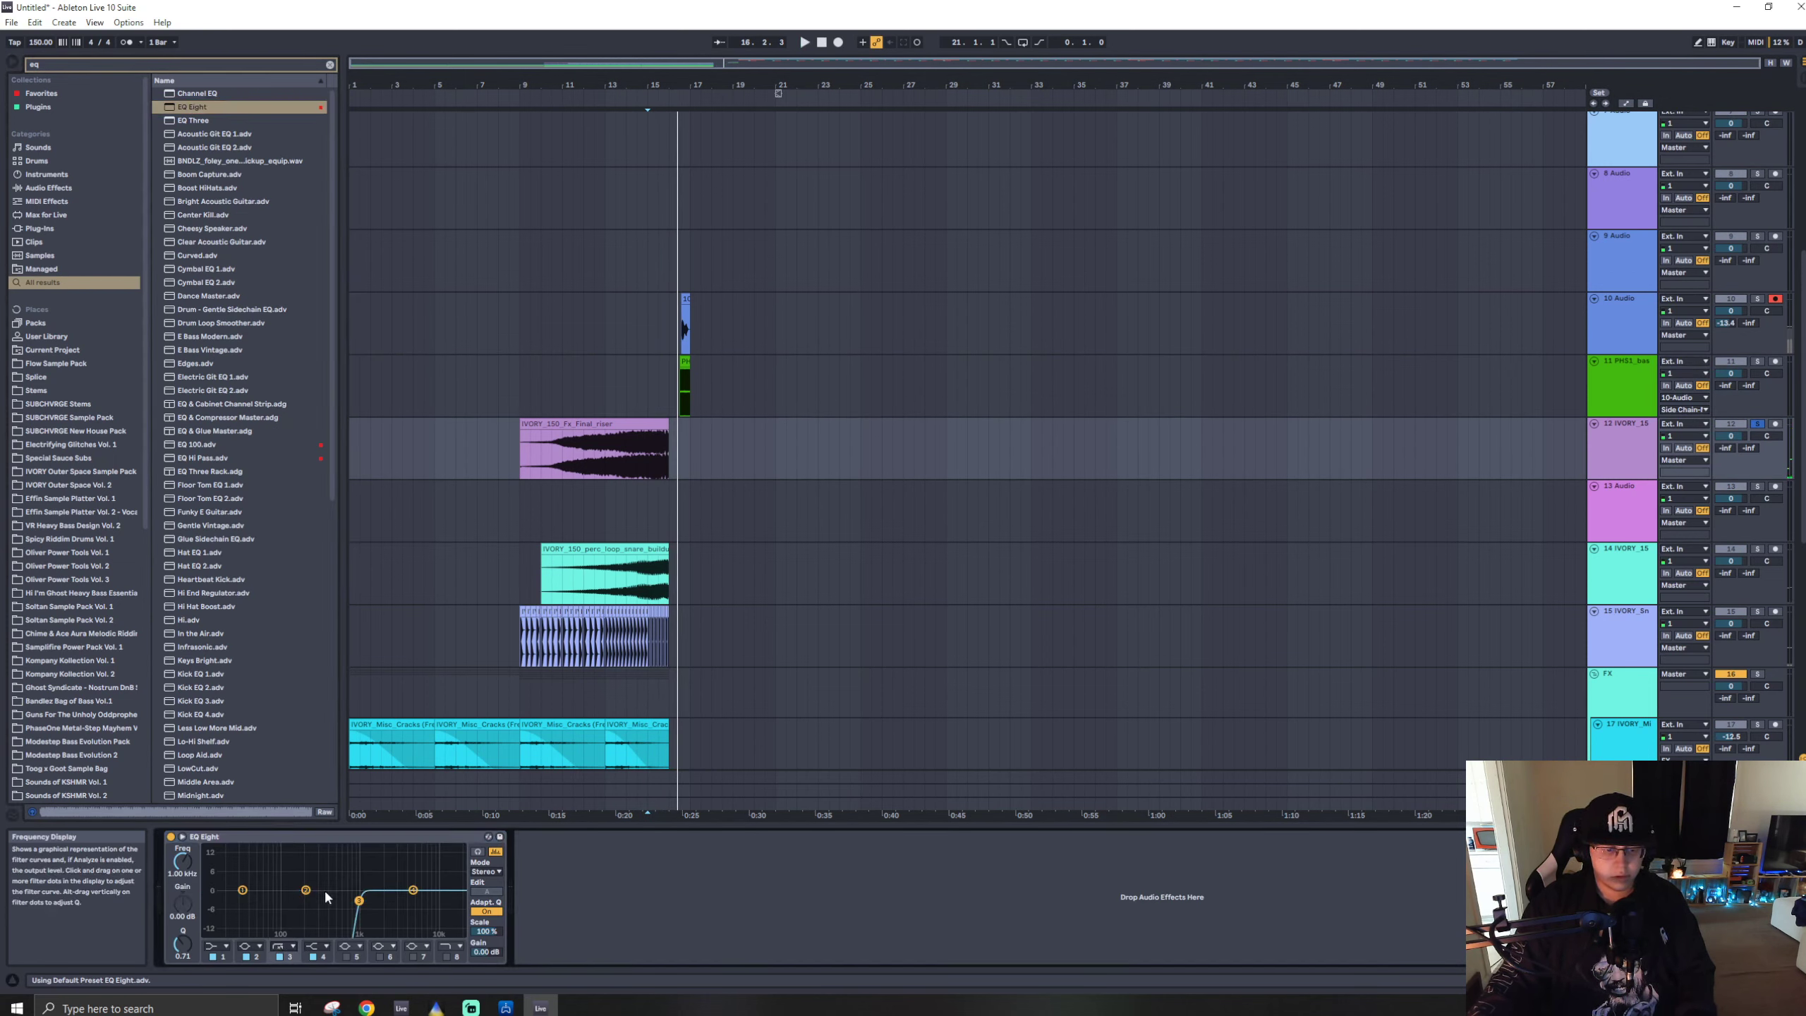
- Lower the frequency of the riser EQ's low cut and flatten its slope to Q 0.10 while playing the riser
{"action": "key", "text": "space"}
{"action": "left_click_drag", "start_coordinate": [359, 901], "coordinate": [260, 933]}
{"action": "key", "text": "space"}
{"action": "key", "text": "space"}
{"action": "key", "text": "space"}
- Switch the riser's EQ Eight to M/S, add a side-channel low cut at 577 Hz with Q 0.10, and unsolo the riser
{"action": "left_click", "coordinate": [485, 870]}
{"action": "left_click", "coordinate": [484, 907]}
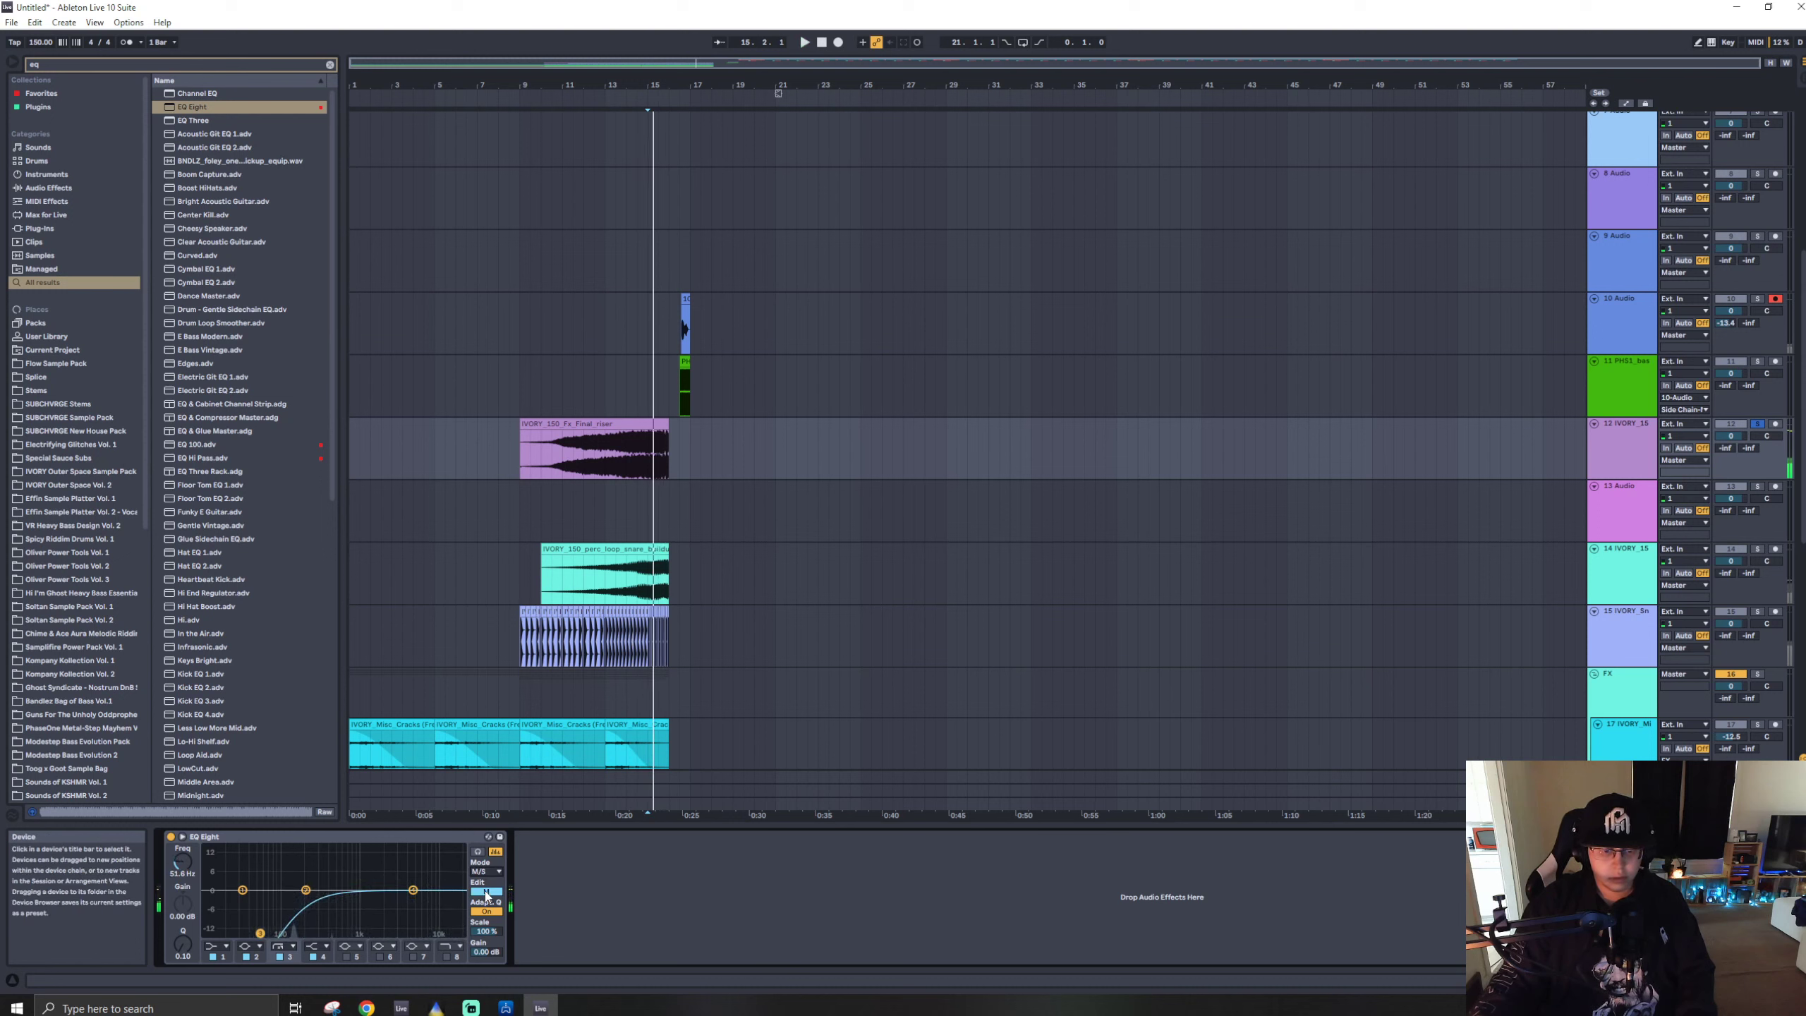
{"action": "left_click", "coordinate": [486, 891]}
{"action": "left_click", "coordinate": [284, 945]}
{"action": "left_click", "coordinate": [282, 862]}
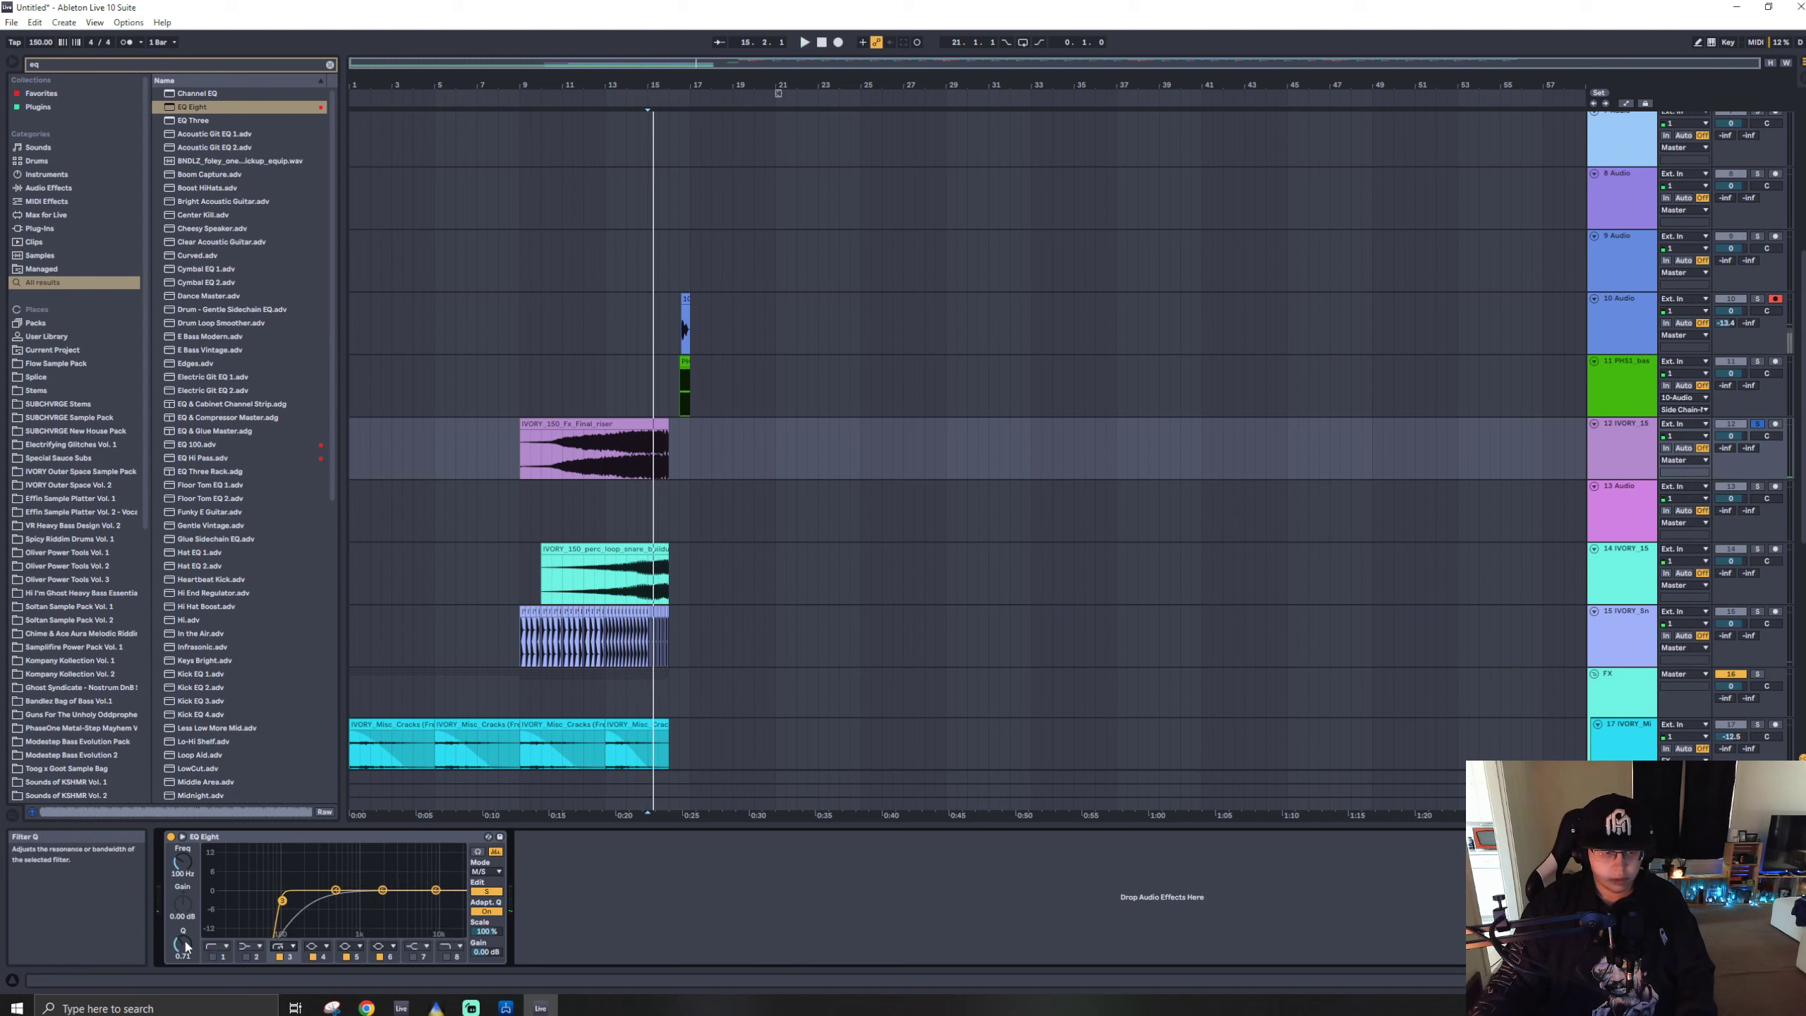
{"action": "left_click_drag", "start_coordinate": [182, 944], "coordinate": [178, 968]}
{"action": "key", "text": "space"}
{"action": "mouse_move", "coordinate": [183, 862]}
{"action": "left_mouse_down"}
{"action": "mouse_move", "coordinate": [183, 825]}
{"action": "mouse_move", "coordinate": [182, 842]}
{"action": "left_mouse_up"}
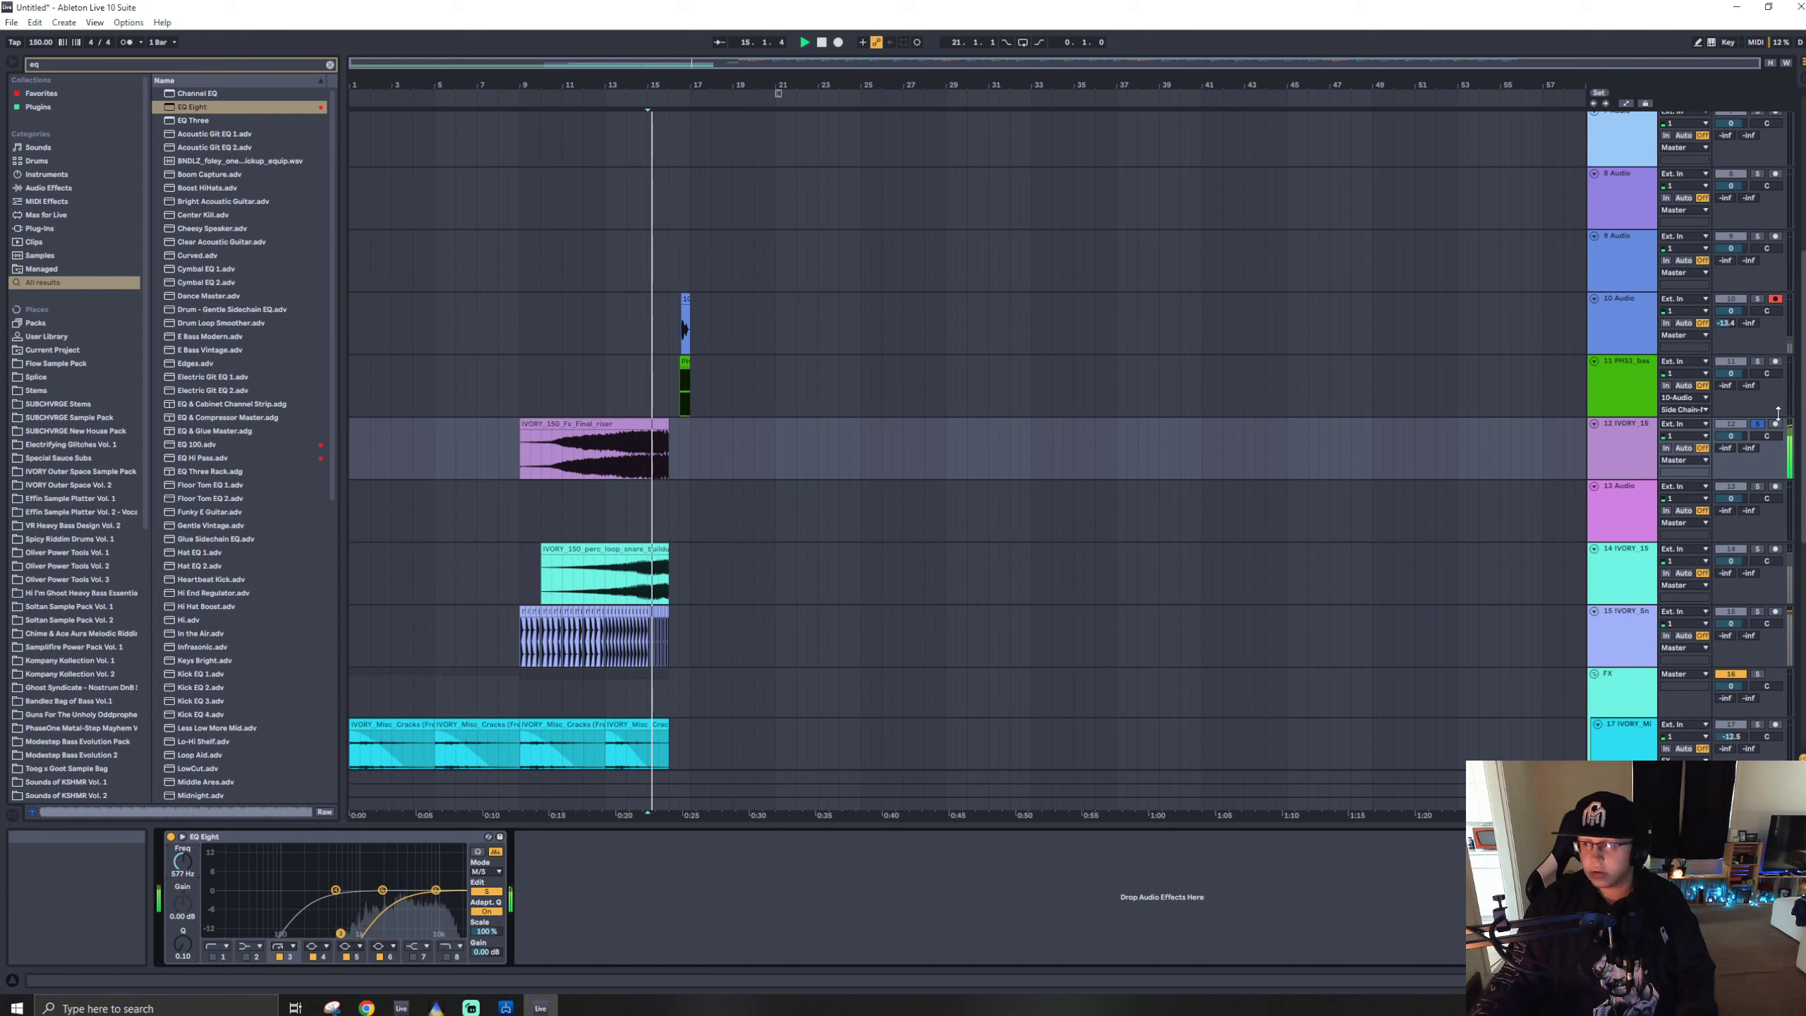
{"action": "left_click", "coordinate": [1762, 424]}
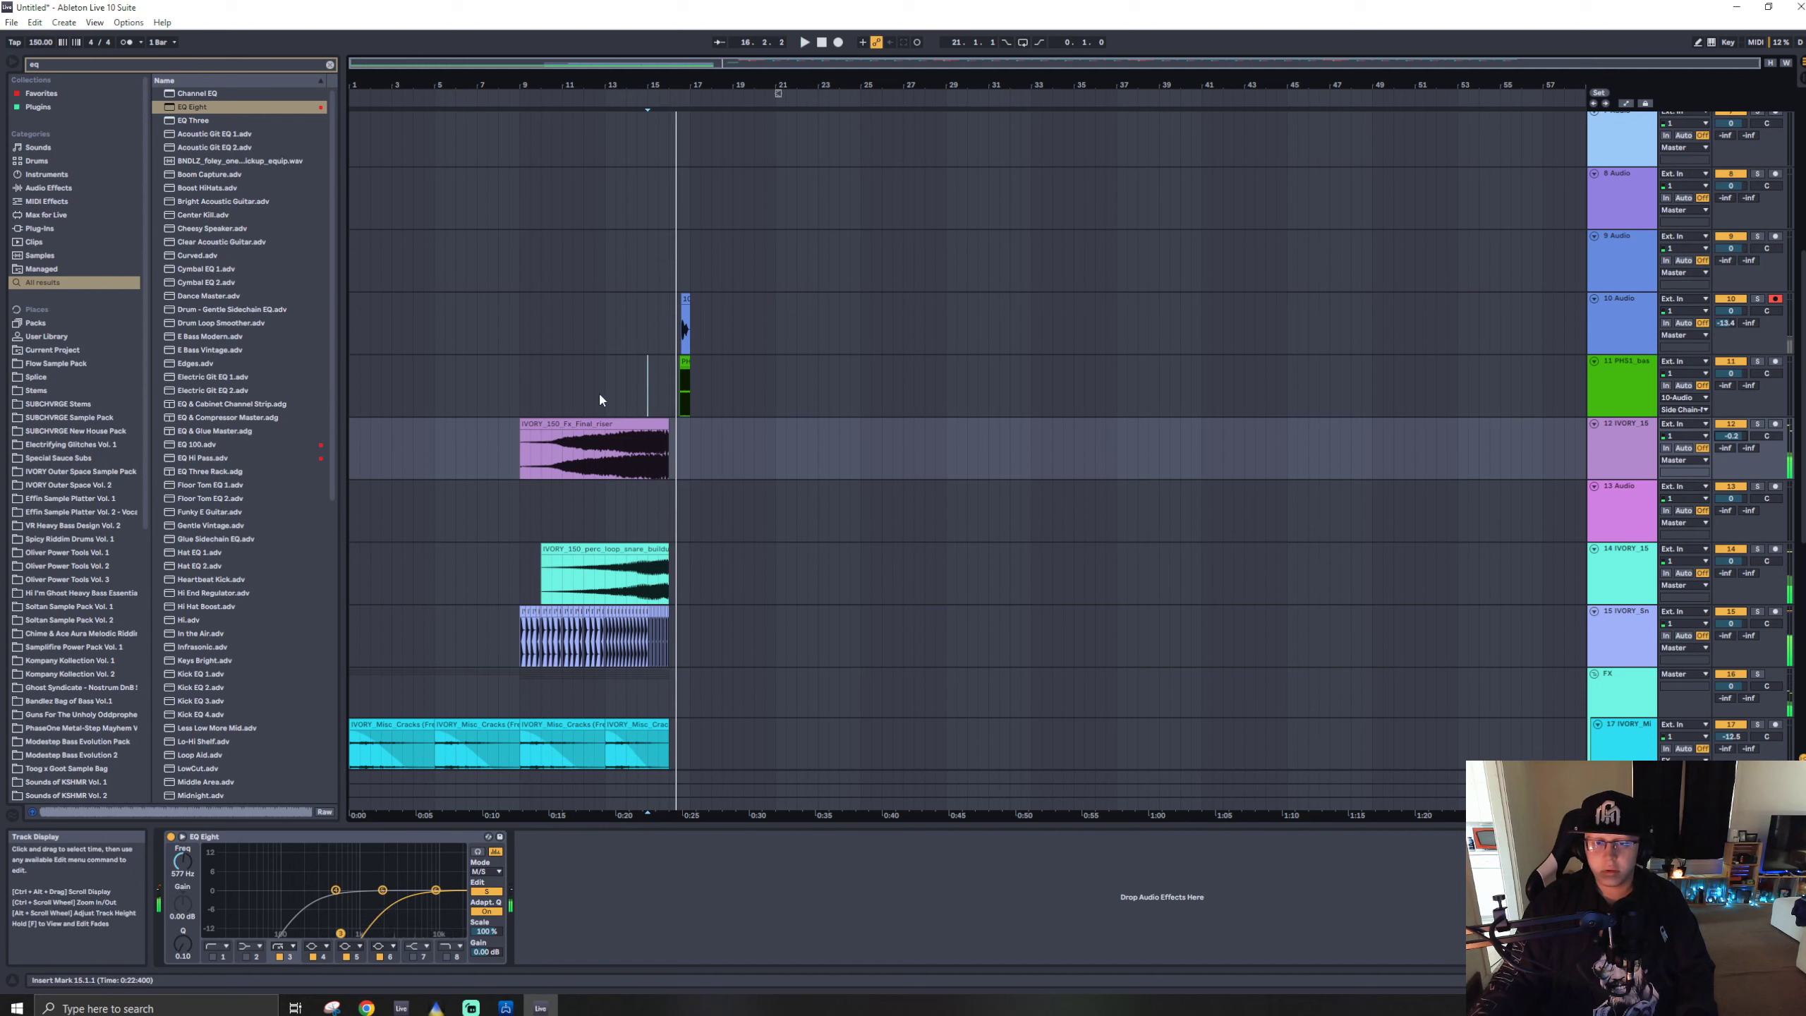
- Give the riser clip a long fade-in and lower the riser track's volume during playback from about bar 11
{"action": "left_click", "coordinate": [573, 388]}
{"action": "left_click", "coordinate": [625, 441]}
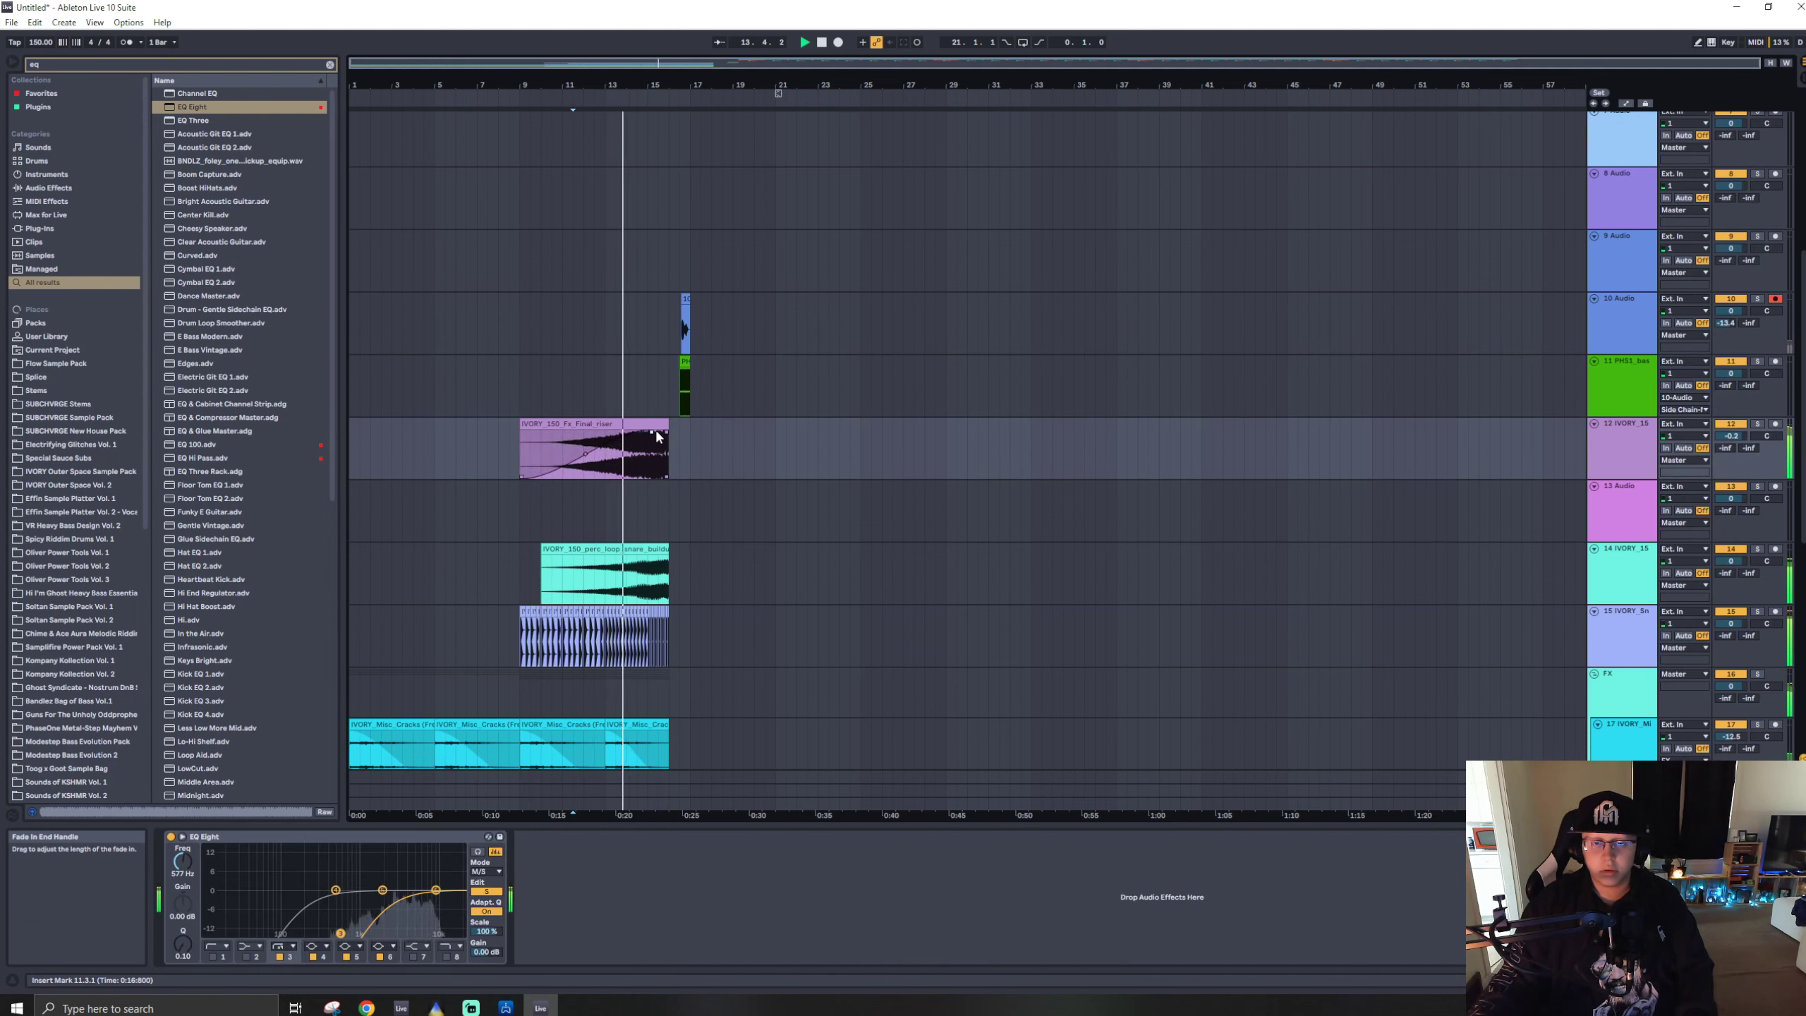
{"action": "mouse_move", "coordinate": [1730, 435]}
{"action": "left_mouse_down"}
{"action": "mouse_move", "coordinate": [1731, 473]}
{"action": "mouse_move", "coordinate": [1734, 439]}
{"action": "left_mouse_up"}
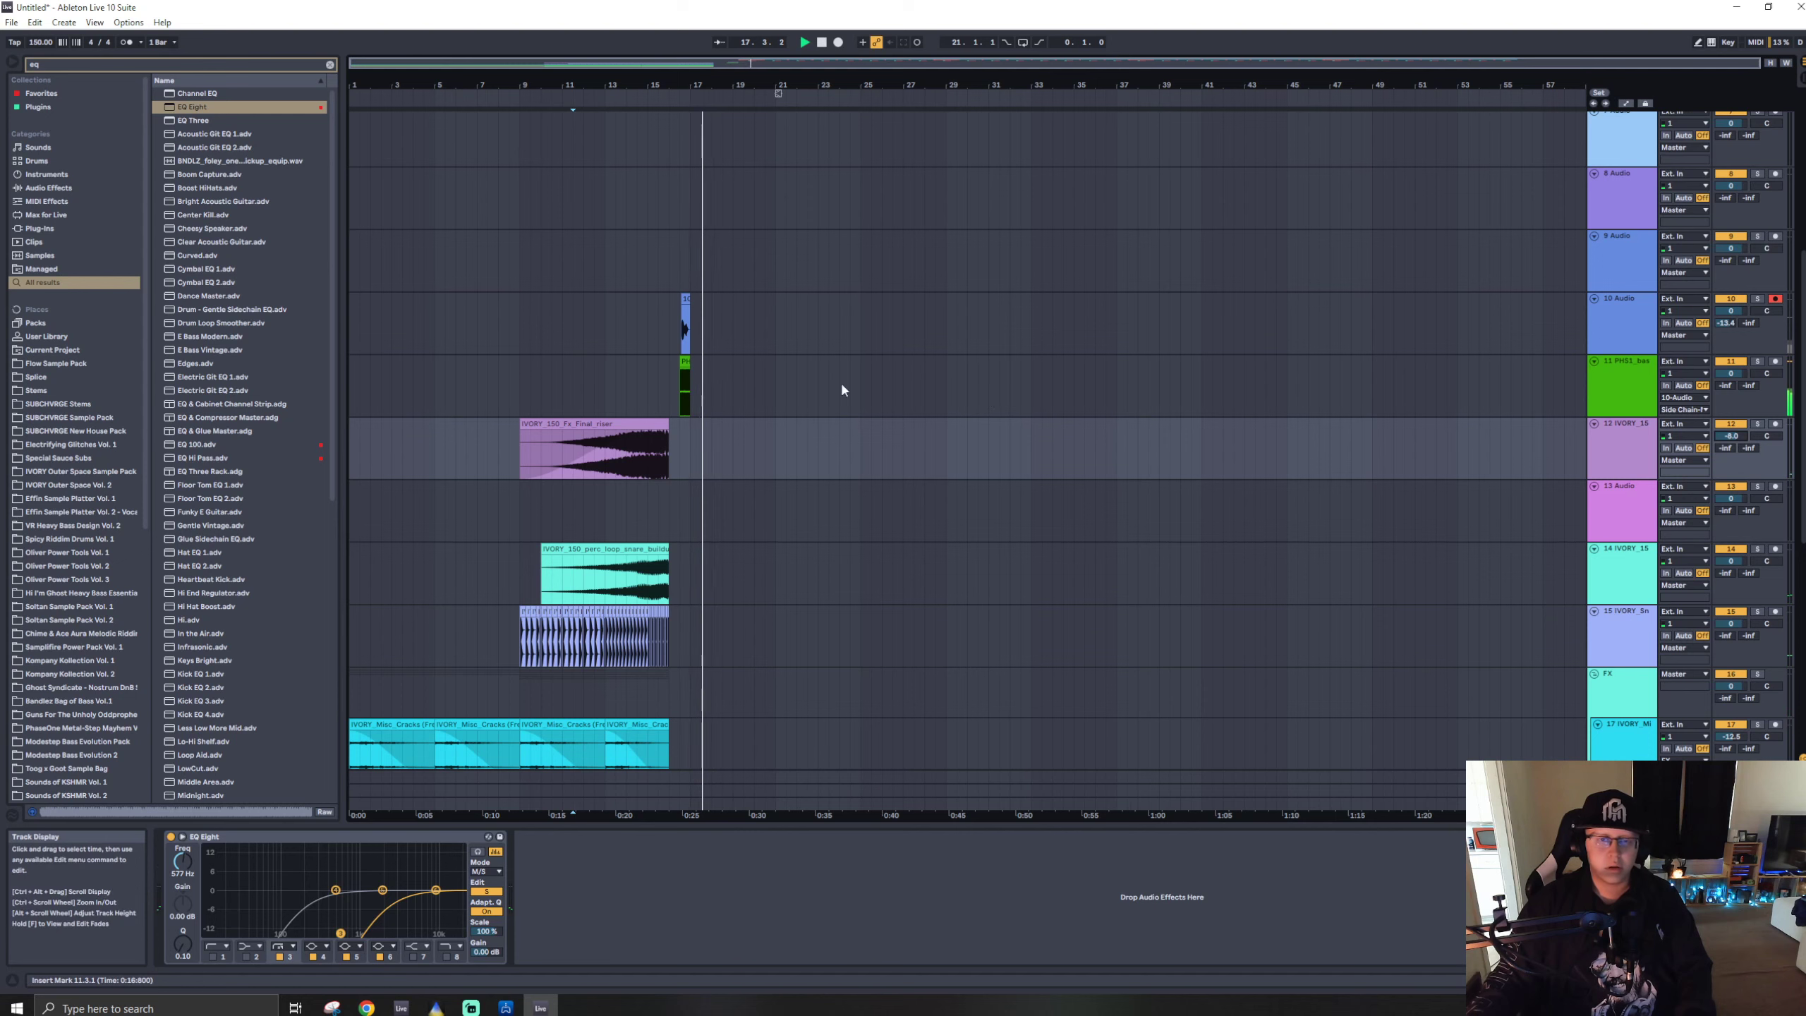
- Consolidate the trimmed vocal clip on 10 Audio and play it with the saw bass
{"action": "scroll", "coordinate": [691, 327], "scroll_direction": "up", "scroll_amount": 5}
{"action": "scroll", "coordinate": [595, 317], "scroll_direction": "up", "scroll_amount": 5}
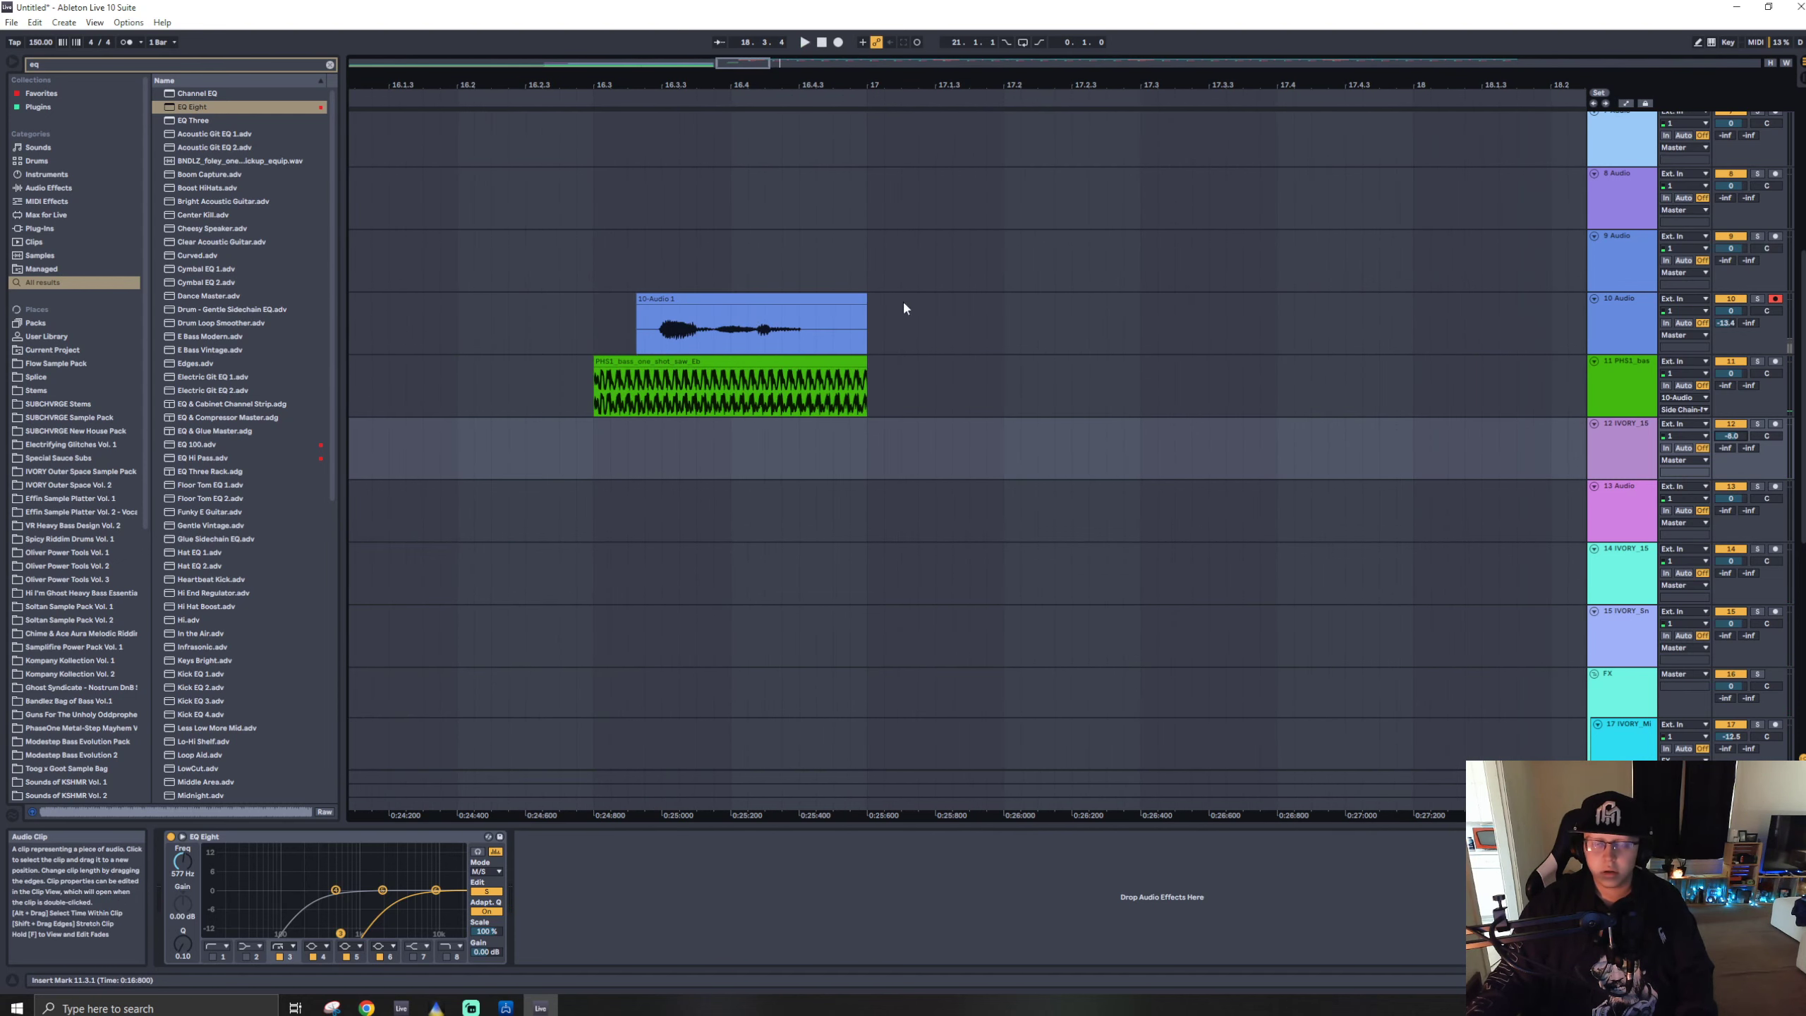
{"action": "double_click", "coordinate": [772, 299]}
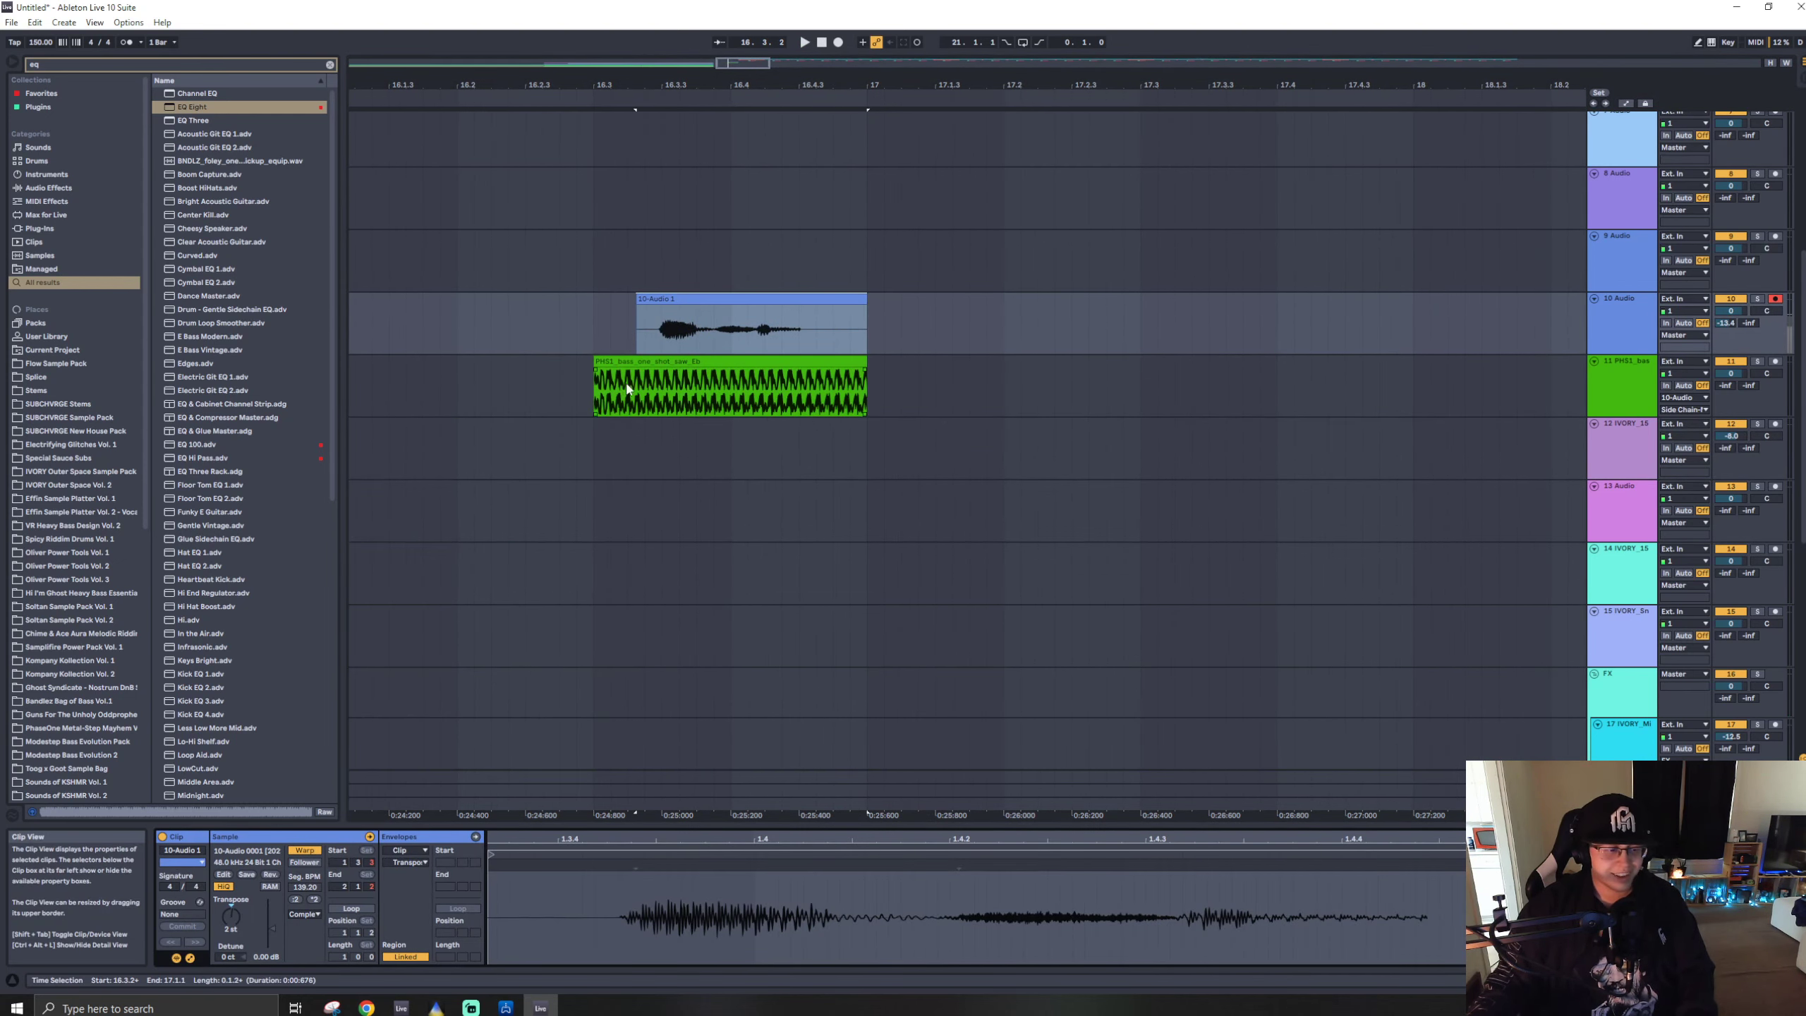
{"action": "left_click", "coordinate": [525, 320]}
{"action": "key", "text": "ctrl+j"}
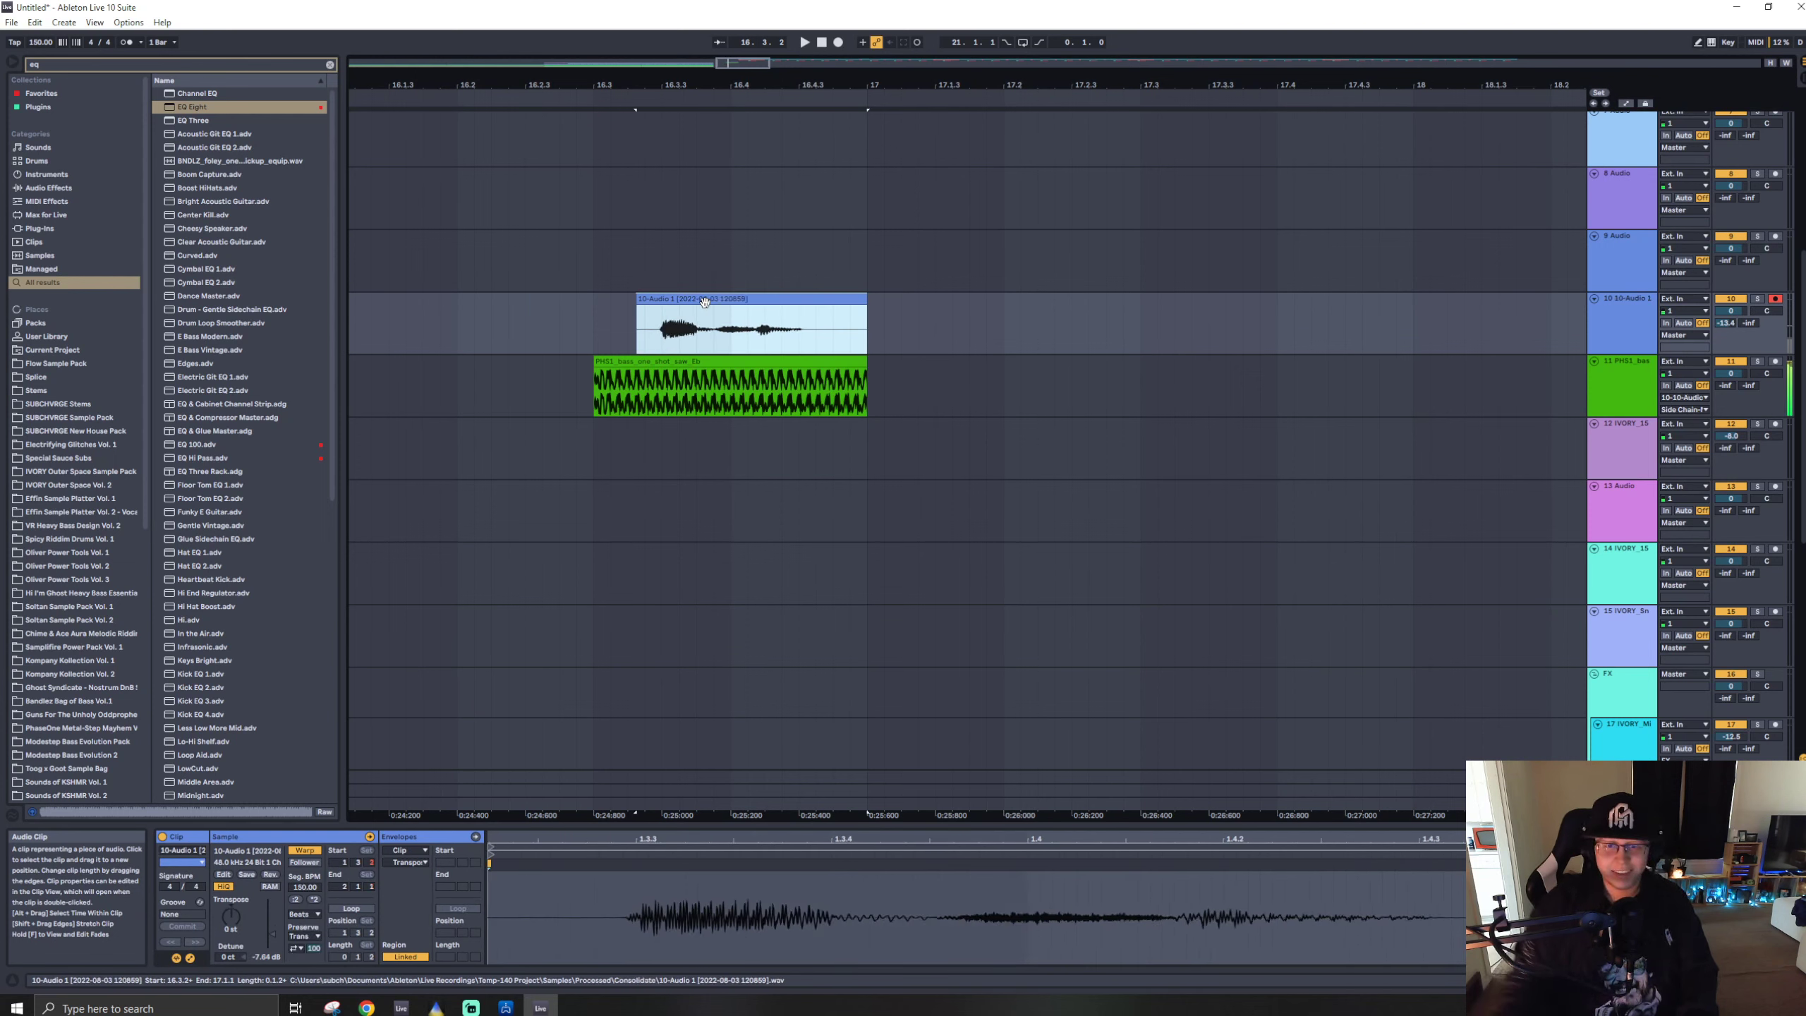
{"action": "key", "text": "space"}
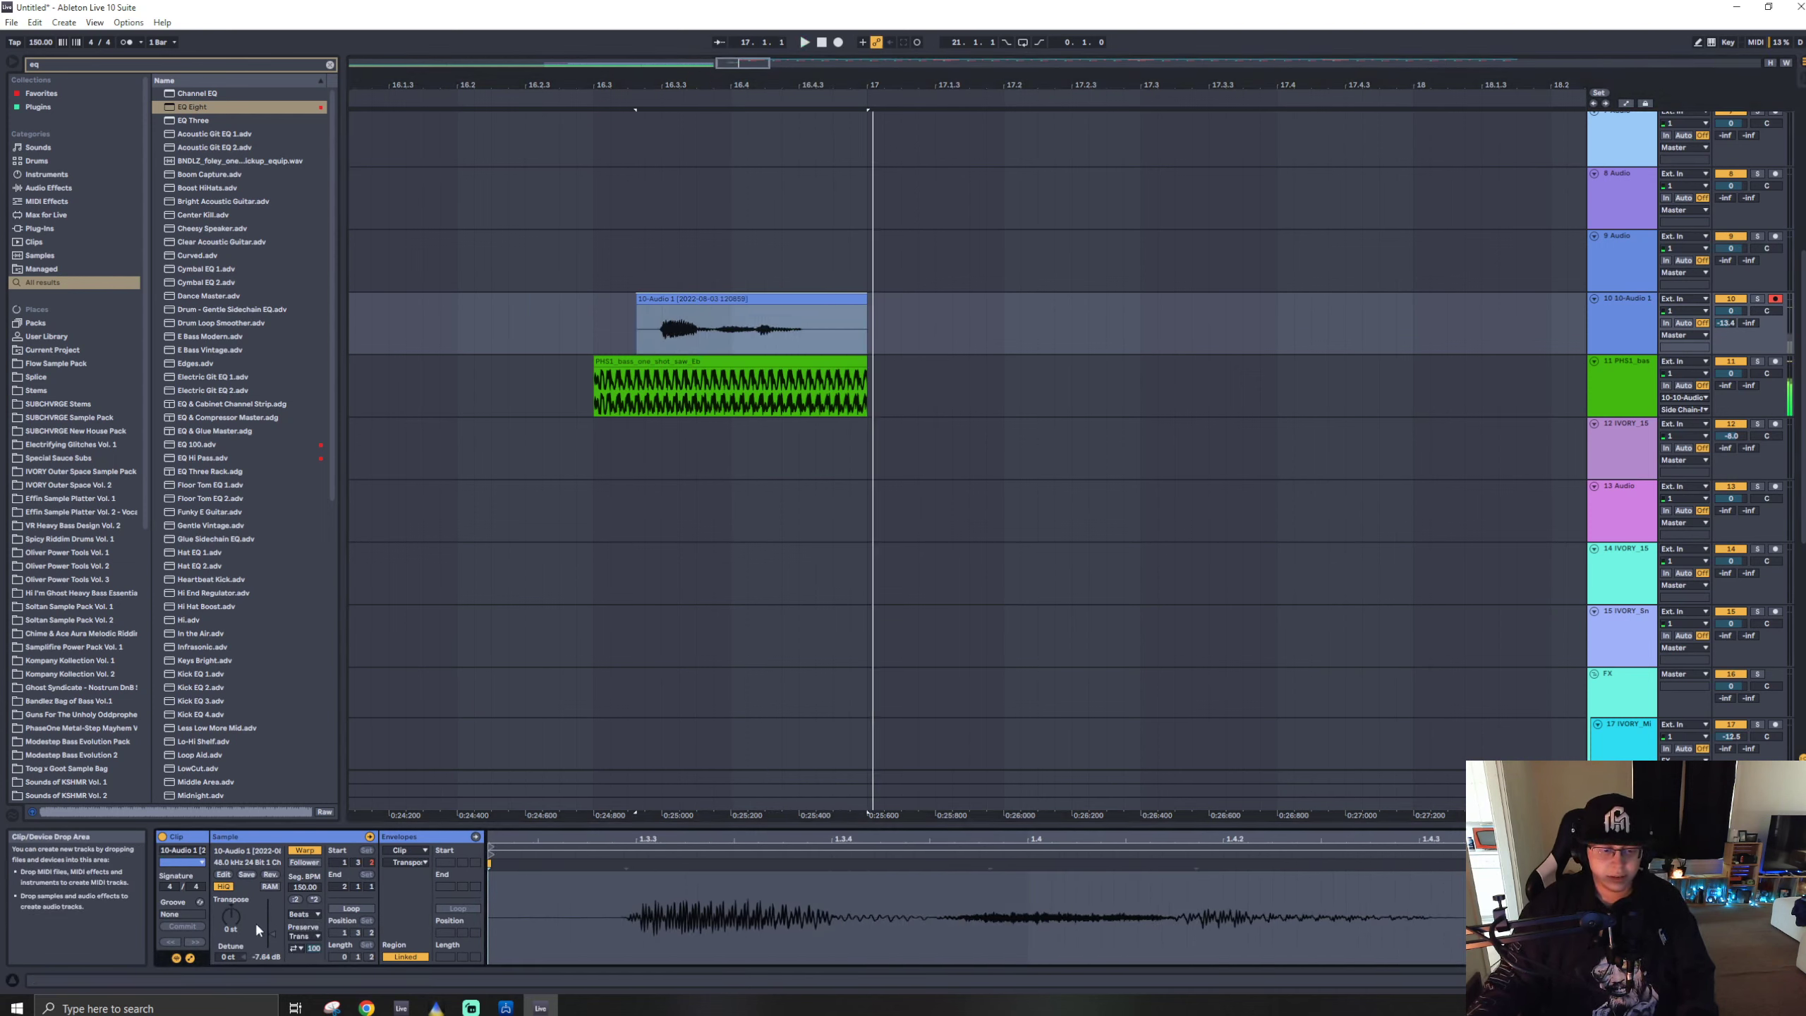
- Transpose the consolidated vocal clip to 11 st and set its warp mode to Complex
{"action": "left_click_drag", "start_coordinate": [232, 916], "coordinate": [231, 881]}
{"action": "key", "text": "space"}
{"action": "key", "text": "space"}
{"action": "left_click", "coordinate": [304, 914]}
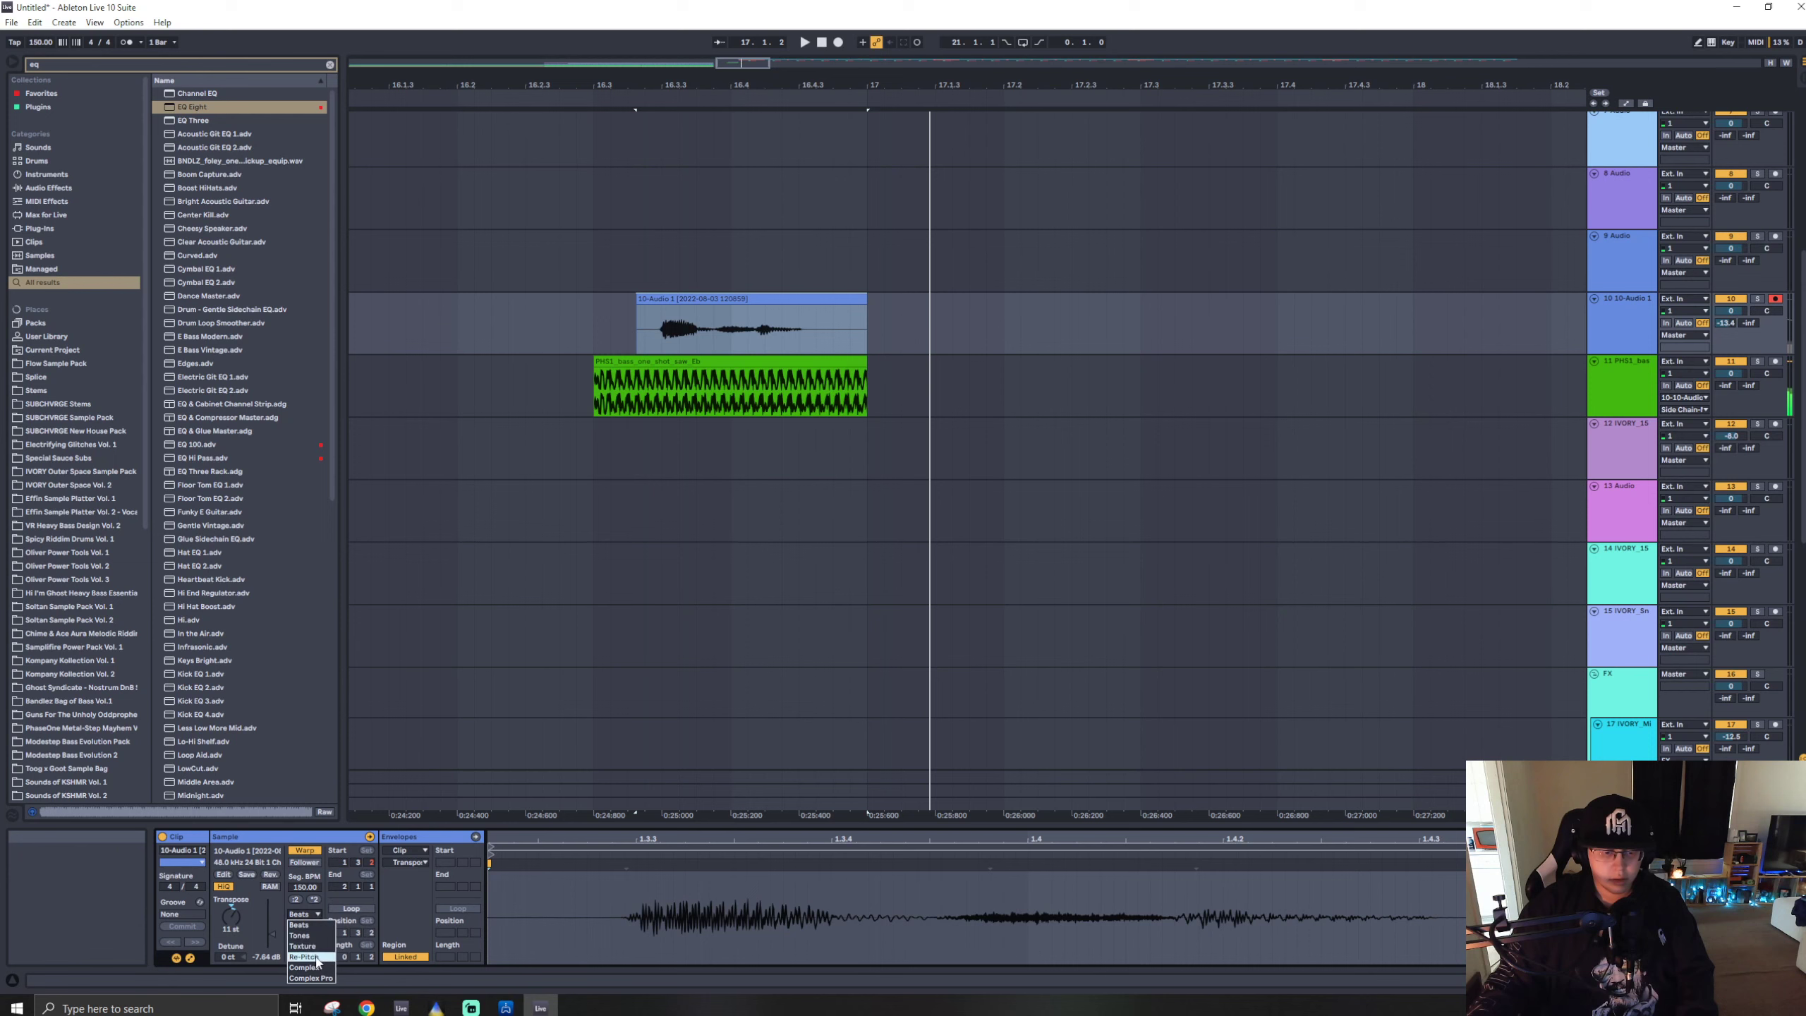
{"action": "left_click", "coordinate": [312, 965]}
- Search the samples for "ivory voc" and preview several vocal and vocal-morph sounds
{"action": "key", "text": "ctrl+f"}
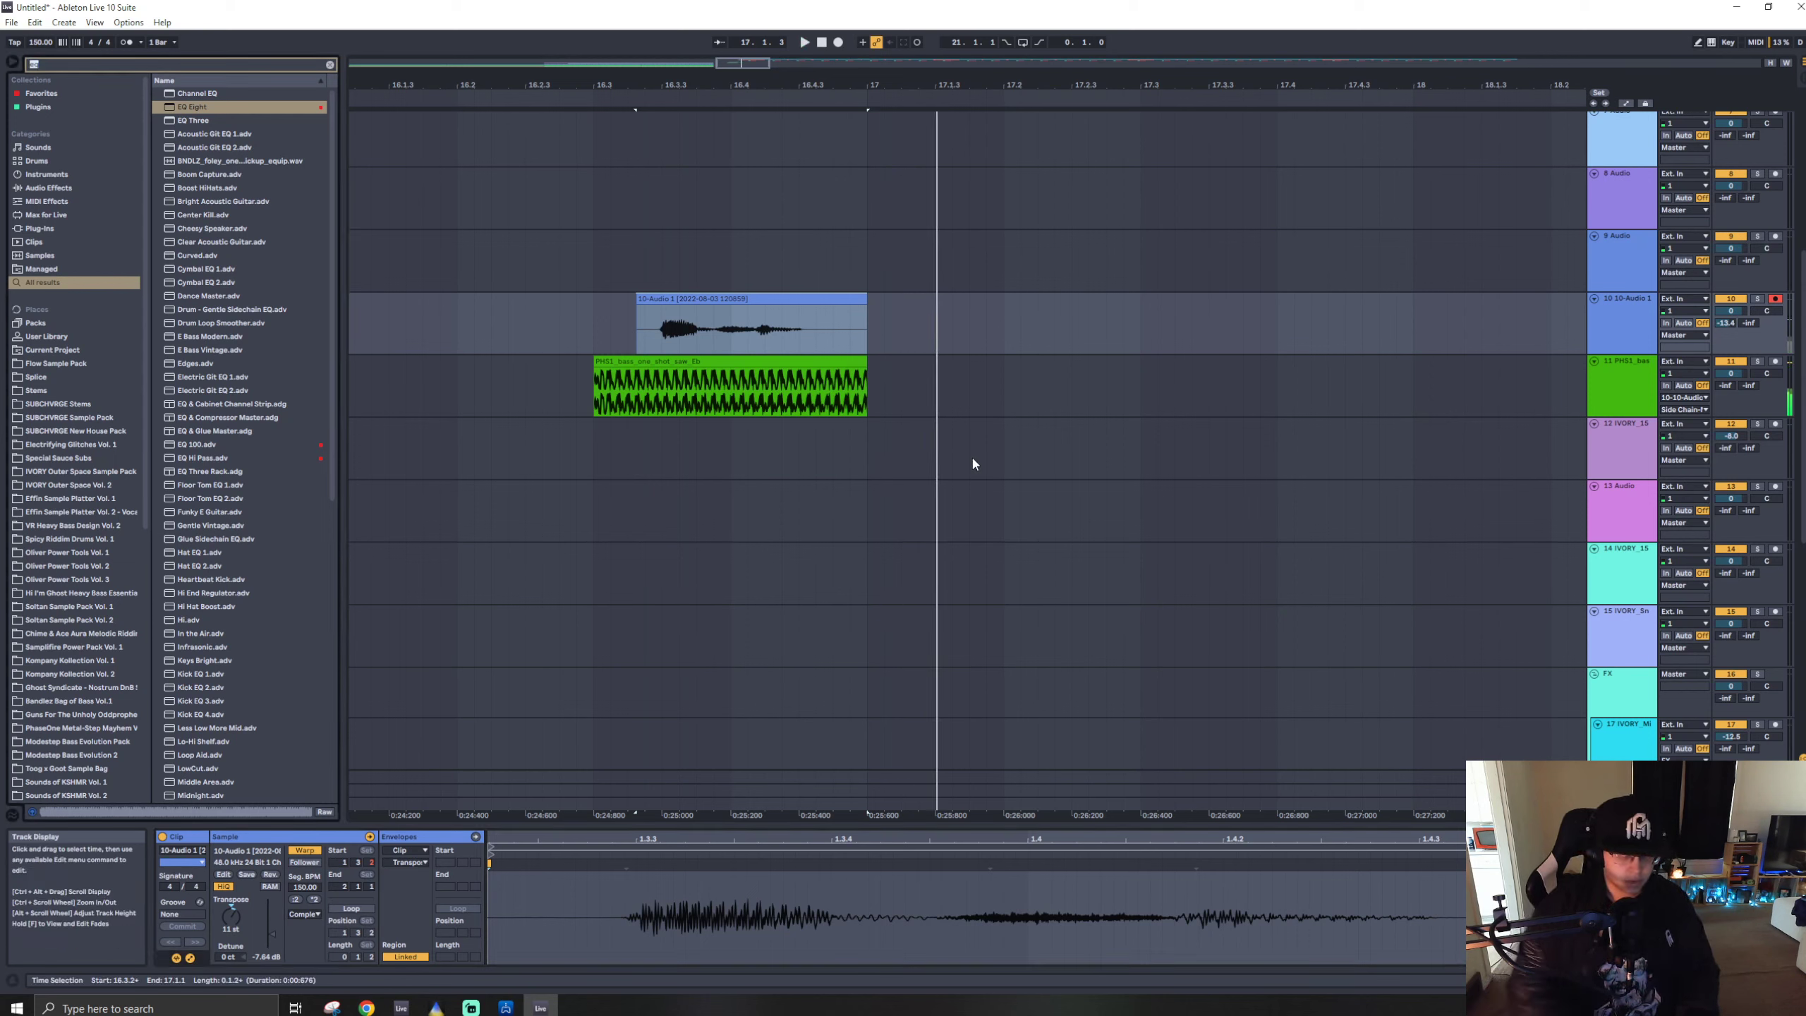
{"action": "type", "text": "ivory voc"}
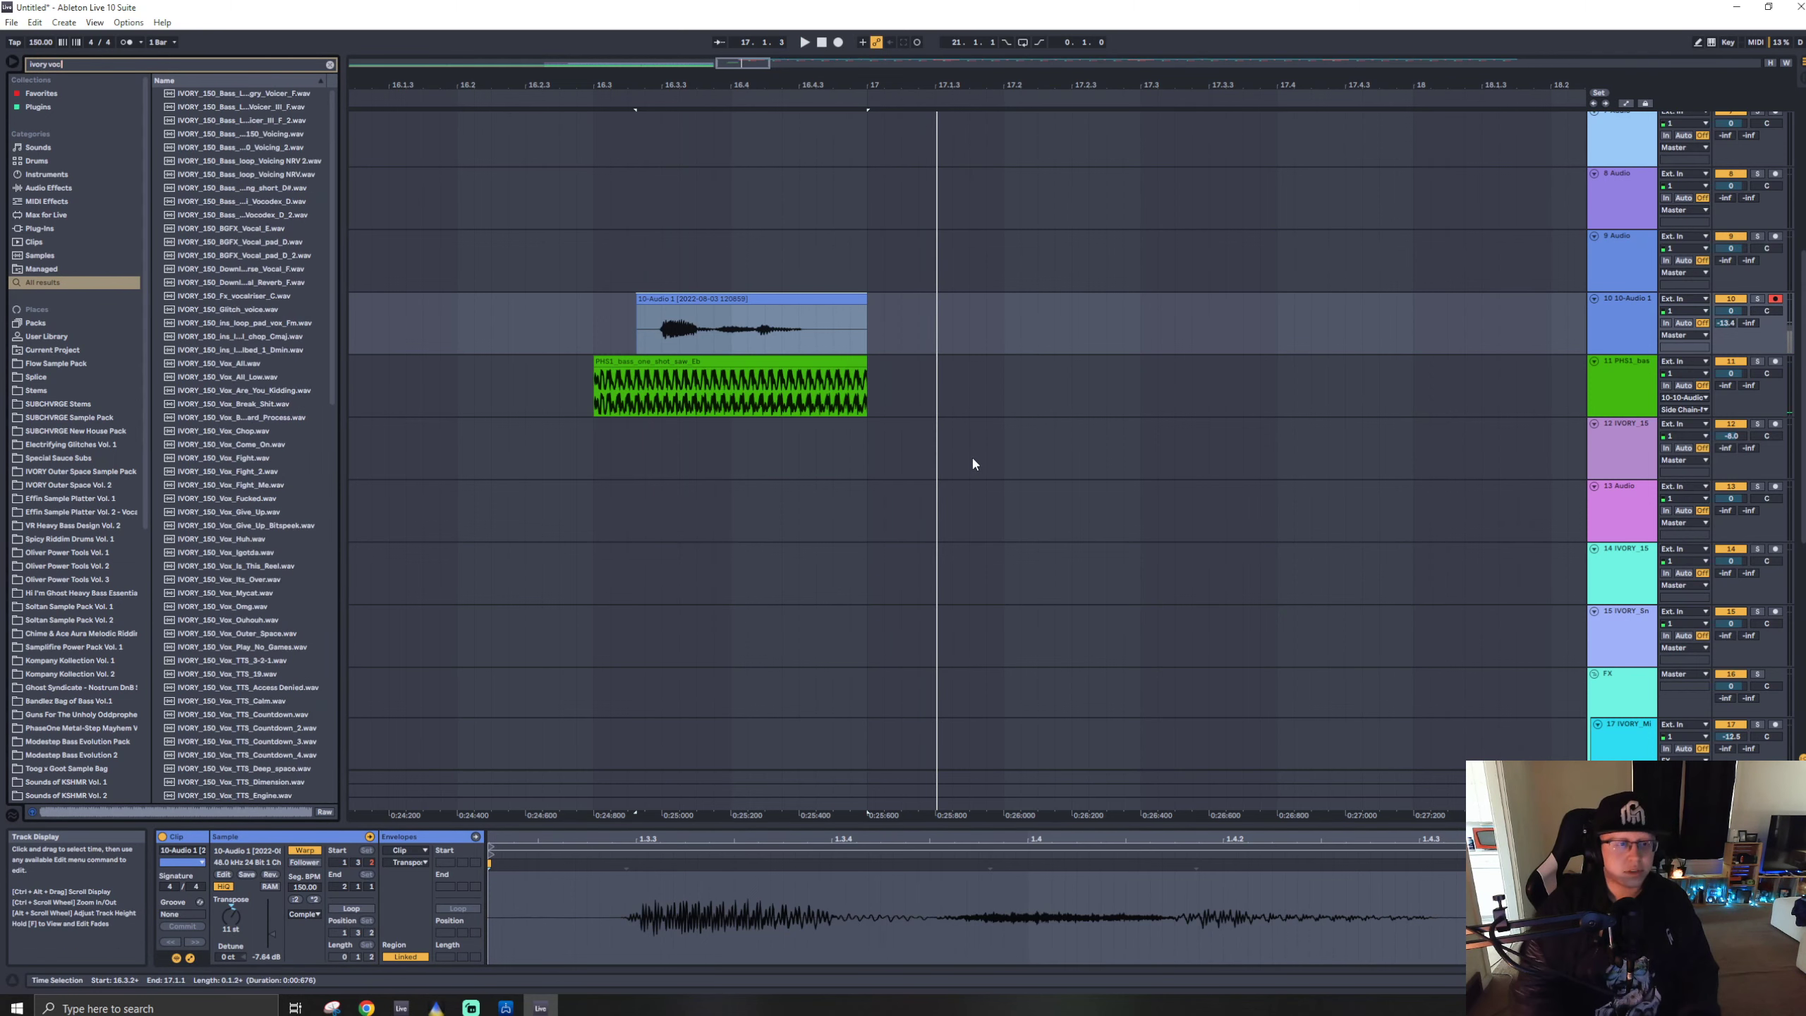
{"action": "left_click", "coordinate": [270, 176]}
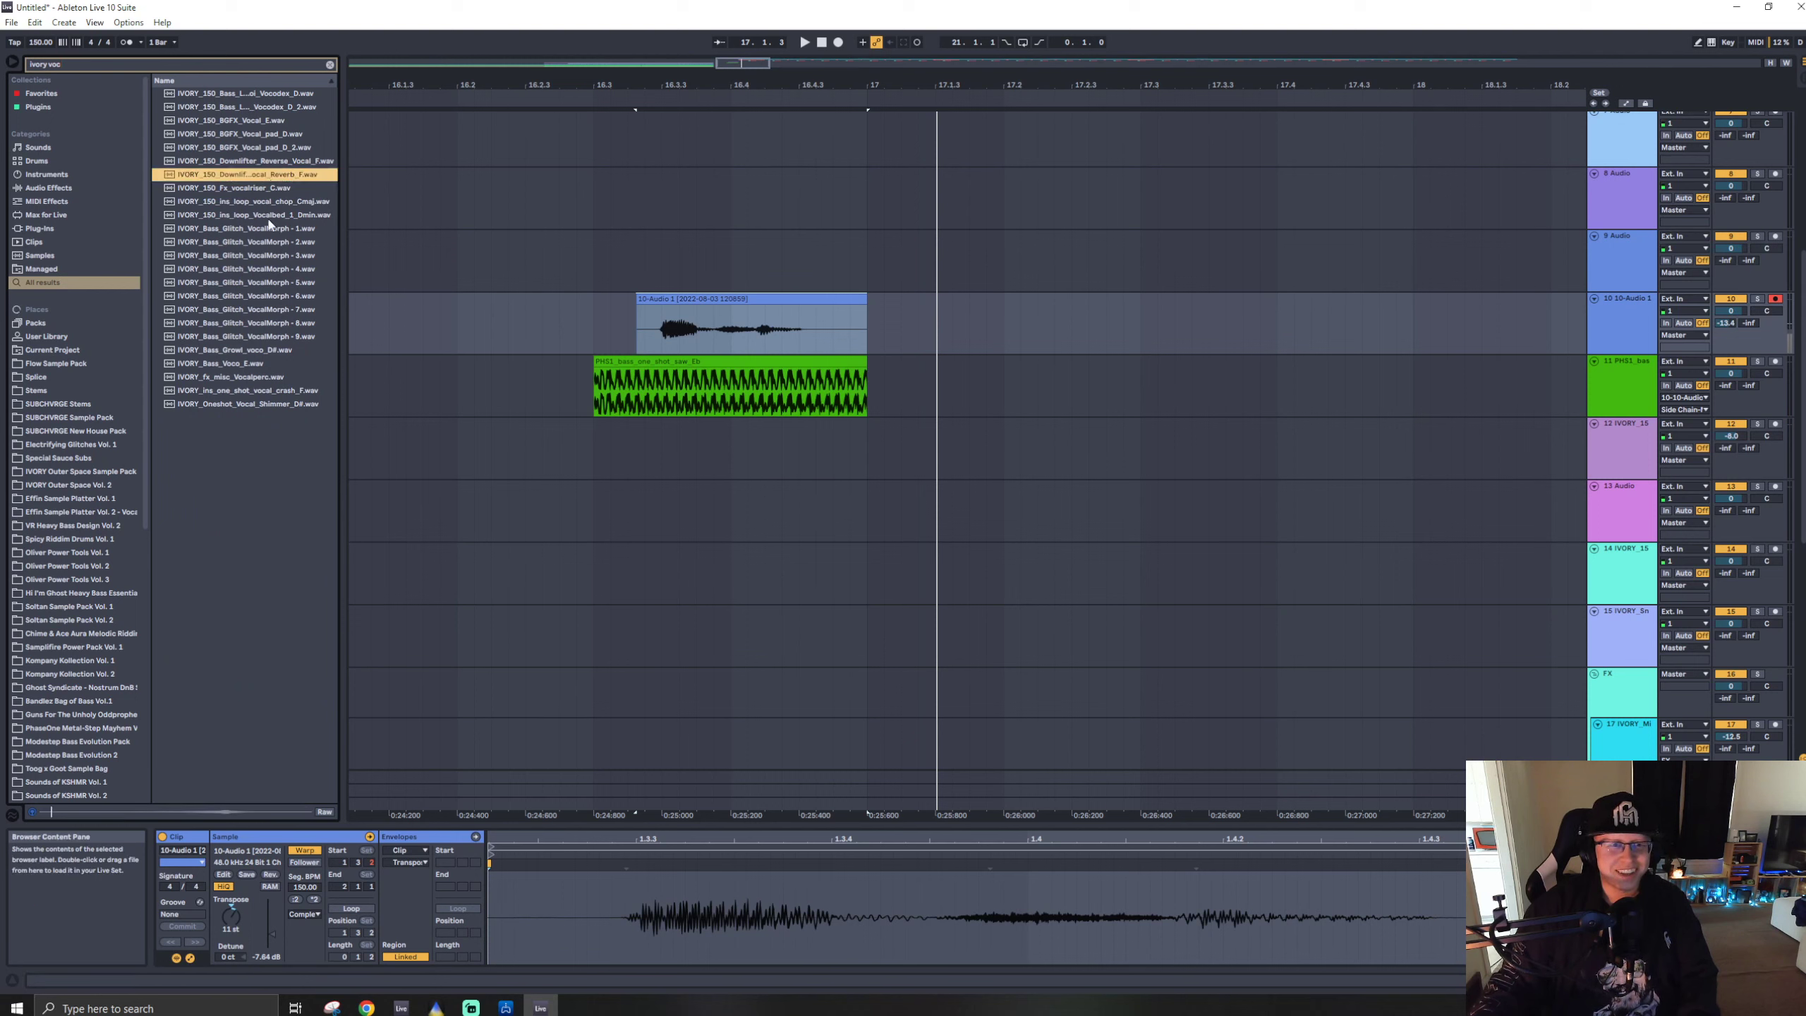
{"action": "left_click", "coordinate": [272, 296]}
{"action": "left_click", "coordinate": [238, 364]}
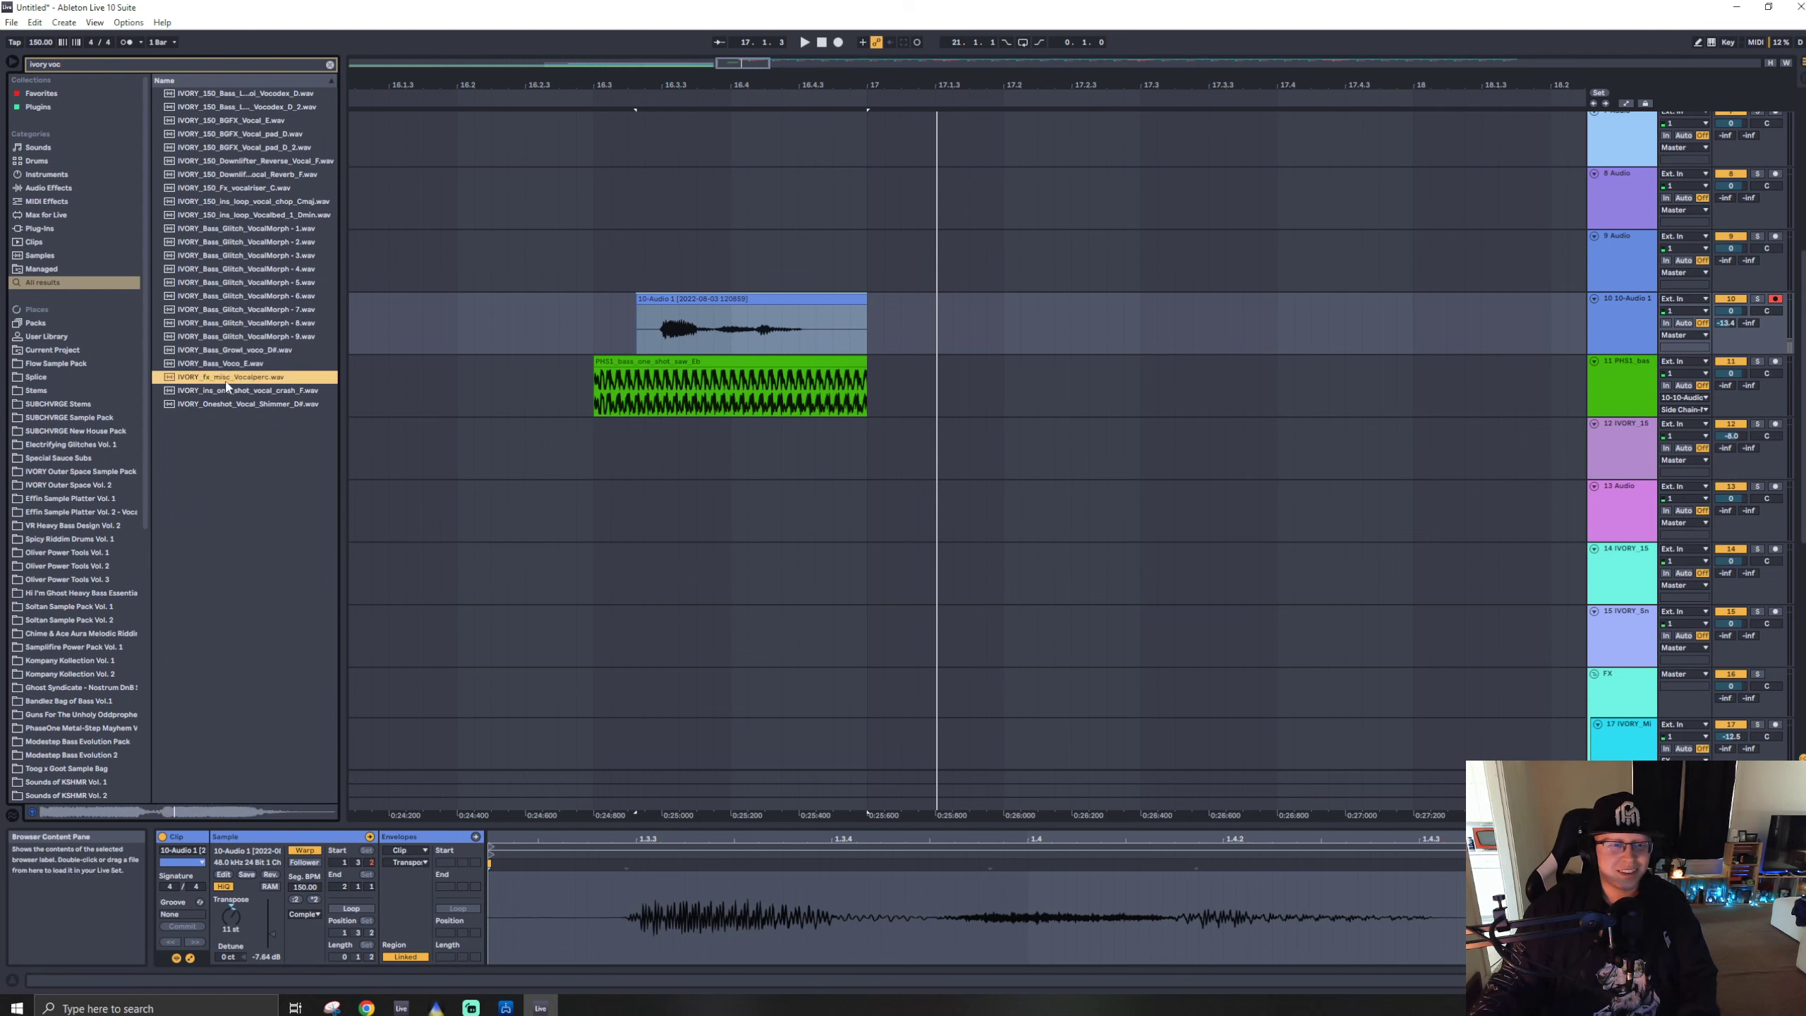
- Search for "ivory vo", preview the vox samples and replace the recorded vocal with IVORY_150_Vox_Fucked from bar 16.3
{"action": "left_click", "coordinate": [212, 64]}
{"action": "key", "text": "BackSpace"}
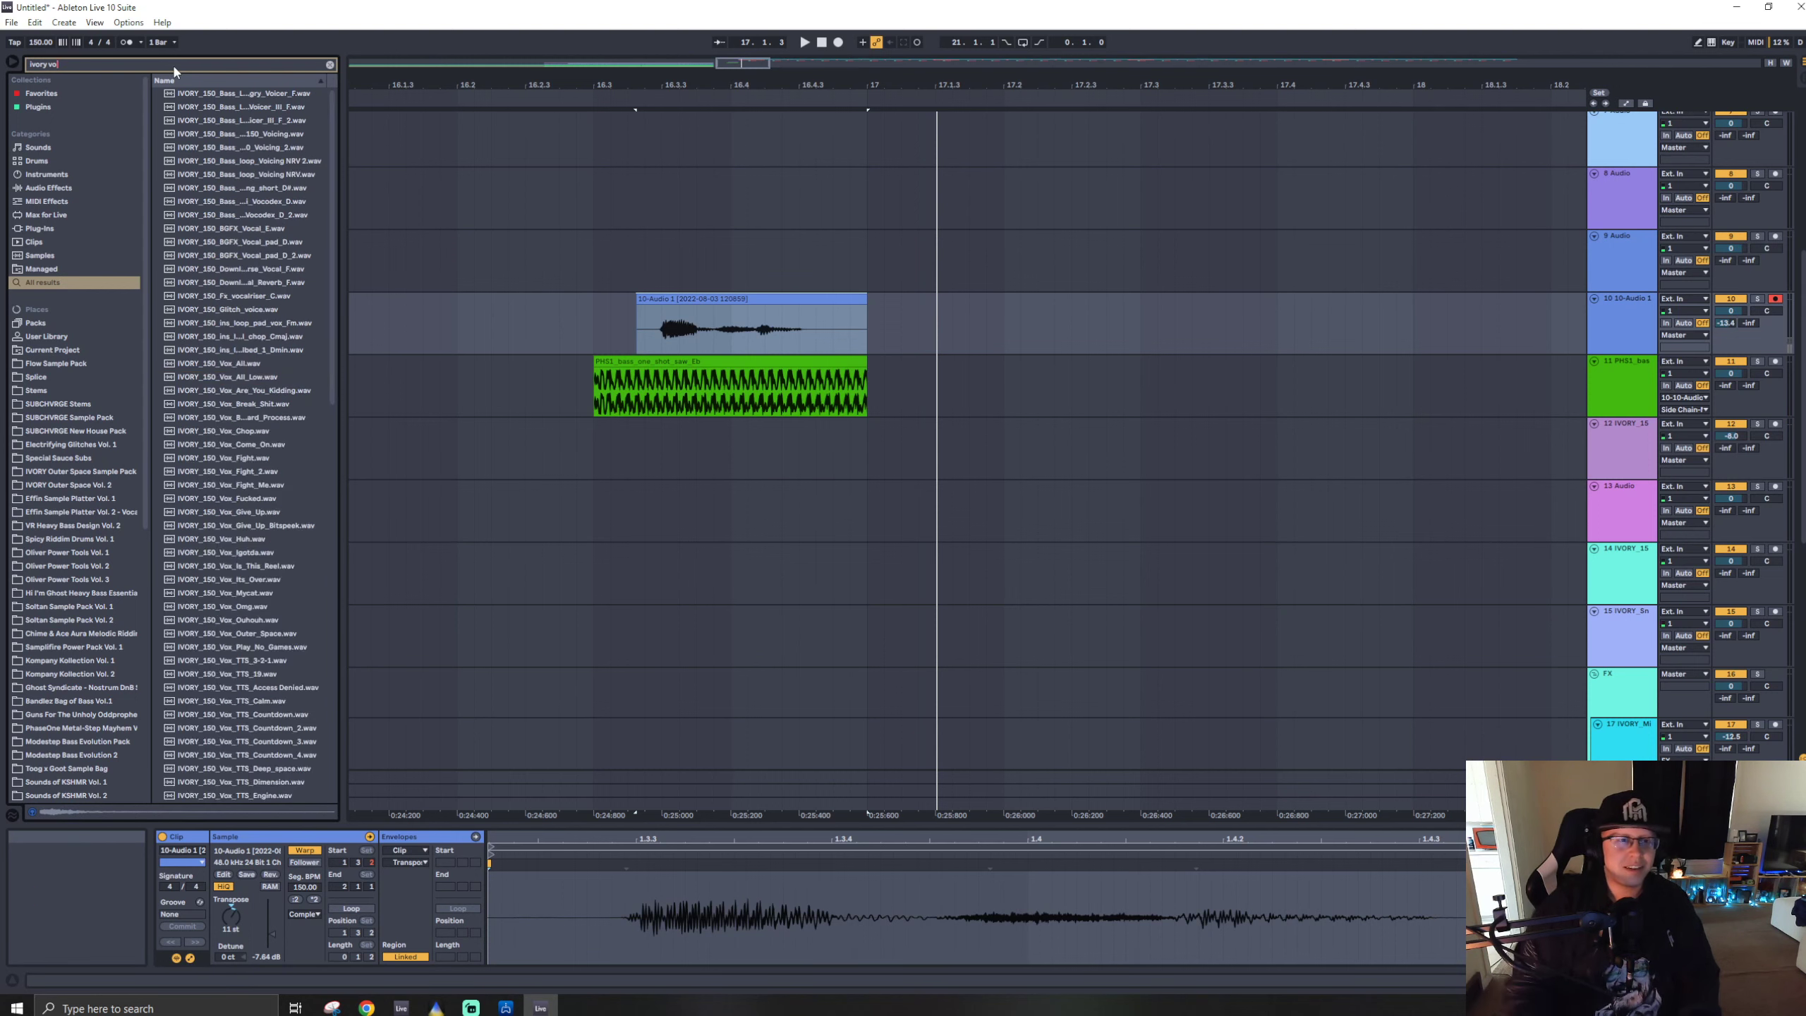
{"action": "scroll", "coordinate": [304, 565], "scroll_direction": "down", "scroll_amount": 3}
{"action": "left_click", "coordinate": [267, 355]}
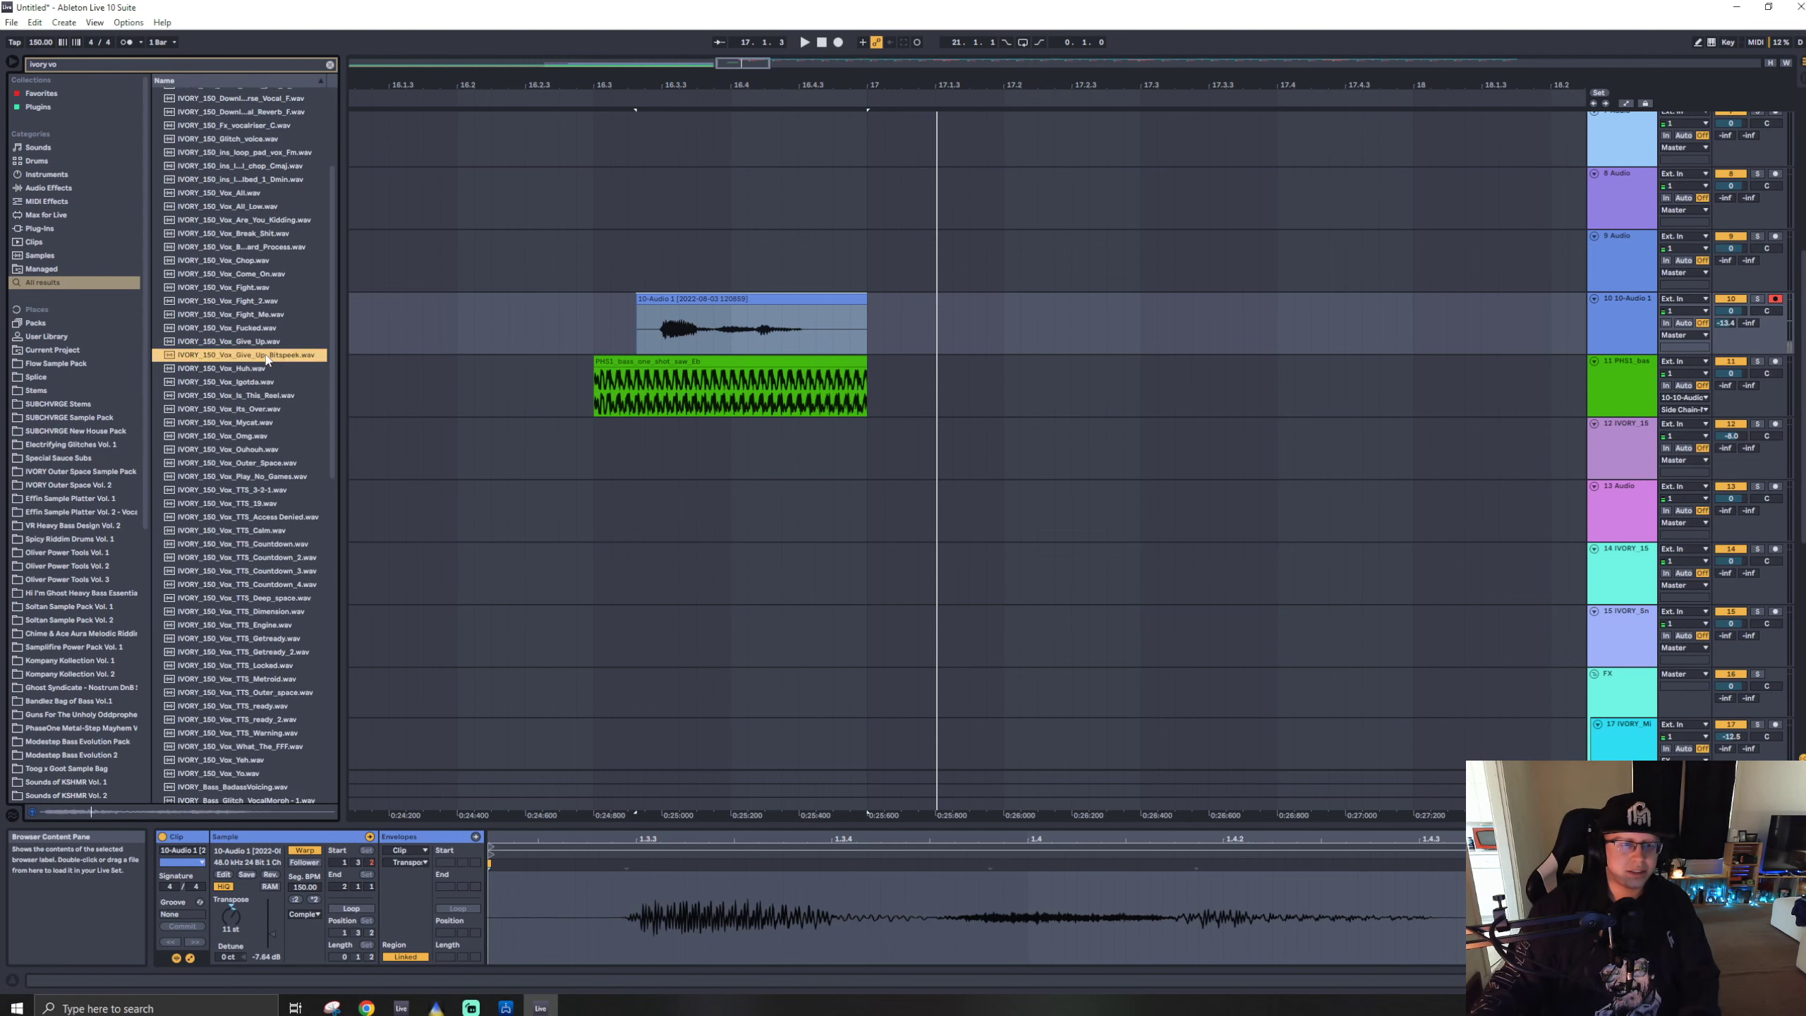
{"action": "key", "text": "Up"}
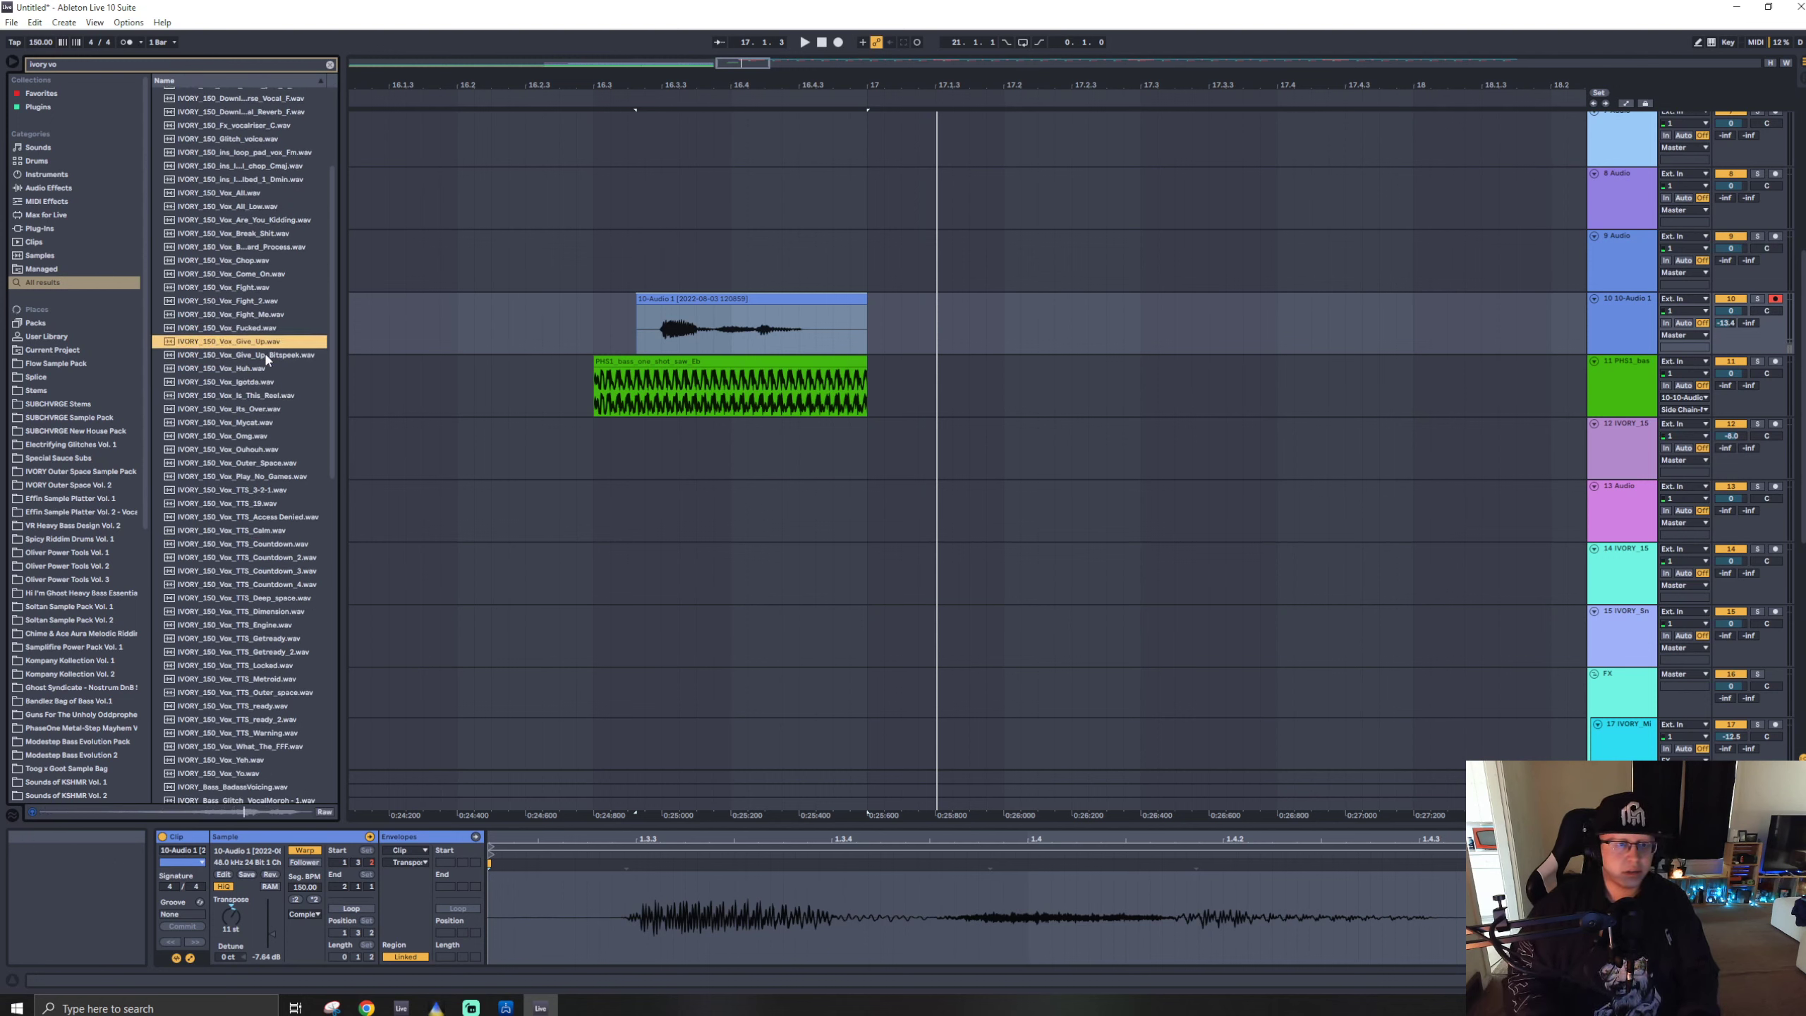
{"action": "key", "text": "Up"}
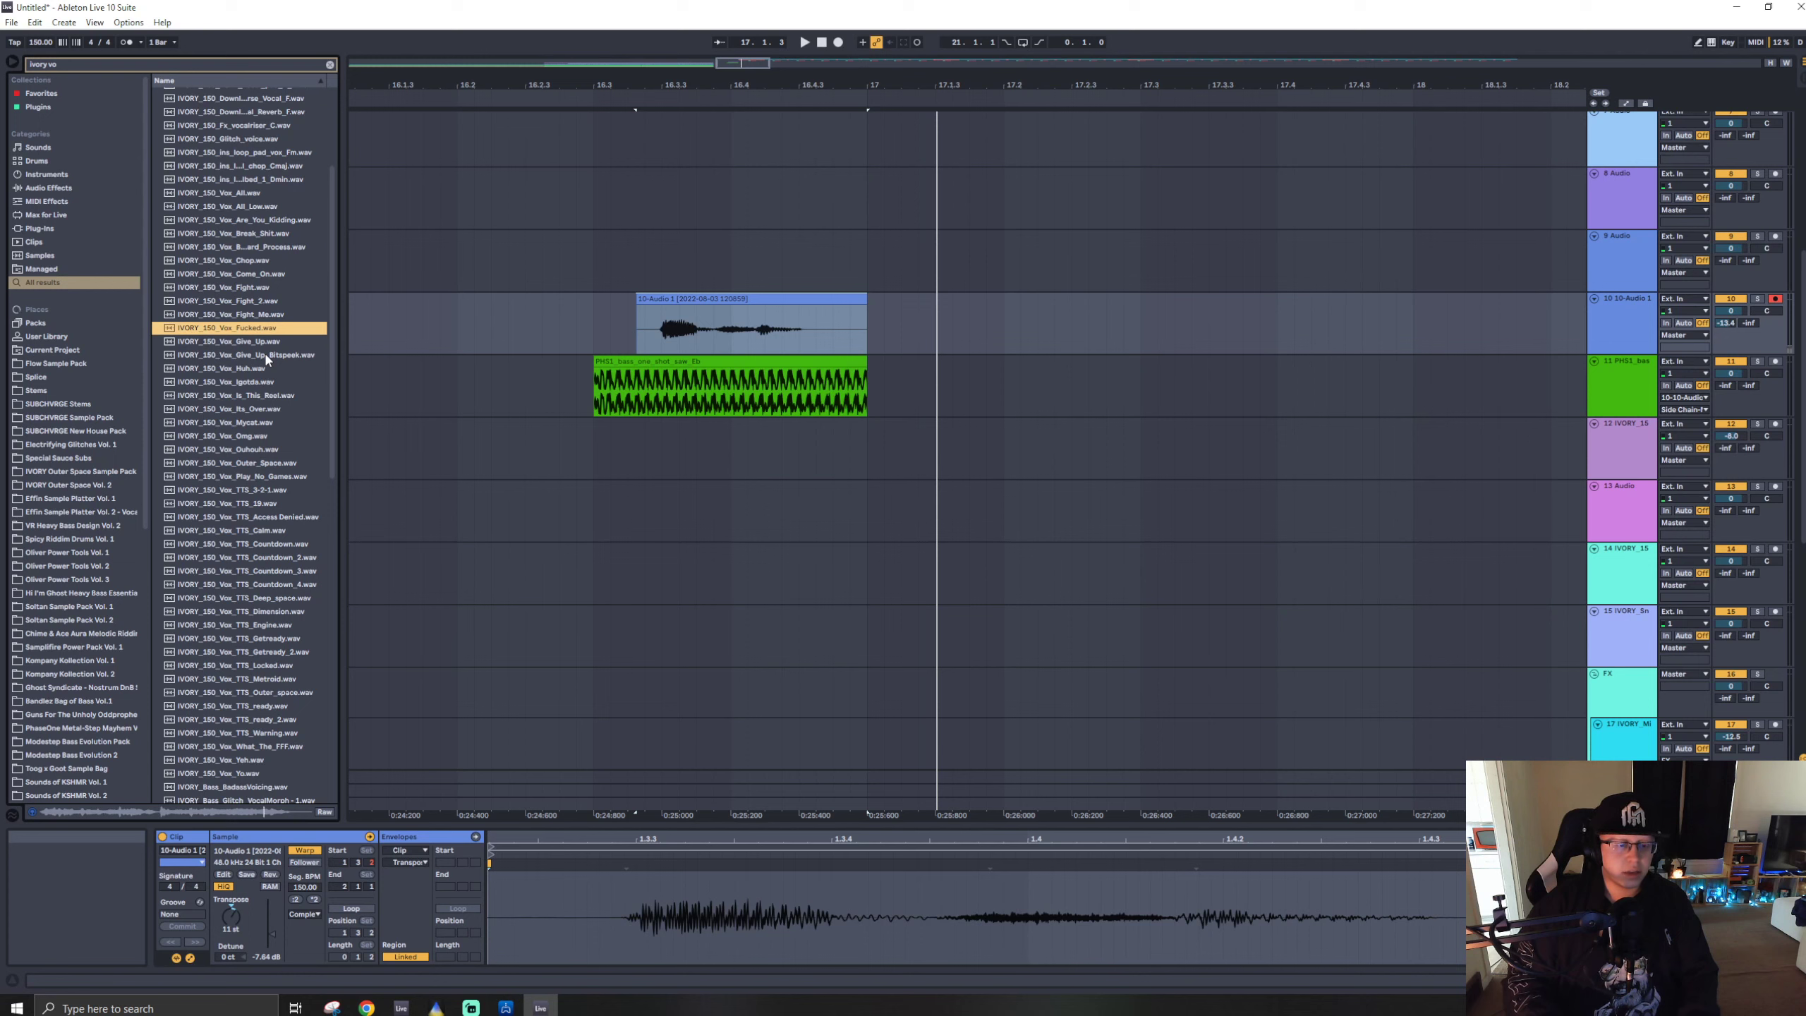
{"action": "left_click_drag", "start_coordinate": [238, 328], "coordinate": [601, 326]}
- Cut the vox clip on the MORPH SC track off at bar 17 and play it from bar 16.3
{"action": "left_click", "coordinate": [716, 298]}
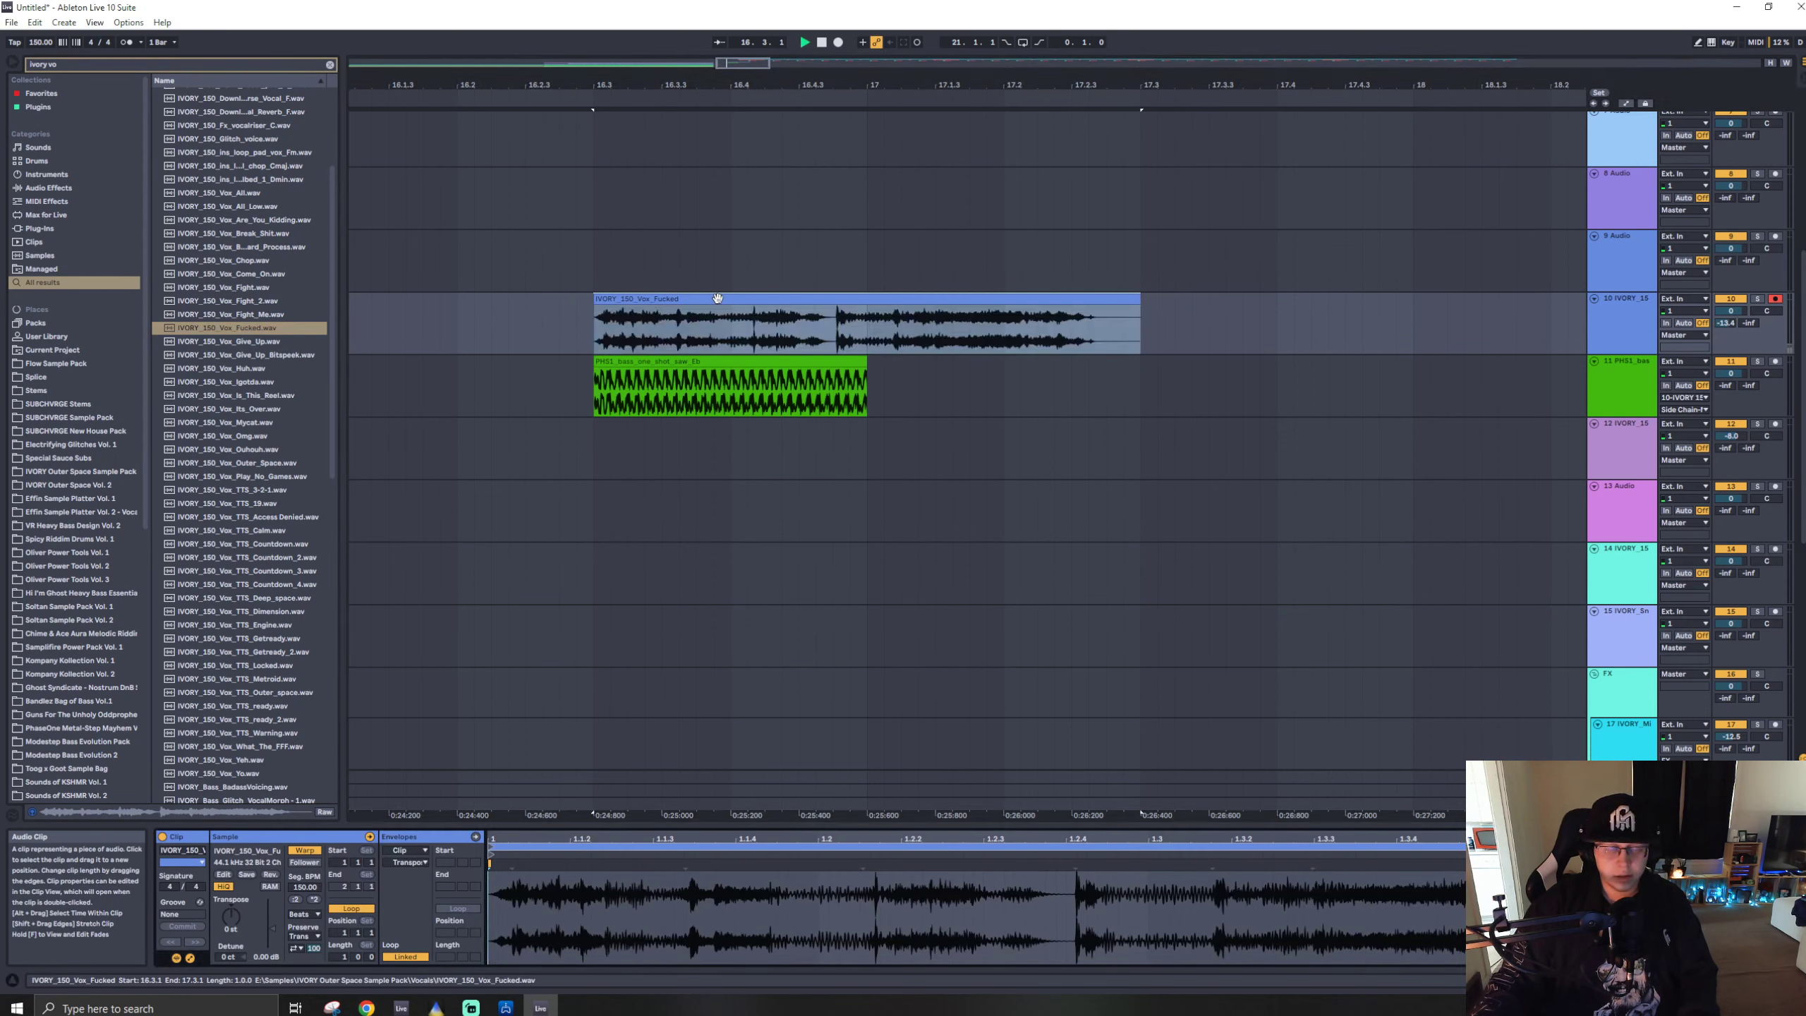
{"action": "scroll", "coordinate": [741, 338], "scroll_direction": "down", "scroll_amount": 5}
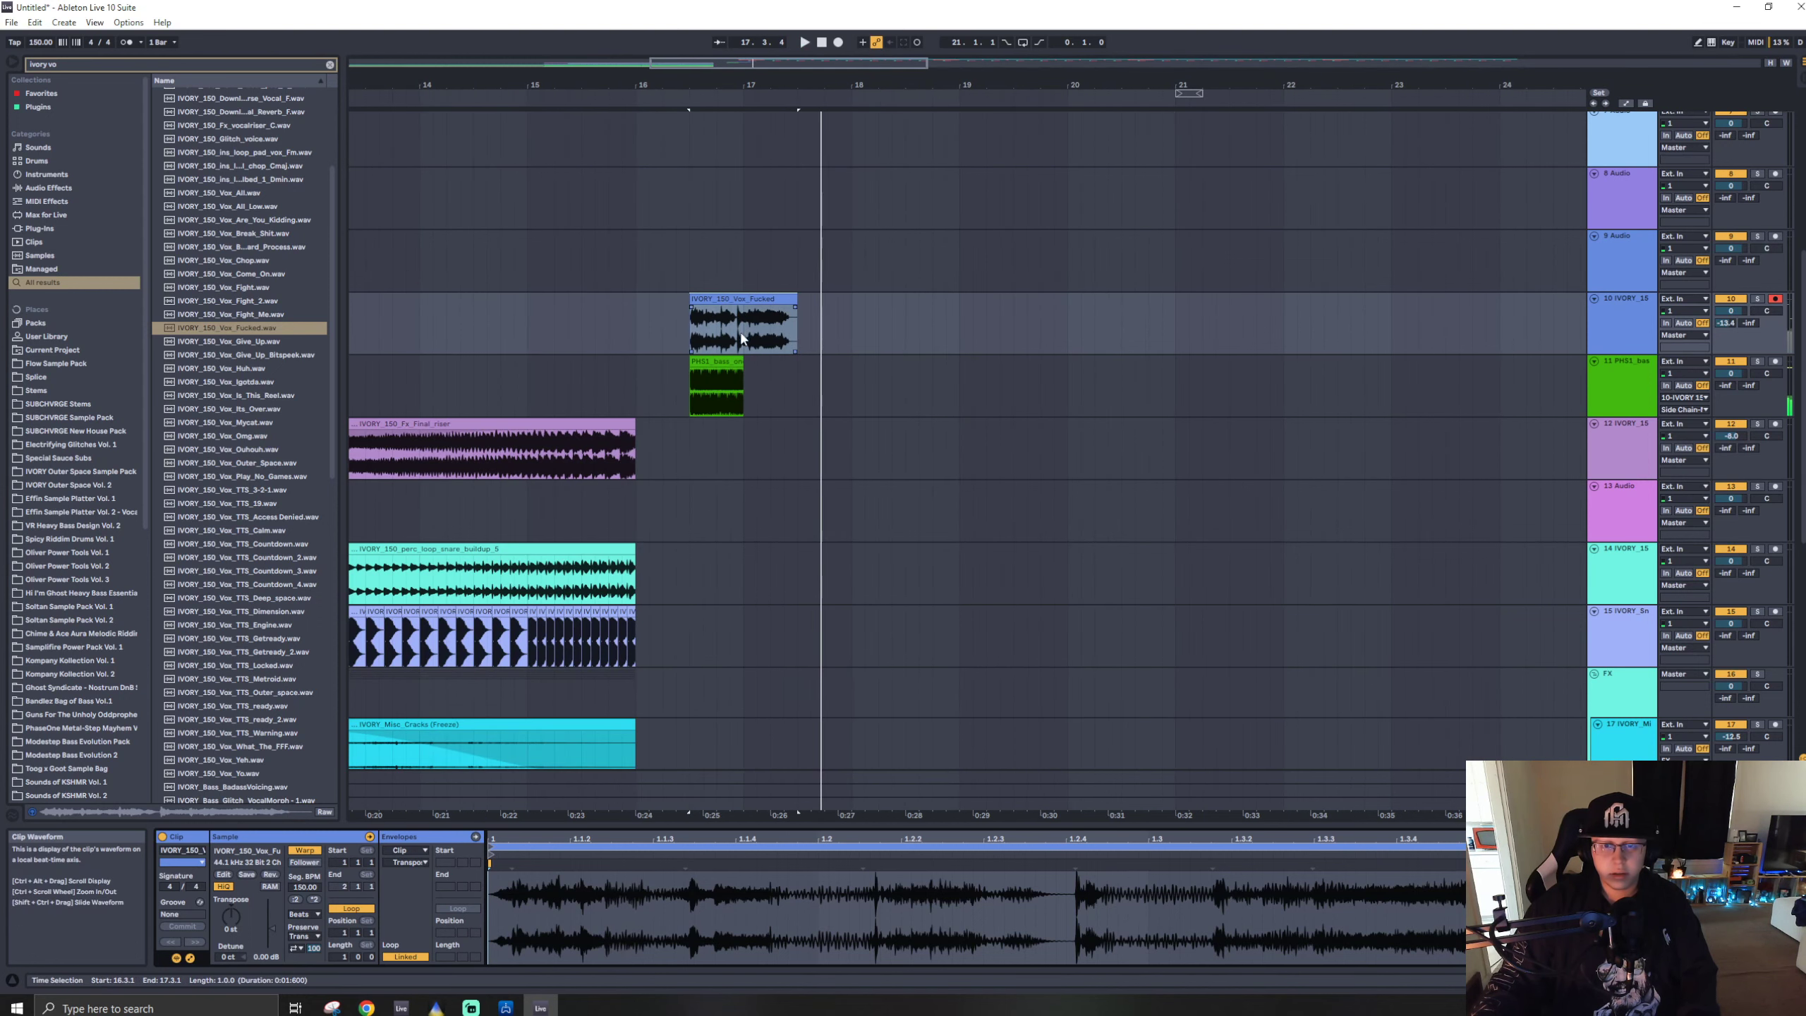
{"action": "key", "text": "space"}
{"action": "scroll", "coordinate": [755, 327], "scroll_direction": "up", "scroll_amount": 5}
{"action": "key", "text": "space"}
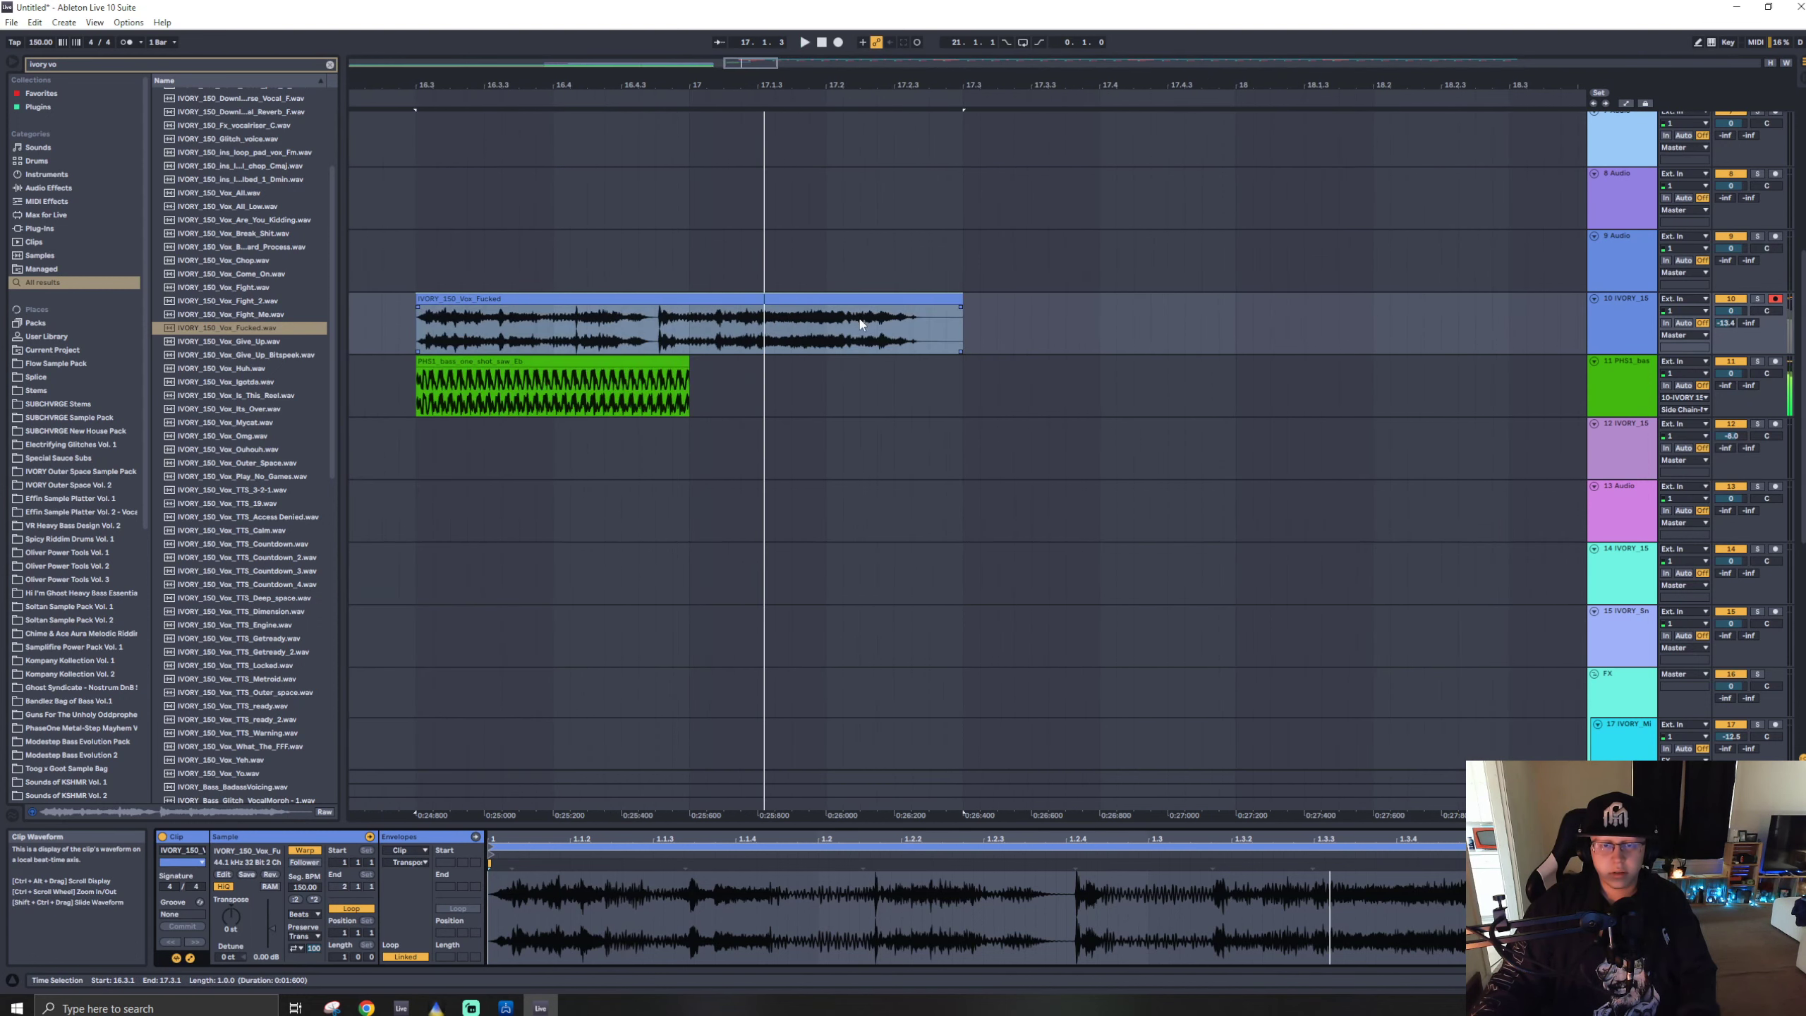
{"action": "left_click_drag", "start_coordinate": [694, 272], "coordinate": [1150, 342]}
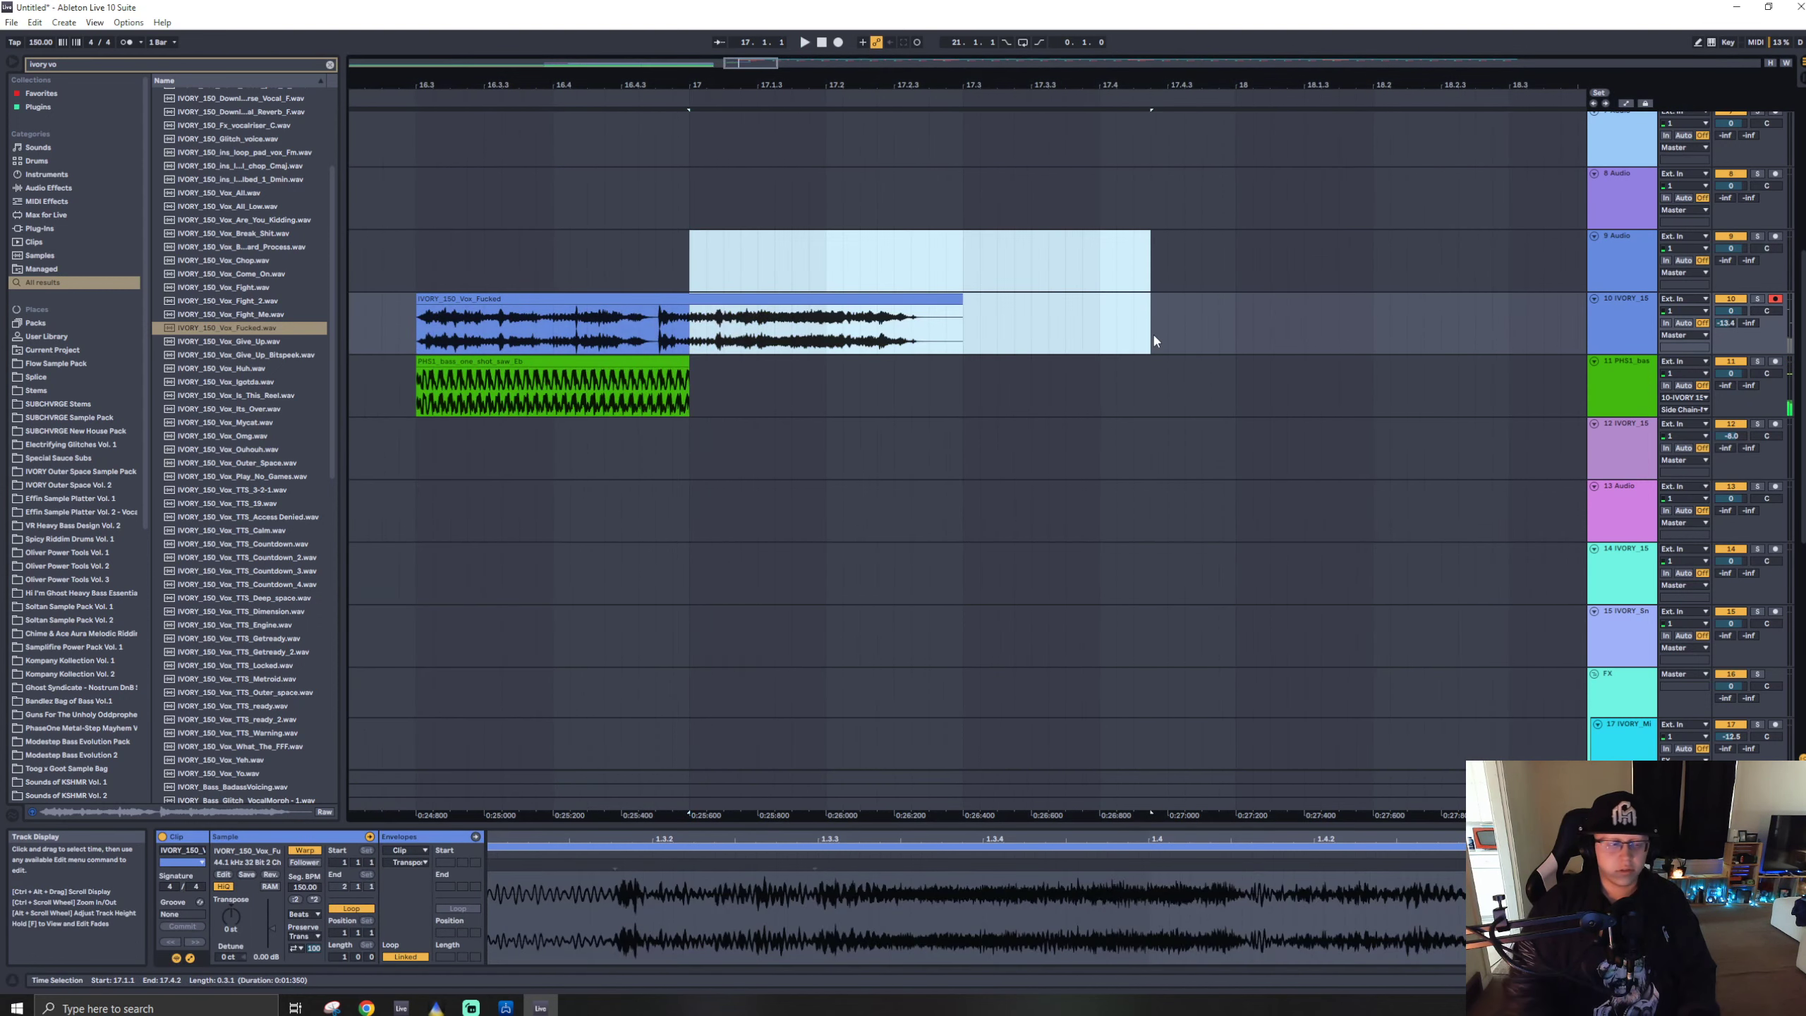
{"action": "left_click", "coordinate": [430, 284]}
{"action": "key", "text": "space"}
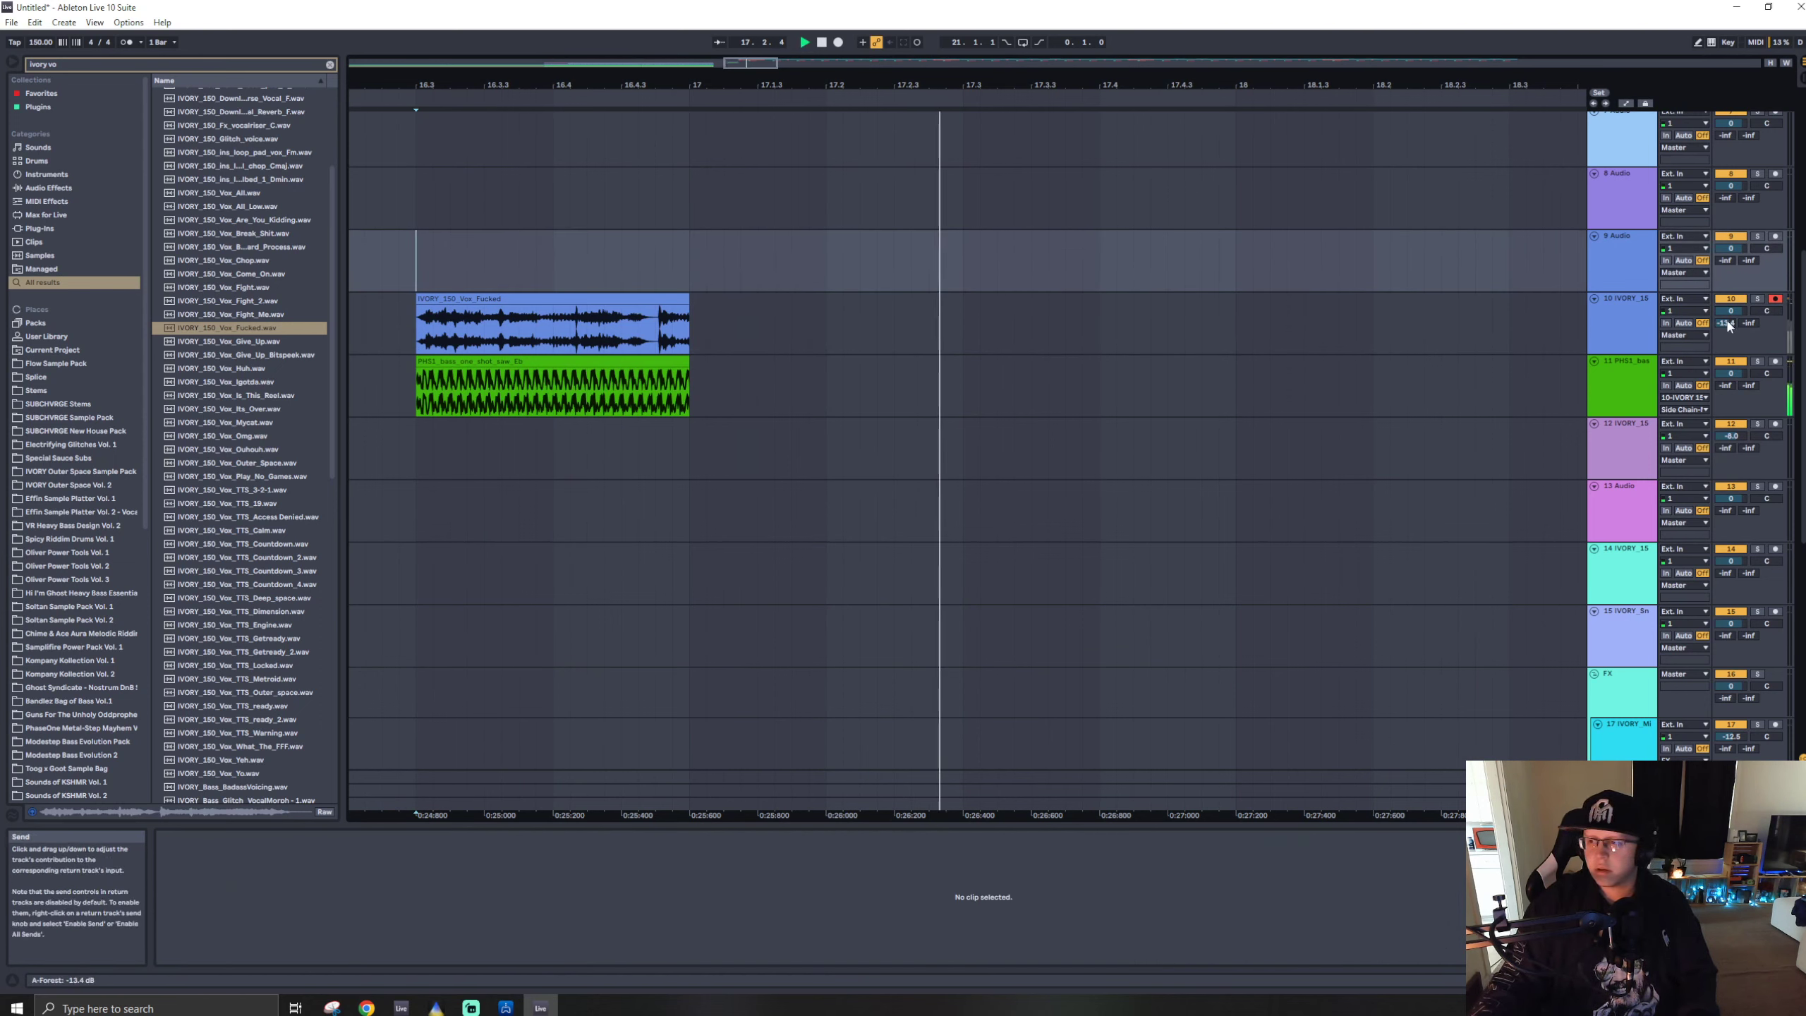
- Add a short fade-out at the end of the vox clip on the MORPH SC track and play it back
{"action": "key", "text": "space"}
{"action": "key", "text": "space"}
{"action": "key", "text": "space"}
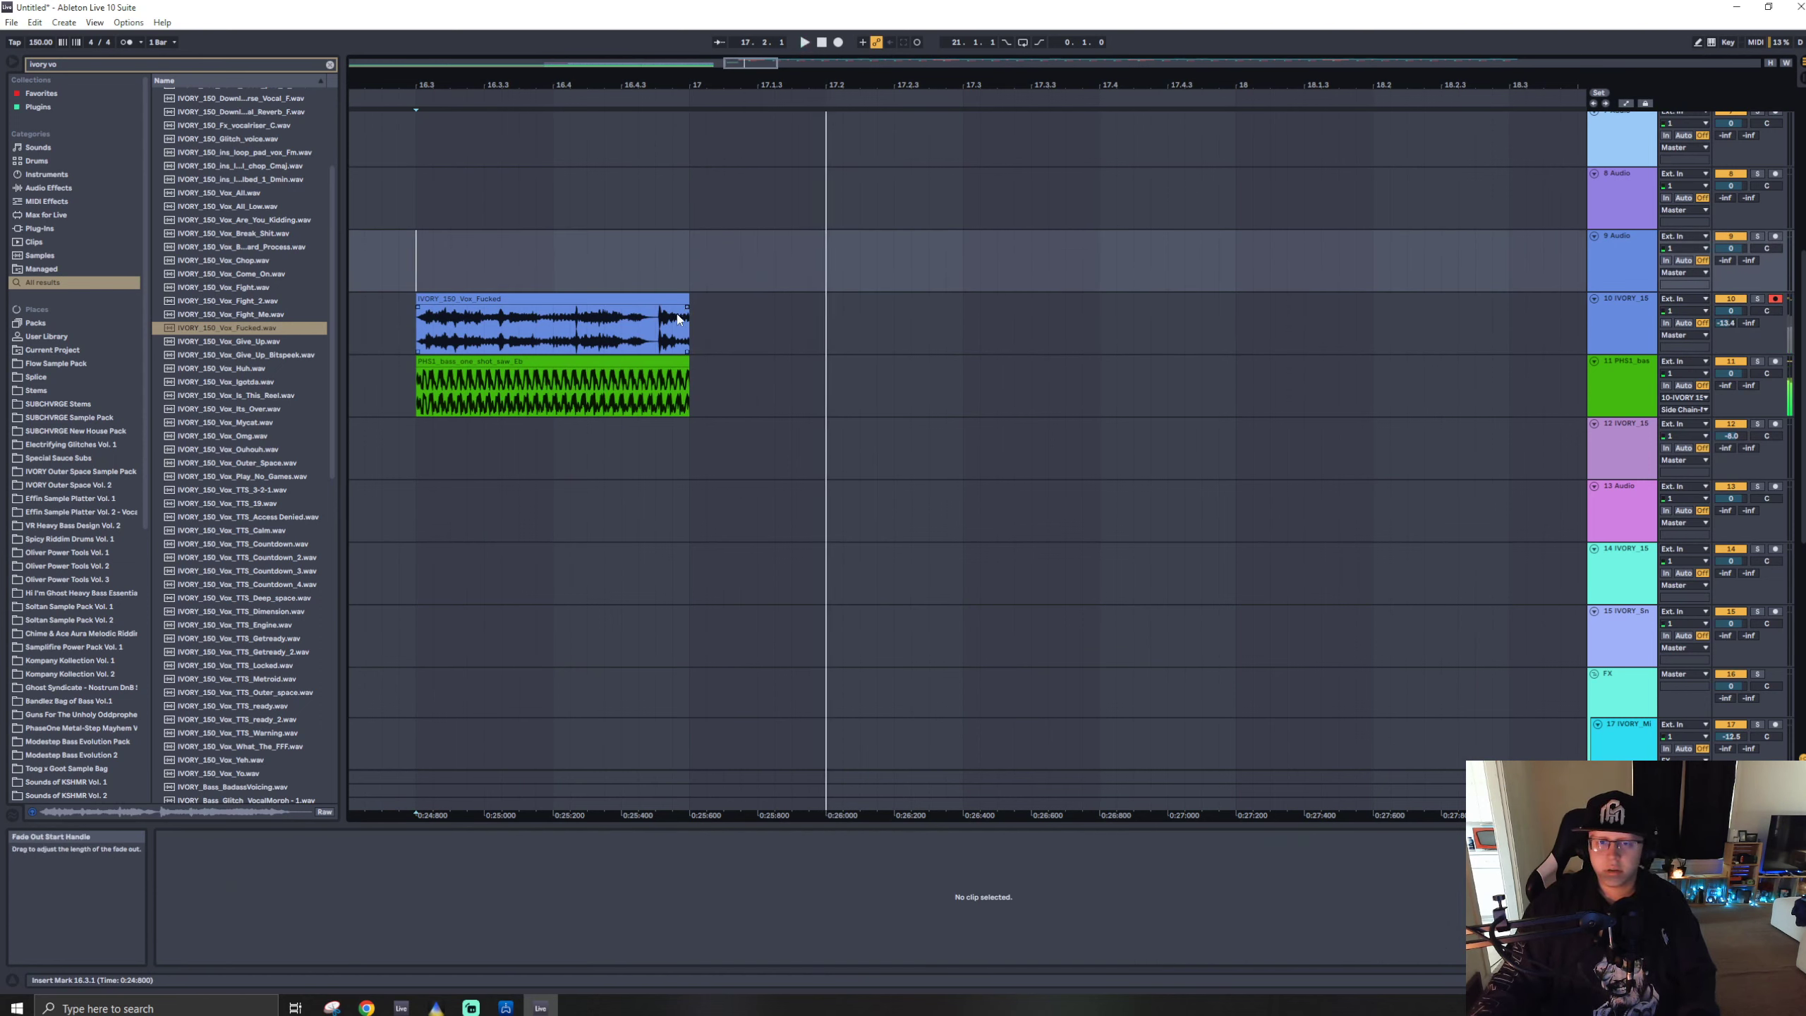
{"action": "left_click_drag", "start_coordinate": [678, 320], "coordinate": [601, 553]}
{"action": "key", "text": "space"}
{"action": "key", "text": "space"}
{"action": "key", "text": "space"}
{"action": "key", "text": "space"}
{"action": "key", "text": "space"}
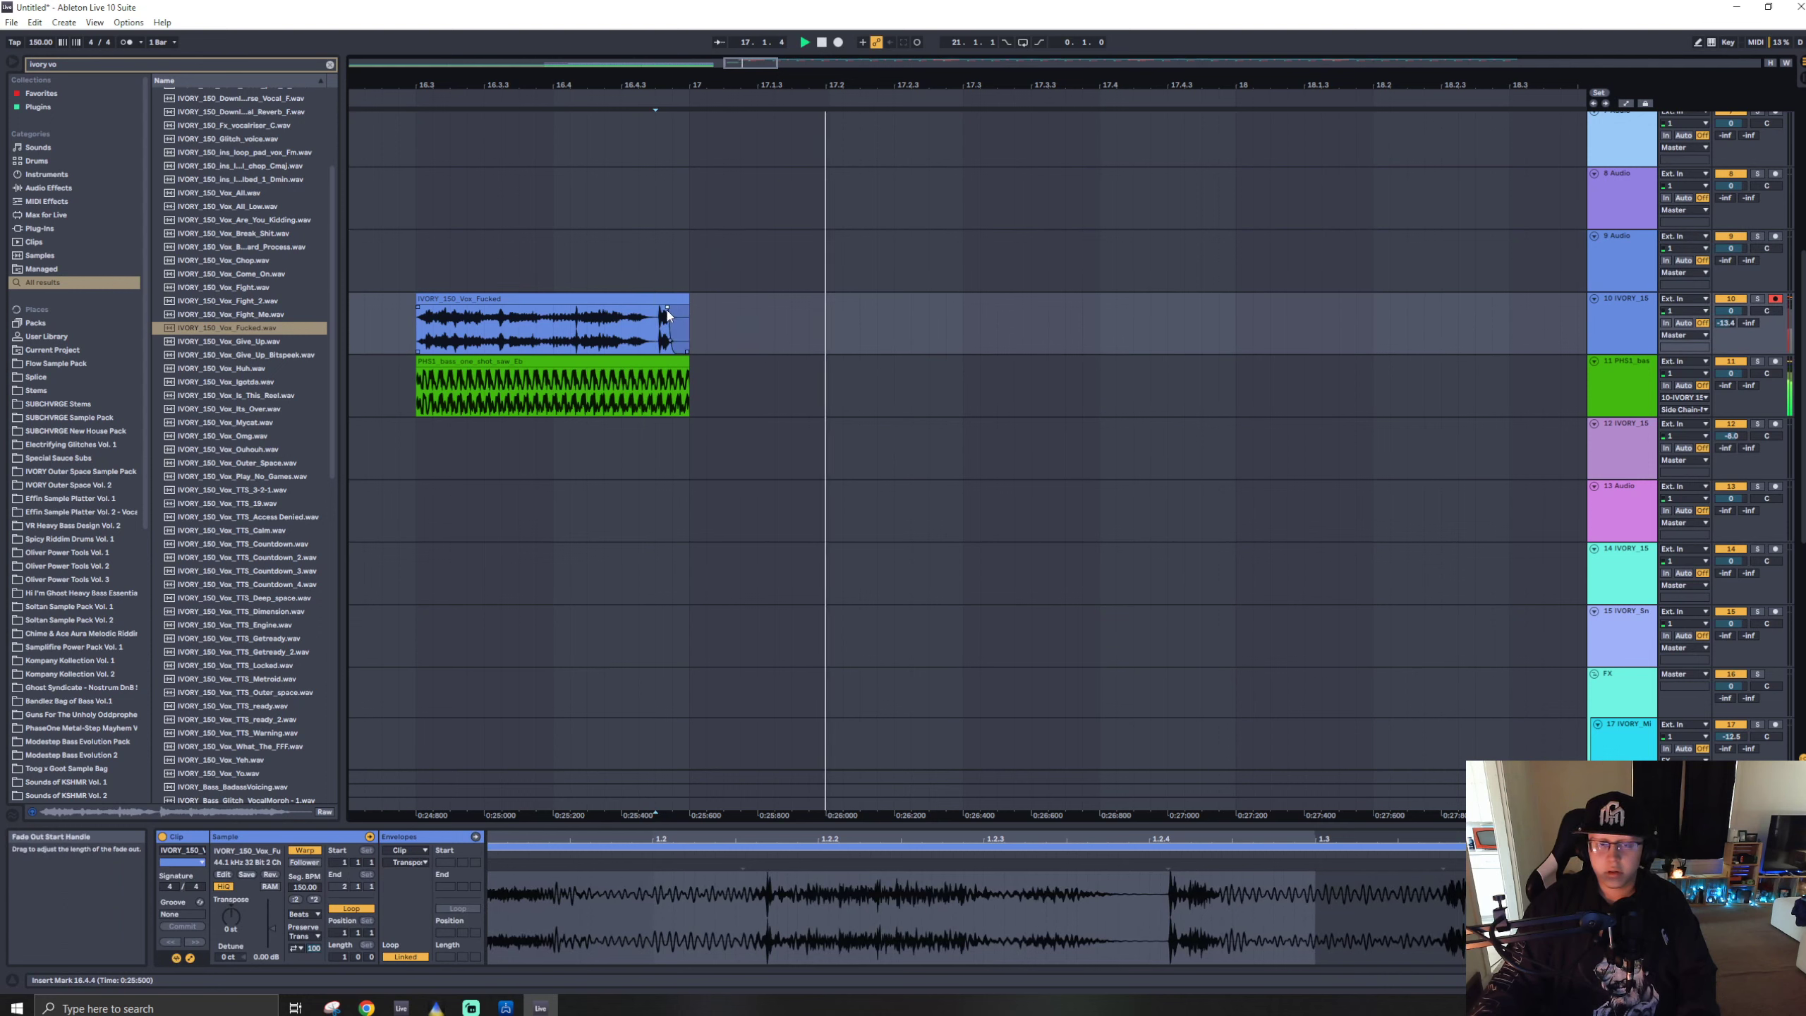
- Audition the vox clip from 16.2.4 and refine its fade-out so that only the very end fades
{"action": "left_click", "coordinate": [402, 244]}
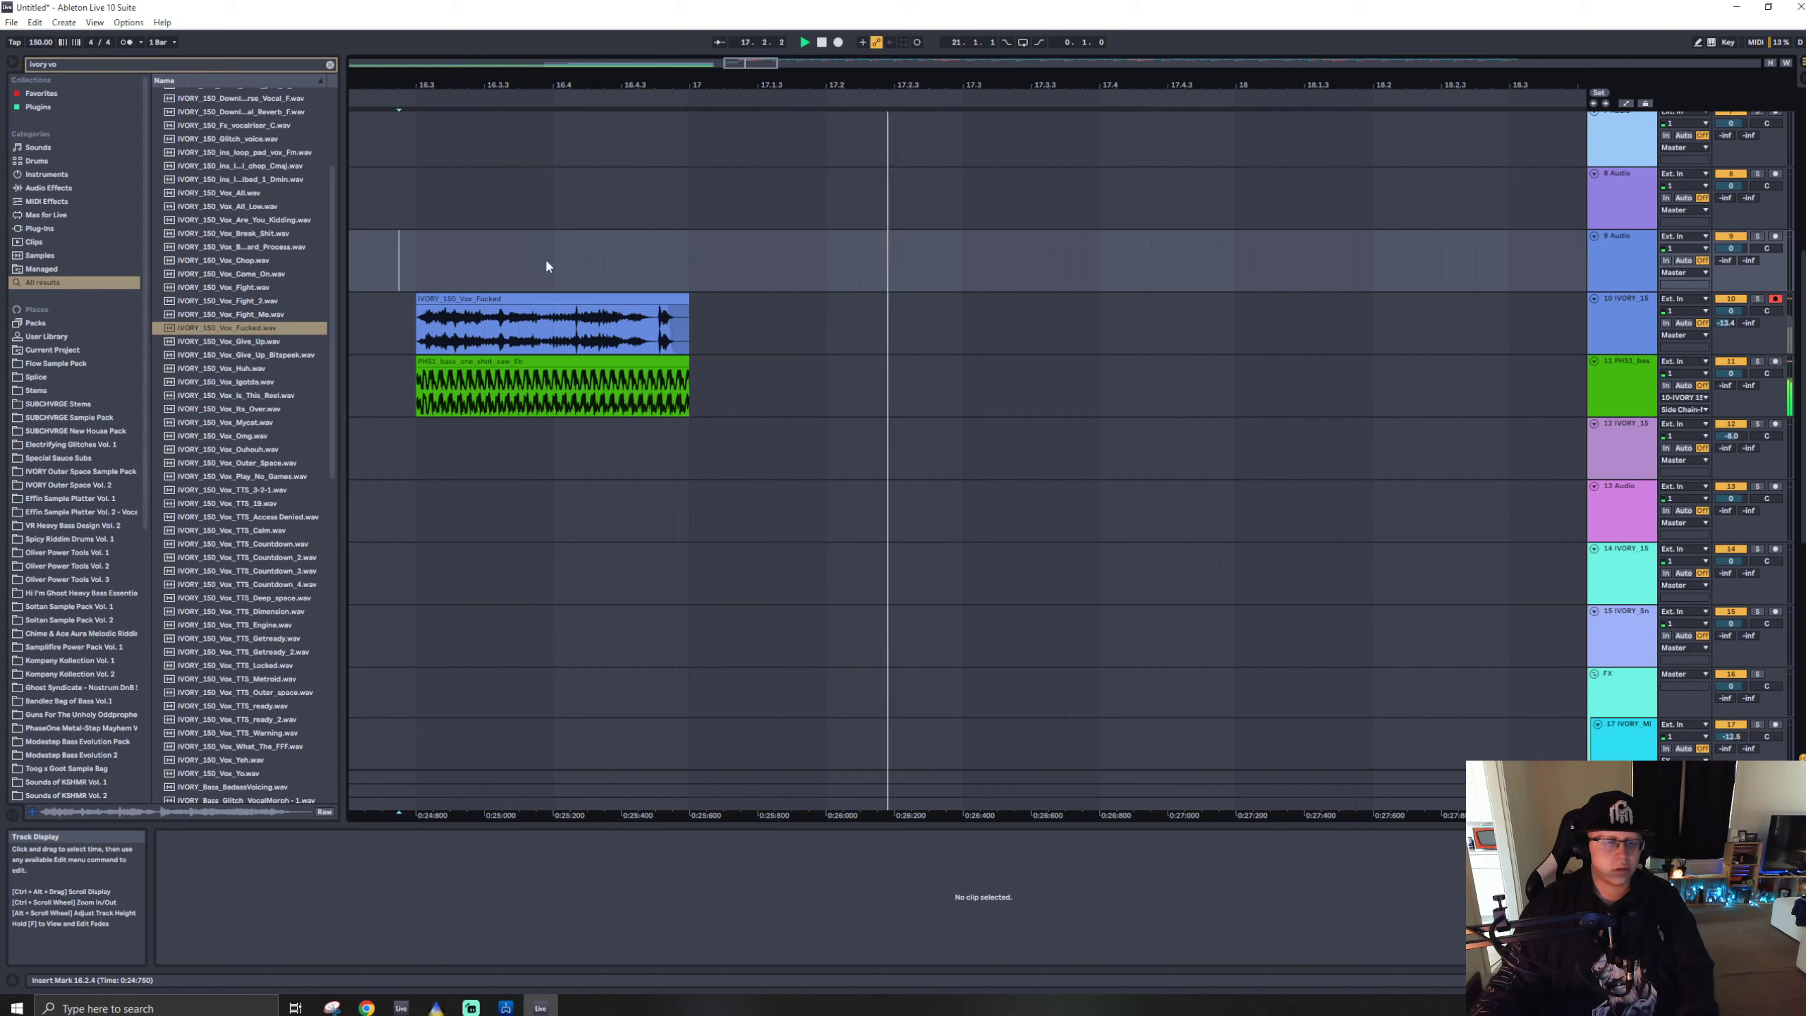
{"action": "key", "text": "space"}
{"action": "left_click_drag", "start_coordinate": [665, 310], "coordinate": [655, 311]}
{"action": "key", "text": "space"}
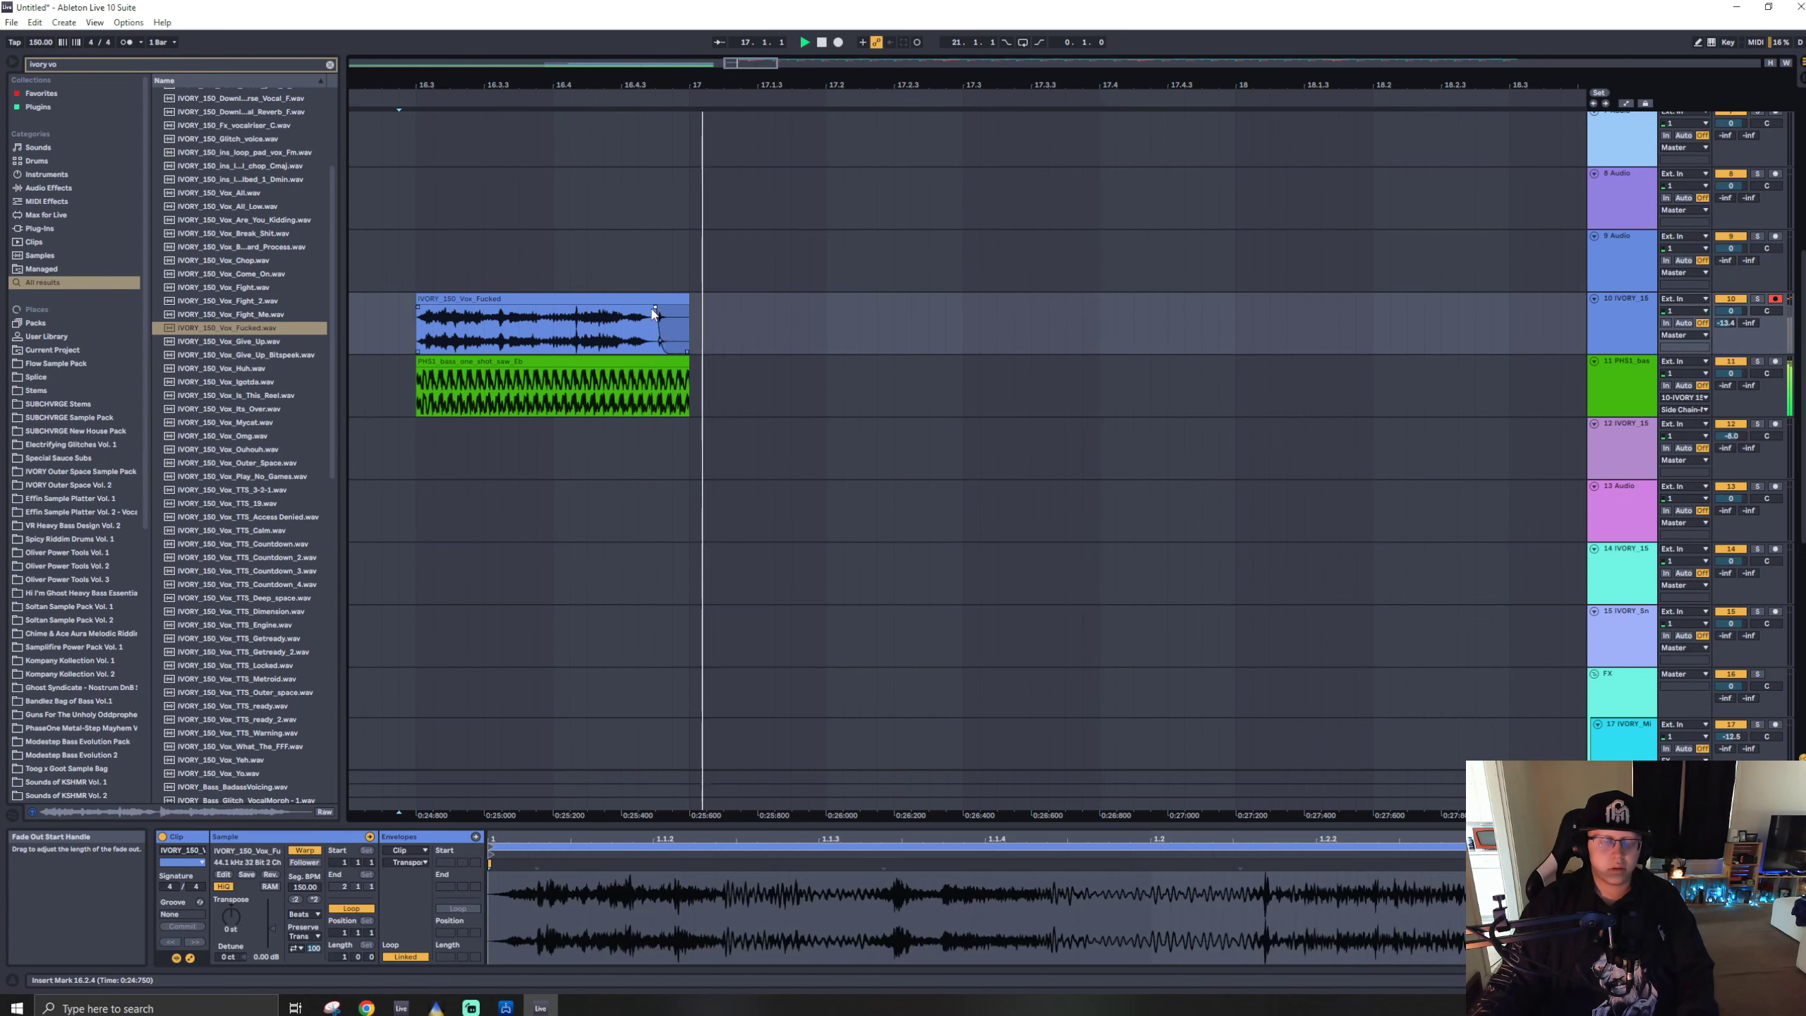
{"action": "key", "text": "space"}
{"action": "key", "text": "space"}
{"action": "key", "text": "space"}
{"action": "key", "text": "space"}
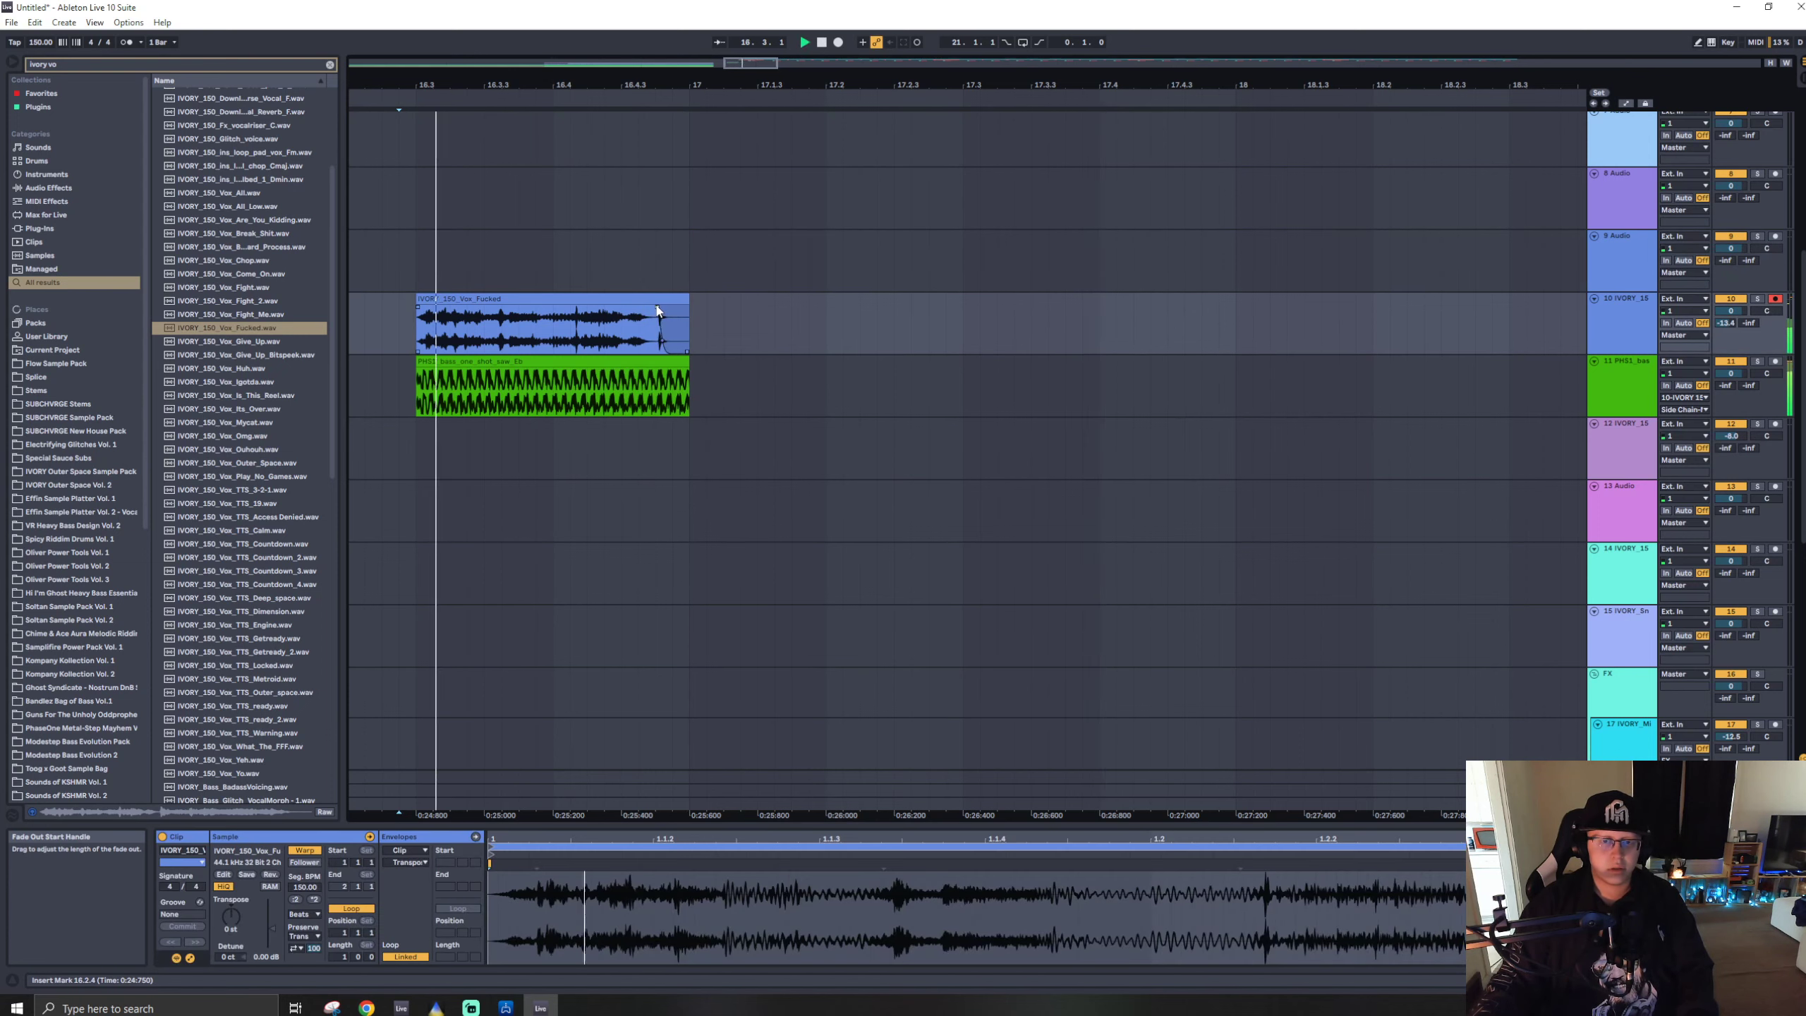
{"action": "key", "text": "space"}
{"action": "key", "text": "space"}
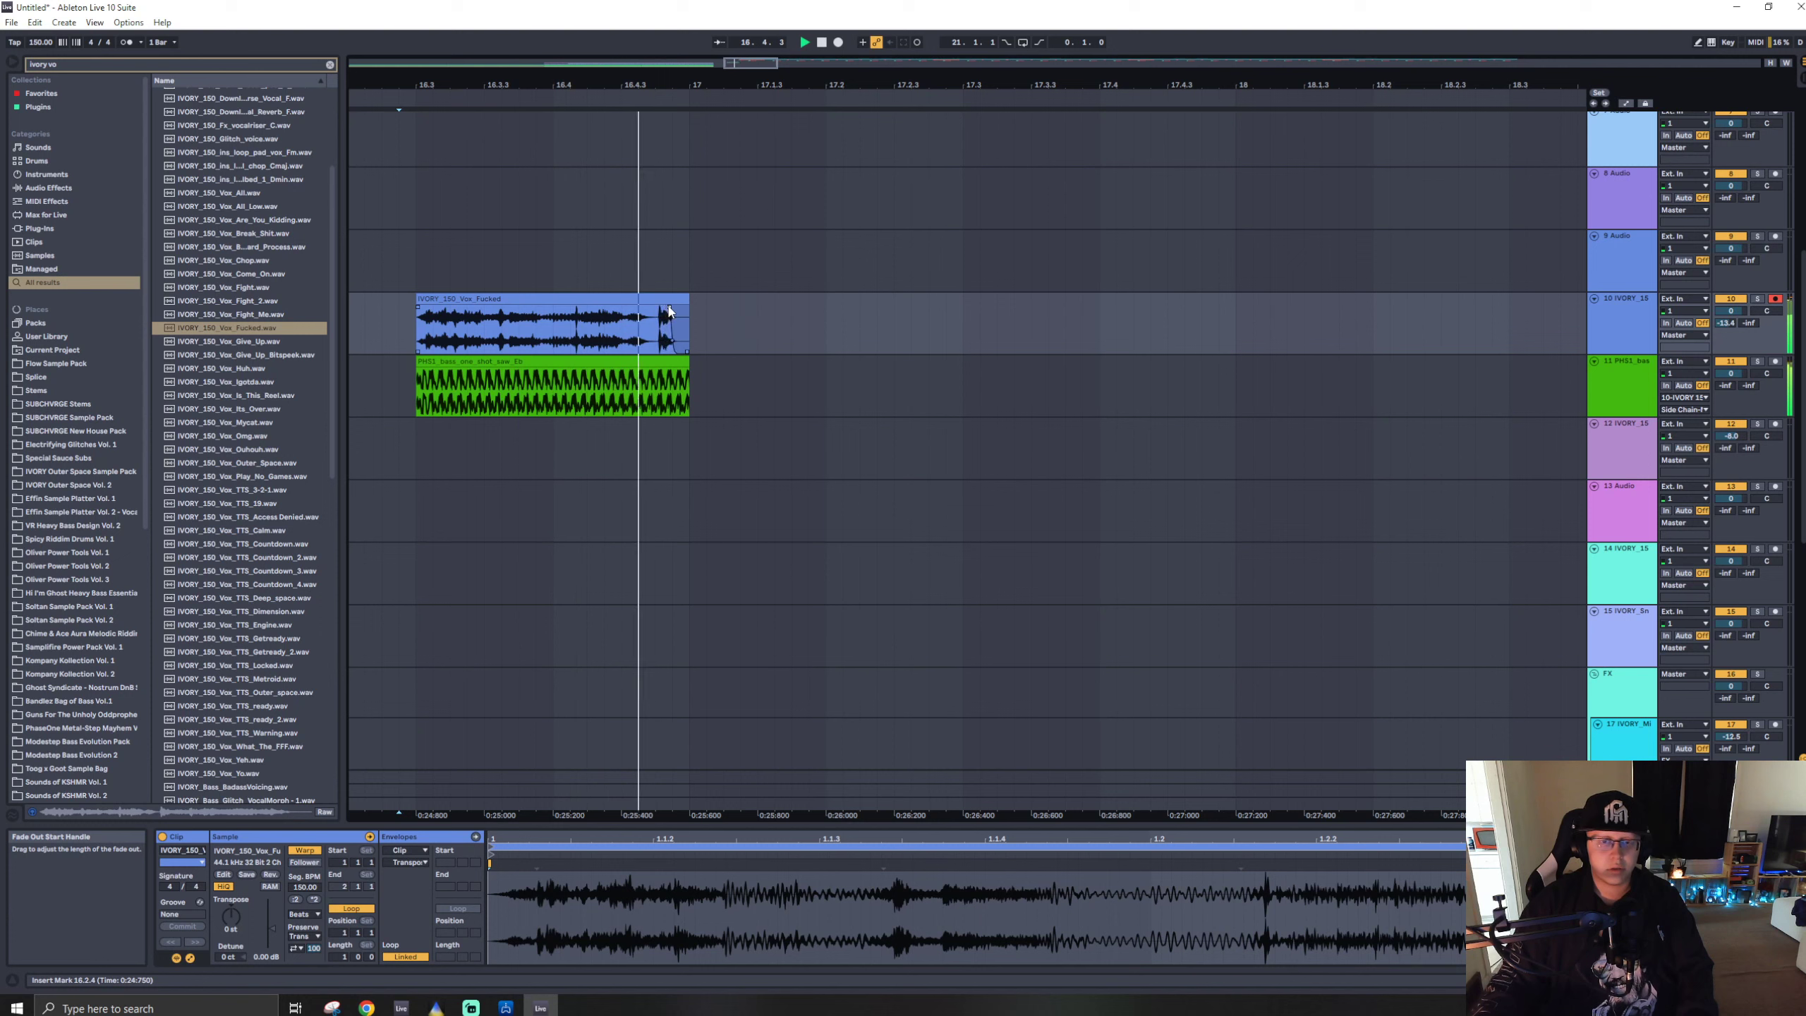
{"action": "left_click_drag", "start_coordinate": [669, 308], "coordinate": [679, 309]}
{"action": "key", "text": "space"}
{"action": "key", "text": "space"}
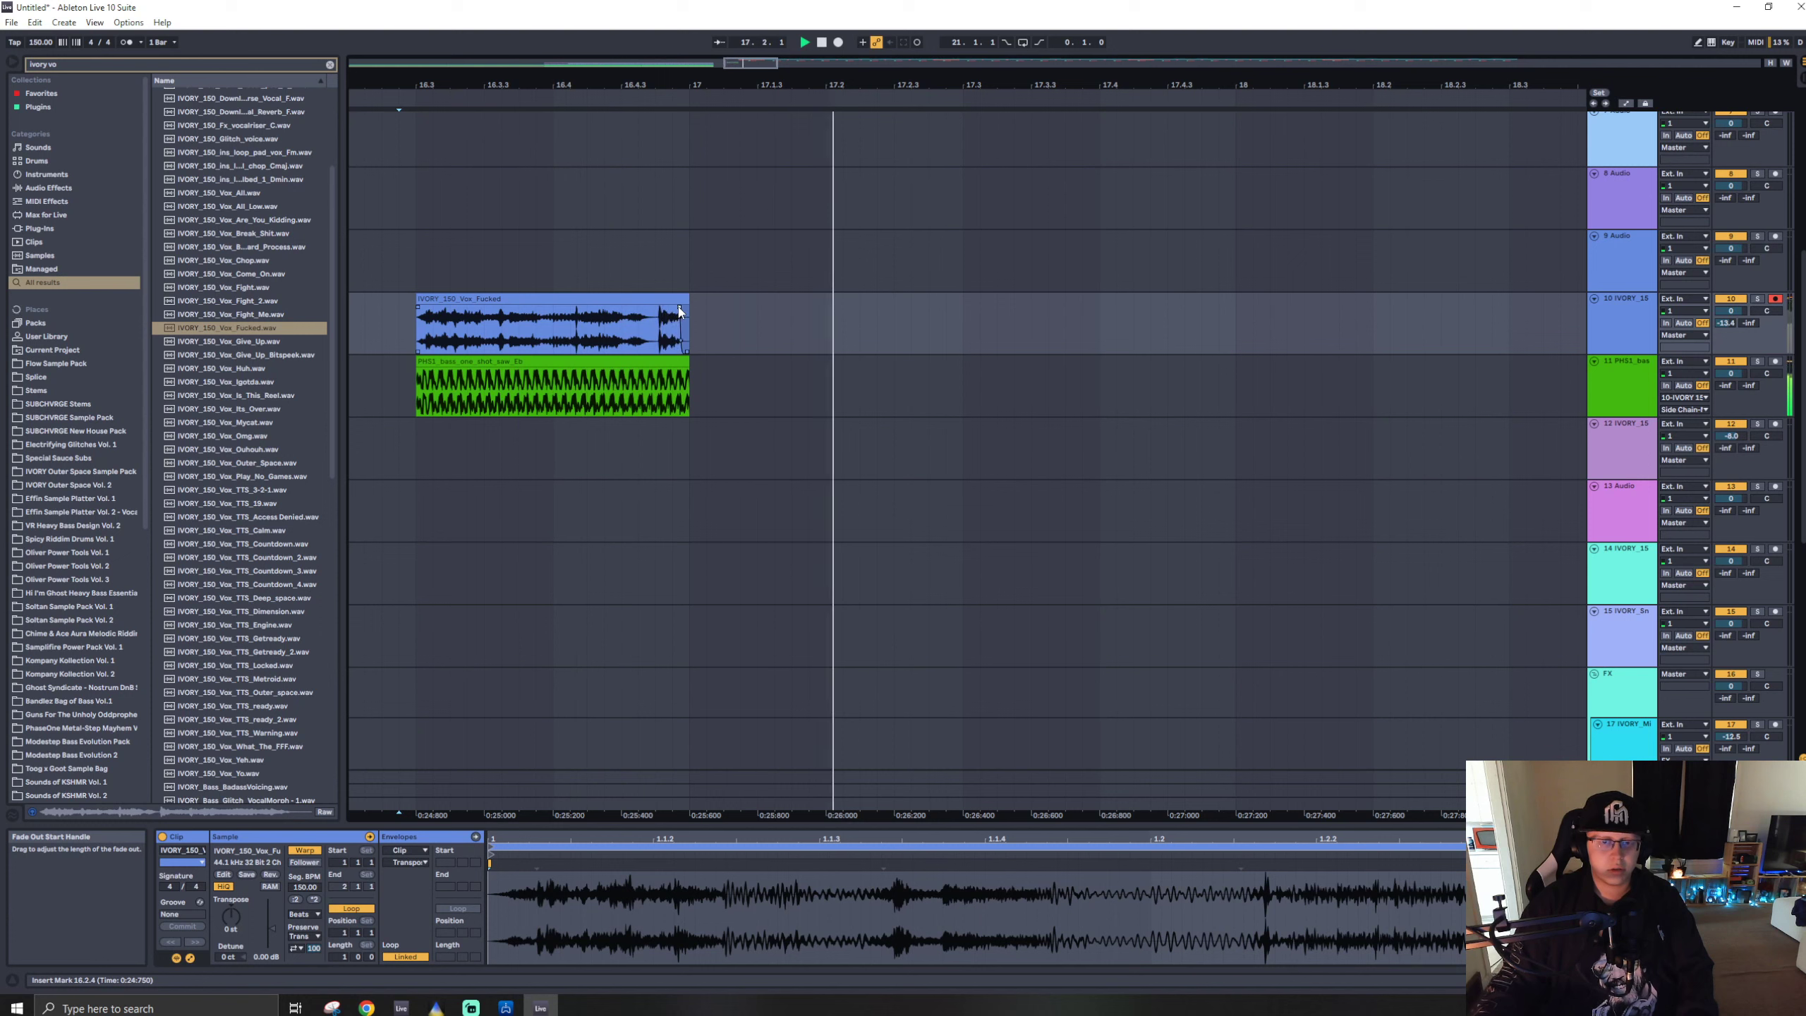
{"action": "key", "text": "space"}
{"action": "key", "text": "space"}
- Set the vox clip's warp mode to Complex and try transposing it to 1 st while playing
{"action": "left_click", "coordinate": [610, 297]}
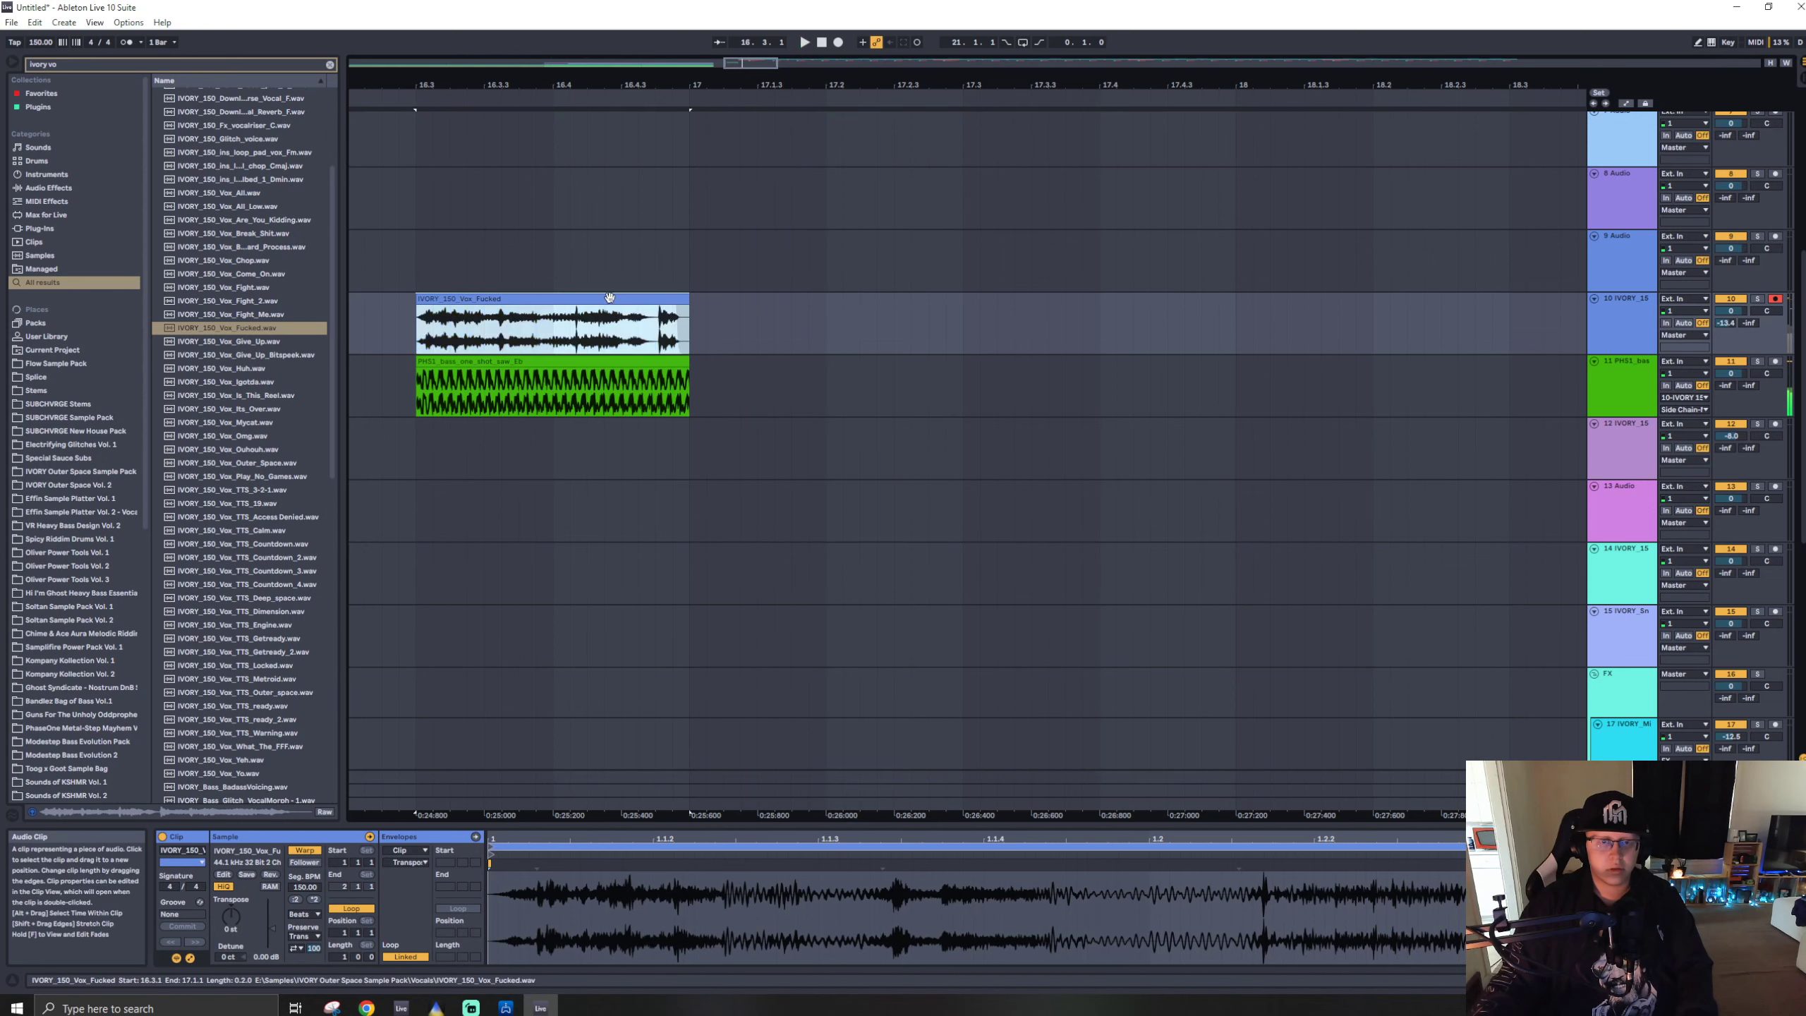
{"action": "key", "text": "space"}
{"action": "left_click_drag", "start_coordinate": [236, 916], "coordinate": [233, 960]}
{"action": "left_click", "coordinate": [304, 913]}
{"action": "left_click", "coordinate": [311, 967]}
{"action": "key", "text": "space"}
{"action": "key", "text": "space"}
{"action": "key", "text": "space"}
{"action": "key", "text": "space"}
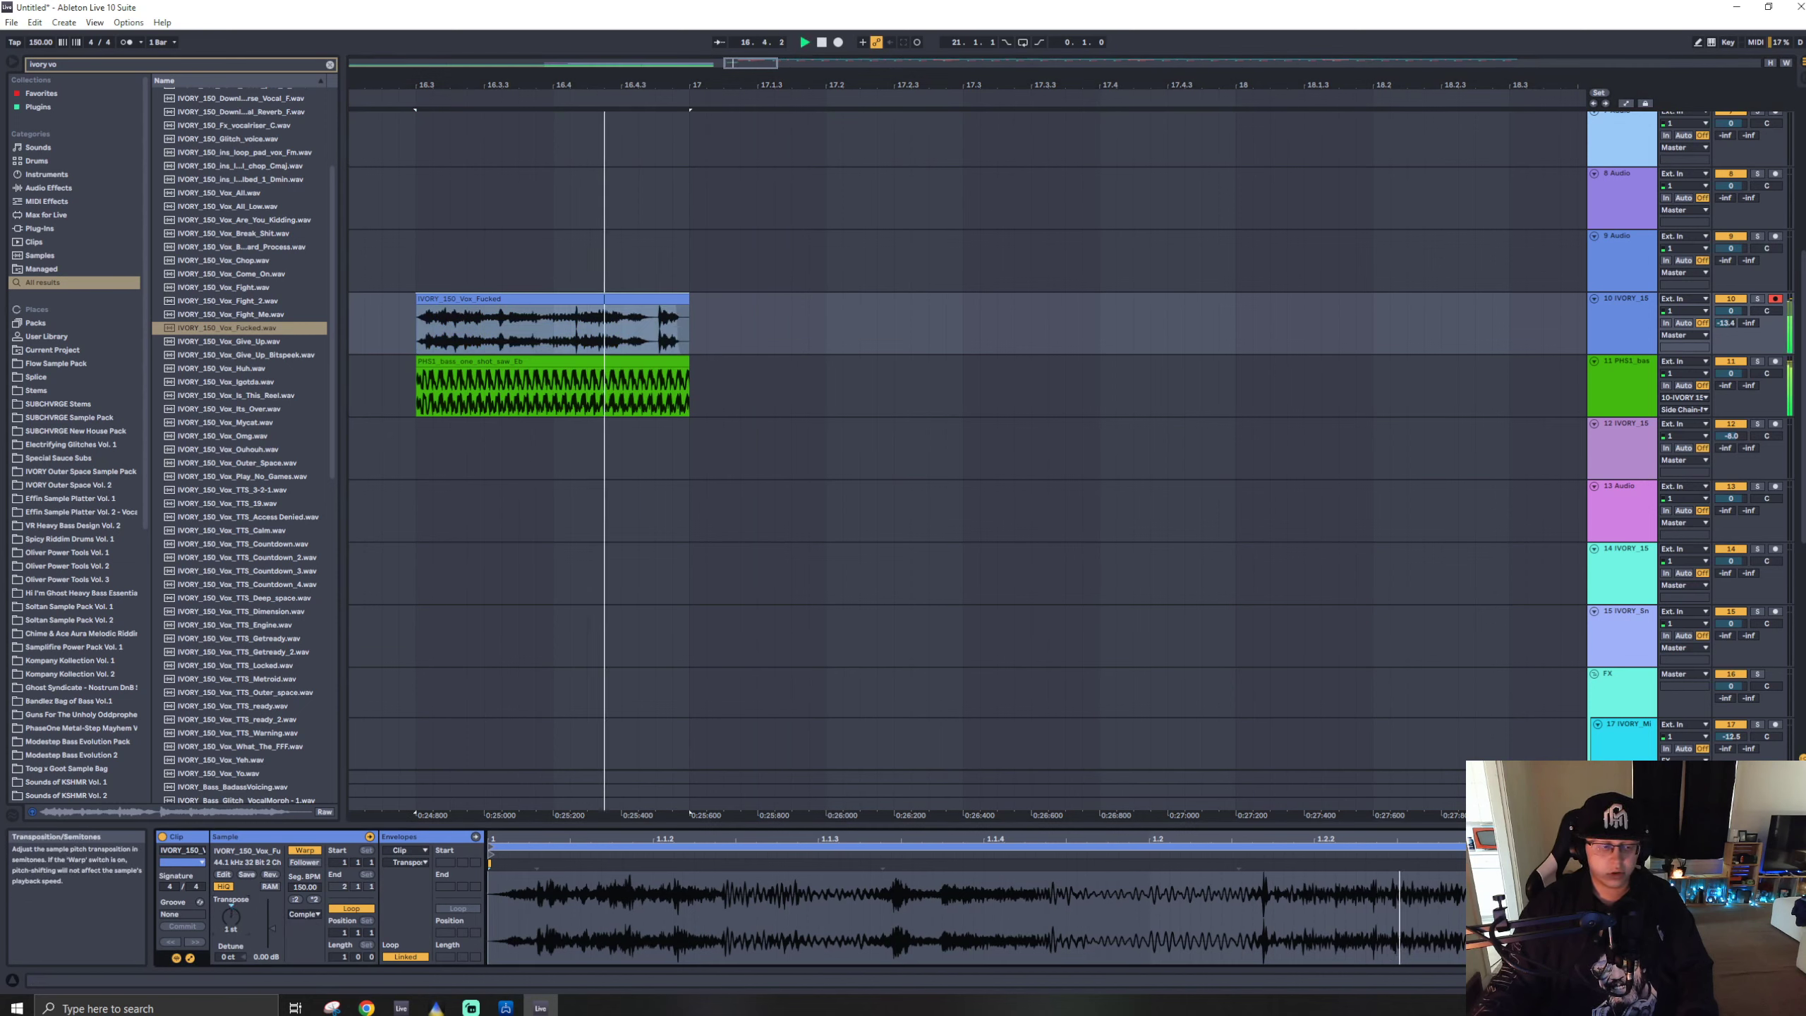
{"action": "key", "text": "space"}
{"action": "key", "text": "space"}
- Play the transition from bar 15 and set the vox clip's segment BPM to 148
{"action": "key", "text": "w"}
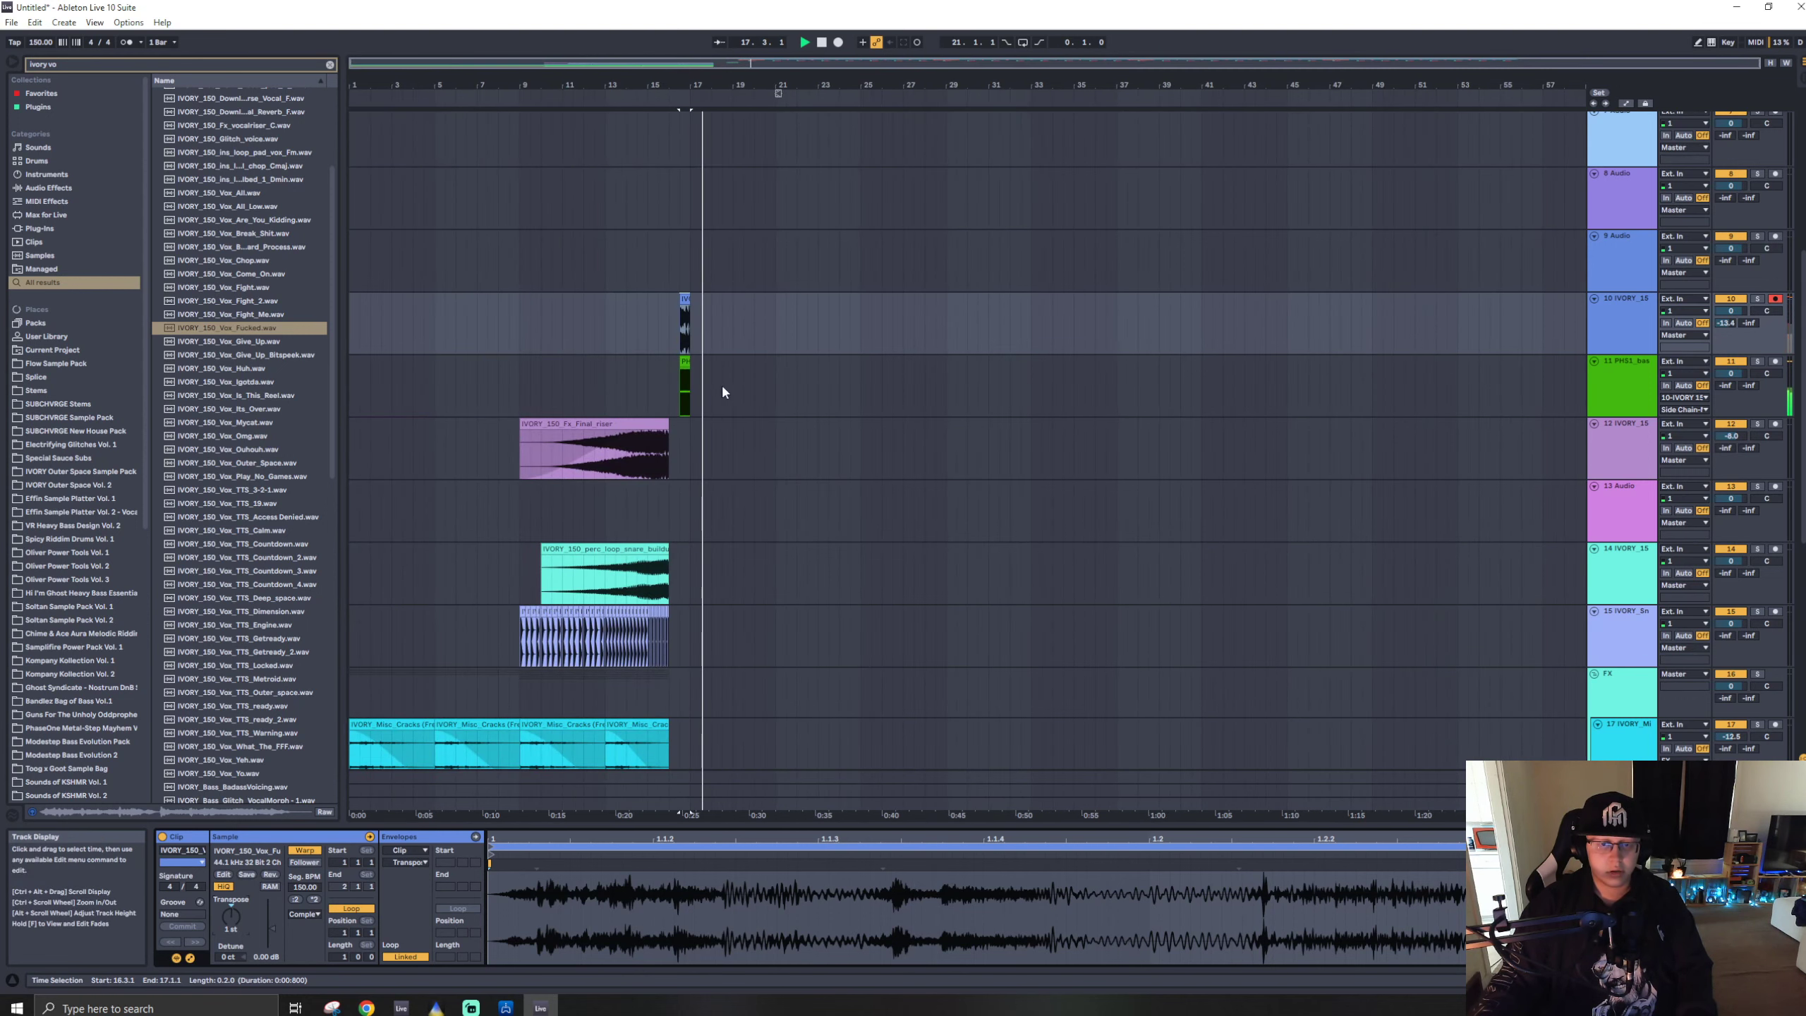
{"action": "left_click", "coordinate": [645, 345]}
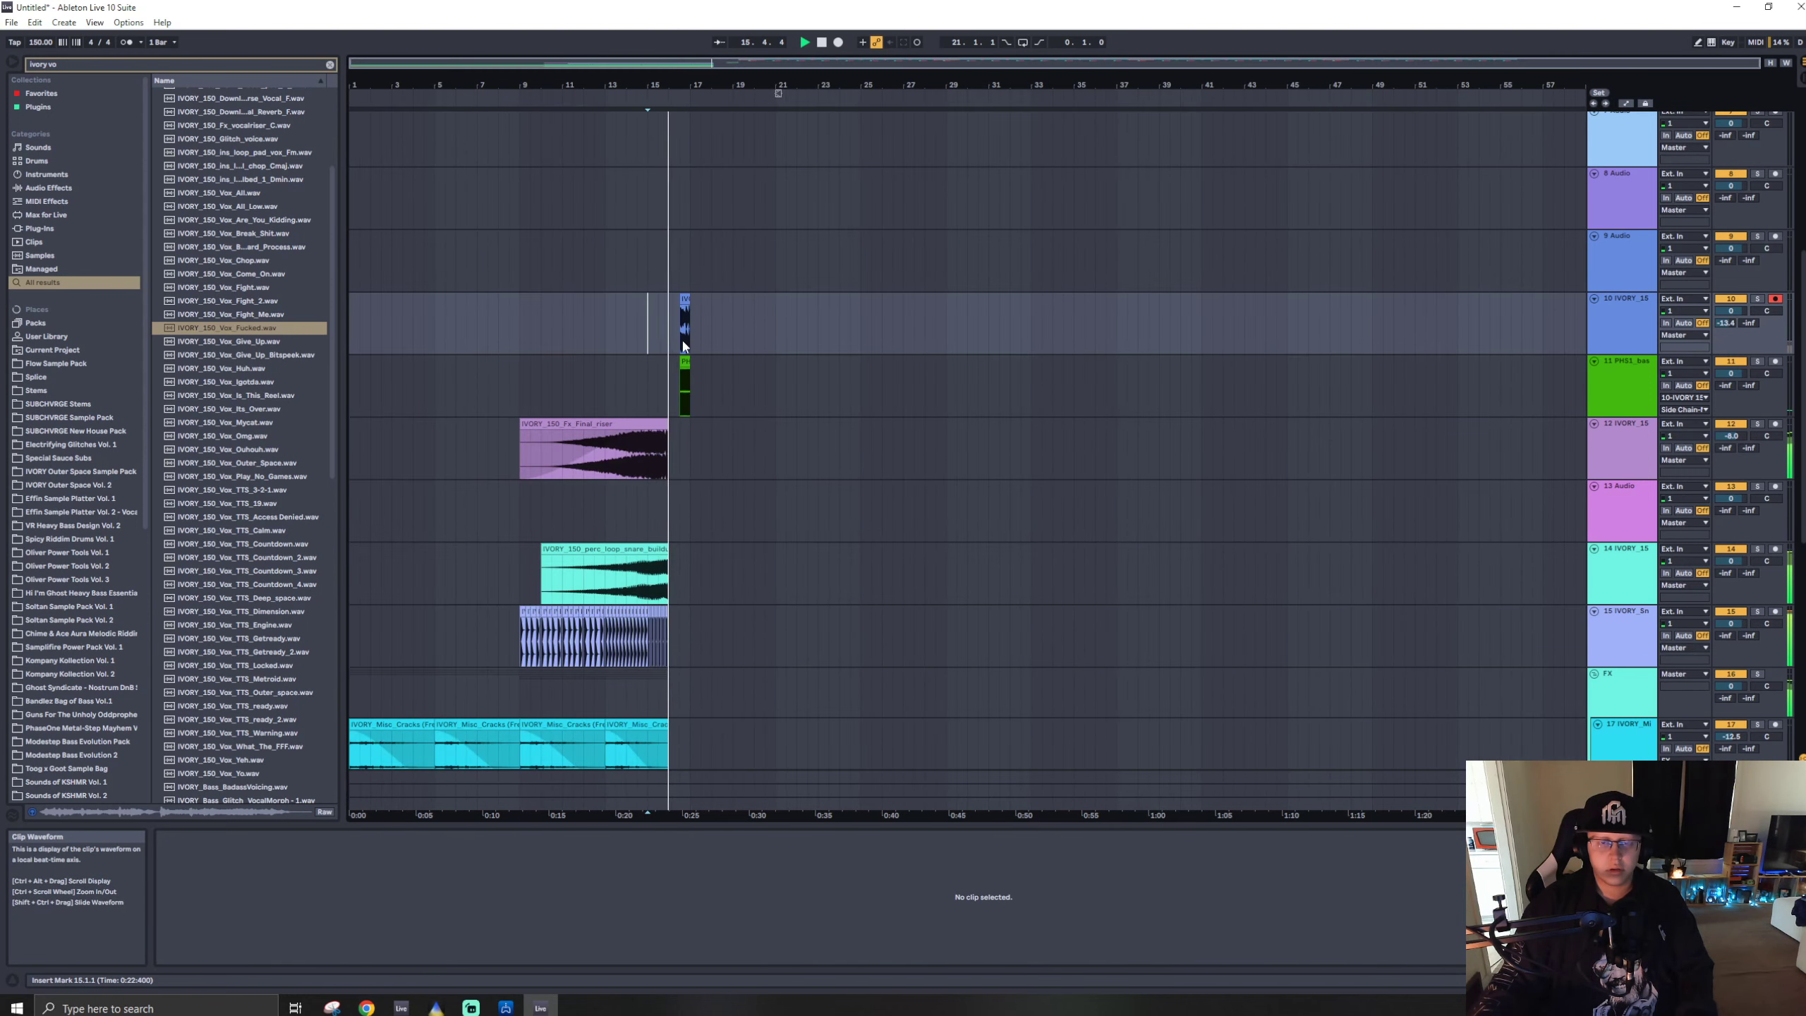
{"action": "scroll", "coordinate": [667, 342], "scroll_direction": "up", "scroll_amount": 3}
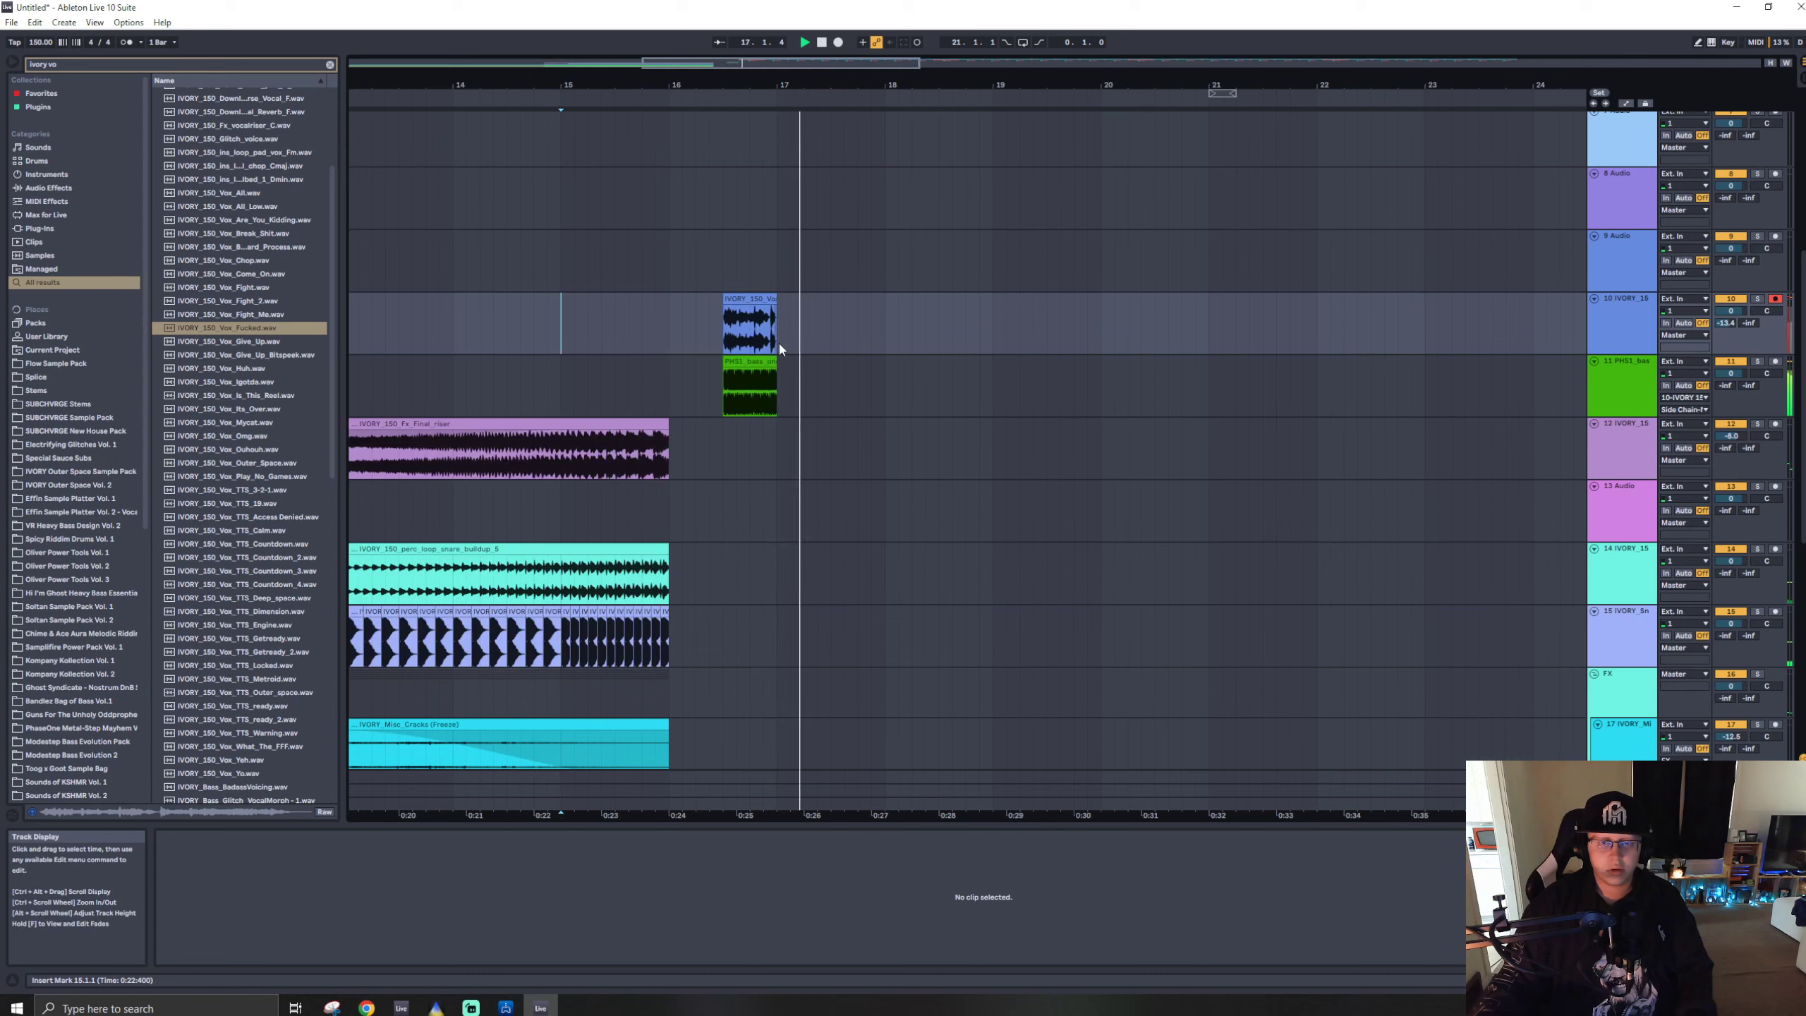
{"action": "left_click", "coordinate": [754, 300]}
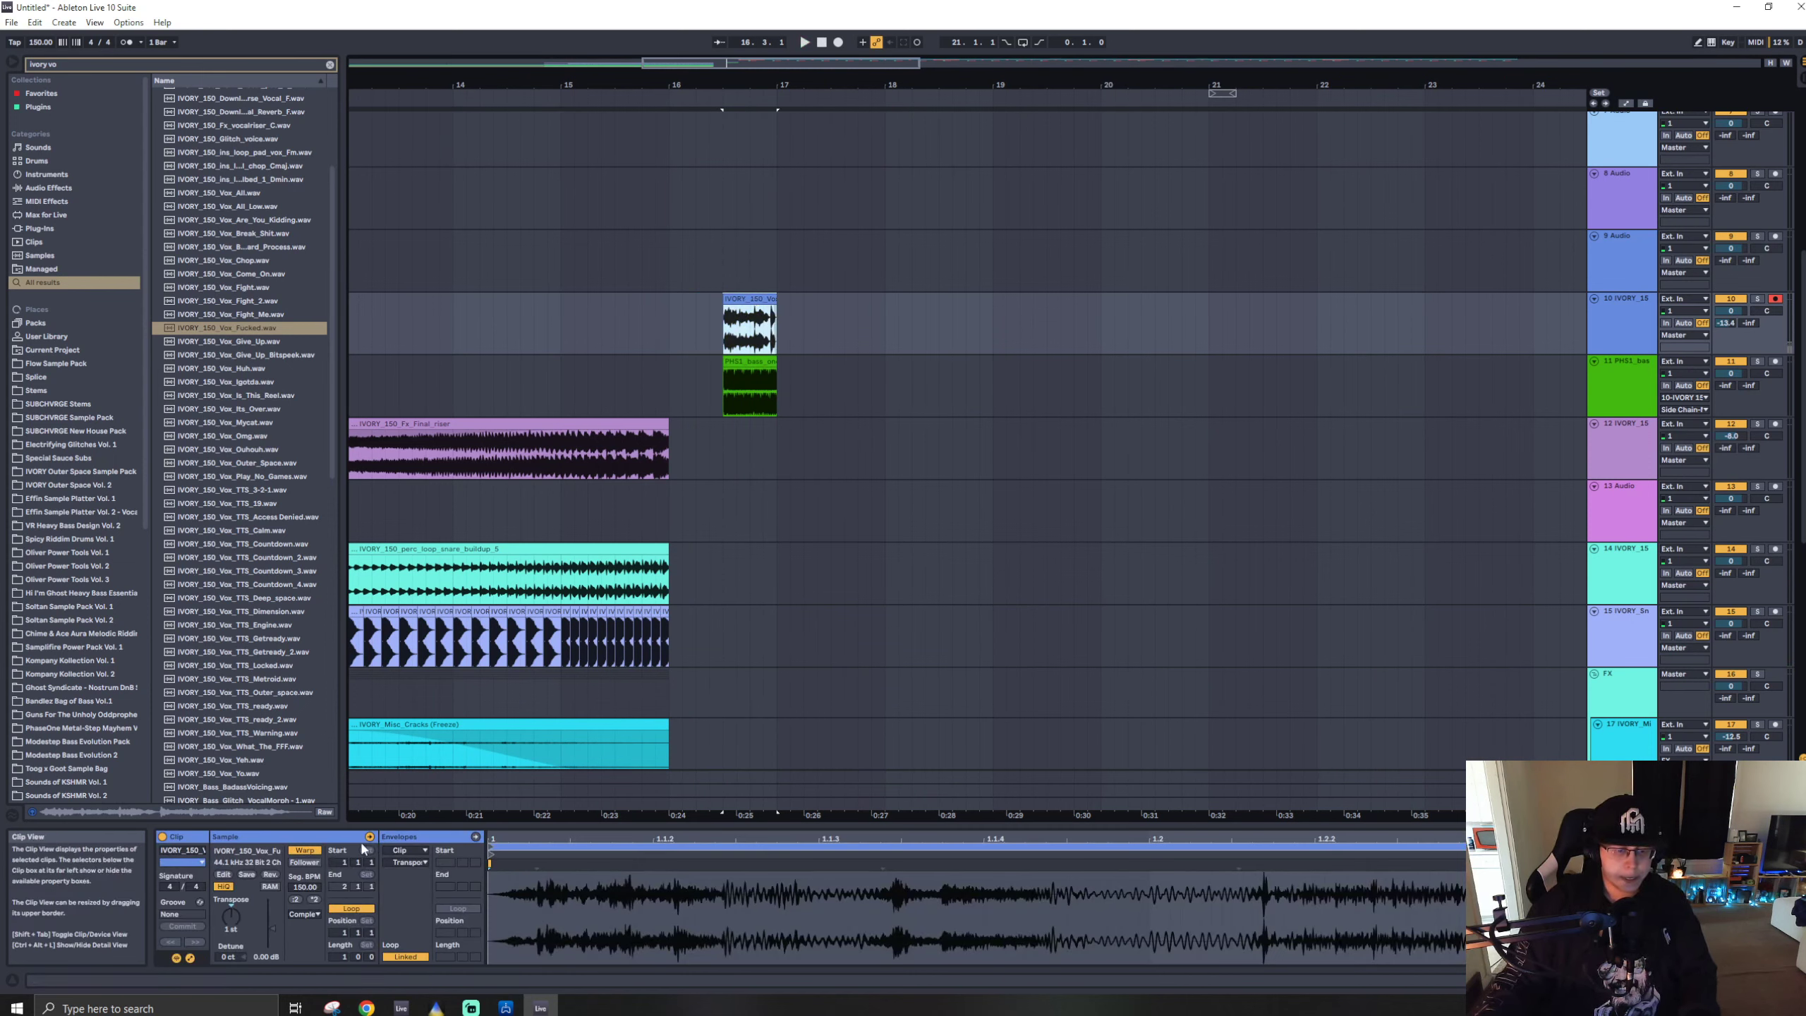
{"action": "left_click", "coordinate": [305, 888]}
{"action": "type", "text": "14"}
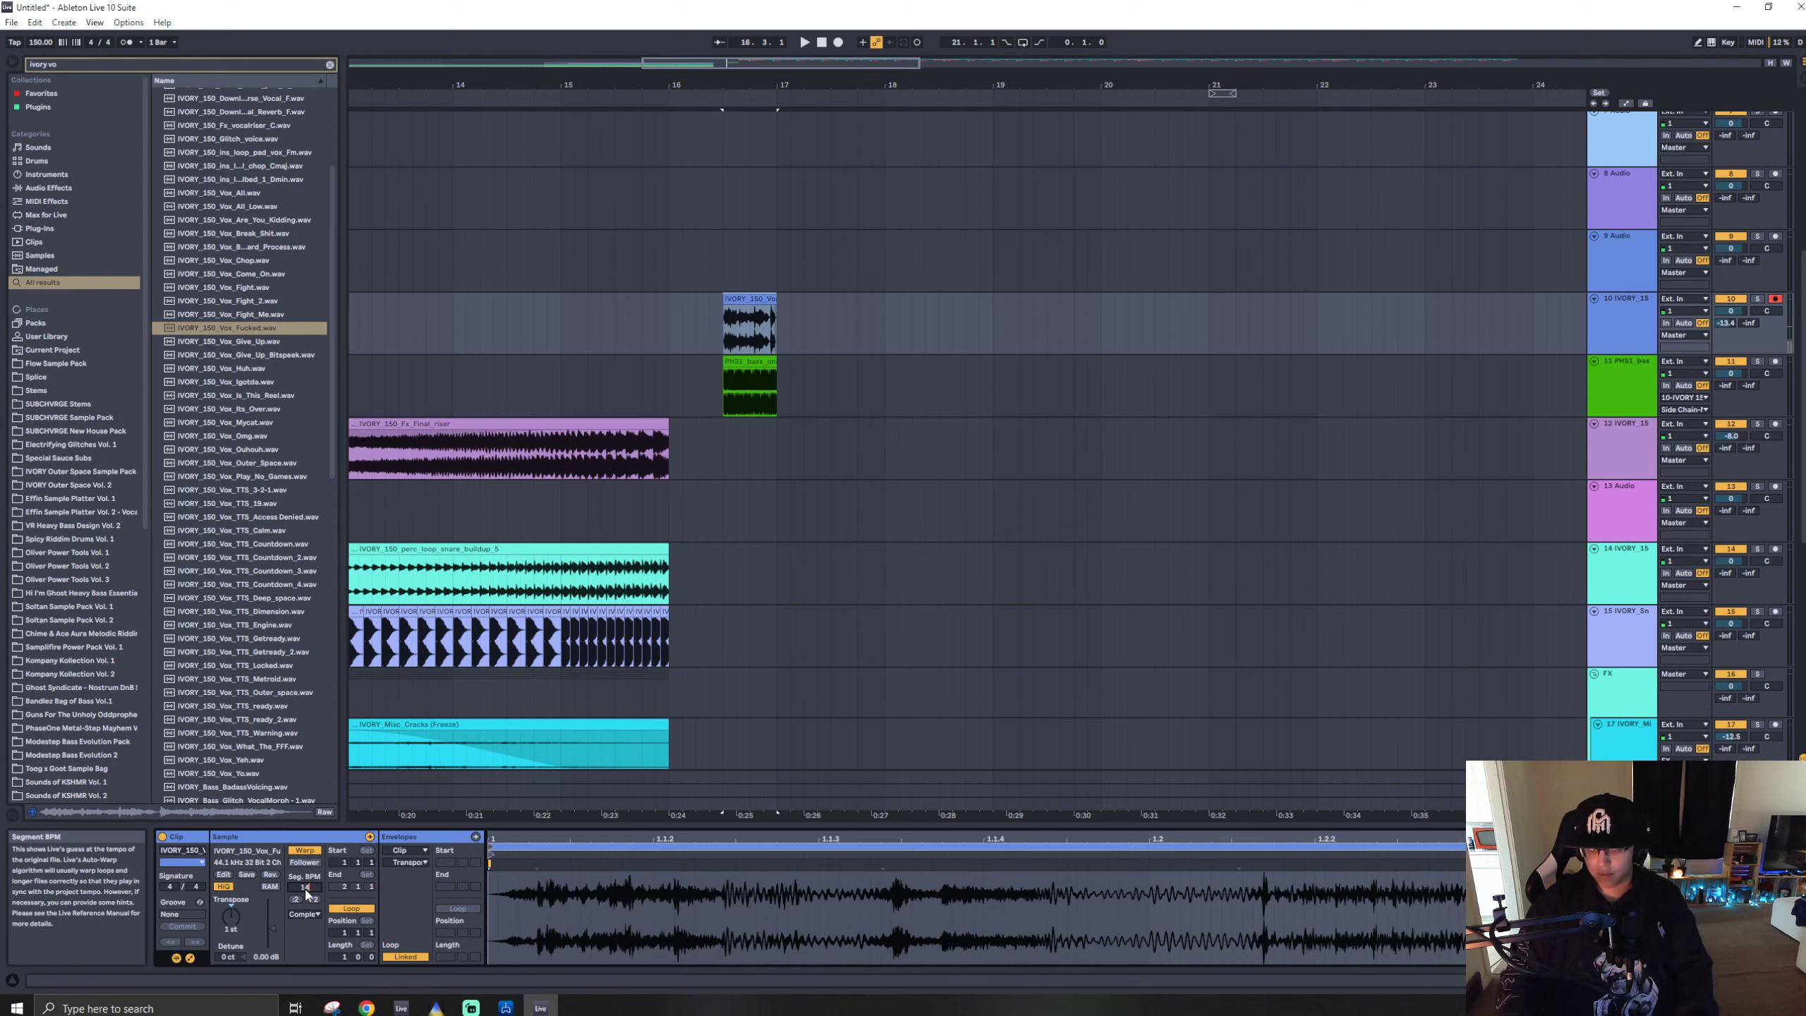
{"action": "type", "text": "8"}
{"action": "key", "text": "Return"}
{"action": "key", "text": "space"}
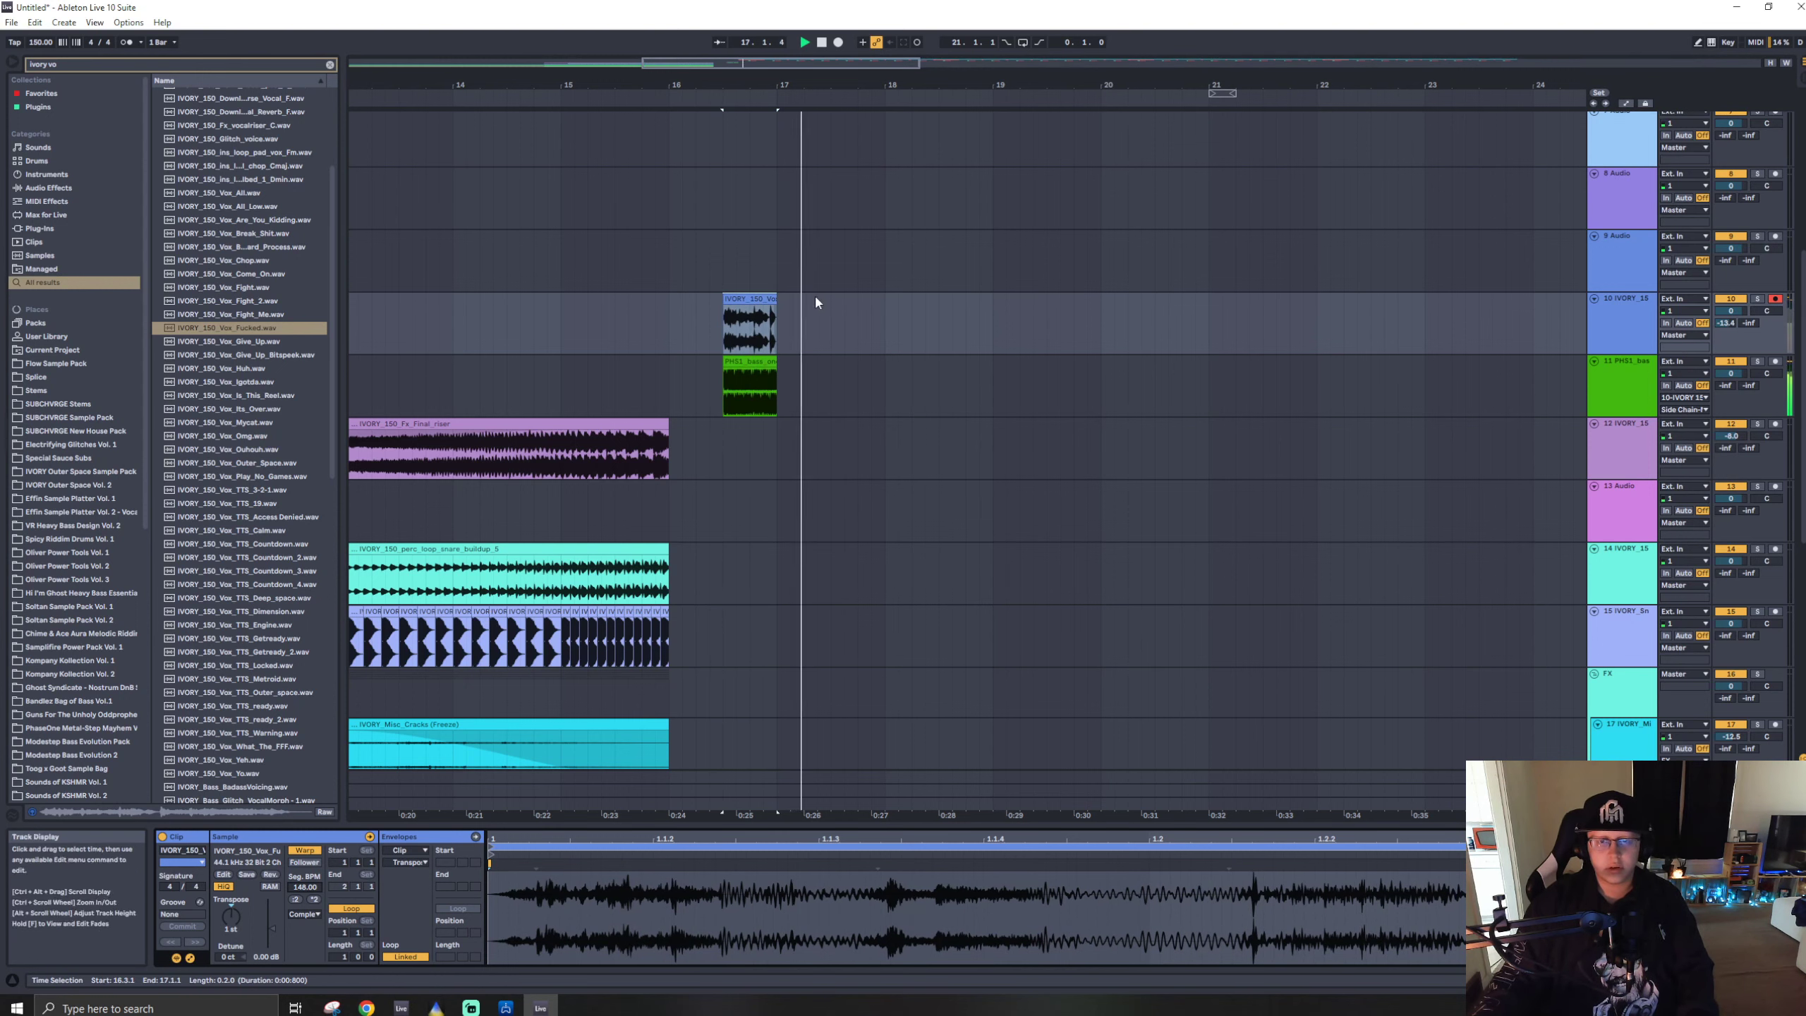
- Play the buildup from bar 9 and set the snare track's volume to -2.4 dB
{"action": "left_click", "coordinate": [480, 281]}
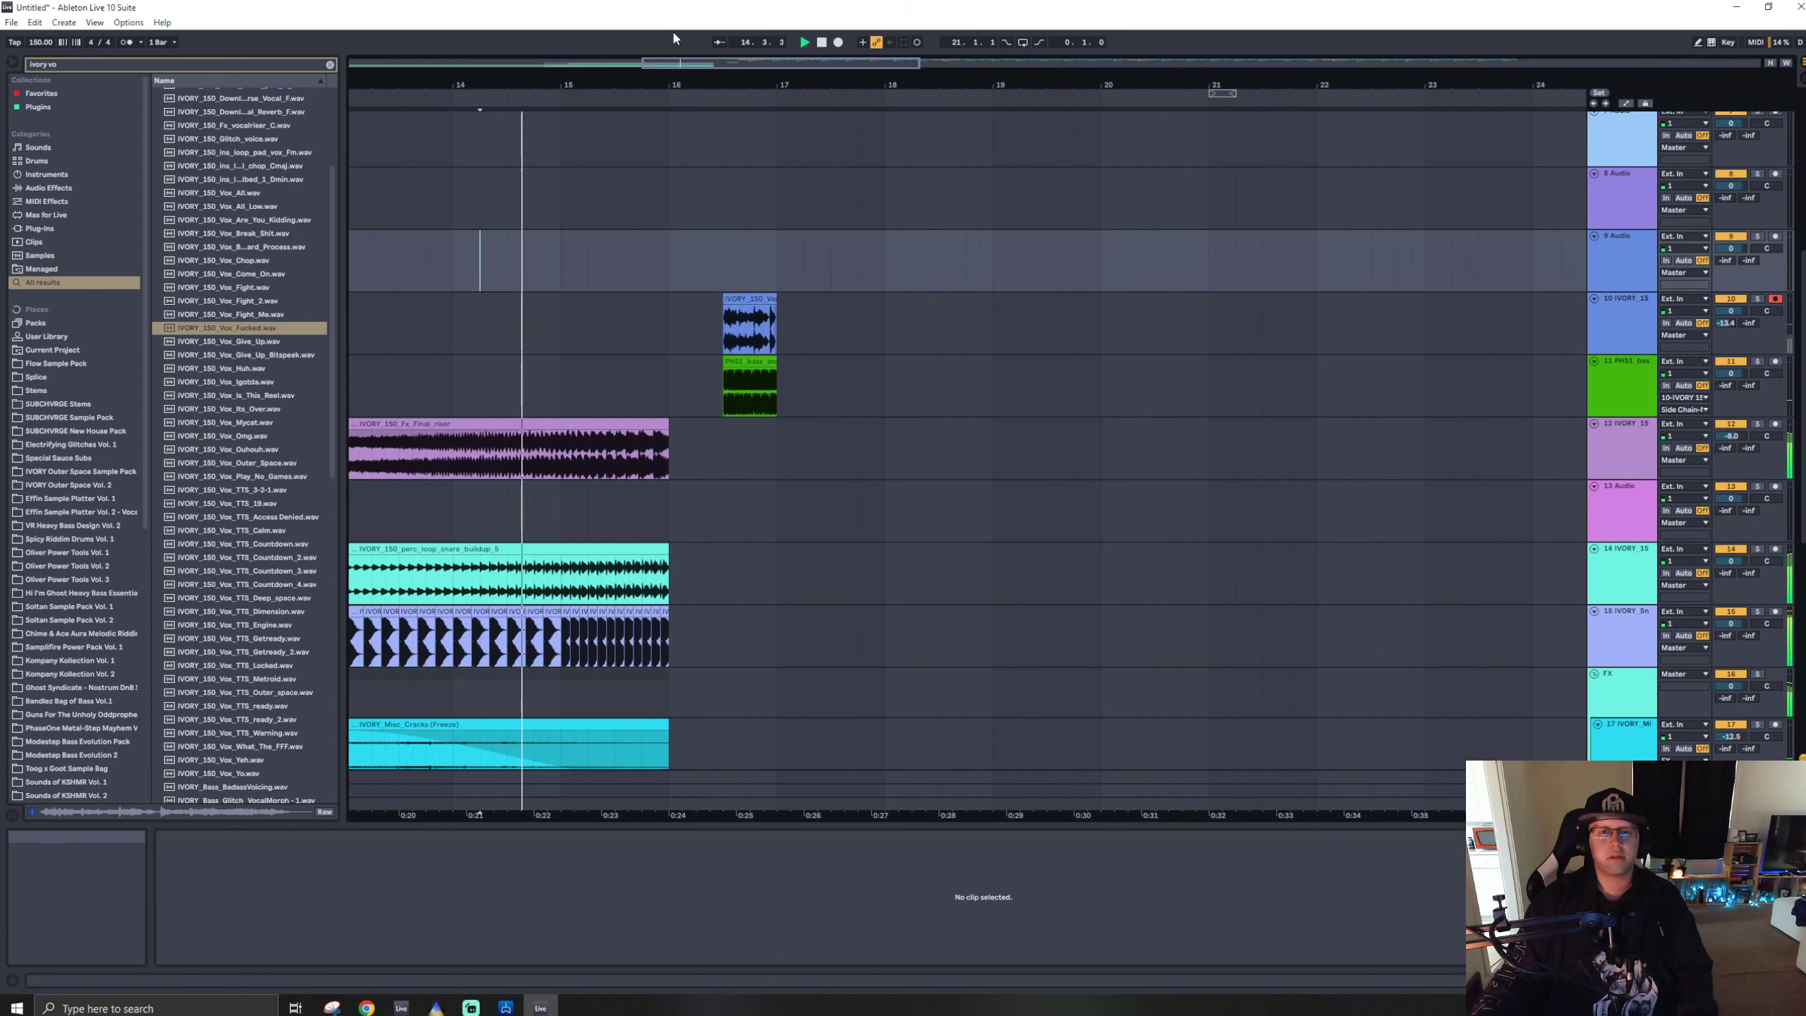
{"action": "scroll", "coordinate": [384, 416], "scroll_direction": "down", "scroll_amount": 5}
{"action": "left_click", "coordinate": [354, 395]}
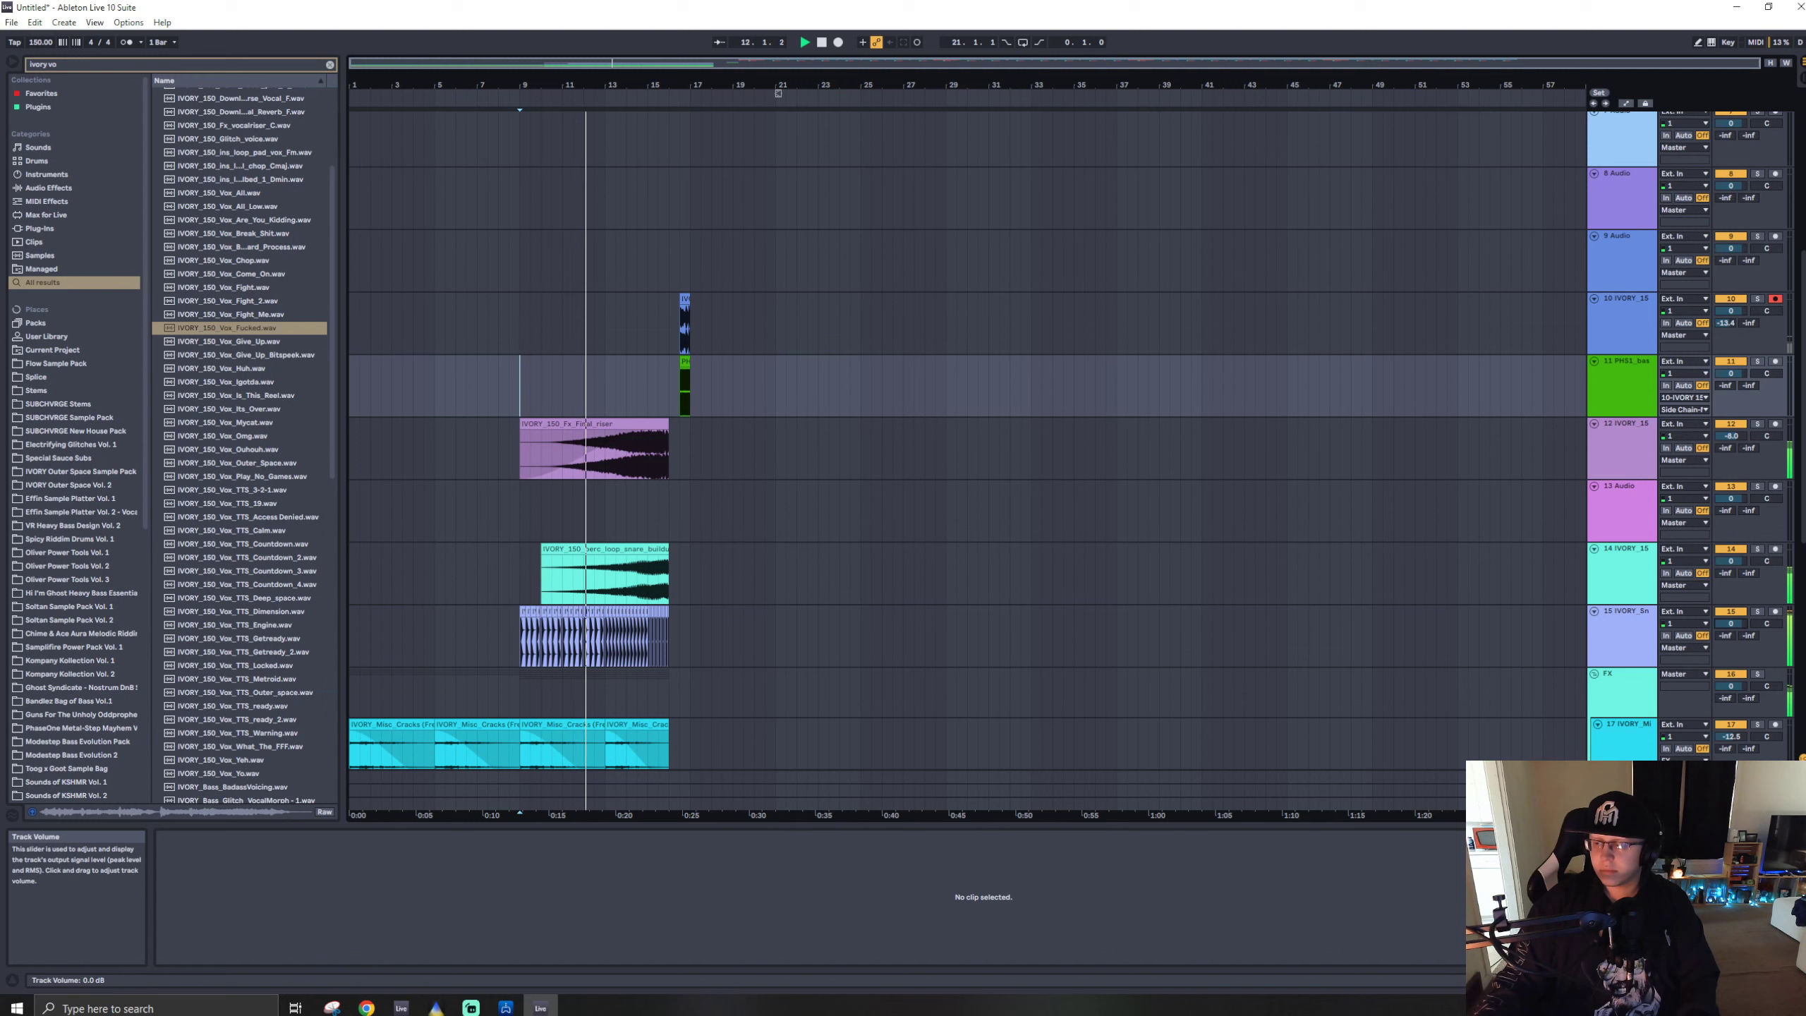
{"action": "left_click_drag", "start_coordinate": [1730, 622], "coordinate": [1730, 612]}
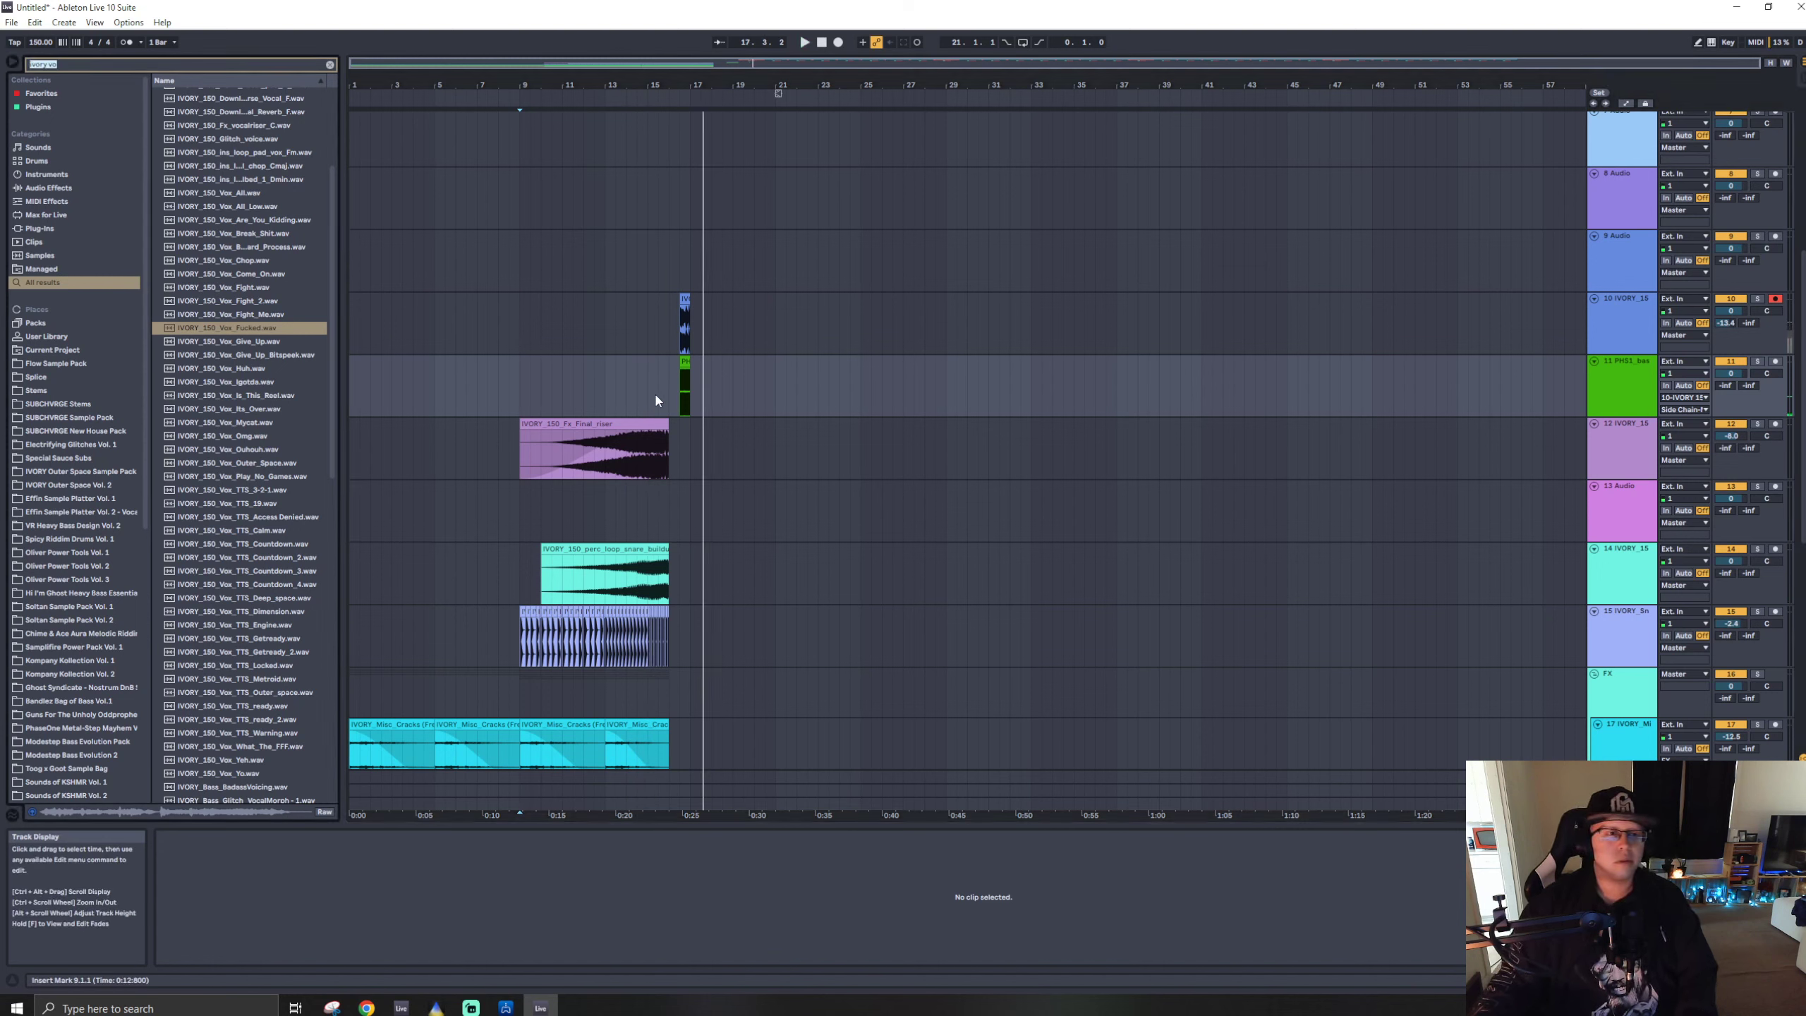
- Search for "diva p", load CHVRGE Diva Plucky on a new track below the saw bass and enable the computer MIDI keyboard
{"action": "key", "text": "ctrl+f"}
{"action": "type", "text": "diva p"}
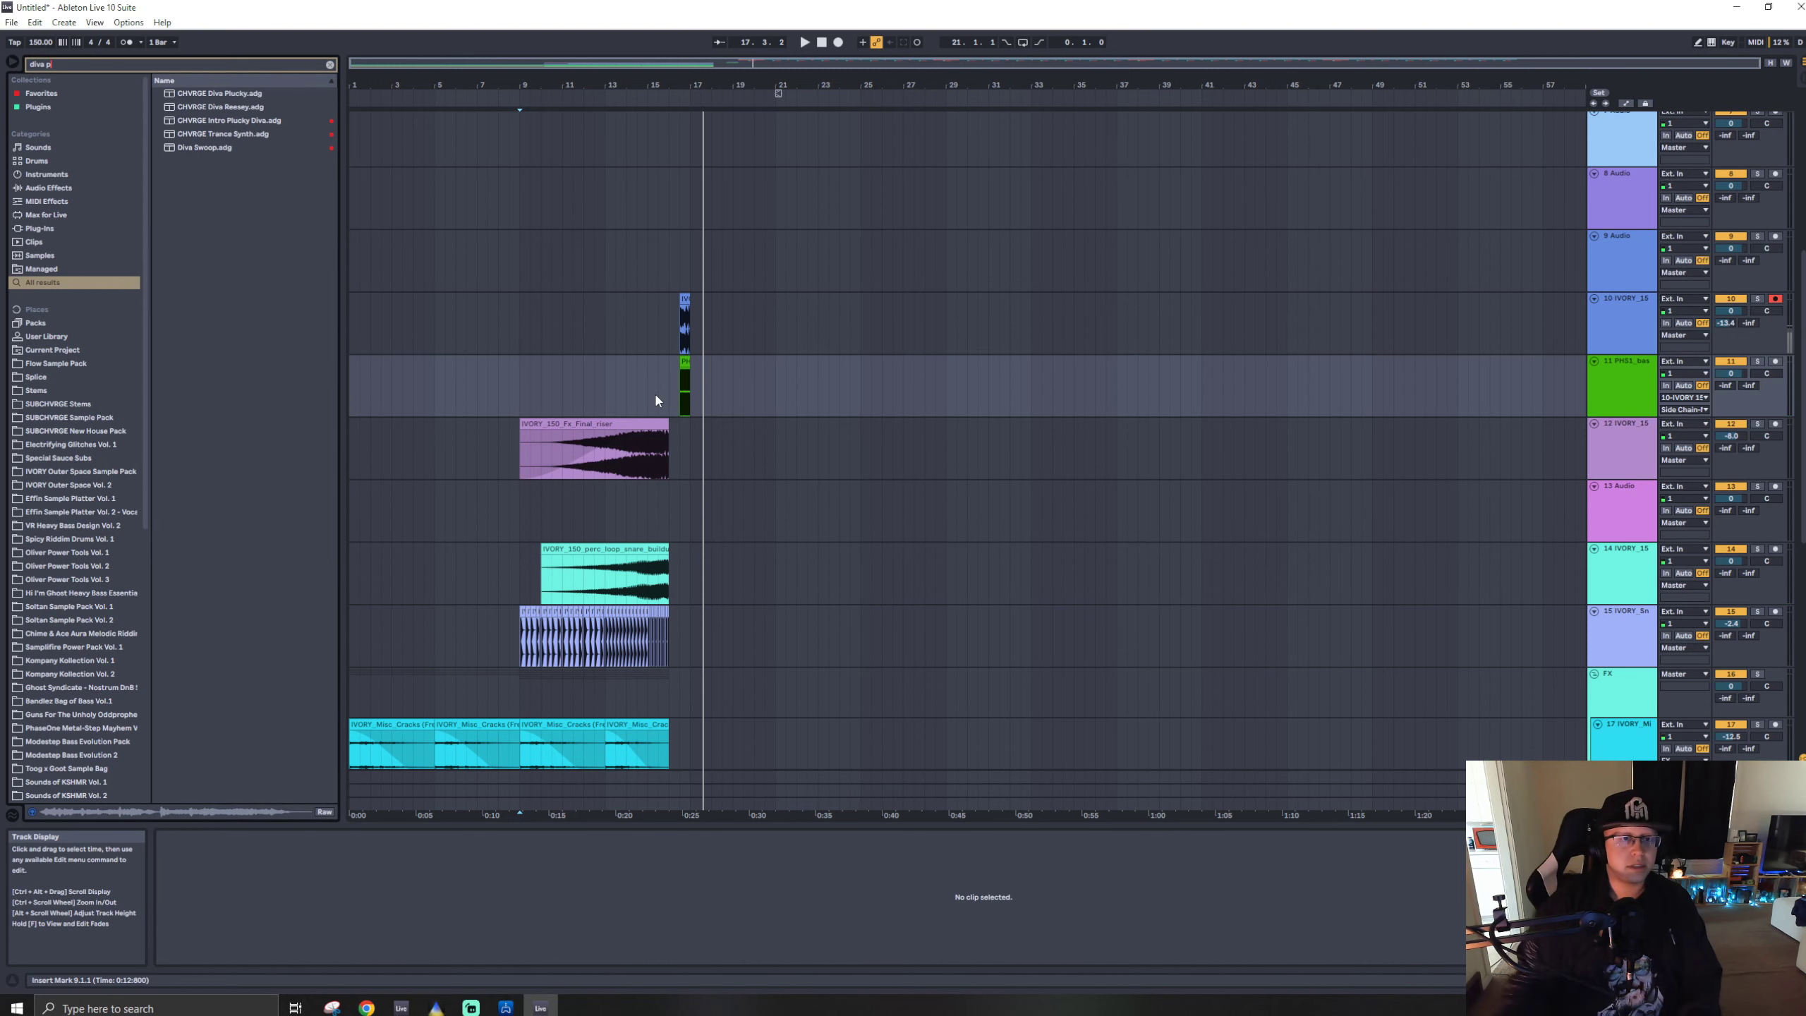
{"action": "left_click_drag", "start_coordinate": [229, 95], "coordinate": [656, 455]}
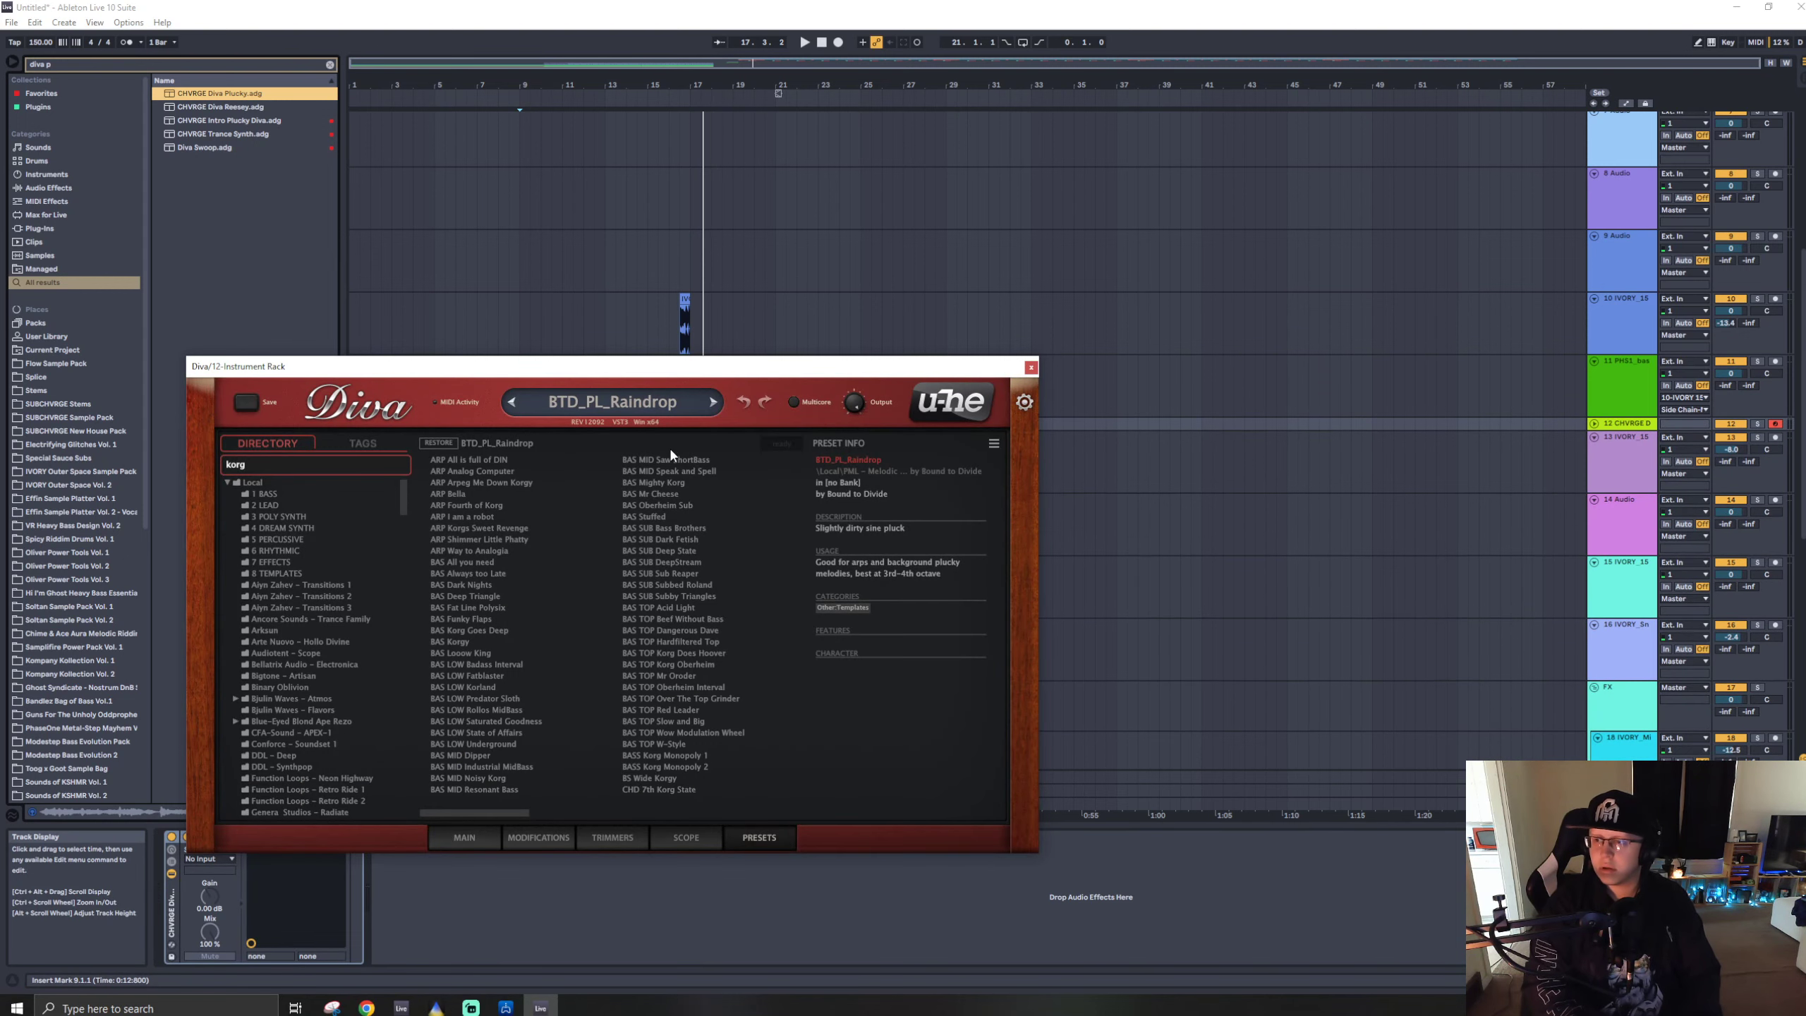
{"action": "left_click", "coordinate": [1133, 6]}
{"action": "key", "text": "m"}
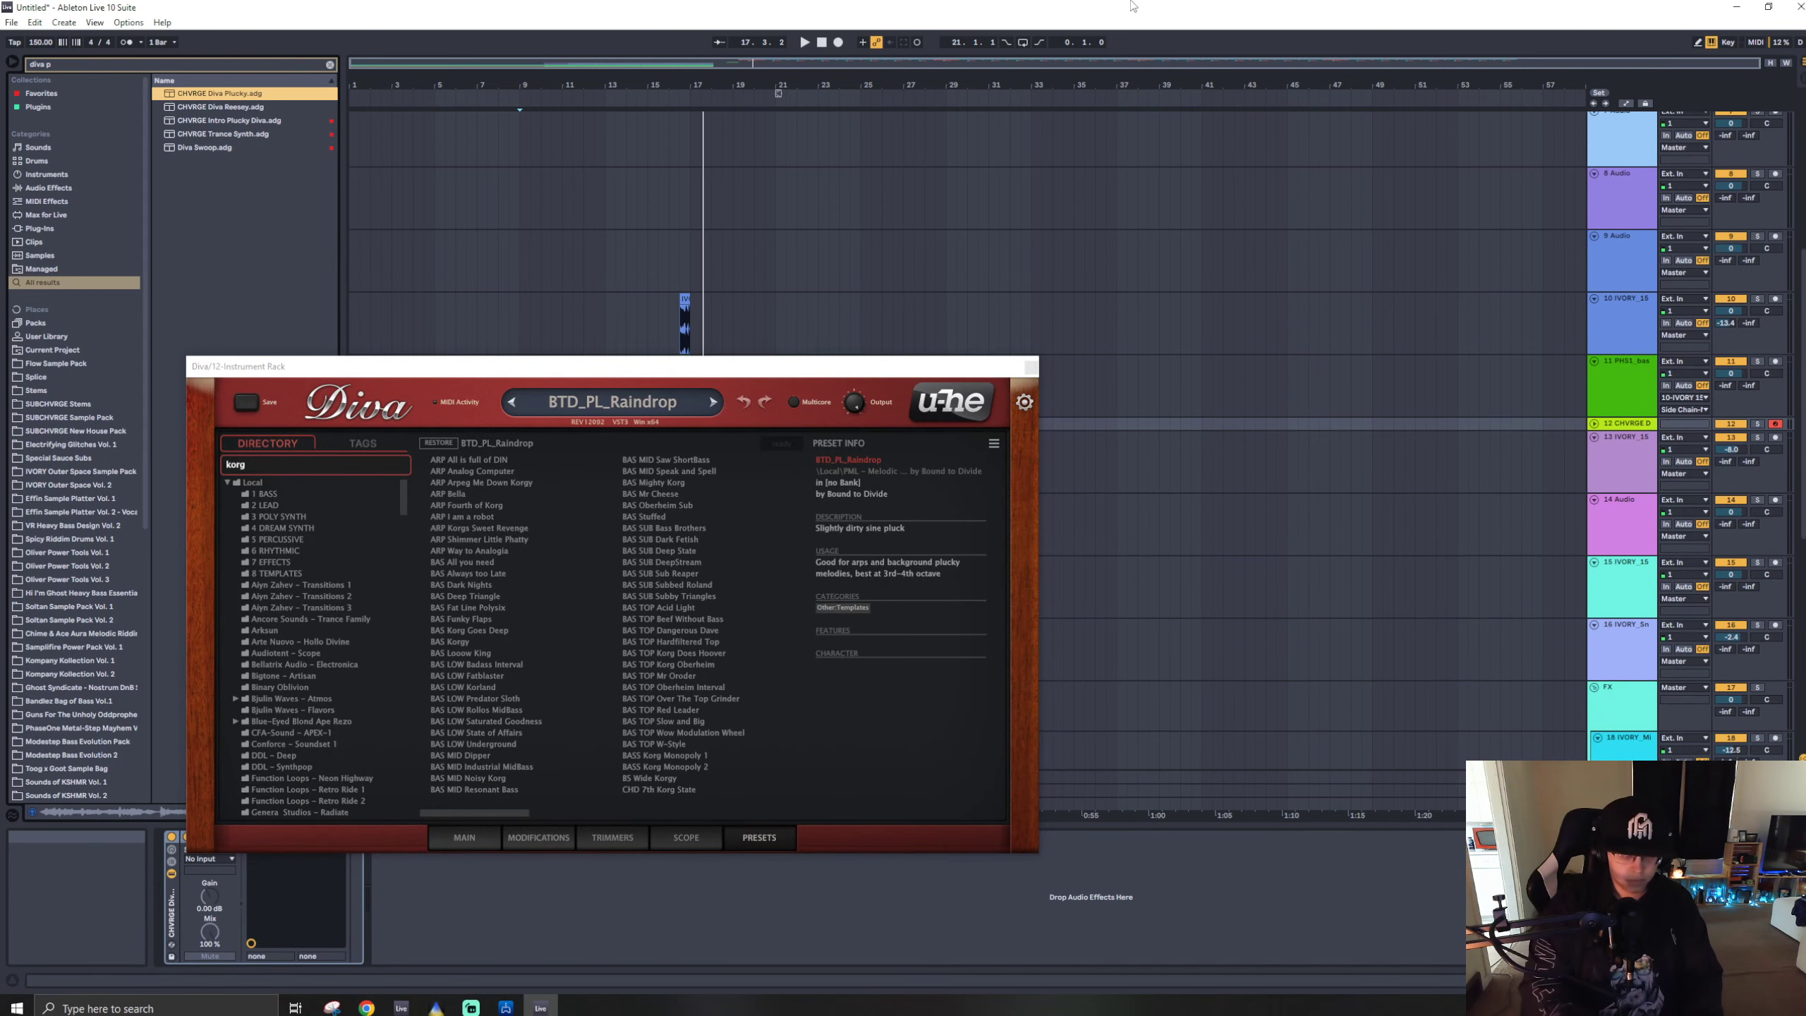
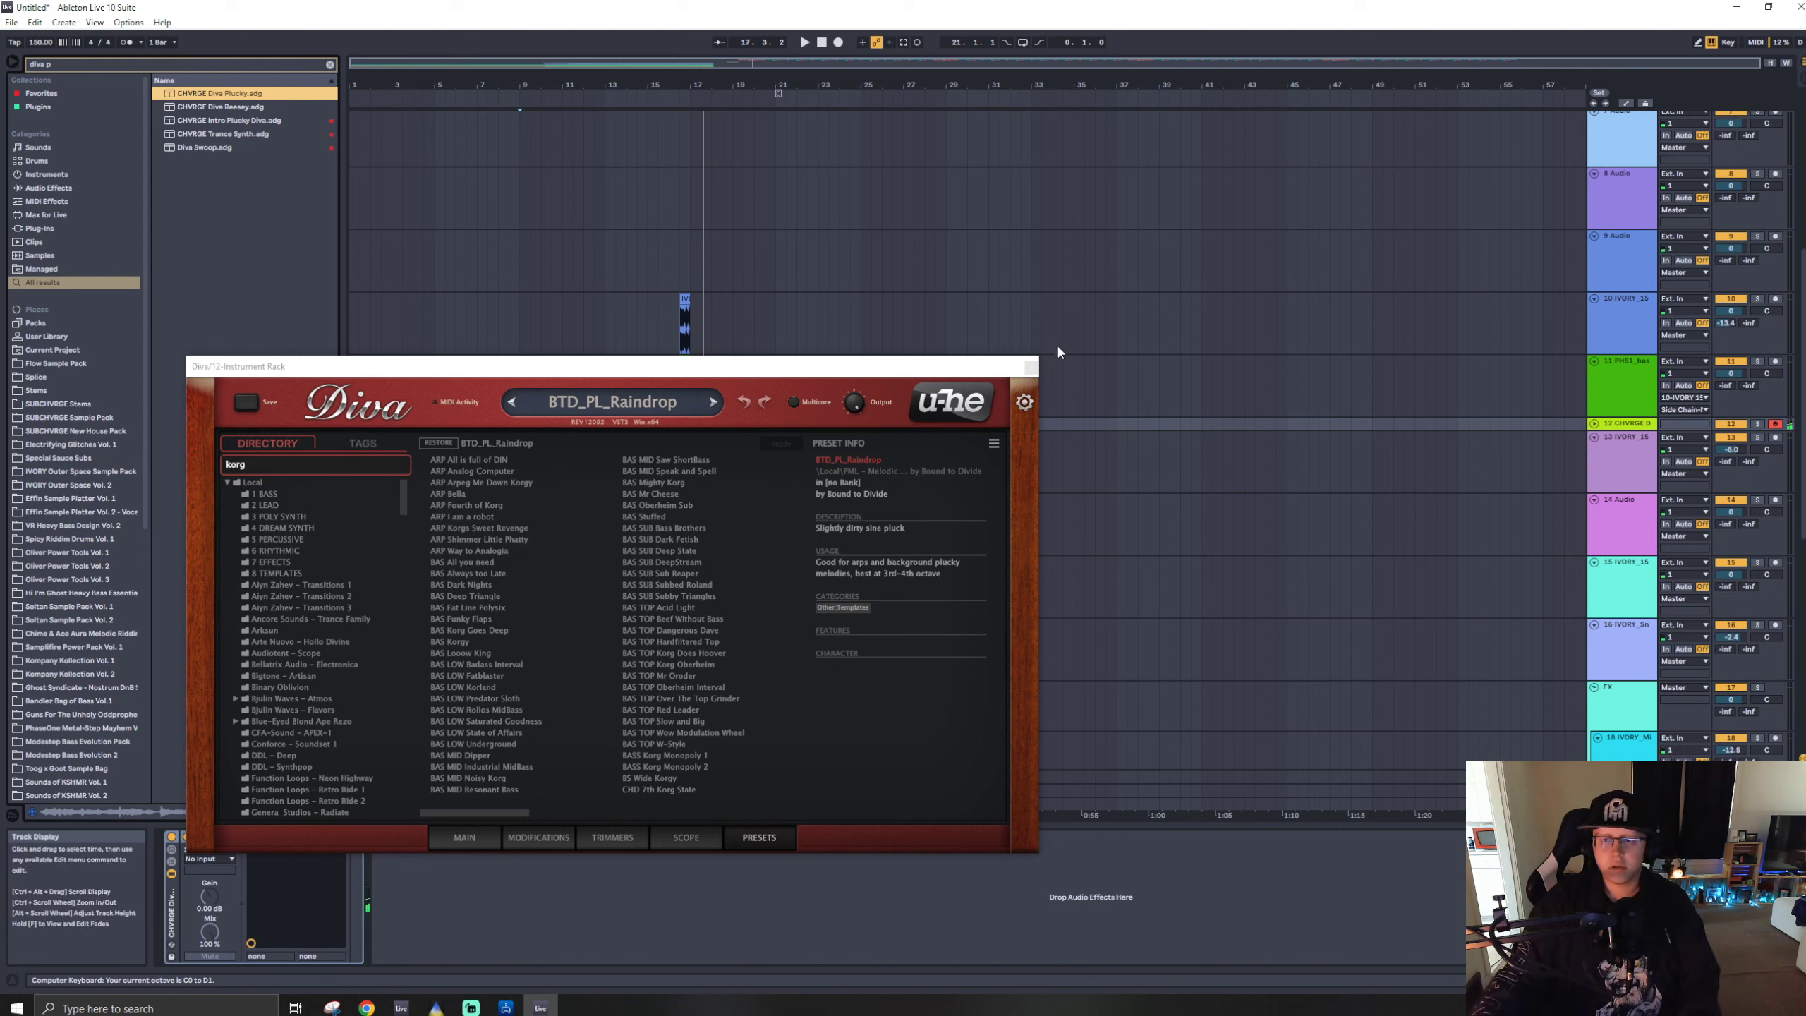
{"action": "left_click", "coordinate": [1030, 366]}
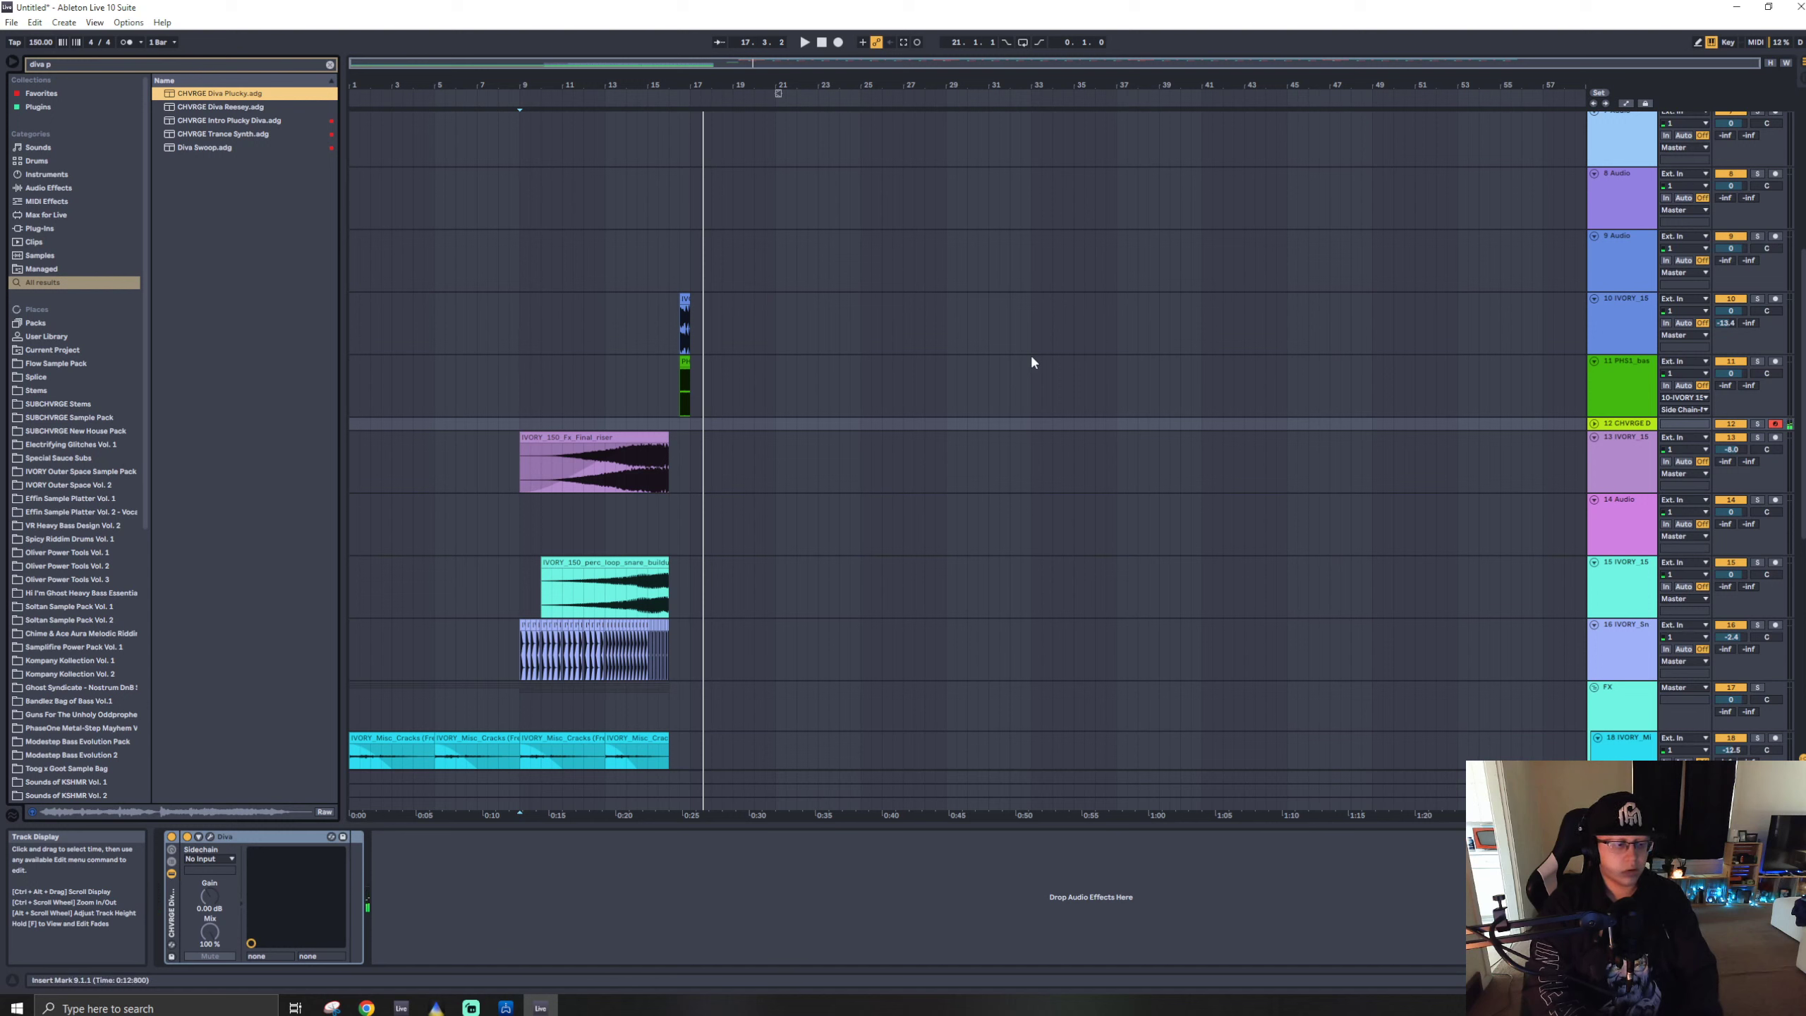
- Record two pluck notes on the Diva Plucky track from bar 16 and cut the clip off at 16.3
{"action": "left_click", "coordinate": [669, 425]}
{"action": "left_click", "coordinate": [839, 43]}
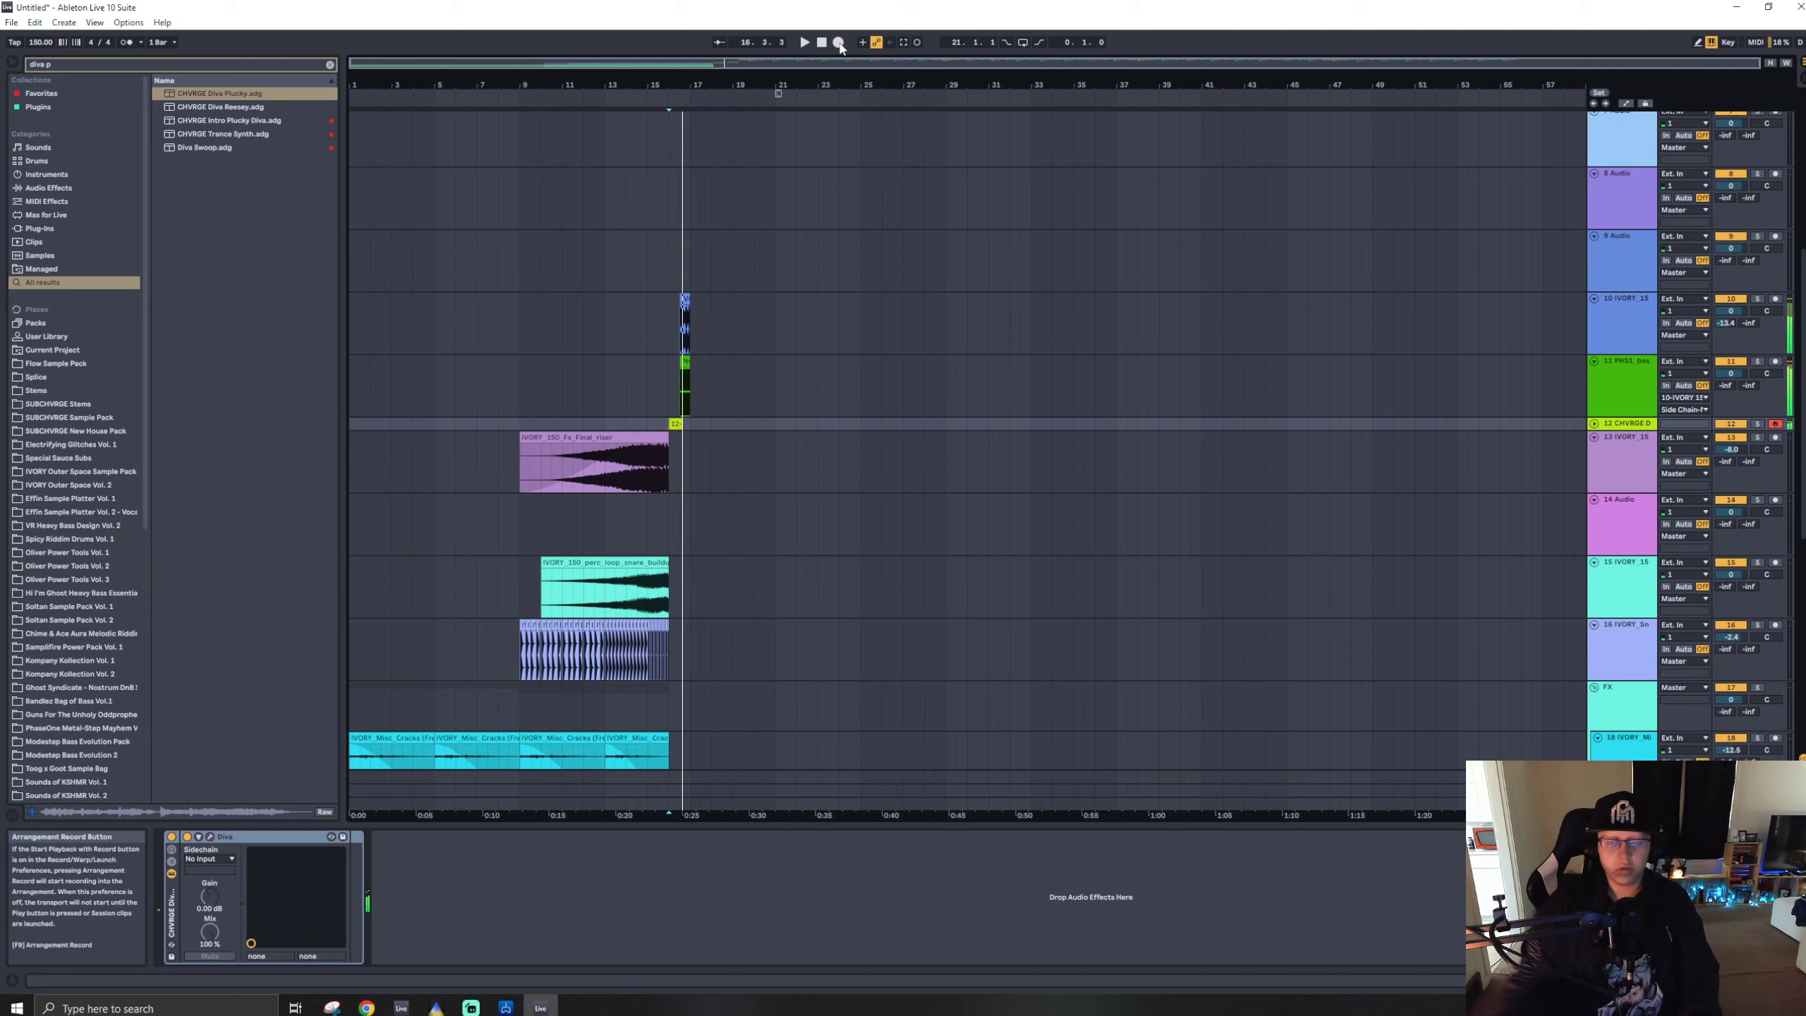
{"action": "left_click", "coordinate": [1594, 423]}
{"action": "scroll", "coordinate": [672, 452], "scroll_direction": "up", "scroll_amount": 8}
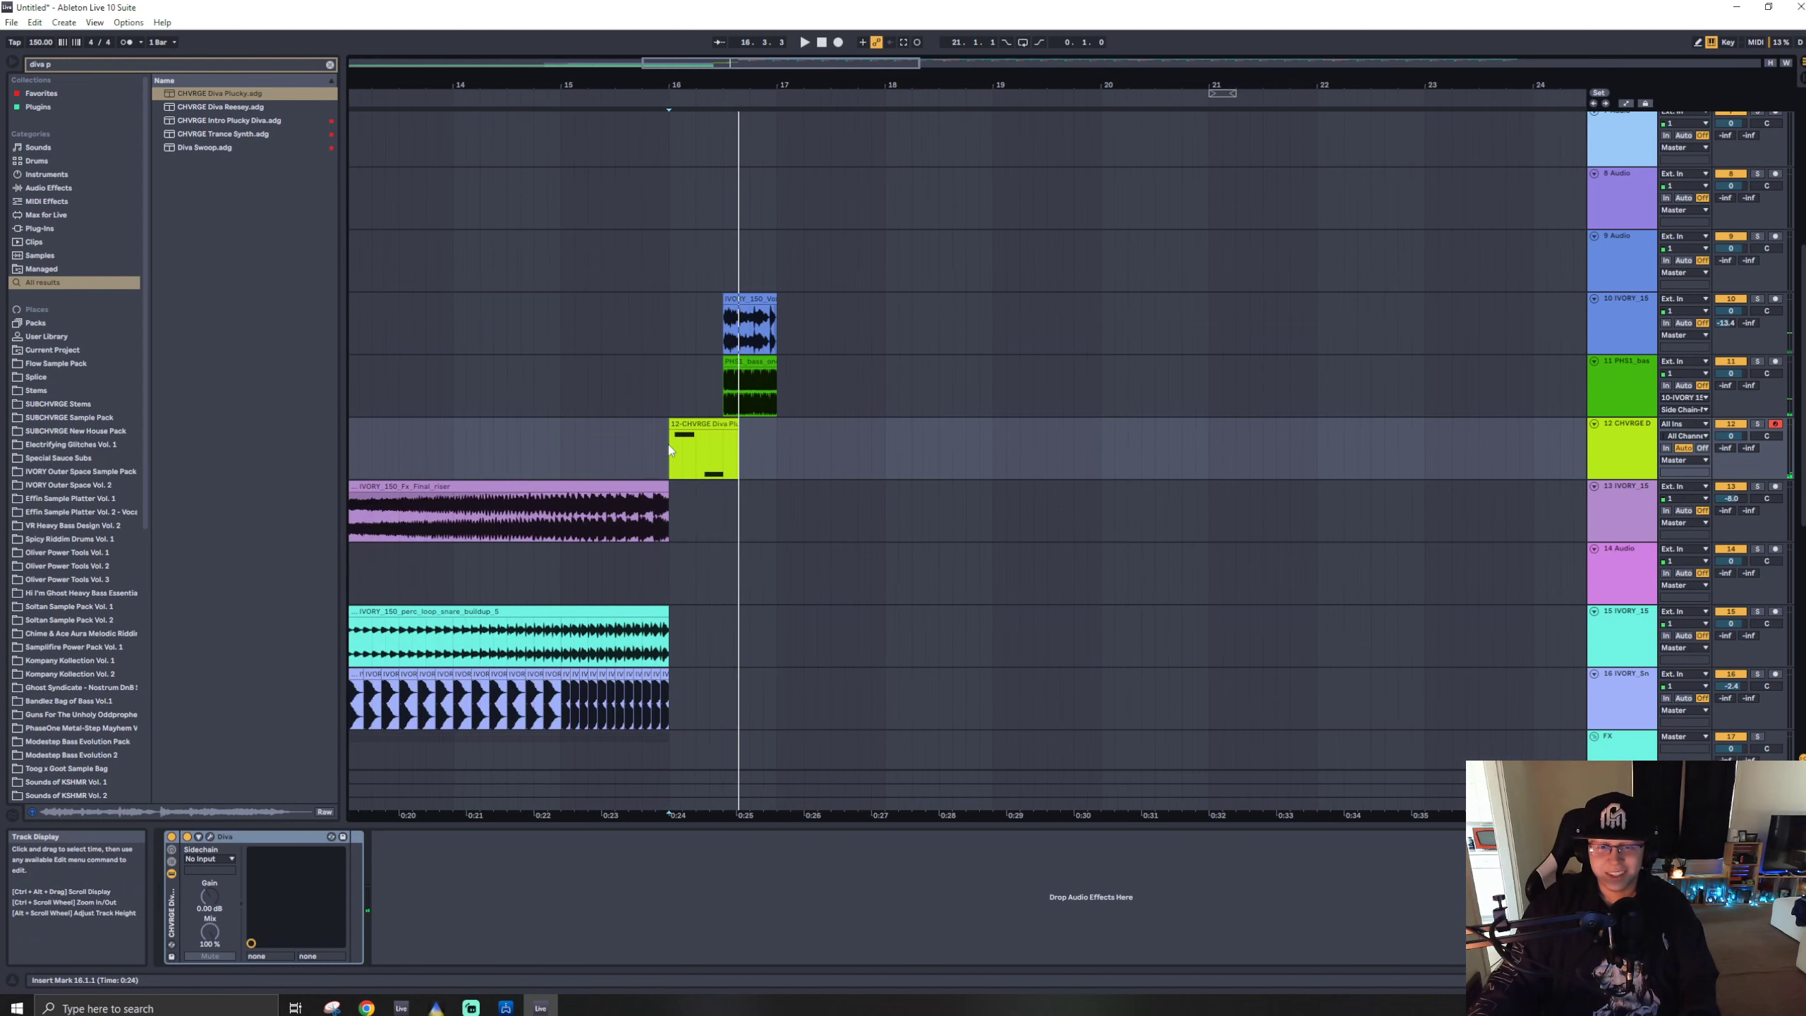
{"action": "left_click_drag", "start_coordinate": [678, 452], "coordinate": [666, 466]}
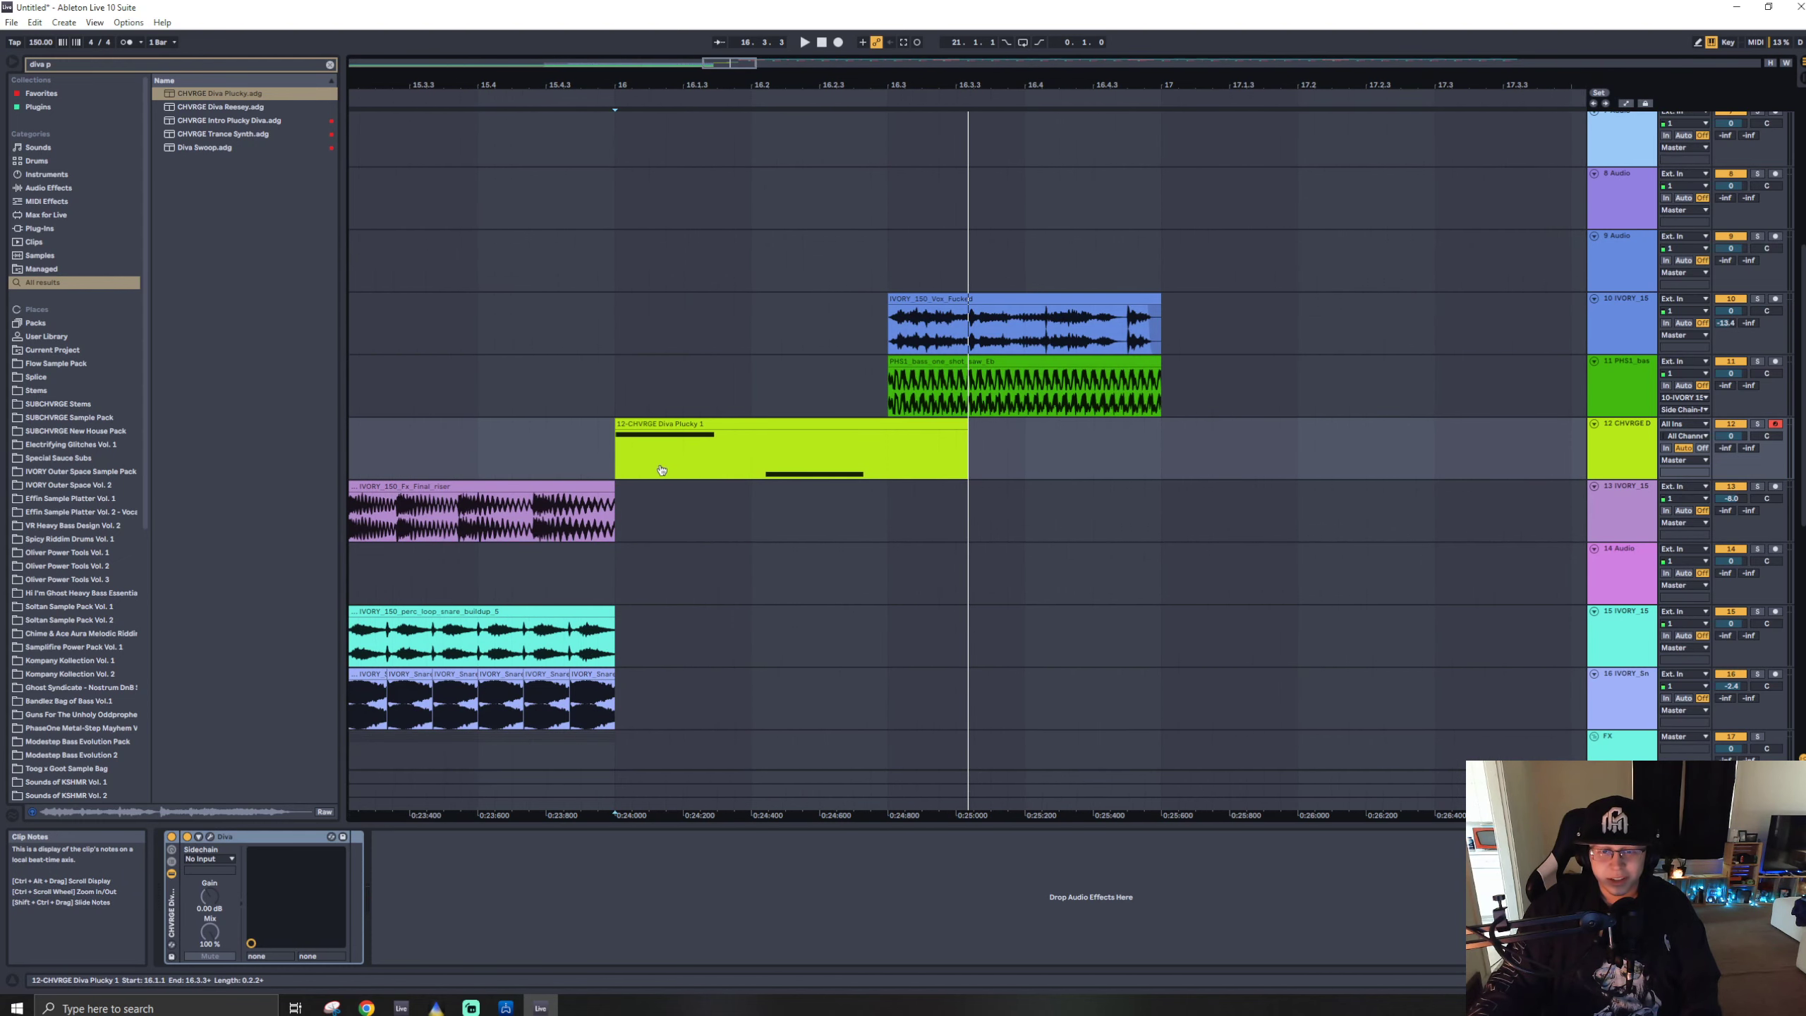
{"action": "key", "text": "space"}
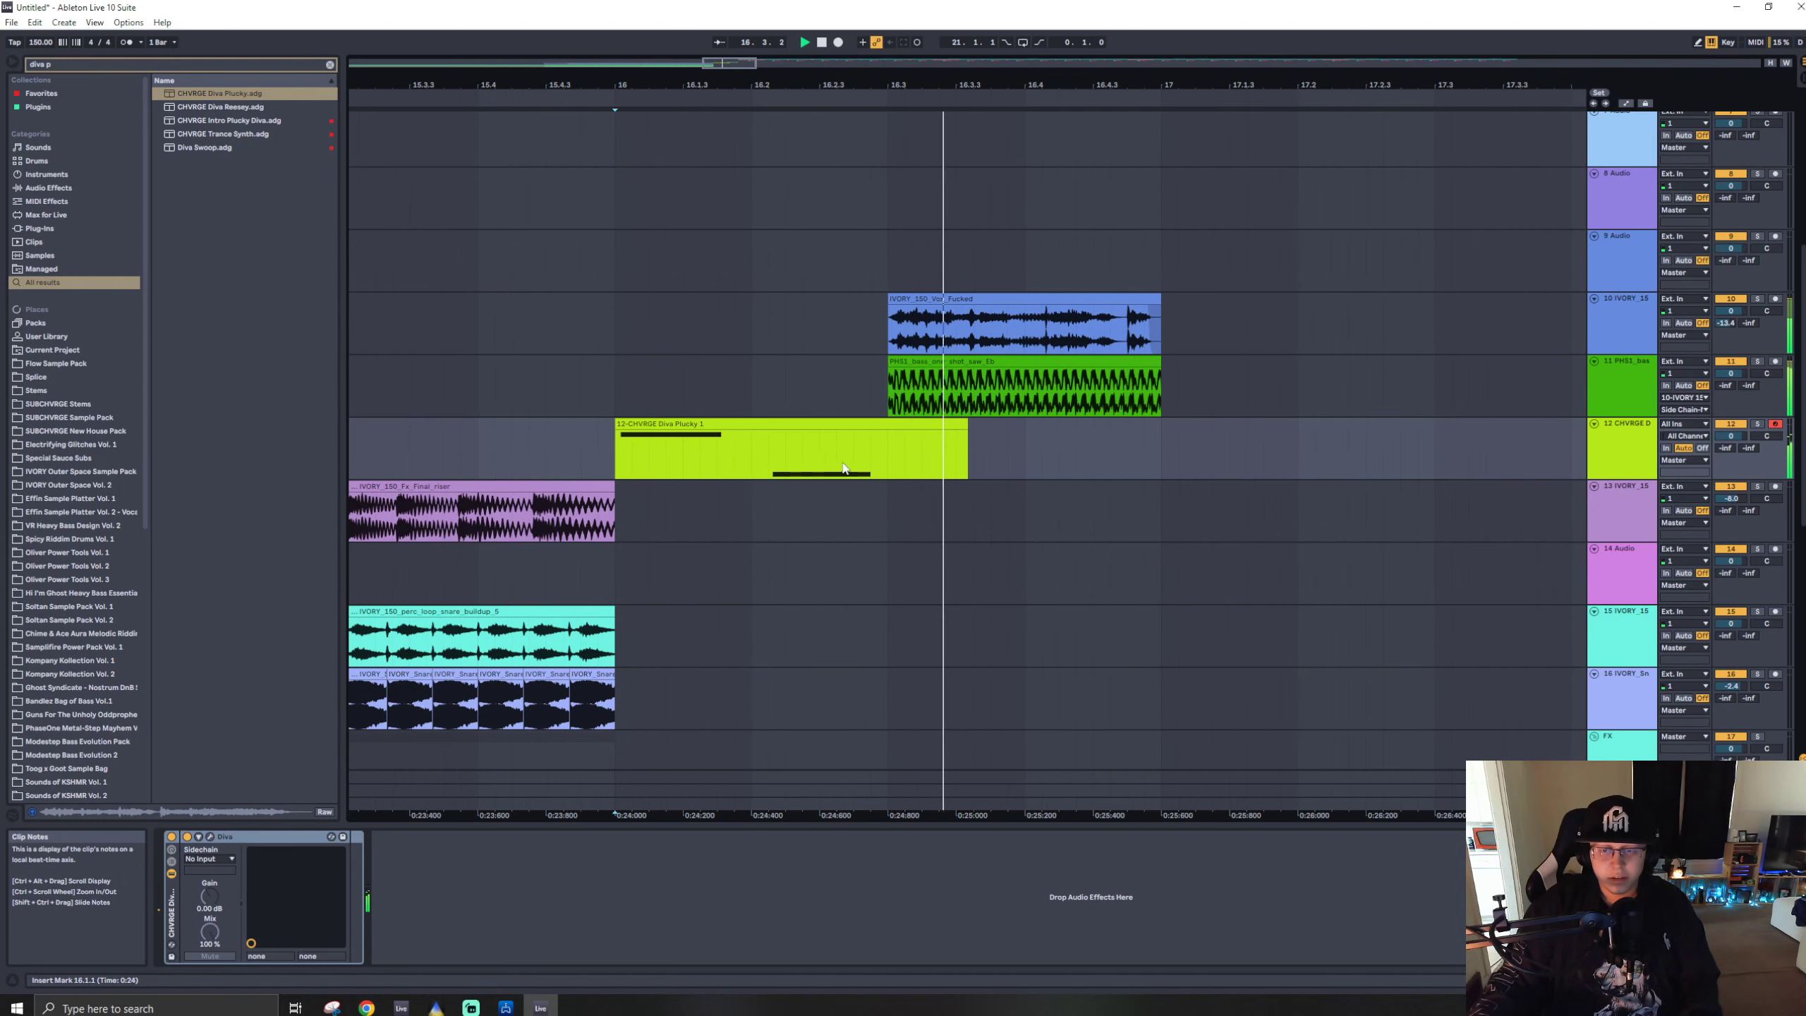
{"action": "left_click_drag", "start_coordinate": [896, 454], "coordinate": [1144, 452]}
- Search the samples for "ivory sub"
{"action": "key", "text": "ctrl+f"}
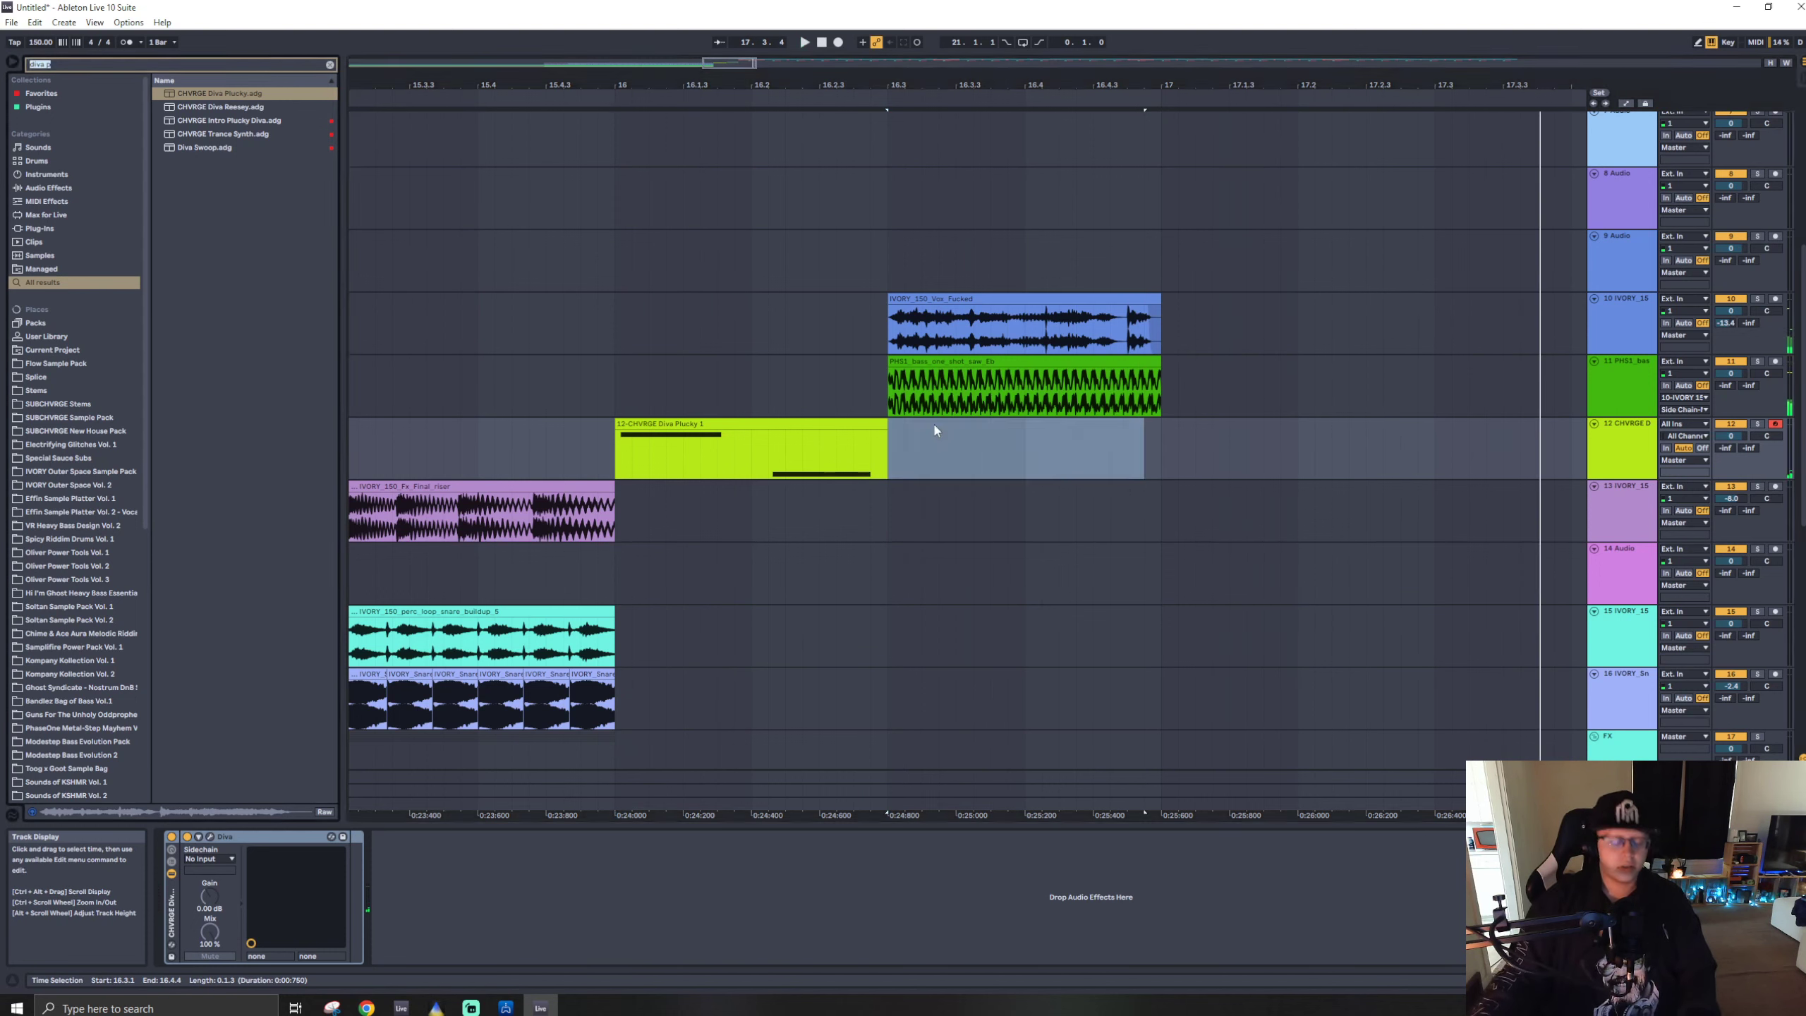
{"action": "type", "text": "ivory sub"}
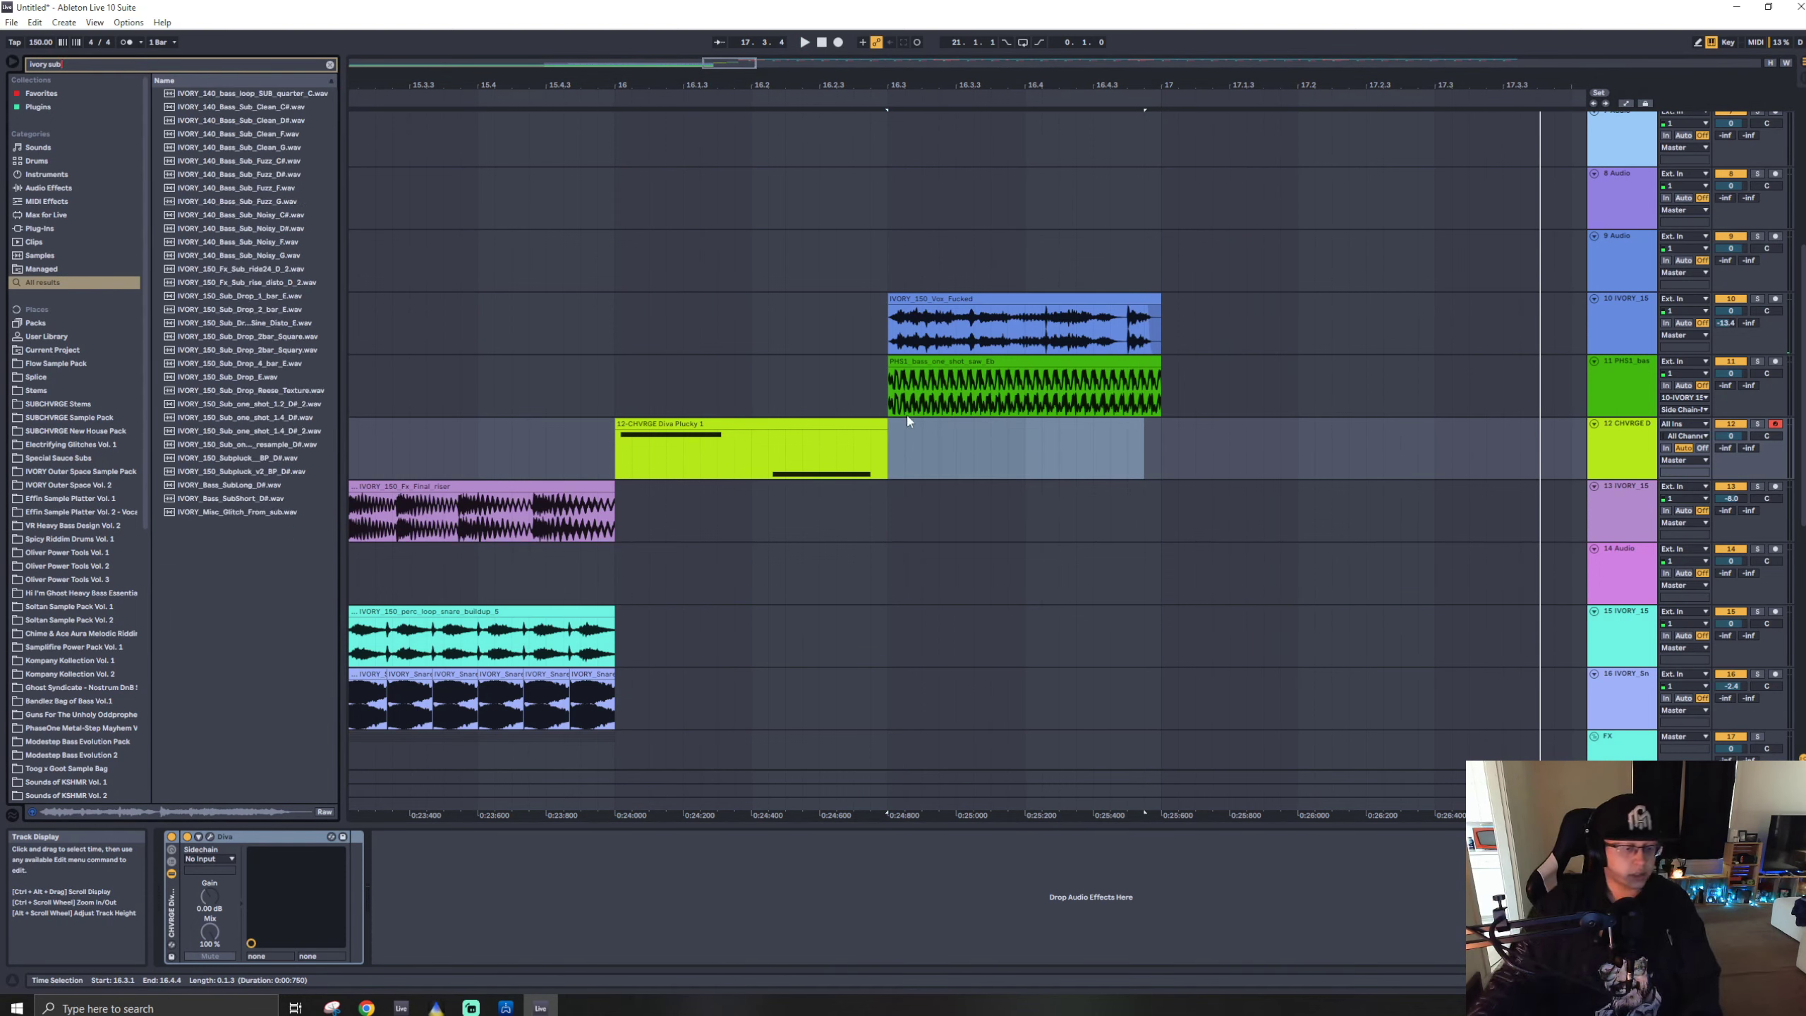
{"action": "mouse_move", "coordinate": [366, 1007]}
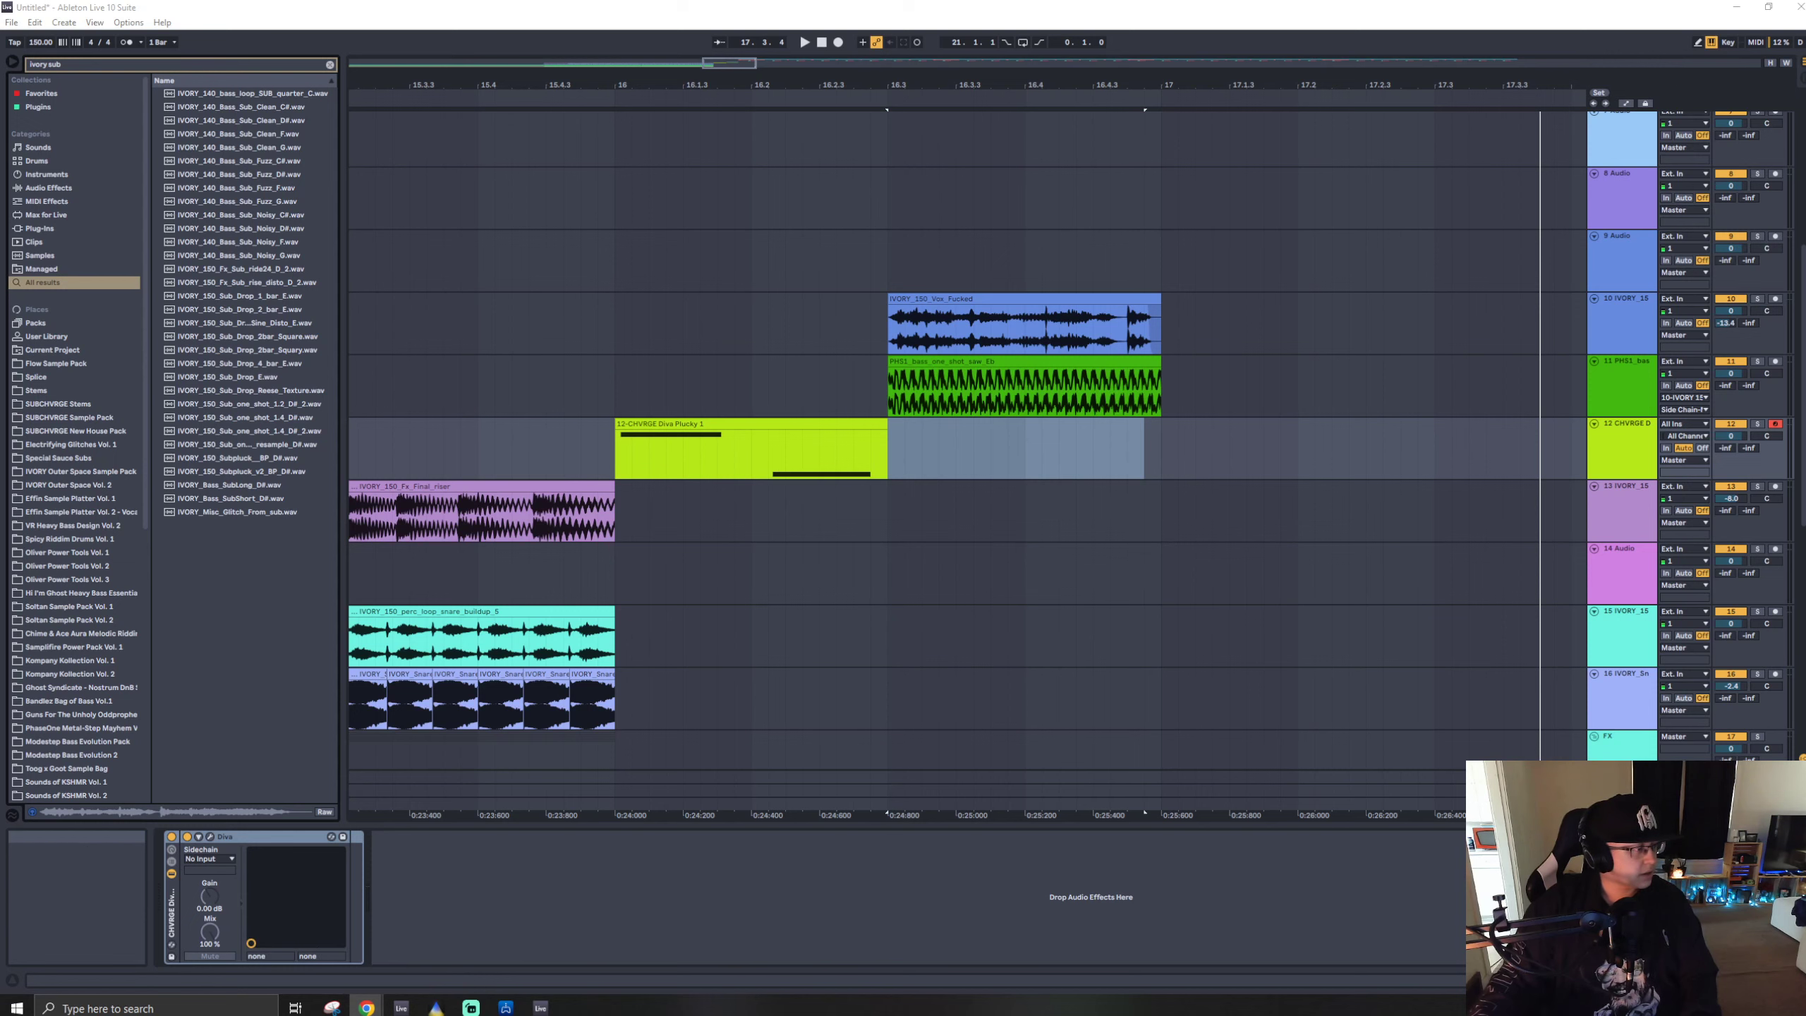
{"action": "left_click_drag", "start_coordinate": [0, 153], "coordinate": [0, 175]}
{"action": "left_click", "coordinate": [899, 392]}
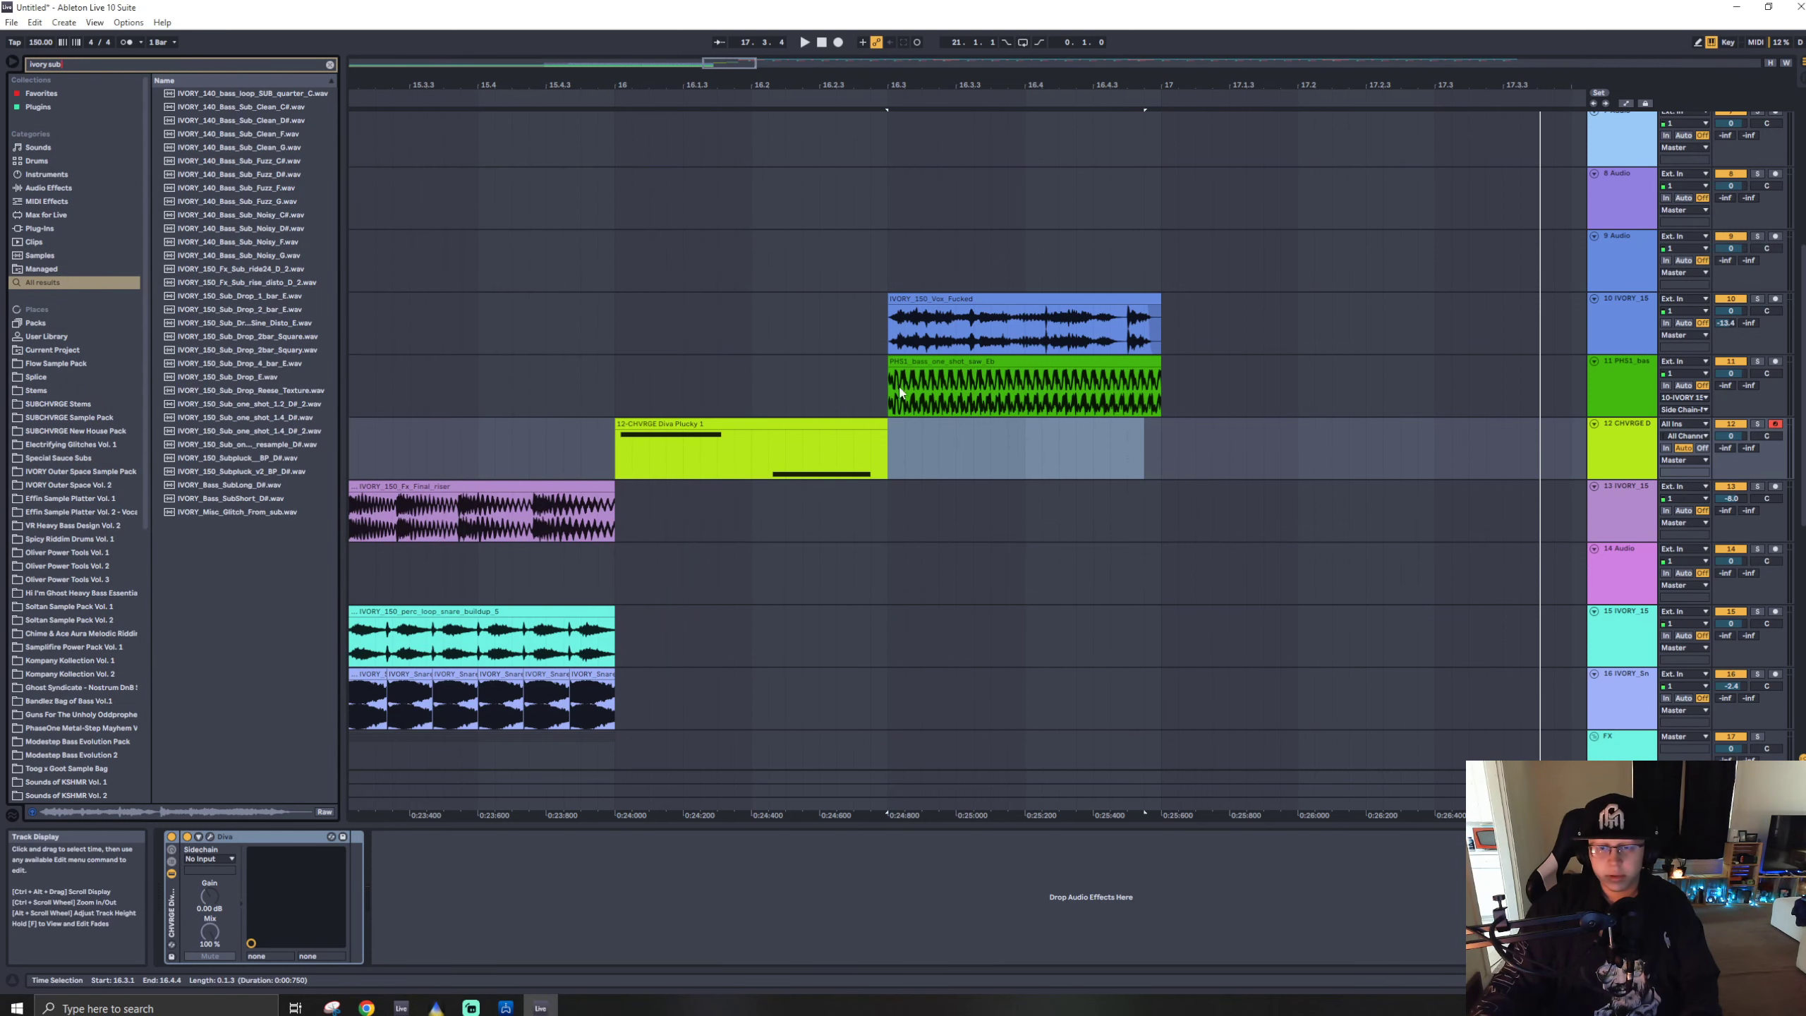
- Play the arrangement from 15.3.3 through the pluck, vox and saw bass clips
{"action": "left_click", "coordinate": [418, 337]}
{"action": "key", "text": "space"}
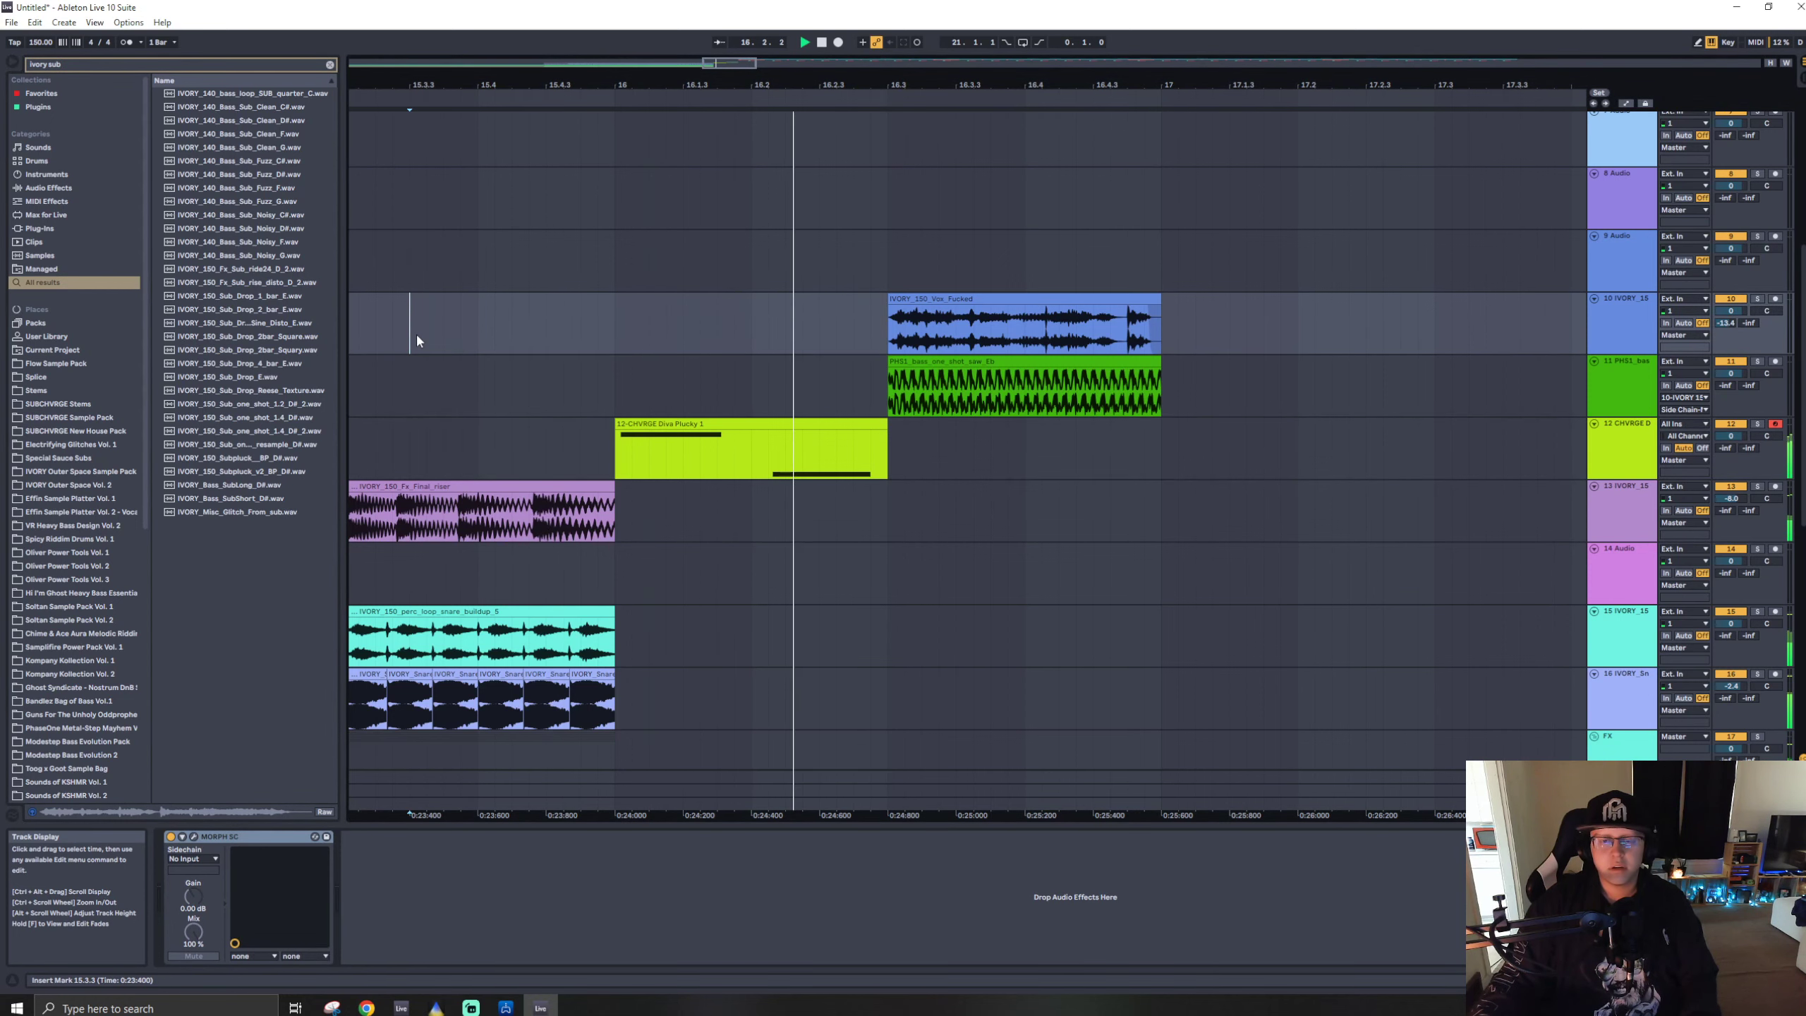
{"action": "scroll", "coordinate": [418, 340], "scroll_direction": "down", "scroll_amount": 3}
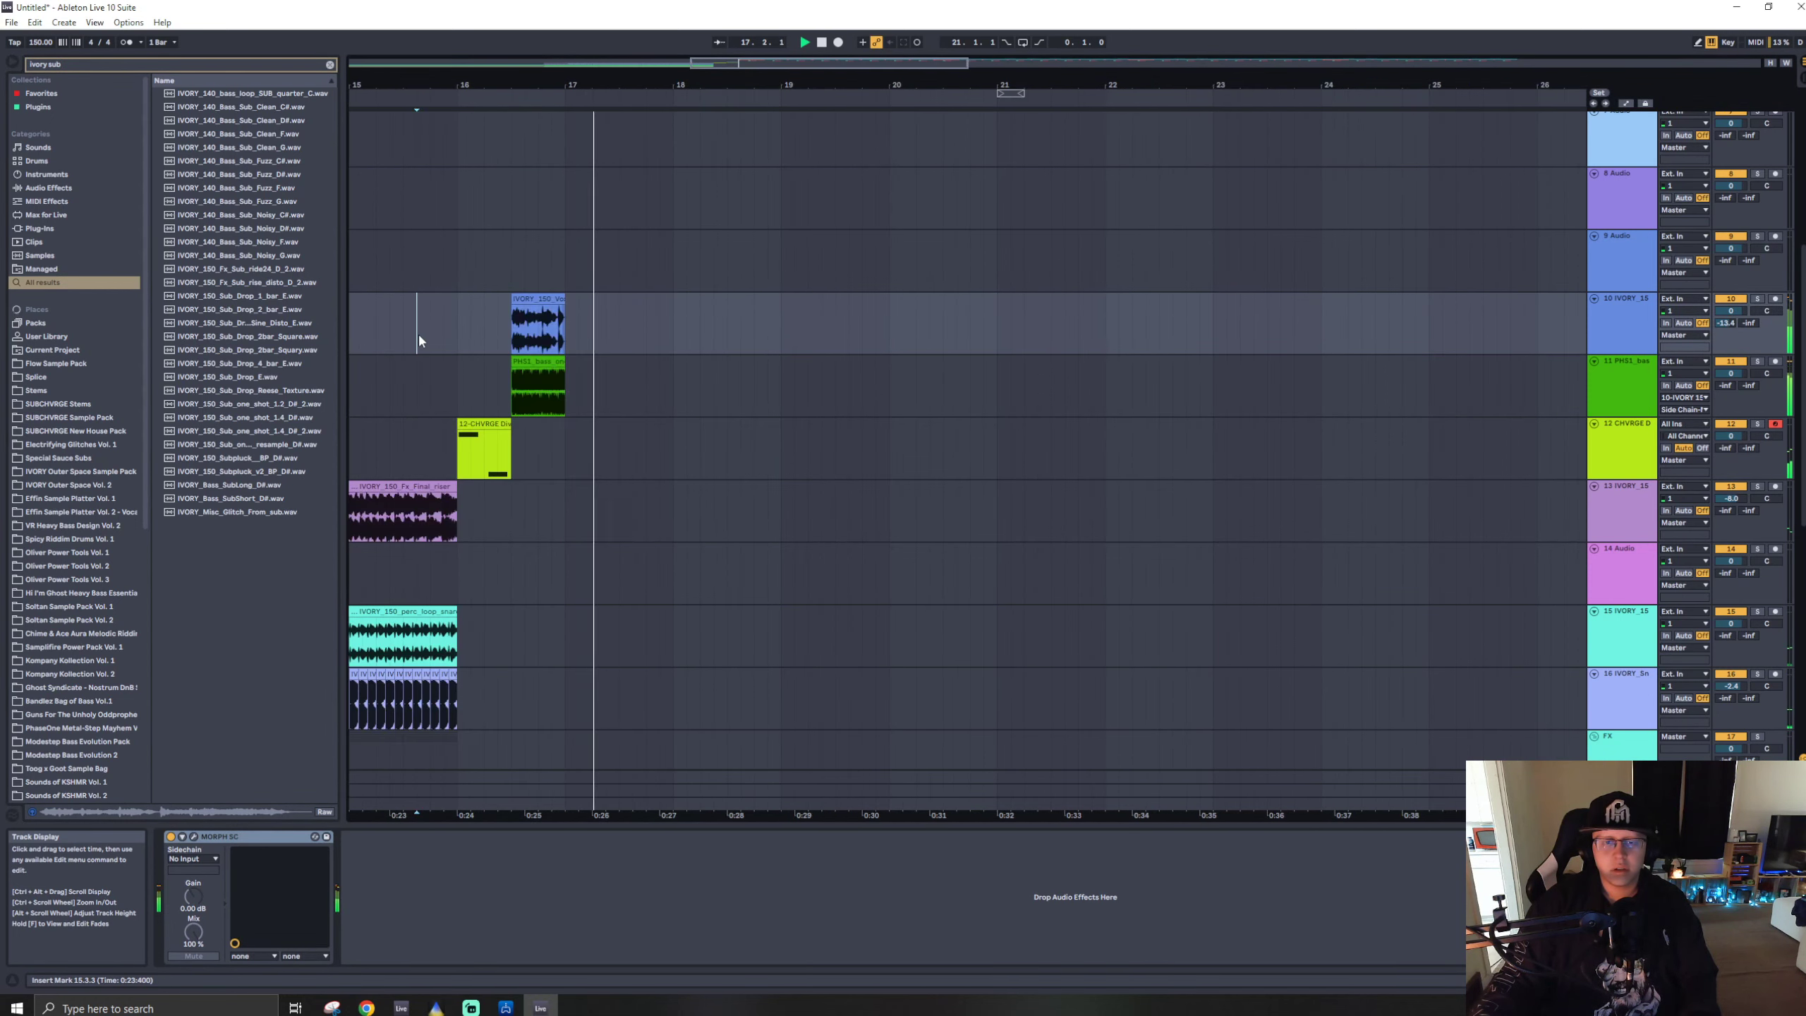
- Split the pluck clip at 16.2 and extend the first half's note so it starts exactly at the clip's beginning and fills it
{"action": "left_click", "coordinate": [483, 413]}
{"action": "left_click_drag", "start_coordinate": [481, 412], "coordinate": [460, 448]}
{"action": "key", "text": "ctrl+e"}
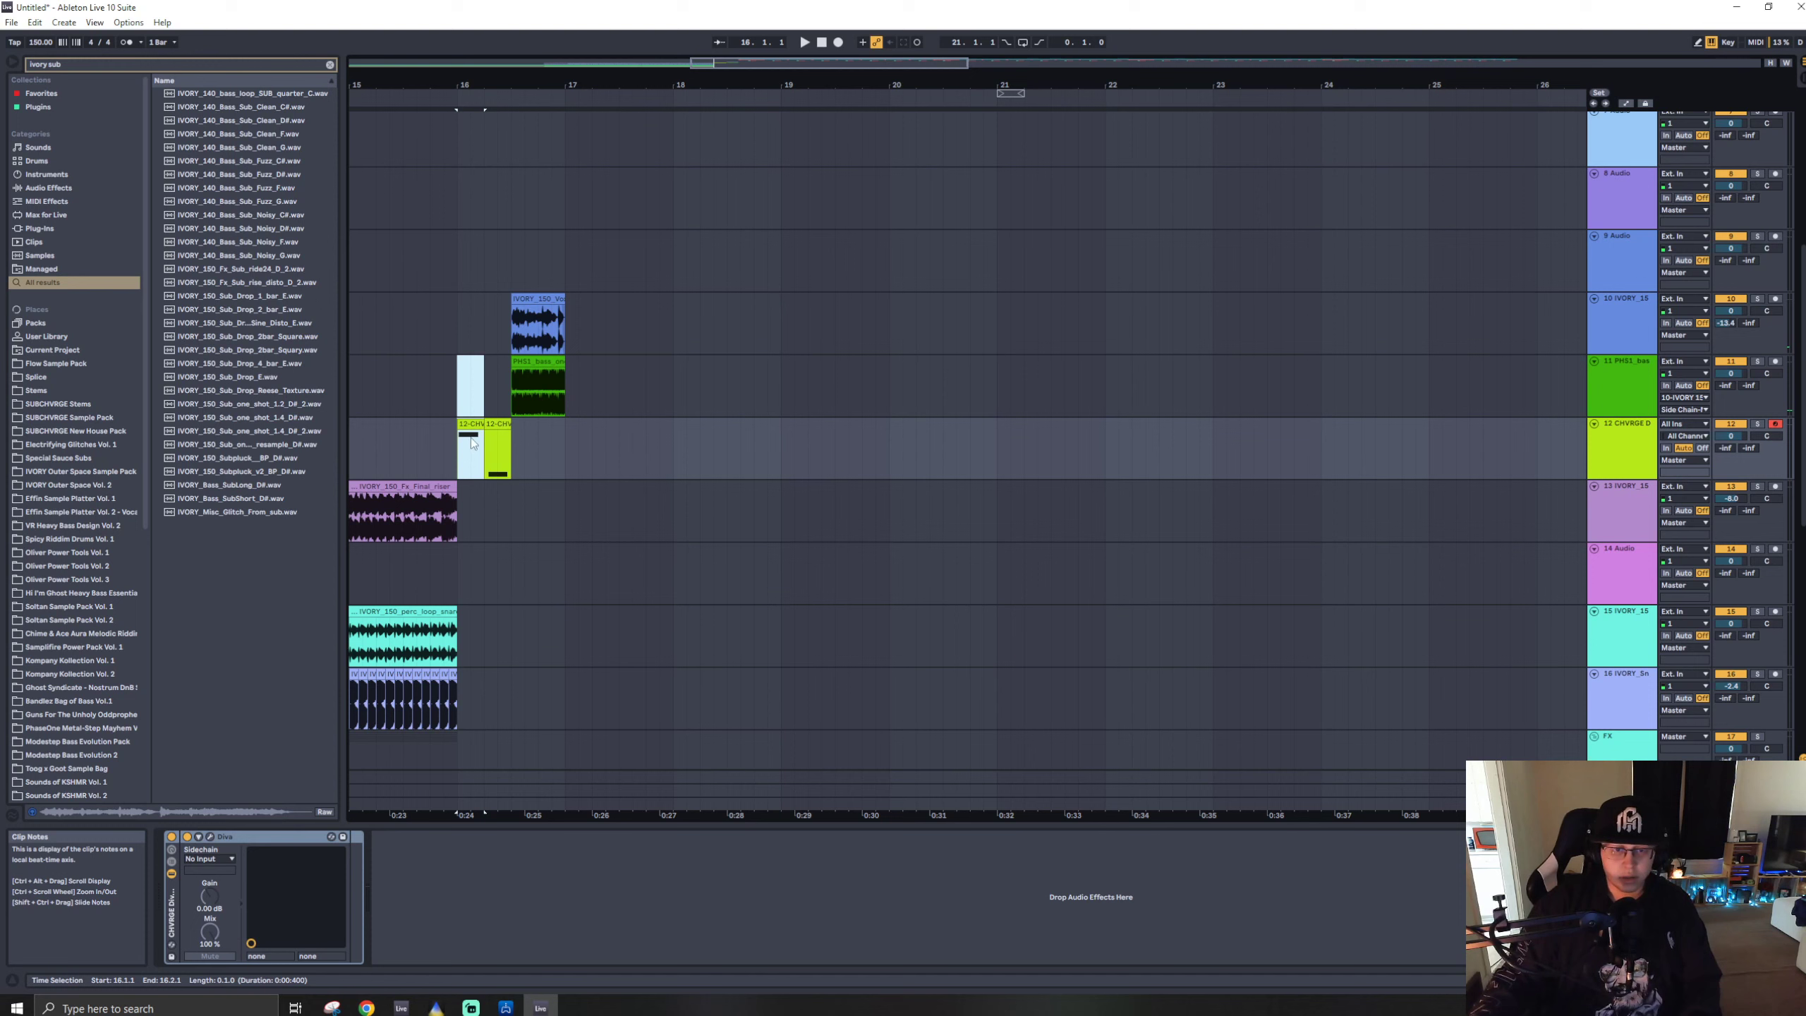
{"action": "double_click", "coordinate": [463, 425]}
{"action": "left_click_drag", "start_coordinate": [540, 876], "coordinate": [500, 874]}
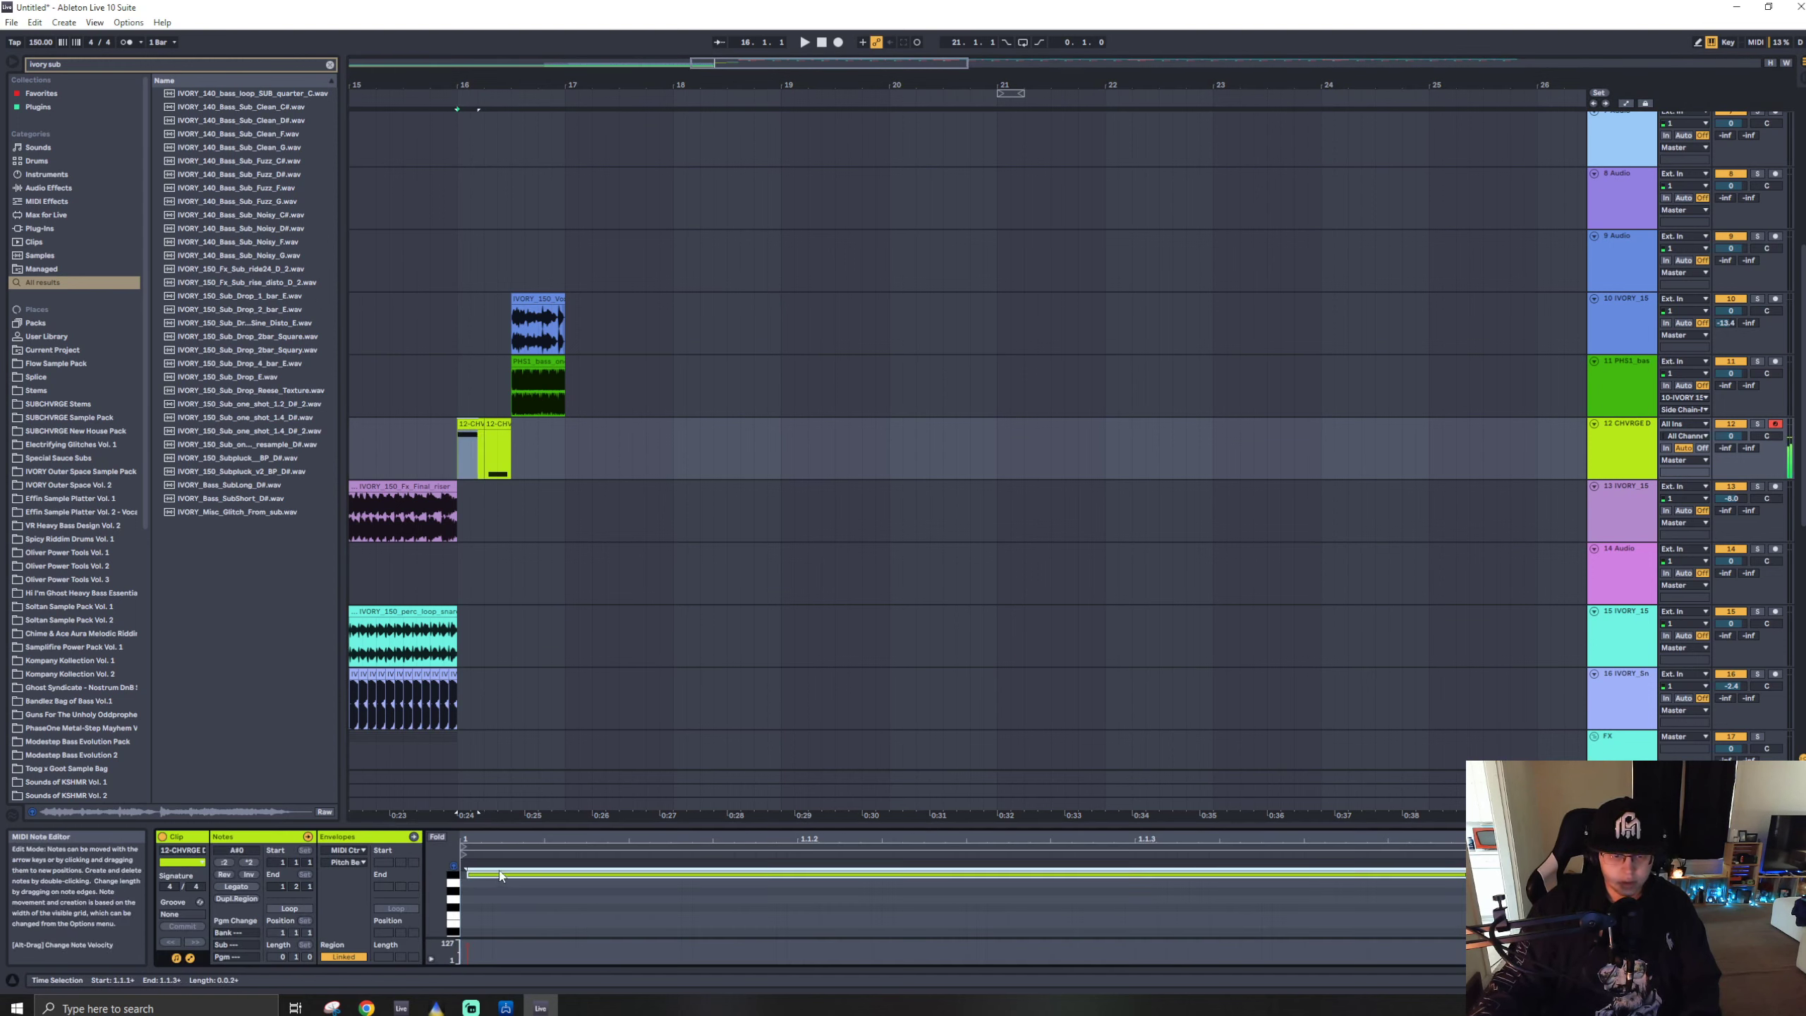
{"action": "left_click", "coordinate": [500, 892]}
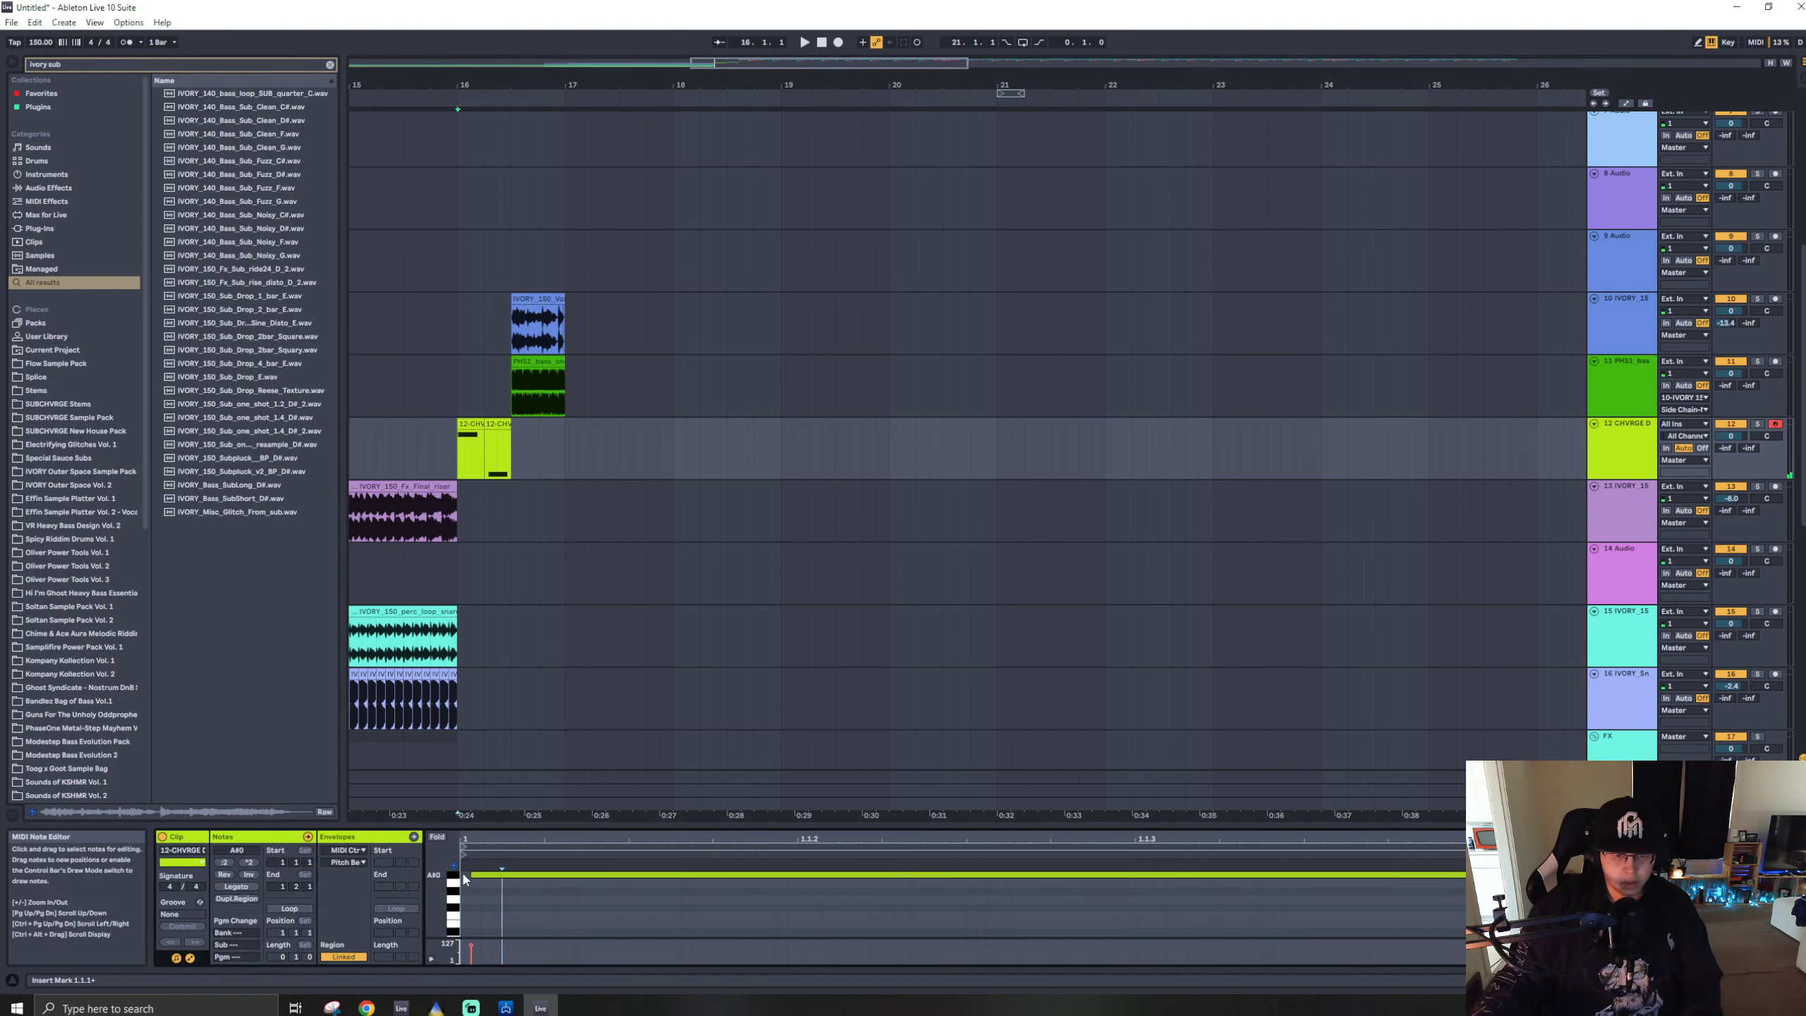
{"action": "double_click", "coordinate": [467, 874]}
{"action": "left_click_drag", "start_coordinate": [466, 873], "coordinate": [1799, 874]}
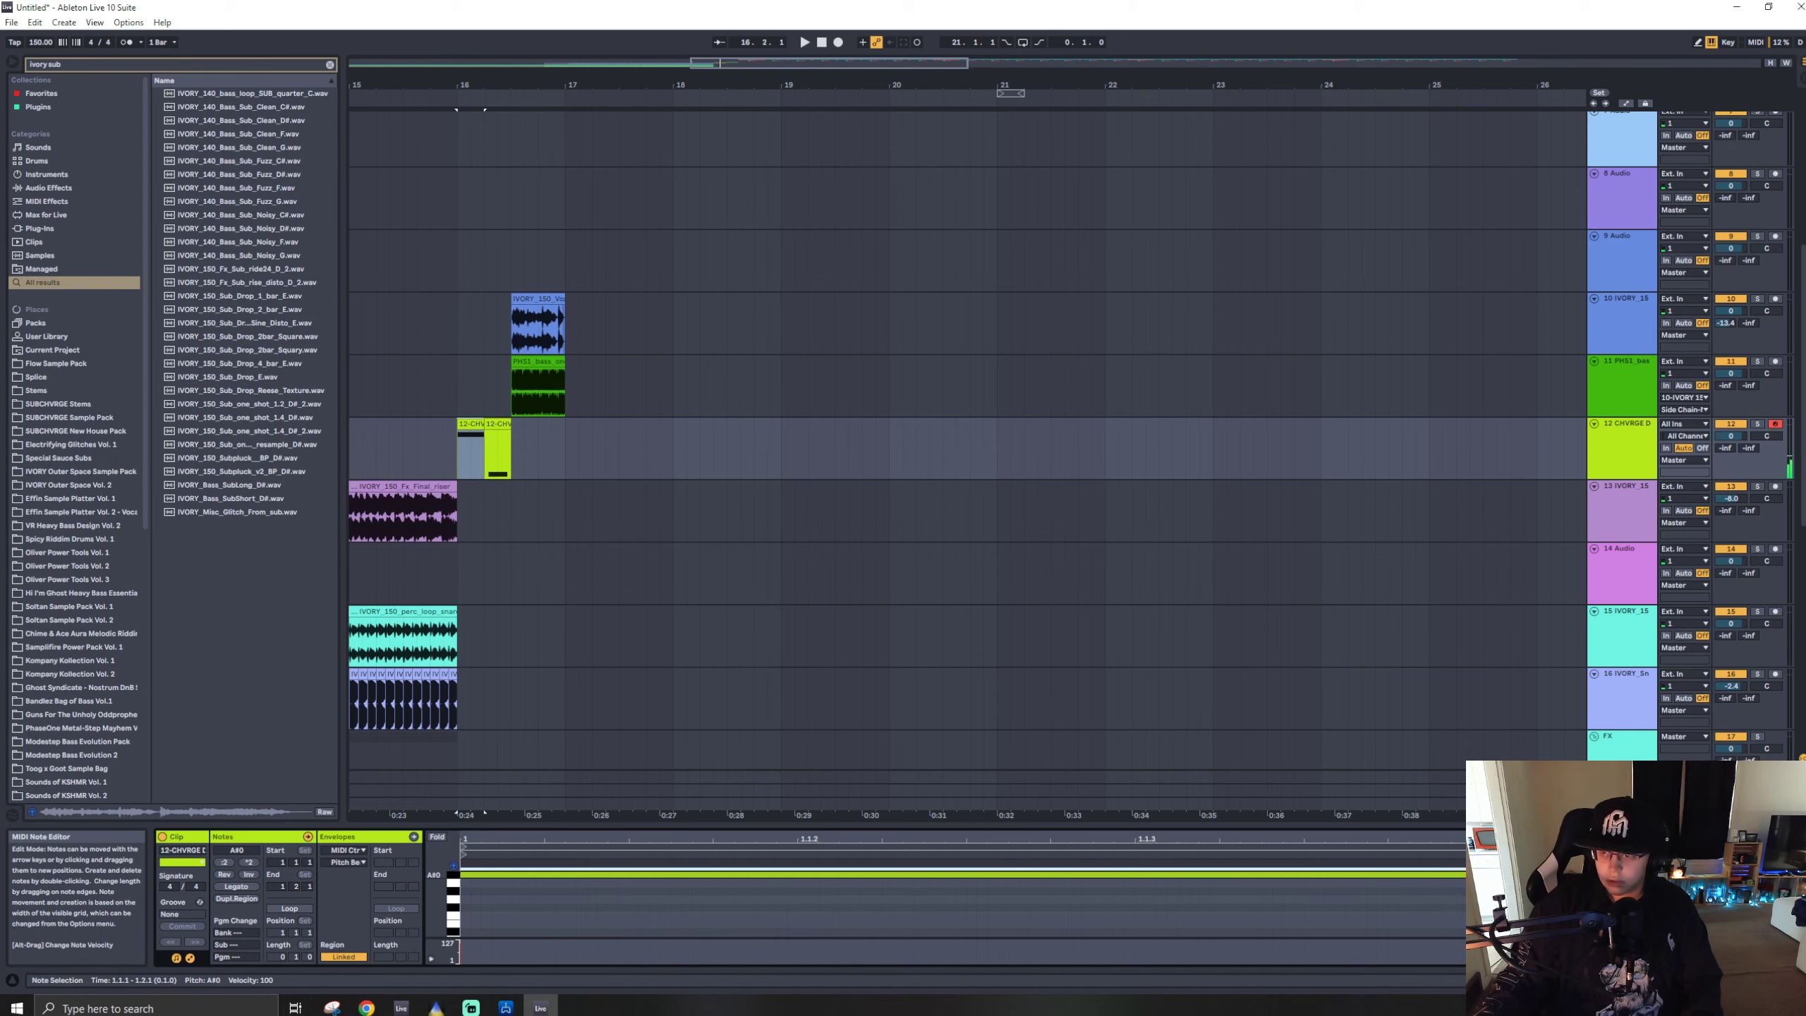
- Duplicate the first pluck clip over the second half at 16.2, lower the copy's note to D#0 and play it back
{"action": "left_click_drag", "start_coordinate": [485, 404], "coordinate": [446, 445]}
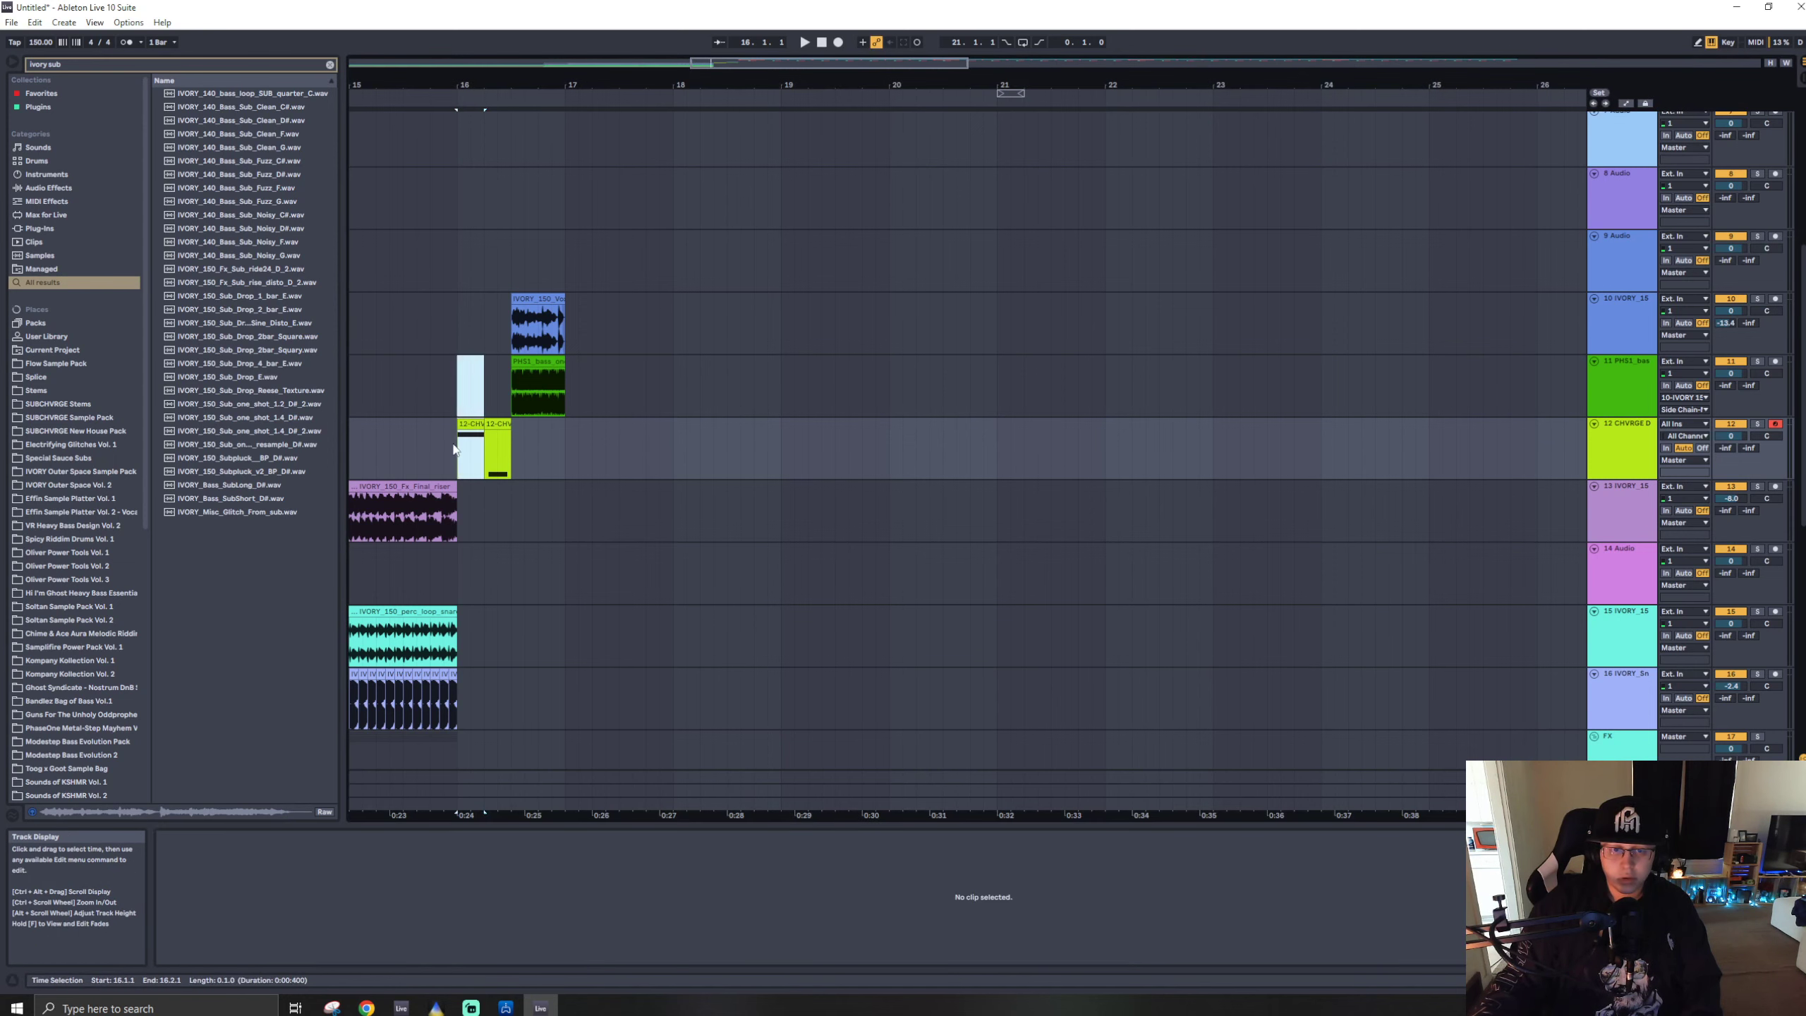
{"action": "key", "text": "ctrl+d"}
{"action": "double_click", "coordinate": [496, 427]}
{"action": "left_click", "coordinate": [637, 874]}
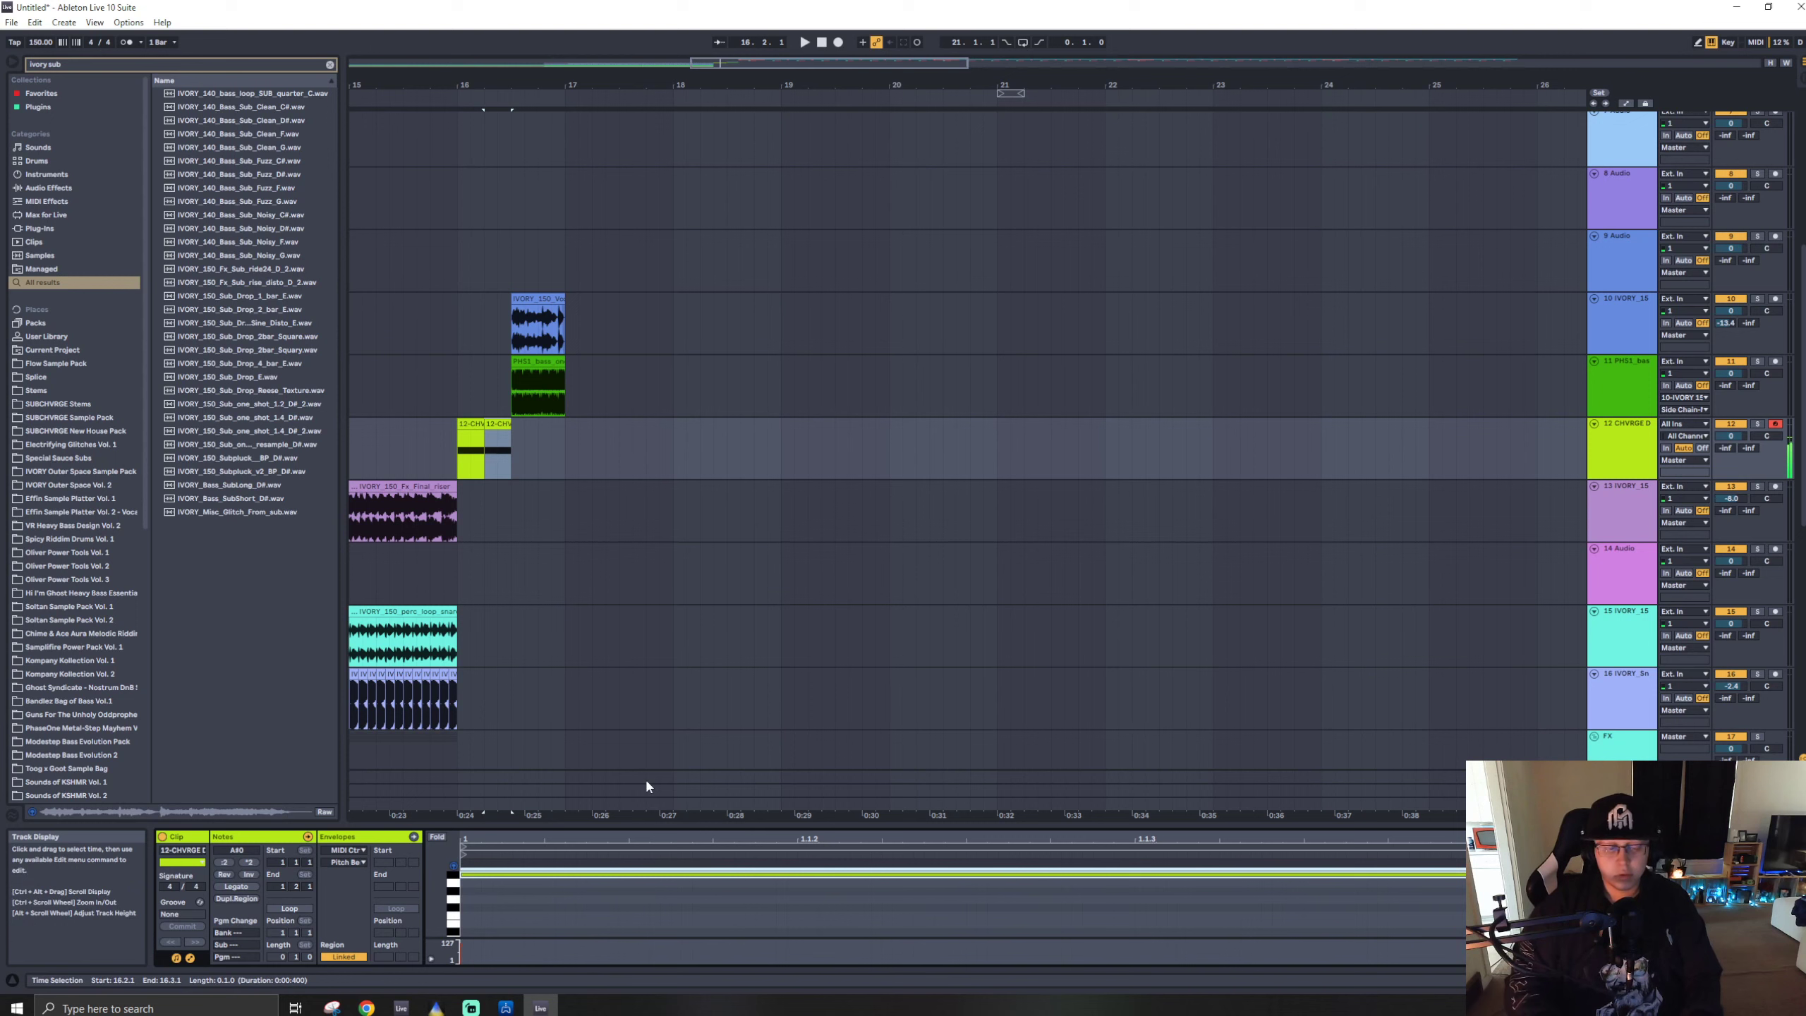
{"action": "key", "text": "Down"}
{"action": "key", "text": "Down"}
{"action": "key", "text": "Down"}
{"action": "key", "text": "Down"}
{"action": "key", "text": "Down"}
{"action": "key", "text": "Down"}
{"action": "key", "text": "Down"}
{"action": "key", "text": "space"}
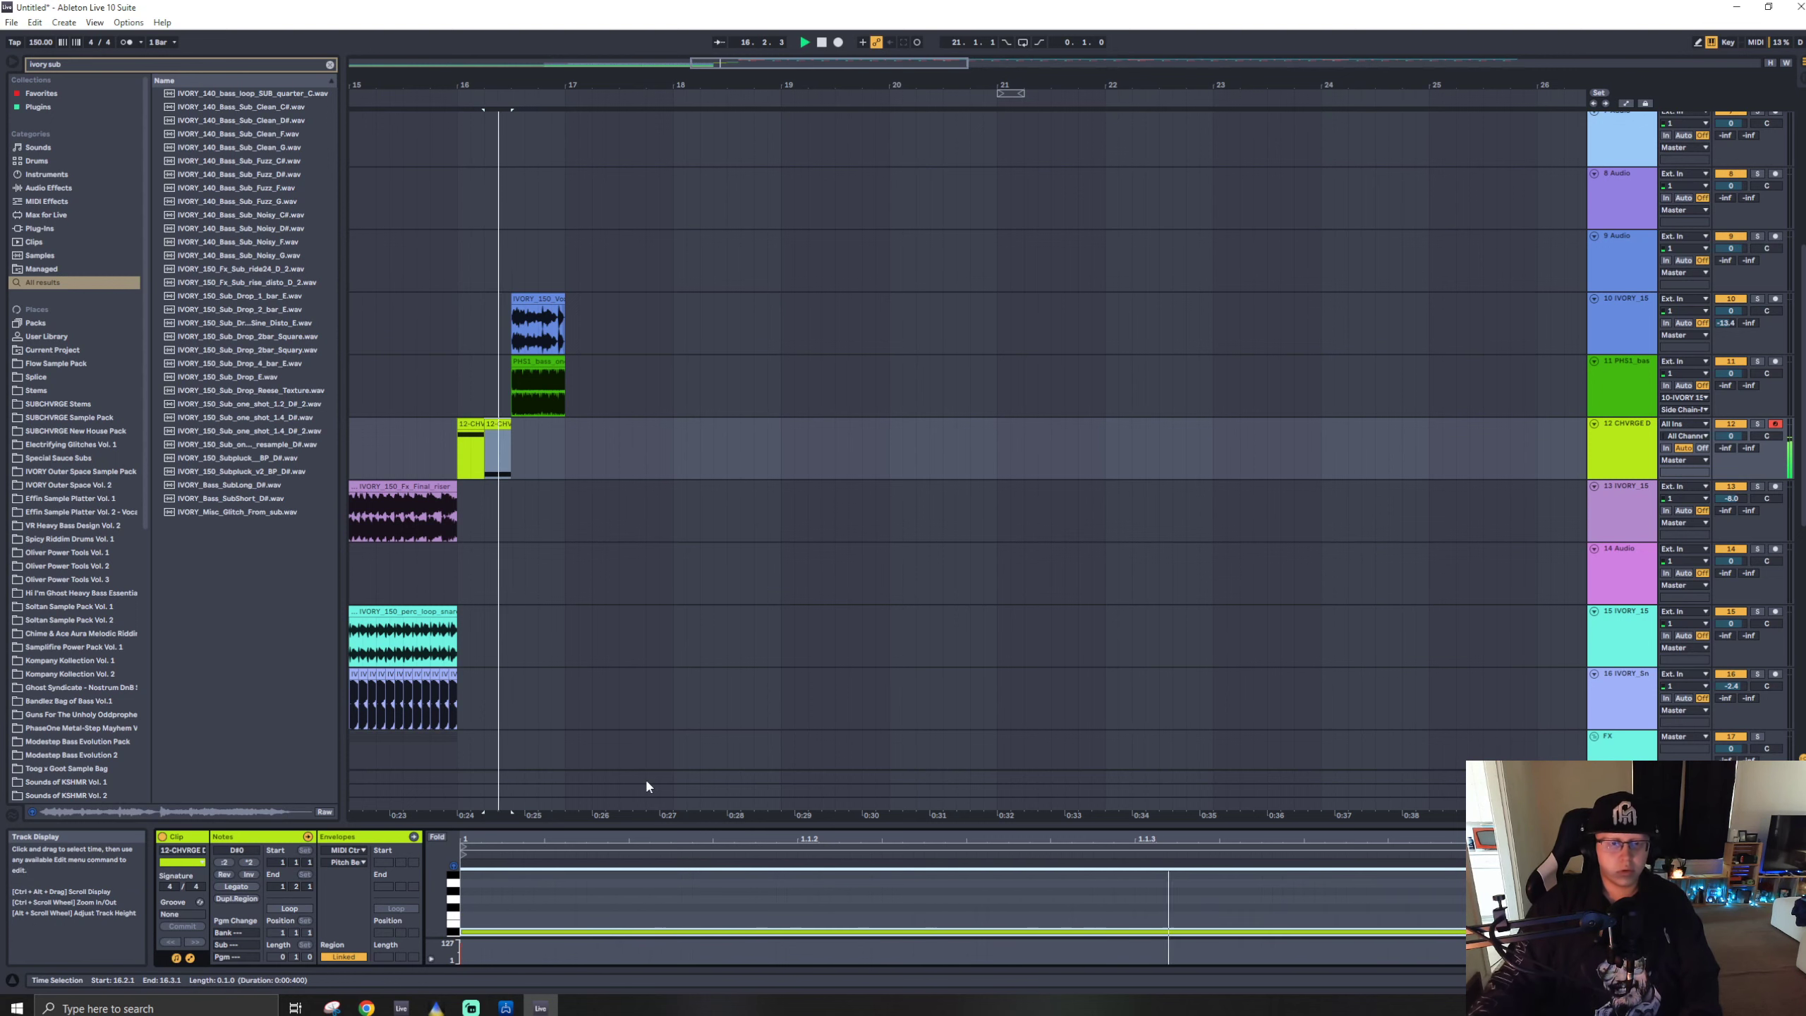
- Search for "uti", add Utility to the Diva Plucky track and automate its gain to -inf dB outside the clips from 16.1 to 16.3
{"action": "key", "text": "space"}
{"action": "key", "text": "ctrl+f"}
{"action": "type", "text": "uti"}
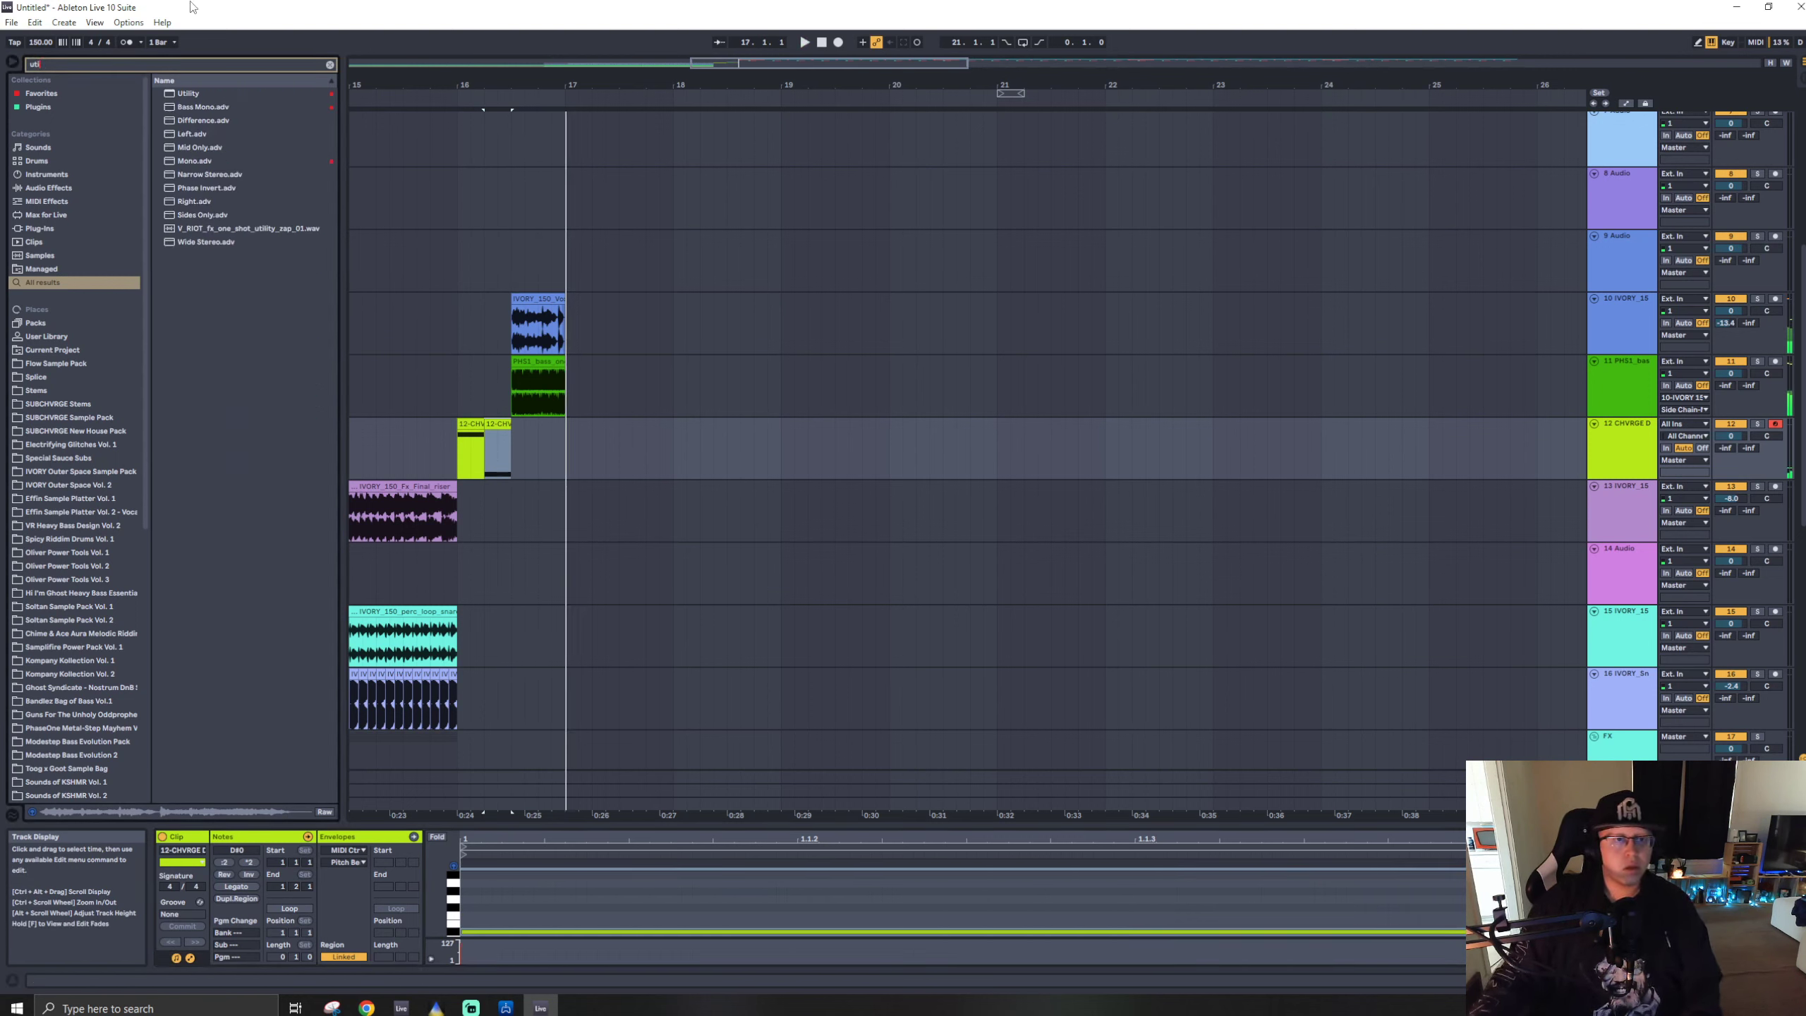
{"action": "left_click_drag", "start_coordinate": [527, 486], "coordinate": [528, 470]}
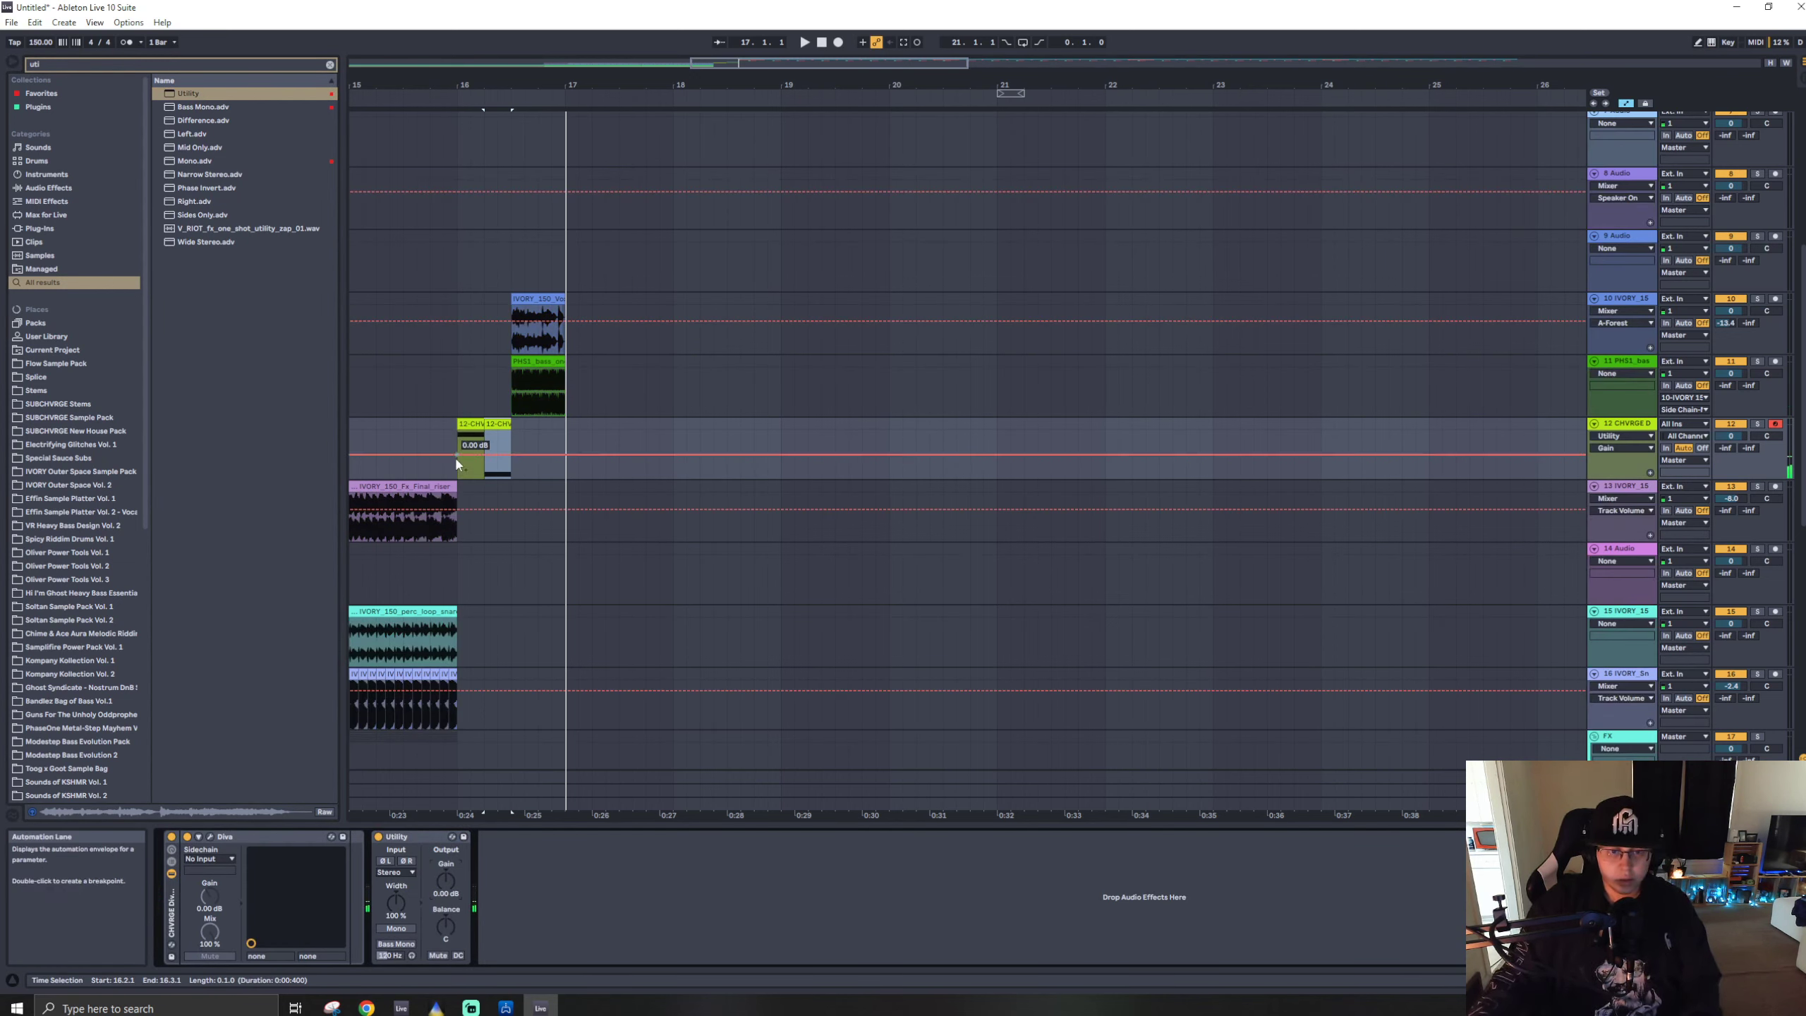
{"action": "key", "text": "a"}
{"action": "key", "text": "ctrl+z"}
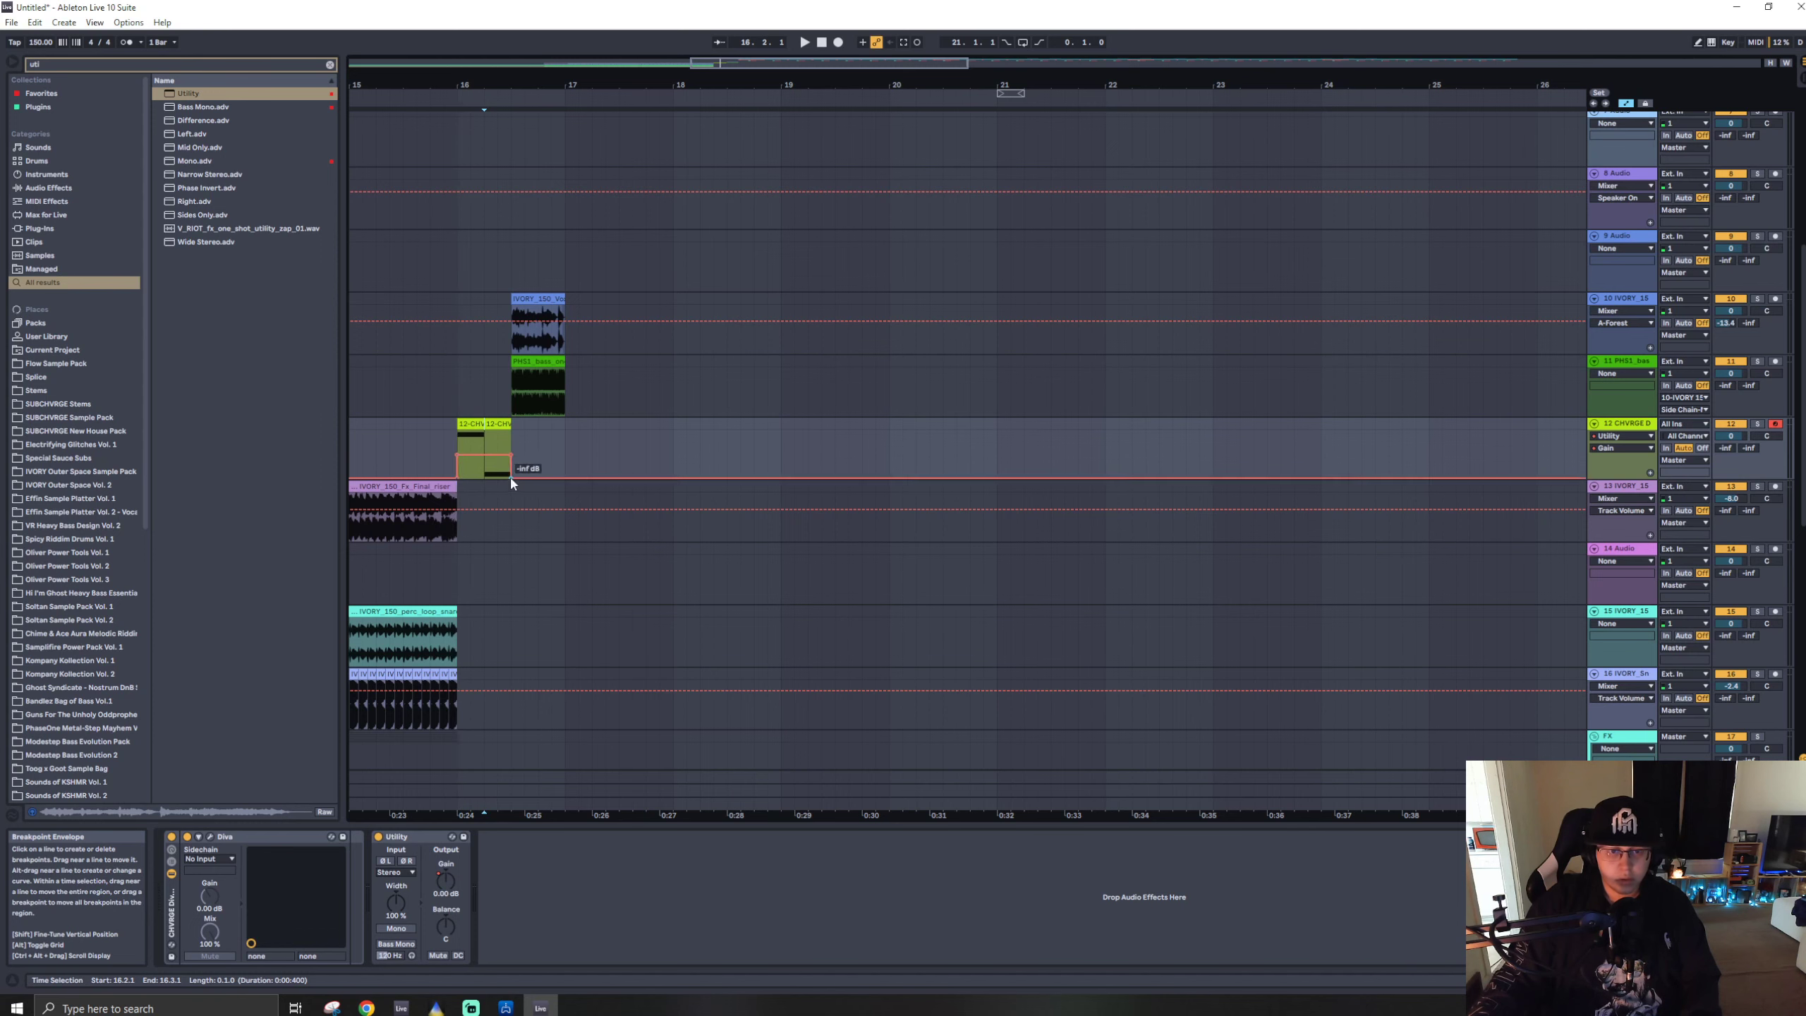
- Play the arrangement from 15.2.3 through the gated pluck and into the drop
{"action": "left_click", "coordinate": [386, 401]}
{"action": "key", "text": "a"}
{"action": "key", "text": "space"}
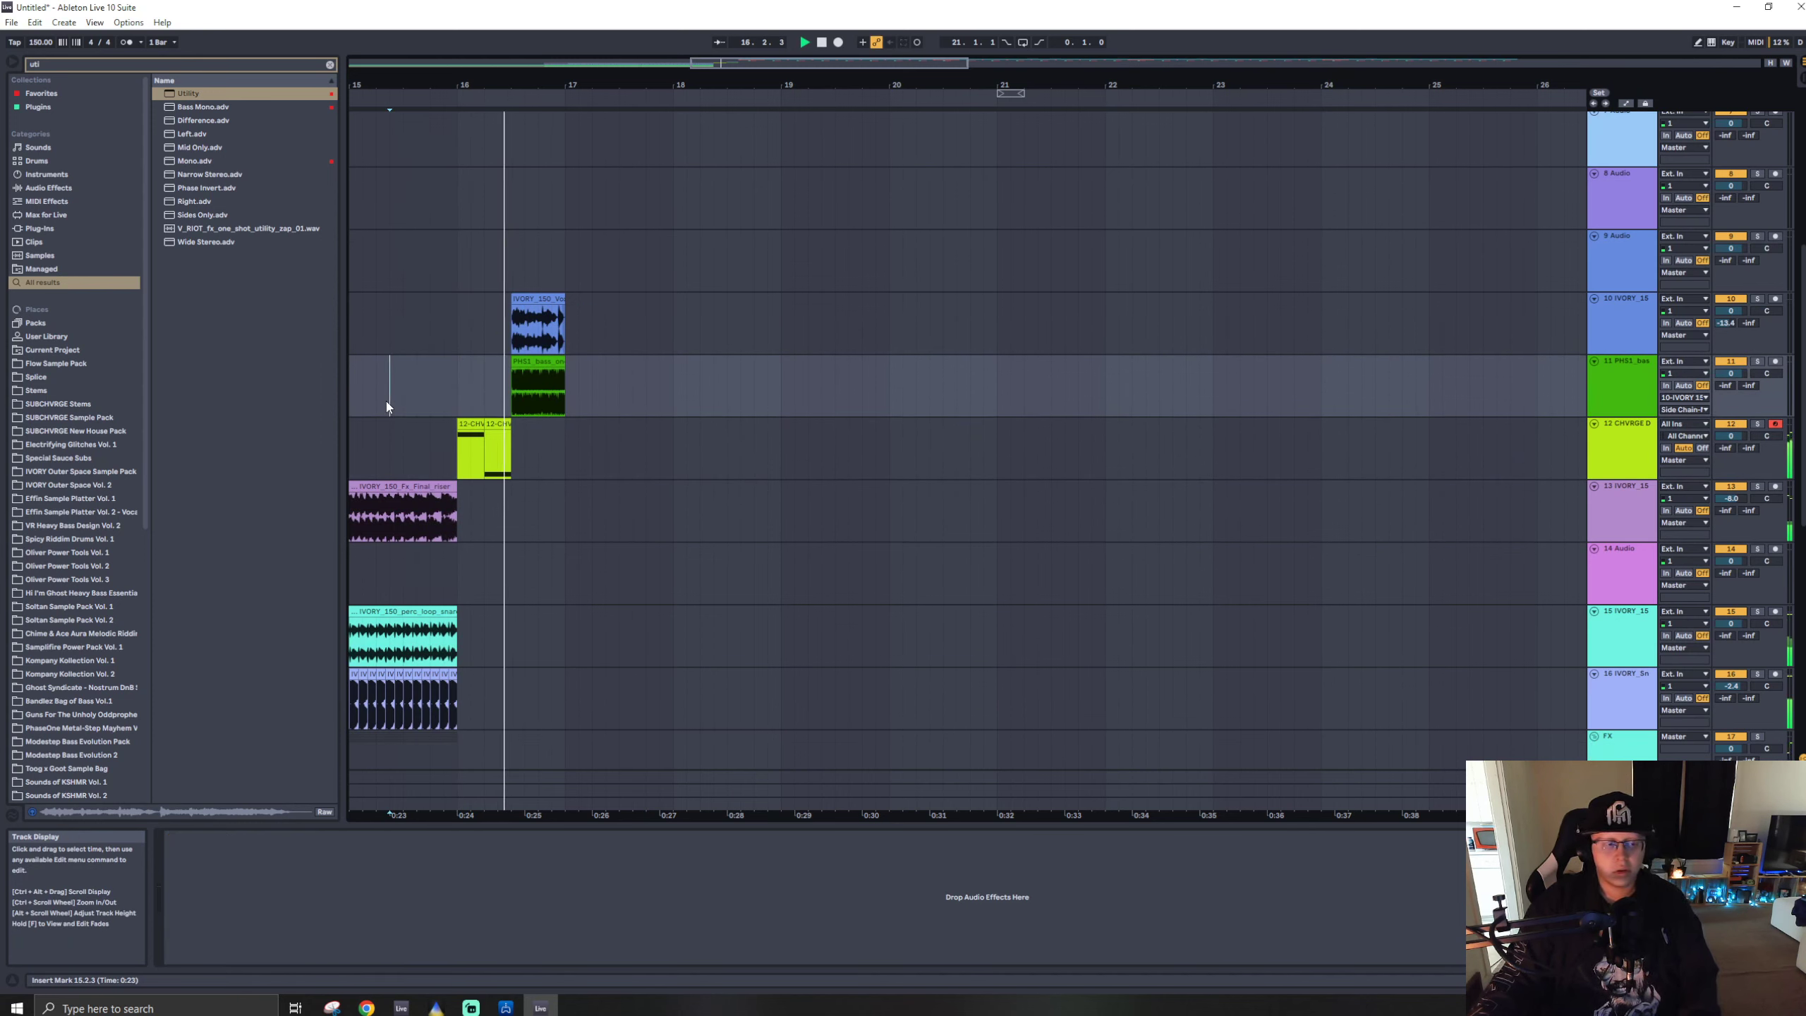
{"action": "scroll", "coordinate": [607, 423], "scroll_direction": "down", "scroll_amount": 5}
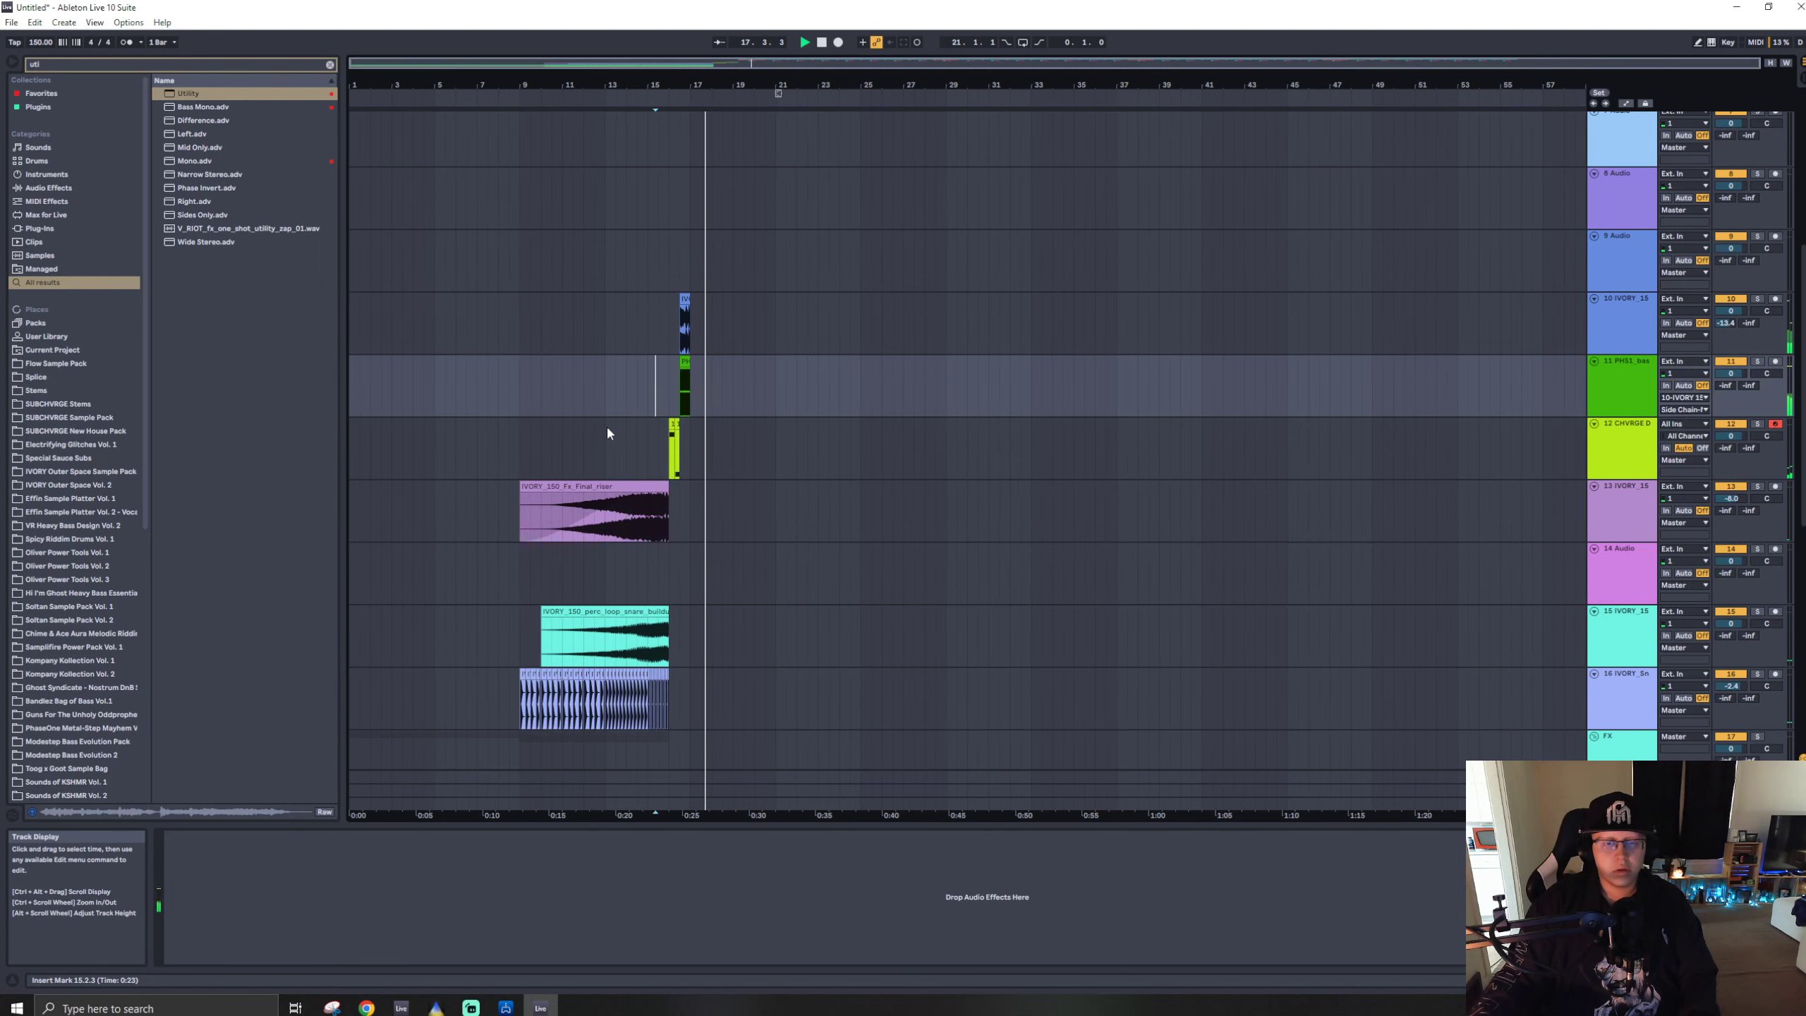
{"action": "scroll", "coordinate": [874, 411], "scroll_direction": "up", "scroll_amount": 6}
{"action": "scroll", "coordinate": [740, 419], "scroll_direction": "up", "scroll_amount": 5}
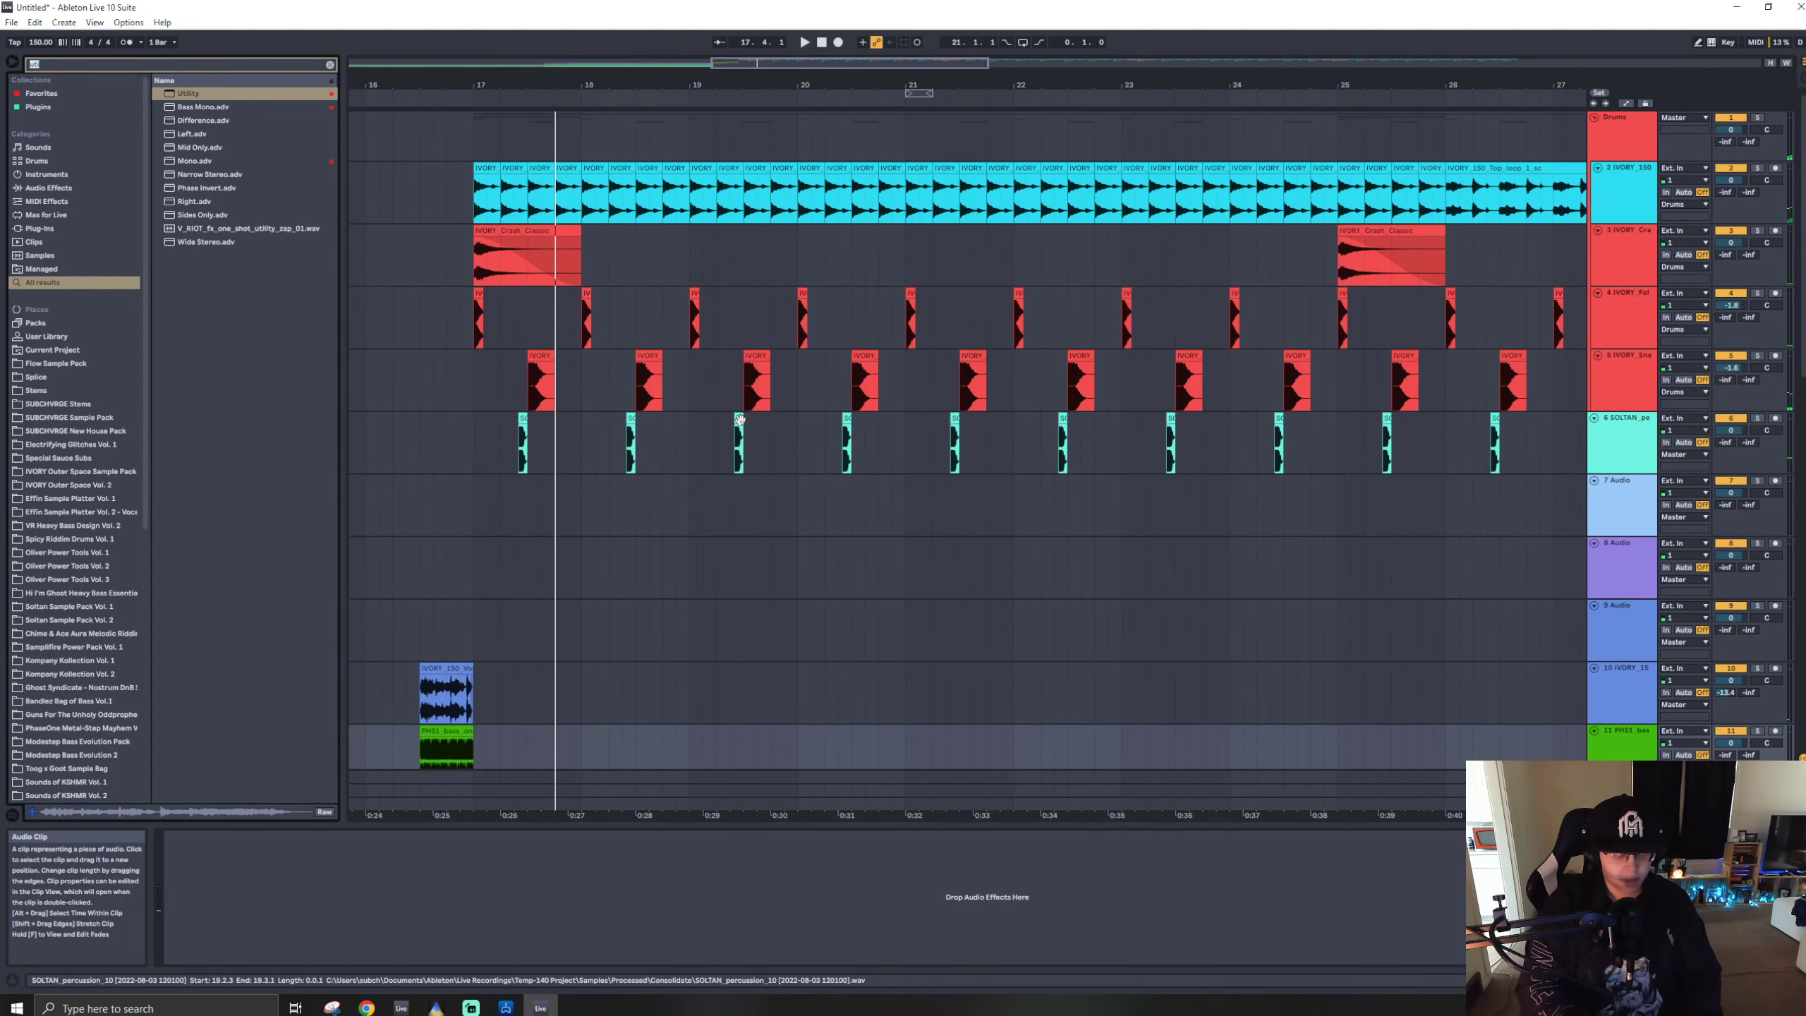
- Search the samples for "ivory ris" and place IVORY_150_Riser_Smol_Plane on track 9, warped and ending at bar 17
{"action": "key", "text": "ctrl+f"}
{"action": "type", "text": "iivory"}
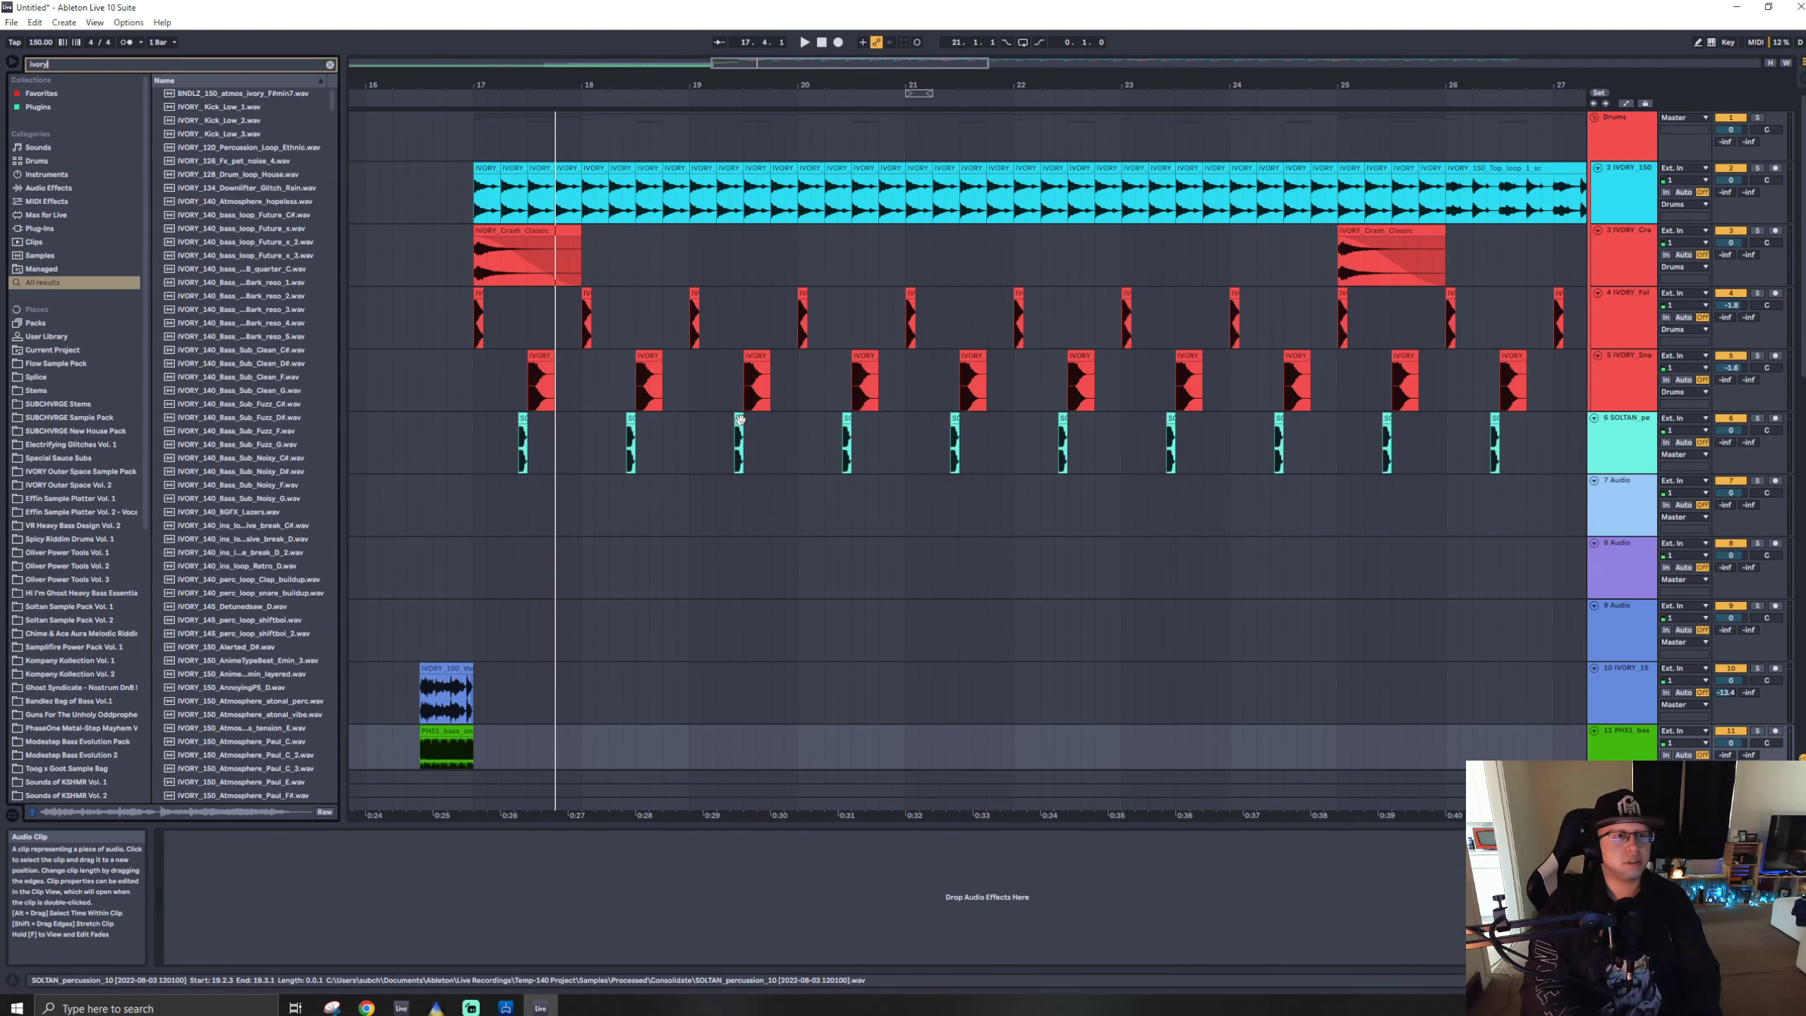
{"action": "type", "text": " ris"}
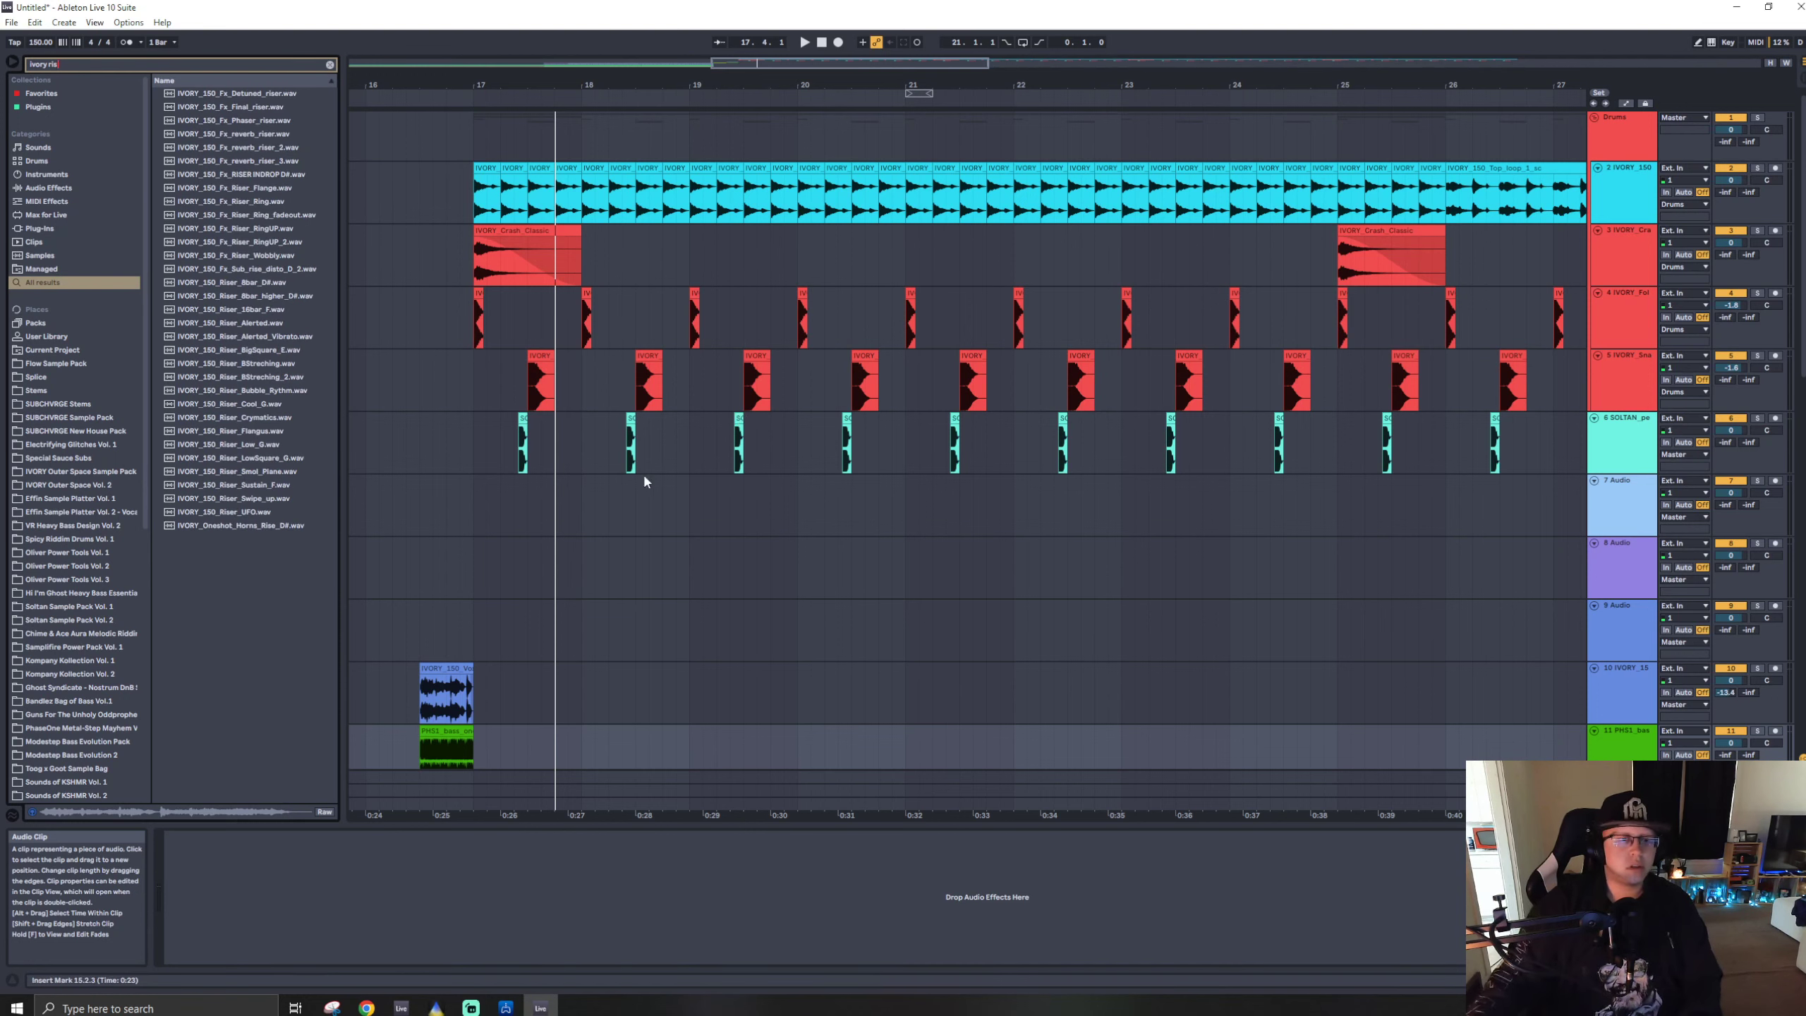
{"action": "left_click", "coordinate": [269, 444]}
{"action": "left_click", "coordinate": [261, 473]}
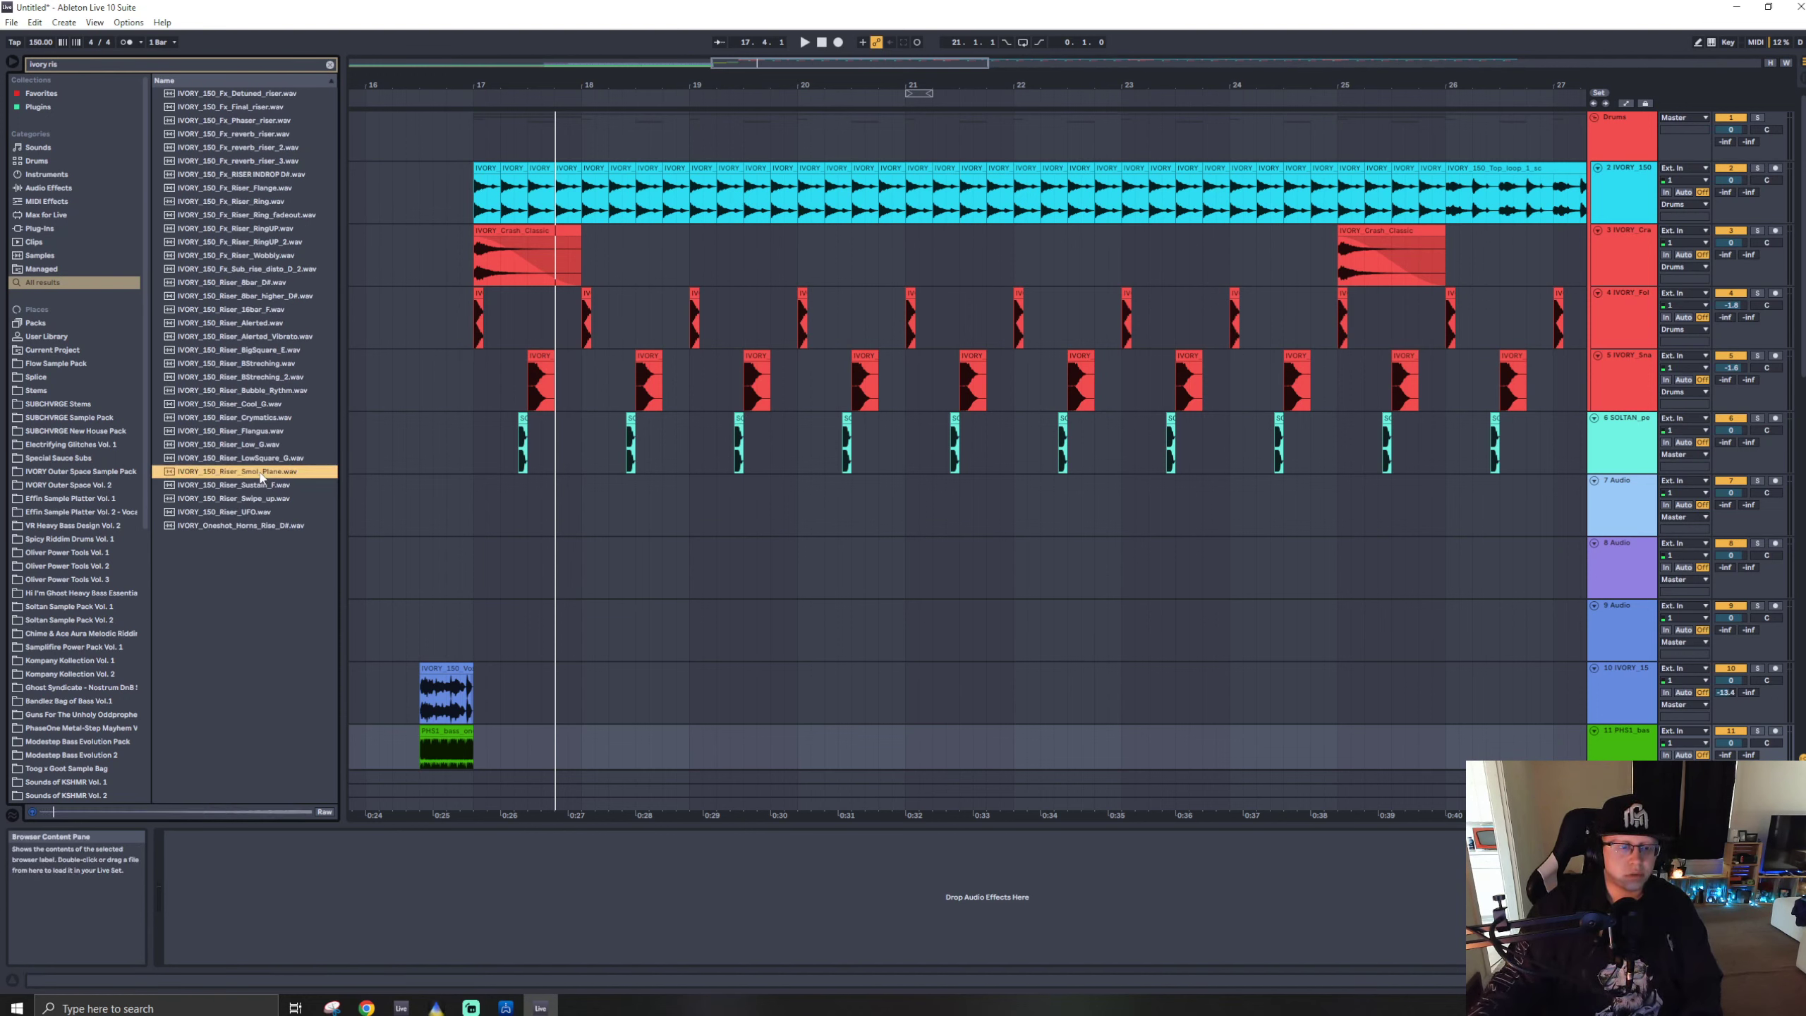
{"action": "left_click_drag", "start_coordinate": [448, 482], "coordinate": [380, 635]}
{"action": "left_click", "coordinate": [305, 851]}
{"action": "left_click", "coordinate": [304, 851]}
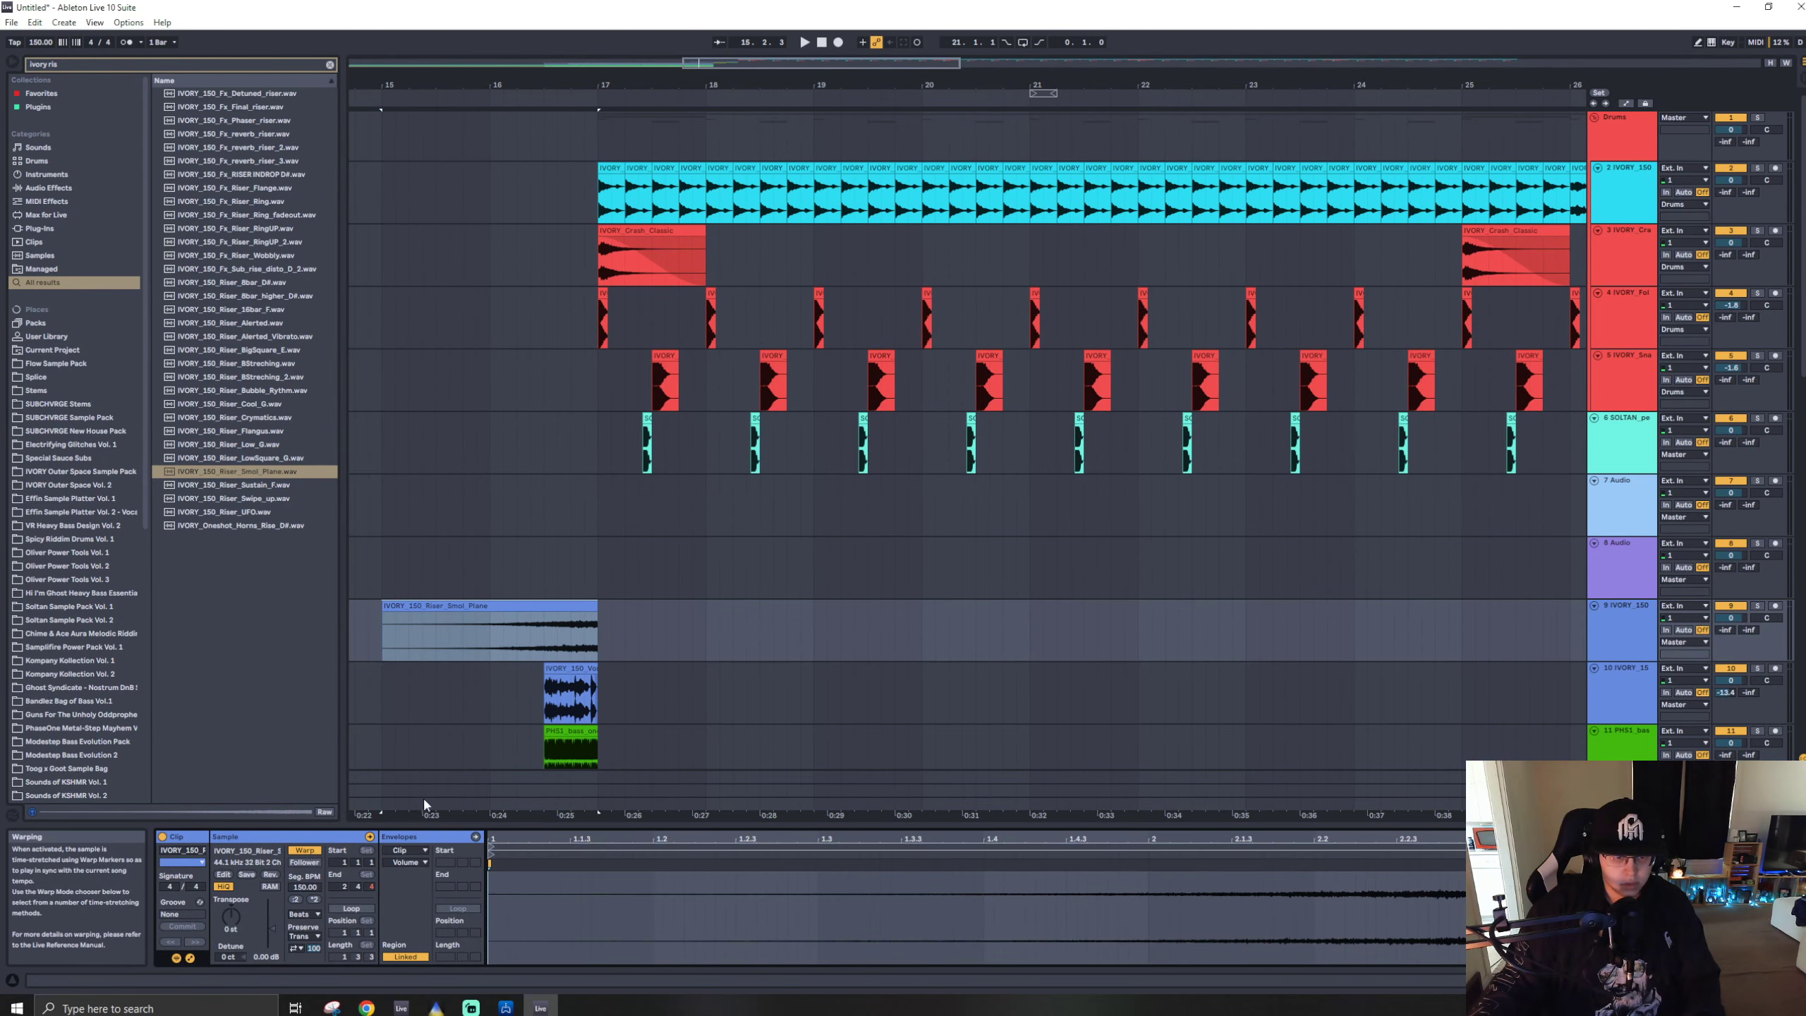
- Play from 16.3.1 into the drop and delete the part of the riser clip before bar 16
{"action": "left_click", "coordinate": [580, 645]}
{"action": "left_click", "coordinate": [540, 576]}
{"action": "key", "text": "space"}
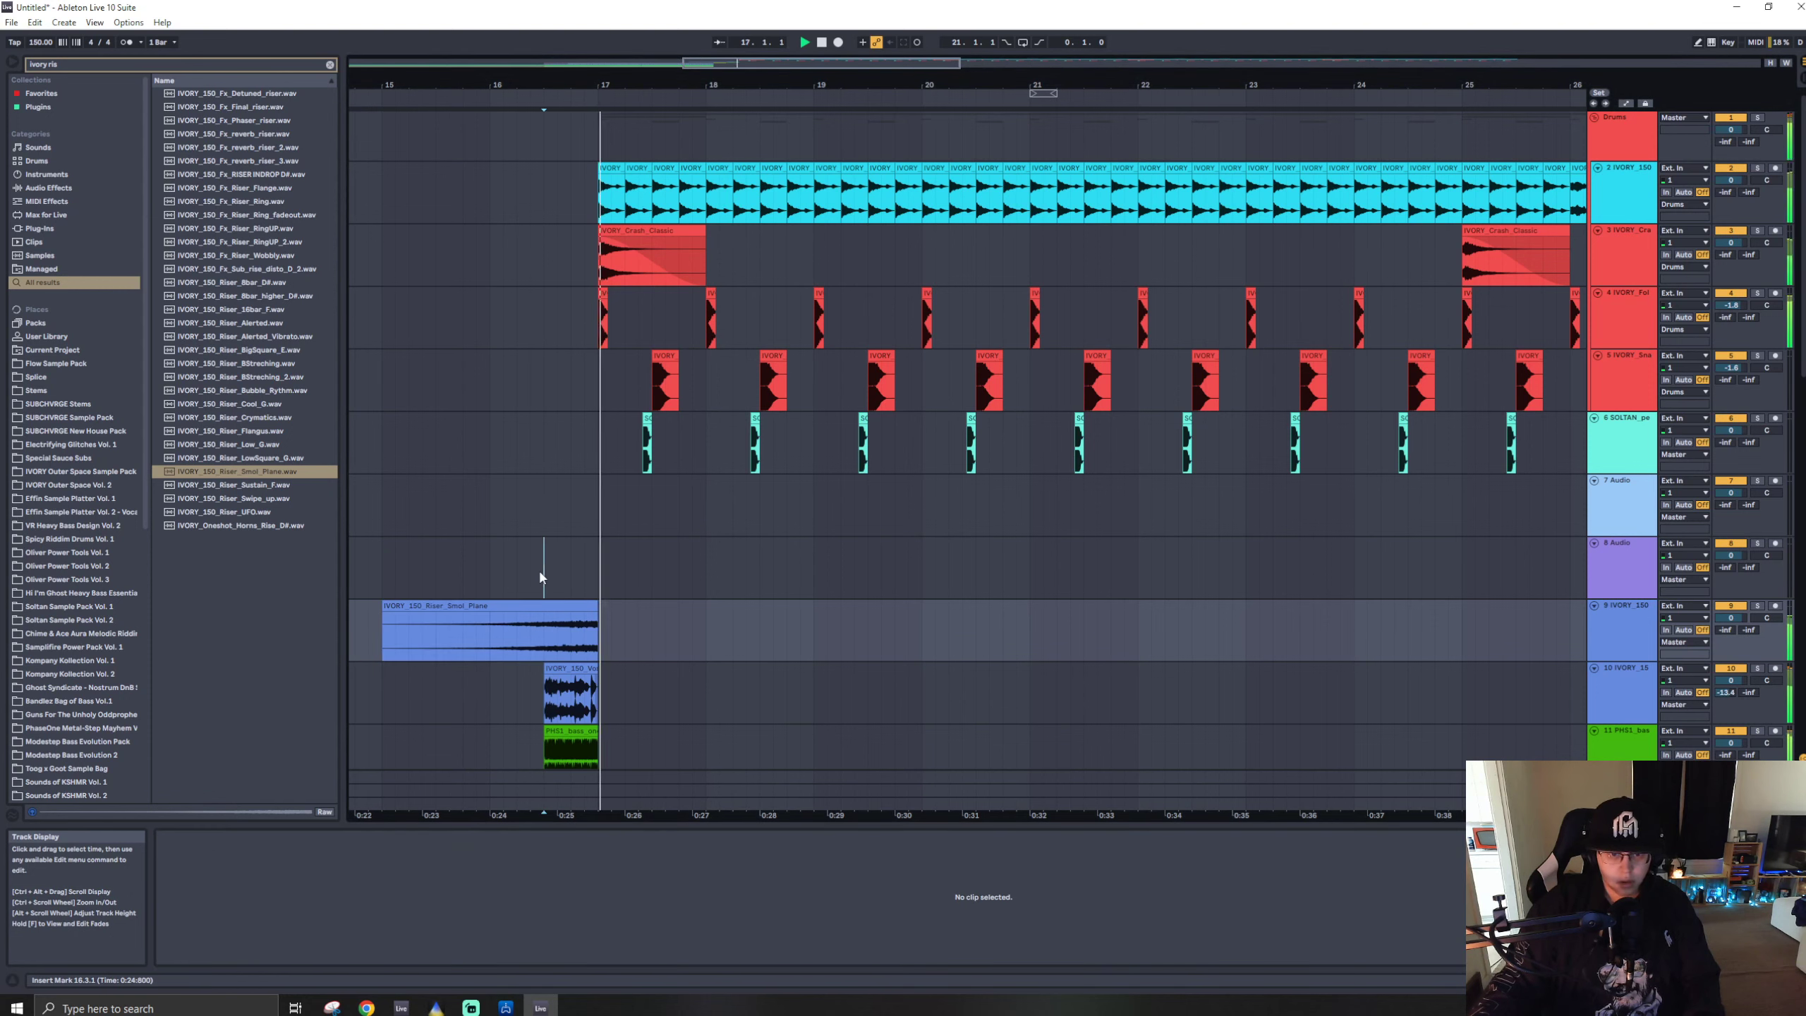
{"action": "left_click", "coordinate": [494, 627]}
{"action": "left_click_drag", "start_coordinate": [494, 625], "coordinate": [362, 623]}
{"action": "key", "text": "Delete"}
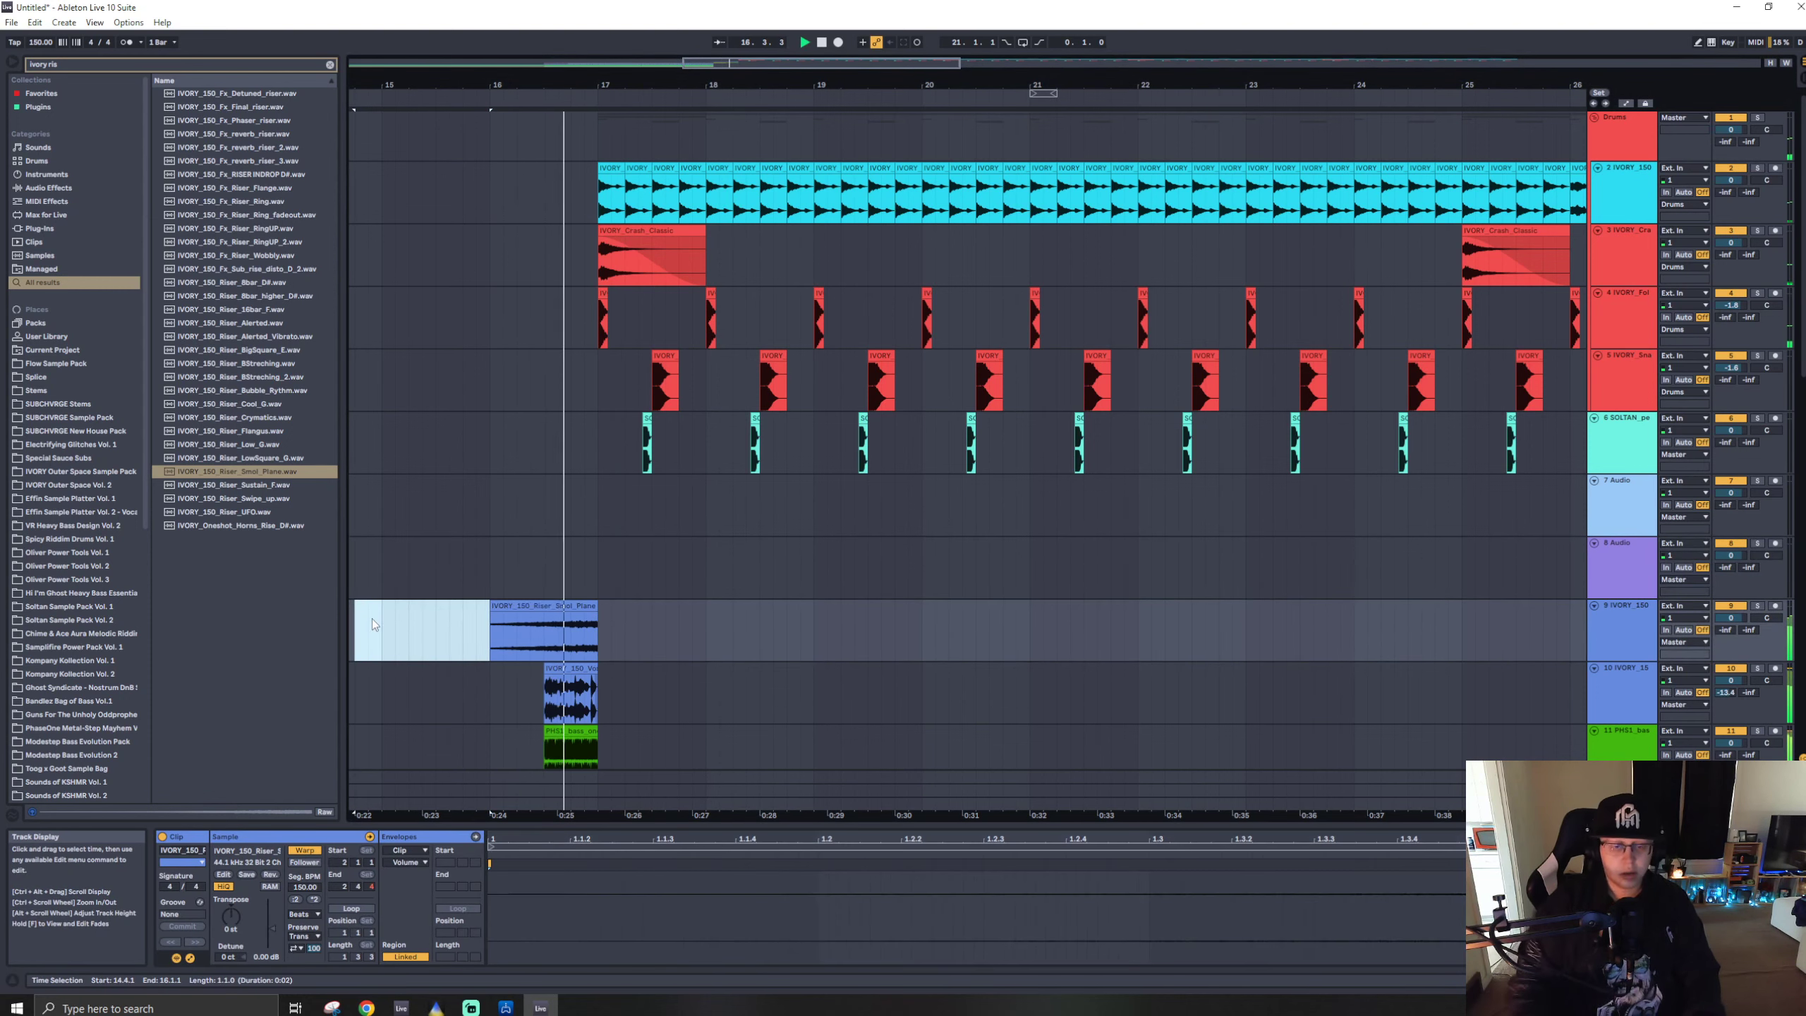
- Add a fade-in across the whole trimmed riser clip and curve it so the volume rises late
{"action": "left_click_drag", "start_coordinate": [492, 615], "coordinate": [697, 646]}
{"action": "key", "text": "space"}
{"action": "key", "text": "space"}
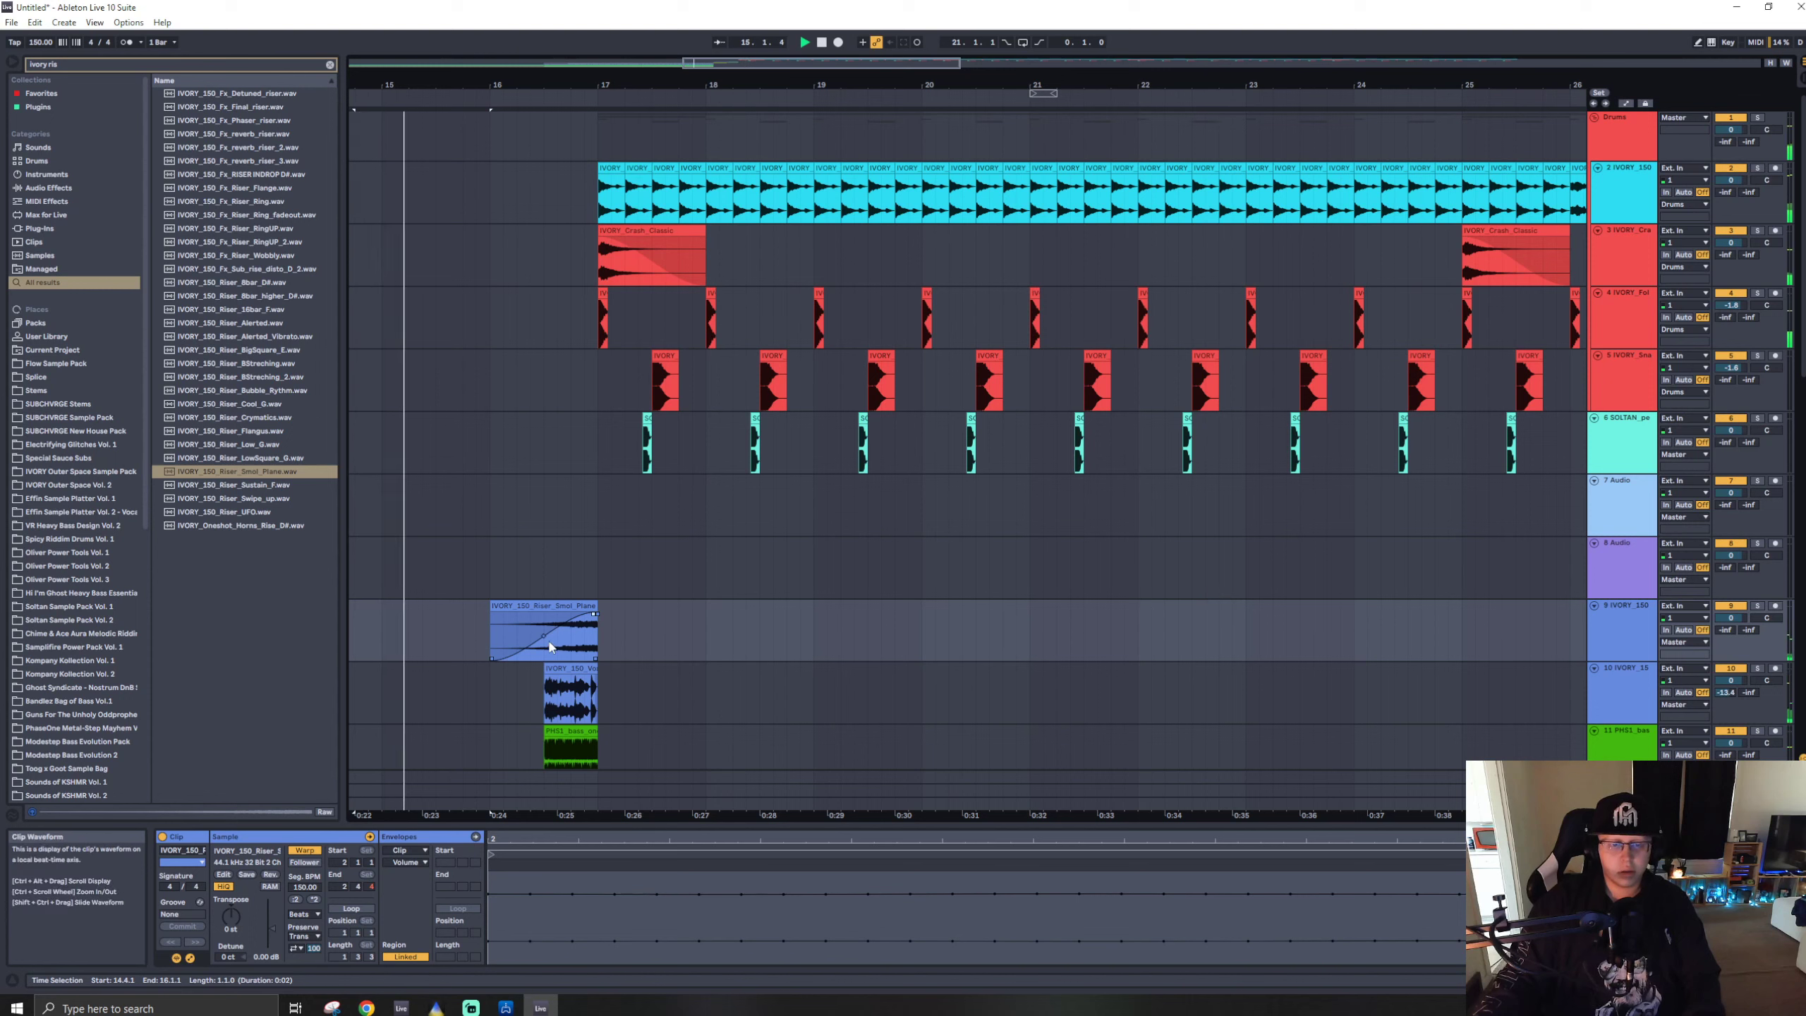
{"action": "left_click_drag", "start_coordinate": [549, 641], "coordinate": [851, 447]}
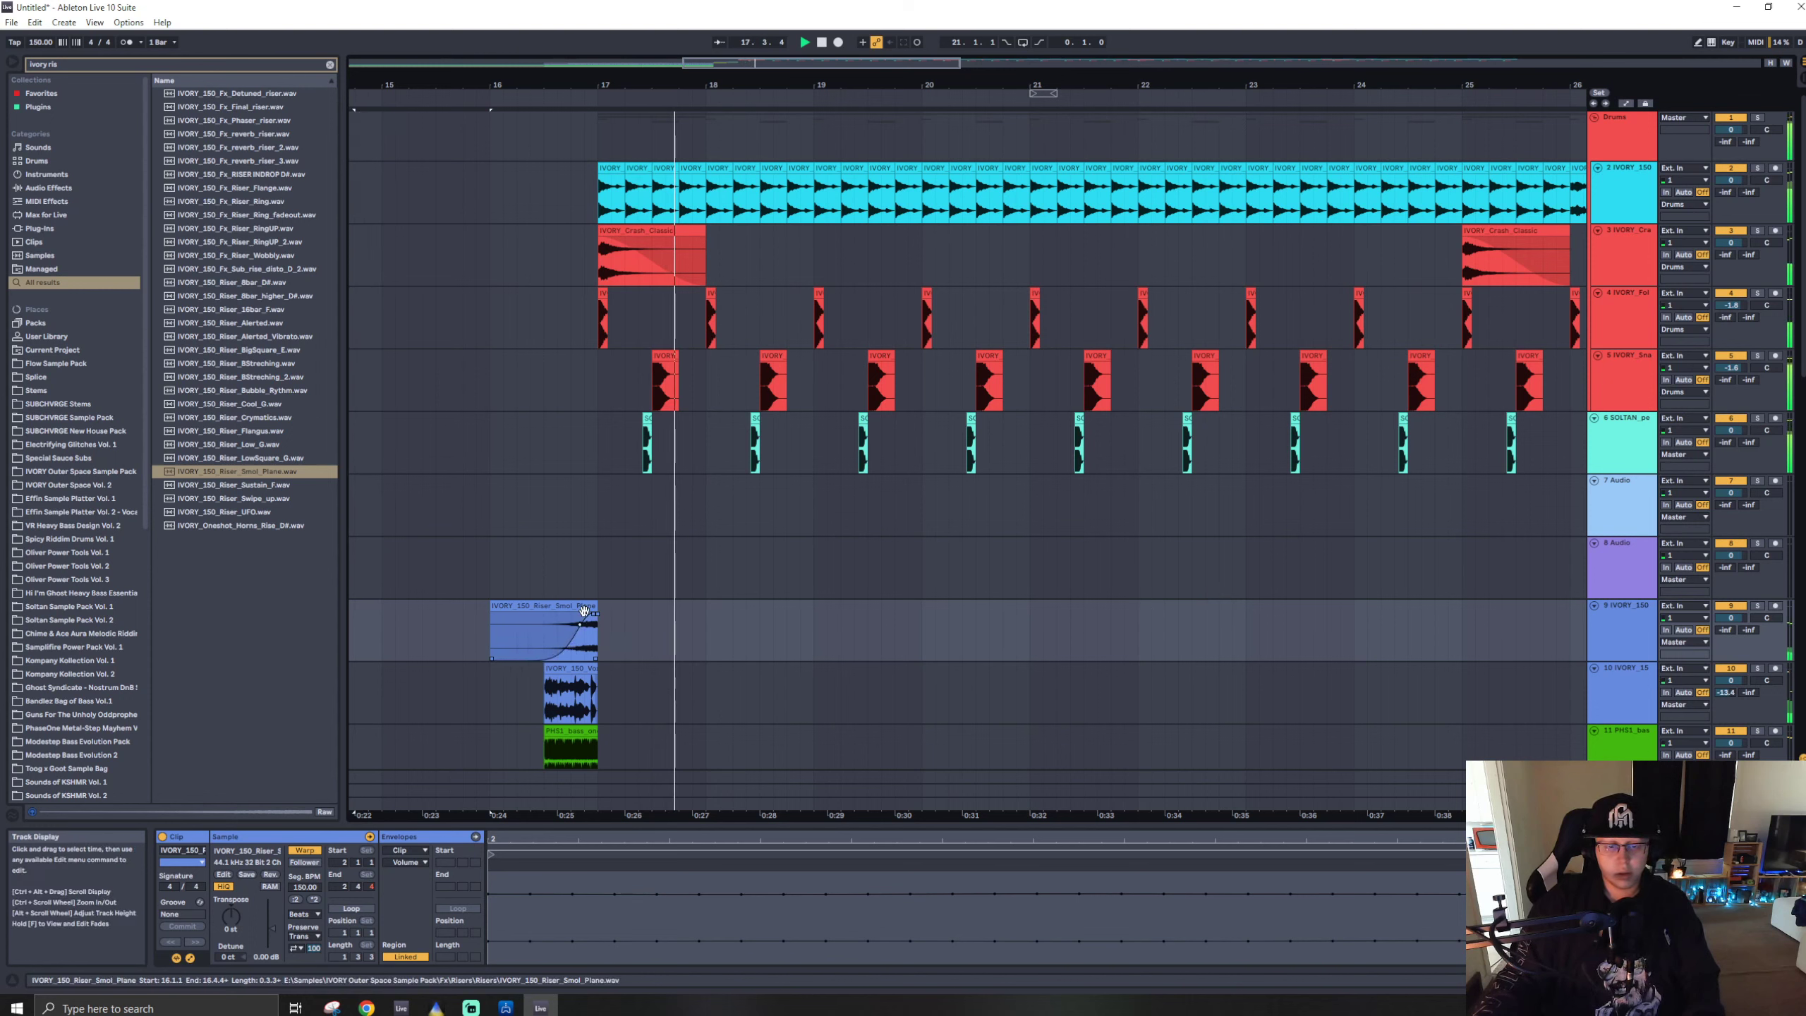
- Lower the volume of the trimmed riser's track and play the transition from 16.3.3
{"action": "left_click", "coordinate": [557, 567]}
{"action": "left_click_drag", "start_coordinate": [1730, 617], "coordinate": [1730, 643]}
{"action": "key", "text": "space"}
{"action": "key", "text": "space"}
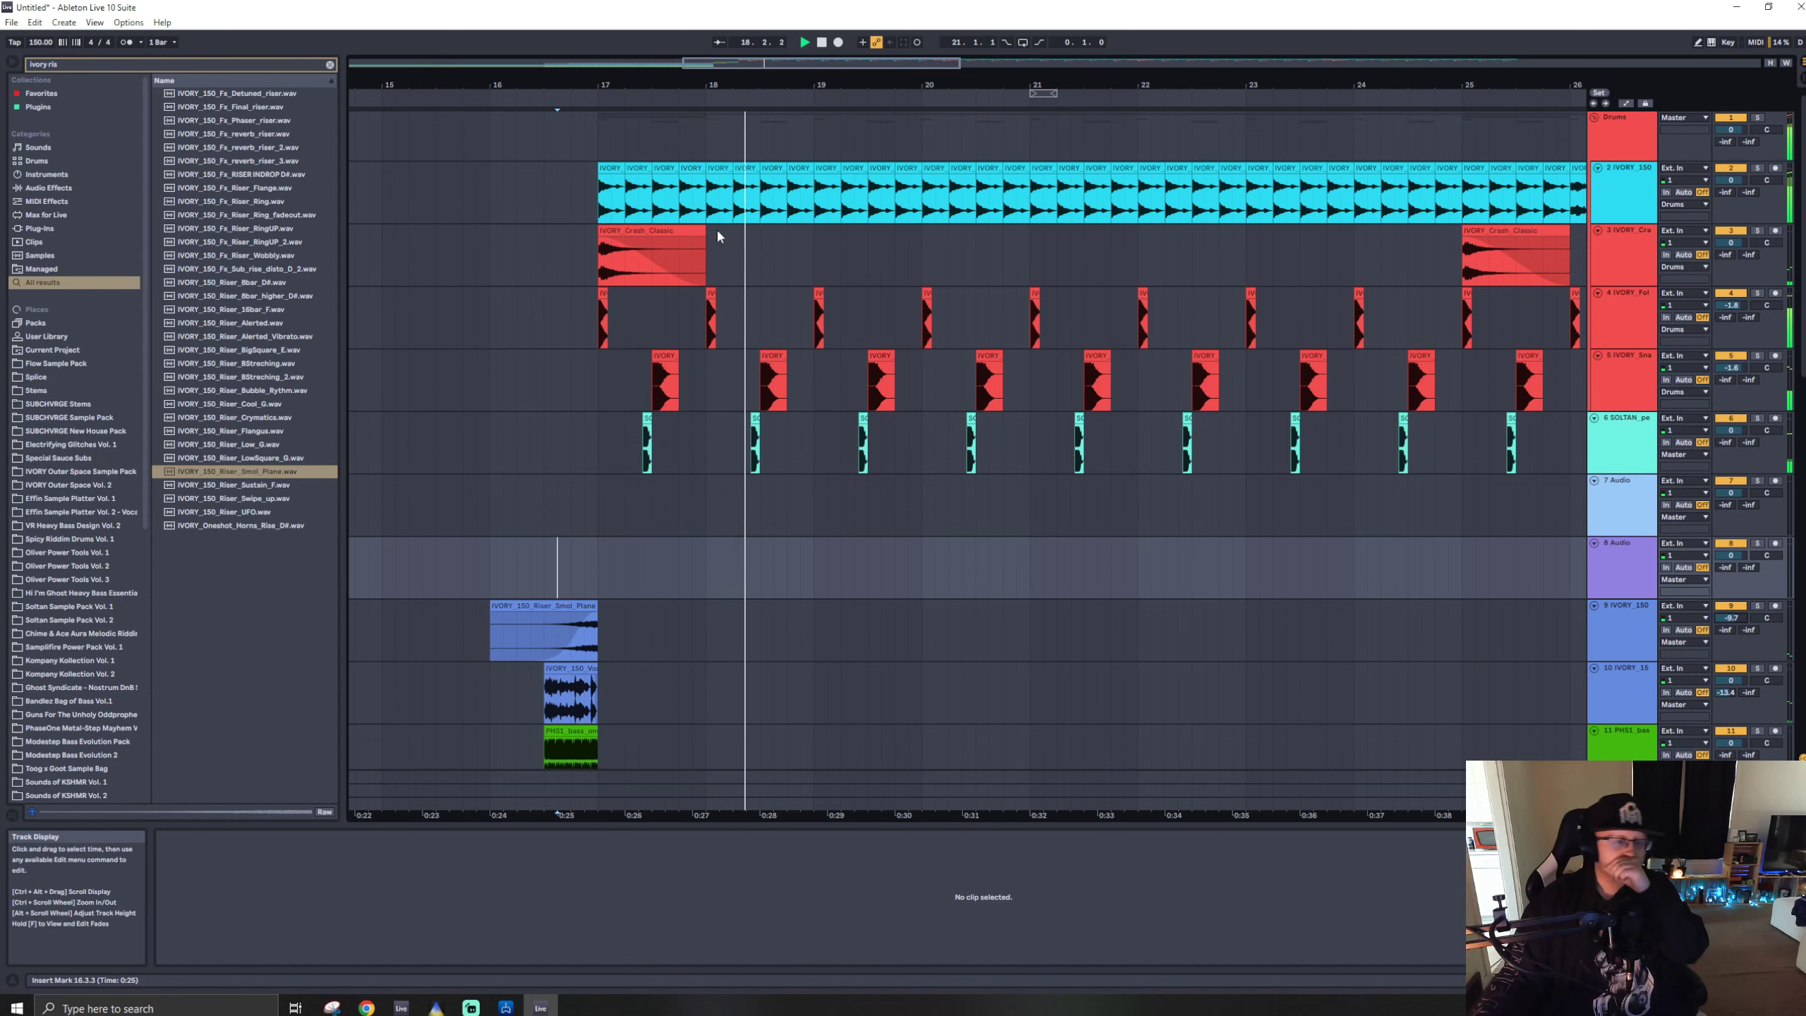
- Delete the two empty audio tracks above the riser and the empty one above the snare buildup loop
{"action": "scroll", "coordinate": [1159, 421], "scroll_direction": "down", "scroll_amount": 2}
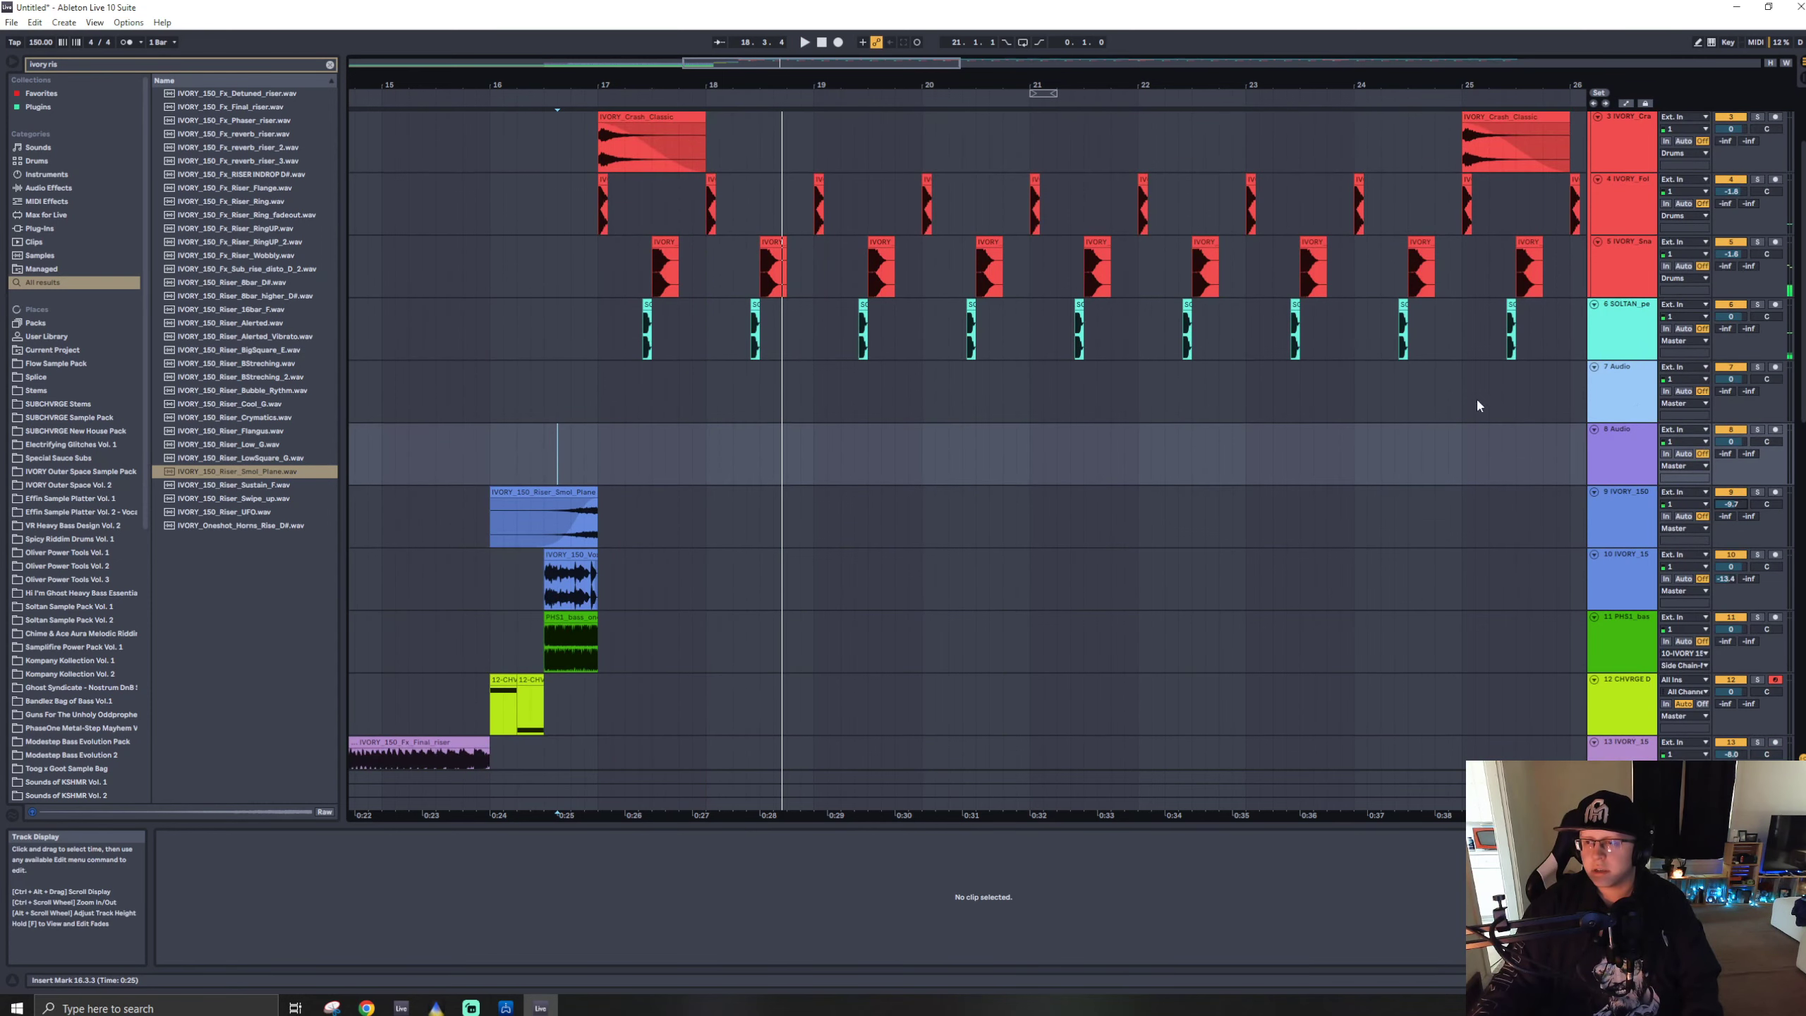
{"action": "left_click_drag", "start_coordinate": [1641, 401], "coordinate": [1622, 458]}
{"action": "key", "text": "Delete"}
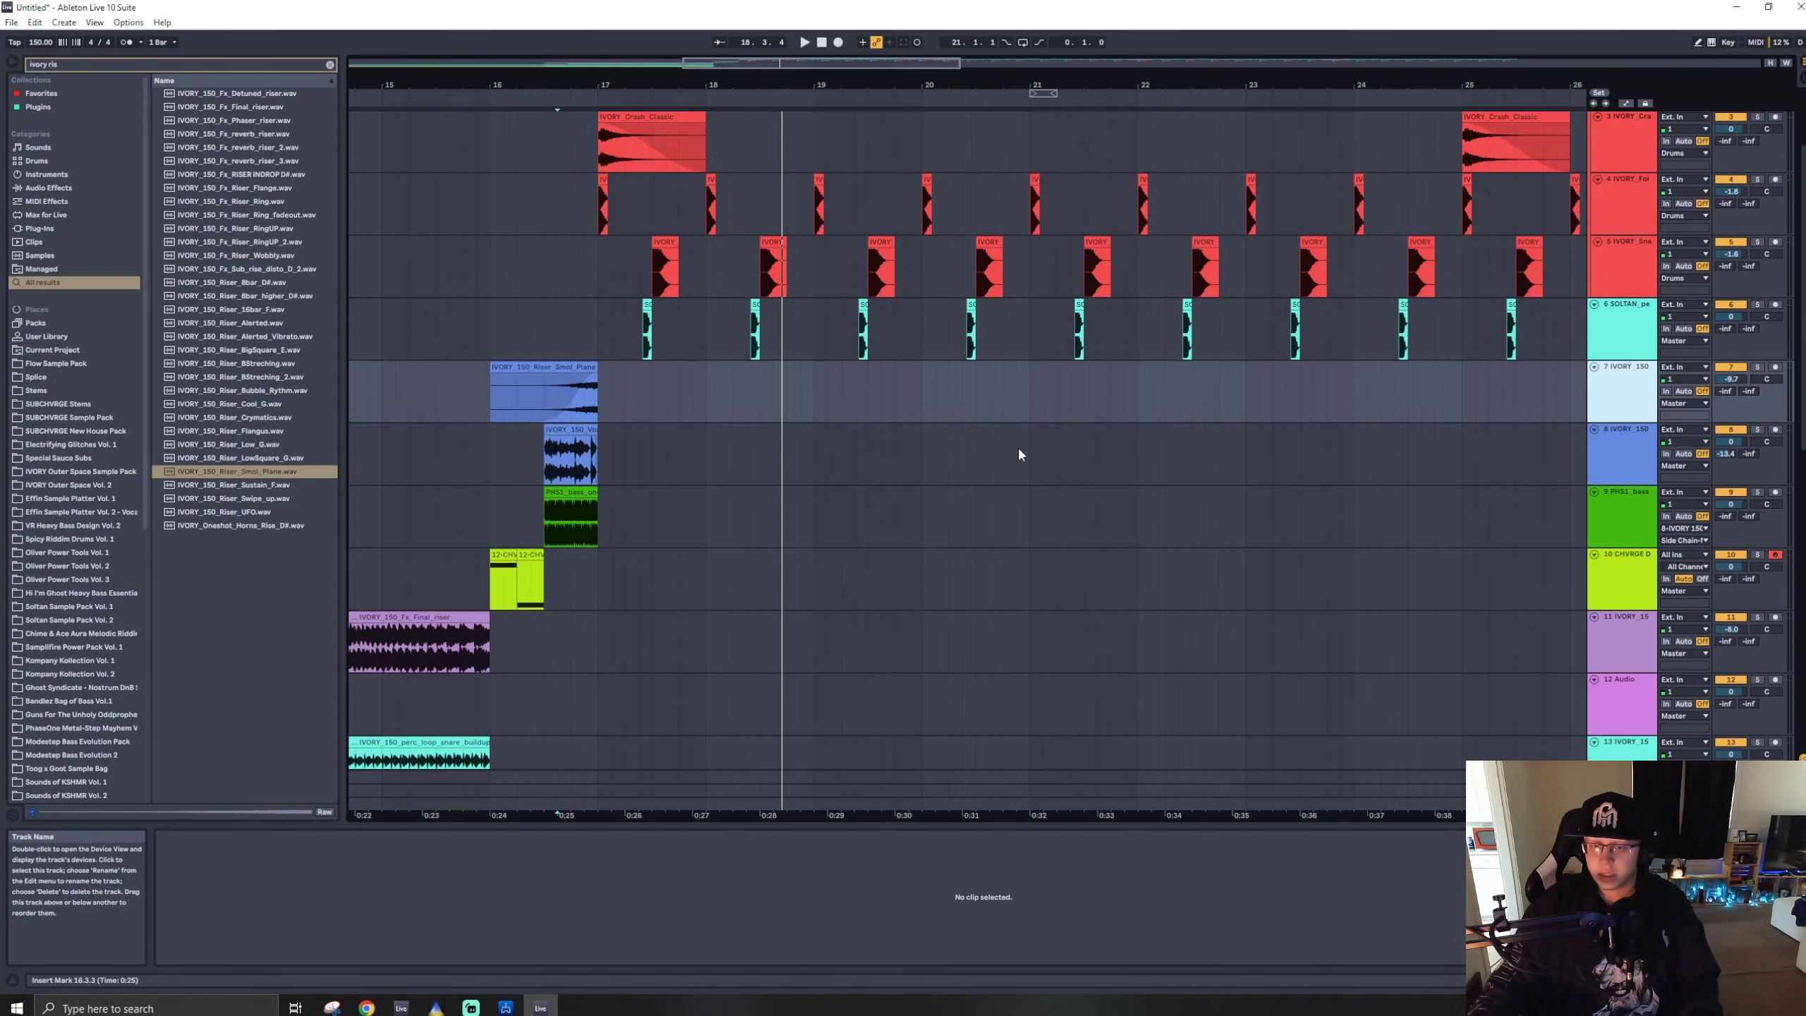
{"action": "scroll", "coordinate": [1017, 446], "scroll_direction": "down", "scroll_amount": 3}
{"action": "left_click", "coordinate": [1608, 530]}
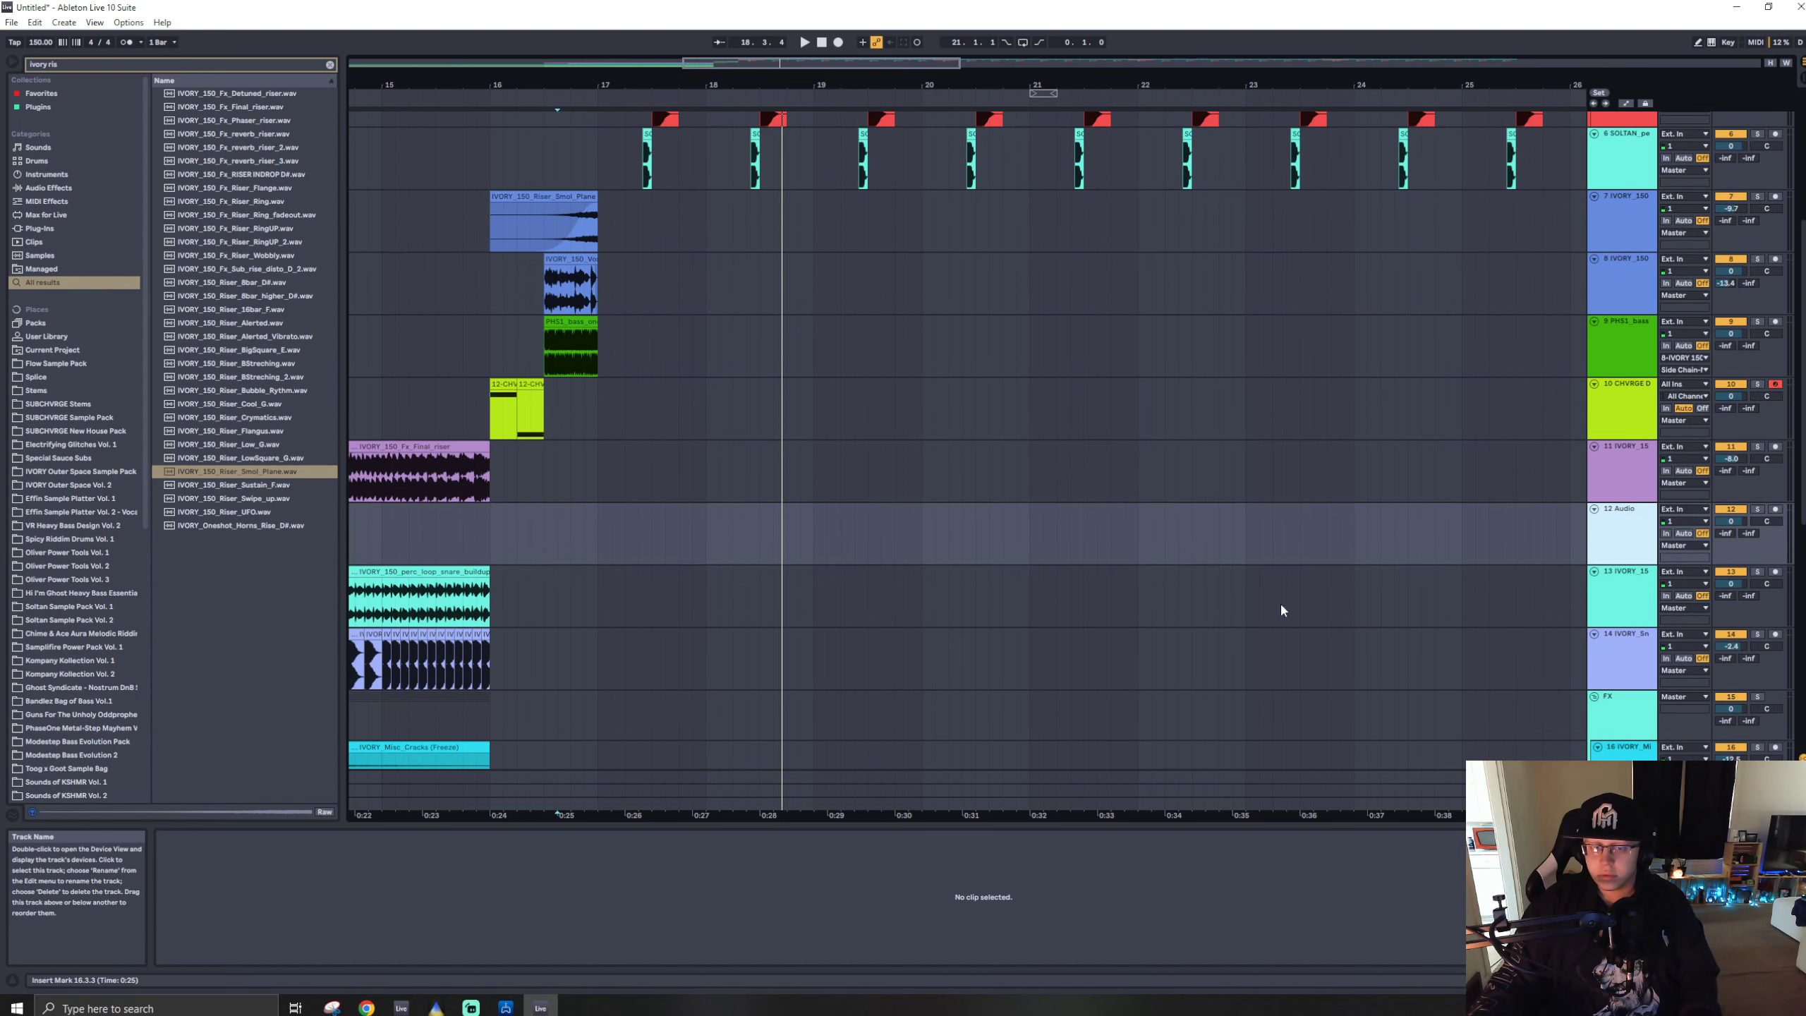
{"action": "key", "text": "w"}
{"action": "scroll", "coordinate": [1011, 569], "scroll_direction": "down", "scroll_amount": 3}
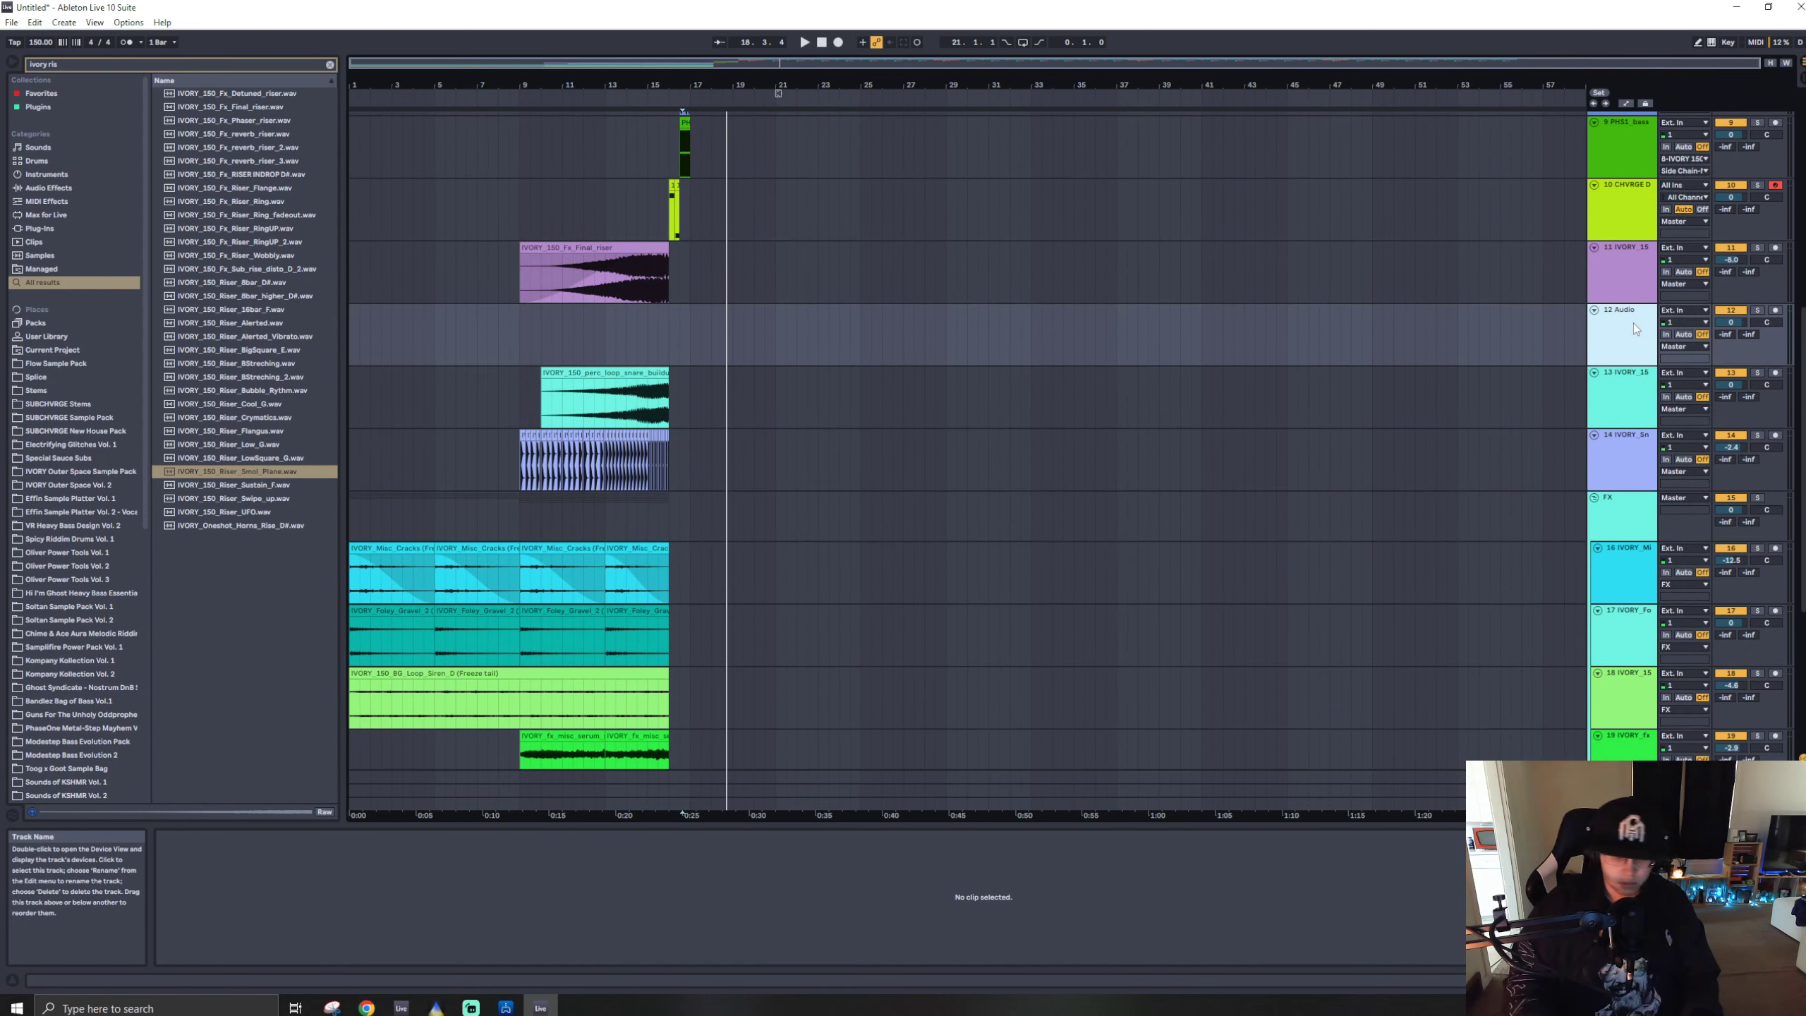
{"action": "key", "text": "Delete"}
{"action": "scroll", "coordinate": [1351, 376], "scroll_direction": "down", "scroll_amount": 4}
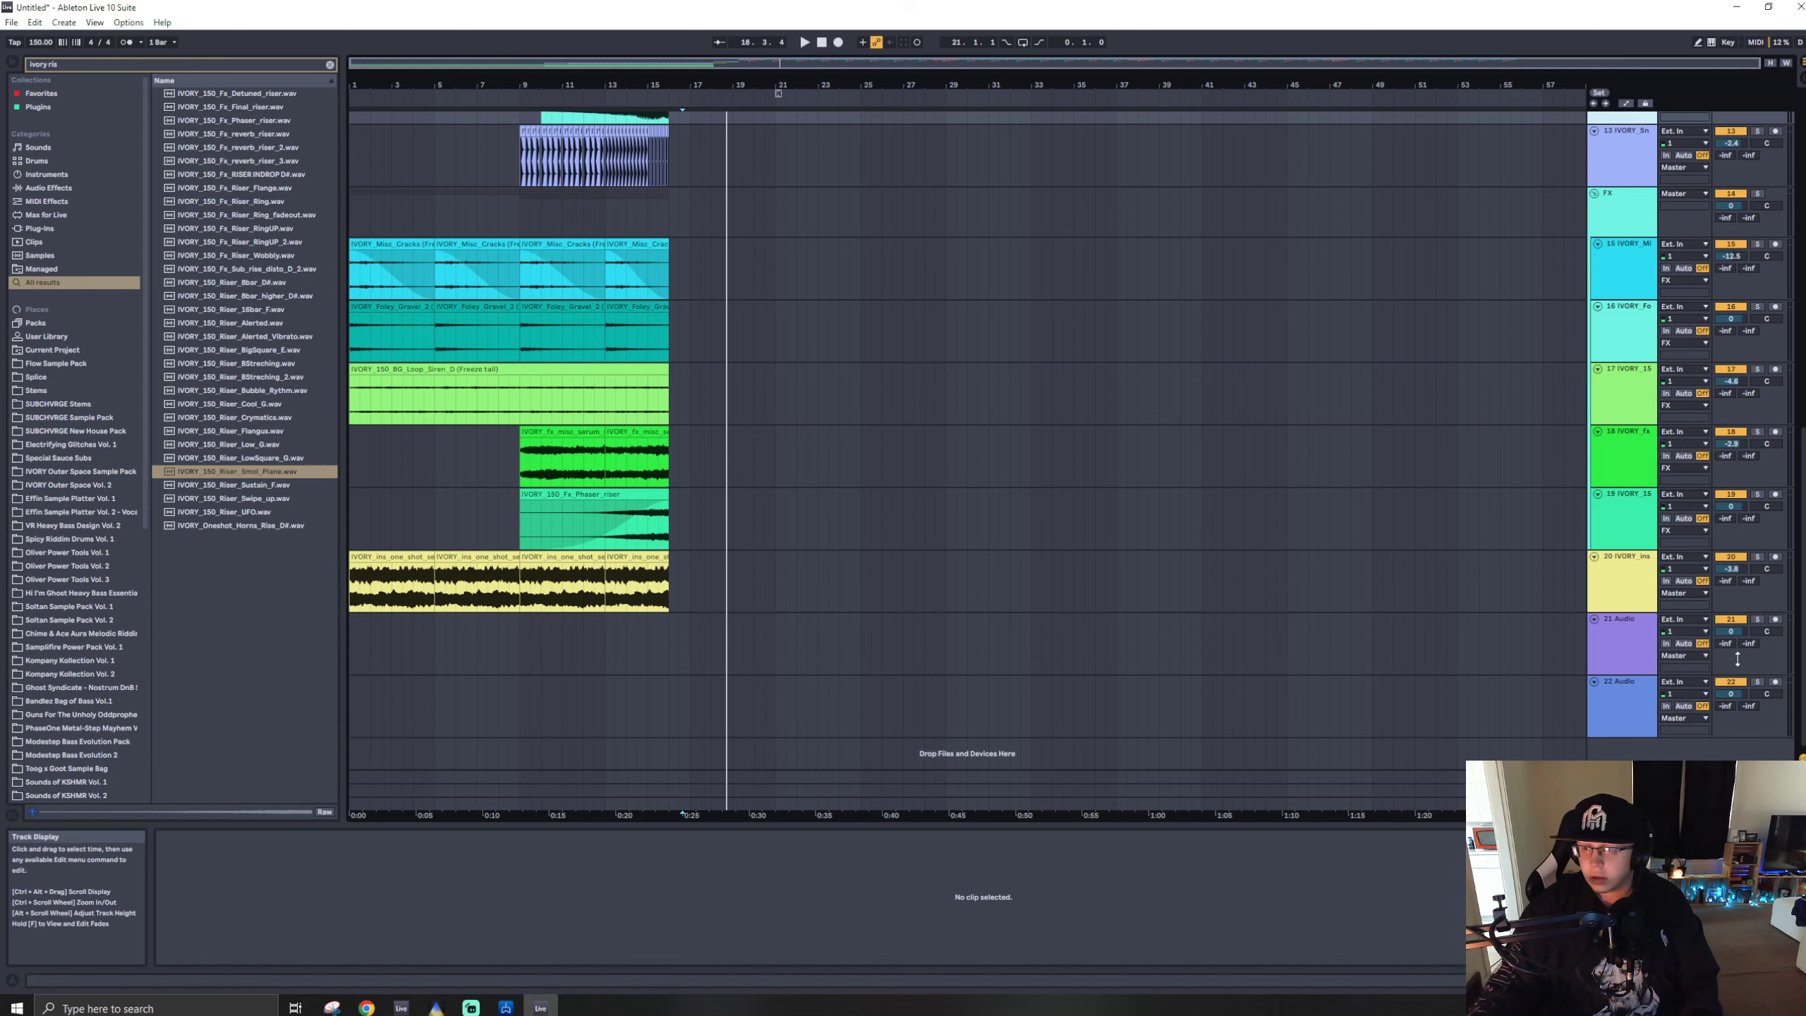
- Group an empty audio track at the end of the set and move the group directly below the SOLTAN percussion track
{"action": "scroll", "coordinate": [1638, 647], "scroll_direction": "up", "scroll_amount": 2}
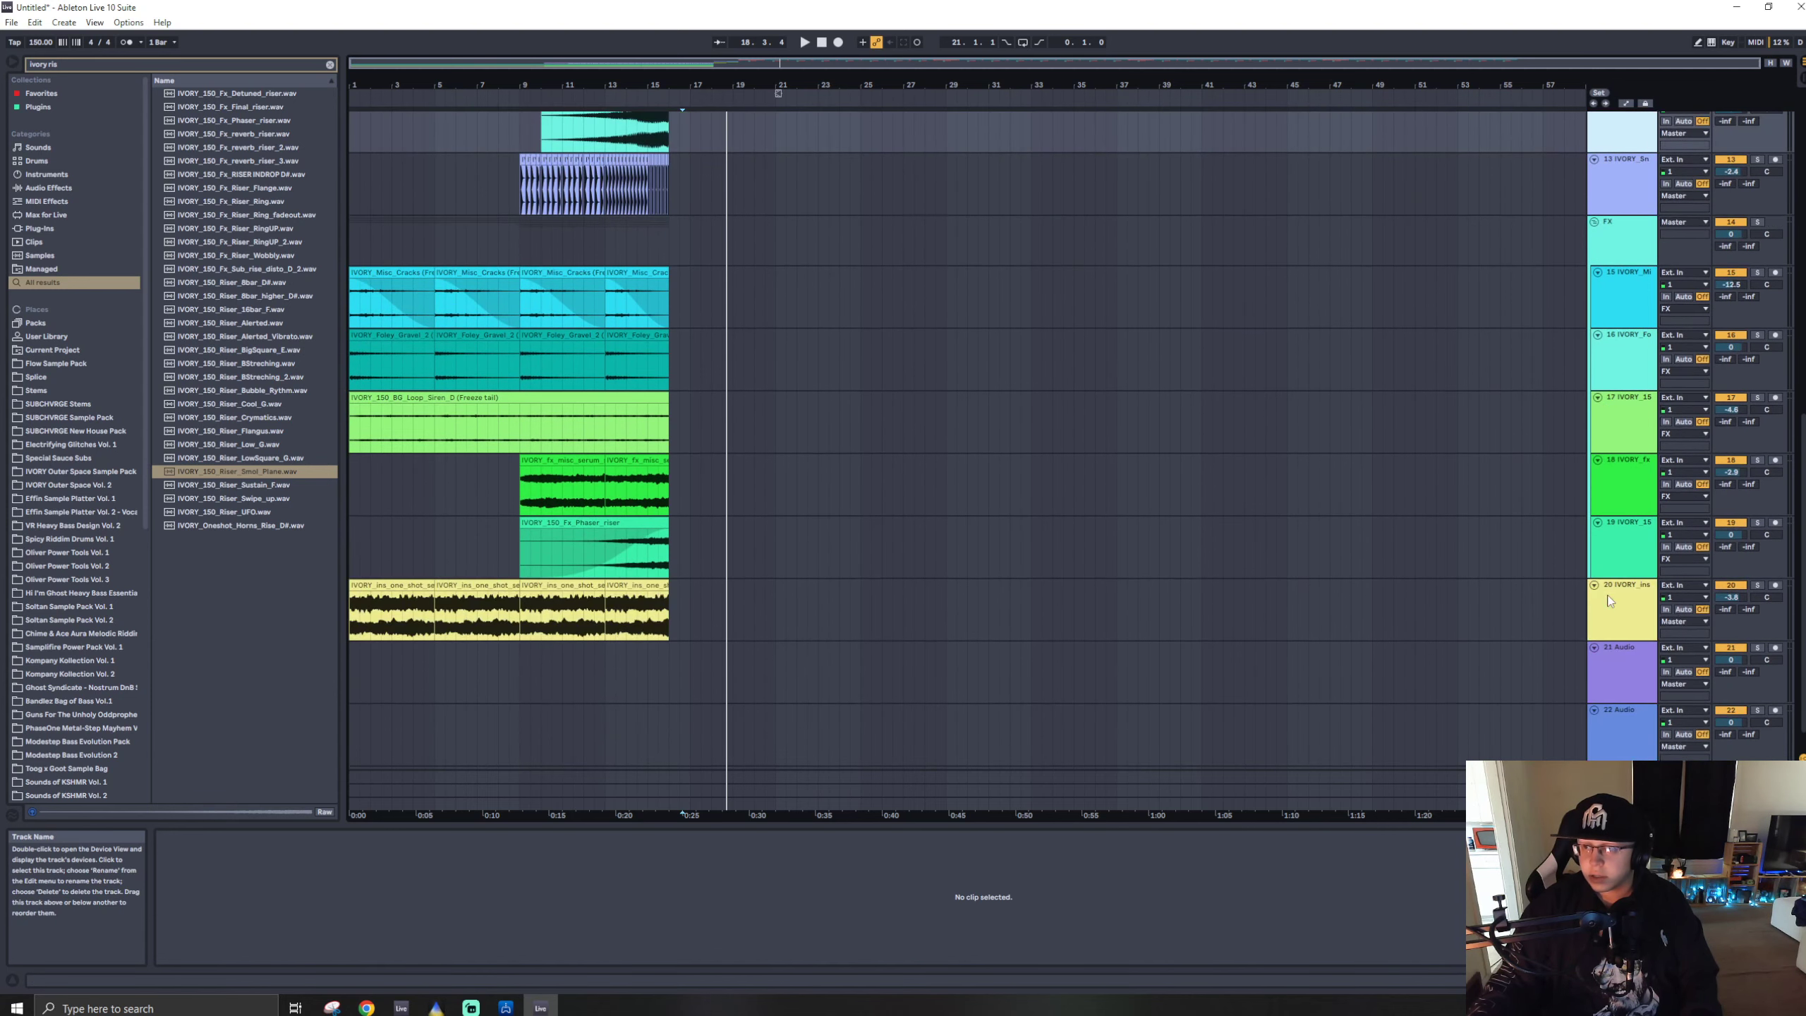
{"action": "scroll", "coordinate": [1634, 645], "scroll_direction": "up", "scroll_amount": 3}
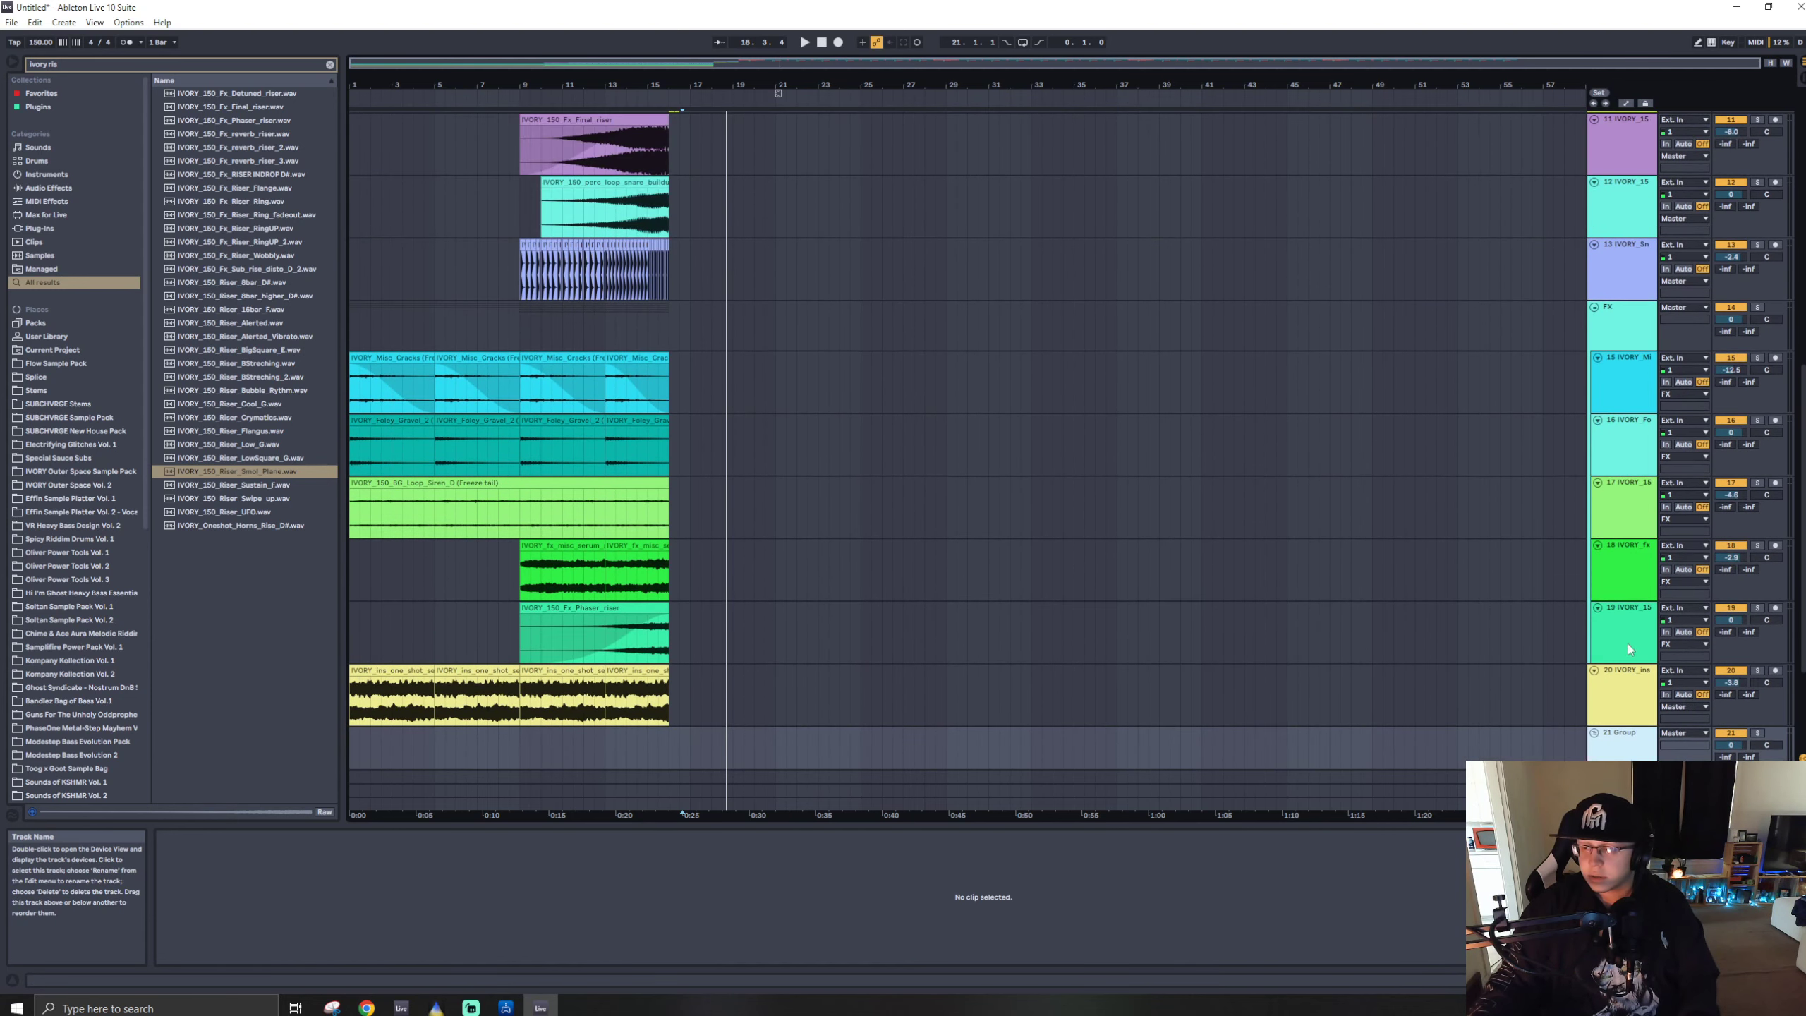
{"action": "scroll", "coordinate": [1628, 648], "scroll_direction": "down", "scroll_amount": 2}
{"action": "scroll", "coordinate": [1606, 355], "scroll_direction": "up", "scroll_amount": 1}
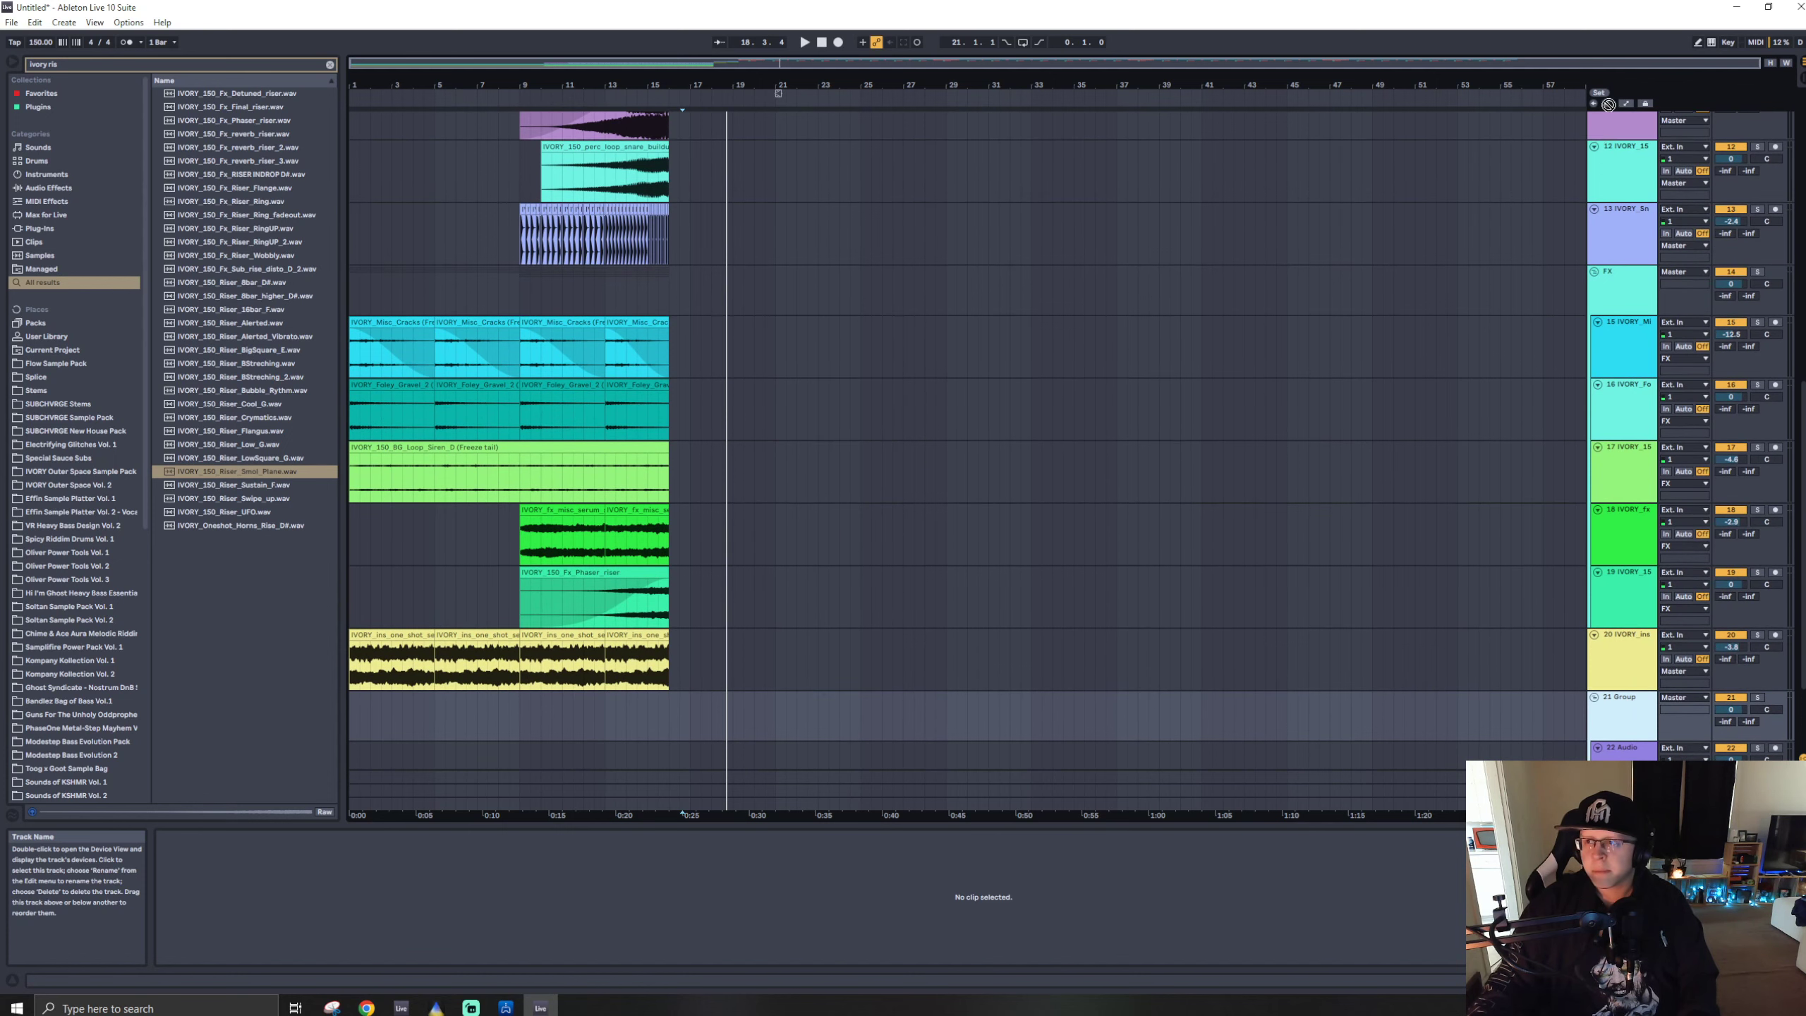
{"action": "left_click_drag", "start_coordinate": [1608, 105], "coordinate": [1656, 217]}
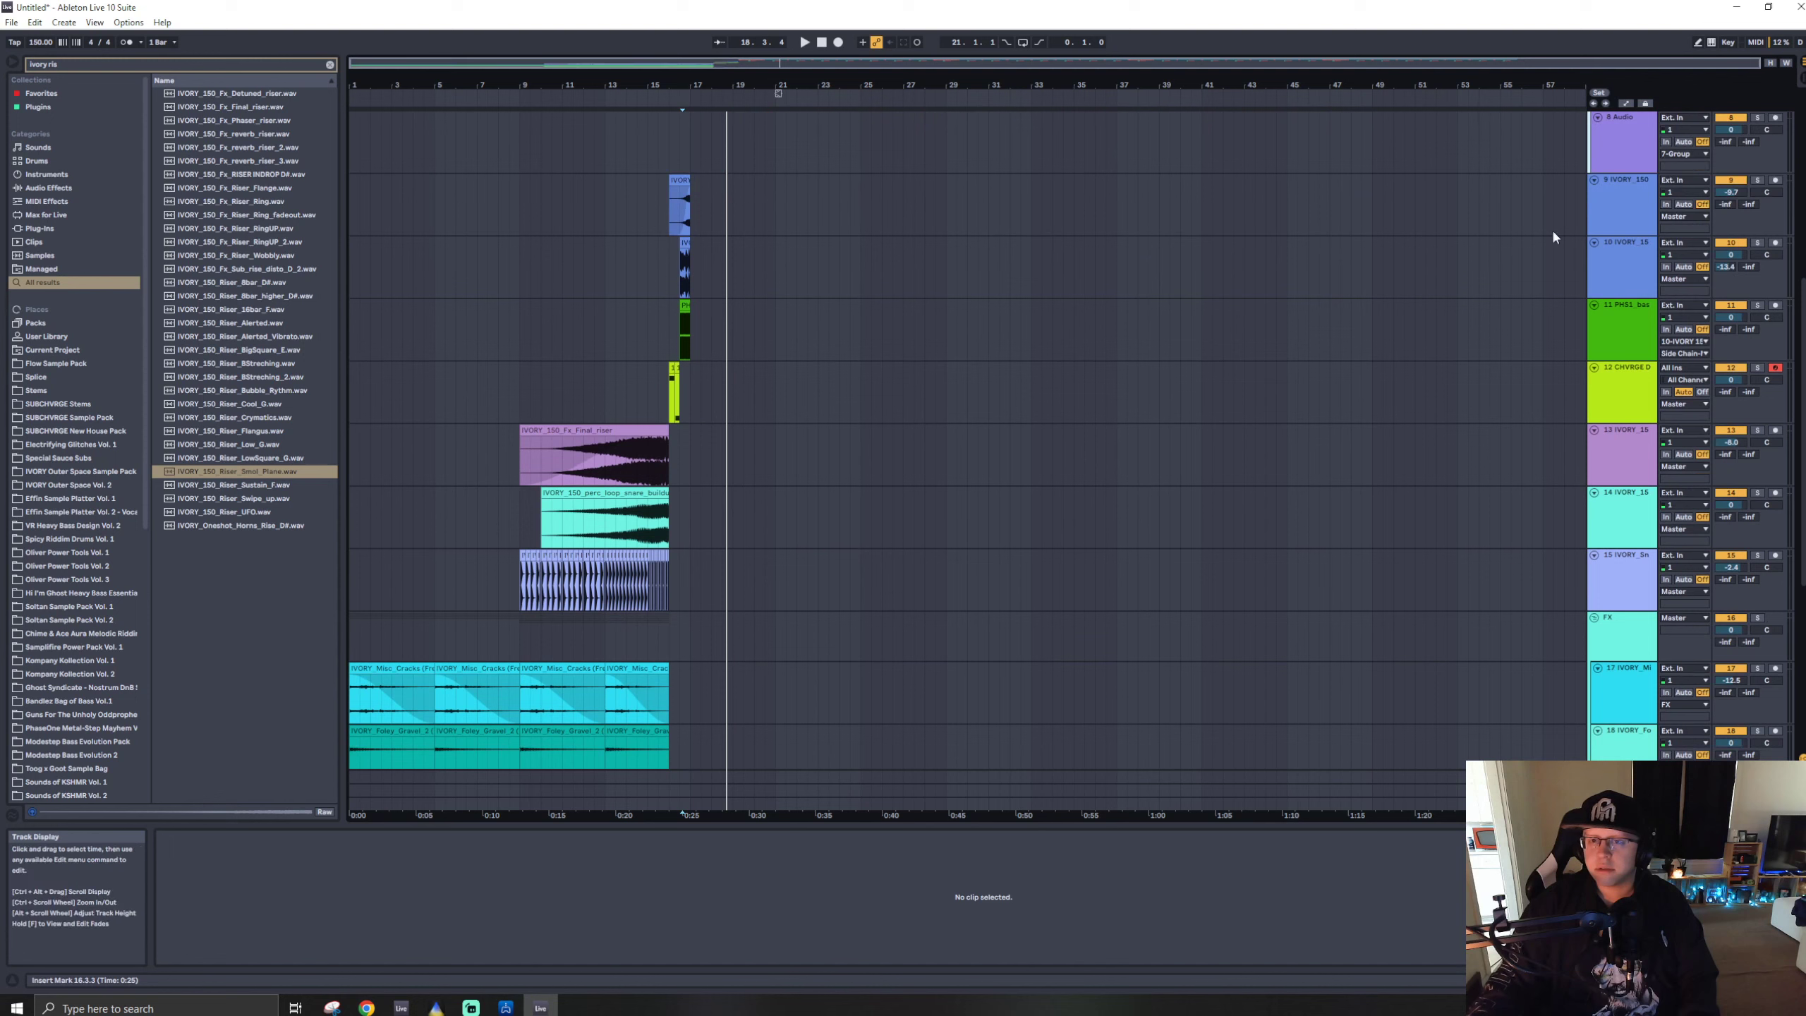
- Move both riser tracks, the snare buildup loop track and the snare track into the FX group
{"action": "left_click", "coordinate": [1630, 214]}
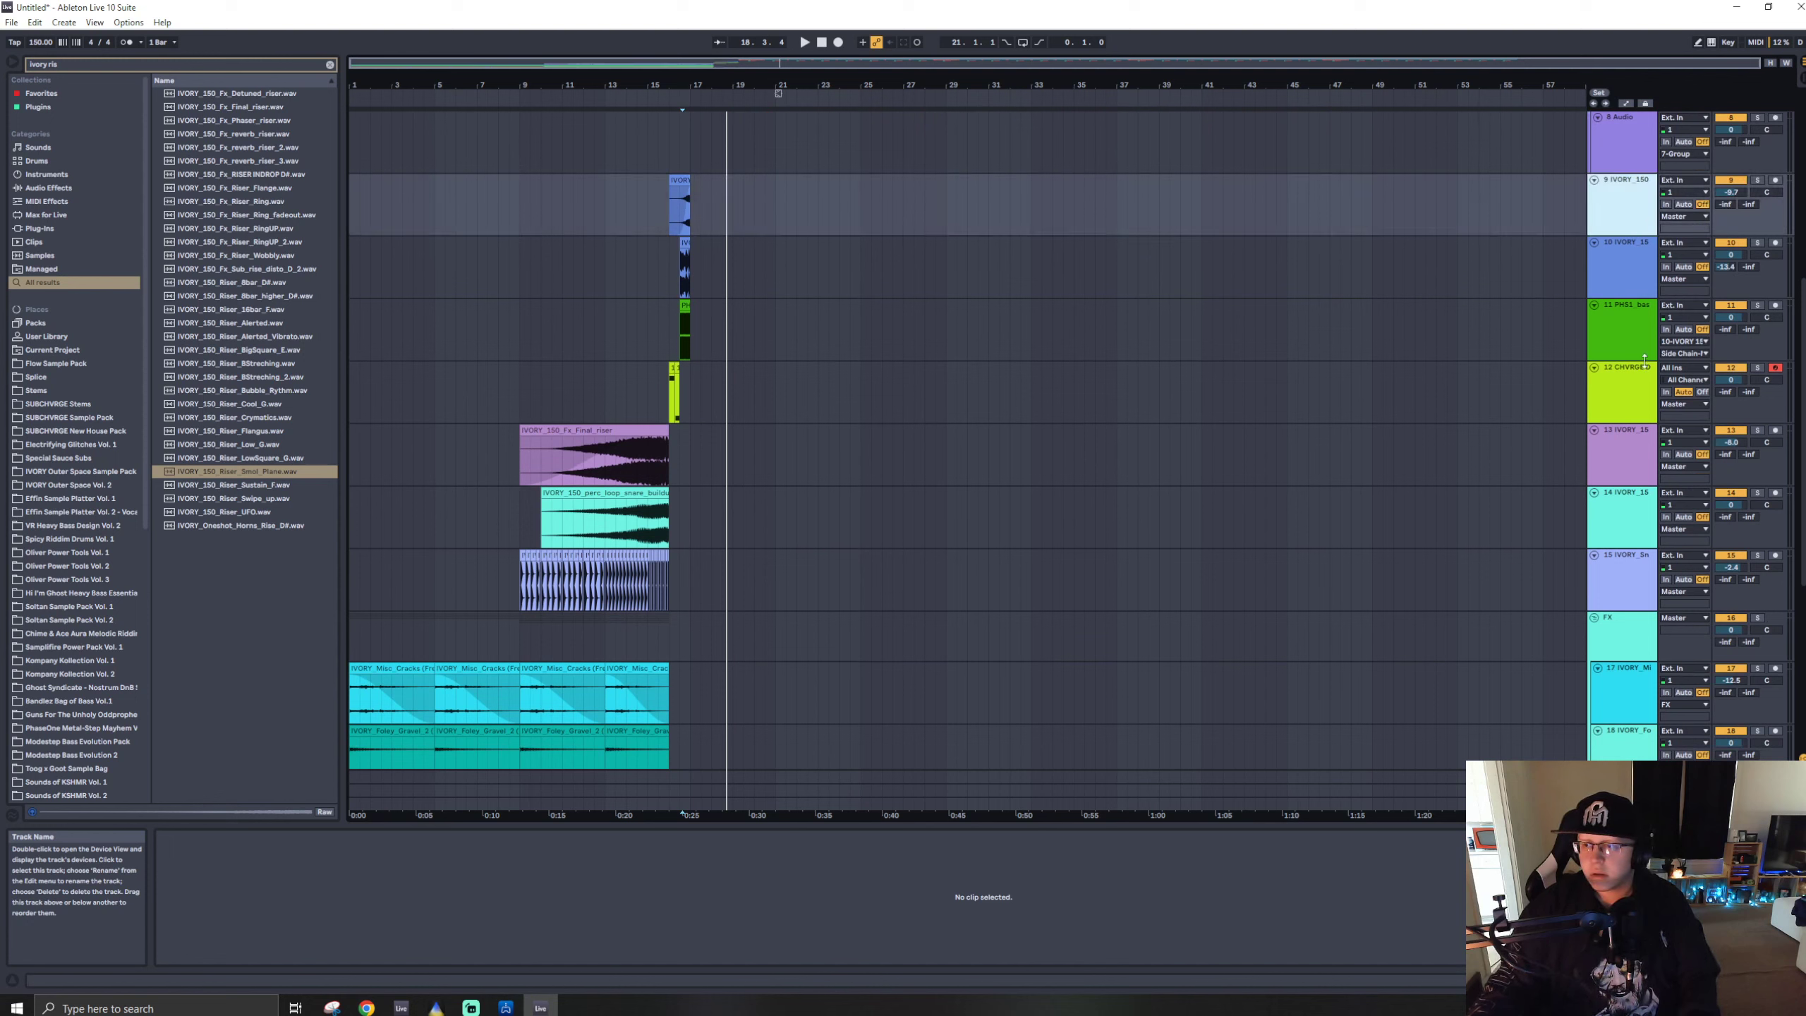
{"action": "left_click", "coordinate": [1623, 459], "text": "ctrl"}
{"action": "left_click", "coordinate": [1624, 521], "text": "ctrl"}
{"action": "left_click", "coordinate": [1623, 577], "text": "ctrl"}
{"action": "left_click_drag", "start_coordinate": [1622, 537], "coordinate": [906, 658]}
{"action": "scroll", "coordinate": [1193, 491], "scroll_direction": "up", "scroll_amount": 8}
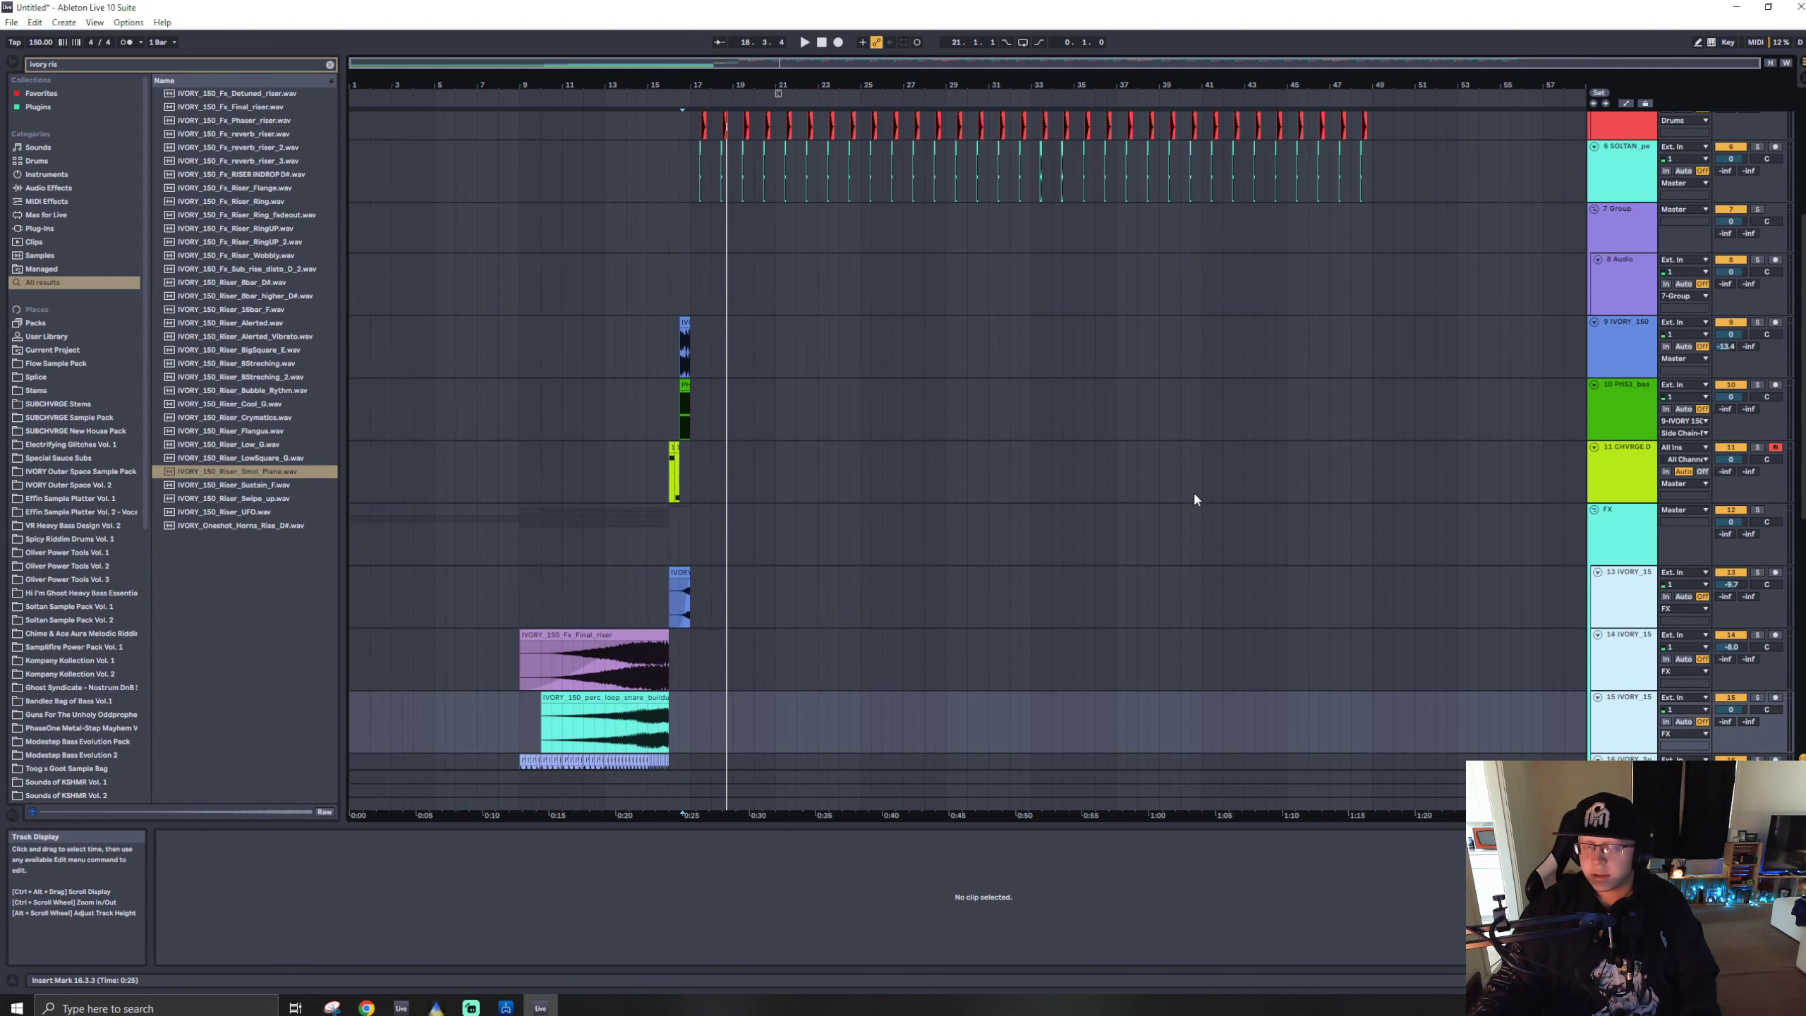
- Play the drop from bar 17 and repeat the top loop's first eight bars three times up to bar 49
{"action": "left_click", "coordinate": [691, 491]}
{"action": "key", "text": "space"}
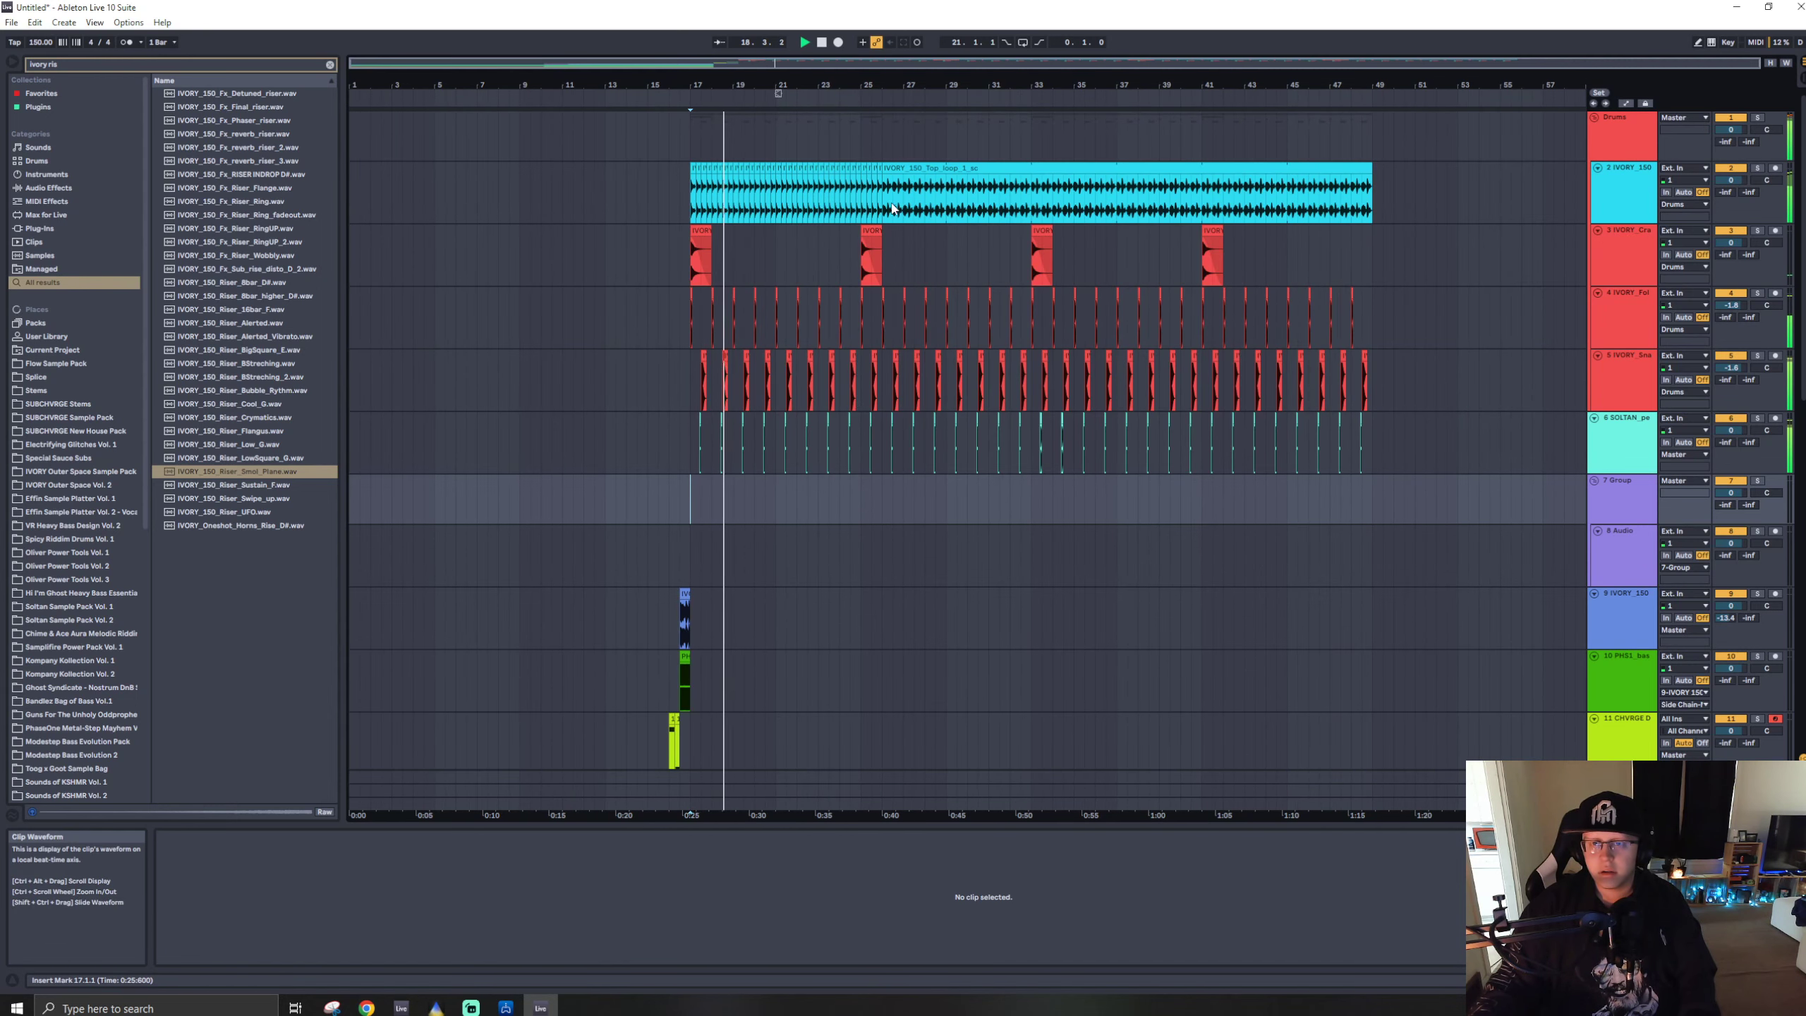
{"action": "left_click_drag", "start_coordinate": [863, 198], "coordinate": [696, 197]}
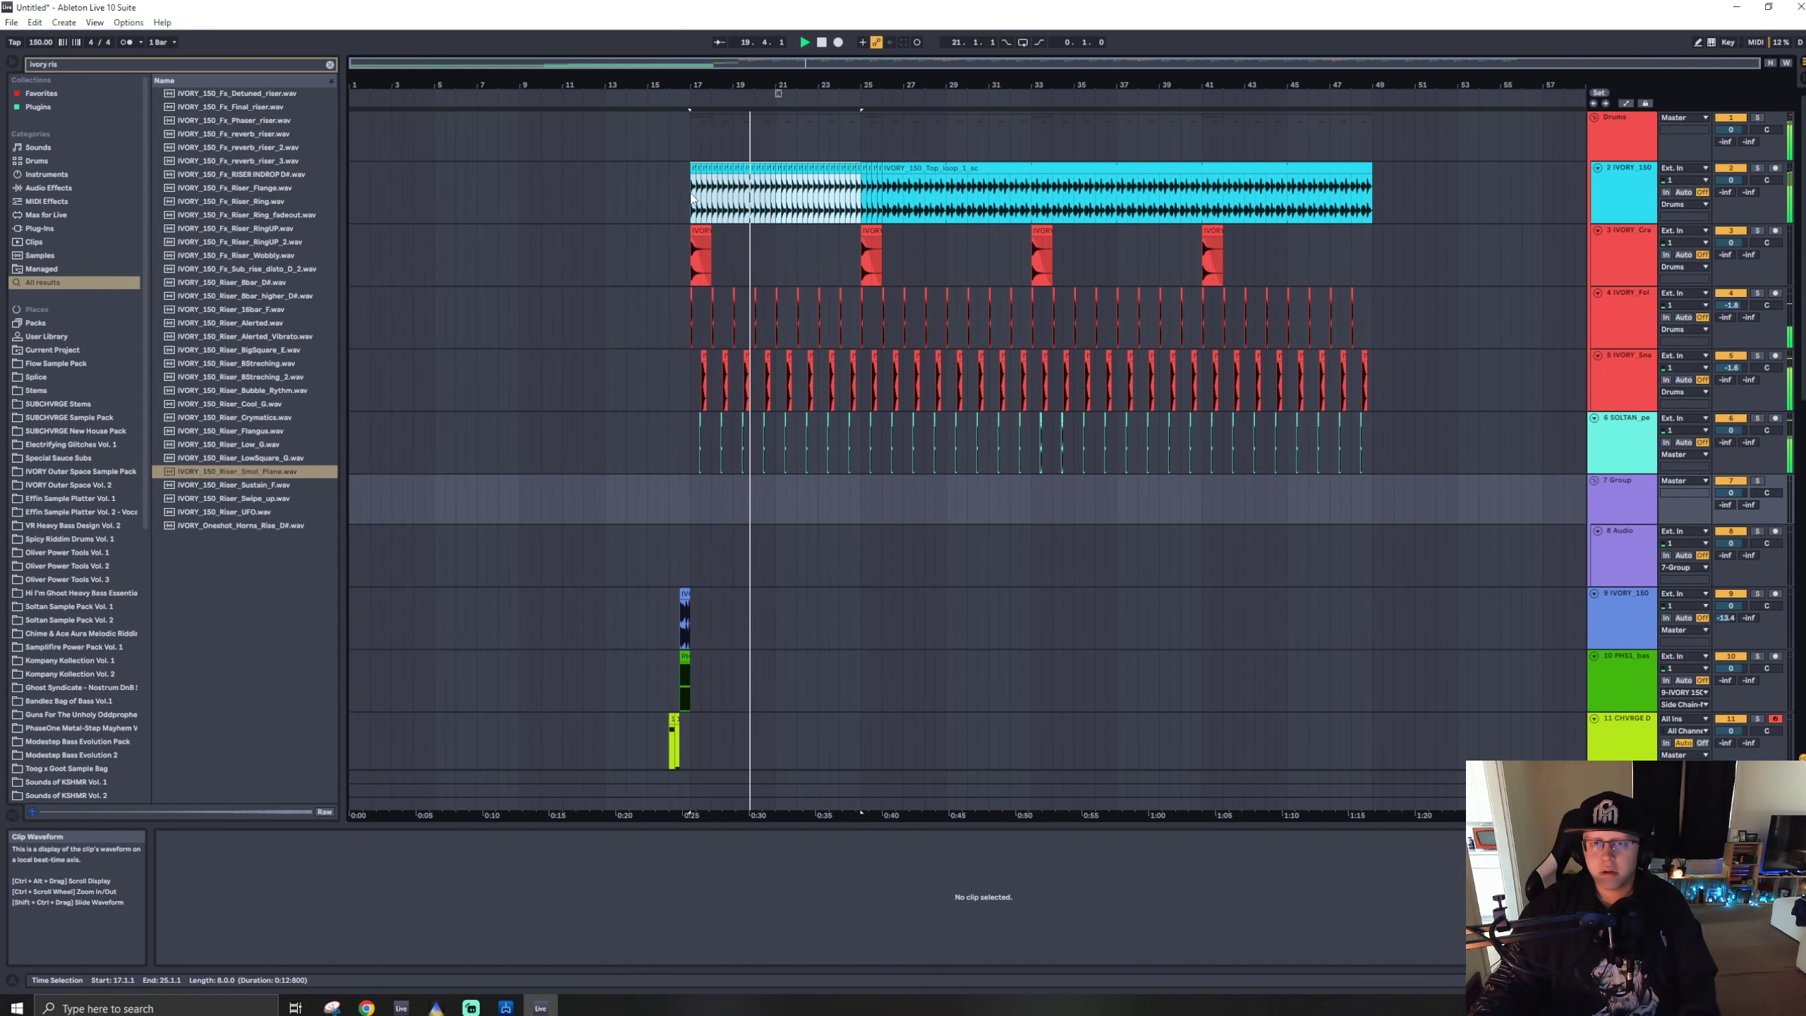
{"action": "key", "text": "ctrl+d"}
{"action": "key", "text": "ctrl+d"}
{"action": "key", "text": "ctrl+d"}
- Play the drop from bar 17, solo the top loop track and set its A-Forest send to -12.1 dB
{"action": "left_click_drag", "start_coordinate": [1726, 191], "coordinate": [1726, 121]}
{"action": "key", "text": "space"}
{"action": "key", "text": "space"}
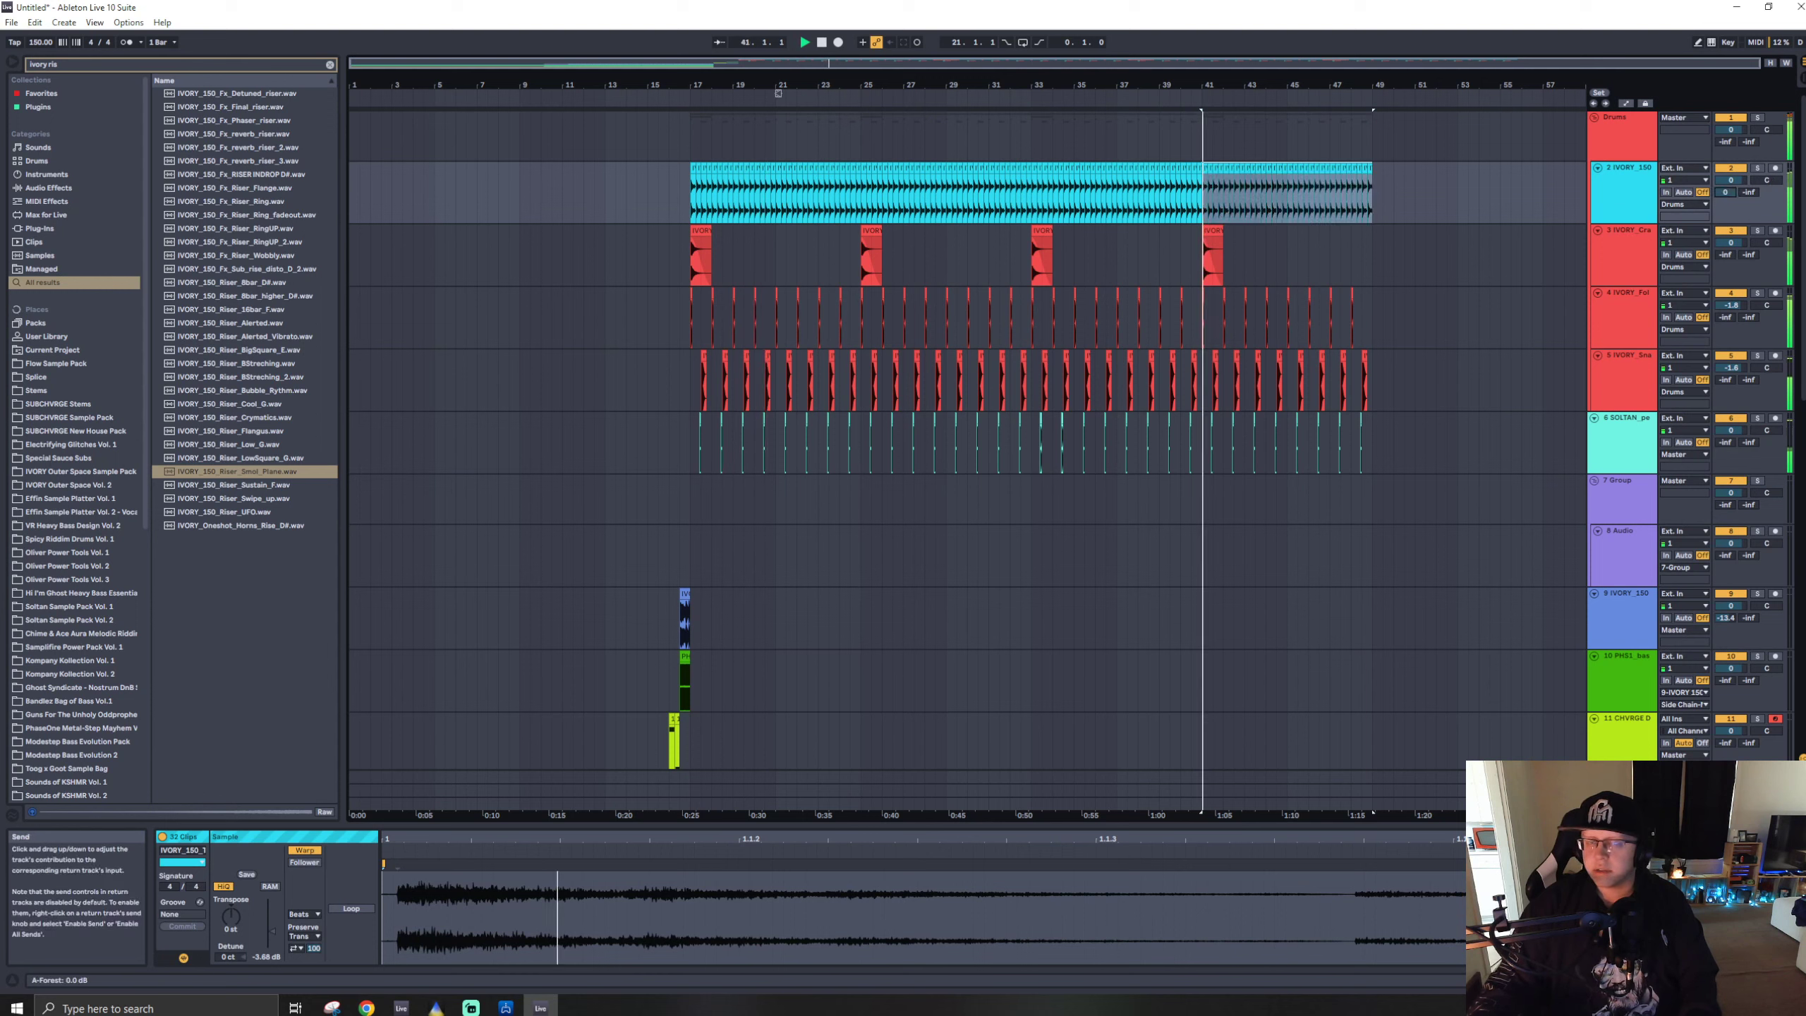
{"action": "left_click", "coordinate": [694, 205]}
{"action": "key", "text": "space"}
{"action": "key", "text": "space"}
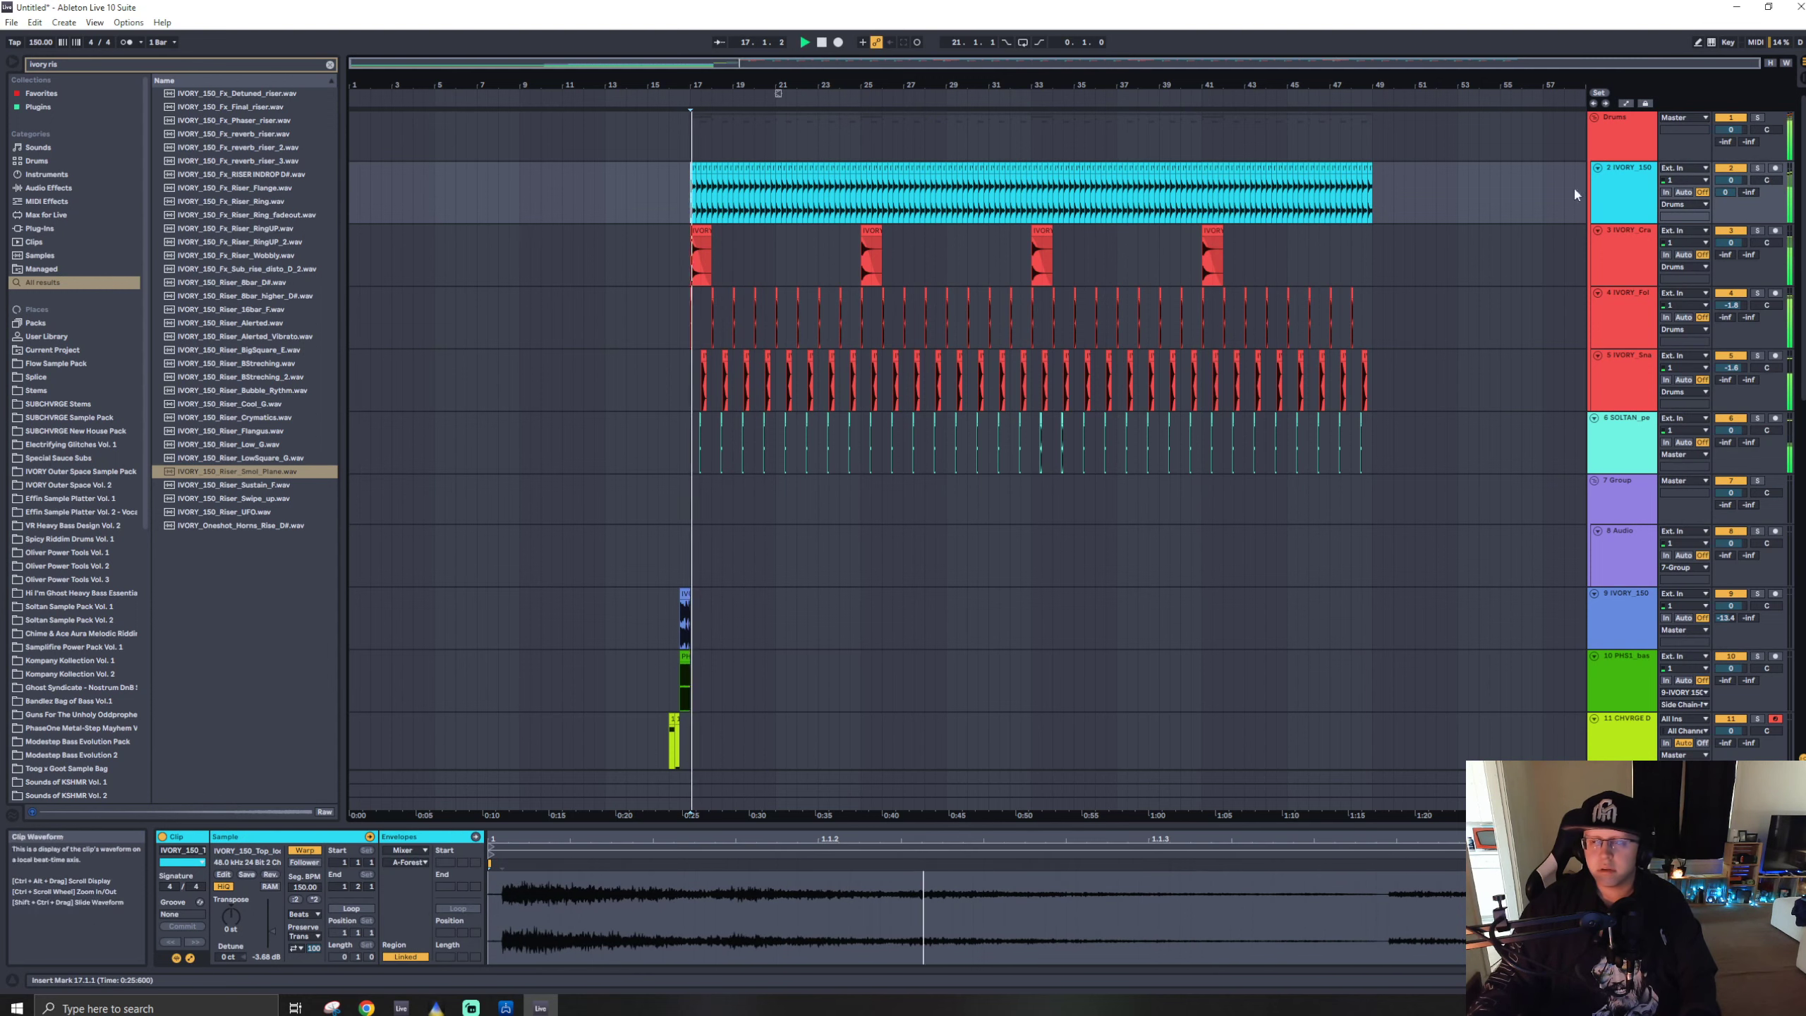
{"action": "left_click", "coordinate": [1757, 169]}
{"action": "left_click_drag", "start_coordinate": [1725, 192], "coordinate": [1725, 202]}
- Add EQ Eight to the top loop track and cut its lows with a high-pass filter at about 726 Hz
{"action": "key", "text": "ctrl+f"}
{"action": "type", "text": "eq"}
{"action": "left_click_drag", "start_coordinate": [213, 106], "coordinate": [712, 193]}
{"action": "key", "text": "Return"}
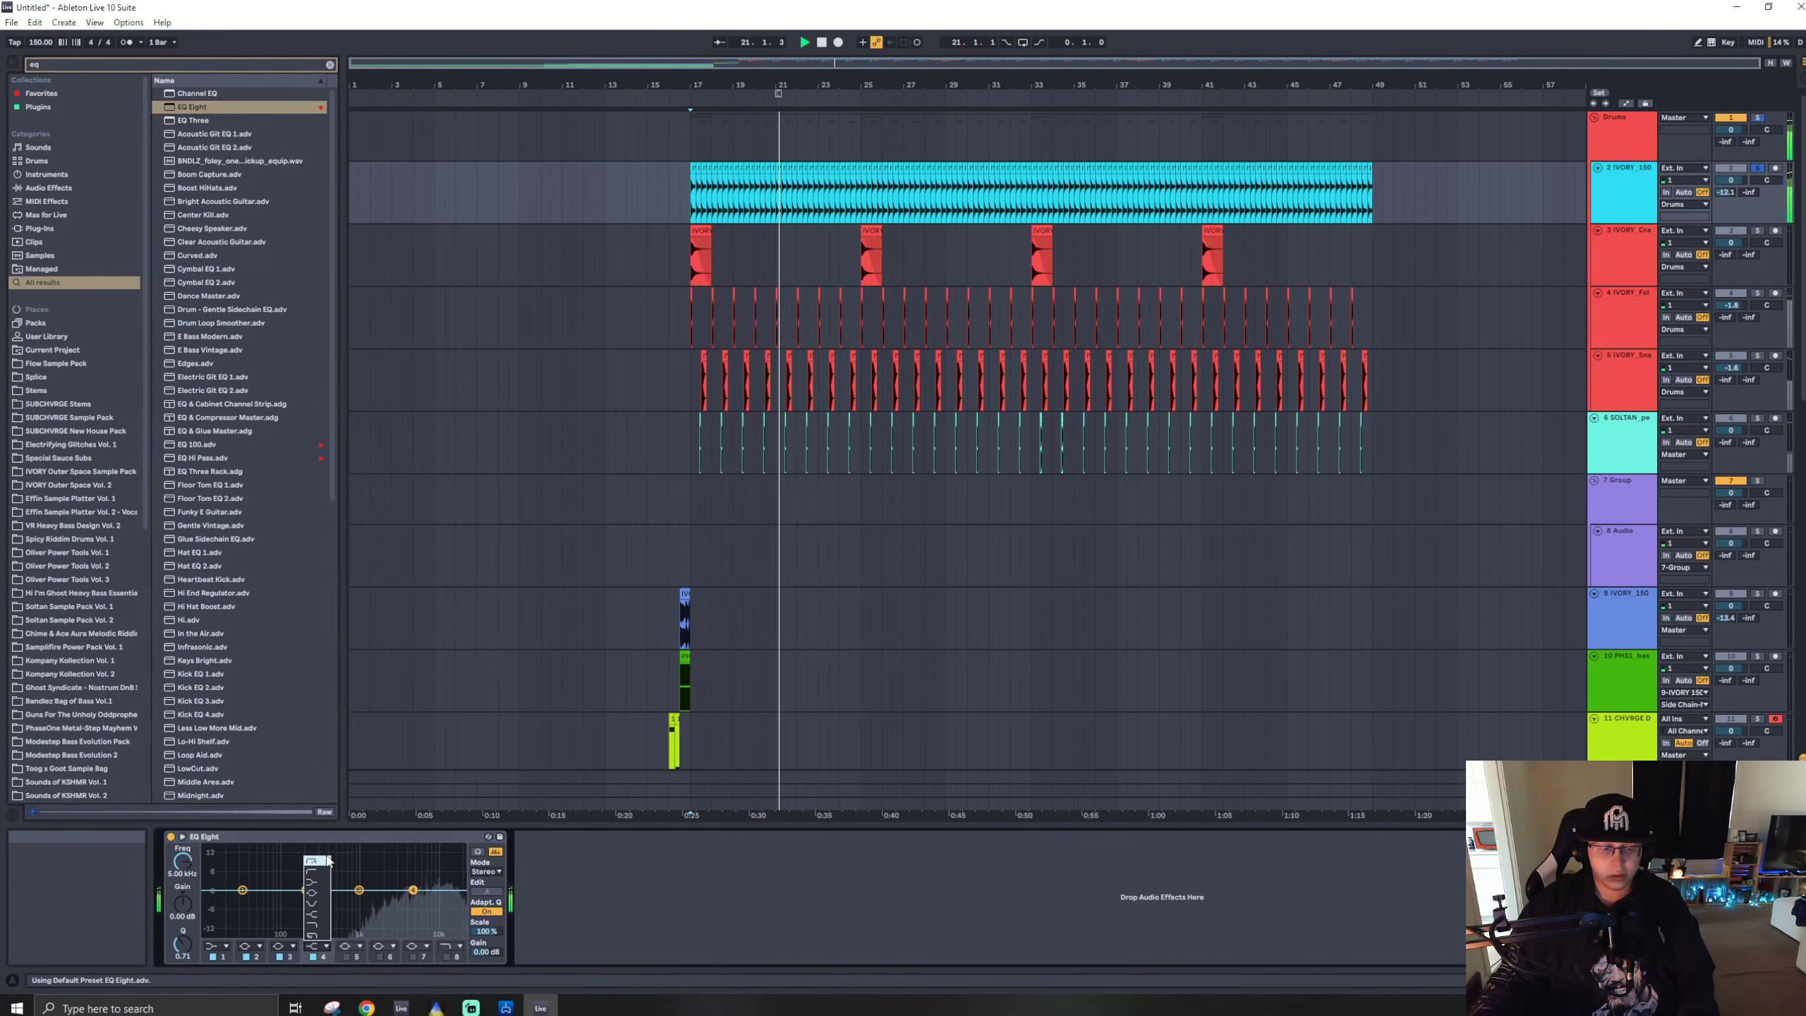
{"action": "left_click_drag", "start_coordinate": [390, 900], "coordinate": [348, 932]}
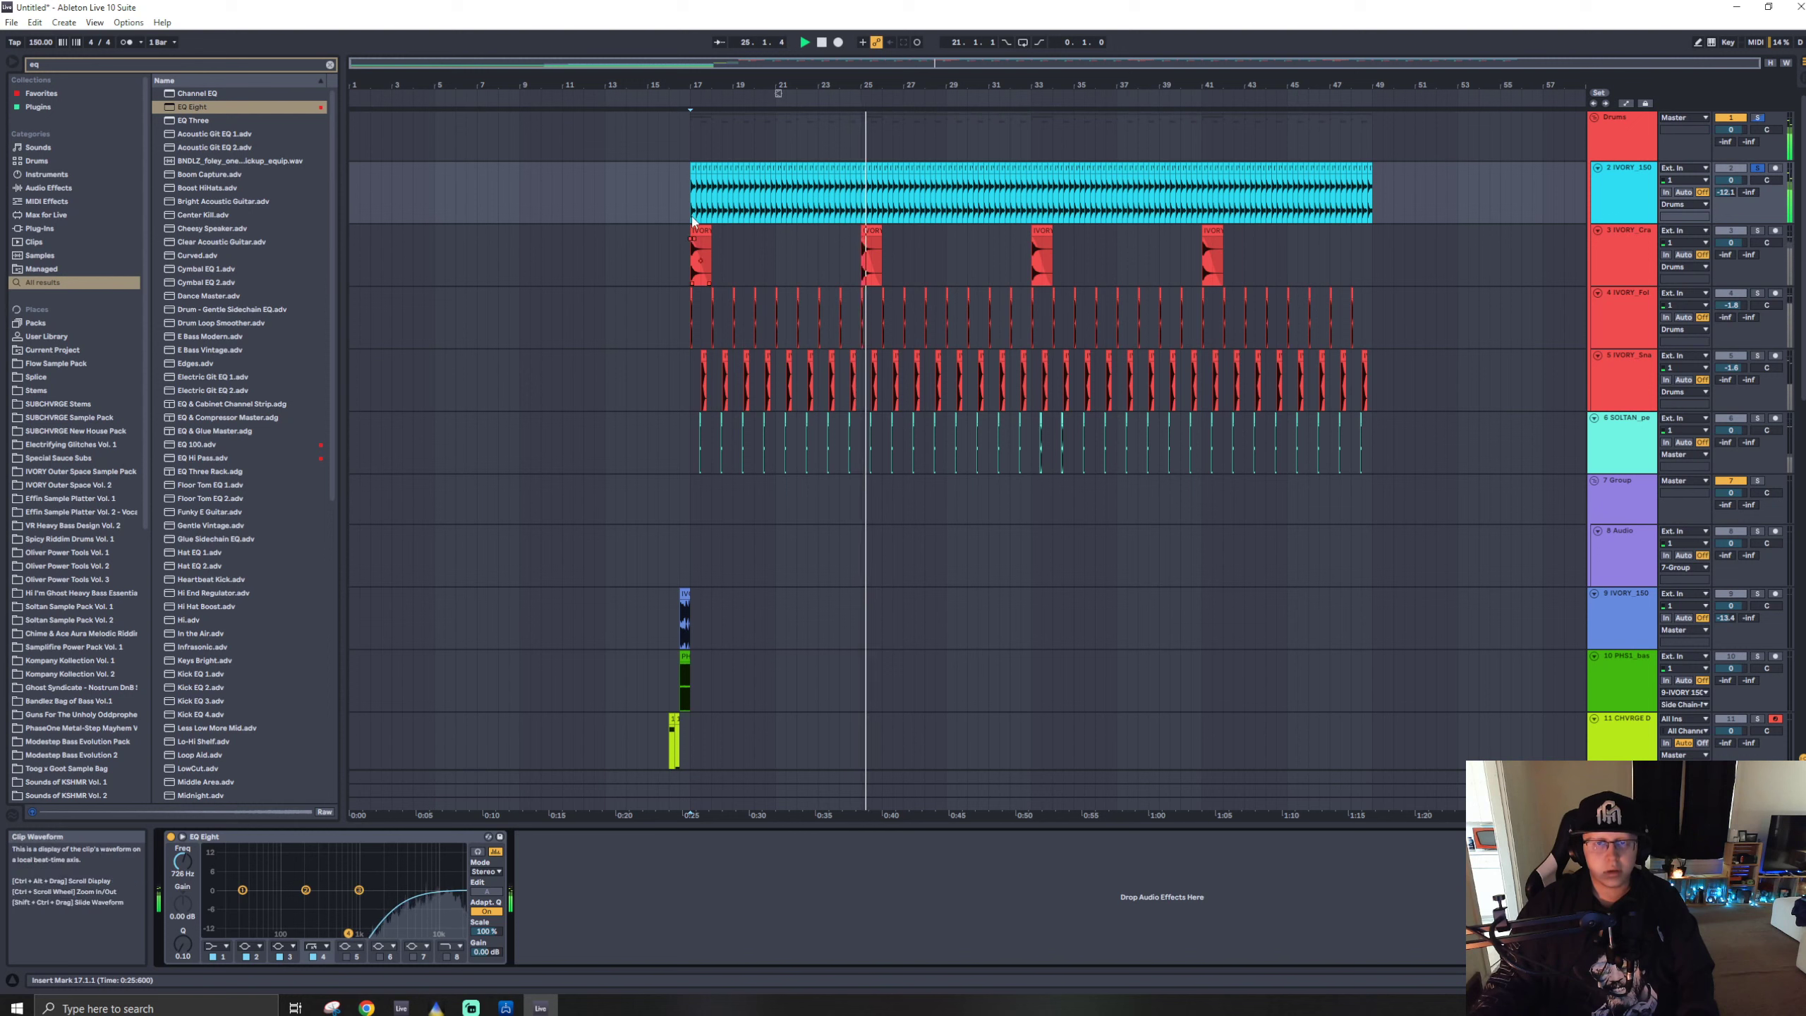
- Unsolo the top loop track and set its B-Rectifier send to about -16.8 dB
{"action": "left_click", "coordinate": [1756, 168]}
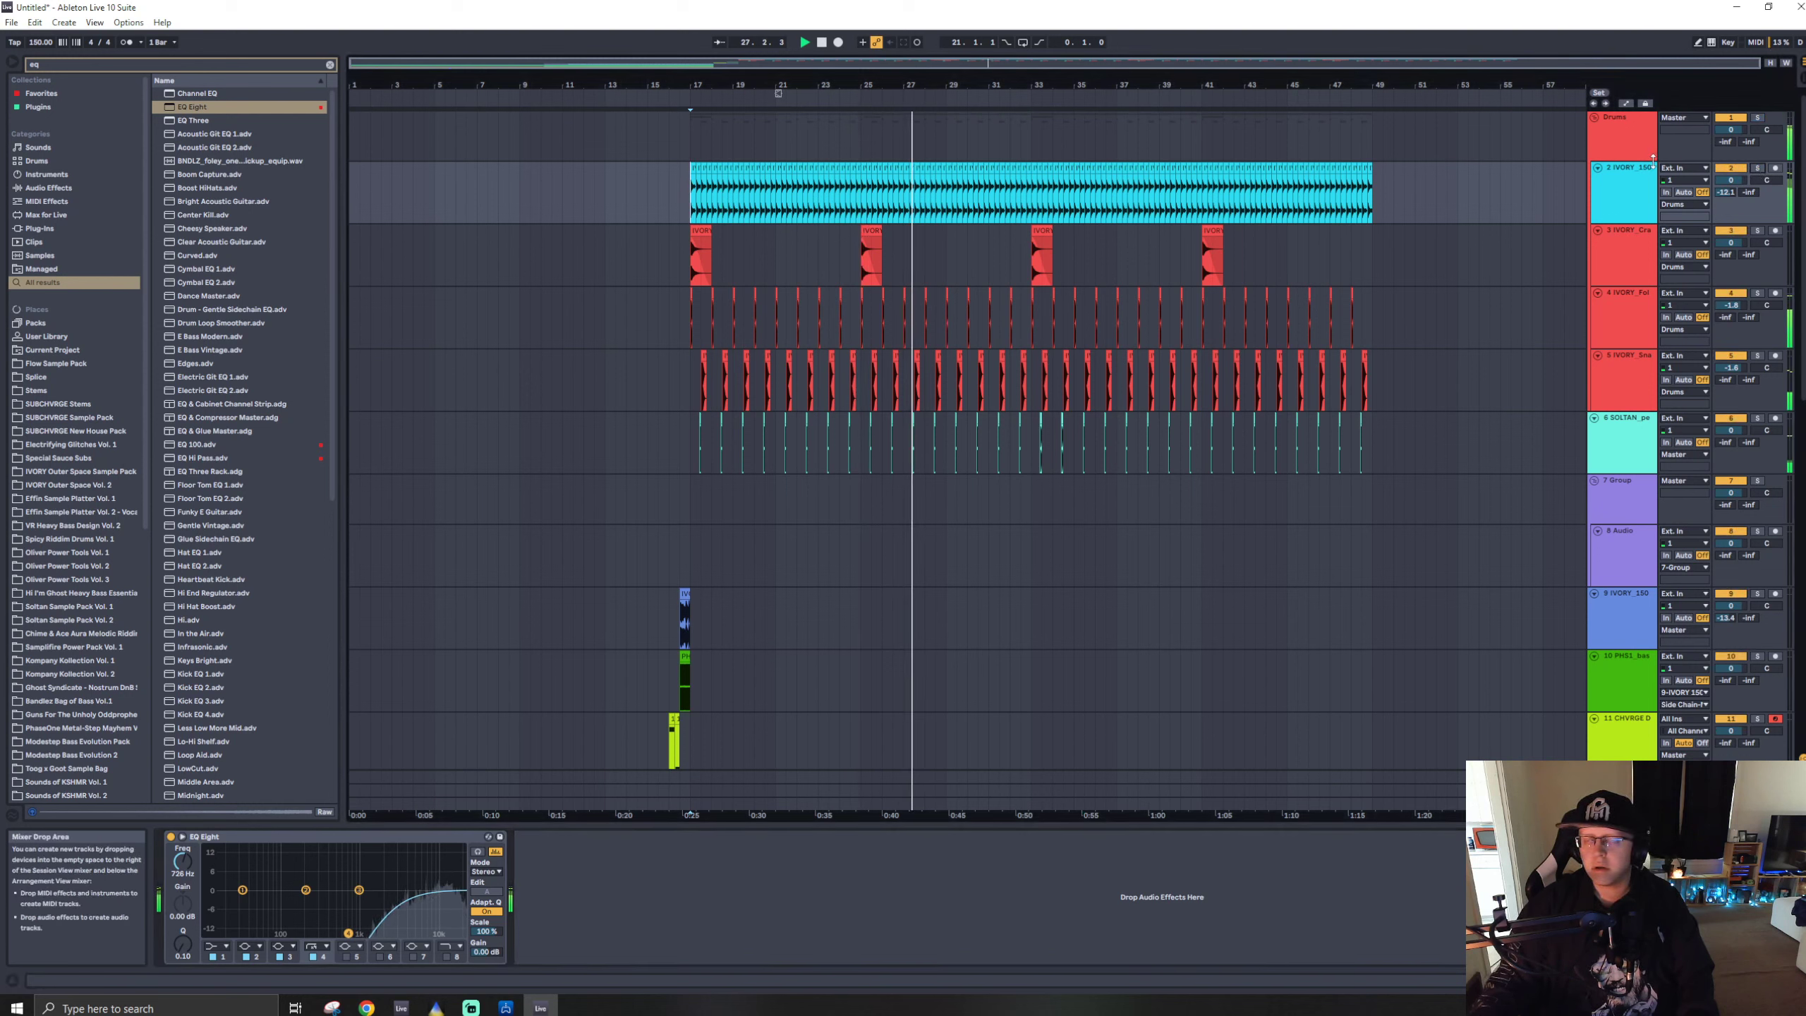
{"action": "left_click_drag", "start_coordinate": [1749, 192], "coordinate": [1749, 174]}
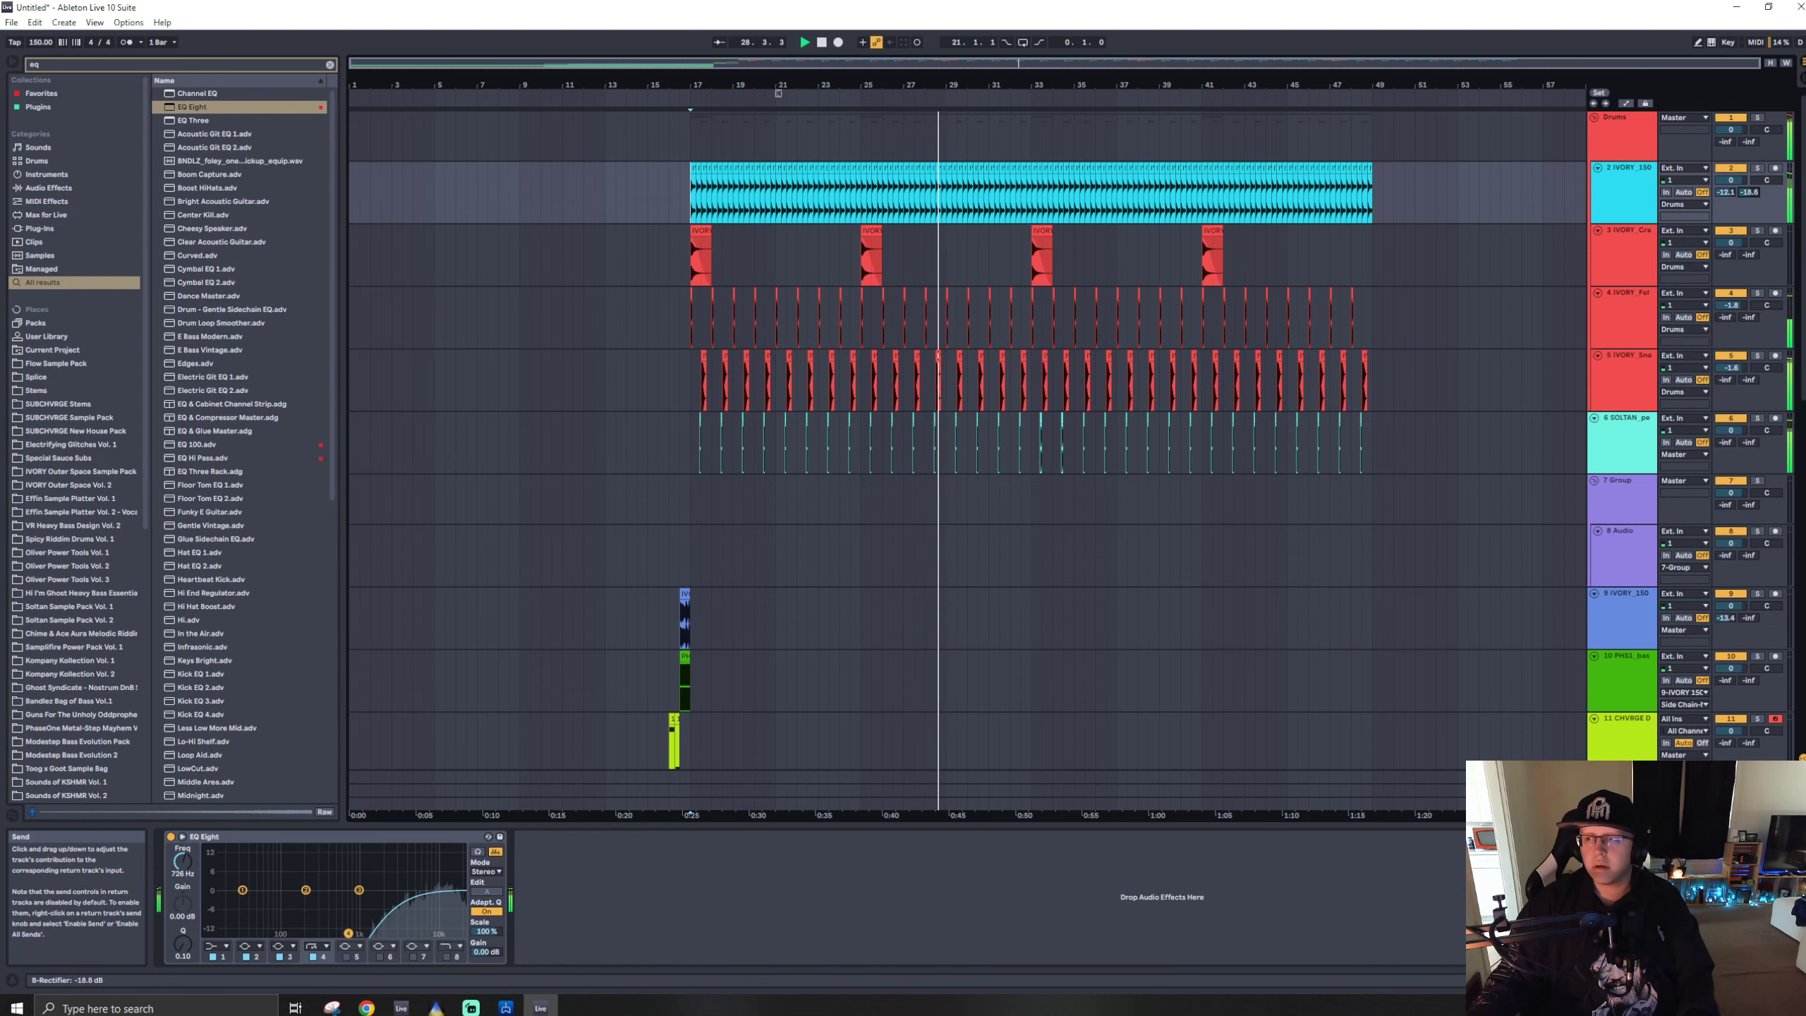
- Rename the empty purple group below the SOLTAN percussion track as BASSES
{"action": "scroll", "coordinate": [1625, 410], "scroll_direction": "down", "scroll_amount": 3}
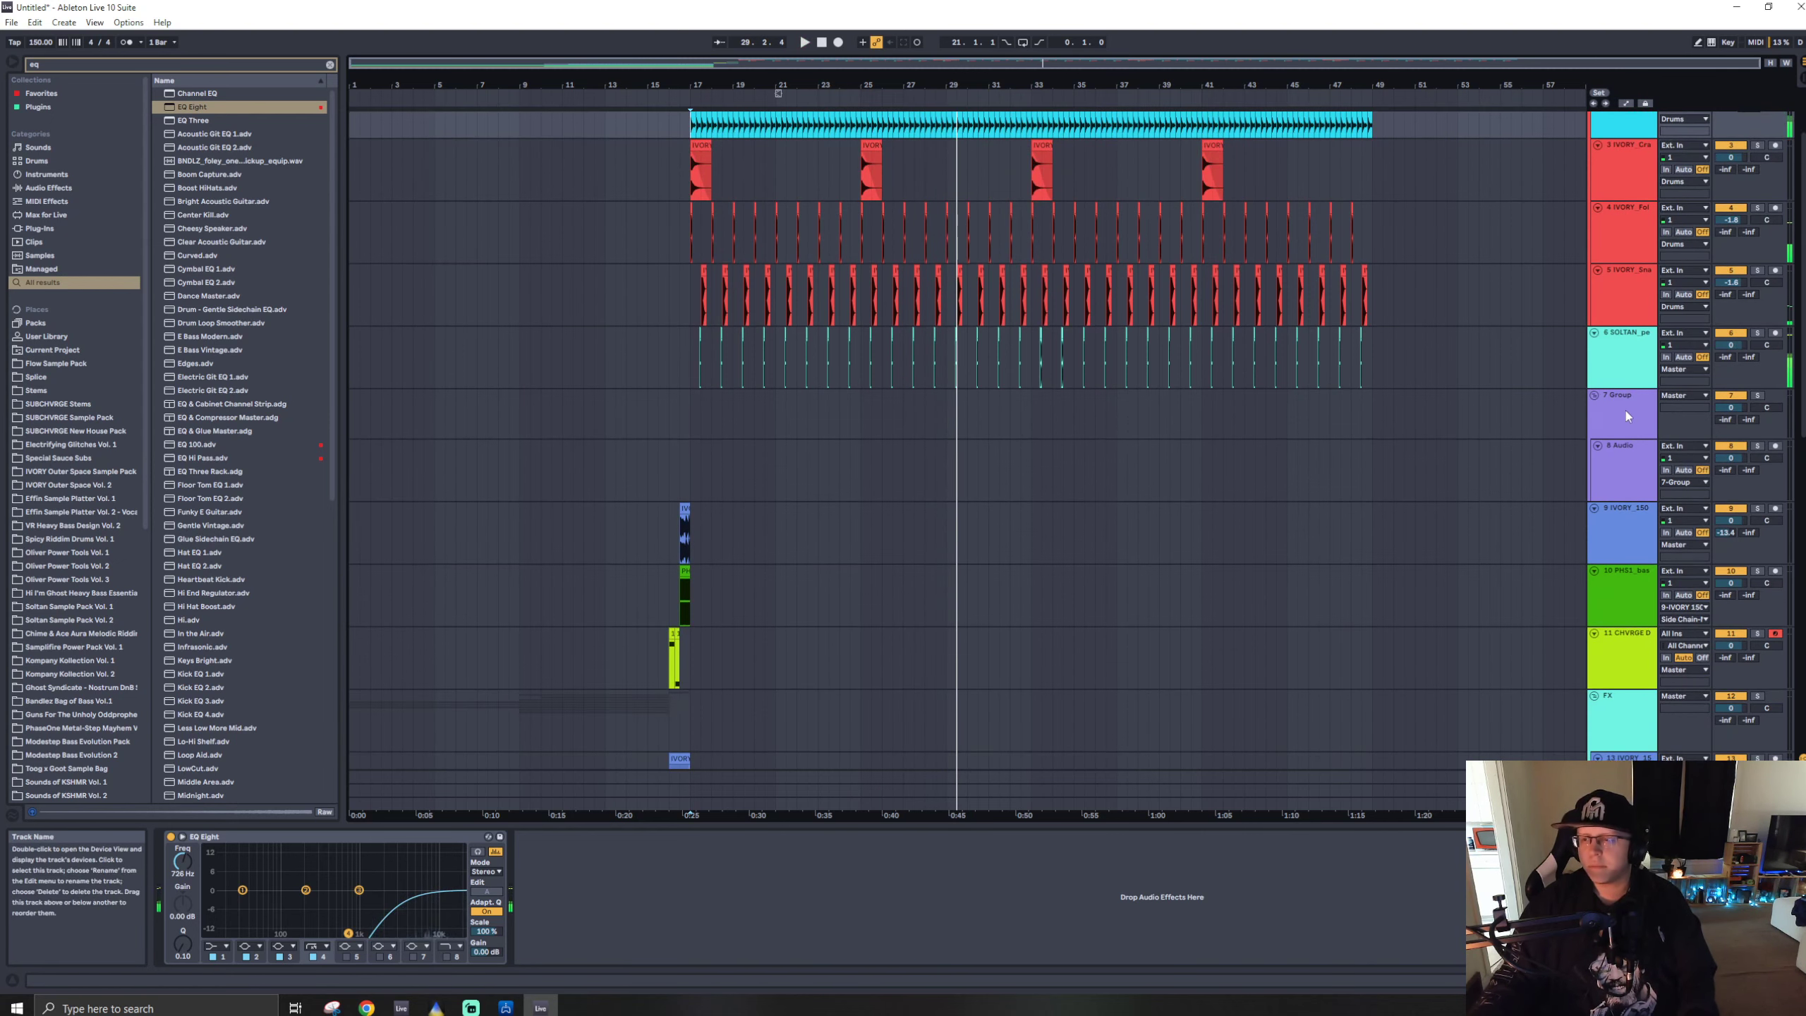
{"action": "left_click", "coordinate": [1627, 416]}
{"action": "key", "text": "ctrl+r"}
{"action": "type", "text": "BASS"}
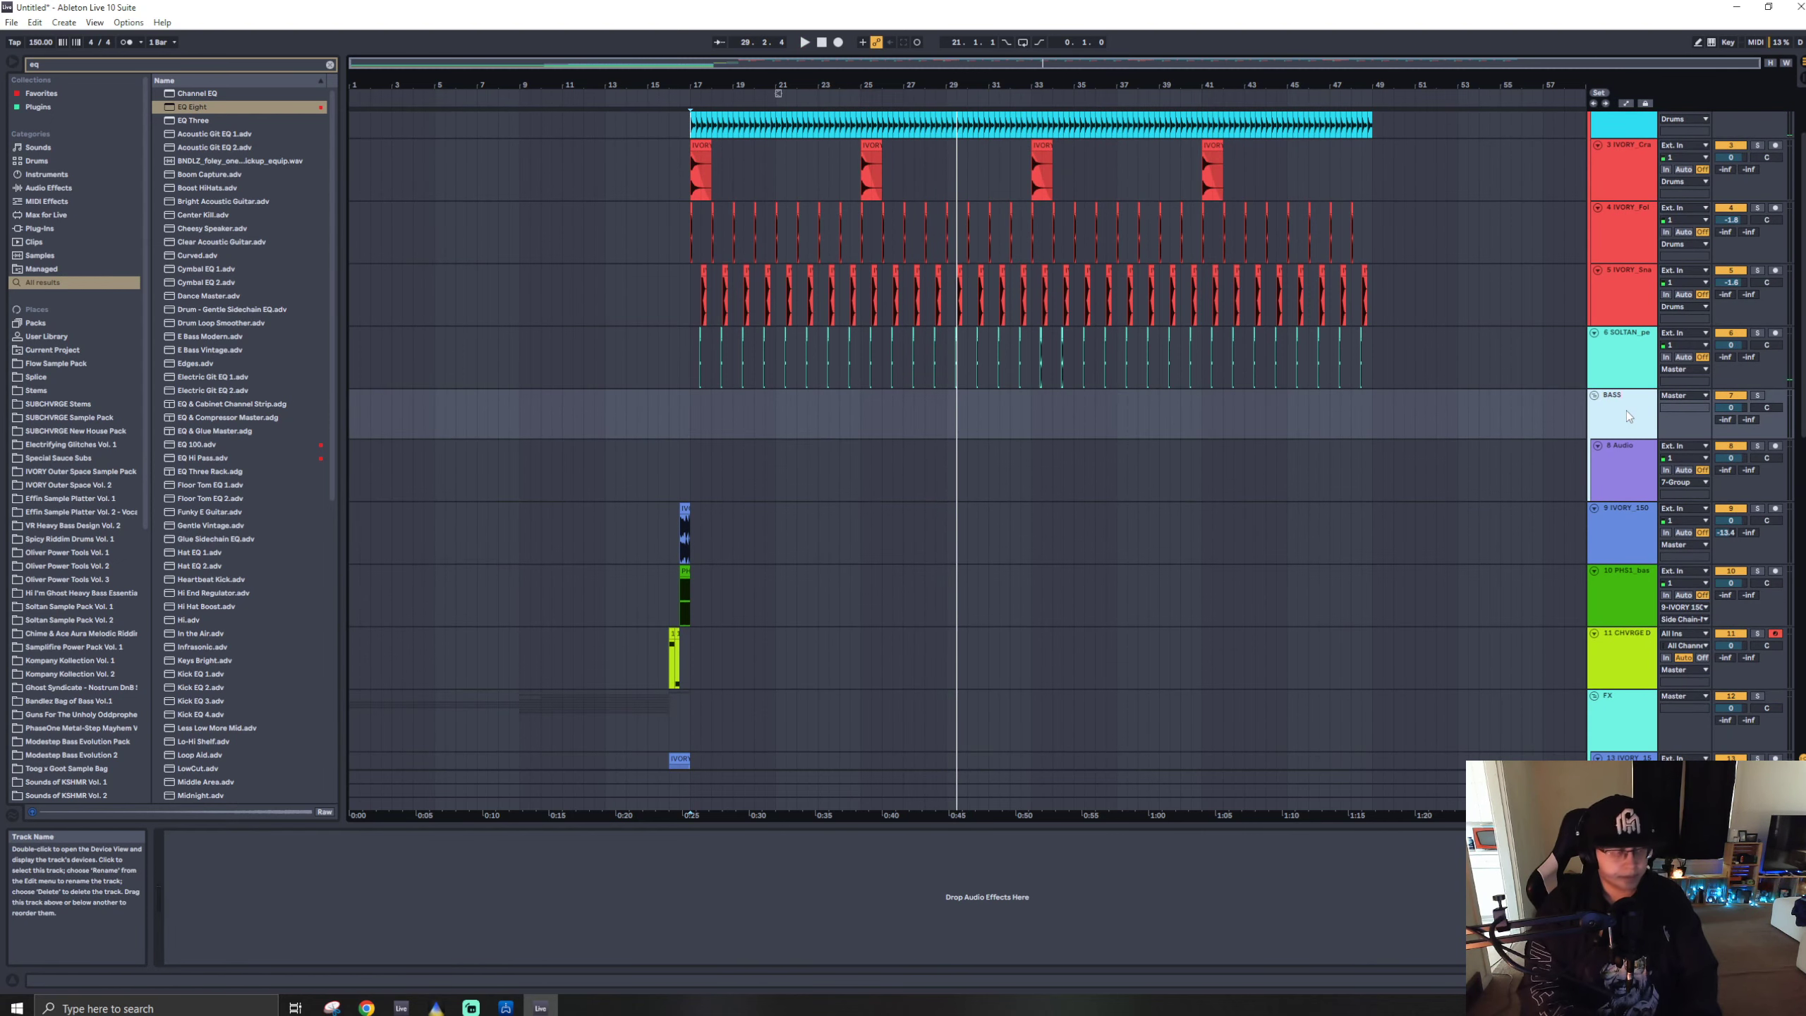
{"action": "type", "text": "ES"}
{"action": "key", "text": "Return"}
- Collapse the FX group and move the IVORY vocal, PHS2 bass and CHVRGE Diva tracks to the end of the set
{"action": "scroll", "coordinate": [1515, 457], "scroll_direction": "down", "scroll_amount": 9}
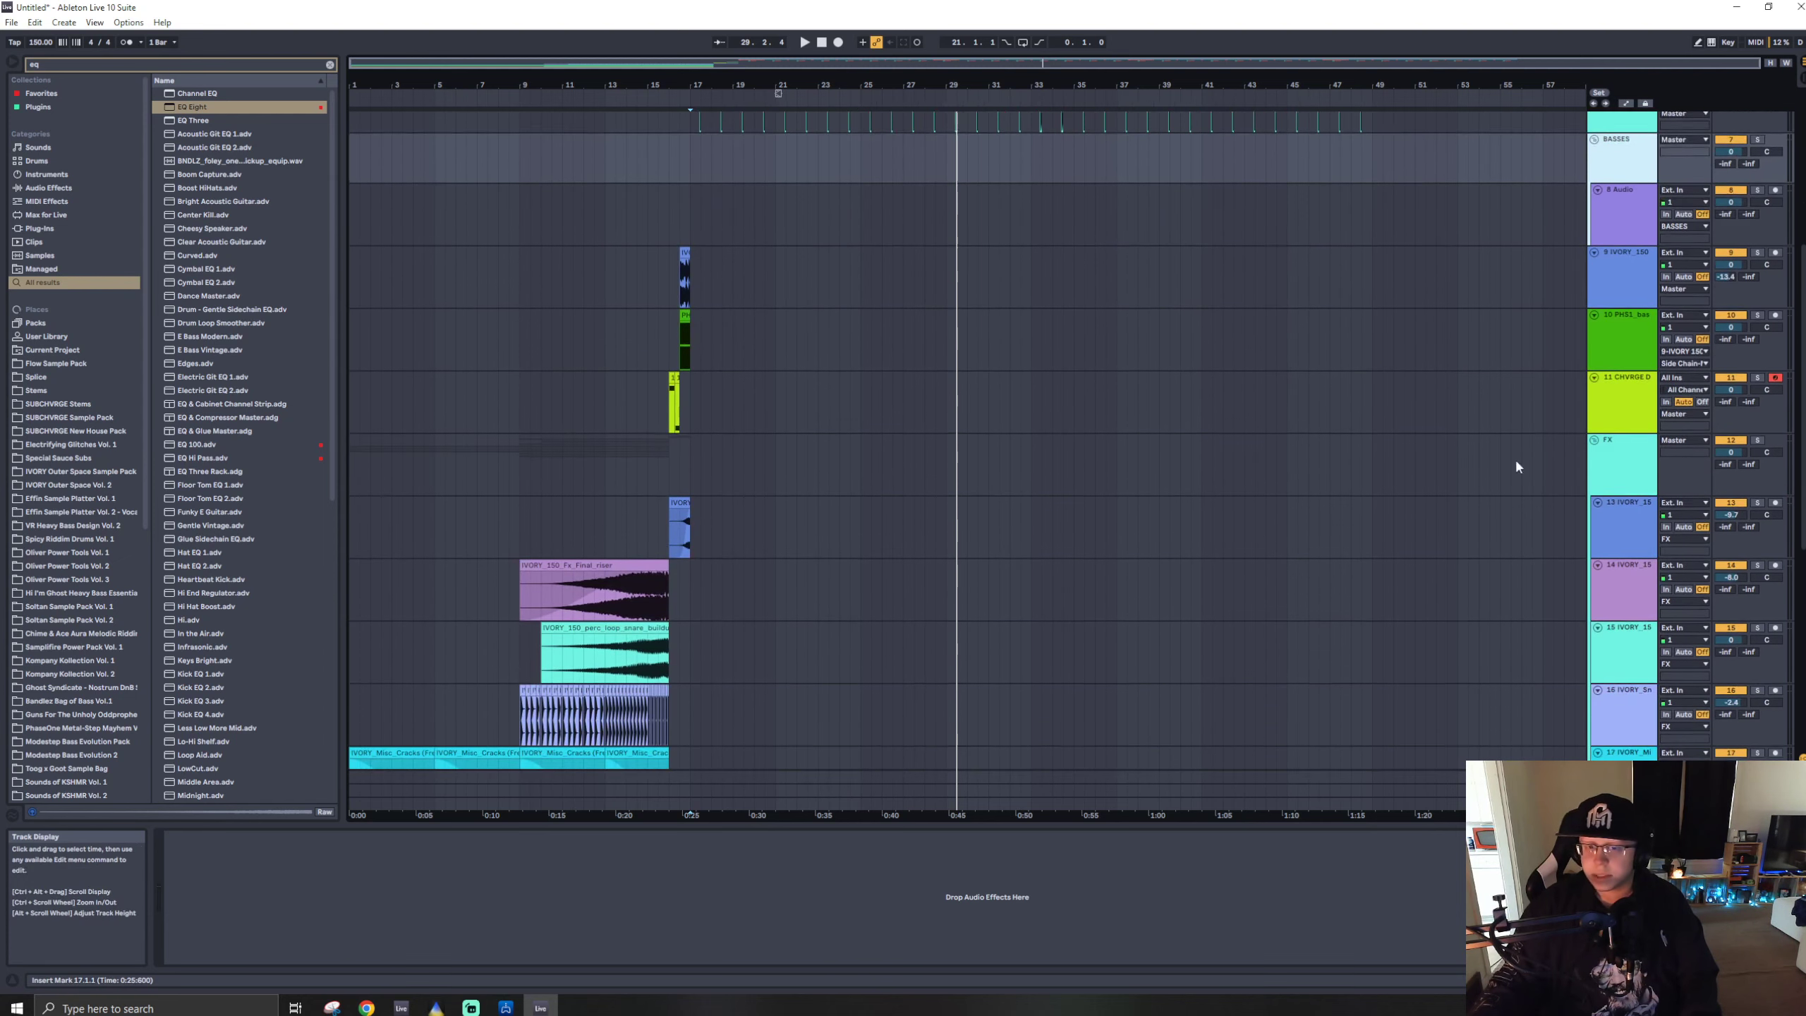
{"action": "scroll", "coordinate": [1517, 467], "scroll_direction": "down", "scroll_amount": 1}
{"action": "left_click", "coordinate": [1619, 248]}
{"action": "left_click", "coordinate": [1595, 414]}
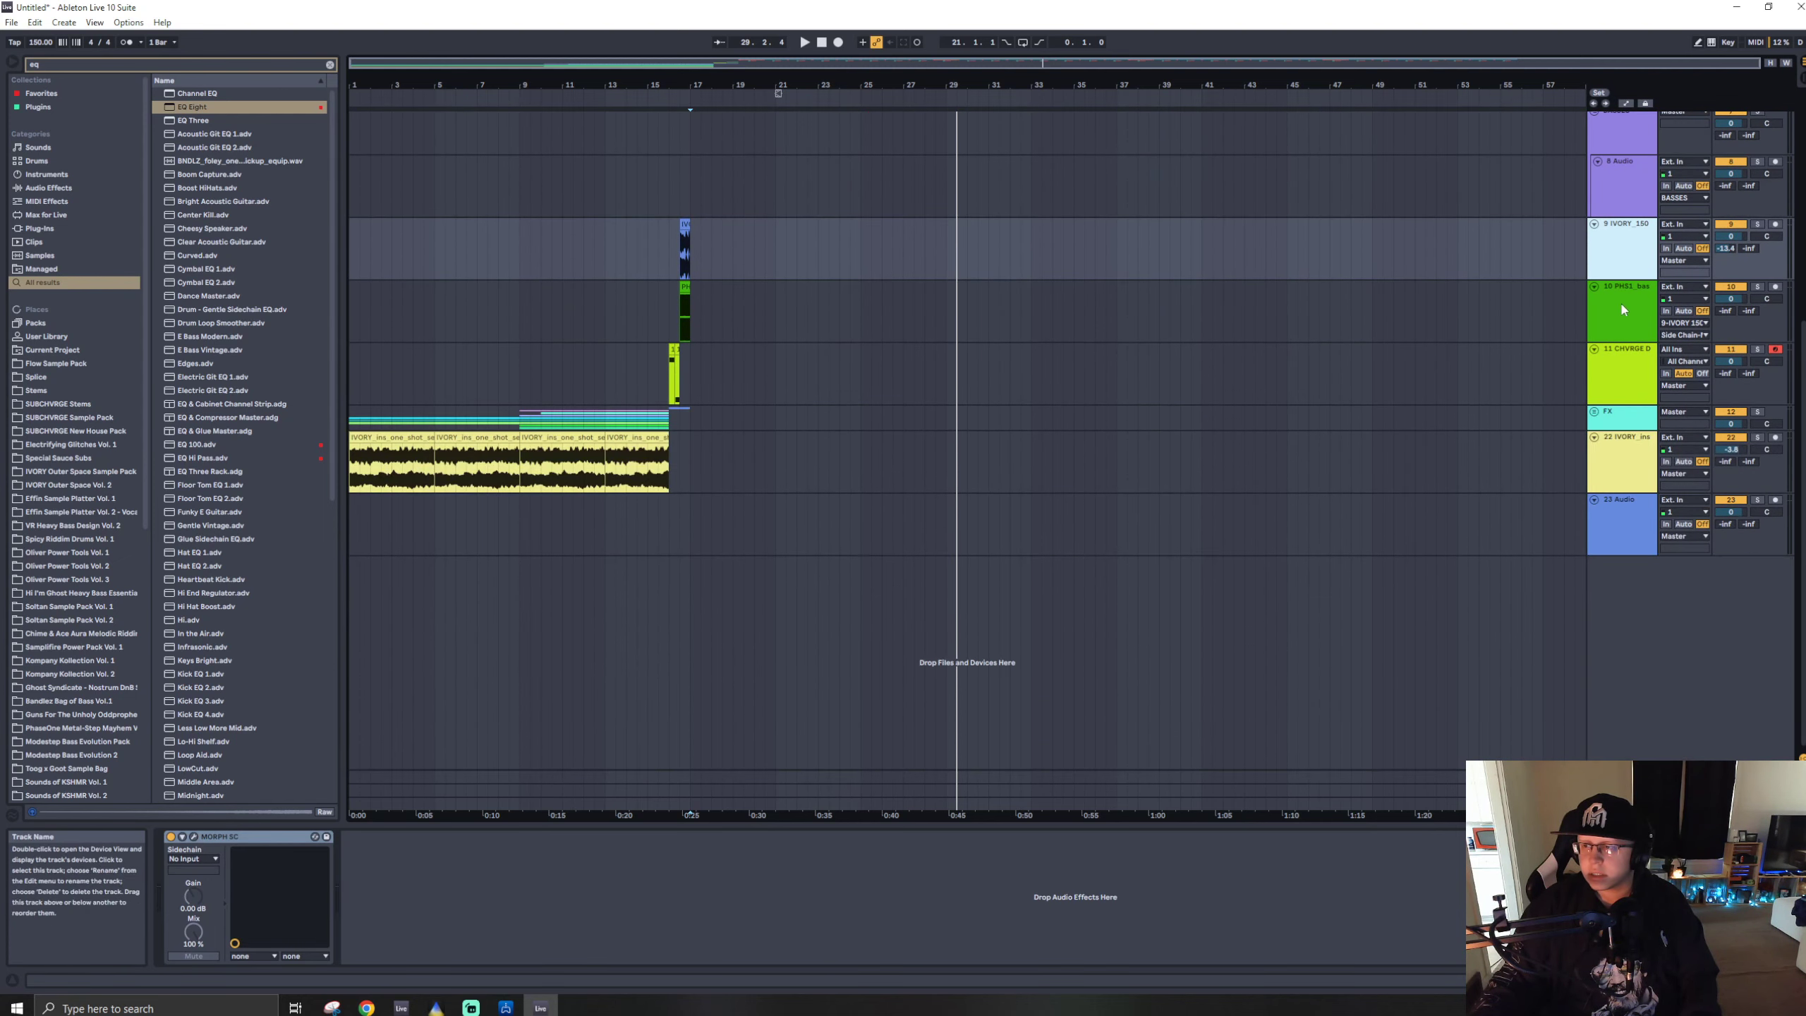
{"action": "left_click", "coordinate": [1627, 354]}
{"action": "left_click_drag", "start_coordinate": [1645, 554], "coordinate": [1645, 554]}
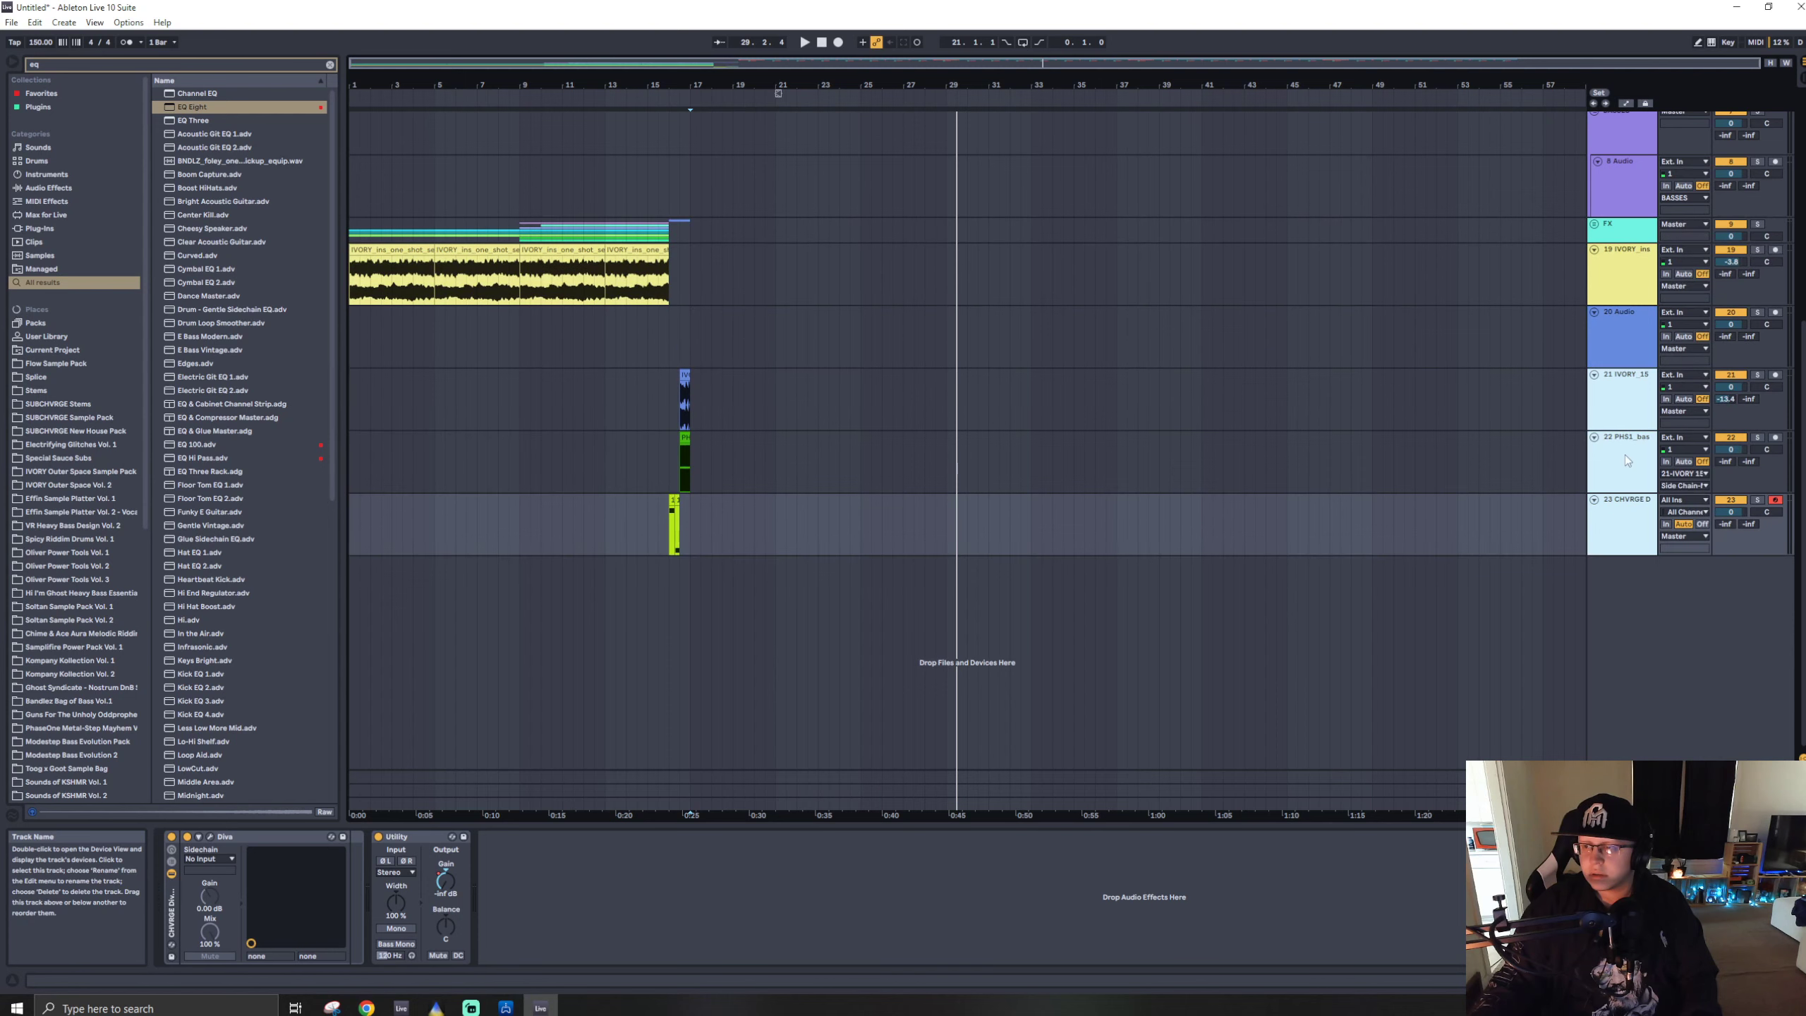
- Delete the yellow IVORY instrument loop track below the FX group
{"action": "left_click", "coordinate": [1621, 348]}
{"action": "left_click", "coordinate": [1621, 279]}
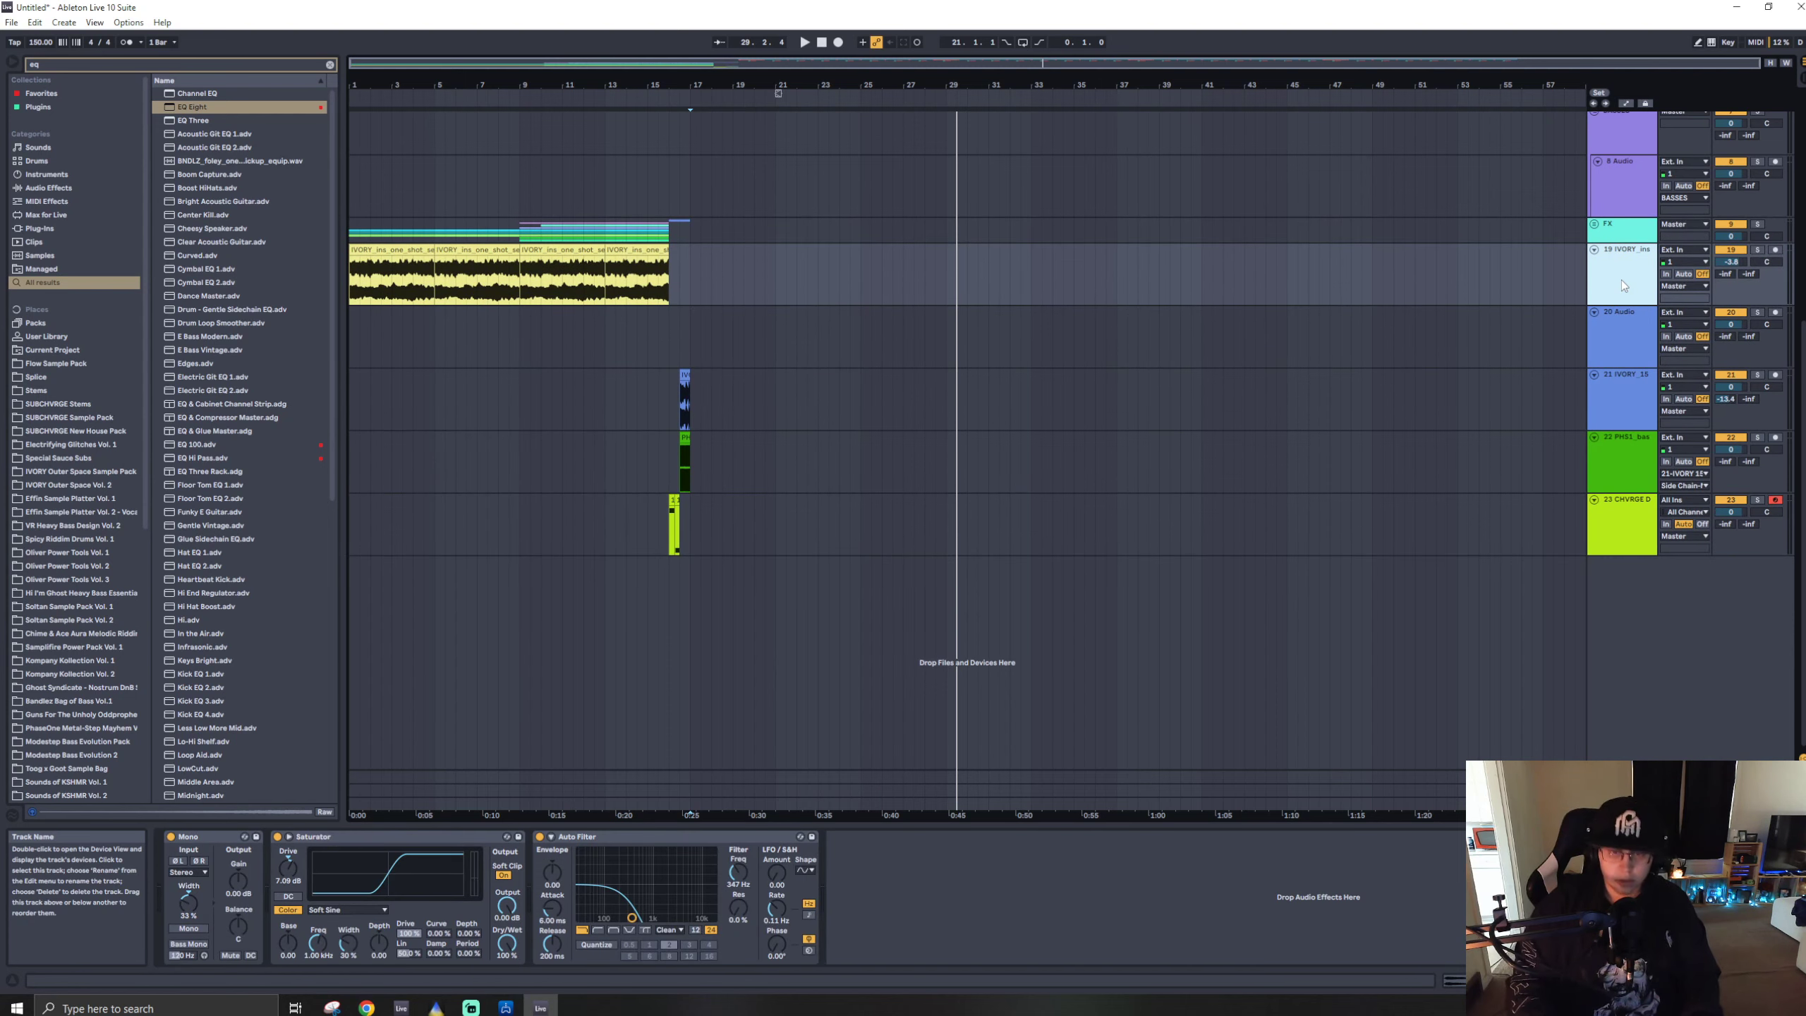
{"action": "key", "text": "Delete"}
- Add six more audio tracks inside the BASSES group
{"action": "scroll", "coordinate": [995, 332], "scroll_direction": "up", "scroll_amount": 10}
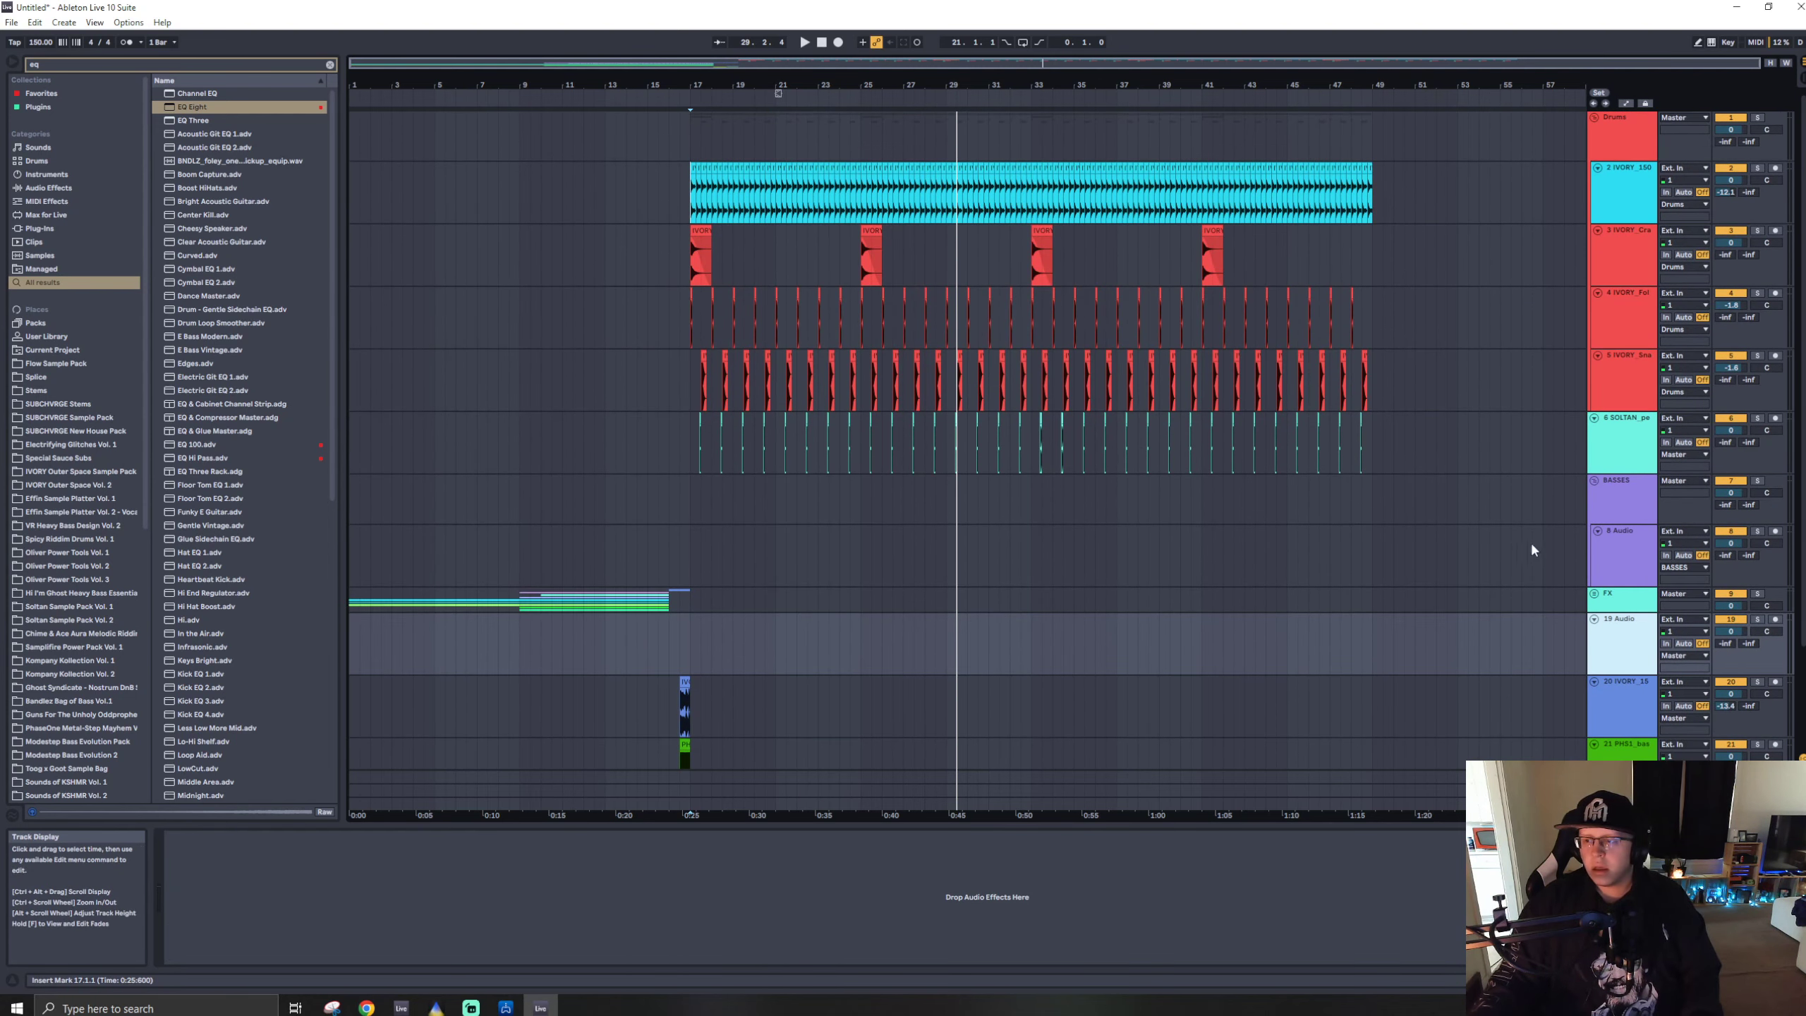
{"action": "key", "text": "ctrl+t"}
{"action": "key", "text": "ctrl+t"}
{"action": "key", "text": "ctrl+t"}
{"action": "key", "text": "ctrl+t"}
{"action": "key", "text": "ctrl+t"}
{"action": "key", "text": "ctrl+t"}
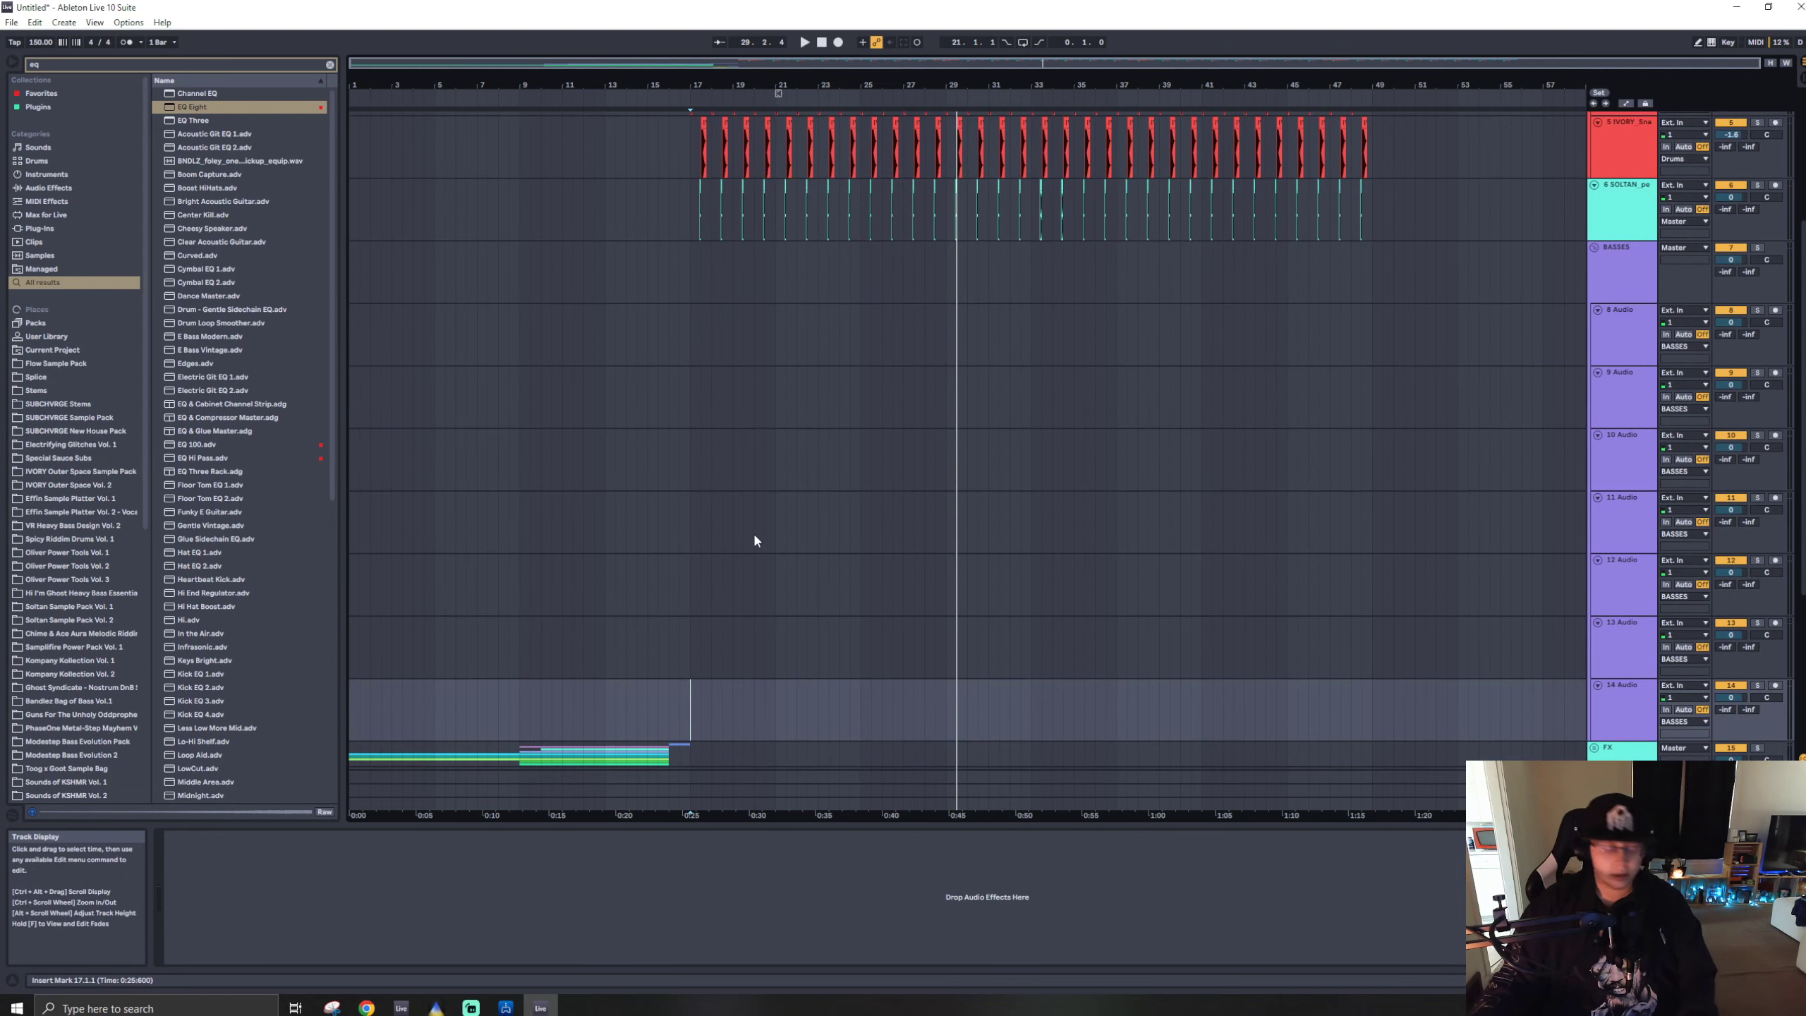
- Search the browser for "ivory sho" and audition the IVORY 150 bass one-shots from the beef, Bleeper and Chonky ranges
{"action": "key", "text": "ctrl+f"}
{"action": "type", "text": "ivory sho"}
{"action": "left_click", "coordinate": [231, 270]}
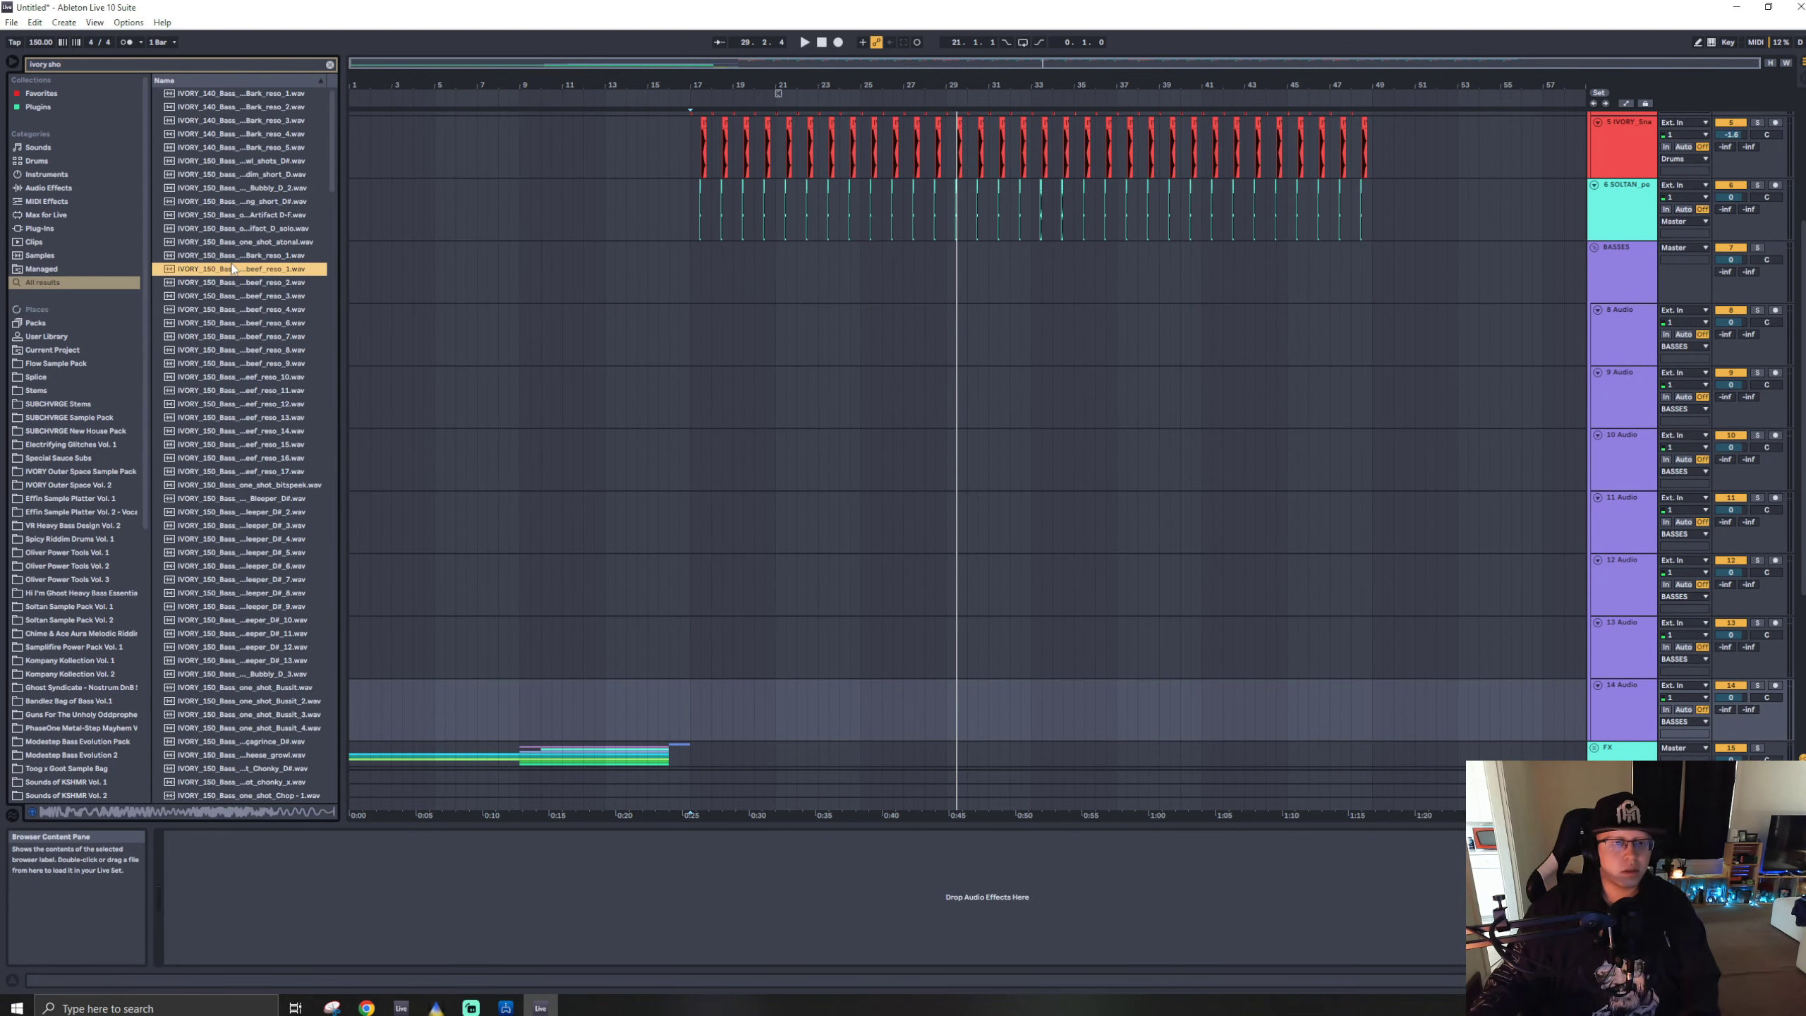
{"action": "left_click", "coordinate": [283, 473]}
{"action": "left_click", "coordinate": [245, 649]}
{"action": "scroll", "coordinate": [236, 615], "scroll_direction": "down", "scroll_amount": 1}
{"action": "key", "text": "Down"}
{"action": "key", "text": "Down"}
{"action": "key", "text": "Down"}
{"action": "key", "text": "Down"}
{"action": "key", "text": "Down"}
{"action": "key", "text": "Down"}
{"action": "key", "text": "Down"}
{"action": "key", "text": "Down"}
{"action": "key", "text": "Down"}
{"action": "key", "text": "Down"}
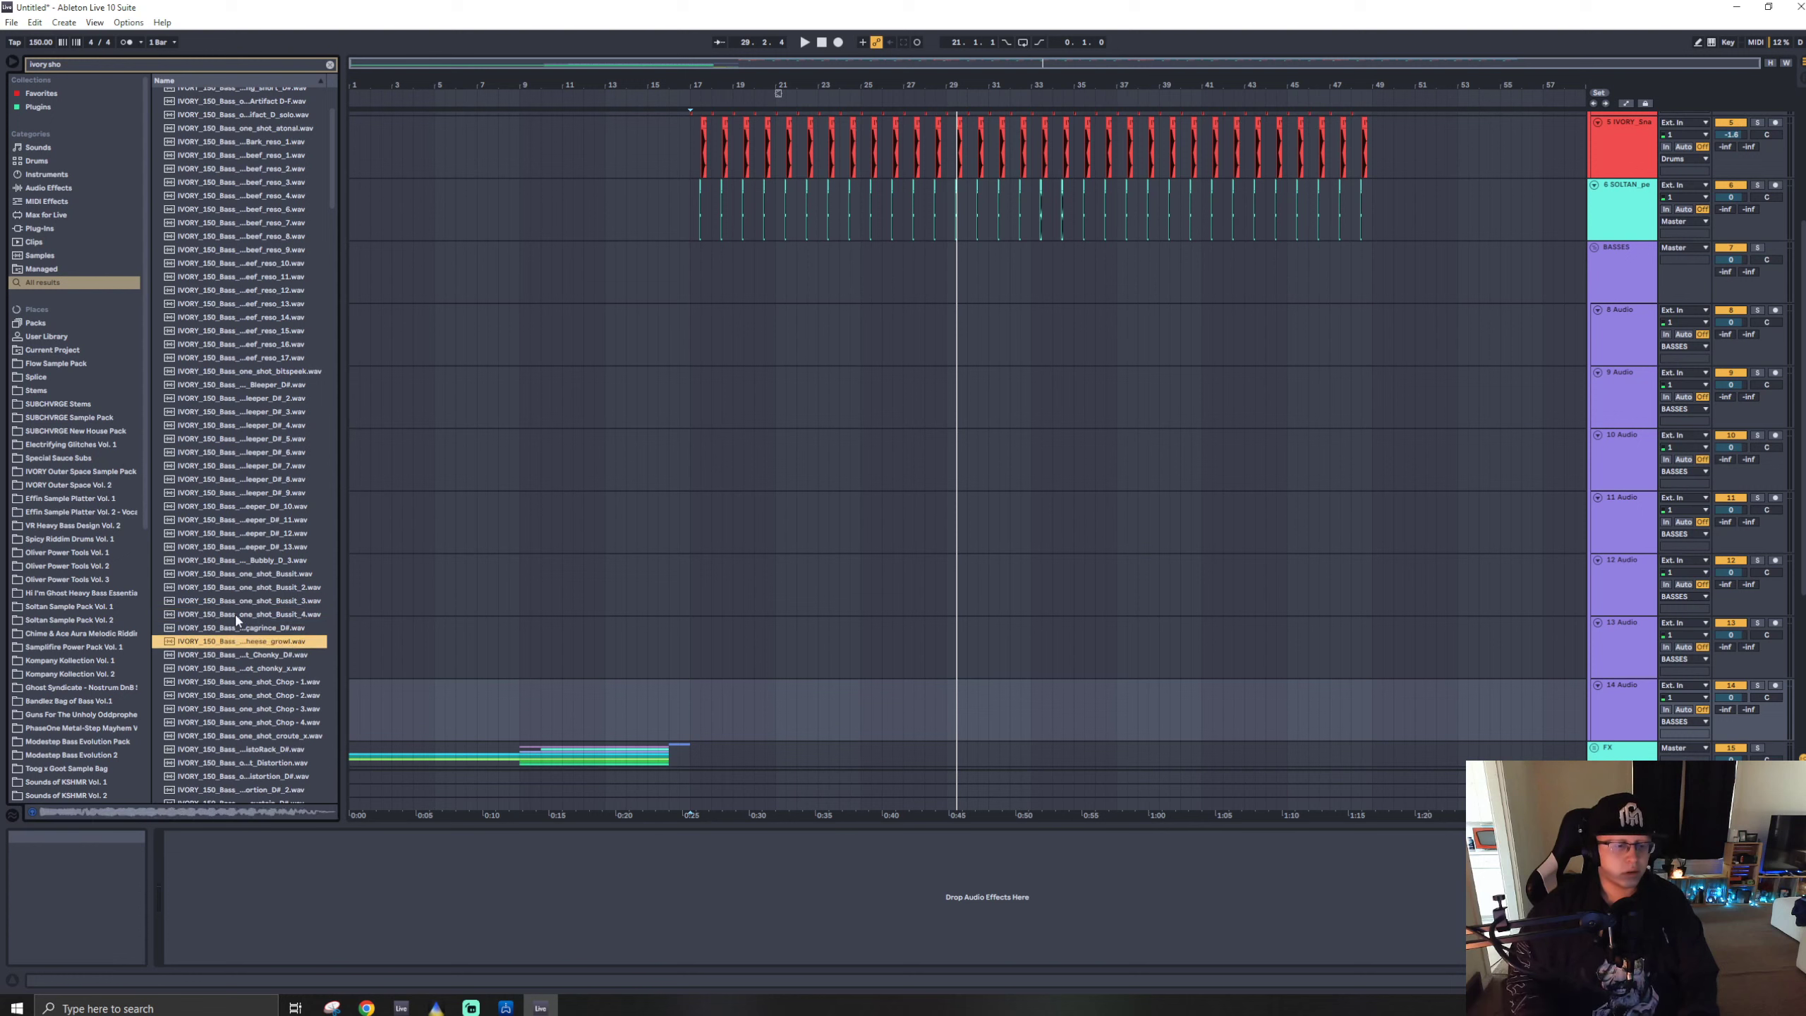
{"action": "key", "text": "Up"}
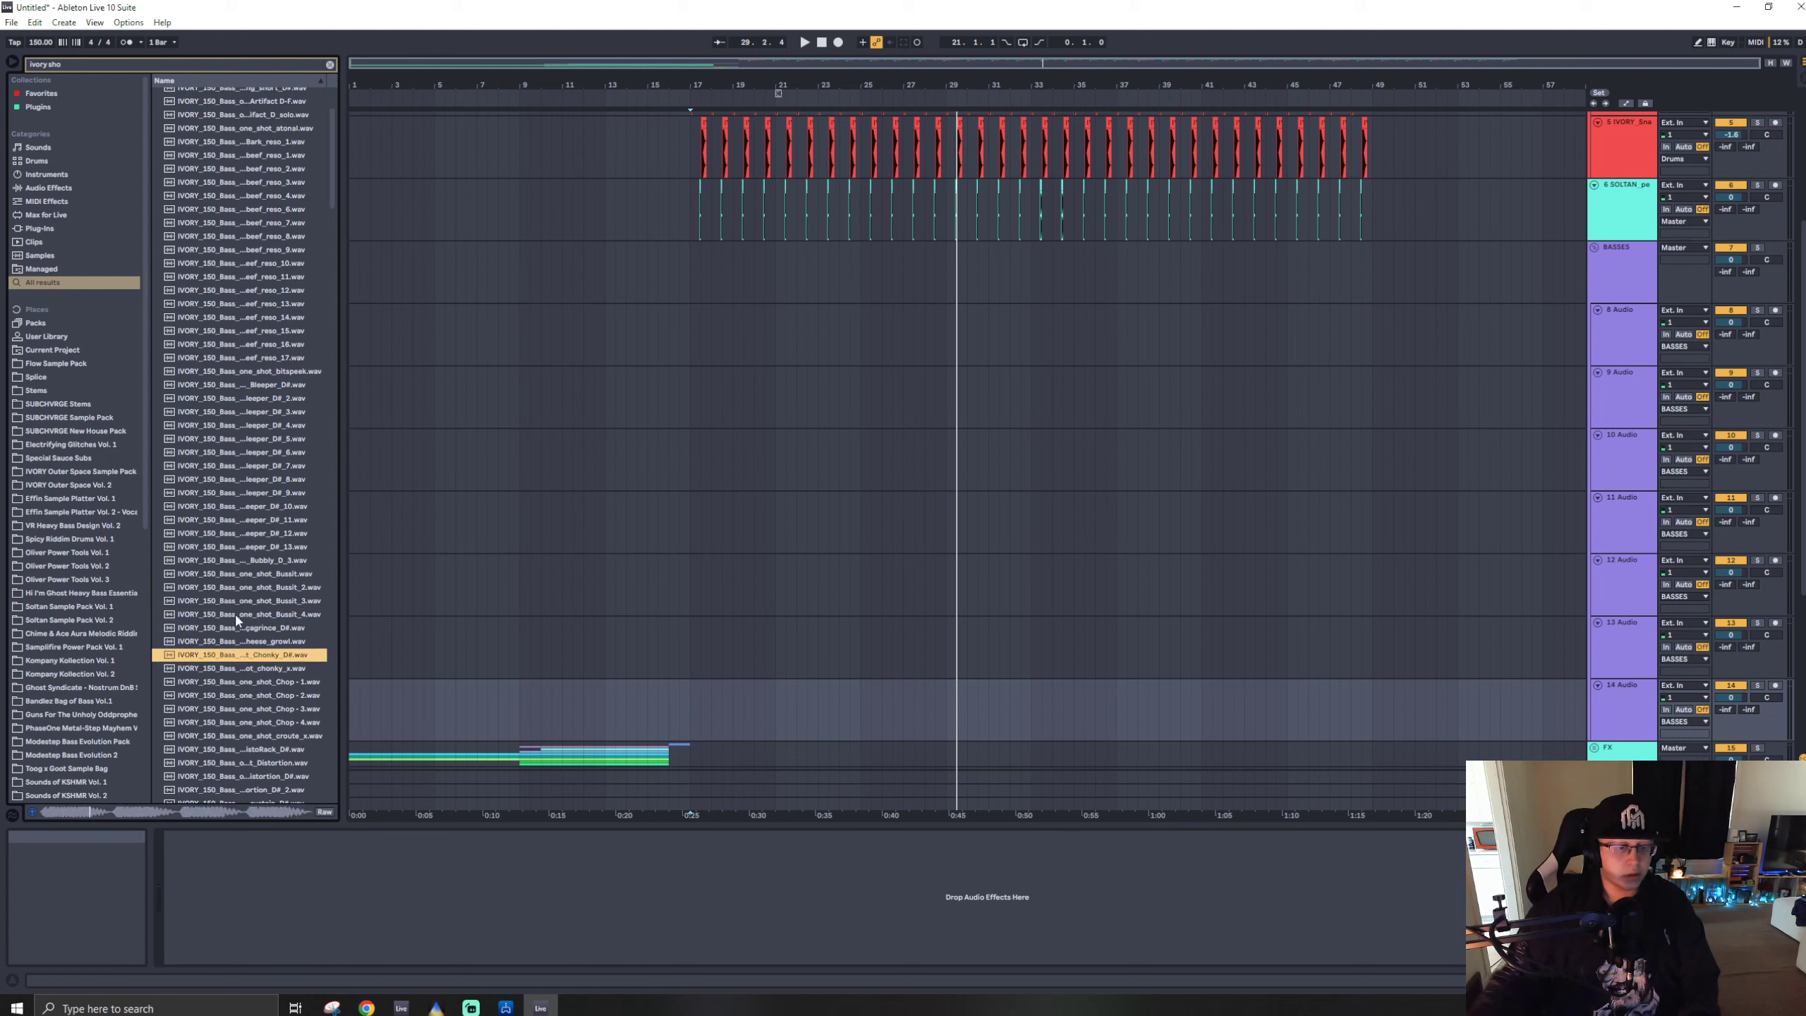
- Place the IVORY_150_Bass_one_shot_Chonky_D# sample at 17.1.1 on the second BASSES track and play it from bar 16
{"action": "left_click_drag", "start_coordinate": [246, 660], "coordinate": [693, 397]}
{"action": "left_click", "coordinate": [670, 385]}
{"action": "key", "text": "space"}
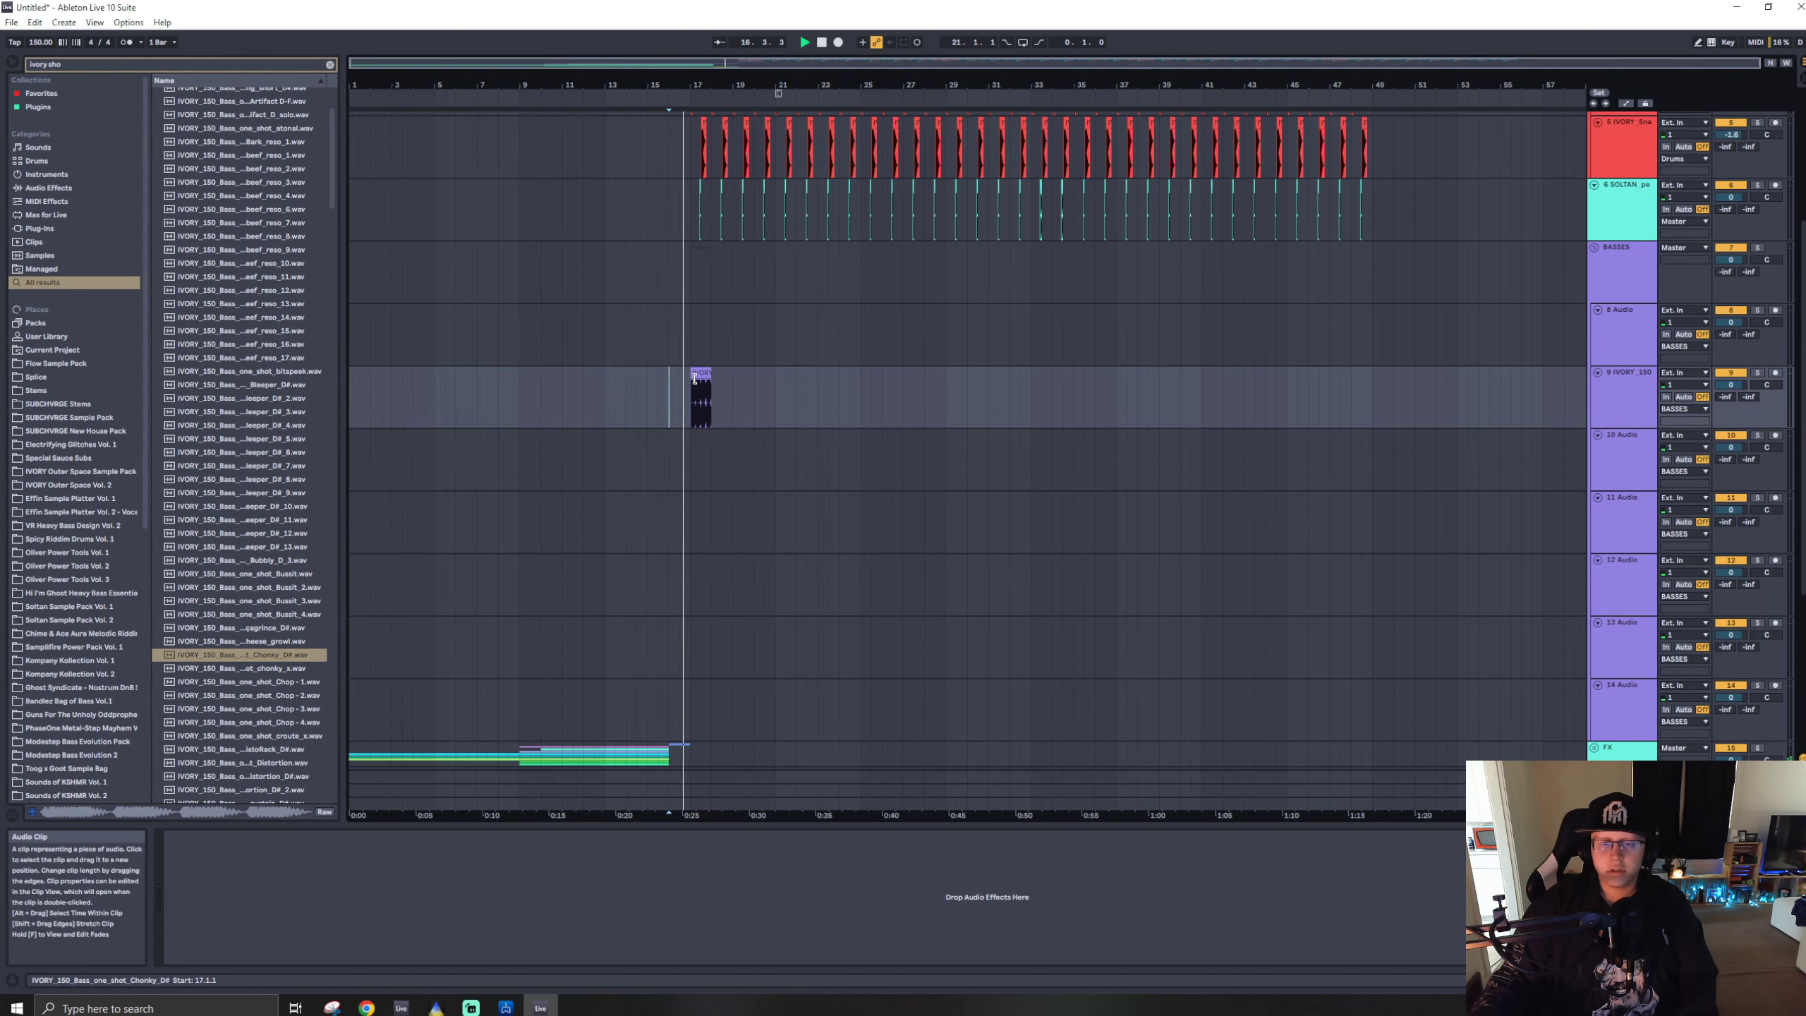
{"action": "scroll", "coordinate": [693, 380], "scroll_direction": "up", "scroll_amount": 5}
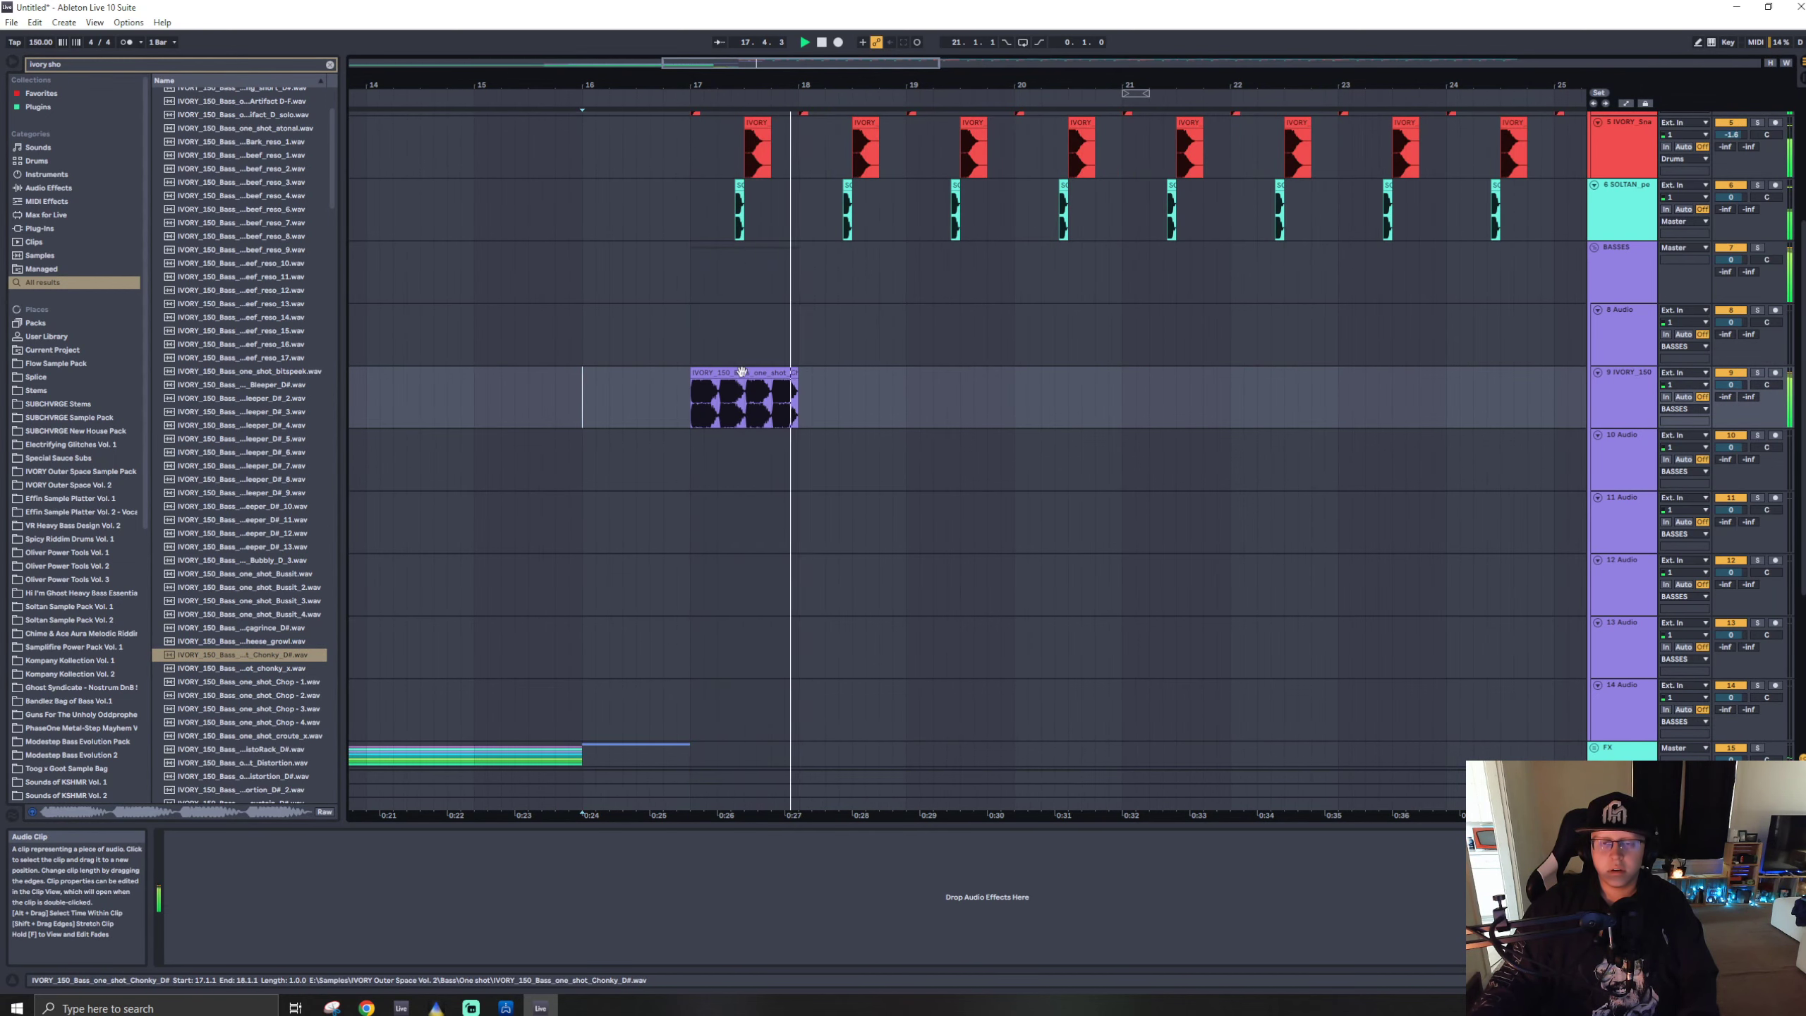
- Add the SVDDEN DEATH D#min preset of MComb to the Chonky bass track
{"action": "key", "text": "ctrl+f"}
{"action": "type", "text": "svd"}
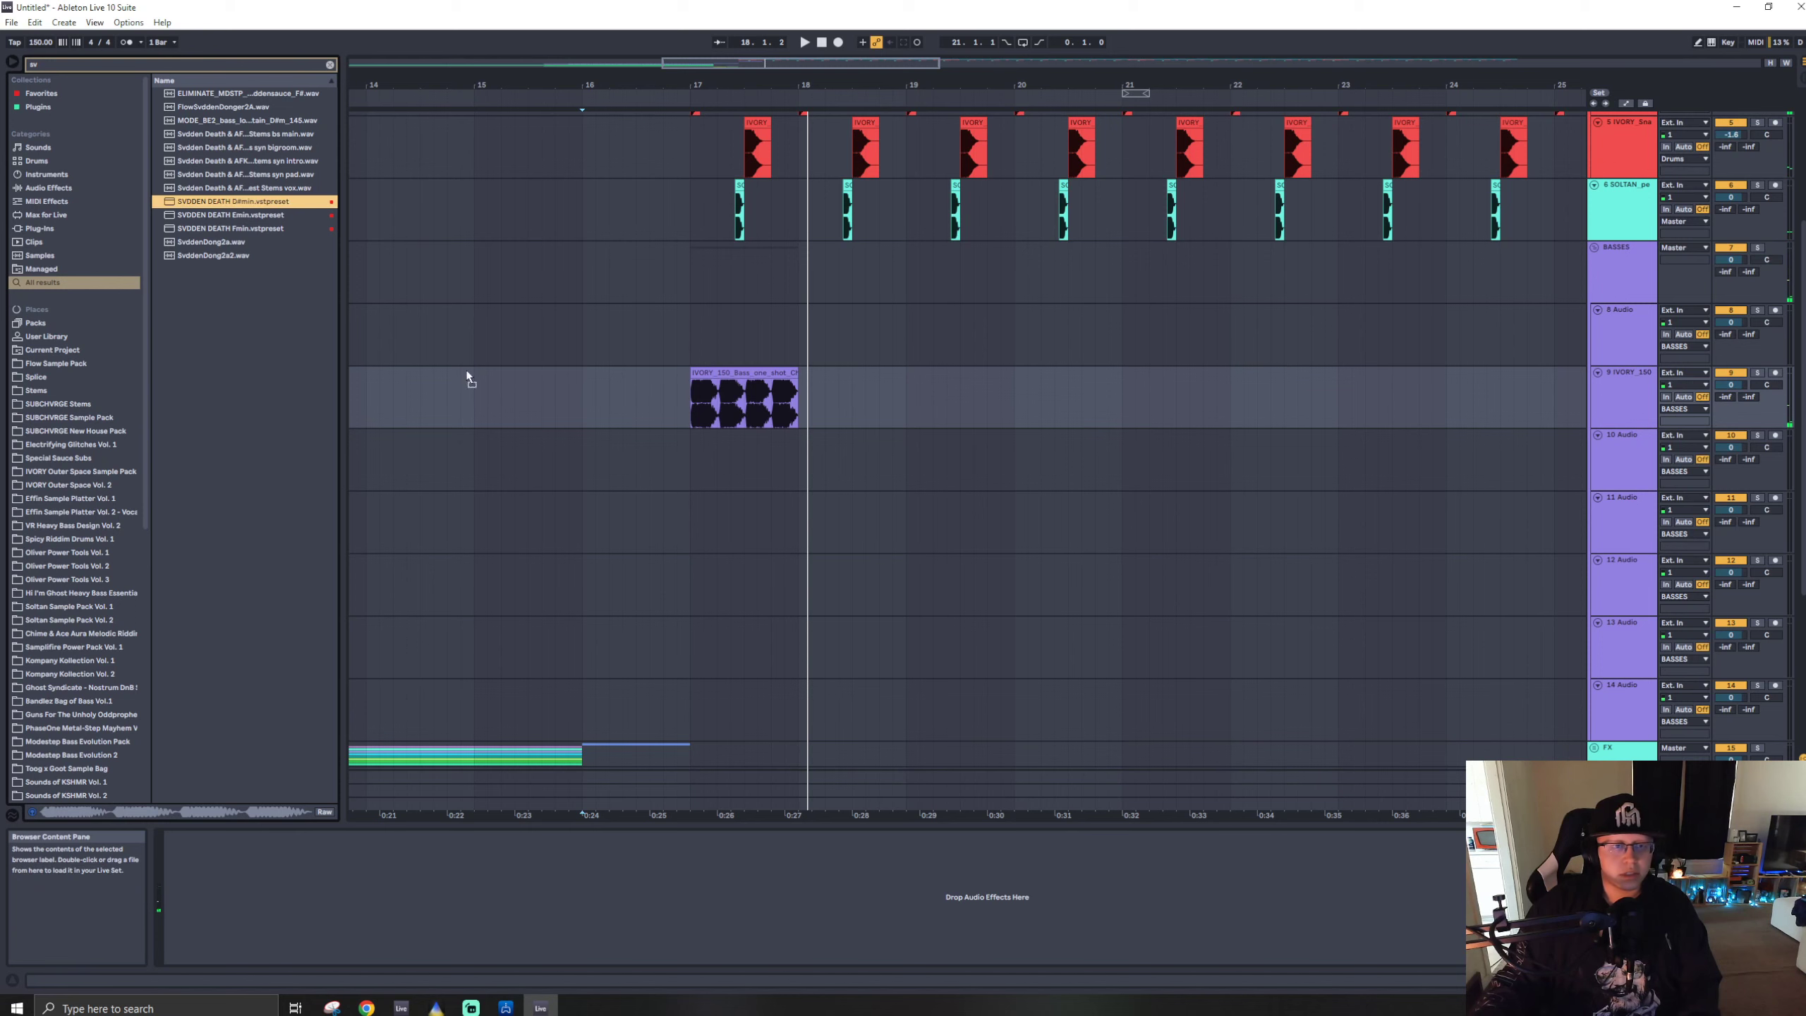
{"action": "left_click_drag", "start_coordinate": [691, 407], "coordinate": [694, 404]}
- Extend the Chonky bass clip to four bars, ending at bar 21
{"action": "left_click", "coordinate": [834, 374]}
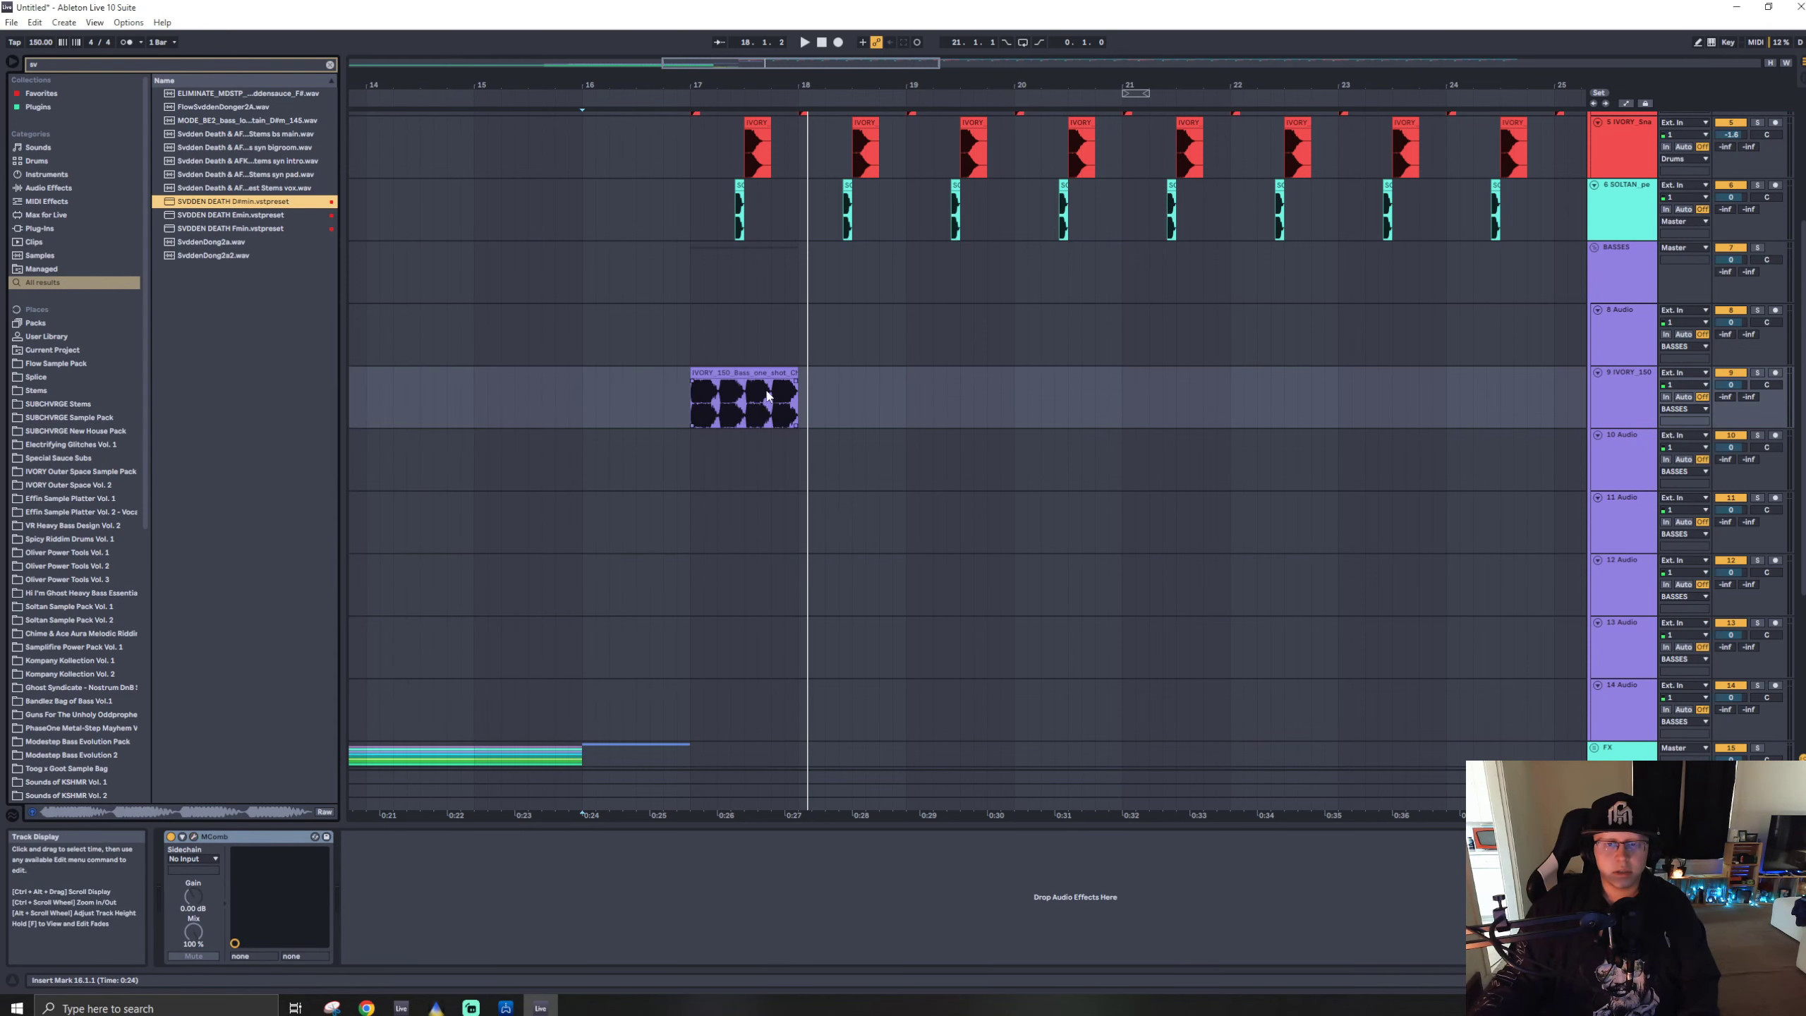
{"action": "left_click", "coordinate": [754, 368]}
{"action": "left_click_drag", "start_coordinate": [797, 378], "coordinate": [1122, 379]}
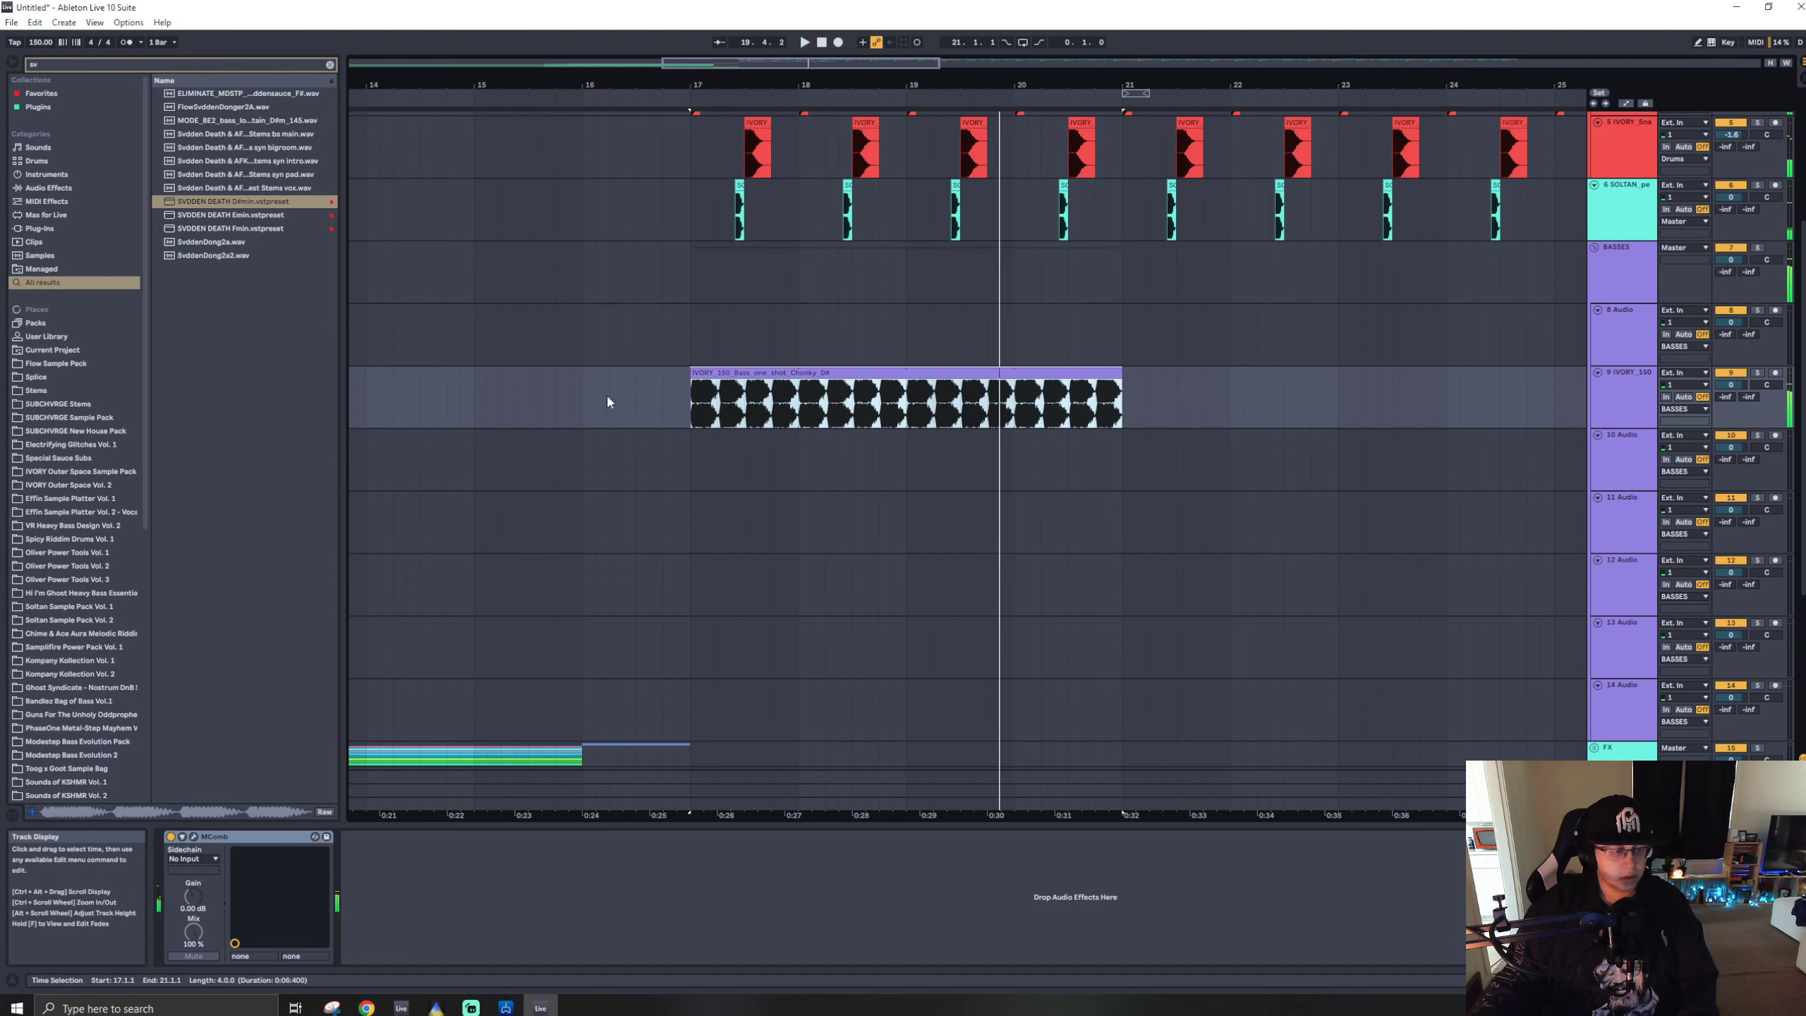
- Try the Shaperbox Riddim Fourths rack before MComb on the Chonky bass track, play it and remove the rack
{"action": "key", "text": "ctrl+f"}
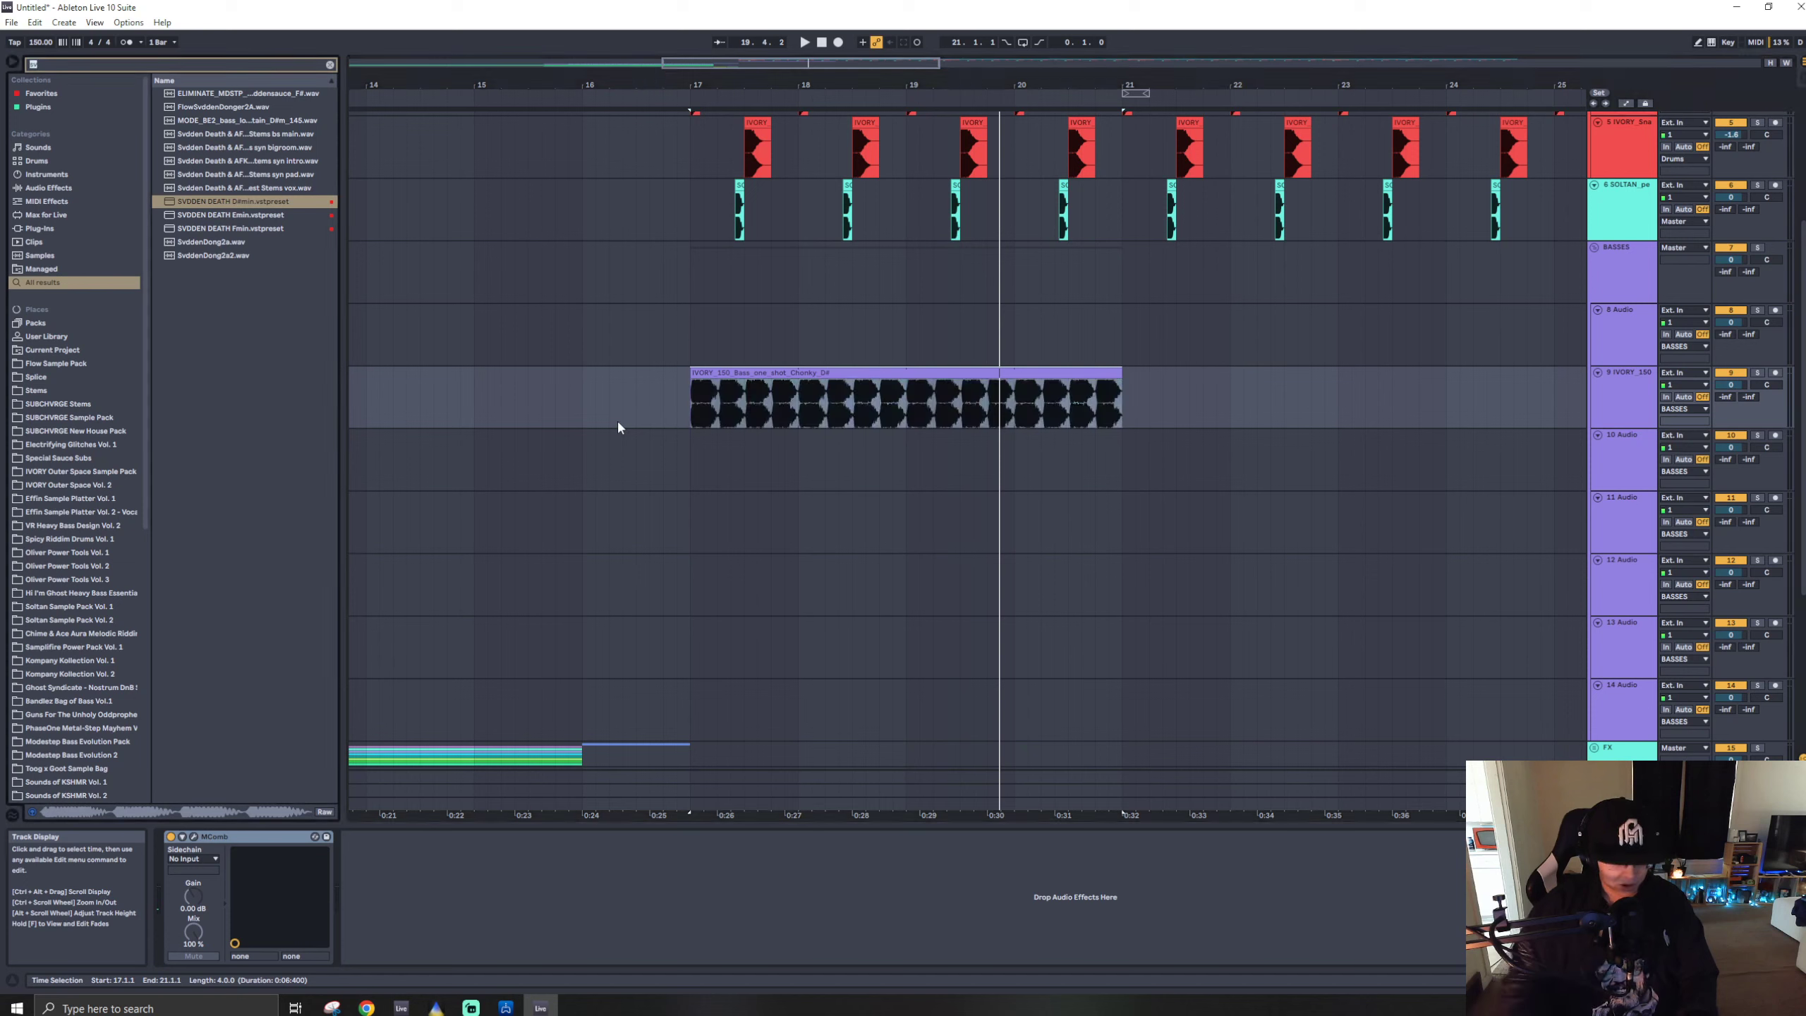
{"action": "type", "text": "fourt"}
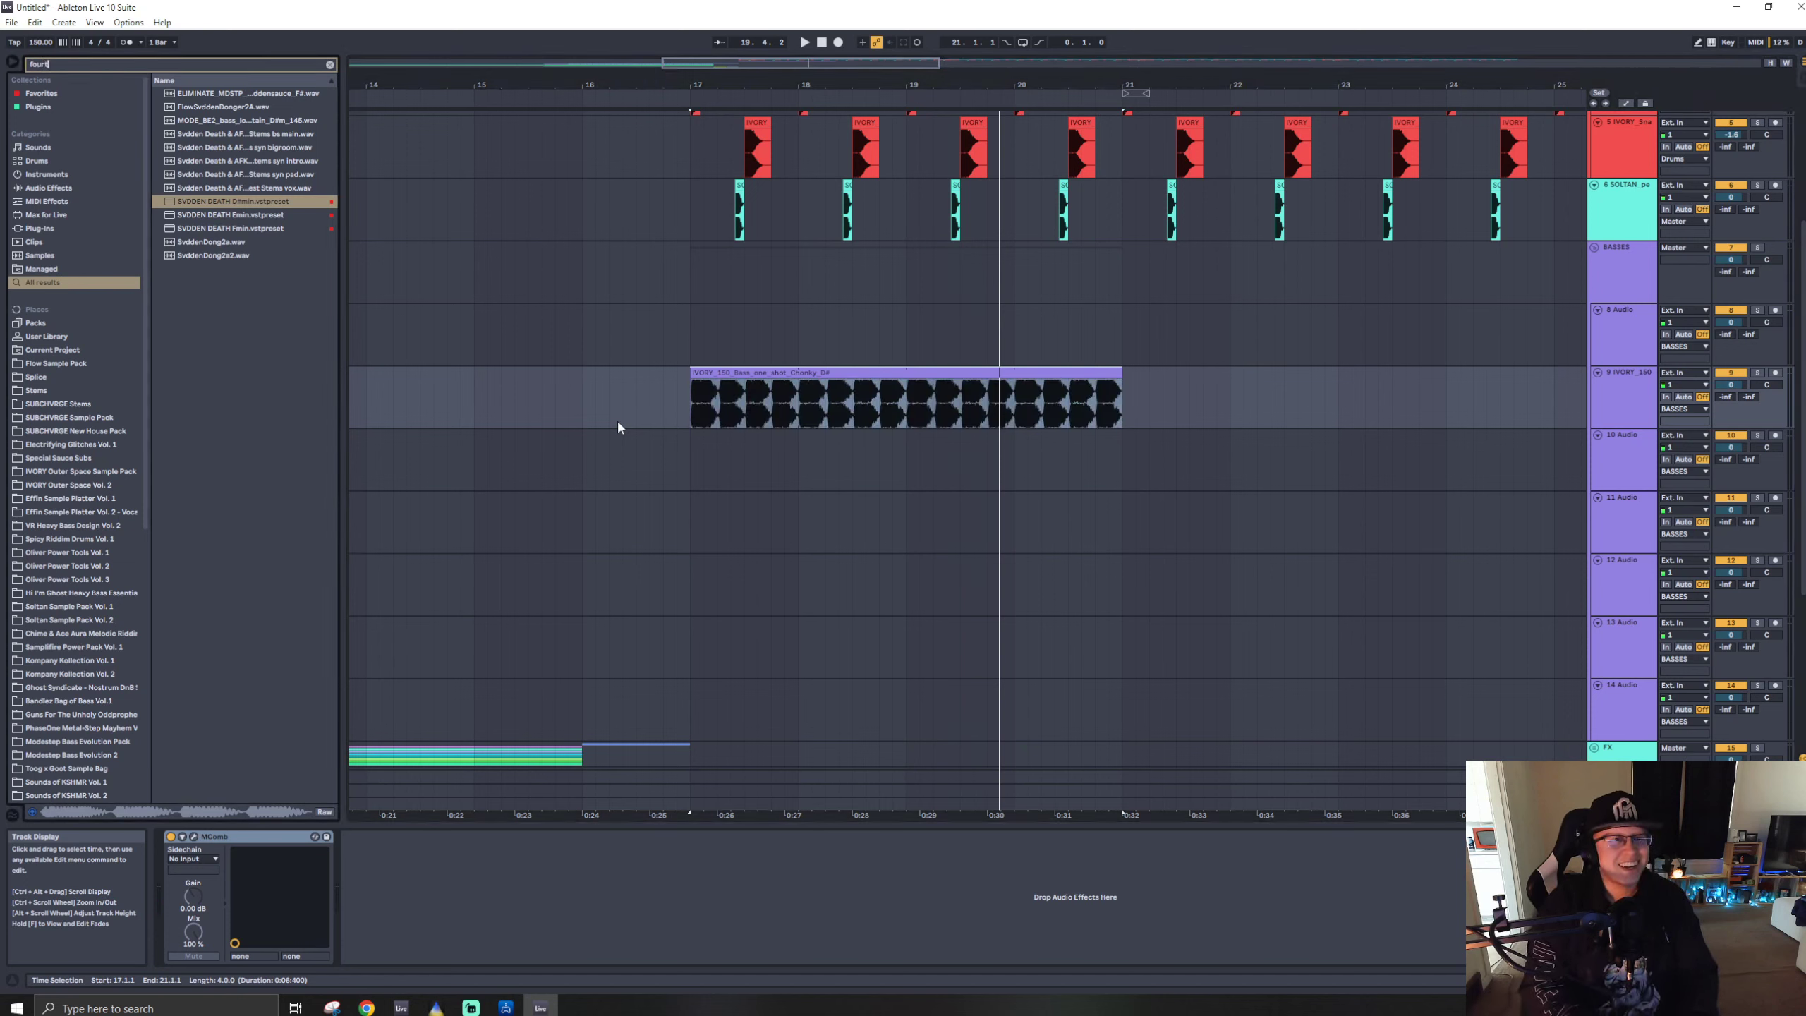
{"action": "type", "text": "h"}
{"action": "left_click_drag", "start_coordinate": [215, 148], "coordinate": [193, 924]}
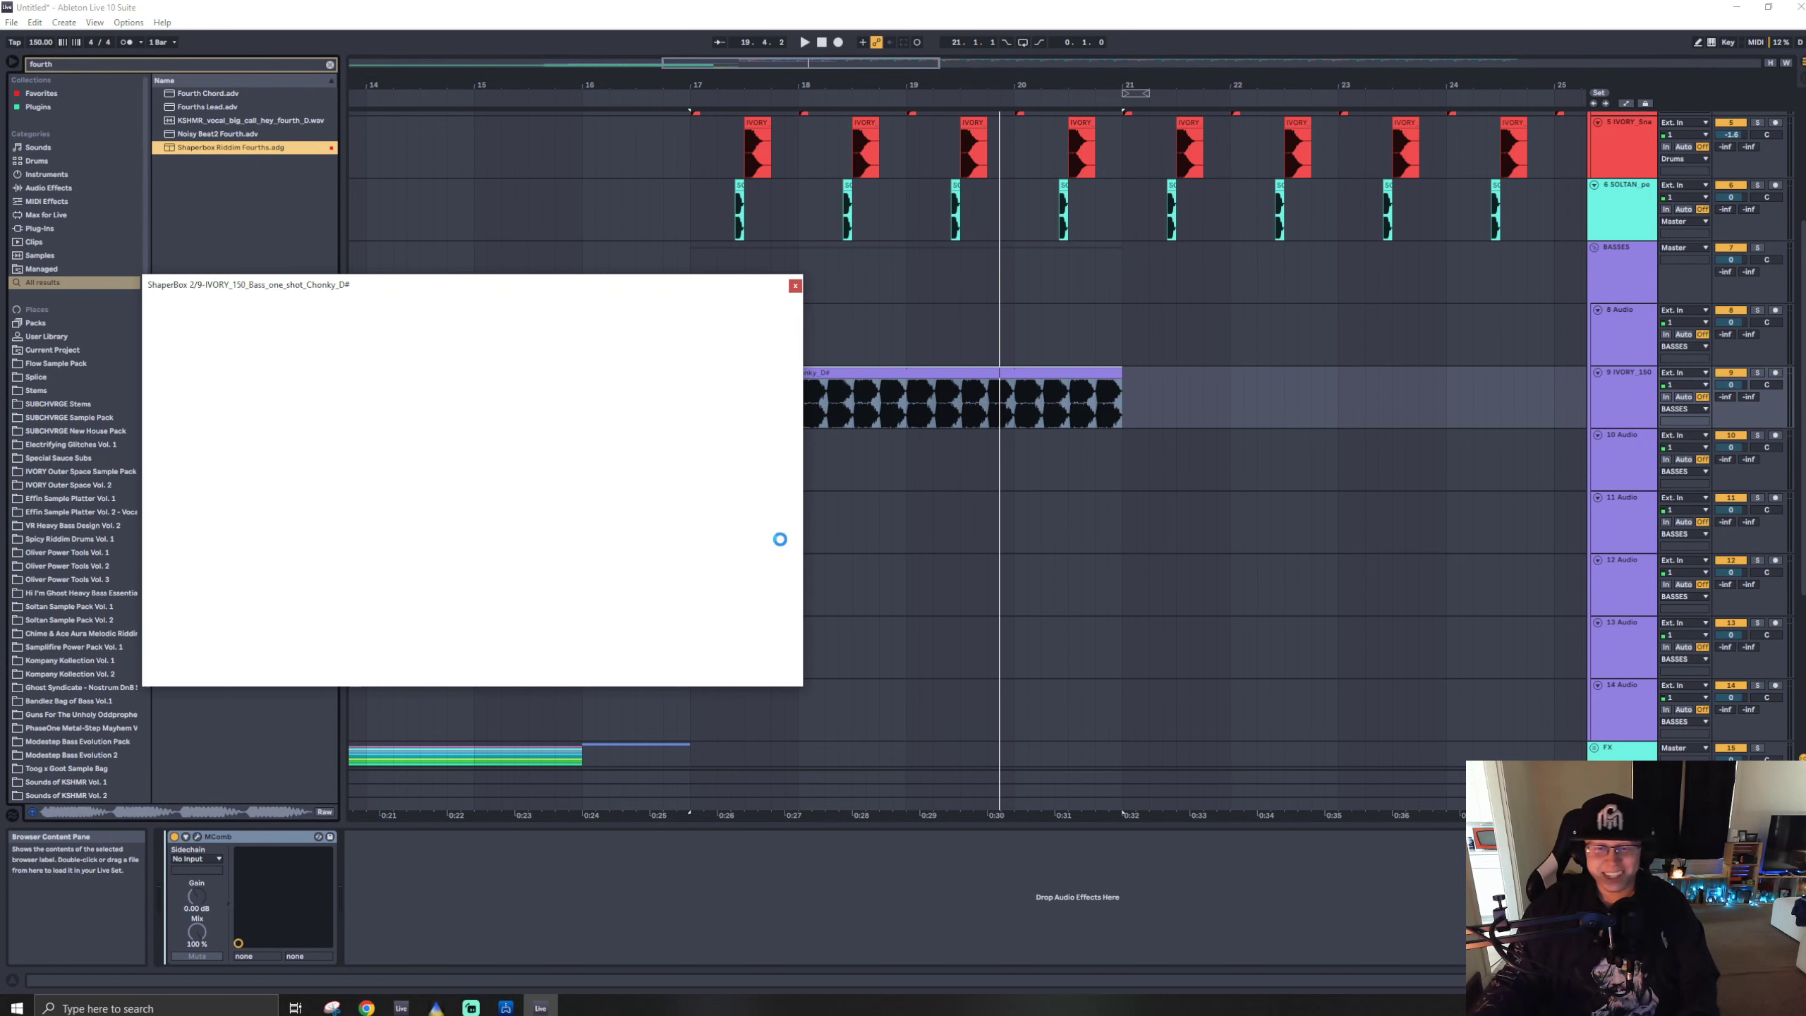
{"action": "left_click", "coordinate": [795, 285]}
{"action": "left_click", "coordinate": [686, 410]}
{"action": "key", "text": "space"}
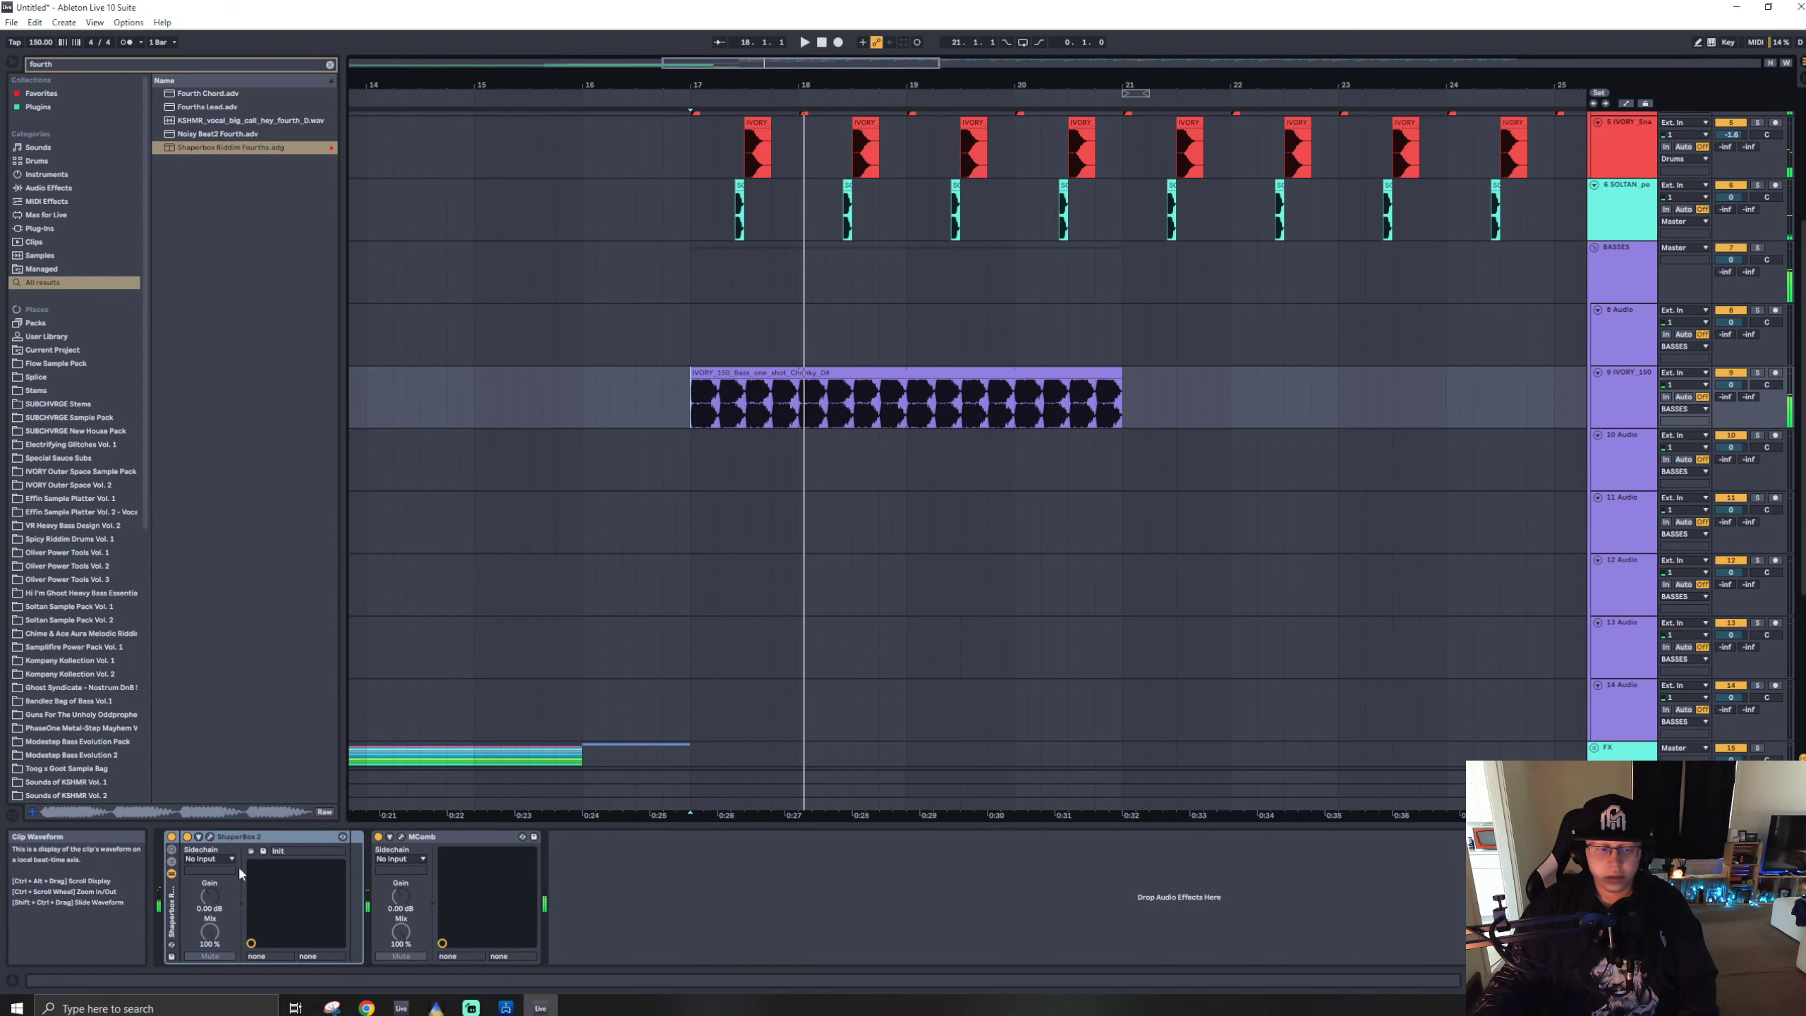
{"action": "left_click", "coordinate": [175, 923]}
{"action": "key", "text": "Delete"}
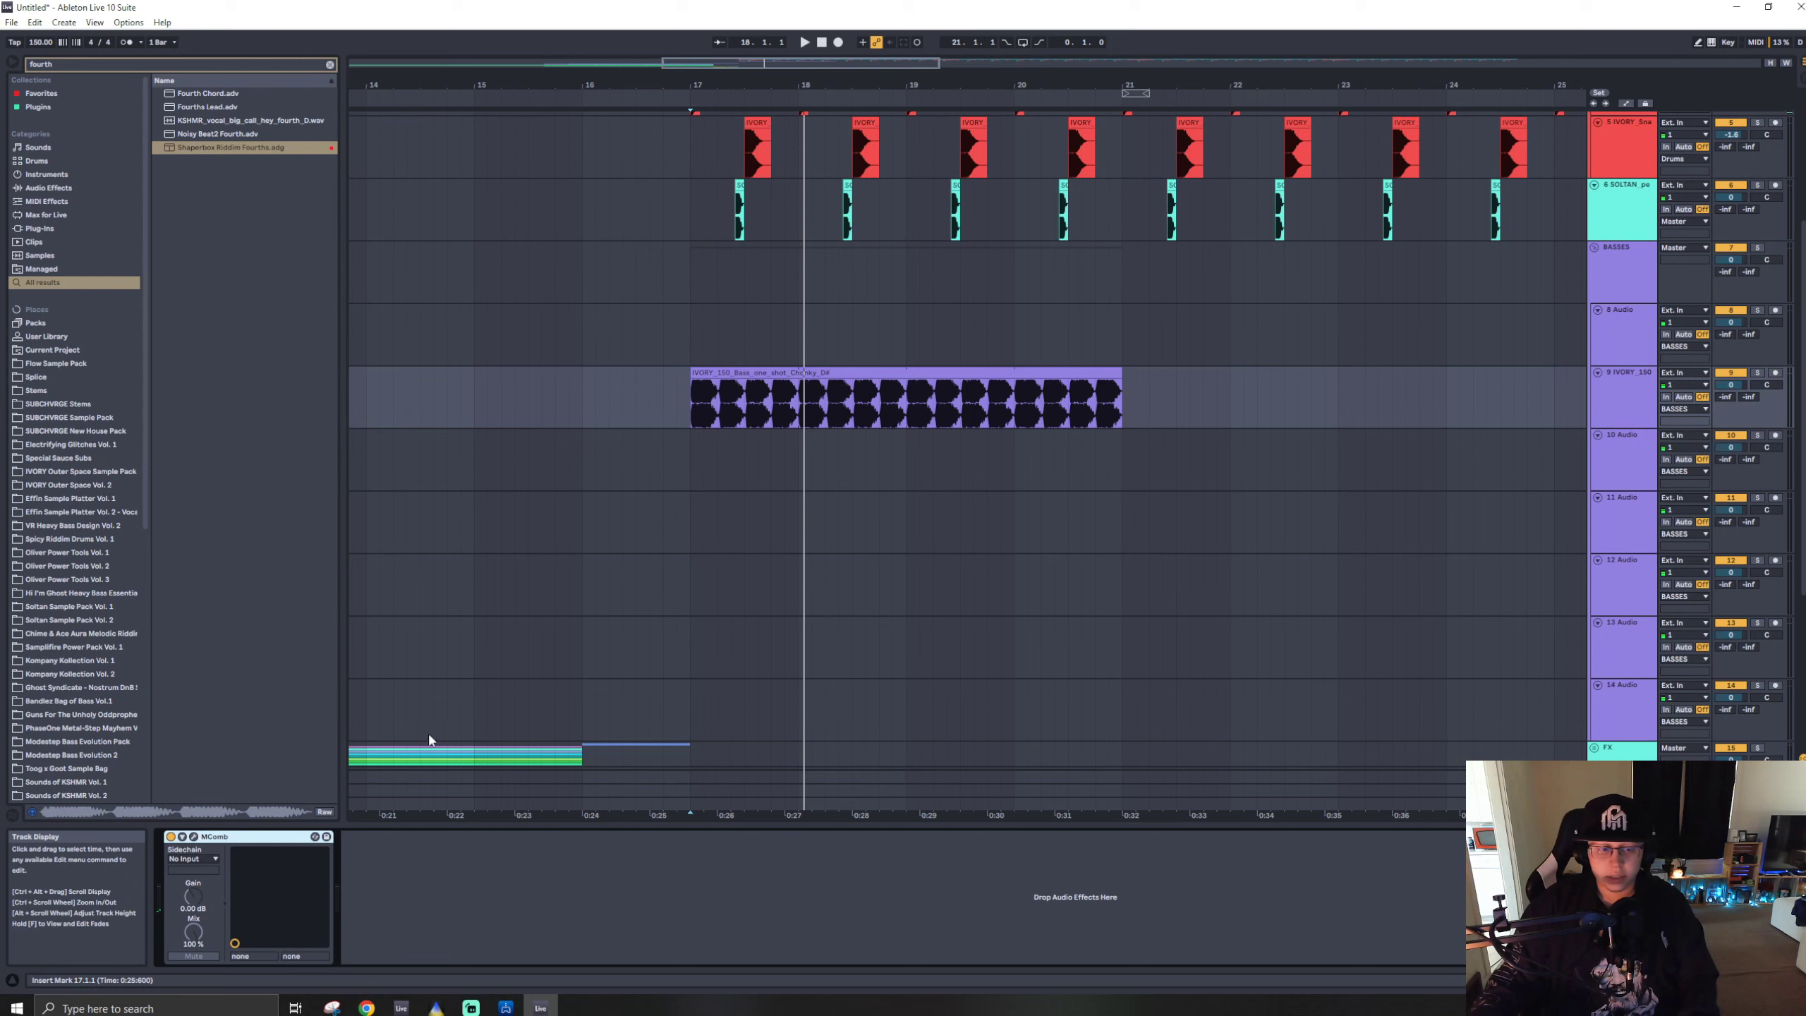
- Insert a Utility before MComb on the Chonky bass track
{"action": "left_click", "coordinate": [687, 410]}
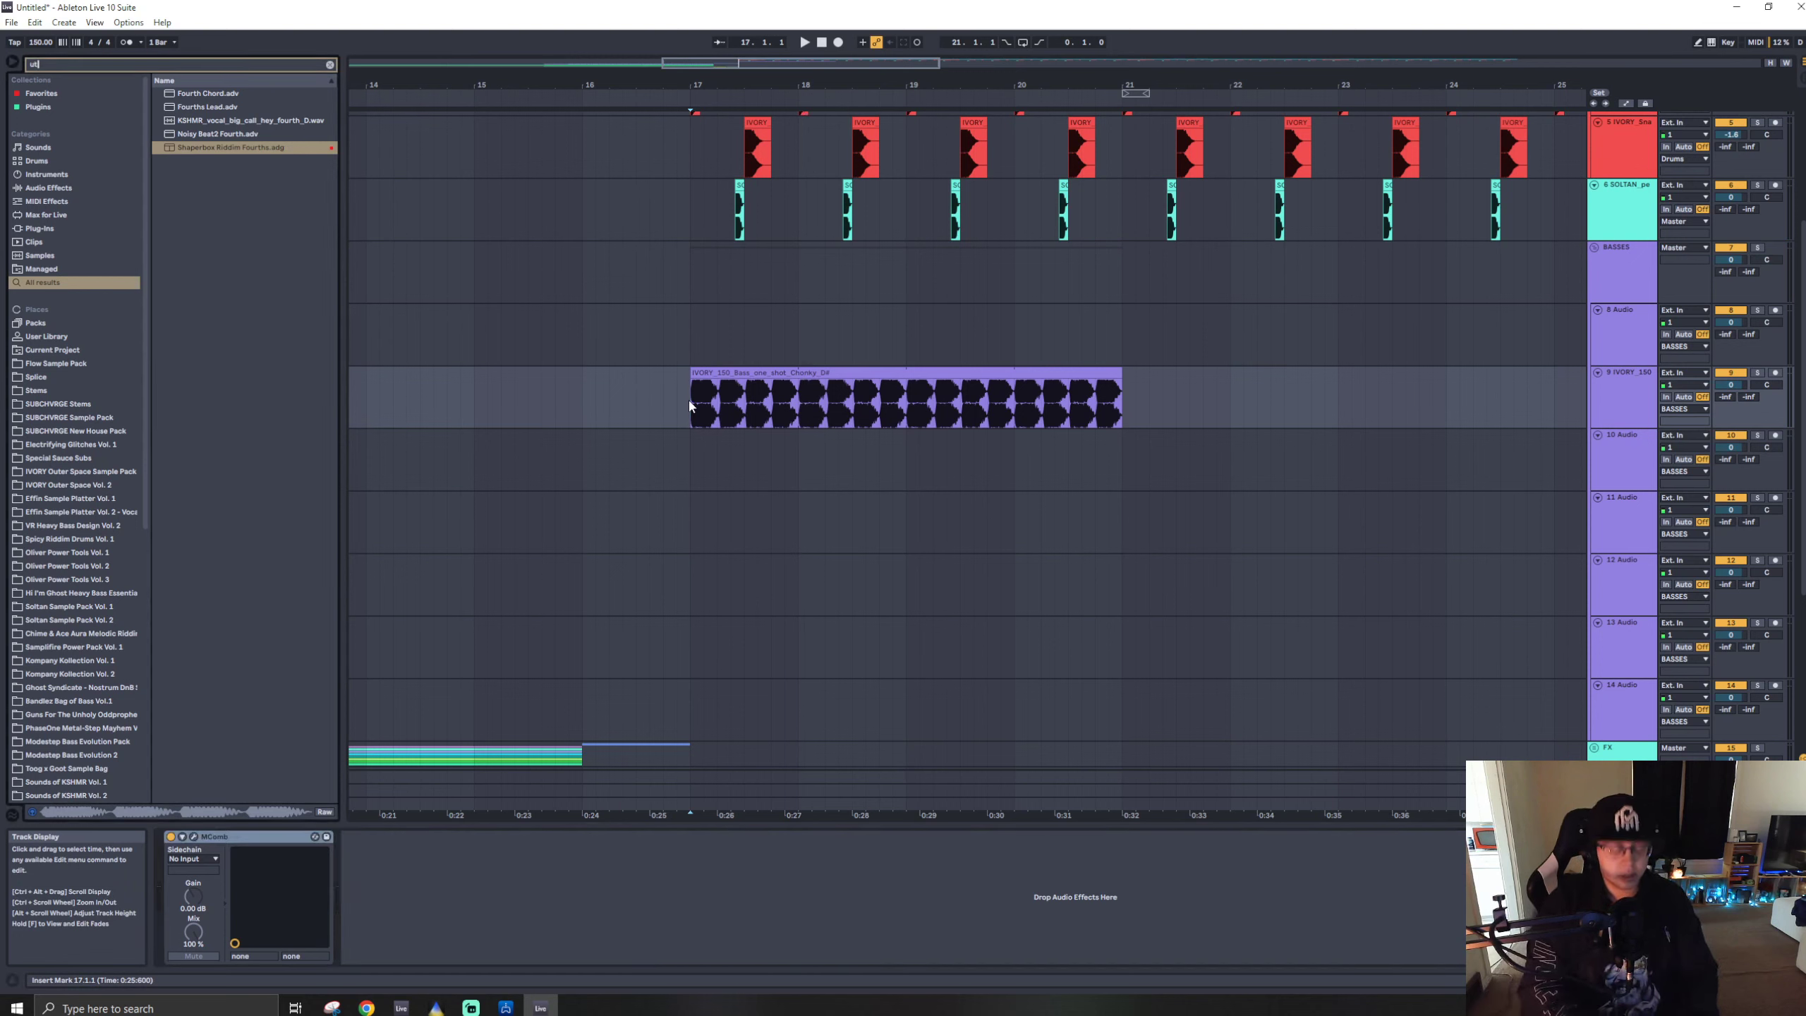
{"action": "key", "text": "ctrl+f"}
{"action": "type", "text": "uti"}
{"action": "left_click_drag", "start_coordinate": [264, 946], "coordinate": [256, 940]}
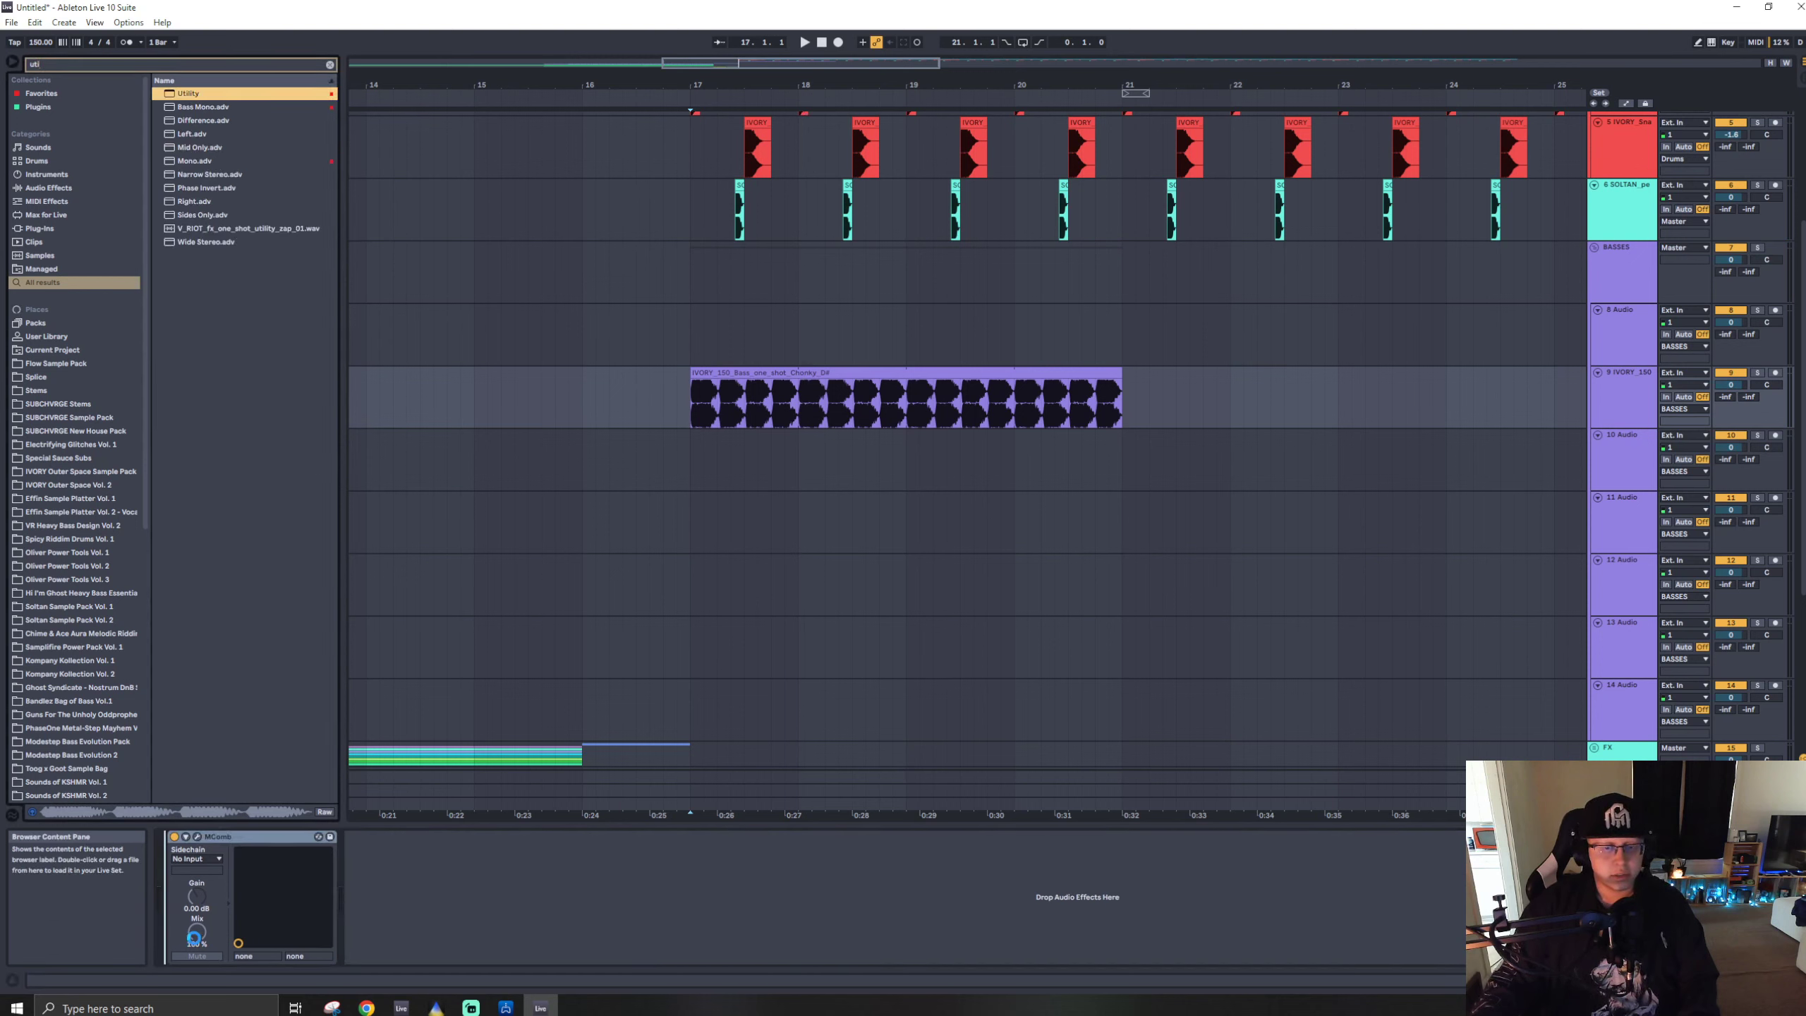
- Insert a Frequency Shifter before the Utility, set its fine frequency to -125 Hz and play the bass
{"action": "key", "text": "ctrl+f"}
{"action": "type", "text": "fr"}
{"action": "left_click", "coordinate": [707, 375]}
{"action": "type", "text": "e"}
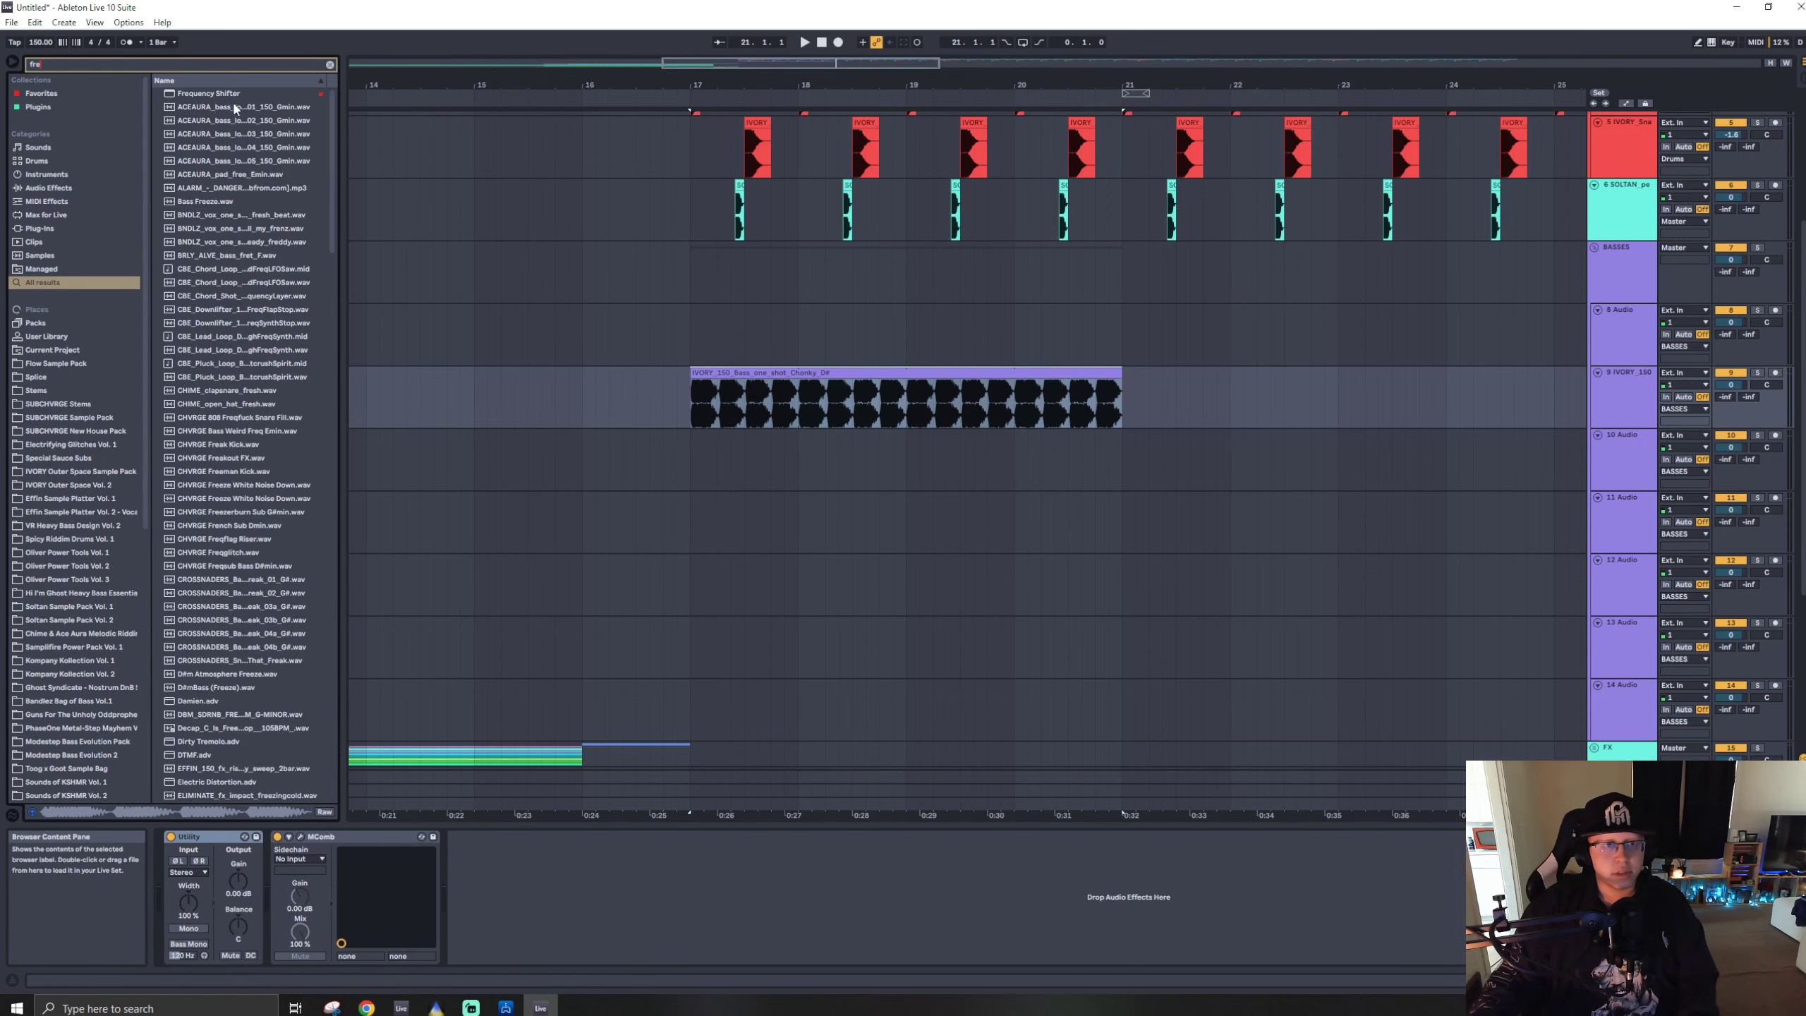
{"action": "left_click_drag", "start_coordinate": [235, 94], "coordinate": [248, 935]}
{"action": "key", "text": "space"}
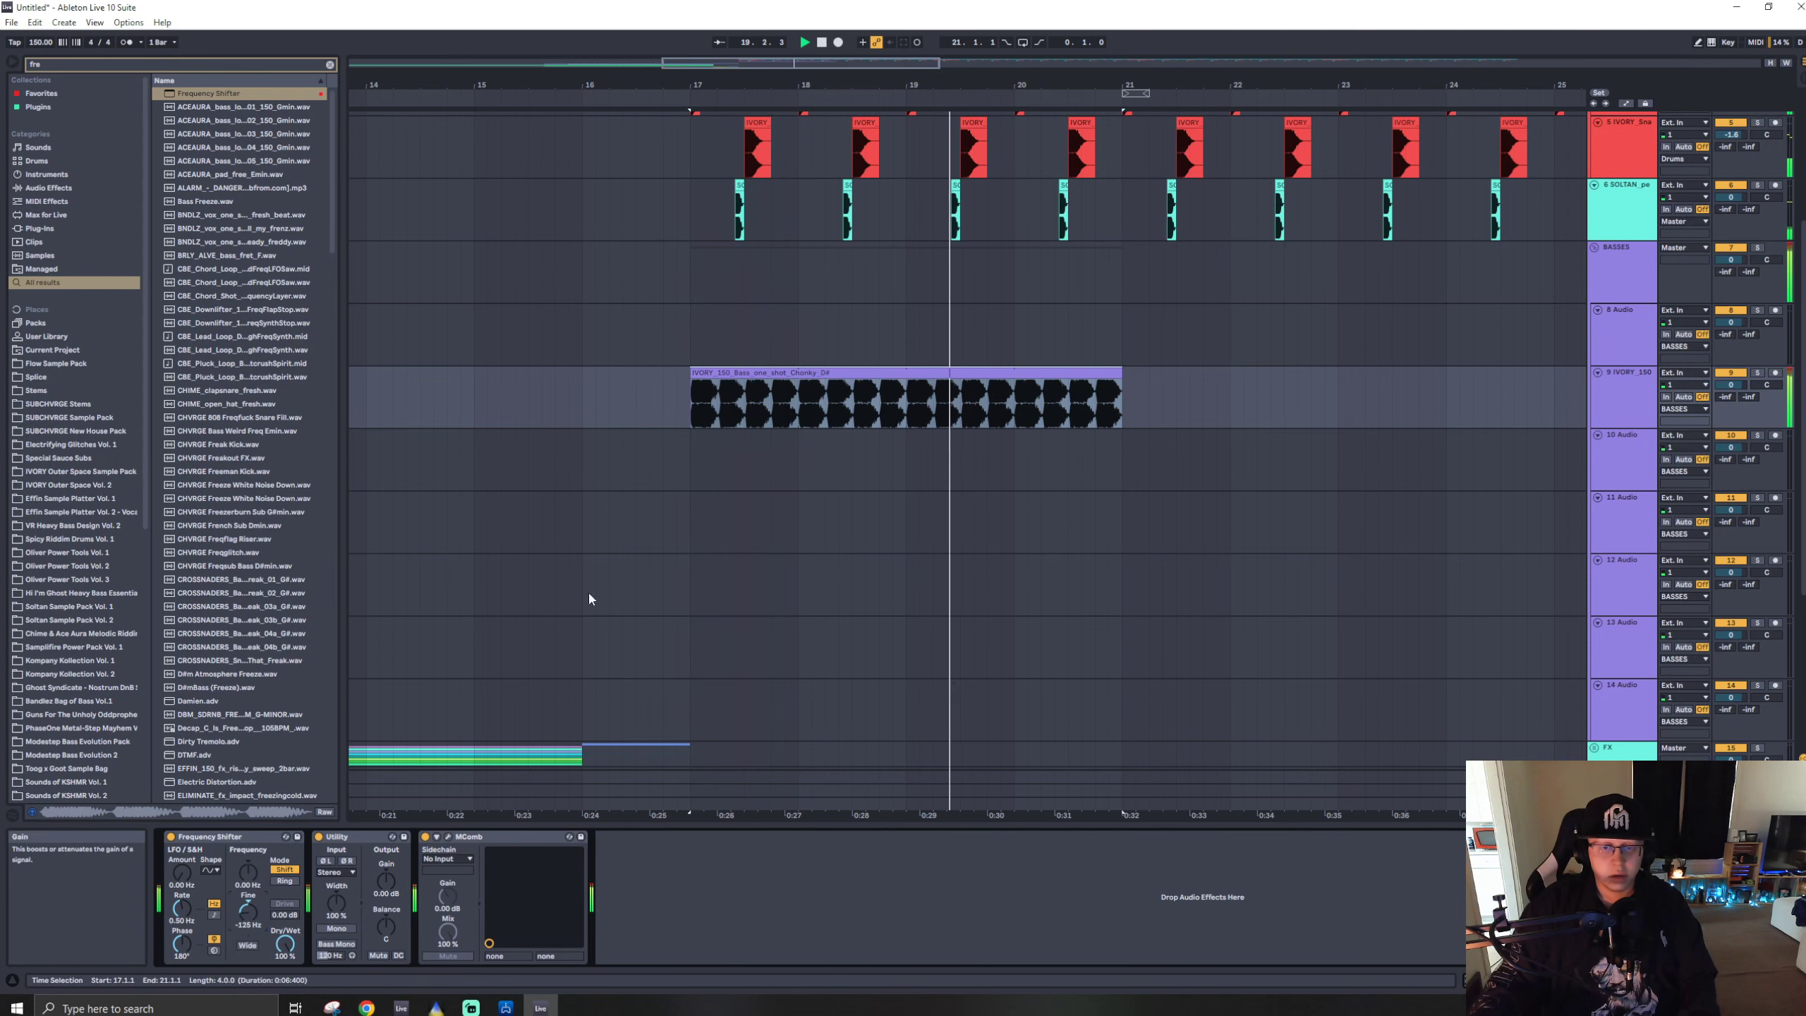
{"action": "key", "text": "space"}
- Play the bass from bar 17 and split the clip's first beat, 17.1.1 to 17.2.1, into its own clip
{"action": "left_click", "coordinate": [693, 402]}
{"action": "key", "text": "space"}
{"action": "key", "text": "space"}
{"action": "left_click_drag", "start_coordinate": [694, 402], "coordinate": [717, 402]}
{"action": "key", "text": "ctrl+e"}
- Transpose the split first-beat bass clip up 3 semitones and play it
{"action": "double_click", "coordinate": [703, 371]}
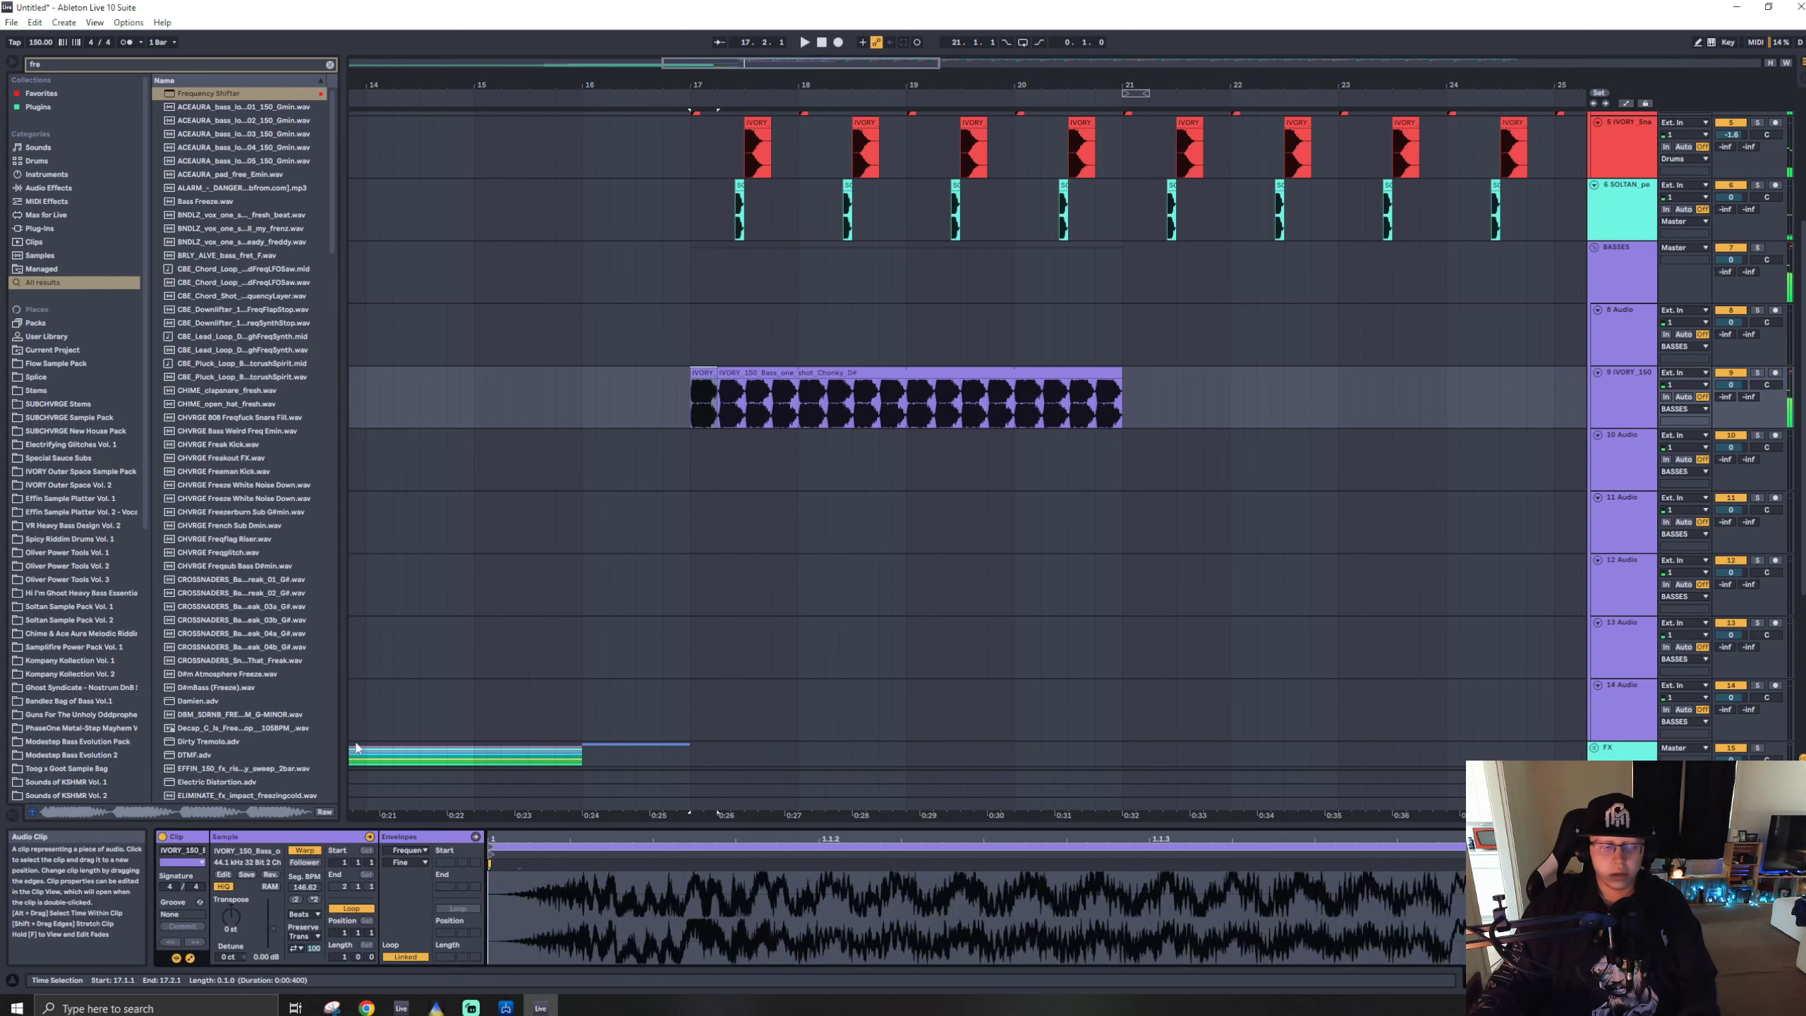
{"action": "left_click", "coordinate": [218, 918]}
{"action": "key", "text": "Up"}
{"action": "key", "text": "space"}
{"action": "key", "text": "space"}
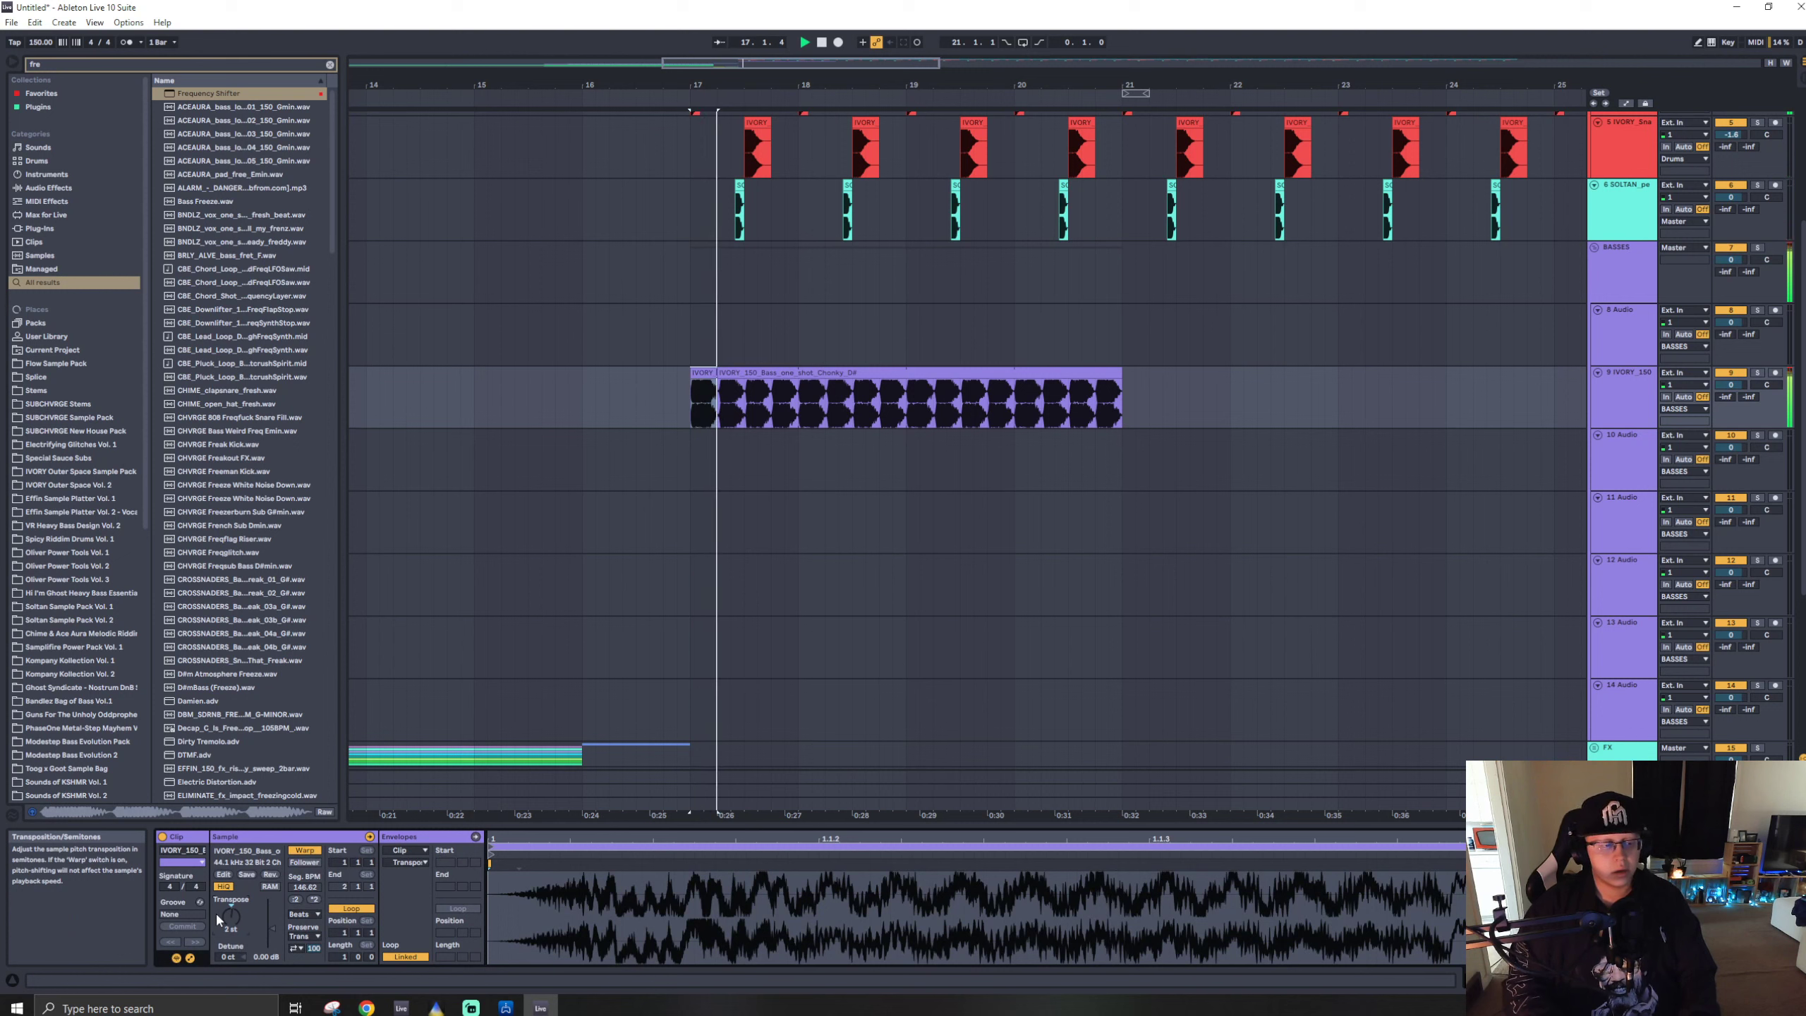
- Set the split first-beat bass clip's warp mode to Tones, lower its grain size and play it at 3 semitones transposition
{"action": "key", "text": "Up"}
{"action": "key", "text": "space"}
{"action": "key", "text": "space"}
{"action": "key", "text": "space"}
{"action": "left_click", "coordinate": [304, 913]}
{"action": "left_click", "coordinate": [303, 926]}
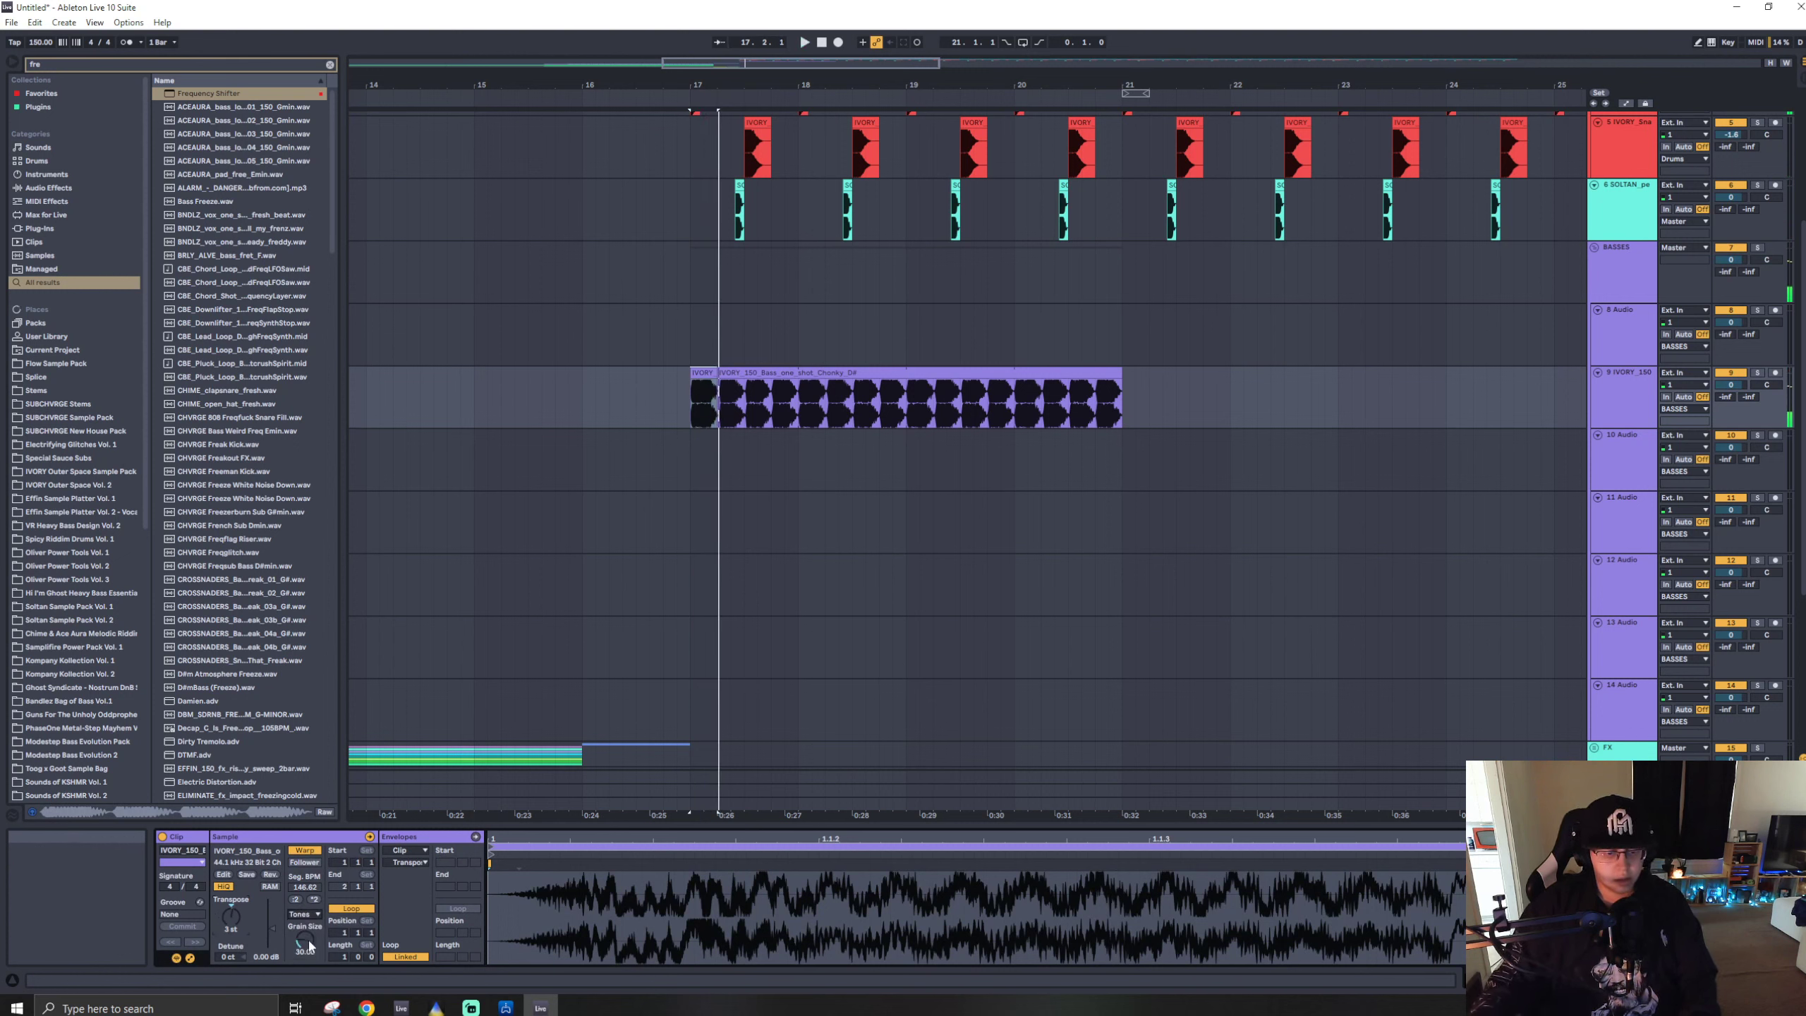
{"action": "key", "text": "space"}
{"action": "left_click", "coordinate": [231, 920]}
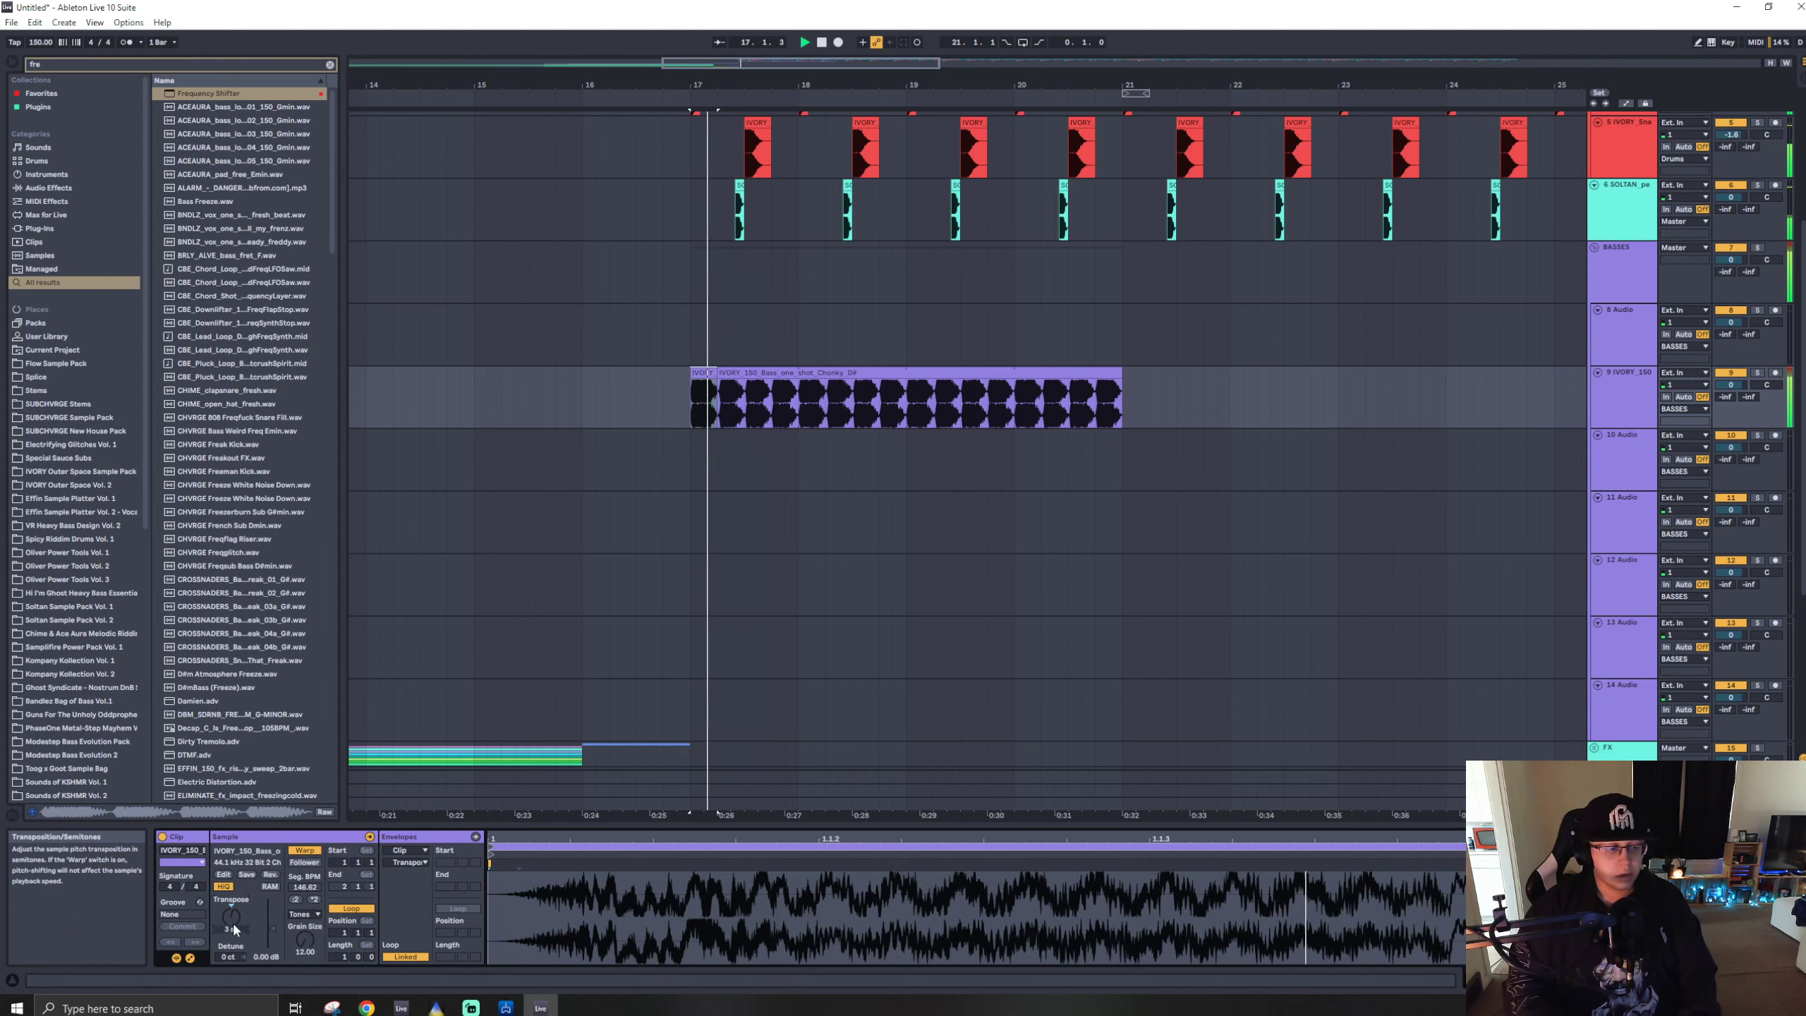
{"action": "key", "text": "space"}
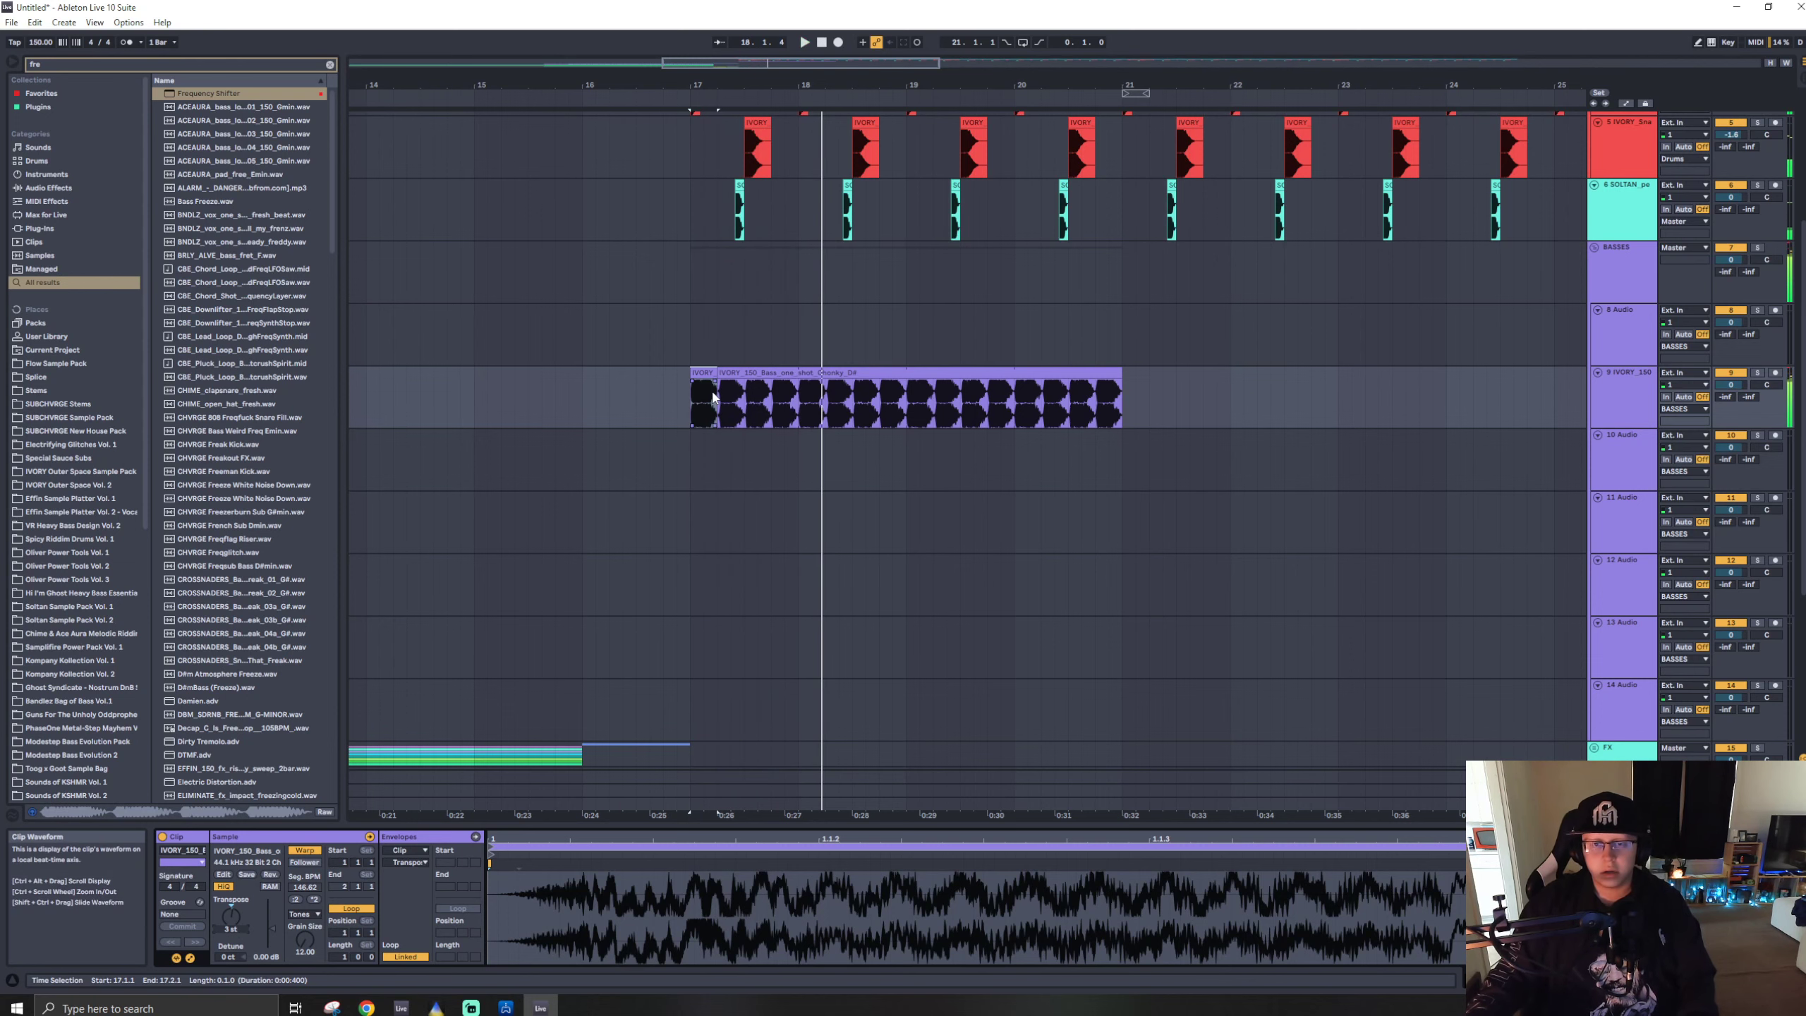
- Show the Chonky bass track's Utility gain automation and draw a fade-in from -inf to 0 dB at the start of bar 17
{"action": "scroll", "coordinate": [716, 392], "scroll_direction": "up", "scroll_amount": 5}
{"action": "left_click", "coordinate": [1617, 419]}
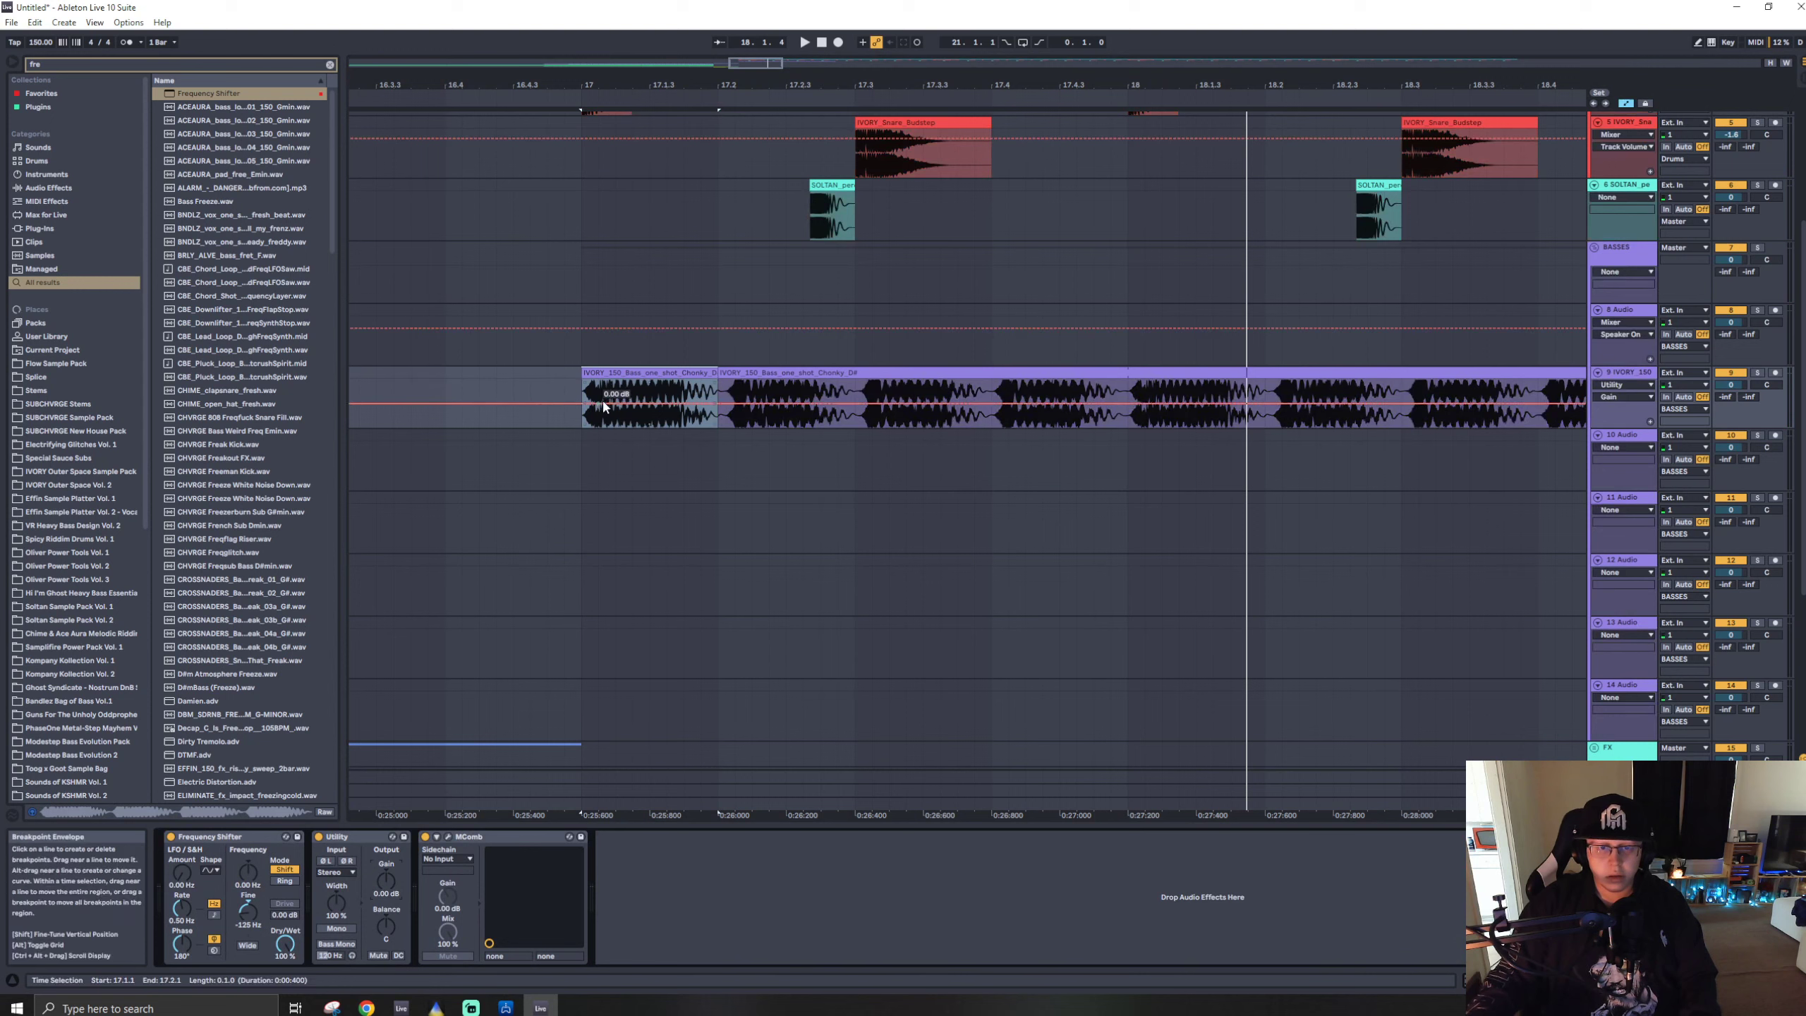
{"action": "key", "text": "a"}
{"action": "left_click", "coordinate": [583, 427]}
{"action": "key", "text": "space"}
{"action": "key", "text": "space"}
{"action": "left_click_drag", "start_coordinate": [609, 404], "coordinate": [633, 404]}
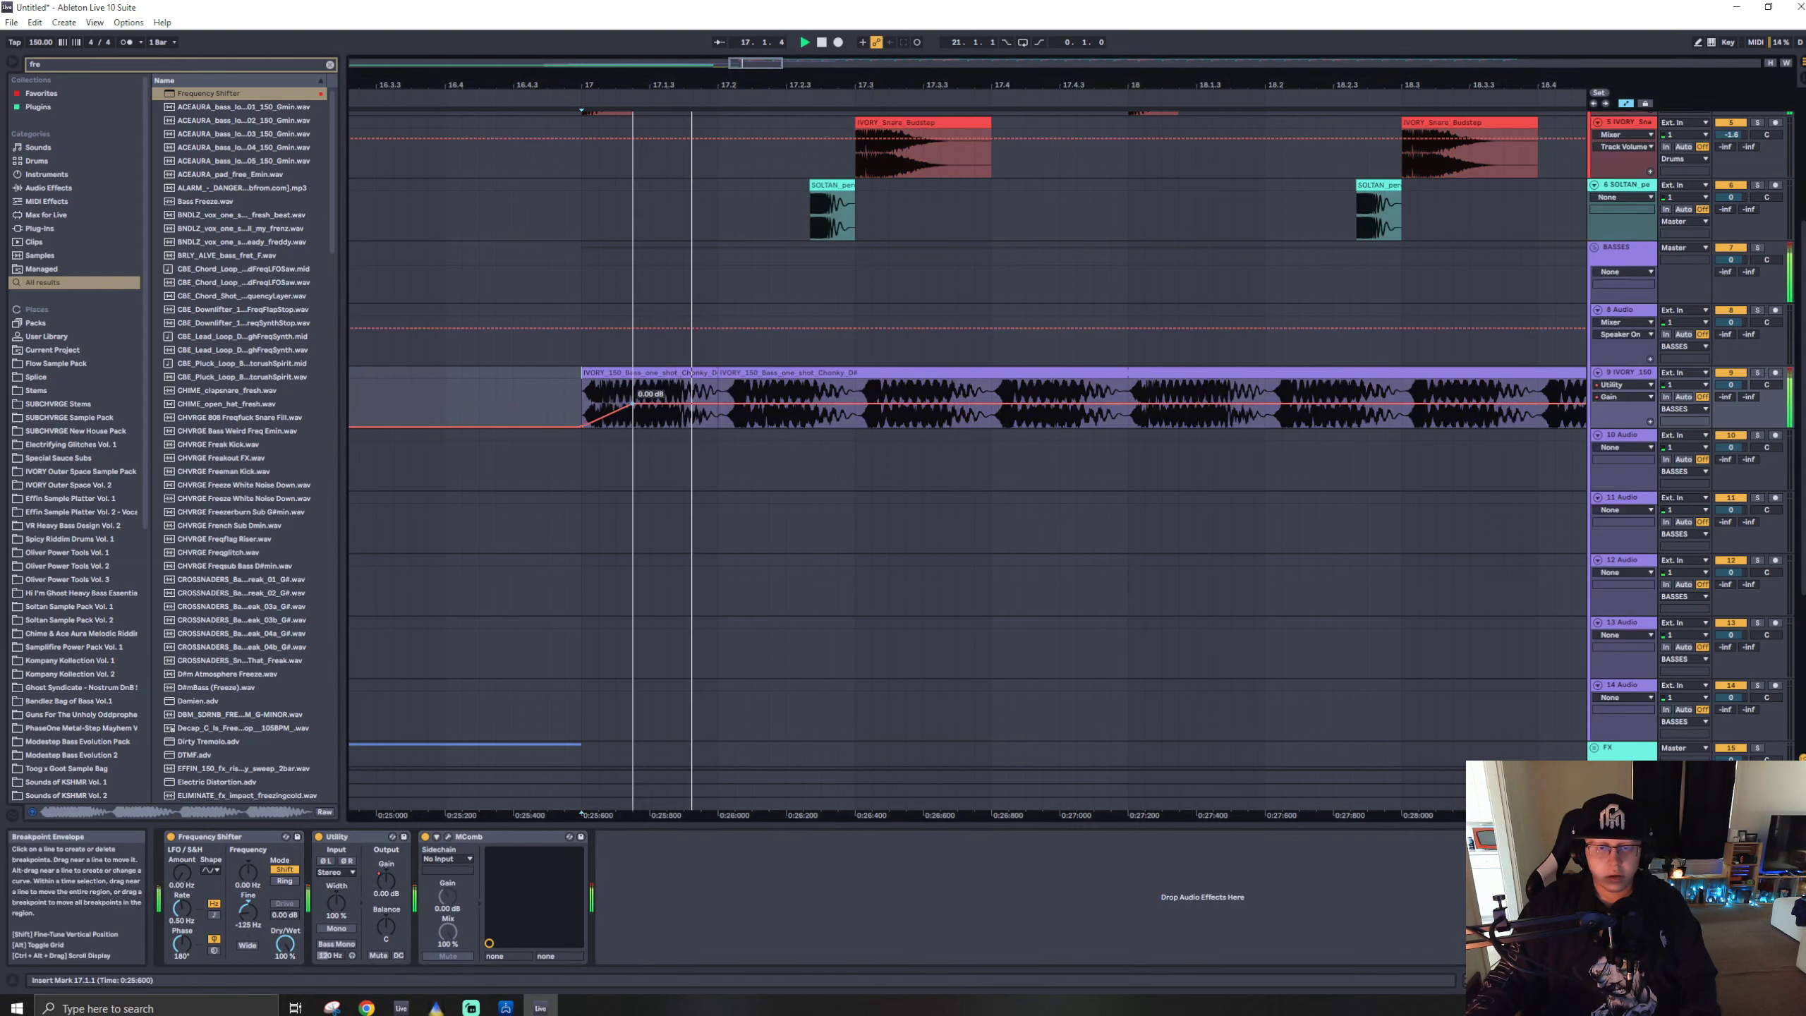
{"action": "key", "text": "space"}
- Loop the first-beat bass clip from 17.1.1 to 17.2.1 and reshape its gain fade-in into a shorter curved ramp
{"action": "left_click", "coordinate": [633, 371]}
{"action": "key", "text": "ctrl+l"}
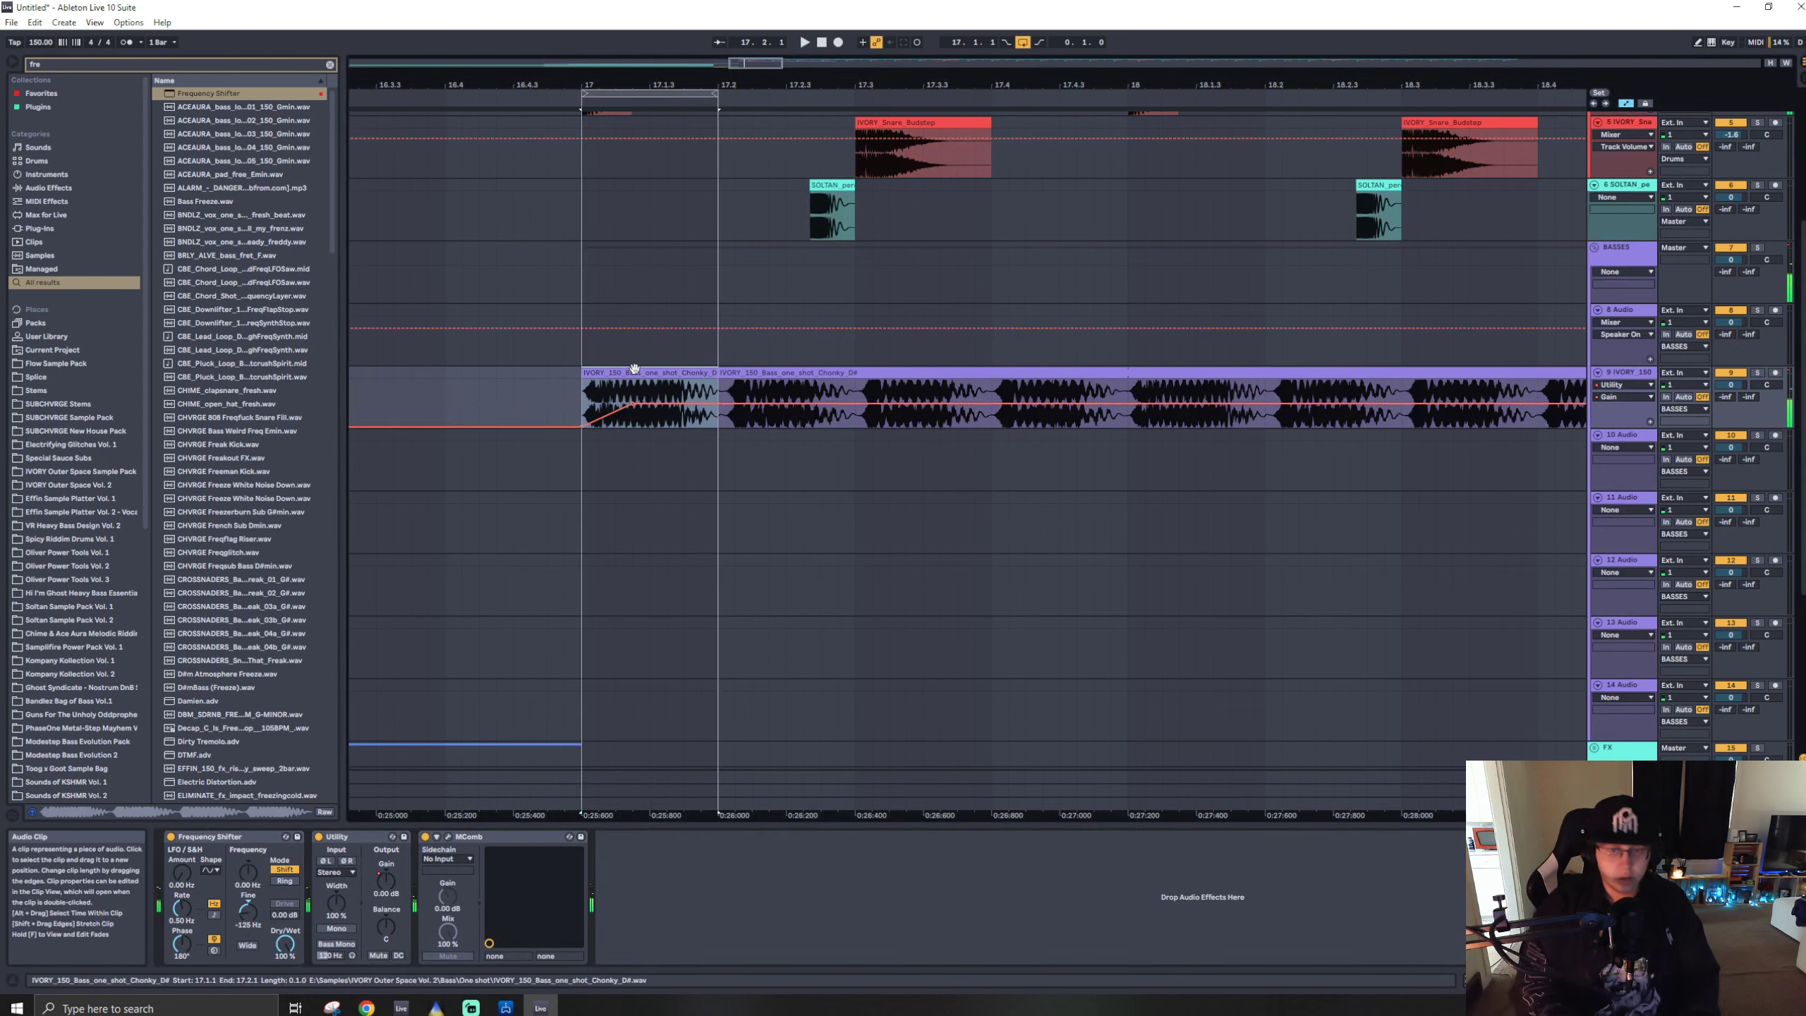
{"action": "right_click", "coordinate": [580, 393]}
{"action": "left_click", "coordinate": [579, 393]}
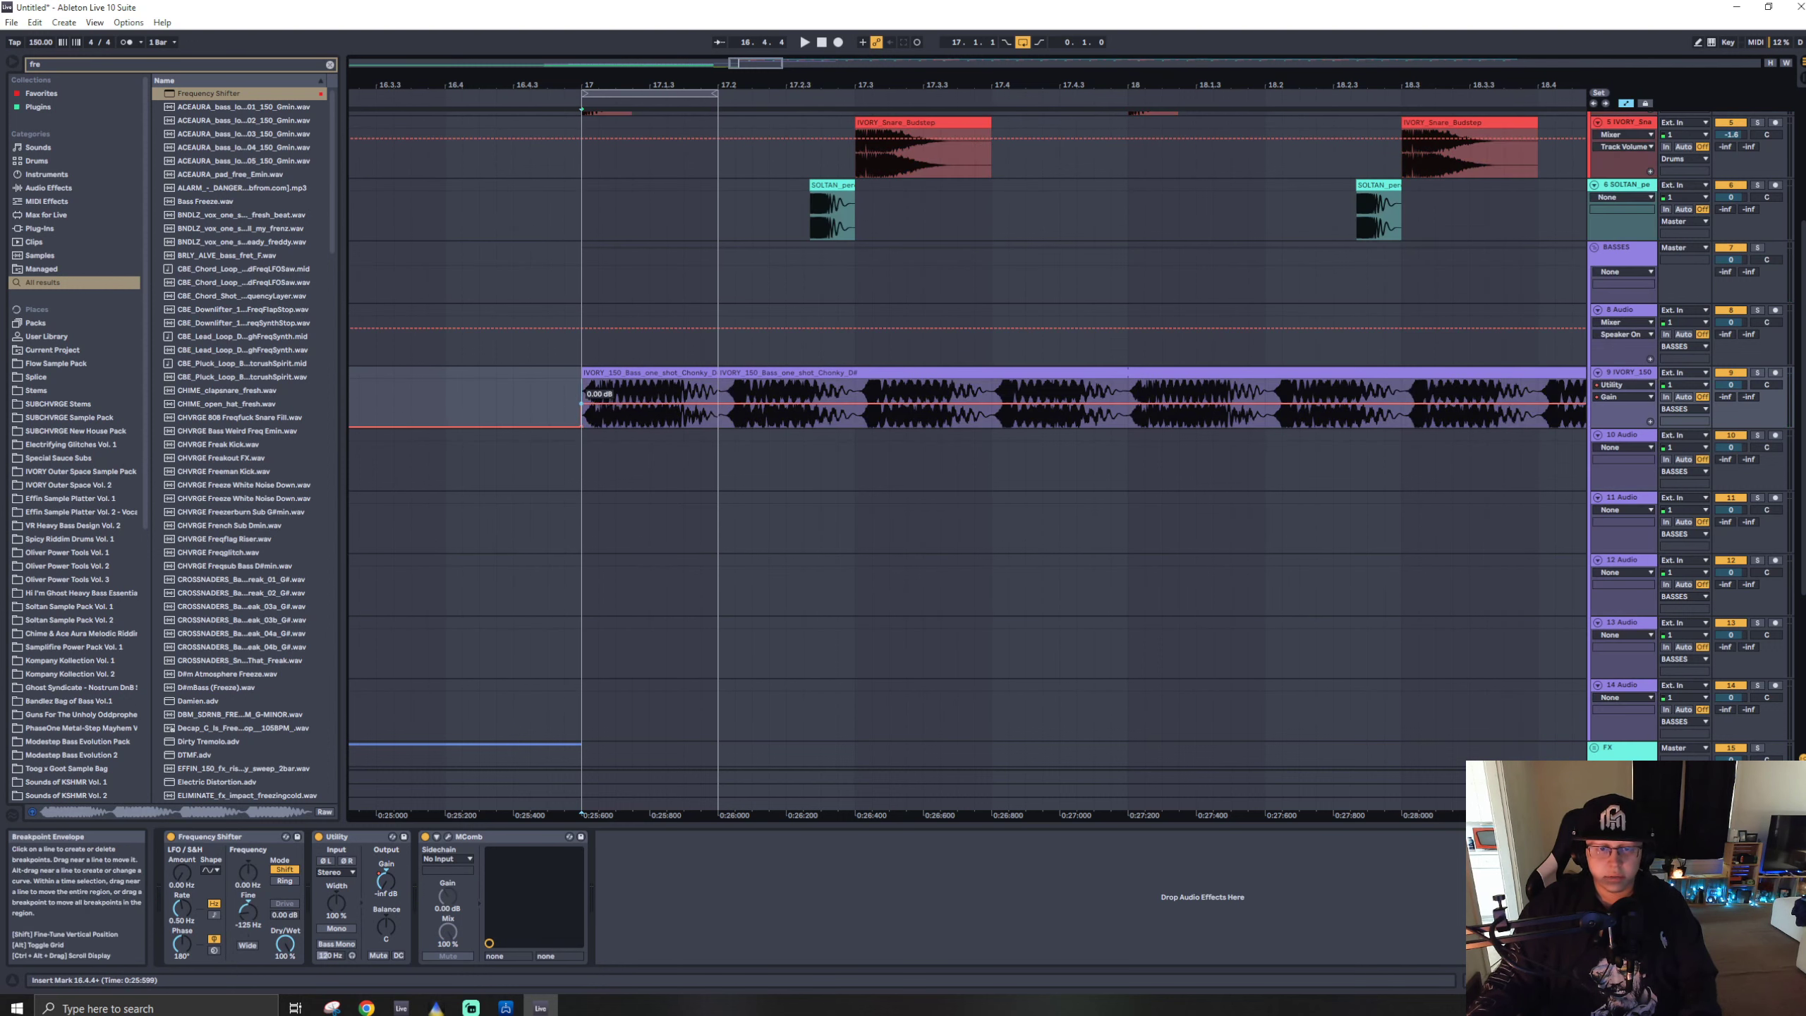
{"action": "mouse_move", "coordinate": [581, 404]}
{"action": "left_mouse_down"}
{"action": "mouse_move", "coordinate": [648, 404]}
{"action": "mouse_move", "coordinate": [618, 405]}
{"action": "left_mouse_up"}
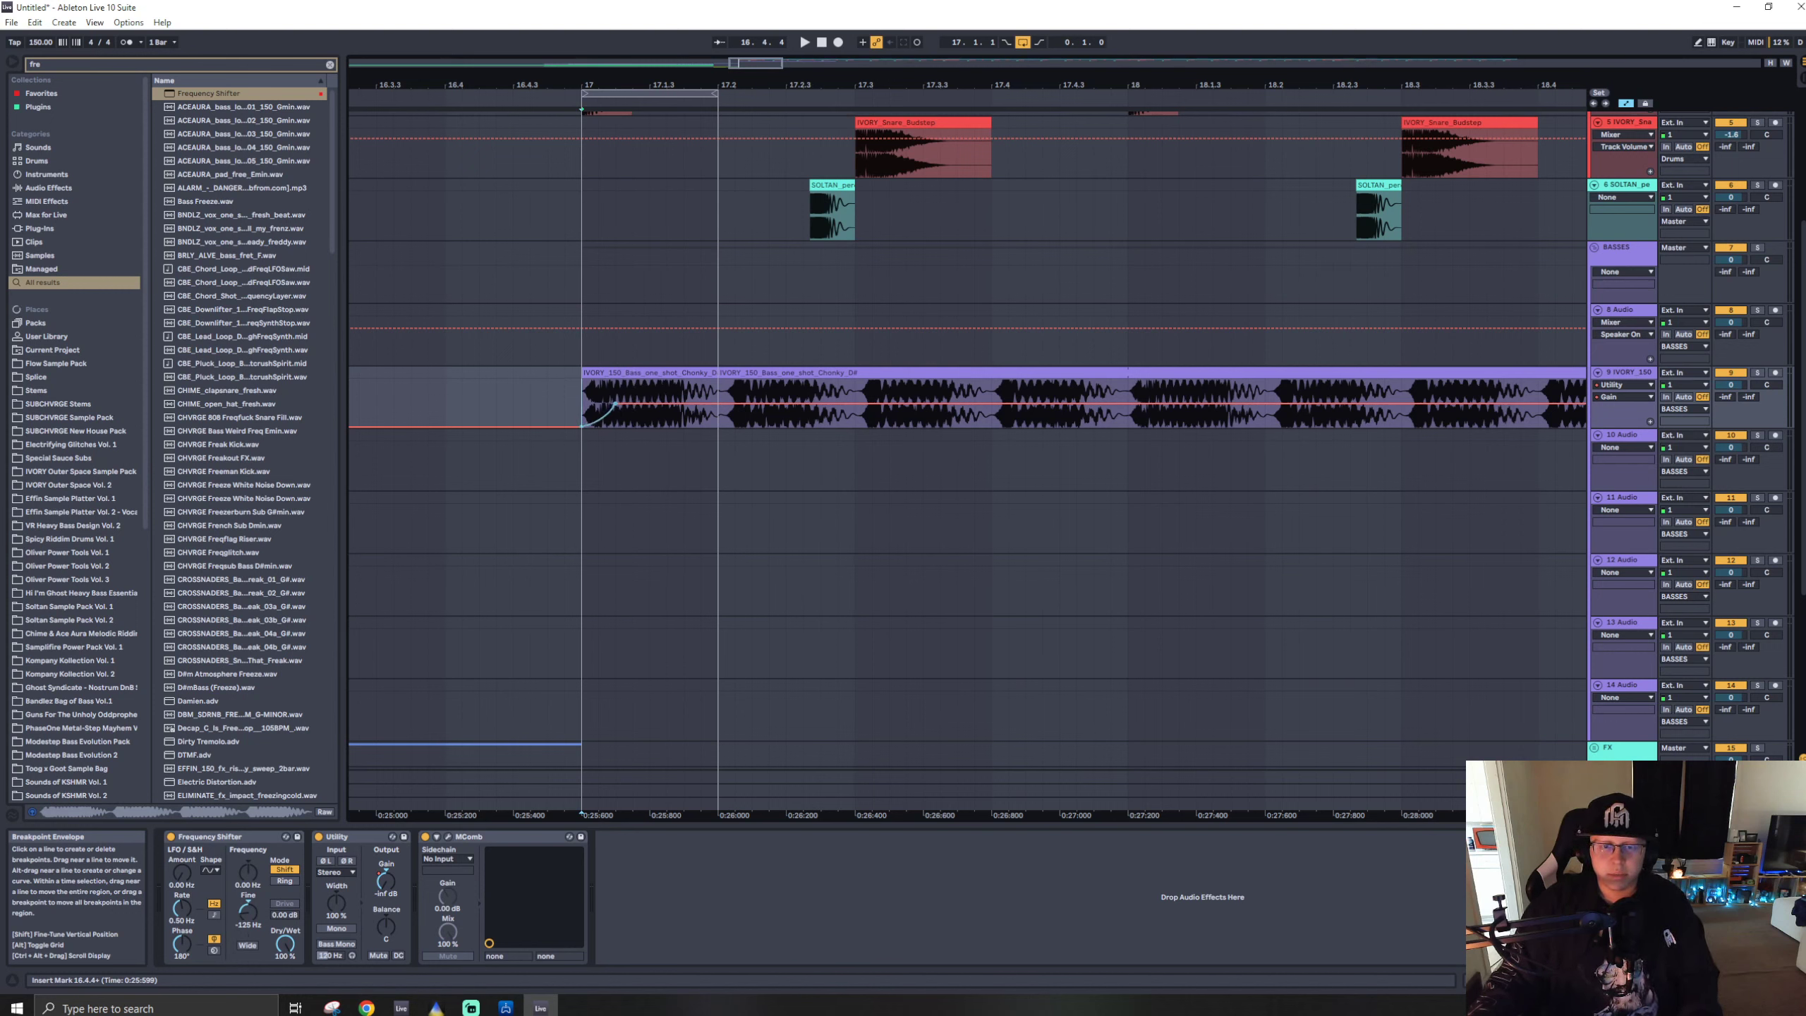
{"action": "left_click", "coordinate": [579, 395]}
{"action": "key", "text": "space"}
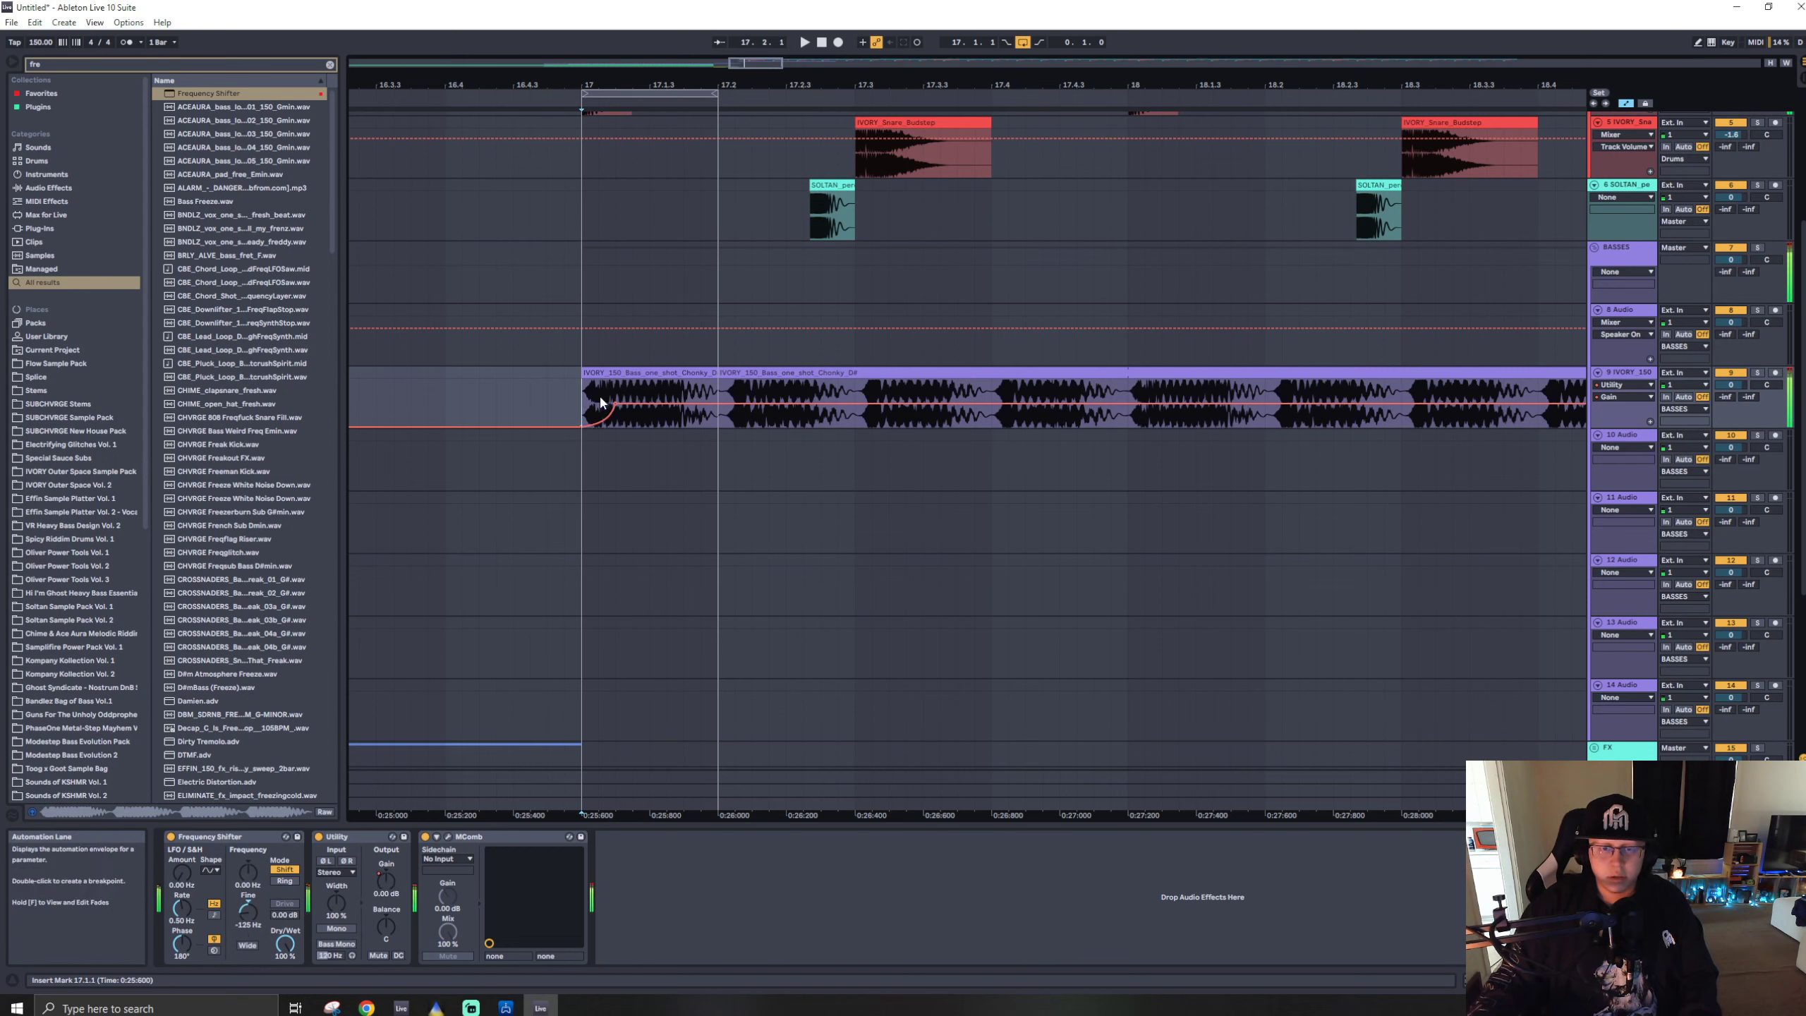
{"action": "mouse_move", "coordinate": [615, 404]}
{"action": "left_mouse_down"}
{"action": "mouse_move", "coordinate": [684, 404]}
{"action": "mouse_move", "coordinate": [581, 404]}
{"action": "left_mouse_up"}
- Solo the Chonky bass track and add a curved Utility gain fade-out near the end of the looped first beat
{"action": "left_click", "coordinate": [1756, 372]}
{"action": "key", "text": "space"}
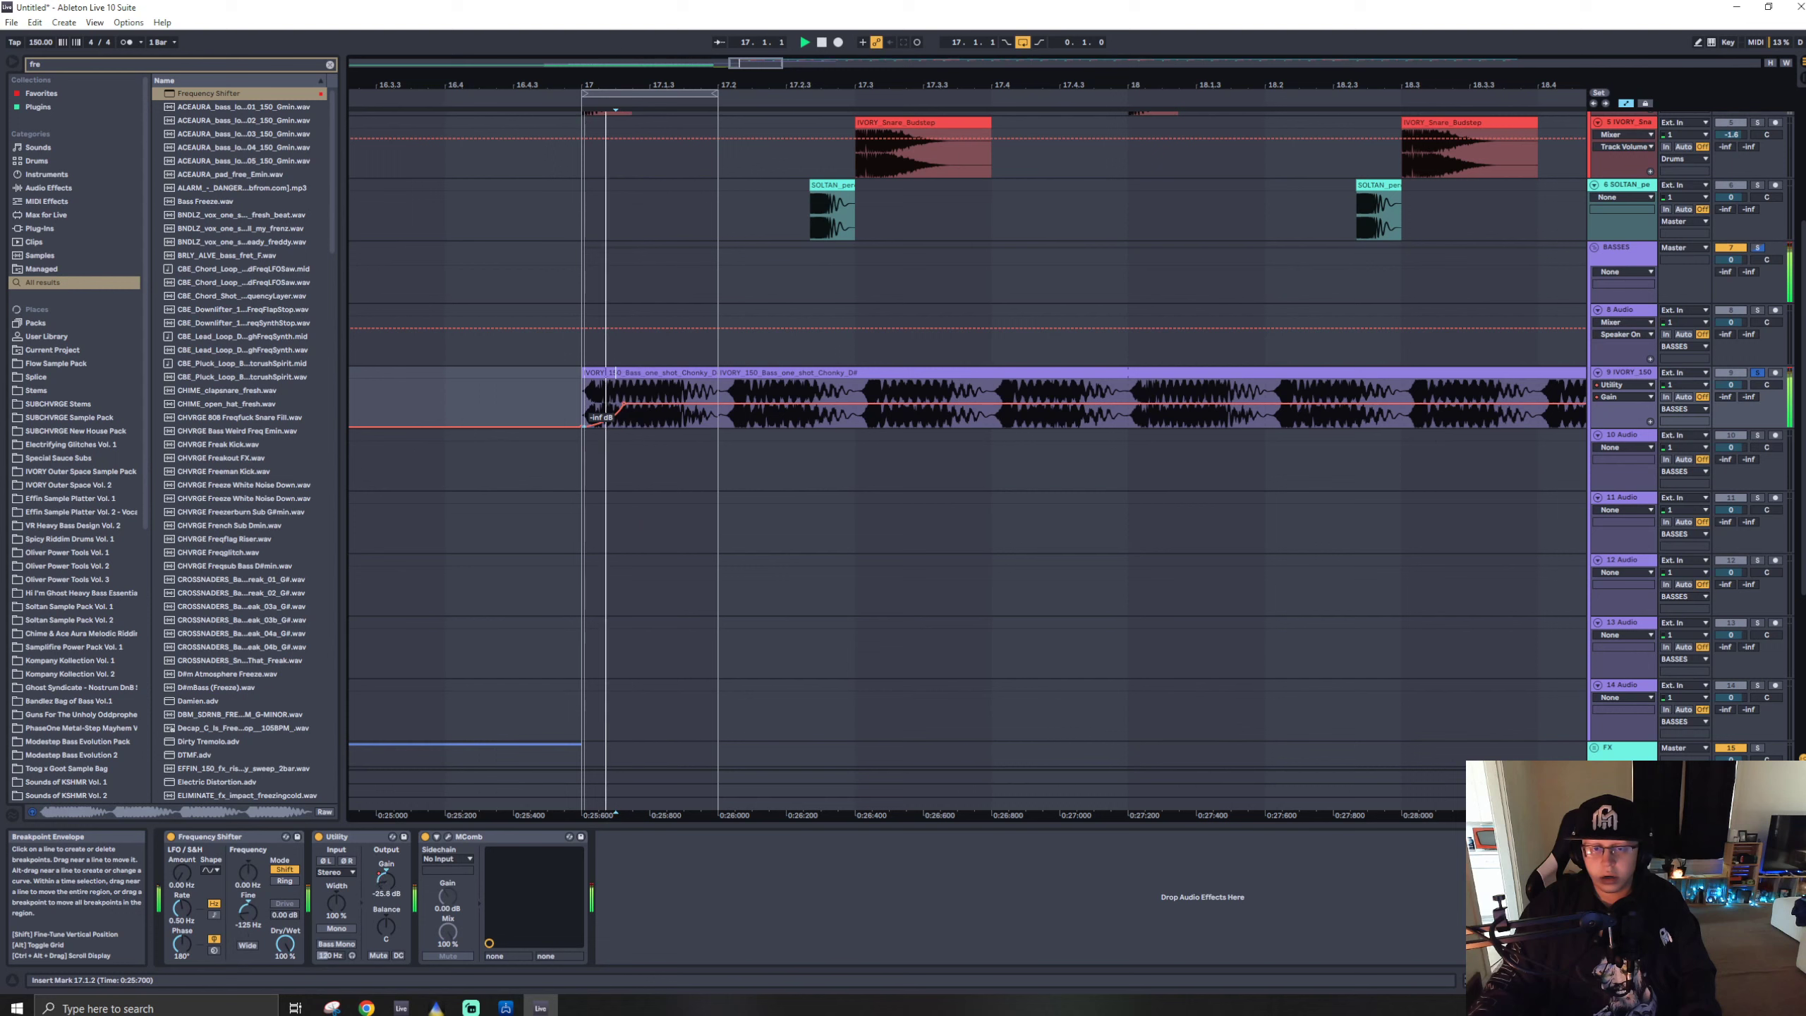
{"action": "left_click_drag", "start_coordinate": [639, 405], "coordinate": [640, 424]}
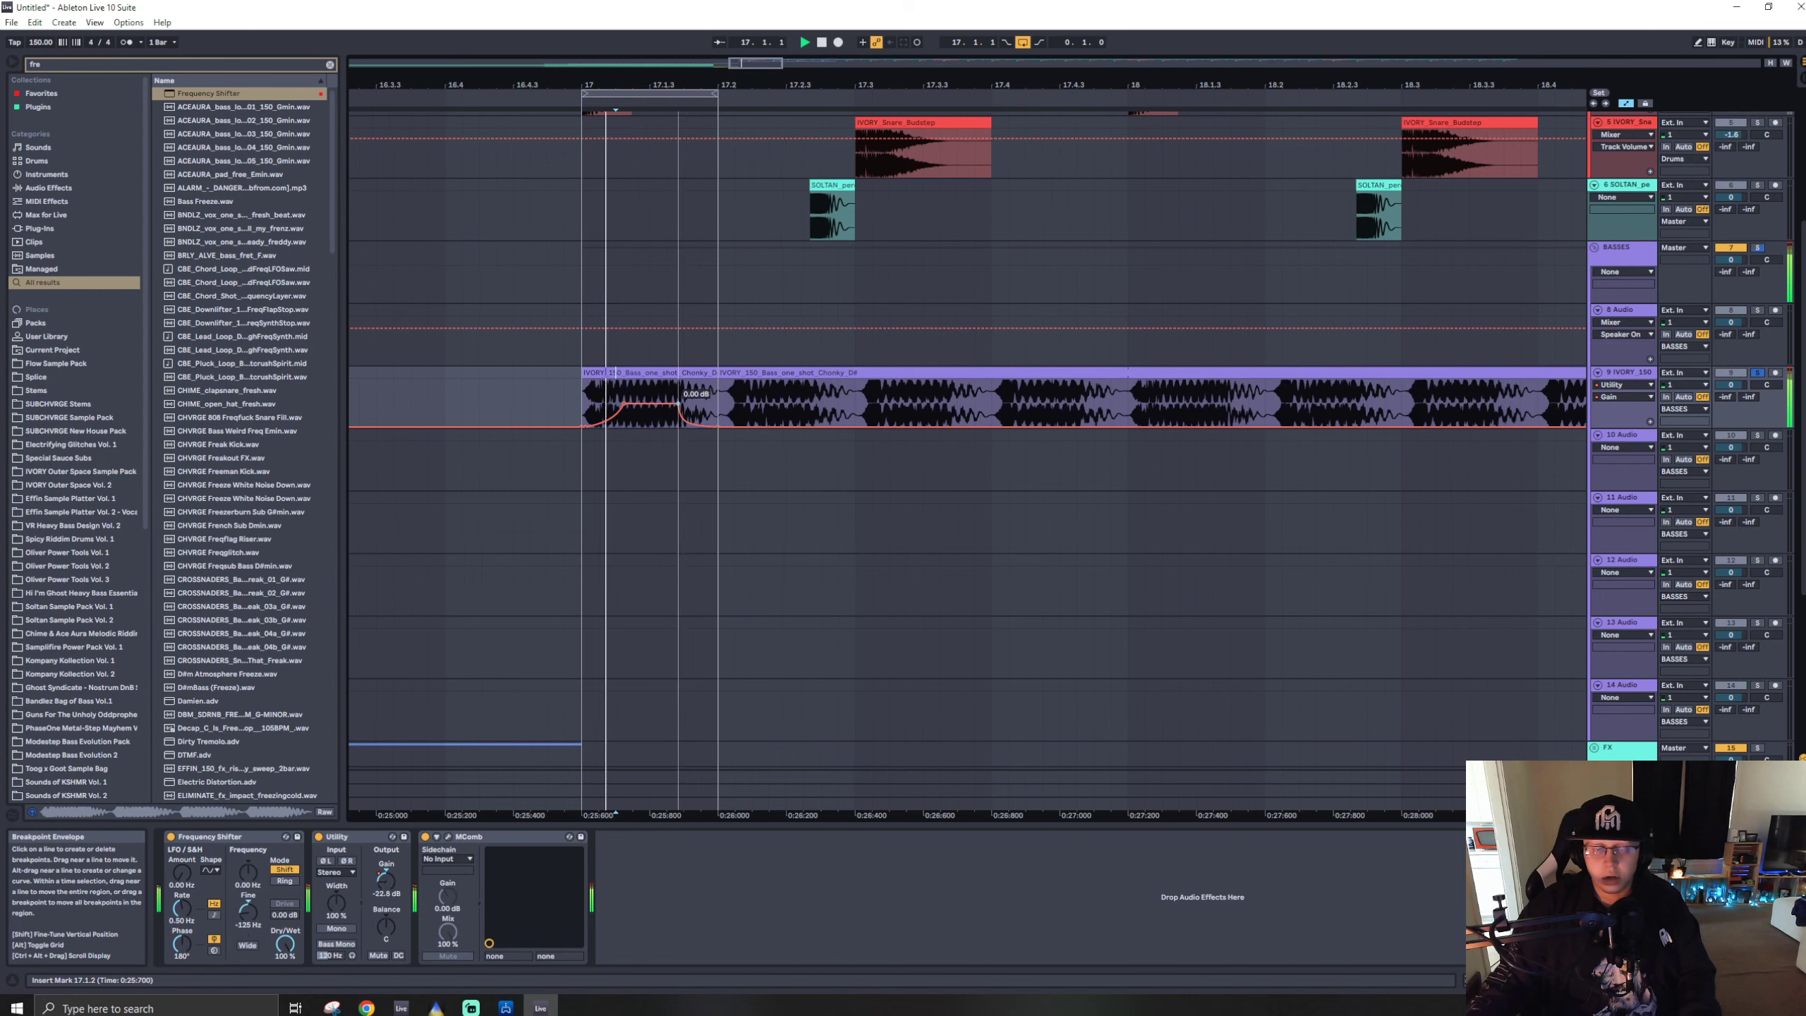
- Open MComb on the bass track and adjust Filter 1's feedback and the dry/wet mix while the loop plays
{"action": "left_click", "coordinate": [448, 837]}
{"action": "key", "text": "space"}
{"action": "left_click_drag", "start_coordinate": [437, 530], "coordinate": [438, 535]}
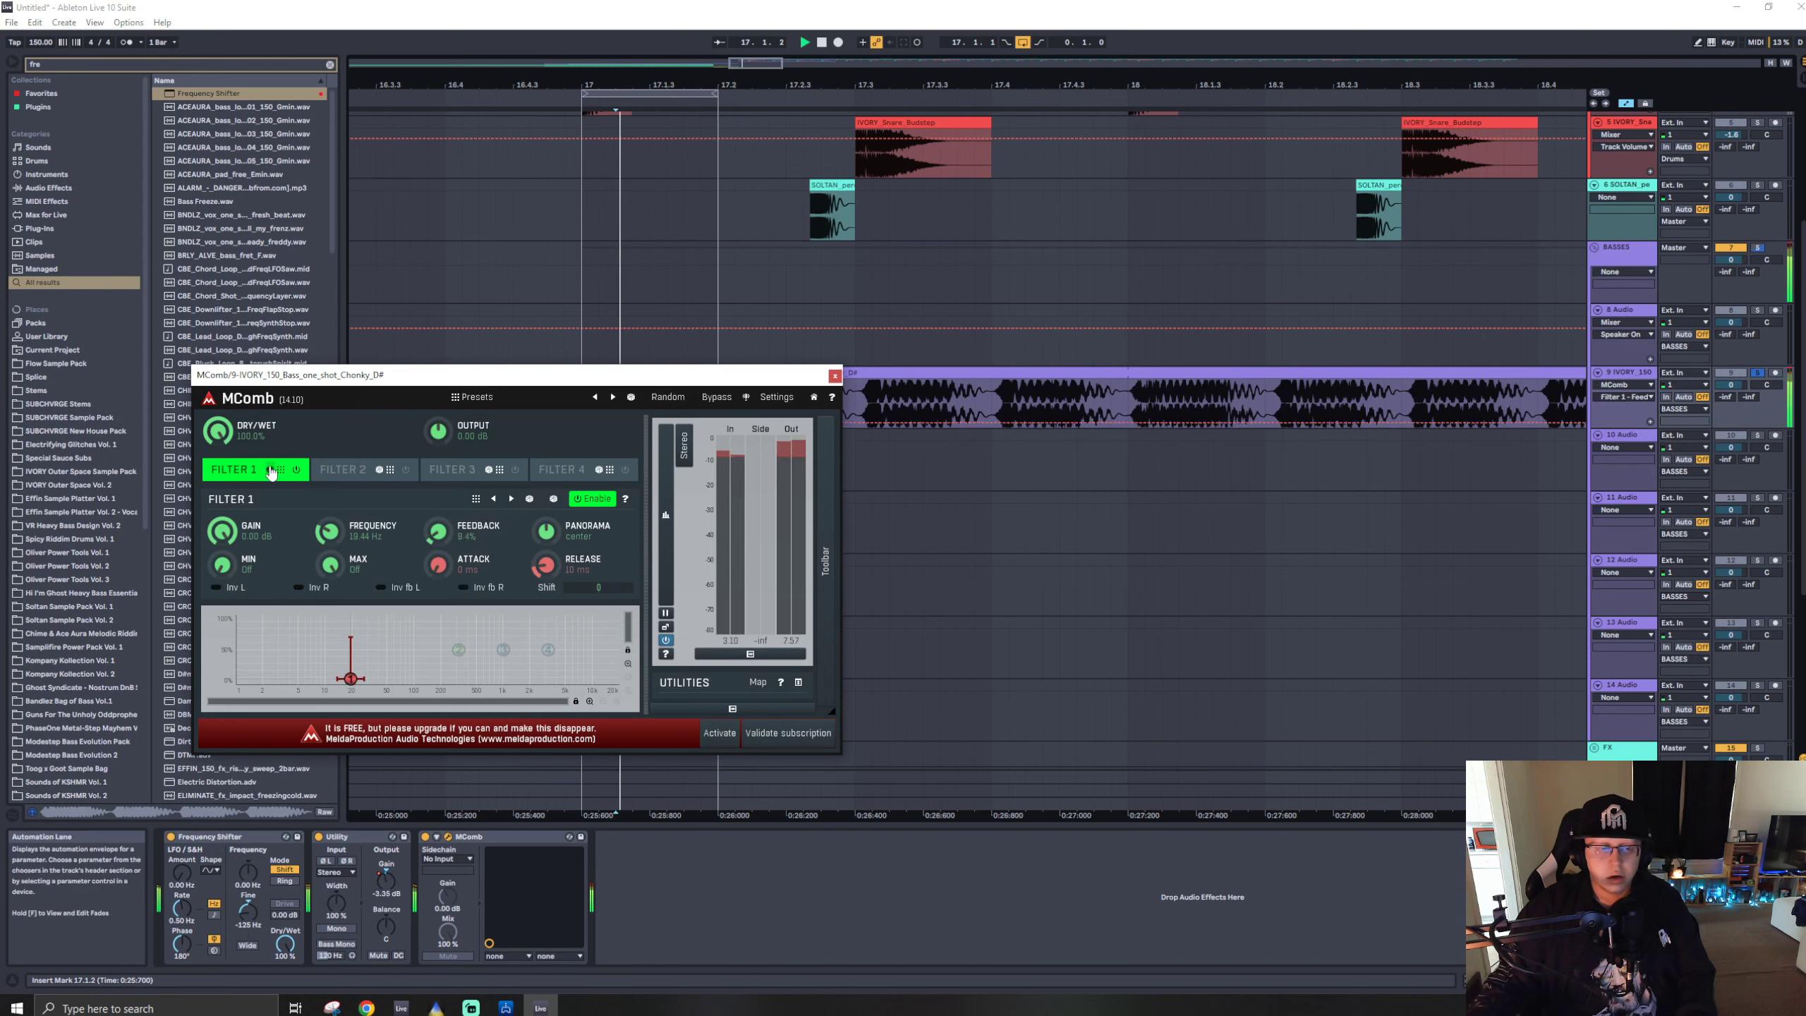
{"action": "mouse_move", "coordinate": [217, 431]}
{"action": "left_mouse_down"}
{"action": "mouse_move", "coordinate": [217, 470]}
{"action": "mouse_move", "coordinate": [217, 421]}
{"action": "left_mouse_up"}
{"action": "left_click", "coordinate": [833, 375]}
{"action": "key", "text": "space"}
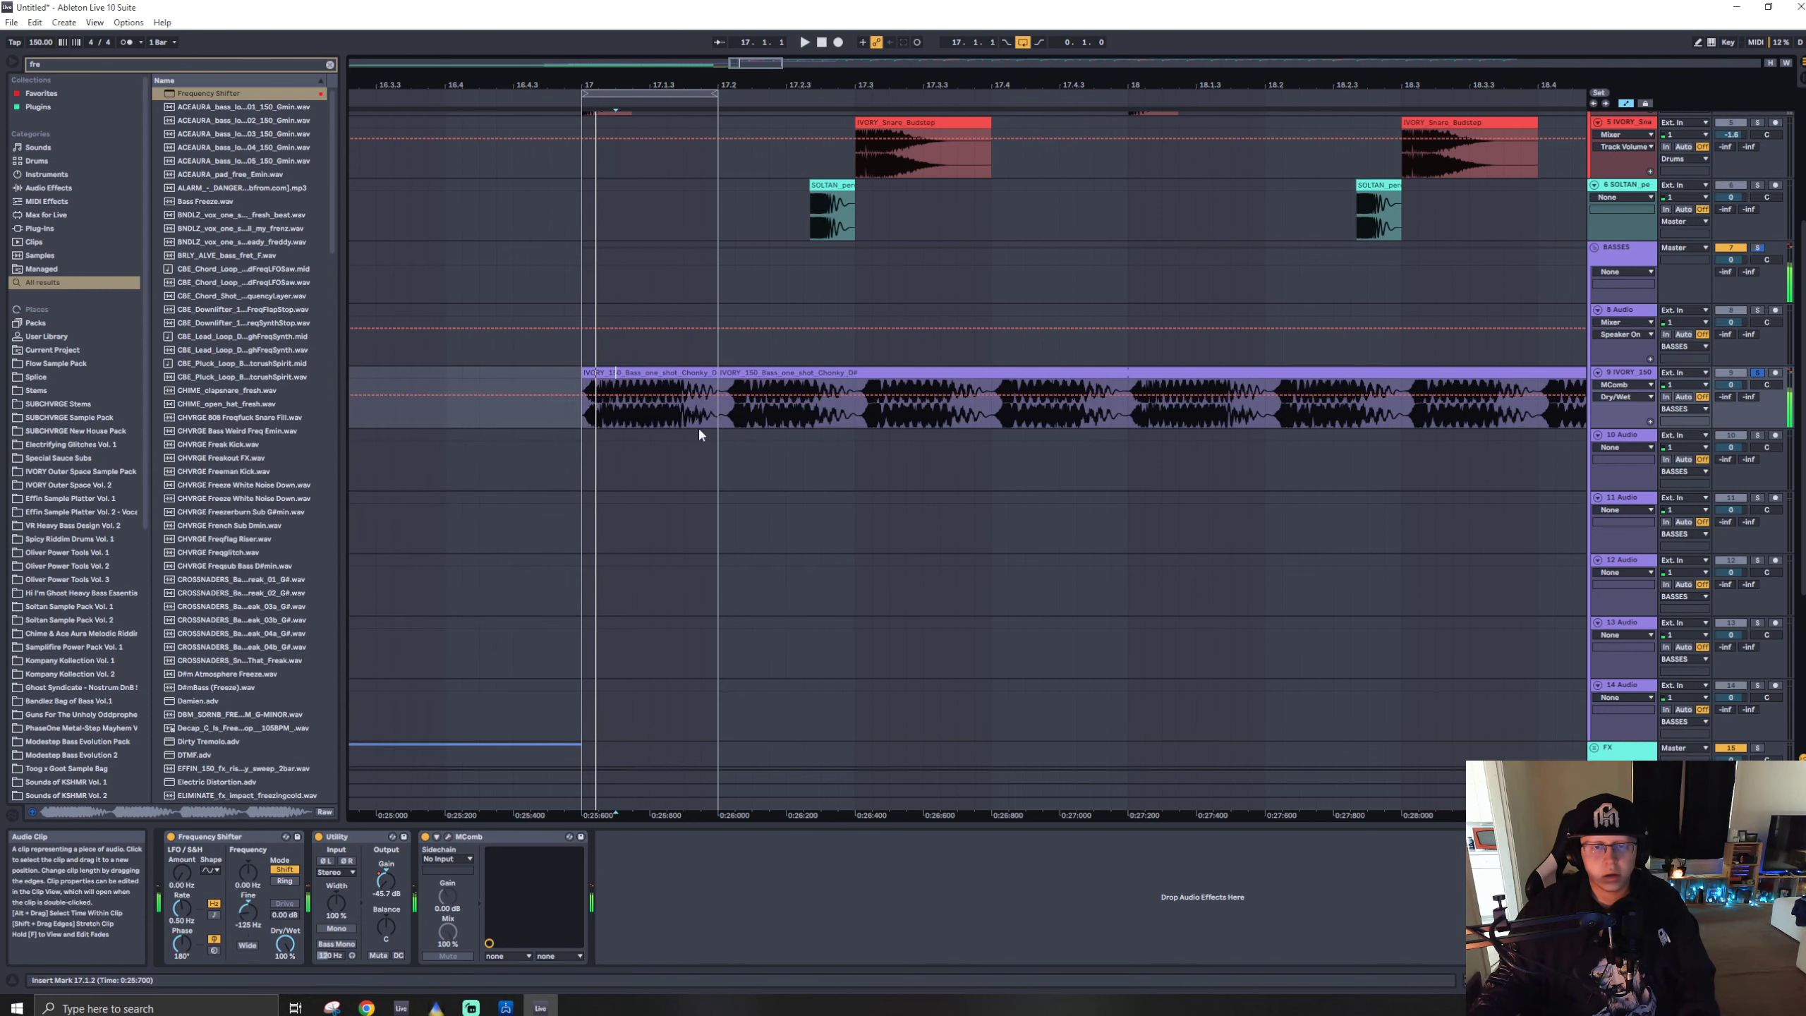
- Duplicate the Utility gain automation shape repeatedly along the Chonky bass clip up to 21.1.1
{"action": "left_click", "coordinate": [386, 877]}
{"action": "left_click", "coordinate": [580, 399]}
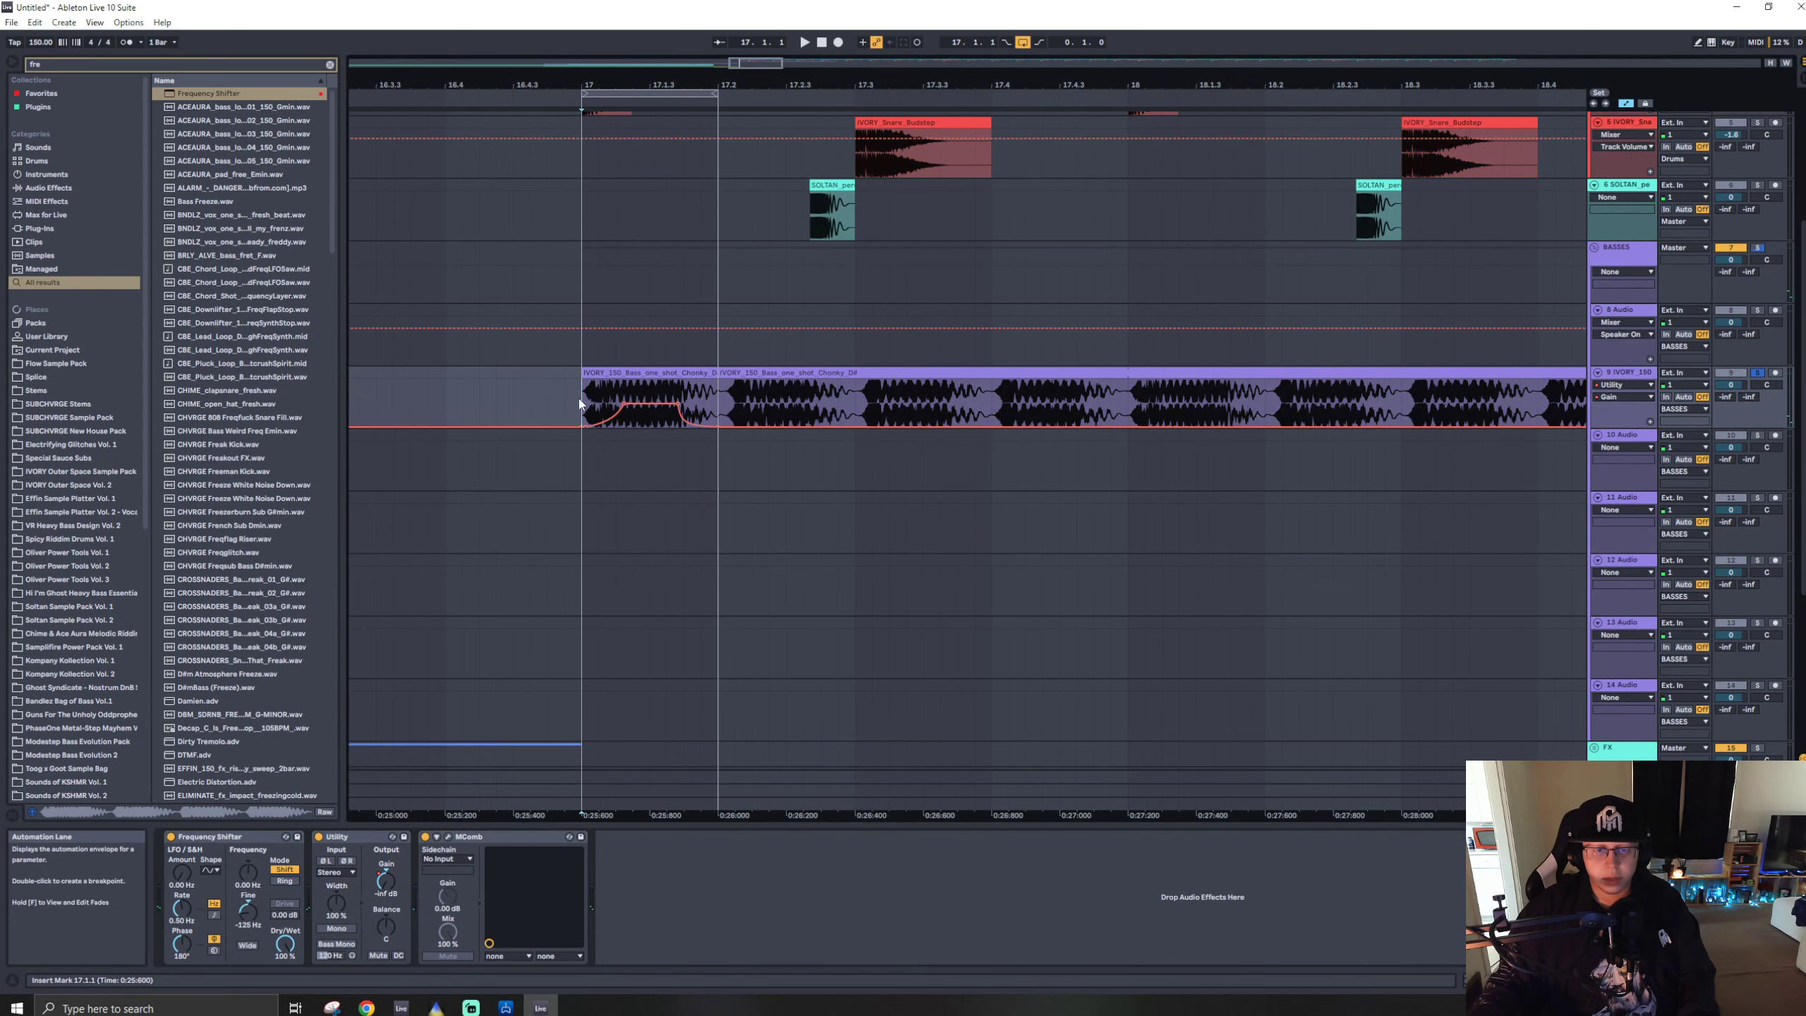
{"action": "left_click_drag", "start_coordinate": [578, 398], "coordinate": [880, 395]}
{"action": "key", "text": "ctrl+d"}
{"action": "key", "text": "ctrl+d"}
{"action": "key", "text": "ctrl+d"}
{"action": "key", "text": "ctrl+d"}
{"action": "scroll", "coordinate": [714, 397], "scroll_direction": "down", "scroll_amount": 4}
{"action": "key", "text": "ctrl+d"}
{"action": "key", "text": "ctrl+d"}
{"action": "key", "text": "ctrl+d"}
{"action": "key", "text": "ctrl+d"}
{"action": "key", "text": "a"}
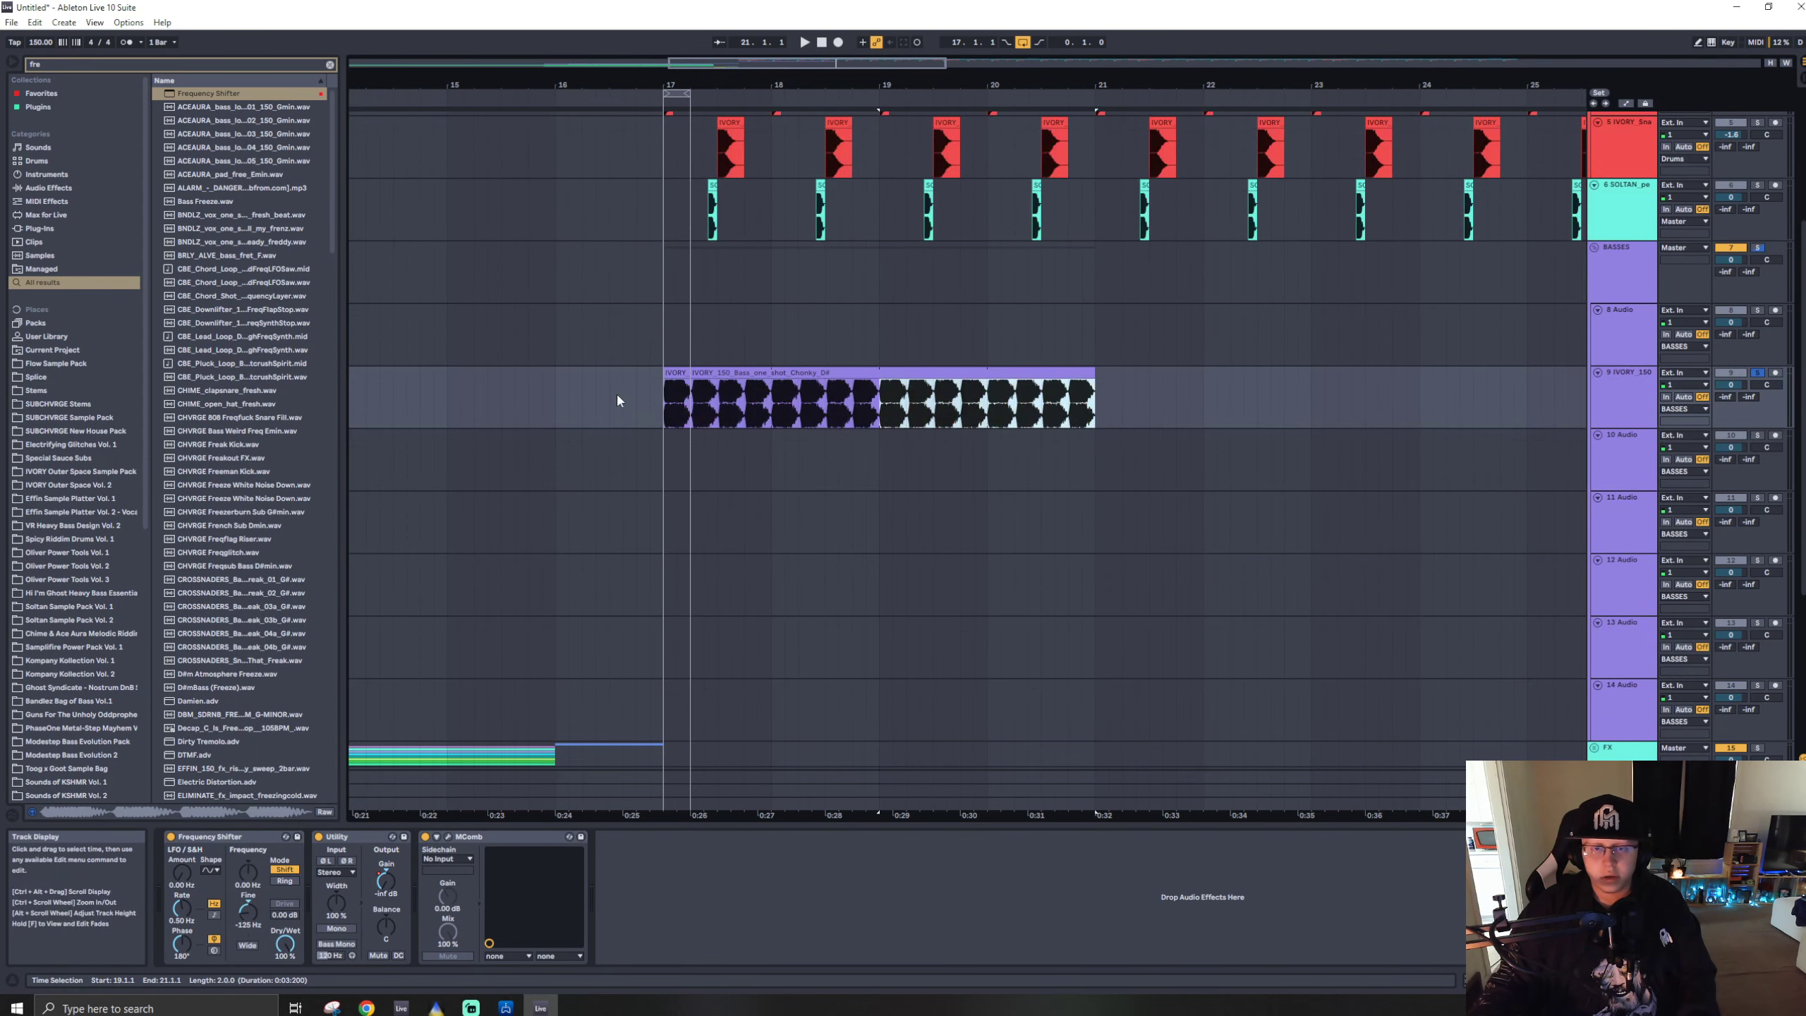
- Unsolo the Chonky bass track and play the arrangement from bar 15 into the drop
{"action": "left_click", "coordinate": [620, 398]}
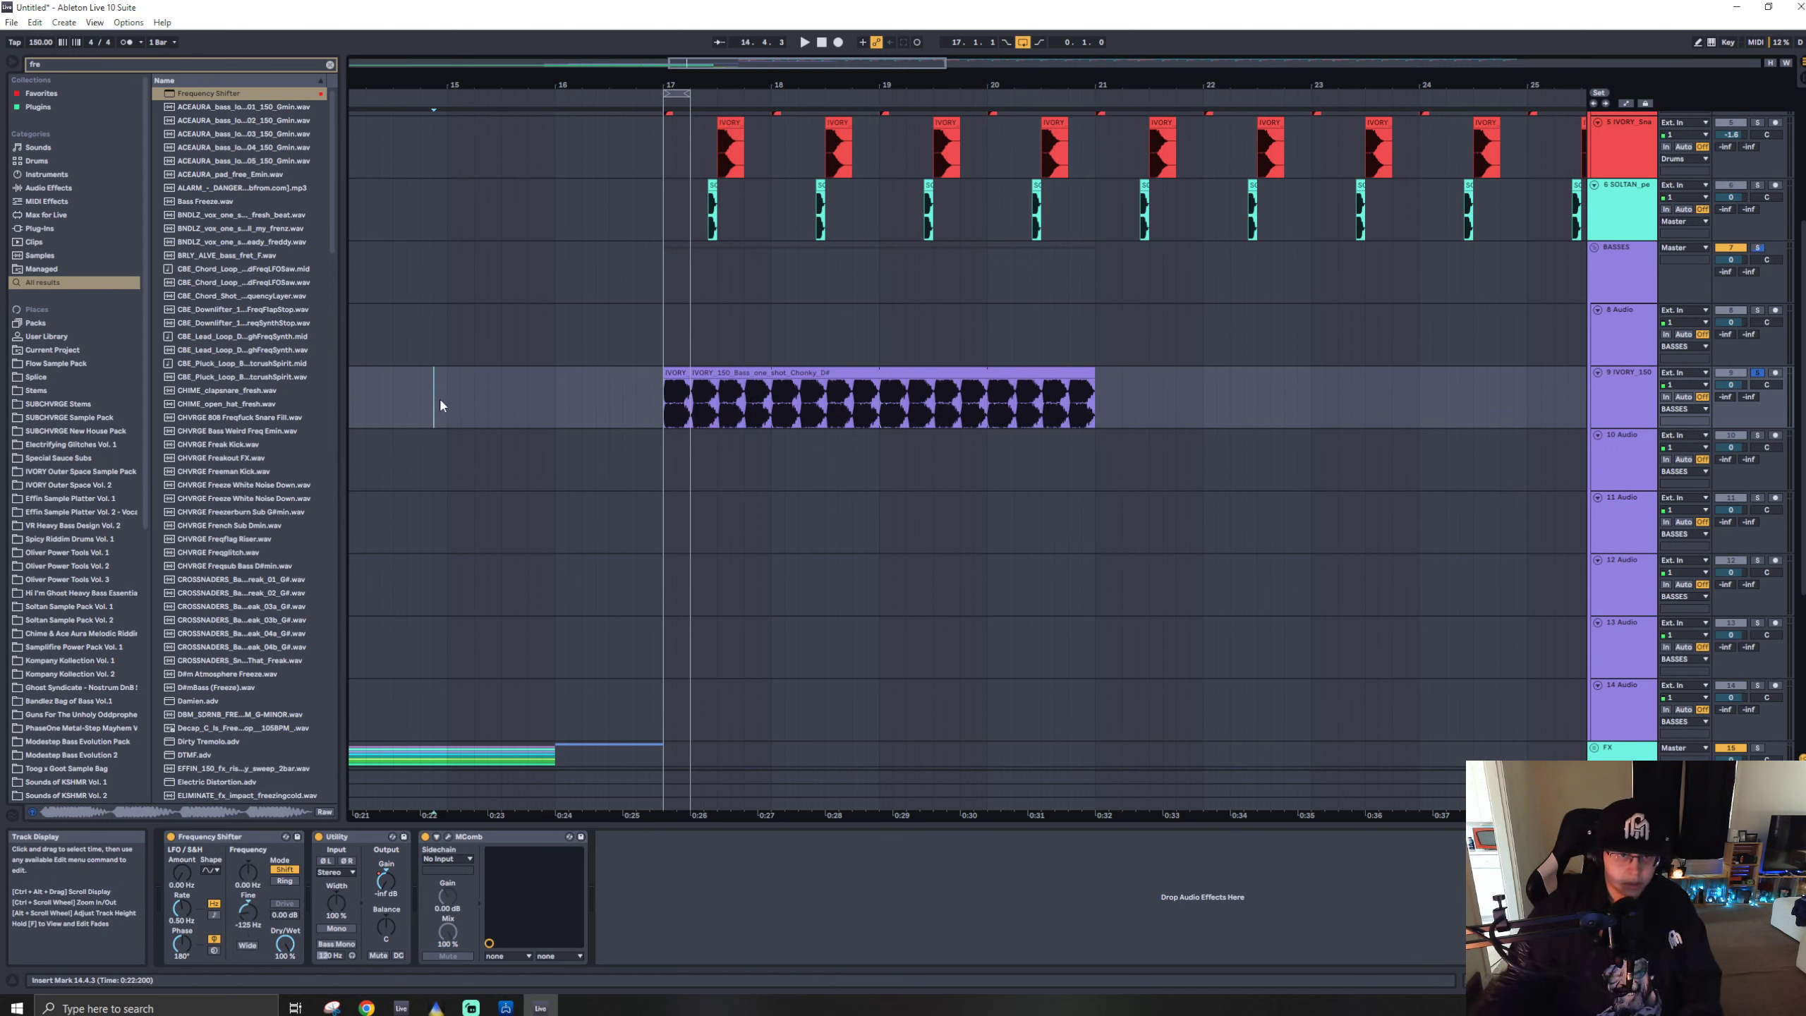
{"action": "key", "text": "space"}
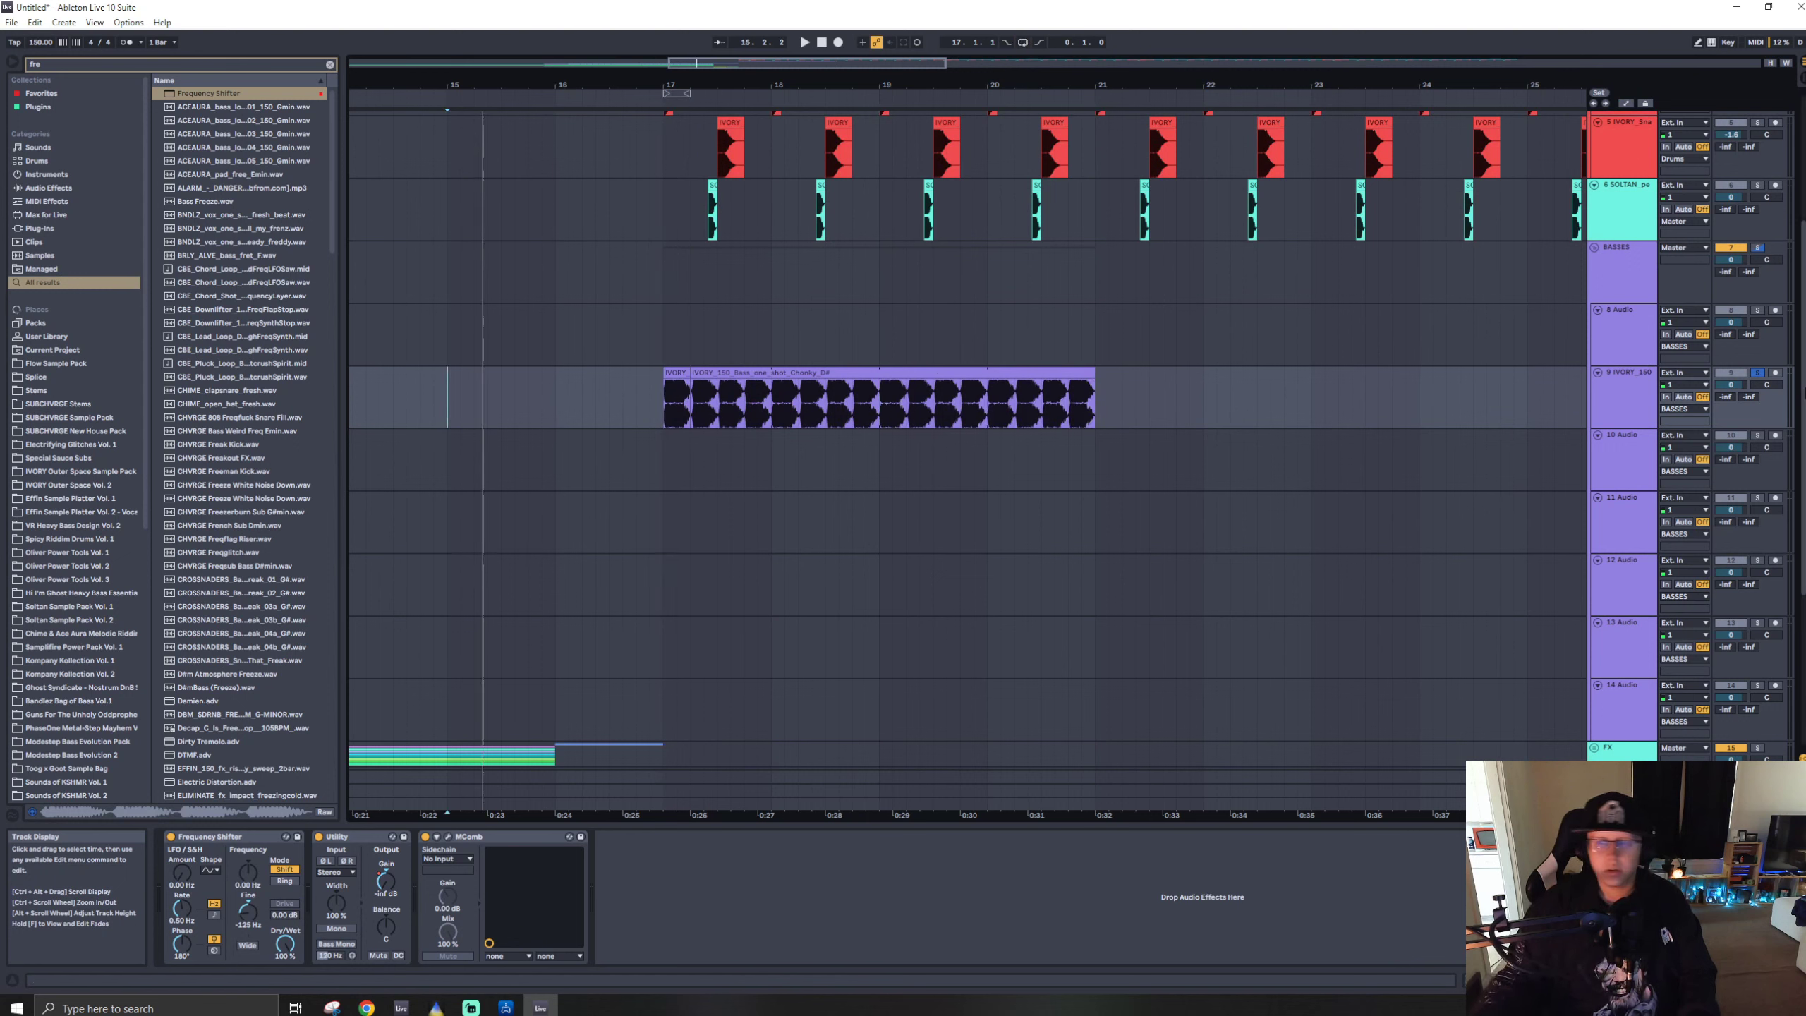
{"action": "left_click", "coordinate": [1756, 372]}
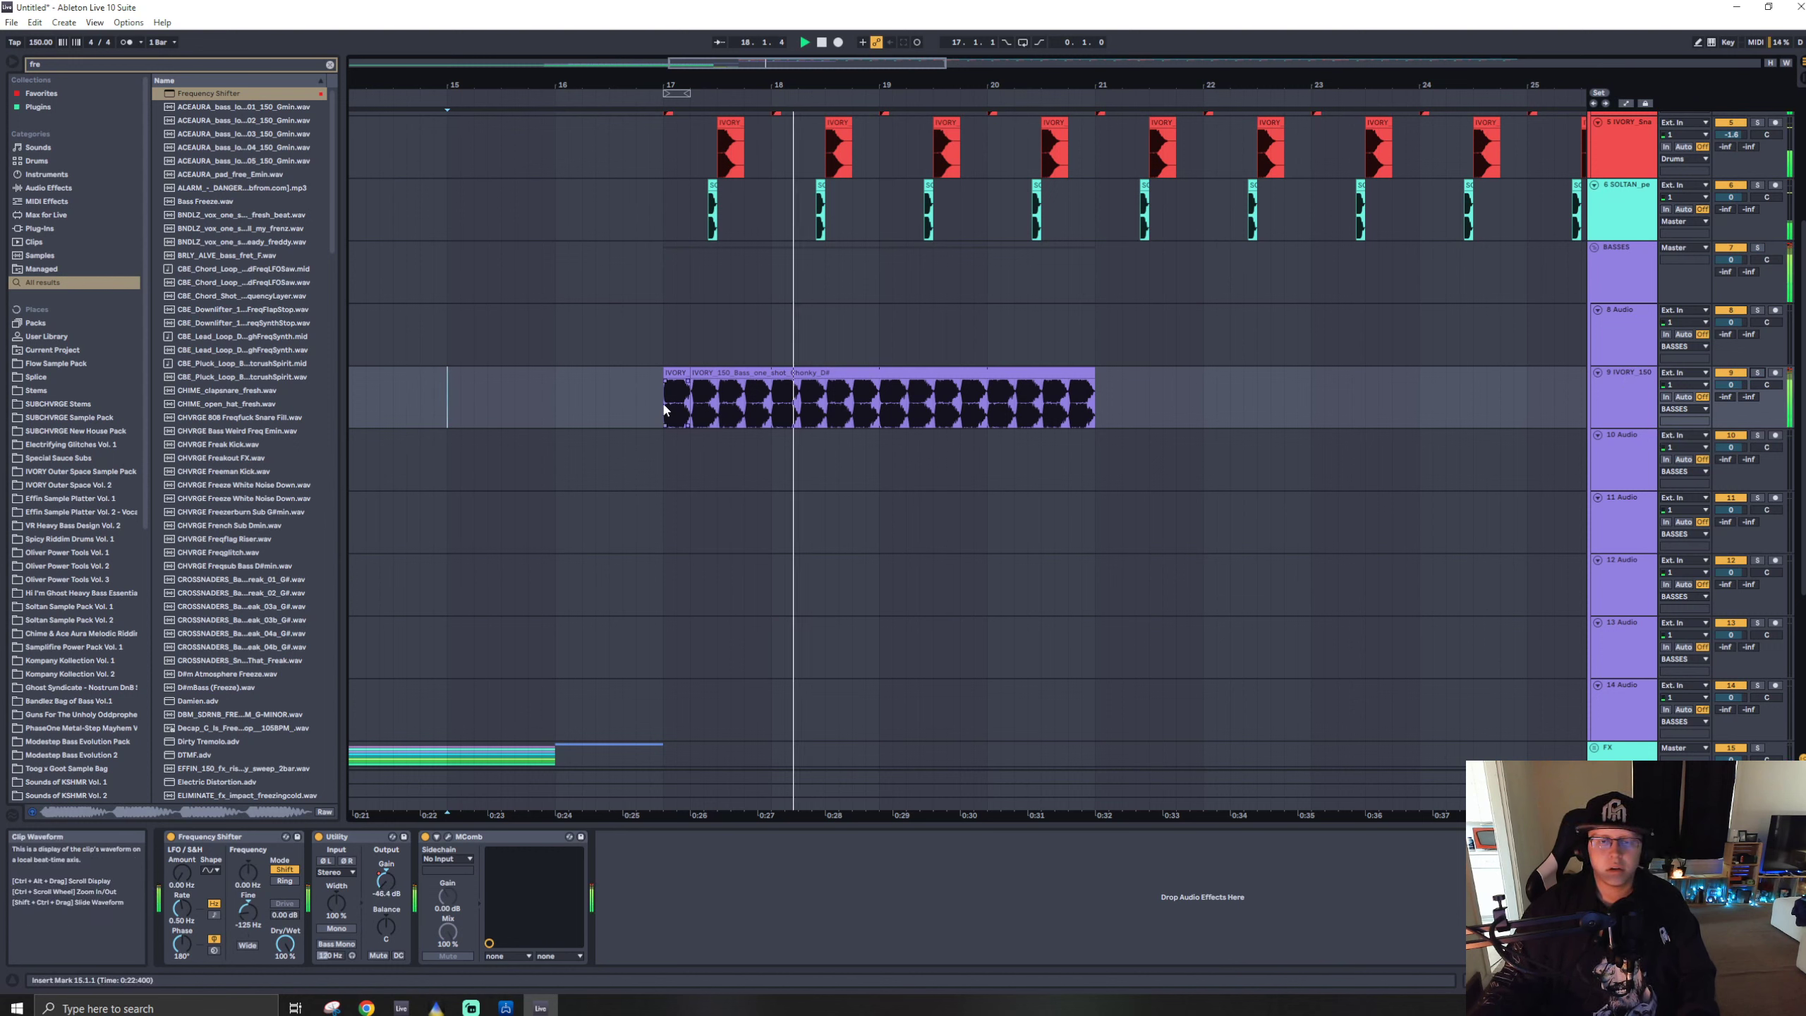
- Duplicate the bass section from 17.1.1 to 19.1.1 twice and delete the part between 20.3.1 and 21.1.1
{"action": "left_click_drag", "start_coordinate": [664, 410], "coordinate": [864, 409]}
{"action": "key", "text": "ctrl+d"}
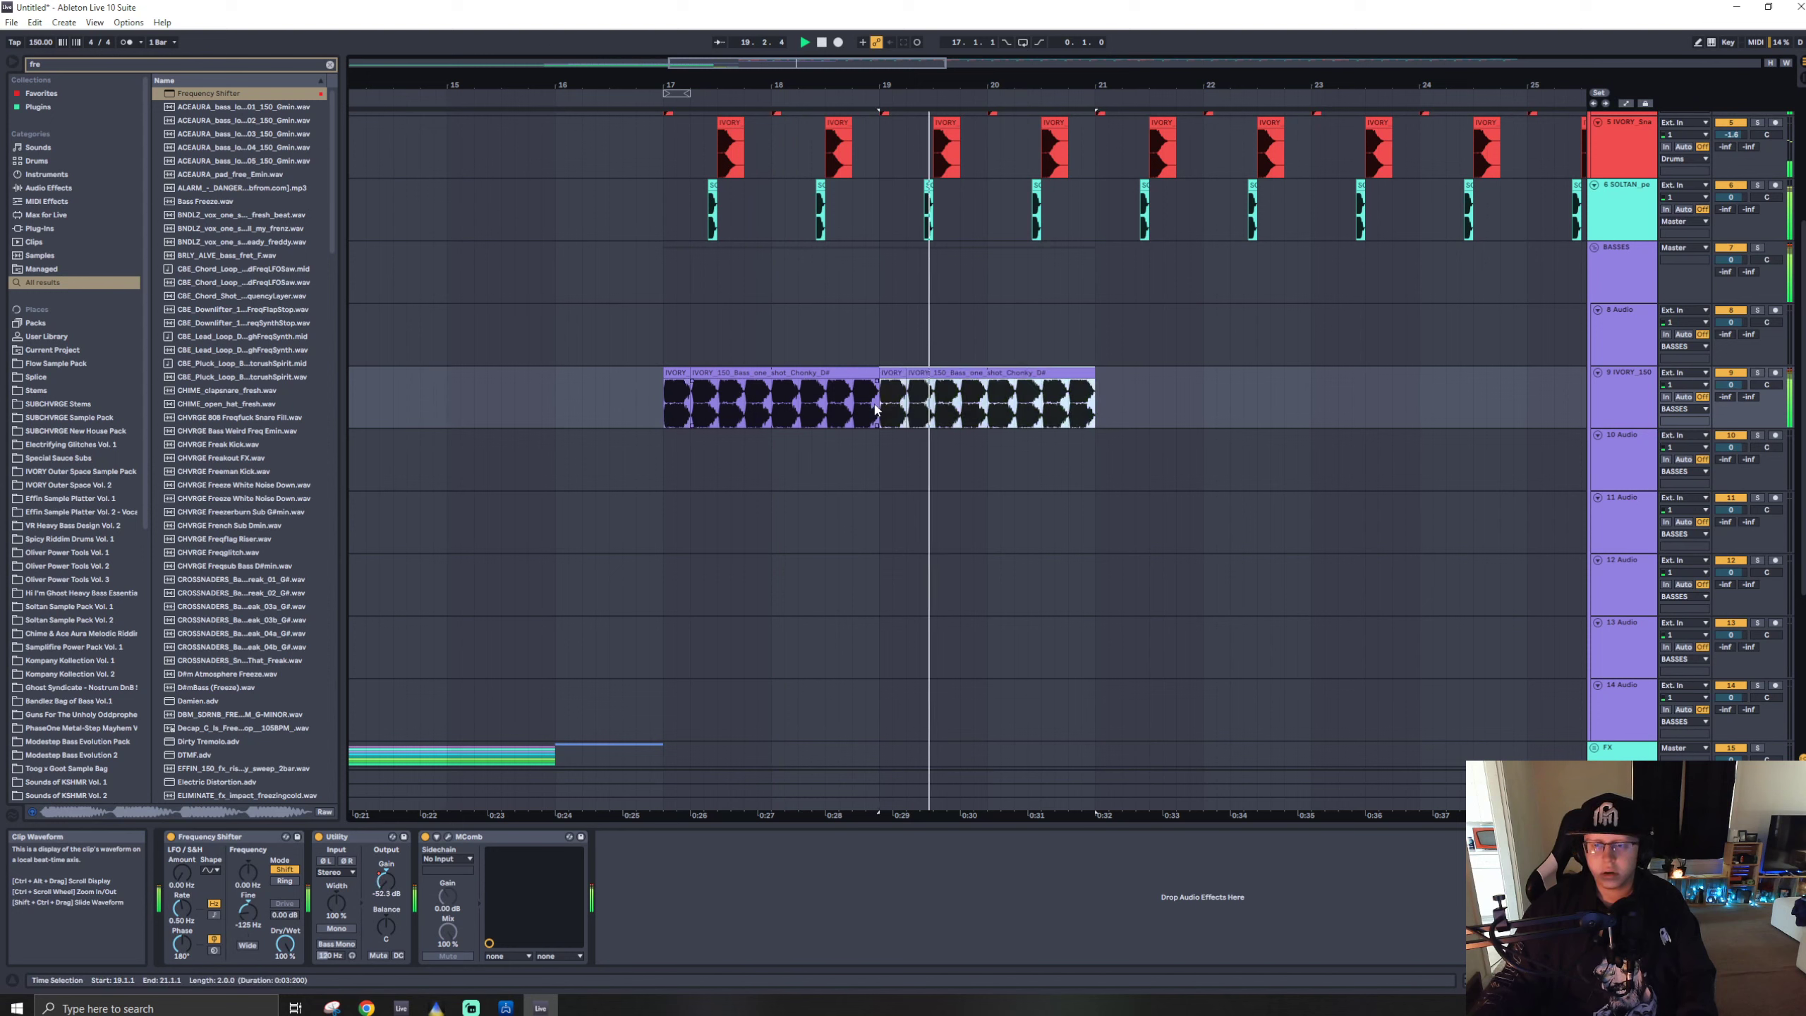
{"action": "key", "text": "ctrl+d"}
{"action": "left_click_drag", "start_coordinate": [1056, 409], "coordinate": [1097, 405]}
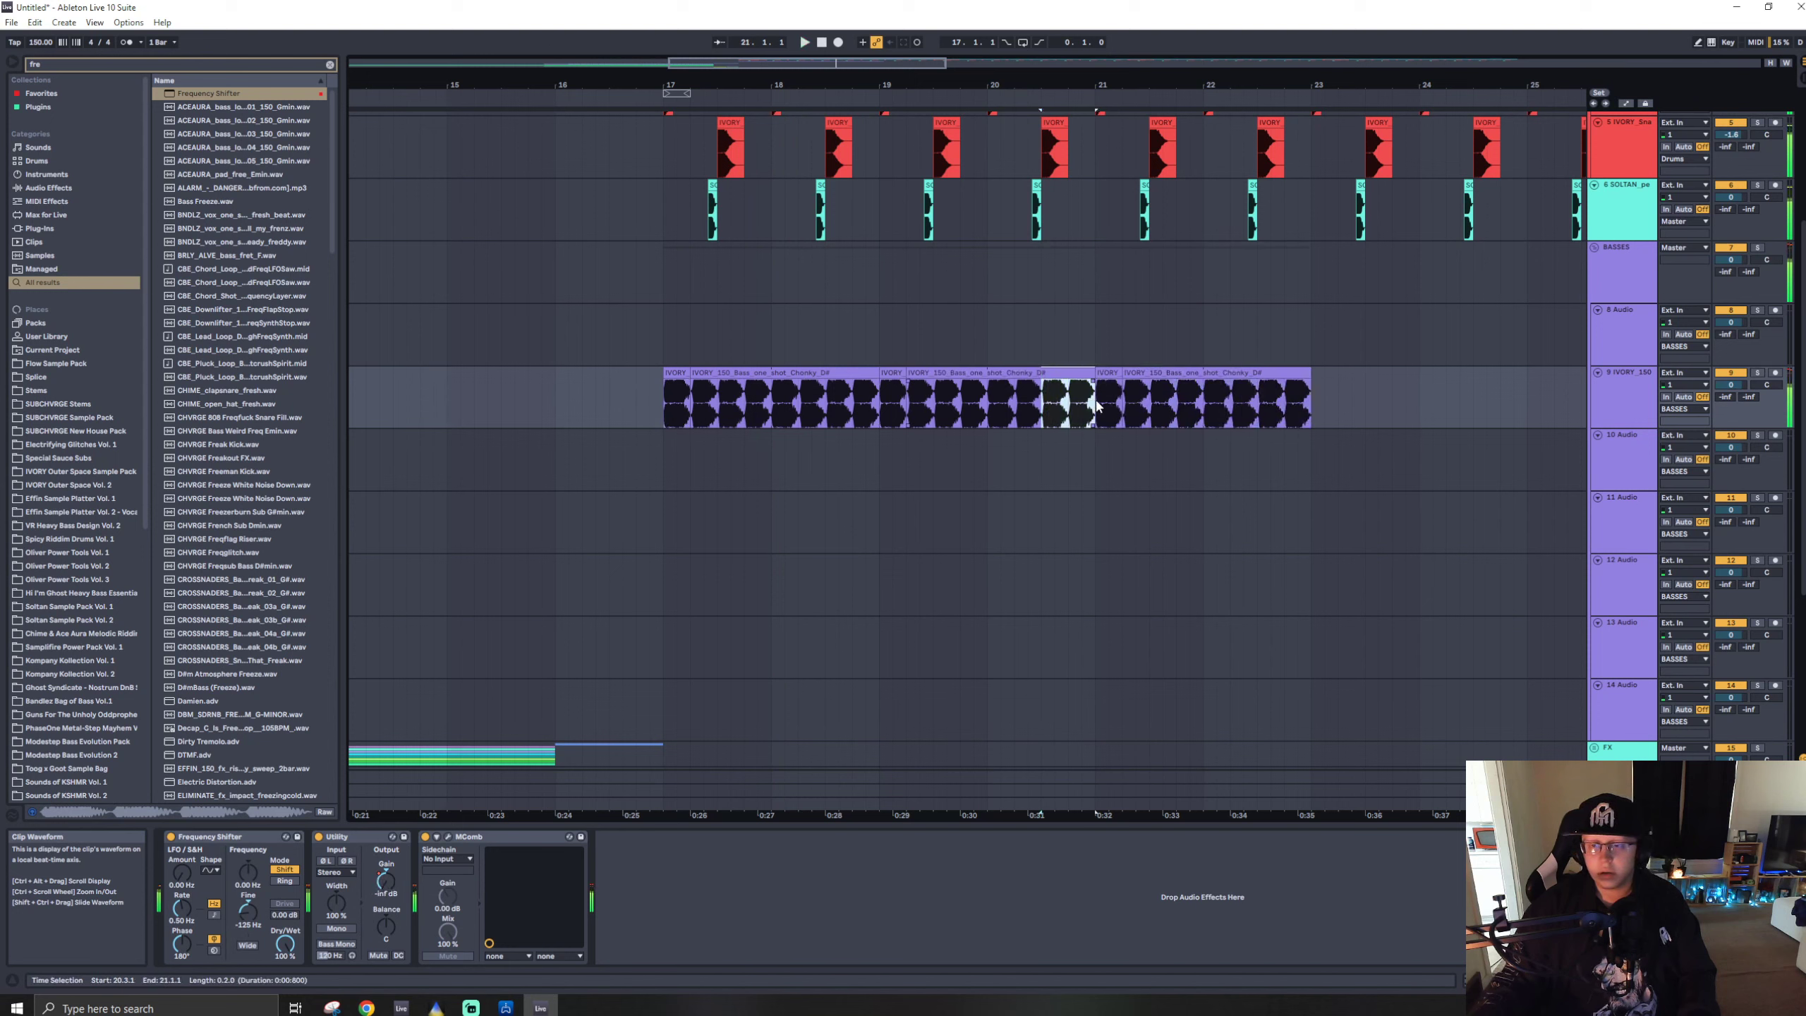
{"action": "key", "text": "Delete"}
- Search for "ivory ree", place IVORY_150_Reese_13.wav on track 10 around bar 20 and set its segment tempo to 150 BPM
{"action": "type", "text": "ivory ree"}
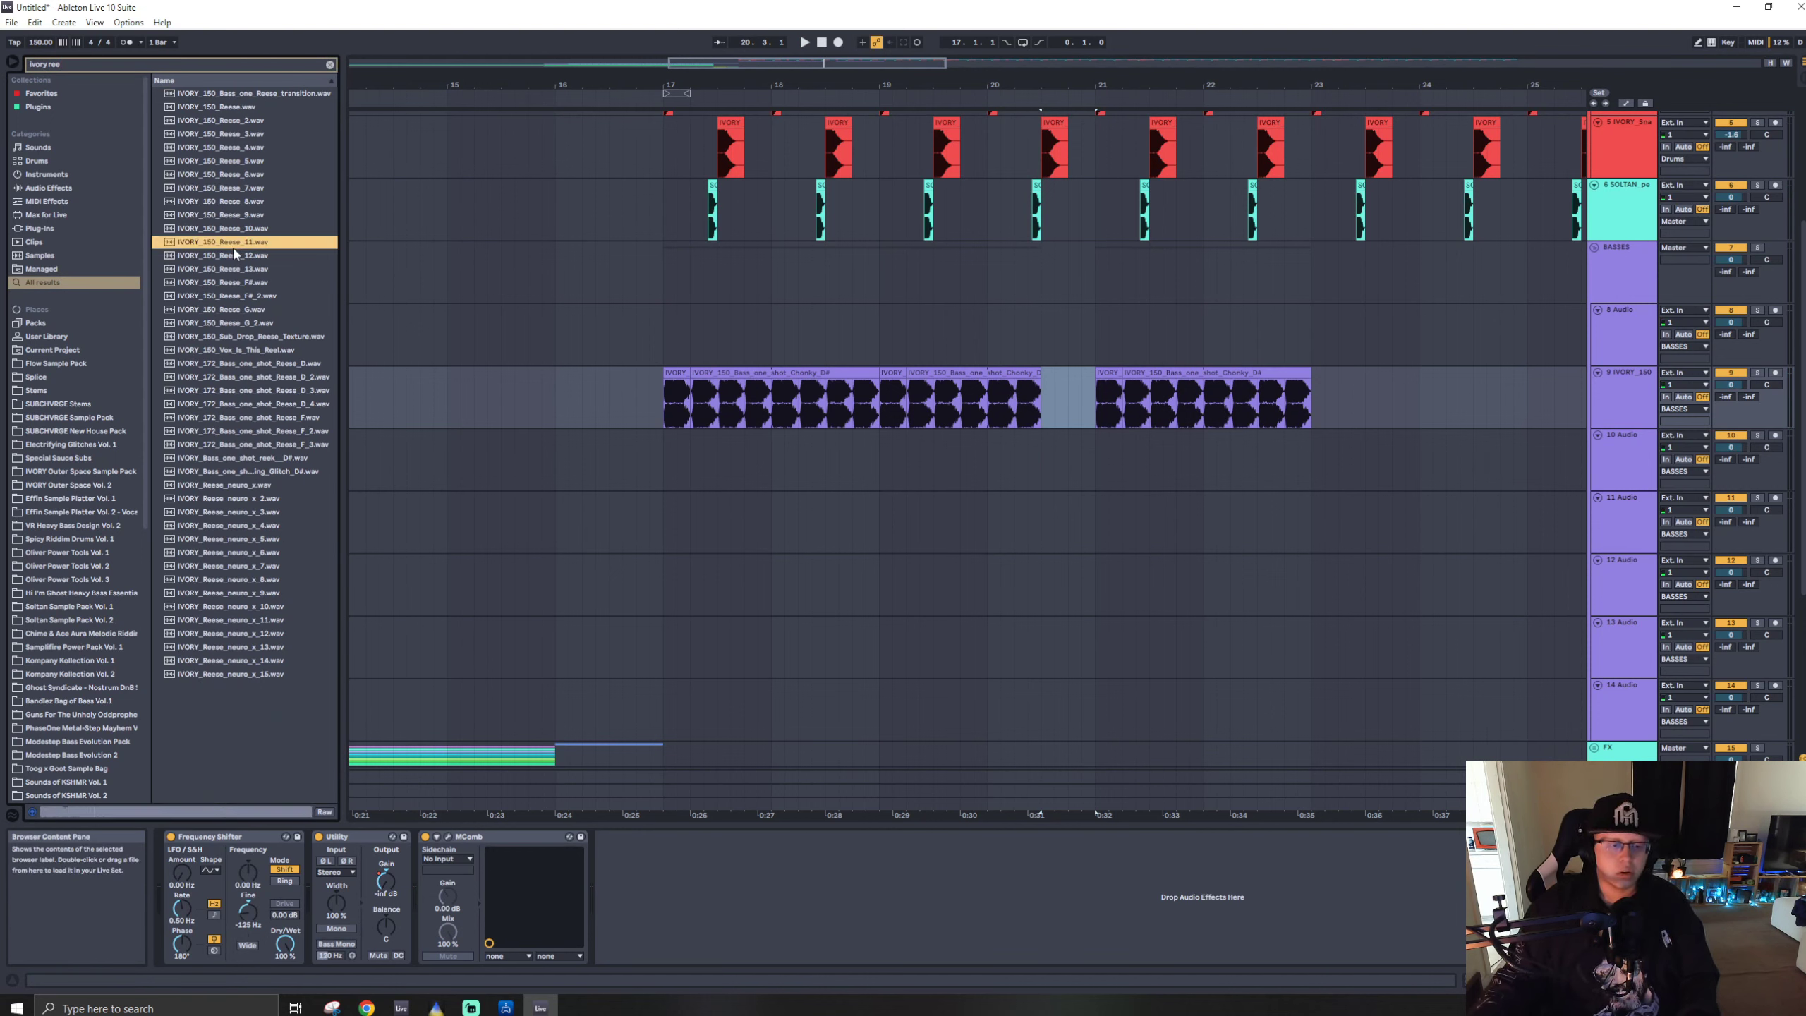
{"action": "left_click", "coordinate": [235, 270]}
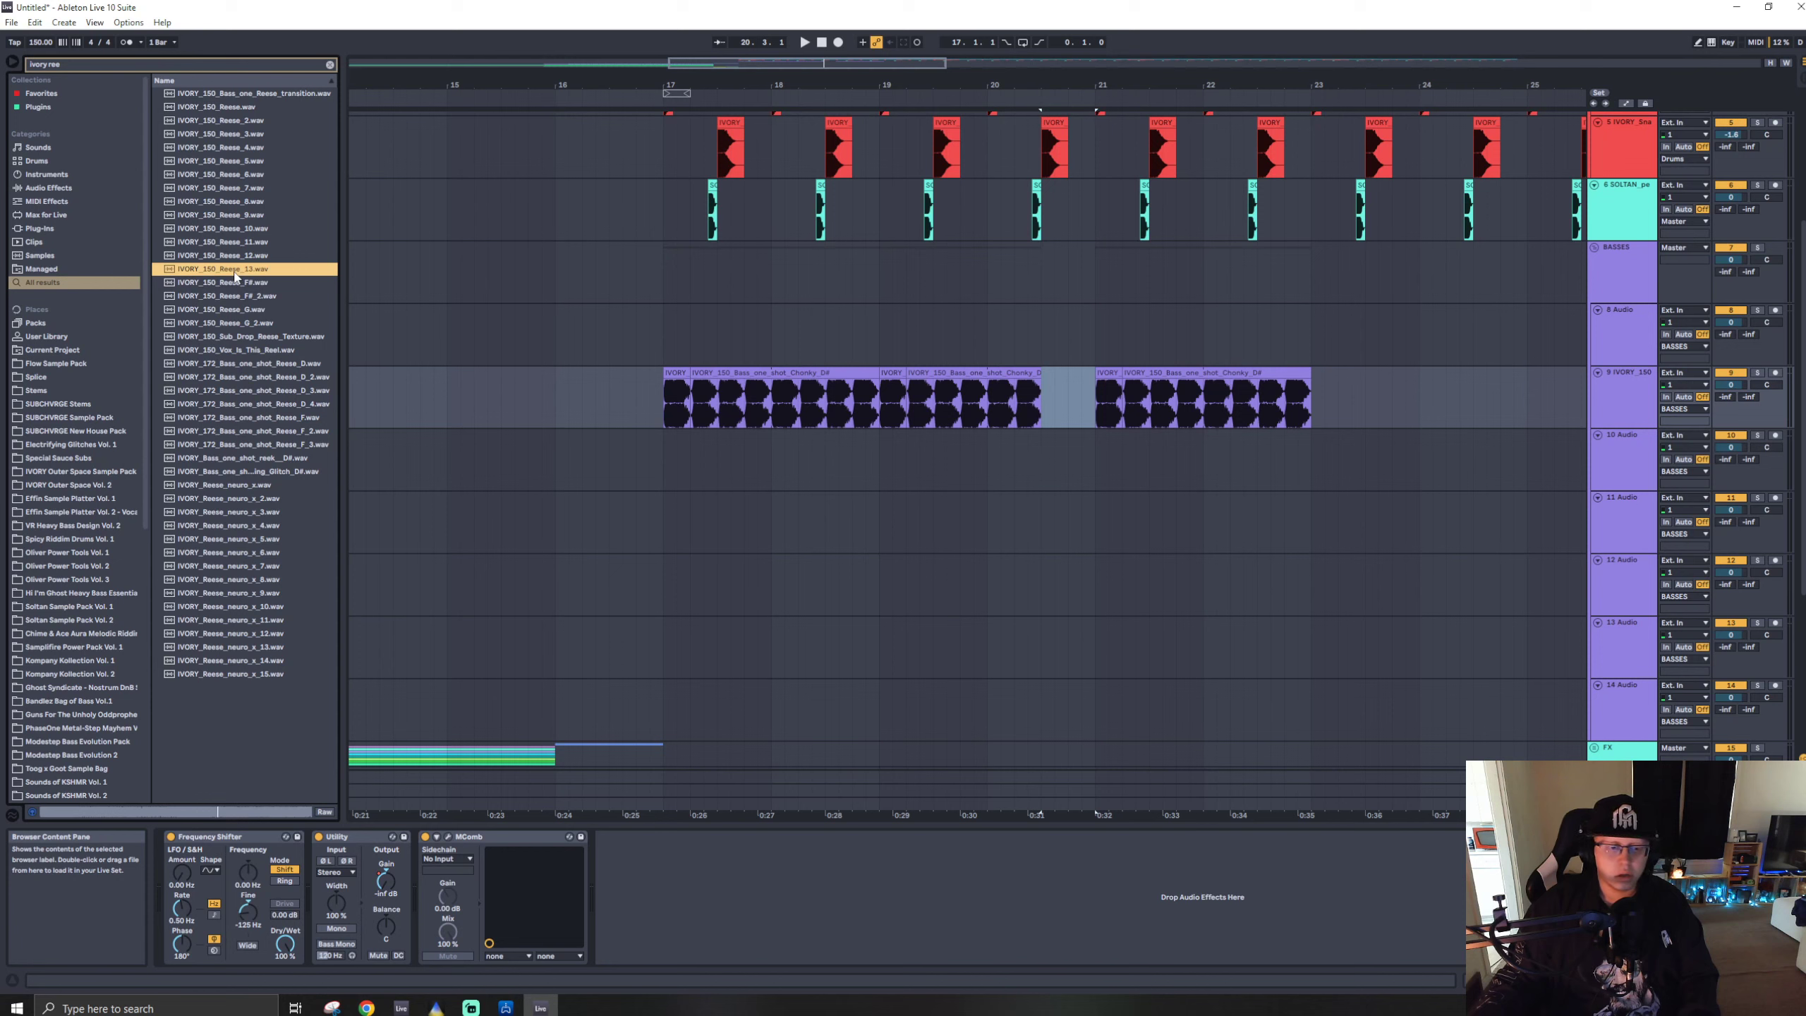
{"action": "left_click_drag", "start_coordinate": [235, 277], "coordinate": [962, 439]}
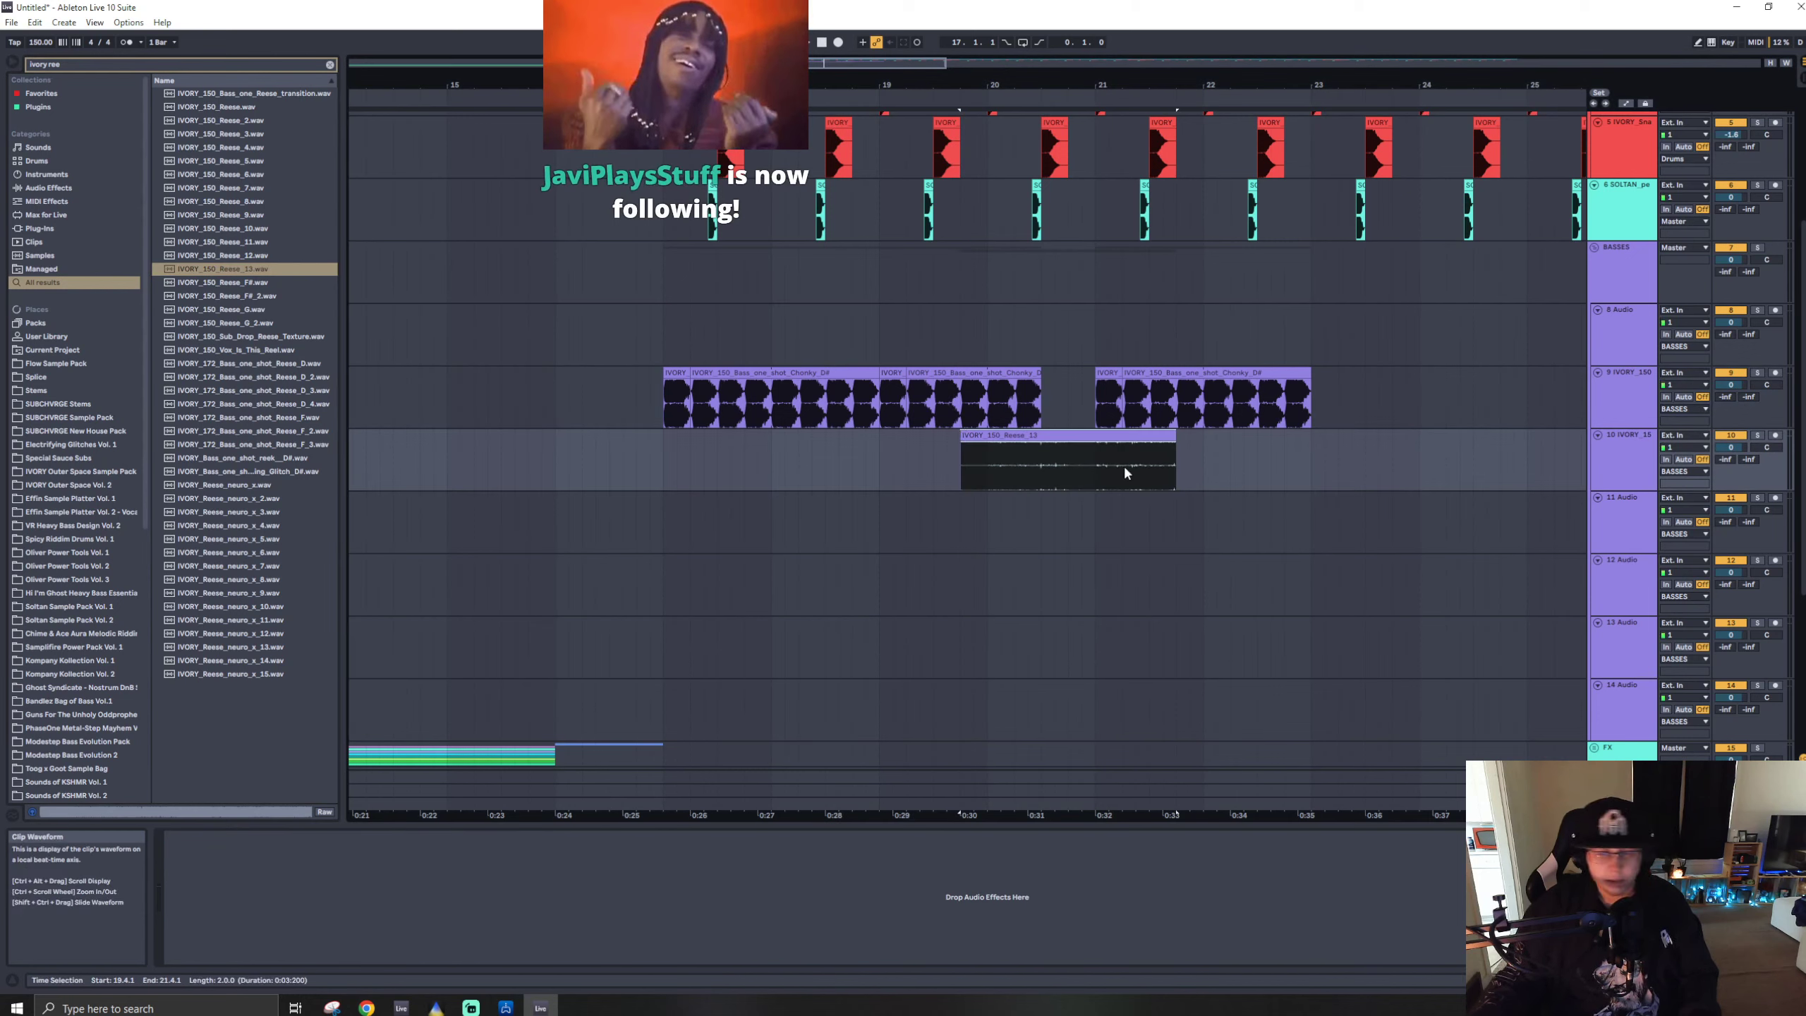
{"action": "double_click", "coordinate": [1023, 468]}
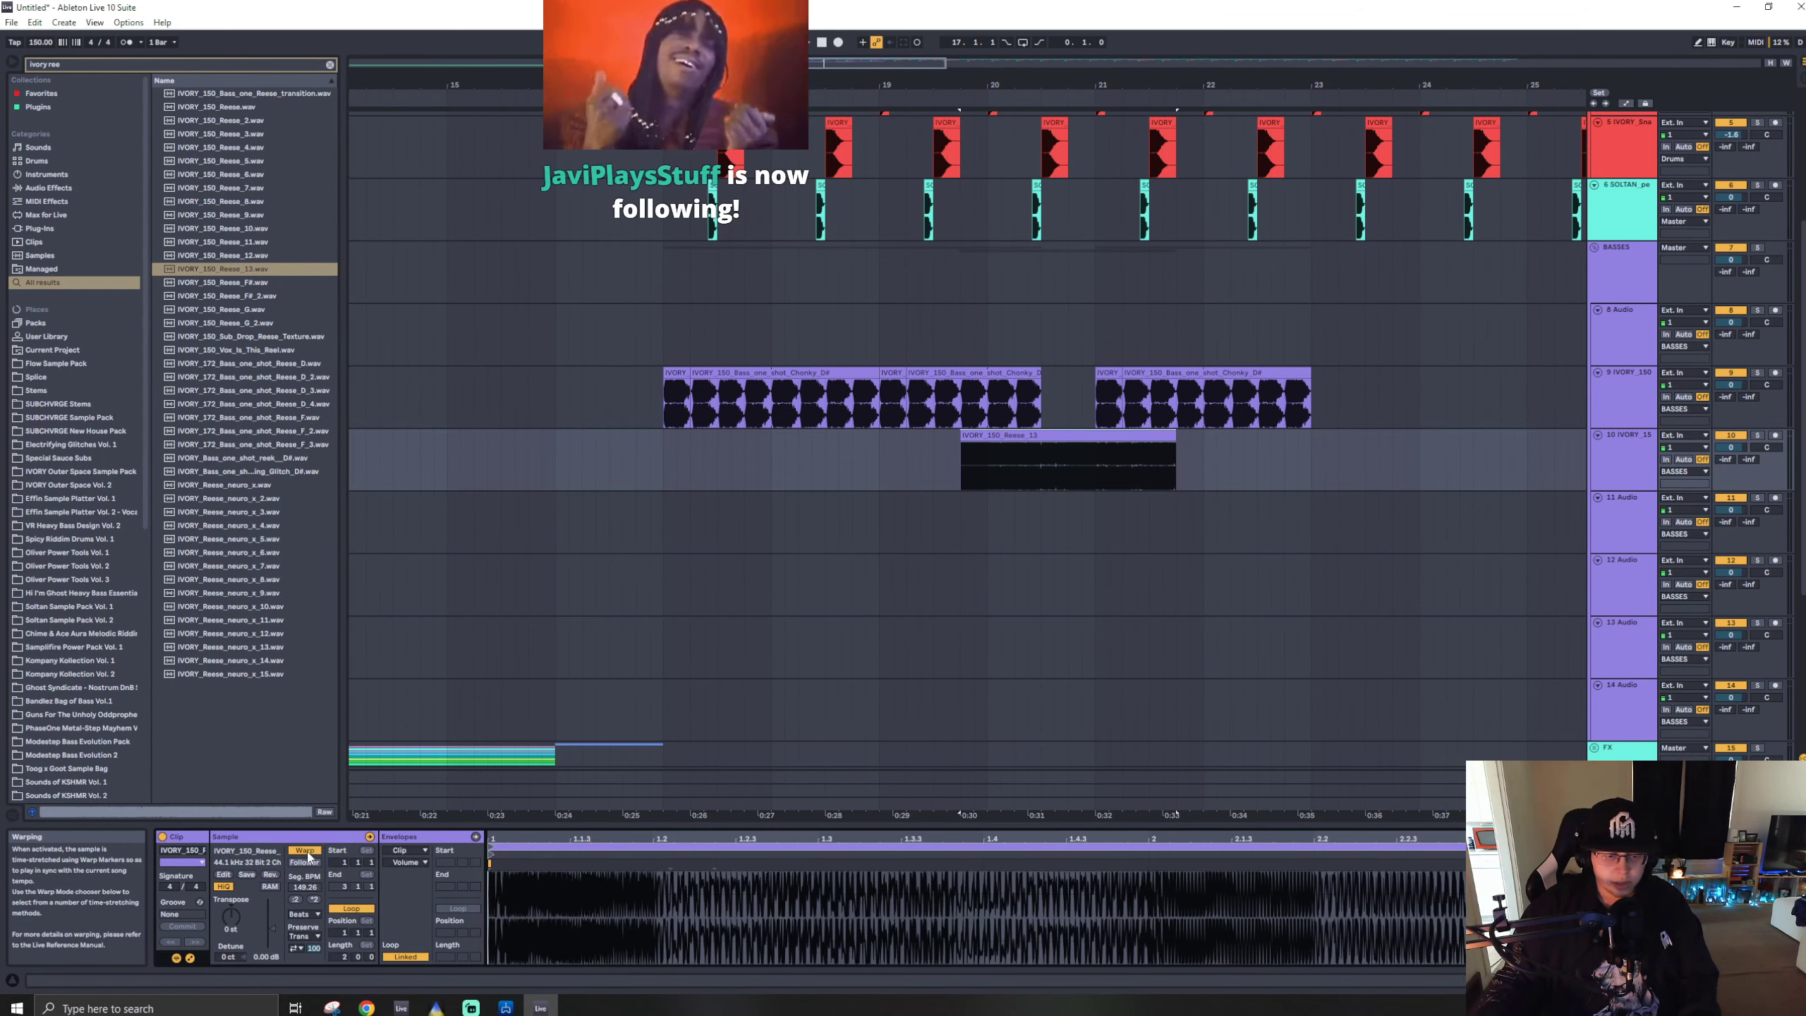
{"action": "left_click", "coordinate": [1039, 462]}
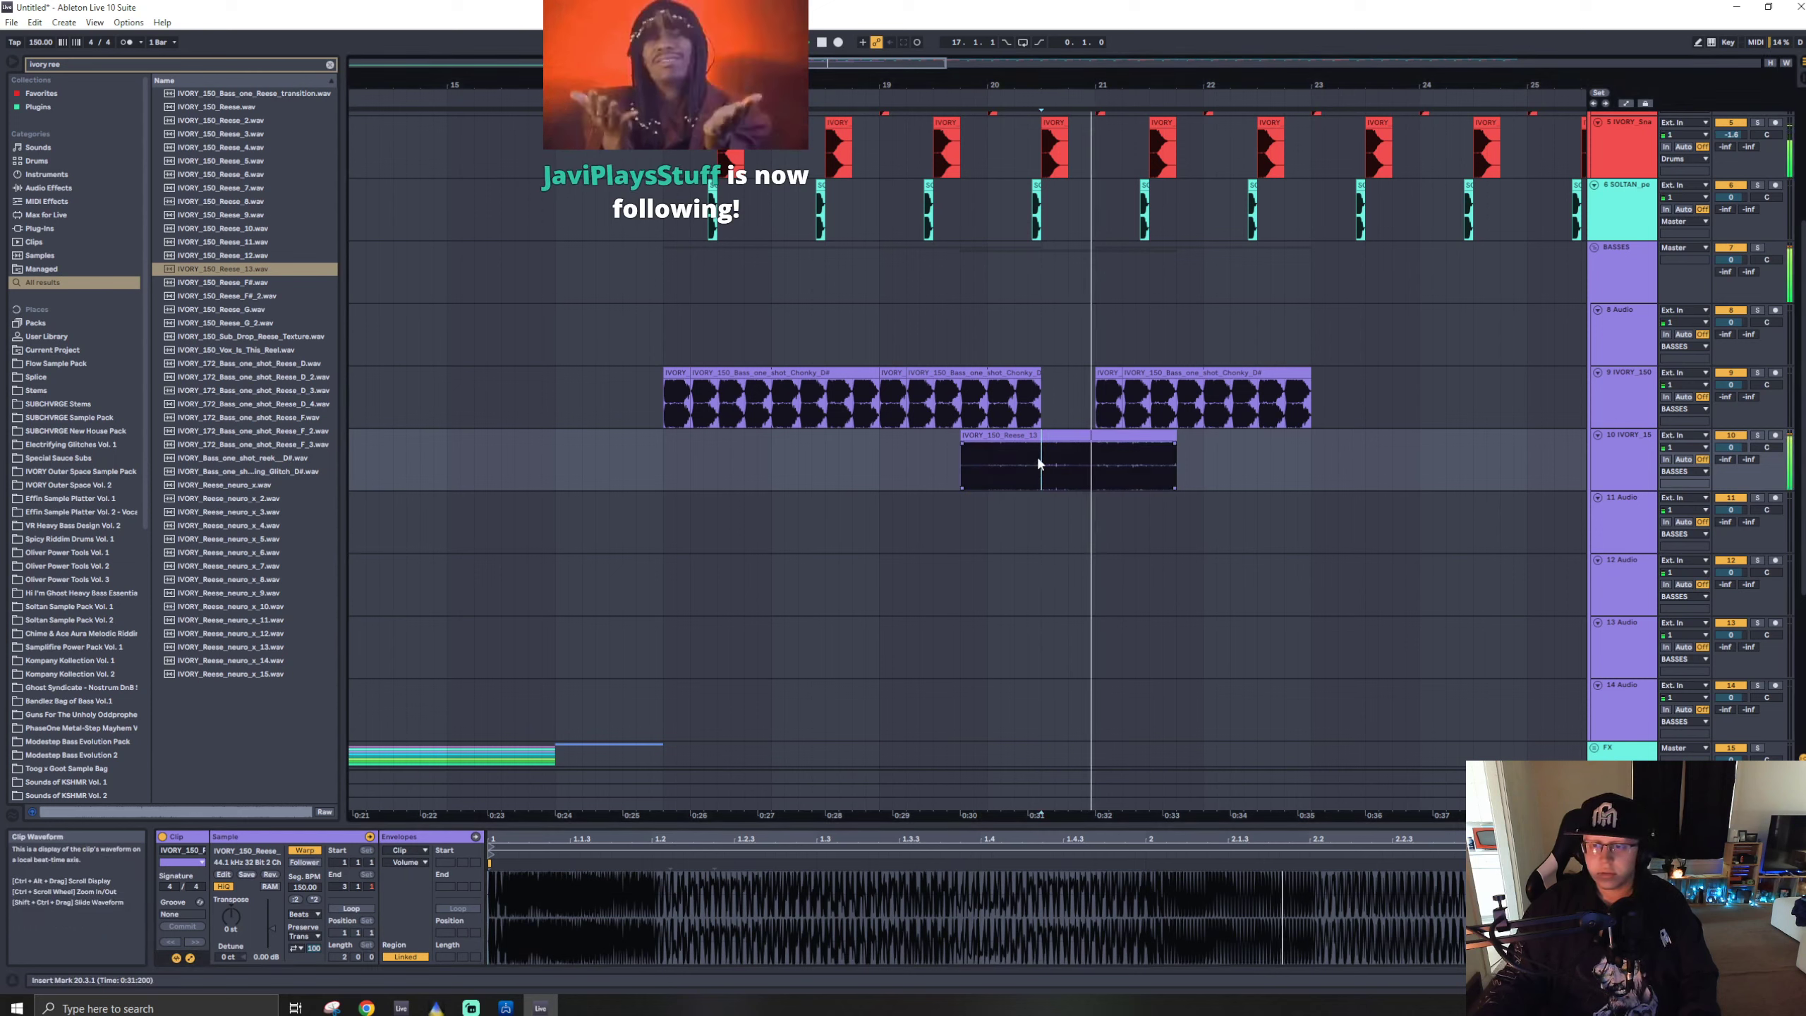
- Trim the Reese clip to start at 20.3.1 and copy its 20.4.1 to 21.1.1 beat onto 20.3.1
{"action": "left_click_drag", "start_coordinate": [1041, 464], "coordinate": [866, 469]}
{"action": "key", "text": "Delete"}
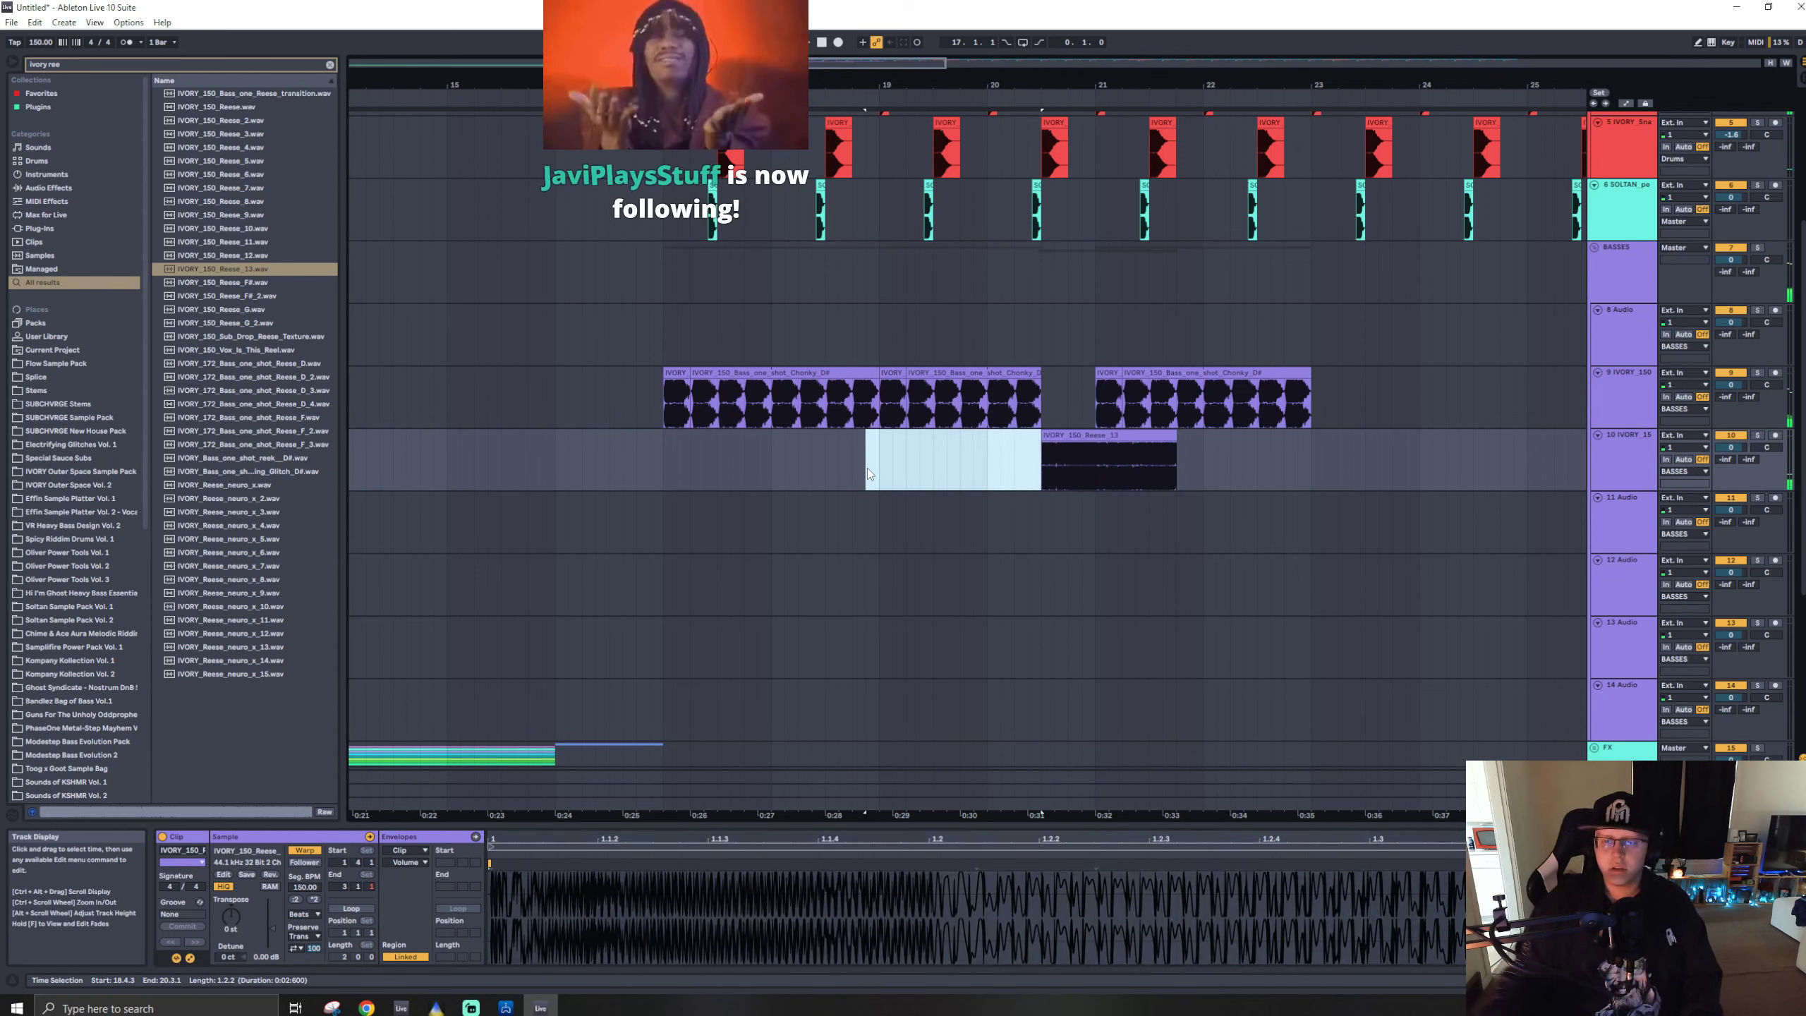
{"action": "left_click_drag", "start_coordinate": [1066, 459], "coordinate": [1095, 459]}
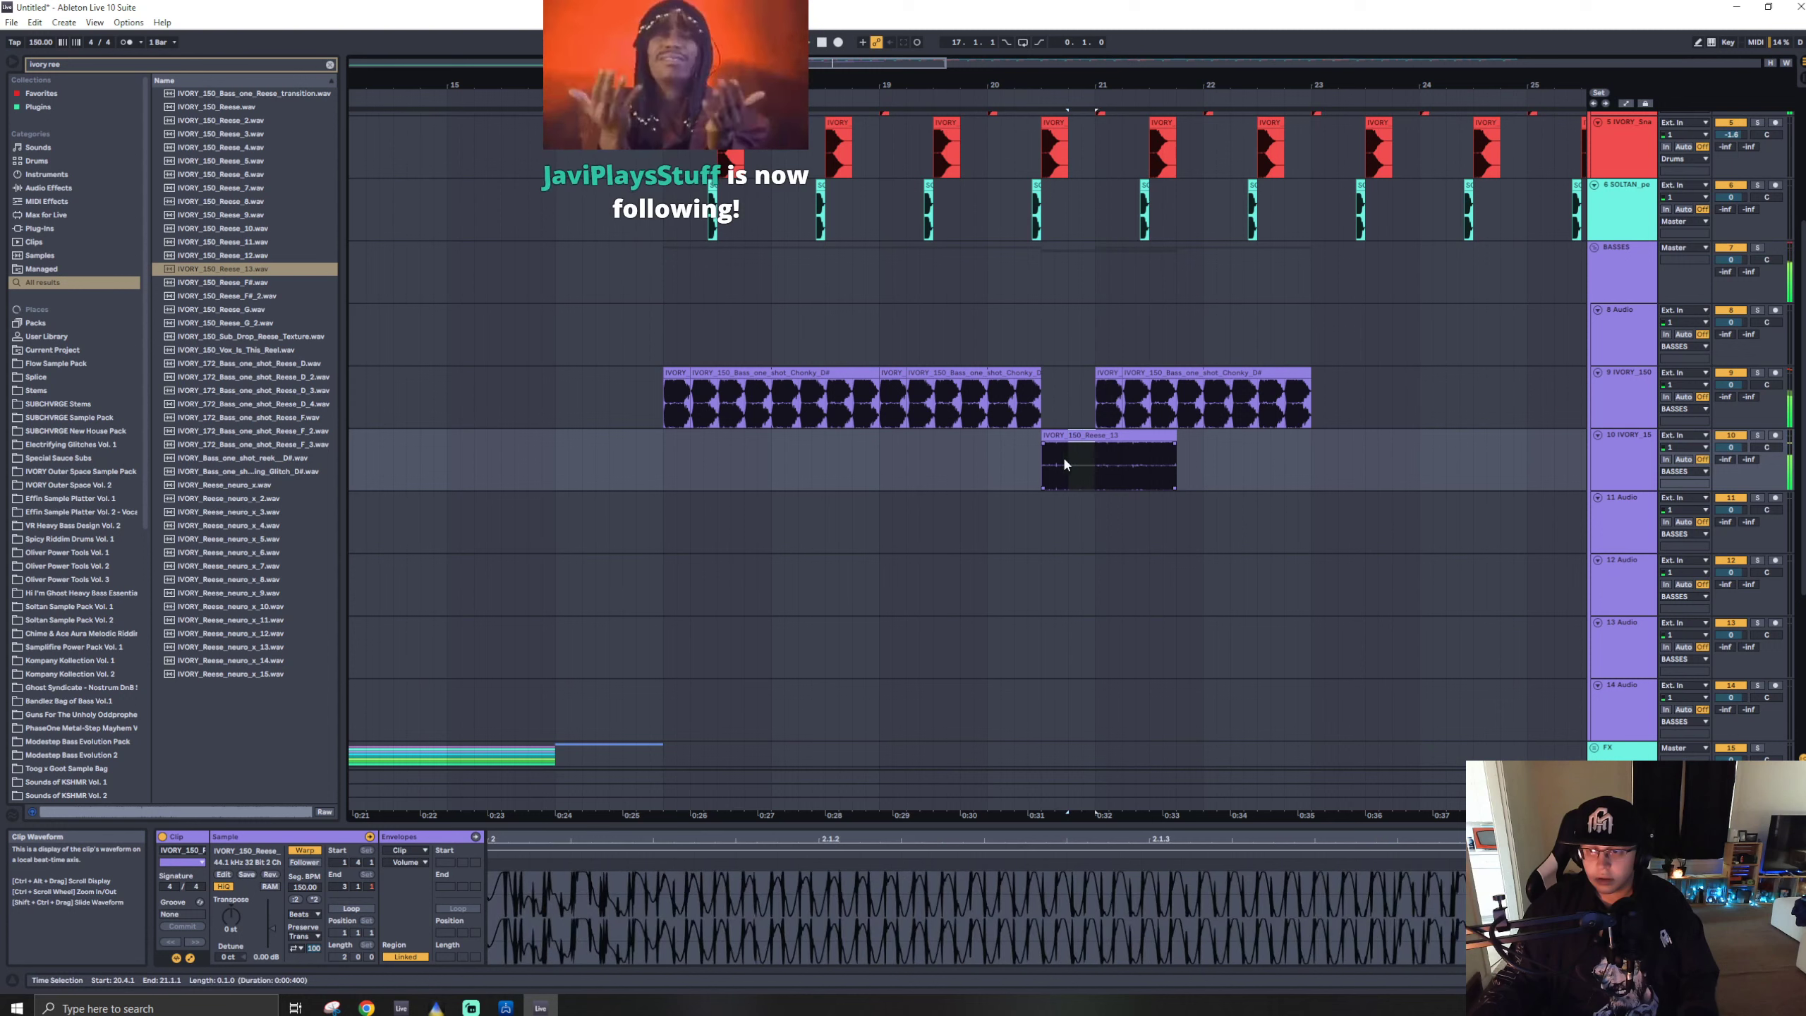
{"action": "key", "text": "ctrl+e"}
{"action": "key", "text": "ctrl+c"}
{"action": "left_click", "coordinate": [1041, 462]}
{"action": "key", "text": "ctrl+v"}
{"action": "key", "text": "space"}
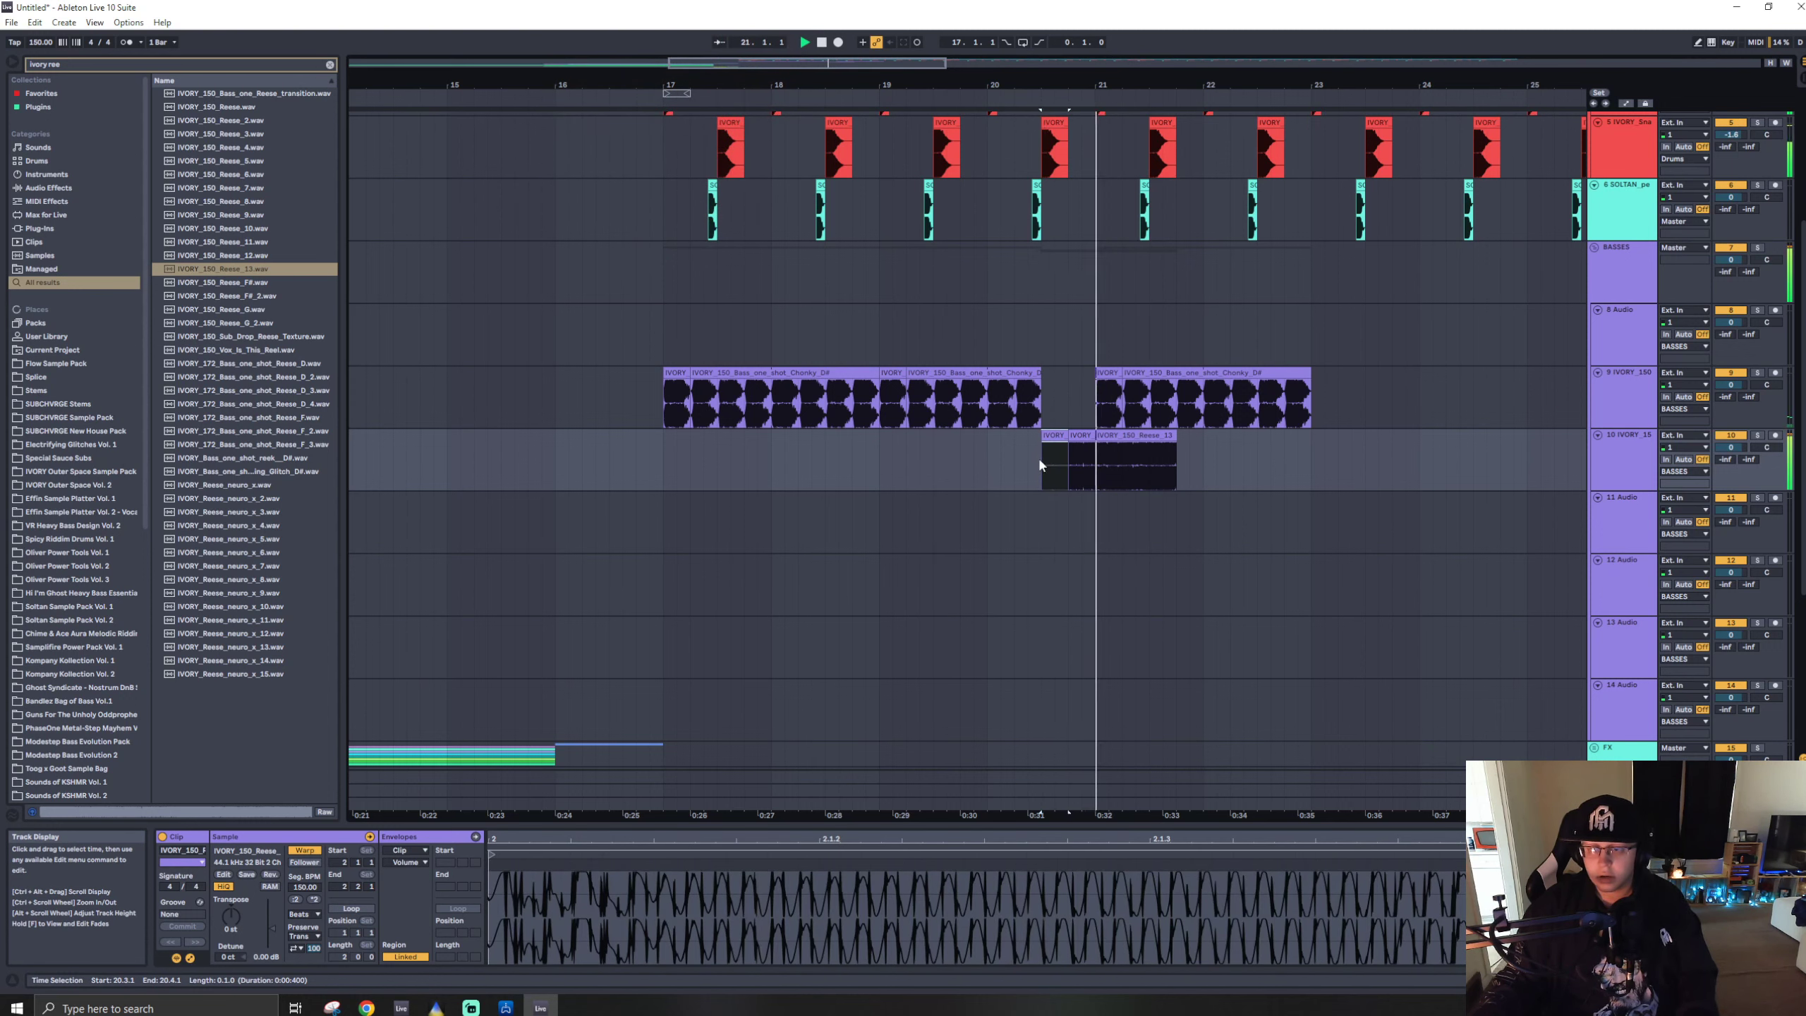
- Delete the Reese audio after 21.1.1 and play the fill from the end of bar 19
{"action": "left_click_drag", "start_coordinate": [1096, 459], "coordinate": [1337, 462]}
{"action": "key", "text": "Delete"}
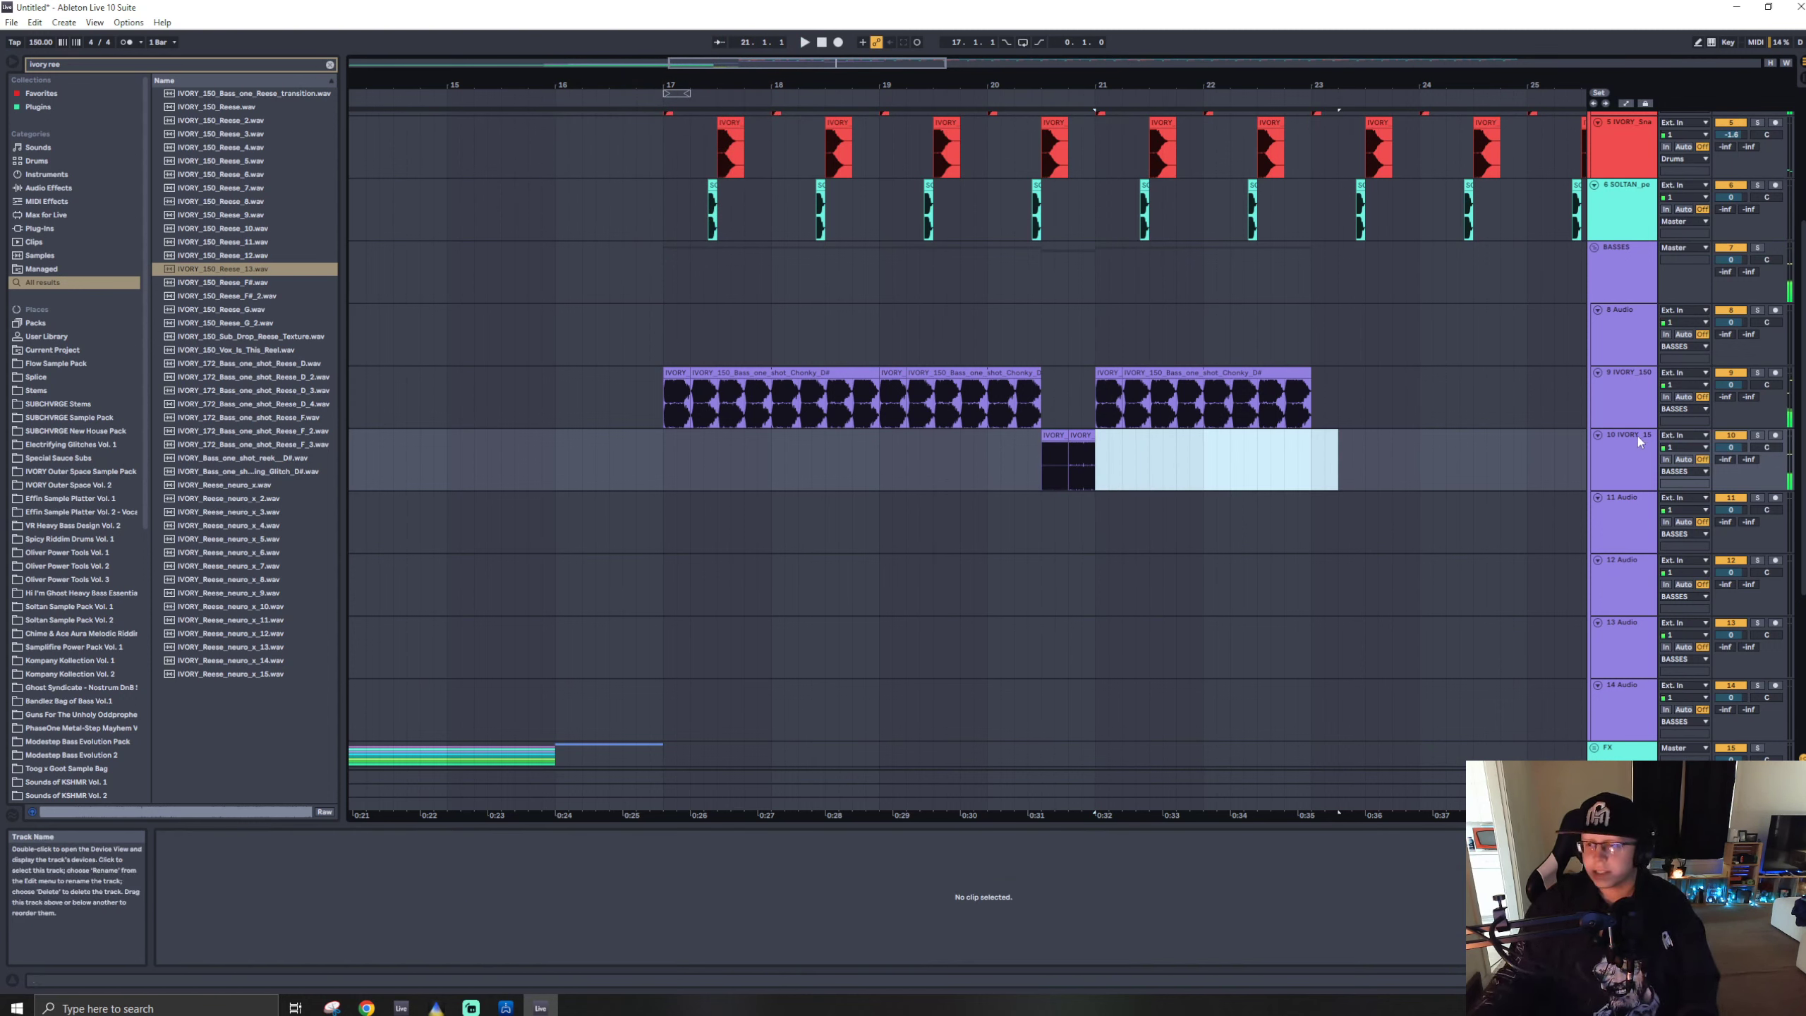
{"action": "left_click", "coordinate": [945, 437]}
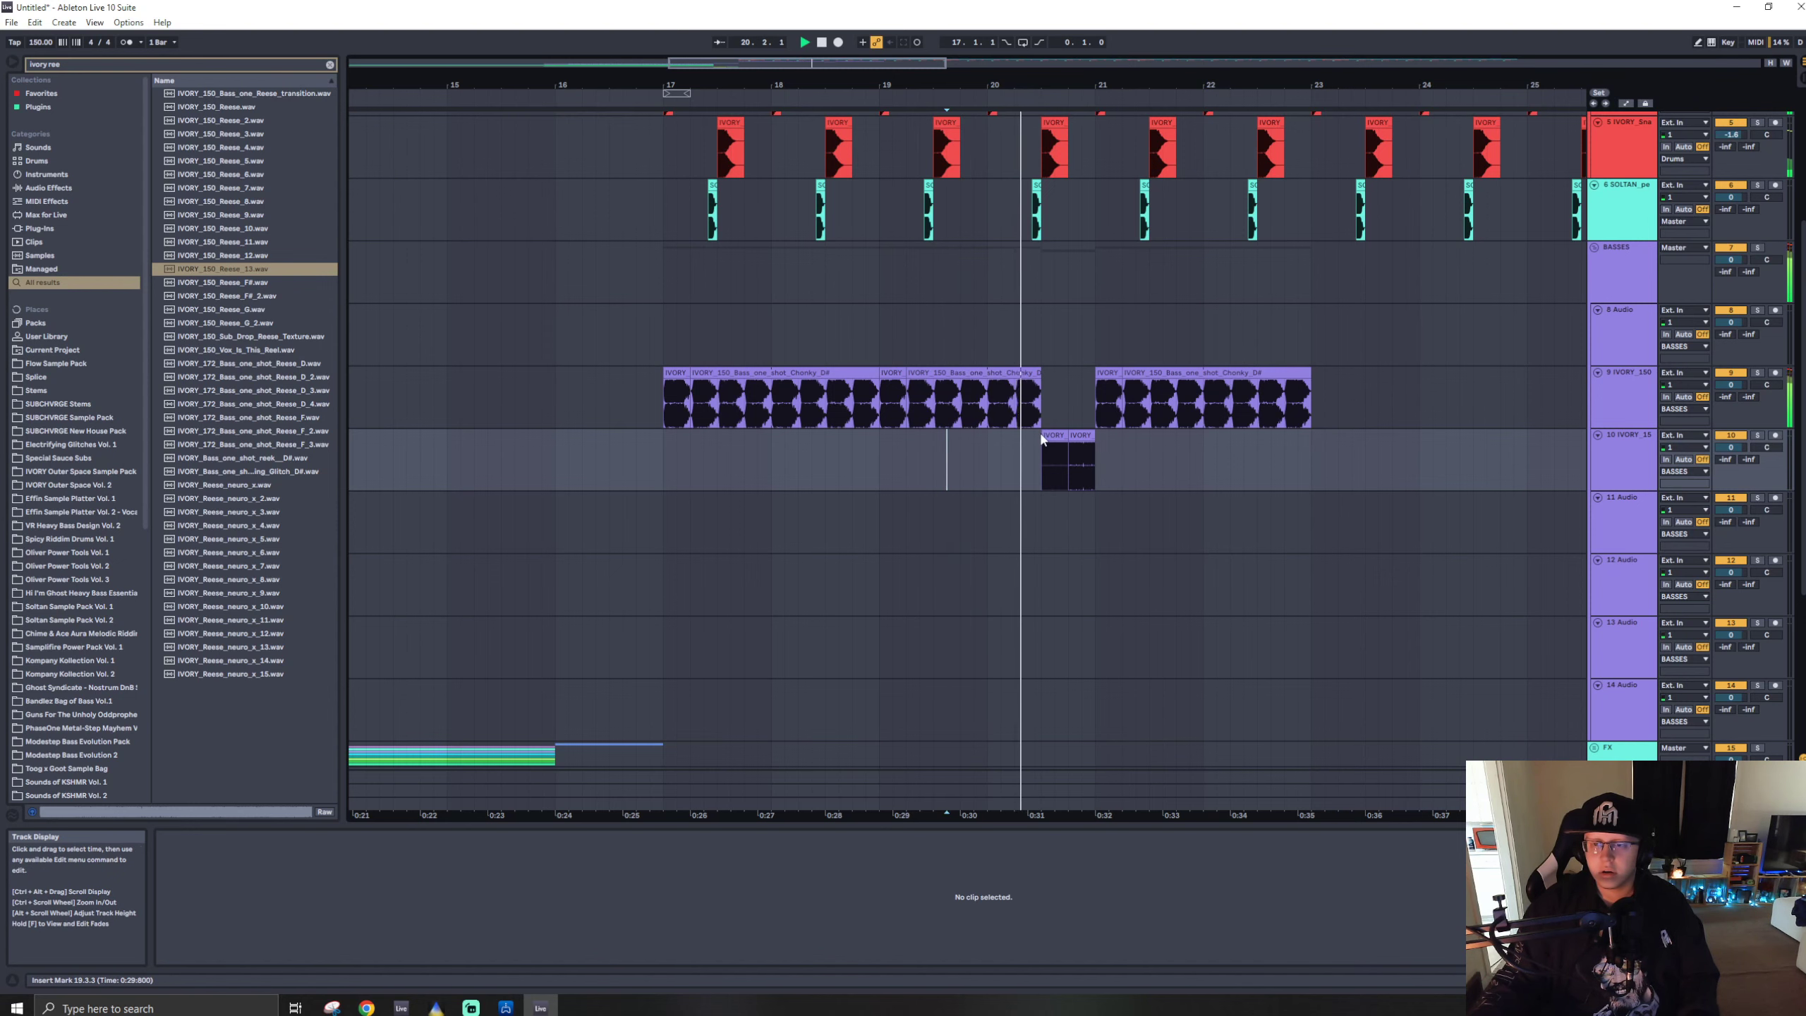
{"action": "scroll", "coordinate": [1044, 459], "scroll_direction": "up", "scroll_amount": 5}
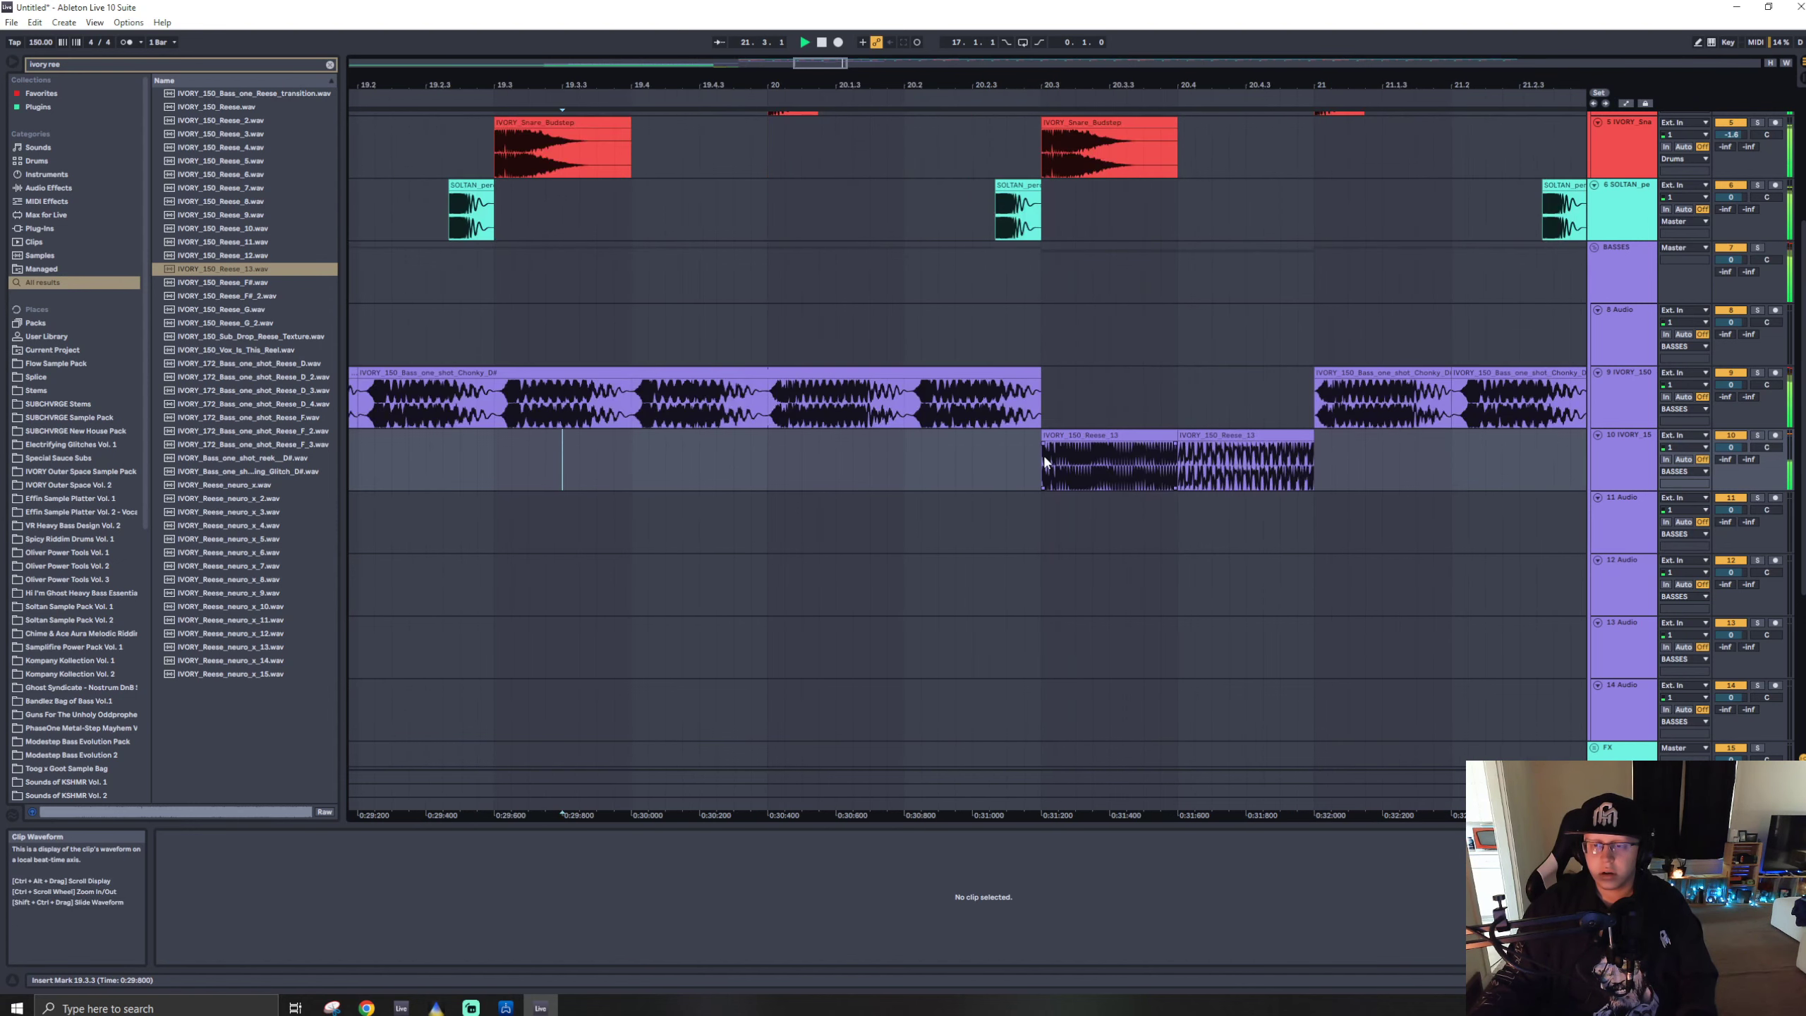
{"action": "scroll", "coordinate": [1047, 454], "scroll_direction": "down", "scroll_amount": 5}
{"action": "key", "text": "space"}
- Delete the top loop between 20.3.1 and 21.1.1 and play the fill from bar 20
{"action": "scroll", "coordinate": [1084, 302], "scroll_direction": "up", "scroll_amount": 3}
{"action": "scroll", "coordinate": [1085, 299], "scroll_direction": "up", "scroll_amount": 1}
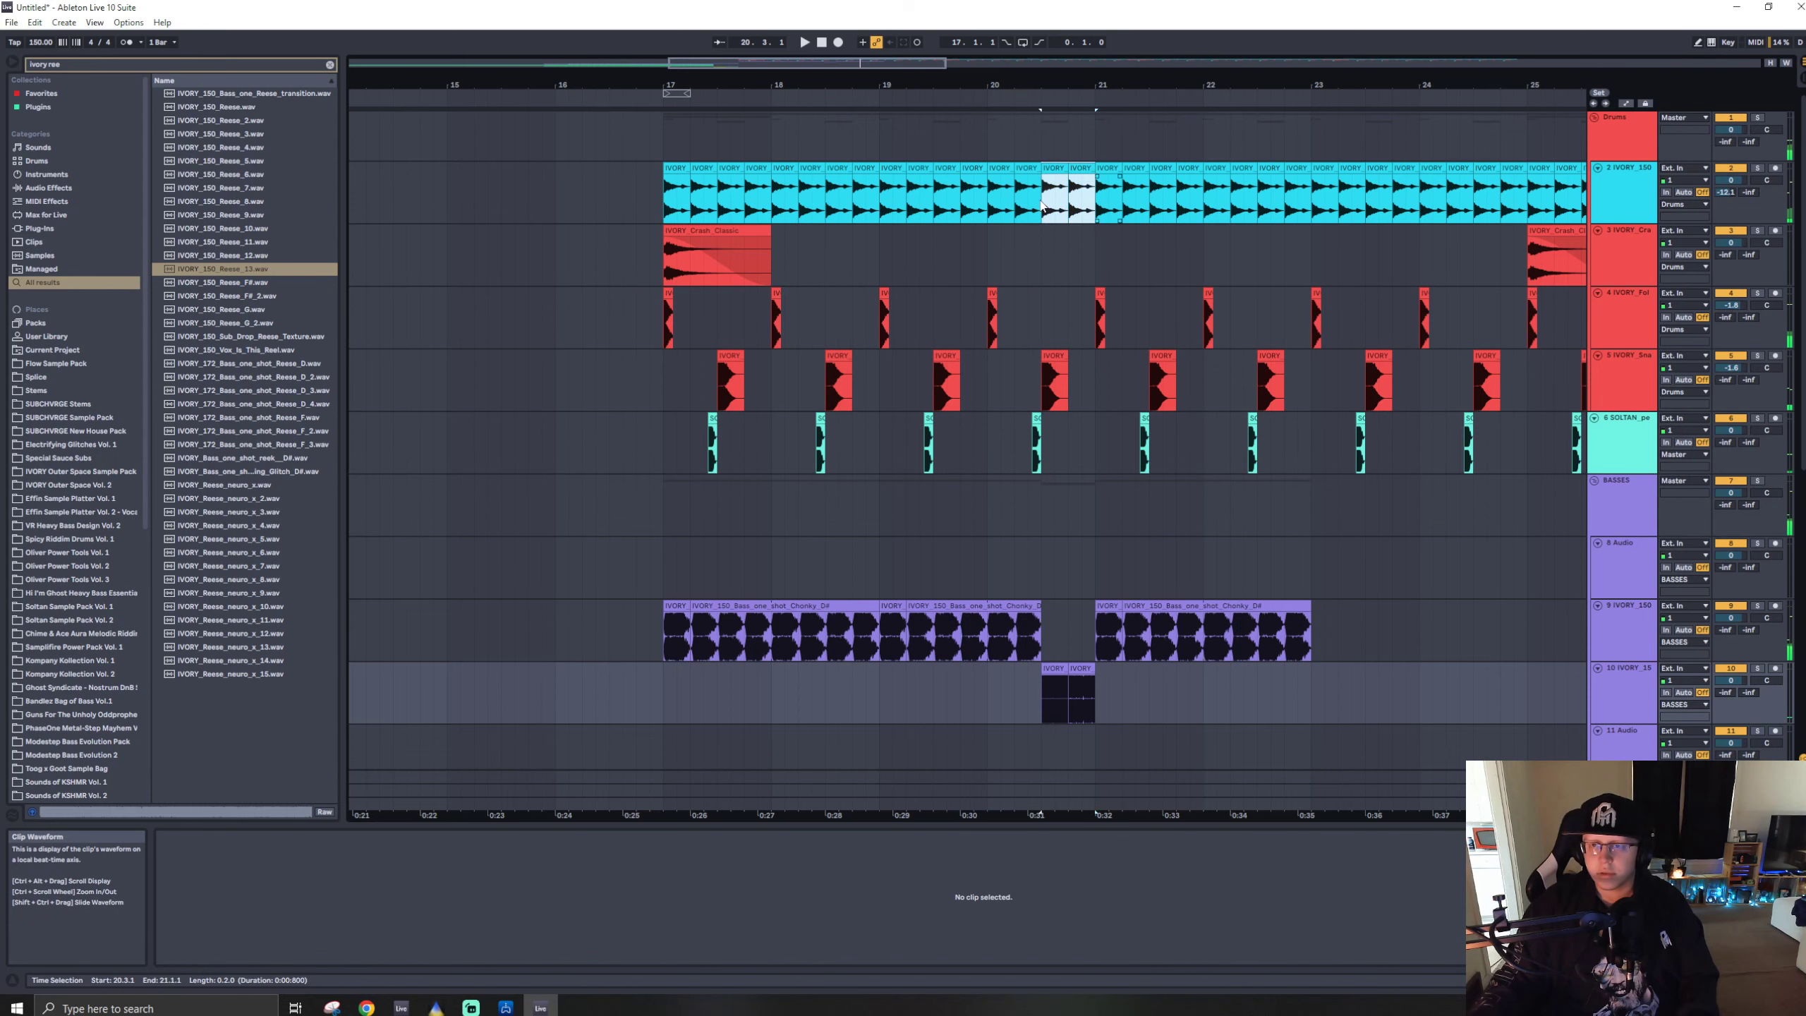
{"action": "key", "text": "space"}
{"action": "key", "text": "Delete"}
{"action": "left_click", "coordinate": [1003, 557]}
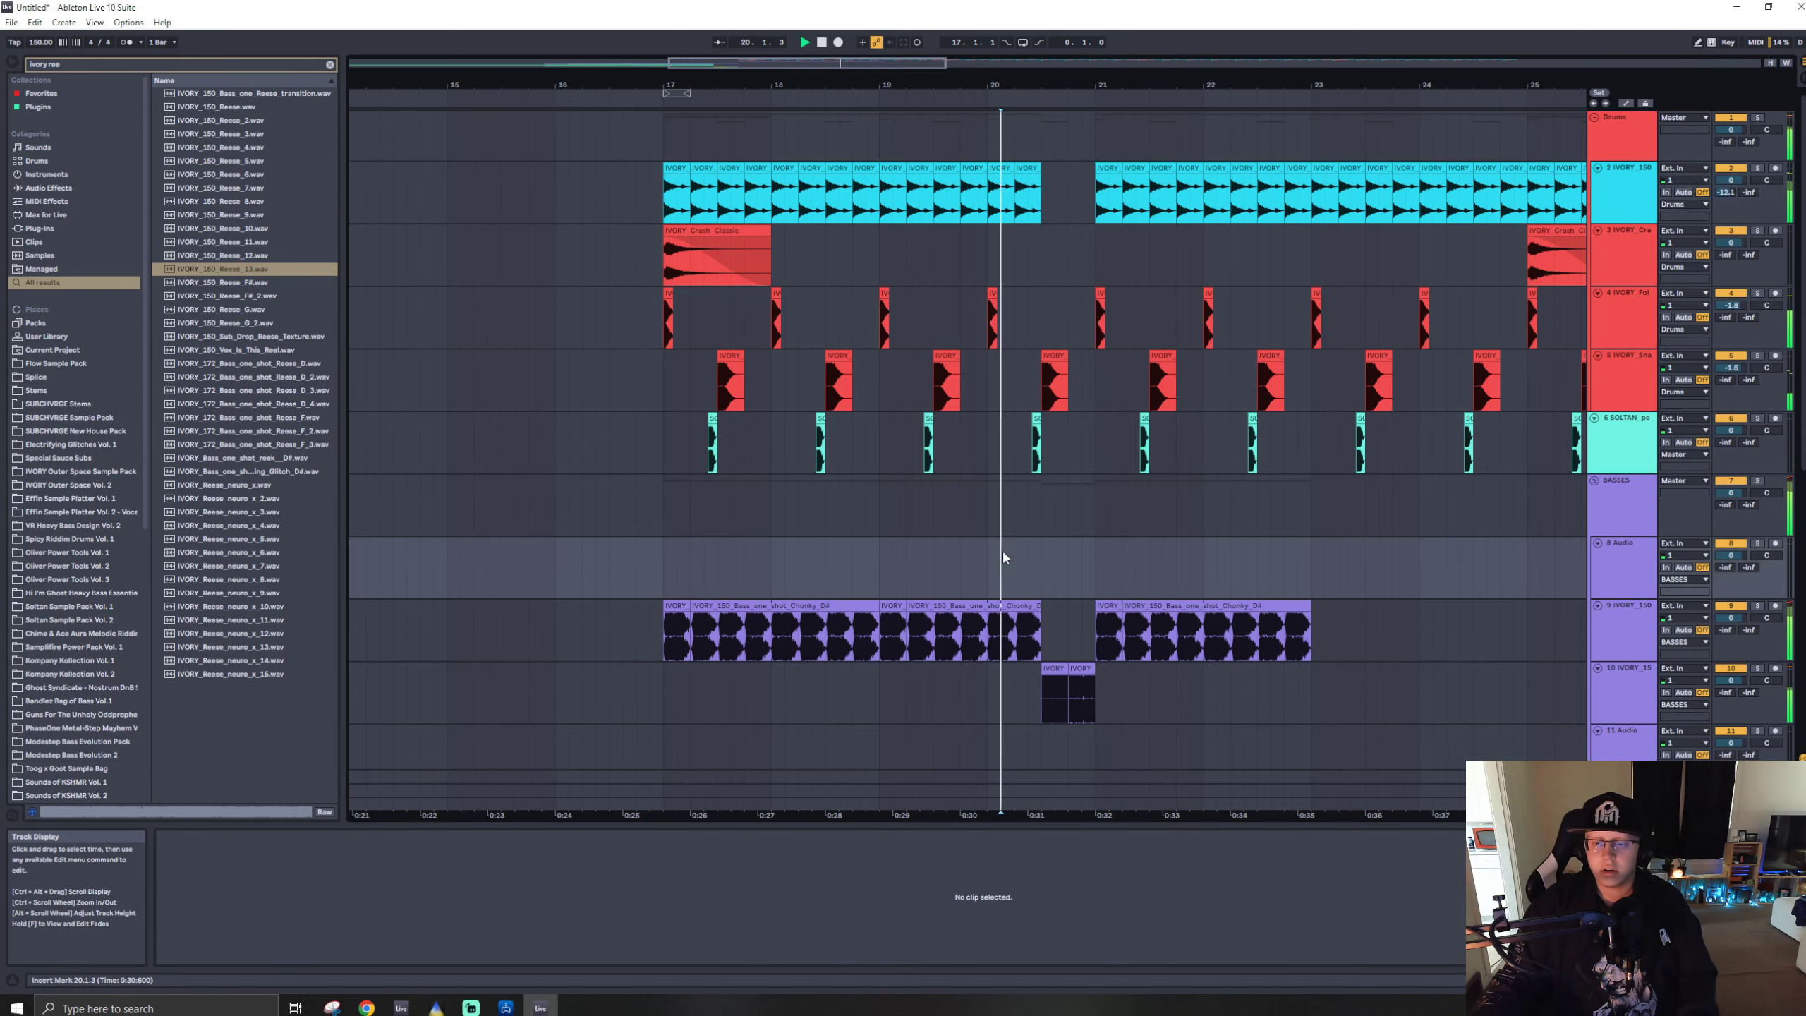
- Add a fade-in to the first Reese clip at 20.3.1
{"action": "left_click", "coordinate": [1058, 688]}
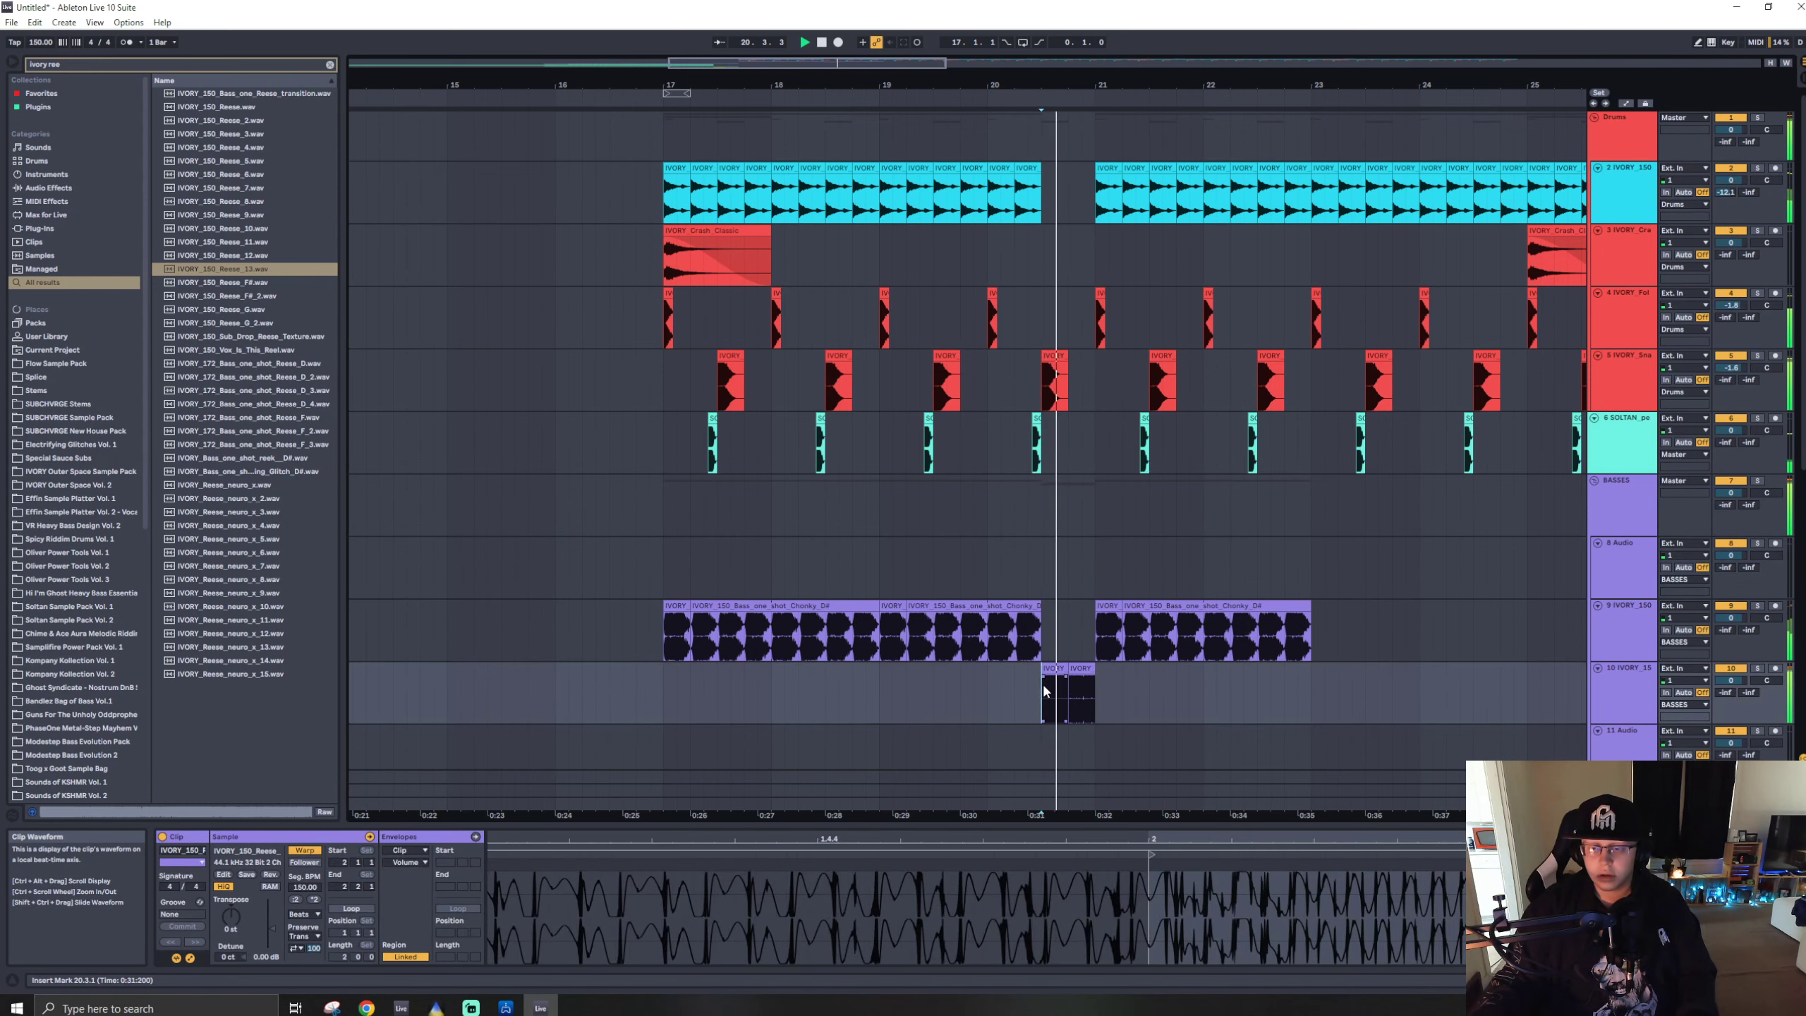
{"action": "scroll", "coordinate": [1059, 686], "scroll_direction": "up", "scroll_amount": 5}
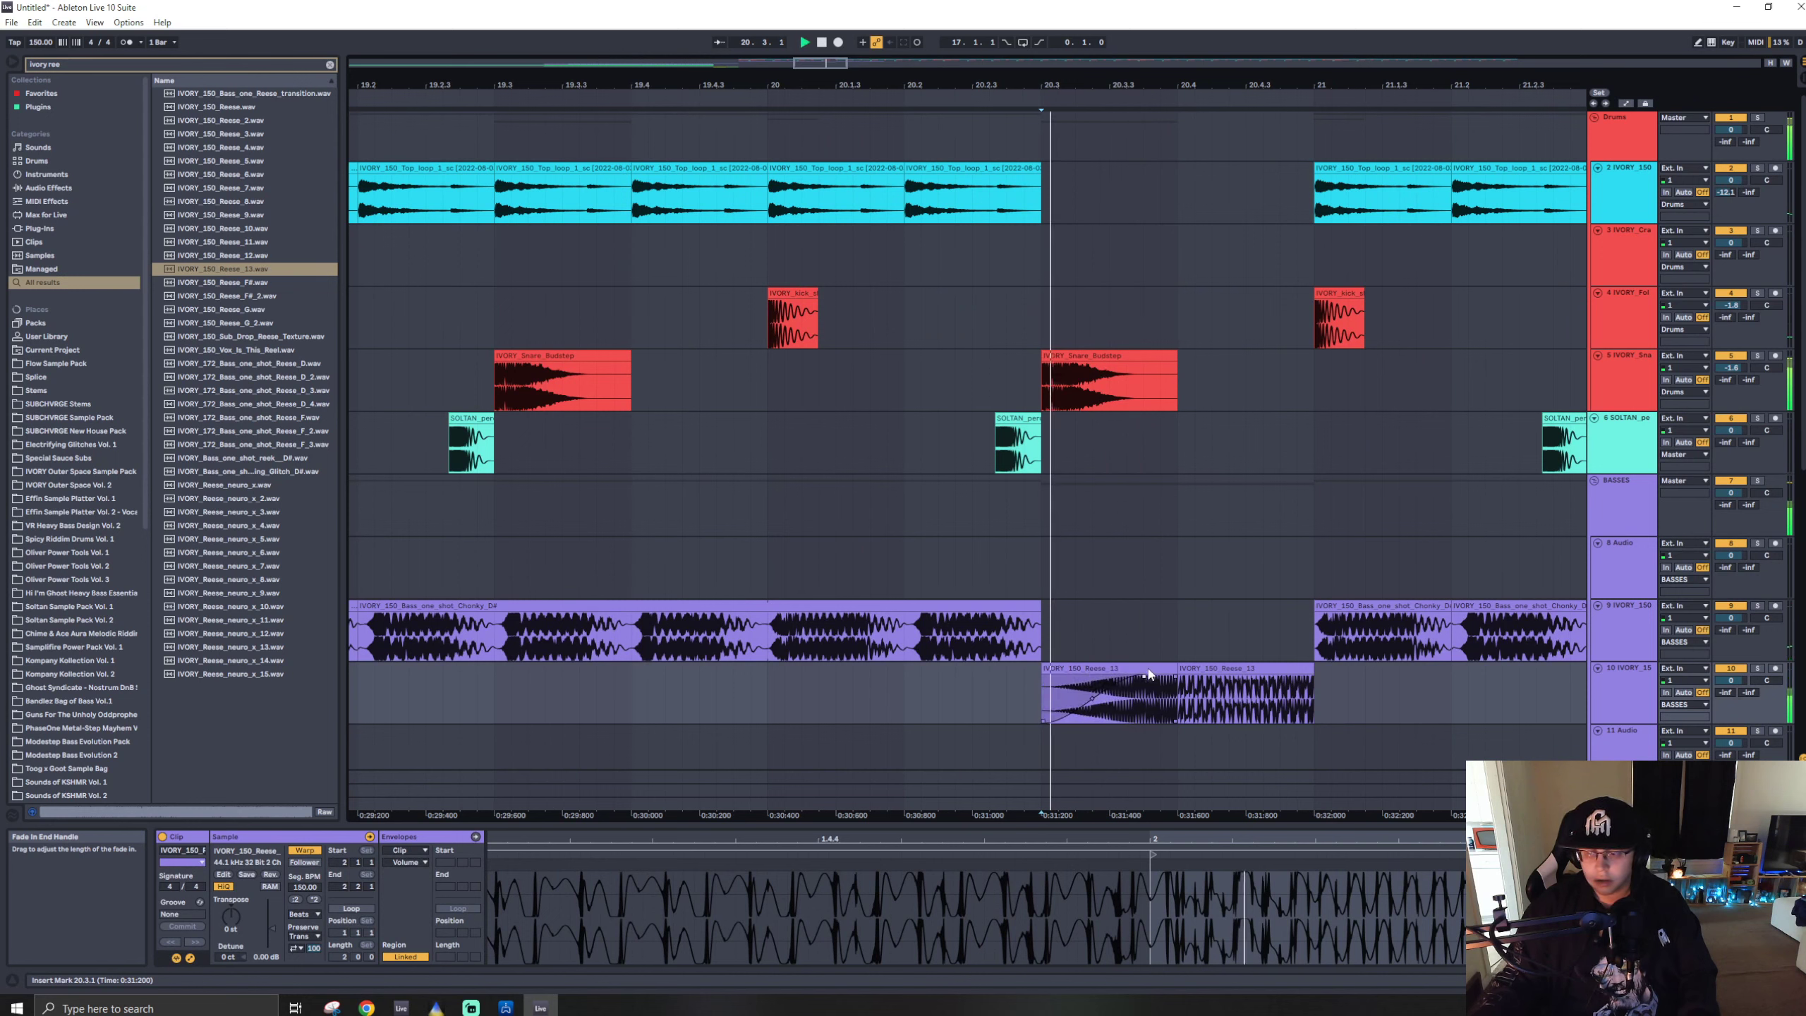
- Extend the first Reese clip in bar 20 slightly over the second one and play back the transition
{"action": "left_click", "coordinate": [1183, 685]}
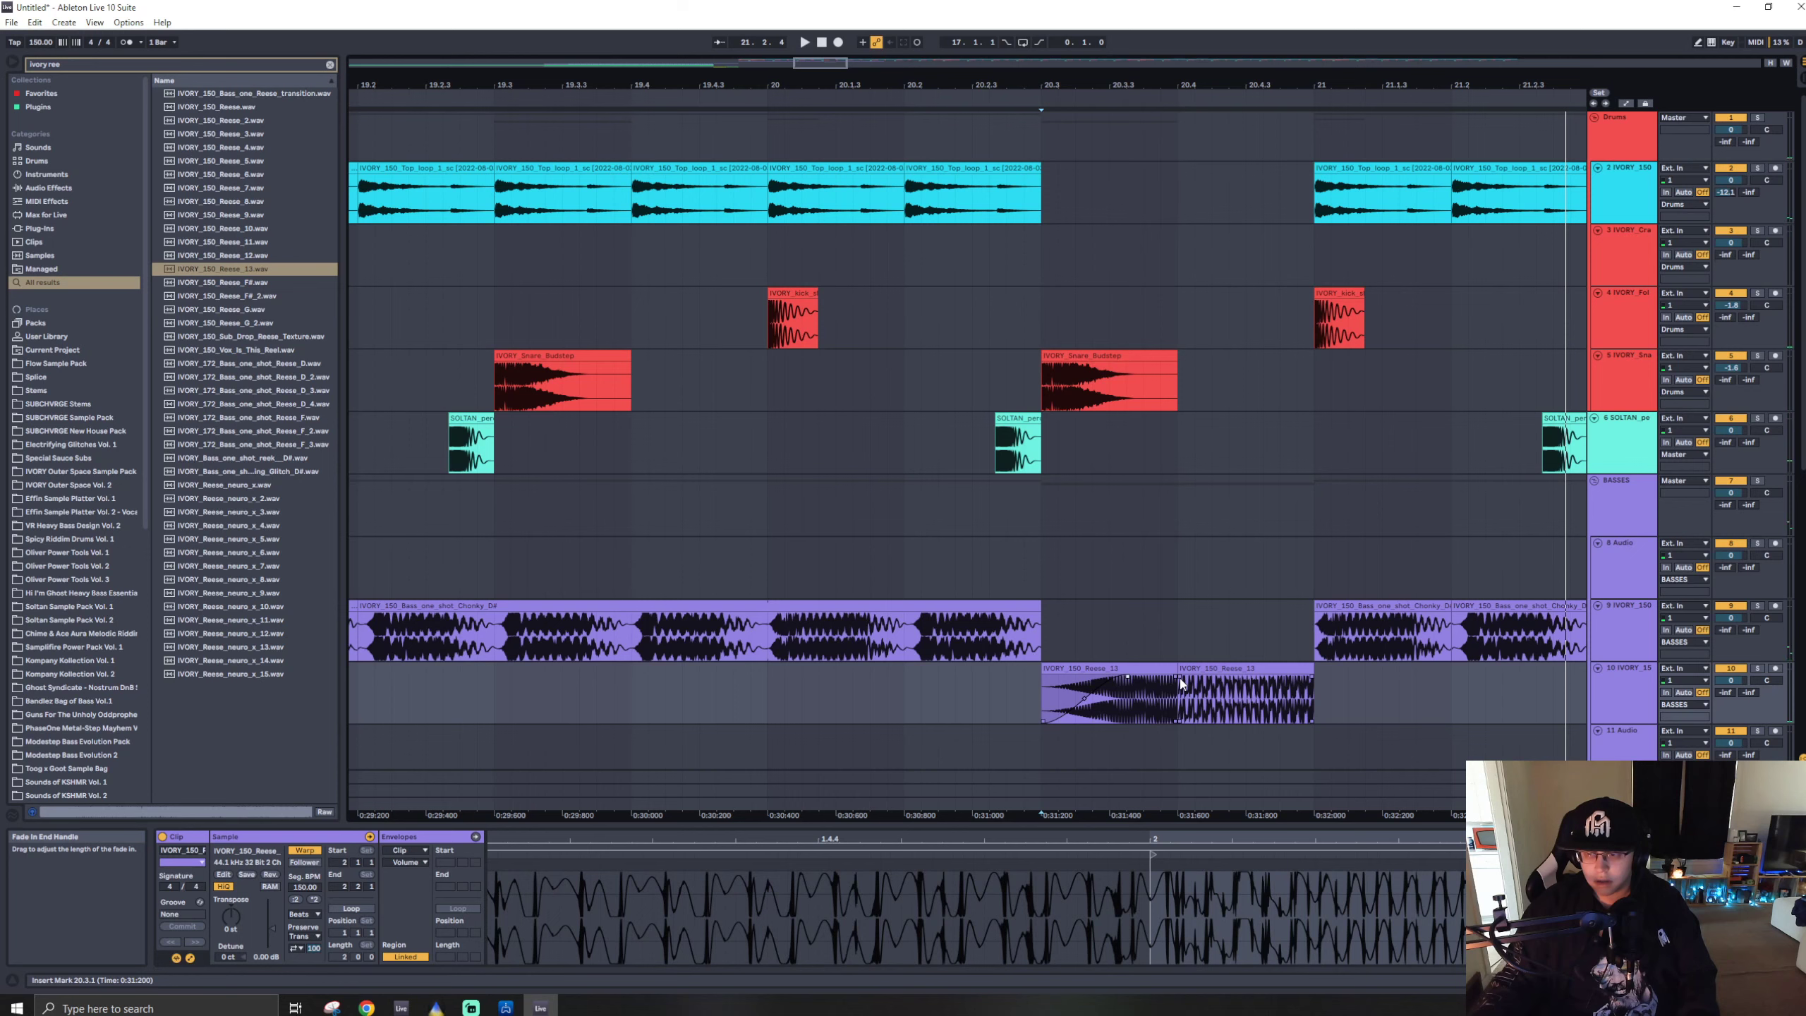
{"action": "left_click_drag", "start_coordinate": [1176, 670], "coordinate": [1194, 671]}
{"action": "key", "text": "space"}
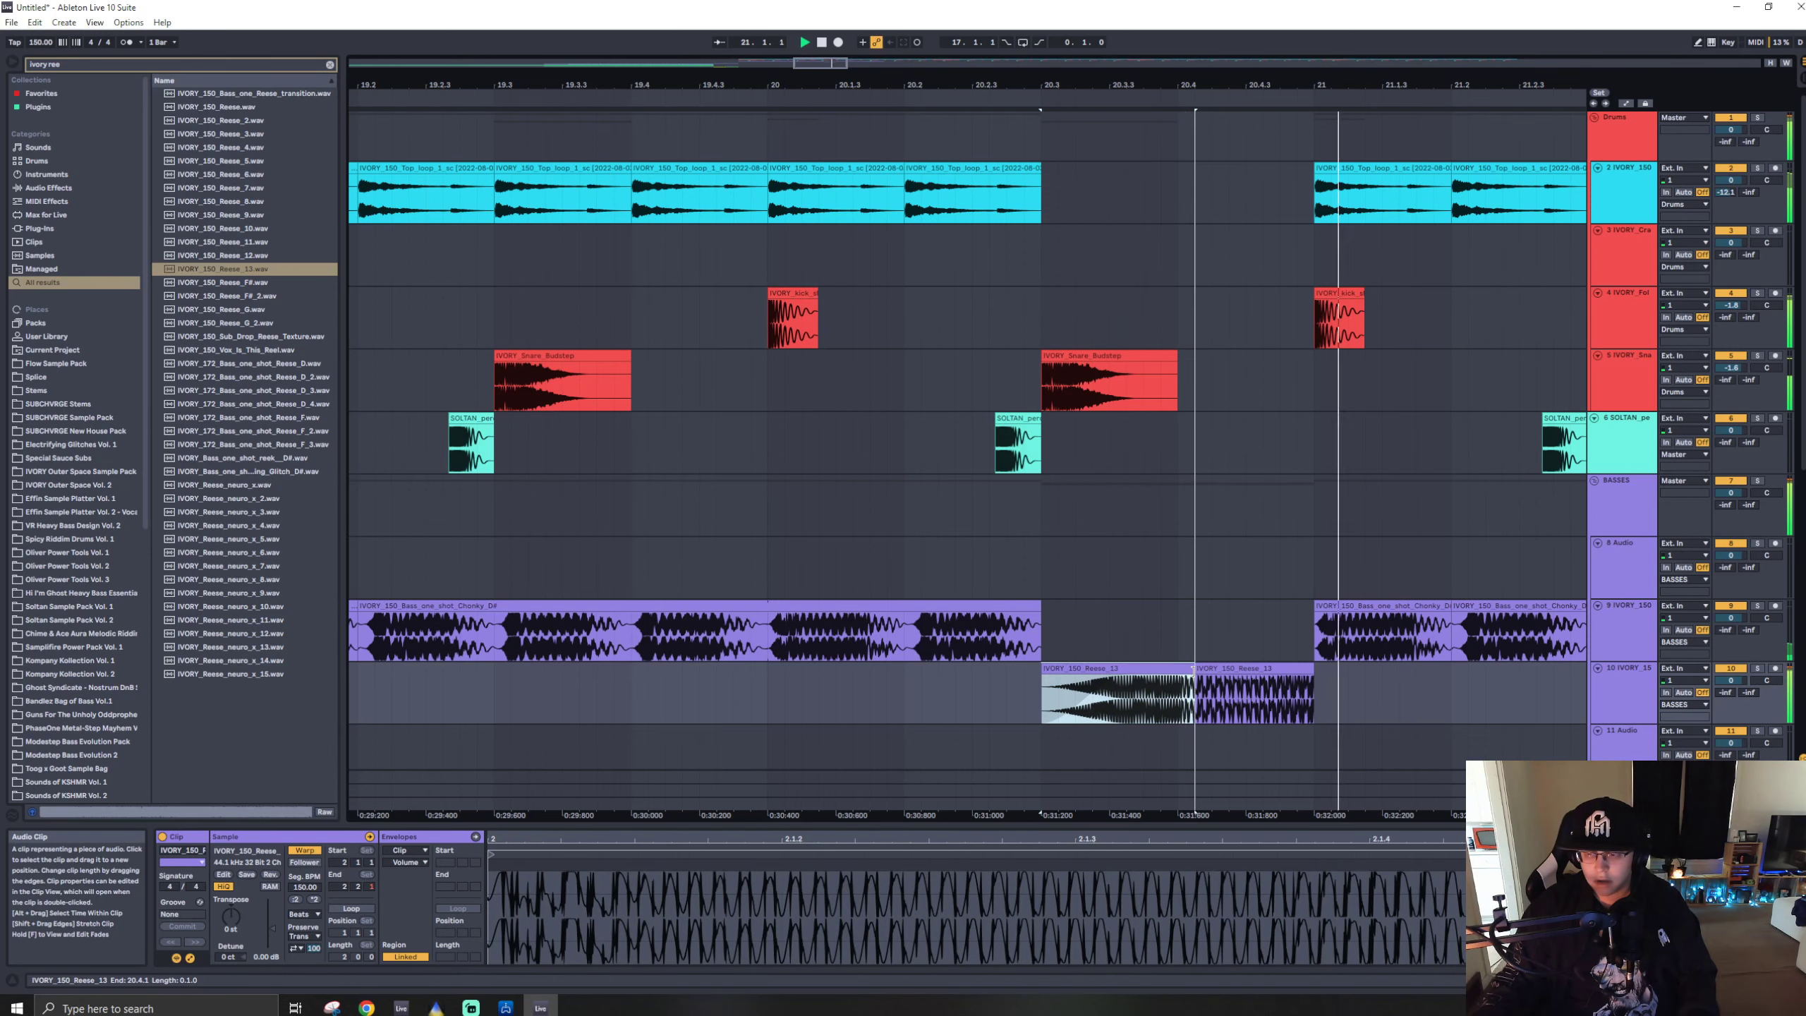
{"action": "scroll", "coordinate": [955, 675], "scroll_direction": "down", "scroll_amount": 5}
{"action": "key", "text": "space"}
- Search the samples for "ivo fill" and place IVORY_Bass_Glitch_Fill_Madness - 8 on the Reese track at 24.3.1
{"action": "left_click", "coordinate": [594, 701]}
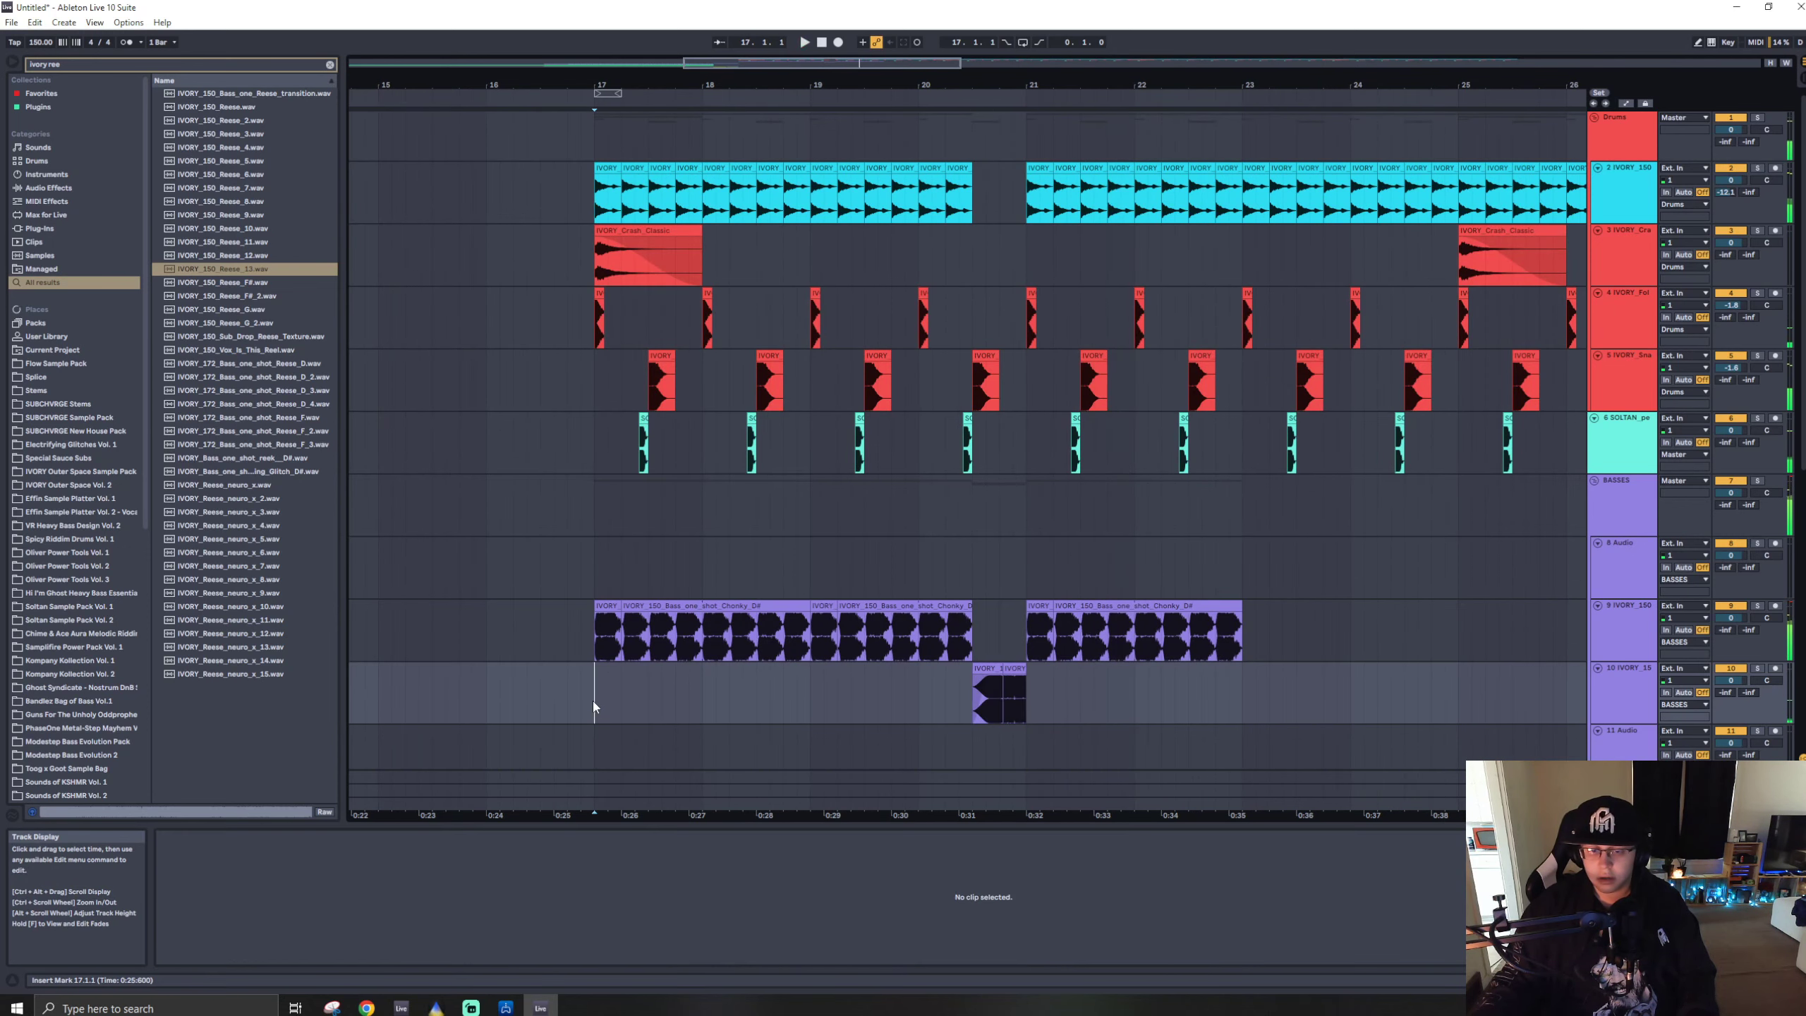
{"action": "key", "text": "ctrl+f"}
{"action": "type", "text": "effin"}
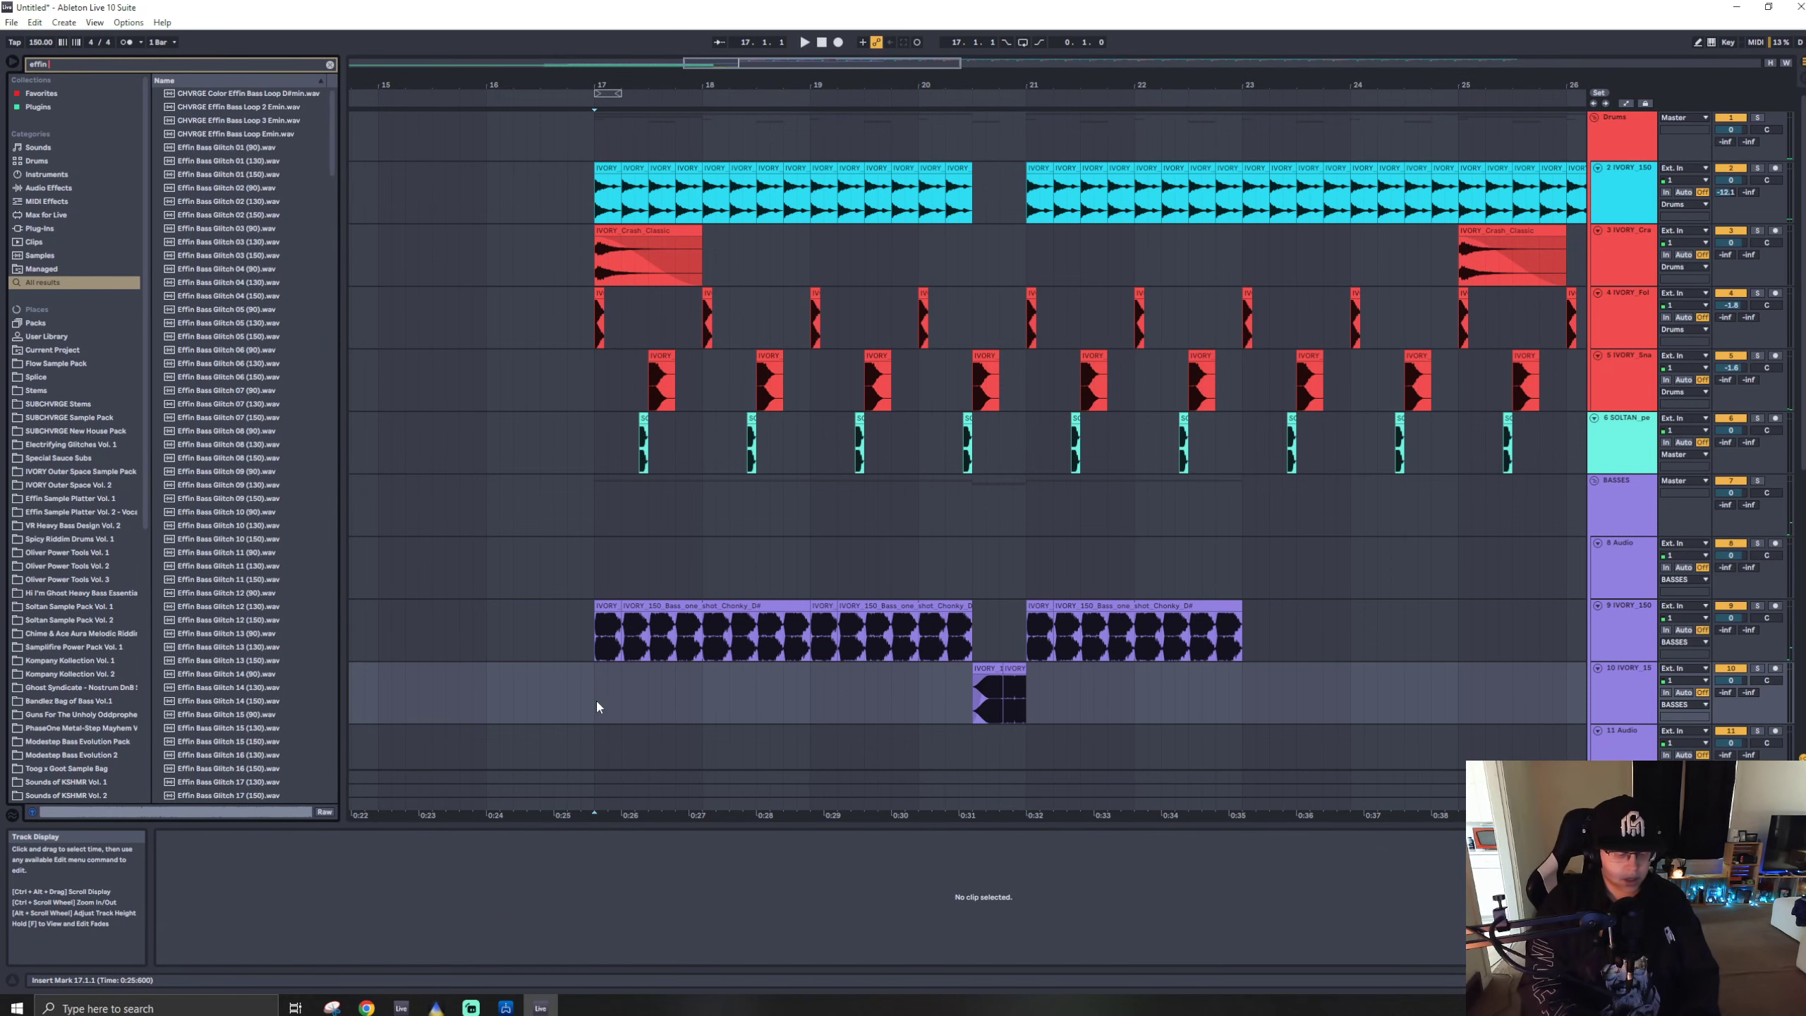
{"action": "type", "text": "ivo fill"}
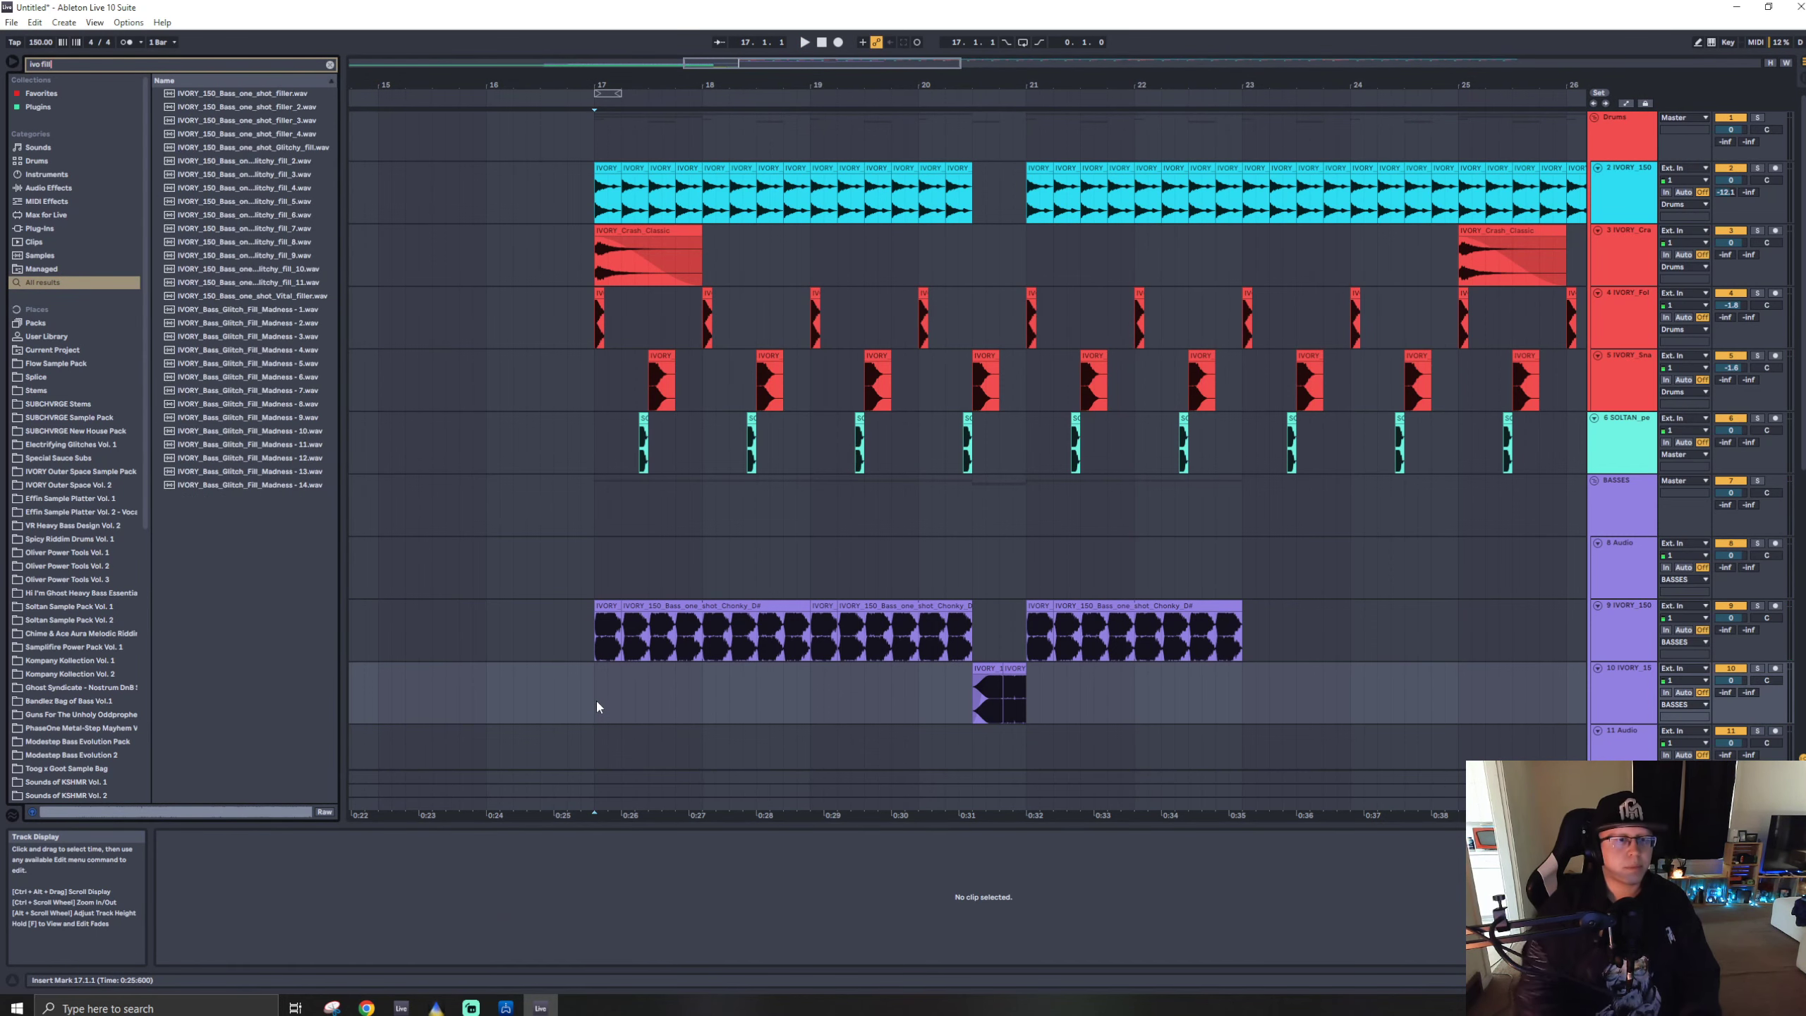
{"action": "scroll", "coordinate": [708, 517], "scroll_direction": "down", "scroll_amount": 5}
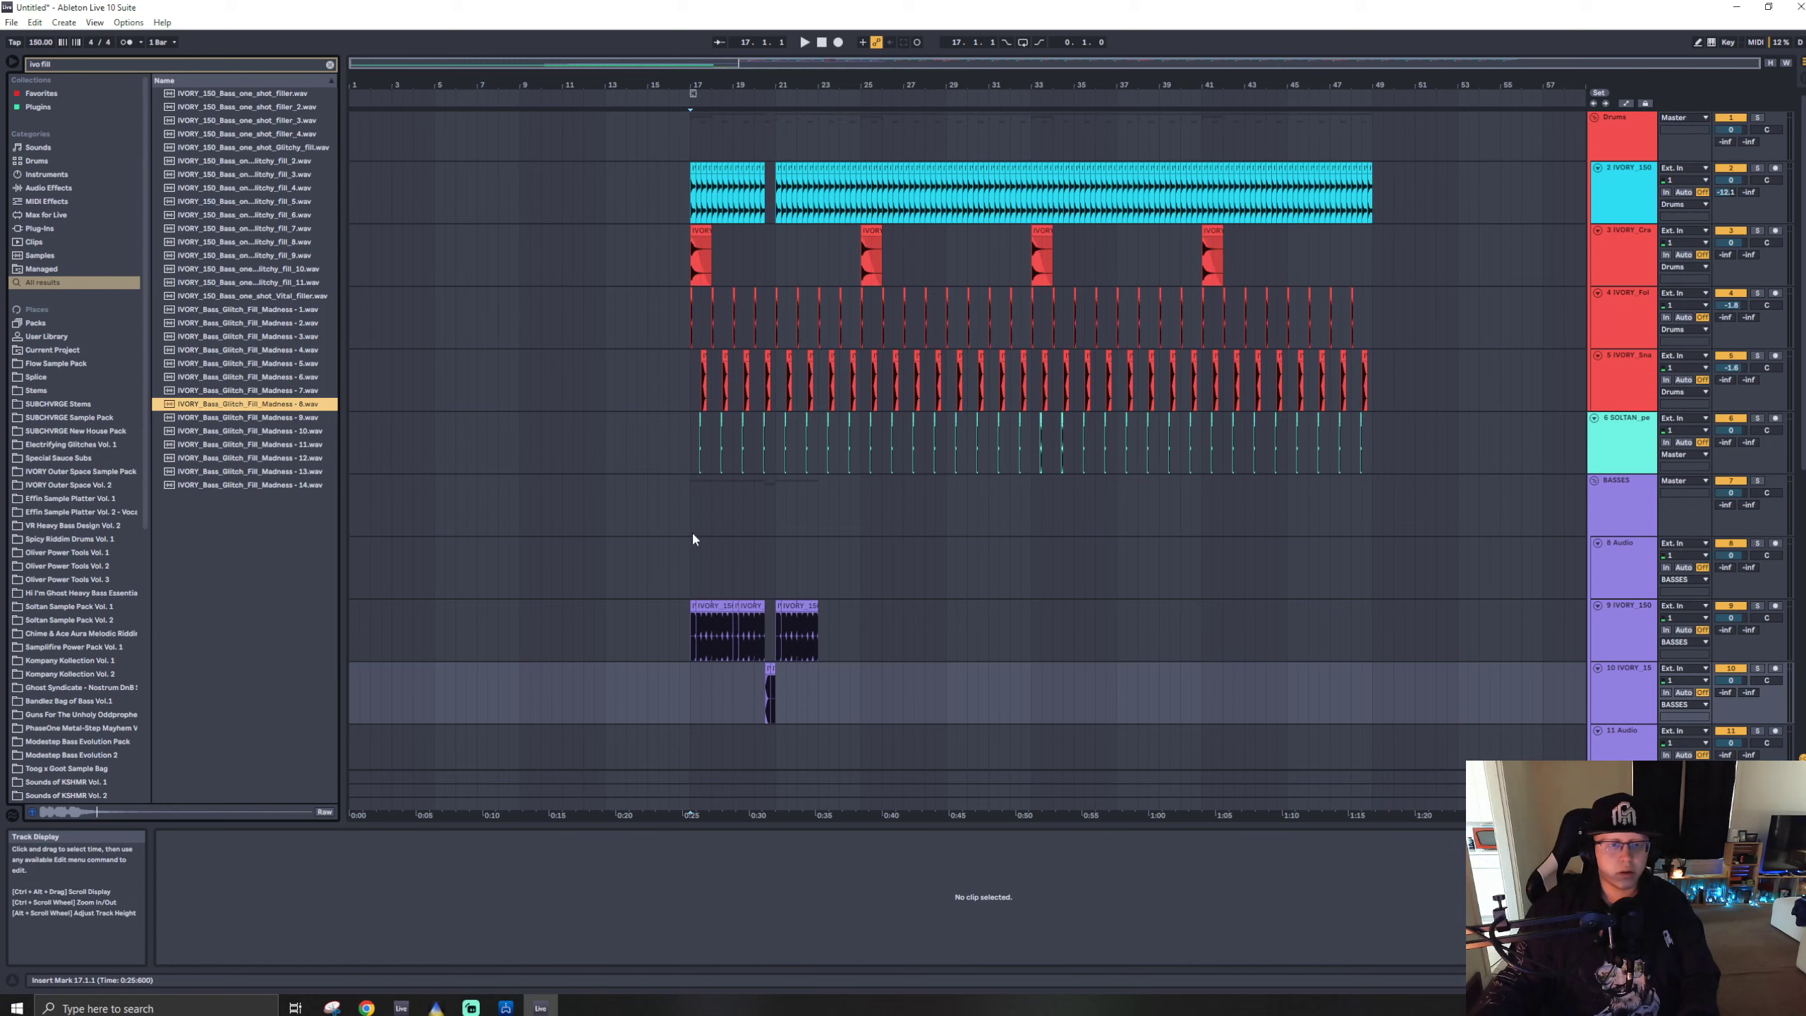
{"action": "left_click_drag", "start_coordinate": [307, 411], "coordinate": [850, 703]}
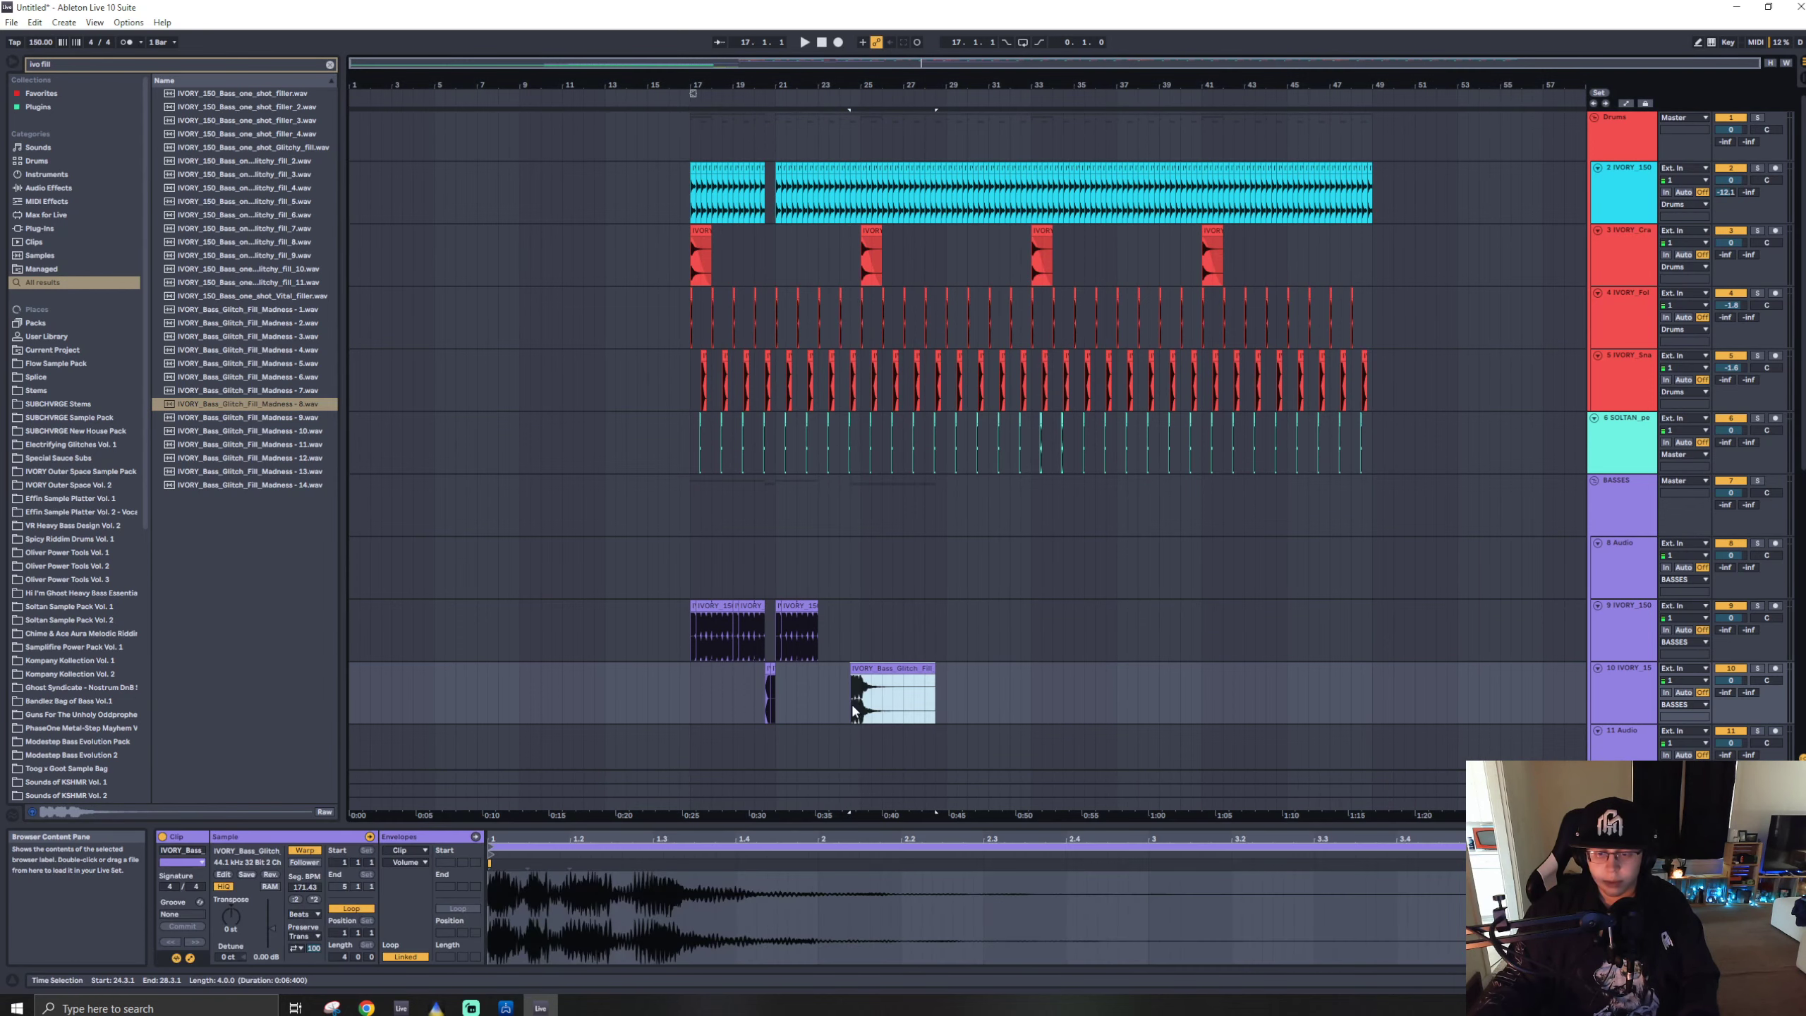
- Set the glitch fill's segment tempo to 150 BPM and delete the part of the clip after 25.1.1
{"action": "scroll", "coordinate": [881, 670], "scroll_direction": "up", "scroll_amount": 5}
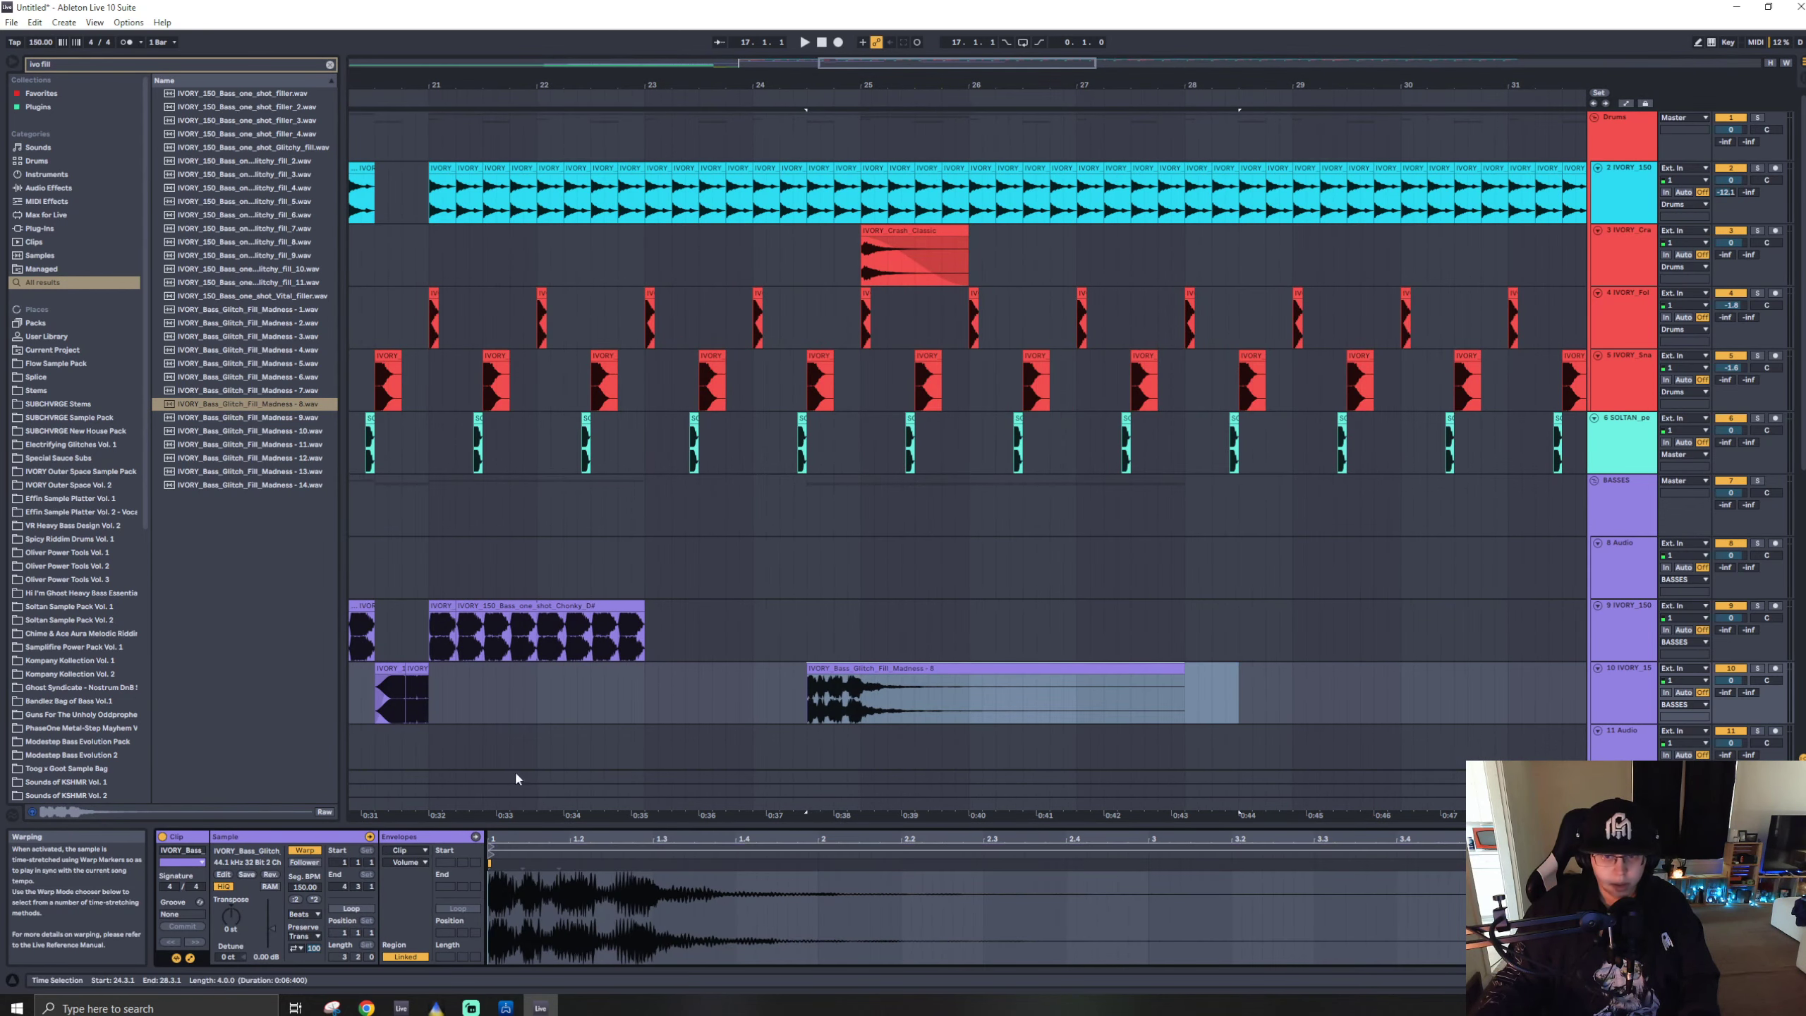
{"action": "key", "text": "space"}
{"action": "key", "text": "space"}
{"action": "left_click_drag", "start_coordinate": [862, 652], "coordinate": [1252, 679]}
{"action": "key", "text": "Delete"}
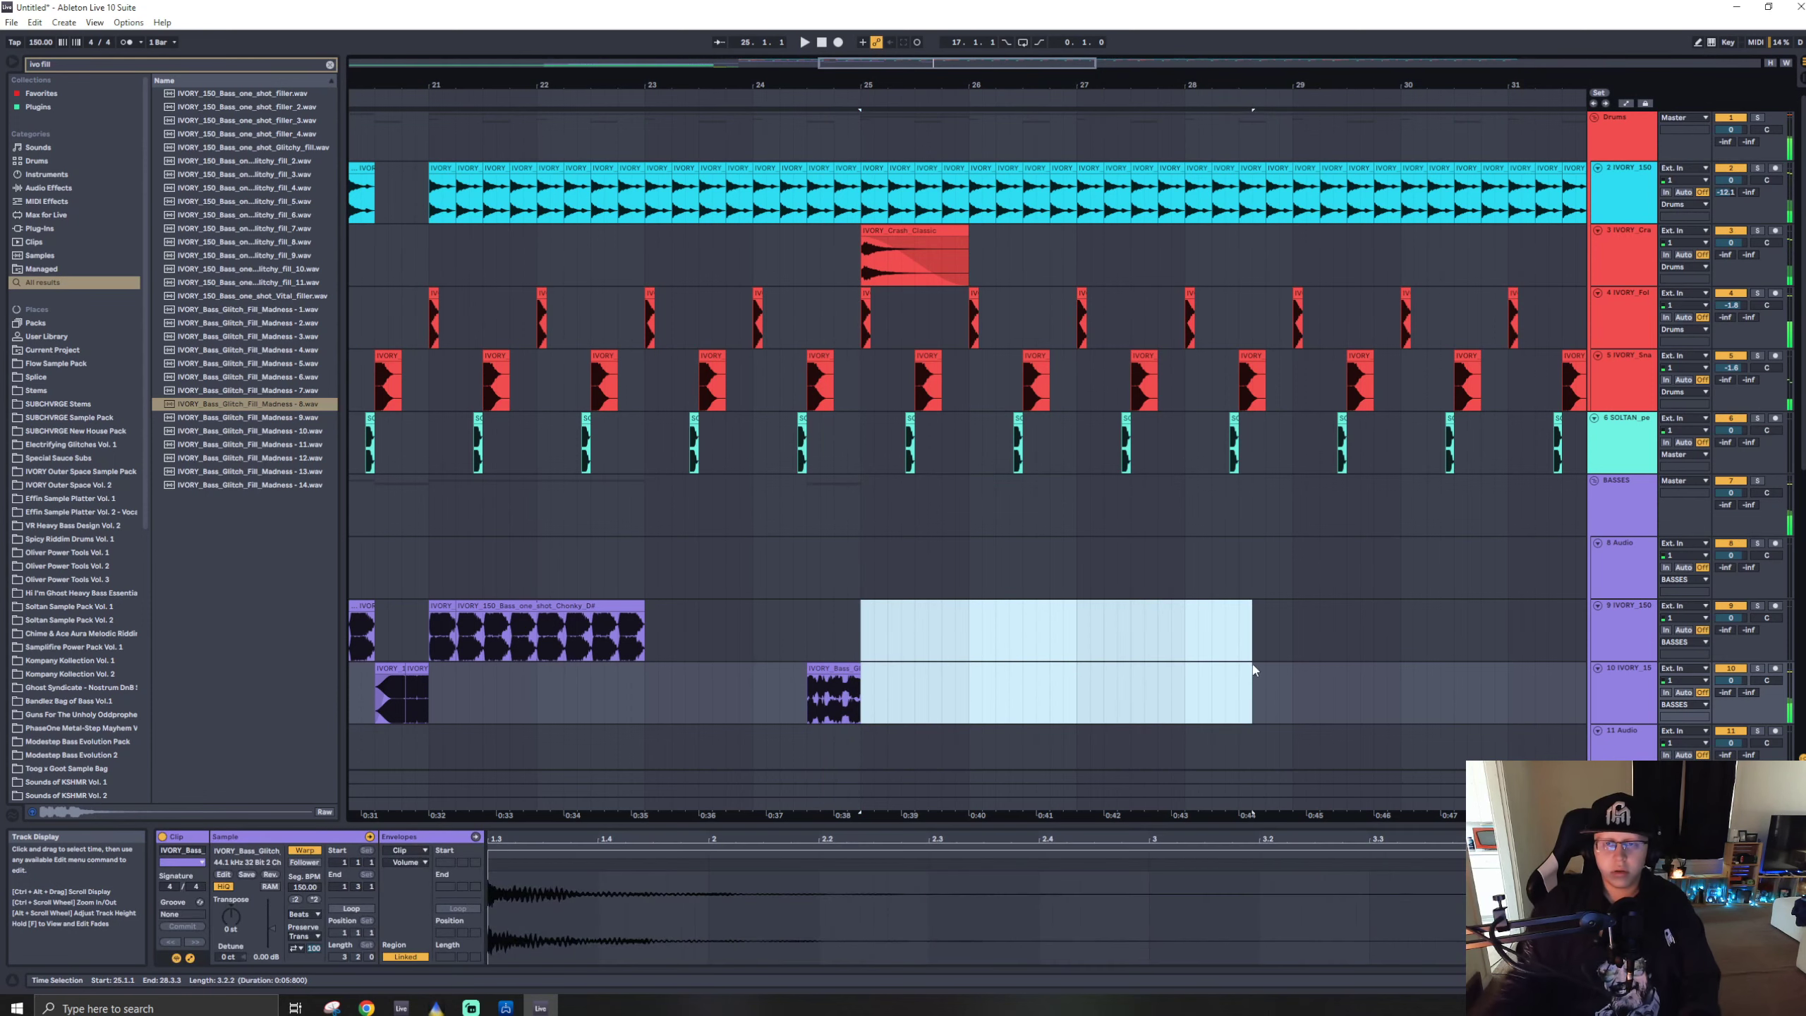
- Duplicate bars 17 to 25 of the Reese and glitch fill track into the following eight bars
{"action": "scroll", "coordinate": [754, 651], "scroll_direction": "down", "scroll_amount": 1}
{"action": "key", "text": "minus"}
{"action": "key", "text": "minus"}
{"action": "key", "text": "minus"}
{"action": "mouse_move", "coordinate": [693, 667]}
{"action": "left_mouse_down"}
{"action": "mouse_move", "coordinate": [875, 665]}
{"action": "mouse_move", "coordinate": [862, 658]}
{"action": "left_mouse_up"}
{"action": "key", "text": "ctrl+d"}
- Duplicate the one-shot bass pattern of bars 17 to 21 into bars 21 to 25 and play it back
{"action": "left_click_drag", "start_coordinate": [774, 539], "coordinate": [692, 610]}
{"action": "key", "text": "ctrl+d"}
{"action": "left_click", "coordinate": [680, 513]}
{"action": "key", "text": "space"}
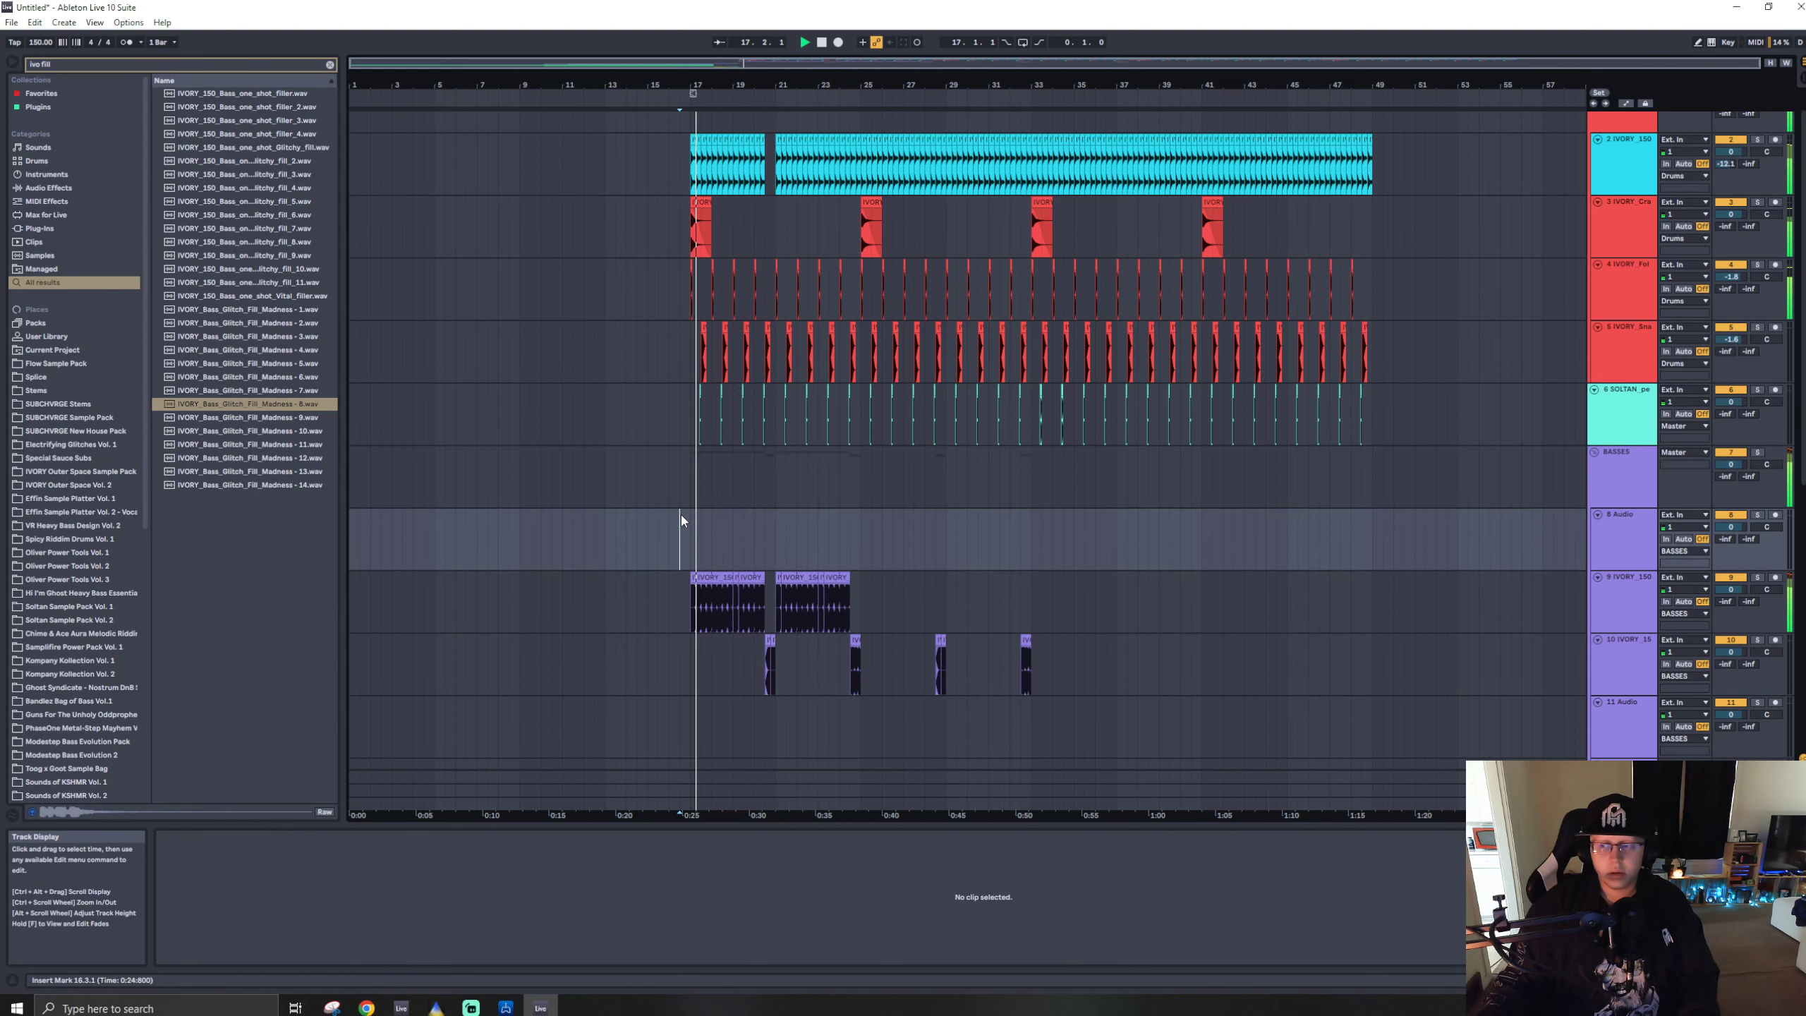
- Search the samples for "ivory sub" and audition the 140 BPM clean, fuzz and noisy sub bass samples
{"action": "scroll", "coordinate": [951, 502], "scroll_direction": "down", "scroll_amount": 2}
{"action": "key", "text": "ctrl+f"}
{"action": "type", "text": "ivory sub"}
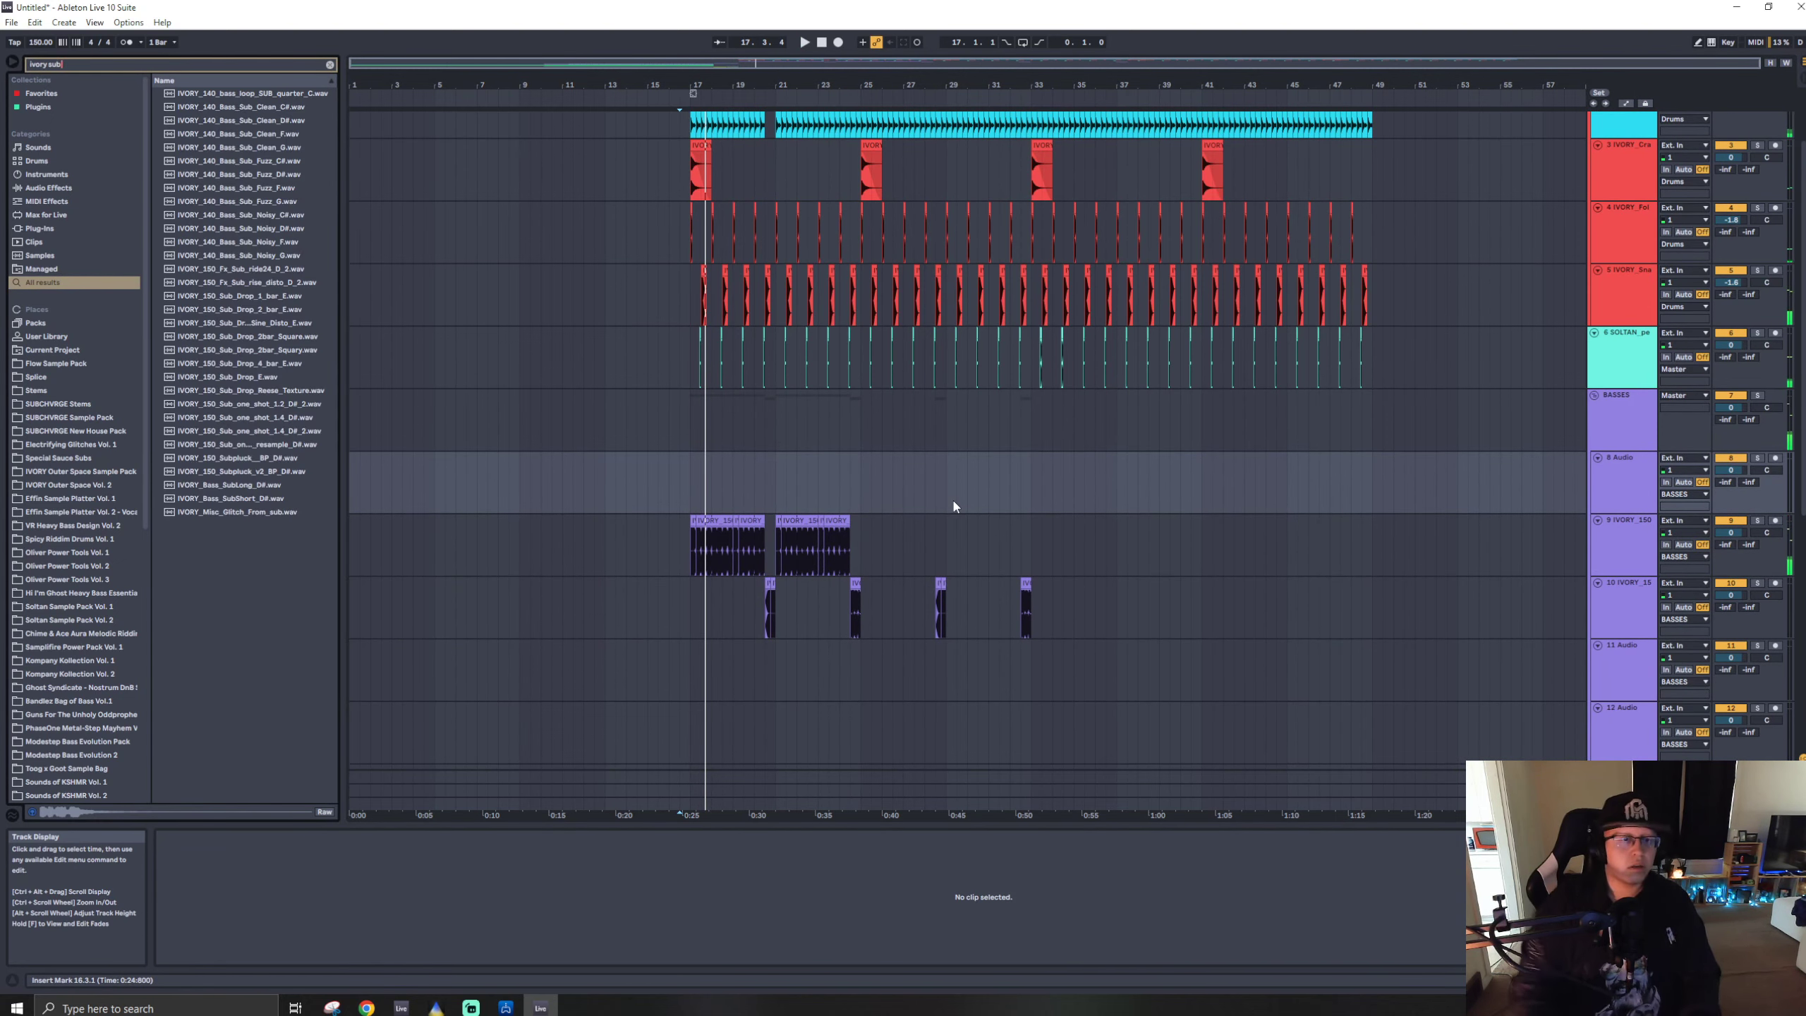
{"action": "left_click", "coordinate": [286, 243]}
{"action": "key", "text": "Up"}
{"action": "key", "text": "Up"}
{"action": "key", "text": "Up"}
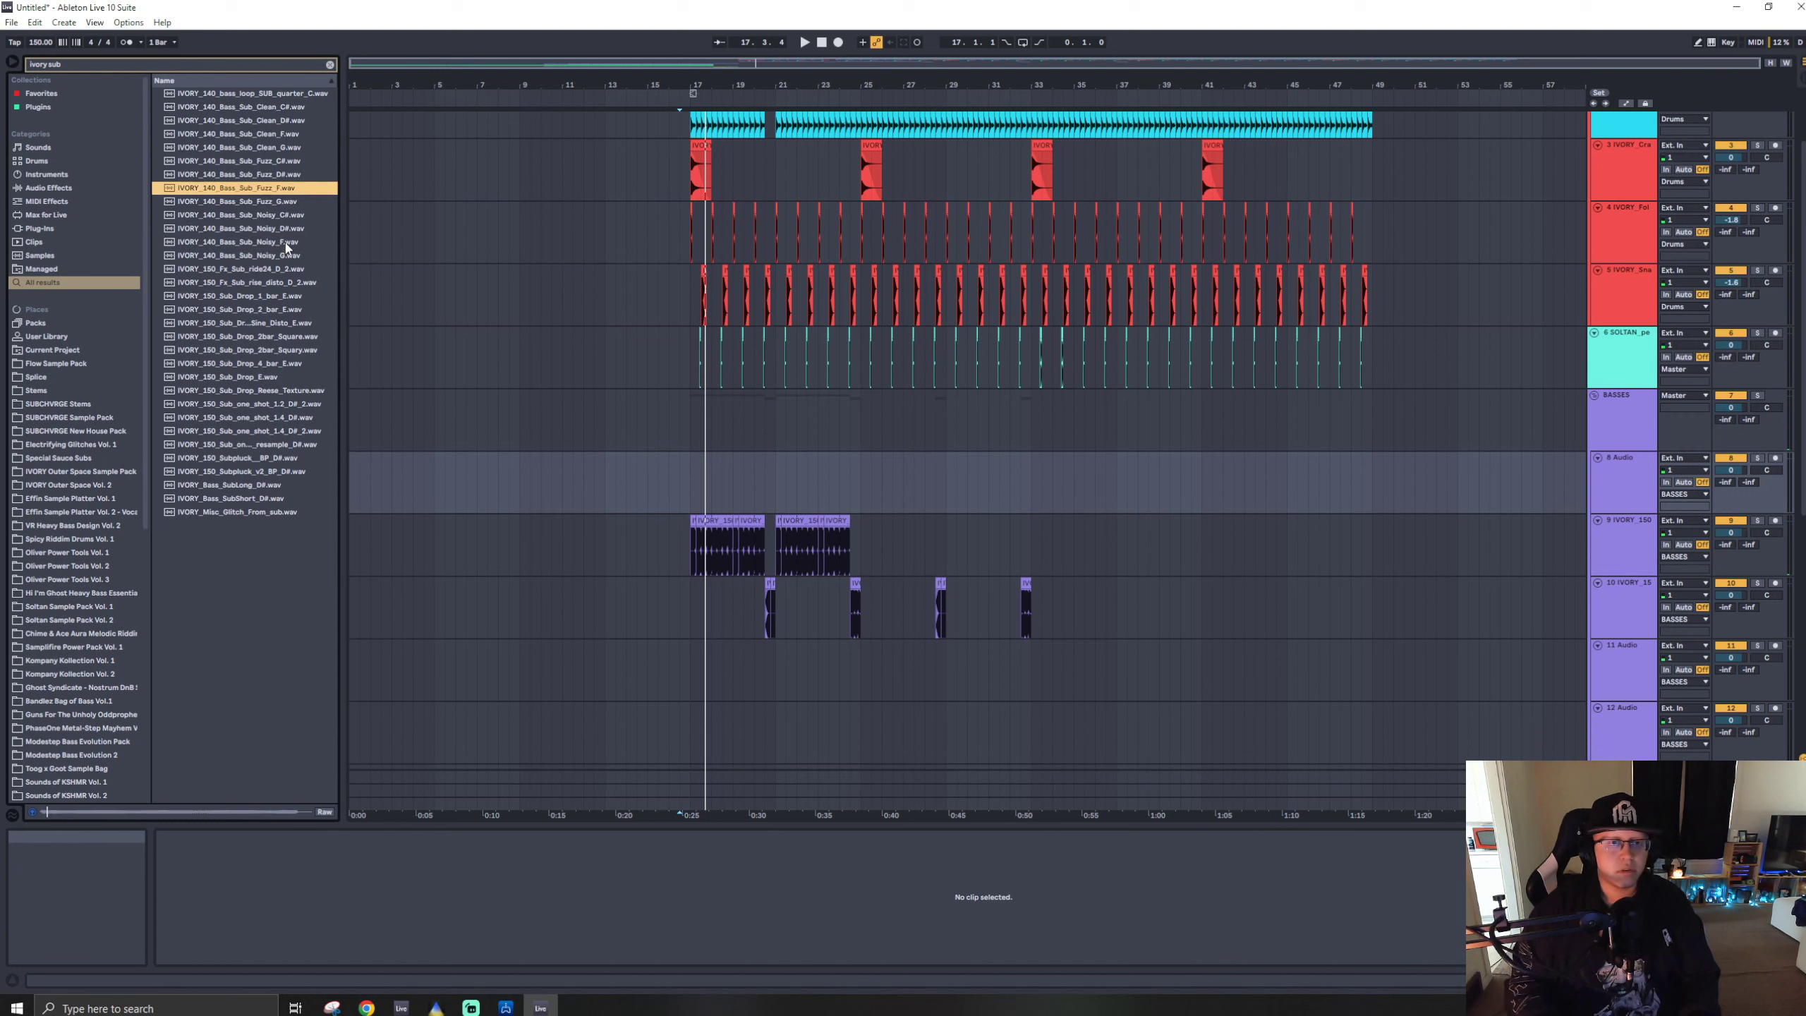
{"action": "key", "text": "Up"}
{"action": "key", "text": "Up"}
{"action": "key", "text": "Up"}
{"action": "key", "text": "Up"}
{"action": "key", "text": "Up"}
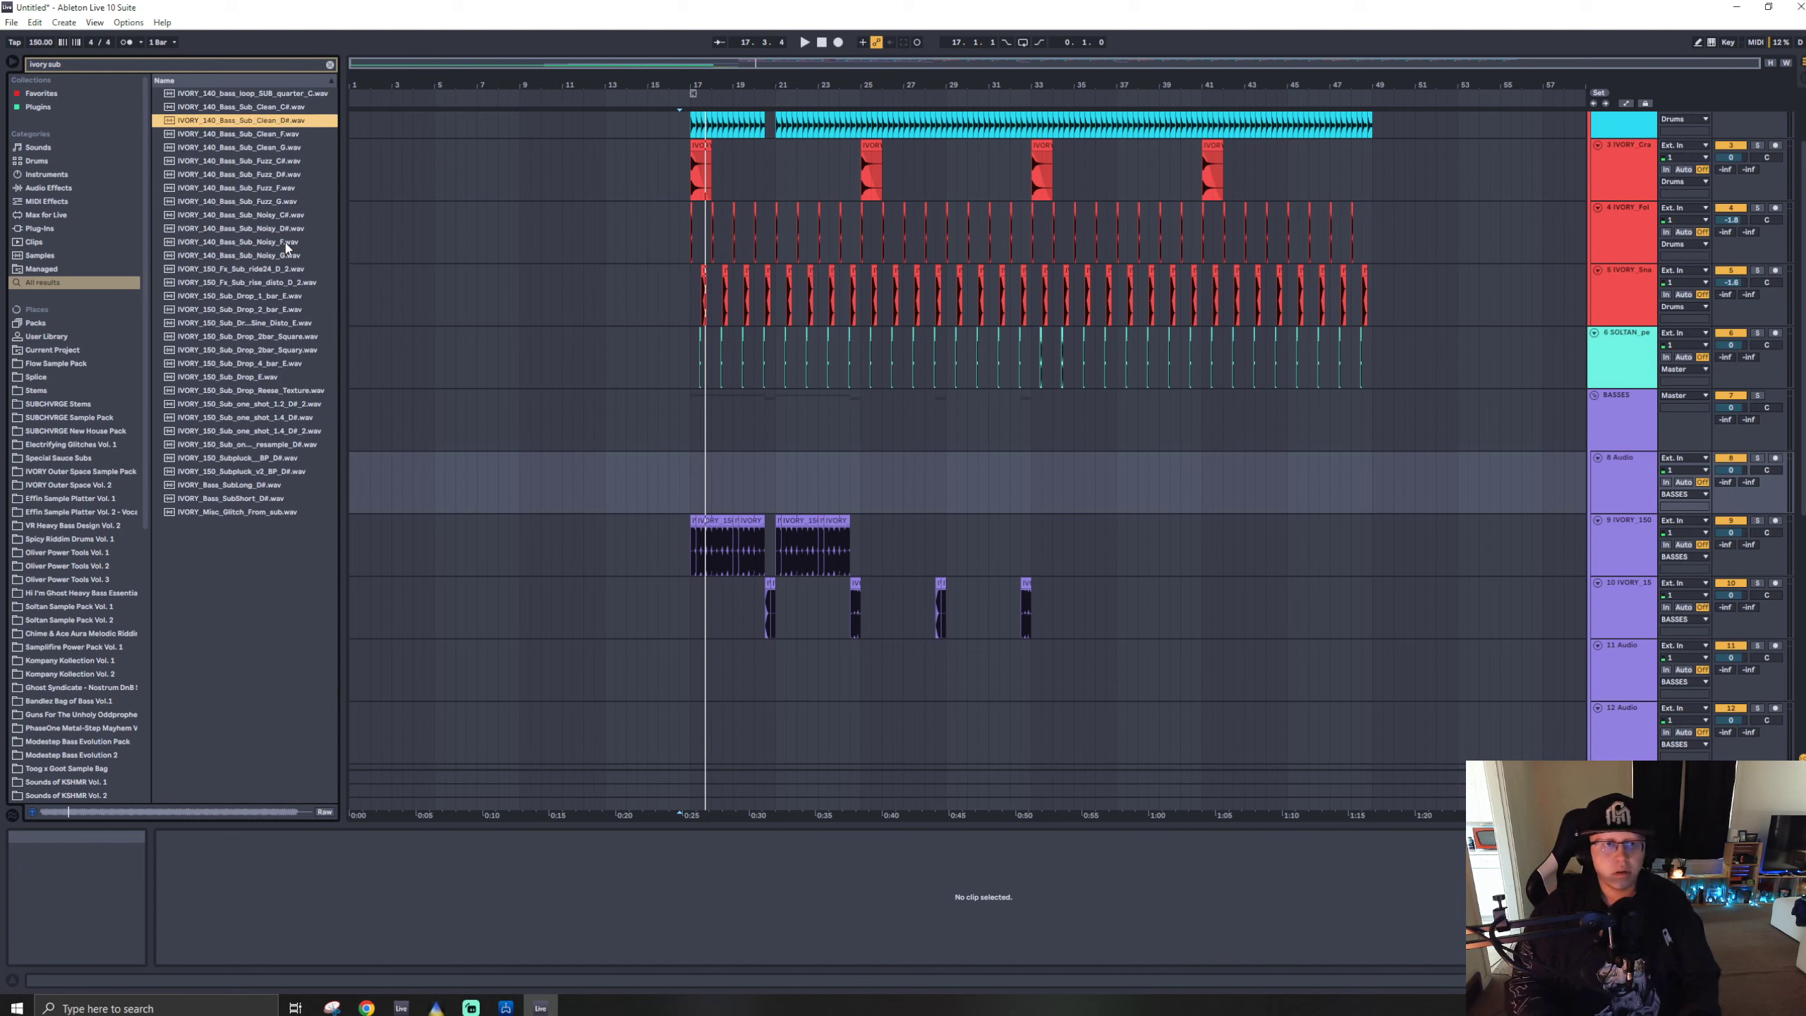
{"action": "key", "text": "Down"}
{"action": "key", "text": "Down"}
{"action": "key", "text": "Down"}
{"action": "key", "text": "Down"}
{"action": "key", "text": "Down"}
{"action": "key", "text": "Down"}
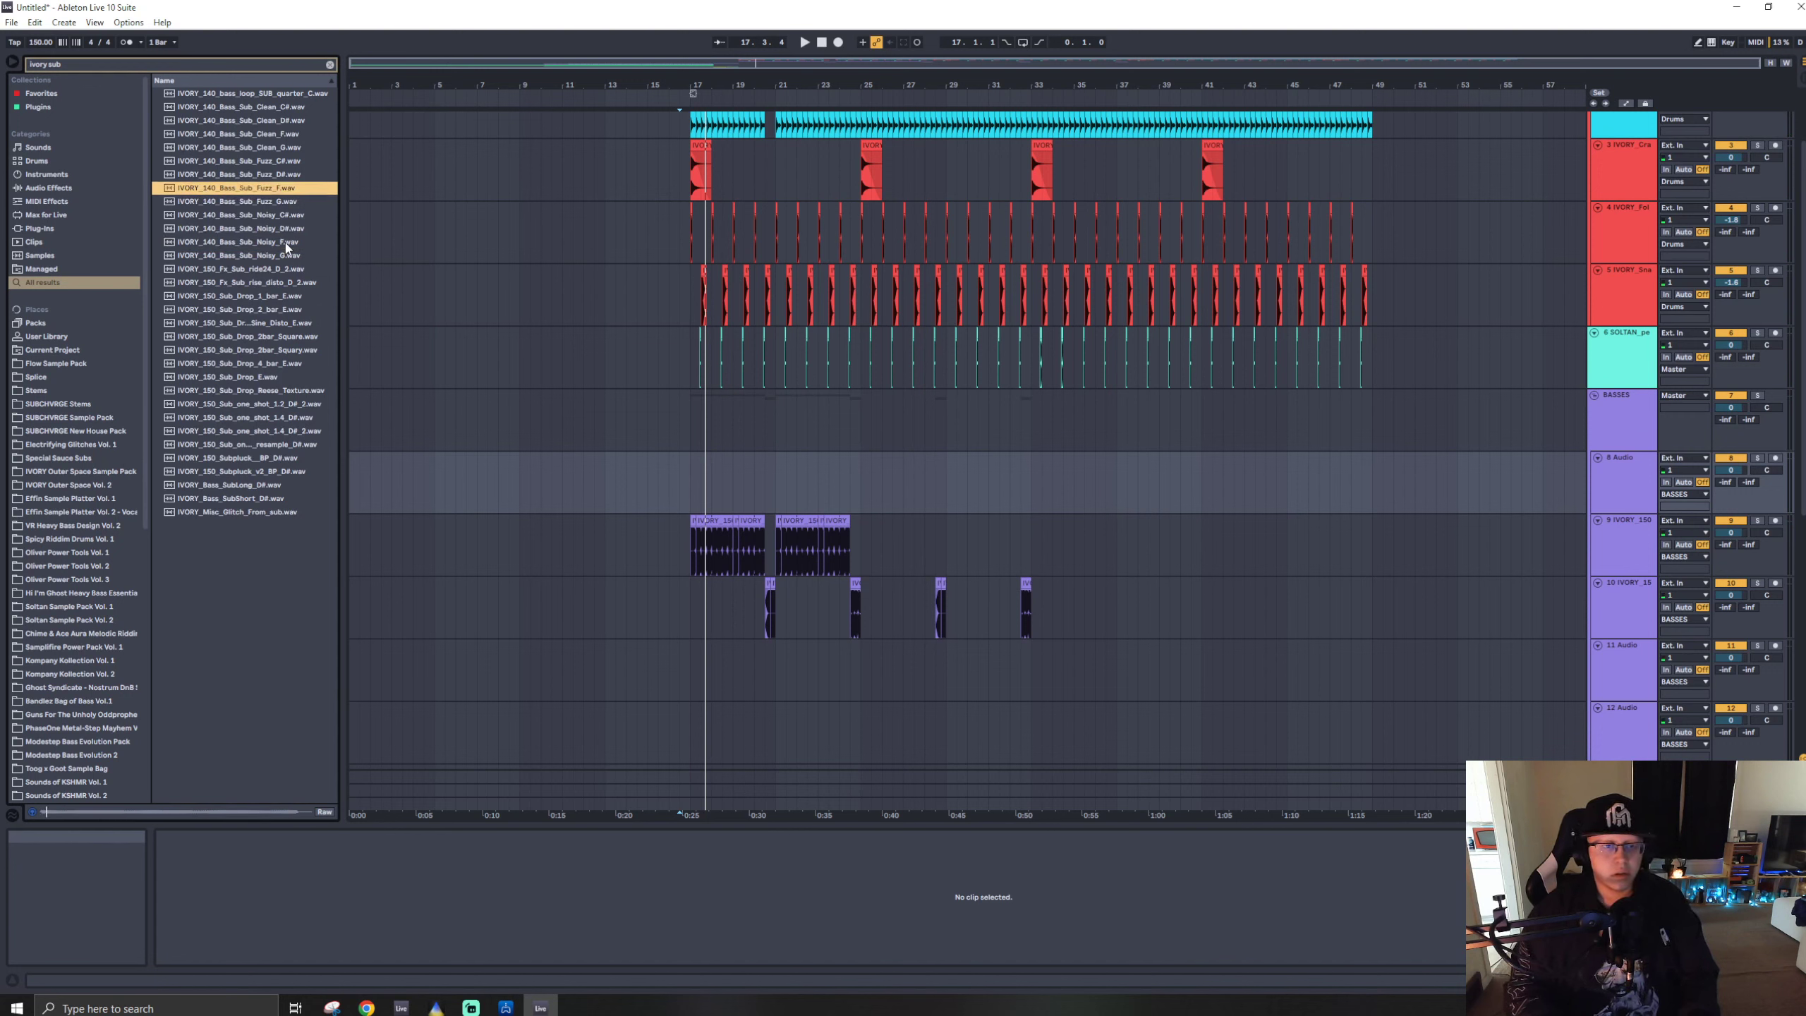
- Audition the 150 BPM sub drop, sub one-shot and Subpluck samples in the search results
{"action": "left_click", "coordinate": [286, 242]}
{"action": "key", "text": "Down"}
{"action": "key", "text": "Down"}
{"action": "key", "text": "Down"}
{"action": "key", "text": "Down"}
{"action": "key", "text": "Down"}
{"action": "key", "text": "Down"}
{"action": "key", "text": "Down"}
{"action": "key", "text": "Down"}
{"action": "key", "text": "Down"}
{"action": "key", "text": "Down"}
{"action": "key", "text": "Down"}
{"action": "key", "text": "Down"}
{"action": "key", "text": "Down"}
{"action": "key", "text": "Down"}
{"action": "key", "text": "Up"}
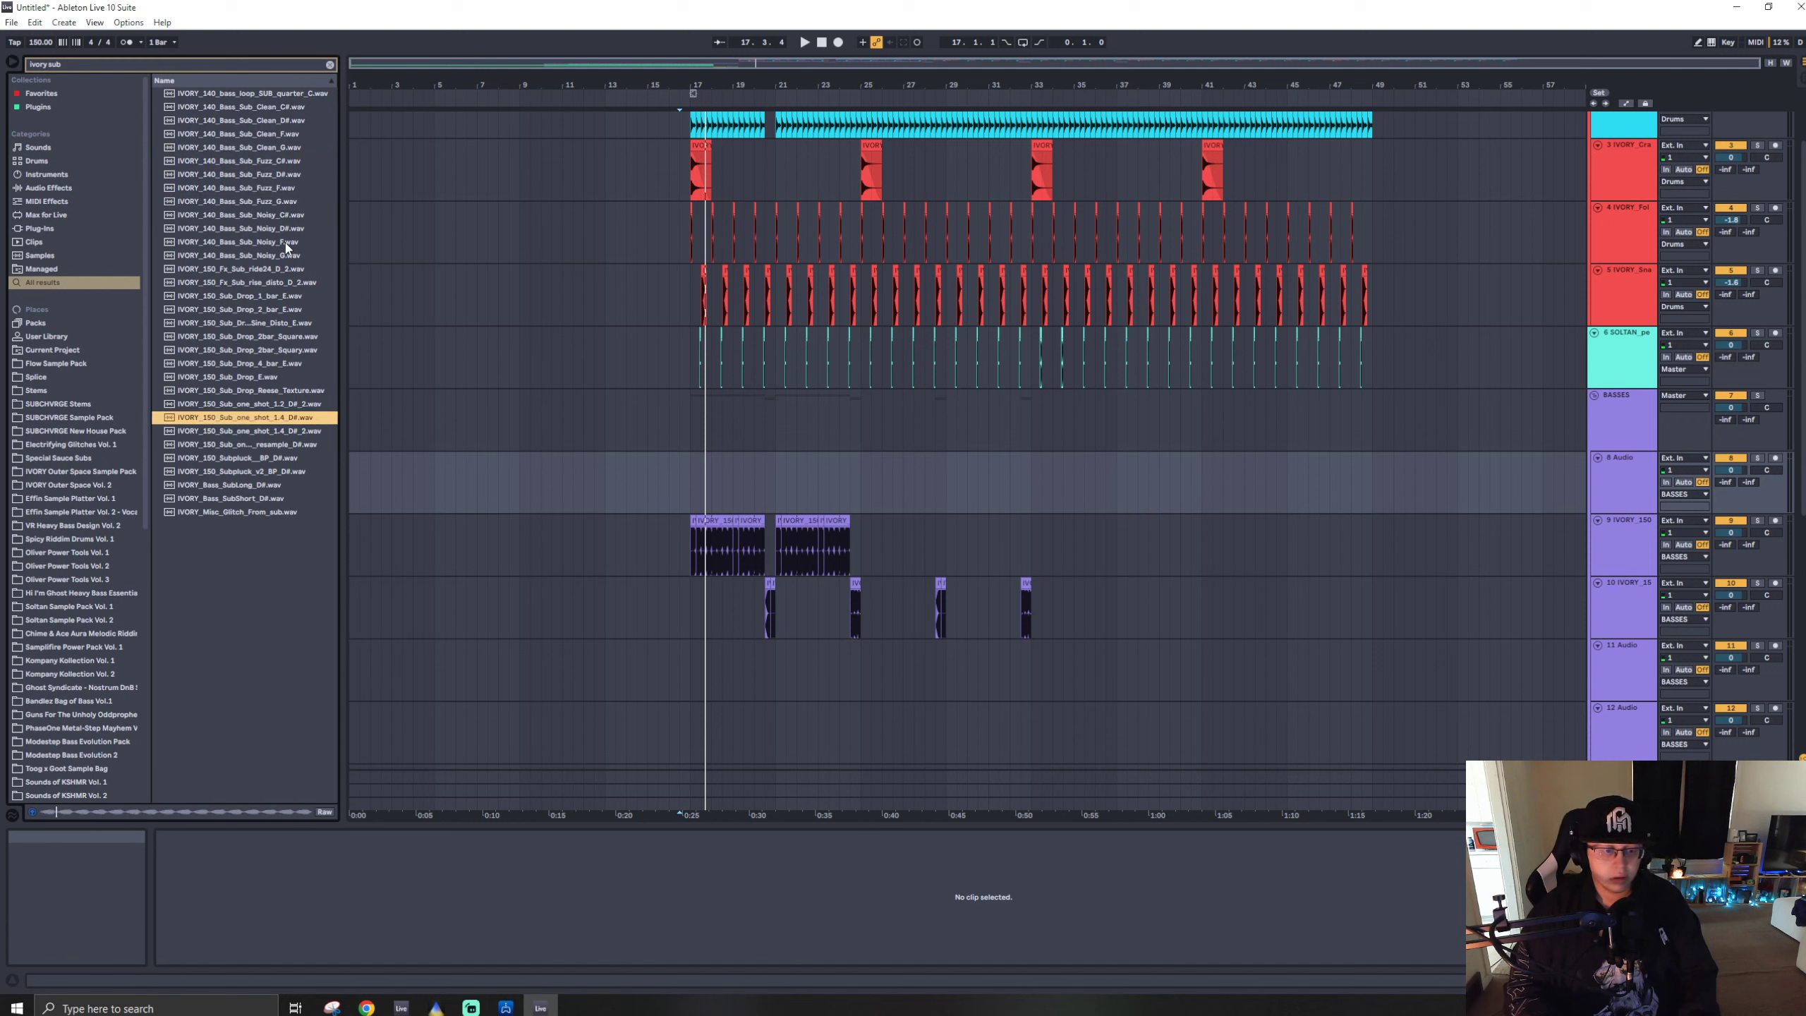
{"action": "key", "text": "Up"}
{"action": "key", "text": "Up"}
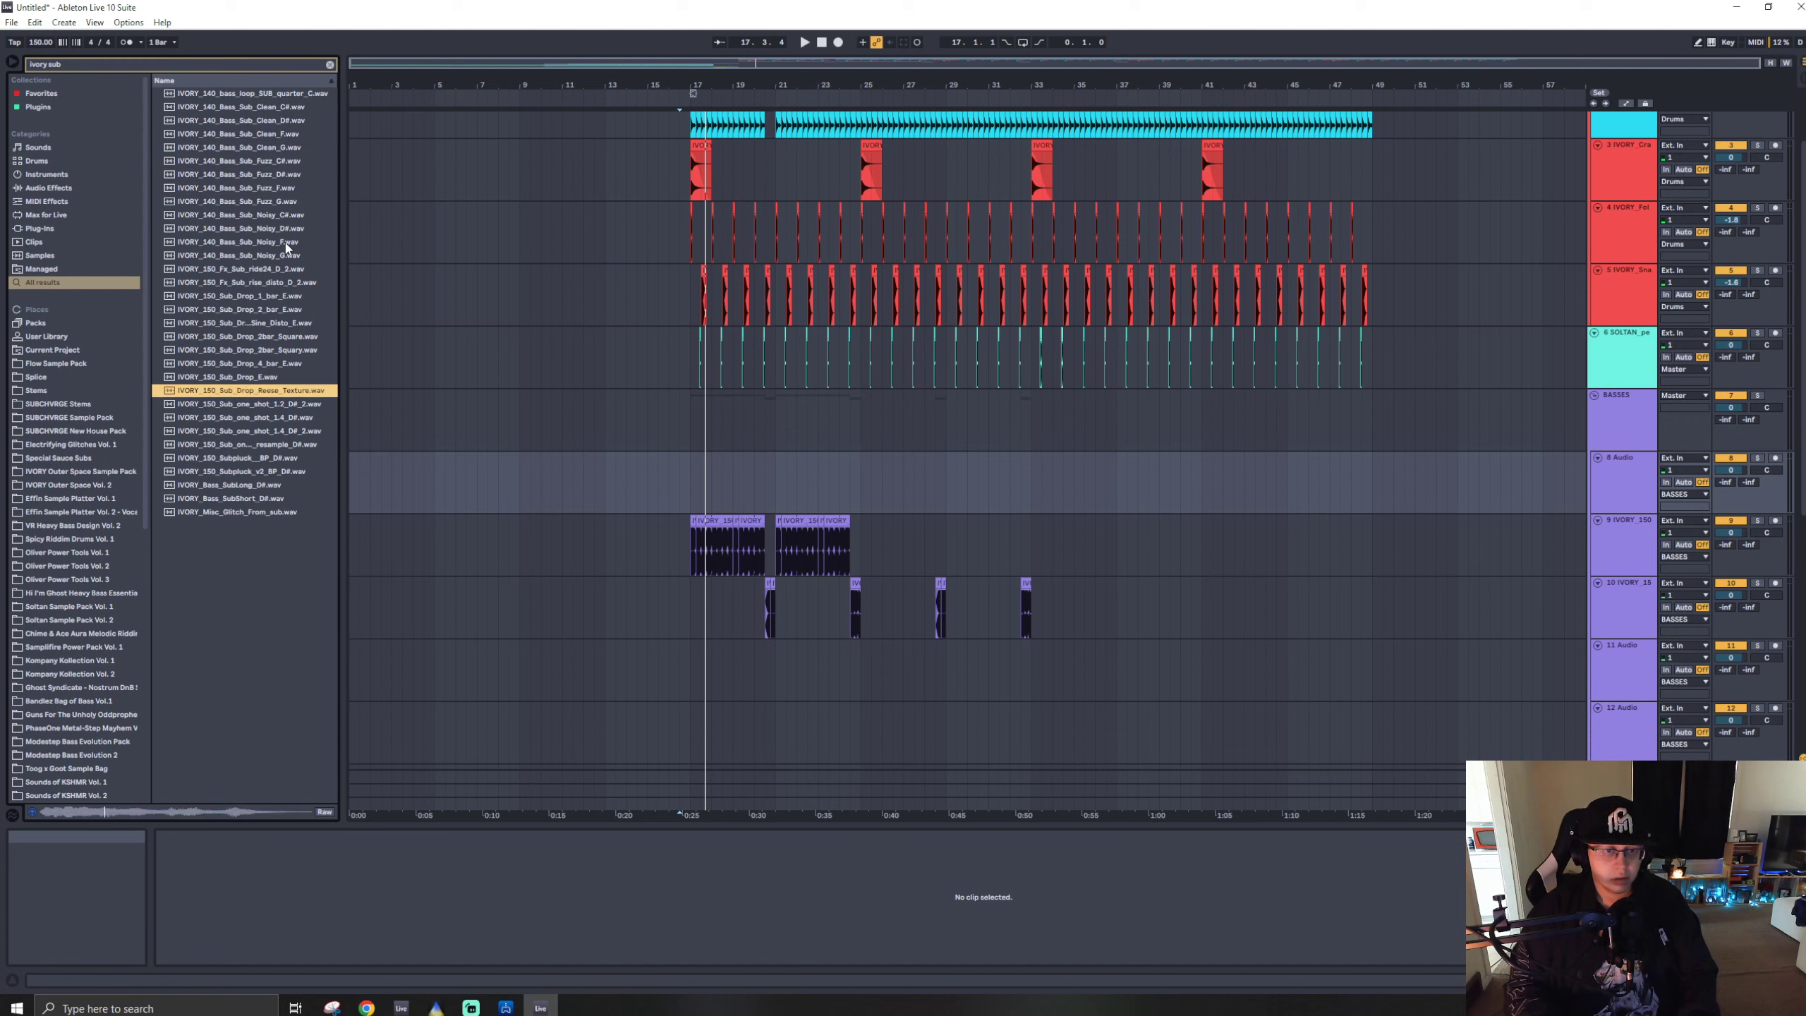
{"action": "key", "text": "Down"}
{"action": "key", "text": "Down"}
{"action": "key", "text": "Down"}
{"action": "key", "text": "Down"}
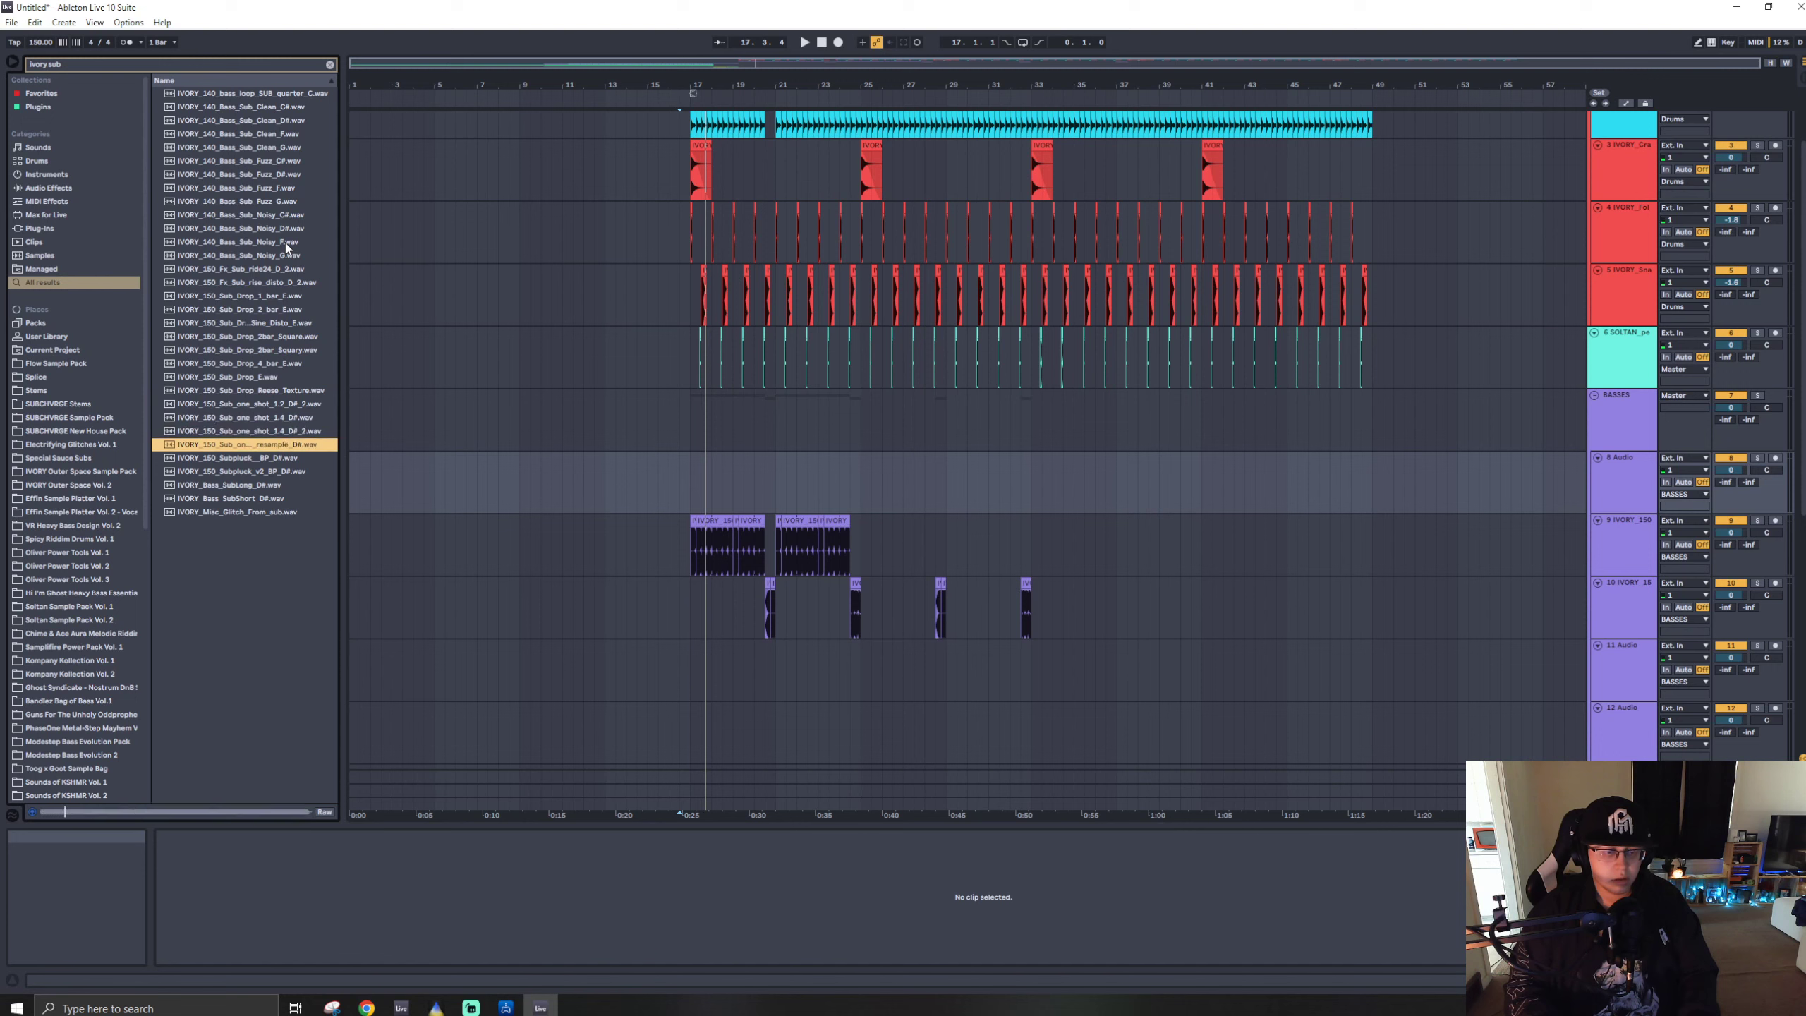
{"action": "key", "text": "Down"}
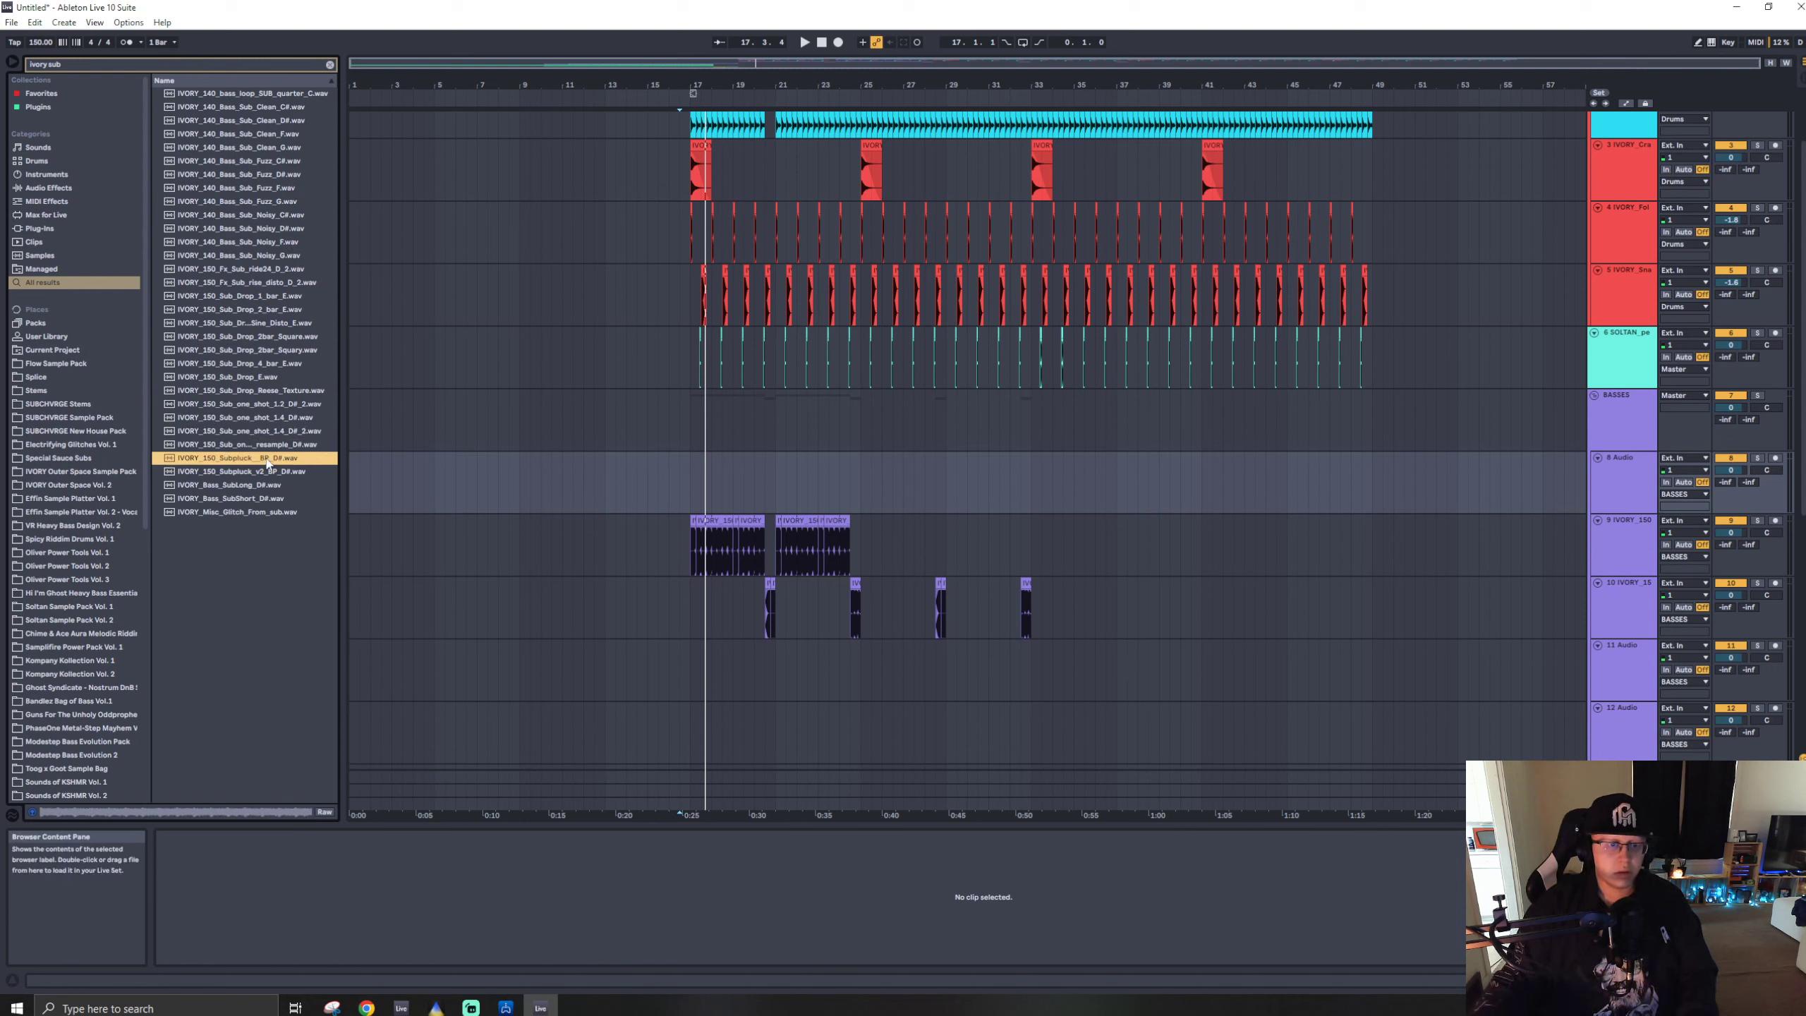
- Place IVORY_150_Subpluck__BP_D# on a new track above the one-shot bass at bar 17 and play it
{"action": "left_click_drag", "start_coordinate": [267, 463], "coordinate": [691, 533]}
{"action": "key", "text": "space"}
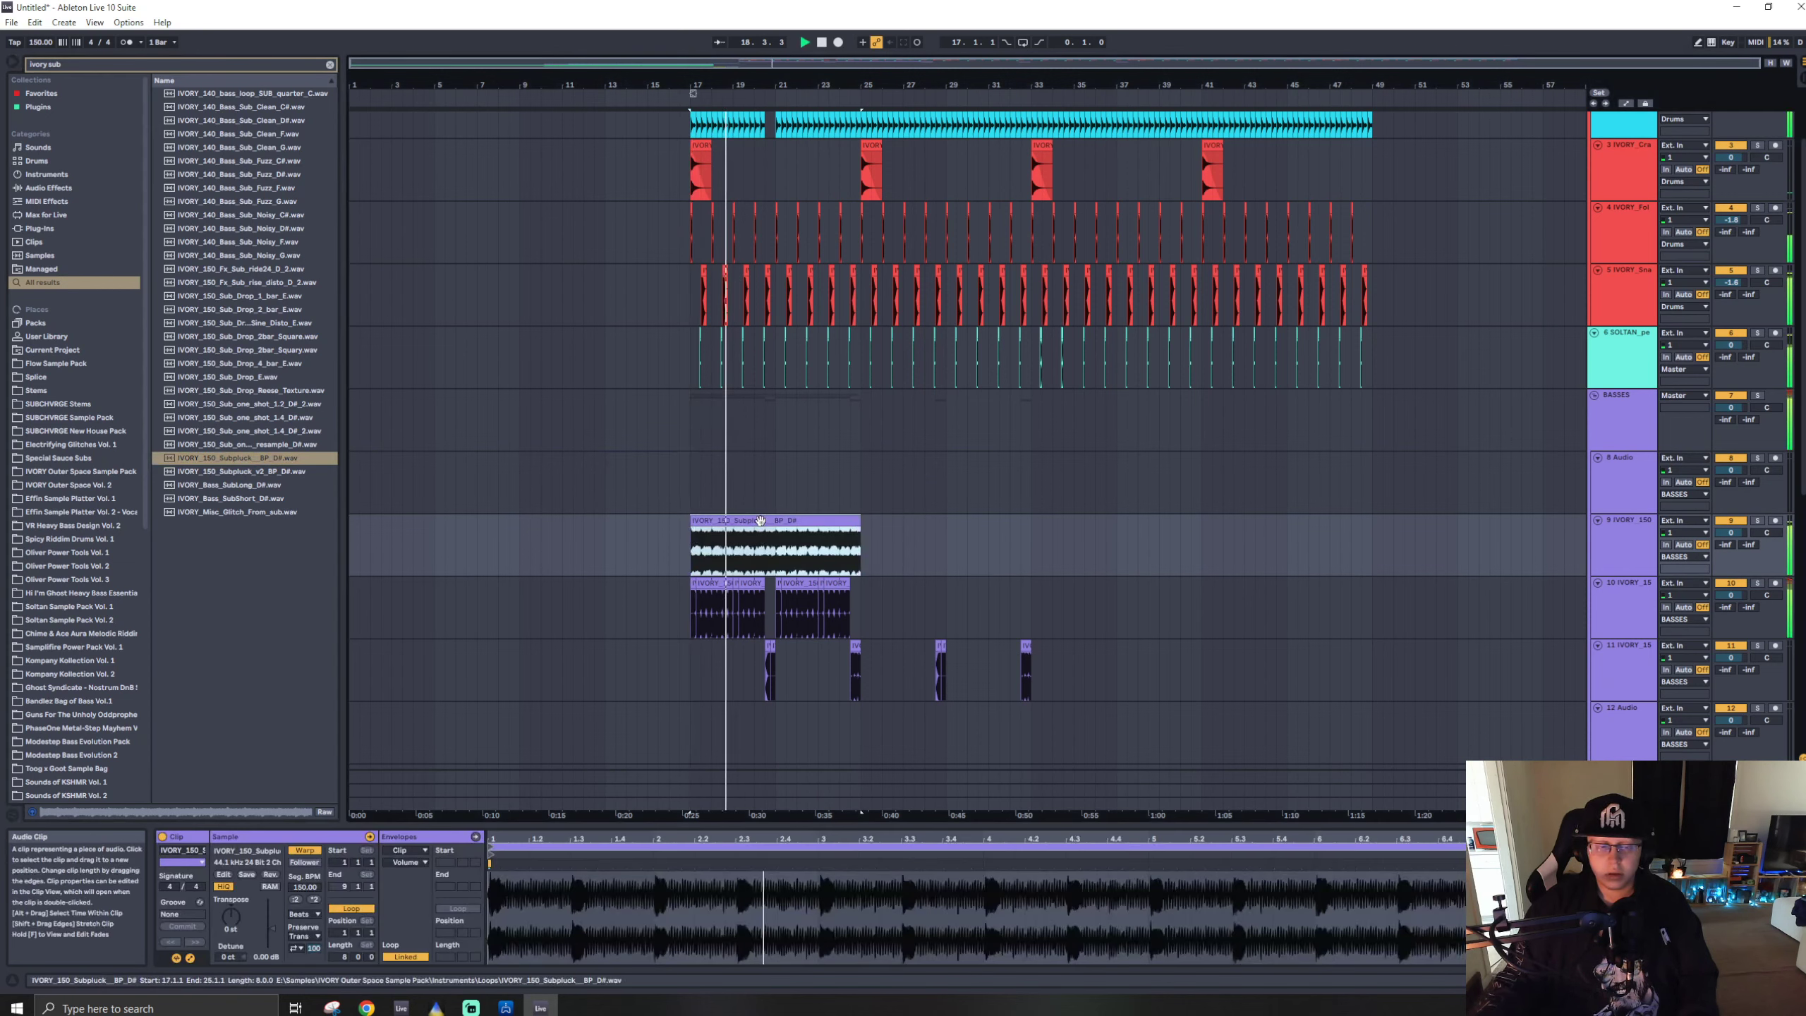
- Replace the Subpluck clip with IVORY_Bass_SubShort_D# across bars 17 to 25 and lower its track volume to -1.4 dB
{"action": "left_click", "coordinate": [222, 499]}
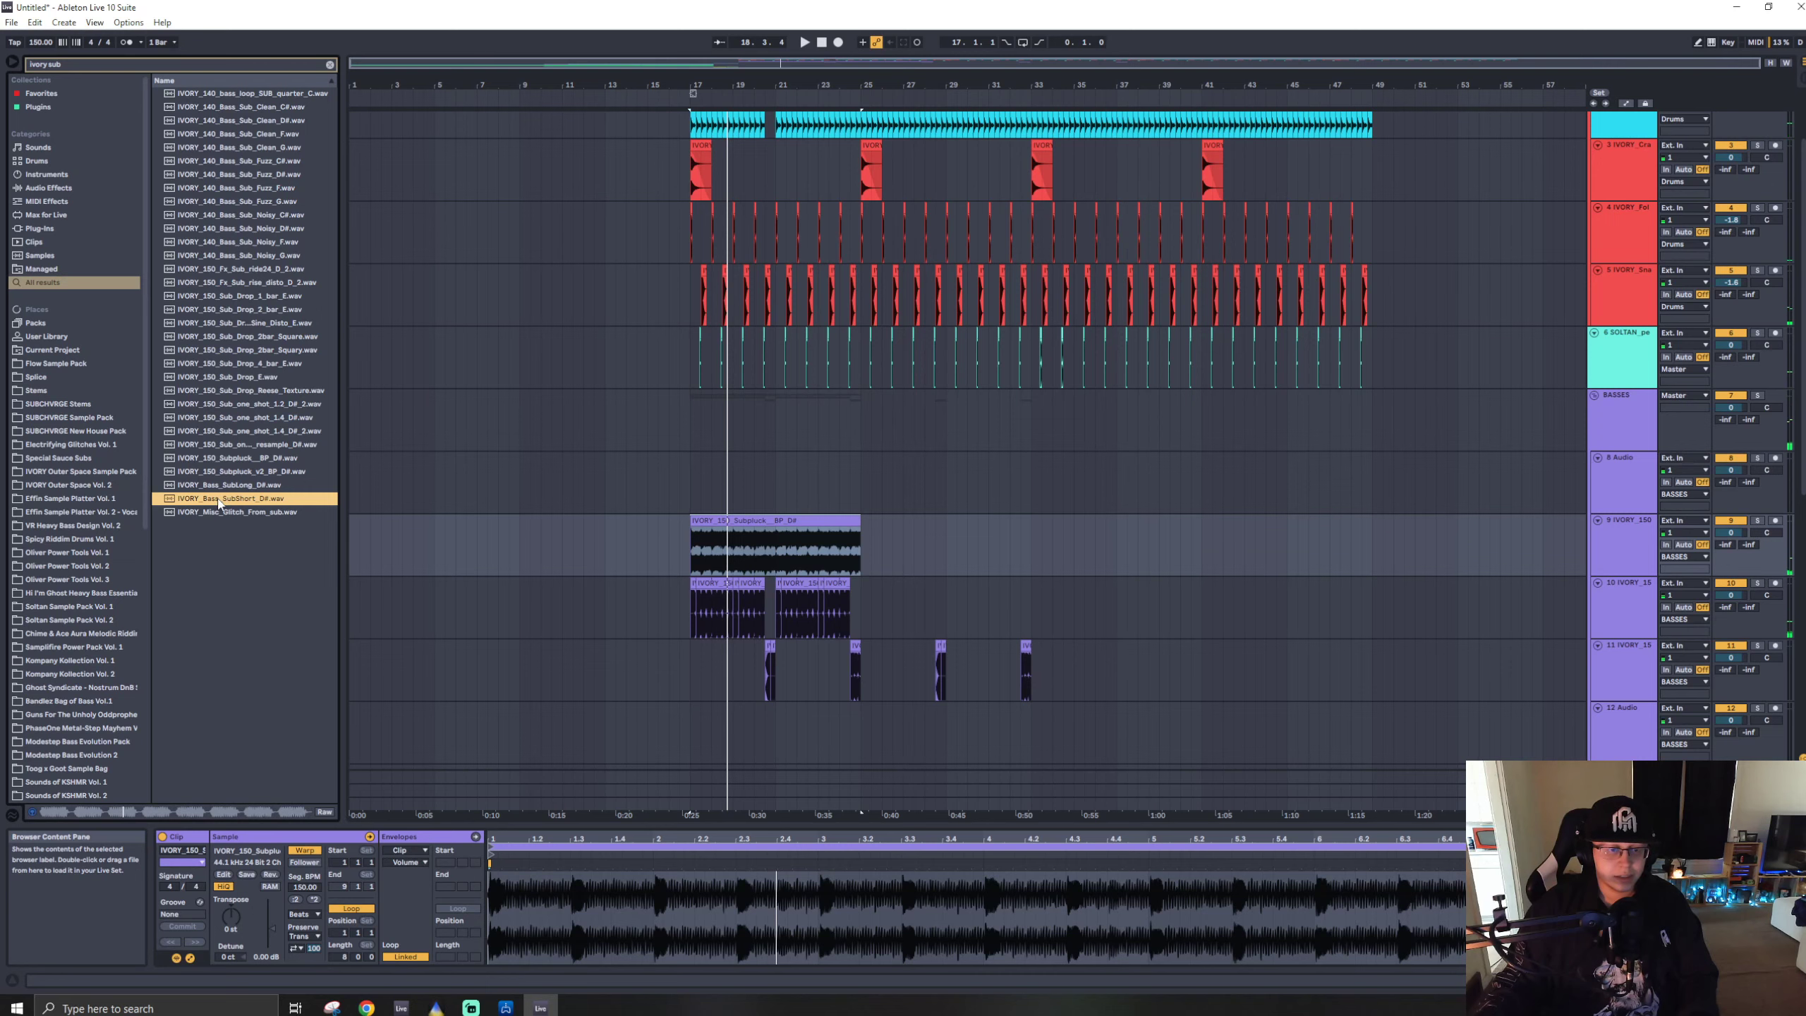
{"action": "left_click_drag", "start_coordinate": [697, 534], "coordinate": [1380, 524]}
{"action": "key", "text": "space"}
{"action": "scroll", "coordinate": [733, 524], "scroll_direction": "up", "scroll_amount": 5}
{"action": "left_click_drag", "start_coordinate": [1730, 531], "coordinate": [1731, 543]}
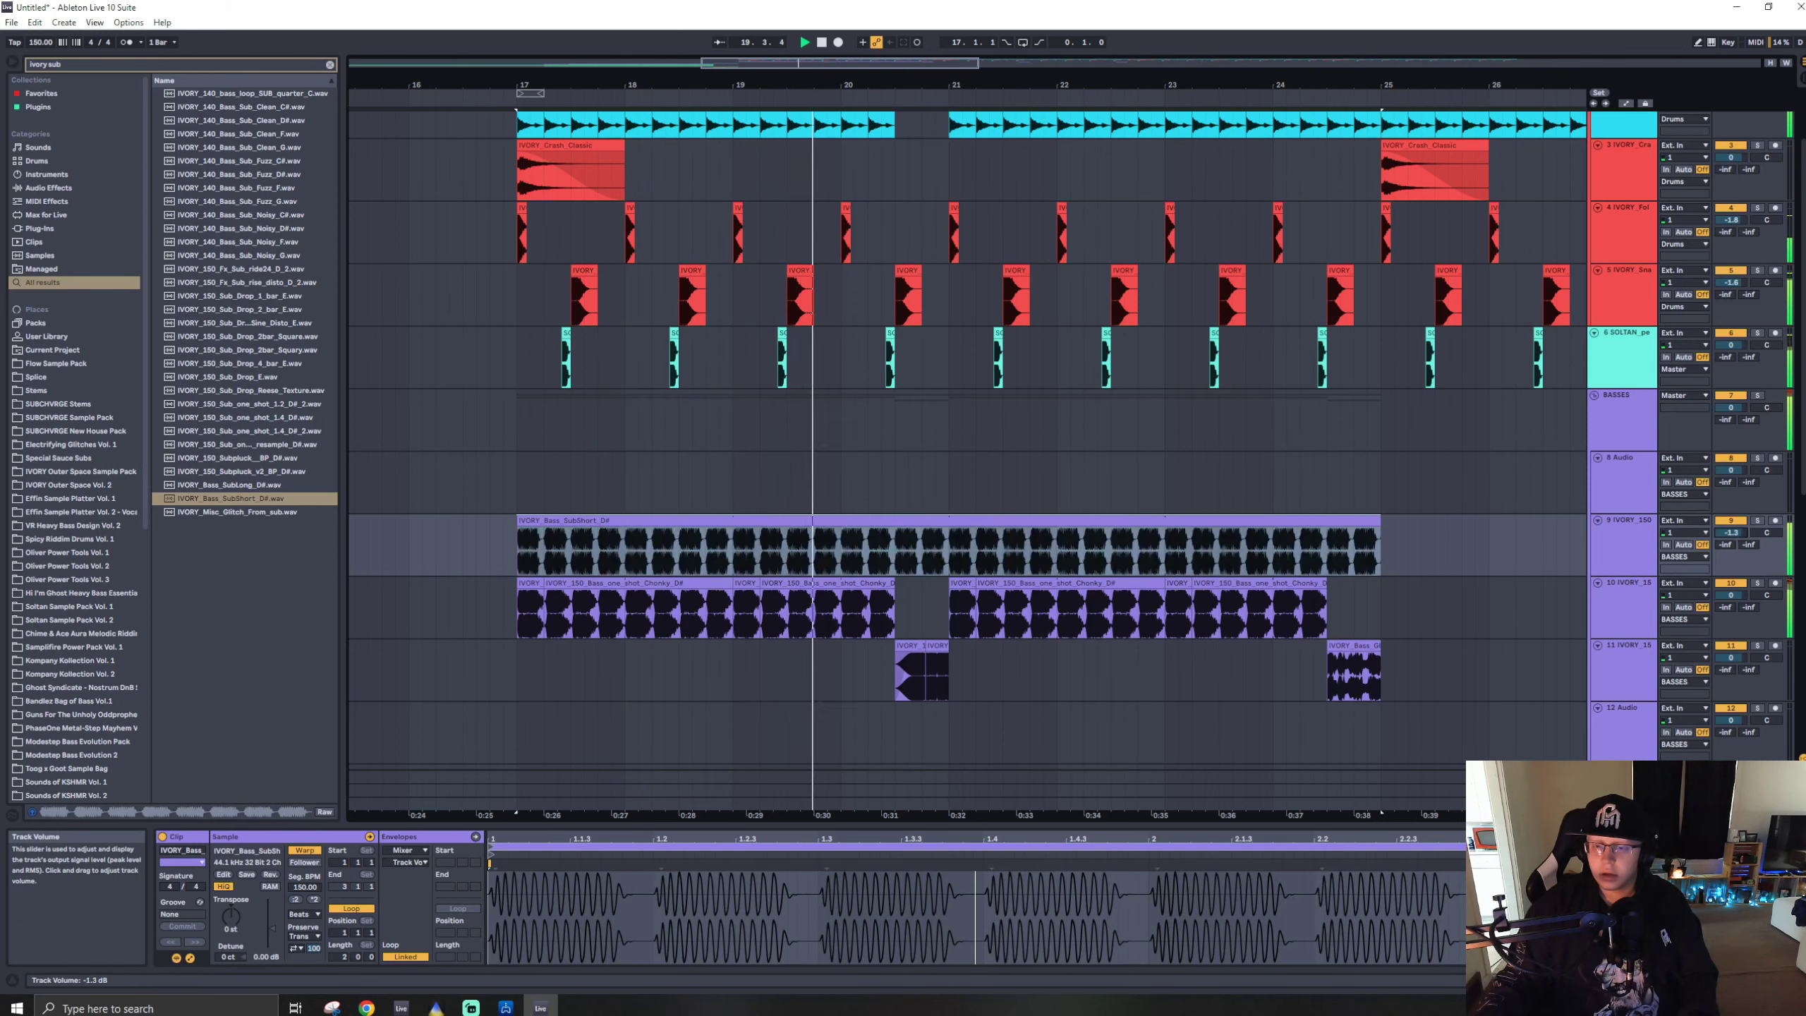
- Delete the sub bass from 20.3.1 to 21.1.1 and from 24.3.1 onward, under the Reese and glitch fills
{"action": "left_click_drag", "start_coordinate": [895, 491], "coordinate": [948, 537]}
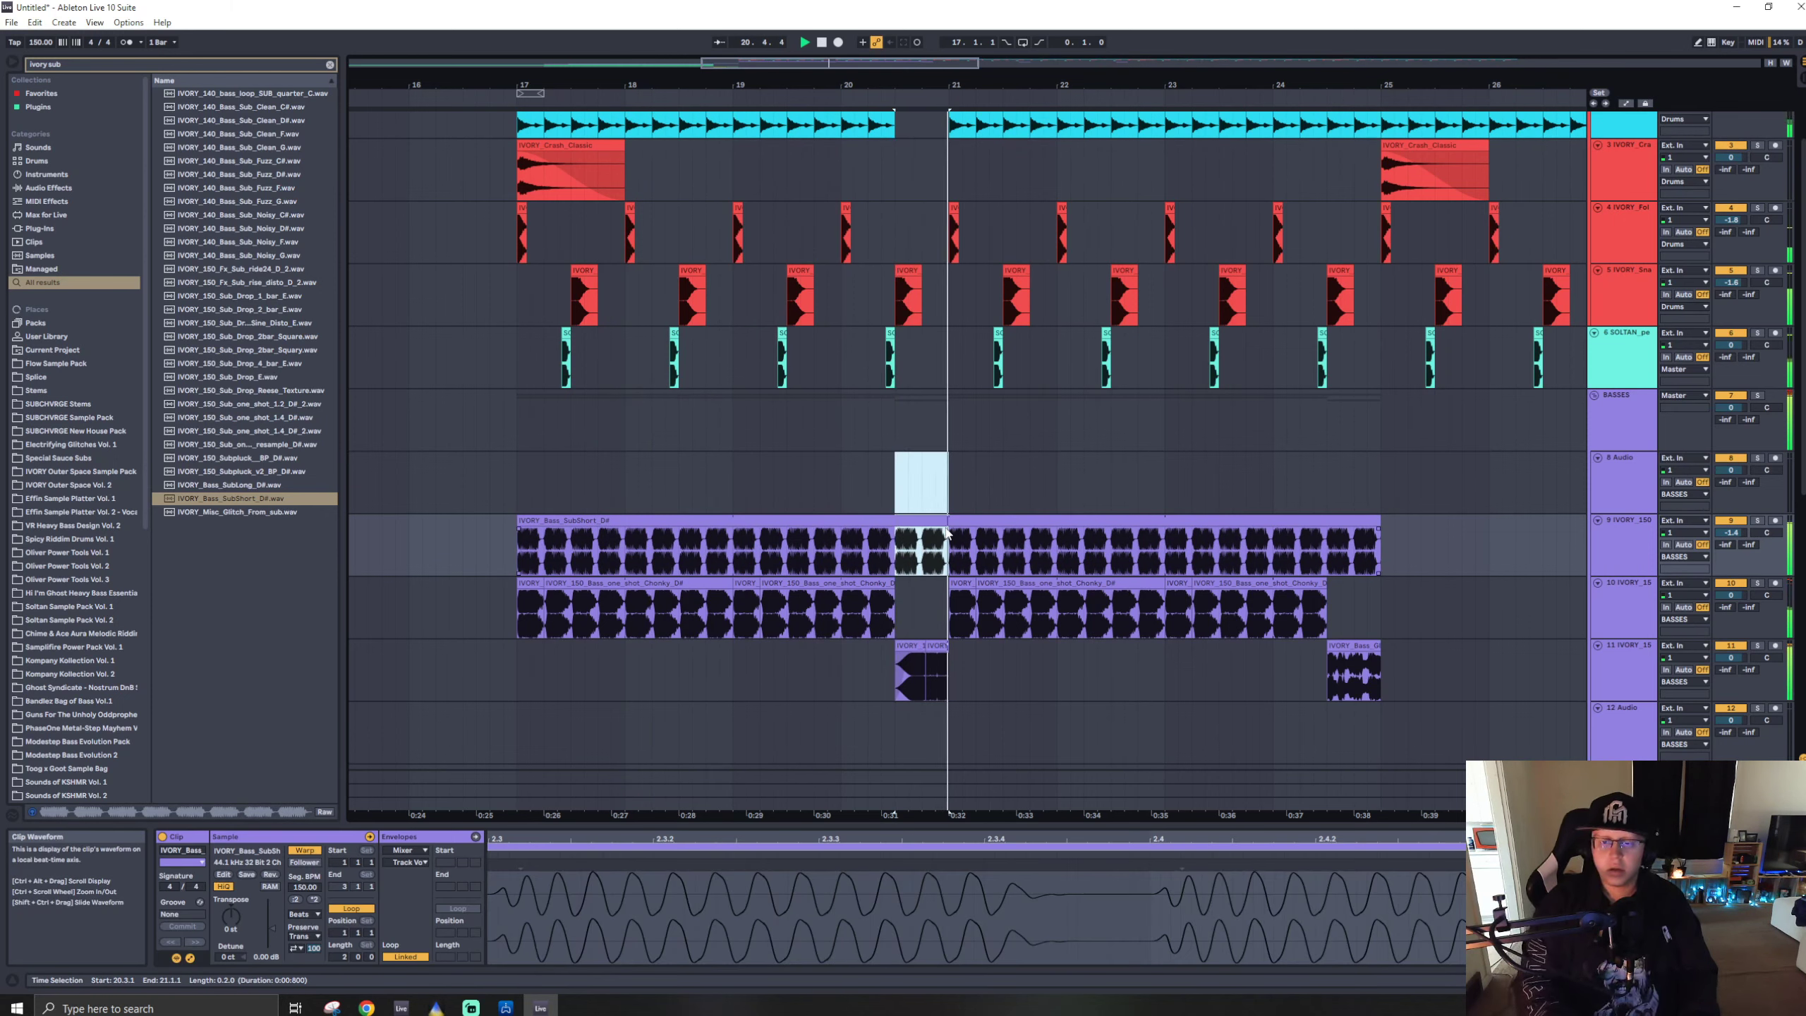
{"action": "key", "text": "Delete"}
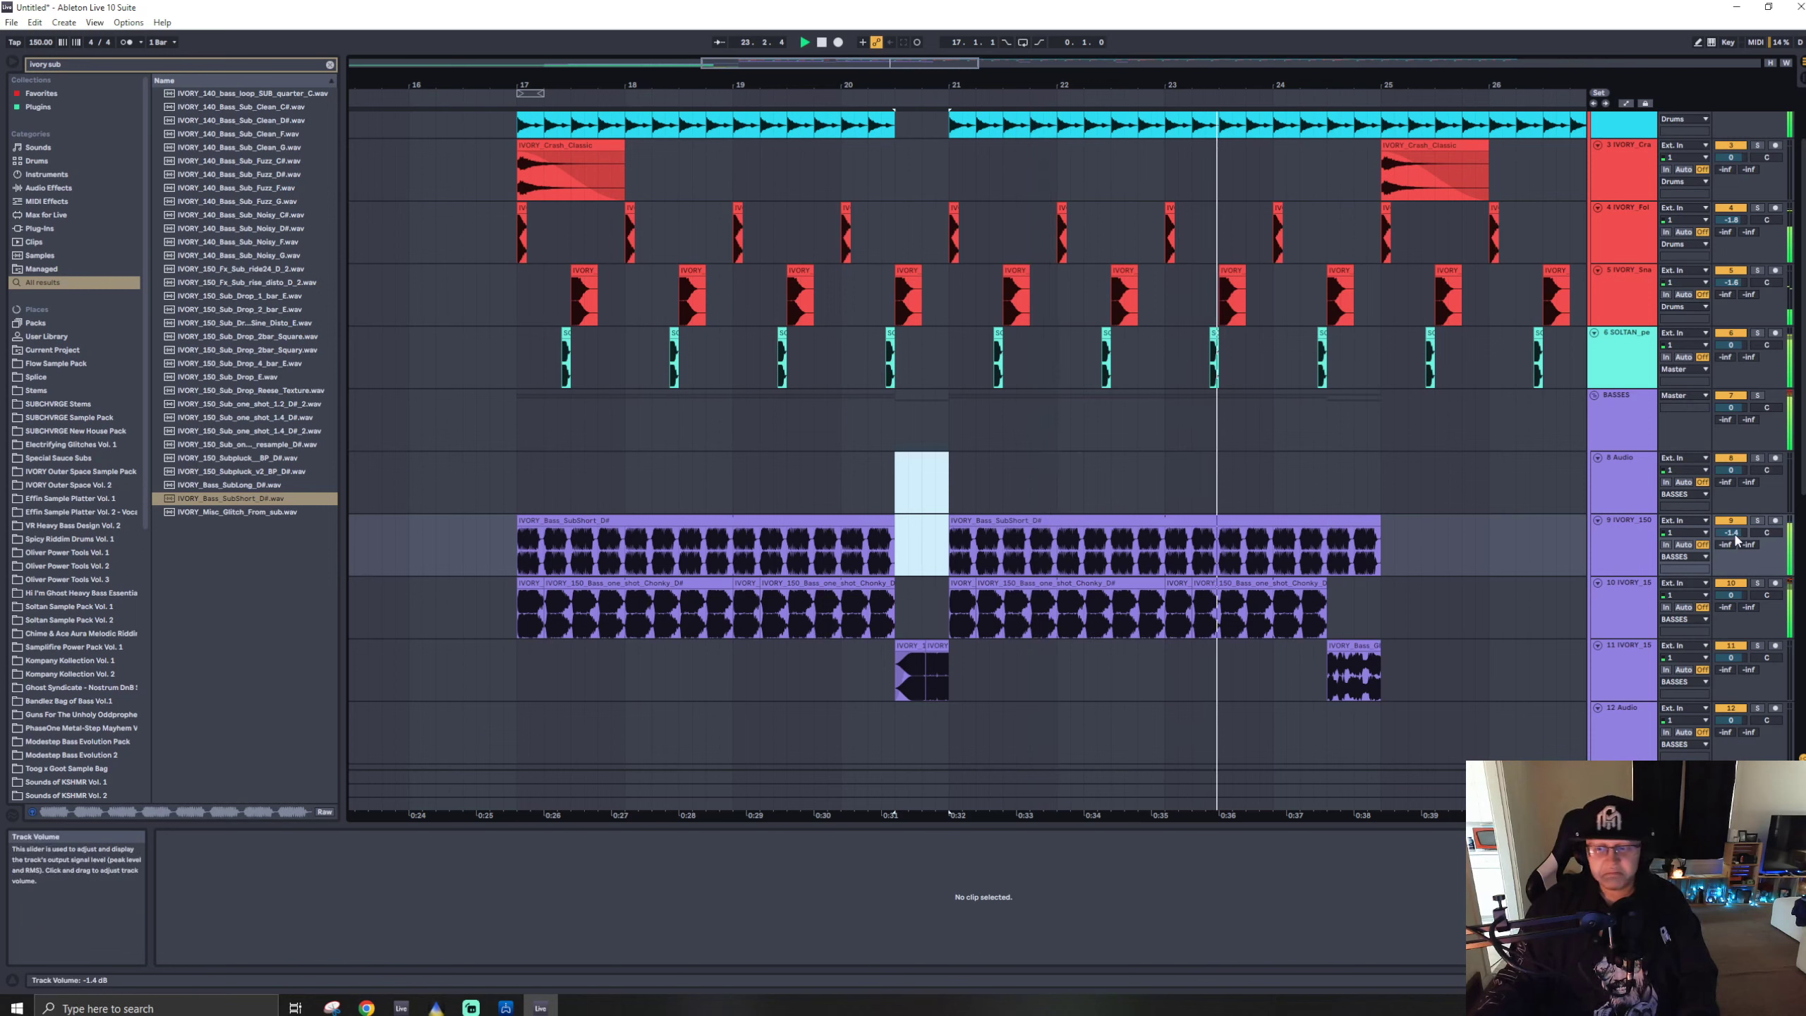
{"action": "left_click_drag", "start_coordinate": [1326, 488], "coordinate": [1438, 575]}
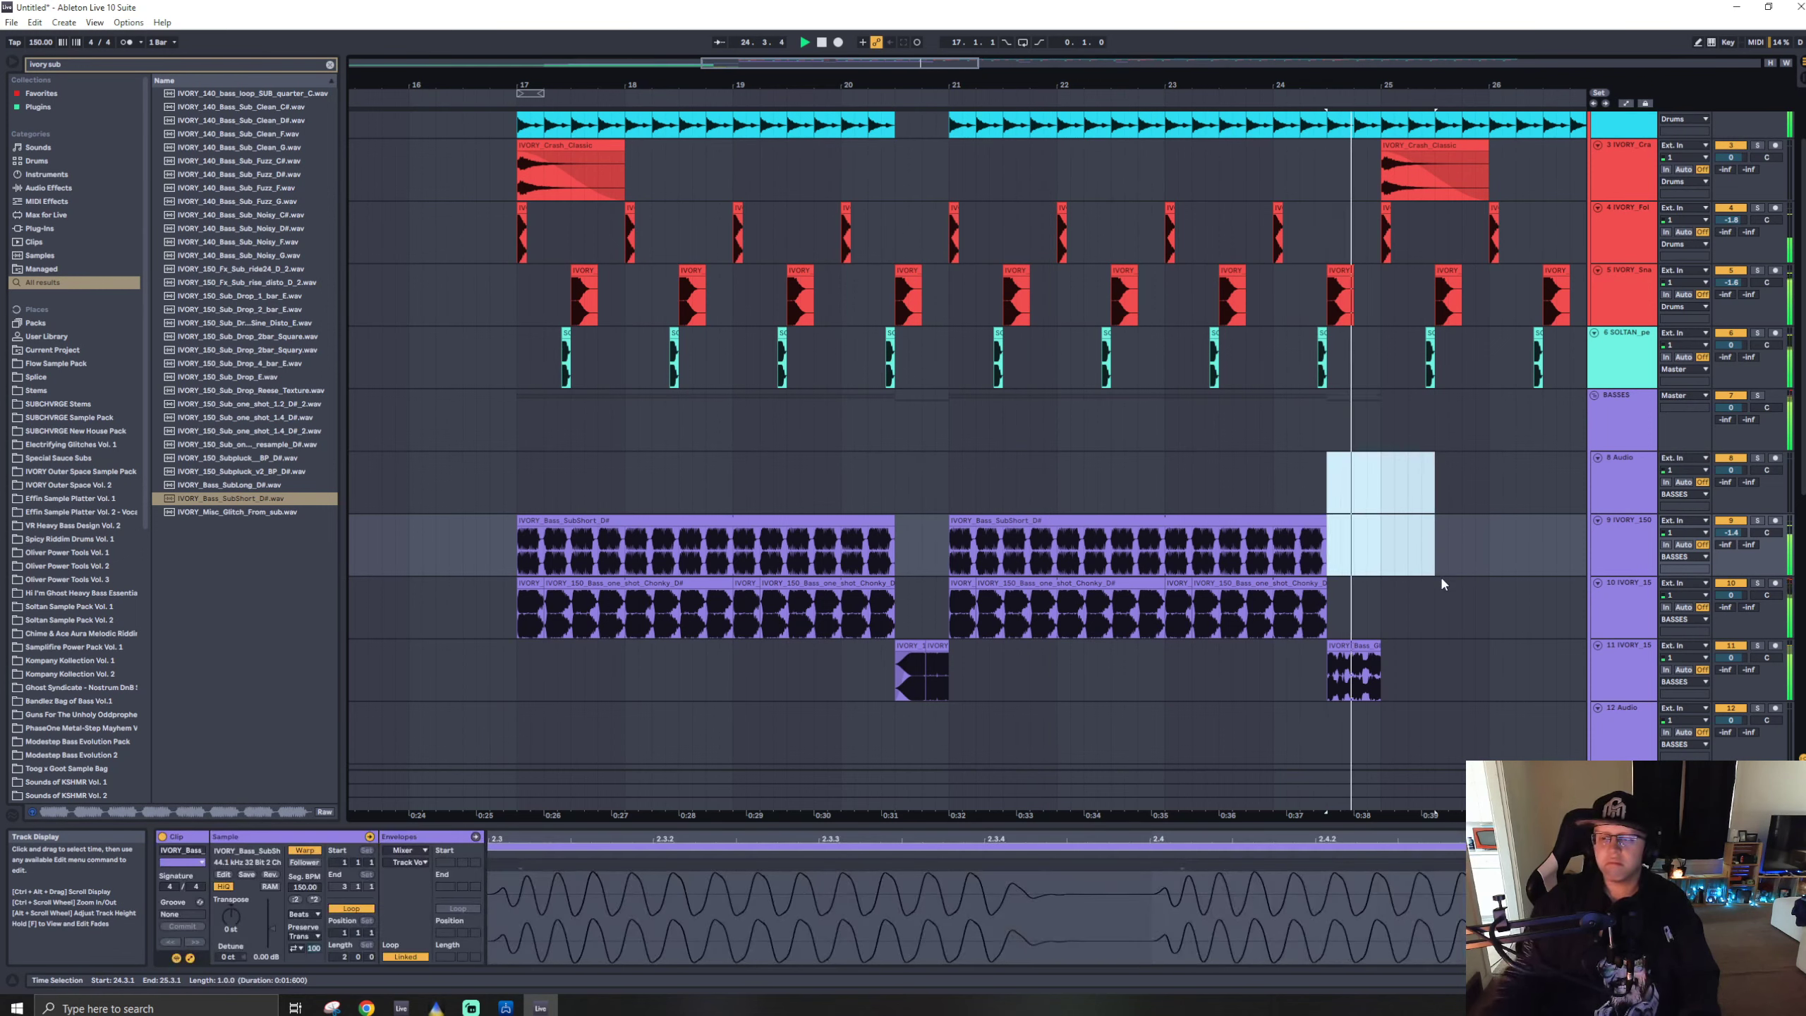
- Duplicate bars 17 to 25 of the sub bass and one-shot bass tracks into bars 25 to 33
{"action": "left_click_drag", "start_coordinate": [1374, 524], "coordinate": [524, 605]}
{"action": "key", "text": "ctrl+d"}
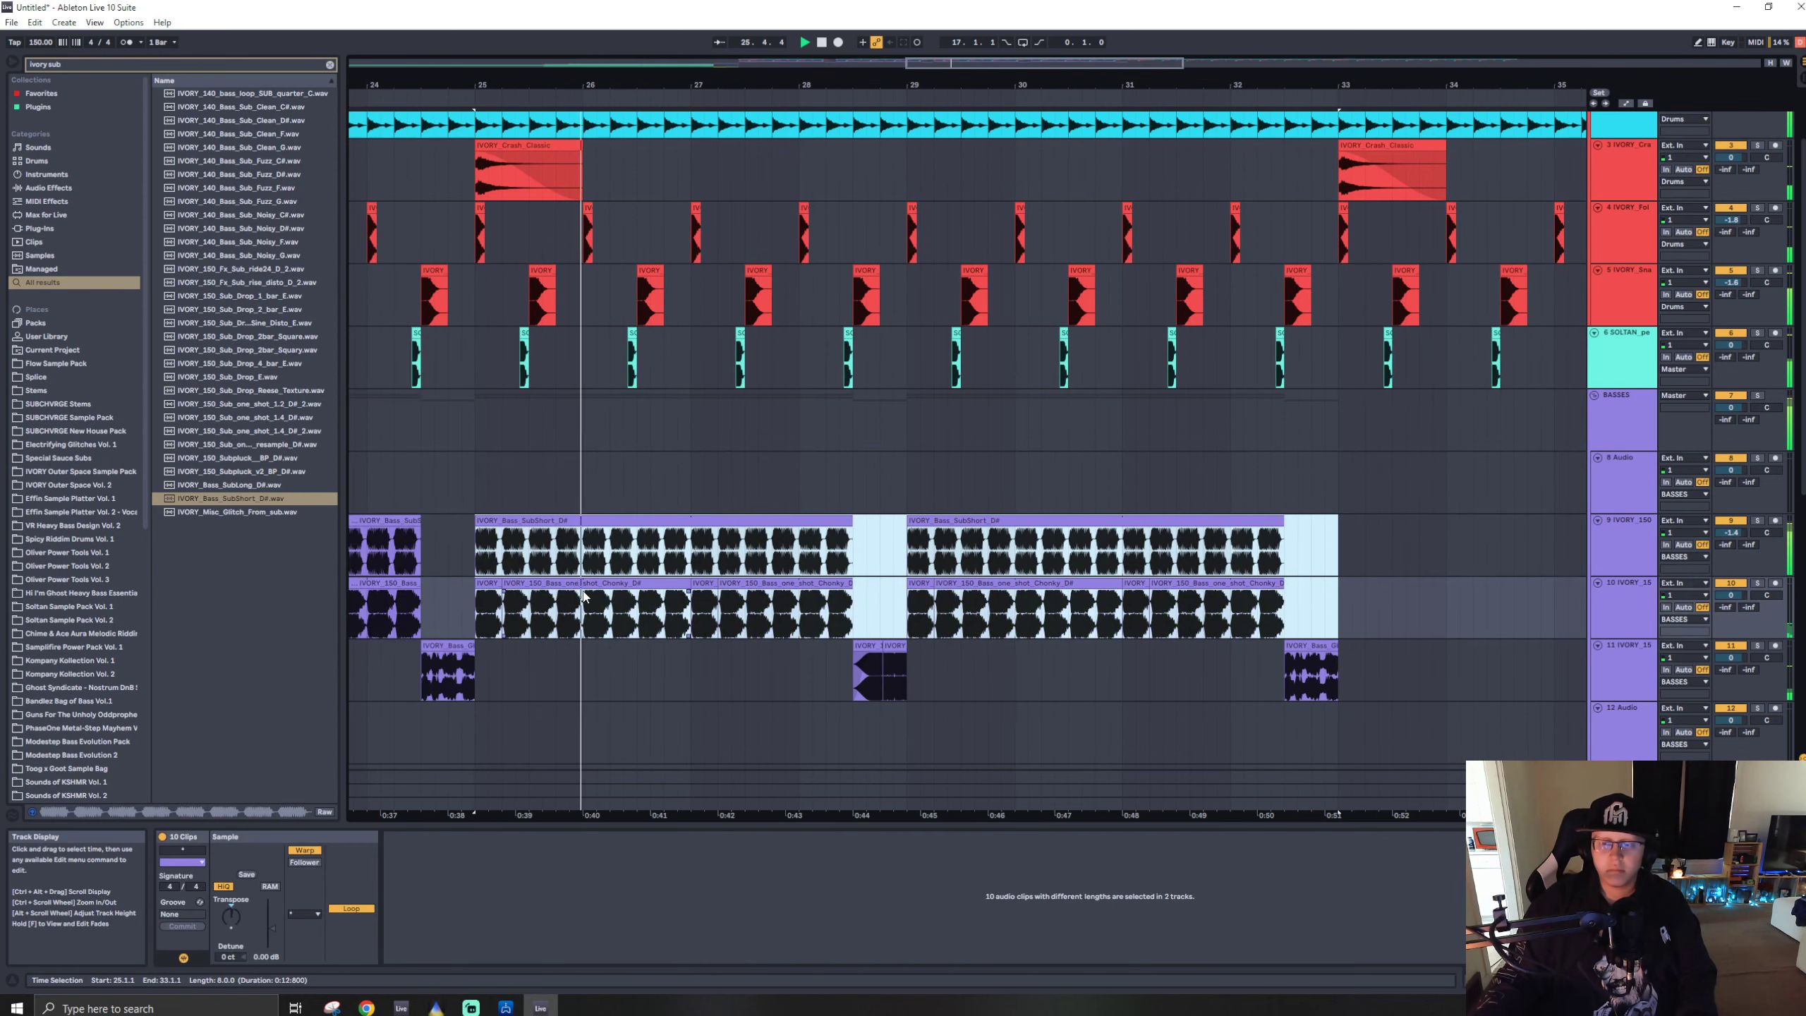
{"action": "scroll", "coordinate": [583, 585], "scroll_direction": "down", "scroll_amount": 5}
{"action": "scroll", "coordinate": [696, 587], "scroll_direction": "up", "scroll_amount": 5}
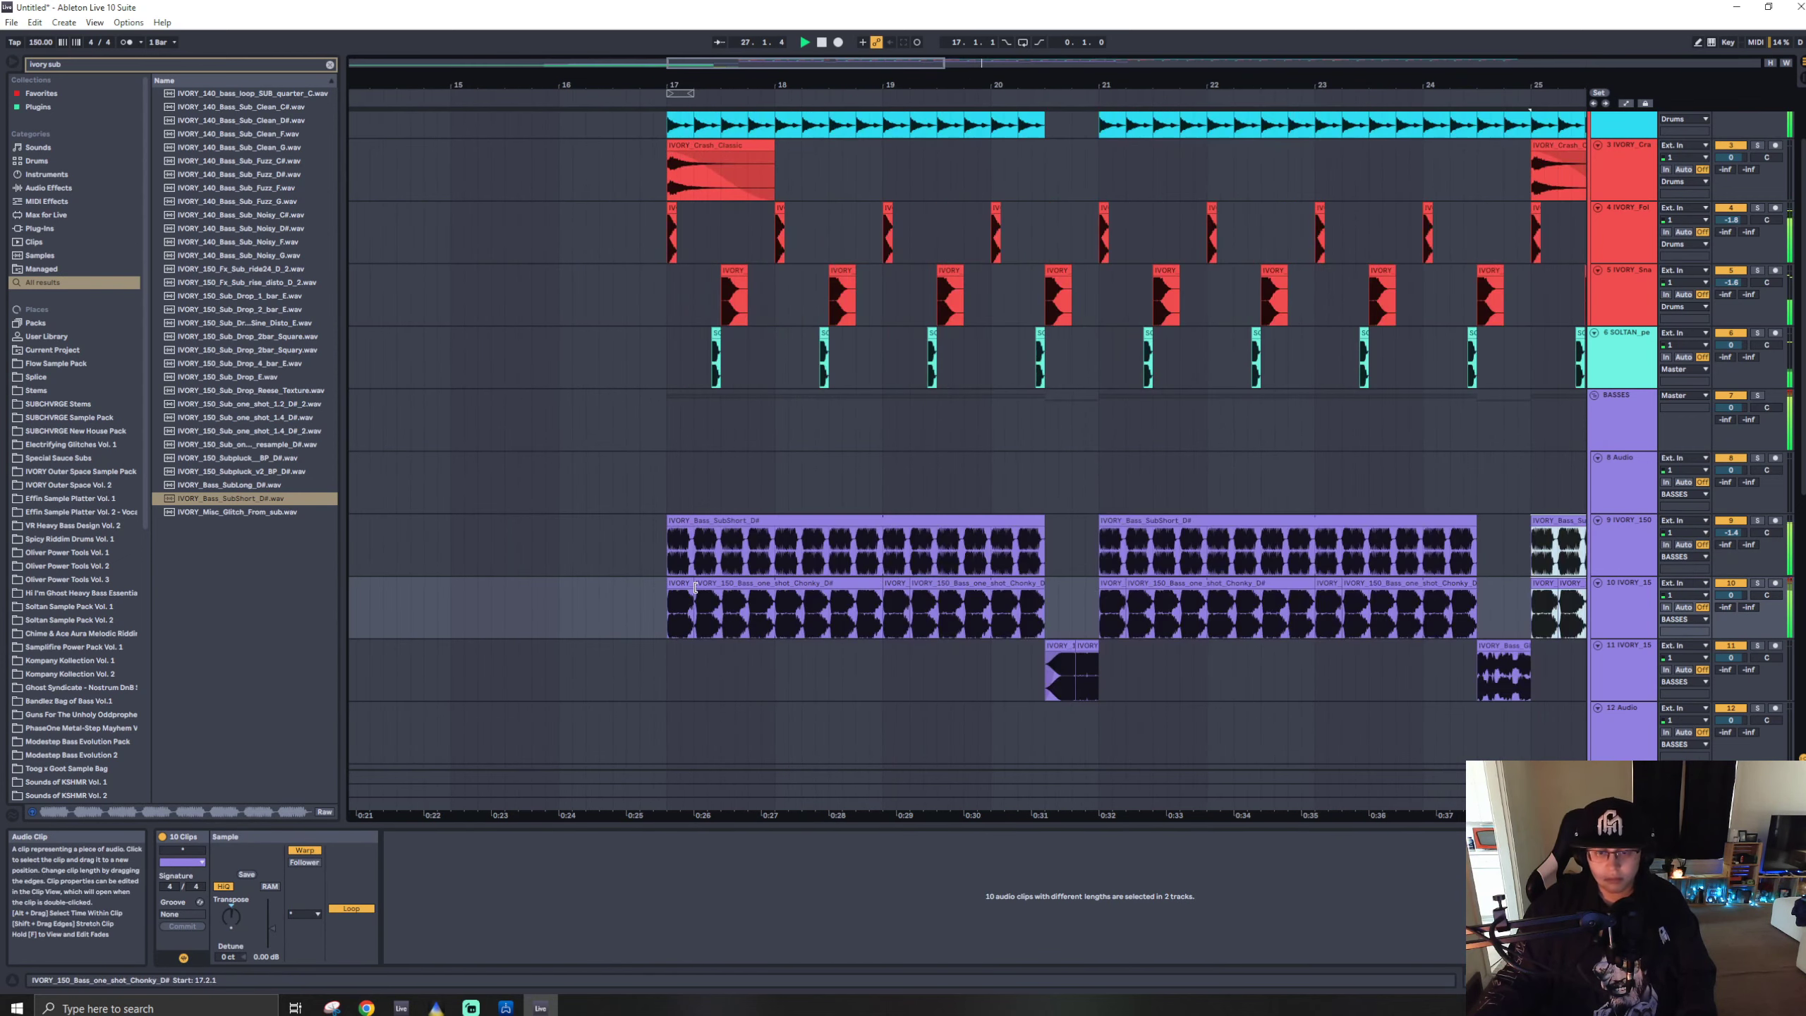
- Set the Fine frequency of the one-shot bass track's Frequency Shifter to -125 Hz
{"action": "left_click", "coordinate": [1632, 610]}
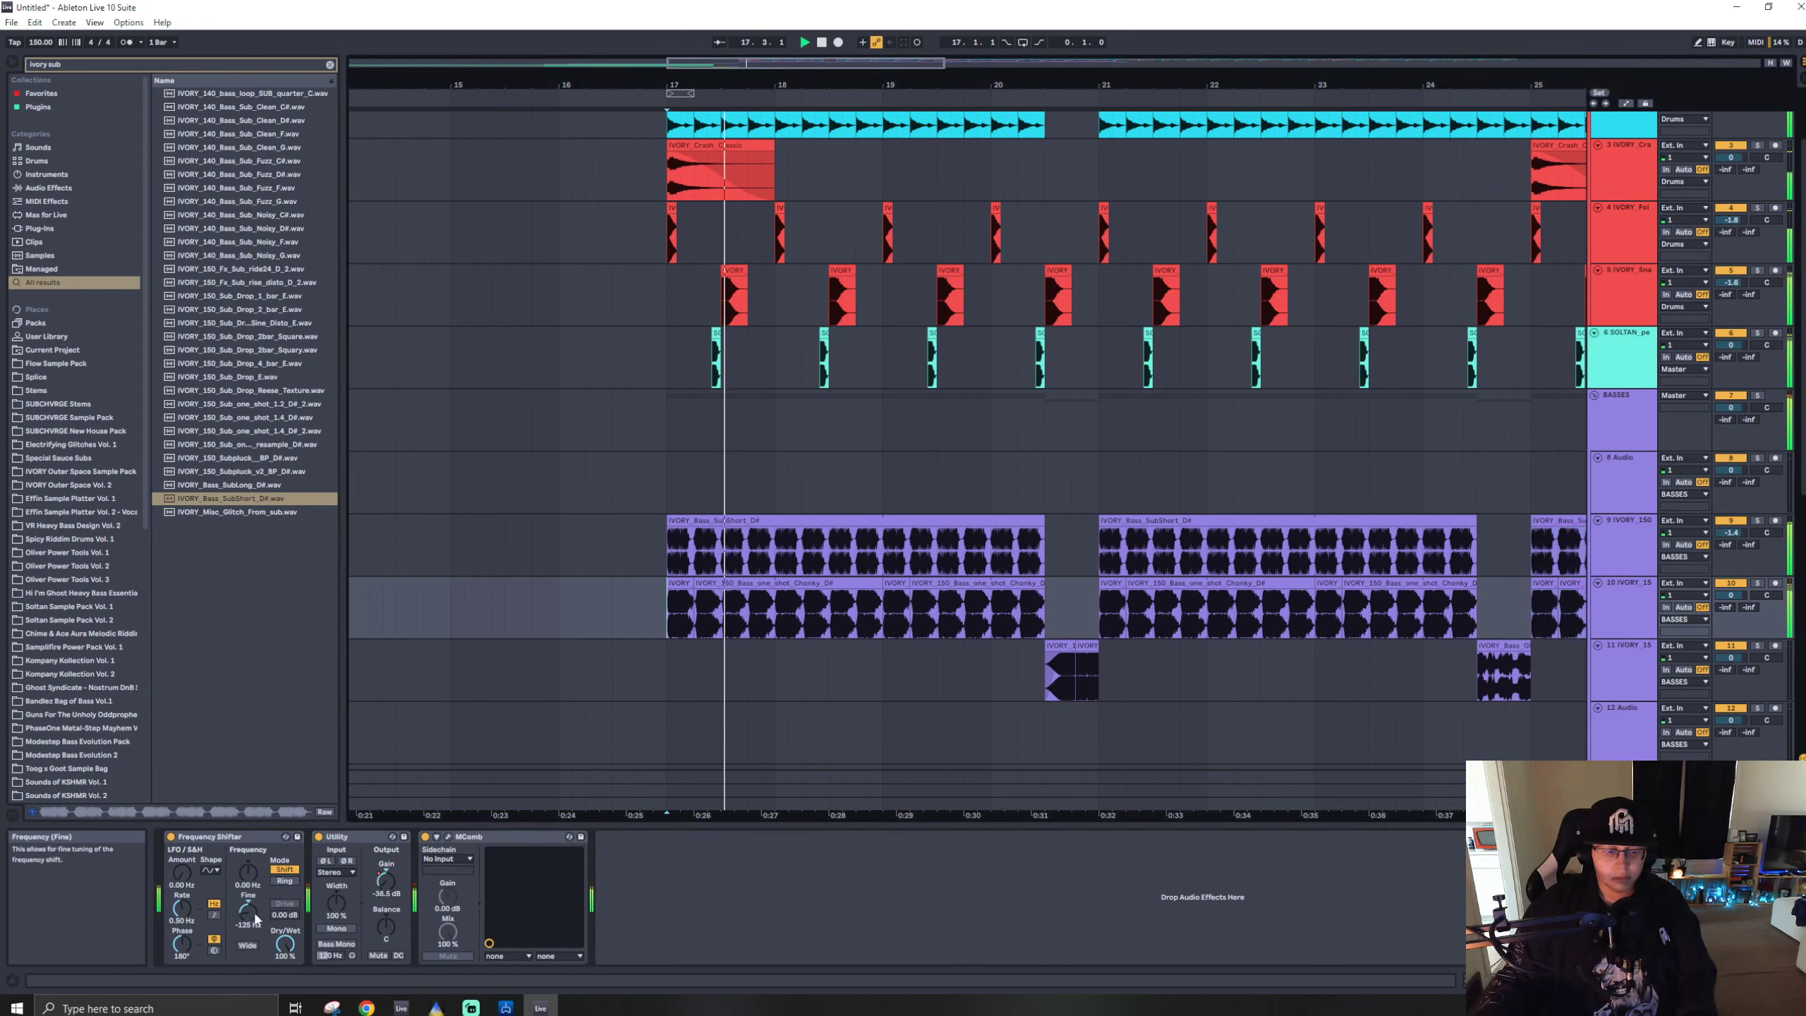
{"action": "left_click_drag", "start_coordinate": [256, 919], "coordinate": [256, 956]}
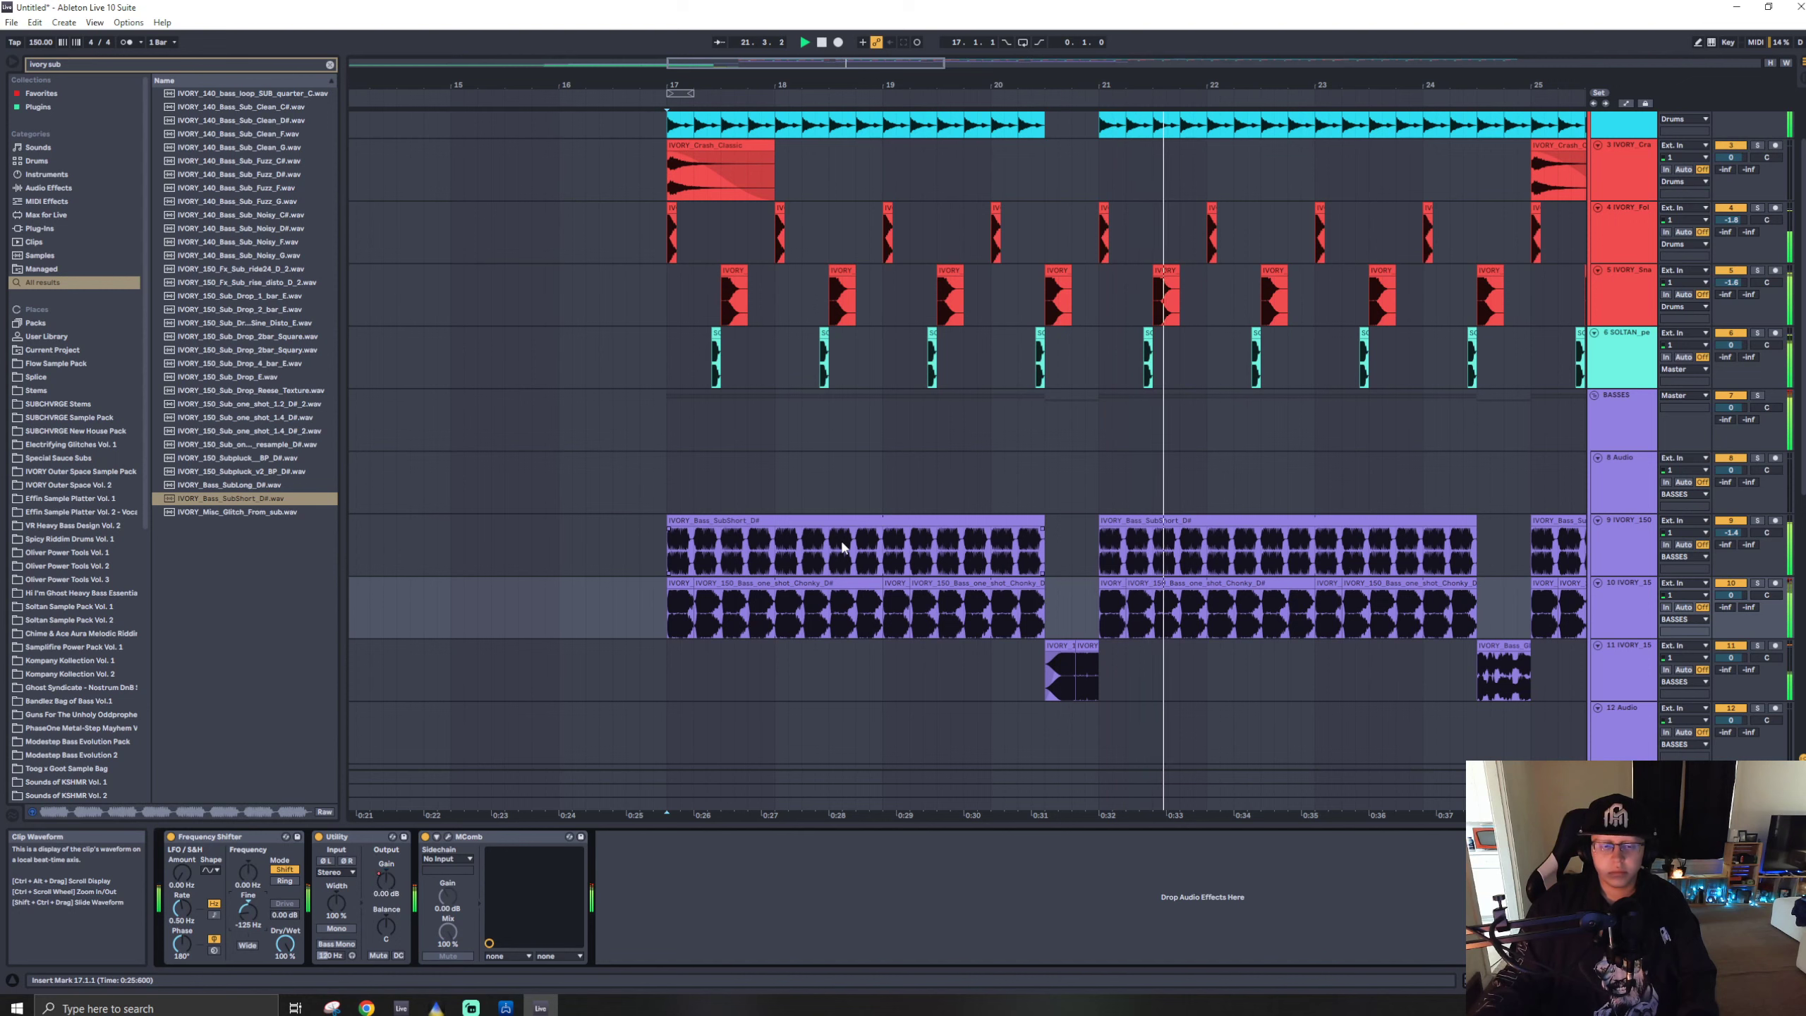
- Add the GClip plugin to the BASSES group and close its plugin window
{"action": "key", "text": "ctrl+f"}
{"action": "type", "text": "gc"}
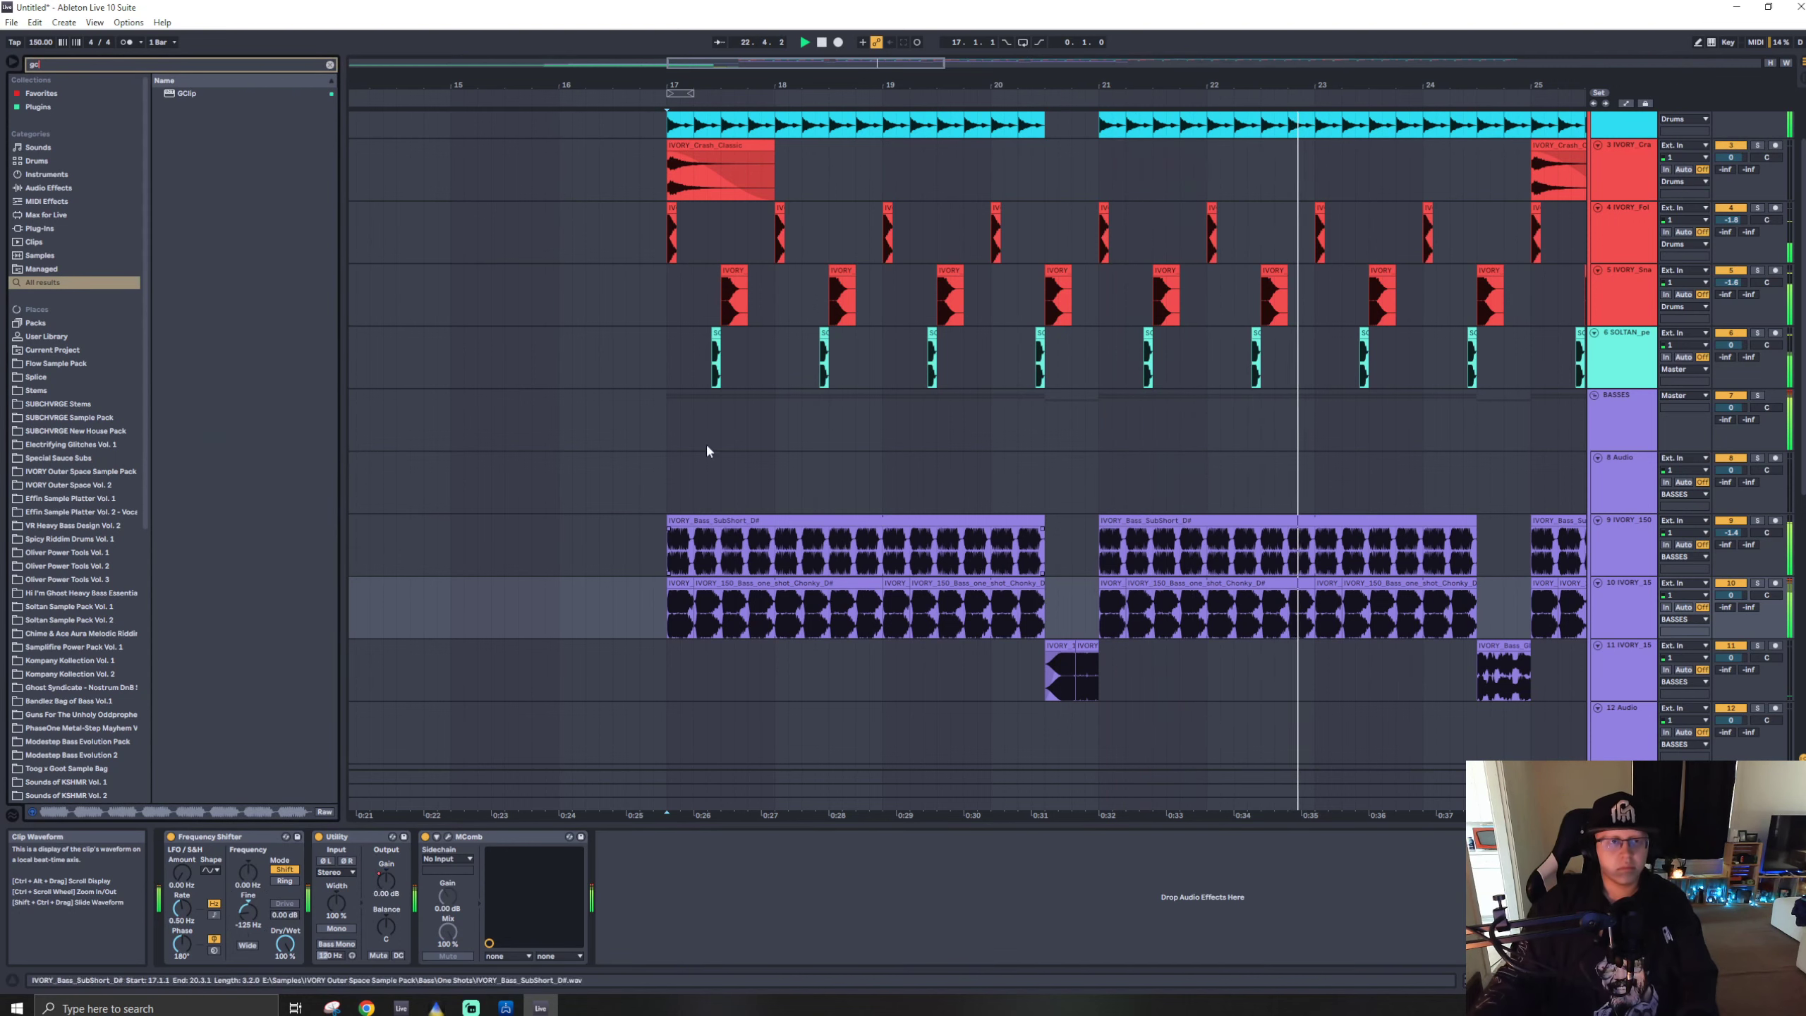
{"action": "left_click", "coordinate": [184, 94]}
{"action": "left_click_drag", "start_coordinate": [689, 414], "coordinate": [688, 414]}
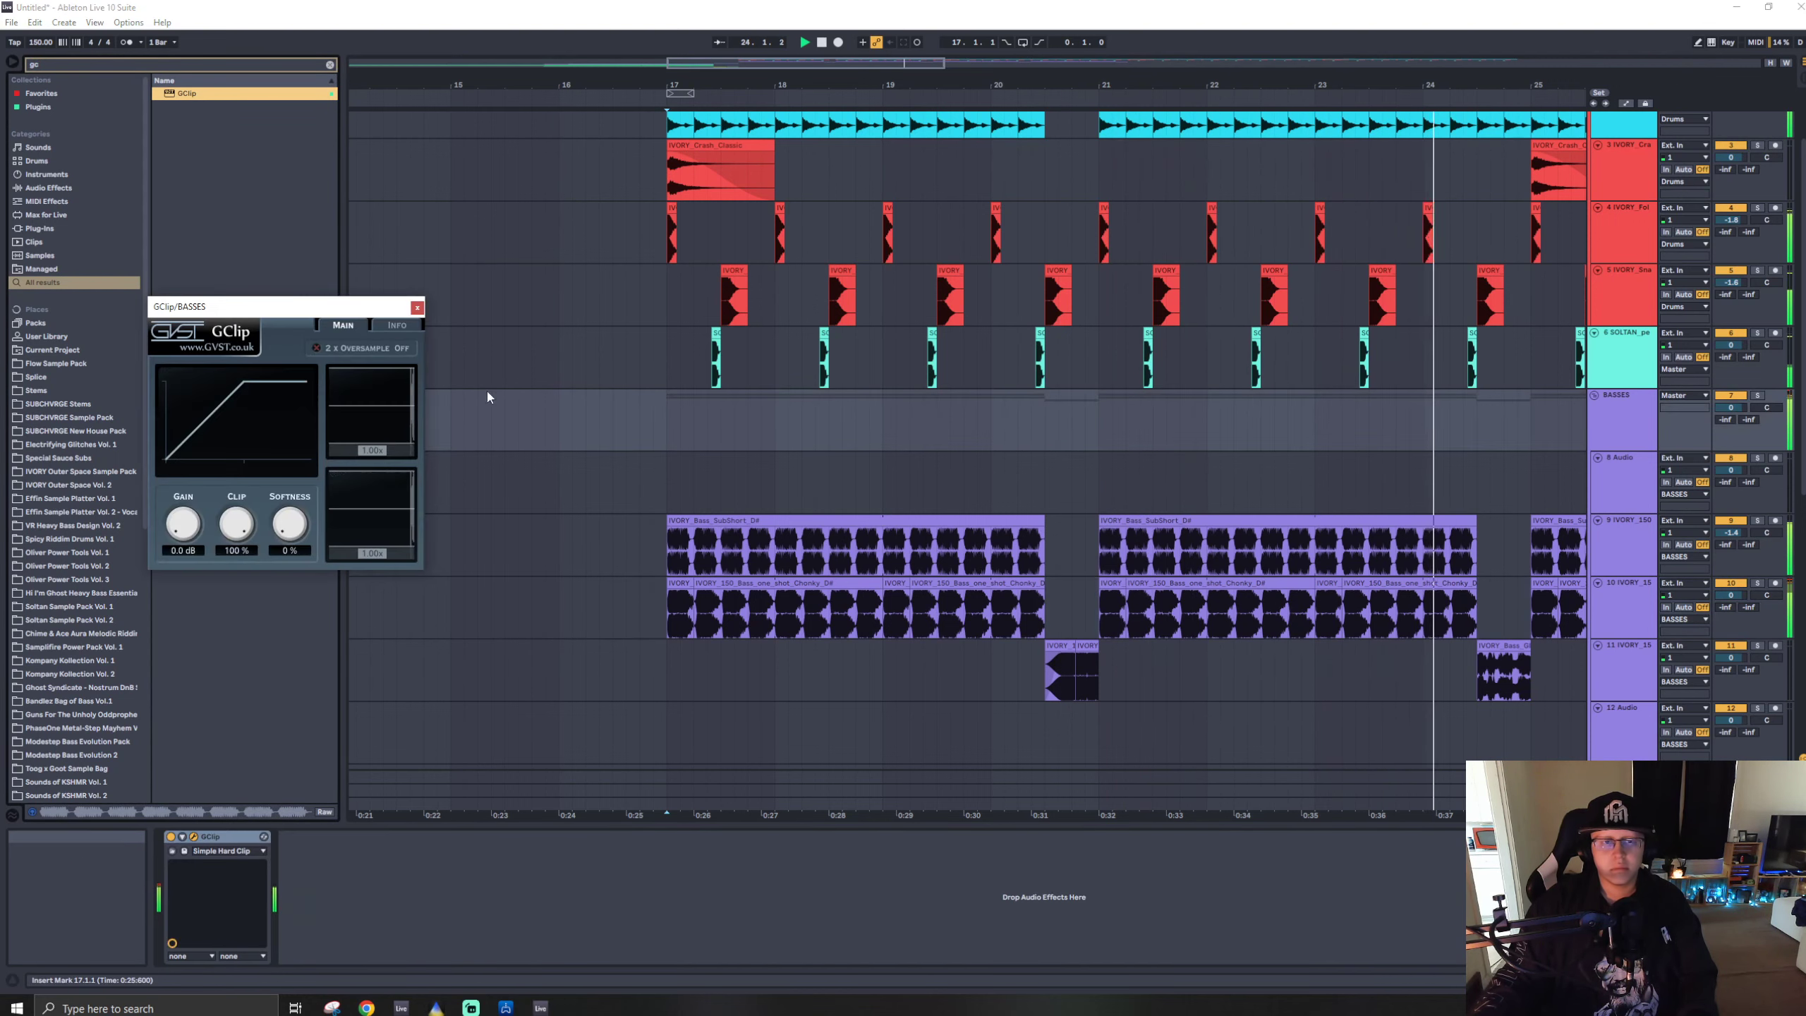
{"action": "left_click", "coordinate": [419, 306]}
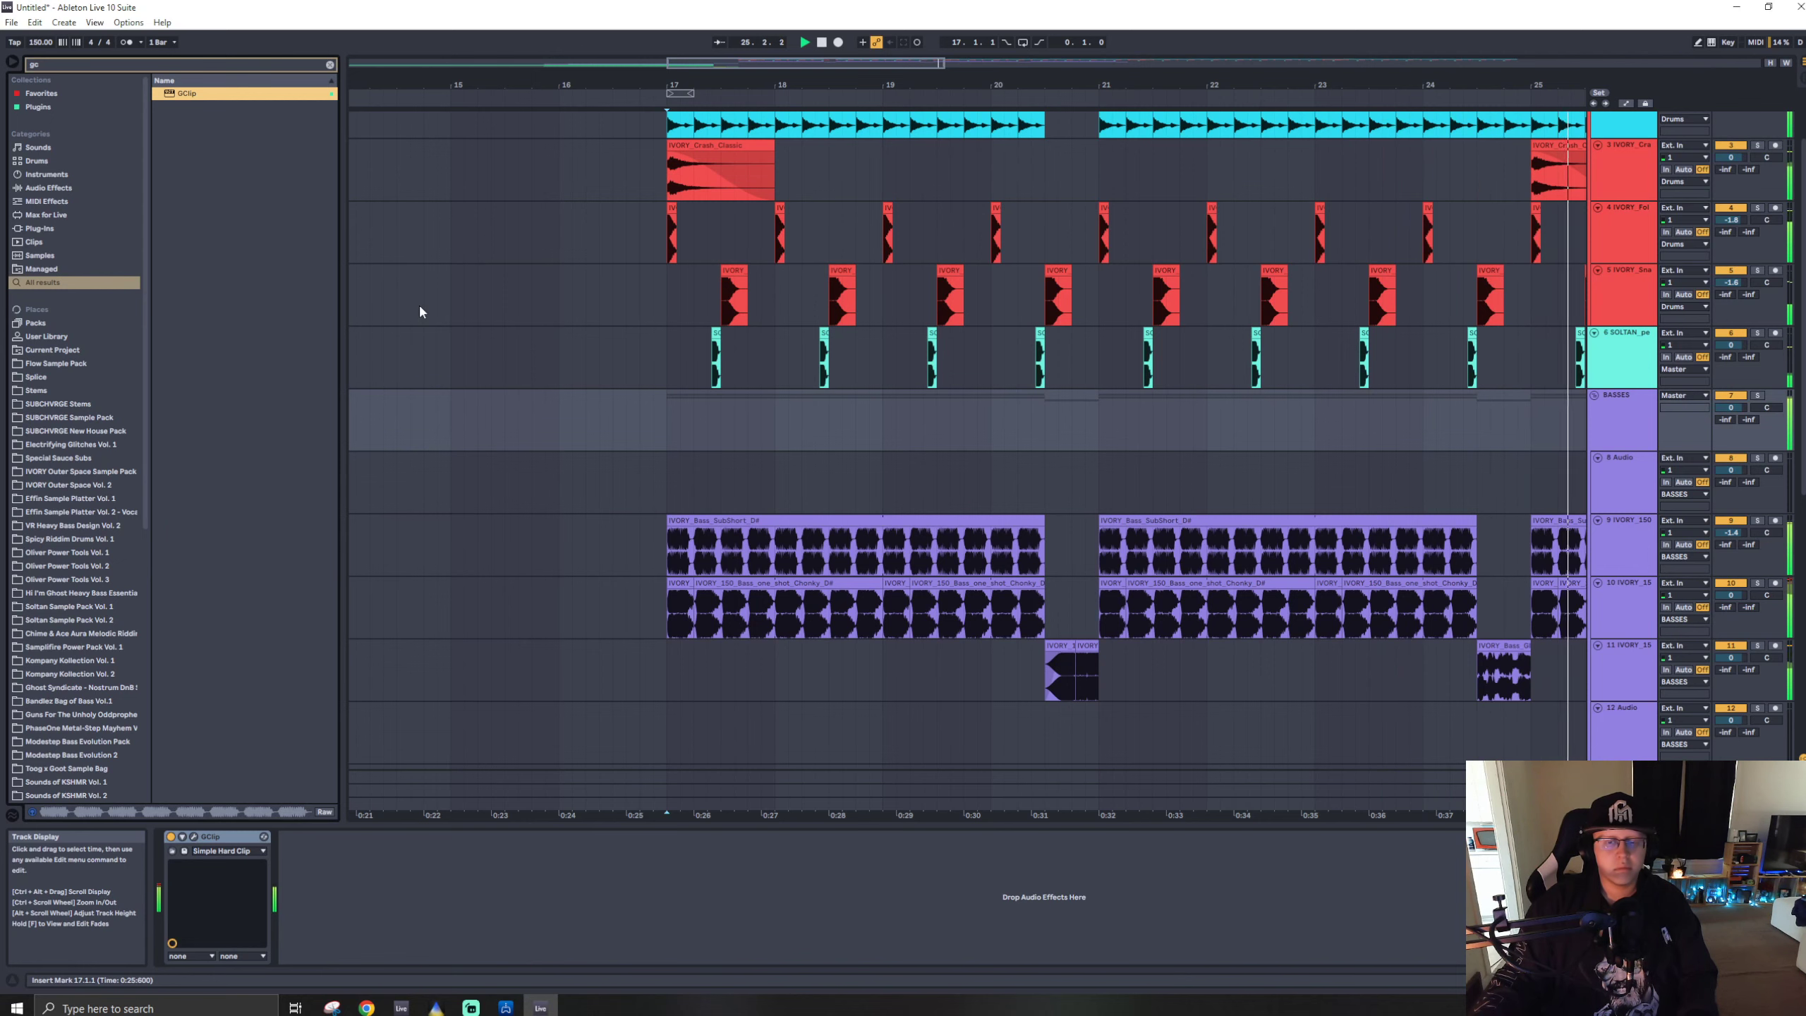
- Add GClip to the sub bass track and set its softness to 100 % and gain to 5.1 dB
{"action": "scroll", "coordinate": [694, 460], "scroll_direction": "down", "scroll_amount": 5}
{"action": "scroll", "coordinate": [699, 528], "scroll_direction": "up", "scroll_amount": 8}
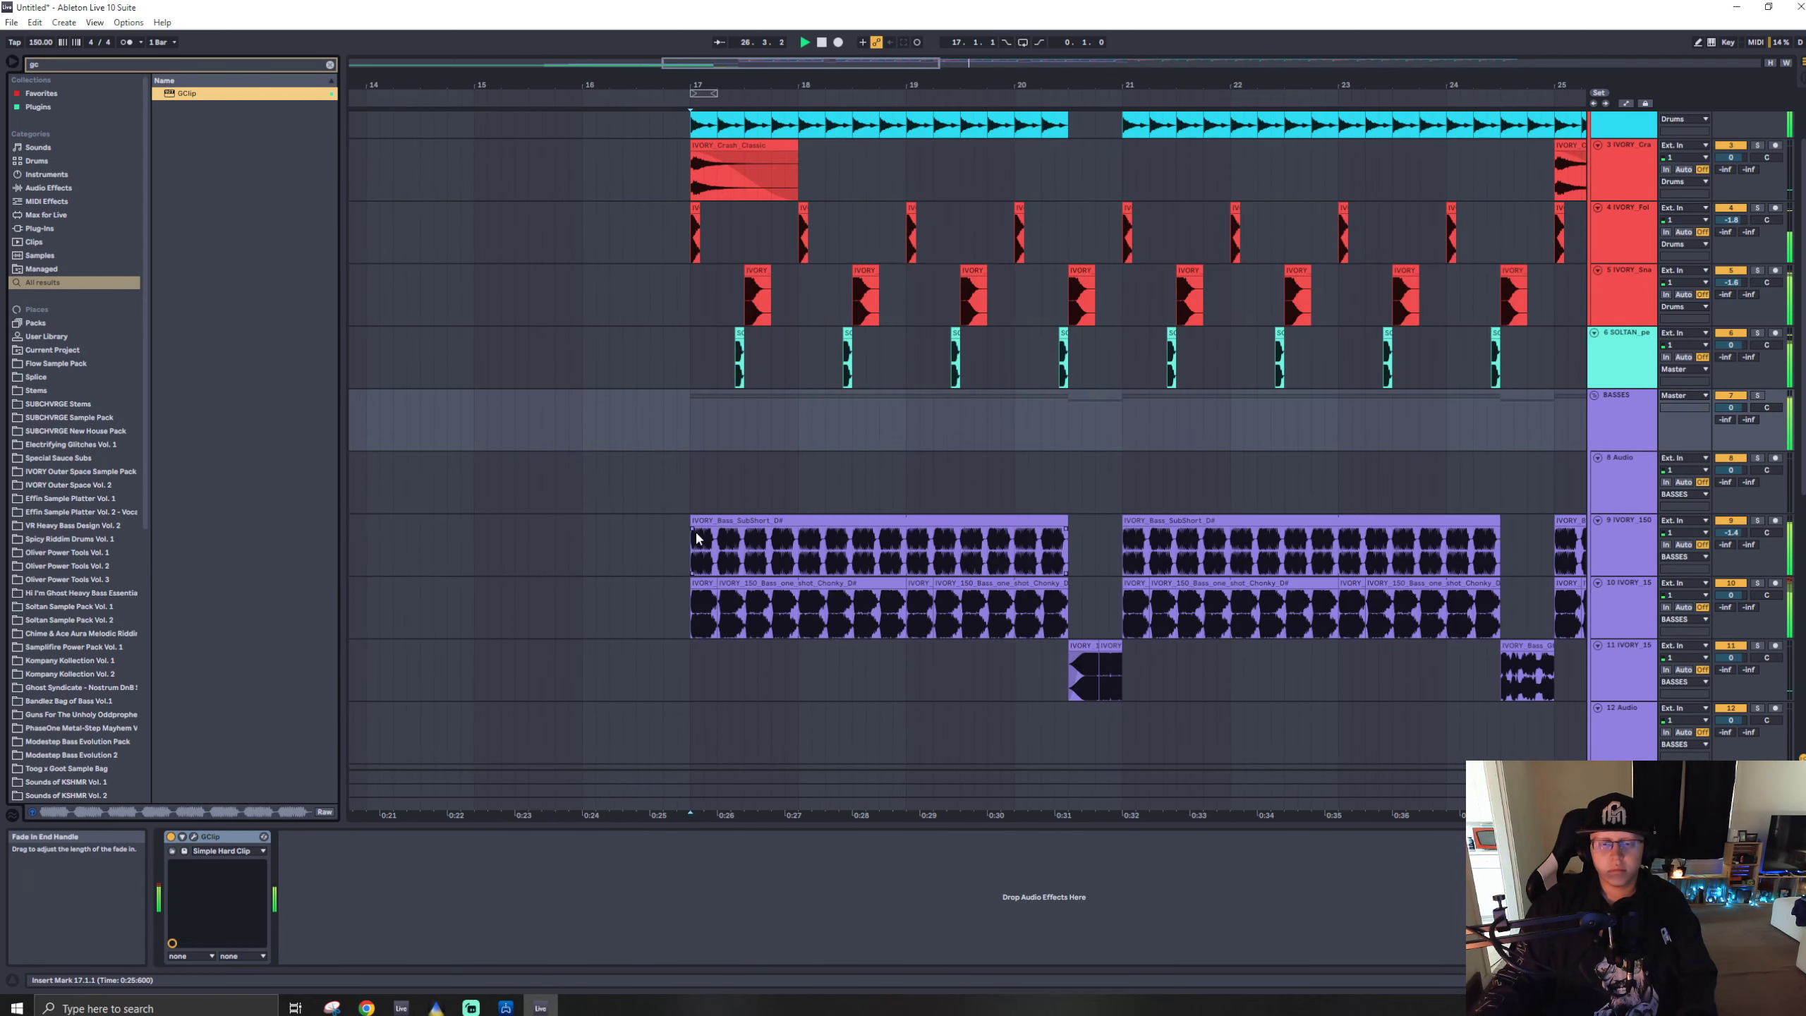
{"action": "key", "text": "space"}
{"action": "key", "text": "space"}
{"action": "left_click_drag", "start_coordinate": [767, 557], "coordinate": [762, 557]}
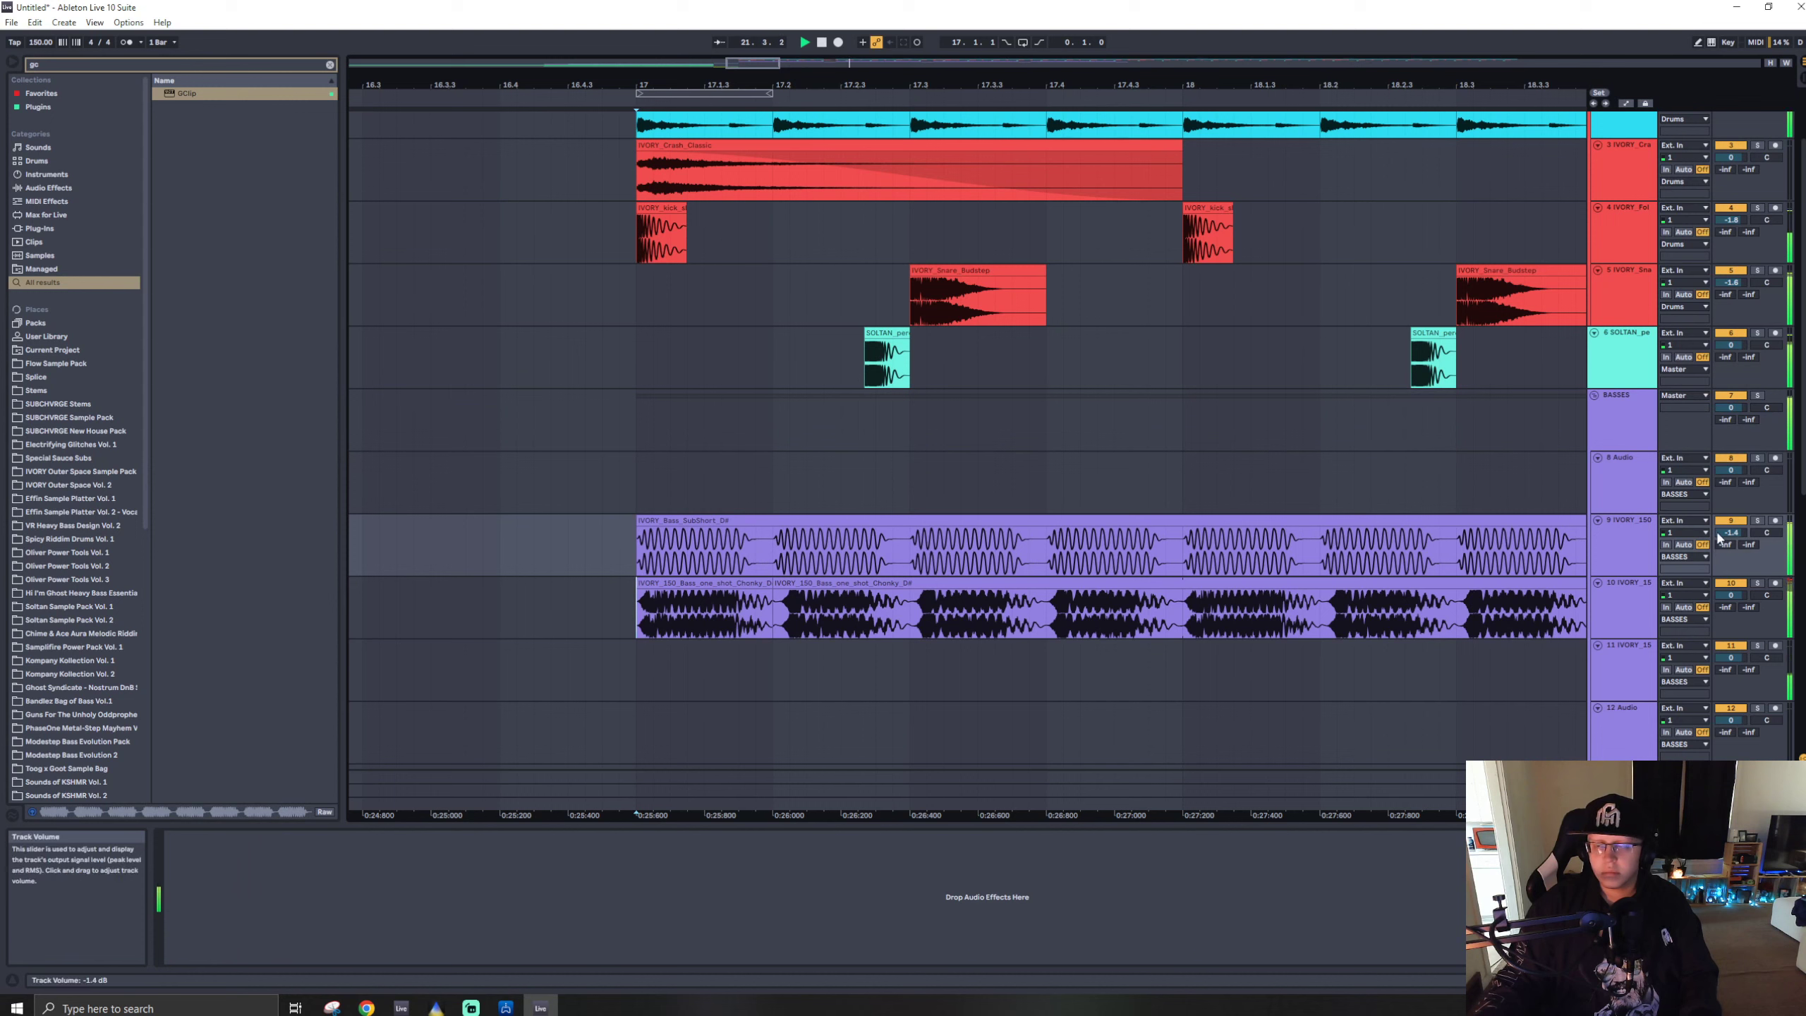
{"action": "key", "text": "ctrl+f"}
{"action": "key", "text": "Return"}
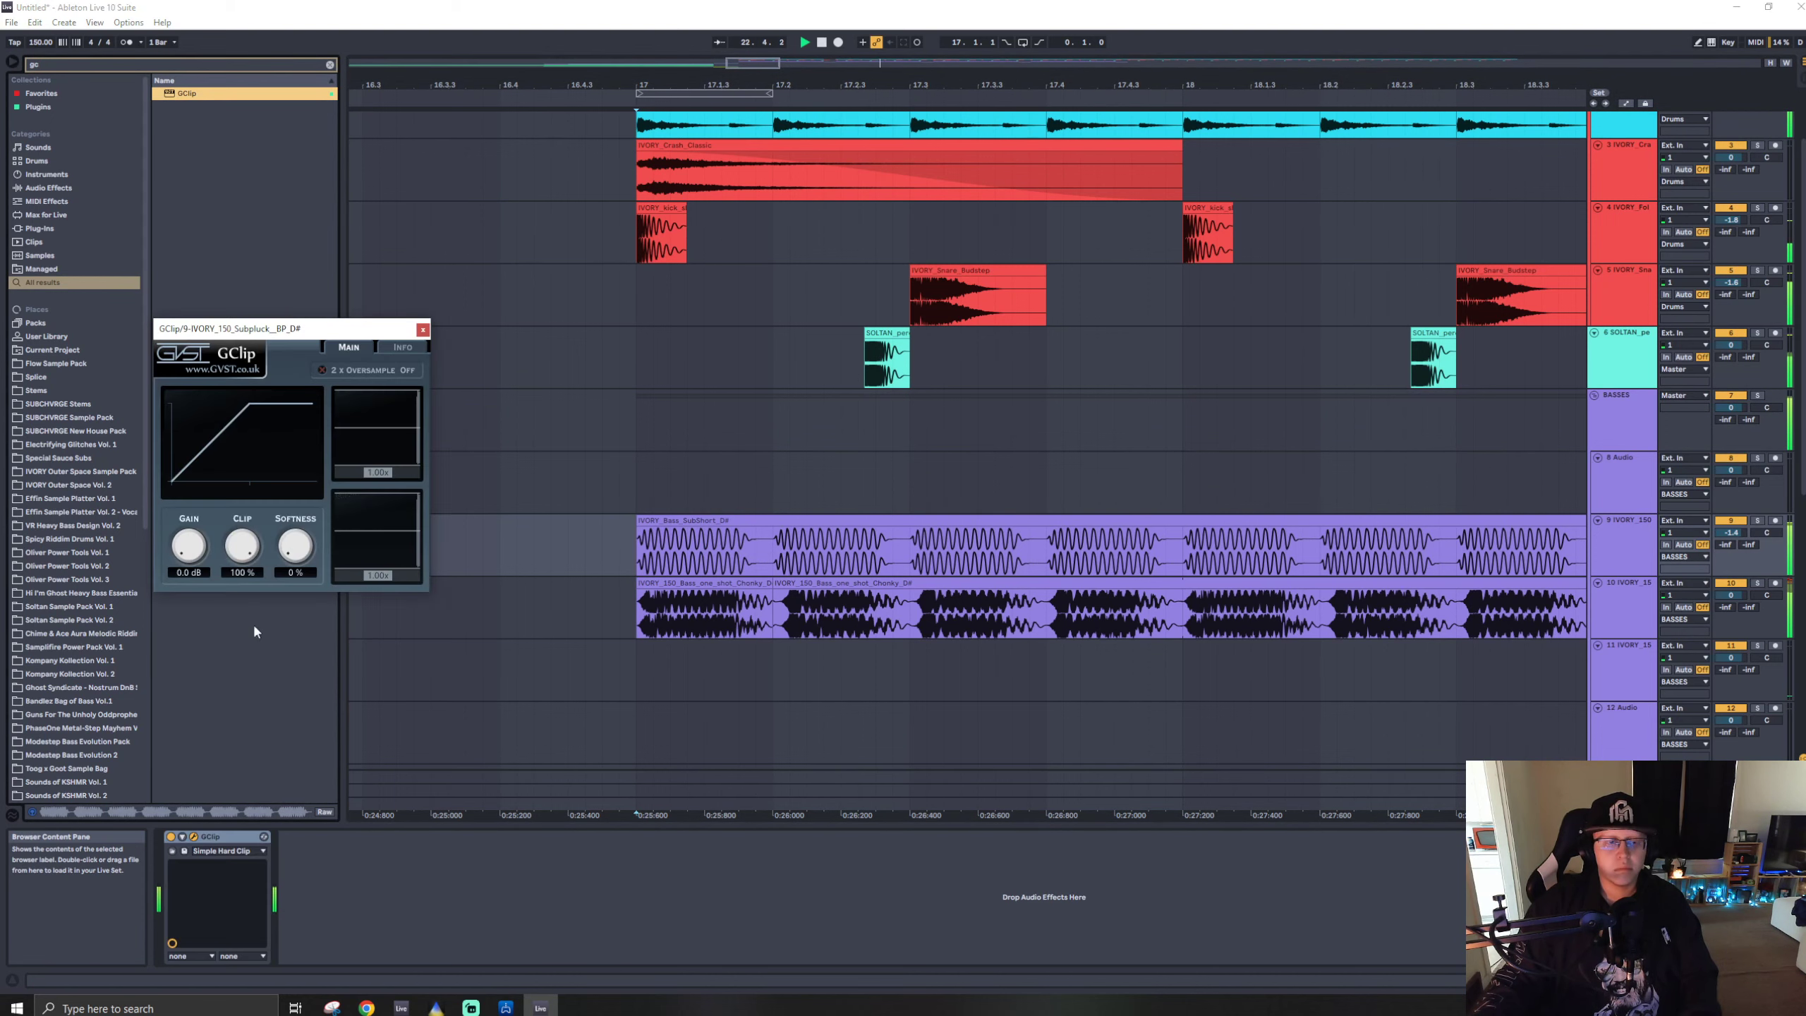
{"action": "left_click_drag", "start_coordinate": [199, 558], "coordinate": [203, 544]}
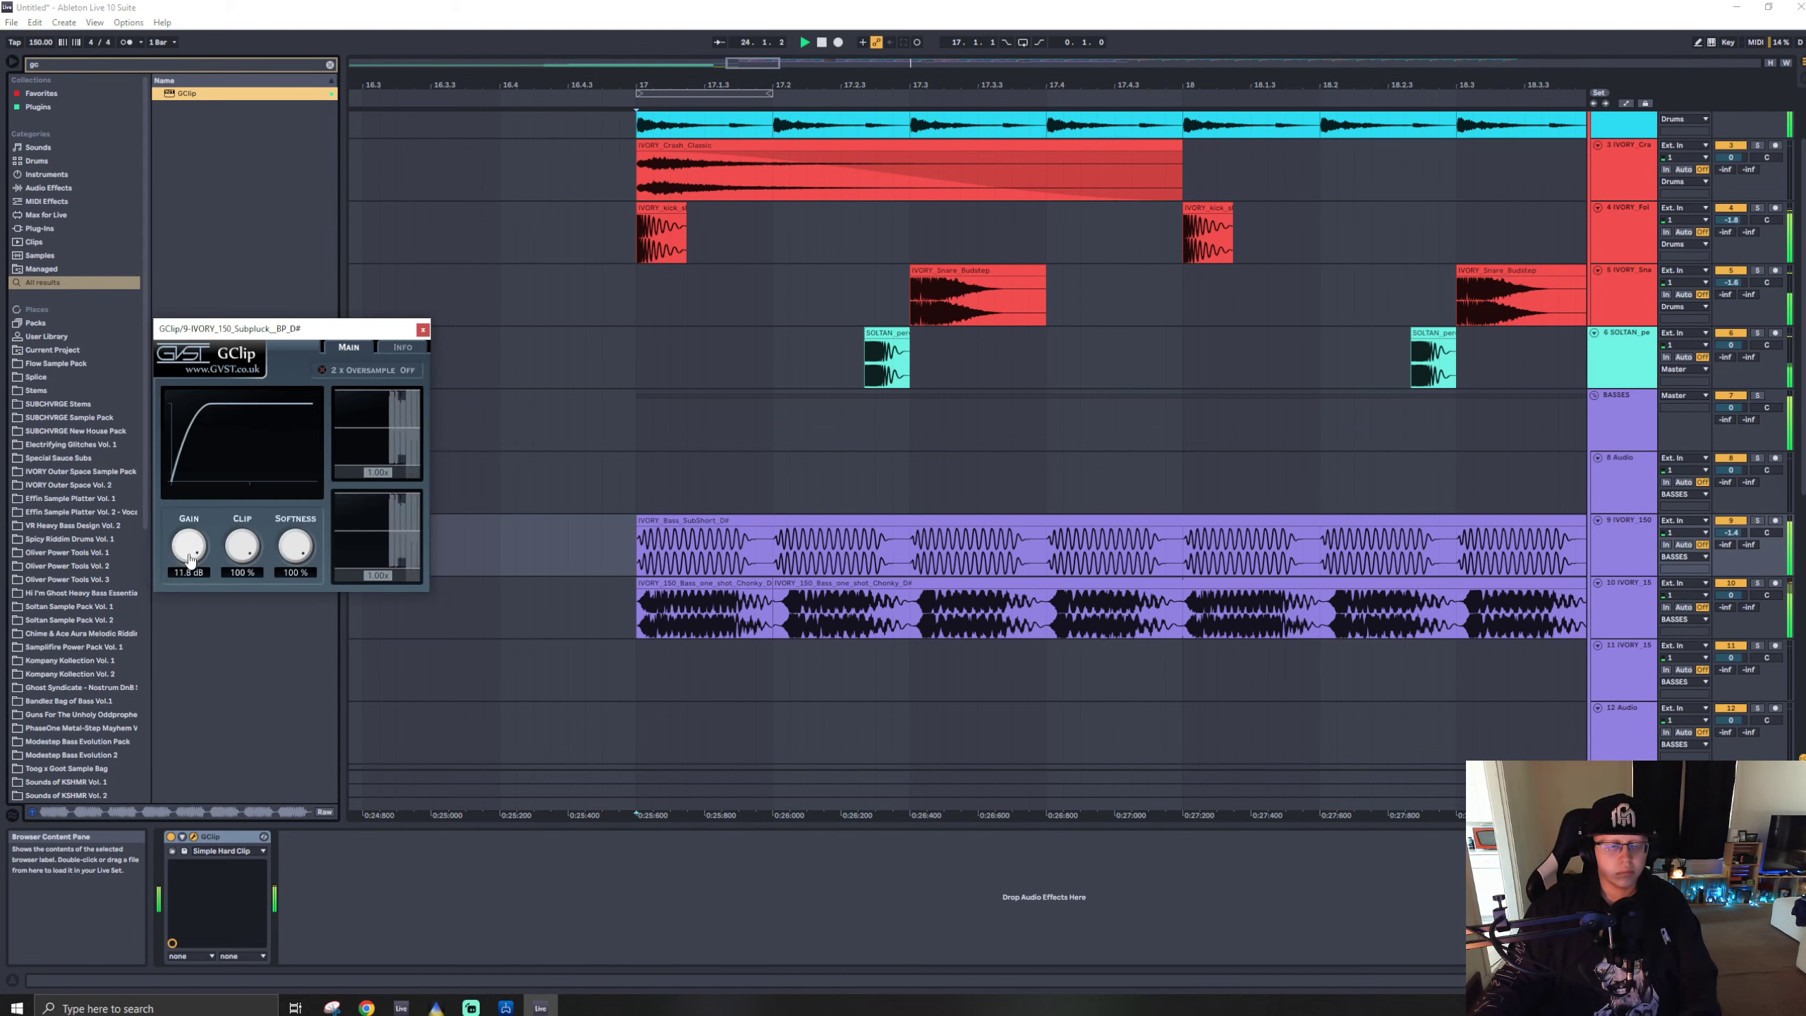
{"action": "left_click_drag", "start_coordinate": [155, 793], "coordinate": [110, 922]}
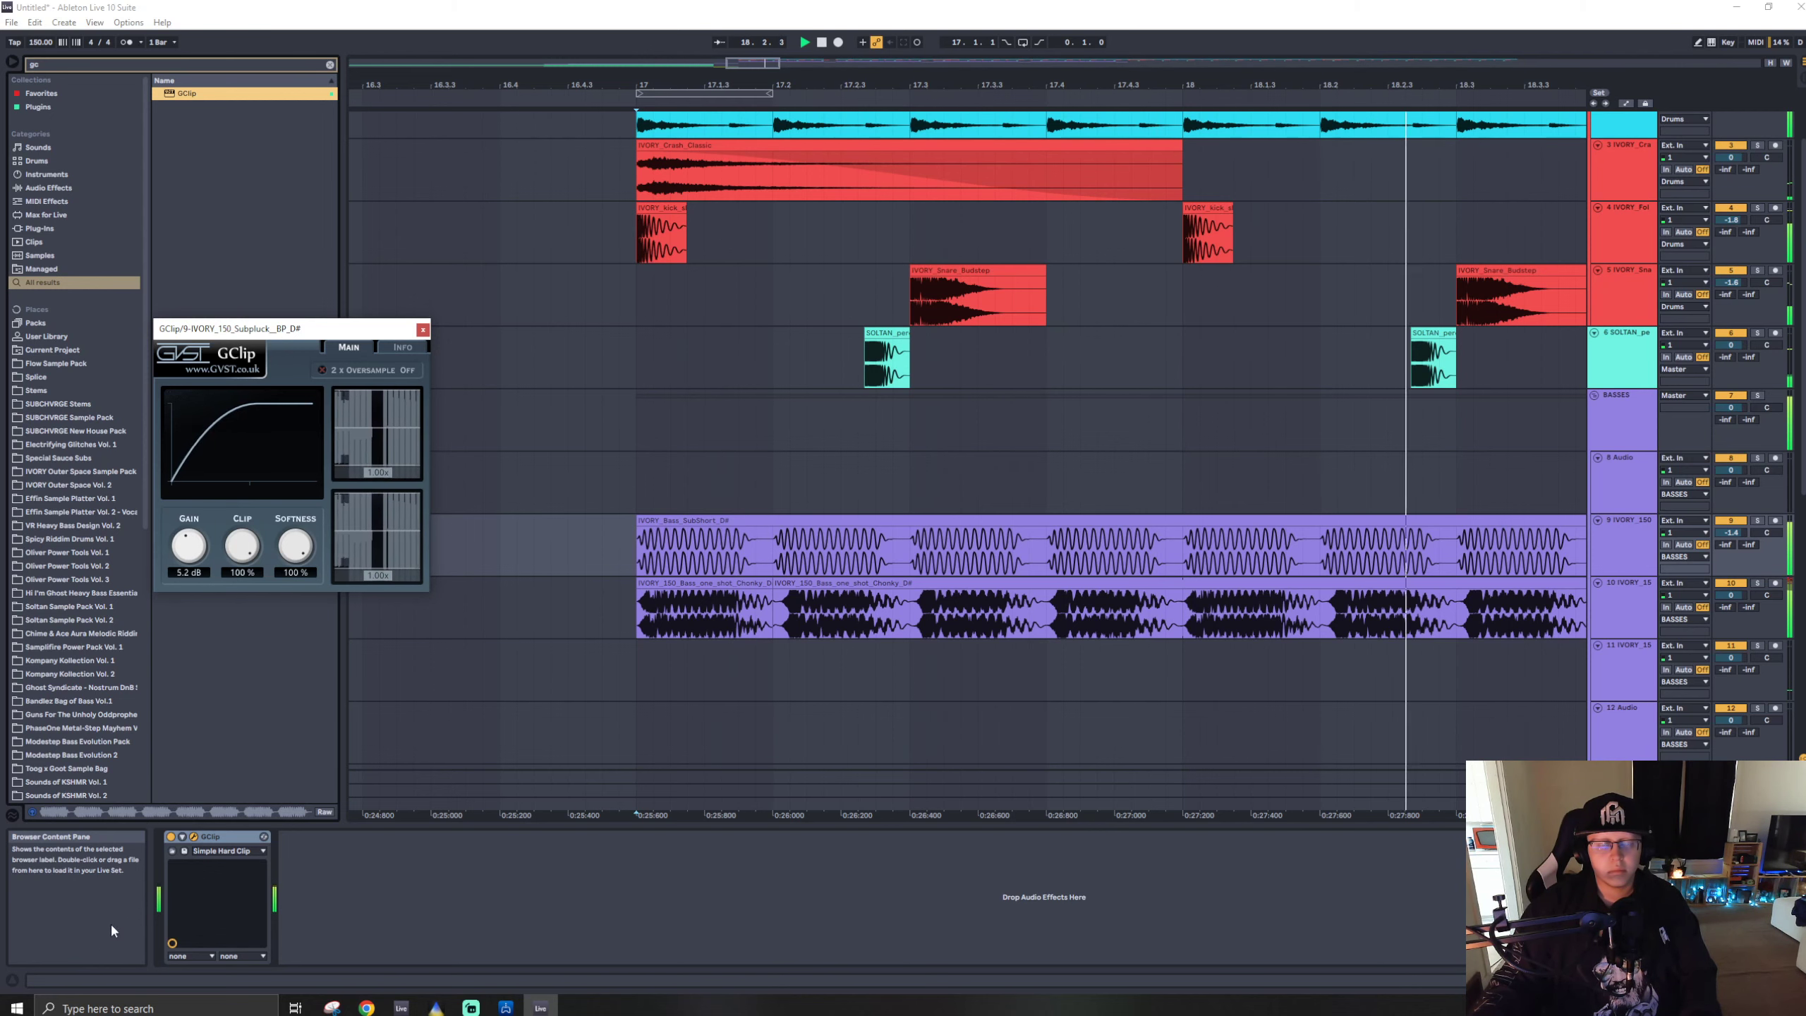
- Adjust the volume of the top drum loop track during playback, and close the sub bass's GClip window
{"action": "scroll", "coordinate": [1732, 186], "scroll_direction": "up", "scroll_amount": 2}
{"action": "left_click_drag", "start_coordinate": [1732, 187], "coordinate": [1732, 198]}
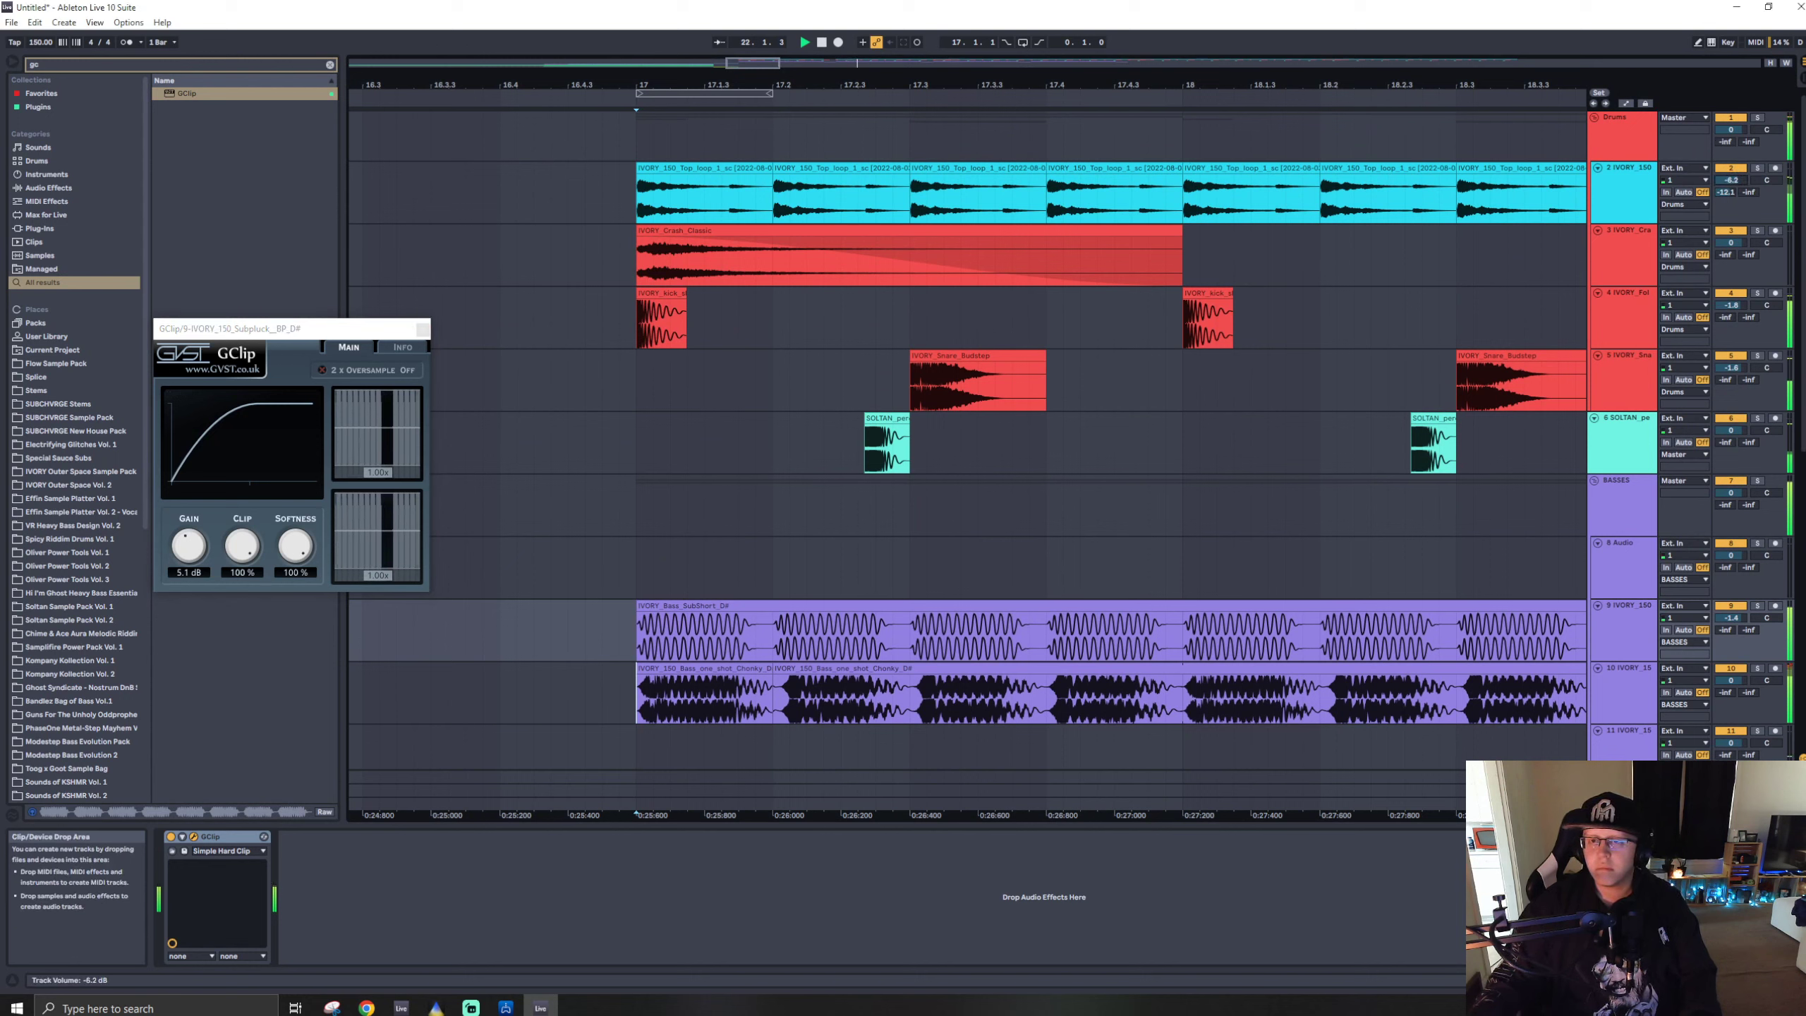
{"action": "scroll", "coordinate": [1000, 375], "scroll_direction": "down", "scroll_amount": 3}
{"action": "scroll", "coordinate": [982, 390], "scroll_direction": "down", "scroll_amount": 5, "text": "ctrl"}
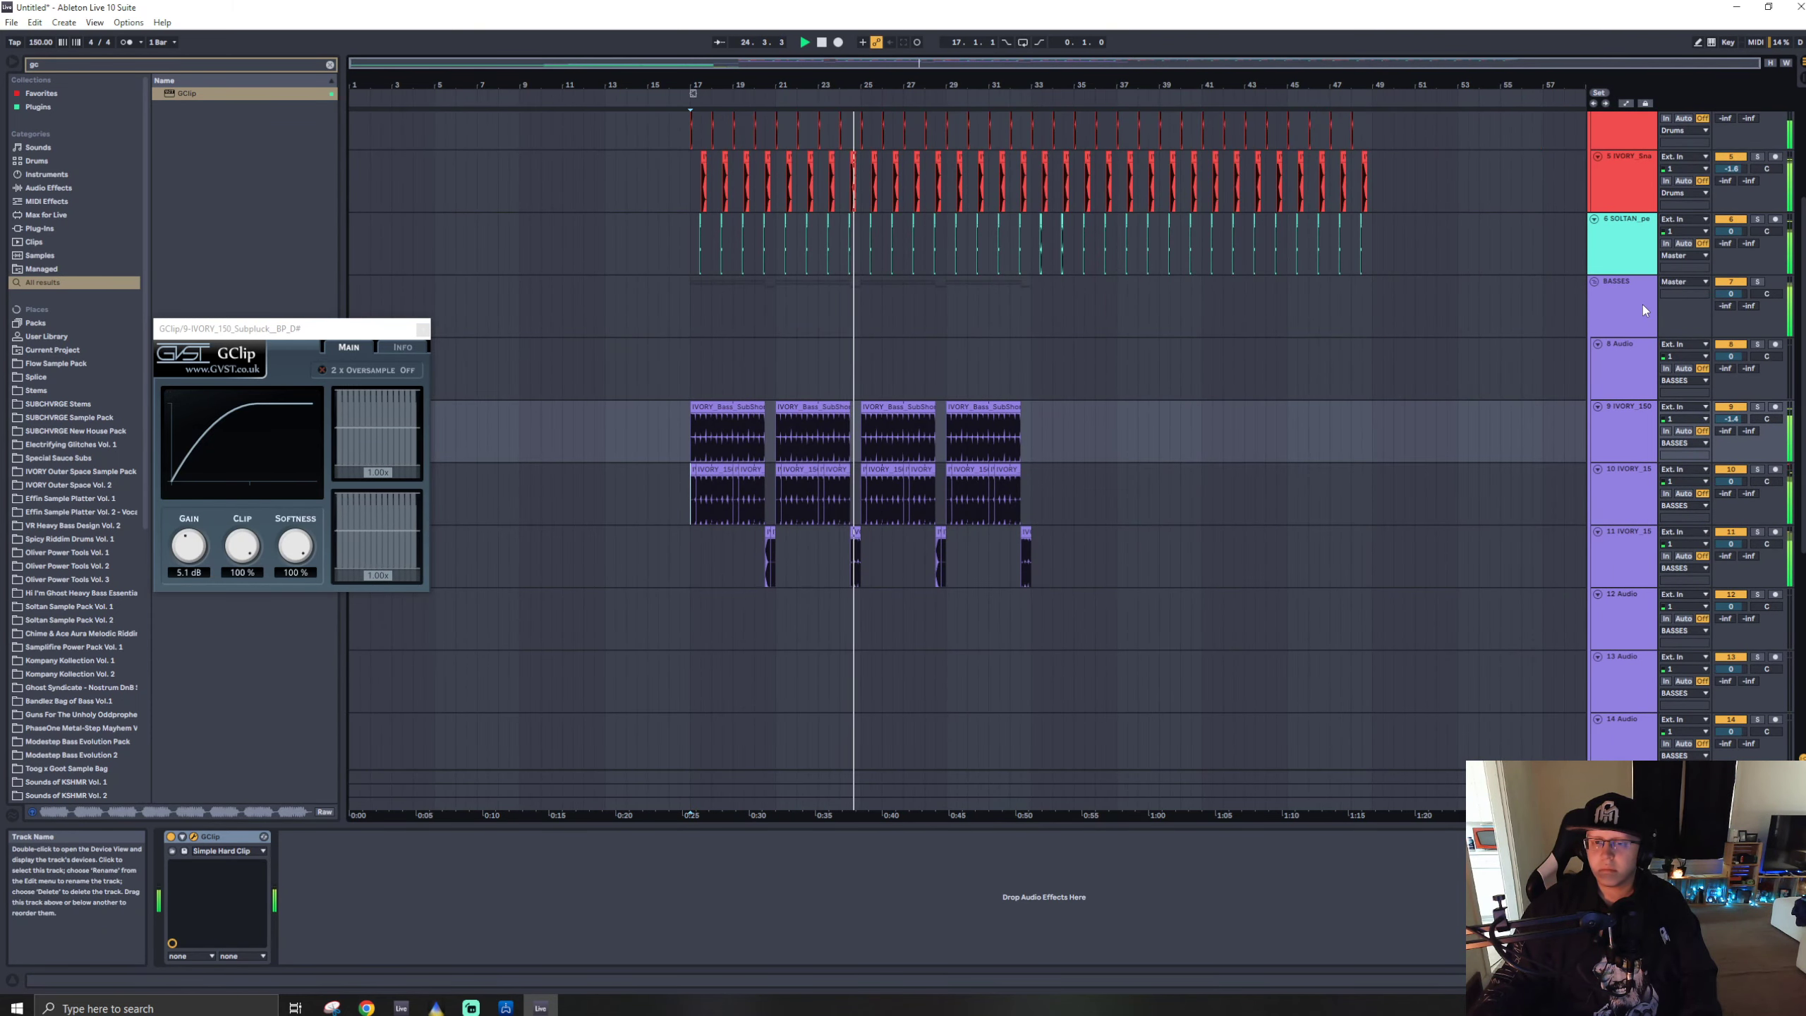
{"action": "key", "text": "space"}
{"action": "left_click", "coordinate": [423, 328]}
- Search the browser for "ivo bass" samples and go to the IVORY 150 bass one-shots
{"action": "left_click", "coordinate": [691, 501]}
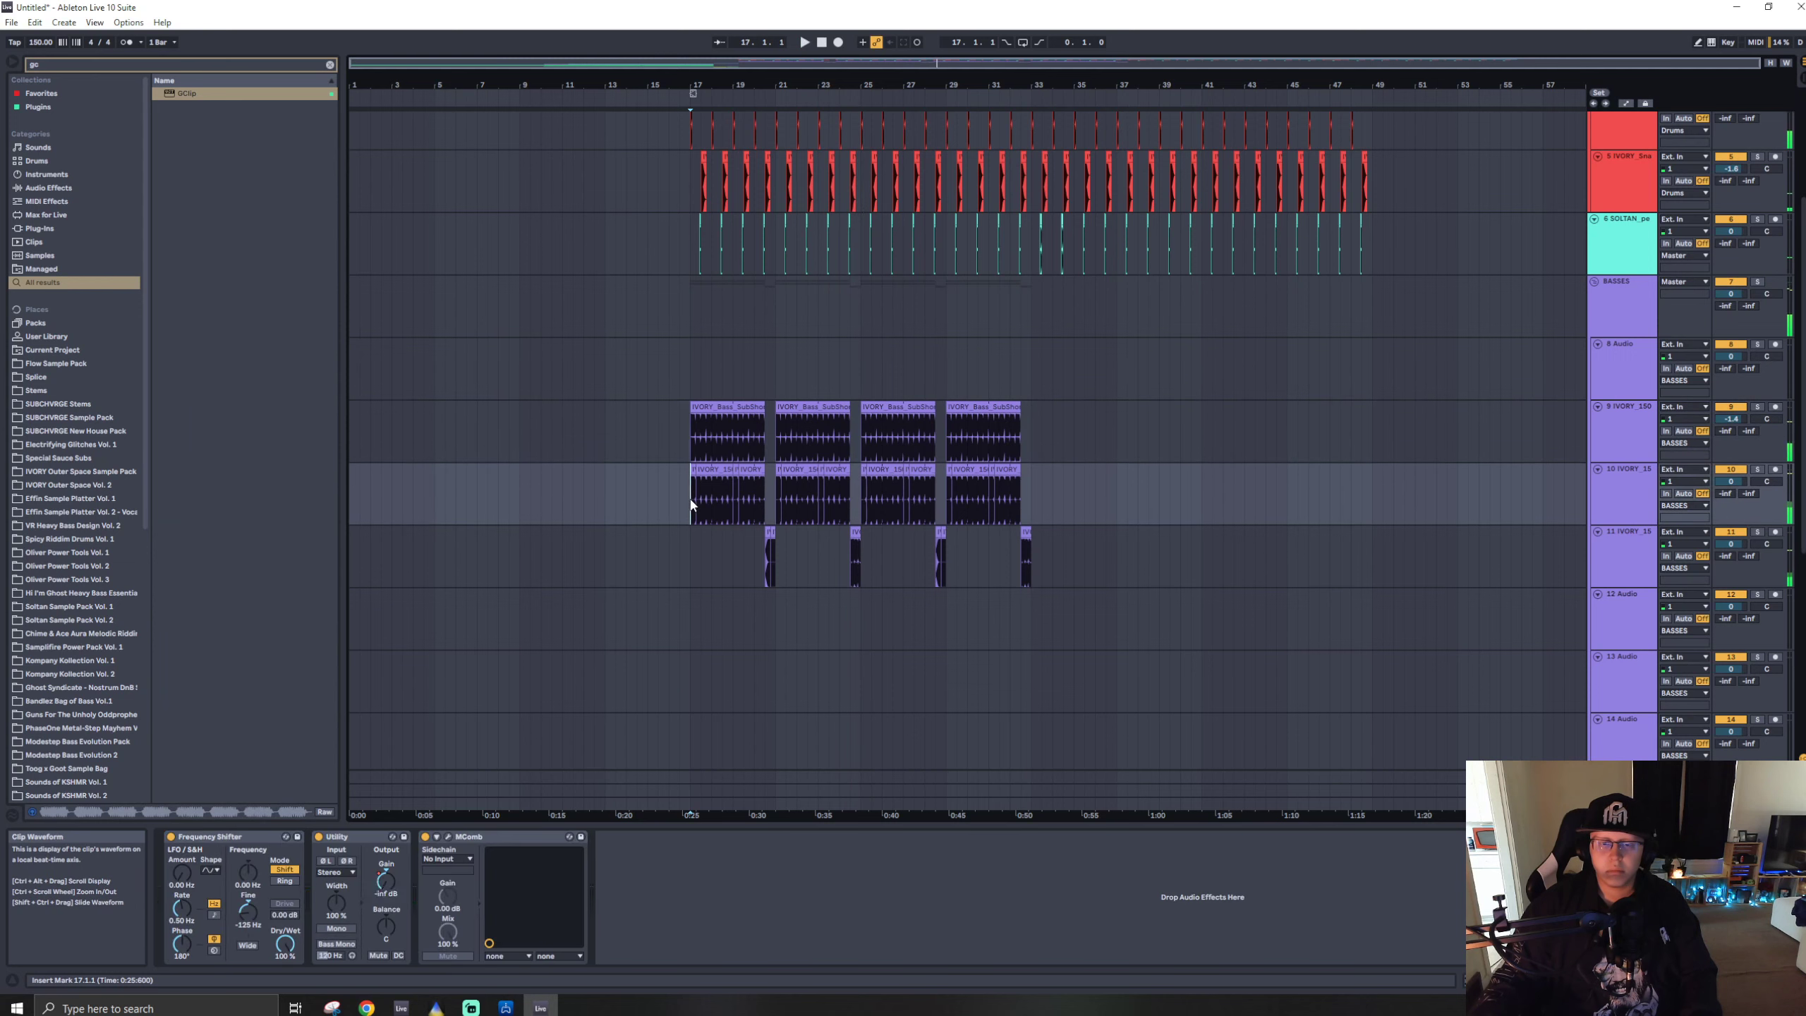
{"action": "key", "text": "space"}
{"action": "key", "text": "space"}
{"action": "key", "text": "ctrl+f"}
{"action": "type", "text": "ivo bas"}
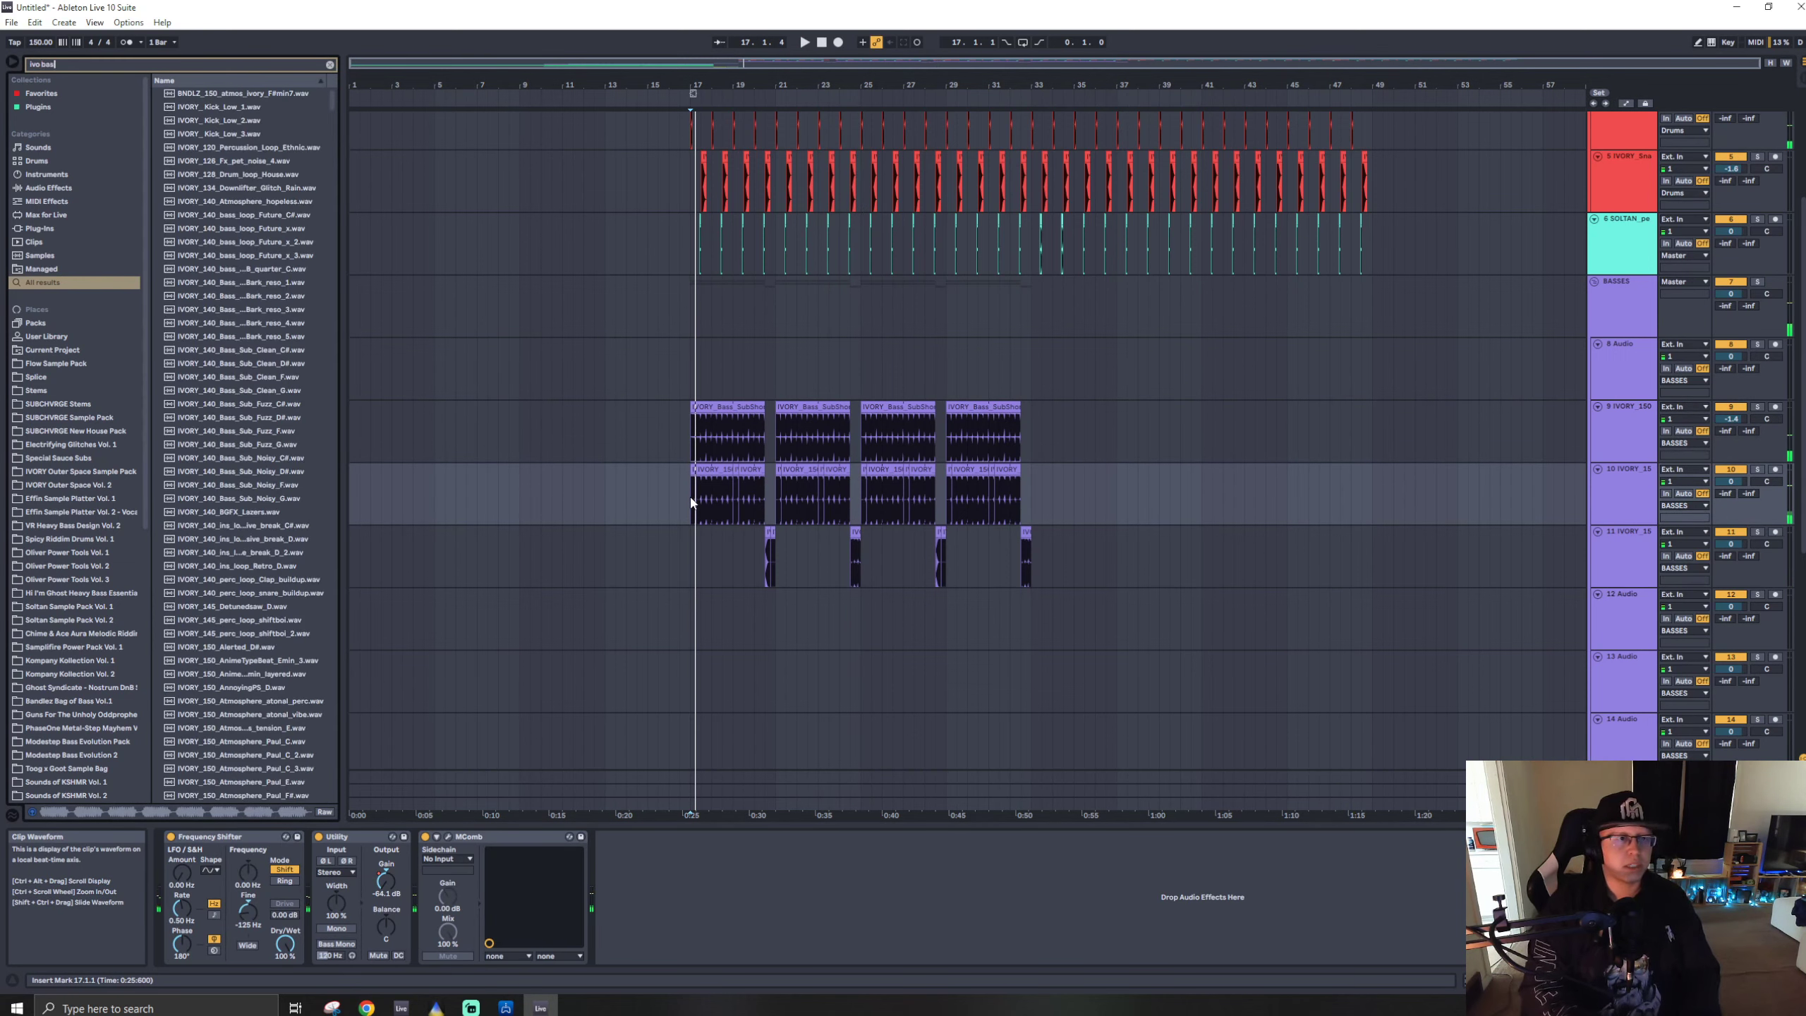
{"action": "type", "text": "s"}
{"action": "left_click_drag", "start_coordinate": [333, 129], "coordinate": [307, 528]}
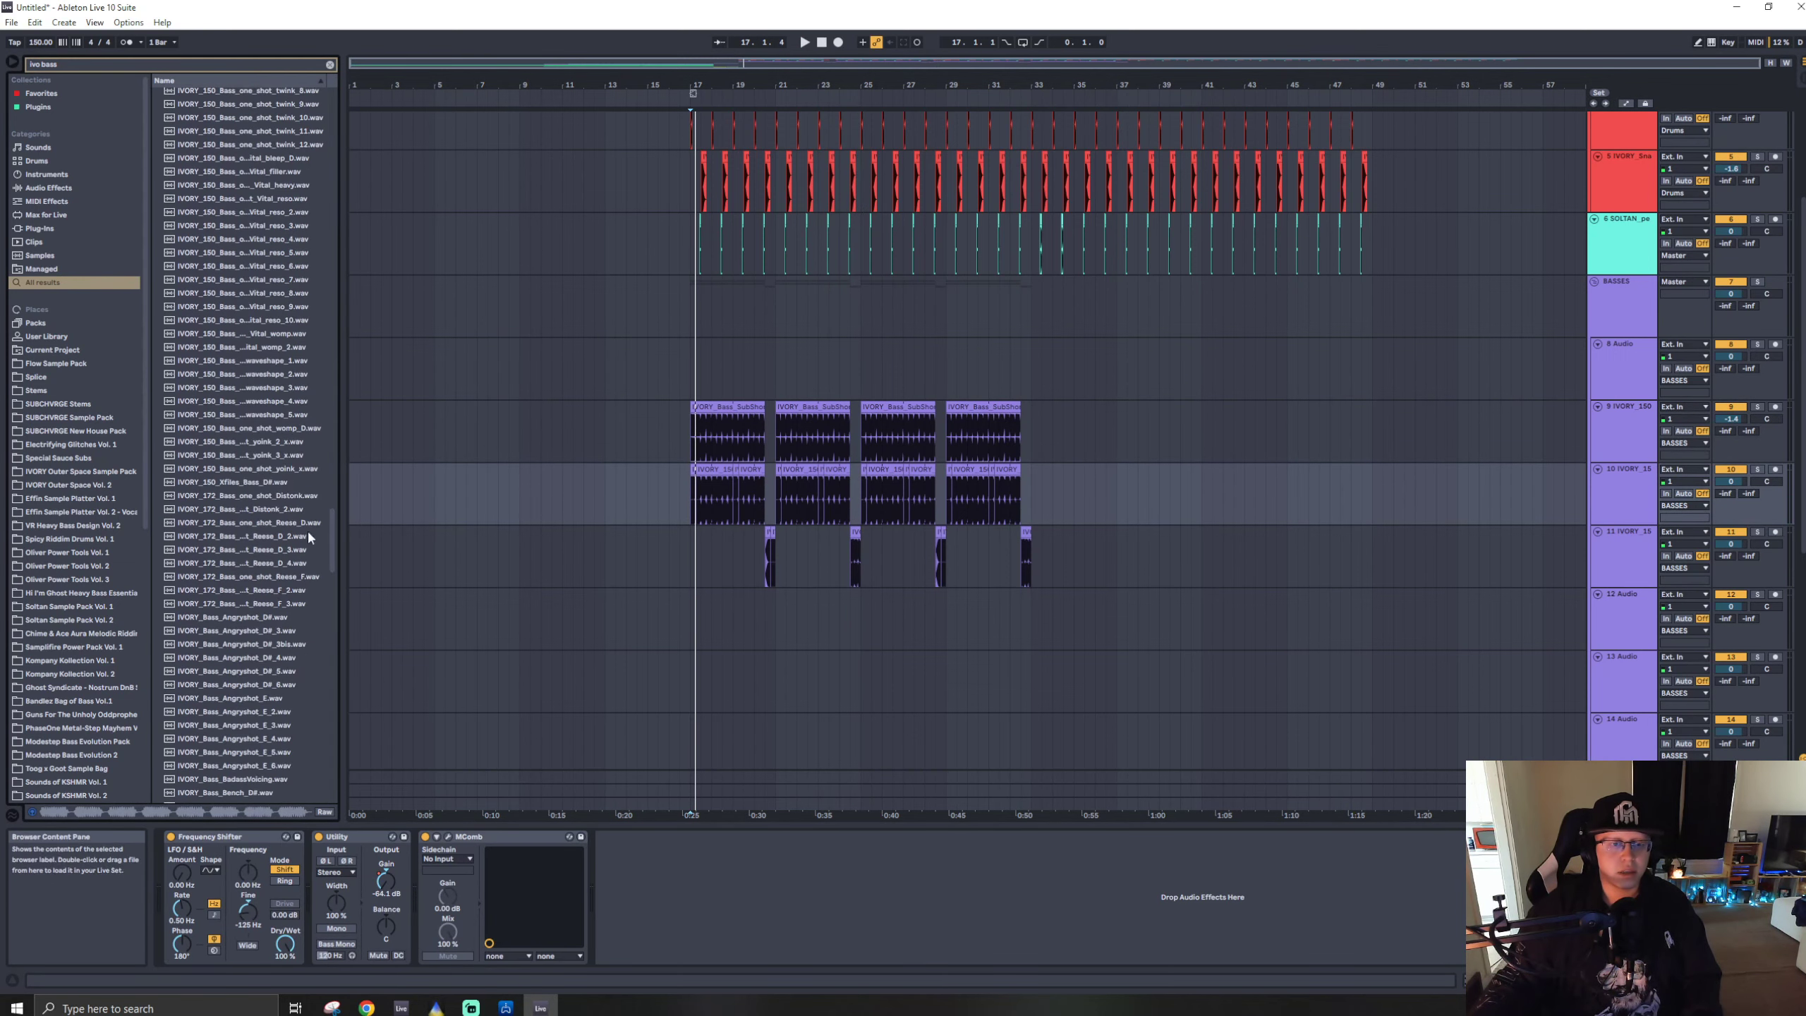
- Audition the IVORY 150 bass one-shots around the yoink and womp samples, ending on IVORY_150_Bass_one_shot_yoink_x.wav
{"action": "left_click", "coordinate": [295, 523]}
{"action": "key", "text": "Up"}
{"action": "key", "text": "Up"}
{"action": "key", "text": "Up"}
{"action": "key", "text": "Up"}
{"action": "key", "text": "Up"}
{"action": "key", "text": "Up"}
{"action": "key", "text": "Up"}
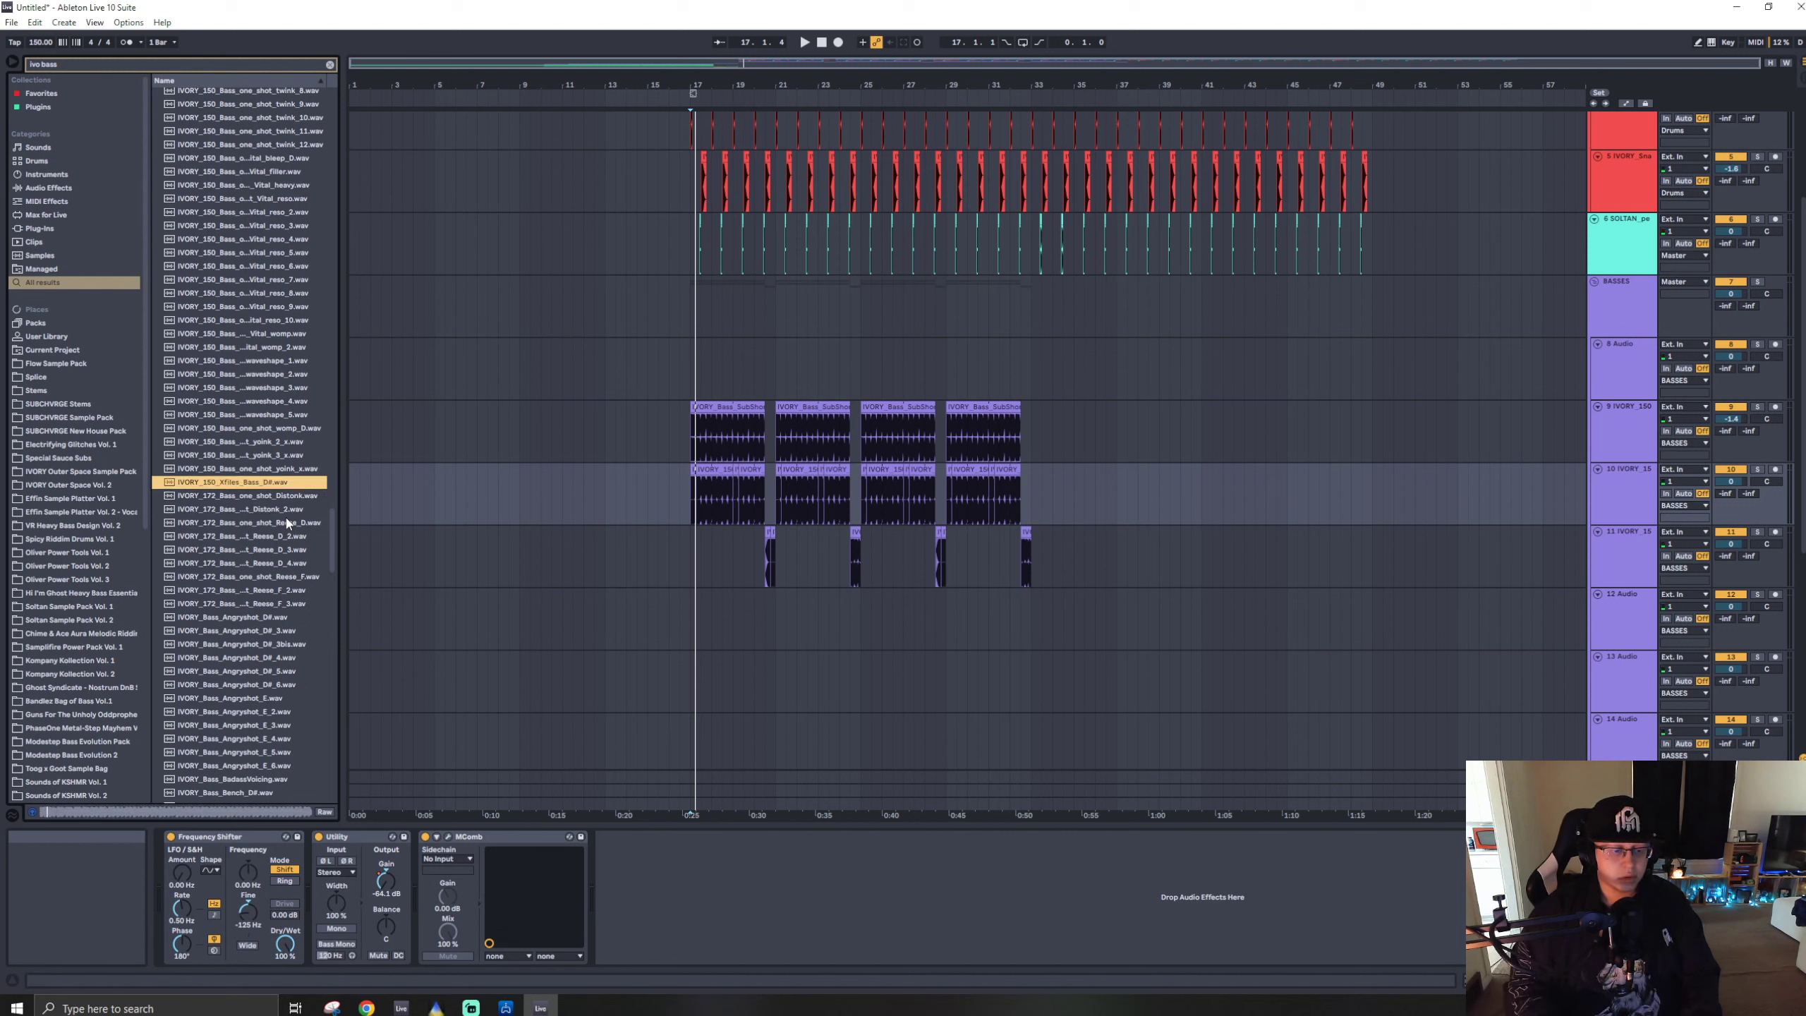
{"action": "key", "text": "Down"}
{"action": "key", "text": "Down"}
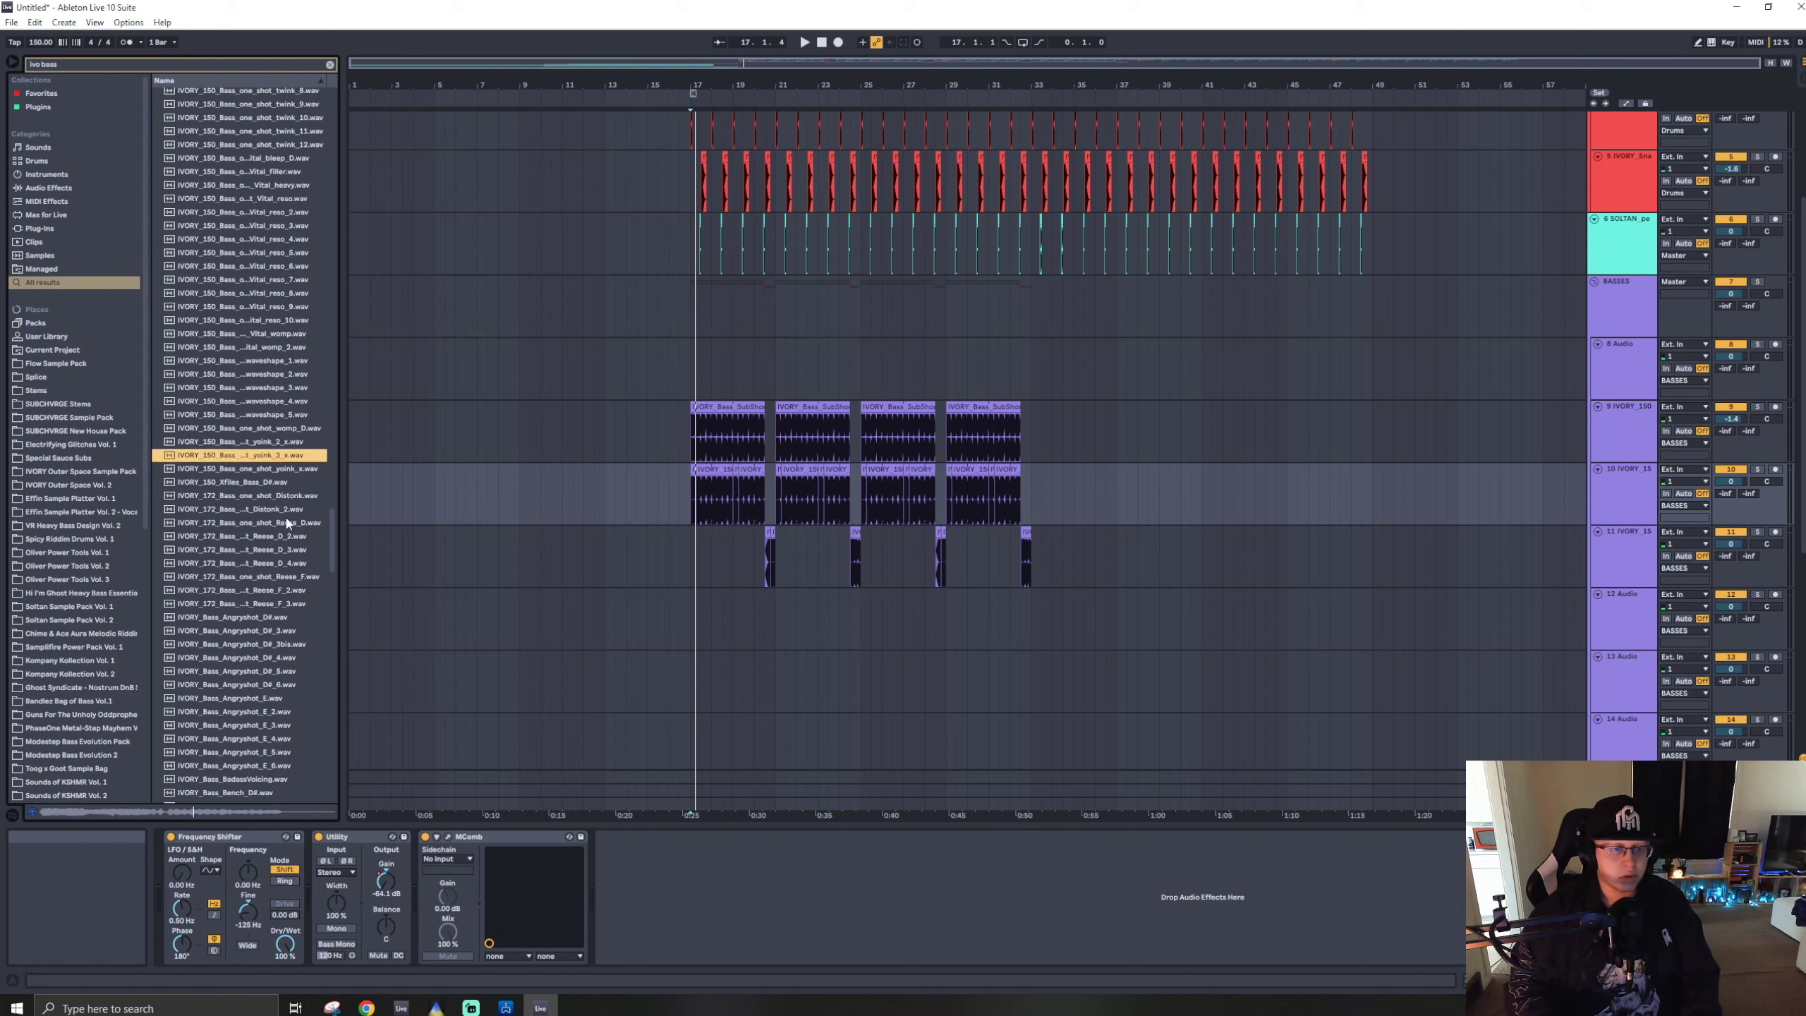
{"action": "key", "text": "Up"}
{"action": "key", "text": "Up"}
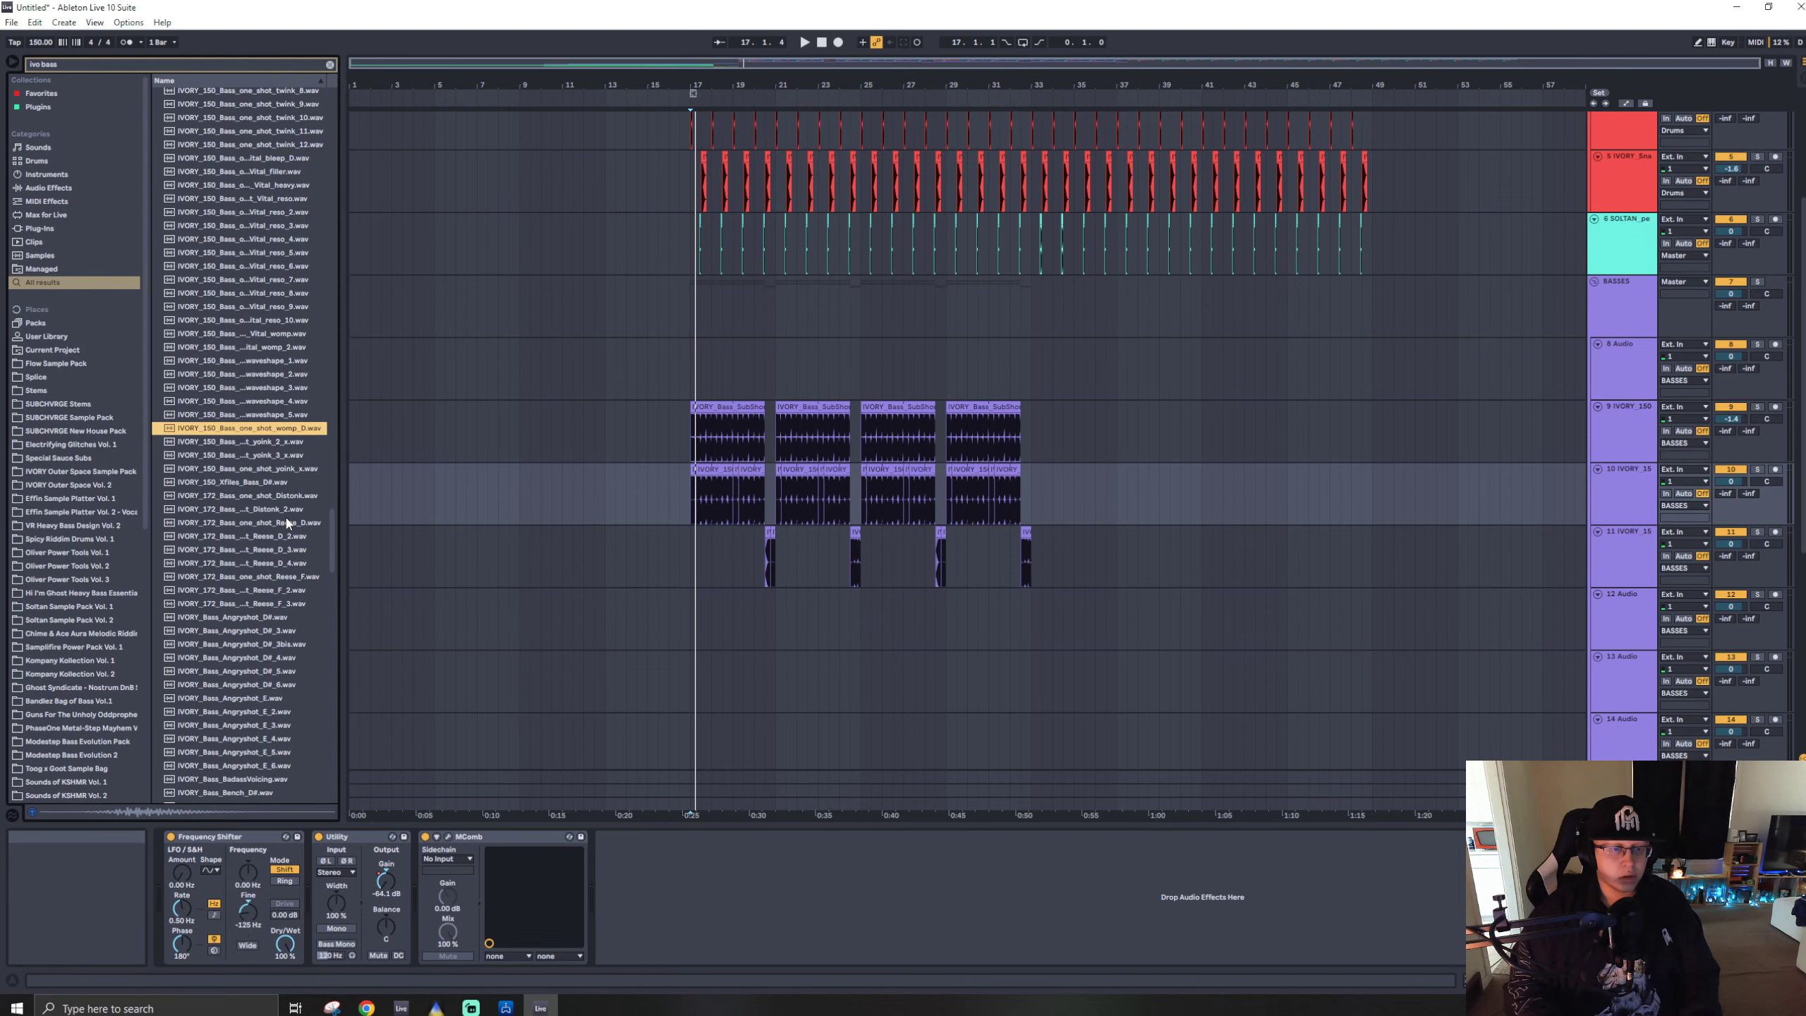
{"action": "key", "text": "Down"}
{"action": "key", "text": "Down"}
{"action": "key", "text": "Down"}
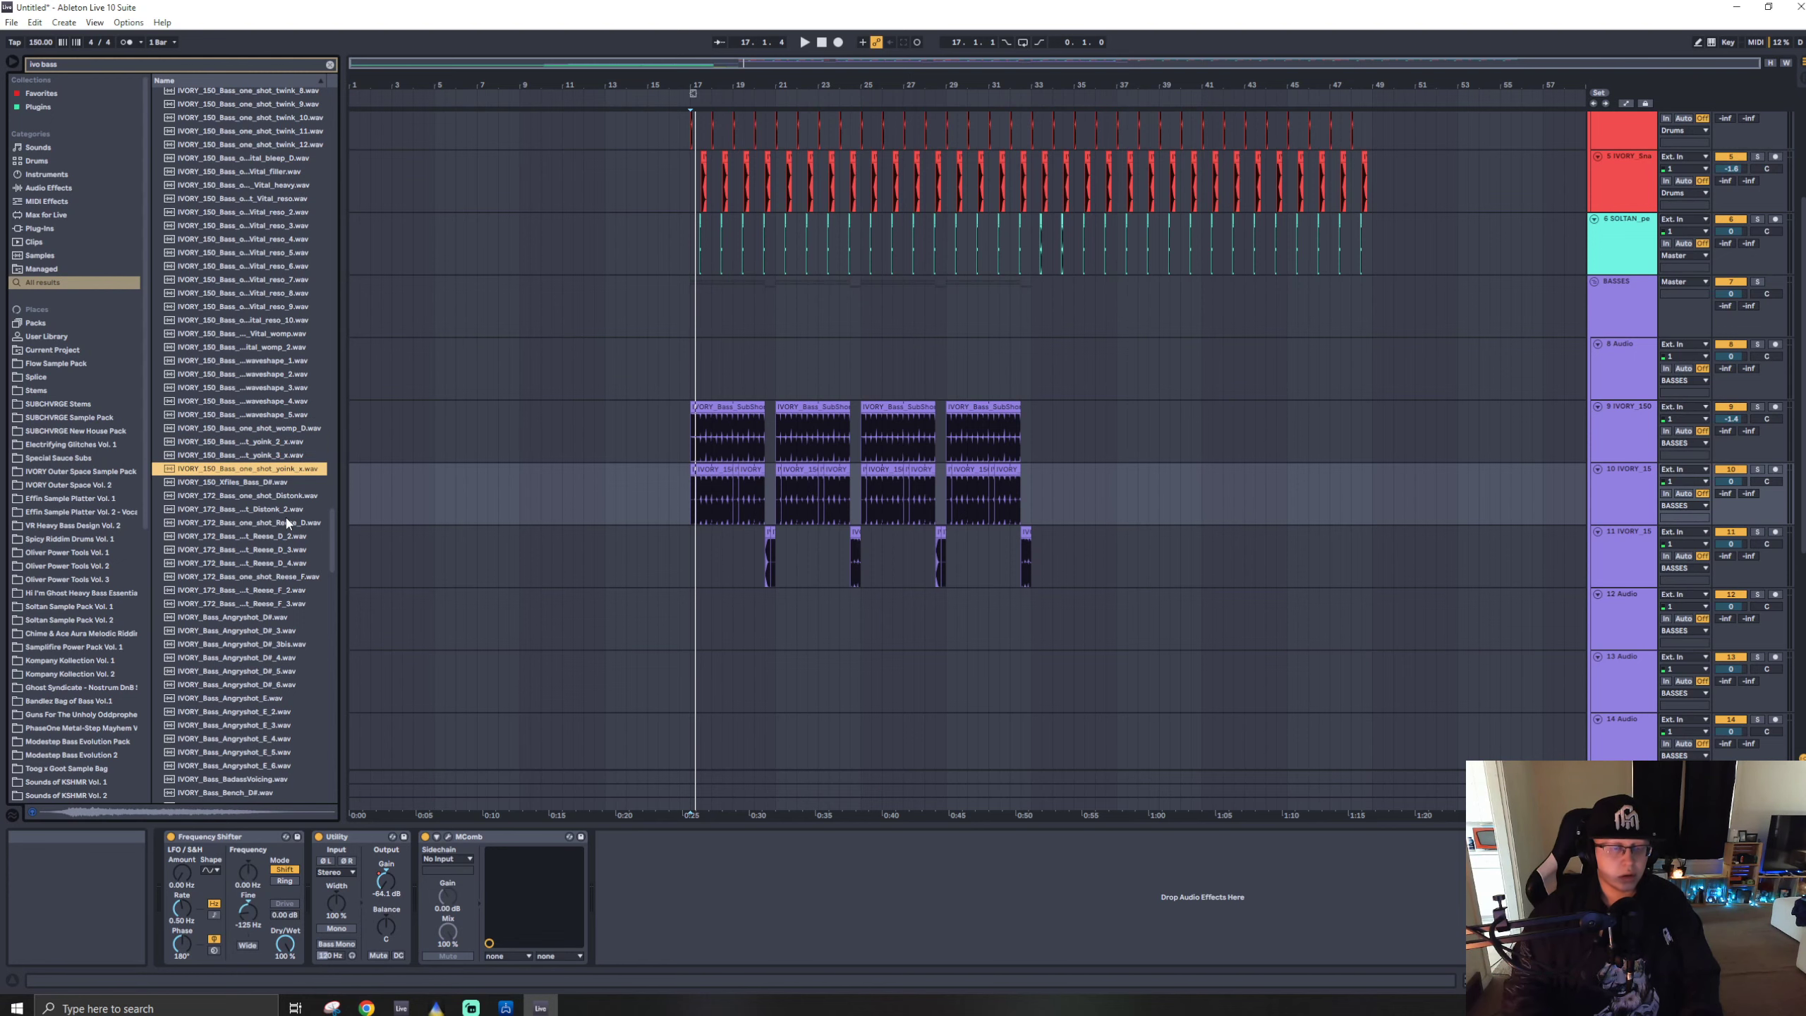
- Insert an audio track below the Chonky one-shot bass track and place the yoink_x sample on it at 17.3.1
{"action": "scroll", "coordinate": [699, 495], "scroll_direction": "up", "scroll_amount": 5}
{"action": "left_click", "coordinate": [1617, 496]}
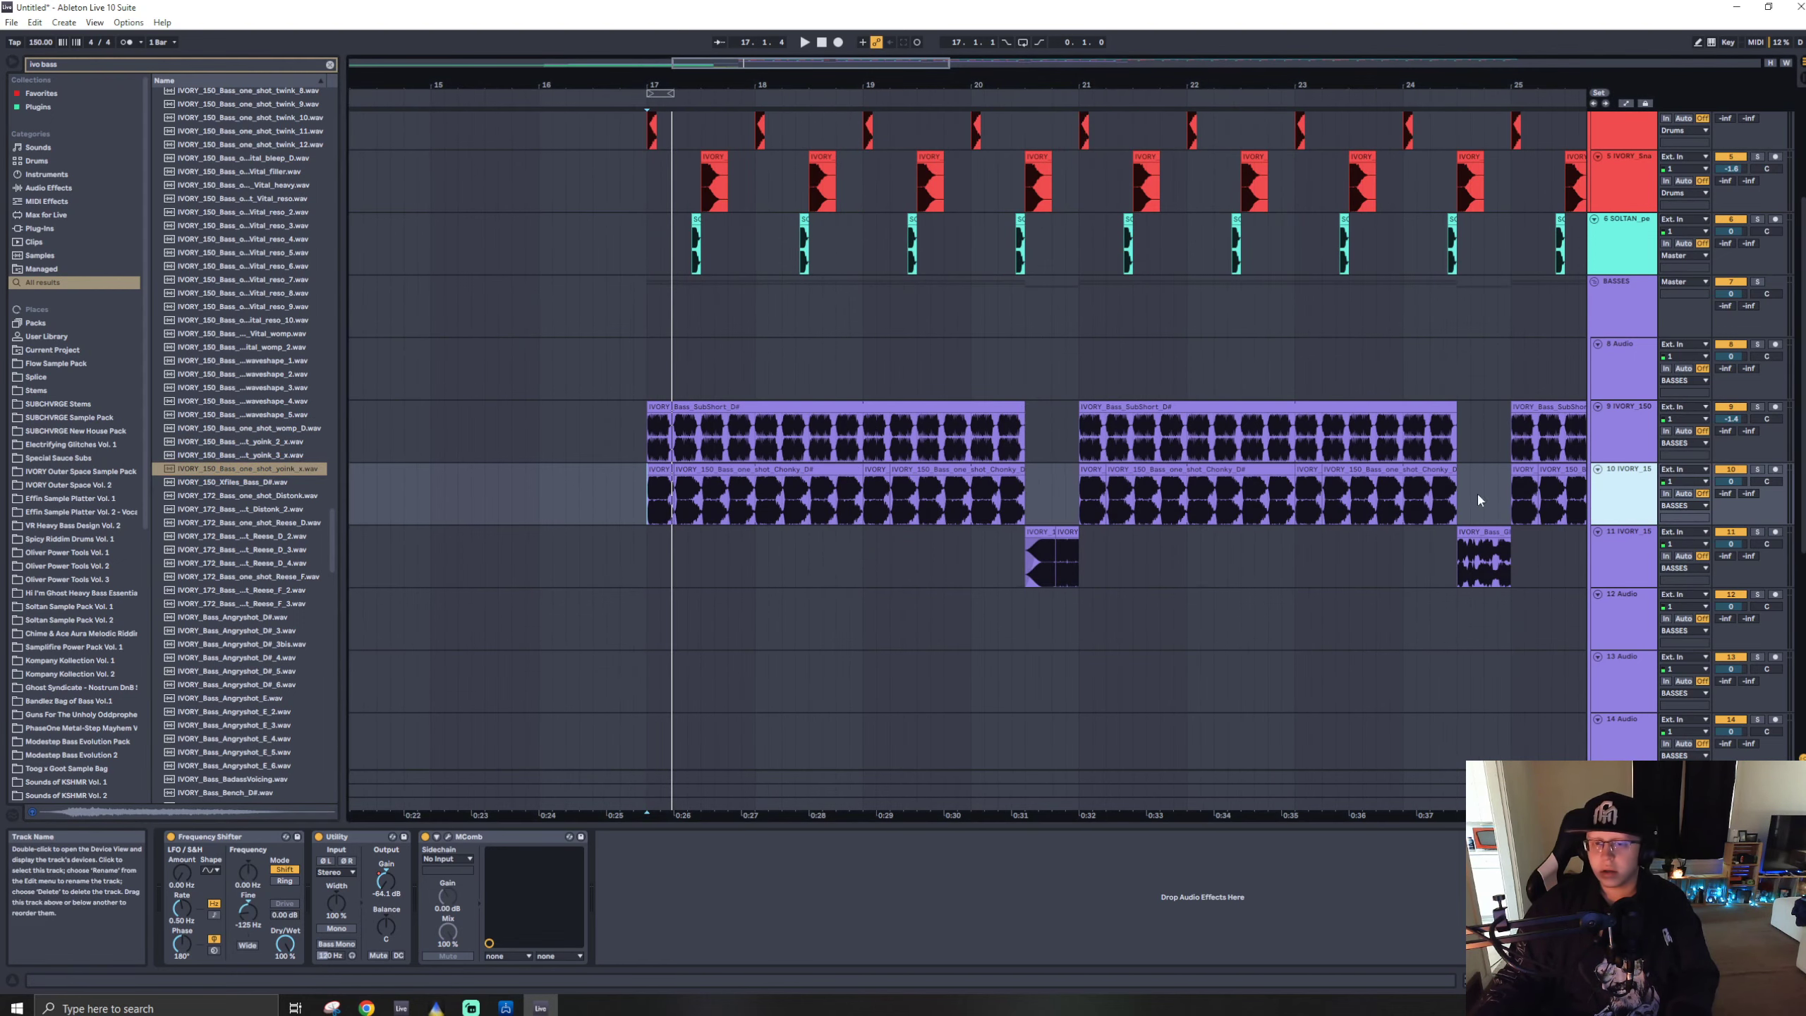
{"action": "key", "text": "ctrl+t"}
{"action": "left_click_drag", "start_coordinate": [313, 469], "coordinate": [719, 549]}
- Find the SVDDEN DEATH D#min preset, load it on the new yoink bass track and play the result
{"action": "key", "text": "ctrl+f"}
{"action": "type", "text": "sv"}
{"action": "key", "text": "space"}
{"action": "left_click", "coordinate": [836, 384]}
{"action": "key", "text": "space"}
{"action": "key", "text": "space"}
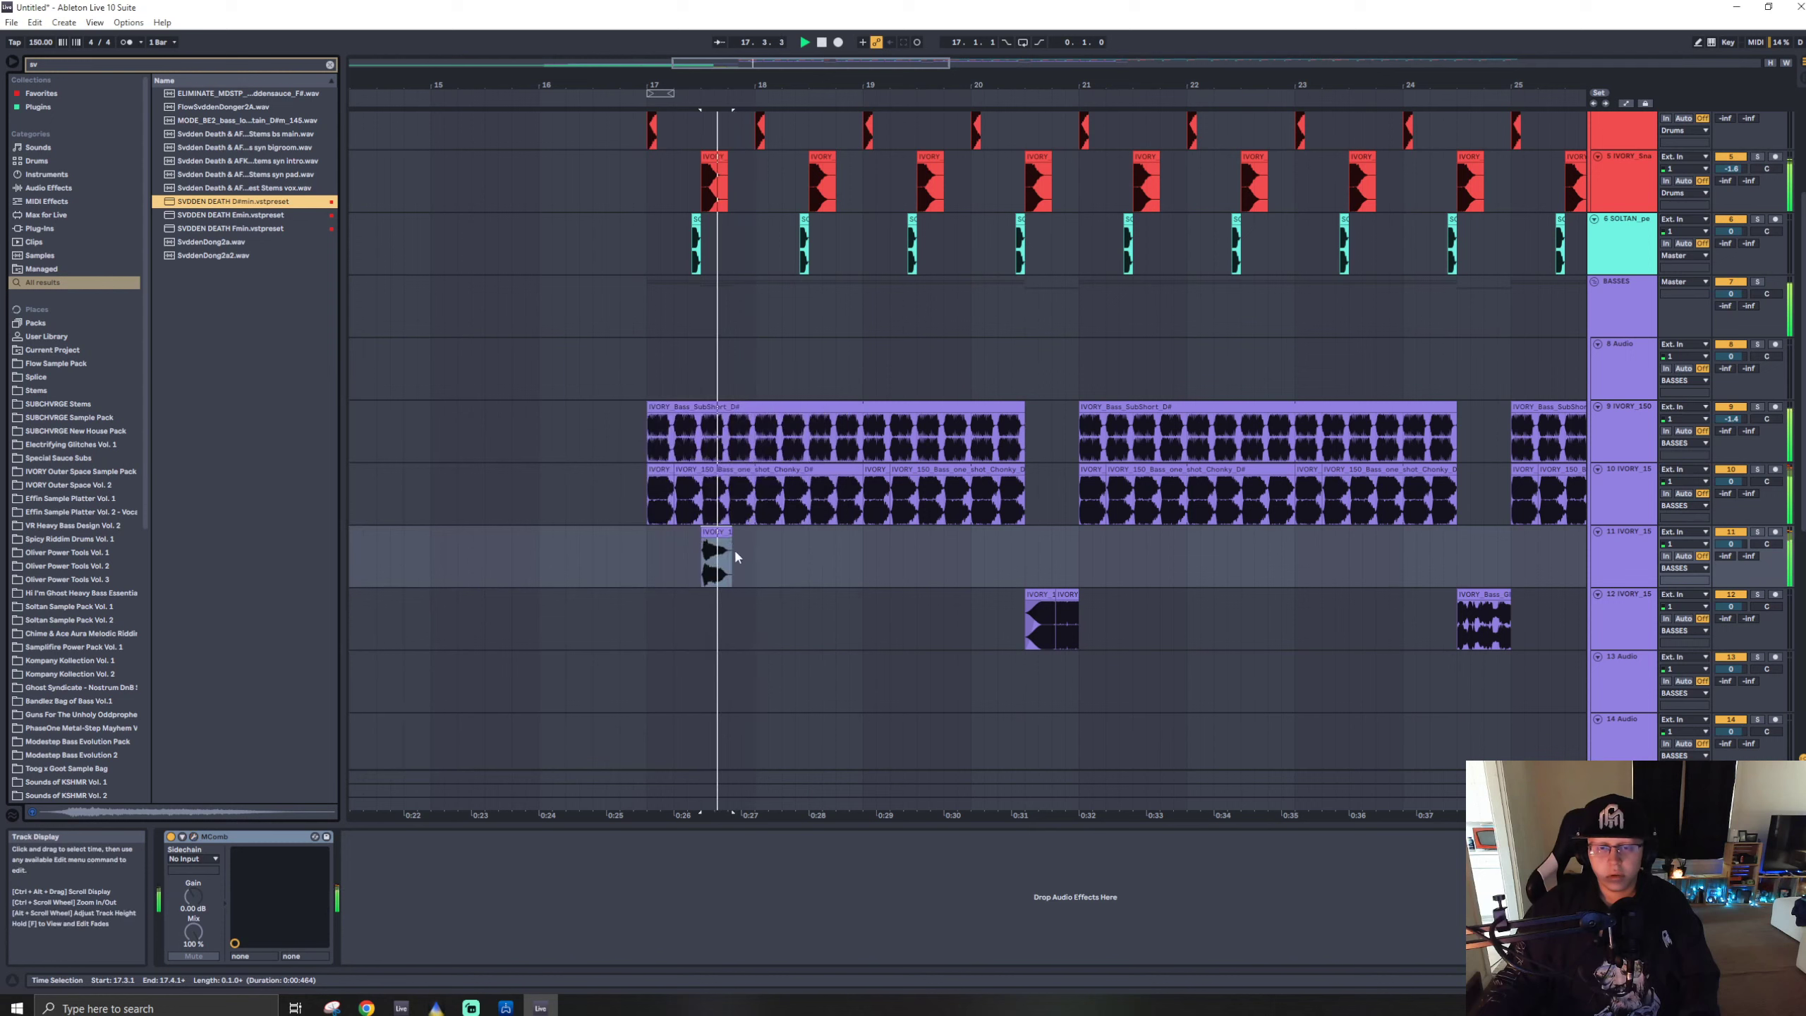
- Trim the yoink clip to end at 17.4.1 and place a reversed copy of it at 17.1.1
{"action": "left_click_drag", "start_coordinate": [730, 555], "coordinate": [727, 556]}
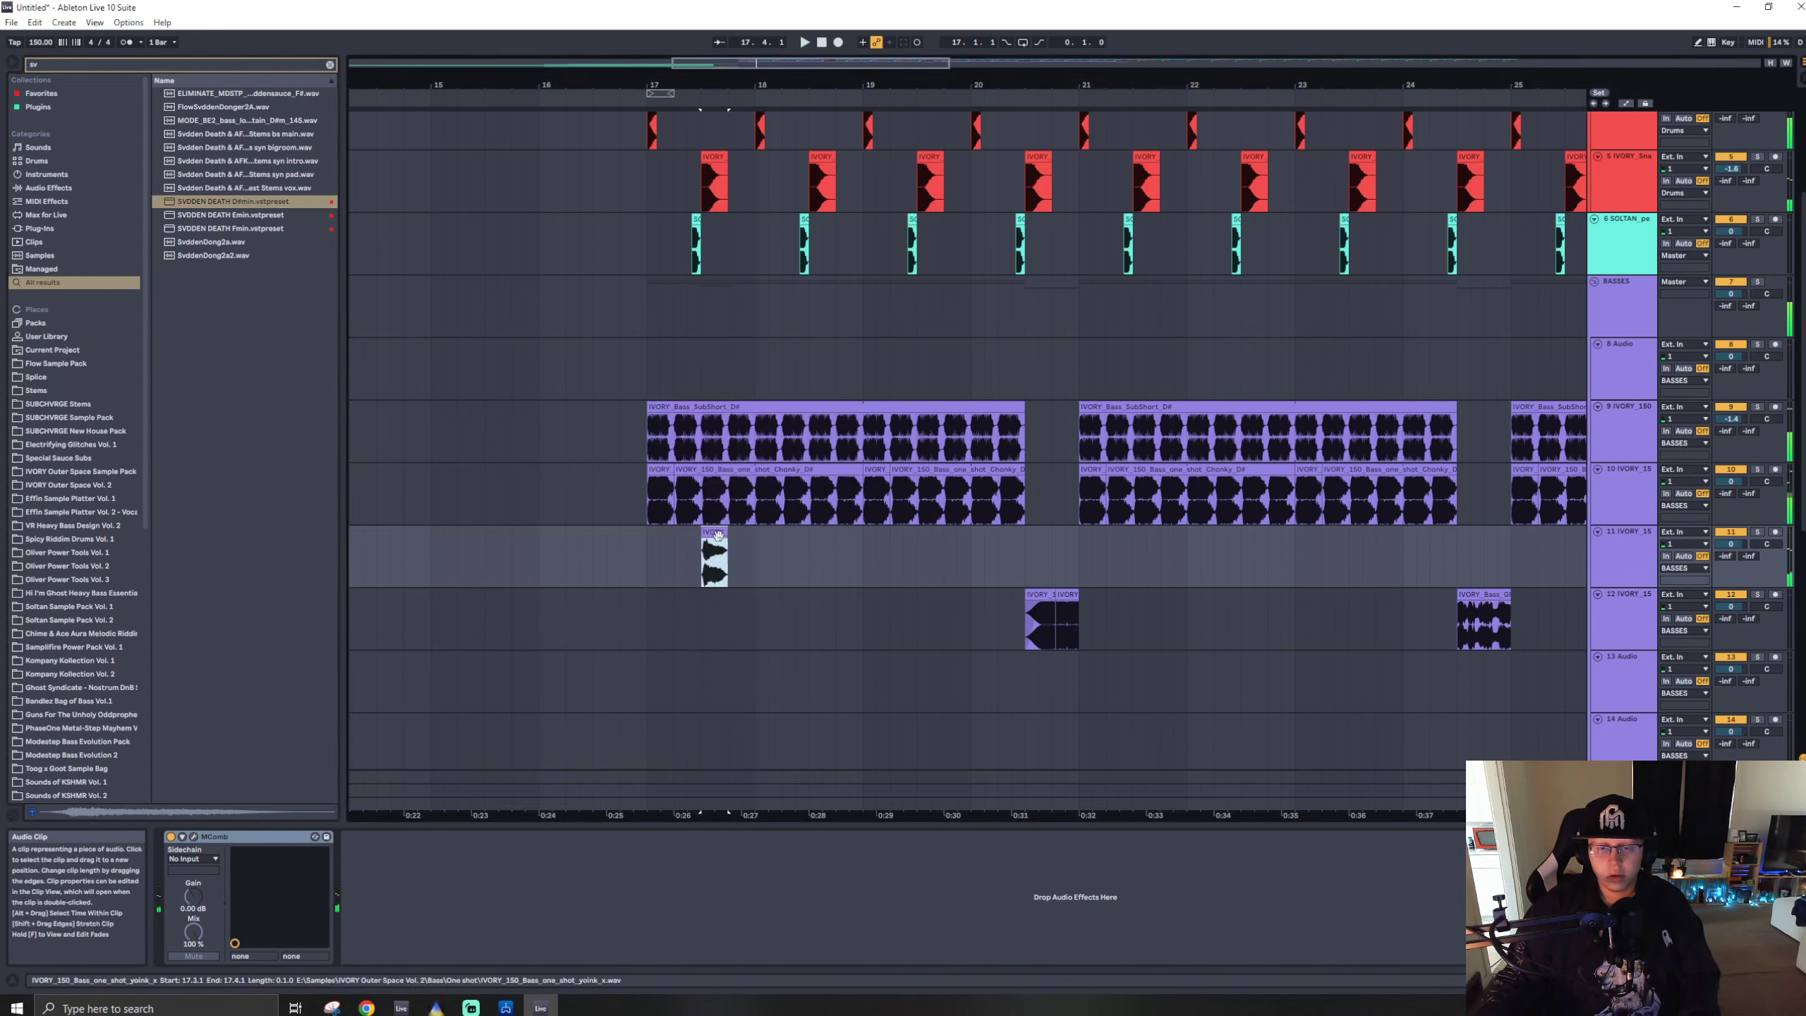
{"action": "left_click", "coordinate": [644, 563]}
{"action": "key", "text": "ctrl+v"}
{"action": "key", "text": "r"}
- Turn on Warp for the reversed yoink clip at 17.1.1 and transpose it down
{"action": "double_click", "coordinate": [659, 555]}
{"action": "key", "text": "space"}
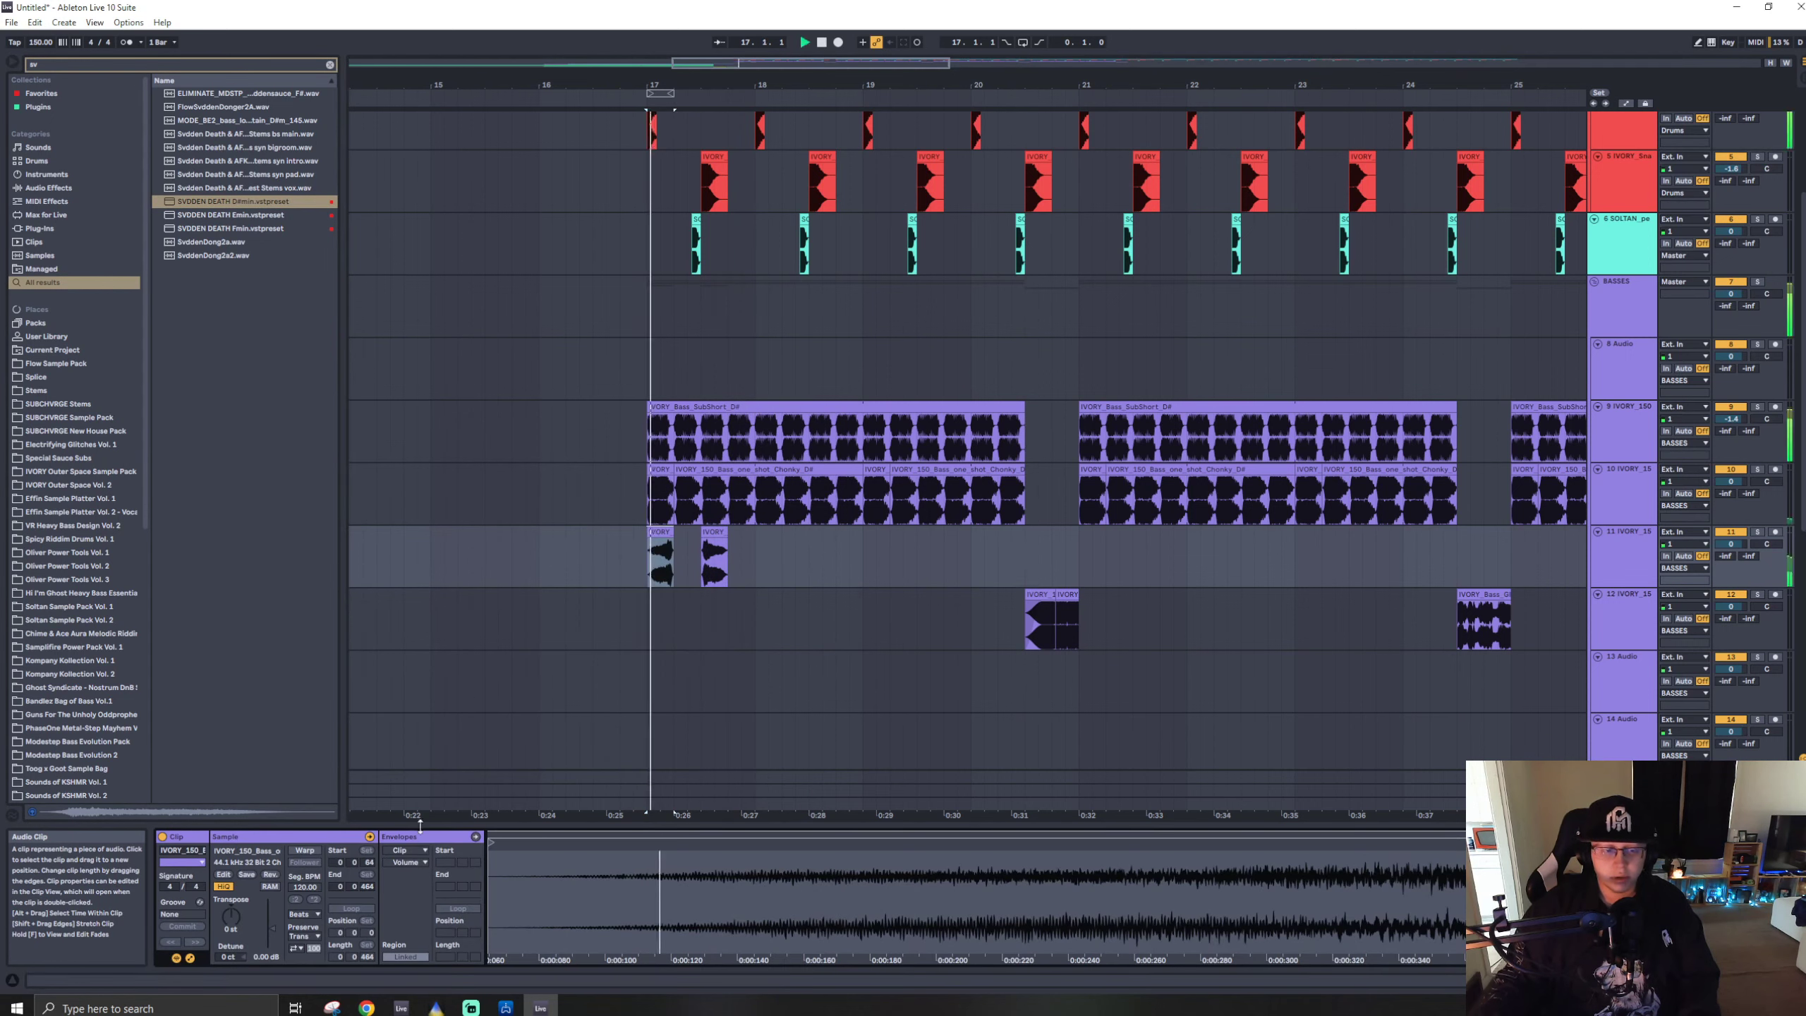
{"action": "left_click", "coordinate": [310, 852]}
{"action": "key", "text": "space"}
{"action": "left_click_drag", "start_coordinate": [230, 918], "coordinate": [231, 908]}
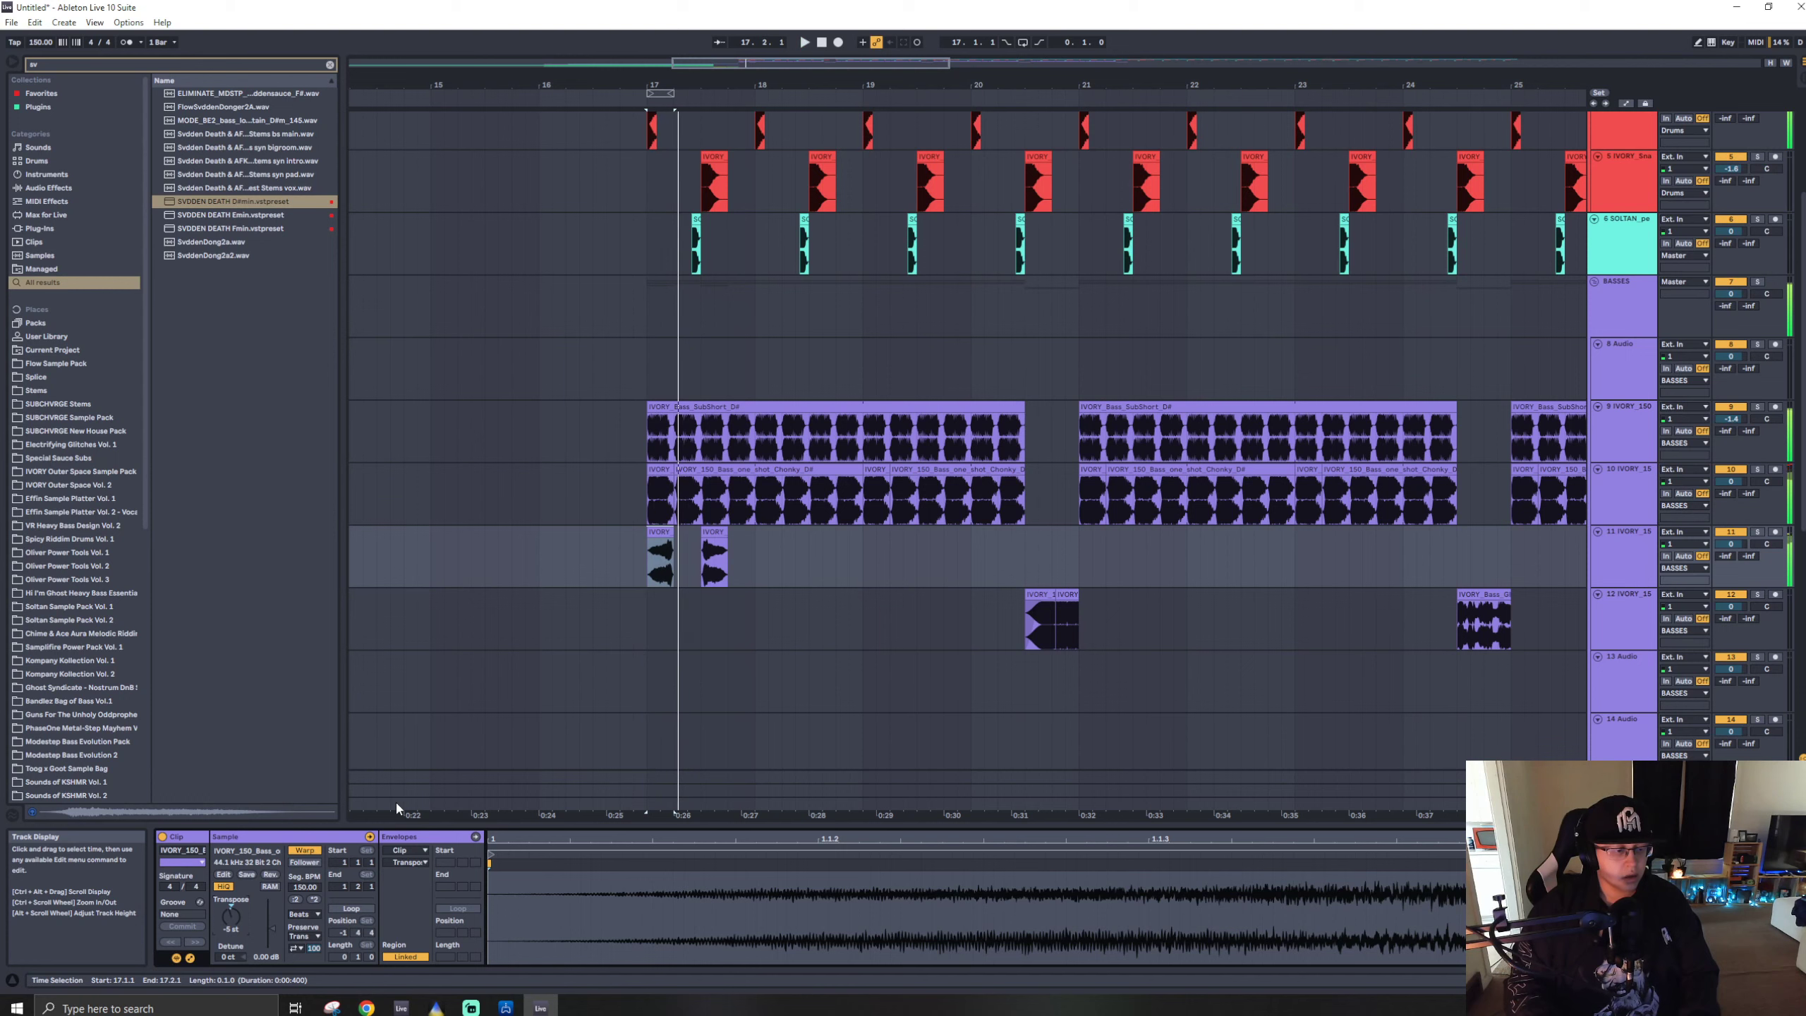
- Listen to the reversed yoink clip with its track soloed, and play it together with the other tracks
{"action": "scroll", "coordinate": [670, 552], "scroll_direction": "up", "scroll_amount": 5}
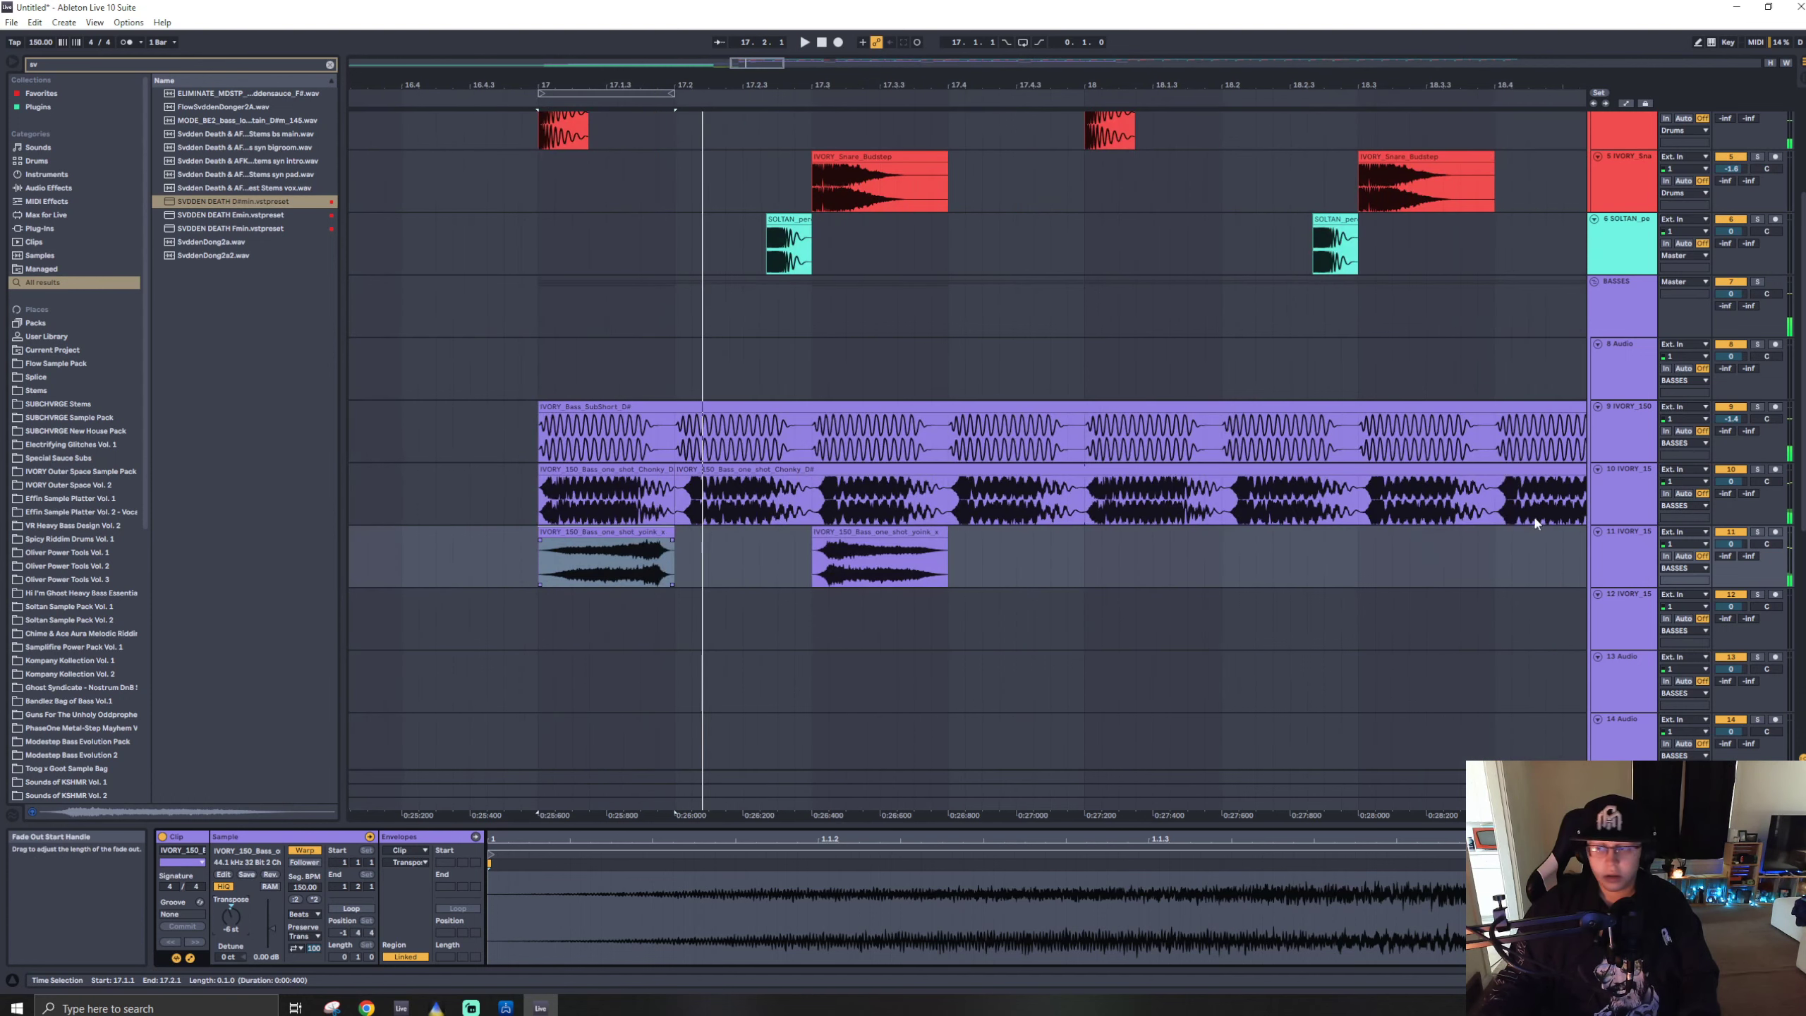
{"action": "left_click", "coordinate": [1756, 532]}
{"action": "key", "text": "space"}
{"action": "key", "text": "space"}
{"action": "key", "text": "space"}
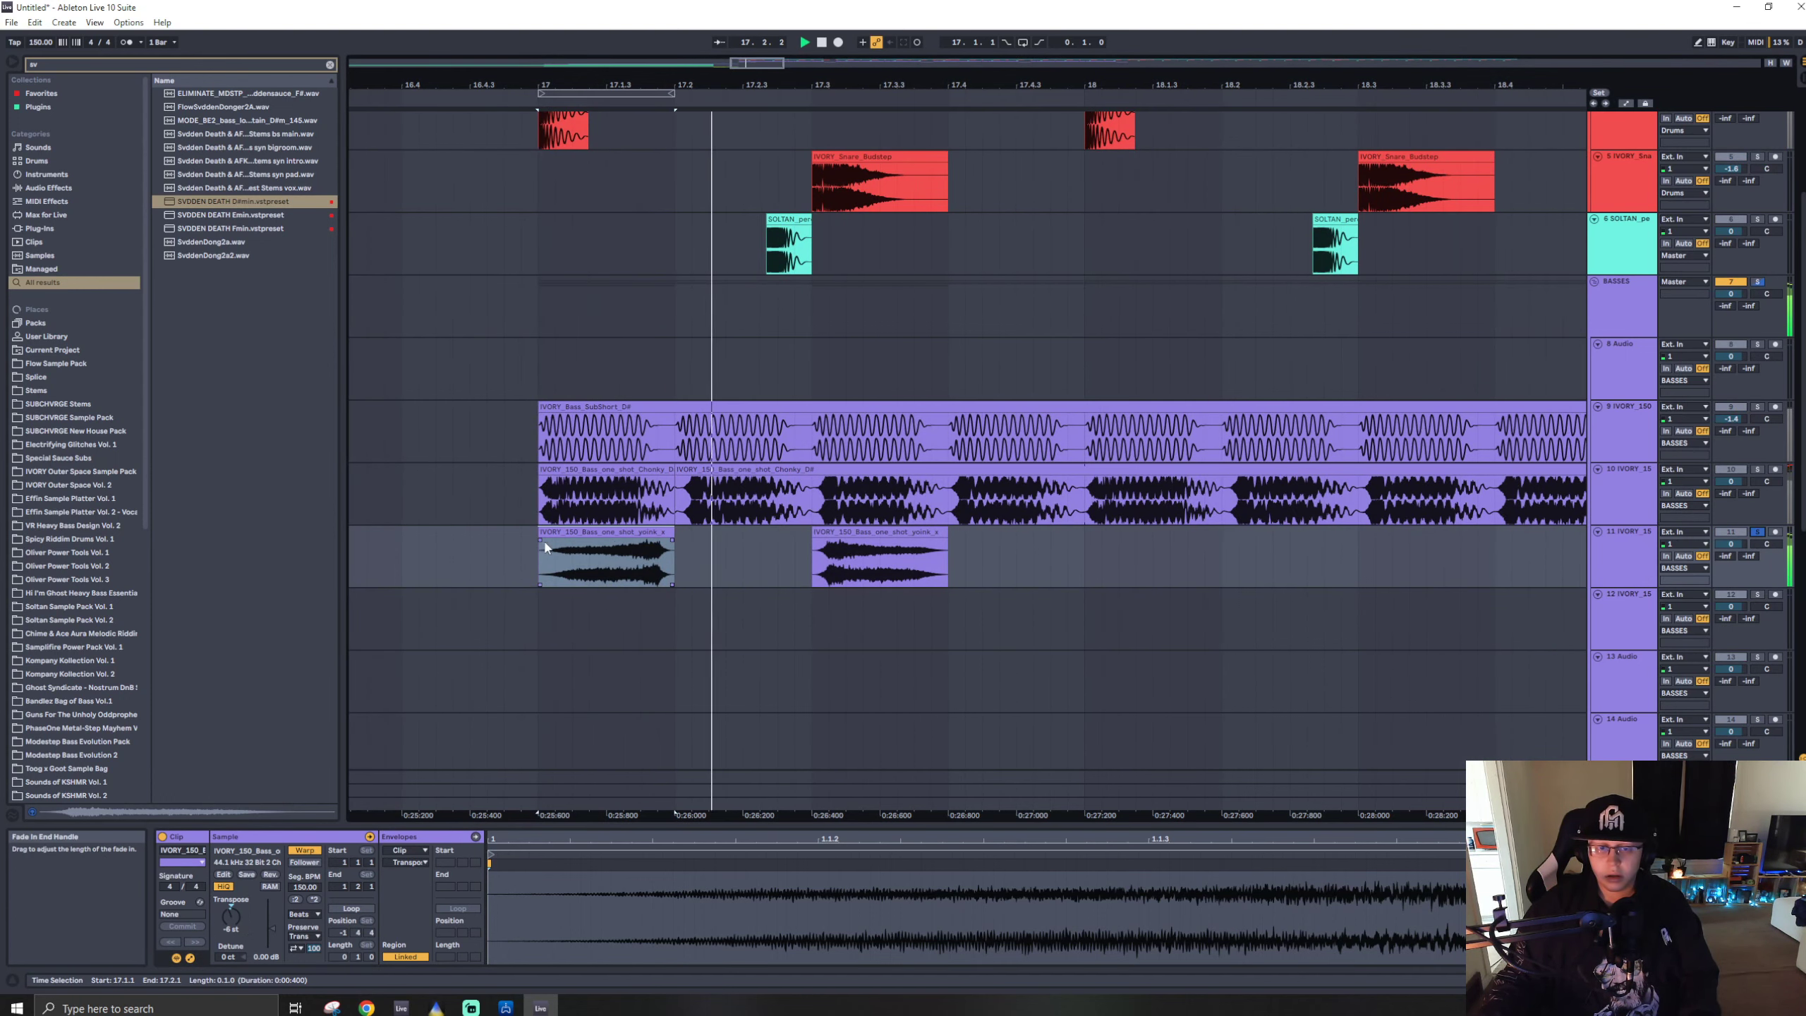
{"action": "left_click", "coordinate": [563, 582]}
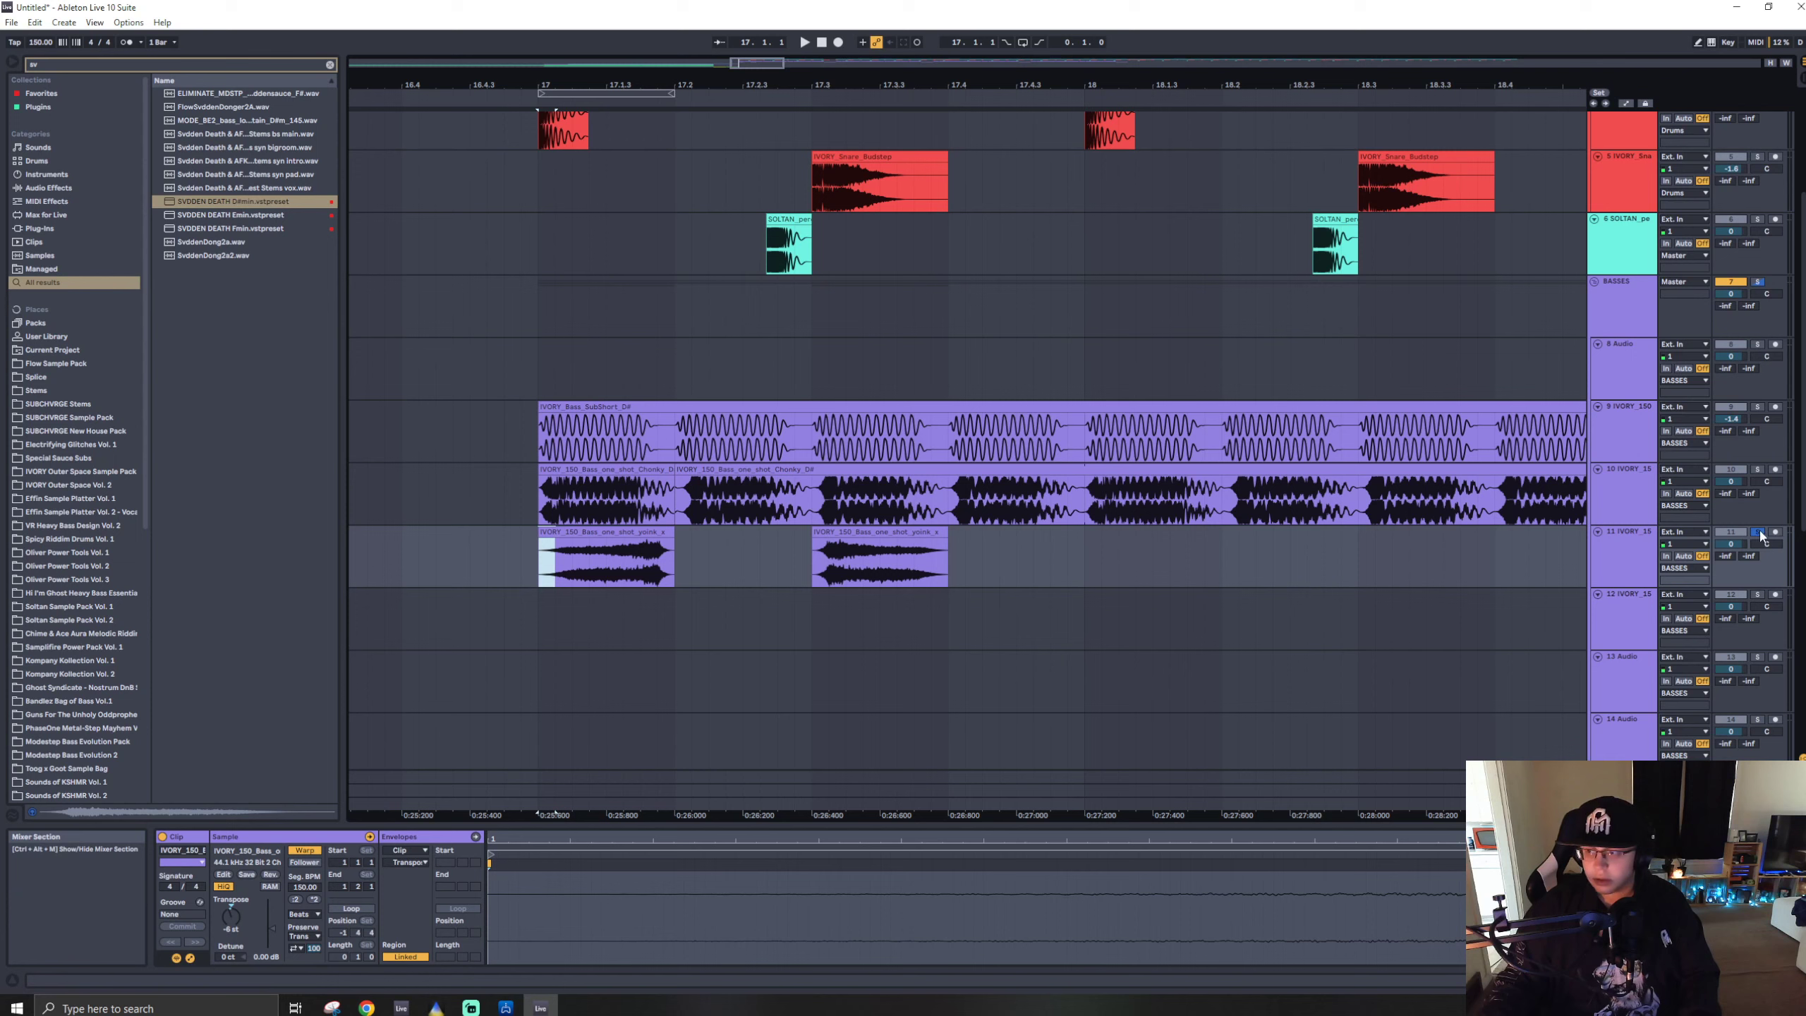
{"action": "key", "text": "space"}
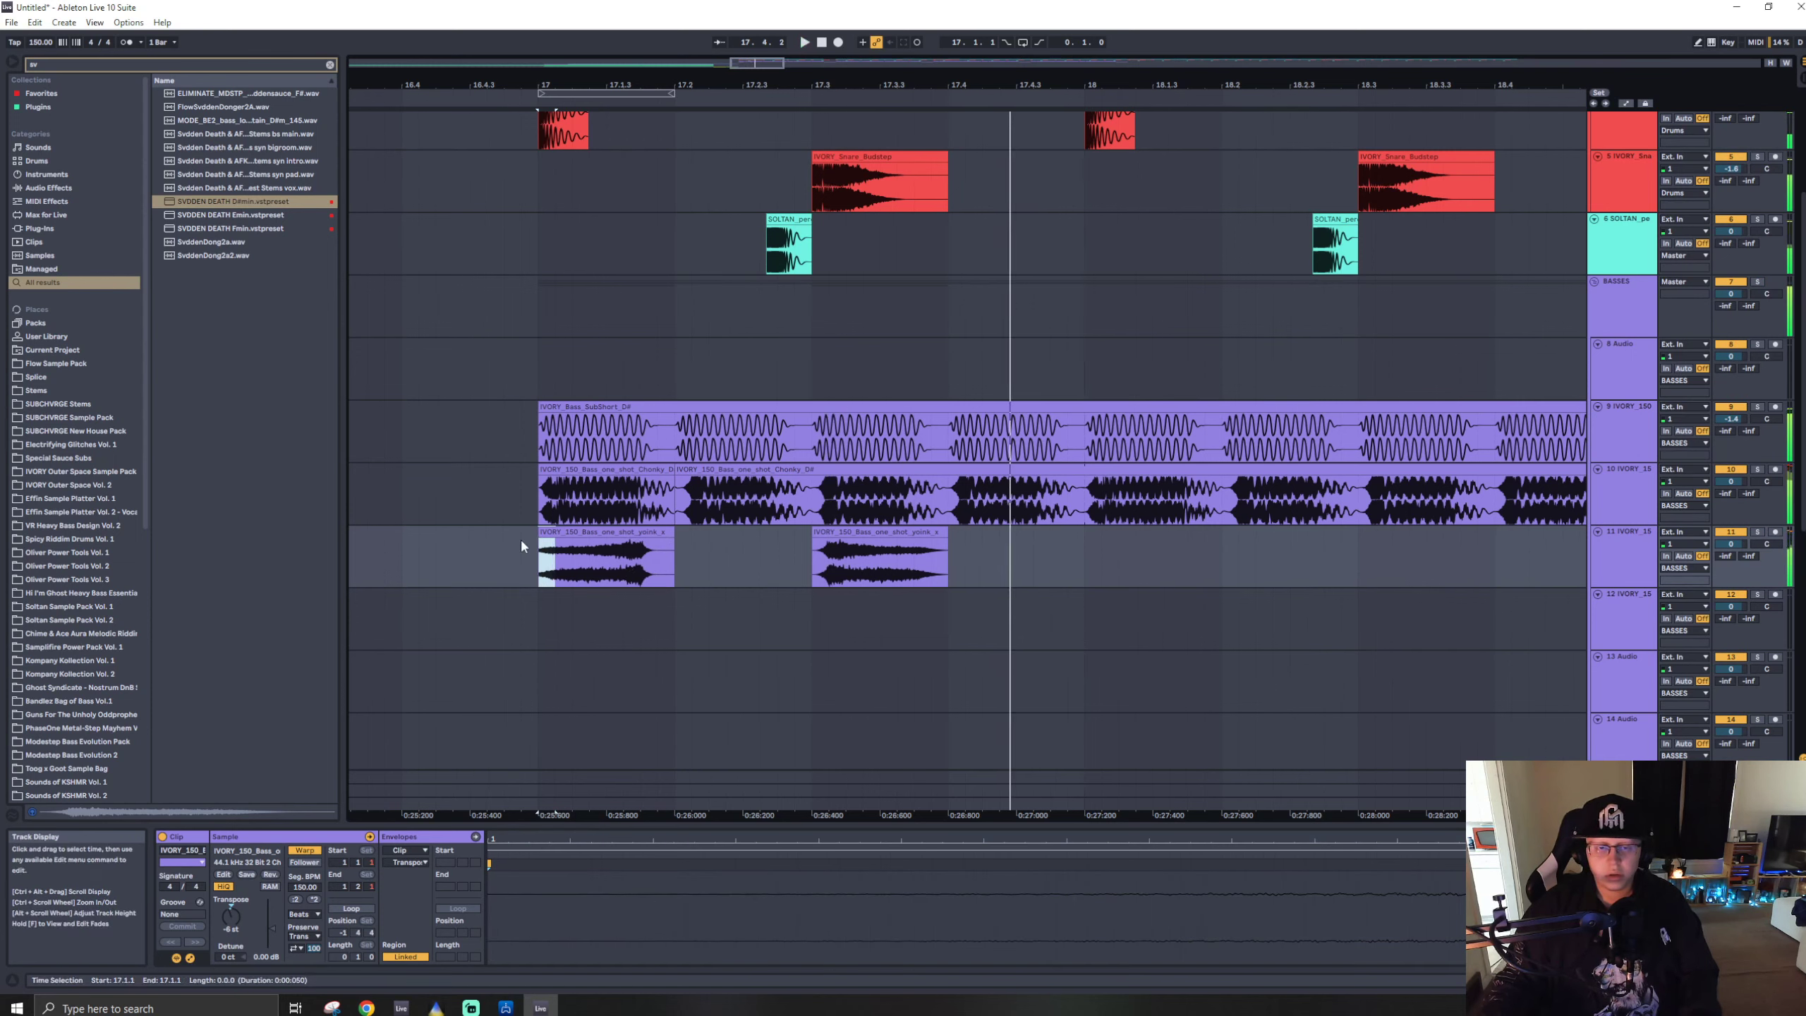
- With the first beat looping, slide the reversed yoink clip's waveform and shorten its end to just after 17.1.3
{"action": "left_click", "coordinate": [557, 564]}
{"action": "key", "text": "space"}
{"action": "left_click_drag", "start_coordinate": [627, 575], "coordinate": [589, 573]}
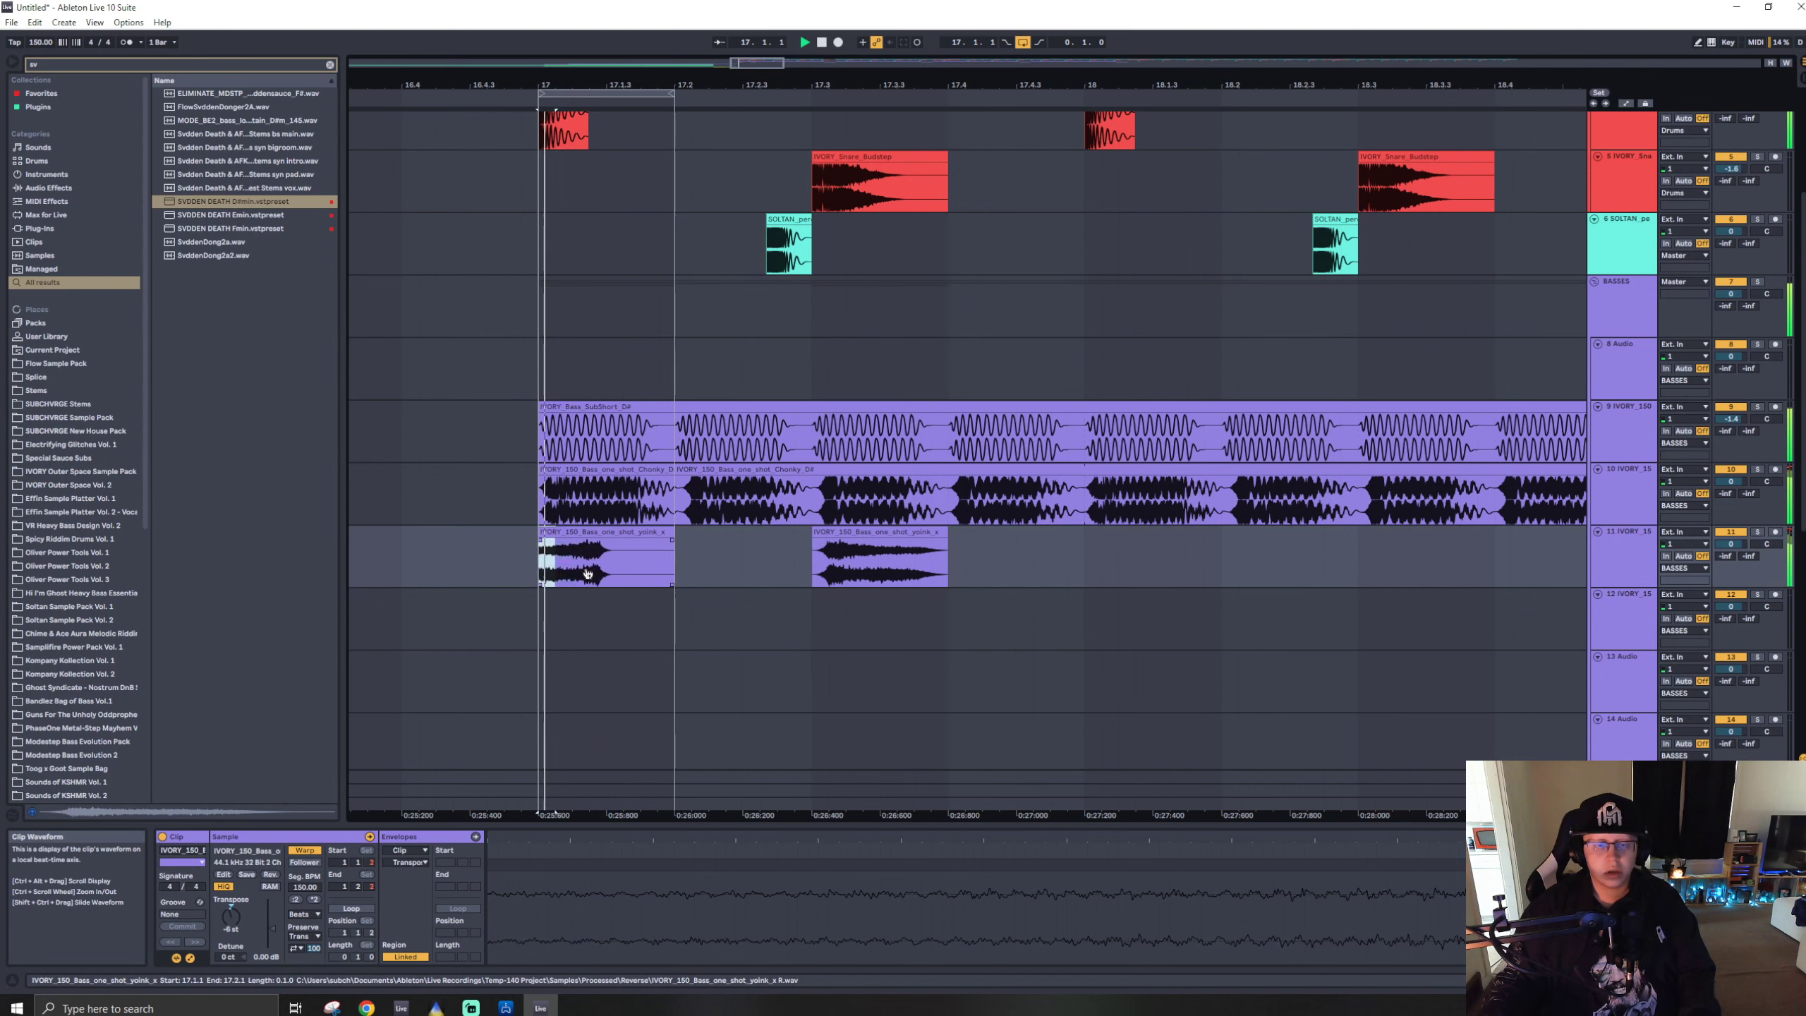
{"action": "left_click_drag", "start_coordinate": [614, 573], "coordinate": [559, 540]}
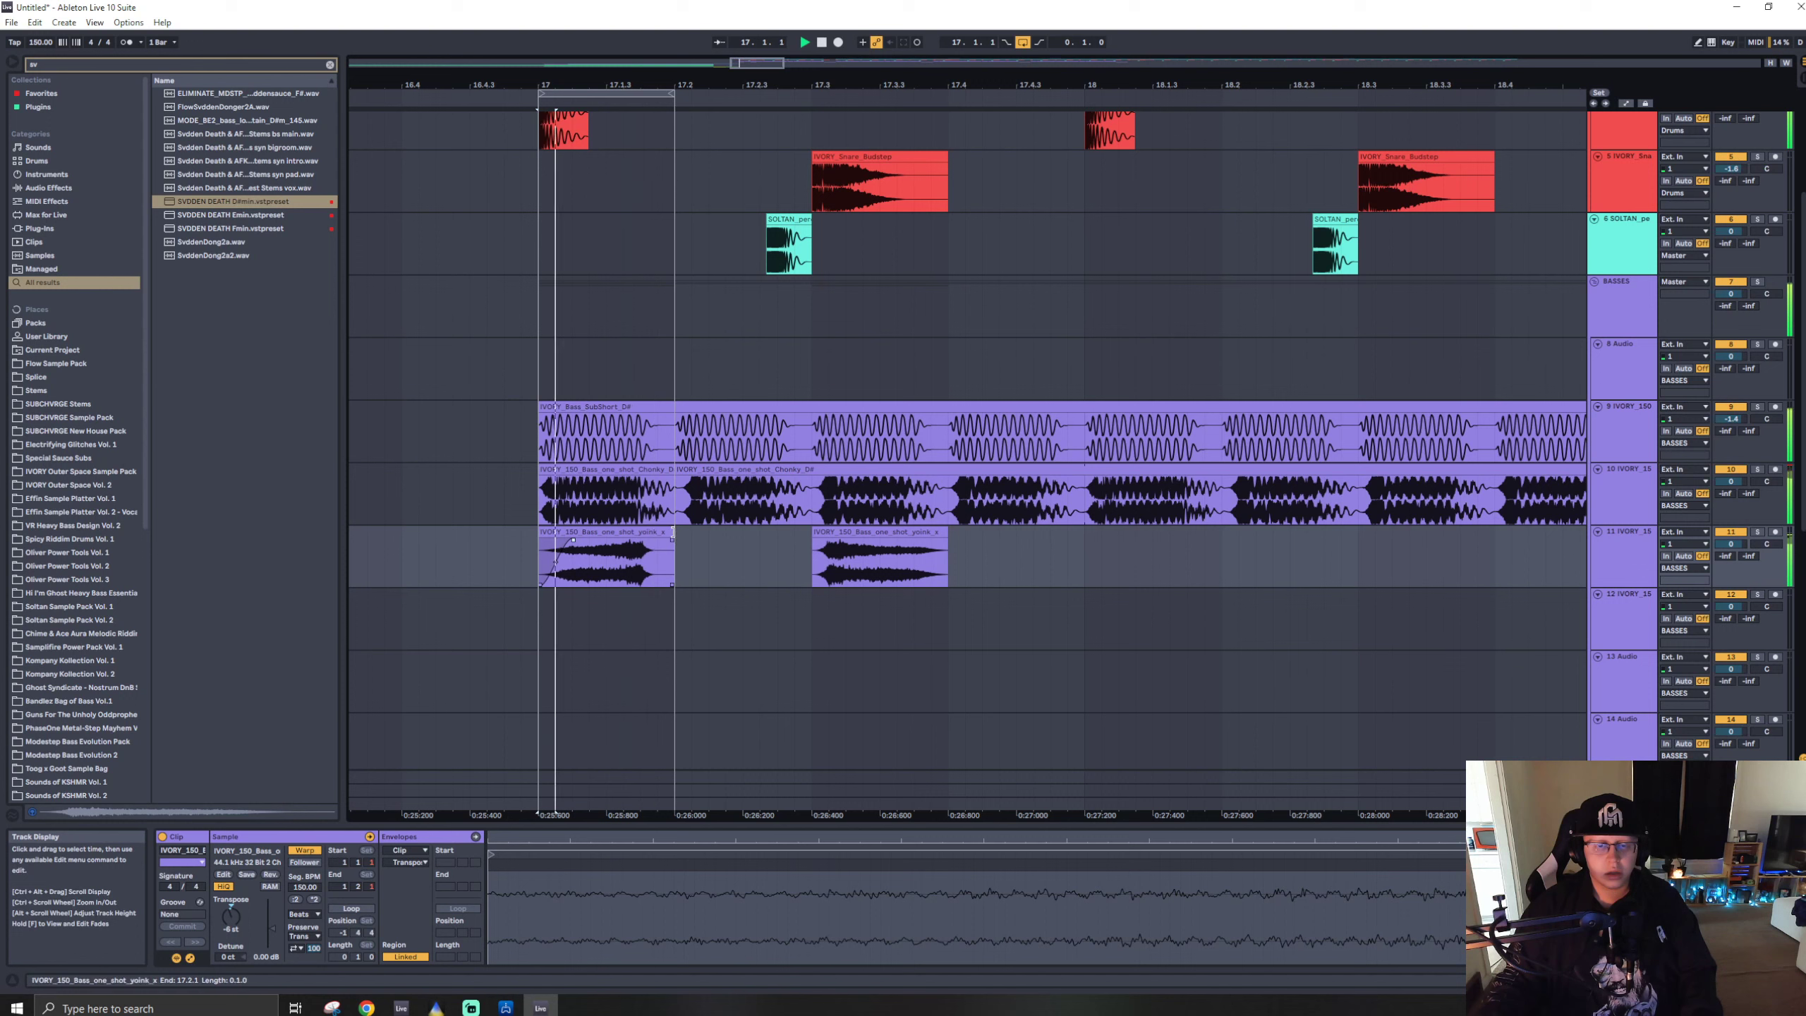
{"action": "left_click_drag", "start_coordinate": [672, 562], "coordinate": [601, 539]}
{"action": "key", "text": "space"}
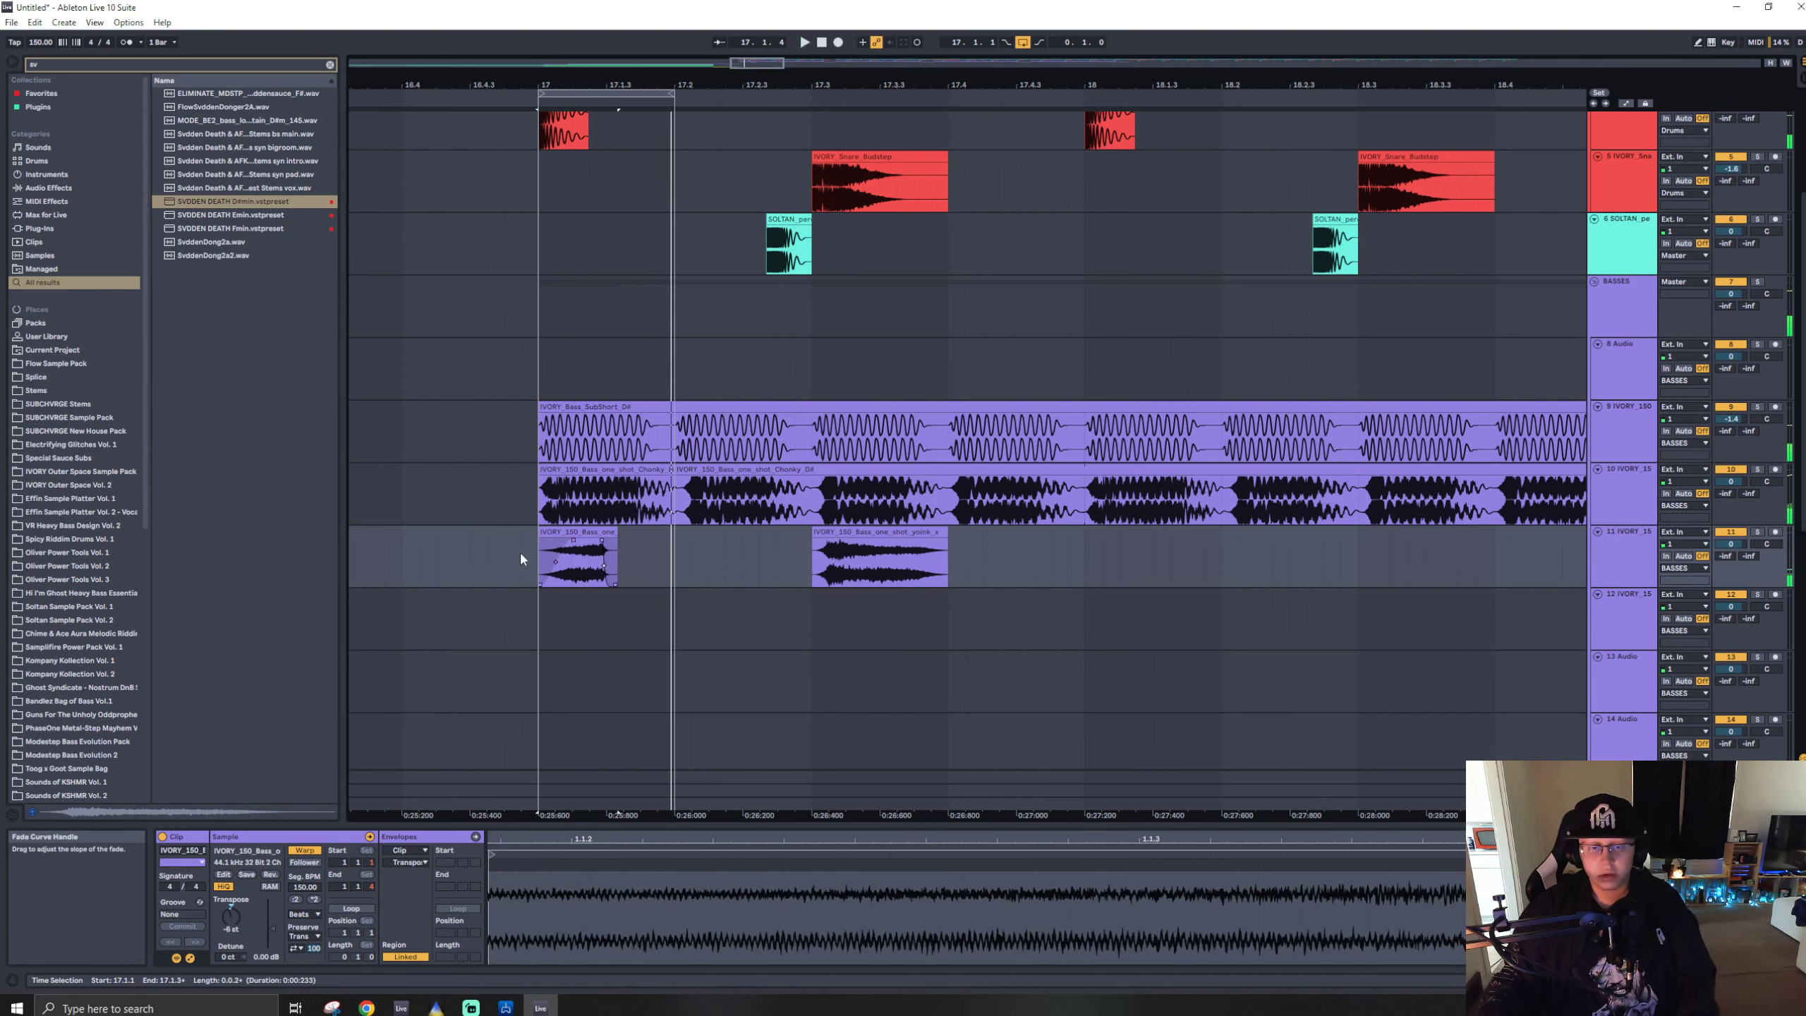
{"action": "key", "text": "space"}
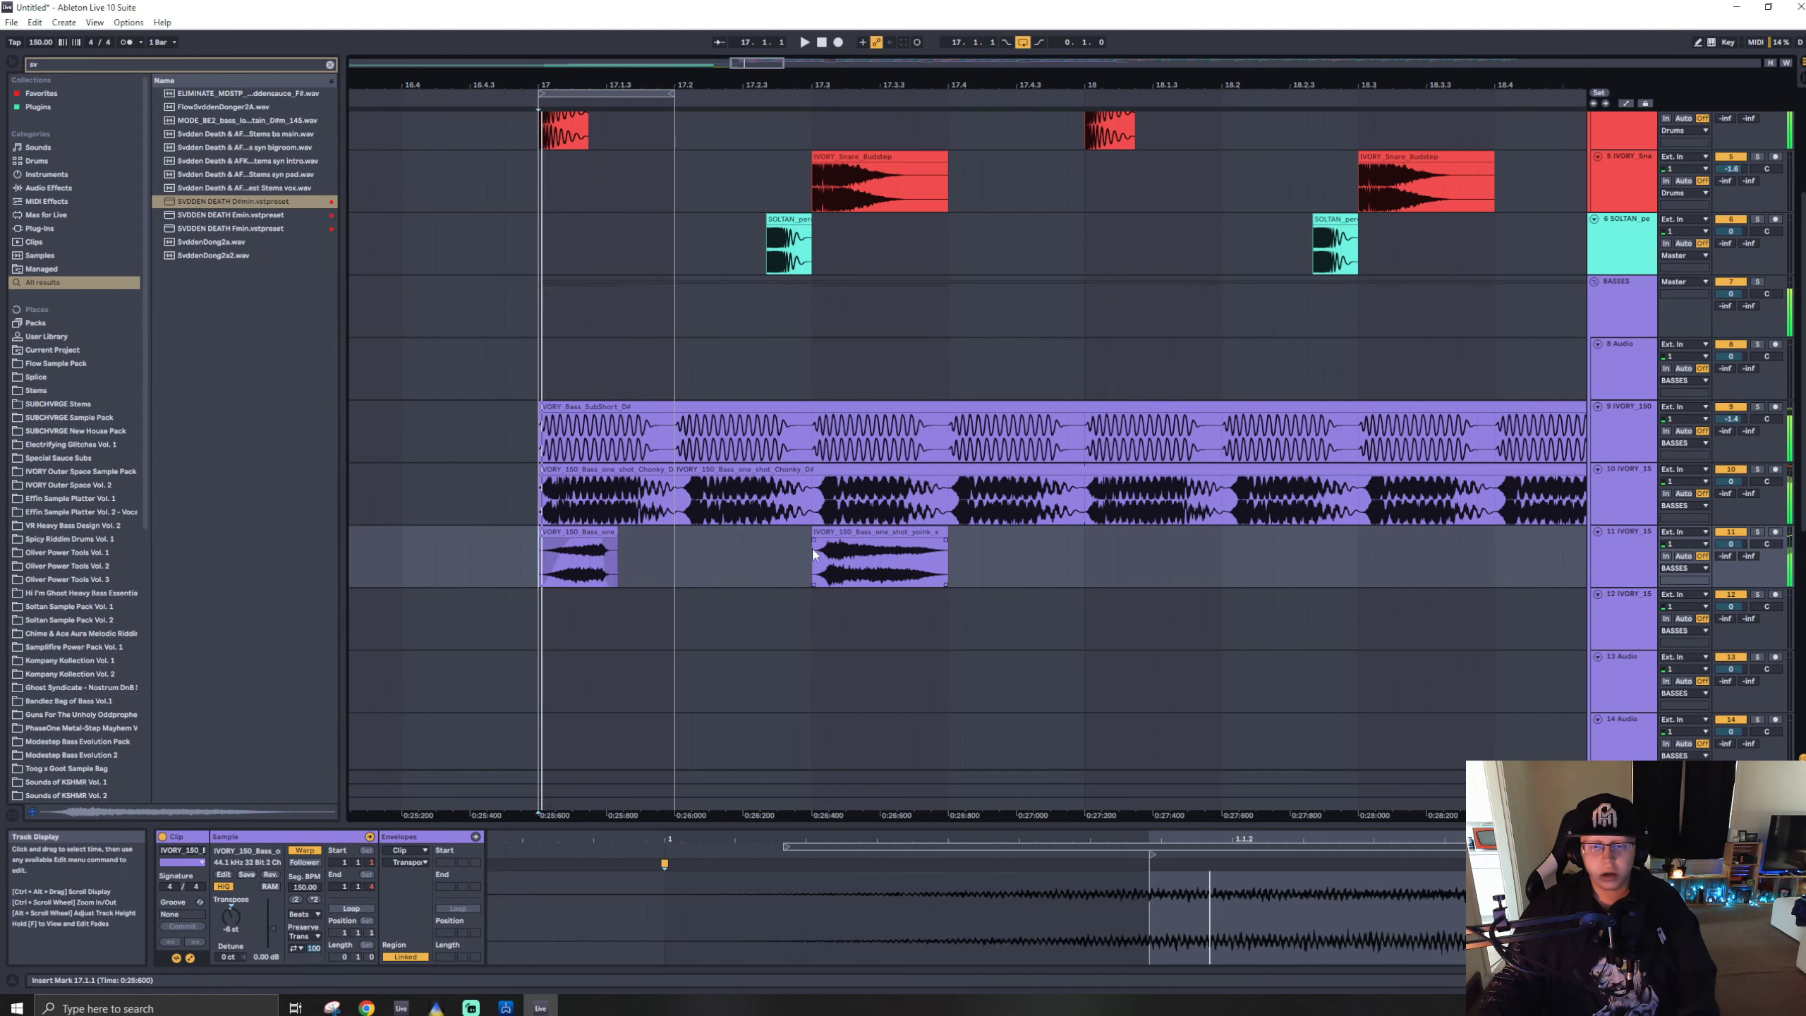
- Copy the yoink clip from 17.3.1 to 18.1.1
{"action": "left_click", "coordinate": [812, 547]}
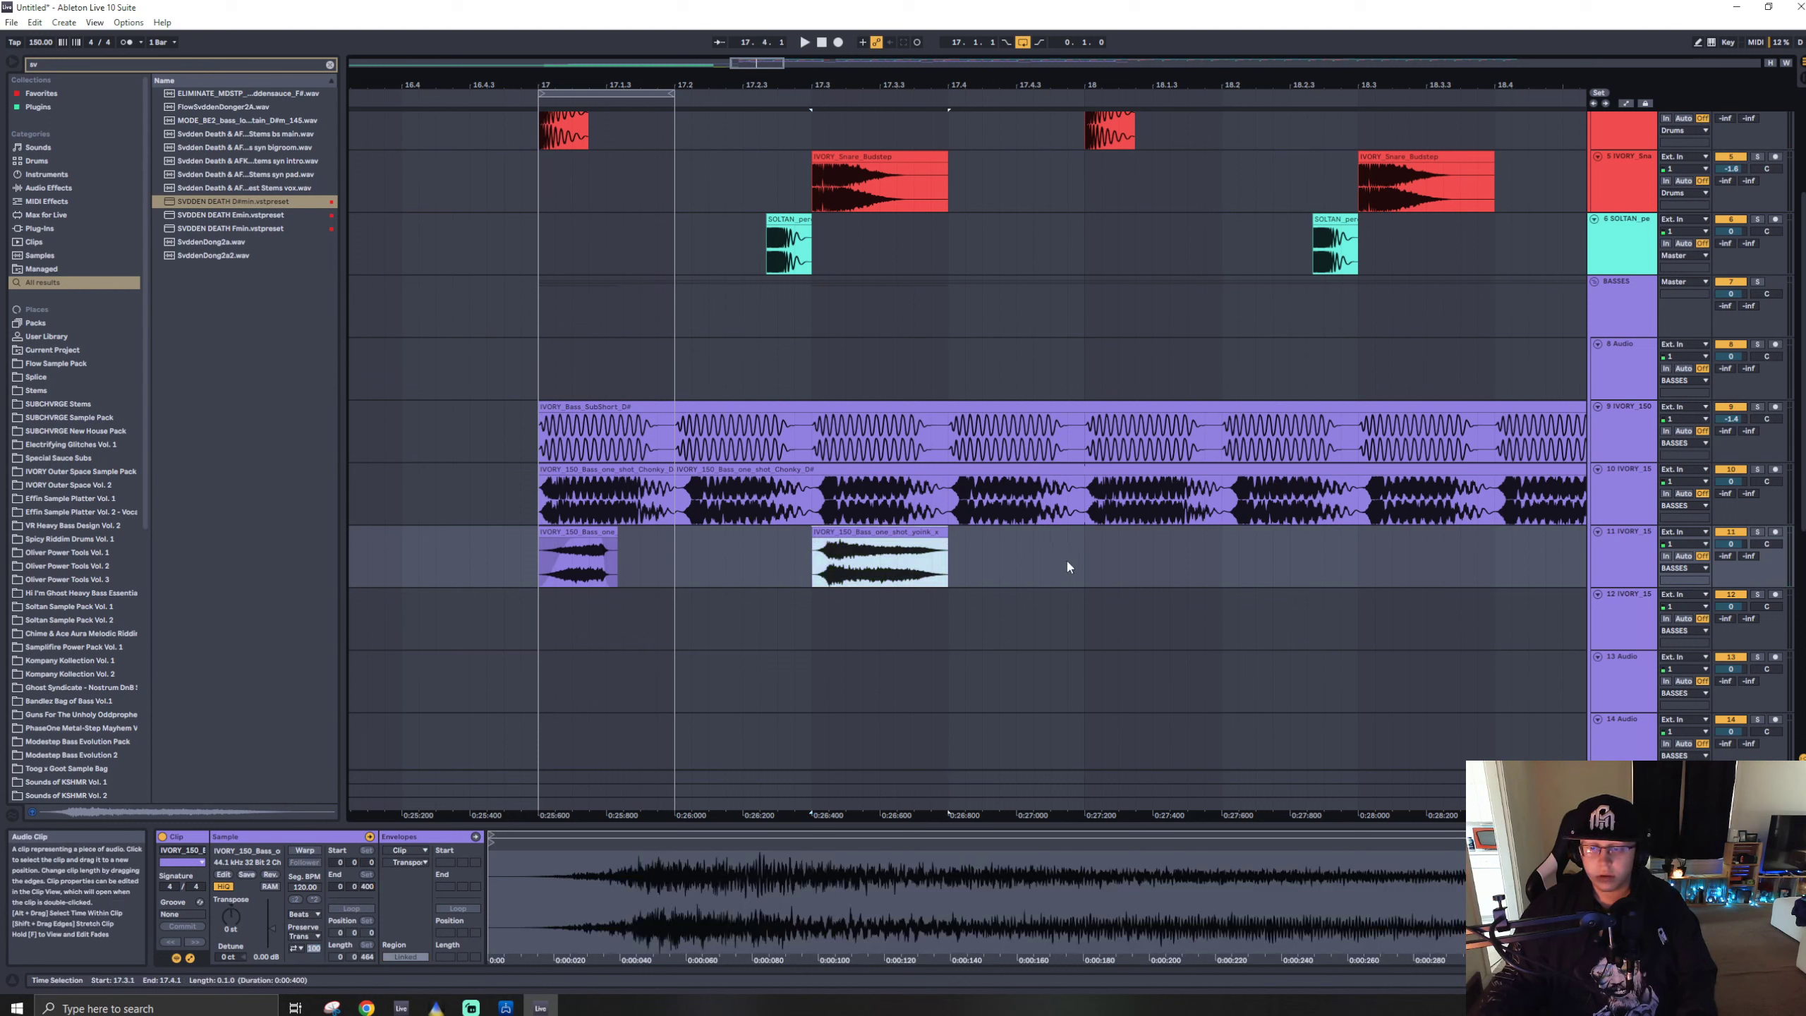
{"action": "left_click", "coordinate": [1085, 565]}
{"action": "key", "text": "ctrl+v"}
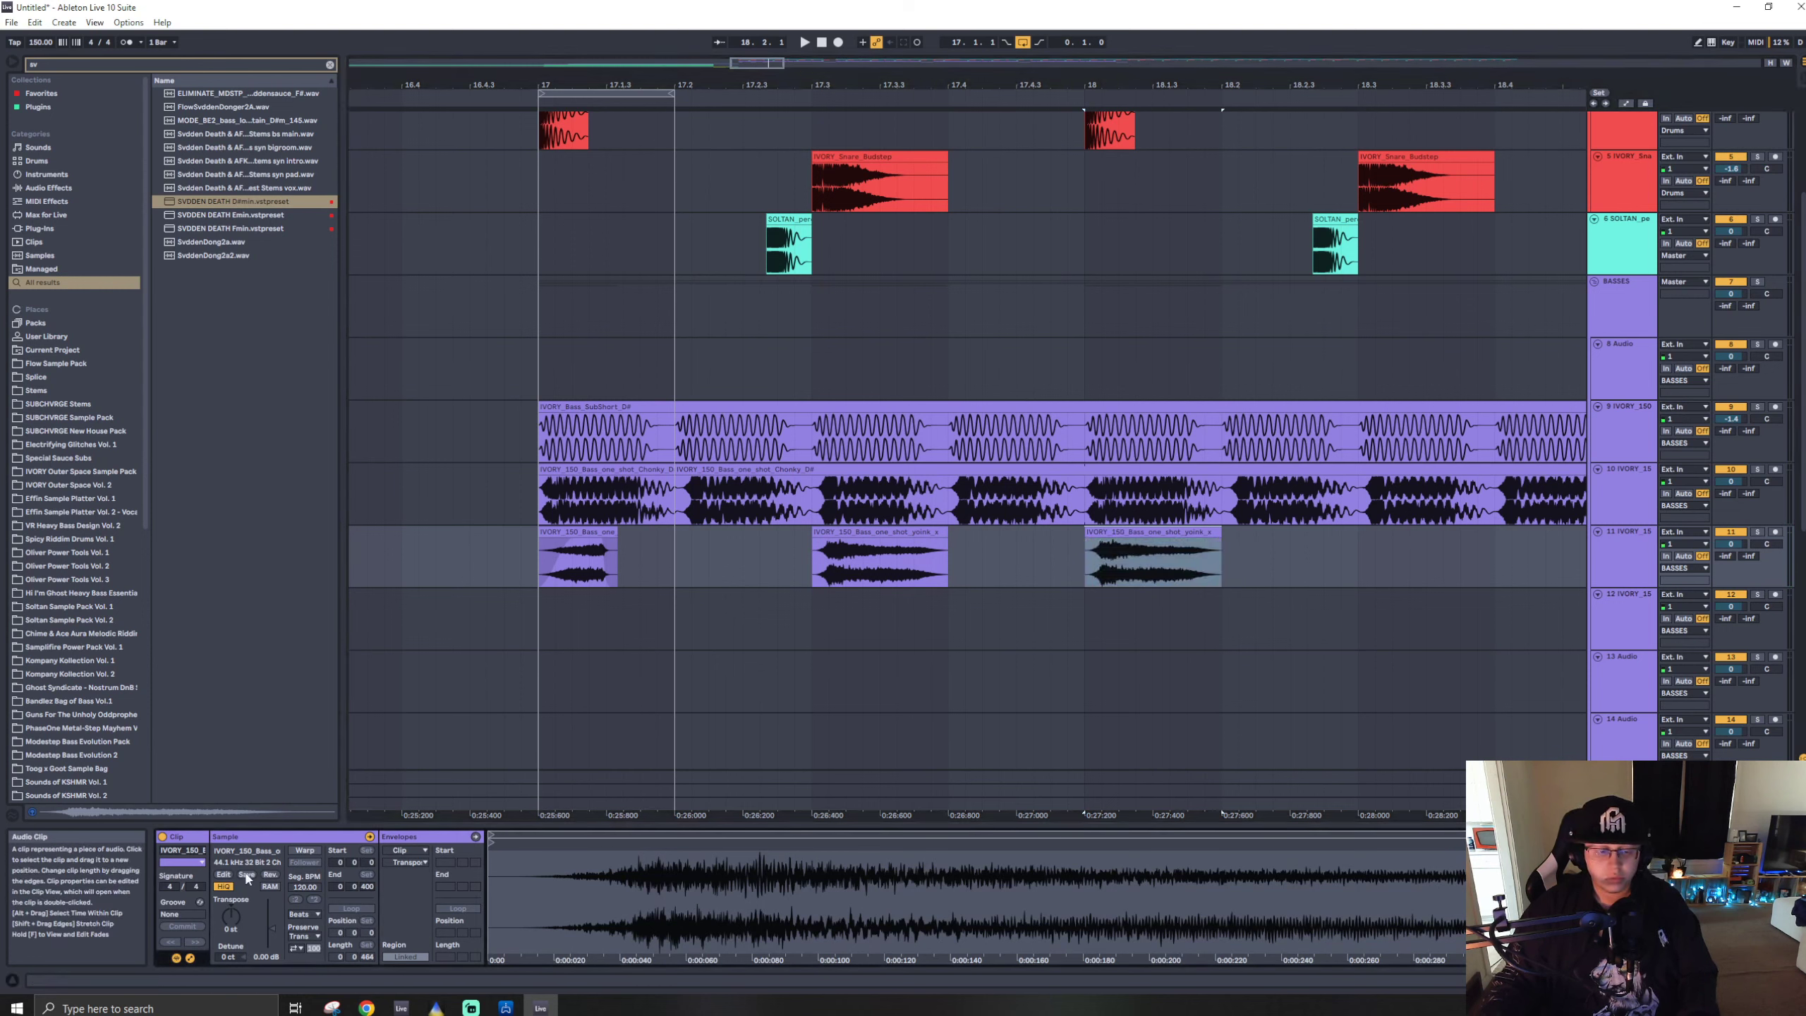
- Warp the yoink clip at 18.1.1 in Complex mode and transpose it to -13 st
{"action": "left_click", "coordinate": [304, 850]}
{"action": "left_click_drag", "start_coordinate": [230, 915], "coordinate": [230, 925]}
{"action": "left_click", "coordinate": [304, 914]}
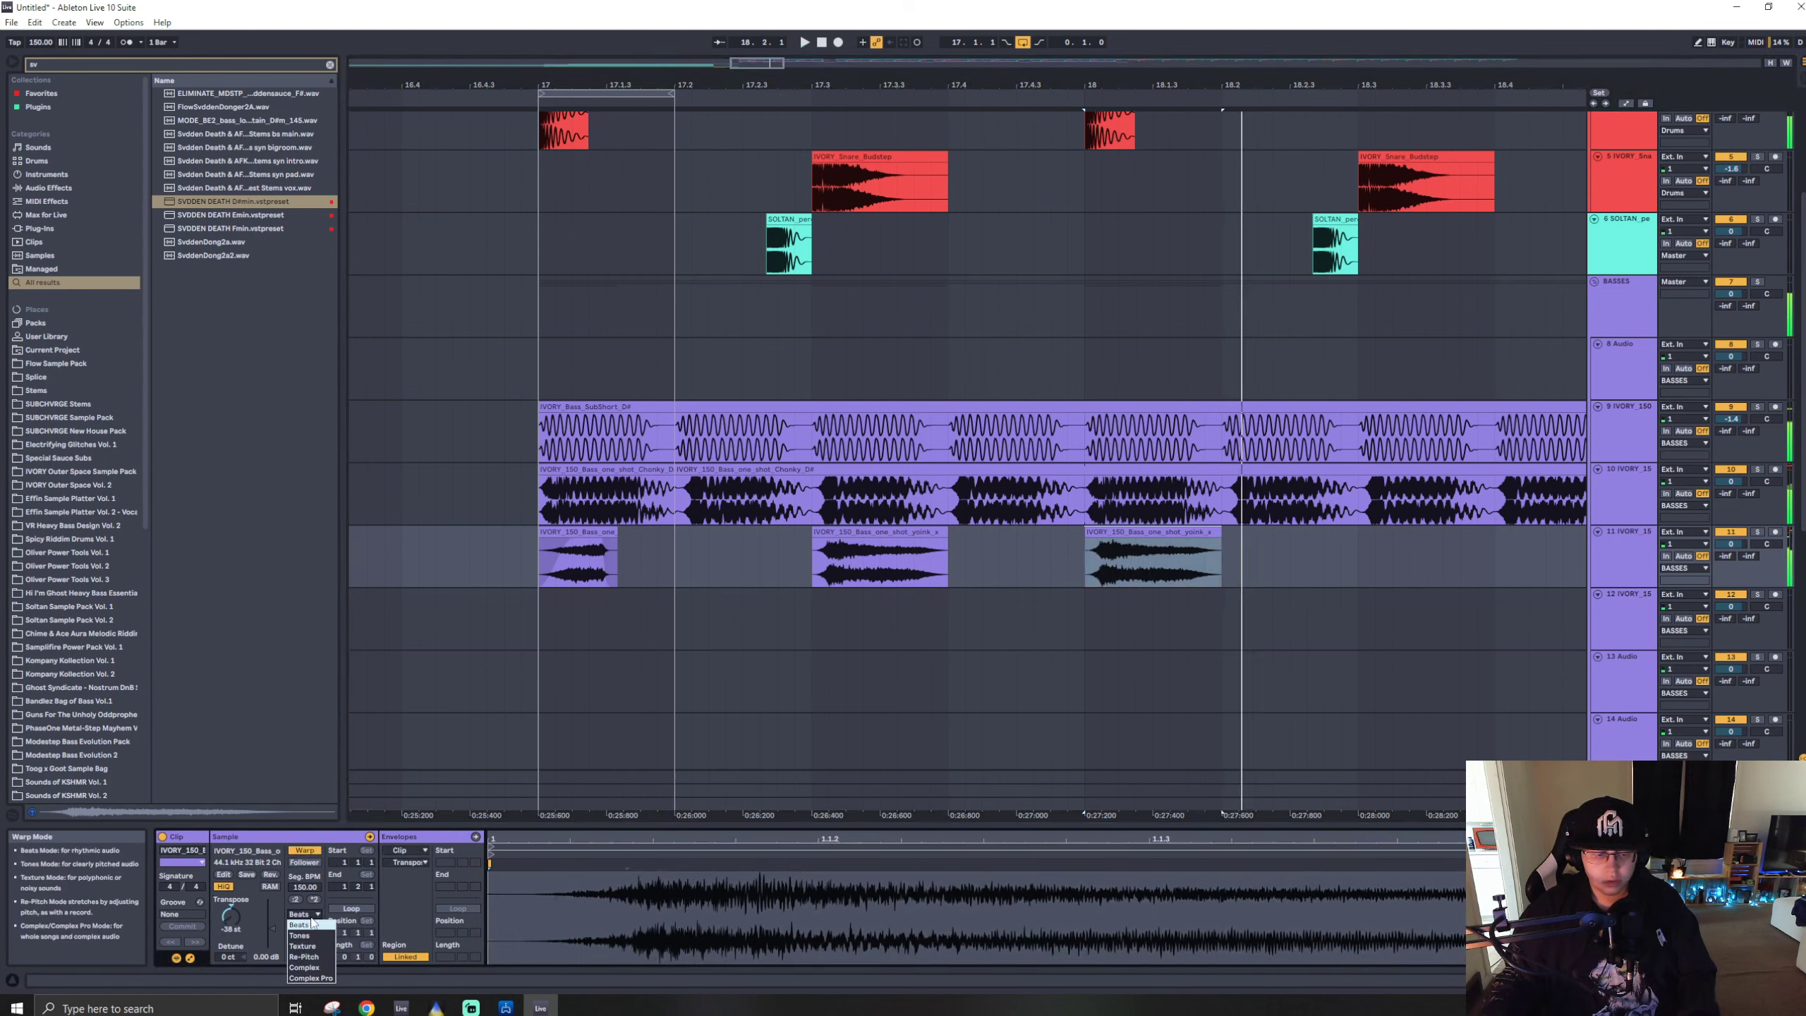
{"action": "left_click", "coordinate": [304, 967]}
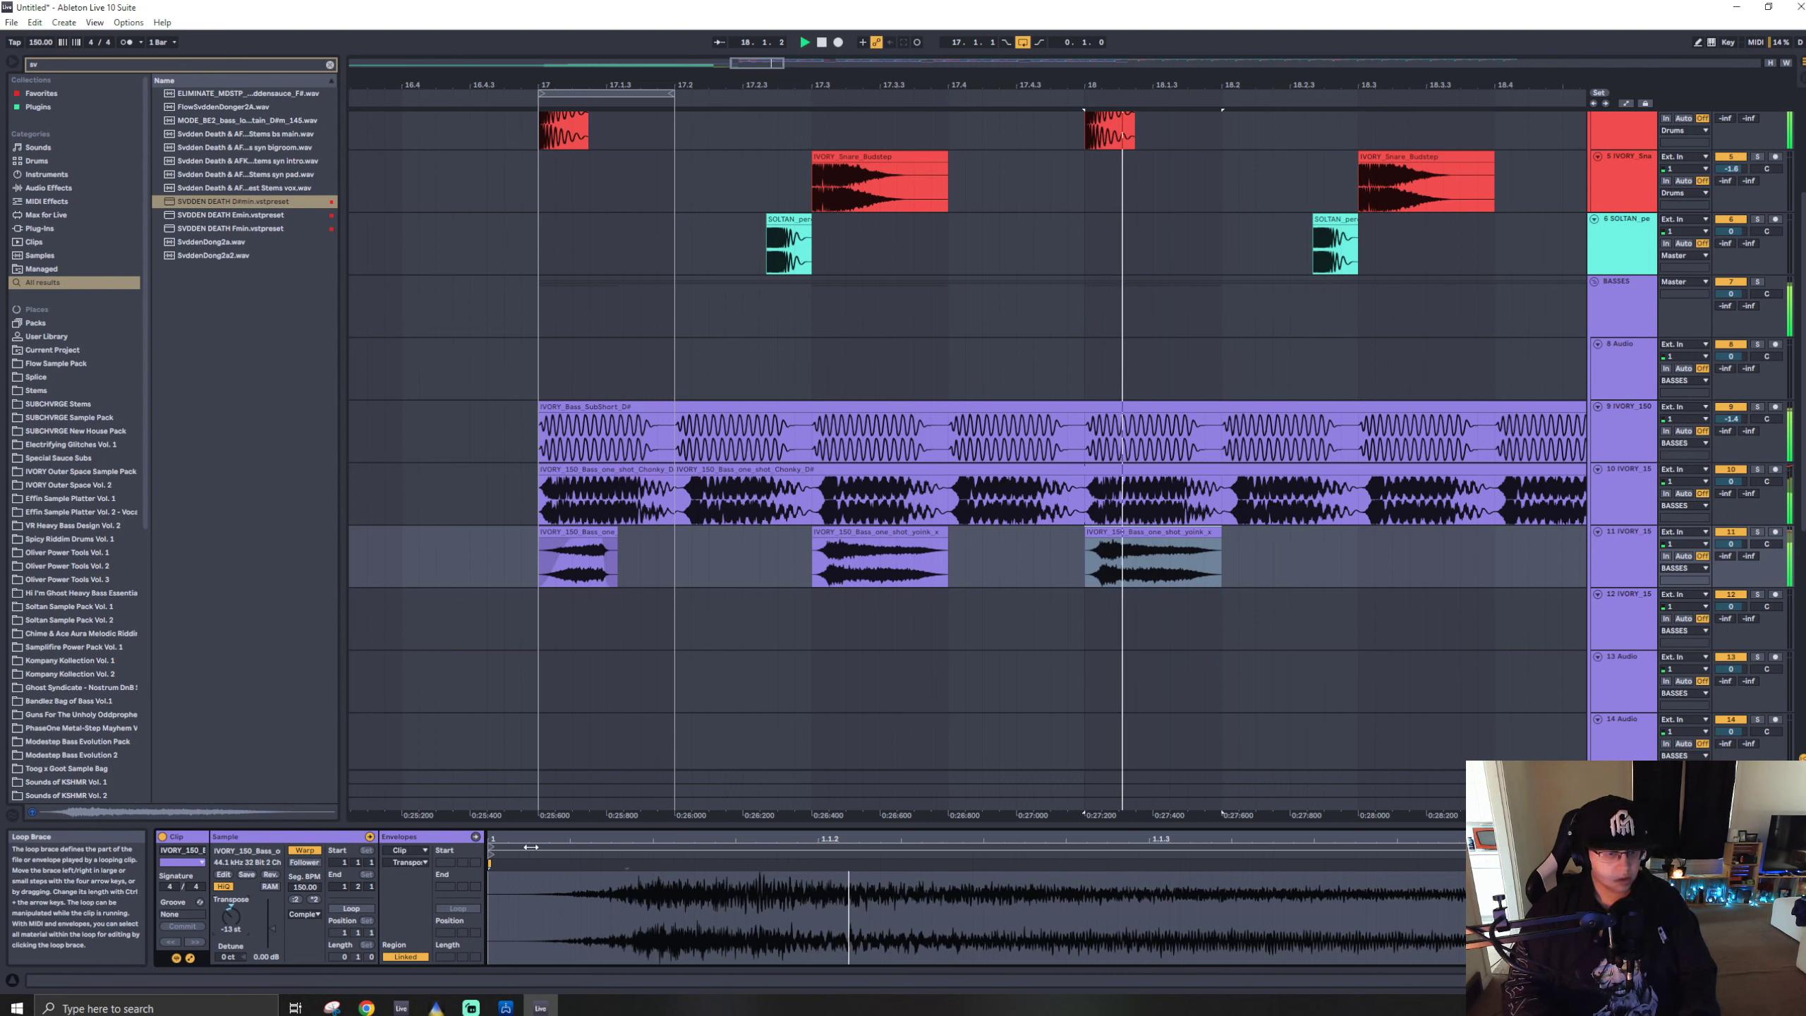
- Loop the beat from 18.1.1 to 18.2.1 and give the transposed yoink clip there a long fade-out
{"action": "left_click", "coordinate": [1095, 558]}
{"action": "key", "text": "ctrl+l"}
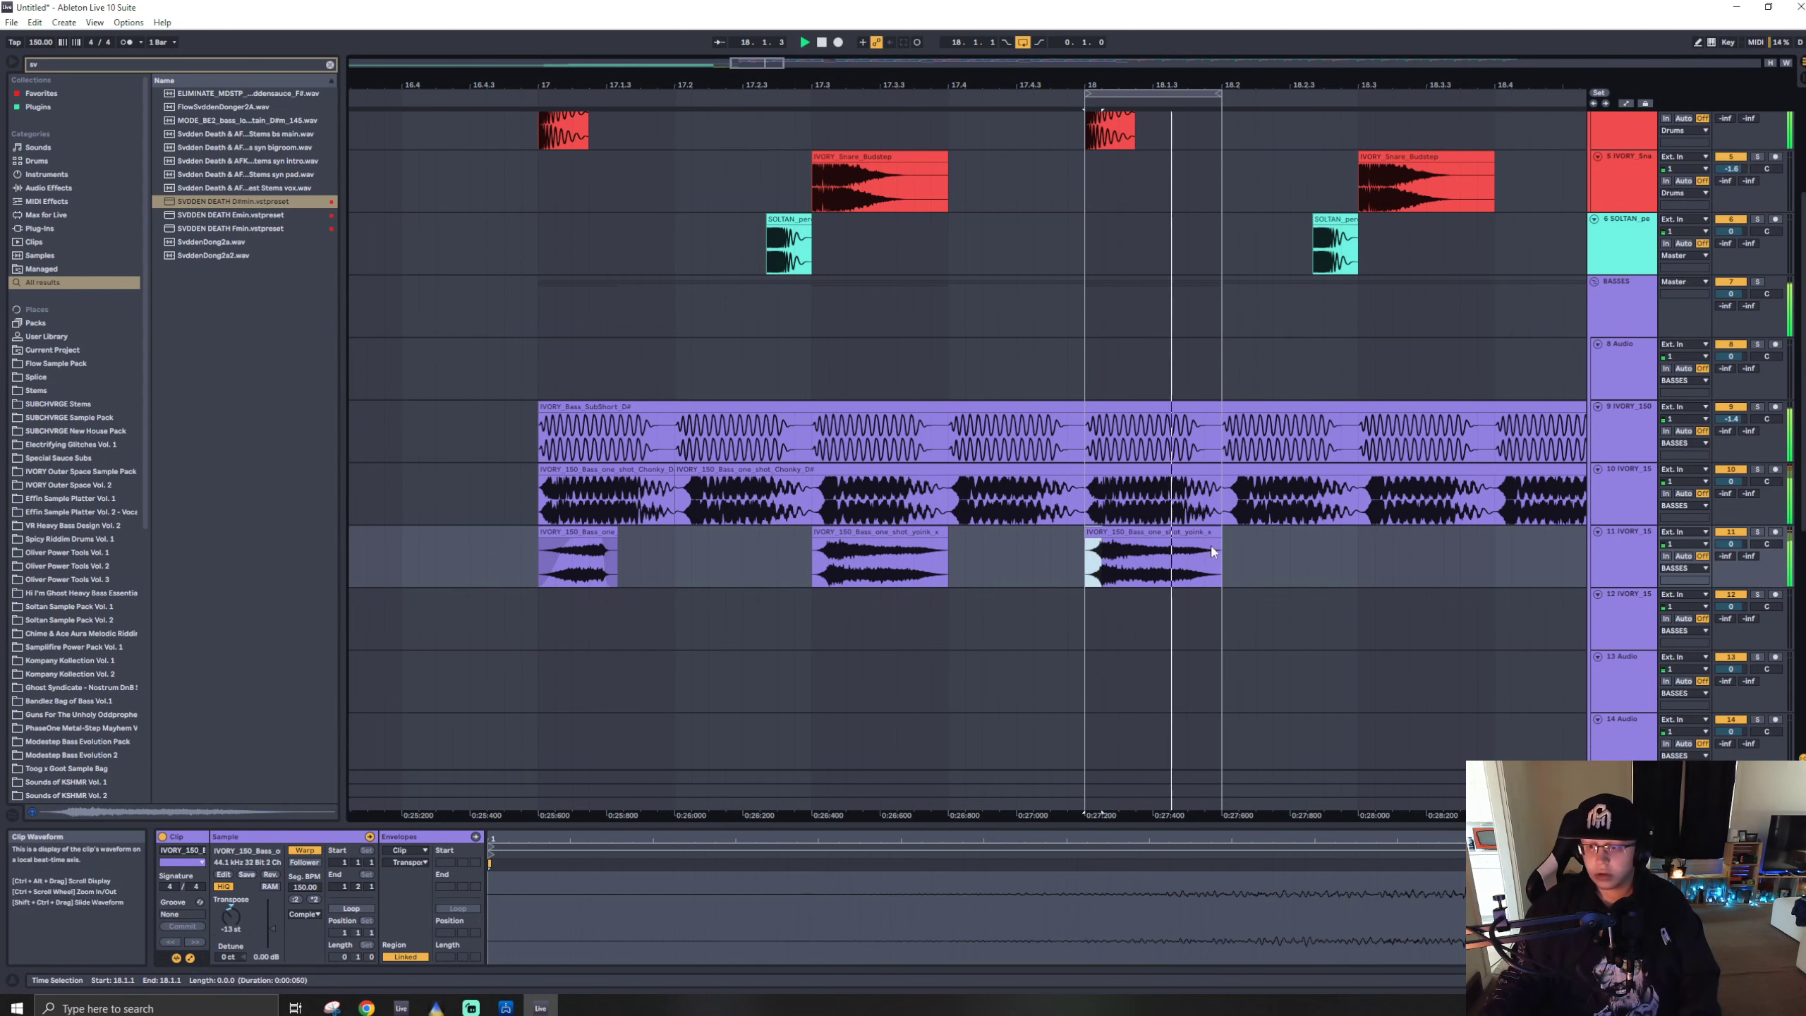
{"action": "key", "text": "space"}
{"action": "left_click_drag", "start_coordinate": [1206, 540], "coordinate": [1120, 539]}
- Copy the original yoink clip from 17.3.1 to 18.3.1
{"action": "left_click", "coordinate": [931, 551]}
{"action": "key", "text": "ctrl+c"}
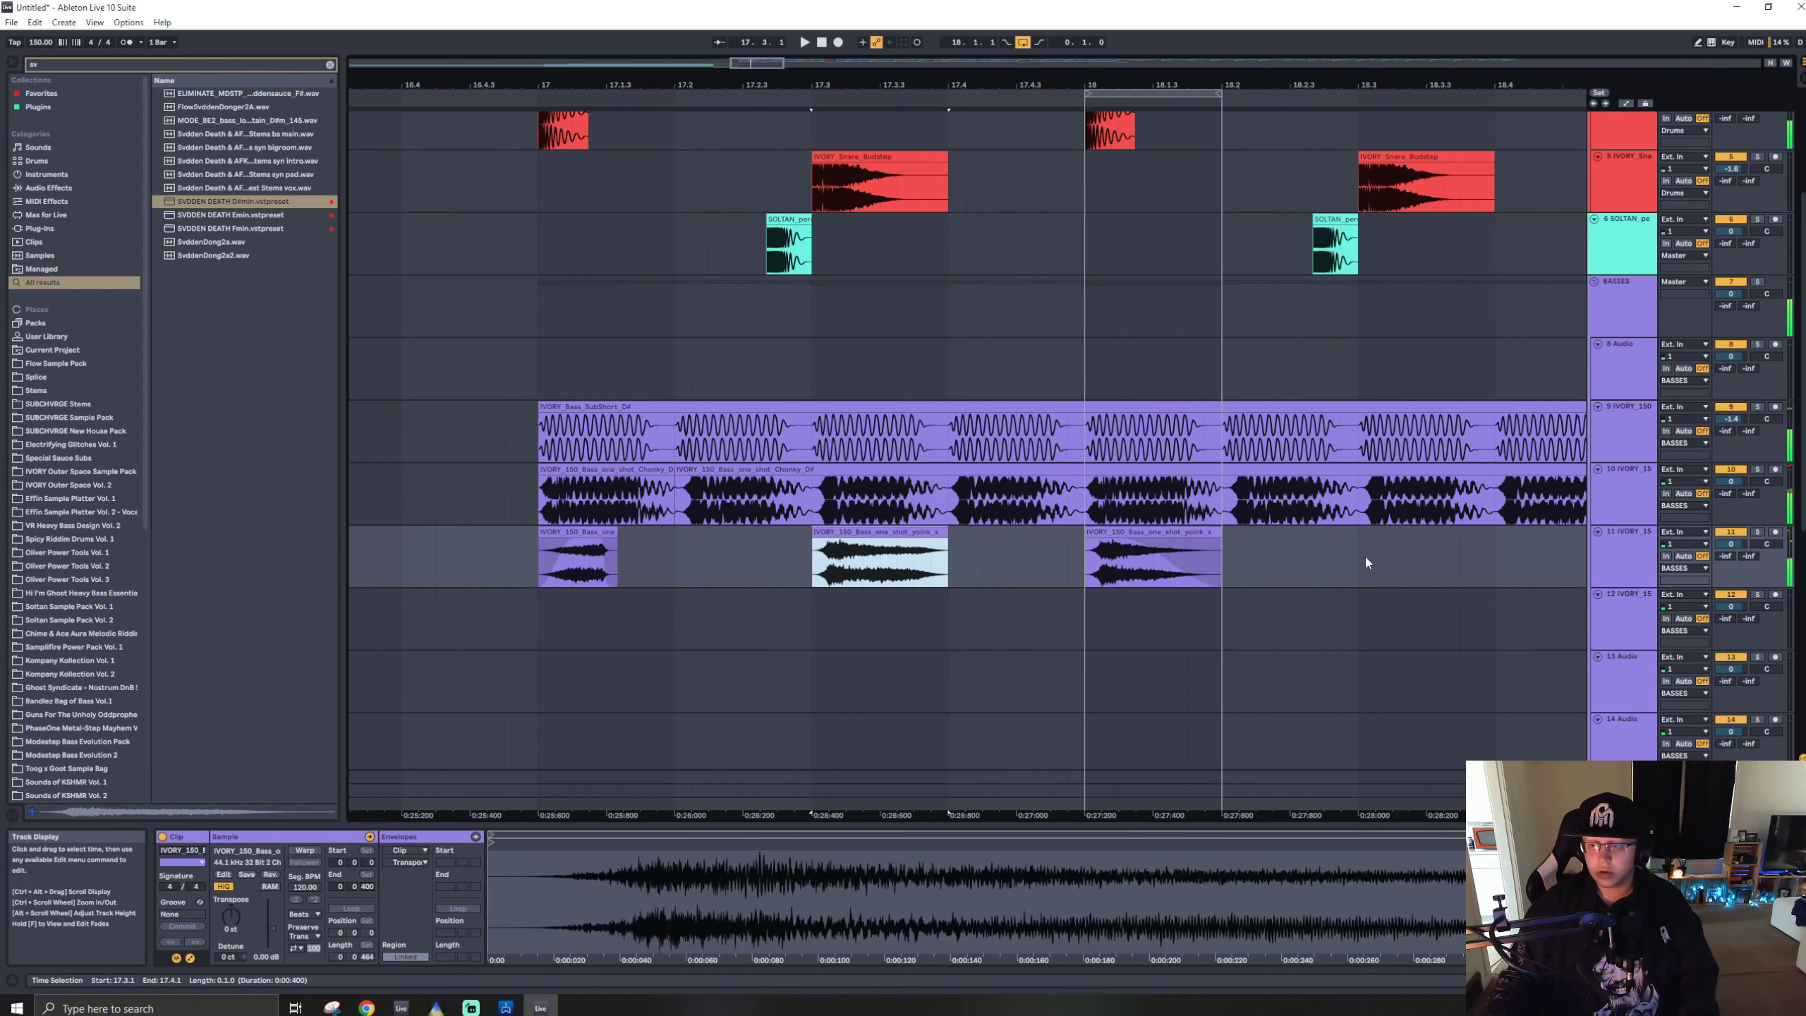
{"action": "left_click", "coordinate": [1364, 553]}
{"action": "key", "text": "ctrl+v"}
- Turn off looping and play the yoink bass pattern from 17.1.1
{"action": "scroll", "coordinate": [830, 562], "scroll_direction": "down", "scroll_amount": 5}
{"action": "left_click", "coordinate": [775, 561]}
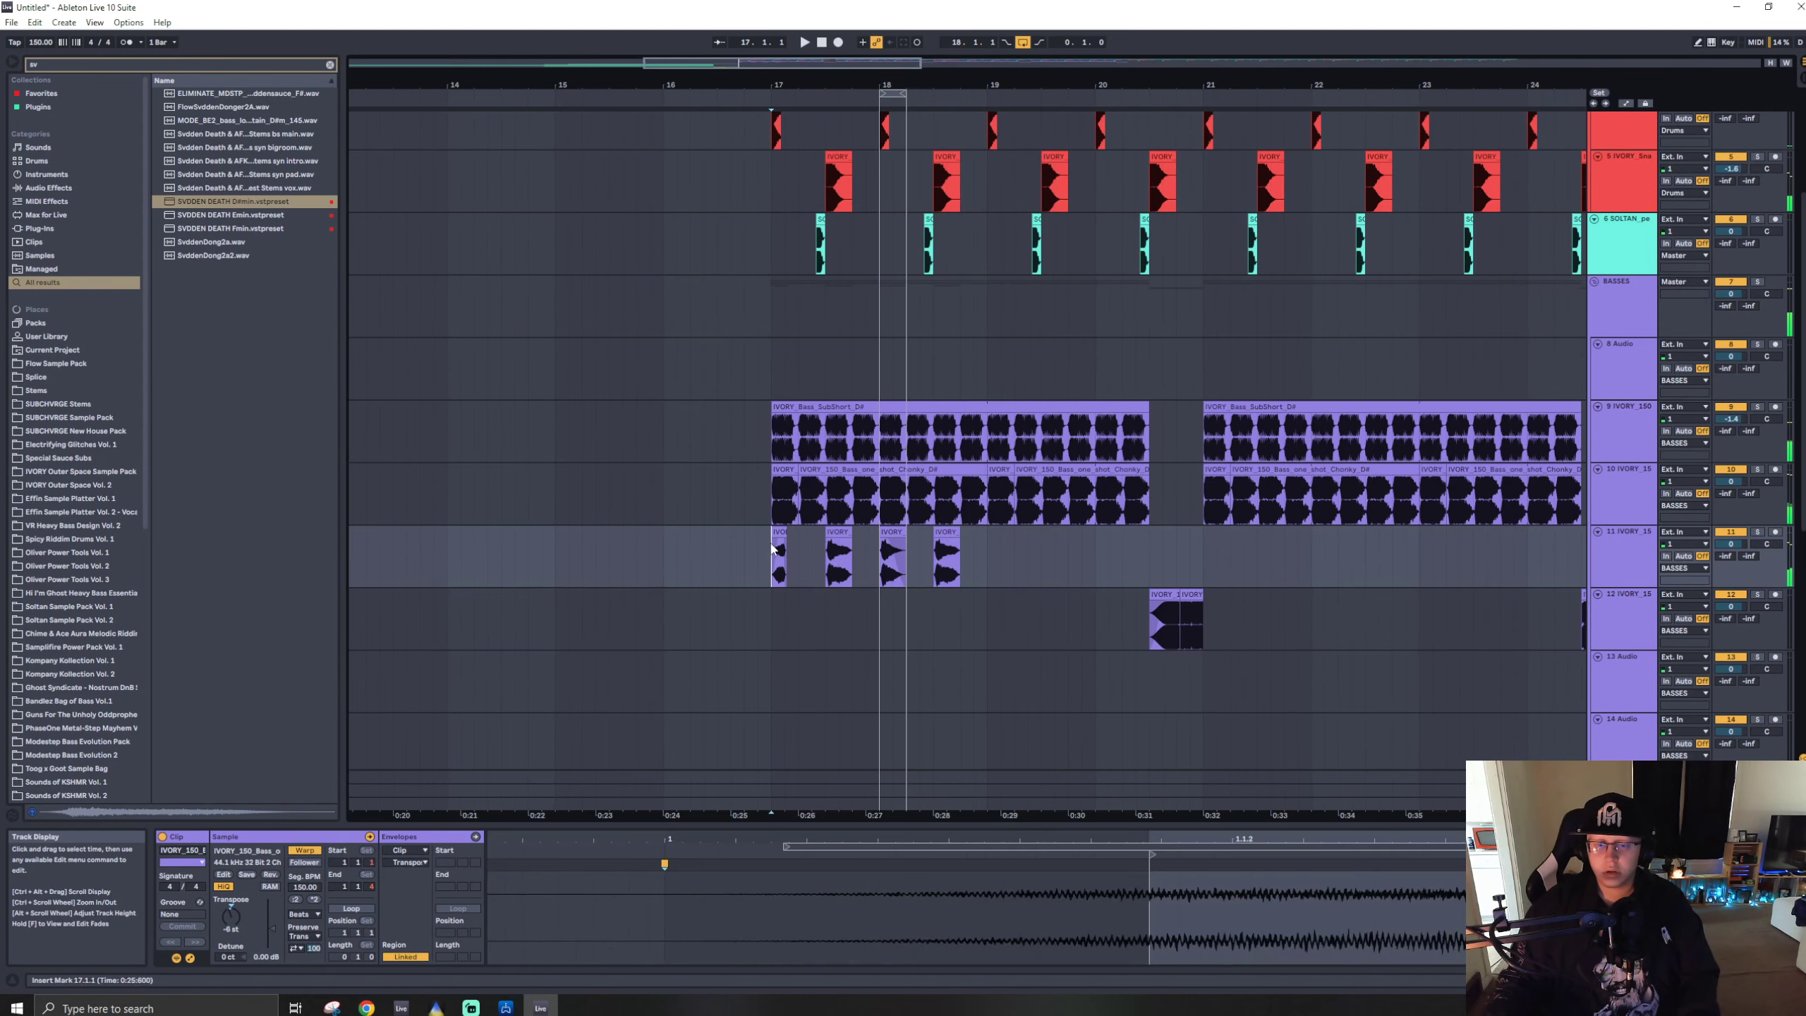
{"action": "key", "text": "ctrl+l"}
{"action": "key", "text": "space"}
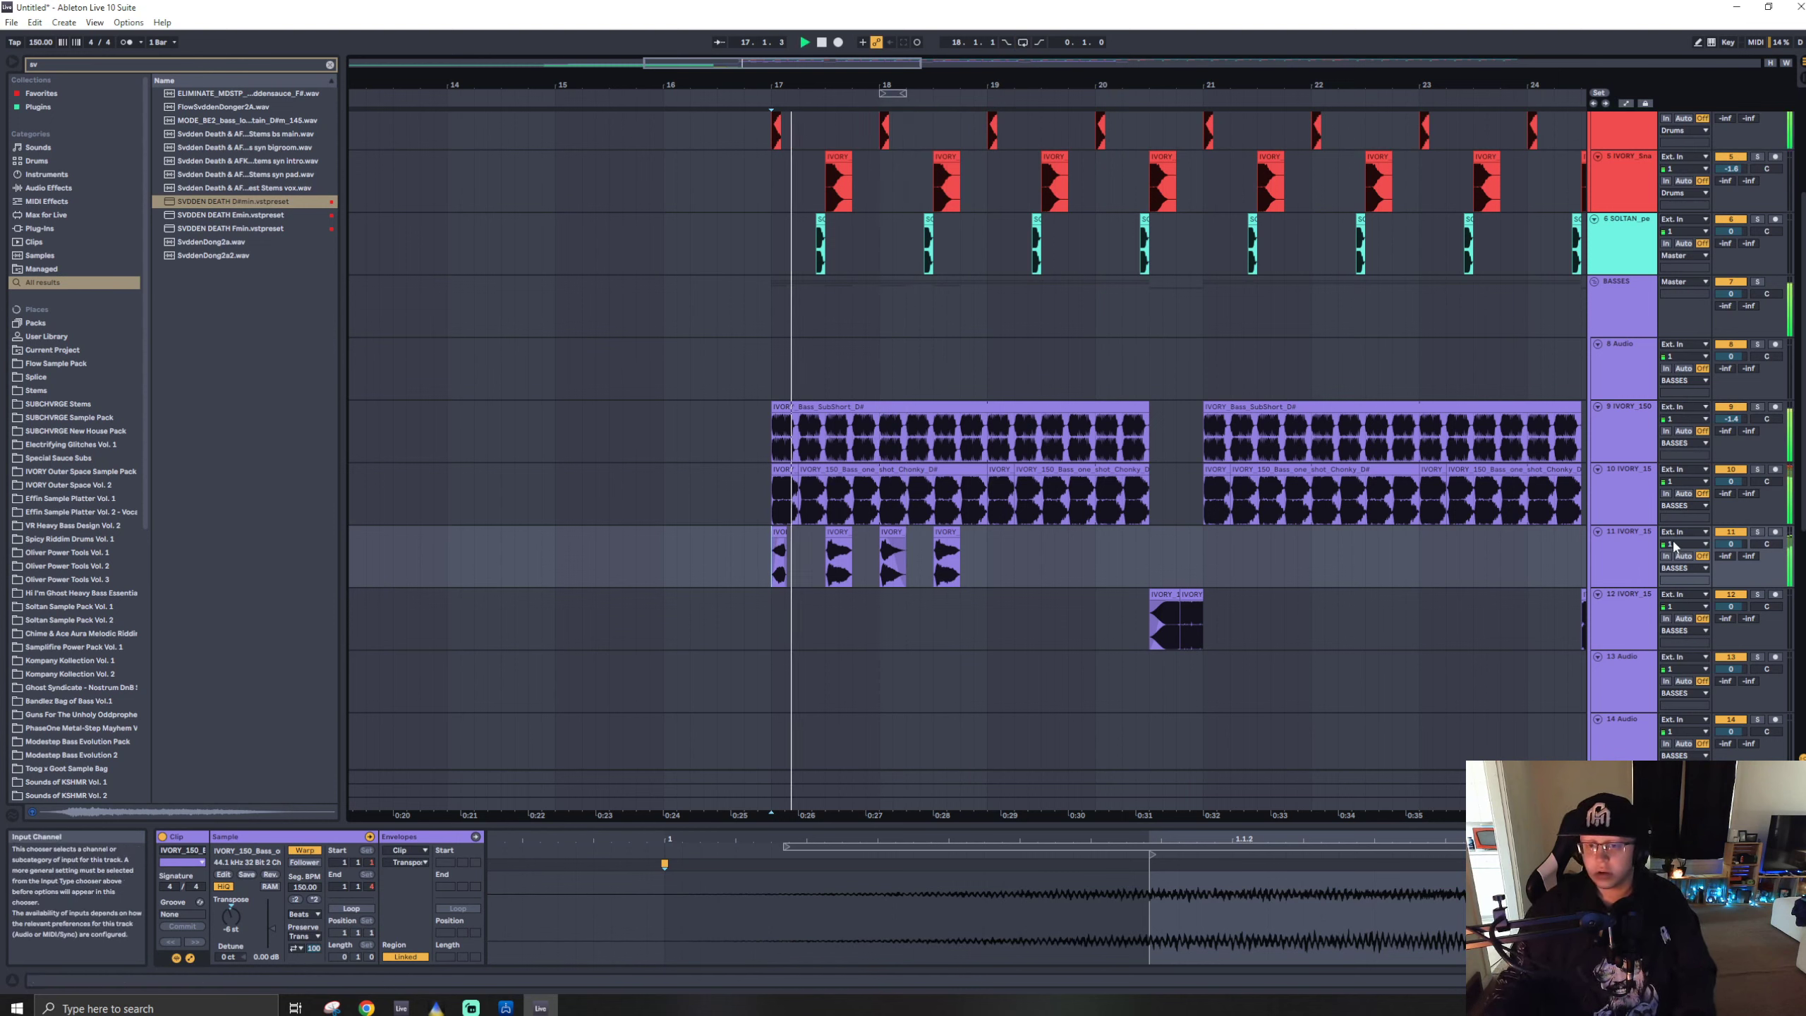
- Lower the yoink track's volume to -2.1 dB and add an EQ Eight that cuts its lows below about 178 Hz
{"action": "left_click_drag", "start_coordinate": [1717, 545], "coordinate": [1717, 552]}
{"action": "key", "text": "ctrl+f"}
{"action": "type", "text": "eq"}
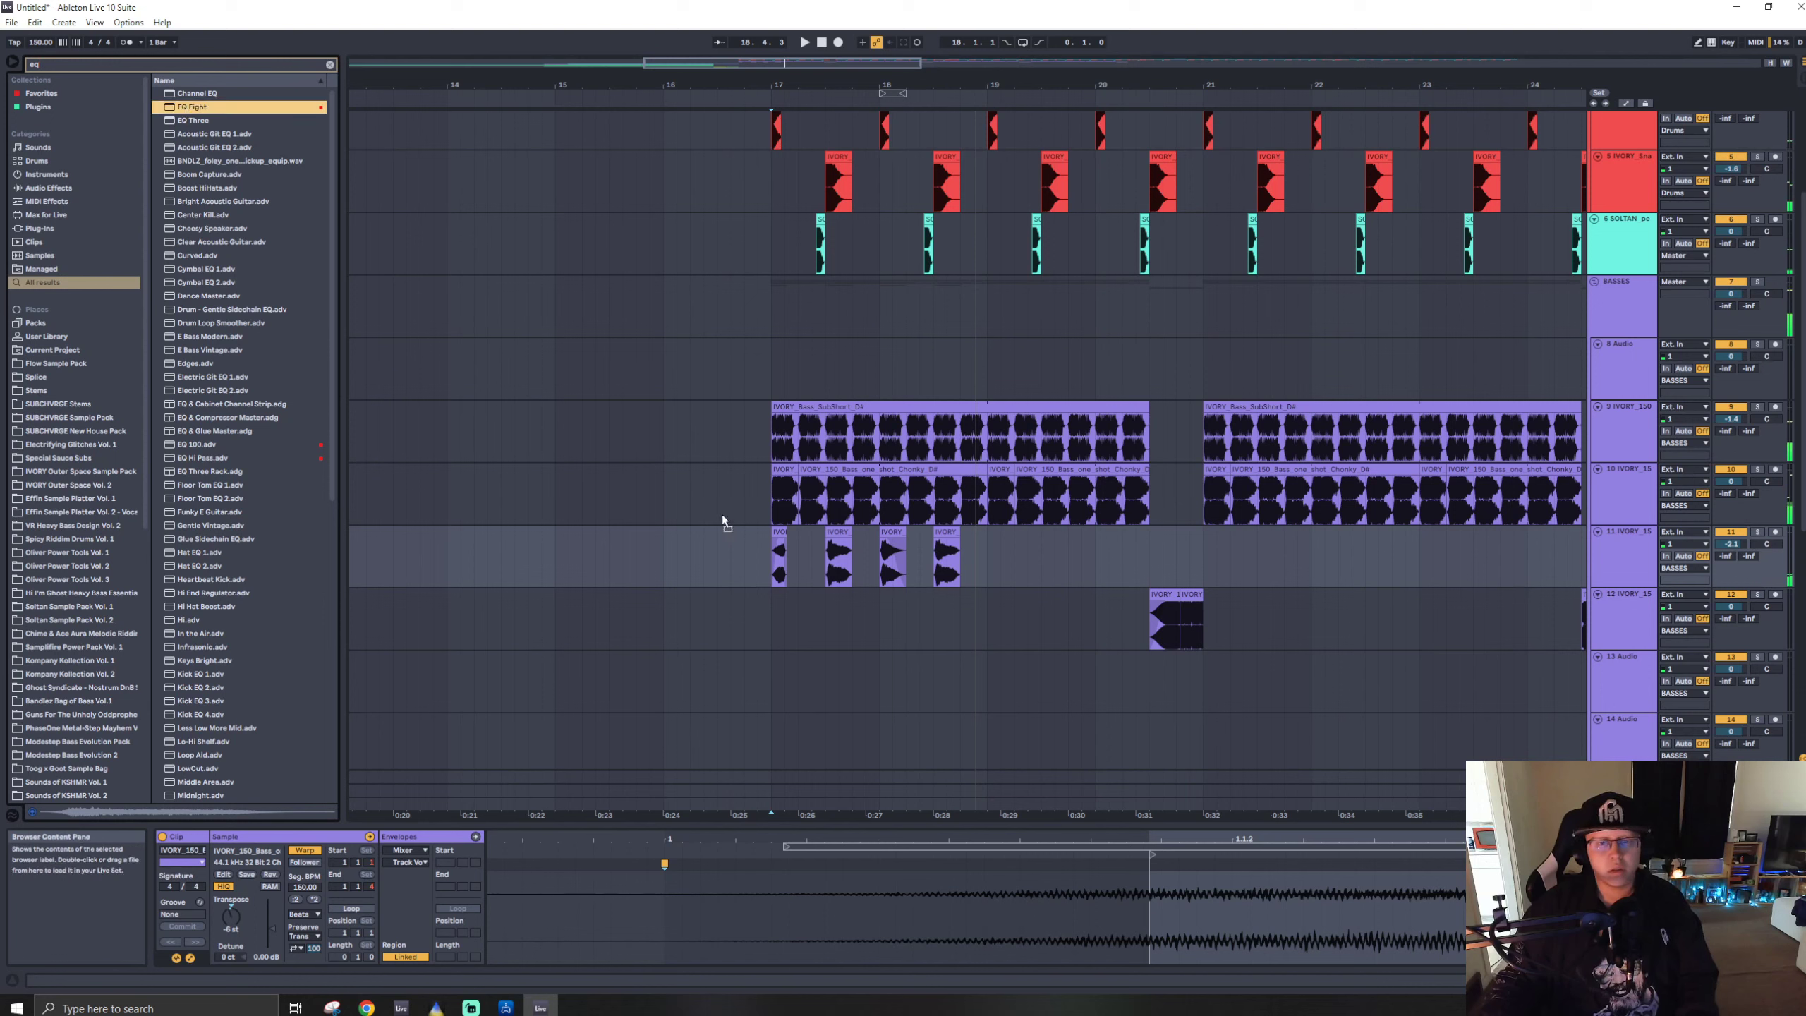
{"action": "left_click_drag", "start_coordinate": [855, 539], "coordinate": [856, 540]}
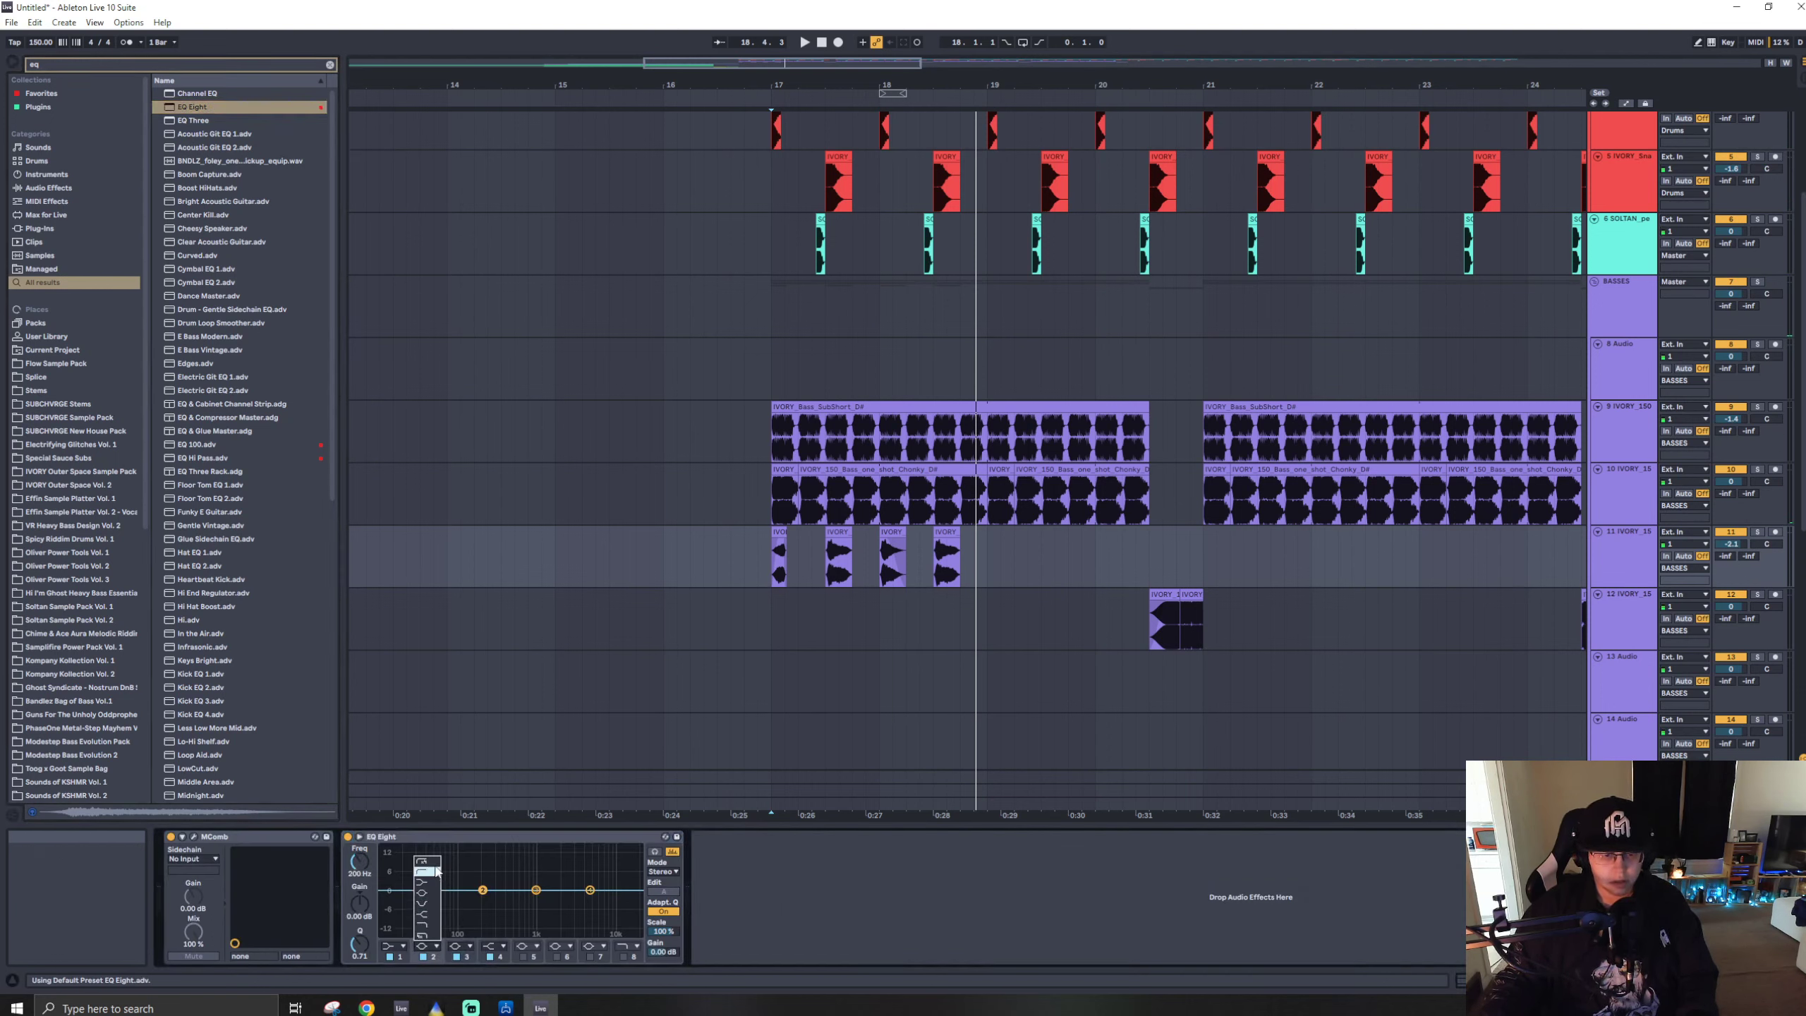
{"action": "left_click", "coordinate": [427, 872]}
{"action": "key", "text": "space"}
{"action": "left_click_drag", "start_coordinate": [490, 905], "coordinate": [476, 908]}
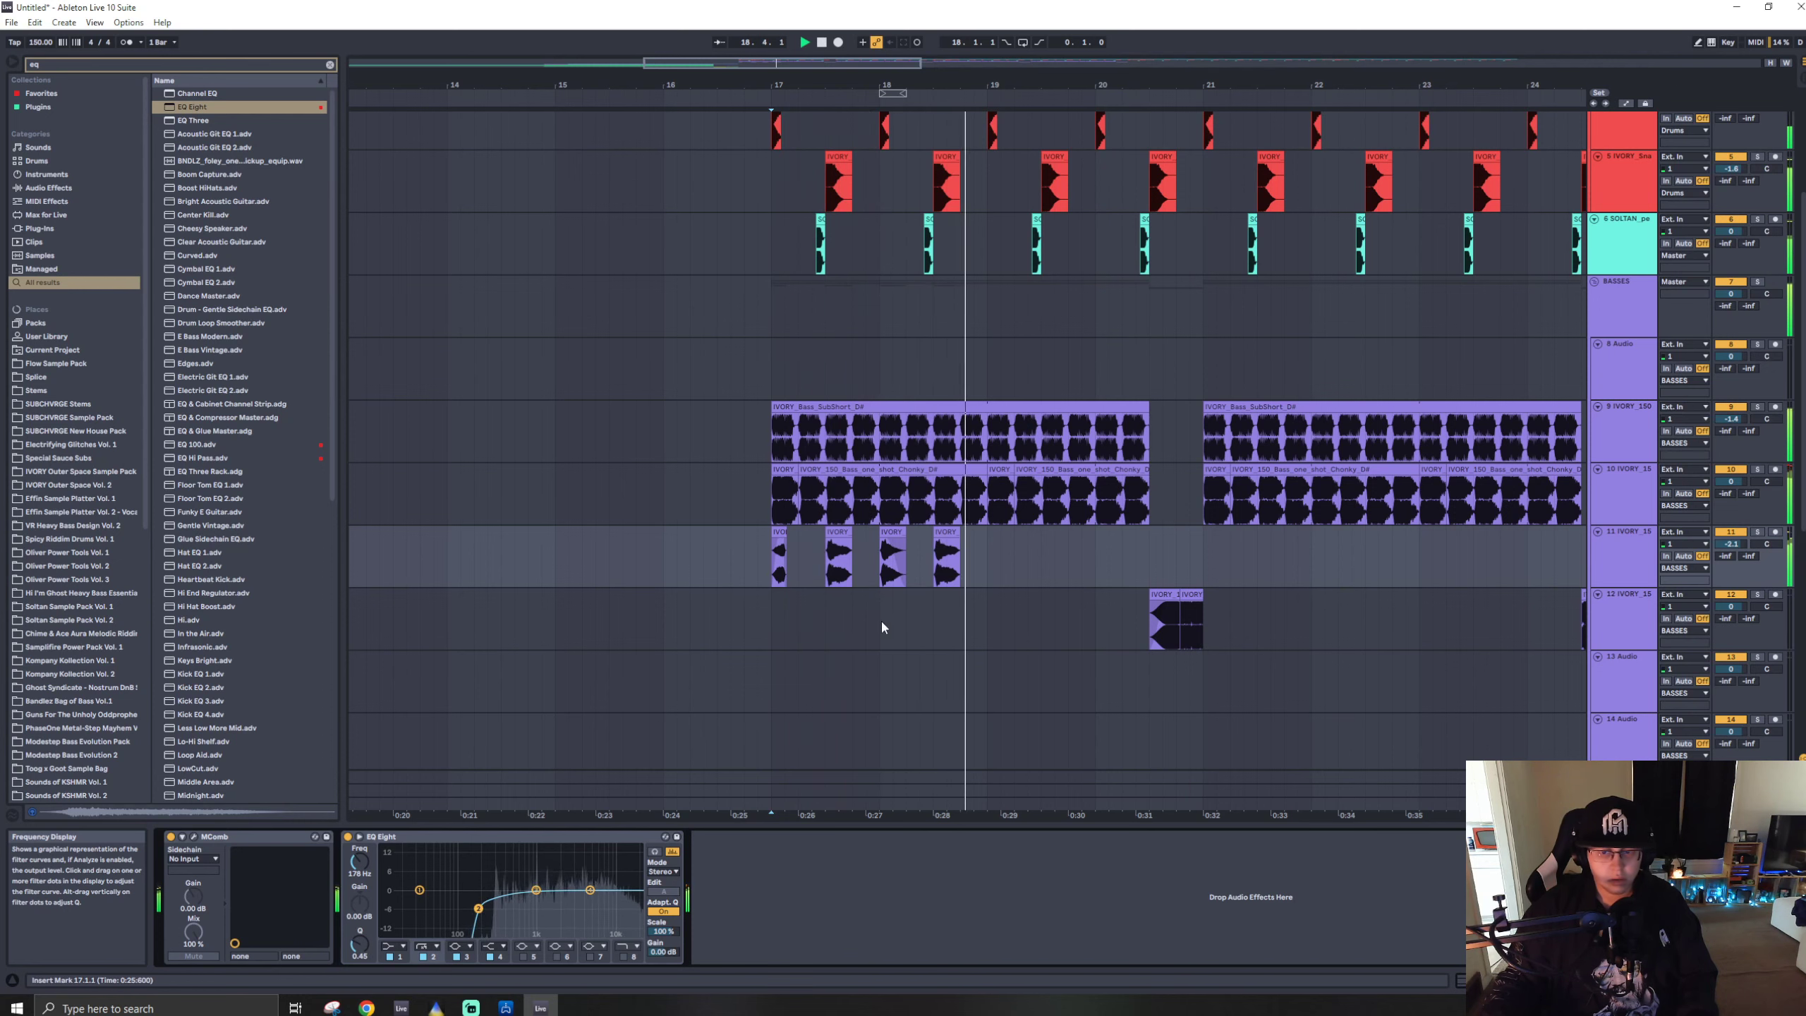
{"action": "key", "text": "space"}
- Add a short fade-in to the transposed yoink clip at 18.1.1 and play the pattern from 17.1.1
{"action": "left_click", "coordinate": [887, 535]}
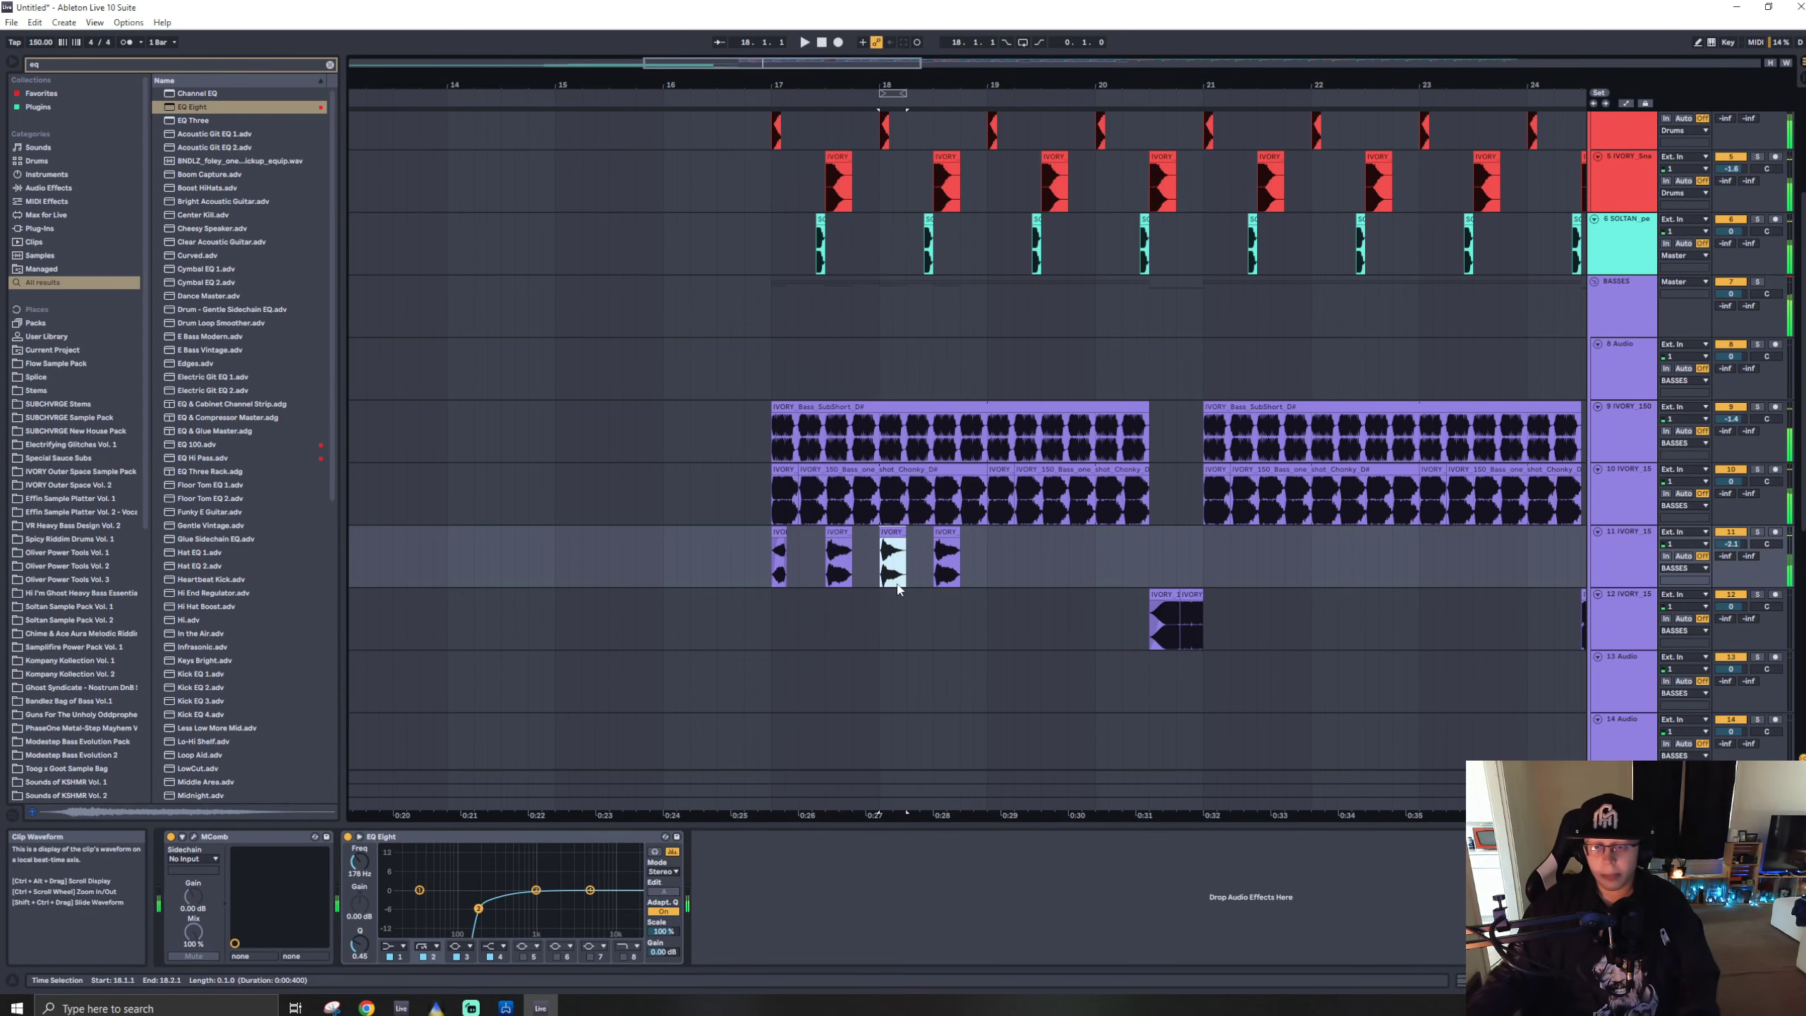
{"action": "key", "text": "z"}
{"action": "key", "text": "space"}
{"action": "left_click_drag", "start_coordinate": [773, 548], "coordinate": [809, 482]}
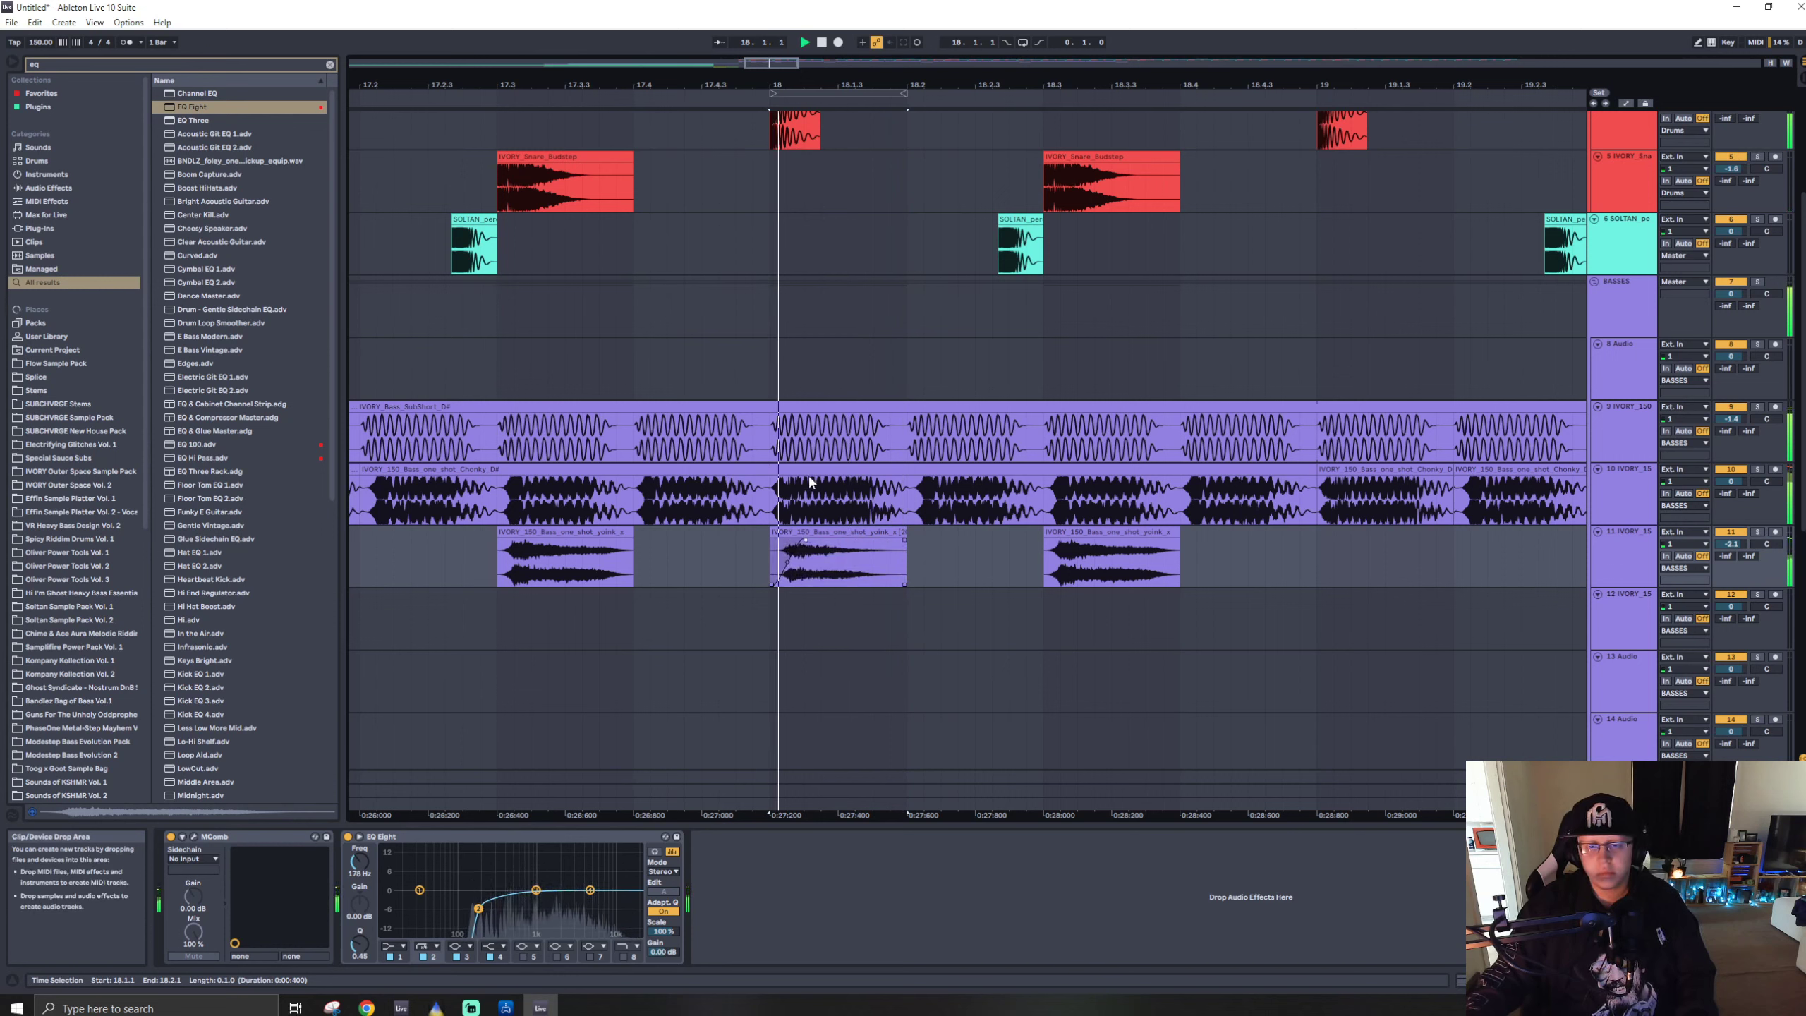
{"action": "left_click_drag", "start_coordinate": [787, 562], "coordinate": [801, 608]}
{"action": "scroll", "coordinate": [735, 570], "scroll_direction": "down", "scroll_amount": 5, "text": "ctrl"}
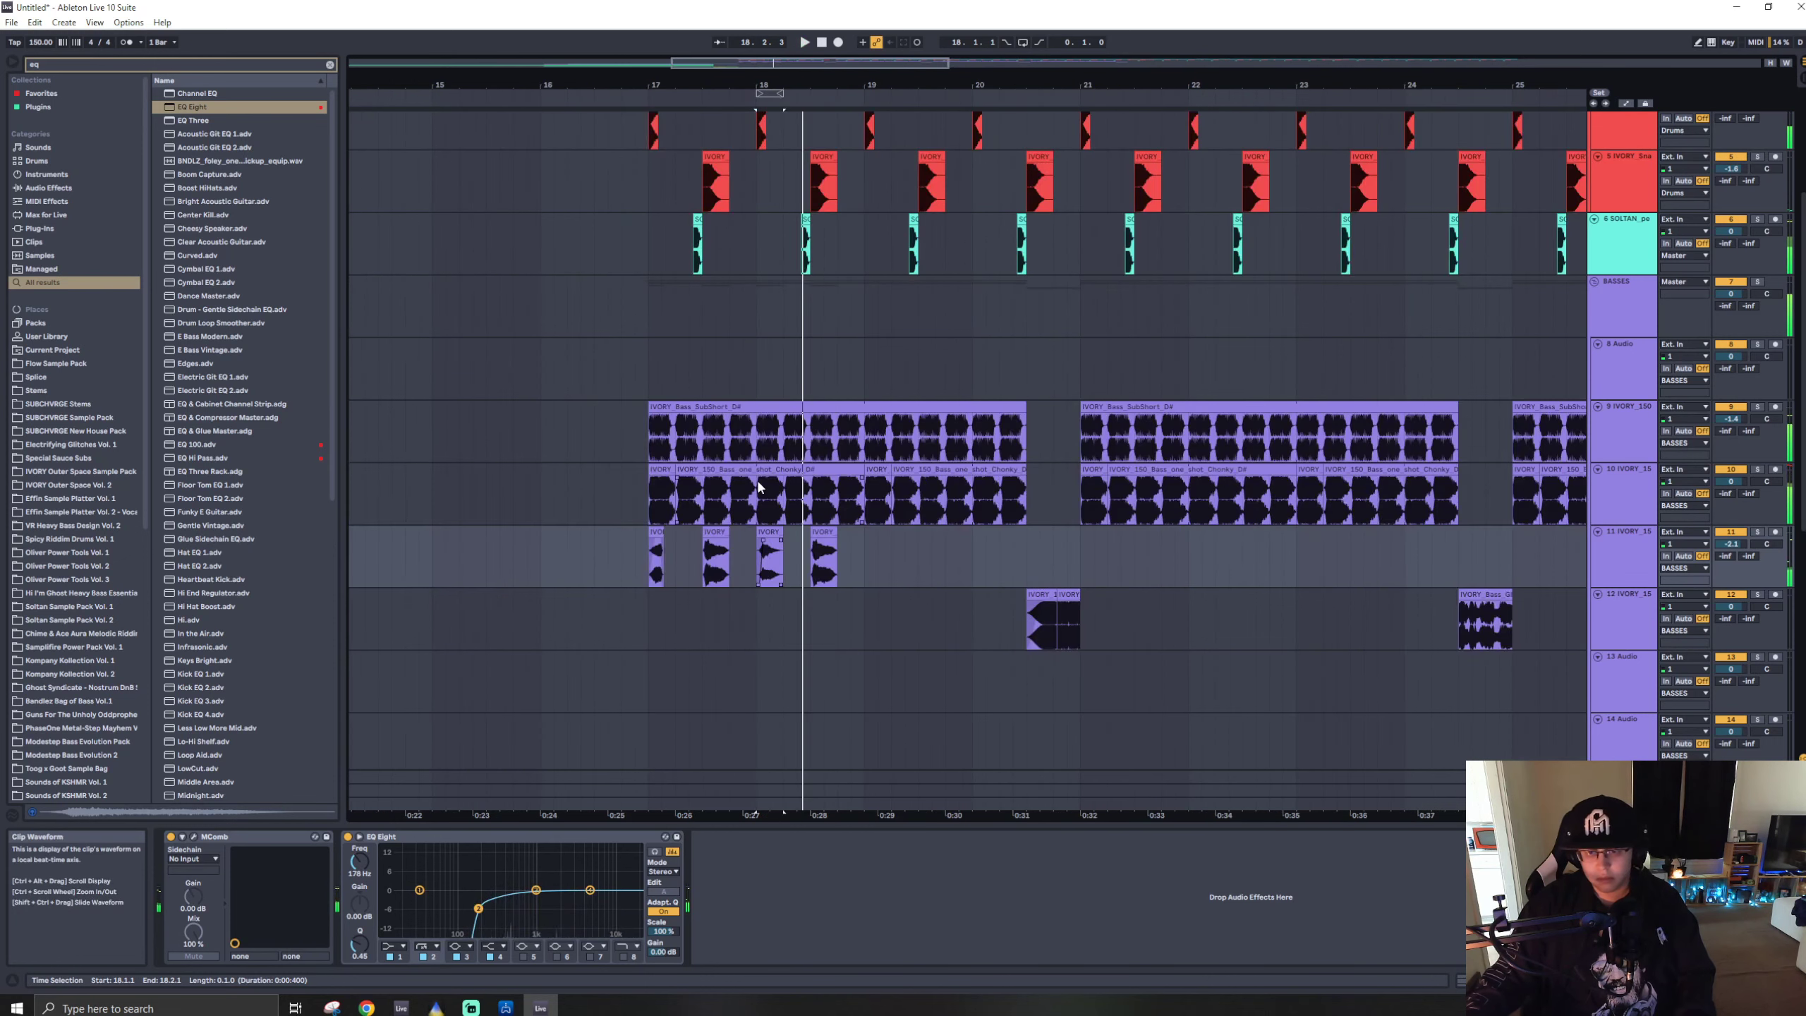
{"action": "left_click", "coordinate": [647, 556]}
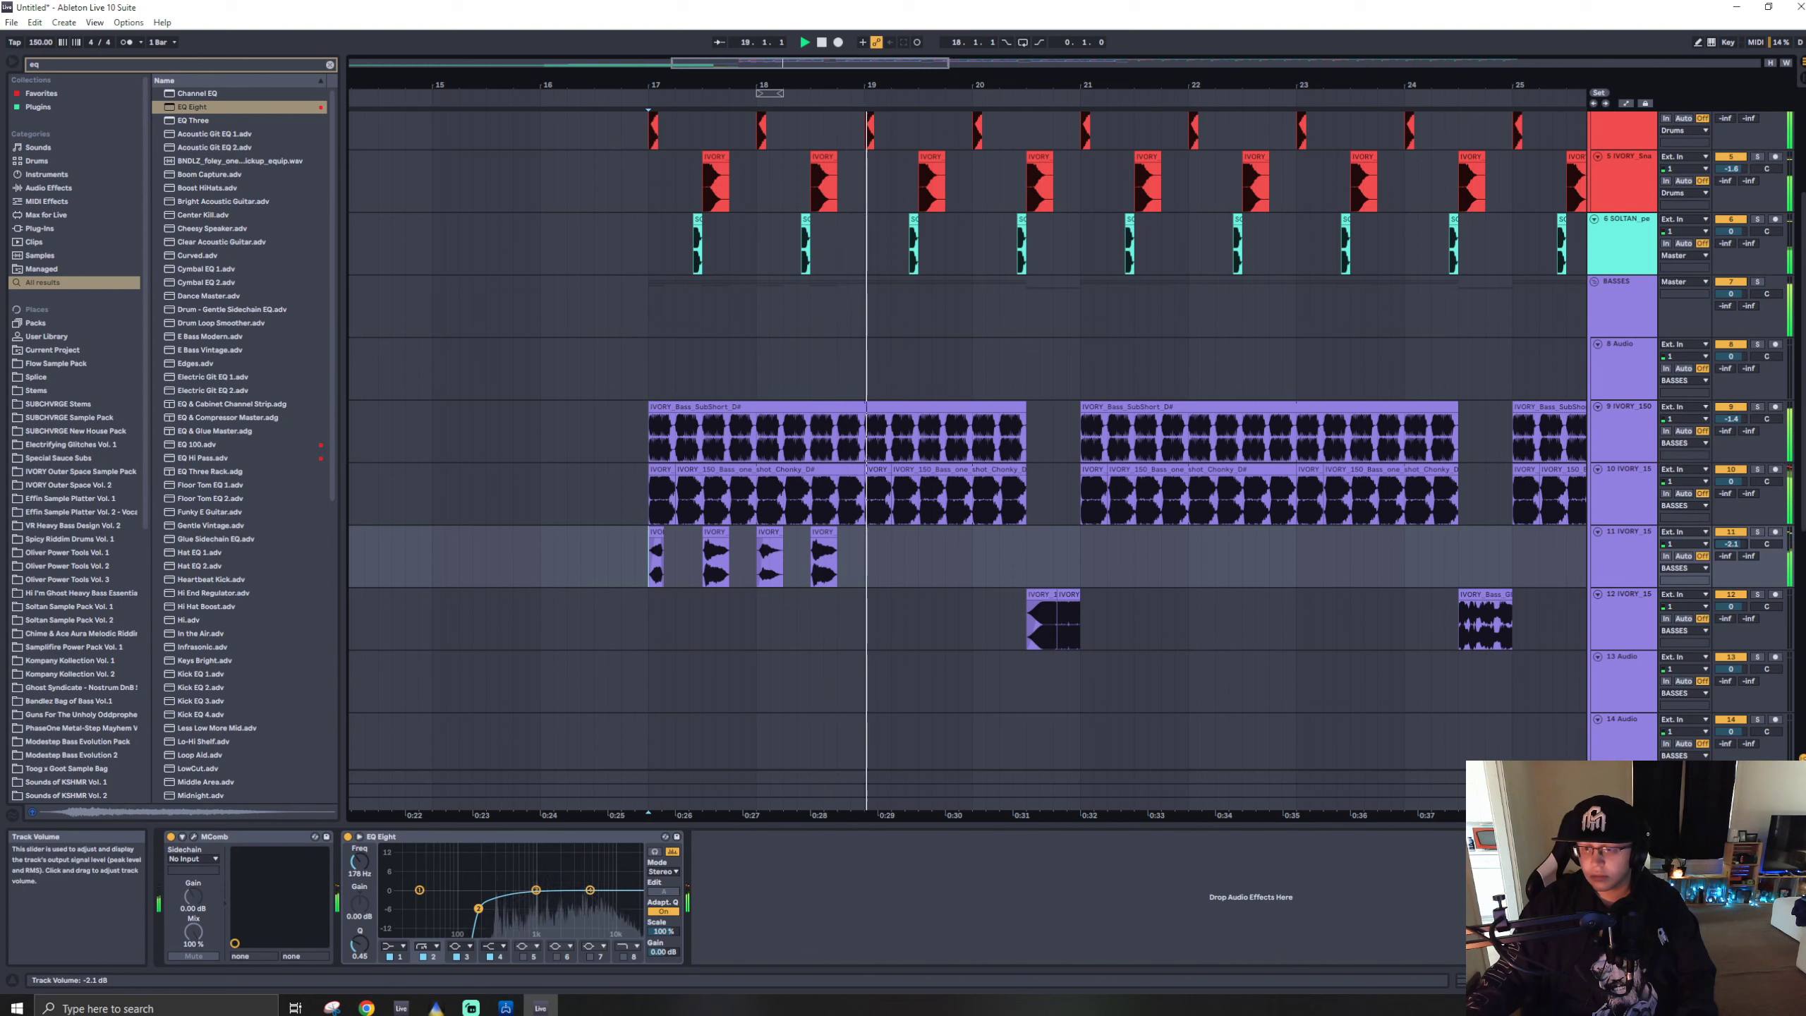
- Warp the yoink clip at 17.3.1 in Complex mode and transpose it to 11 st
{"action": "left_click", "coordinate": [715, 533]}
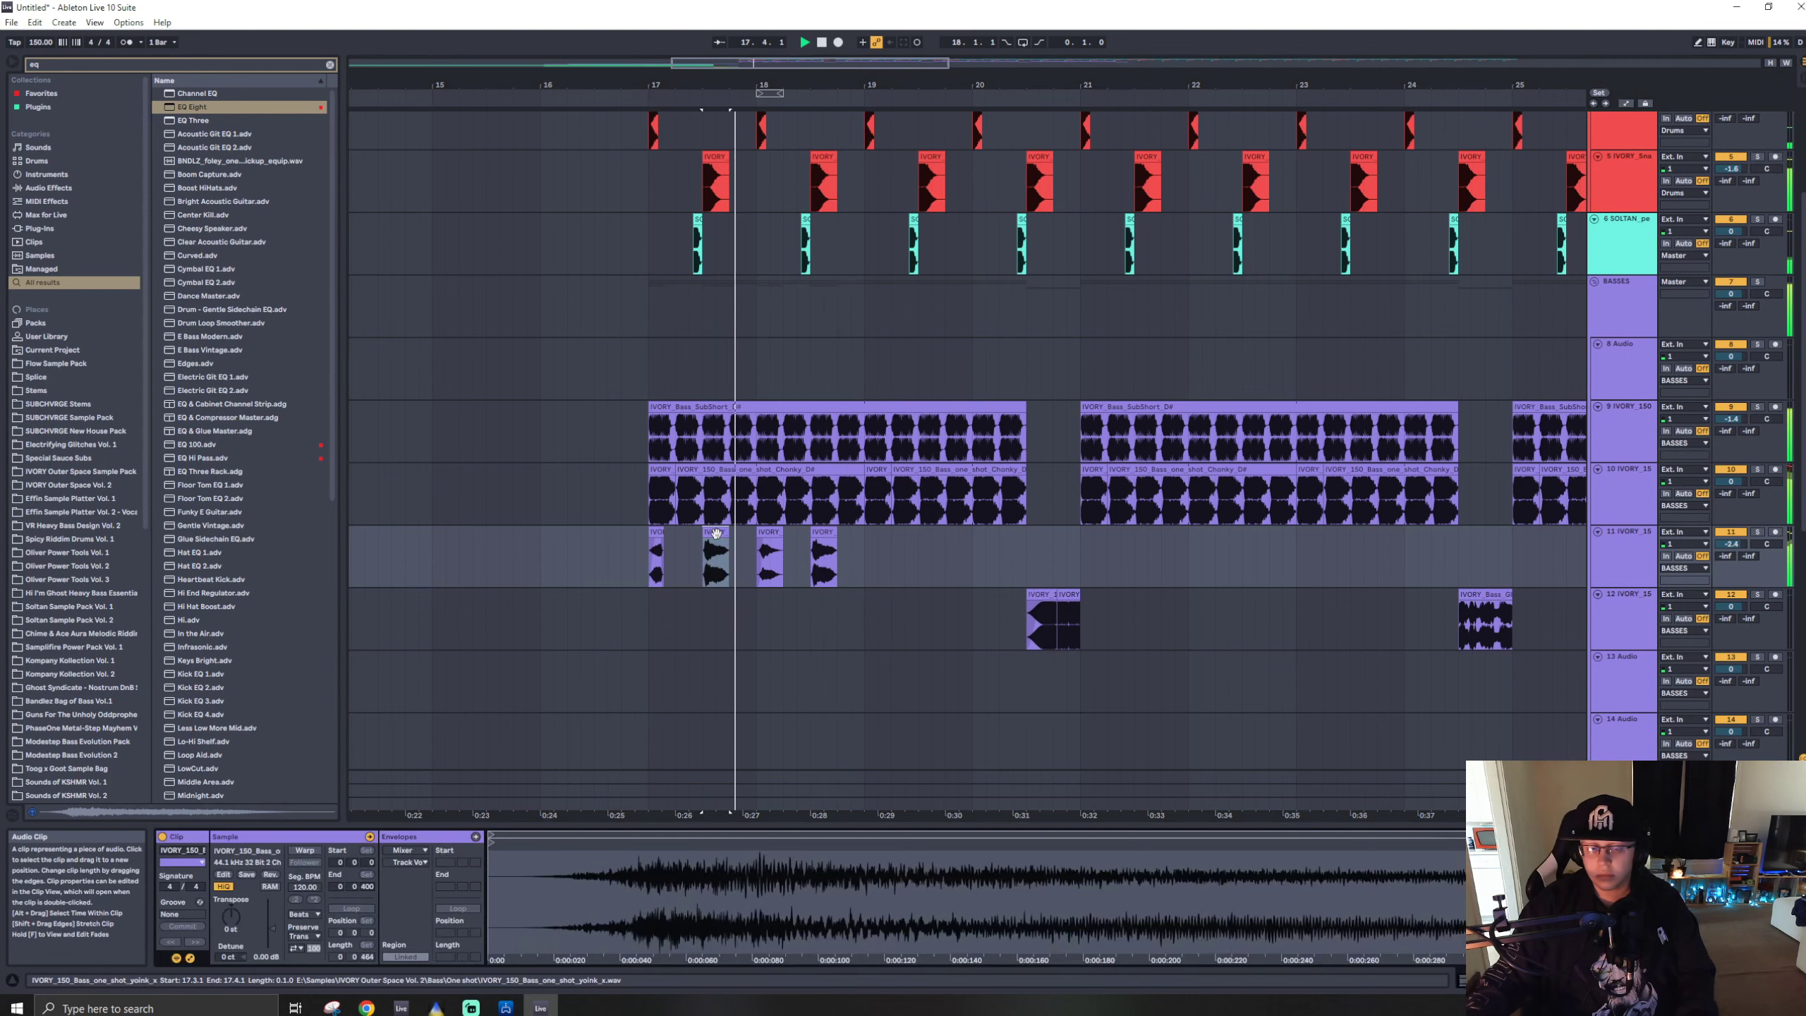
{"action": "left_click", "coordinate": [304, 850]}
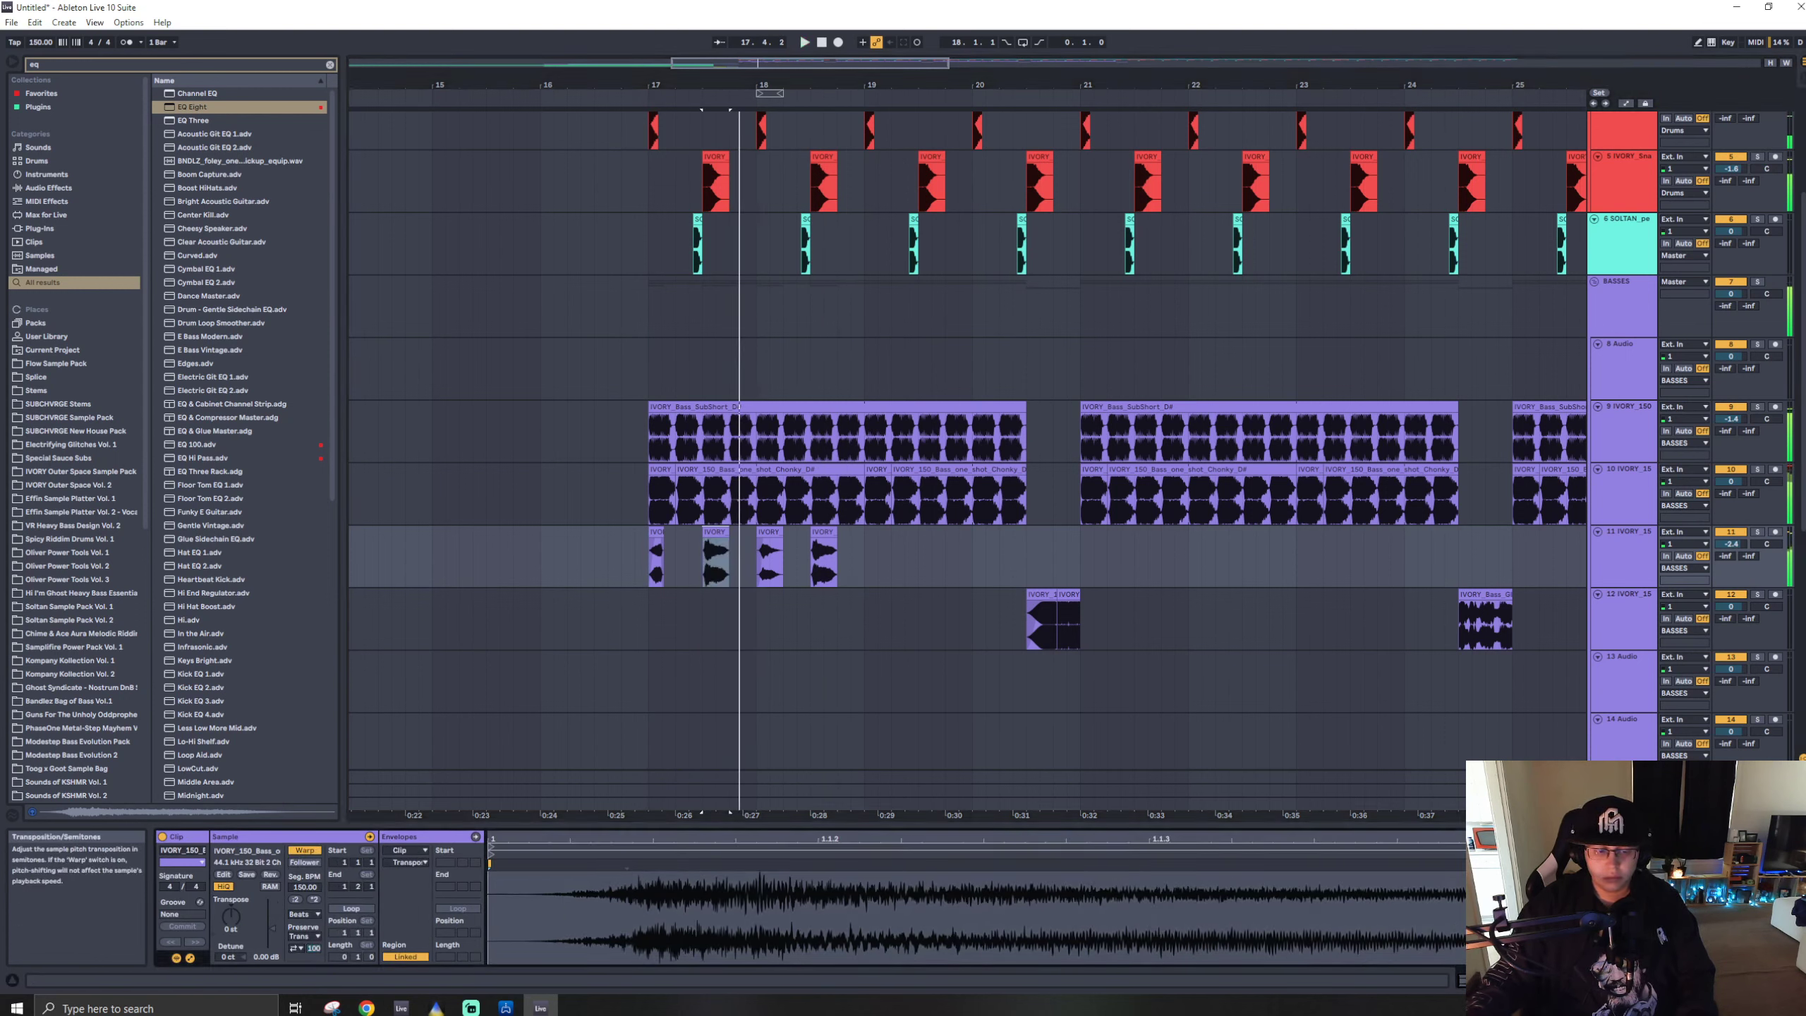
{"action": "left_click_drag", "start_coordinate": [231, 917], "coordinate": [231, 890]}
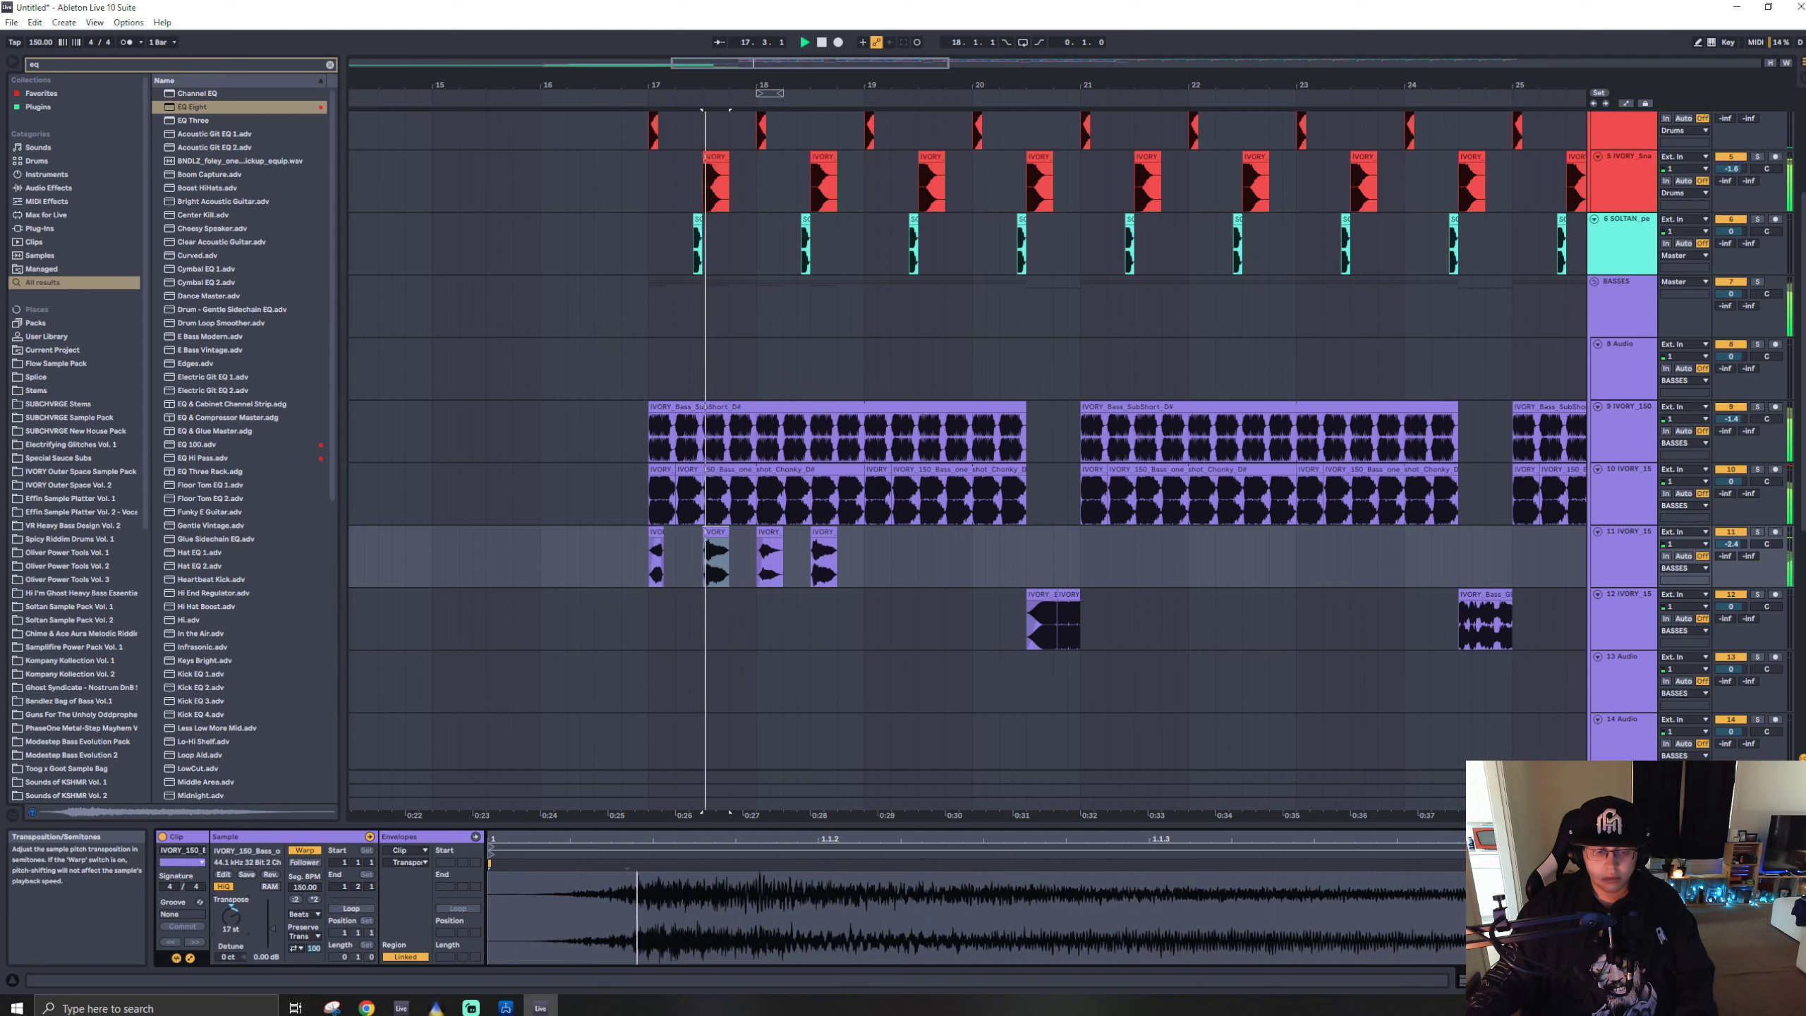
{"action": "left_click", "coordinate": [303, 914]}
{"action": "left_click", "coordinate": [305, 966]}
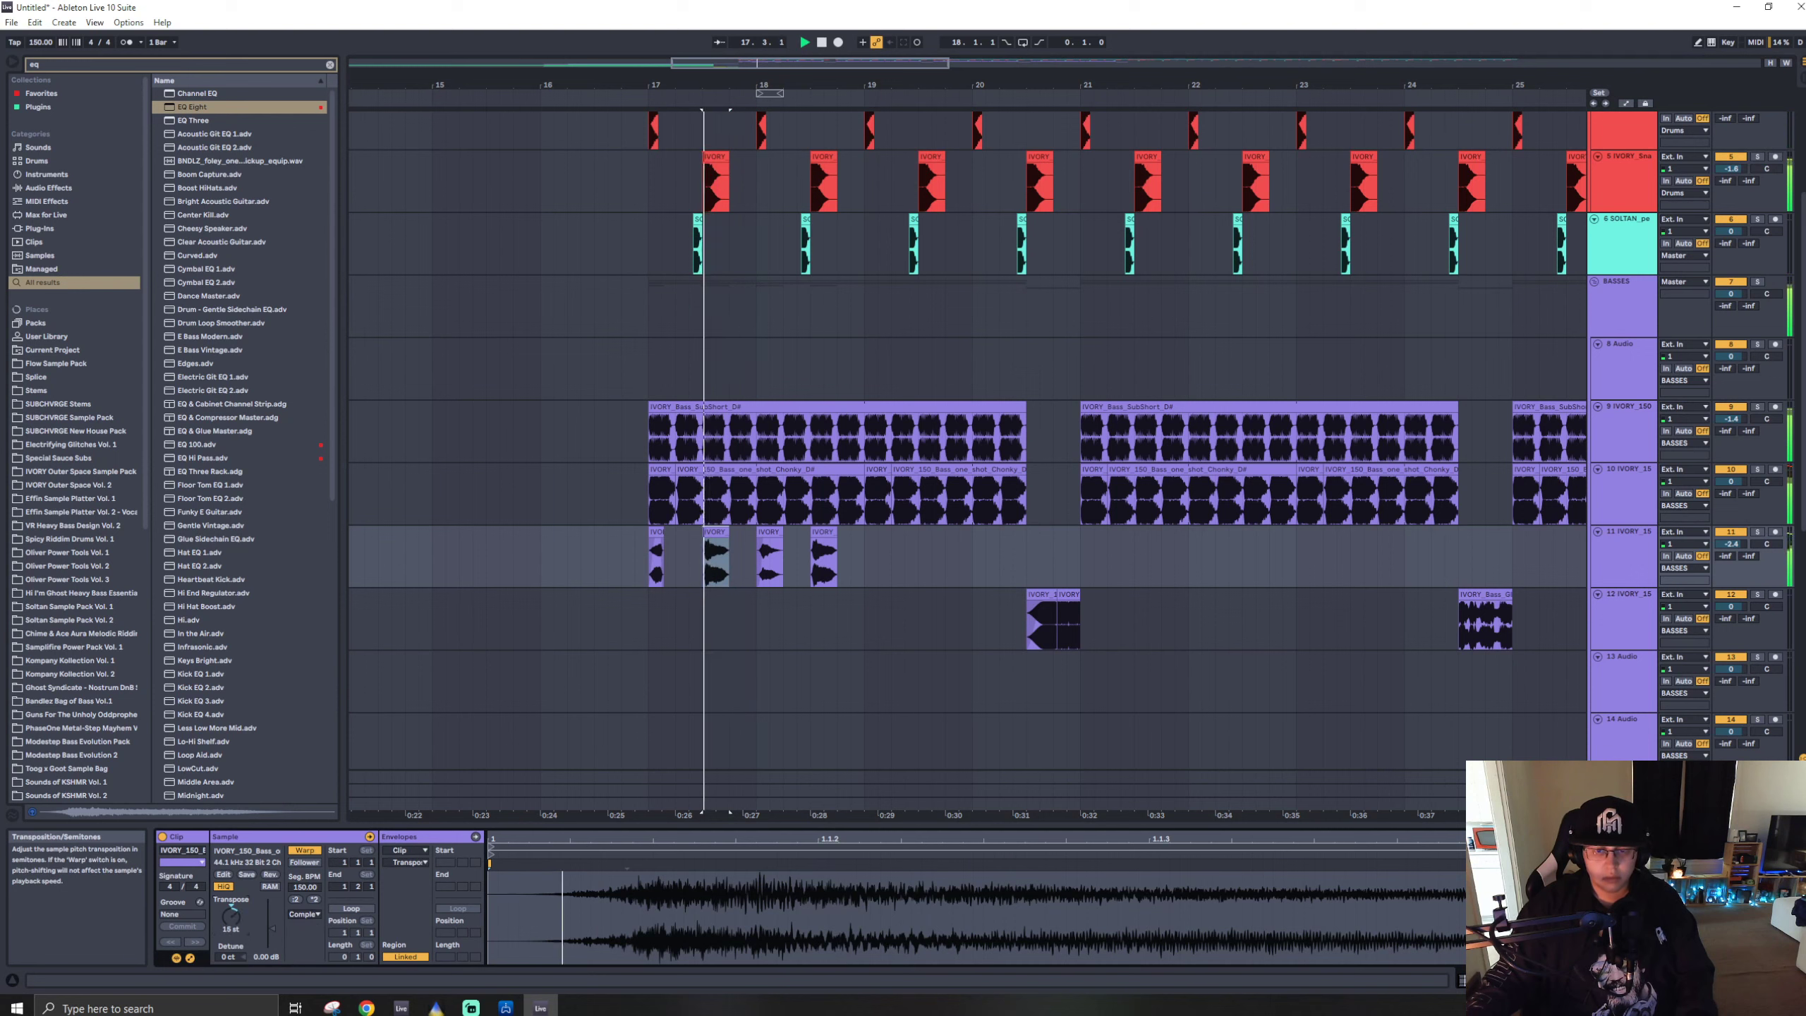
{"action": "key", "text": "space"}
{"action": "left_click_drag", "start_coordinate": [231, 917], "coordinate": [245, 922]}
{"action": "key", "text": "space"}
{"action": "key", "text": "space"}
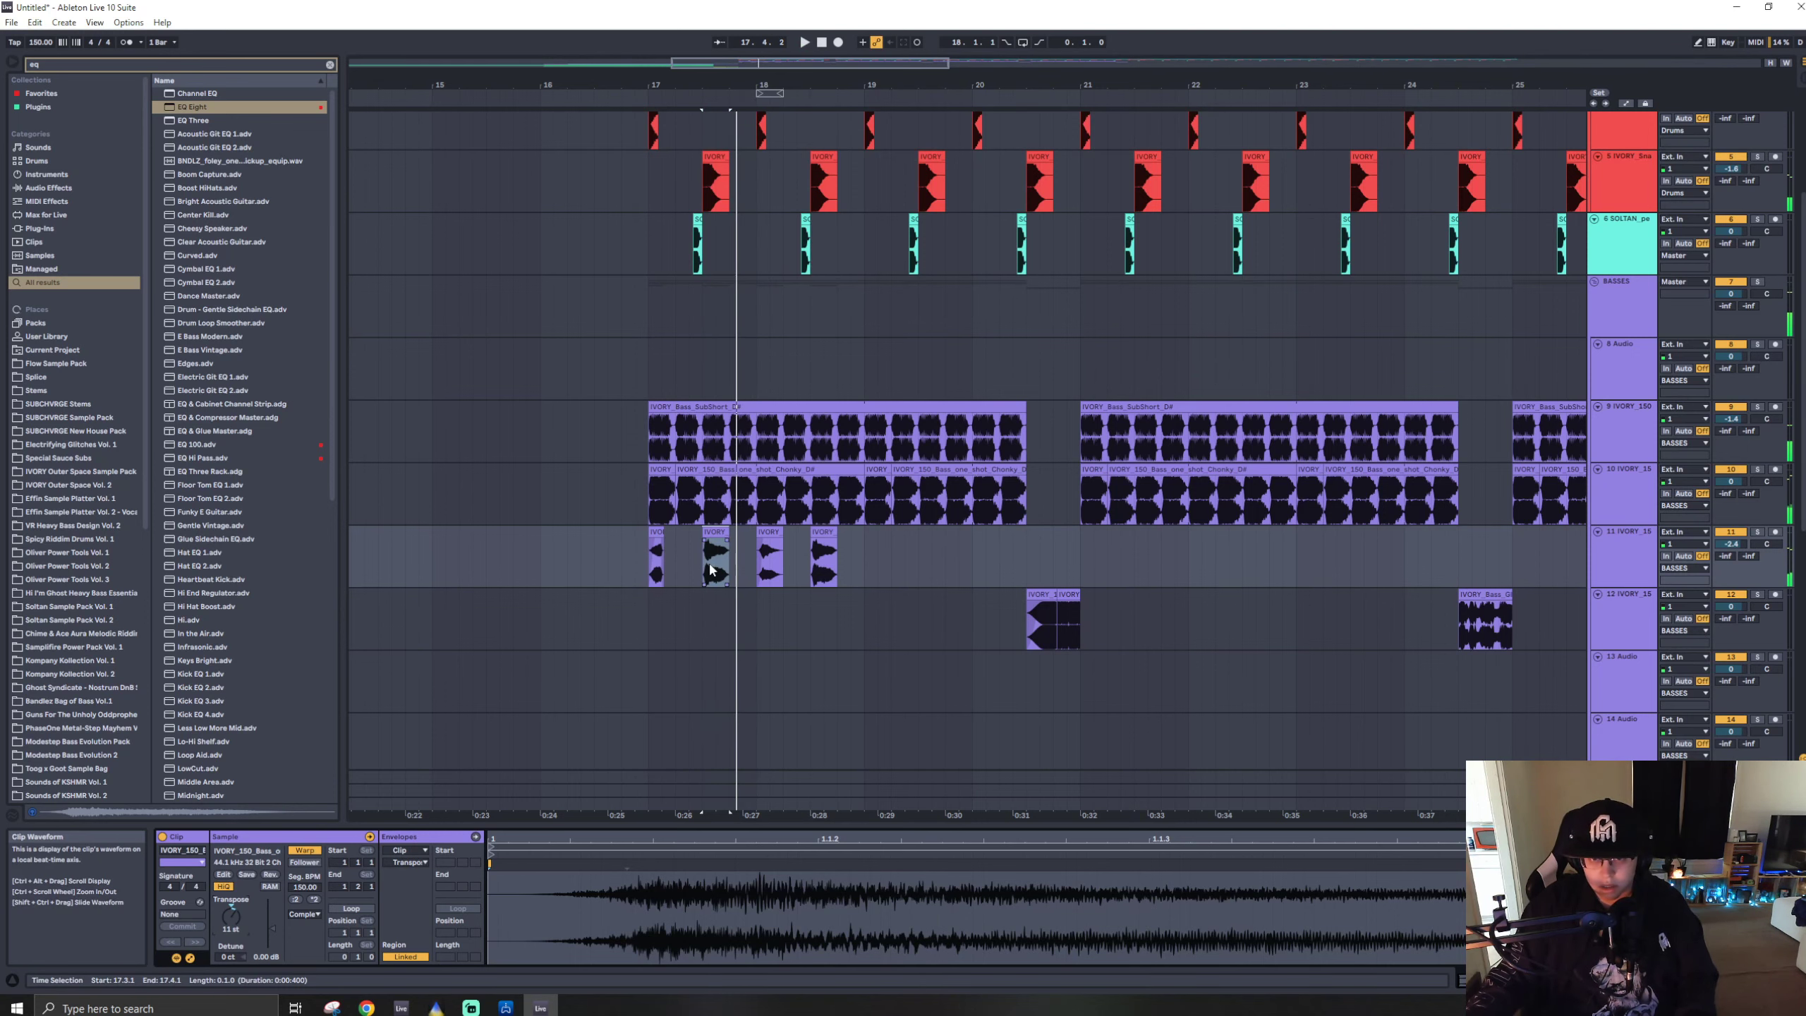
- Shape the yoink clip at 17.3.1 with a long fade-in and a fade-out over roughly its last third
{"action": "scroll", "coordinate": [711, 569], "scroll_direction": "up", "scroll_amount": 5}
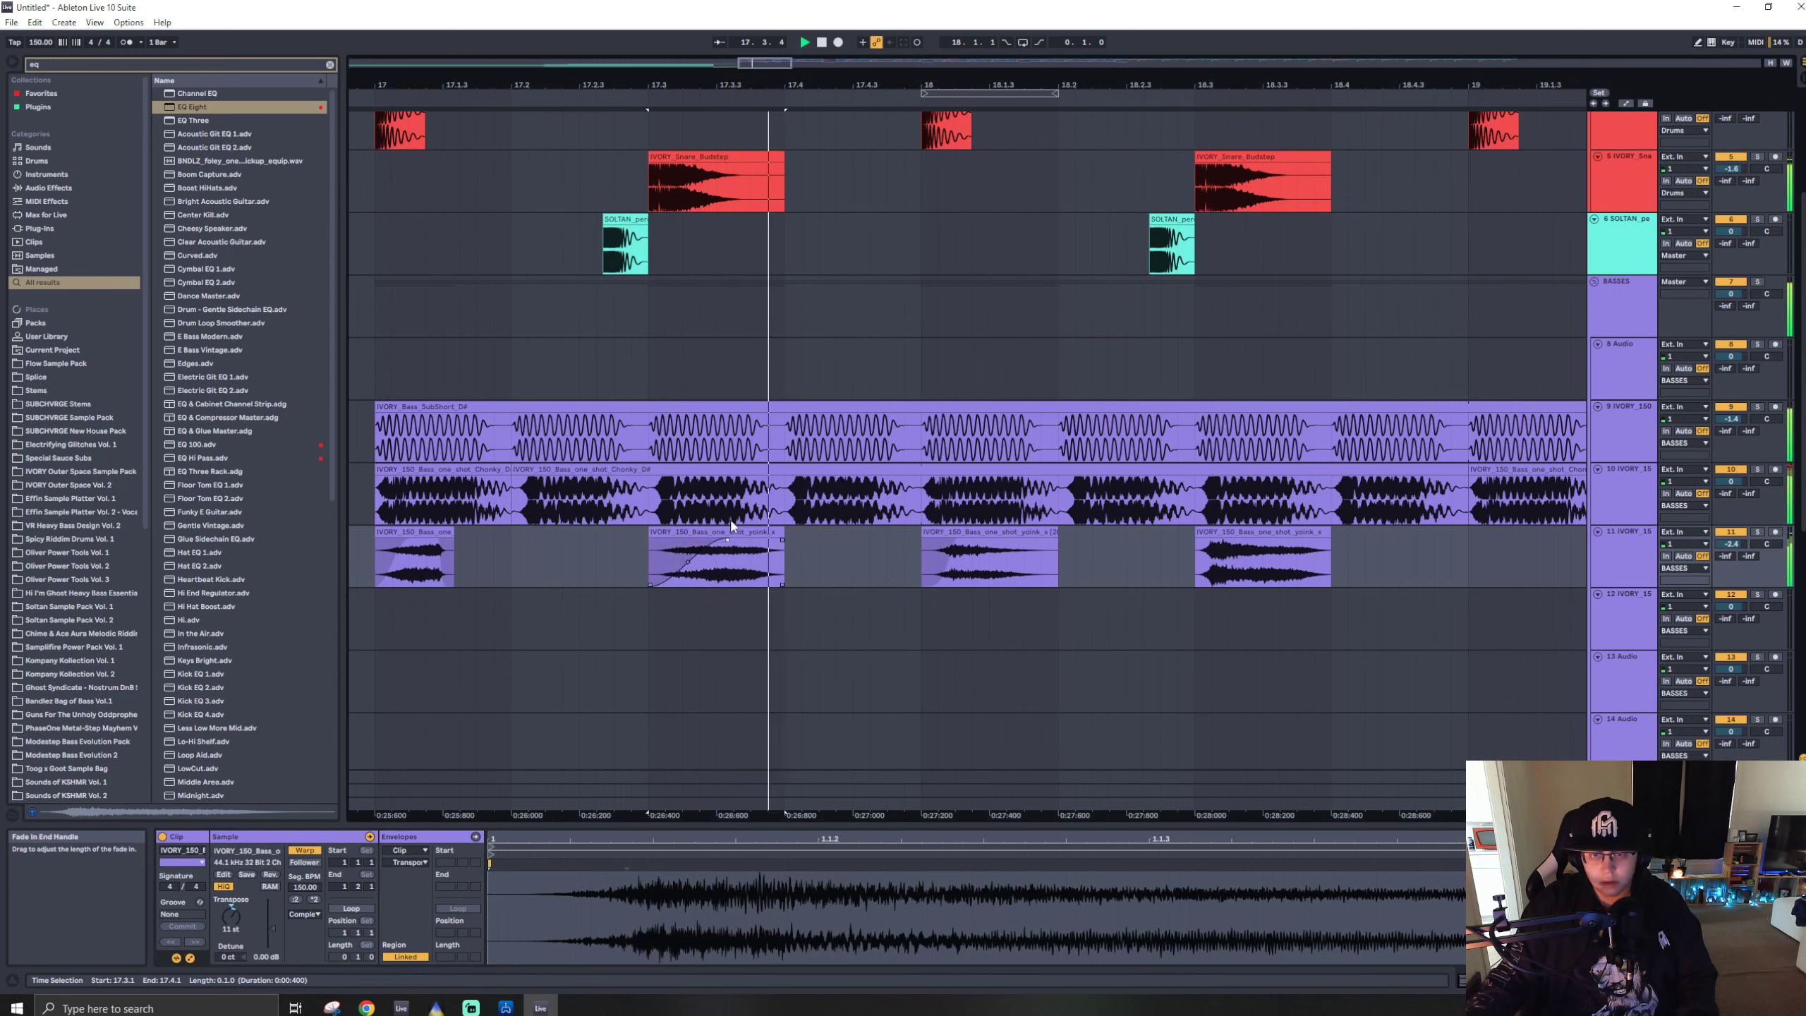
{"action": "key", "text": "space"}
{"action": "key", "text": "space"}
{"action": "left_click_drag", "start_coordinate": [782, 539], "coordinate": [737, 540]}
{"action": "key", "text": "space"}
{"action": "key", "text": "space"}
{"action": "key", "text": "space"}
{"action": "key", "text": "space"}
{"action": "key", "text": "space"}
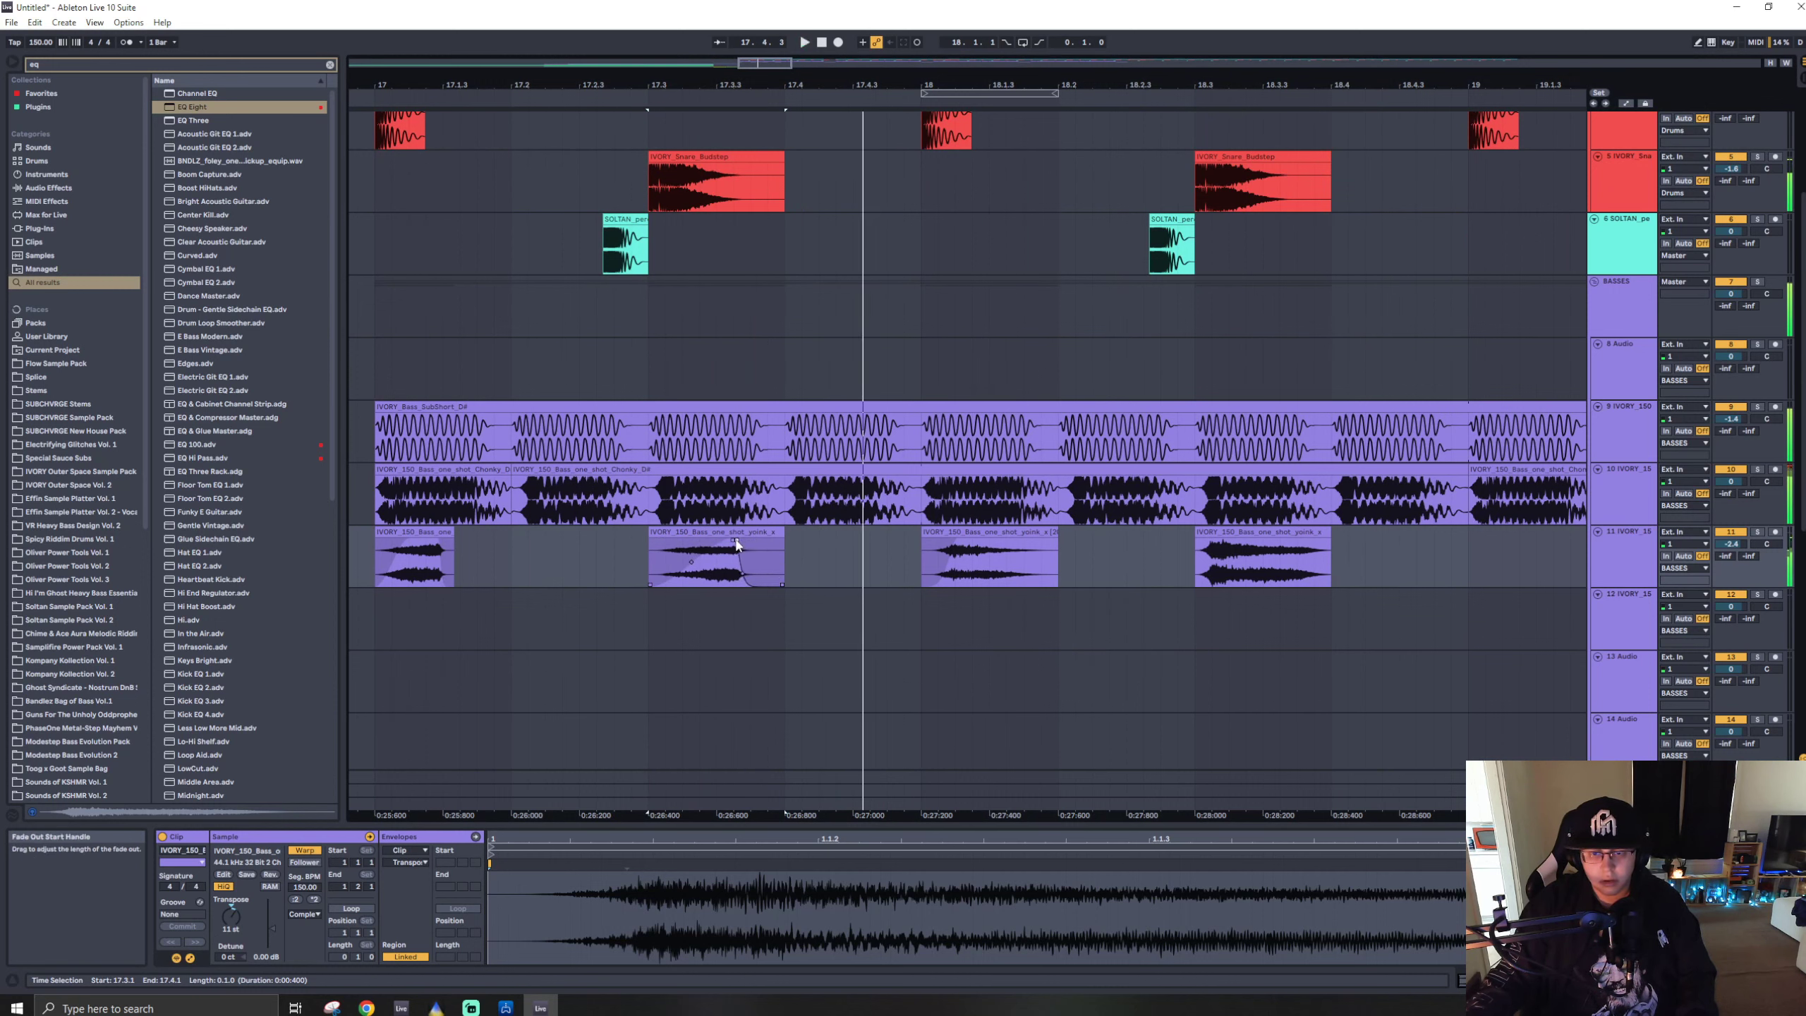
- Extend the yoink pattern up to 20.3.1, keeping the rest of bar 20 empty, and duplicate the four bars to 21.1.1
{"action": "left_click", "coordinate": [1233, 531]}
{"action": "scroll", "coordinate": [938, 551], "scroll_direction": "down", "scroll_amount": 5}
{"action": "left_click_drag", "start_coordinate": [829, 560], "coordinate": [1042, 560]}
{"action": "key", "text": "ctrl+d"}
{"action": "left_click_drag", "start_coordinate": [1206, 562], "coordinate": [828, 562]}
{"action": "key", "text": "Delete"}
{"action": "key", "text": "ctrl+d"}
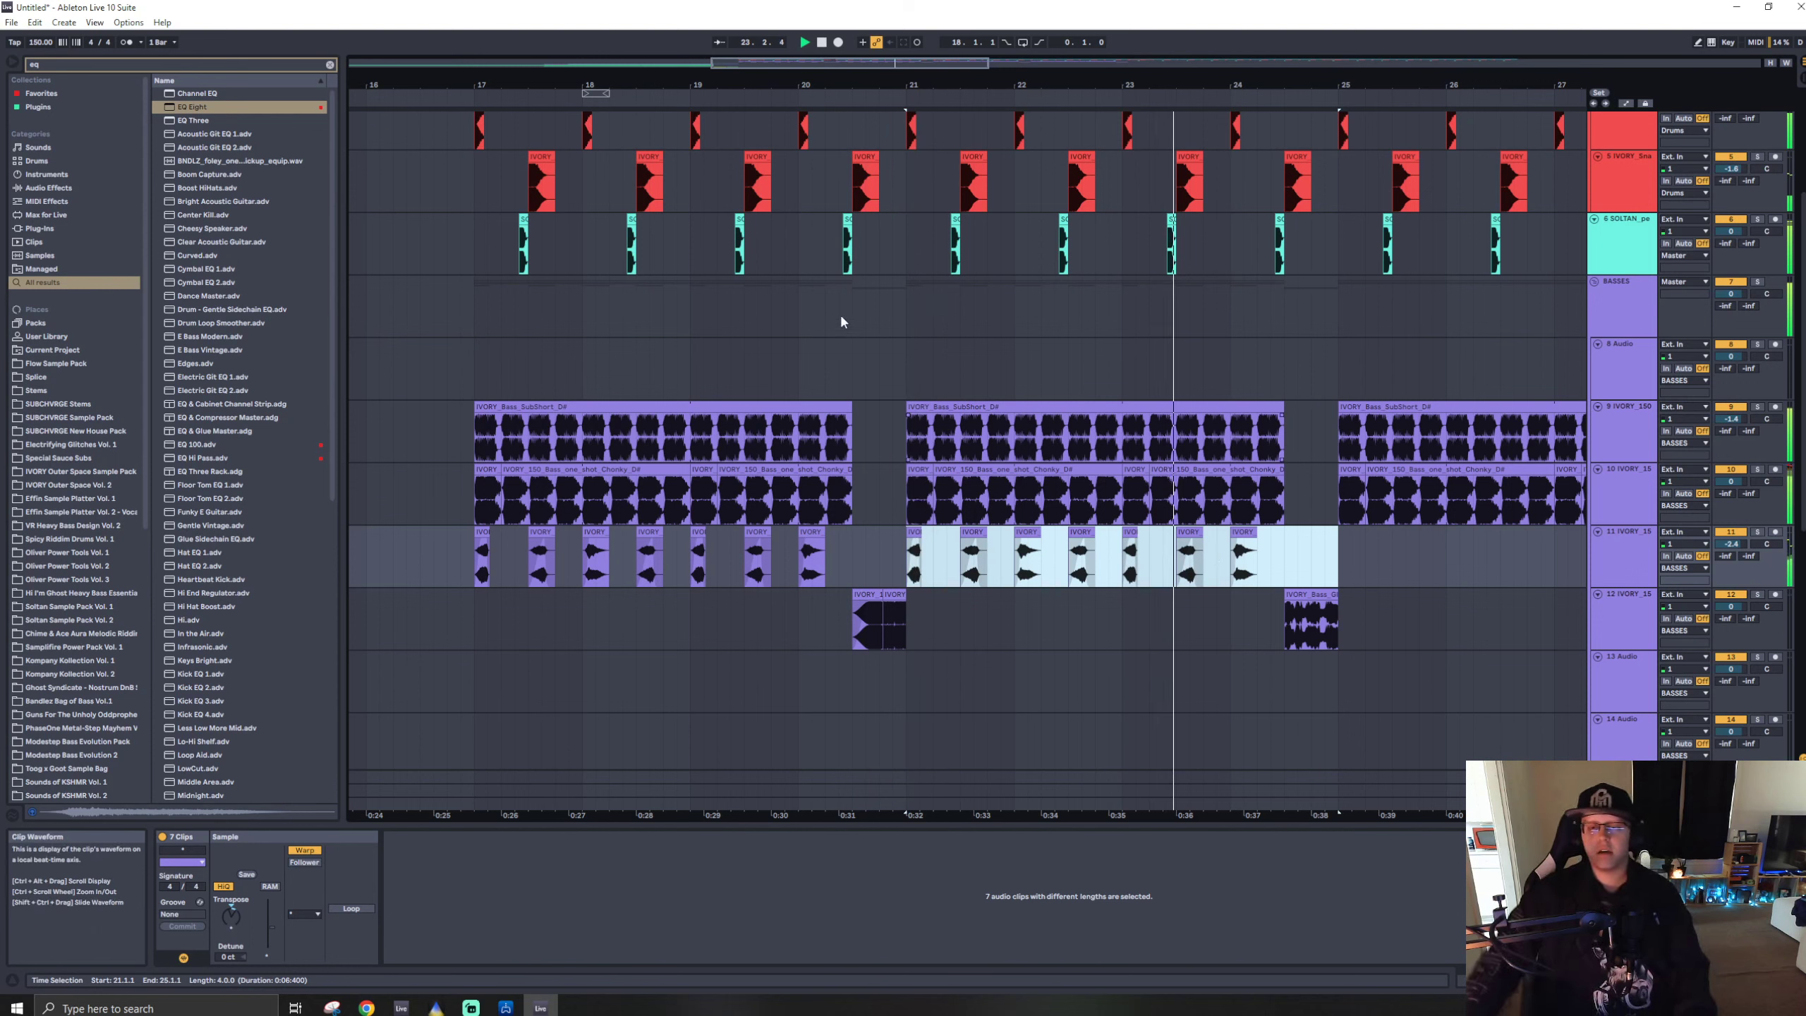
- Search the samples for "riddim gun", audition the variations and place IVORY_Bass_RiddimGun_G_3 at 17.1.1 on a new bass track
{"action": "key", "text": "ctrl+f"}
{"action": "type", "text": "riddim gun"}
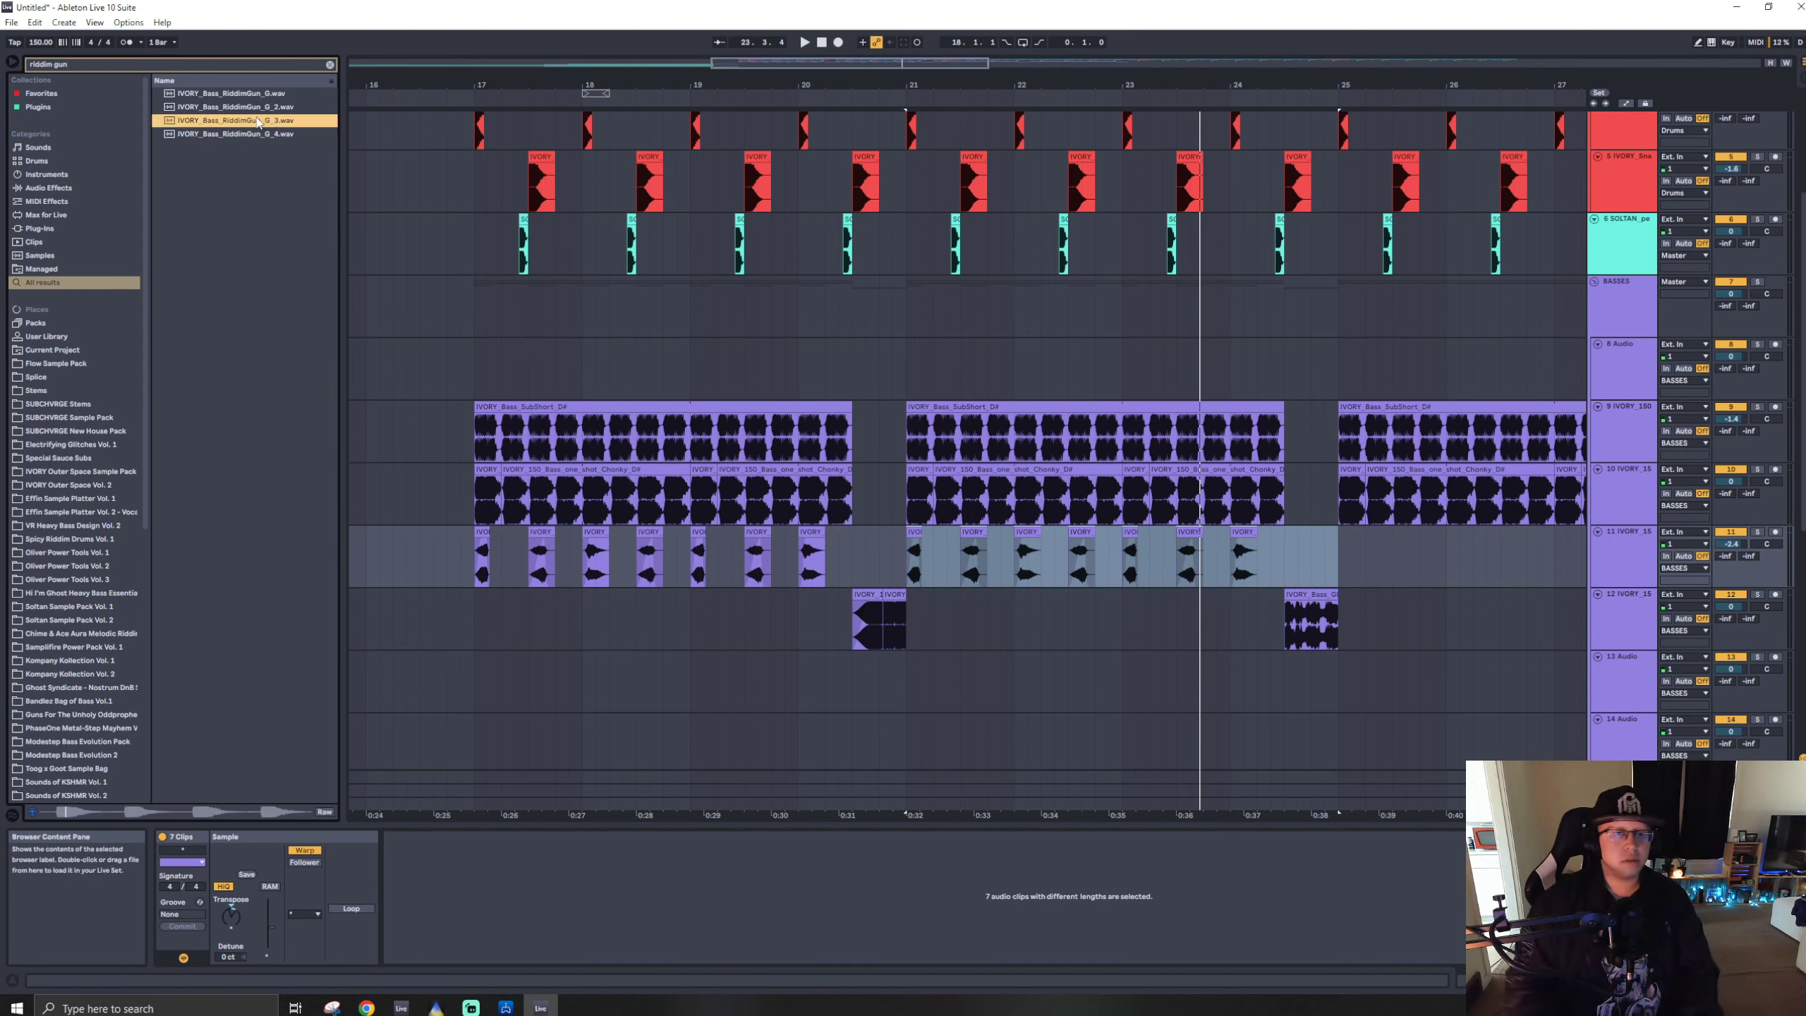
{"action": "key", "text": "Up"}
{"action": "key", "text": "Up"}
{"action": "key", "text": "Down"}
{"action": "key", "text": "Down"}
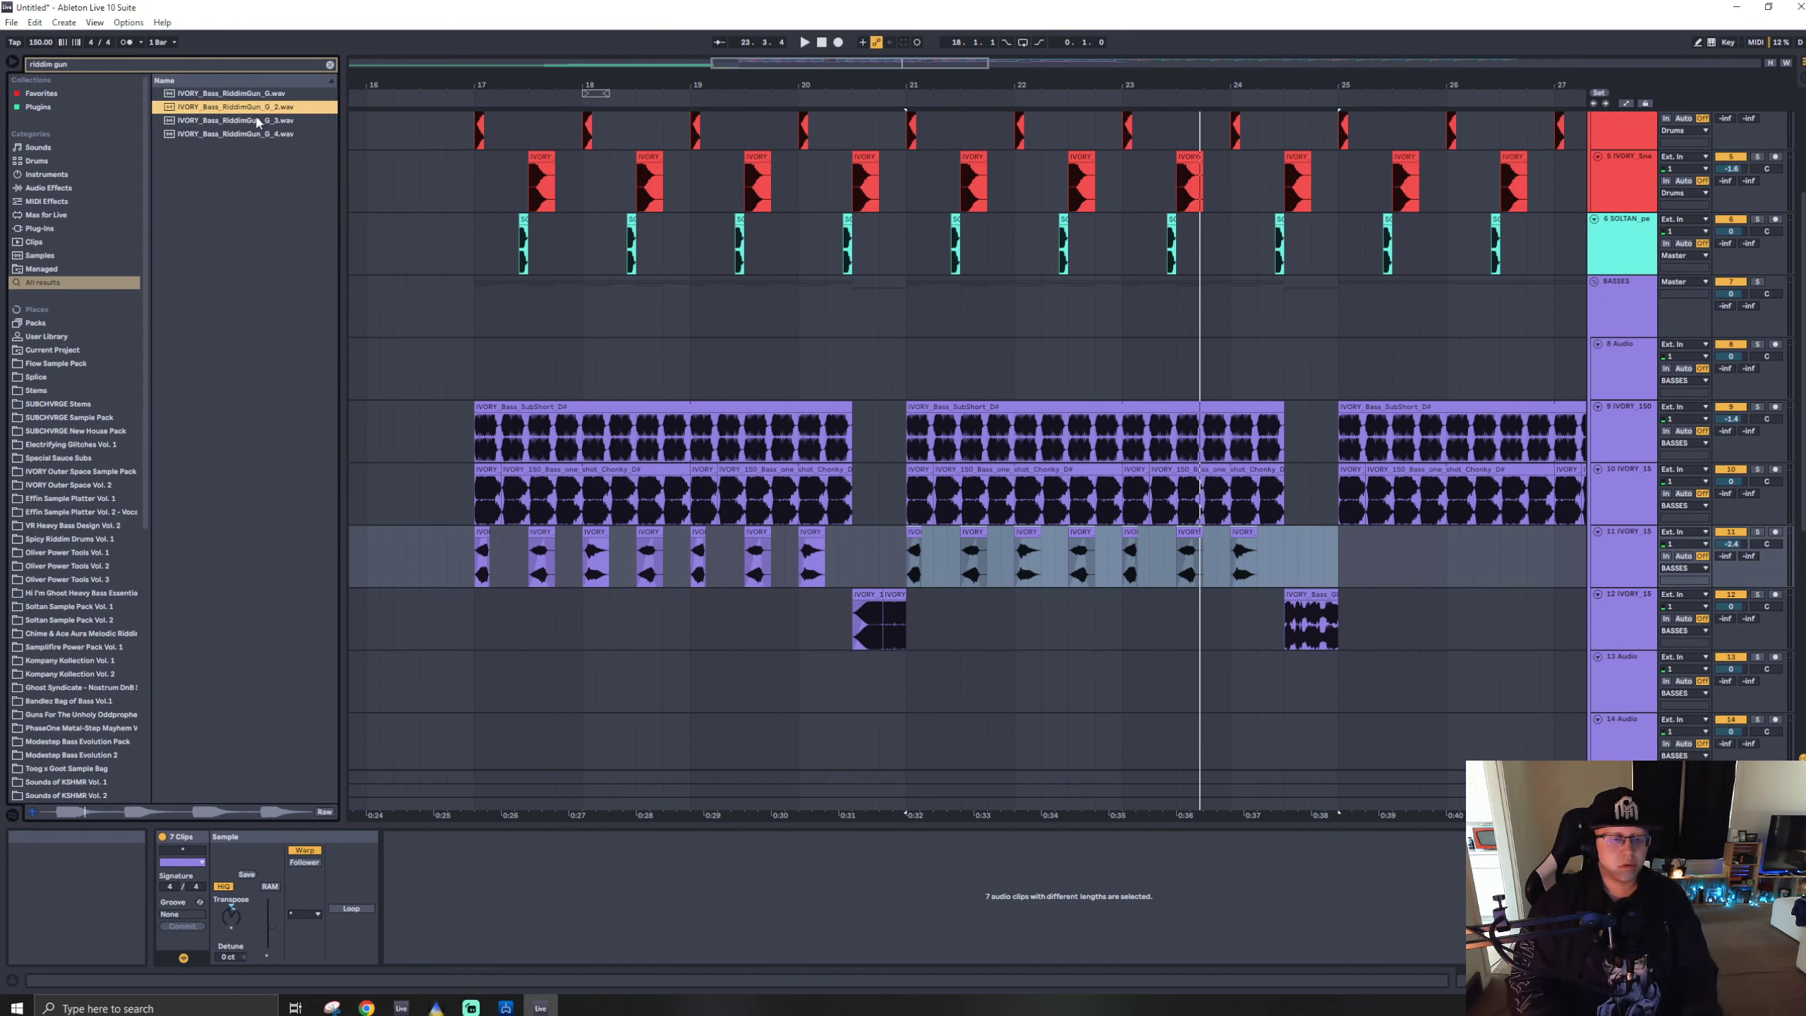
{"action": "key", "text": "Down"}
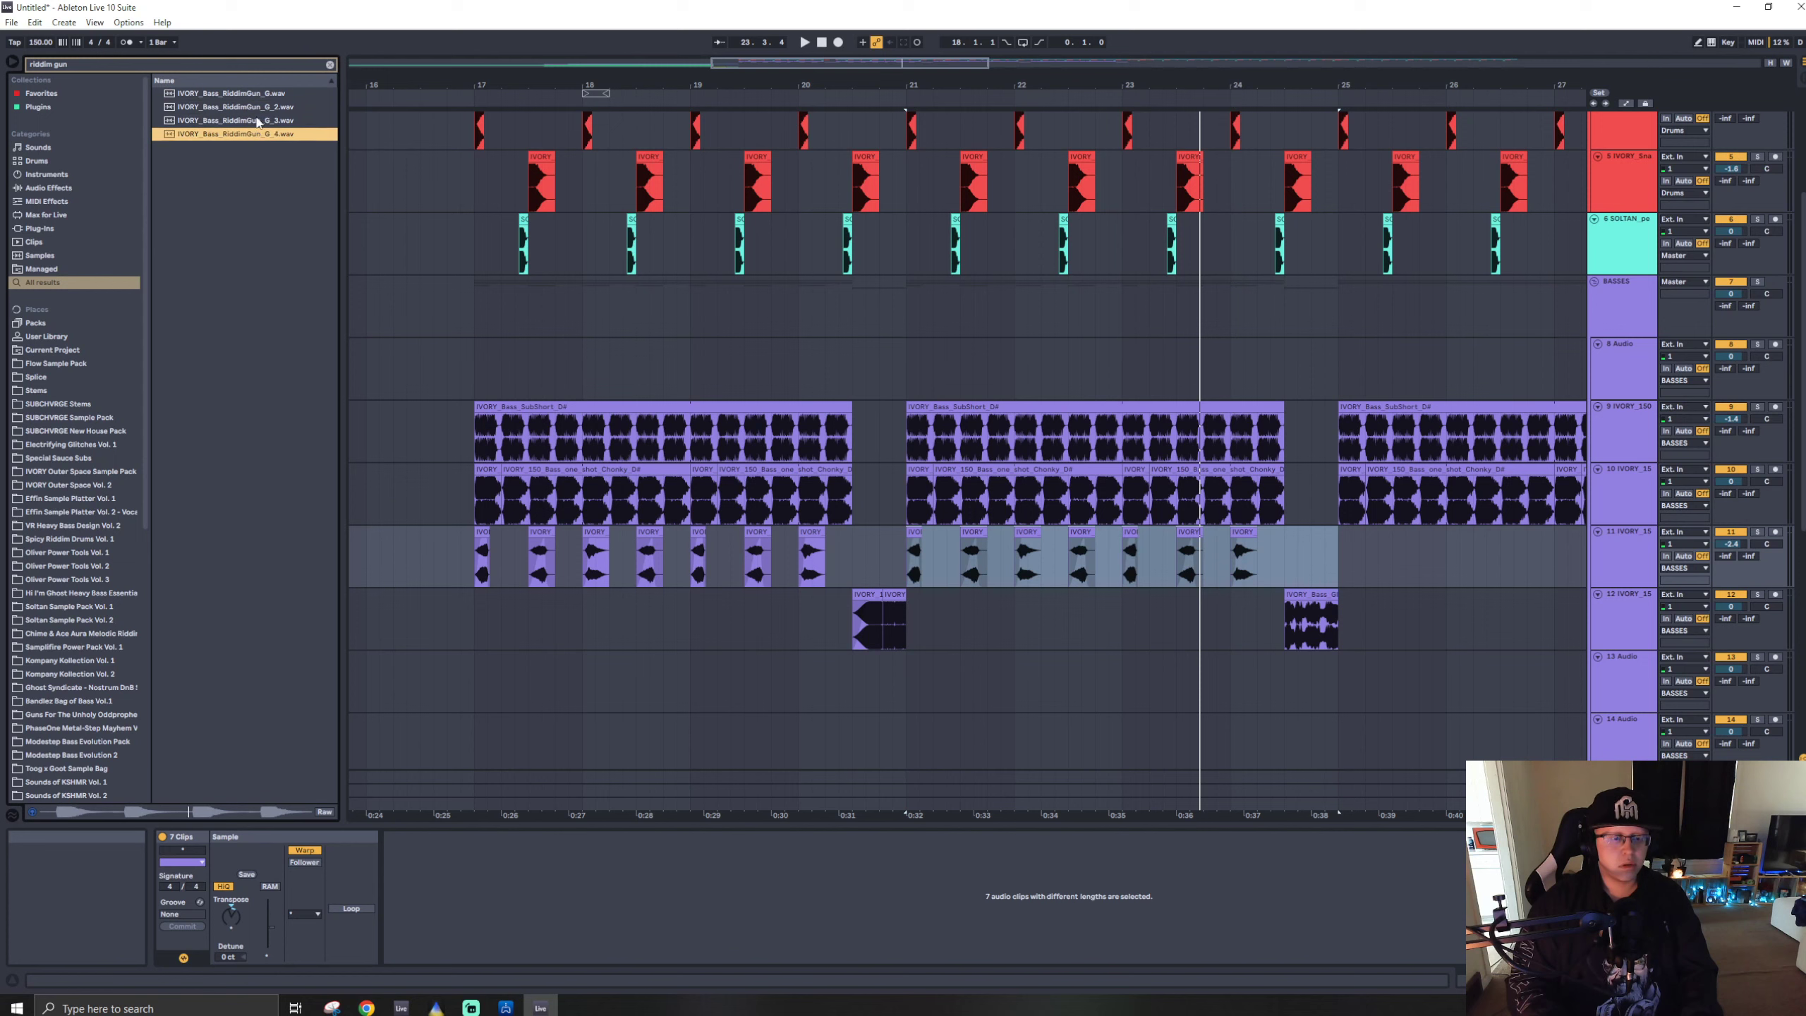
{"action": "key", "text": "Up"}
{"action": "left_click_drag", "start_coordinate": [248, 122], "coordinate": [471, 624]}
{"action": "scroll", "coordinate": [485, 626], "scroll_direction": "up", "scroll_amount": 4, "text": "ctrl"}
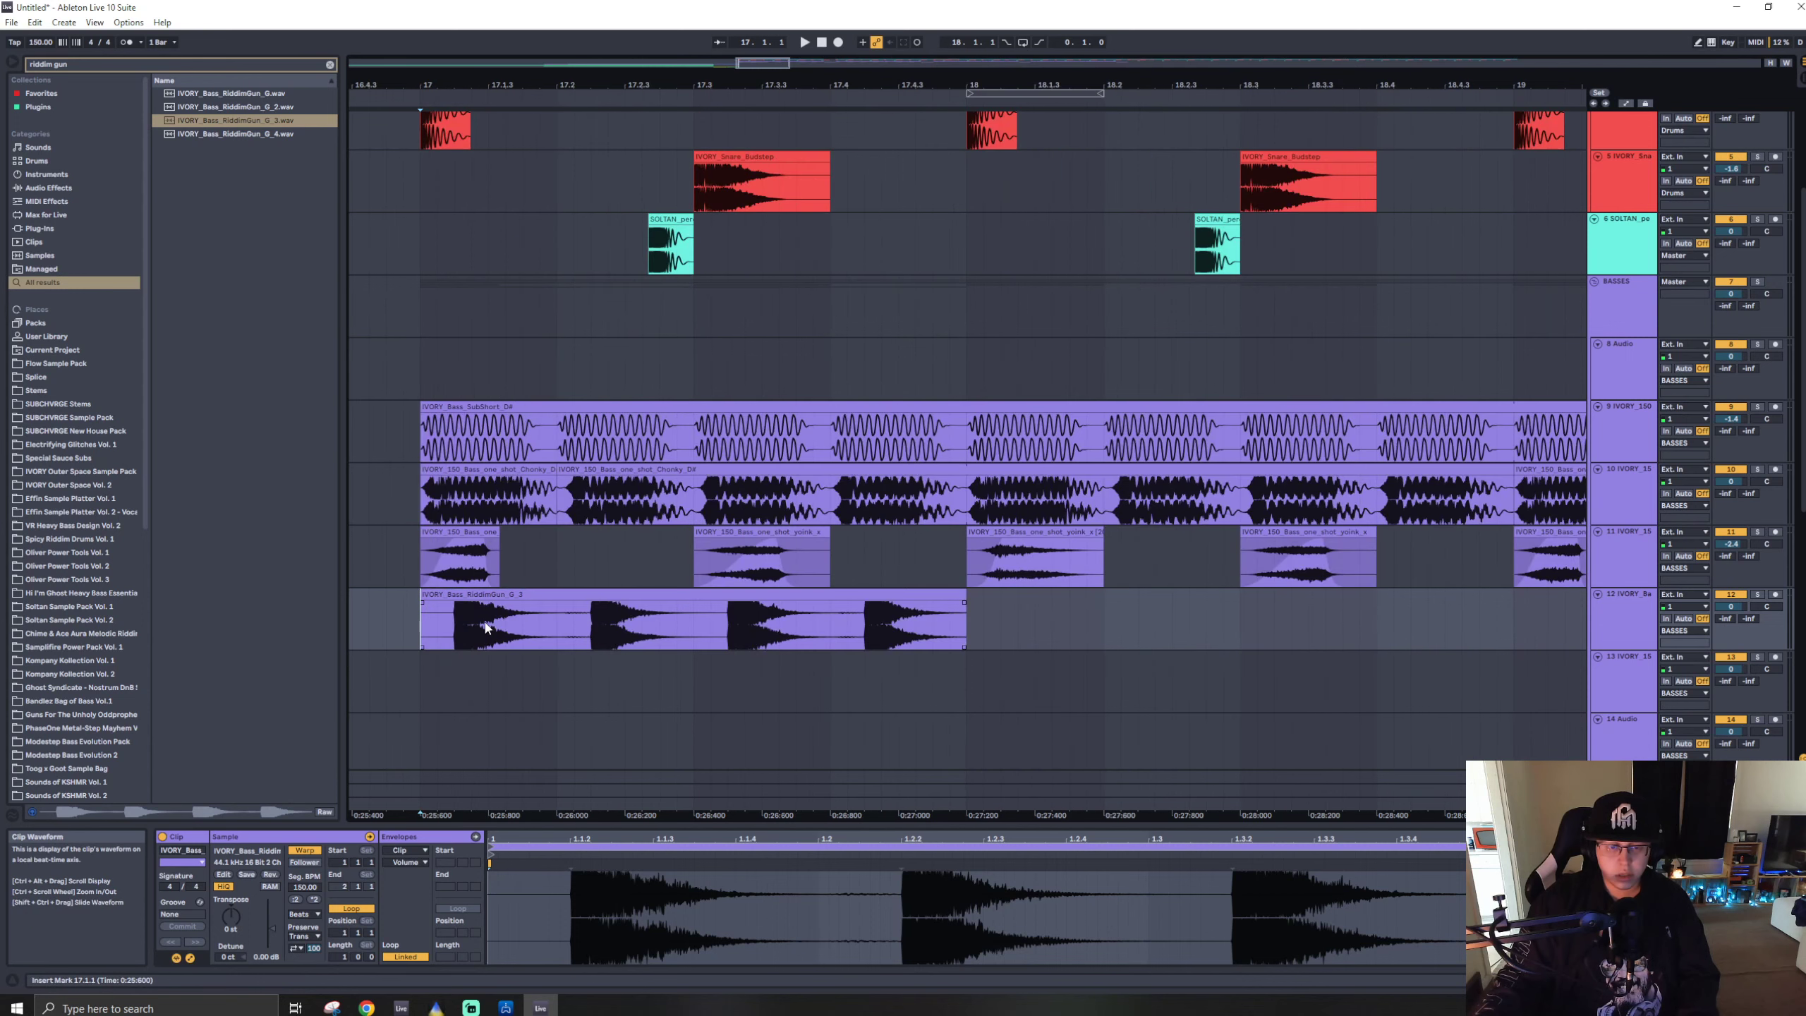
- Solo and loop the RiddimGun clip's first beat, 17.1.1 to 17.2.1, and split it off with a long fade-out
{"action": "left_click", "coordinate": [1756, 594]}
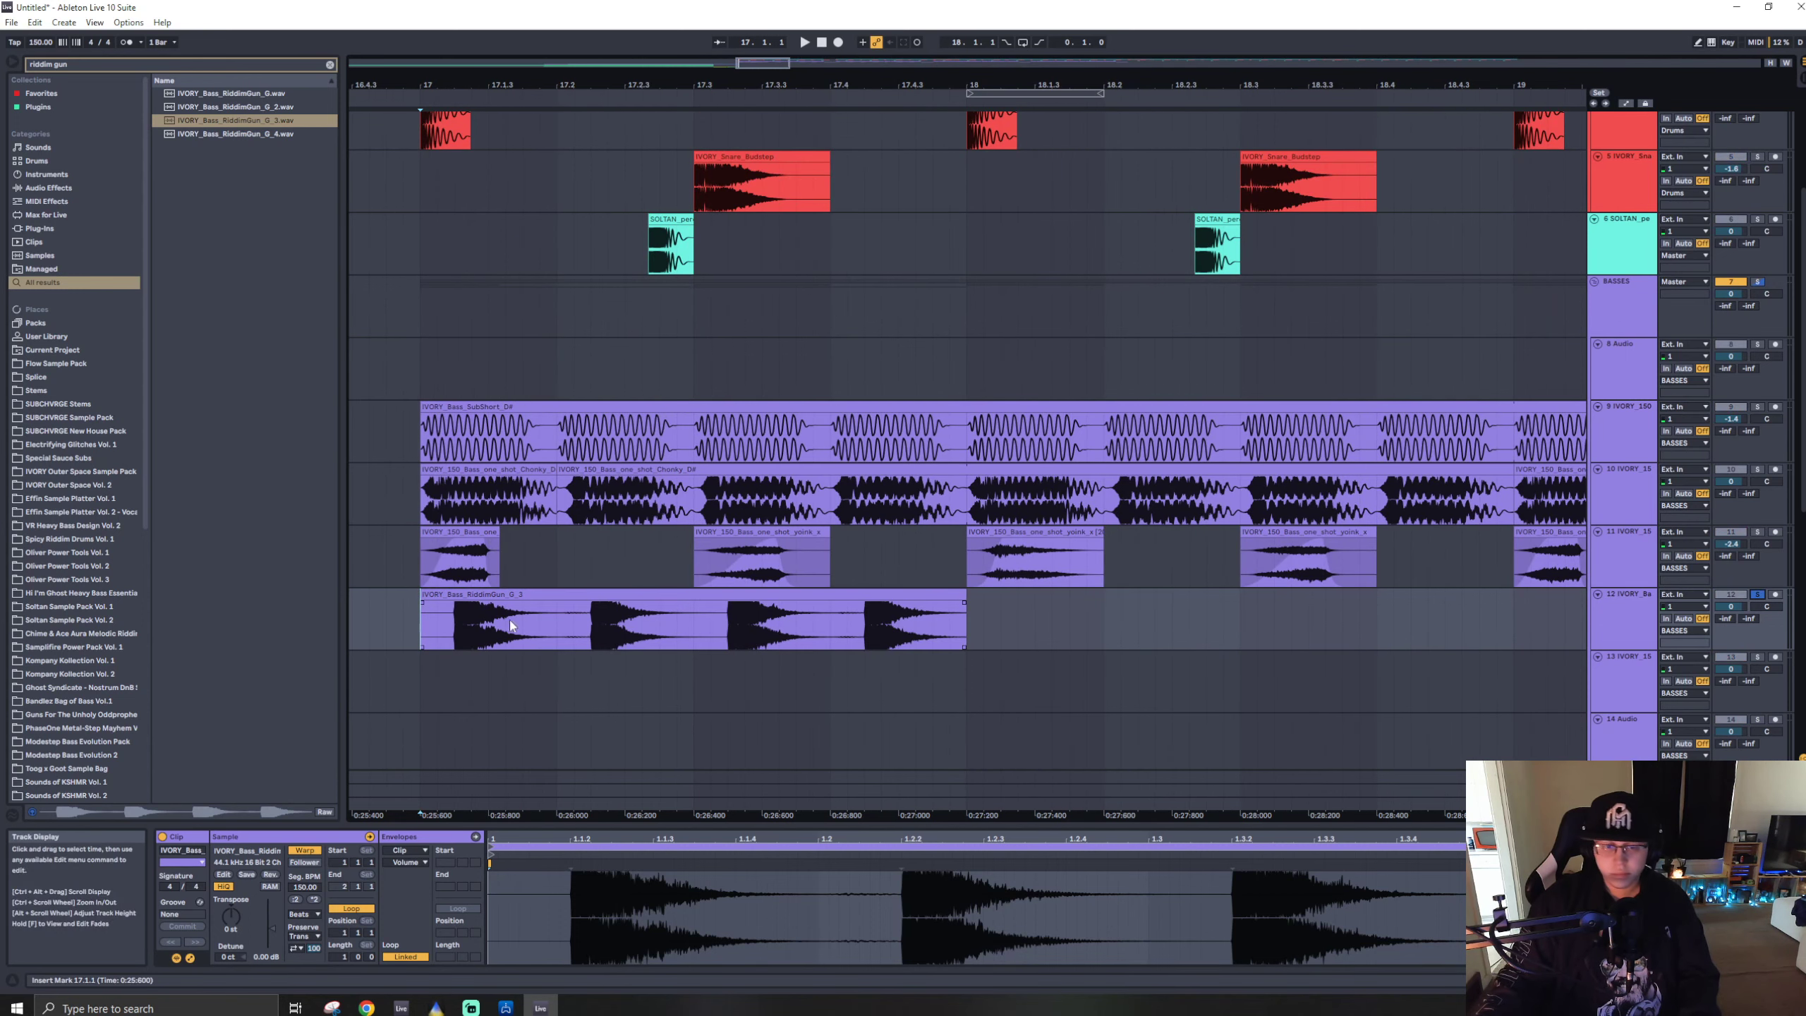
{"action": "left_click_drag", "start_coordinate": [559, 625], "coordinate": [409, 624]}
{"action": "key", "text": "ctrl+l"}
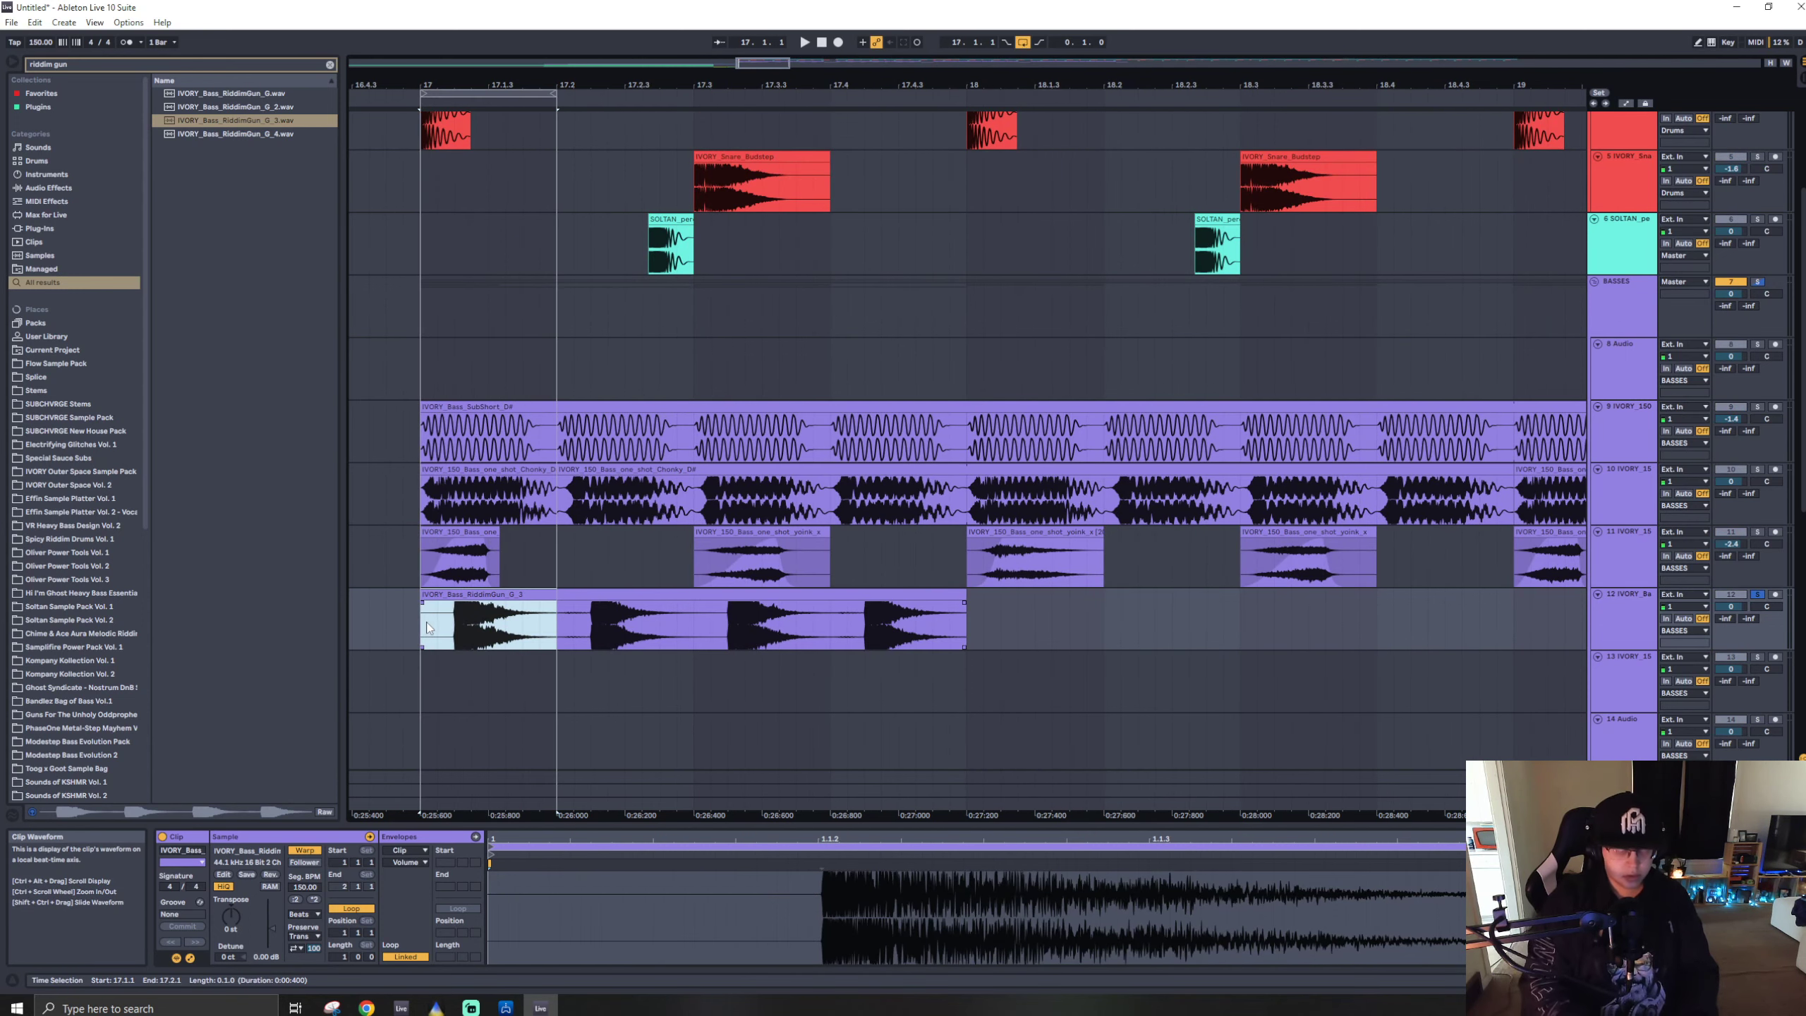
{"action": "key", "text": "space"}
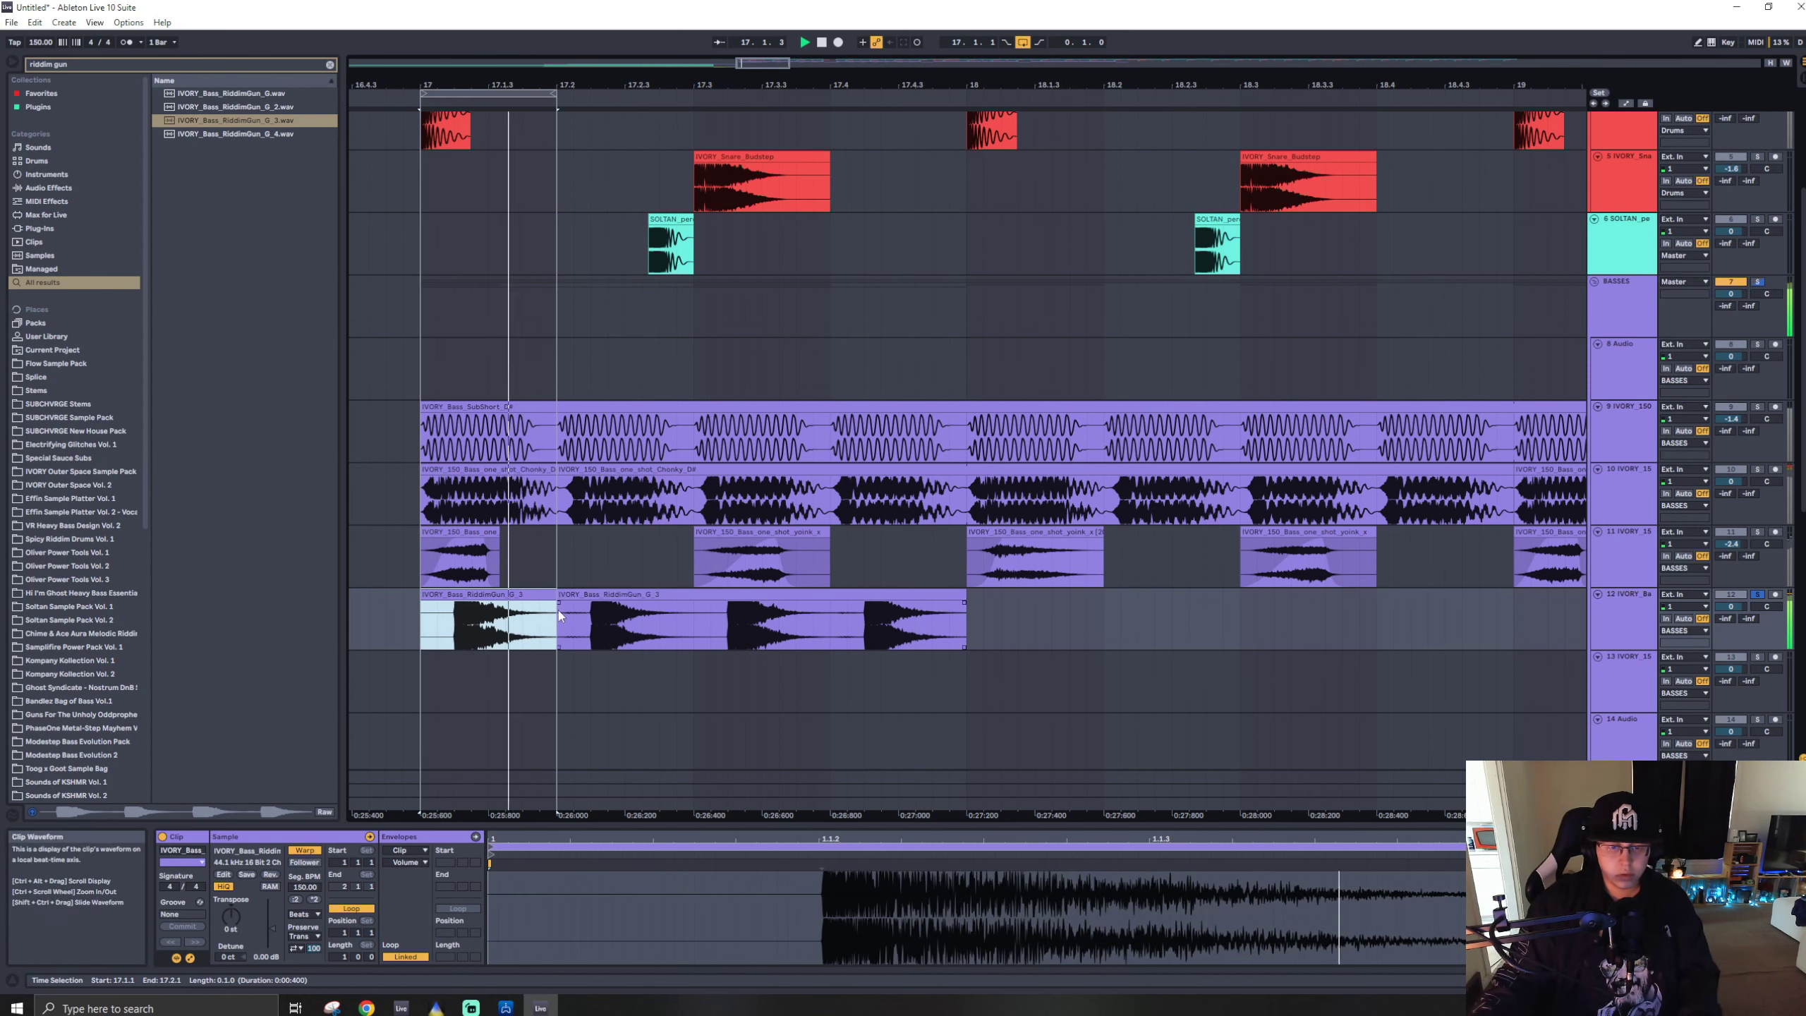
{"action": "key", "text": "ctrl+e"}
{"action": "left_click_drag", "start_coordinate": [543, 603], "coordinate": [496, 603]}
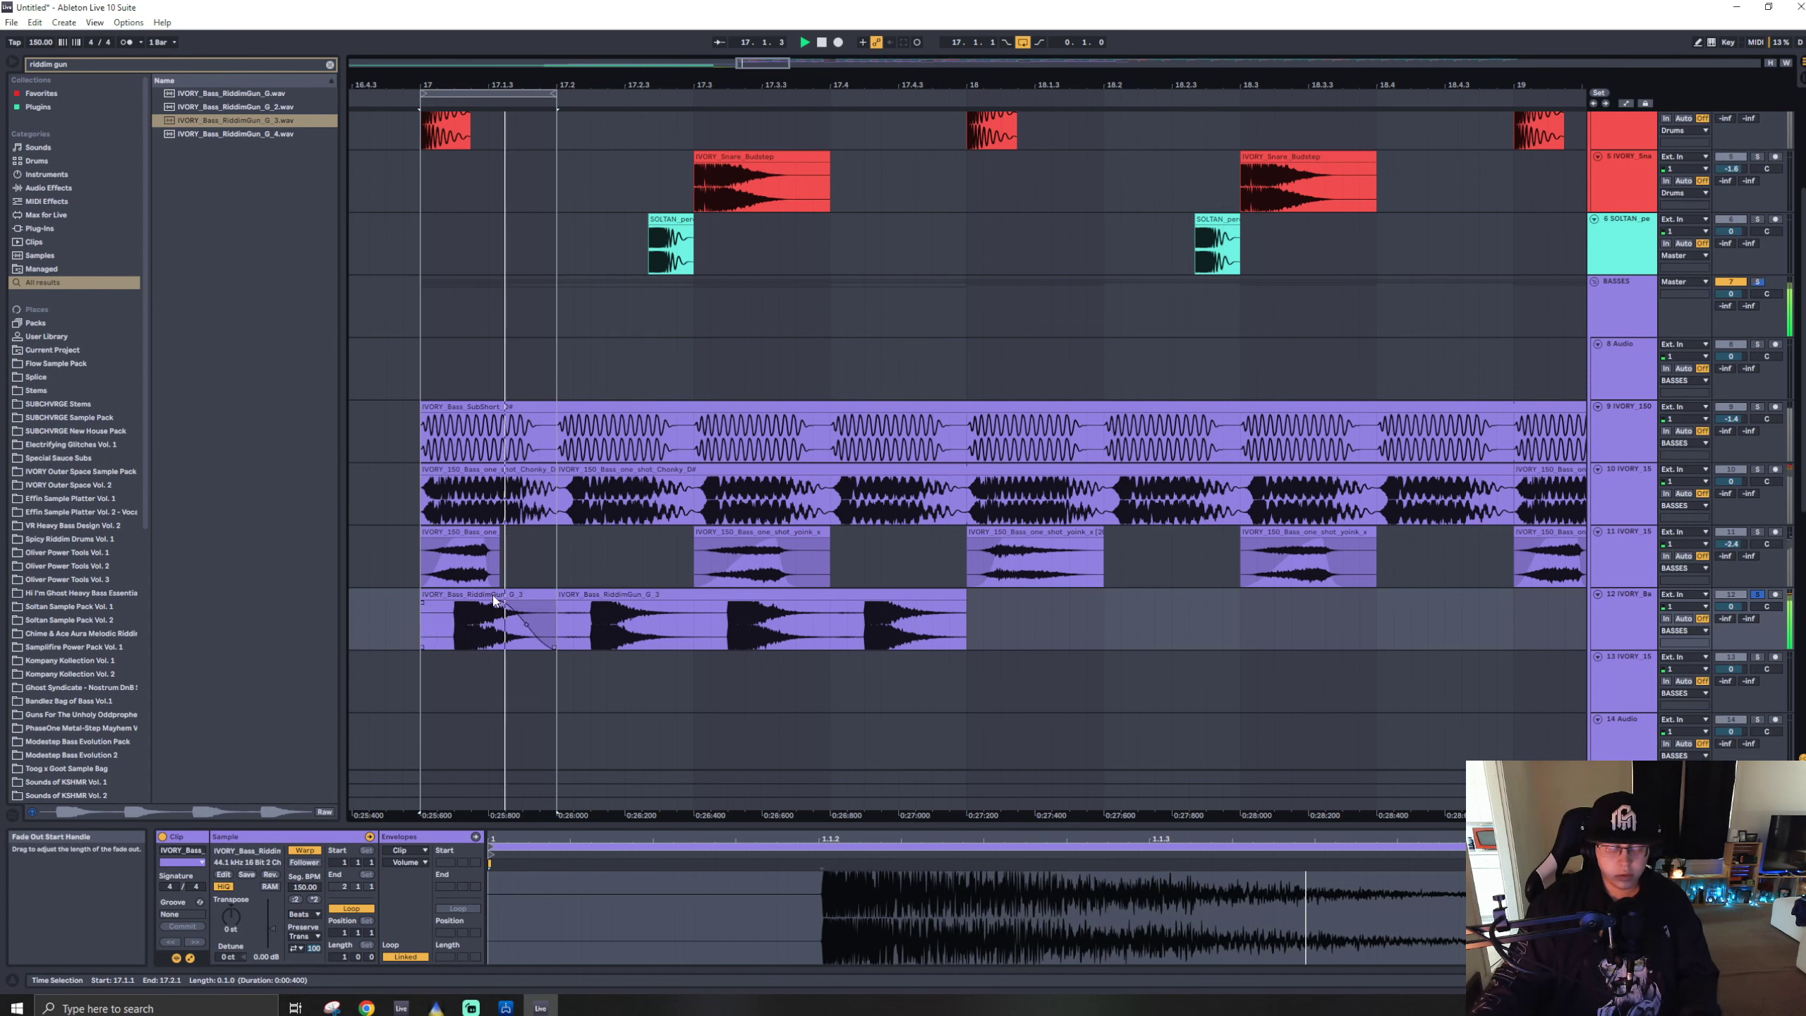
- Load the SVDDEN DEATH D#min MComb preset on the RiddimGun track and reduce its dry/wet to a little over 50%
{"action": "key", "text": "ctrl+f"}
{"action": "type", "text": "sv"}
{"action": "left_click", "coordinate": [242, 202]}
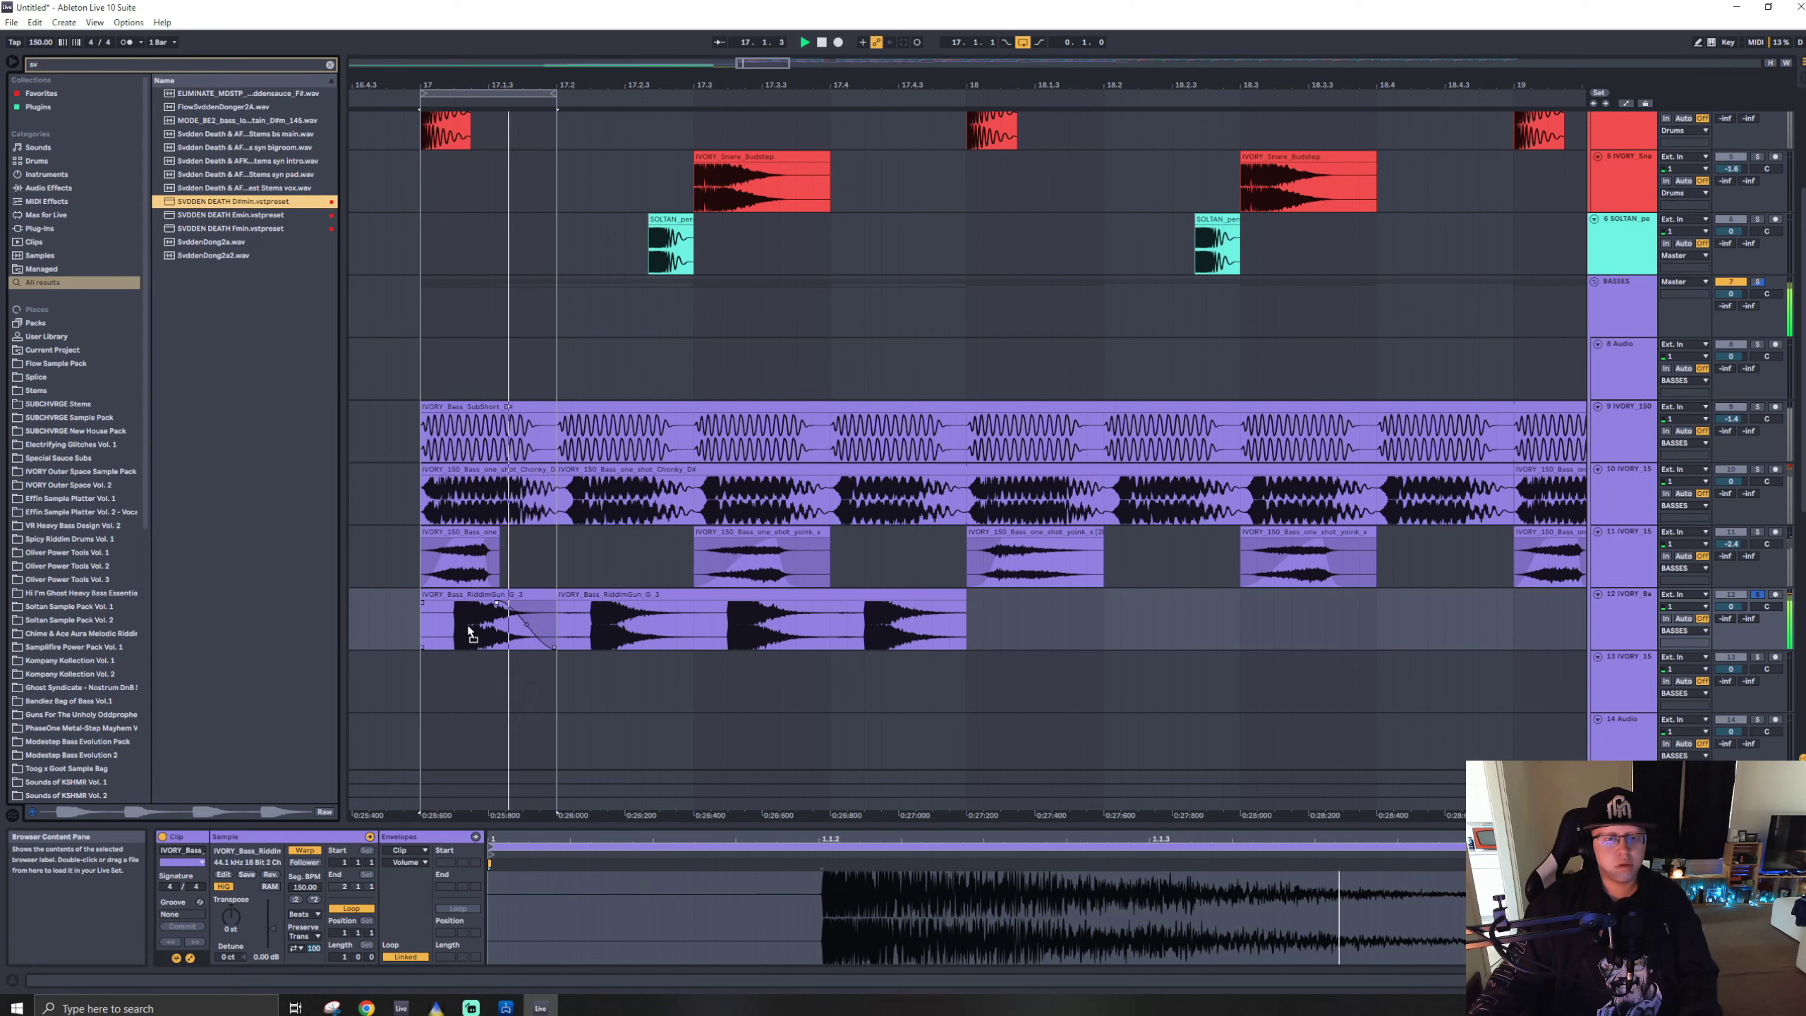
{"action": "left_click_drag", "start_coordinate": [469, 631], "coordinate": [476, 633]}
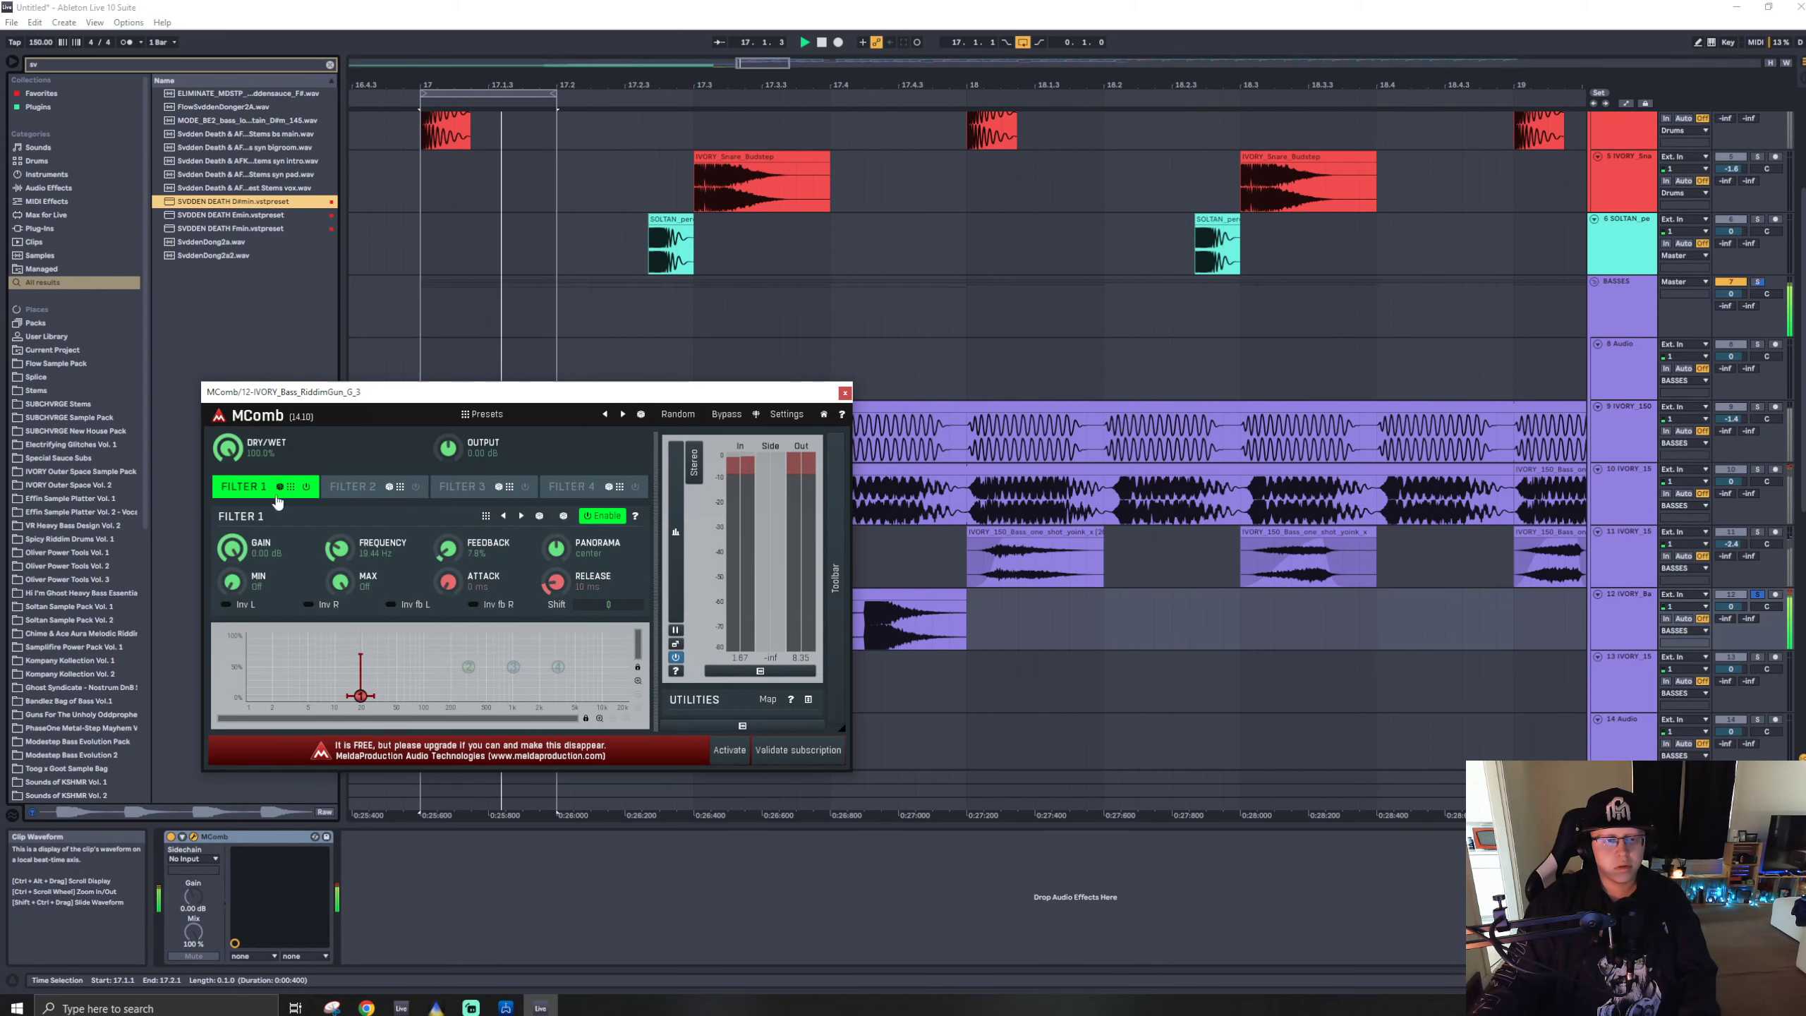
{"action": "left_click_drag", "start_coordinate": [228, 446], "coordinate": [228, 453]}
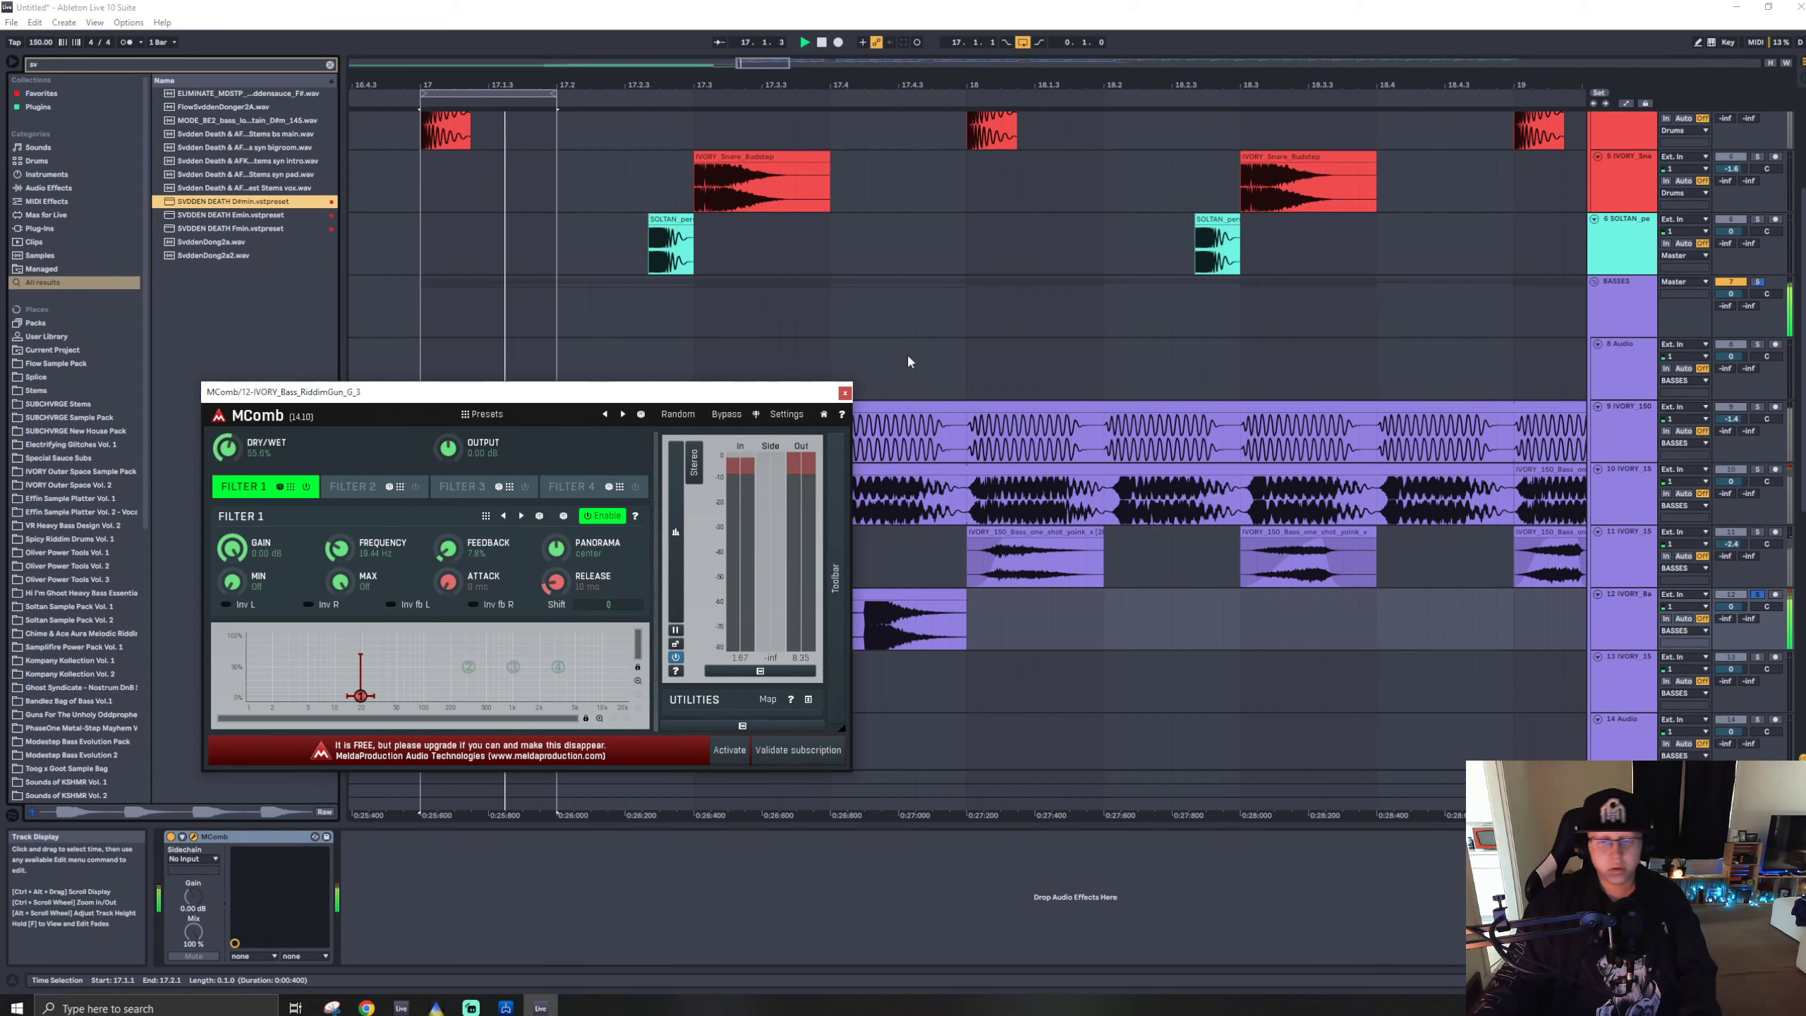
{"action": "left_click", "coordinate": [844, 393]}
- Warp the split RiddimGun clip at 17.1.1 in Tones mode with grain size 12.00 and transpose it to -8 st
{"action": "key", "text": "shift+Tab"}
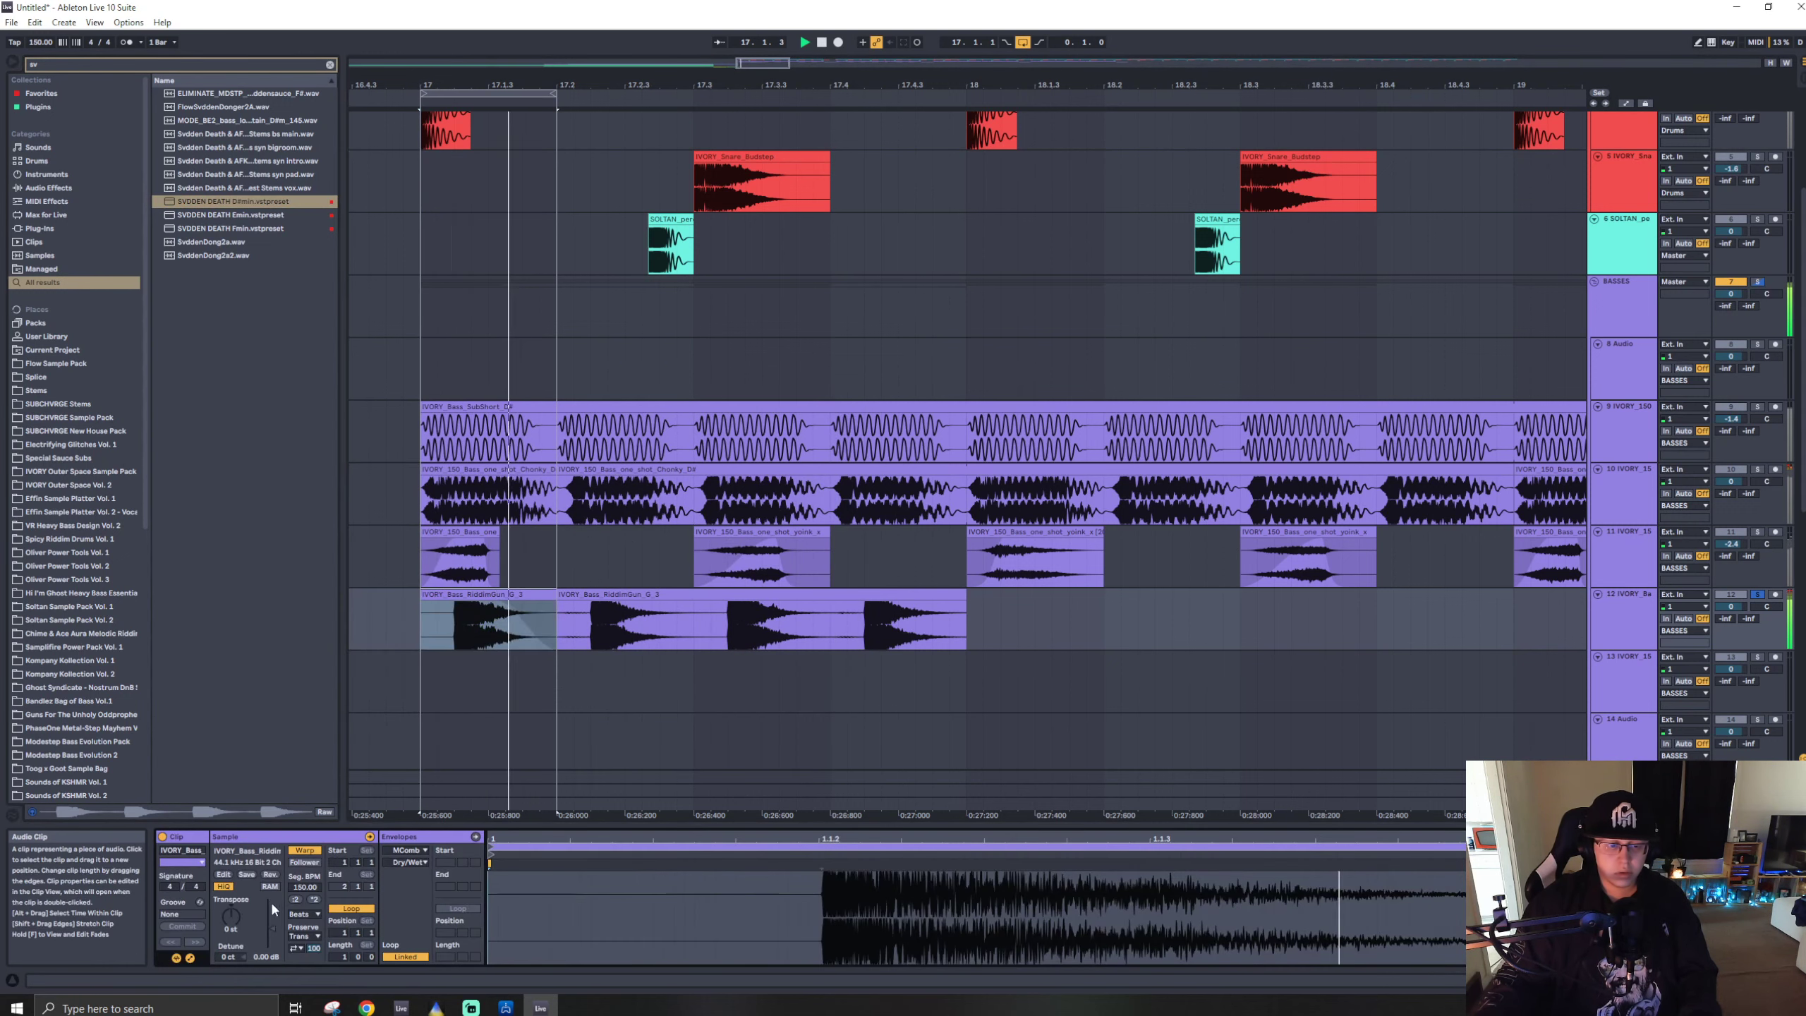
{"action": "left_click", "coordinate": [304, 914]}
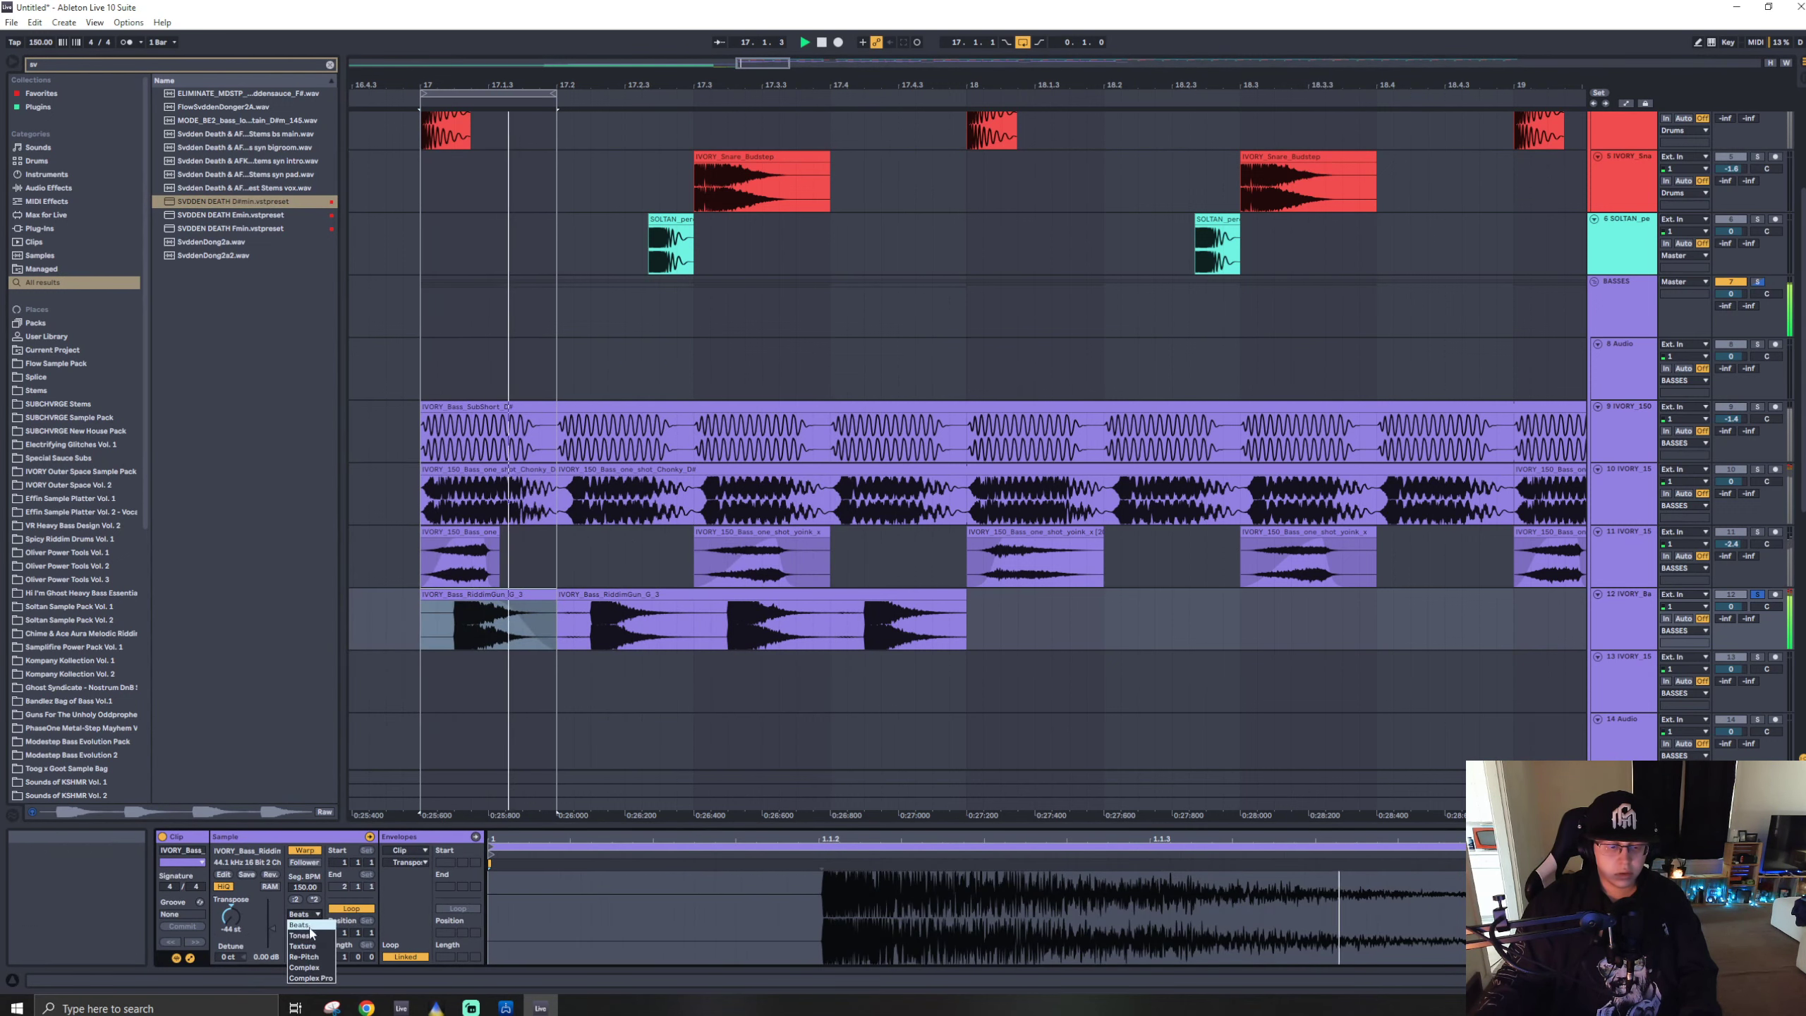
{"action": "left_click", "coordinate": [304, 965]}
{"action": "left_click_drag", "start_coordinate": [231, 918], "coordinate": [231, 914]}
{"action": "left_click", "coordinate": [304, 914]}
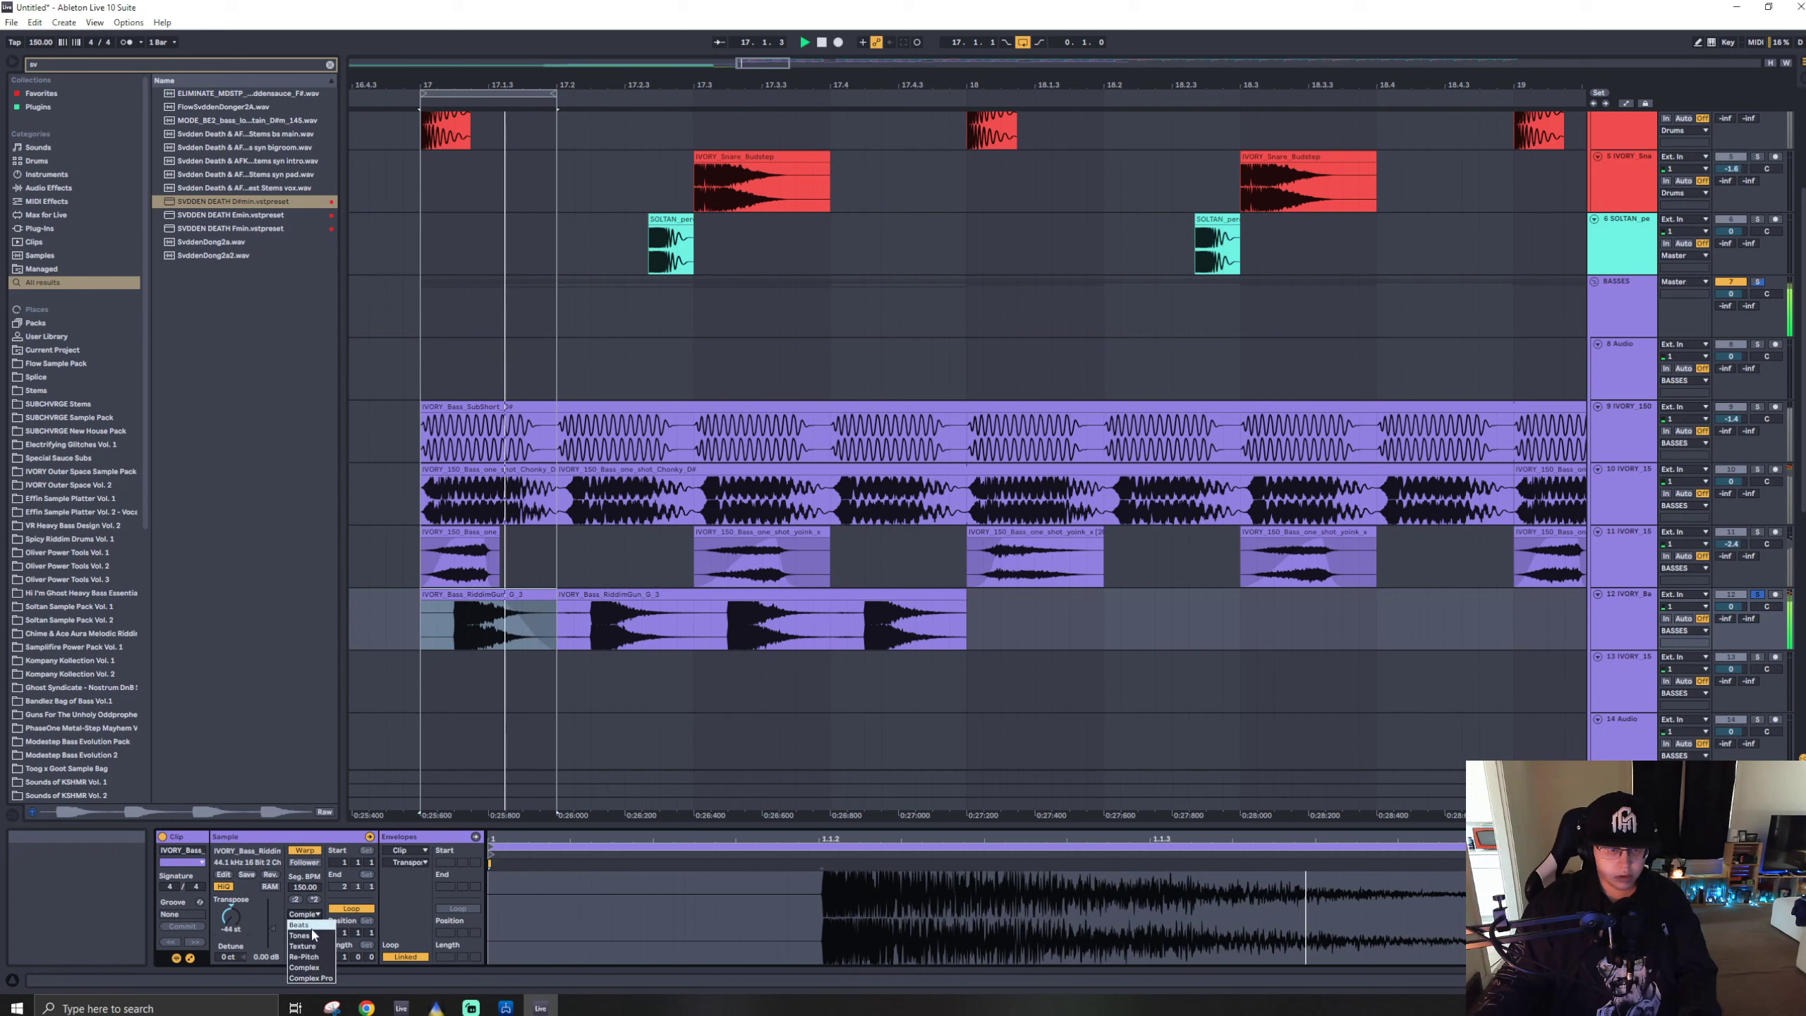
{"action": "left_click", "coordinate": [302, 924]}
{"action": "left_click", "coordinate": [305, 915]}
{"action": "left_click", "coordinate": [299, 935]}
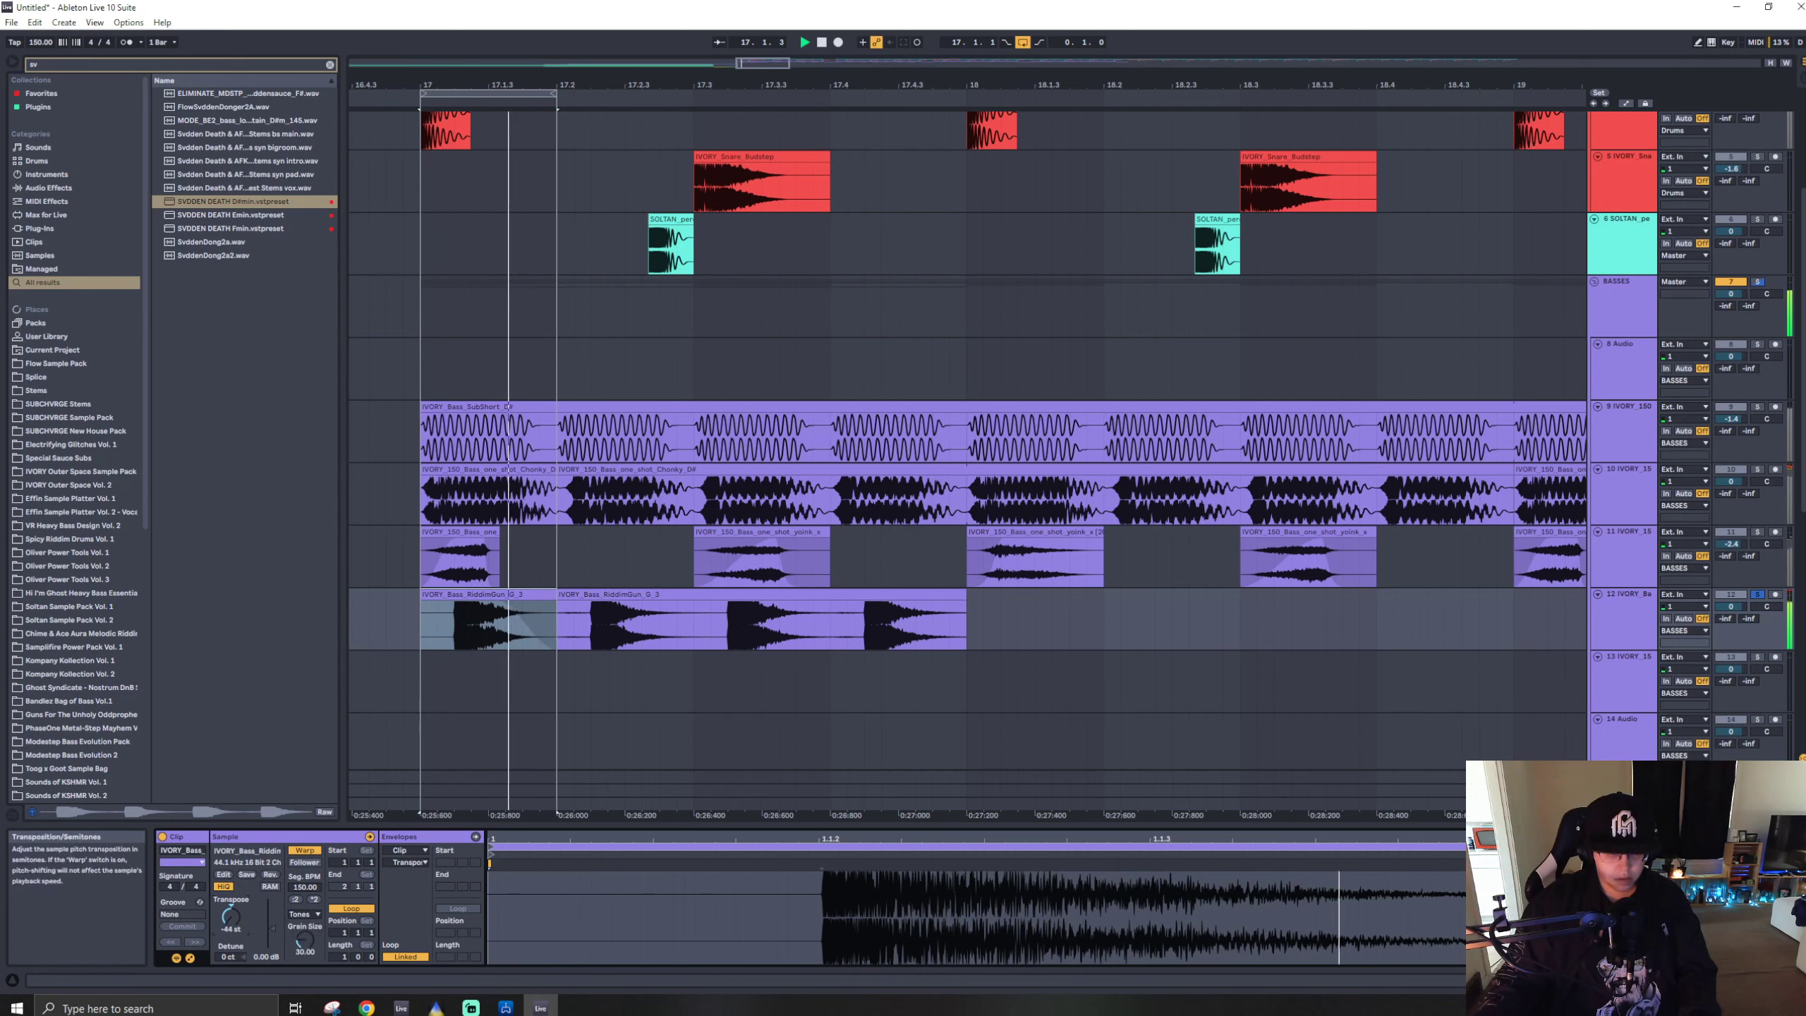
{"action": "left_click_drag", "start_coordinate": [304, 940], "coordinate": [304, 960]}
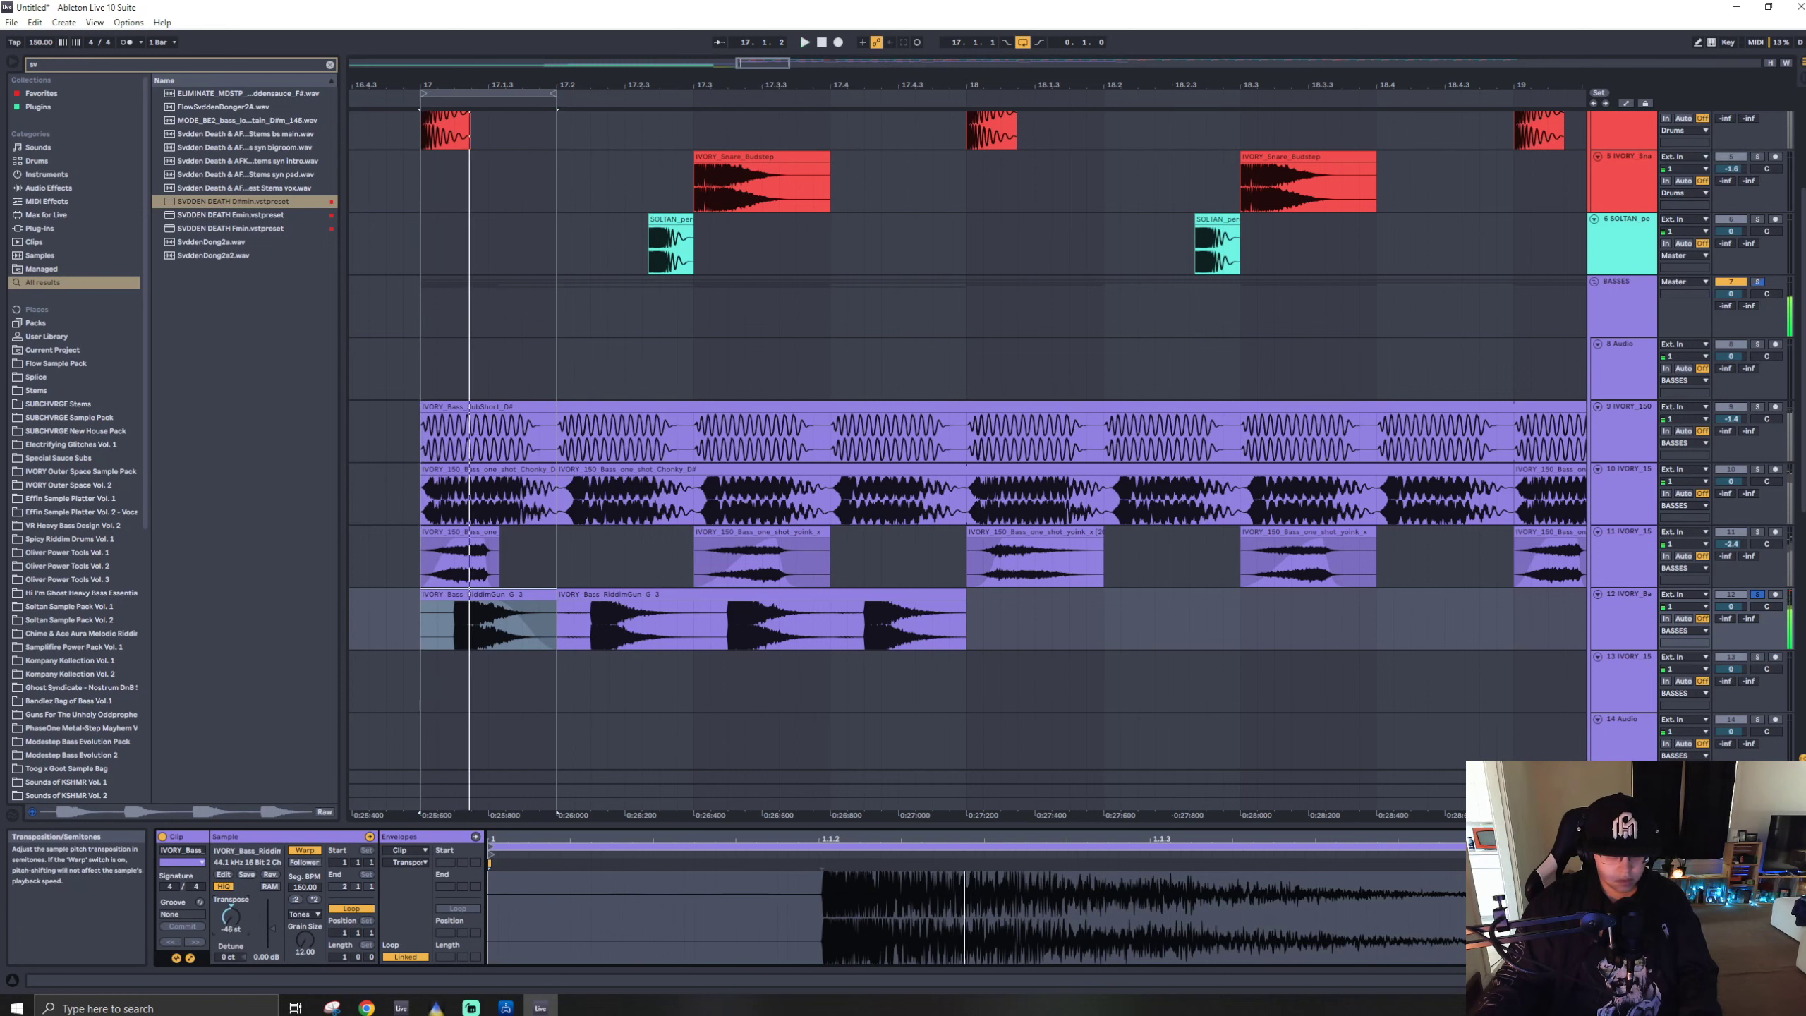
{"action": "left_click_drag", "start_coordinate": [230, 918], "coordinate": [231, 918]}
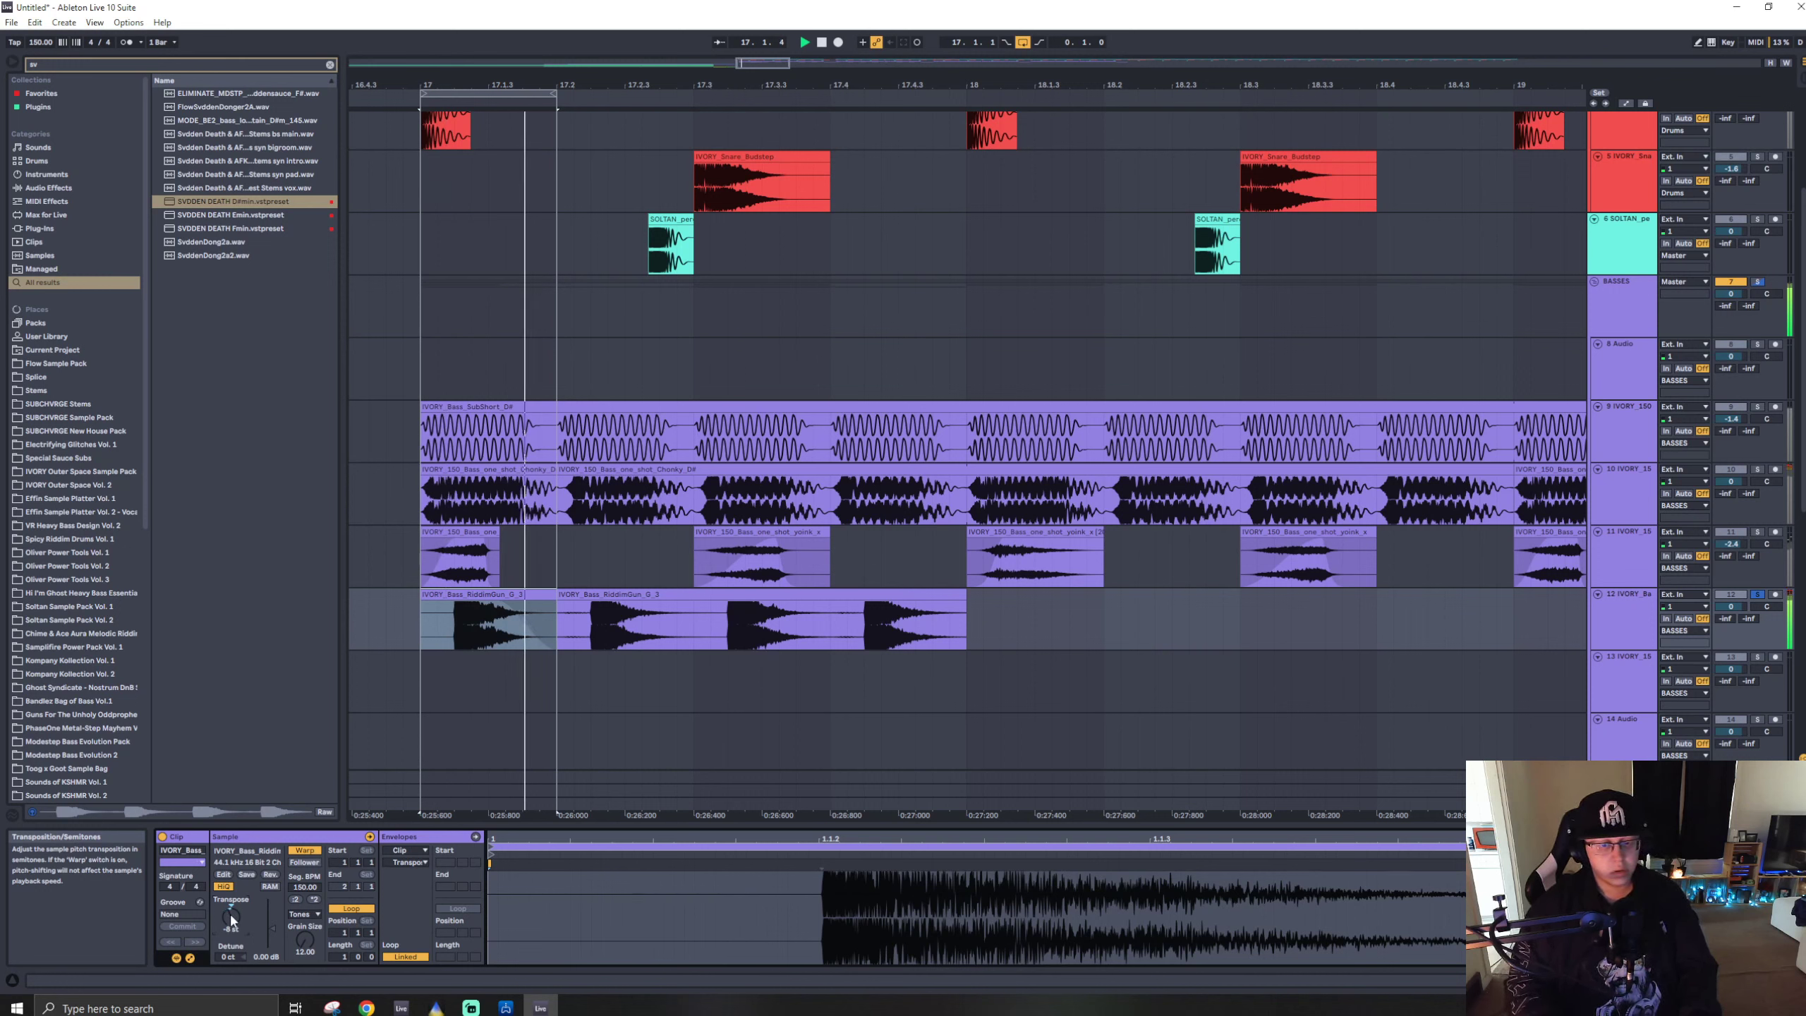
- Add a Frequency Shifter to the RiddimGun track and place it before MComb in the effect chain
{"action": "key", "text": "ctrl+f"}
{"action": "type", "text": "fre"}
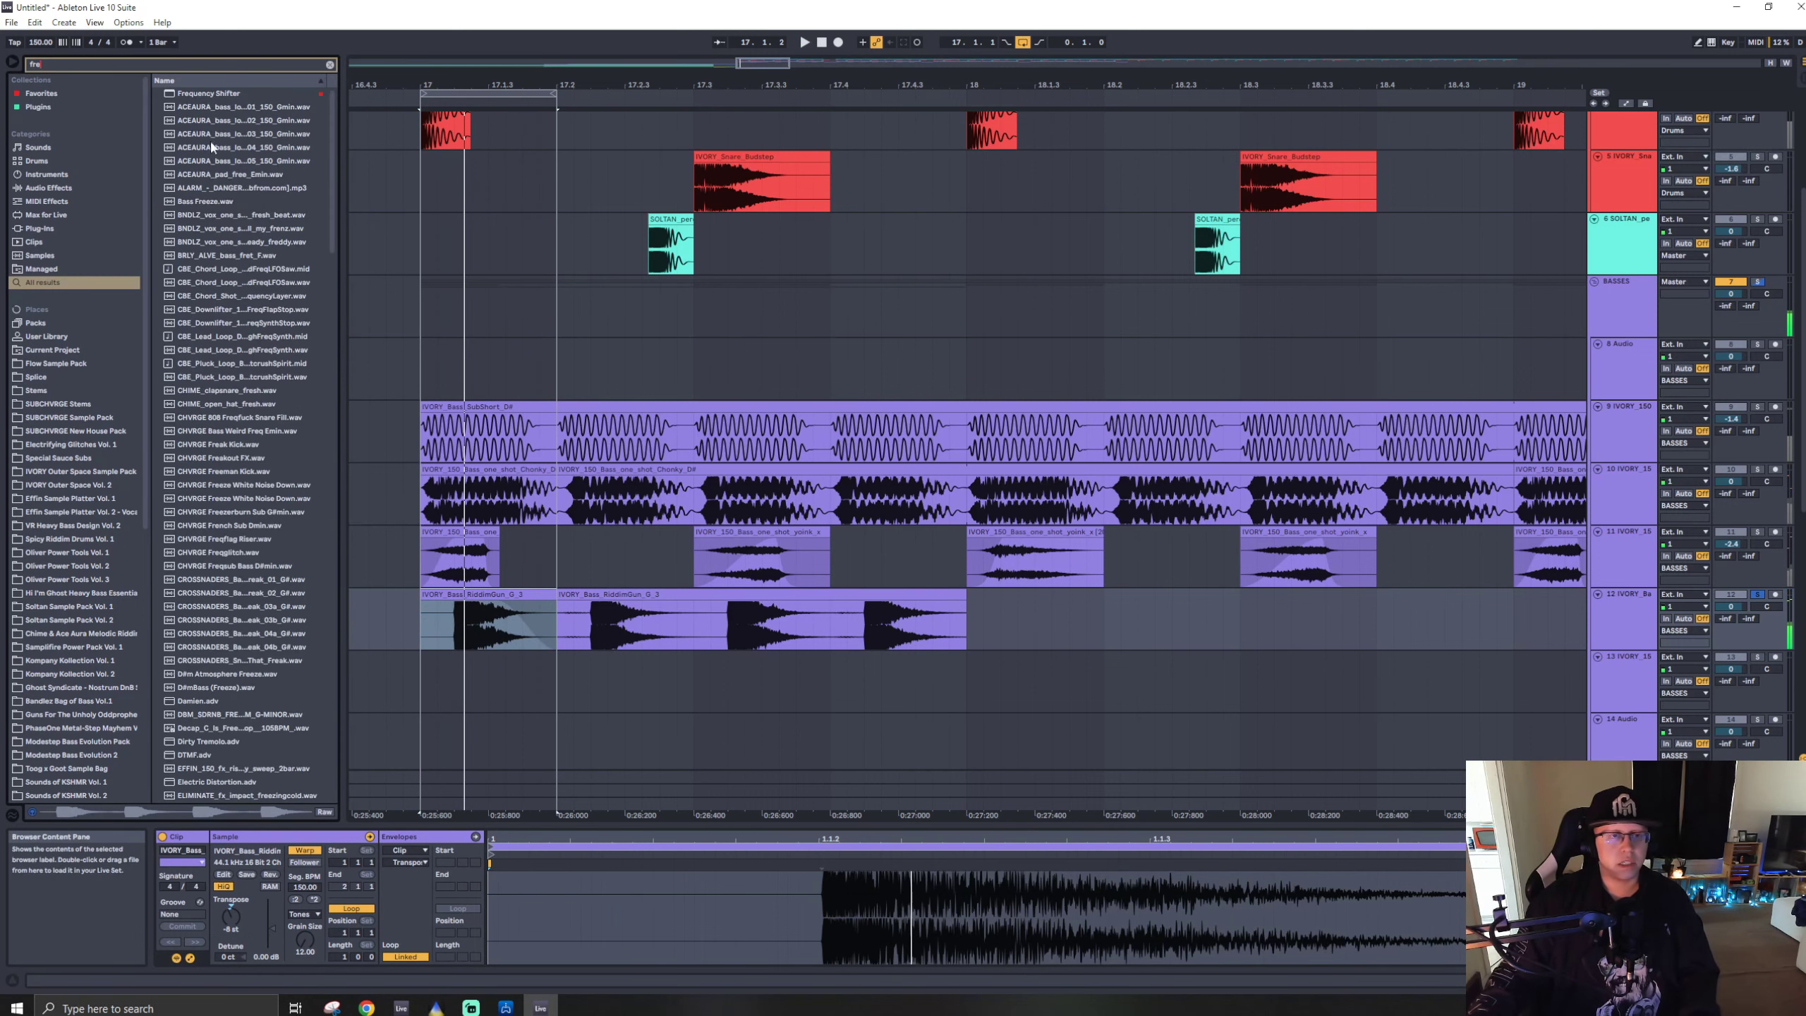
{"action": "left_click_drag", "start_coordinate": [466, 641], "coordinate": [465, 641]}
{"action": "left_click_drag", "start_coordinate": [394, 837], "coordinate": [206, 886]}
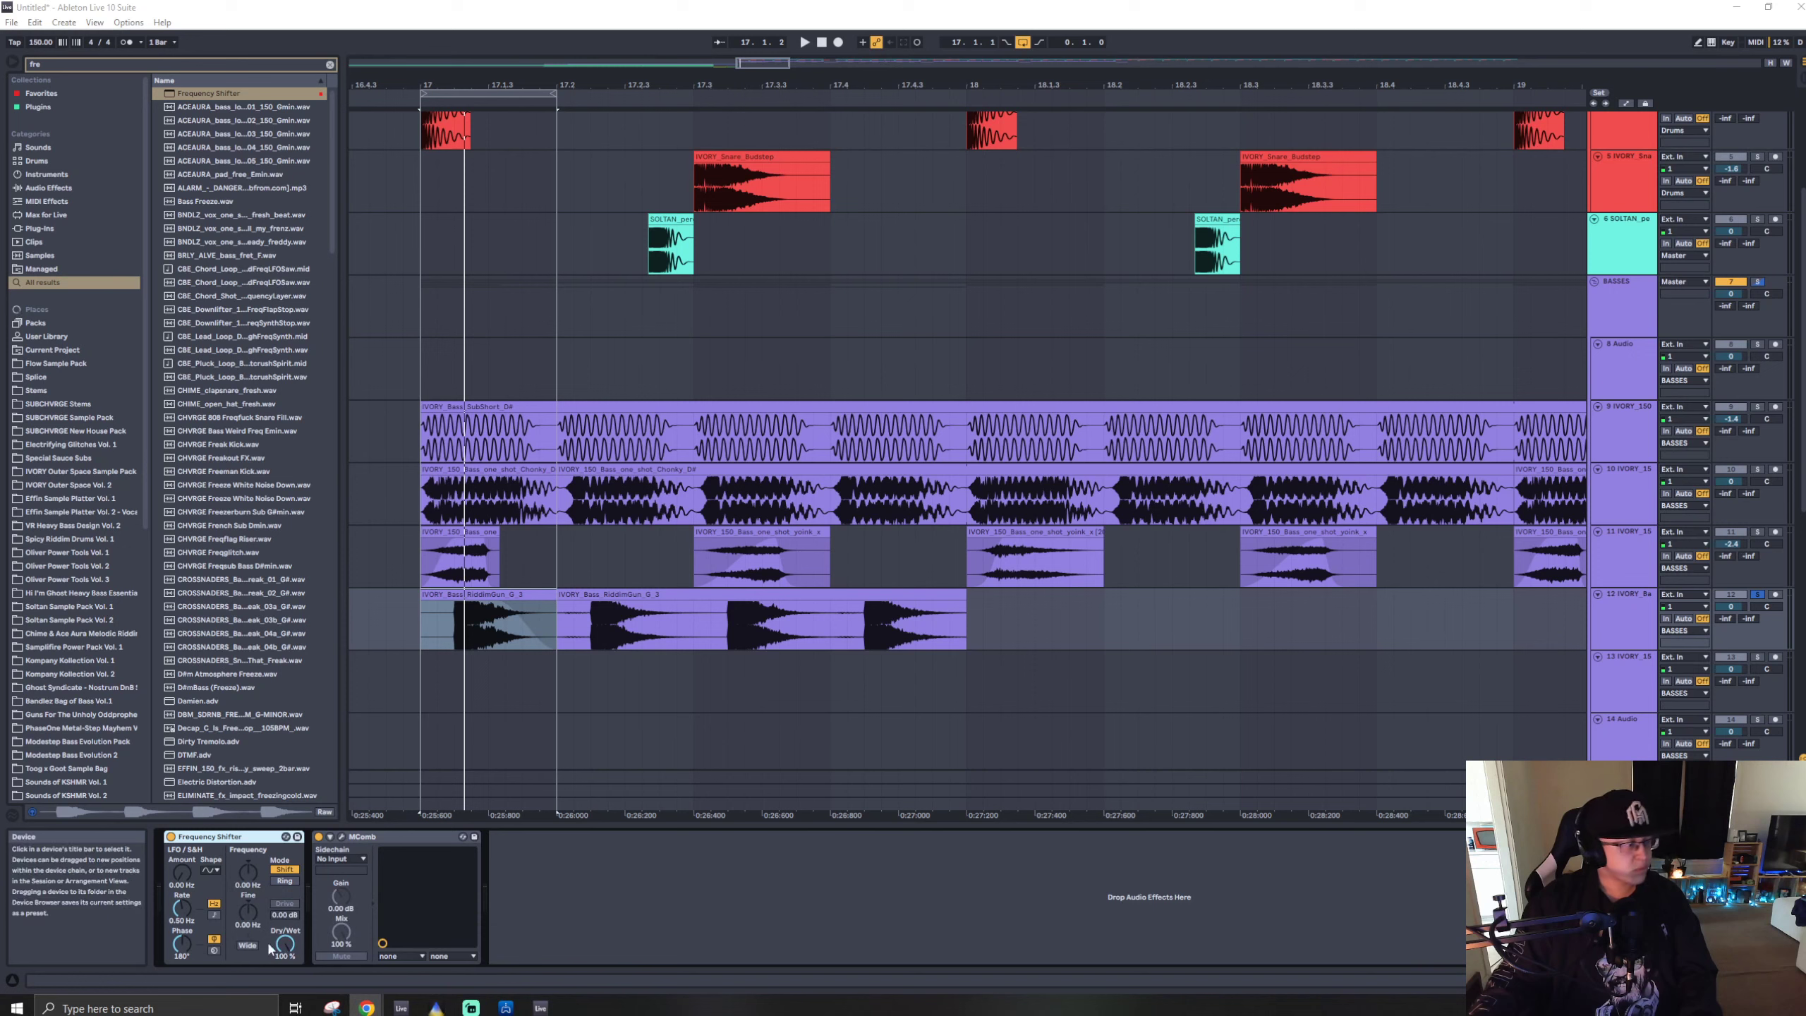
{"action": "left_click_drag", "start_coordinate": [0, 182], "coordinate": [0, 185]}
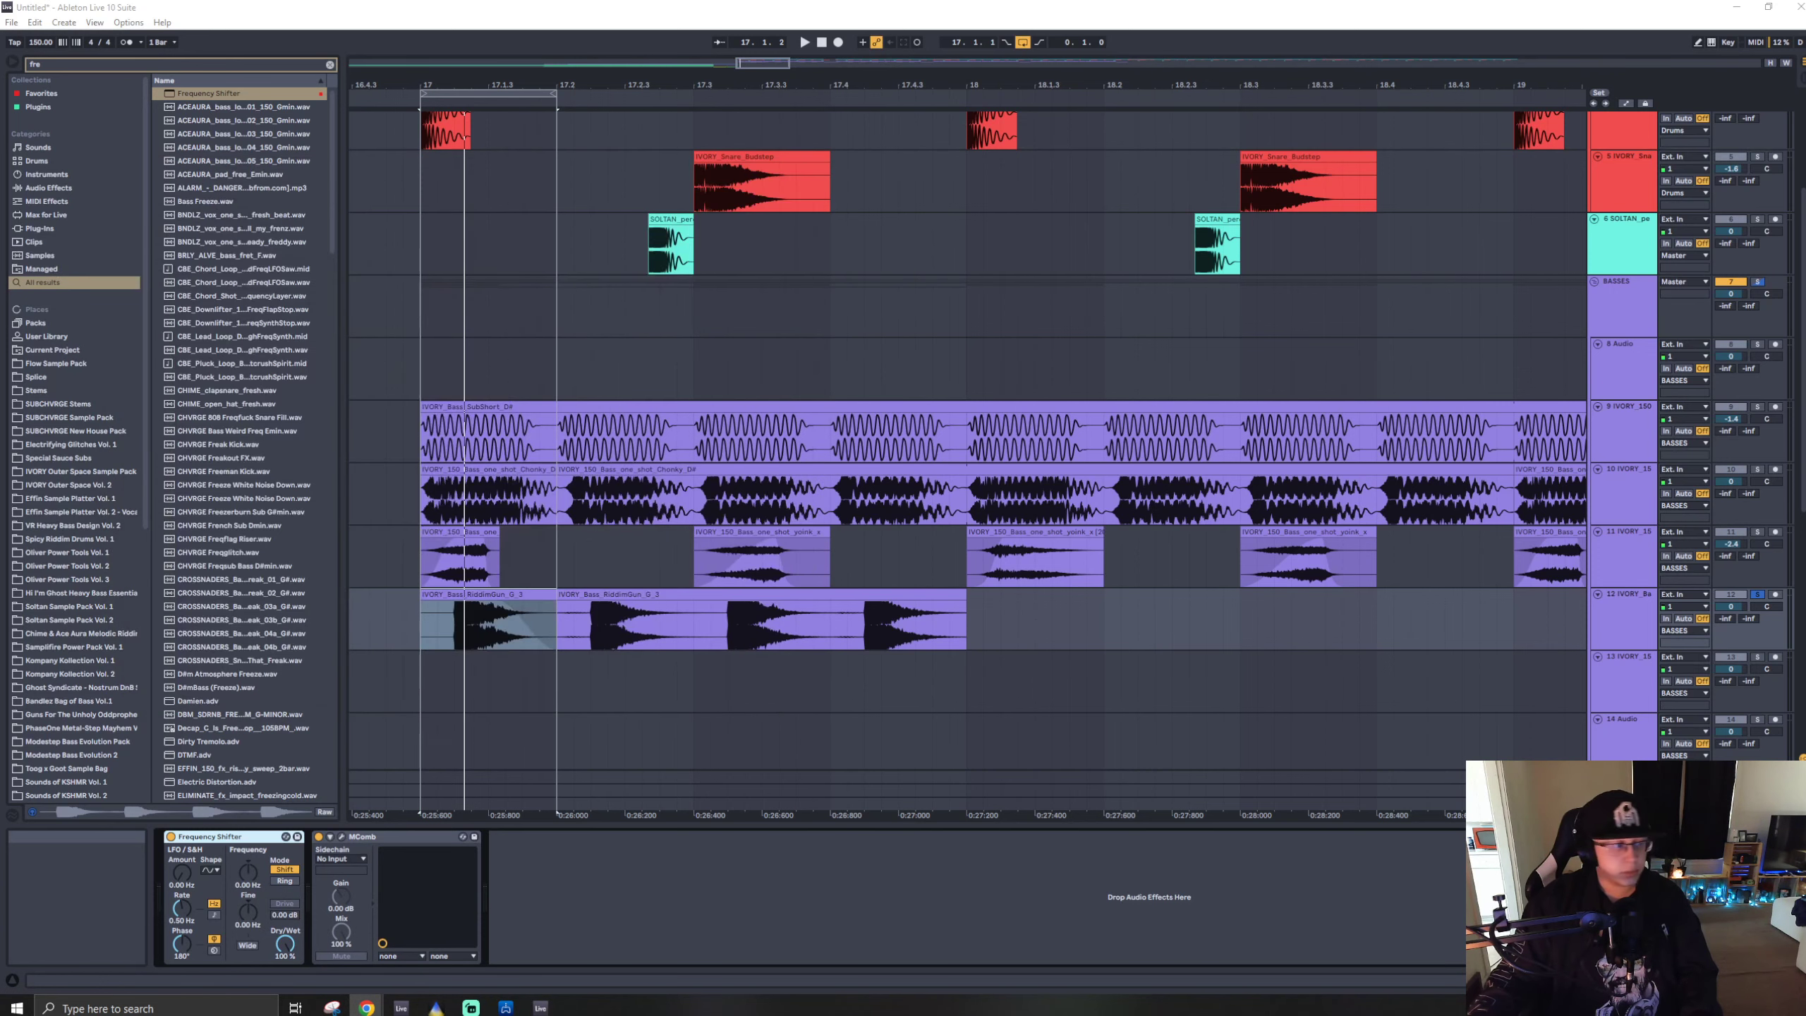
- Shift the RiddimGun track's Frequency Shifter down to a Fine value of about -91 Hz while auditioning the looped clip
{"action": "left_click", "coordinate": [495, 597]}
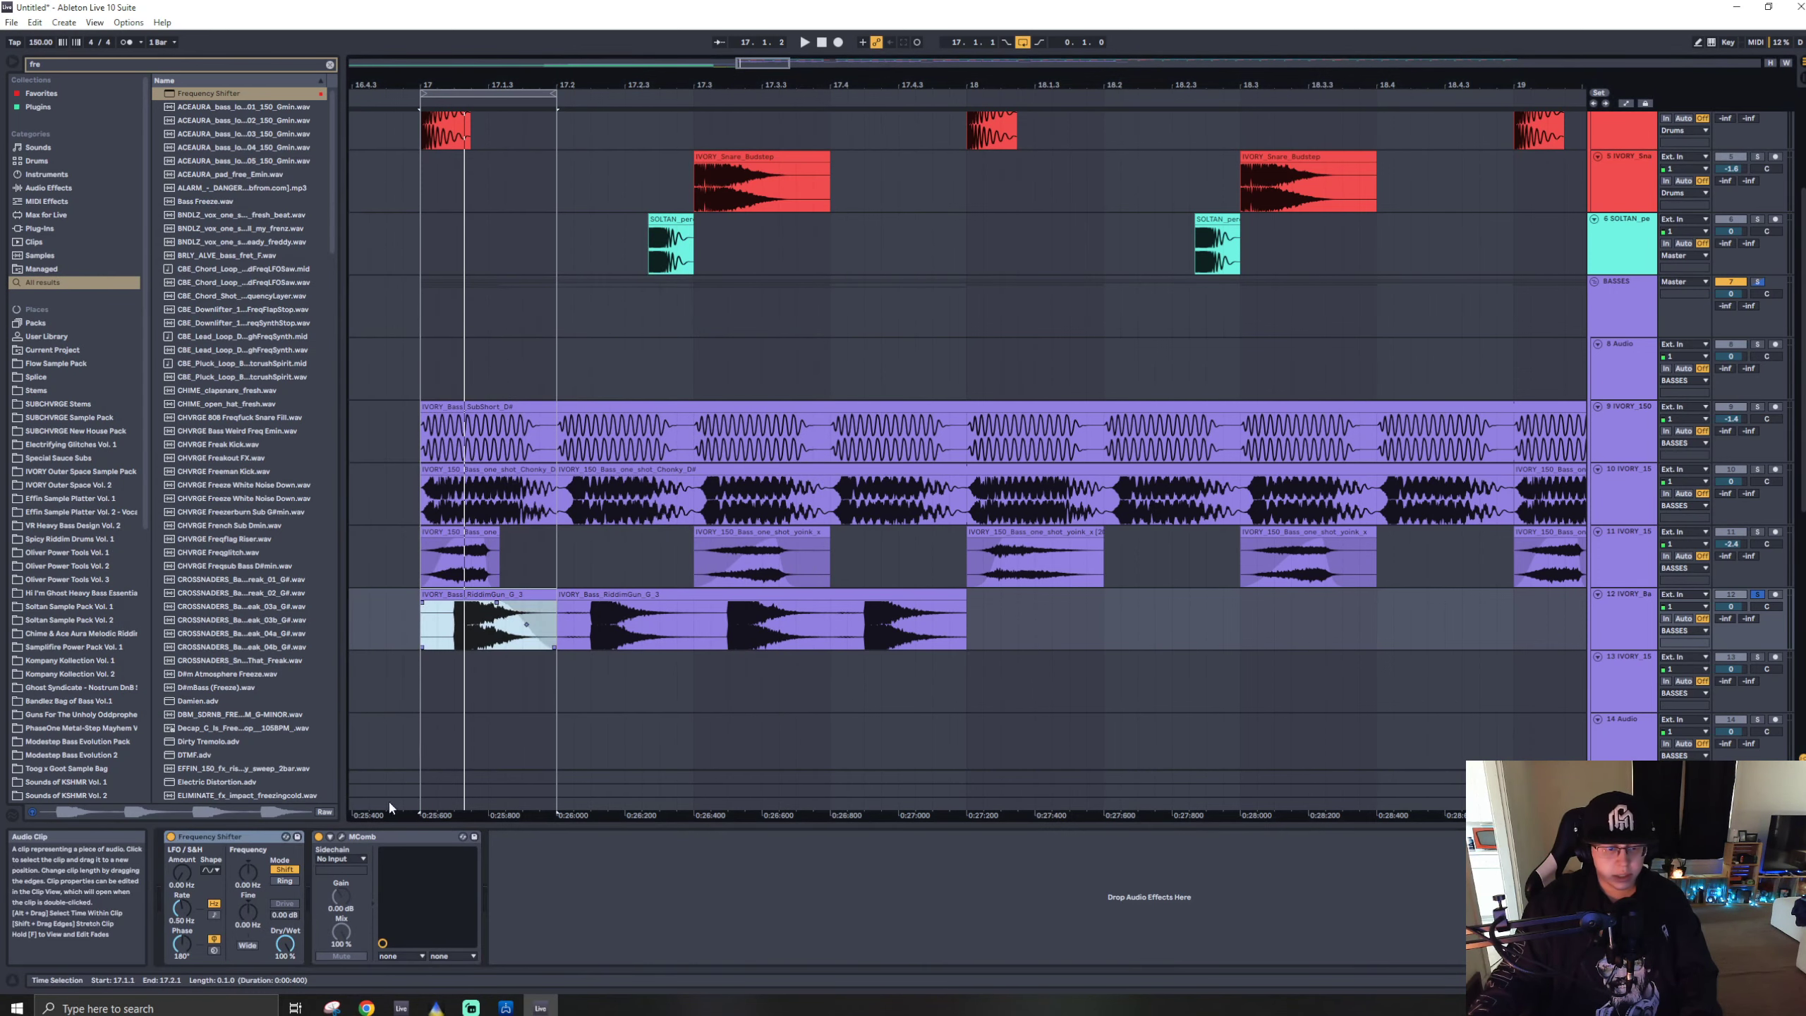
{"action": "left_click_drag", "start_coordinate": [249, 912], "coordinate": [249, 982]}
{"action": "key", "text": "space"}
{"action": "left_click_drag", "start_coordinate": [248, 912], "coordinate": [247, 890]}
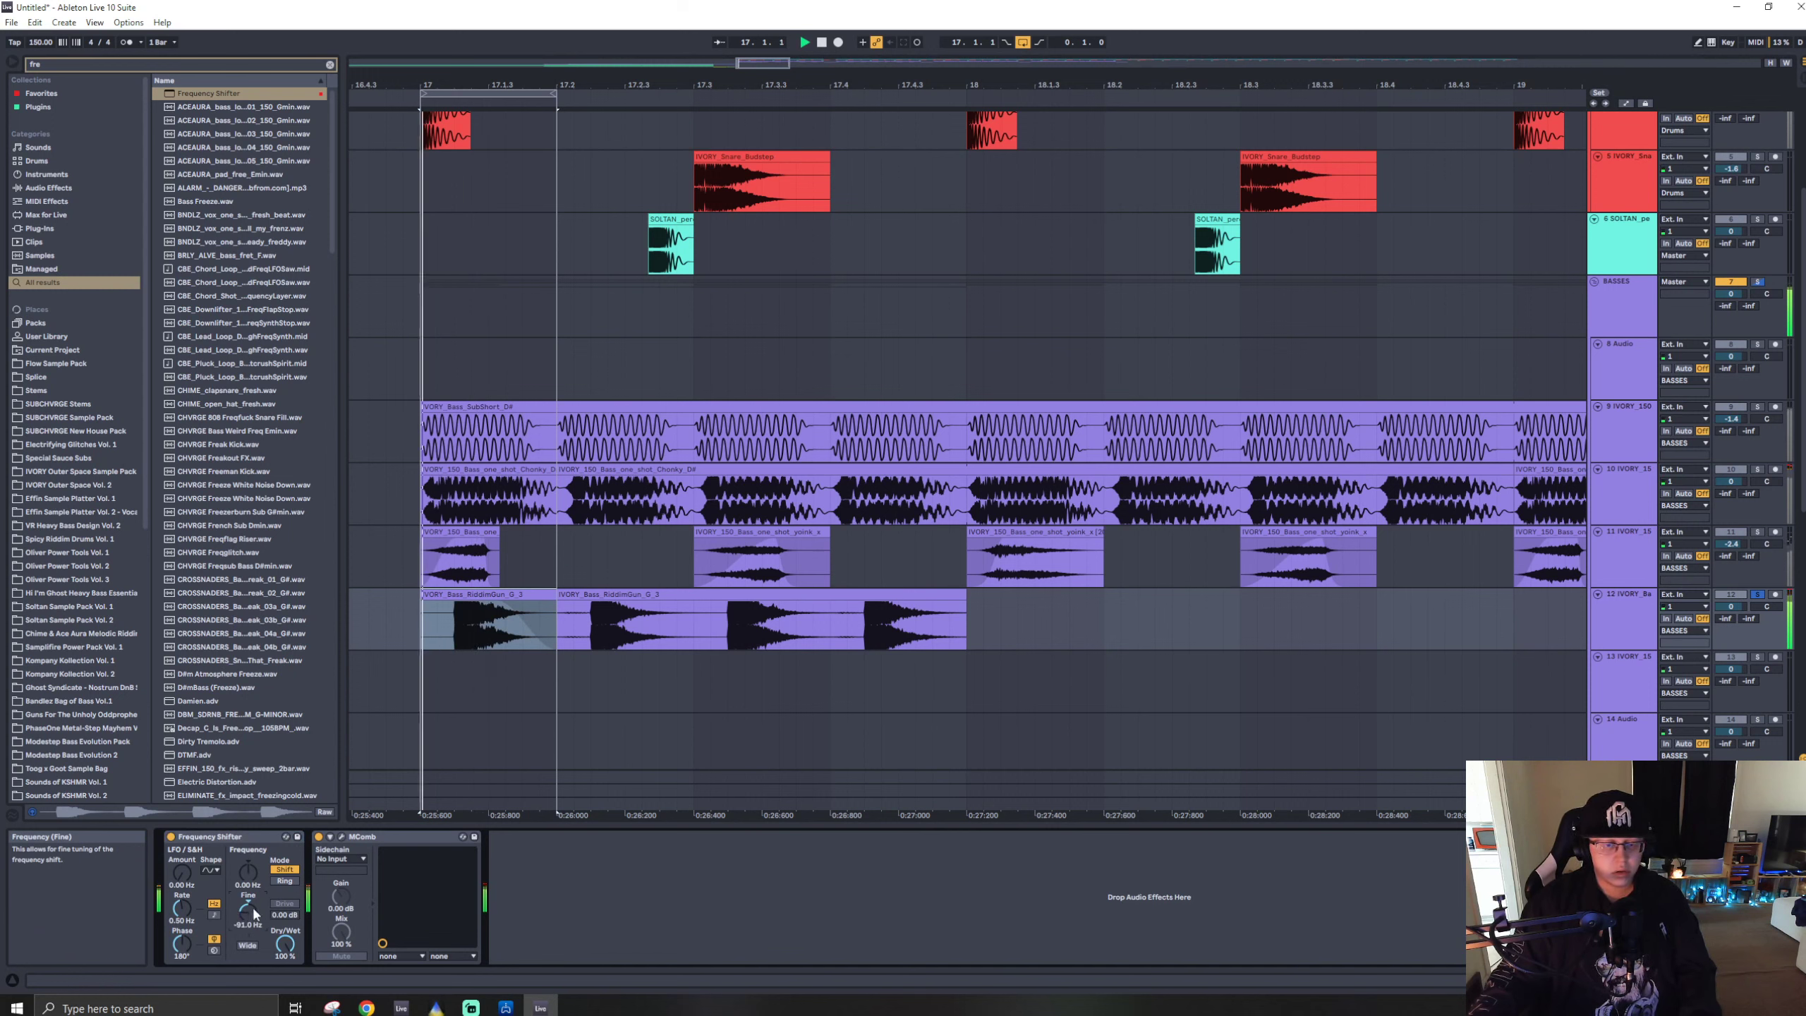
- Duplicate the processed RiddimGun clip to 17.2.1 and transpose the copy to 3 st
{"action": "key", "text": "ctrl+d"}
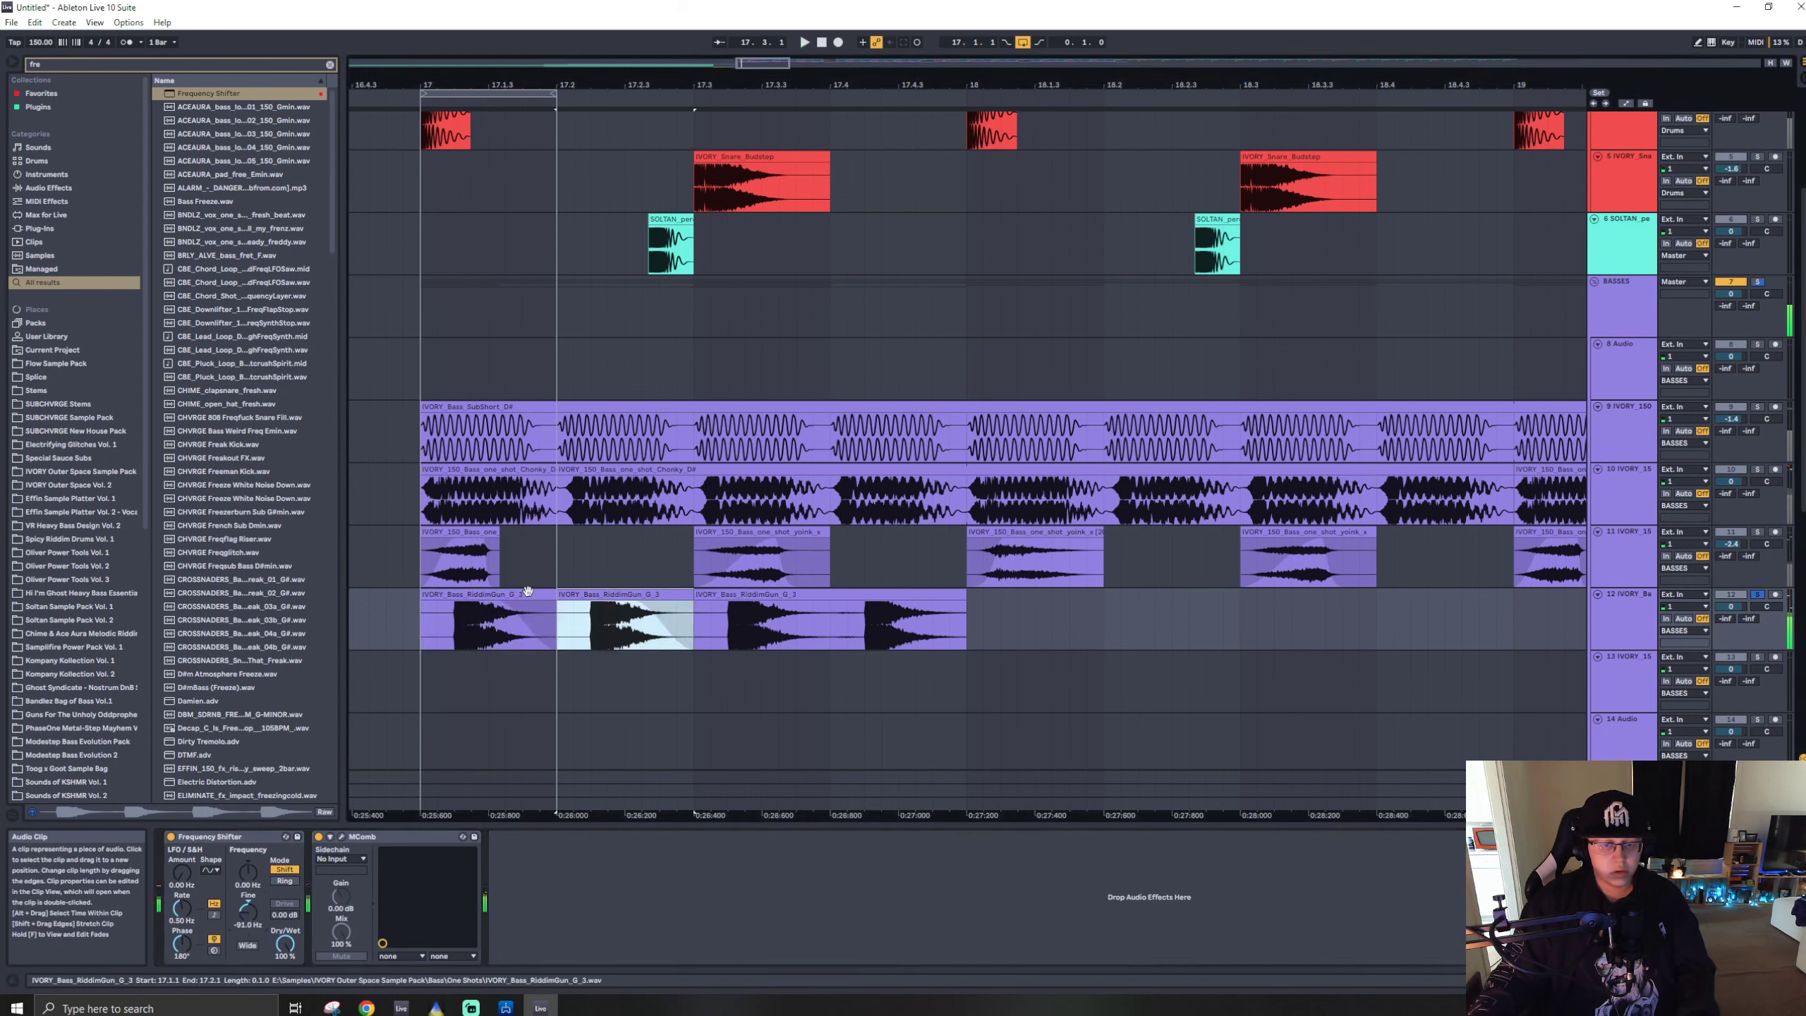
{"action": "double_click", "coordinate": [642, 593]}
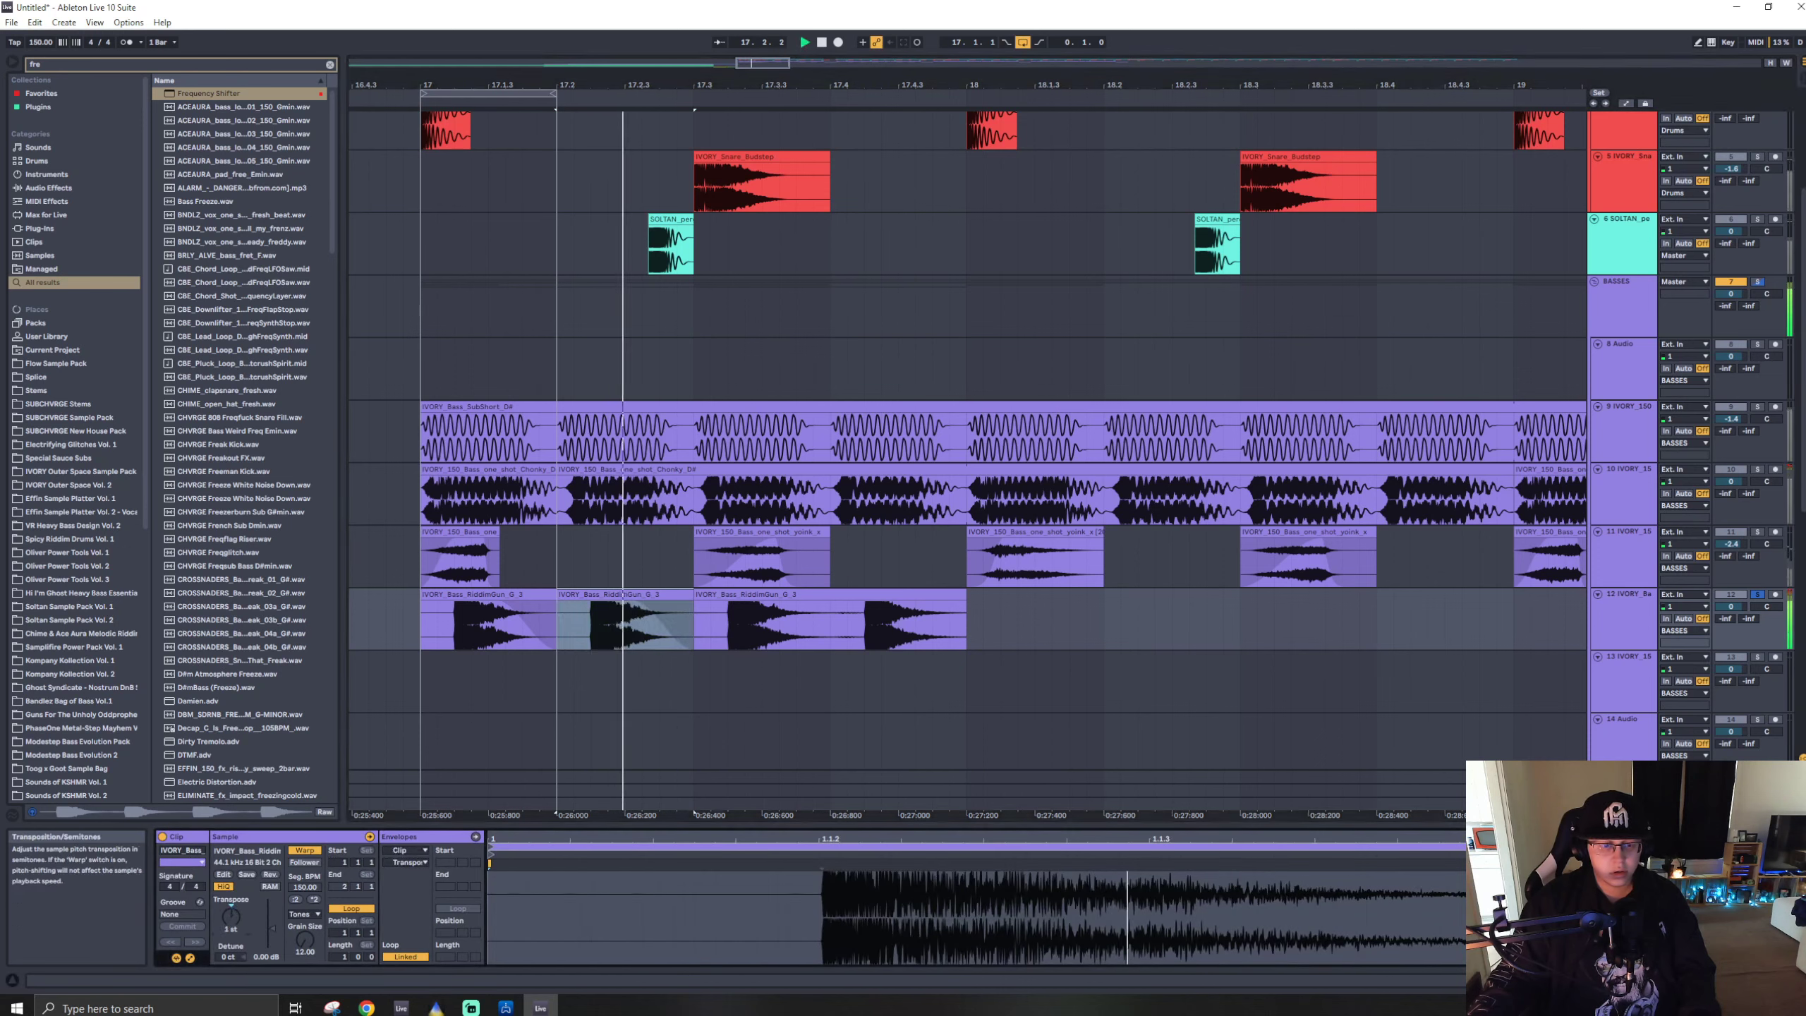
{"action": "left_click_drag", "start_coordinate": [232, 916], "coordinate": [231, 907]}
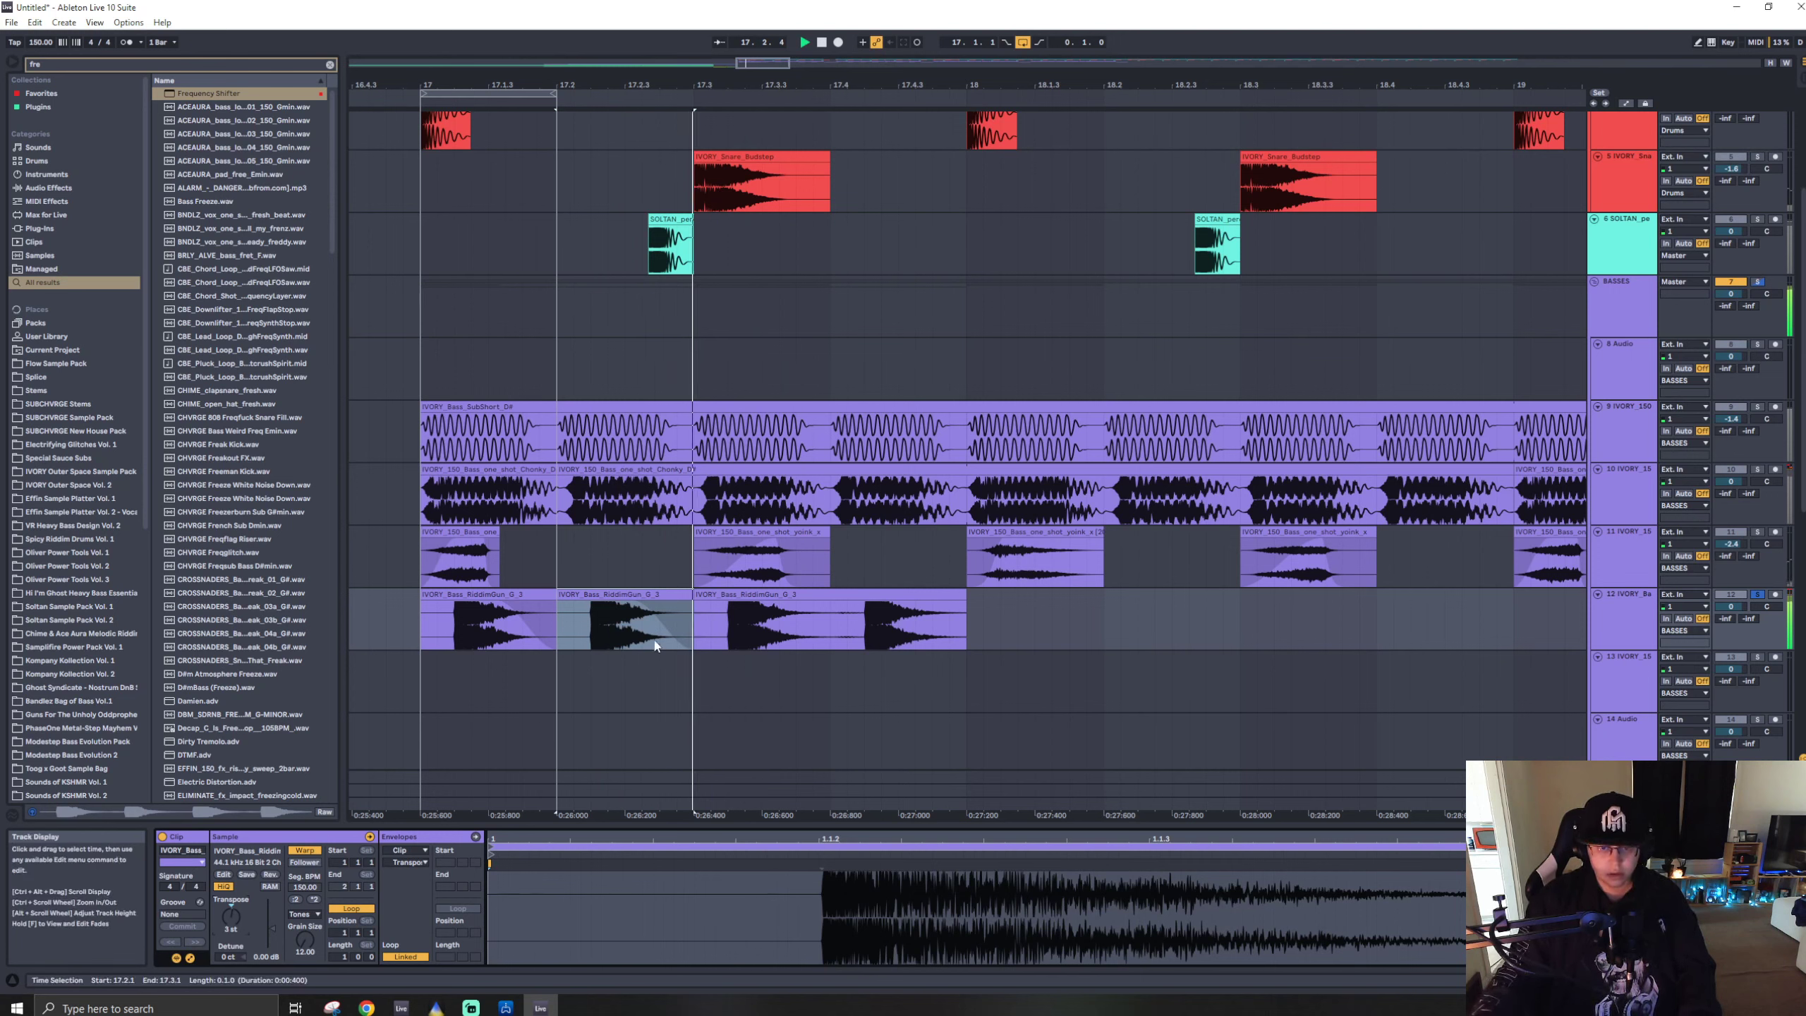
- Duplicate the two-clip RiddimGun pattern repeatedly until it fills the track from 17.1.1 to 20.3.1
{"action": "left_click_drag", "start_coordinate": [694, 618], "coordinate": [426, 623]}
{"action": "key", "text": "ctrl+d"}
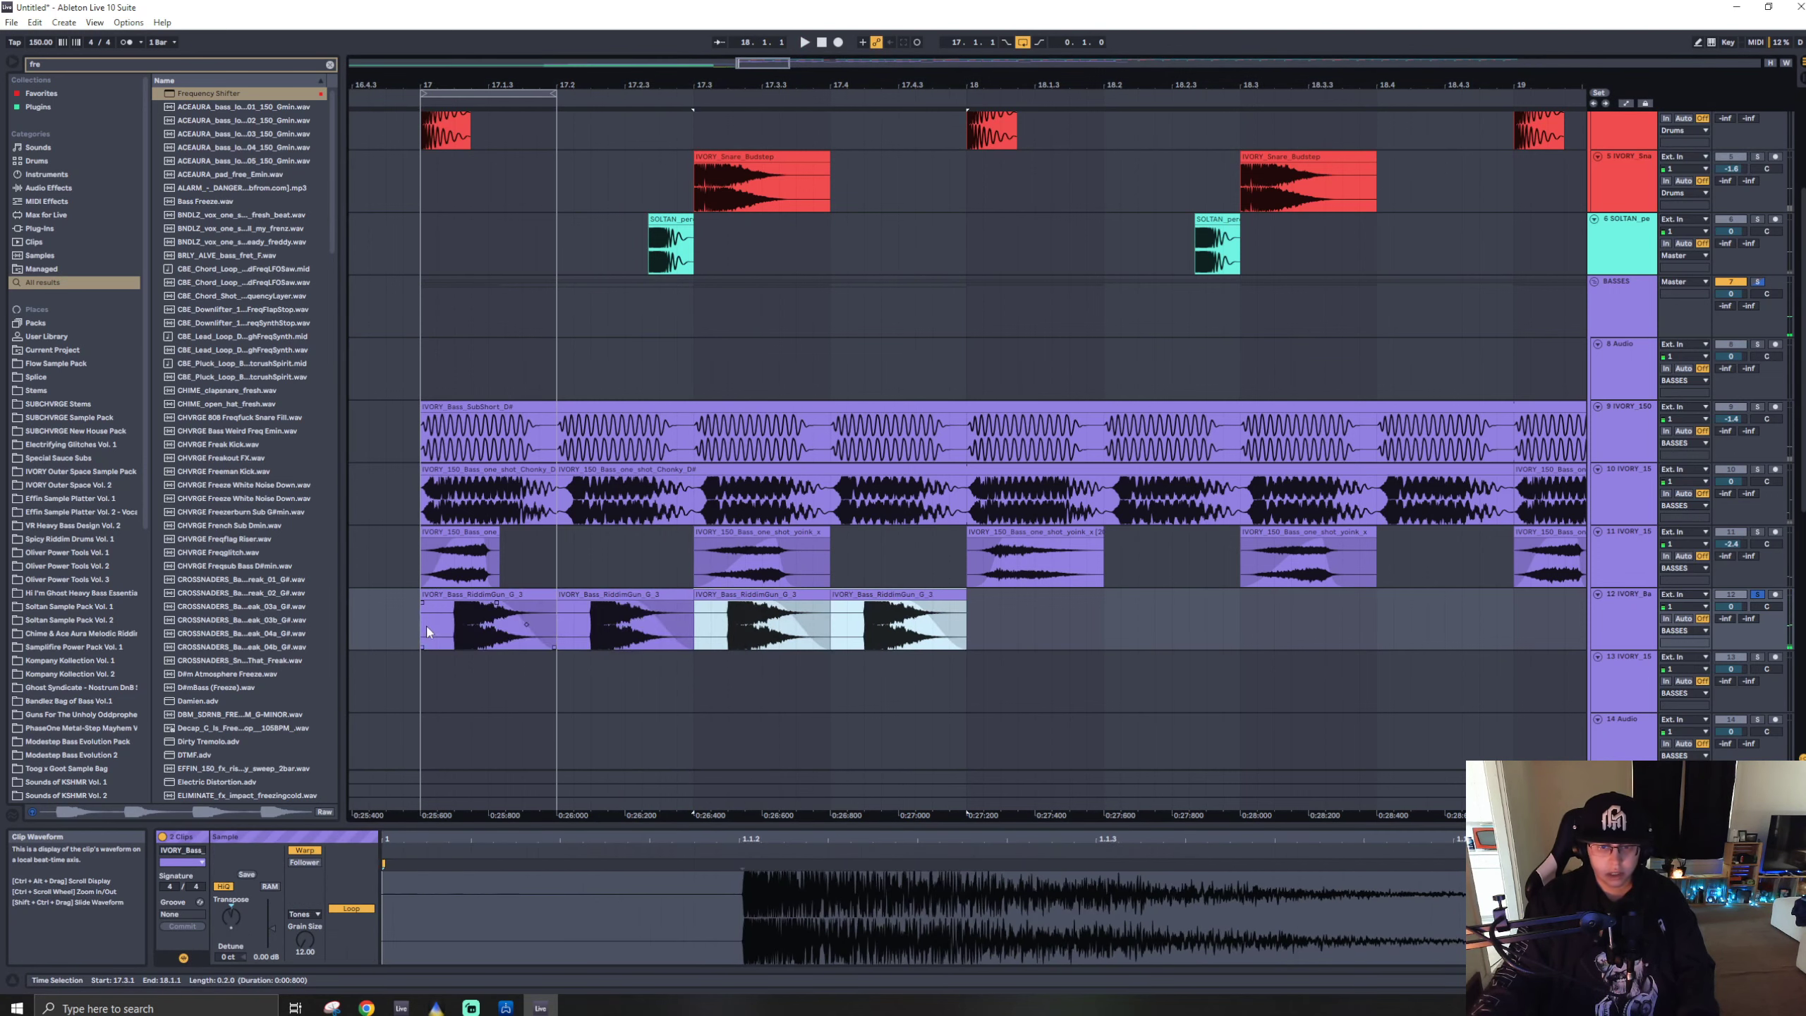
{"action": "key", "text": "ctrl+d"}
{"action": "scroll", "coordinate": [426, 624], "scroll_direction": "down", "scroll_amount": 5}
{"action": "key", "text": "ctrl+d"}
{"action": "key", "text": "ctrl+d"}
{"action": "key", "text": "ctrl+d"}
{"action": "key", "text": "ctrl+d"}
{"action": "left_click", "coordinate": [421, 625]}
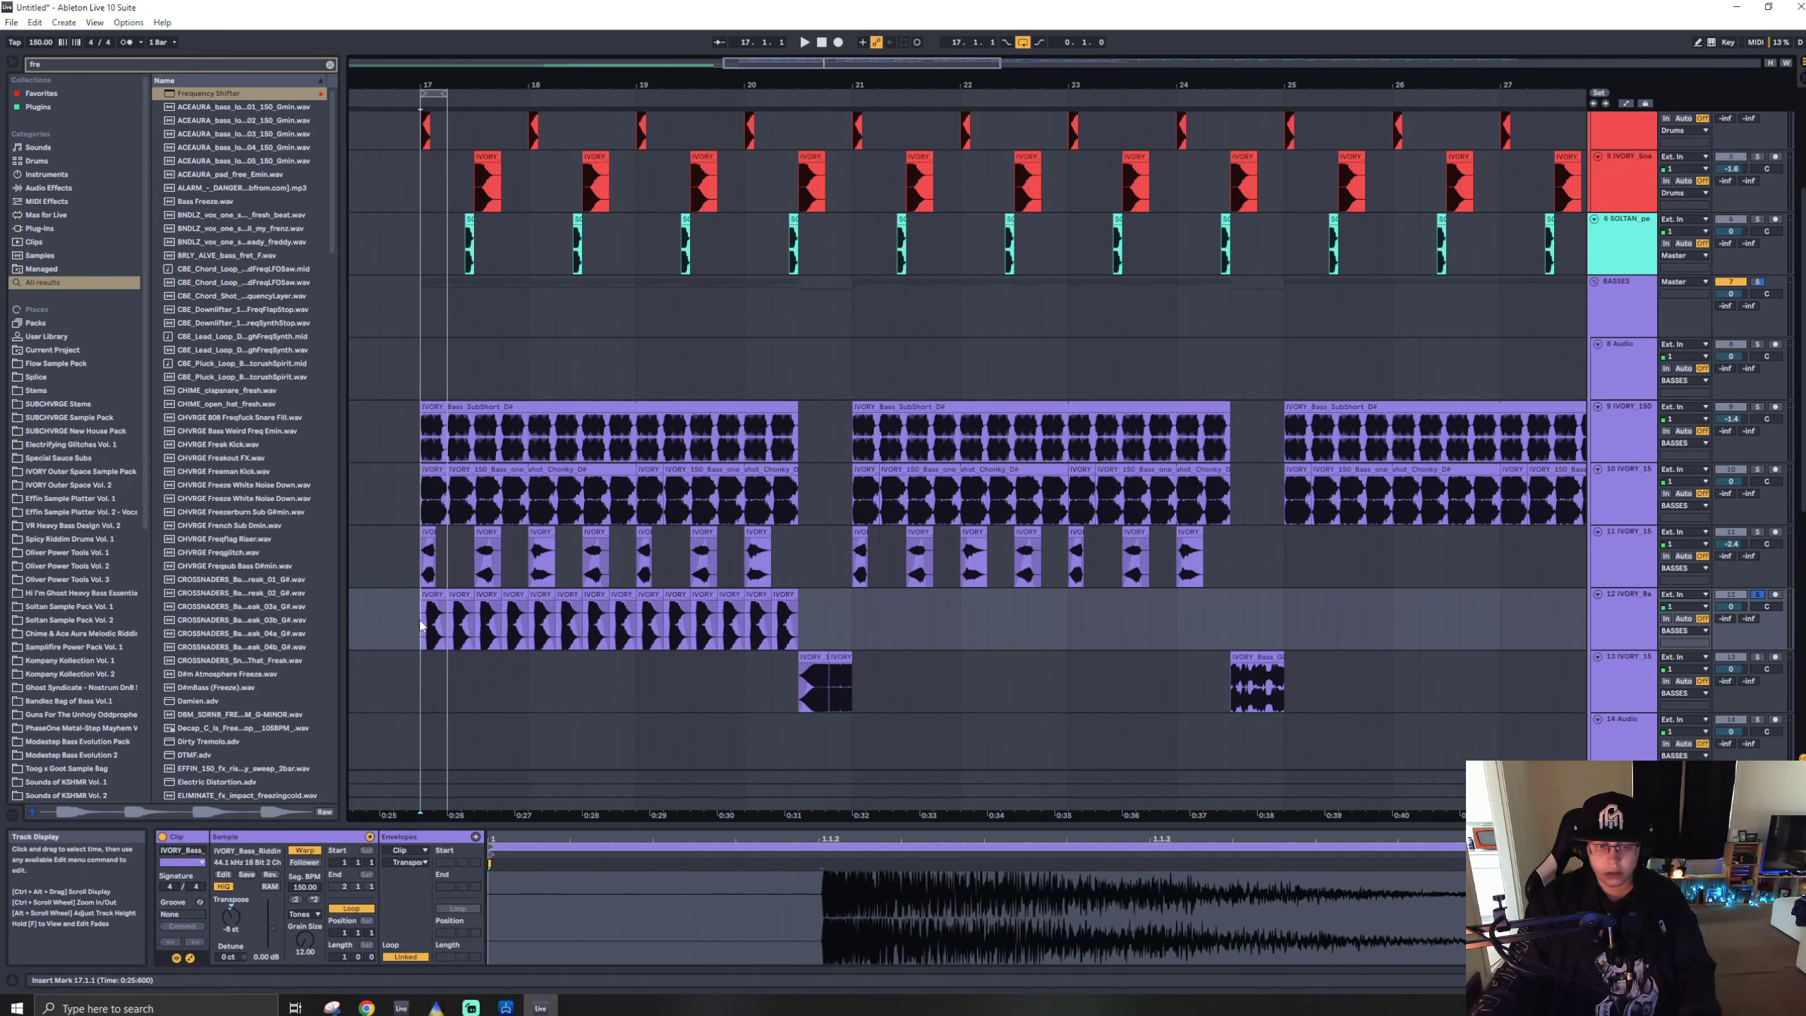
- Play the RiddimGun pattern, unsolo its track and lower the track volume to about -1.8 dB
{"action": "key", "text": "space"}
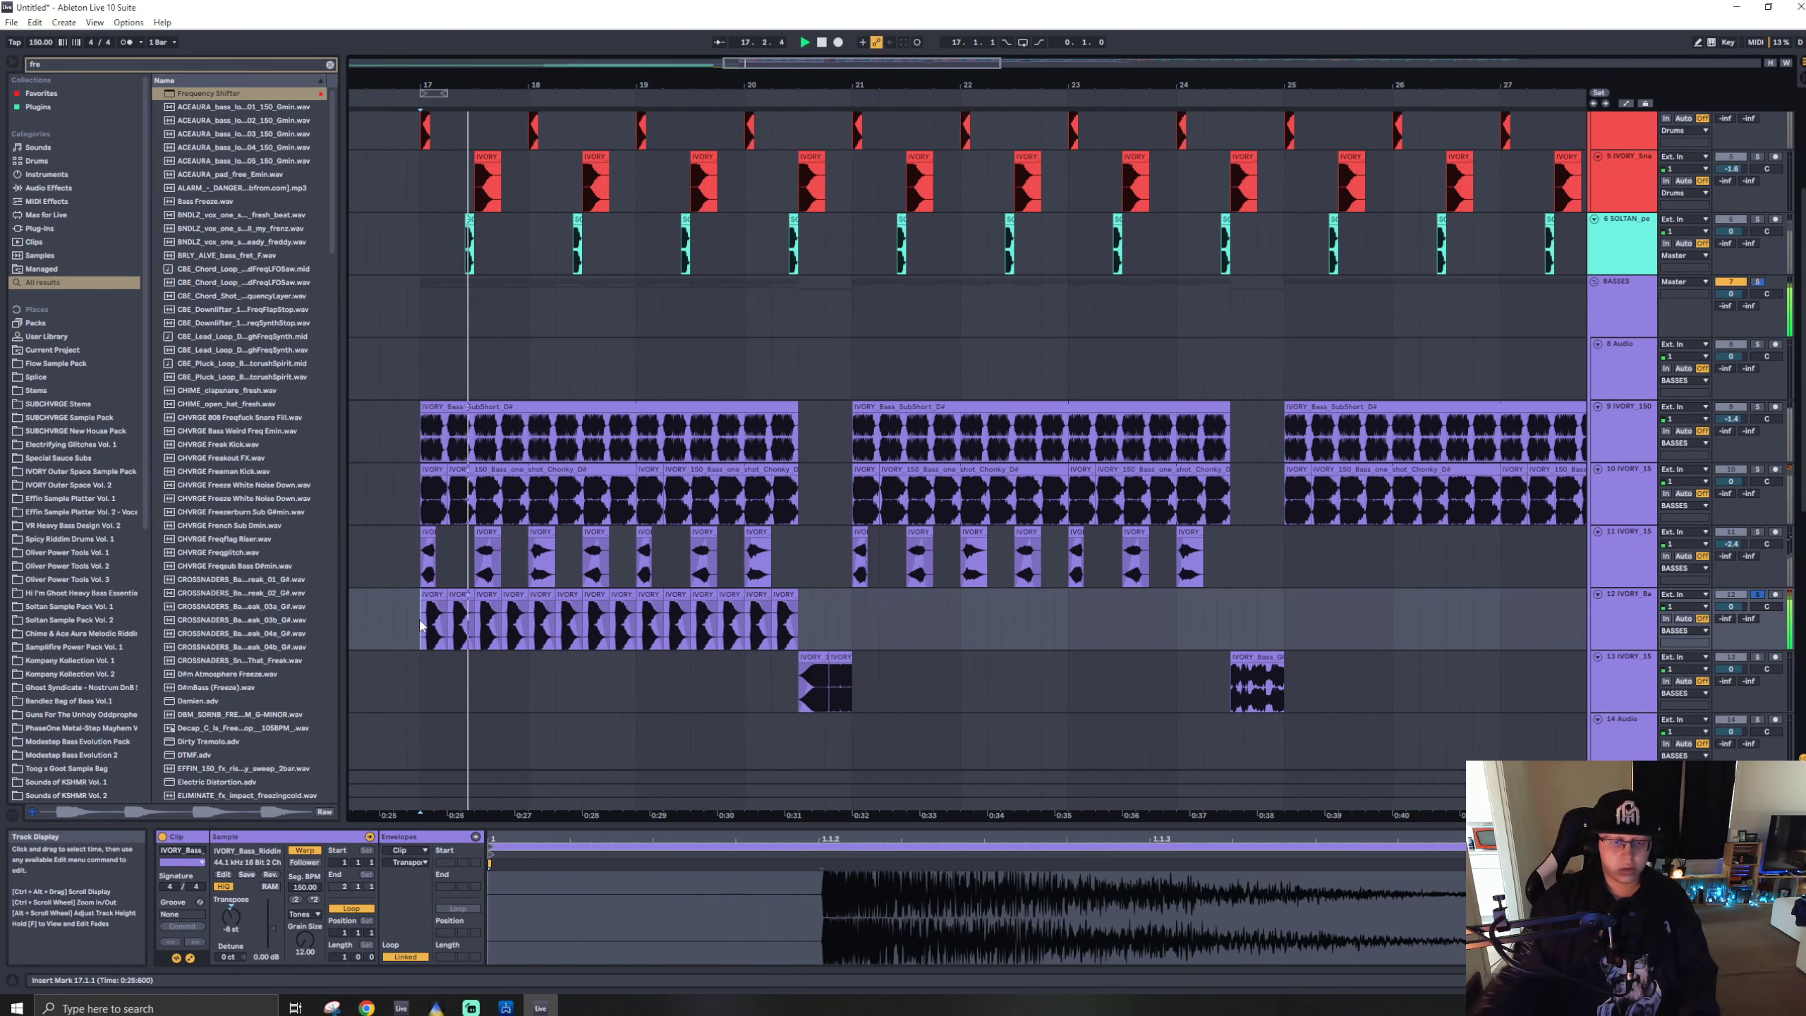
{"action": "key", "text": "space"}
{"action": "left_click", "coordinate": [1756, 594]}
{"action": "key", "text": "space"}
{"action": "left_click_drag", "start_coordinate": [1730, 606], "coordinate": [1730, 618]}
- Copy the four-bar RiddimGun pattern to bar 21, and duplicate the yoink and RiddimGun patterns from bar 17 to bar 25
{"action": "left_click_drag", "start_coordinate": [853, 610], "coordinate": [423, 623]}
{"action": "key", "text": "ctrl+d"}
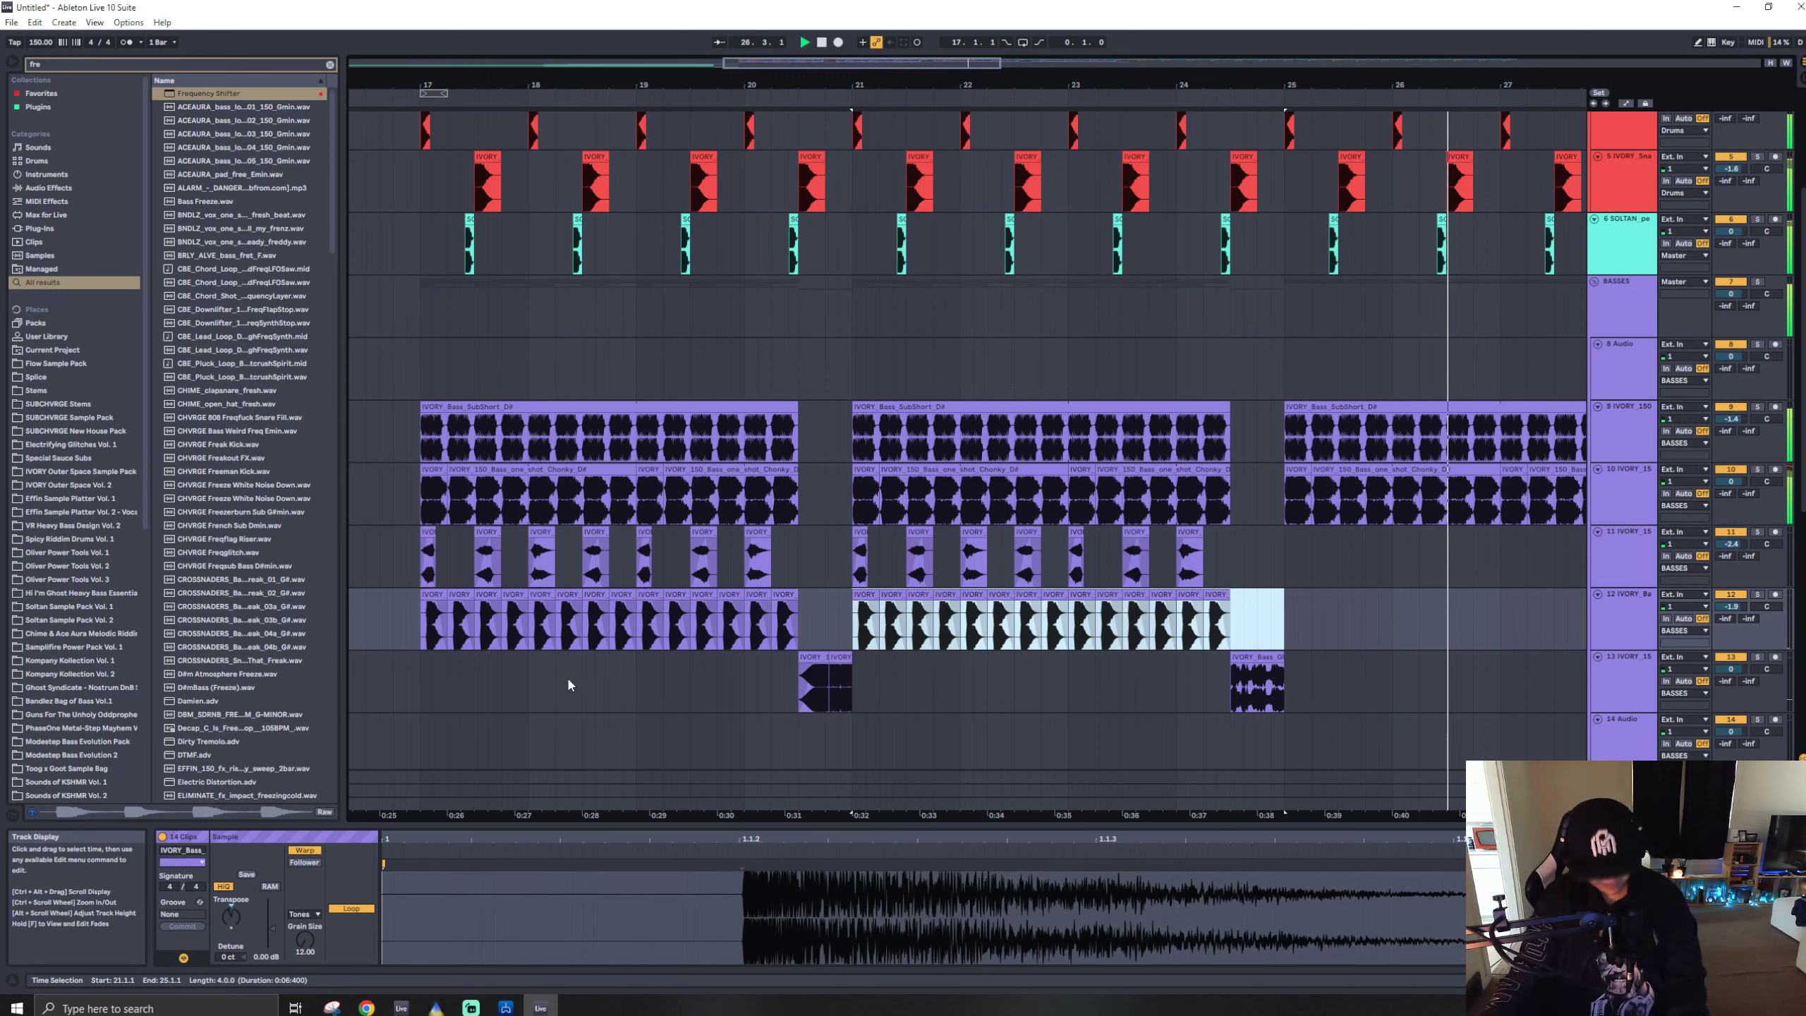
{"action": "scroll", "coordinate": [1140, 616], "scroll_direction": "right", "scroll_amount": 5}
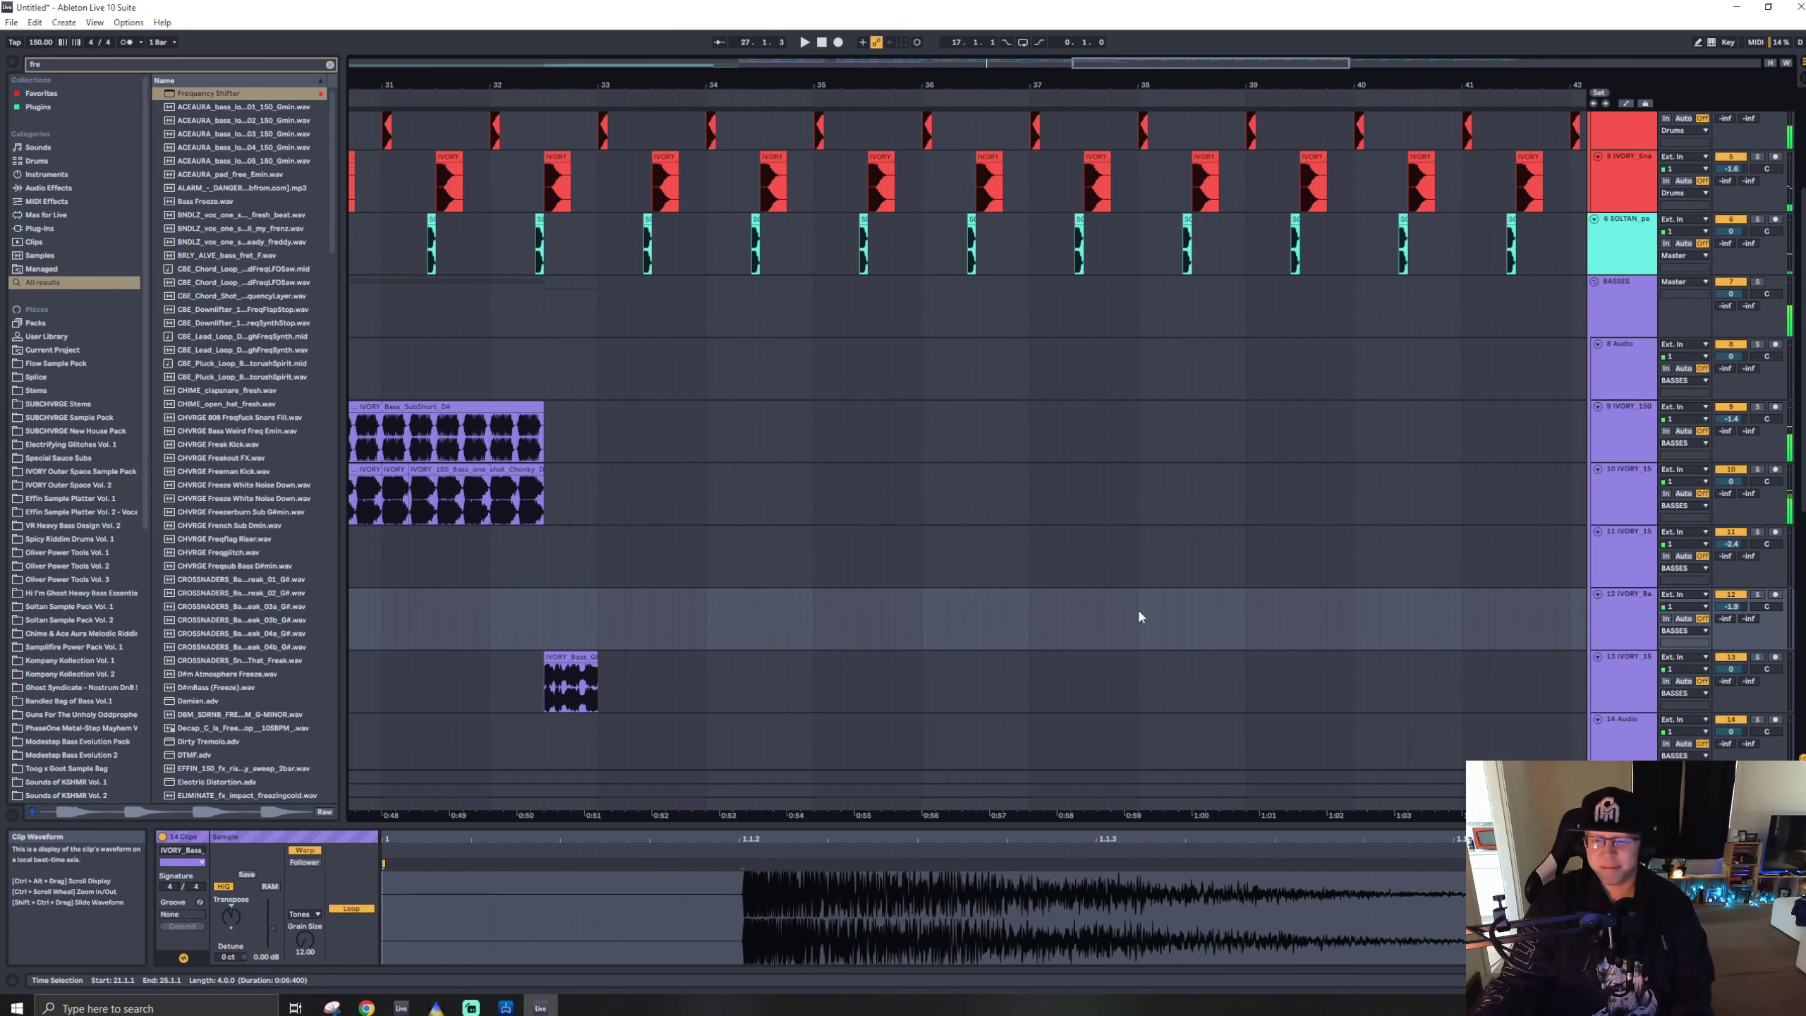
{"action": "scroll", "coordinate": [623, 601], "scroll_direction": "down", "scroll_amount": 5}
{"action": "left_click_drag", "start_coordinate": [869, 564], "coordinate": [693, 619]}
{"action": "key", "text": "ctrl+d"}
{"action": "scroll", "coordinate": [700, 573], "scroll_direction": "up", "scroll_amount": 5}
- Play the drop from 17.1.1, solo the Chonky bass track and lower its volume to -1.7 dB
{"action": "left_click", "coordinate": [651, 448]}
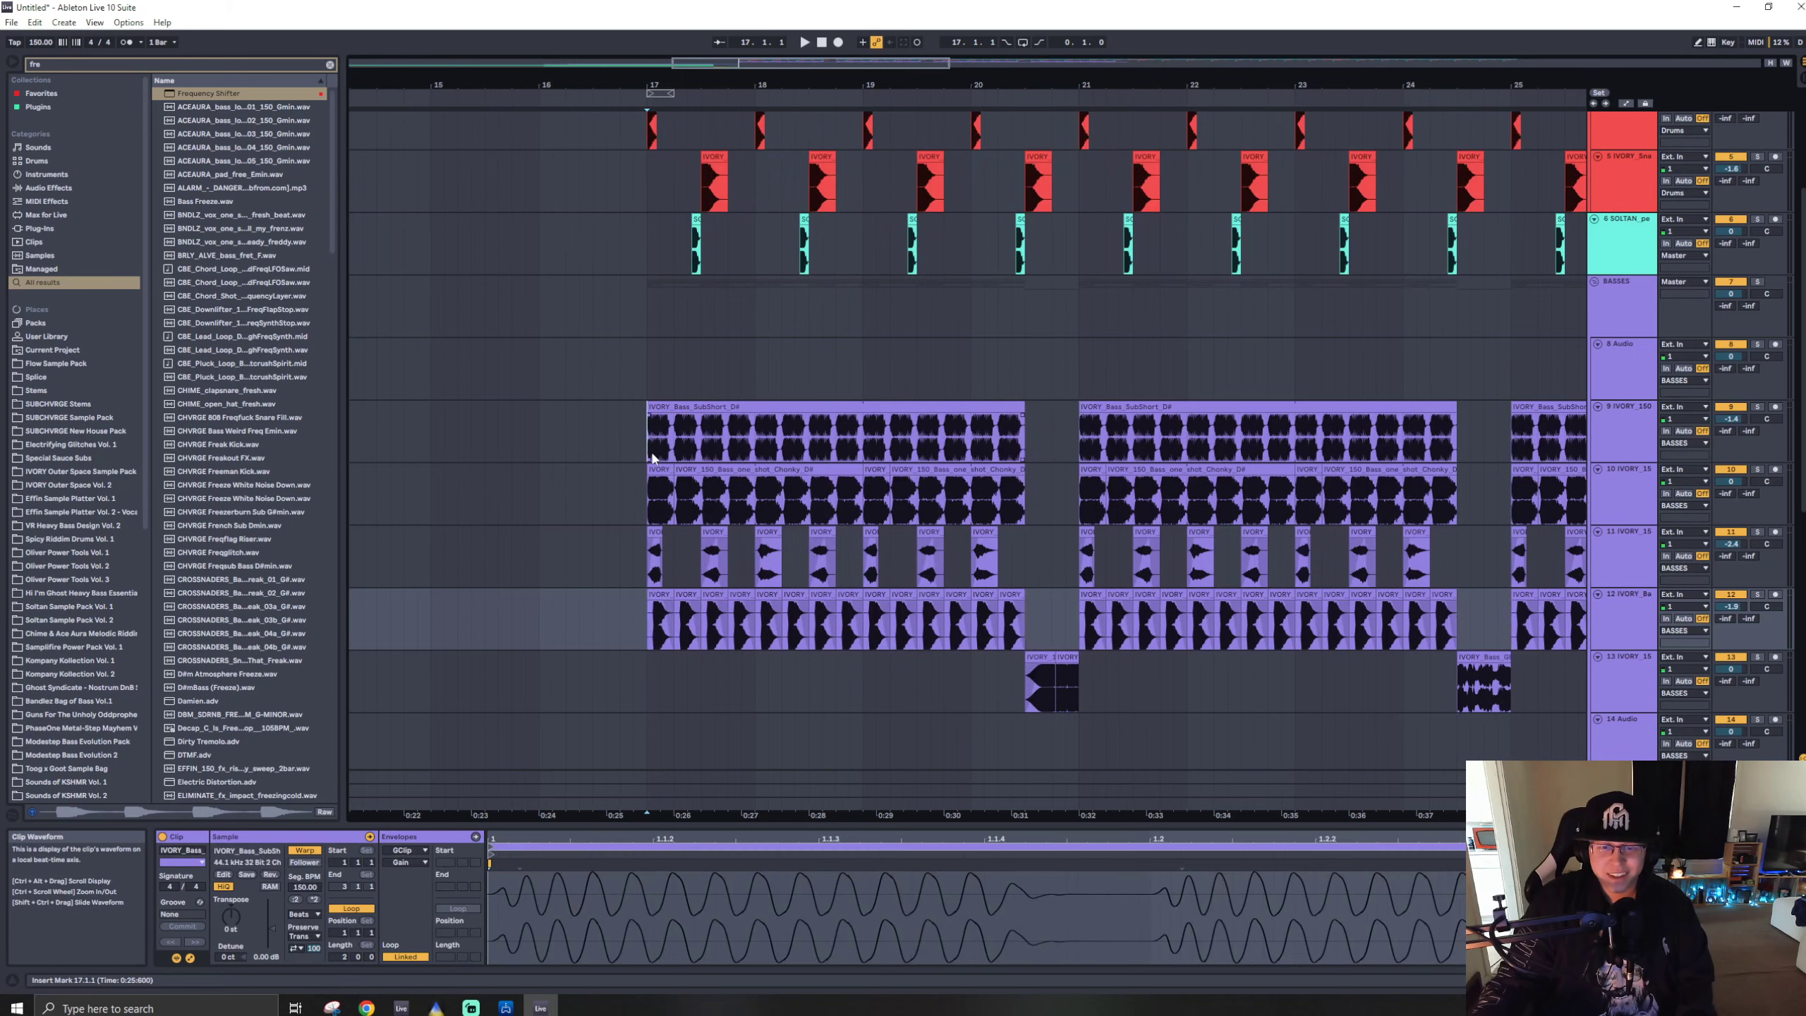
{"action": "key", "text": "space"}
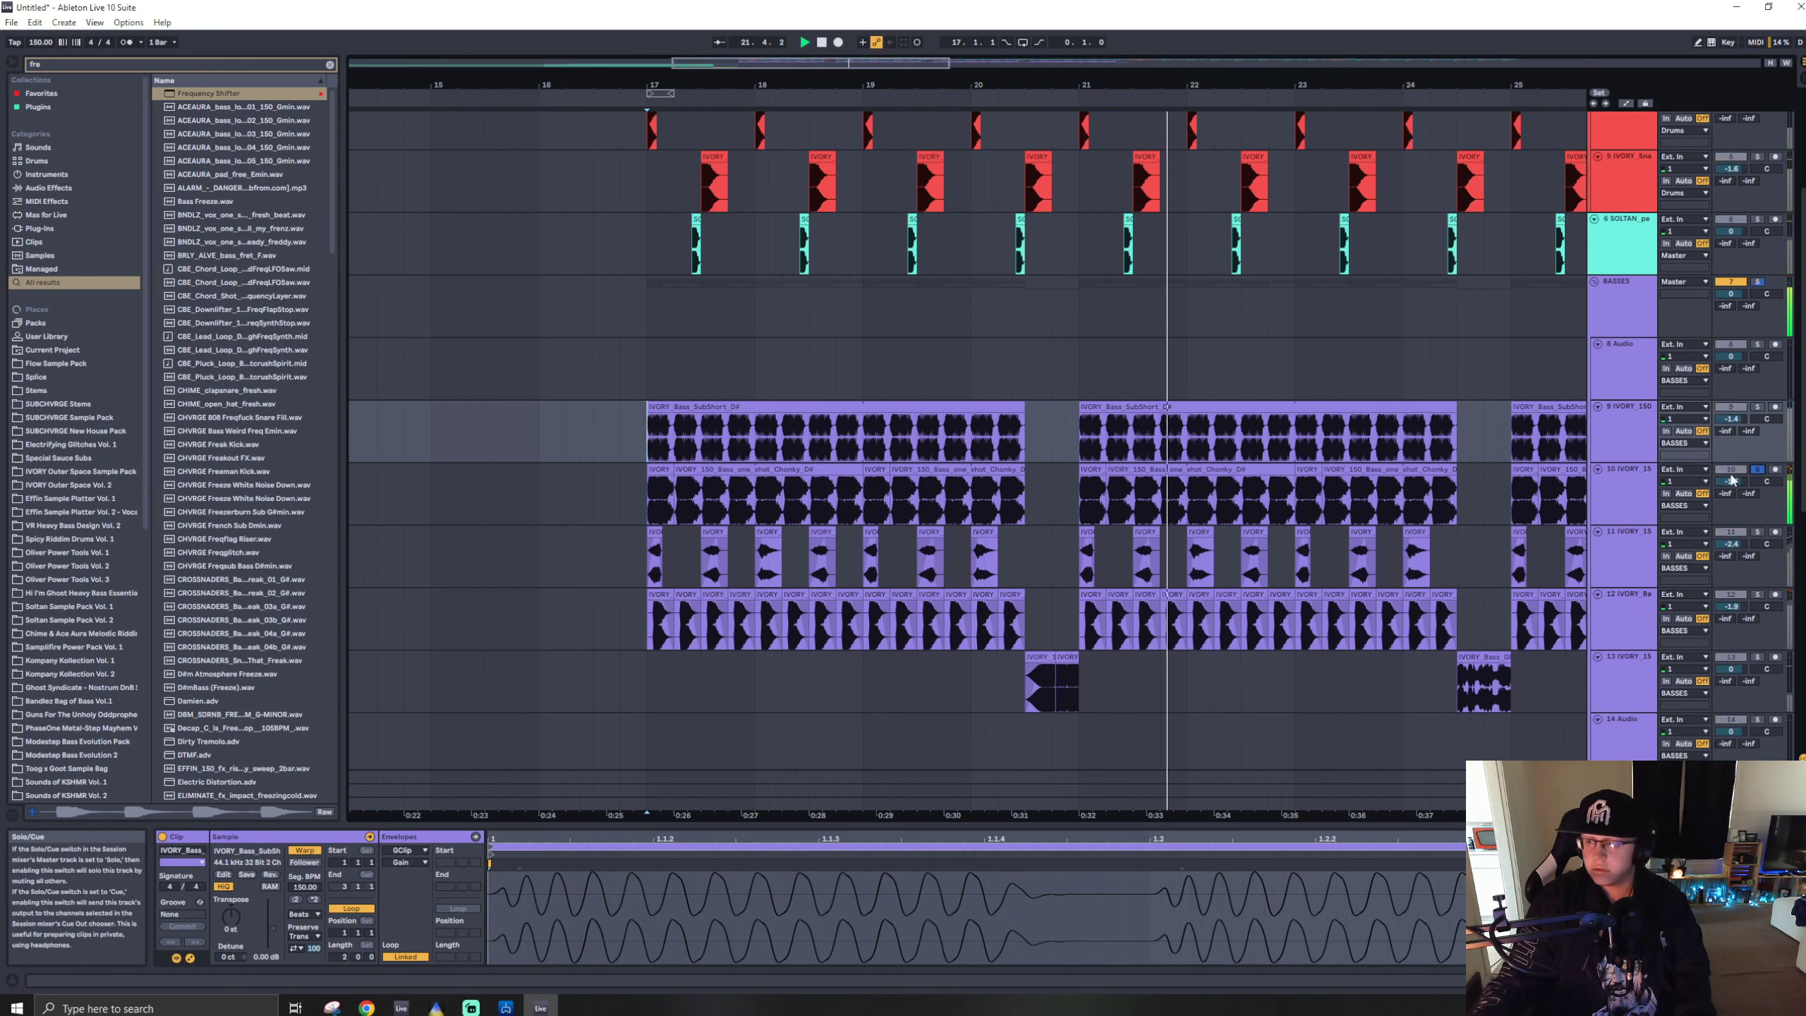
{"action": "left_click", "coordinate": [1756, 469]}
{"action": "left_click", "coordinate": [1628, 491]}
{"action": "key", "text": "space"}
{"action": "key", "text": "space"}
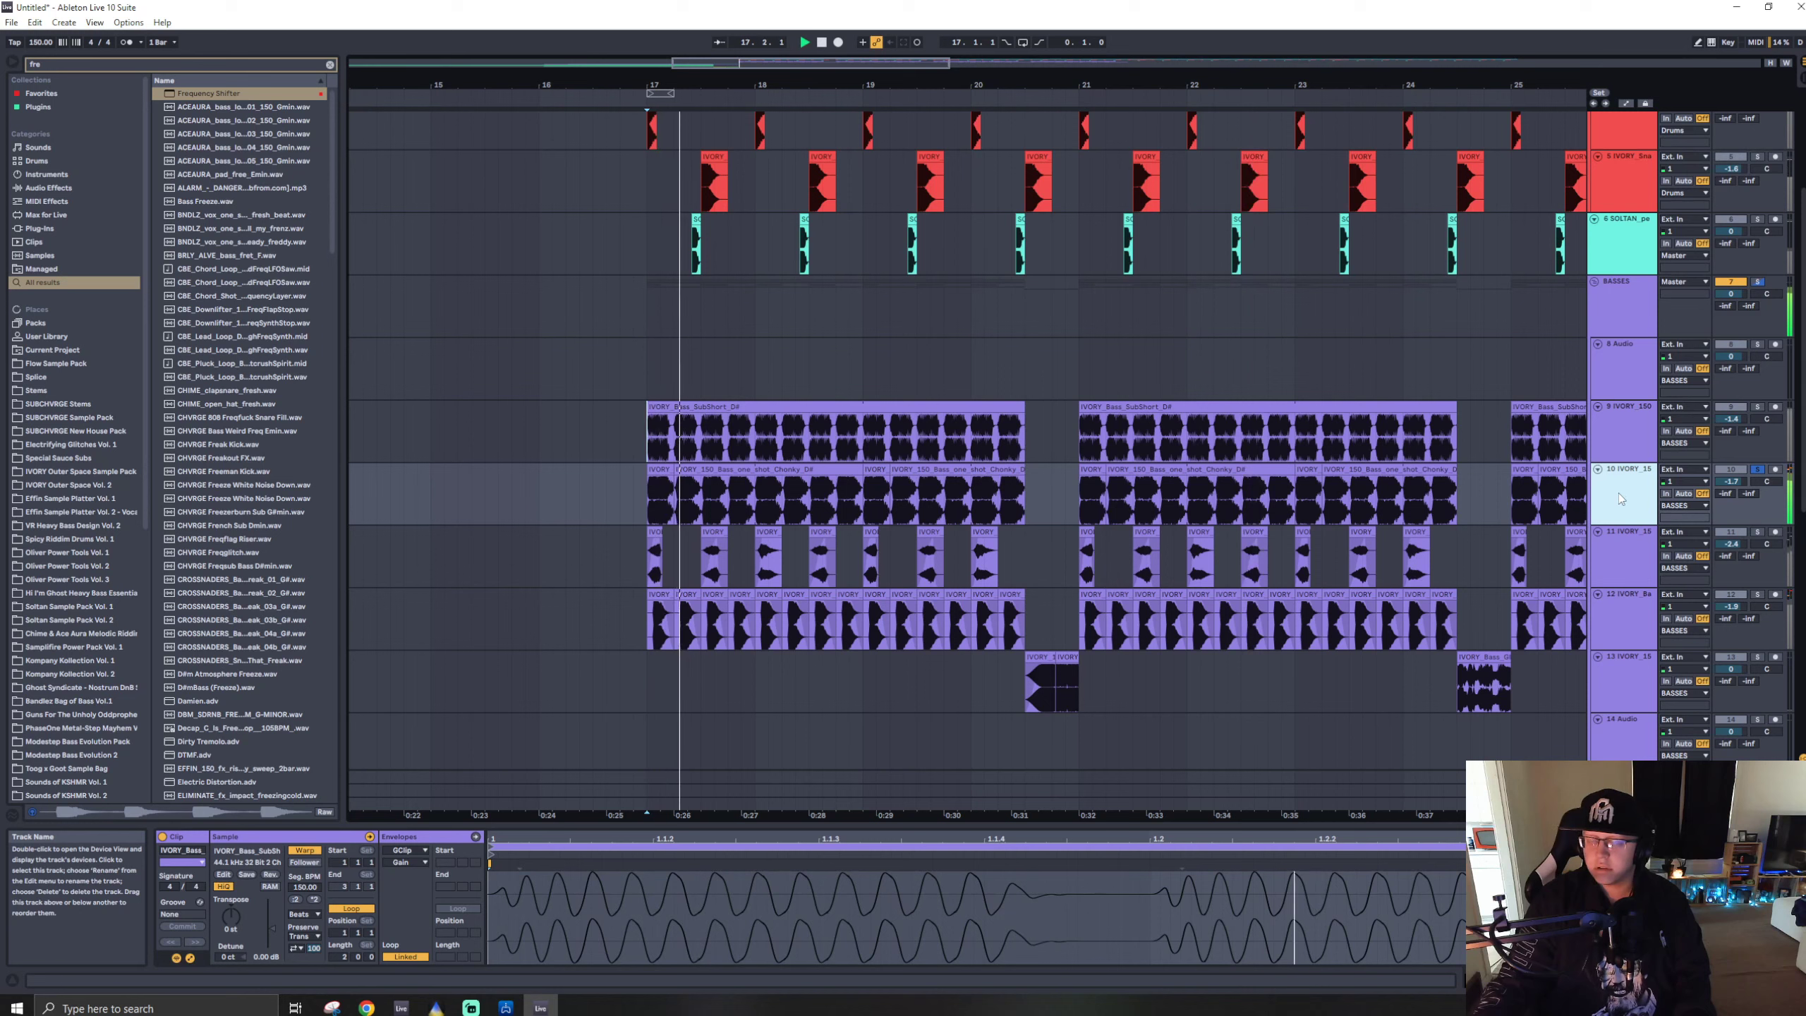
- Show the Chonky bass track's devices and add an EQ Eight at the end of the chain
{"action": "double_click", "coordinate": [1620, 498]}
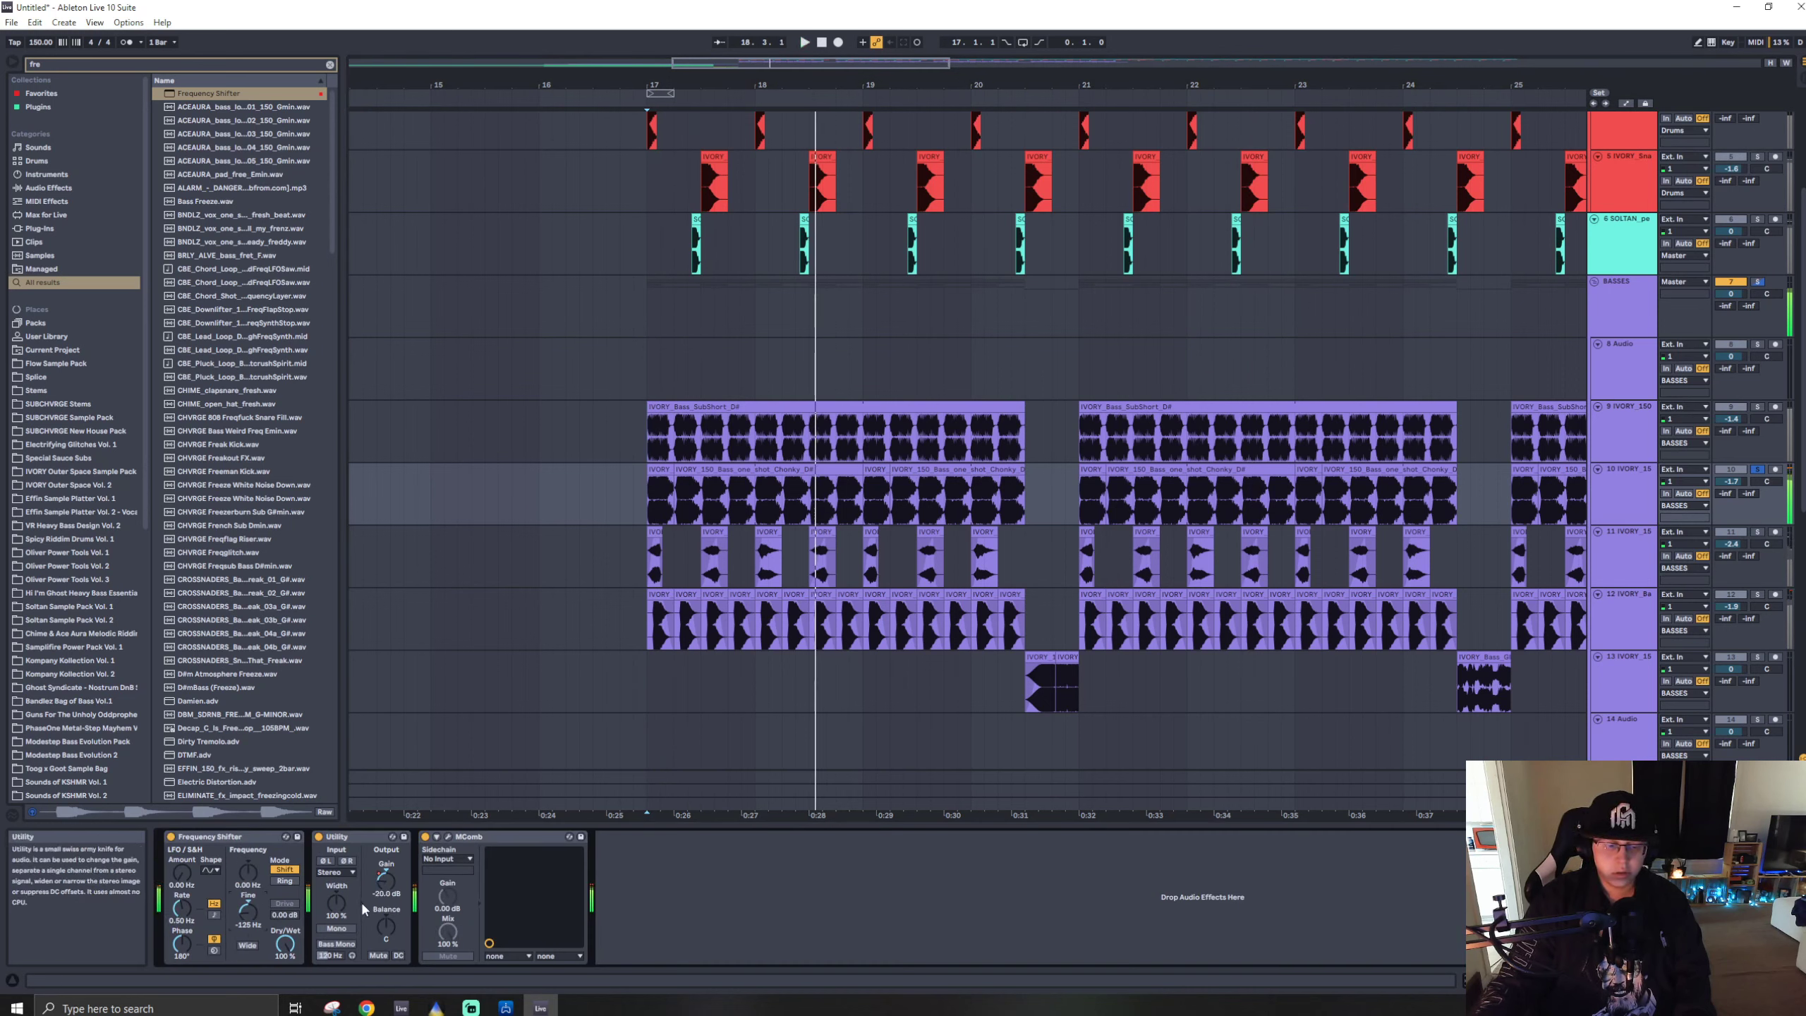
{"action": "key", "text": "space"}
{"action": "key", "text": "space"}
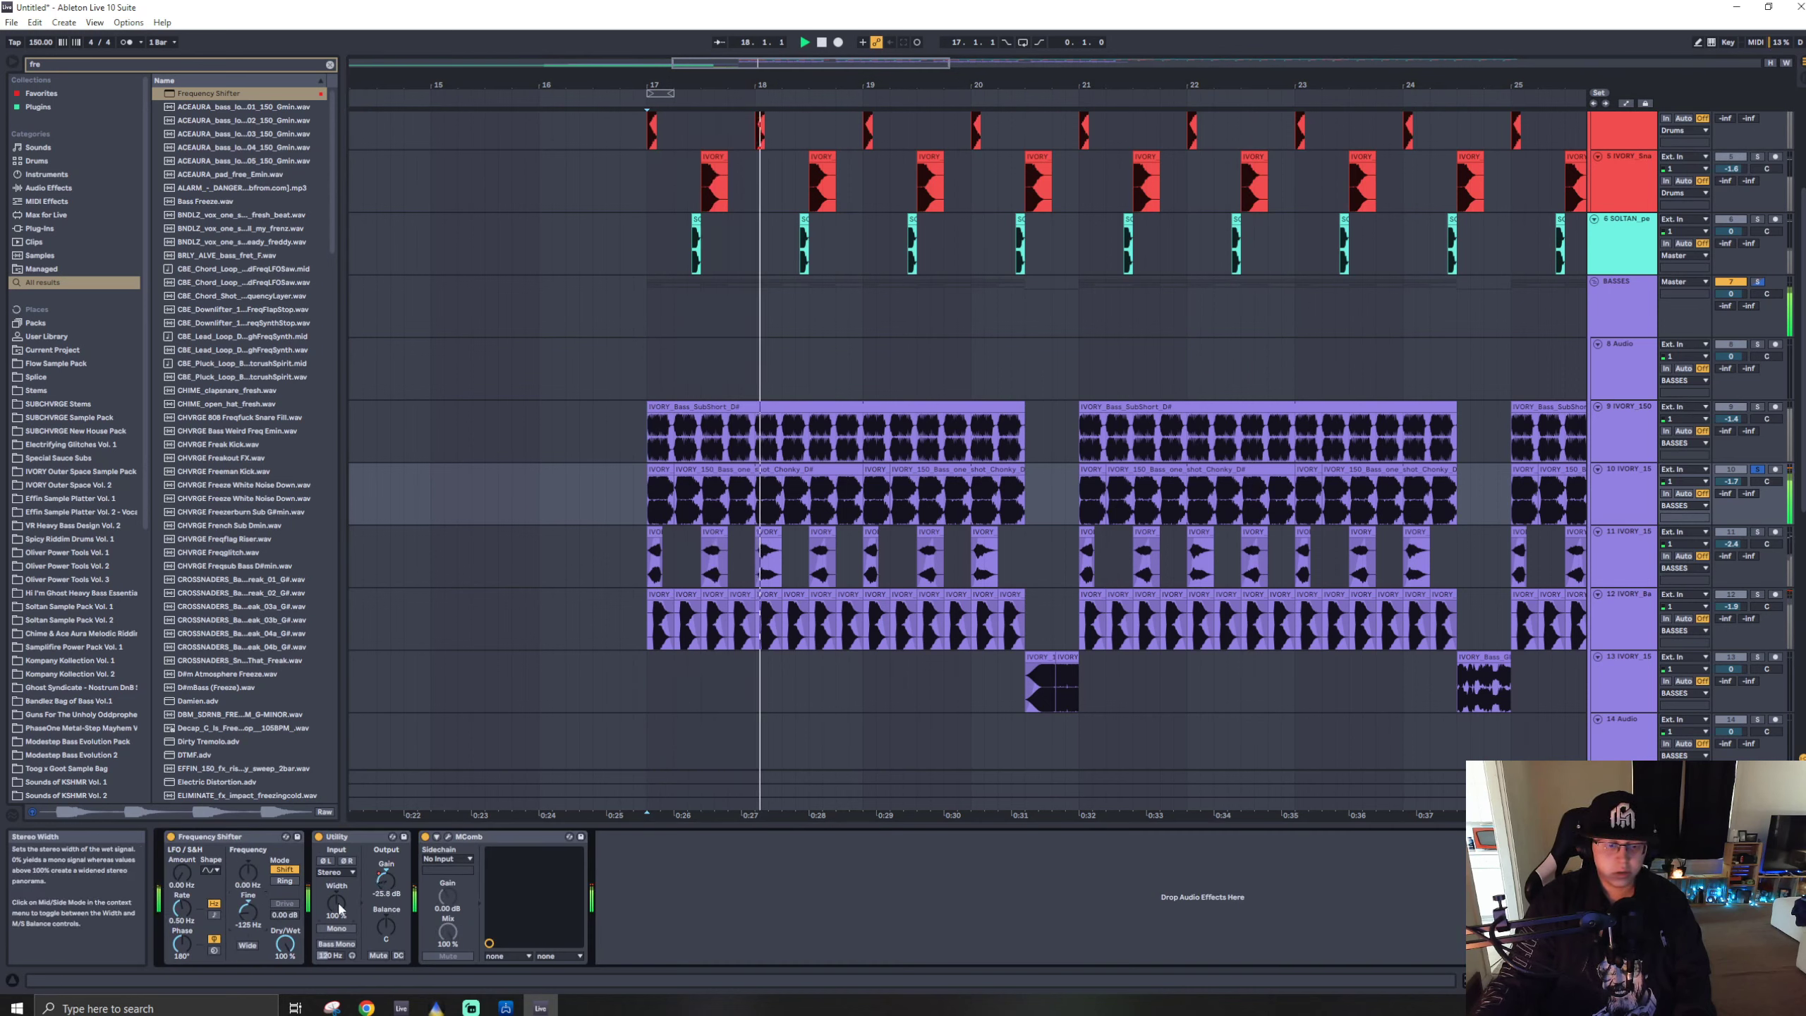
{"action": "key", "text": "ctrl+f"}
{"action": "type", "text": "eq"}
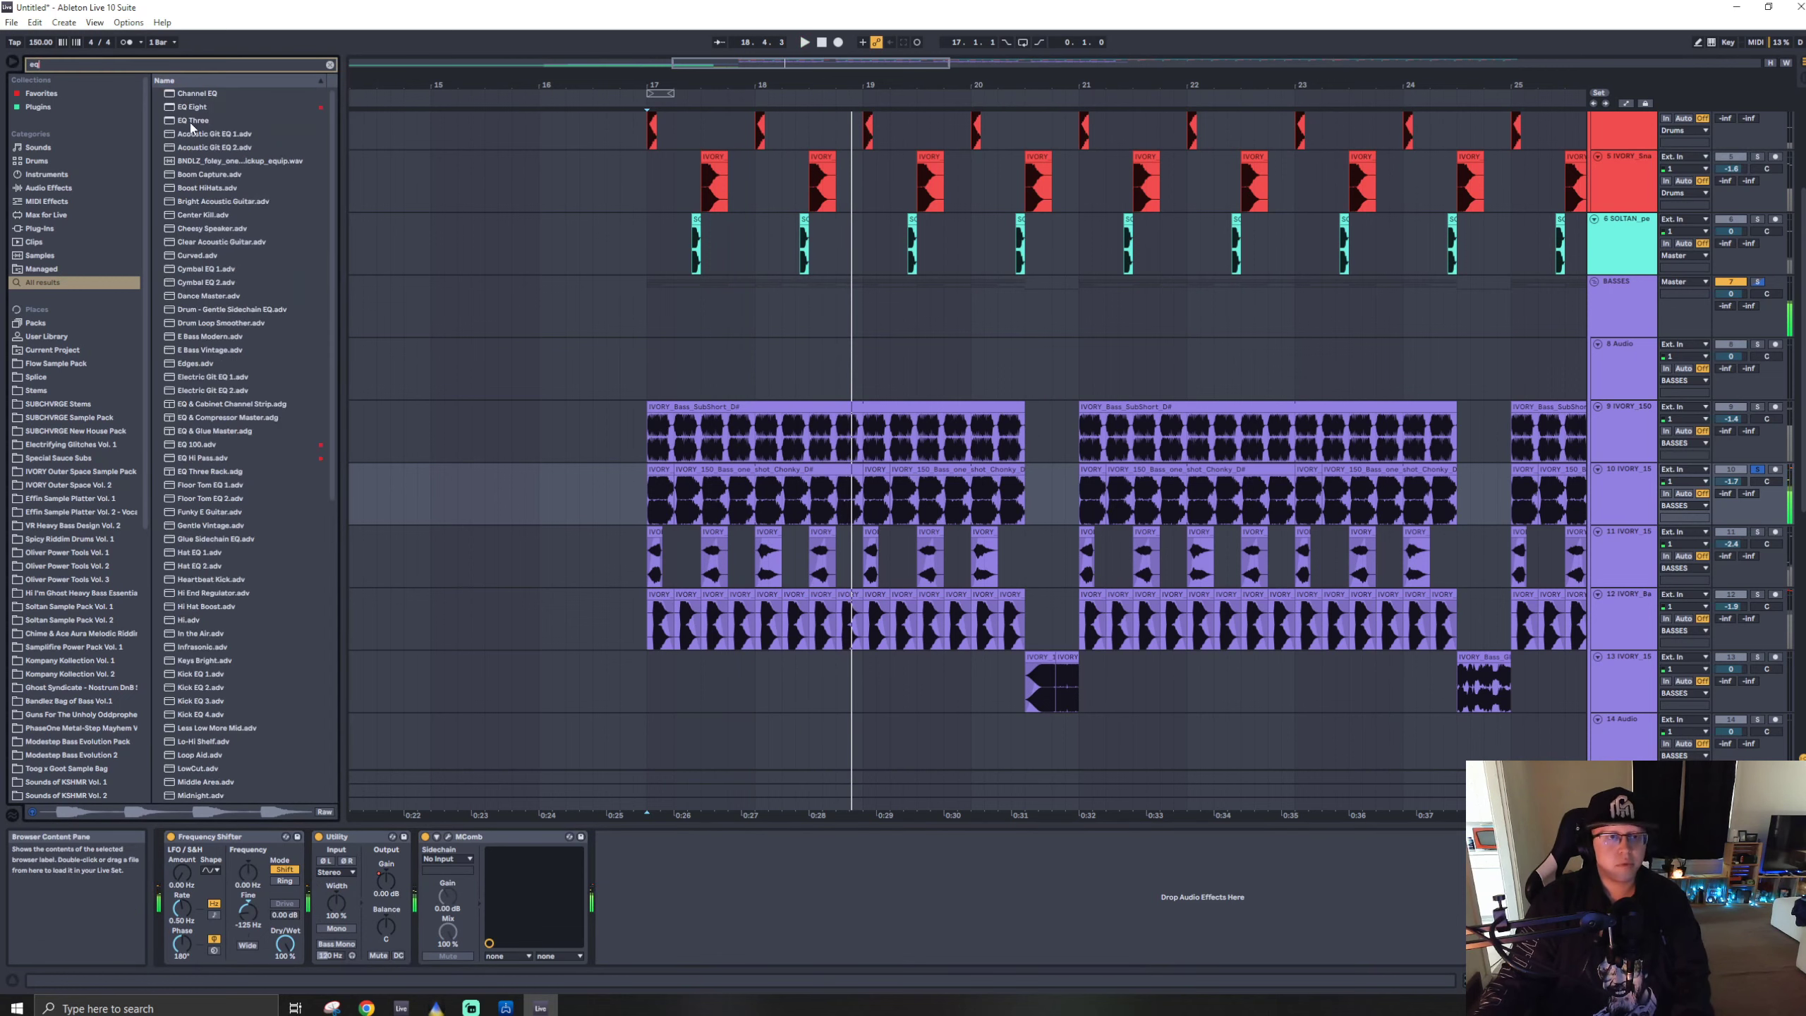
{"action": "left_click_drag", "start_coordinate": [700, 858], "coordinate": [933, 884]}
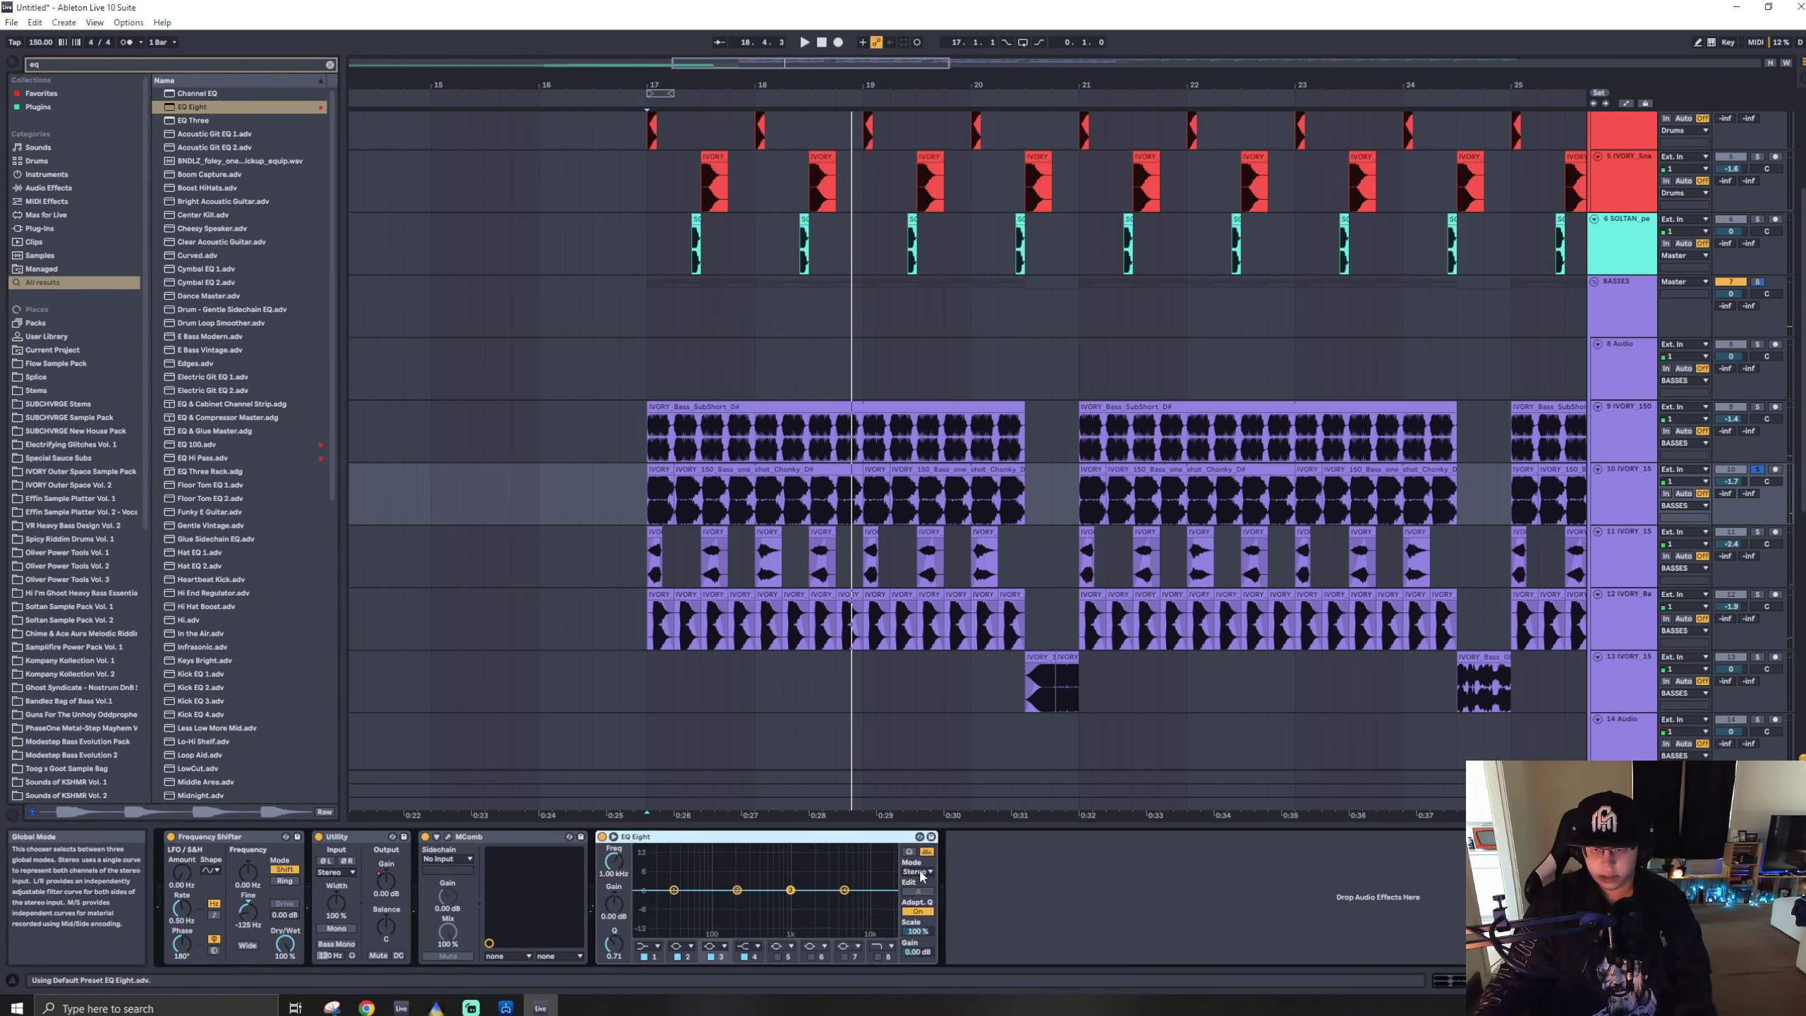
- Set the EQ Eight to M/S mode and try a low cut on the side signal at about 1.08 kHz with Q 0.10
{"action": "left_click", "coordinate": [920, 872]}
{"action": "left_click", "coordinate": [917, 892]}
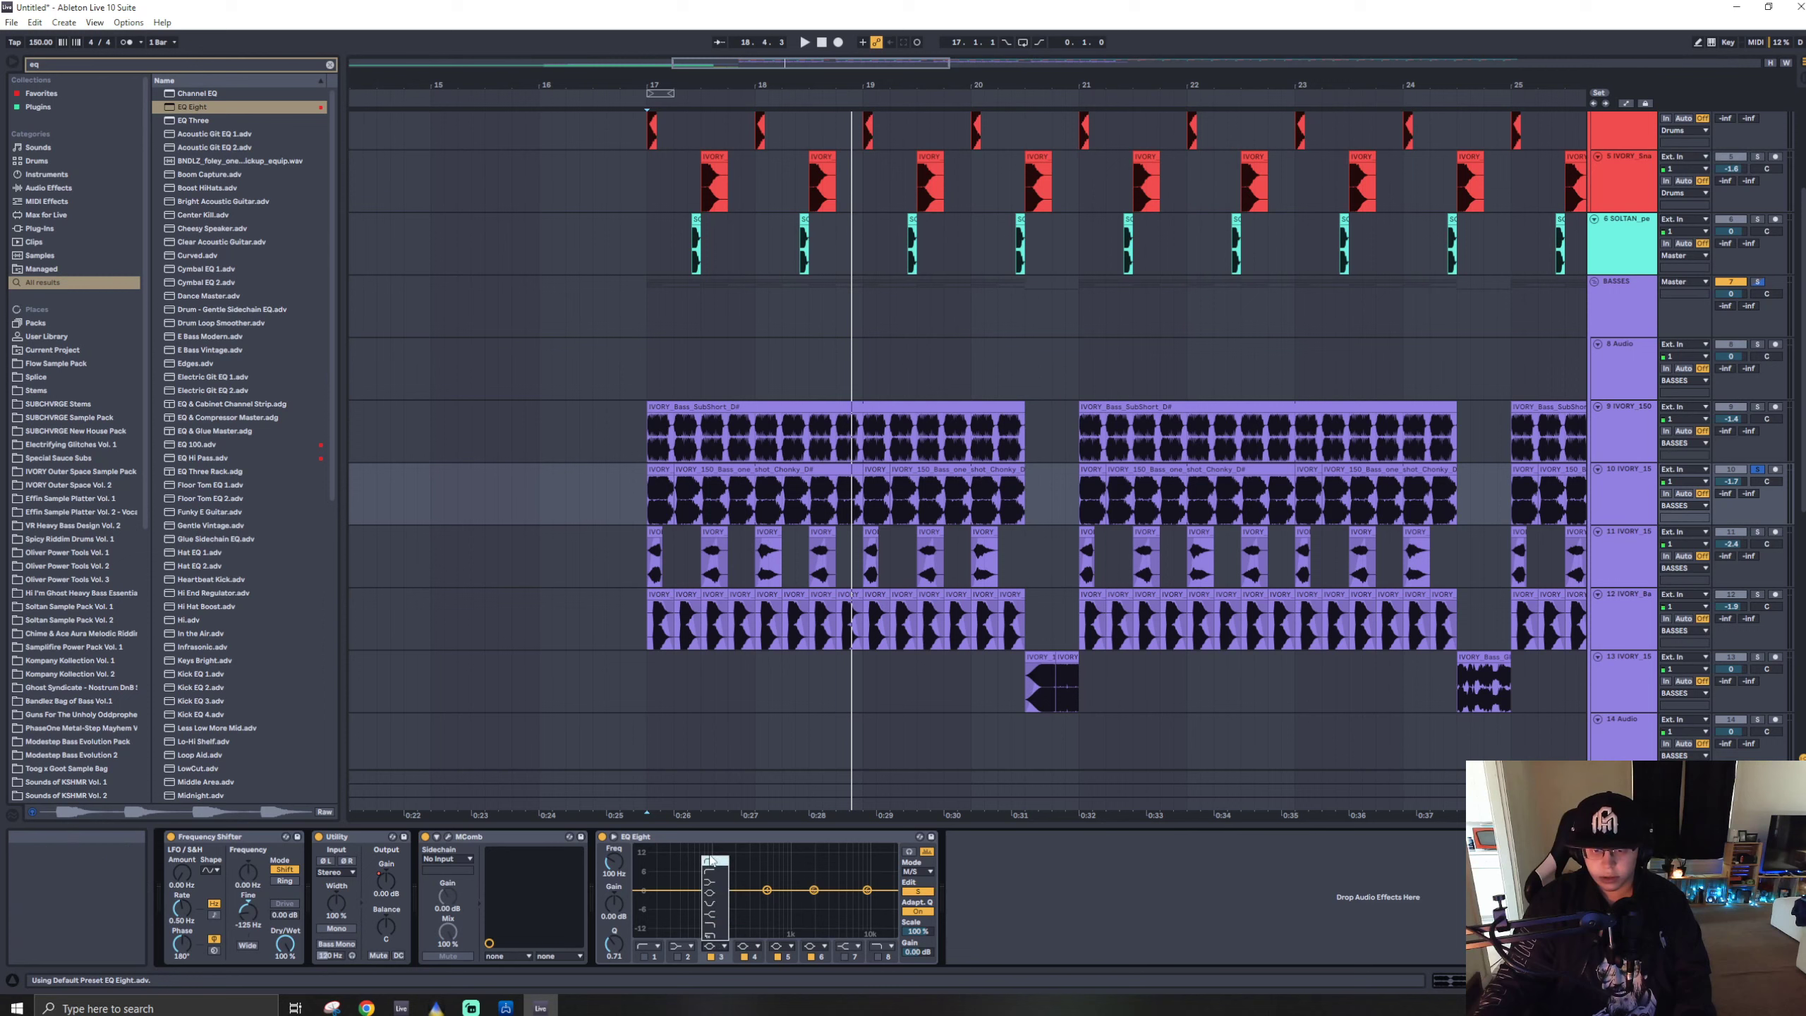
{"action": "left_click", "coordinate": [728, 894]}
{"action": "left_click", "coordinate": [715, 863]}
{"action": "key", "text": "space"}
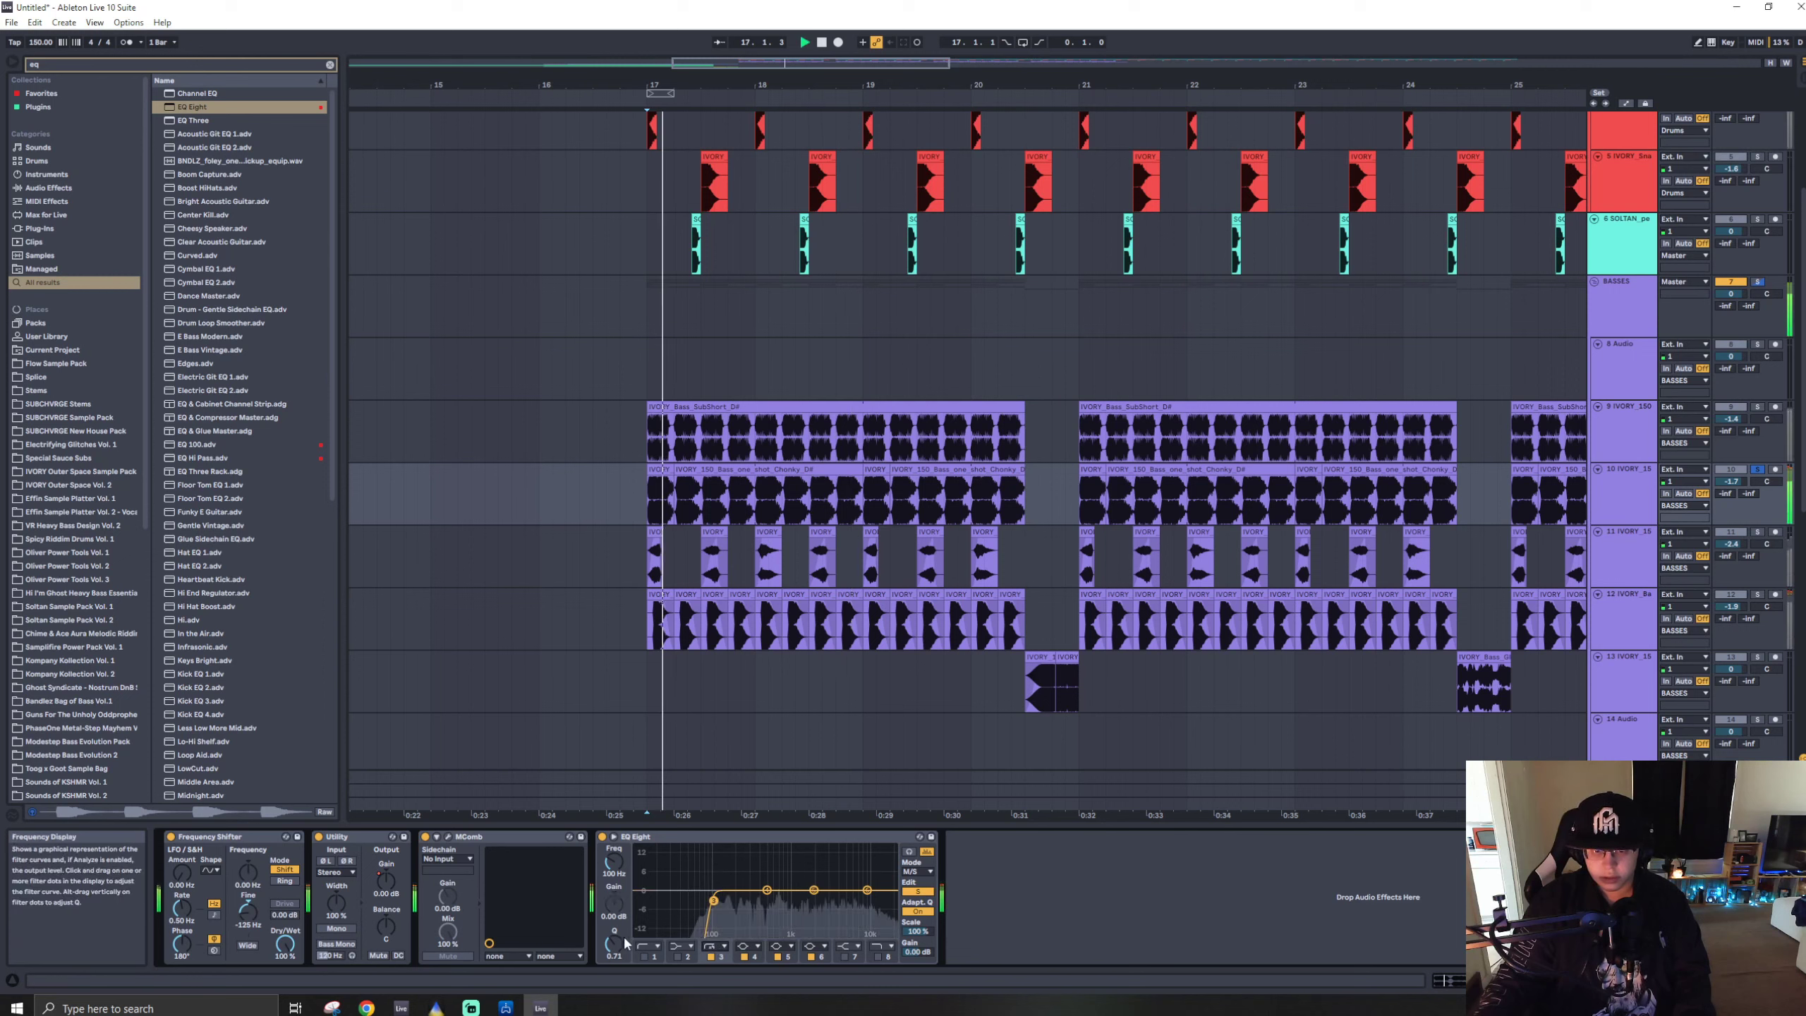
{"action": "left_click_drag", "start_coordinate": [613, 861], "coordinate": [613, 869]}
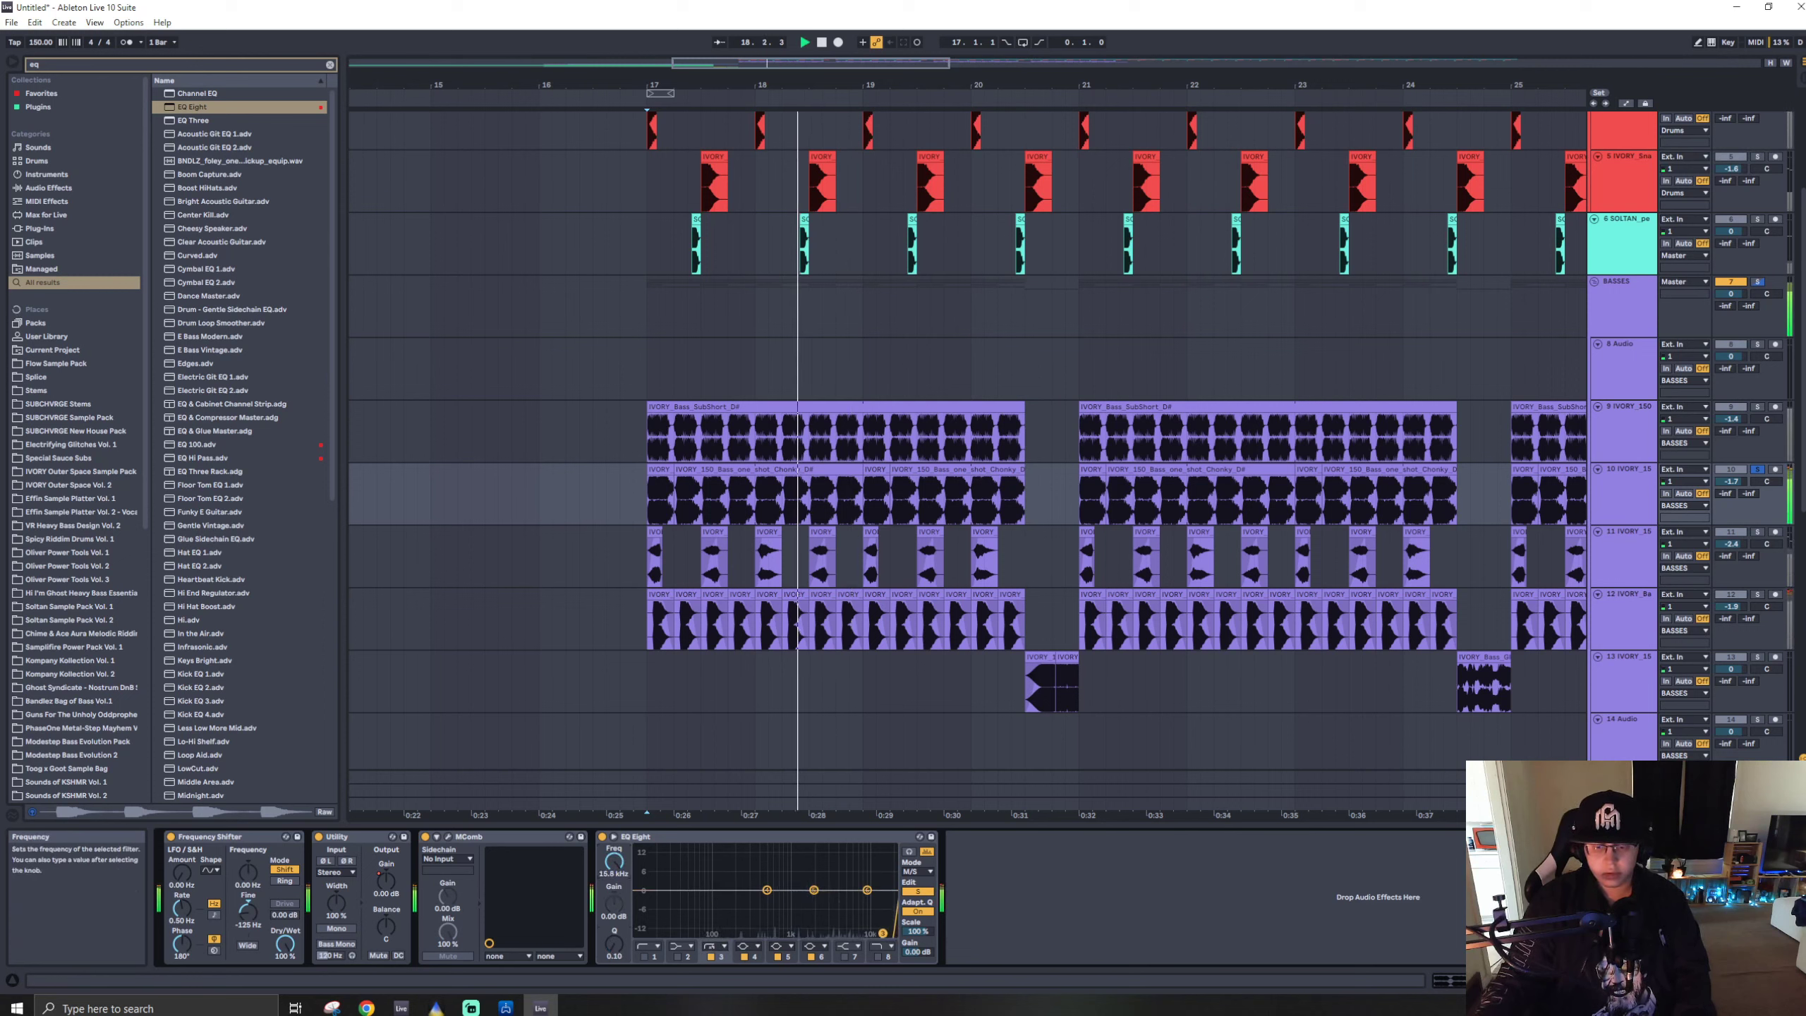
{"action": "left_click_drag", "start_coordinate": [857, 935], "coordinate": [833, 935]}
{"action": "left_click_drag", "start_coordinate": [615, 860], "coordinate": [615, 869]}
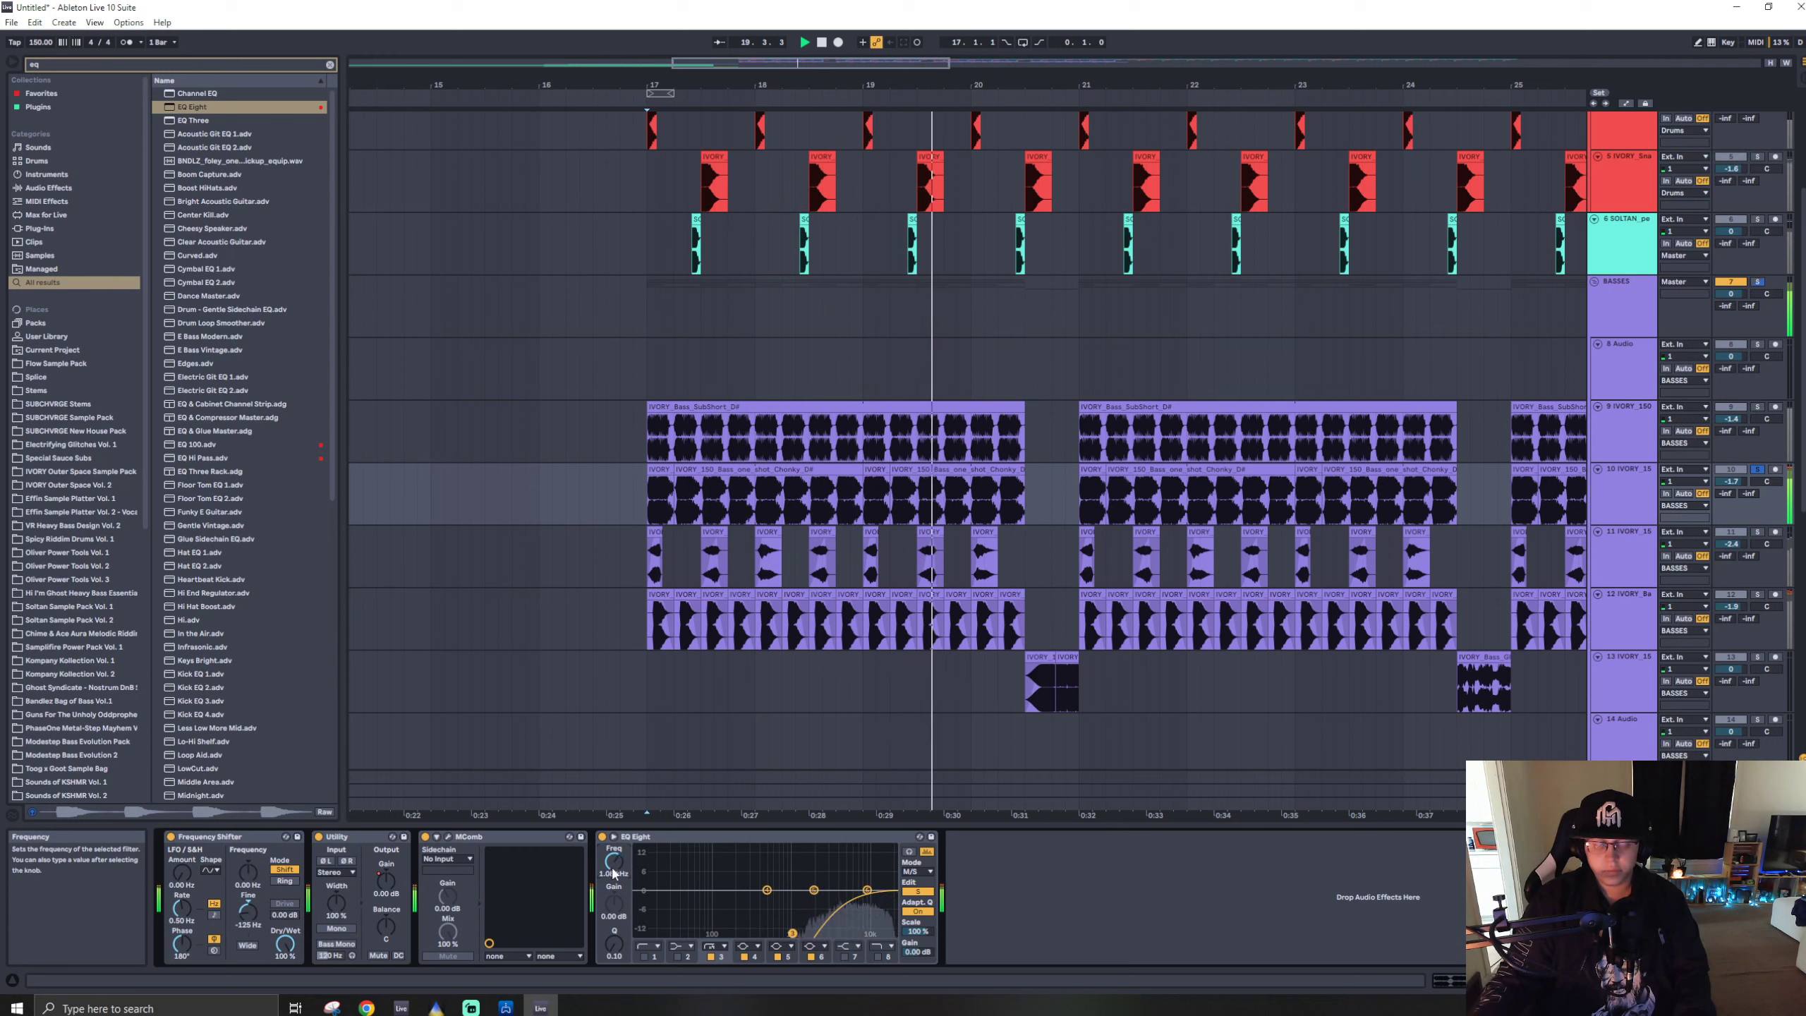
{"action": "key", "text": "space"}
- With the existing Utility set to mono, replace the Chonky bass track's EQ Eight with another Utility
{"action": "key", "text": "ctrl+f"}
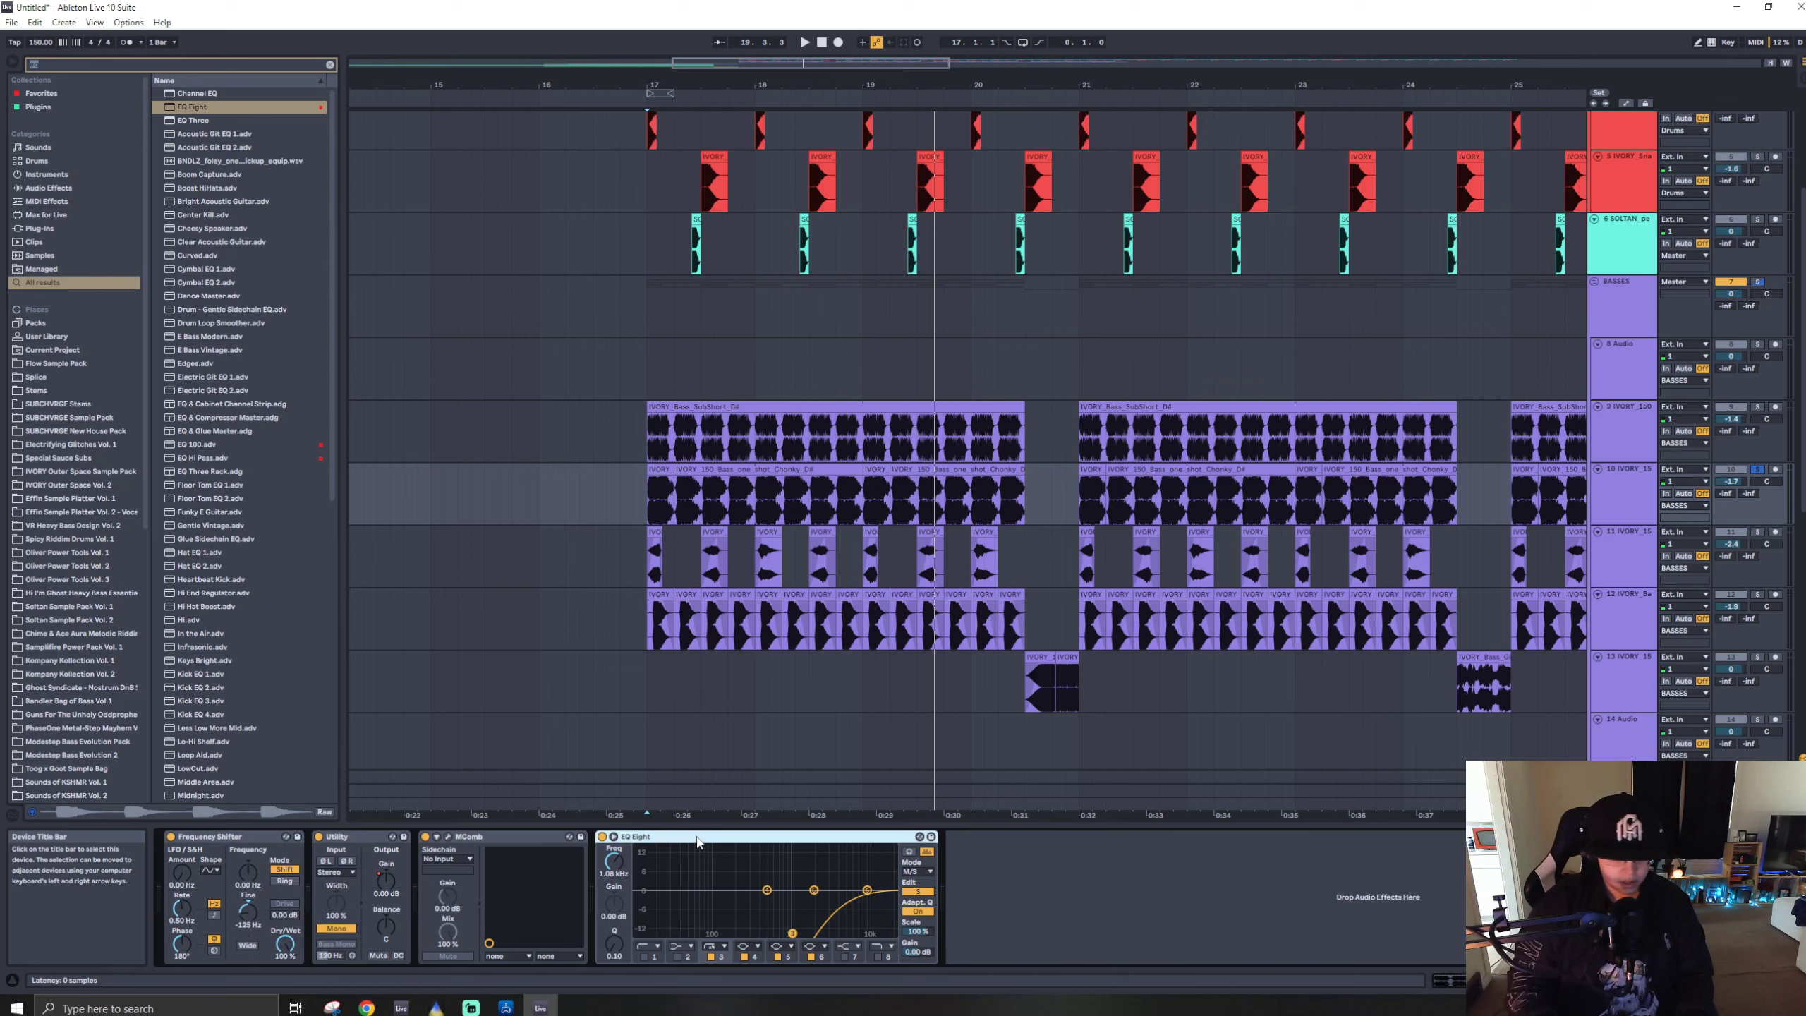
{"action": "key", "text": "Delete"}
{"action": "key", "text": "ctrl+f"}
{"action": "type", "text": "uti"}
{"action": "left_click_drag", "start_coordinate": [192, 99], "coordinate": [719, 499]}
- Solo the RiddimGun track and add an EQ Eight after MComb in M/S mode, editing the side signal
{"action": "left_click", "coordinate": [679, 622]}
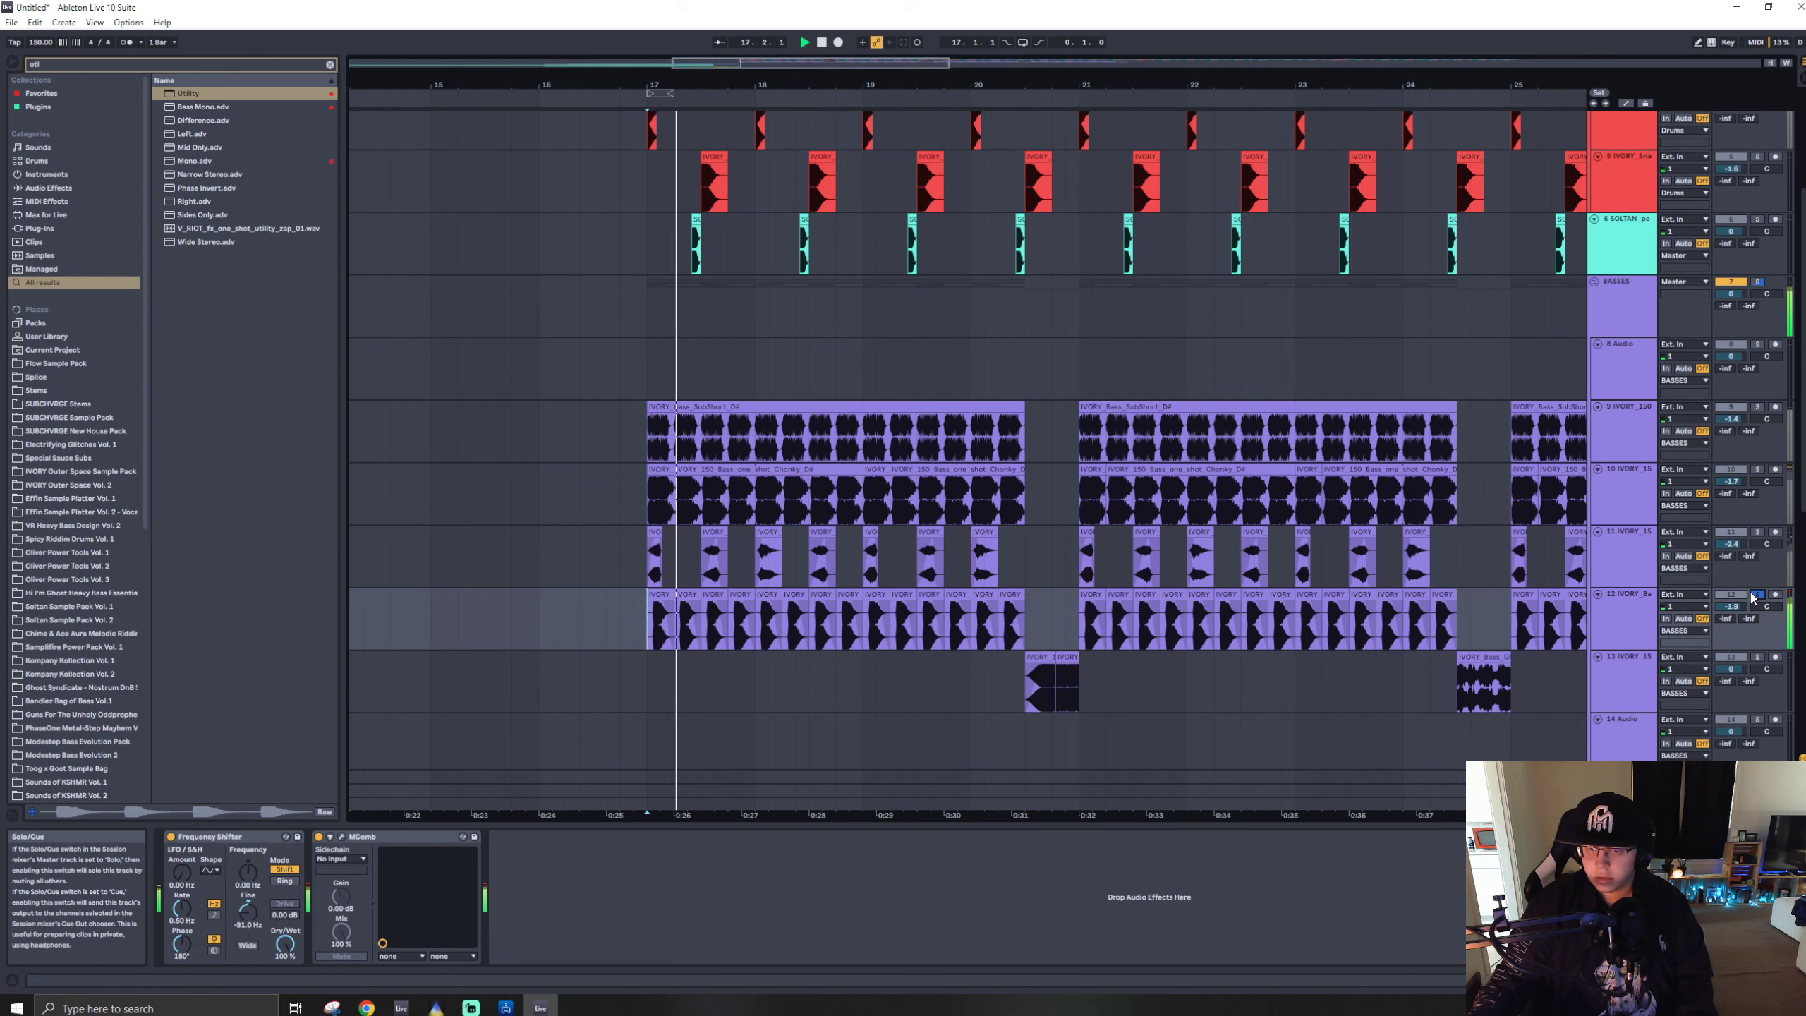
{"action": "key", "text": "ctrl+f"}
{"action": "type", "text": "eq"}
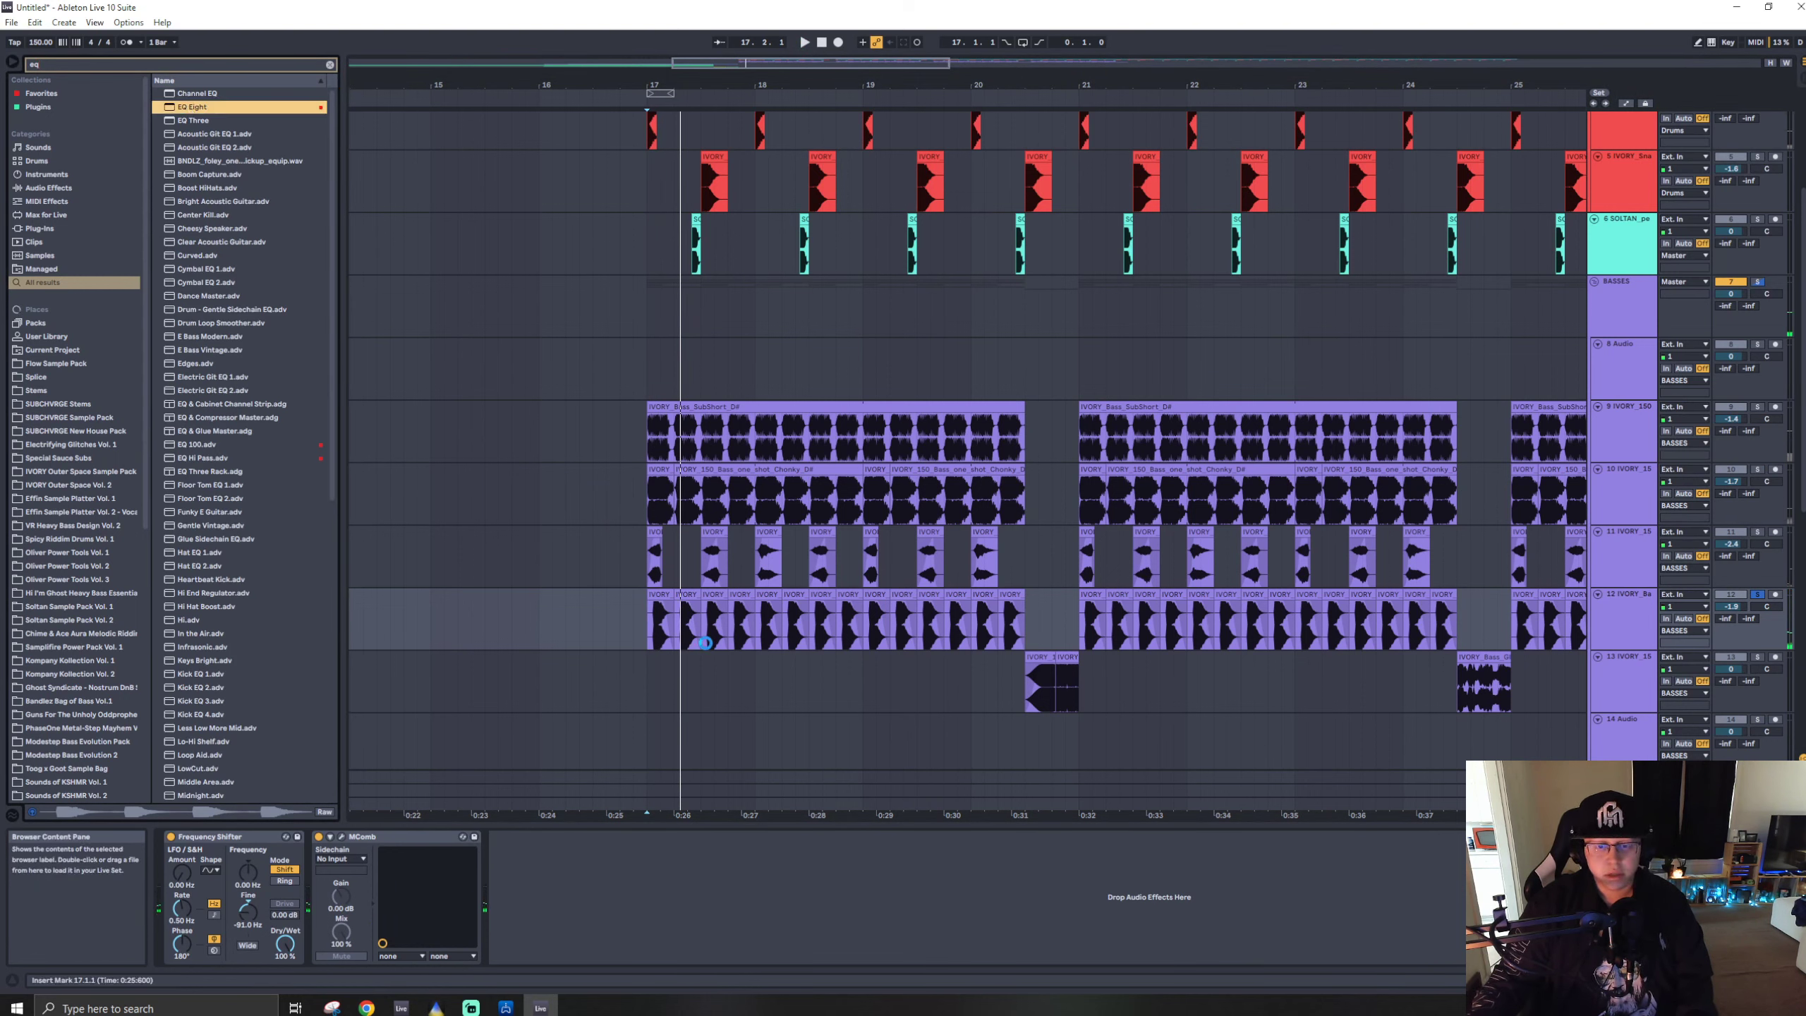
{"action": "left_click_drag", "start_coordinate": [705, 642], "coordinate": [651, 904]}
{"action": "left_click", "coordinate": [811, 874]}
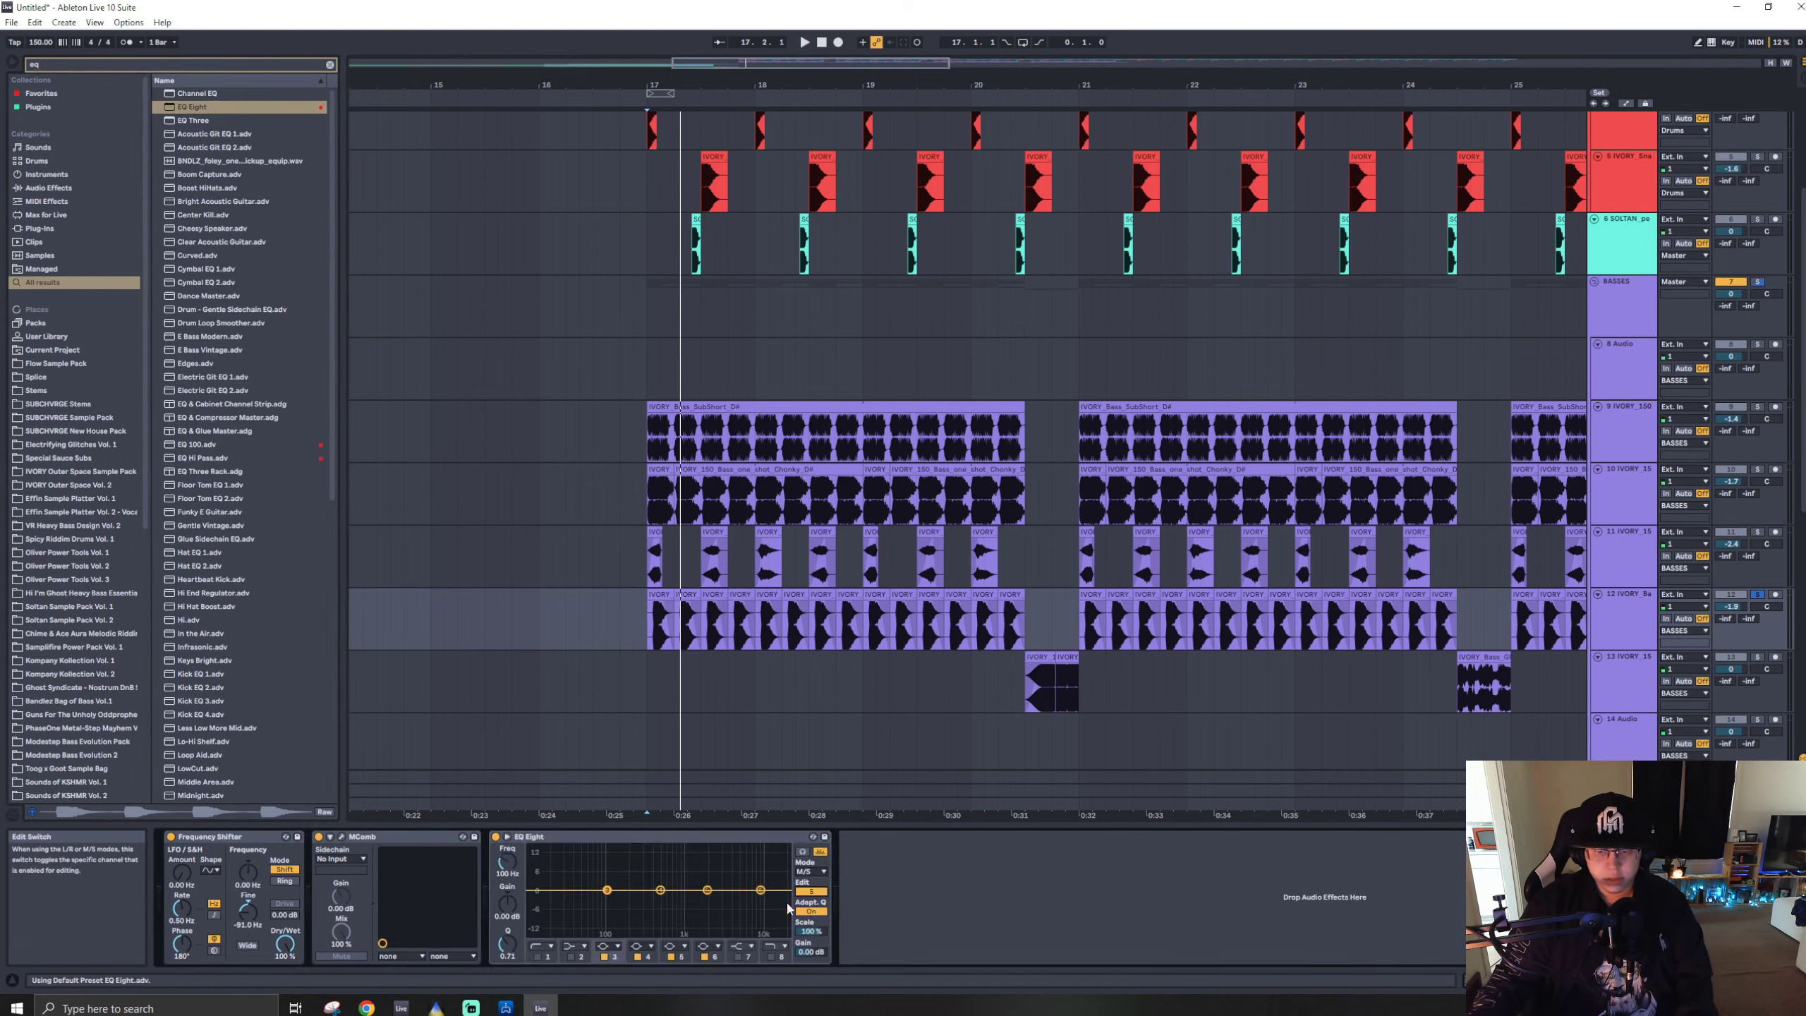
- Apply a low cut at about 118 Hz to the side signal in the RiddimGun track's EQ Eight
{"action": "key", "text": "space"}
{"action": "key", "text": "space"}
{"action": "key", "text": "space"}
{"action": "left_click", "coordinate": [606, 946]}
{"action": "left_click", "coordinate": [607, 860]}
{"action": "key", "text": "space"}
{"action": "key", "text": "space"}
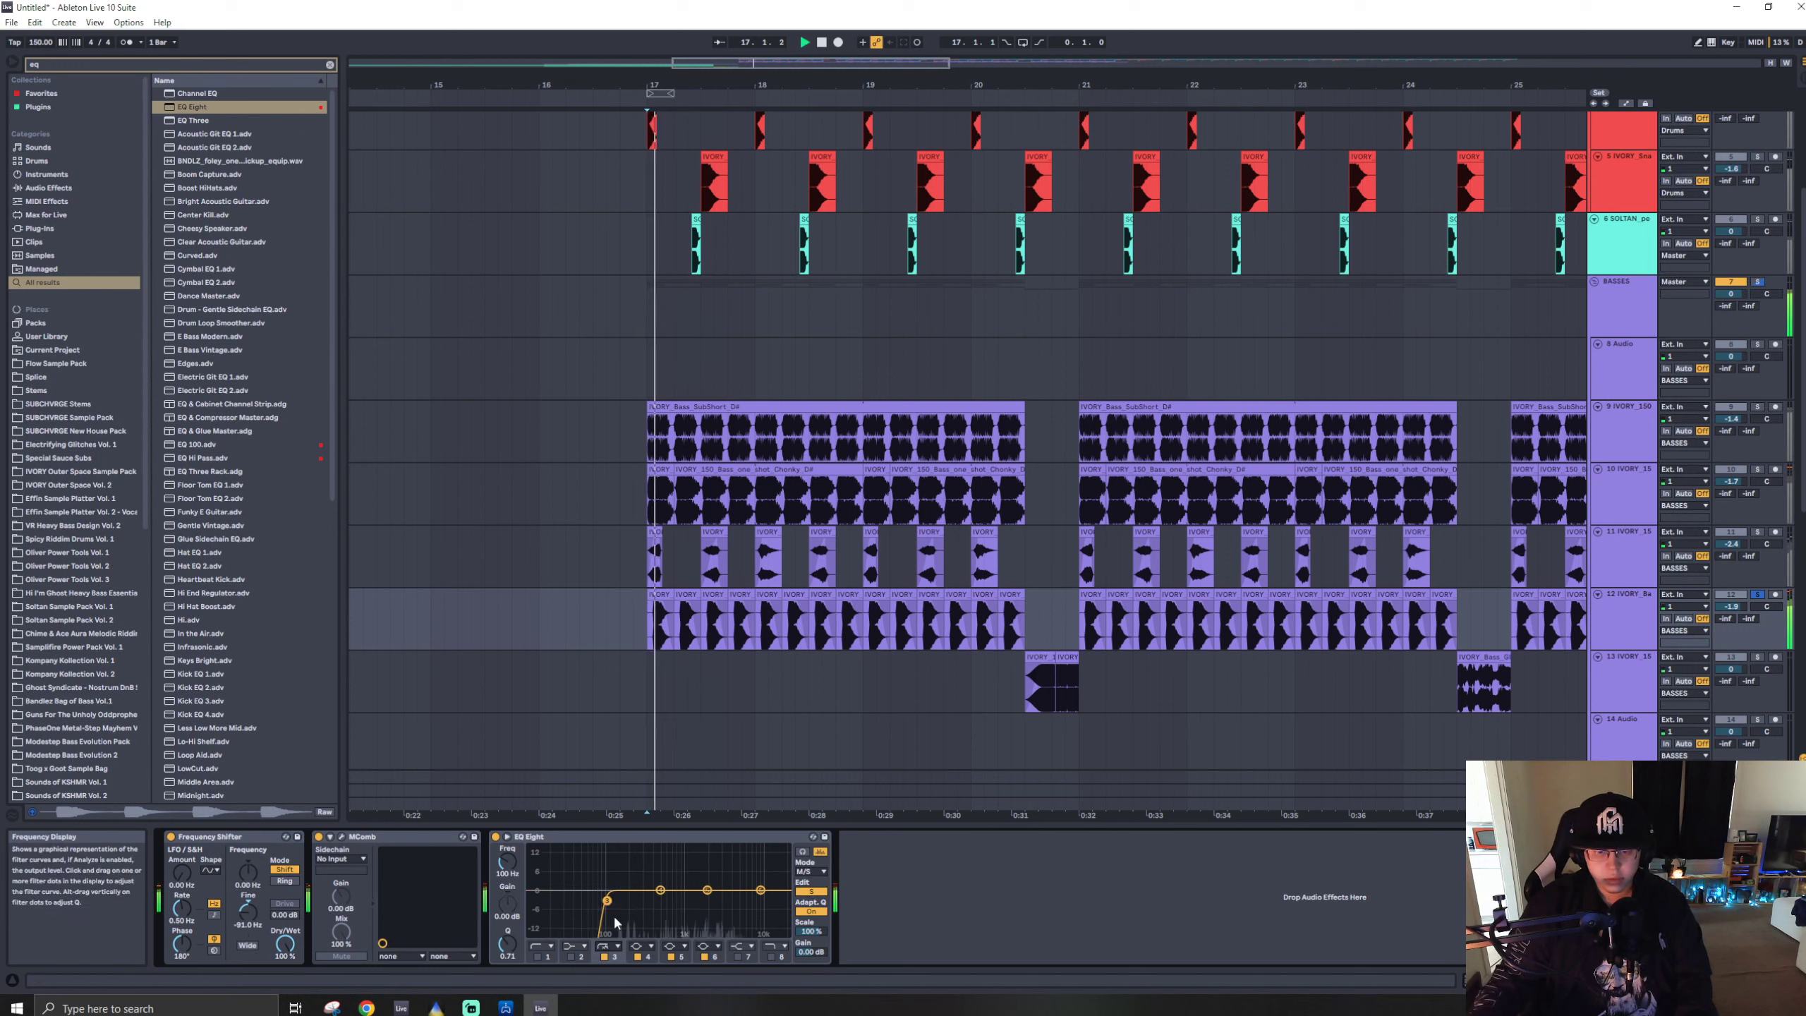
{"action": "mouse_move", "coordinate": [612, 915]}
{"action": "left_mouse_down"}
{"action": "mouse_move", "coordinate": [616, 933]}
{"action": "mouse_move", "coordinate": [613, 905]}
{"action": "left_mouse_up"}
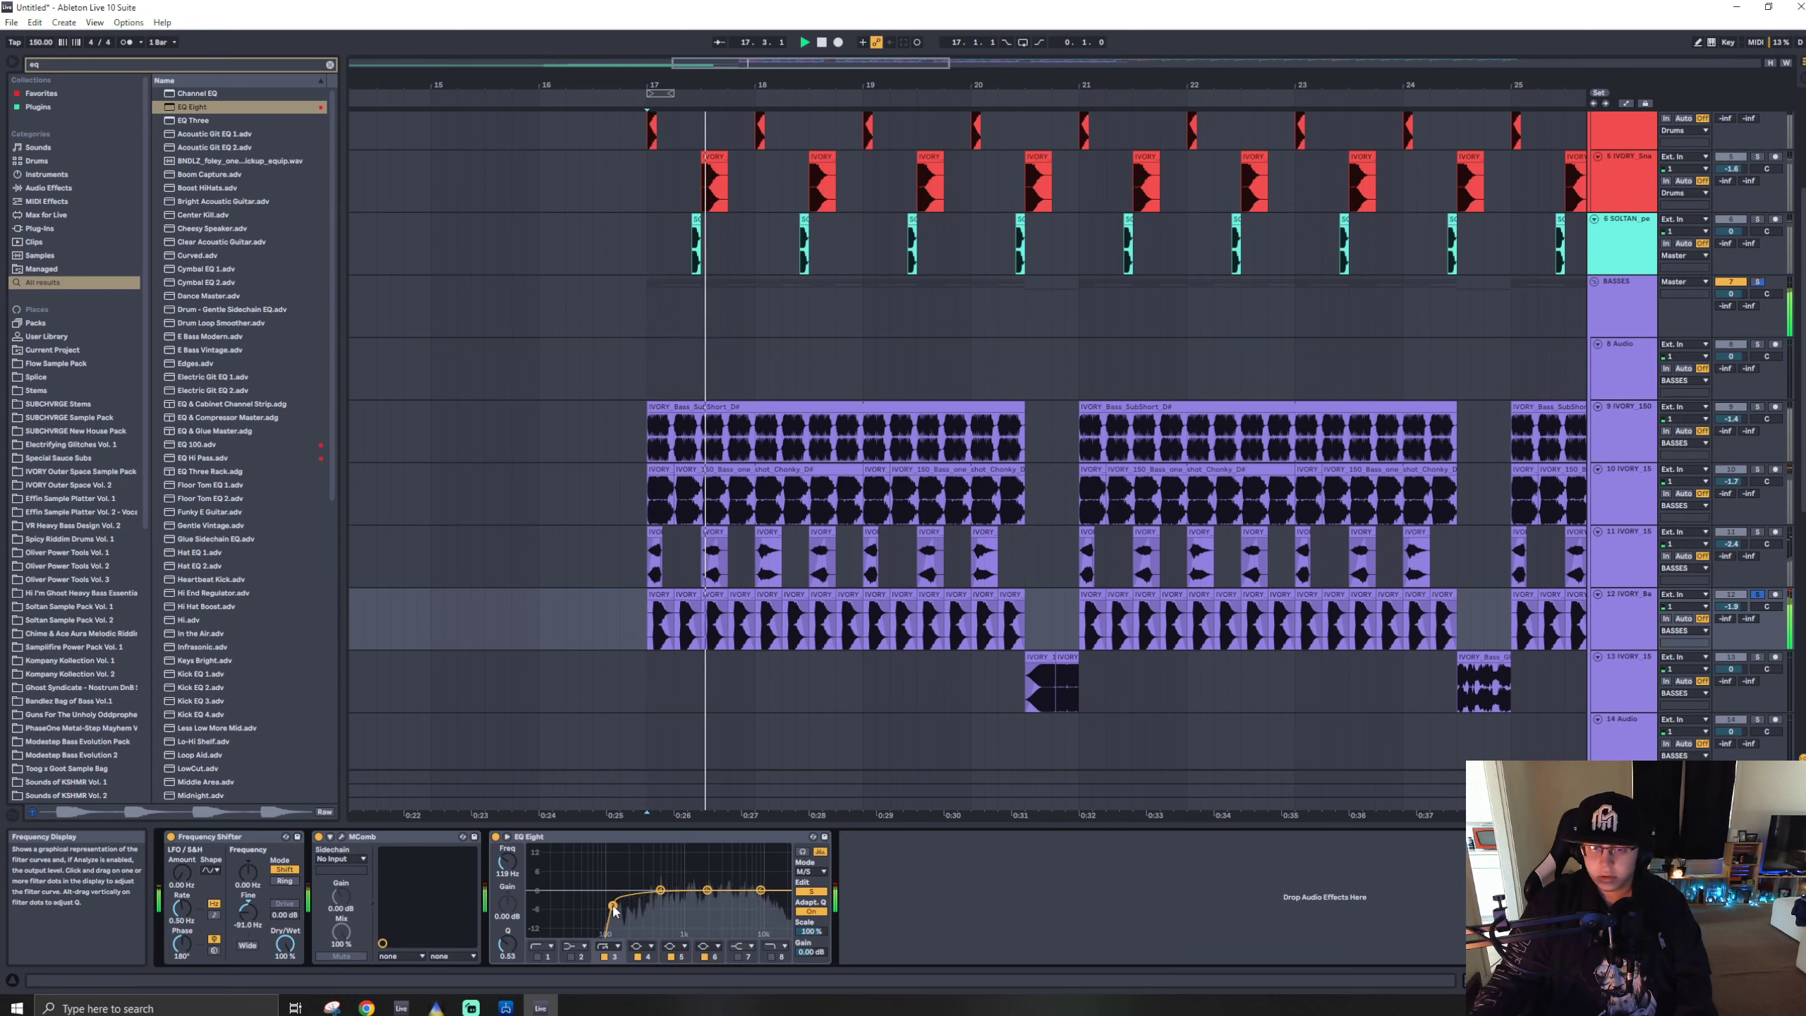
- Insert a Glue Compressor between MComb and EQ Eight with clipping on, threshold about -9 dB and makeup about 6.35 dB
{"action": "key", "text": "ctrl+f"}
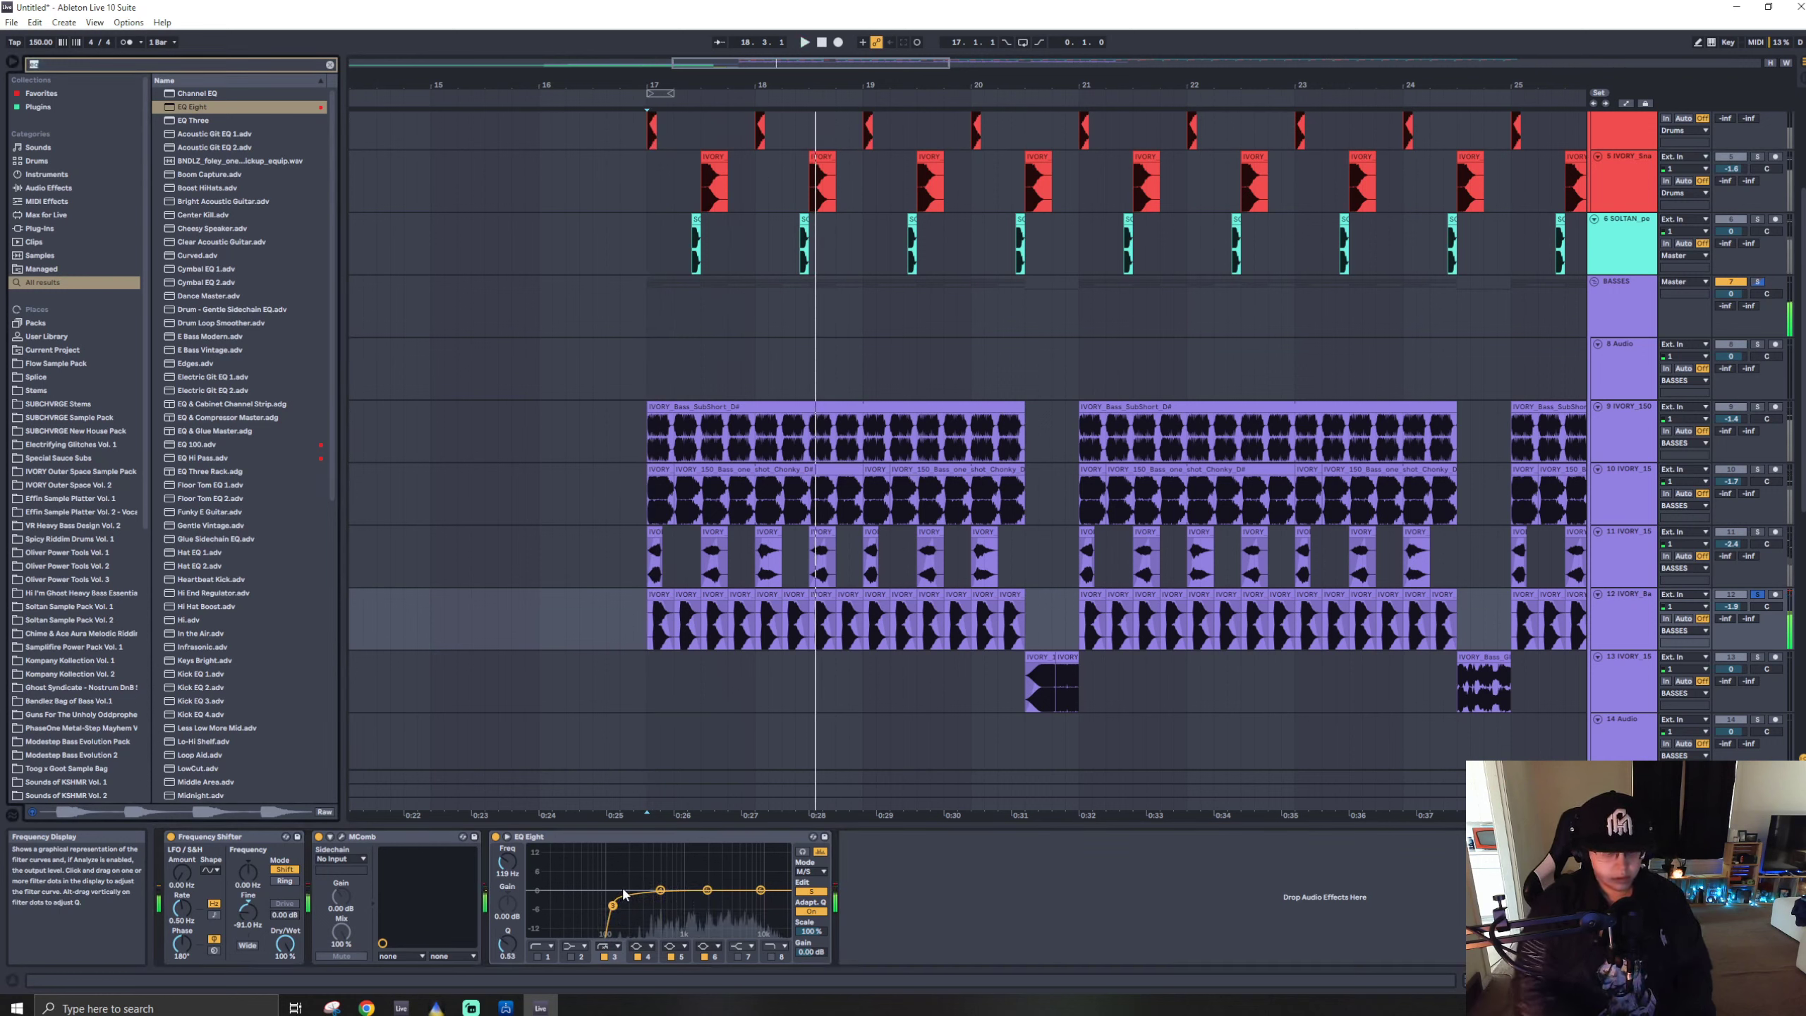
{"action": "type", "text": "glue"}
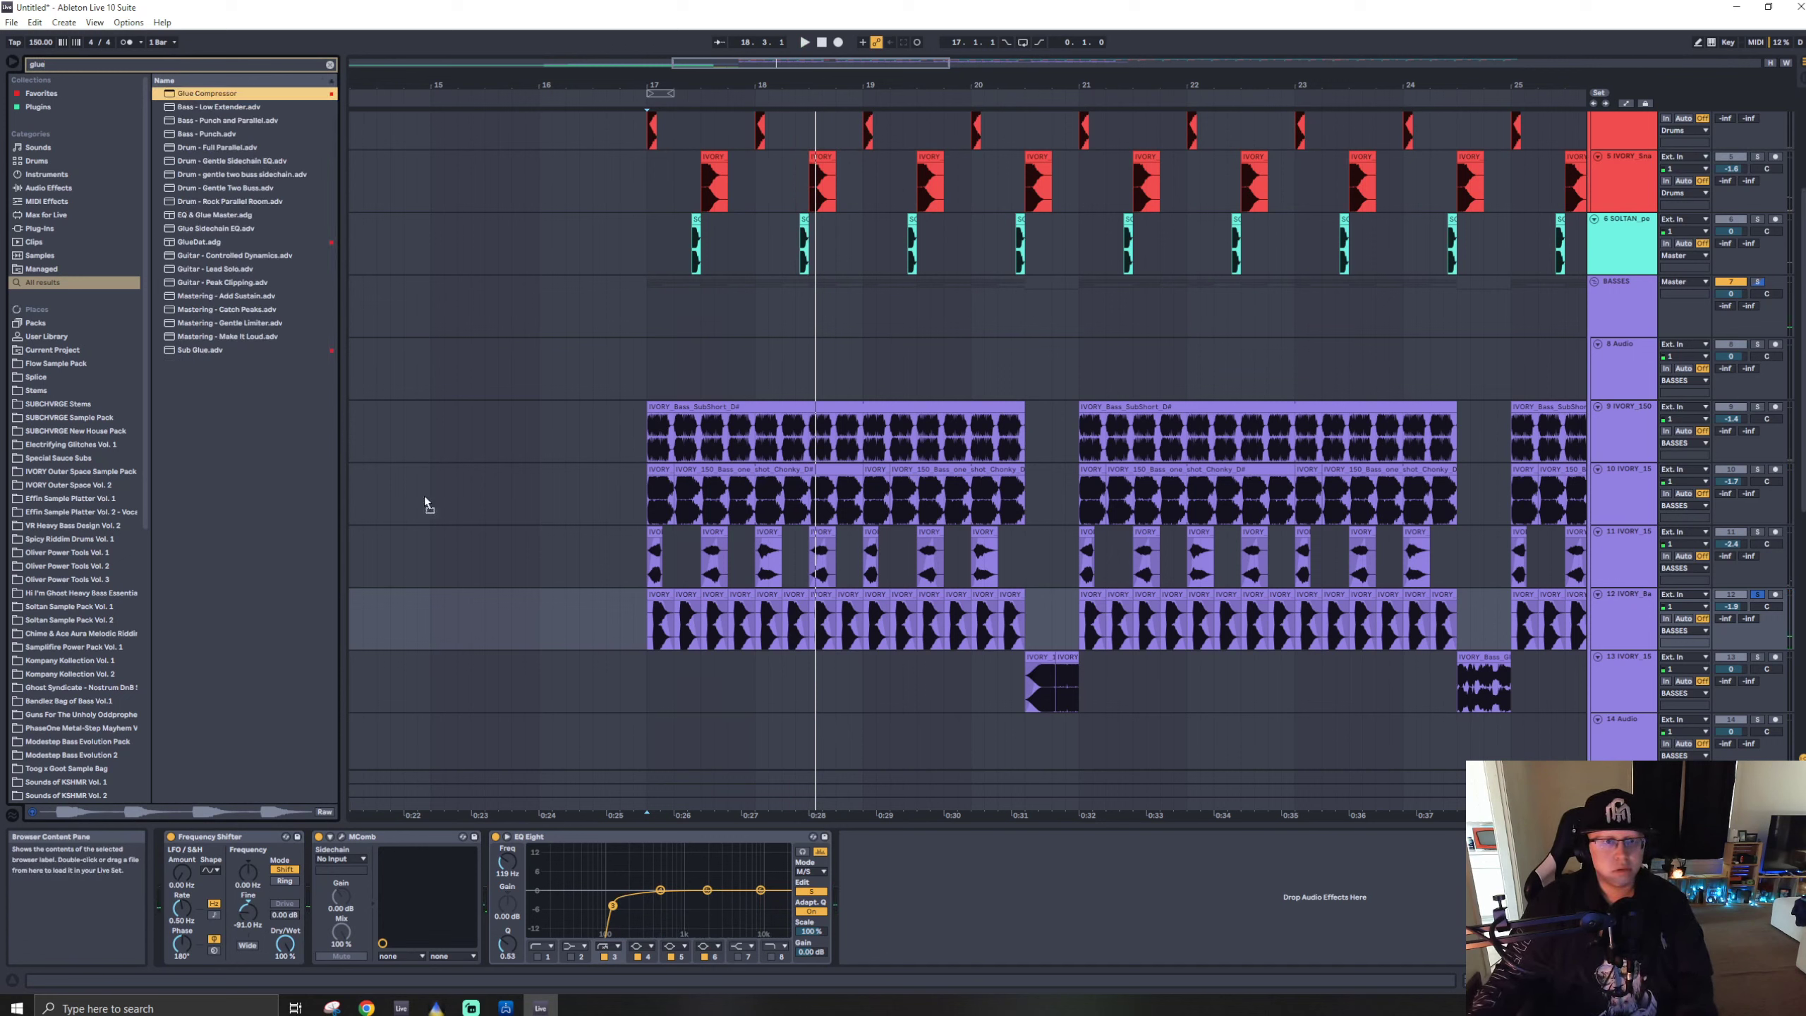
{"action": "key", "text": "Return"}
{"action": "left_click_drag", "start_coordinate": [898, 838], "coordinate": [610, 920]}
{"action": "key", "text": "space"}
- Search the browser for the Fresh Air plug-in and unsolo the RiddimGun track
{"action": "key", "text": "ctrl+f"}
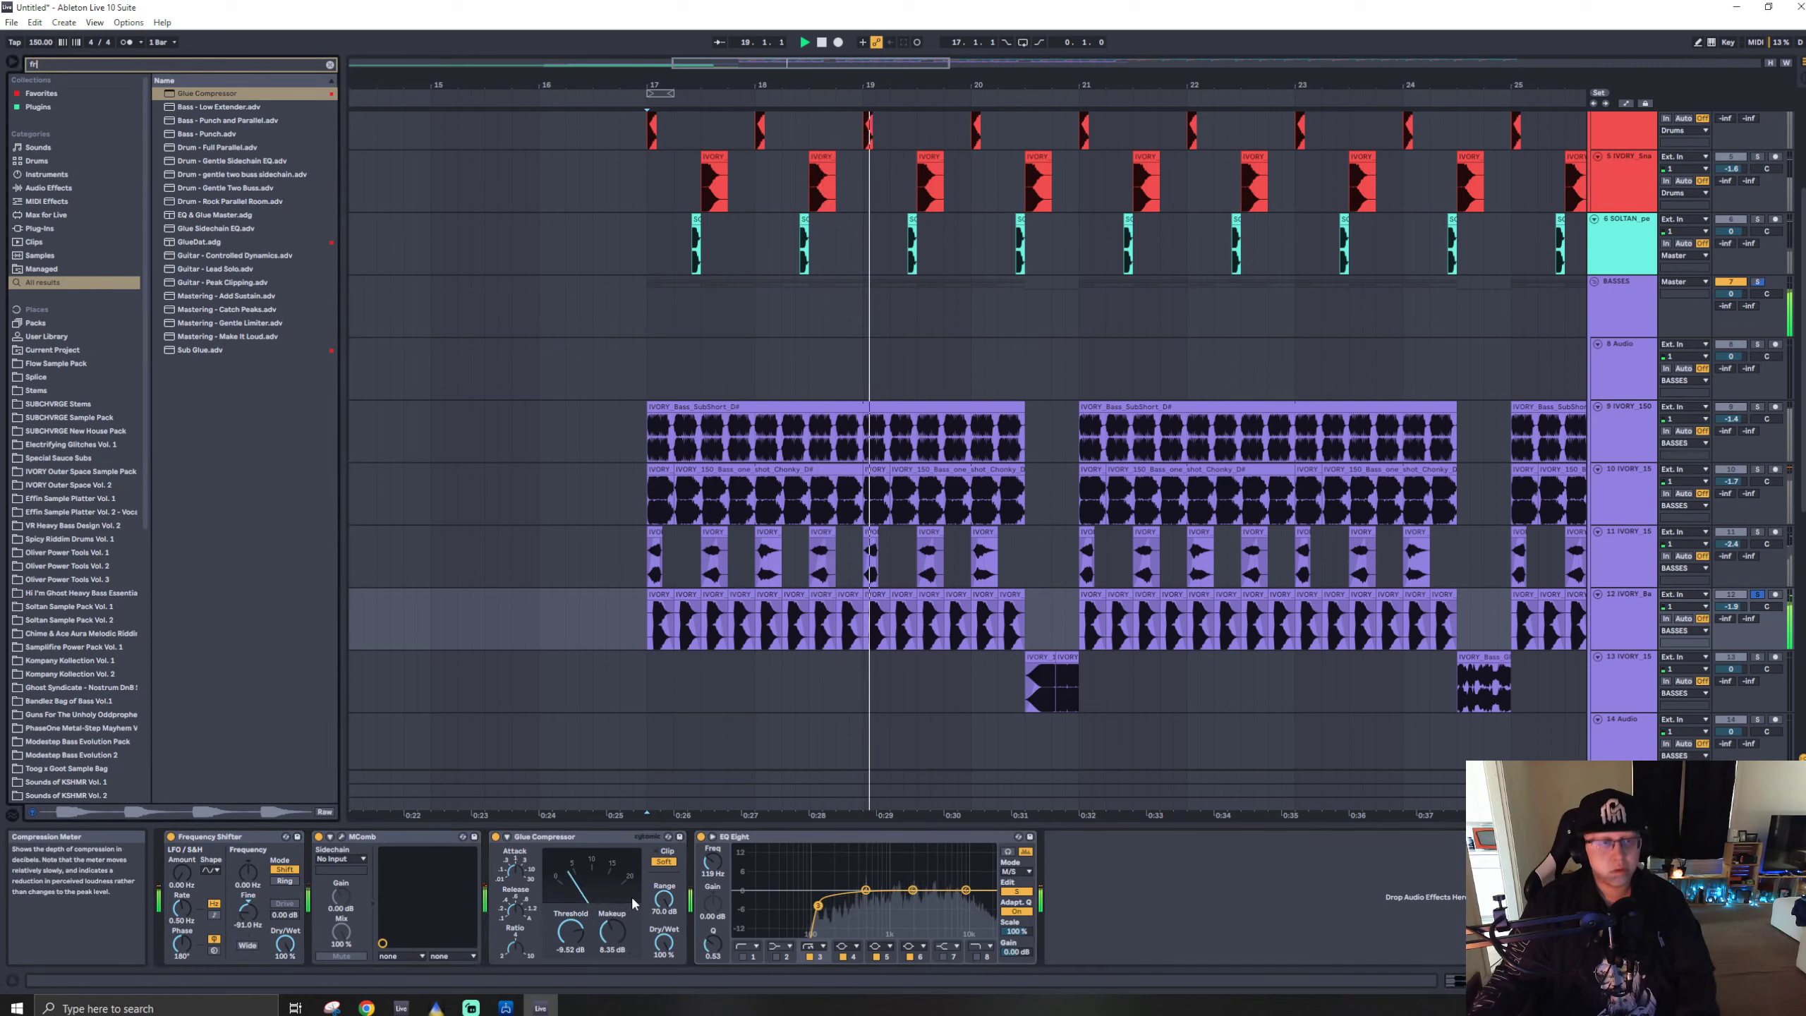
{"action": "type", "text": "fres"}
{"action": "left_click", "coordinate": [189, 404]}
{"action": "left_click", "coordinate": [552, 557]}
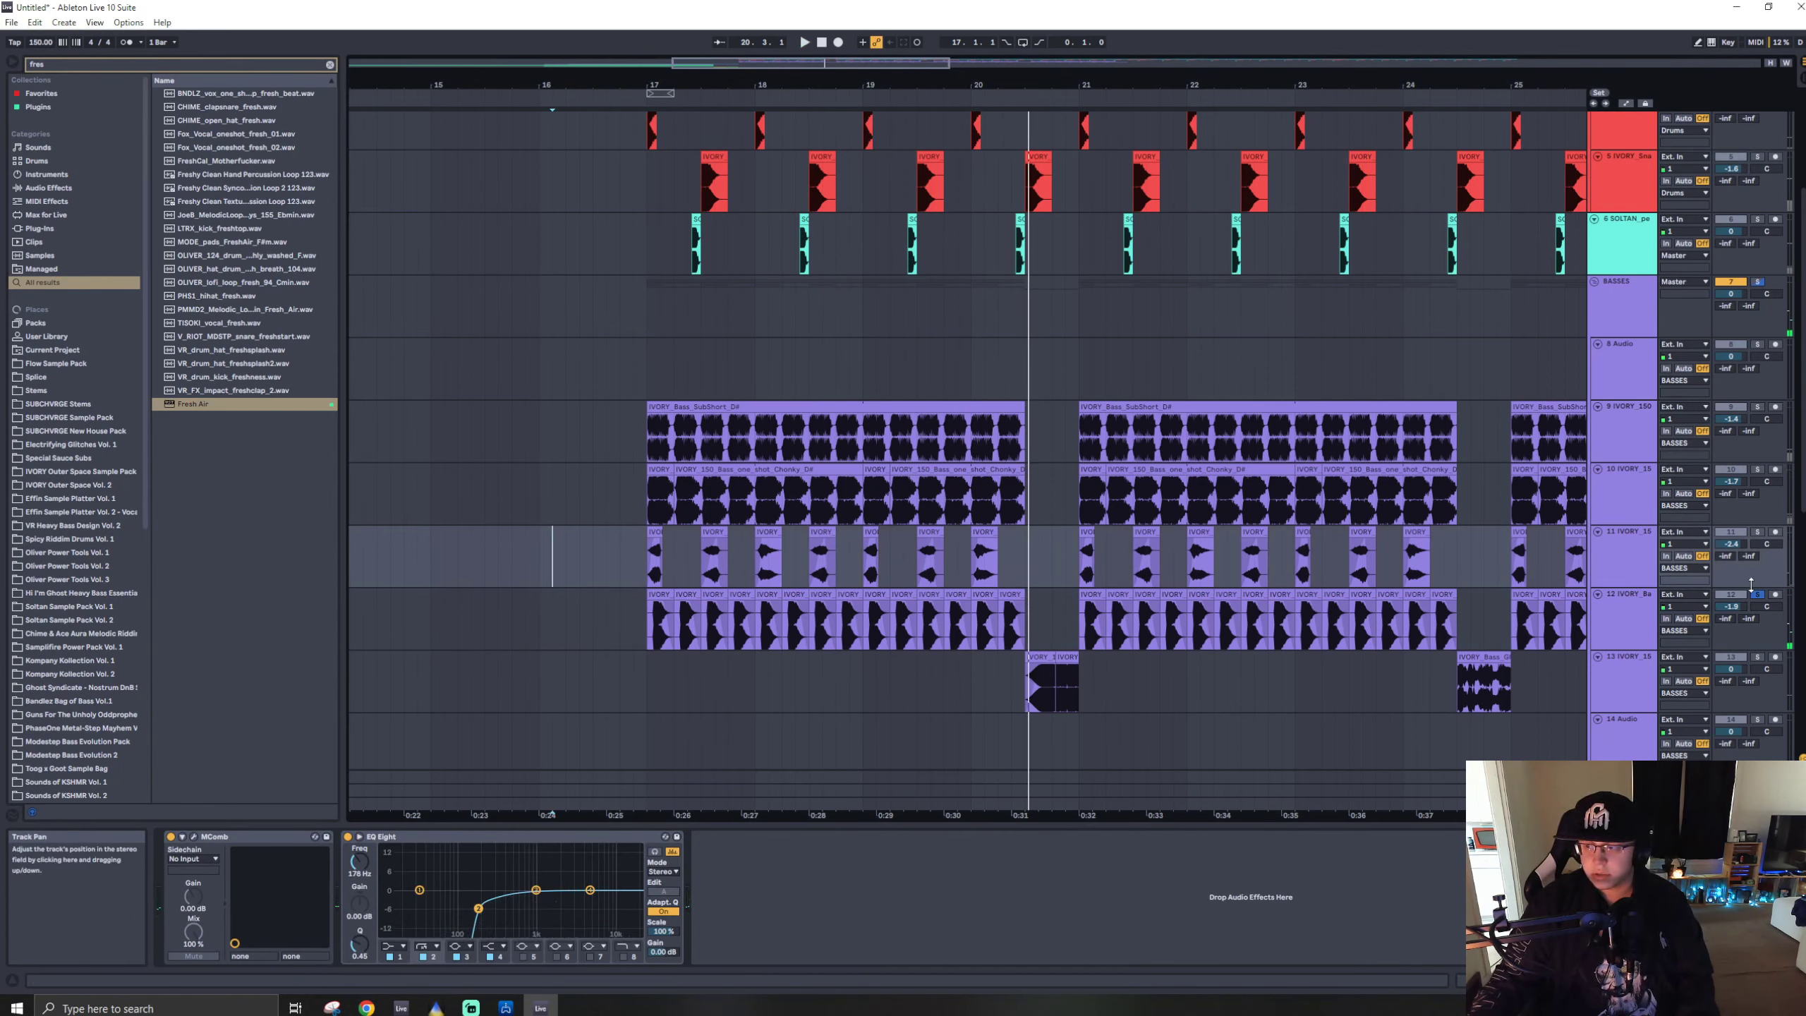
- Place Fresh Air on the Master track ahead of GClip and move SPAN to the end of the chain
{"action": "left_click", "coordinate": [197, 404]}
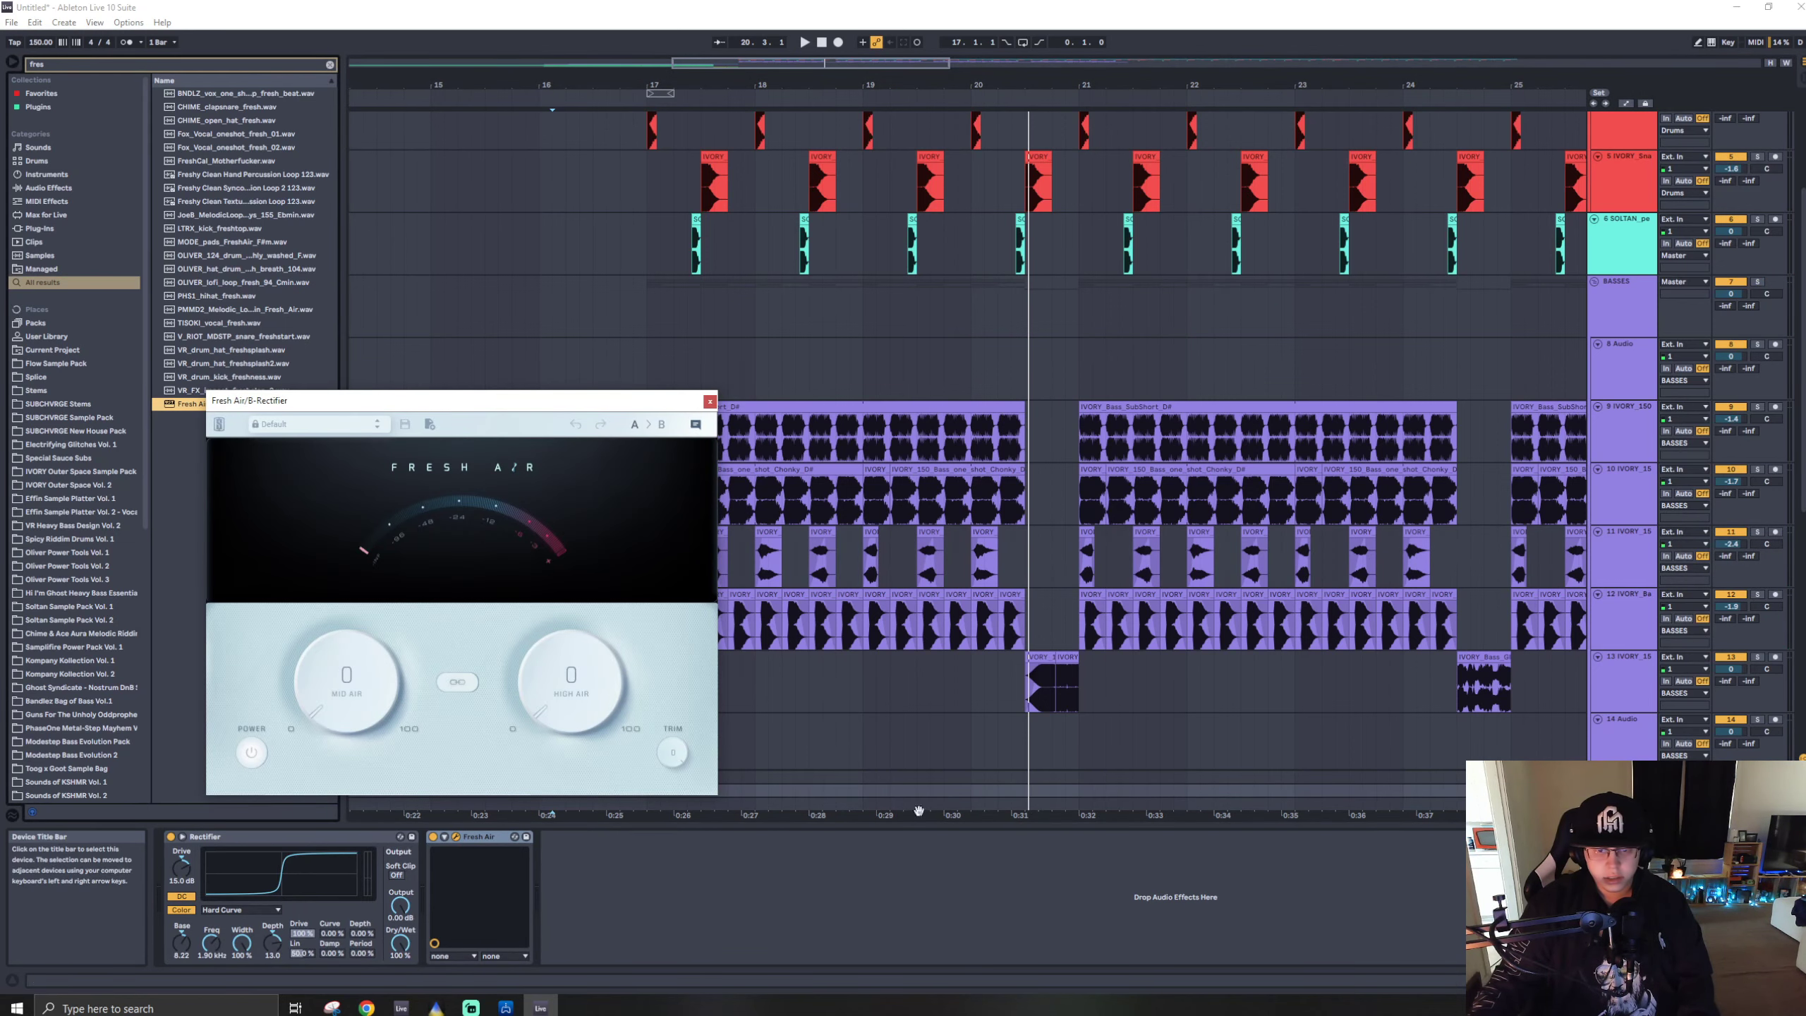
{"action": "left_click", "coordinate": [474, 847]}
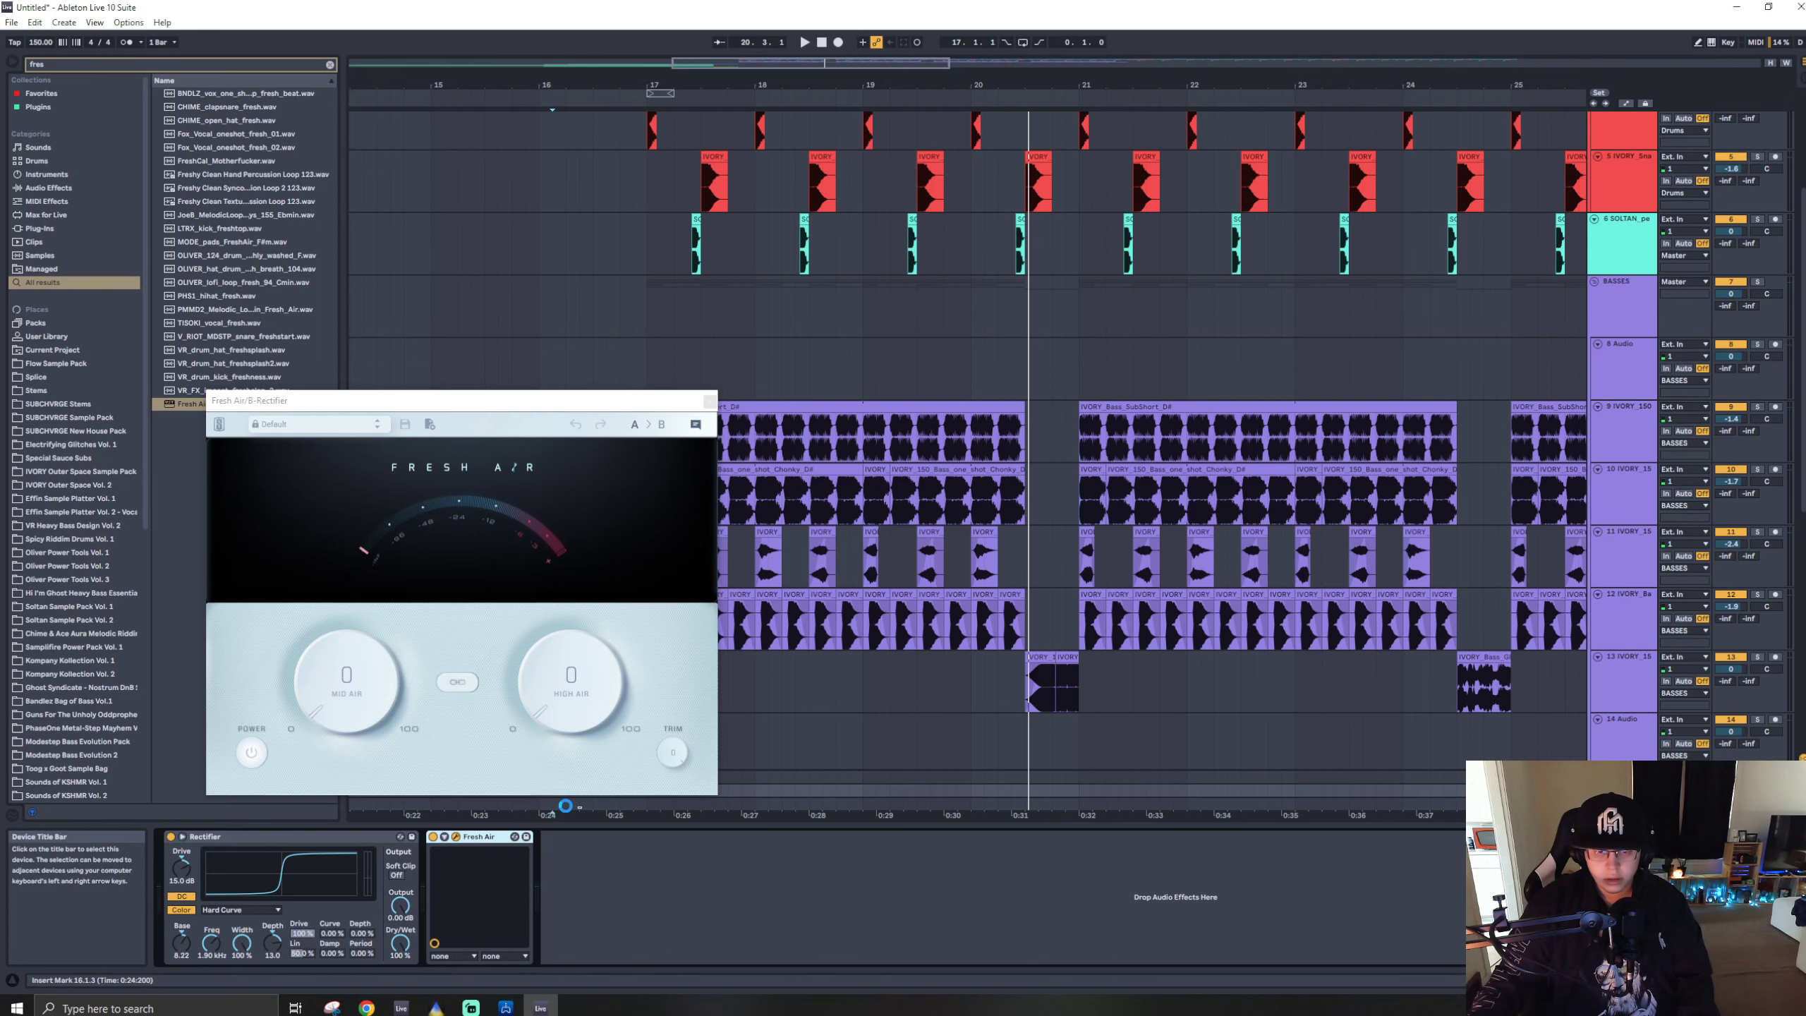
{"action": "left_click_drag", "start_coordinate": [551, 842], "coordinate": [338, 845]}
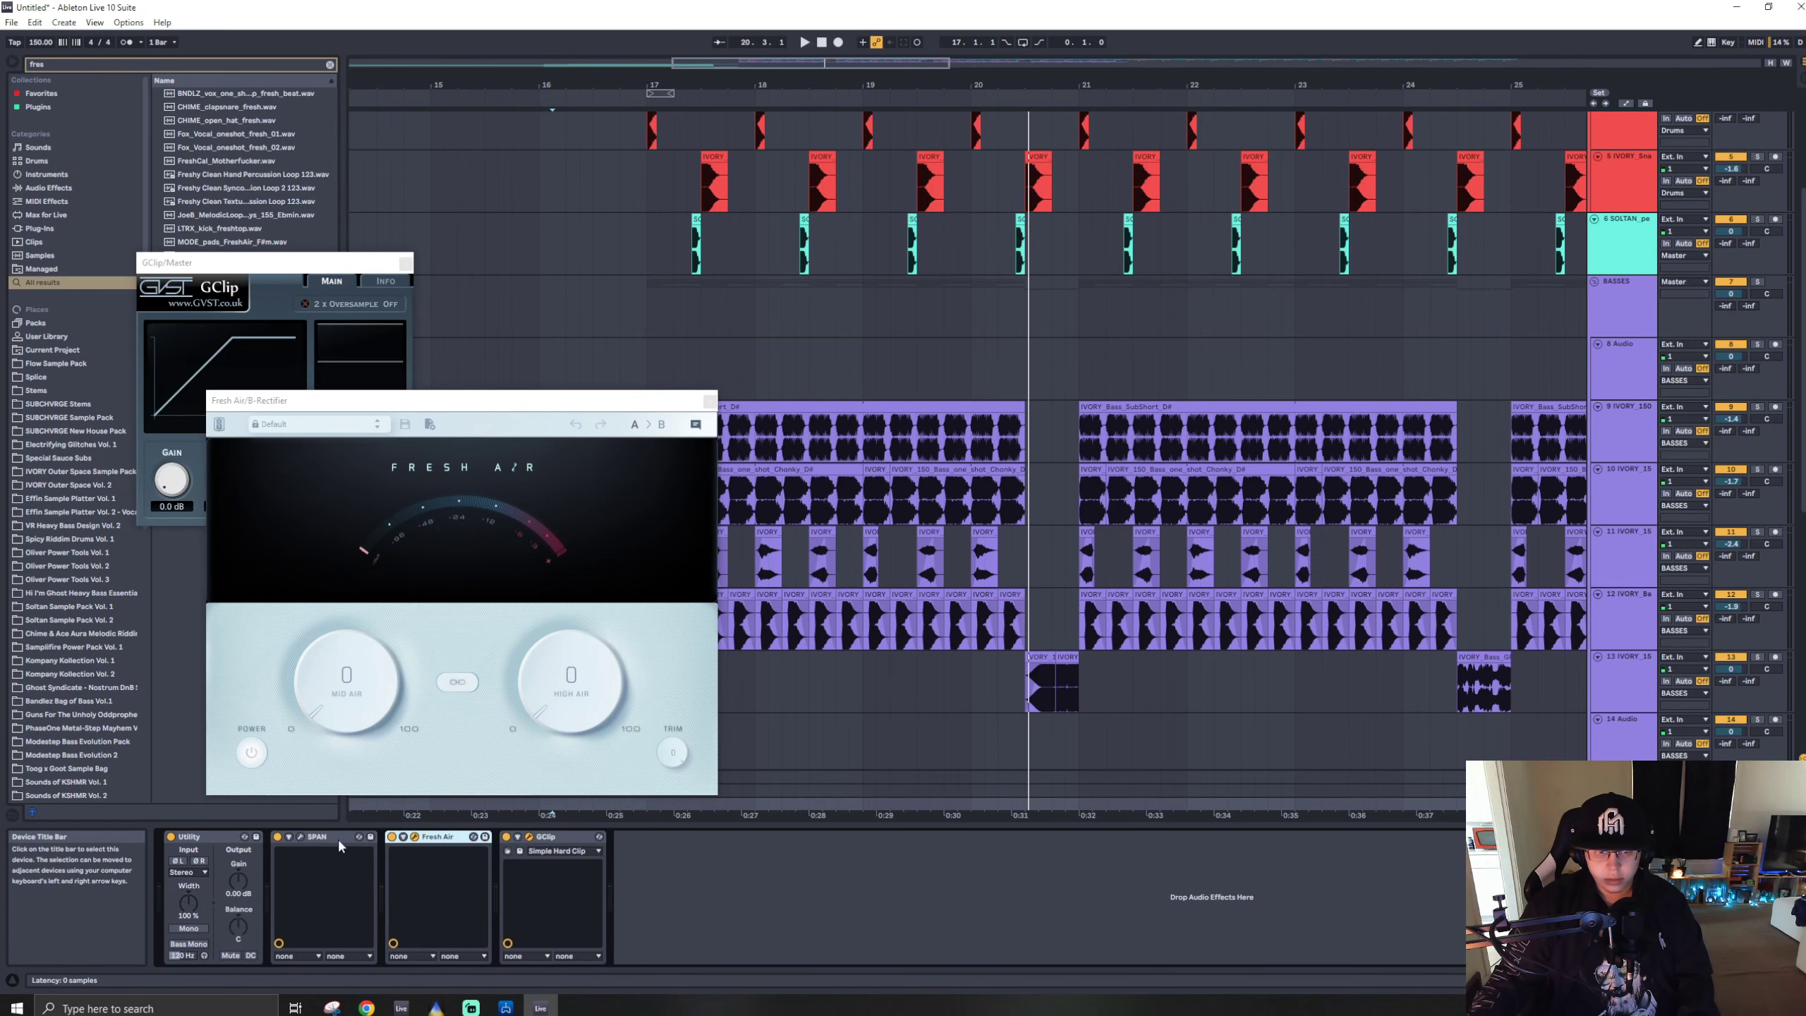
{"action": "left_click_drag", "start_coordinate": [776, 885], "coordinate": [772, 885]}
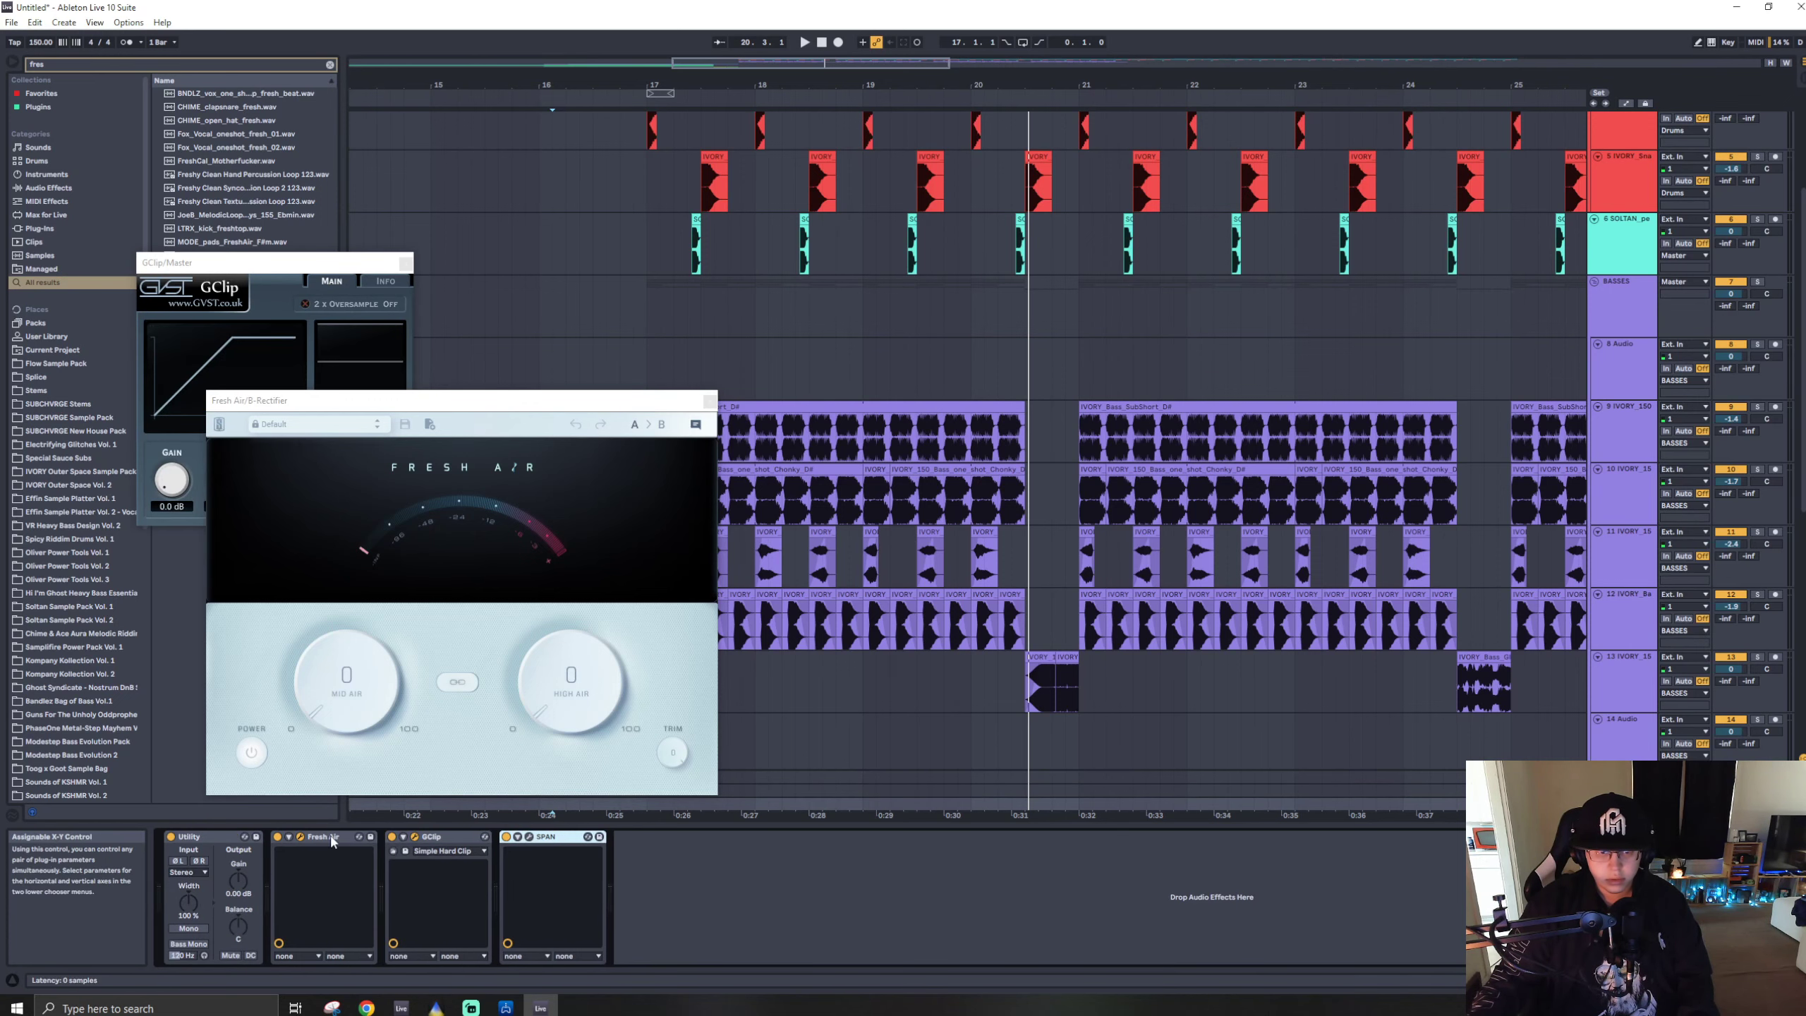
- Set Fresh Air on the Master to 38 Mid Air and 35 High Air, comparing with the effect bypassed
{"action": "left_click", "coordinate": [459, 683]}
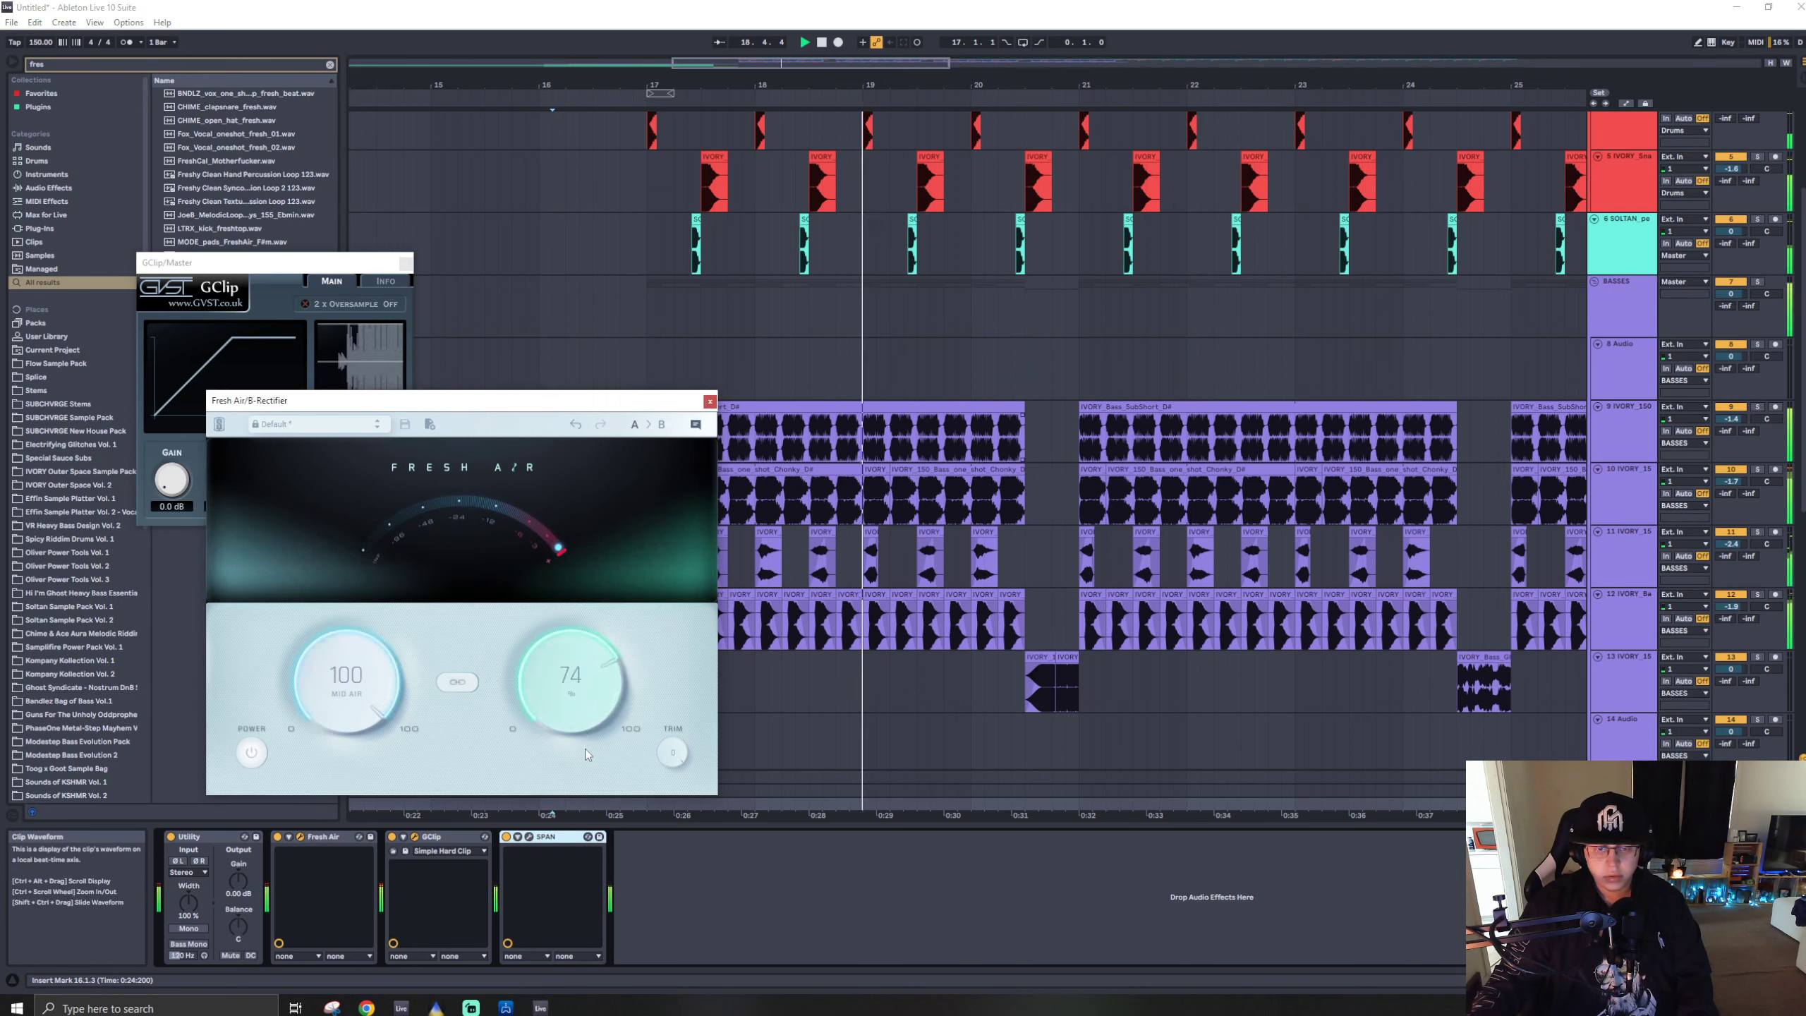
{"action": "left_click_drag", "start_coordinate": [571, 789], "coordinate": [551, 818]}
{"action": "left_click_drag", "start_coordinate": [349, 704], "coordinate": [329, 993]}
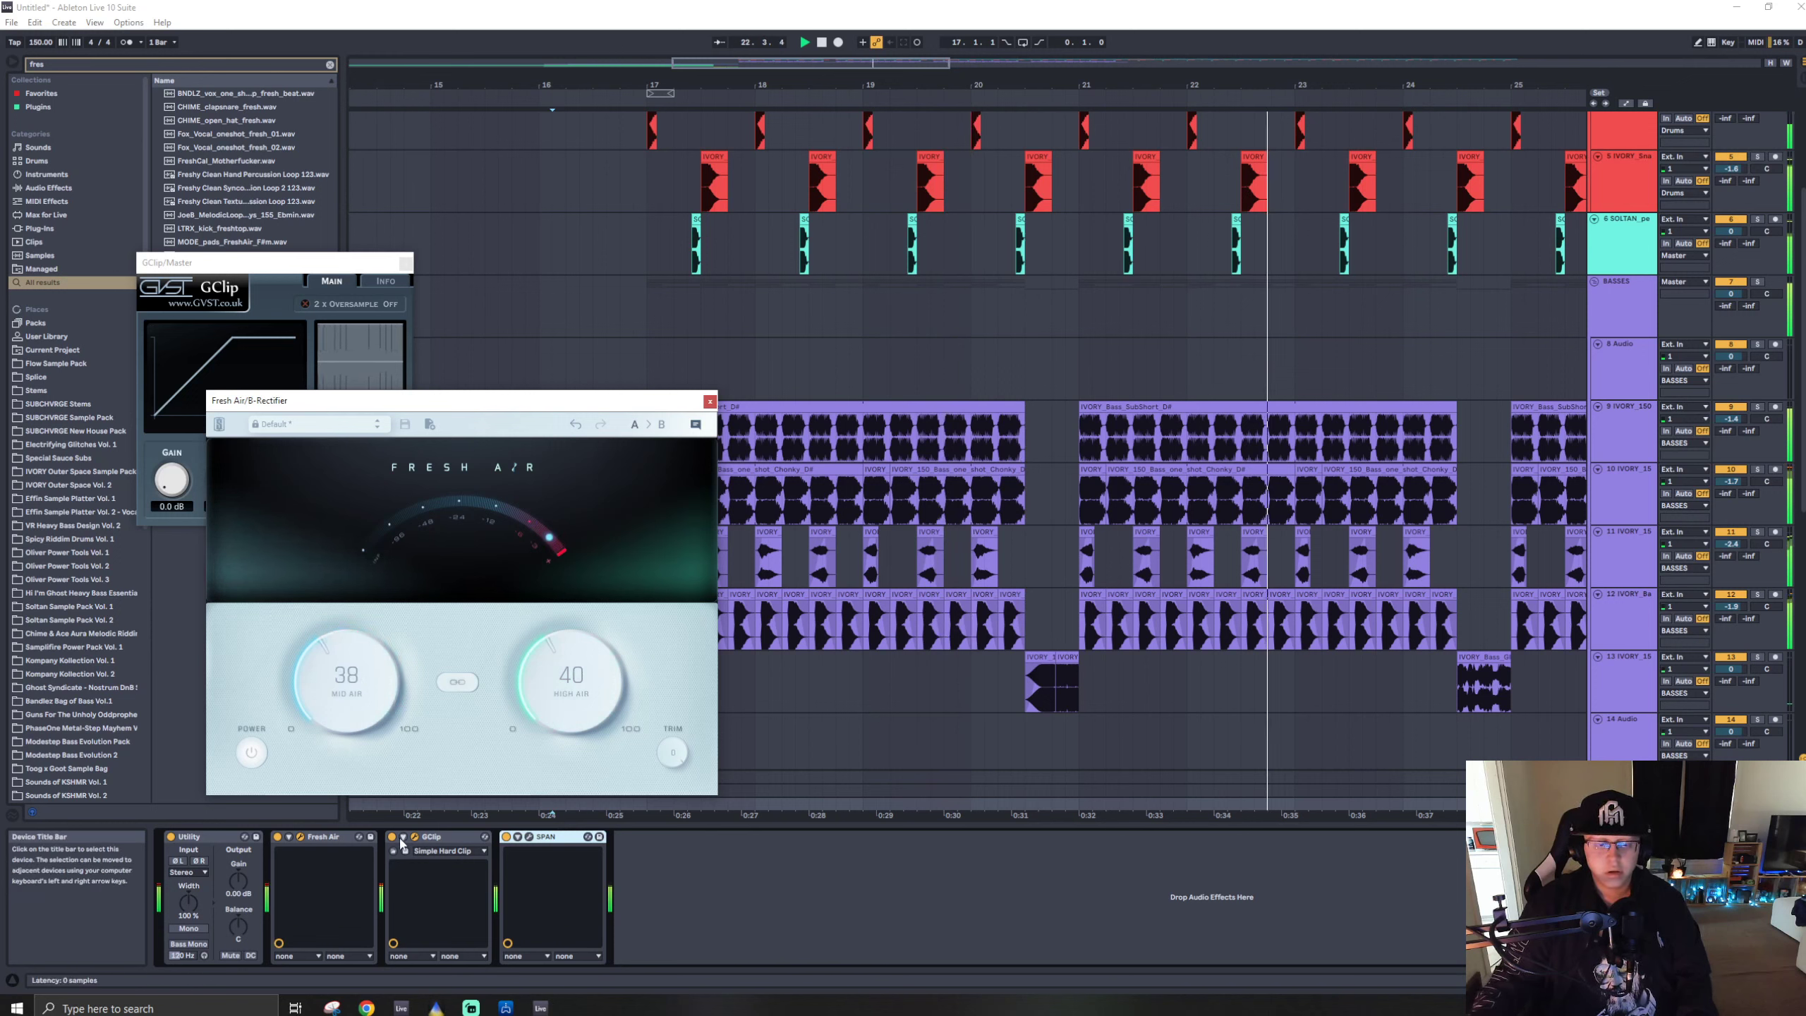
{"action": "left_click", "coordinate": [277, 837]}
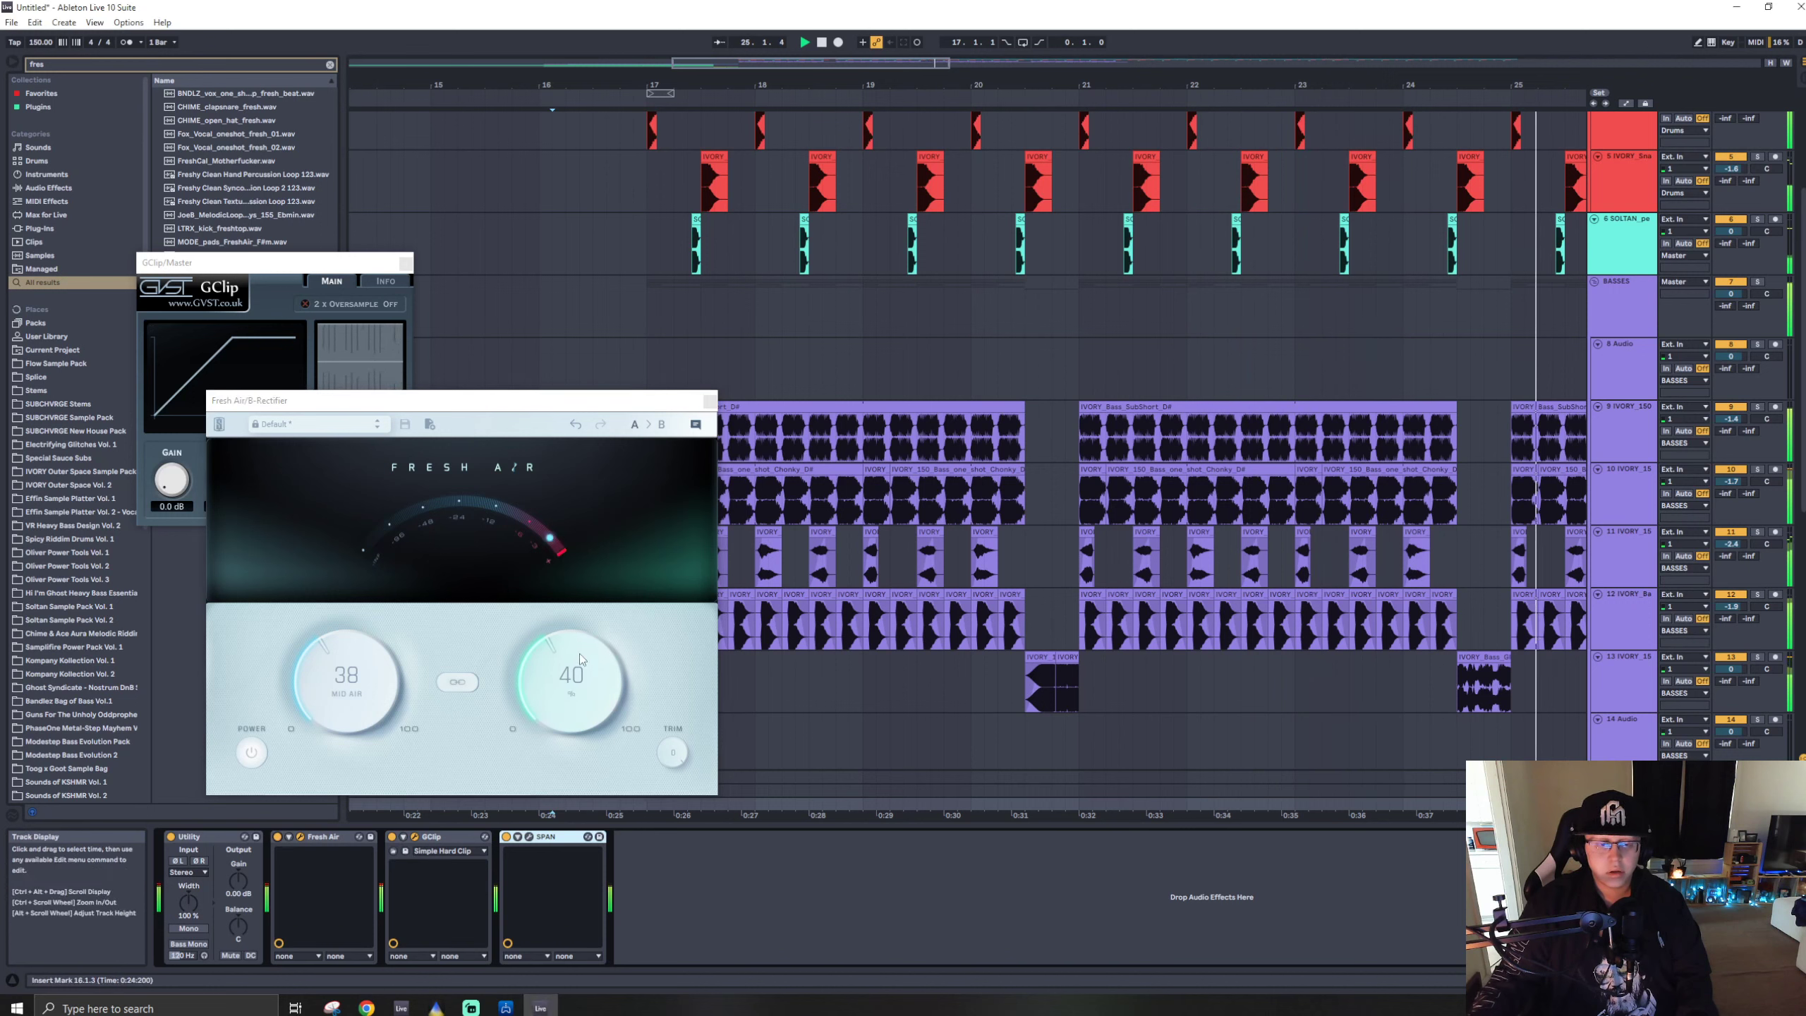
{"action": "left_click_drag", "start_coordinate": [578, 654], "coordinate": [569, 737]}
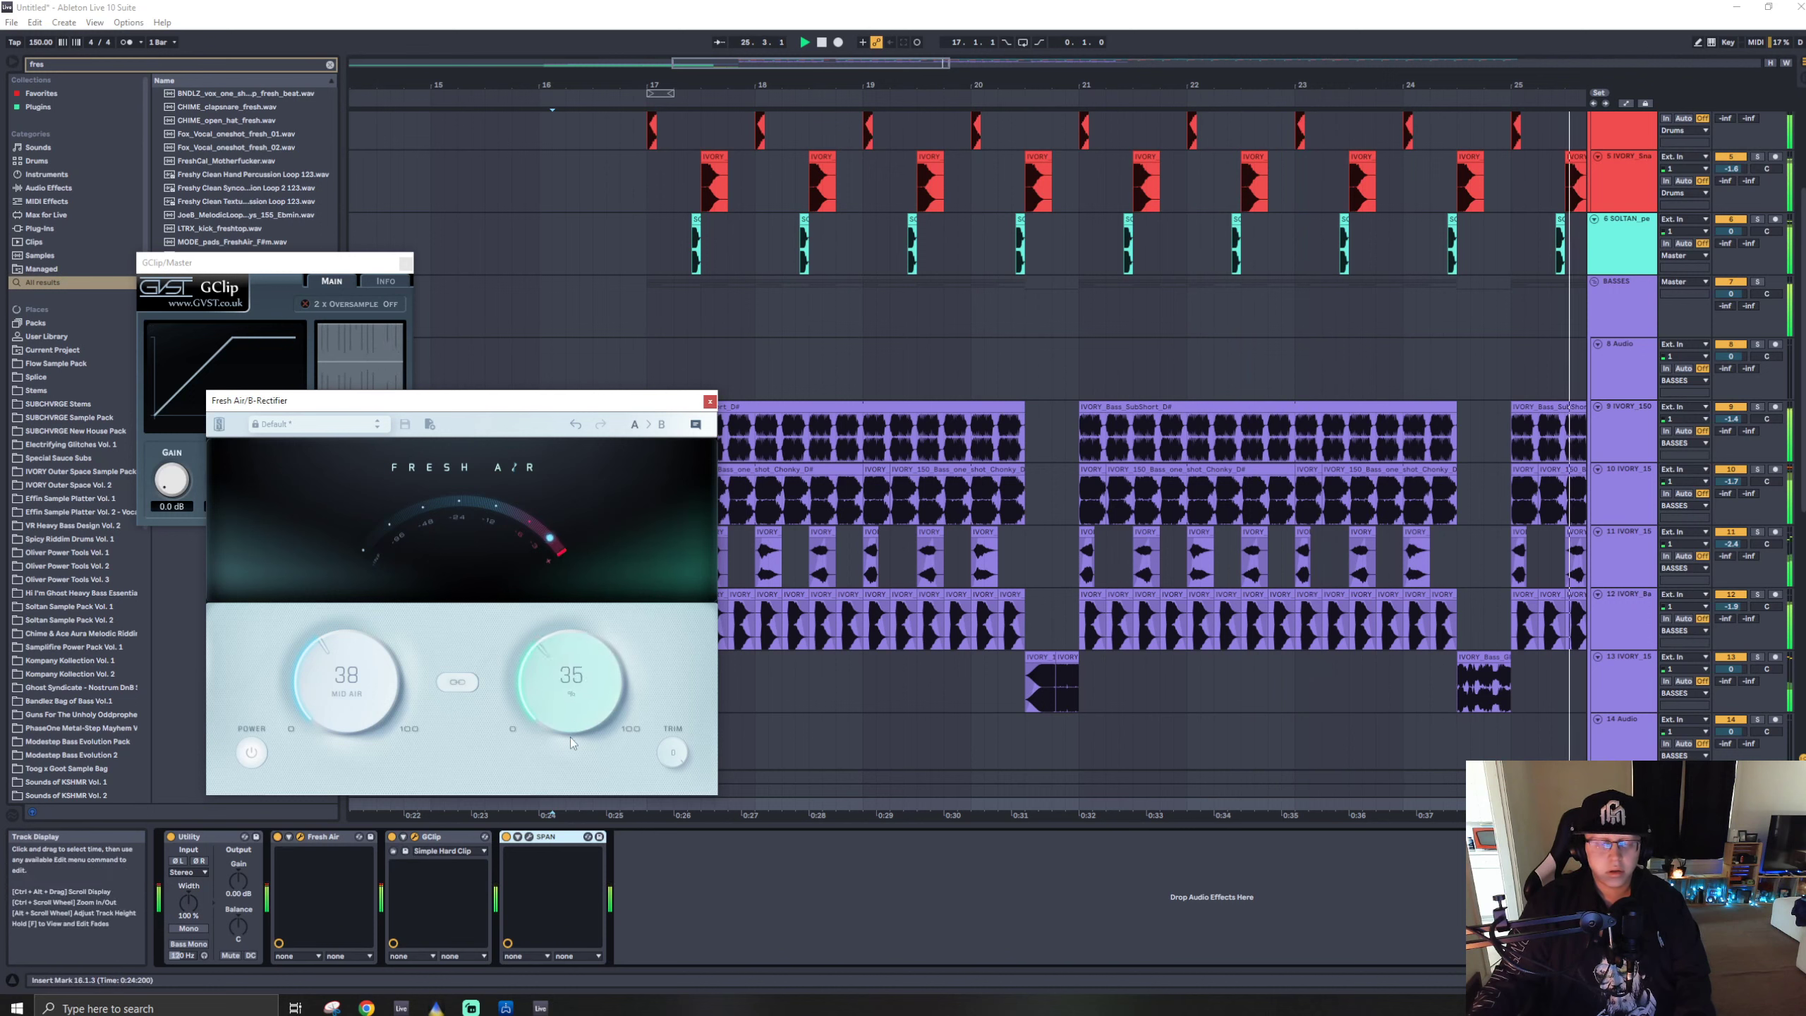
{"action": "left_click", "coordinate": [709, 401]}
- Audition the SubShort bass track on its own, select its first clip, and return to the full mix
{"action": "left_click", "coordinate": [1755, 406]}
{"action": "key", "text": "space"}
{"action": "key", "text": "space"}
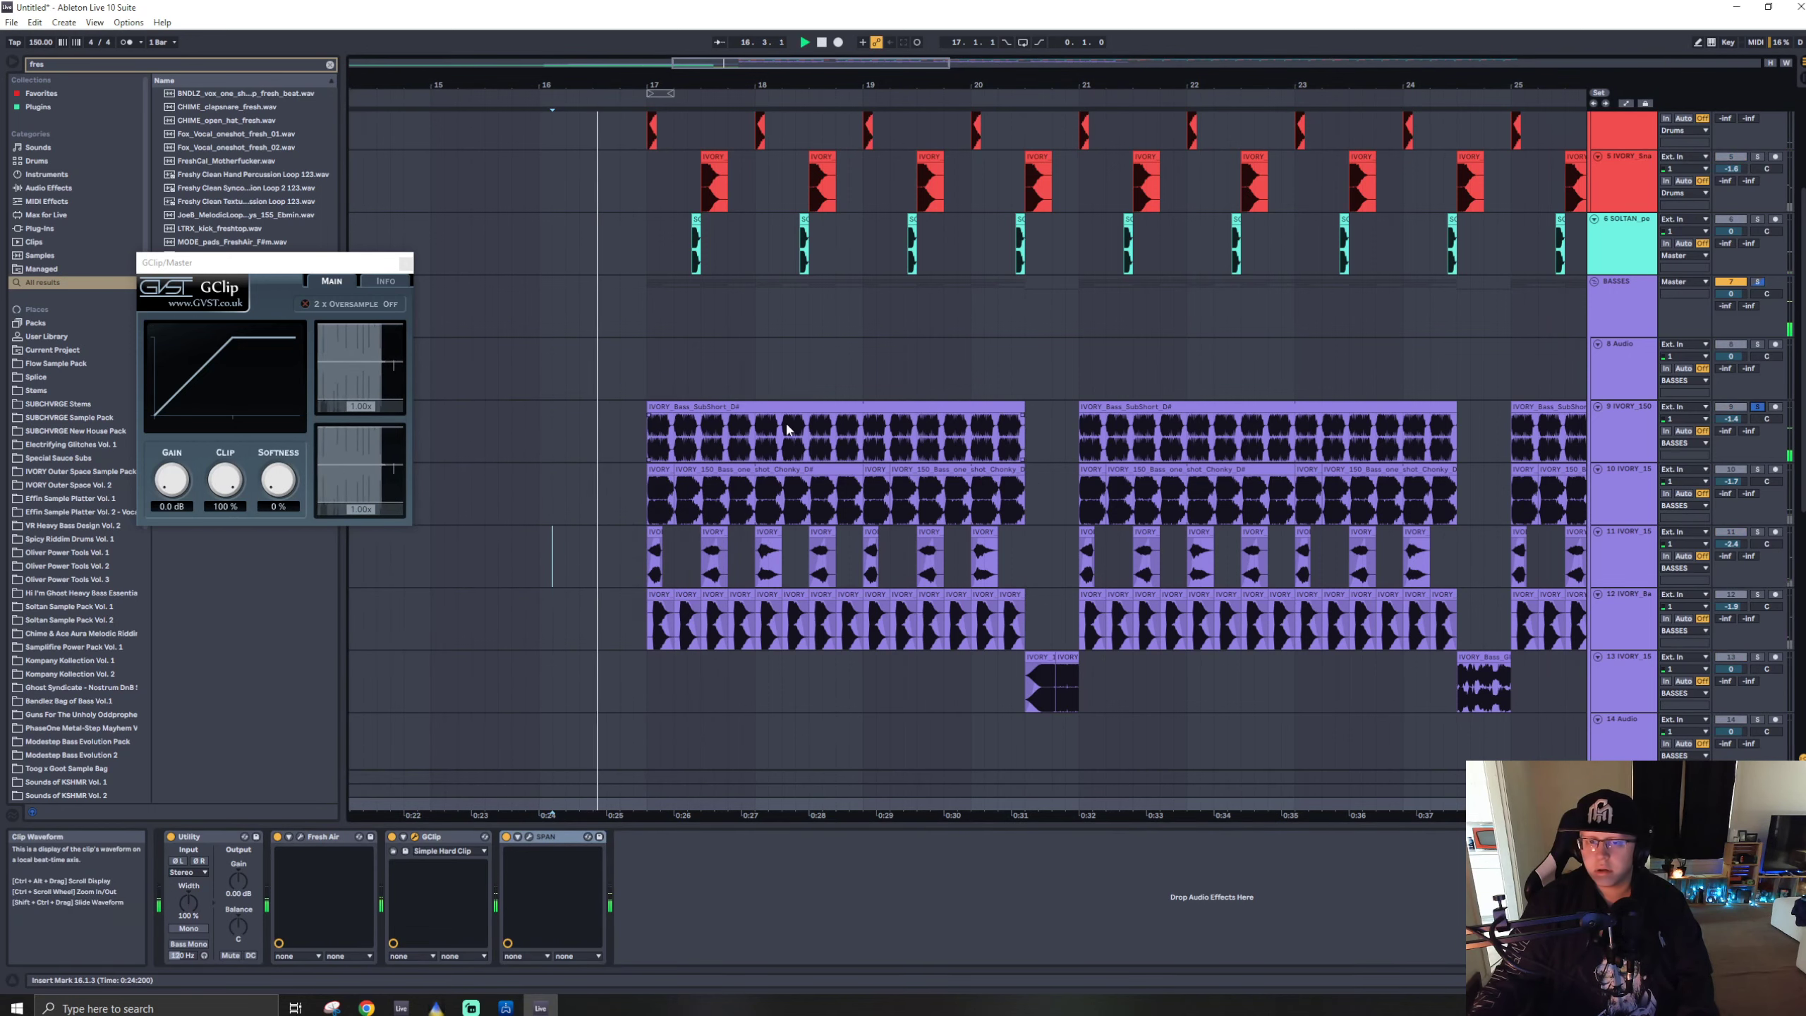
{"action": "left_click", "coordinate": [682, 404]}
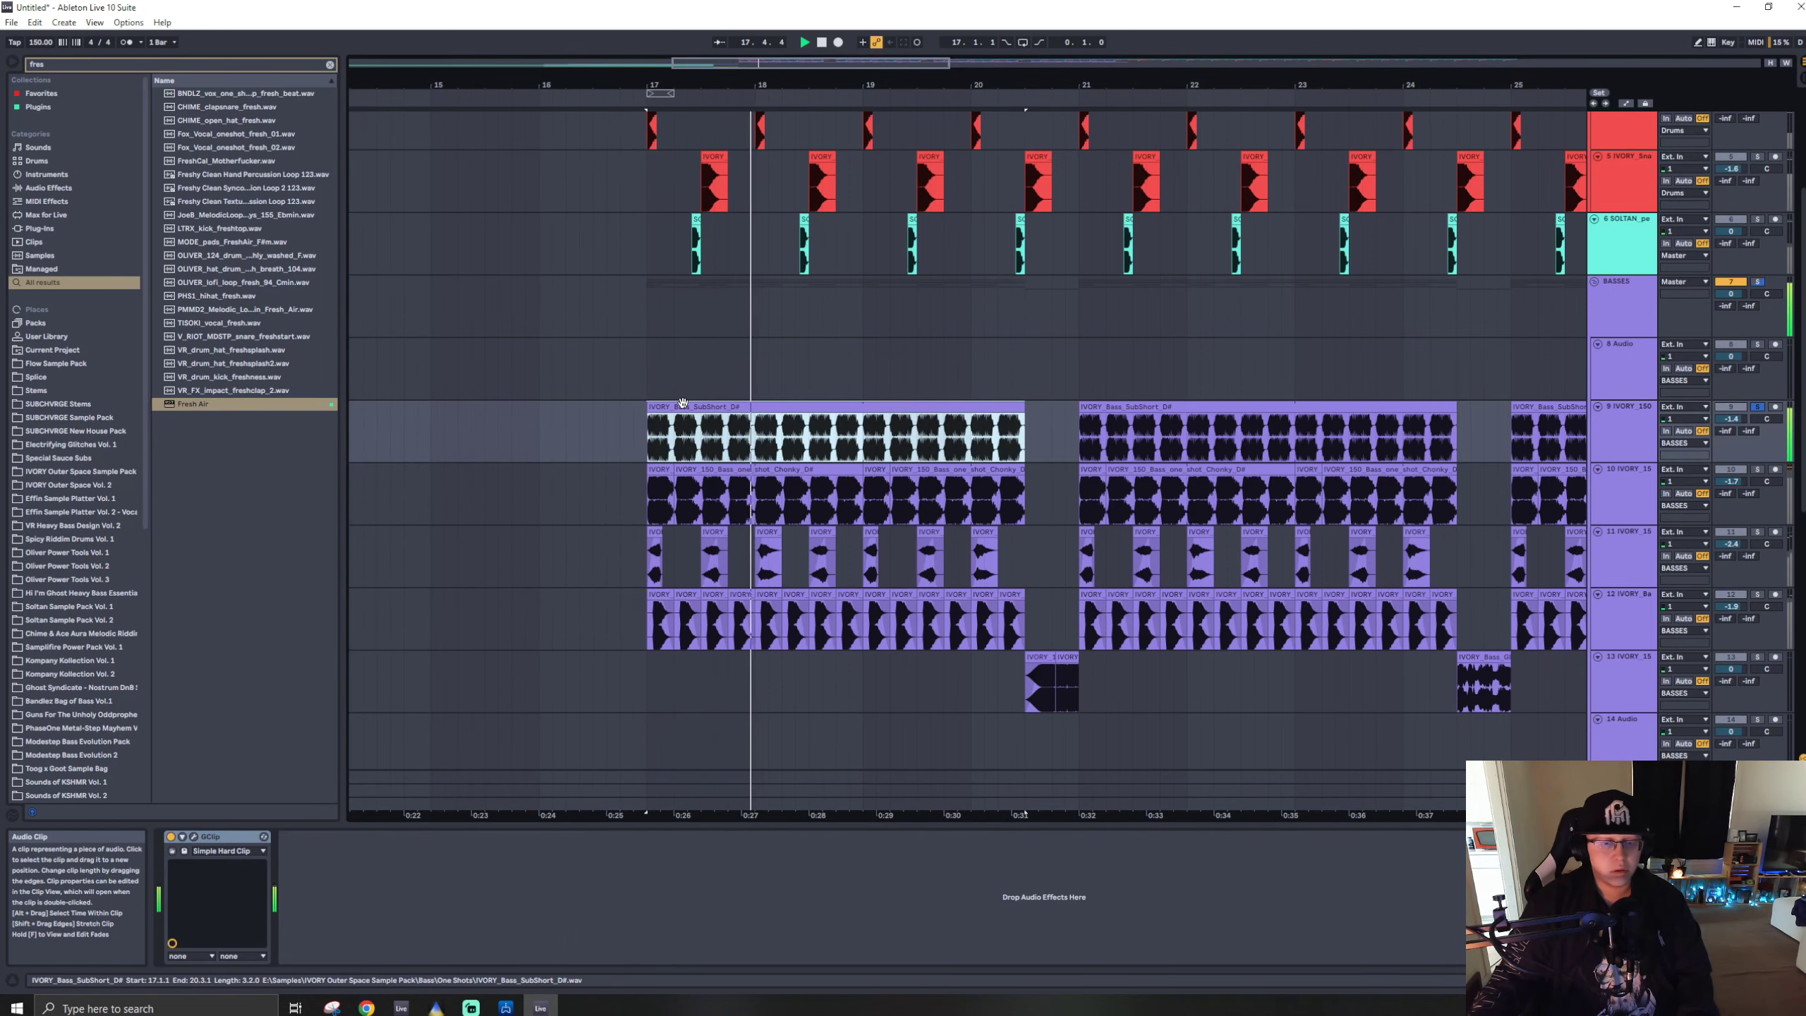
{"action": "left_click", "coordinate": [1755, 406]}
{"action": "left_click", "coordinate": [1726, 406]}
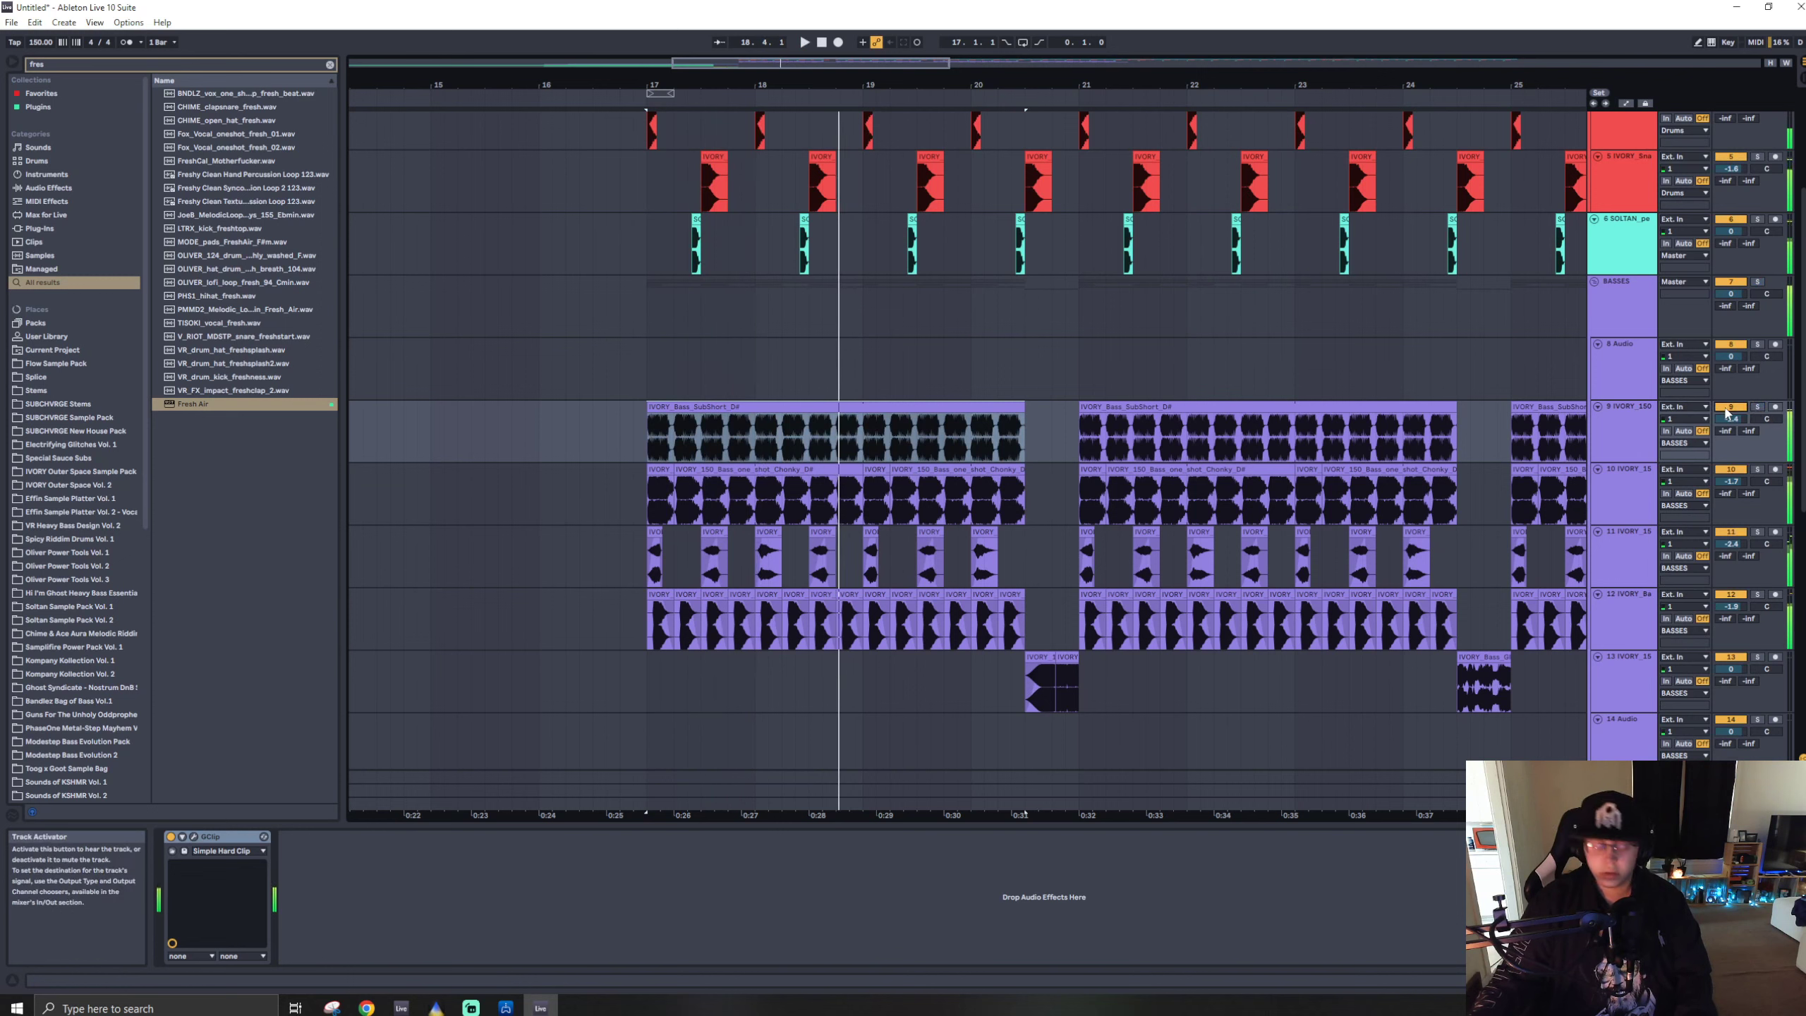
- Add an Auto Filter to the SubShort bass track with a low-pass cutoff of 442 Hz and 0% resonance
{"action": "key", "text": "ctrl+f"}
{"action": "type", "text": "aut"}
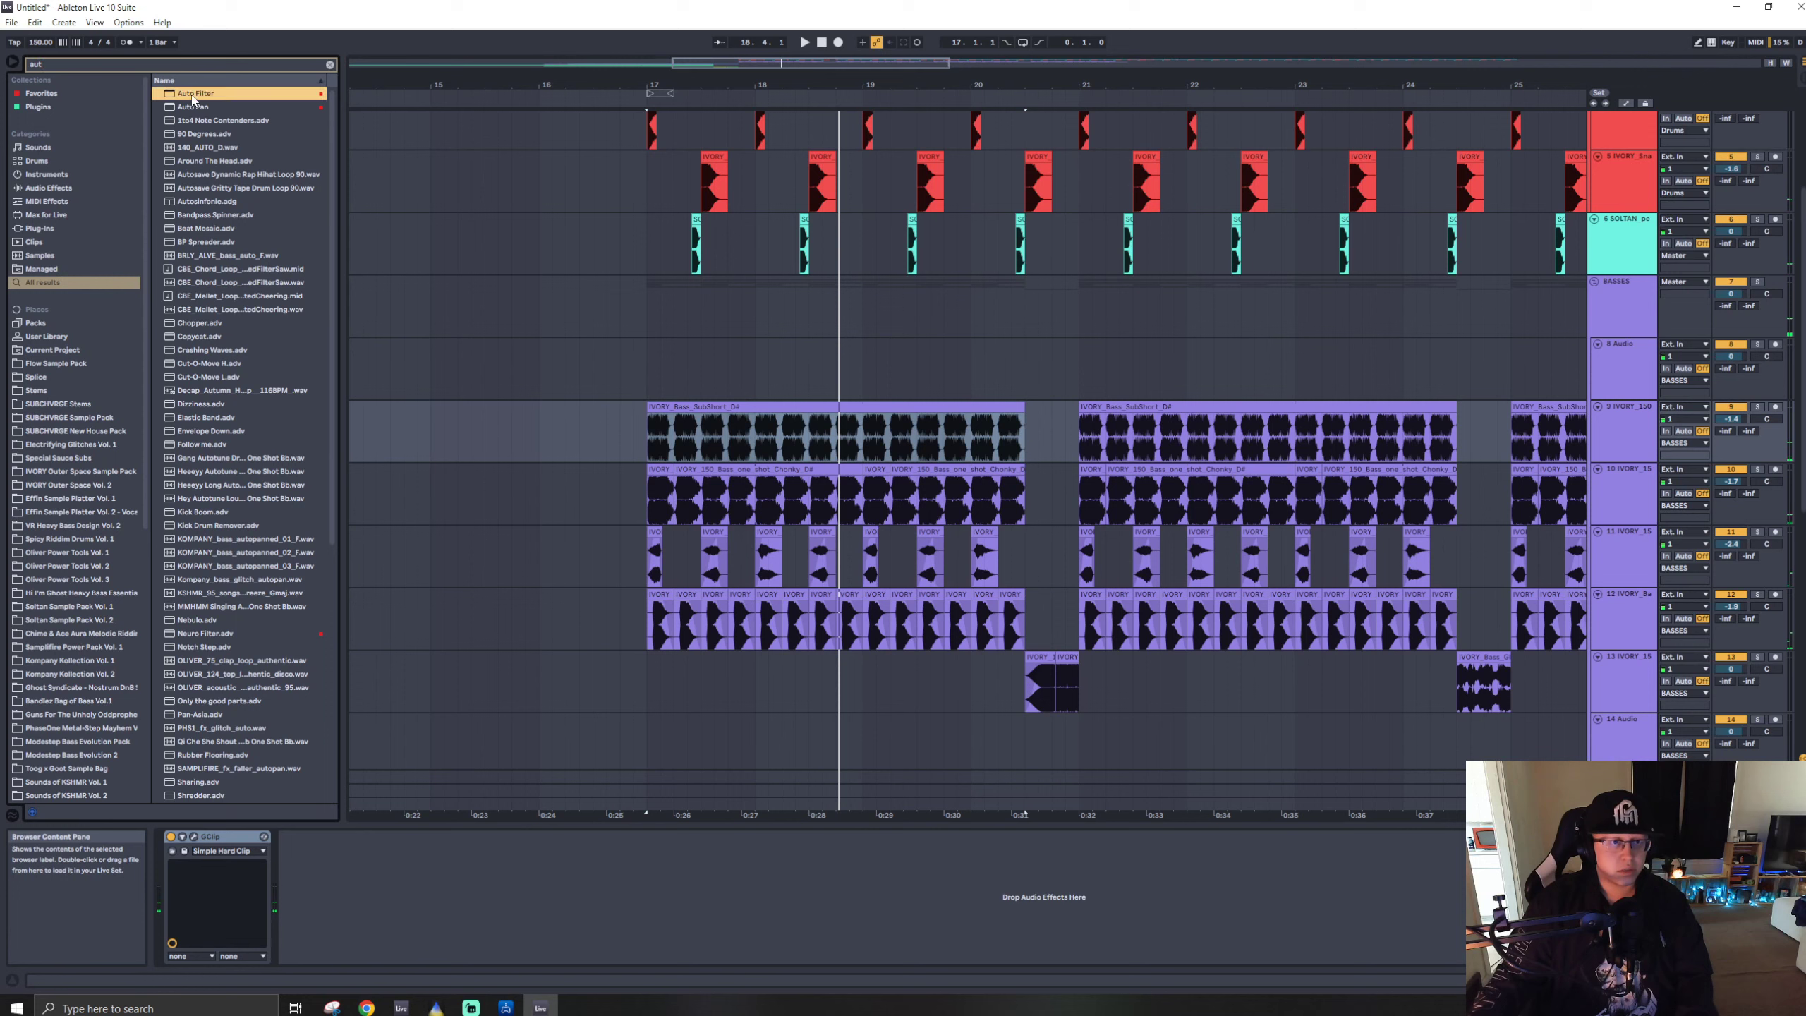
{"action": "left_click_drag", "start_coordinate": [650, 435], "coordinate": [651, 435]}
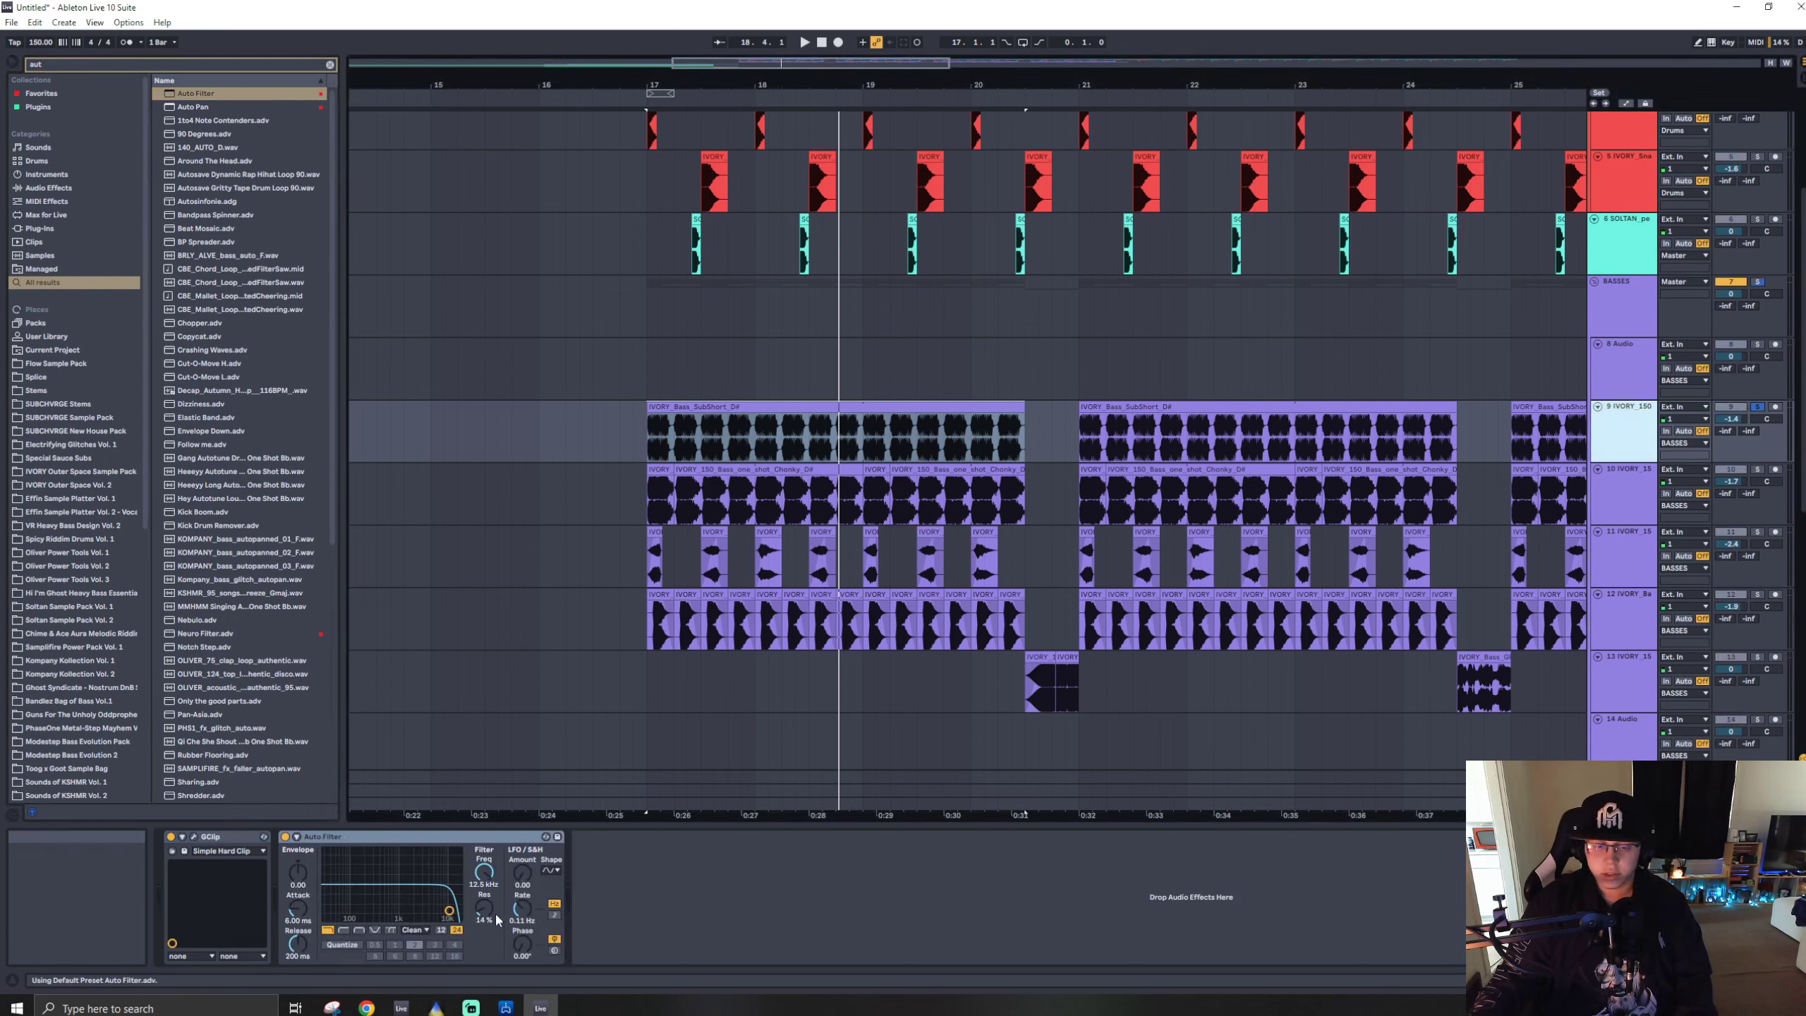
{"action": "left_click_drag", "start_coordinate": [484, 911], "coordinate": [484, 935]}
{"action": "key", "text": "space"}
{"action": "left_click_drag", "start_coordinate": [483, 871], "coordinate": [484, 890]}
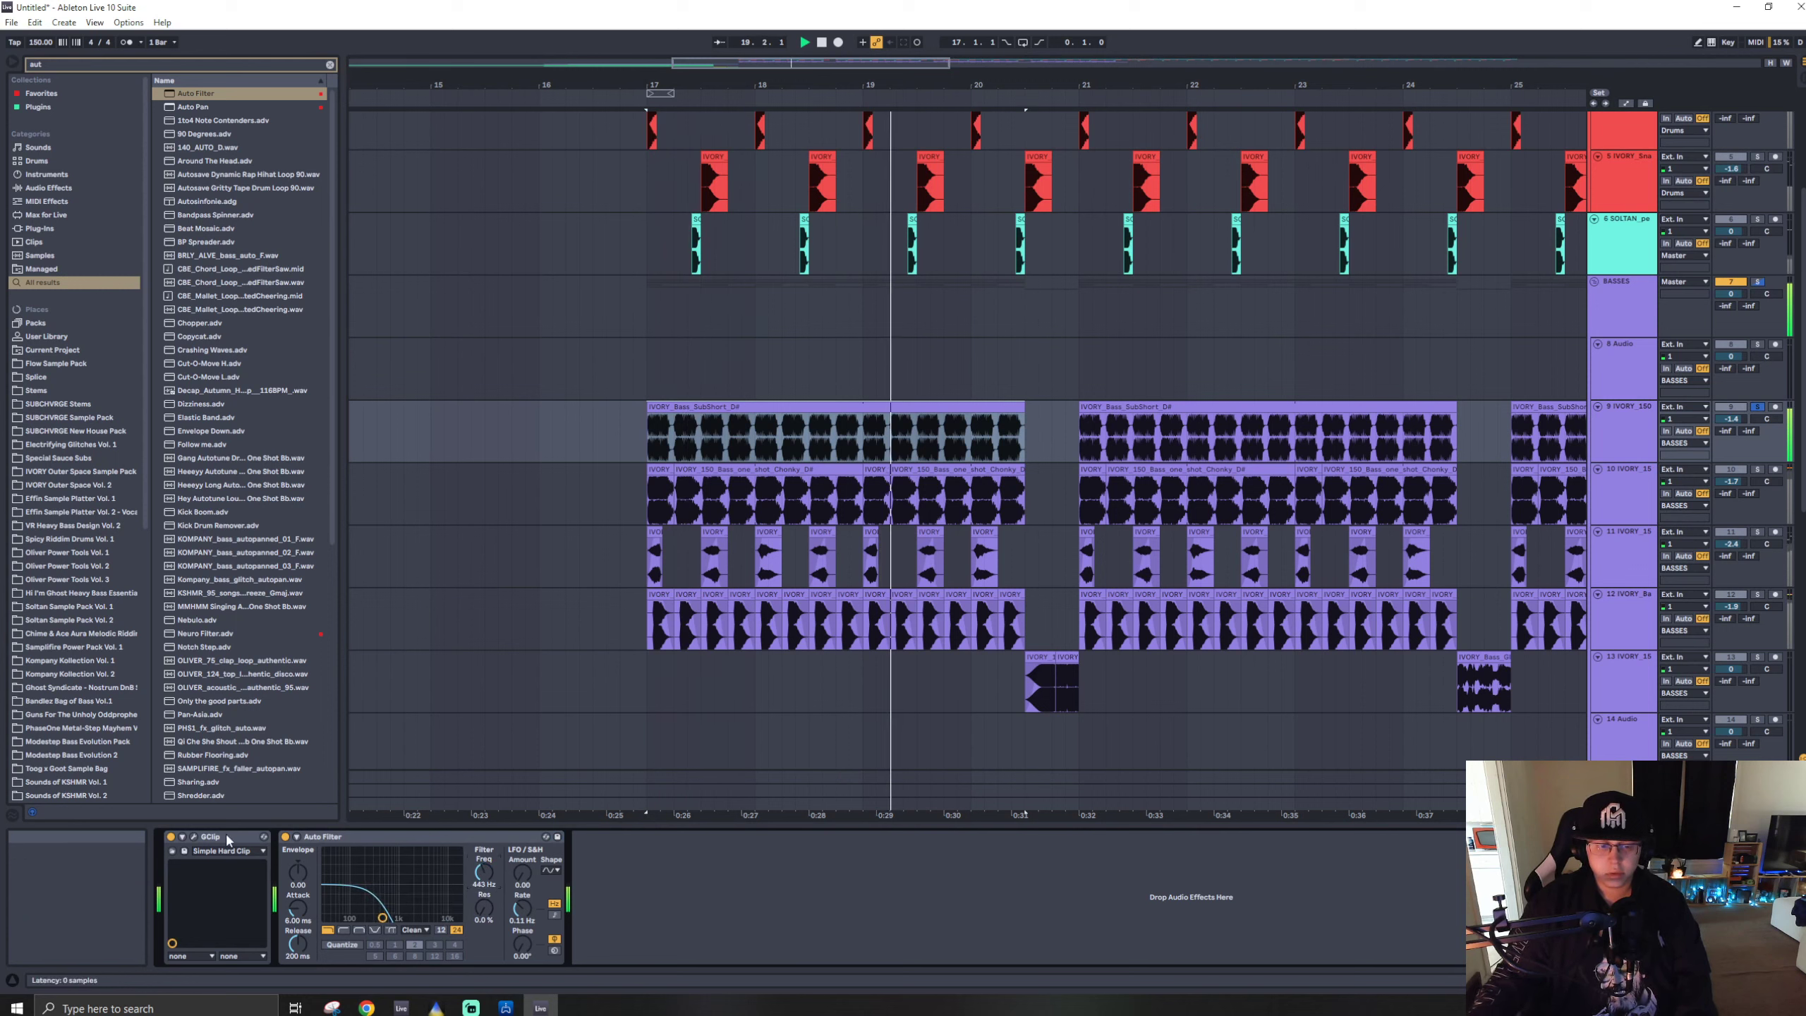
- Place GClip after Auto Filter, lower its gain to about 2.4 dB and set the sub track's volume to about -1.2 dB
{"action": "left_click_drag", "start_coordinate": [220, 836], "coordinate": [818, 877]}
{"action": "left_click", "coordinate": [487, 836]}
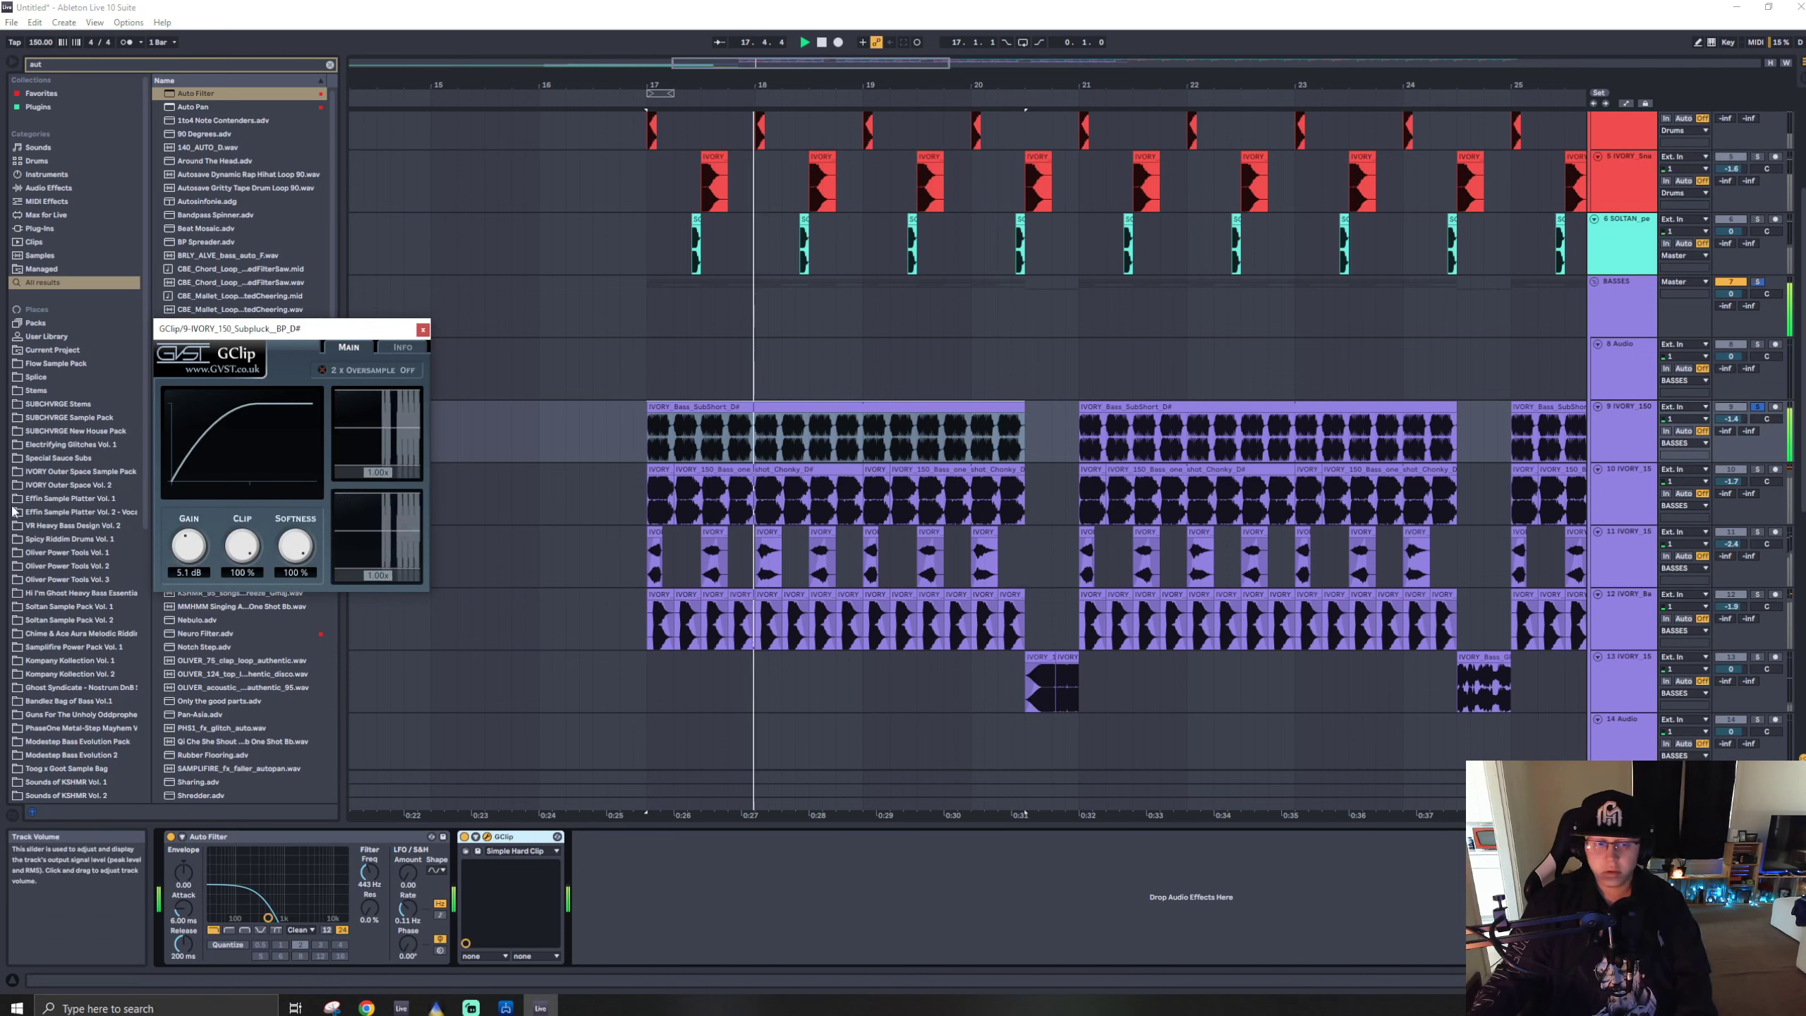
{"action": "left_click_drag", "start_coordinate": [190, 545], "coordinate": [183, 609]}
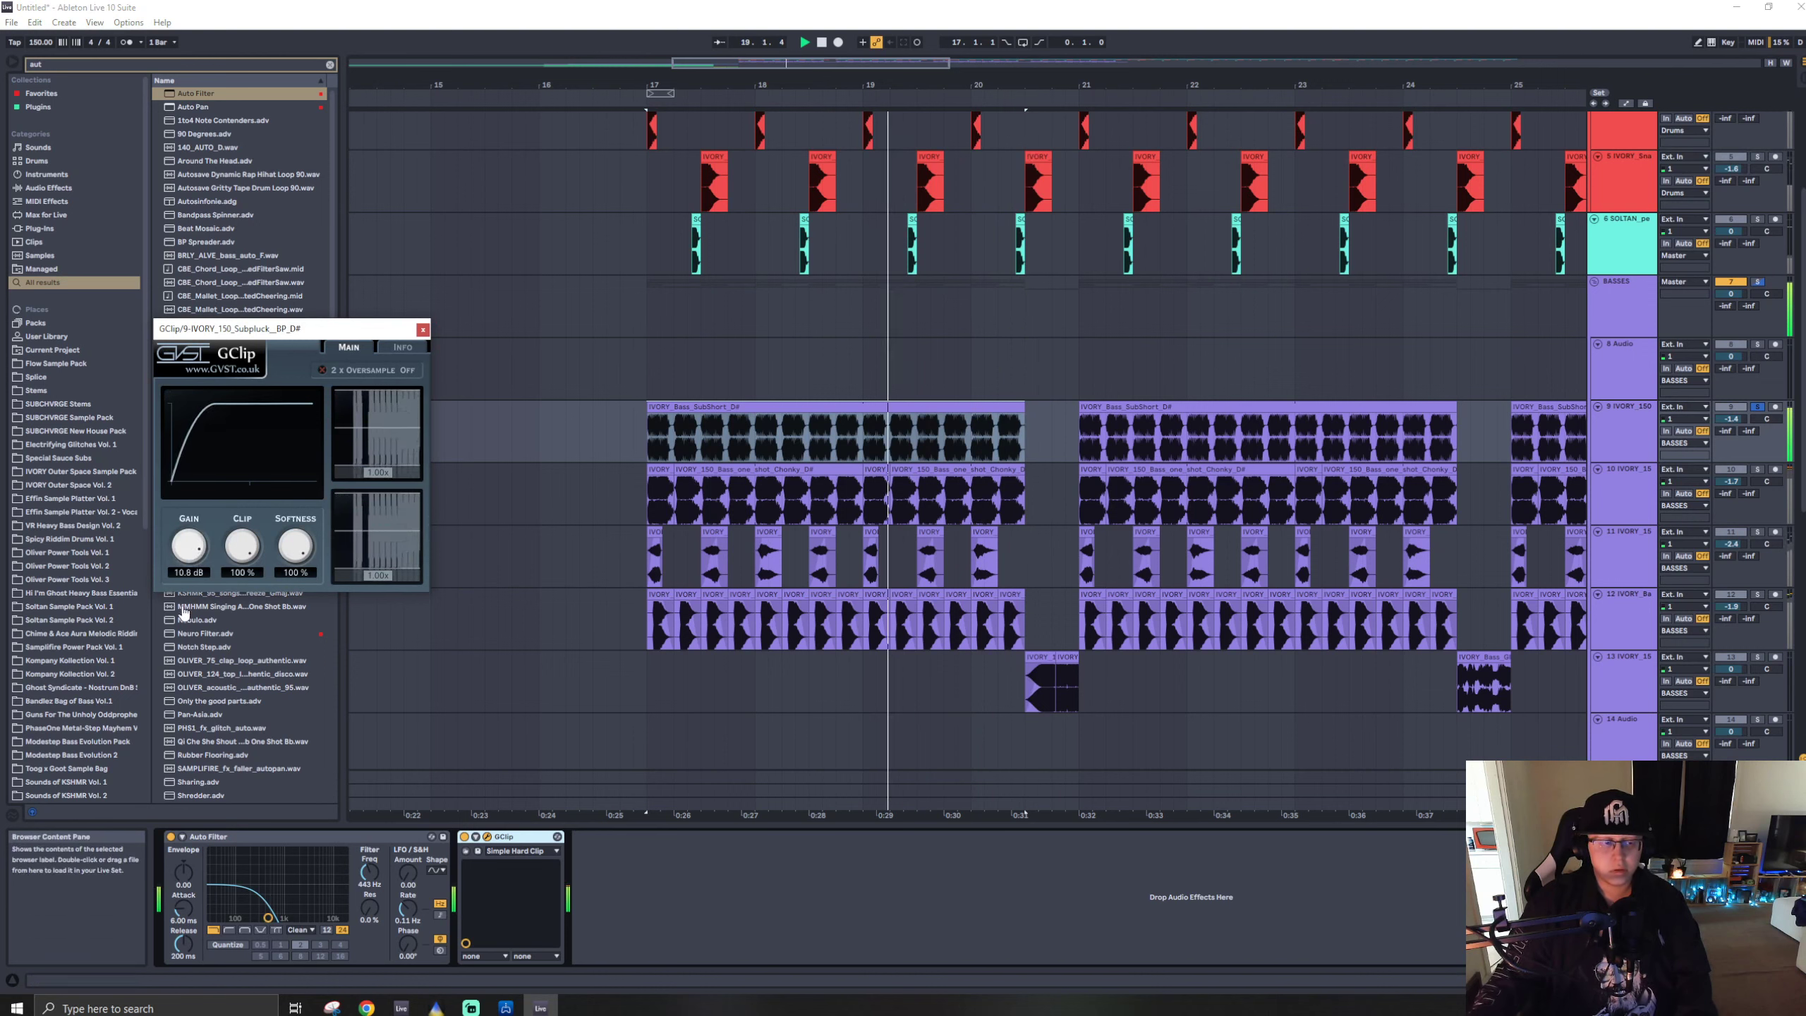
{"action": "key", "text": "ctrl+z"}
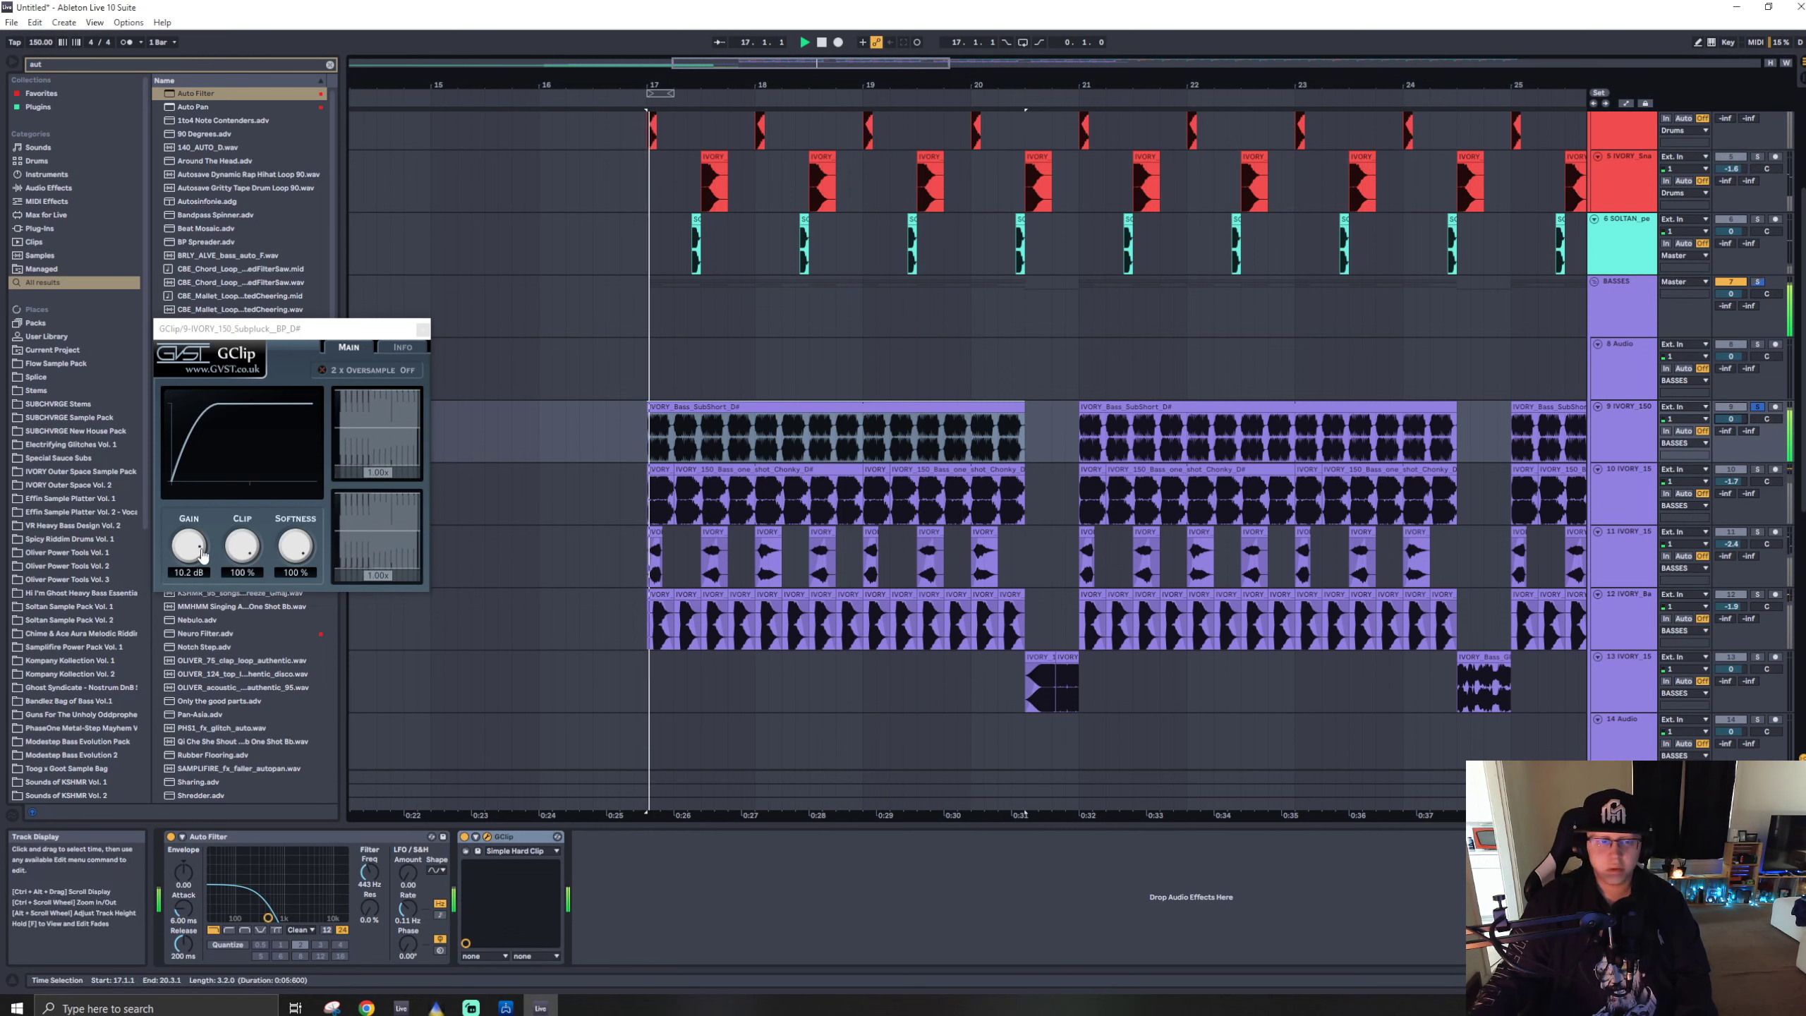
{"action": "left_click_drag", "start_coordinate": [189, 544], "coordinate": [179, 960]}
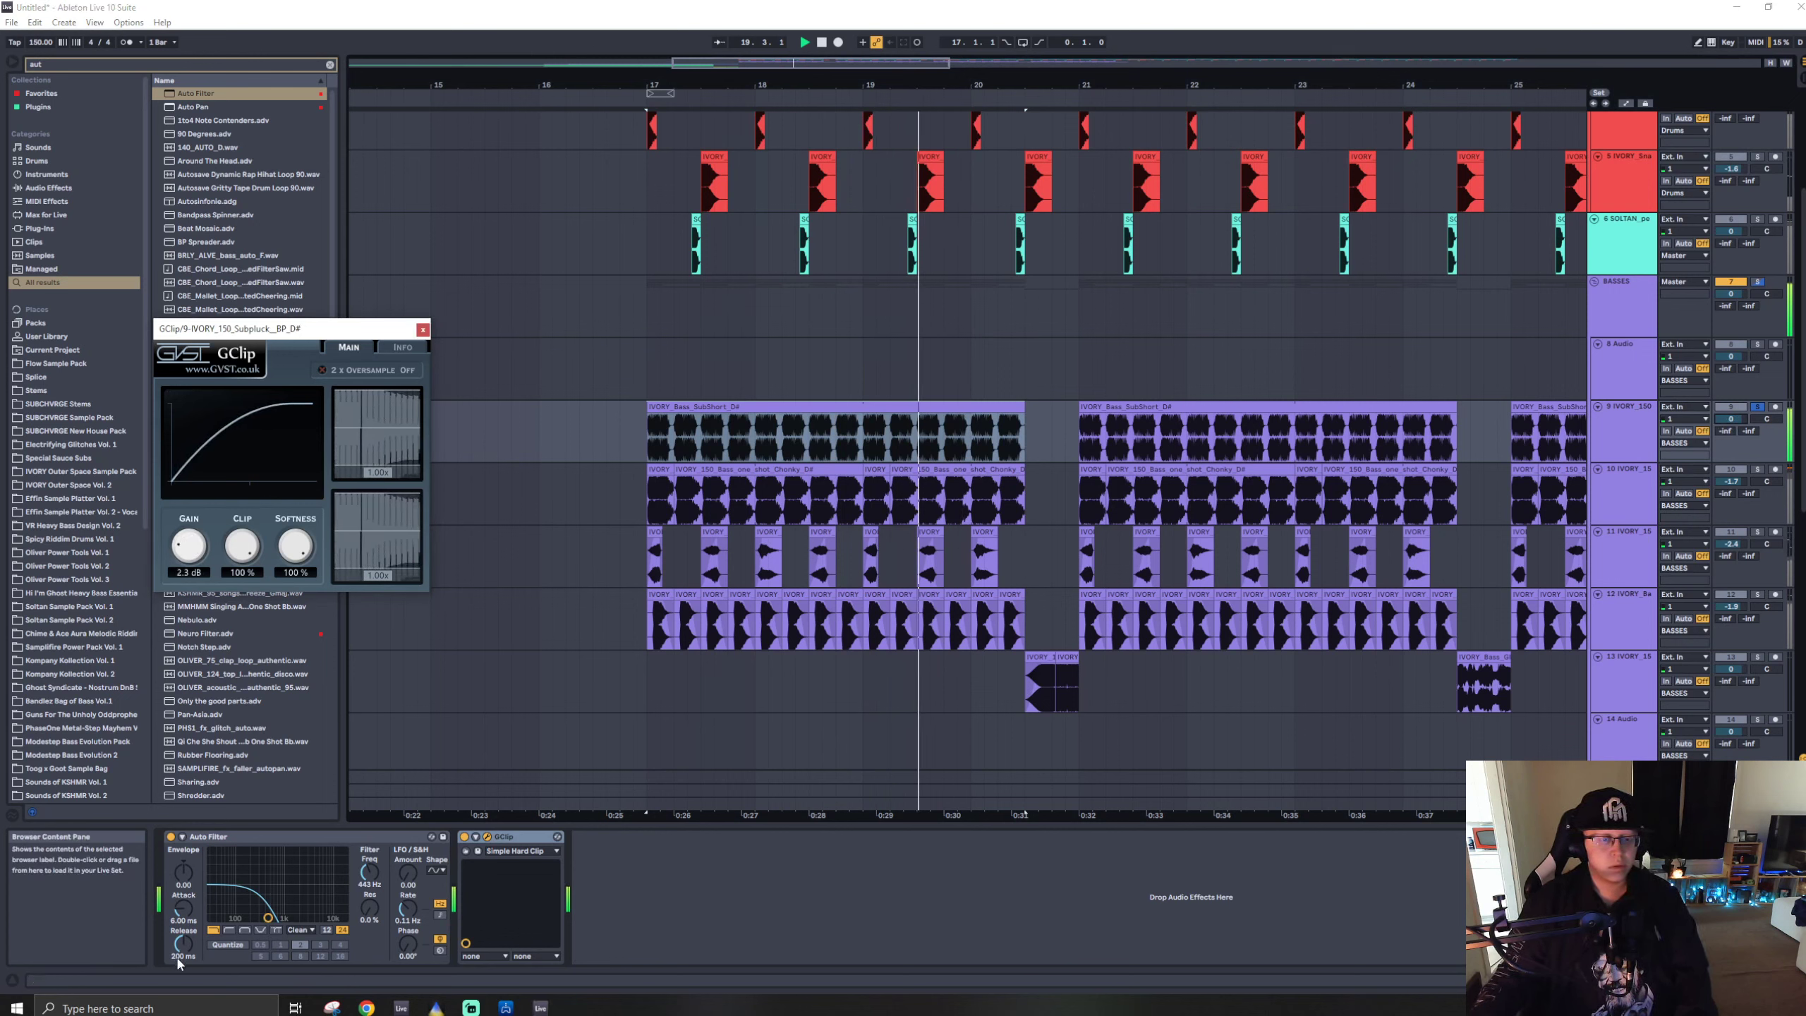
{"action": "mouse_move", "coordinate": [1730, 419]}
{"action": "left_mouse_down"}
{"action": "mouse_move", "coordinate": [1730, 454]}
{"action": "mouse_move", "coordinate": [1731, 391]}
{"action": "mouse_move", "coordinate": [1730, 419]}
{"action": "left_mouse_up"}
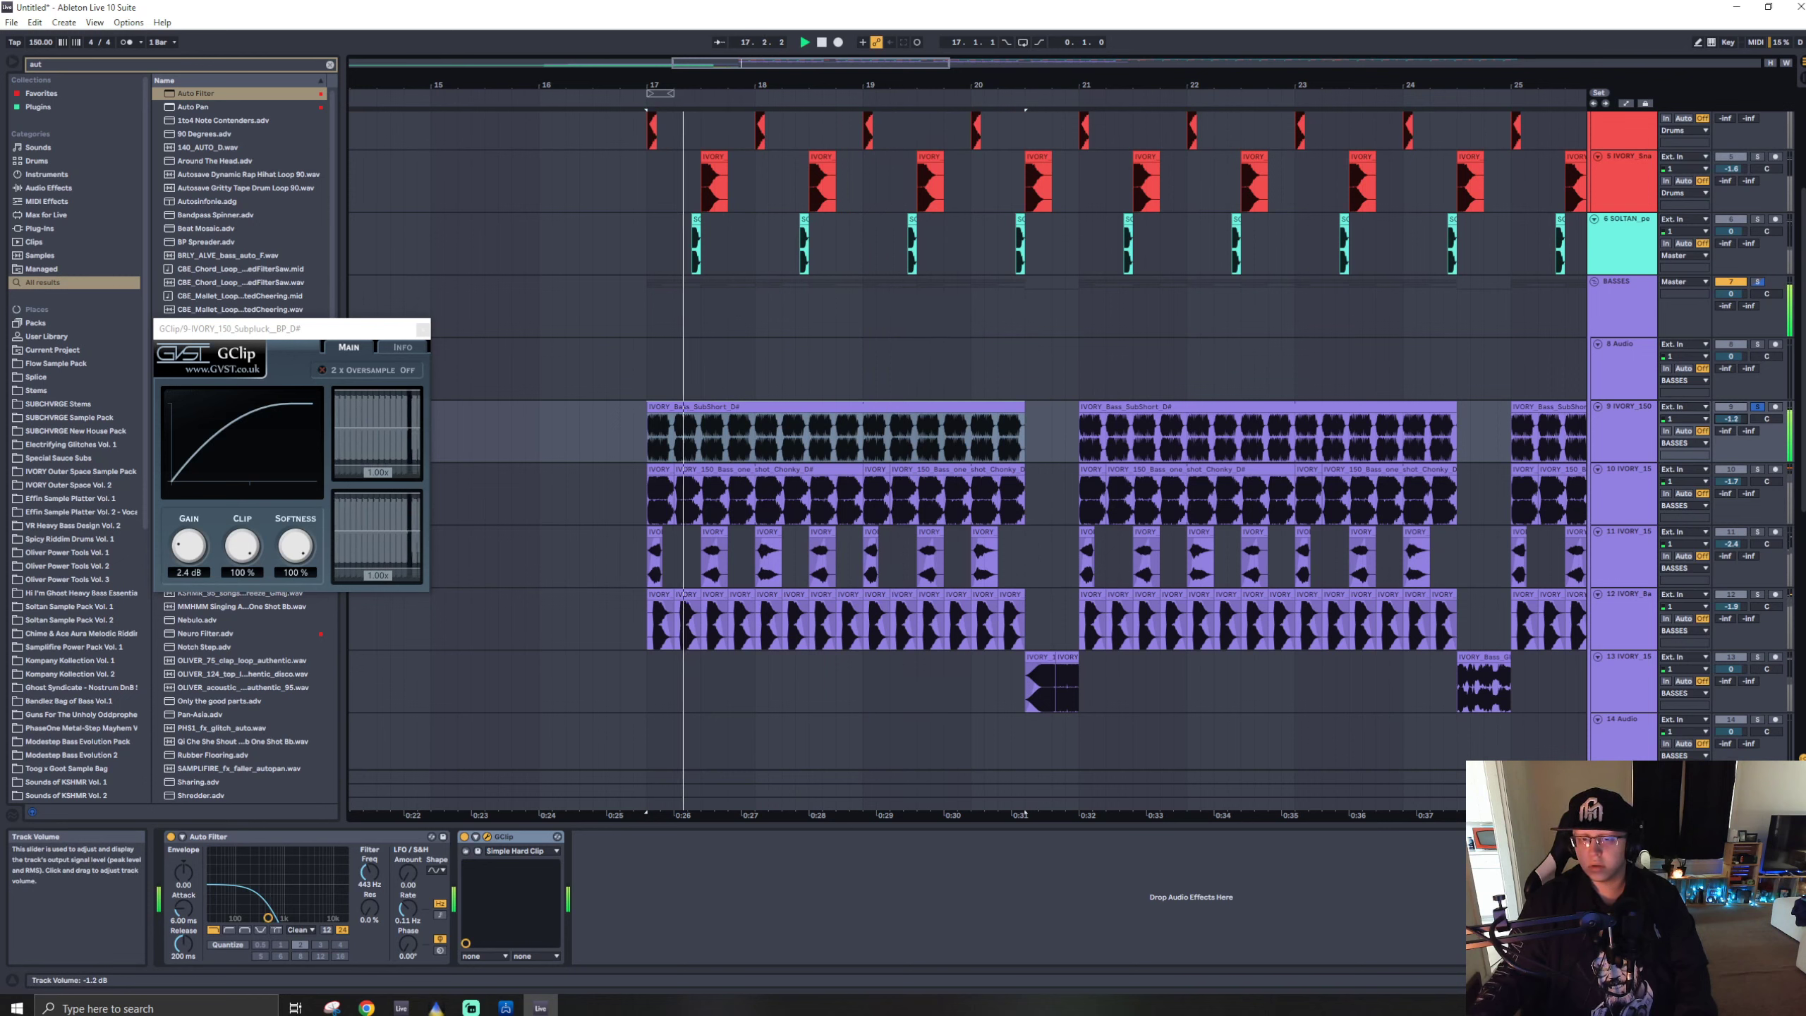
- Set the sub track's GClip gain to 4.6 dB and unsolo the track for playback from bar 17
{"action": "left_click_drag", "start_coordinate": [188, 545], "coordinate": [337, 293]}
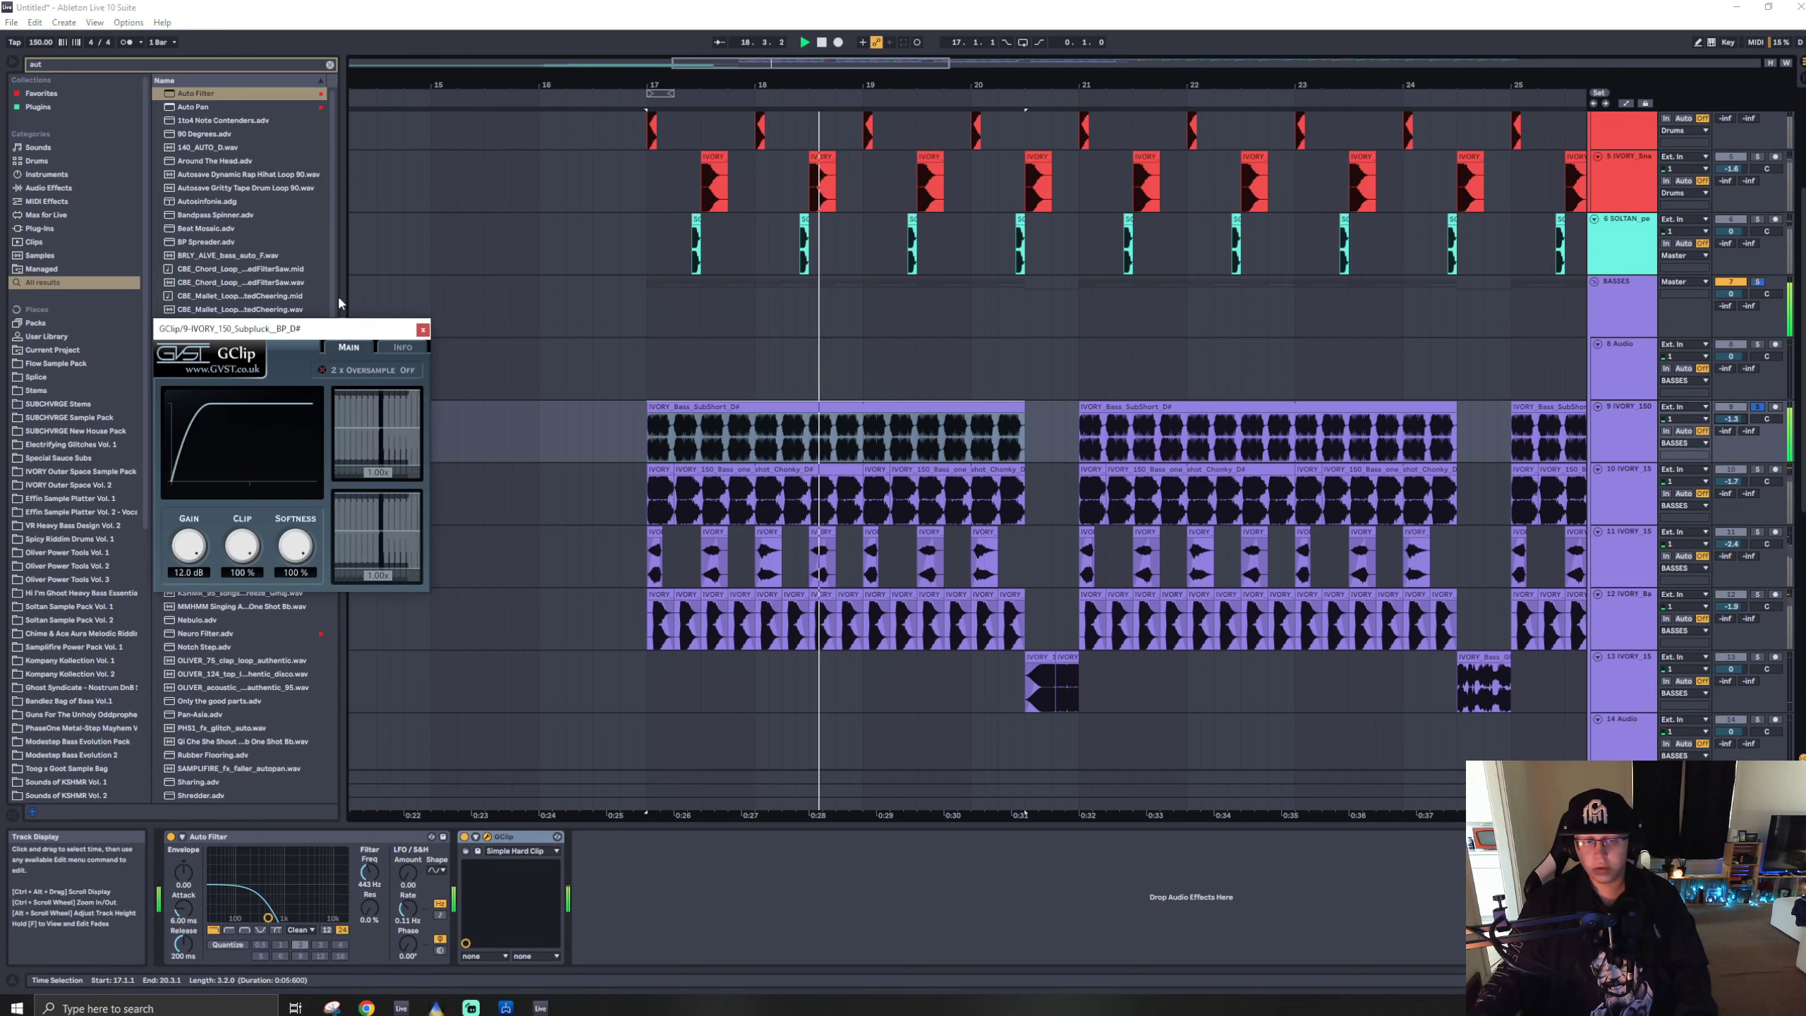
{"action": "left_click_drag", "start_coordinate": [252, 695], "coordinate": [272, 829]}
{"action": "key", "text": "space"}
{"action": "key", "text": "space"}
{"action": "left_click_drag", "start_coordinate": [270, 916], "coordinate": [254, 983]}
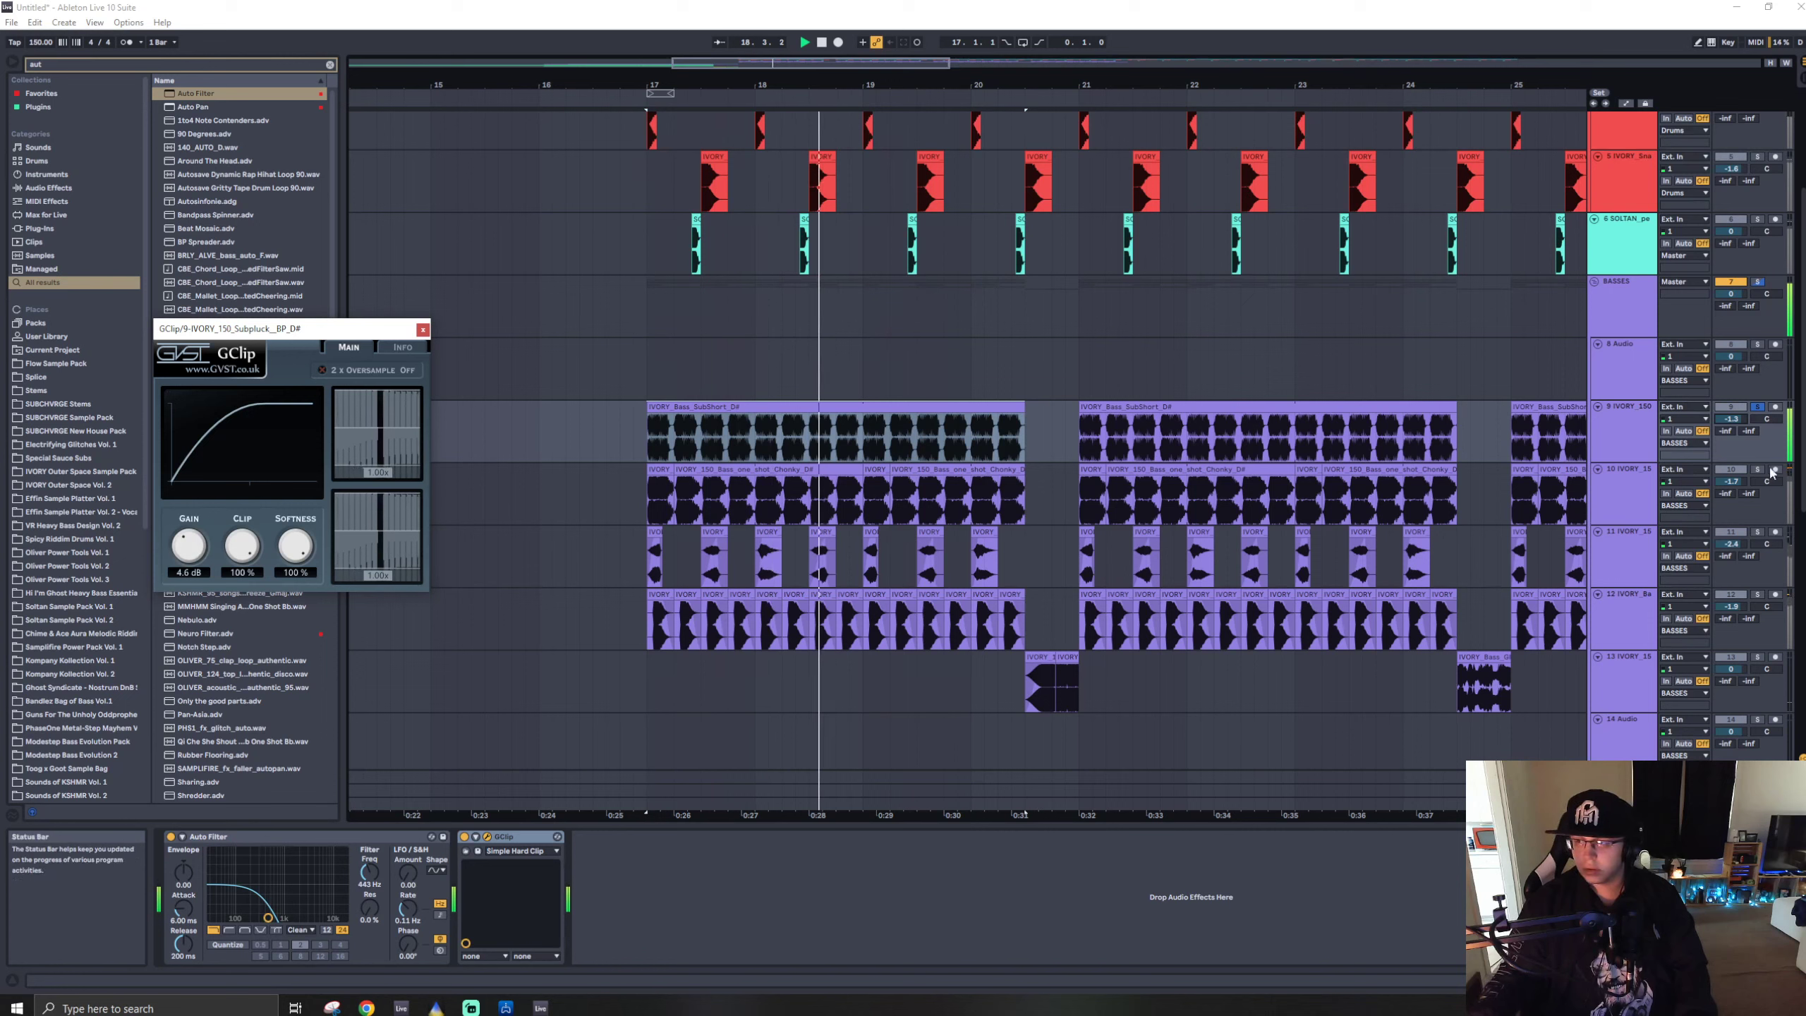
{"action": "left_click", "coordinate": [1756, 406]}
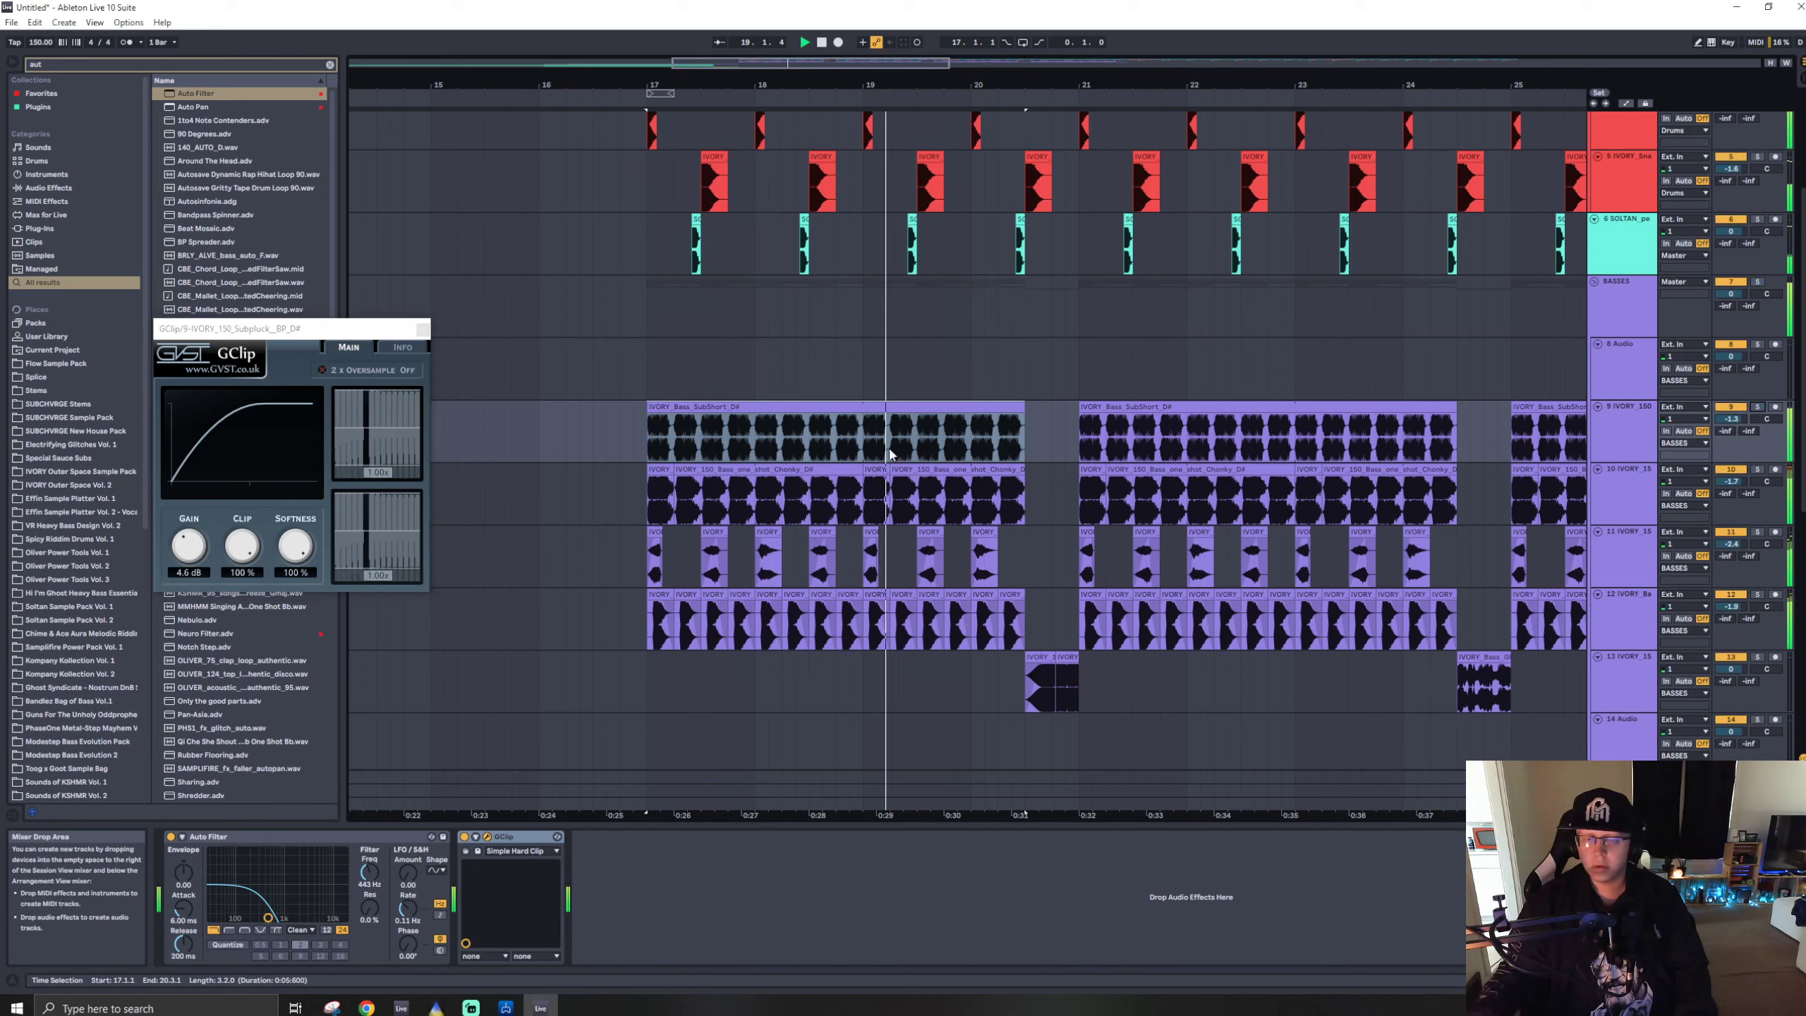
{"action": "left_click", "coordinate": [423, 329]}
{"action": "left_click", "coordinate": [648, 365]}
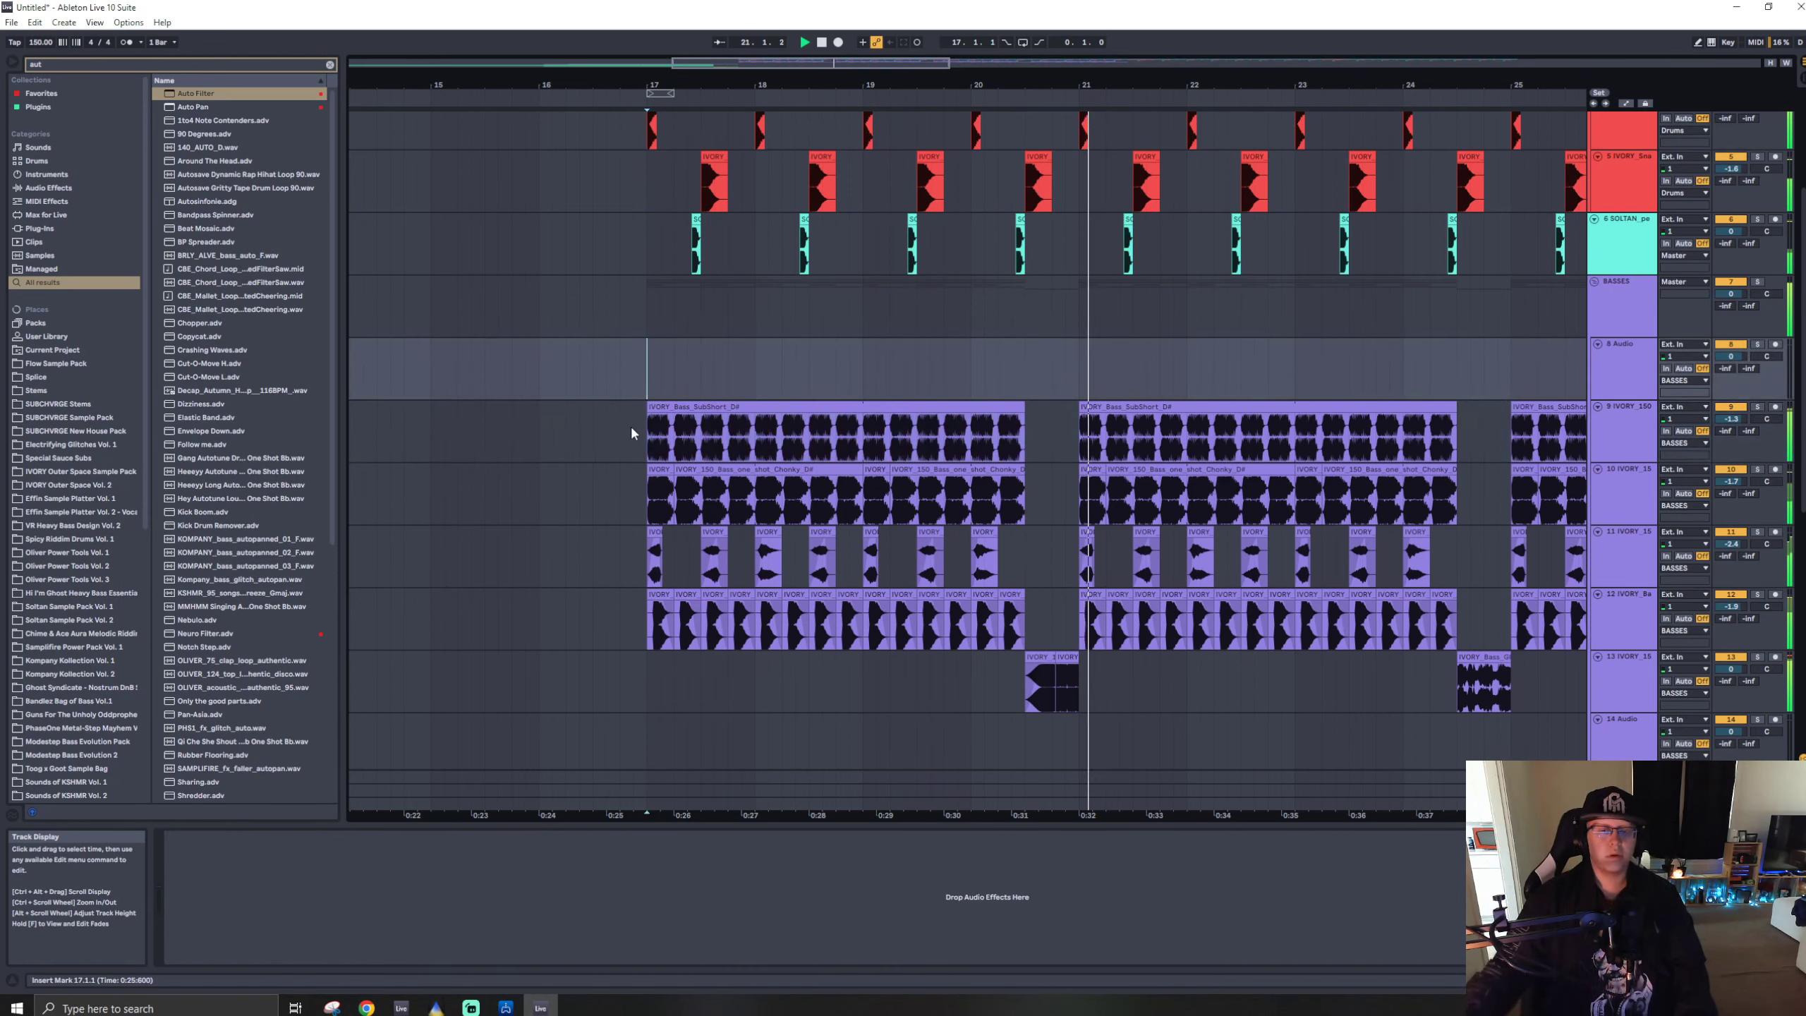
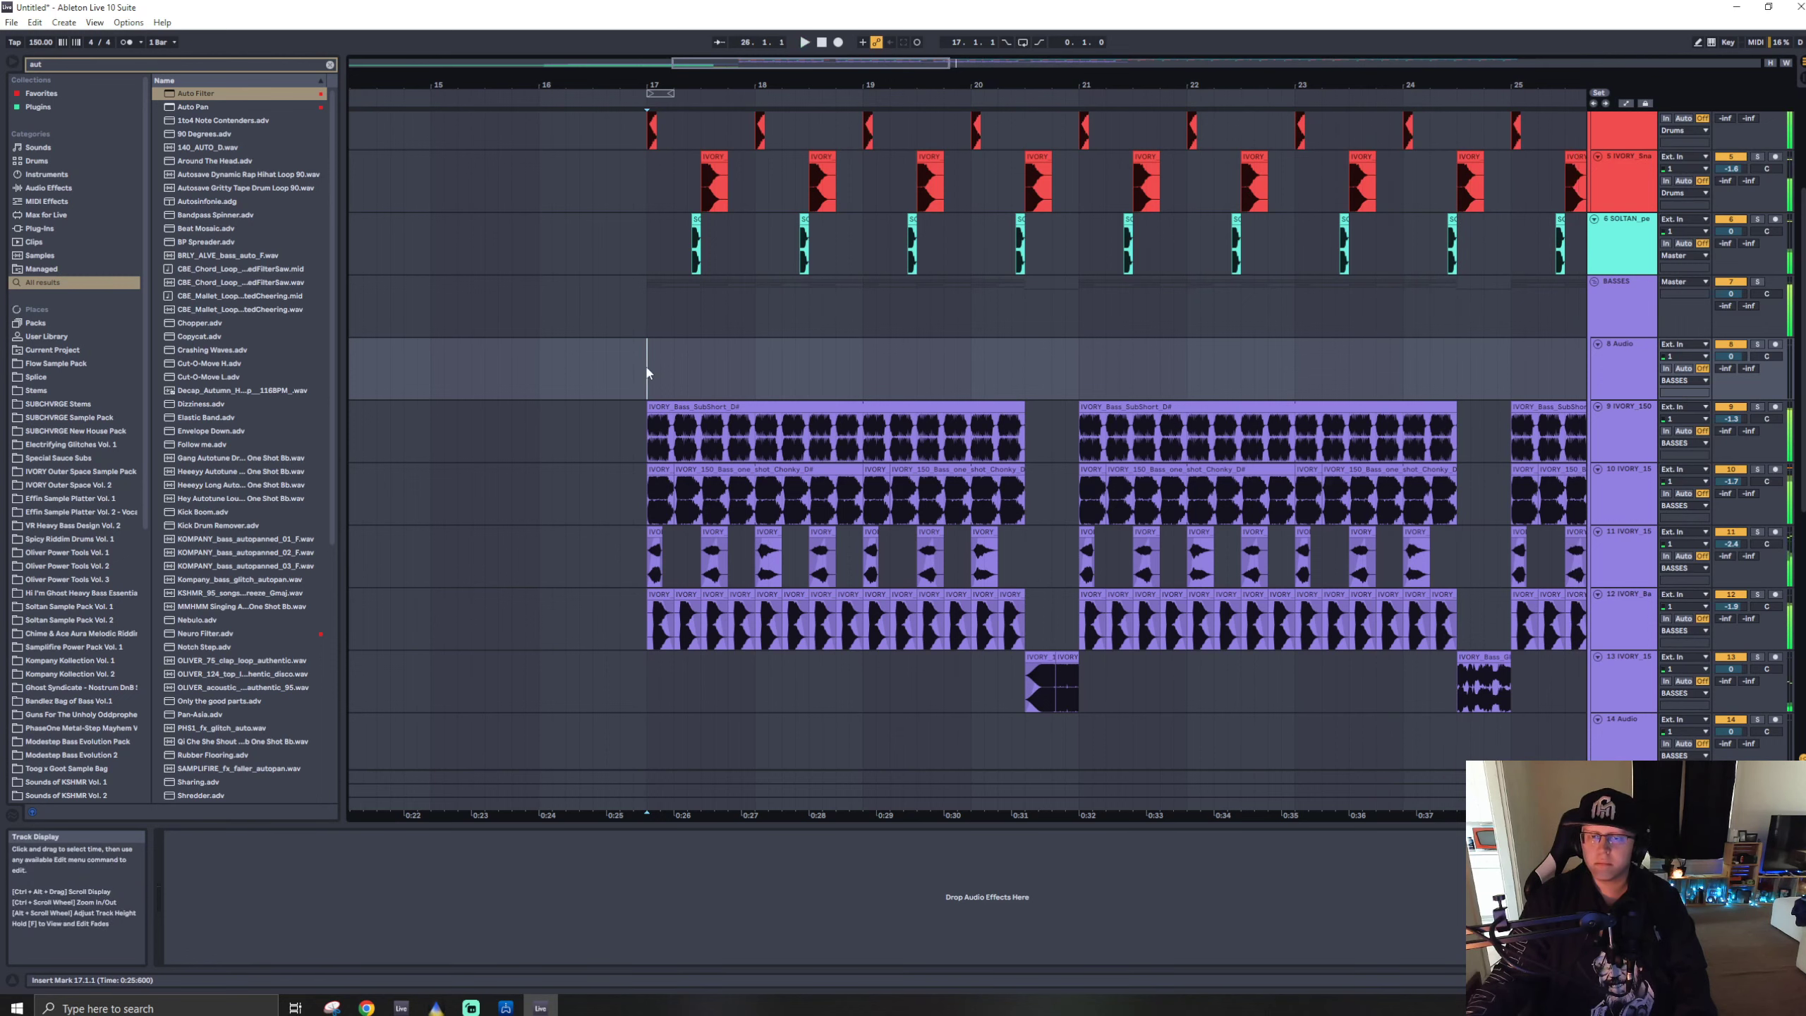
- Move the playback start to bar 16 and open Diva on the CHVRGE Diva Plucky track
{"action": "left_click", "coordinate": [403, 318]}
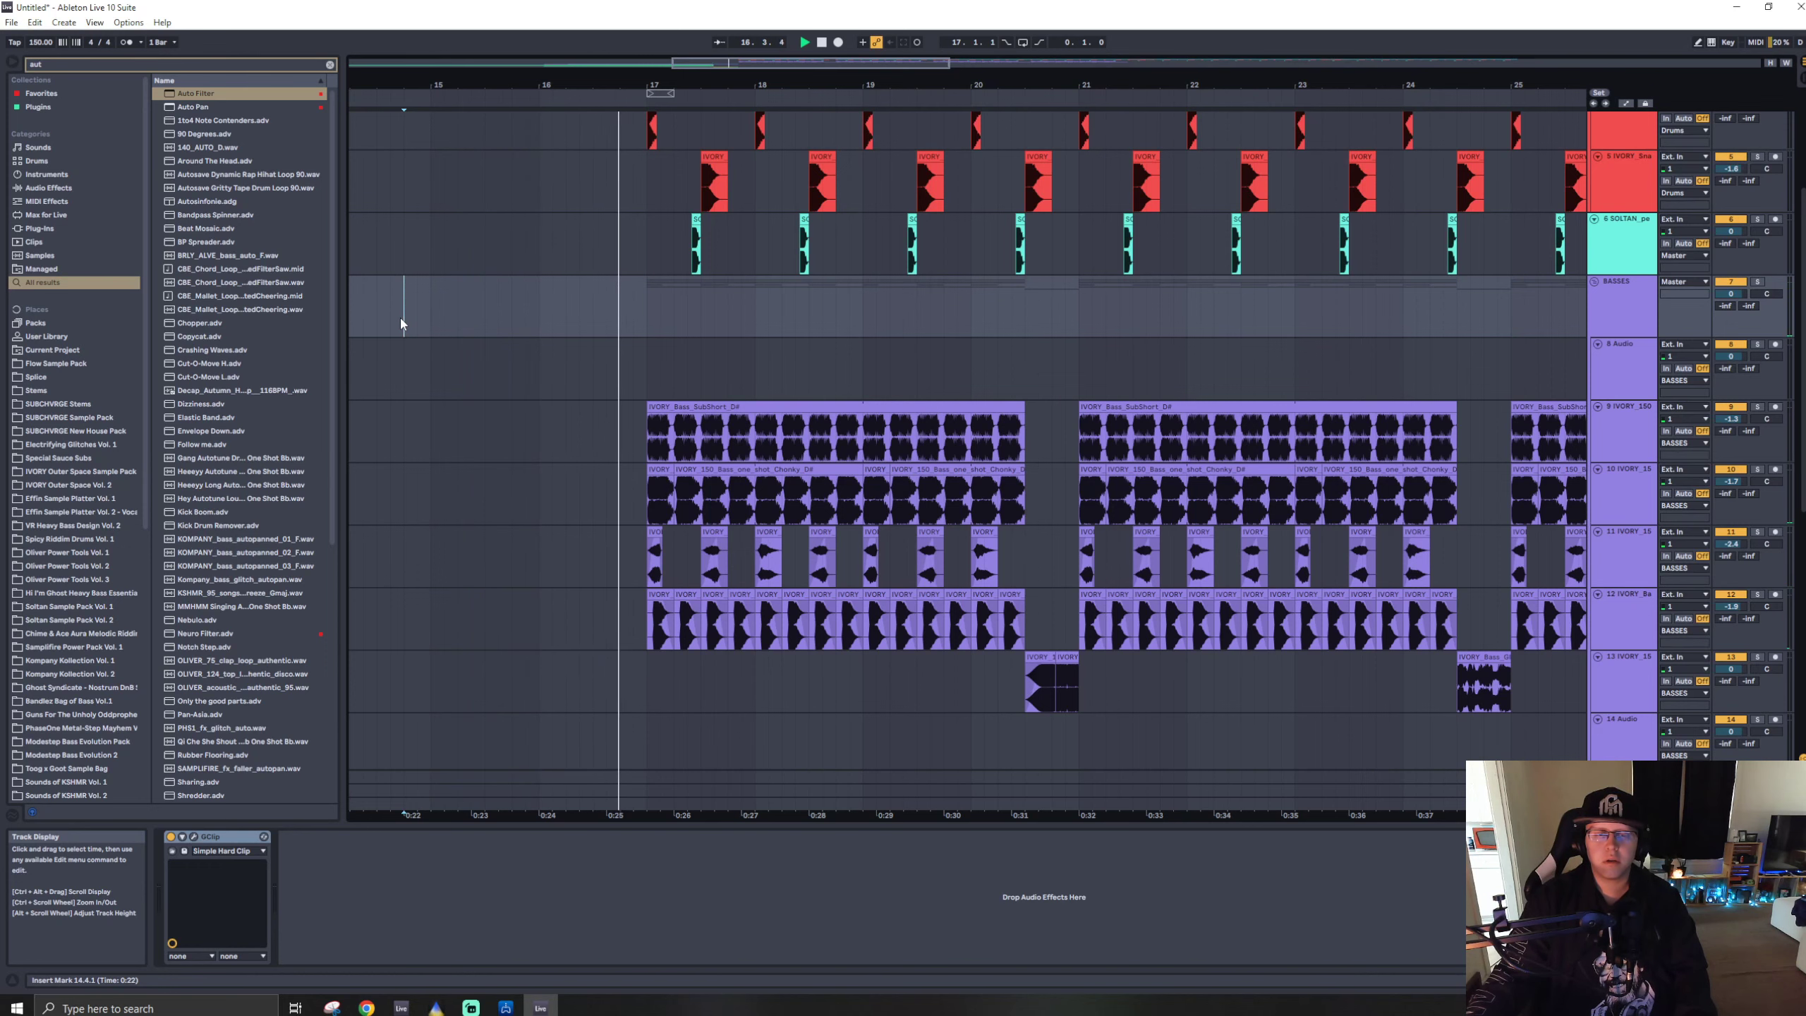
{"action": "left_click", "coordinate": [531, 365]}
{"action": "scroll", "coordinate": [540, 362], "scroll_direction": "down", "scroll_amount": 10}
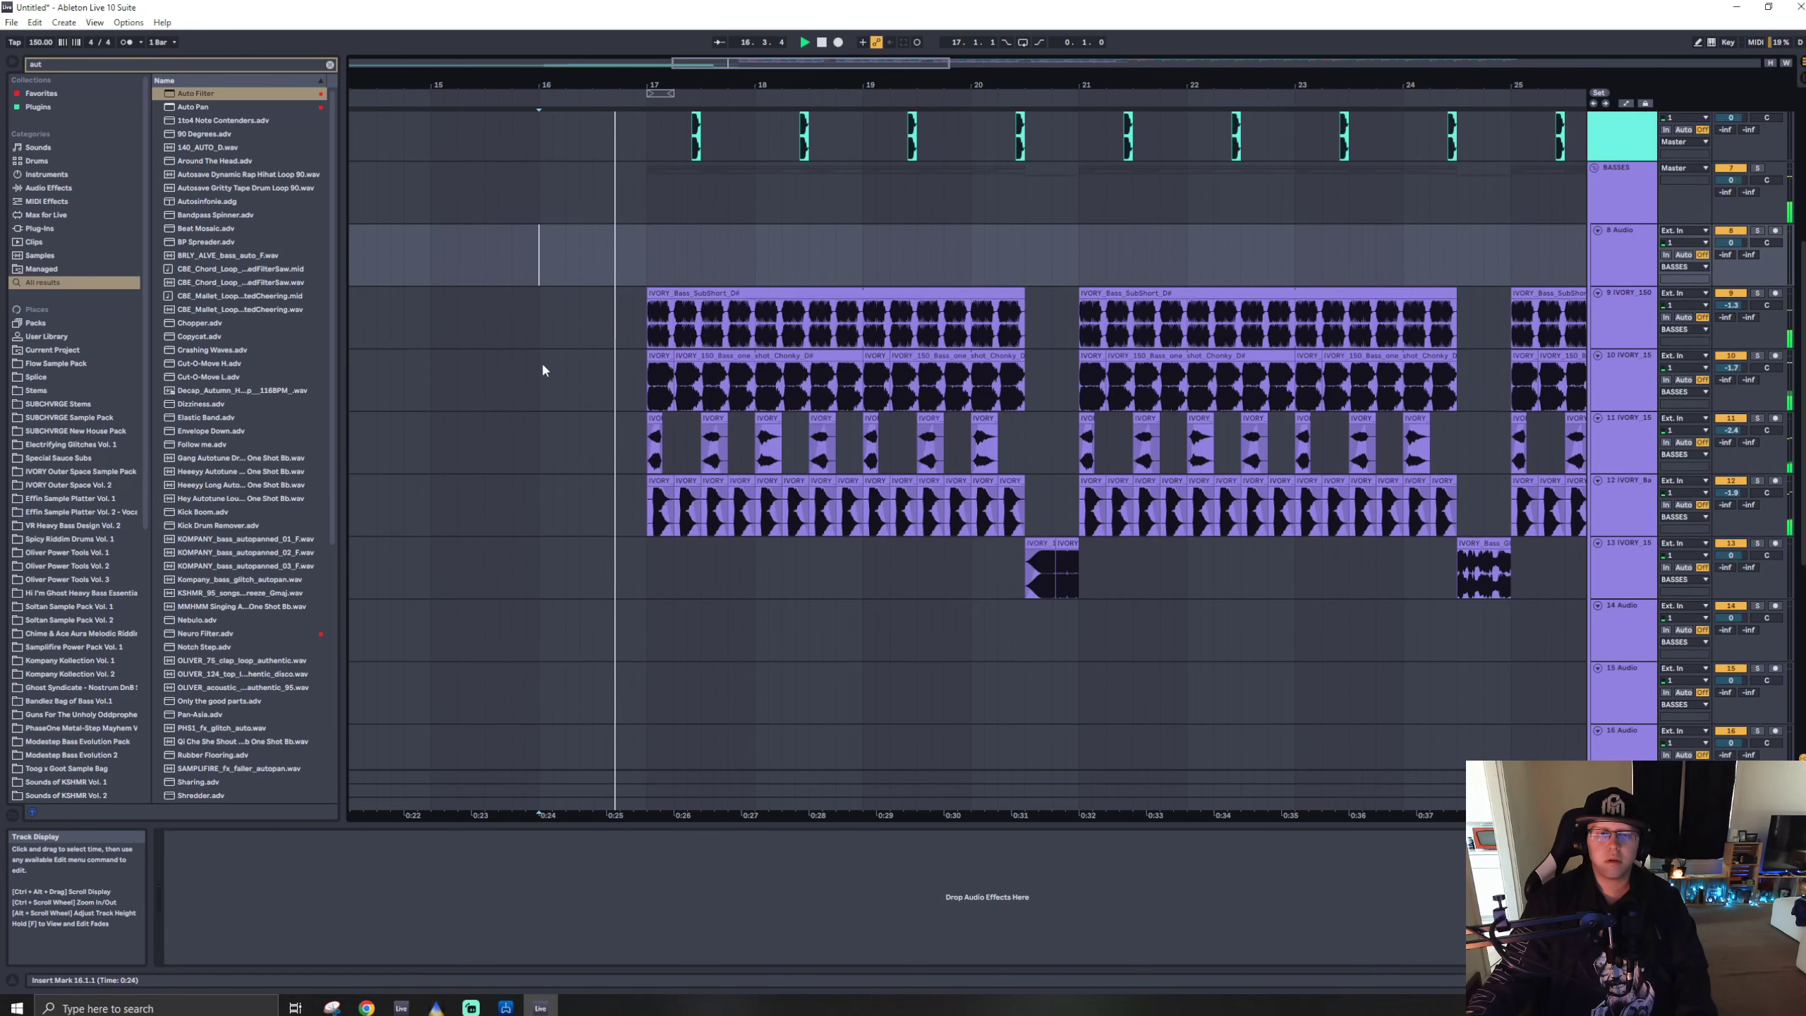
{"action": "scroll", "coordinate": [543, 364], "scroll_direction": "down", "scroll_amount": 2}
{"action": "left_click", "coordinate": [1620, 694]}
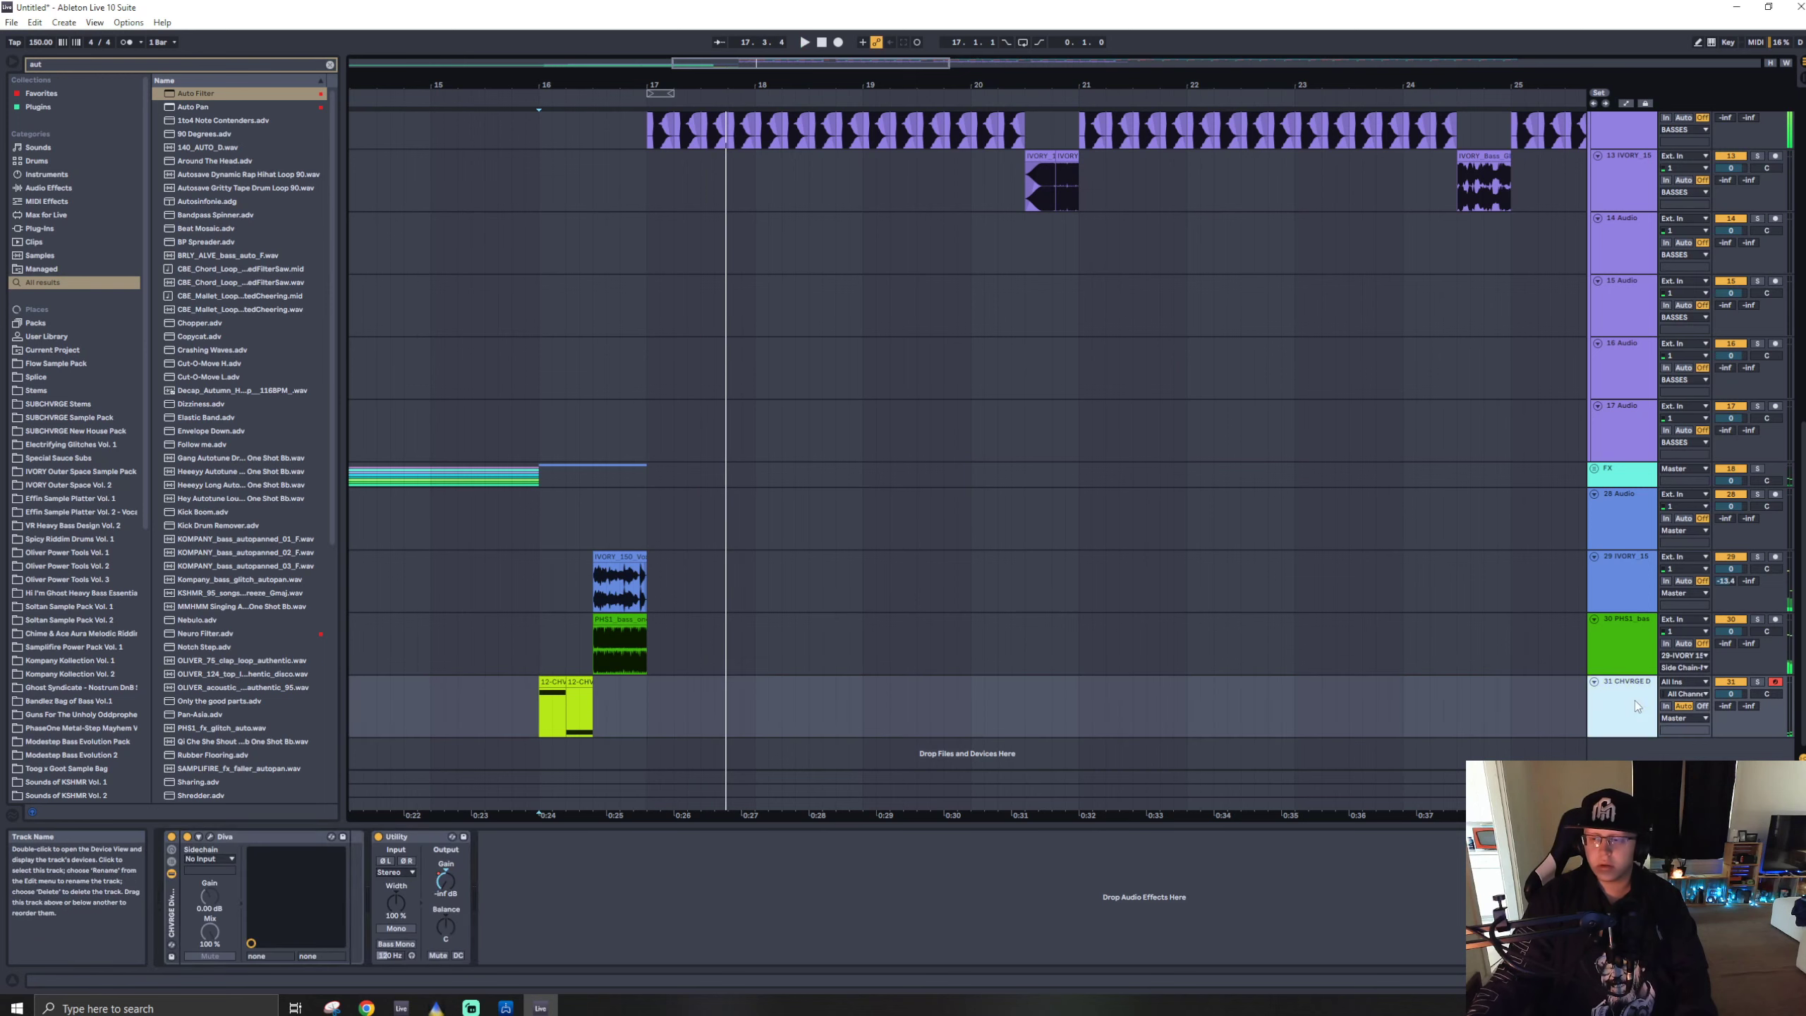
{"action": "left_click", "coordinate": [210, 836]}
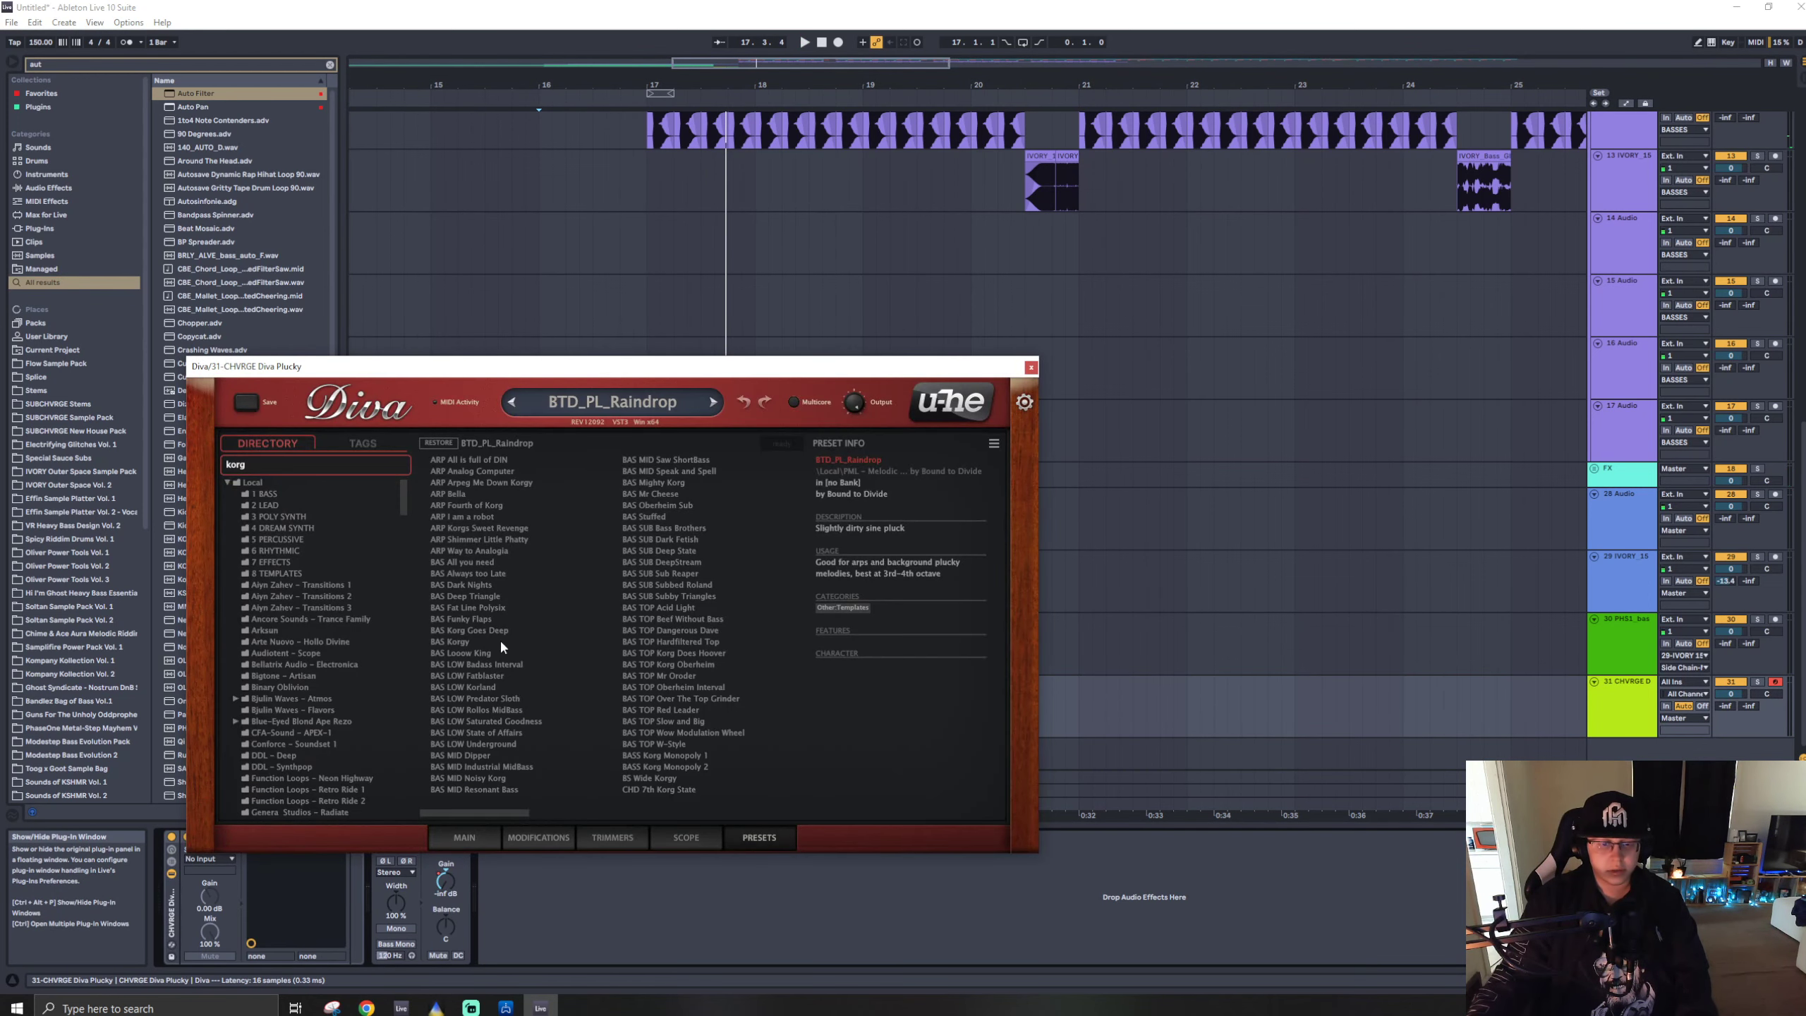
- Audition the Korg bass presets Korg Does Hoover, Over The Top Grinder, W-Style and LOW Underground in Diva
{"action": "left_click", "coordinate": [696, 653]}
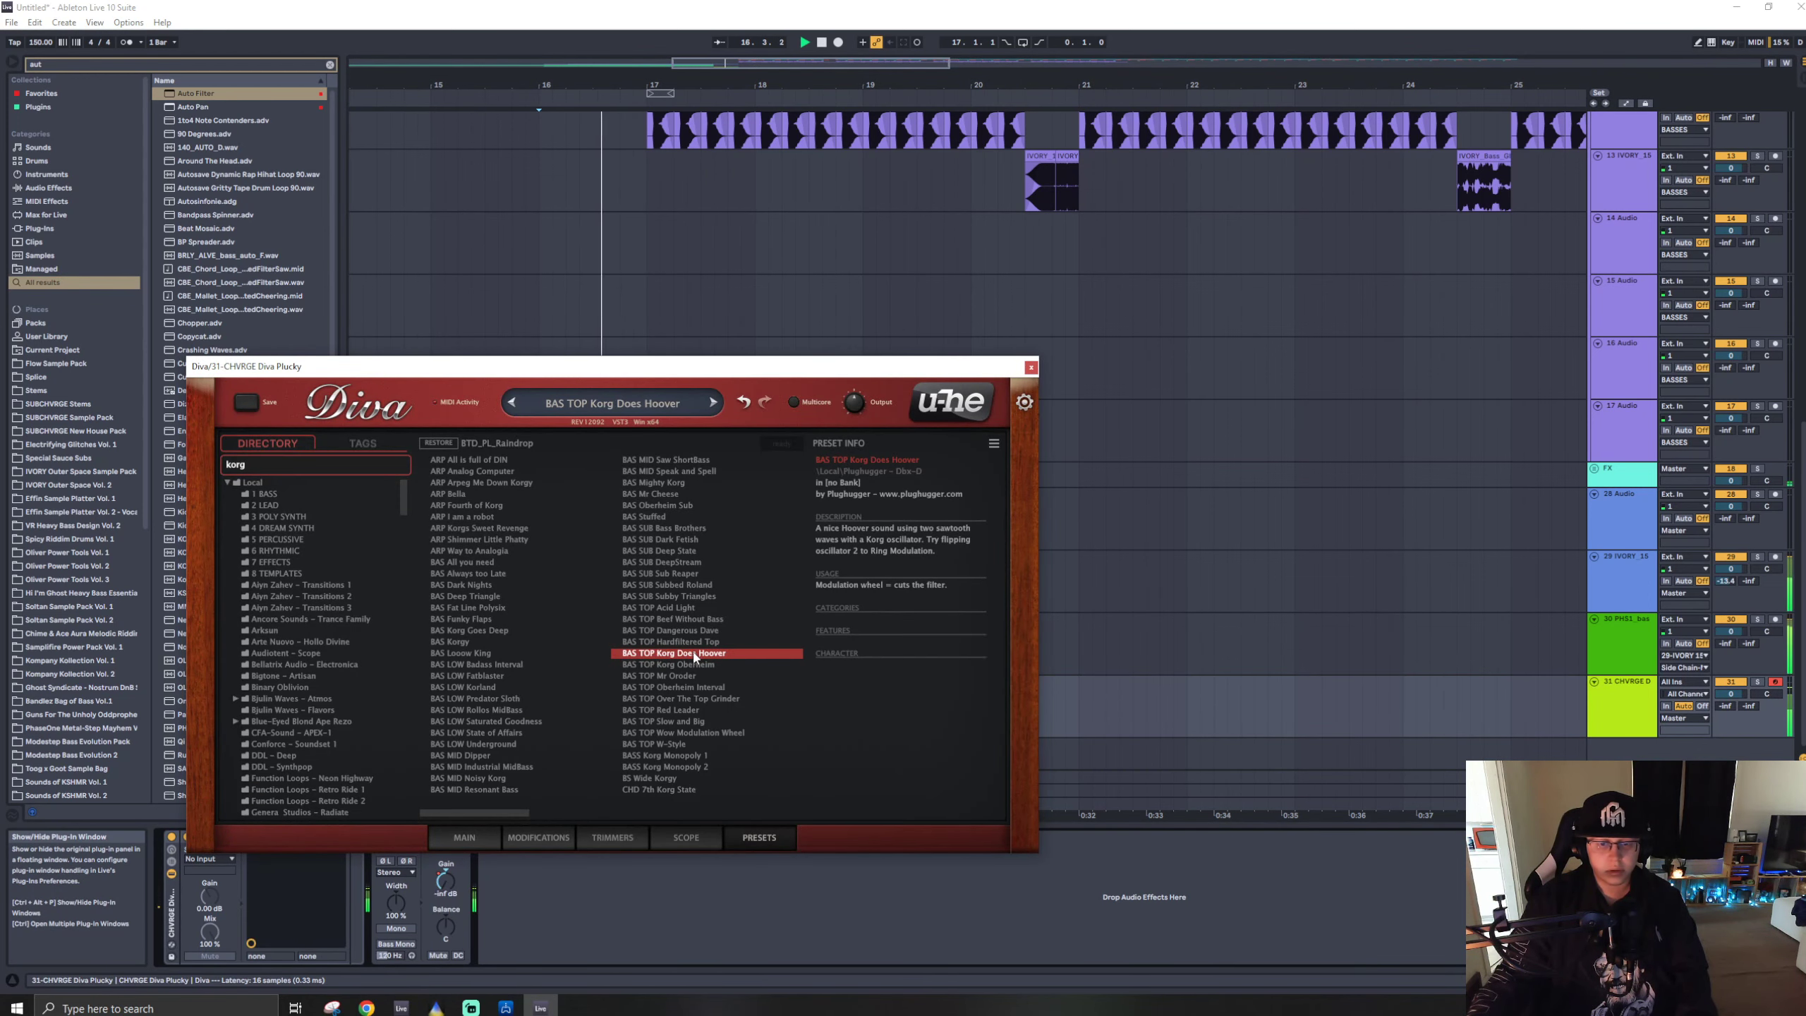
{"action": "left_click", "coordinate": [671, 701]}
{"action": "key", "text": "space"}
{"action": "left_click", "coordinate": [670, 744]}
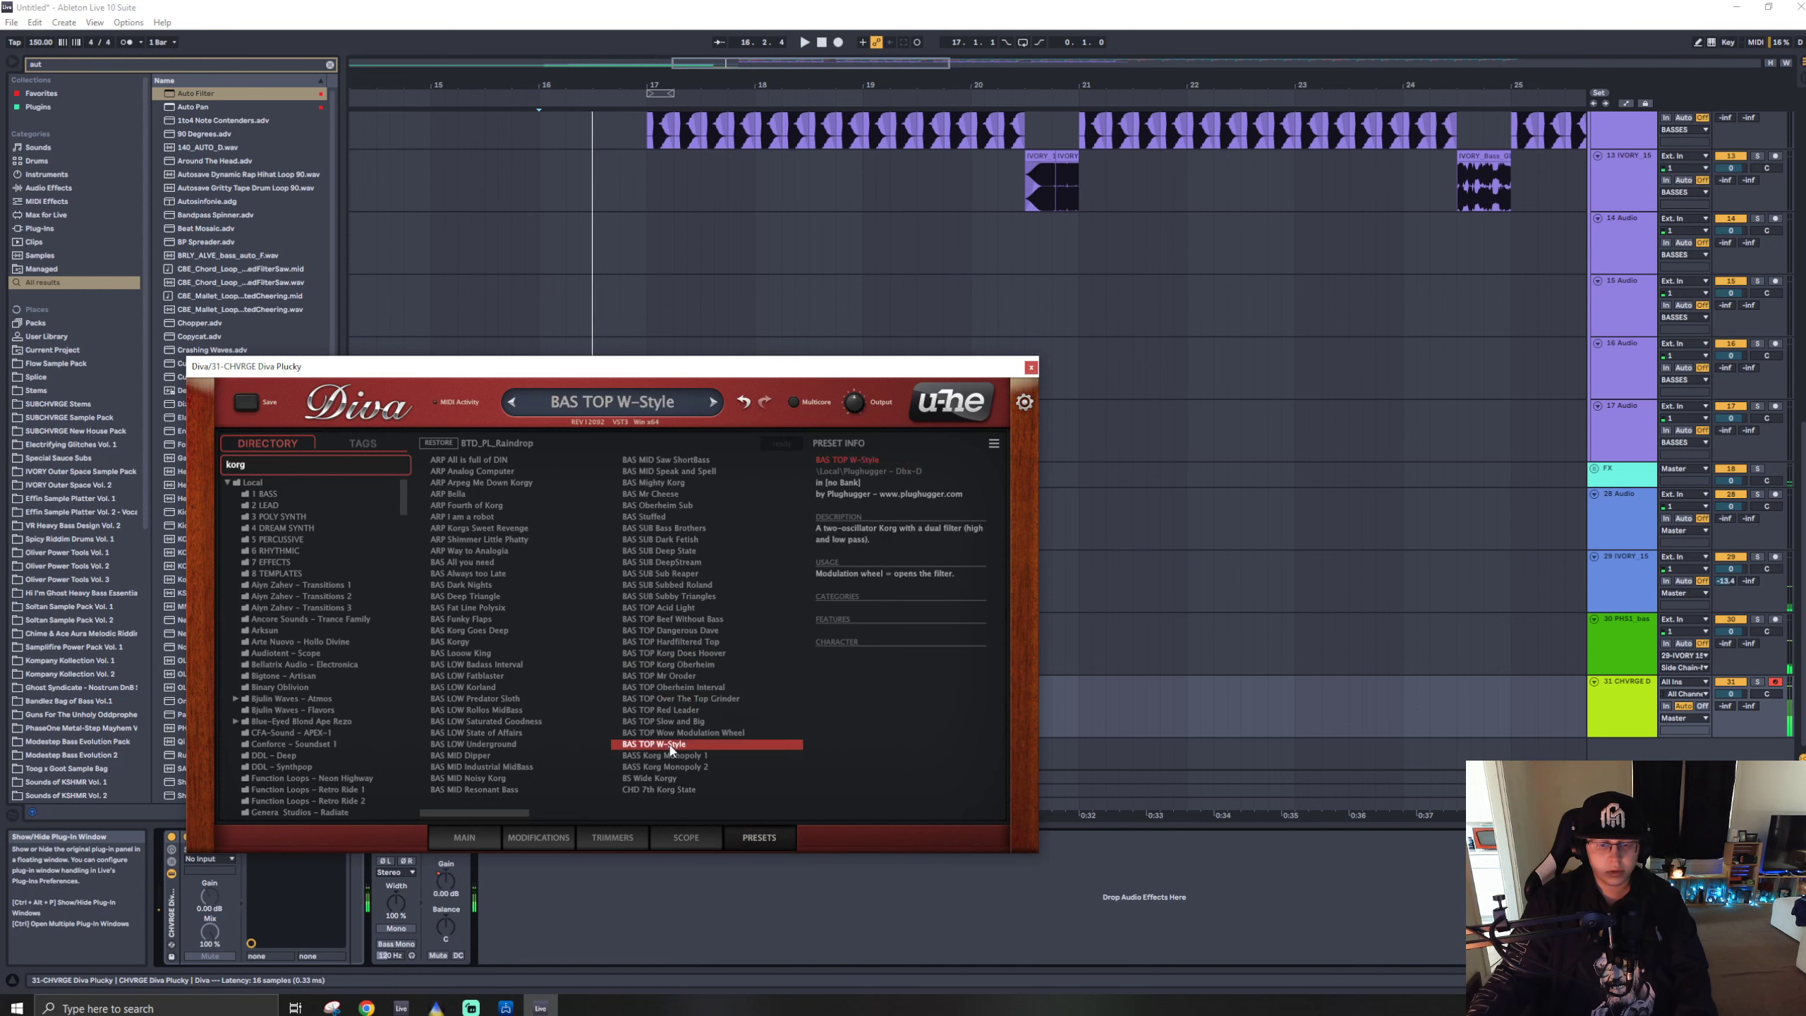
{"action": "left_click", "coordinate": [495, 744]}
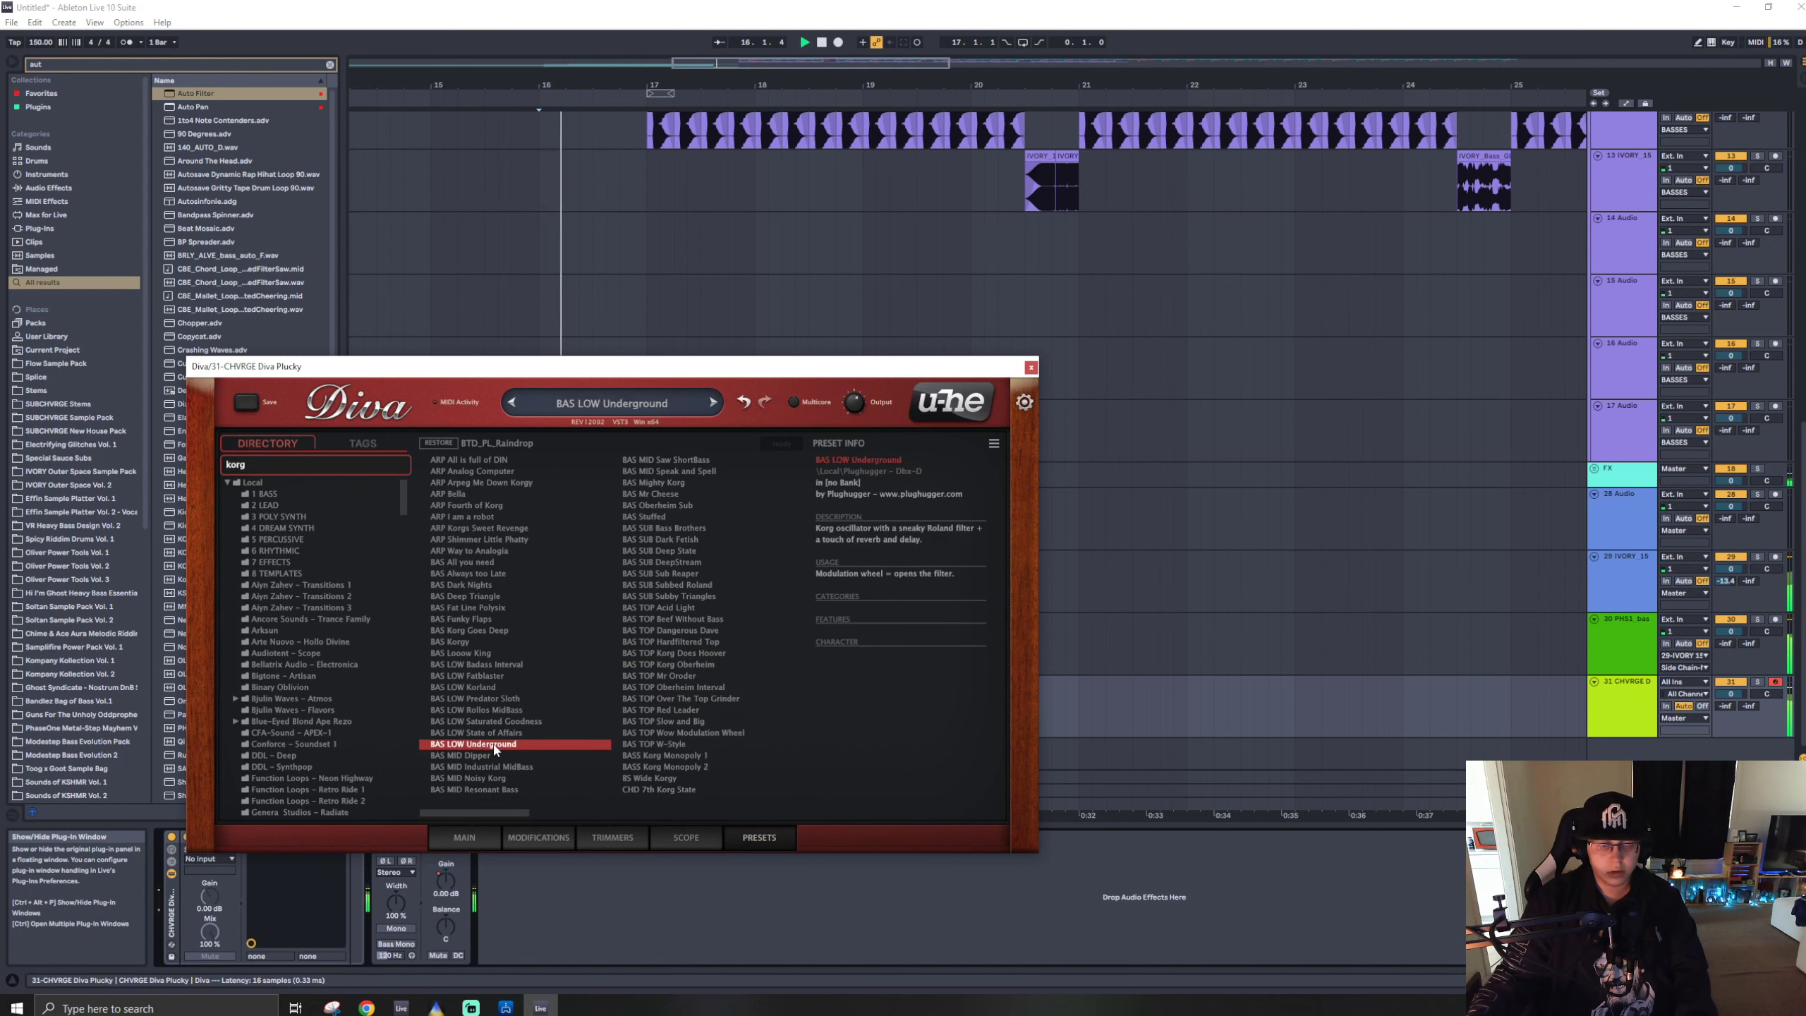
- Browse further through the Korg presets and audition PAD Dark Soul of Korg, PH BAS Interval 05 and LED ModTriangle
{"action": "left_click_drag", "start_coordinate": [498, 809], "coordinate": [678, 815]}
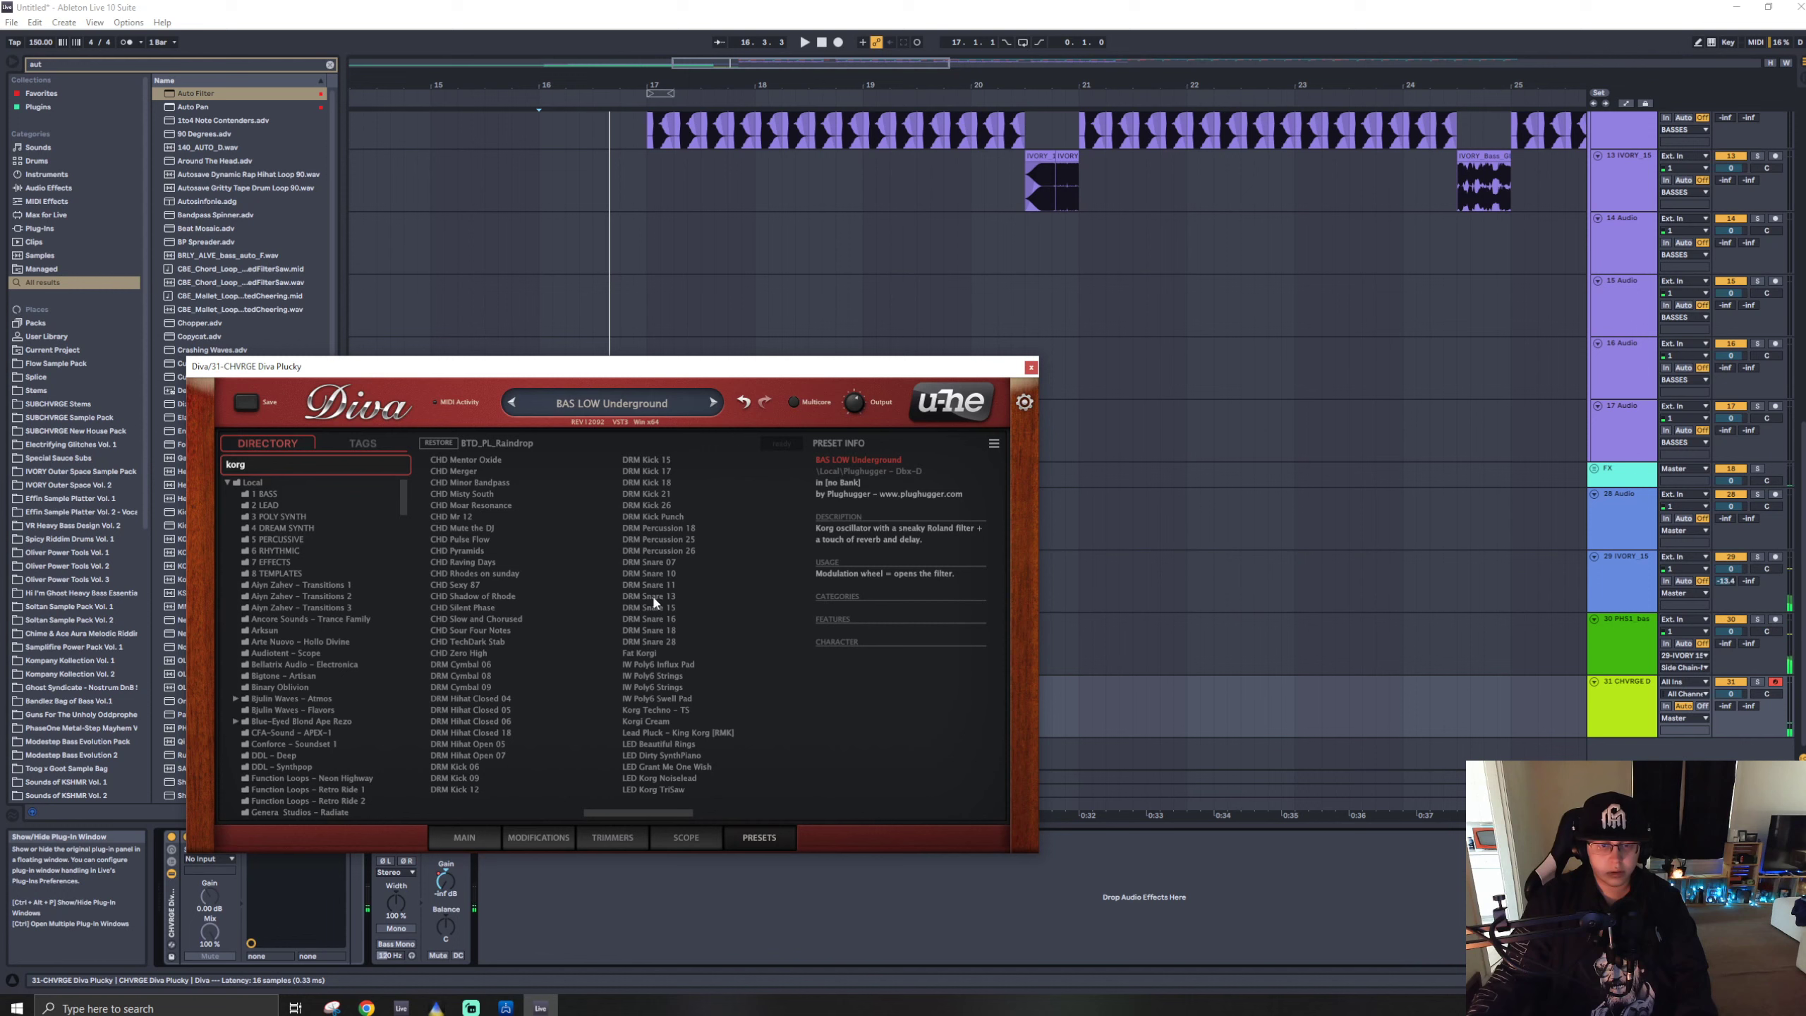
{"action": "scroll", "coordinate": [584, 730], "scroll_direction": "up", "scroll_amount": 5}
{"action": "scroll", "coordinate": [660, 748], "scroll_direction": "down", "scroll_amount": 5}
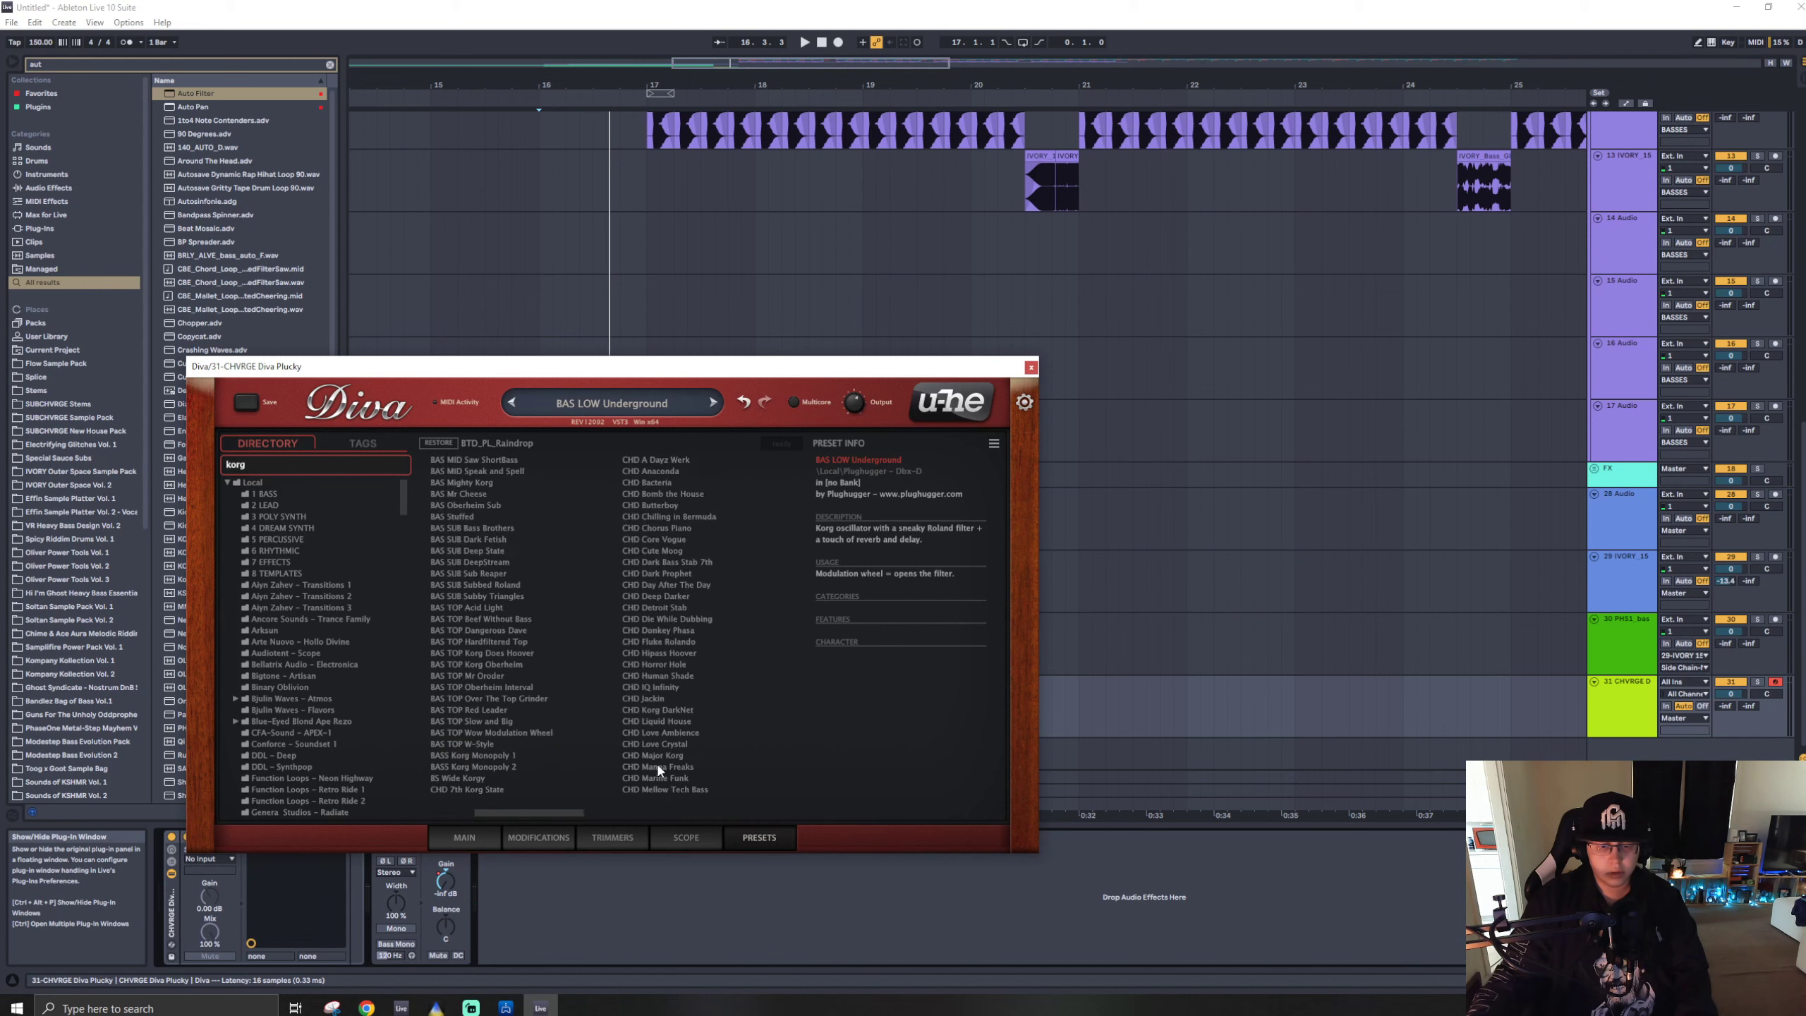
{"action": "left_click", "coordinate": [479, 539]}
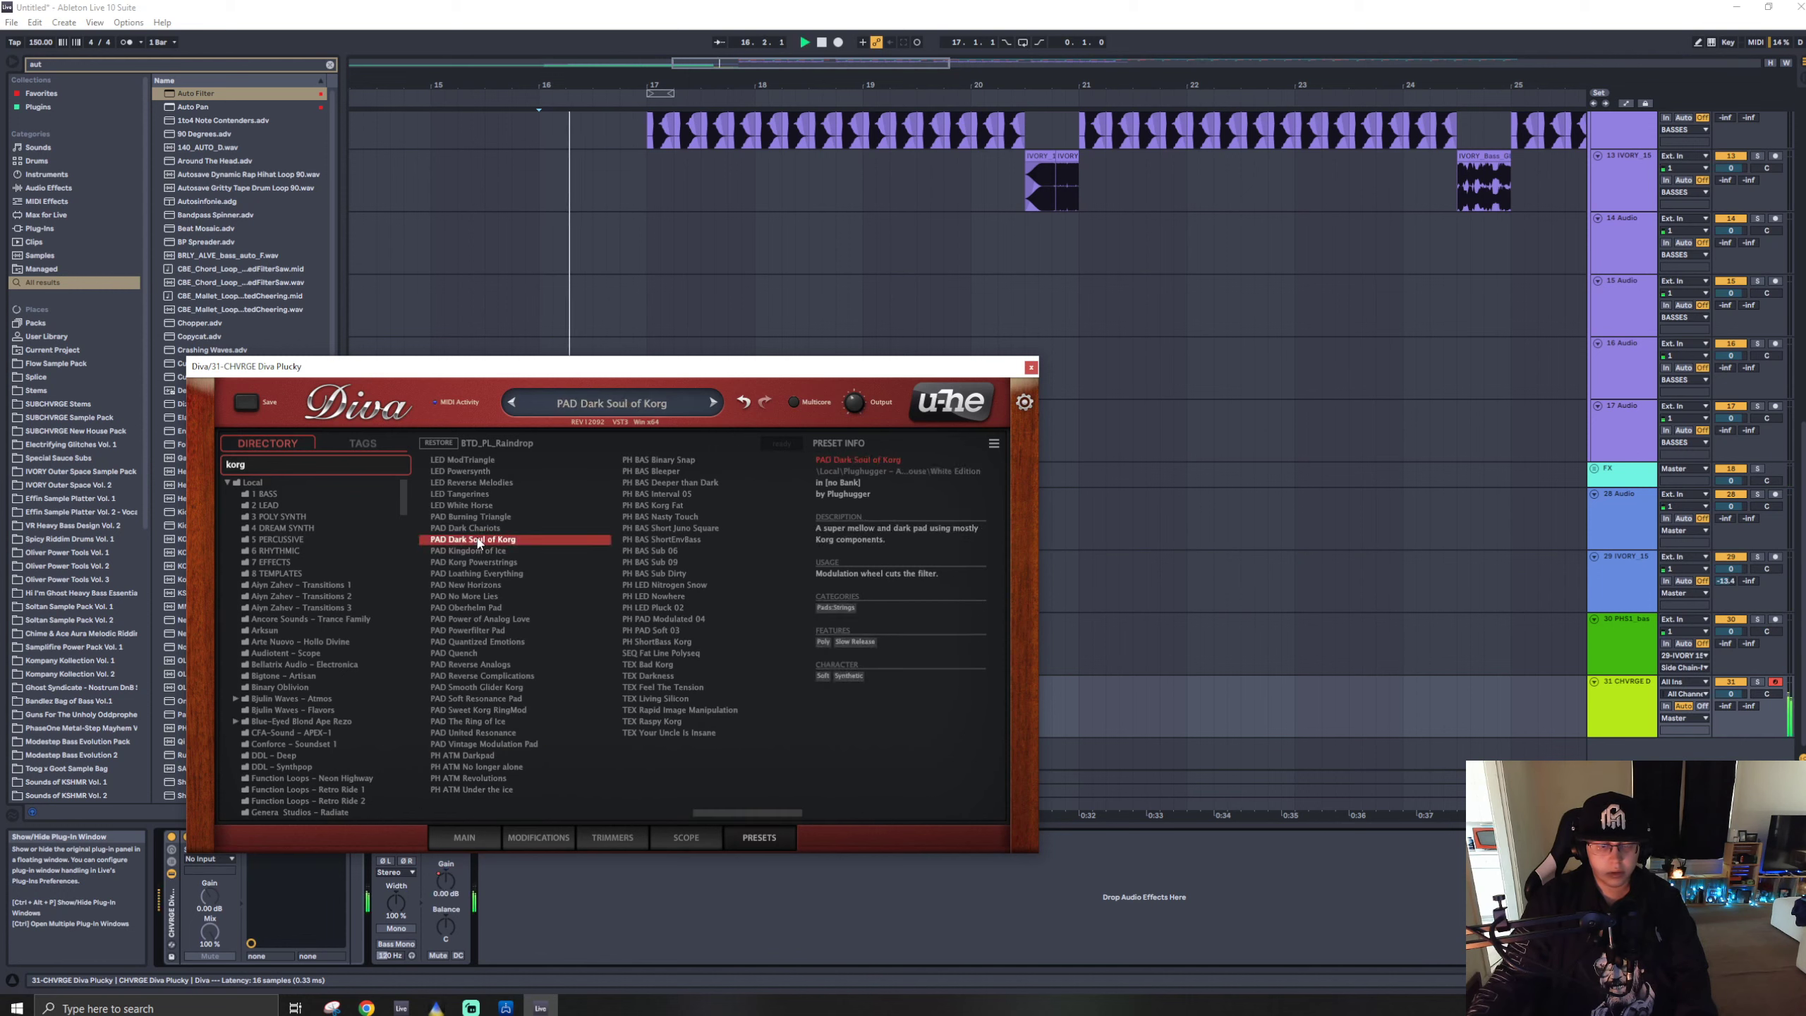
{"action": "key", "text": "space"}
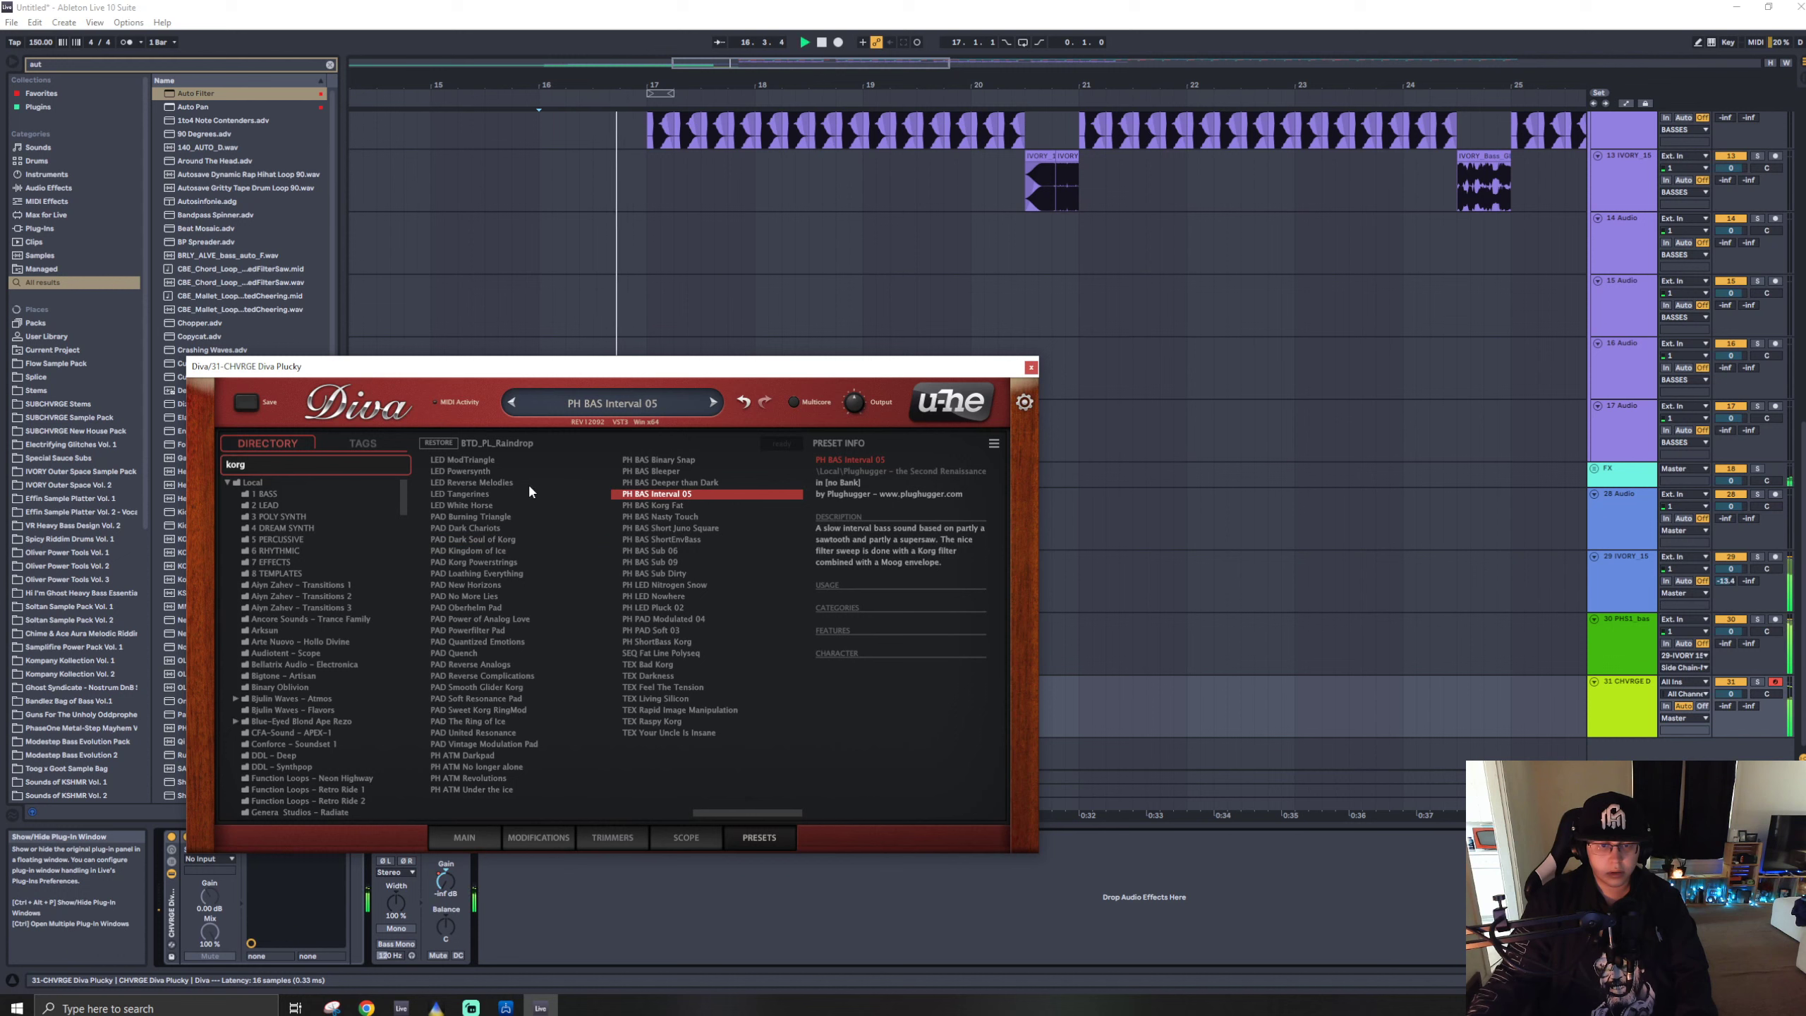
{"action": "left_click", "coordinate": [483, 460]}
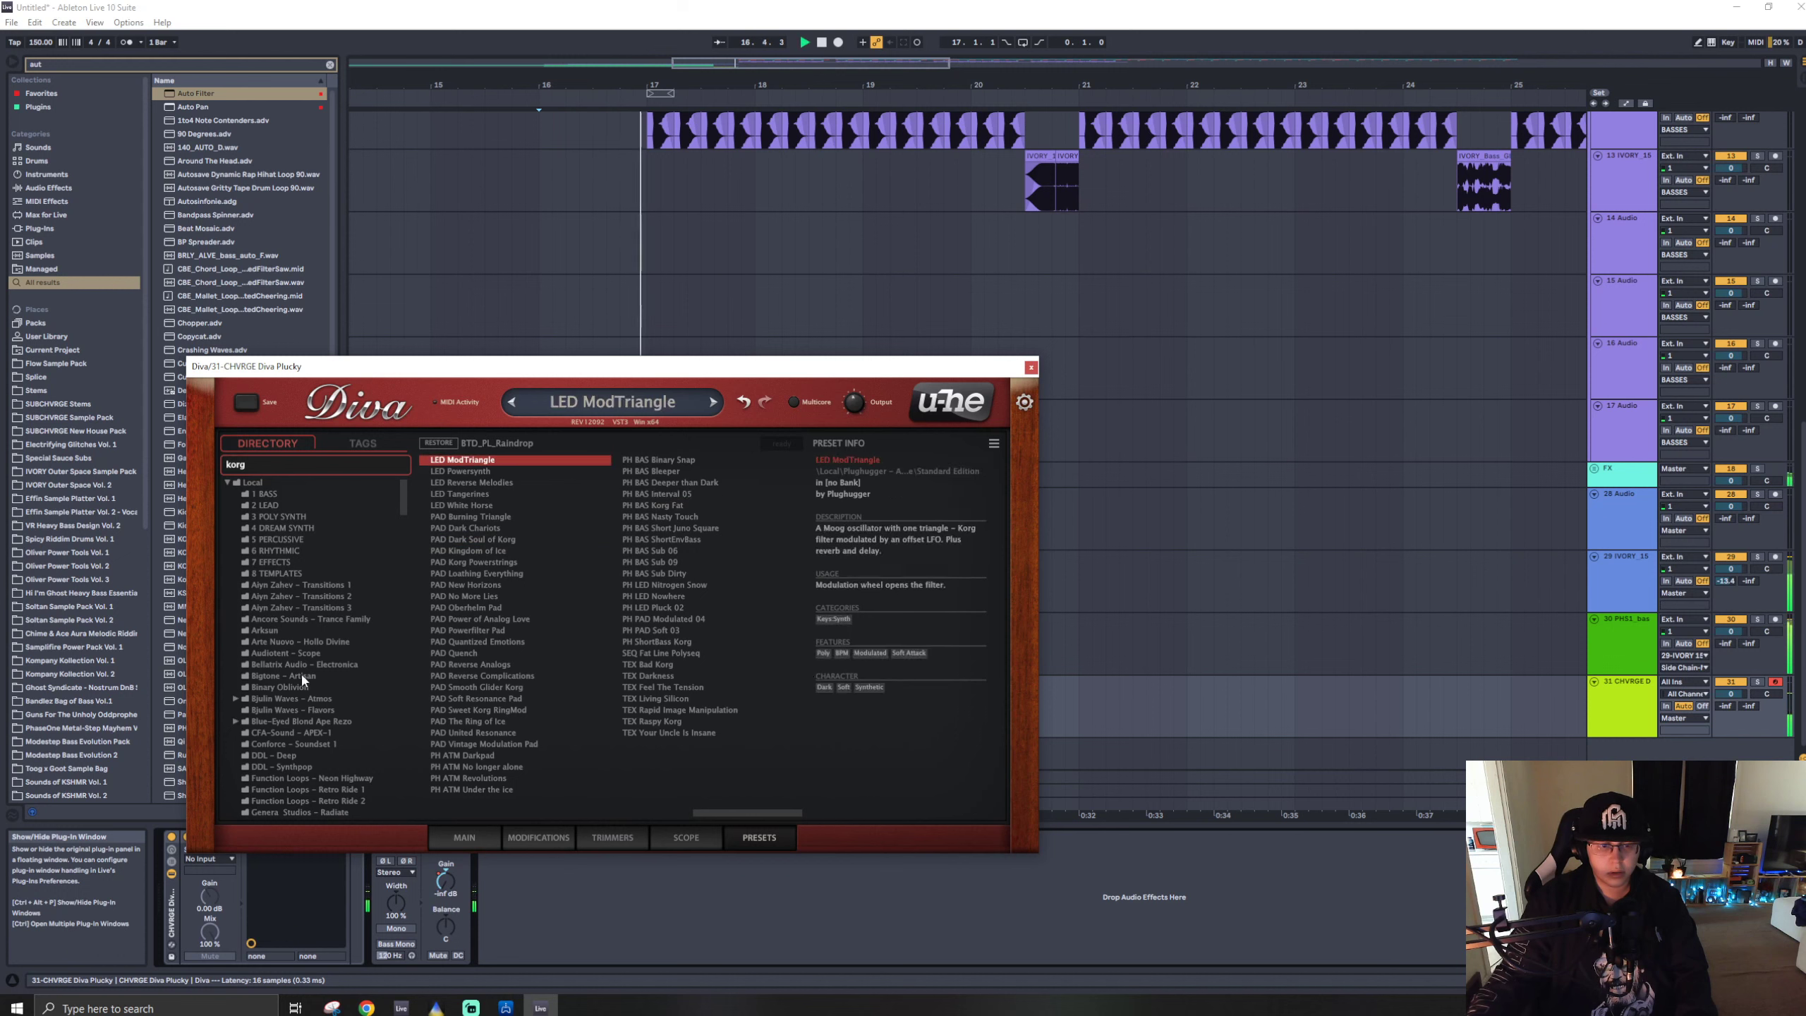
- Search the Diva presets for "pluck" and audition LD Bring Breakfast, HS Greek Guitar and FH Pluck 1
{"action": "type", "text": "pluck"}
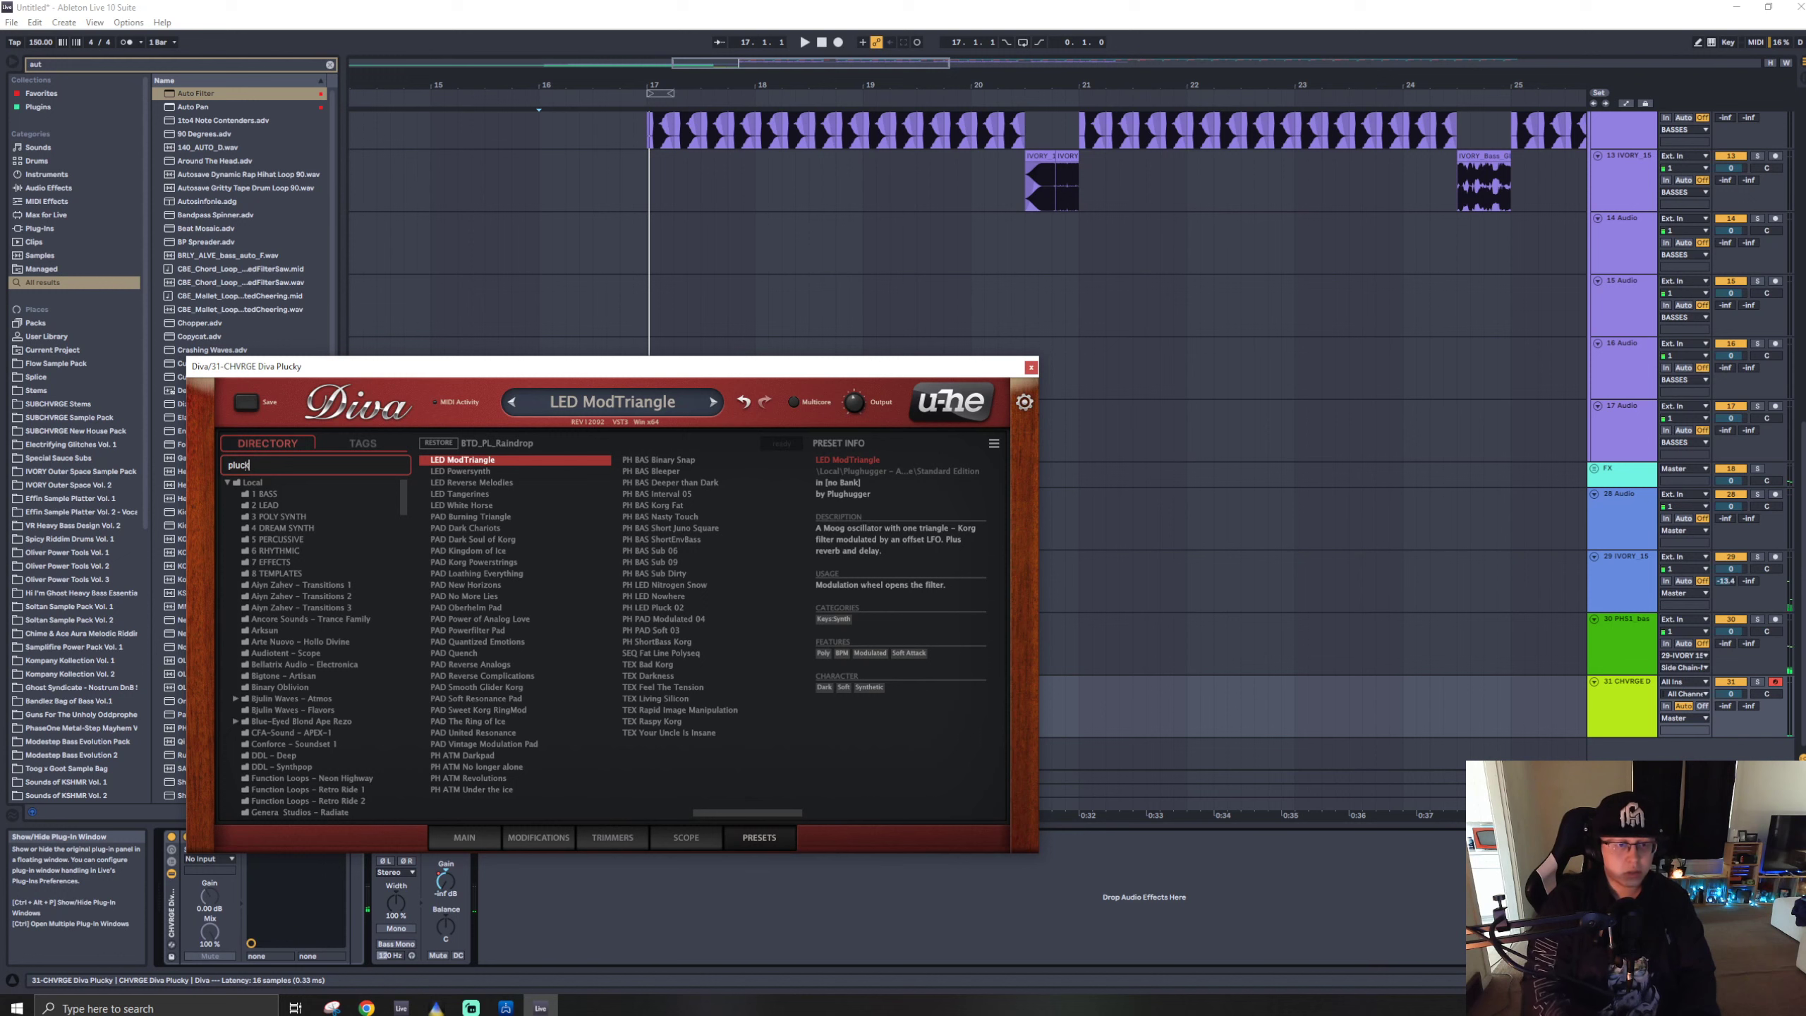
{"action": "left_click", "coordinate": [679, 597]}
{"action": "key", "text": "space"}
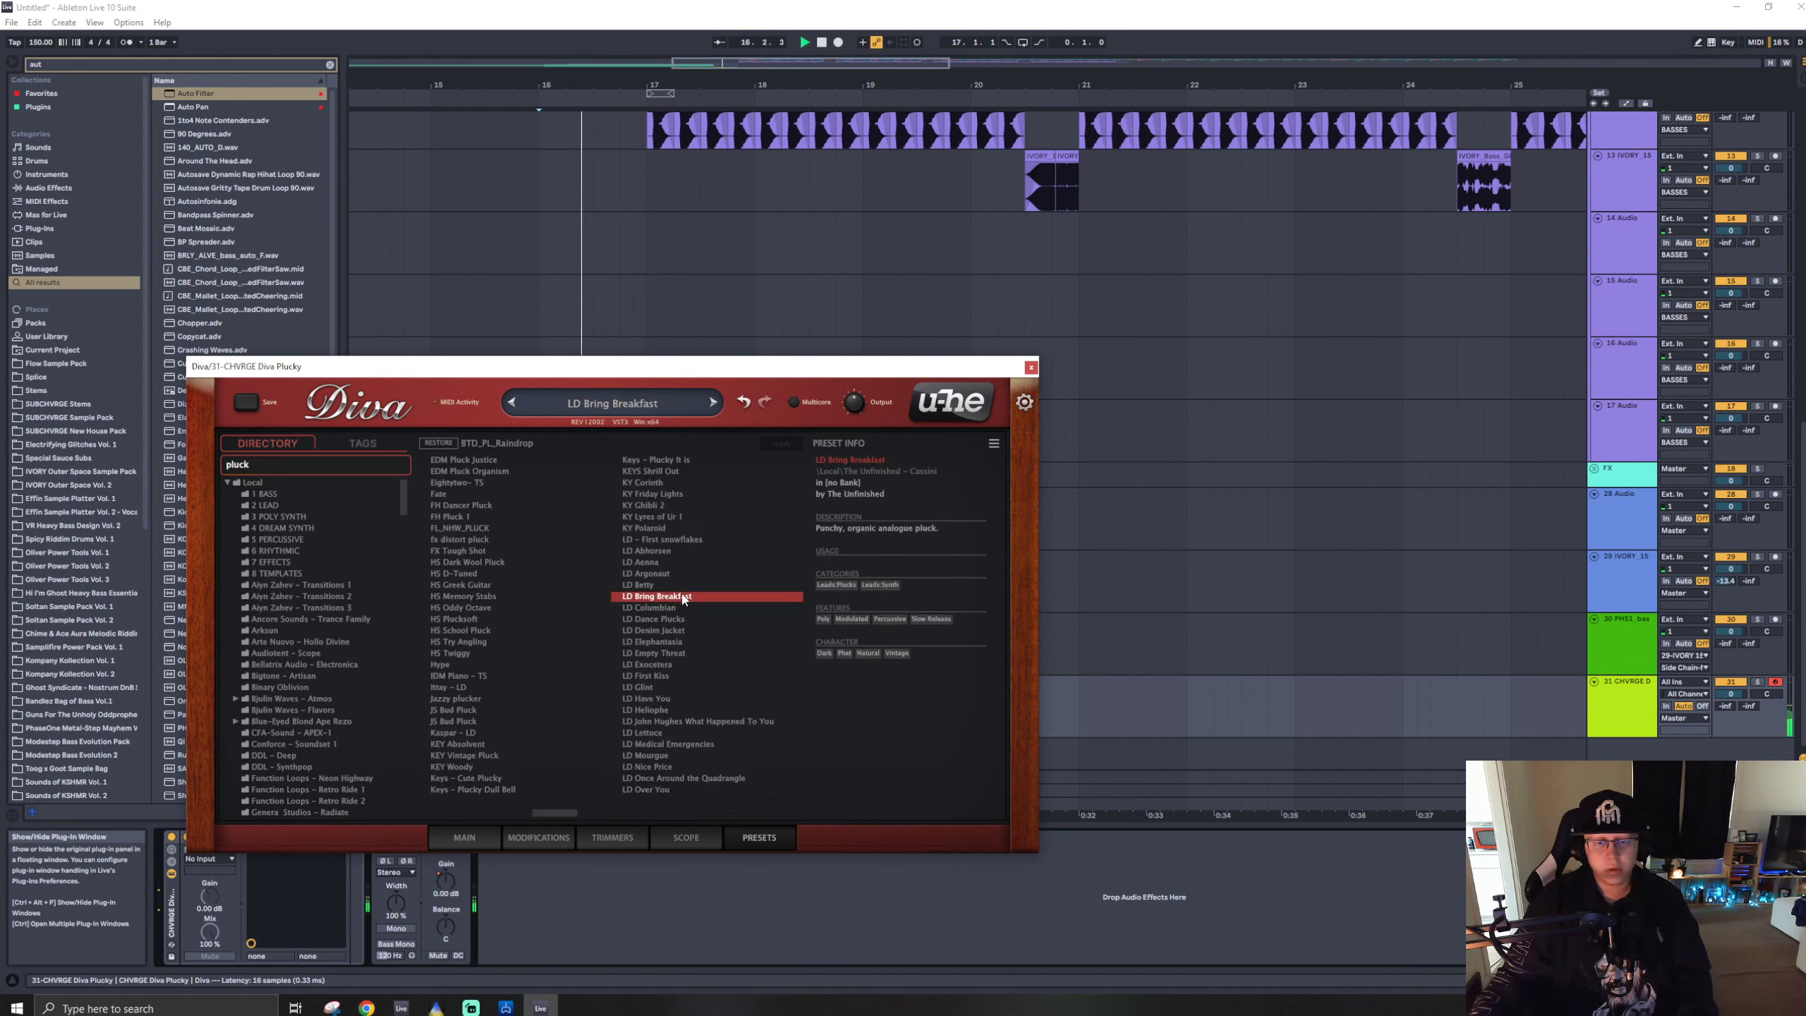
{"action": "left_click", "coordinate": [679, 643]}
{"action": "left_click", "coordinate": [483, 585]}
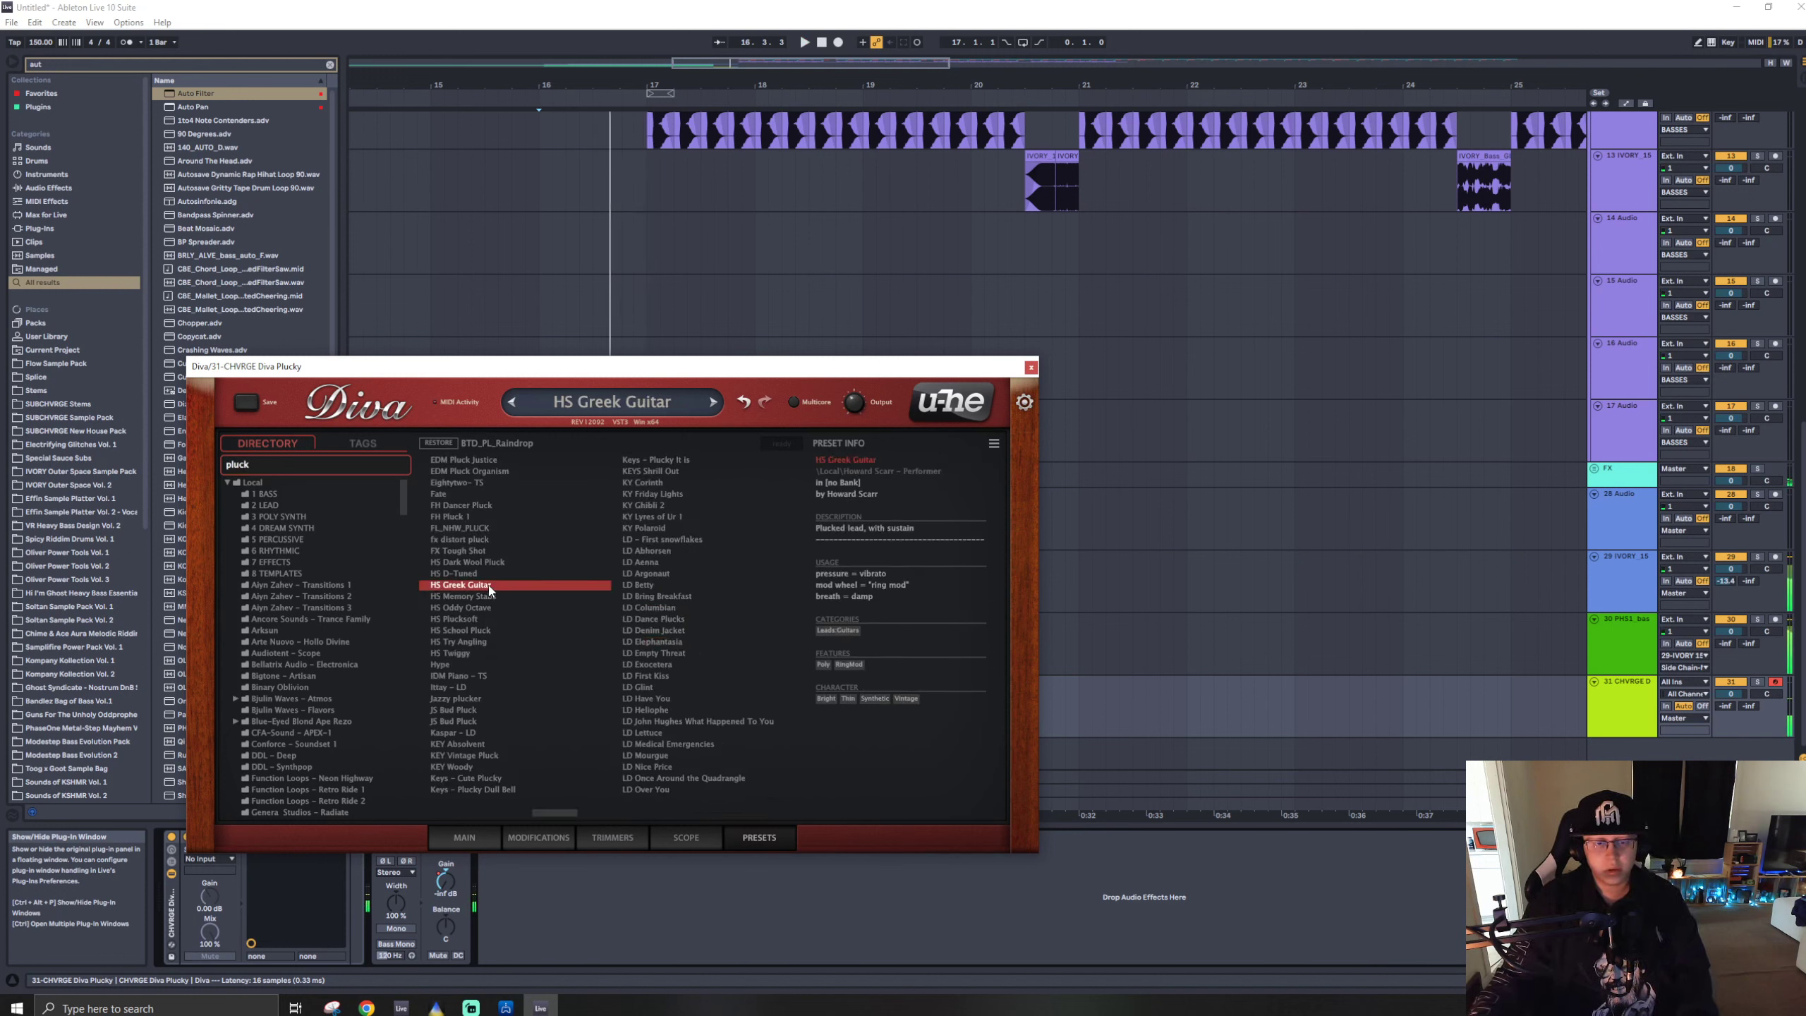
{"action": "left_click", "coordinate": [487, 517]}
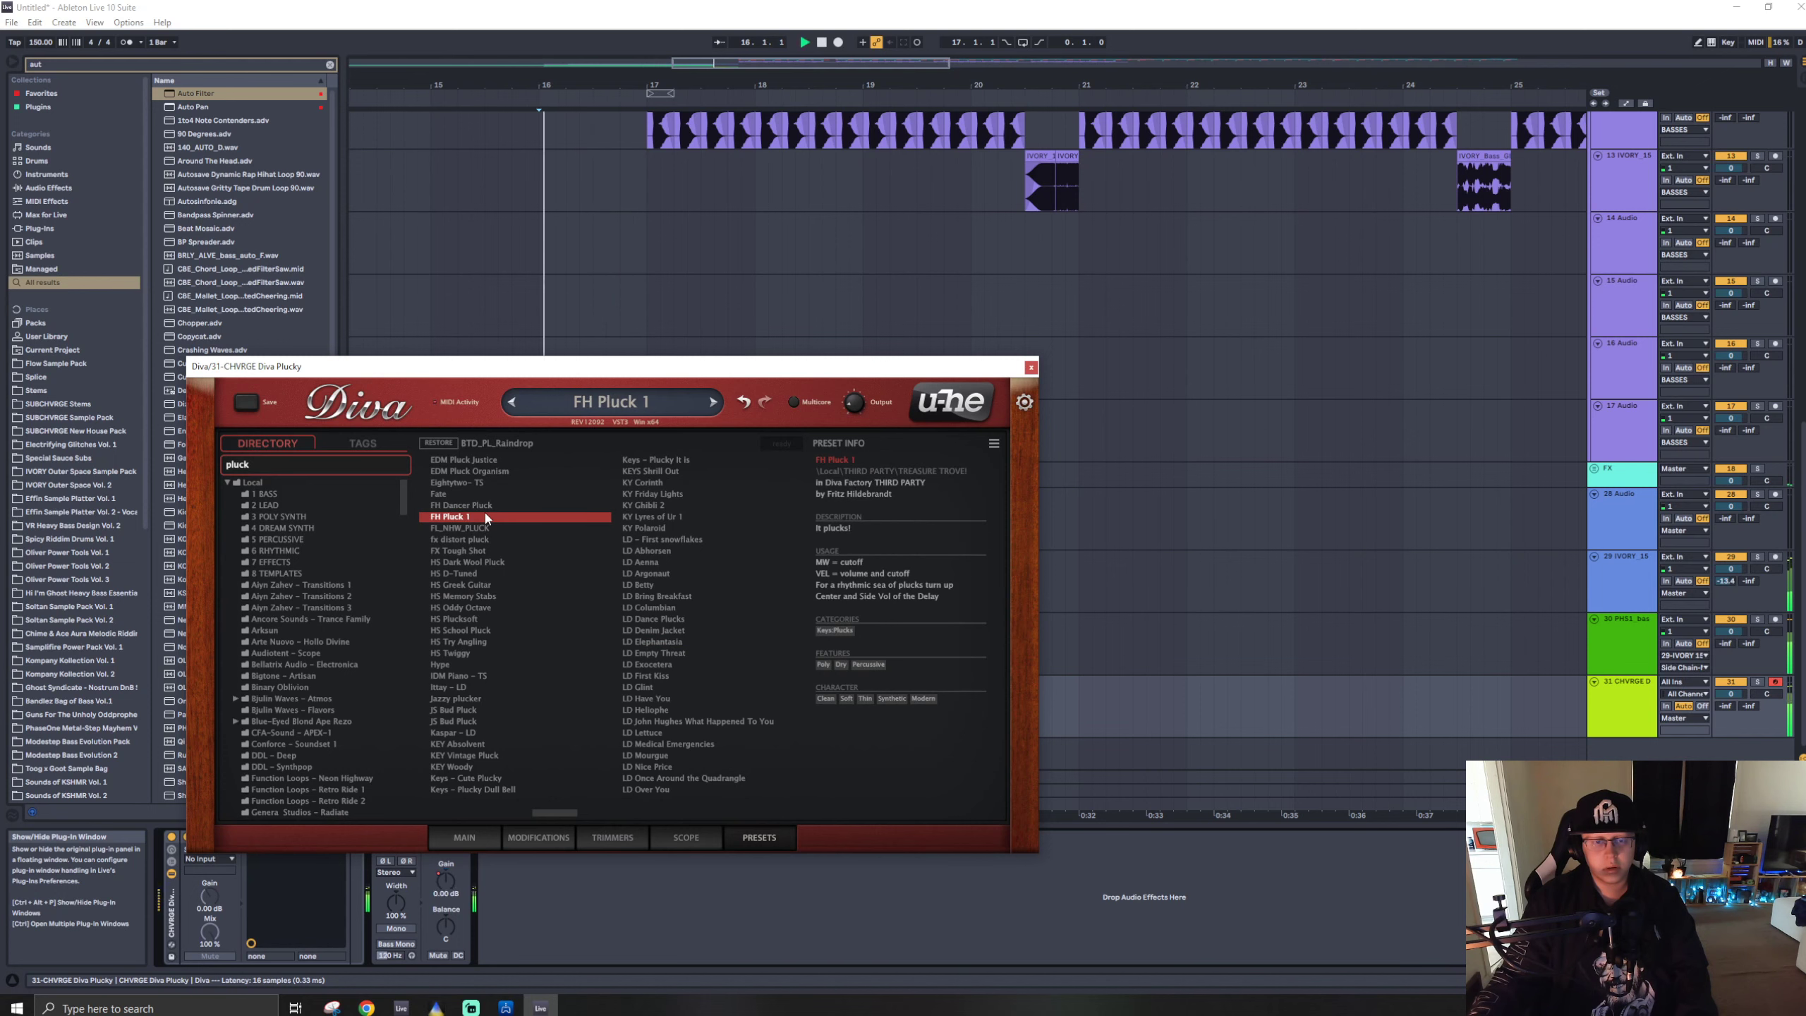
- Close Diva, merge the two pluck clips at bar 16 and transpose all their notes up to D#3–A#3
{"action": "left_click", "coordinate": [1029, 367]}
{"action": "left_click", "coordinate": [591, 722]}
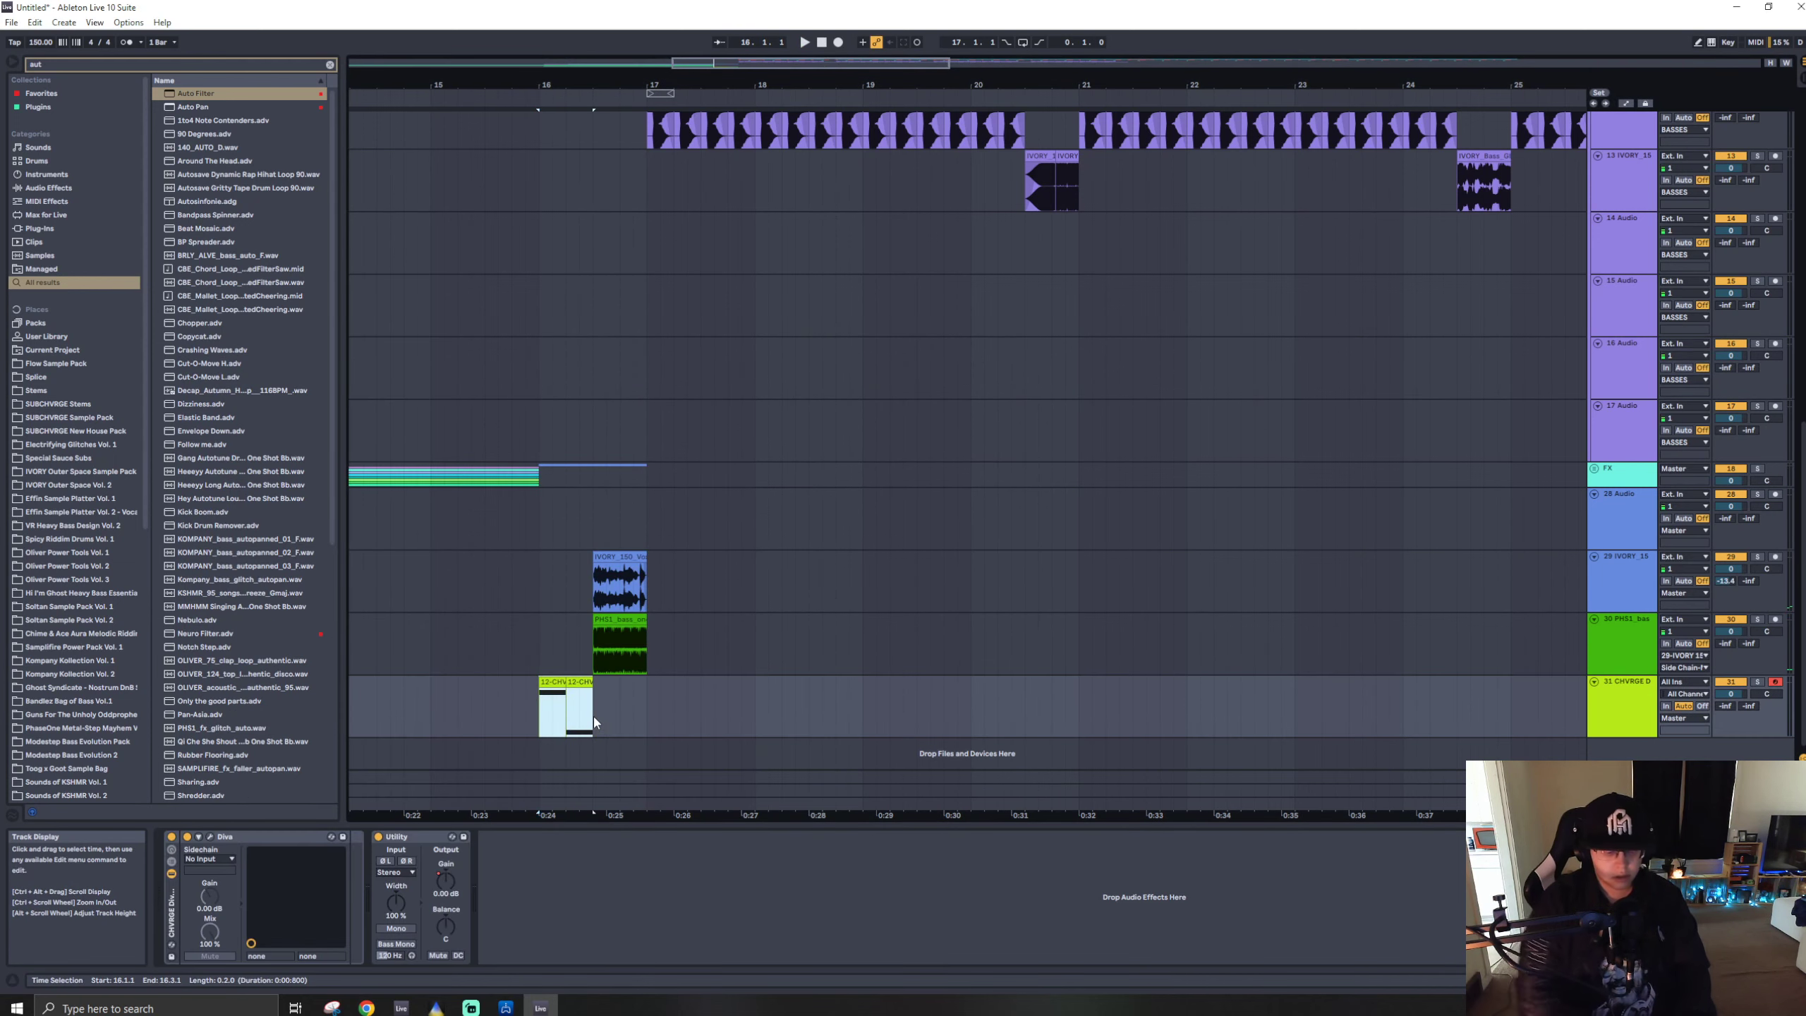
{"action": "double_click", "coordinate": [556, 682]}
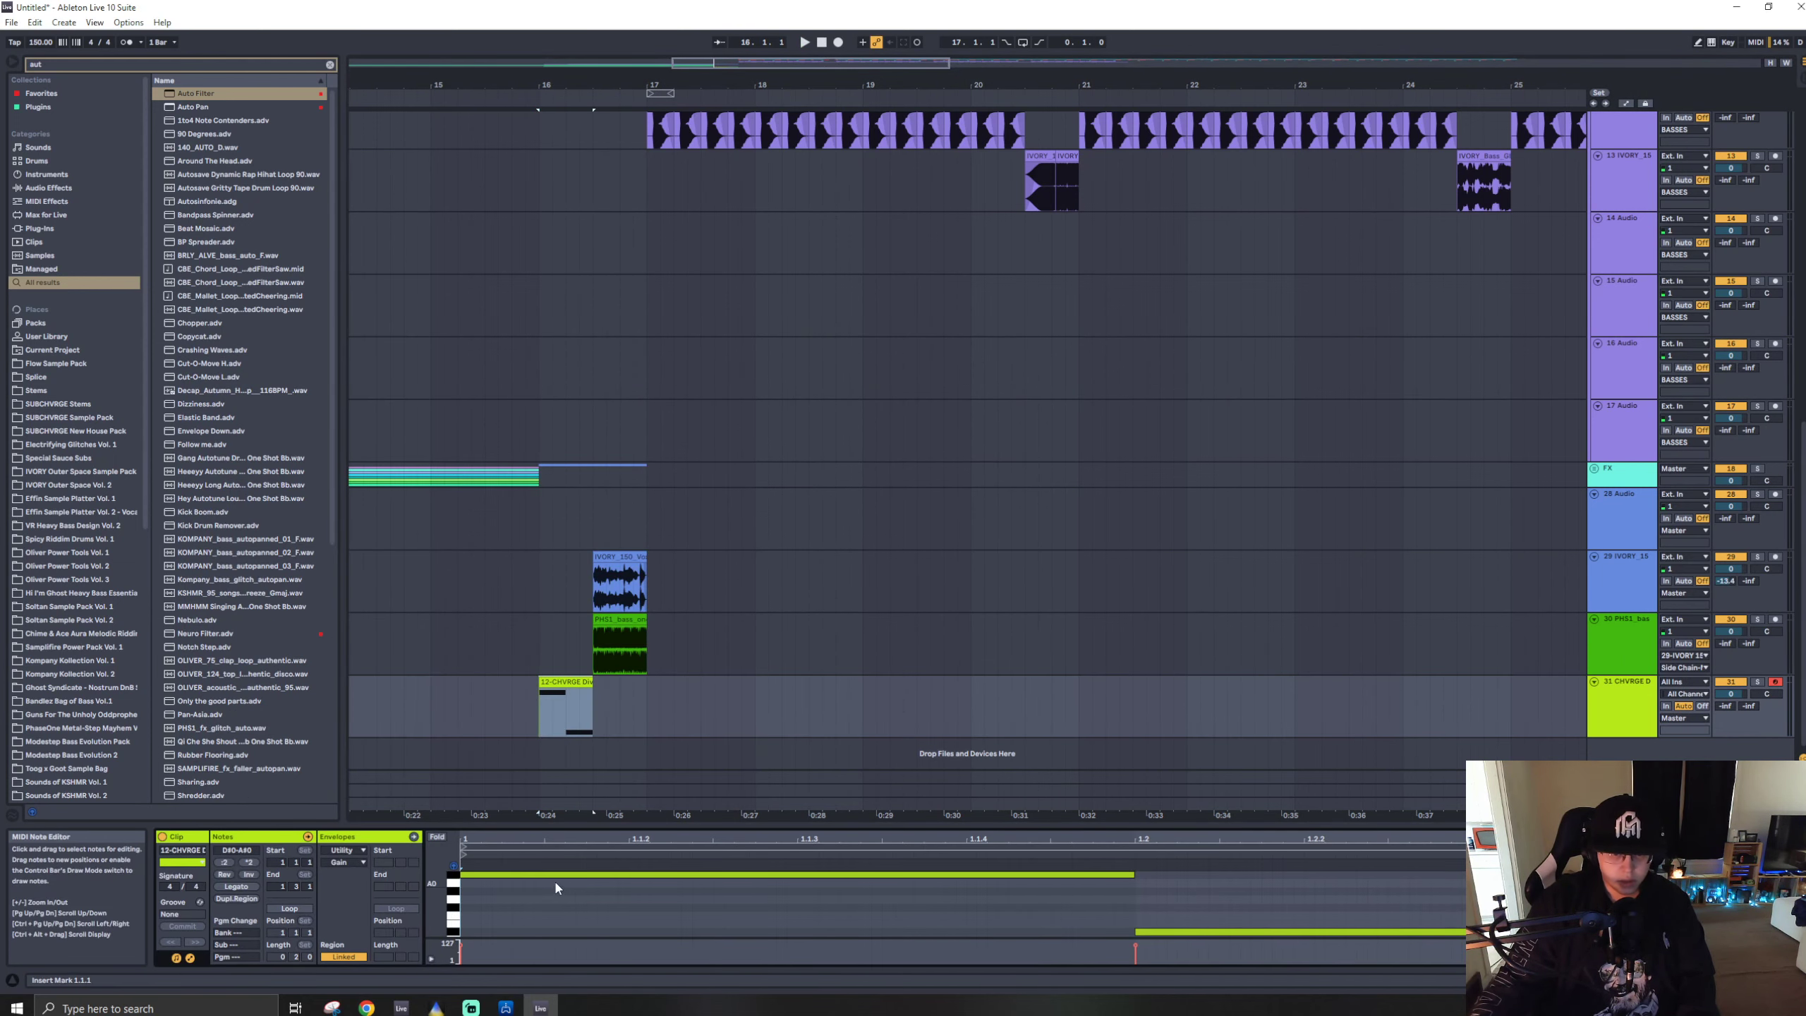
{"action": "key", "text": "ctrl+a"}
{"action": "key", "text": "shift+Up"}
{"action": "key", "text": "shift+Up"}
{"action": "key", "text": "space"}
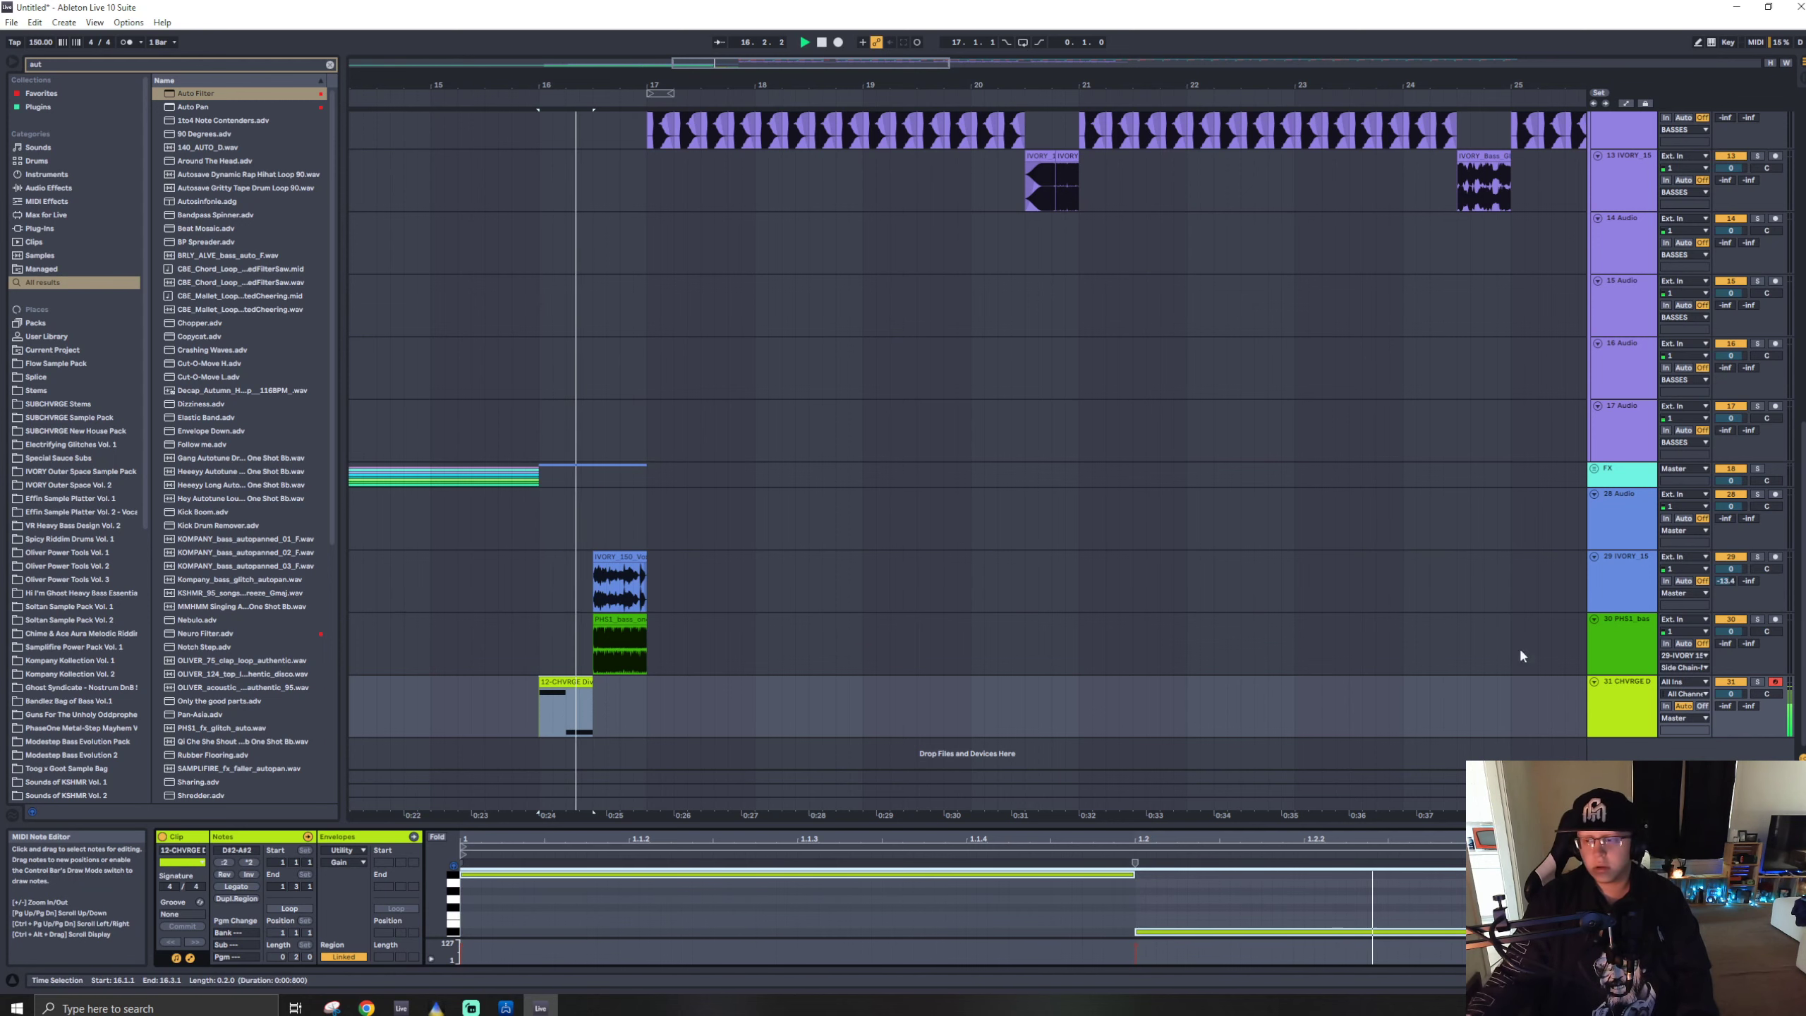
{"action": "key", "text": "space"}
- Search the browser for "plucky" and try the CHVRGE Intro Plucky Diva rack on the pluck track
{"action": "left_click", "coordinate": [1645, 717]}
{"action": "double_click", "coordinate": [1646, 723]}
{"action": "key", "text": "space"}
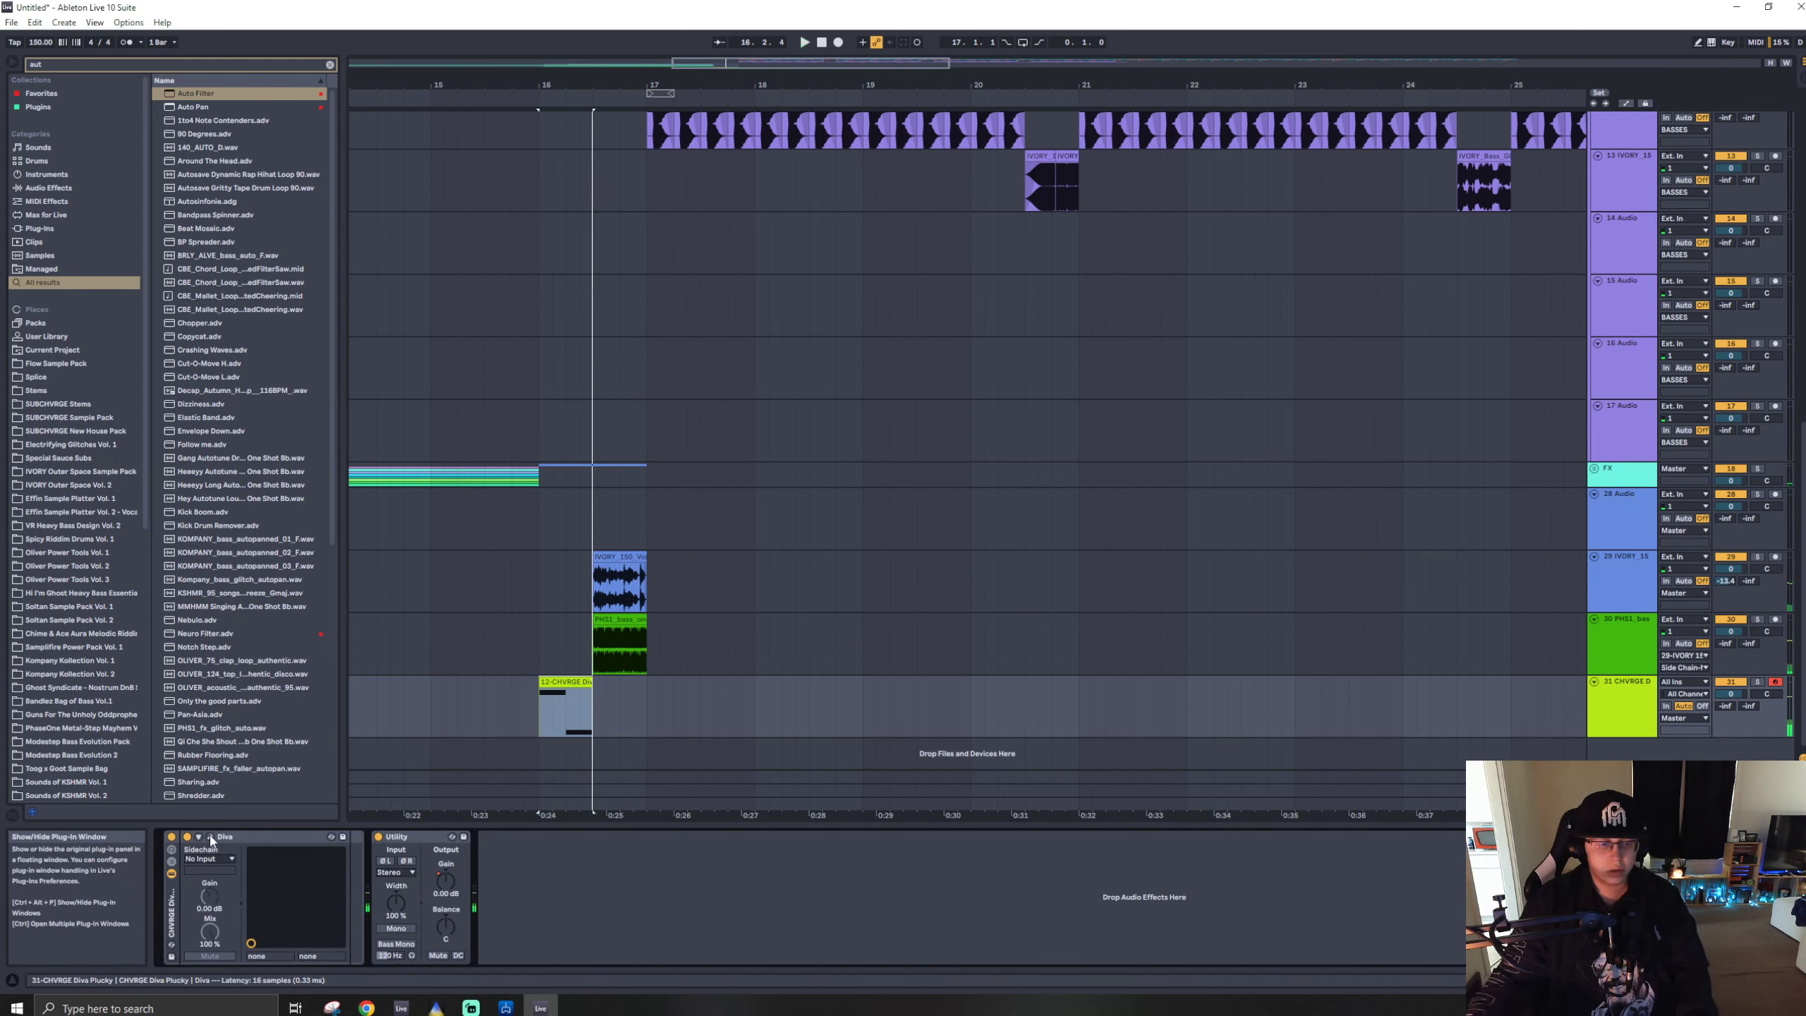
{"action": "key", "text": "ctrl+f"}
{"action": "type", "text": "pluck"}
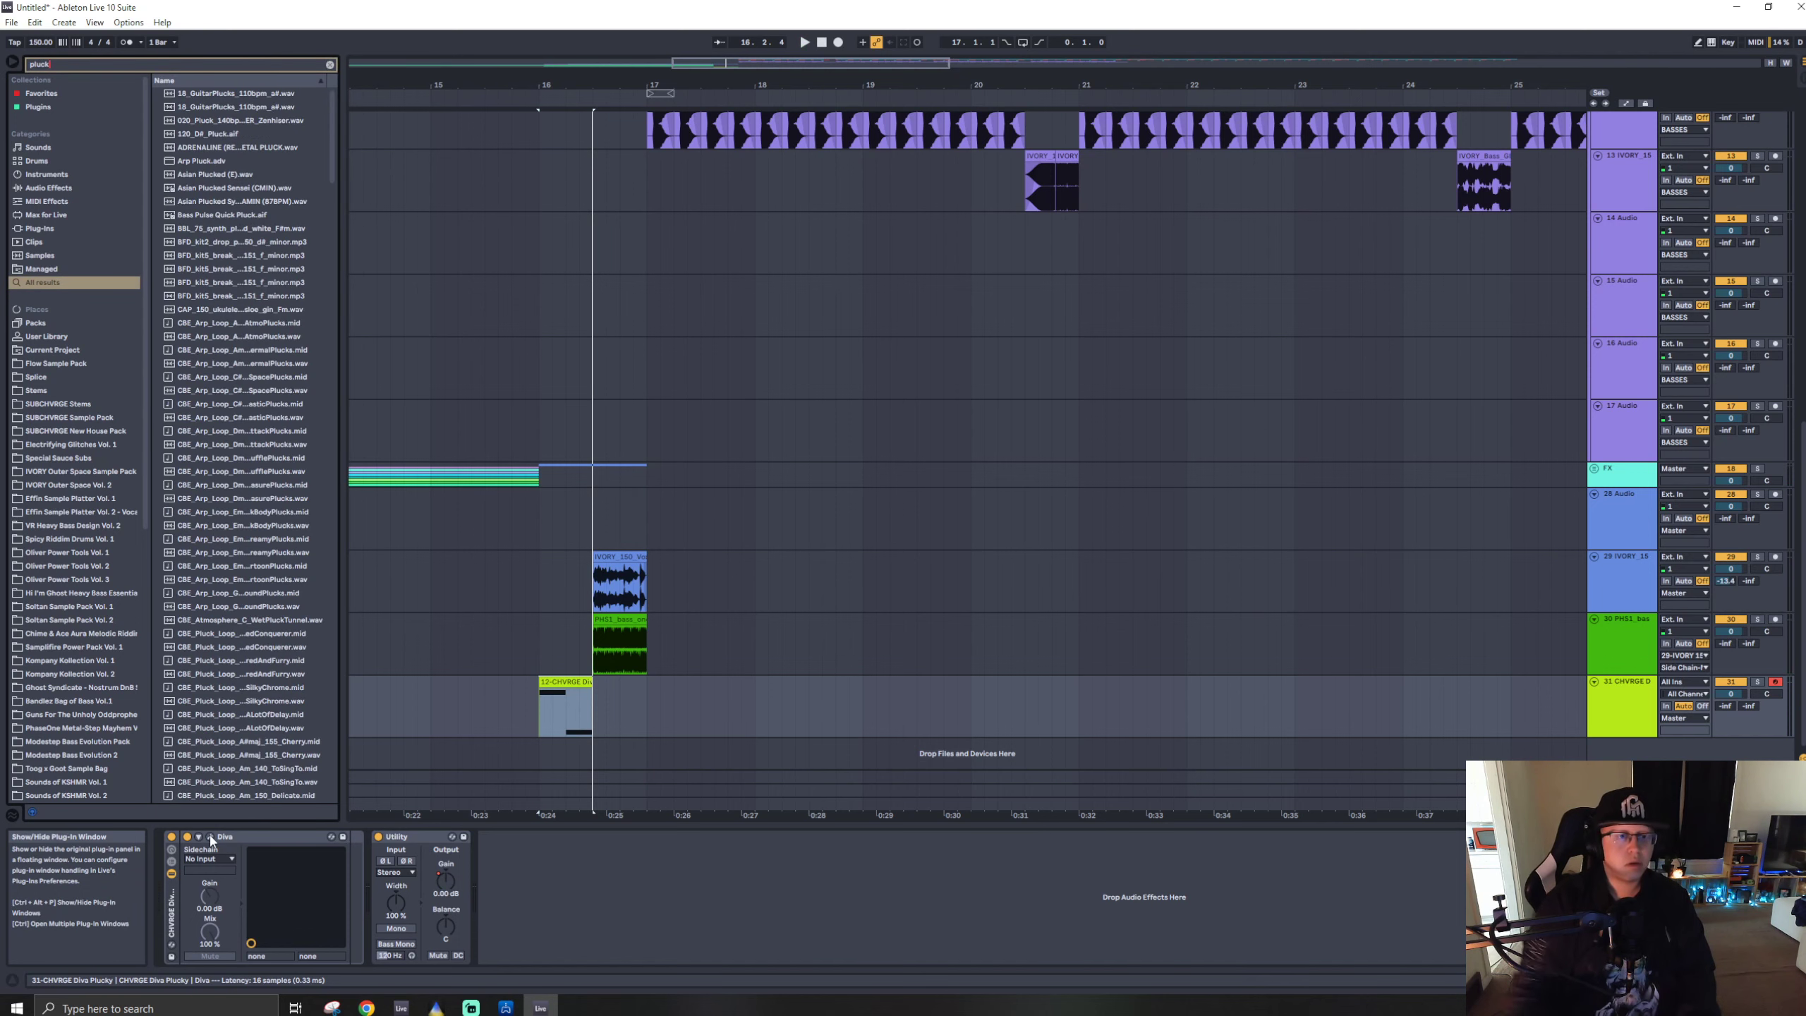
{"action": "type", "text": "y"}
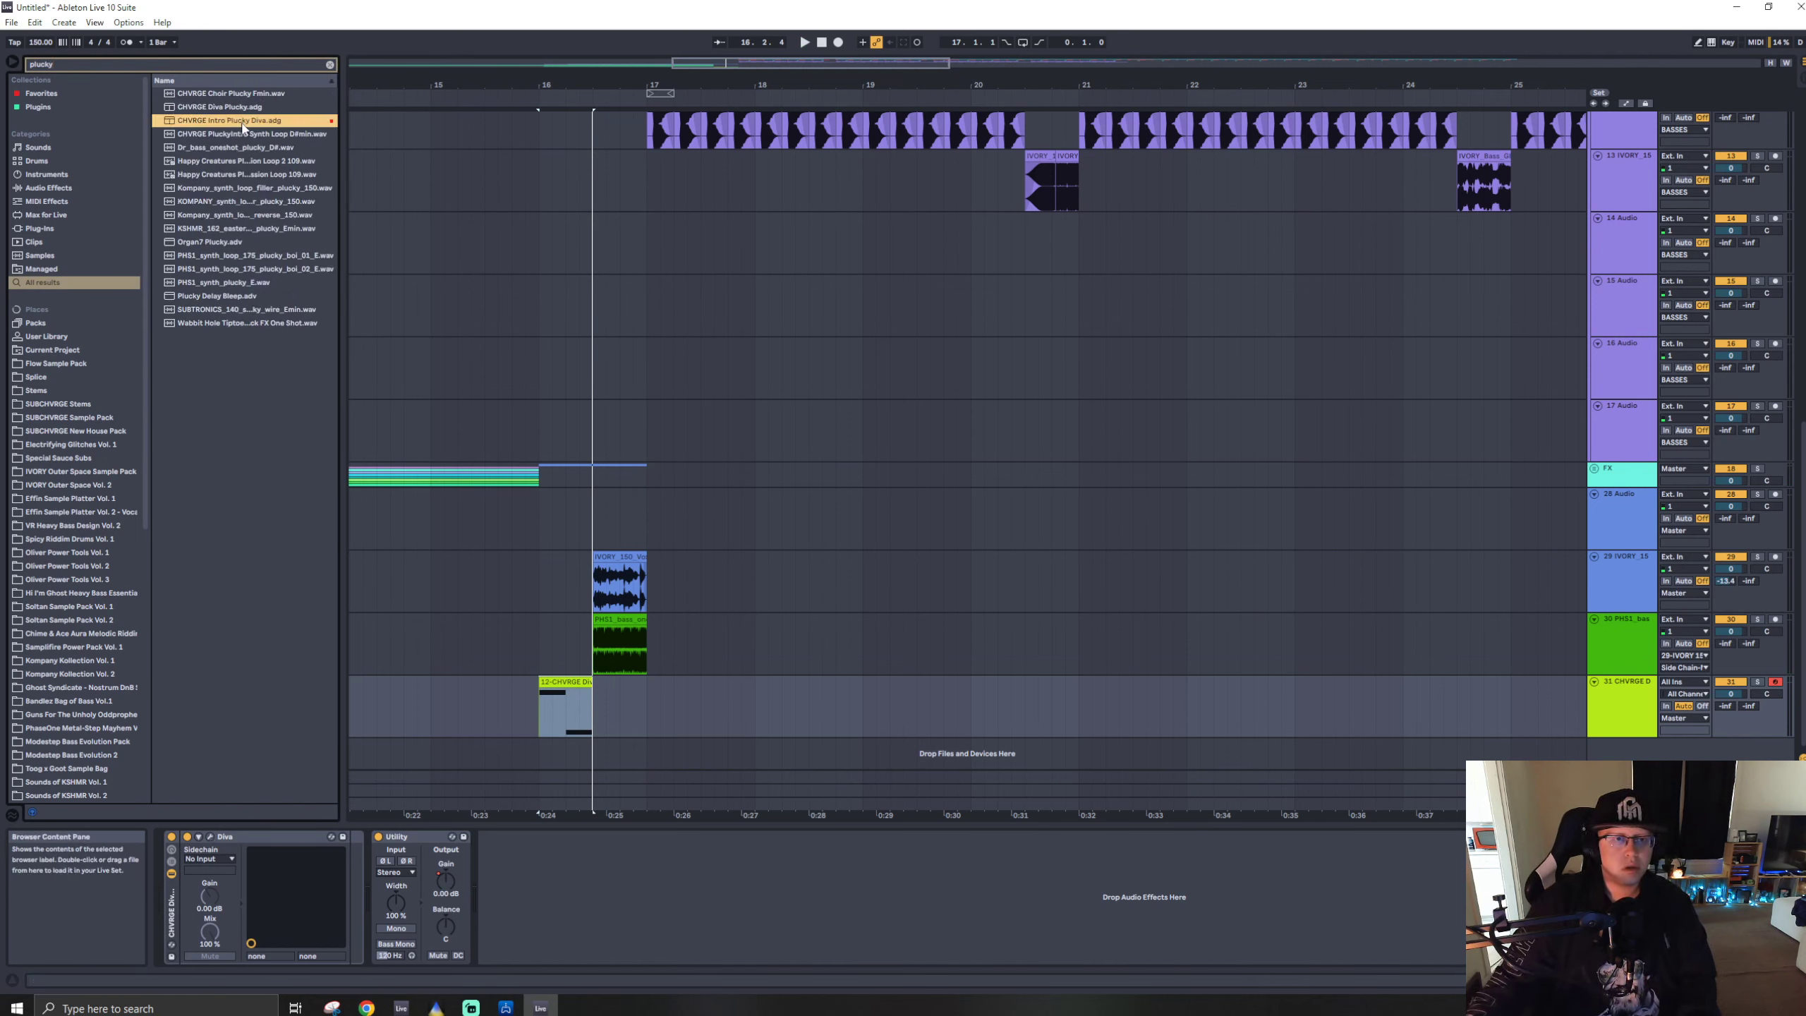
{"action": "key", "text": "space"}
{"action": "left_click", "coordinate": [553, 680]}
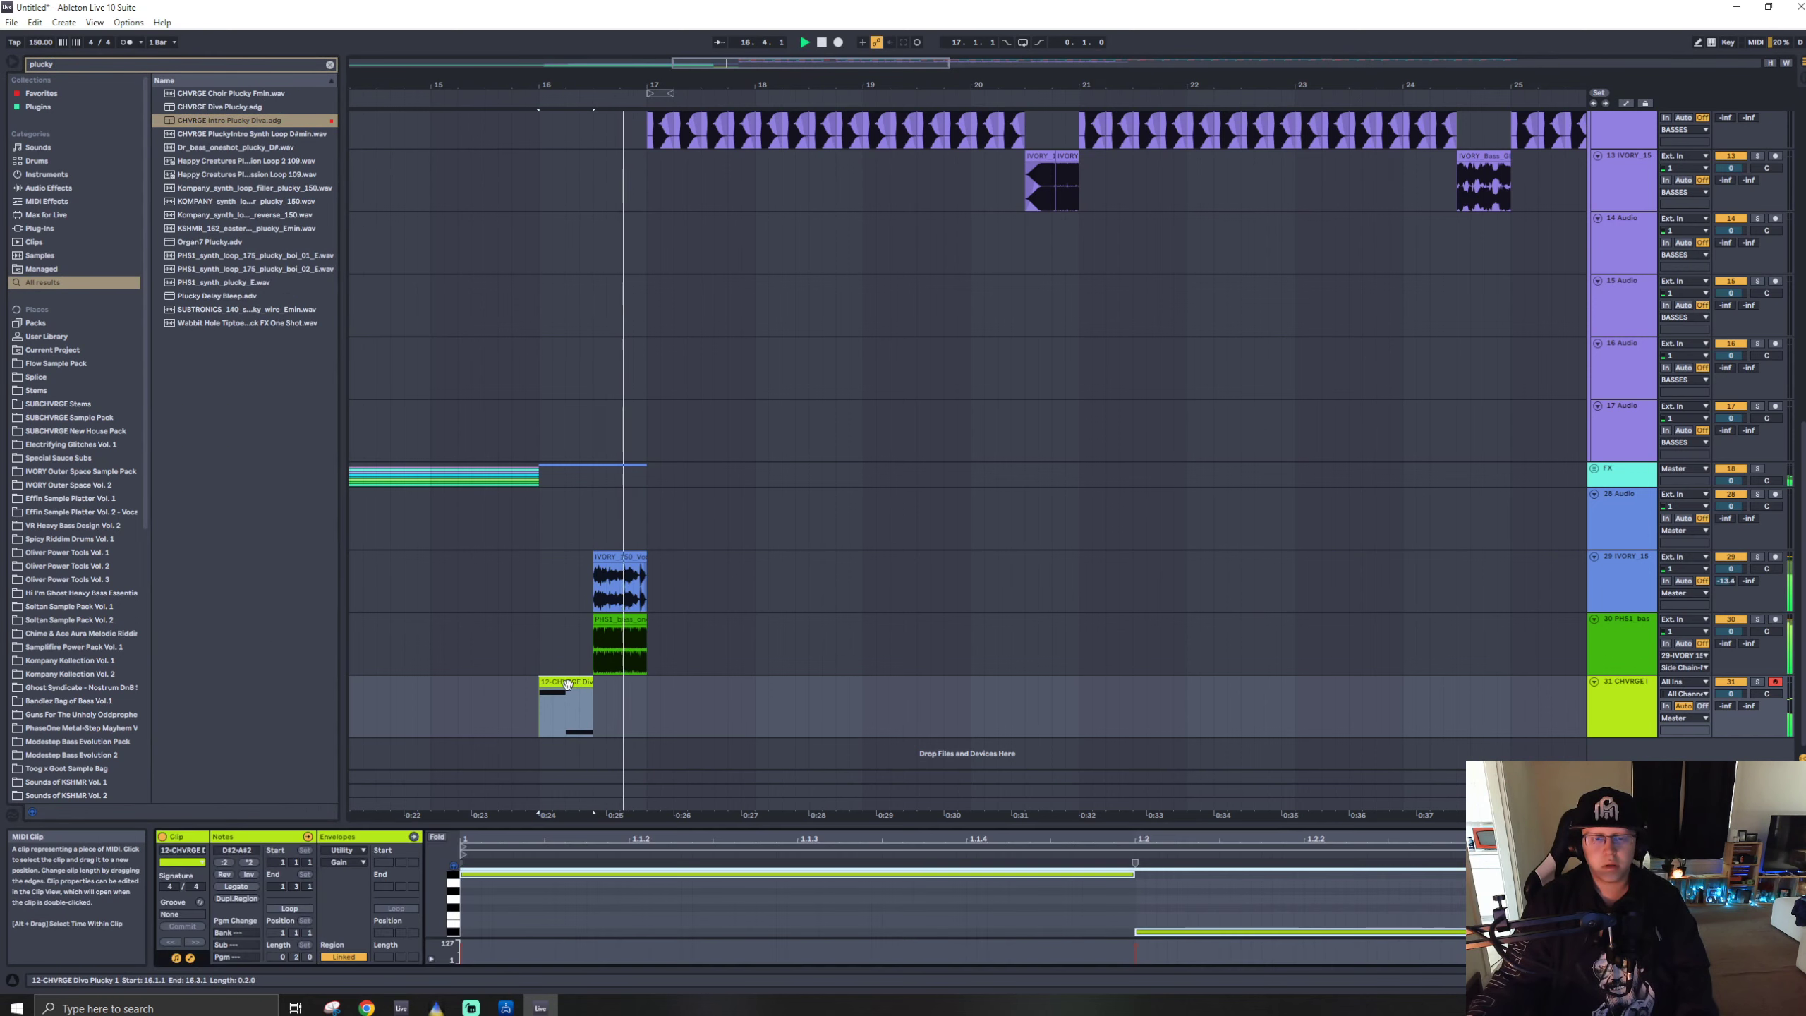
{"action": "double_click", "coordinate": [1621, 682]}
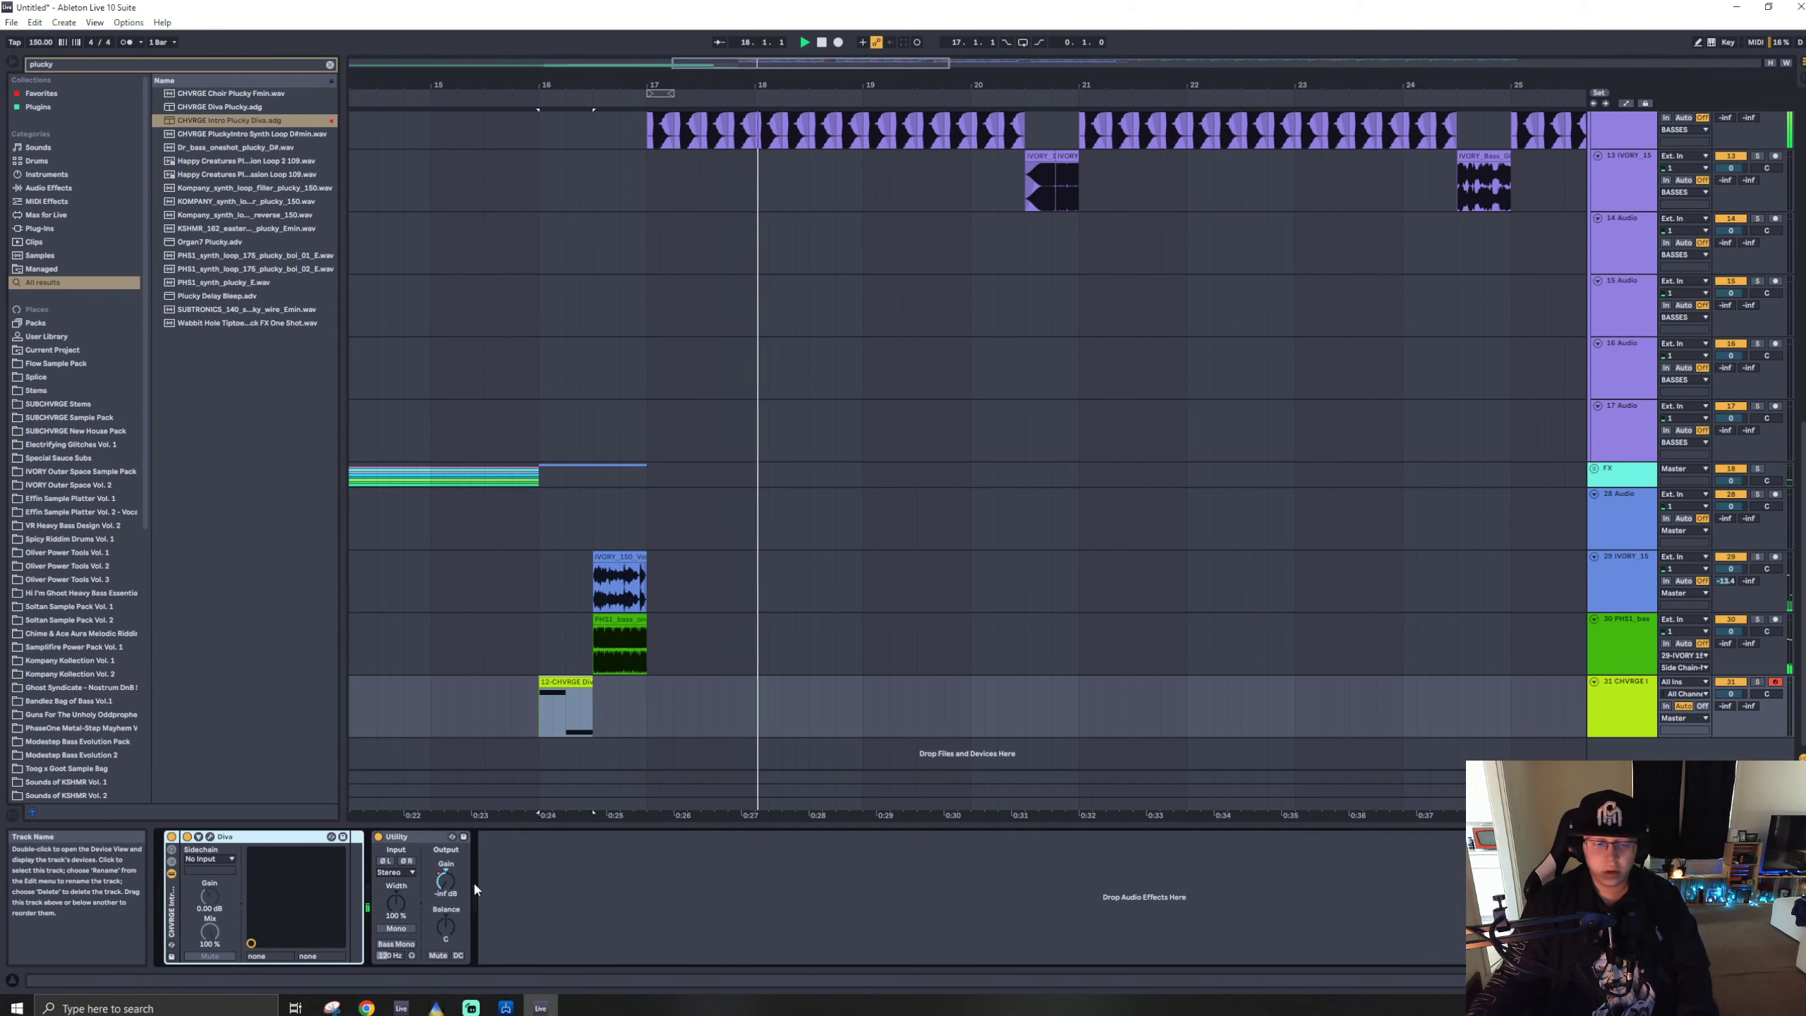
- Transpose the notes of the pluck clip at bar 16 up to D#5–A#5 during playback
{"action": "double_click", "coordinate": [567, 702]}
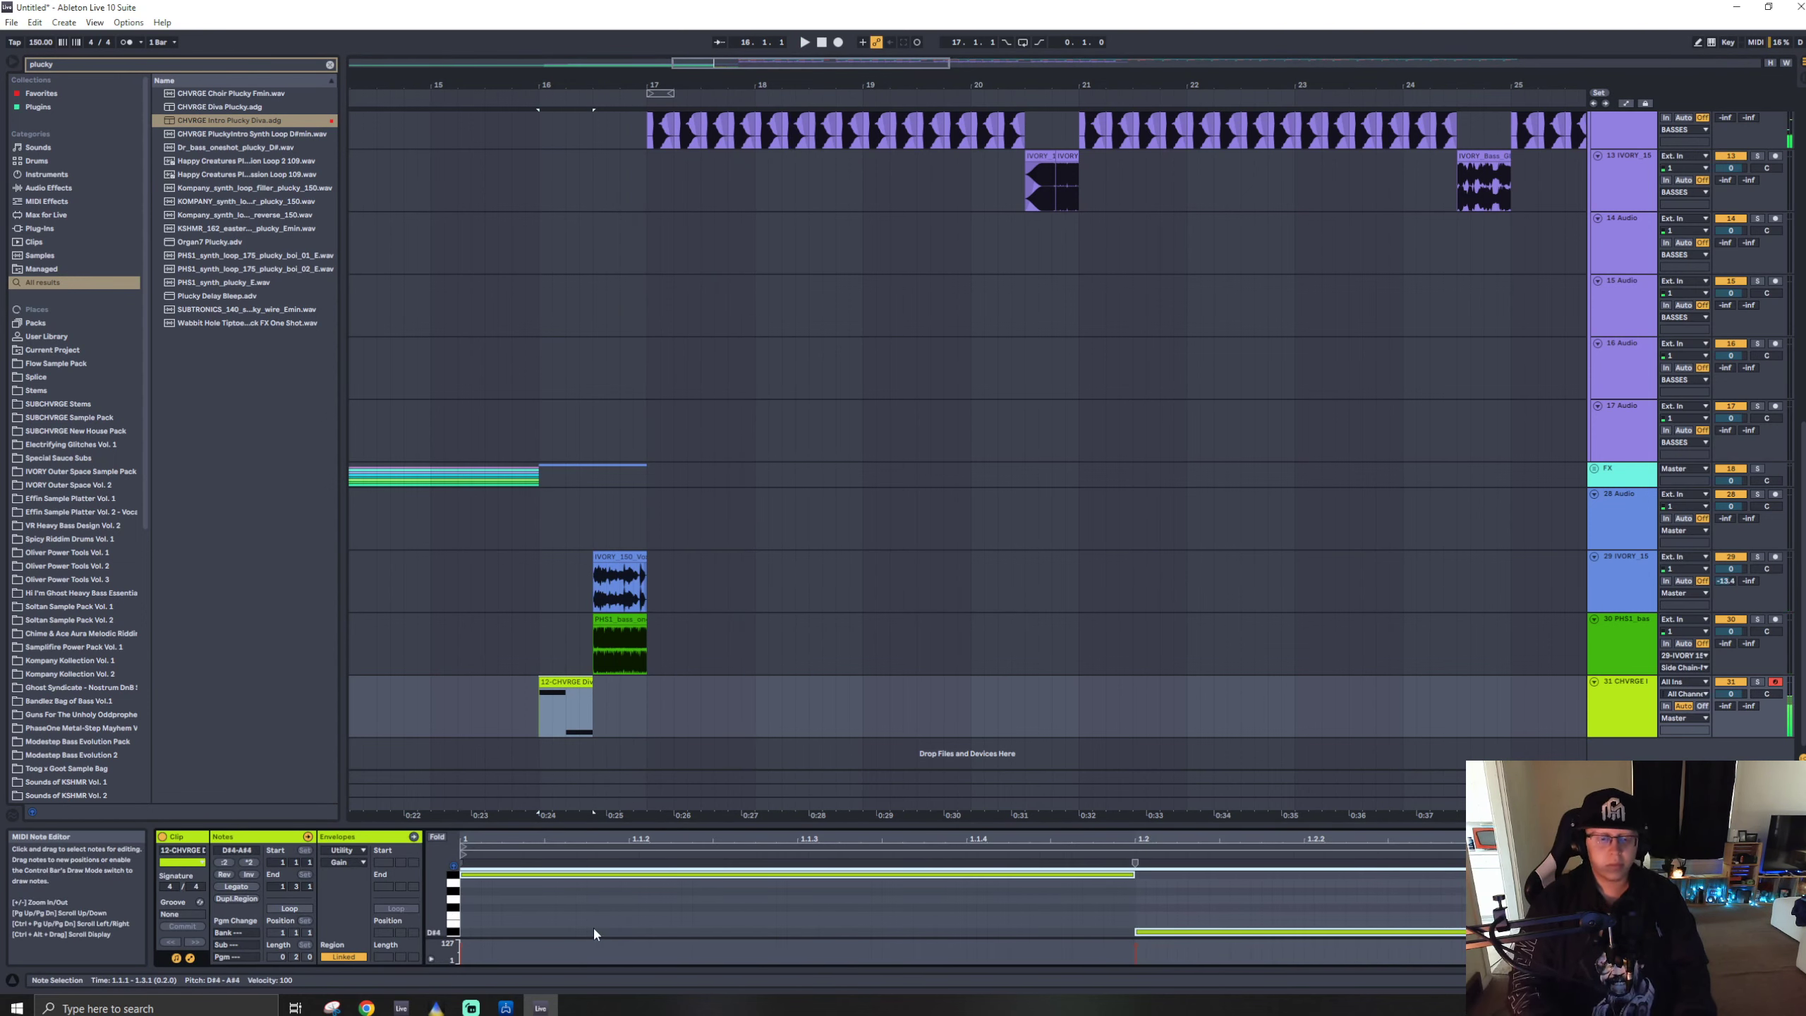
{"action": "key", "text": "shift+Up"}
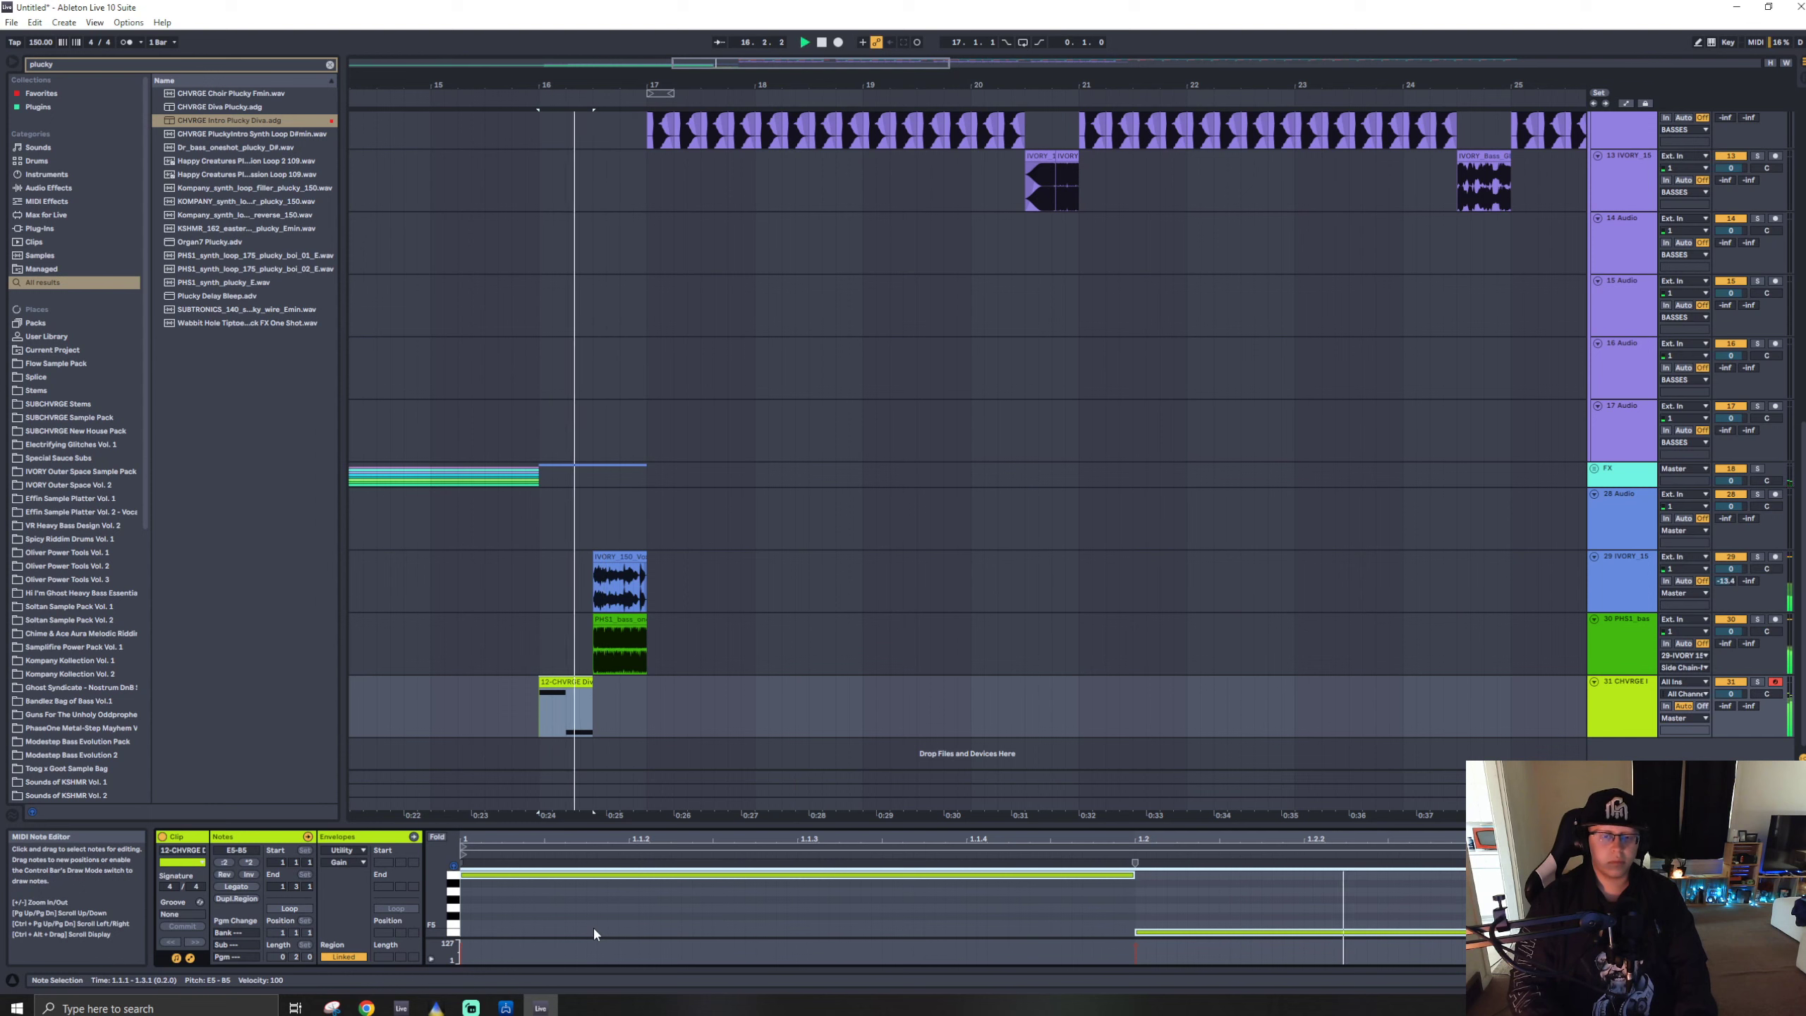
{"action": "key", "text": "Down"}
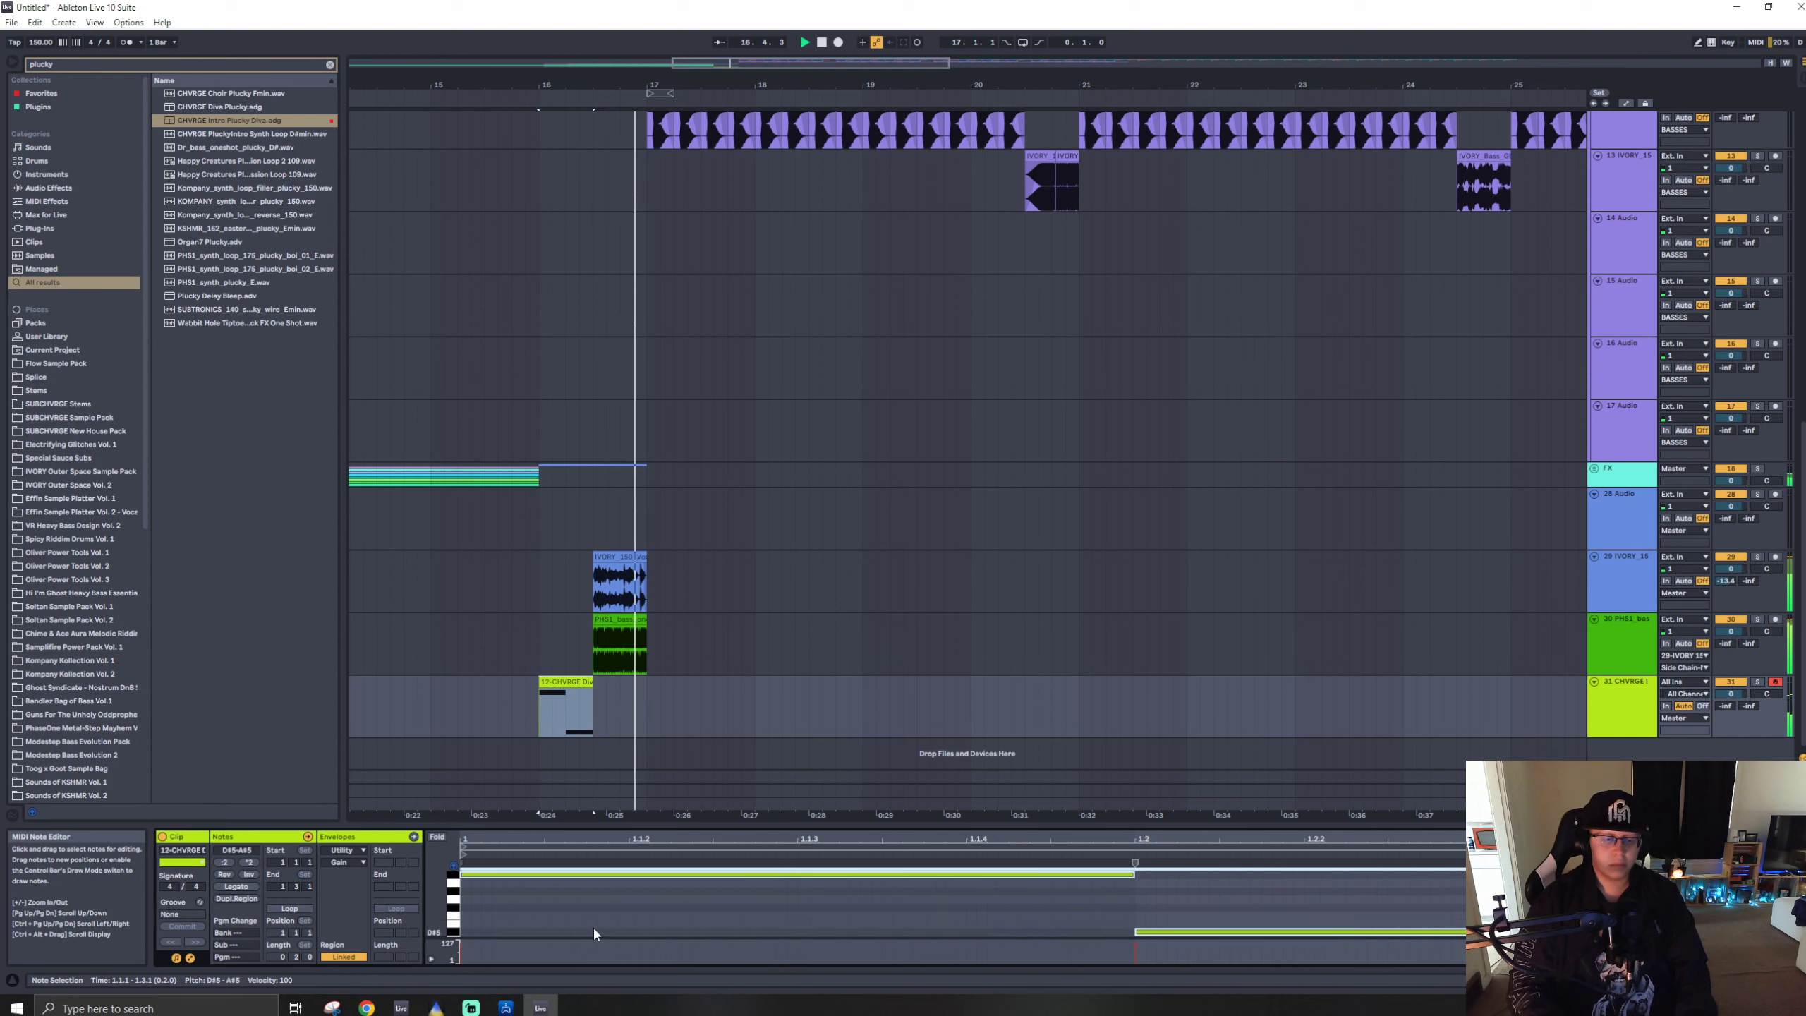
- Check the Utility gain automation on the pluck track around bars 16 and 17
{"action": "left_click", "coordinate": [1628, 710]}
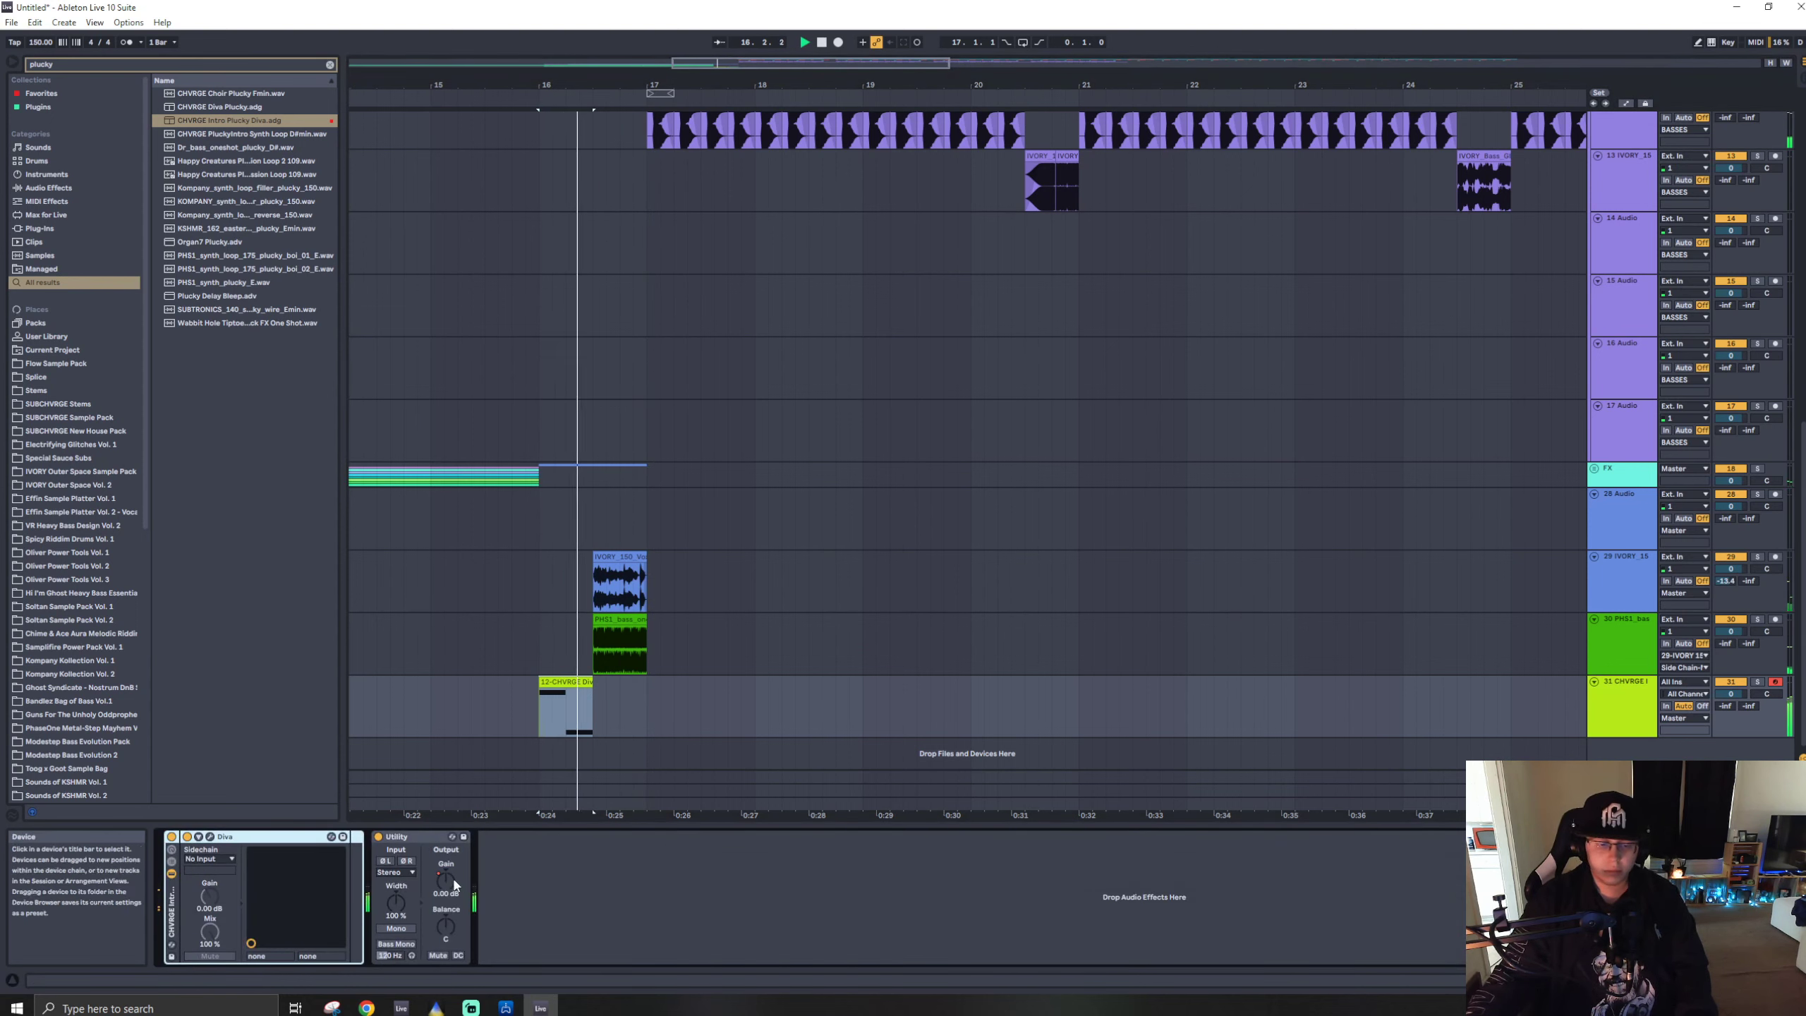
{"action": "key", "text": "a"}
{"action": "left_click", "coordinate": [657, 705]}
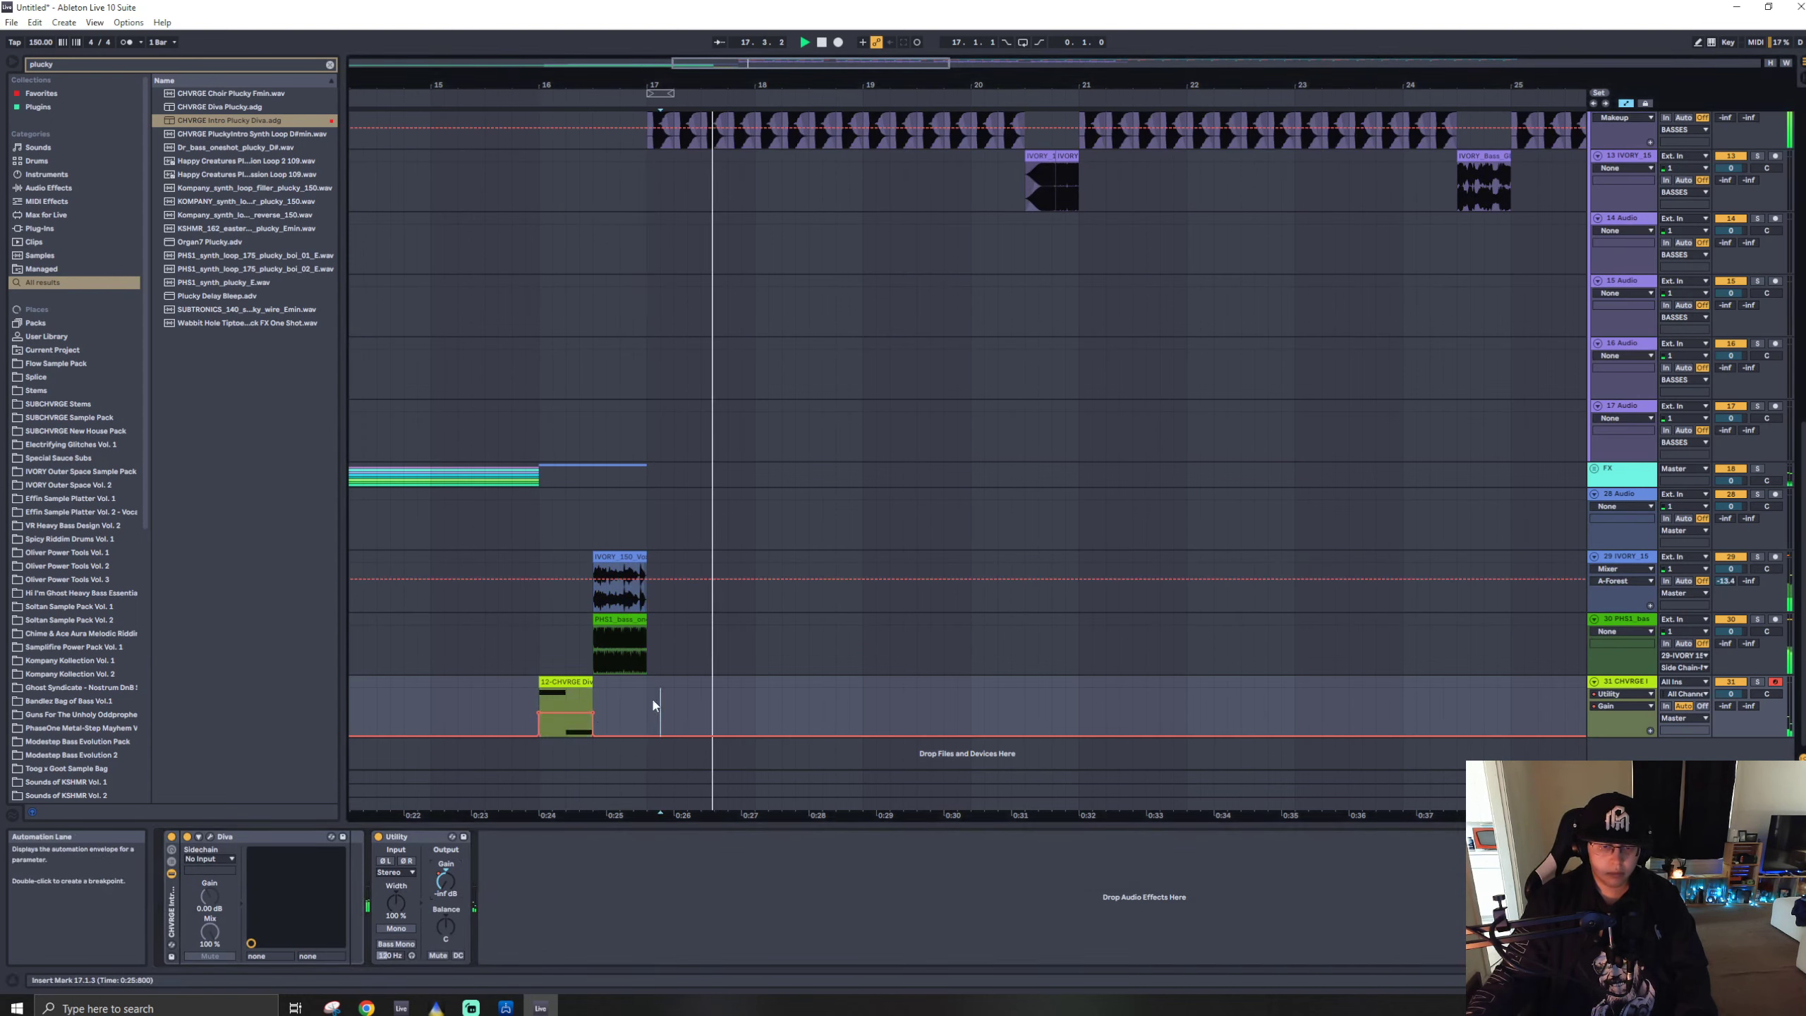
{"action": "key", "text": "a"}
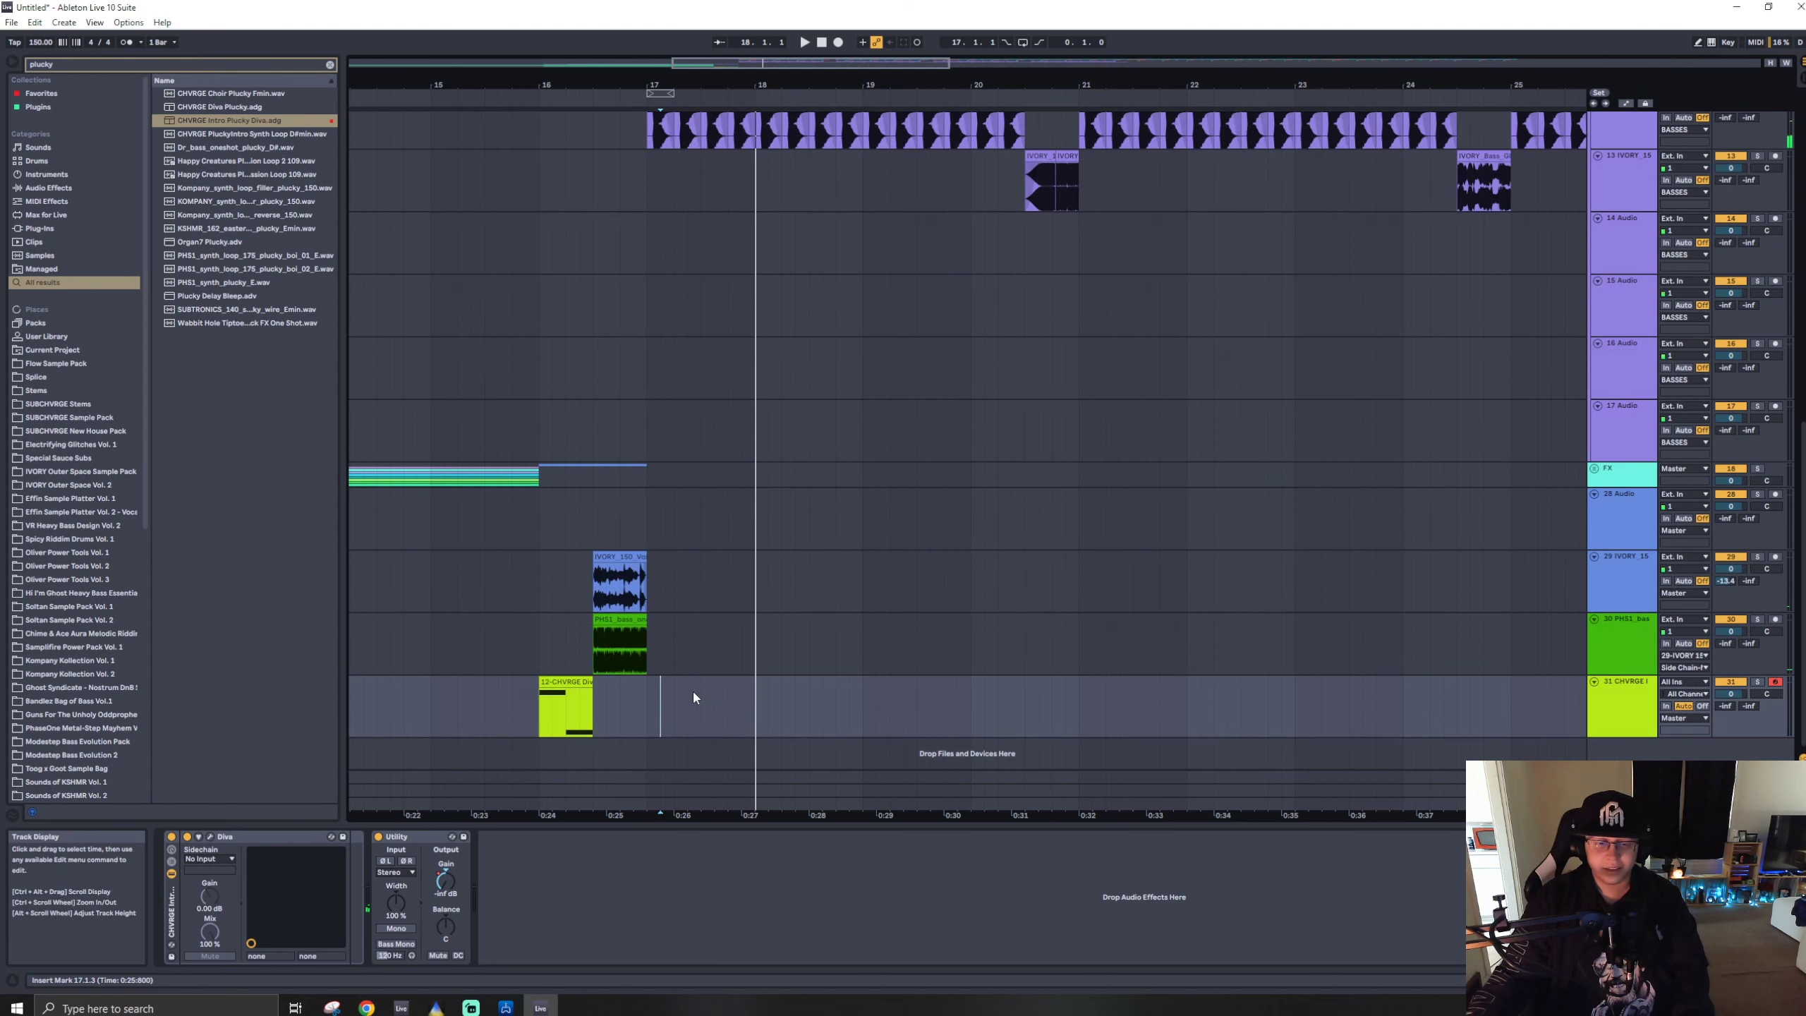
- Play back the CHVRGE Diva Plucky clip at bar 16 repeatedly against the bass fill that follows it
{"action": "key", "text": "space"}
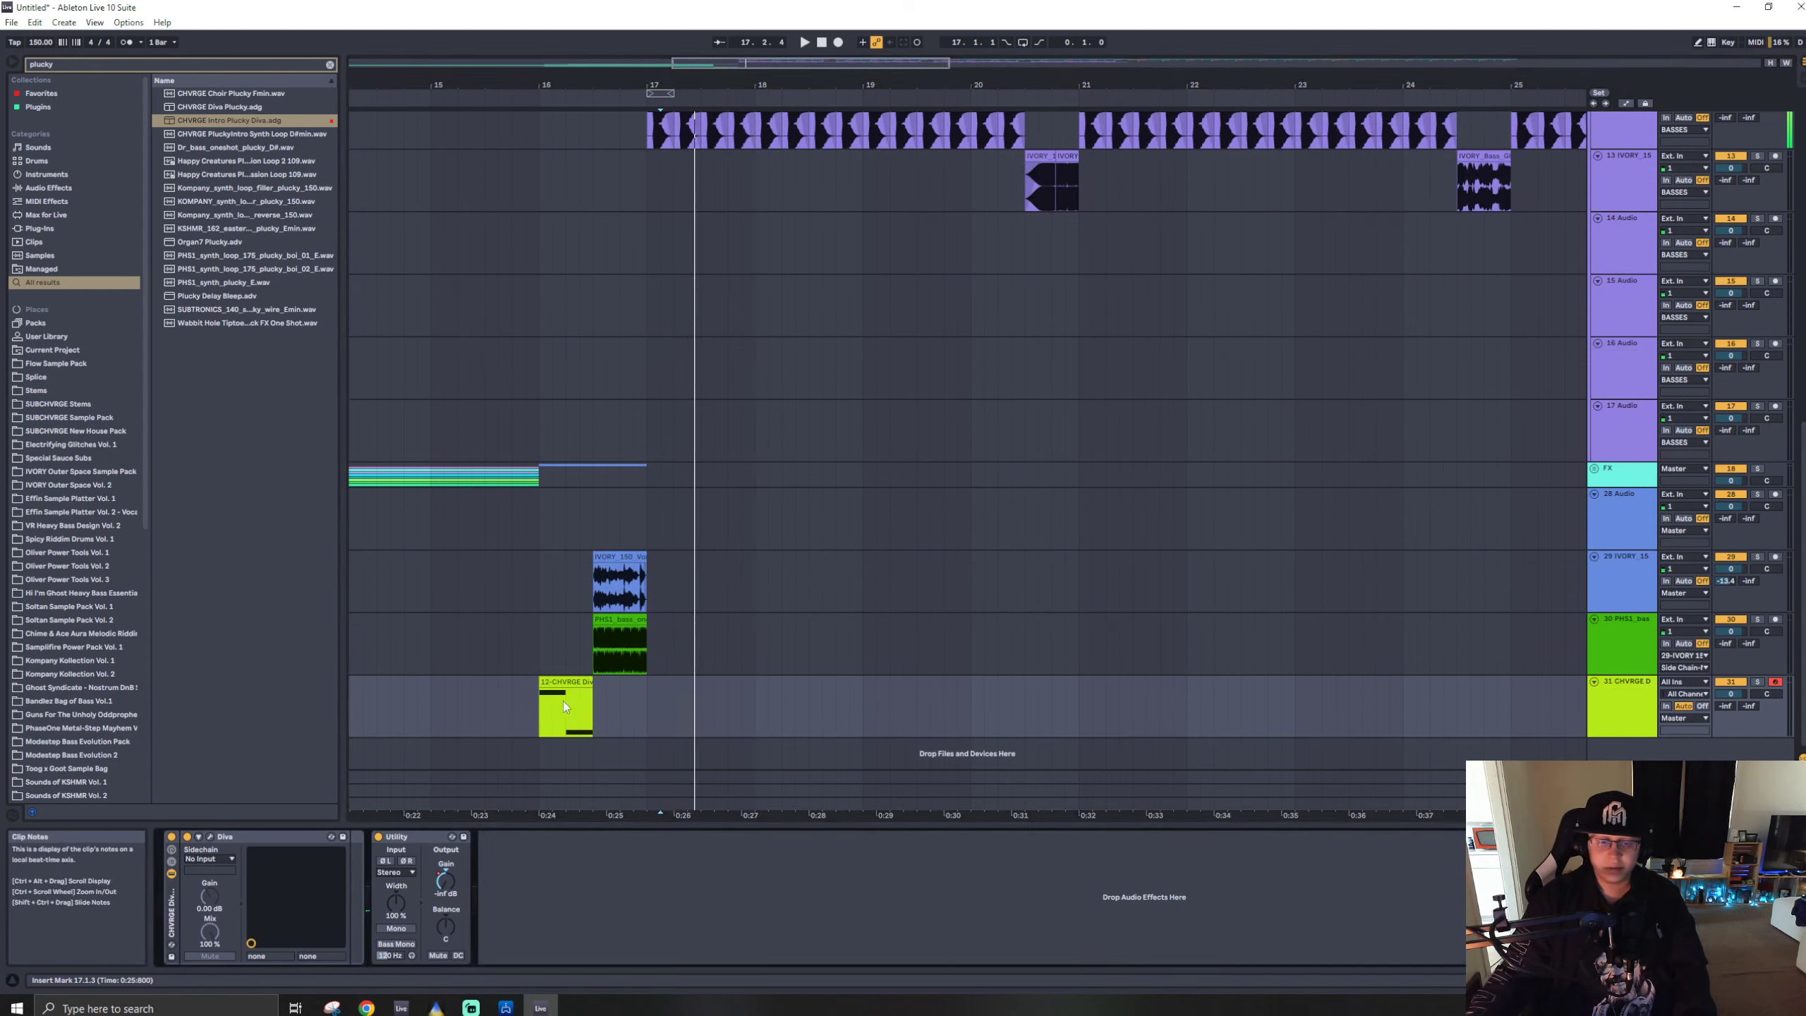
{"action": "left_click", "coordinate": [564, 700]}
{"action": "key", "text": "space"}
{"action": "key", "text": "space"}
{"action": "left_click", "coordinate": [575, 680]}
{"action": "key", "text": "space"}
{"action": "key", "text": "space"}
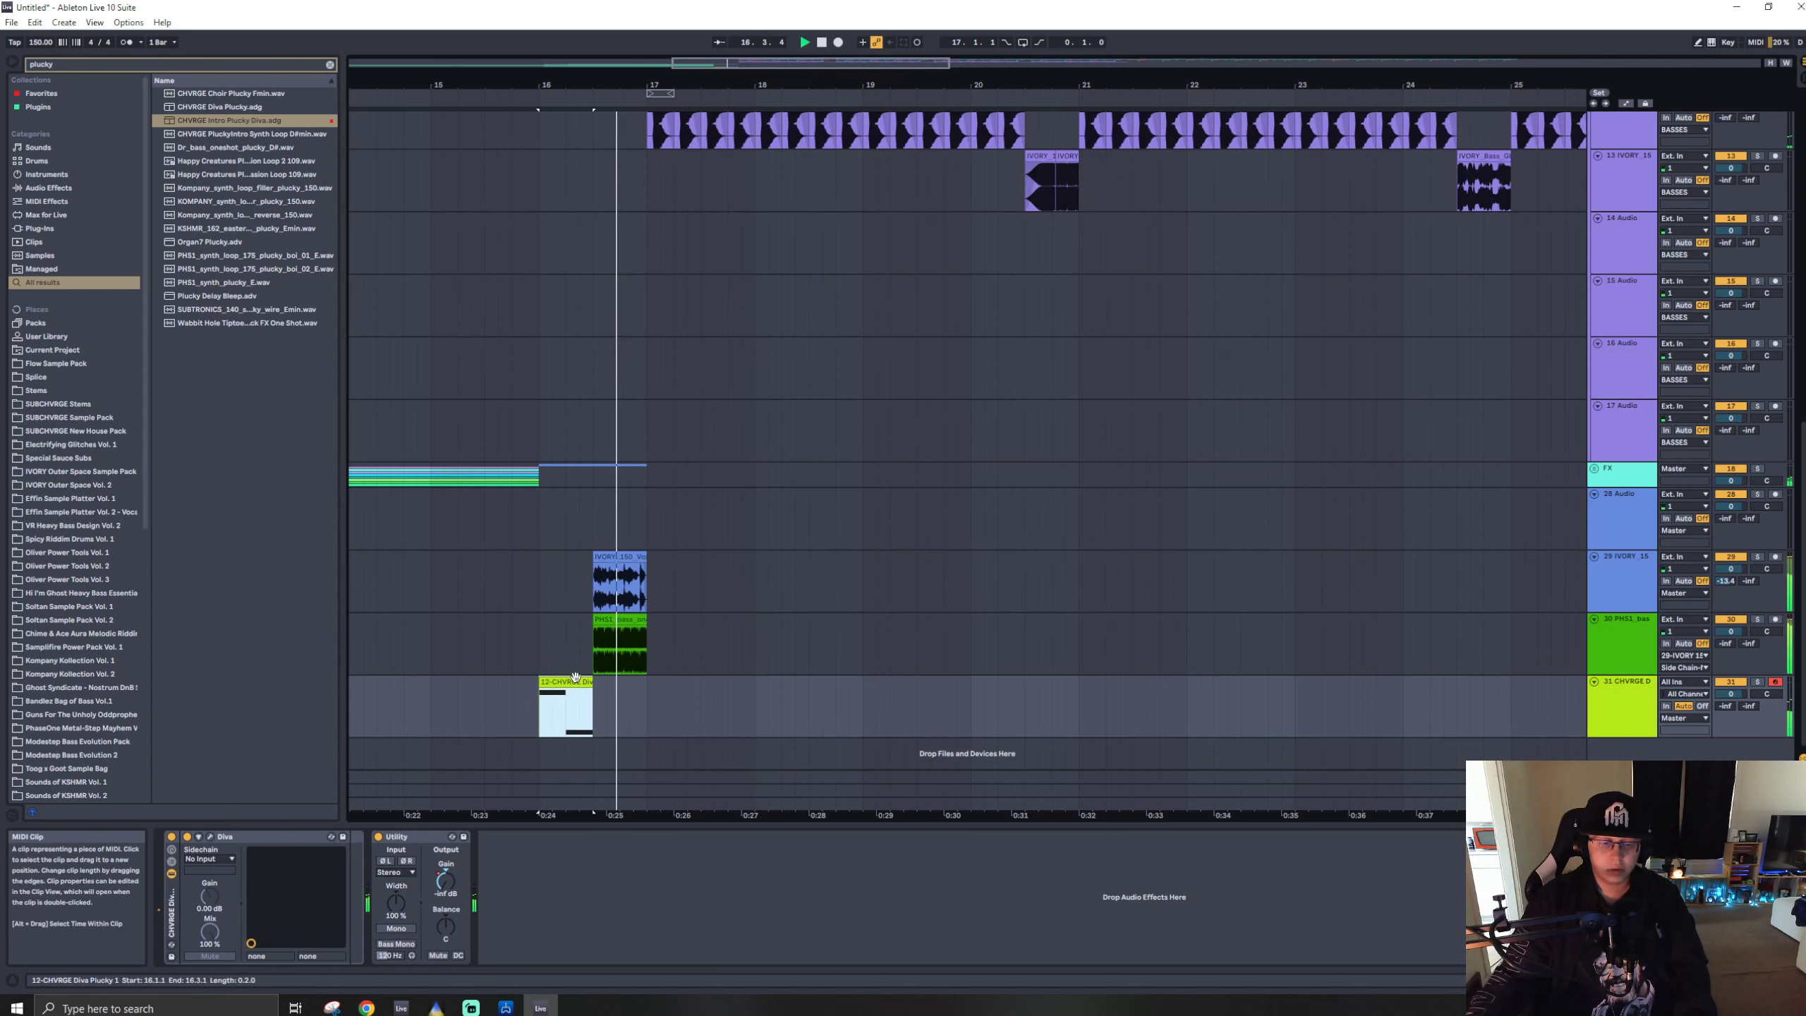
{"action": "key", "text": "space"}
{"action": "key", "text": "space"}
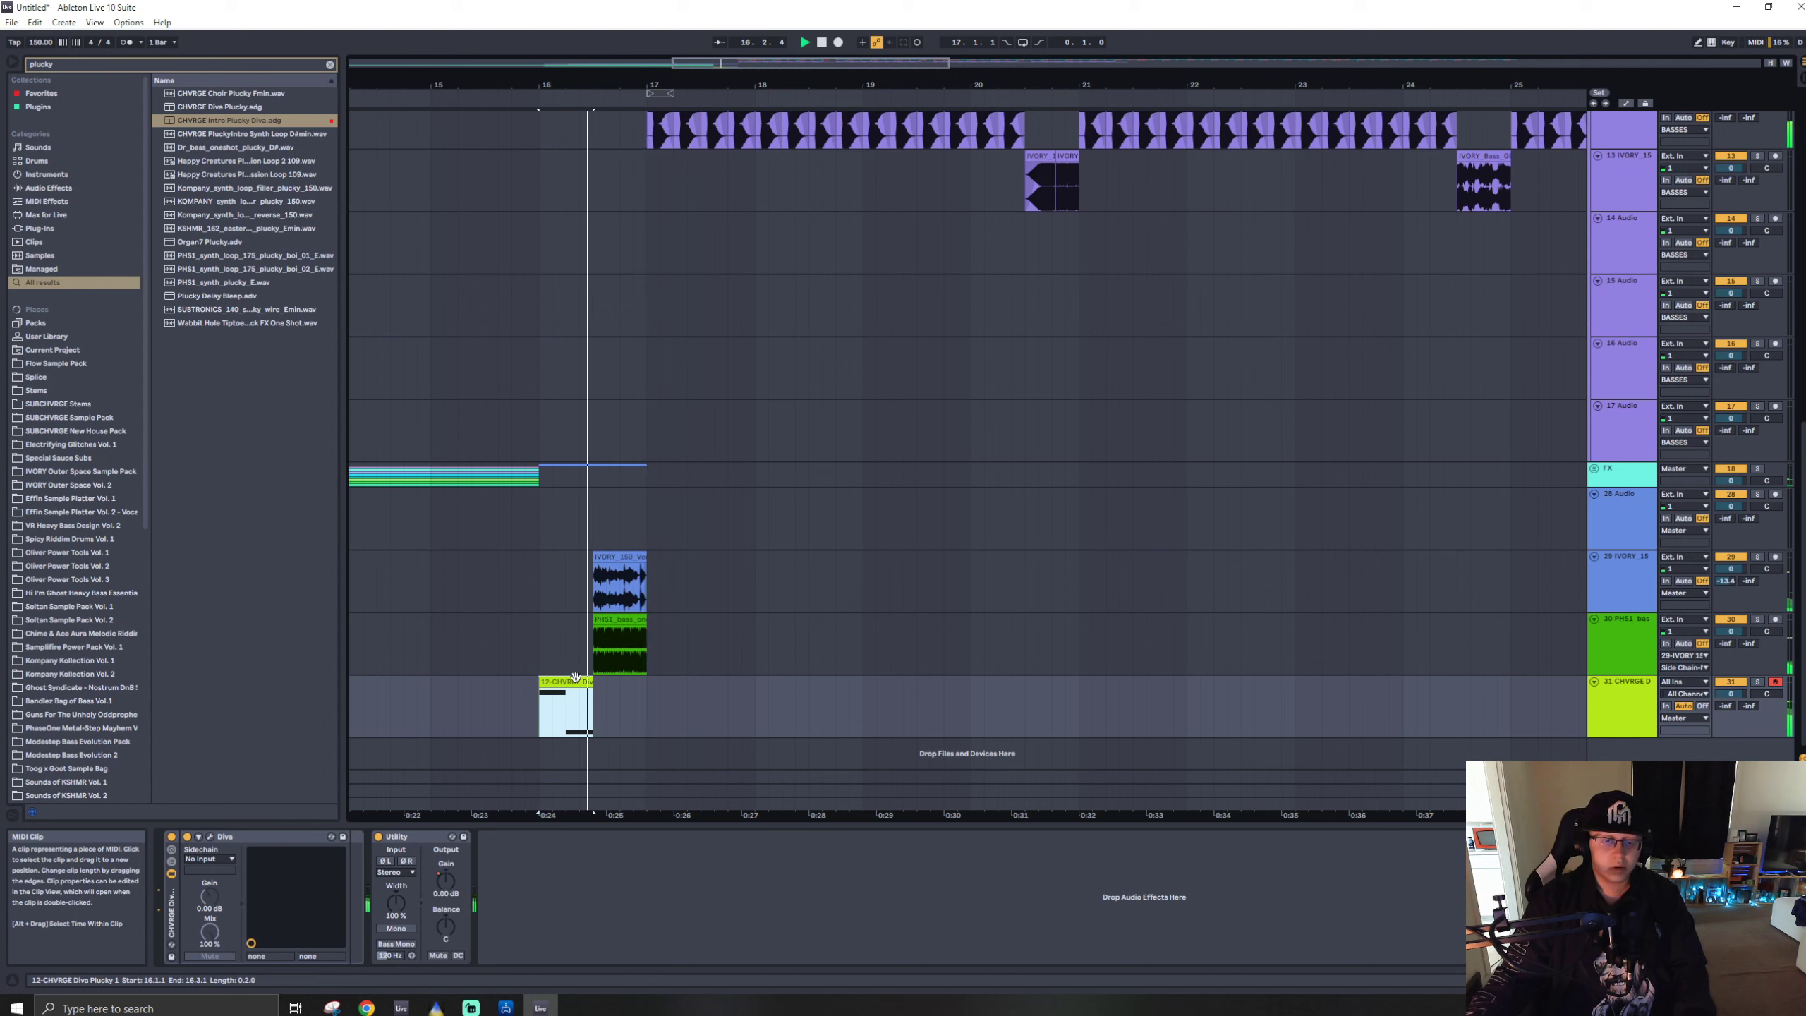
- Merge the two Diva Plucky clips at bar 16 again and check which preset Diva has loaded
{"action": "left_click", "coordinate": [554, 683]}
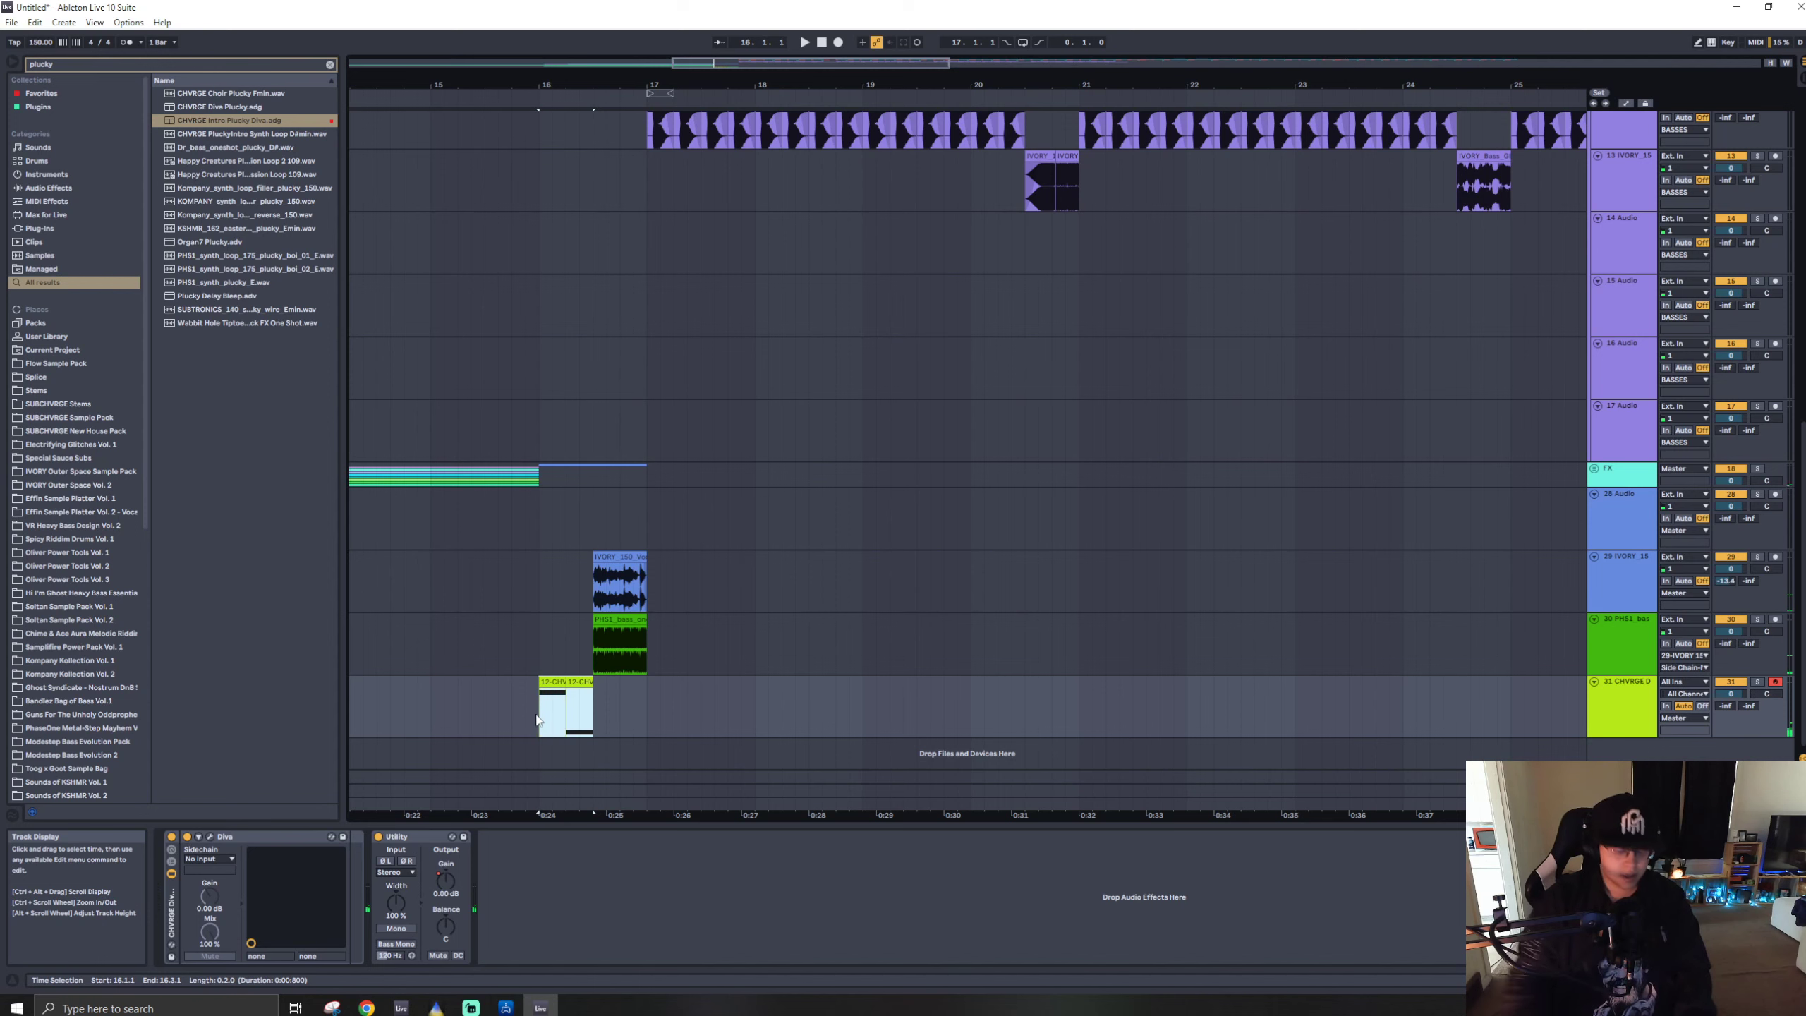
{"action": "key", "text": "ctrl+j"}
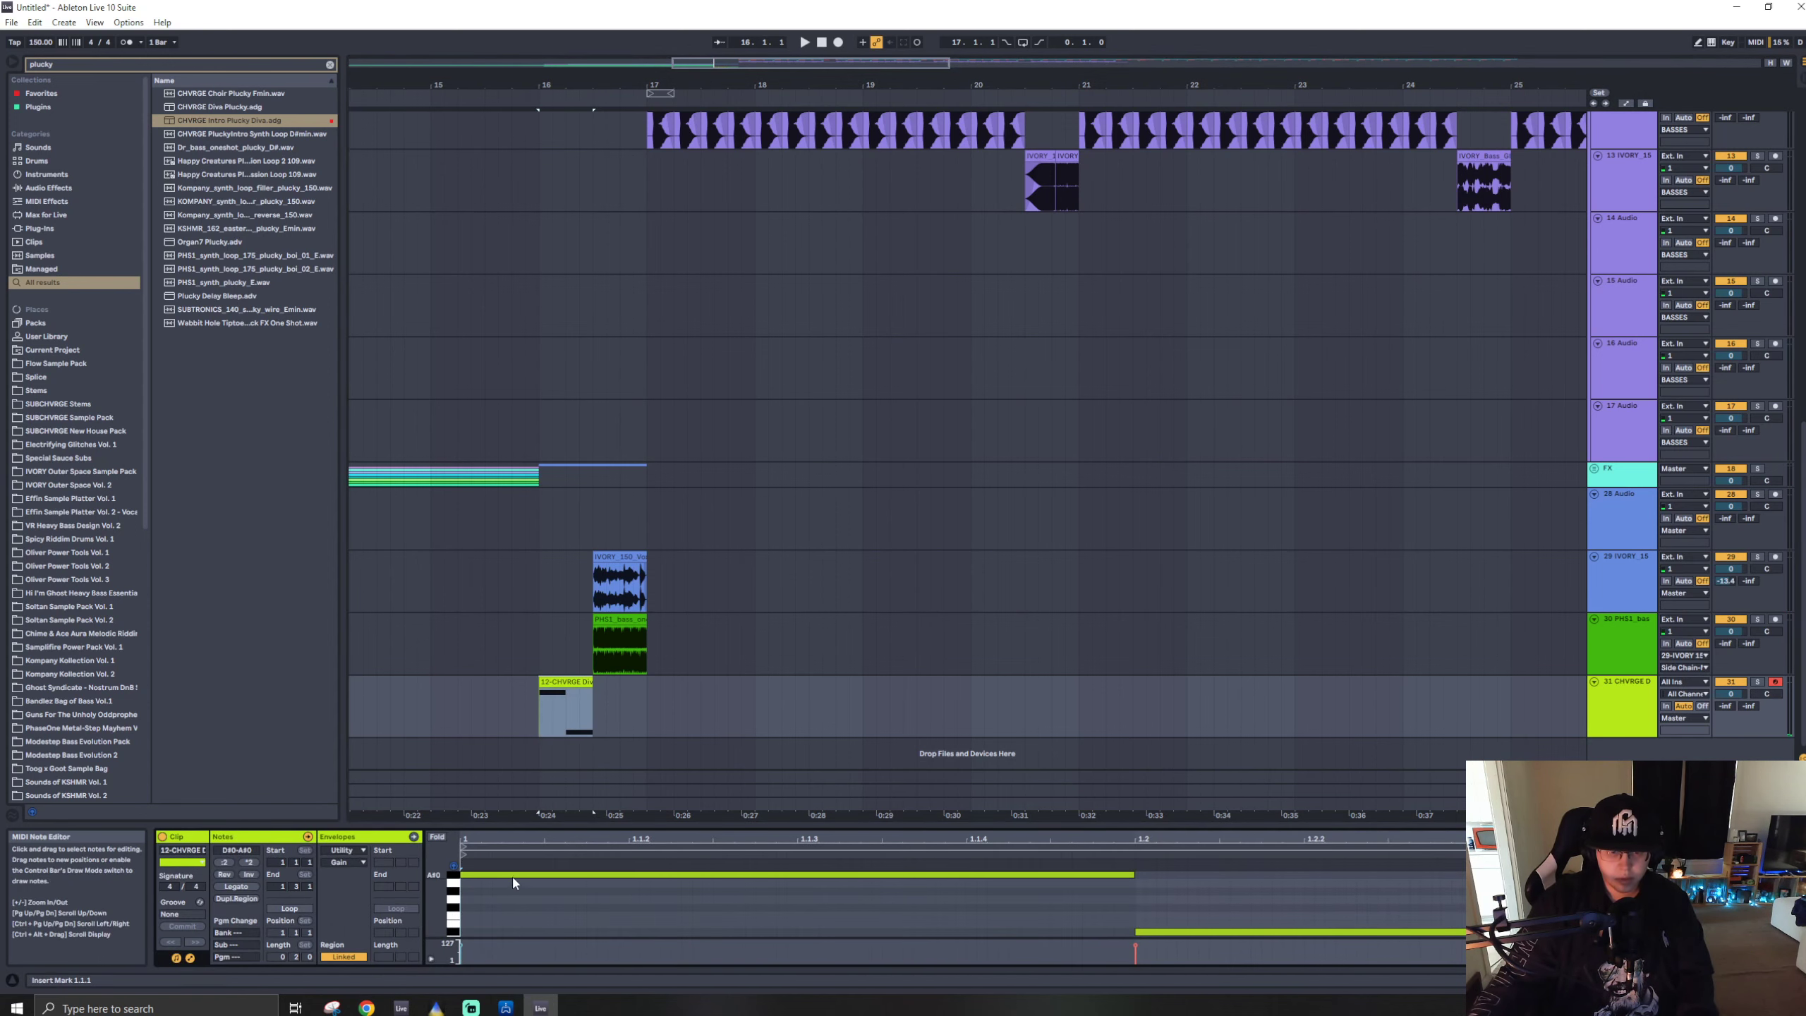
{"action": "left_click", "coordinate": [513, 875]}
{"action": "double_click", "coordinate": [1621, 693]}
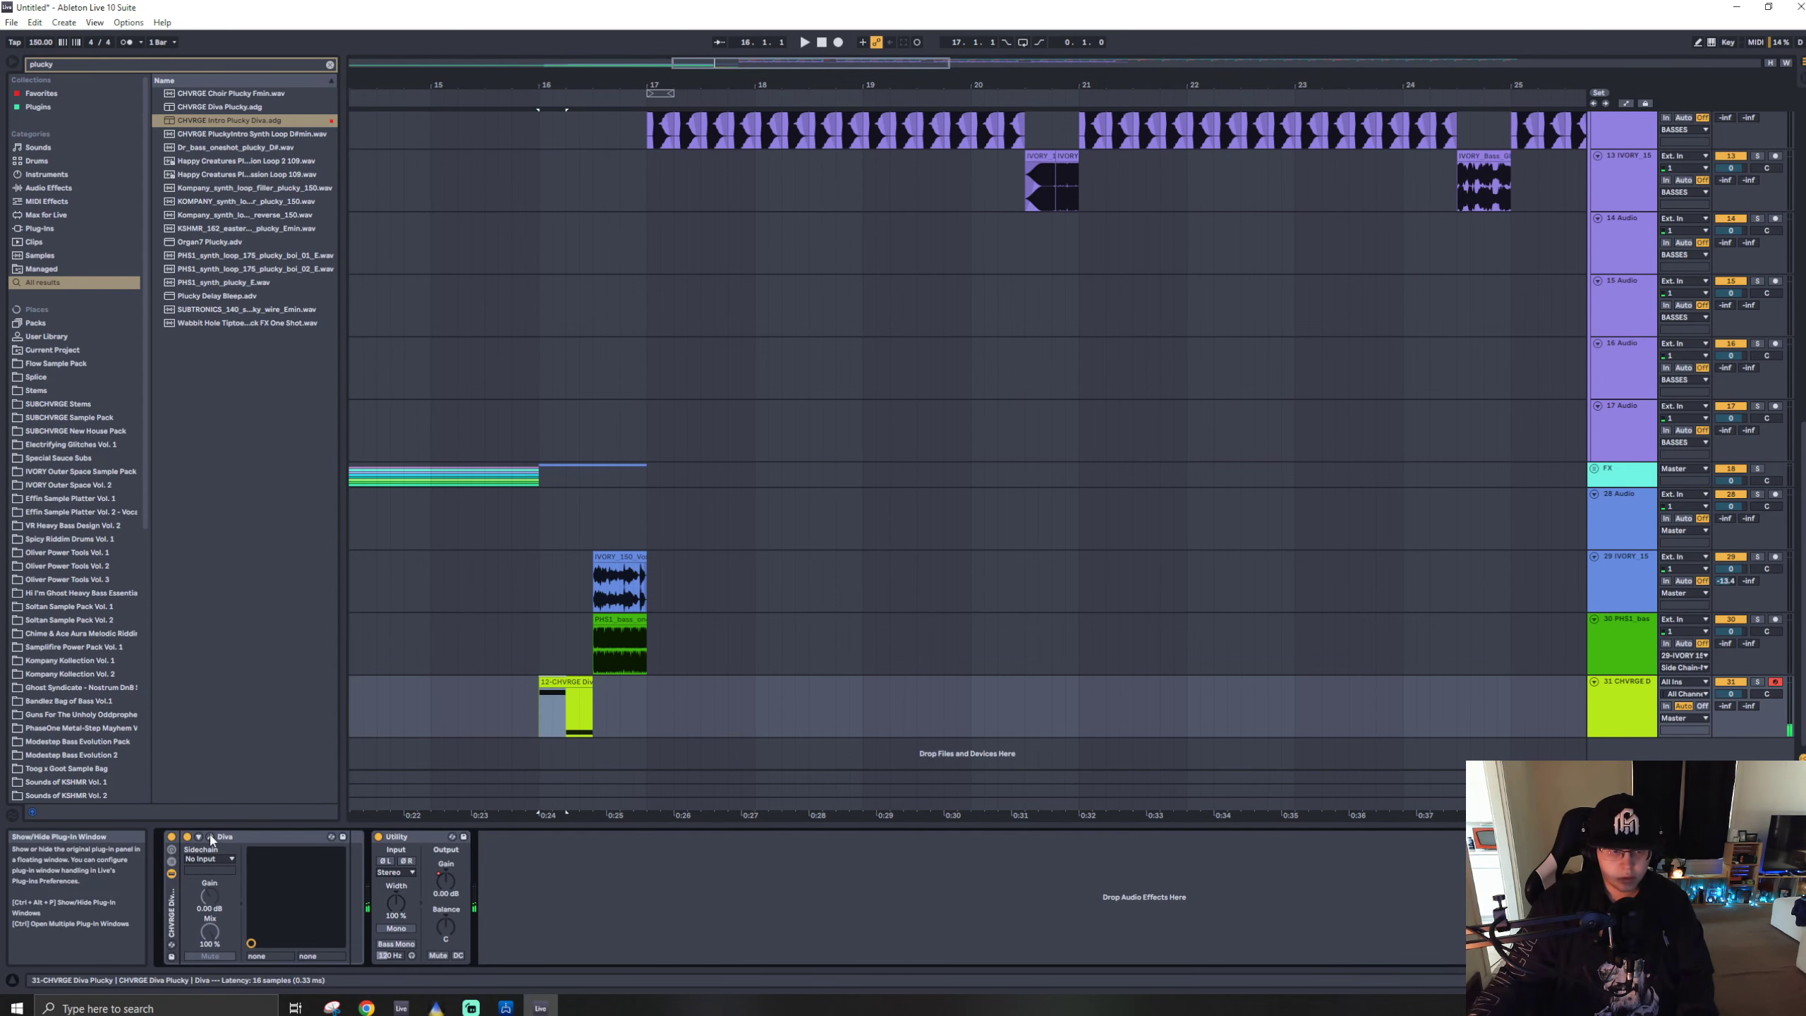
{"action": "left_click", "coordinate": [210, 838]}
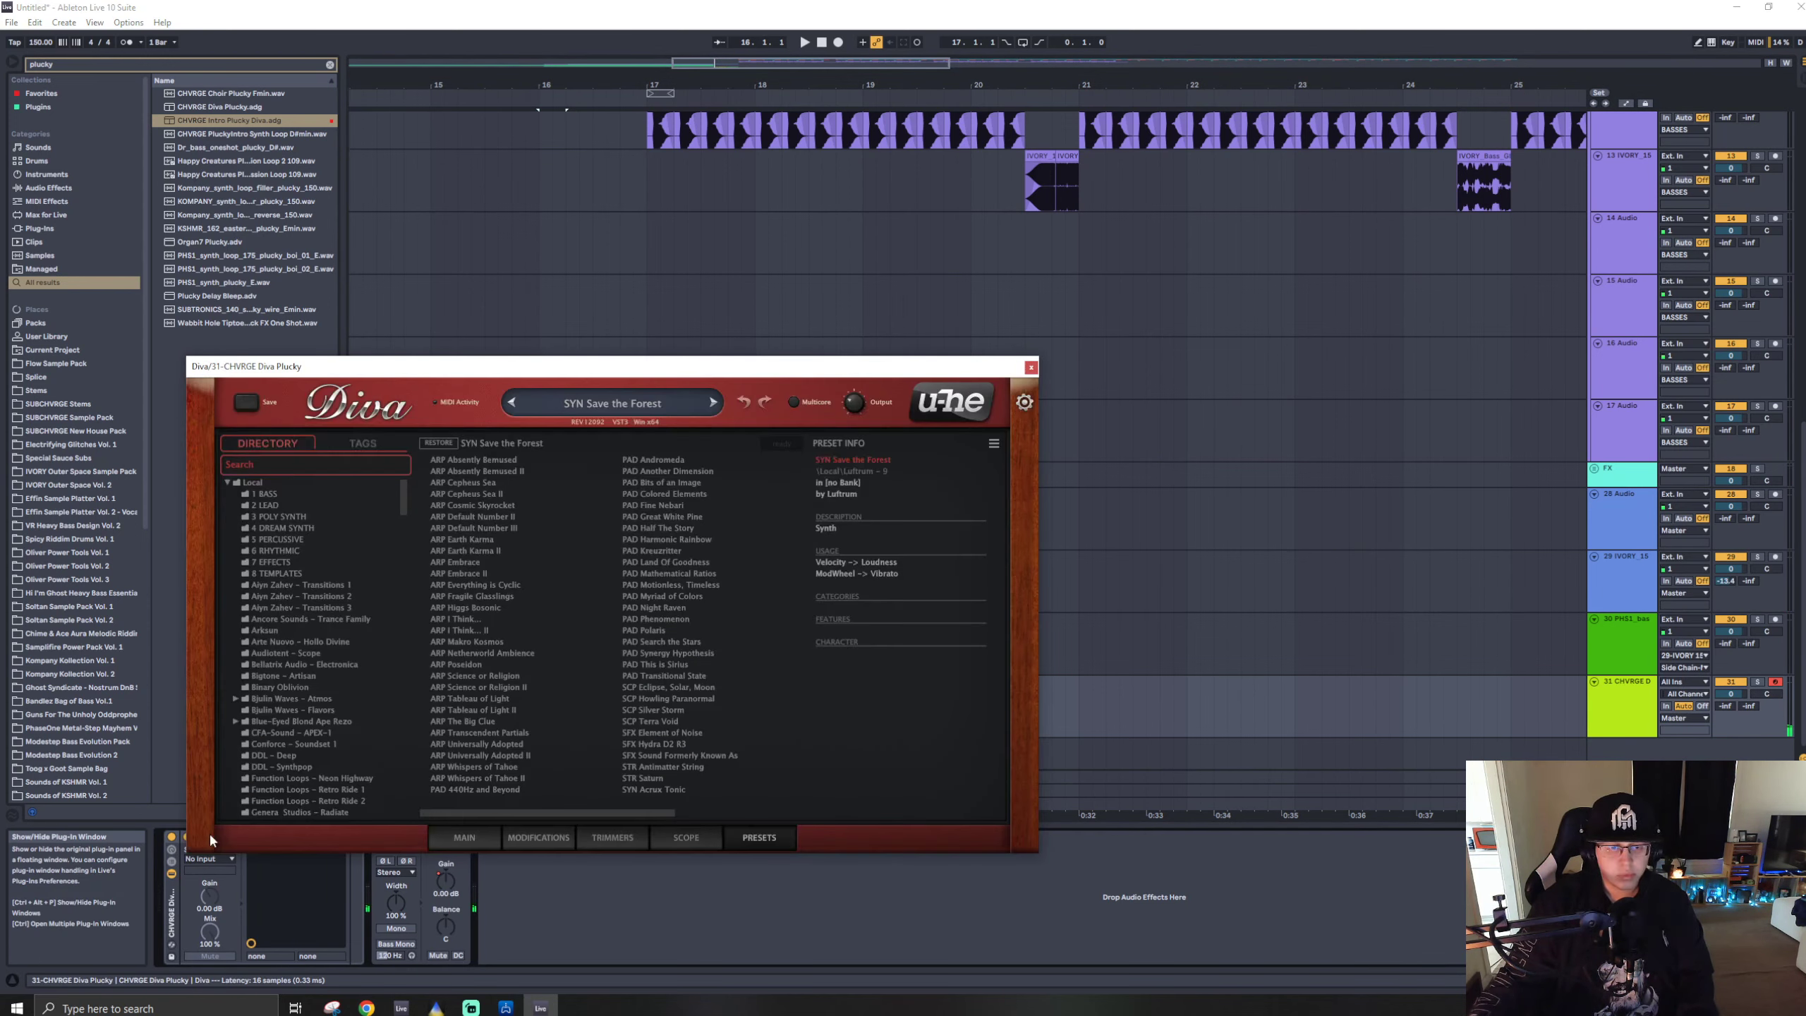
{"action": "left_click", "coordinate": [1029, 367]}
- Play the transition into the drop from the middle of bar 15, and delete the CHVRGE Diva Plucky track
{"action": "left_click", "coordinate": [485, 521]}
{"action": "key", "text": "space"}
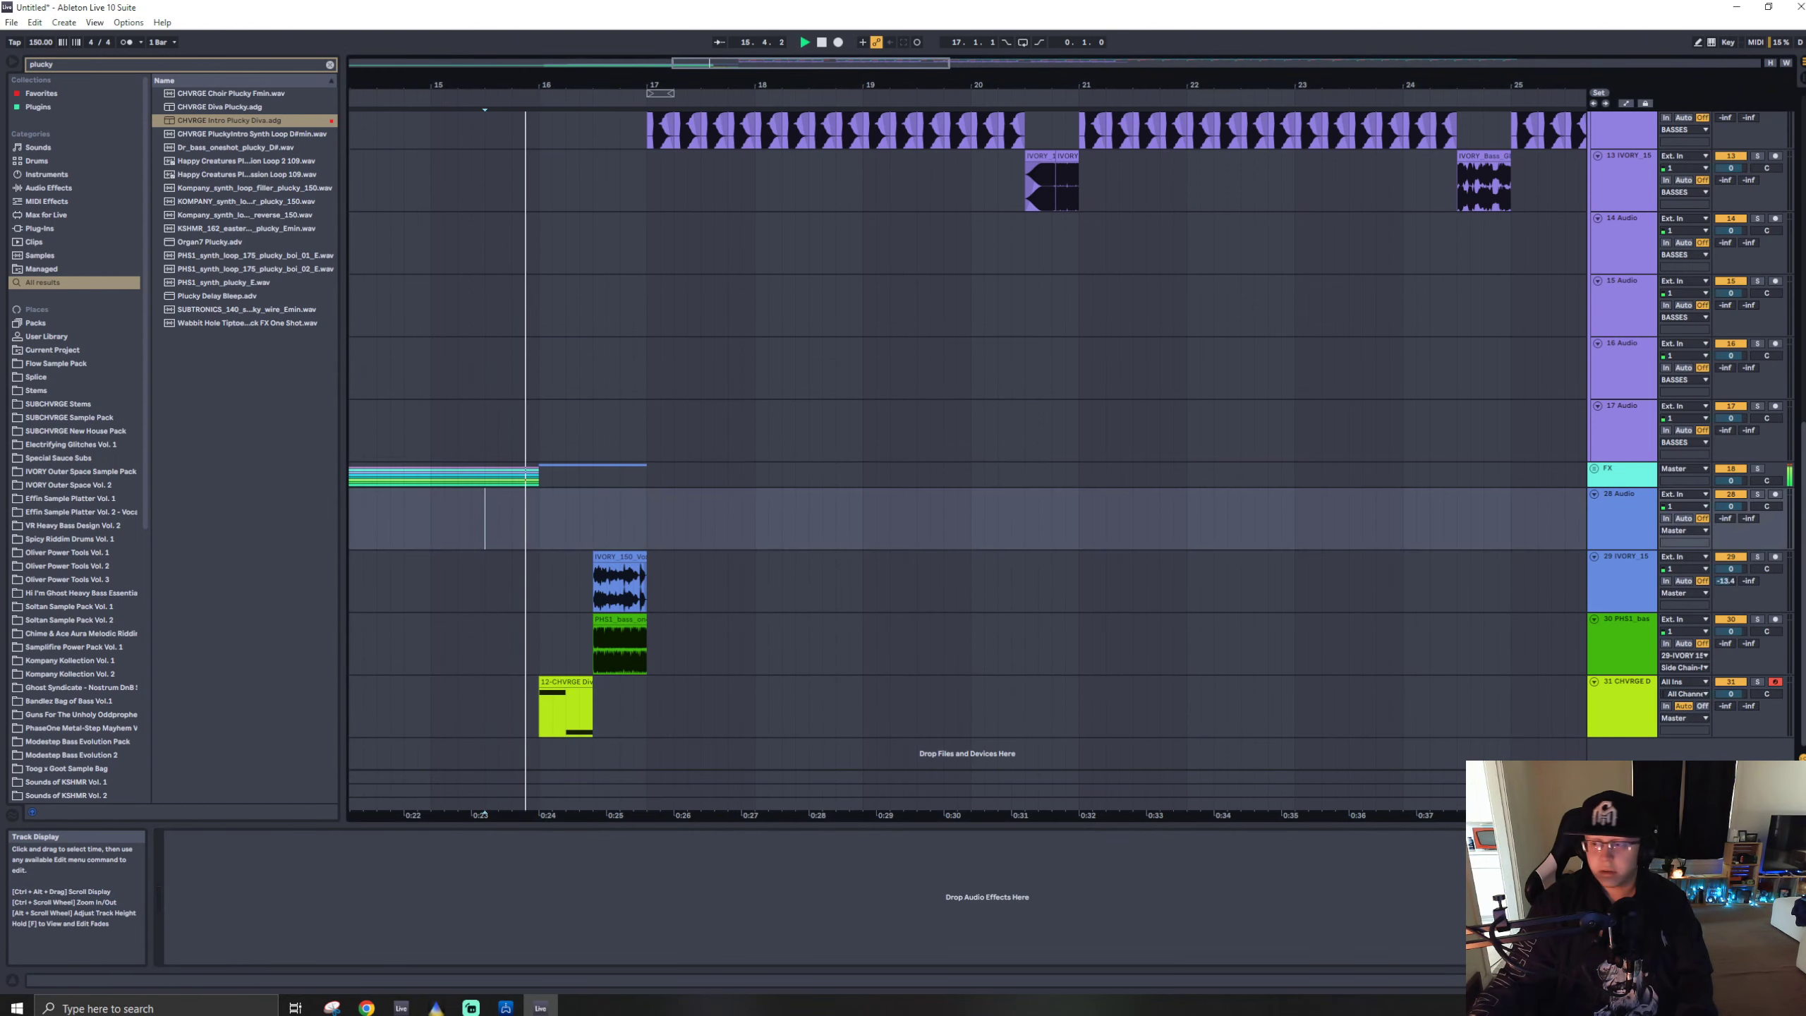
{"action": "left_click", "coordinate": [576, 680]}
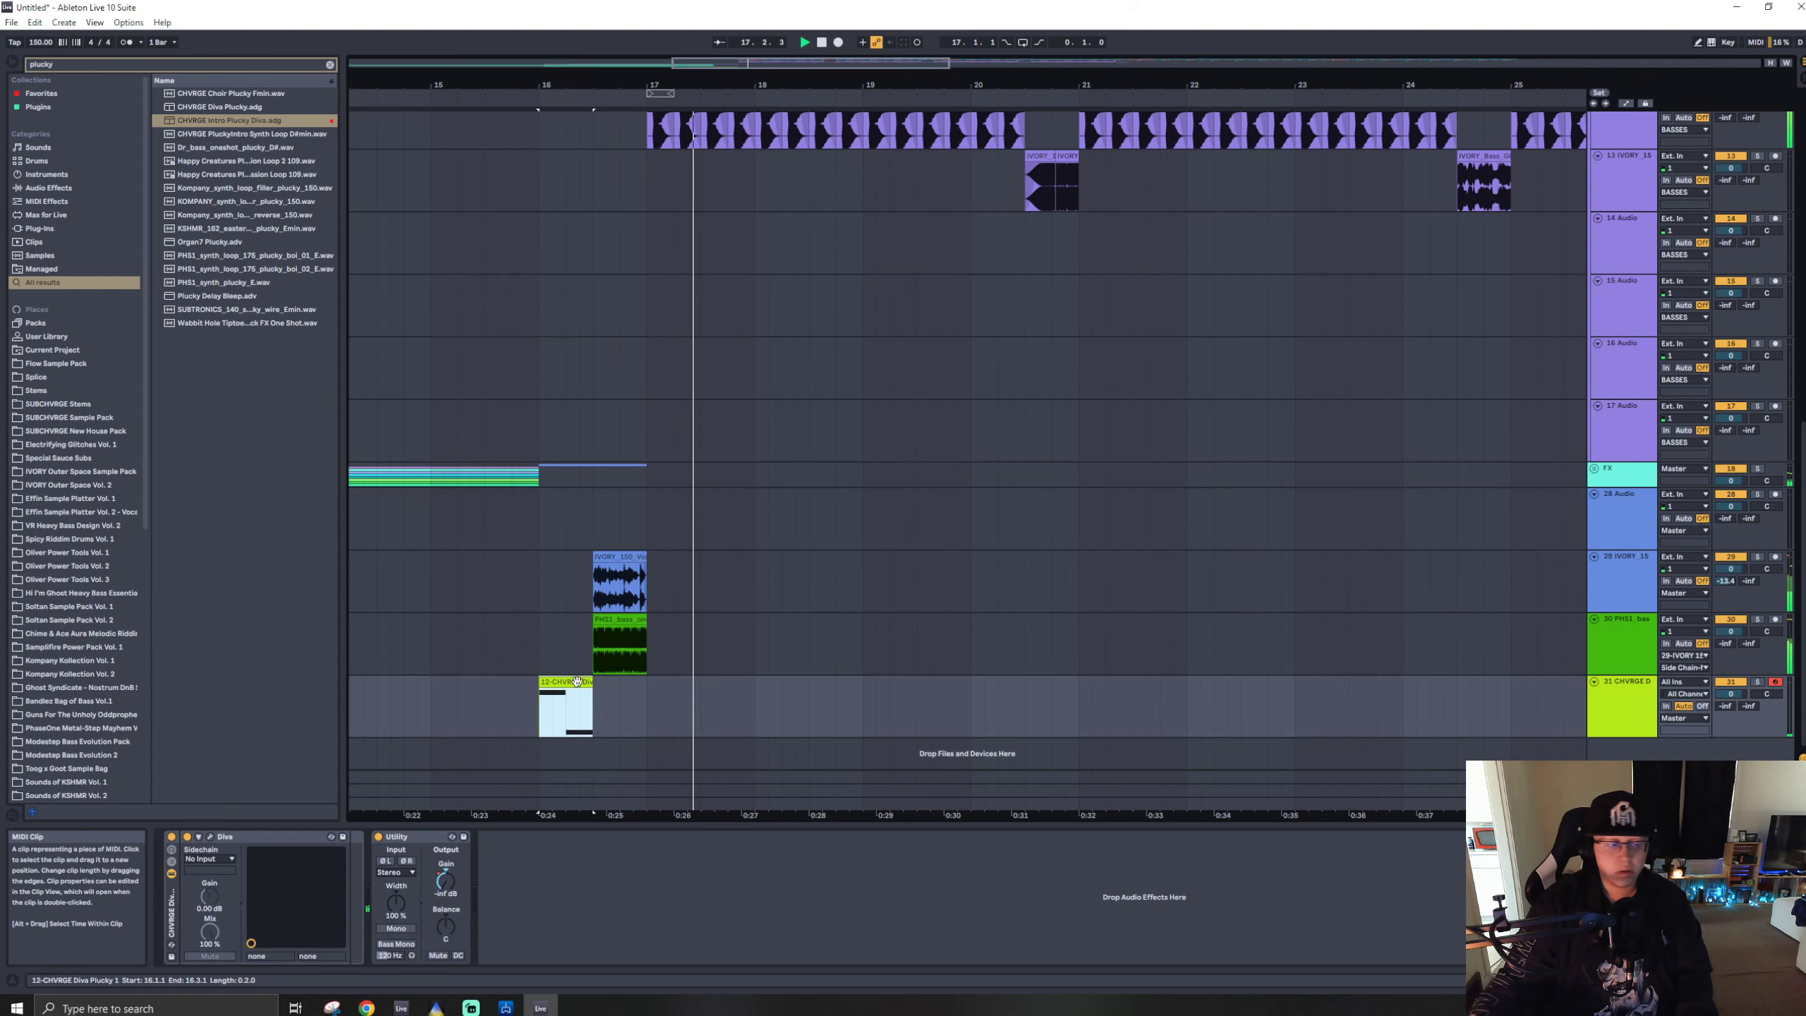
{"action": "left_click", "coordinate": [432, 534]}
{"action": "left_click", "coordinate": [1618, 711]}
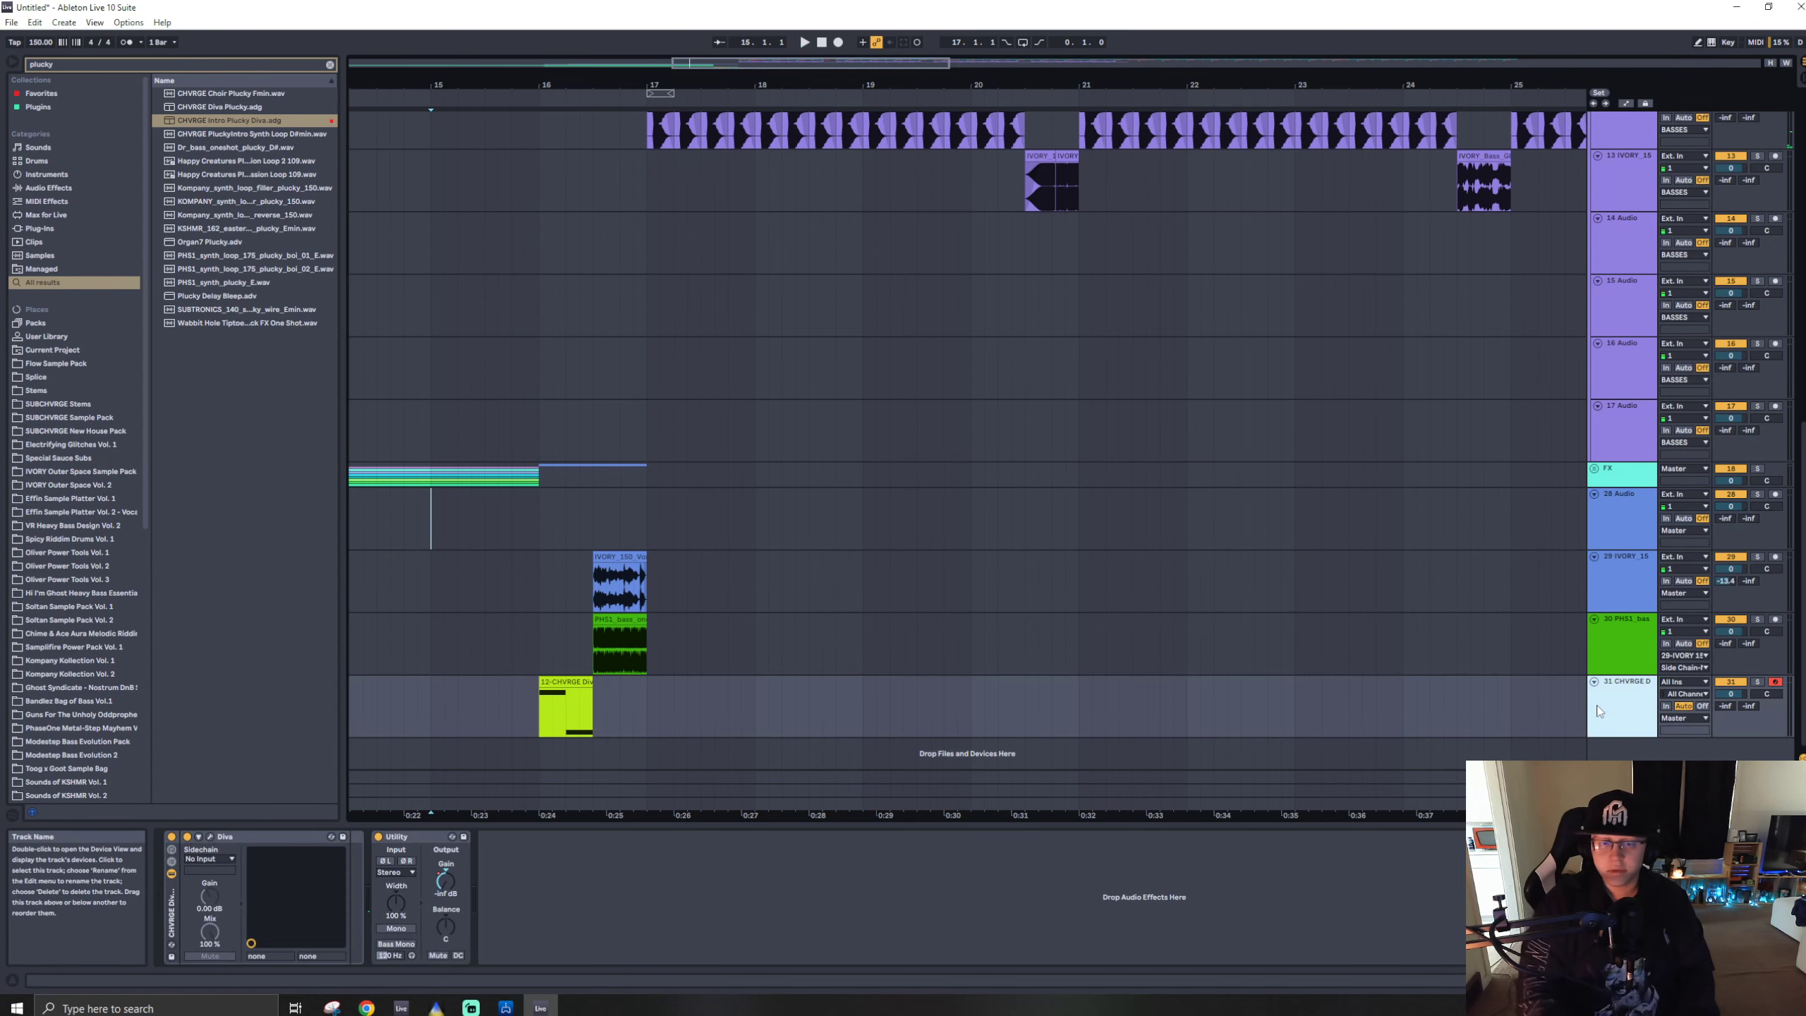
{"action": "key", "text": "Delete"}
- Search the browser for "wash" and load the Washout 2 rack onto the FX group track
{"action": "key", "text": "ctrl+f"}
{"action": "type", "text": "wash"}
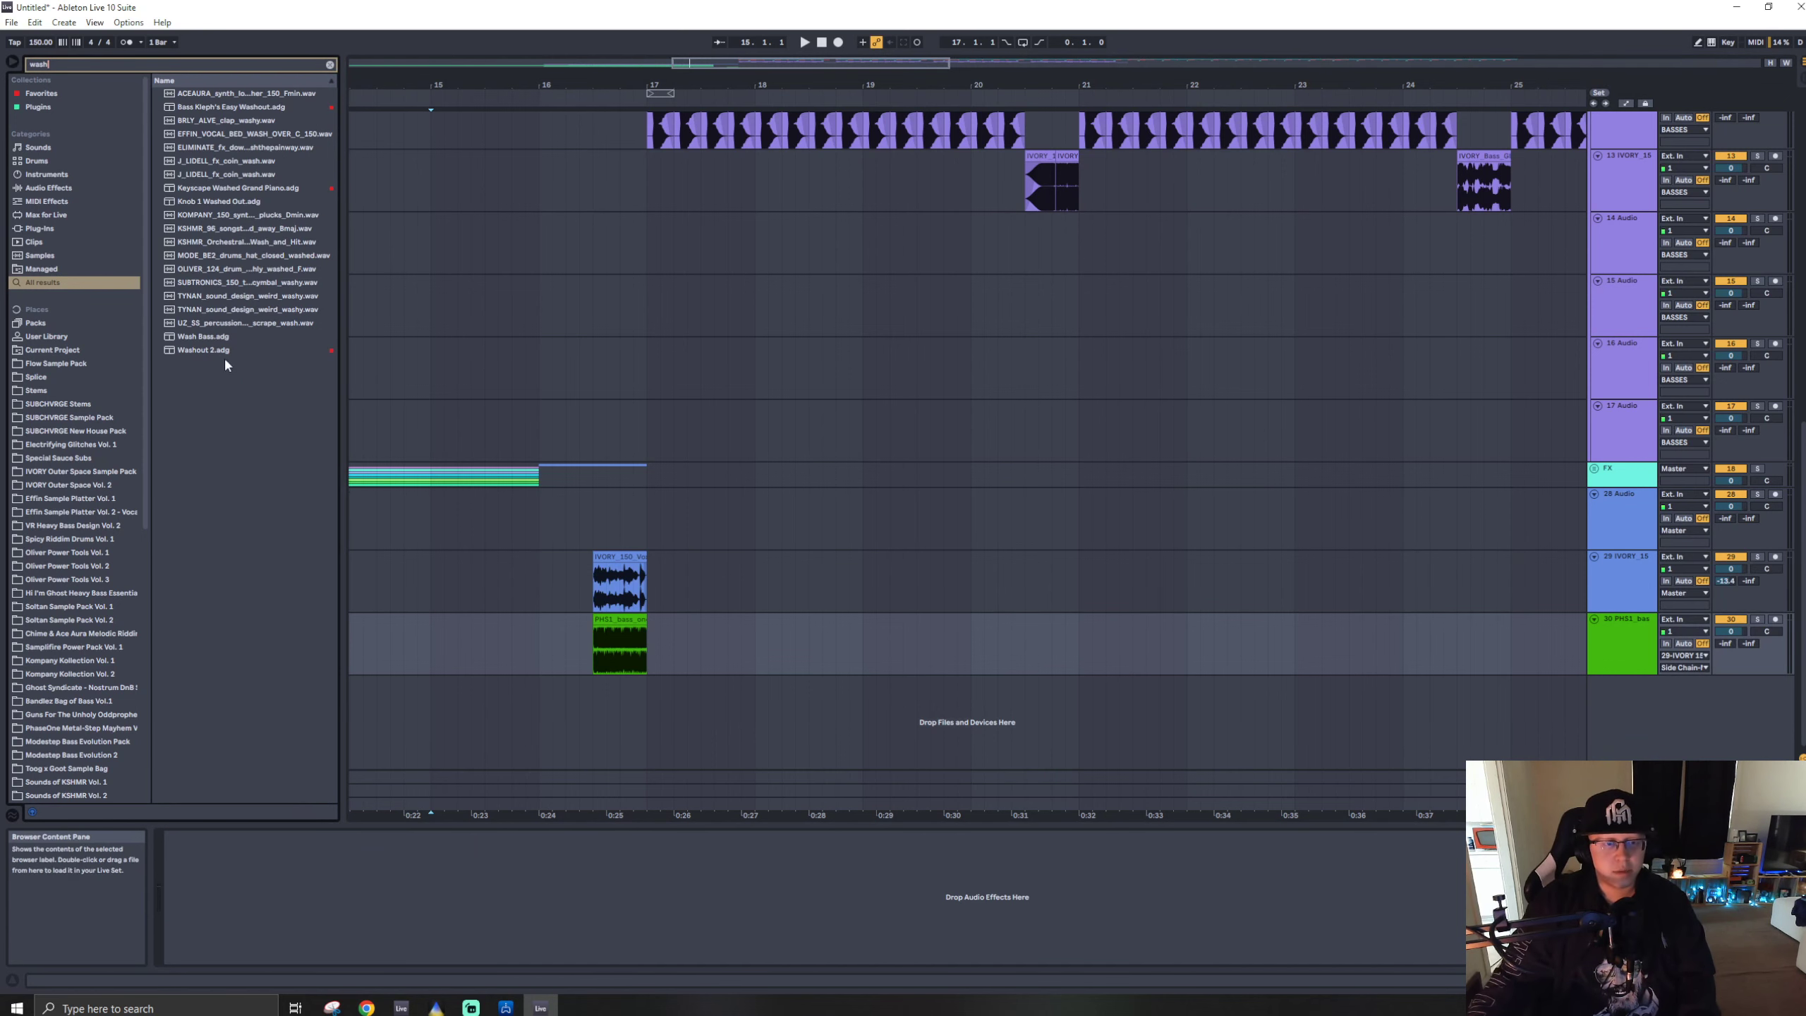
{"action": "left_click_drag", "start_coordinate": [220, 351], "coordinate": [208, 361]}
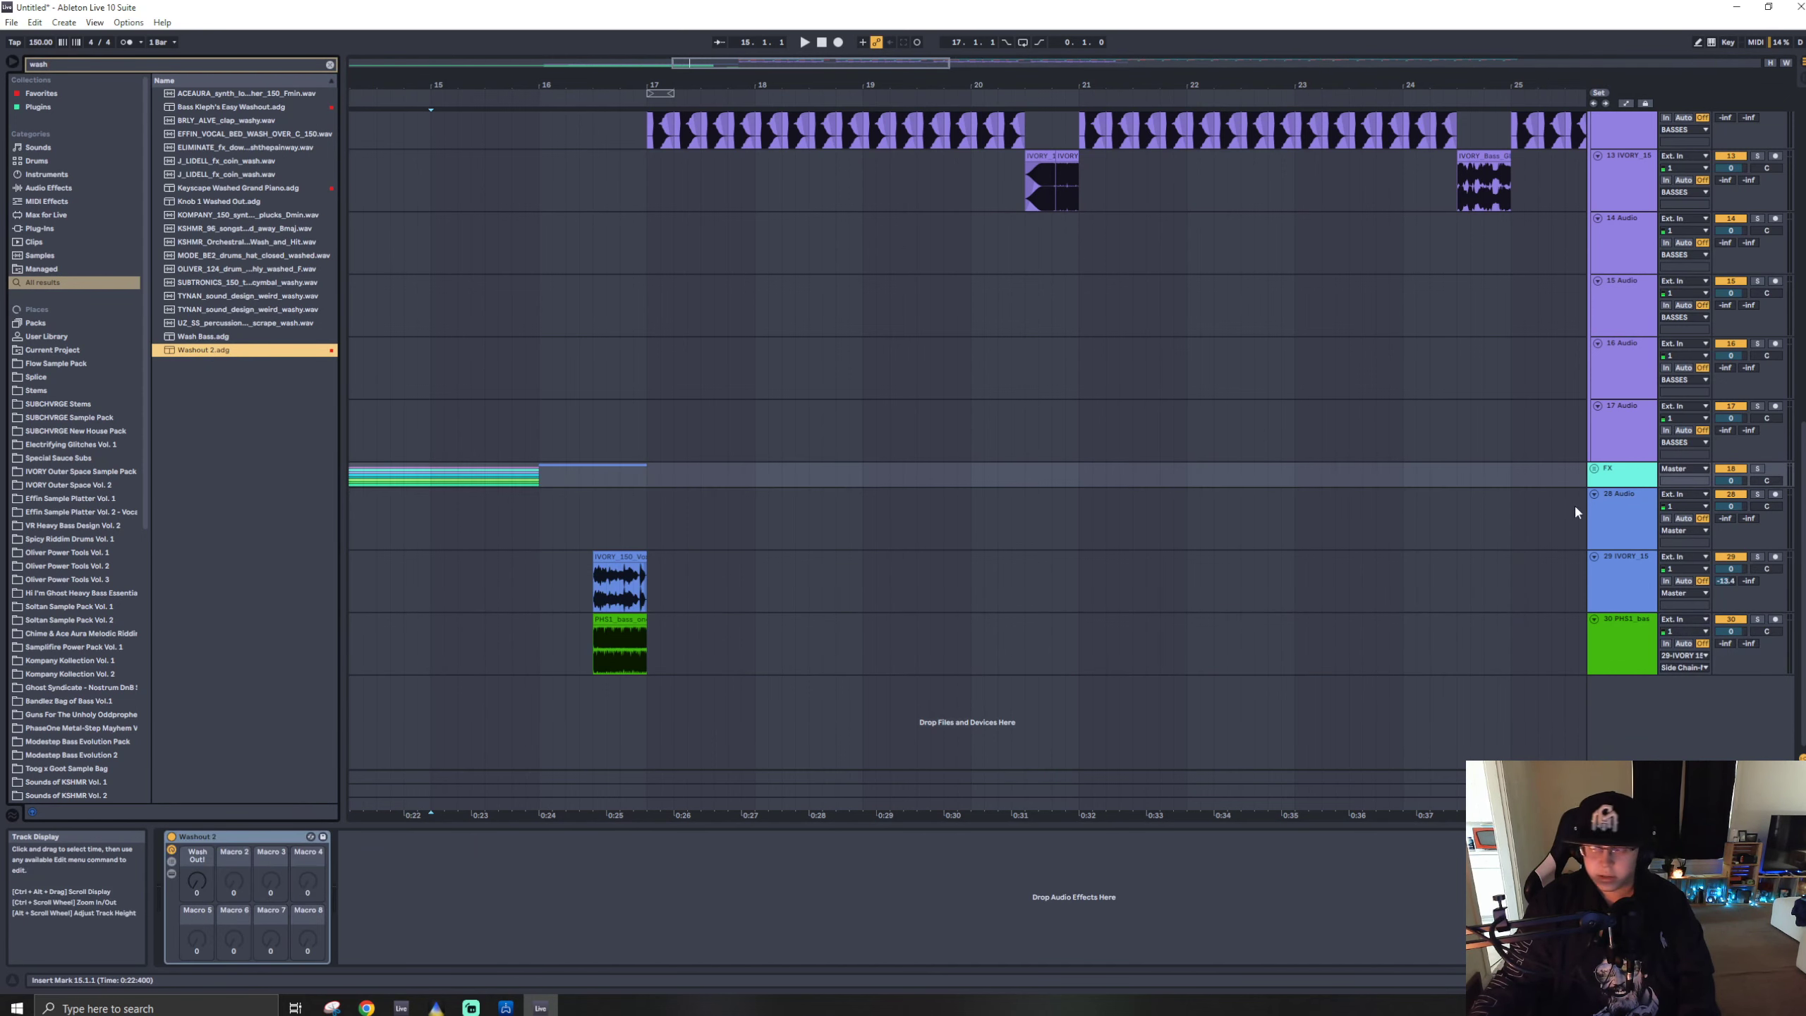
- Expand the FX group and group its BG_Loop_Siren, fx_misc_serum and Fx_Phaser_riser tracks into a subgroup
{"action": "left_click", "coordinate": [1594, 469]}
{"action": "scroll", "coordinate": [489, 714], "scroll_direction": "down", "scroll_amount": 1}
{"action": "scroll", "coordinate": [490, 713], "scroll_direction": "down", "scroll_amount": 1}
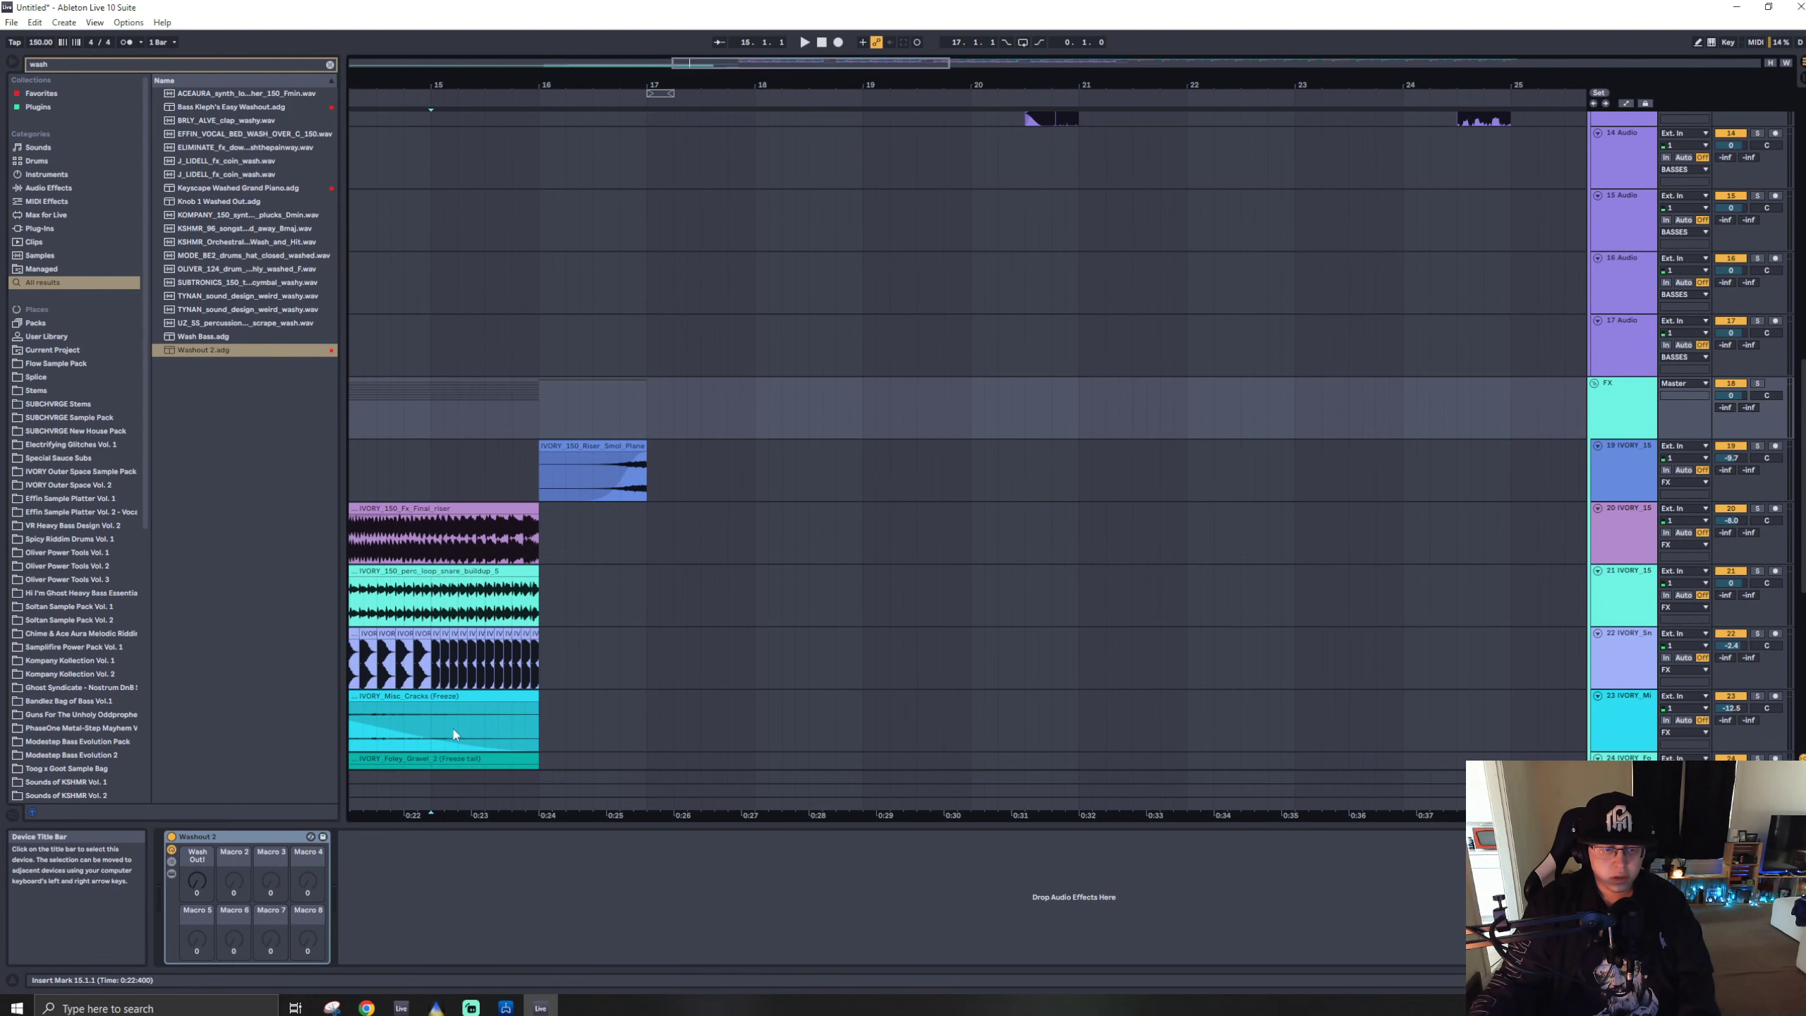
{"action": "scroll", "coordinate": [545, 588], "scroll_direction": "down", "scroll_amount": 5}
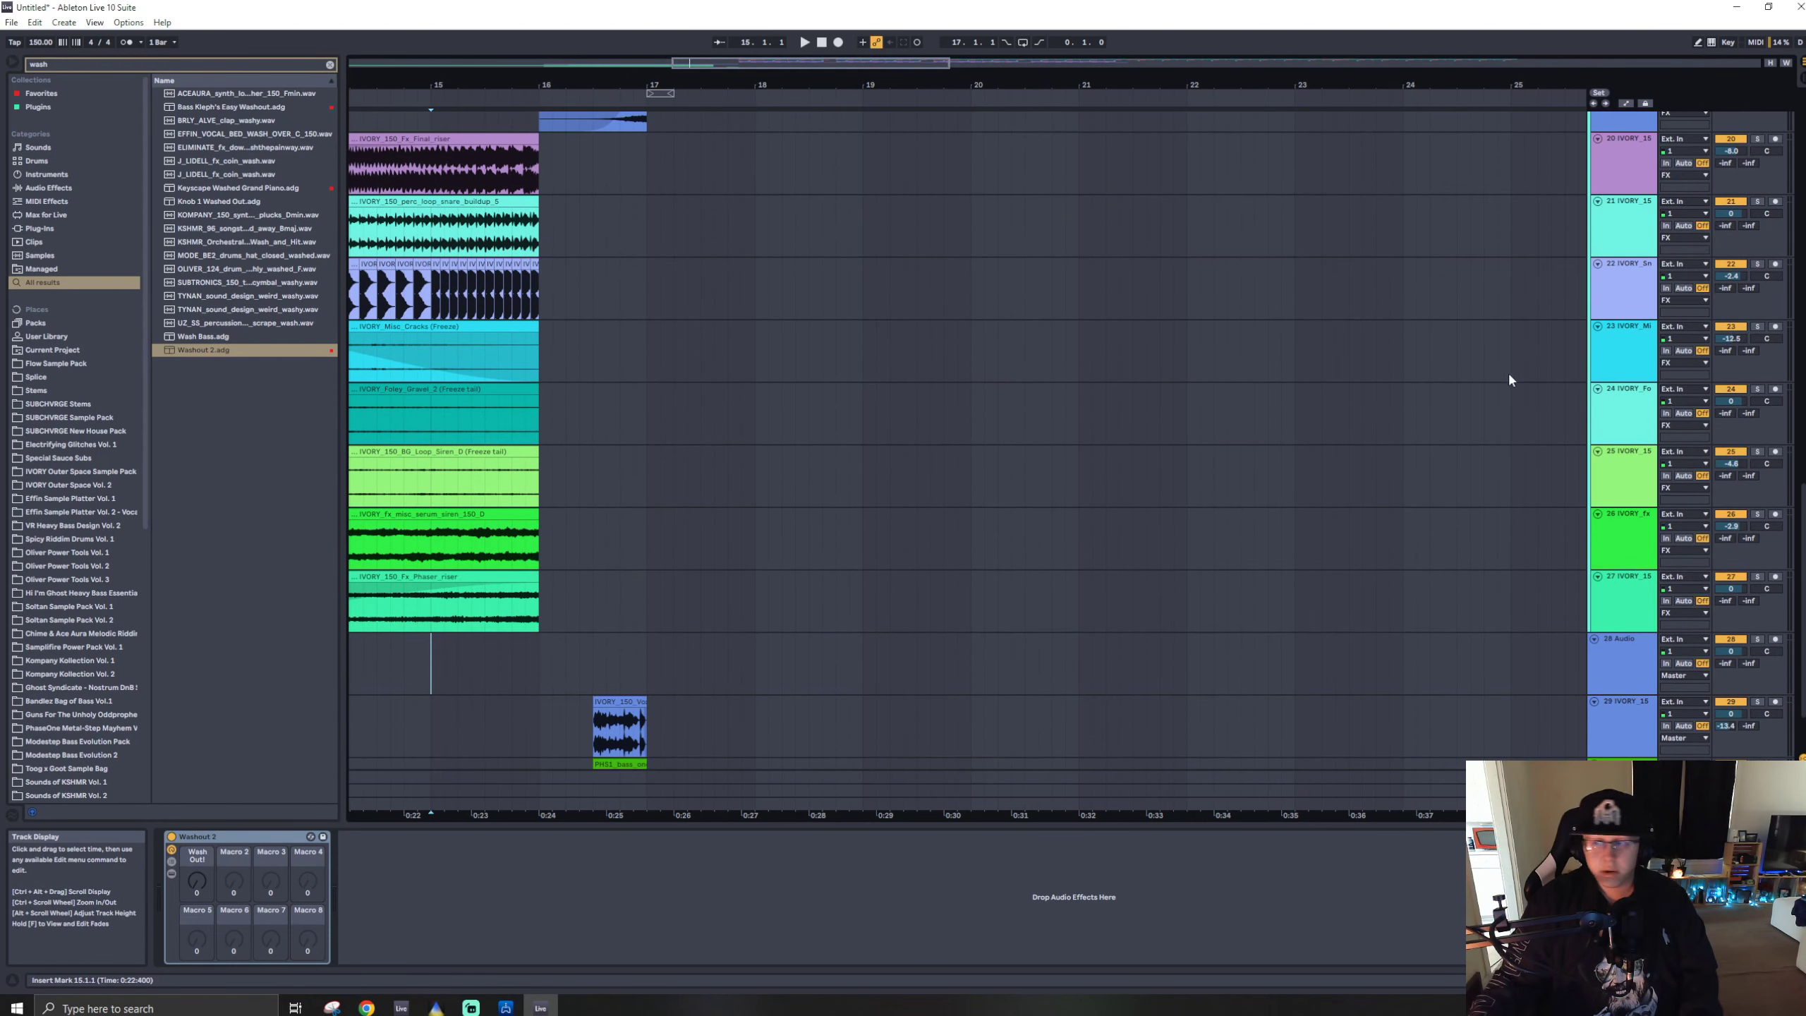
{"action": "key", "text": "w"}
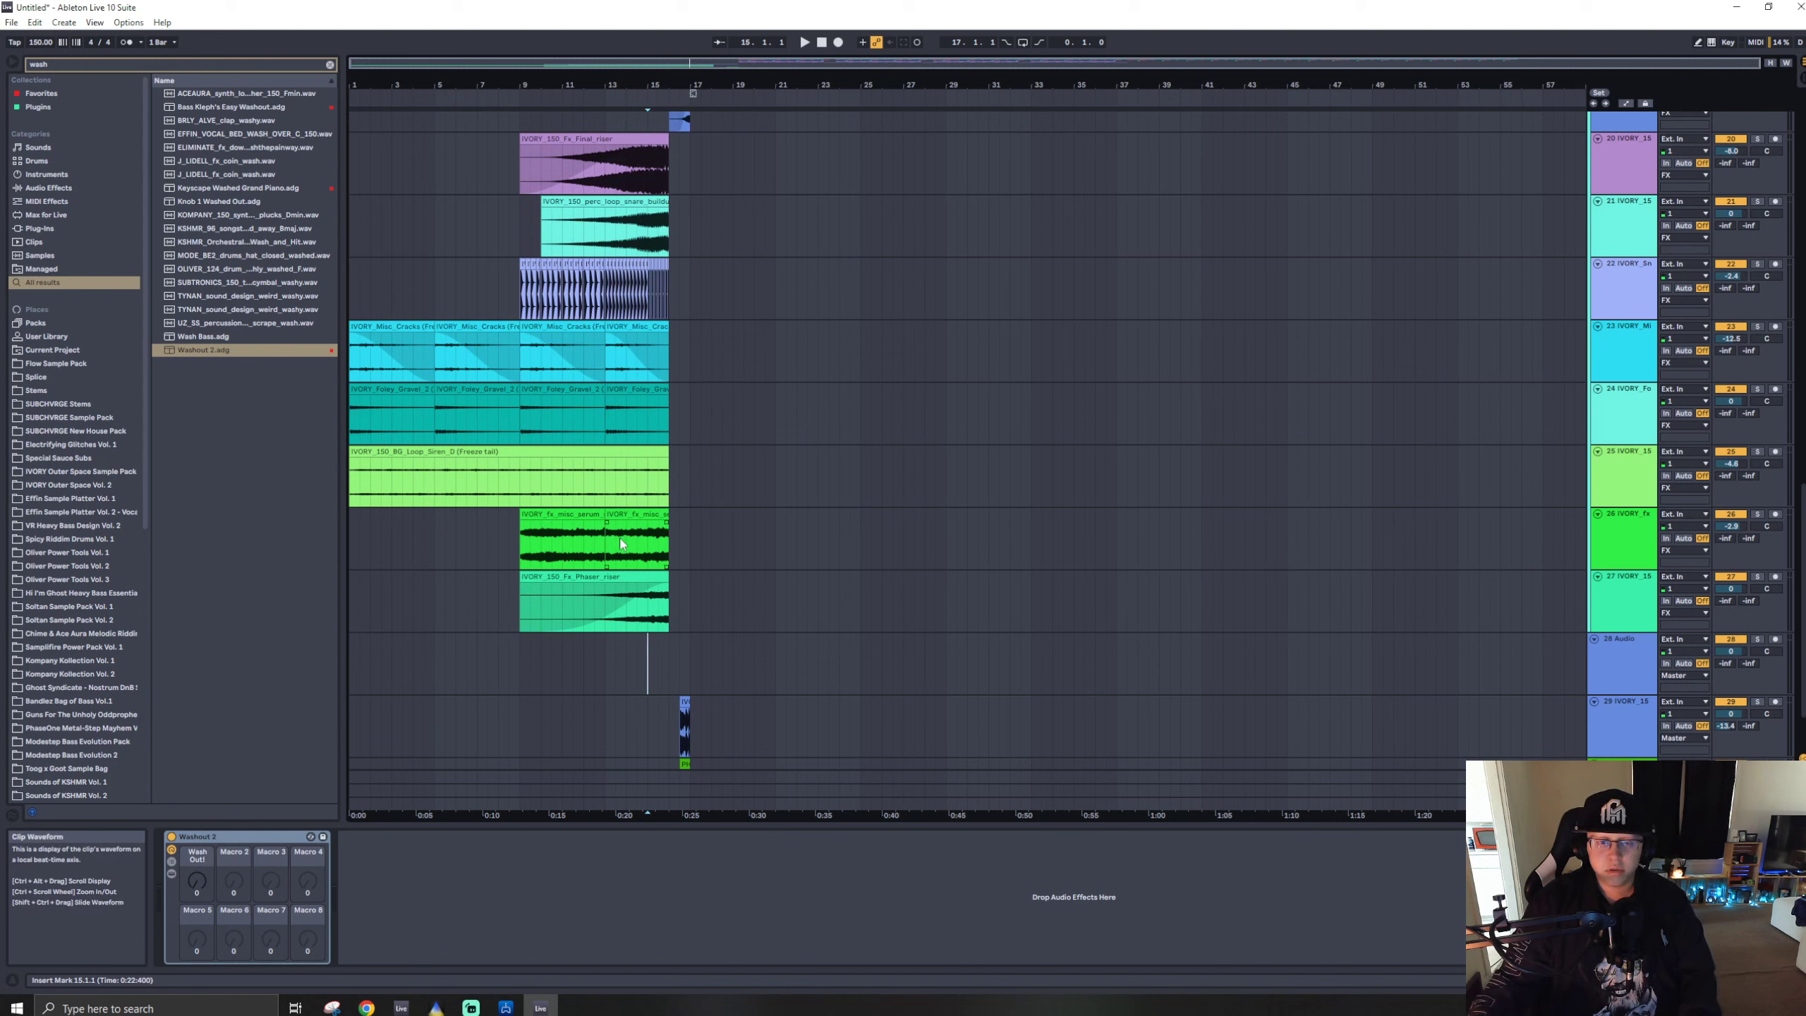
{"action": "left_click", "coordinate": [1618, 626]}
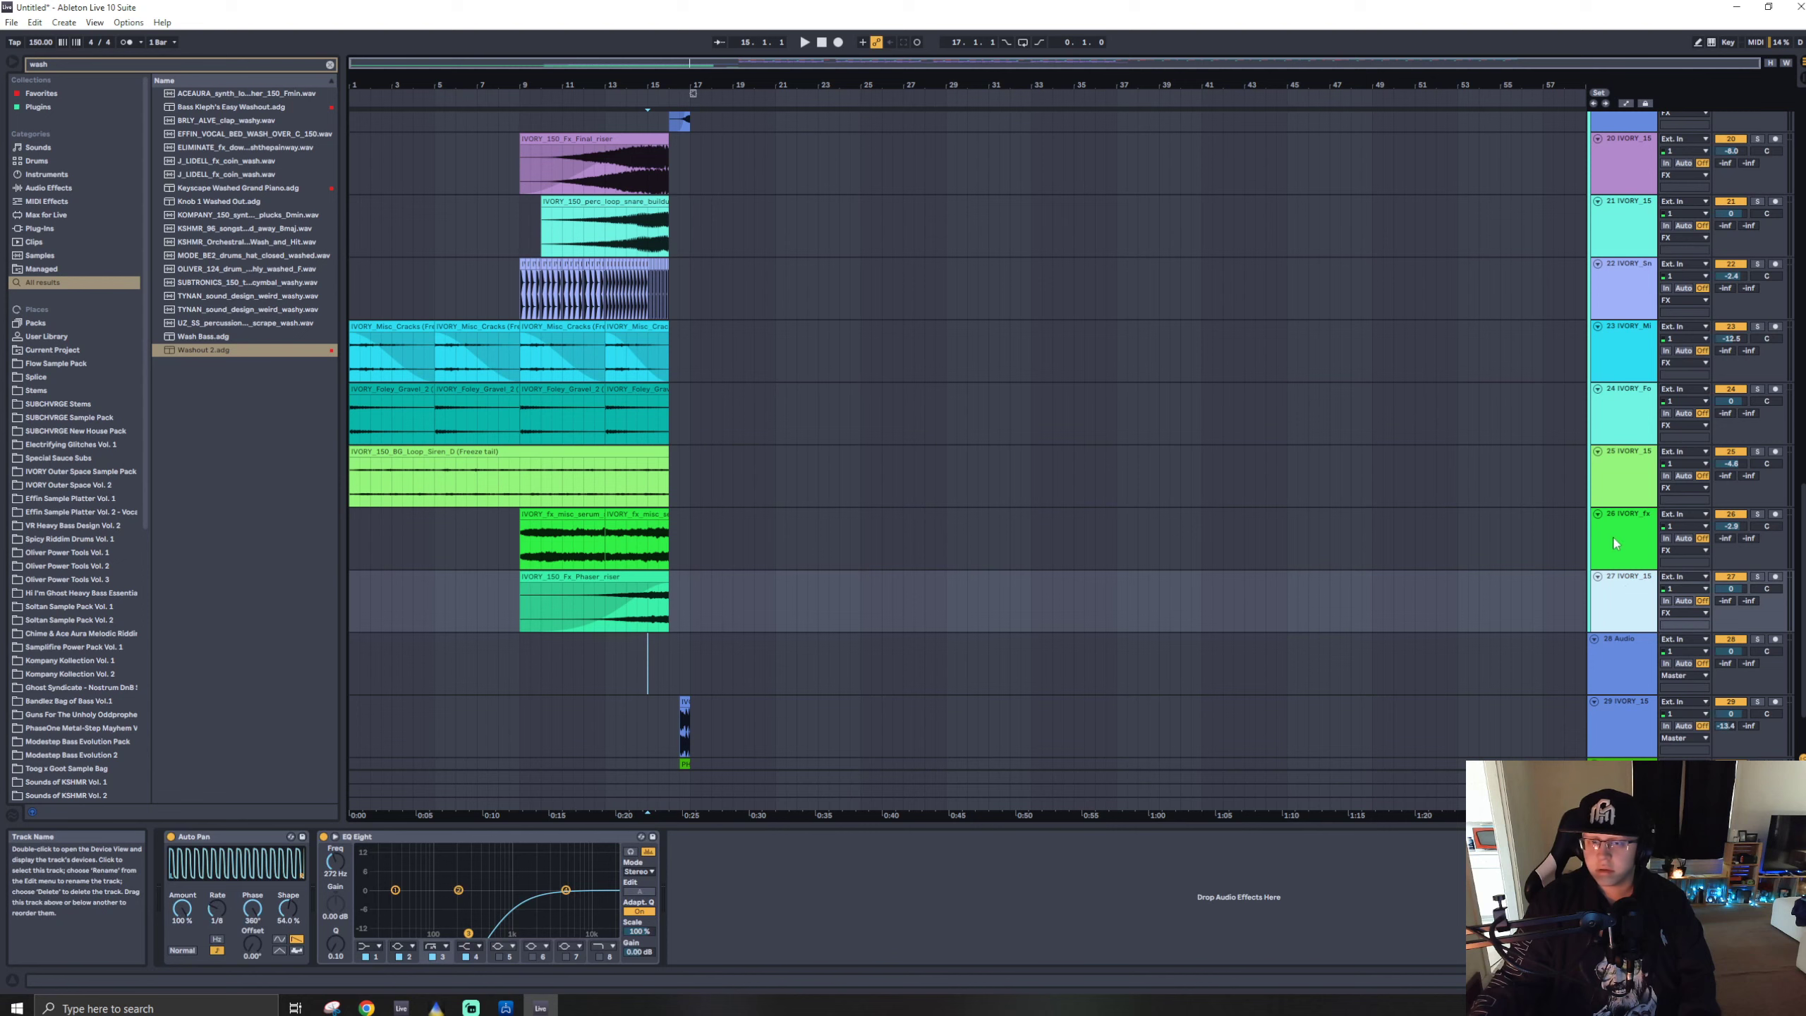
{"action": "left_click", "coordinate": [1630, 471], "text": "shift"}
{"action": "key", "text": "ctrl+g"}
{"action": "left_click", "coordinate": [1636, 711]}
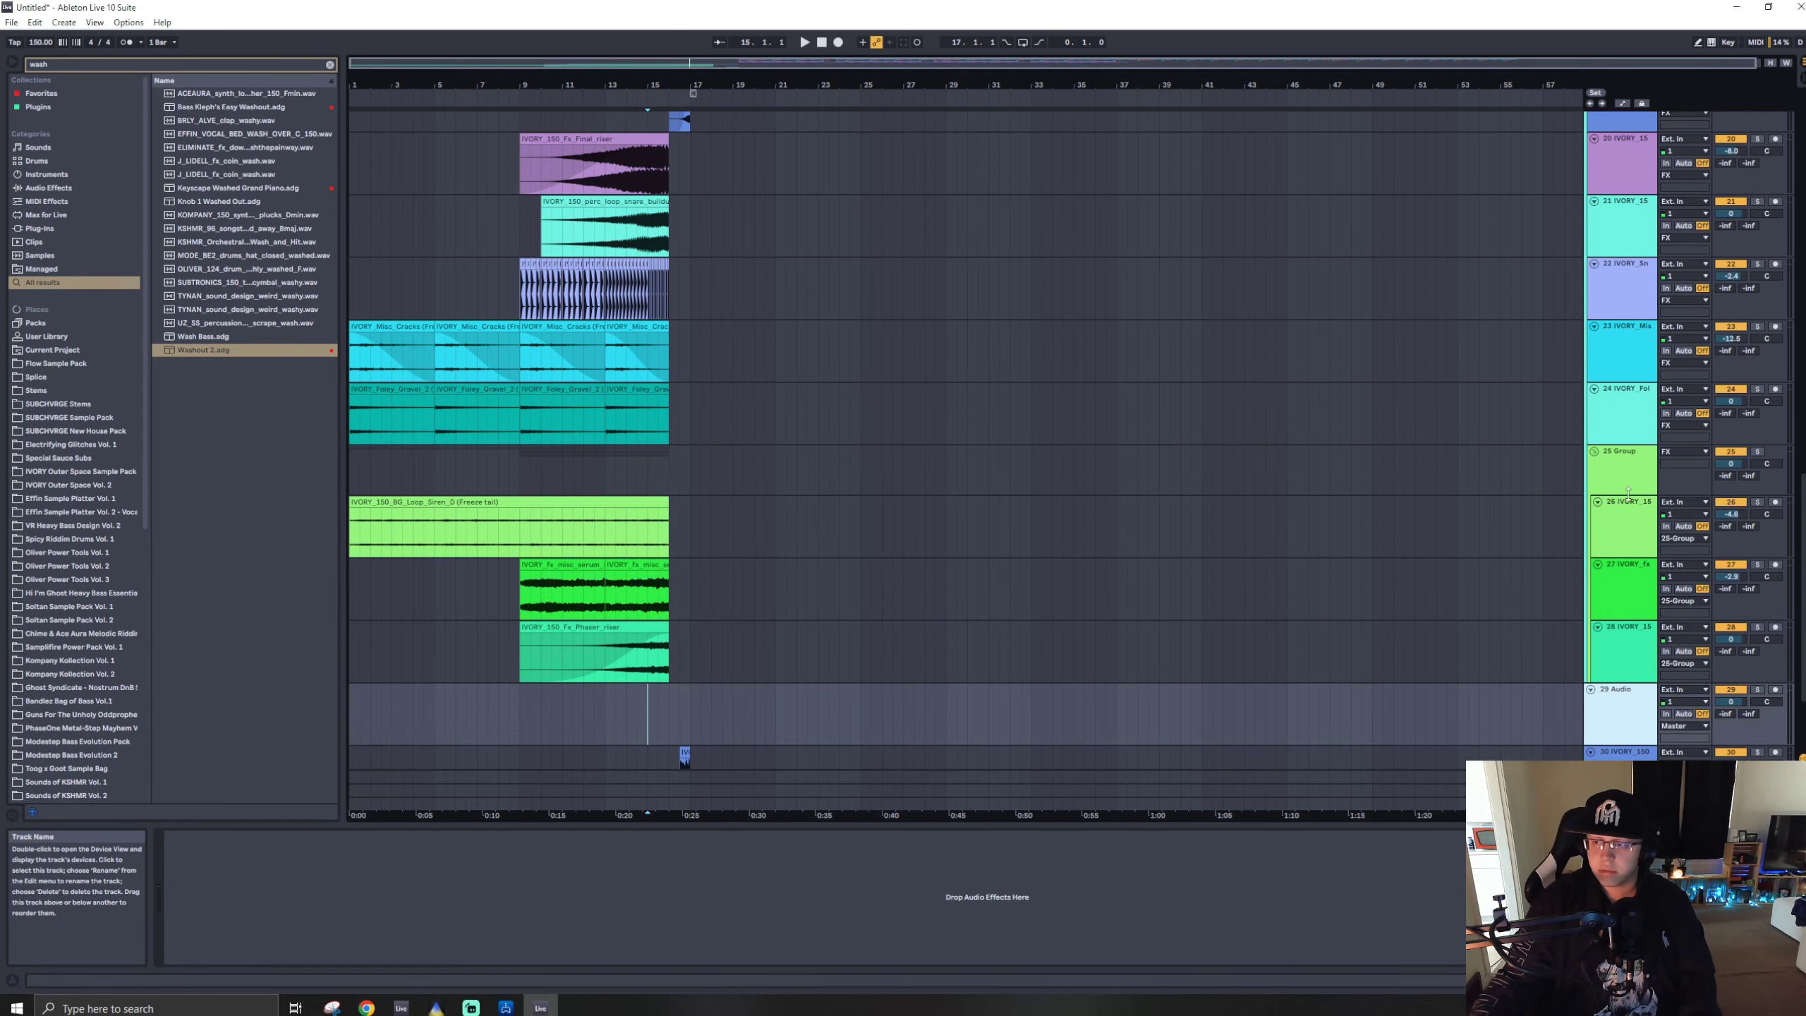
- Move the Washout 2 rack from the FX group to its new subgroup, solo the subgroup, and audition different Wash Out amounts
{"action": "scroll", "coordinate": [1639, 429], "scroll_direction": "up", "scroll_amount": 5}
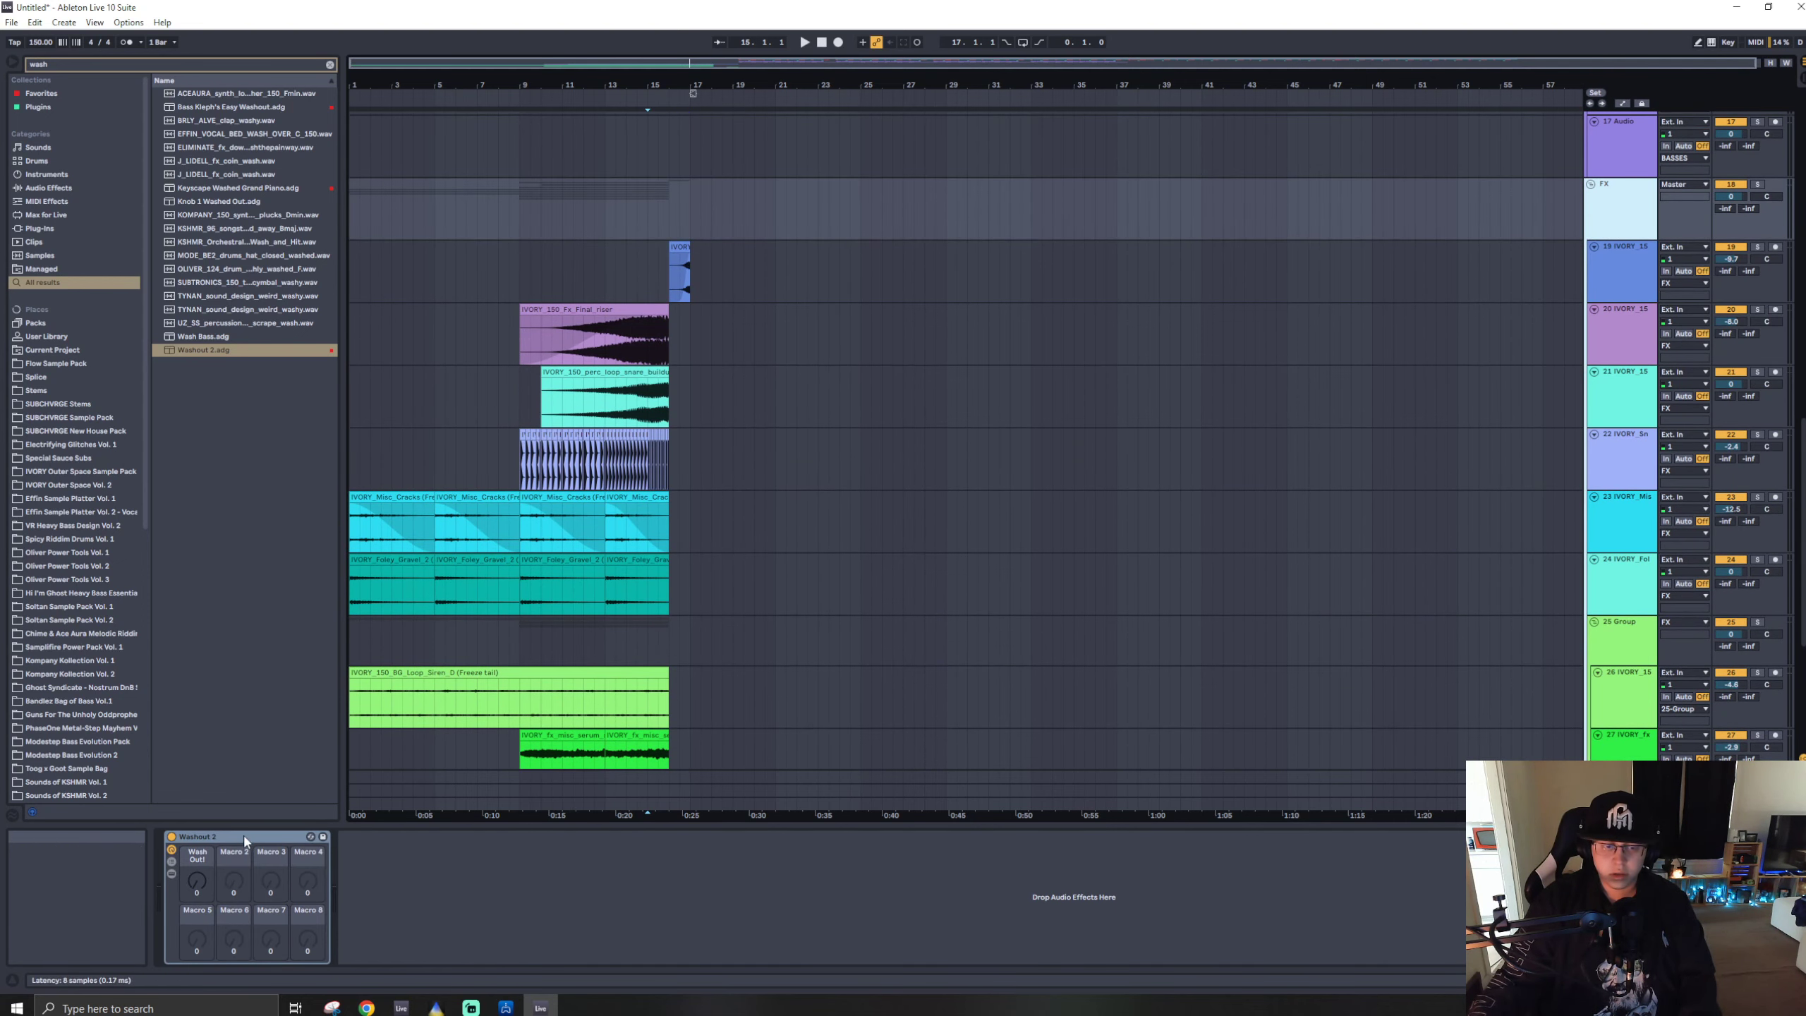
{"action": "left_click_drag", "start_coordinate": [243, 836], "coordinate": [544, 649]}
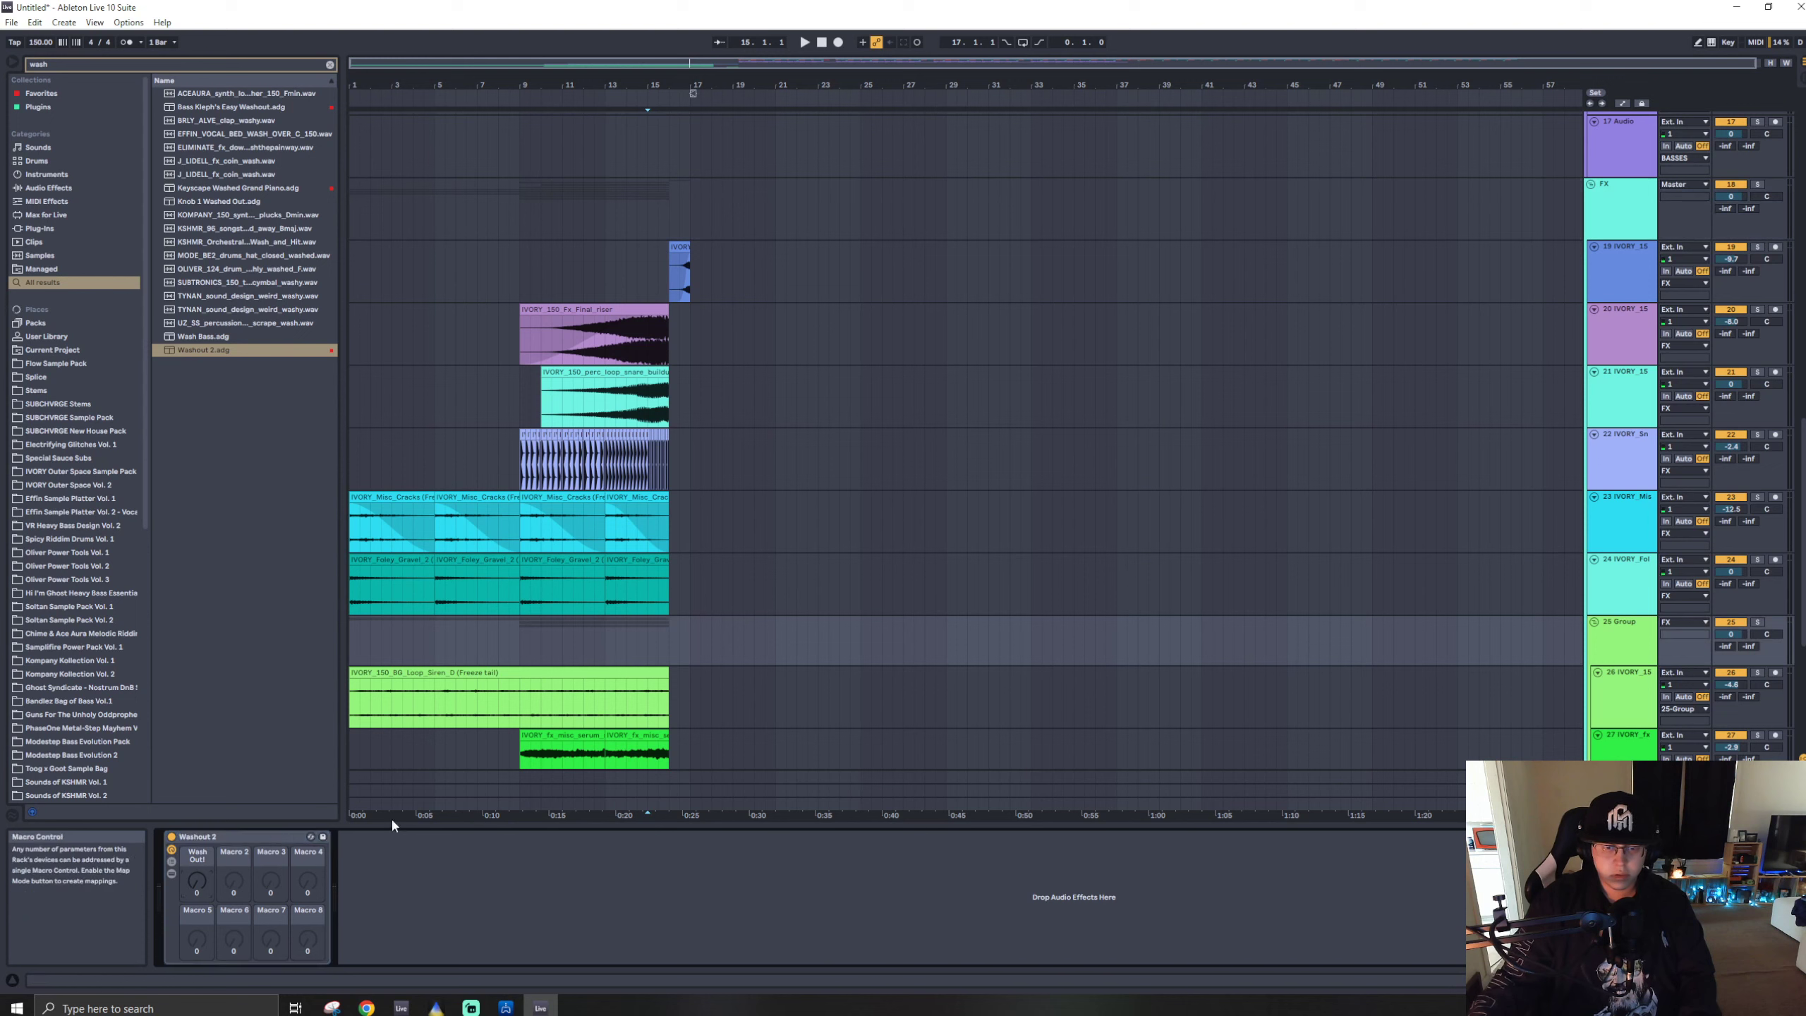
{"action": "left_click", "coordinate": [551, 644]}
{"action": "key", "text": "space"}
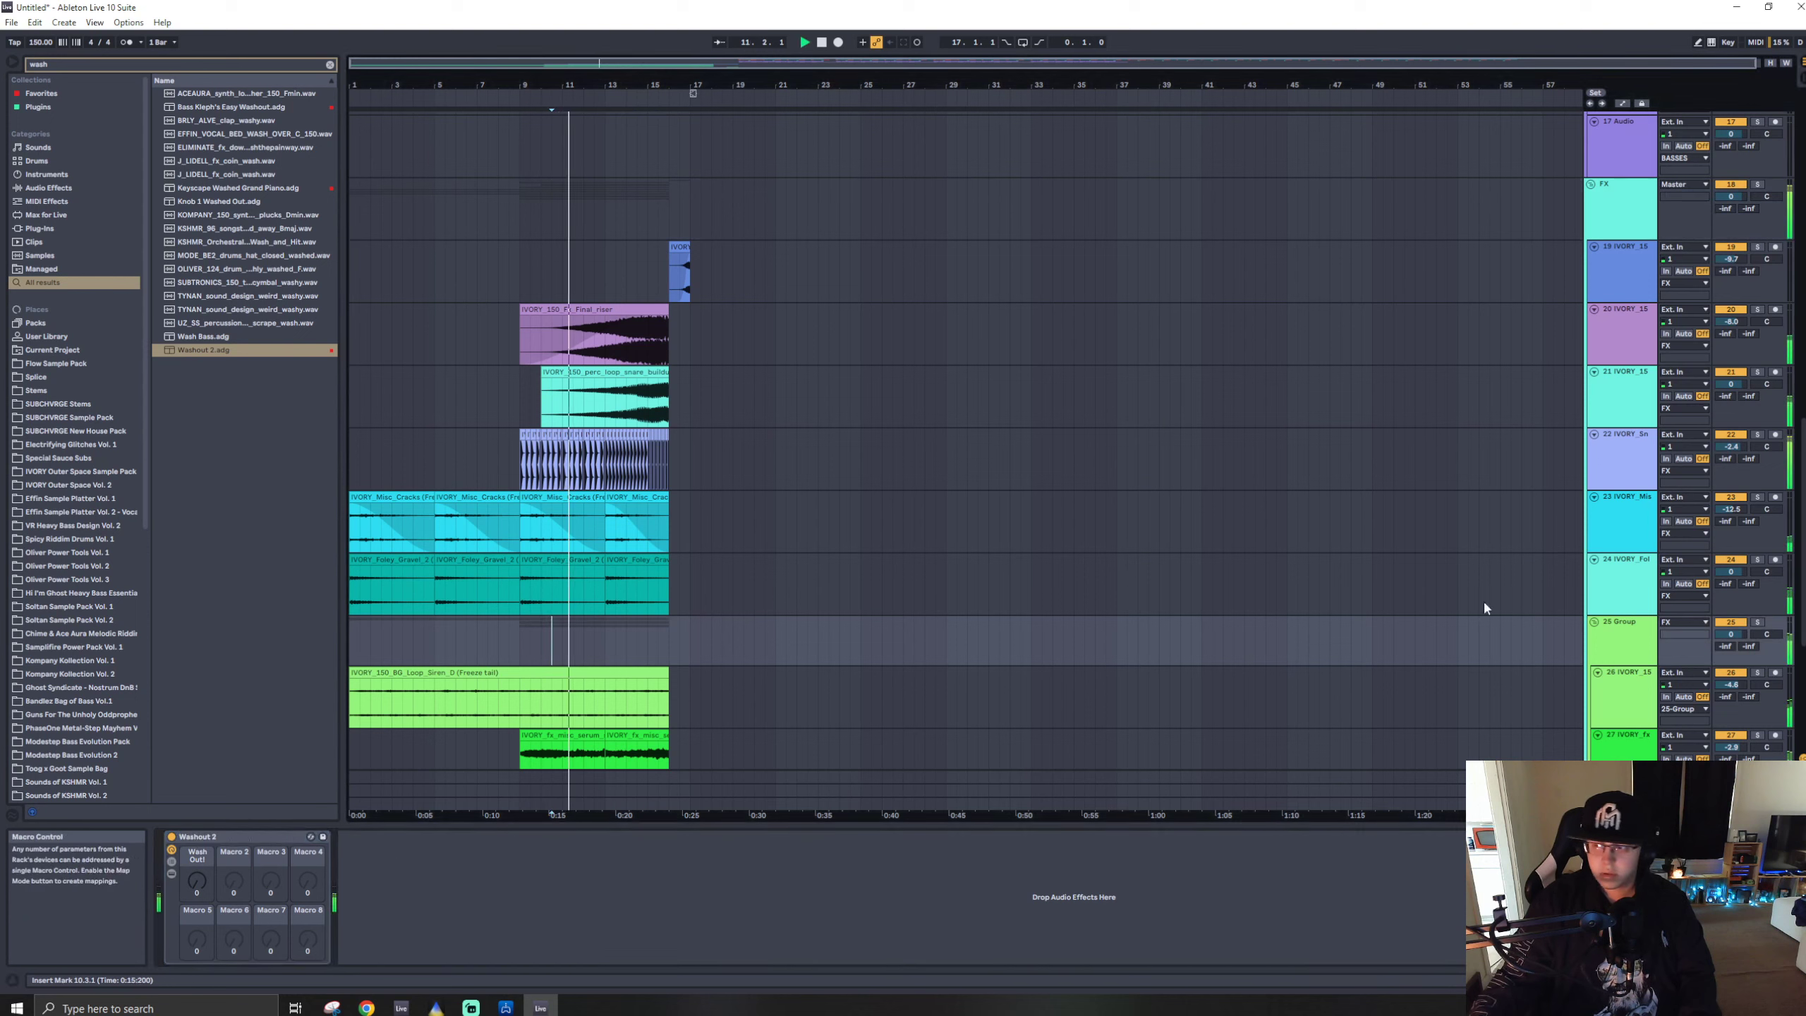
{"action": "left_click", "coordinate": [197, 882]}
{"action": "key", "text": "s"}
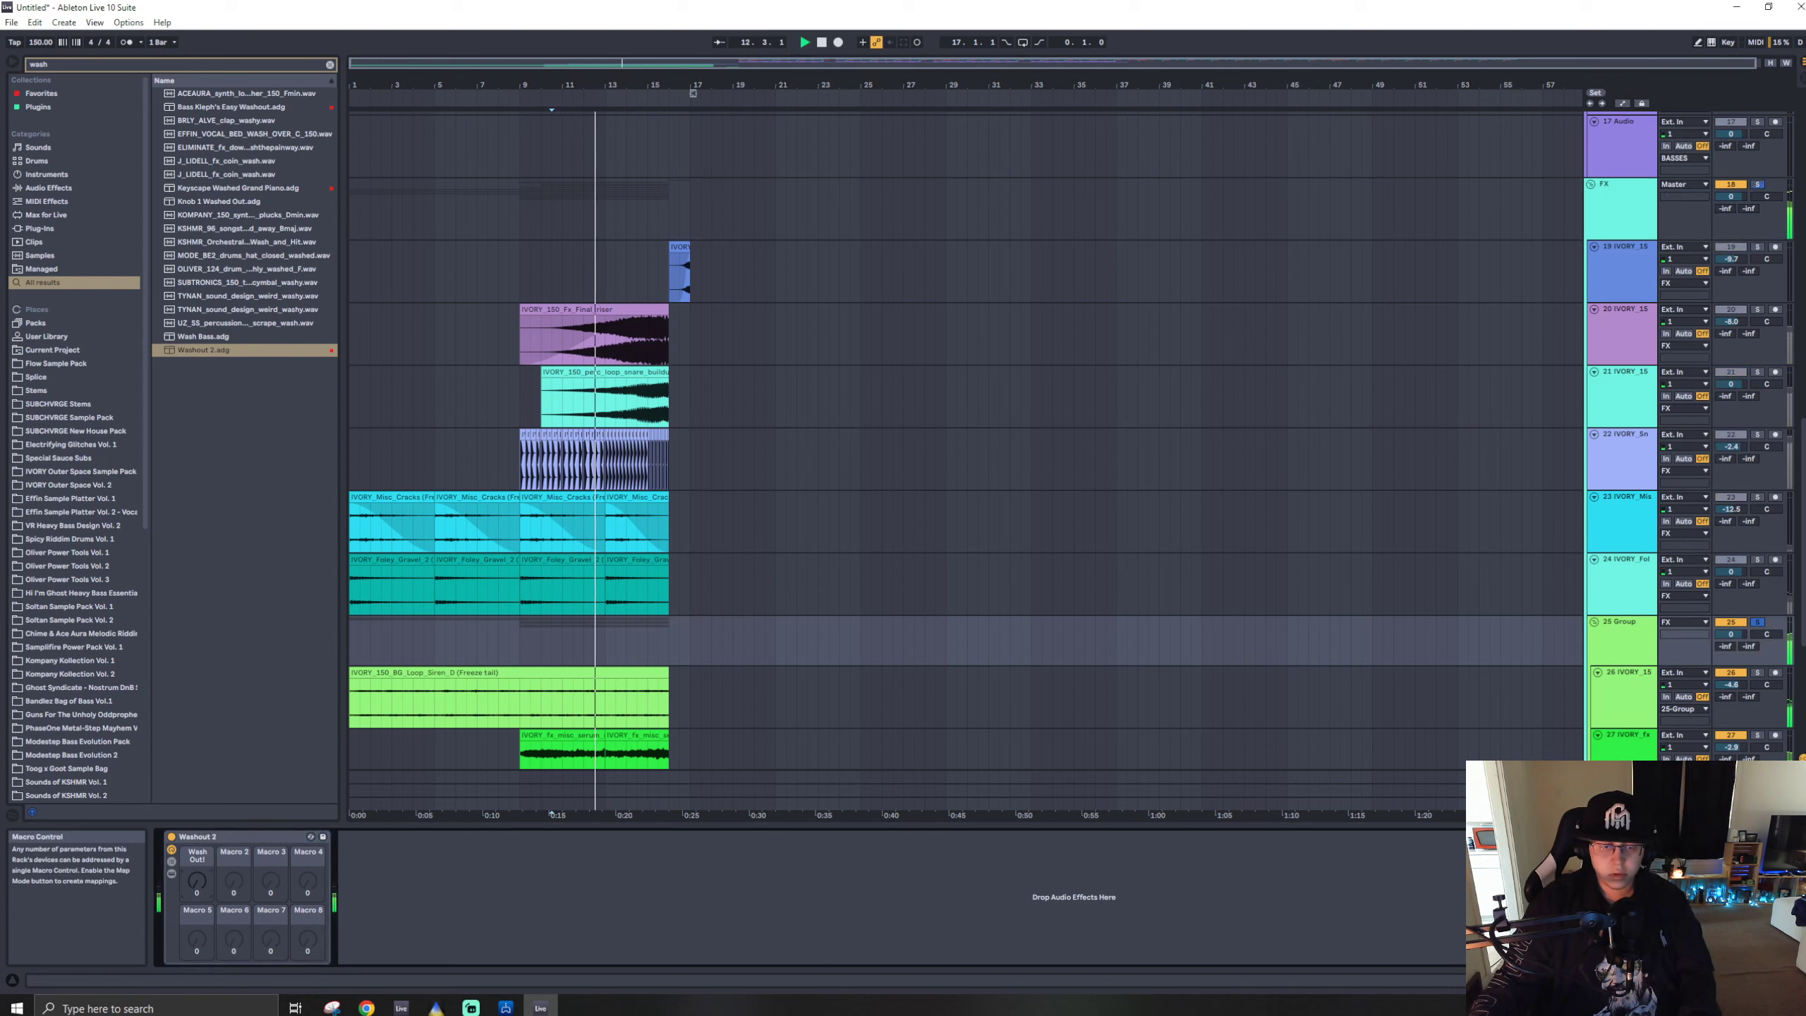
{"action": "left_click", "coordinate": [629, 644]}
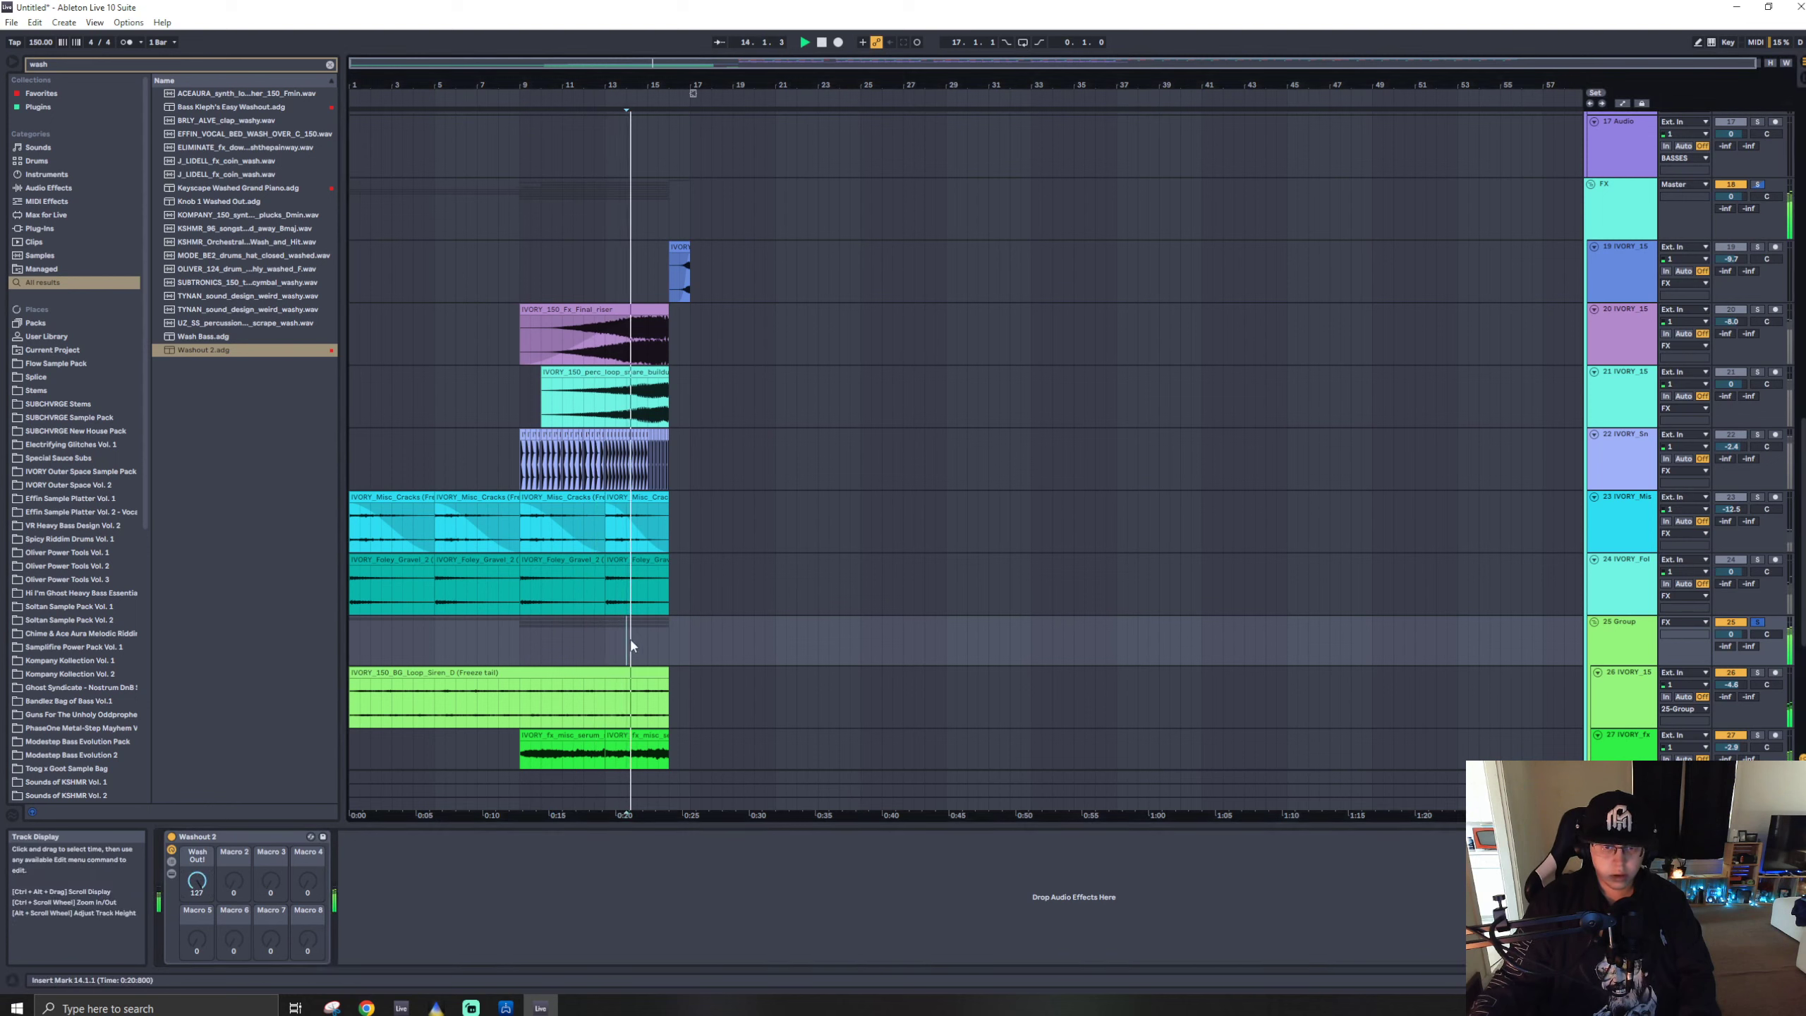
{"action": "left_click_drag", "start_coordinate": [197, 880], "coordinate": [196, 886]}
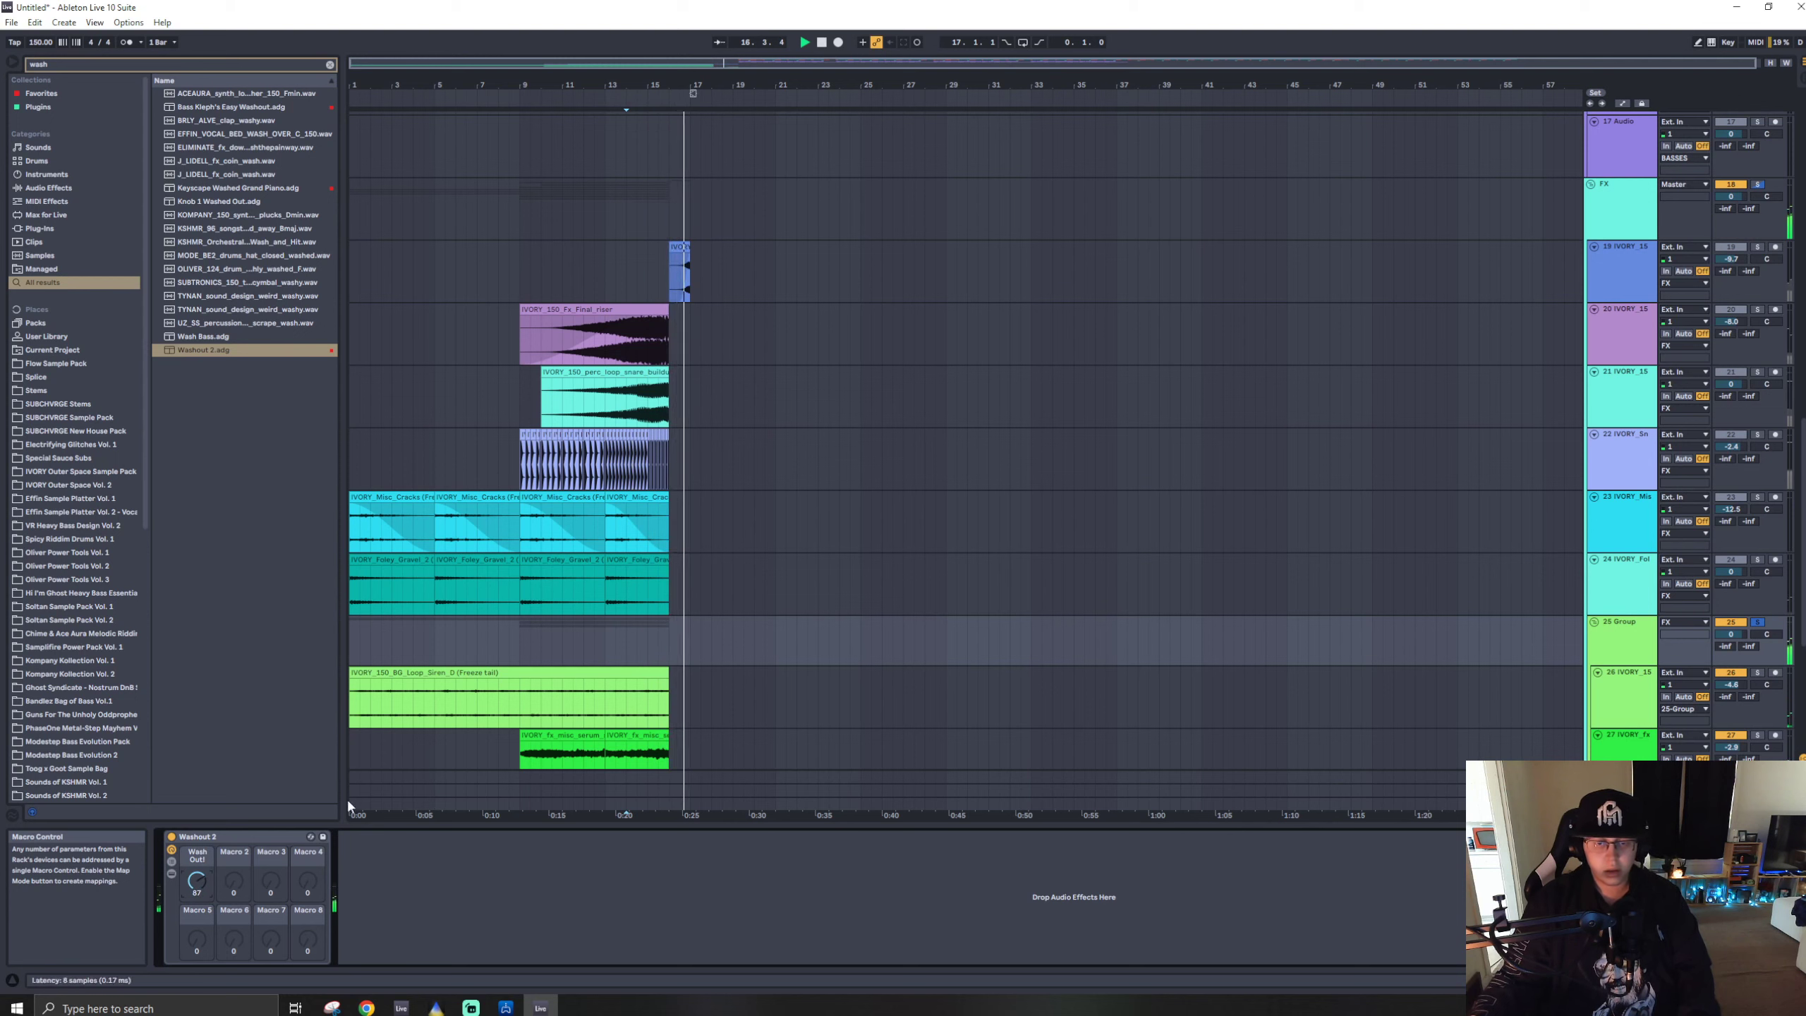
- Automate the subgroup's Wash Out macro to rise from bar 9 to 67 at bar 16 and fall to 0 by bar 17, then play it
{"action": "key", "text": "a"}
{"action": "key", "text": "space"}
{"action": "left_click", "coordinate": [669, 639]}
{"action": "left_click_drag", "start_coordinate": [693, 645], "coordinate": [673, 666]}
{"action": "left_click_drag", "start_coordinate": [521, 639], "coordinate": [519, 665]}
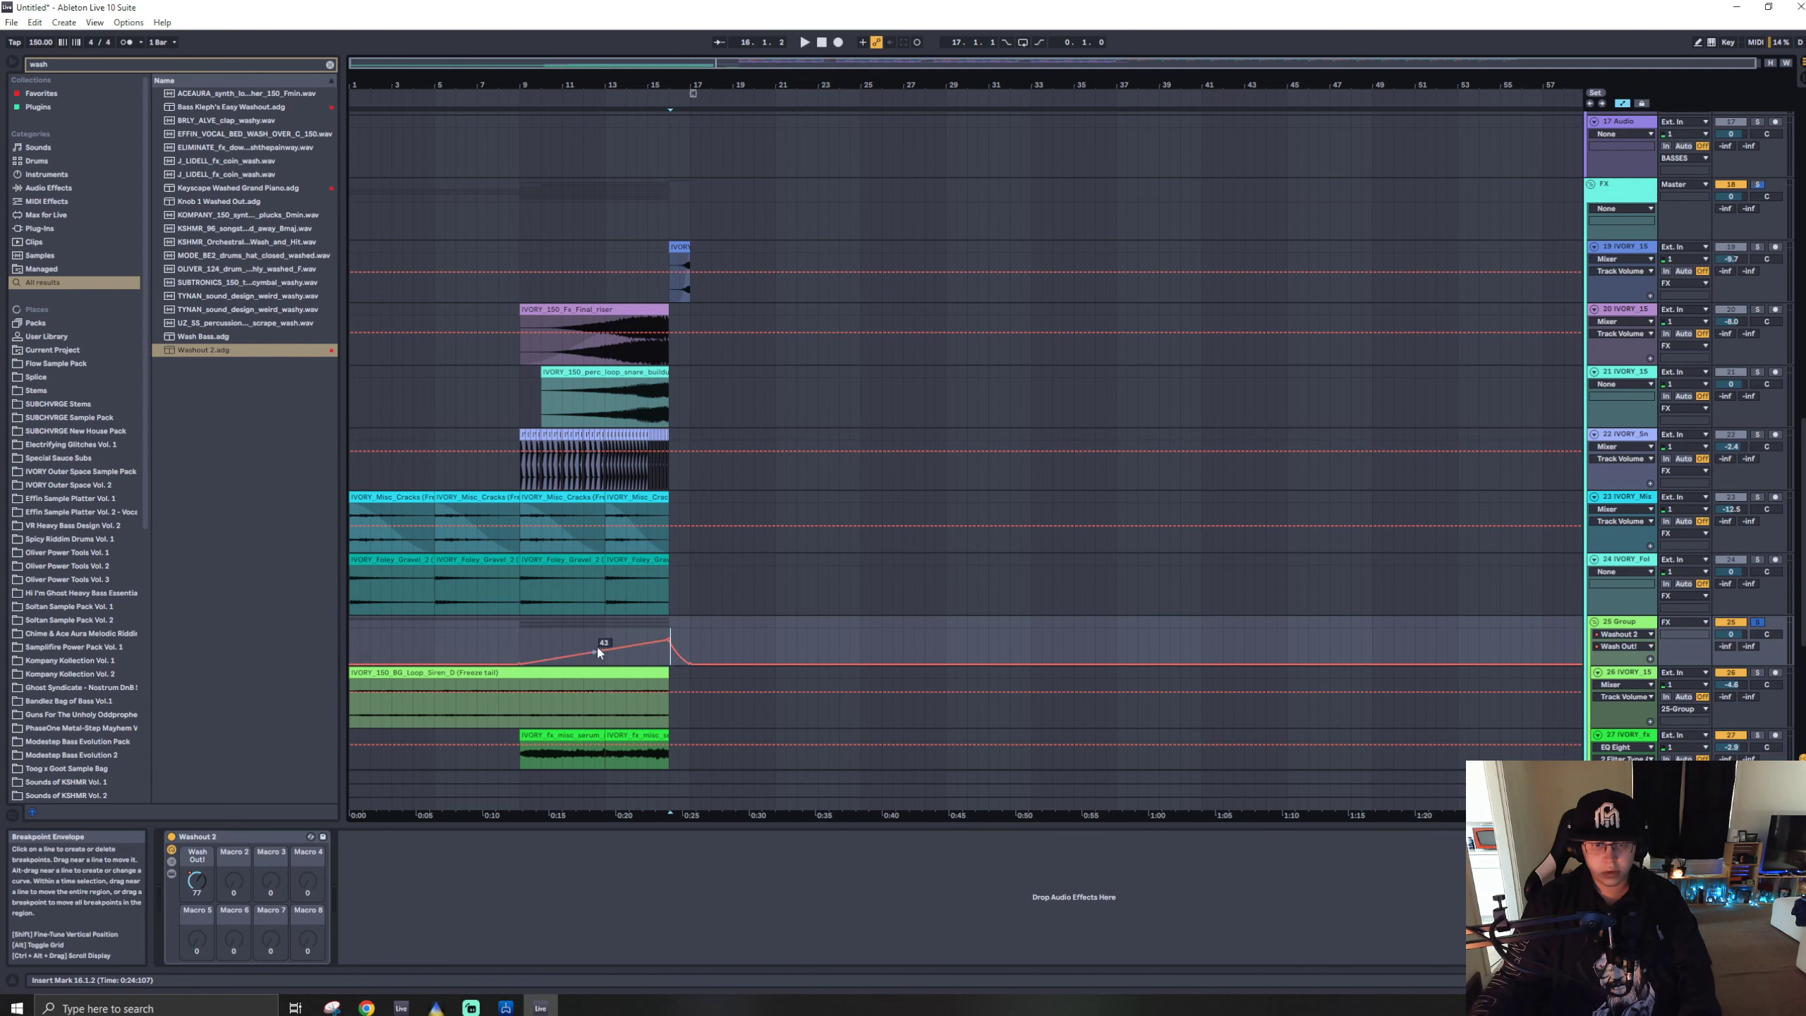
{"action": "left_click", "coordinate": [595, 639]}
{"action": "key", "text": "space"}
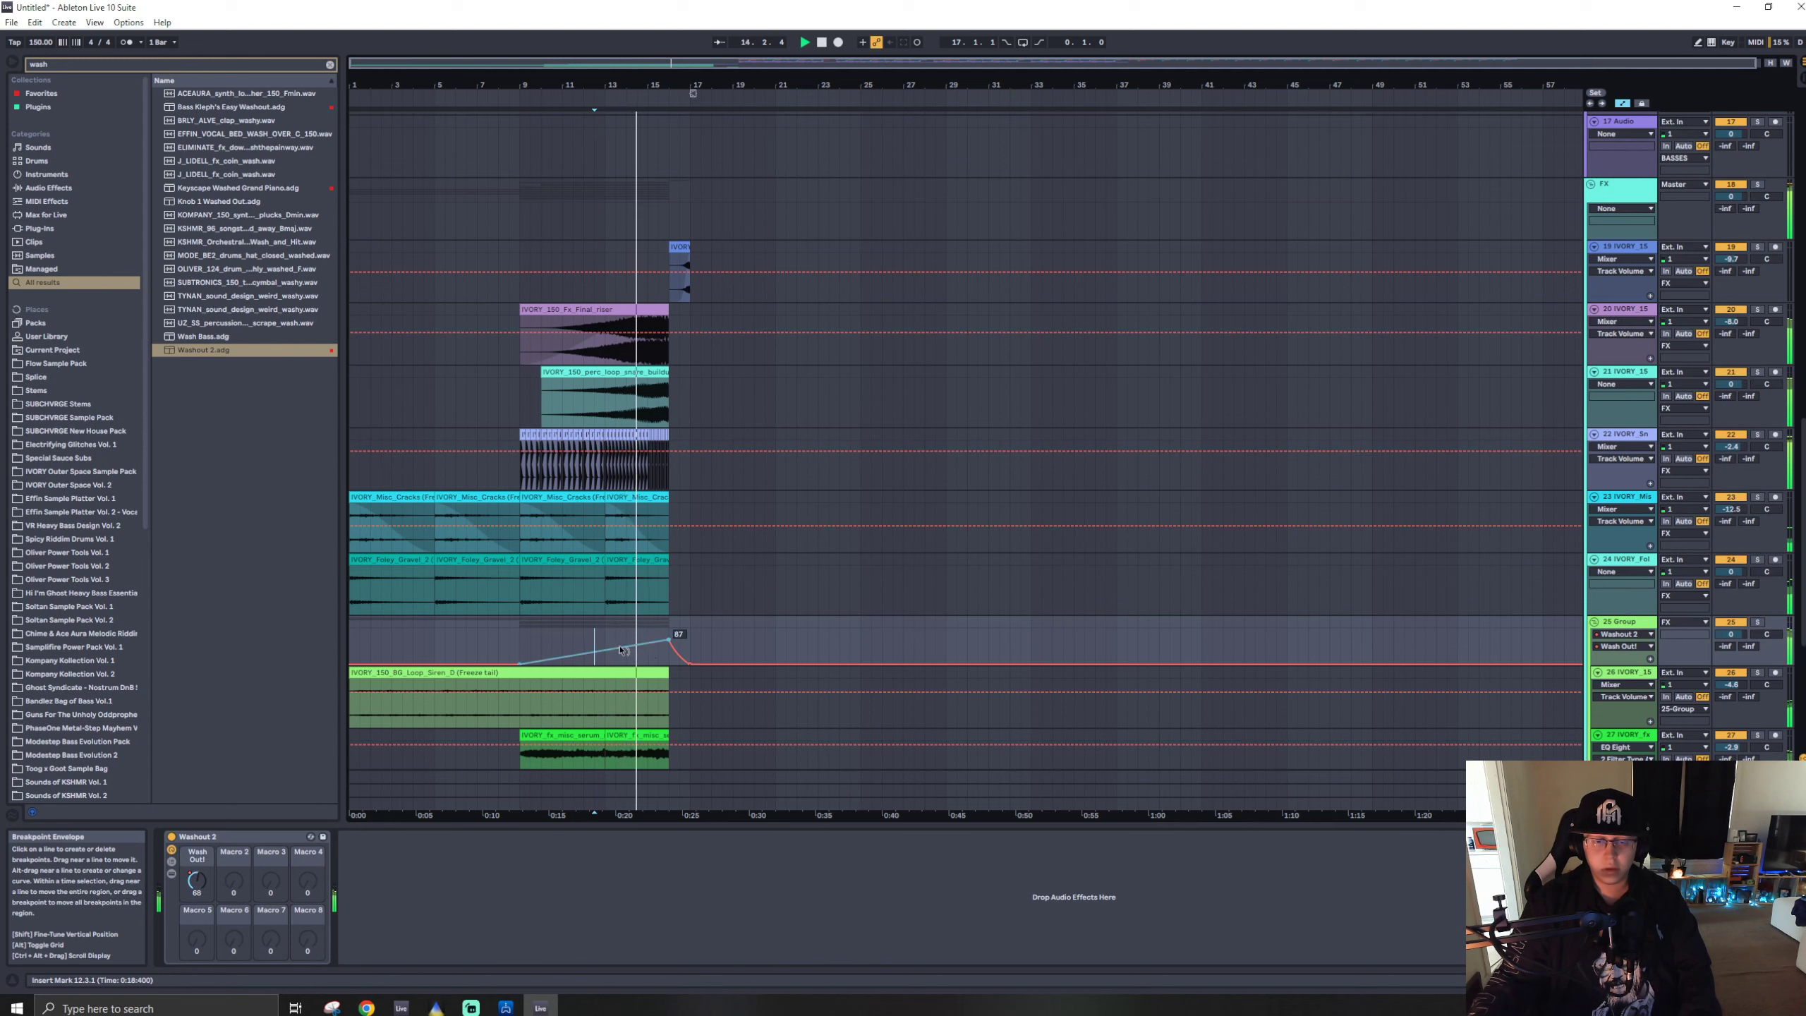
{"action": "key", "text": "a"}
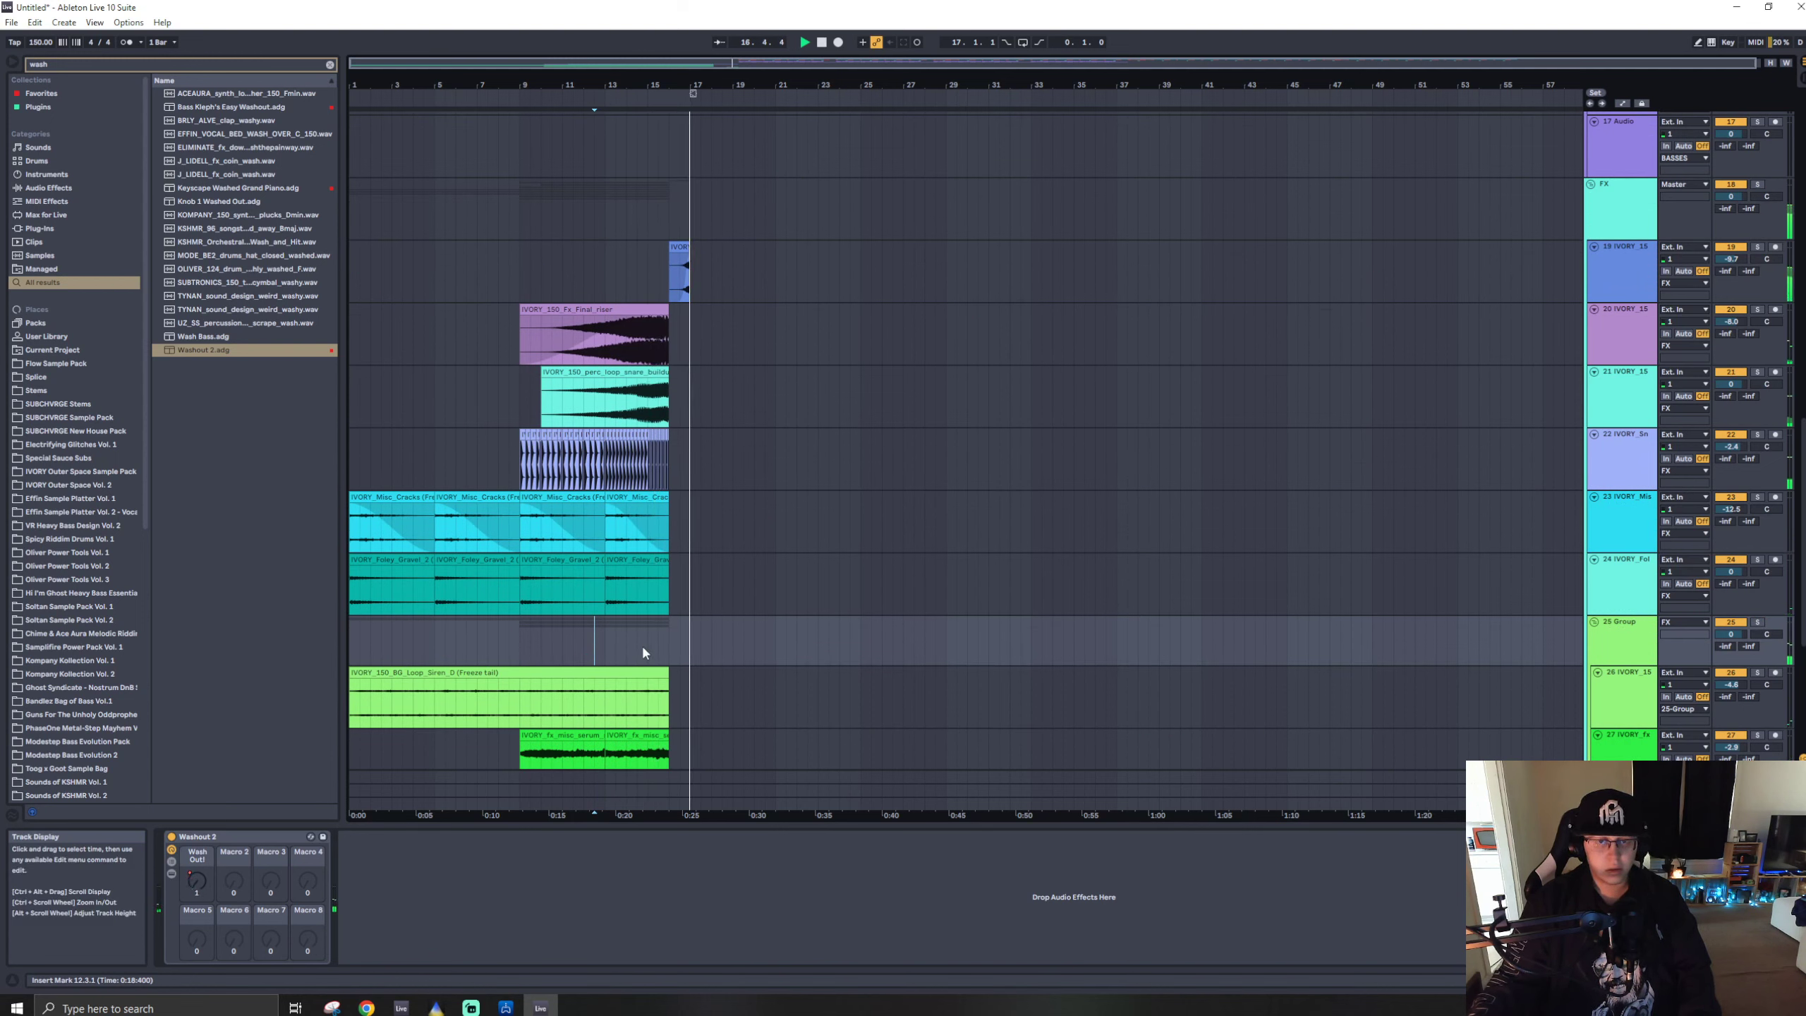
- Undo the washout automation, the Washout 2 rack, the FX subgroup and the deletion of the CHVRGE Diva track
{"action": "scroll", "coordinate": [765, 368], "scroll_direction": "up", "scroll_amount": 8}
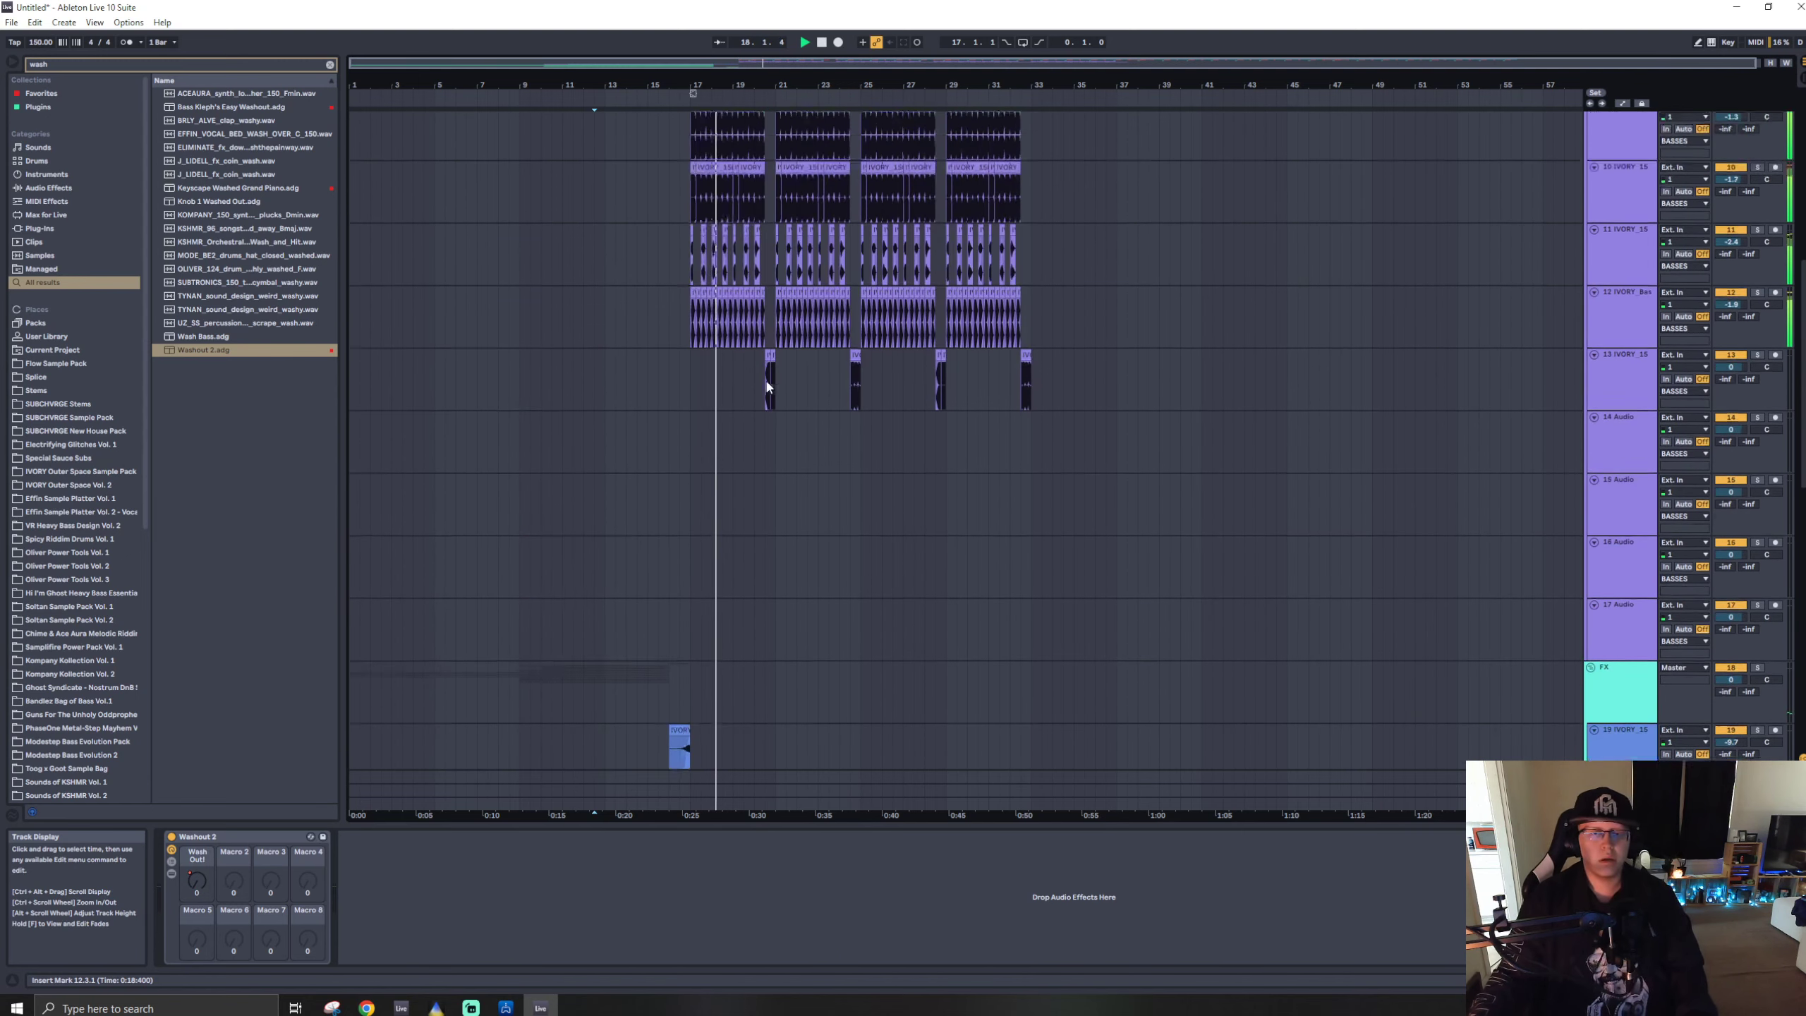
{"action": "scroll", "coordinate": [765, 382], "scroll_direction": "up", "scroll_amount": 6}
{"action": "scroll", "coordinate": [756, 397], "scroll_direction": "down", "scroll_amount": 15}
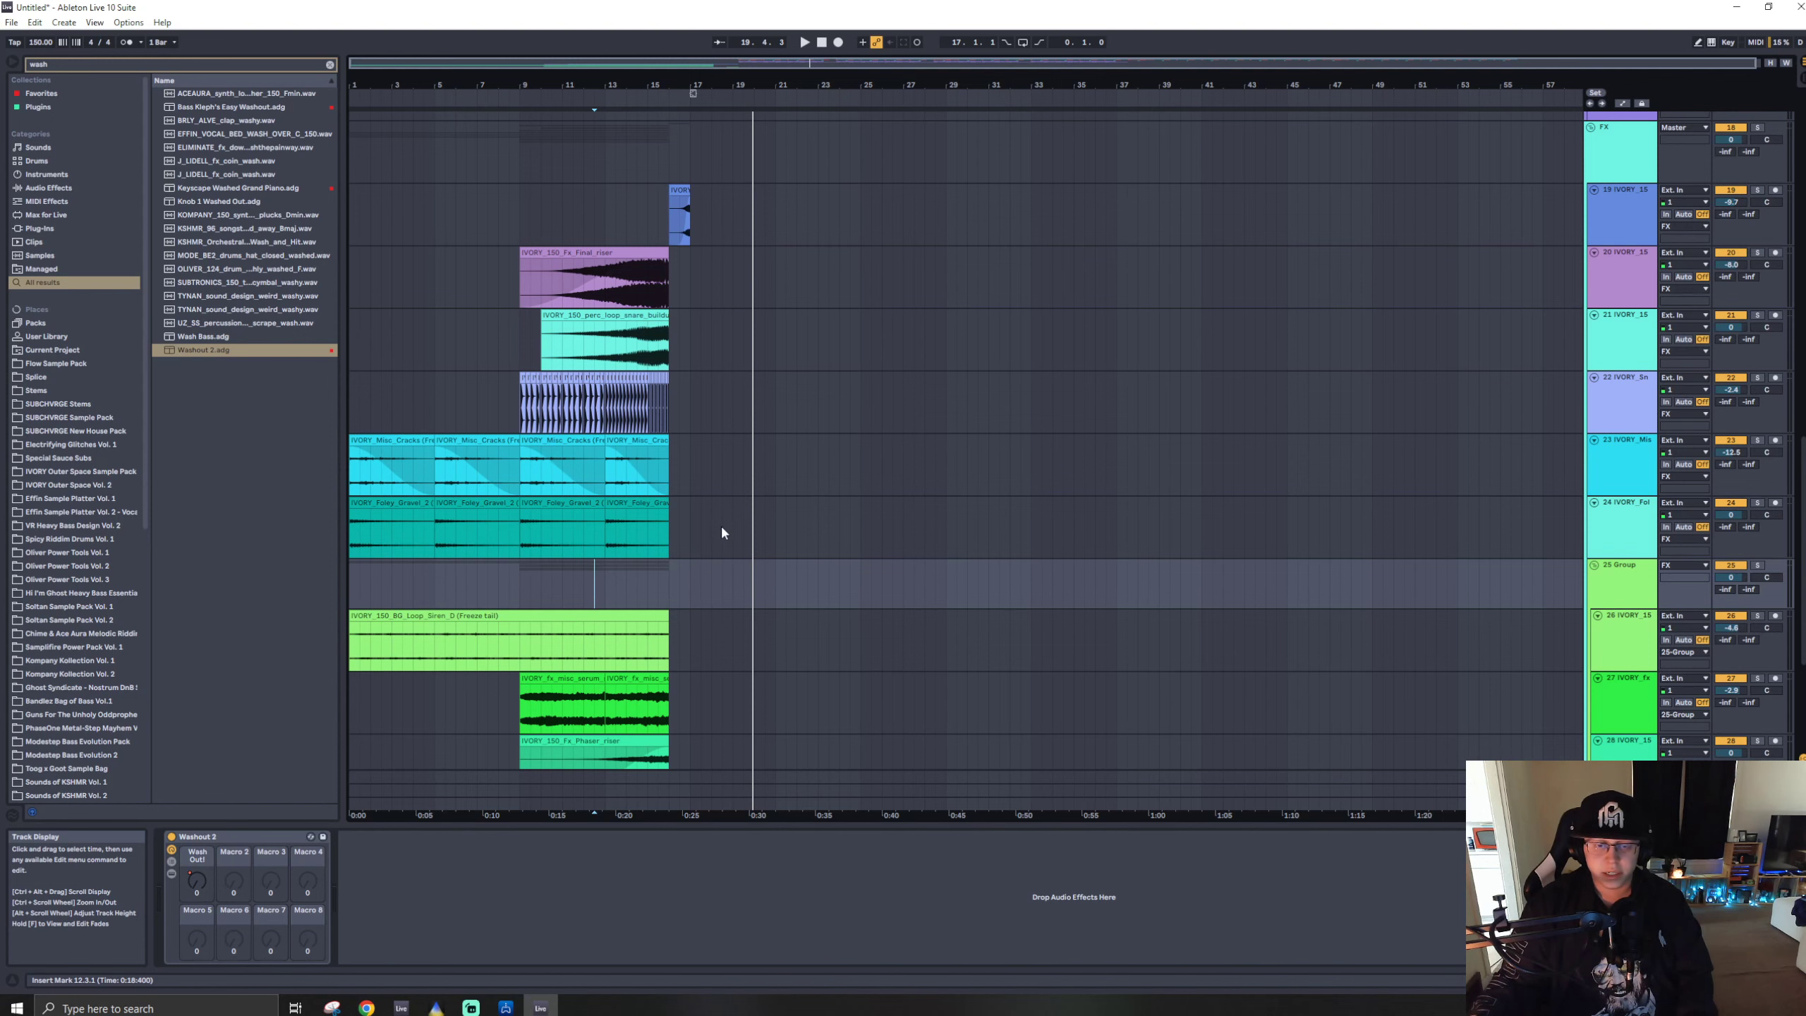
{"action": "scroll", "coordinate": [683, 562], "scroll_direction": "down", "scroll_amount": 2}
{"action": "scroll", "coordinate": [674, 572], "scroll_direction": "down", "scroll_amount": 2}
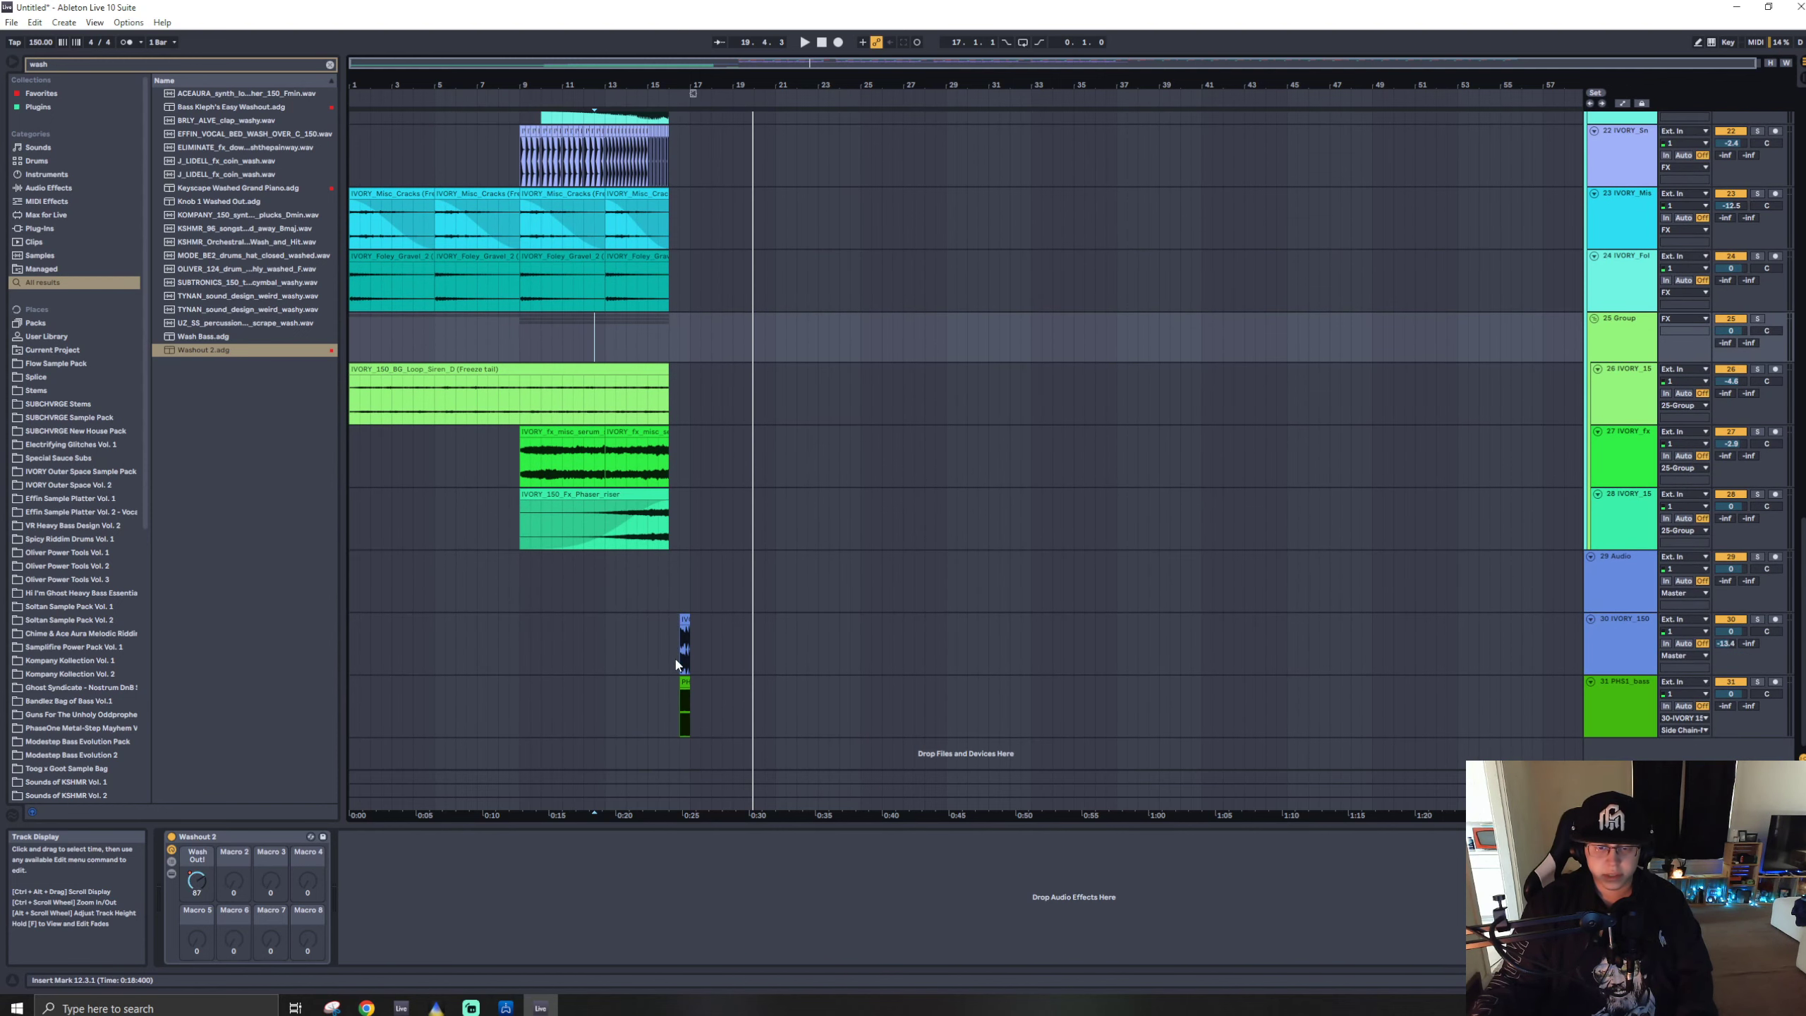
{"action": "key", "text": "ctrl+z"}
{"action": "key", "text": "ctrl+z"}
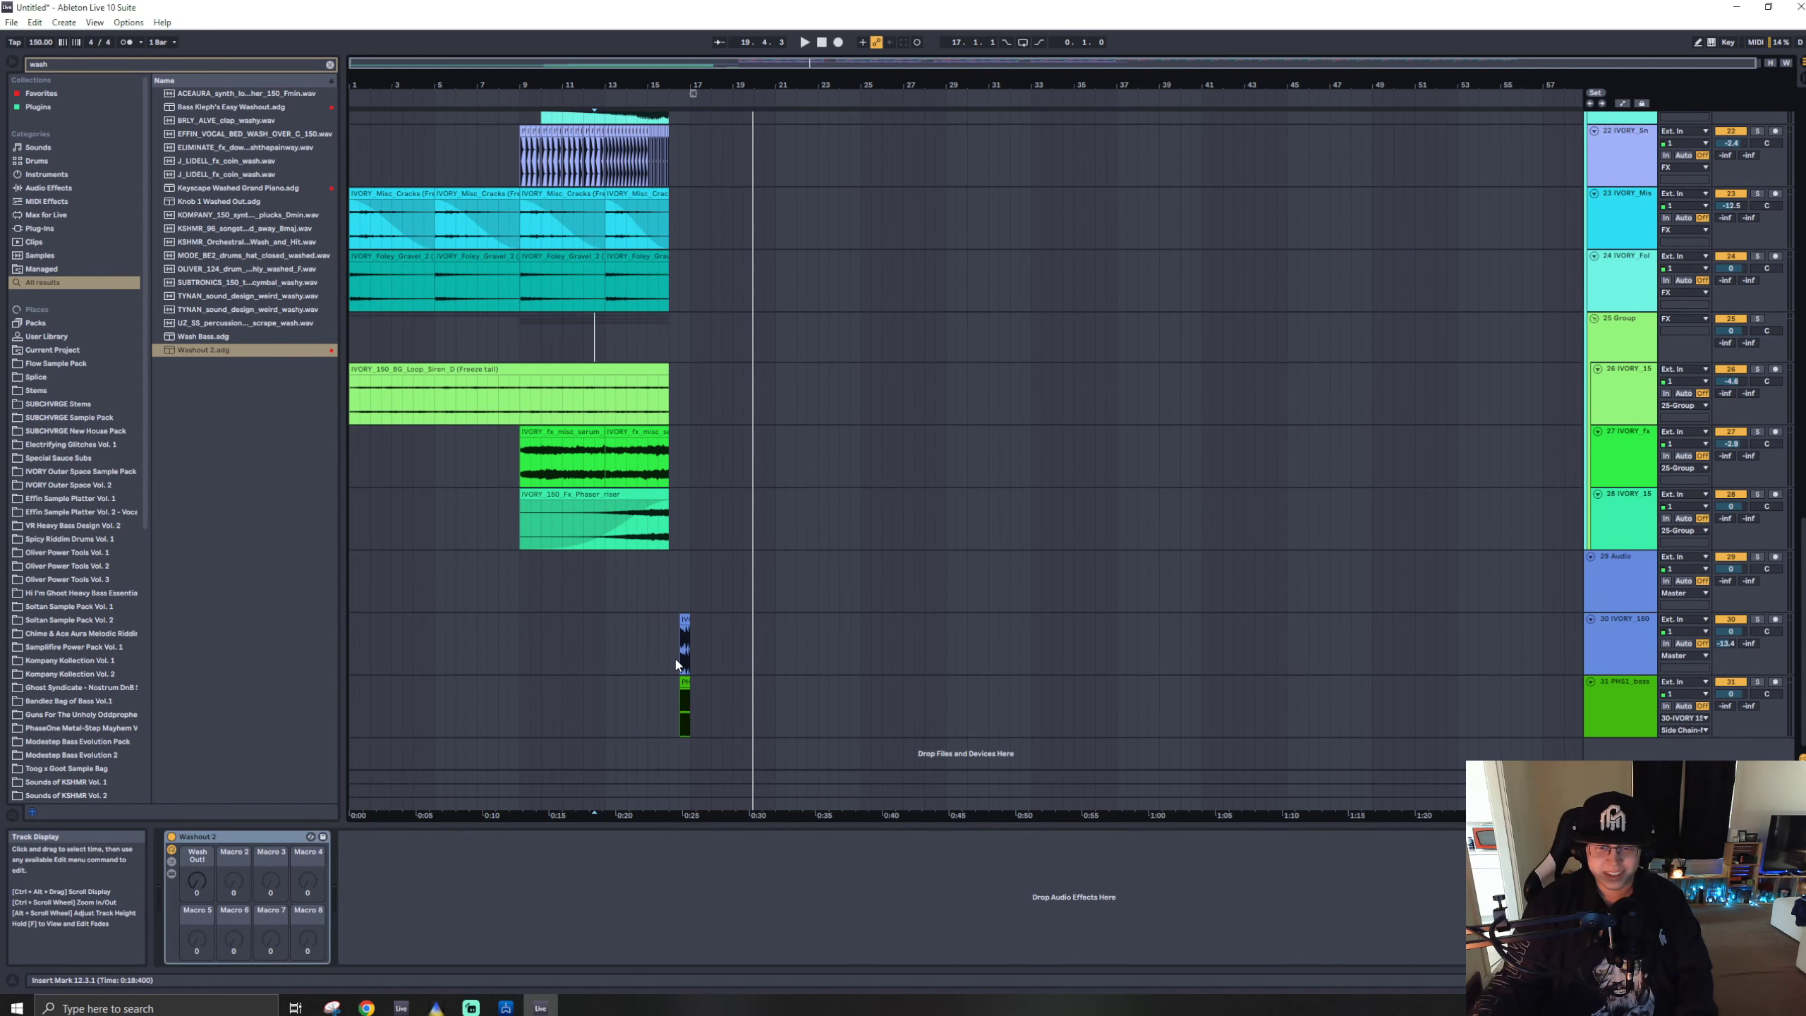
{"action": "scroll", "coordinate": [682, 627], "scroll_direction": "up", "scroll_amount": 2}
{"action": "scroll", "coordinate": [680, 574], "scroll_direction": "up", "scroll_amount": 5}
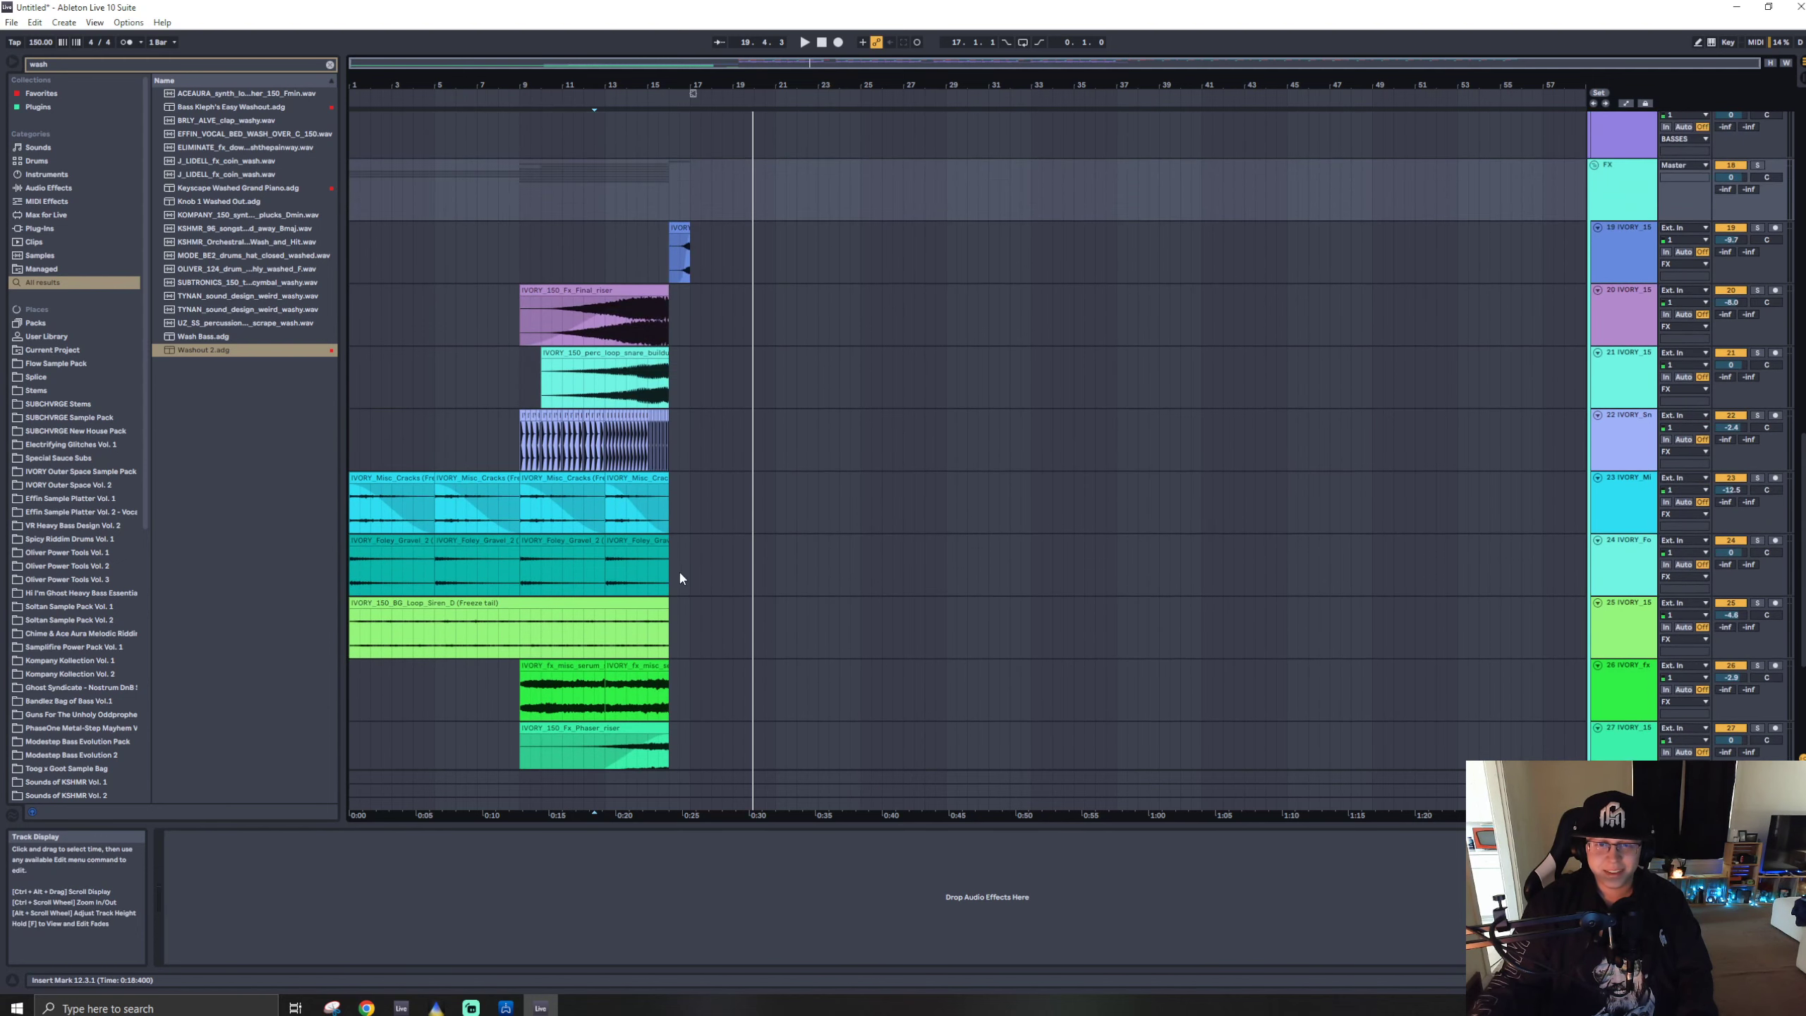
{"action": "key", "text": "ctrl+z"}
- Stretch the Utility gain fade on the CHVRGE Diva track to reach -inf dB near the end of bar 16, and play the fill
{"action": "left_click", "coordinate": [670, 658]}
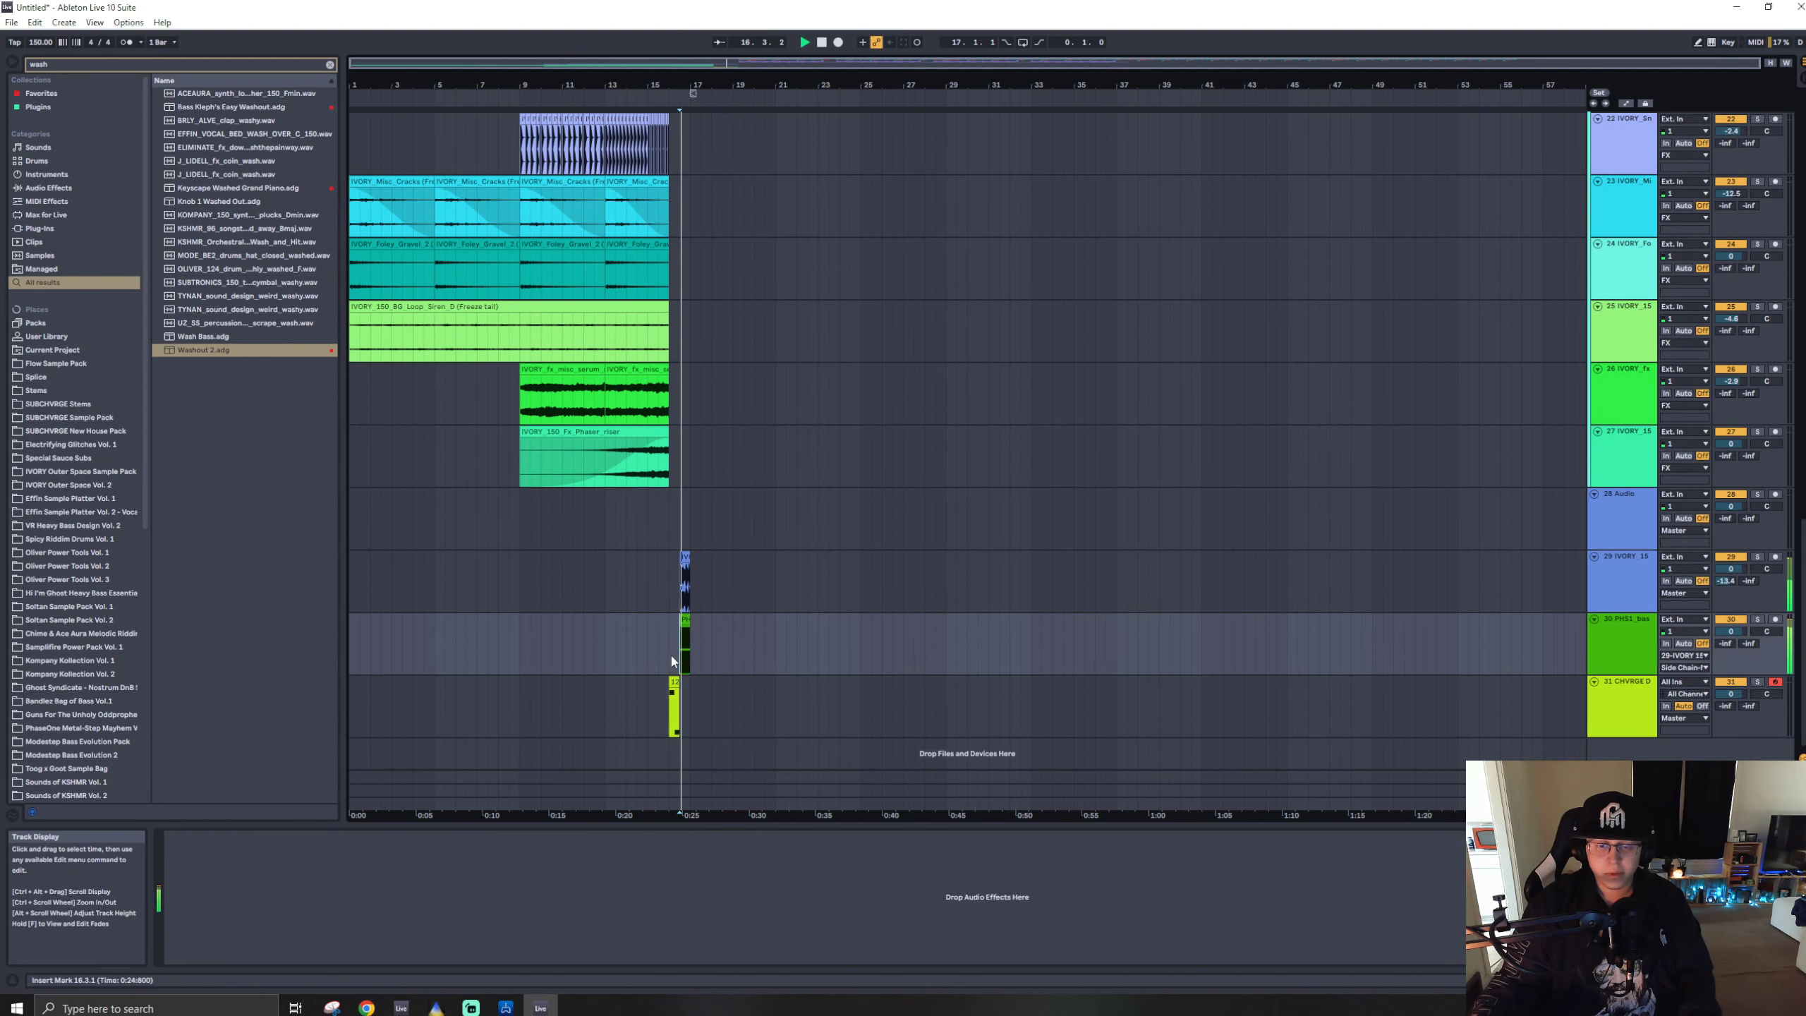
{"action": "left_click", "coordinate": [1628, 706]}
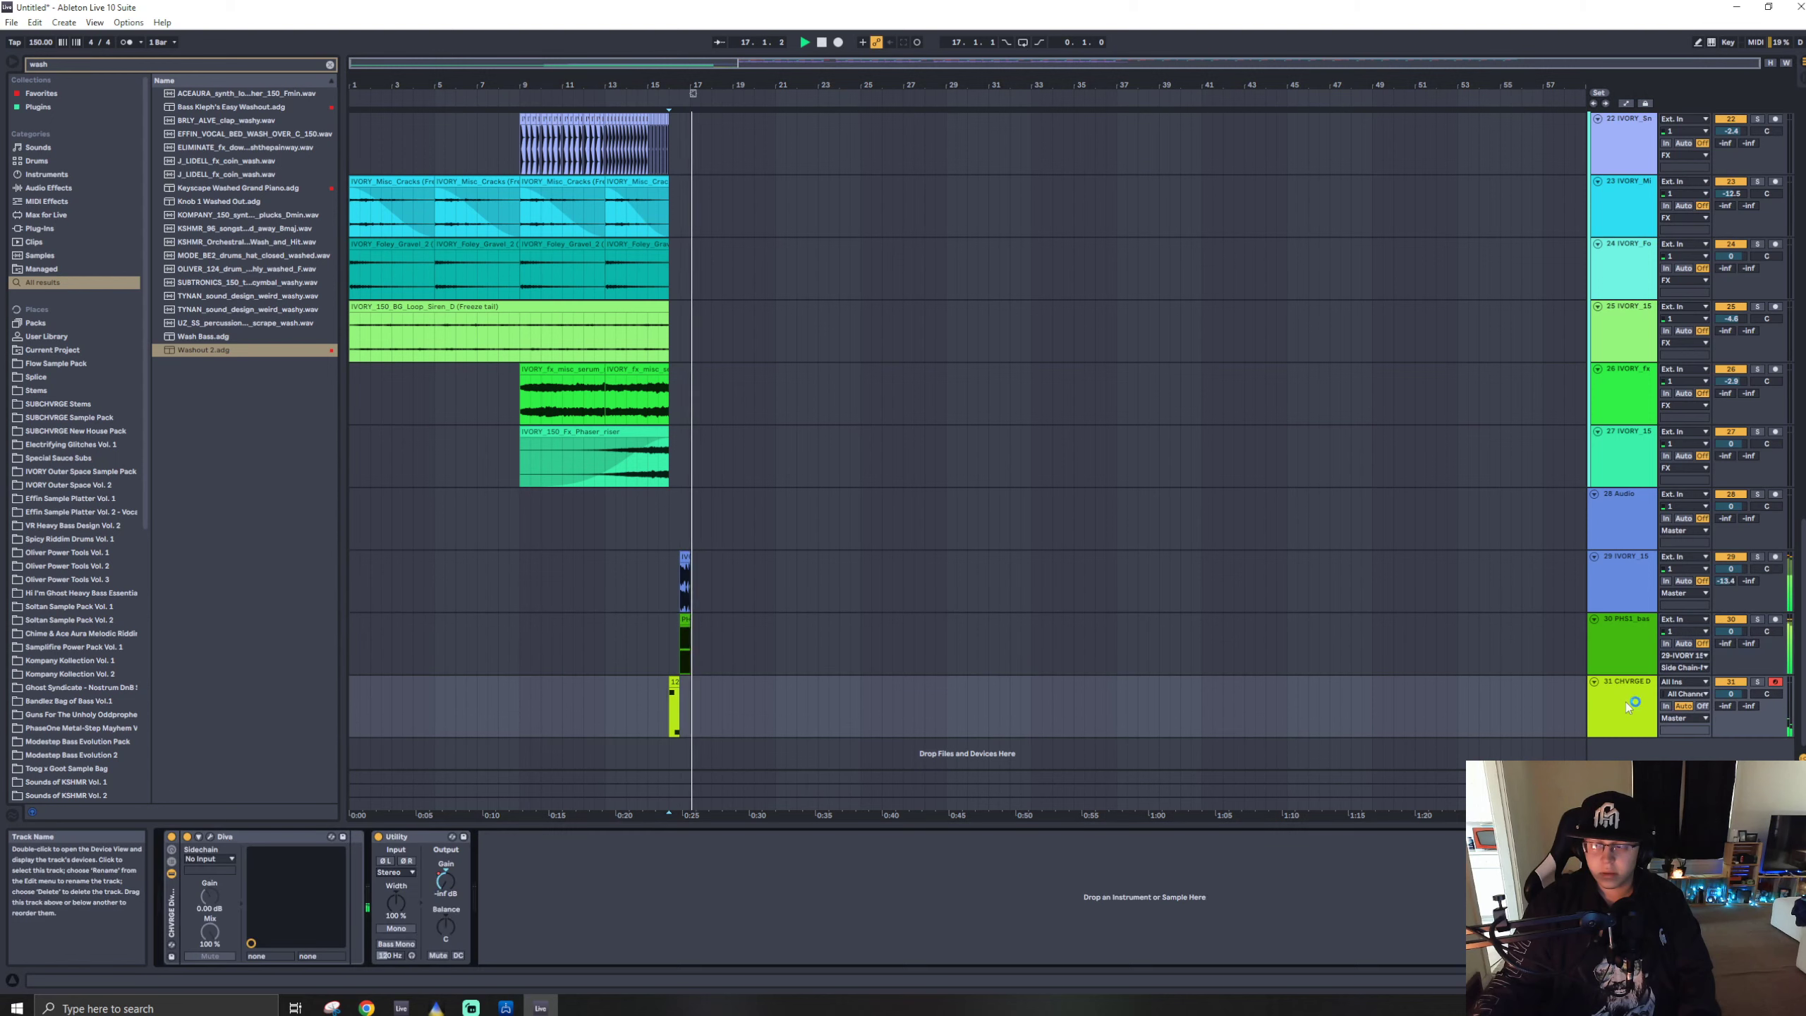
{"action": "left_click_drag", "start_coordinate": [1748, 706], "coordinate": [1747, 641]}
{"action": "key", "text": "space"}
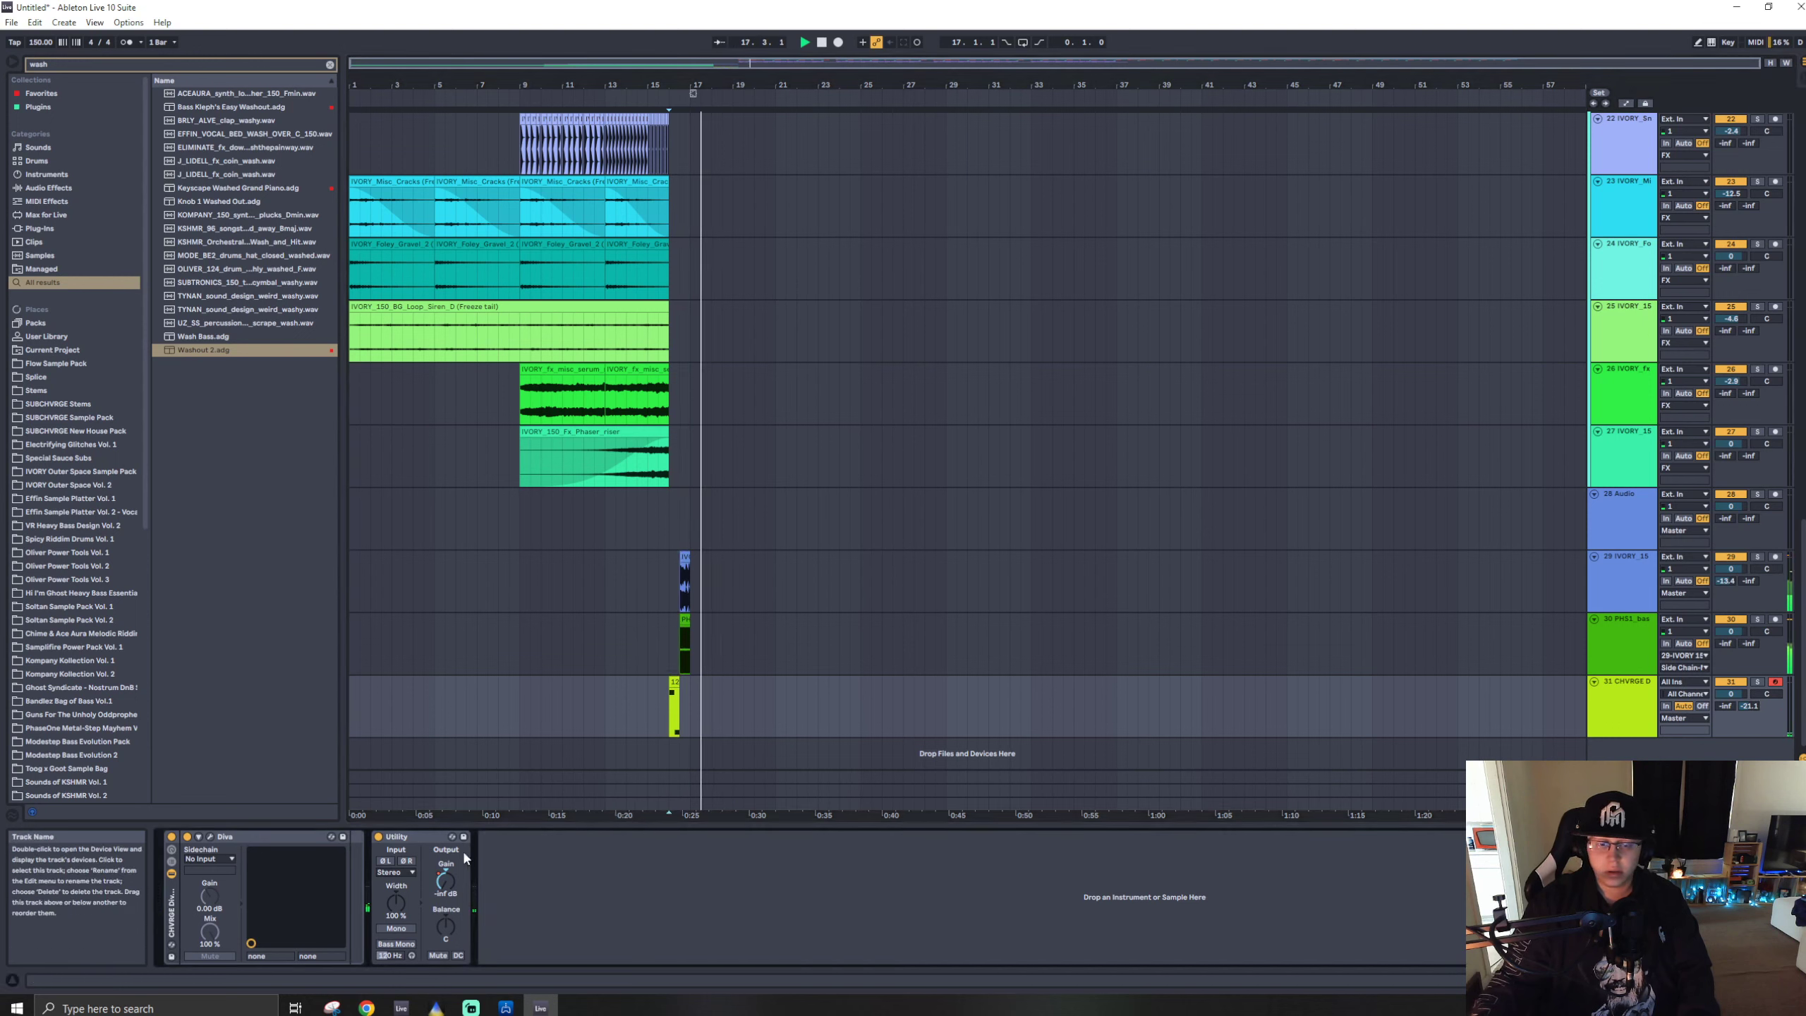
{"action": "key", "text": "a"}
{"action": "left_click_drag", "start_coordinate": [680, 736], "coordinate": [690, 734]}
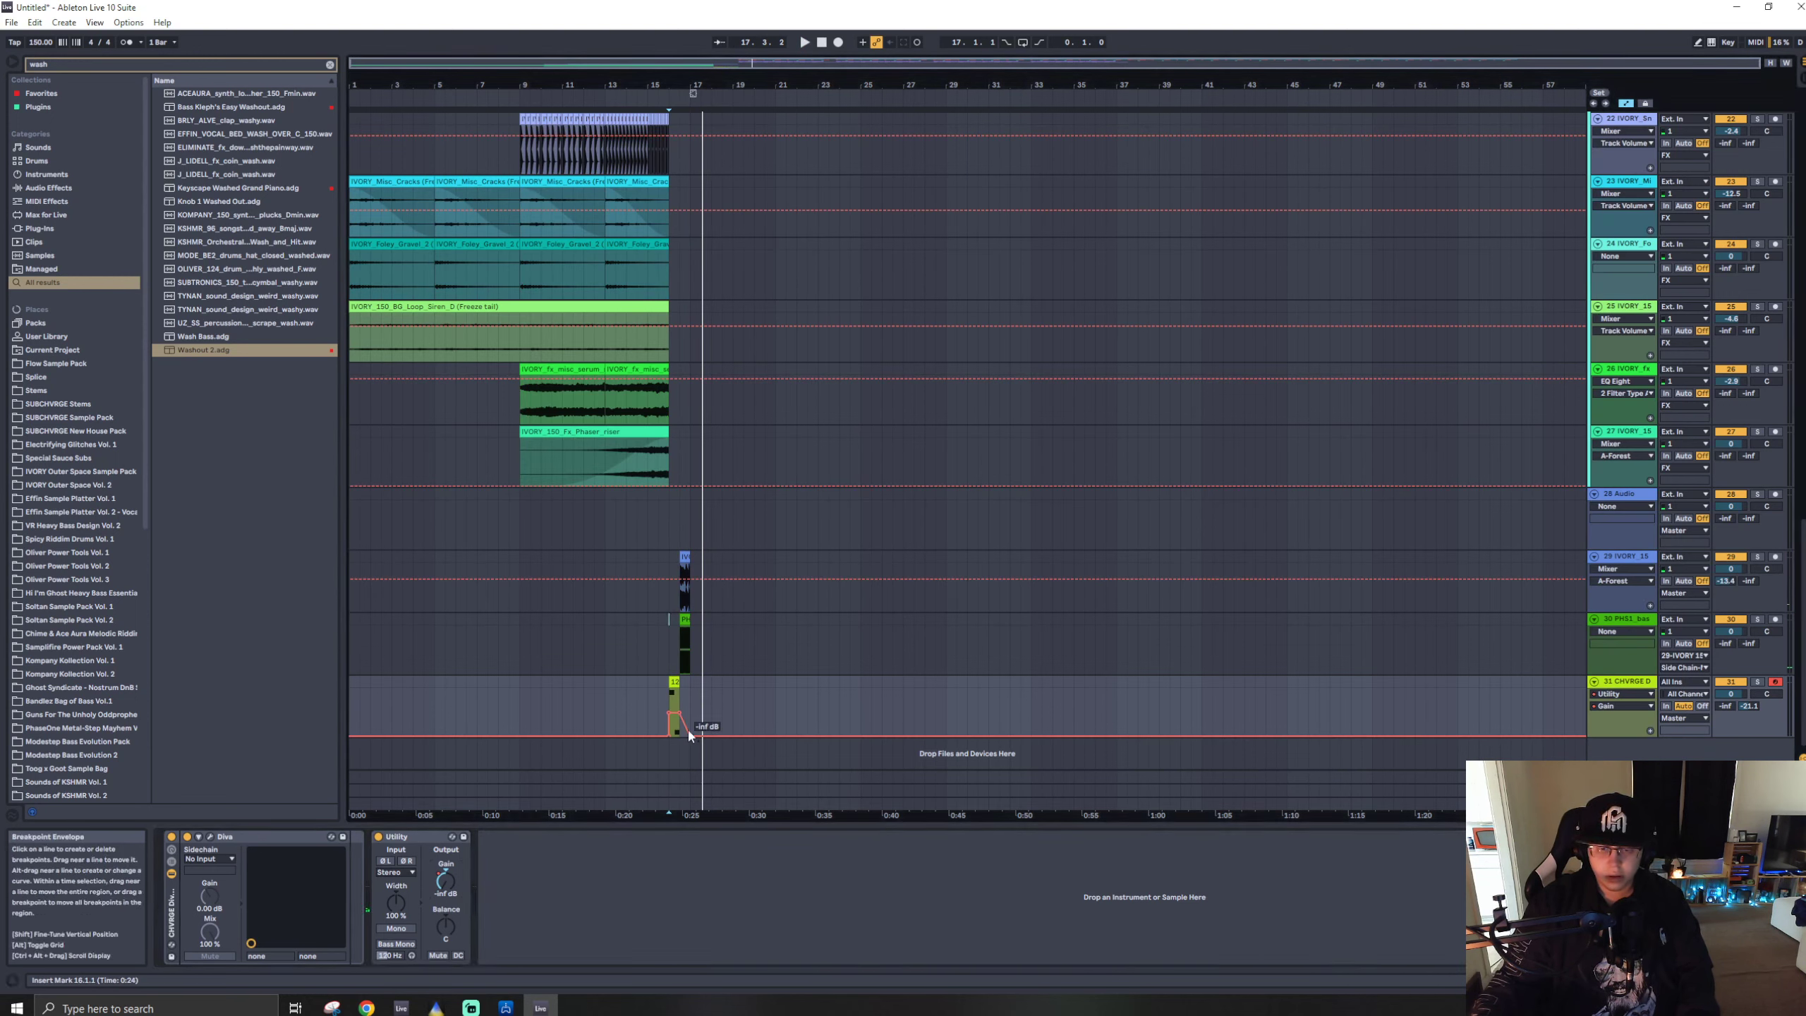
{"action": "left_click", "coordinate": [668, 700]}
{"action": "key", "text": "space"}
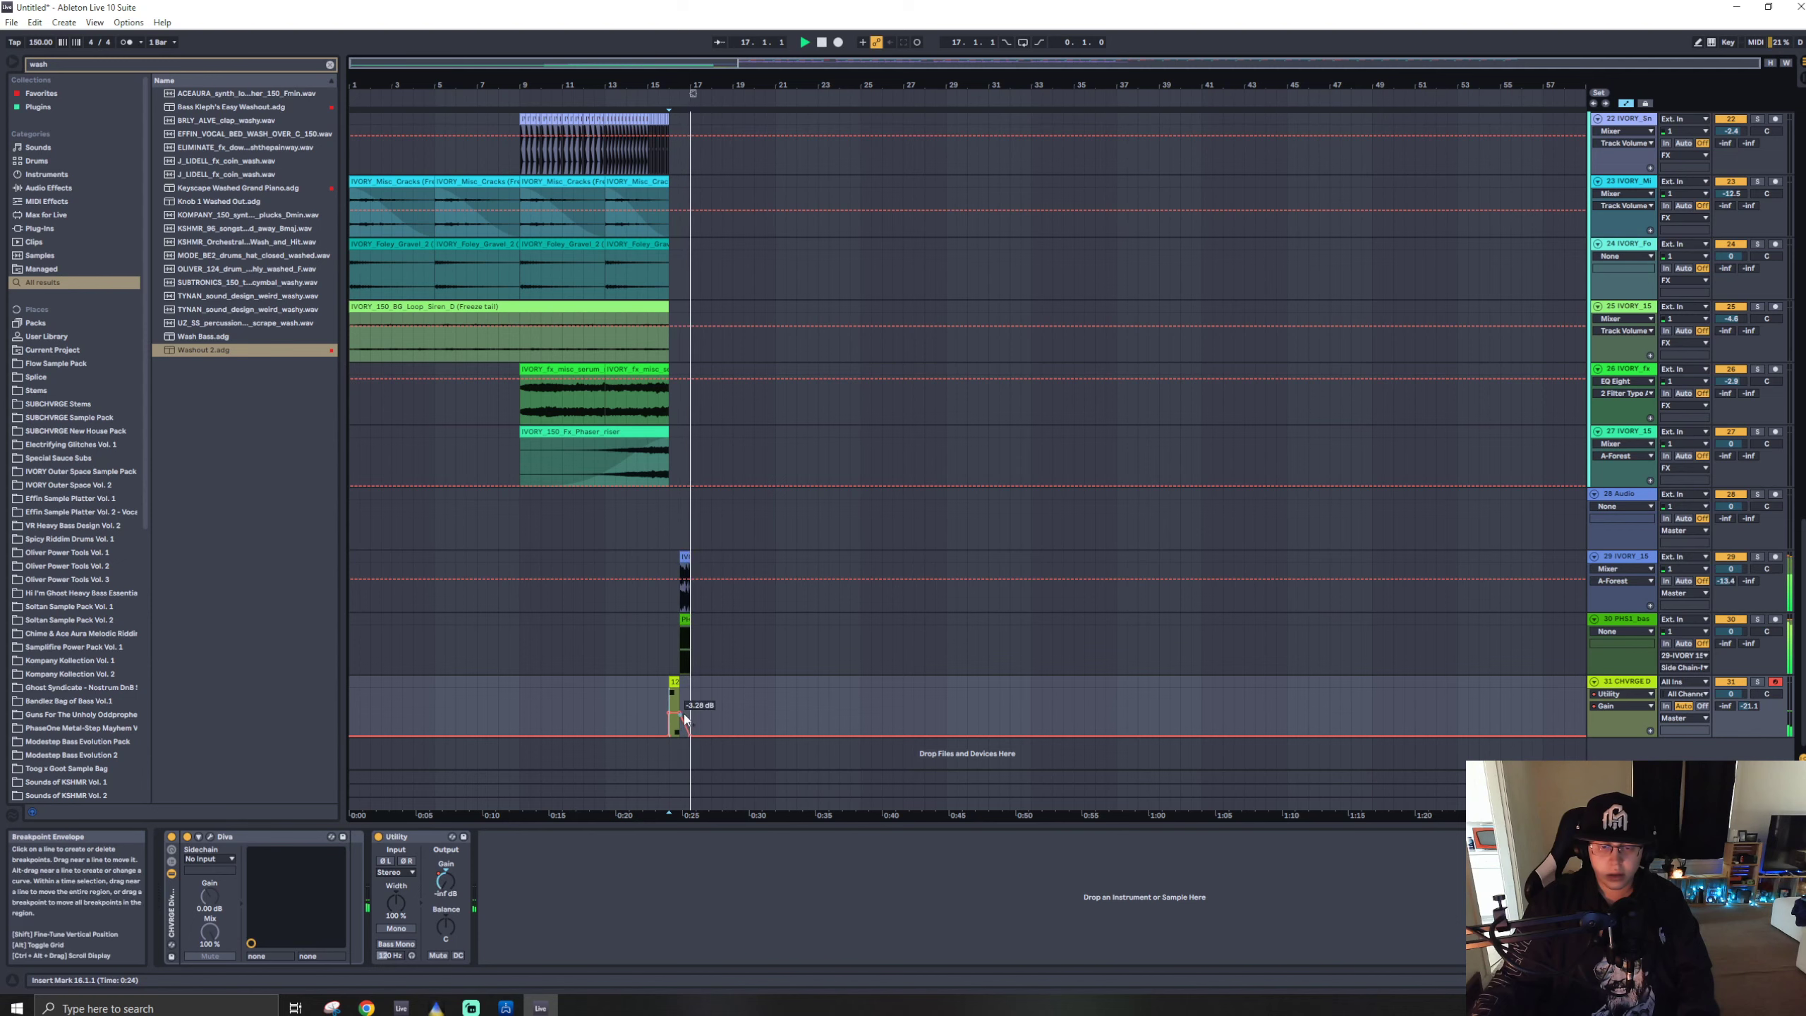
{"action": "key", "text": "a"}
- Play the transition into the drop from the middle of bar 15, and check the vClock countdown timer in Chrome
{"action": "left_click", "coordinate": [661, 526]}
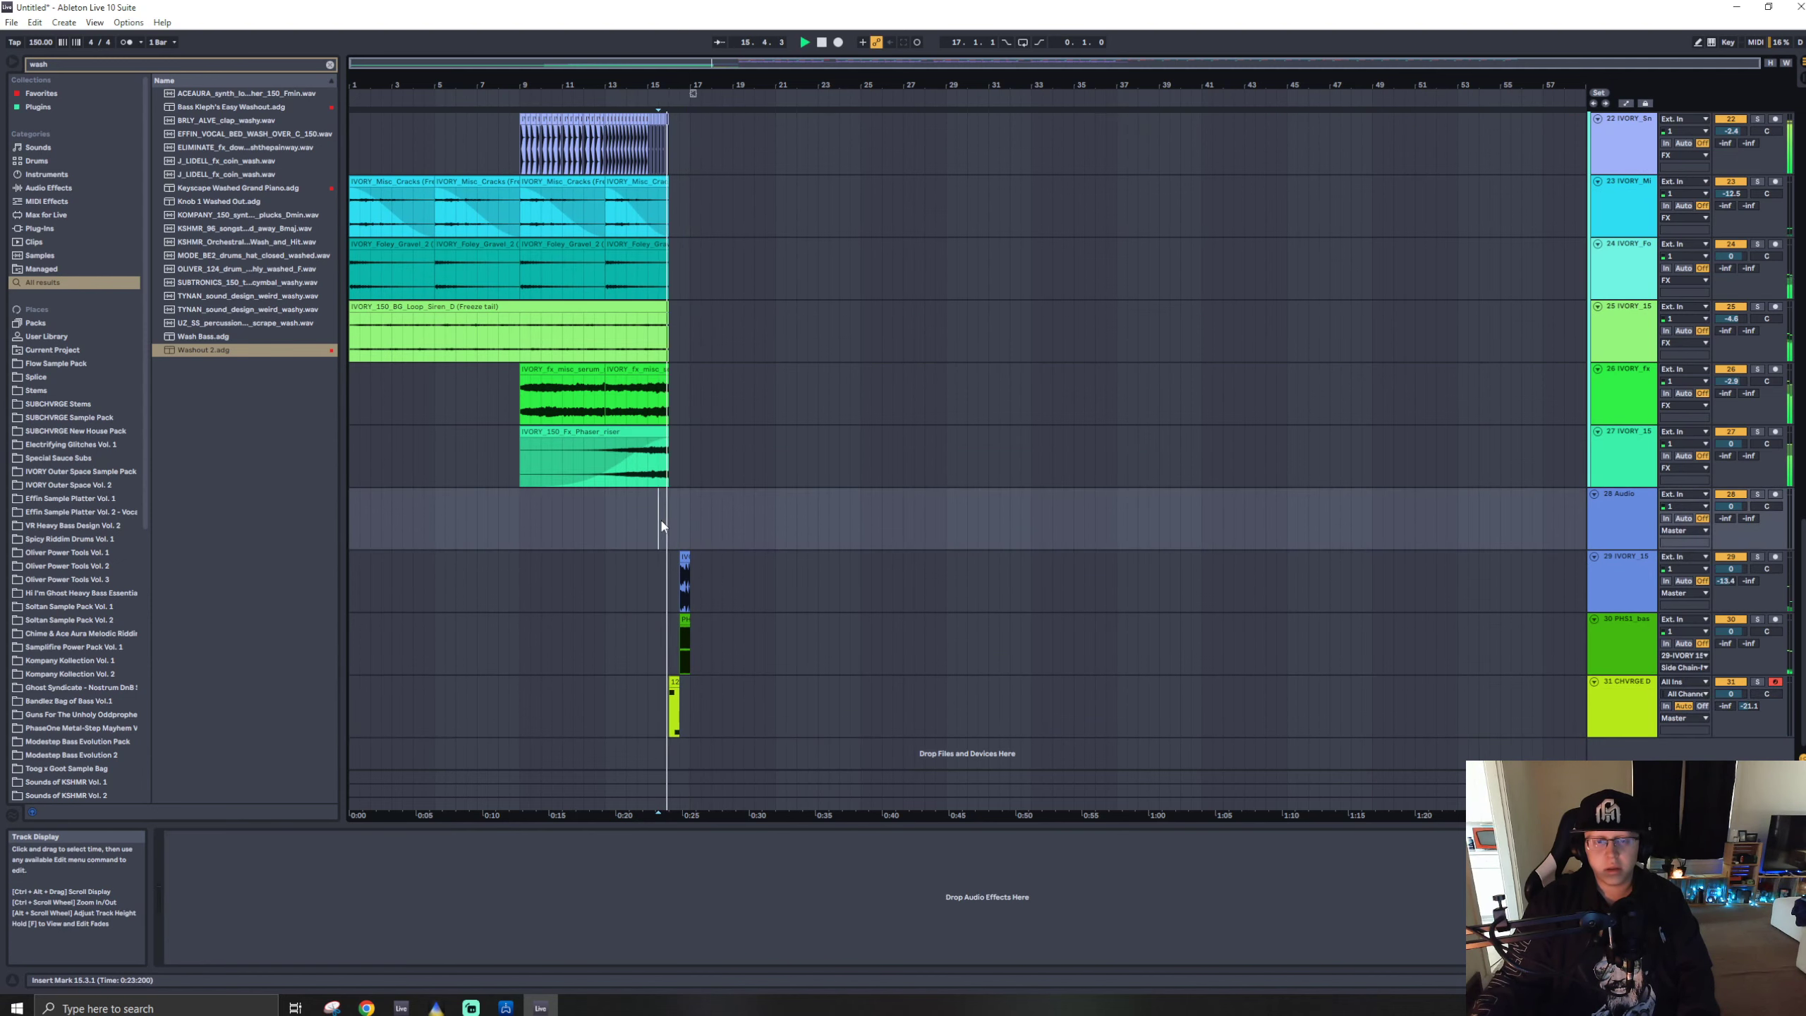
{"action": "scroll", "coordinate": [661, 573], "scroll_direction": "up", "scroll_amount": 5}
{"action": "scroll", "coordinate": [662, 576], "scroll_direction": "down", "scroll_amount": 5}
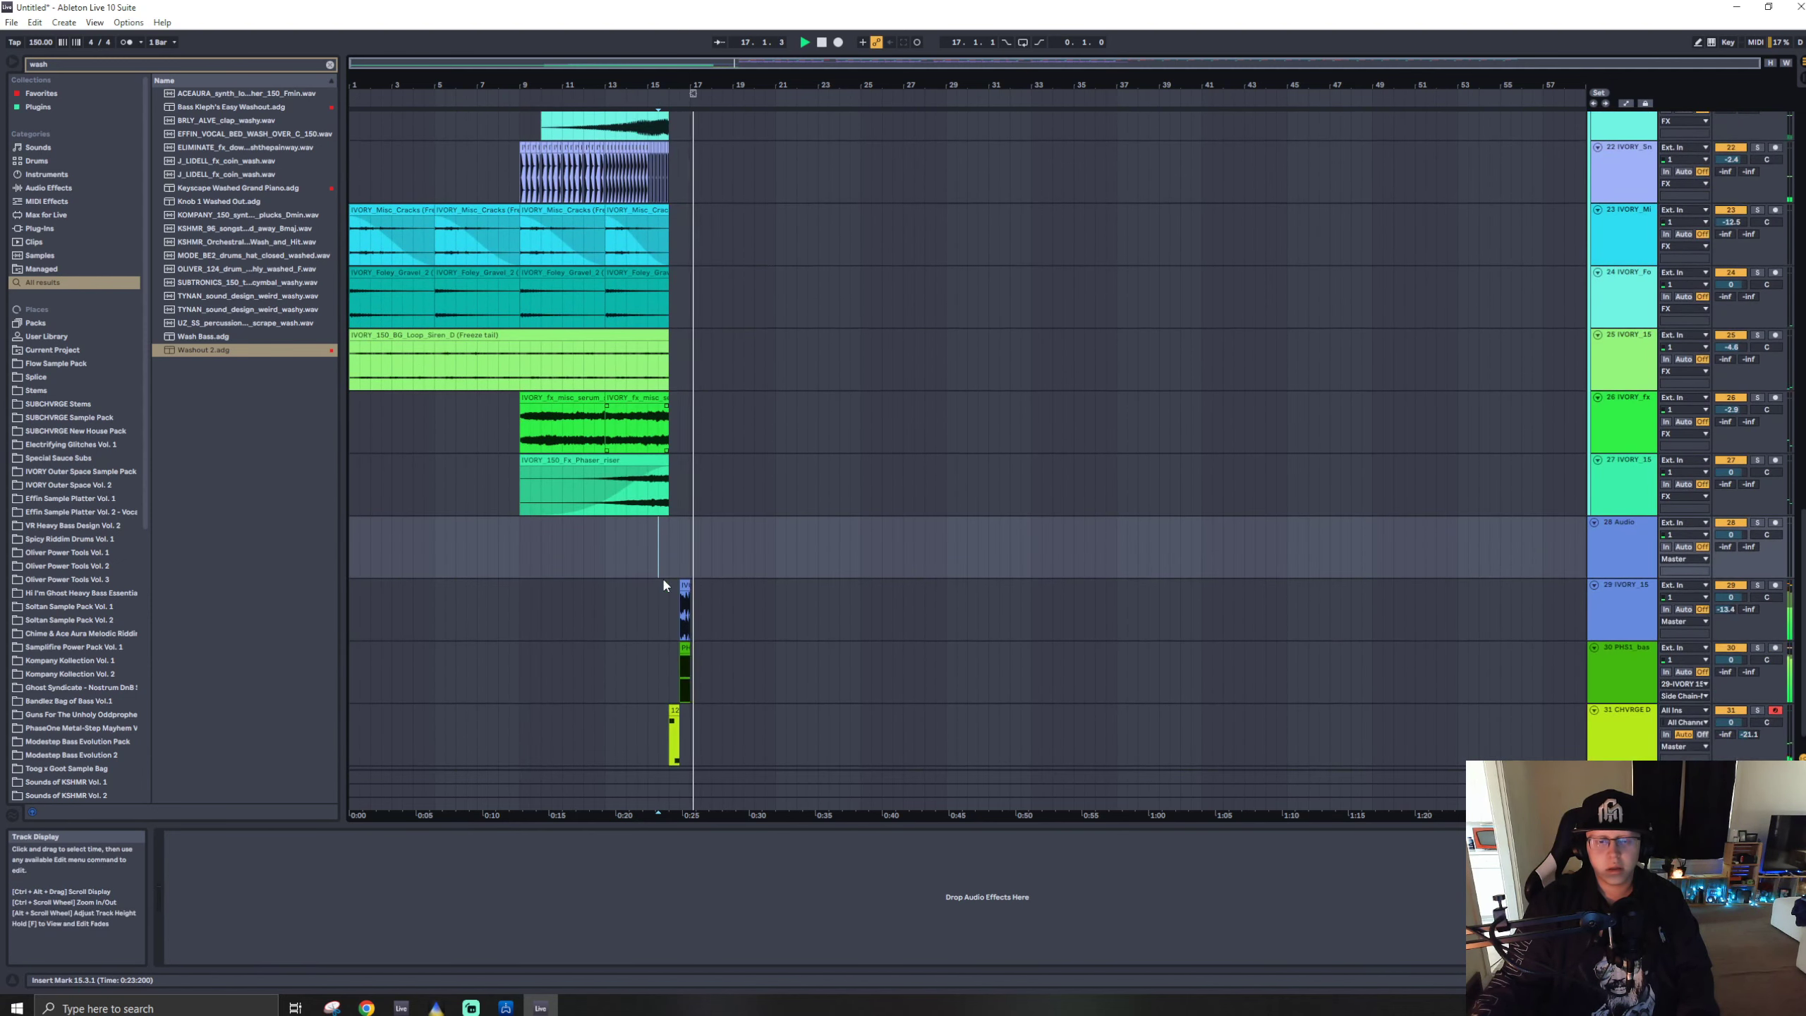
{"action": "scroll", "coordinate": [665, 576], "scroll_direction": "up", "scroll_amount": 5}
{"action": "scroll", "coordinate": [675, 576], "scroll_direction": "up", "scroll_amount": 8}
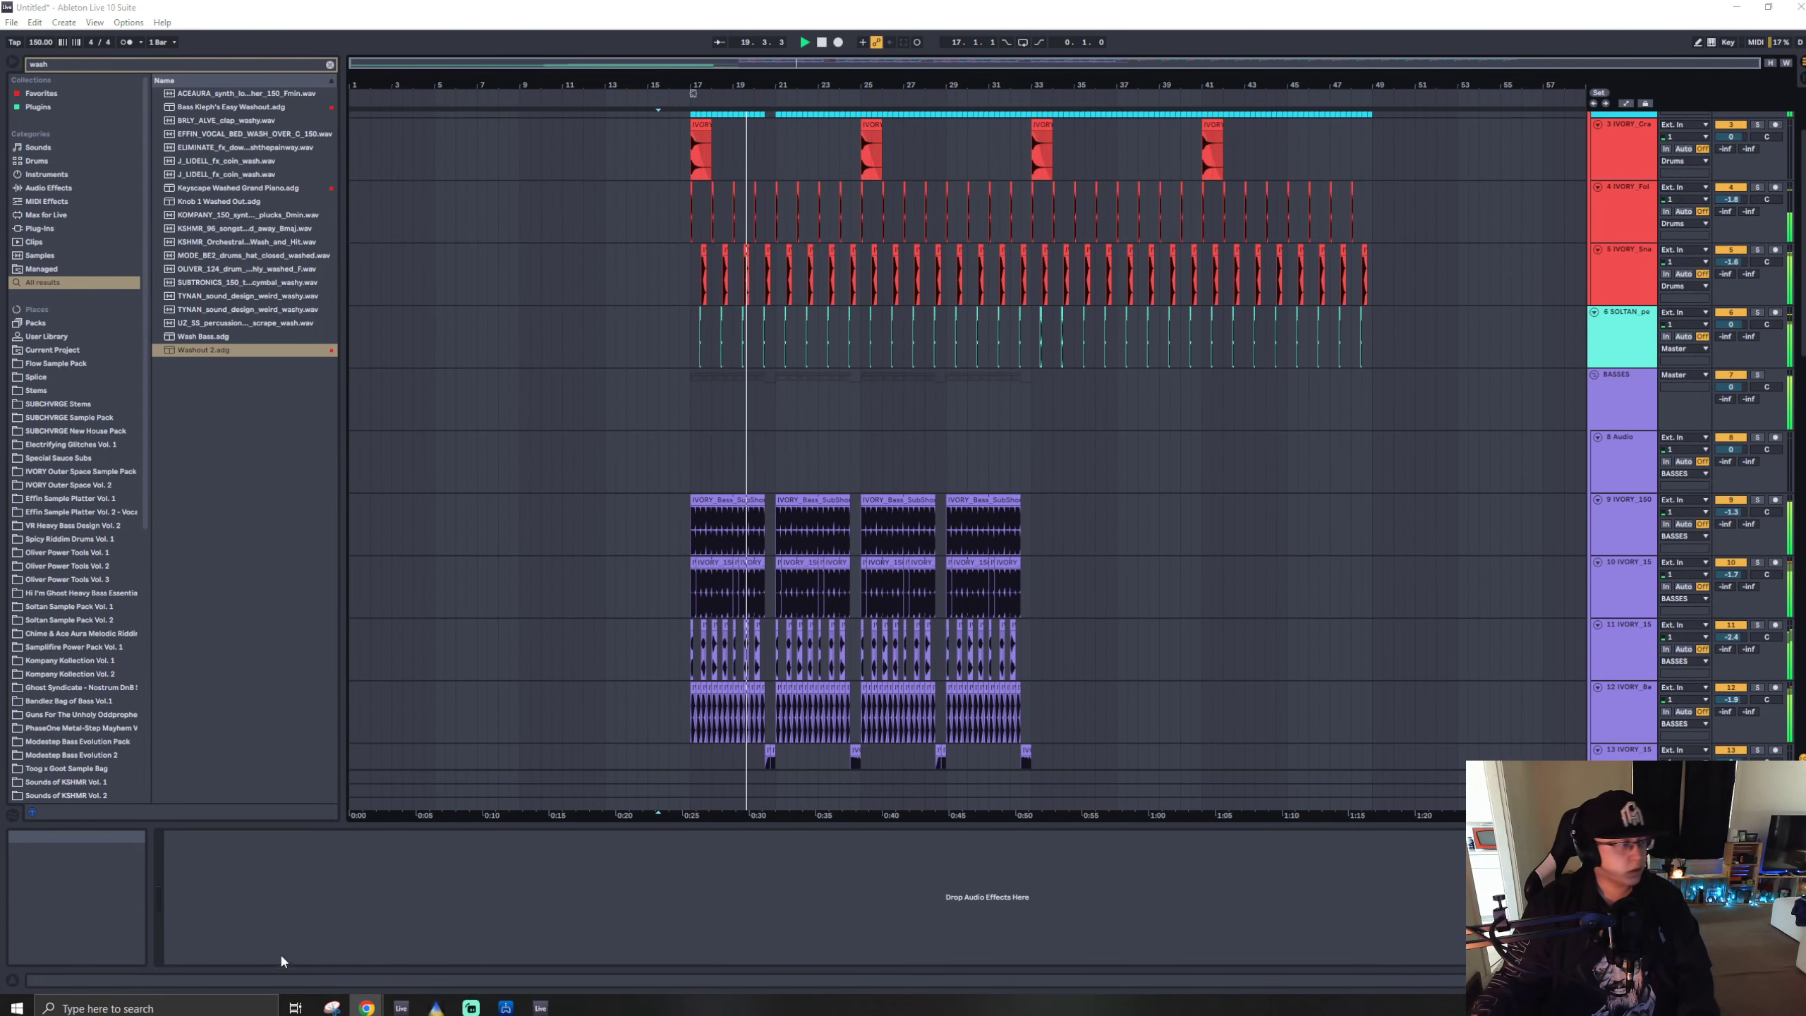
{"action": "left_click", "coordinate": [366, 1007]}
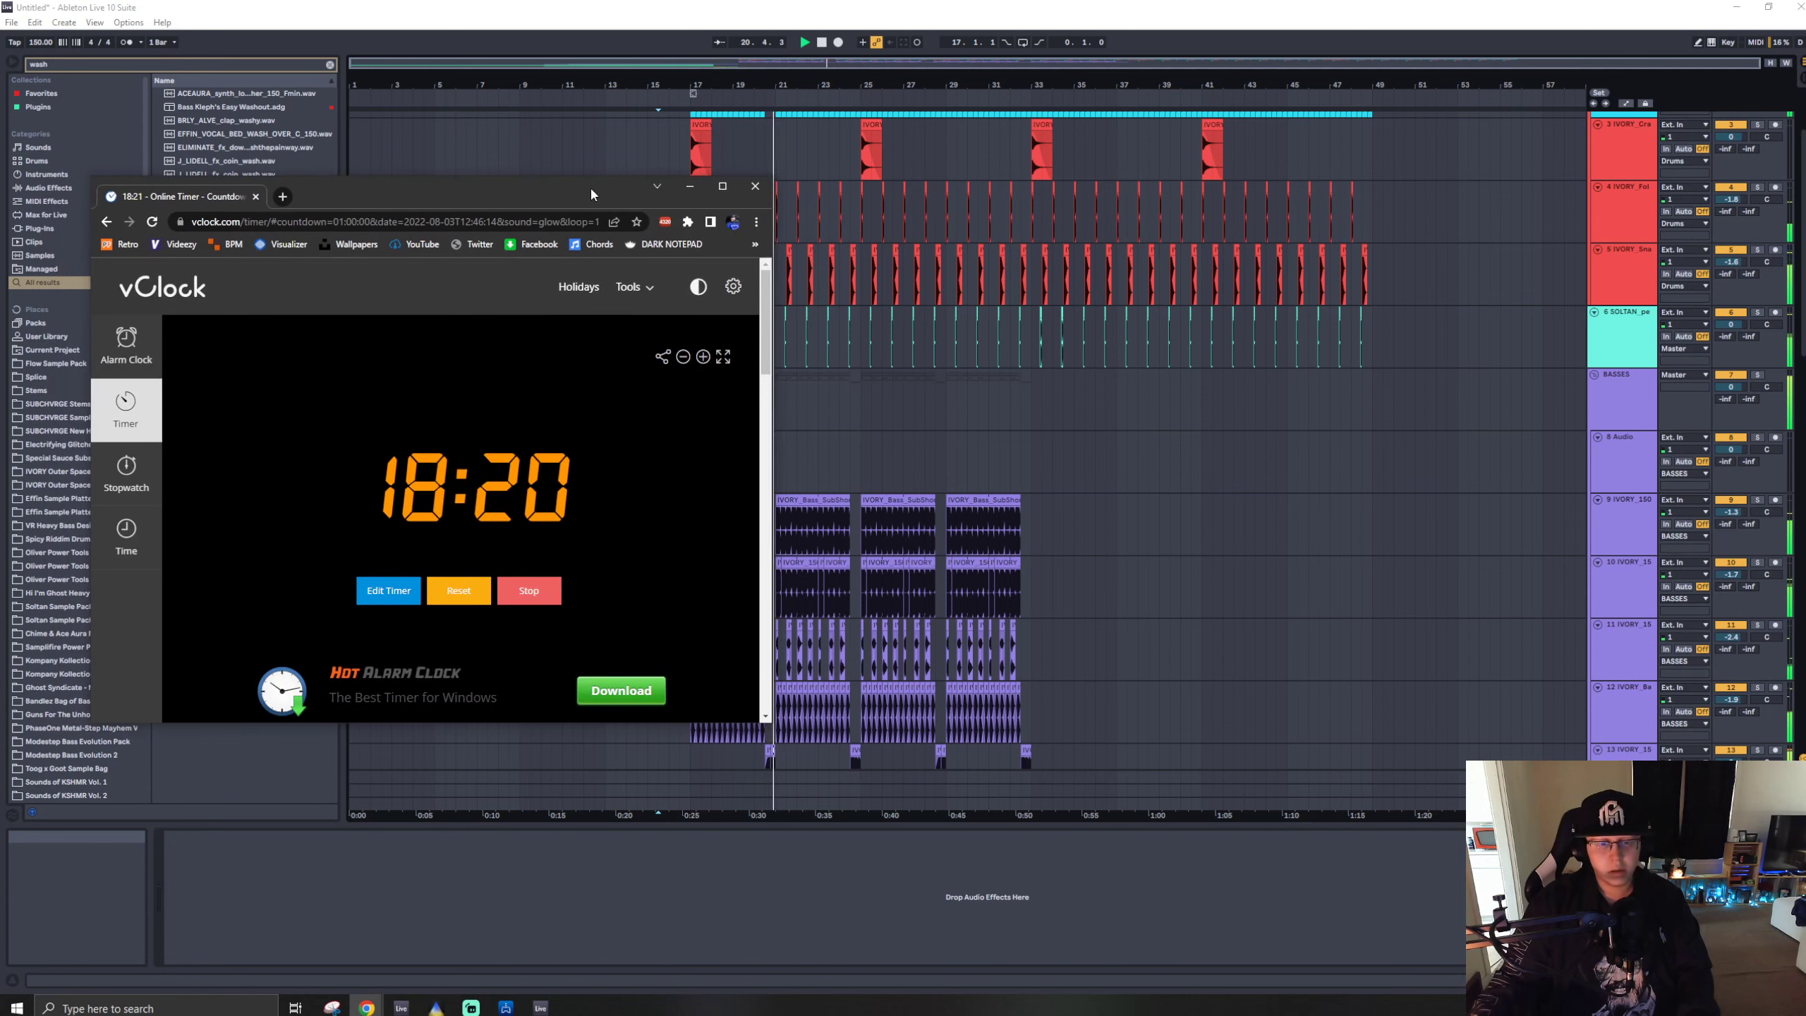
{"action": "left_click_drag", "start_coordinate": [592, 190], "coordinate": [0, 190]}
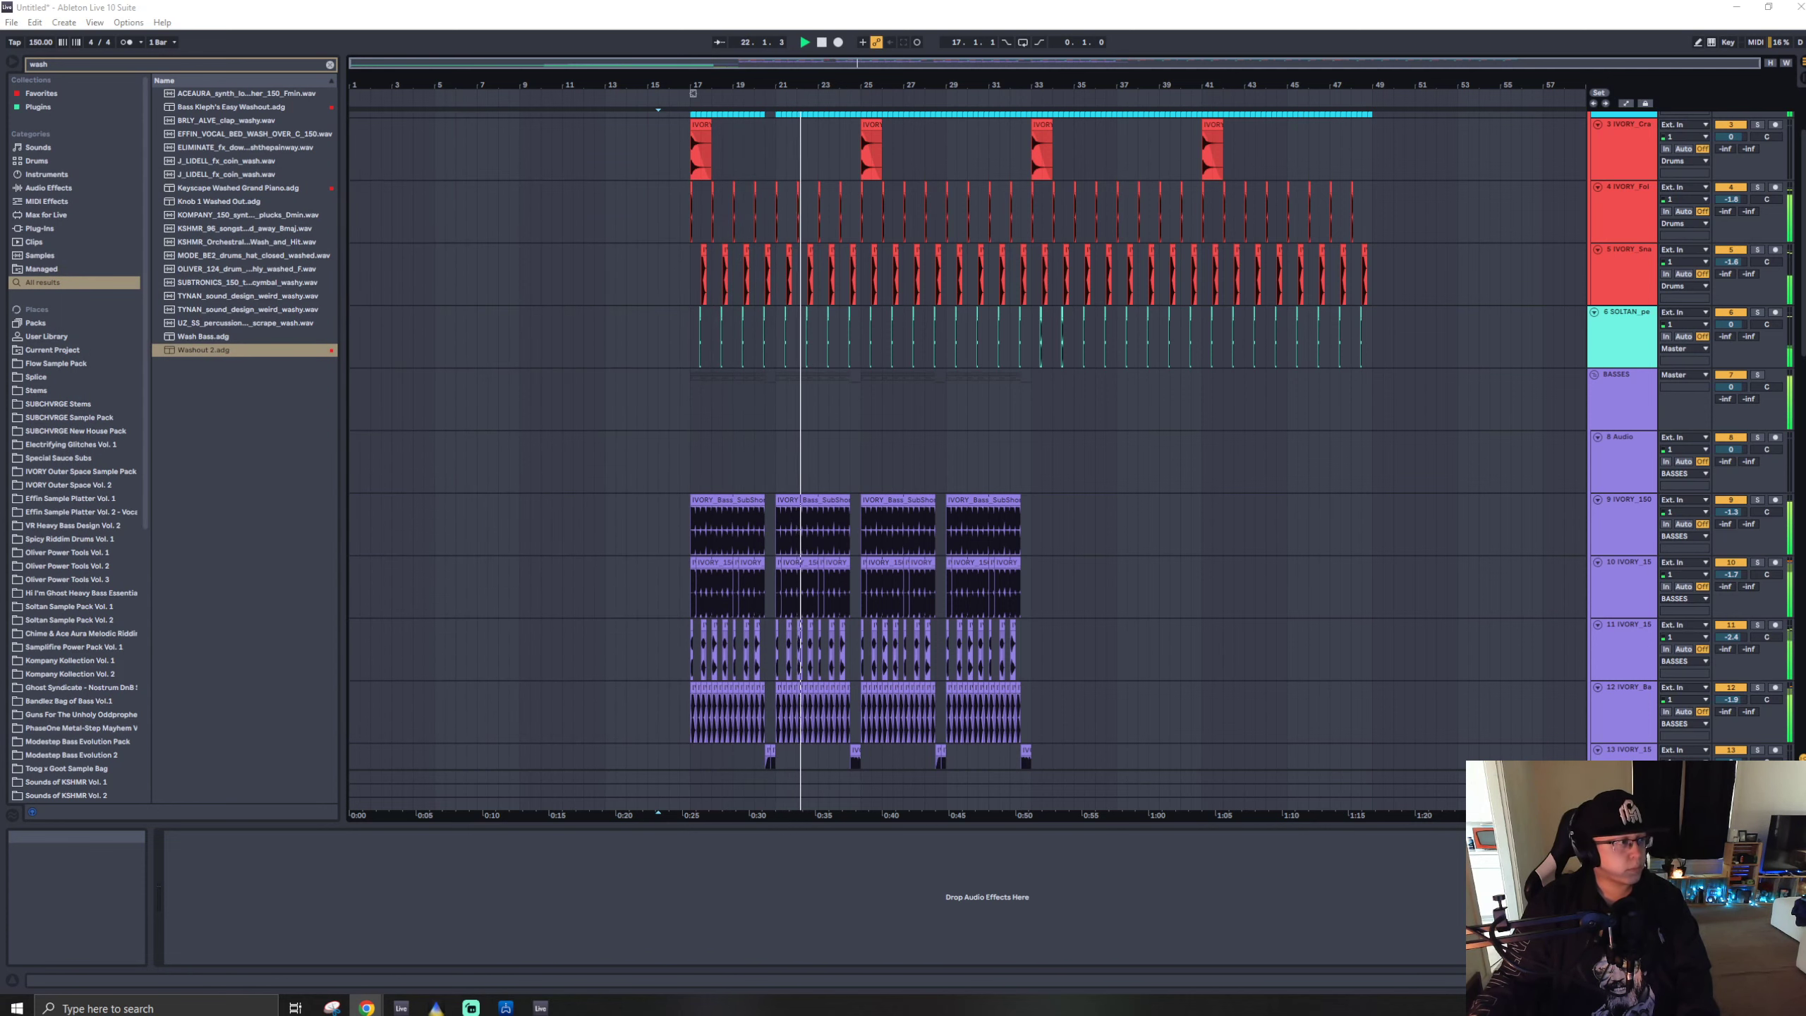
- Play the drop from bar 17 and enable Mono on the last Utility of the Chunky one-shot bass track
{"action": "left_click", "coordinate": [691, 469]}
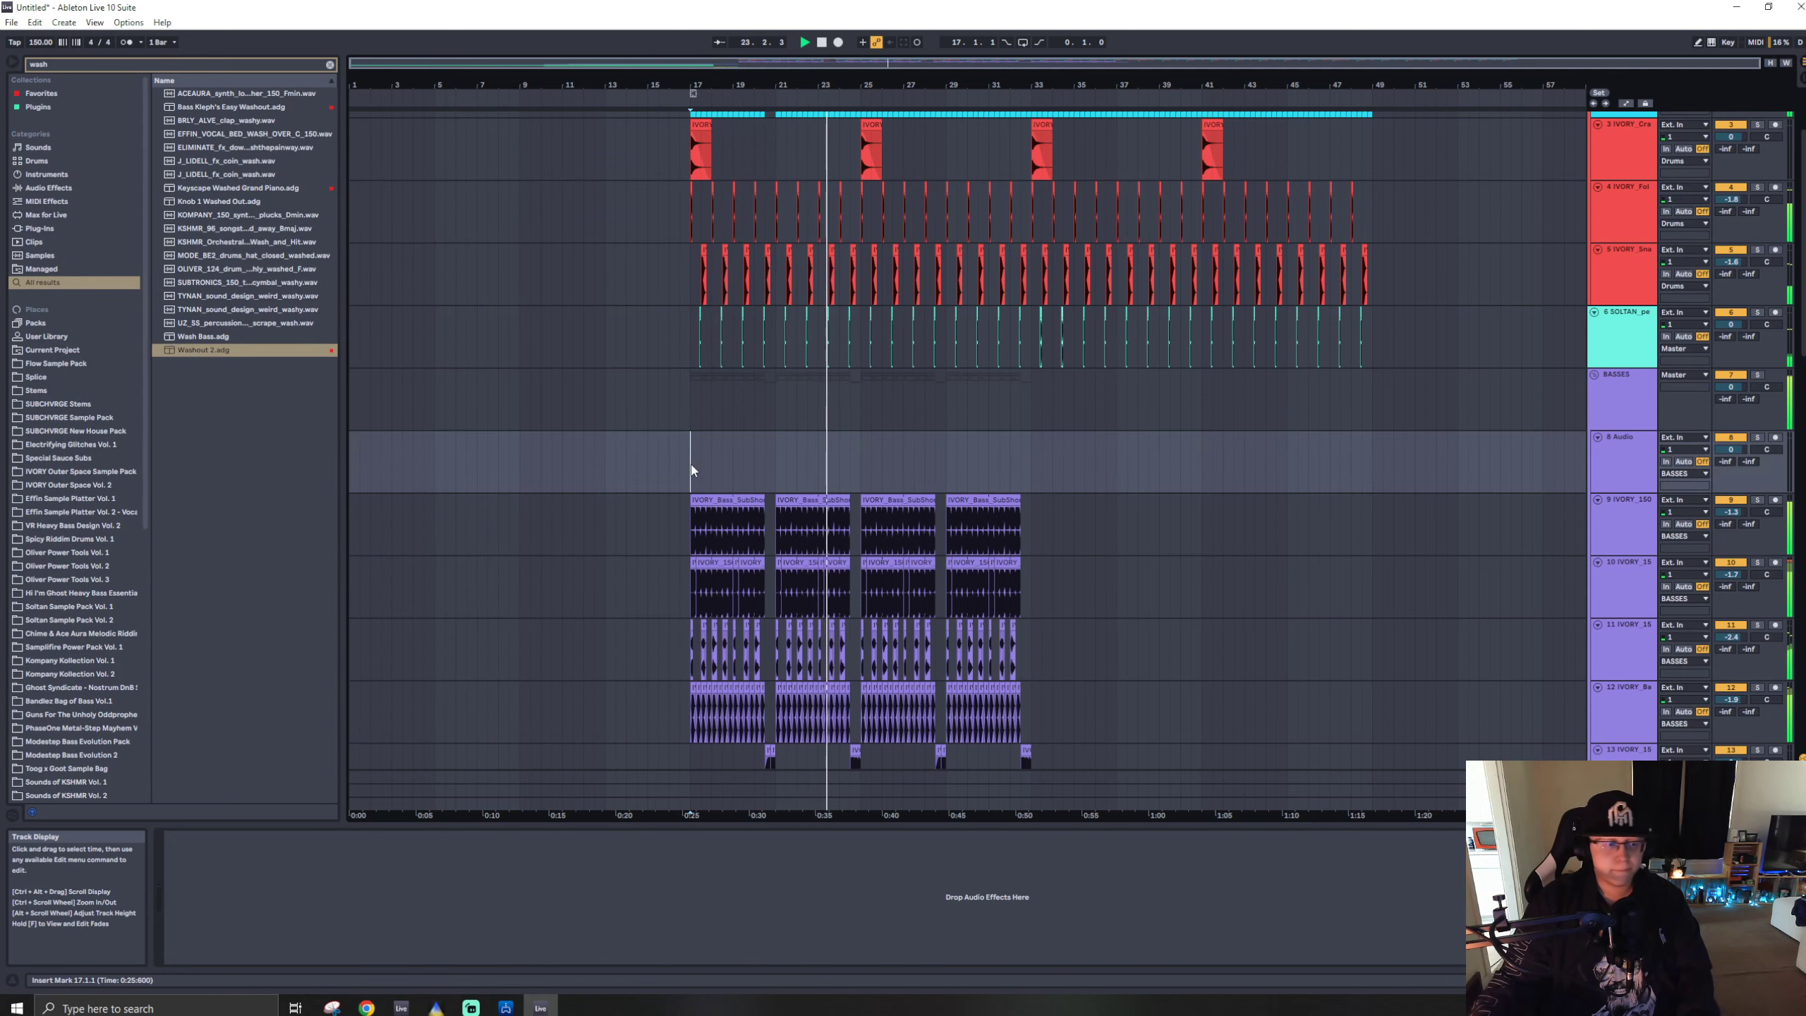
{"action": "scroll", "coordinate": [692, 465], "scroll_direction": "up", "scroll_amount": 5}
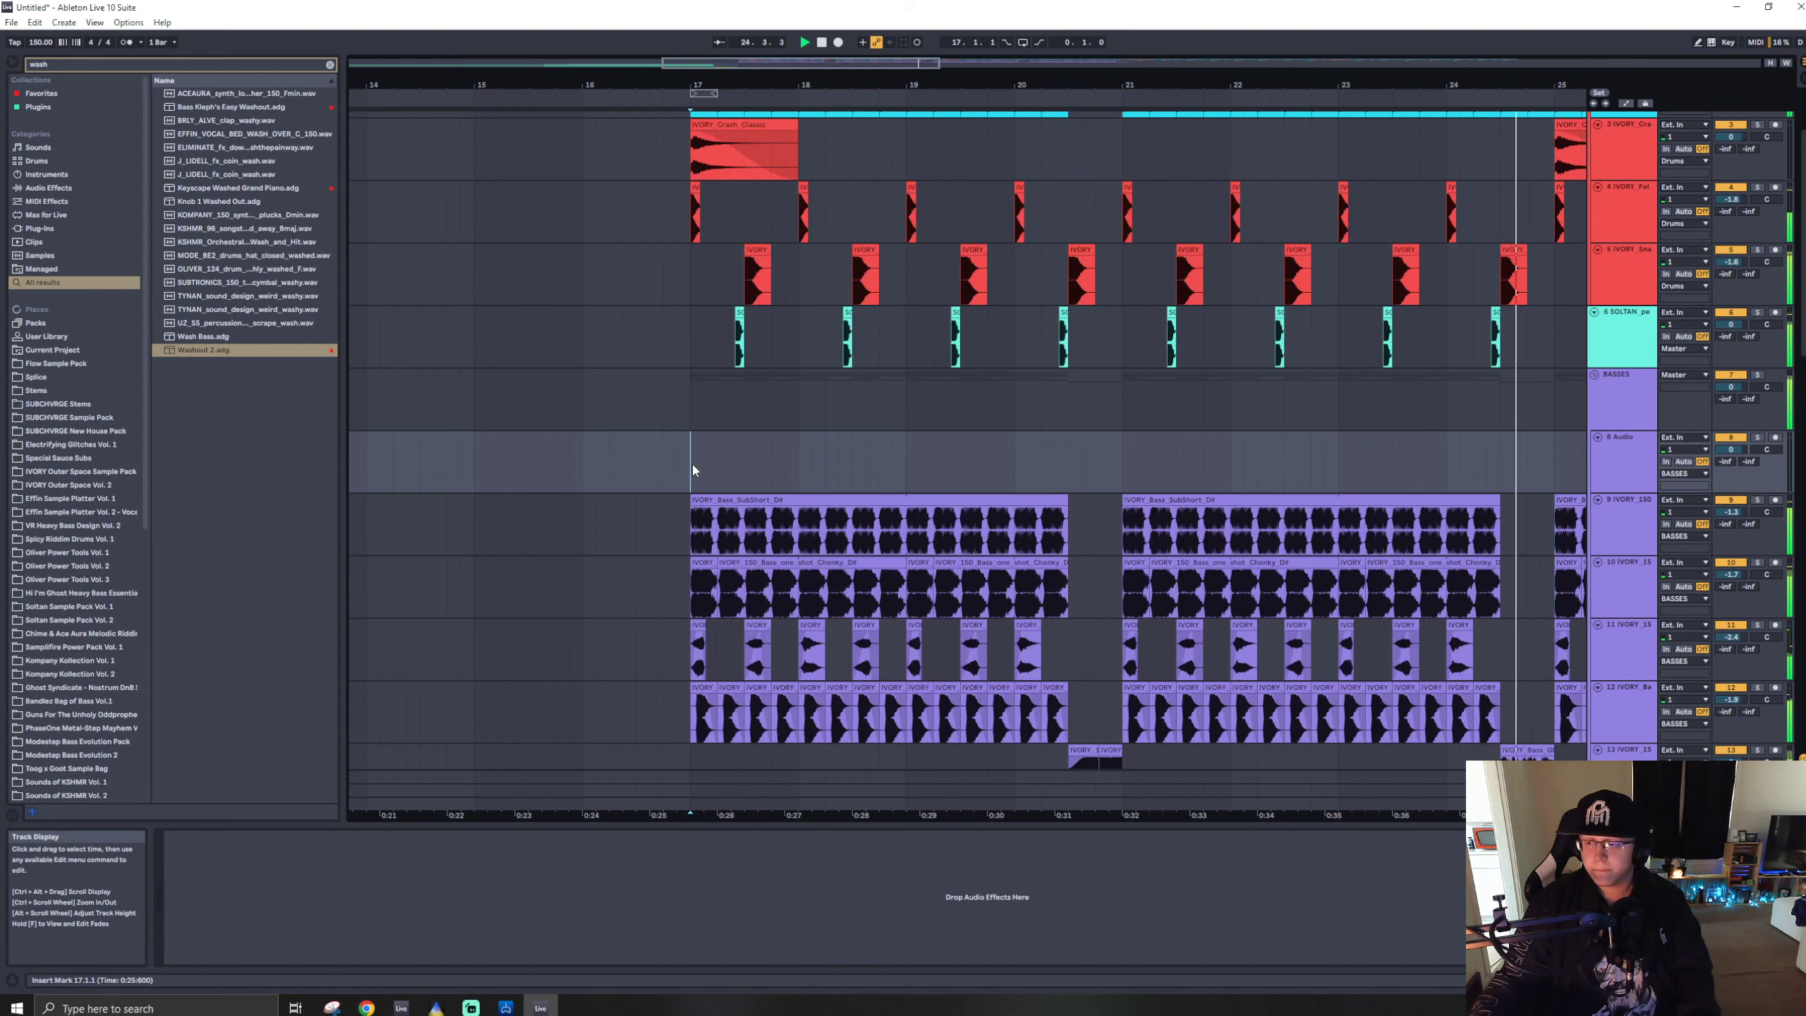
{"action": "key", "text": "space"}
{"action": "key", "text": "space"}
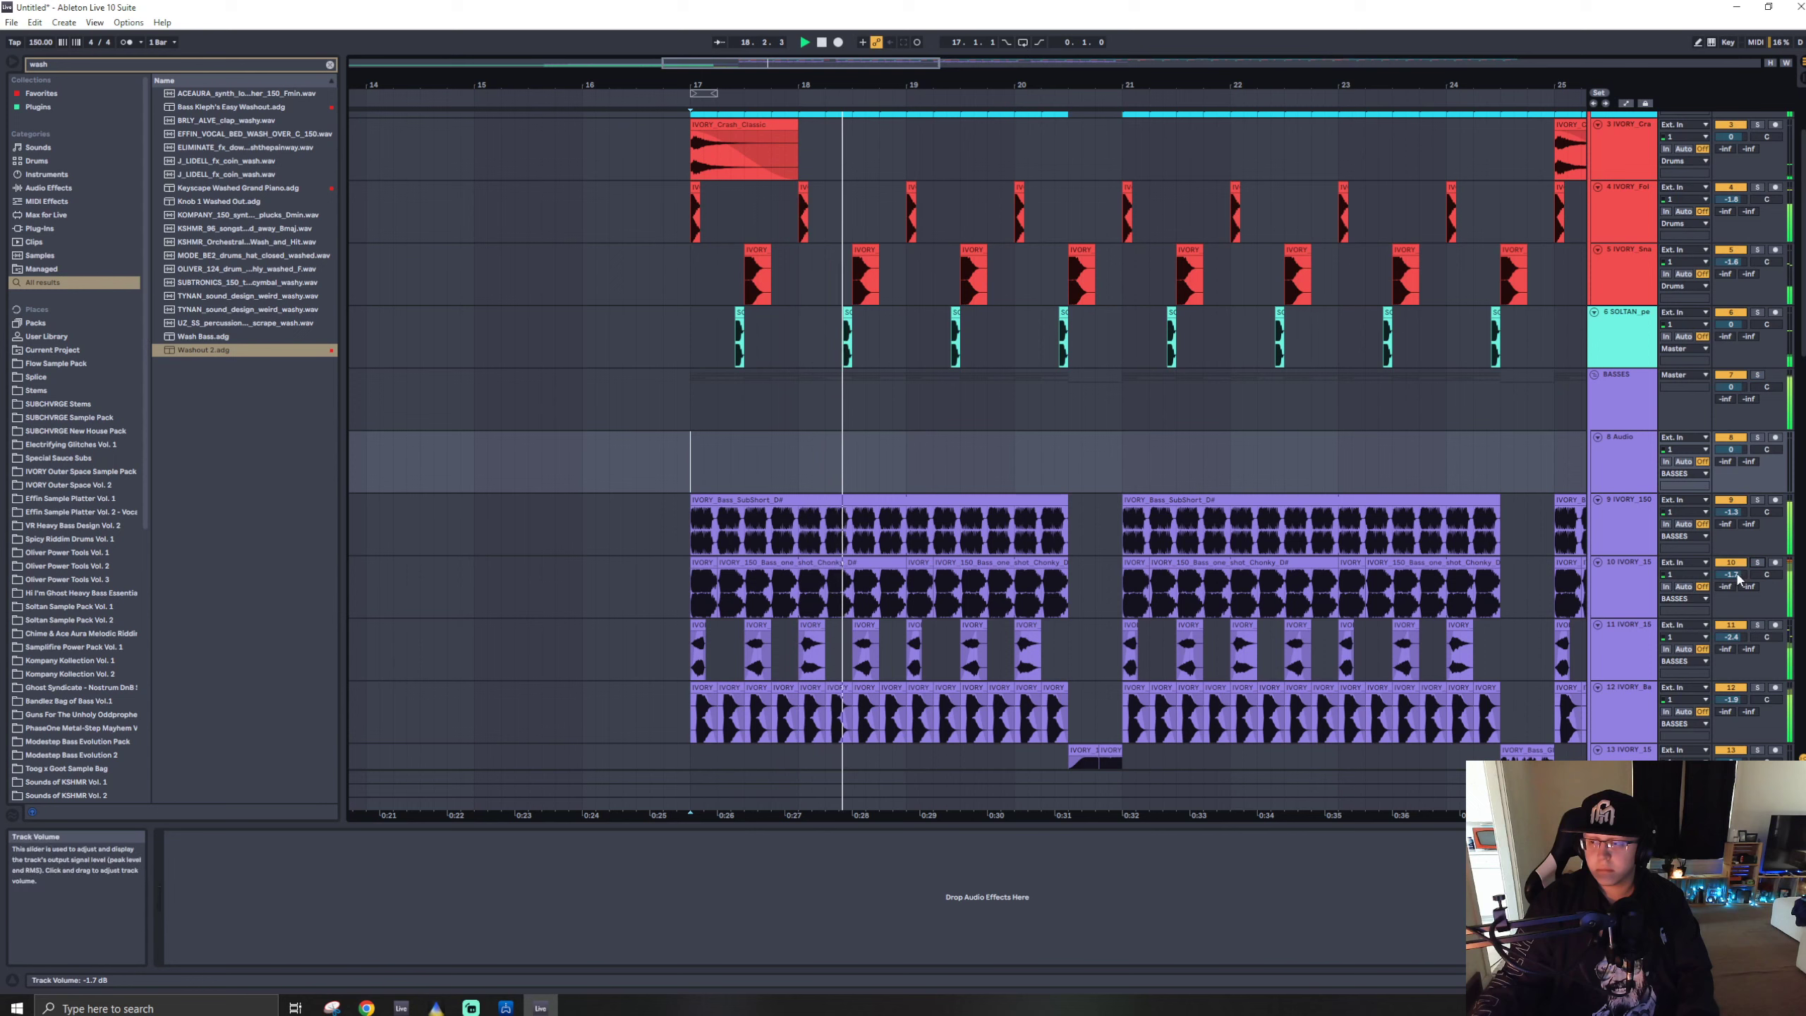
{"action": "left_click", "coordinate": [1635, 591]}
{"action": "left_click", "coordinate": [615, 928]}
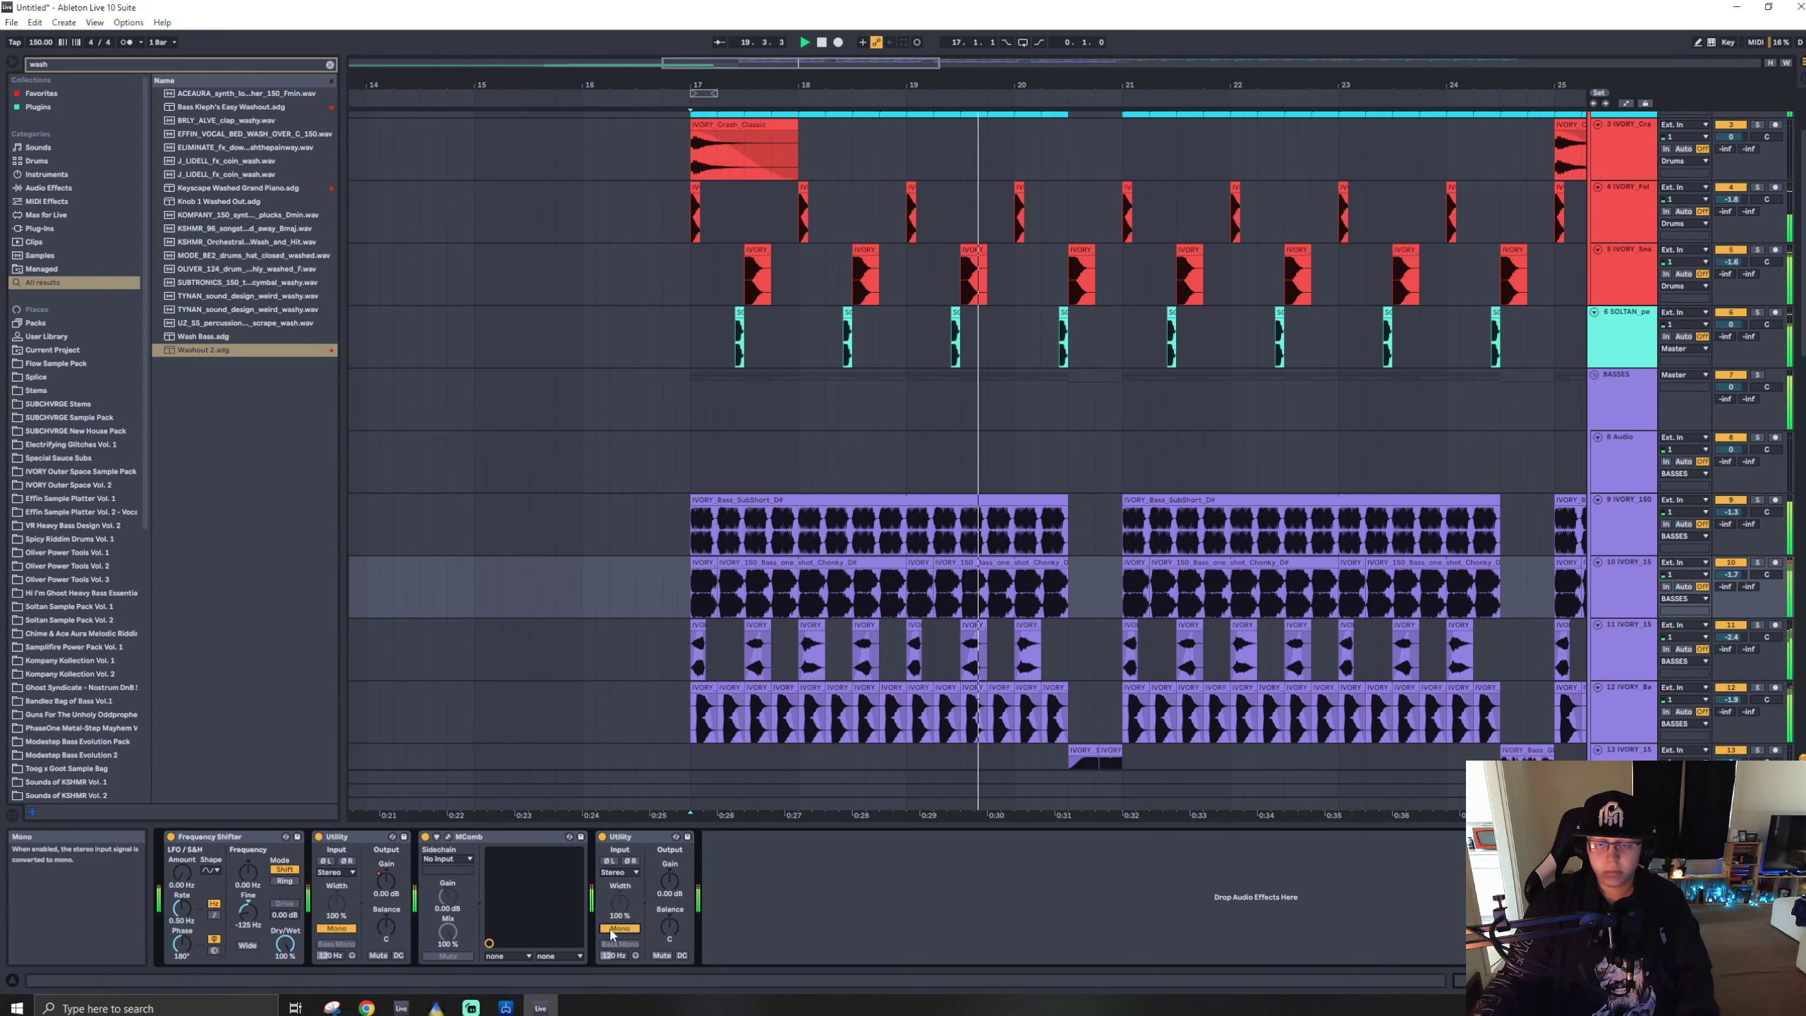
- Search the browser for "eq", try an extra EQ Eight on bass track 12, and remove it
{"action": "key", "text": "ctrl+f"}
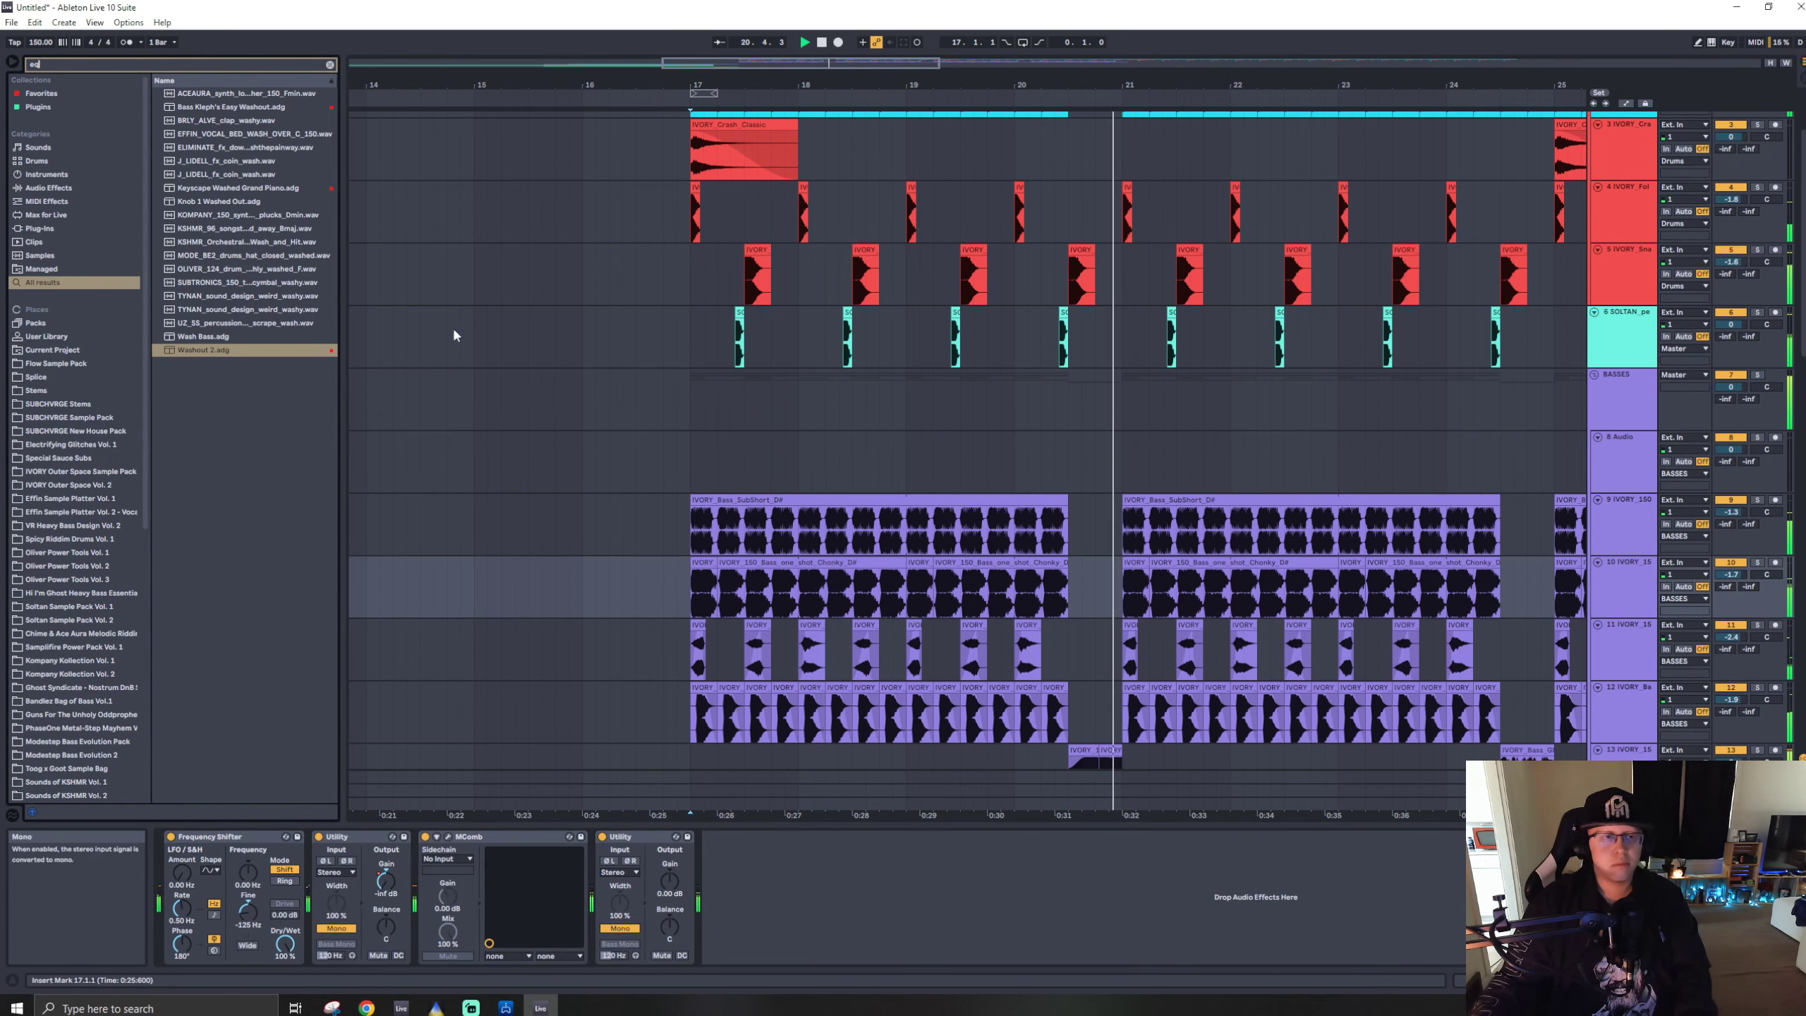
{"action": "type", "text": "eq"}
{"action": "left_click", "coordinate": [190, 107]}
{"action": "left_click", "coordinate": [779, 721]}
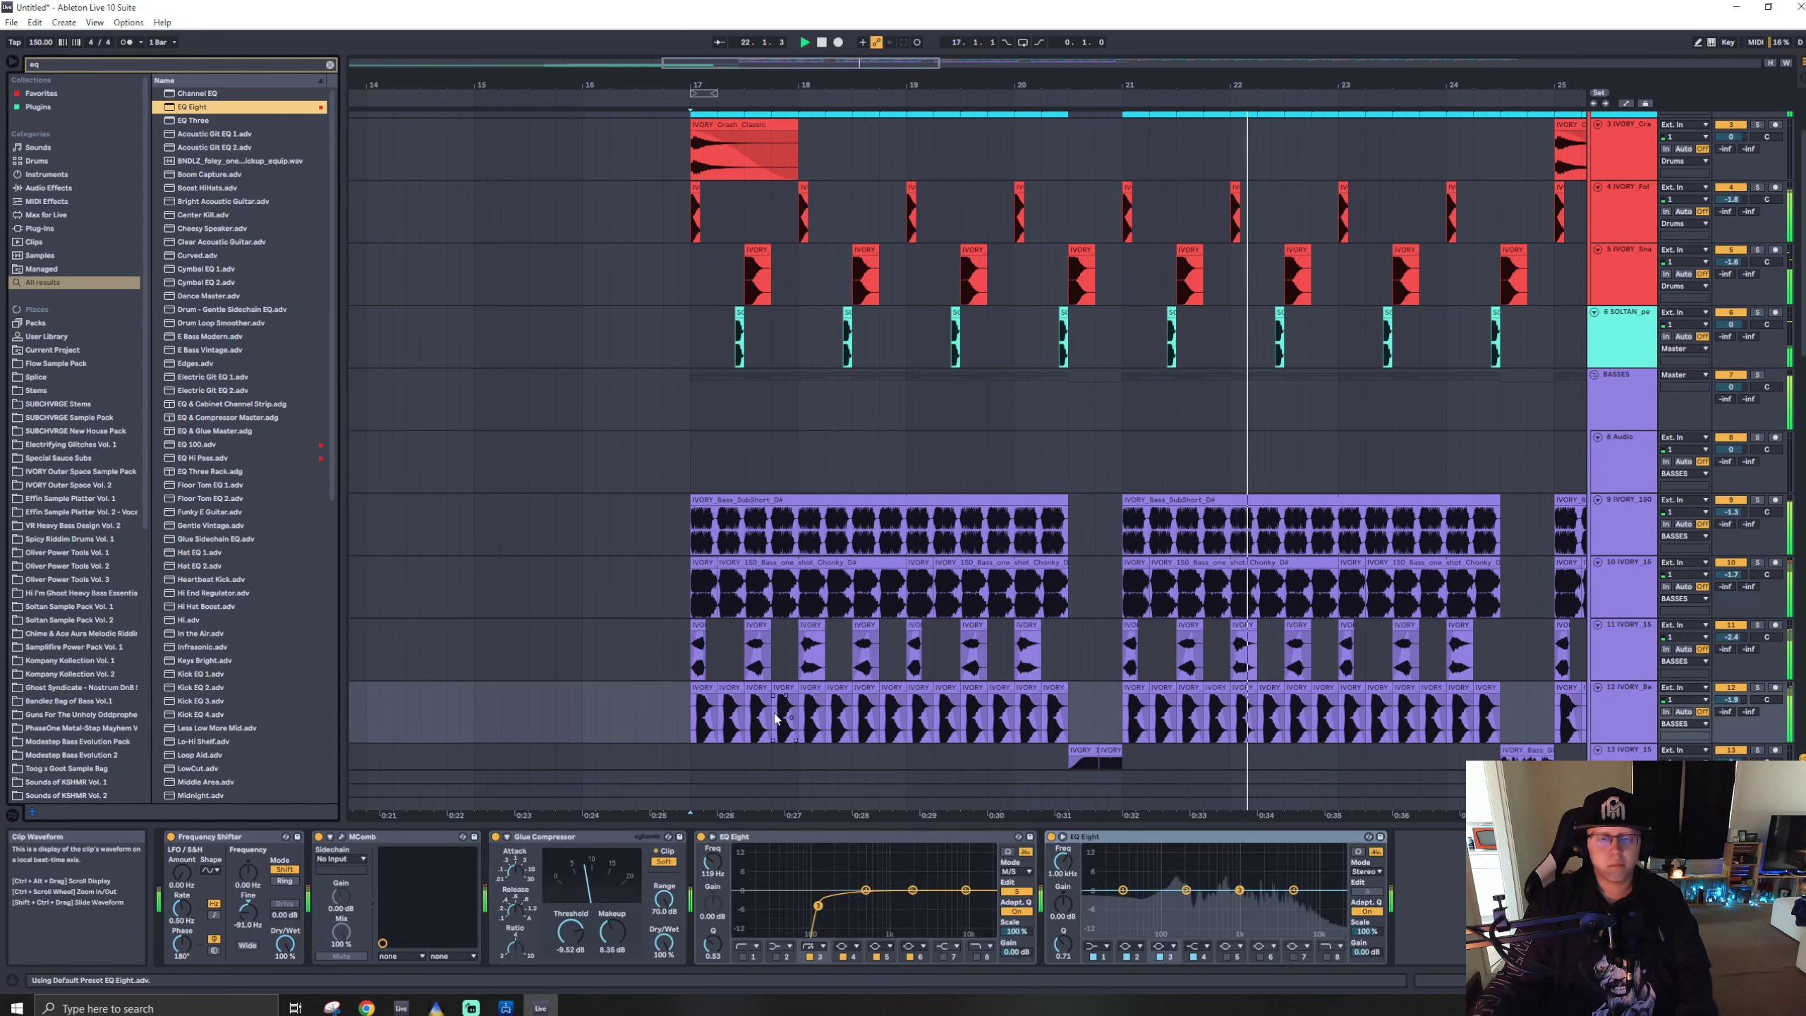
{"action": "key", "text": "Delete"}
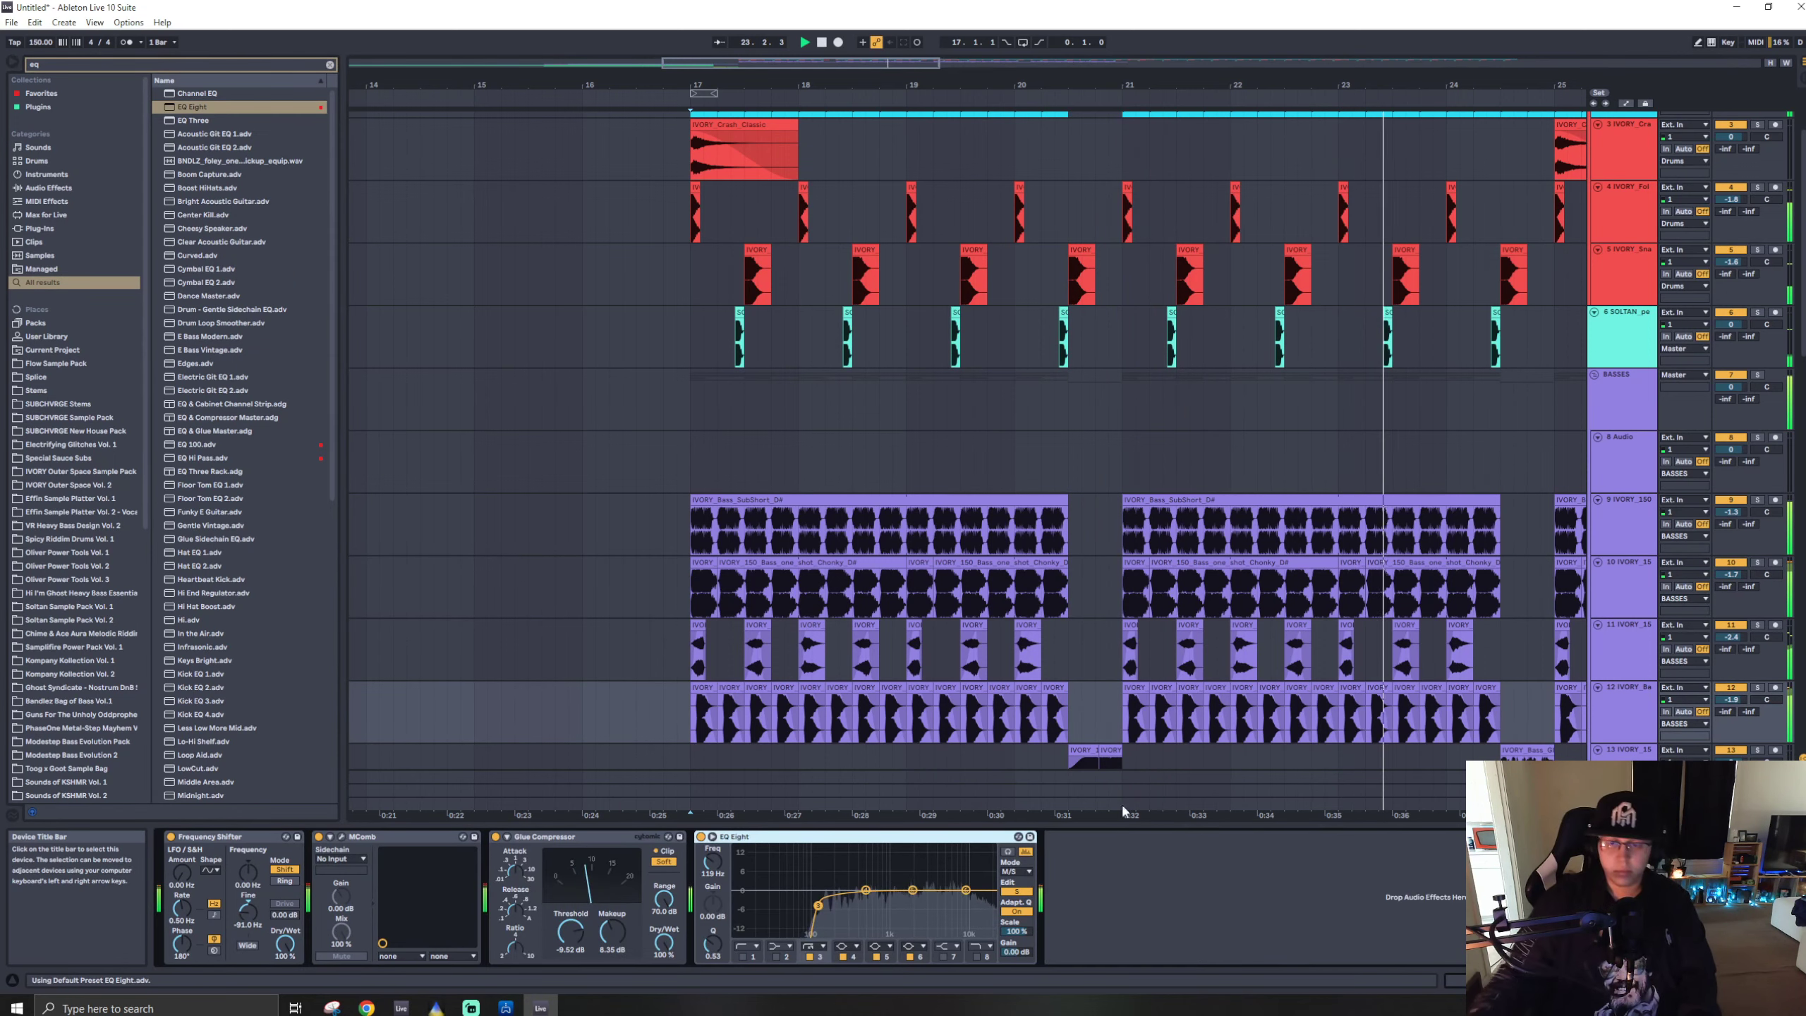
- Check the SubShort bass track's device chain while the drop plays, and stop playback with the whole arrangement in view
{"action": "left_click", "coordinate": [1610, 517]}
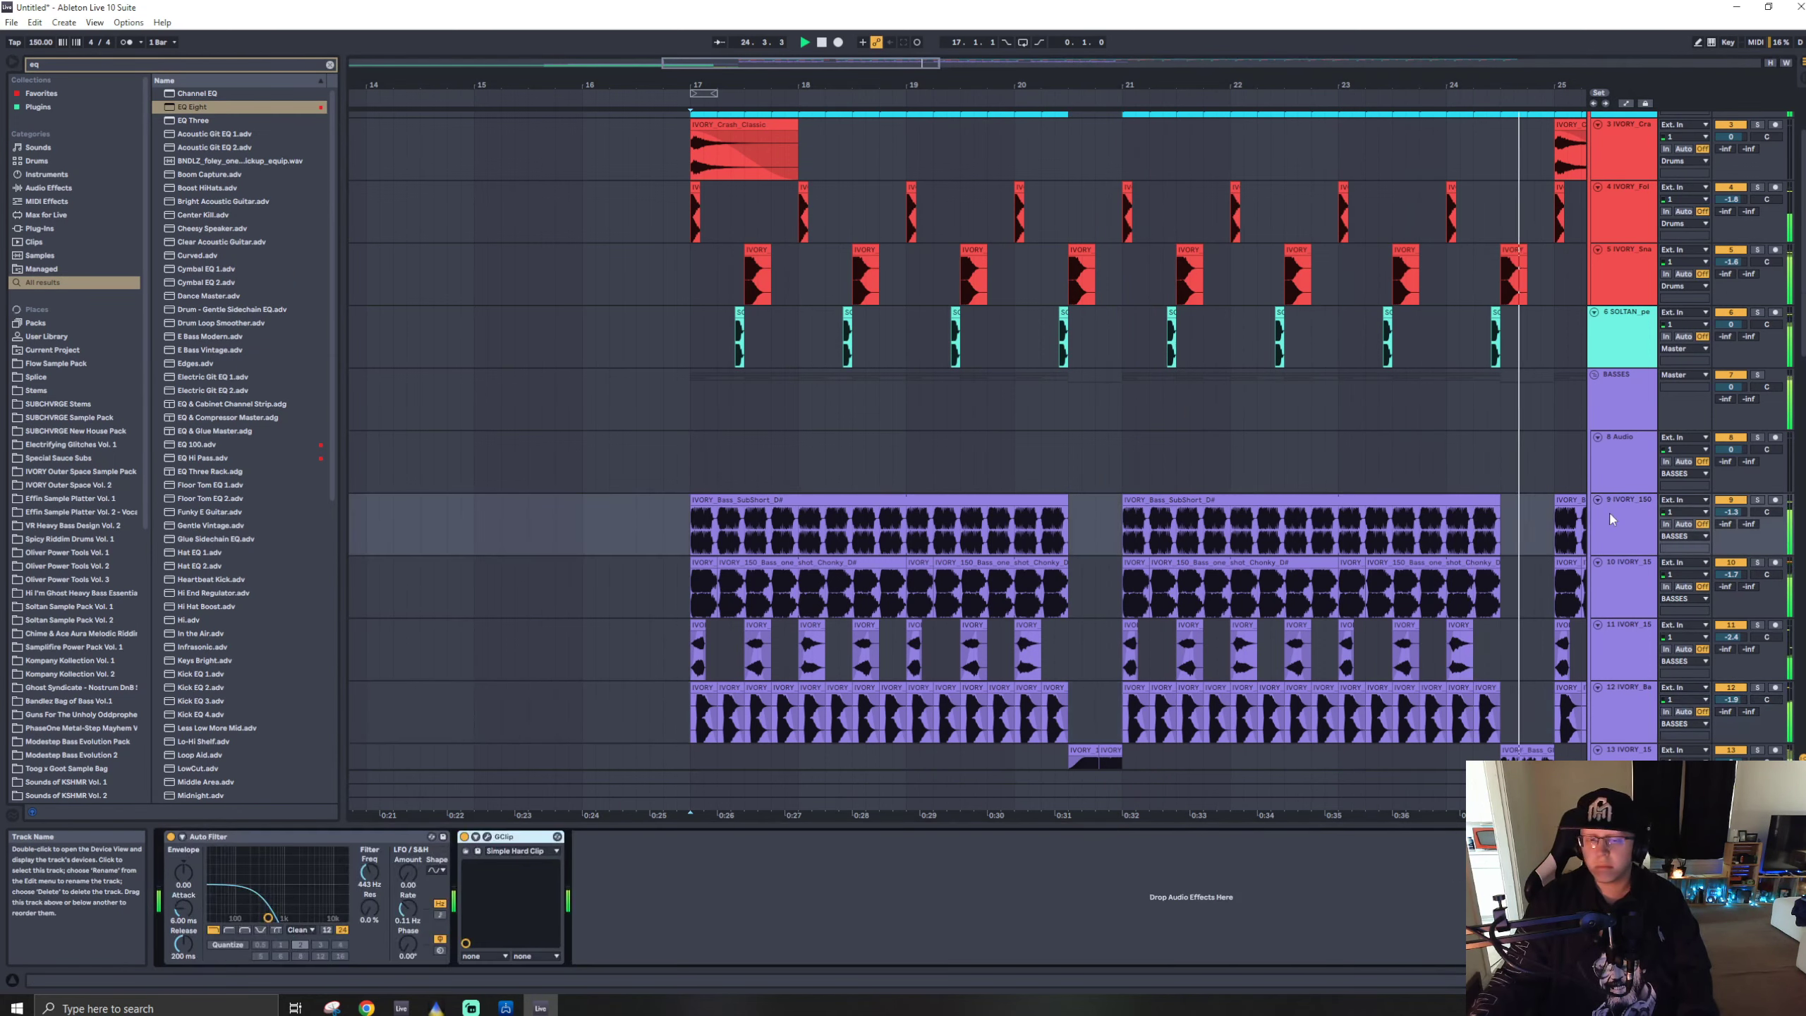
{"action": "key", "text": "w"}
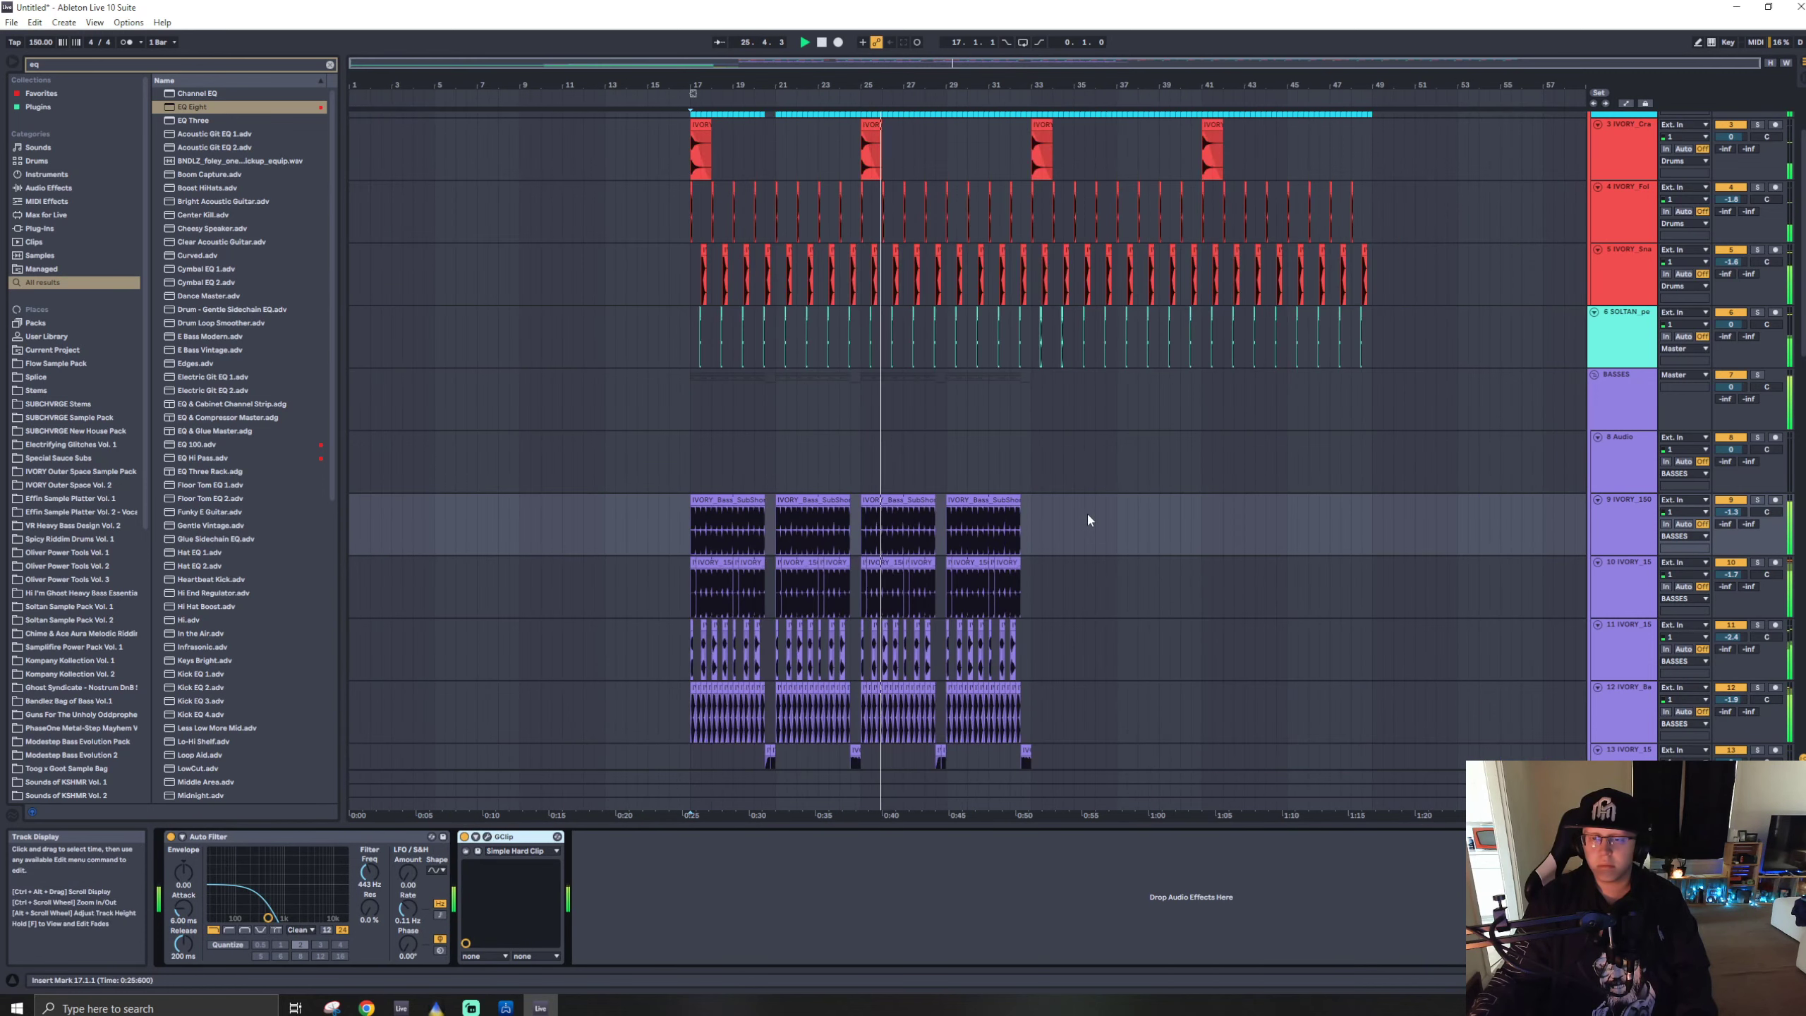
{"action": "key", "text": "space"}
- Search the browser for "ivory lead", audition the samples, and place IVORY_150_BGFX_Sustained_lead_D at bar 25 on a new track below the SubShort bass
{"action": "key", "text": "ctrl+f"}
{"action": "type", "text": "ivory lead"}
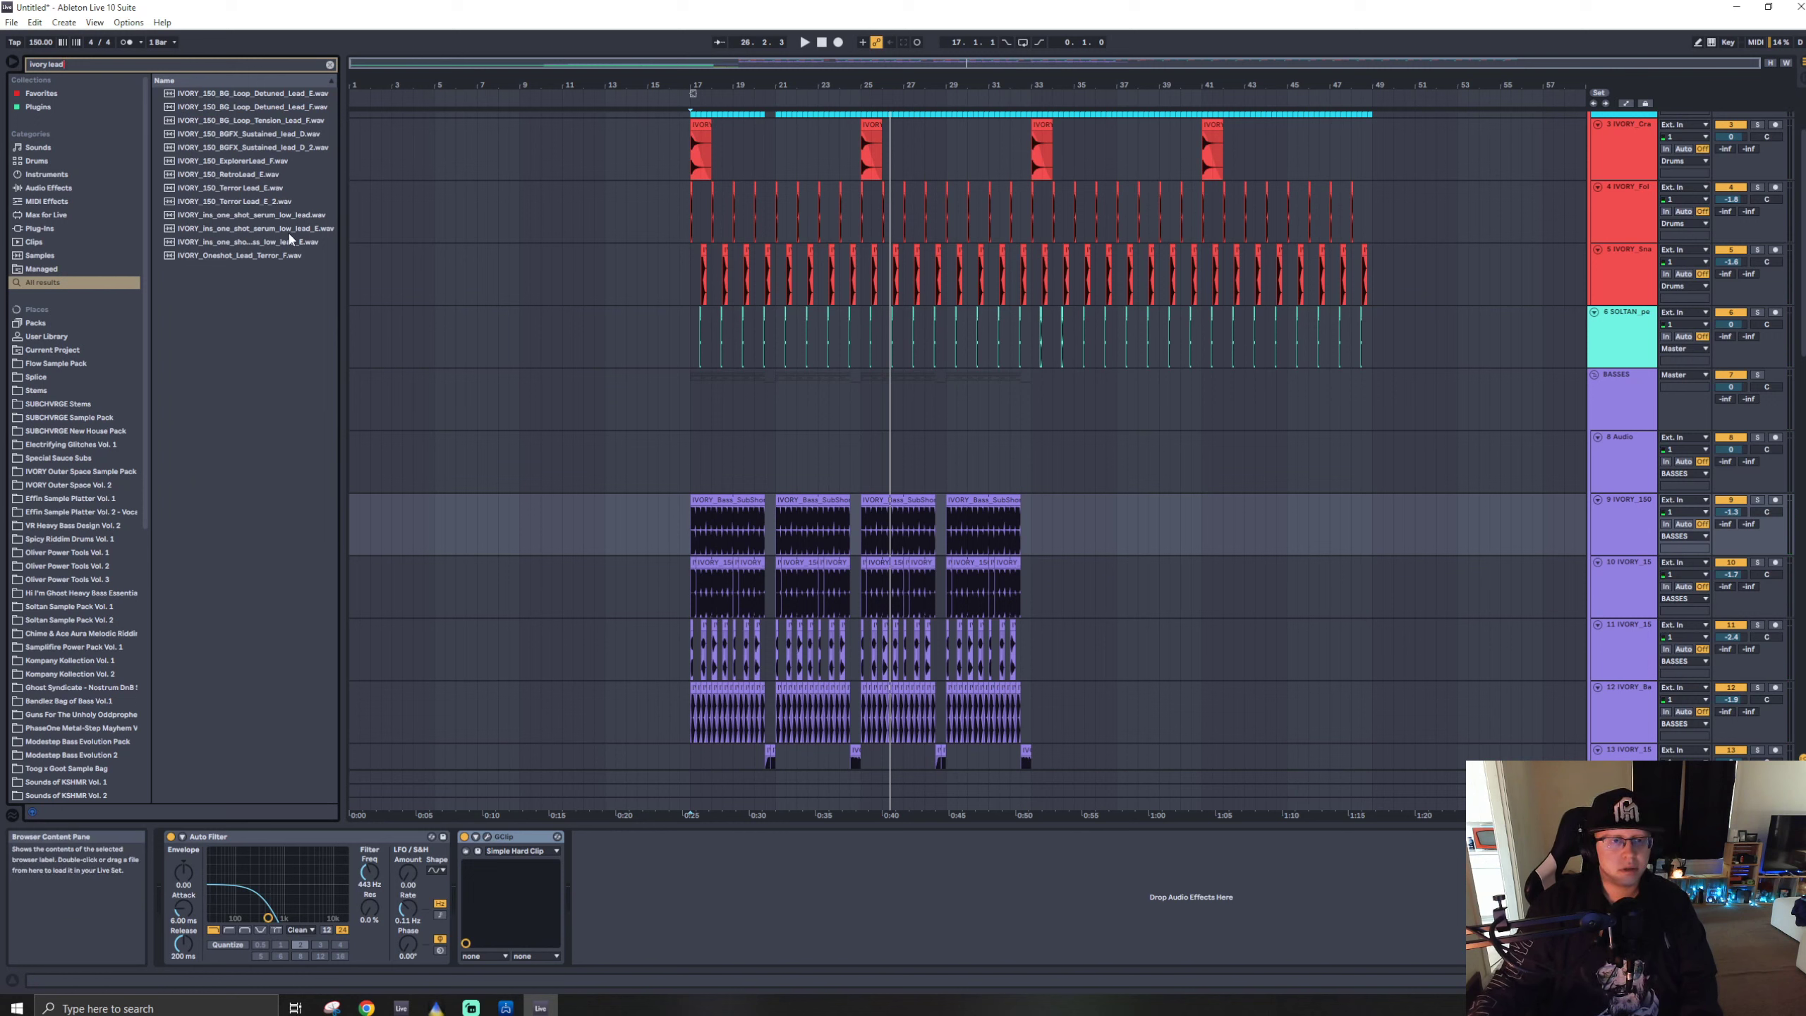
{"action": "left_click", "coordinate": [288, 218]}
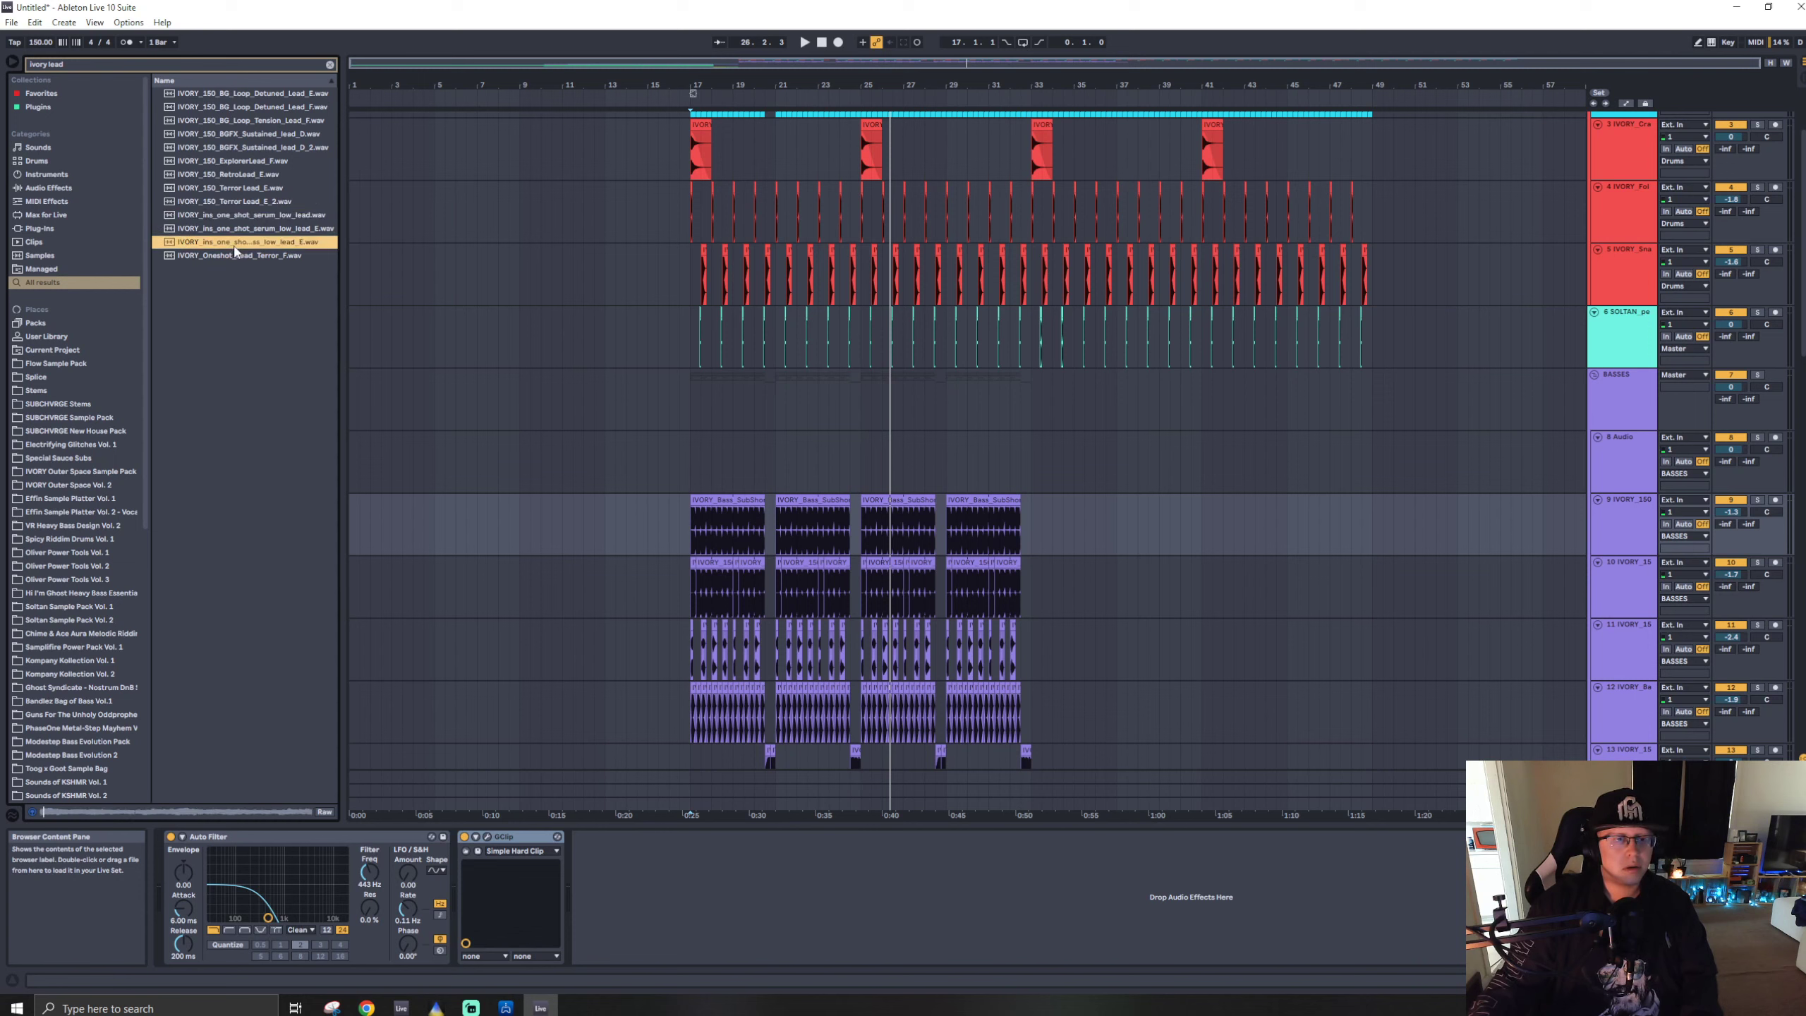
{"action": "left_click", "coordinate": [267, 147]}
{"action": "left_click", "coordinate": [271, 136]}
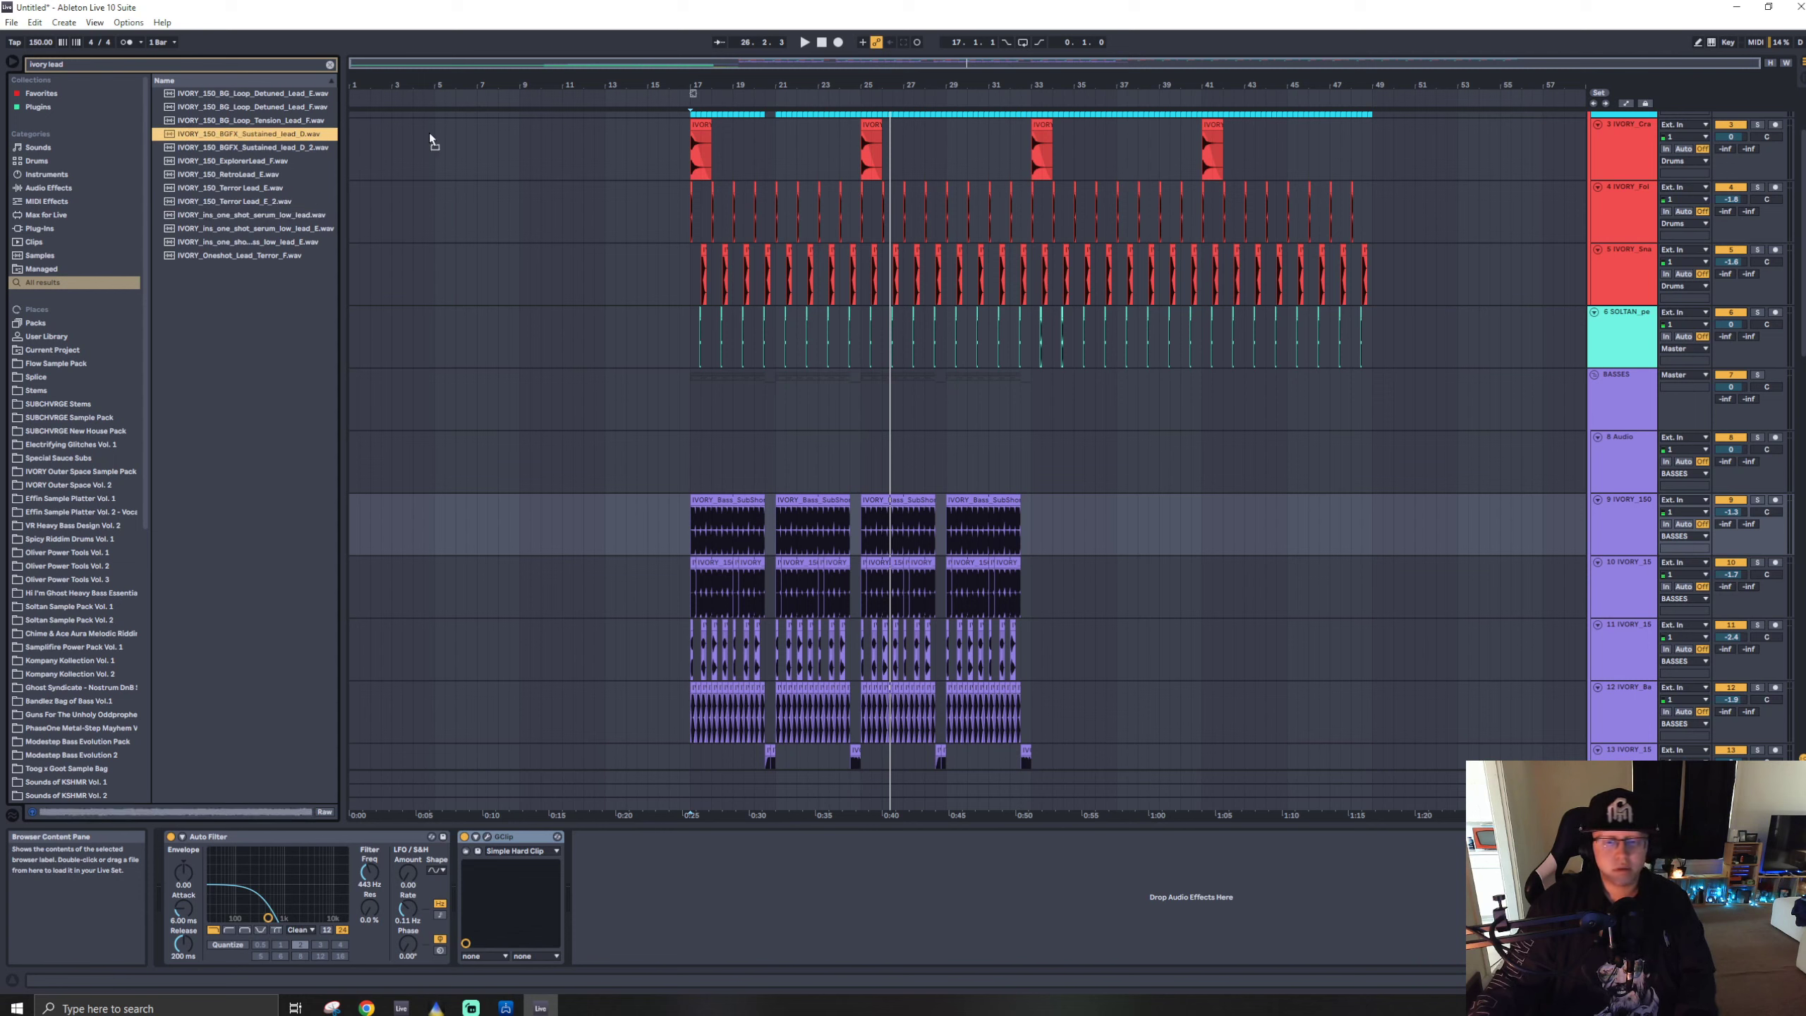
{"action": "left_click_drag", "start_coordinate": [429, 133], "coordinate": [878, 605]}
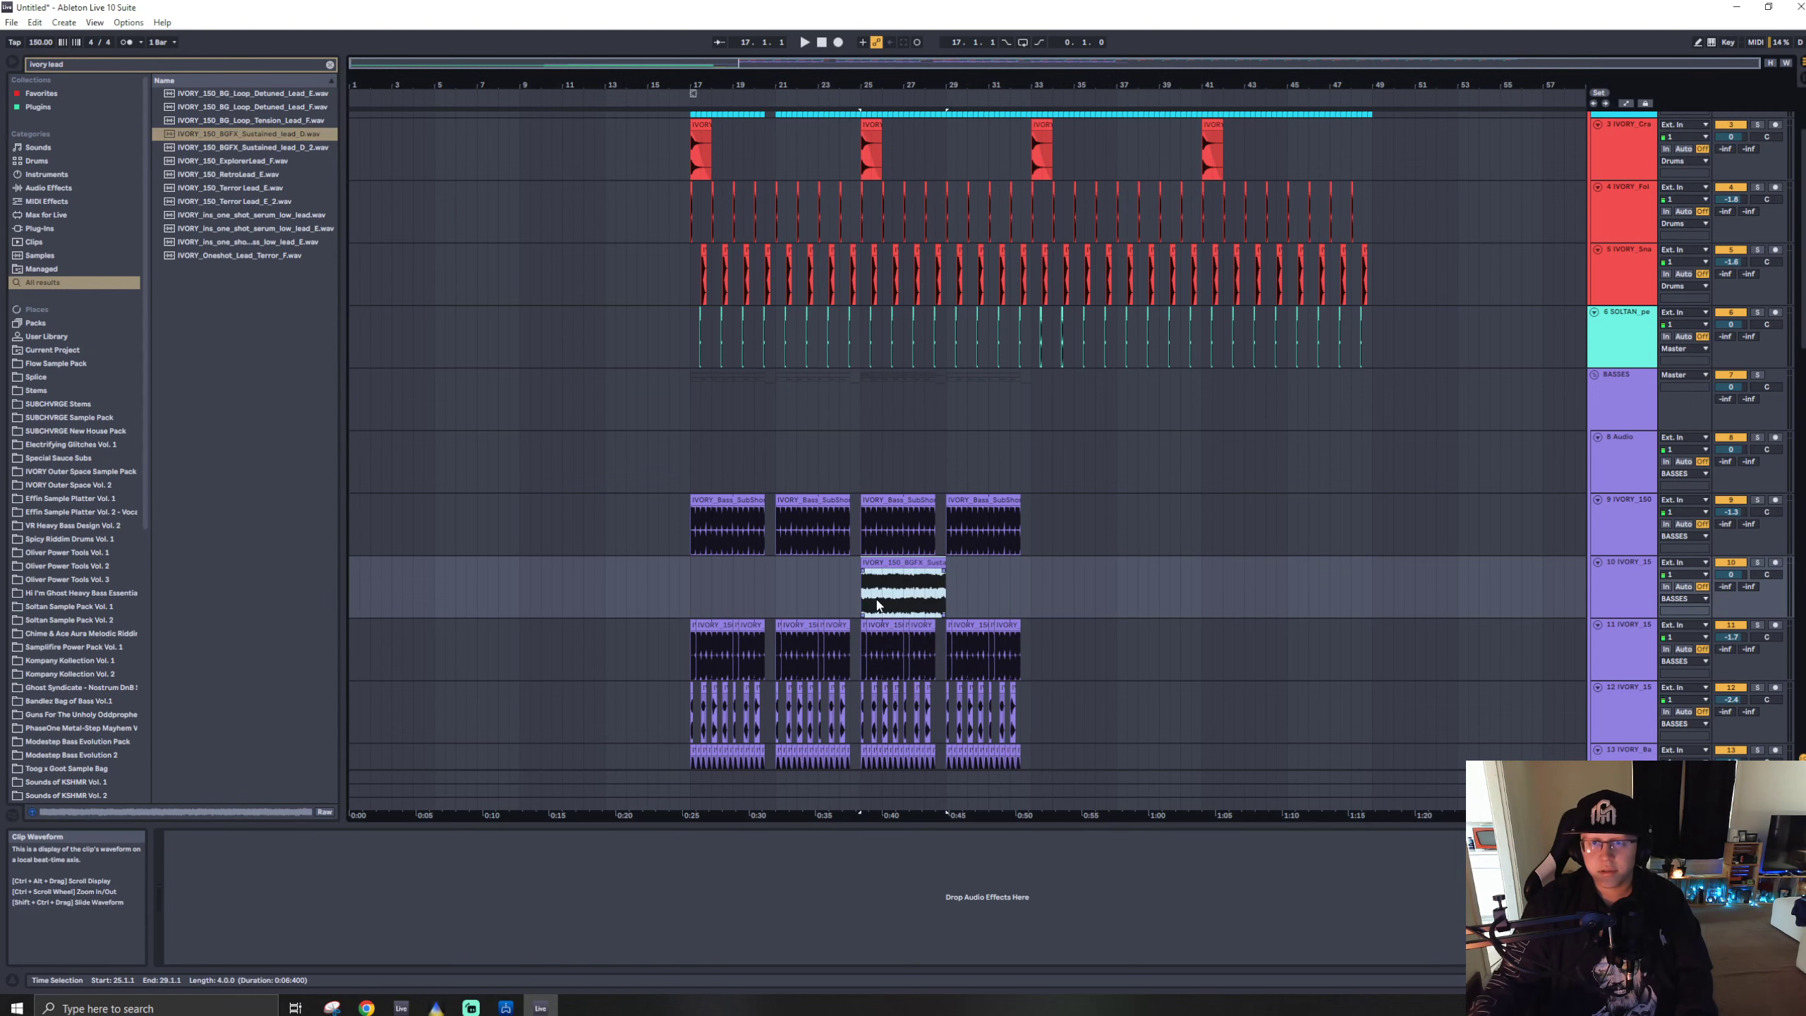
- Set the sustained lead clip's warp mode to Complex and transpose it up 1 st
{"action": "scroll", "coordinate": [871, 601], "scroll_direction": "up", "scroll_amount": 5}
{"action": "double_click", "coordinate": [867, 563]}
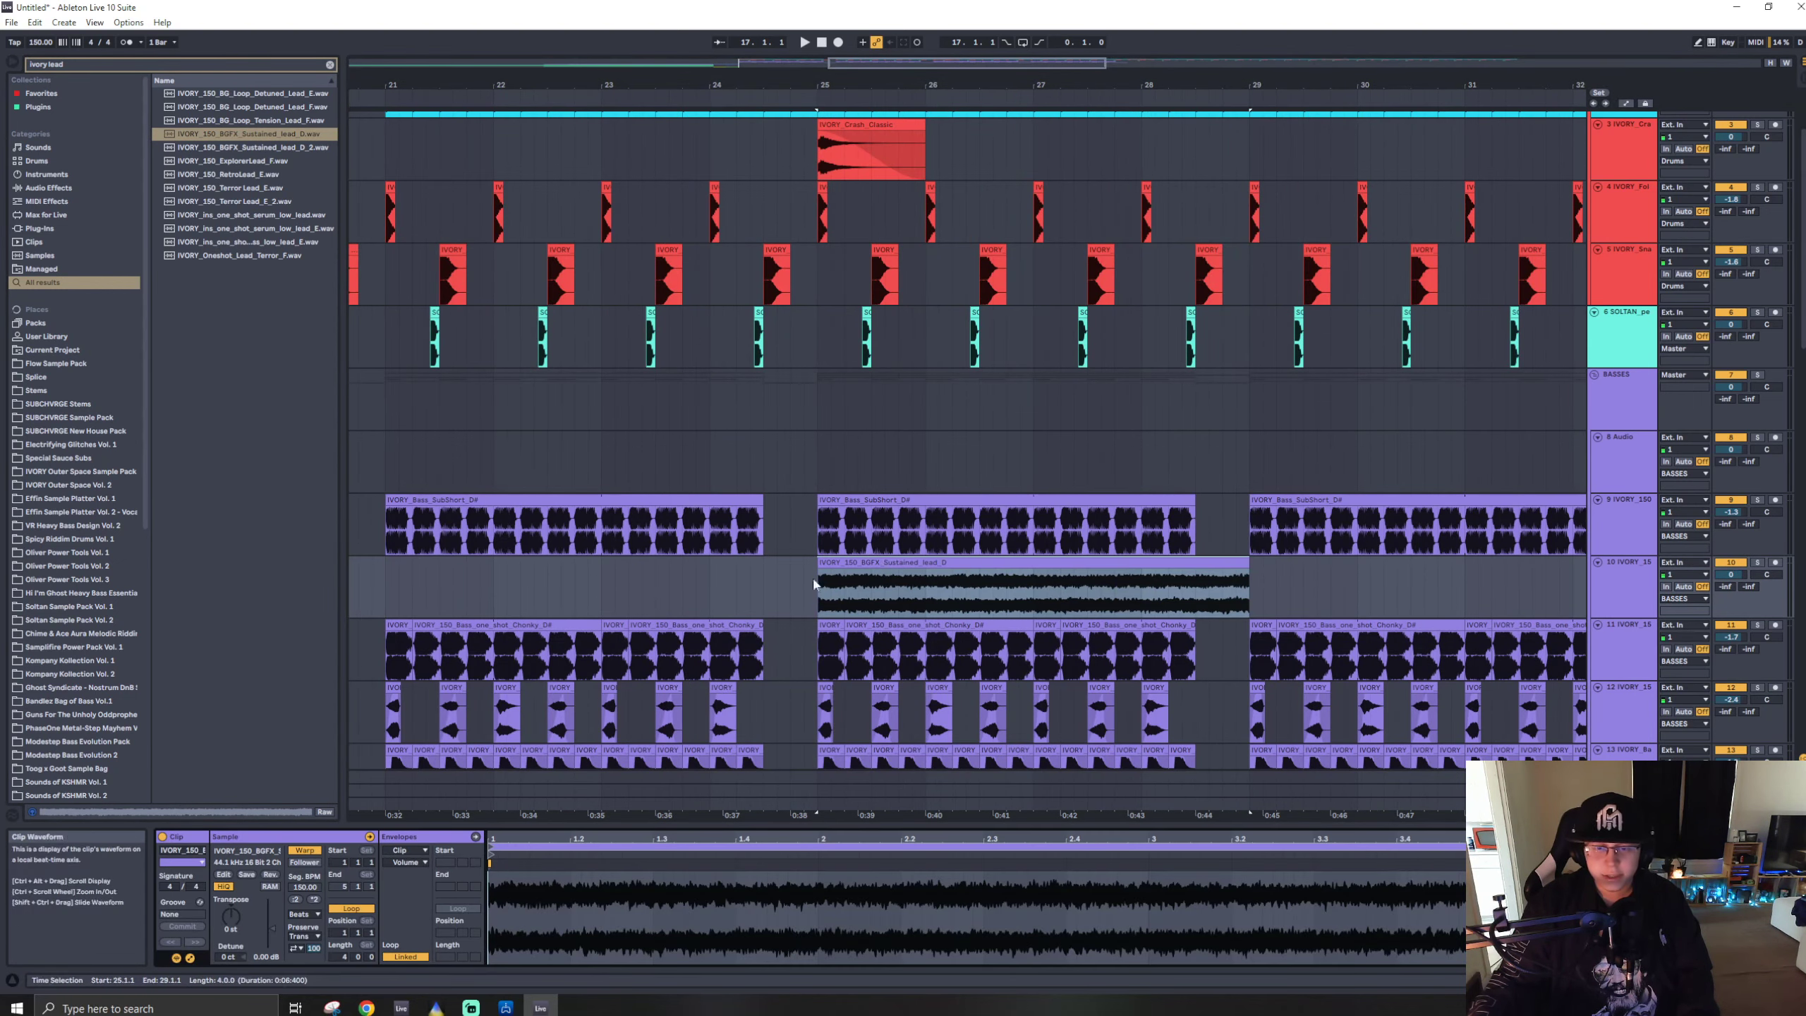
{"action": "left_click", "coordinate": [304, 913]}
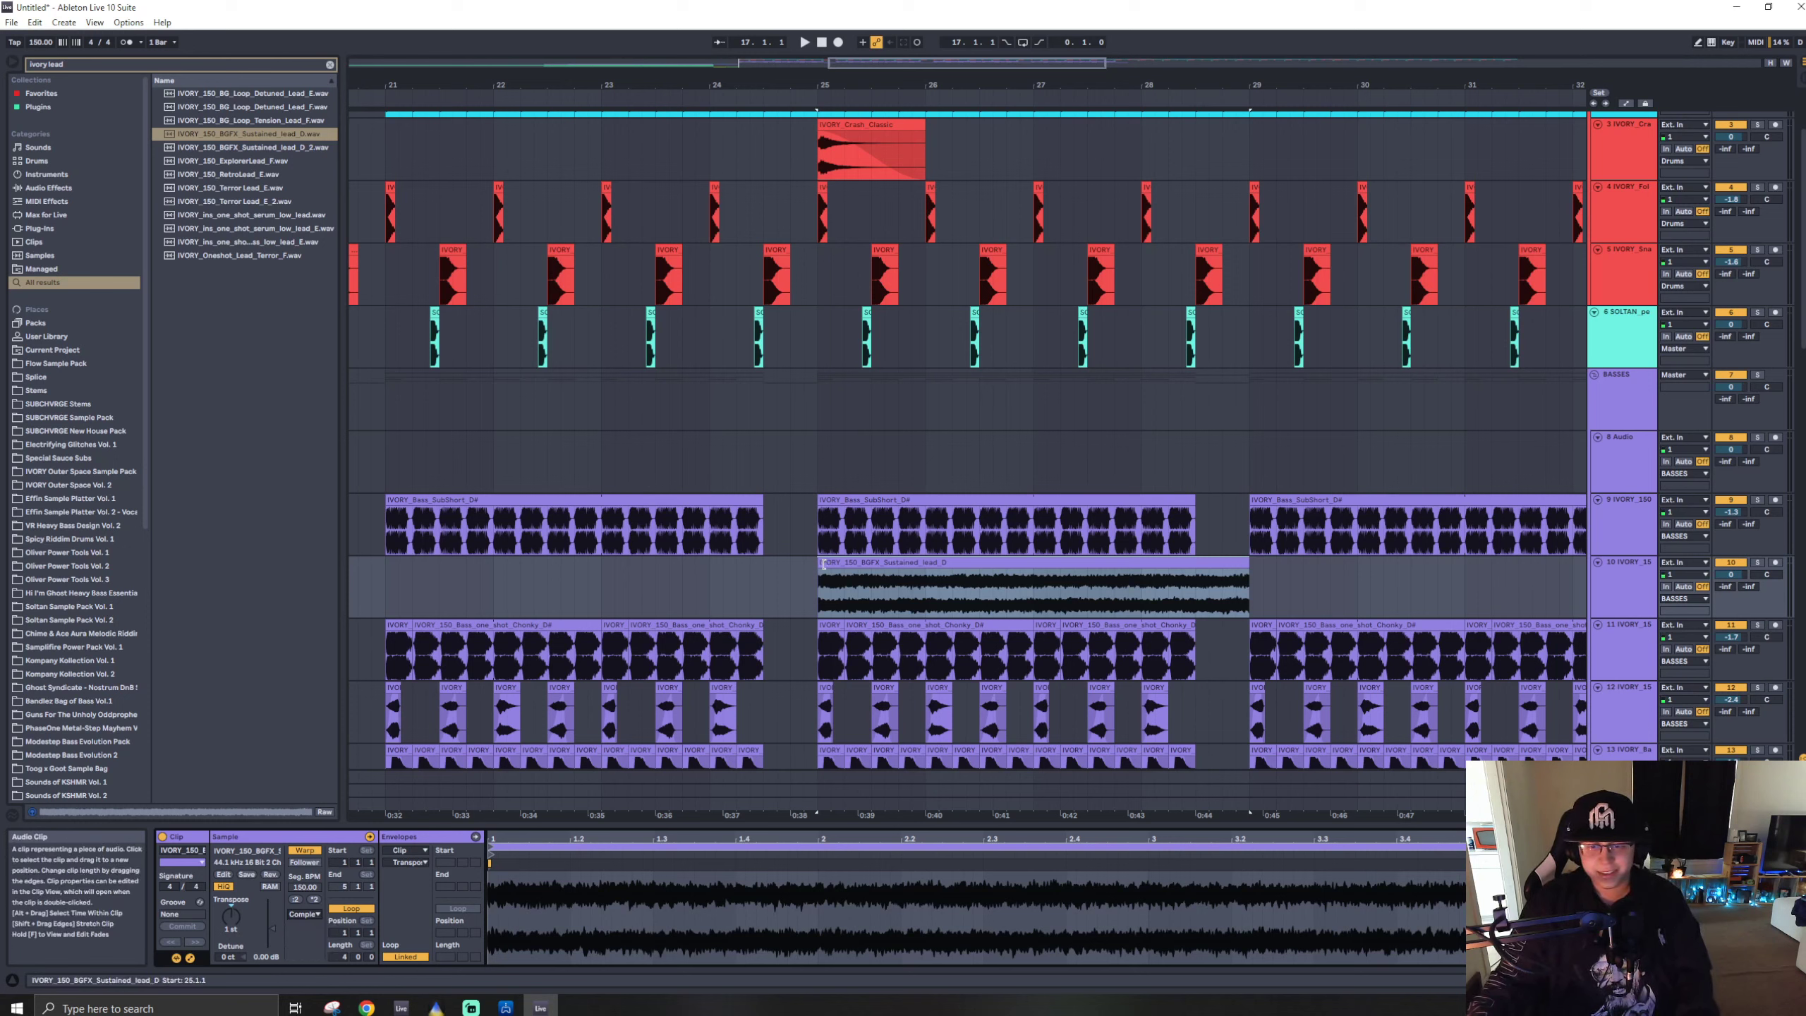
- Trim the sustained lead clip to start at 25.3 and end with the bass clips, and duplicate it into the next four-bar phrase
{"action": "left_click_drag", "start_coordinate": [818, 569], "coordinate": [871, 564]}
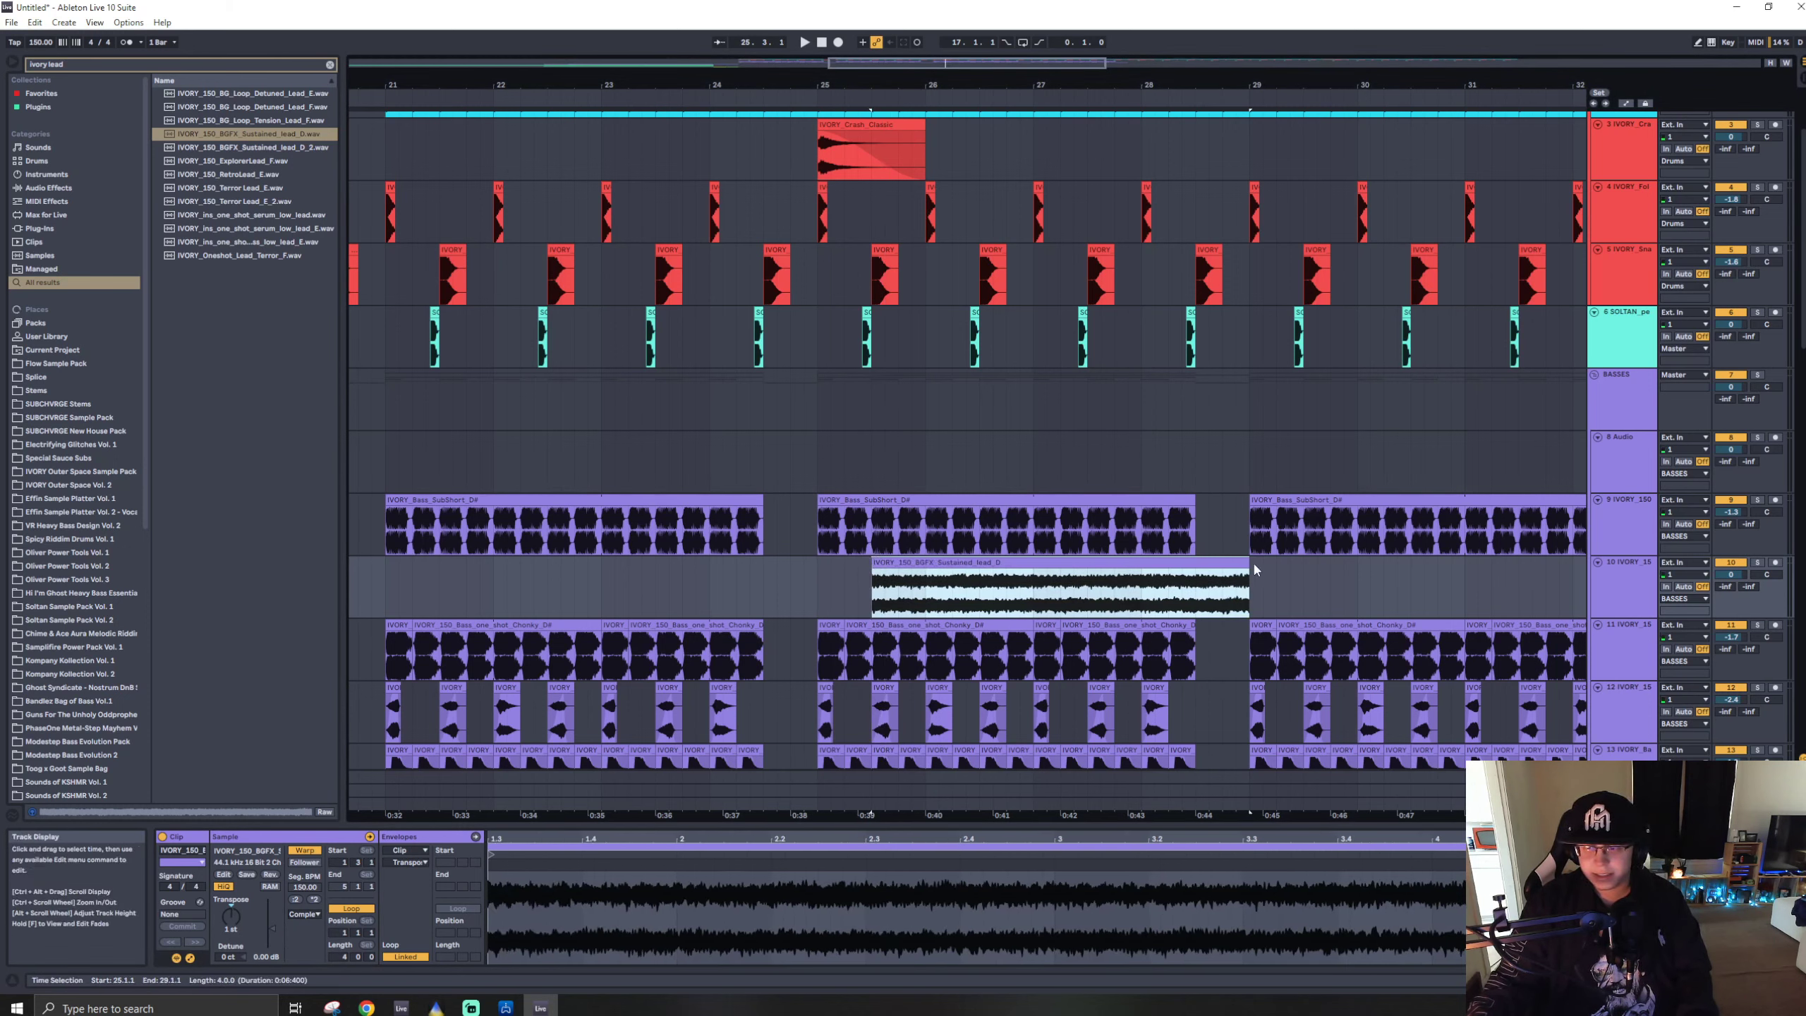
{"action": "left_click_drag", "start_coordinate": [1249, 564], "coordinate": [812, 592]}
{"action": "key", "text": "ctrl+d"}
{"action": "scroll", "coordinate": [810, 592], "scroll_direction": "down", "scroll_amount": 5}
{"action": "left_click", "coordinate": [860, 598]}
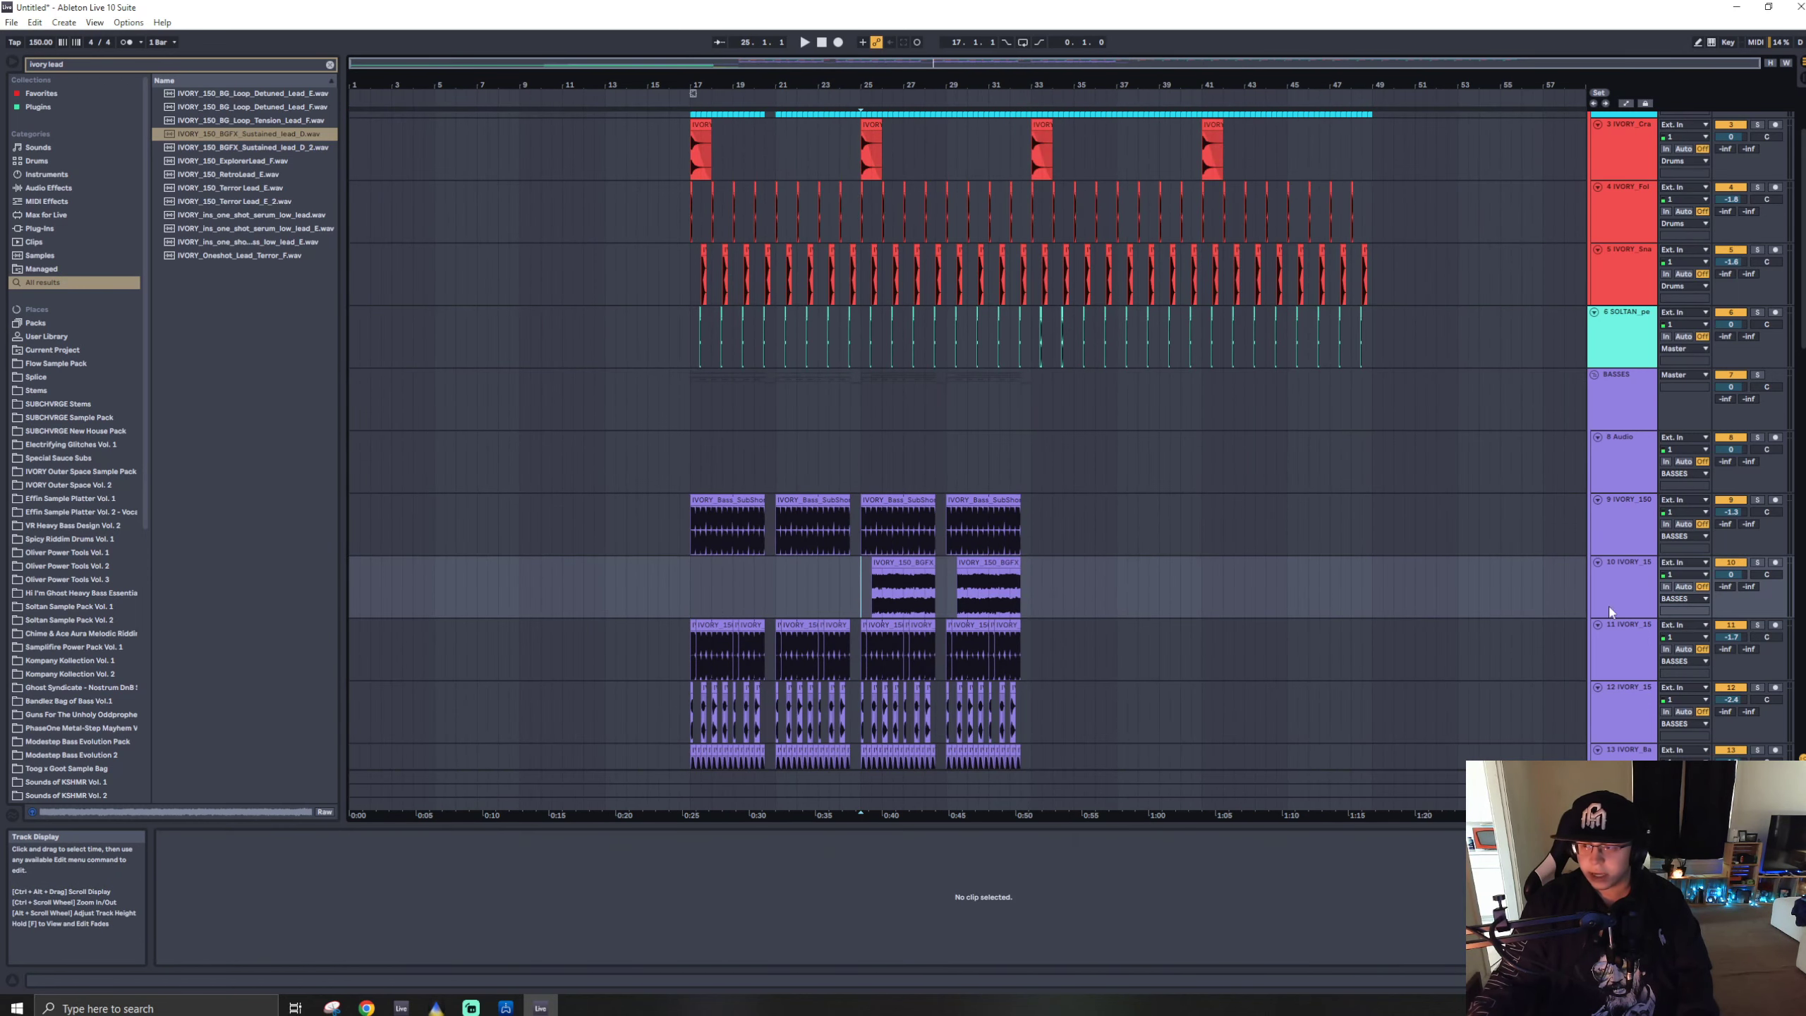
- Play from bar 25 and set the sustained lead track's volume to -7.6 dB
{"action": "key", "text": "space"}
{"action": "left_click_drag", "start_coordinate": [1730, 575], "coordinate": [1730, 599]}
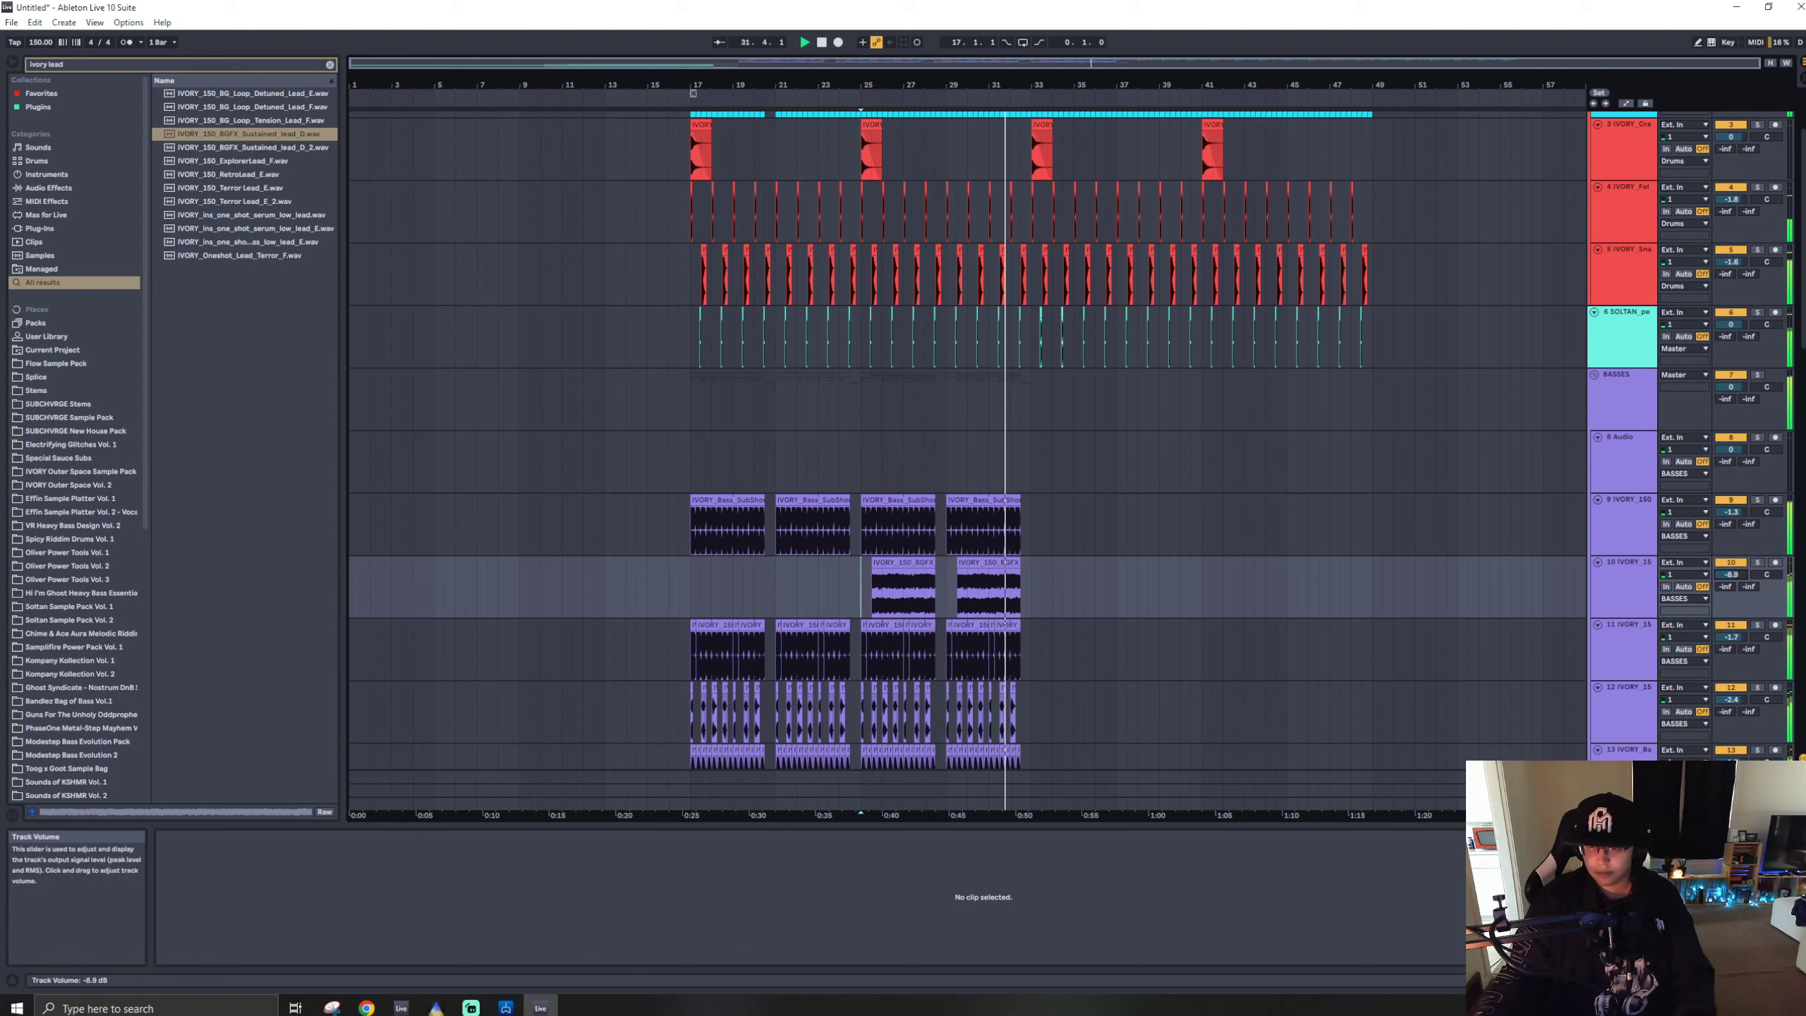
{"action": "left_click_drag", "start_coordinate": [1731, 574], "coordinate": [1730, 566]}
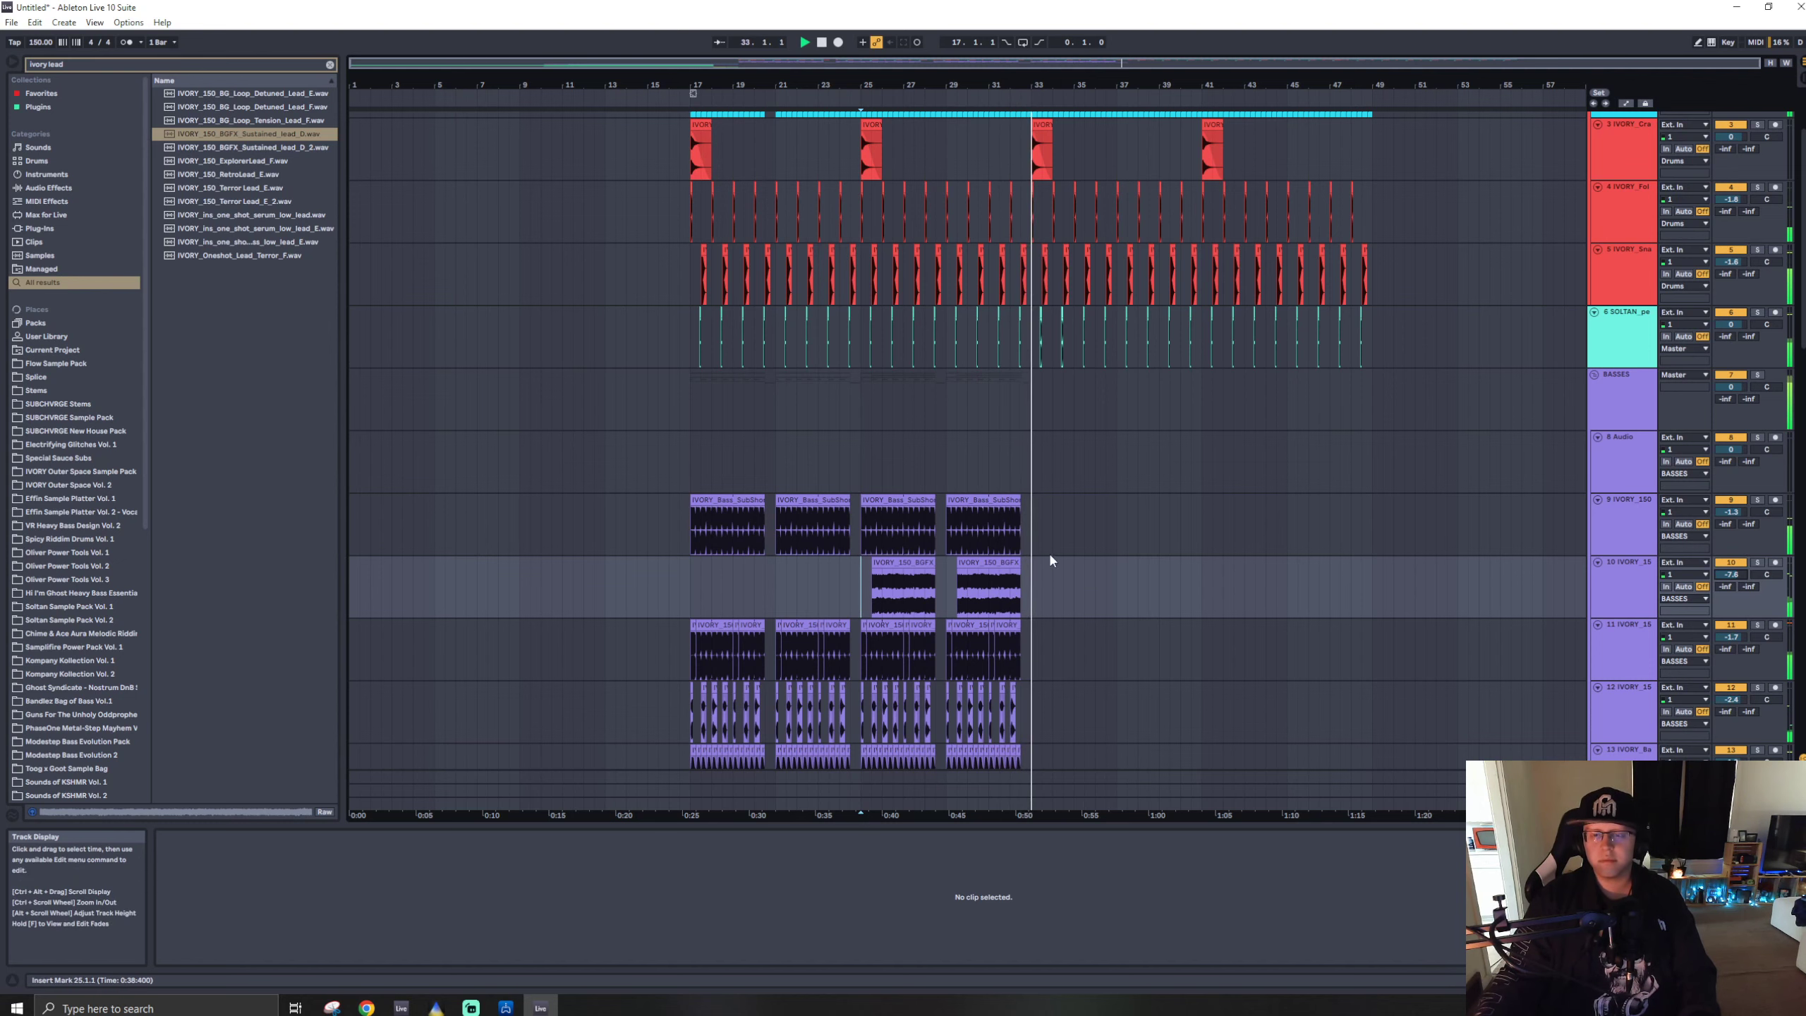
- Play the drop from bar 17 and try the SubShort bass track's volume at -3.0 dB
{"action": "left_click", "coordinate": [694, 451]}
{"action": "key", "text": "space"}
{"action": "scroll", "coordinate": [694, 498], "scroll_direction": "down", "scroll_amount": 3}
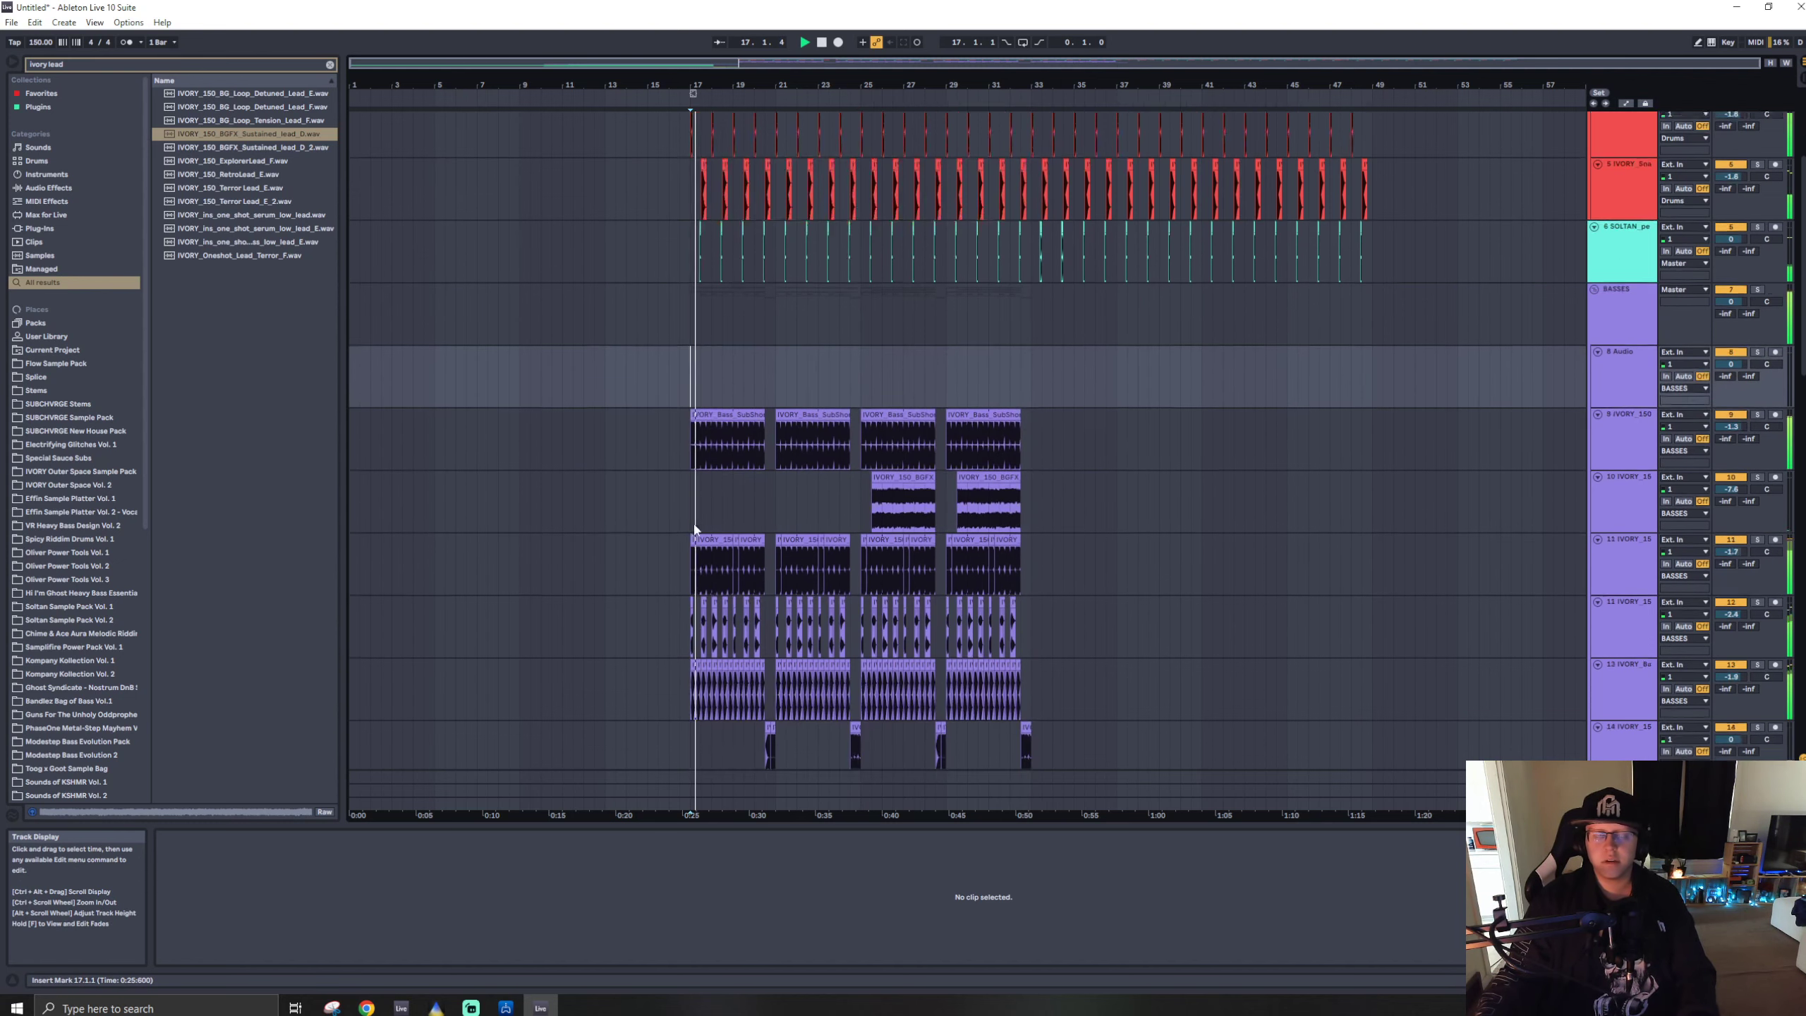
{"action": "scroll", "coordinate": [695, 533], "scroll_direction": "up", "scroll_amount": 5}
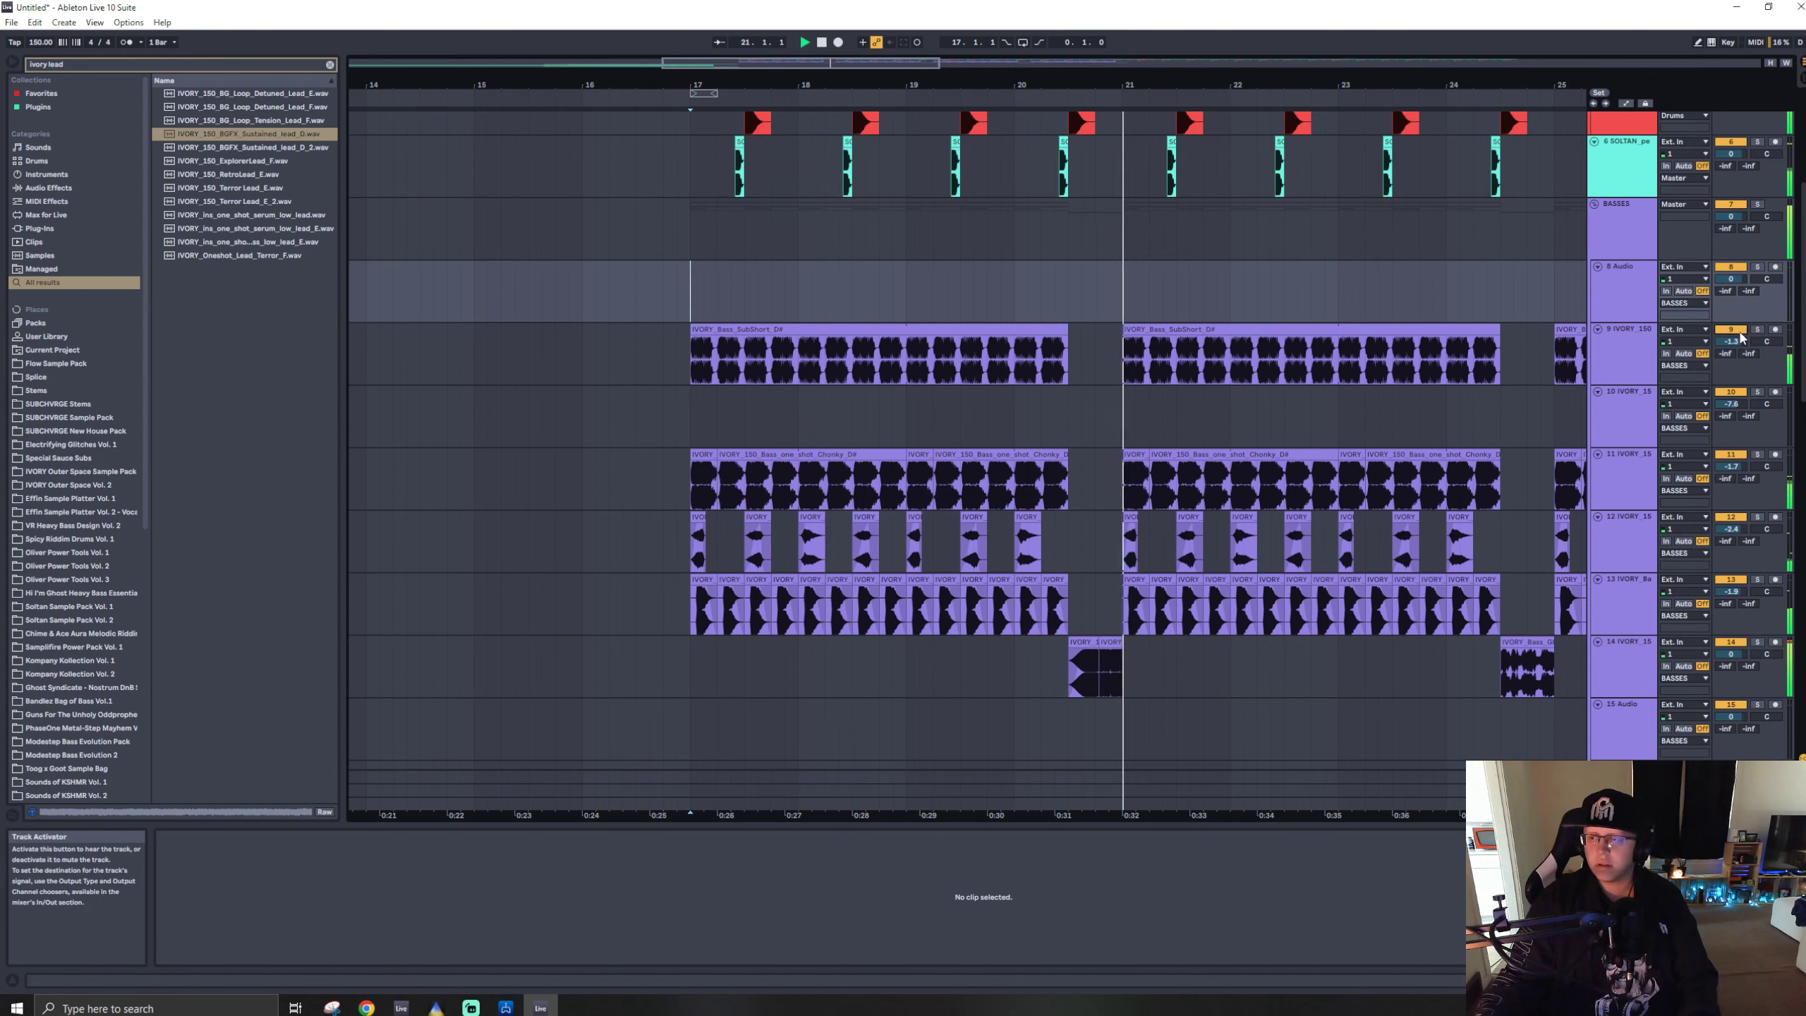
{"action": "left_click_drag", "start_coordinate": [1739, 336], "coordinate": [1739, 350]}
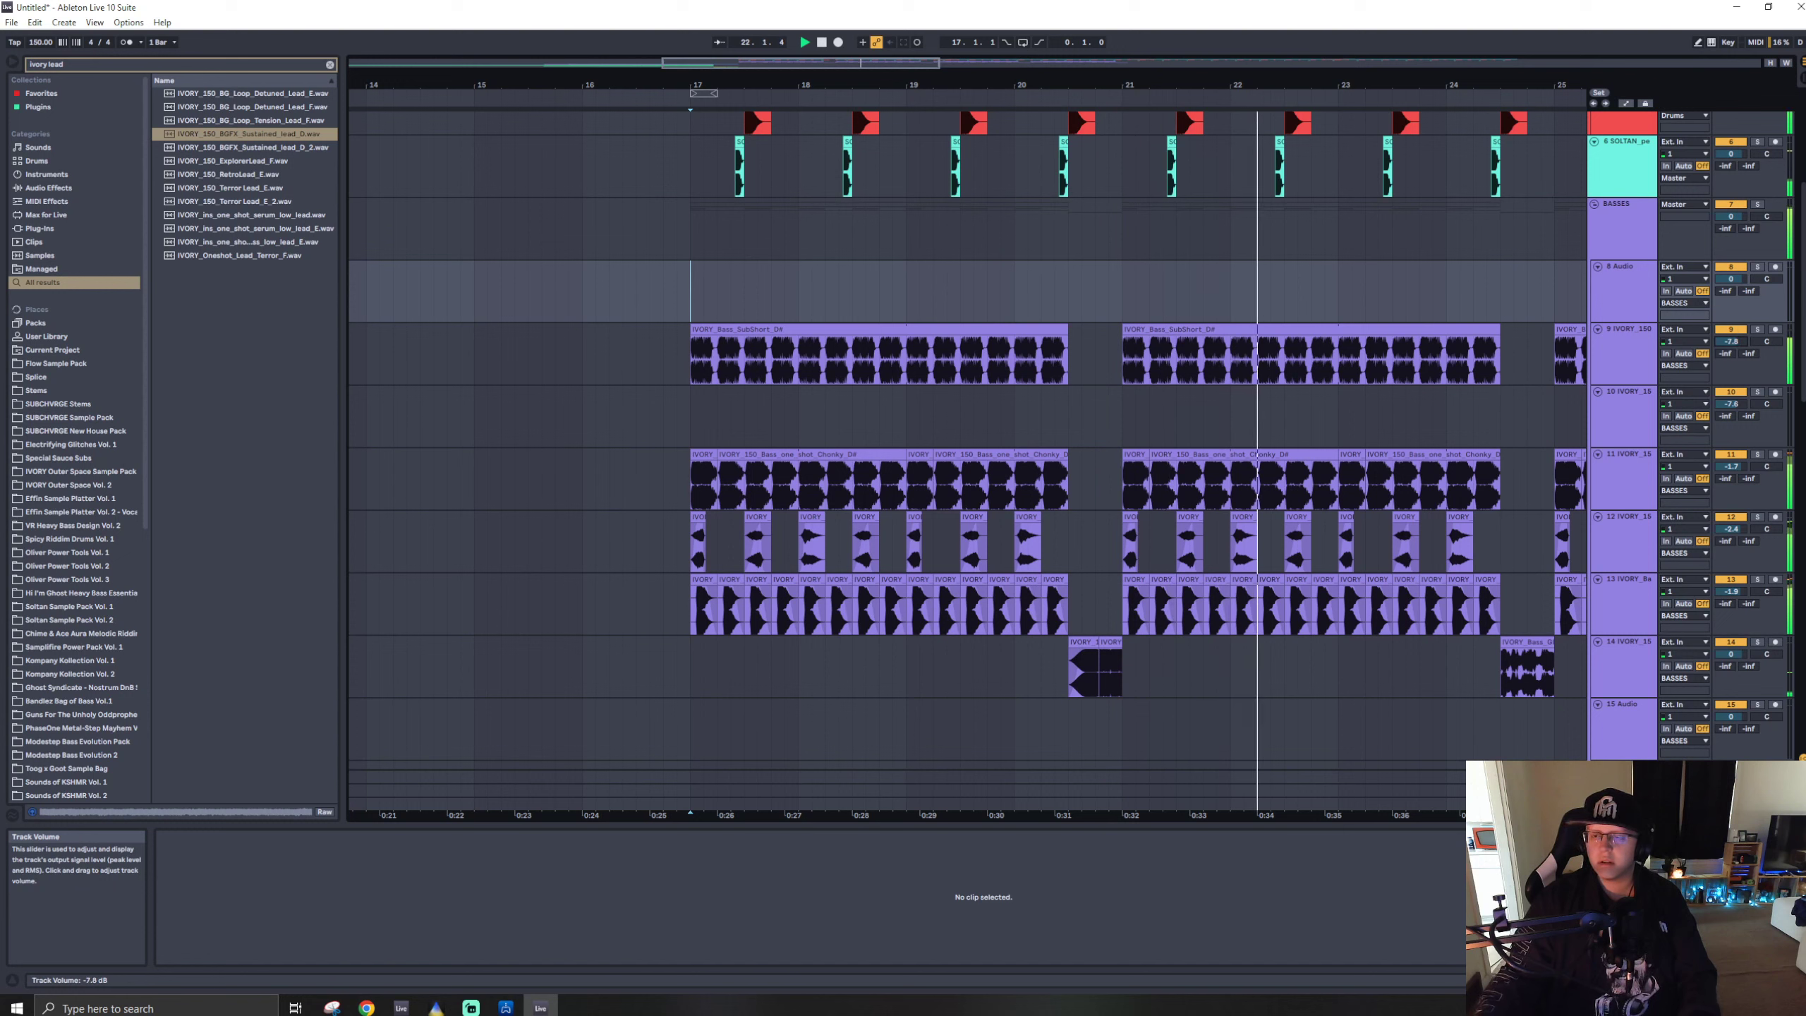
{"action": "left_click_drag", "start_coordinate": [1729, 341], "coordinate": [1729, 270]}
{"action": "left_click_drag", "start_coordinate": [1729, 341], "coordinate": [1729, 369]}
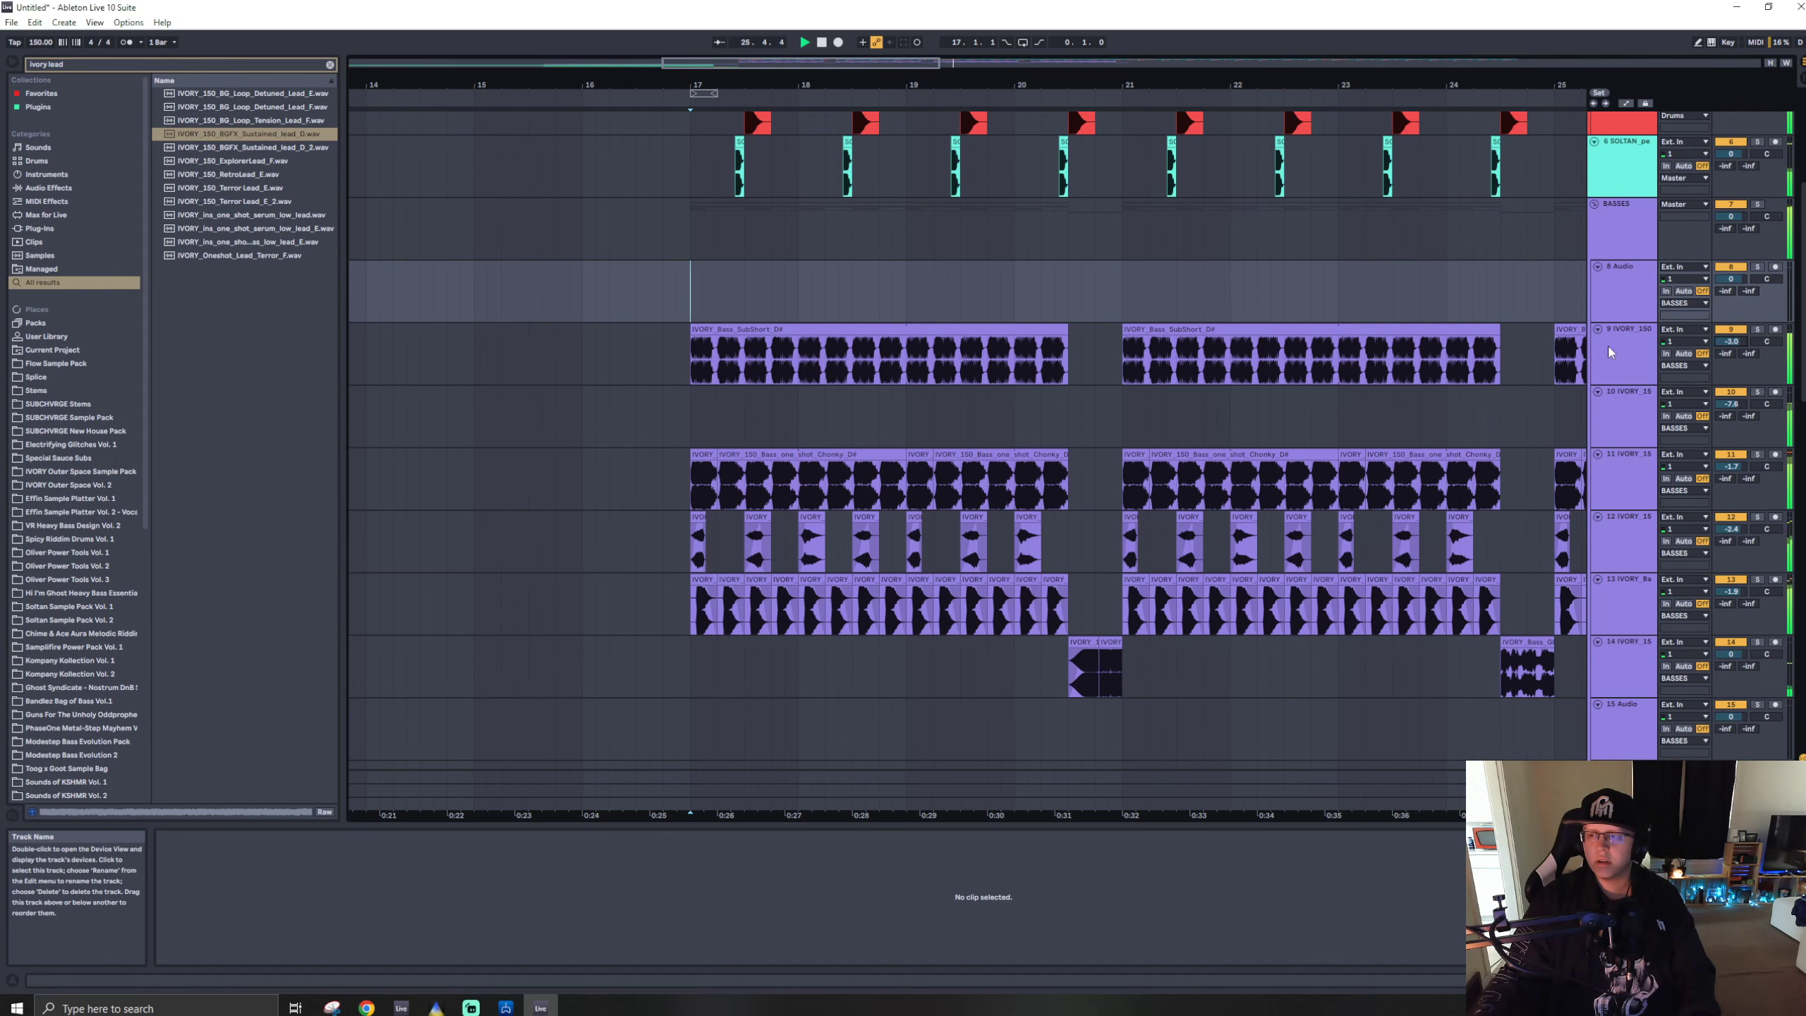
- Duplicate the SubShort bass clip's four-bar phrase from bar 17 over the following three phrases up to bar 33
{"action": "scroll", "coordinate": [690, 366], "scroll_direction": "up", "scroll_amount": 5}
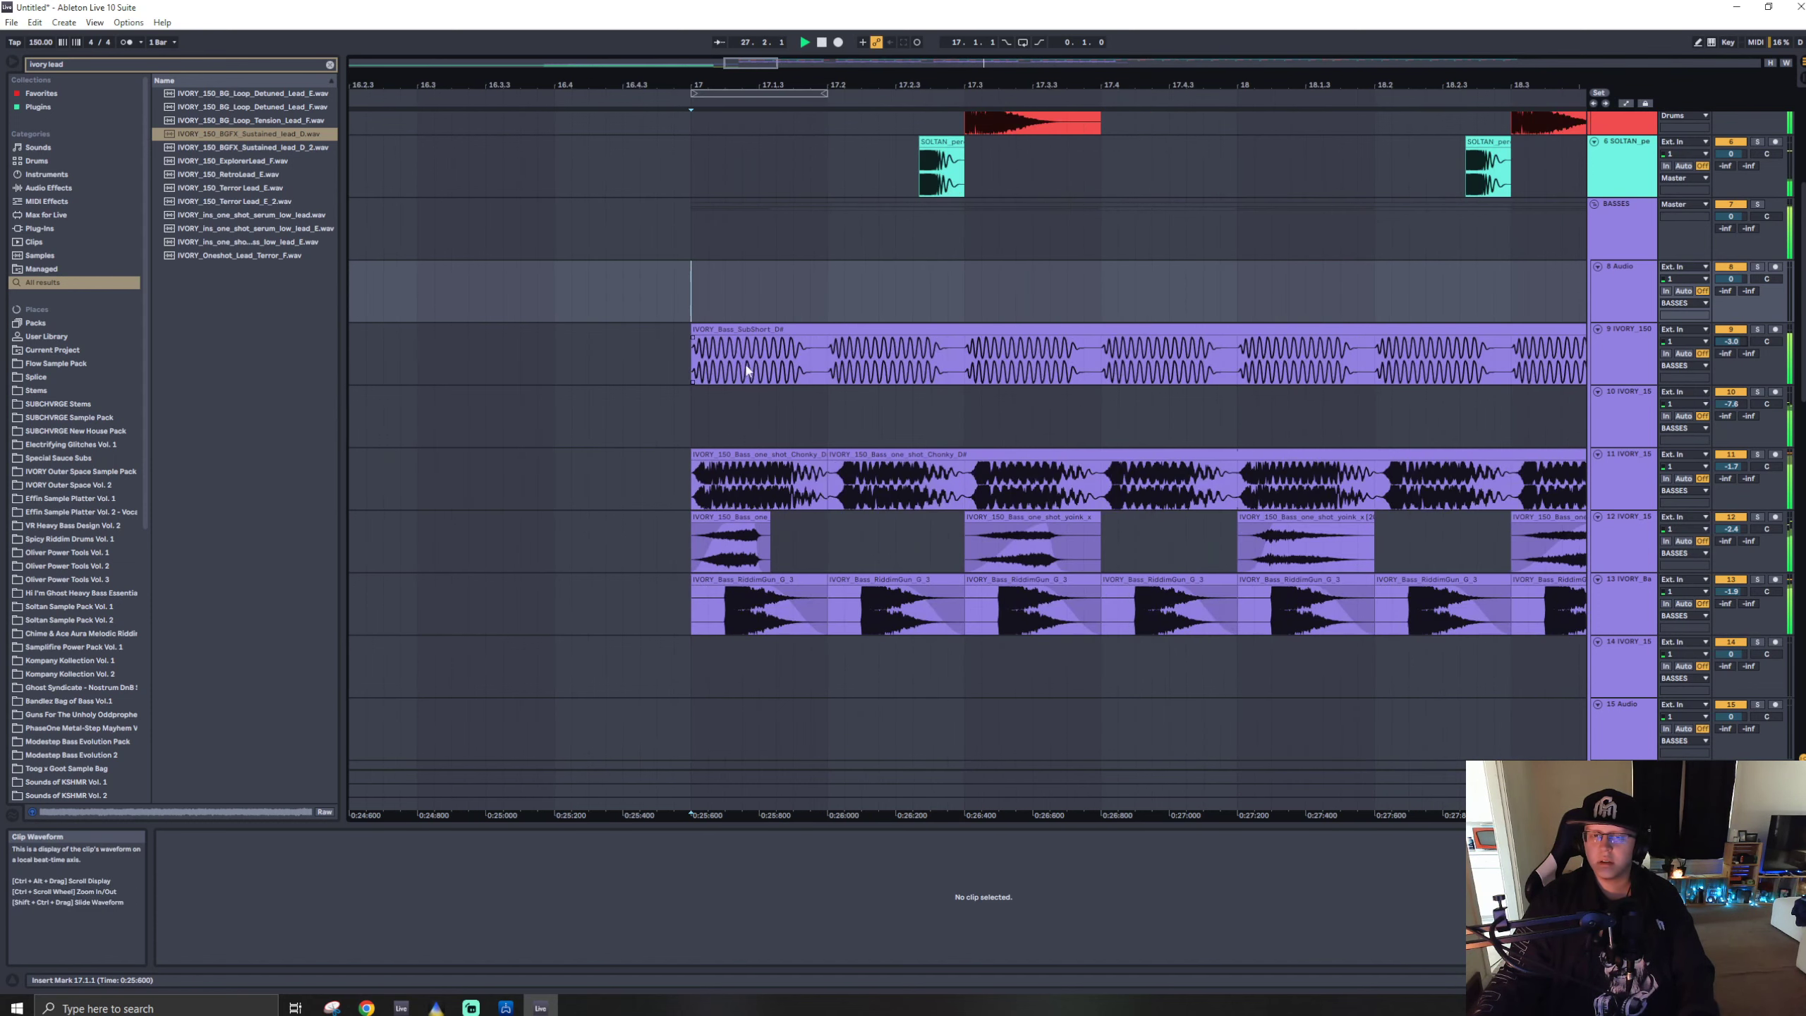
{"action": "left_click", "coordinate": [757, 369]}
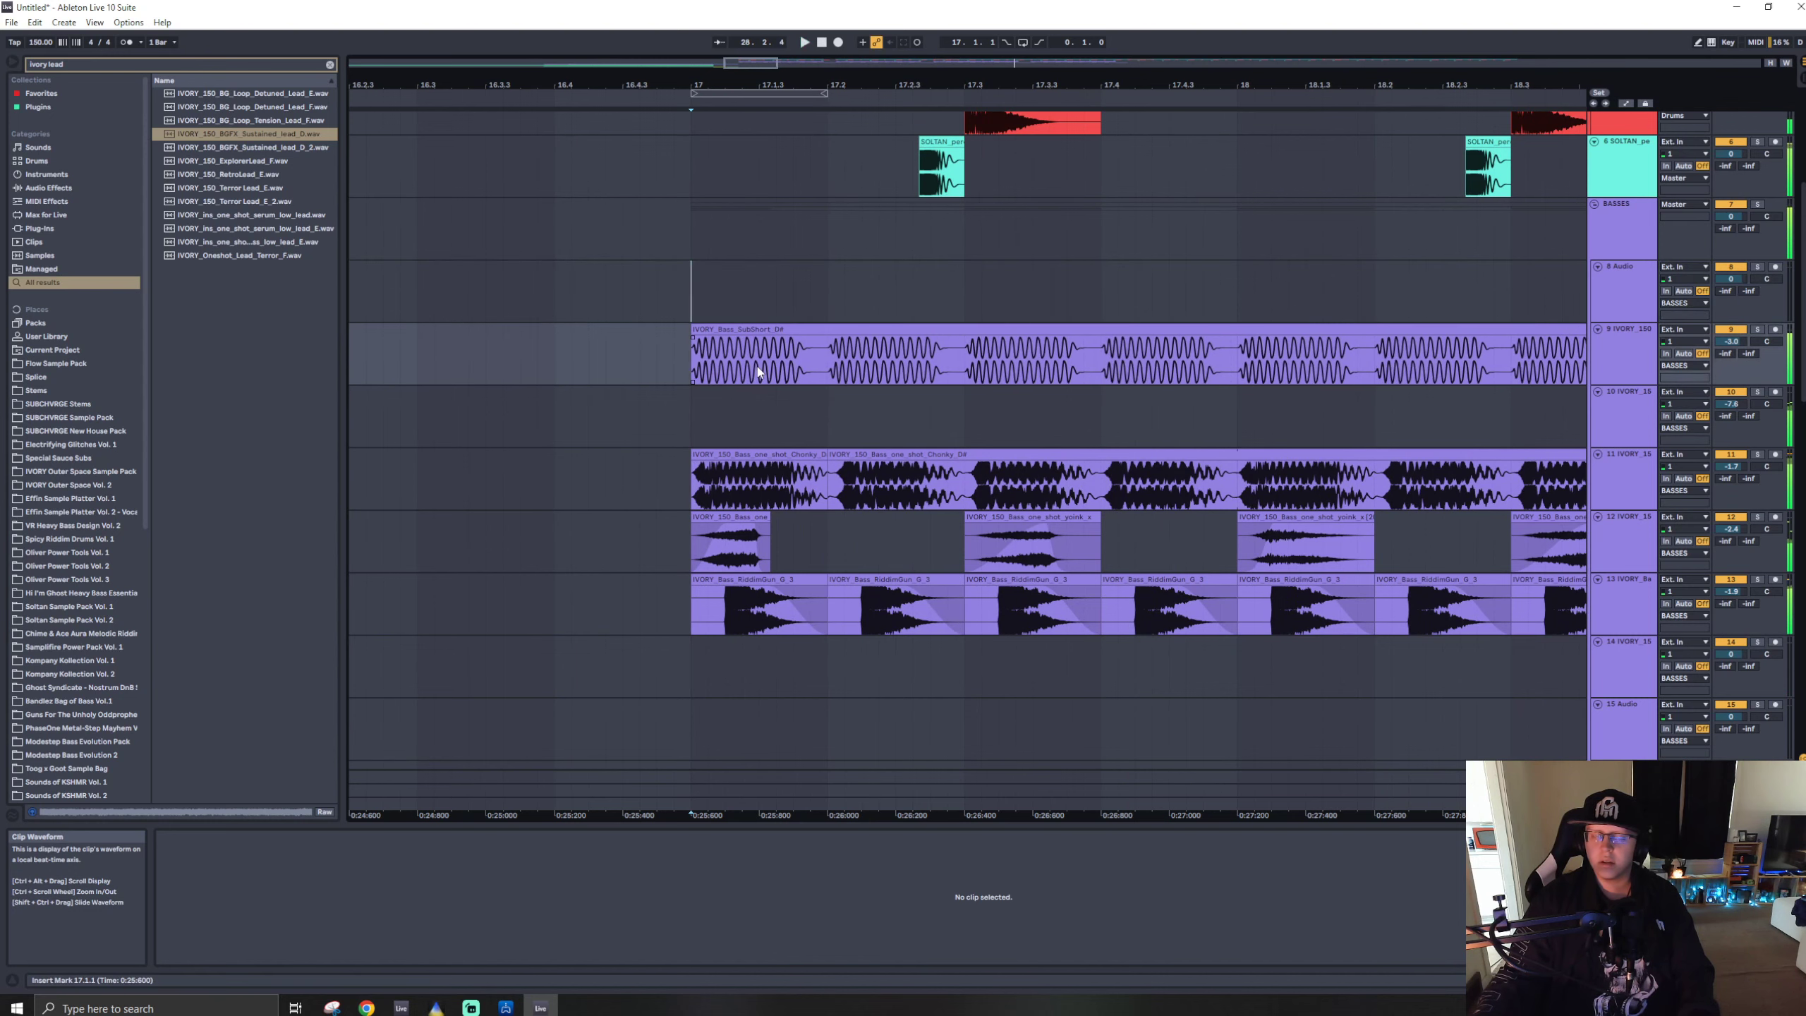
{"action": "left_click_drag", "start_coordinate": [760, 368], "coordinate": [693, 363]}
{"action": "scroll", "coordinate": [770, 369], "scroll_direction": "down", "scroll_amount": 10}
{"action": "key", "text": "ctrl+d"}
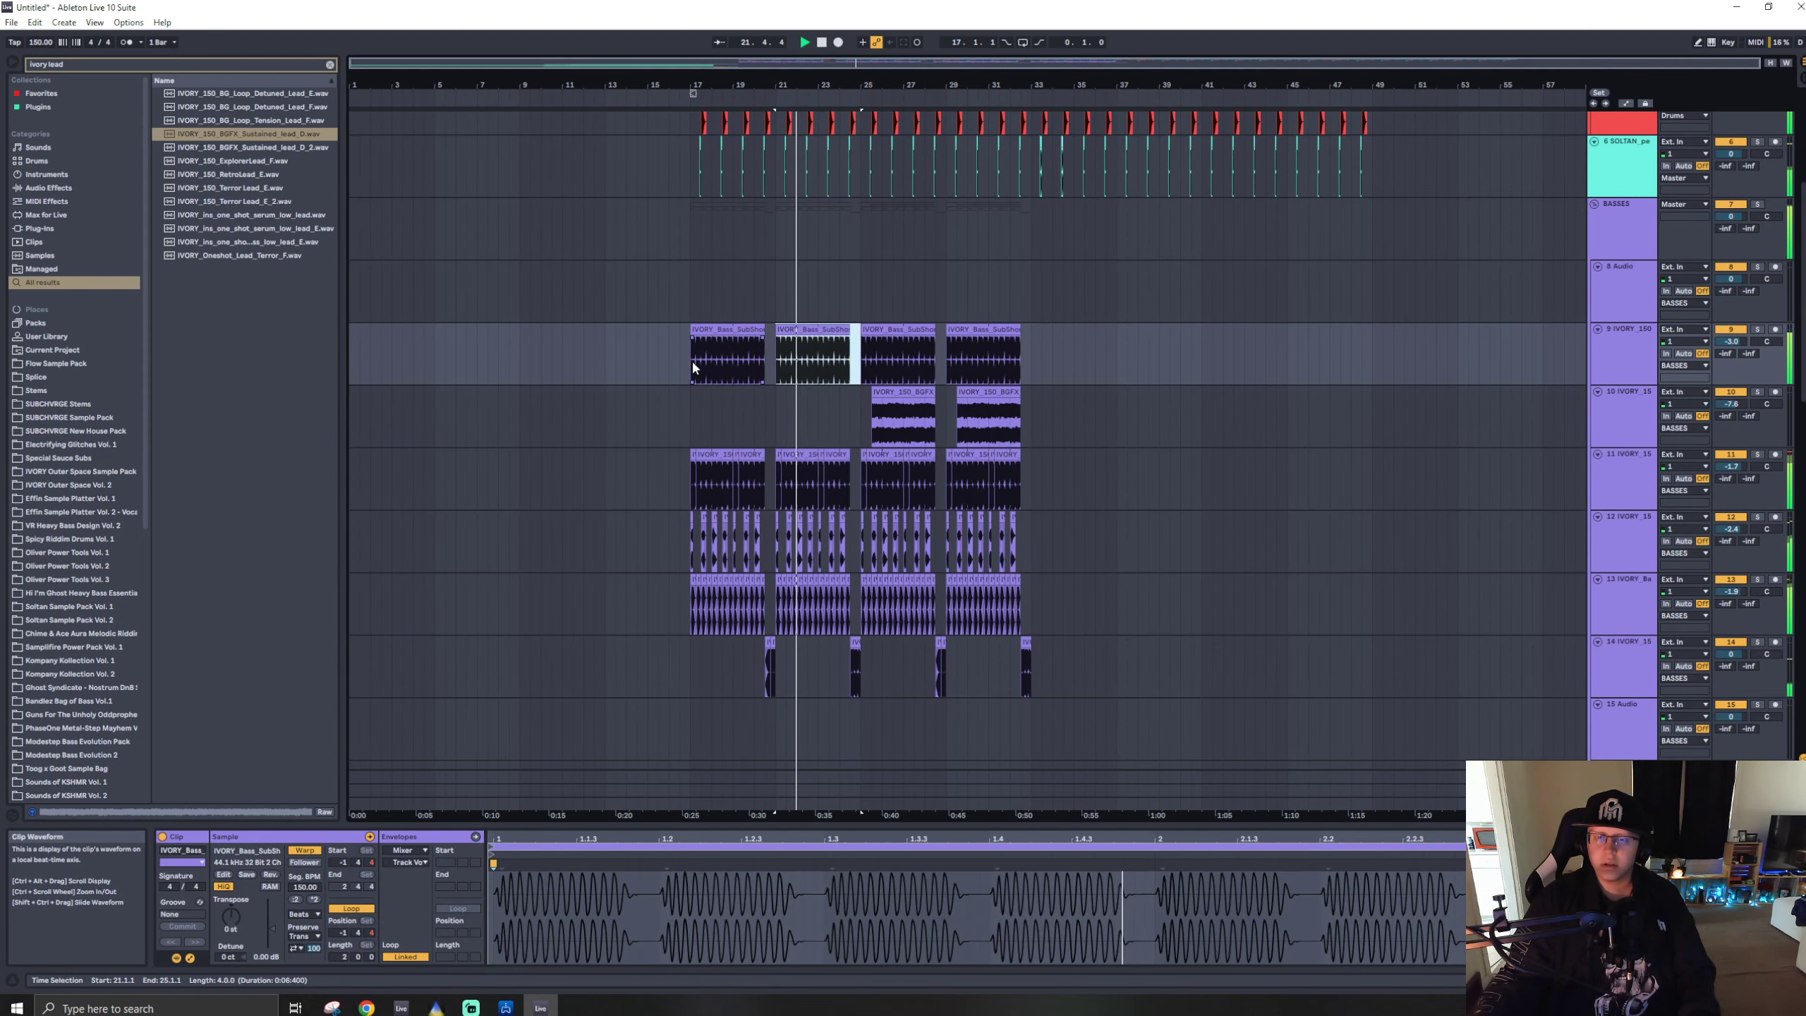
{"action": "key", "text": "Right"}
{"action": "key", "text": "Right"}
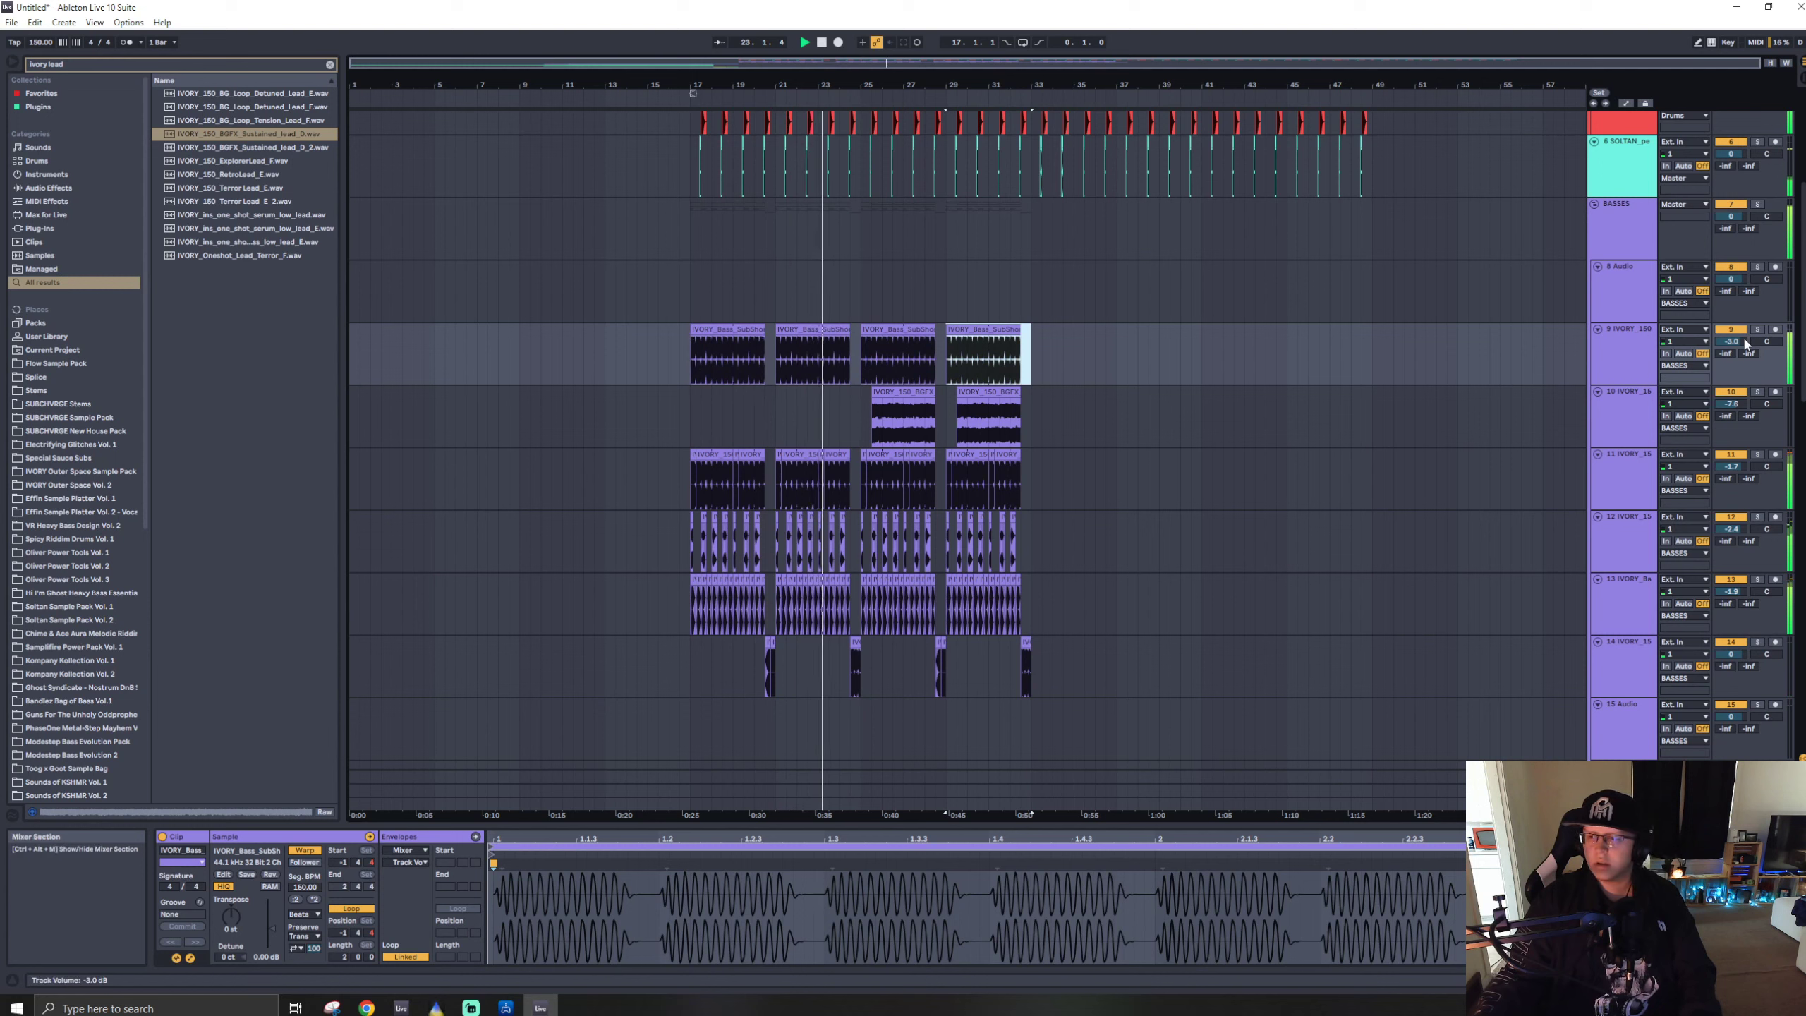
- Set the SubShort bass track's volume to -2.1 dB while the drop plays
{"action": "mouse_move", "coordinate": [1745, 342]}
{"action": "left_mouse_down"}
{"action": "mouse_move", "coordinate": [1745, 299]}
{"action": "mouse_move", "coordinate": [1731, 369]}
{"action": "left_mouse_up"}
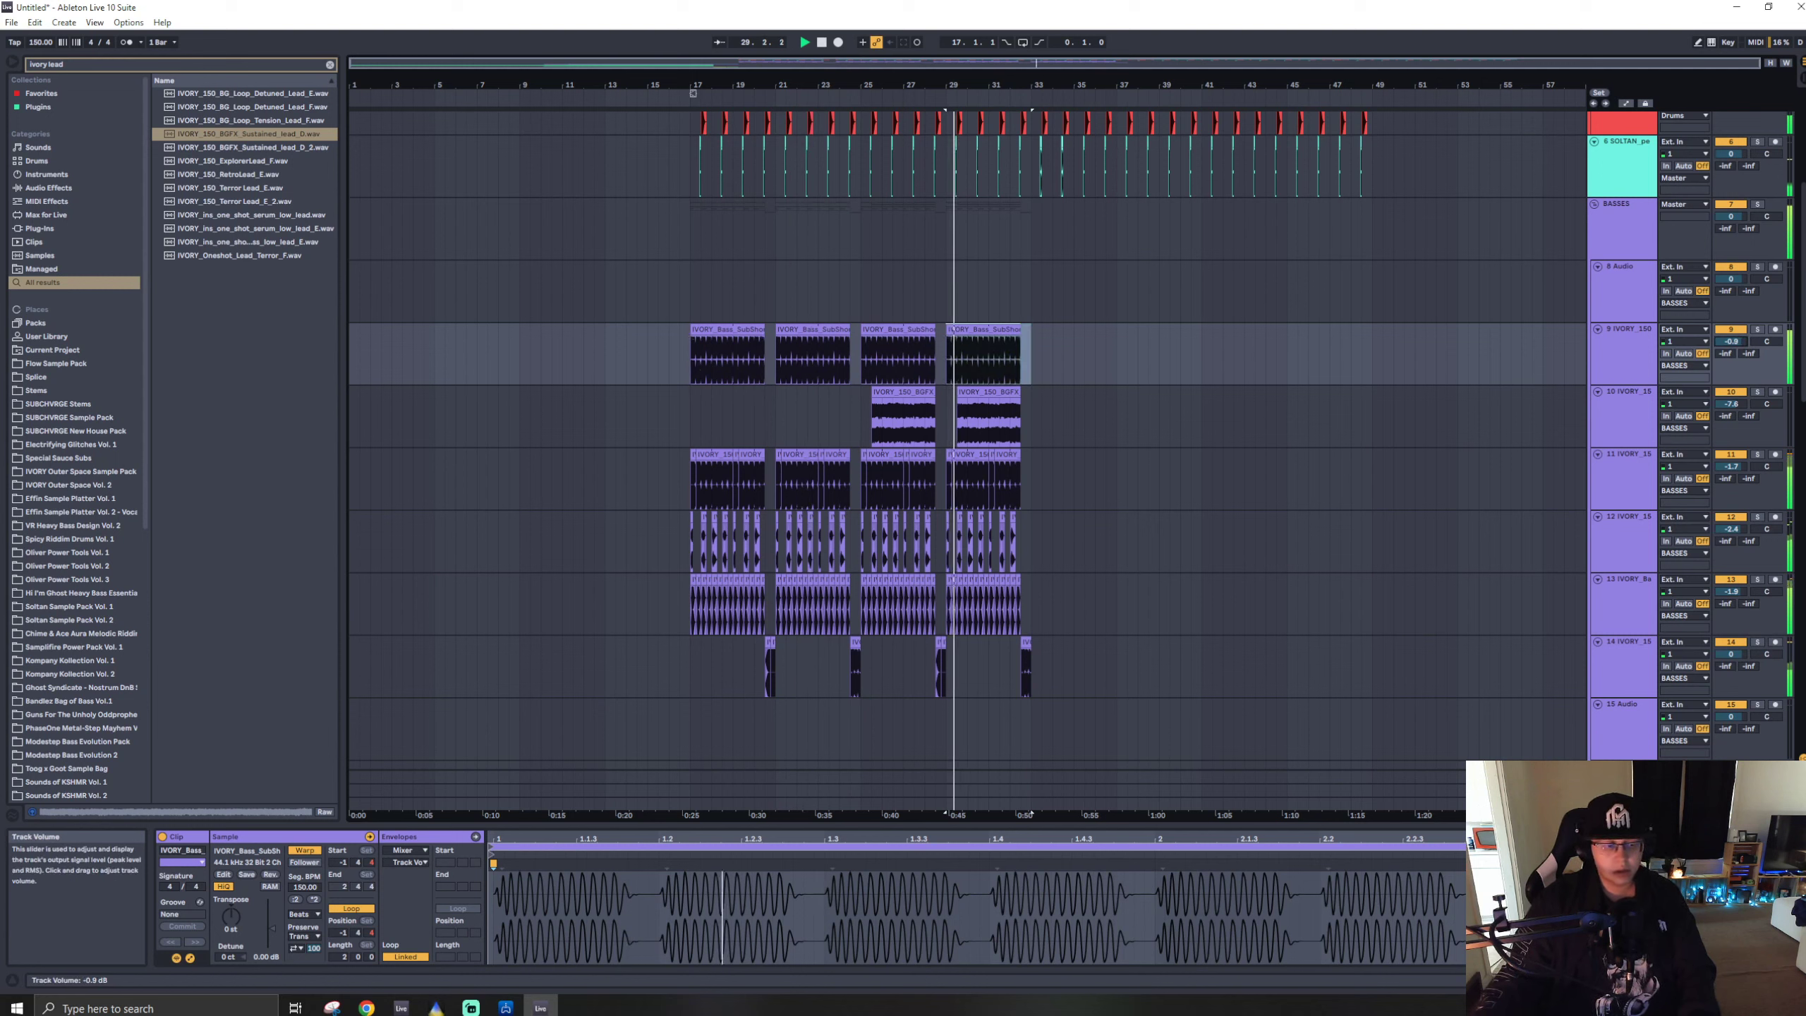
{"action": "left_click_drag", "start_coordinate": [1730, 368], "coordinate": [1730, 345]}
{"action": "scroll", "coordinate": [730, 413], "scroll_direction": "up", "scroll_amount": 5}
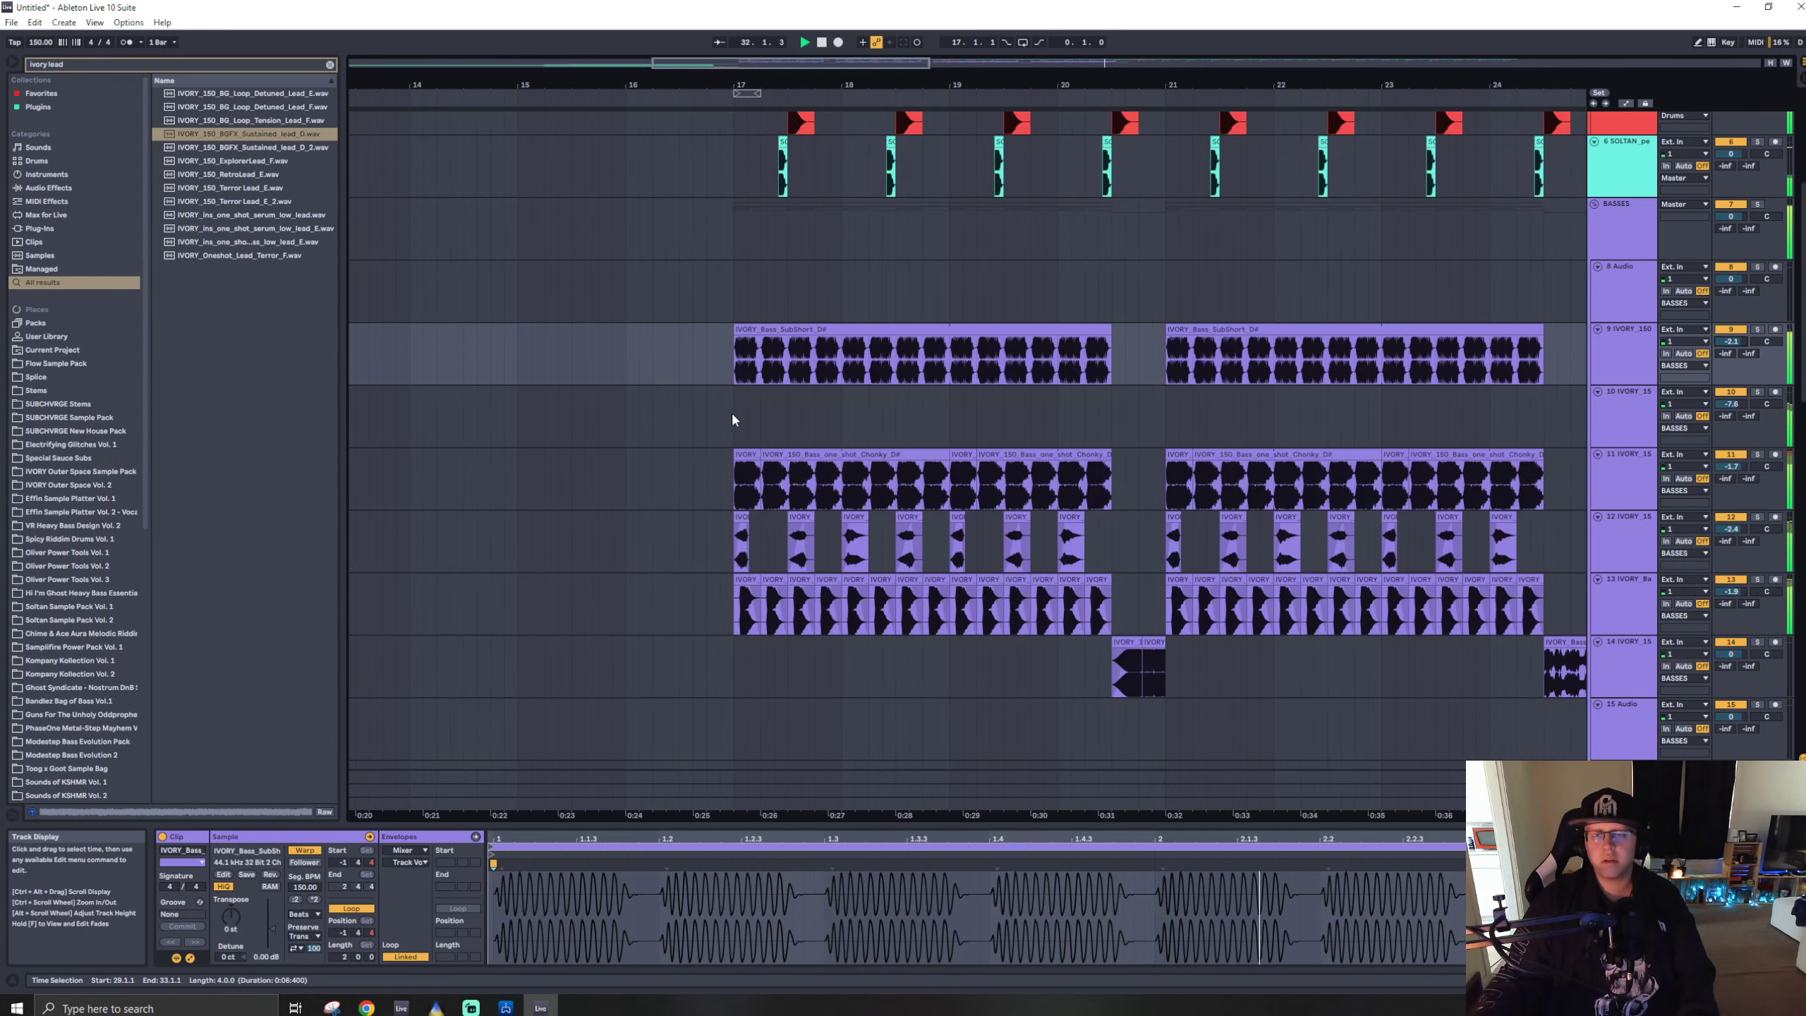
{"action": "left_click", "coordinate": [733, 414]}
{"action": "scroll", "coordinate": [740, 414], "scroll_direction": "down", "scroll_amount": 5, "text": "ctrl"}
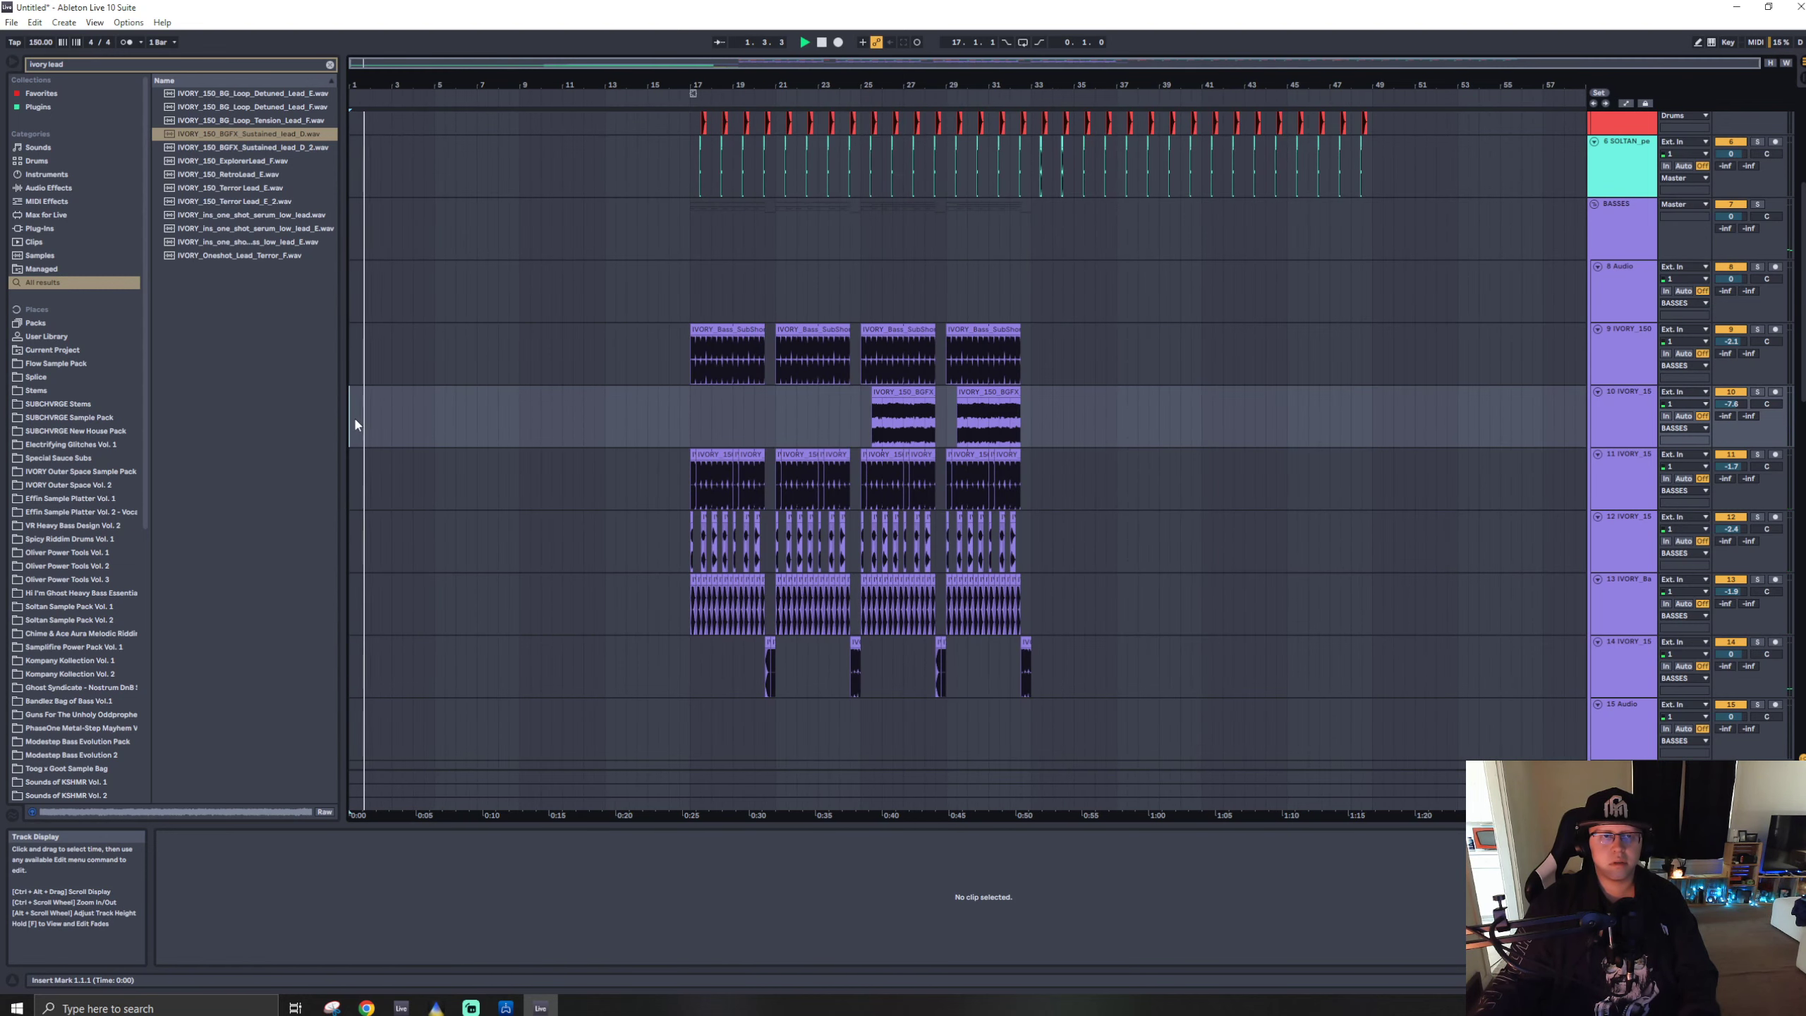
- Stop playback near bar 1 and delete the empty audio track 29 below the FX tracks
{"action": "scroll", "coordinate": [402, 498], "scroll_direction": "down", "scroll_amount": 8}
{"action": "scroll", "coordinate": [403, 501], "scroll_direction": "down", "scroll_amount": 8}
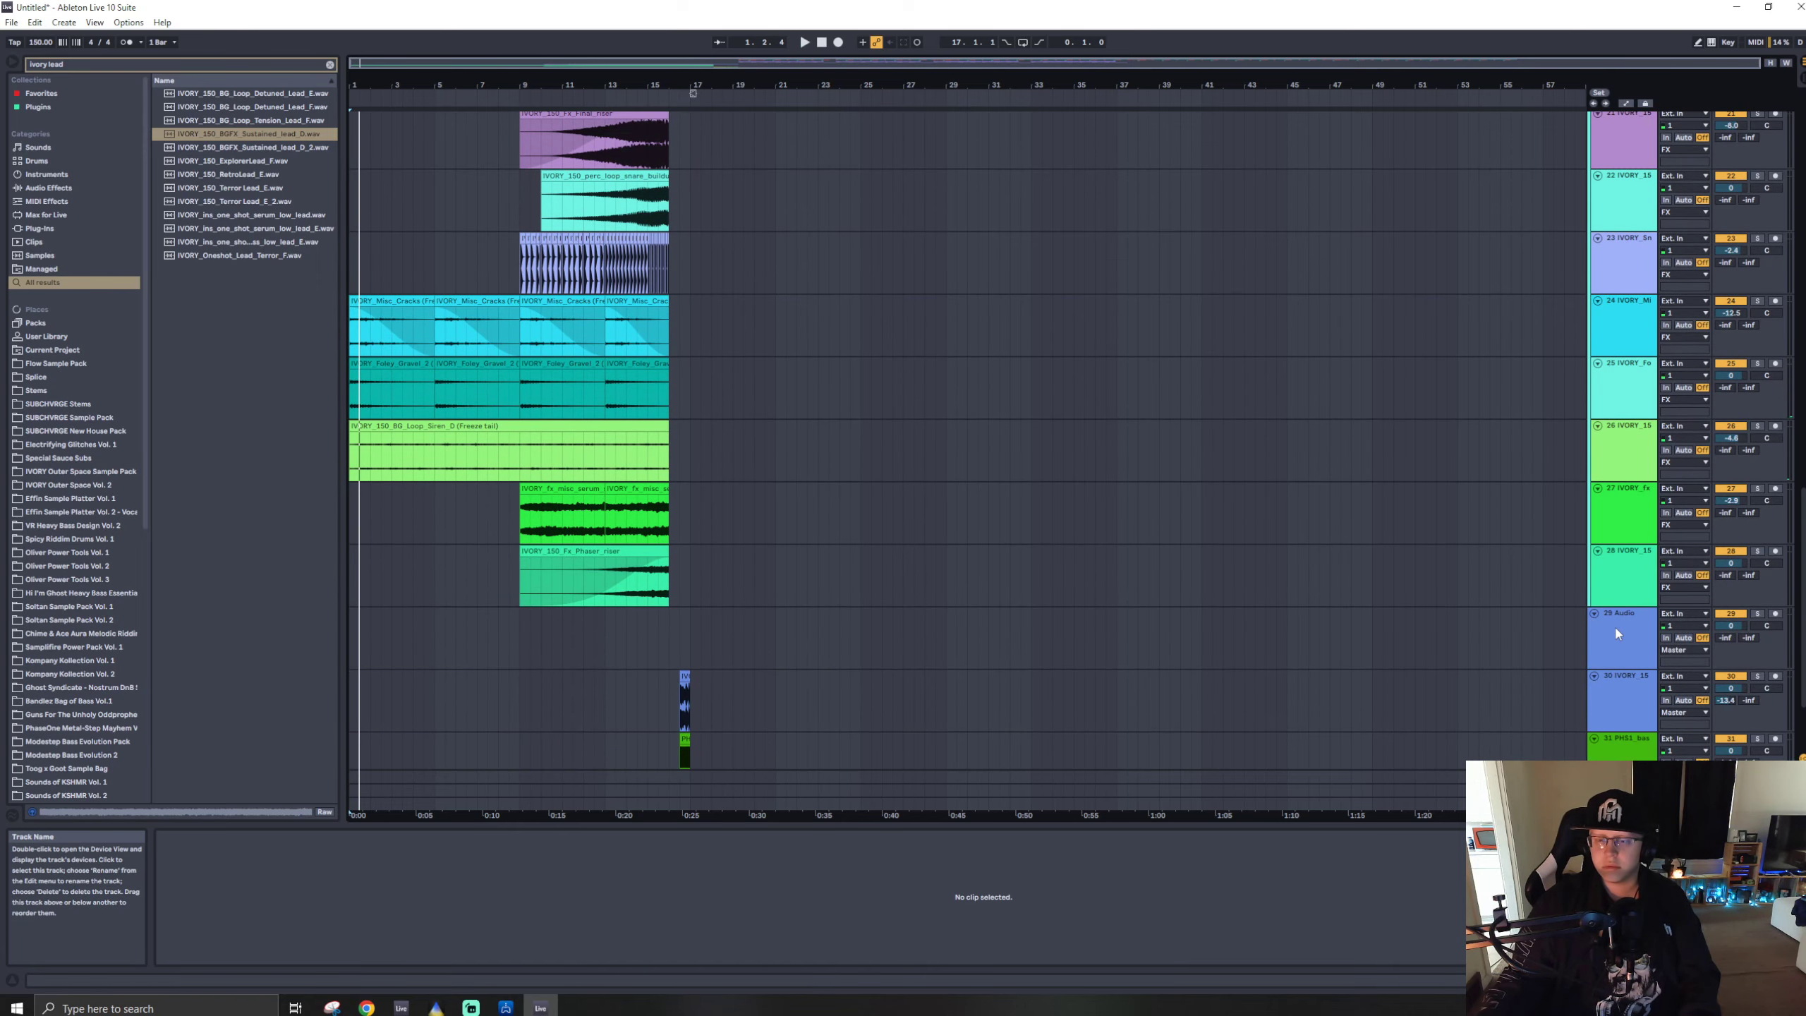
{"action": "scroll", "coordinate": [1616, 628], "scroll_direction": "down", "scroll_amount": 2}
{"action": "left_click", "coordinate": [1614, 529]}
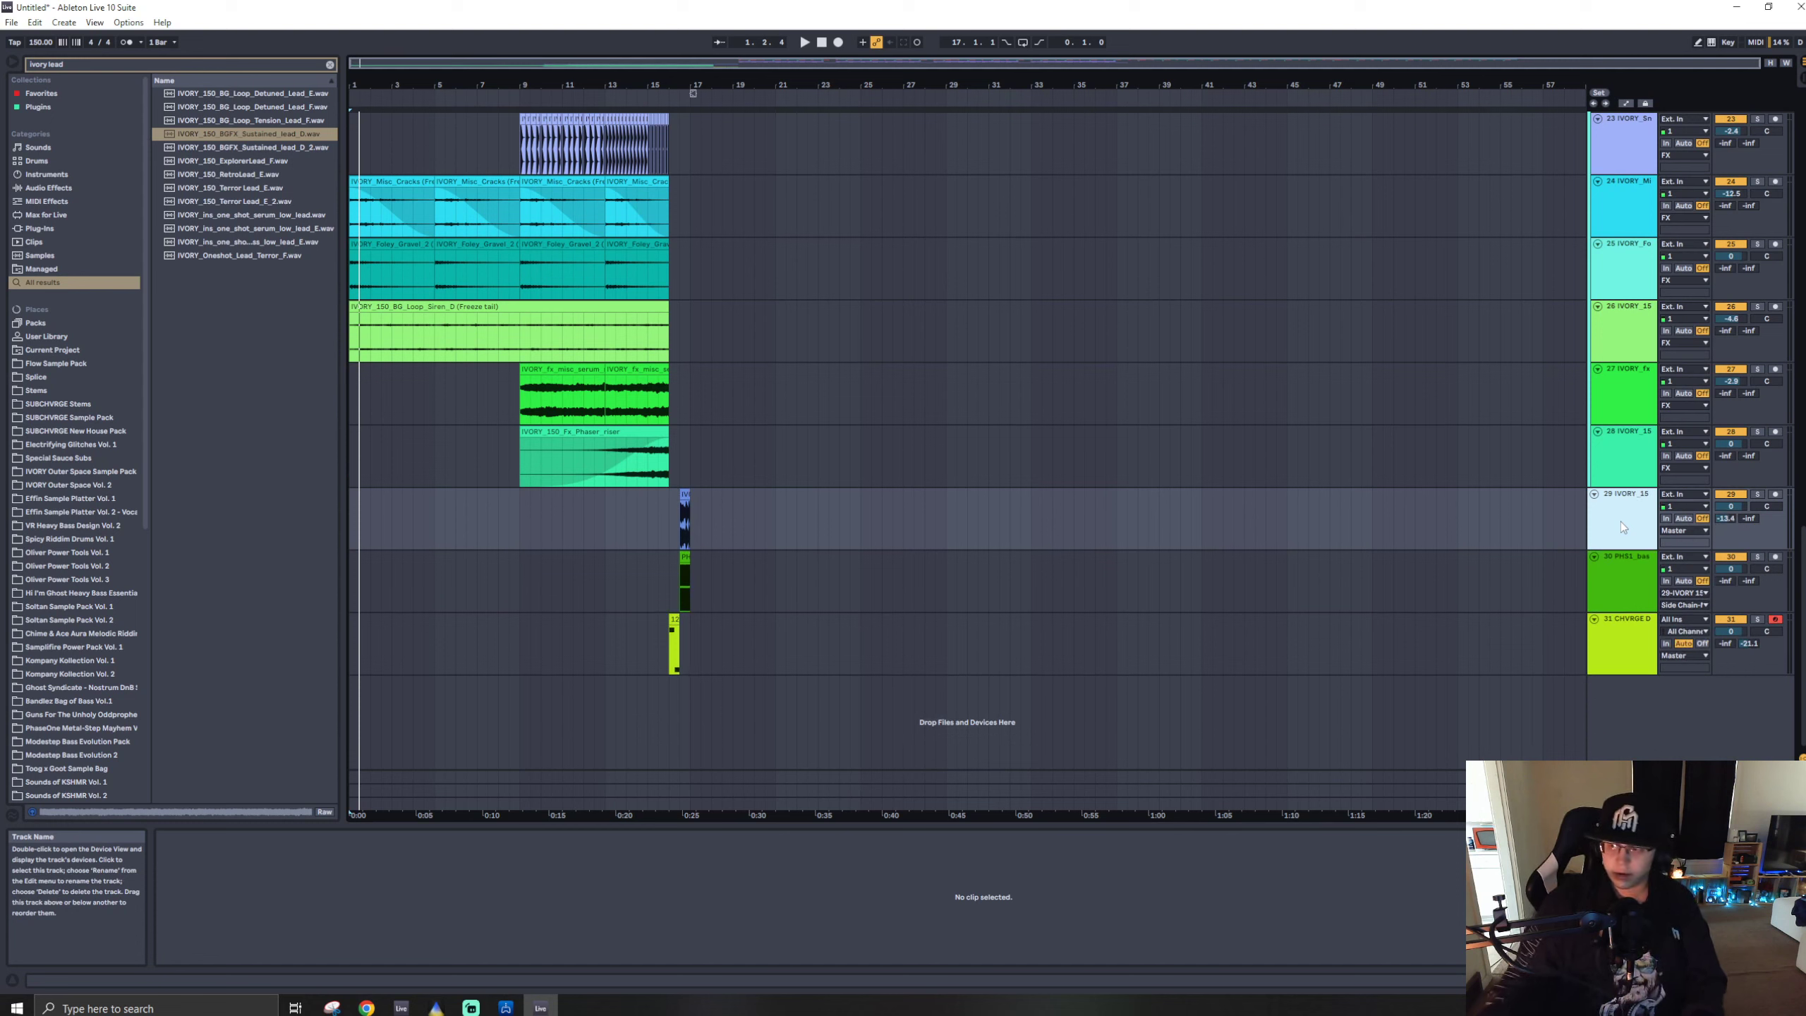
{"action": "key", "text": "Delete"}
- Add a MIDI track at the end of the set and load the CHVRGE Diva Plucky rack found by searching "diva"
{"action": "key", "text": "ctrl+shift+t"}
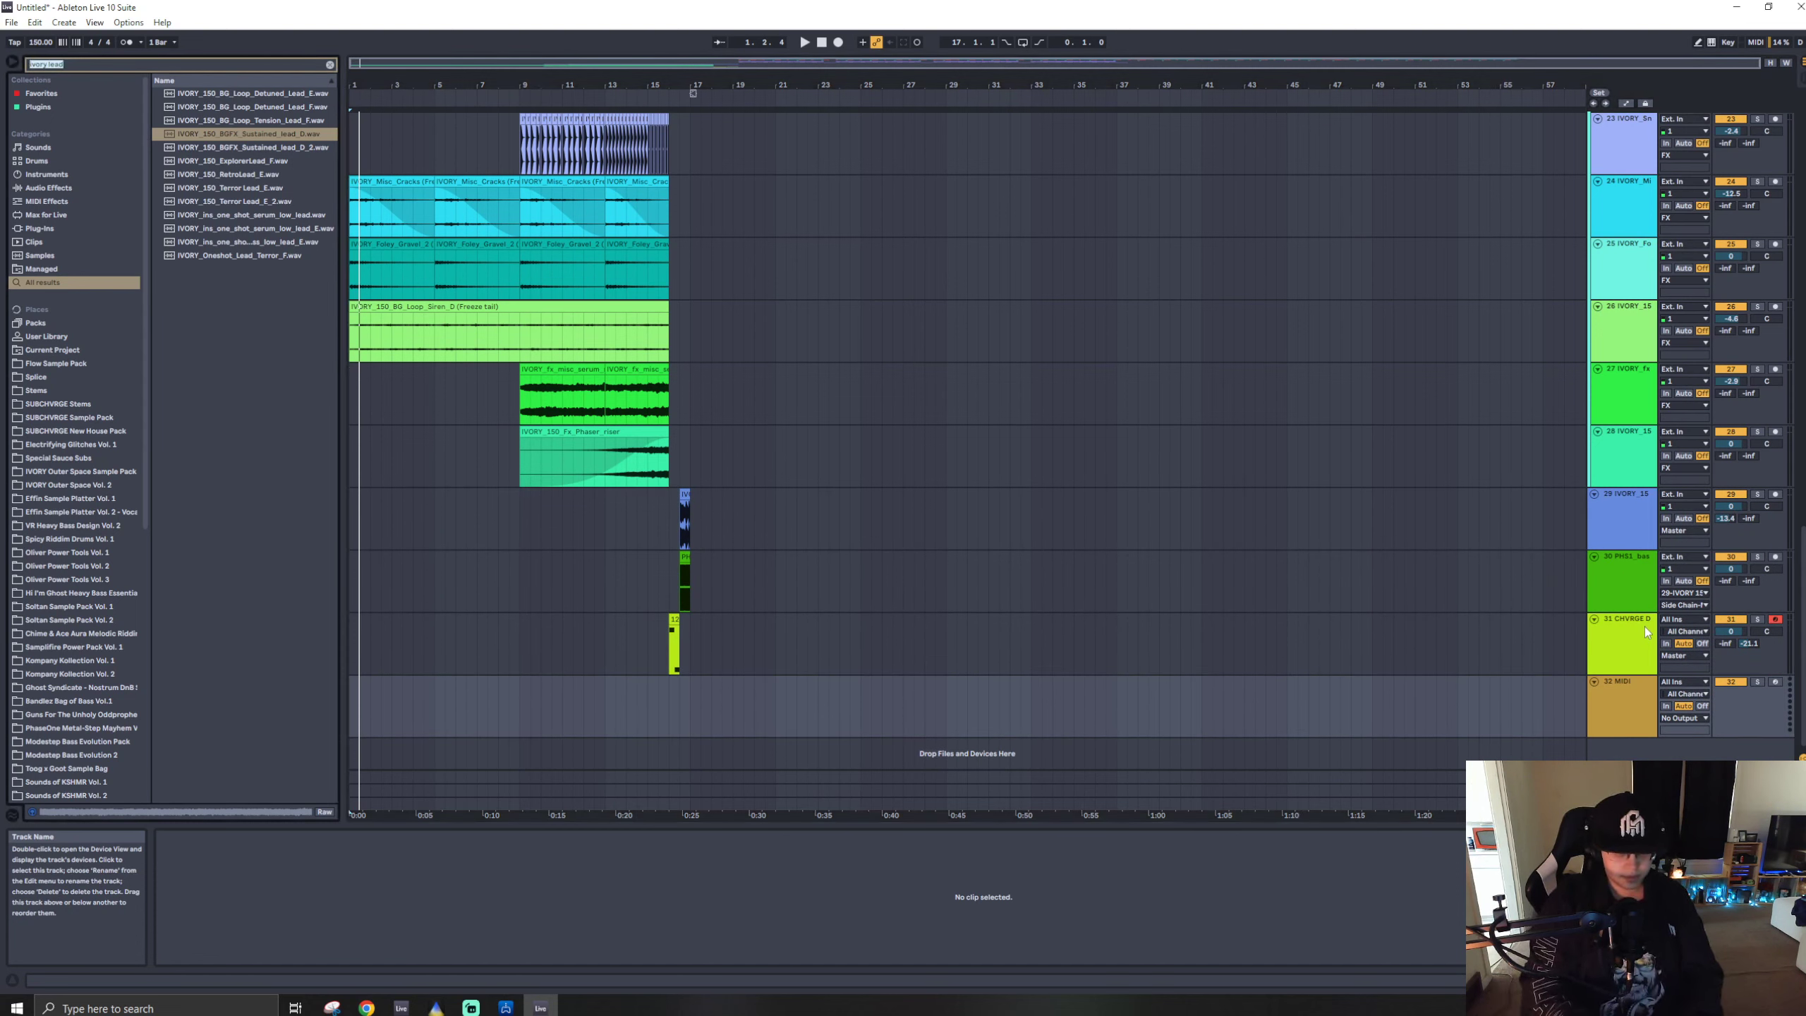
{"action": "type", "text": "diva"}
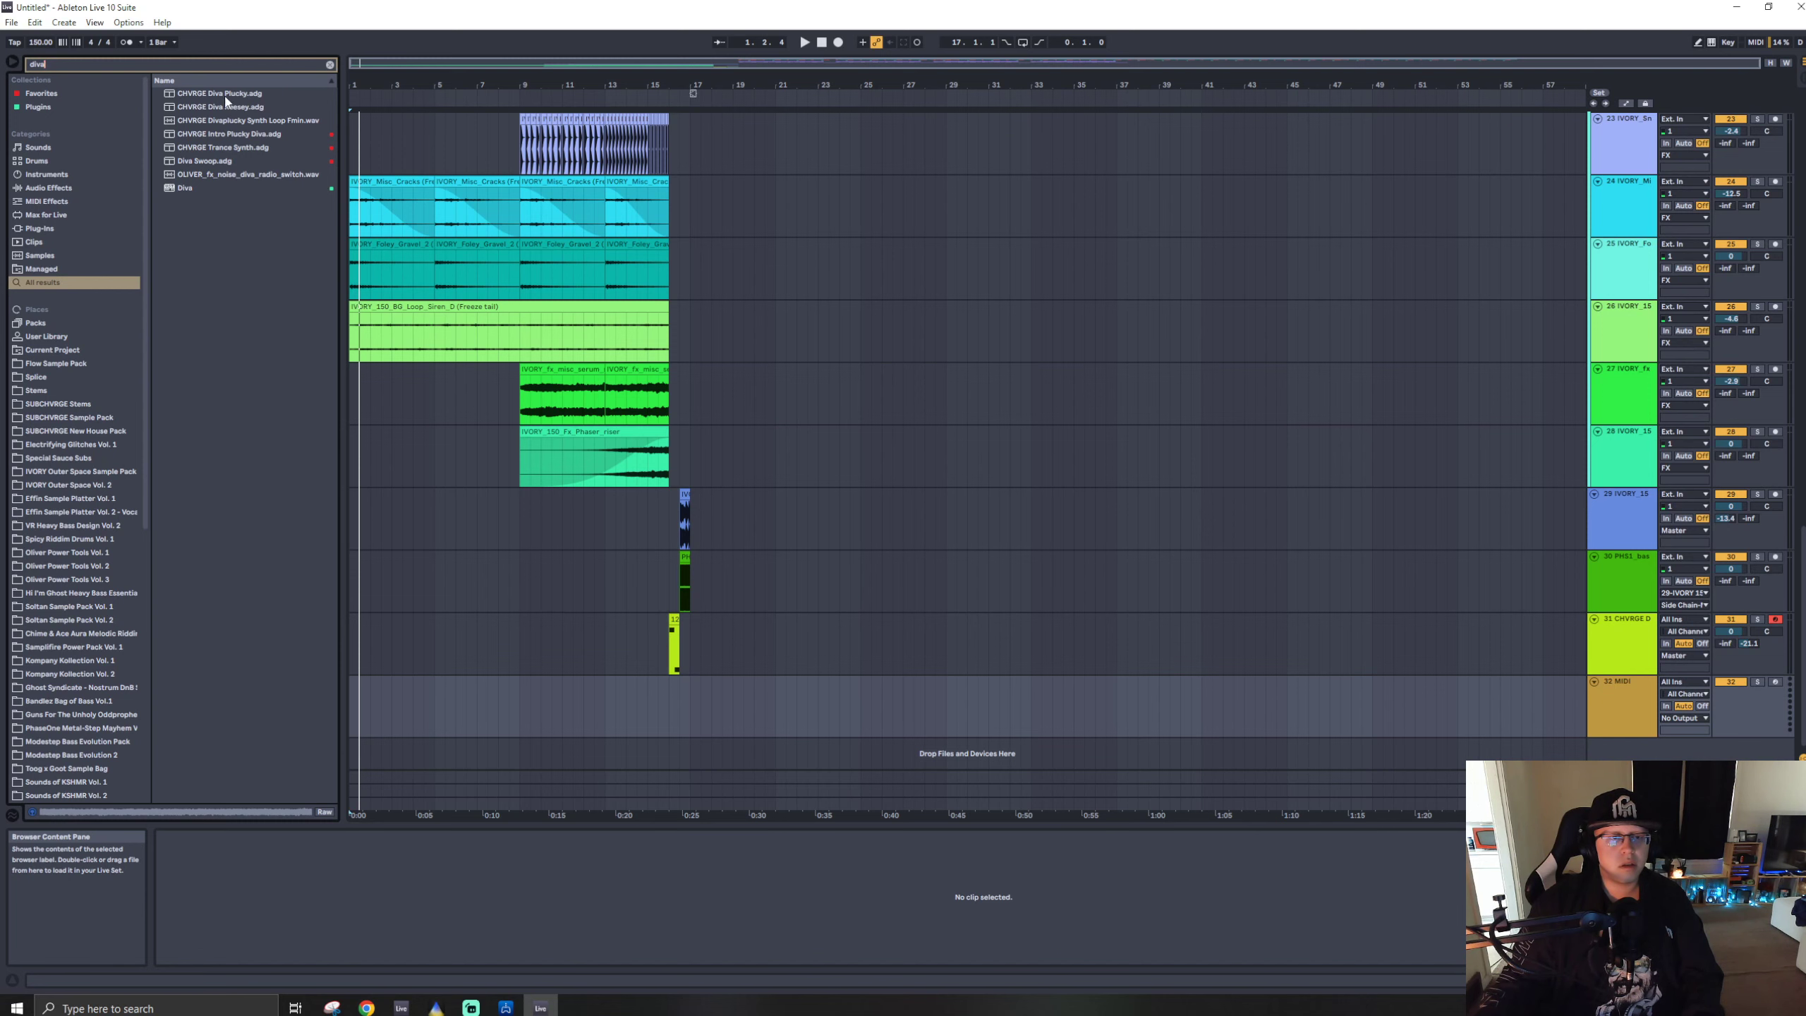
{"action": "left_click_drag", "start_coordinate": [225, 99], "coordinate": [569, 698]}
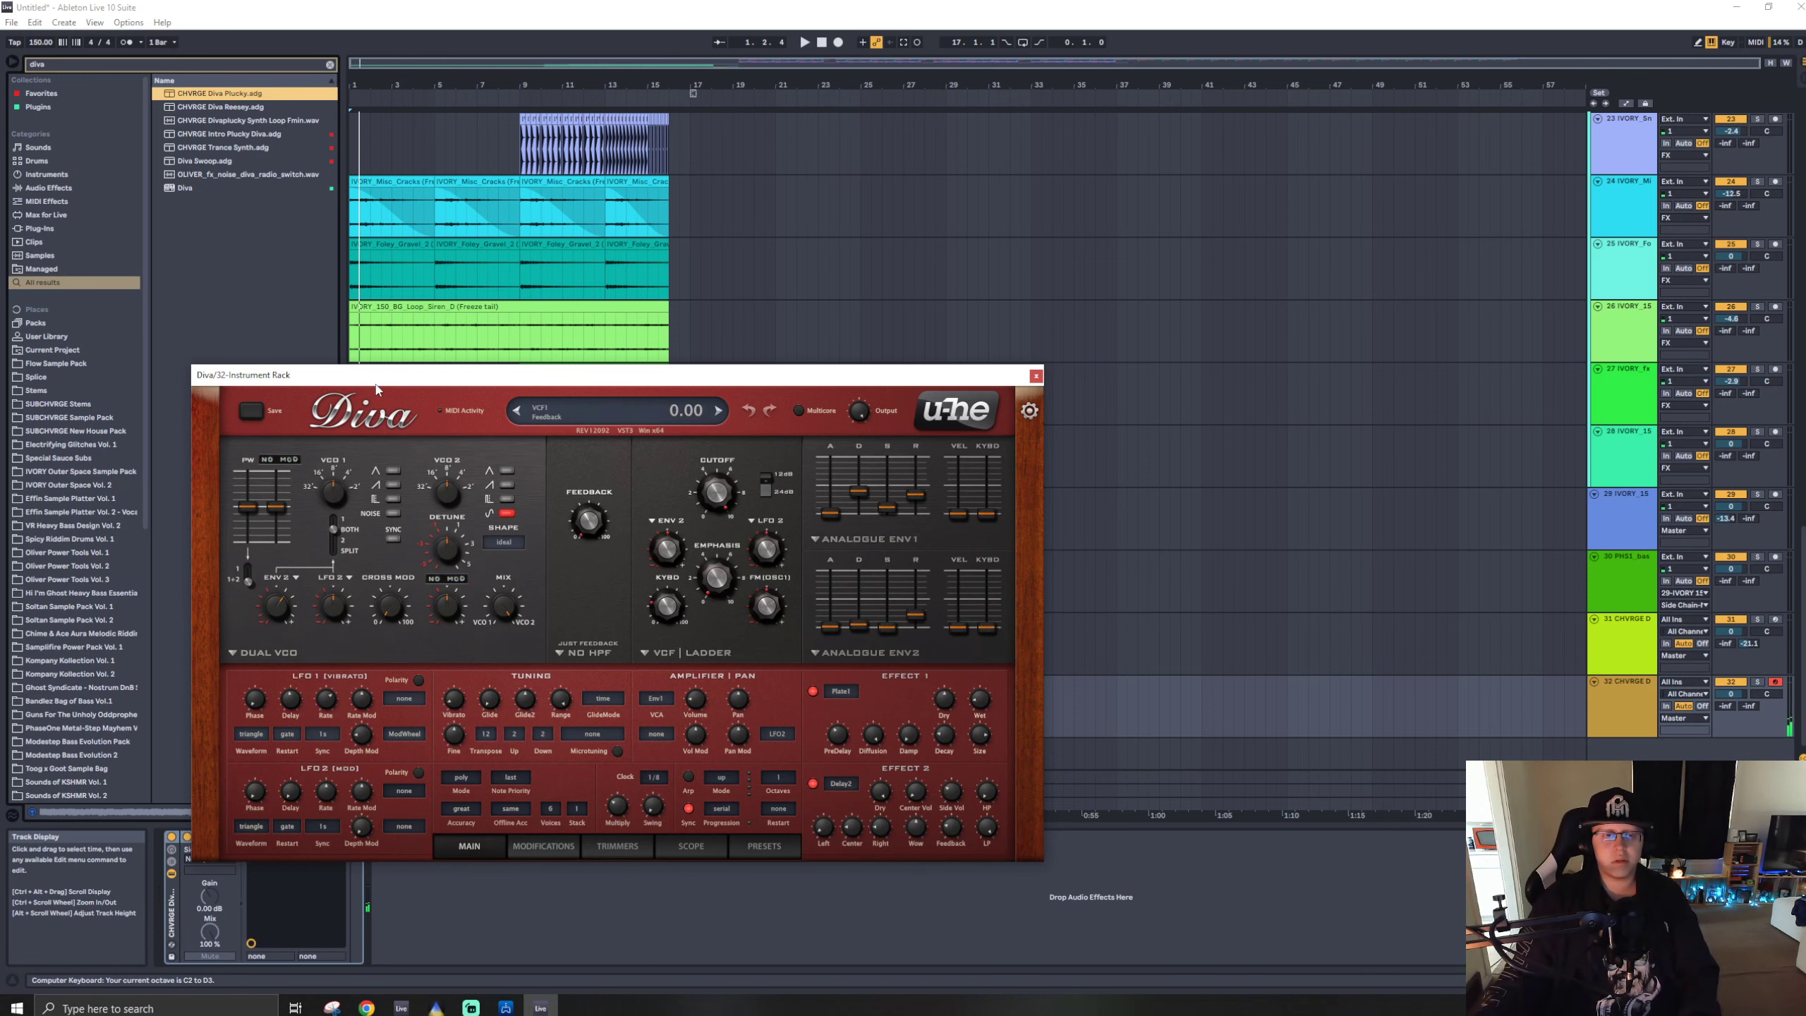
- Play the intro from bar 1 and record a Diva Plucky part over its opening bars
{"action": "left_click", "coordinate": [351, 344]}
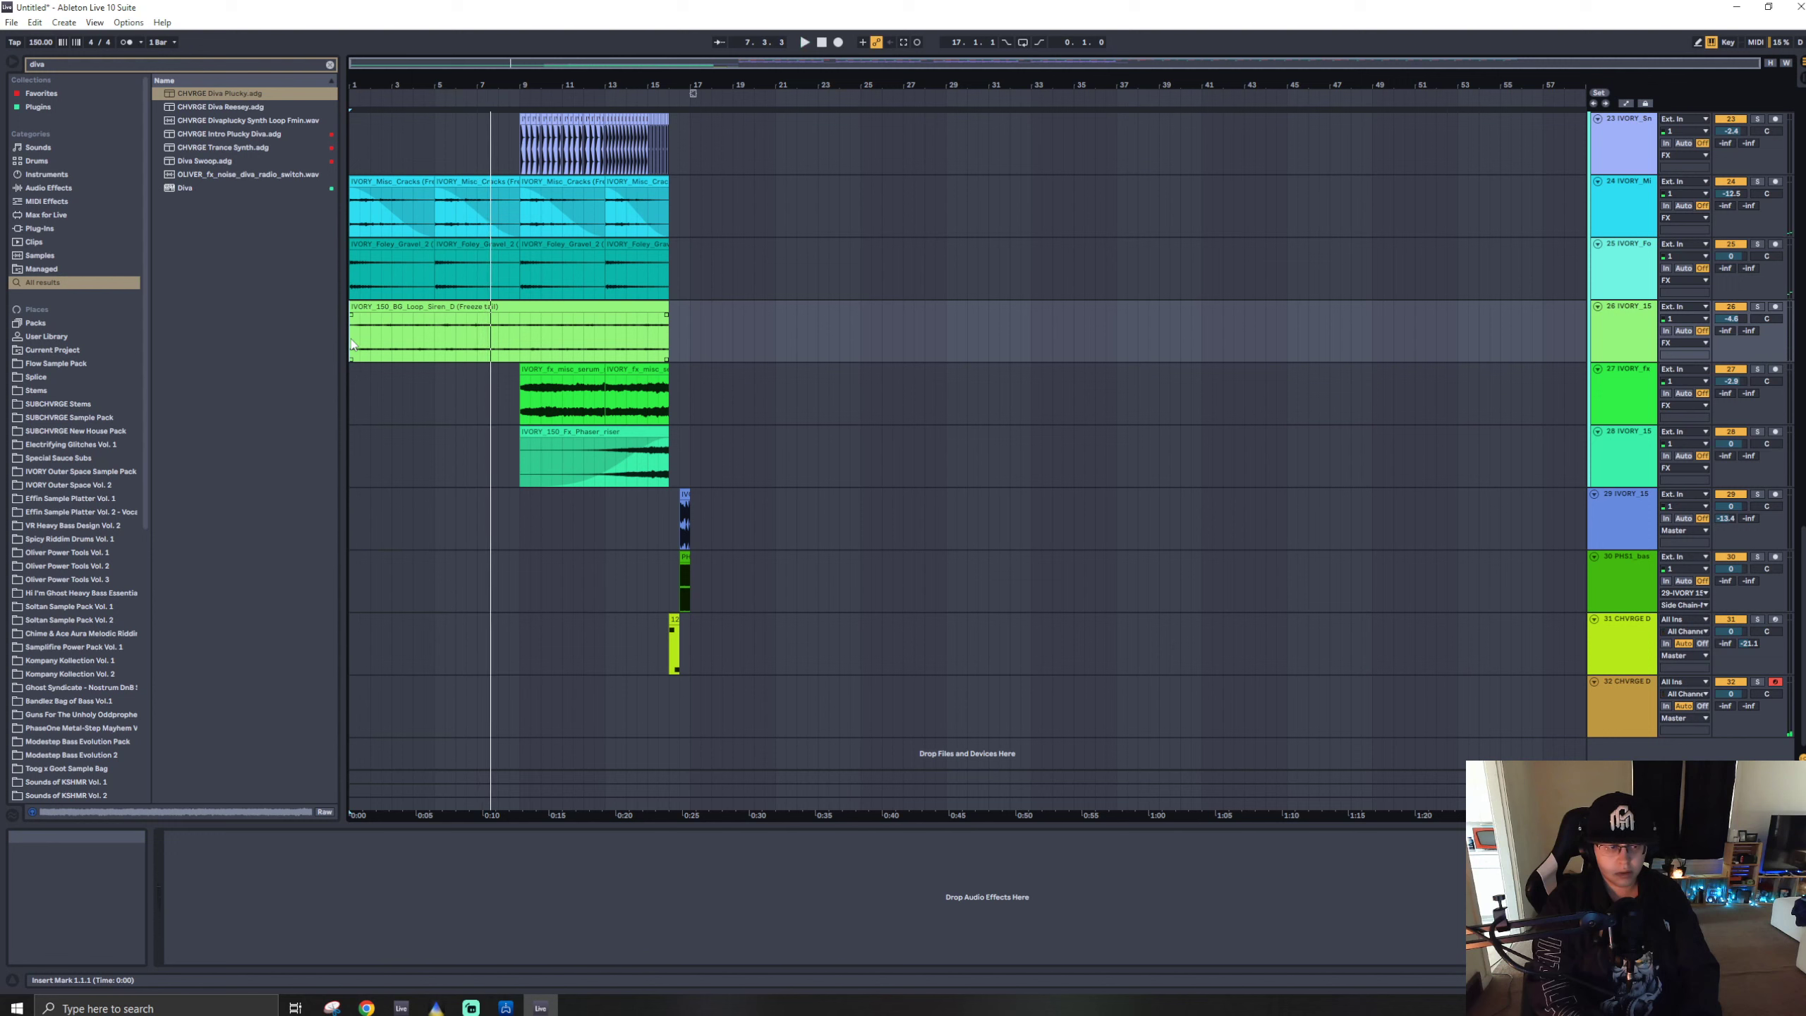
{"action": "left_click", "coordinate": [838, 42]}
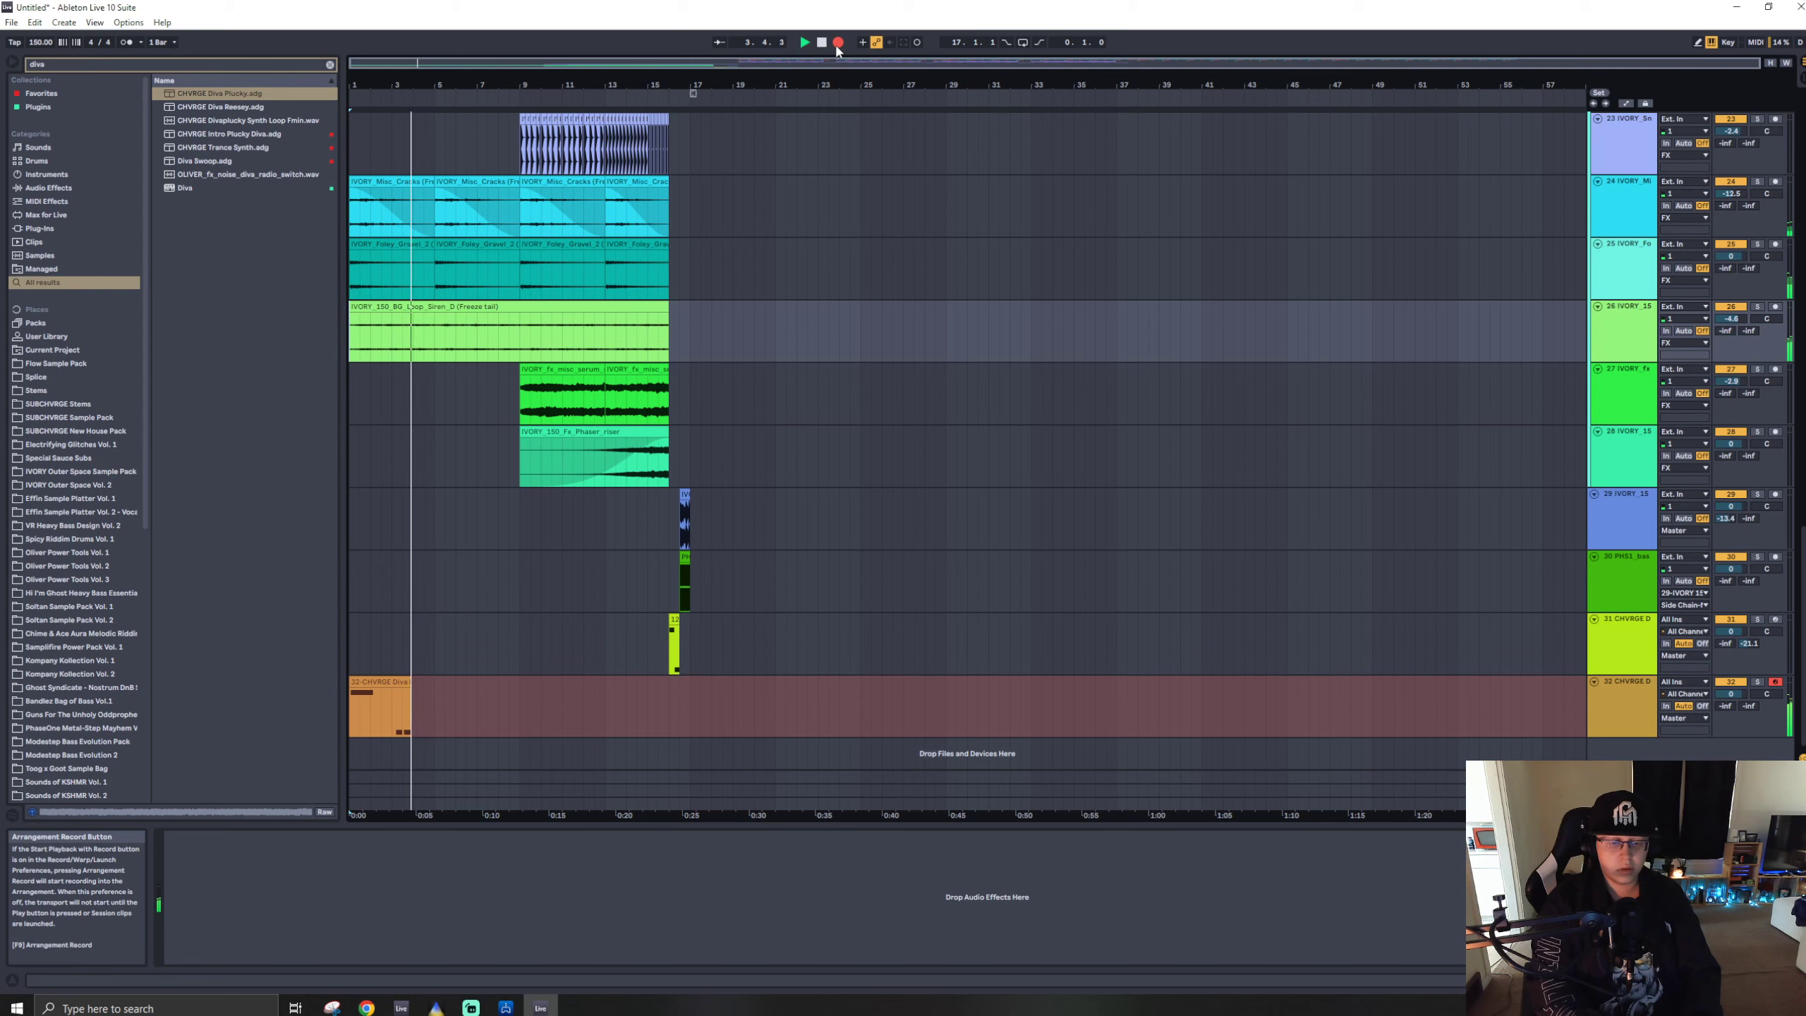
{"action": "key", "text": "space"}
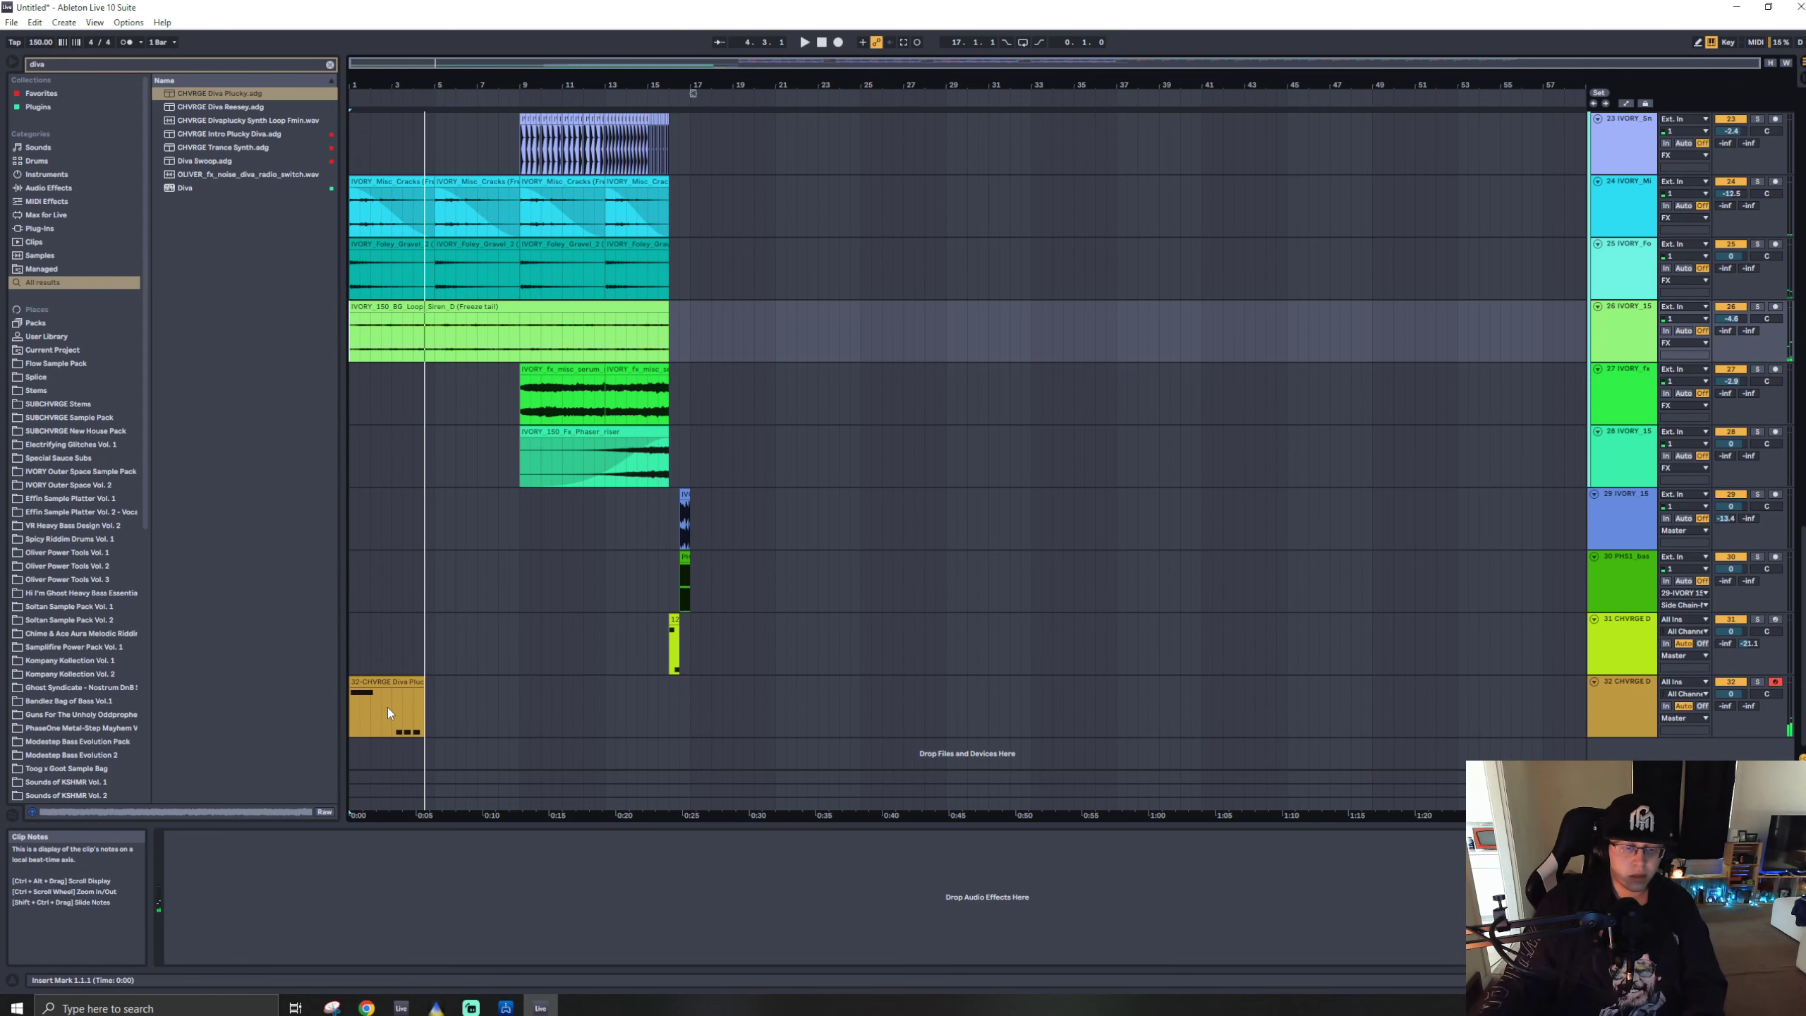
{"action": "key", "text": "Home"}
- Consolidate the recorded Diva Plucky clip to four bars and align its first note, A#2, to bar 1 with a one-bar length
{"action": "left_click_drag", "start_coordinate": [432, 711], "coordinate": [301, 694]}
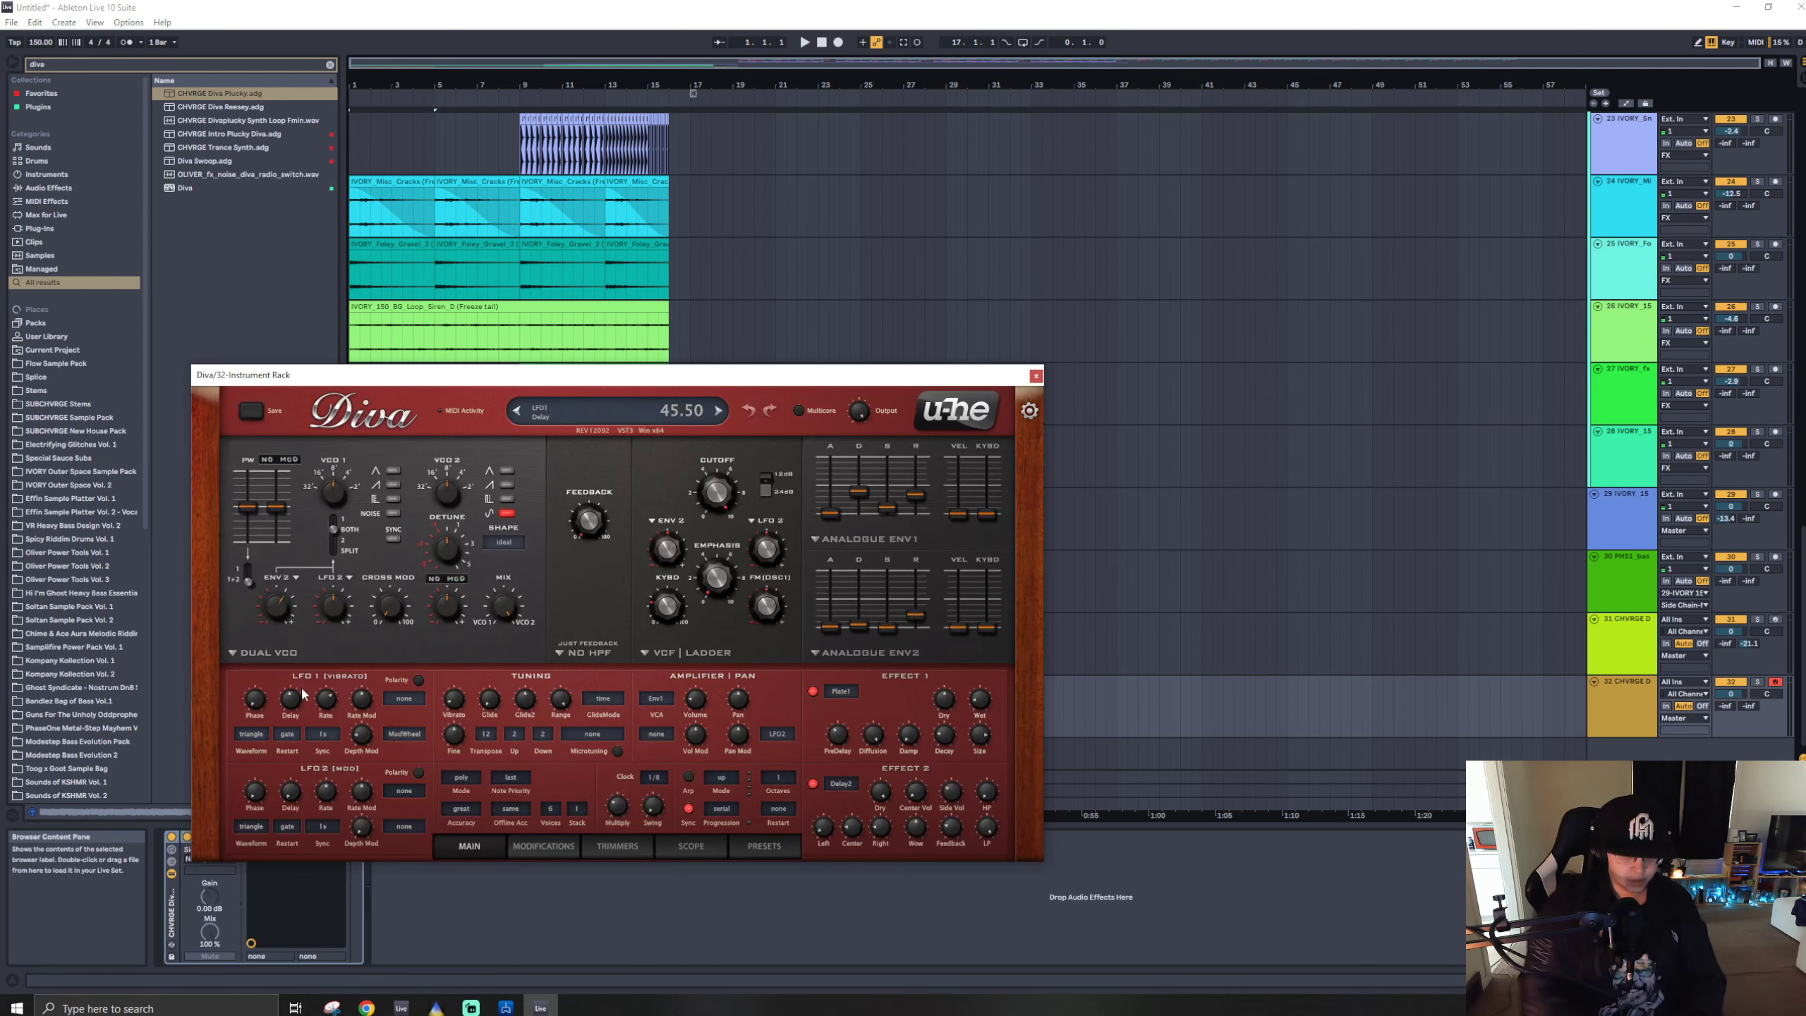
{"action": "left_click", "coordinate": [1035, 374]}
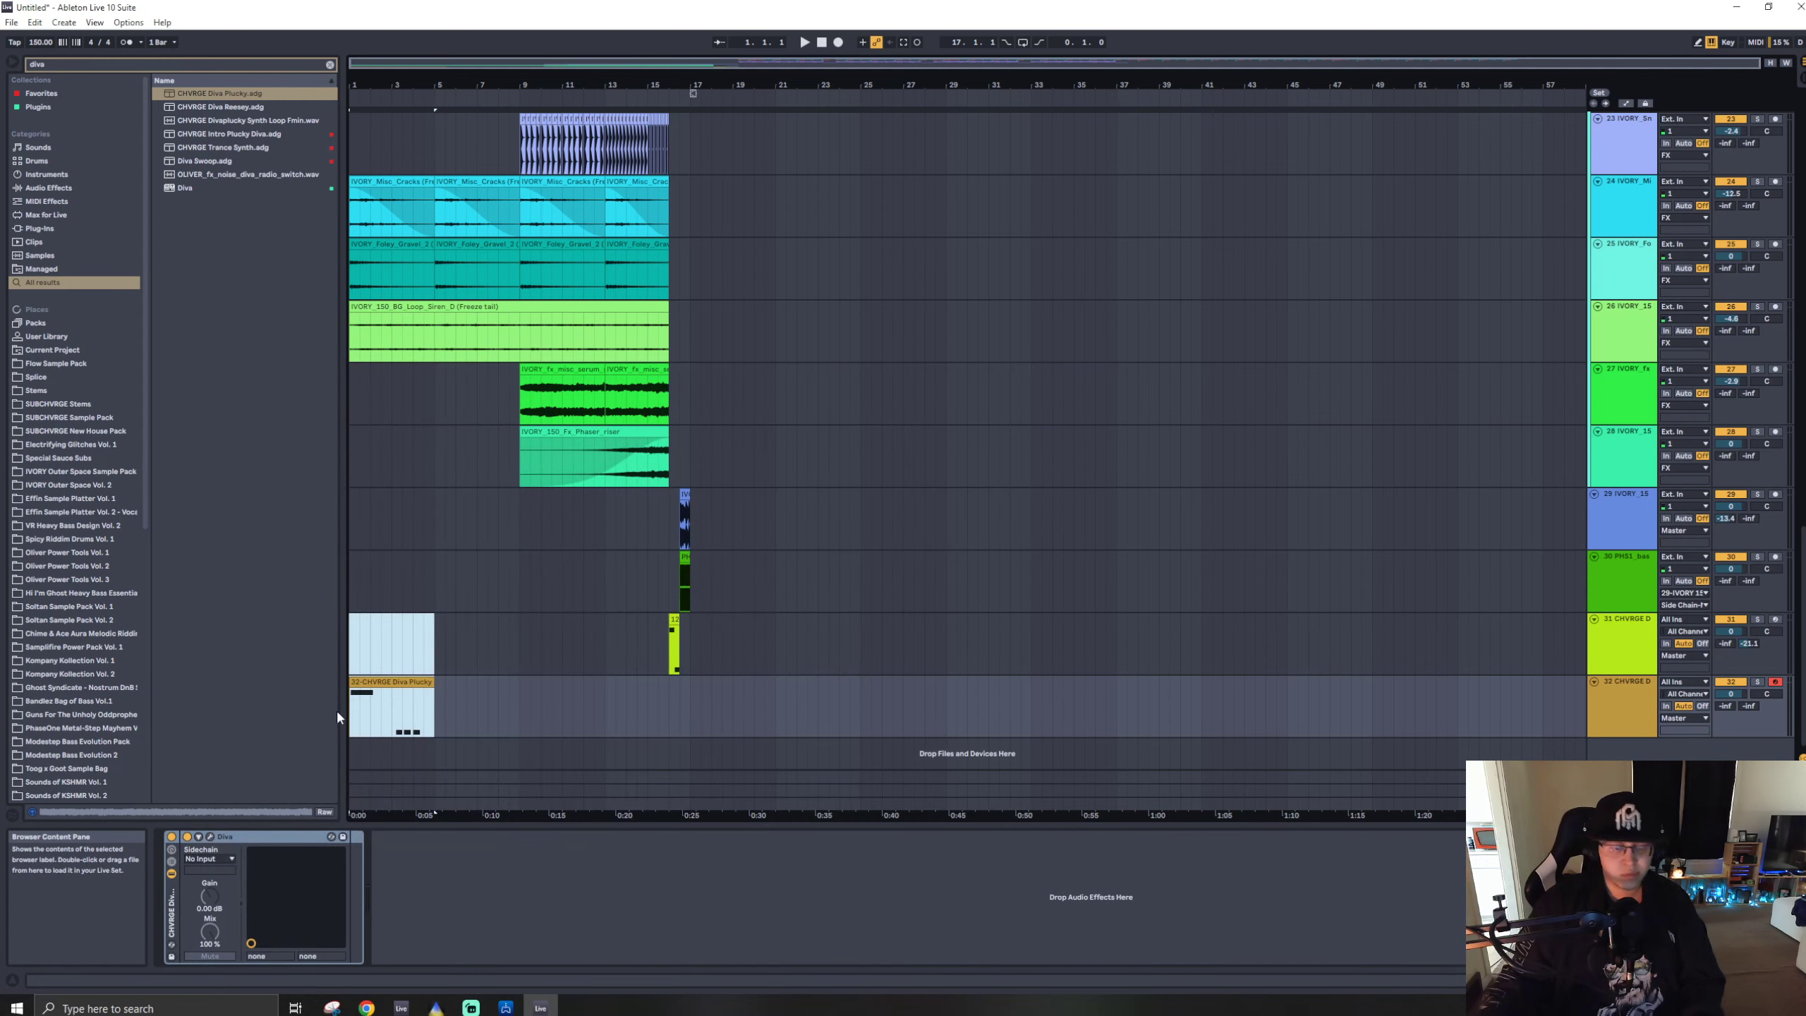
{"action": "double_click", "coordinate": [384, 711]}
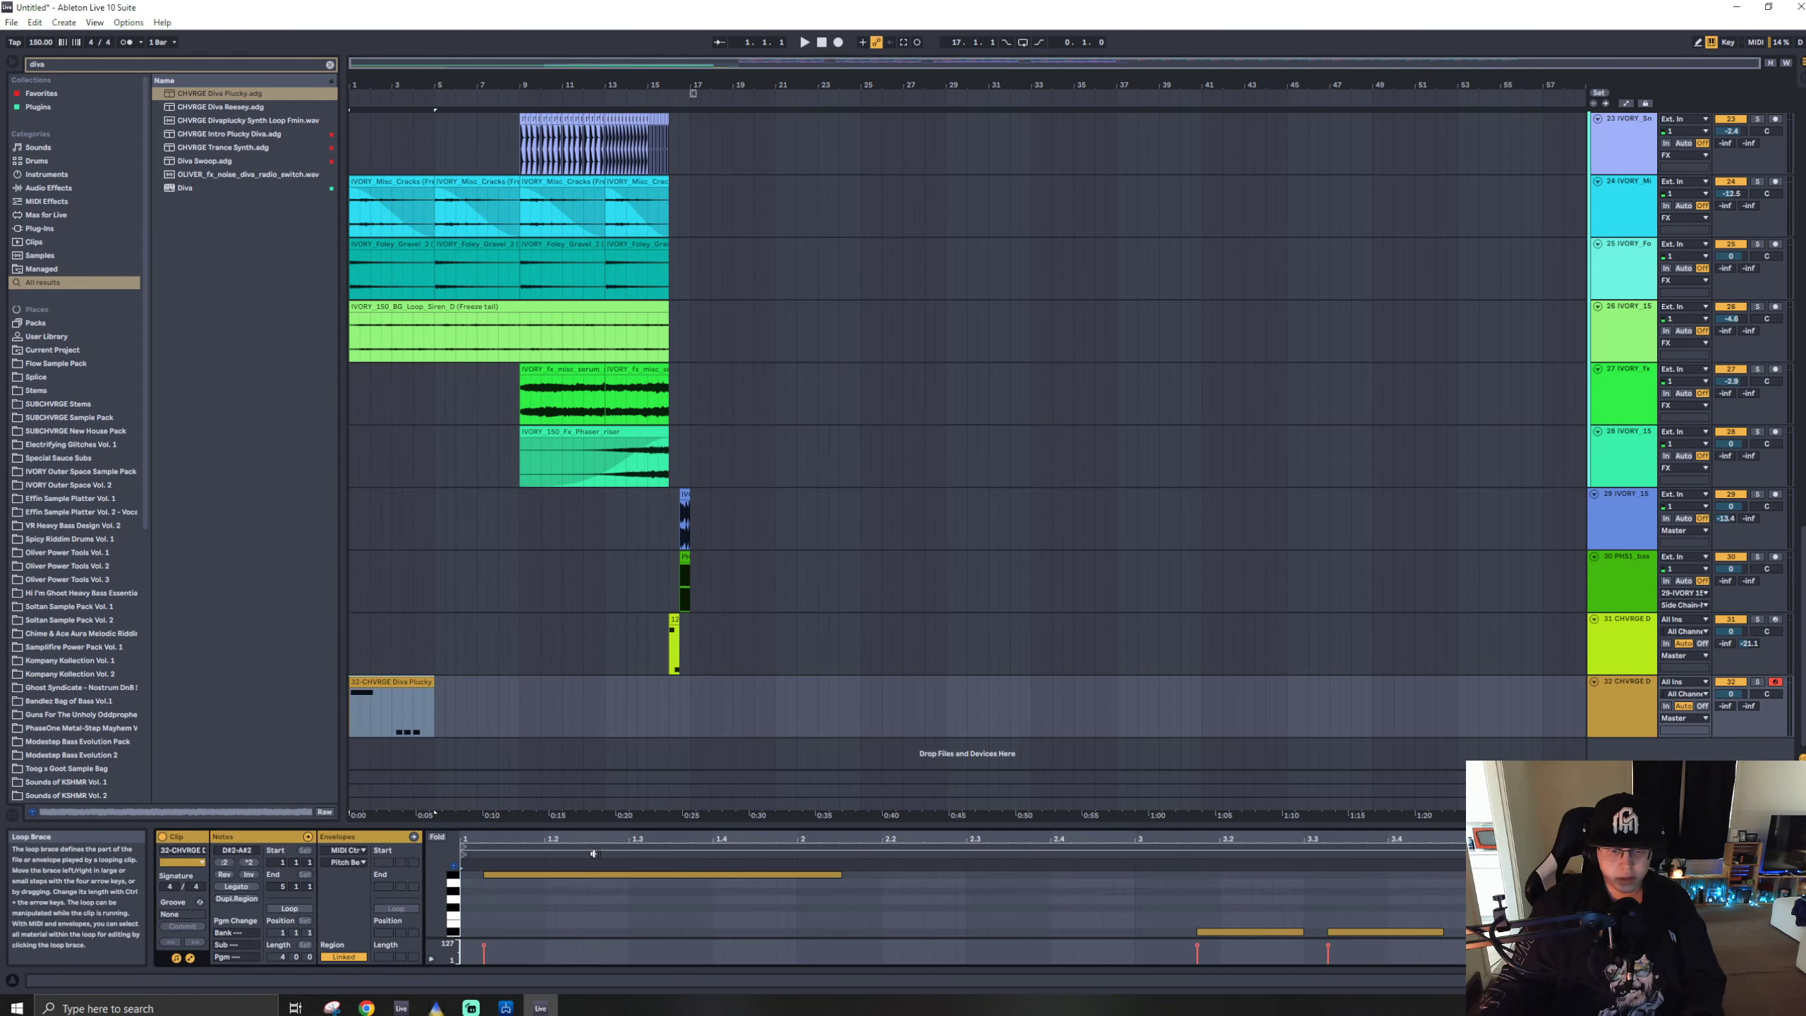
{"action": "left_click_drag", "start_coordinate": [591, 823], "coordinate": [591, 733]}
{"action": "left_click", "coordinate": [466, 781]}
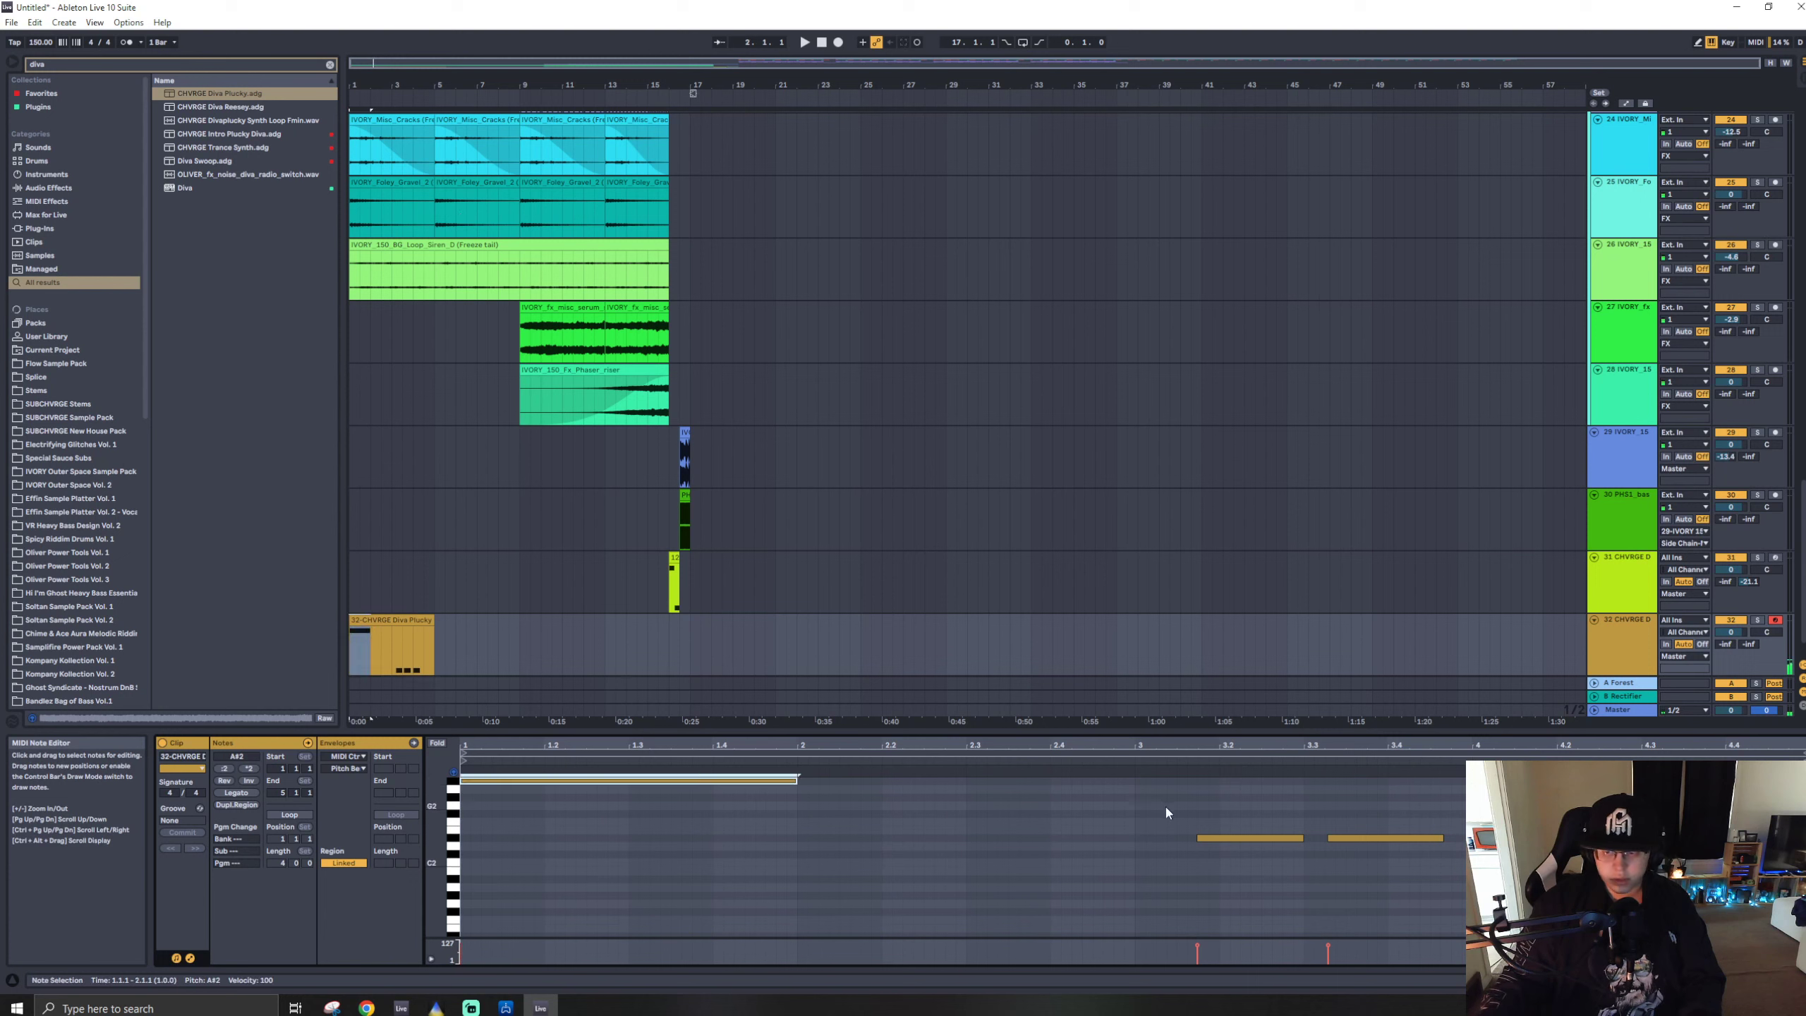
- Paste a copy of the one-bar note at bar 3 and lower it seven semitones to D#2, replacing the short recorded notes
{"action": "left_click", "coordinate": [1136, 816]}
{"action": "key", "text": "ctrl+v"}
{"action": "key", "text": "Down"}
{"action": "key", "text": "Down"}
{"action": "key", "text": "Down"}
{"action": "key", "text": "Down"}
{"action": "key", "text": "Down"}
{"action": "key", "text": "Down"}
{"action": "key", "text": "Down"}
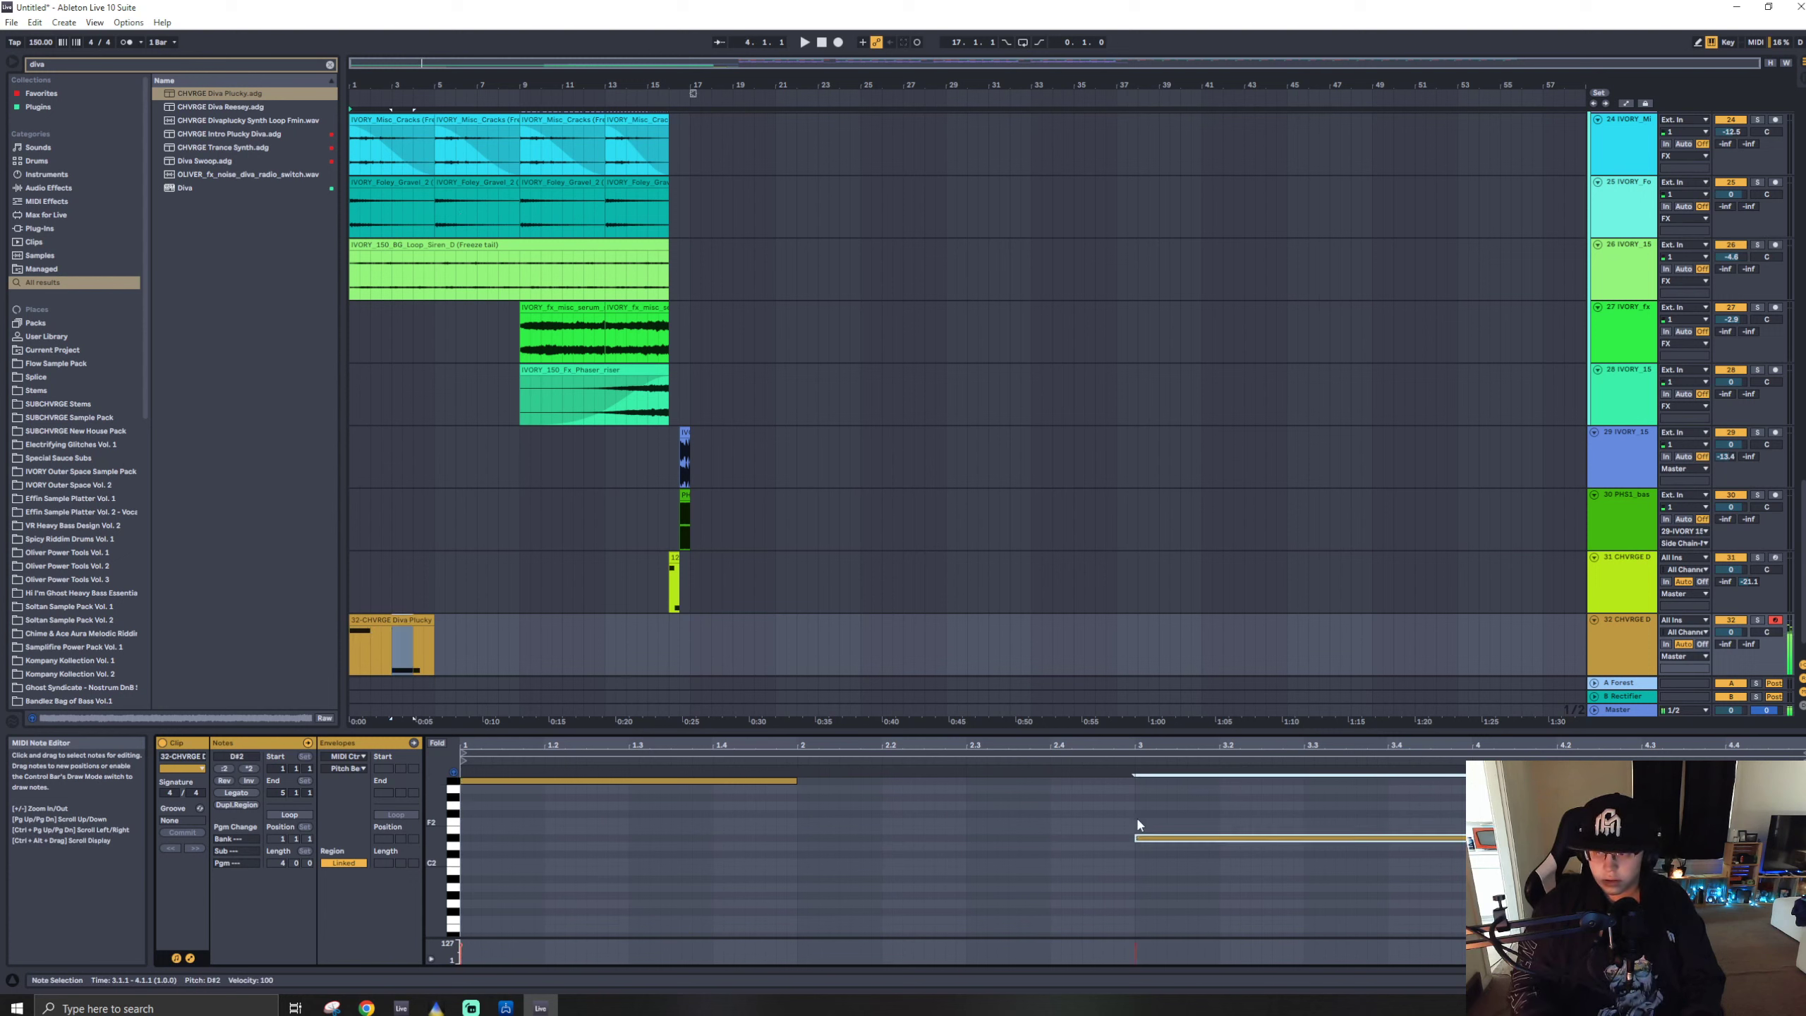
{"action": "left_click", "coordinate": [1535, 837]}
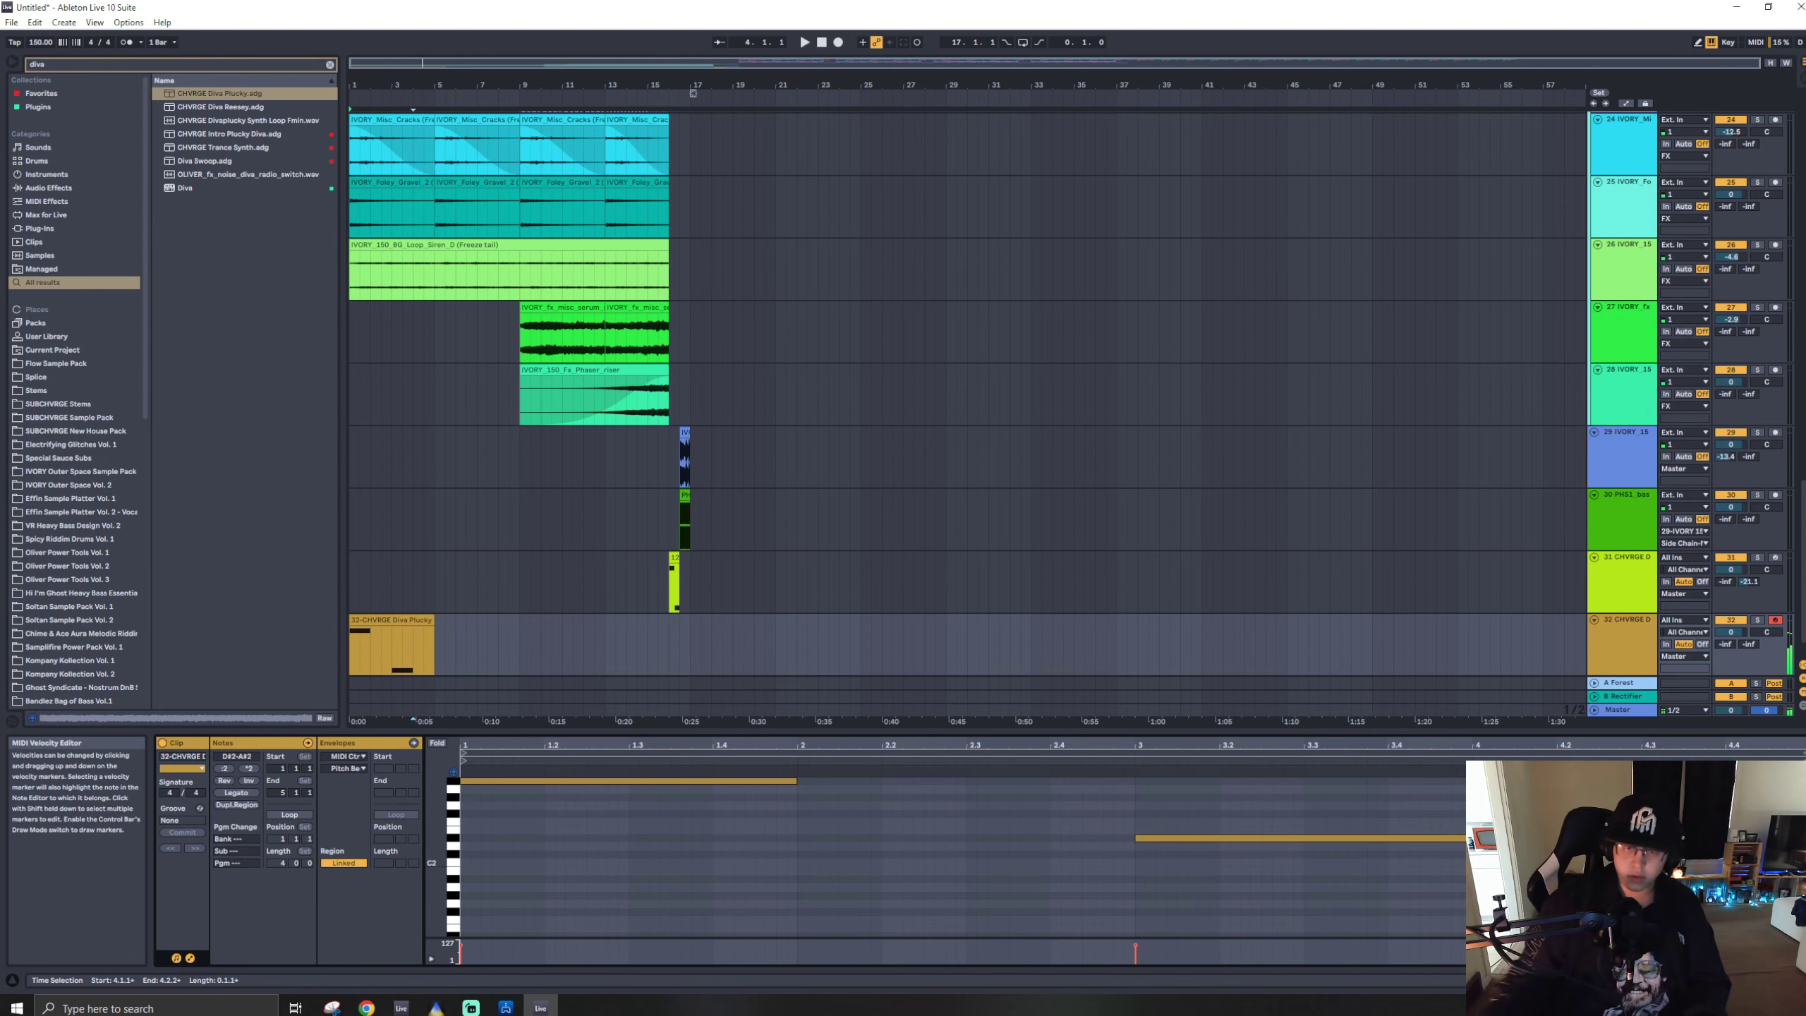
- Search for "was", load the Washout 2 rack on the Diva Plucky track and raise its Wash Out macro during playback
{"action": "key", "text": "space"}
{"action": "key", "text": "ctrl+f"}
{"action": "type", "text": "was"}
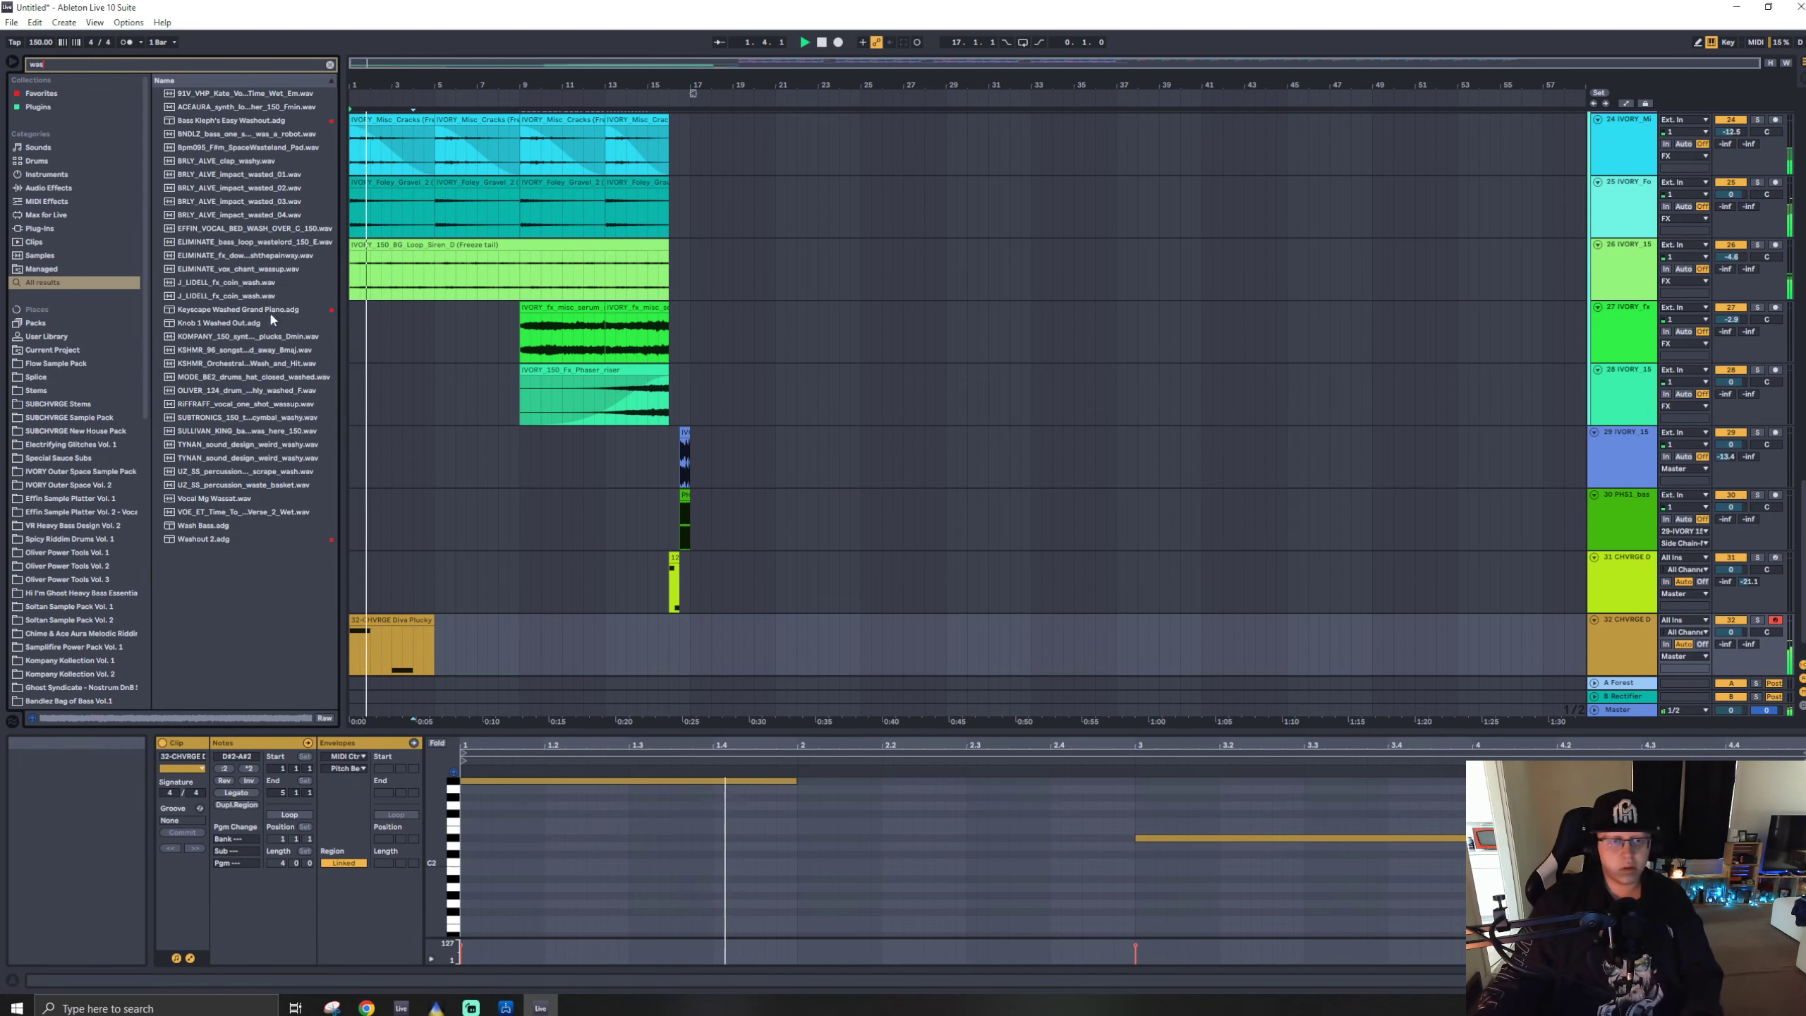
{"action": "double_click", "coordinate": [220, 538]}
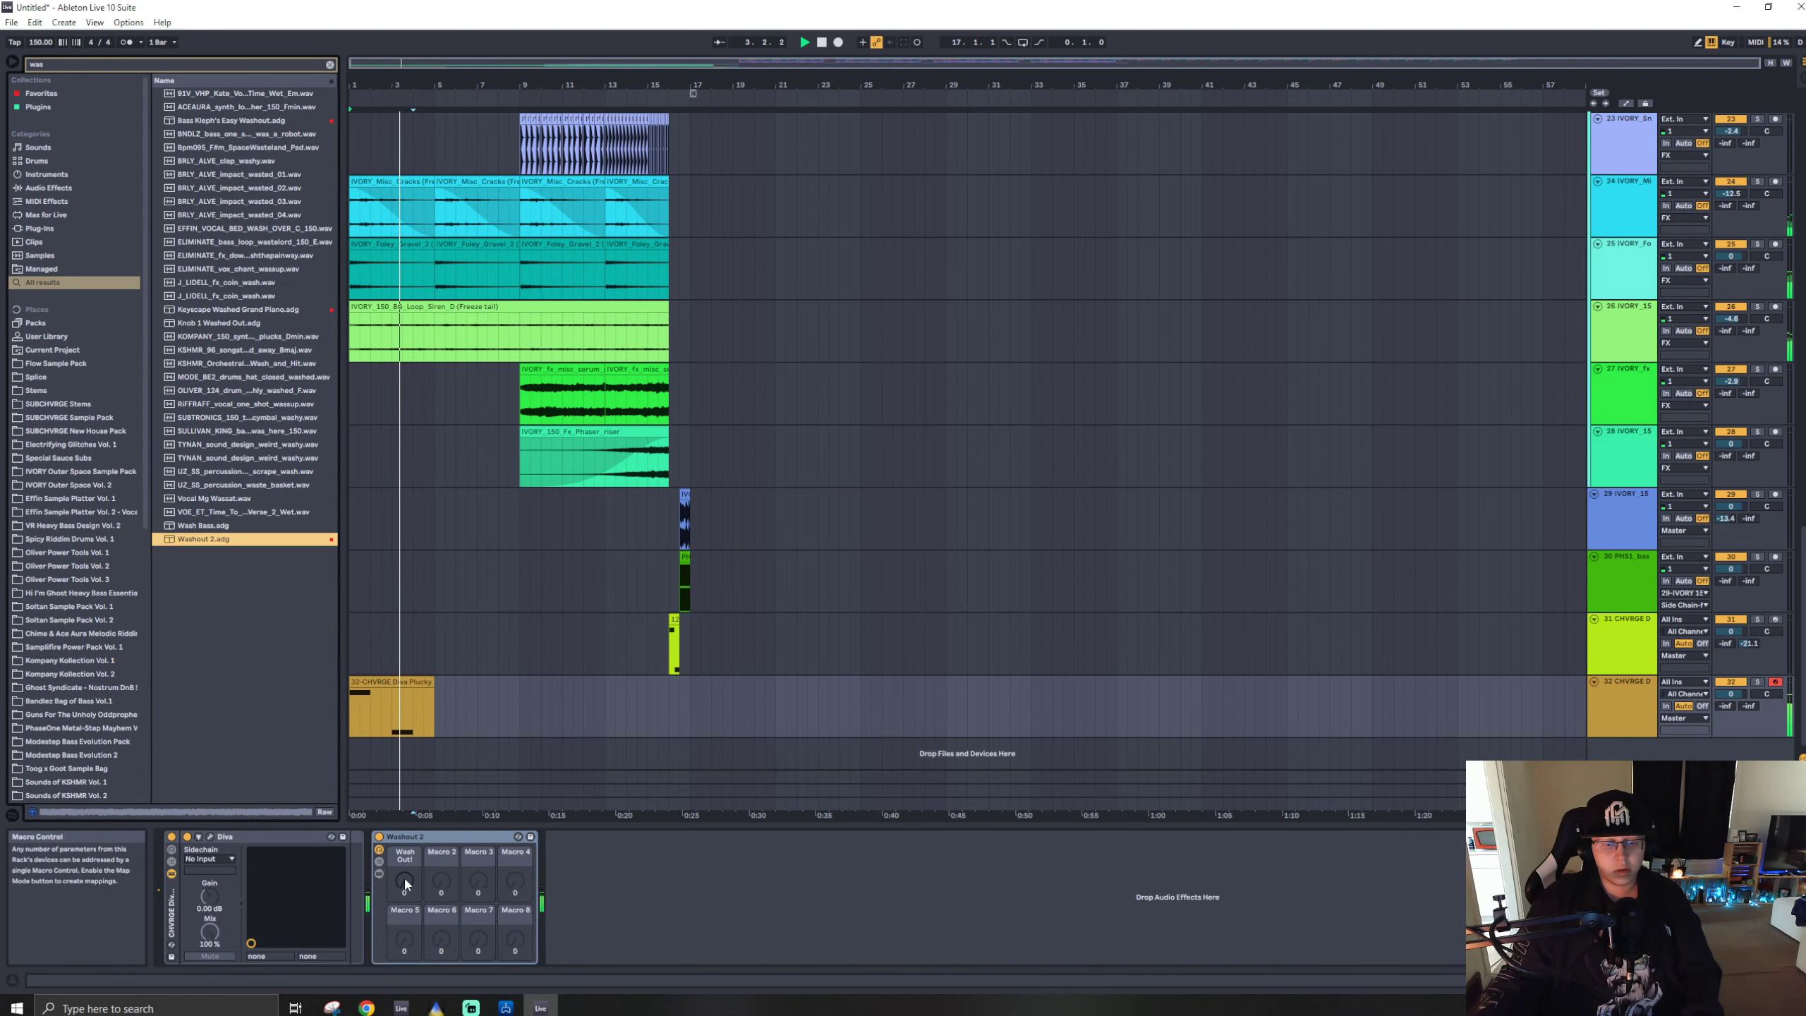
{"action": "left_click_drag", "start_coordinate": [406, 883], "coordinate": [408, 904]}
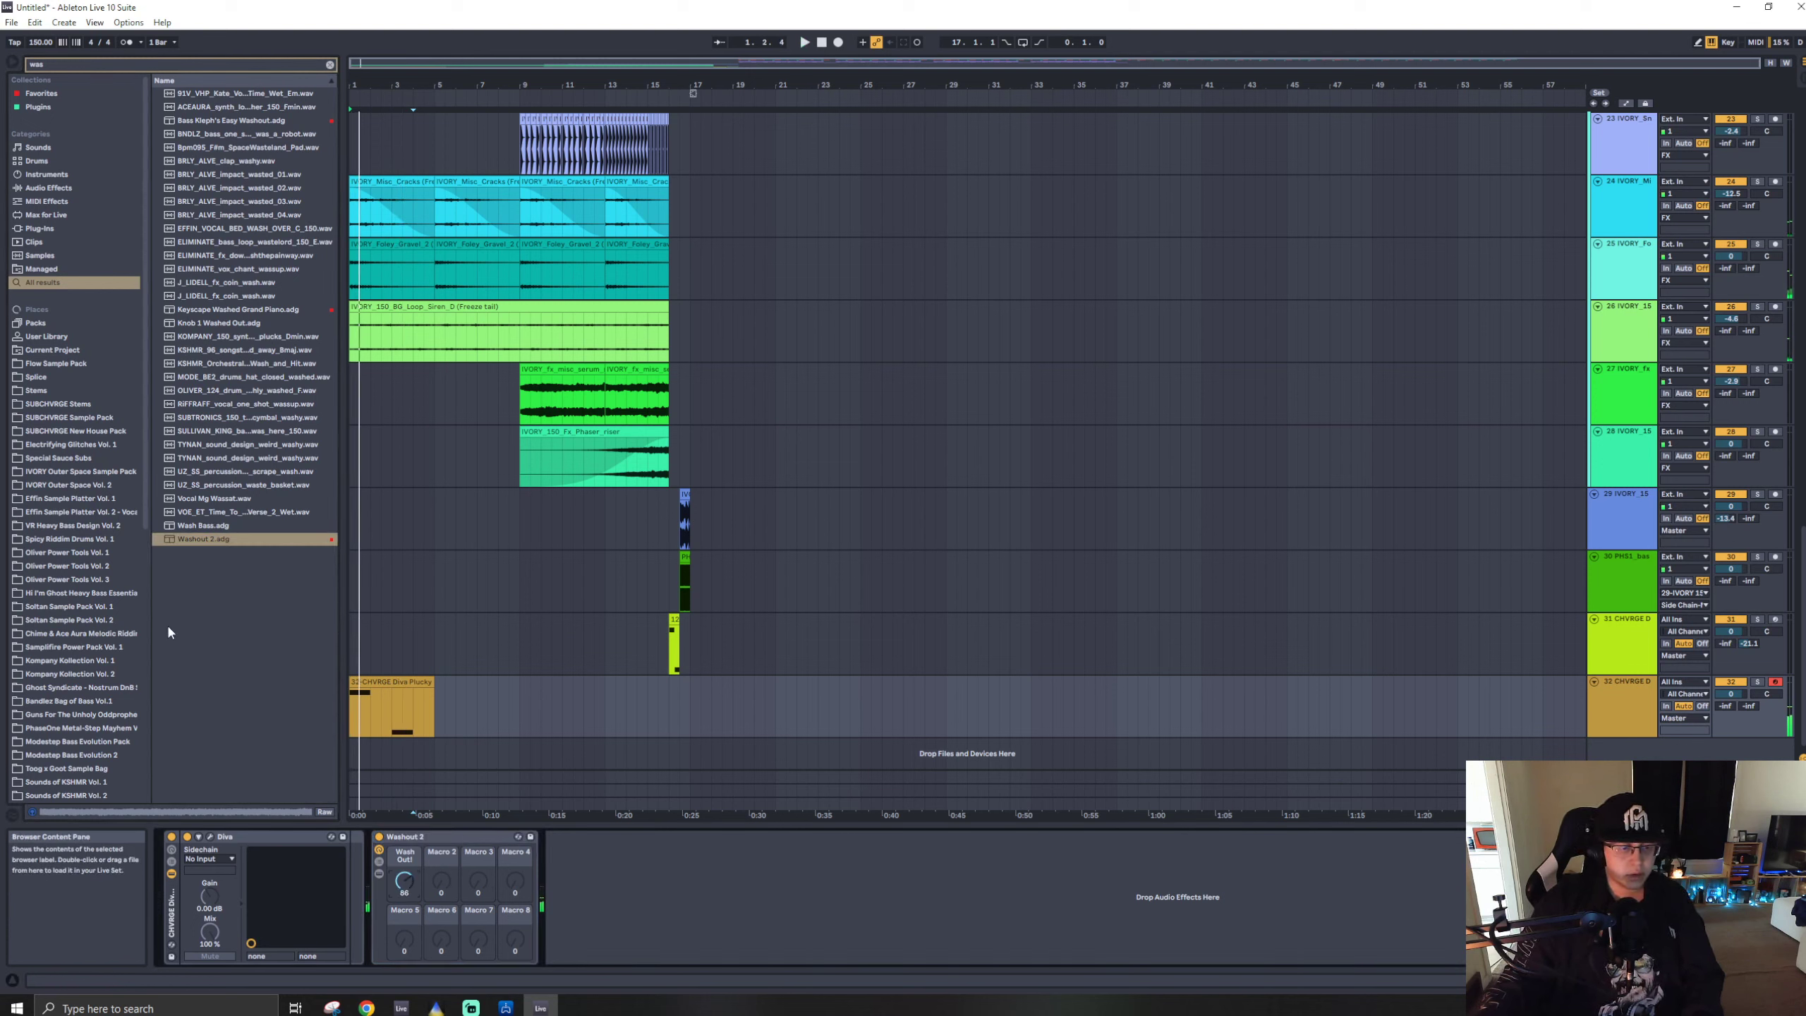
- Add the StrangerBells D#min loop from the IVORY Outer Space pack's instrument loops on a new audio track at bar 1 and play it
{"action": "left_click", "coordinate": [77, 472]}
{"action": "left_click", "coordinate": [329, 65]}
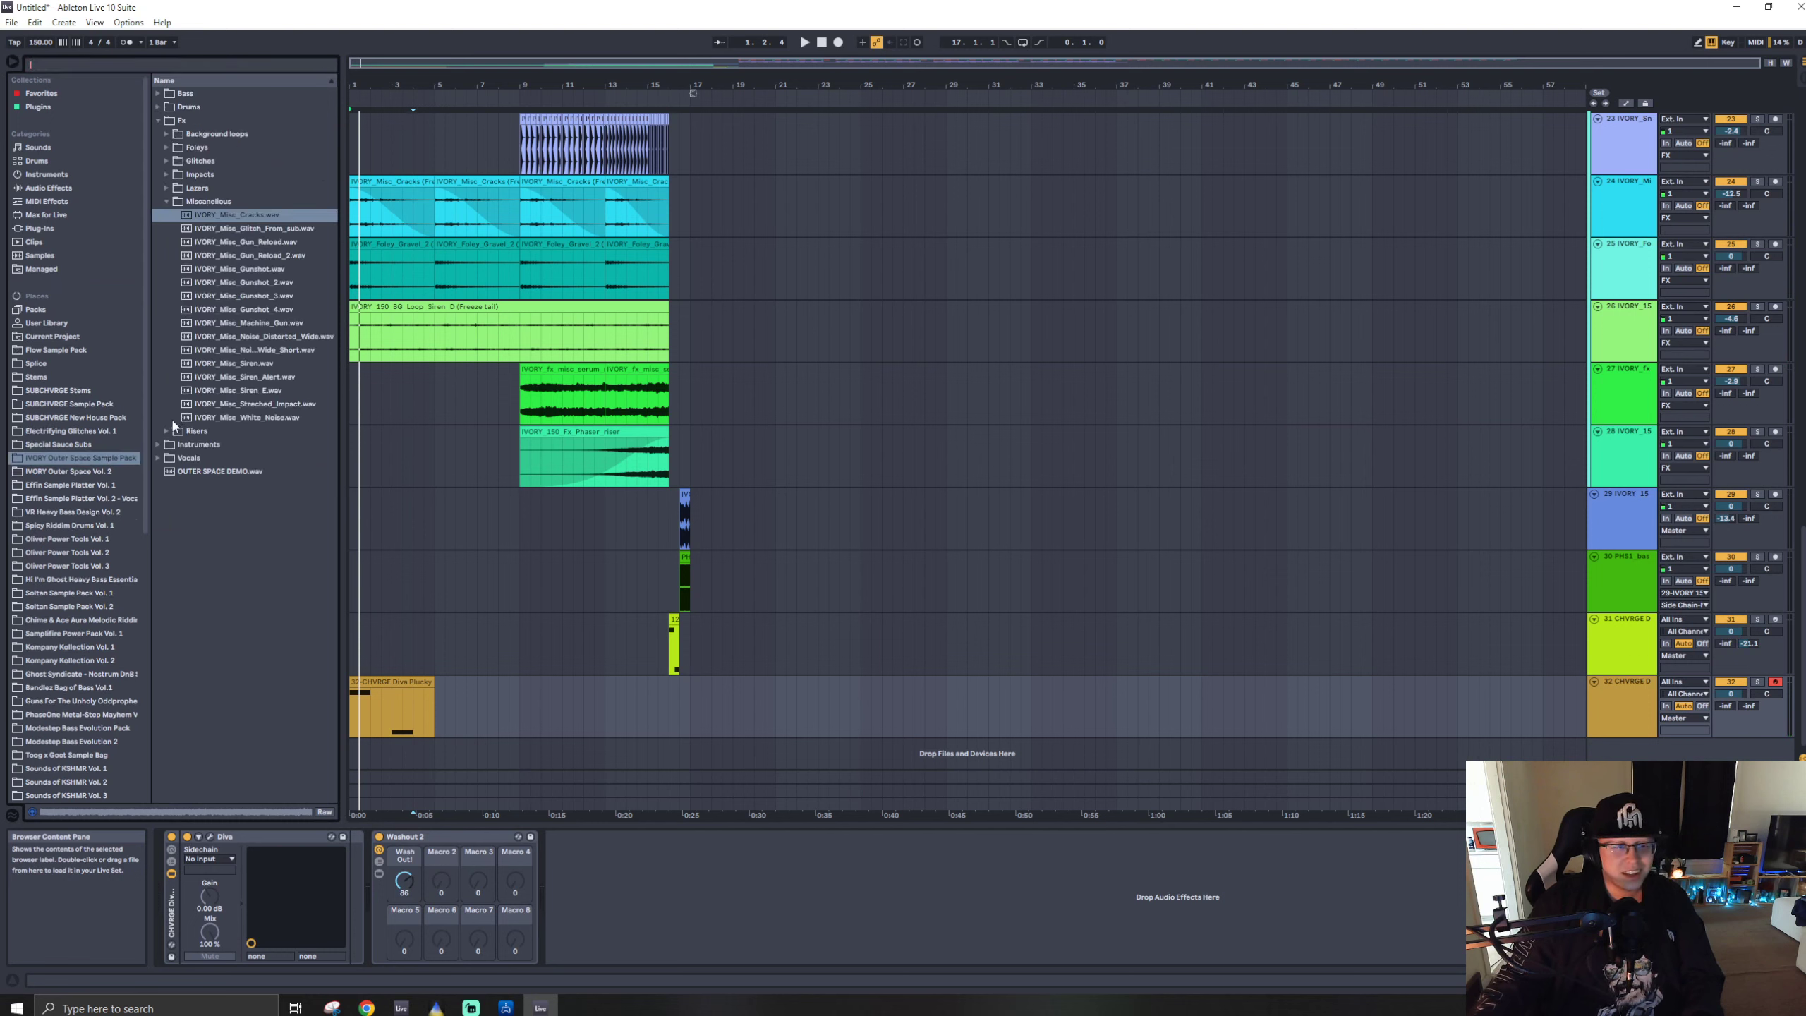
{"action": "left_click", "coordinate": [159, 444]}
{"action": "left_click", "coordinate": [166, 148]}
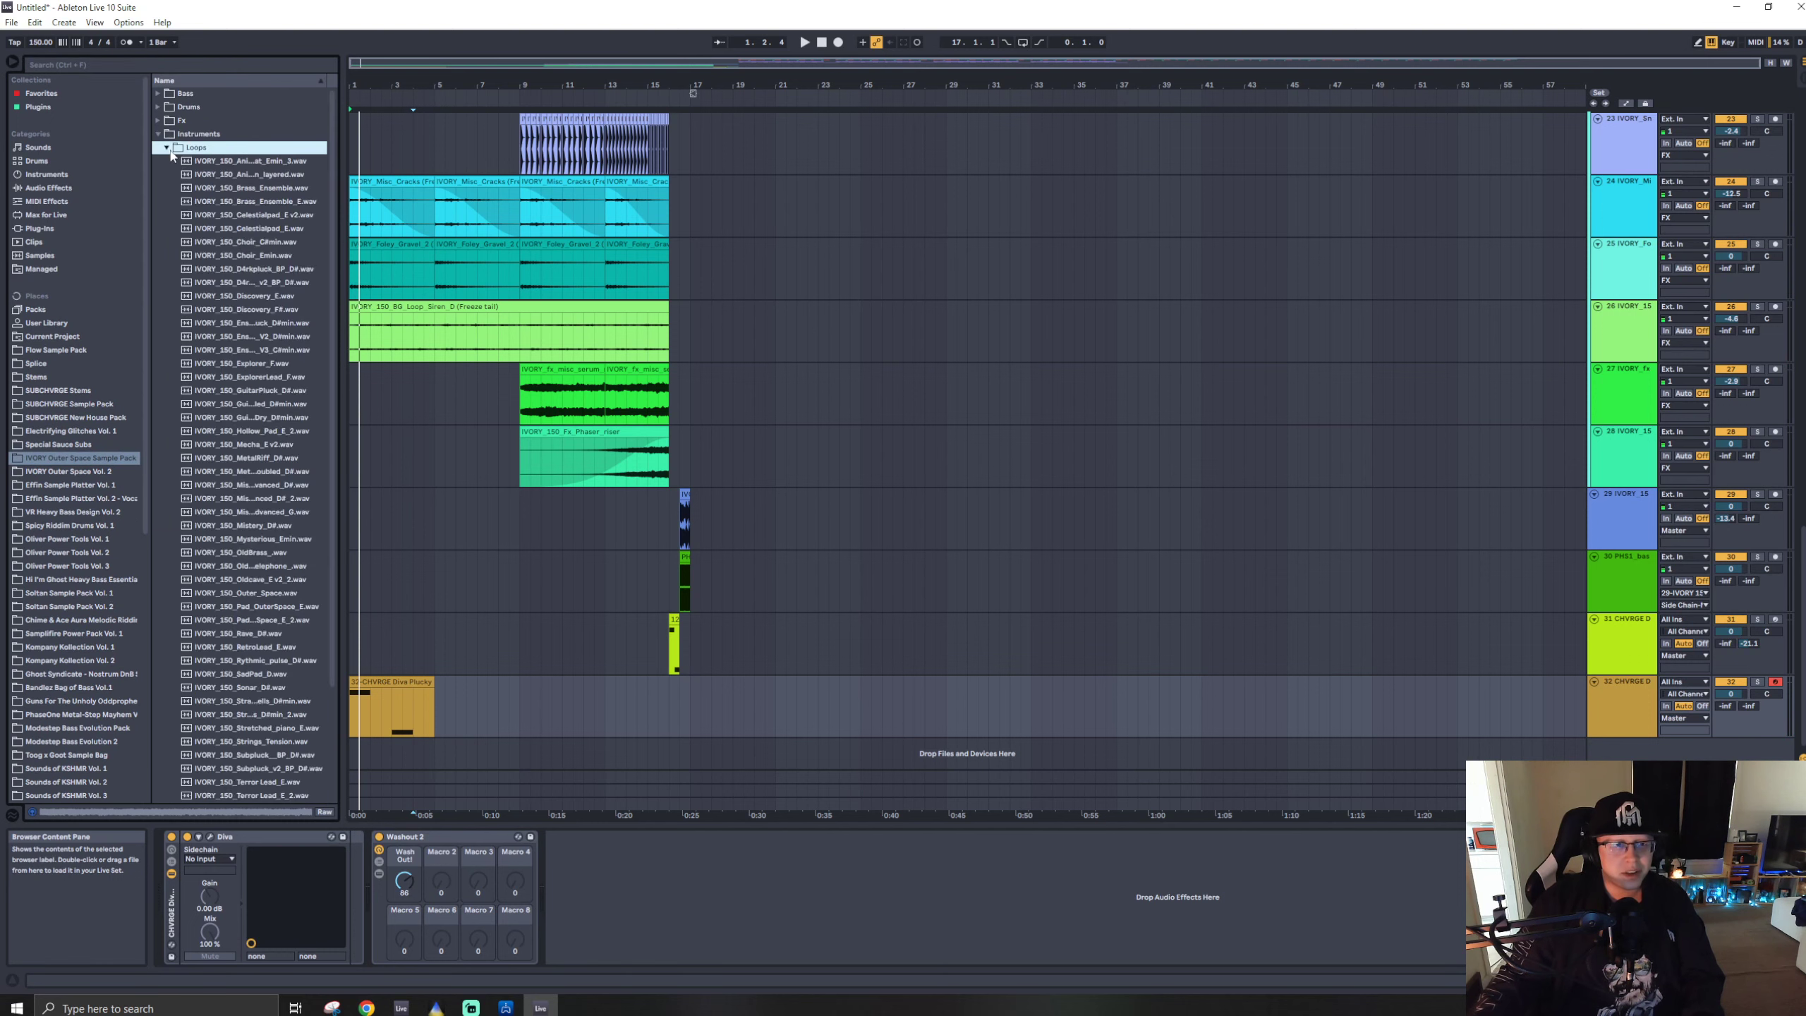
{"action": "scroll", "coordinate": [243, 399], "scroll_direction": "down", "scroll_amount": 3}
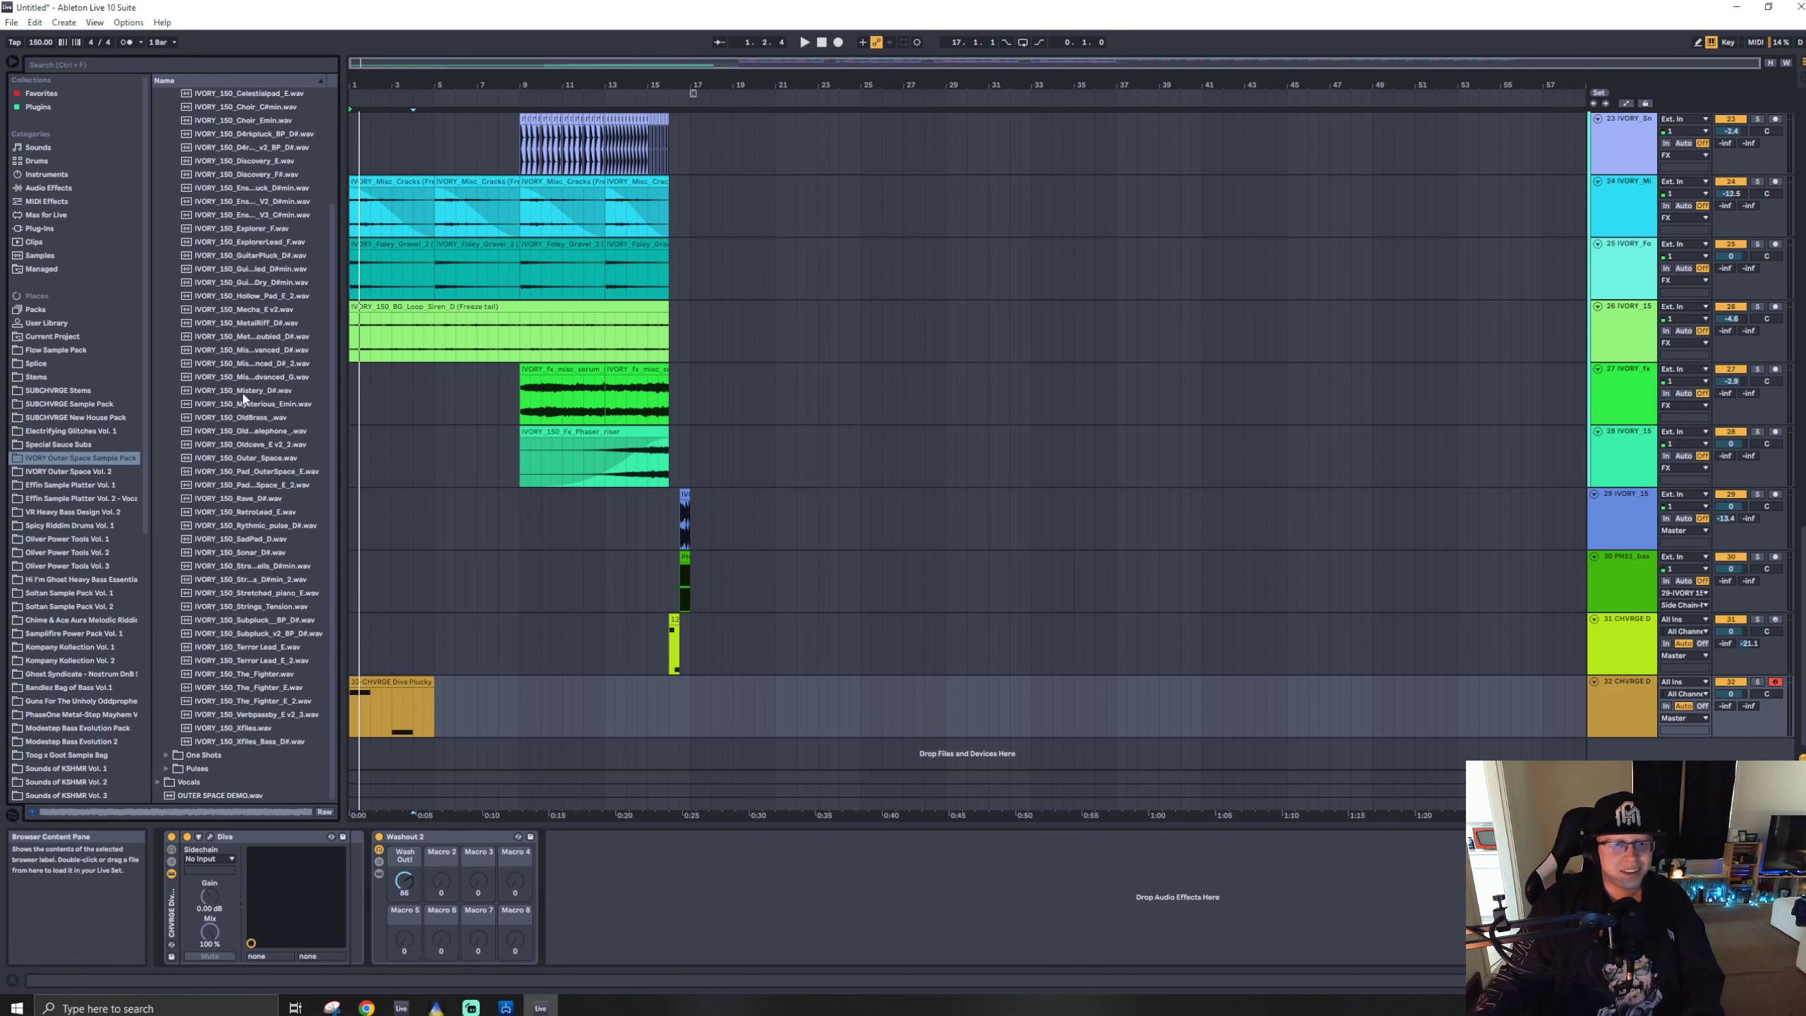
{"action": "left_click", "coordinate": [277, 567]}
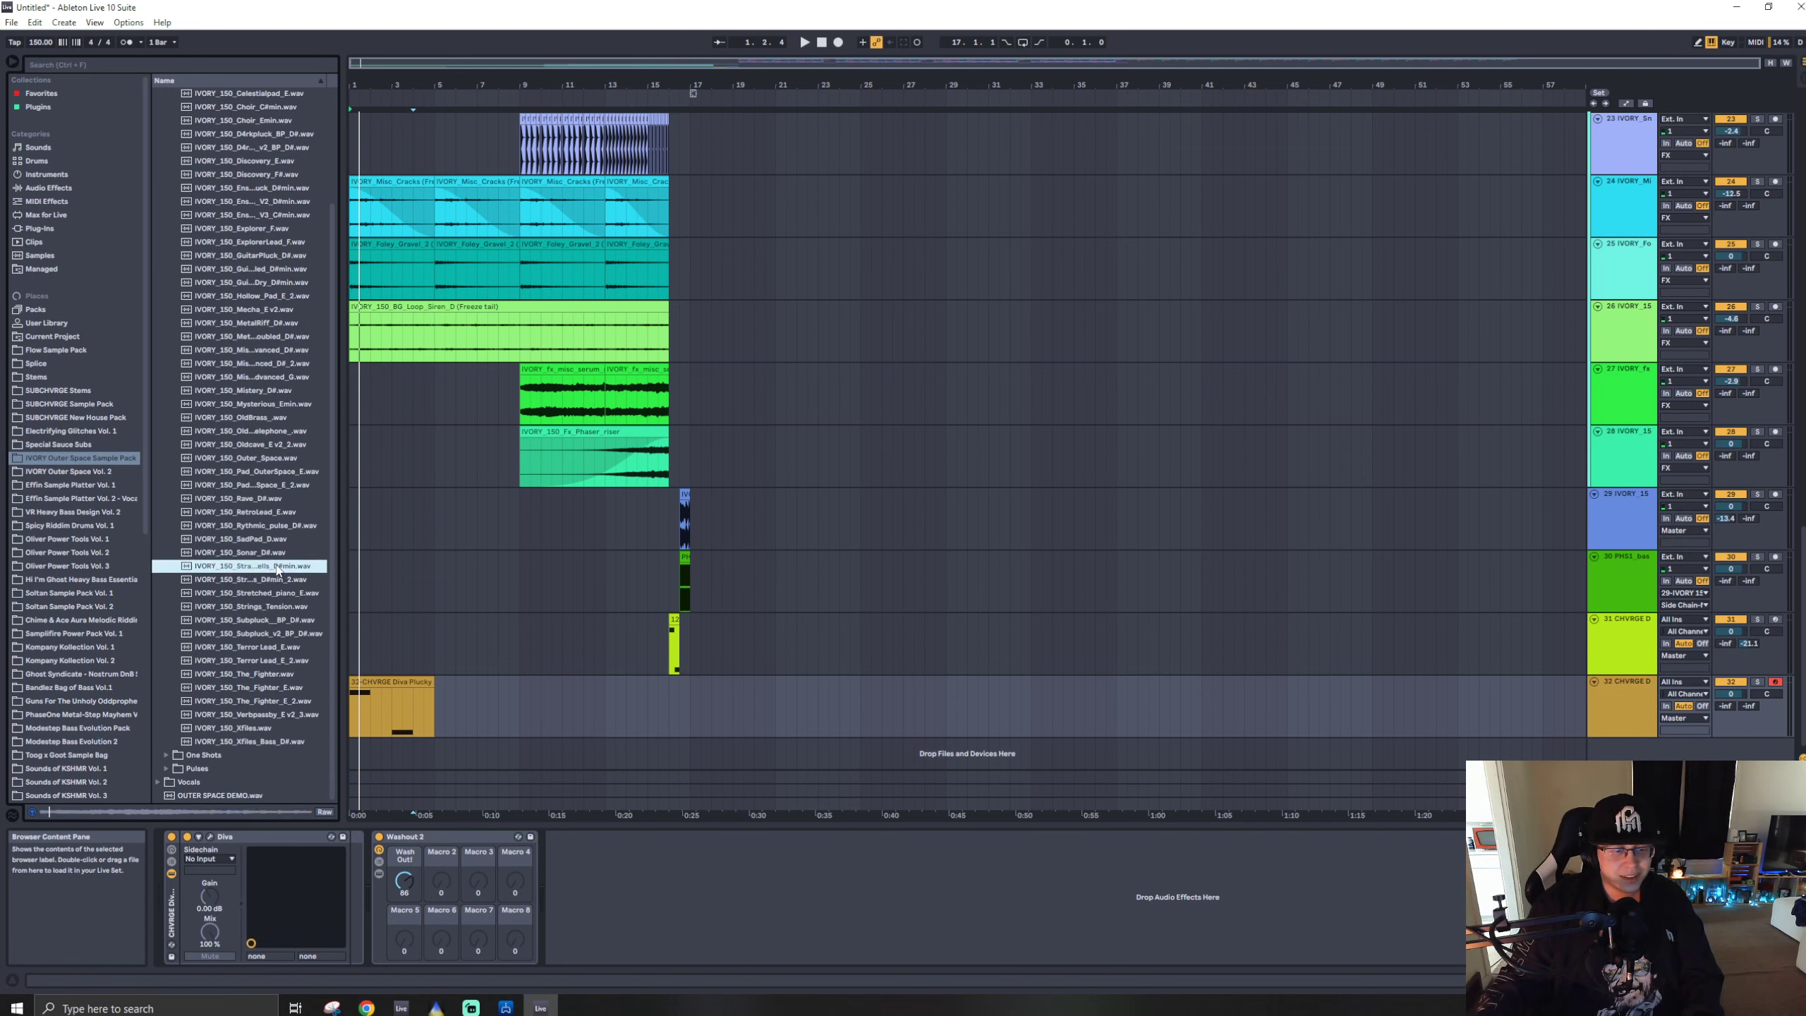
{"action": "left_click_drag", "start_coordinate": [277, 567], "coordinate": [353, 723]}
{"action": "key", "text": "space"}
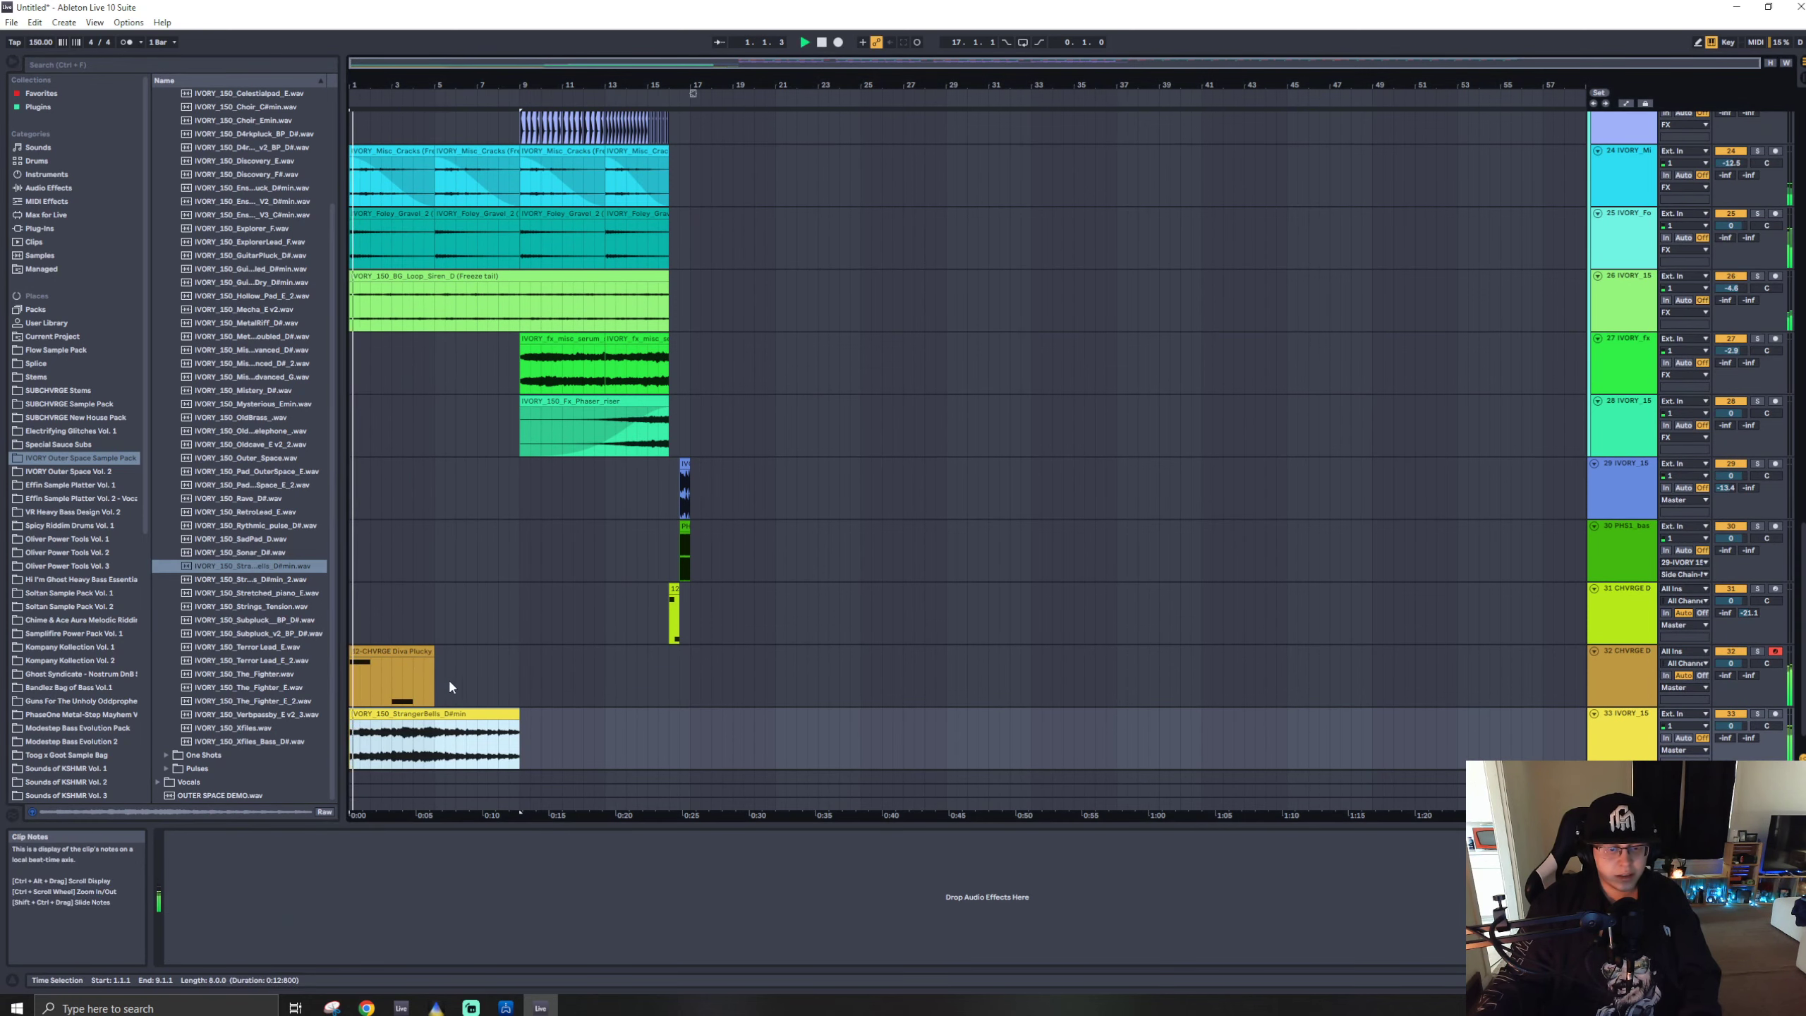
- Duplicate the four-bar Diva Plucky clip across the intro and extend the StrangerBells loop, ending both at bar 16
{"action": "left_click_drag", "start_coordinate": [487, 684], "coordinate": [302, 685]}
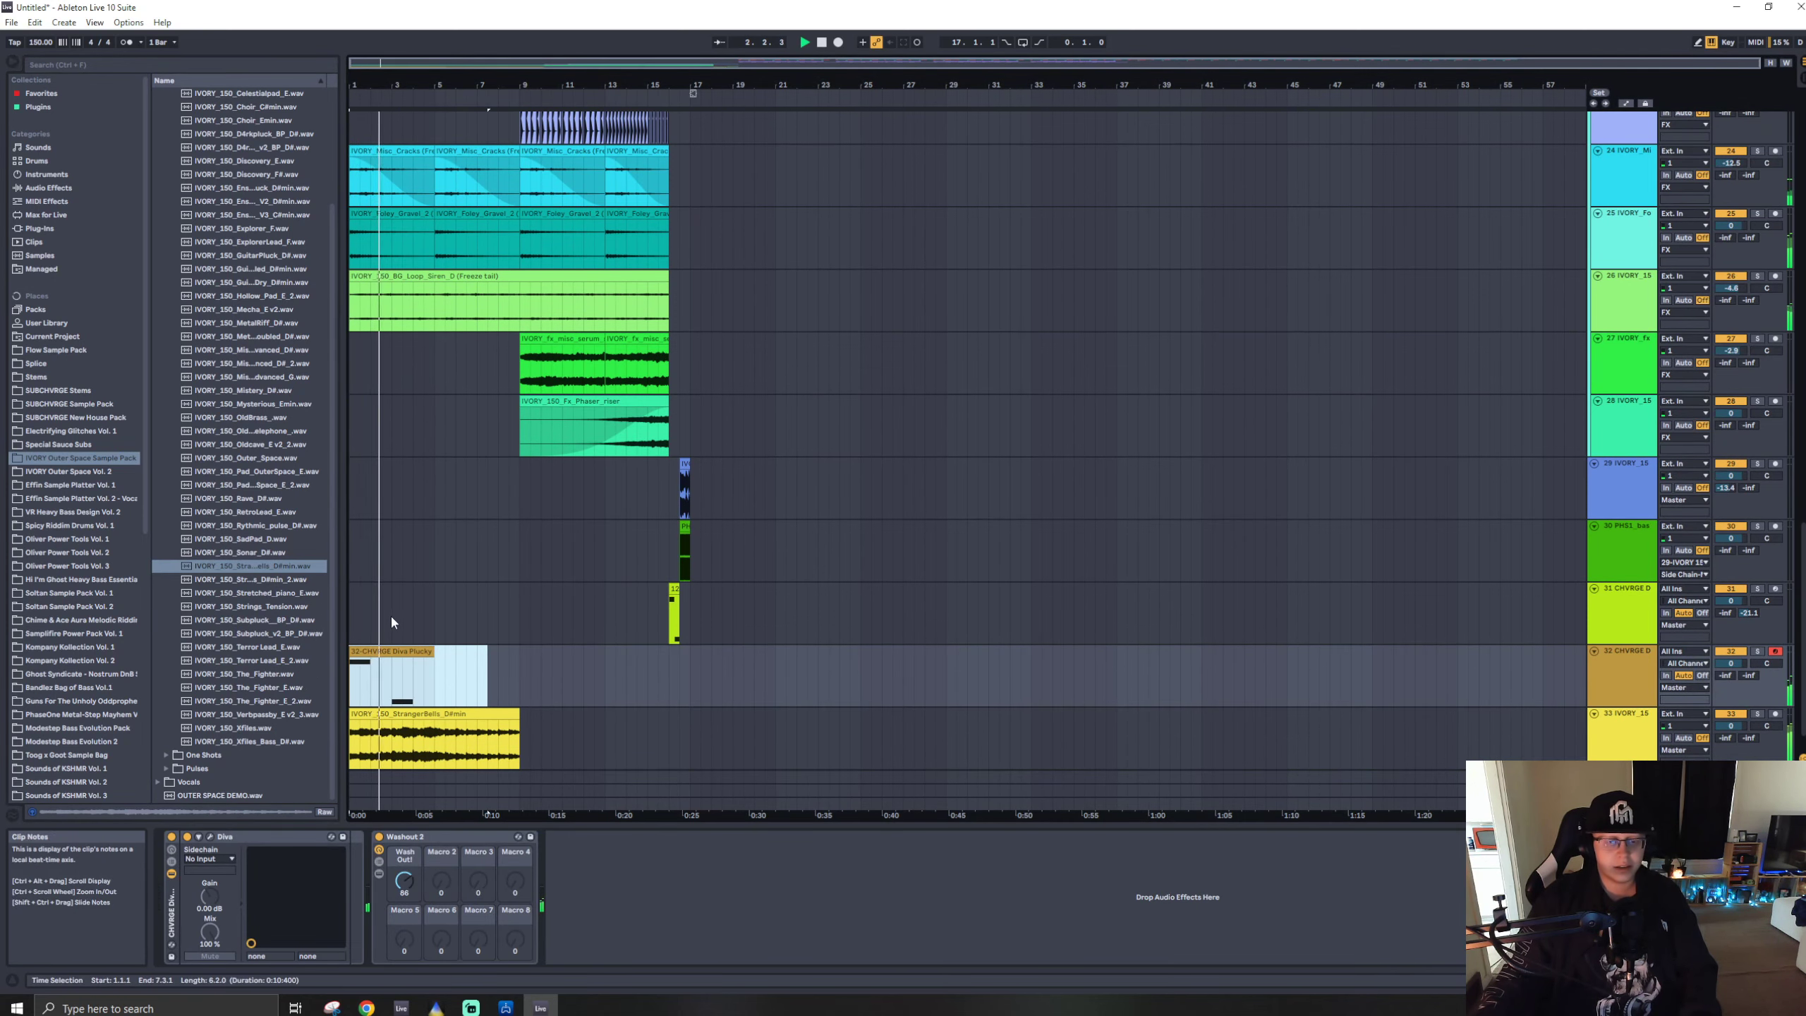
{"action": "left_click", "coordinate": [435, 601]}
{"action": "left_click_drag", "start_coordinate": [435, 601], "coordinate": [330, 672]}
{"action": "key", "text": "ctrl+d"}
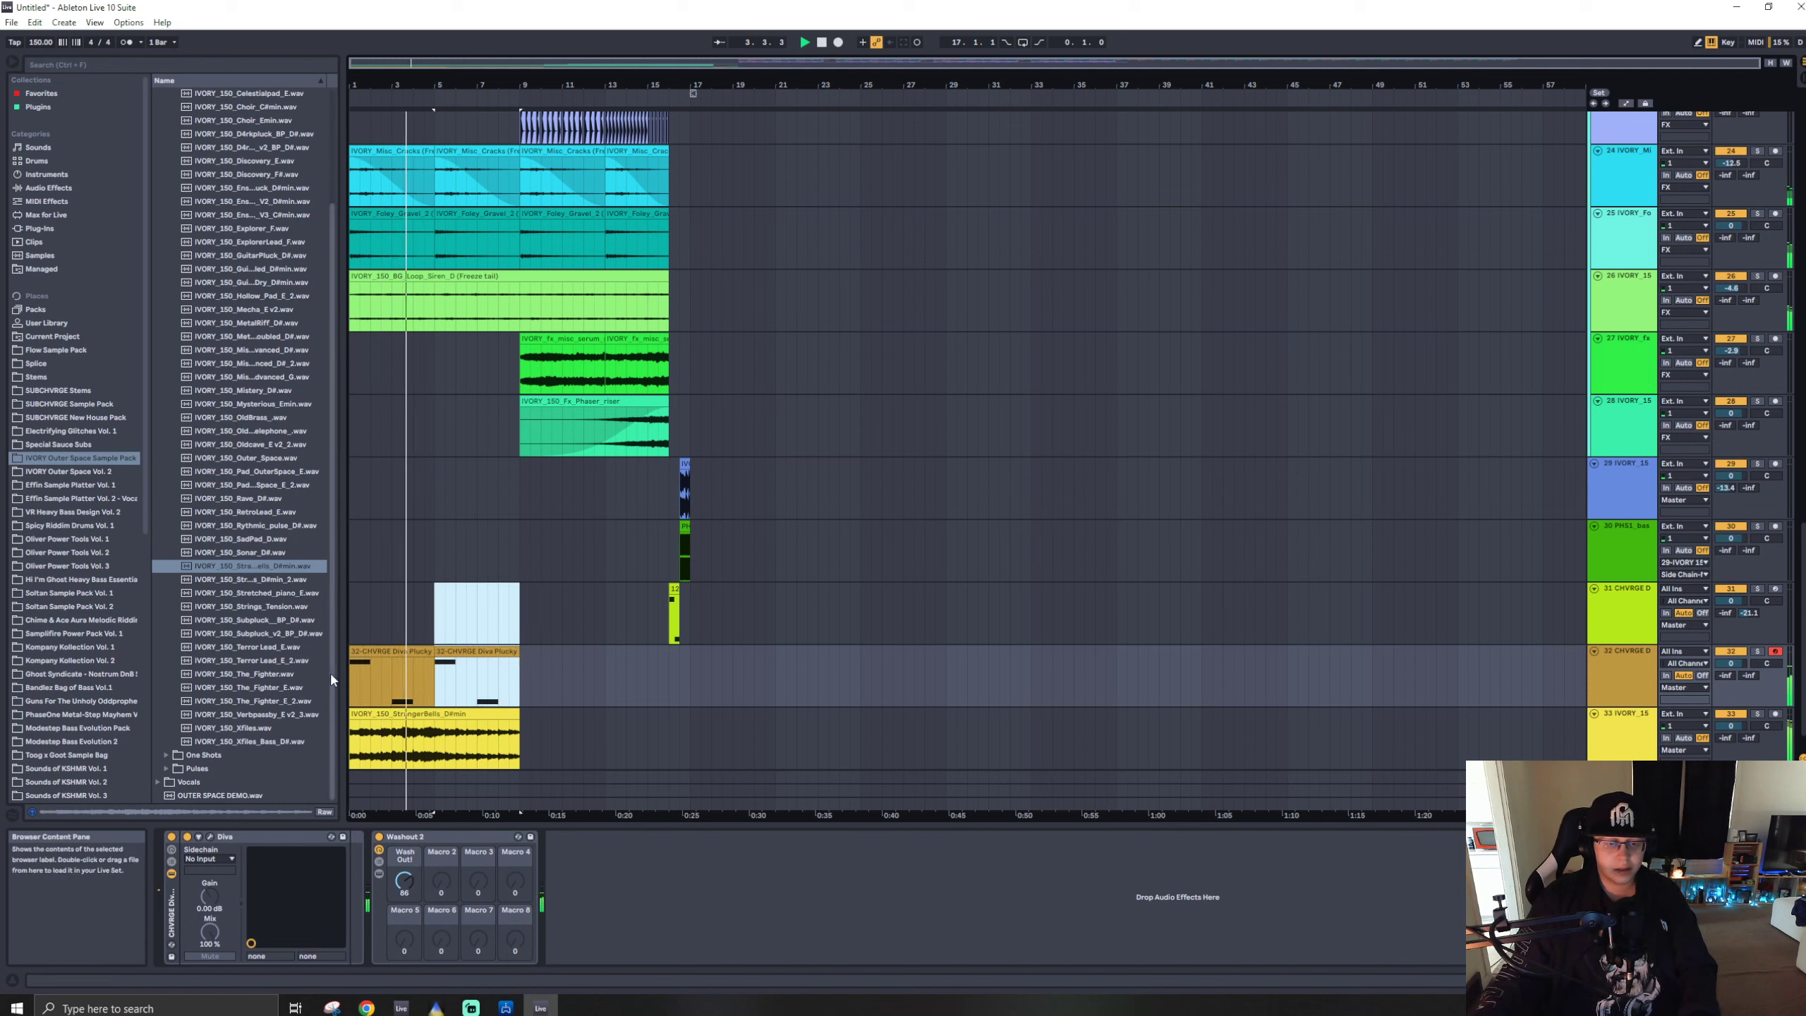
{"action": "key", "text": "ctrl+d"}
{"action": "key", "text": "ctrl+d"}
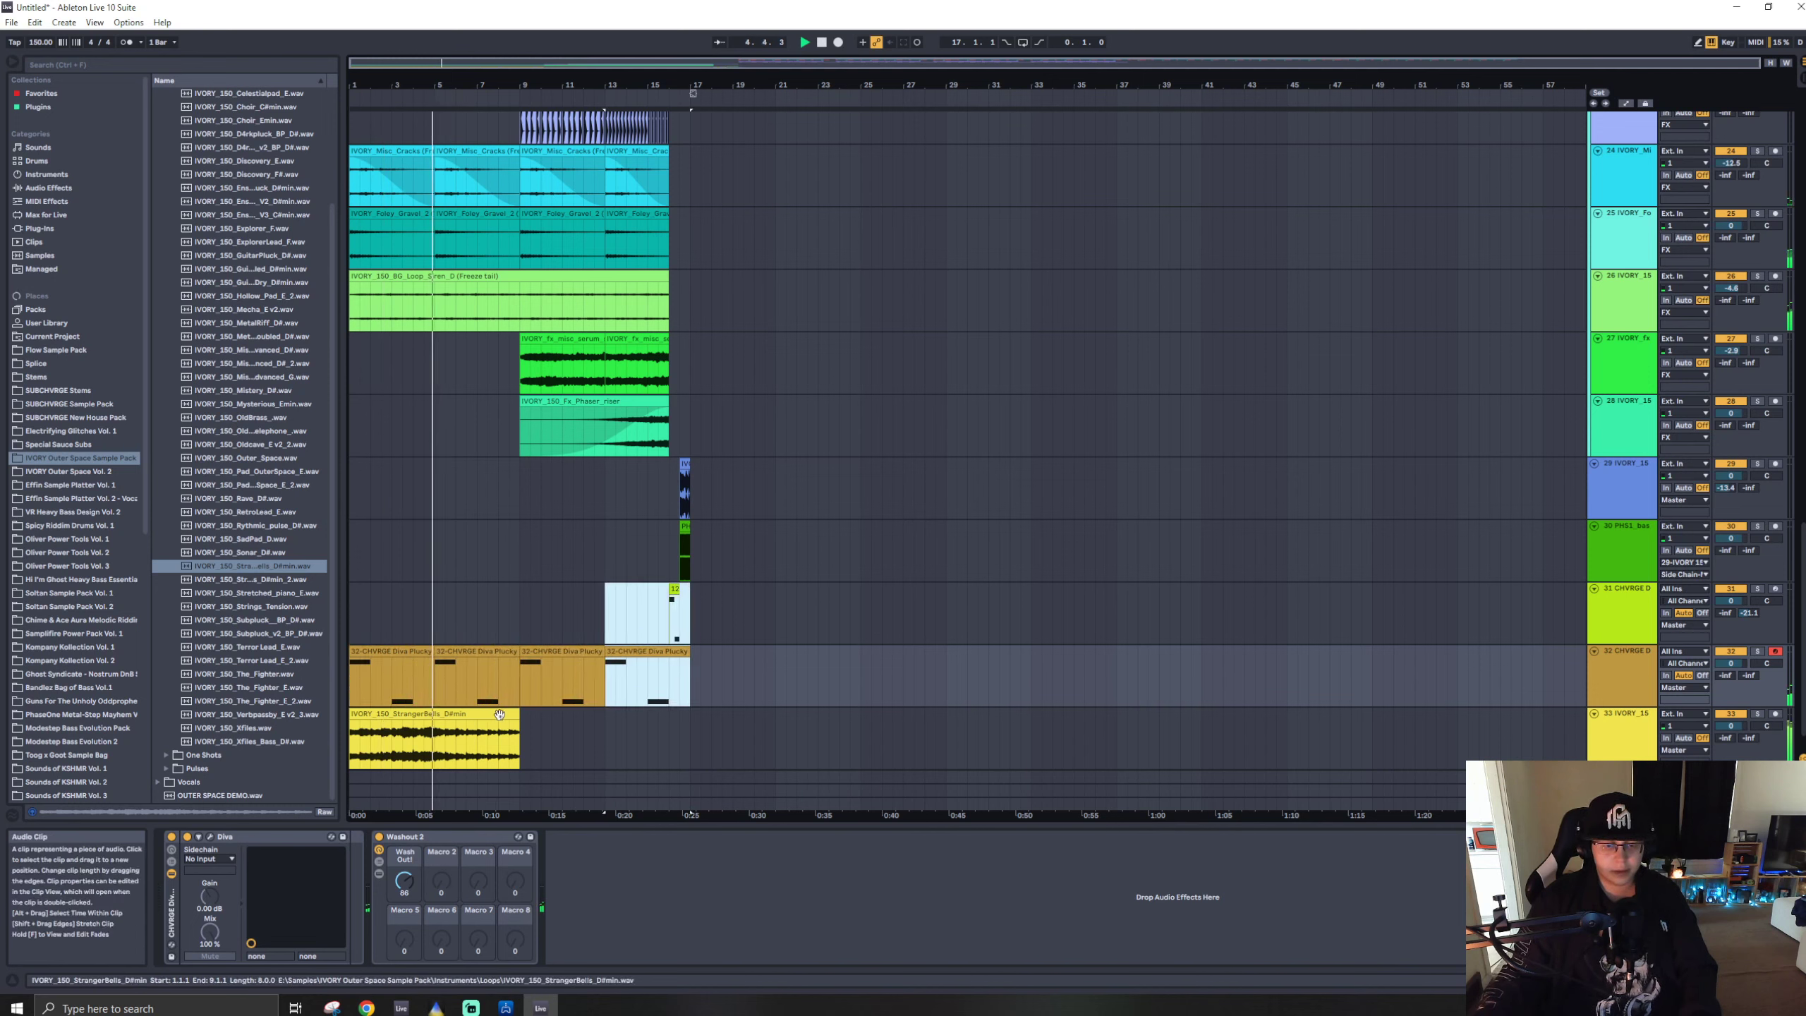
{"action": "left_click_drag", "start_coordinate": [520, 713], "coordinate": [711, 684]}
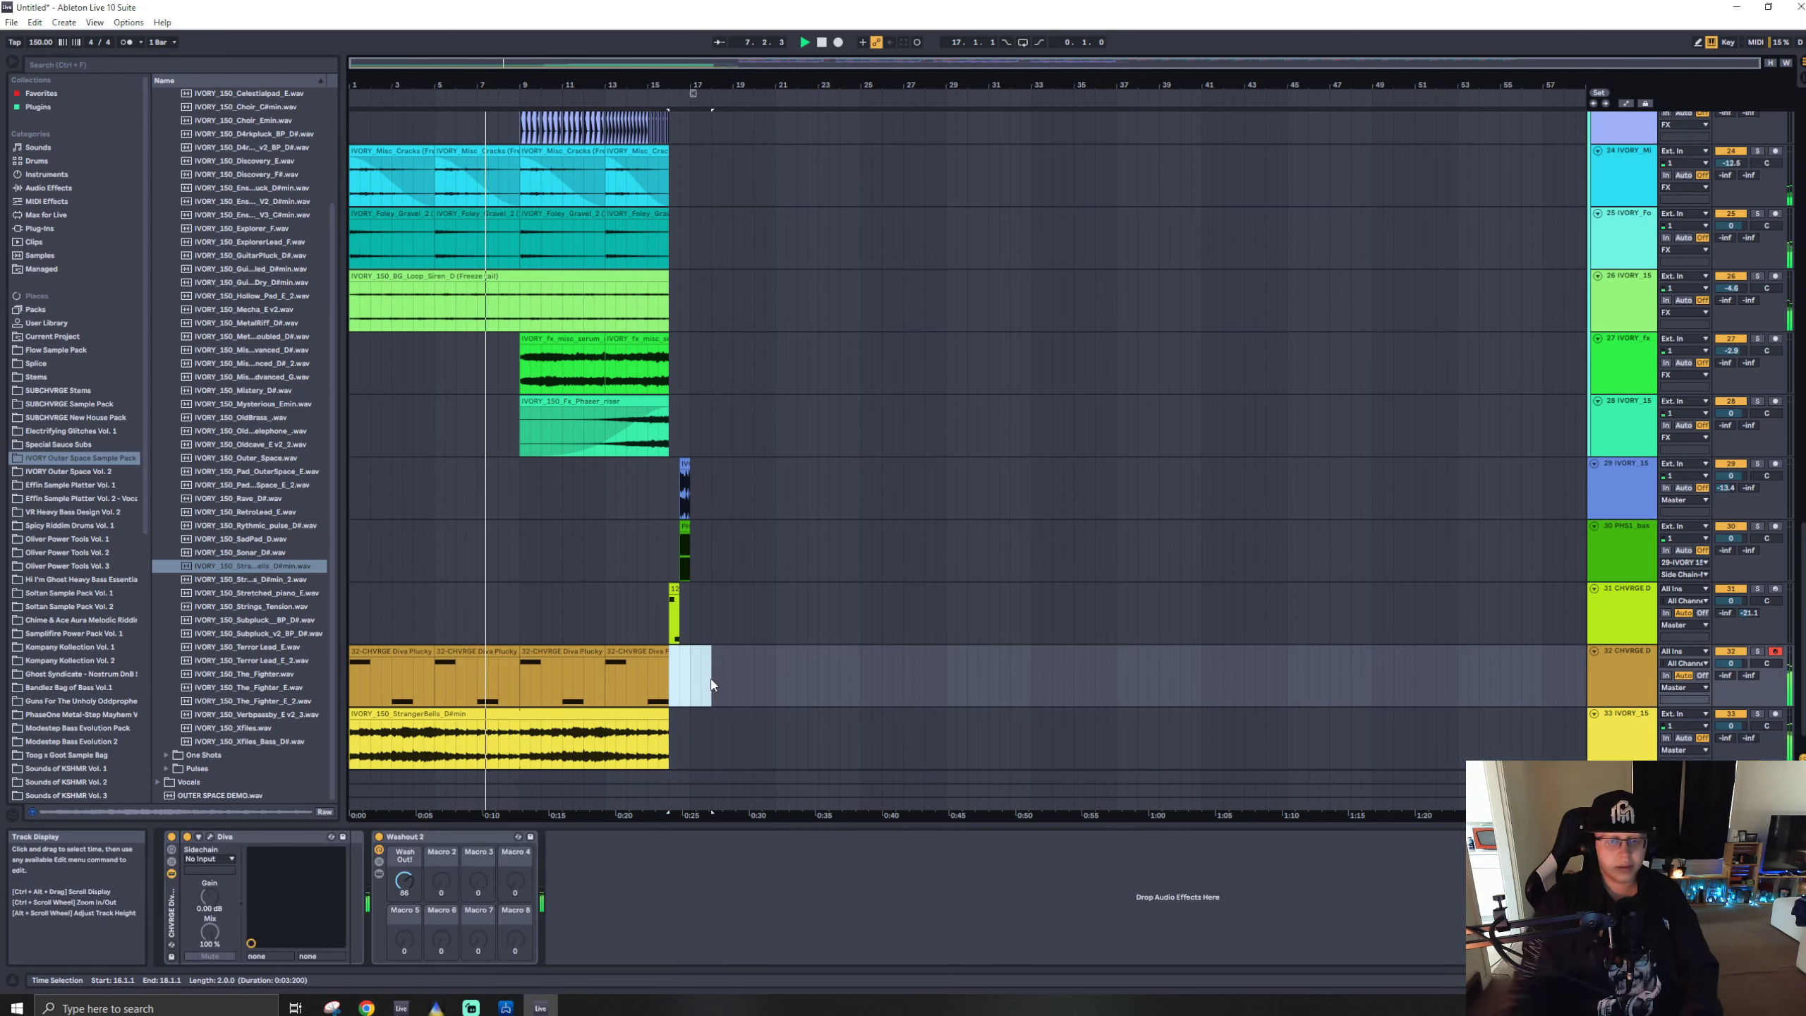
- Find the HalfTime plug-in by searching "halft" and load it on the StrangerBells track
{"action": "key", "text": "ctrl+f"}
{"action": "type", "text": "halft"}
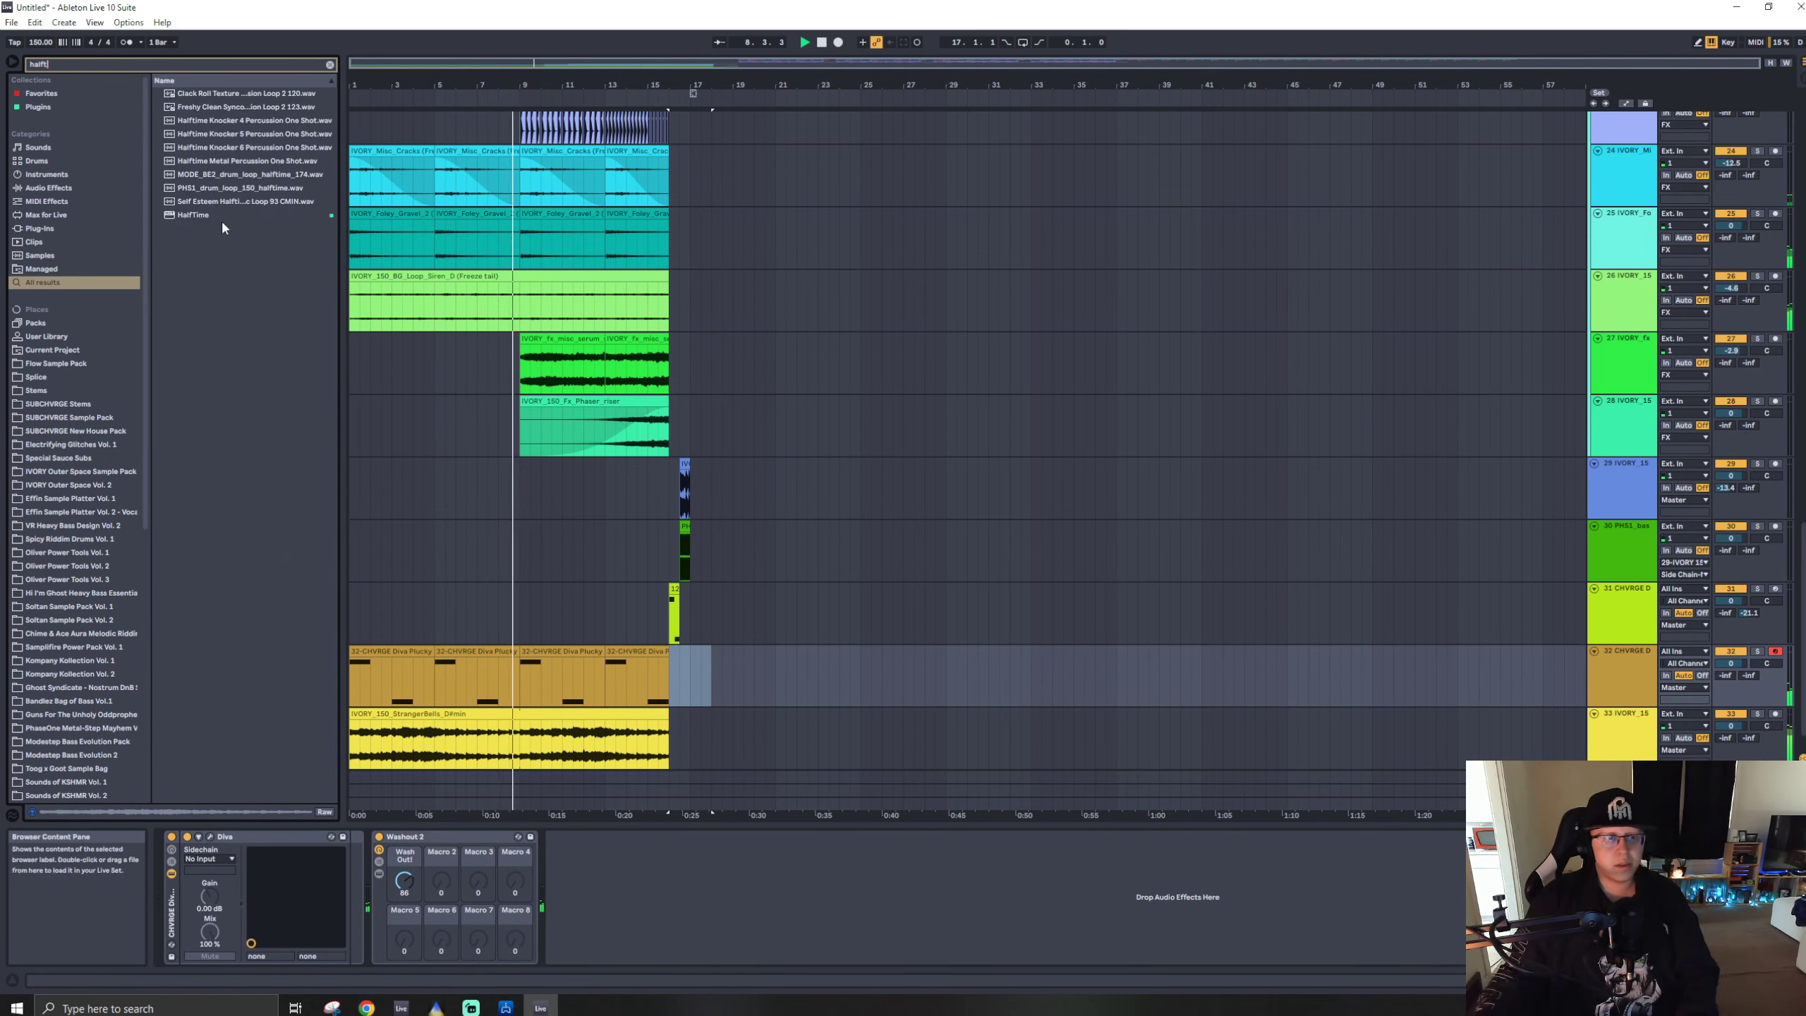
{"action": "left_click", "coordinate": [186, 203]}
{"action": "left_click_drag", "start_coordinate": [184, 214], "coordinate": [443, 736]}
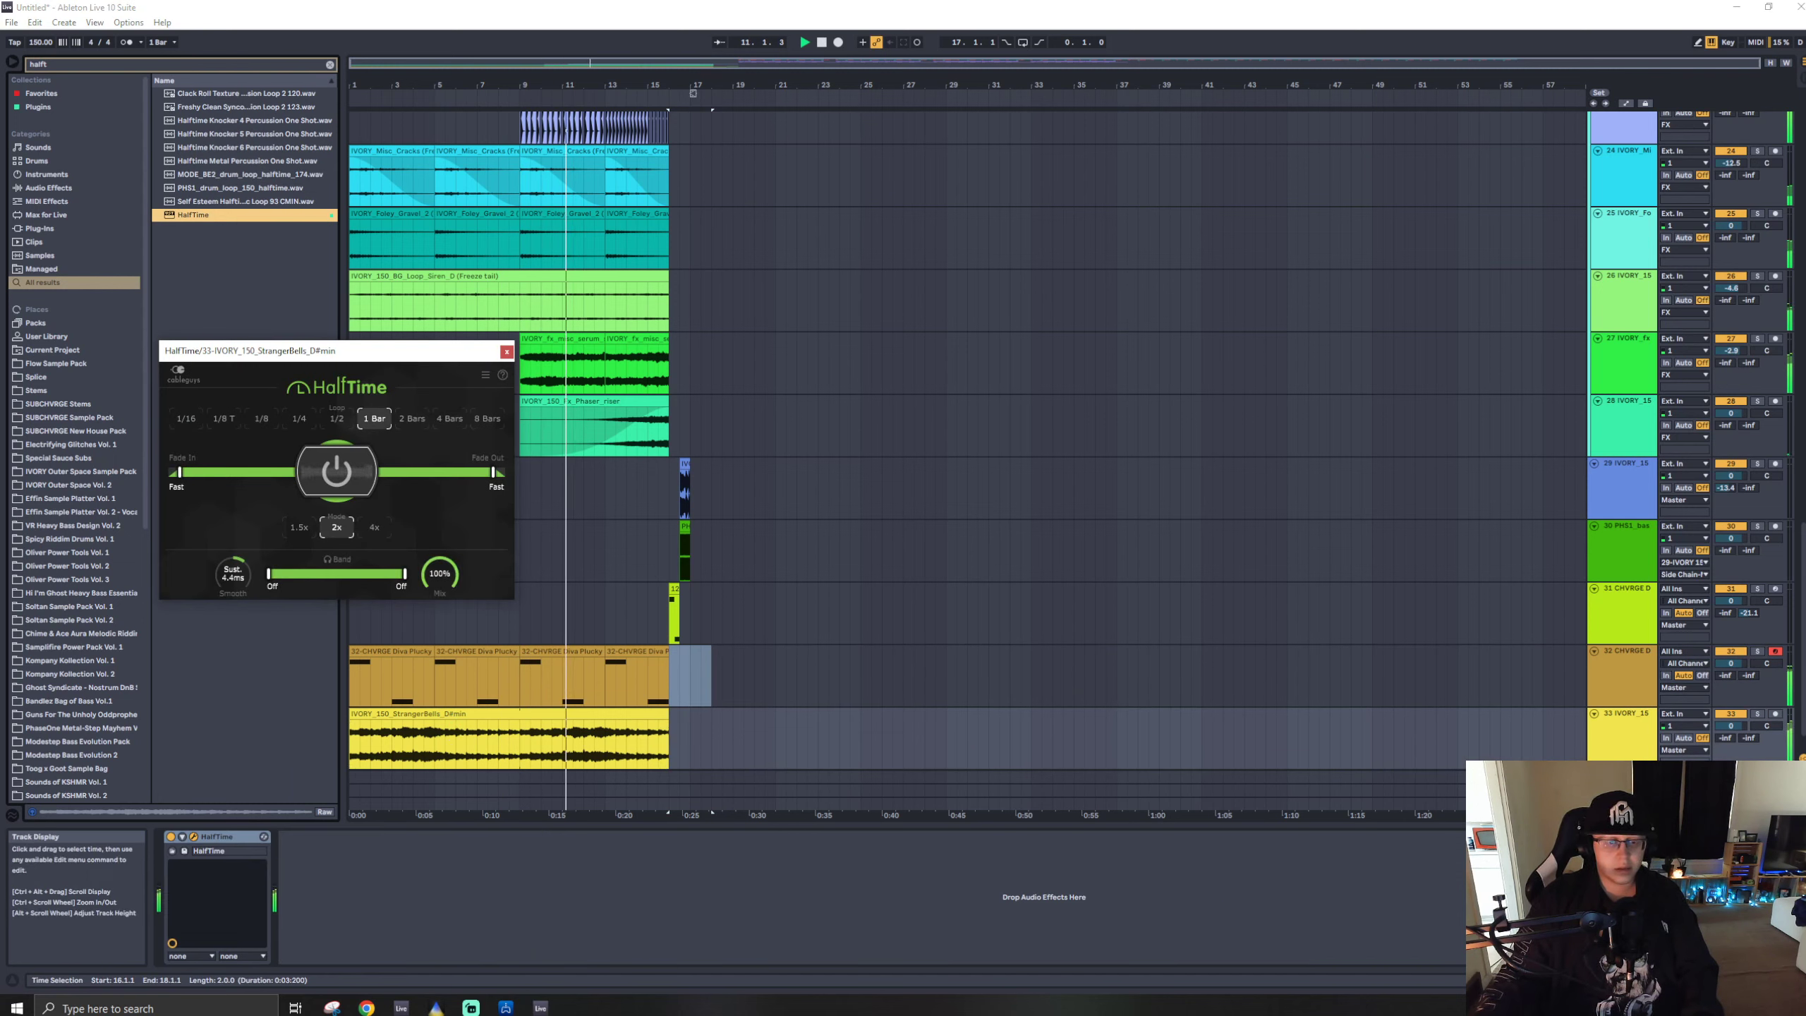
- Play the intro from bar 1, set HalfTime's mix to 78% and close the plug-in window
{"action": "key", "text": "space"}
{"action": "key", "text": "space"}
{"action": "left_click", "coordinate": [437, 713]}
{"action": "key", "text": "space"}
{"action": "key", "text": "space"}
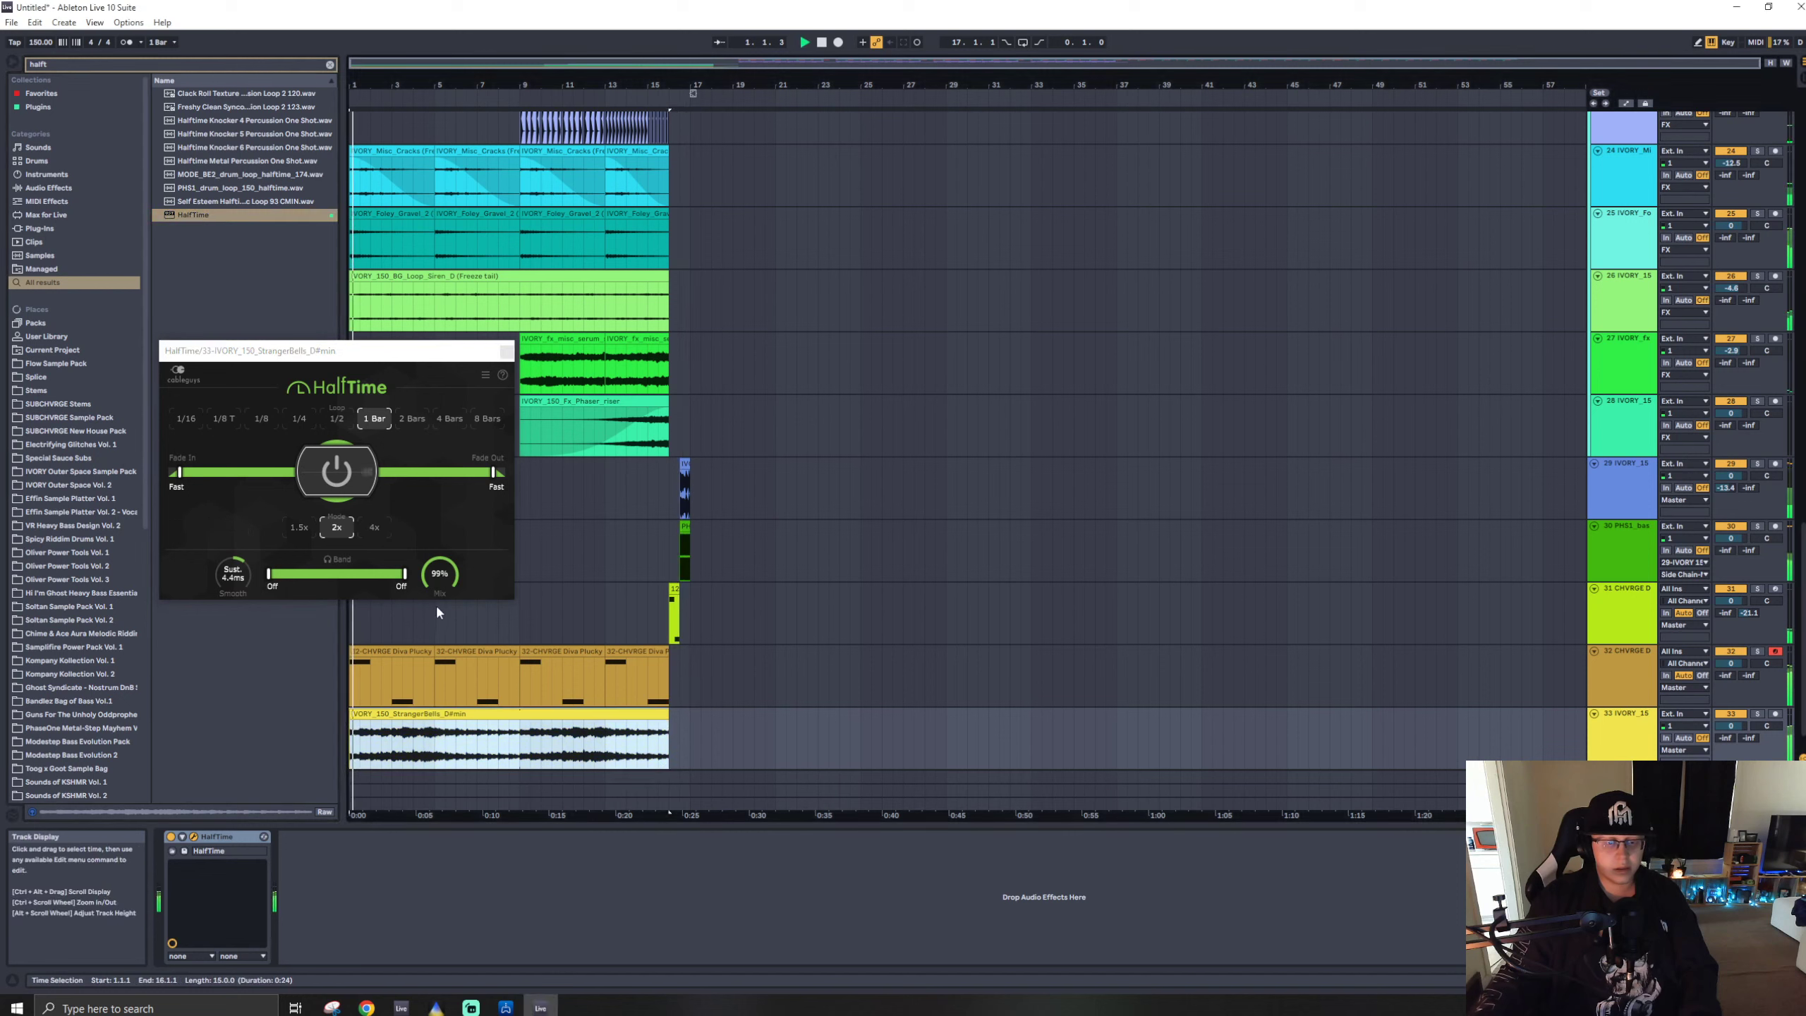
{"action": "left_click_drag", "start_coordinate": [439, 573], "coordinate": [439, 577]}
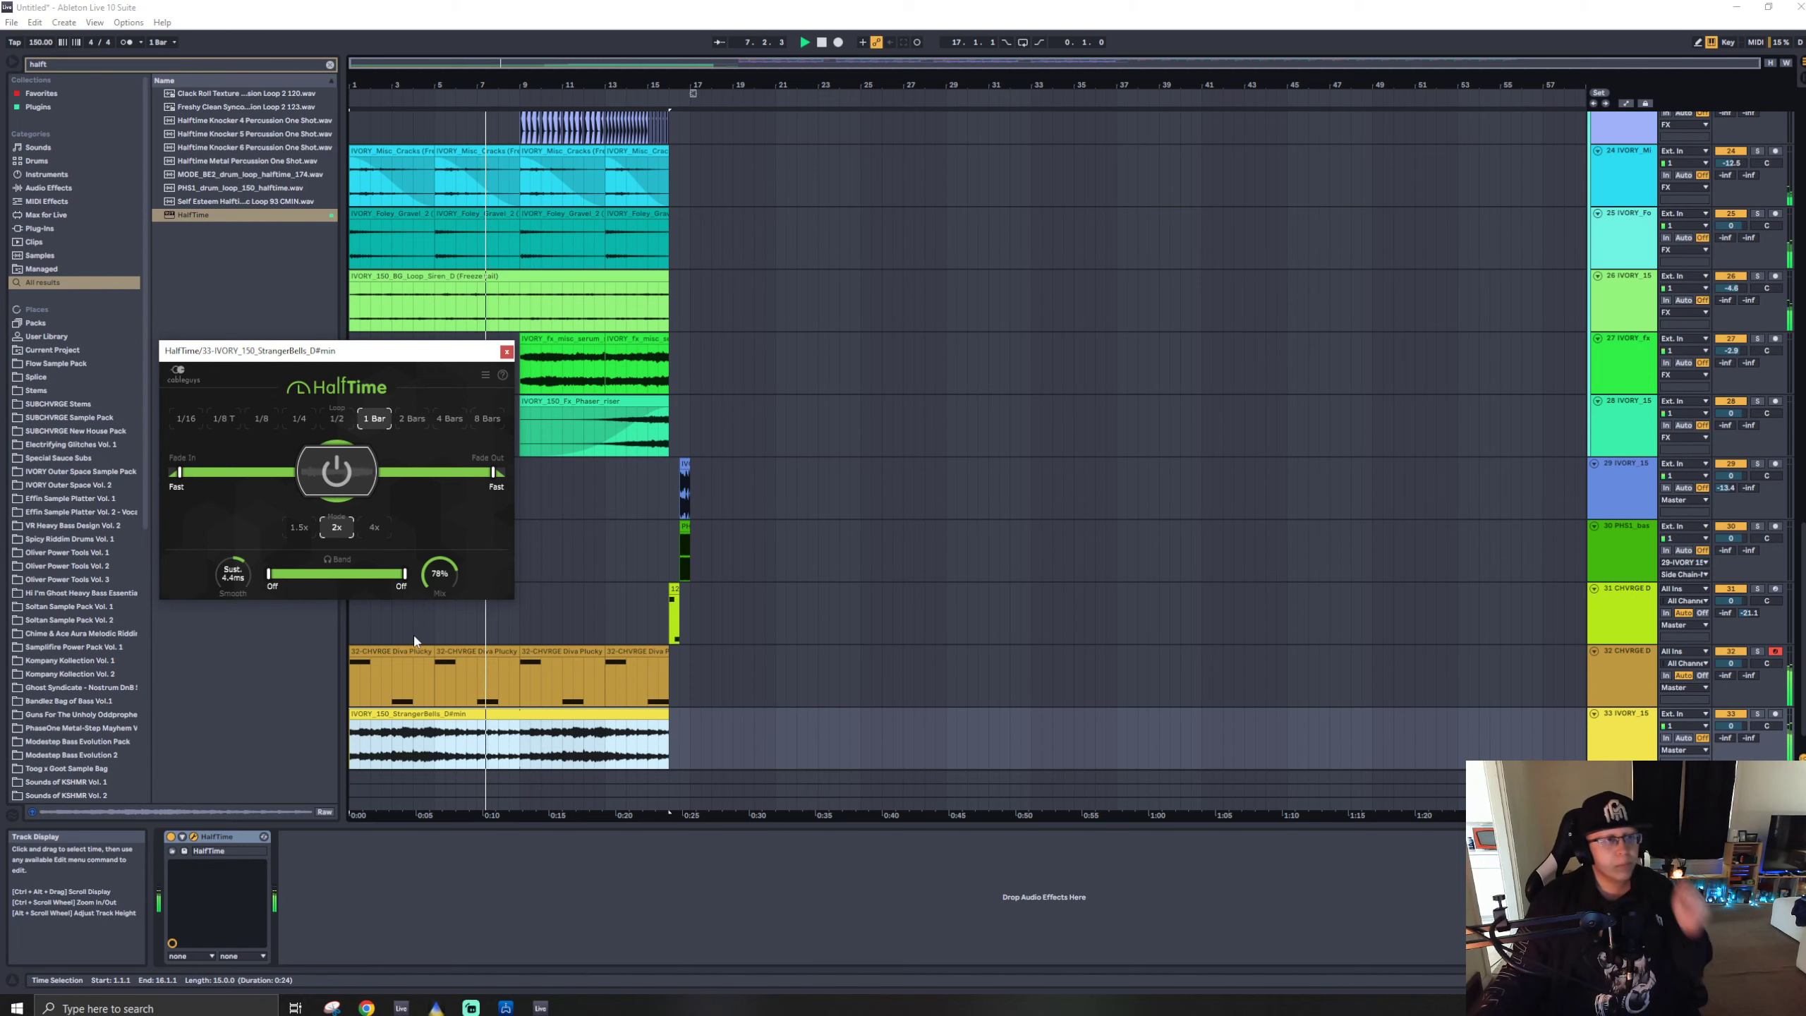
{"action": "left_click", "coordinate": [506, 352]}
- Listen through the intro build-up while checking the FX tracks, briefly soloing the misc FX loop on track 27
{"action": "scroll", "coordinate": [467, 437], "scroll_direction": "up", "scroll_amount": 2}
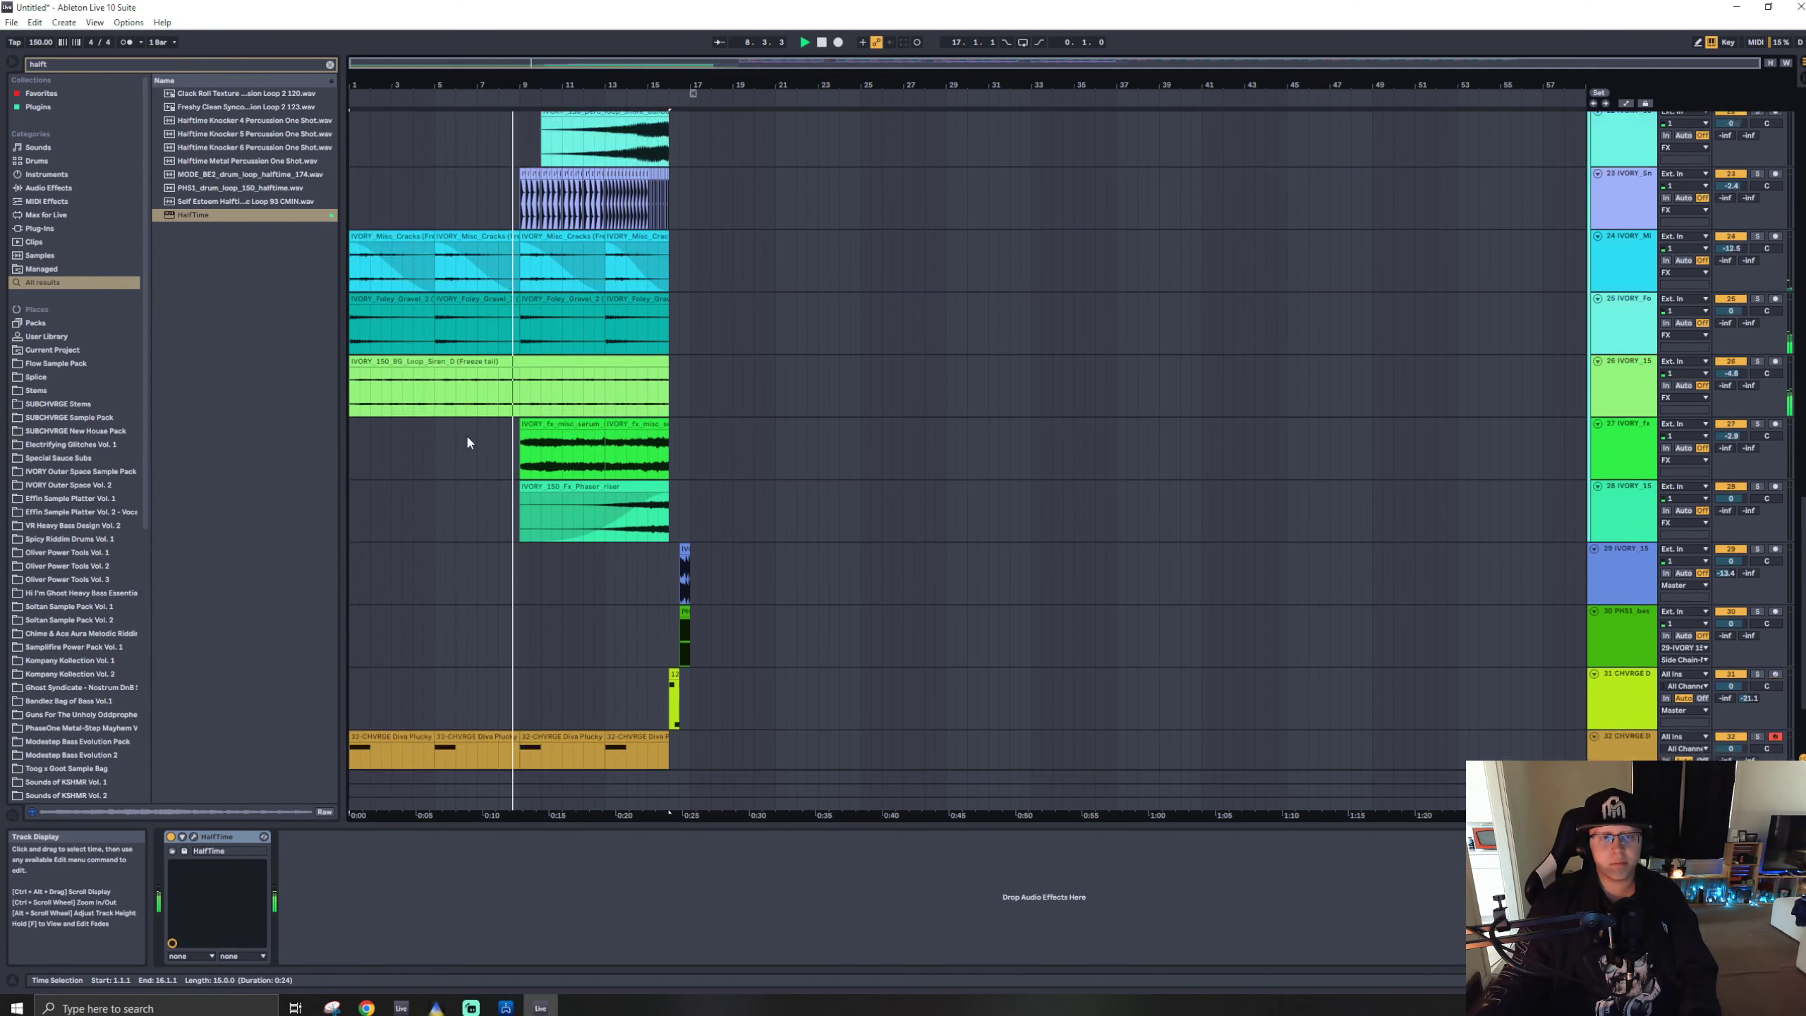
{"action": "scroll", "coordinate": [469, 437], "scroll_direction": "up", "scroll_amount": 4}
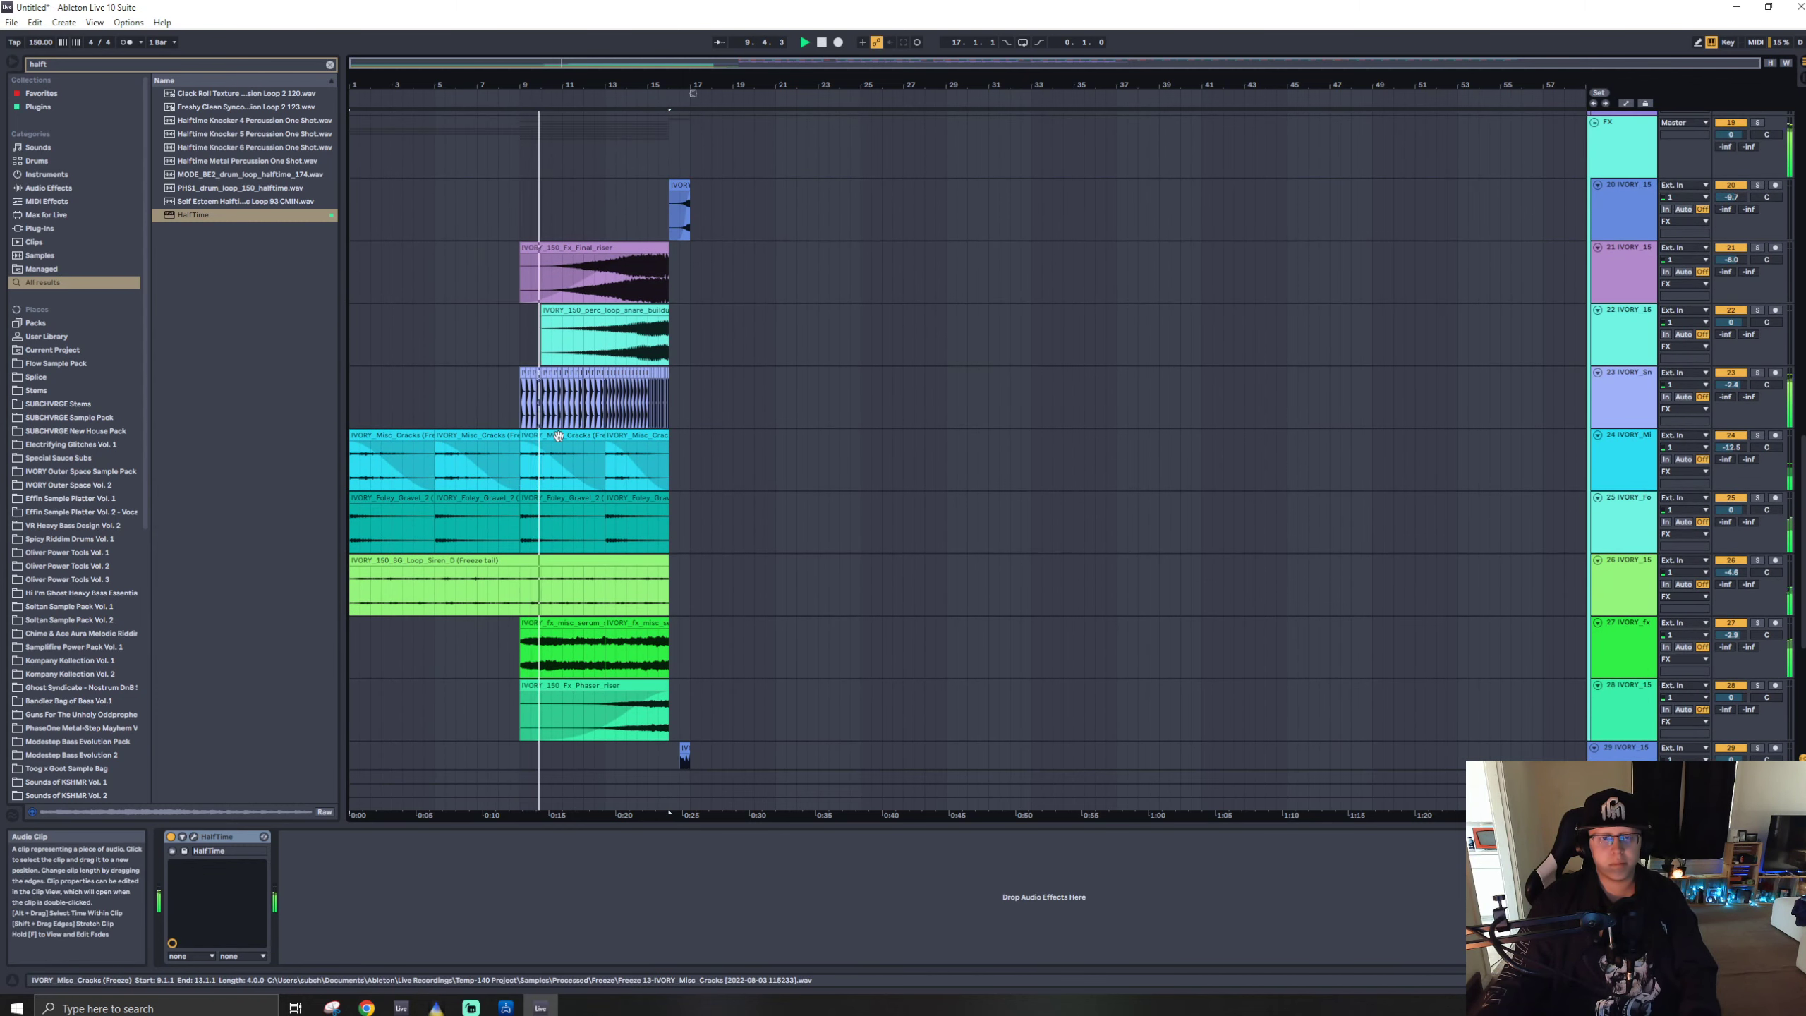
{"action": "scroll", "coordinate": [554, 437], "scroll_direction": "up", "scroll_amount": 5}
{"action": "scroll", "coordinate": [548, 442], "scroll_direction": "down", "scroll_amount": 9}
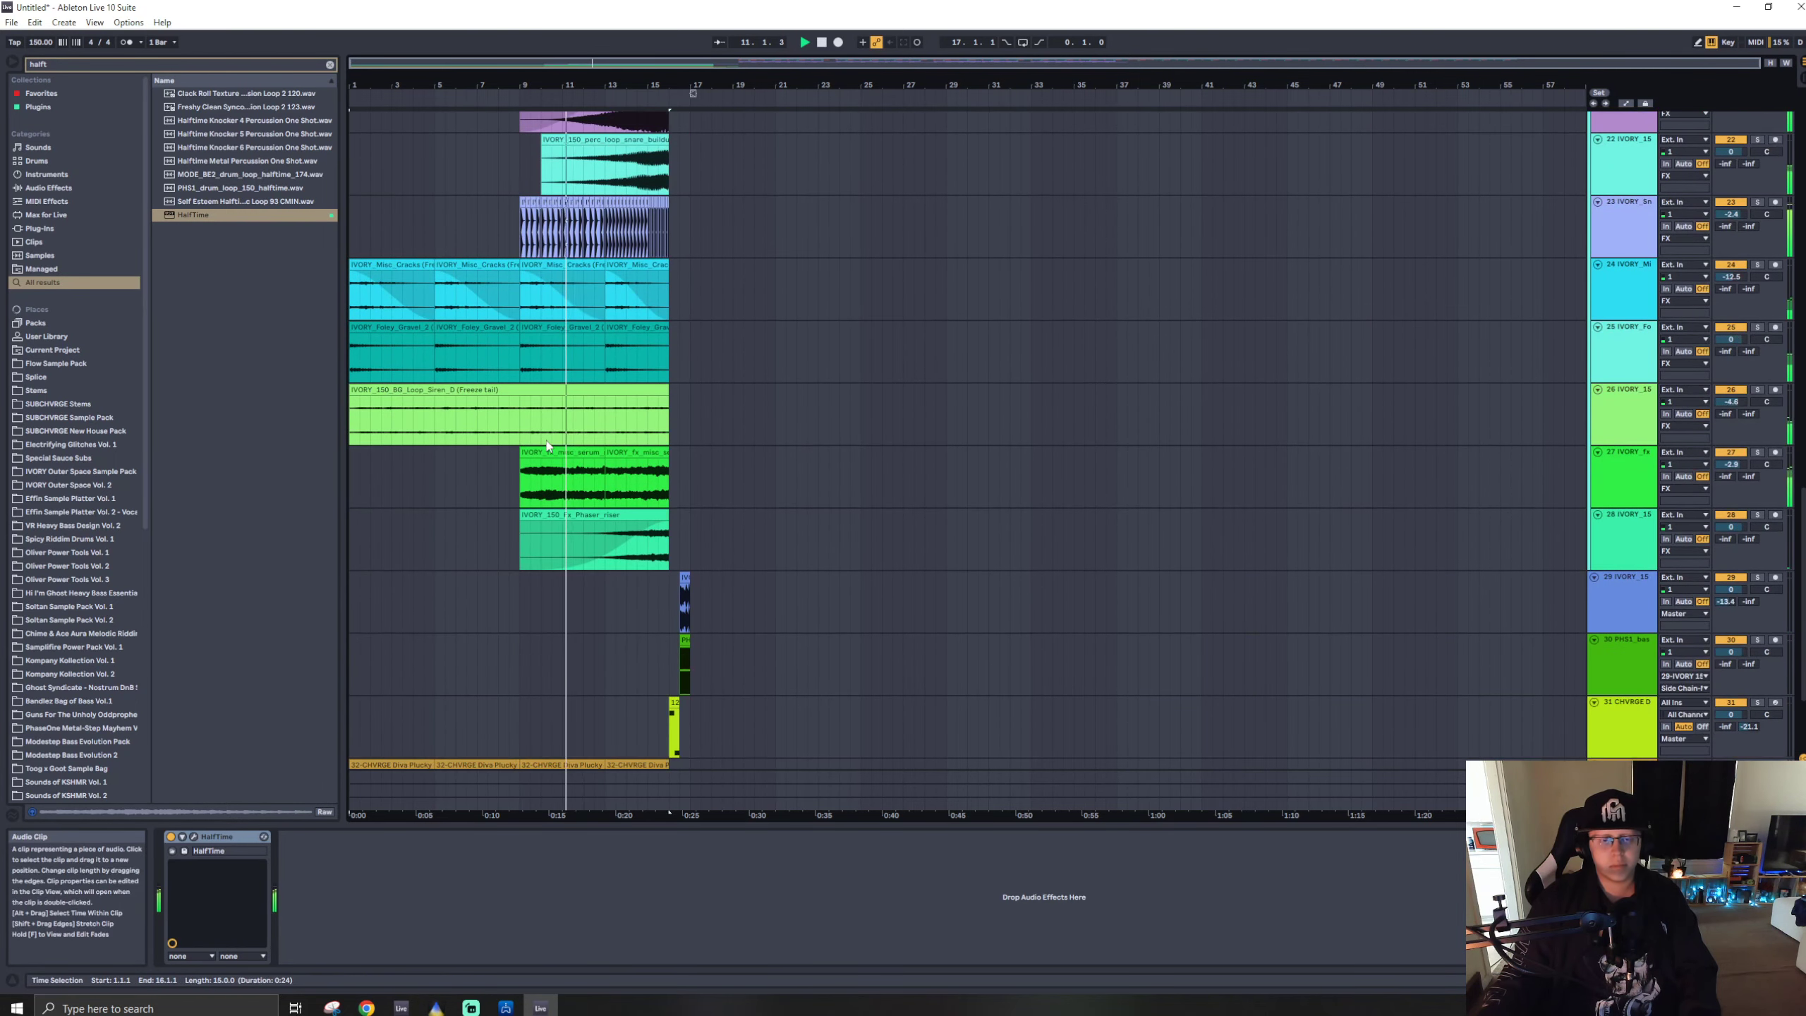
{"action": "left_click", "coordinate": [1756, 453]}
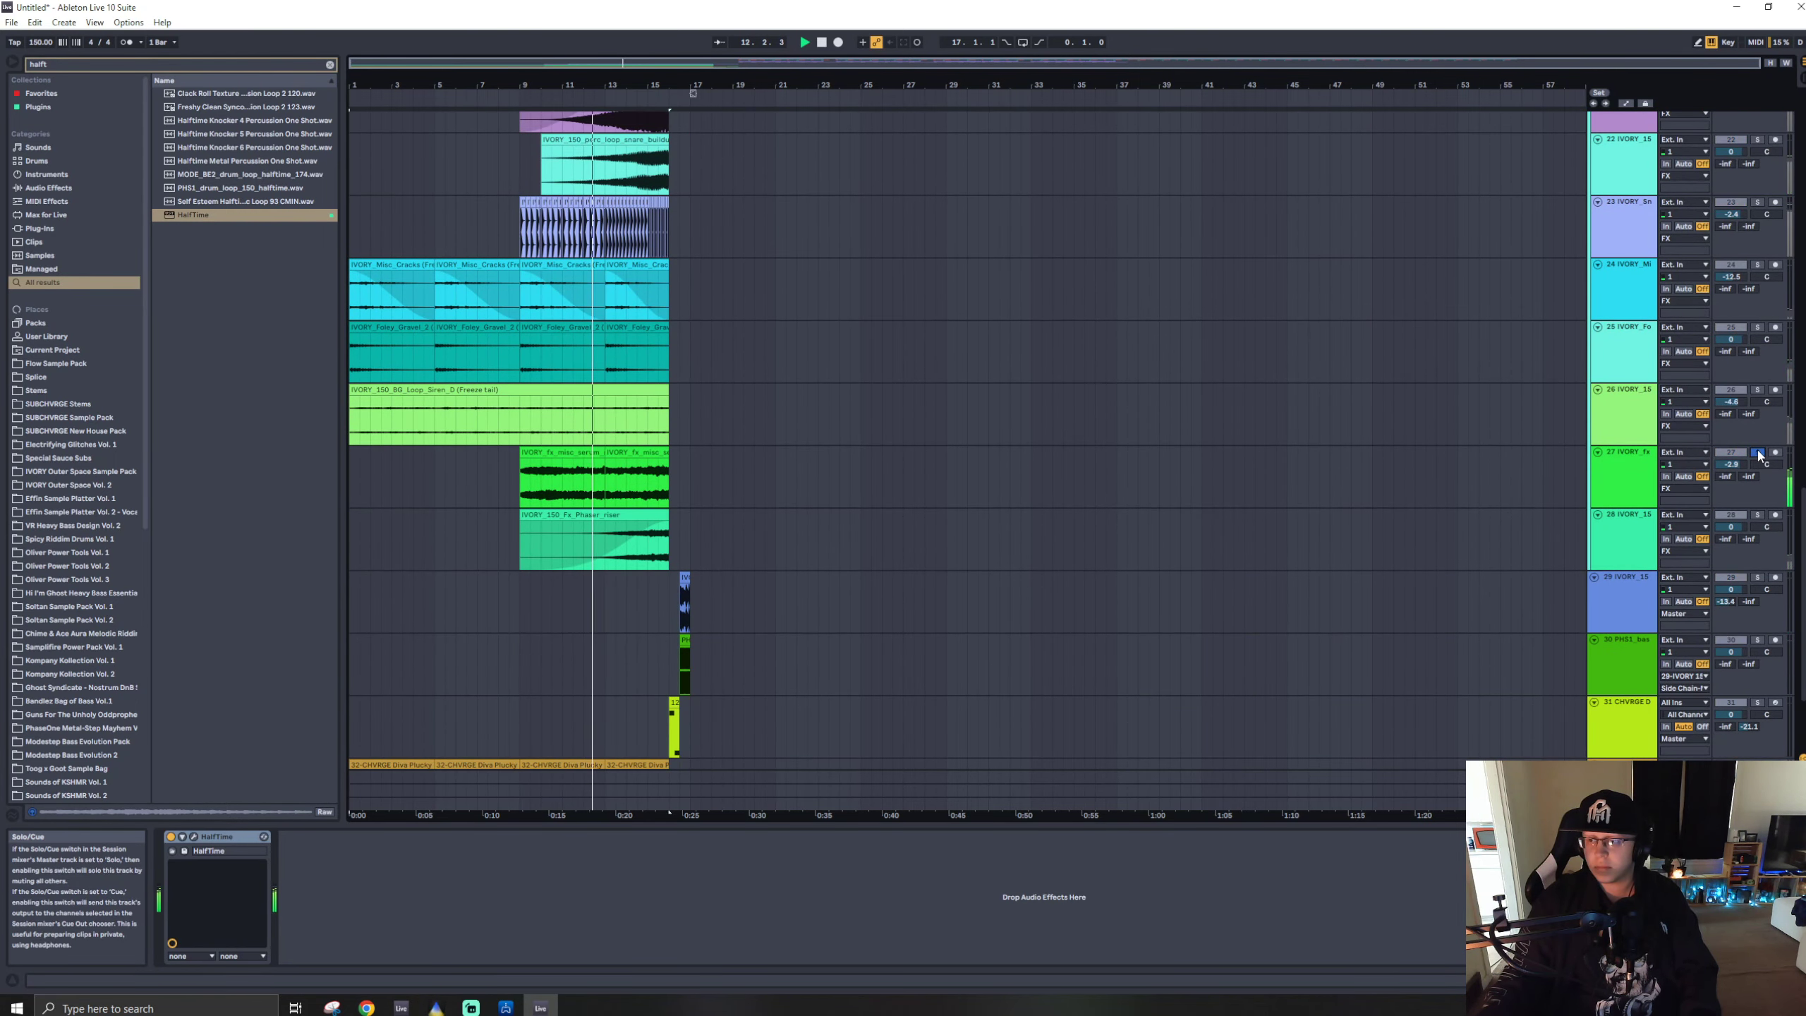
{"action": "left_click", "coordinate": [1757, 453]}
{"action": "scroll", "coordinate": [986, 437], "scroll_direction": "up", "scroll_amount": 2}
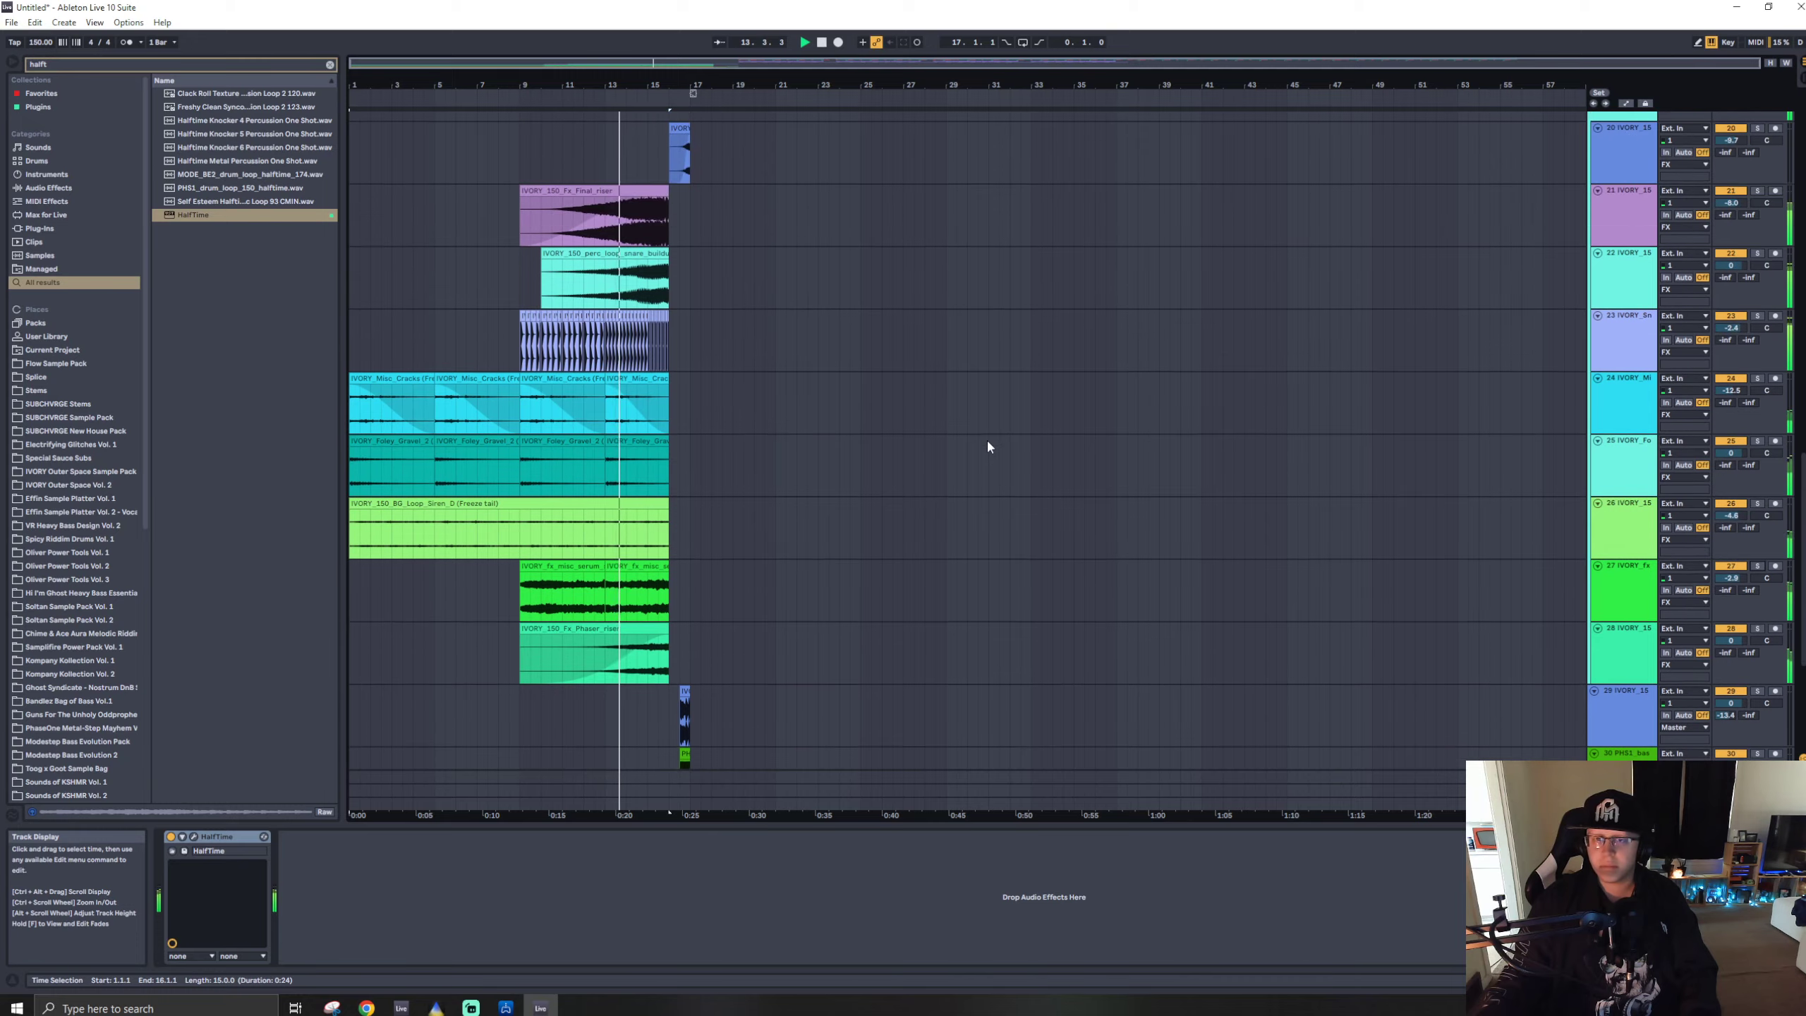
{"action": "scroll", "coordinate": [986, 446], "scroll_direction": "up", "scroll_amount": 3}
{"action": "scroll", "coordinate": [981, 443], "scroll_direction": "down", "scroll_amount": 6}
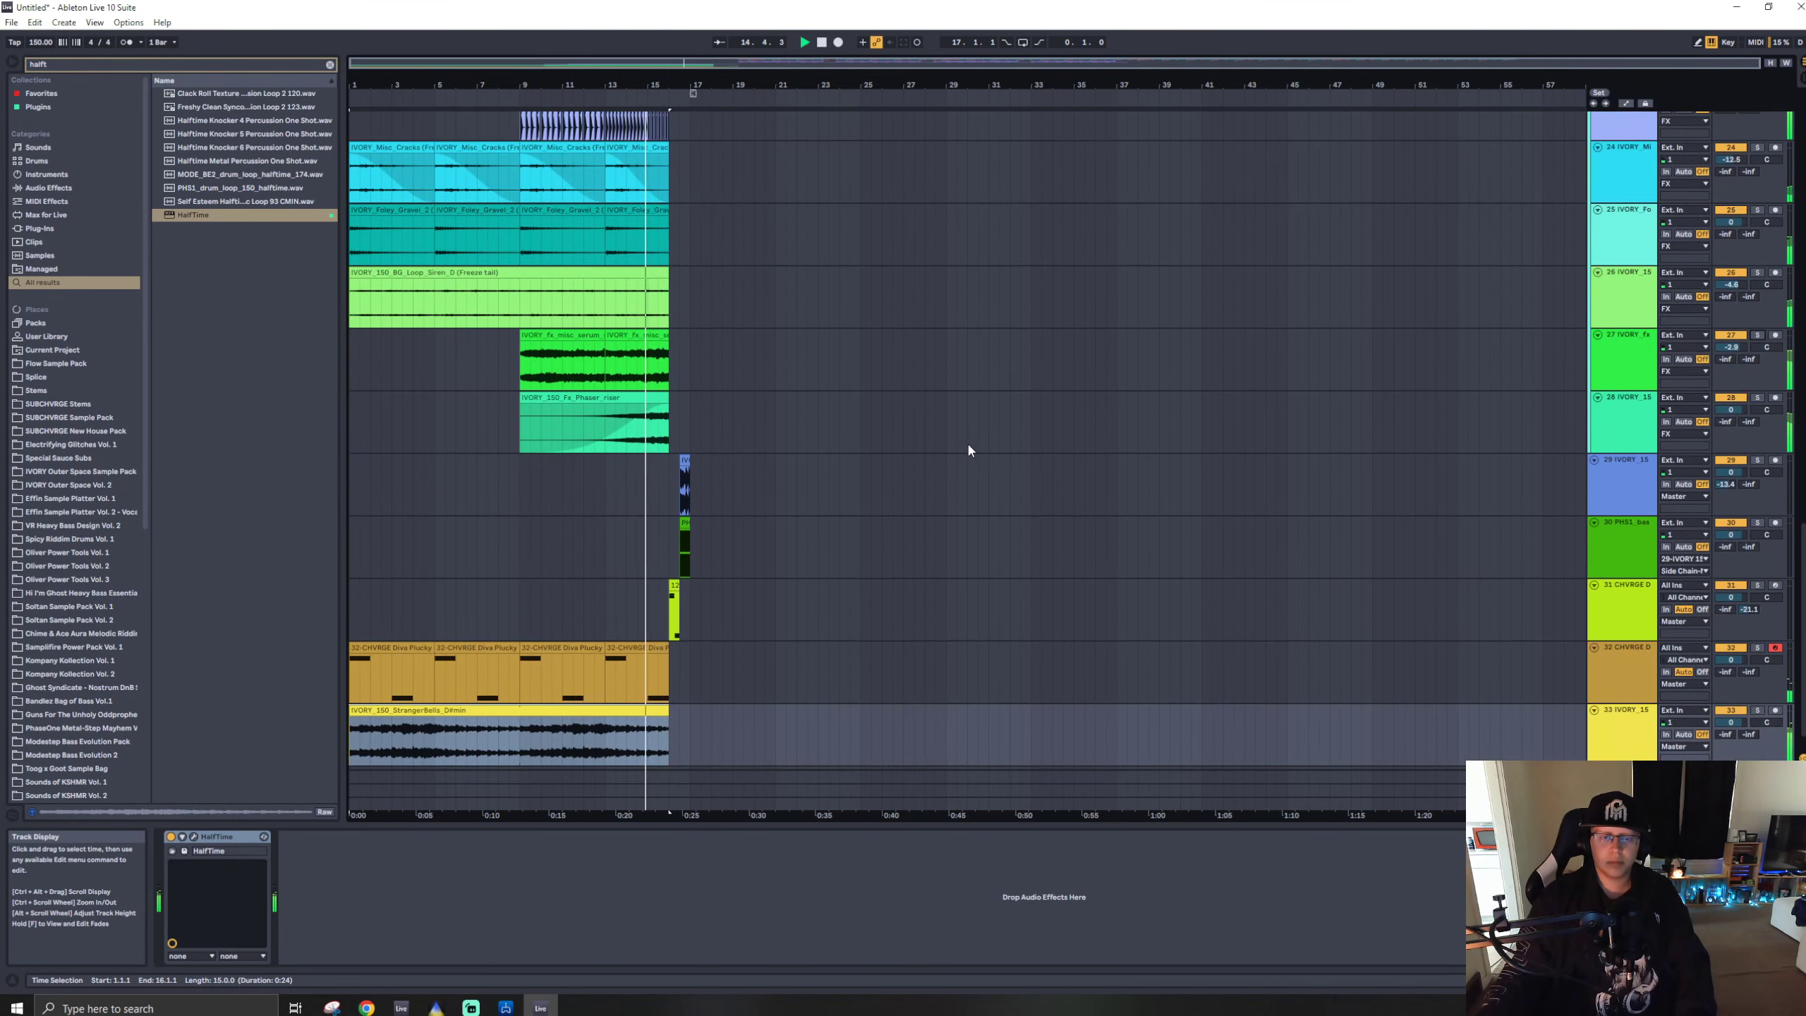
{"action": "scroll", "coordinate": [968, 449], "scroll_direction": "down", "scroll_amount": 1}
{"action": "scroll", "coordinate": [778, 447], "scroll_direction": "up", "scroll_amount": 9}
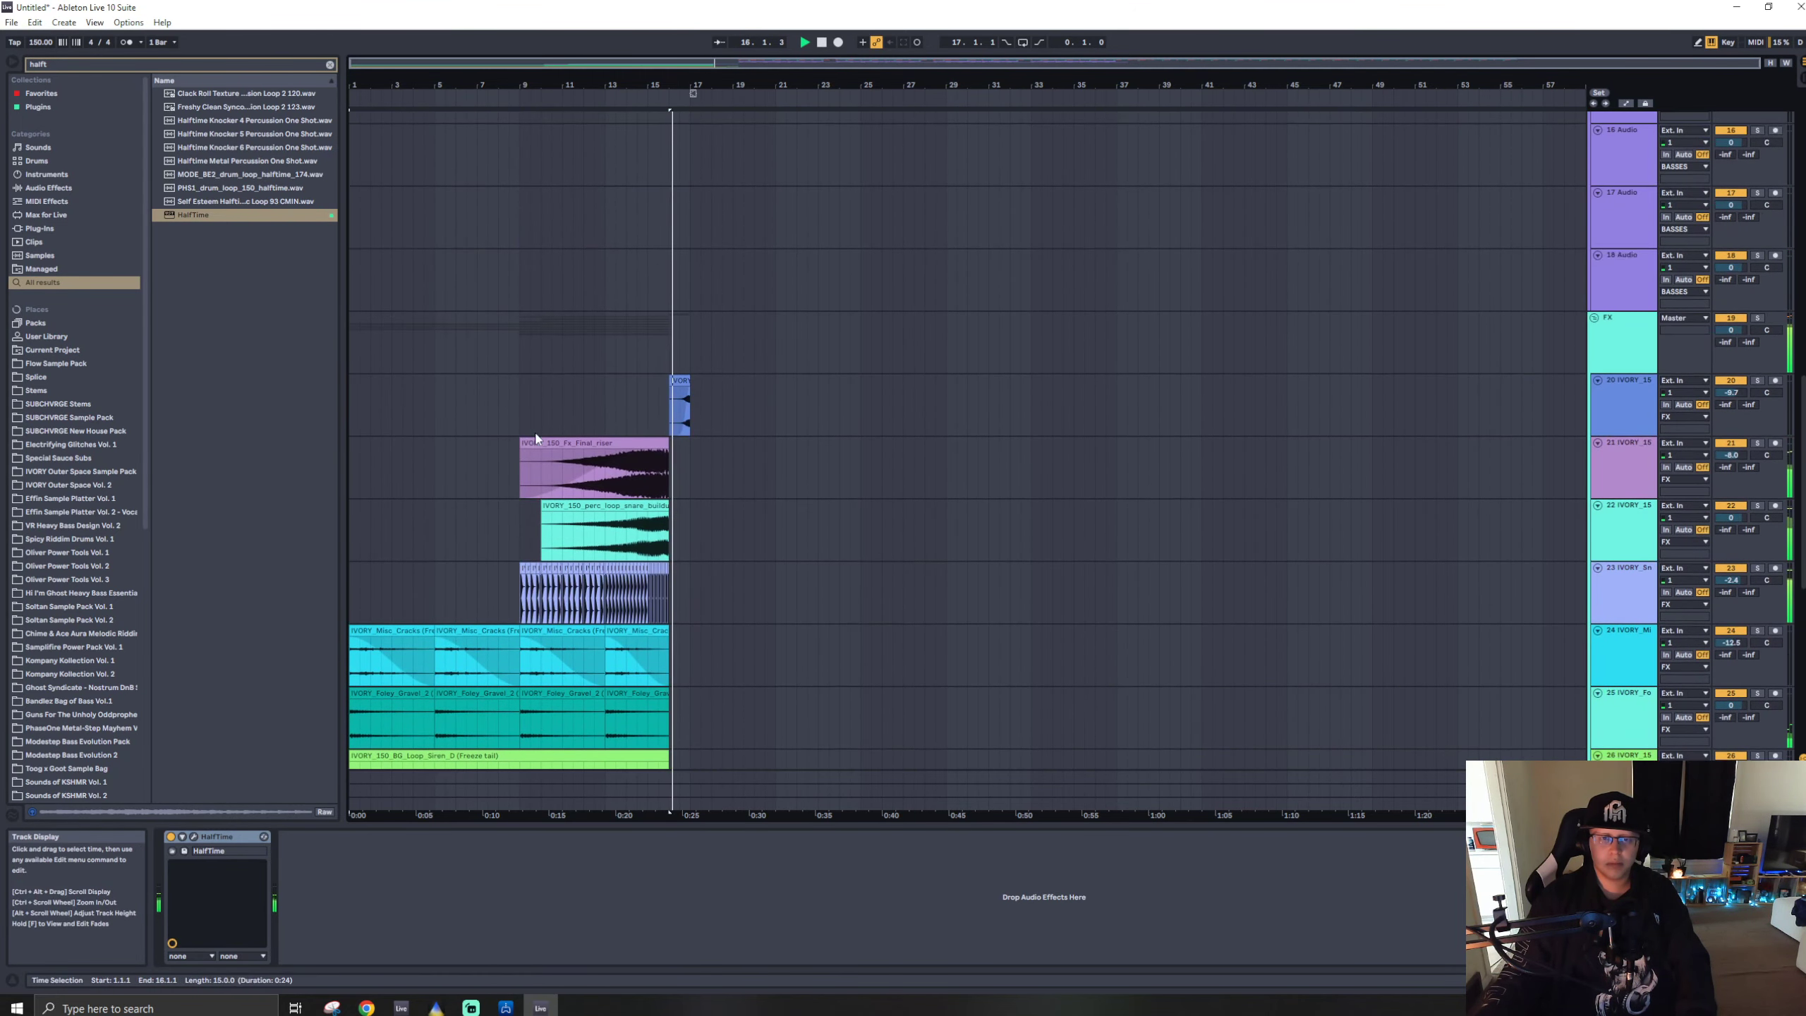
- Audition the drop's bass layers by soloing tracks 11 and 13 in turn, and mute the RiddimGun bass on track 13
{"action": "left_click", "coordinate": [520, 343]}
{"action": "scroll", "coordinate": [762, 545], "scroll_direction": "down", "scroll_amount": 8}
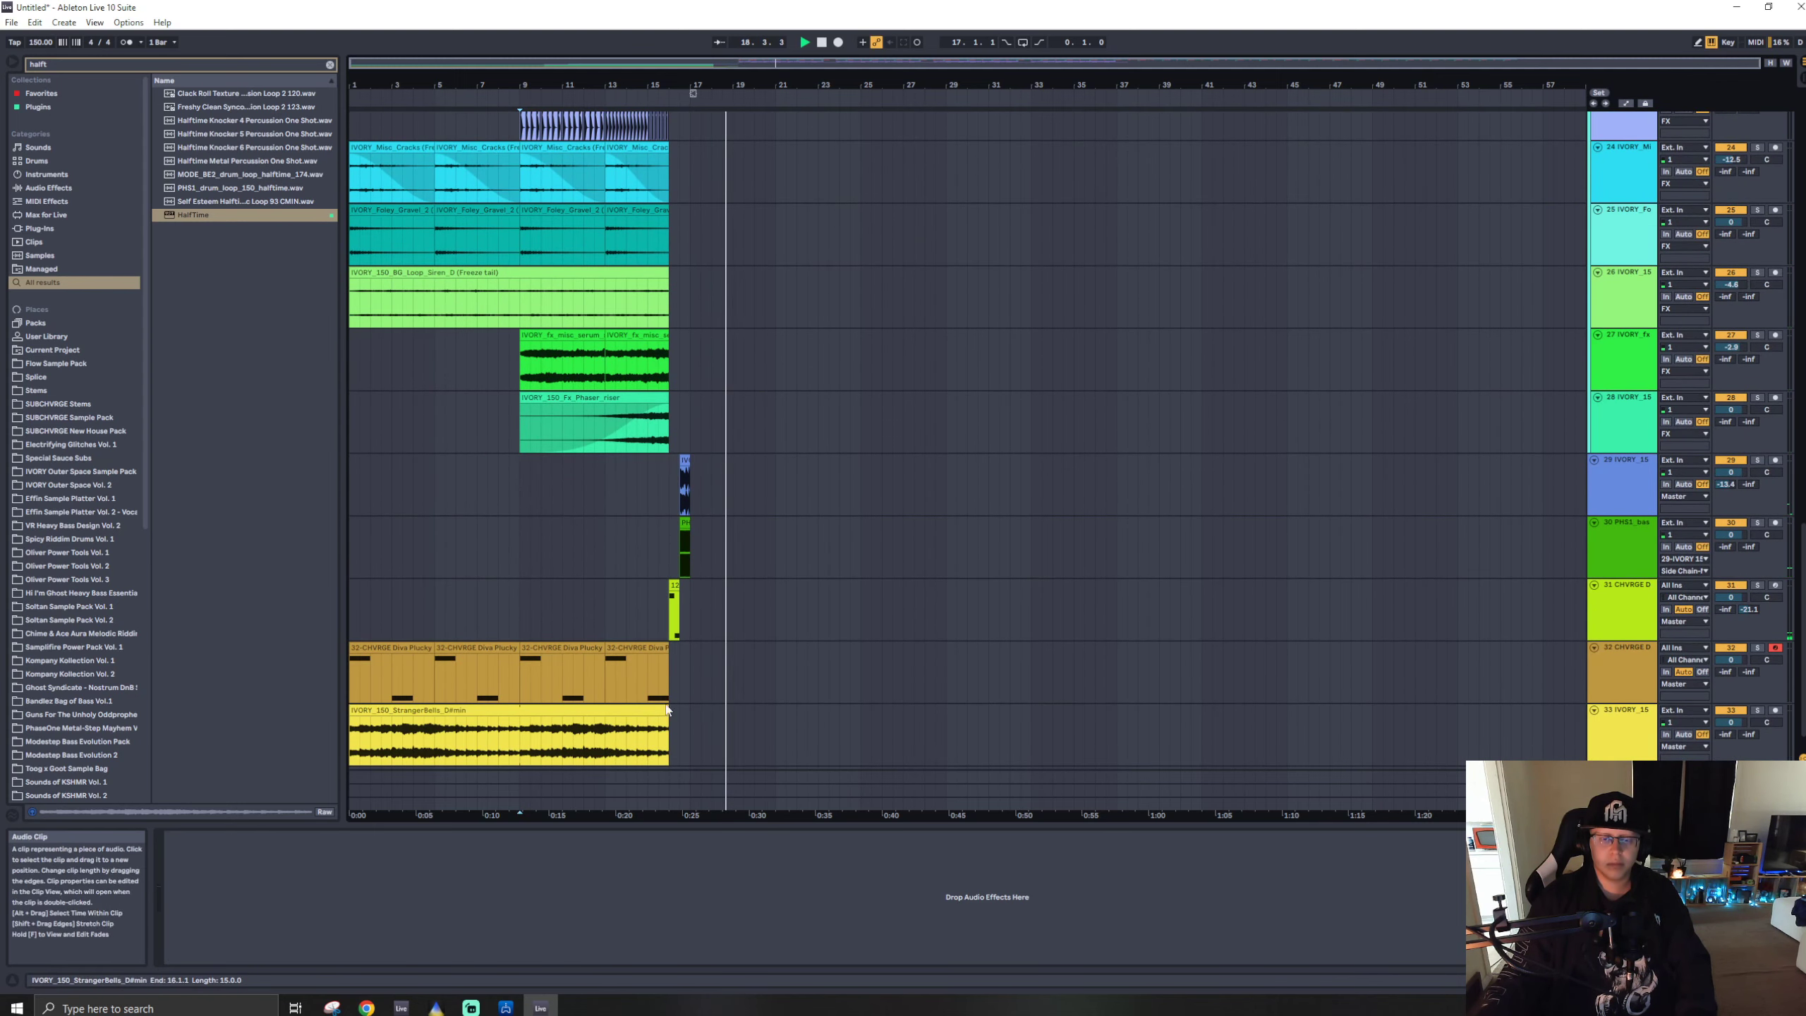
{"action": "scroll", "coordinate": [710, 213], "scroll_direction": "up", "scroll_amount": 7}
{"action": "scroll", "coordinate": [710, 189], "scroll_direction": "up", "scroll_amount": 7}
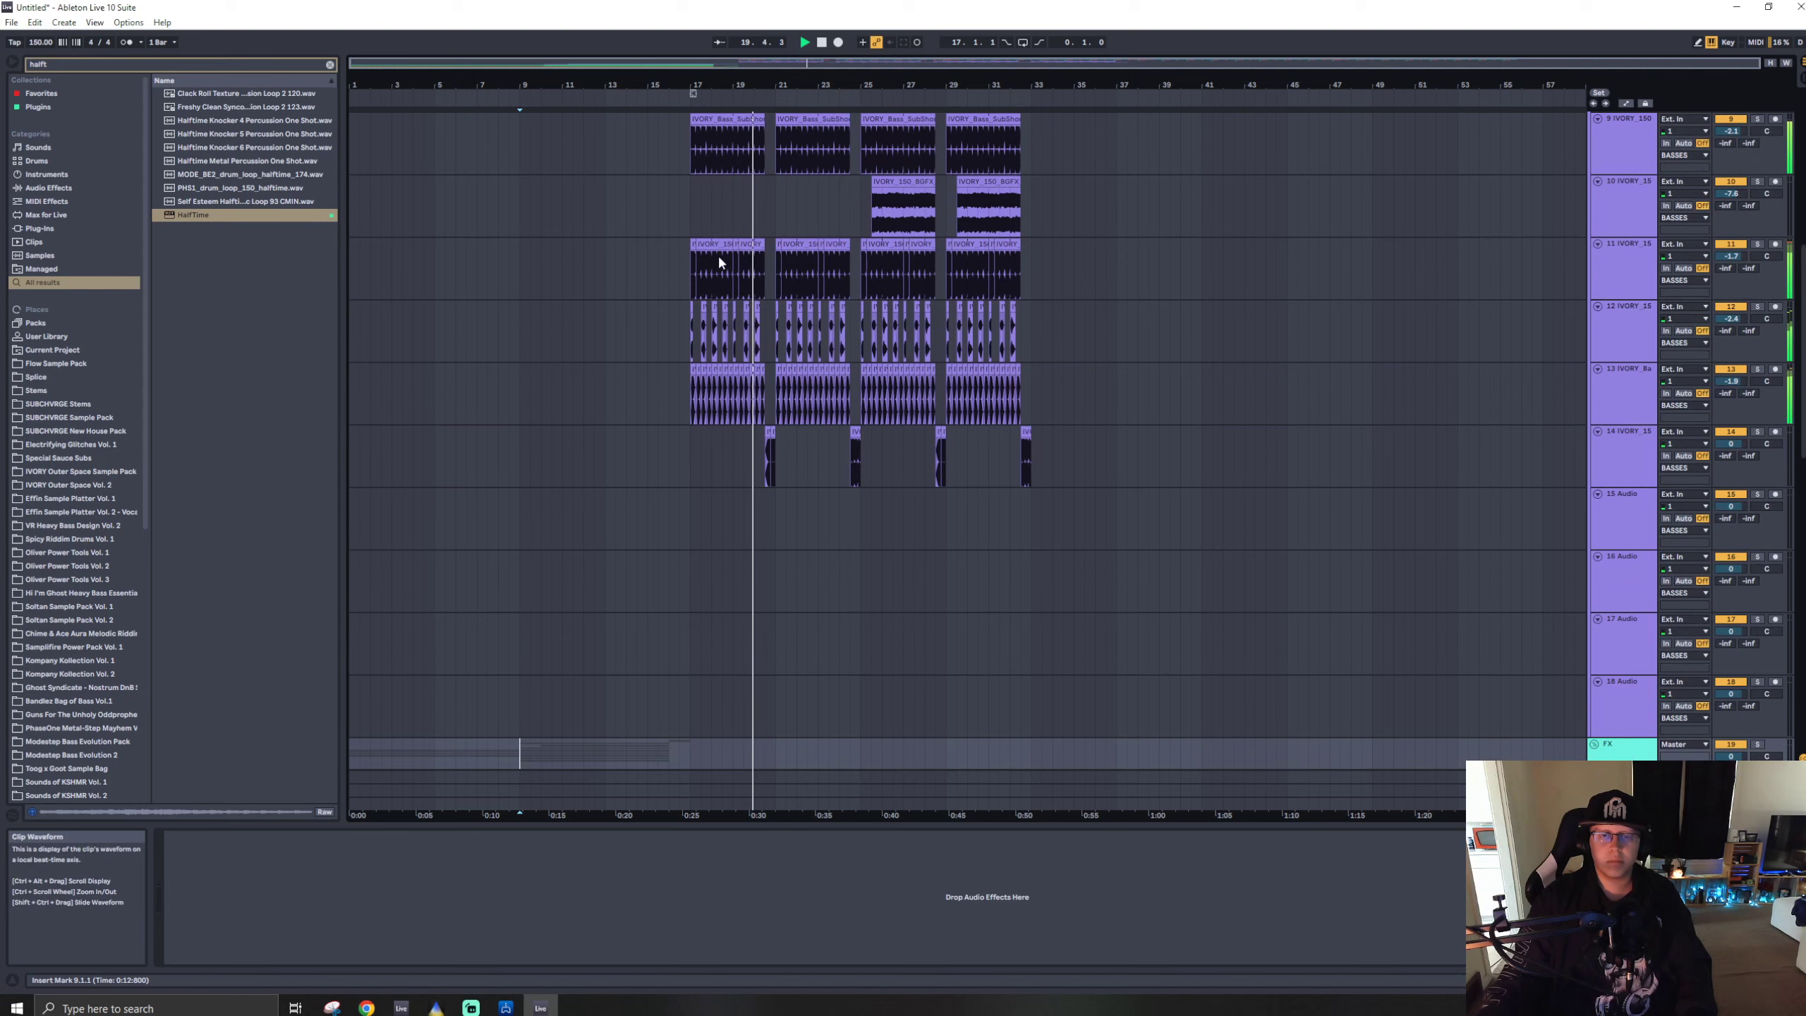
{"action": "scroll", "coordinate": [741, 250], "scroll_direction": "up", "scroll_amount": 5, "text": "ctrl"}
{"action": "left_click", "coordinate": [1757, 245]}
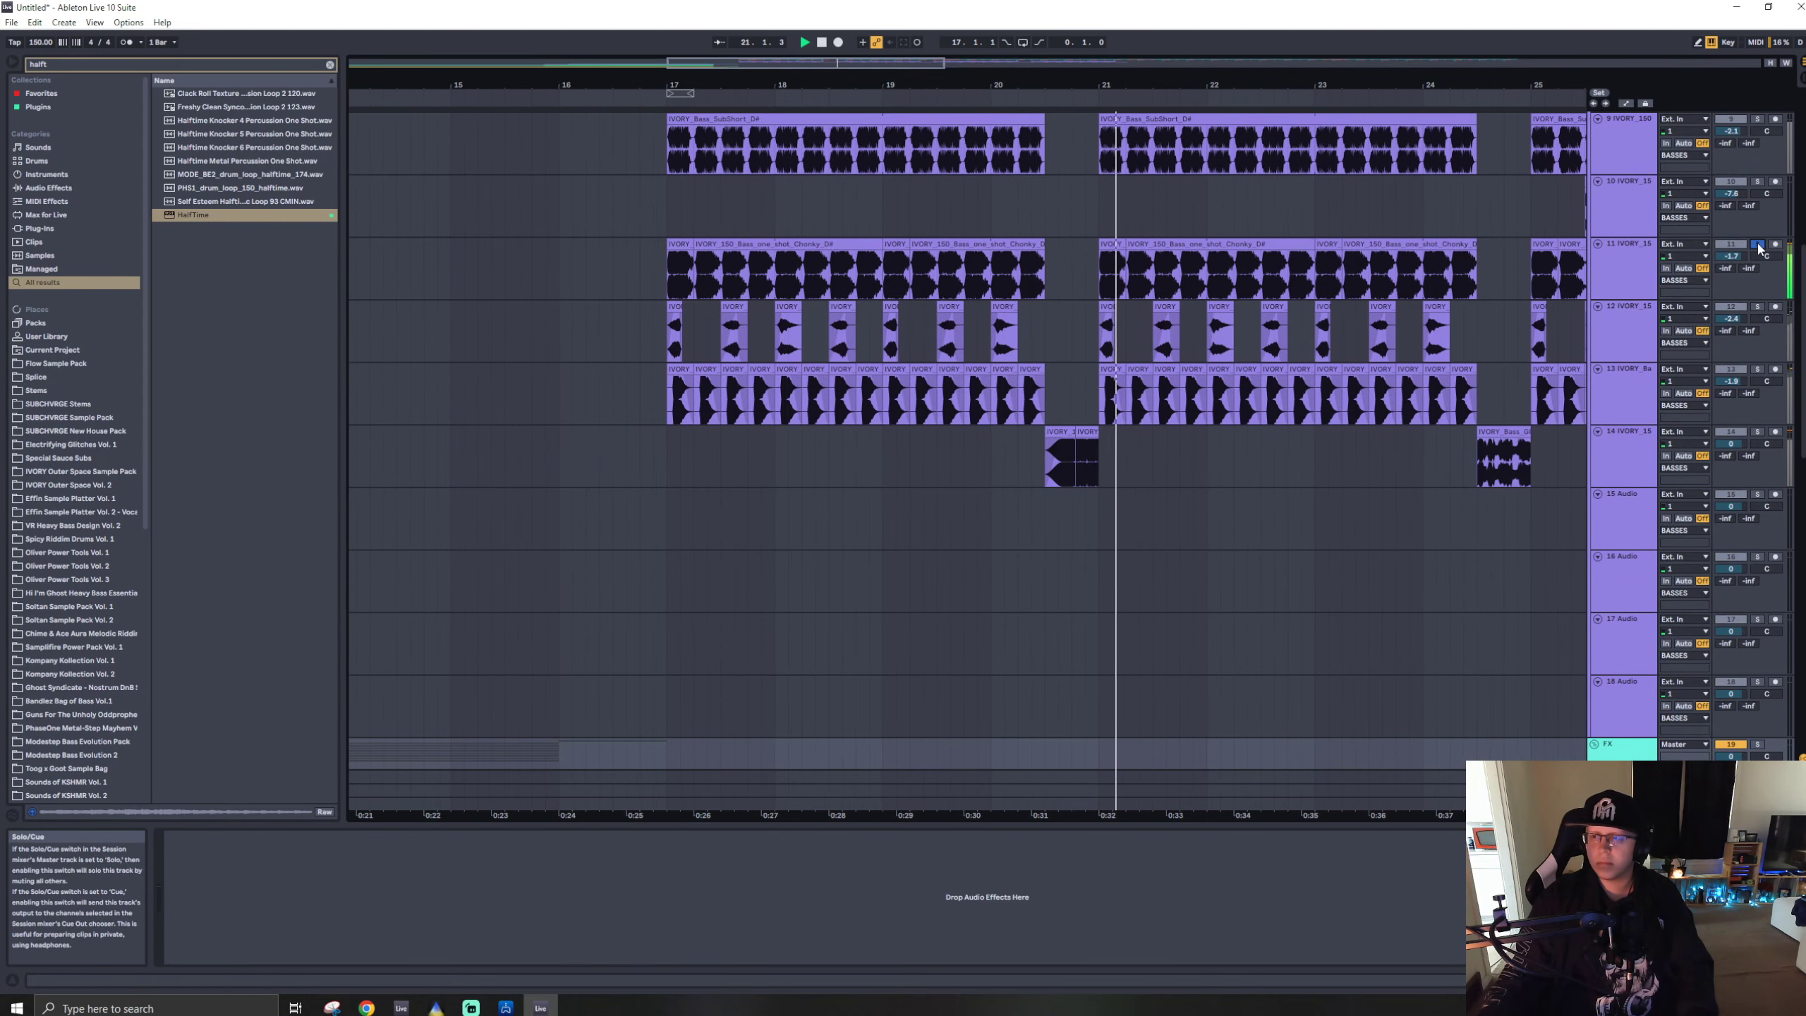
{"action": "left_click", "coordinate": [1757, 244]}
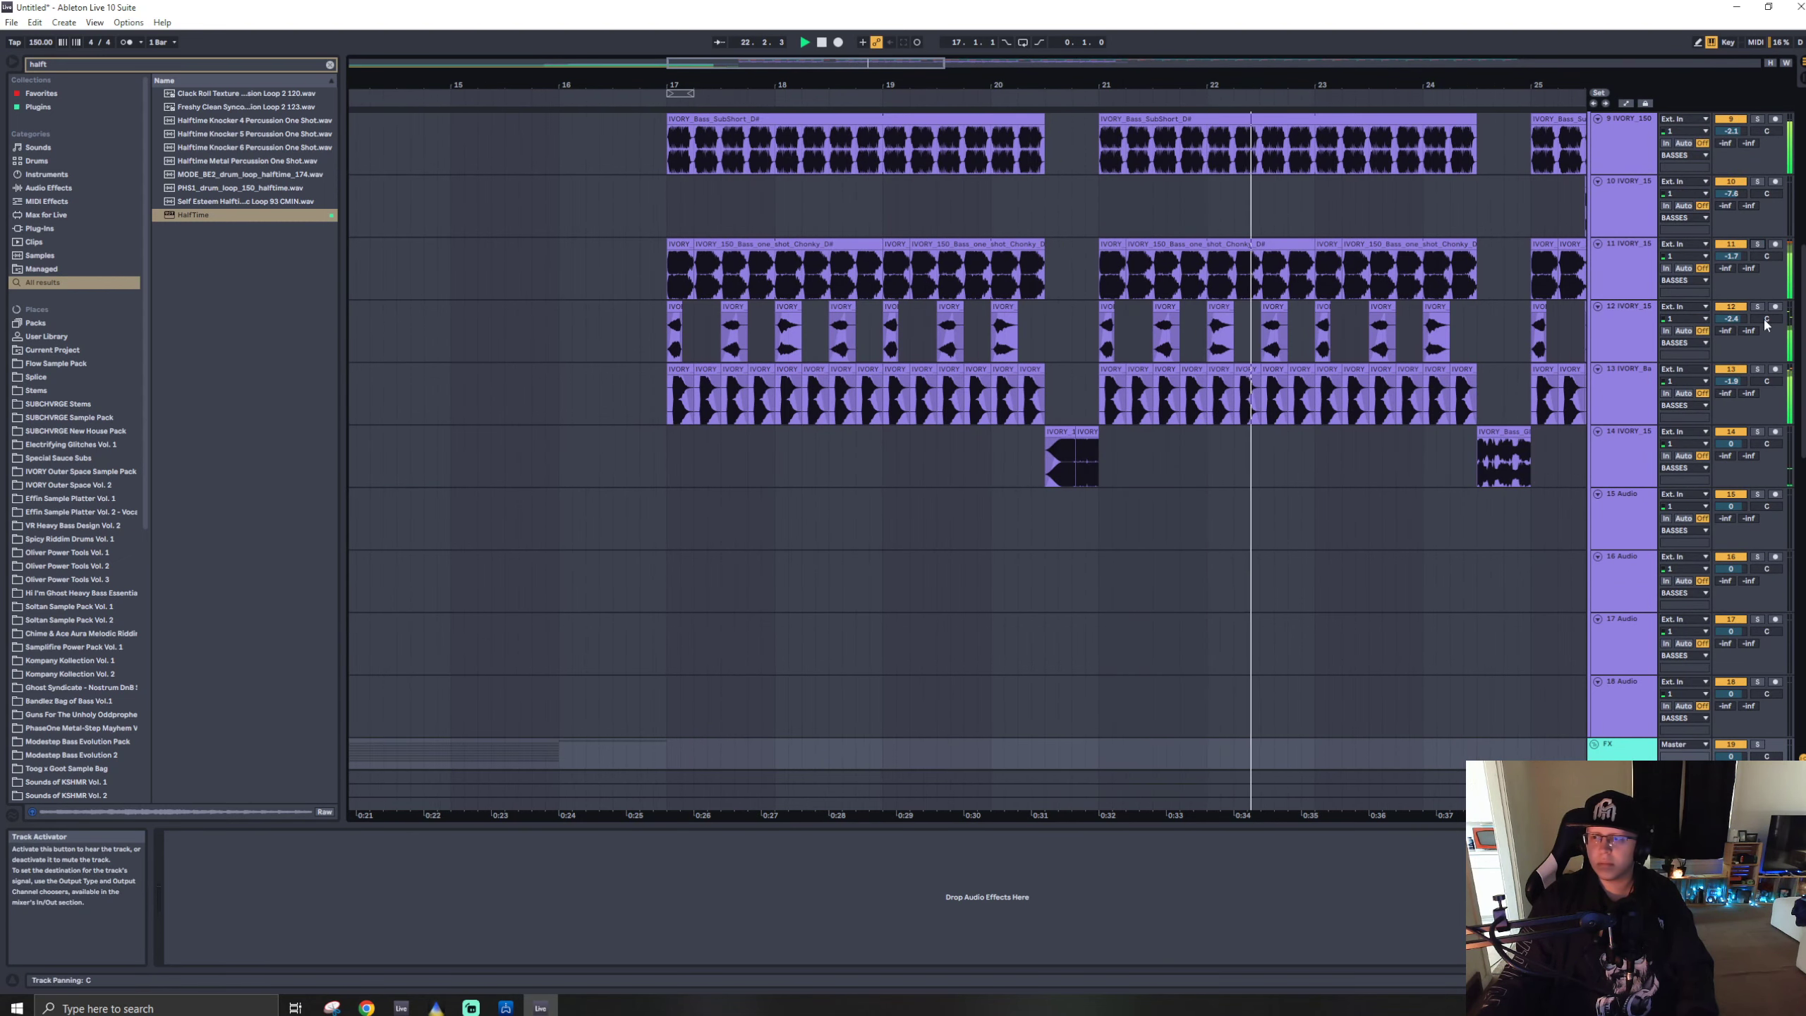
{"action": "left_click", "coordinate": [1757, 370]}
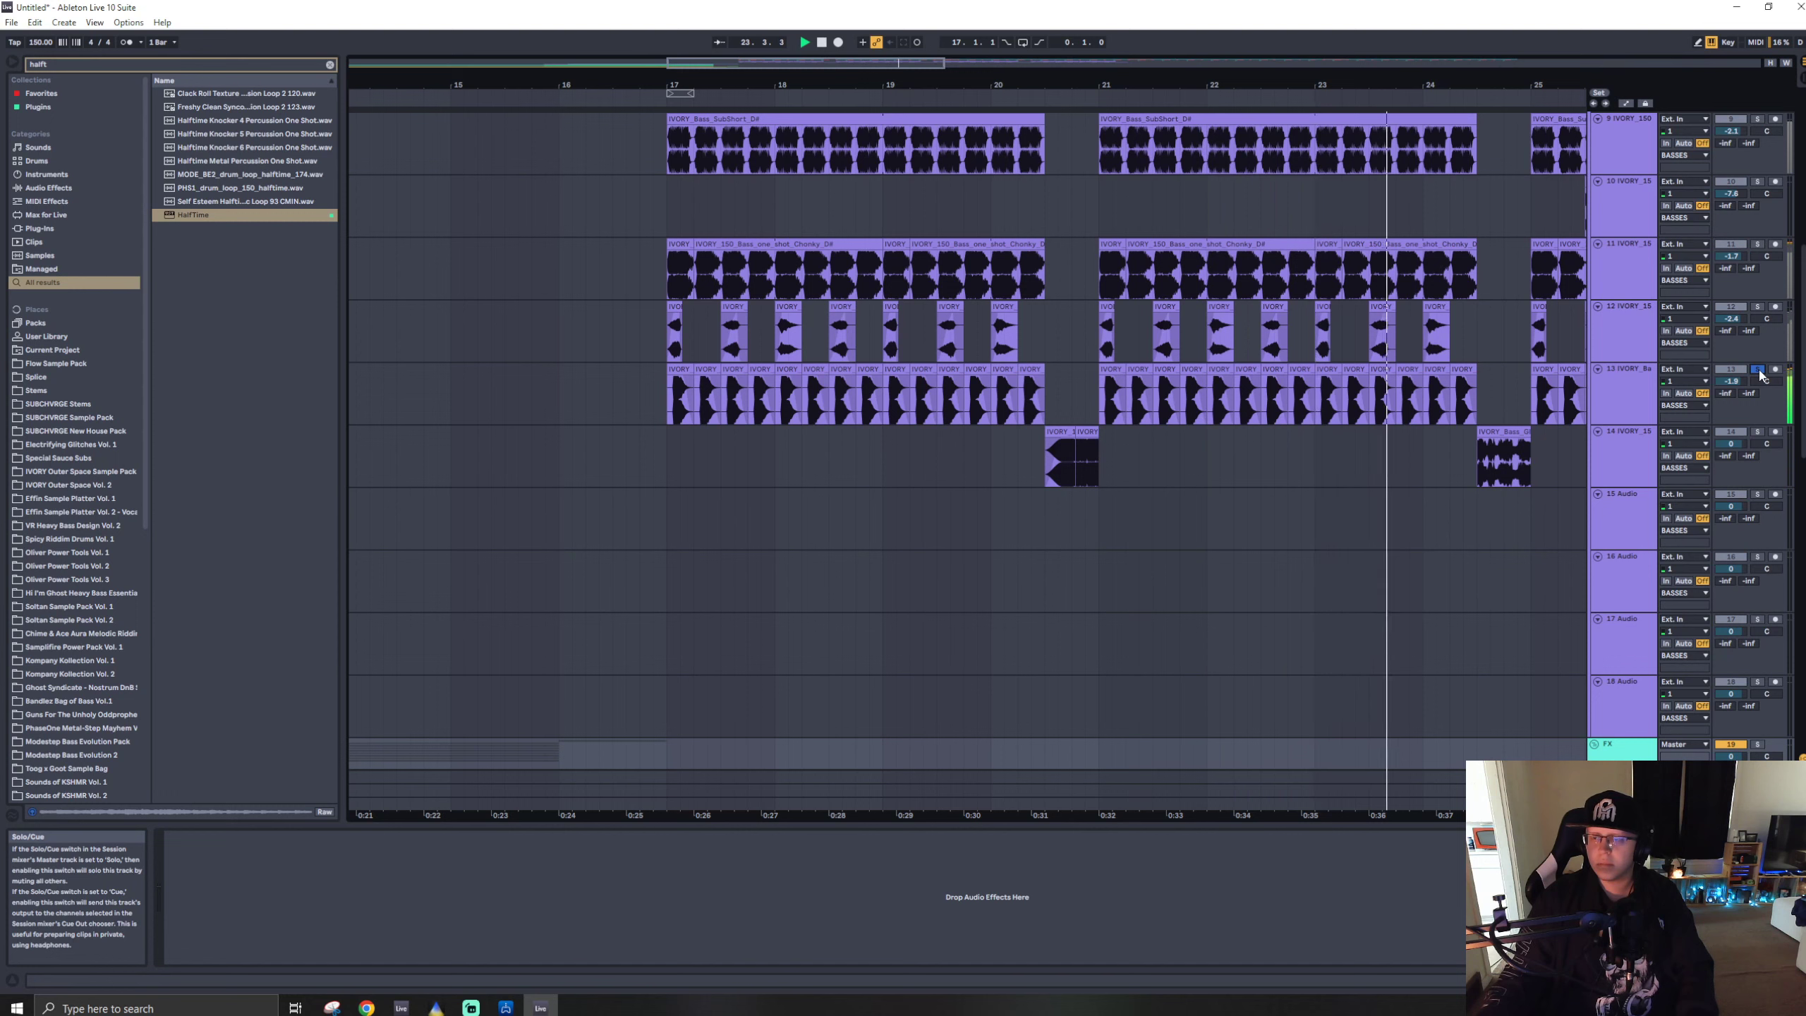
{"action": "left_click", "coordinate": [1757, 371]}
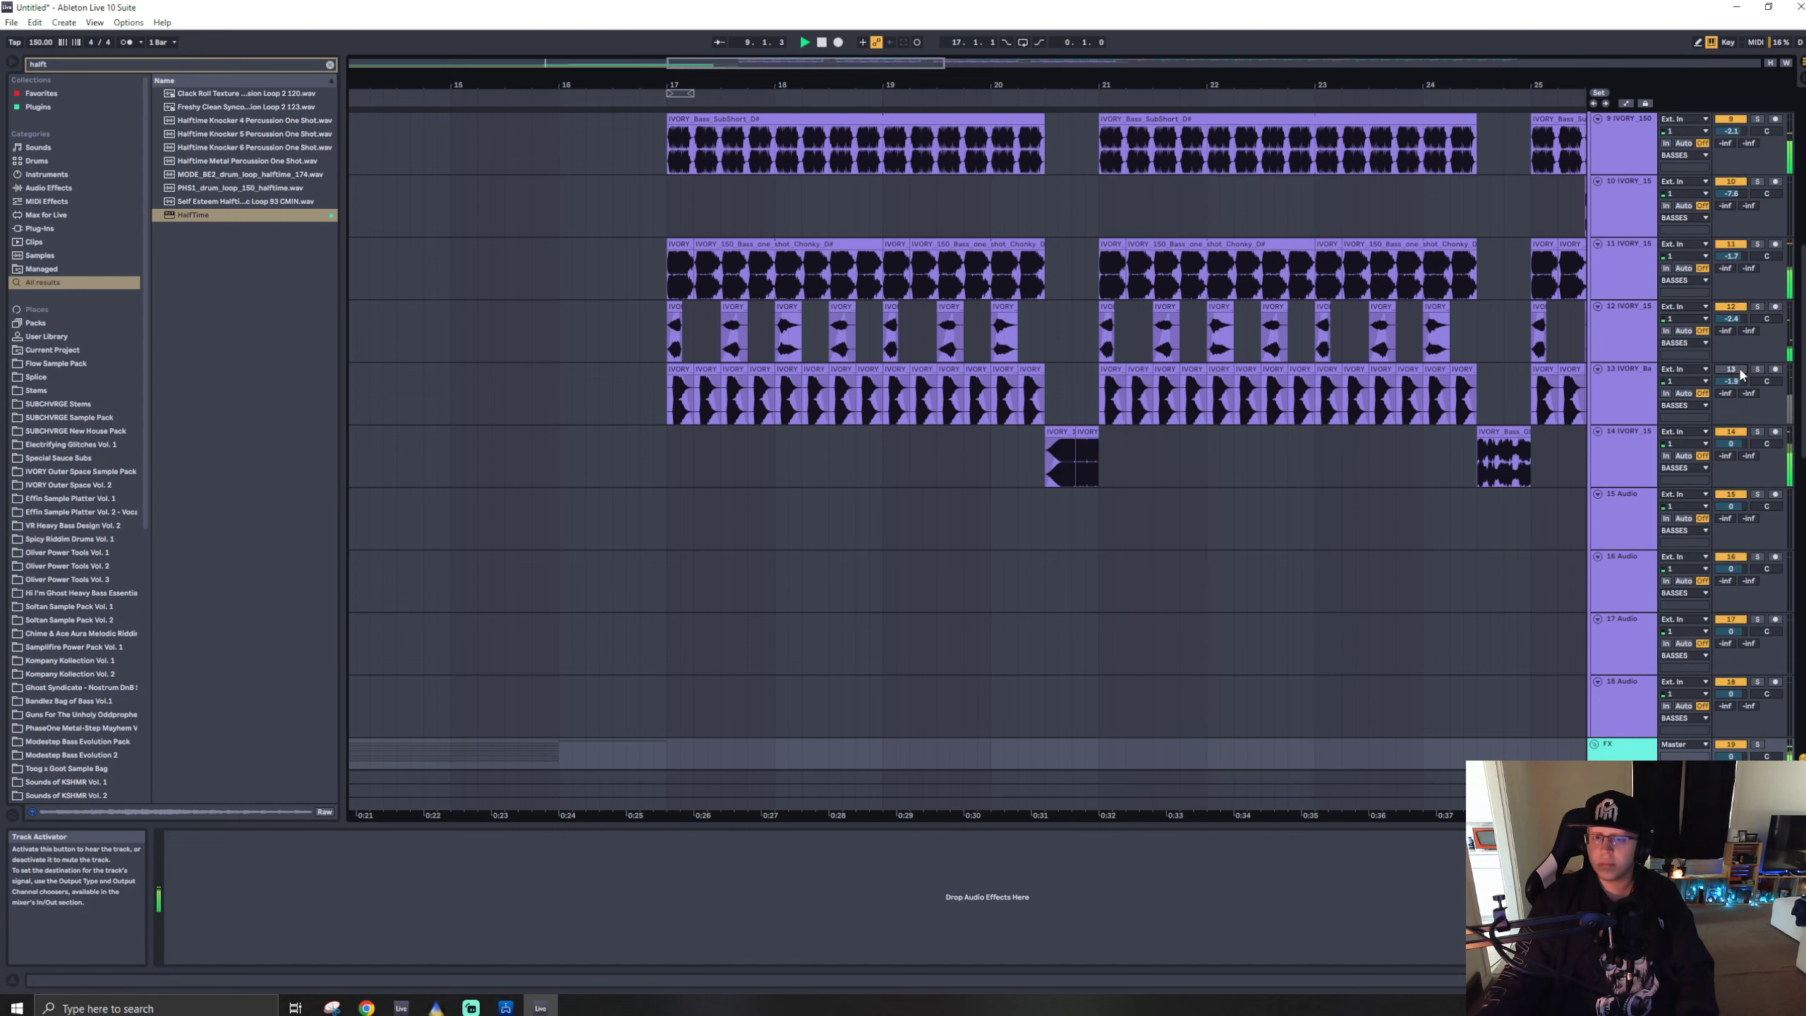
- Consolidate the first one-shot bass clip on track 12 to a full beat at 17.1 and loop playback over that beat
{"action": "left_click", "coordinate": [668, 327]}
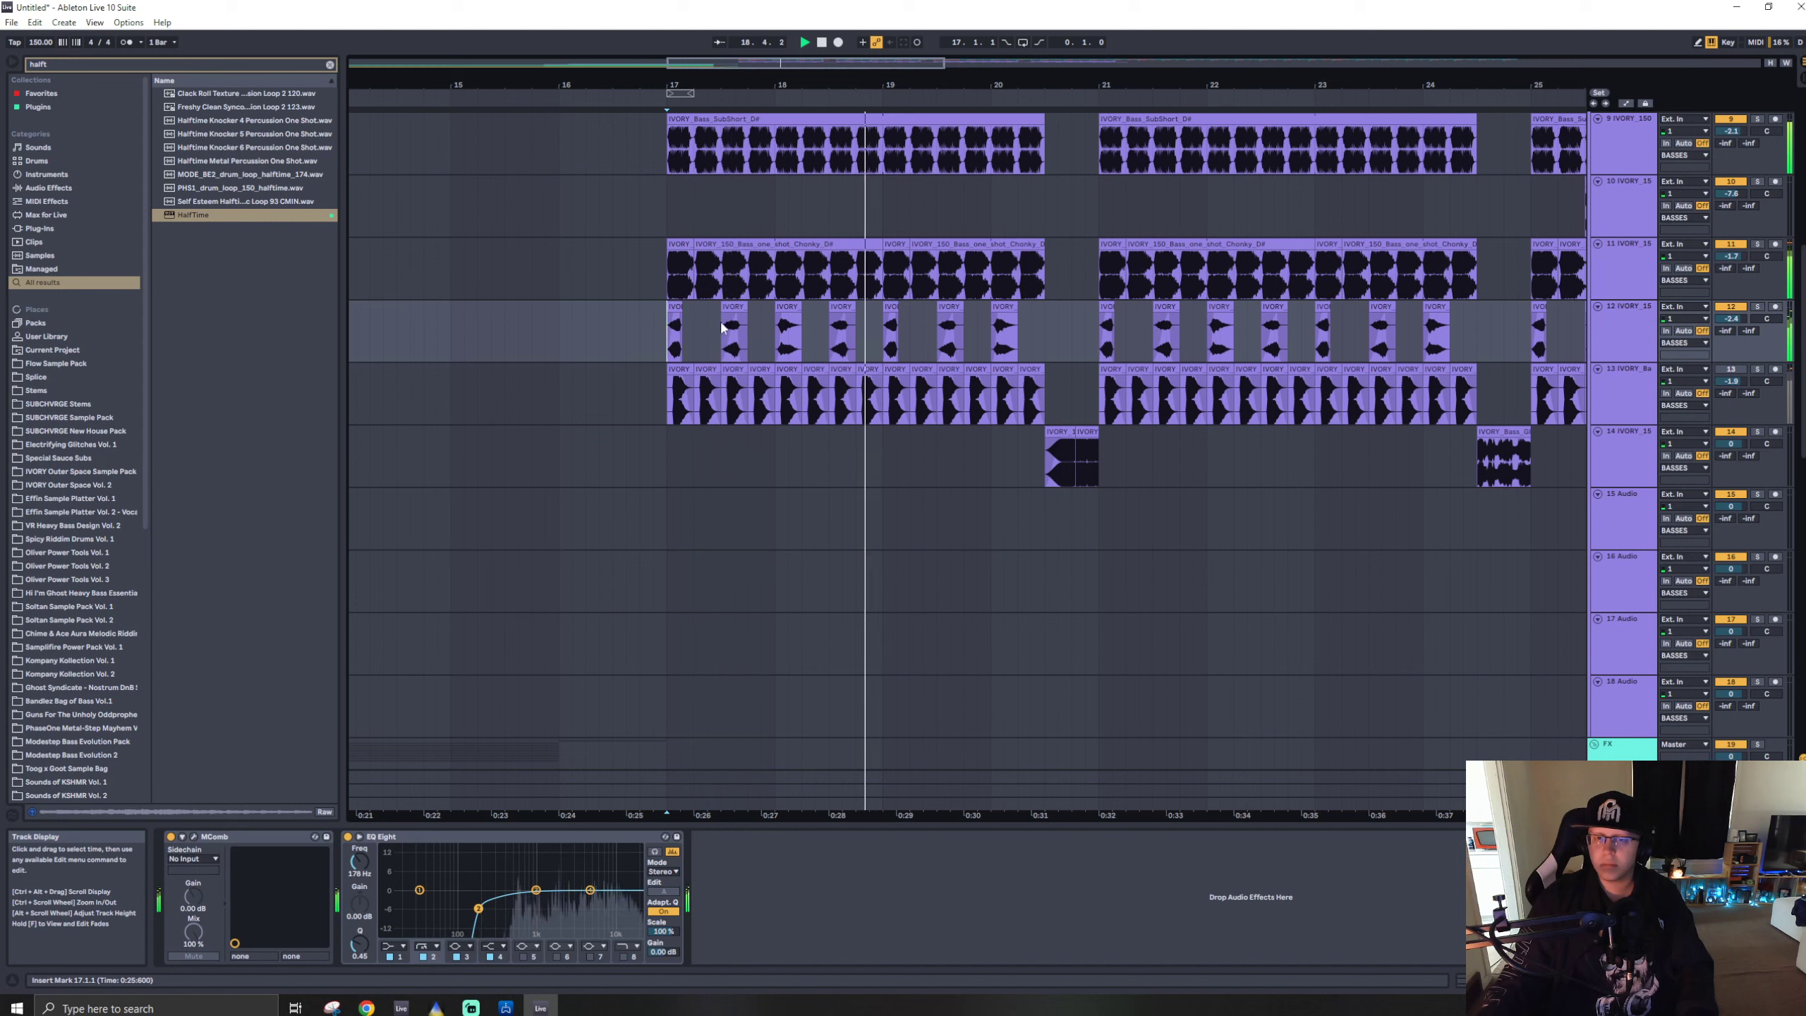
{"action": "left_click", "coordinate": [777, 326]}
{"action": "key", "text": "space"}
{"action": "key", "text": "space"}
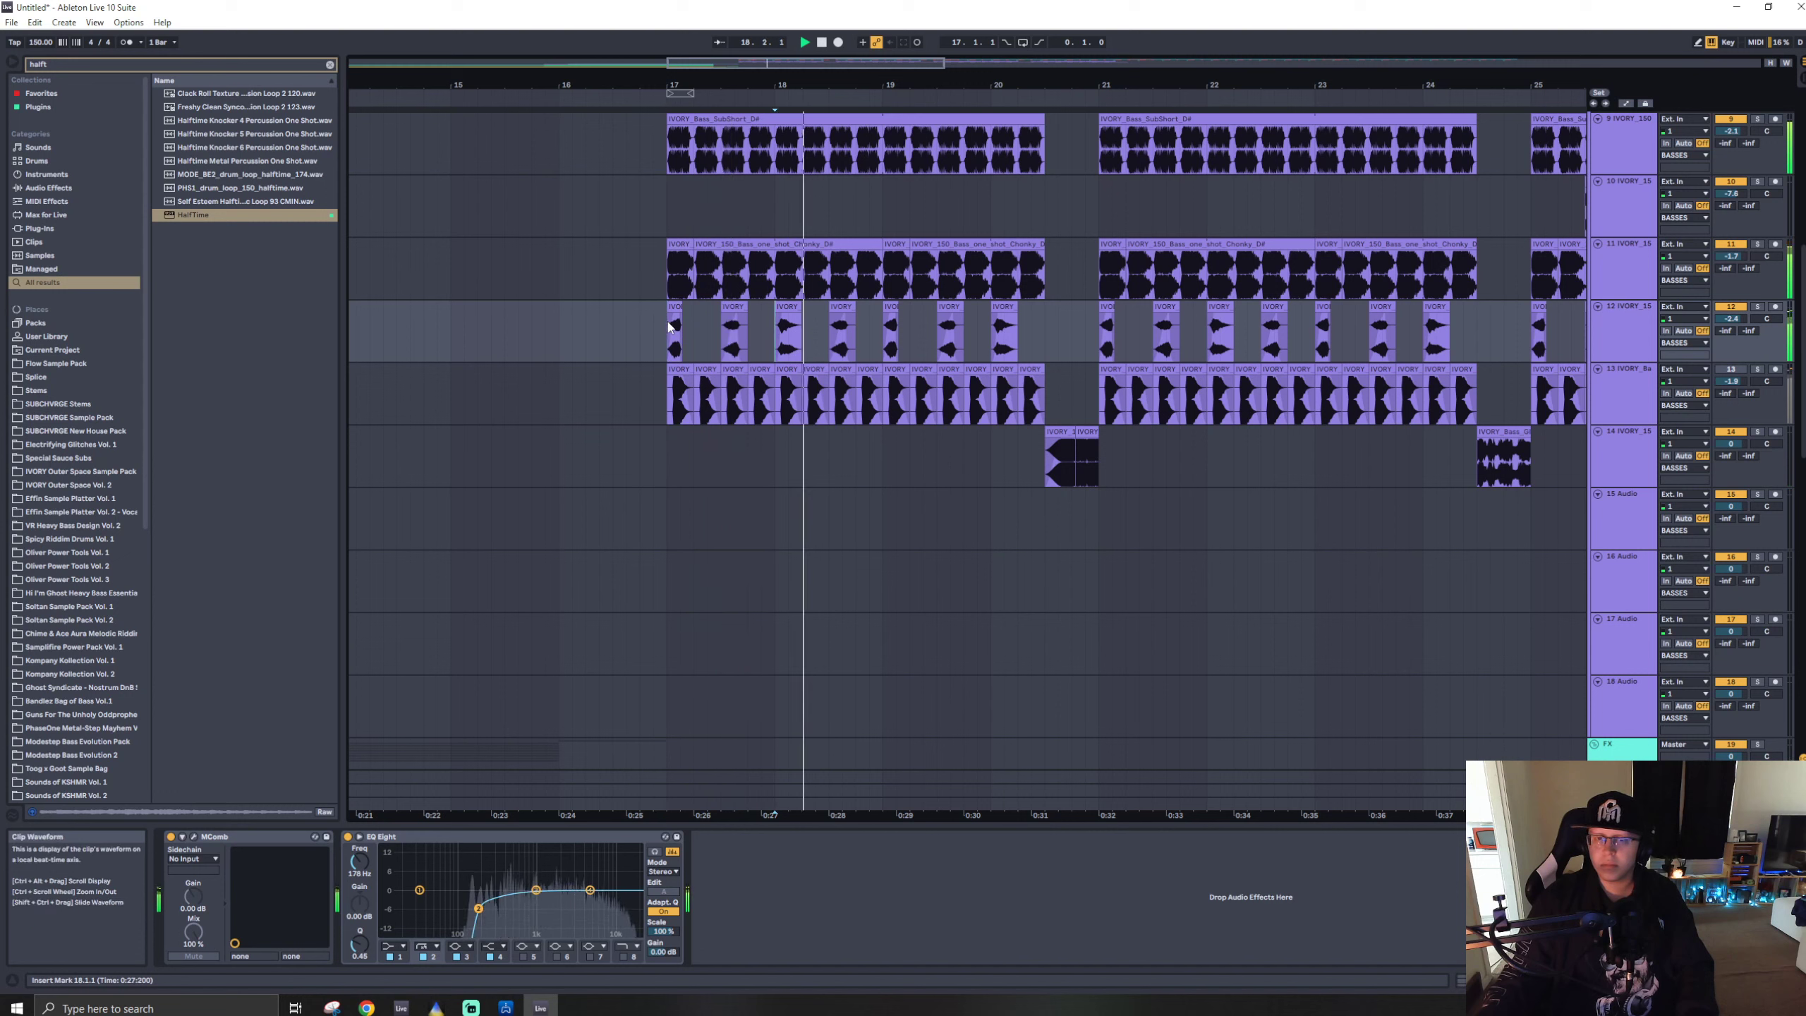
{"action": "left_click_drag", "start_coordinate": [668, 327], "coordinate": [694, 326]}
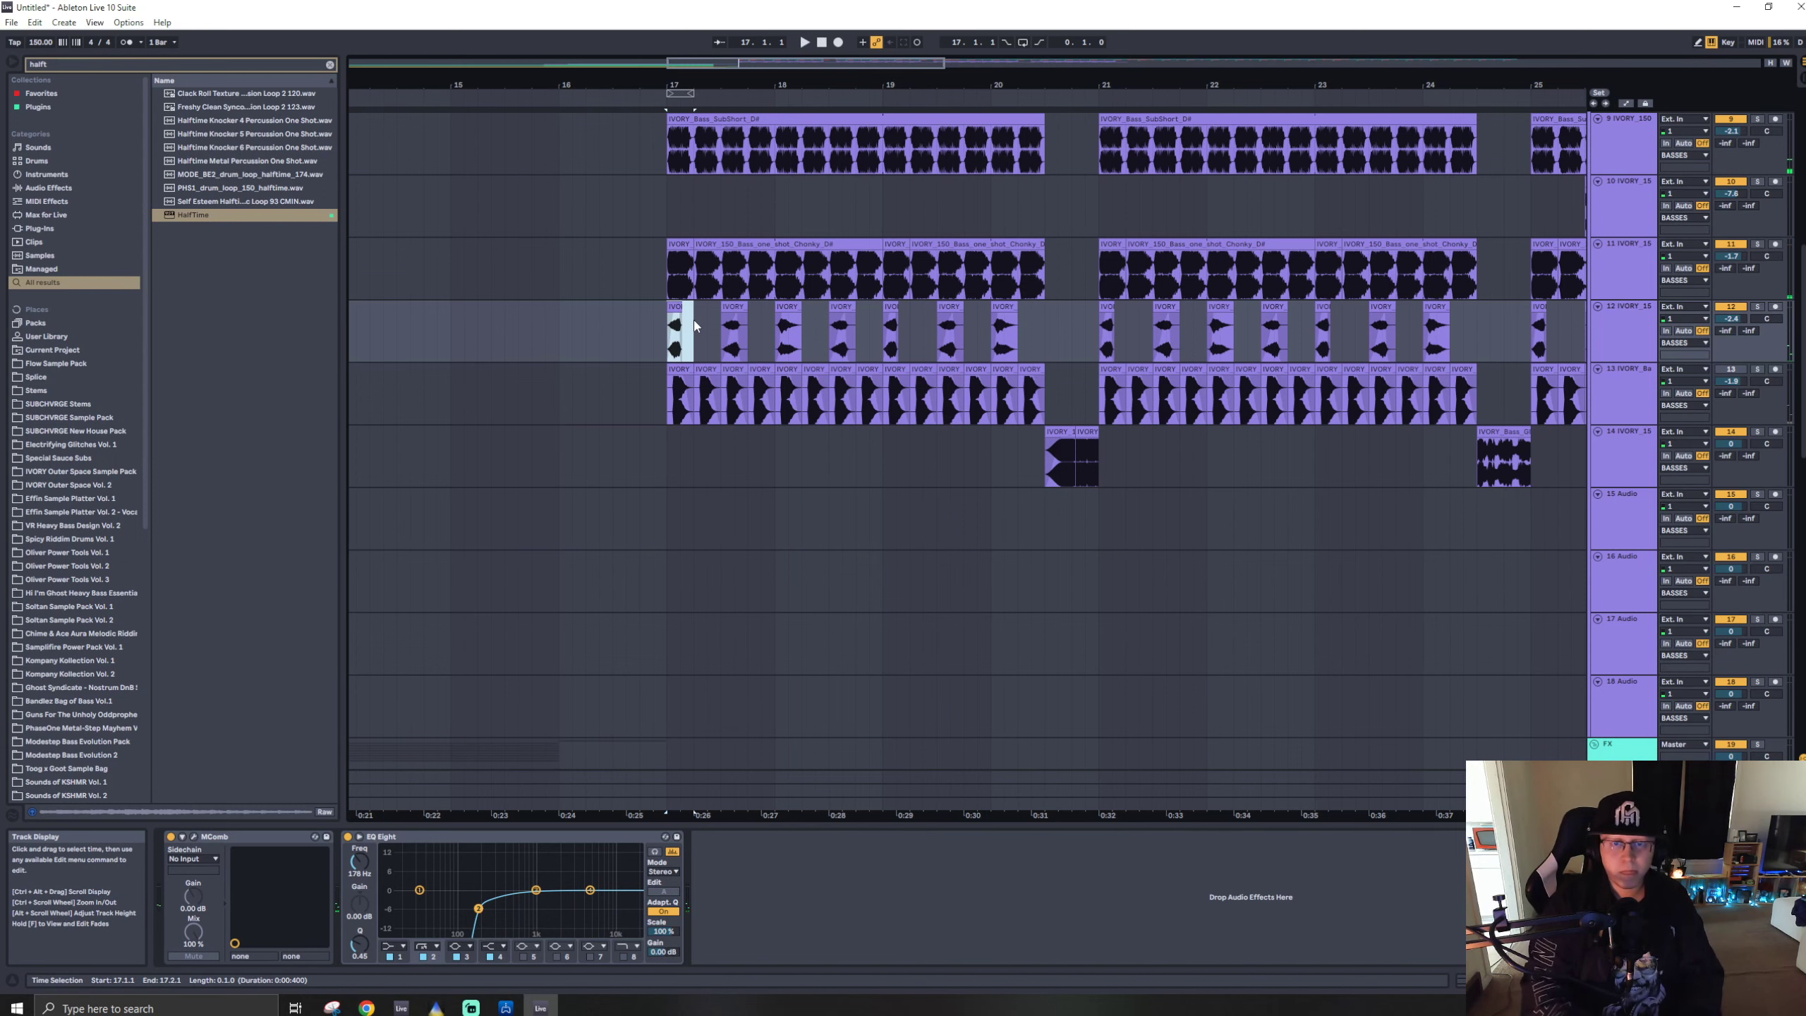
{"action": "key", "text": "ctrl+l"}
{"action": "key", "text": "space"}
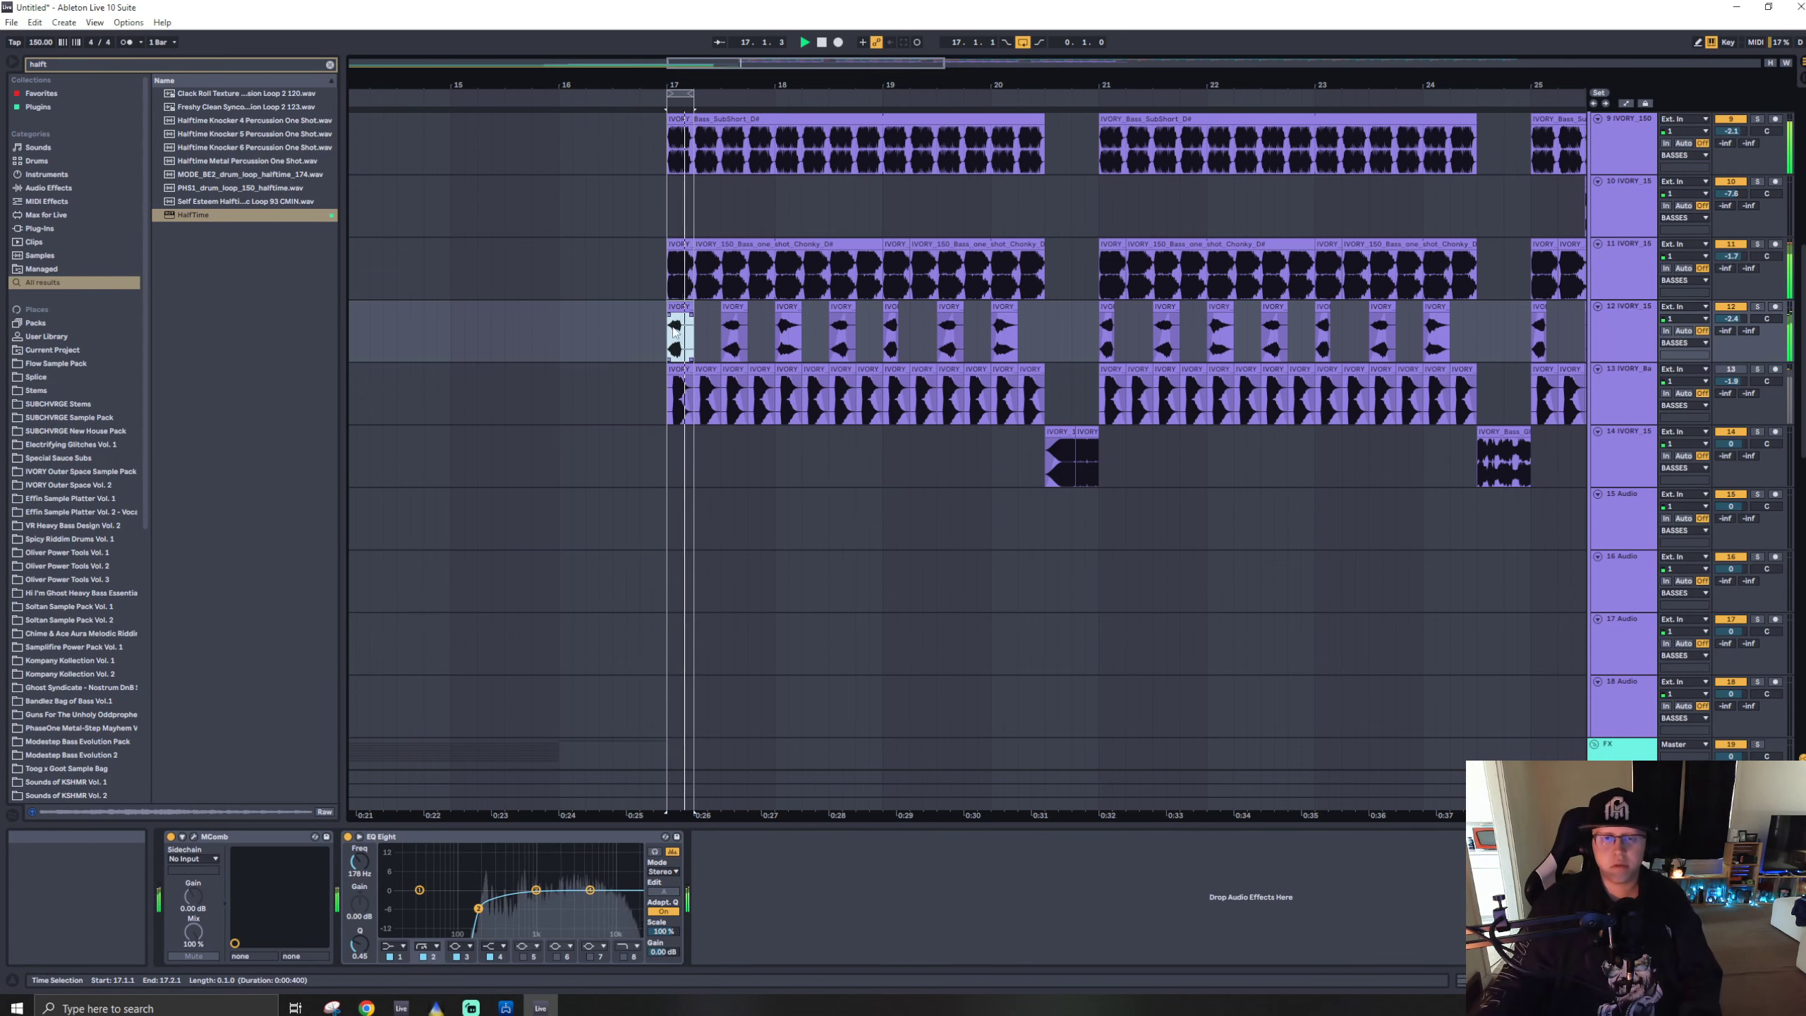
{"action": "key", "text": "z"}
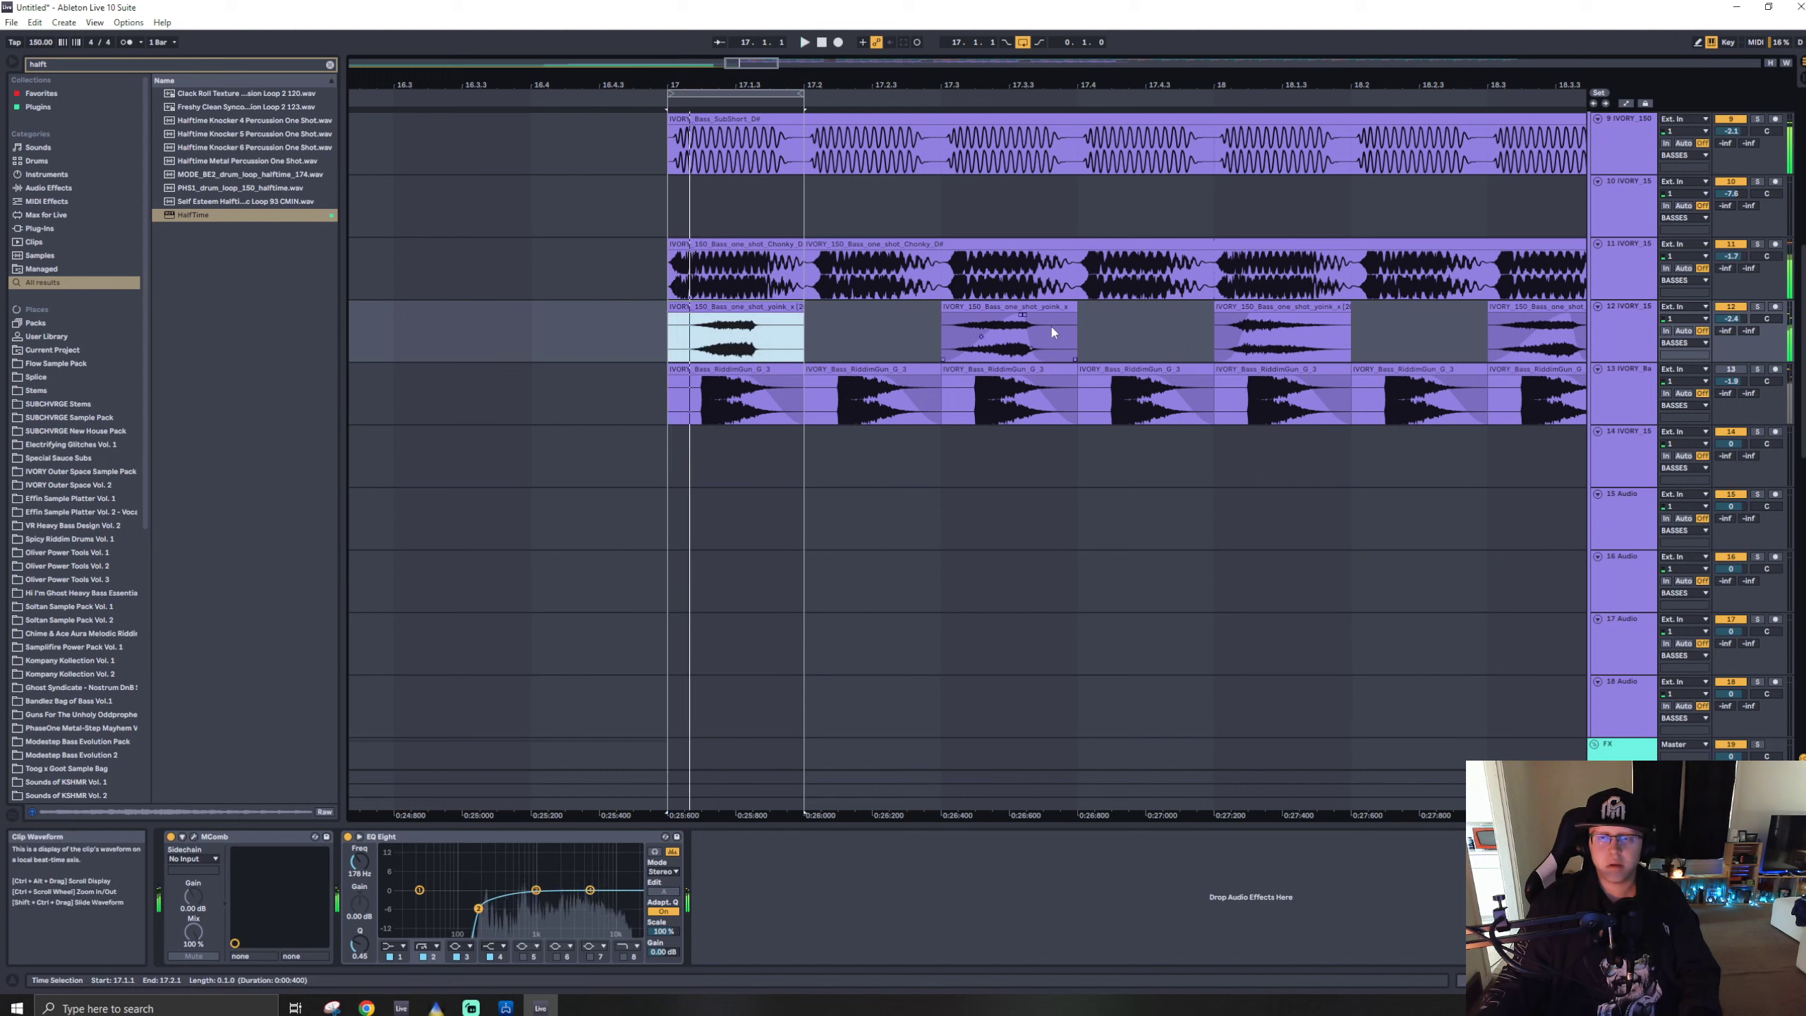
- Consolidate the second one-shot bass clip on track 12, at beat 17.3, and loop playback over it
{"action": "left_click", "coordinate": [1018, 306]}
{"action": "key", "text": "ctrl+j"}
{"action": "key", "text": "ctrl+l"}
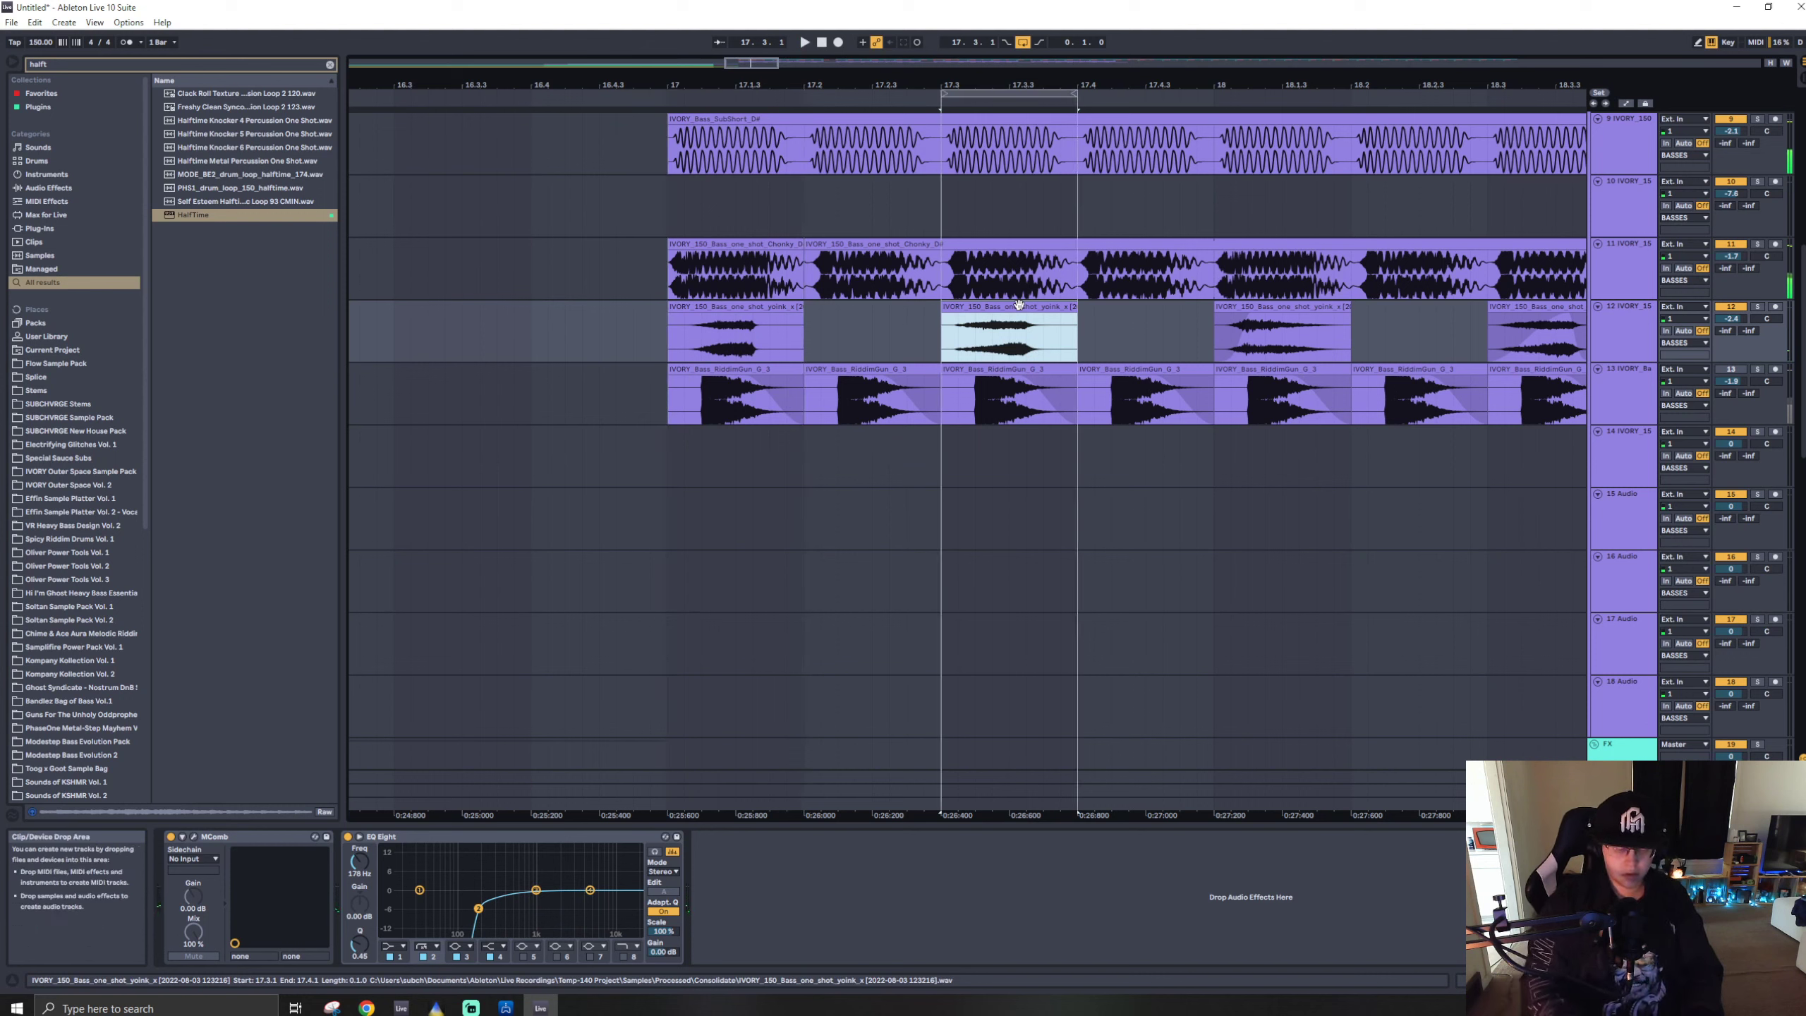
{"action": "key", "text": "space"}
{"action": "mouse_move", "coordinate": [1017, 351]}
{"action": "left_mouse_down"}
{"action": "mouse_move", "coordinate": [1075, 354]}
{"action": "mouse_move", "coordinate": [1023, 354]}
{"action": "left_mouse_up"}
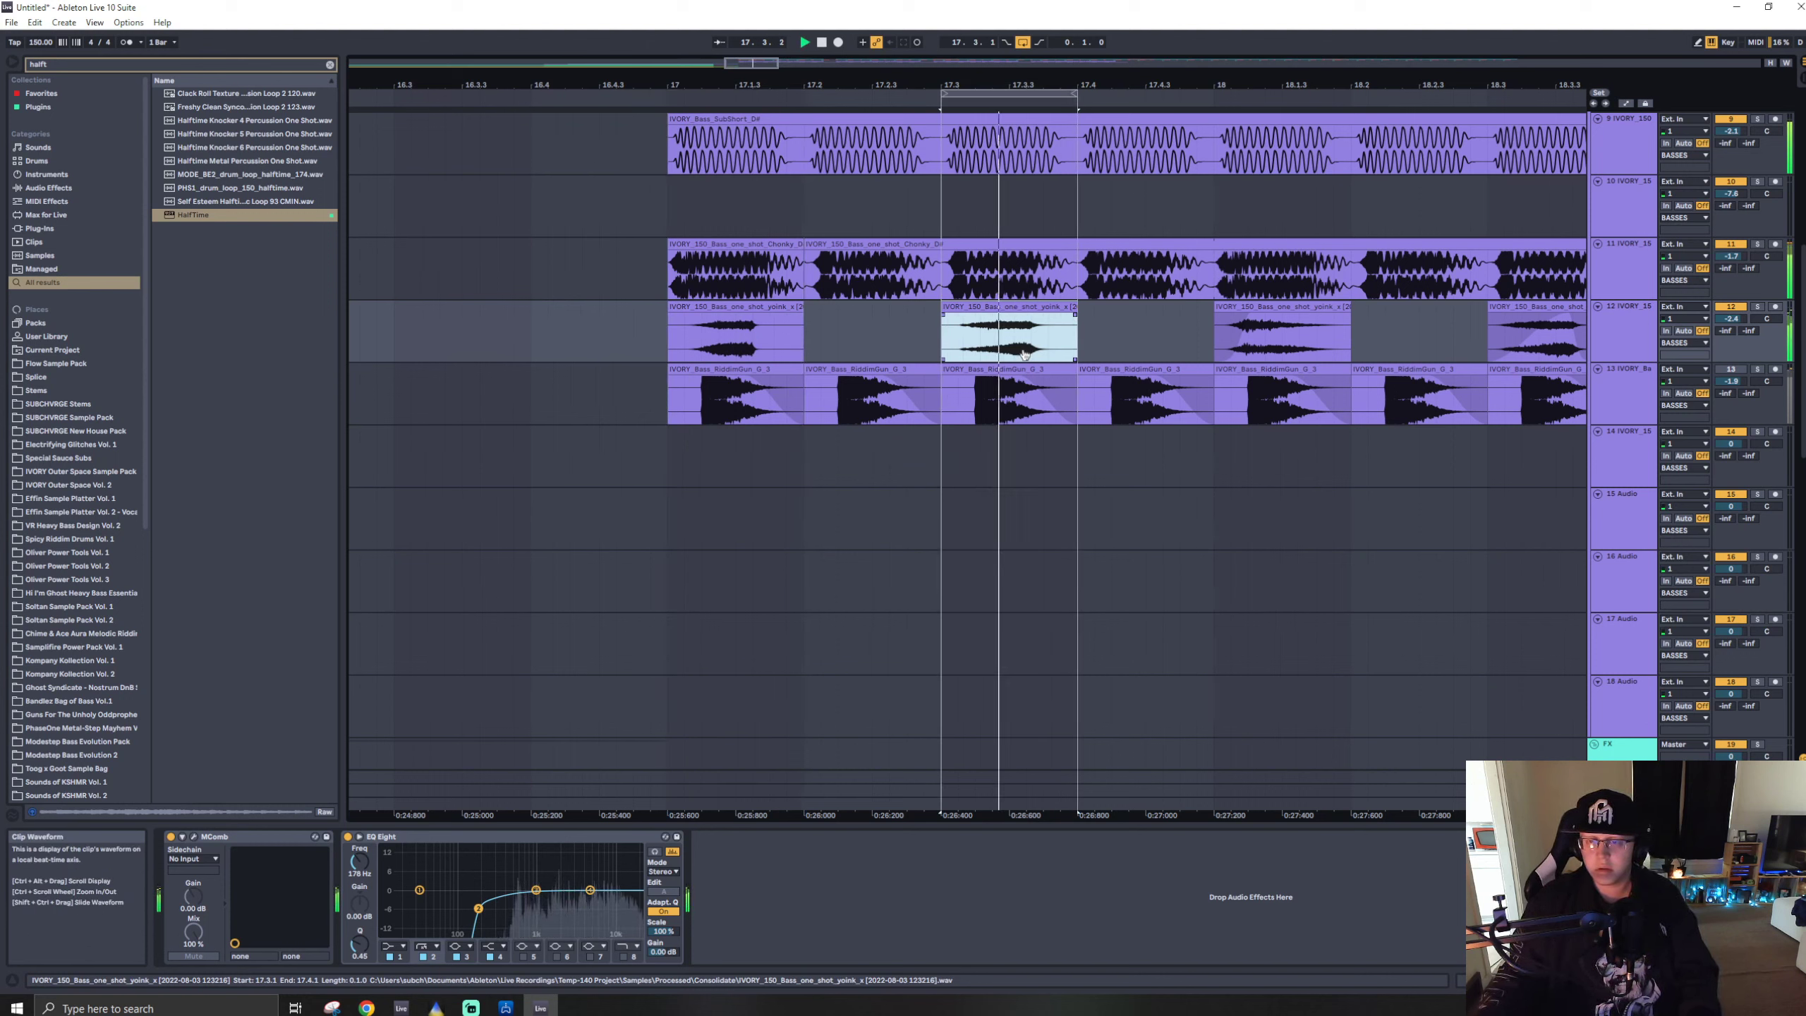
- Loop the bass one-shot clip at bar 18 on track 12, slide its waveform within the clip and shape a fade-in
{"action": "left_click", "coordinate": [1263, 305]}
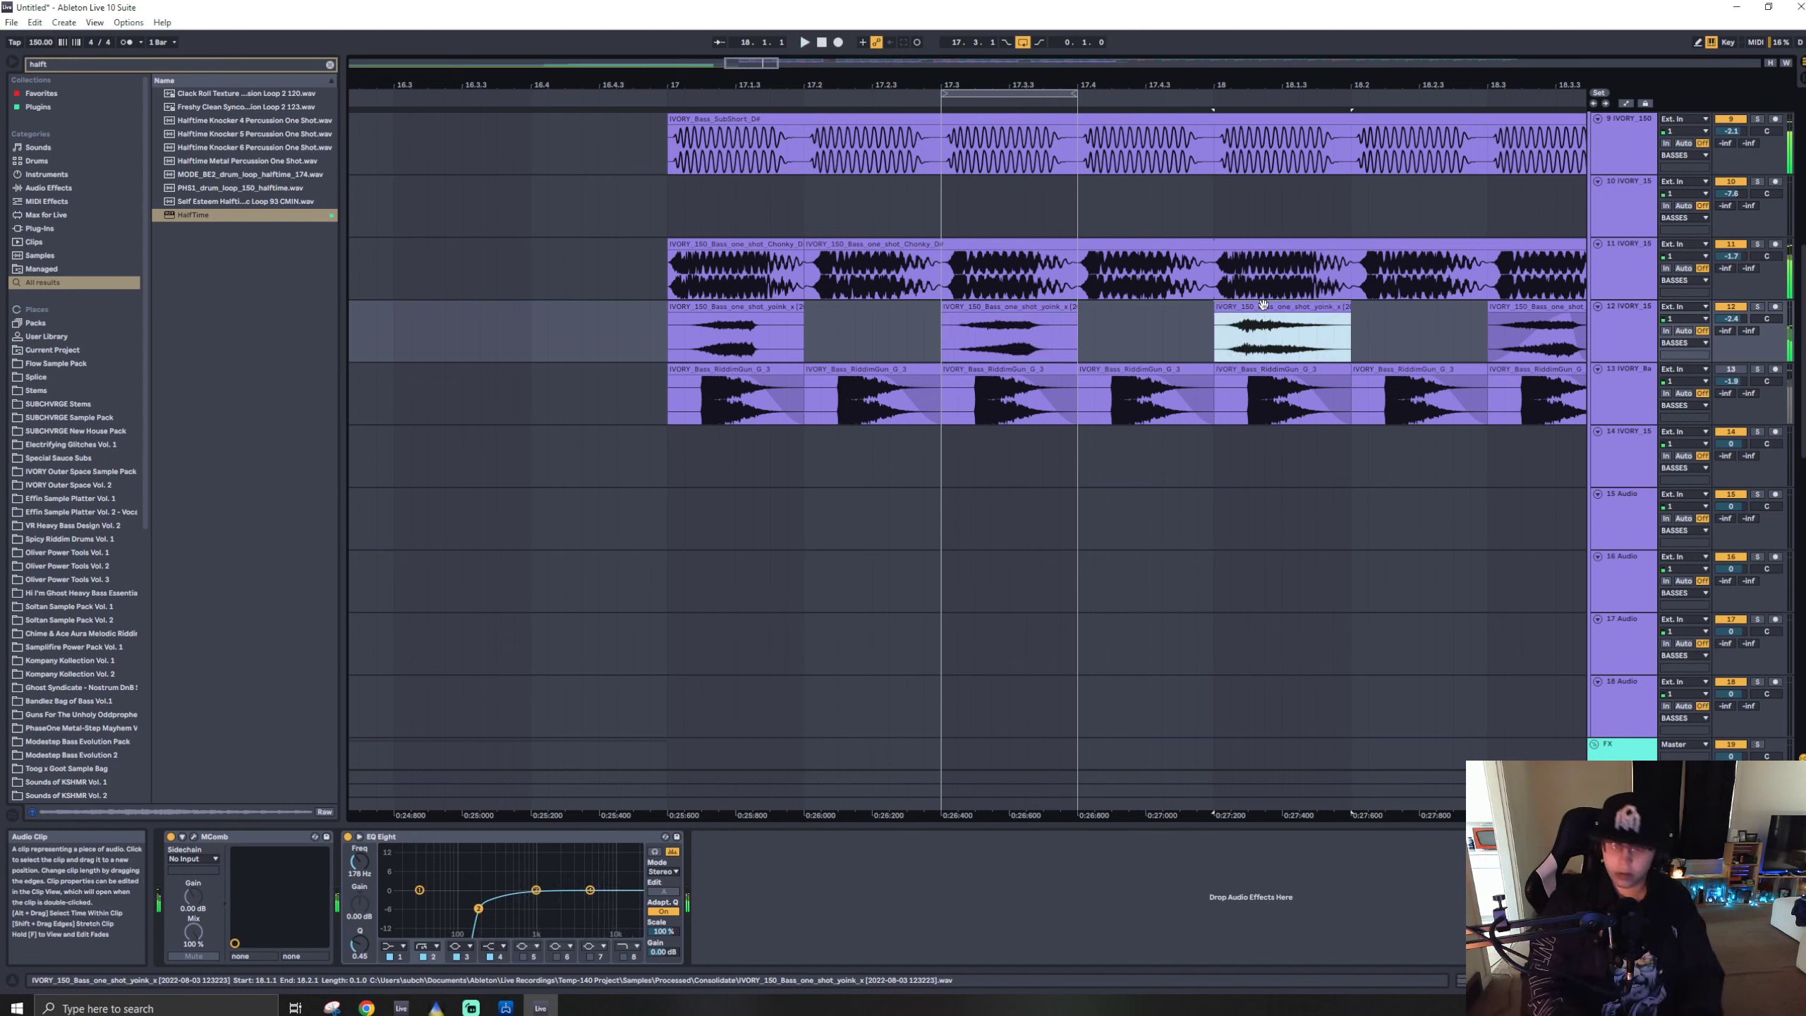
{"action": "key", "text": "ctrl+l"}
{"action": "key", "text": "space"}
{"action": "left_click_drag", "start_coordinate": [1276, 343], "coordinate": [1238, 346]}
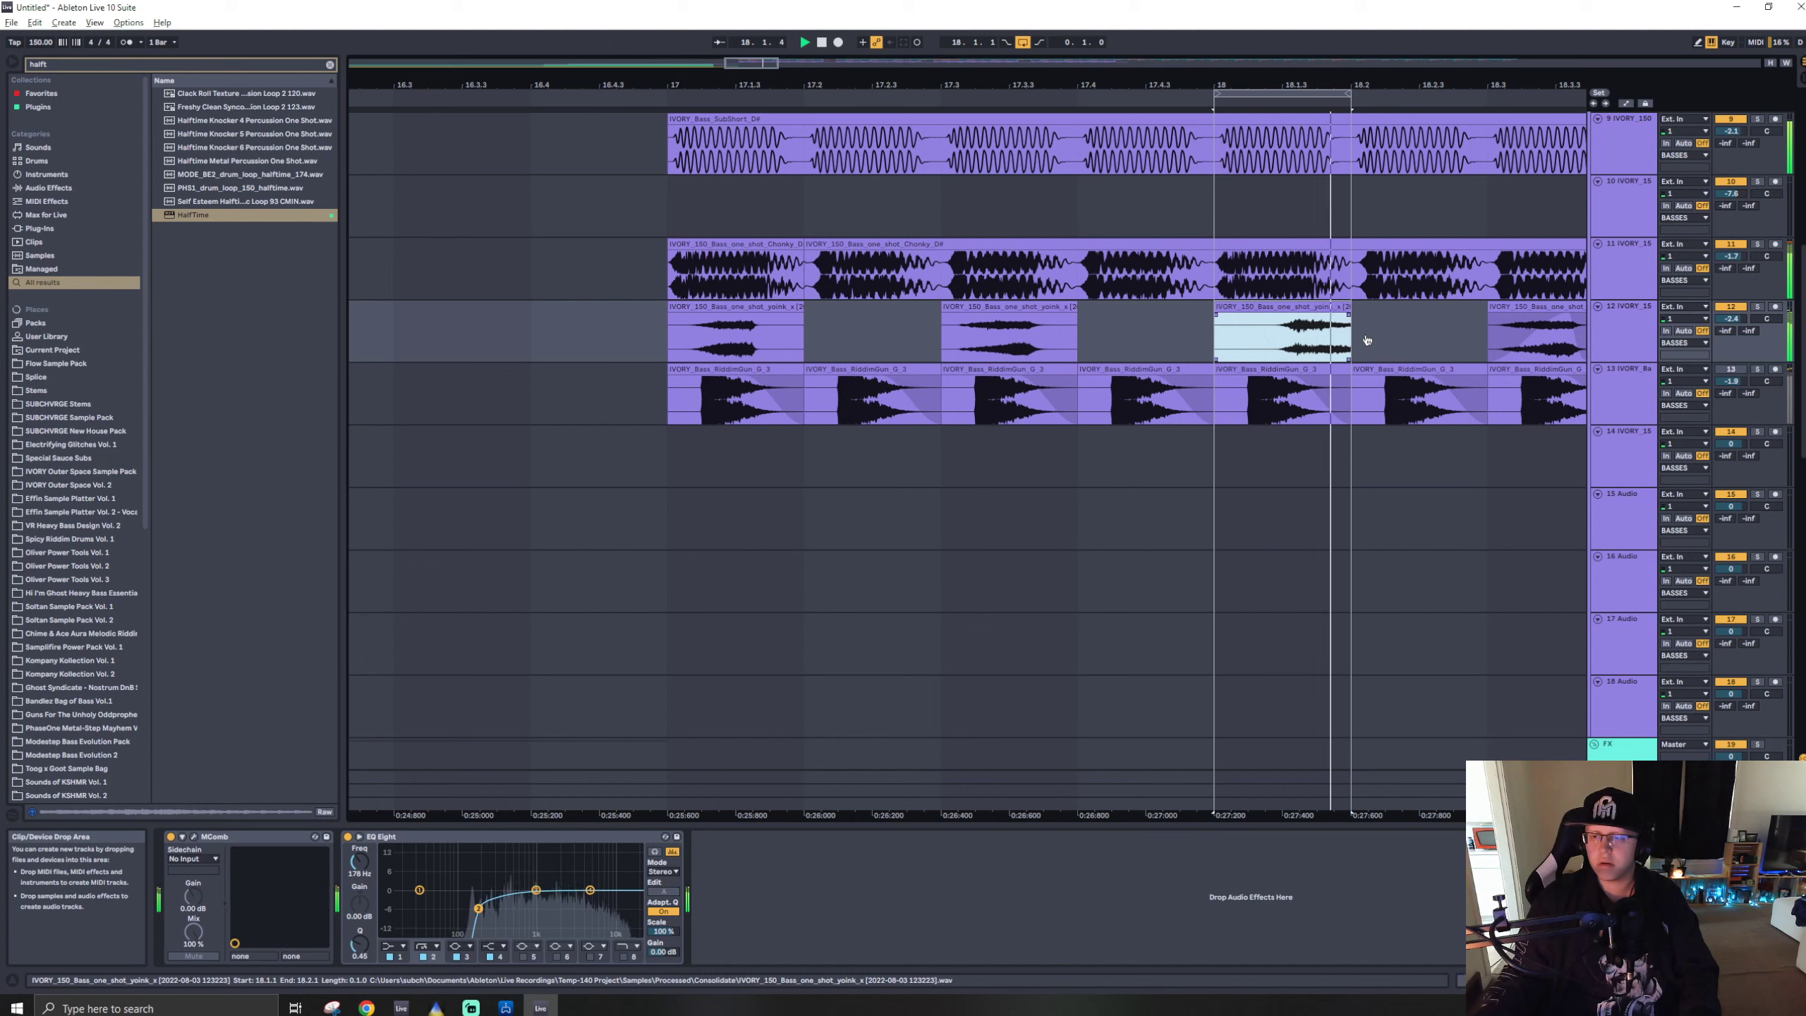
{"action": "left_click_drag", "start_coordinate": [1354, 340], "coordinate": [1279, 268]}
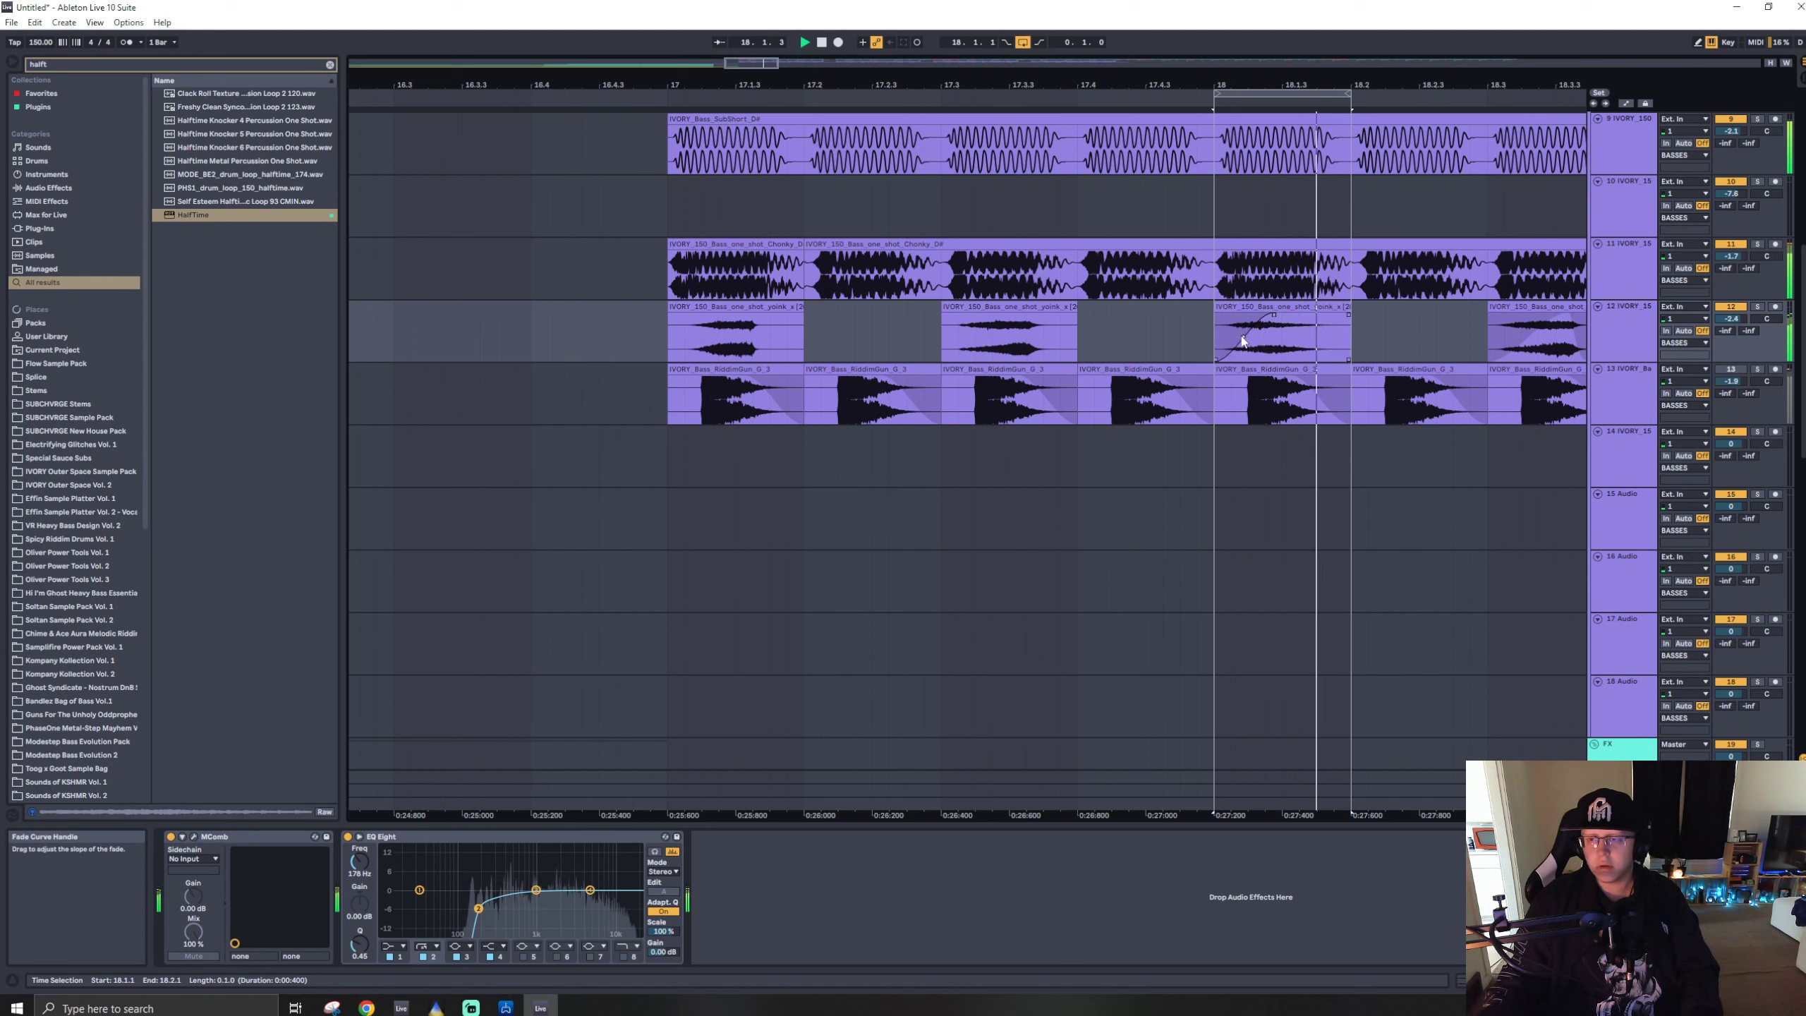
{"action": "left_click_drag", "start_coordinate": [1244, 337], "coordinate": [1305, 355]}
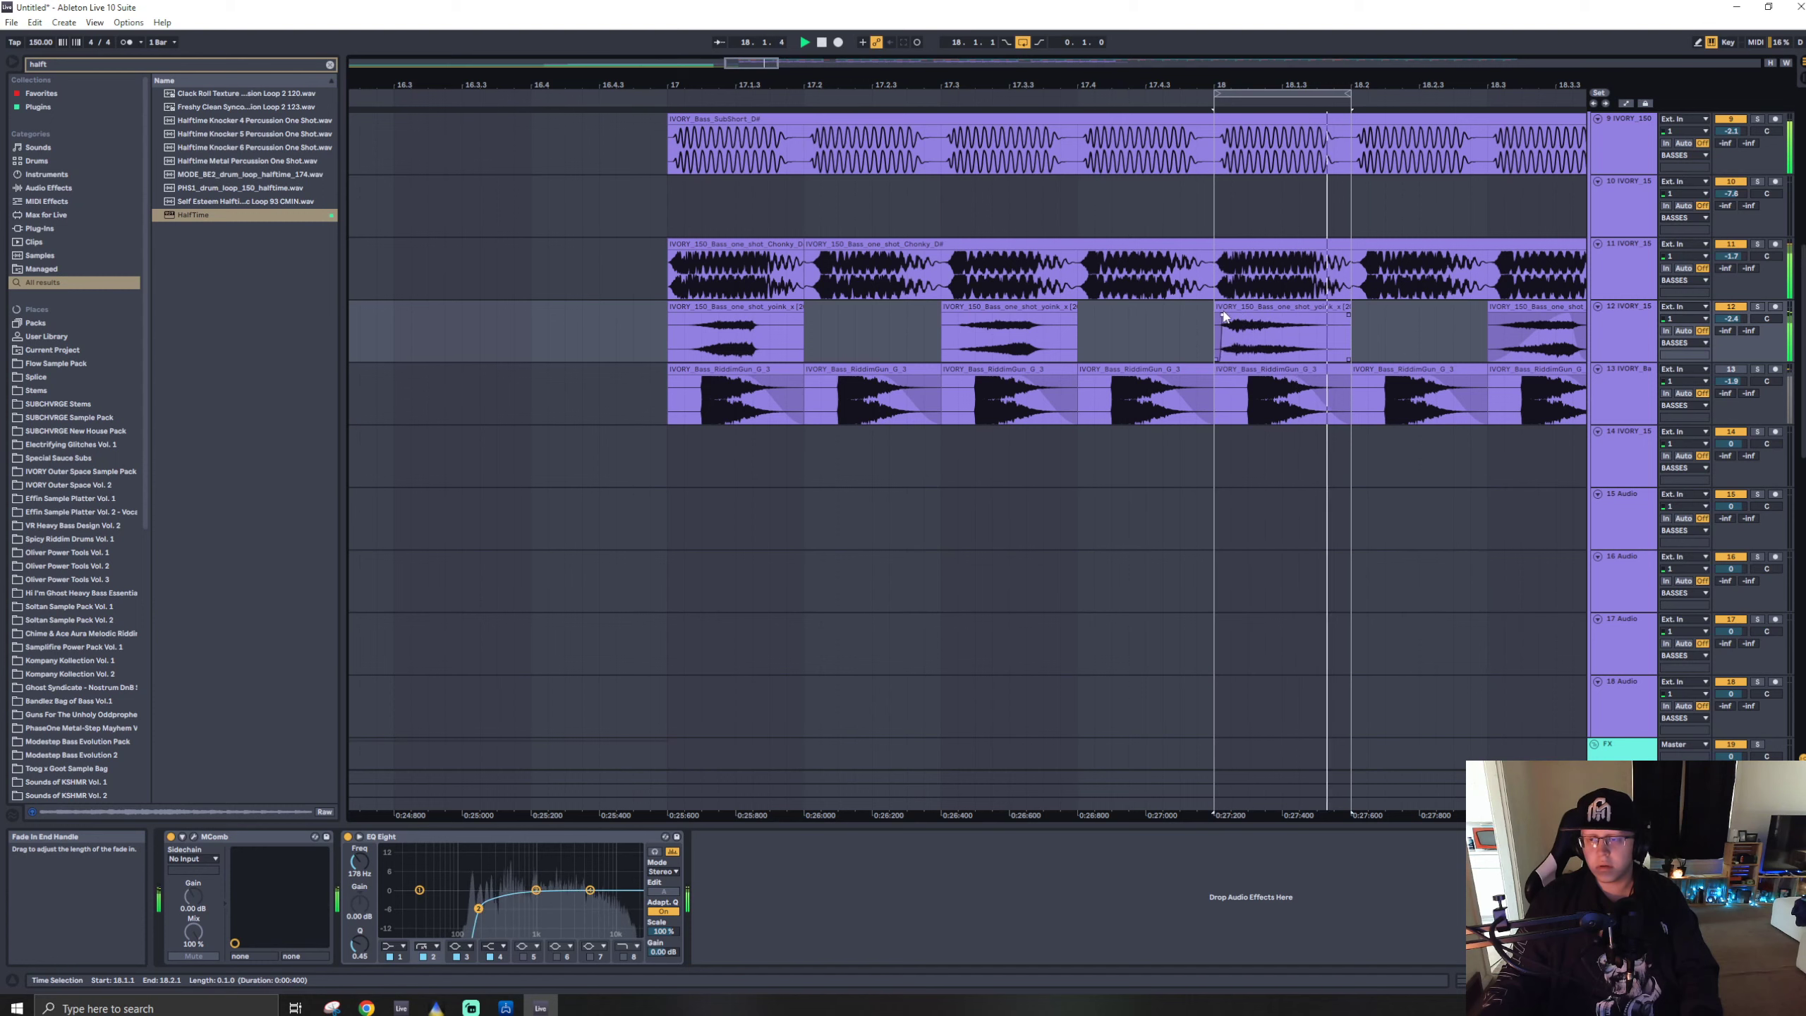
{"action": "left_click_drag", "start_coordinate": [1249, 314], "coordinate": [1261, 316]}
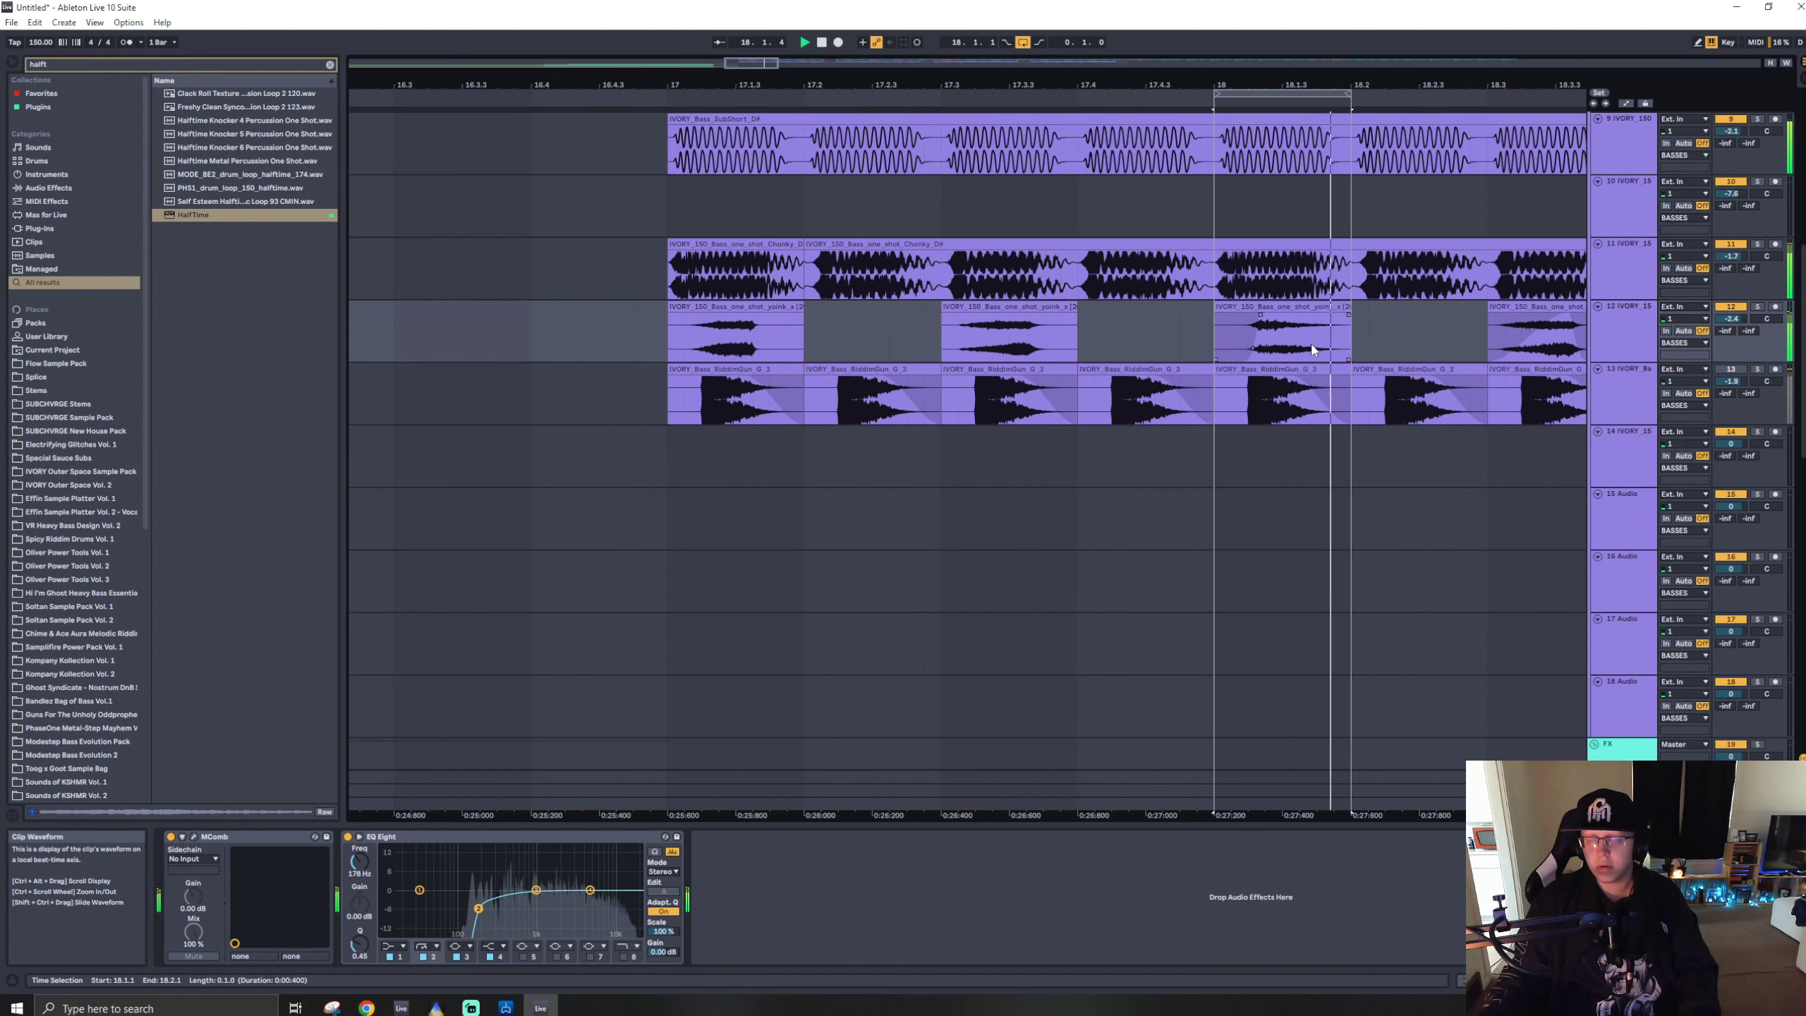
- Consolidate the track 12 bass clips from bar 17 to bar 19 and duplicate the two-bar clip once
{"action": "scroll", "coordinate": [1196, 337], "scroll_direction": "down", "scroll_amount": 5}
{"action": "left_click", "coordinate": [1271, 329]}
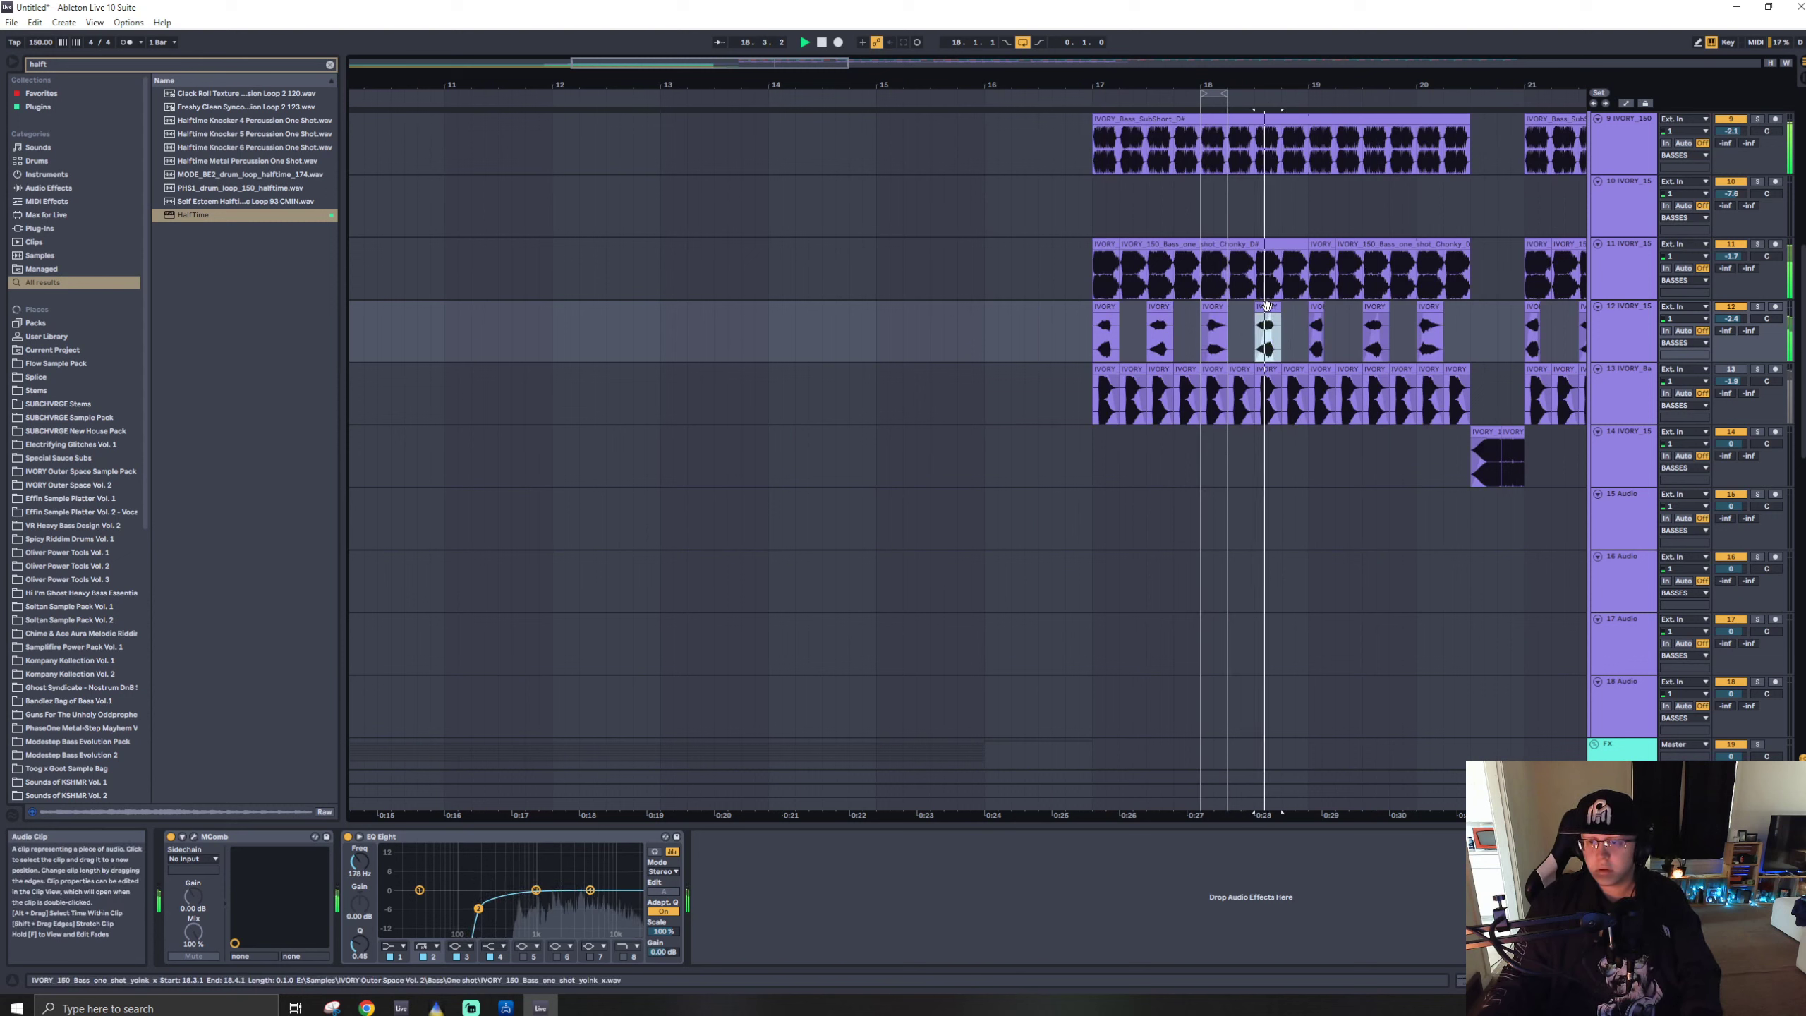
{"action": "left_click", "coordinate": [1158, 327]}
{"action": "left_click", "coordinate": [1273, 307]}
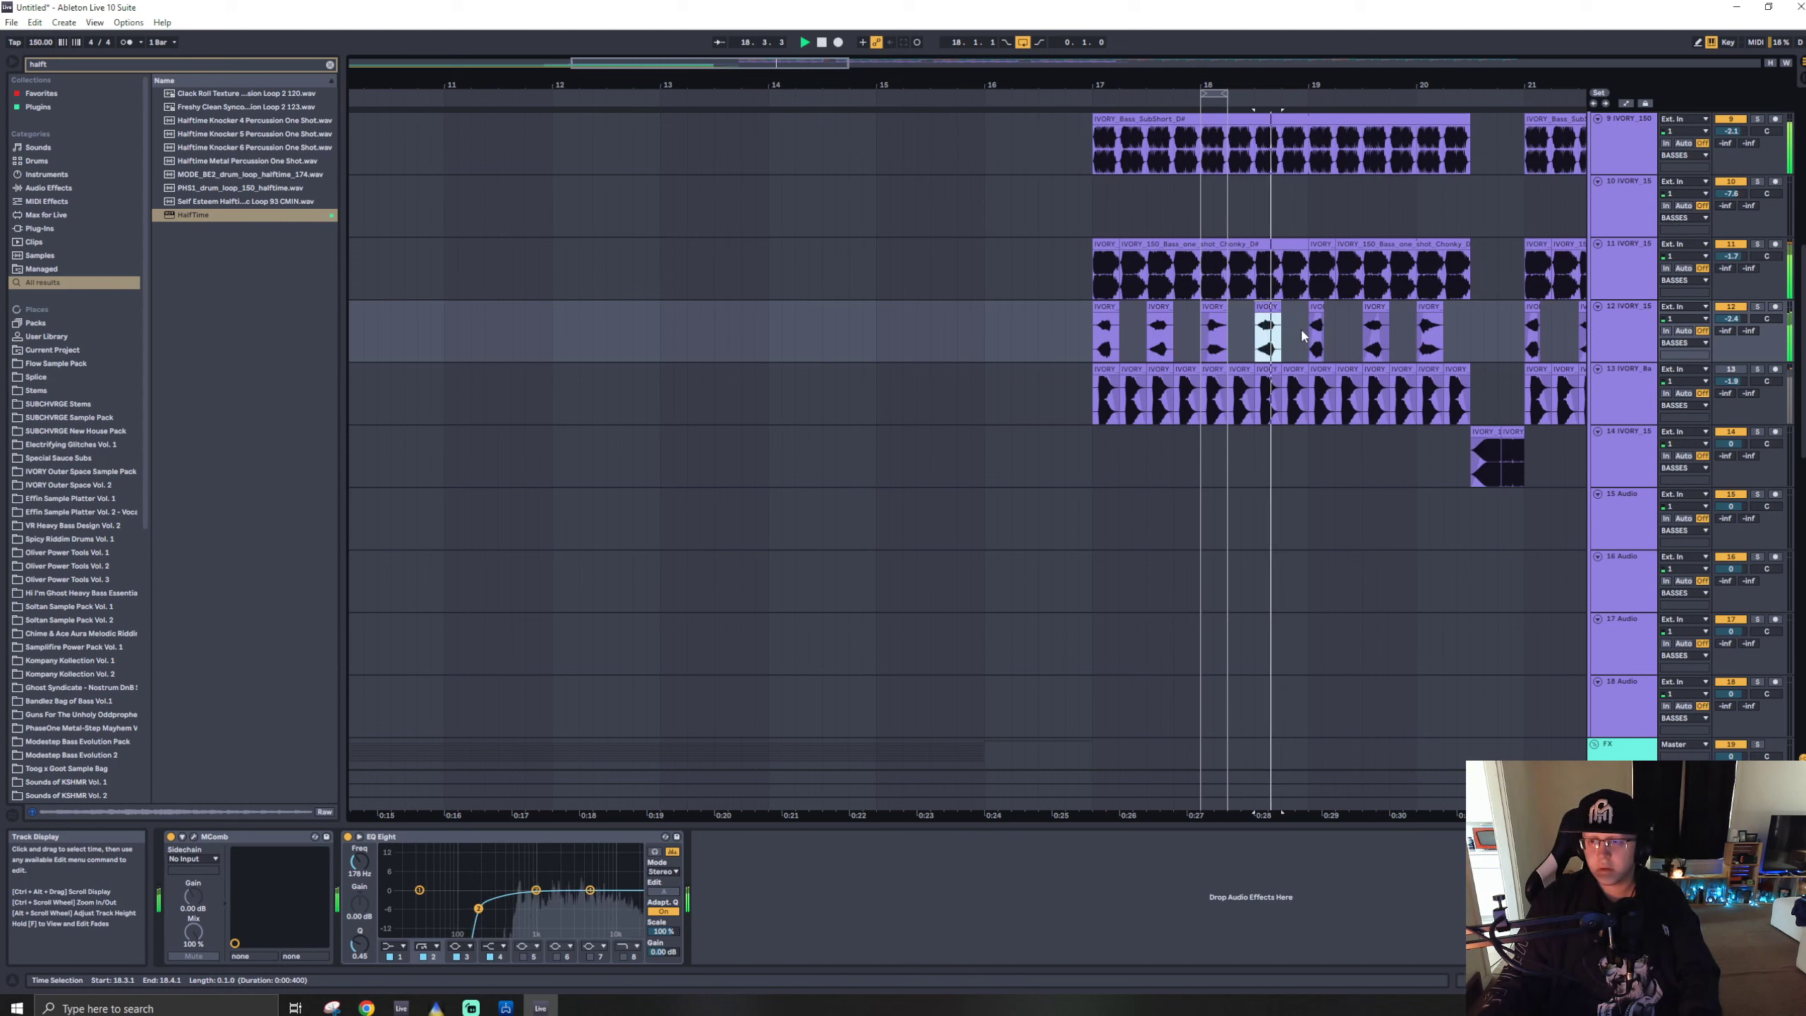
{"action": "left_click_drag", "start_coordinate": [1312, 334], "coordinate": [1103, 347]}
{"action": "key", "text": "ctrl+j"}
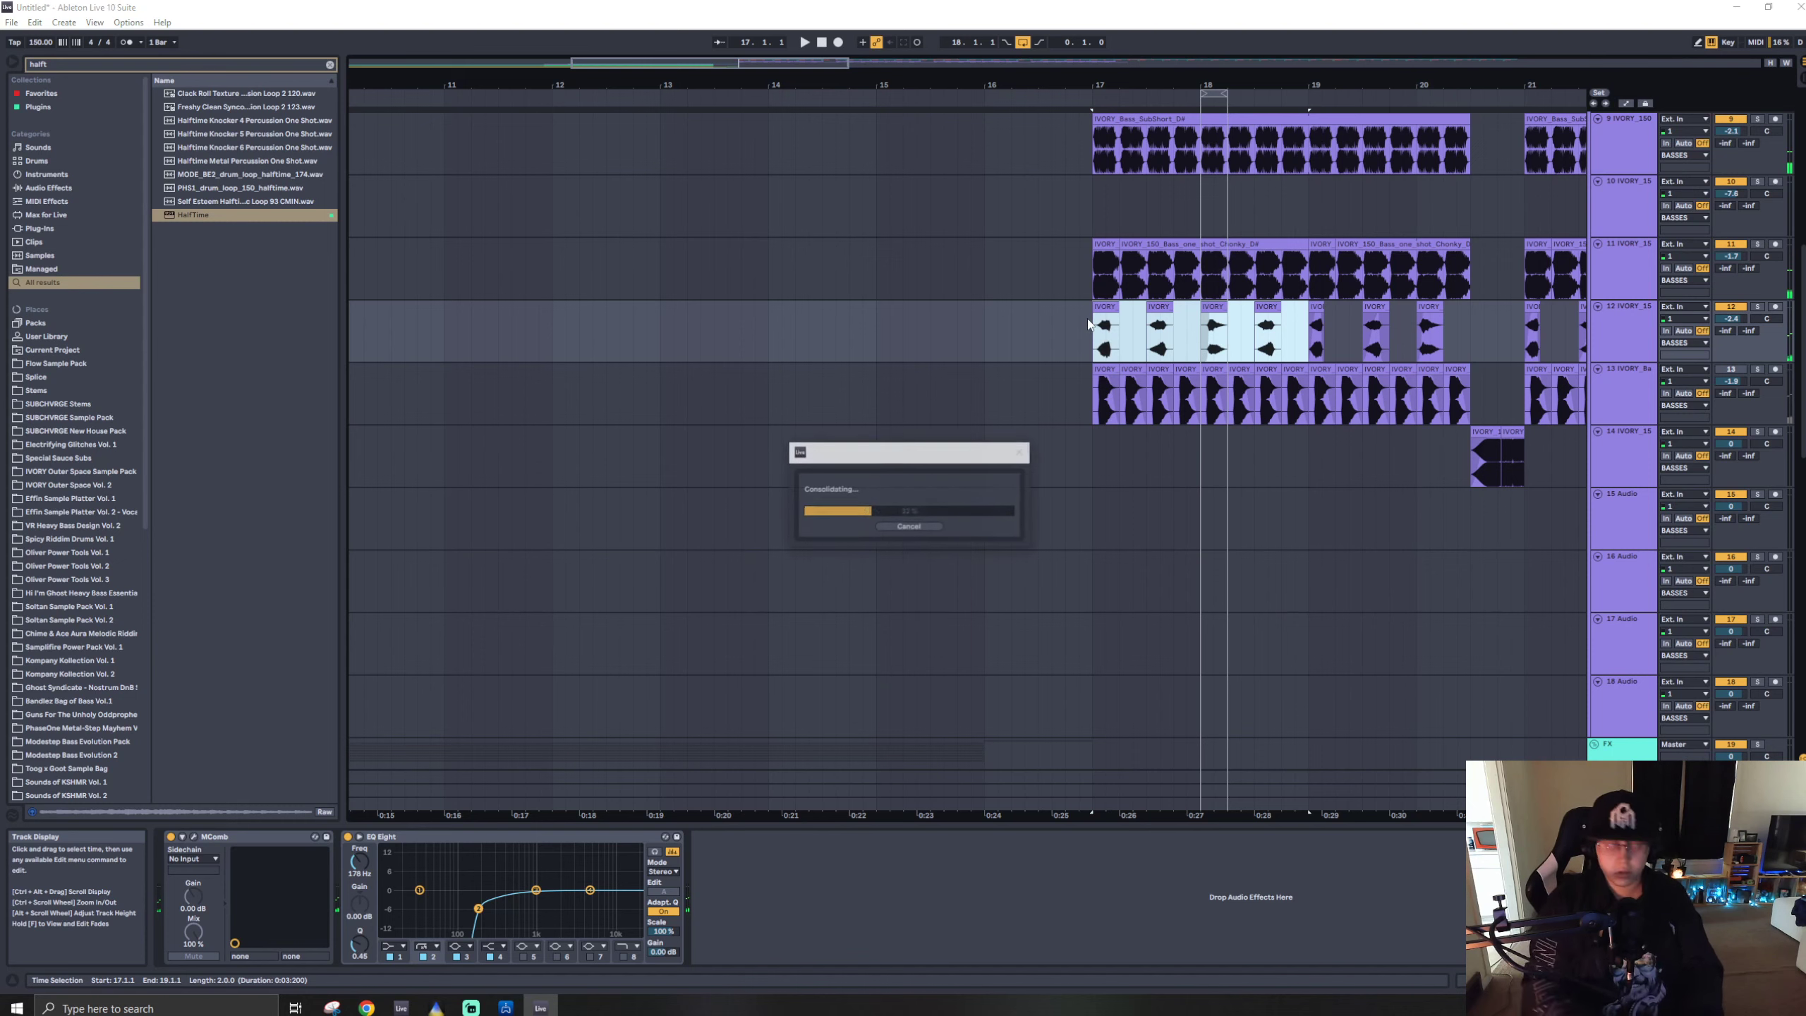
{"action": "scroll", "coordinate": [910, 319], "scroll_direction": "down", "scroll_amount": 5}
{"action": "key", "text": "ctrl+d"}
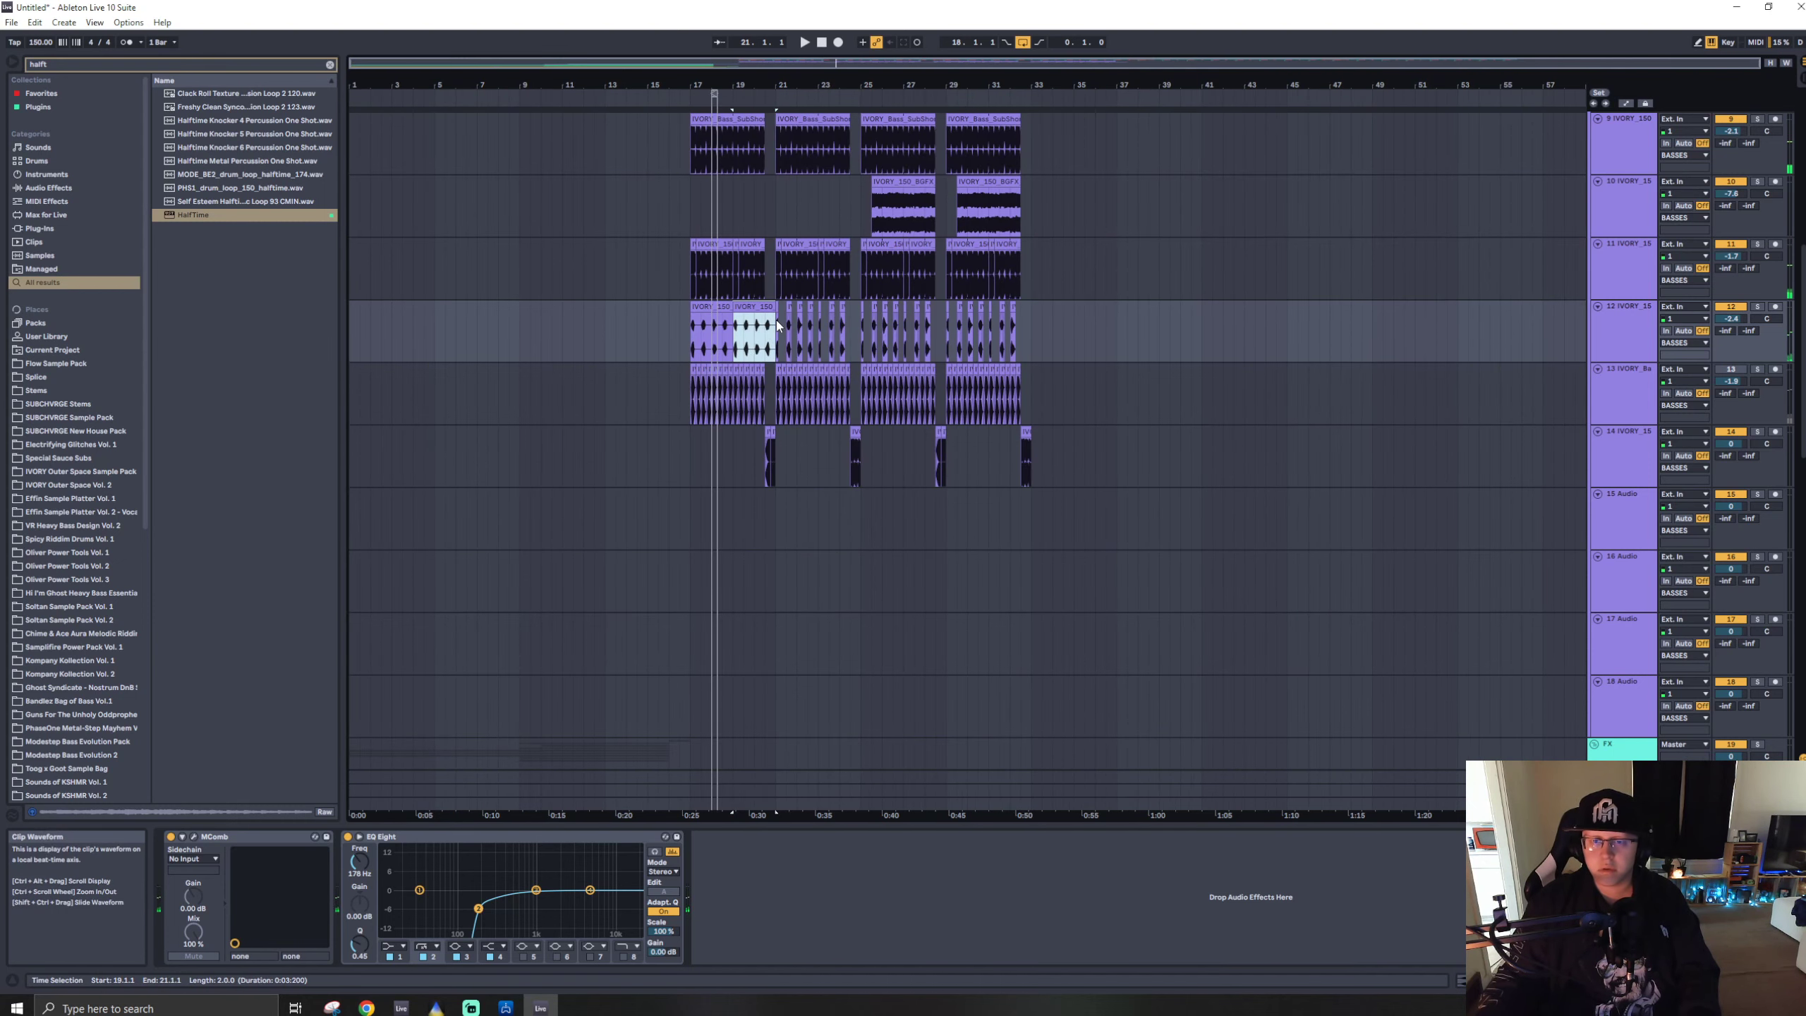
- Consolidate track 12 from bar 17 to bar 21, duplicate the four-bar clip three times and play from bar 17
{"action": "scroll", "coordinate": [777, 321], "scroll_direction": "up", "scroll_amount": 5}
{"action": "left_click_drag", "start_coordinate": [774, 307], "coordinate": [696, 345]}
{"action": "scroll", "coordinate": [732, 310], "scroll_direction": "down", "scroll_amount": 5}
{"action": "key", "text": "ctrl+j"}
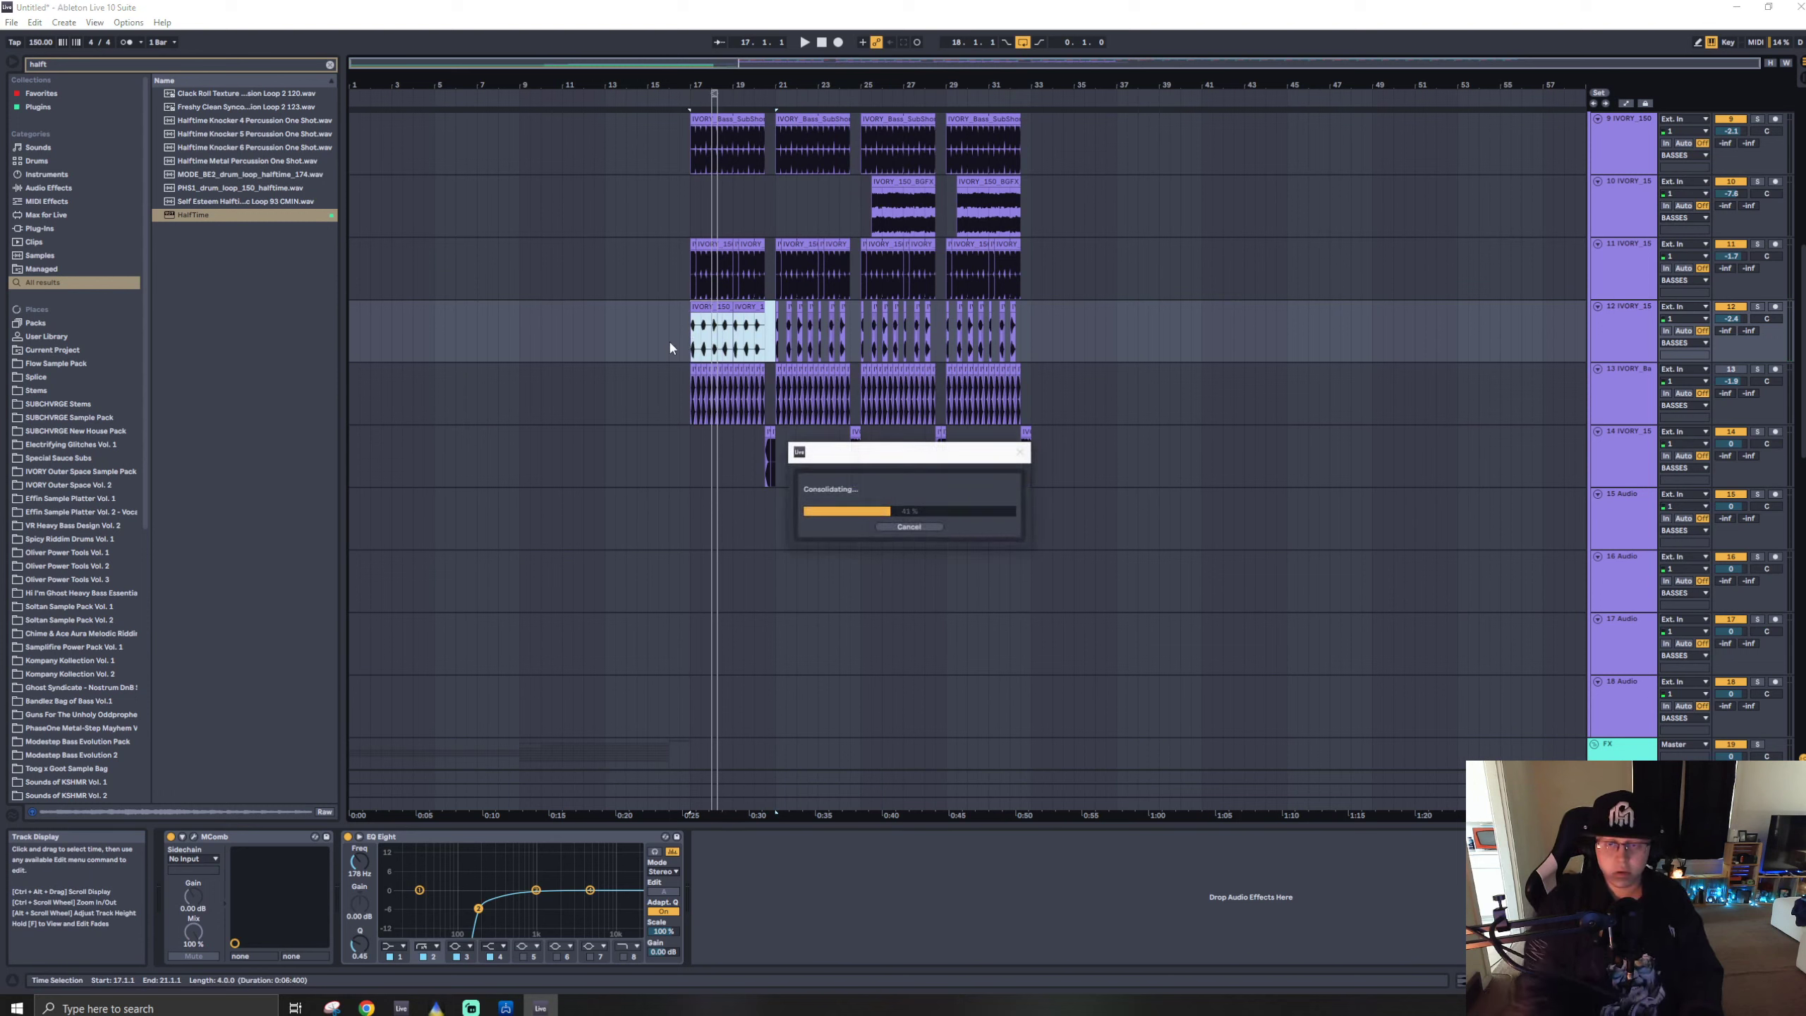
{"action": "key", "text": "ctrl+d"}
{"action": "key", "text": "ctrl+d"}
{"action": "key", "text": "ctrl+d"}
{"action": "key", "text": "space"}
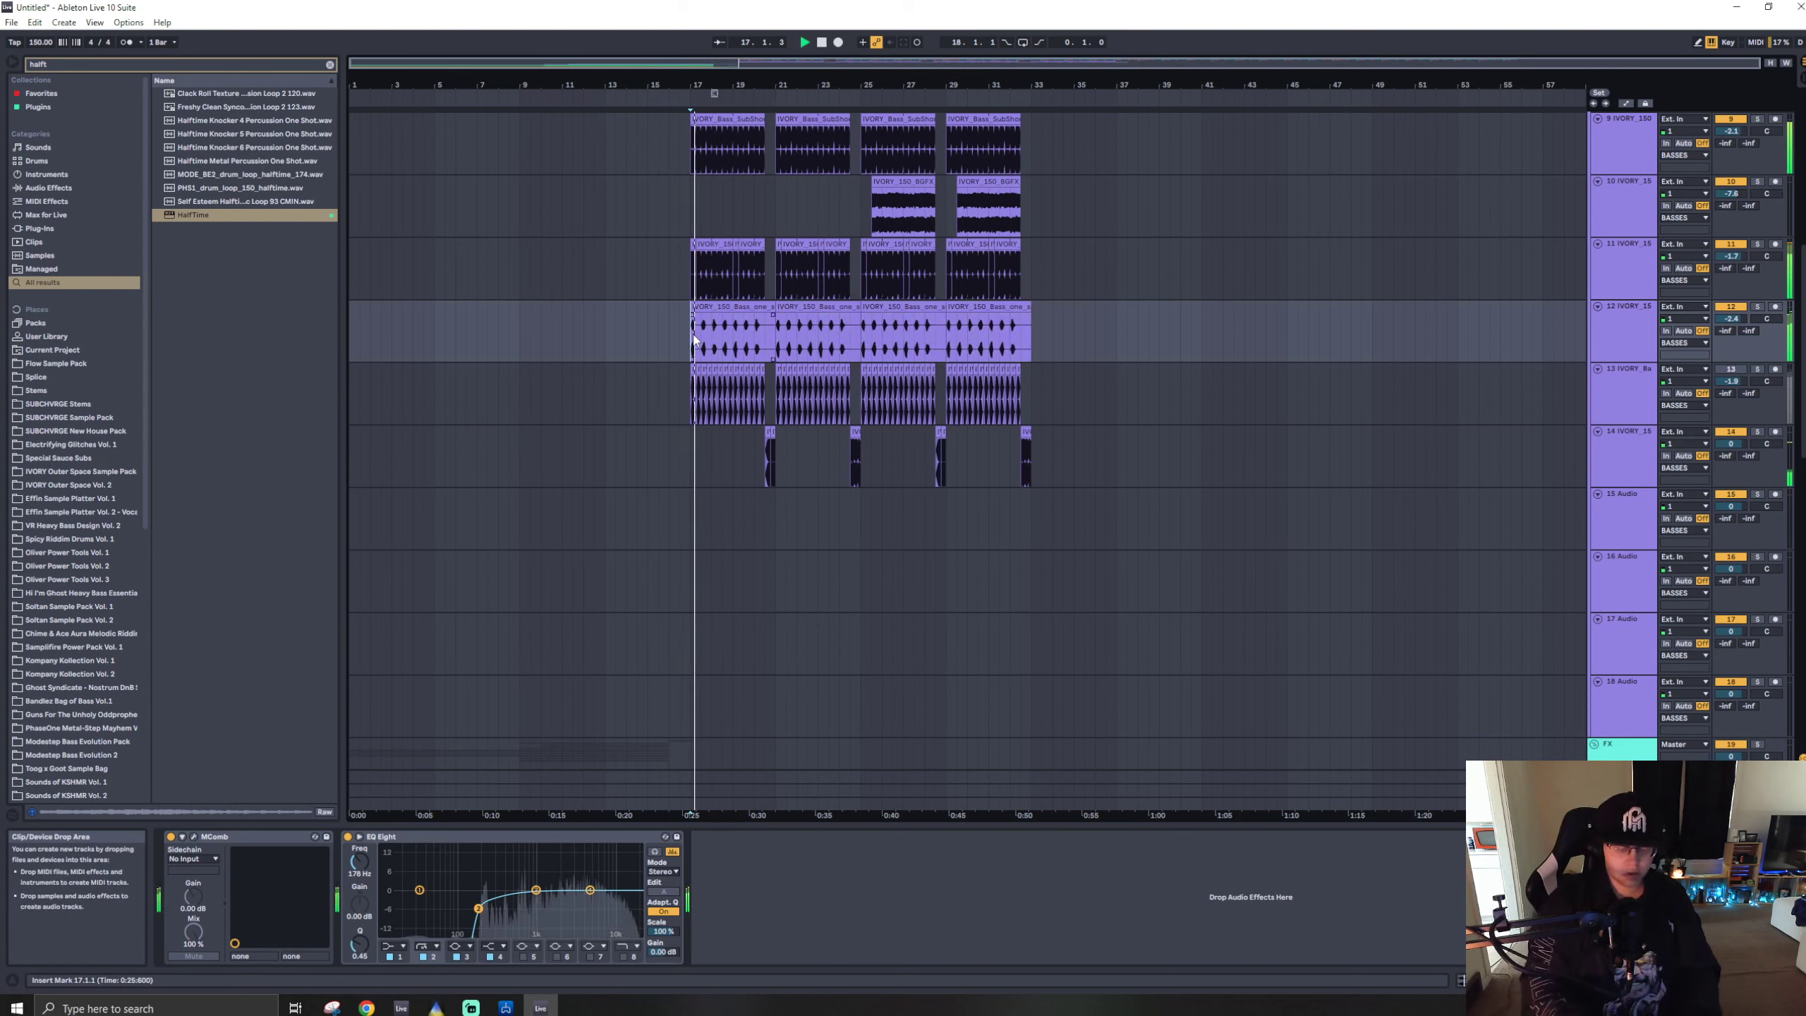
- Reactivate track 13 and add a mid-channel low cut at about 141 Hz in its EQ Eight
{"action": "left_click", "coordinate": [1737, 369]}
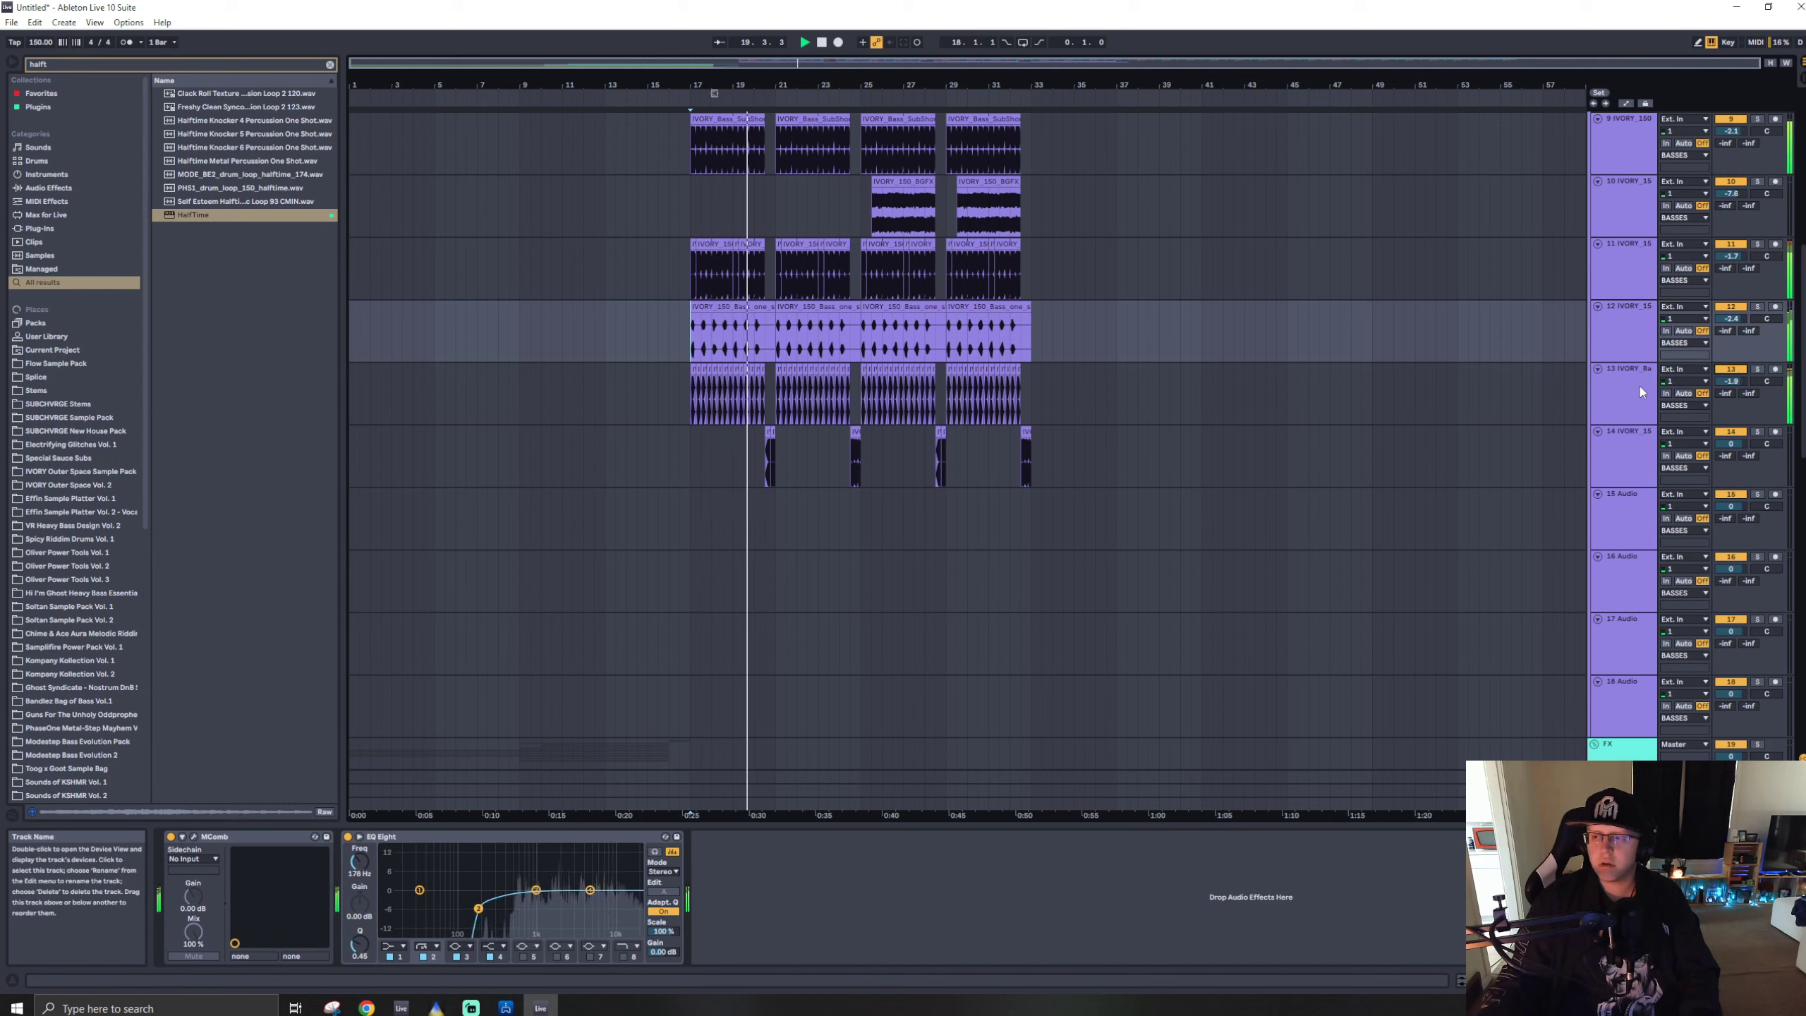
{"action": "left_click", "coordinate": [1617, 402]}
{"action": "left_click", "coordinate": [1016, 891]}
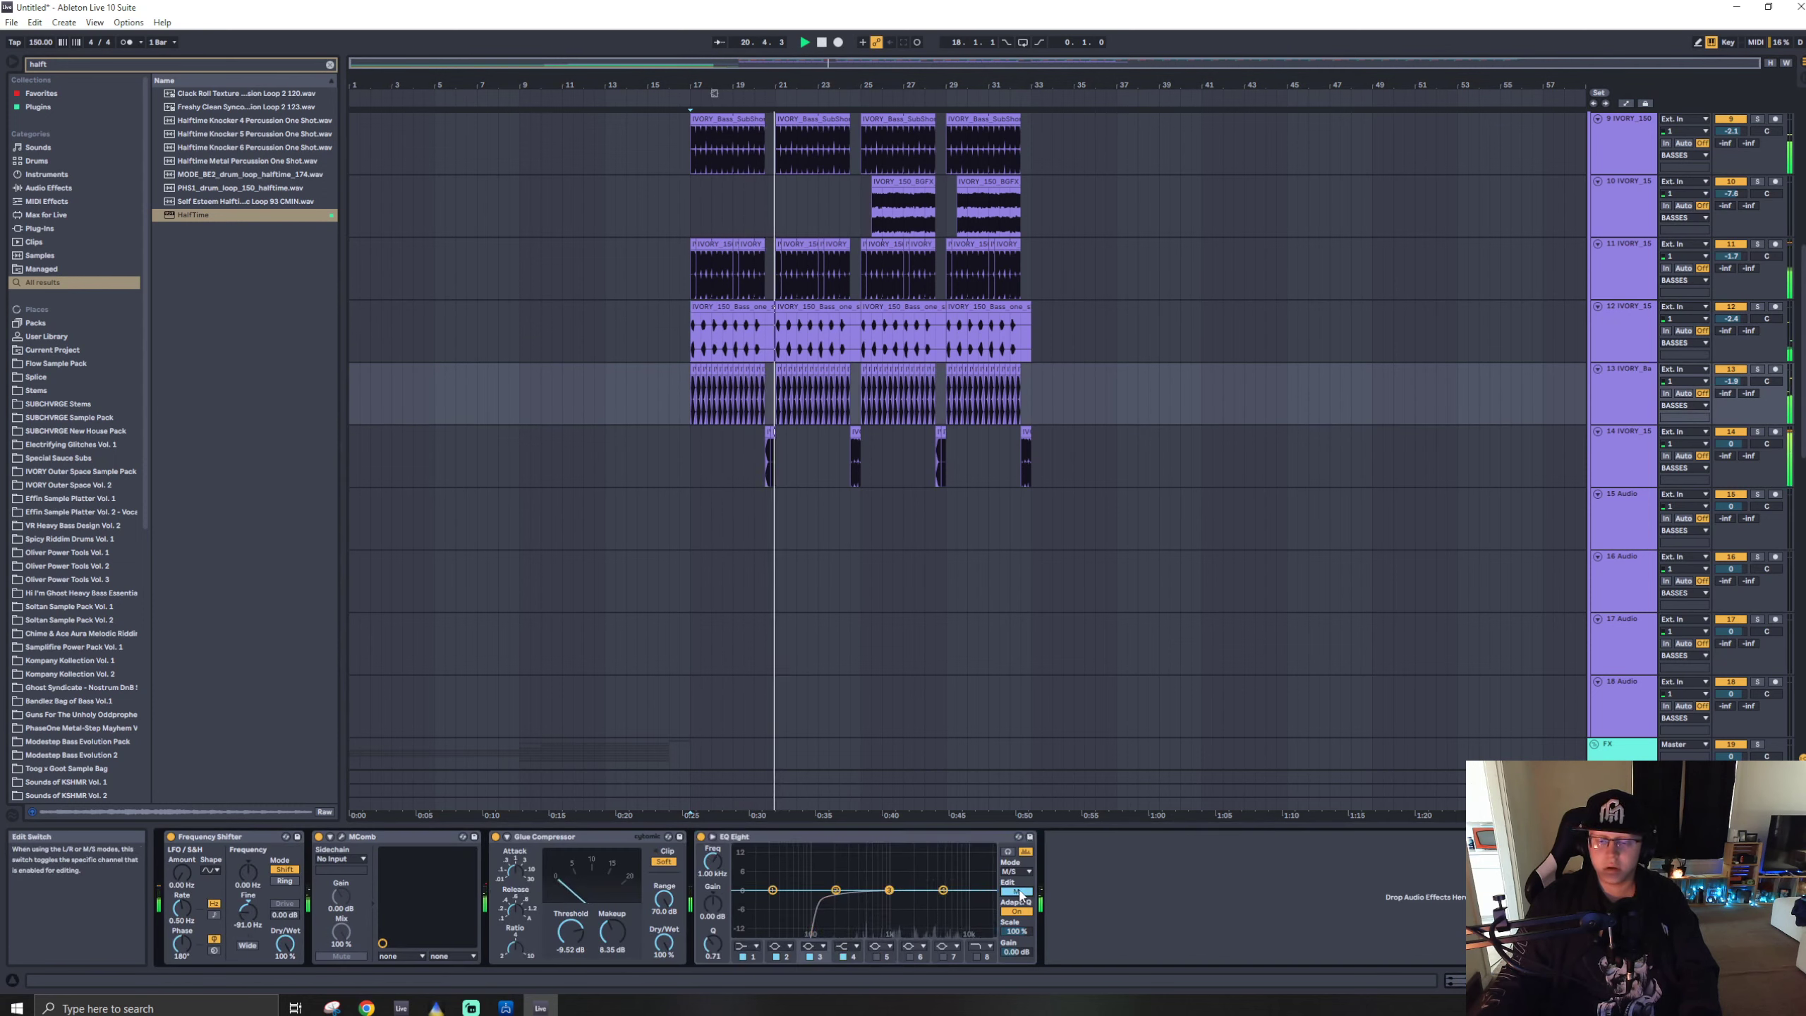
{"action": "left_click", "coordinate": [747, 946]}
{"action": "left_click", "coordinate": [747, 868]}
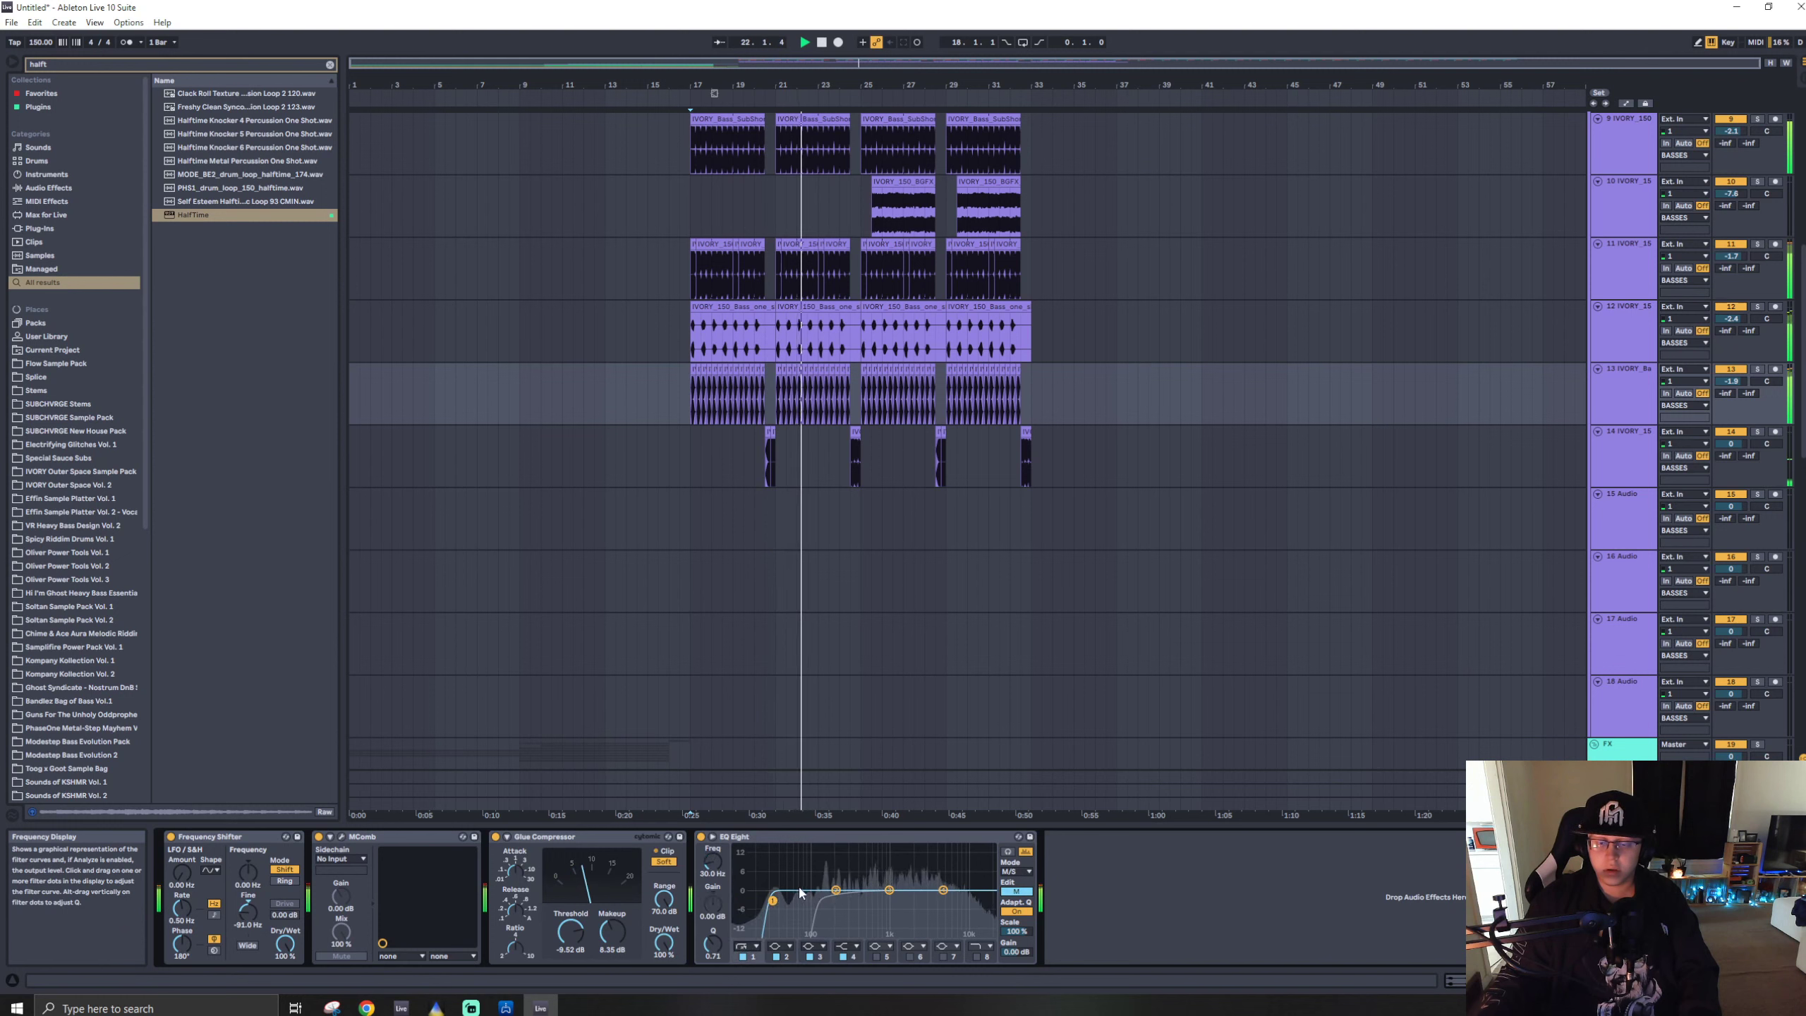
{"action": "mouse_move", "coordinate": [801, 904]}
{"action": "left_mouse_down"}
{"action": "mouse_move", "coordinate": [812, 933]}
{"action": "mouse_move", "coordinate": [933, 933]}
{"action": "mouse_move", "coordinate": [843, 933]}
{"action": "mouse_move", "coordinate": [827, 904]}
{"action": "left_mouse_up"}
{"action": "left_click", "coordinate": [1015, 891]}
{"action": "left_click", "coordinate": [1016, 892]}
- Add a Glue Compressor to the BASSES group, set its threshold to about -10.6 dB and enable soft clipping
{"action": "scroll", "coordinate": [875, 291], "scroll_direction": "up", "scroll_amount": 5}
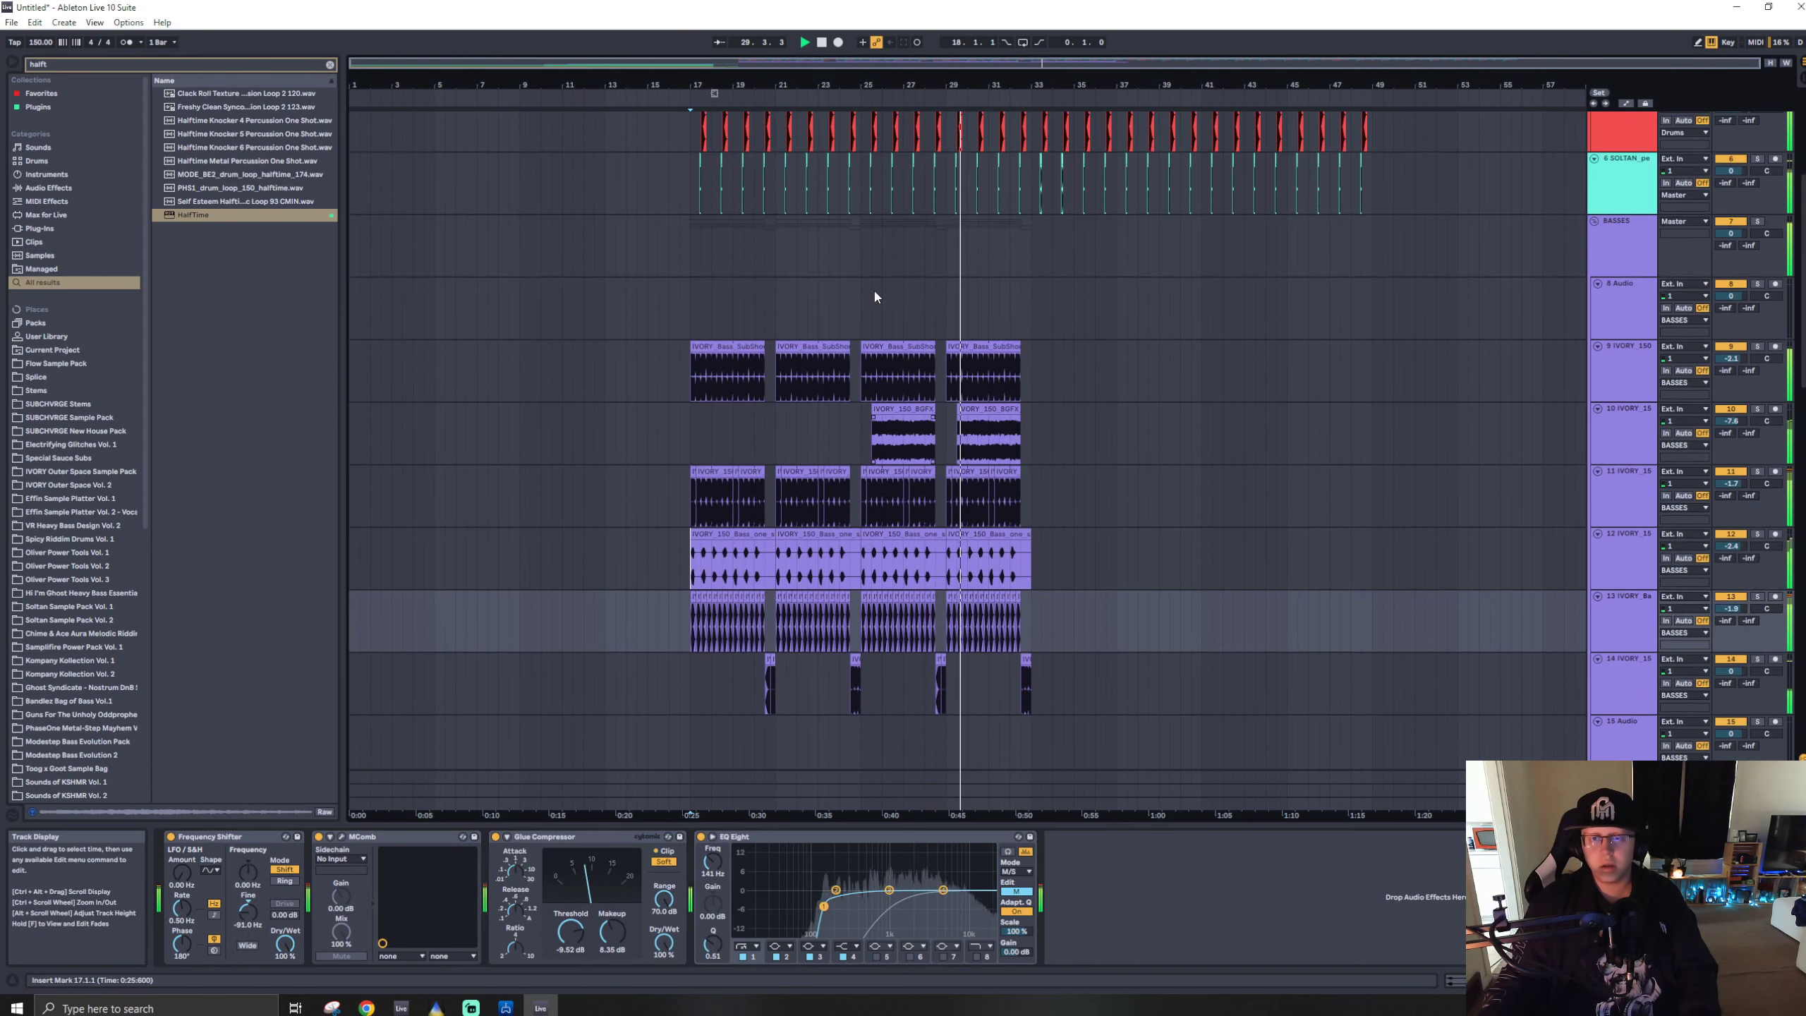
{"action": "key", "text": "ctrl+f"}
{"action": "type", "text": "glue"}
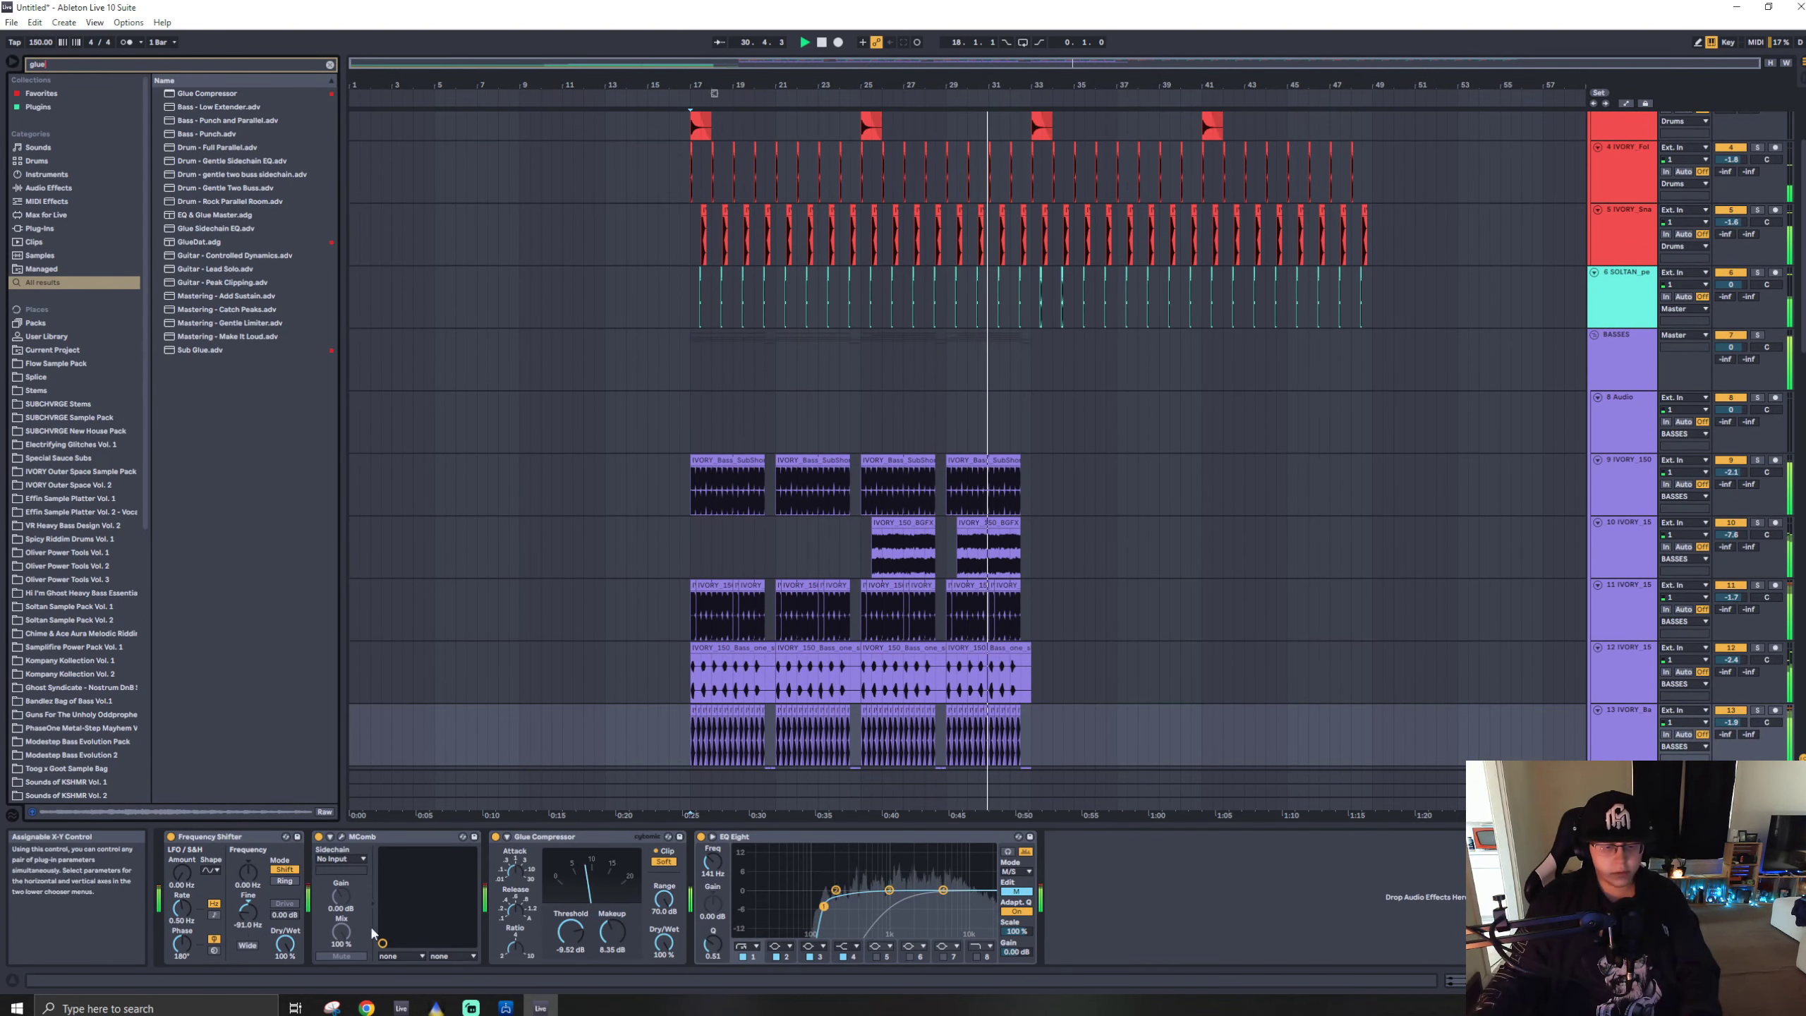
{"action": "left_click_drag", "start_coordinate": [200, 96], "coordinate": [693, 356]}
{"action": "left_click_drag", "start_coordinate": [359, 932], "coordinate": [401, 945]}
{"action": "left_click", "coordinate": [452, 860]}
- Move the sub bass track above and out of the BASSES group, and set the group's Glue Compressor makeup to about 6.6 dB
{"action": "left_click_drag", "start_coordinate": [1634, 484], "coordinate": [1625, 340]}
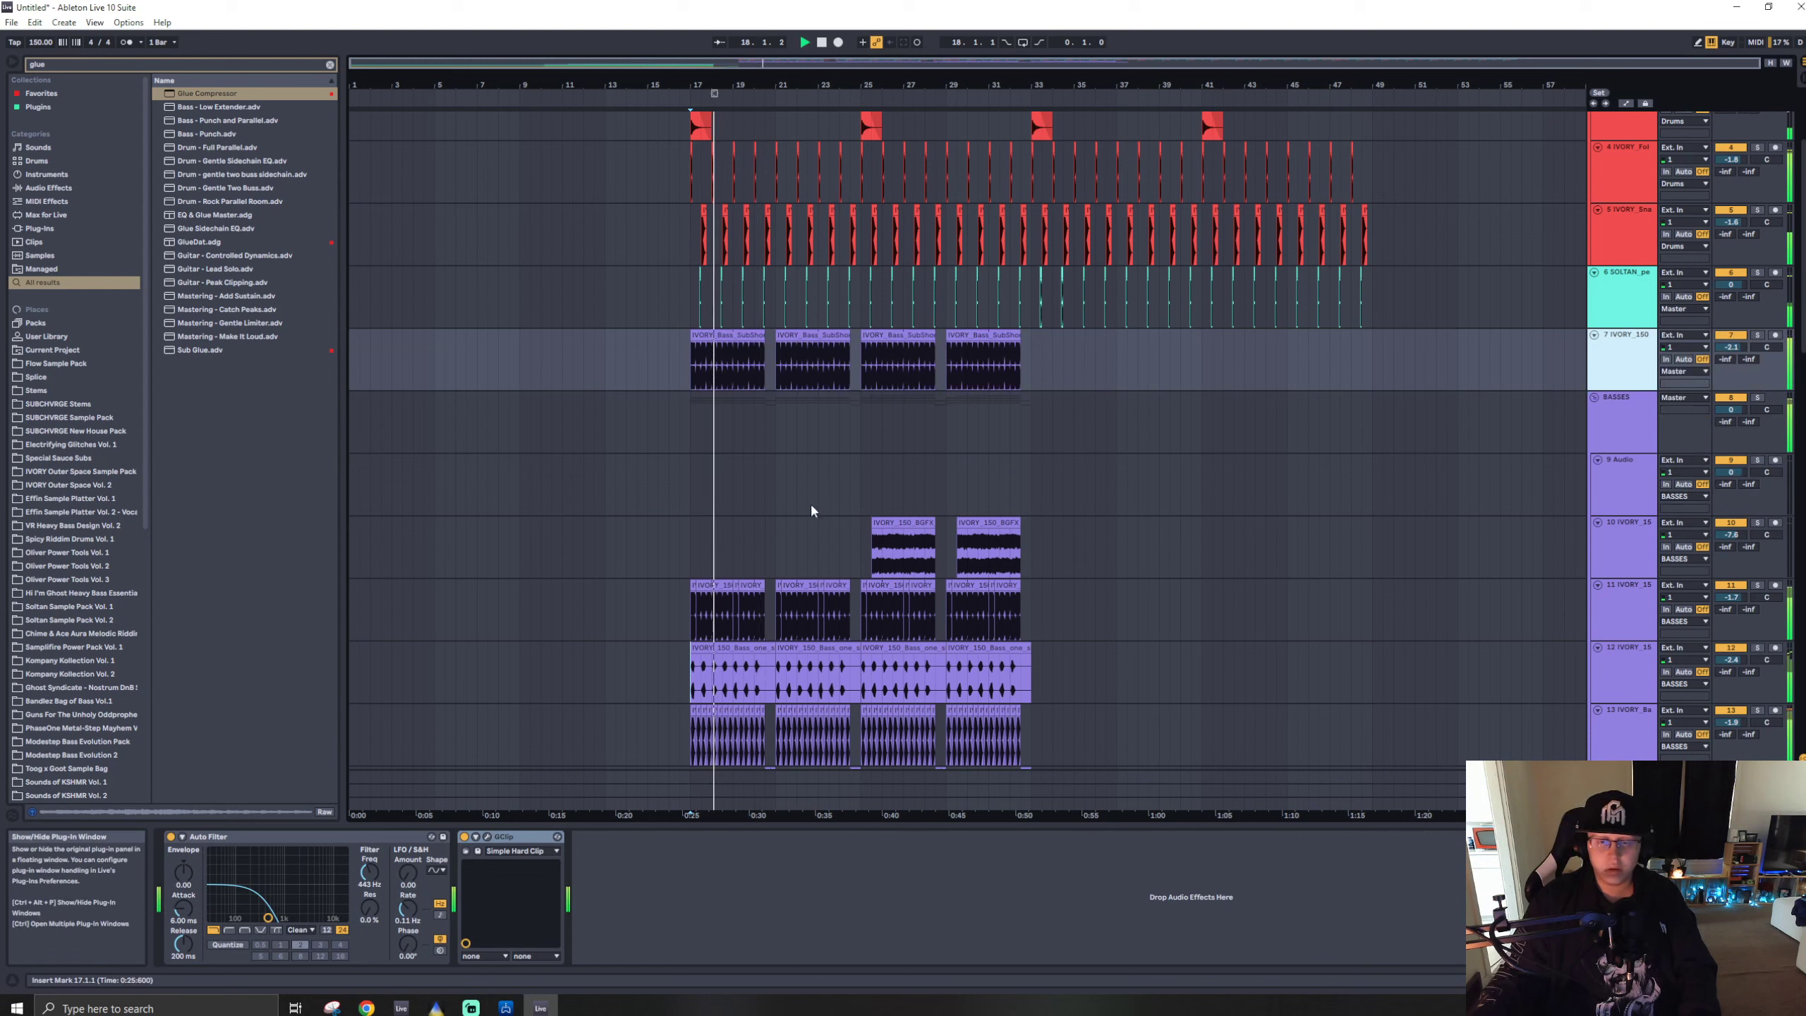
{"action": "left_click", "coordinate": [691, 431]}
{"action": "mouse_move", "coordinate": [402, 932]}
{"action": "left_mouse_down"}
{"action": "mouse_move", "coordinate": [402, 890]}
{"action": "mouse_move", "coordinate": [402, 921]}
{"action": "left_mouse_up"}
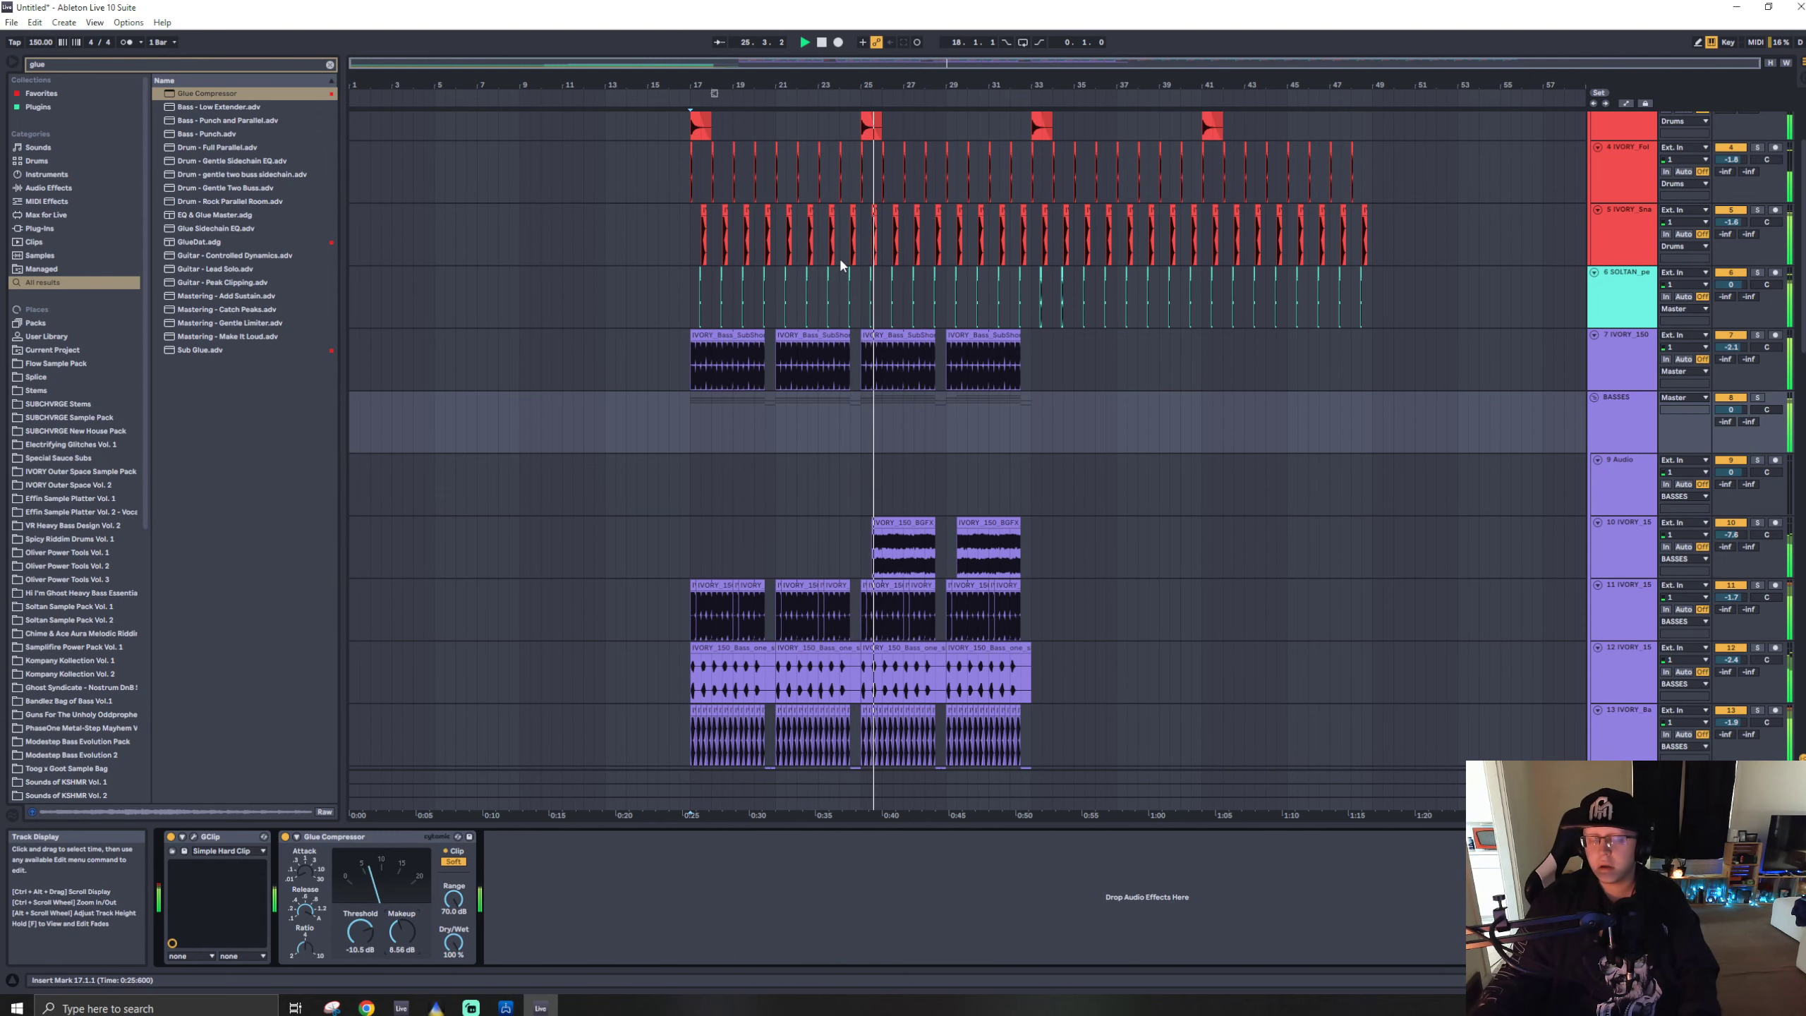
- Review the arrangement's intro and buildup tracks, playing from bar 1 and from bar 9
{"action": "scroll", "coordinate": [717, 612], "scroll_direction": "down", "scroll_amount": 5}
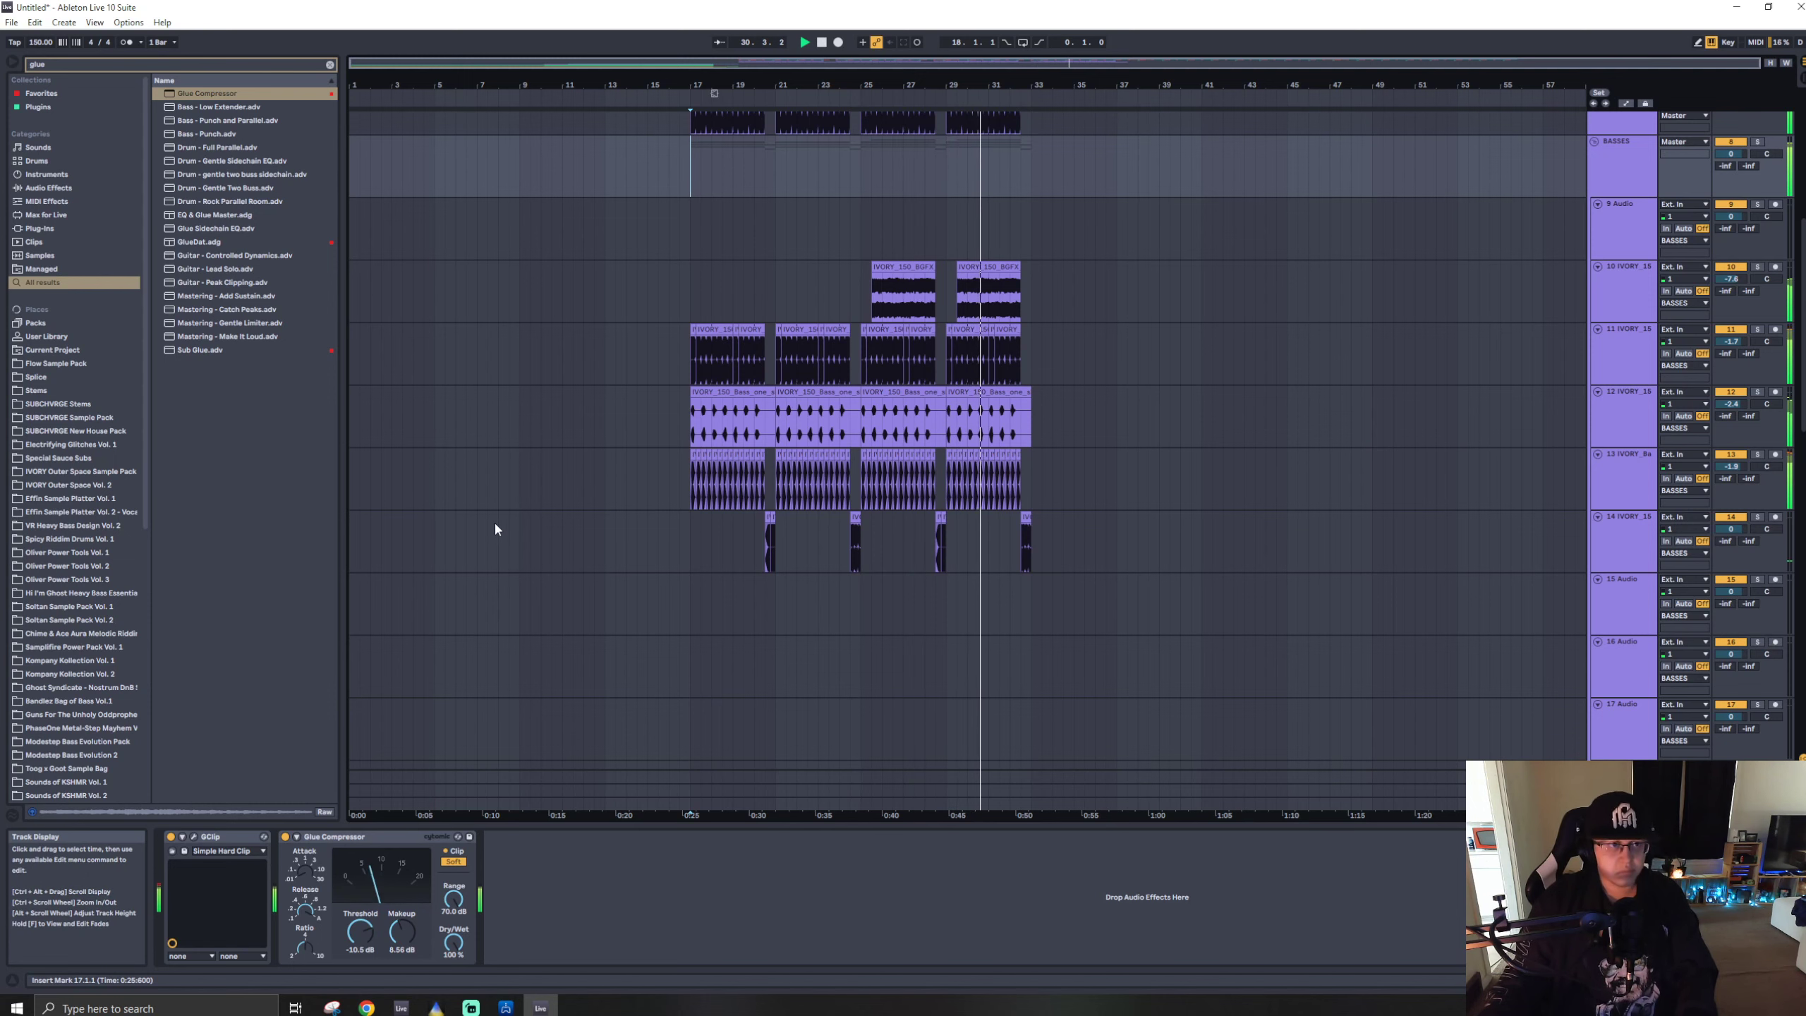
{"action": "scroll", "coordinate": [420, 540], "scroll_direction": "down", "scroll_amount": 6}
{"action": "scroll", "coordinate": [399, 567], "scroll_direction": "down", "scroll_amount": 3}
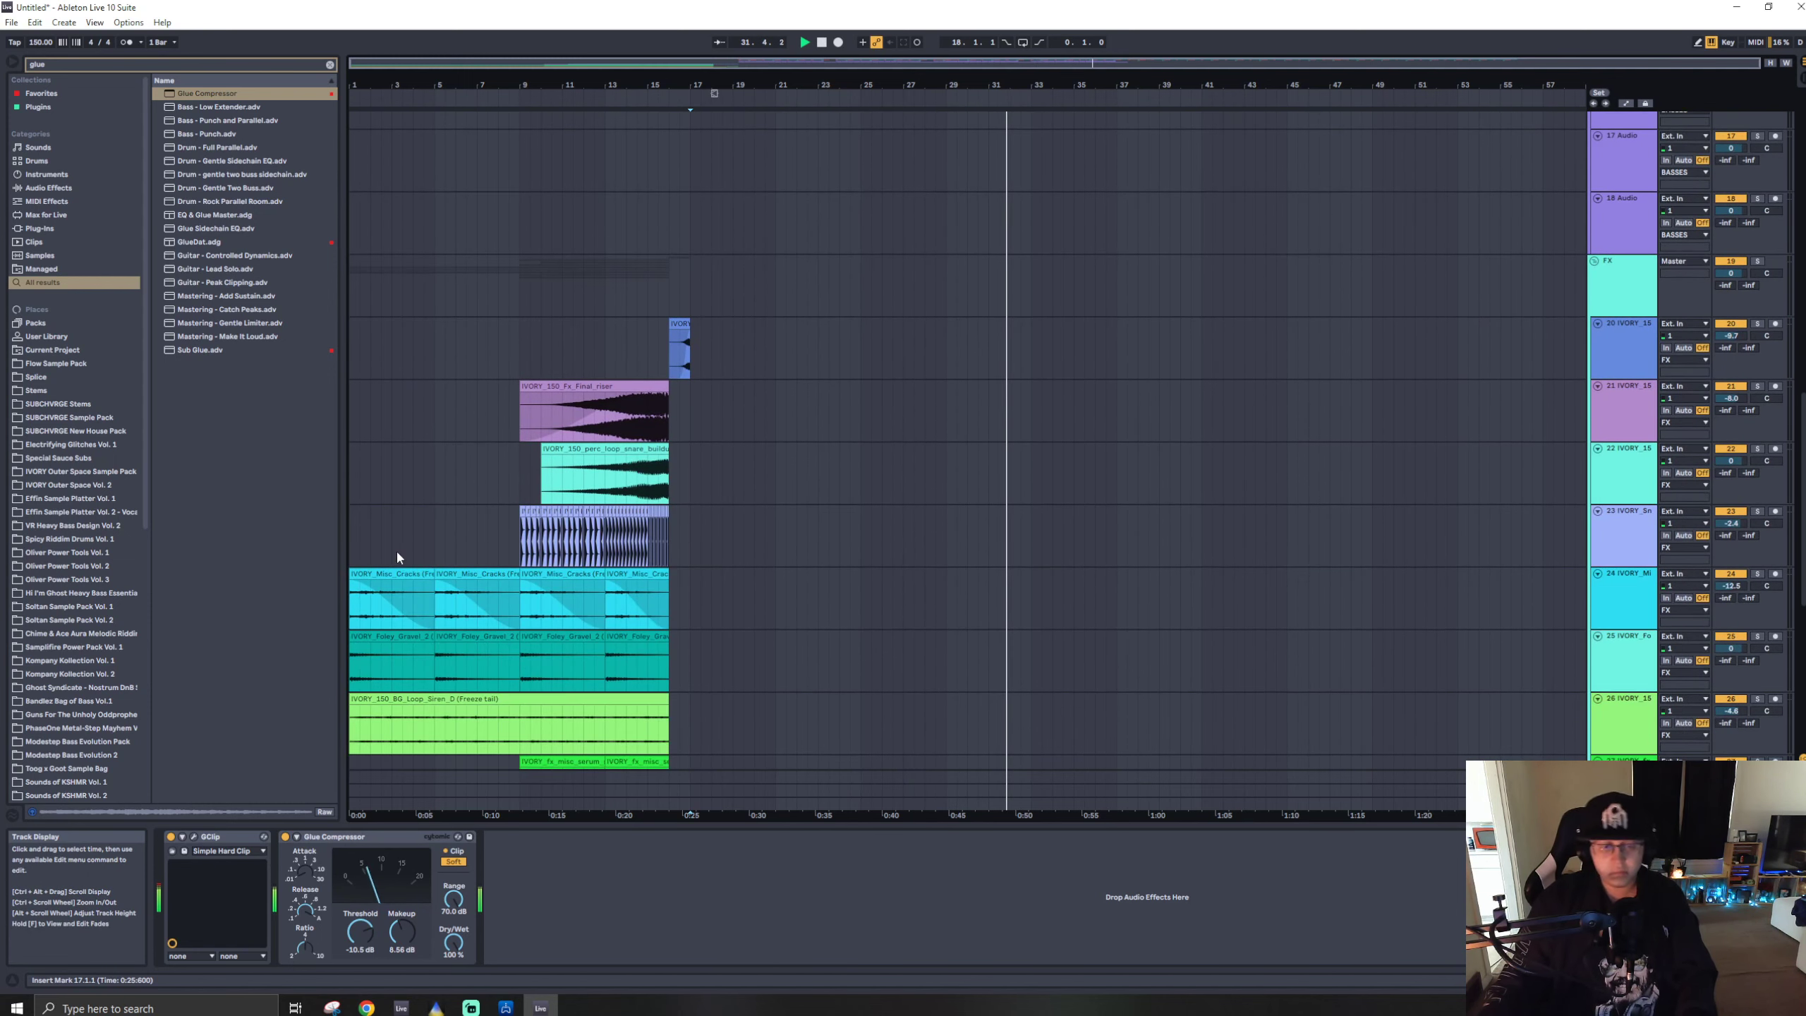
{"action": "left_click", "coordinate": [351, 546]}
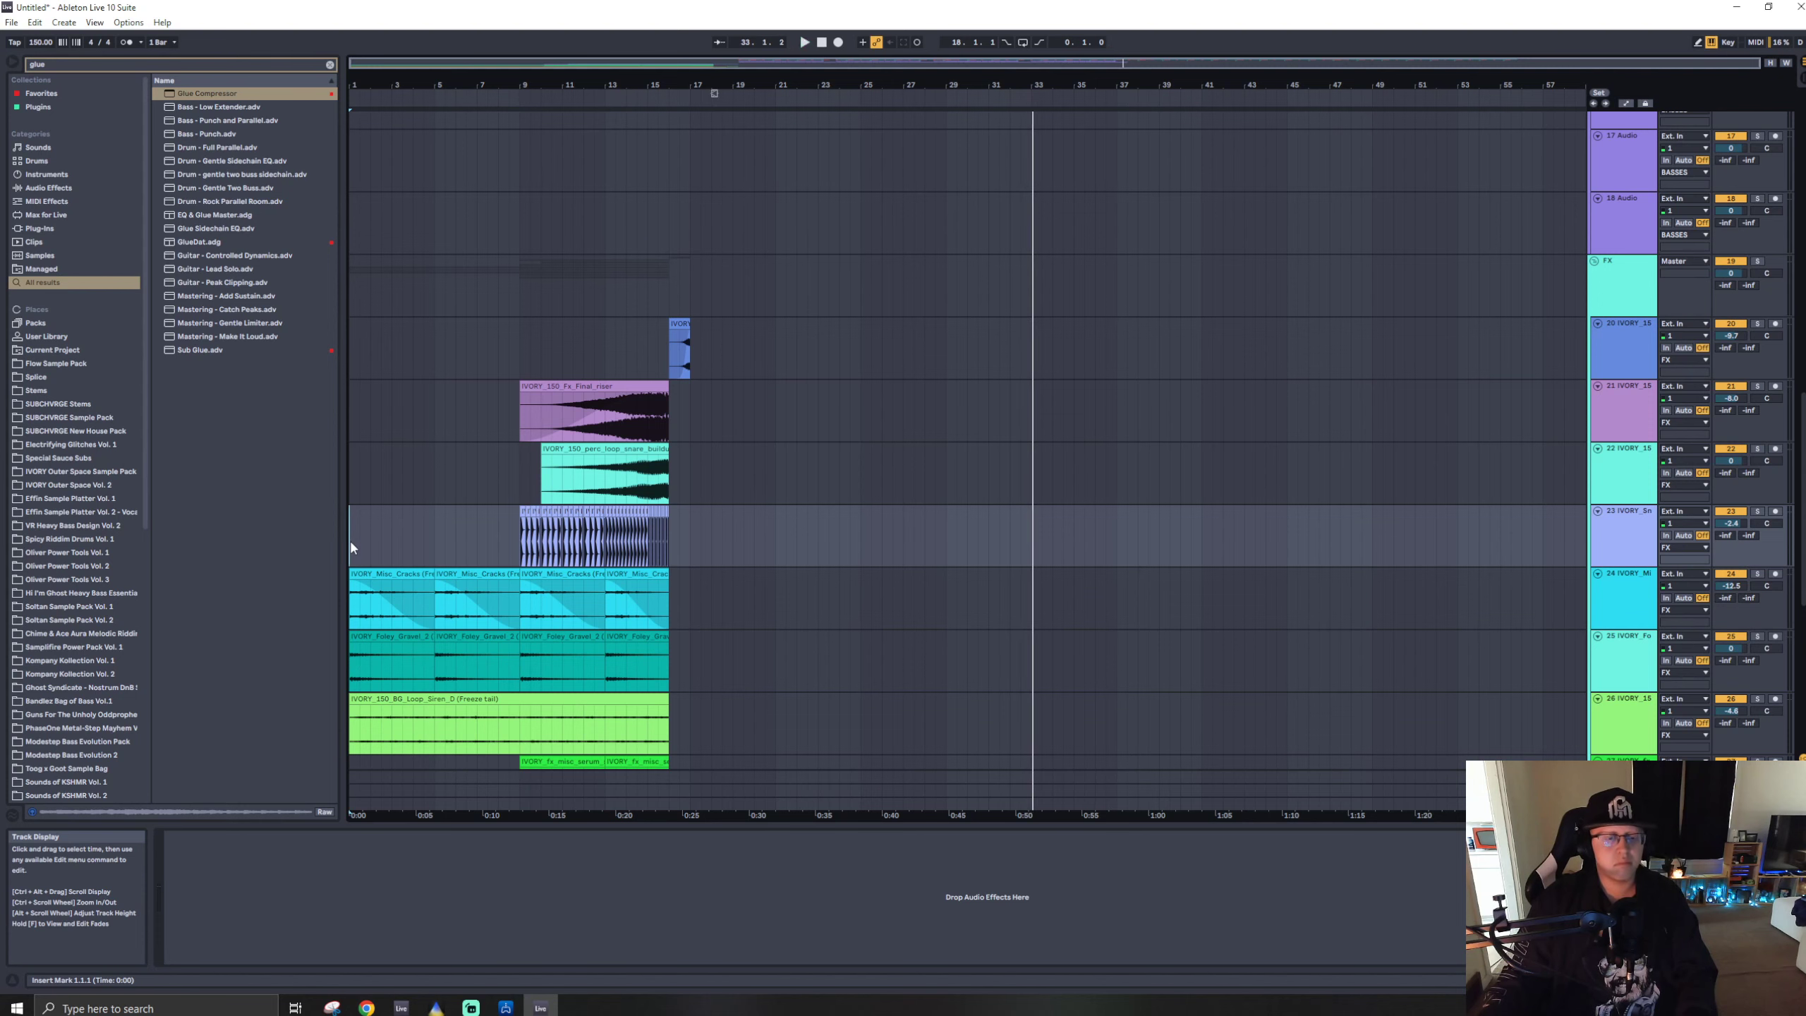
{"action": "key", "text": "space"}
{"action": "key", "text": "space"}
{"action": "left_click", "coordinate": [520, 477]}
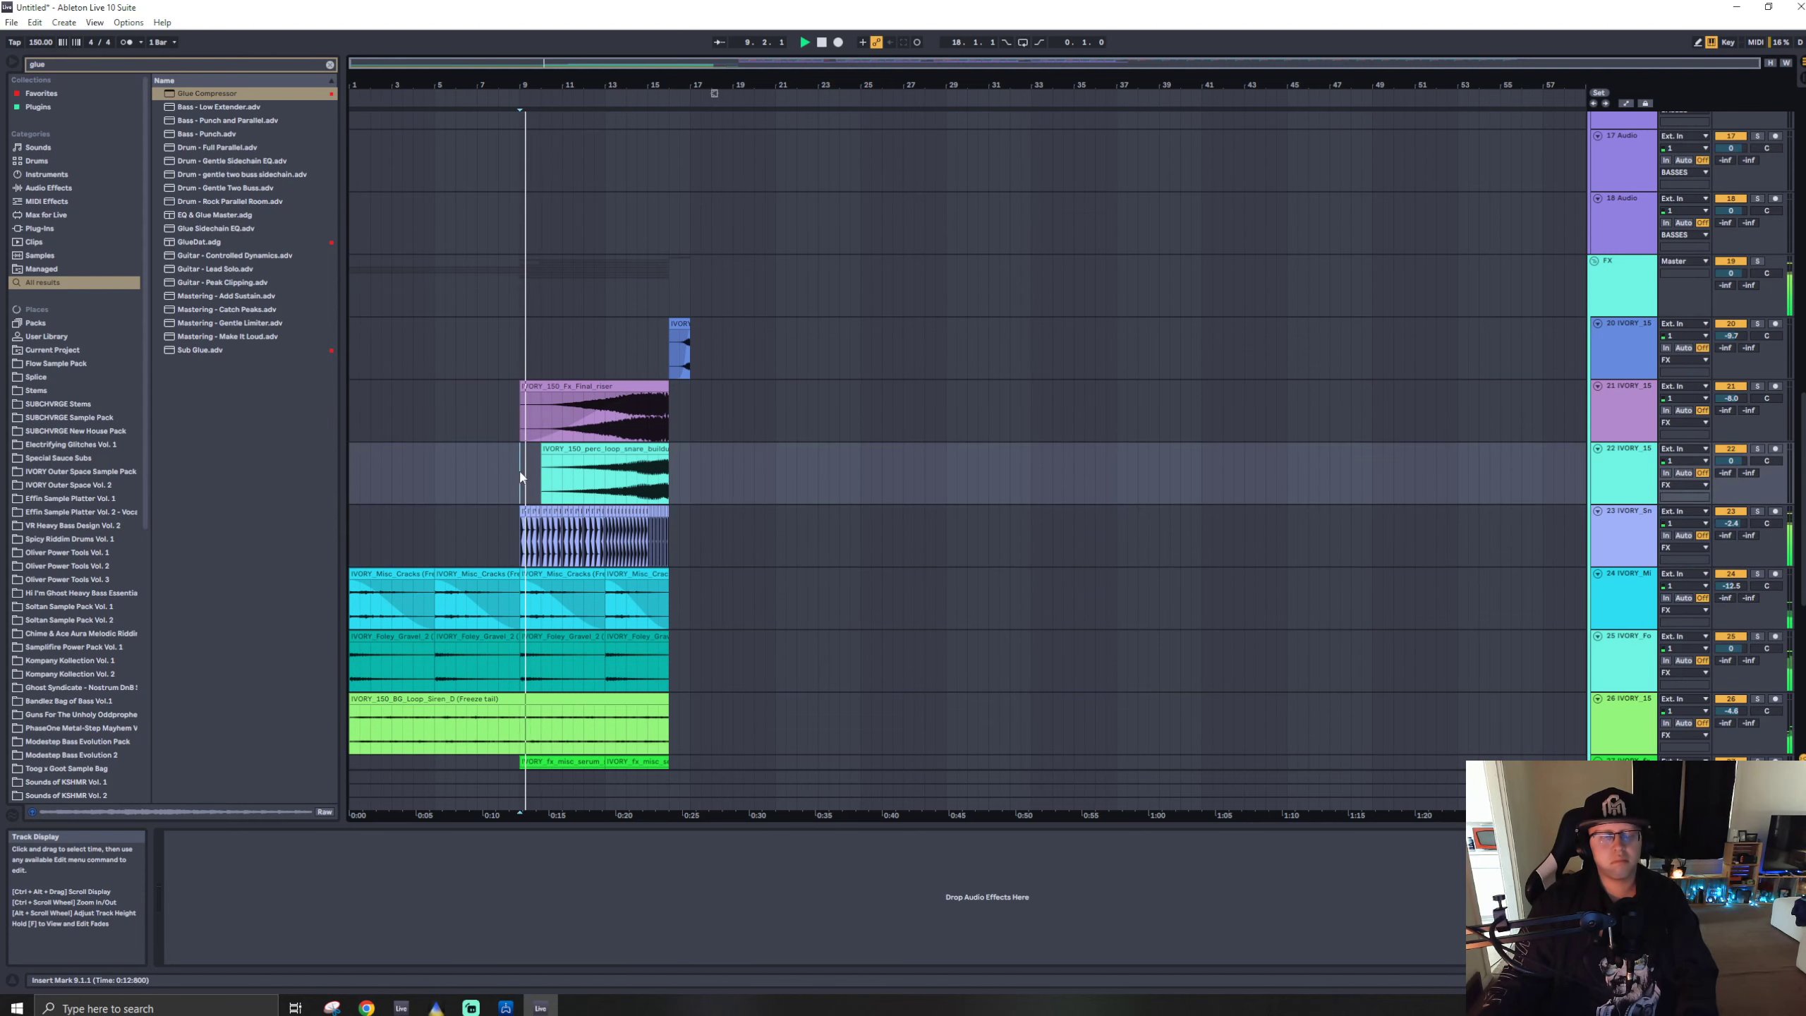
{"action": "scroll", "coordinate": [505, 506], "scroll_direction": "down", "scroll_amount": 3}
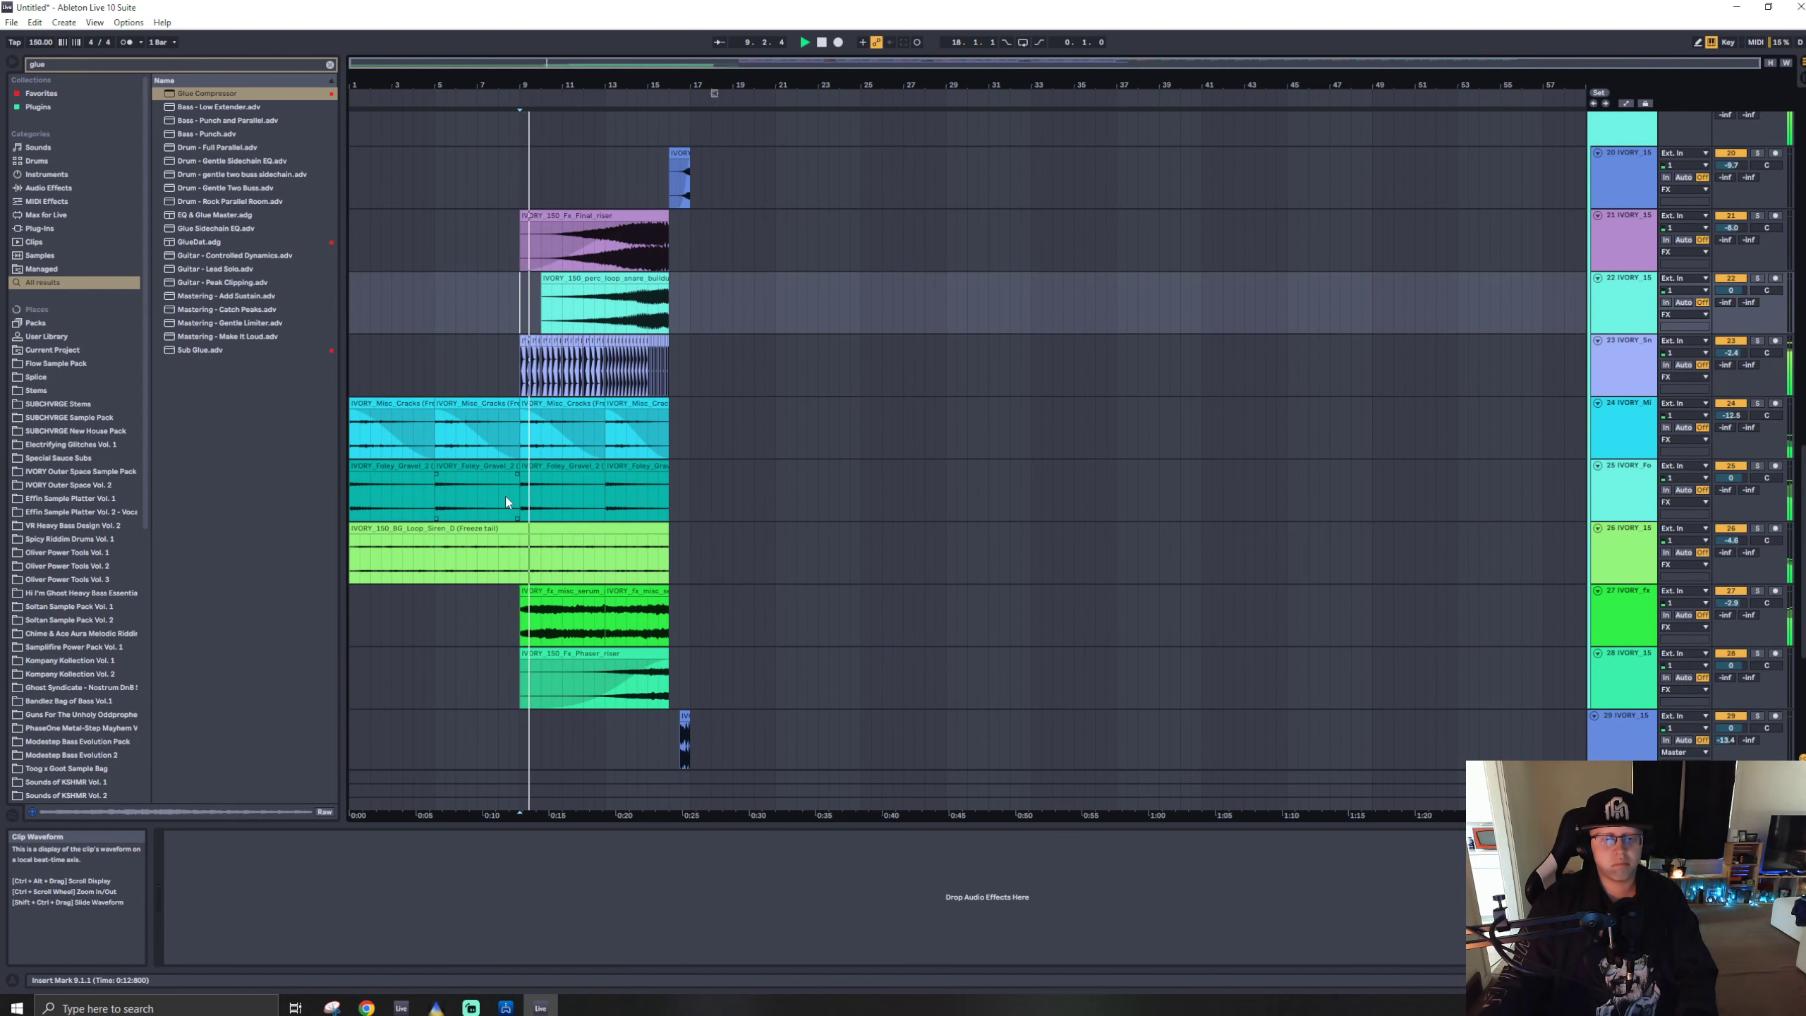
{"action": "scroll", "coordinate": [506, 498], "scroll_direction": "down", "scroll_amount": 5}
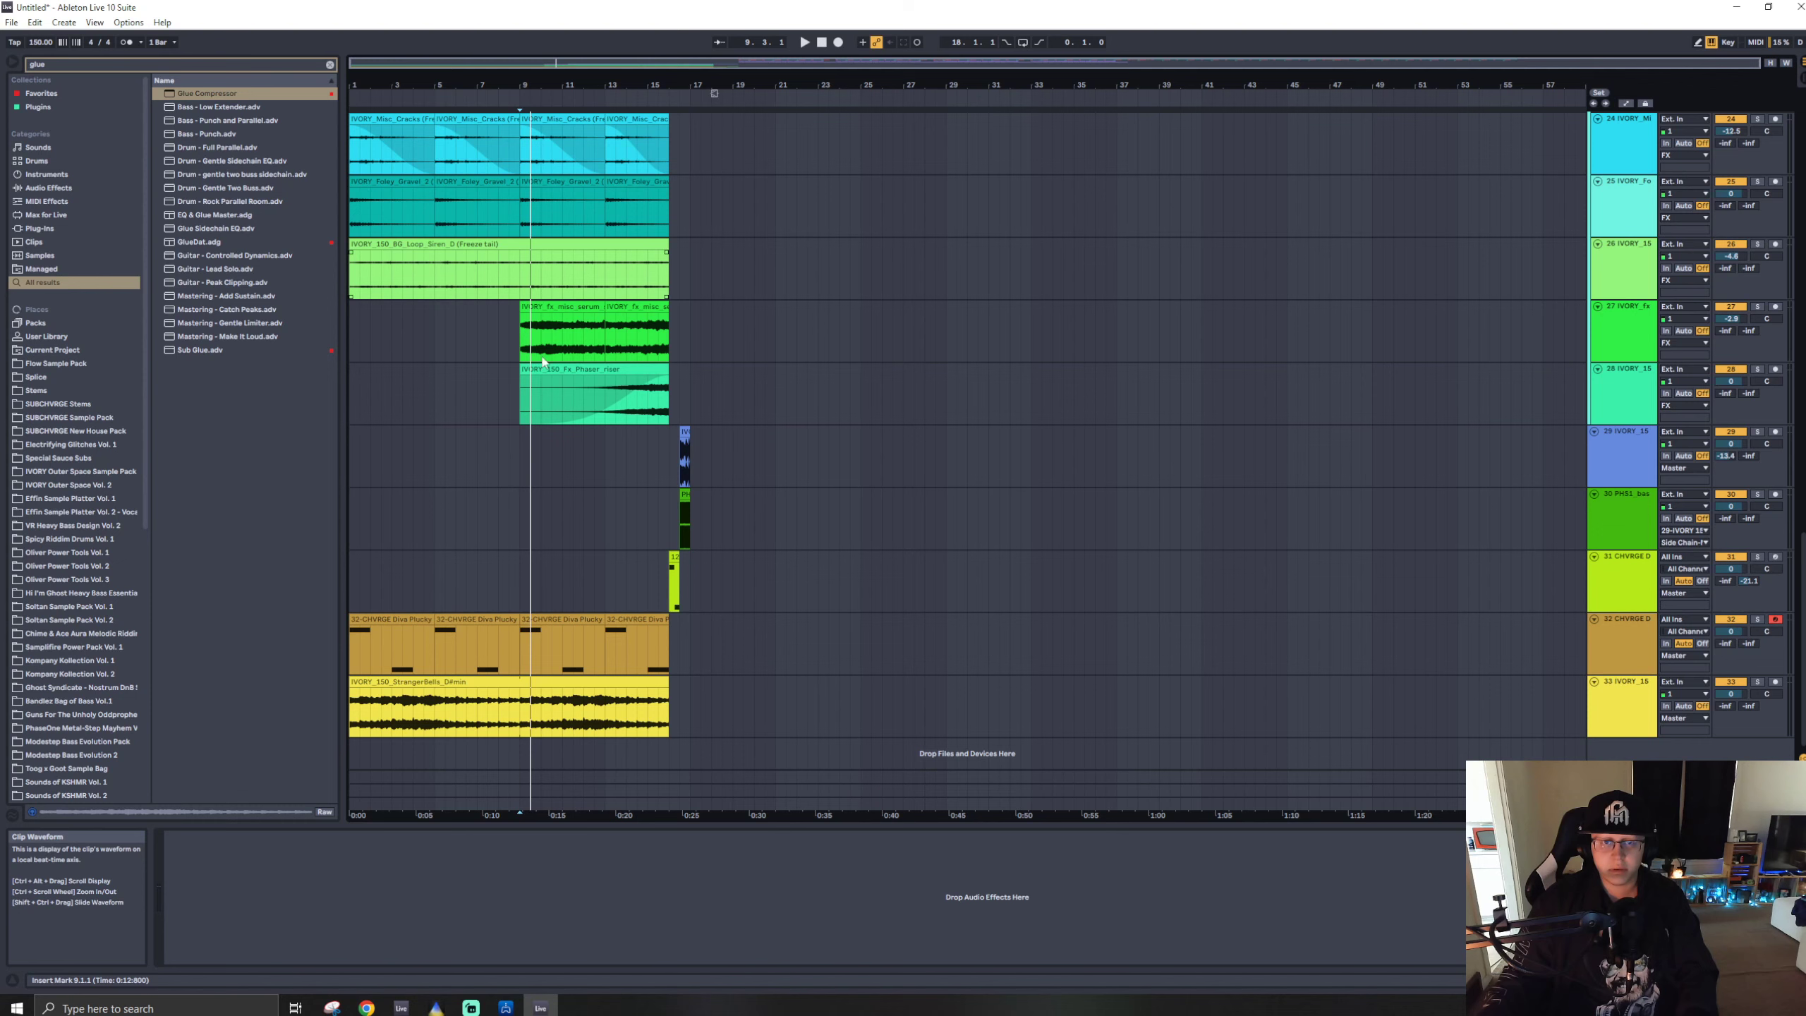
{"action": "scroll", "coordinate": [536, 383], "scroll_direction": "up", "scroll_amount": 10}
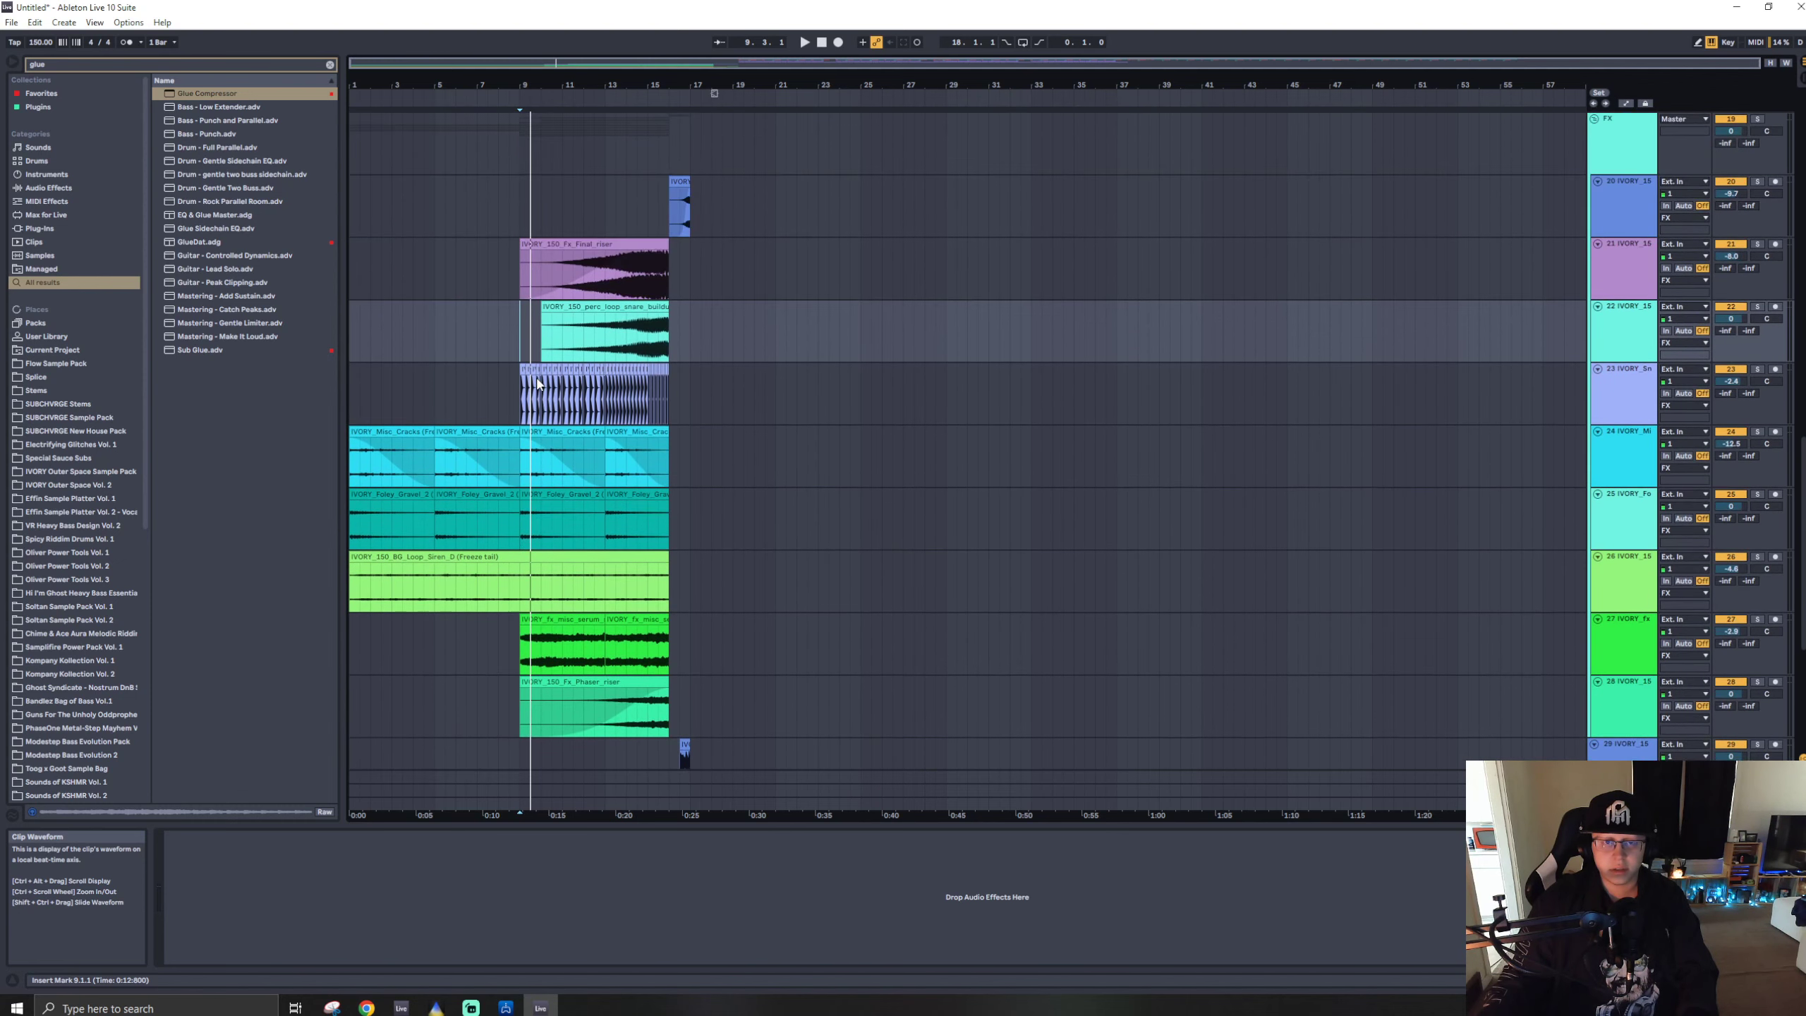
{"action": "scroll", "coordinate": [537, 384], "scroll_direction": "up", "scroll_amount": 2}
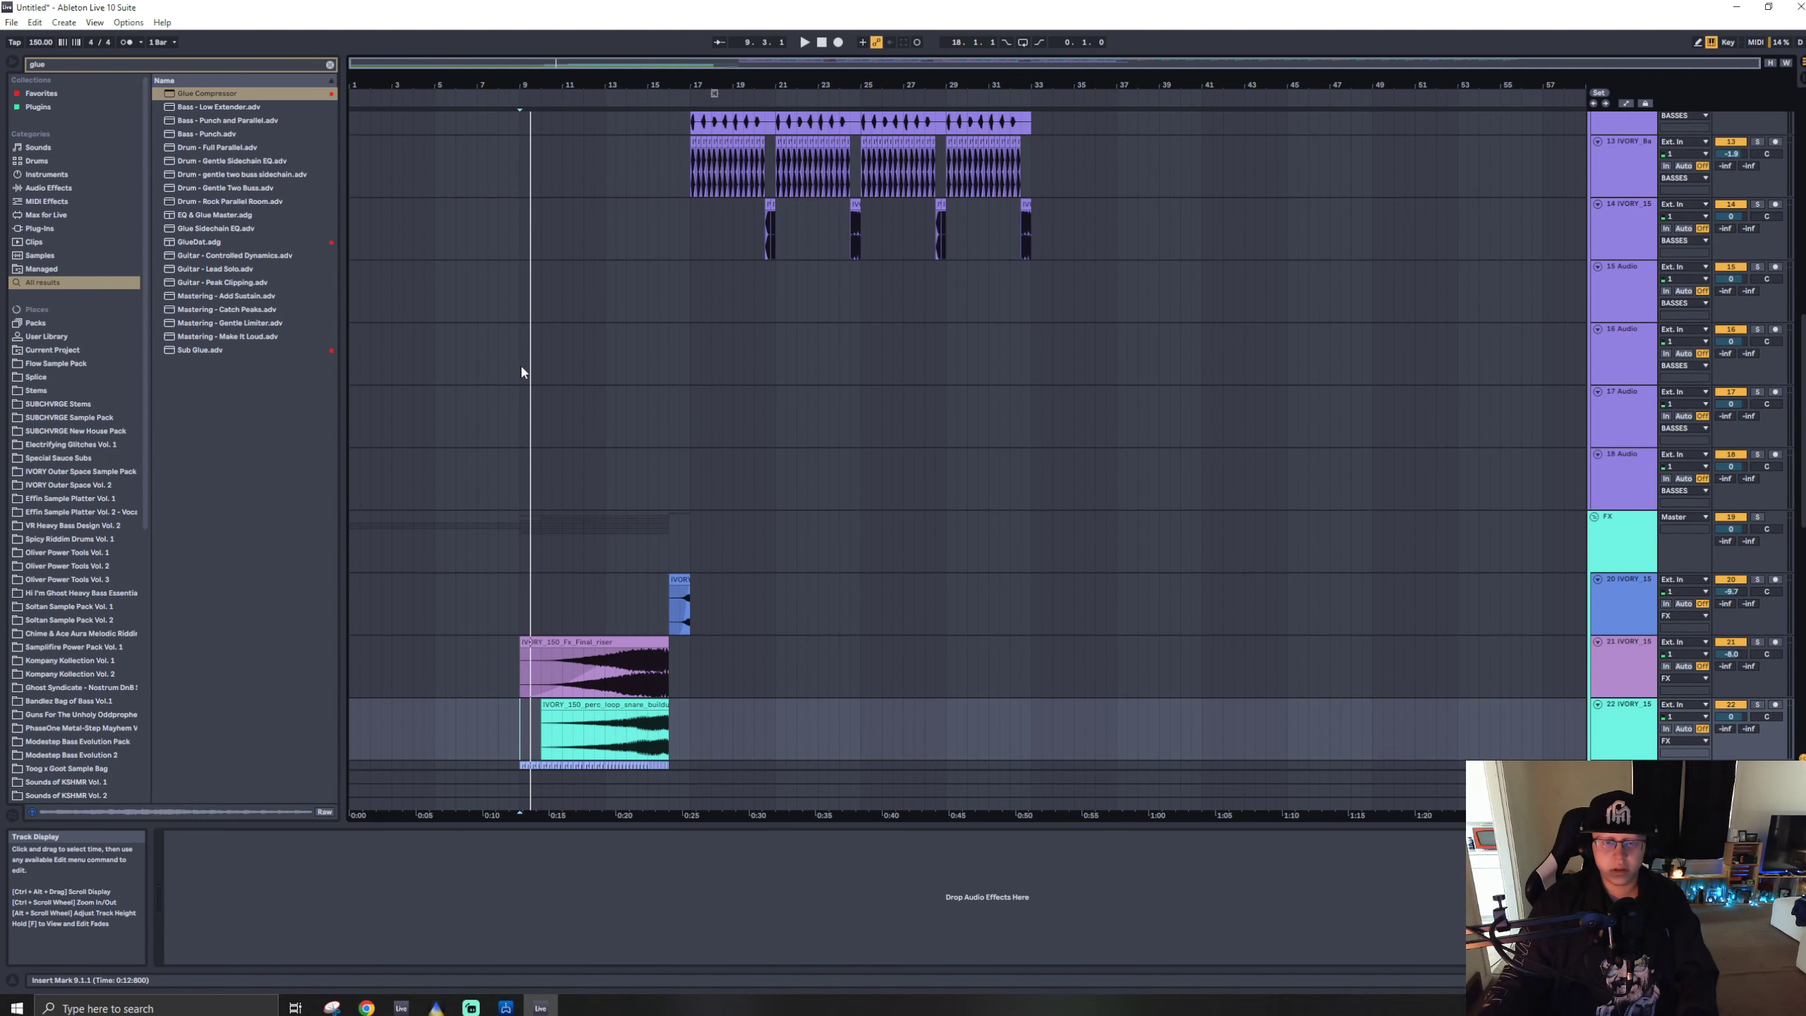
{"action": "scroll", "coordinate": [529, 364], "scroll_direction": "up", "scroll_amount": 12}
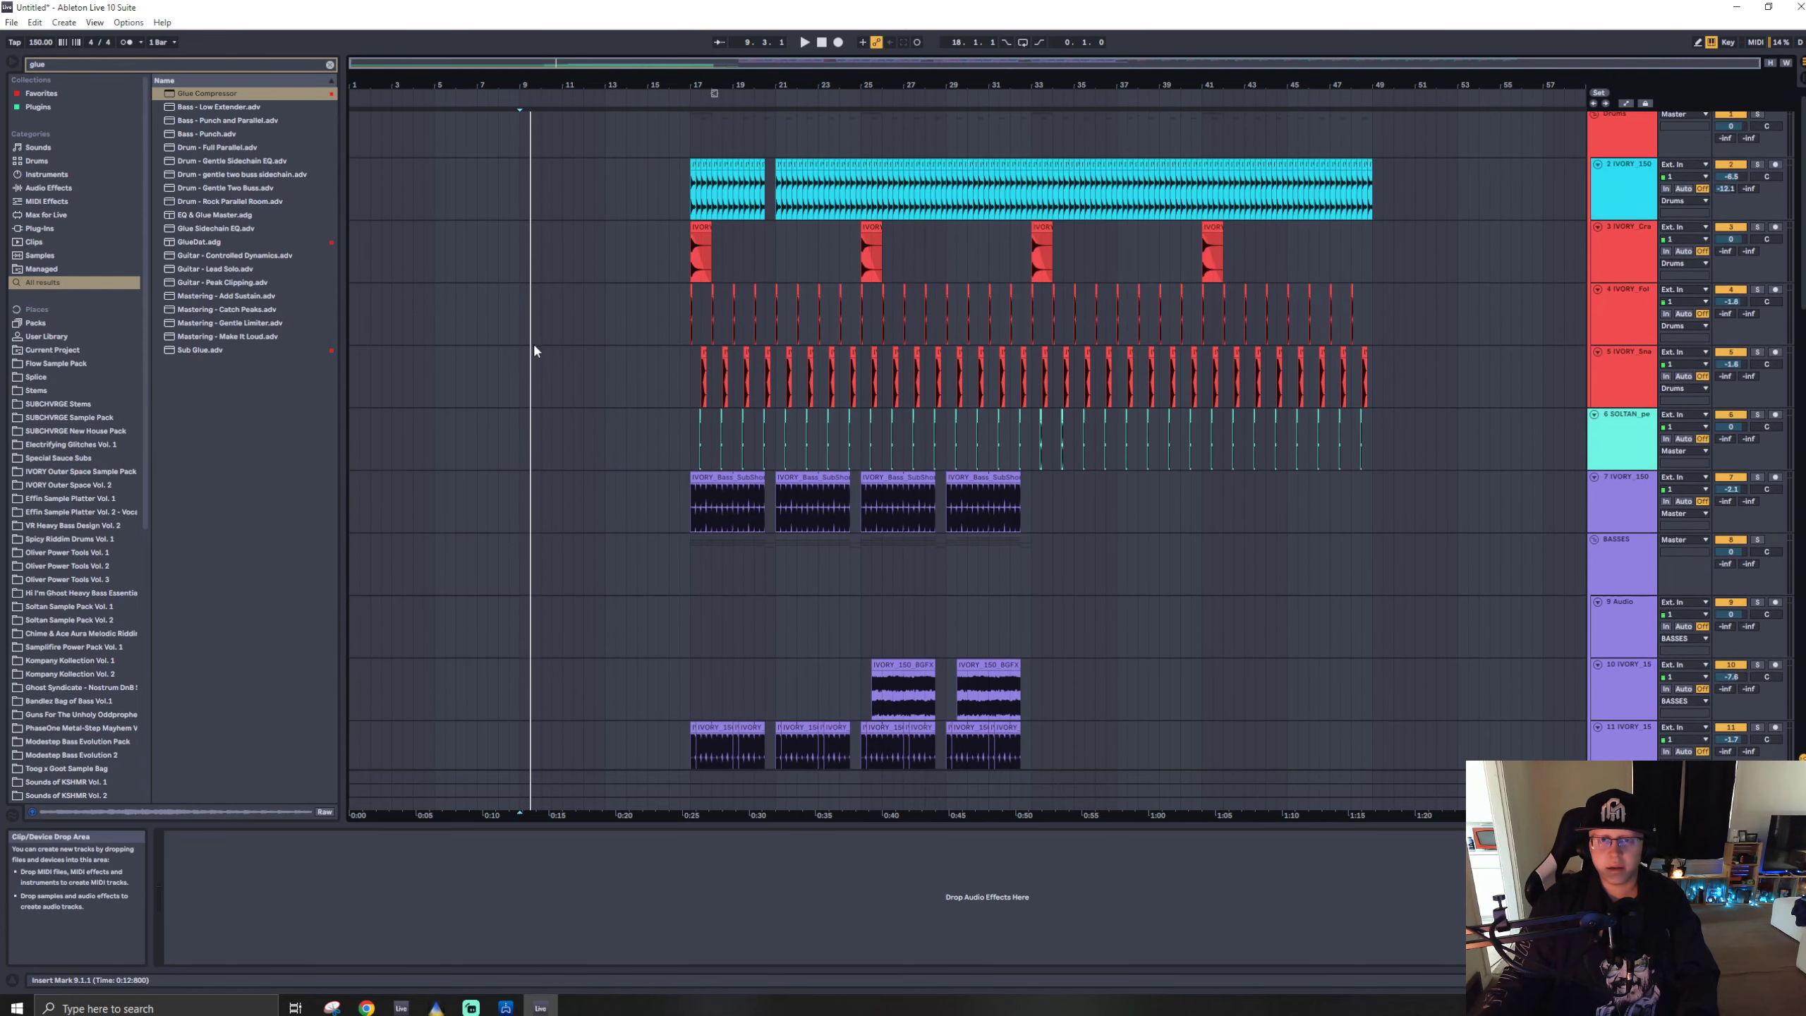
- Fold all tracks in the arrangement and play the buildup from bar 9
{"action": "scroll", "coordinate": [534, 346], "scroll_direction": "up", "scroll_amount": 1}
{"action": "left_click", "coordinate": [1610, 128]}
{"action": "key", "text": "ctrl+a"}
{"action": "key", "text": "u"}
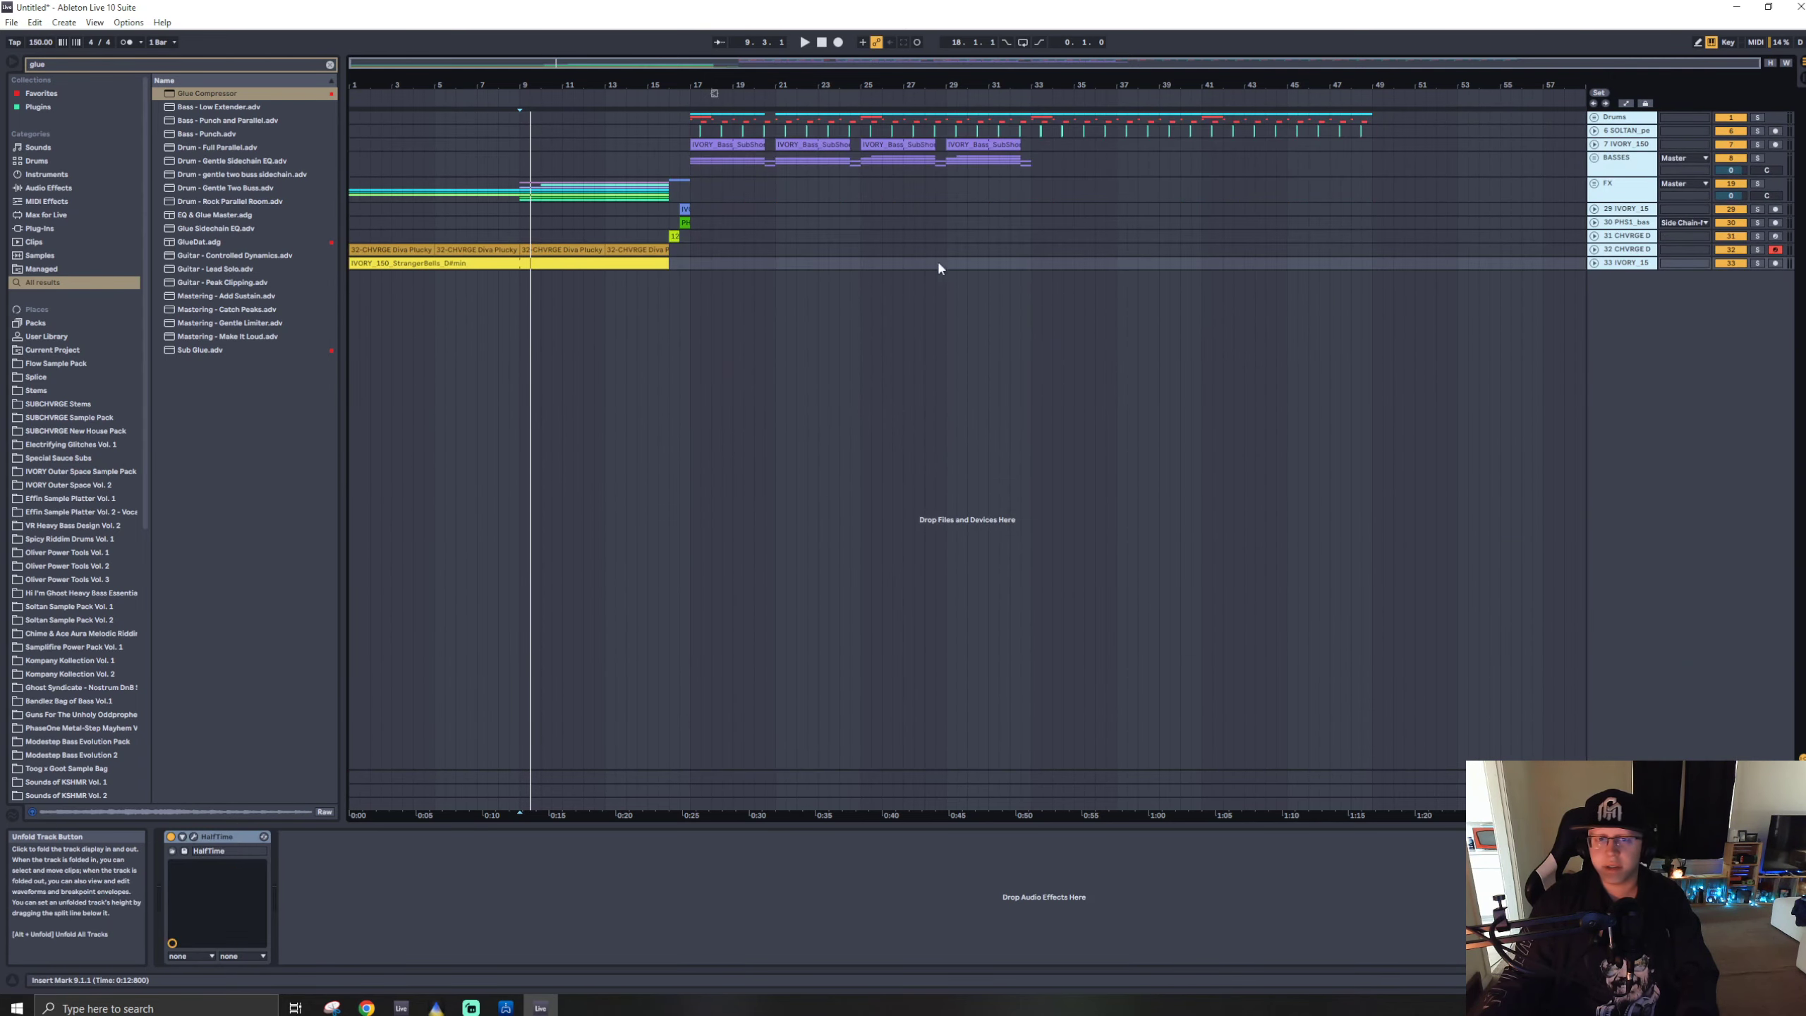
{"action": "left_click", "coordinate": [521, 238]}
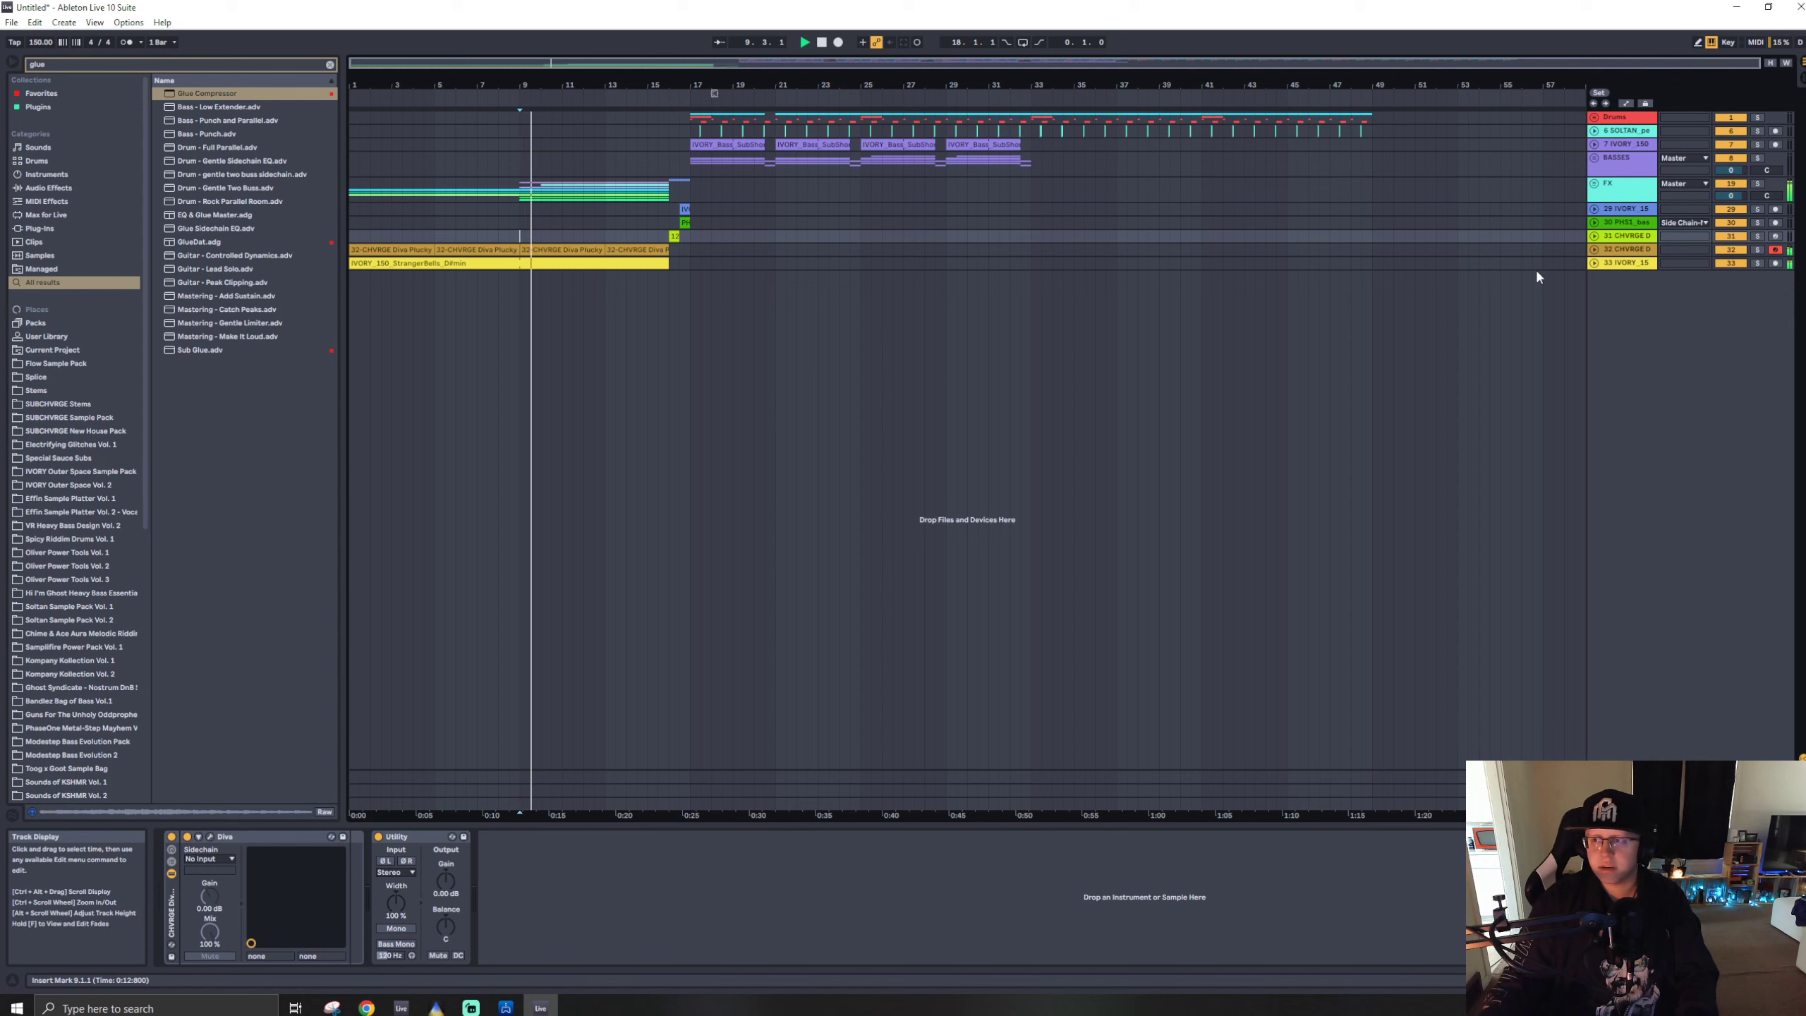
- Insert a new MIDI track below the last track and search the browser for "ivory pad"
{"action": "left_click", "coordinate": [1632, 264]}
{"action": "key", "text": "ctrl+shift+t"}
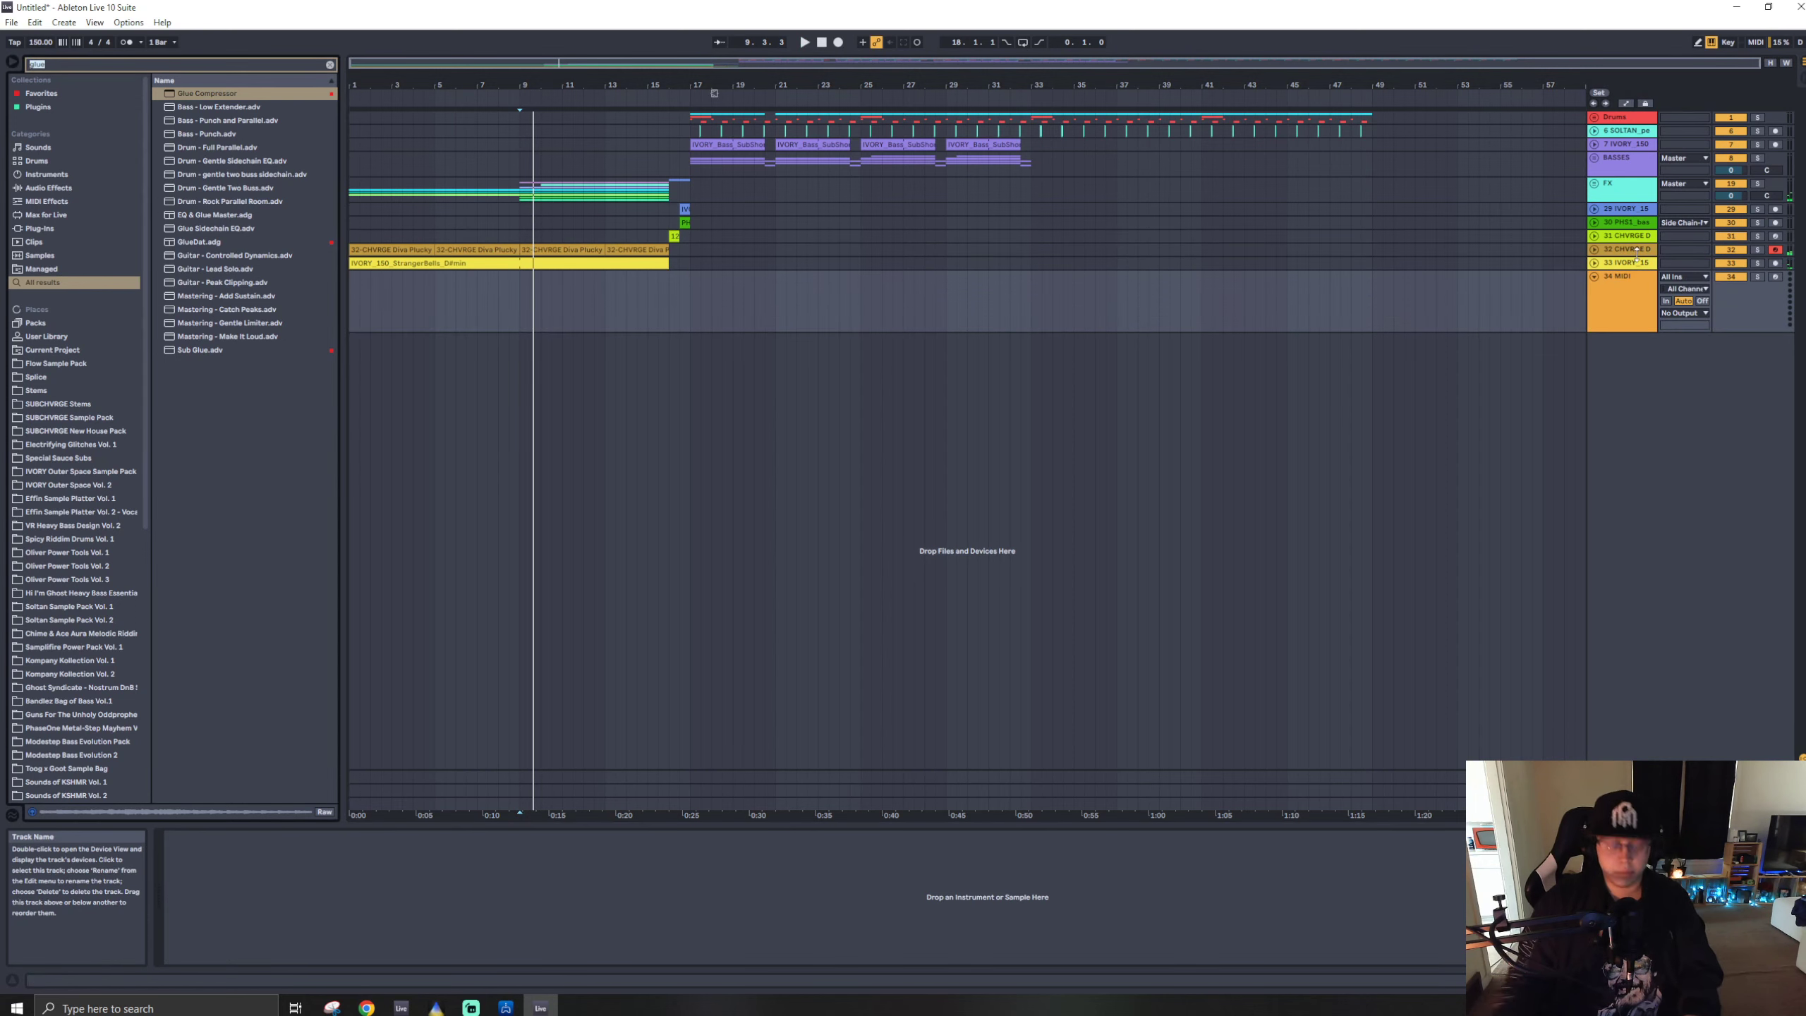
{"action": "type", "text": "ivory"}
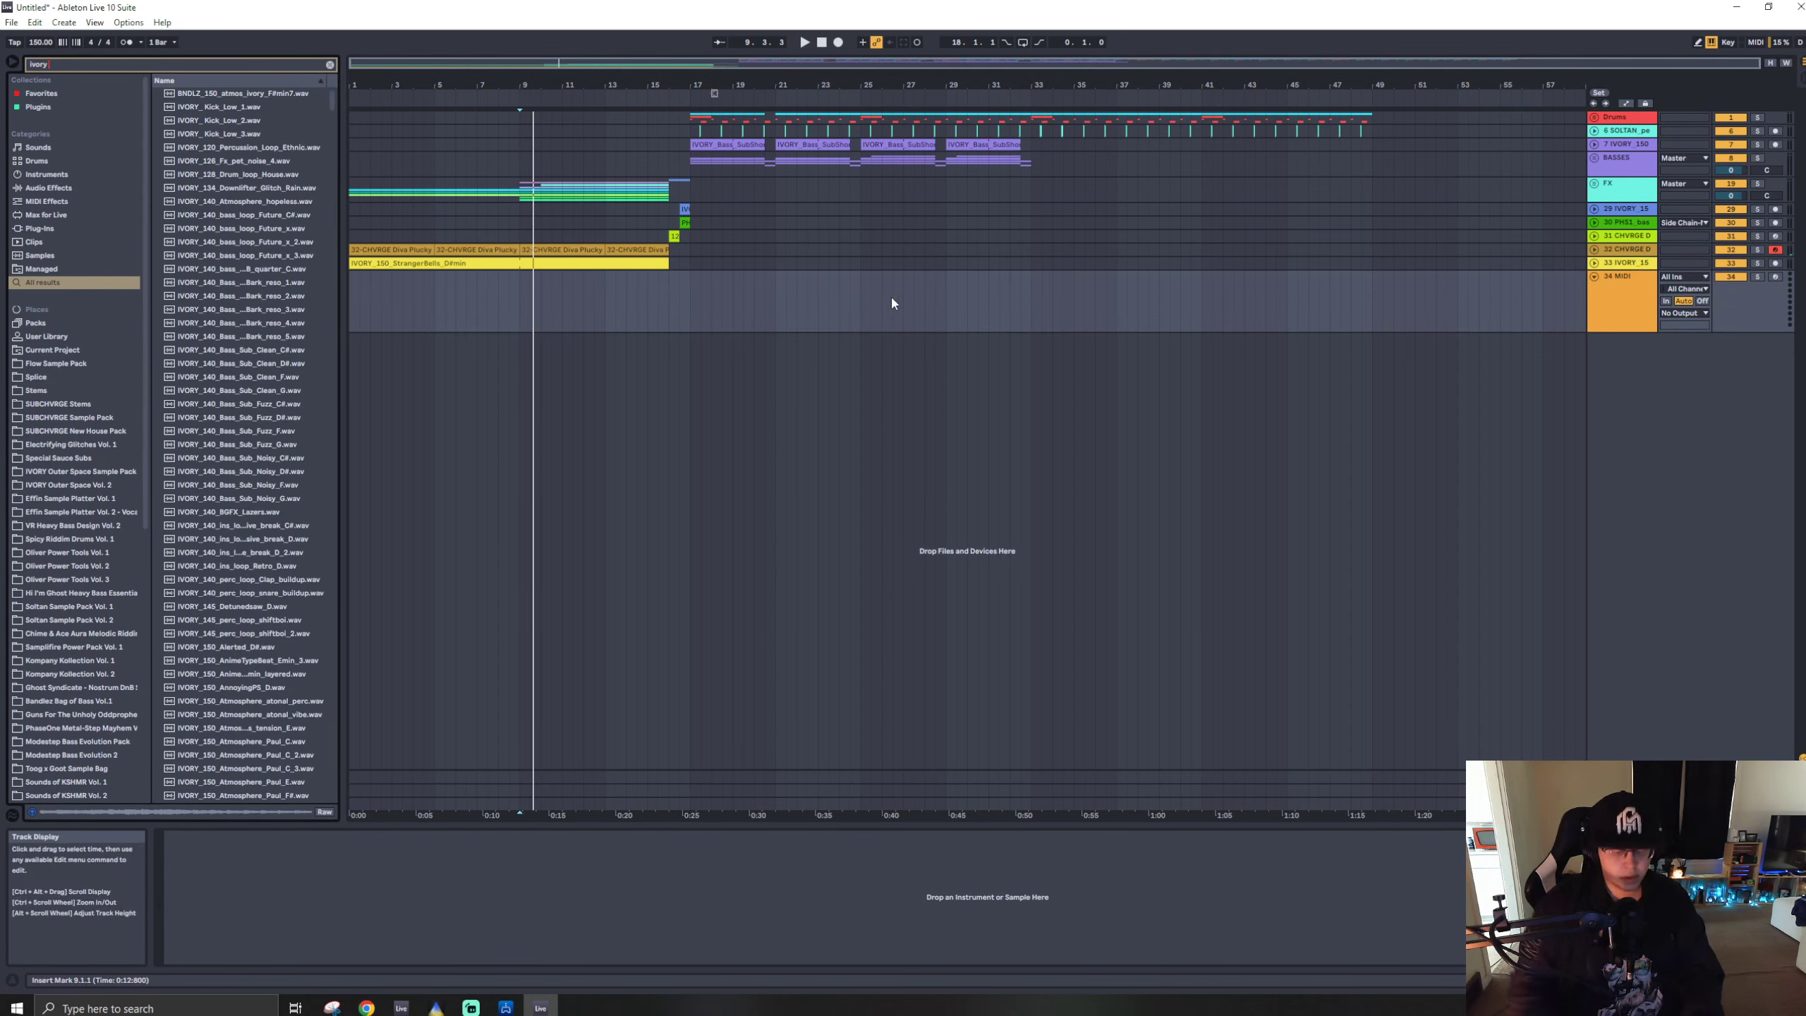
{"action": "type", "text": " pad"}
- Audition pad samples, place the second D# low brass pad combi one-shot at bar 9 on the new track and reset its warping to 150 BPM
{"action": "left_click", "coordinate": [249, 282]}
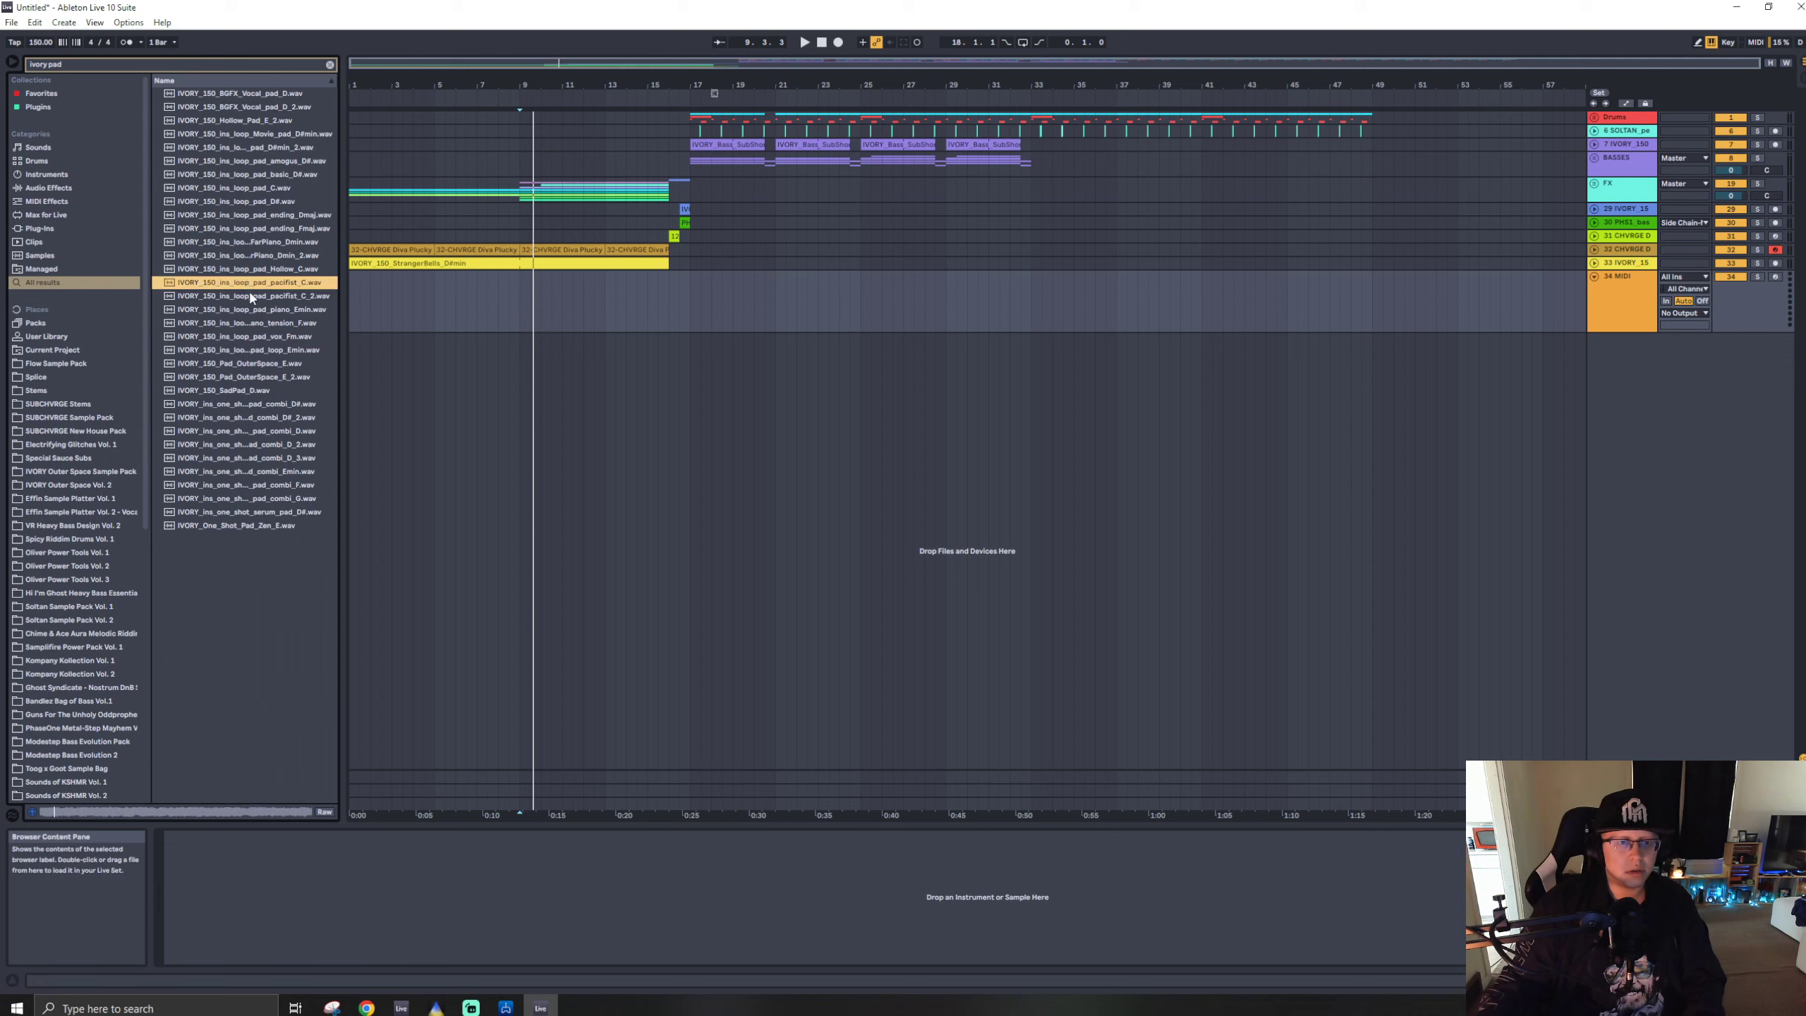
{"action": "left_click", "coordinate": [261, 418]}
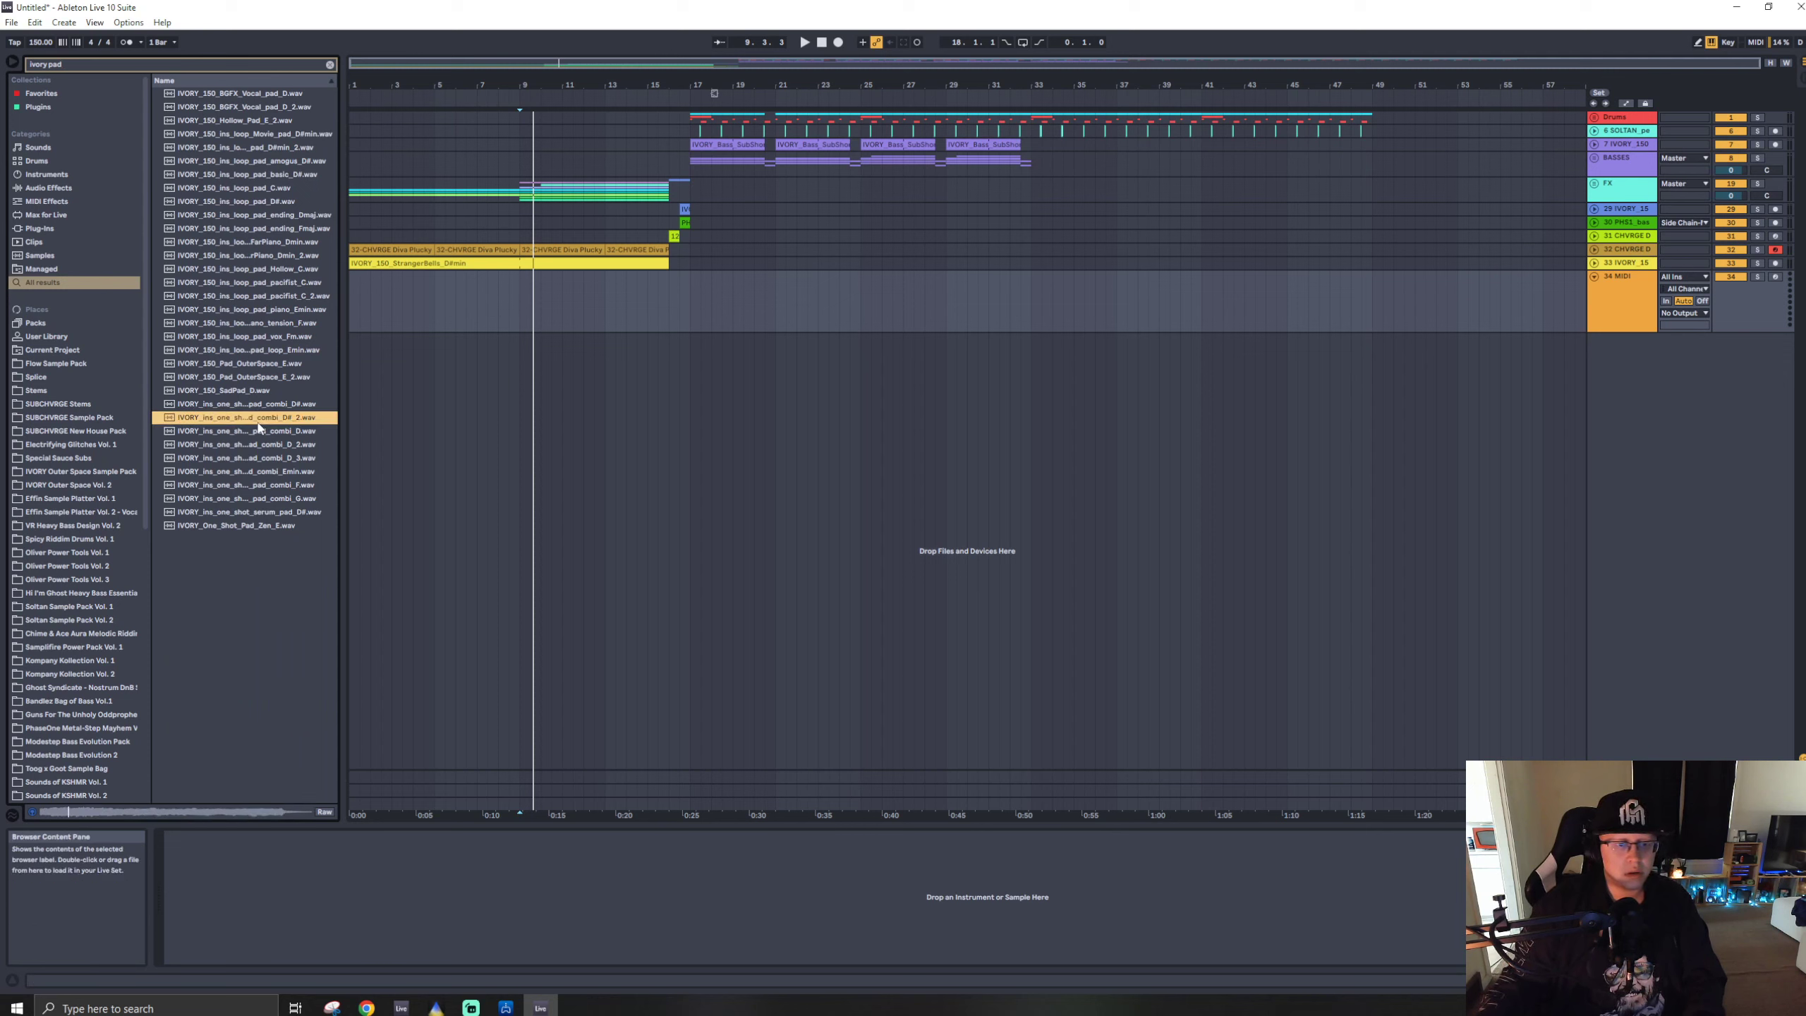
{"action": "left_click_drag", "start_coordinate": [259, 425], "coordinate": [523, 308]}
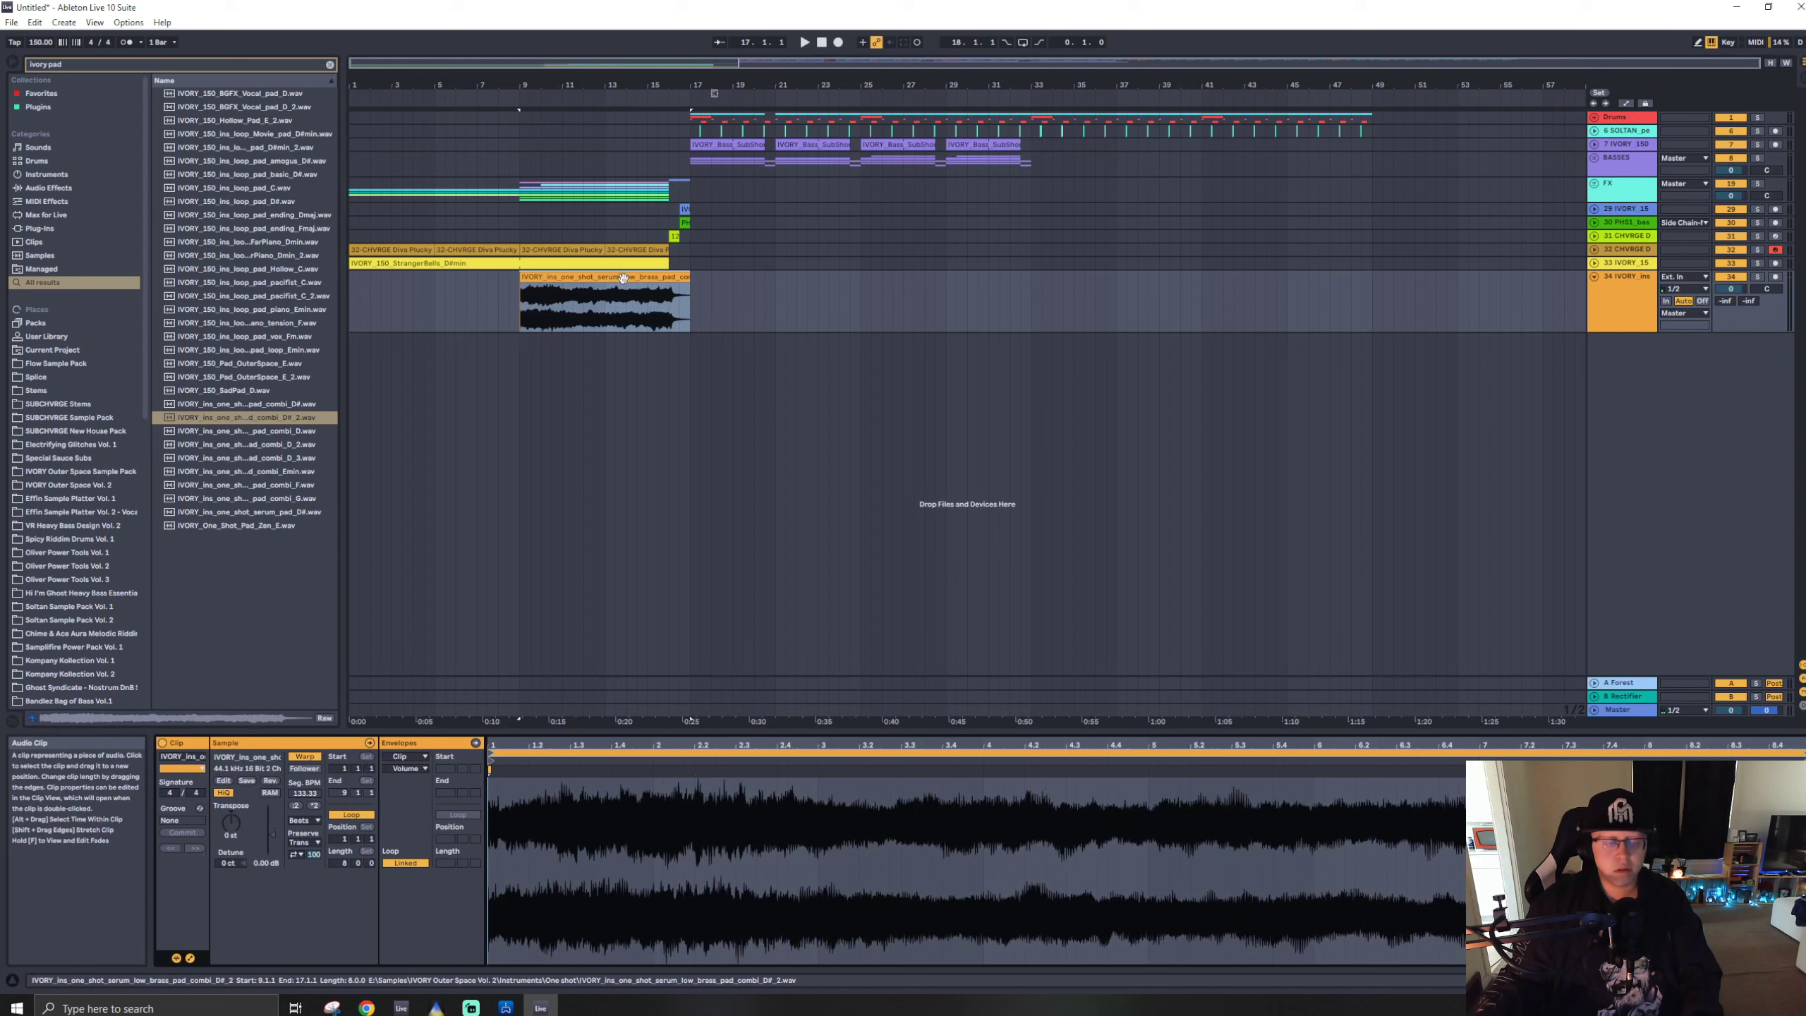
{"action": "left_click", "coordinate": [305, 759]}
- Add an Auto Filter to the low brass pad track and lower its low-pass cutoff to about 206 Hz during playback
{"action": "key", "text": "ctrl+f"}
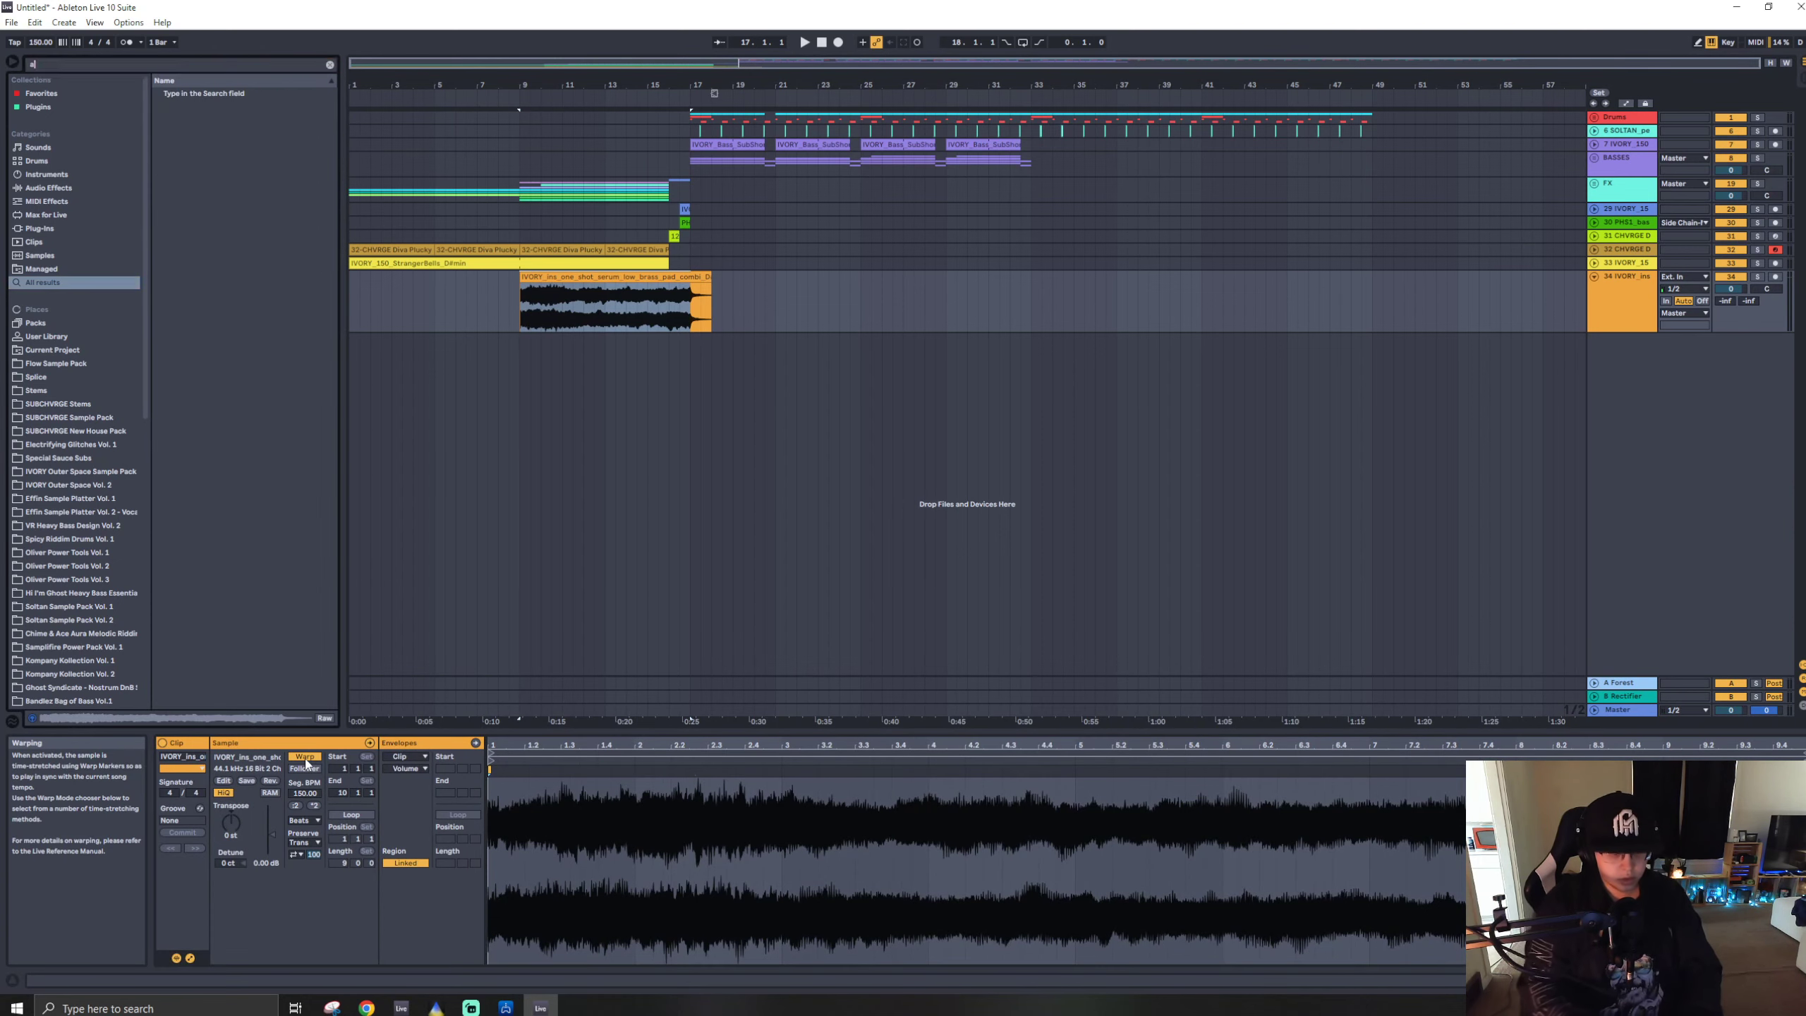
{"action": "type", "text": "aut"}
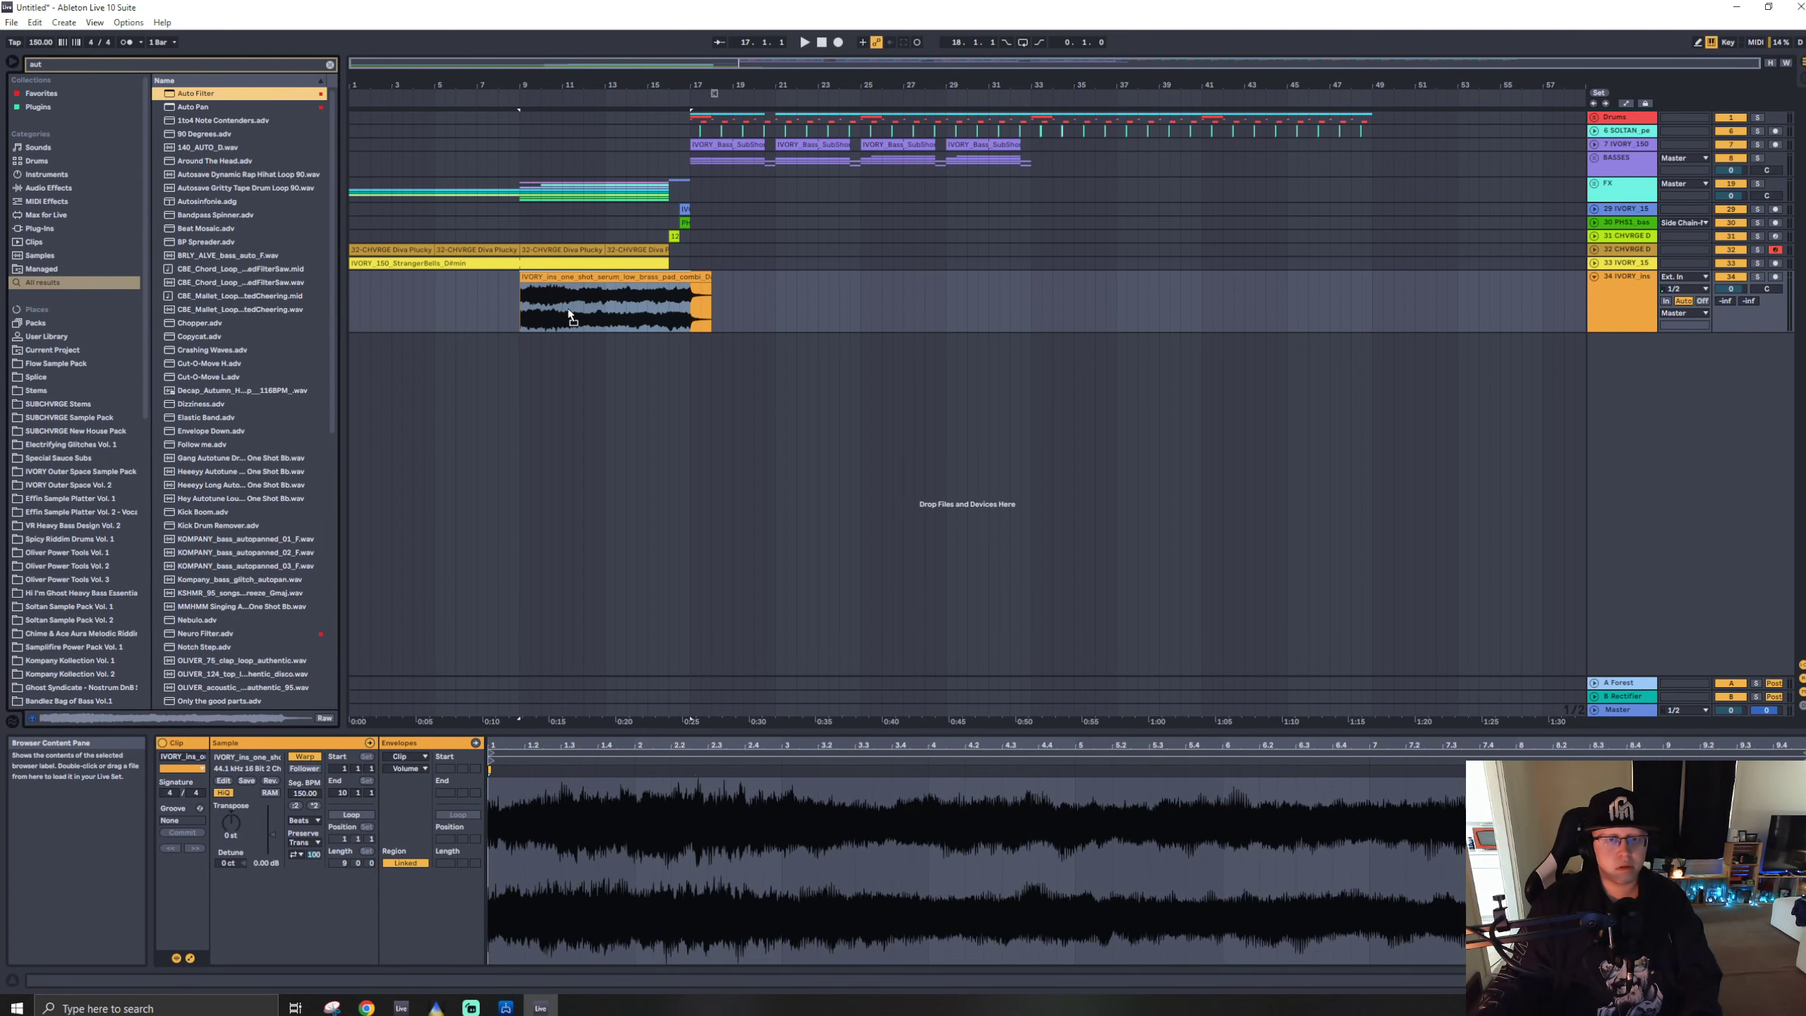
{"action": "key", "text": "Return"}
{"action": "key", "text": "space"}
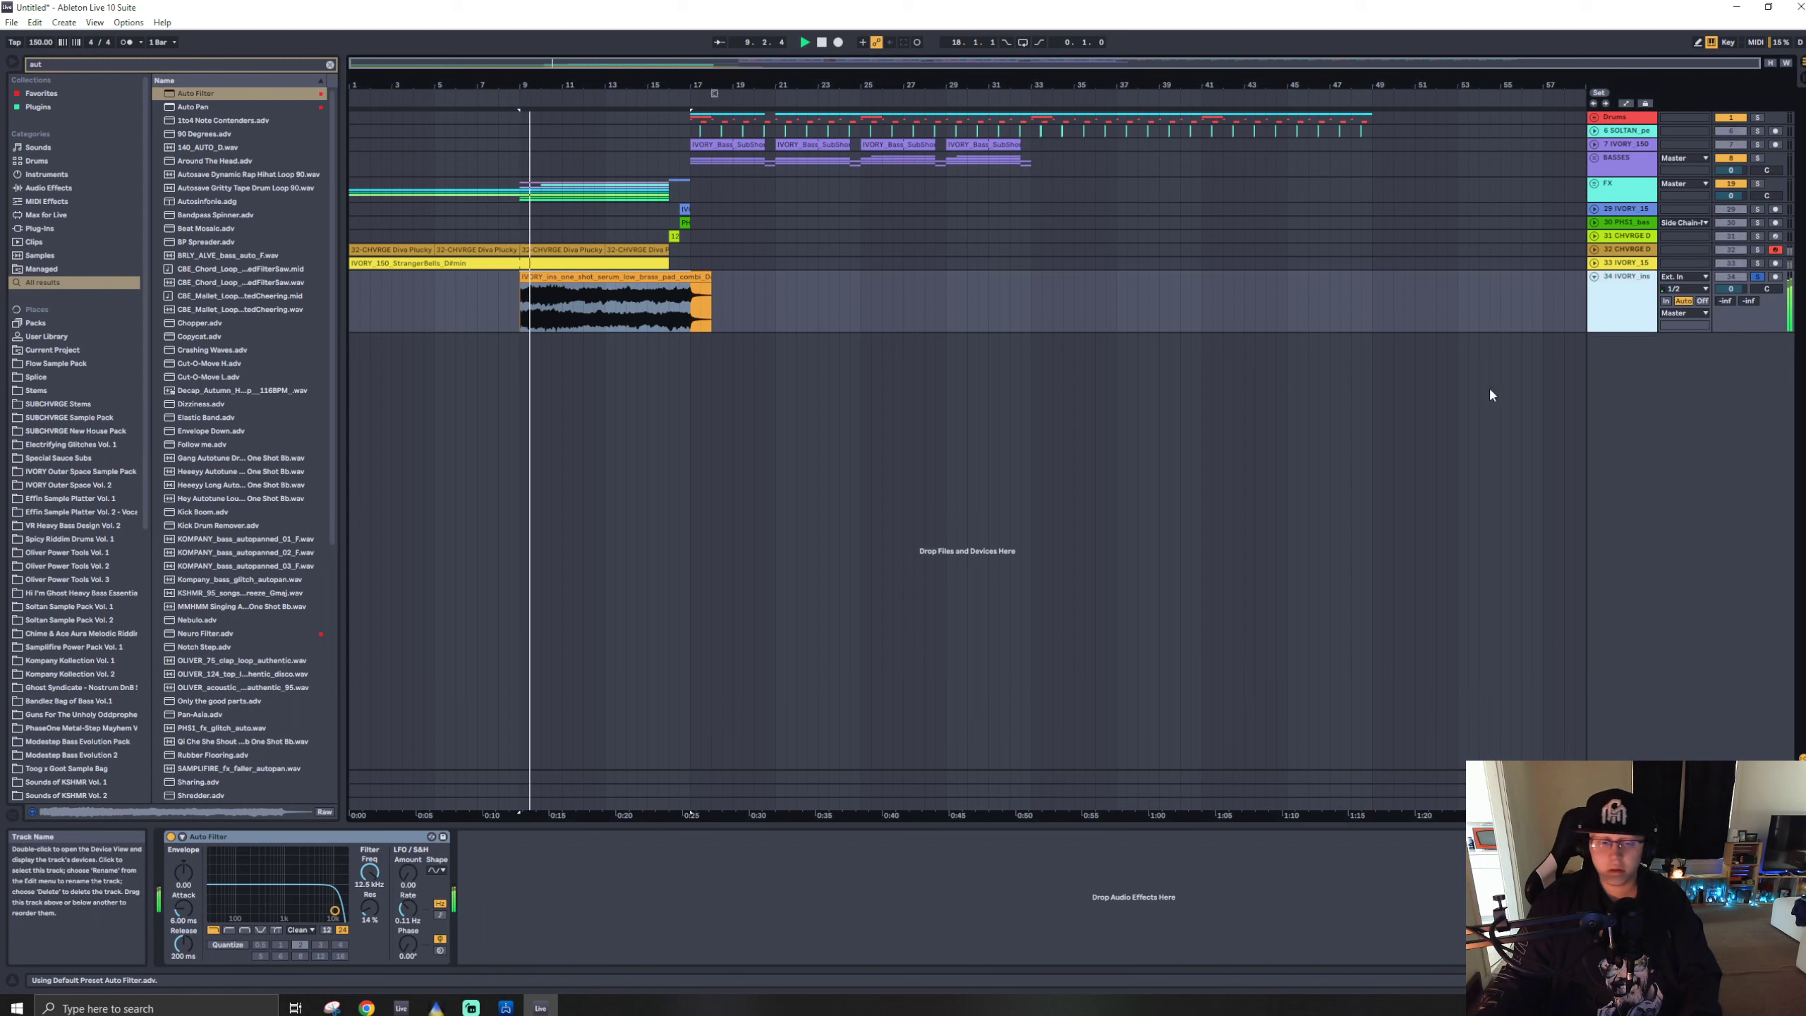
{"action": "left_click_drag", "start_coordinate": [334, 911], "coordinate": [282, 918]}
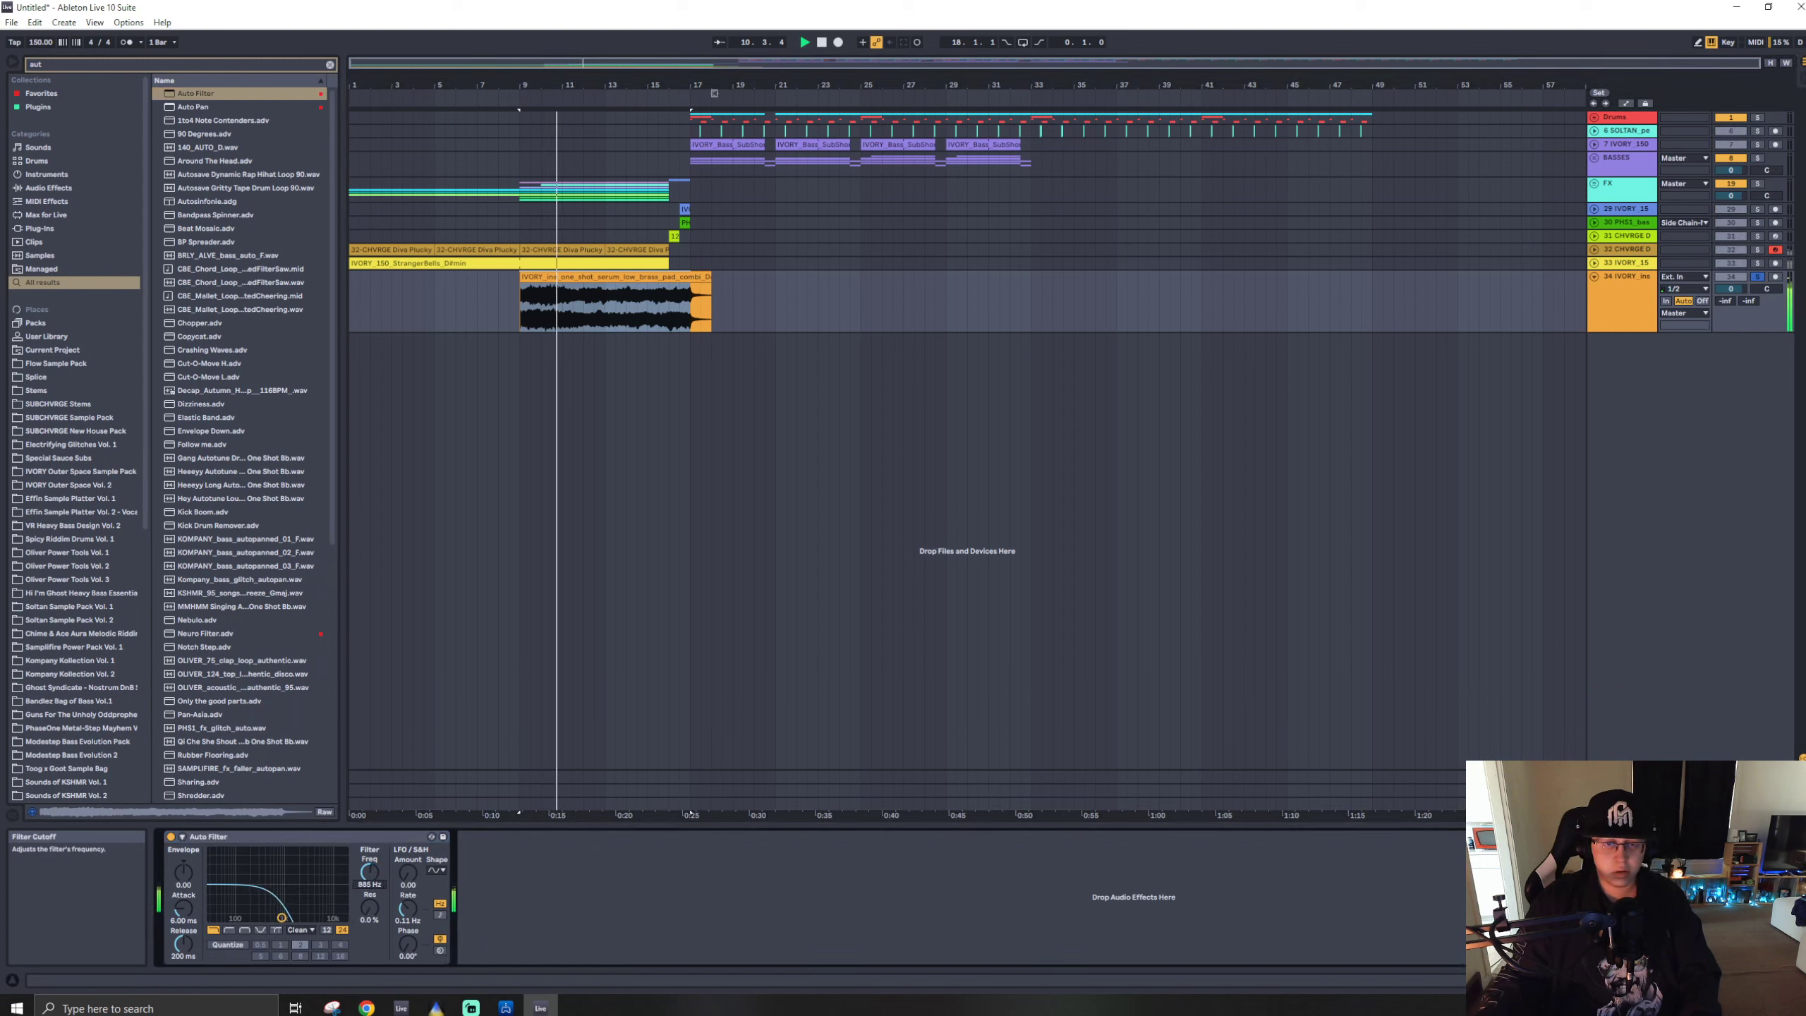
- Insert a Saturator before the Auto Filter on the pad track and set its drive to about 10.8 dB
{"action": "key", "text": "ctrl+f"}
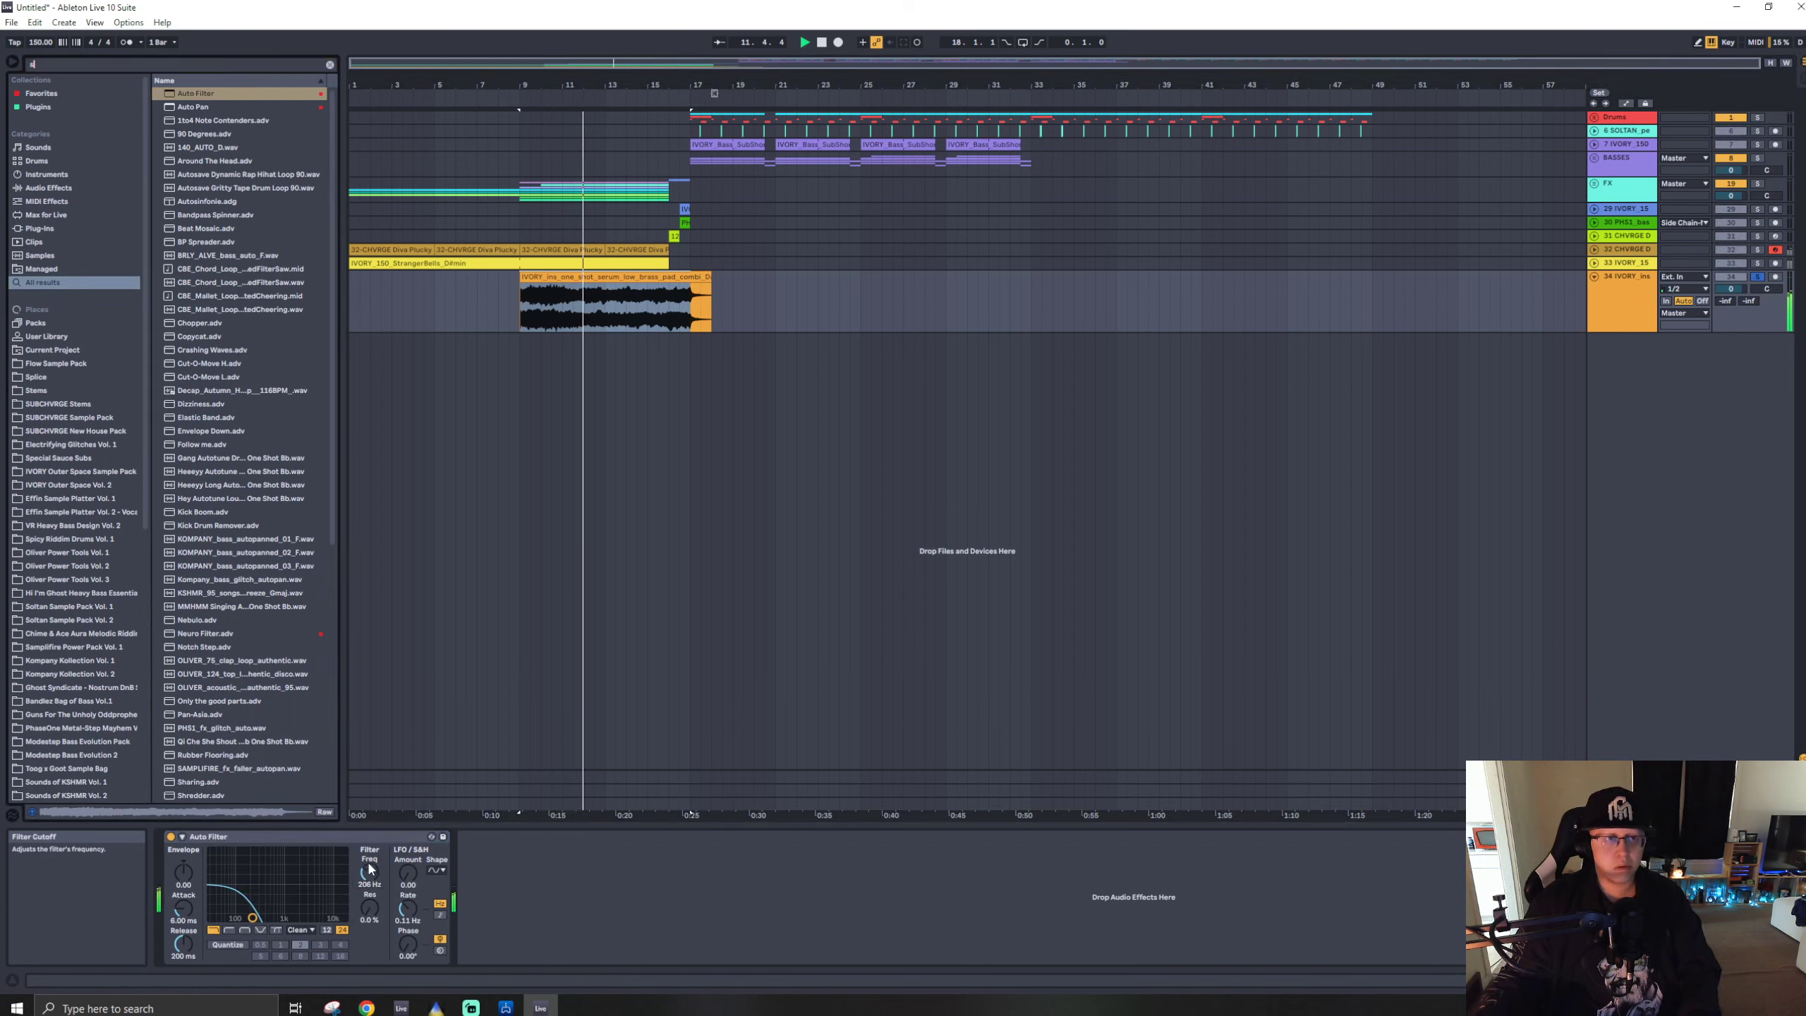
{"action": "type", "text": "sat"}
{"action": "key", "text": "Return"}
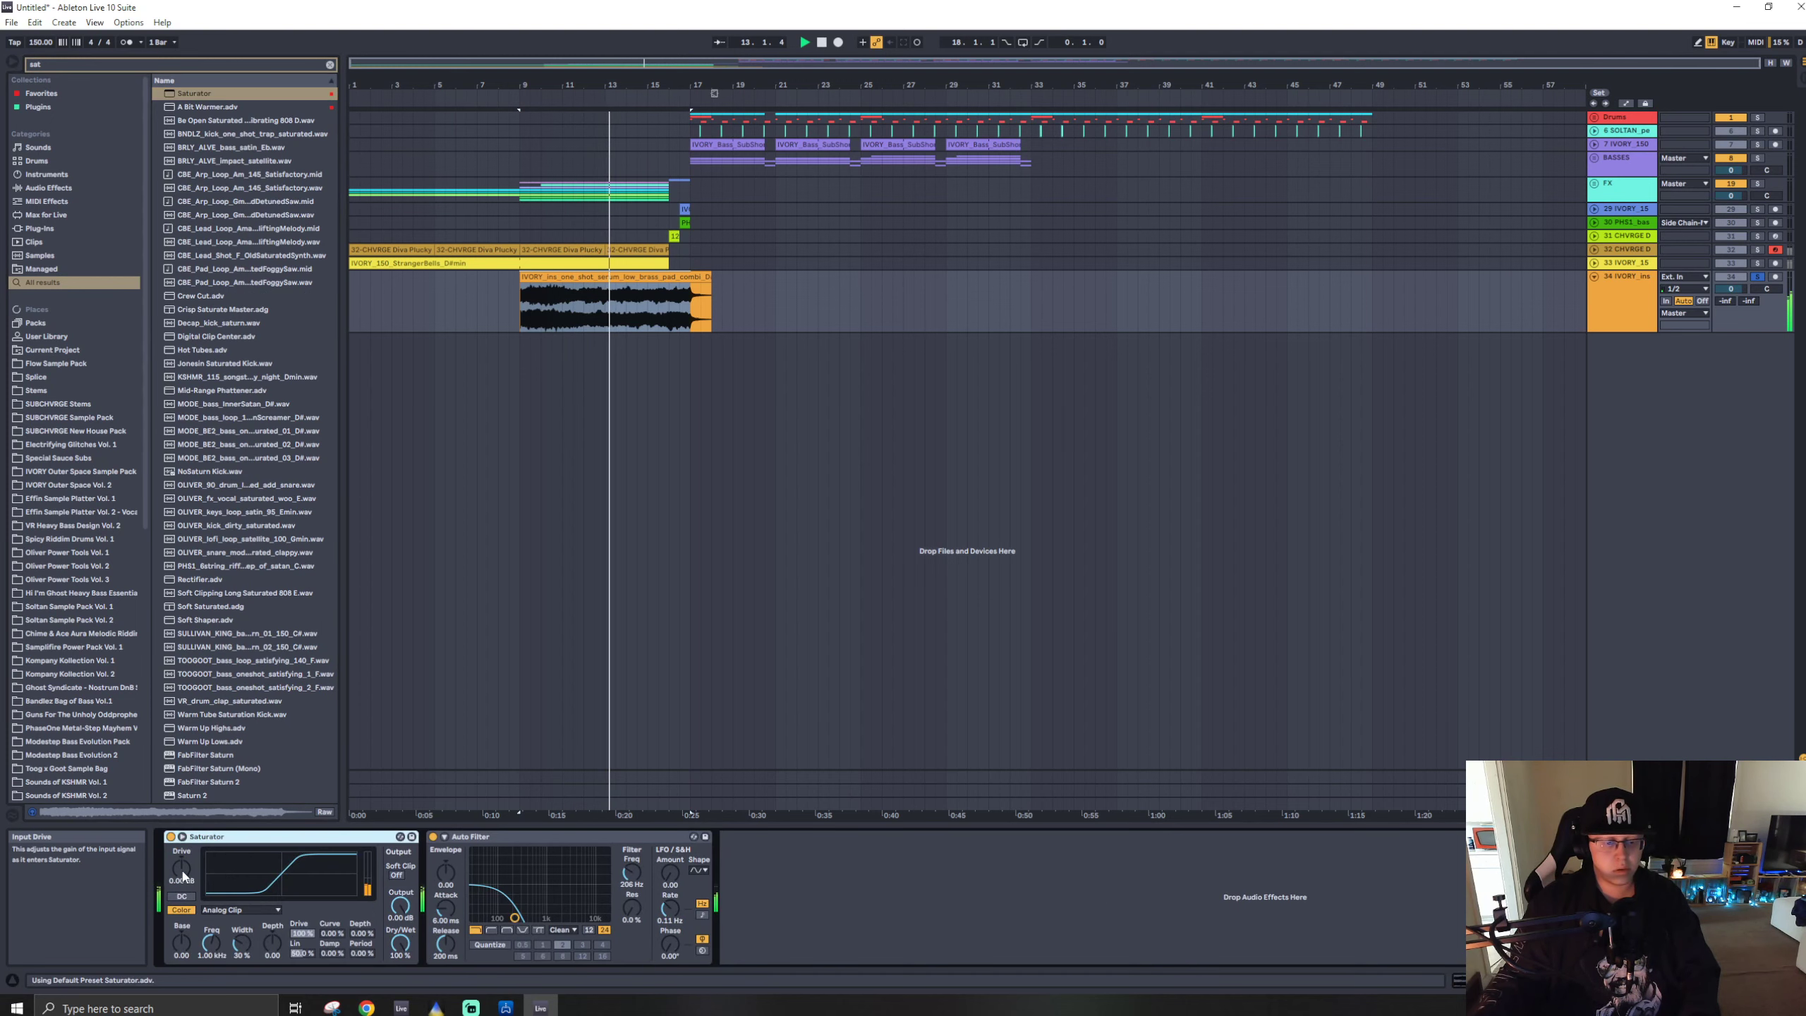
{"action": "left_click_drag", "start_coordinate": [180, 868], "coordinate": [181, 890]}
- Add the Mono.adv utility preset to the pad track, disable its Mono option and set the width to about 49 %
{"action": "key", "text": "ctrl+f"}
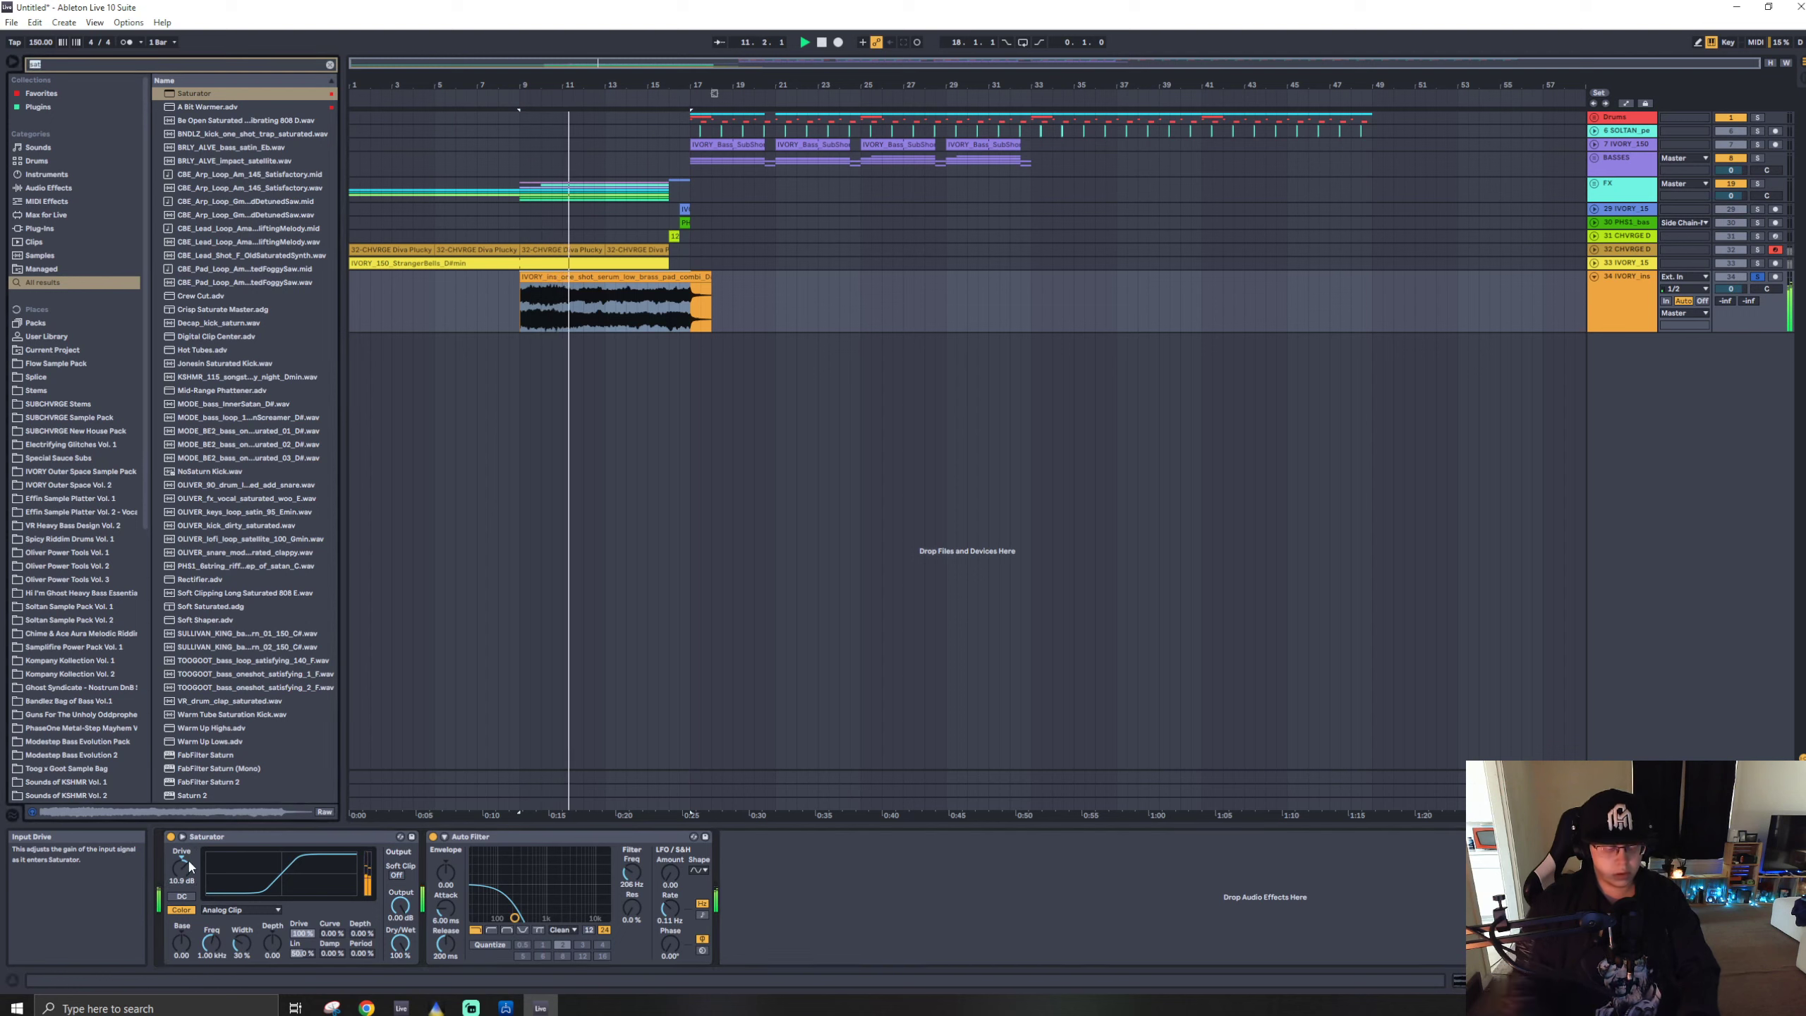
{"action": "type", "text": "mono"}
{"action": "double_click", "coordinate": [183, 216]}
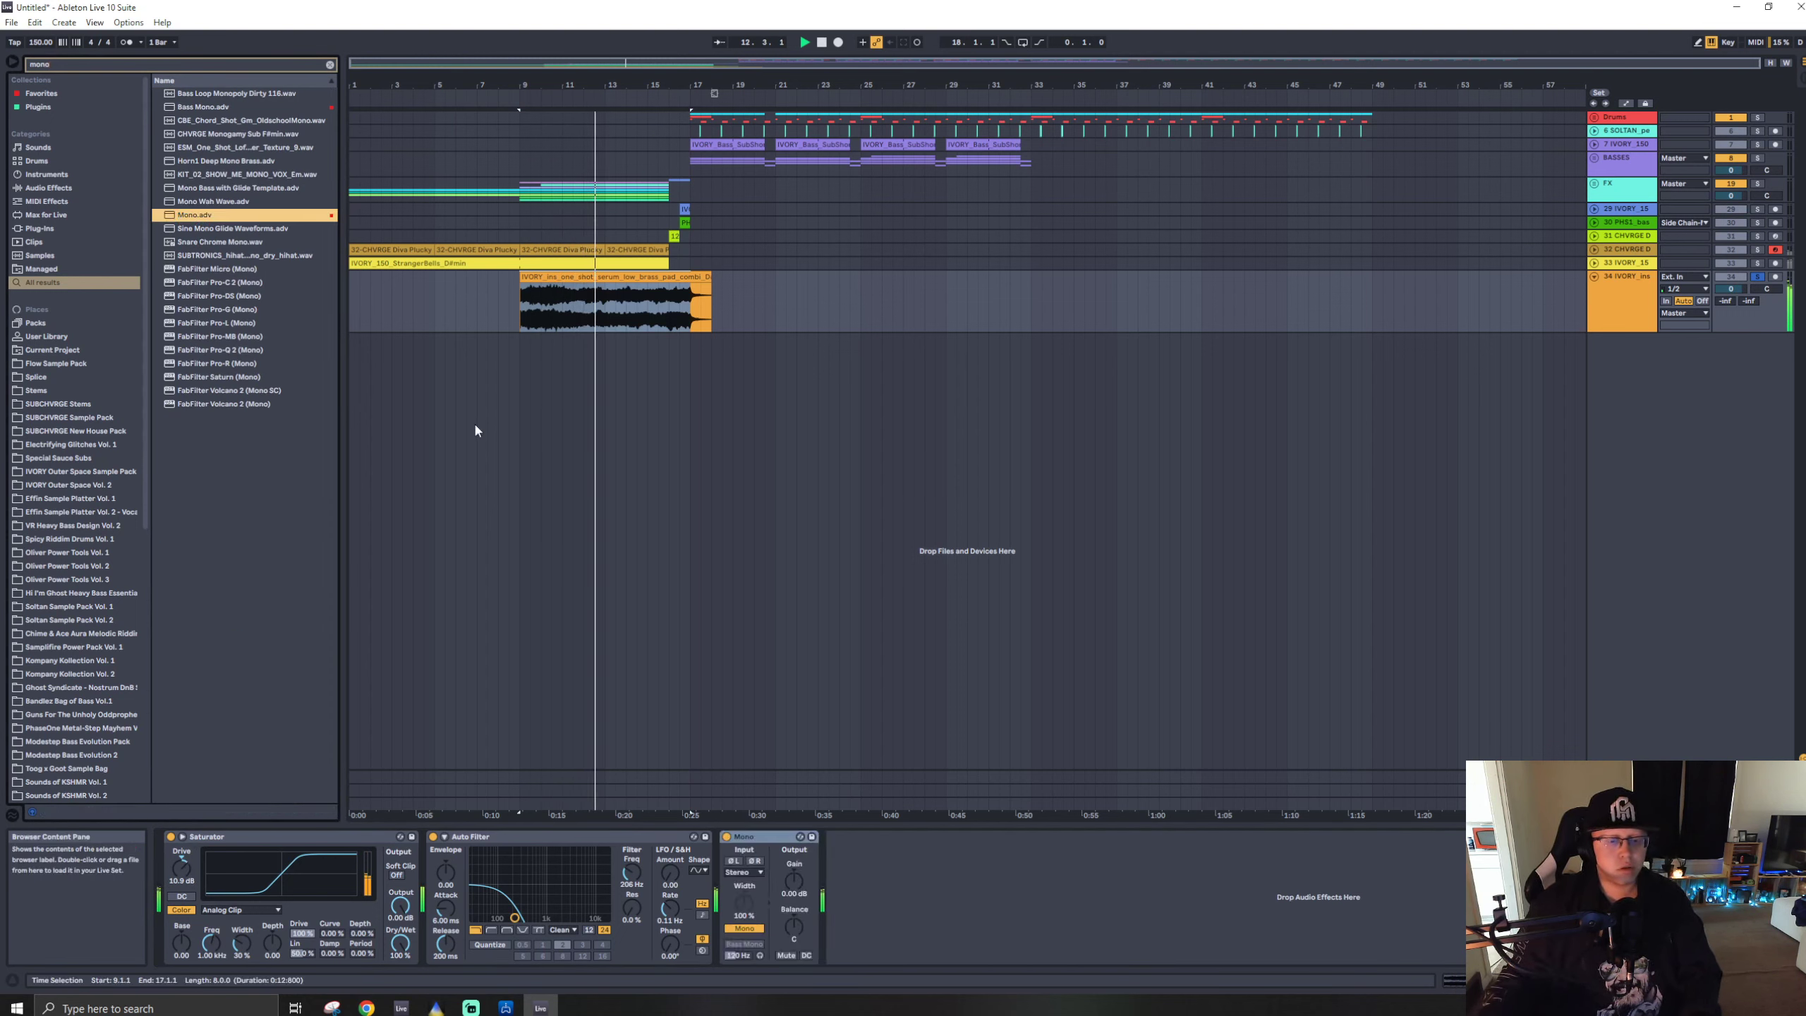
{"action": "left_click", "coordinate": [744, 929]}
{"action": "mouse_move", "coordinate": [744, 903]}
{"action": "left_mouse_down"}
{"action": "mouse_move", "coordinate": [743, 953]}
{"action": "mouse_move", "coordinate": [743, 897]}
{"action": "left_mouse_up"}
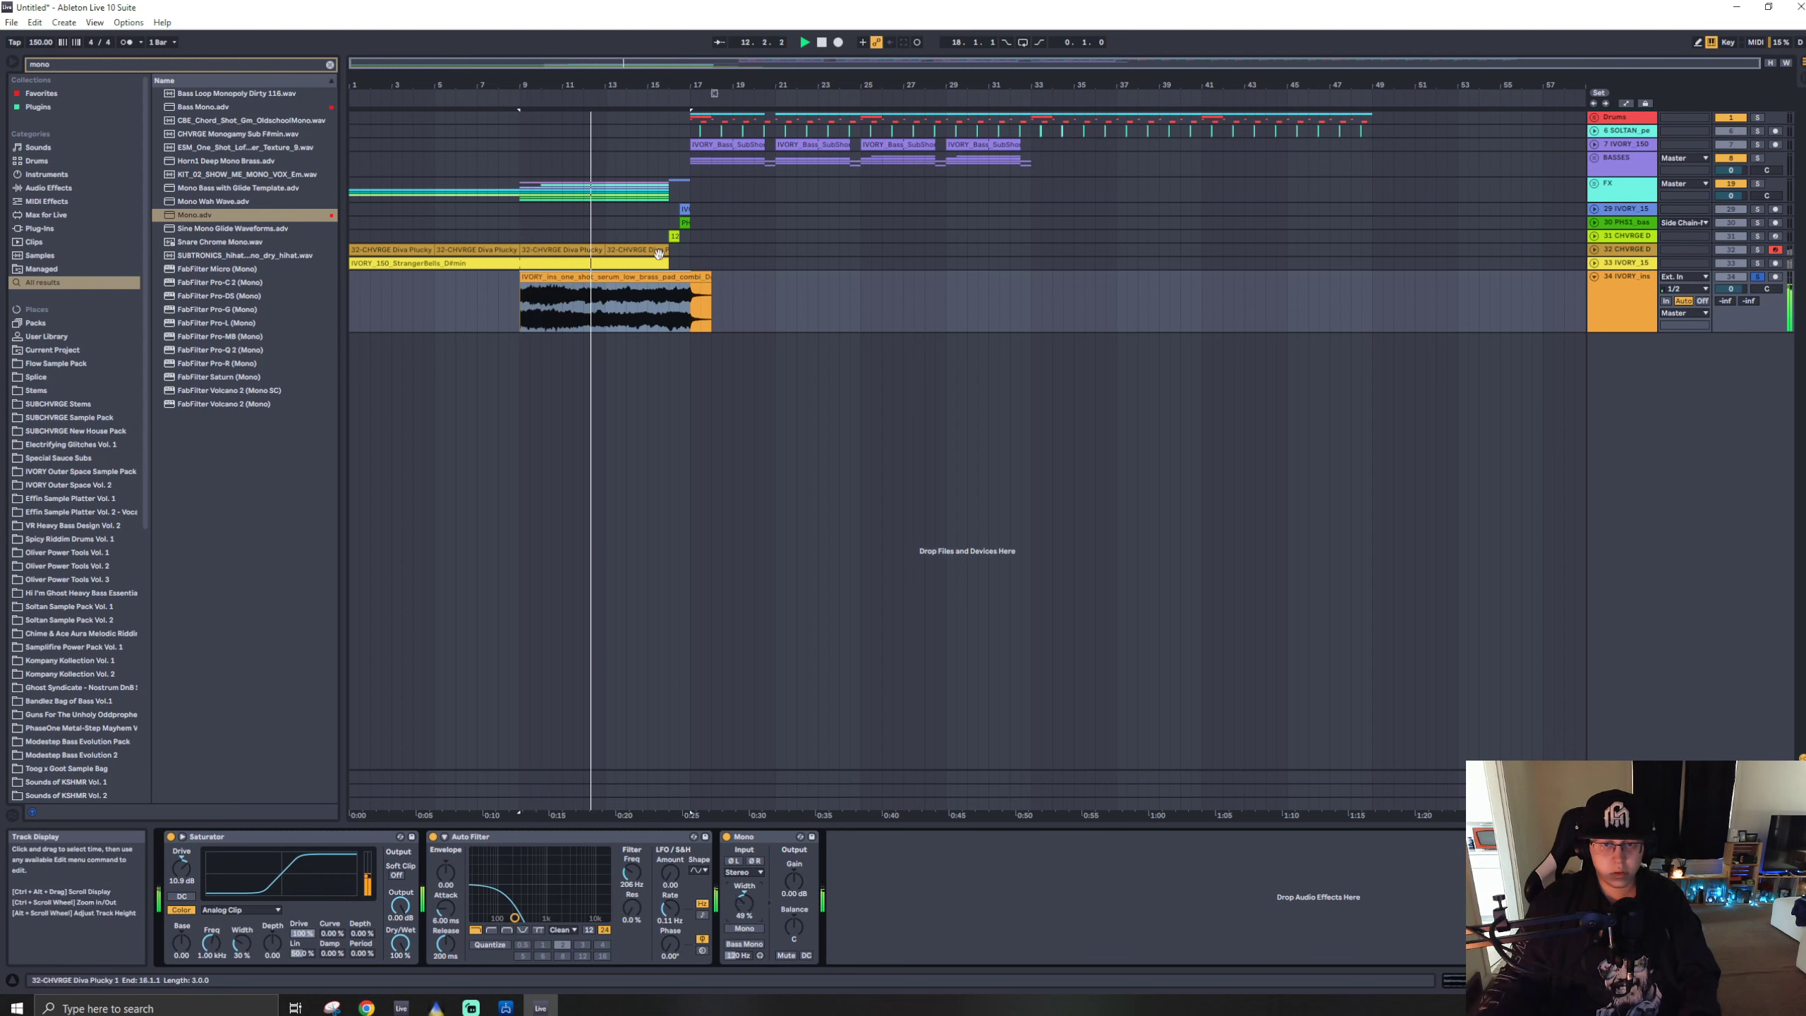
- Consolidate the pad clip between bars 13 and 16 and delete the remainder after bar 16
{"action": "left_click_drag", "start_coordinate": [605, 303], "coordinate": [679, 311]}
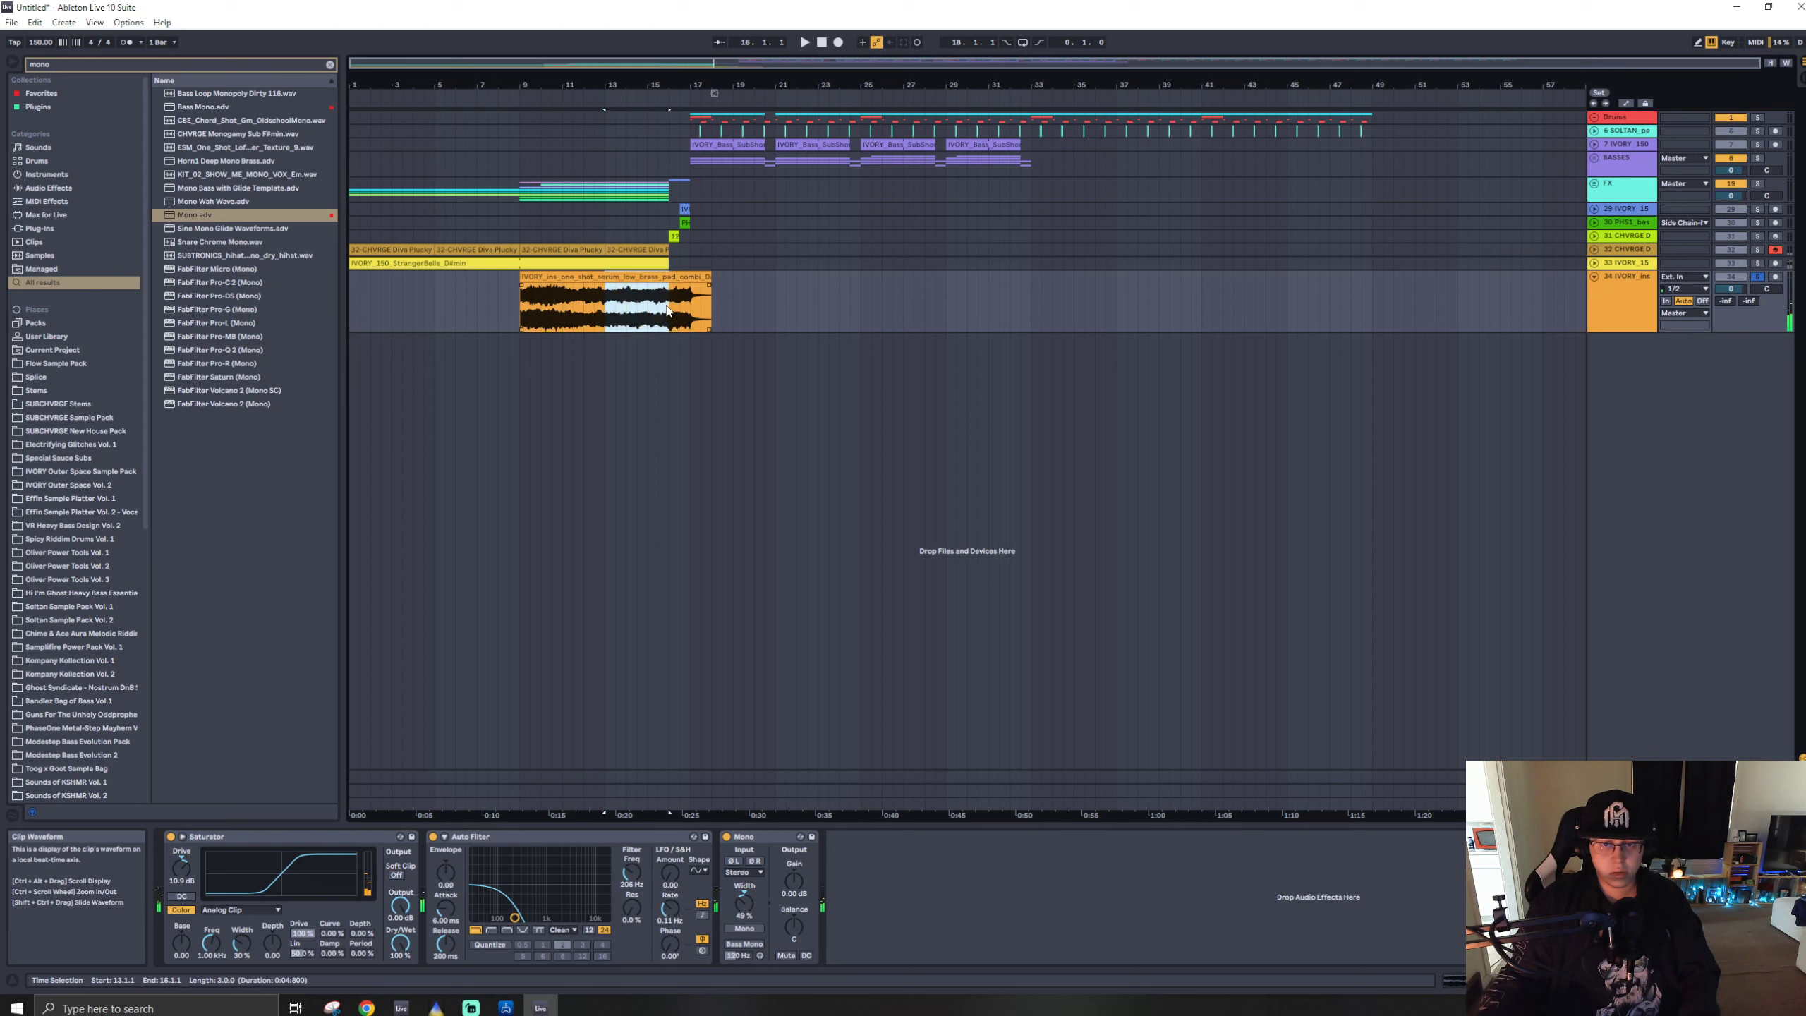
{"action": "key", "text": "ctrl+j"}
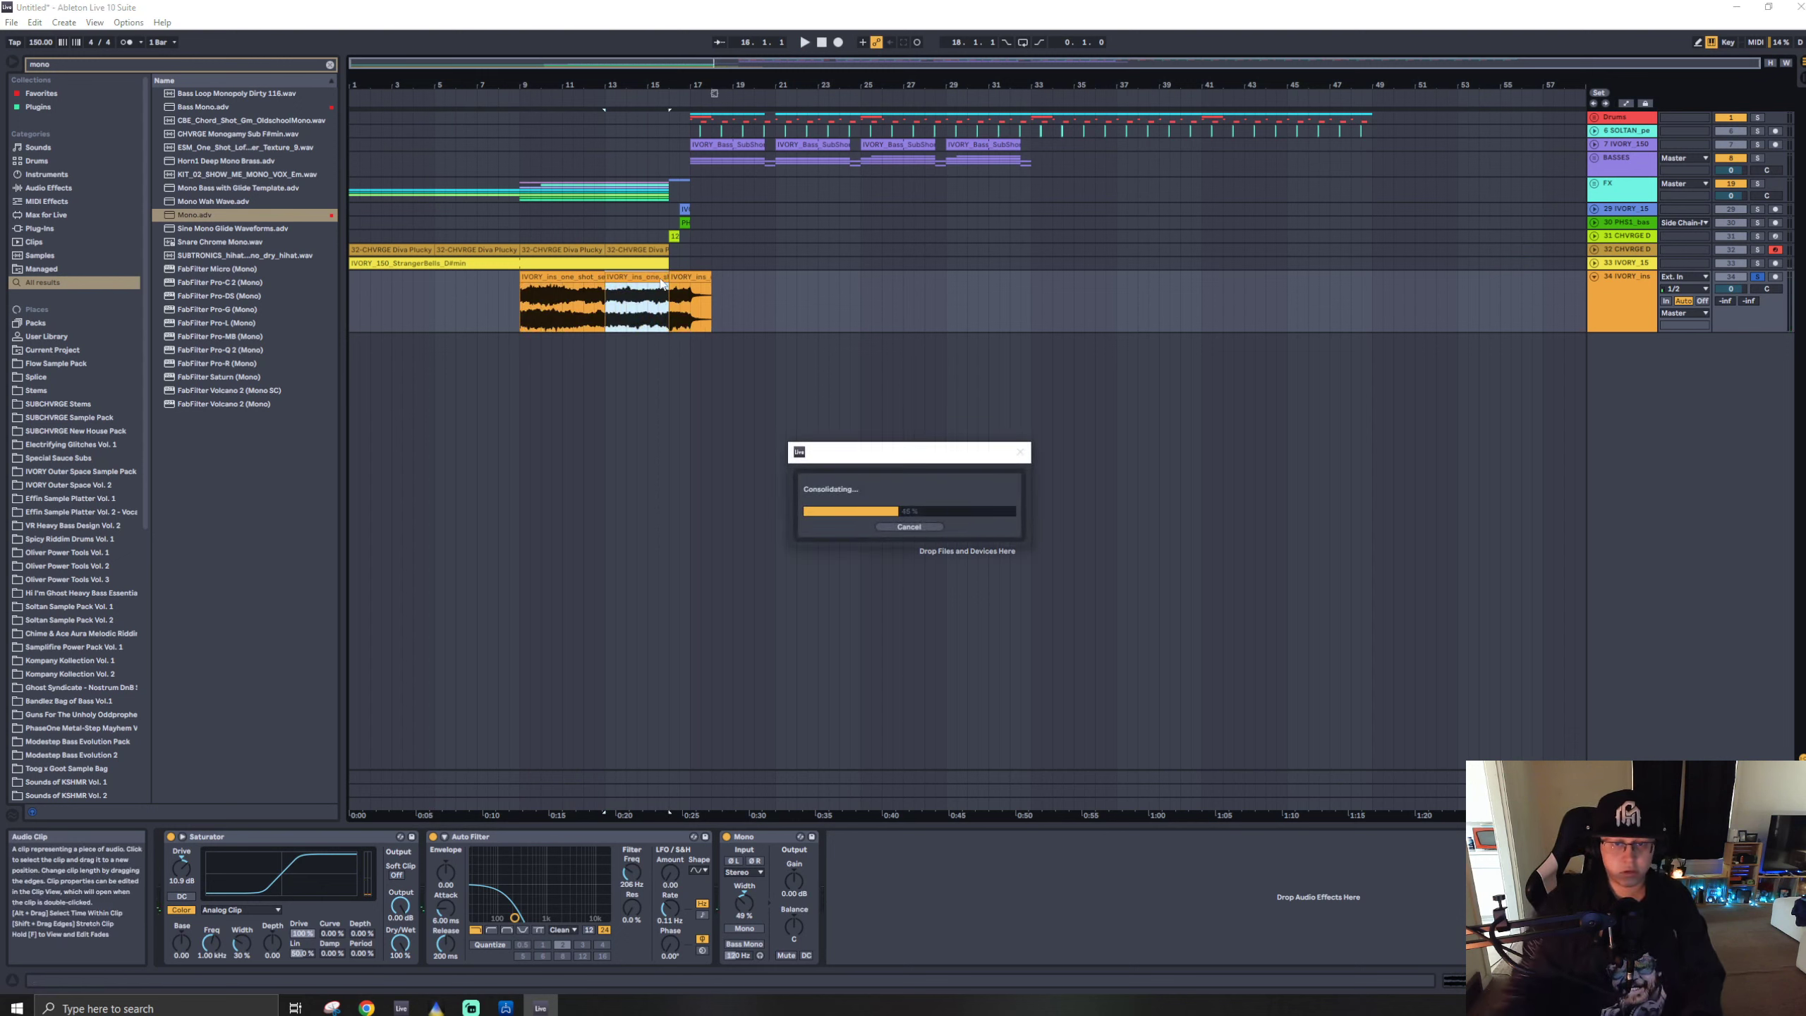
{"action": "key", "text": "Delete"}
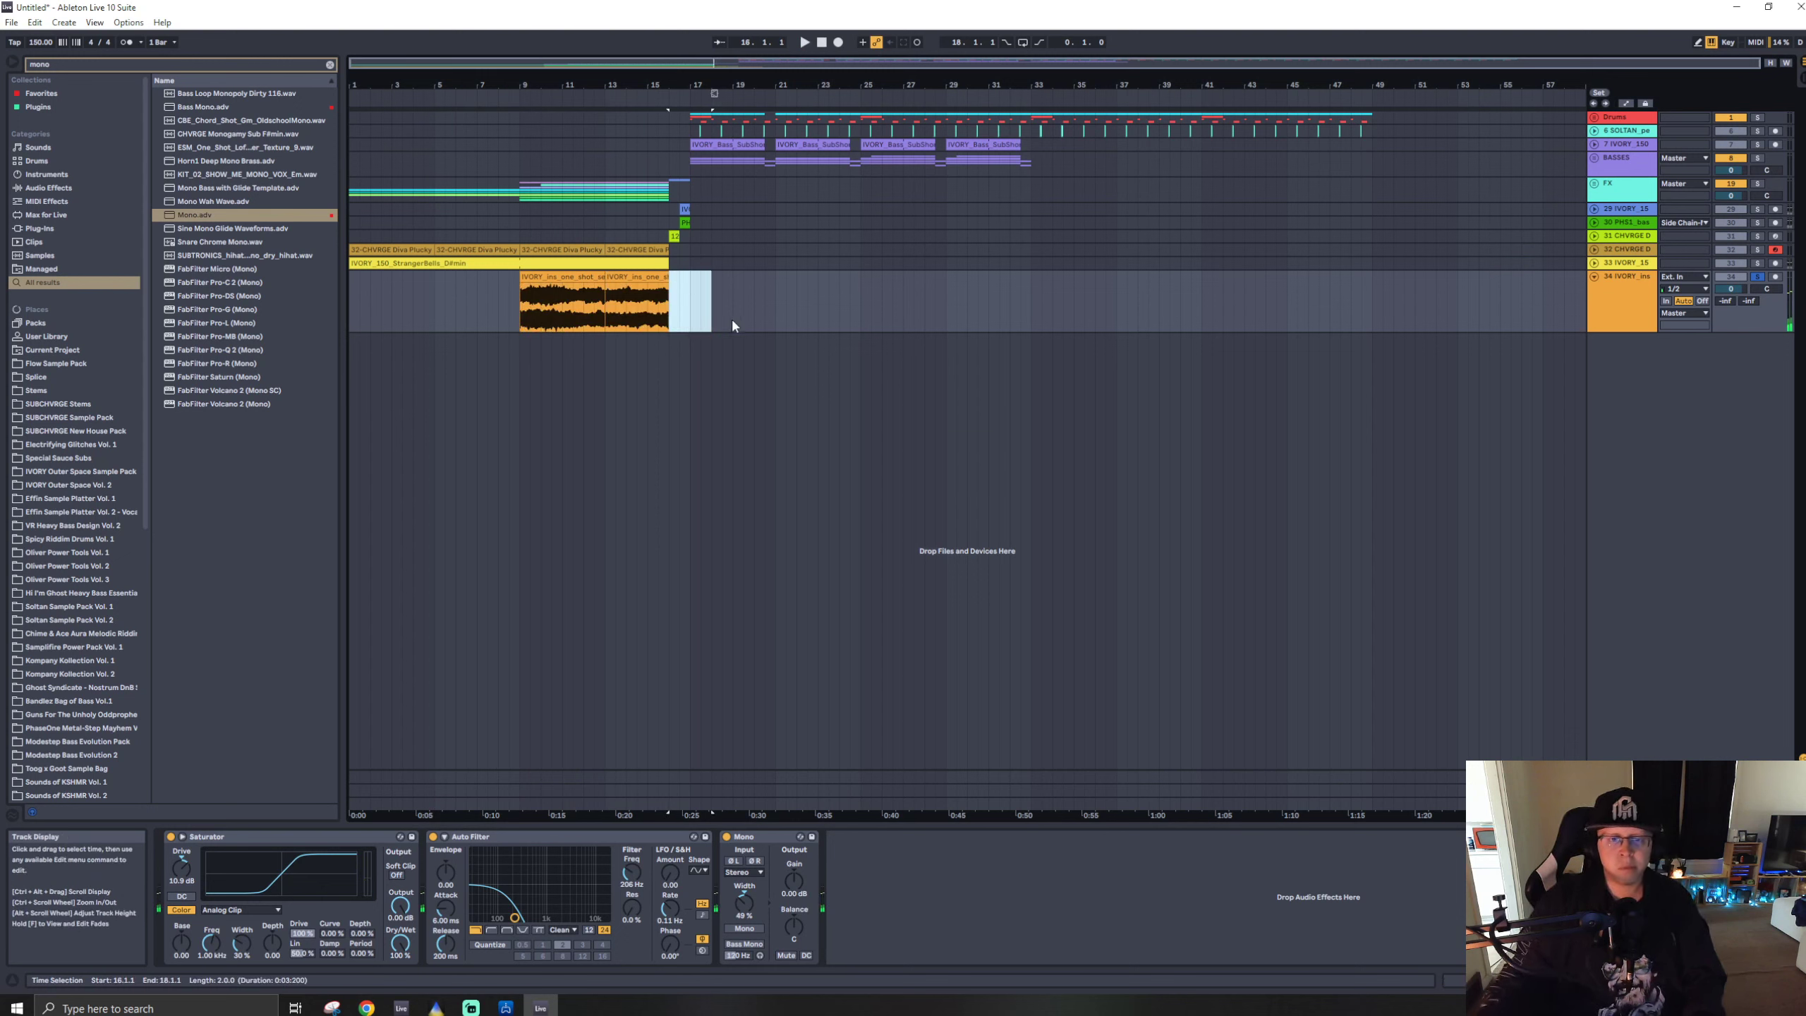
- Add Fresh Air to the end of the pad track's effect chain with Mid Air and High Air linked at 100
{"action": "double_click", "coordinate": [636, 277]}
{"action": "key", "text": "ctrl+f"}
{"action": "type", "text": "fres"}
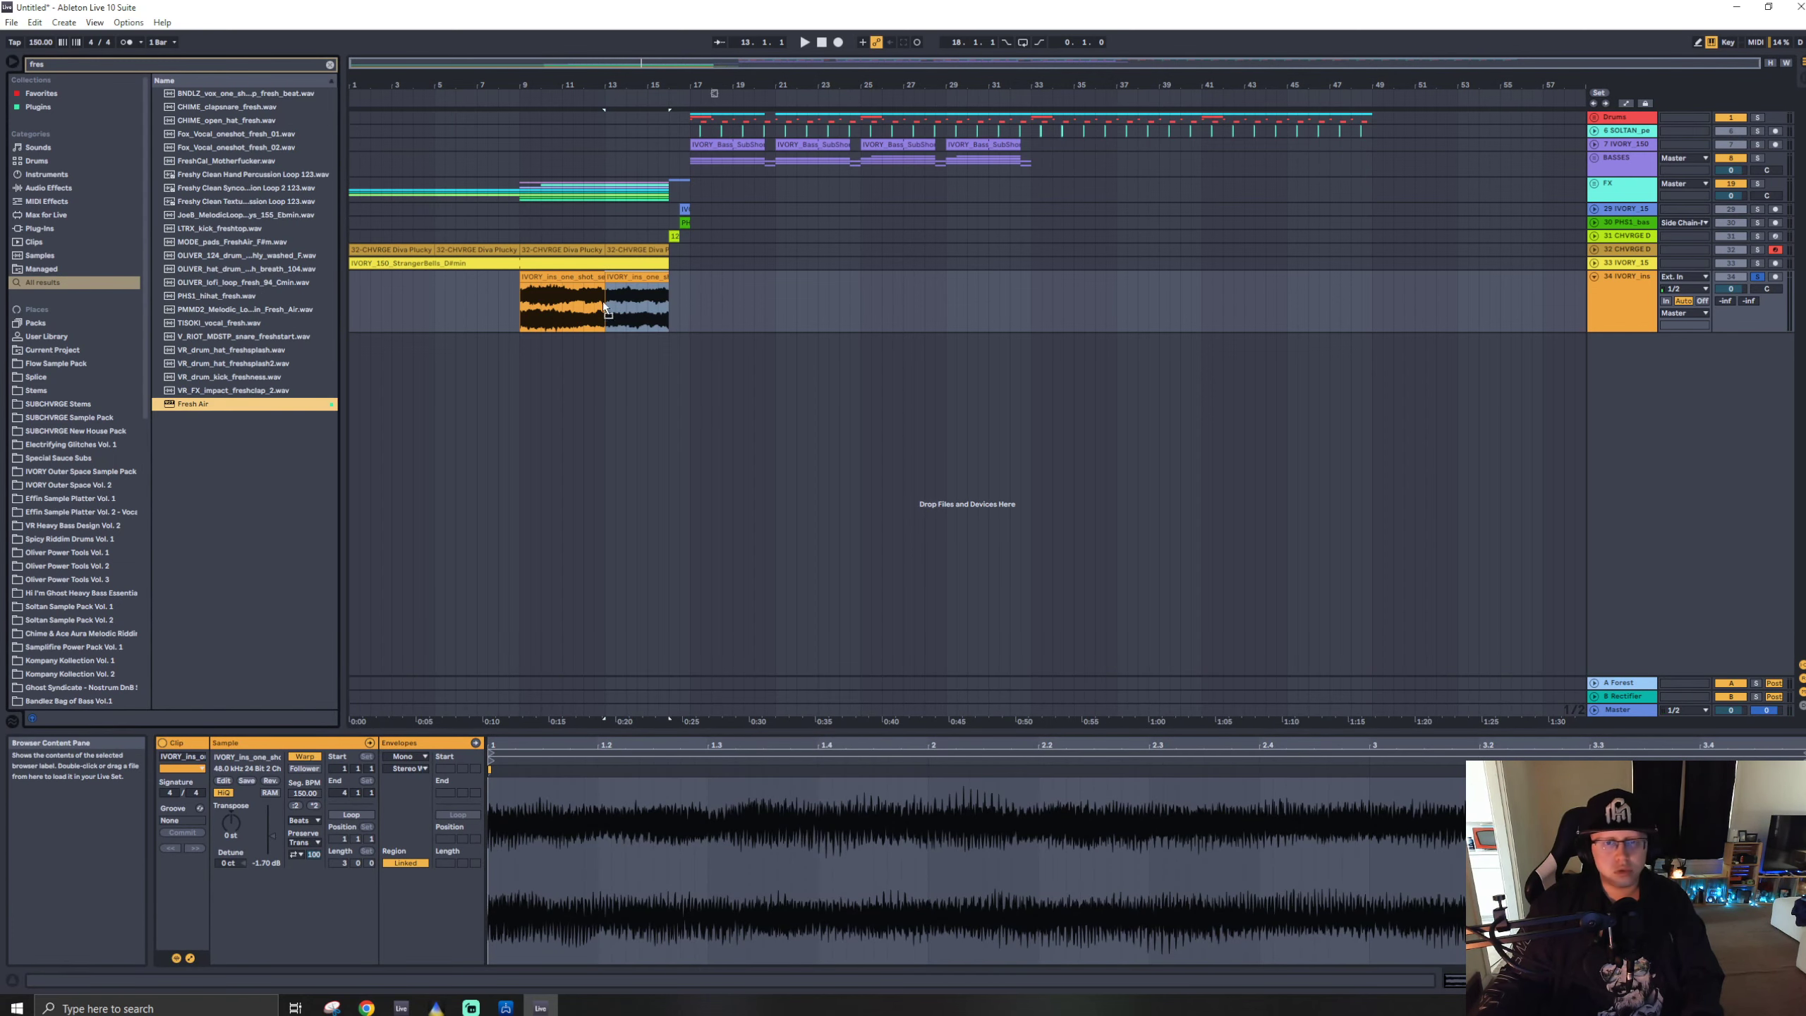
{"action": "left_click_drag", "start_coordinate": [605, 307], "coordinate": [605, 309]}
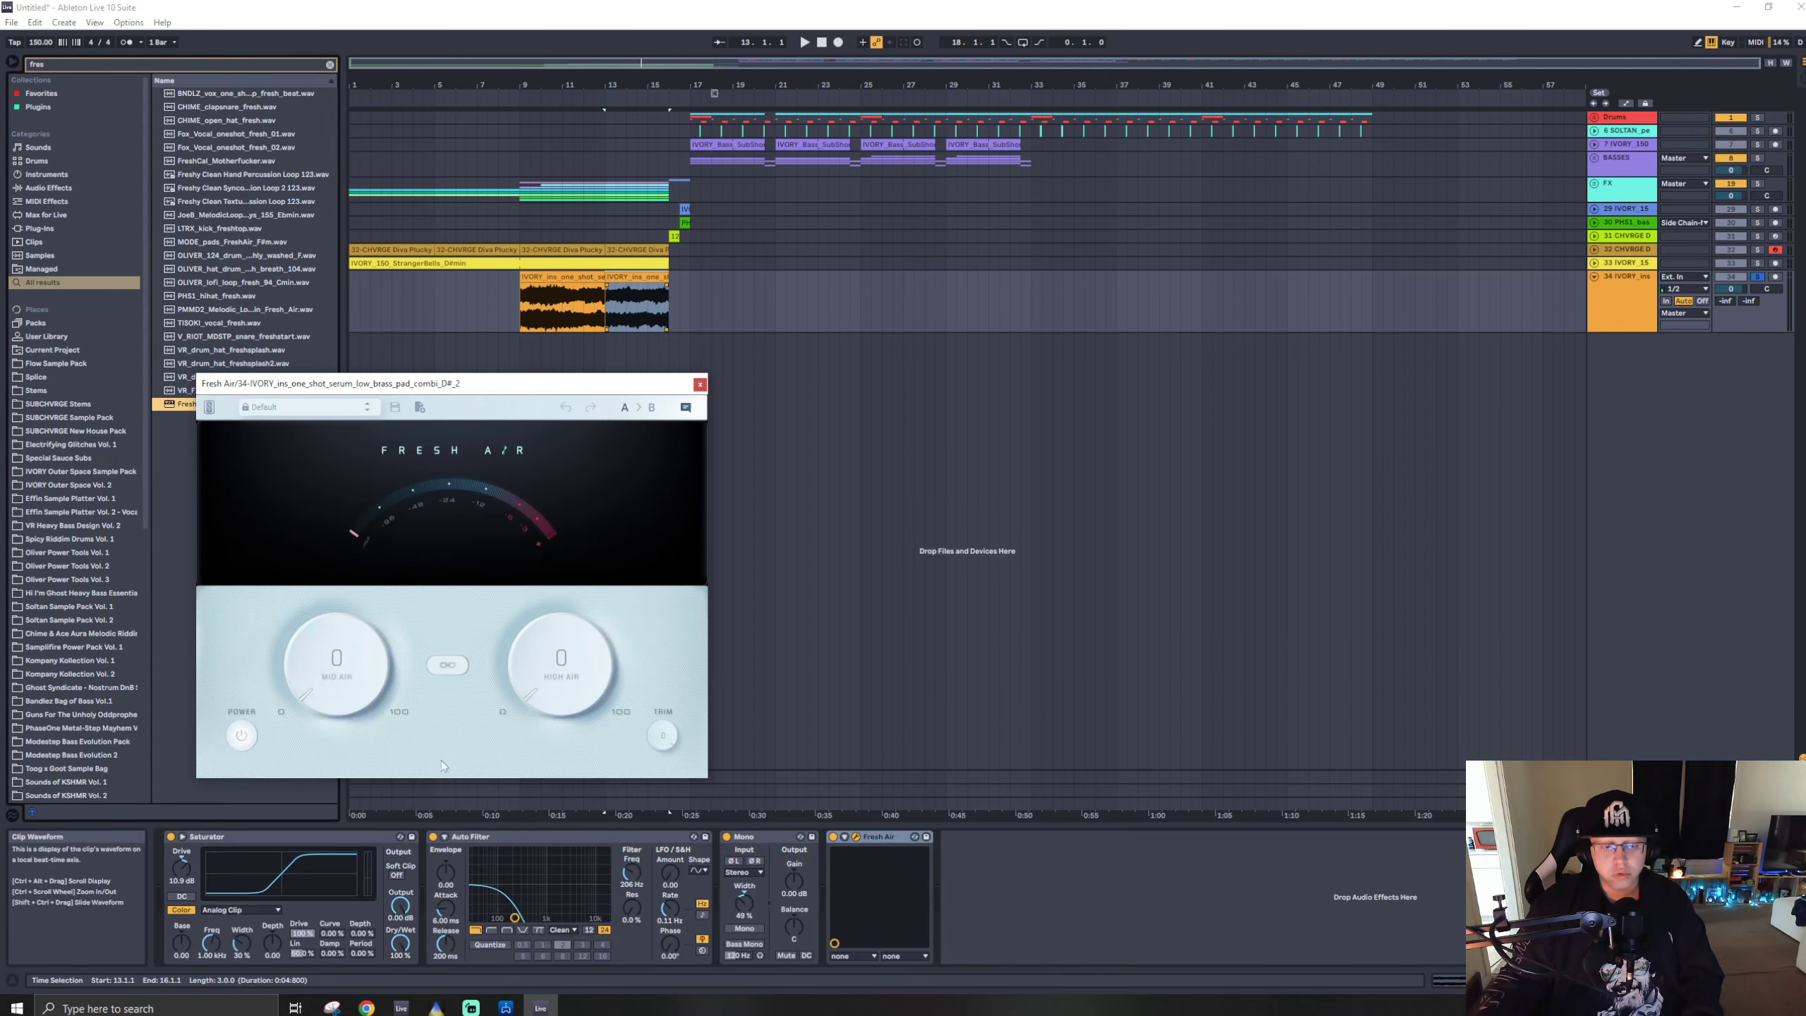
{"action": "key", "text": "space"}
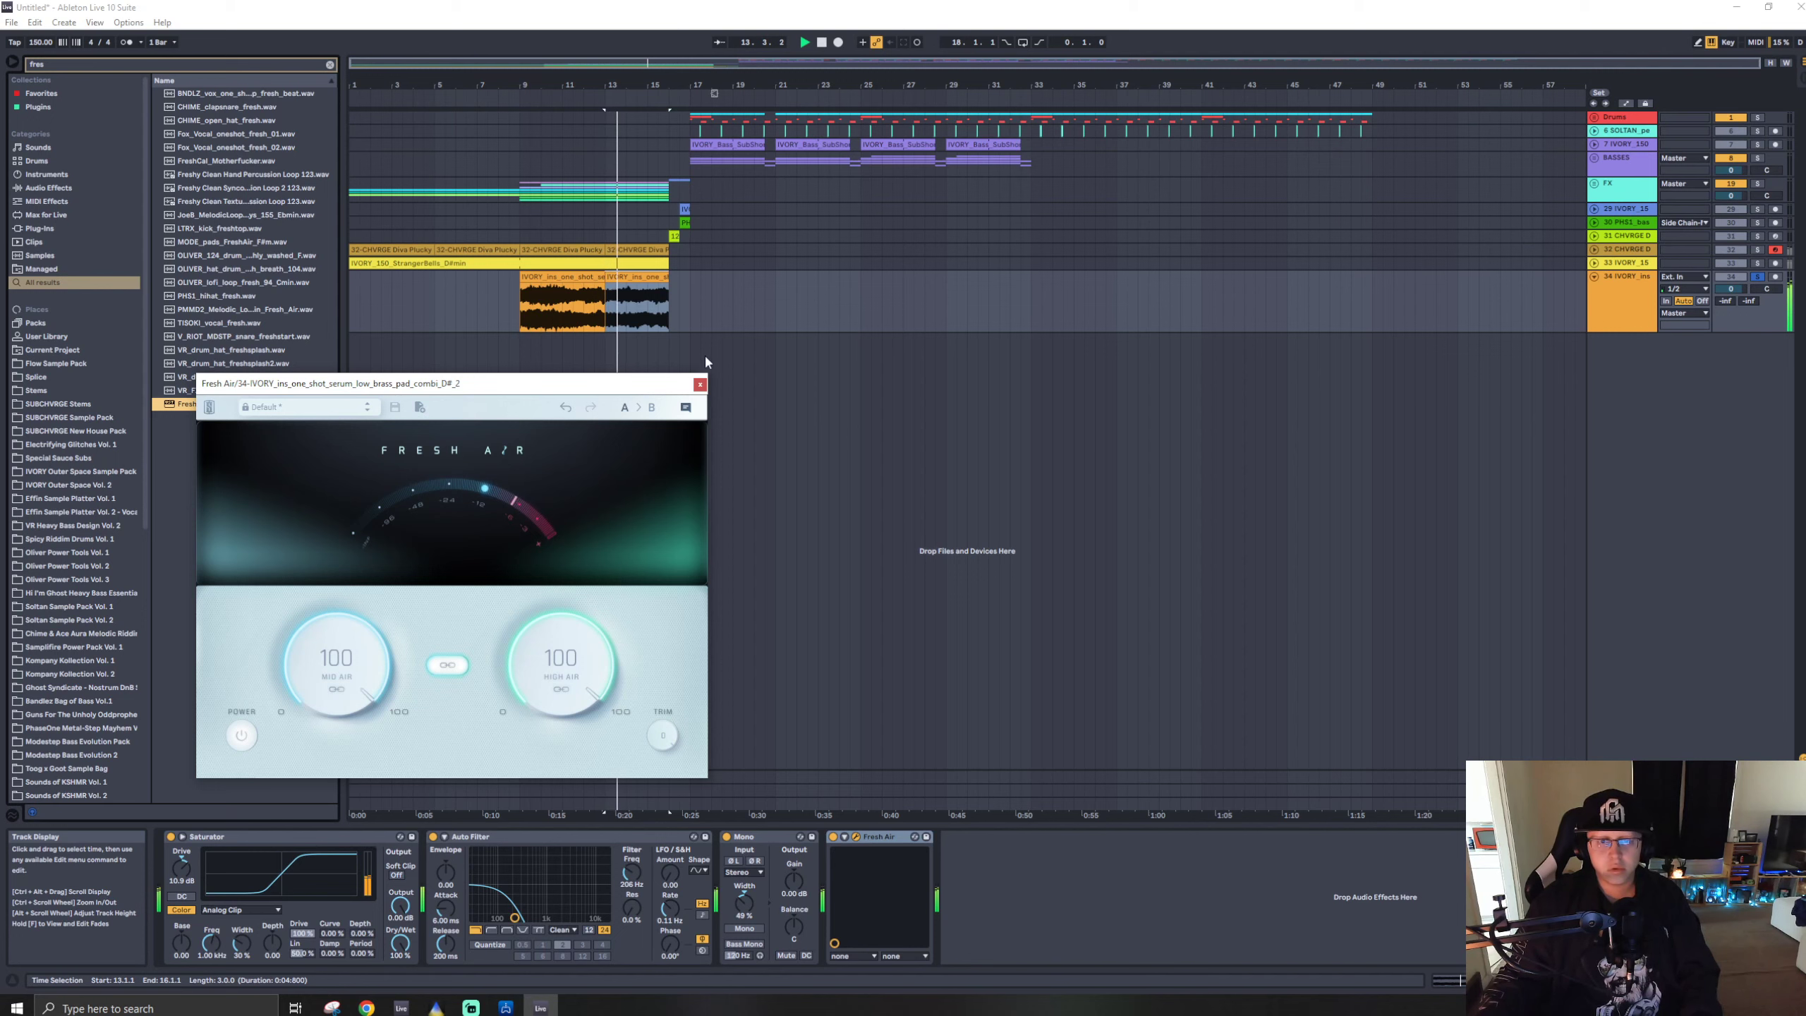
{"action": "left_click", "coordinate": [699, 384]}
- Add Erosion in Wide Noise mode to the pad track, raise its amount and play the pad from bar 9
{"action": "key", "text": "ctrl+f"}
{"action": "type", "text": "ero"}
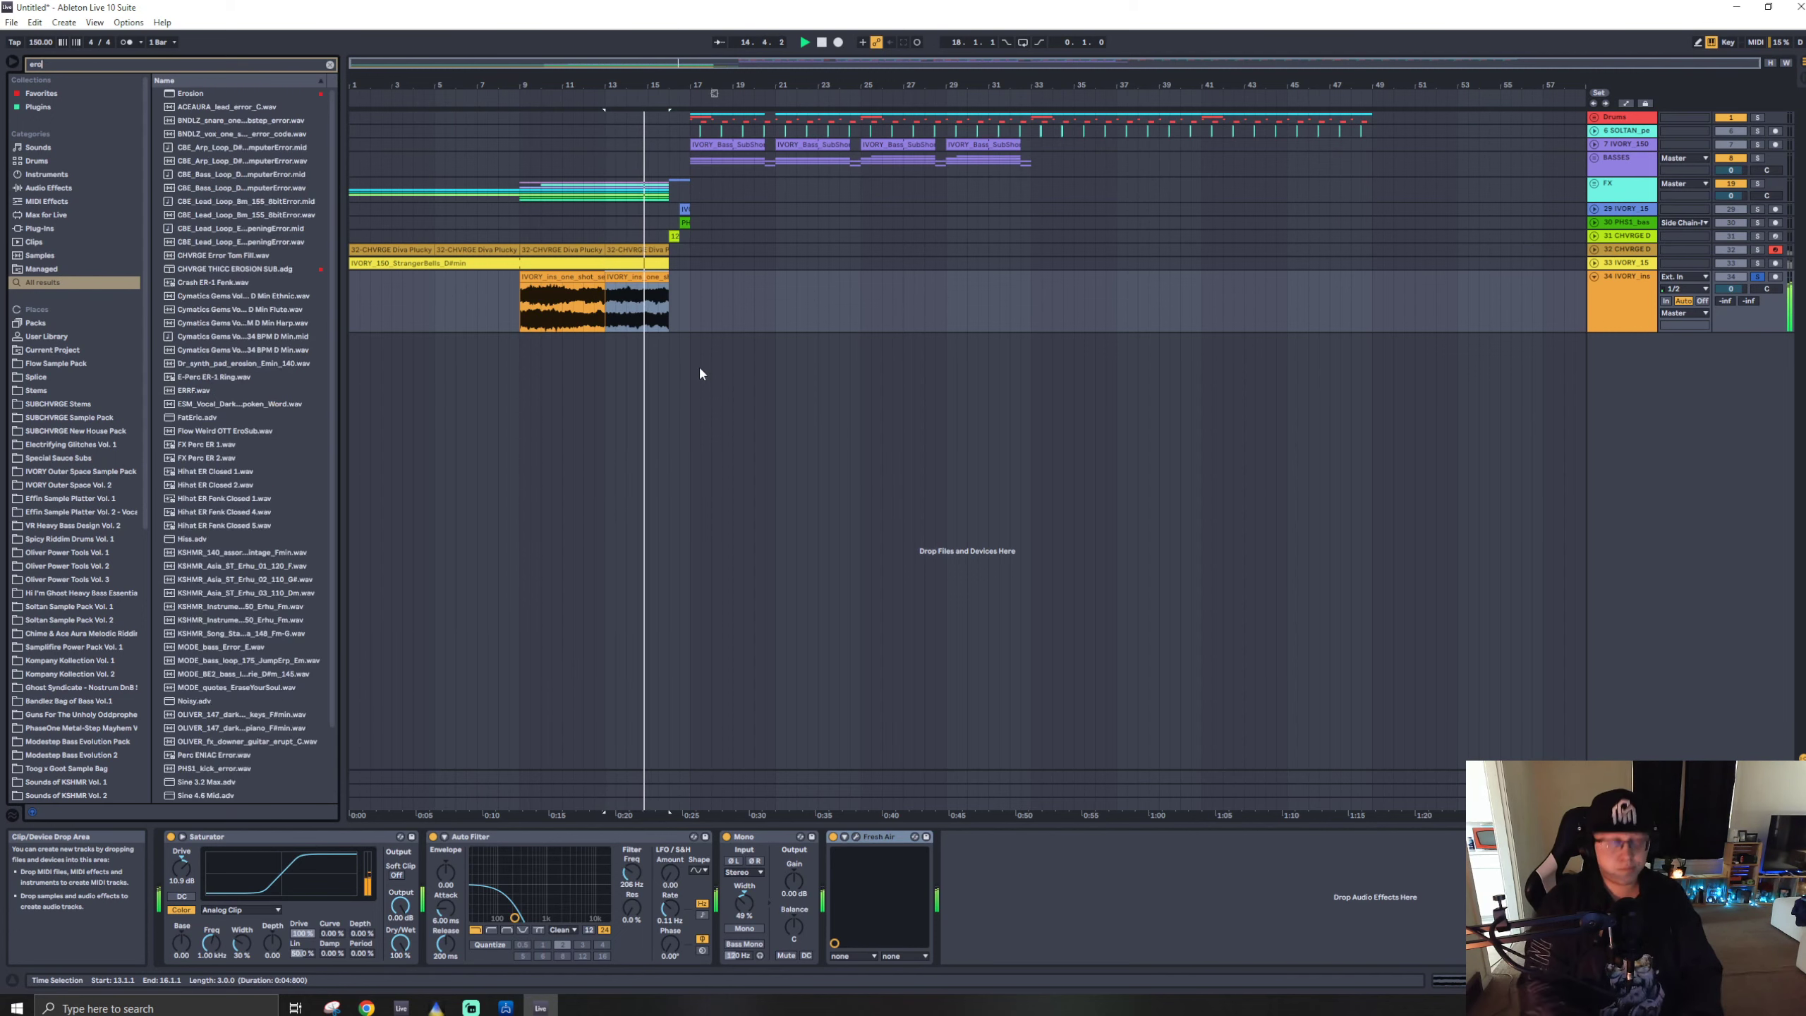
{"action": "left_click_drag", "start_coordinate": [181, 93], "coordinate": [555, 328]}
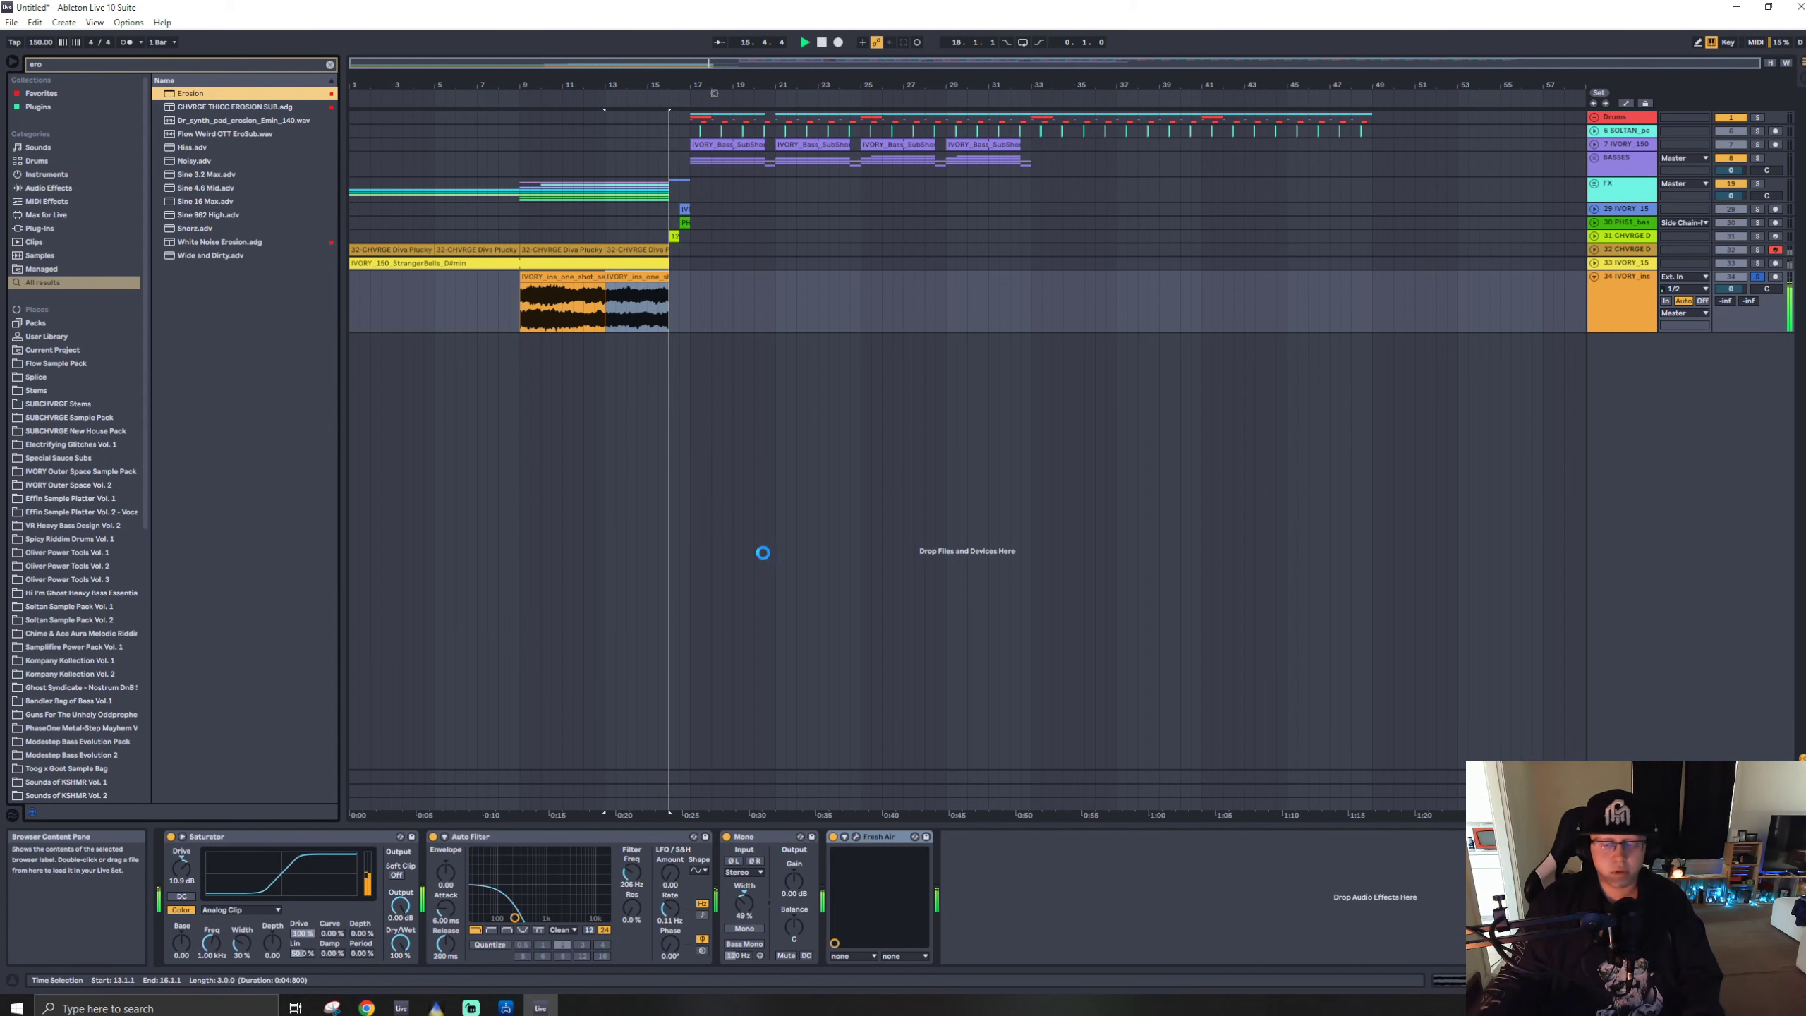
{"action": "key", "text": "Return"}
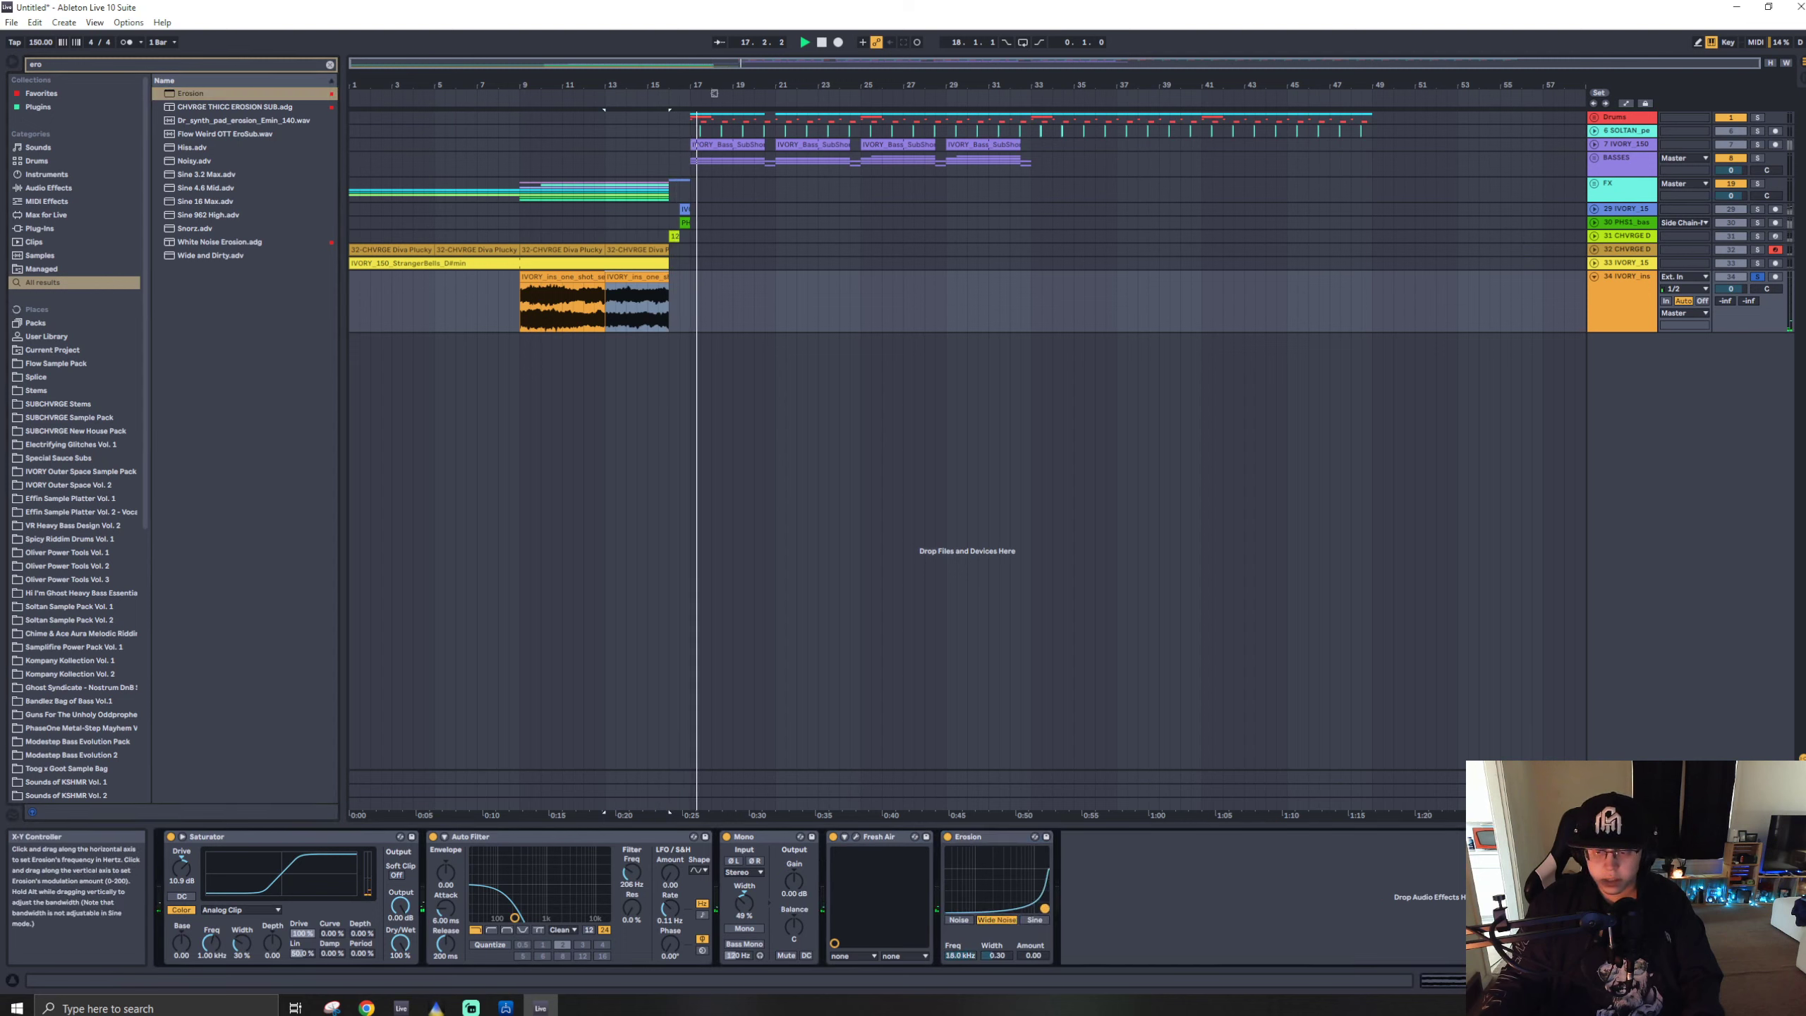
{"action": "key", "text": "space"}
{"action": "left_click", "coordinate": [522, 328]}
{"action": "key", "text": "space"}
{"action": "key", "text": "space"}
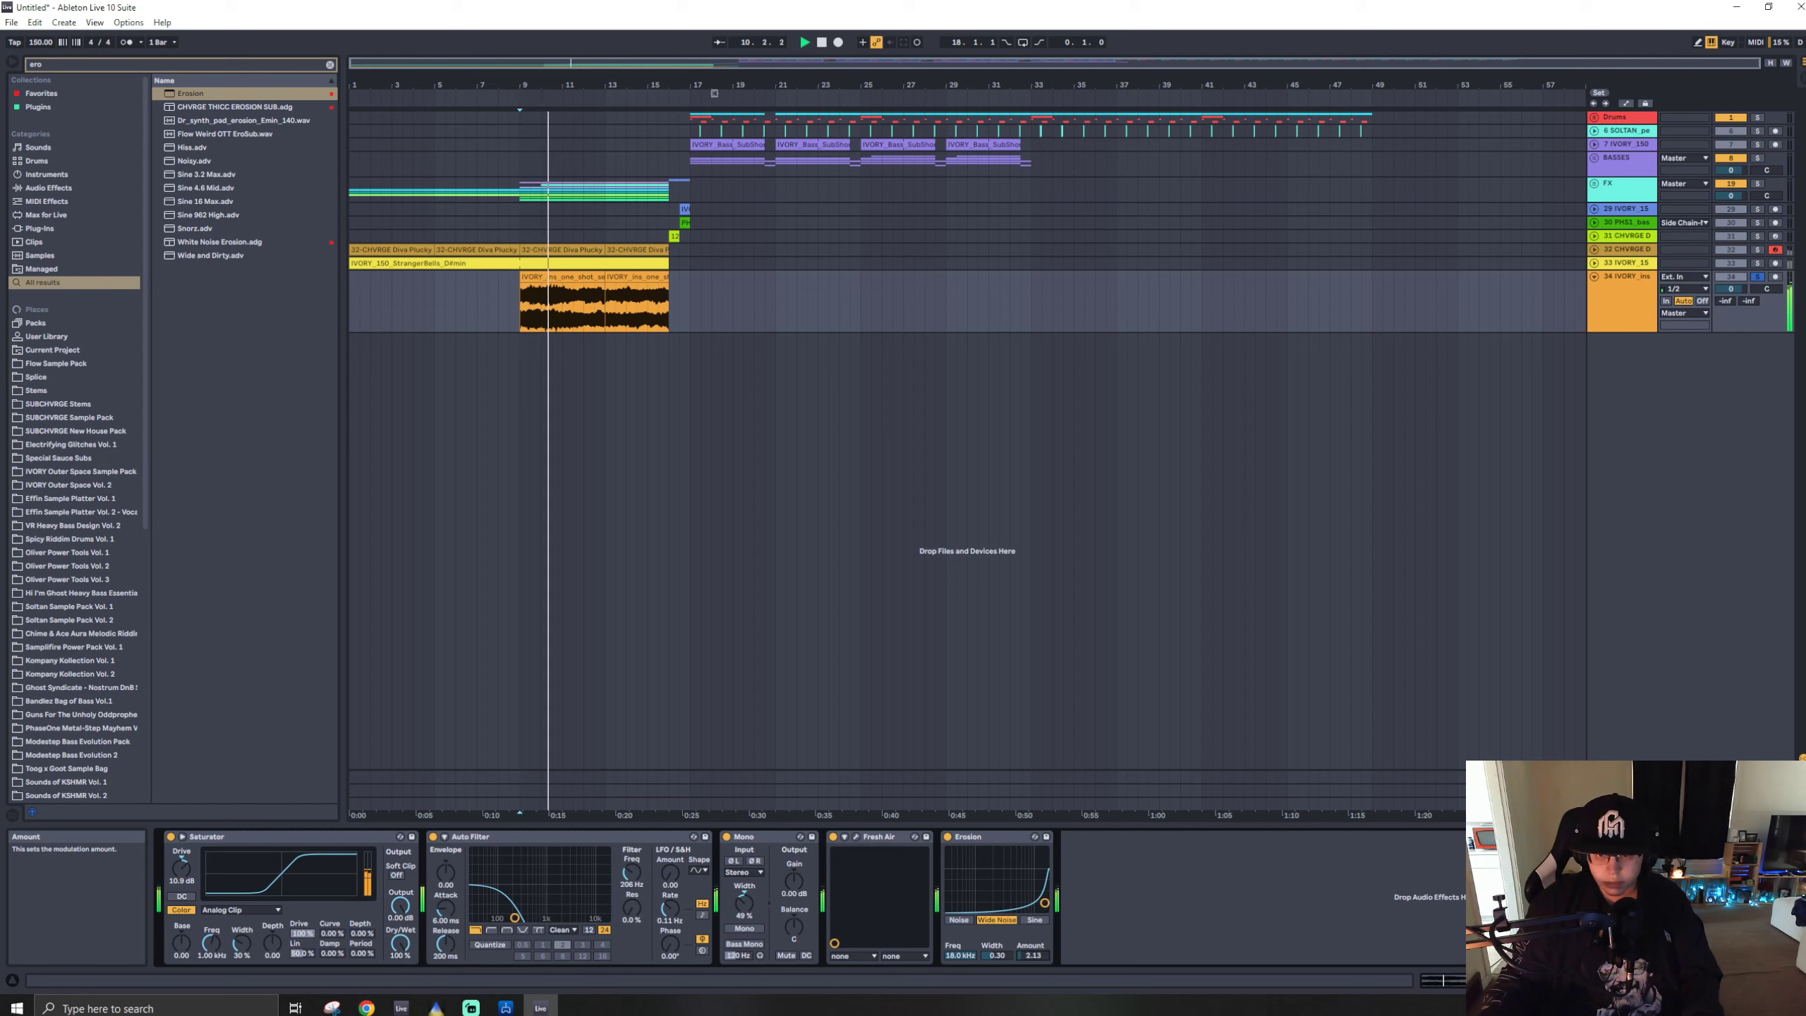
- Move Fresh Air behind Erosion and adjust Erosion's frequency to about 10.8 kHz, its width and its amount during playback
{"action": "left_click_drag", "start_coordinate": [882, 837], "coordinate": [1039, 913]}
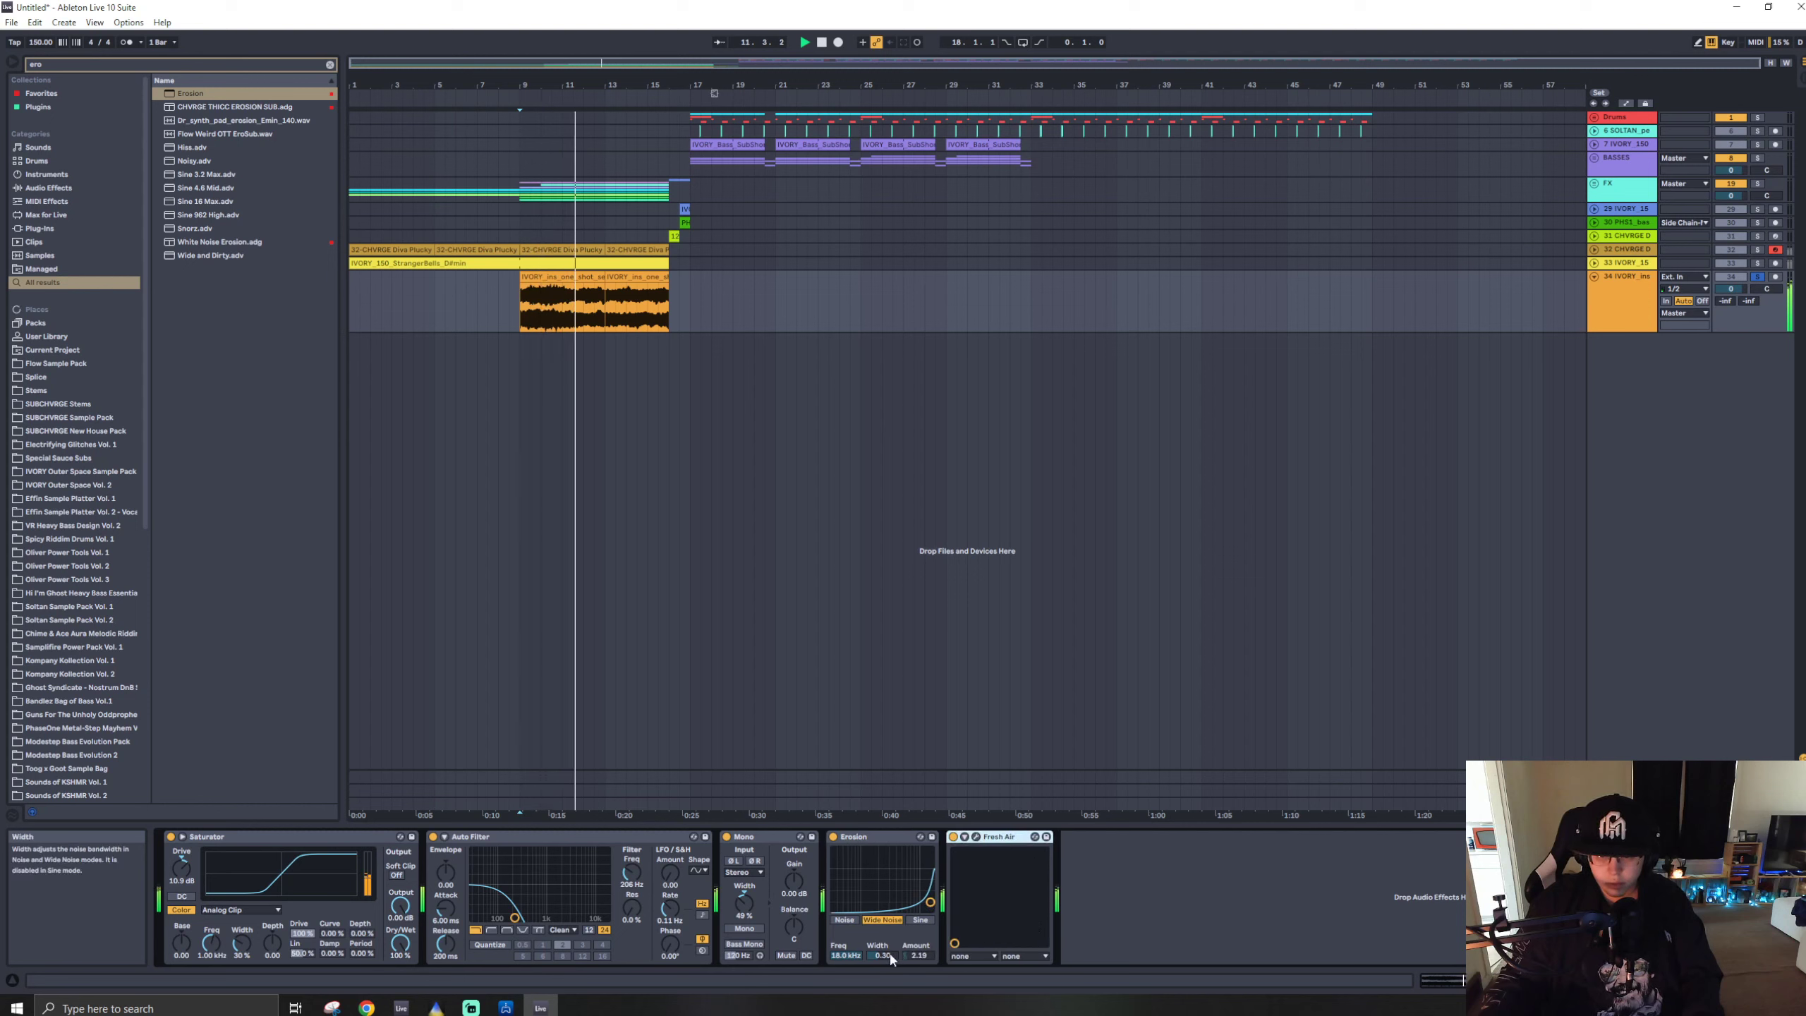
{"action": "left_click_drag", "start_coordinate": [881, 954], "coordinate": [916, 975]}
{"action": "key", "text": "space"}
{"action": "key", "text": "space"}
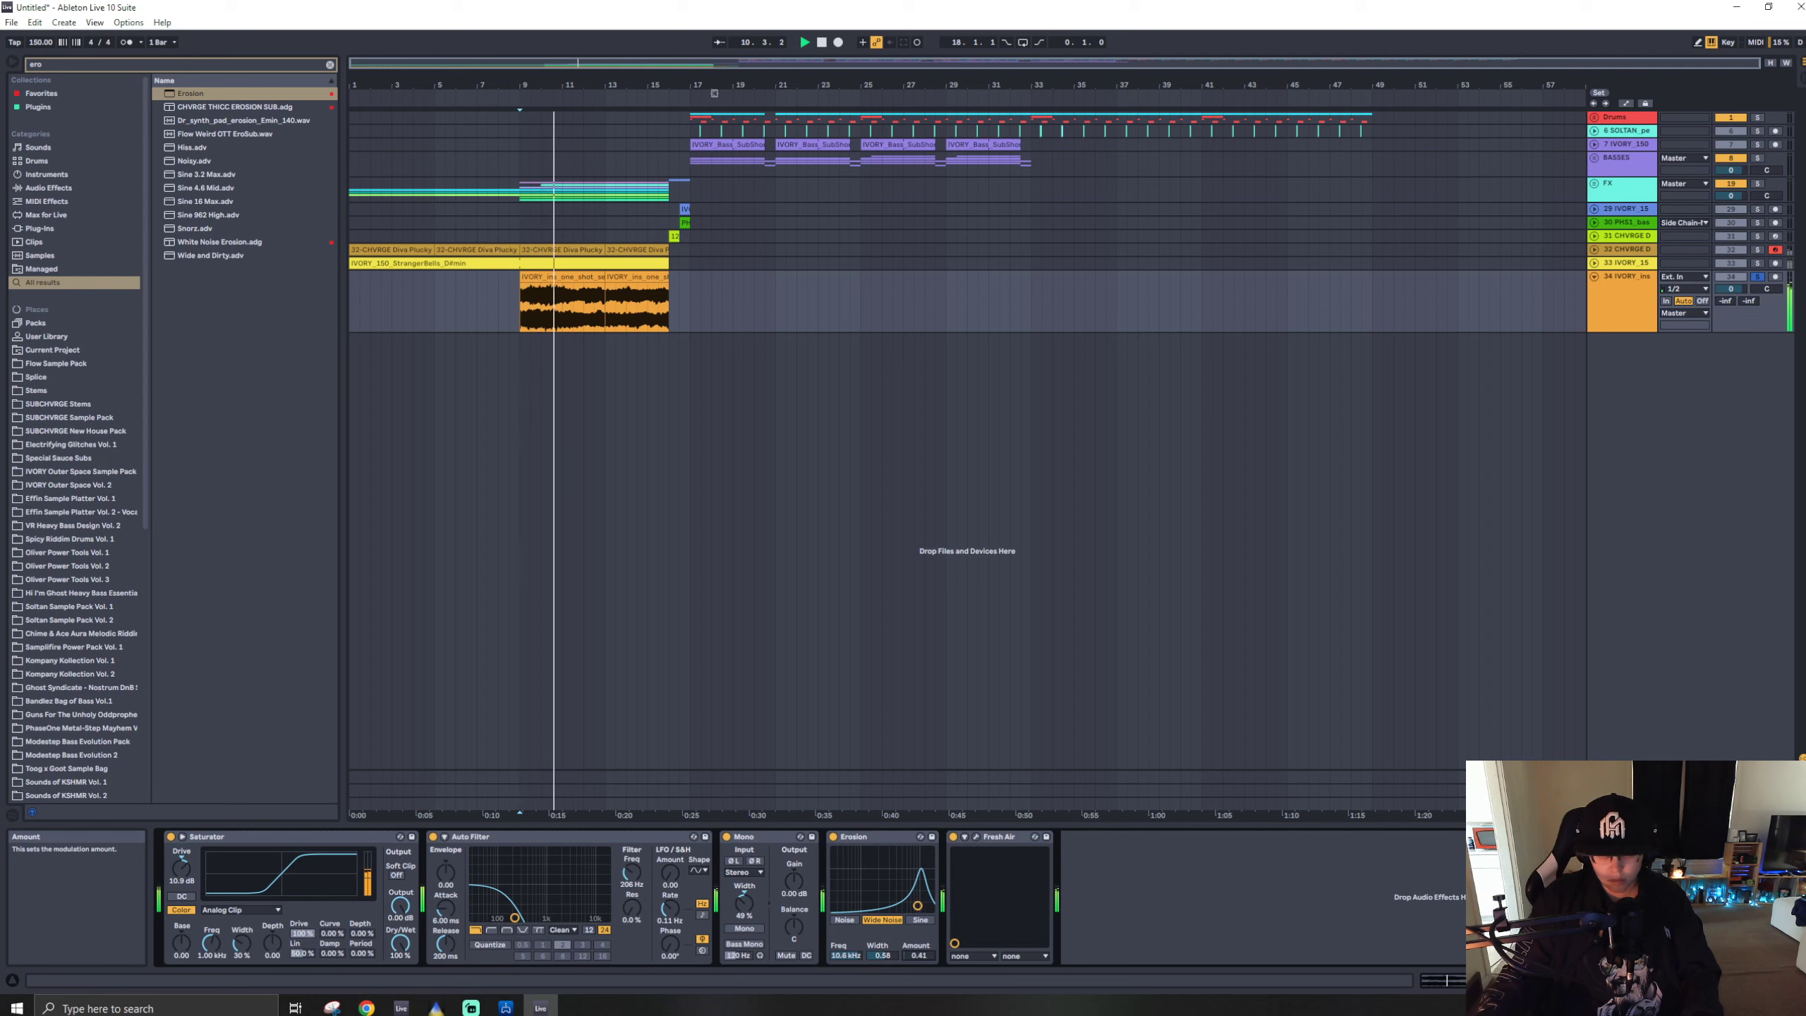
- Show the transposition envelope of the pad clip at bar 13 and consolidate the clip out to bar 17
{"action": "left_click", "coordinate": [652, 286]}
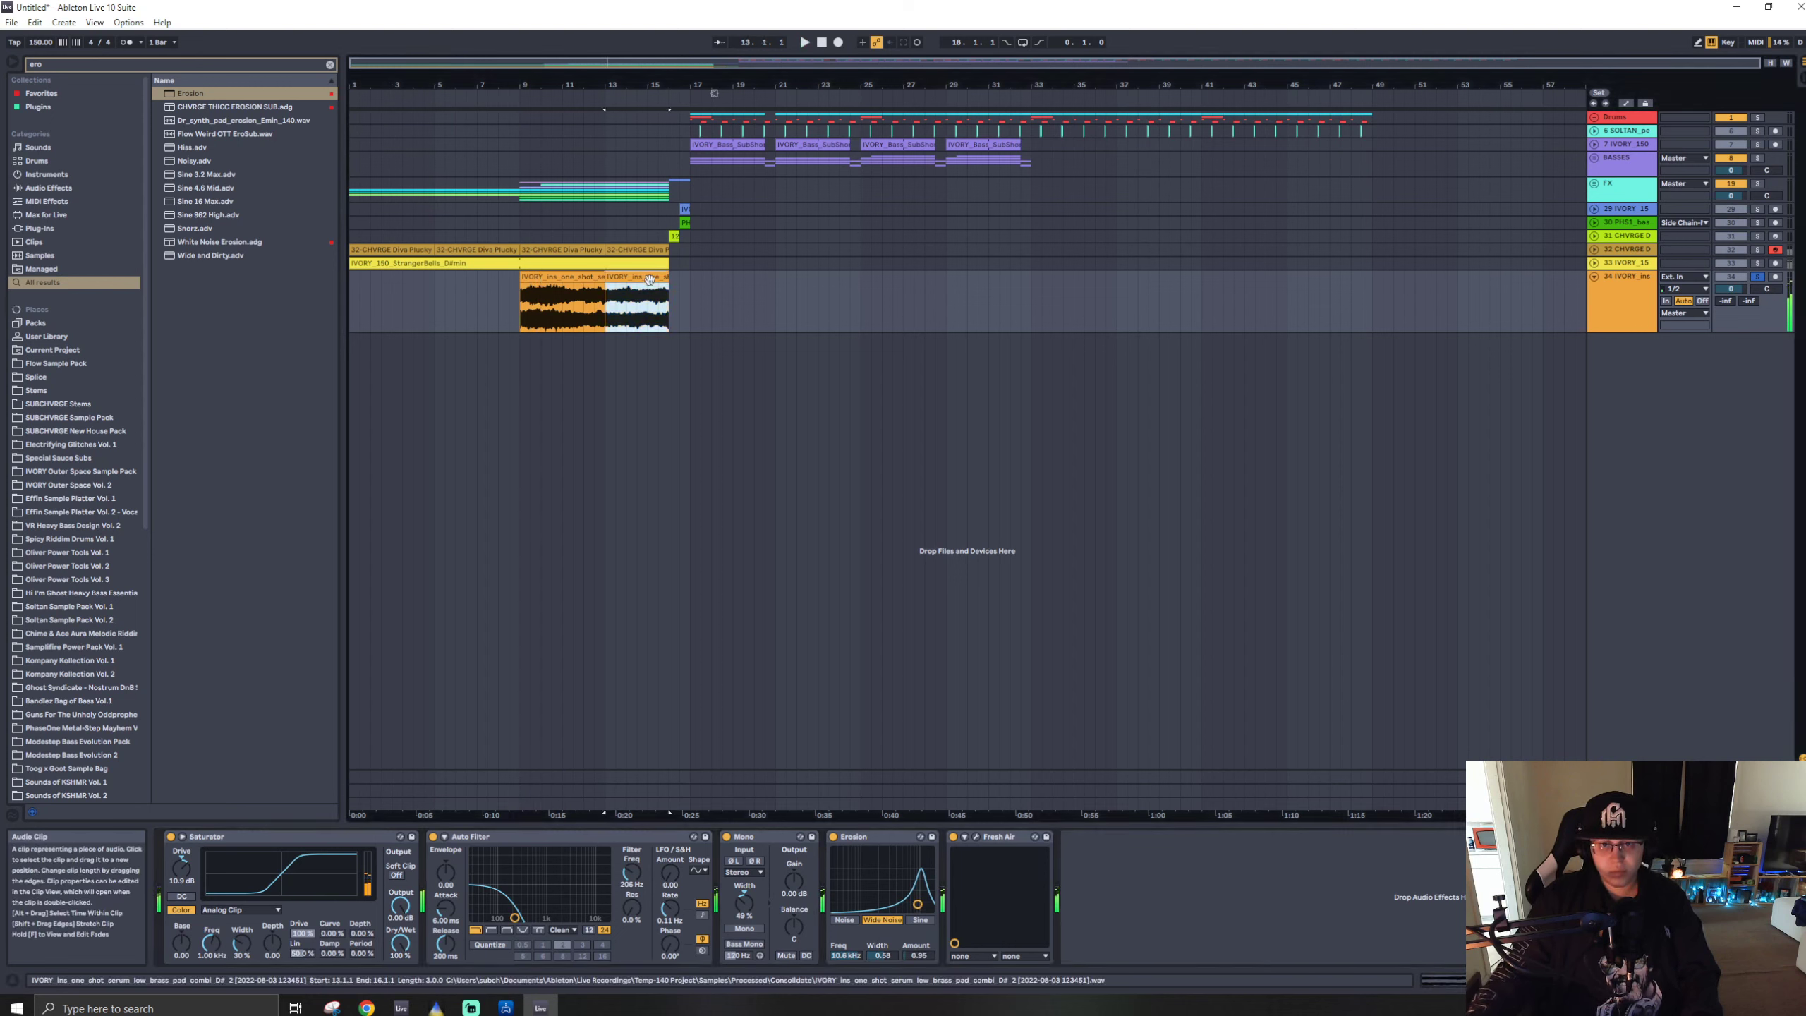
{"action": "key", "text": "ctrl+j"}
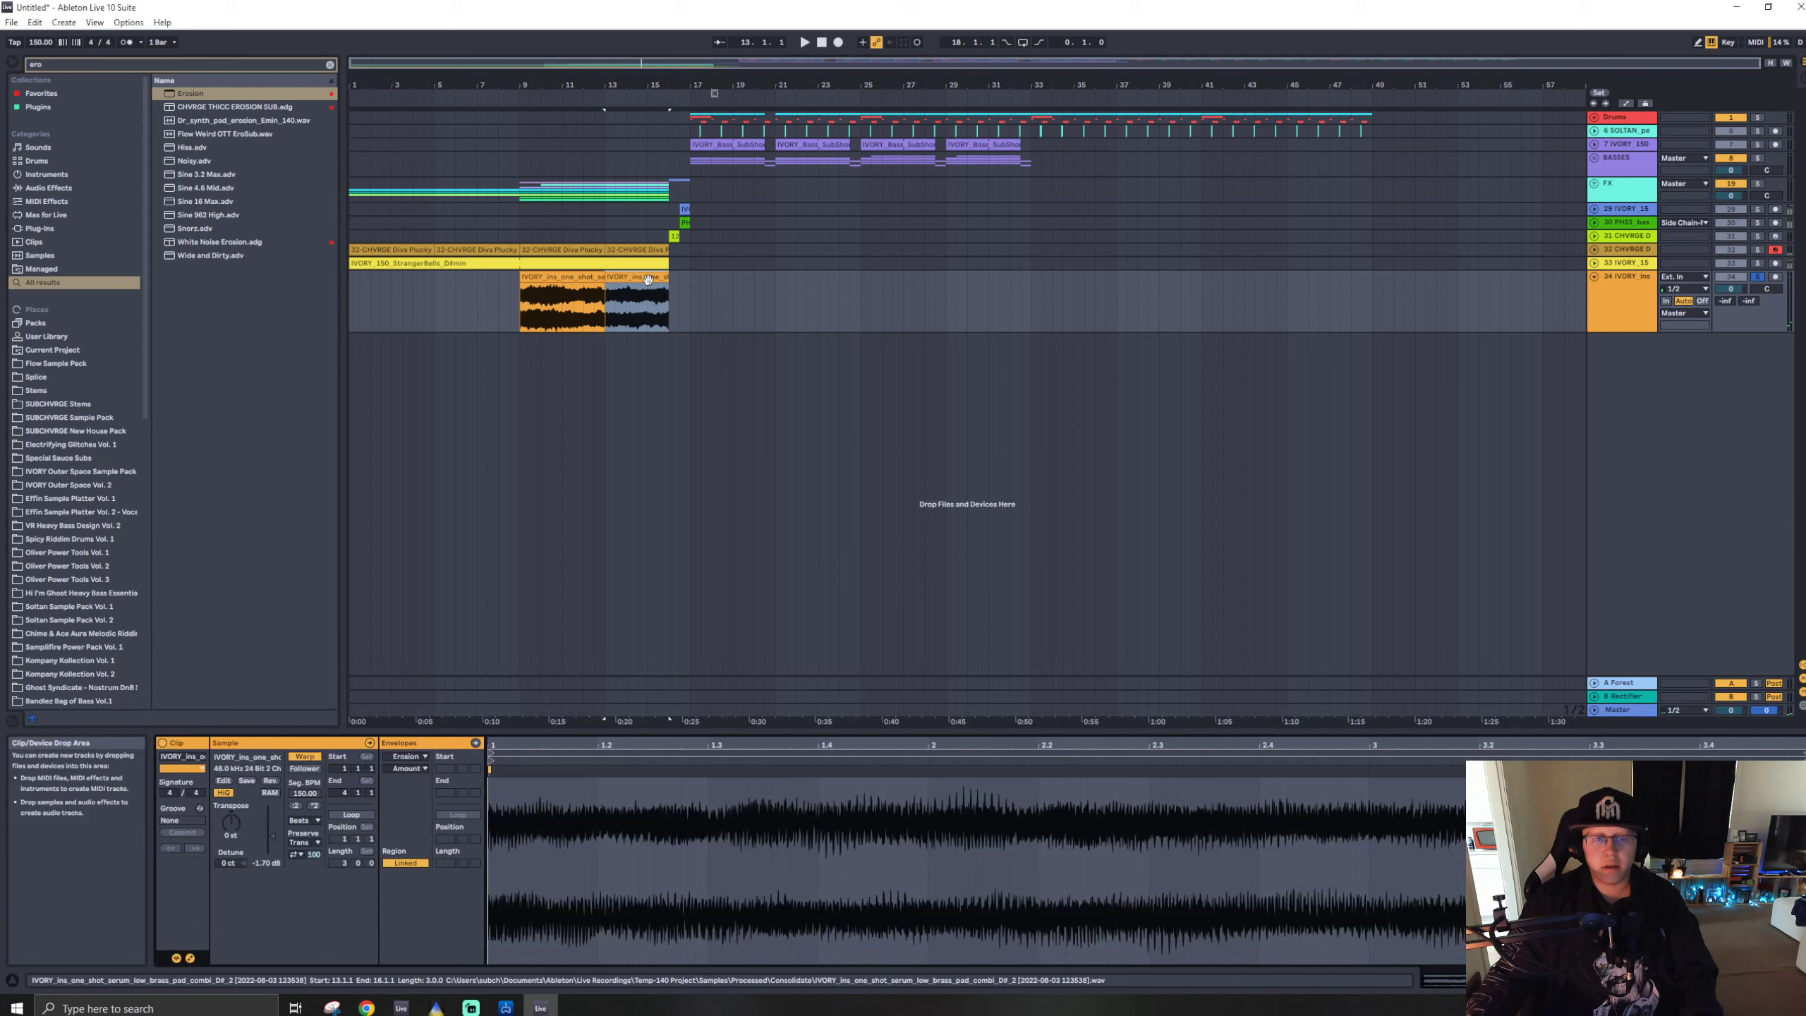
{"action": "left_click", "coordinate": [409, 756]}
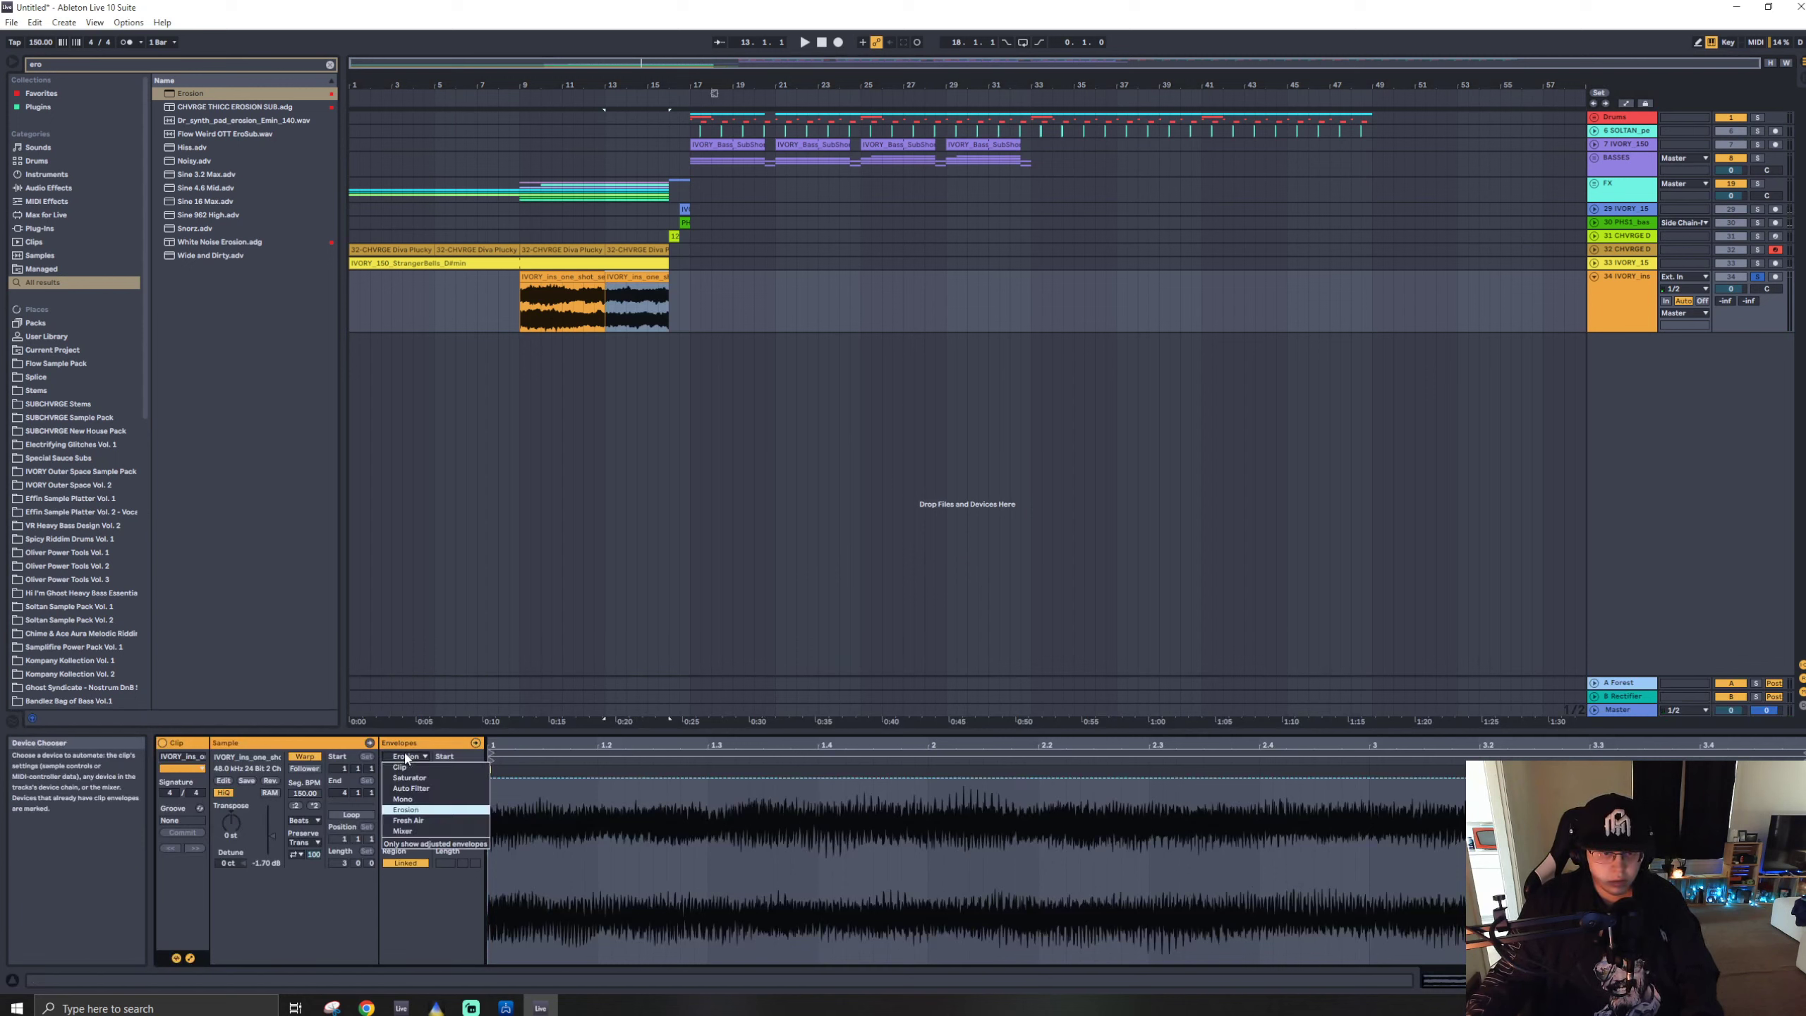
{"action": "left_click", "coordinate": [407, 768]}
{"action": "left_click", "coordinate": [409, 793]}
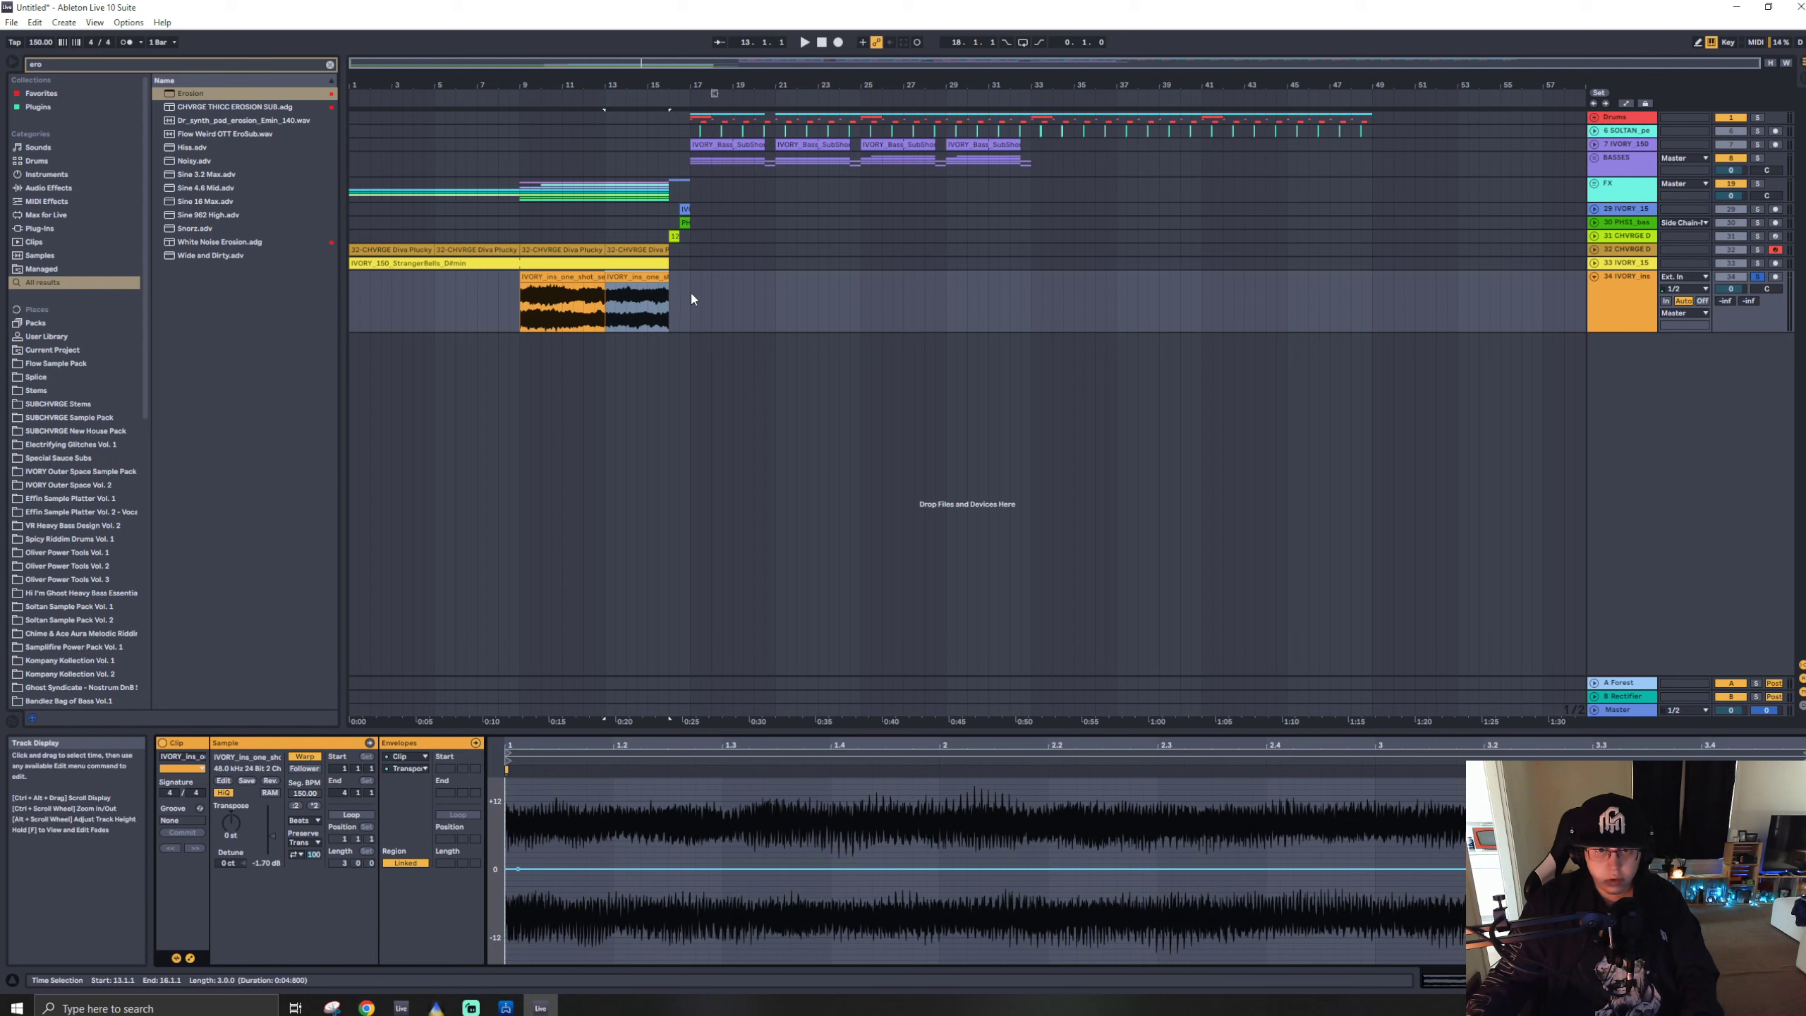
{"action": "left_click_drag", "start_coordinate": [687, 291], "coordinate": [626, 311]}
{"action": "key", "text": "ctrl+j"}
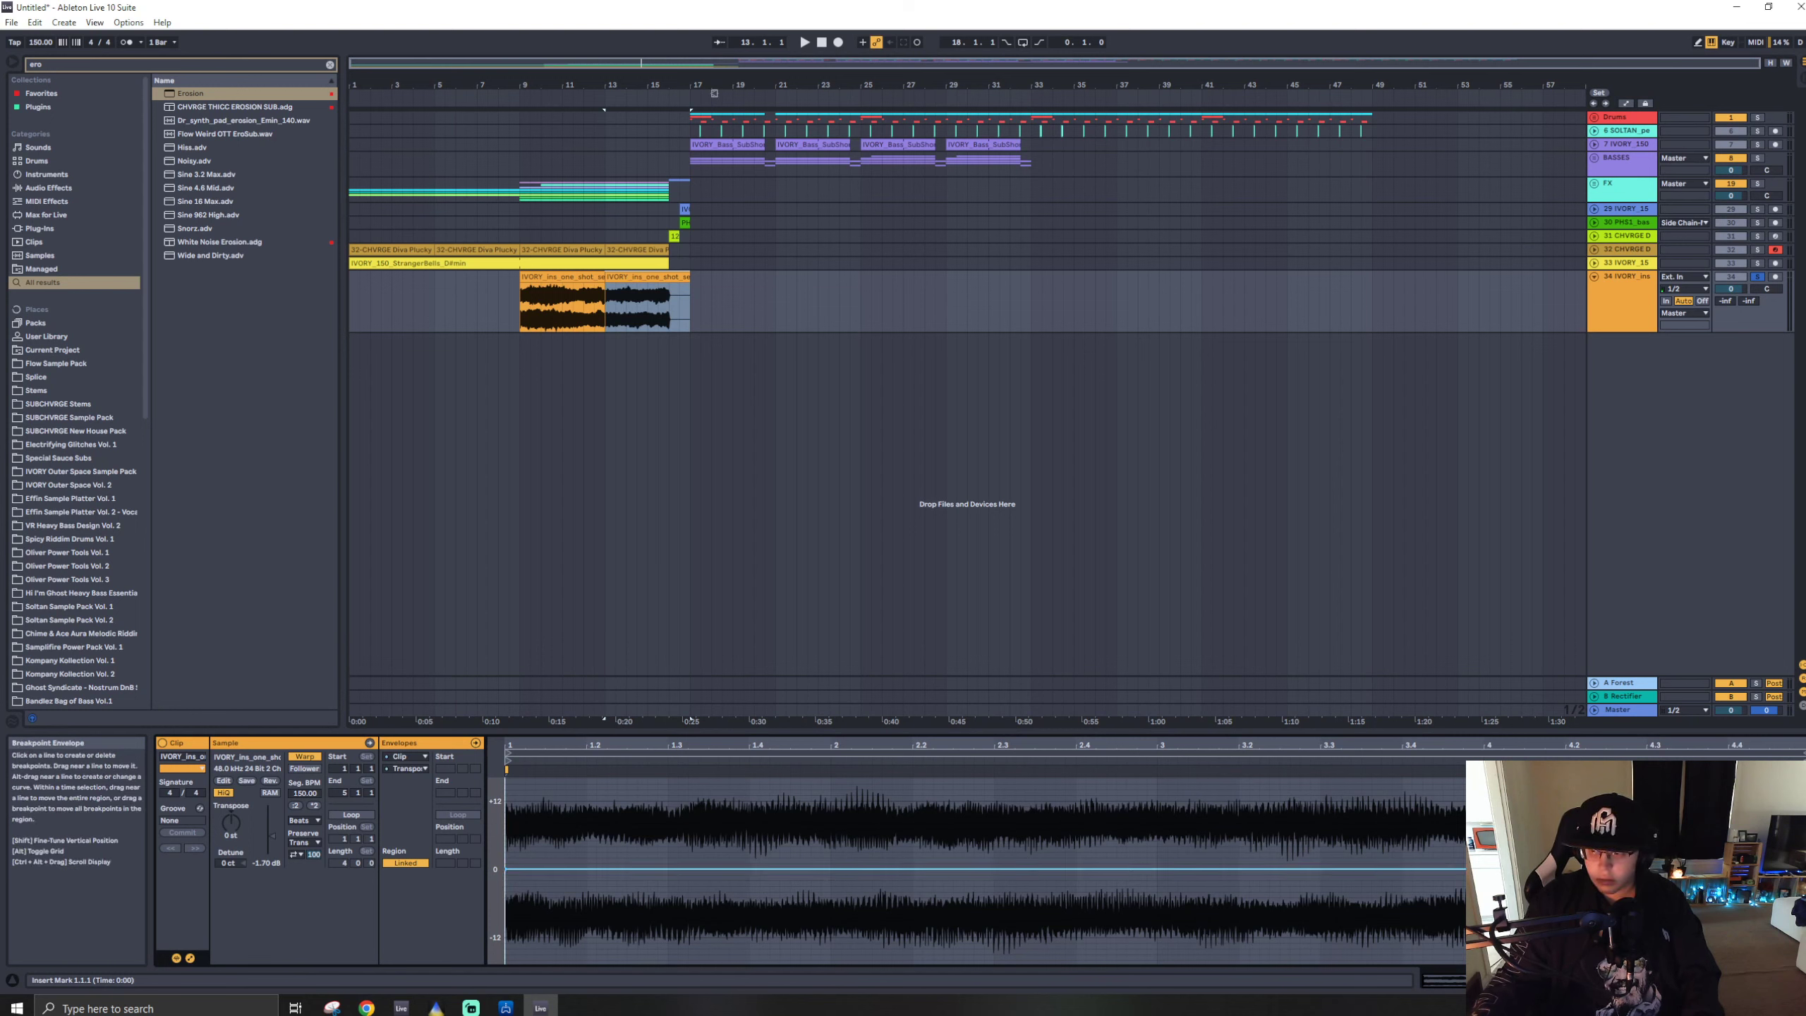
- Ramp the clip's transposition envelope up to +12 semitones at its end and set the warp mode to Complex
{"action": "right_click", "coordinate": [1485, 867]}
{"action": "left_click", "coordinate": [1512, 654]}
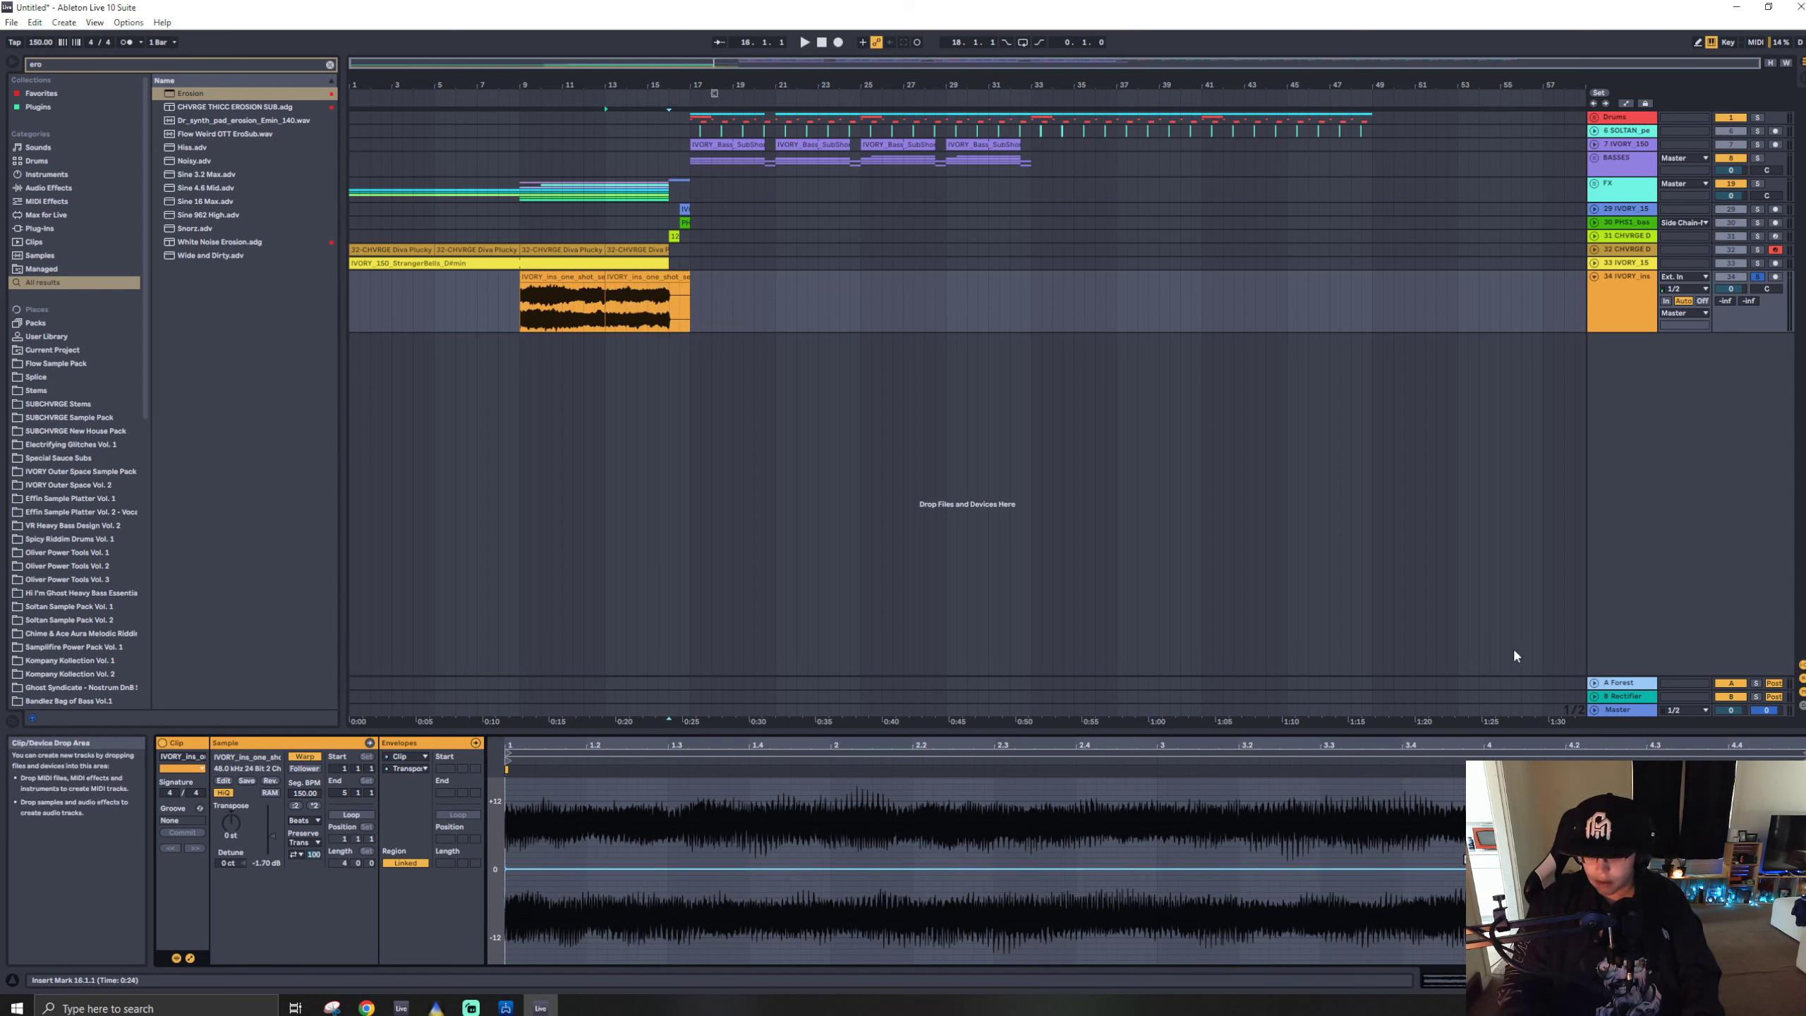
{"action": "type", "text": "12"}
{"action": "key", "text": "Return"}
{"action": "key", "text": "space"}
{"action": "left_click", "coordinate": [303, 827]}
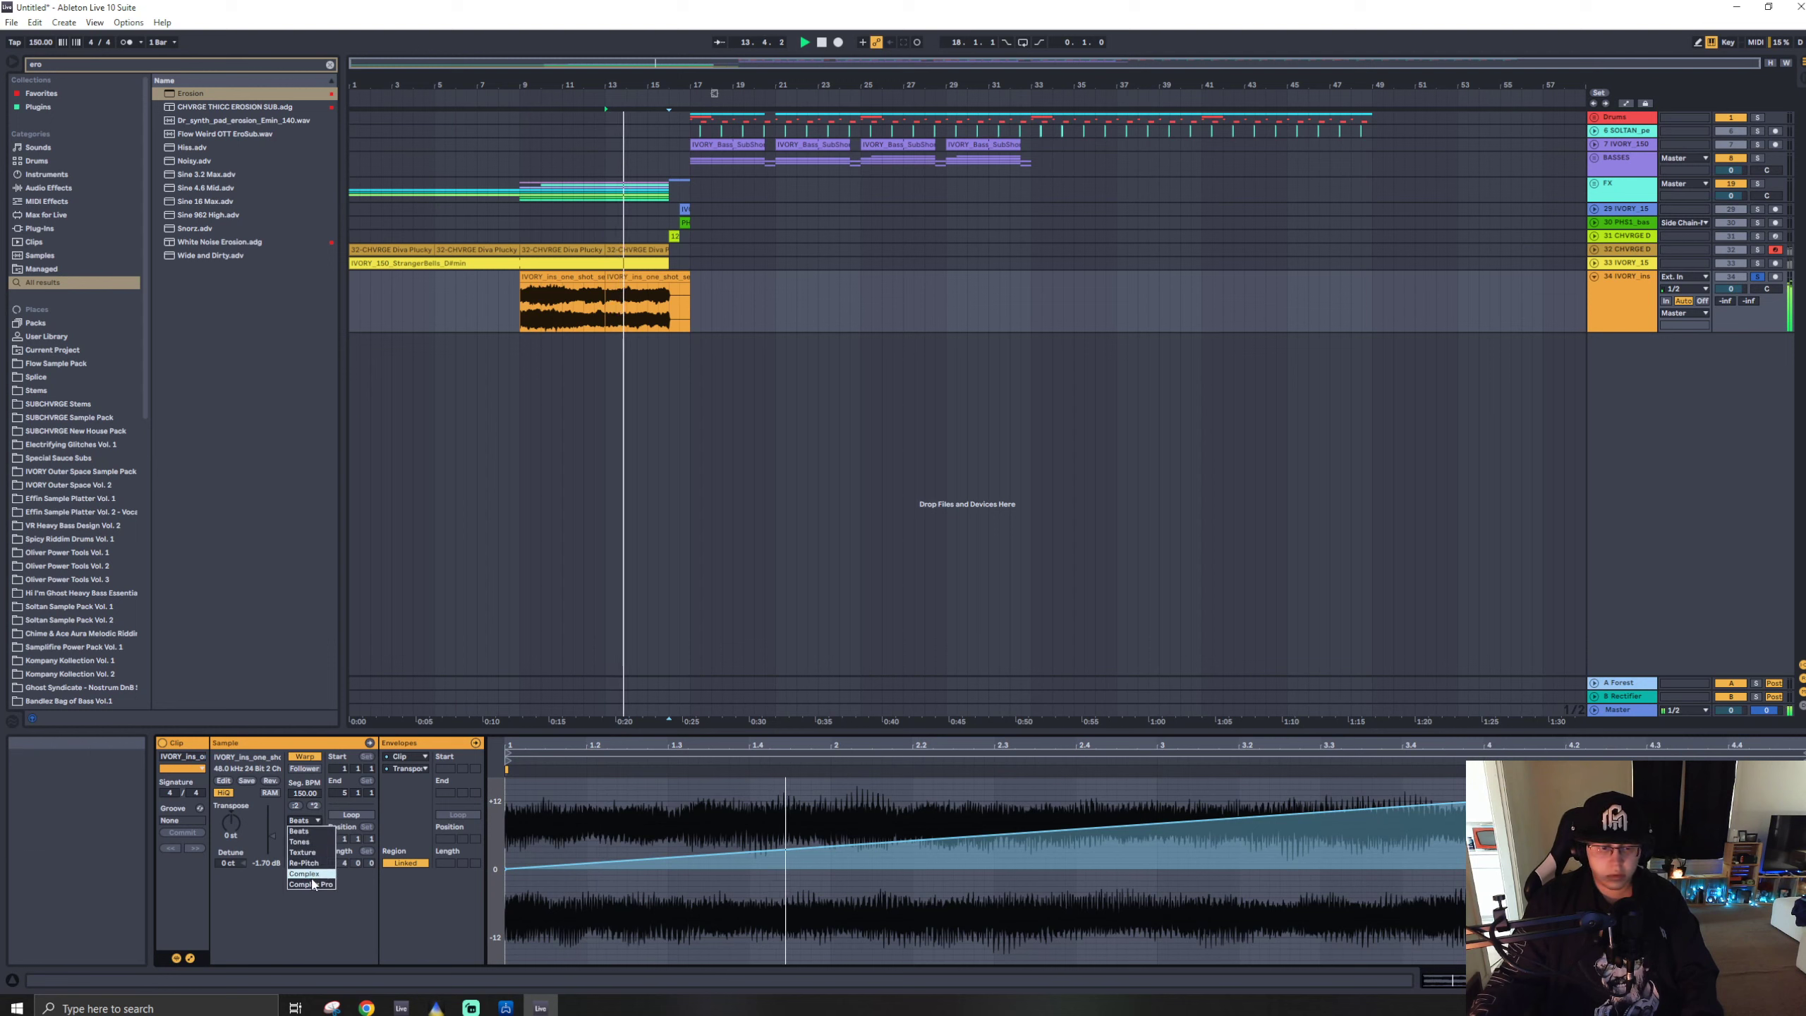
{"action": "left_click", "coordinate": [305, 874]}
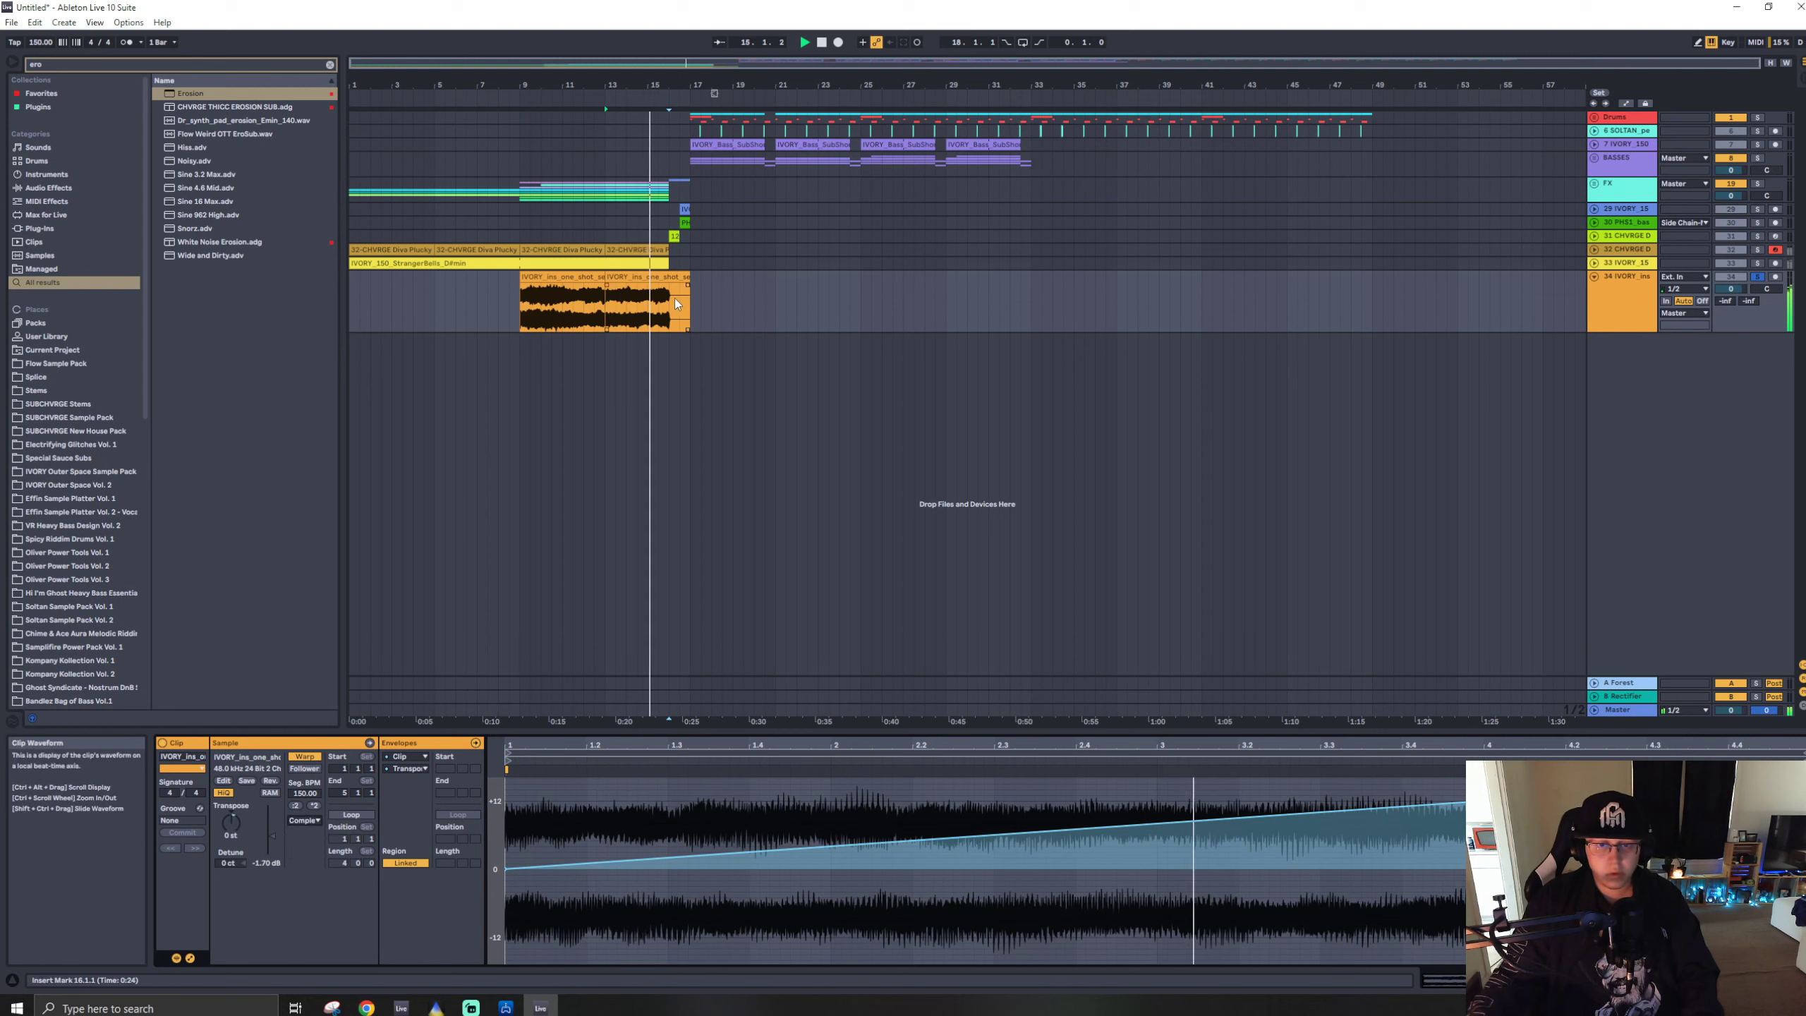
- Delete the pad clip's part after bar 16, unsolo the pad track and play from bar 13 into the drop
{"action": "left_click_drag", "start_coordinate": [670, 299], "coordinate": [733, 298]}
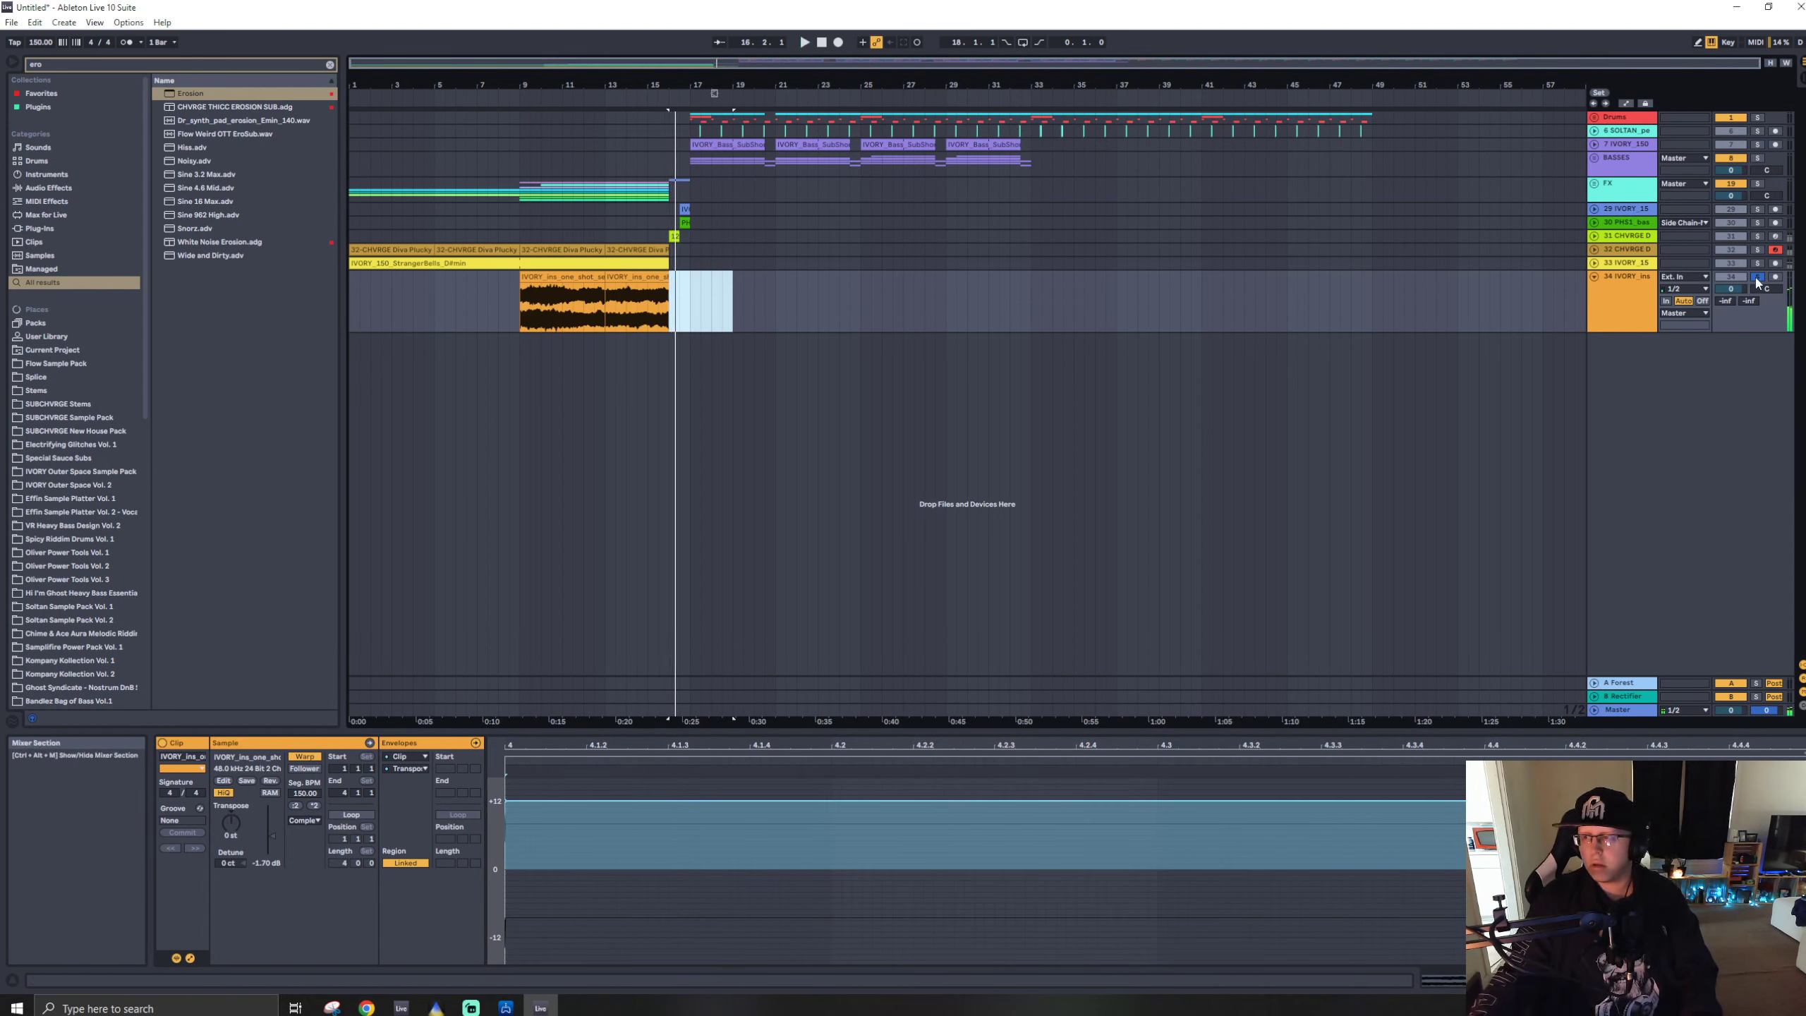
{"action": "left_click", "coordinate": [1757, 276]}
{"action": "left_click", "coordinate": [604, 293]}
{"action": "key", "text": "space"}
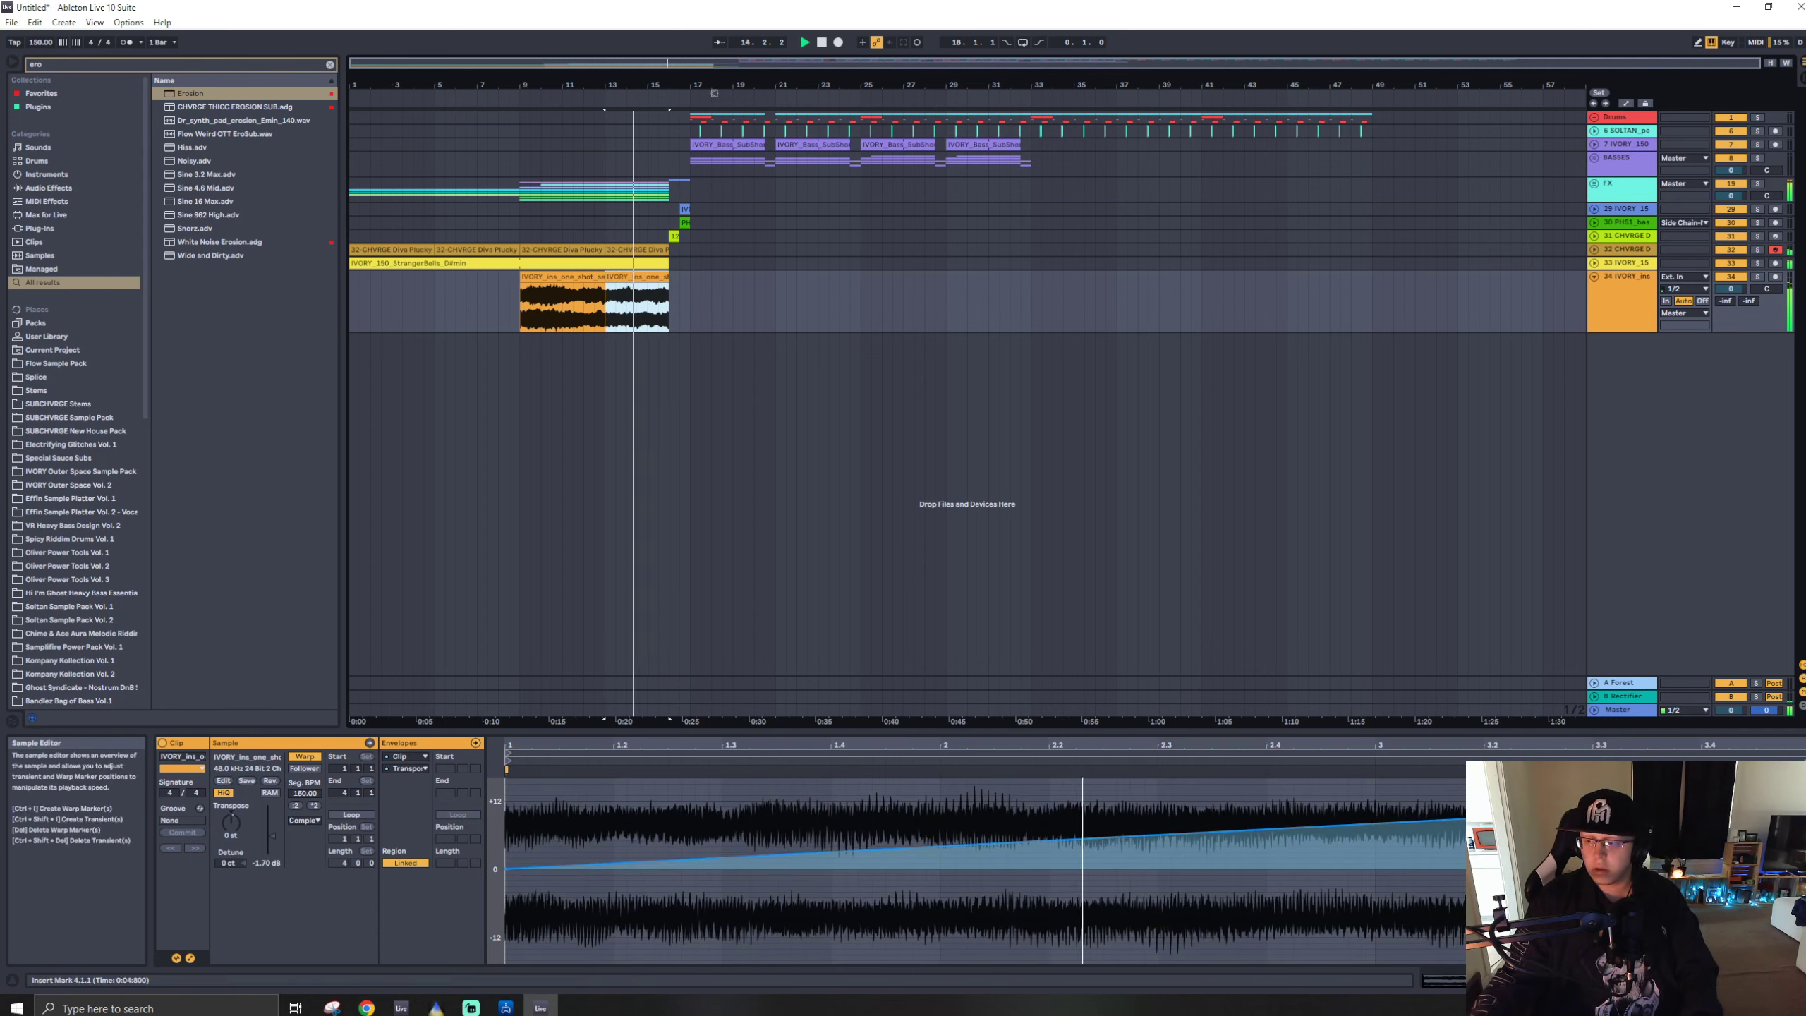
{"action": "mouse_move", "coordinate": [1803, 801]}
{"action": "left_mouse_down"}
{"action": "mouse_move", "coordinate": [1803, 772]}
{"action": "mouse_move", "coordinate": [1803, 800]}
{"action": "left_mouse_up"}
{"action": "left_click_drag", "start_coordinate": [562, 909], "coordinate": [562, 1007]}
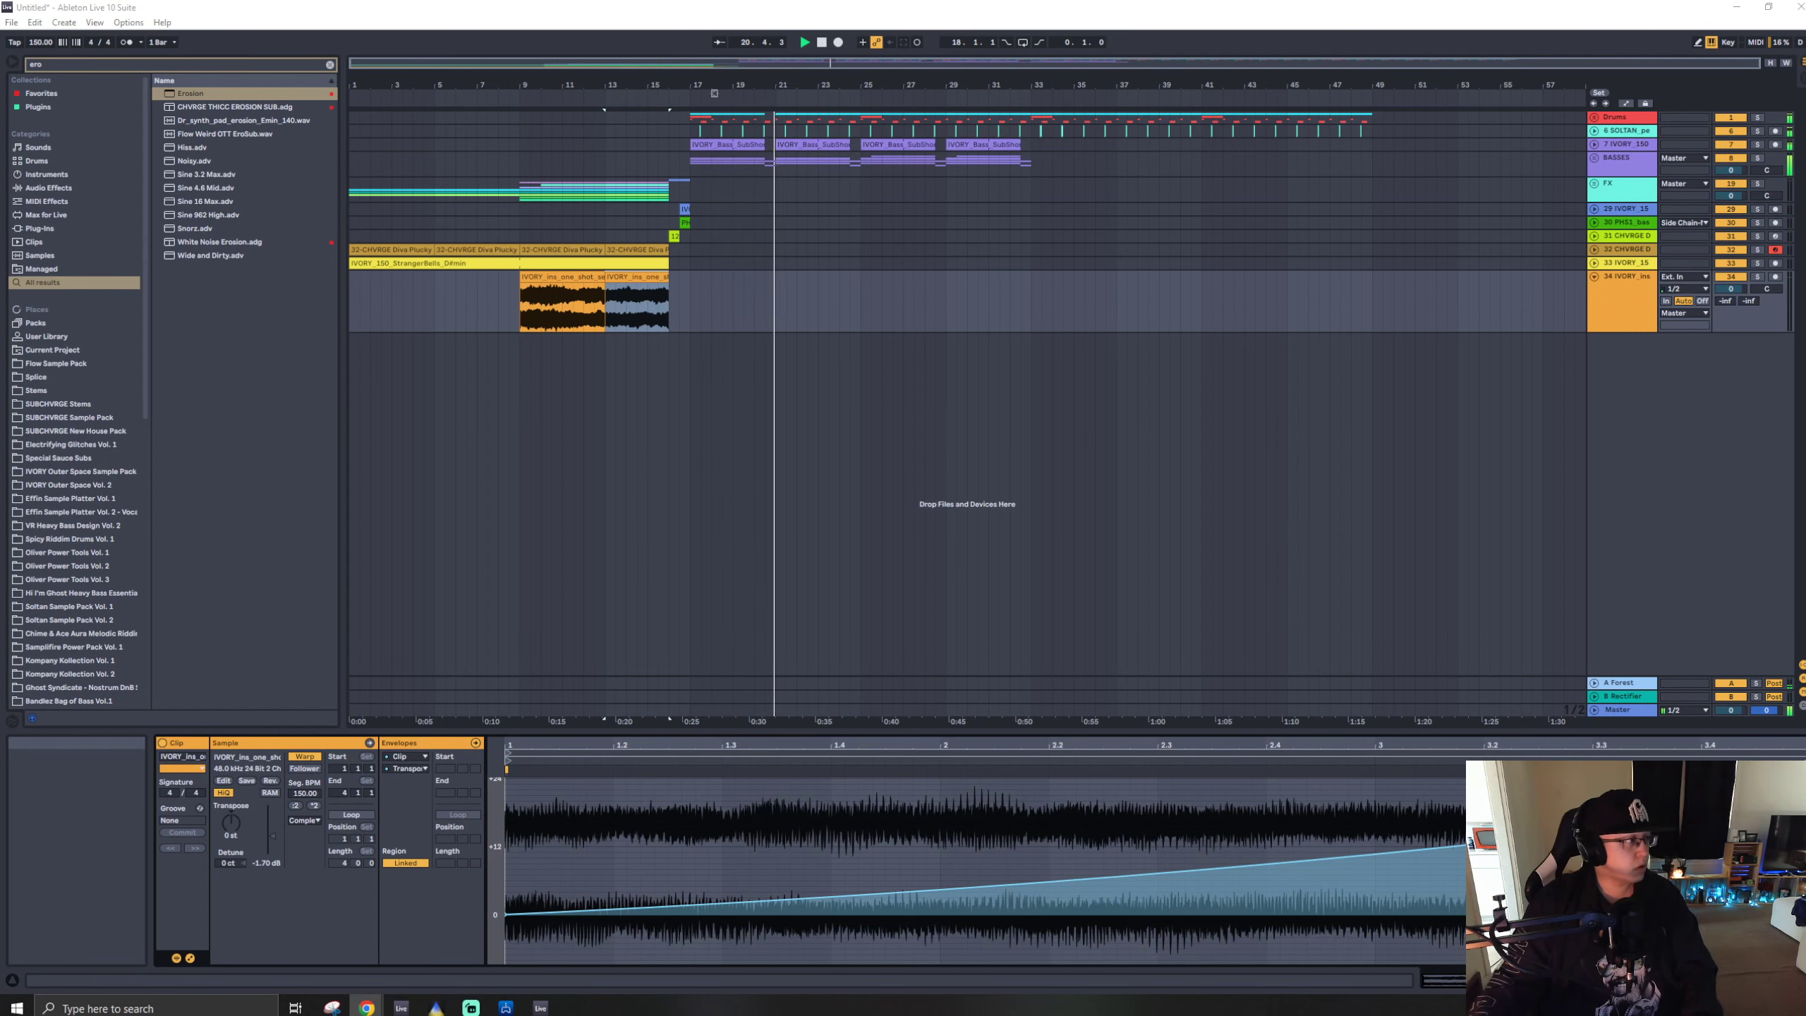
{"action": "left_click_drag", "start_coordinate": [0, 171], "coordinate": [0, 170]}
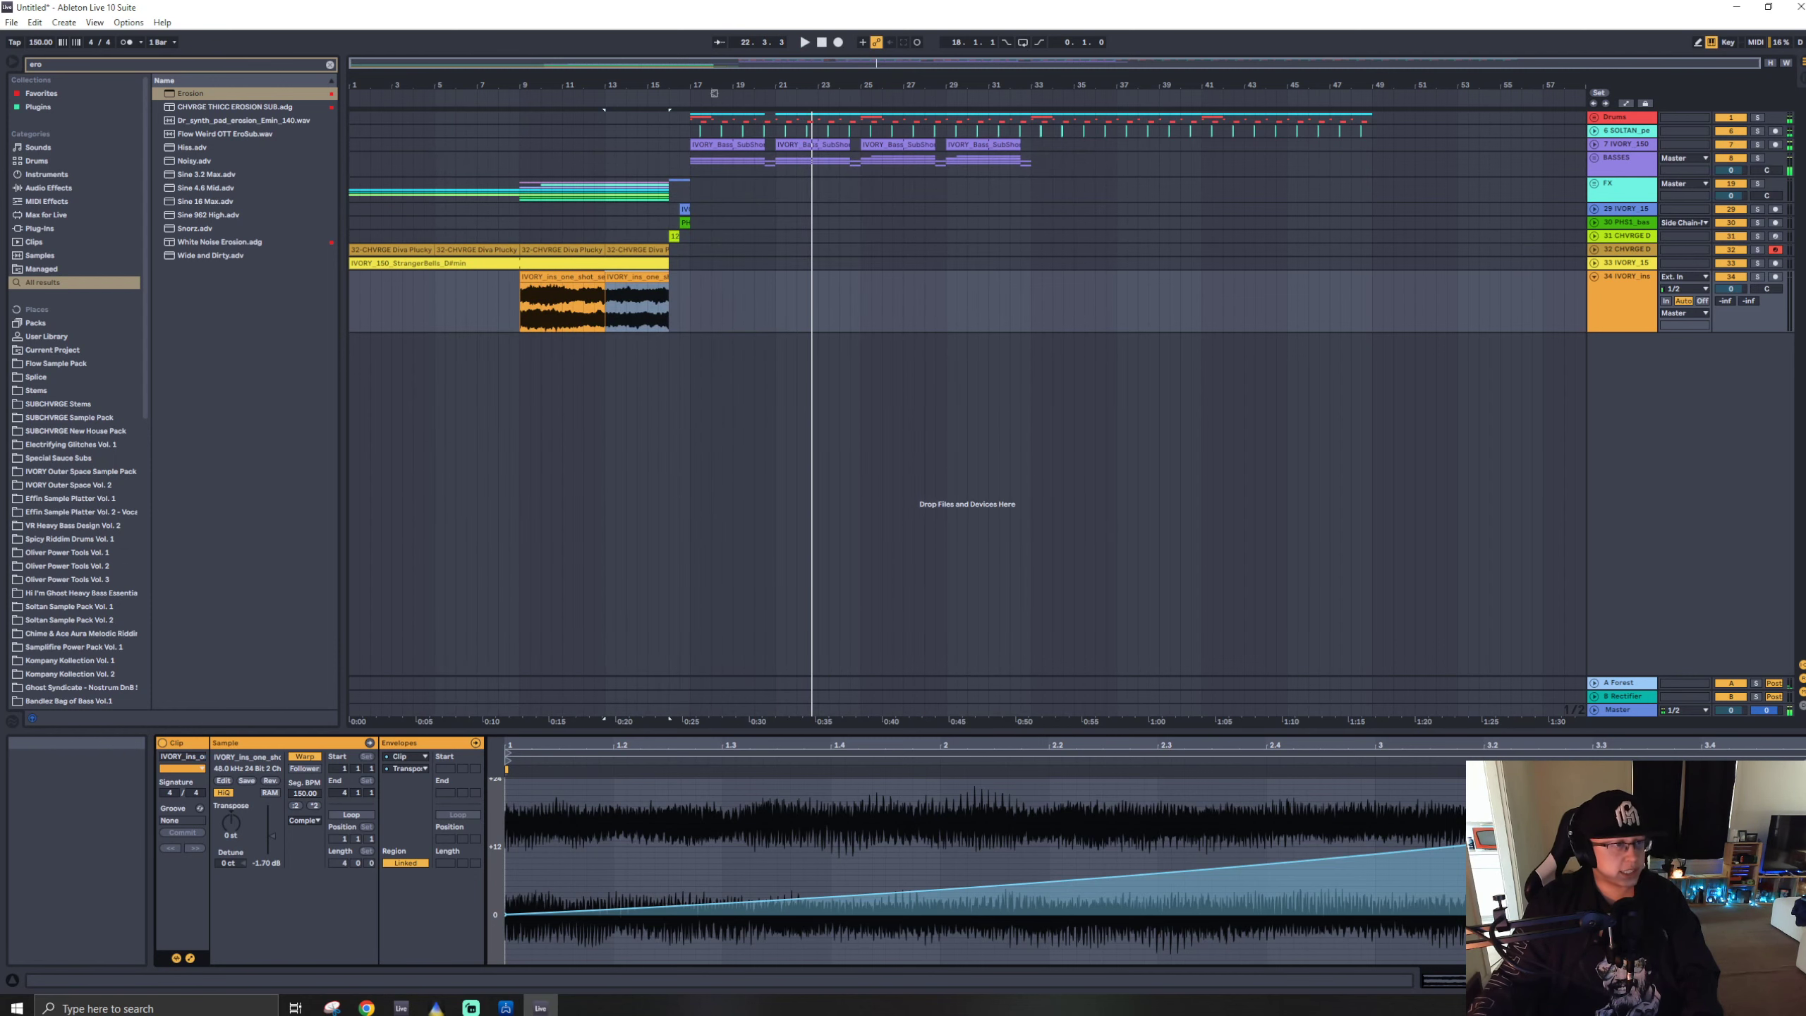
- Play the buildup from just before bar 9 and unfold the BASSES group to view its tracks
{"action": "left_click", "coordinate": [511, 223]}
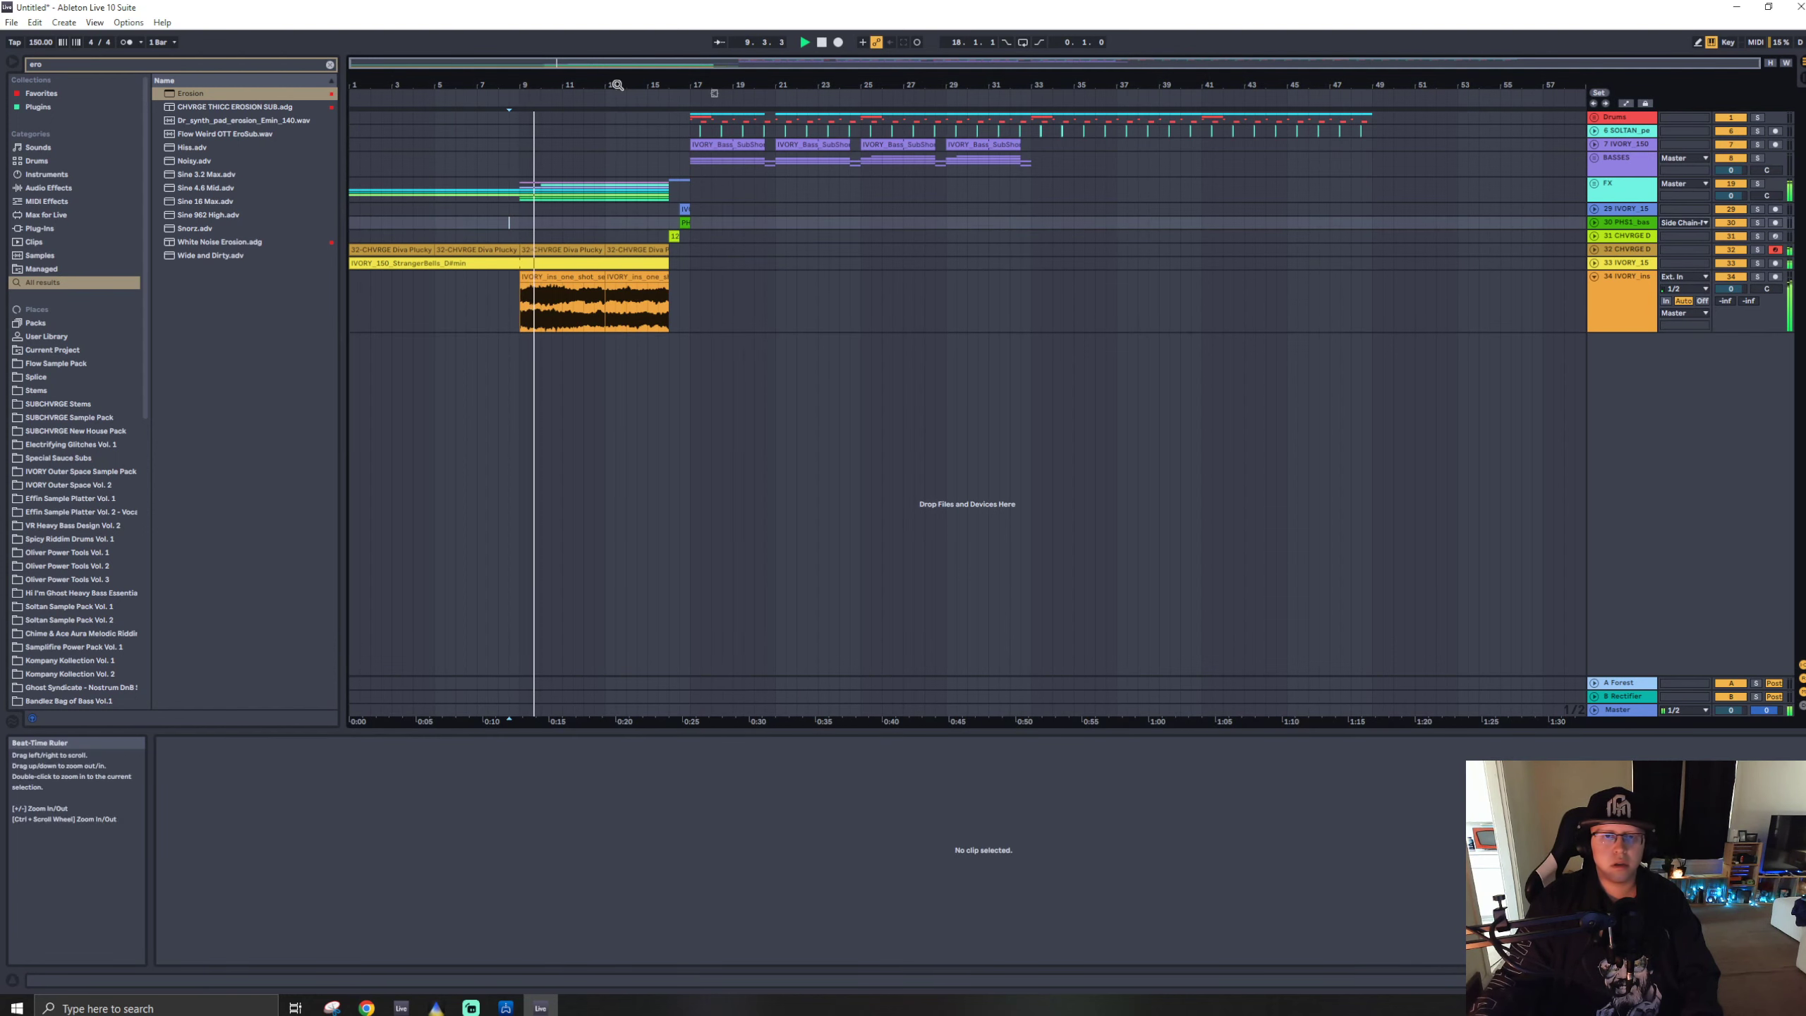
{"action": "left_click", "coordinate": [1594, 158]}
{"action": "scroll", "coordinate": [995, 306], "scroll_direction": "down", "scroll_amount": 5}
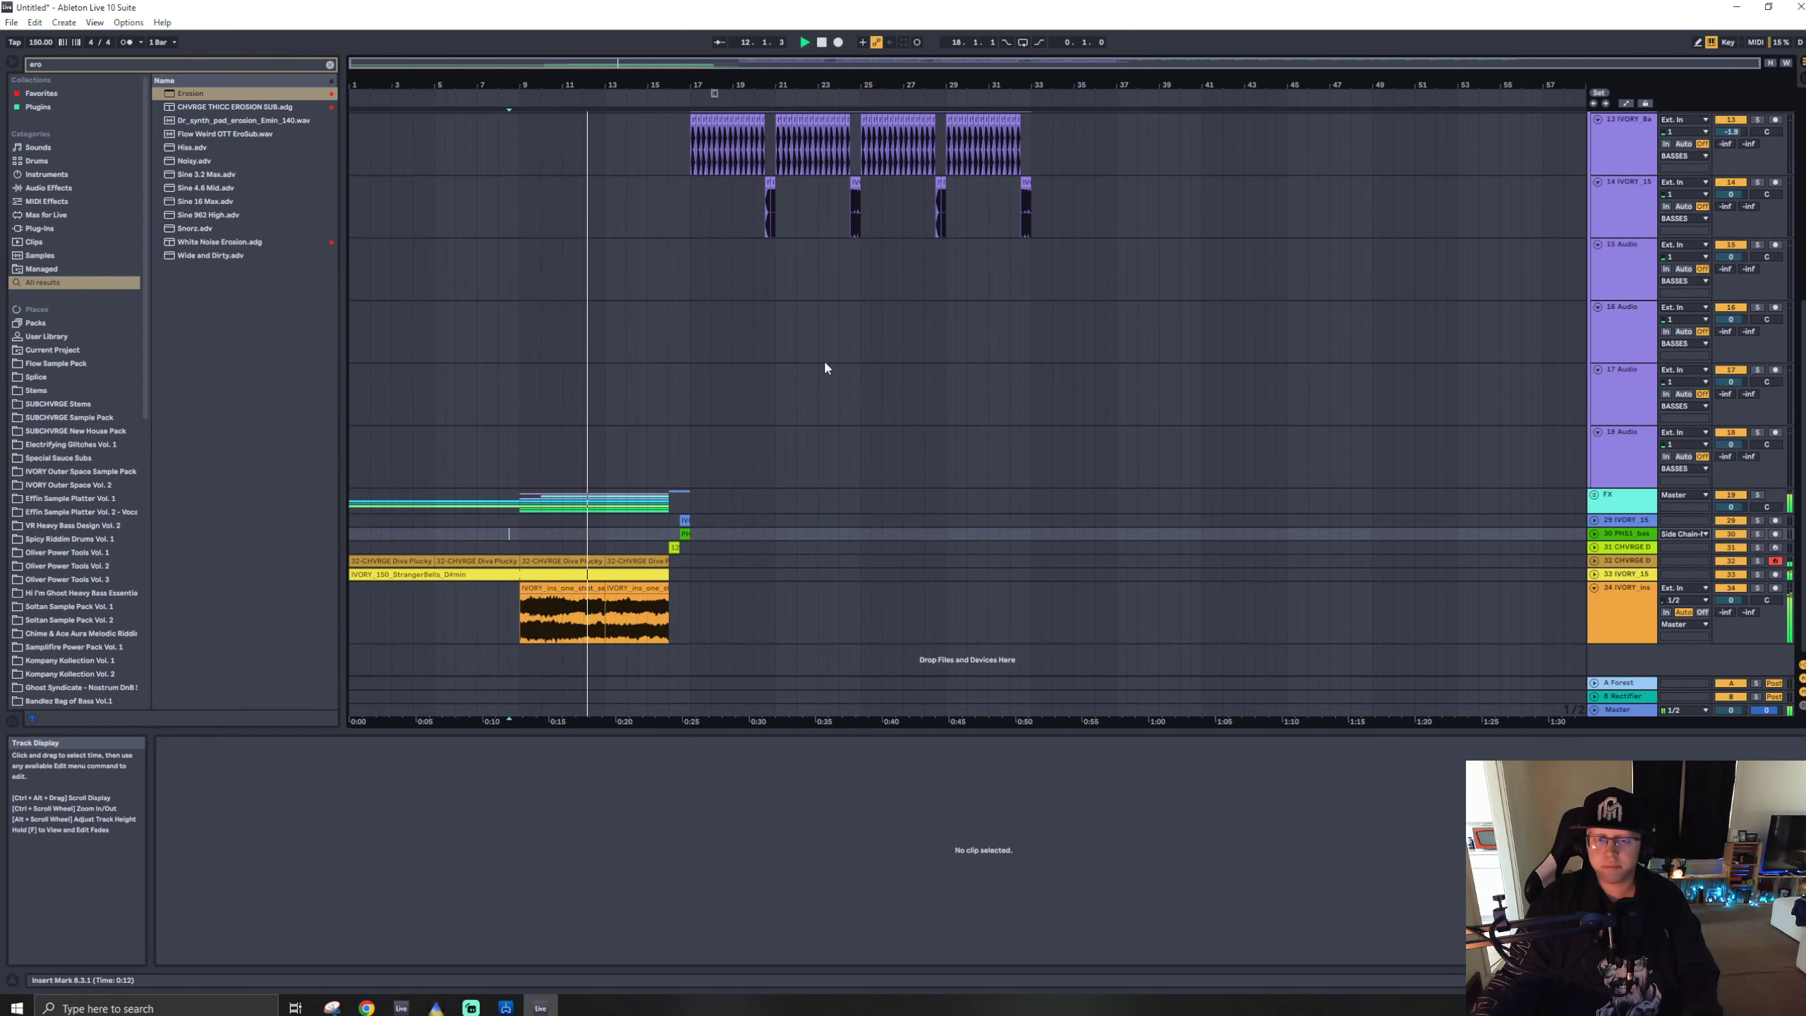
{"action": "key", "text": "ctrl+f"}
{"action": "type", "text": "uti"}
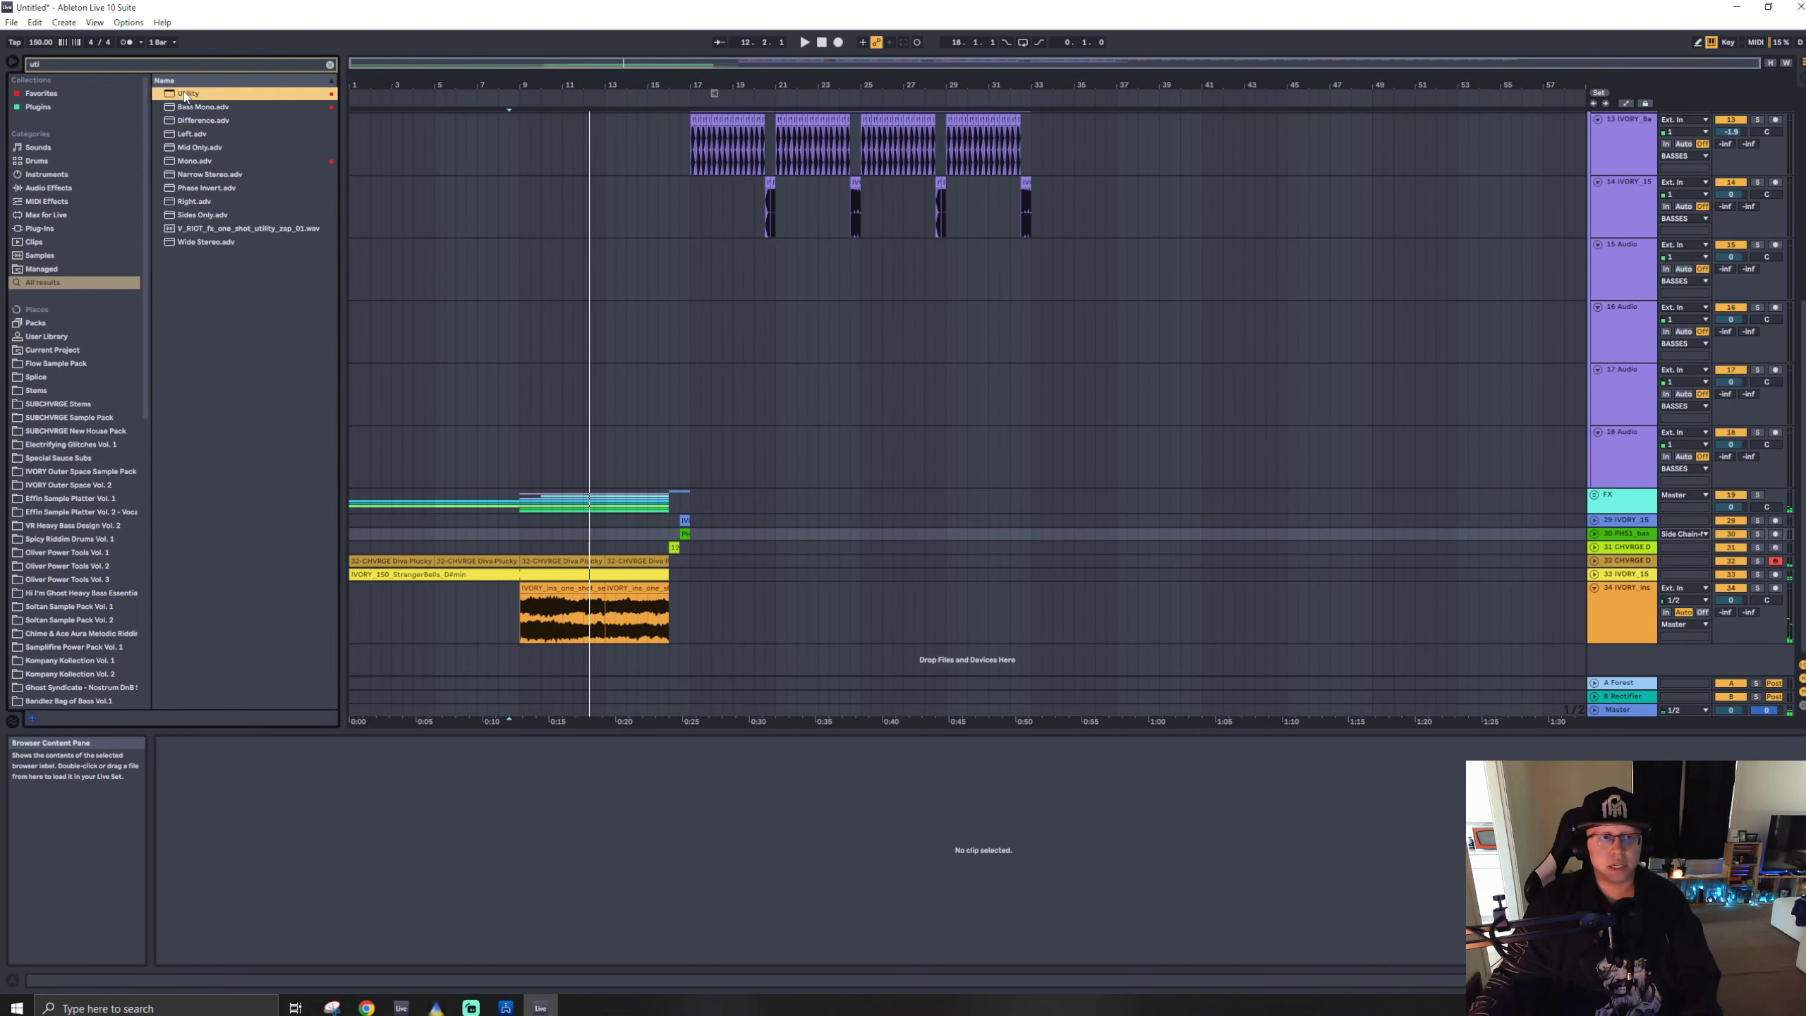
{"action": "left_click_drag", "start_coordinate": [644, 710], "coordinate": [647, 710]}
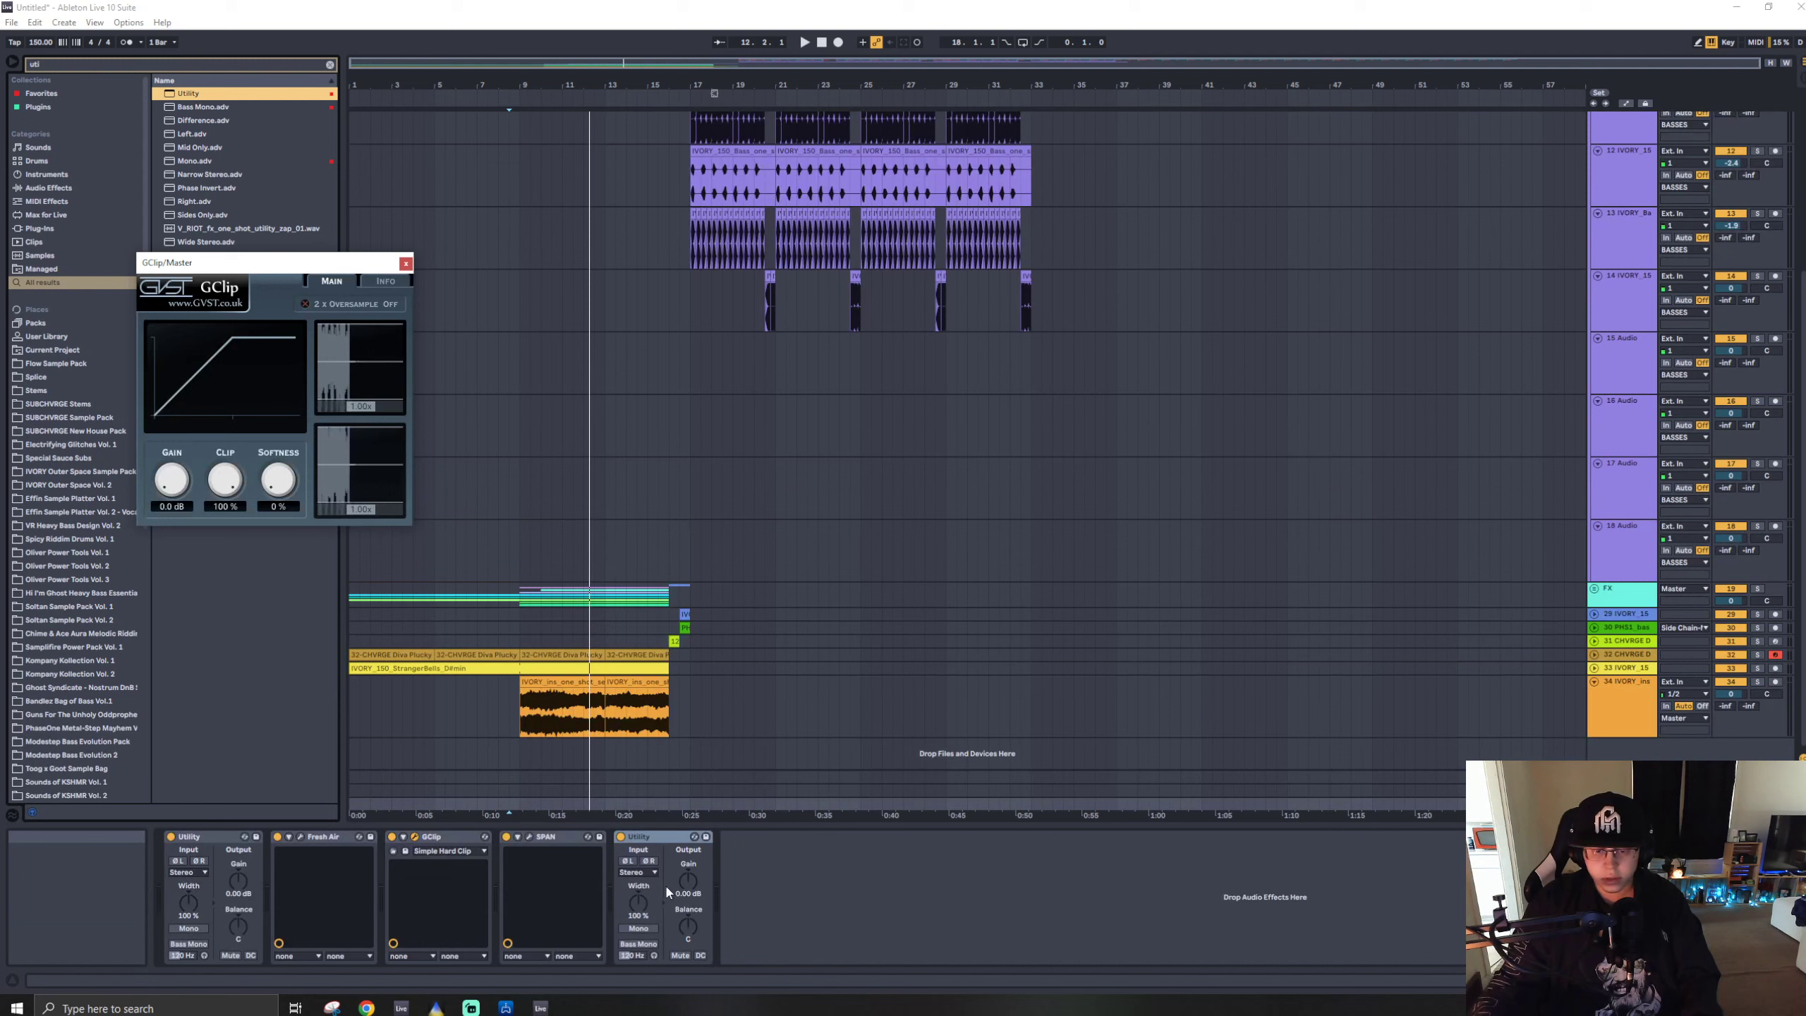
{"action": "left_click", "coordinate": [688, 879]}
{"action": "left_click_drag", "start_coordinate": [1621, 798], "coordinate": [1621, 701]}
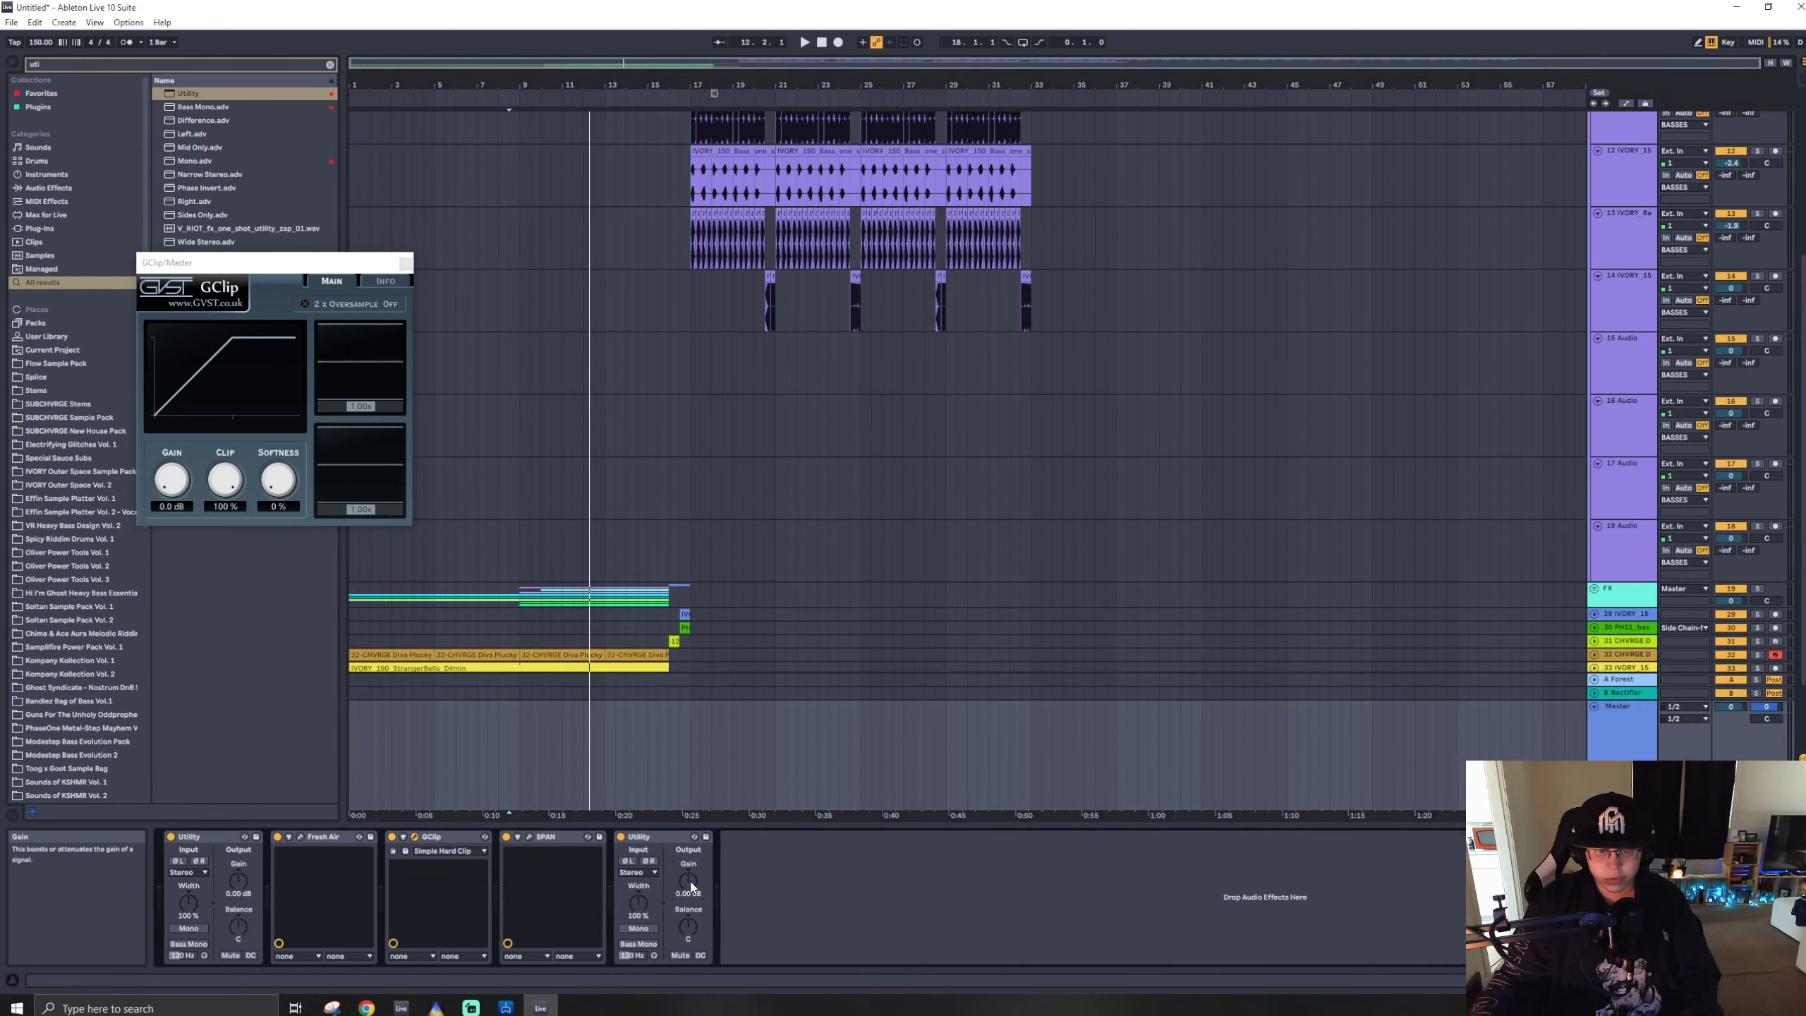
{"action": "key", "text": "a"}
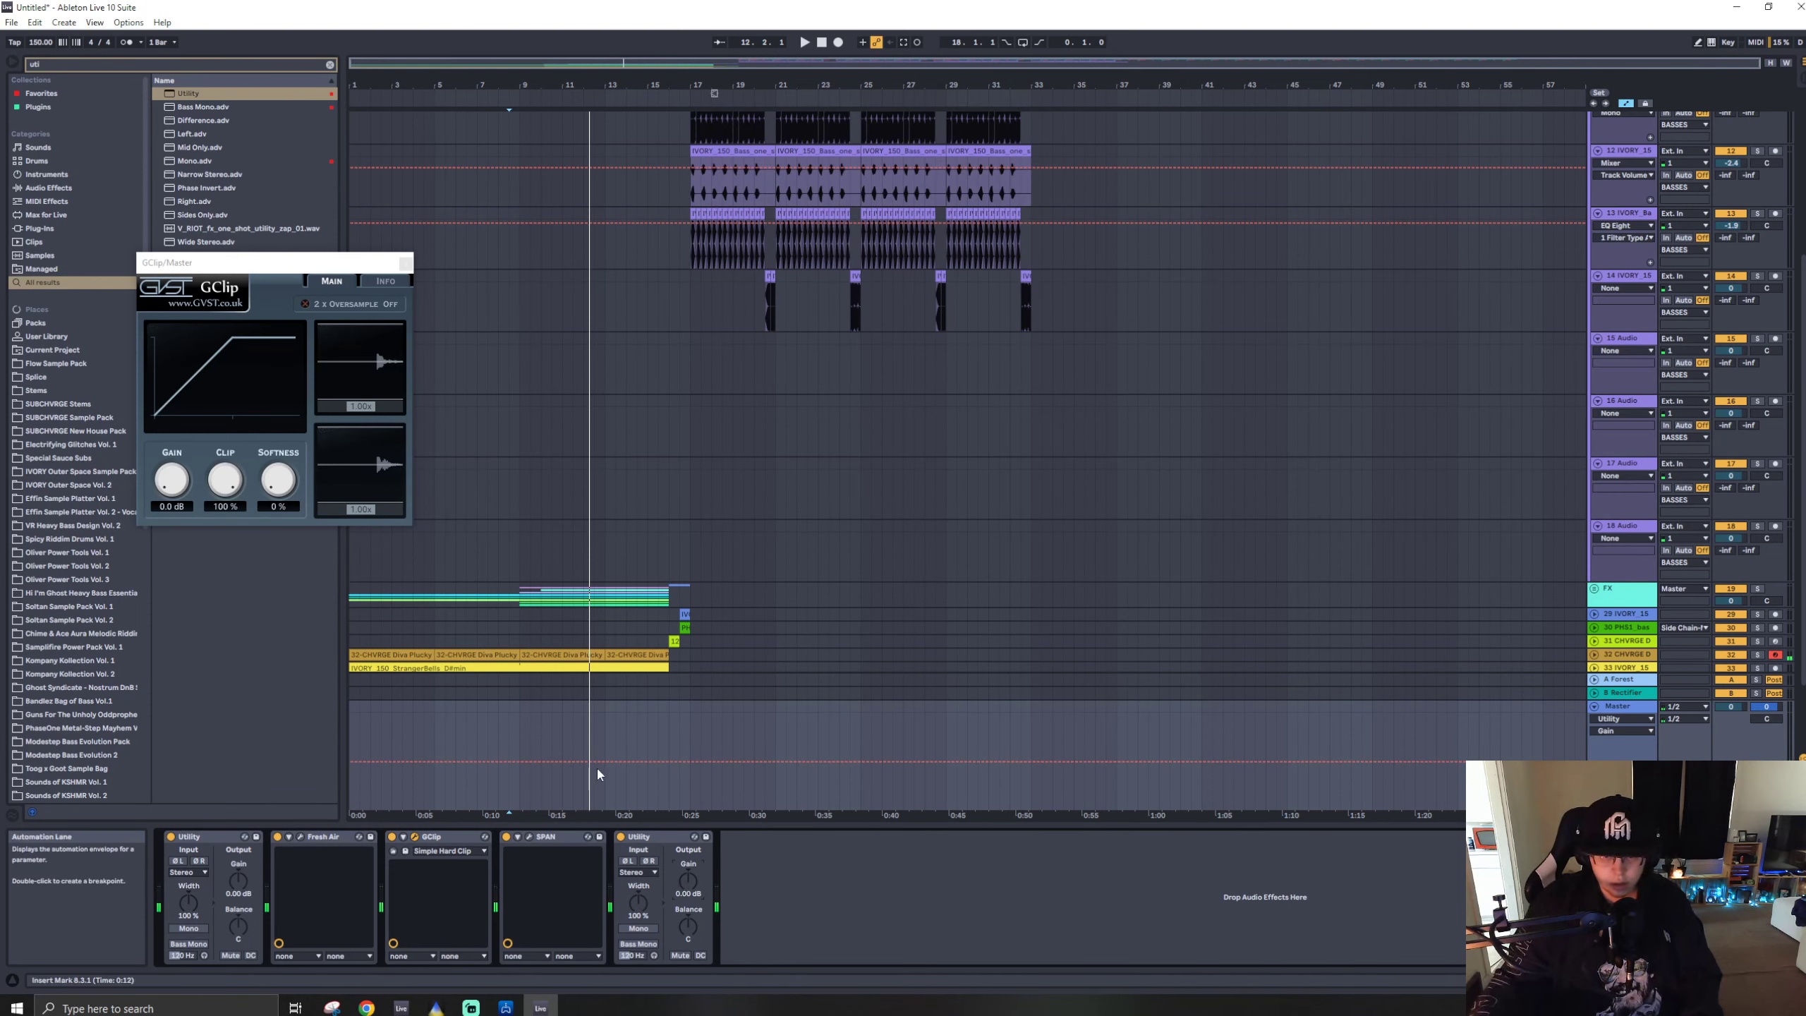
- Automate the Master Utility's gain to fall from bar 9 to about -4 dB at bar 17, return to 0 dB there, and play it
{"action": "left_click", "coordinate": [688, 762]}
{"action": "left_click", "coordinate": [680, 761]}
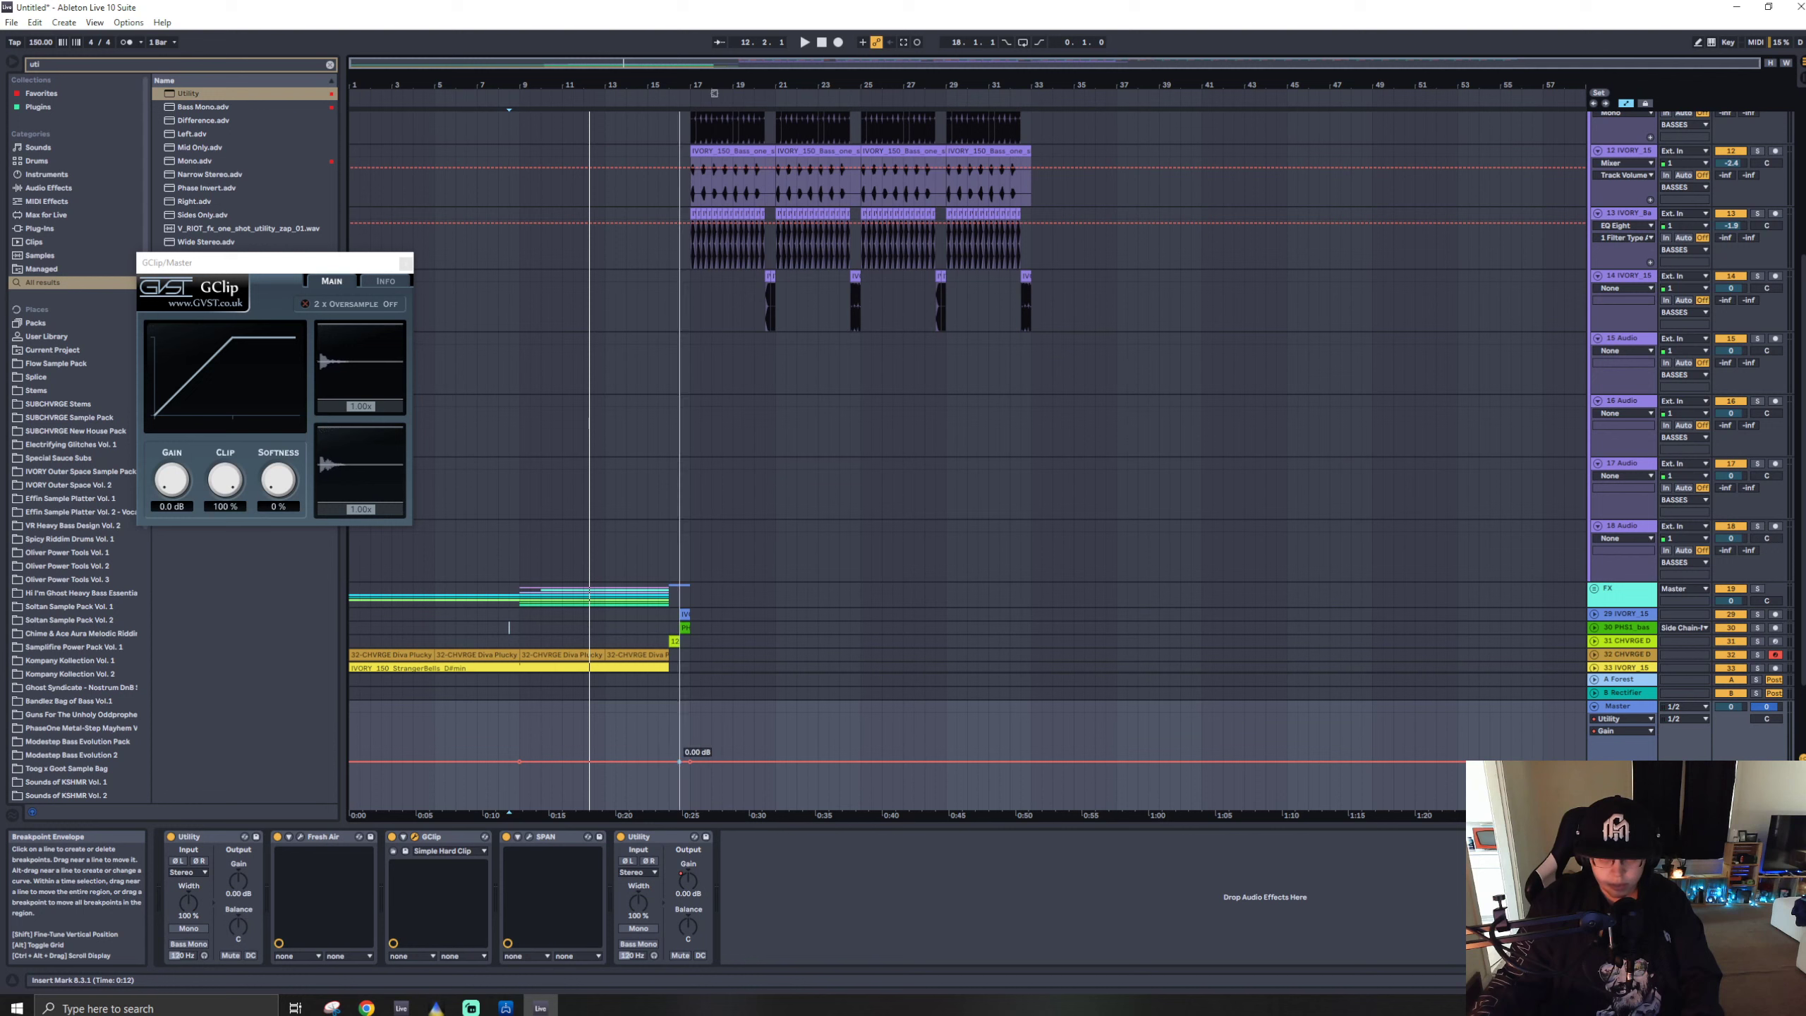
{"action": "left_click", "coordinate": [519, 736]}
{"action": "key", "text": "space"}
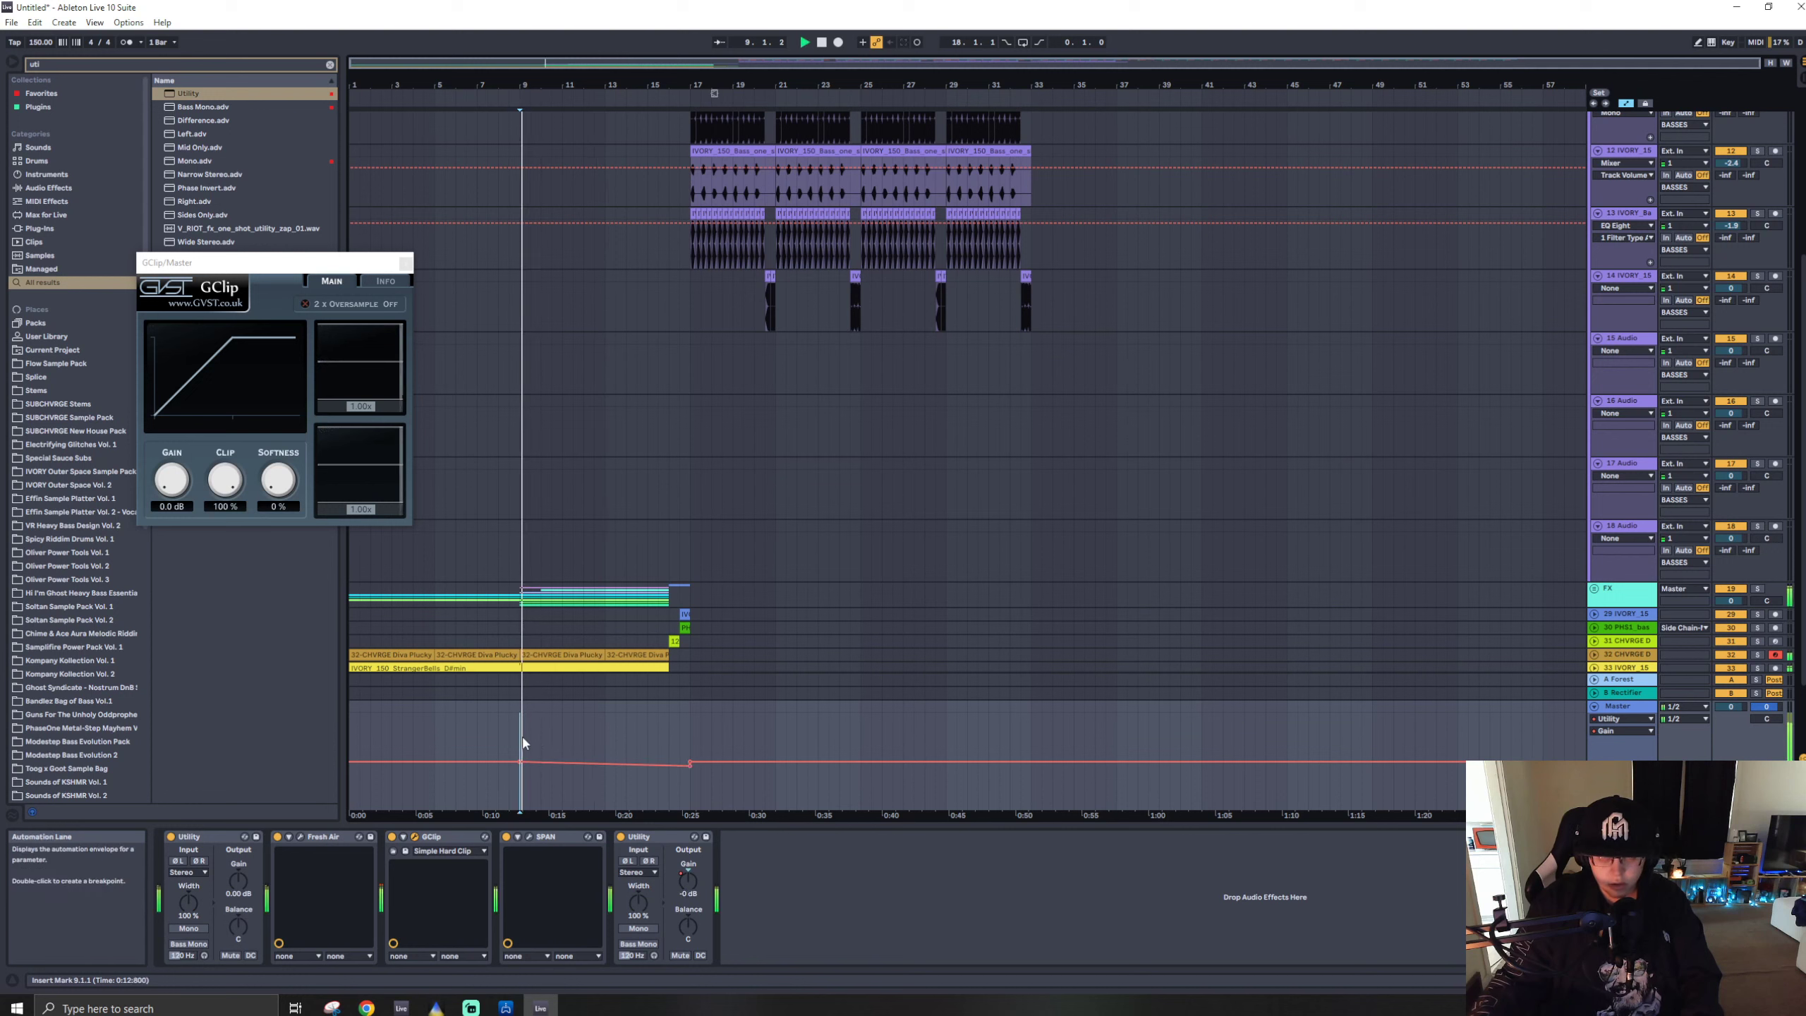
{"action": "mouse_move", "coordinate": [691, 765]}
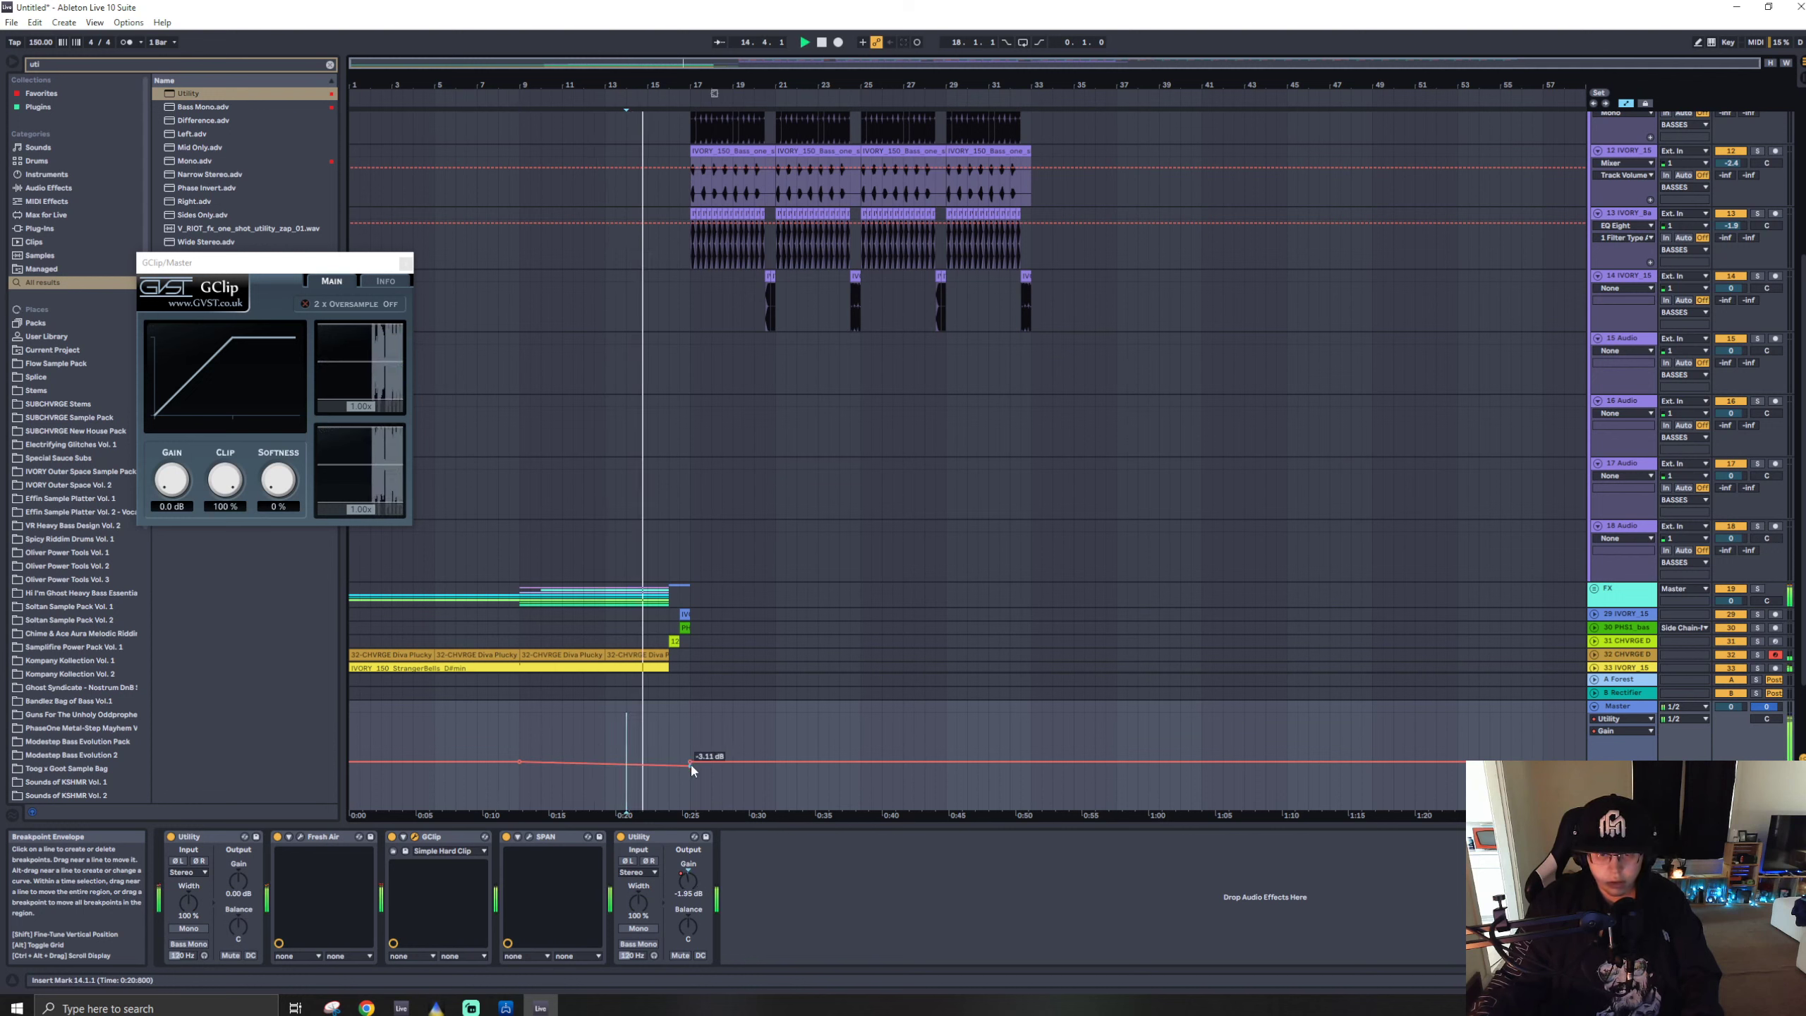
{"action": "left_click_drag", "start_coordinate": [691, 763], "coordinate": [689, 766]}
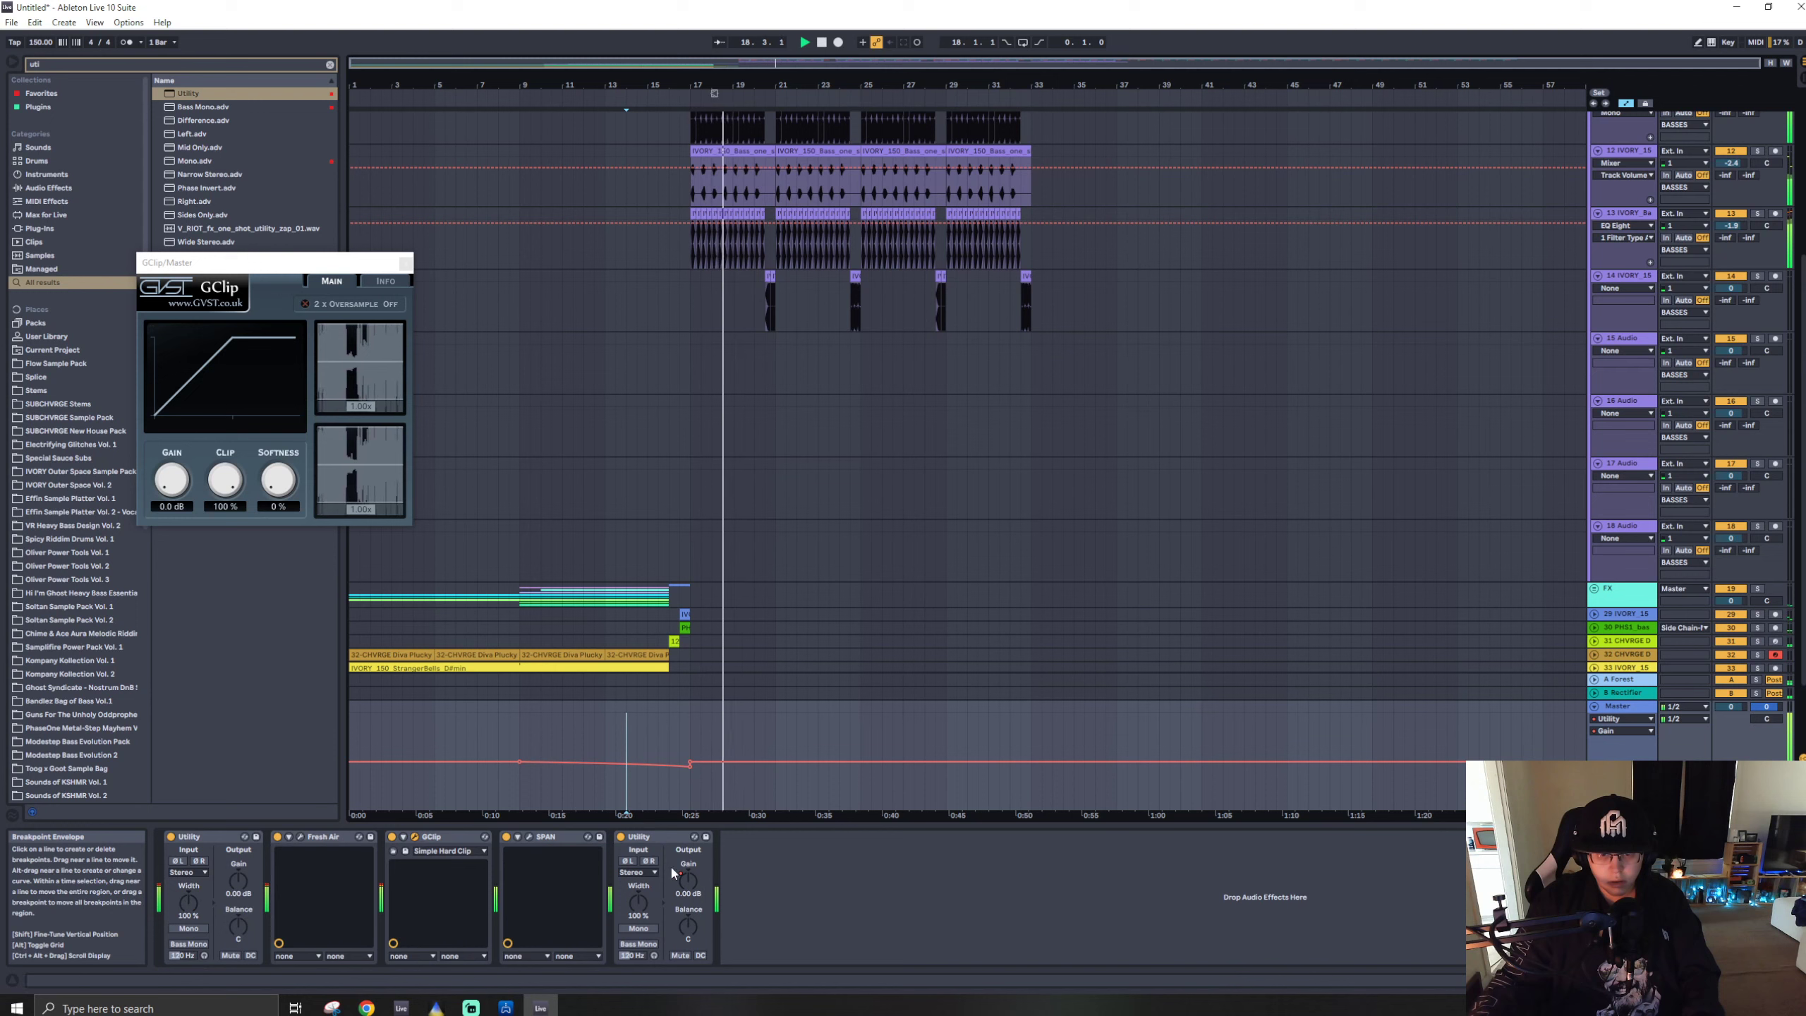
{"action": "left_click", "coordinate": [646, 782]}
{"action": "key", "text": "space"}
{"action": "key", "text": "space"}
- Automate the Master Utility's width to narrow from 100% at bar 9 to 0% at bar 17, jumping back to 100% at the drop
{"action": "left_click_drag", "start_coordinate": [638, 902], "coordinate": [638, 960]}
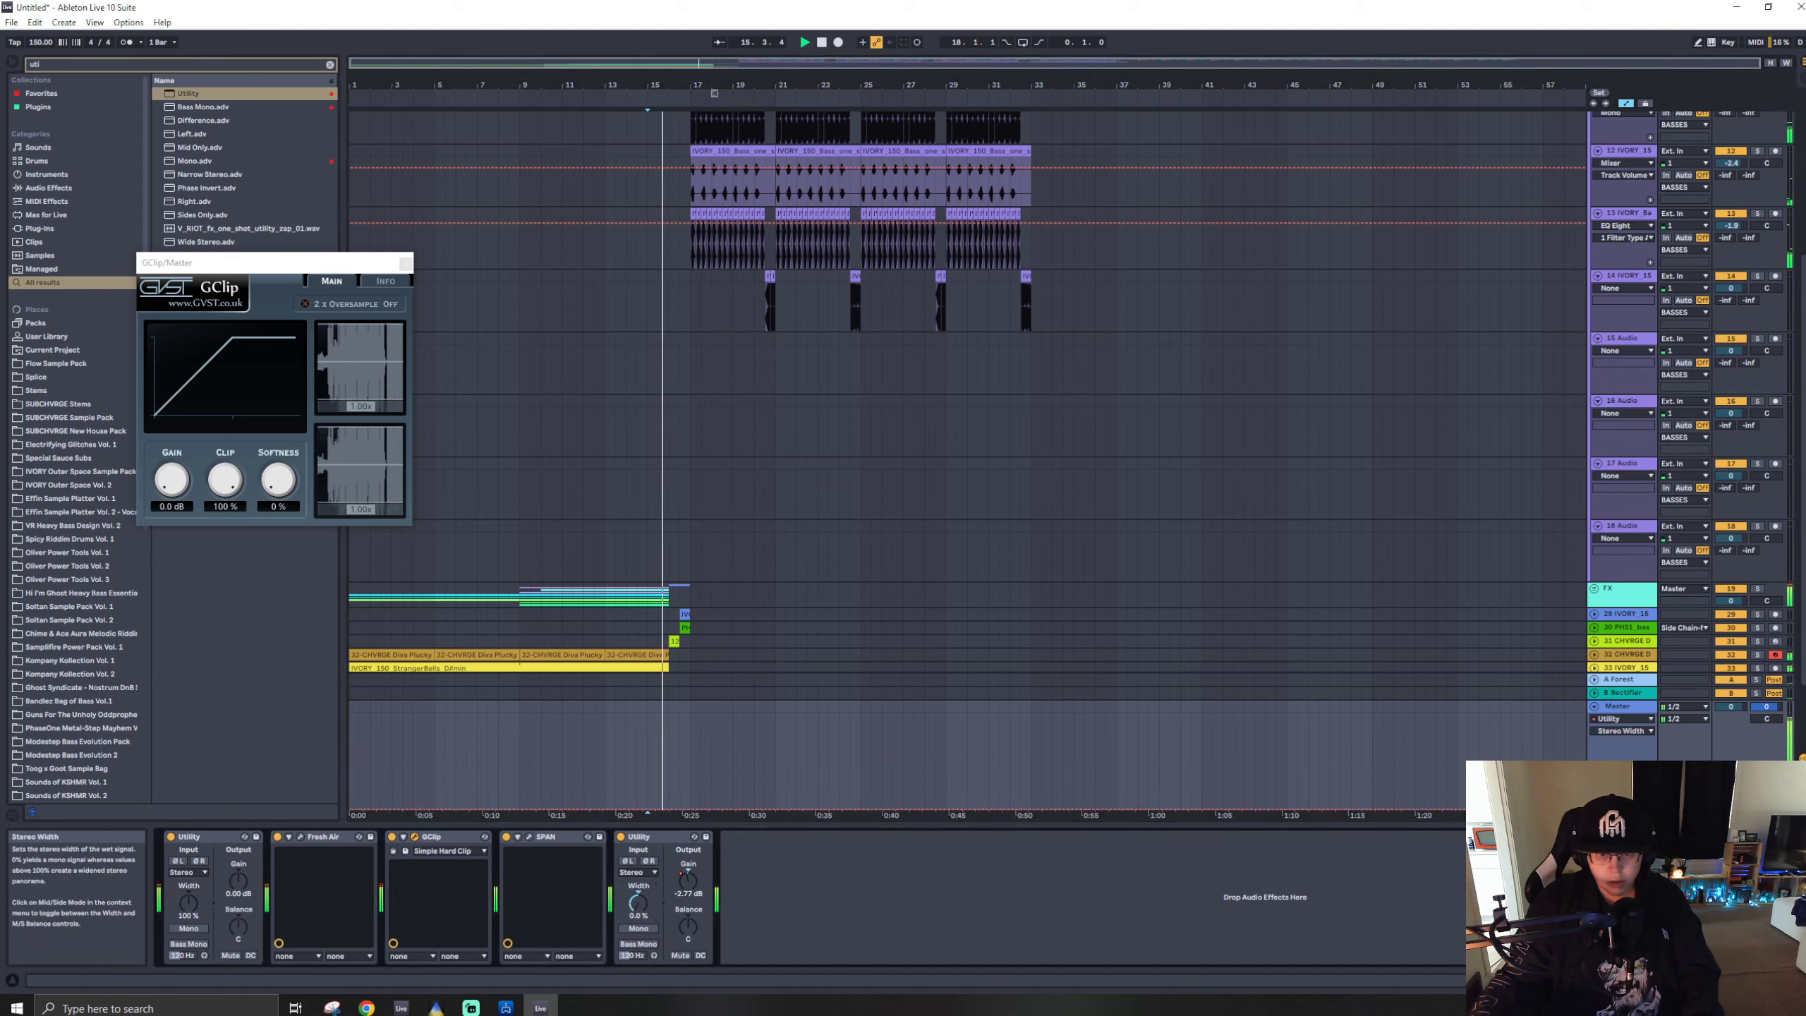
{"action": "double_click", "coordinate": [639, 905]}
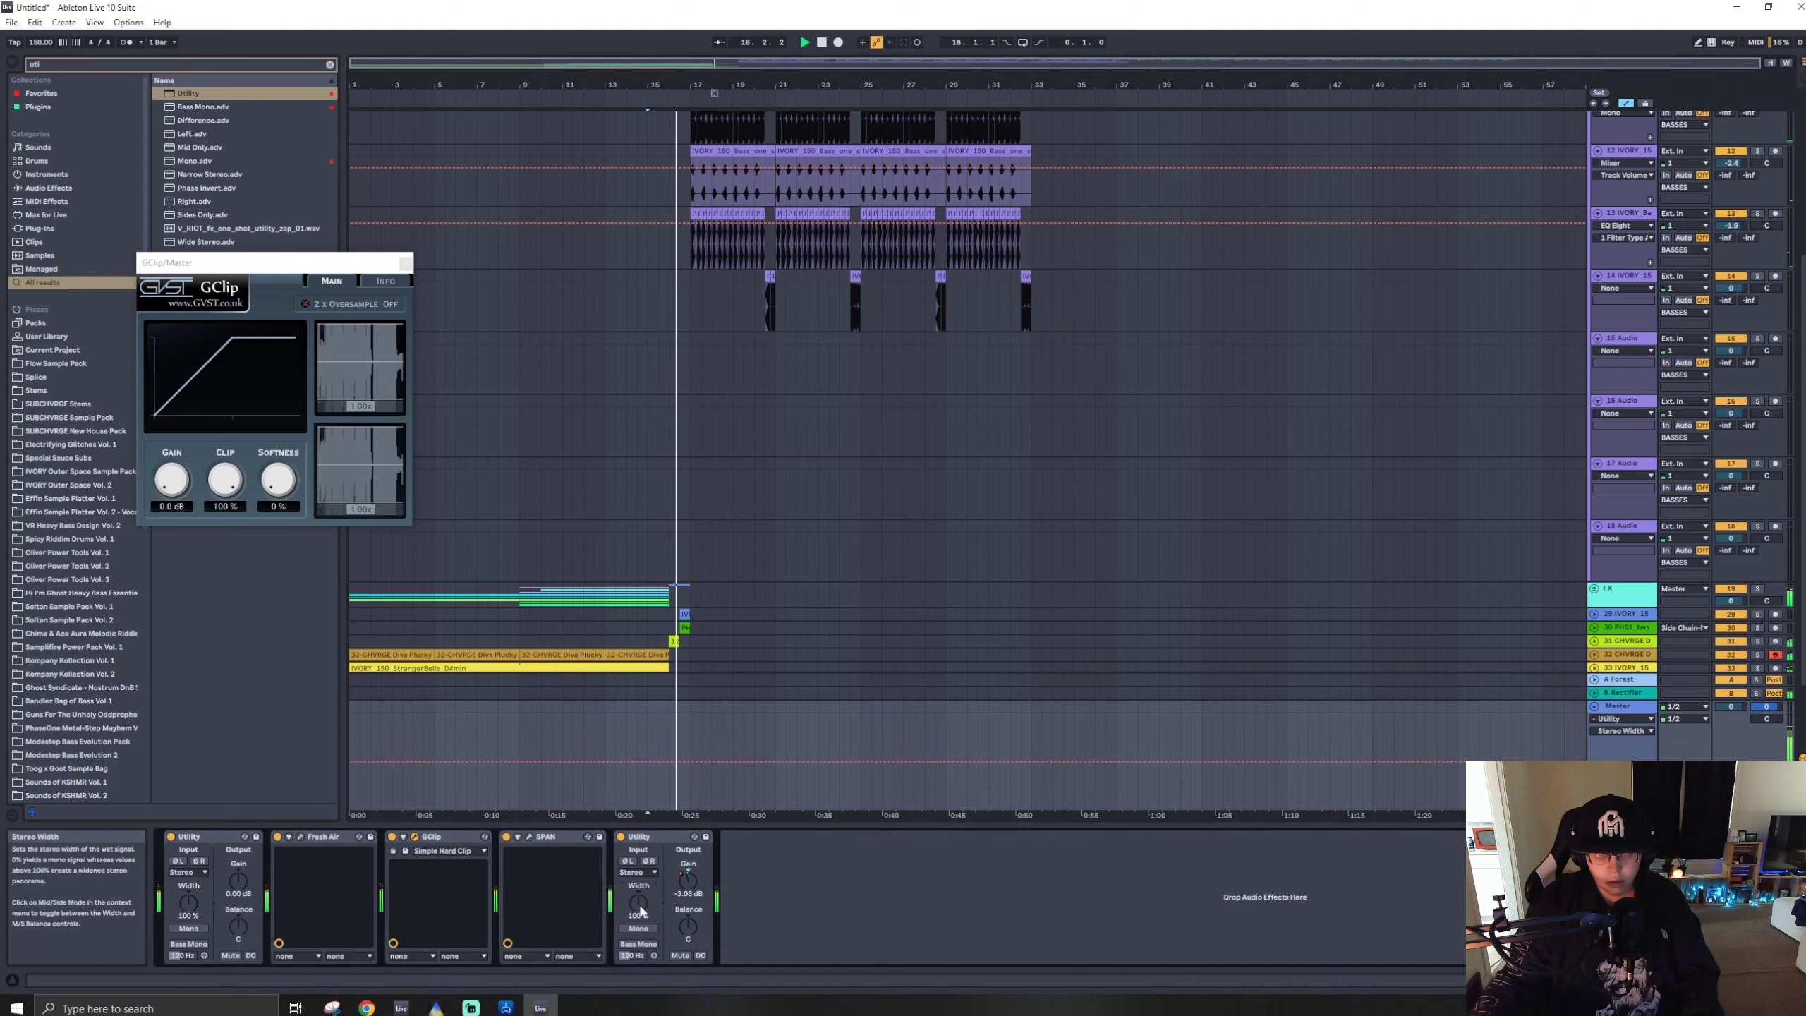
{"action": "left_click", "coordinate": [520, 760]}
{"action": "left_click", "coordinate": [690, 761]}
{"action": "left_click_drag", "start_coordinate": [679, 761], "coordinate": [690, 809]}
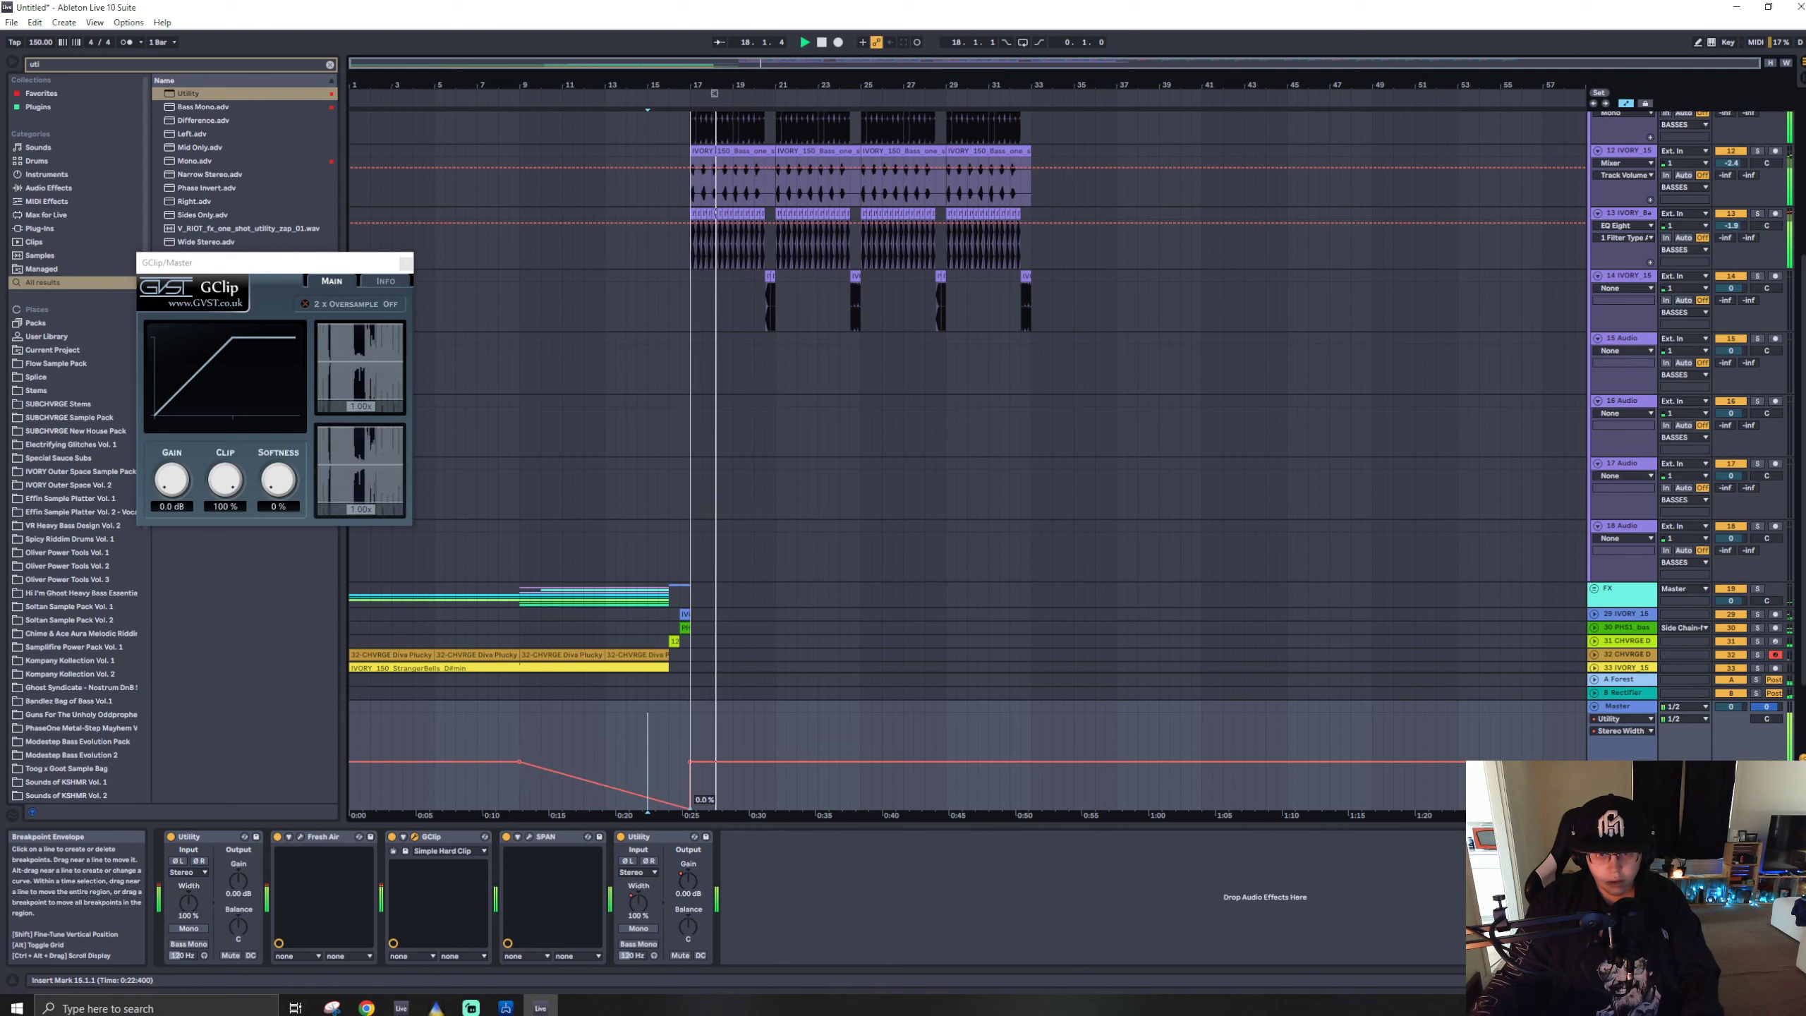
- Play from bar 9, bend the Master width ramp so it drops mostly near its end, and move its start to bar 13
{"action": "left_click", "coordinate": [521, 731]}
{"action": "key", "text": "space"}
{"action": "key", "text": "space"}
{"action": "left_click_drag", "start_coordinate": [584, 778], "coordinate": [584, 733], "text": "alt"}
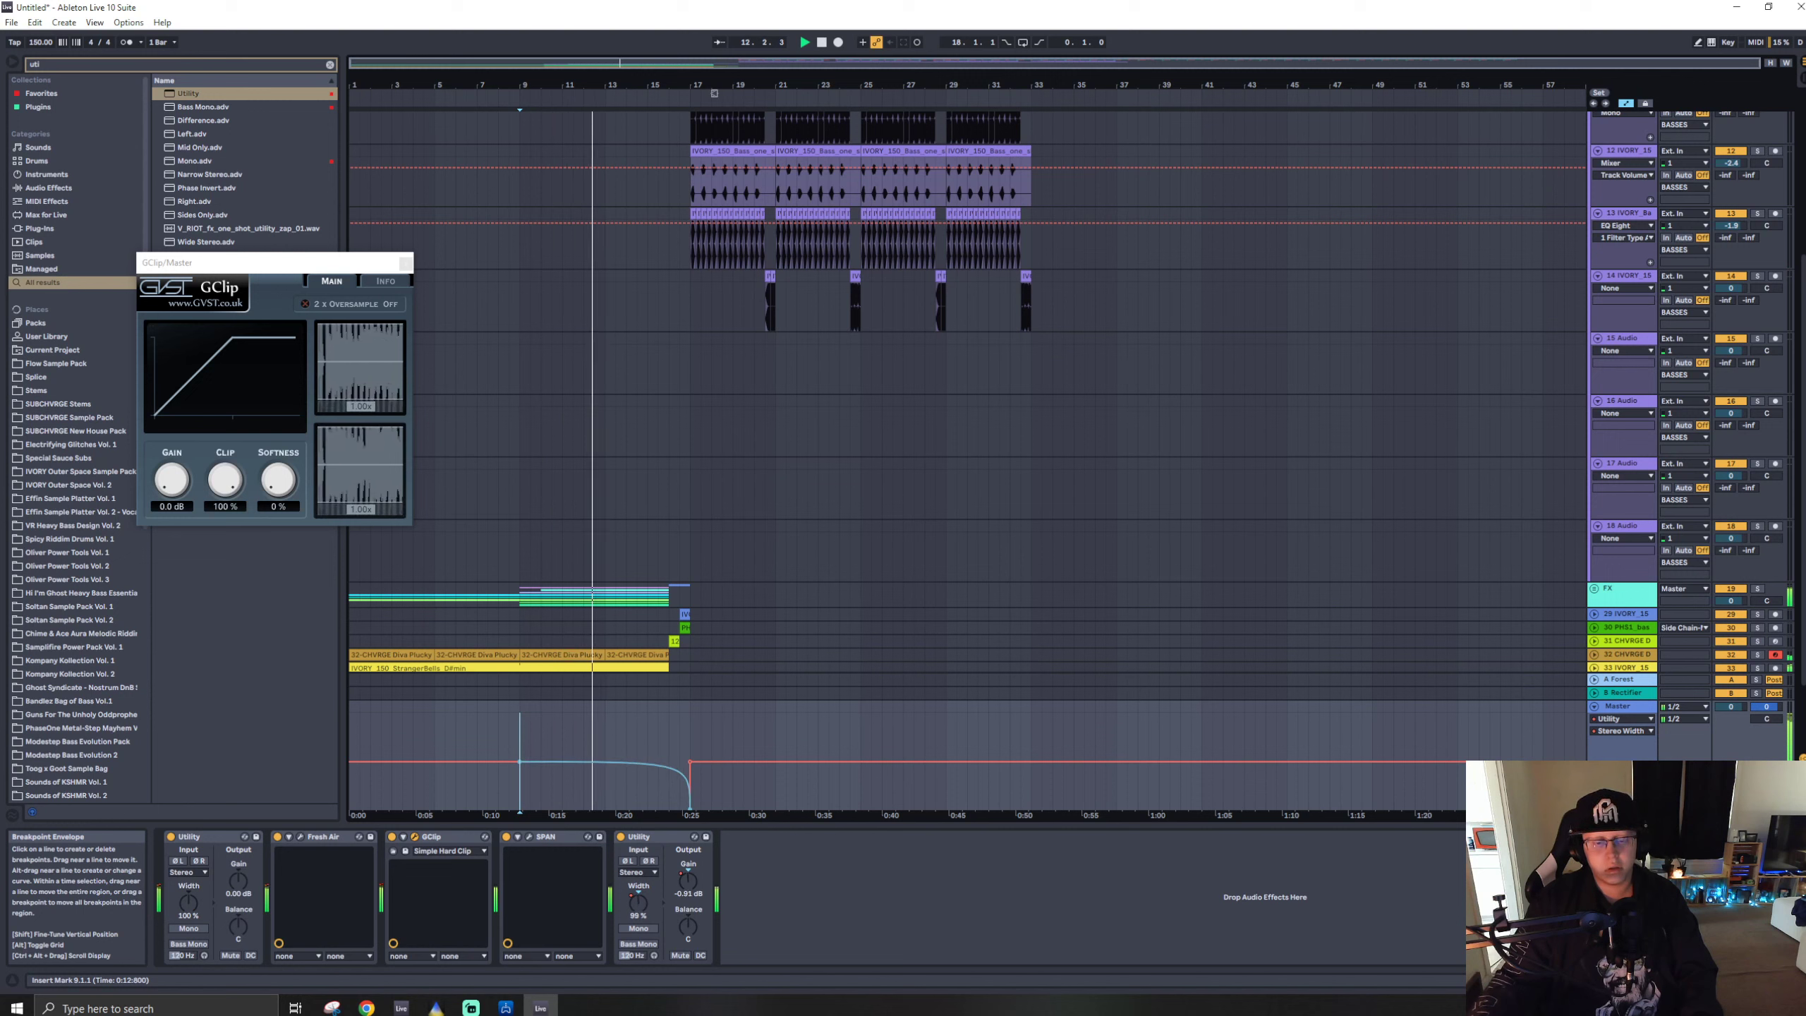
{"action": "left_click_drag", "start_coordinate": [520, 761], "coordinate": [649, 763]}
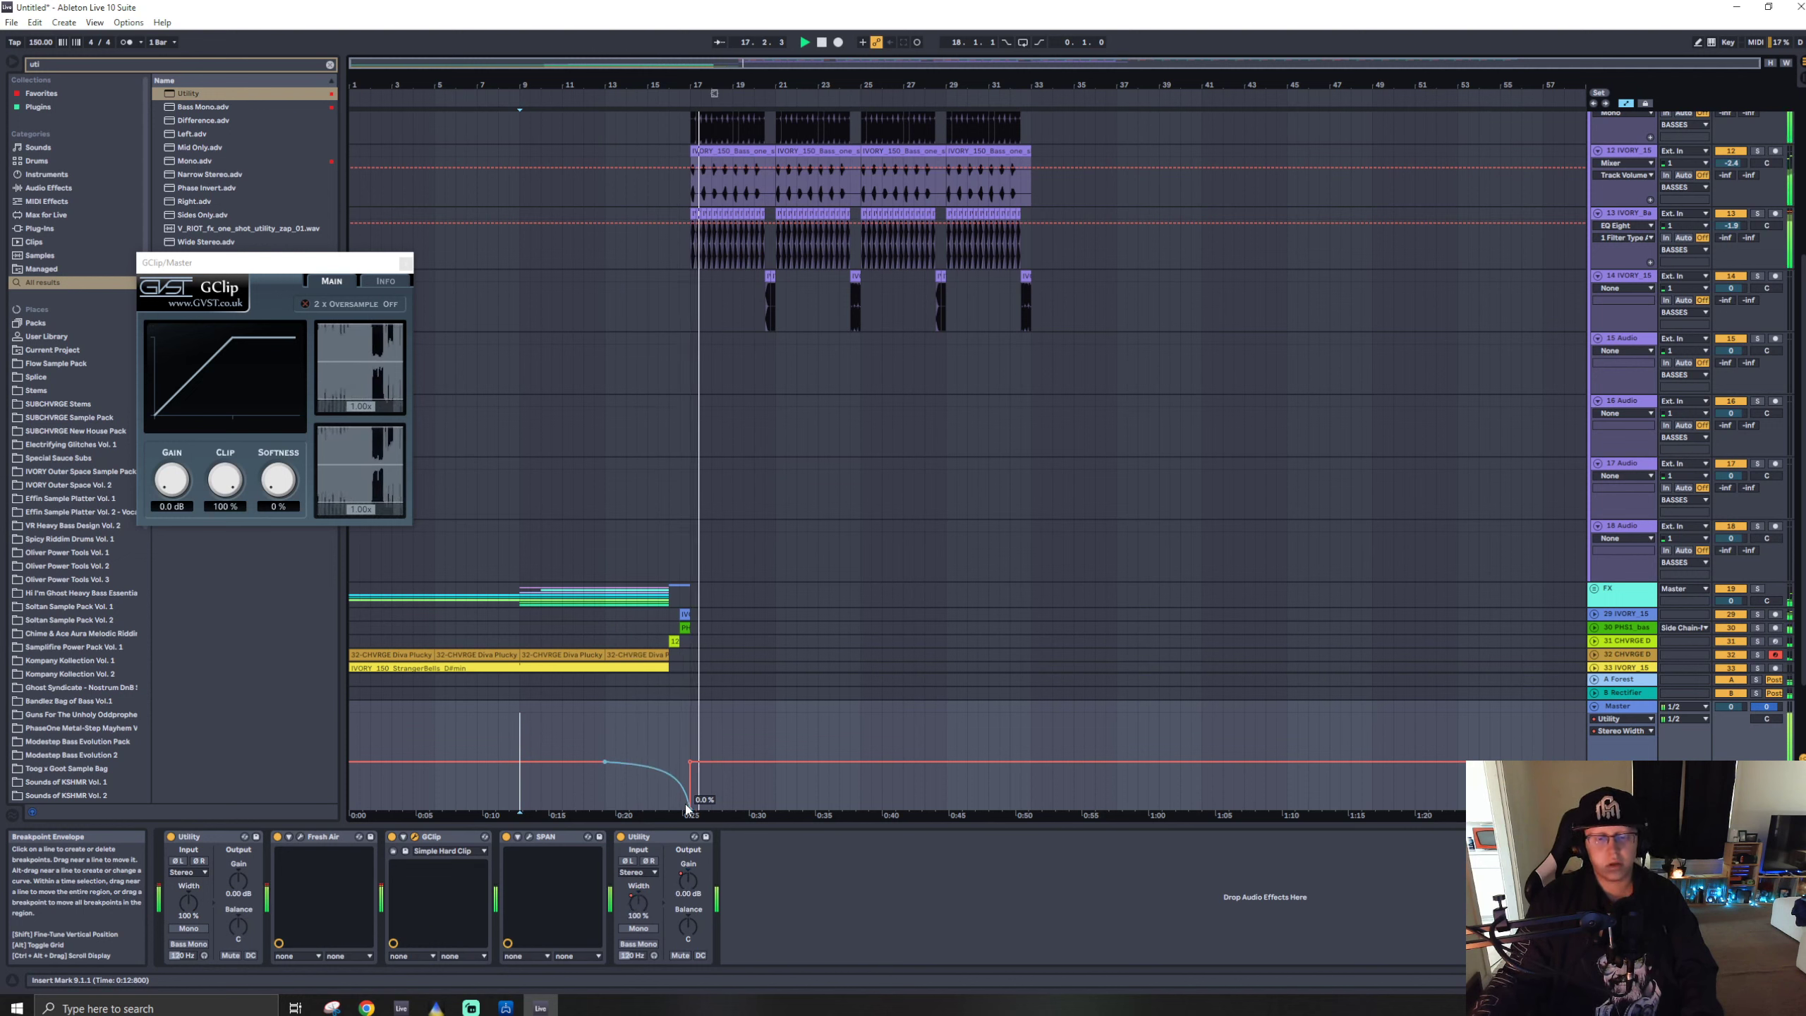
- Reshape the Master's gain envelope so the dip reaches its low point at bar 16 and returns to 0 dB at bar 17, playing the transition
{"action": "left_click", "coordinate": [687, 881]}
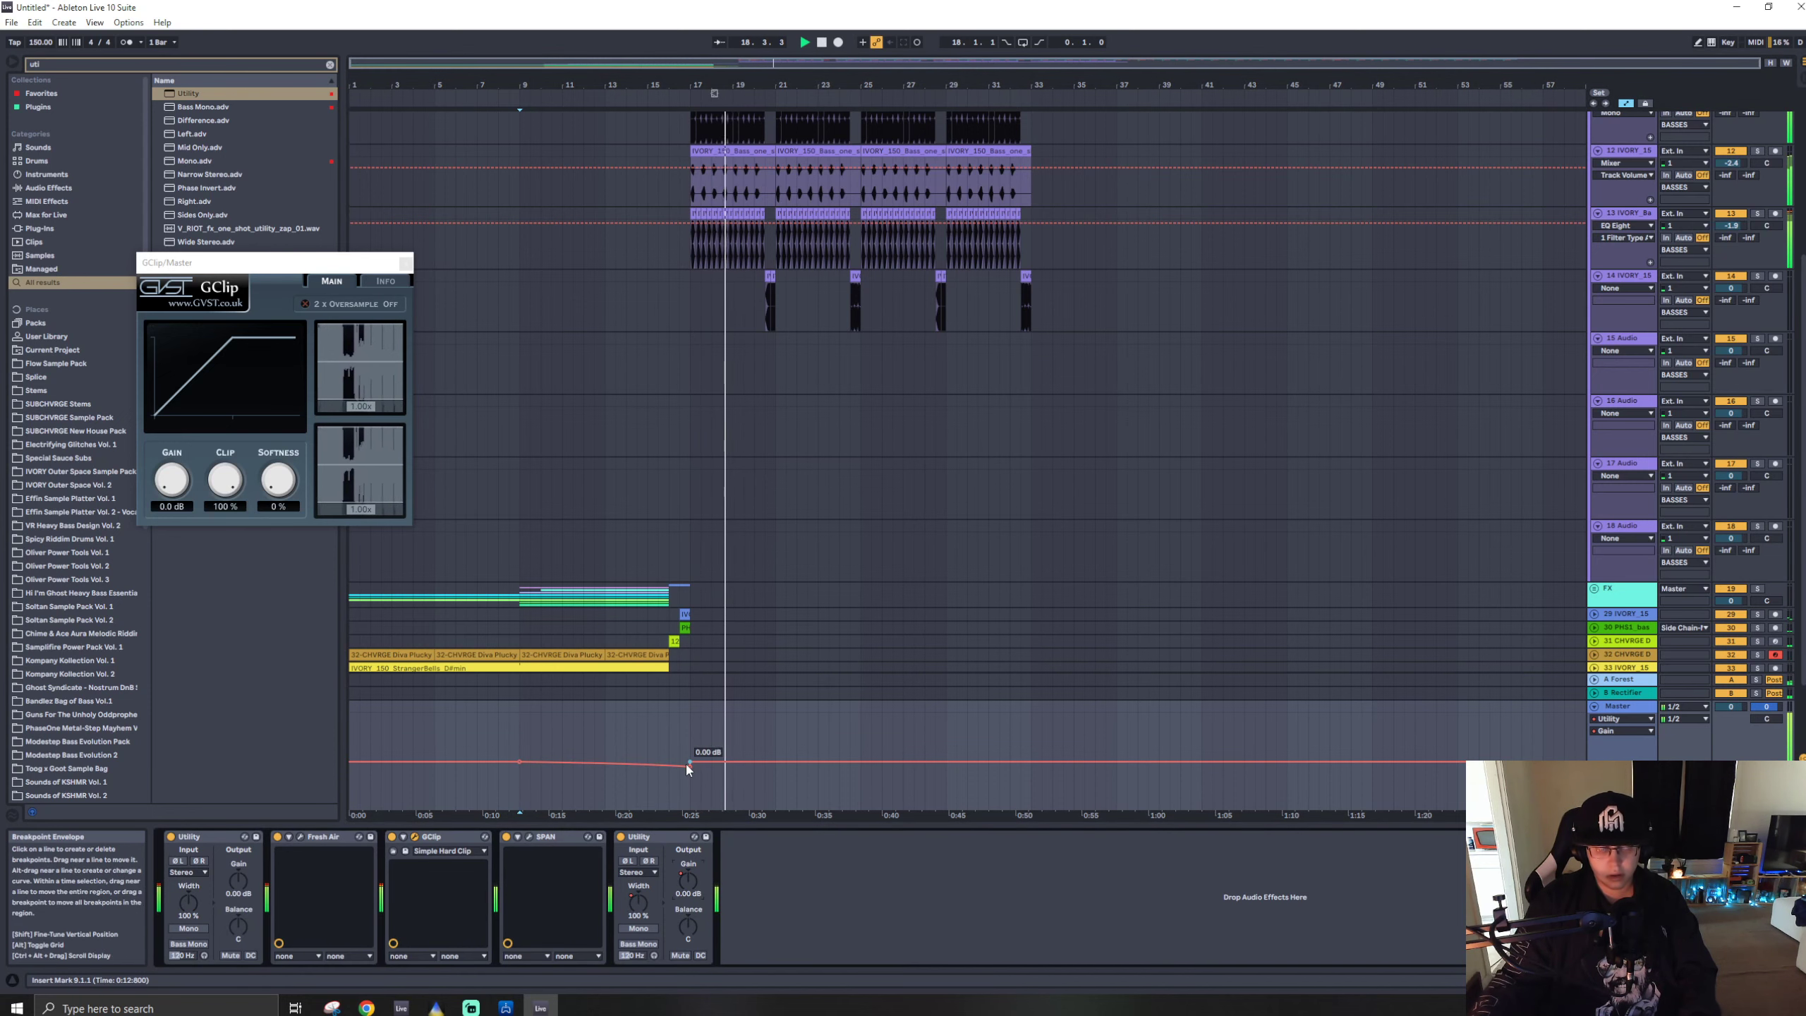
{"action": "scroll", "coordinate": [688, 765], "scroll_direction": "up", "scroll_amount": 5}
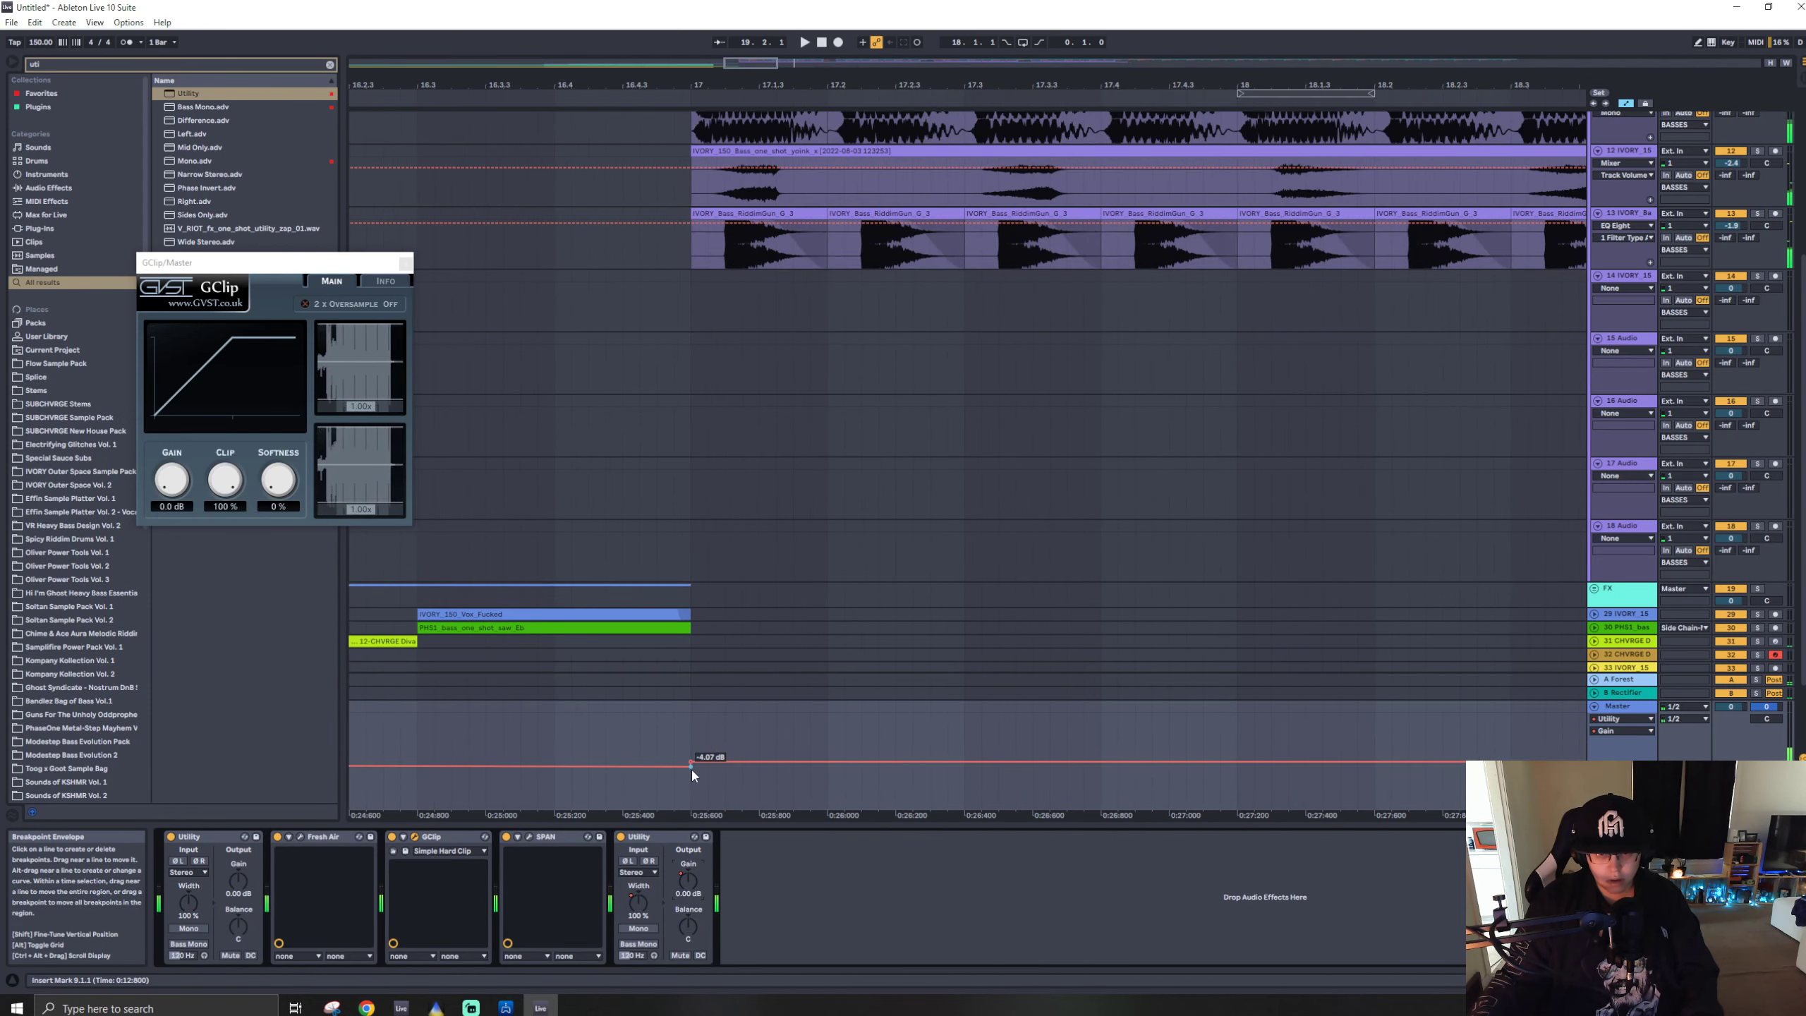
{"action": "left_click", "coordinate": [434, 765]}
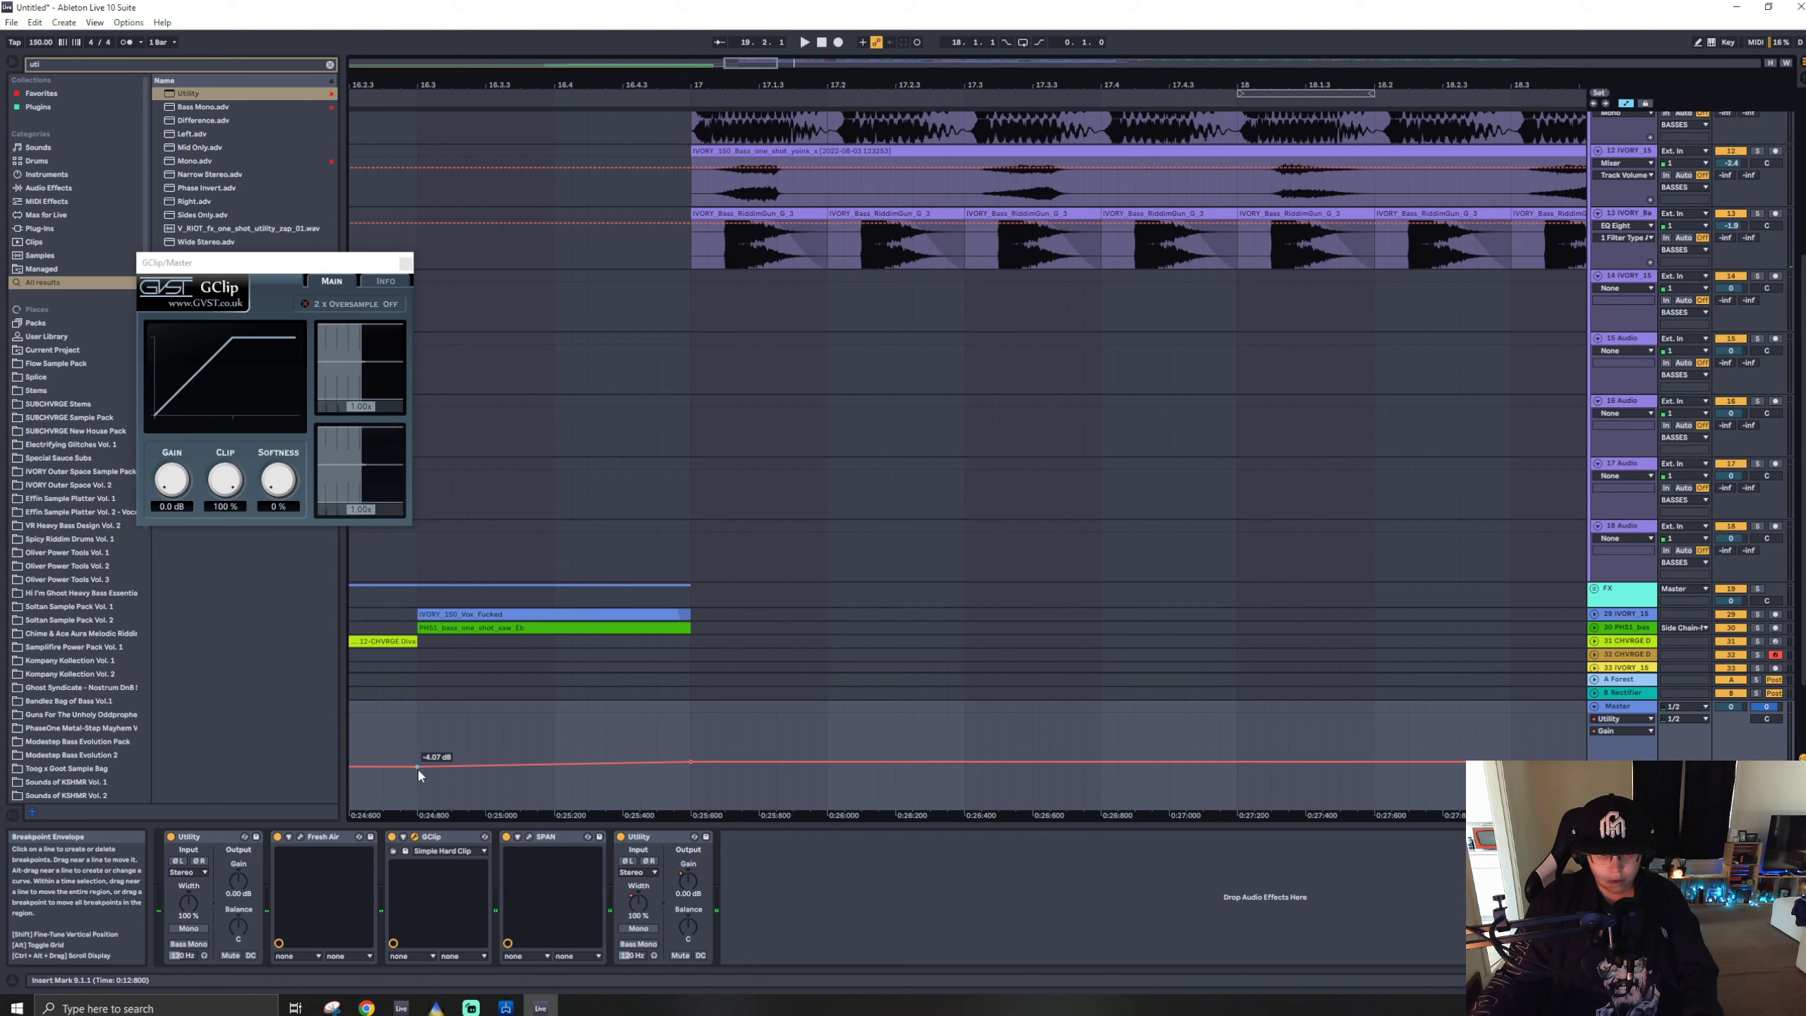
{"action": "left_click_drag", "start_coordinate": [418, 768], "coordinate": [538, 766]}
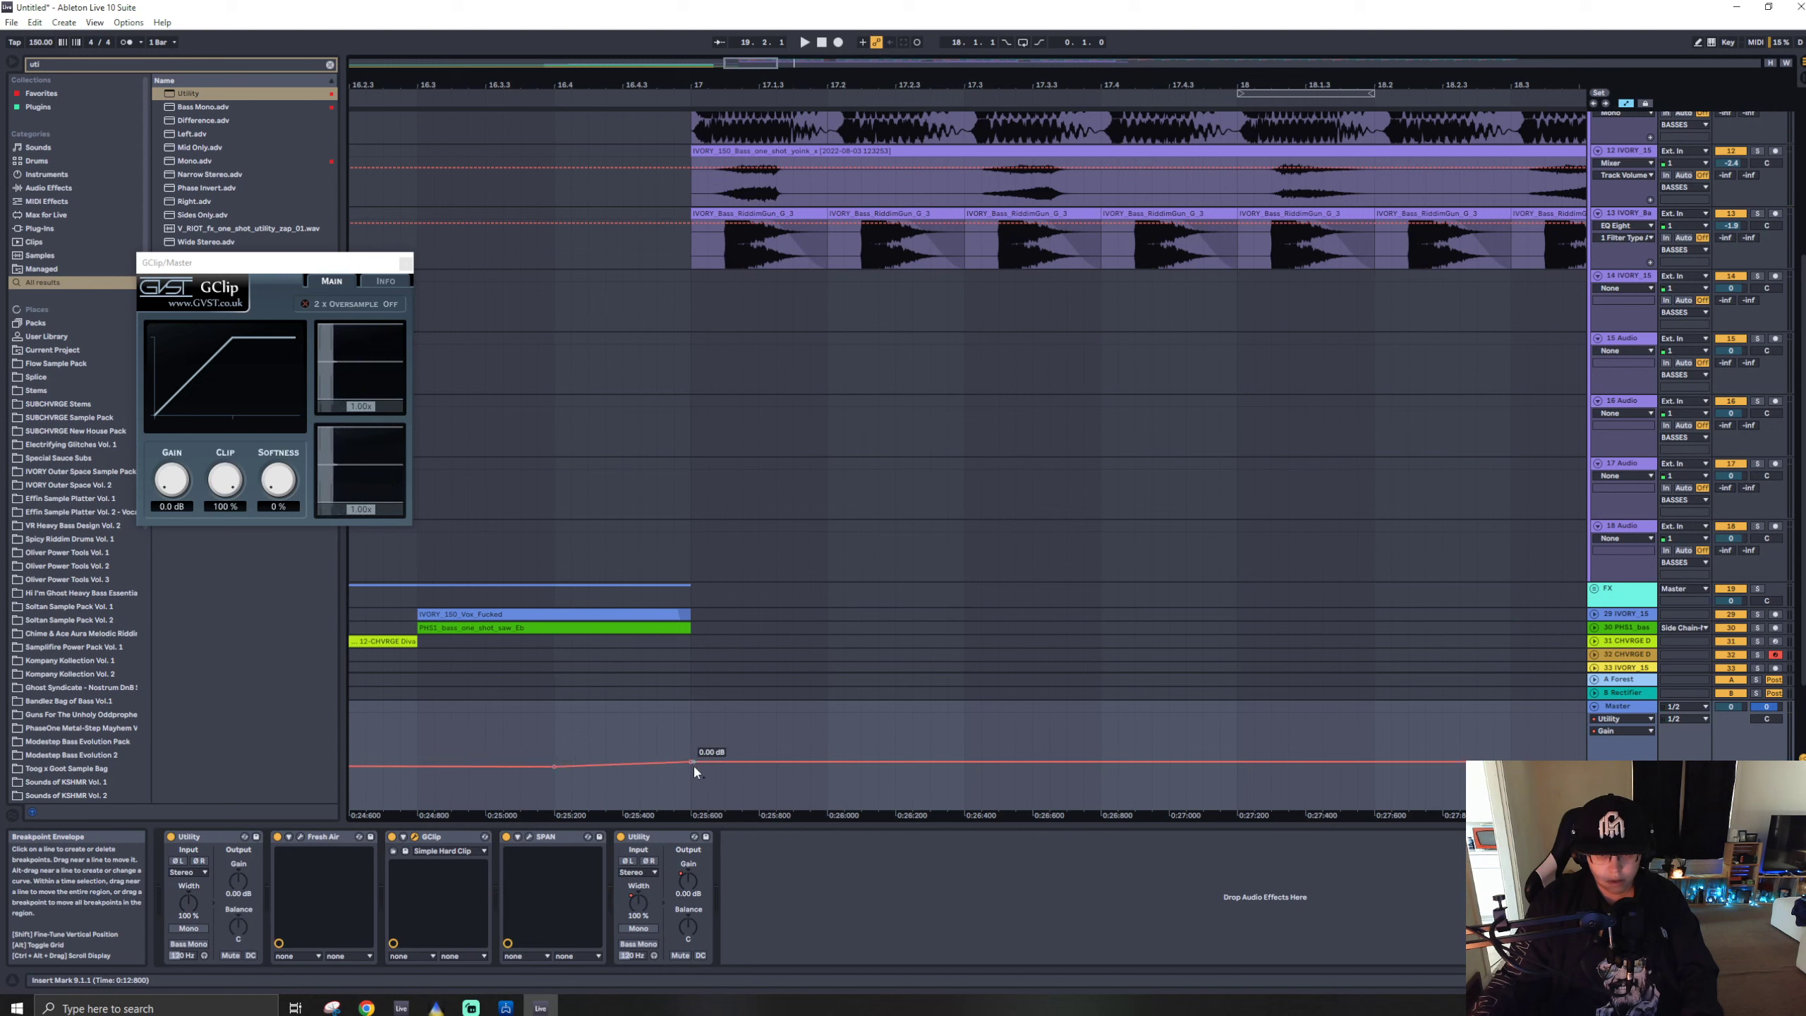
{"action": "left_click_drag", "start_coordinate": [692, 764], "coordinate": [570, 763]}
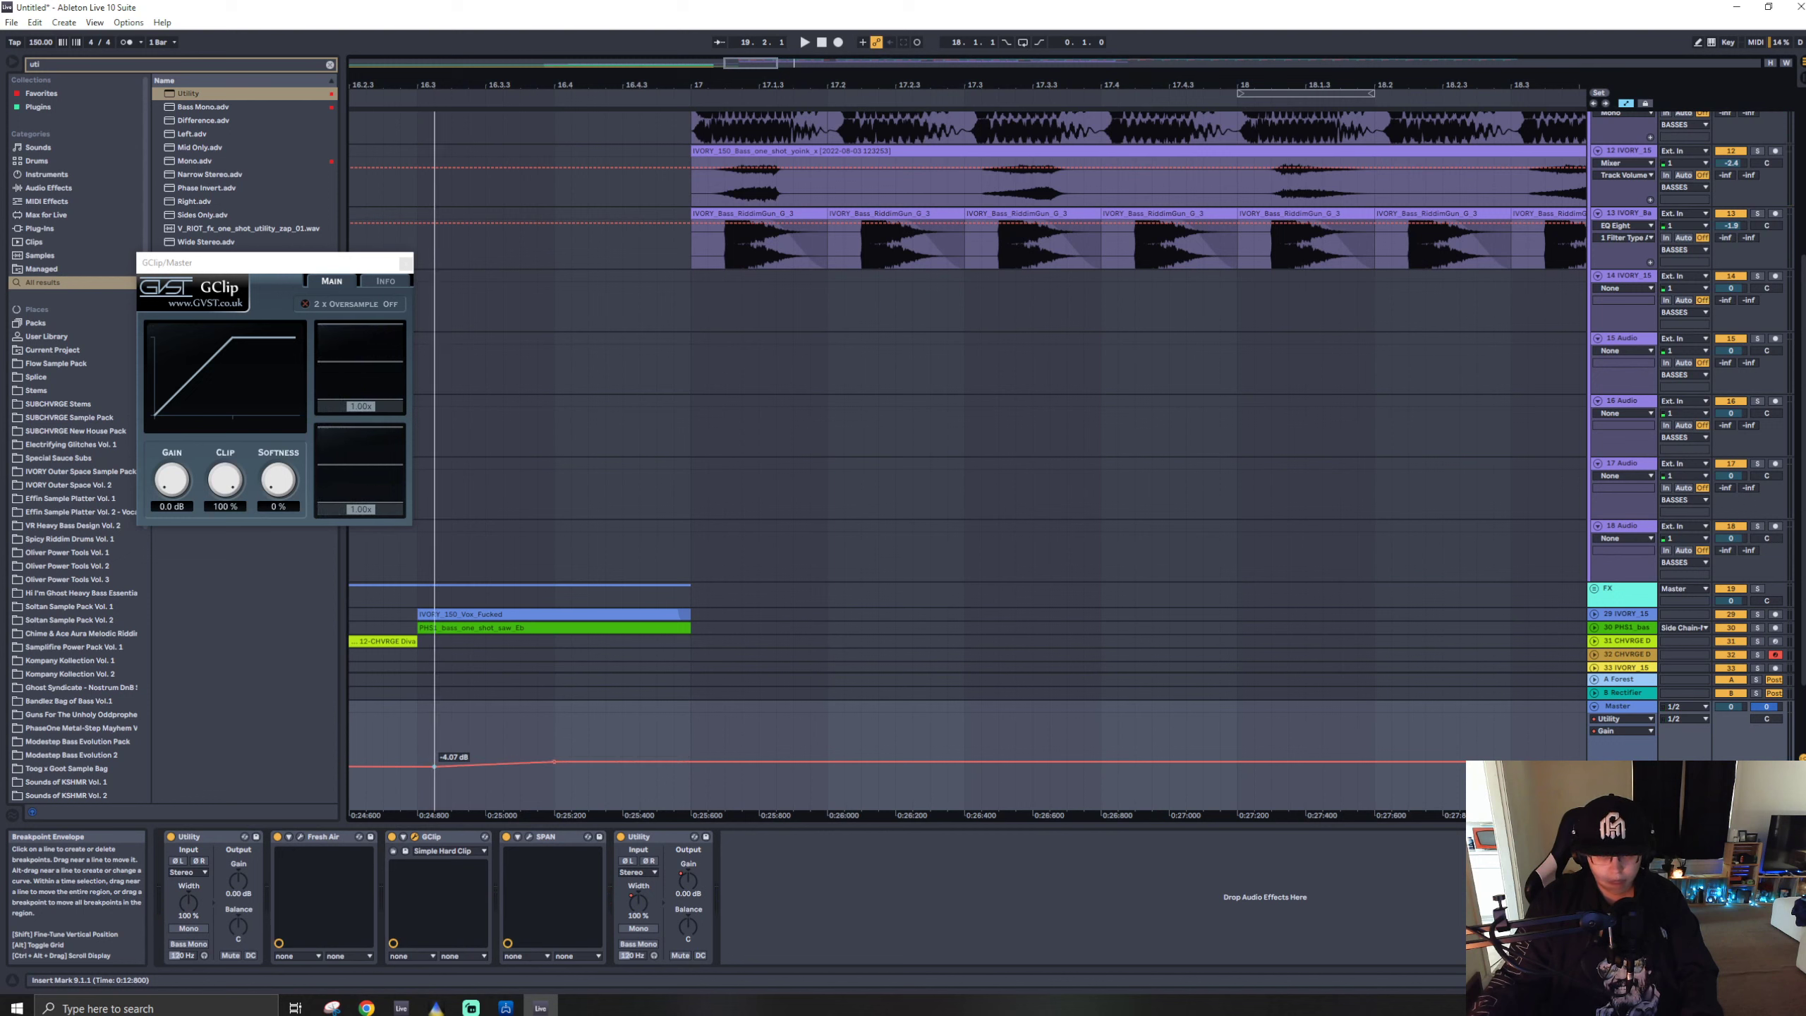
{"action": "left_click", "coordinate": [418, 740]}
{"action": "key", "text": "space"}
{"action": "key", "text": "w"}
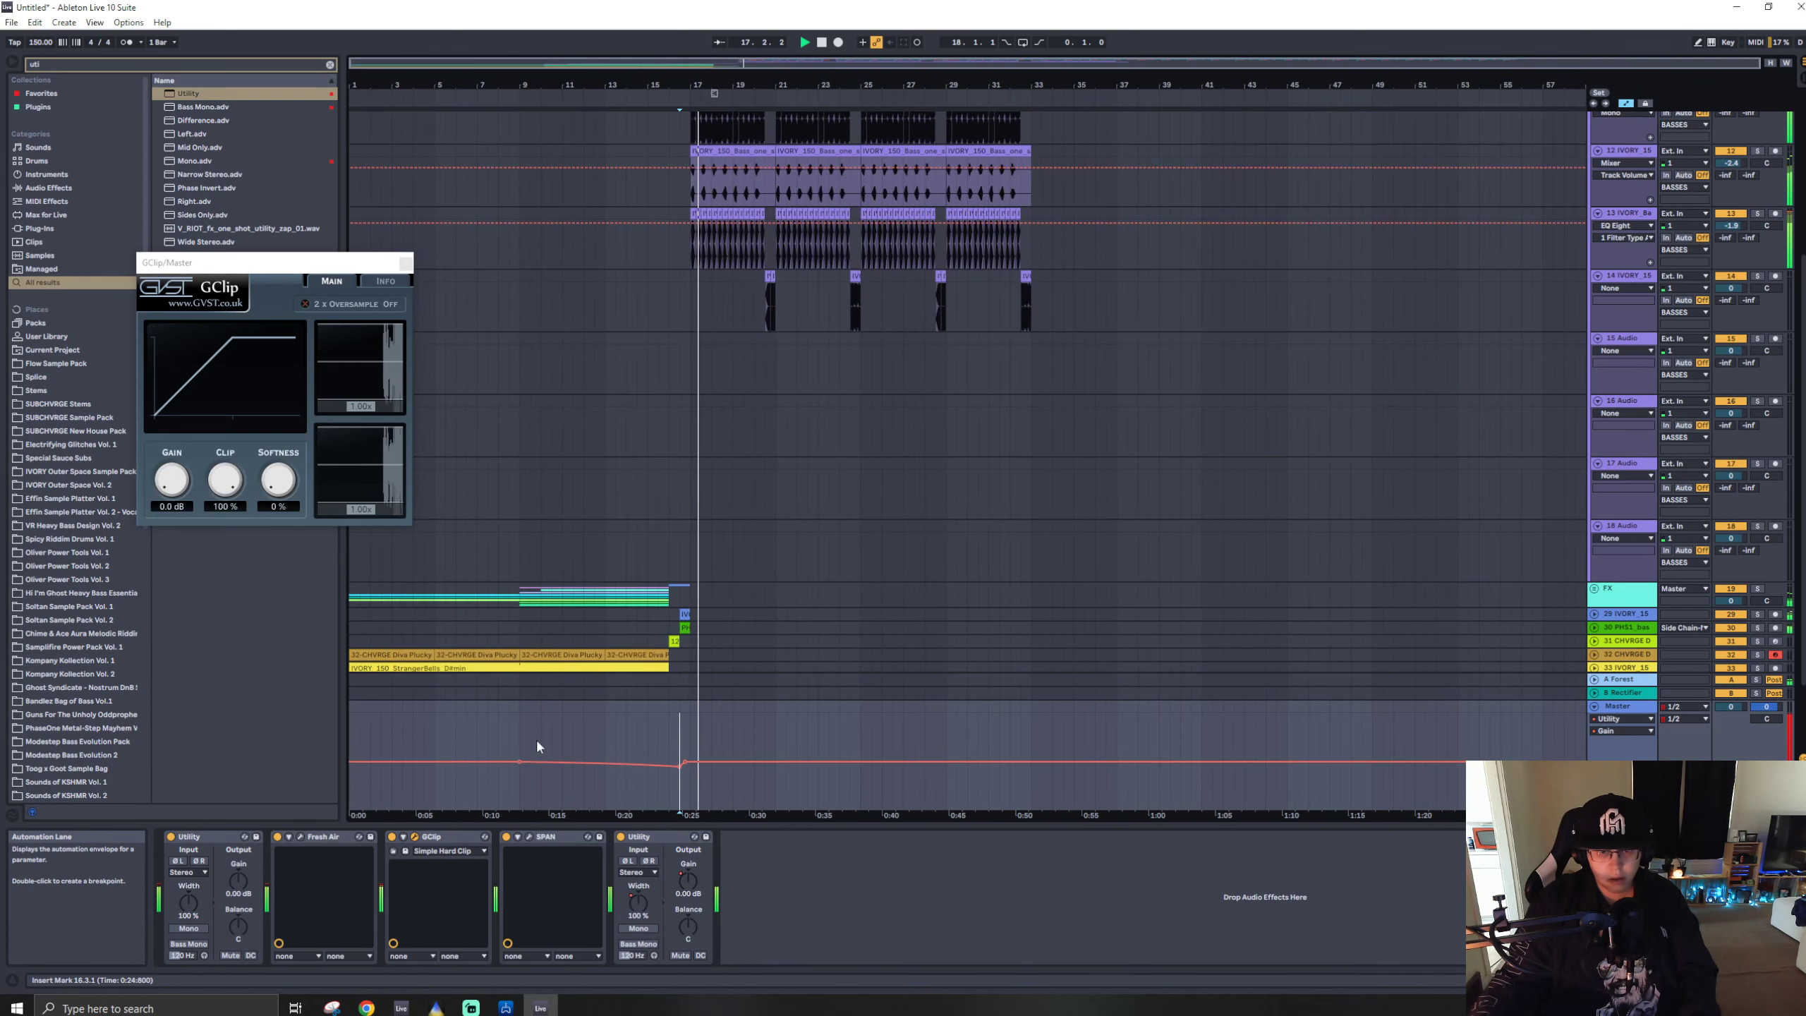
{"action": "left_click", "coordinate": [659, 730]}
{"action": "key", "text": "space"}
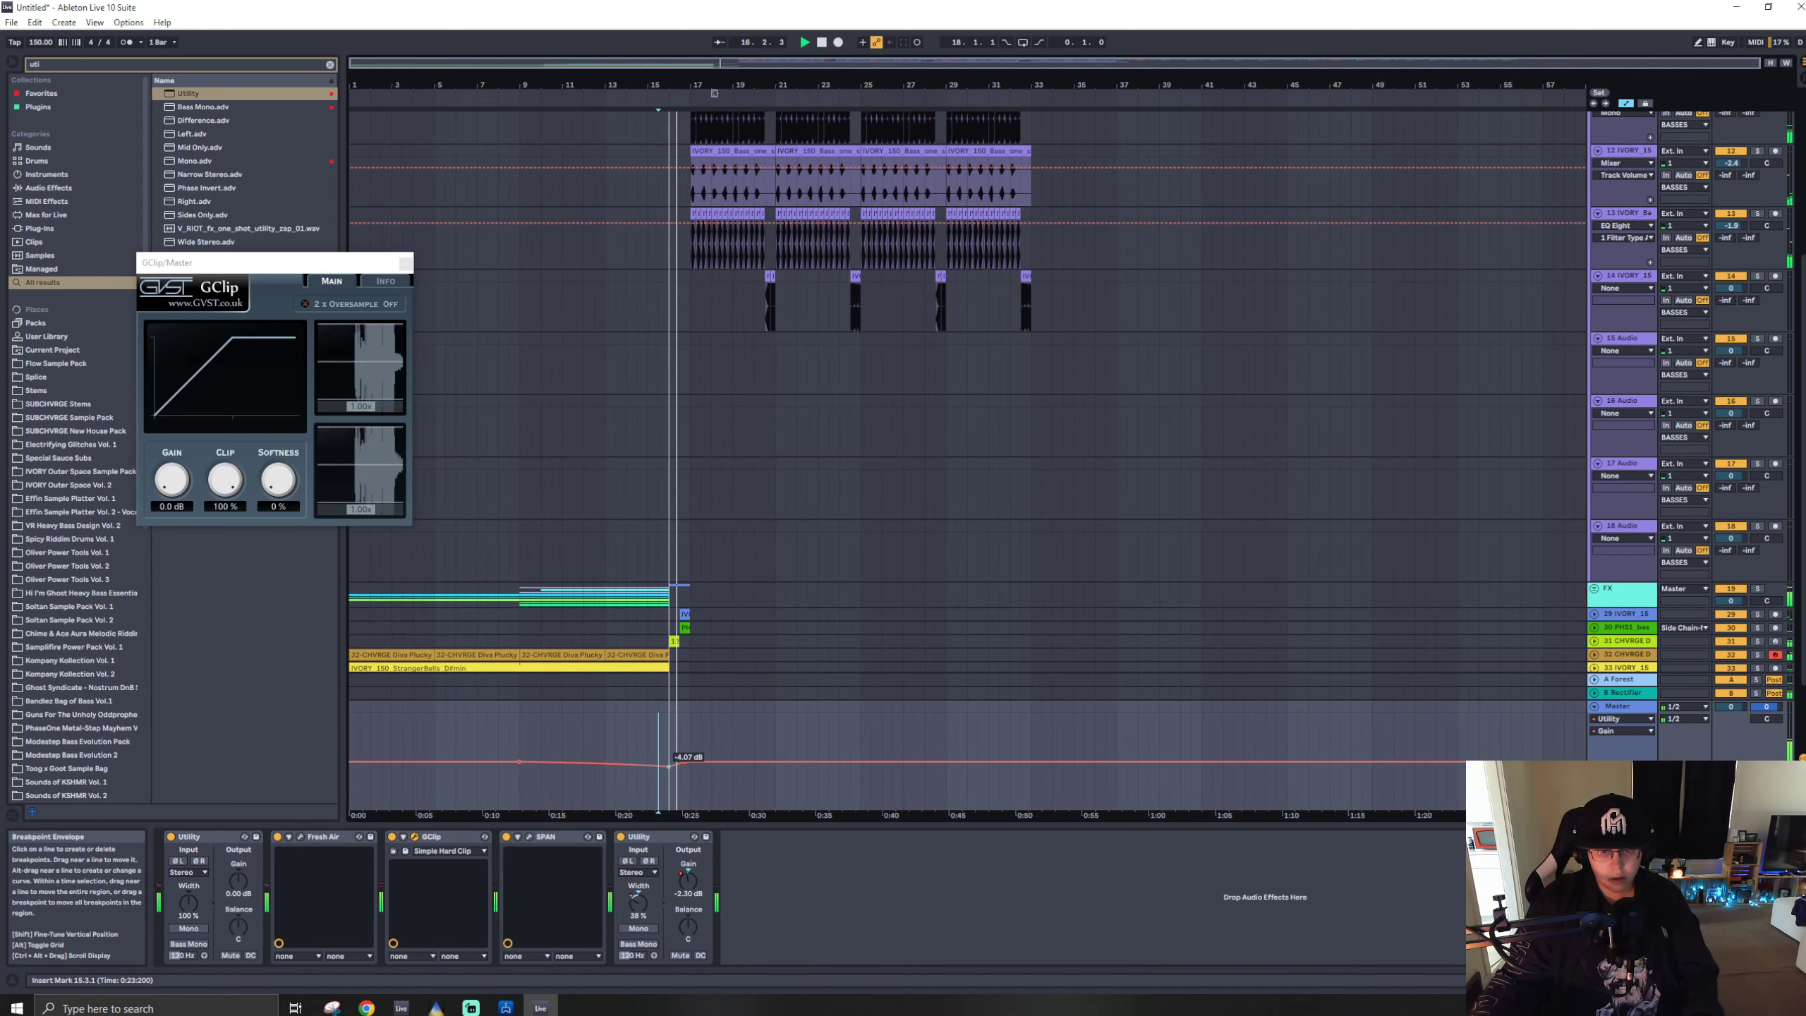
{"action": "left_click_drag", "start_coordinate": [686, 763], "coordinate": [691, 762]}
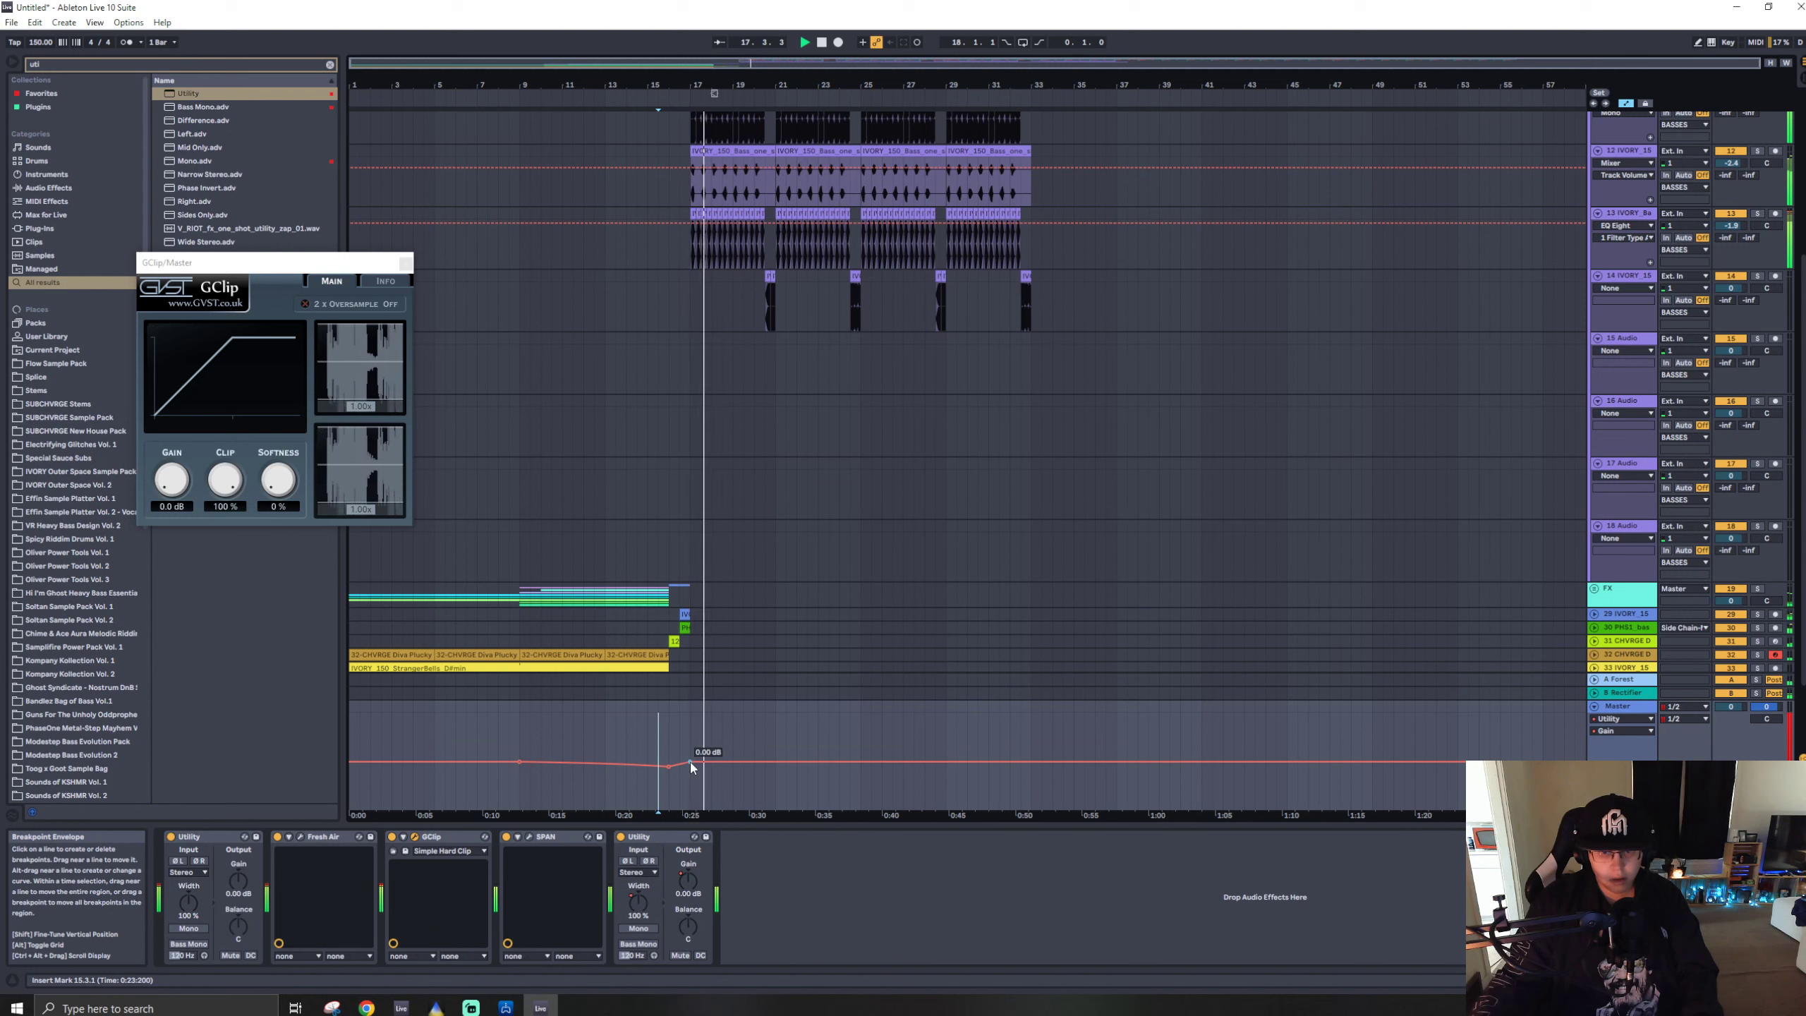
{"action": "left_click", "coordinate": [647, 736]}
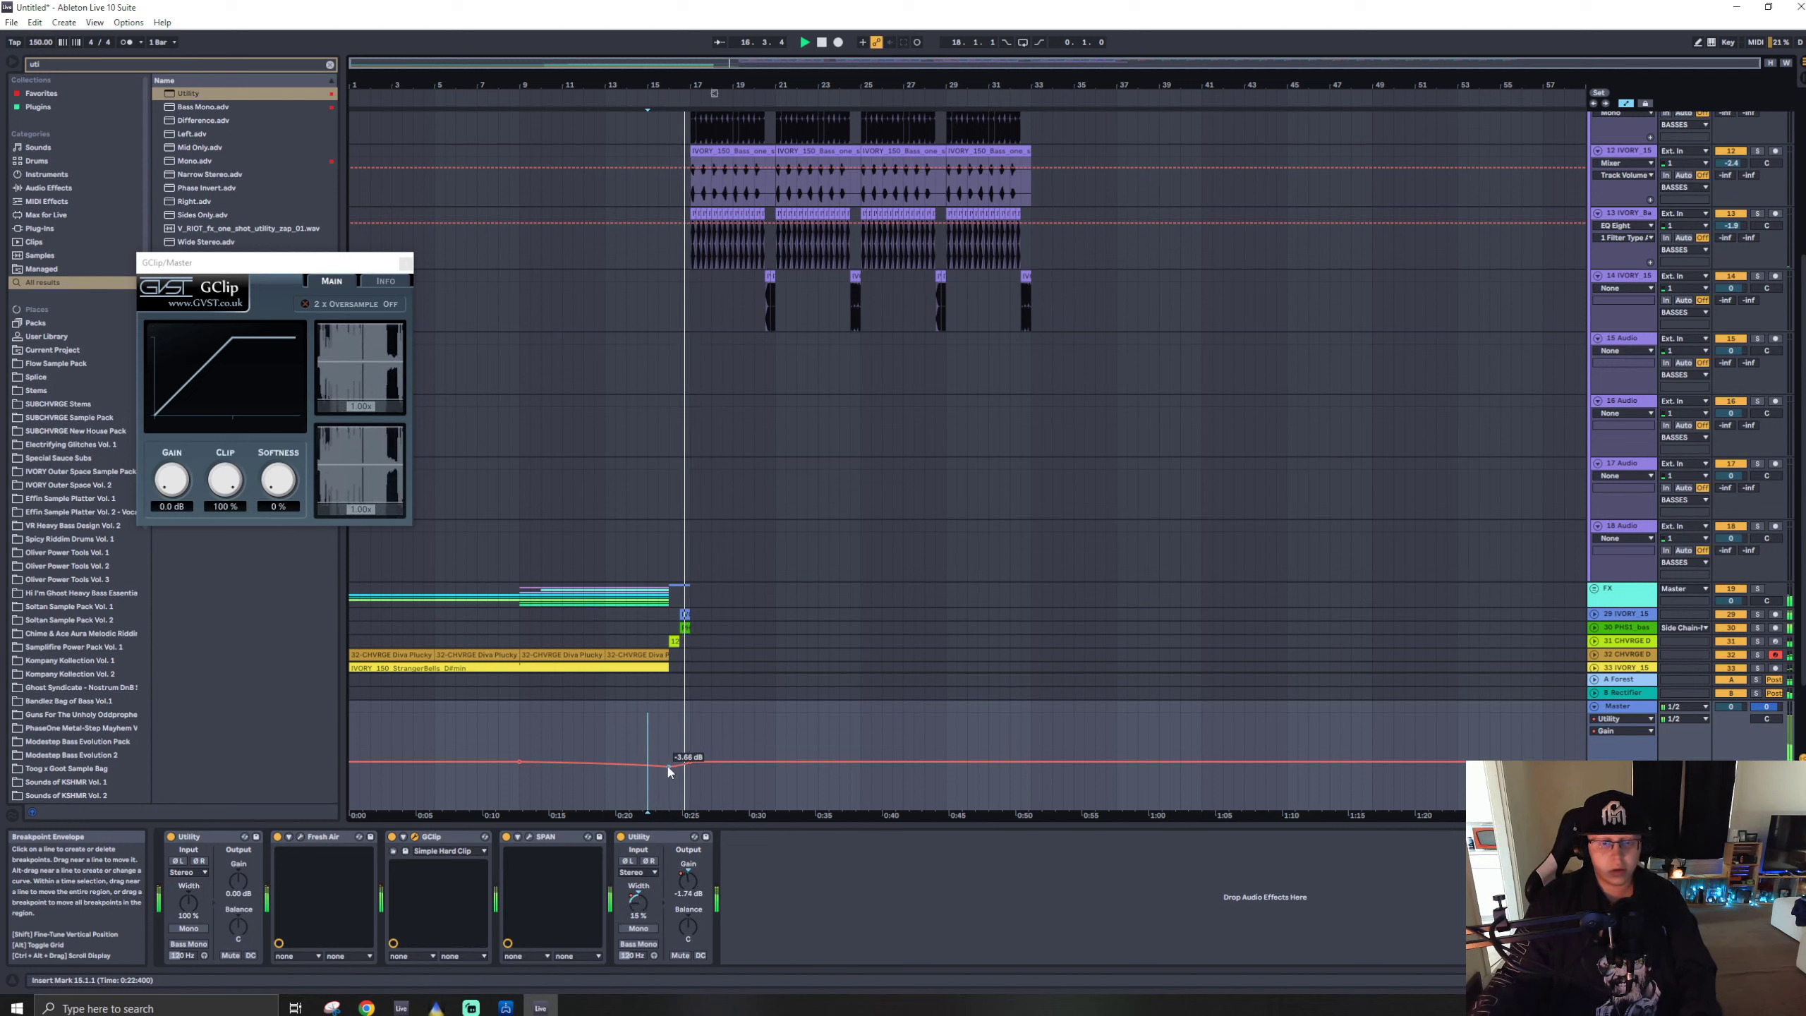
- Select the clip at bar 16 on the 31 CHVRGE track, play it and unfold the track
{"action": "left_click", "coordinate": [674, 641]}
{"action": "key", "text": "space"}
{"action": "key", "text": "space"}
{"action": "left_click", "coordinate": [1594, 641]}
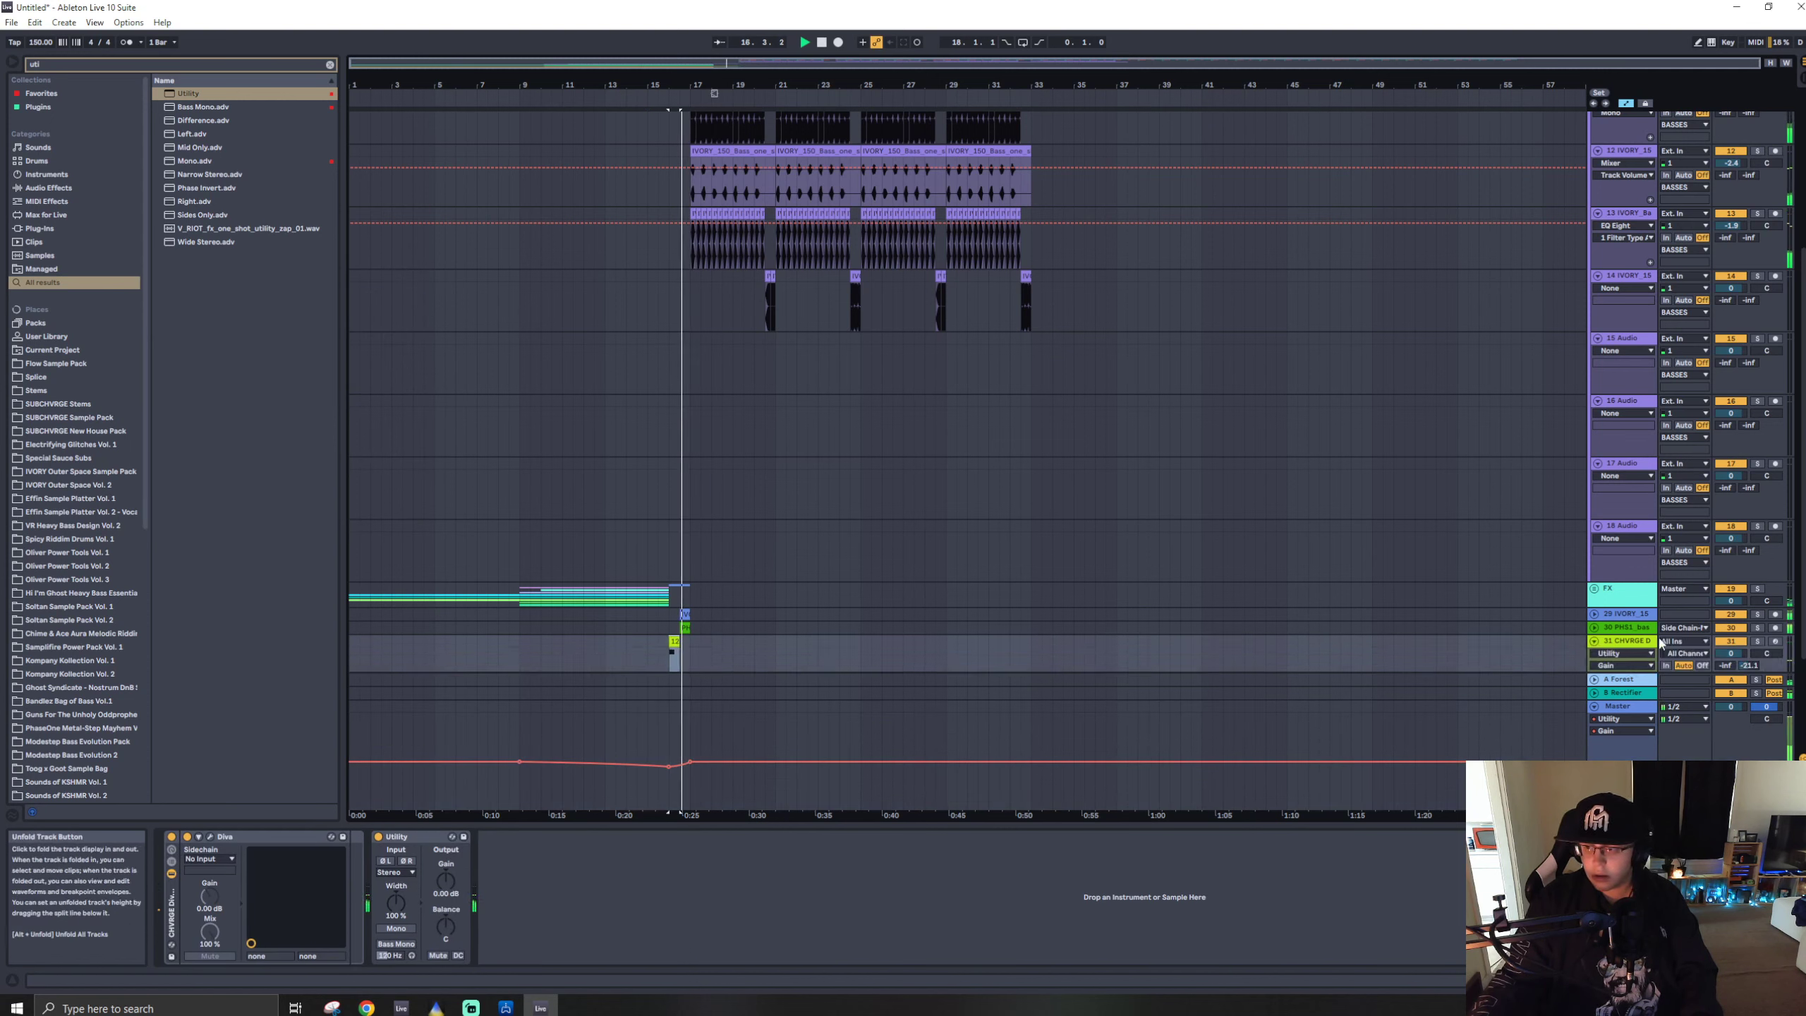
- Try raising the 31 CHVRGE track's volume to 6.0 dB during playback from bar 16 and undo the change
{"action": "key", "text": "space"}
{"action": "key", "text": "space"}
{"action": "left_click_drag", "start_coordinate": [1730, 653], "coordinate": [1730, 611]}
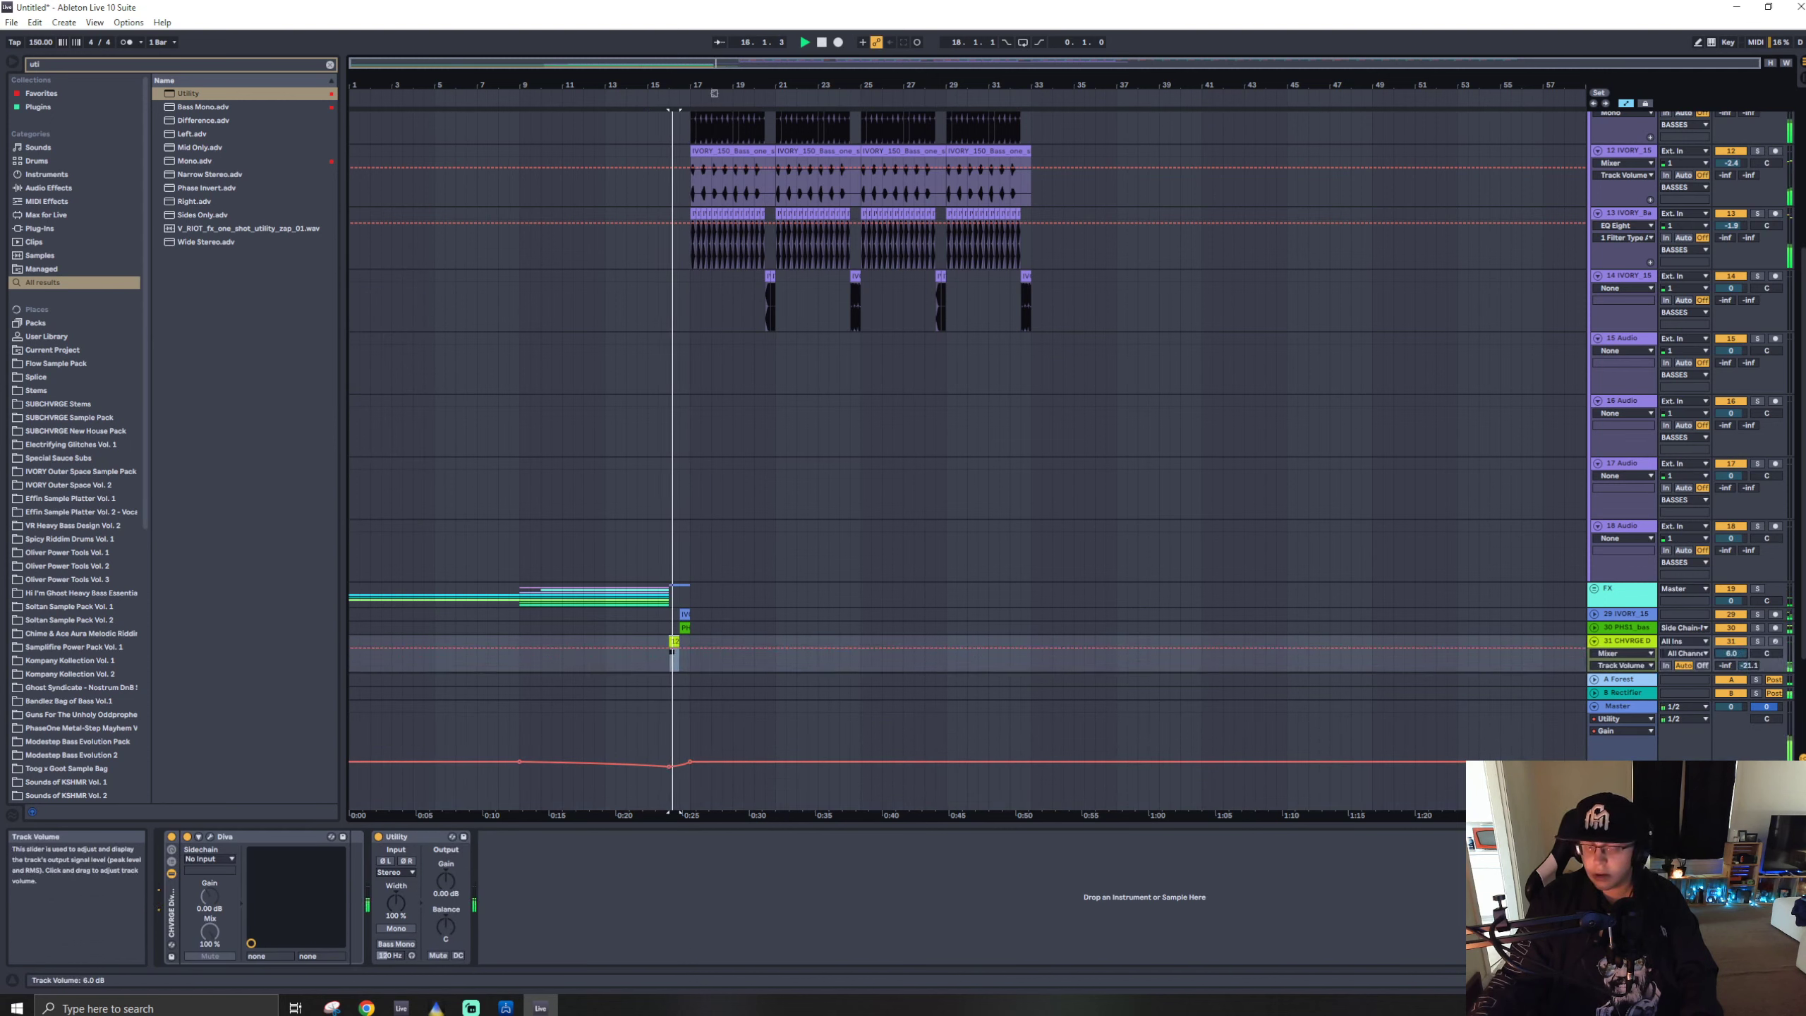
{"action": "key", "text": "ctrl+z"}
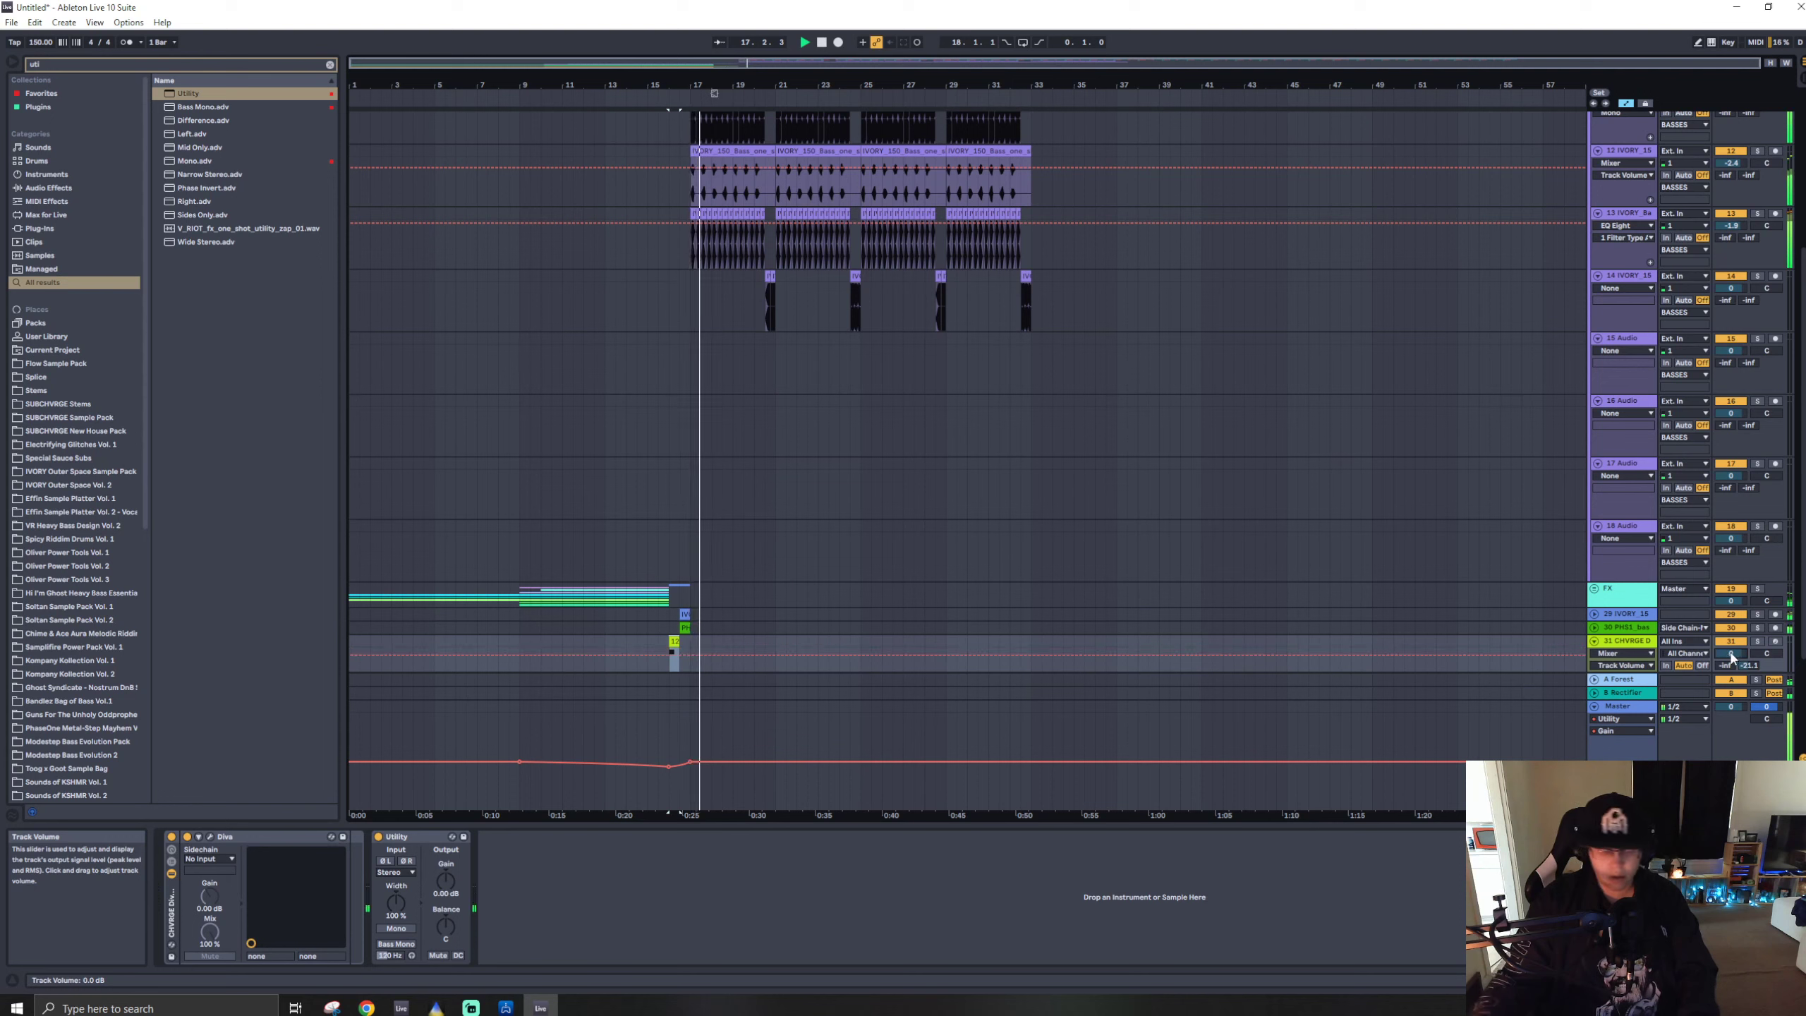
- Add a Glue Compressor after the Utility on the 31 CHVRGE track
{"action": "key", "text": "ctrl+f"}
{"action": "type", "text": "glue"}
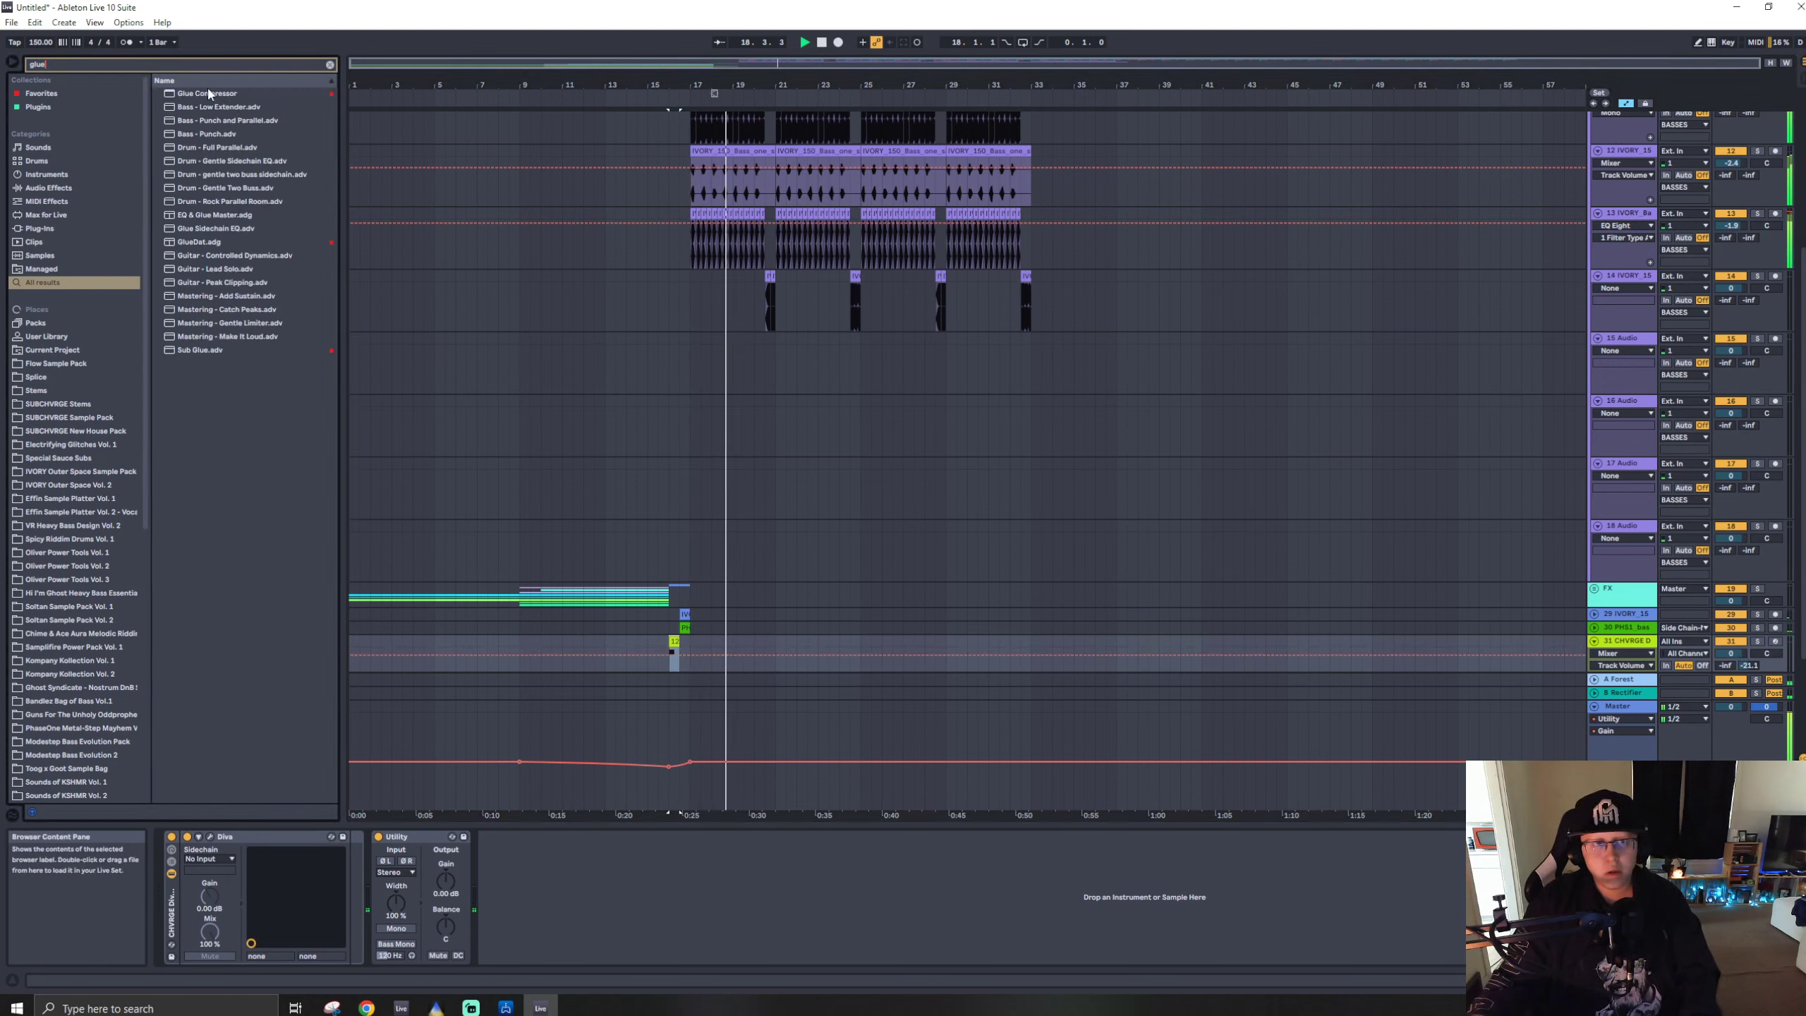
{"action": "left_click_drag", "start_coordinate": [206, 93], "coordinate": [556, 859]}
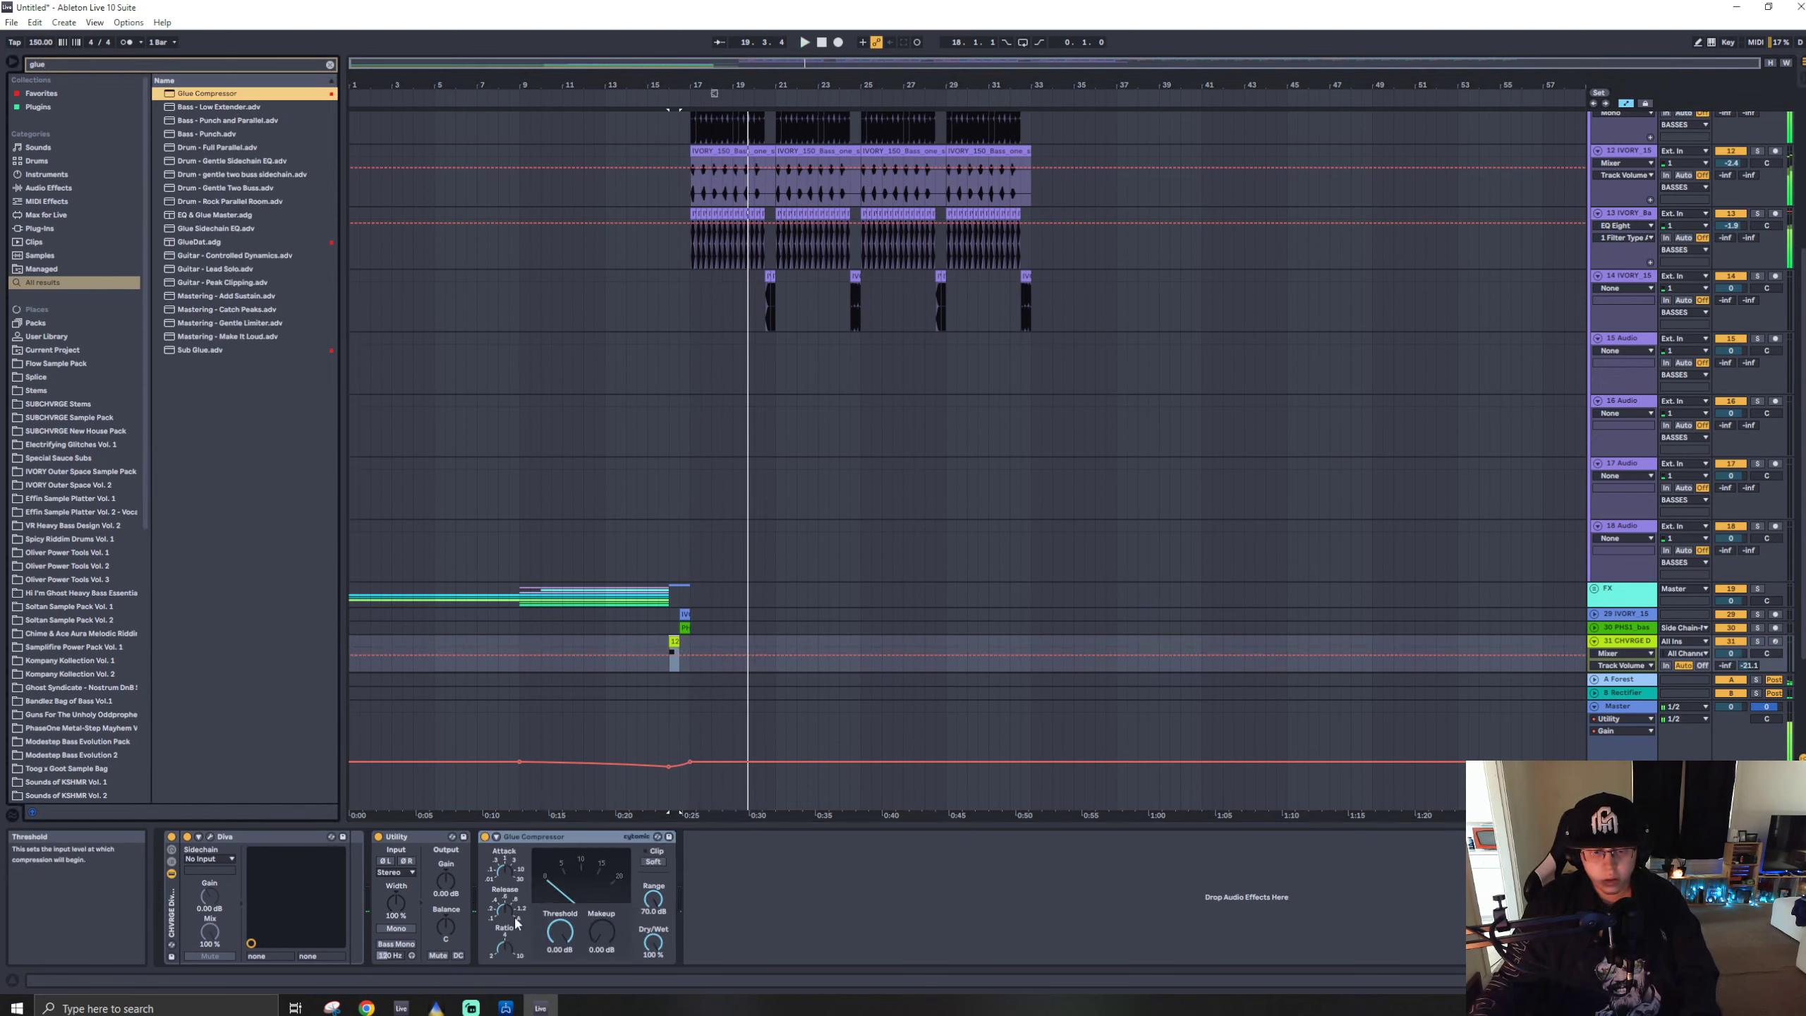
{"action": "left_click", "coordinate": [516, 885]}
- Set the Glue Compressor's threshold to -34.6 dB and makeup to 10.7 dB with soft clip on, auditioning from bar 16
{"action": "left_click_drag", "start_coordinate": [558, 937], "coordinate": [558, 1010]}
{"action": "key", "text": "space"}
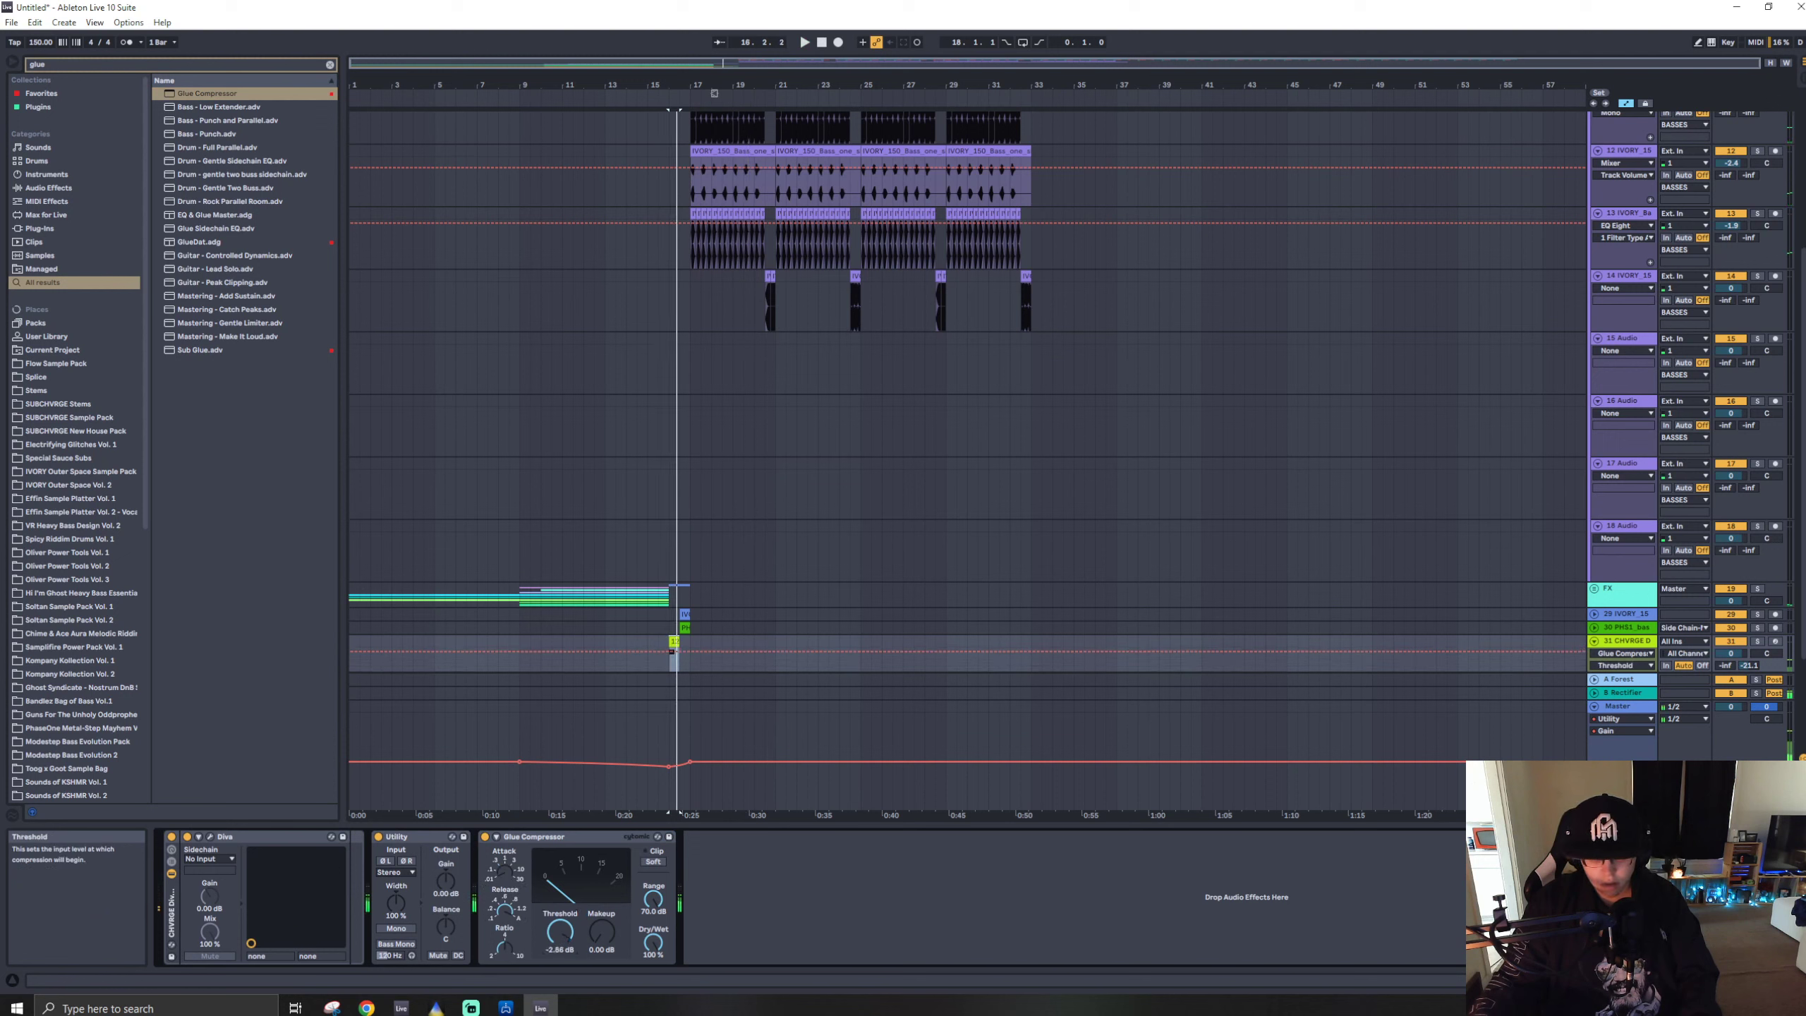
{"action": "key", "text": "space"}
{"action": "key", "text": "space"}
{"action": "key", "text": "space"}
{"action": "key", "text": "space"}
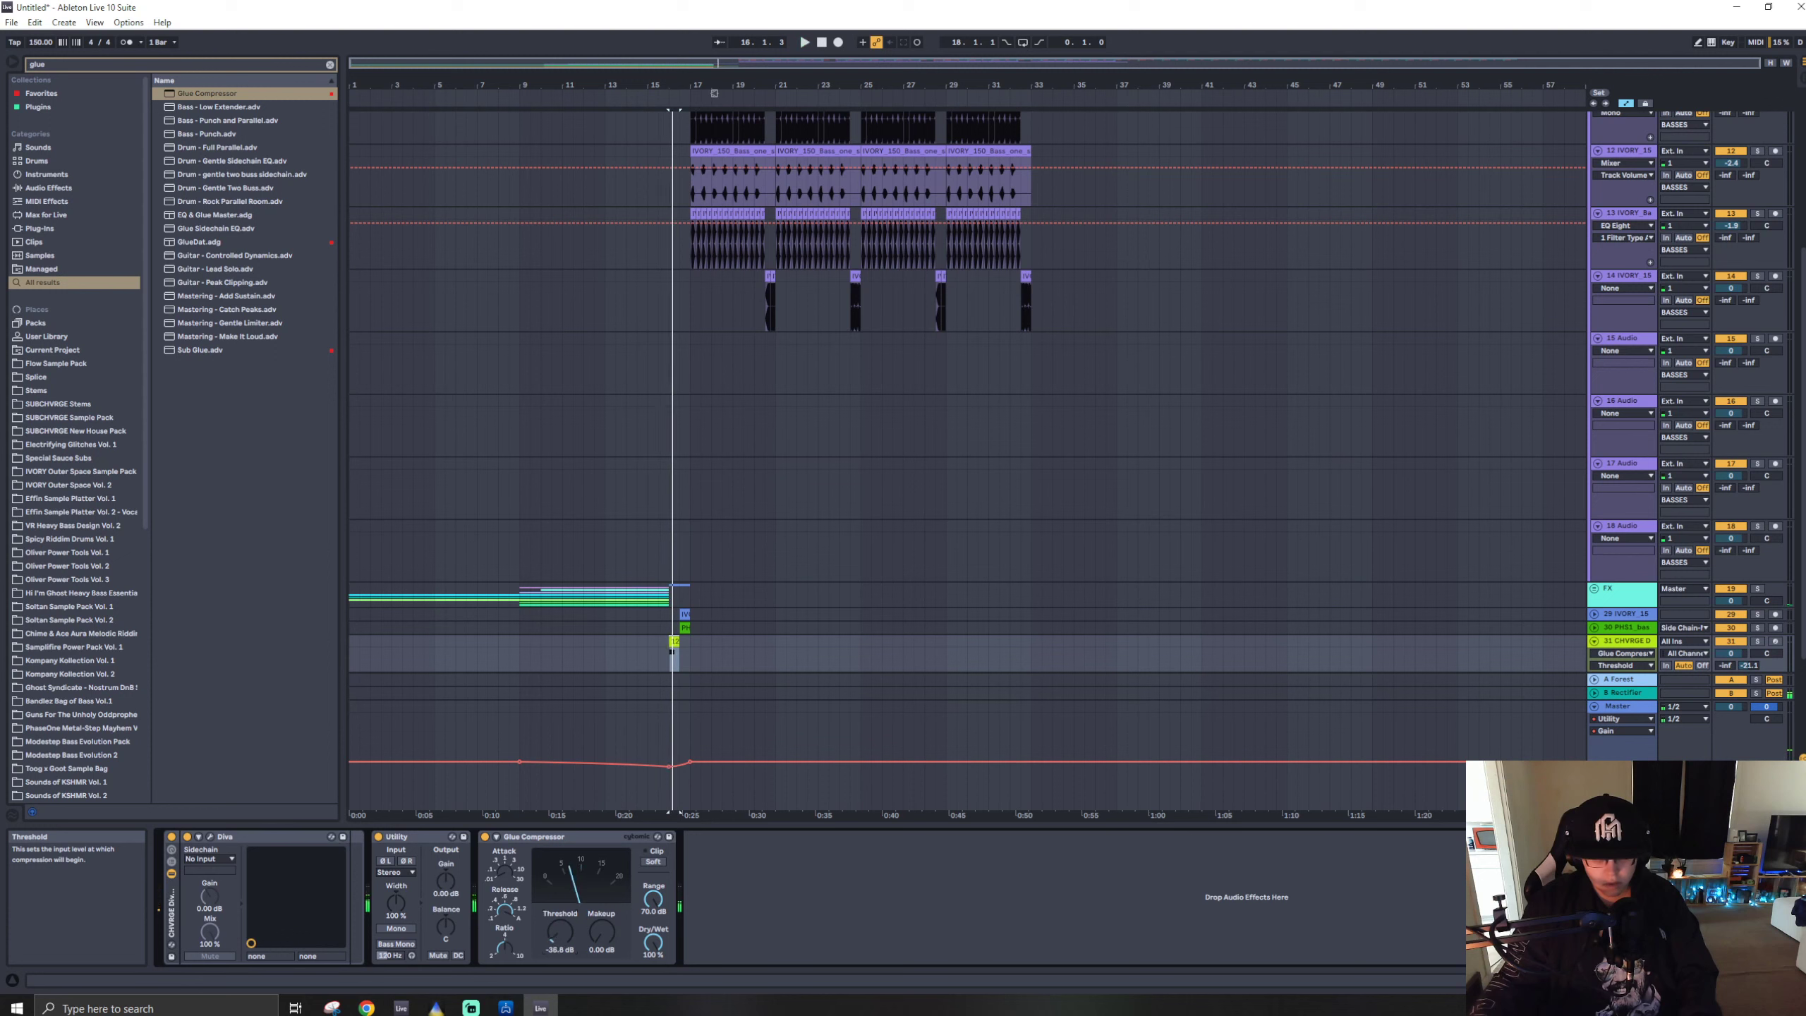
{"action": "left_click_drag", "start_coordinate": [602, 932], "coordinate": [601, 881]}
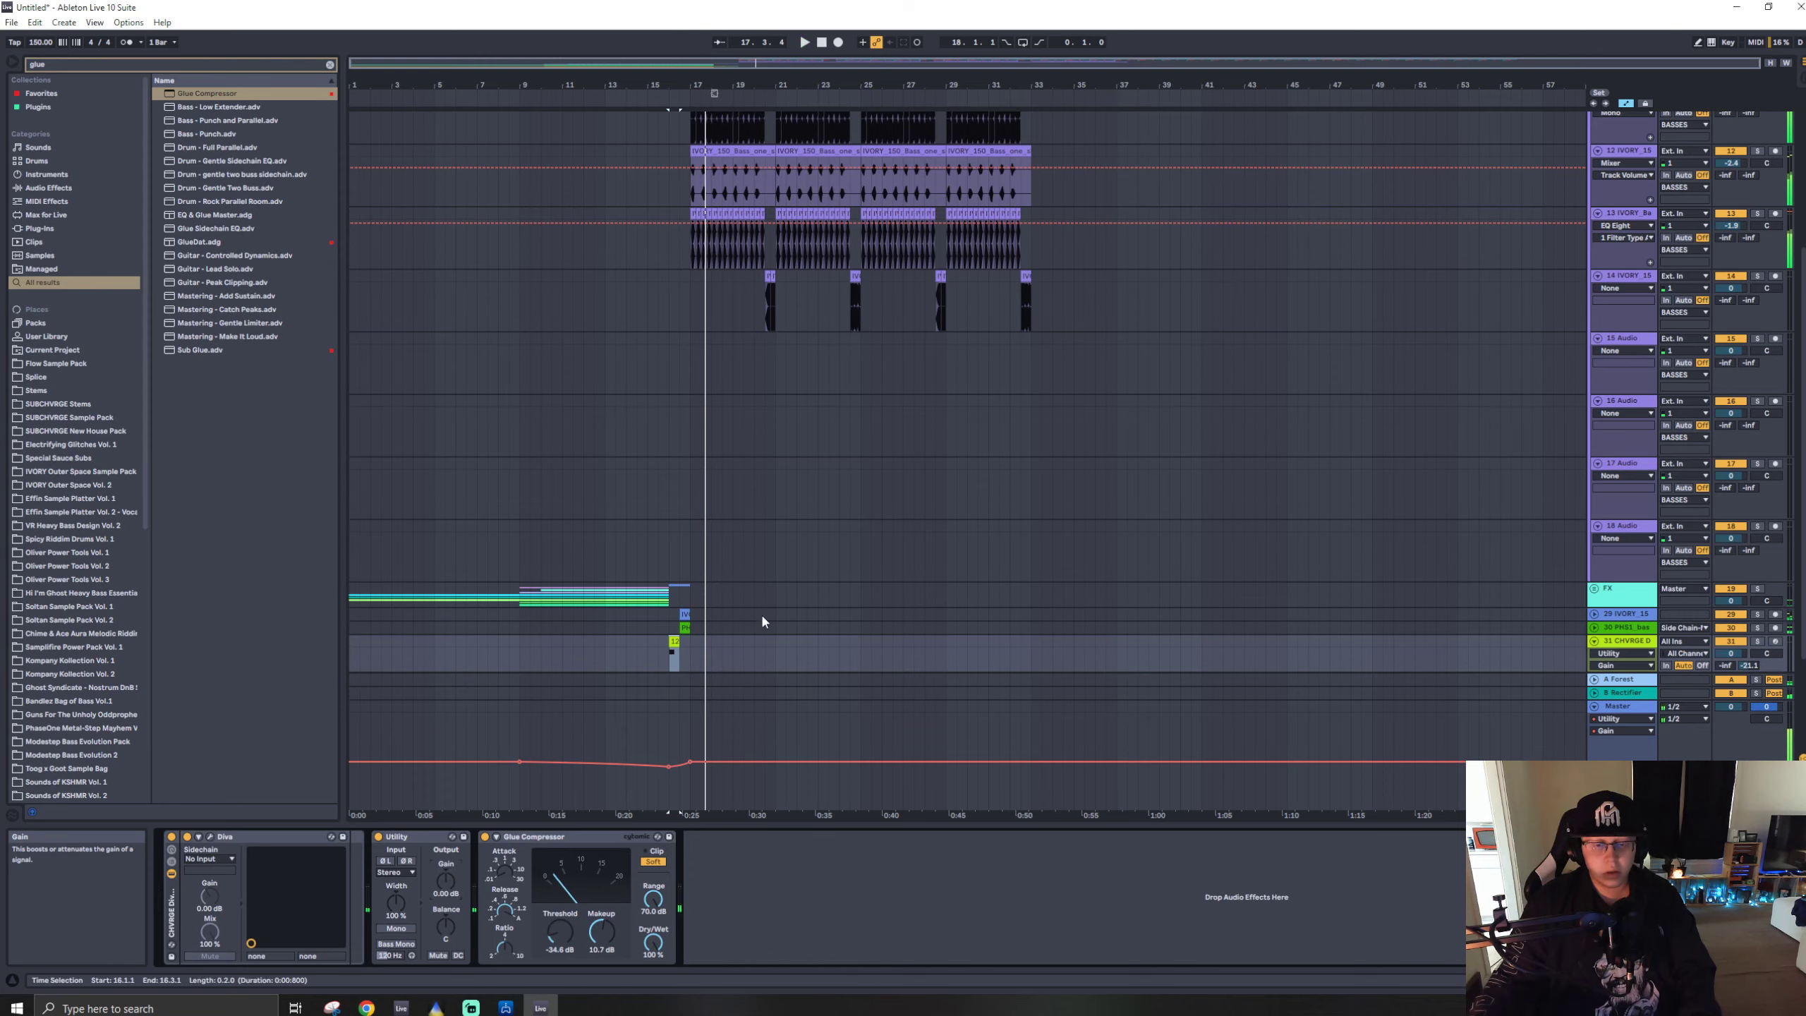
- Automate the 31 CHVRGE track's Utility gain to fade from the clip's end down to -inf dB at bar 17, and play it
{"action": "scroll", "coordinate": [761, 620], "scroll_direction": "down", "scroll_amount": 4}
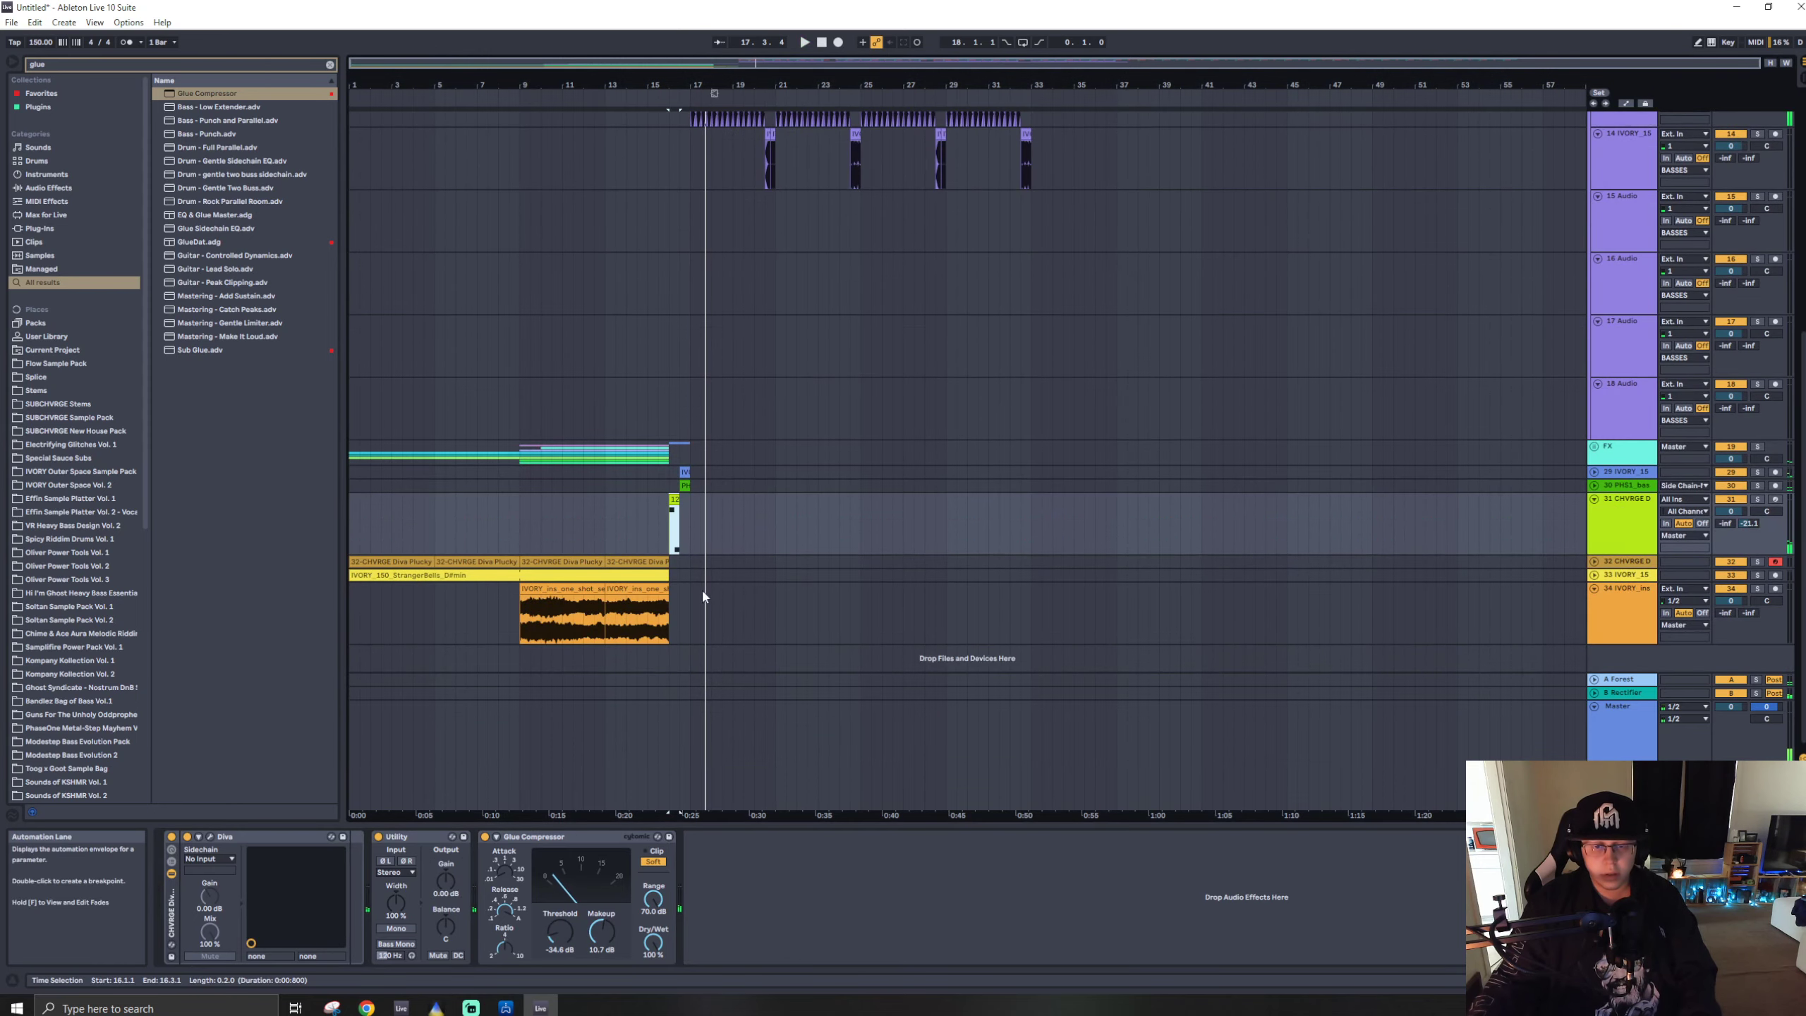
{"action": "left_click", "coordinate": [662, 524]}
{"action": "left_click_drag", "start_coordinate": [693, 537], "coordinate": [694, 558]}
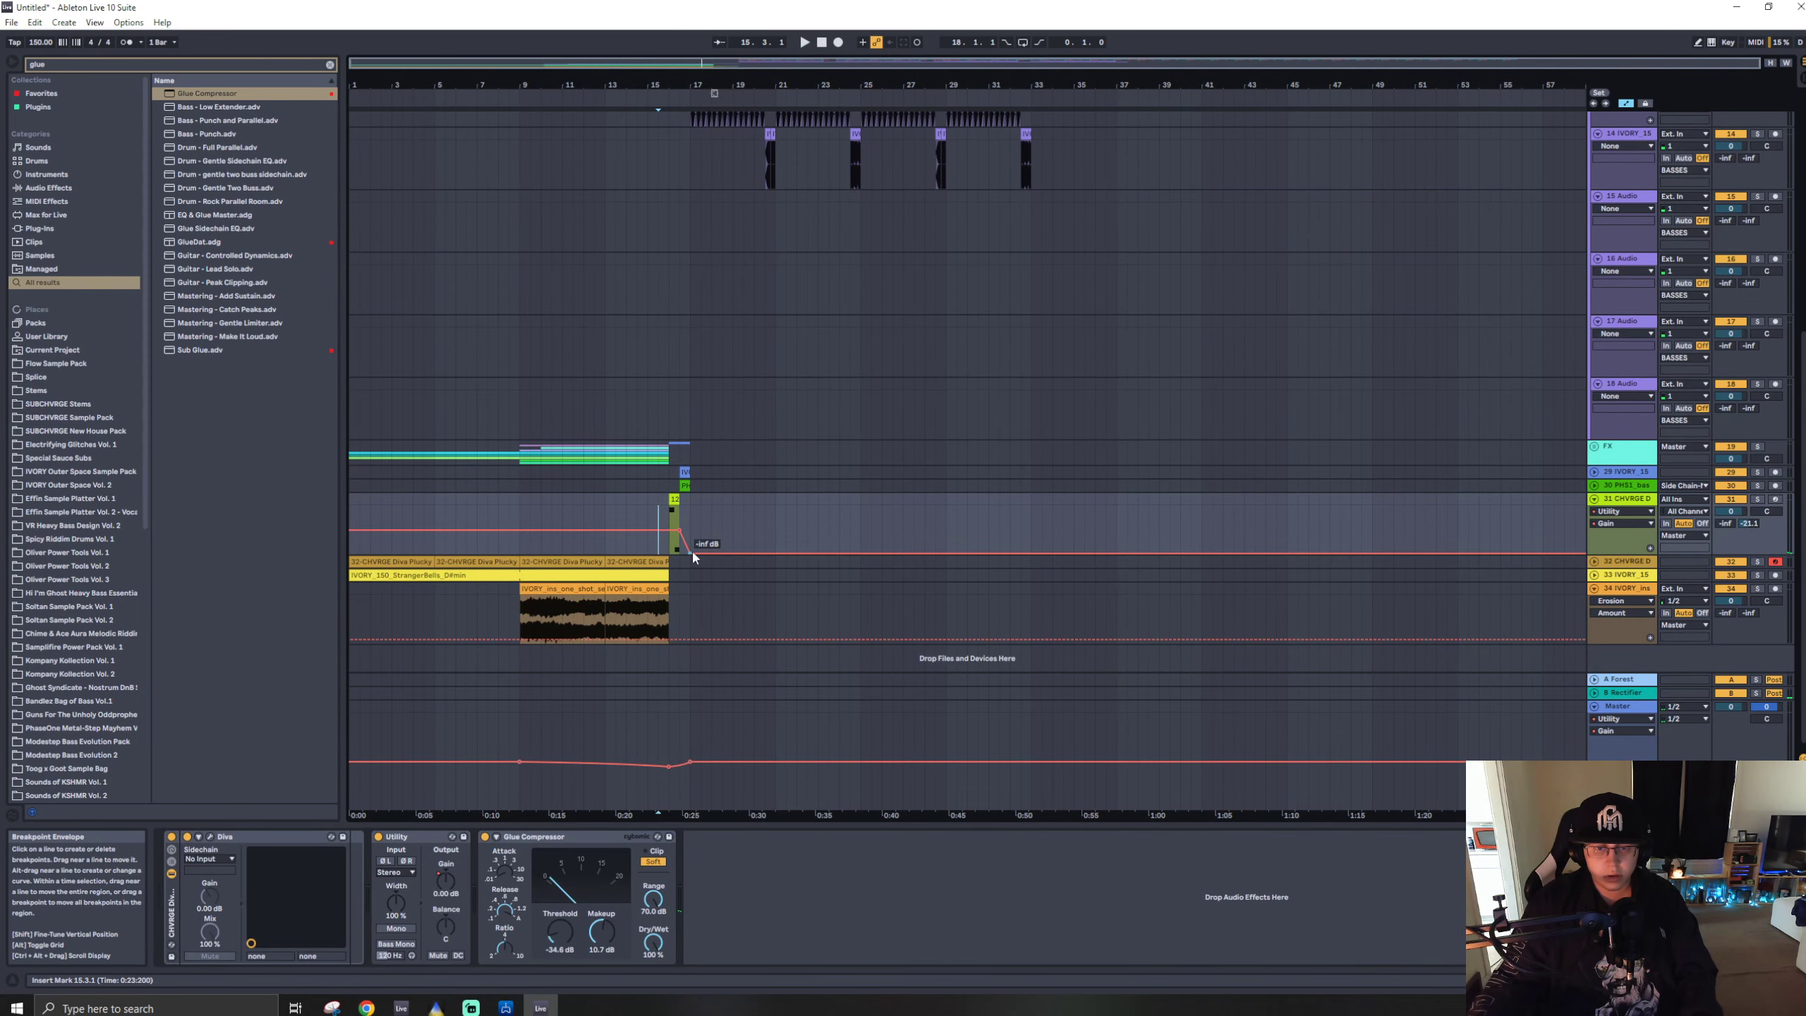
{"action": "key", "text": "space"}
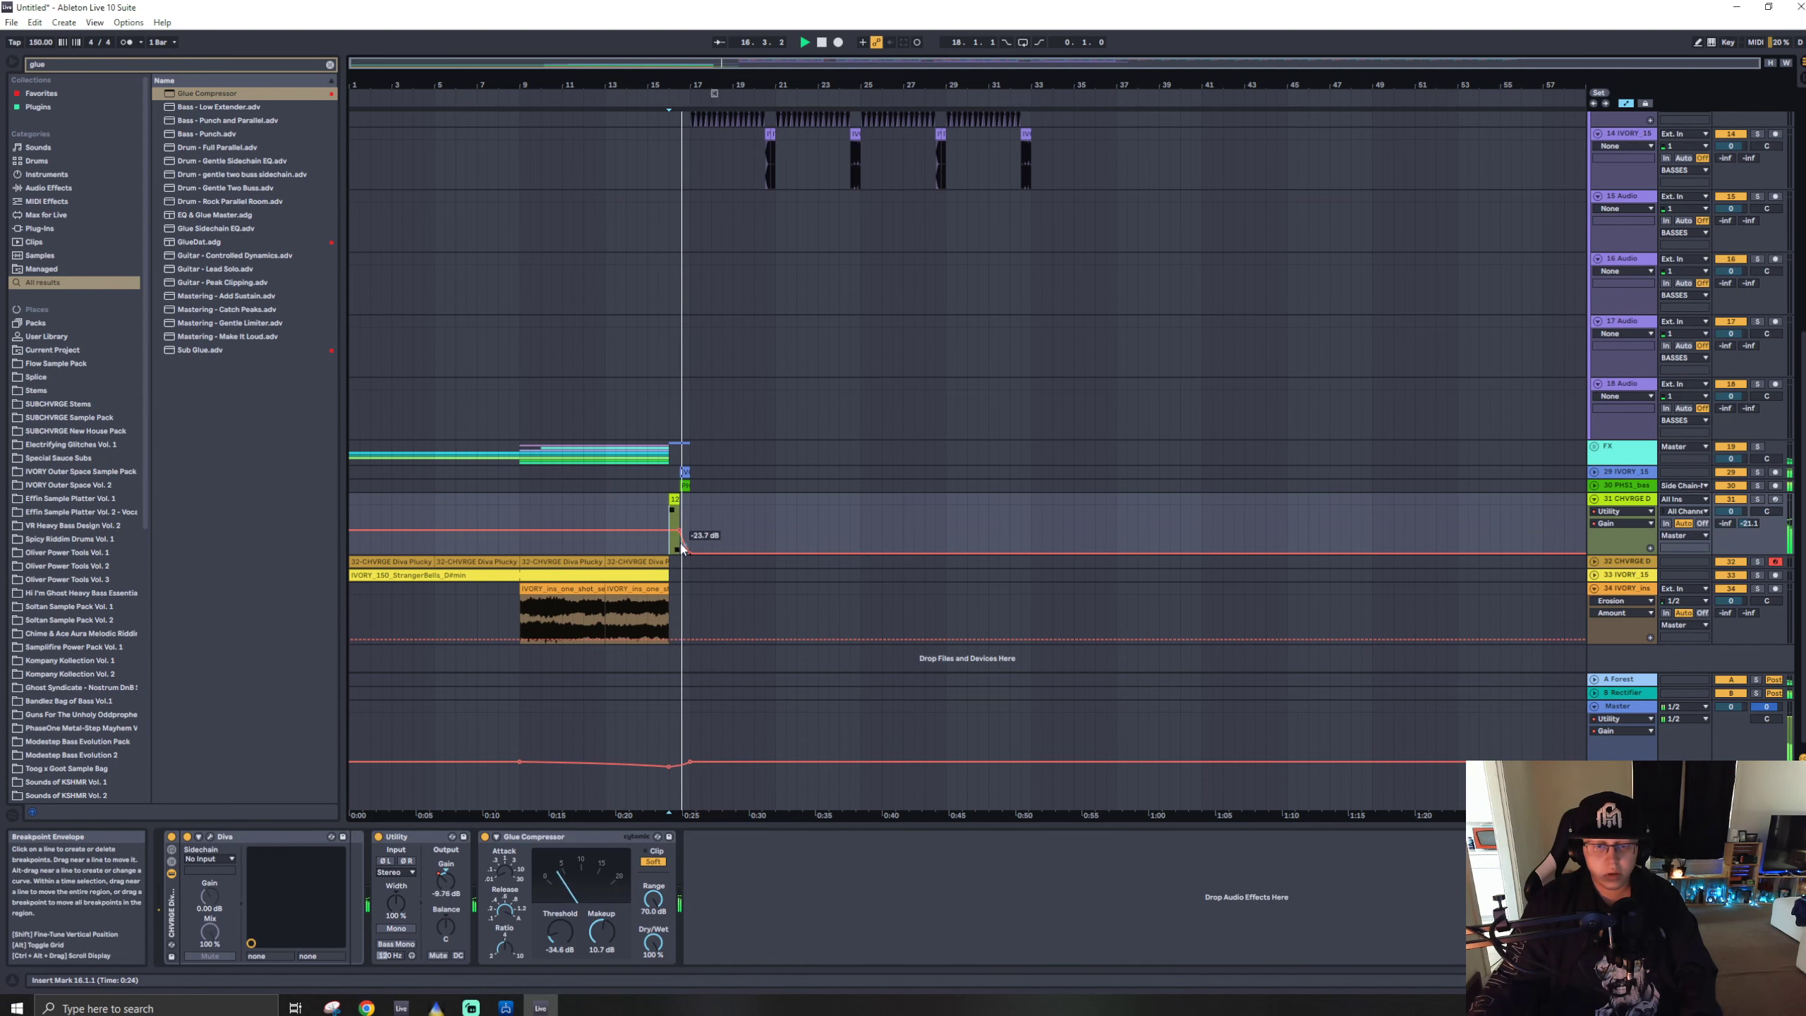
- Adjust the curve of the 31 CHVRGE track's gain fade before bar 17 and replay it from bar 16
{"action": "scroll", "coordinate": [689, 536], "scroll_direction": "up", "scroll_amount": 5}
{"action": "left_click_drag", "start_coordinate": [695, 539], "coordinate": [695, 536]}
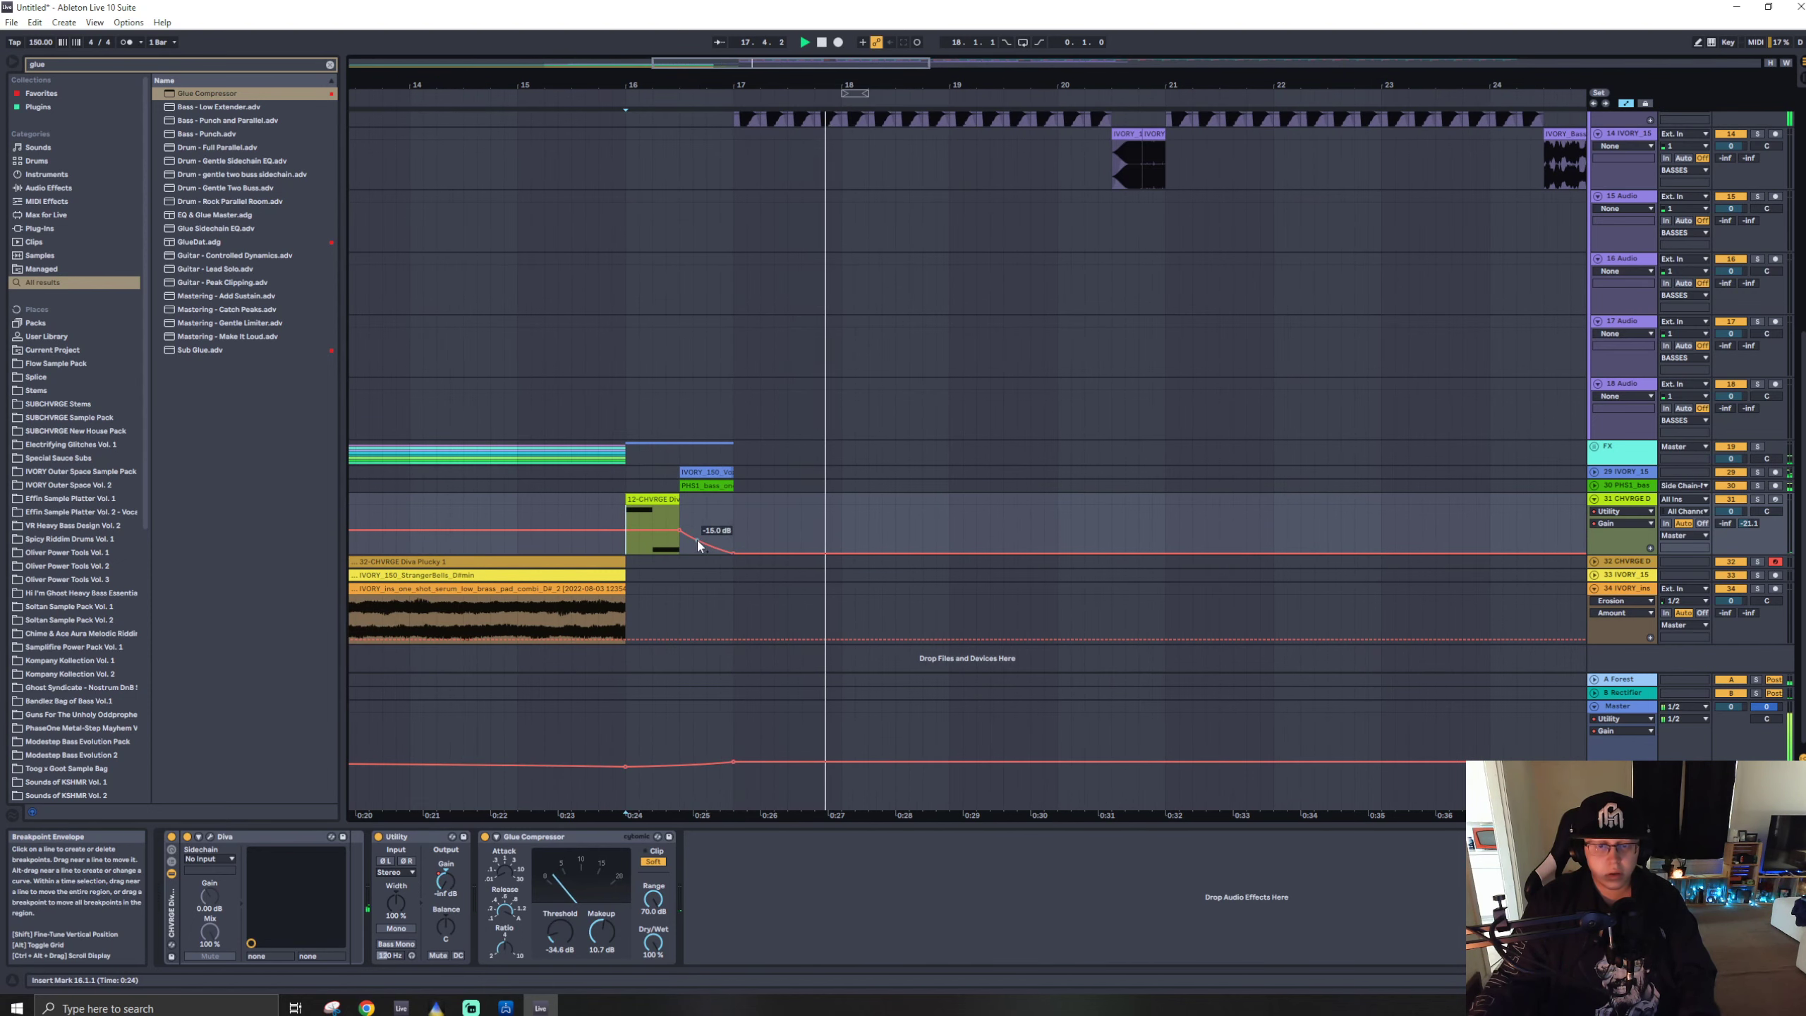
{"action": "key", "text": "space"}
{"action": "key", "text": "space"}
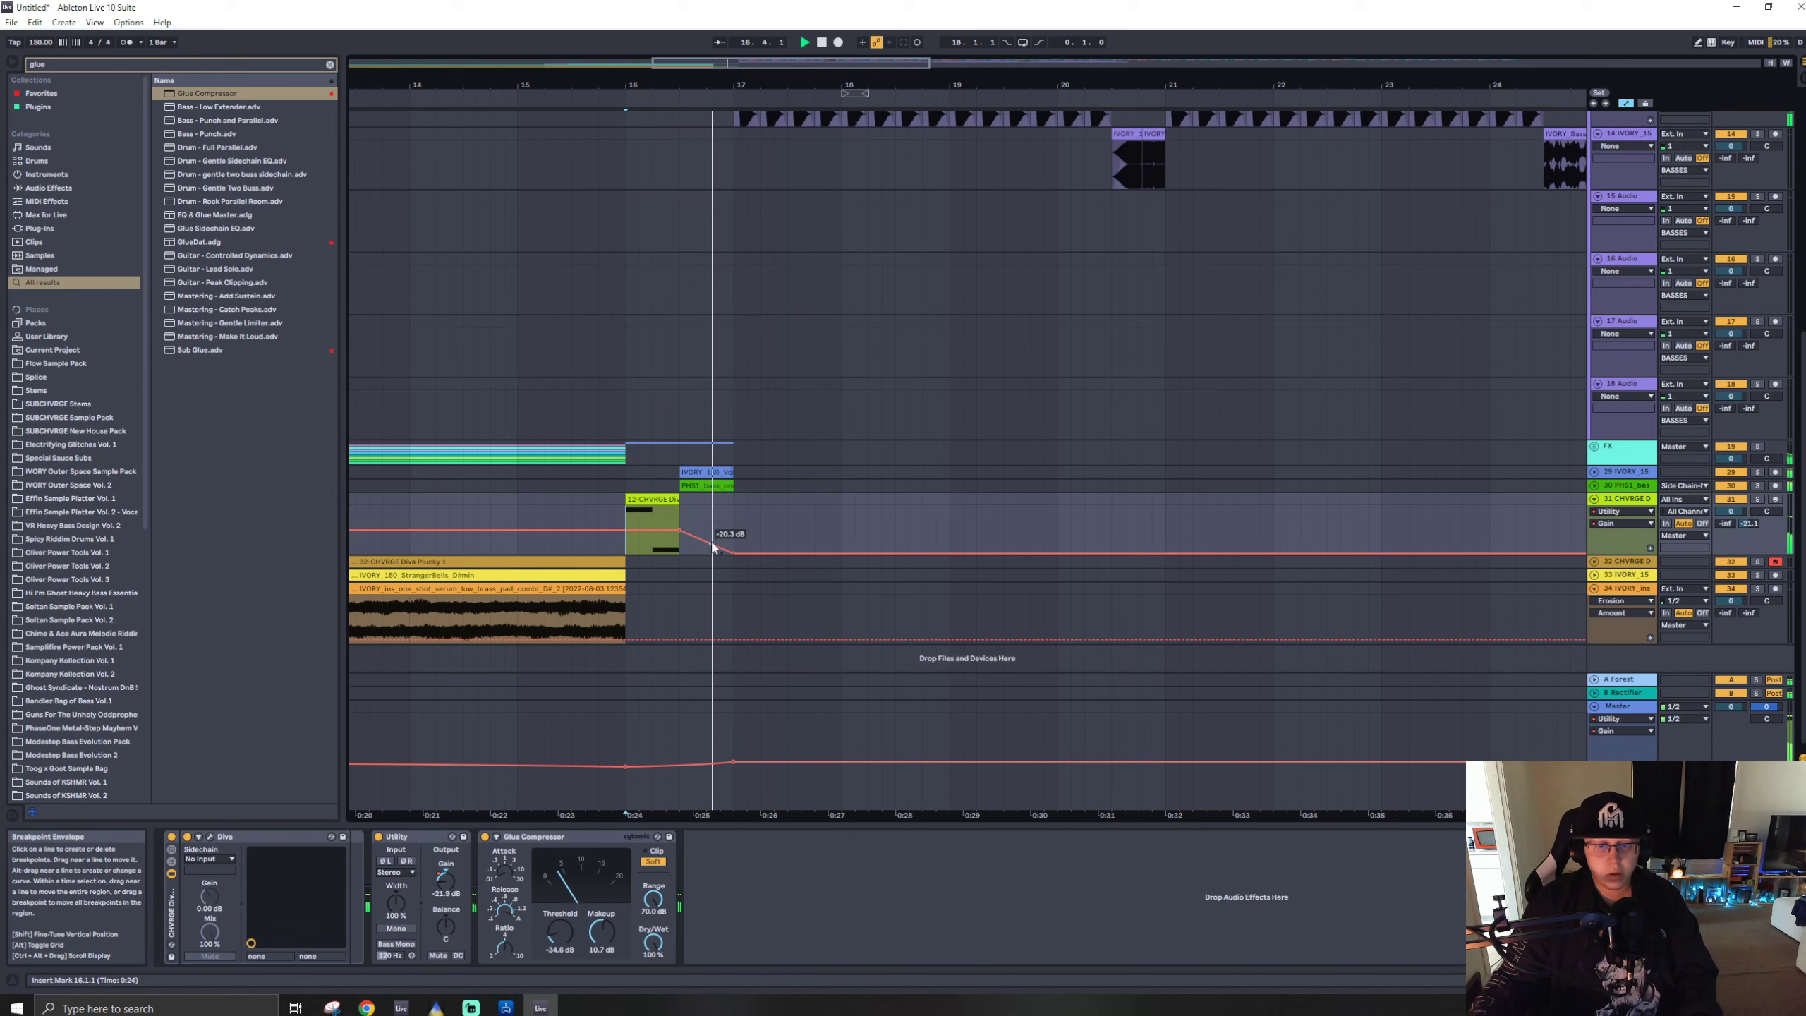
- Hide the automation lanes, insert an audio track below the 11 IVORY track, and search the browser for "ivory bass hi"
{"action": "key", "text": "a"}
{"action": "scroll", "coordinate": [742, 553], "scroll_direction": "down", "scroll_amount": 5}
{"action": "scroll", "coordinate": [700, 478], "scroll_direction": "up", "scroll_amount": 5}
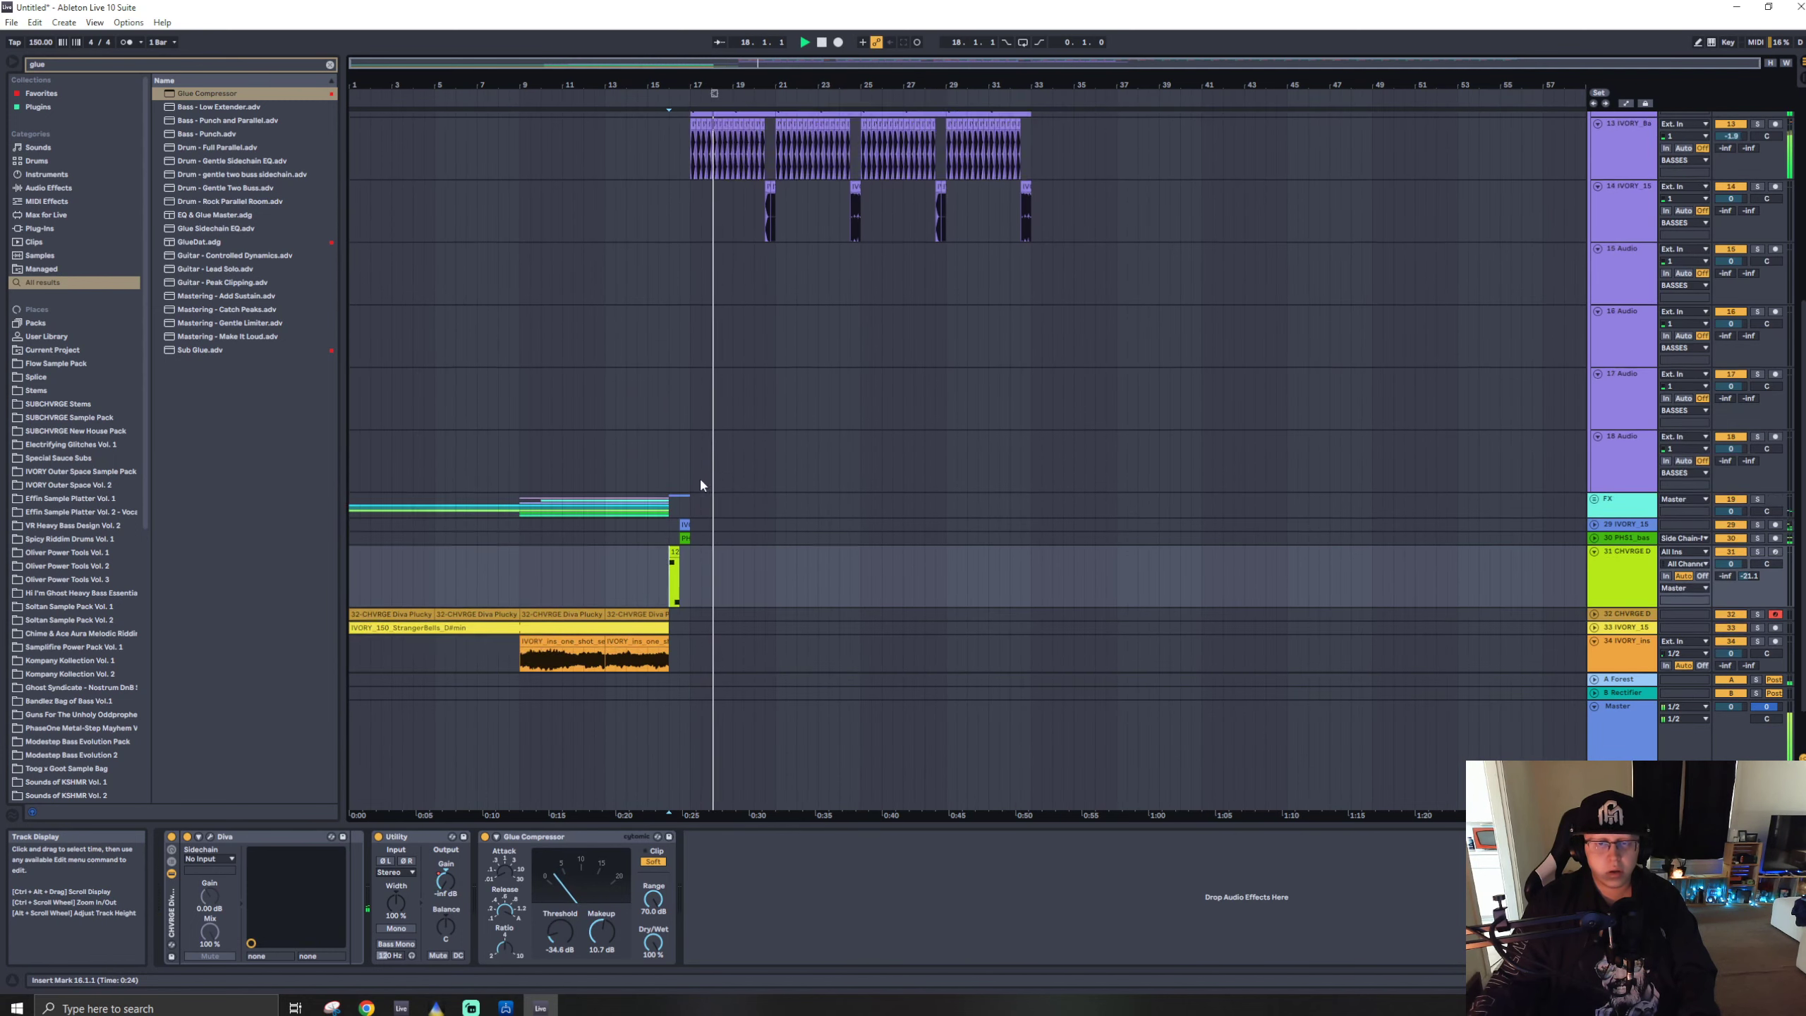
{"action": "left_click", "coordinate": [1630, 369]}
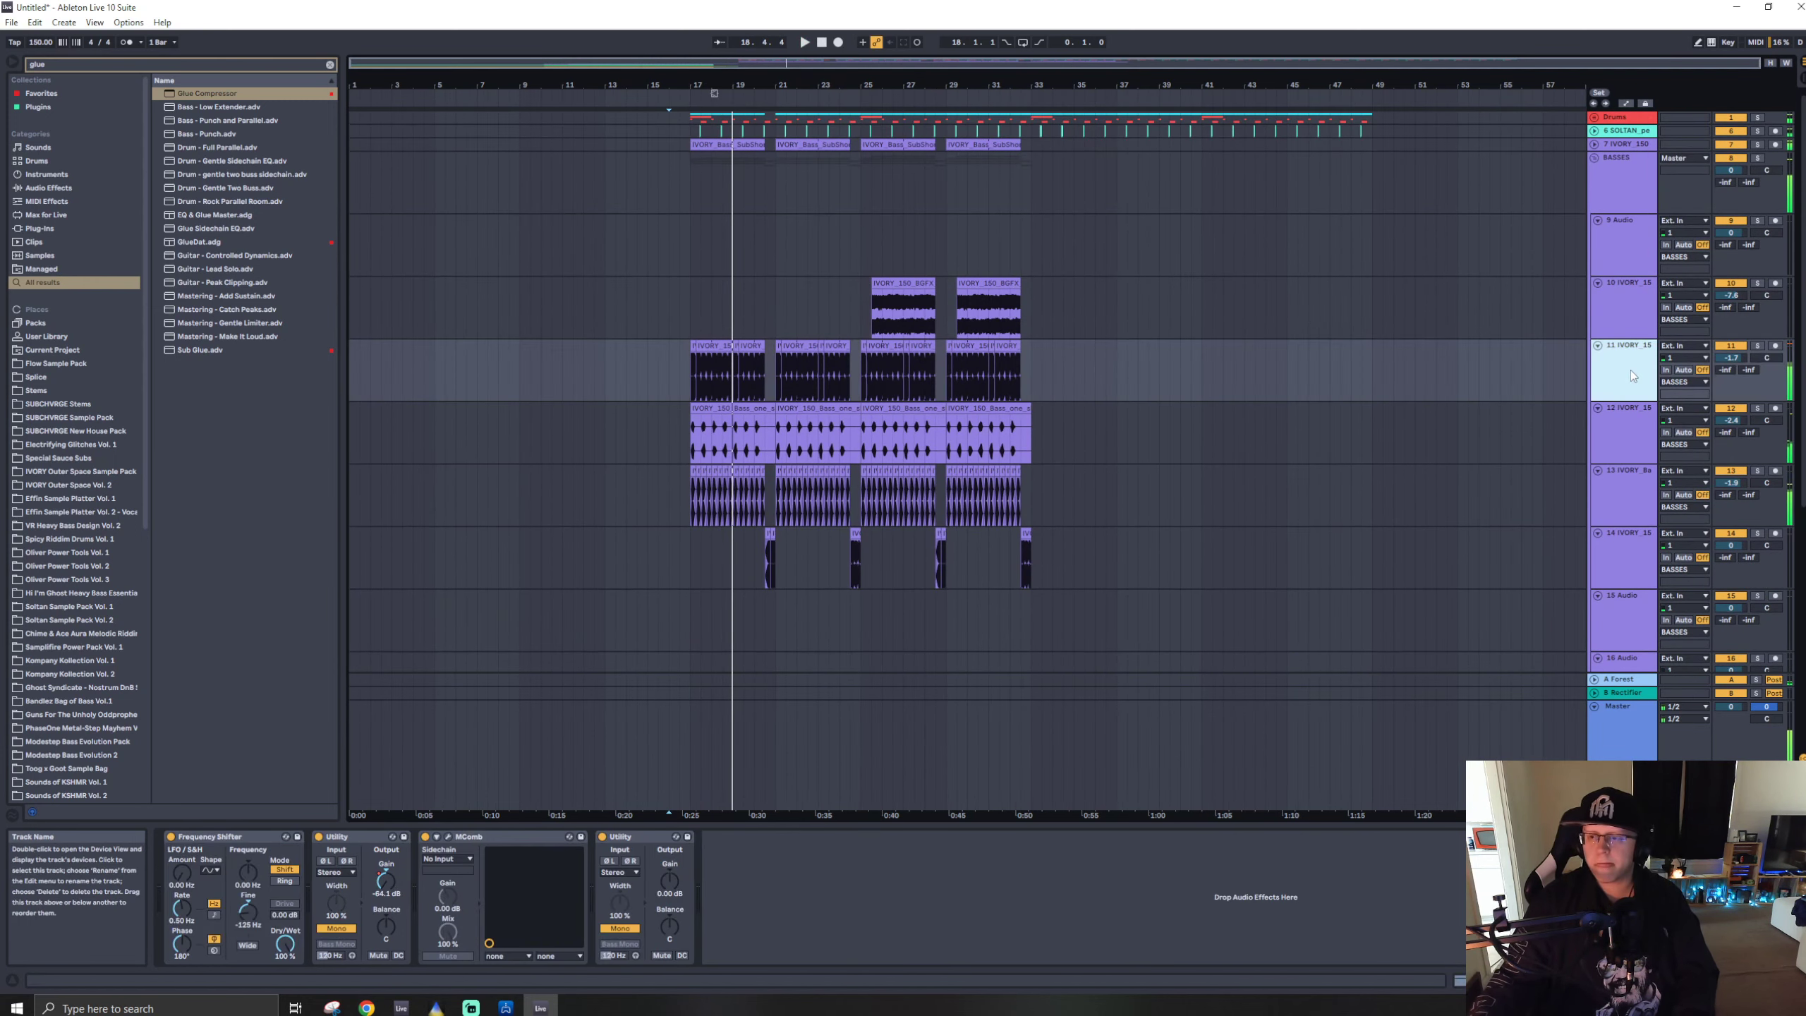
{"action": "key", "text": "ctrl+t"}
{"action": "type", "text": "ivo"}
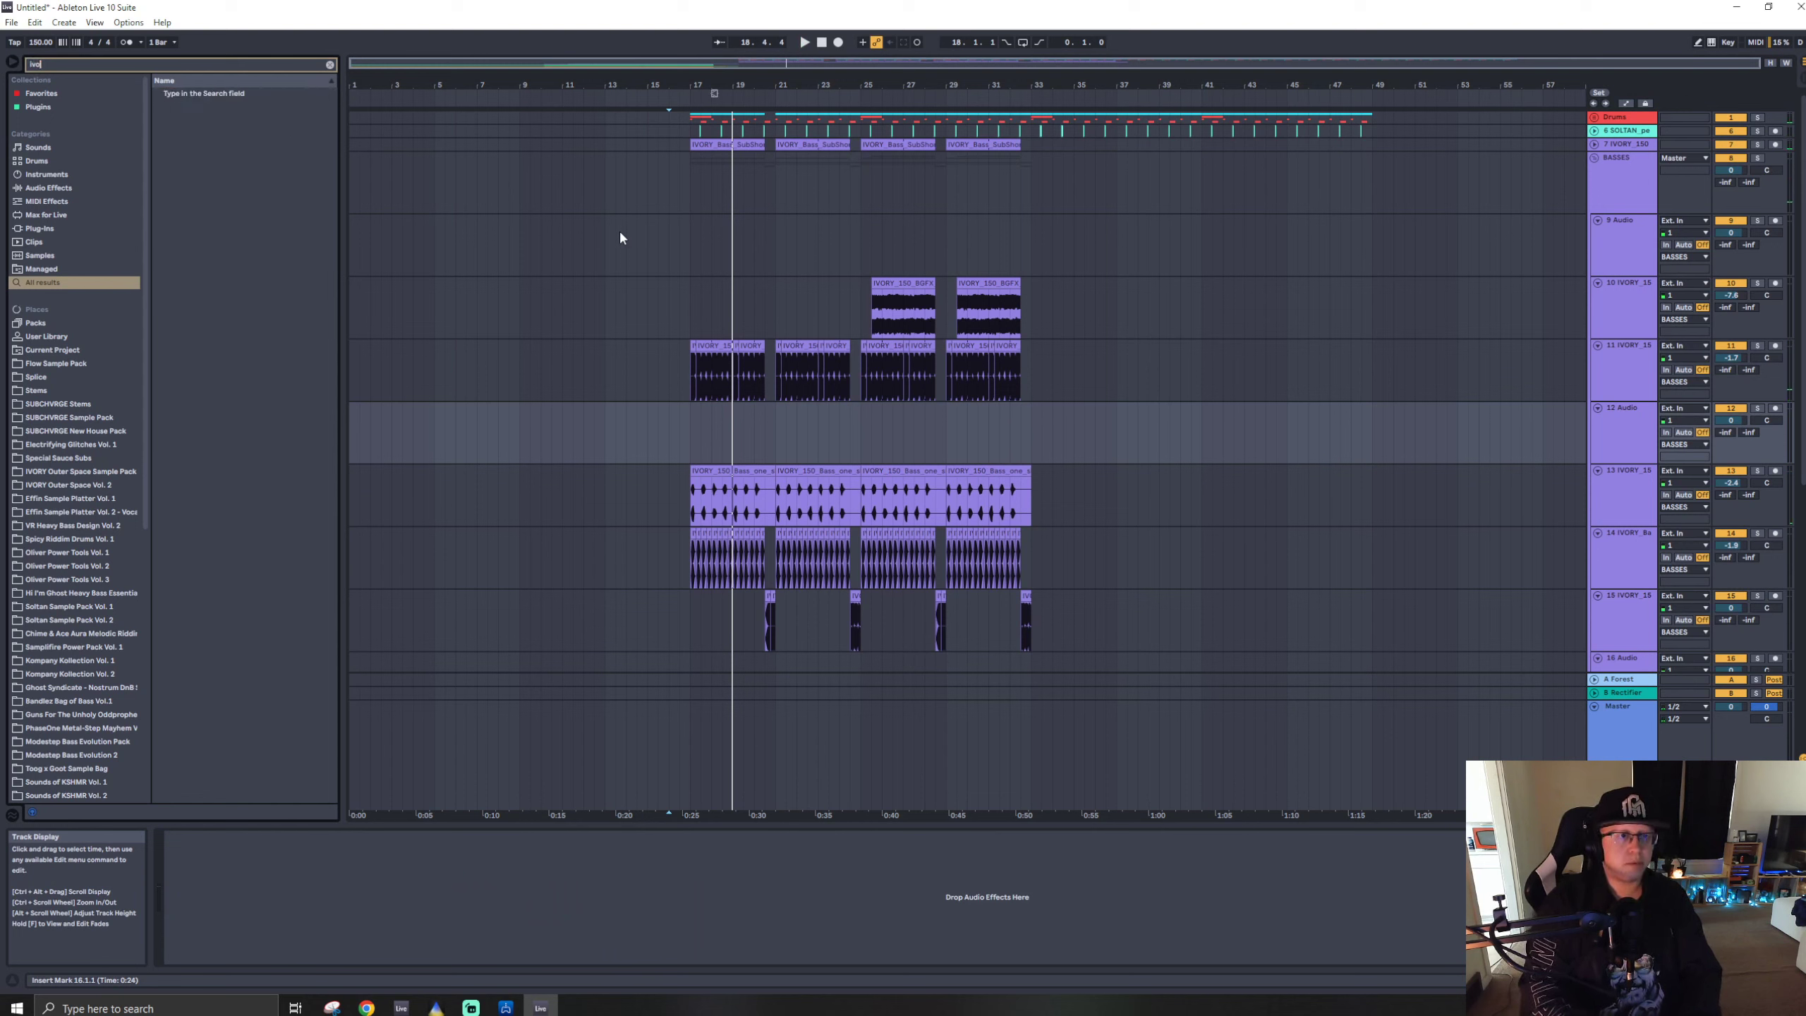
{"action": "type", "text": "ry bass"}
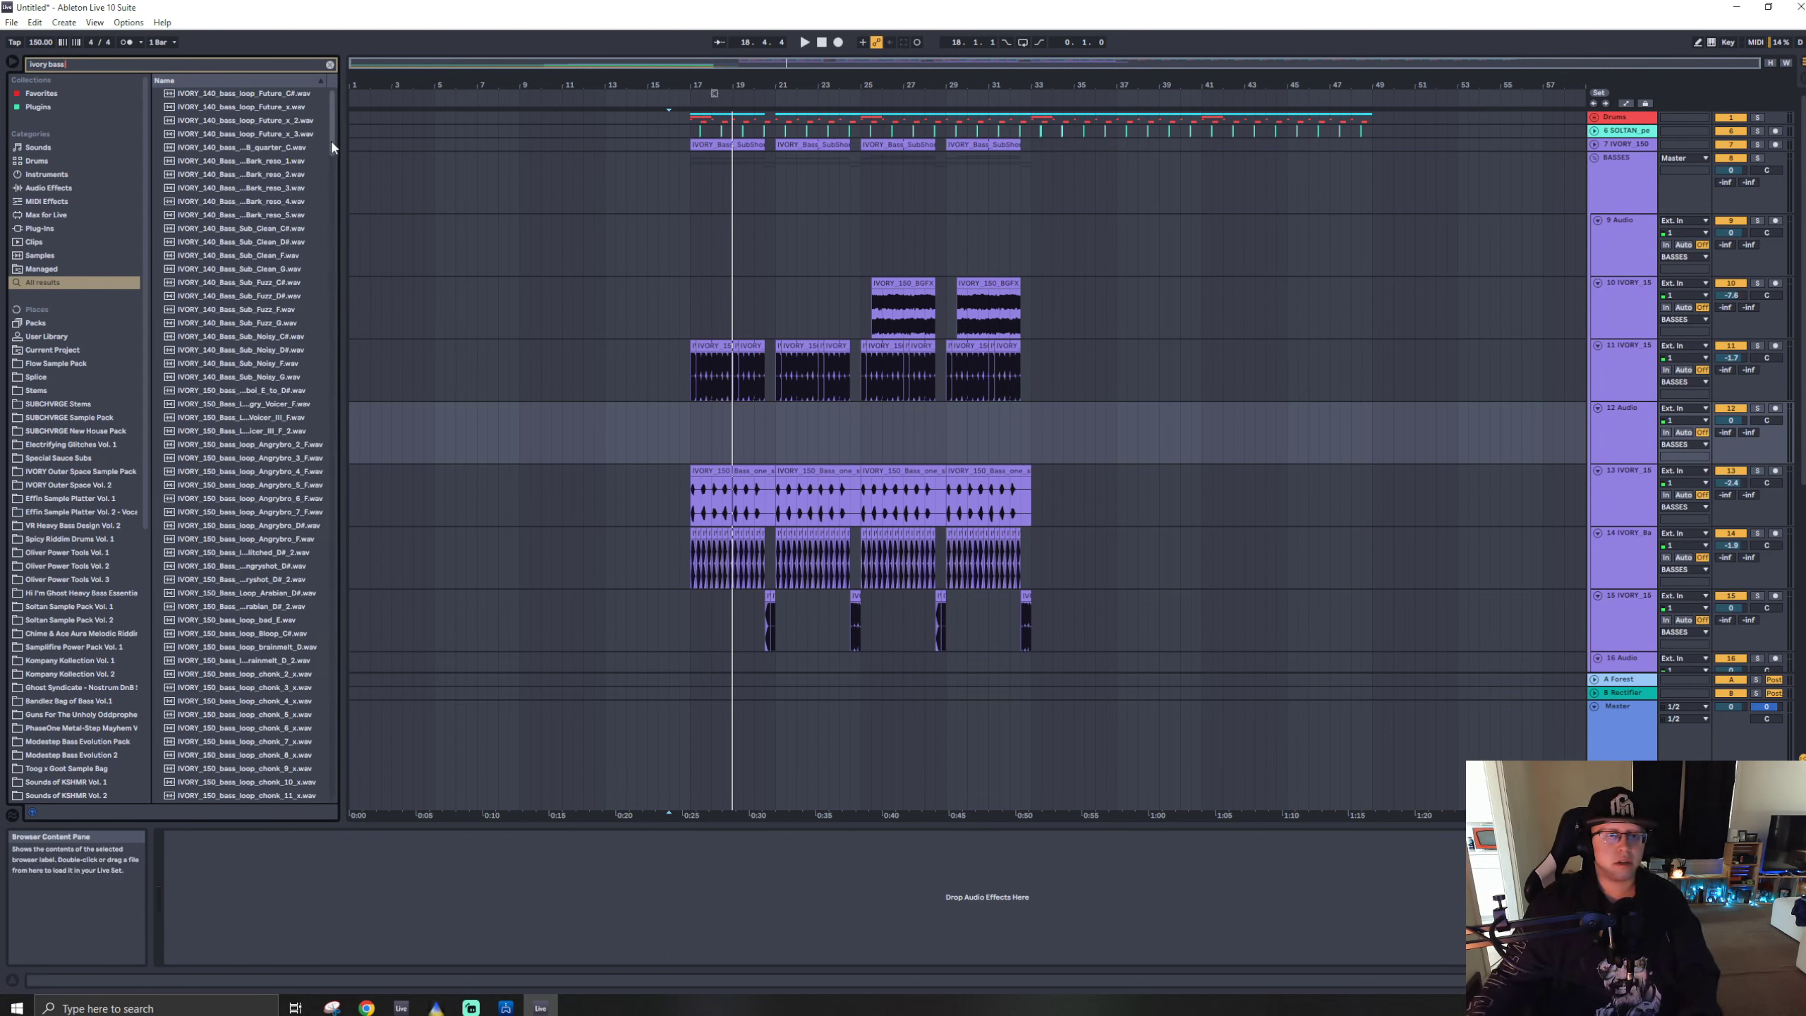
{"action": "type", "text": " hi"}
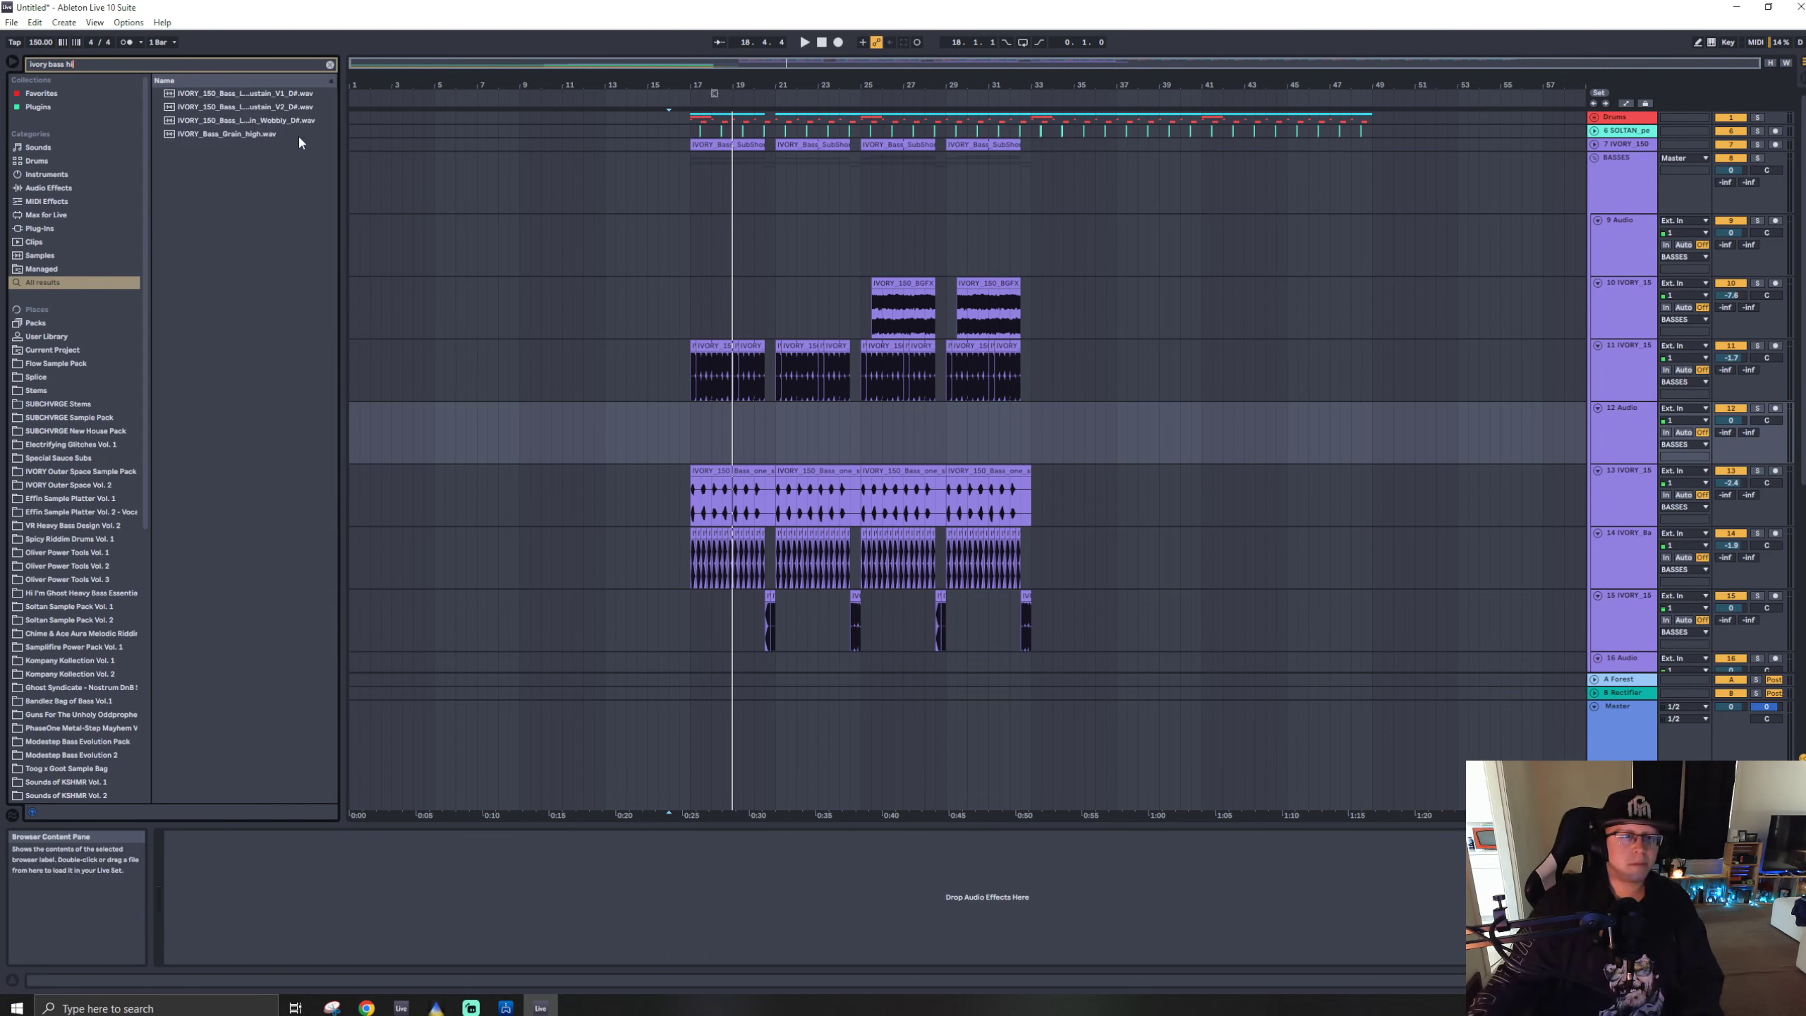
- Audition the IVORY high bass loops in the search results, comparing the Wobbly and High Sustain samples
{"action": "left_click", "coordinate": [281, 121]}
{"action": "key", "text": "Down"}
{"action": "key", "text": "Up"}
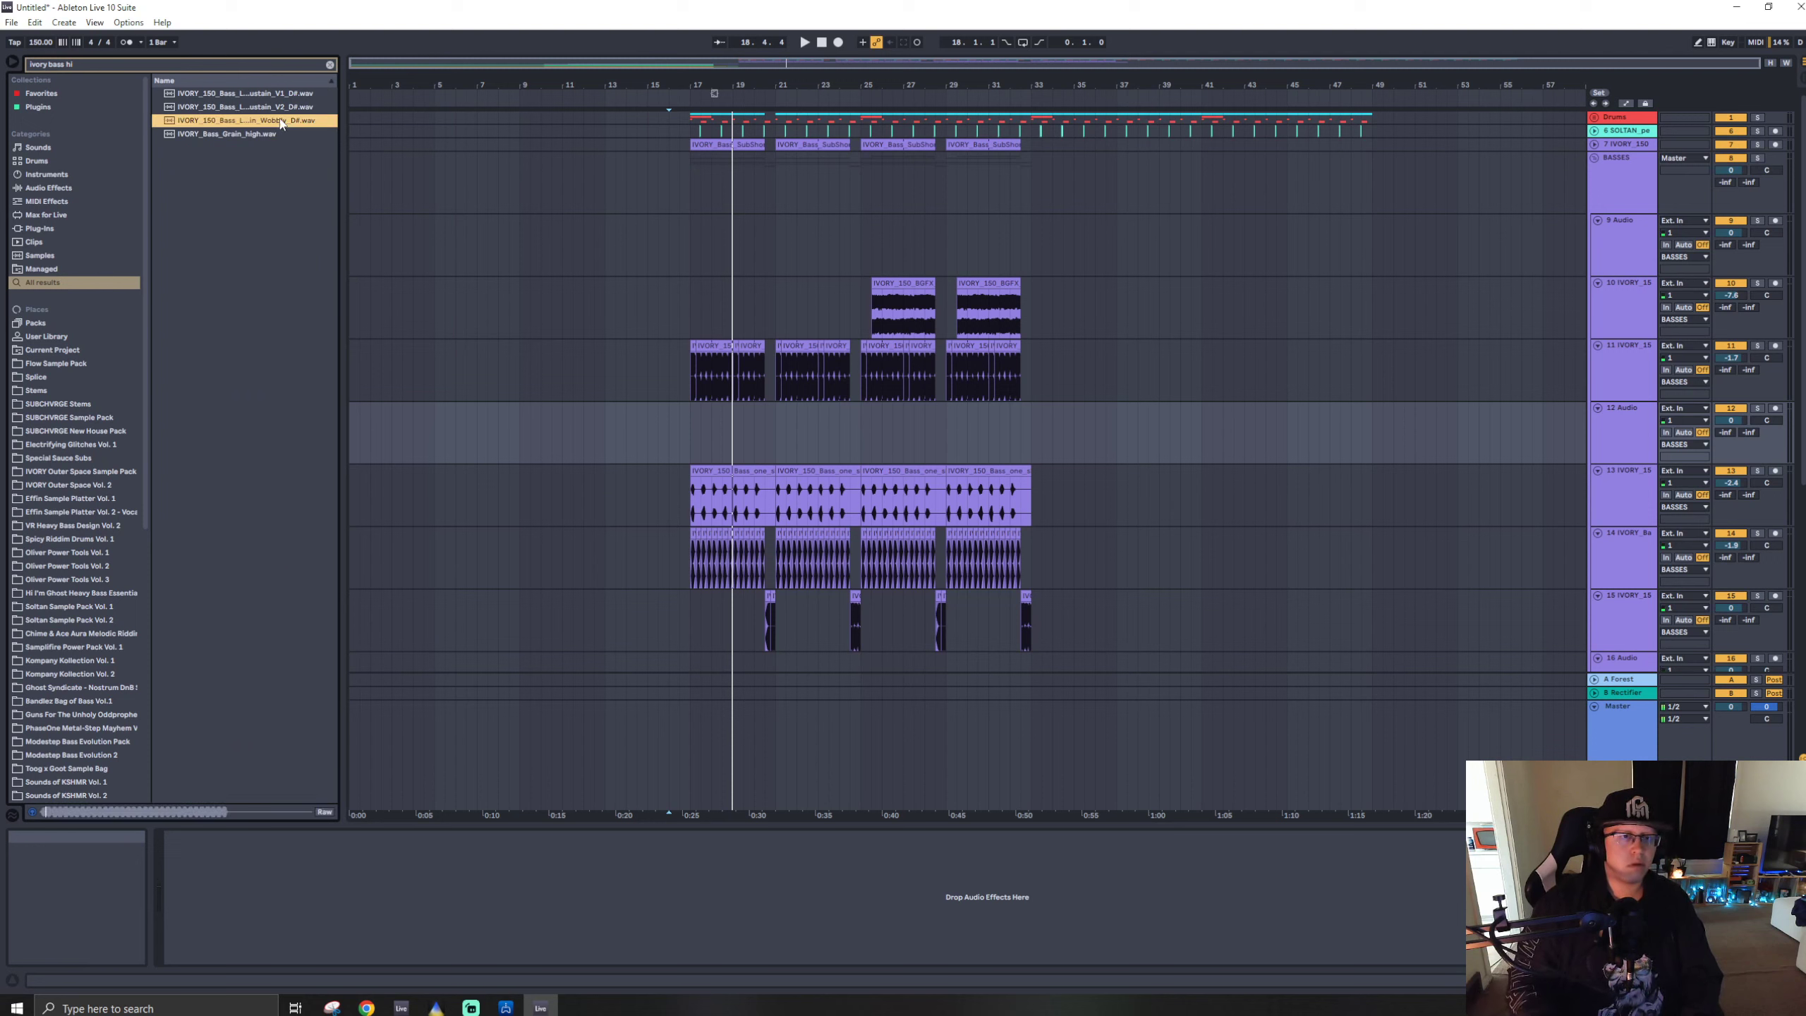
{"action": "key", "text": "Up"}
{"action": "key", "text": "Up"}
{"action": "key", "text": "Down"}
{"action": "key", "text": "Down"}
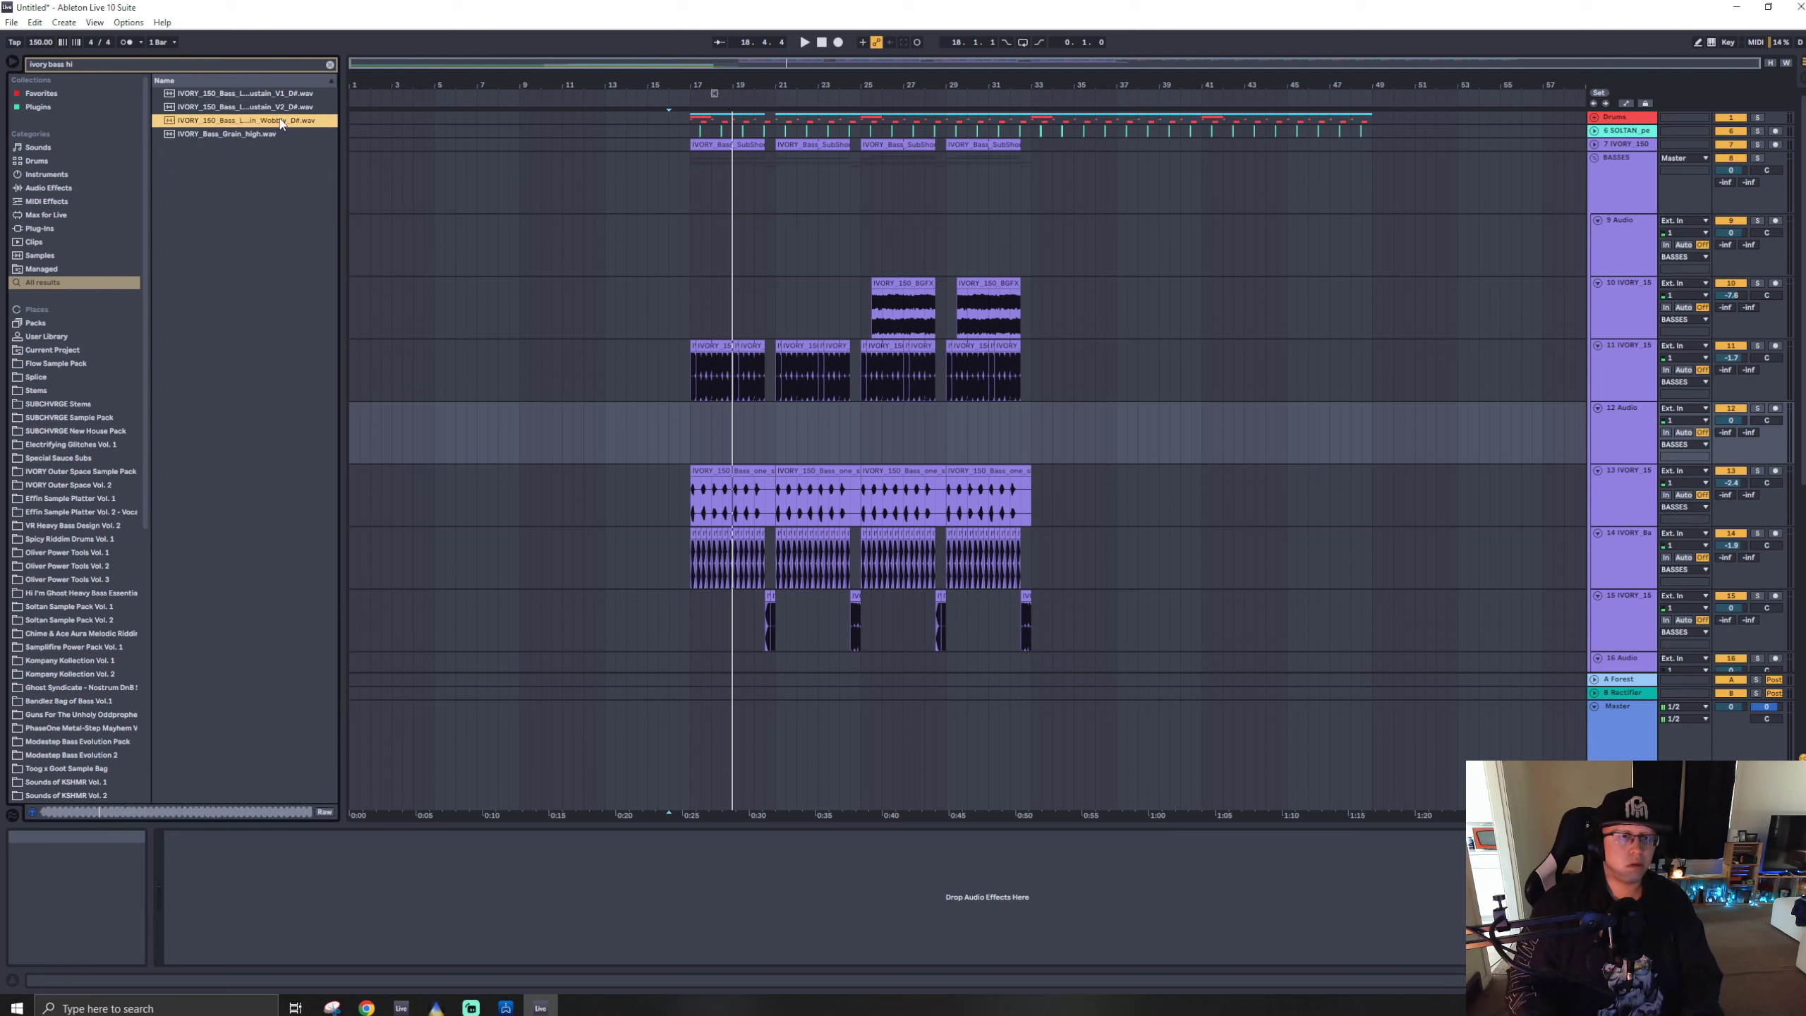
{"action": "key", "text": "Up"}
{"action": "key", "text": "Up"}
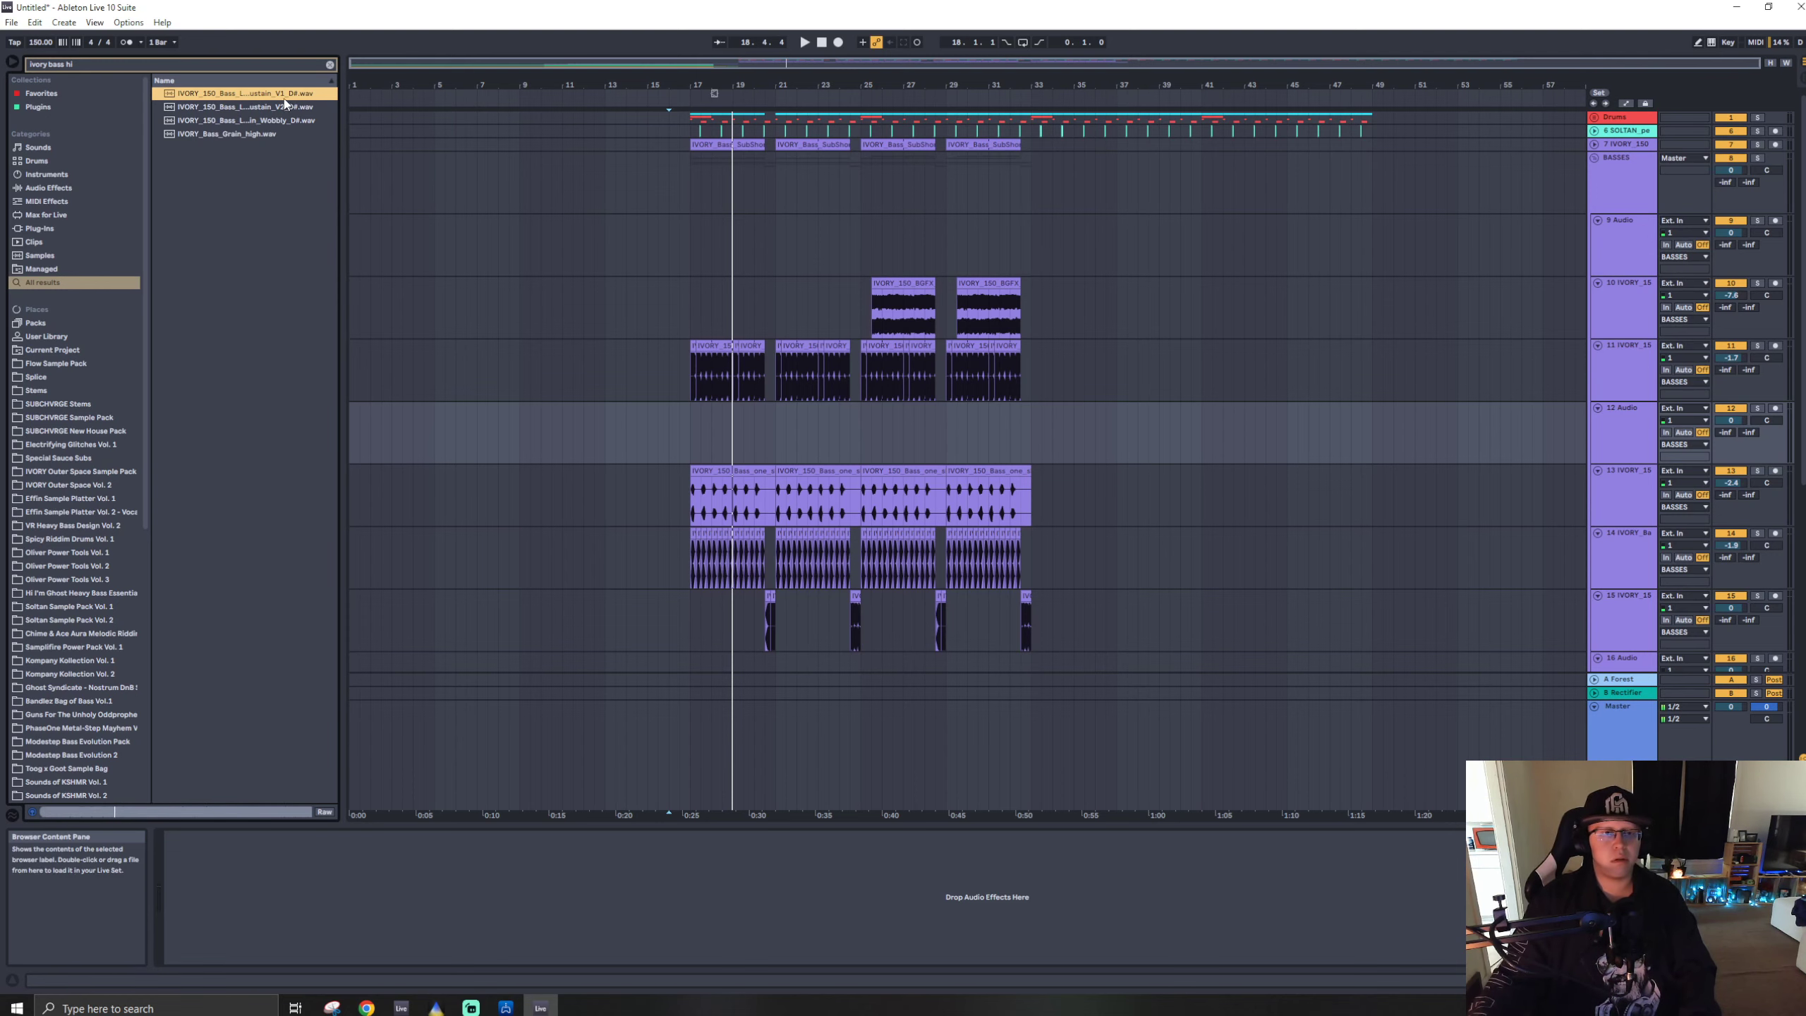
- Place IVORY_150_Bass_Loop_No_Regrets_High_Sustain_V1_D# on its own track at 25.3 and lower its volume to about -16 dB while auditioning
{"action": "left_click_drag", "start_coordinate": [404, 101], "coordinate": [869, 500]}
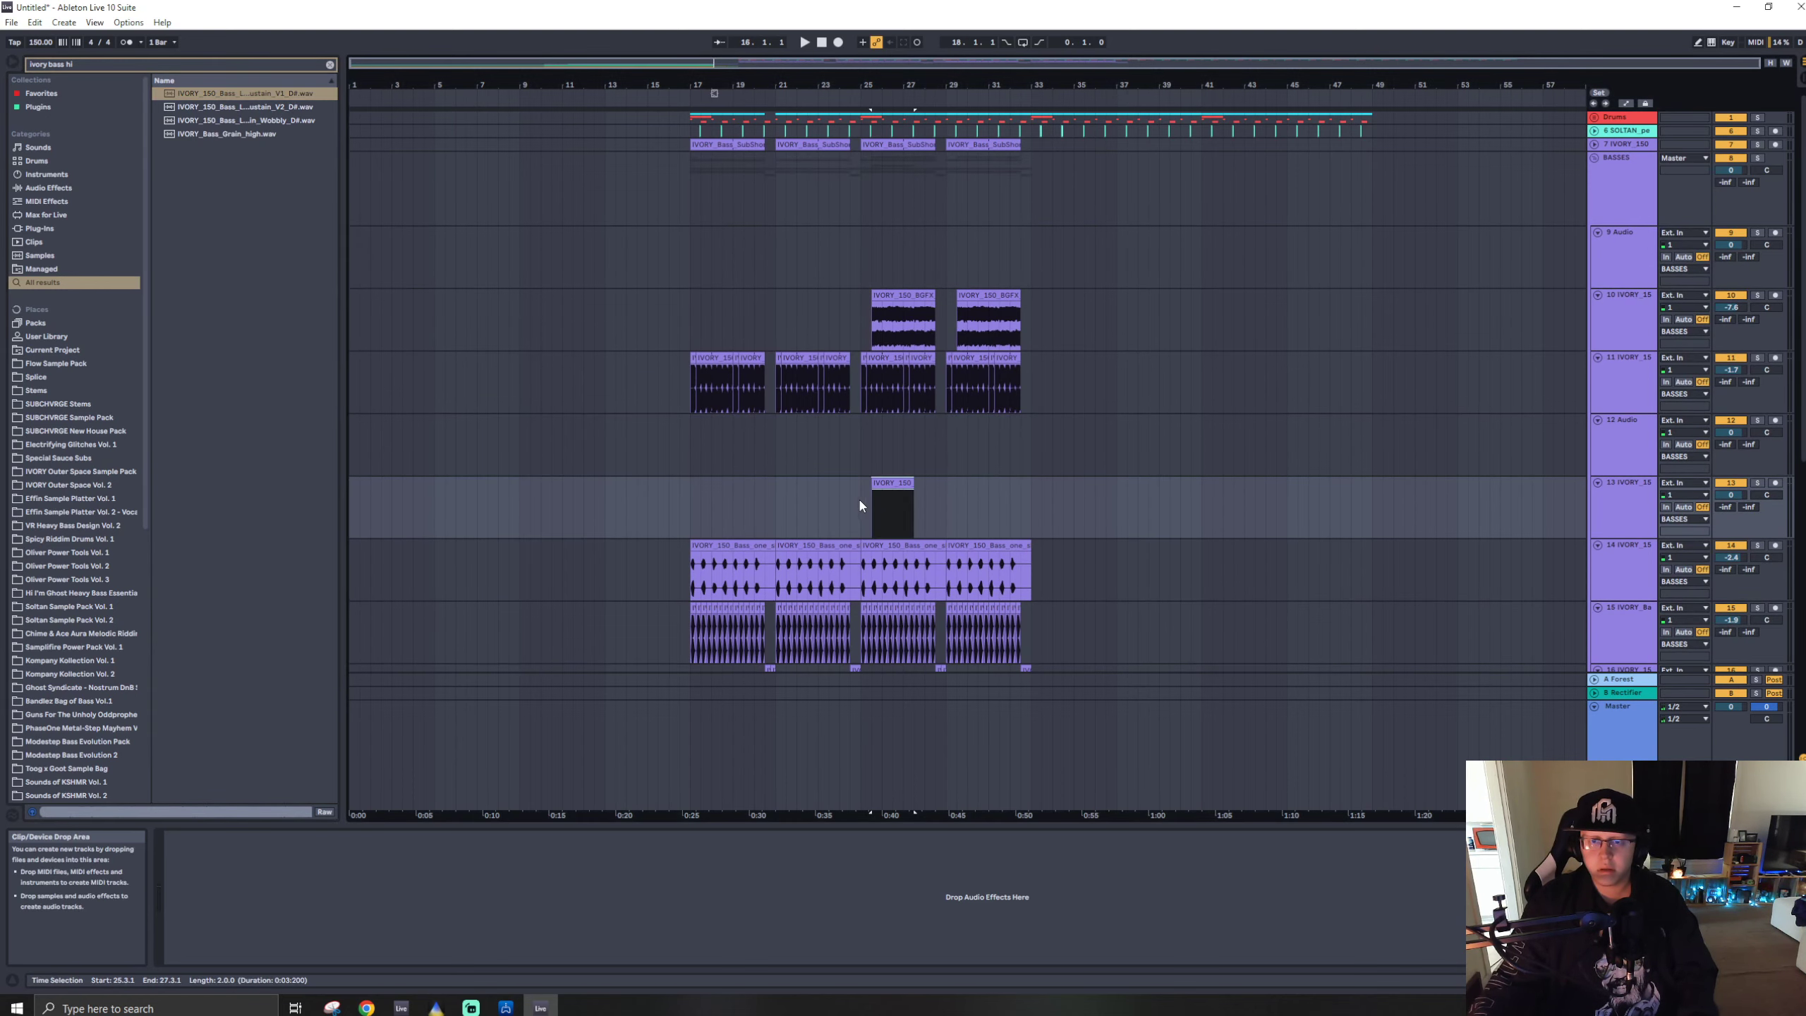
{"action": "key", "text": "space"}
{"action": "scroll", "coordinate": [889, 492], "scroll_direction": "up", "scroll_amount": 8, "text": "ctrl"}
{"action": "scroll", "coordinate": [889, 491], "scroll_direction": "down", "scroll_amount": 4, "text": "ctrl"}
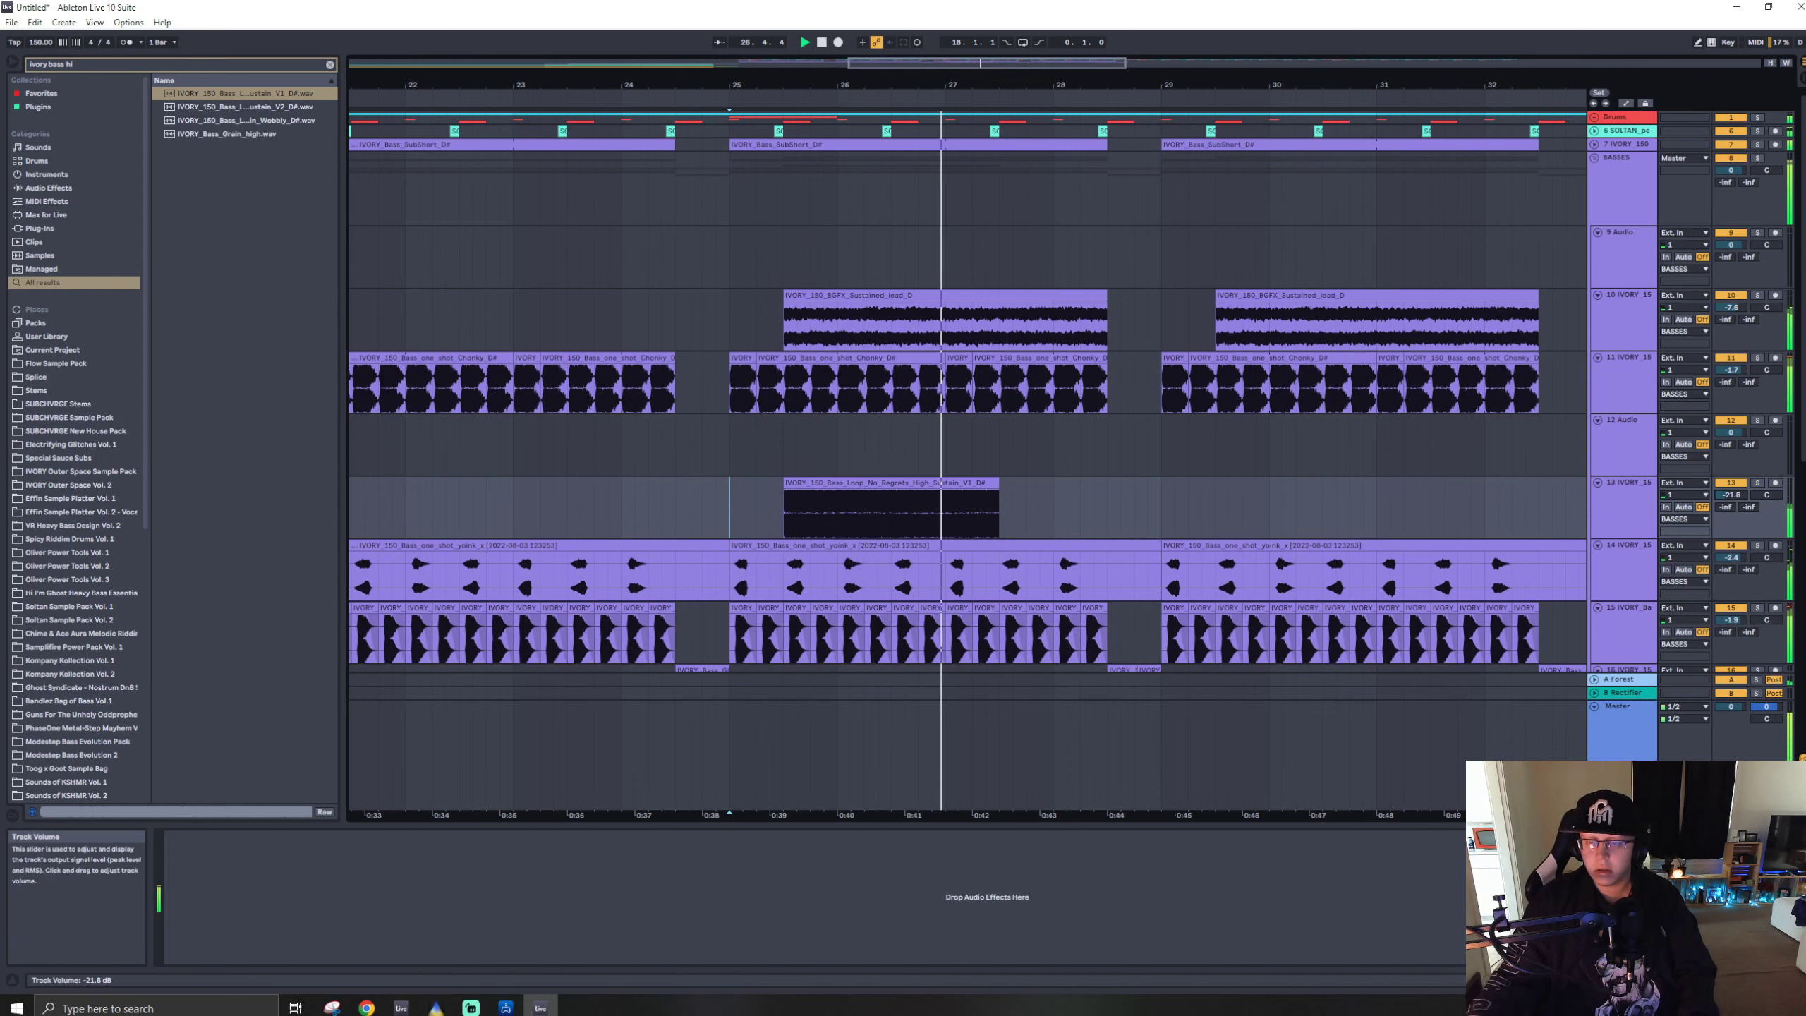
{"action": "left_click_drag", "start_coordinate": [1730, 495], "coordinate": [1729, 484]}
{"action": "key", "text": "space"}
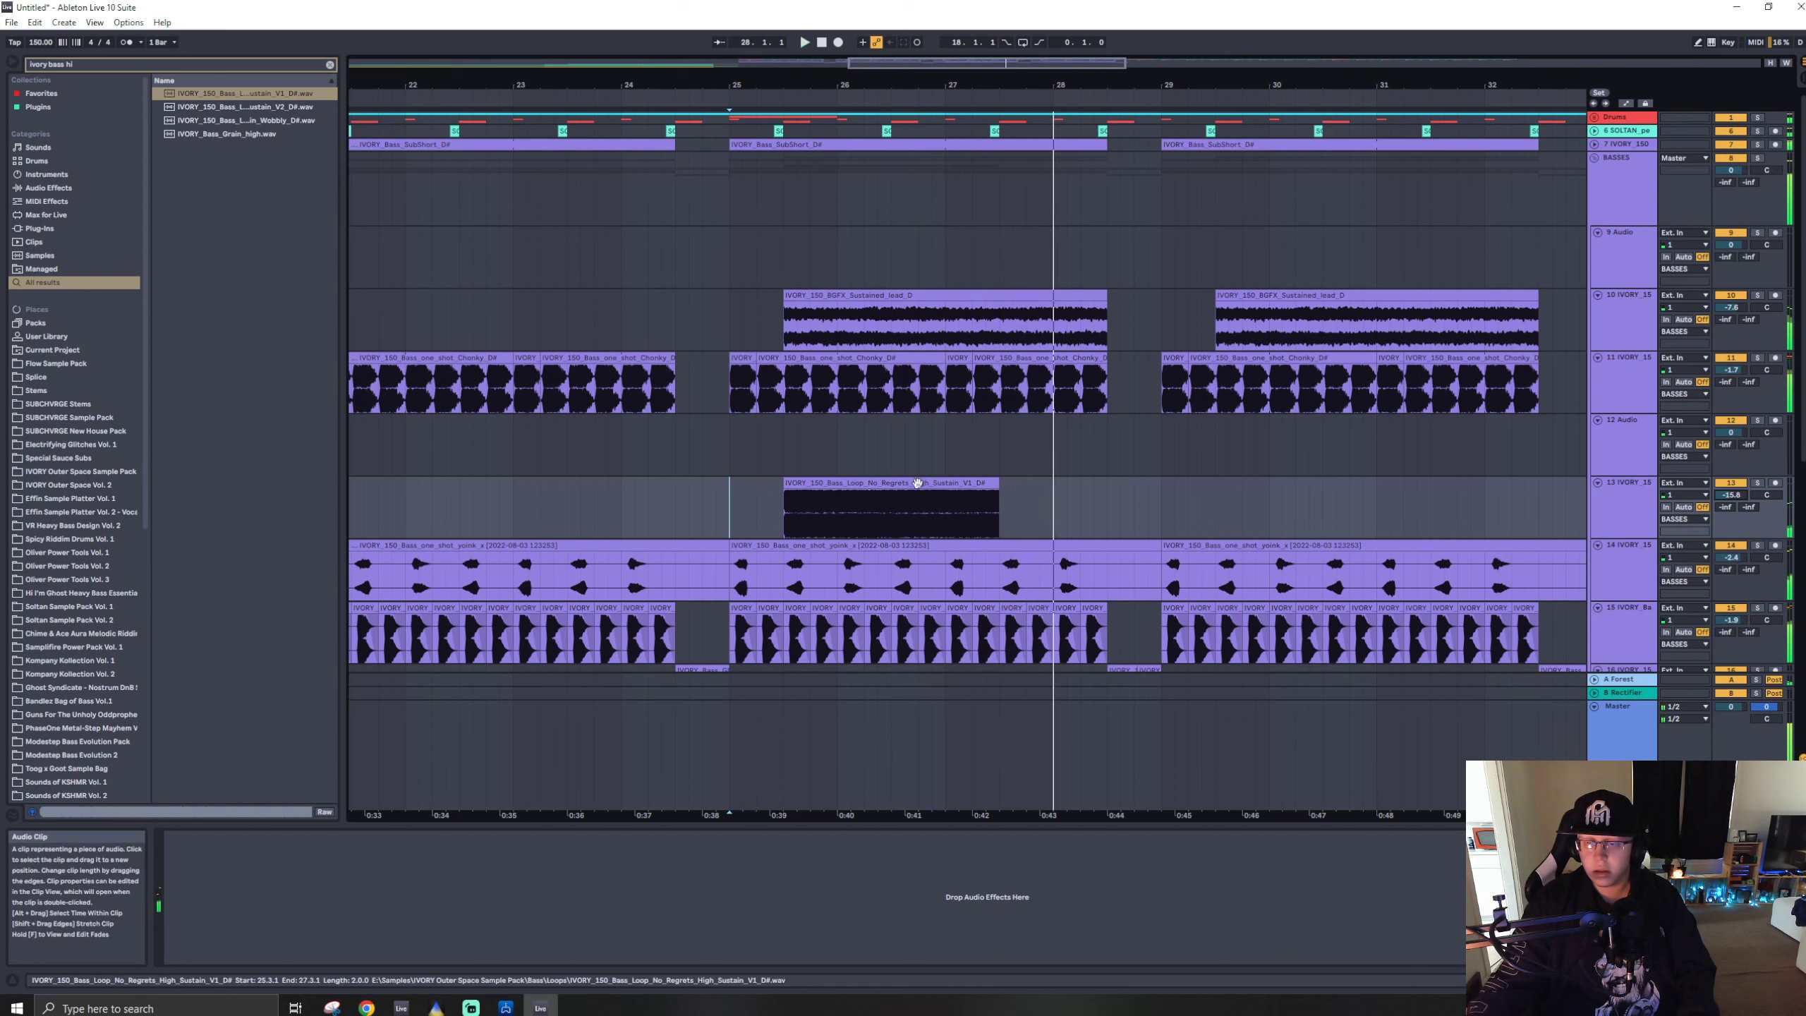
- Duplicate the No Regrets high sustain loop and trim the copies to end together with the BGFX sustained lead before bar 29
{"action": "key", "text": "space"}
{"action": "left_click", "coordinate": [787, 470]}
{"action": "left_click_drag", "start_coordinate": [844, 457], "coordinate": [1233, 488]}
{"action": "key", "text": "ctrl+d"}
{"action": "key", "text": "ctrl+d"}
{"action": "left_click_drag", "start_coordinate": [1106, 505], "coordinate": [1405, 512]}
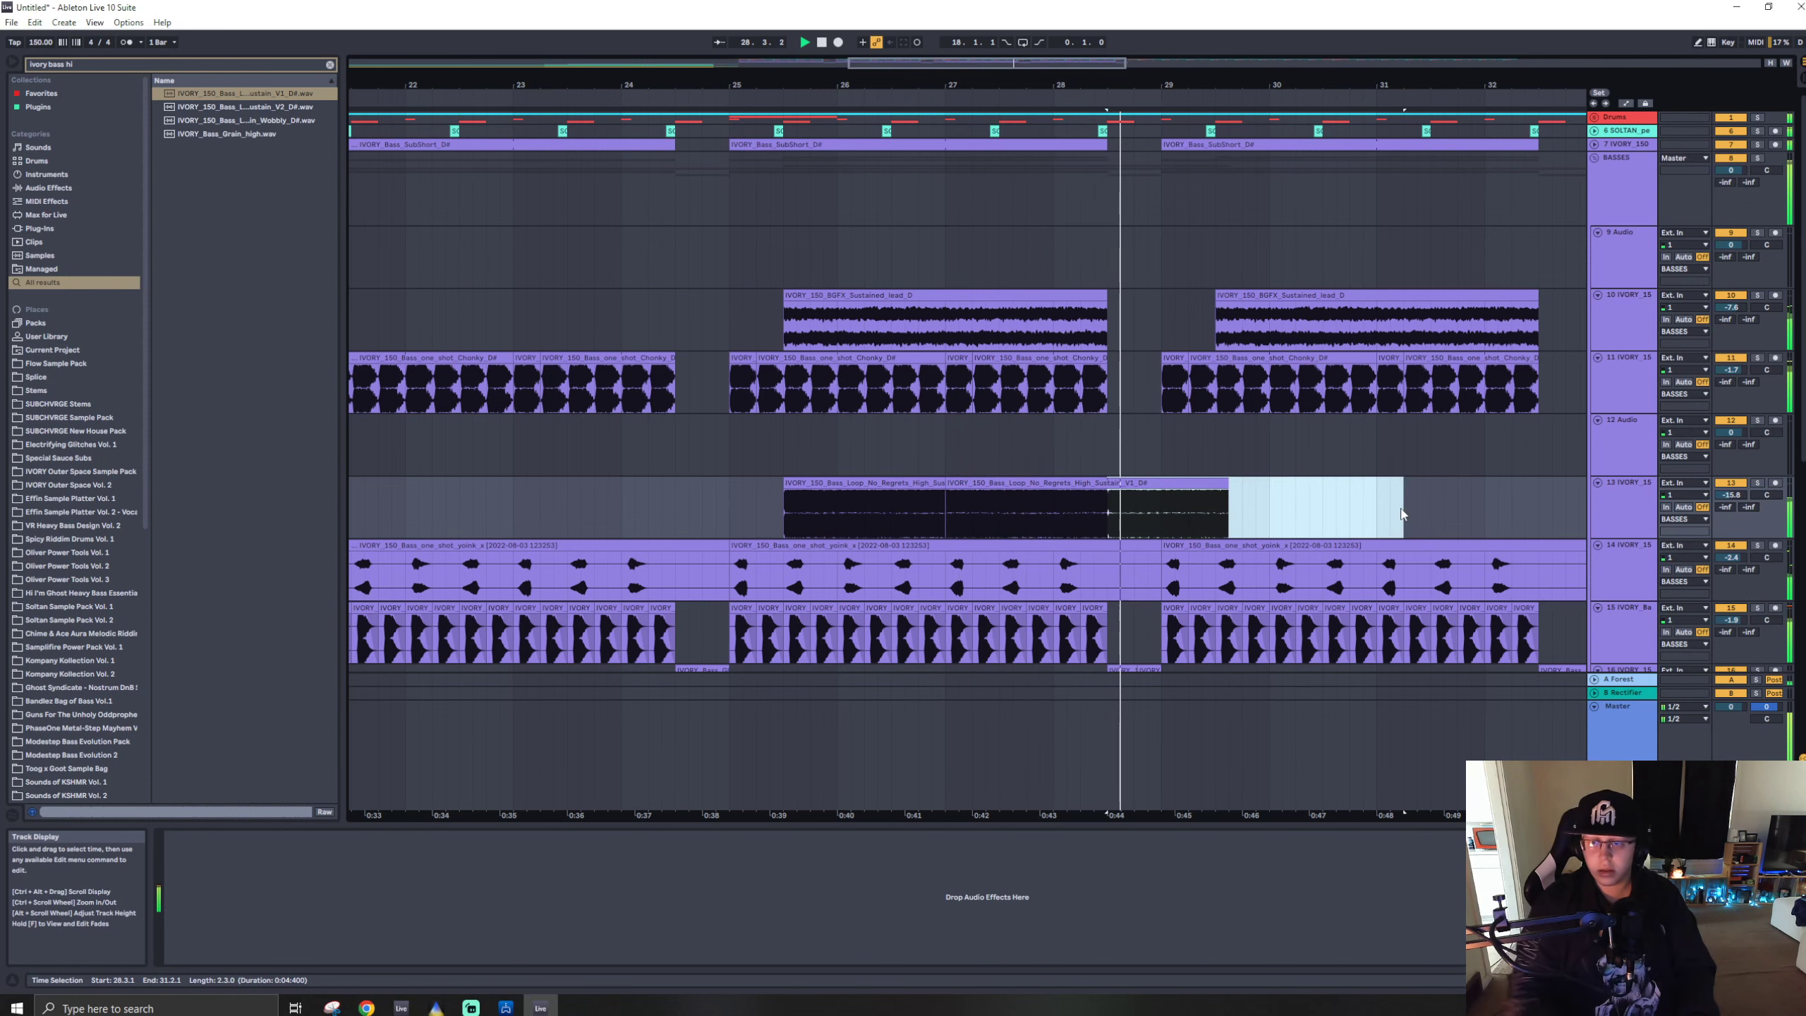
{"action": "key", "text": "Delete"}
- Repeat the high sustain section spanning bars 25 to 29 so it also plays from bar 29
{"action": "left_click", "coordinate": [1155, 502]}
{"action": "left_click_drag", "start_coordinate": [1042, 501], "coordinate": [732, 523]}
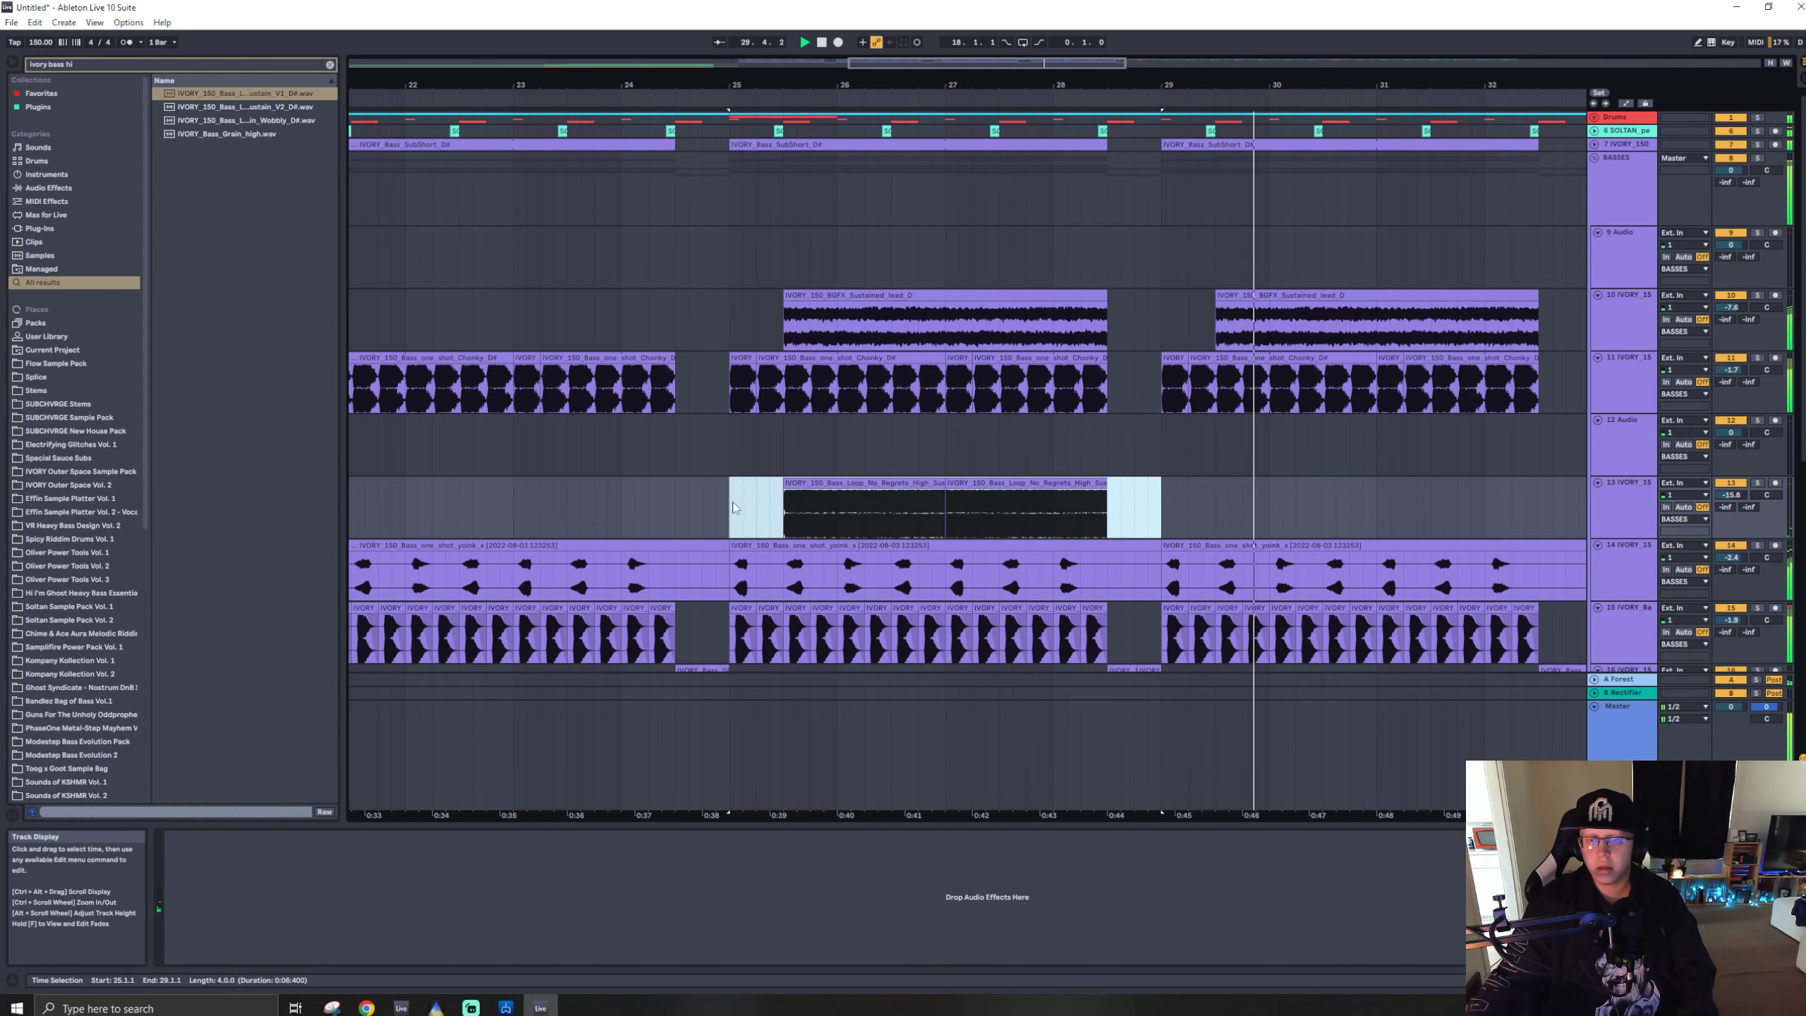
{"action": "key", "text": "ctrl+d"}
- Set the high sustain track's volume to -15.7 dB, then delete the whole track
{"action": "left_click", "coordinate": [1730, 495]}
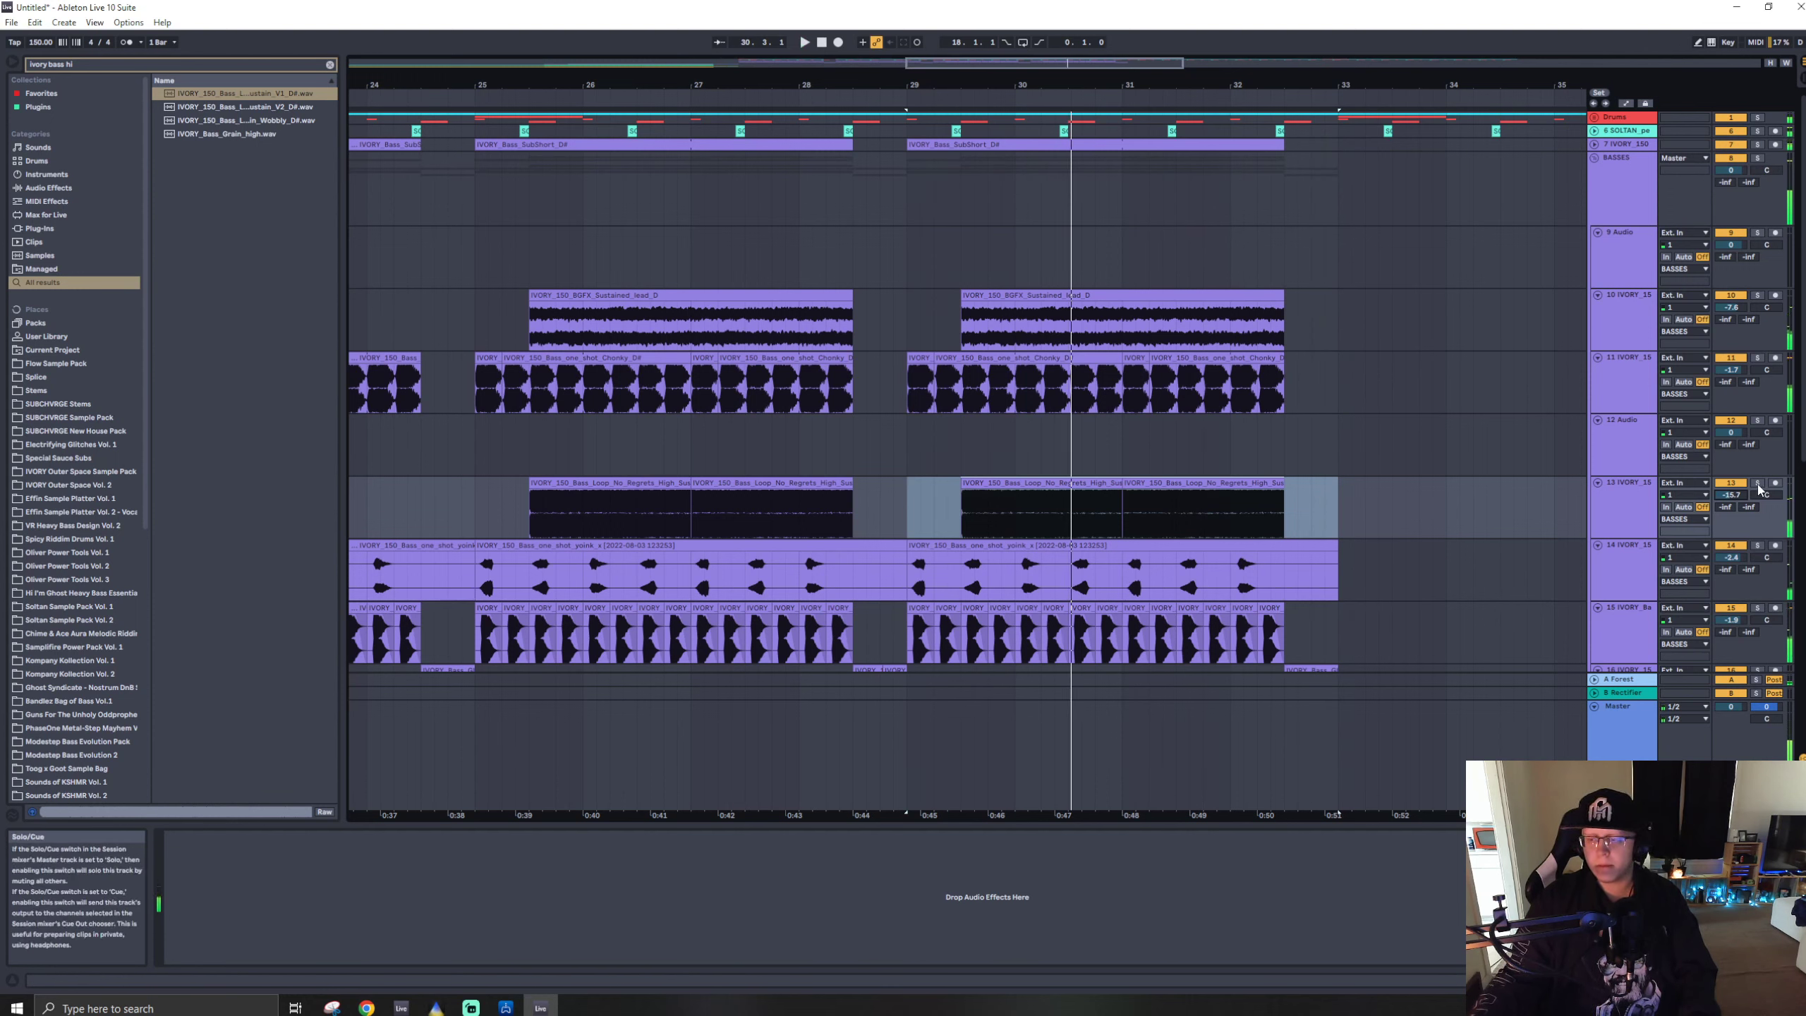
{"action": "left_click", "coordinate": [1636, 503]}
{"action": "key", "text": "Delete"}
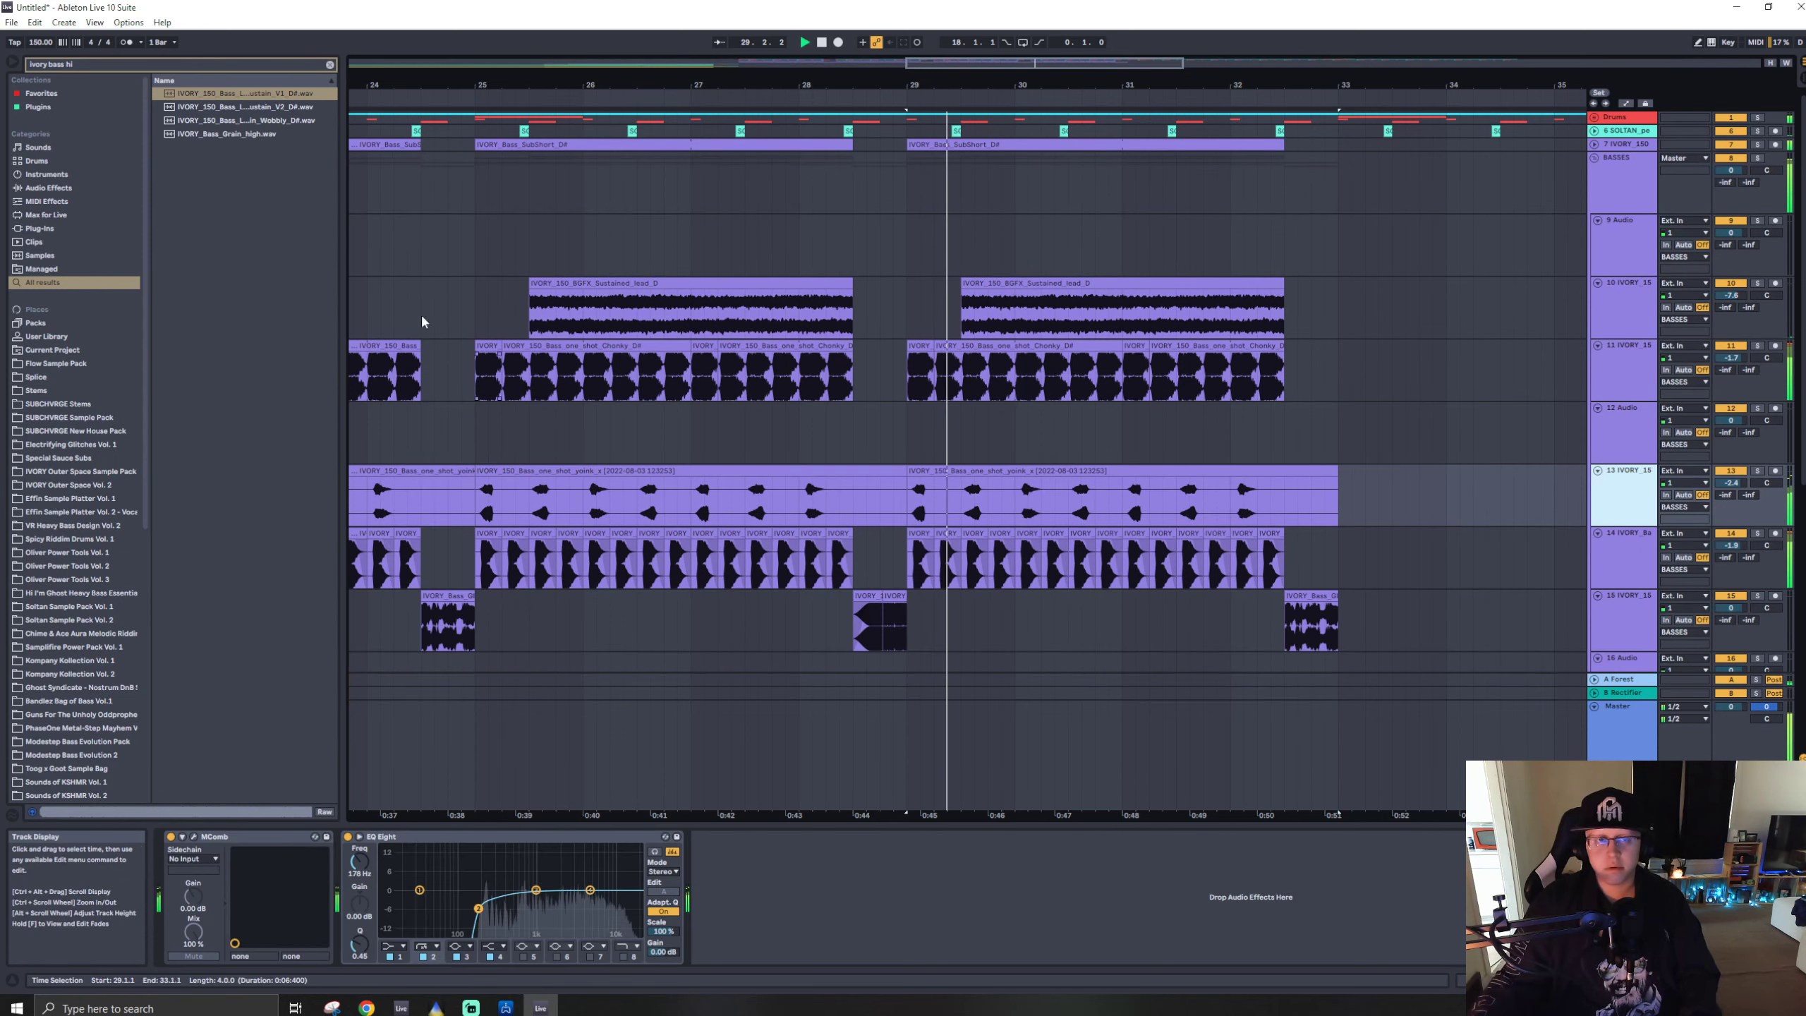
- Audition IVORY_Bass_Grain_high.wav, place it on the empty 12 Audio track at bar 17, and play it with the drop
{"action": "left_click", "coordinate": [233, 135]}
{"action": "scroll", "coordinate": [536, 393], "scroll_direction": "down", "scroll_amount": 5}
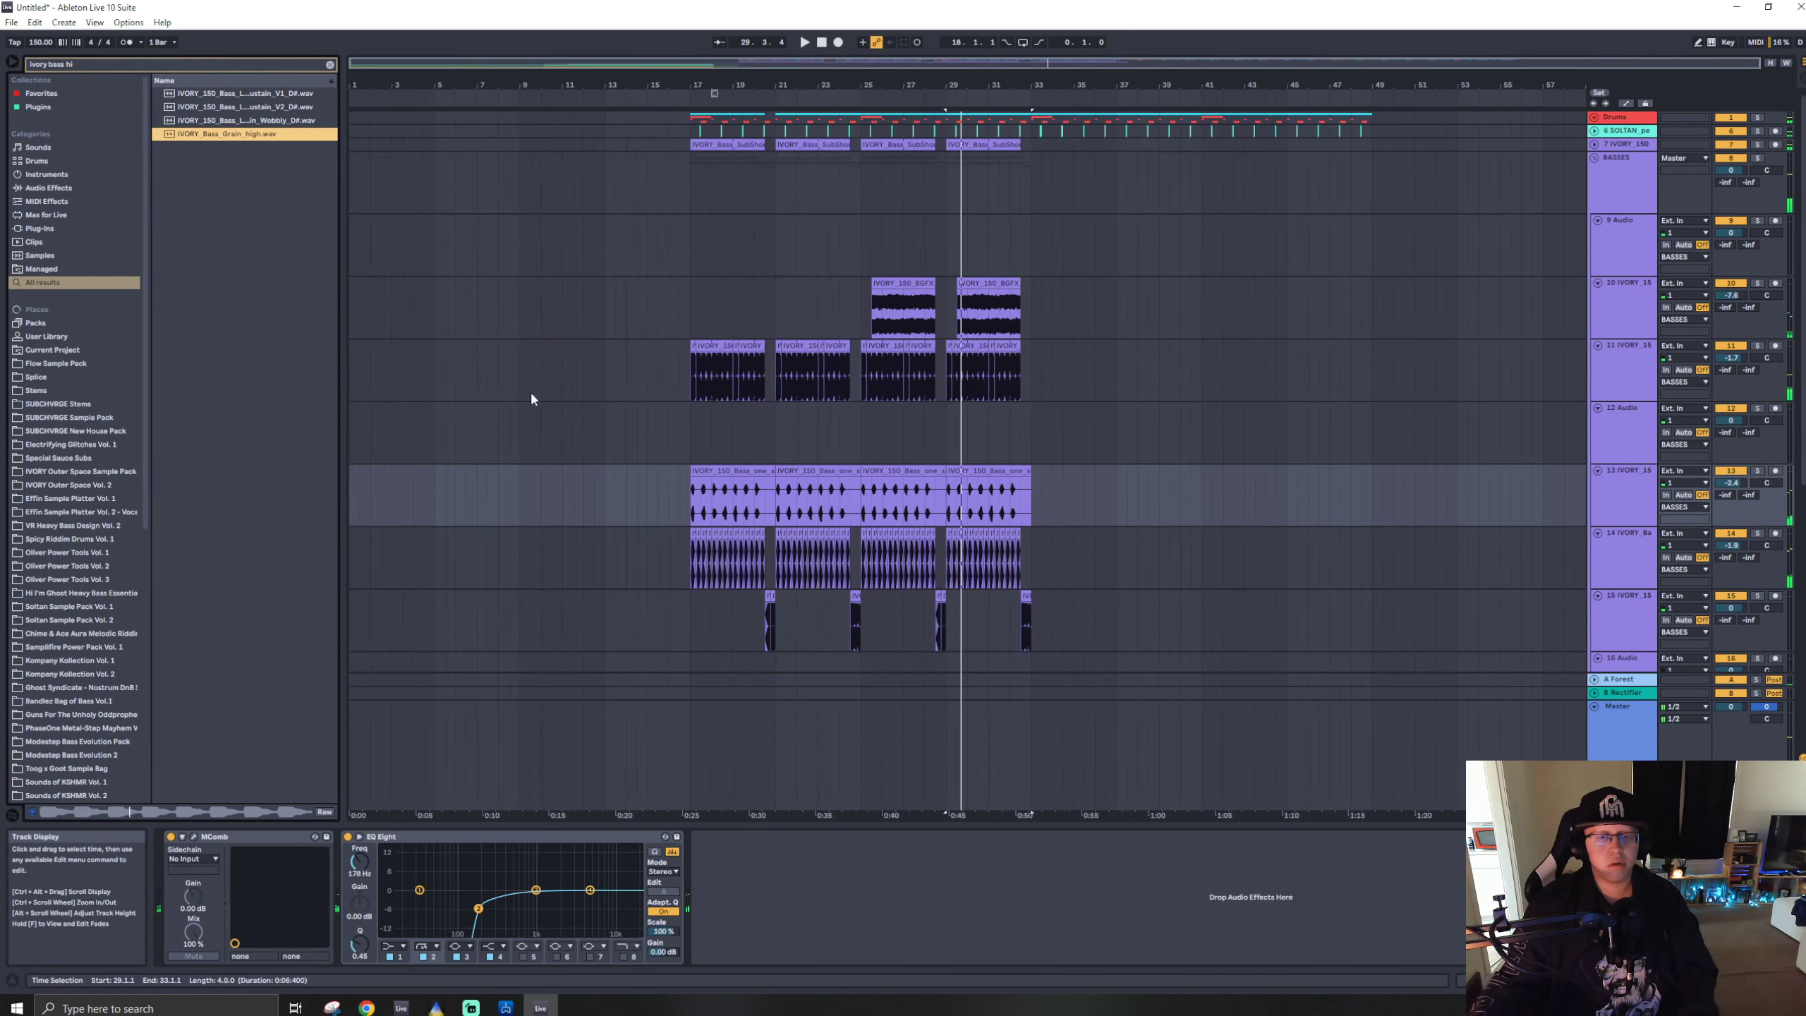
{"action": "left_click", "coordinate": [1631, 429]}
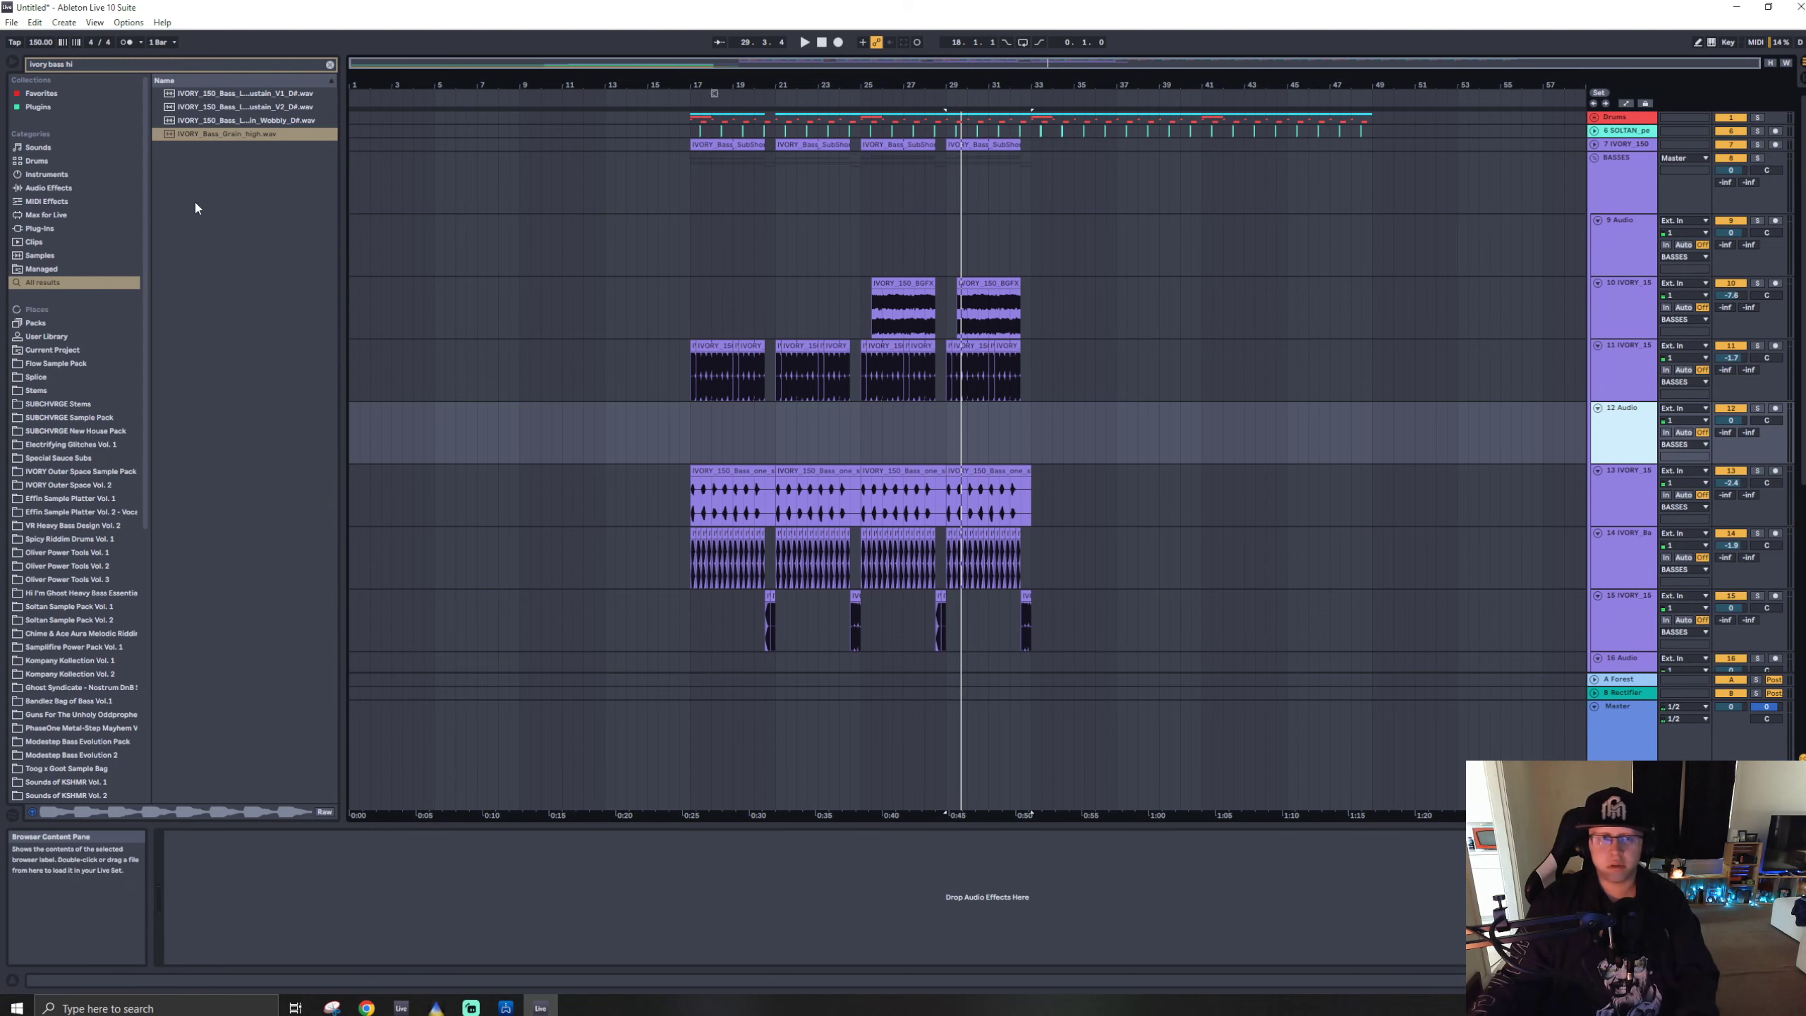
{"action": "left_click", "coordinate": [244, 136]}
{"action": "left_click_drag", "start_coordinate": [674, 432], "coordinate": [694, 432]}
{"action": "key", "text": "space"}
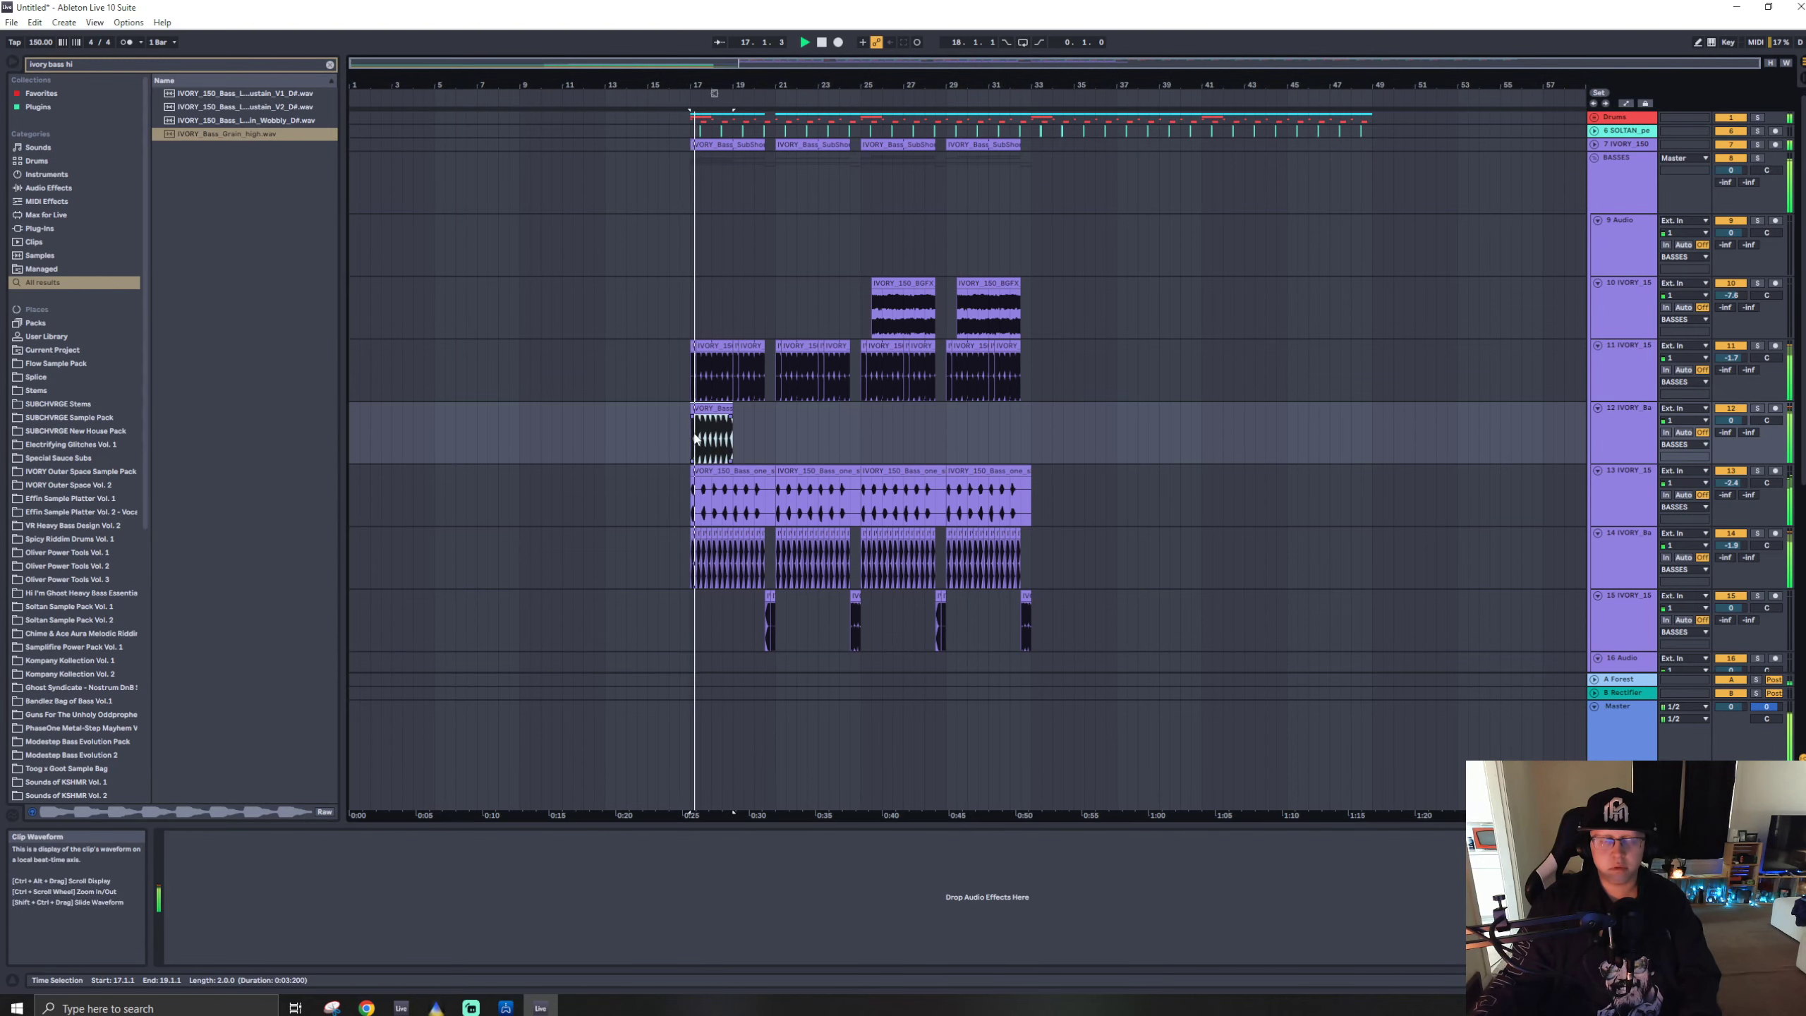
- Load the MComb preset SVDDEN DEATH D#min on the grain bass track and lower the track's volume to -12.4 dB
{"action": "scroll", "coordinate": [697, 437], "scroll_direction": "up", "scroll_amount": 5}
{"action": "key", "text": "ctrl+f"}
{"action": "type", "text": "sv"}
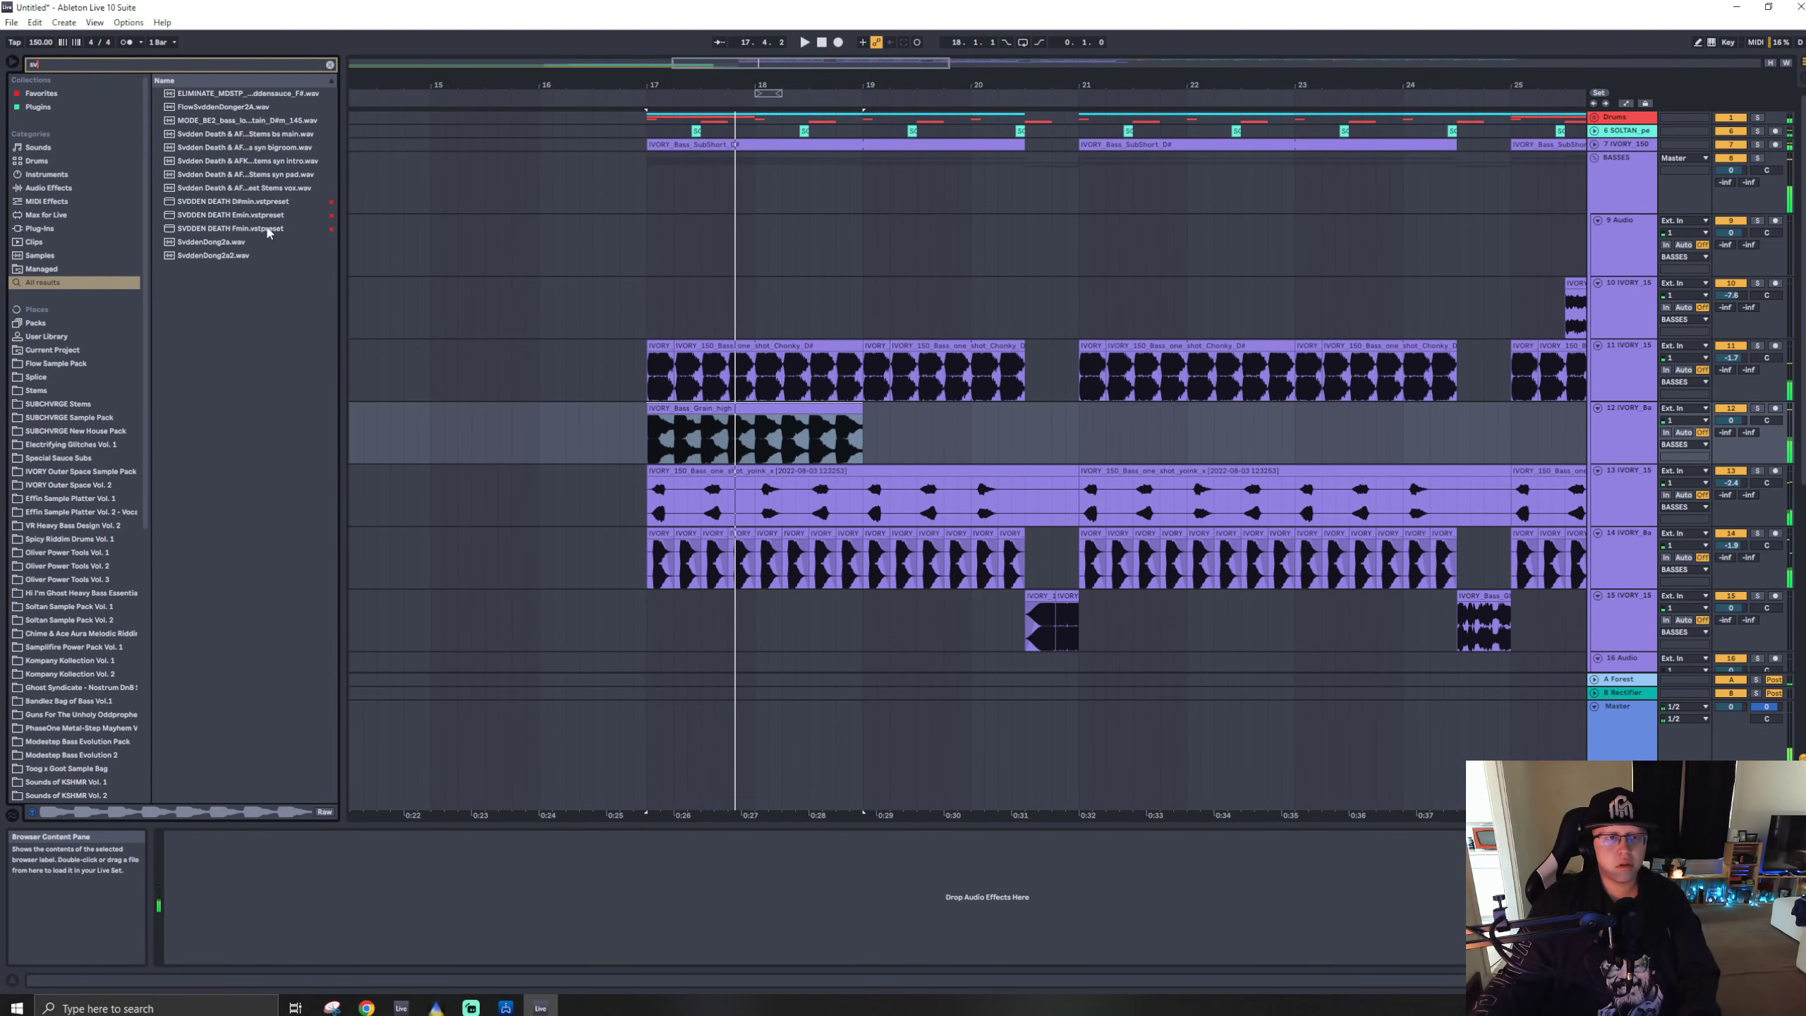
{"action": "left_click_drag", "start_coordinate": [676, 432], "coordinate": [678, 433]}
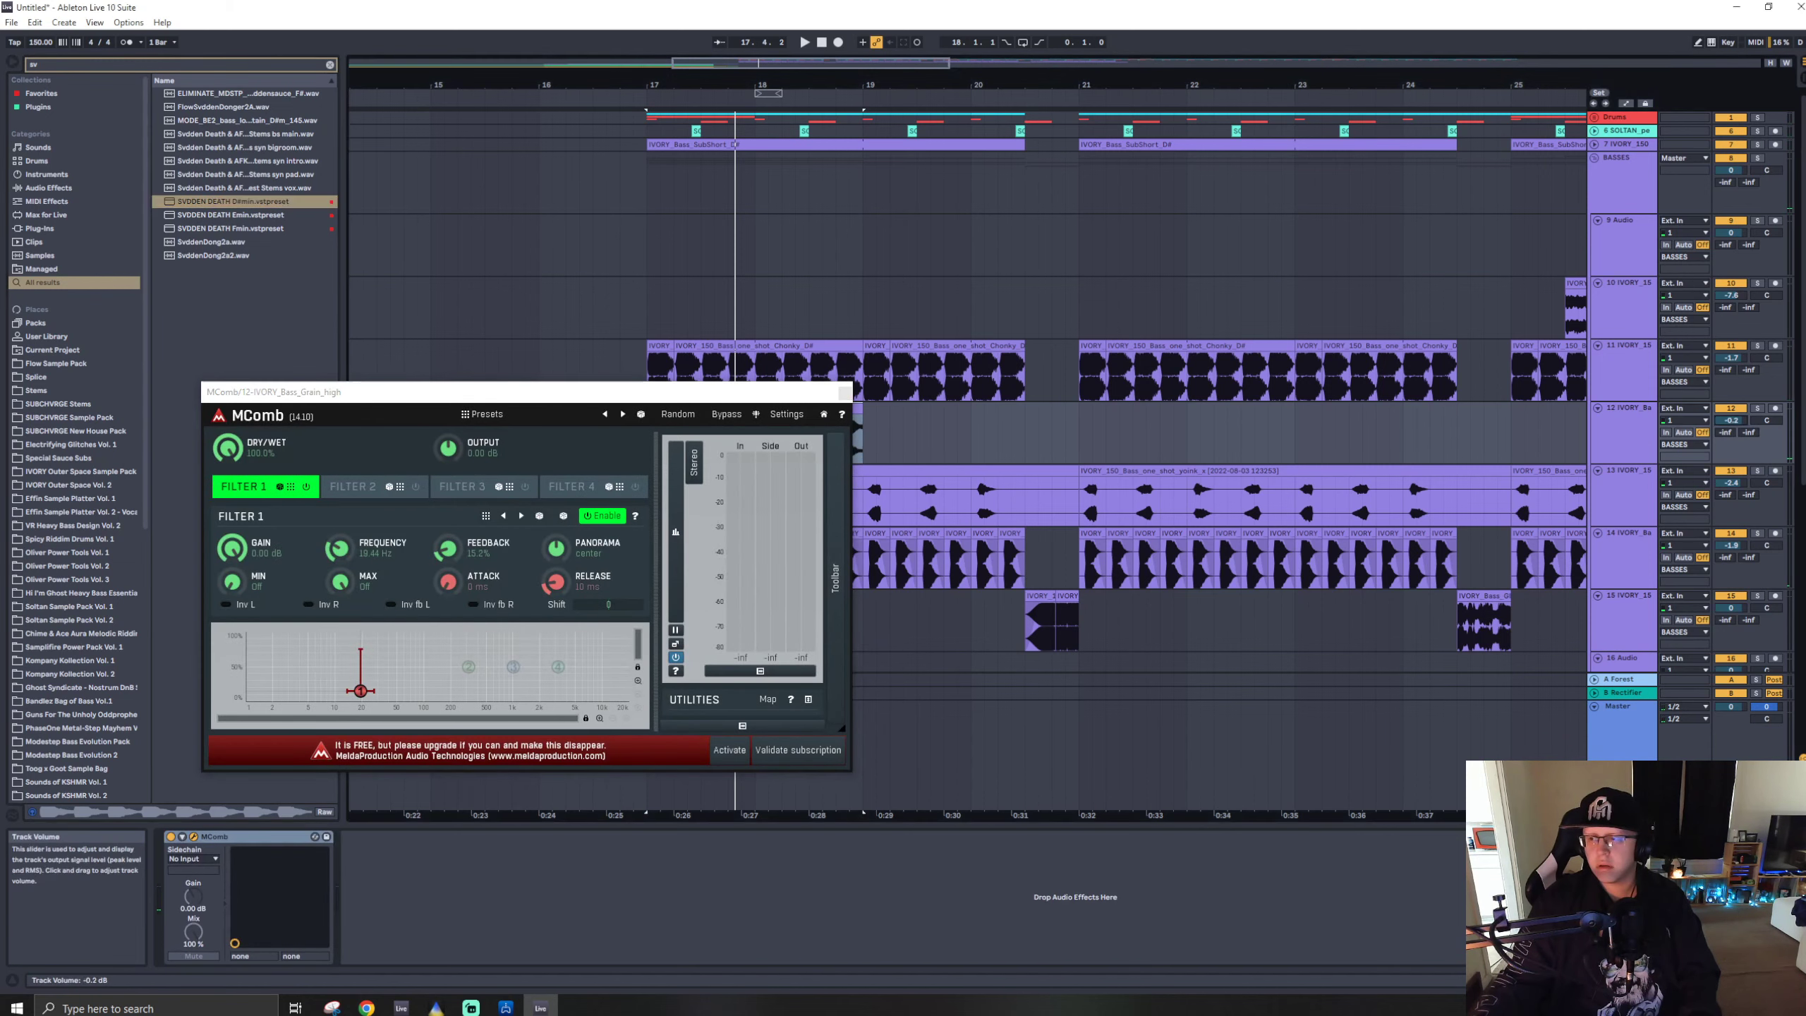
{"action": "key", "text": "space"}
{"action": "left_click_drag", "start_coordinate": [1729, 419], "coordinate": [1729, 448]}
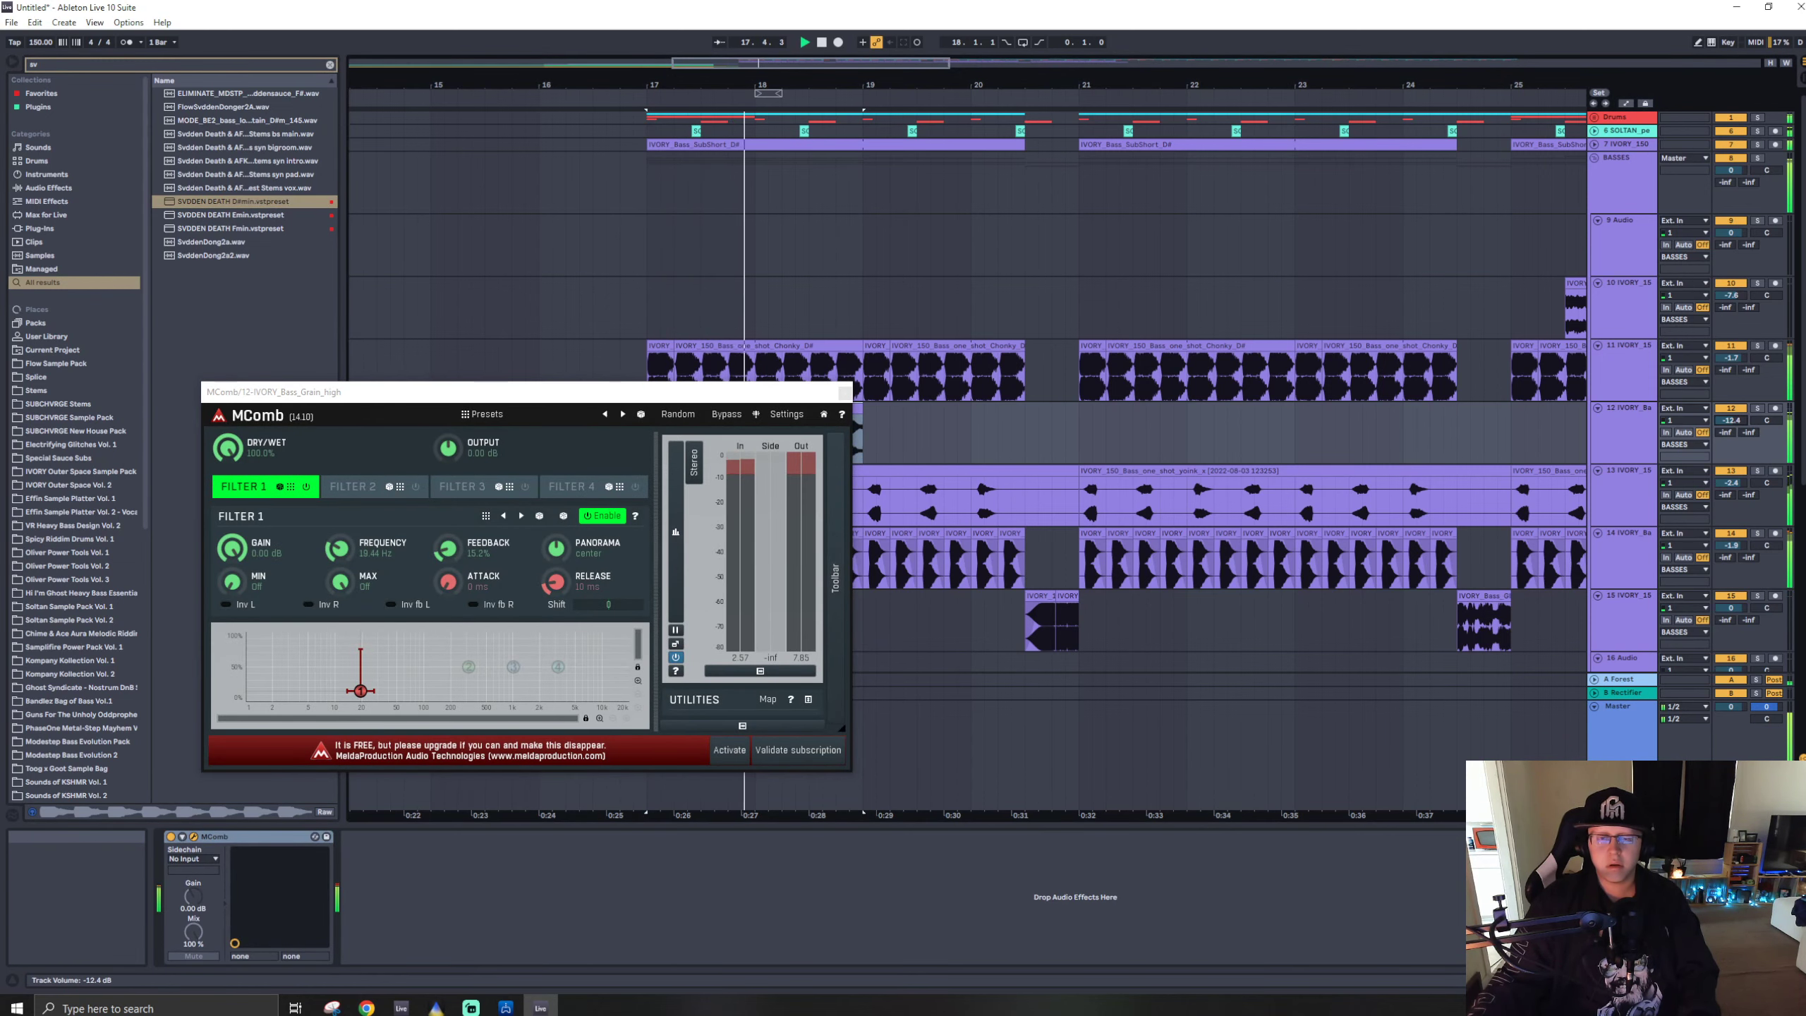
{"action": "left_click", "coordinate": [843, 392]}
- Loop playback over the grain bass clip from bar 17 to 19 and slide its waveform later within the clip
{"action": "key", "text": "z"}
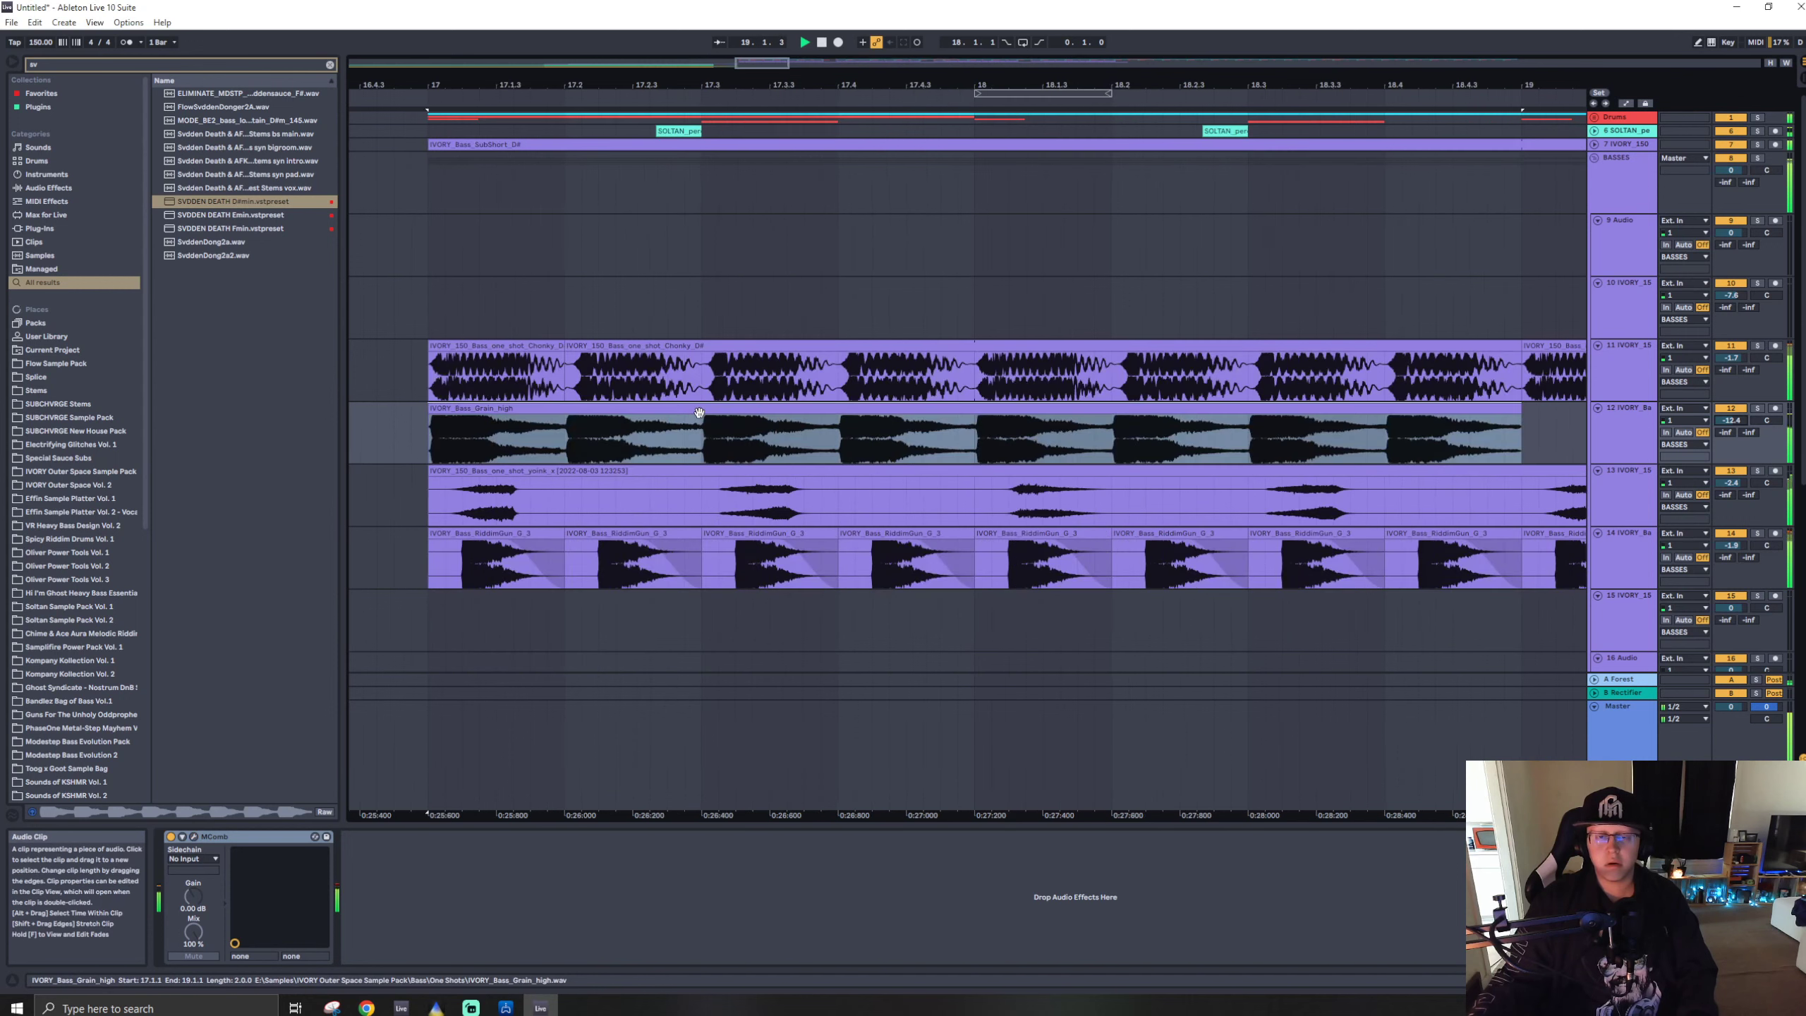
{"action": "left_click", "coordinate": [673, 409]}
{"action": "key", "text": "ctrl+l"}
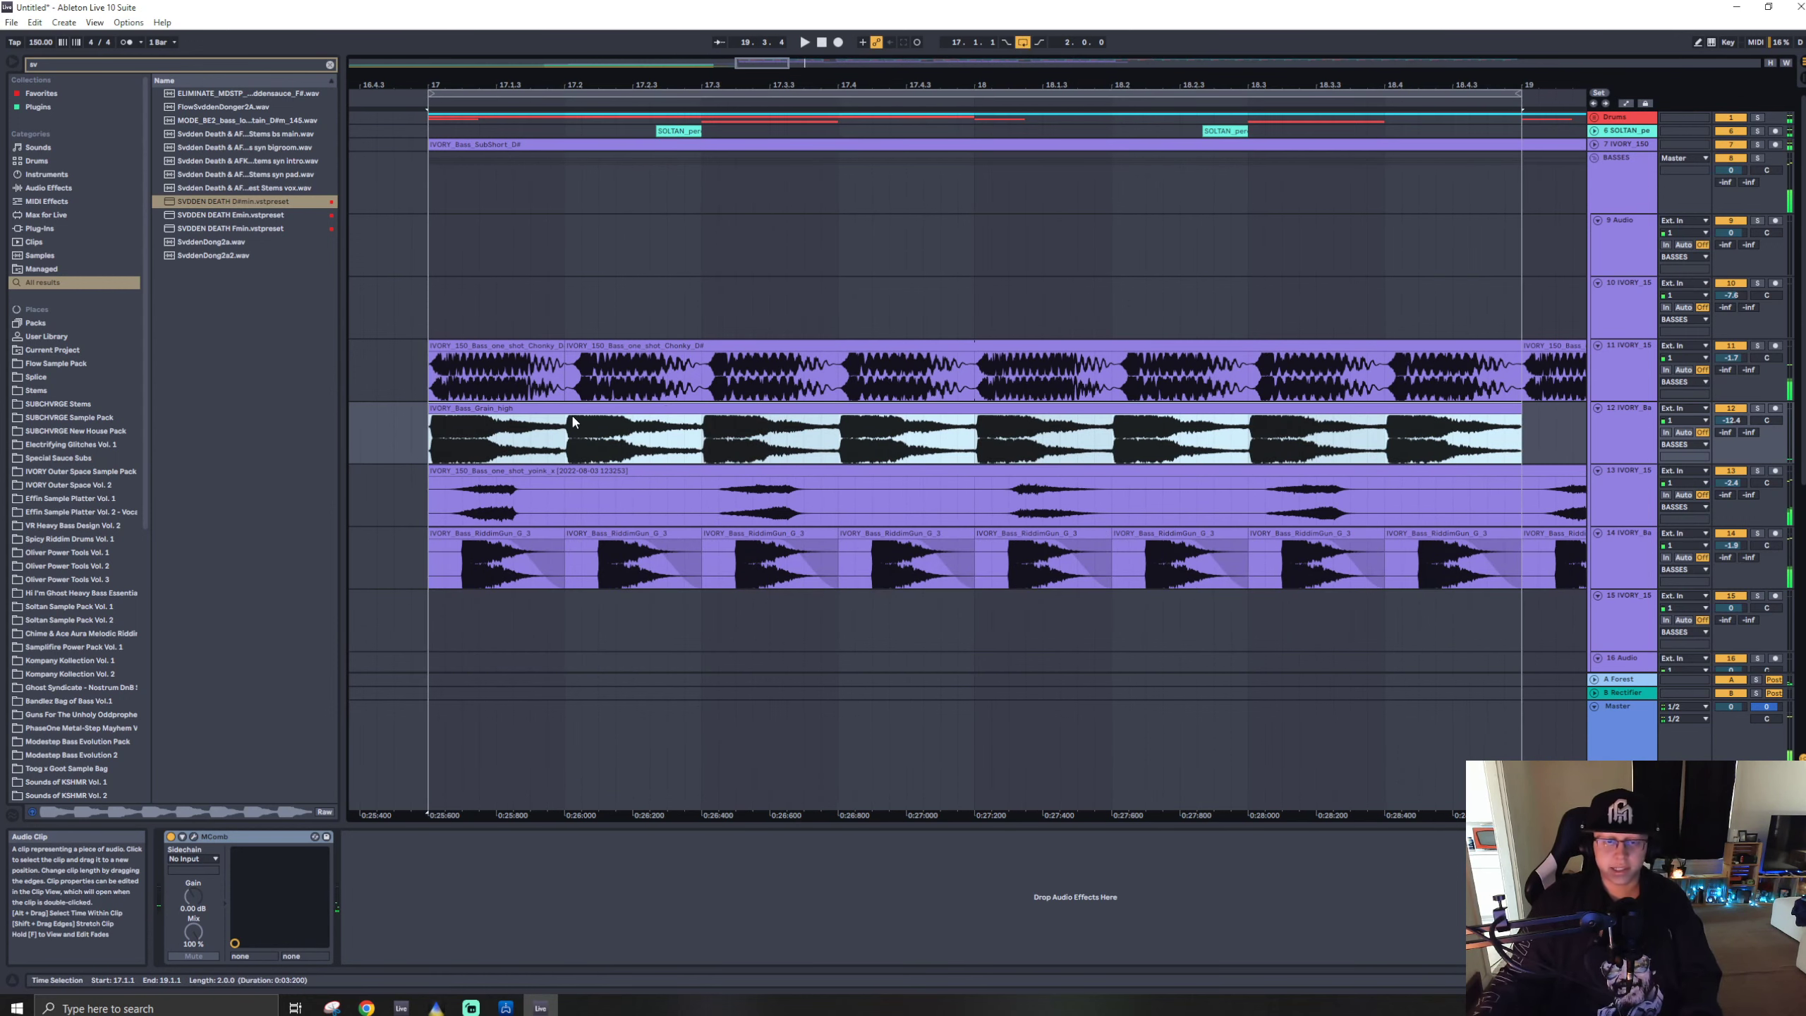
{"action": "key", "text": "space"}
{"action": "left_click_drag", "start_coordinate": [461, 433], "coordinate": [494, 443]}
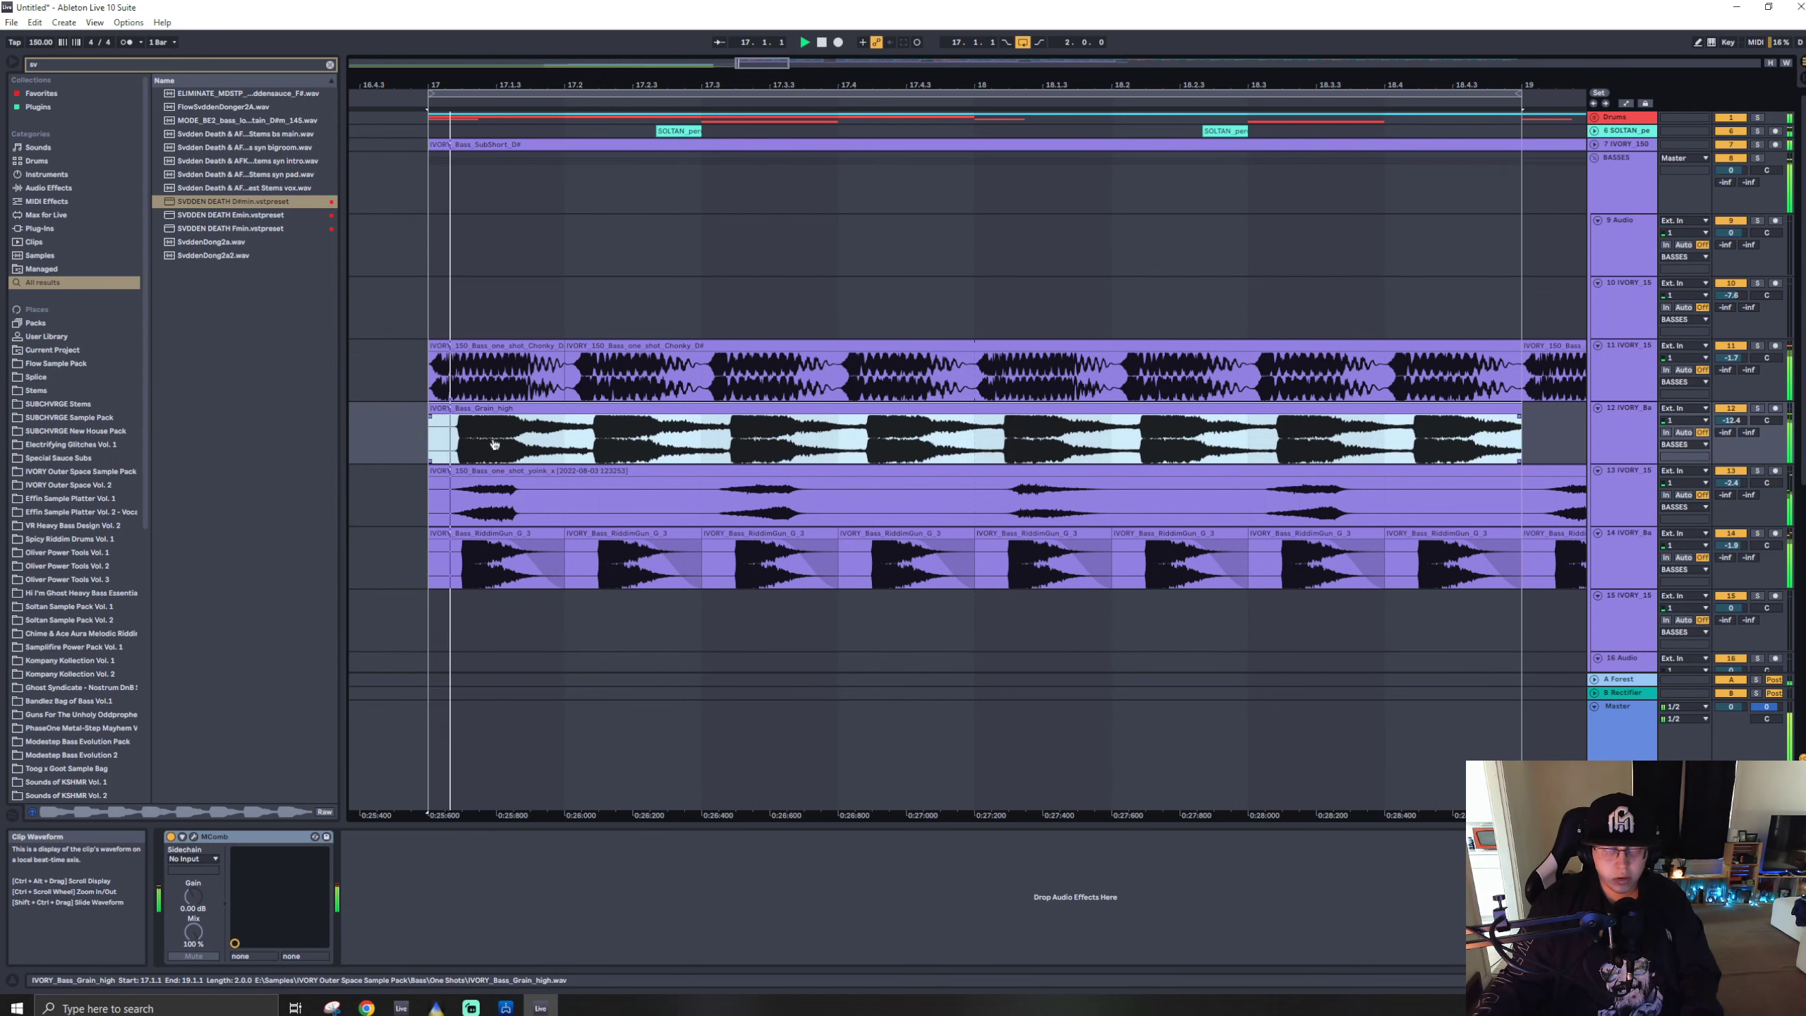
{"action": "key", "text": "space"}
- Move the grain bass track below the RiddimGun bass track and compare their waveform timing at bar 17
{"action": "left_click_drag", "start_coordinate": [1622, 420], "coordinate": [1654, 591]}
{"action": "scroll", "coordinate": [459, 564], "scroll_direction": "up", "scroll_amount": 5}
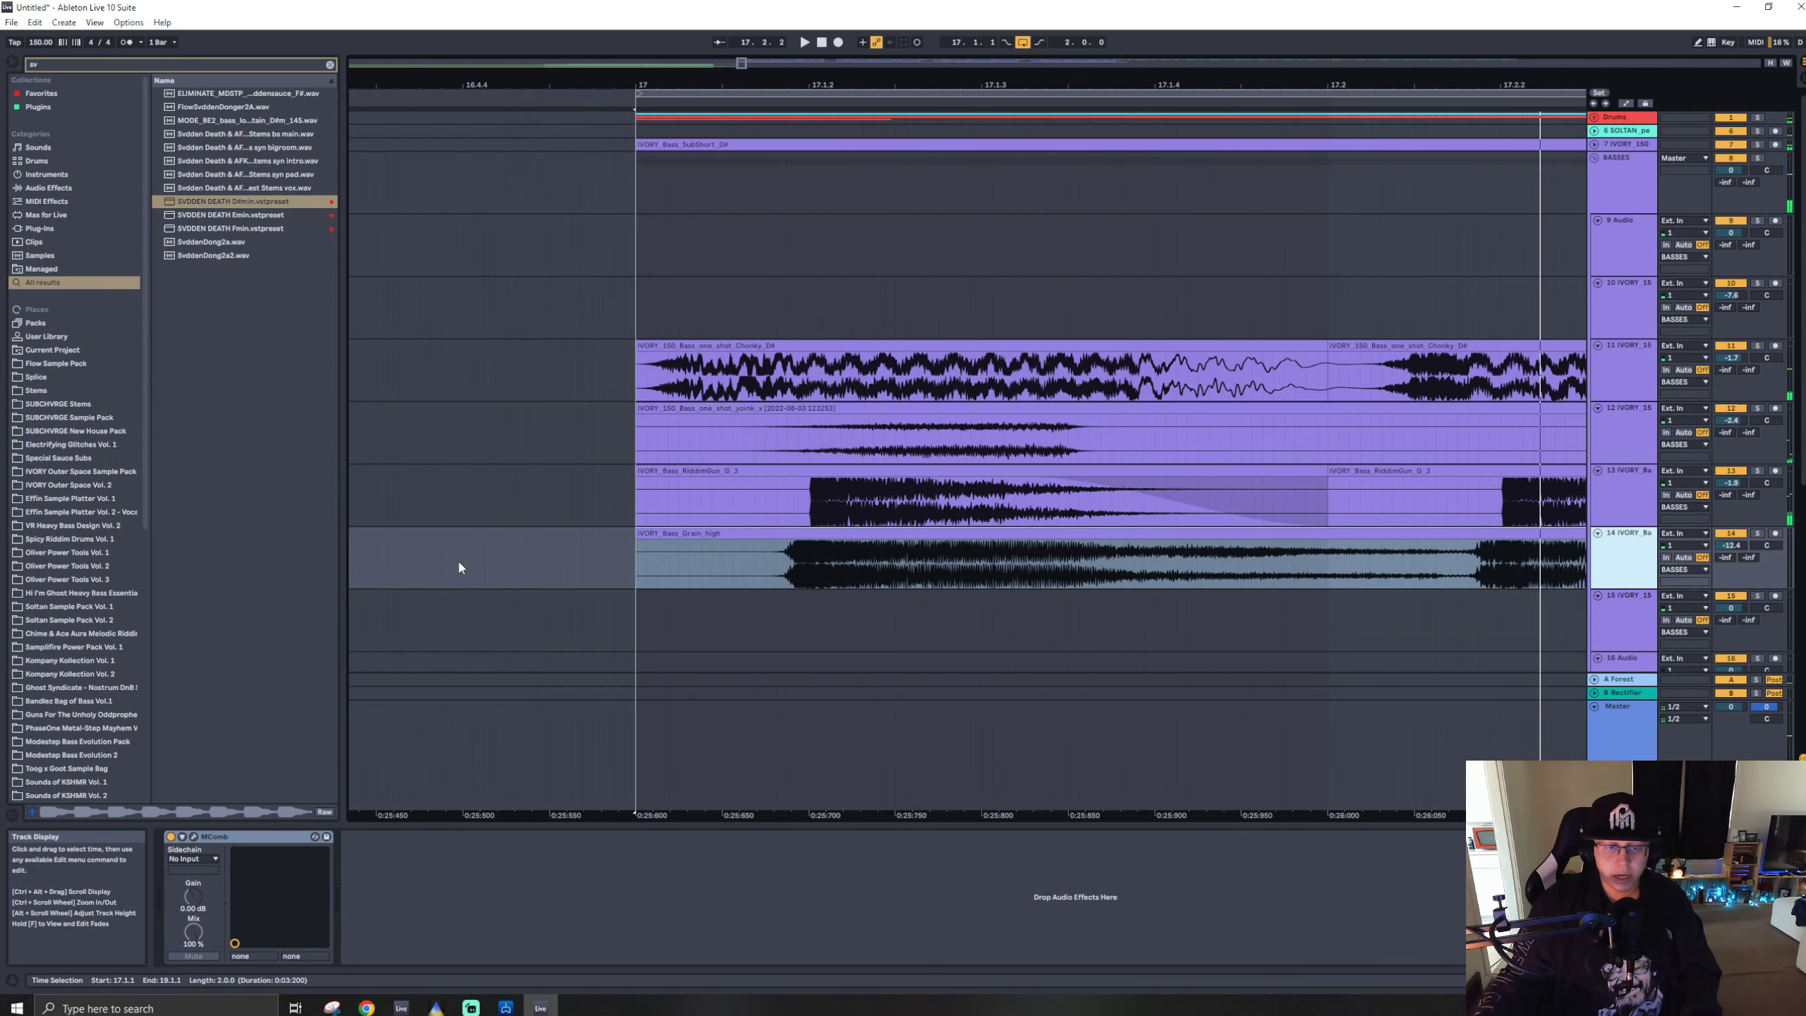
{"action": "left_click", "coordinate": [936, 580]}
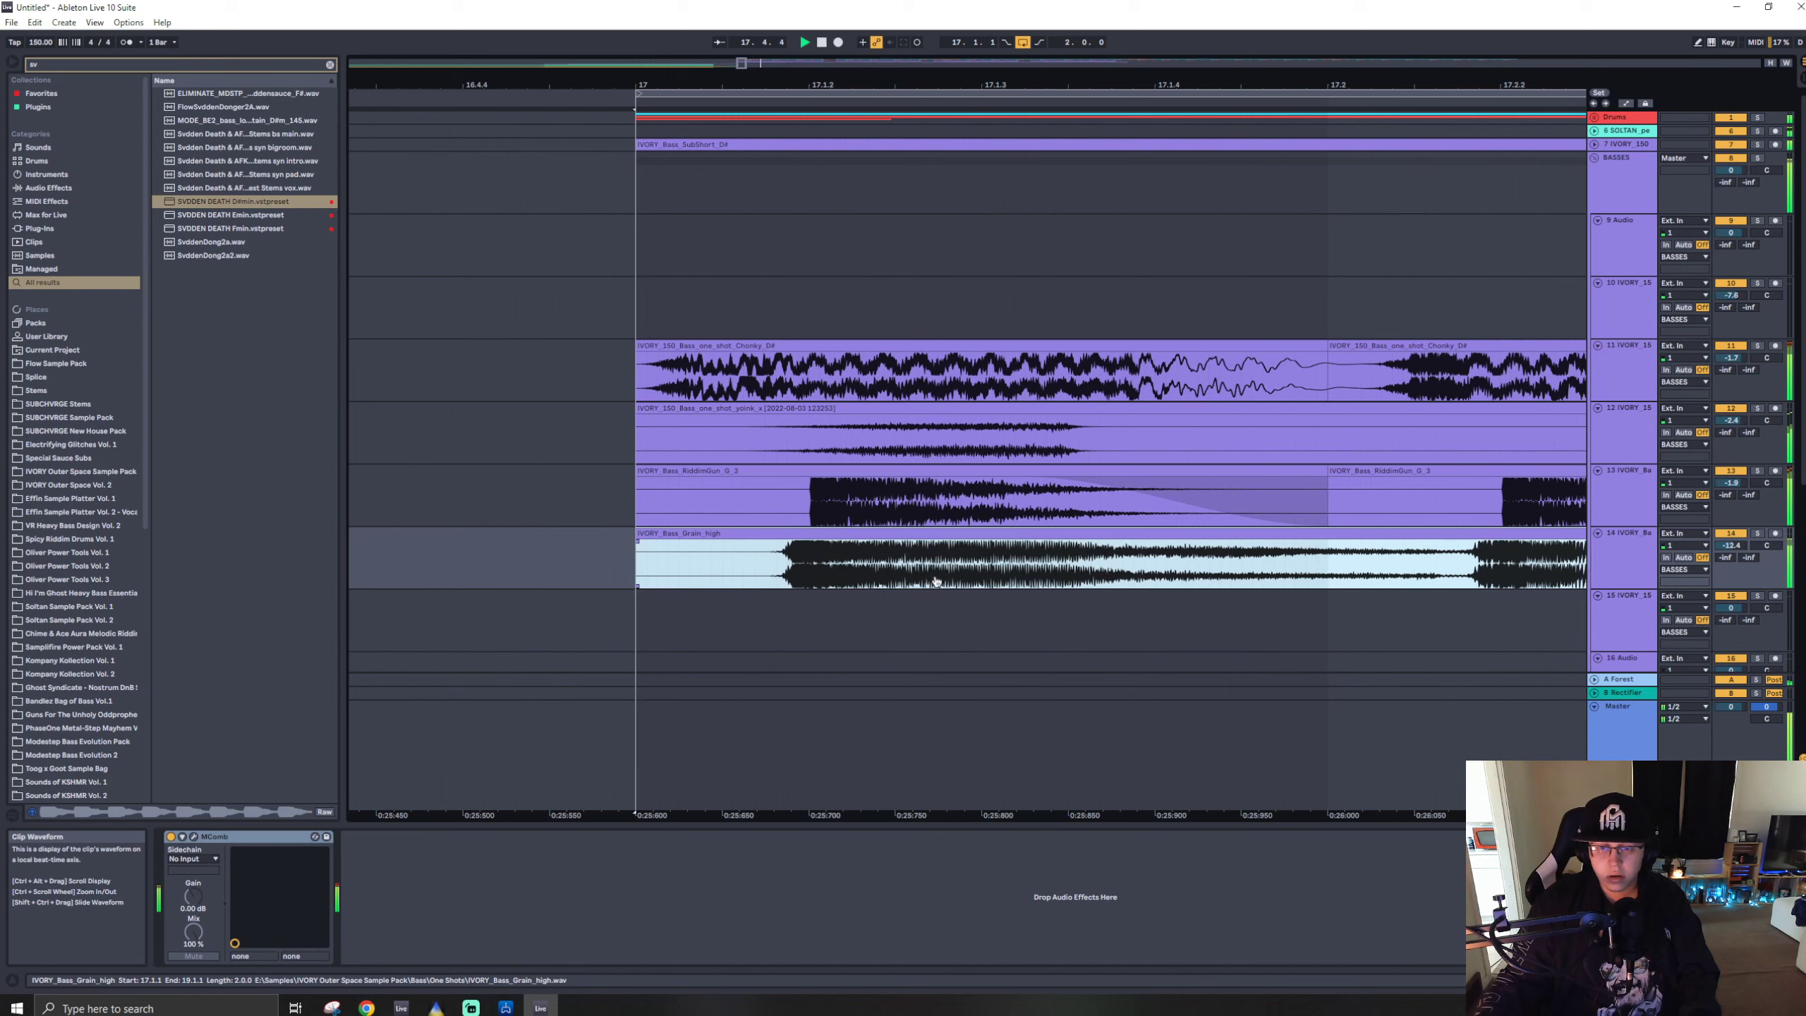
{"action": "scroll", "coordinate": [691, 573], "scroll_direction": "down", "scroll_amount": 5}
{"action": "scroll", "coordinate": [691, 573], "scroll_direction": "down", "scroll_amount": 10}
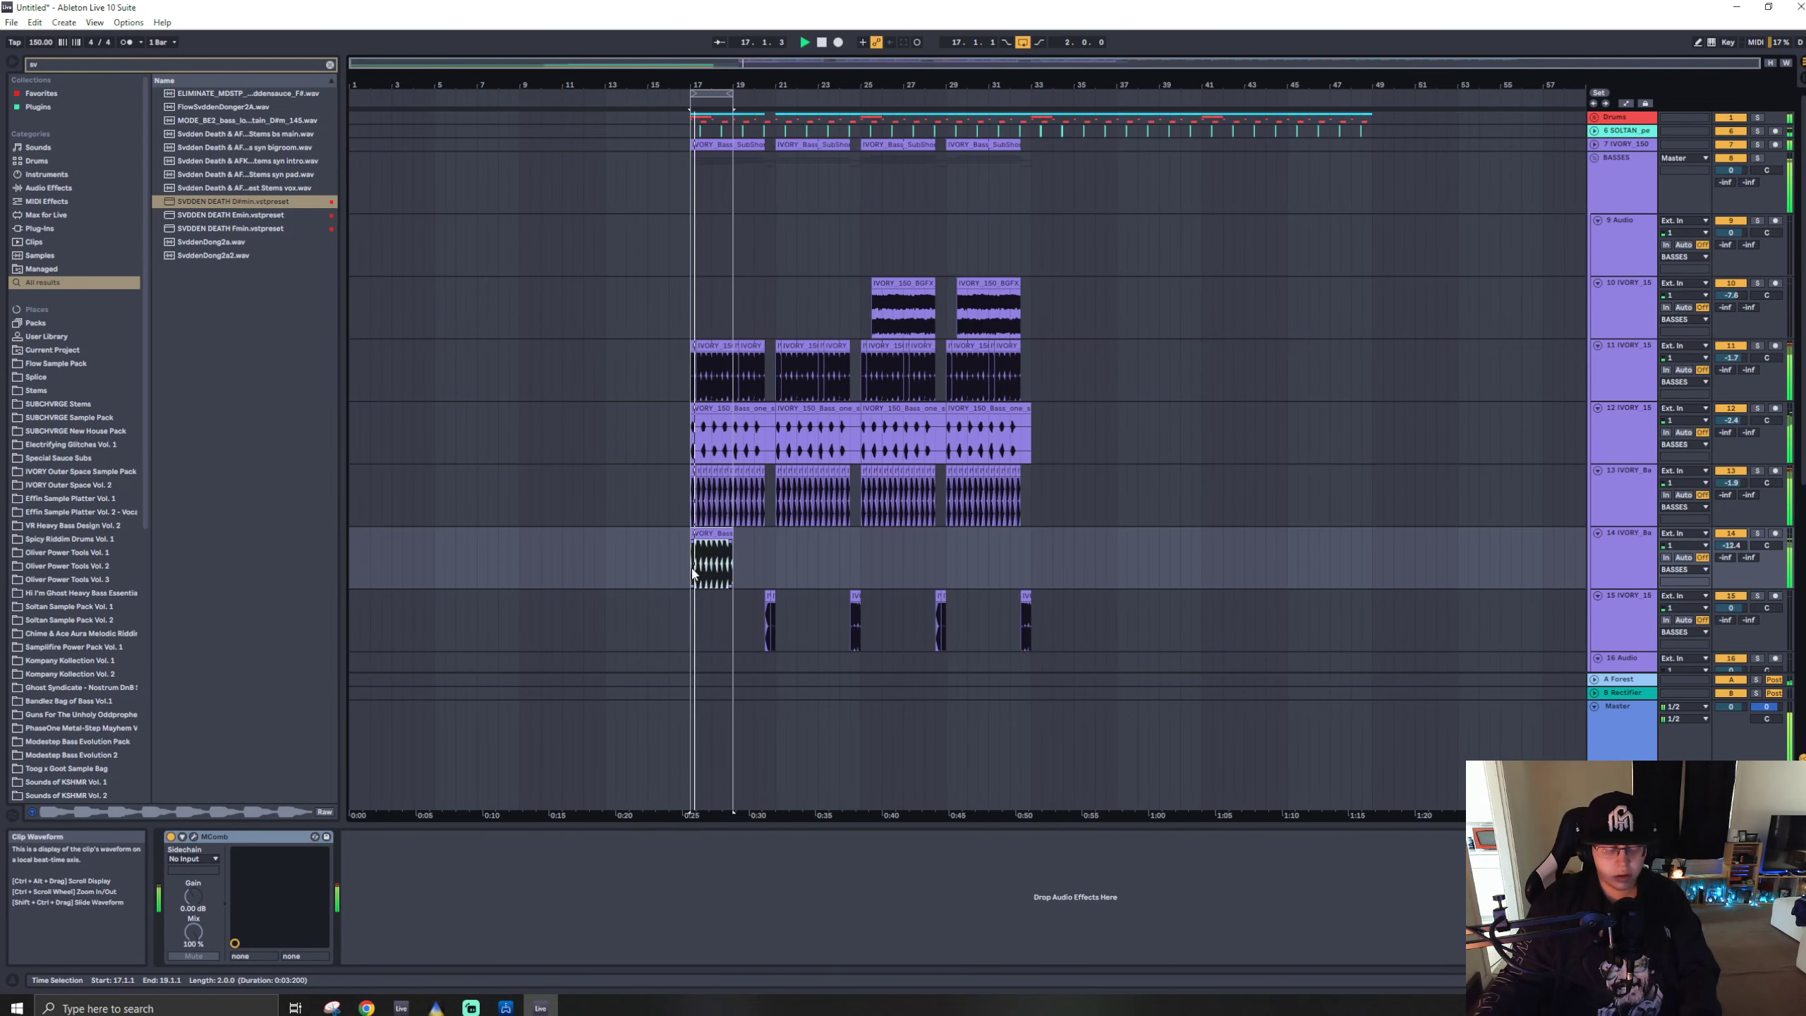
- Add a Frequency Shifter before MComb on the grain bass track and set its Fine frequency to 40.9 Hz
{"action": "key", "text": "ctrl+f"}
{"action": "type", "text": "fre"}
{"action": "left_click_drag", "start_coordinate": [208, 94], "coordinate": [202, 118]}
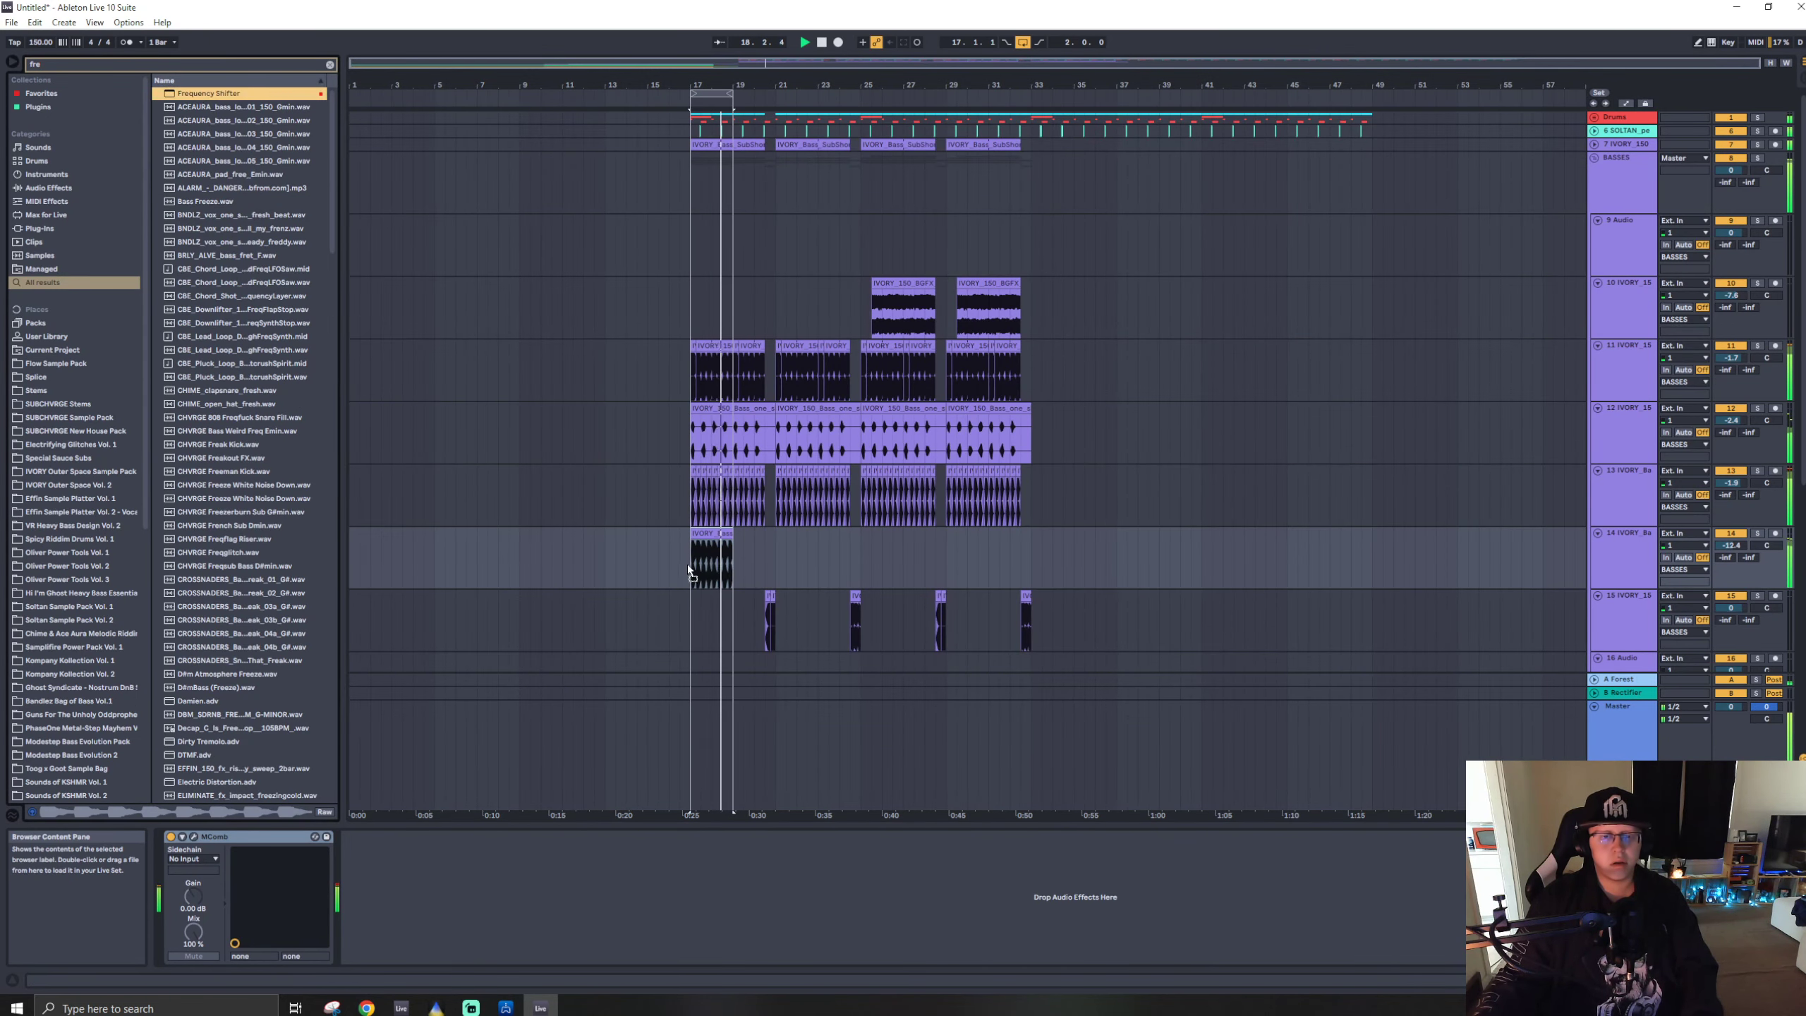
{"action": "key", "text": "Return"}
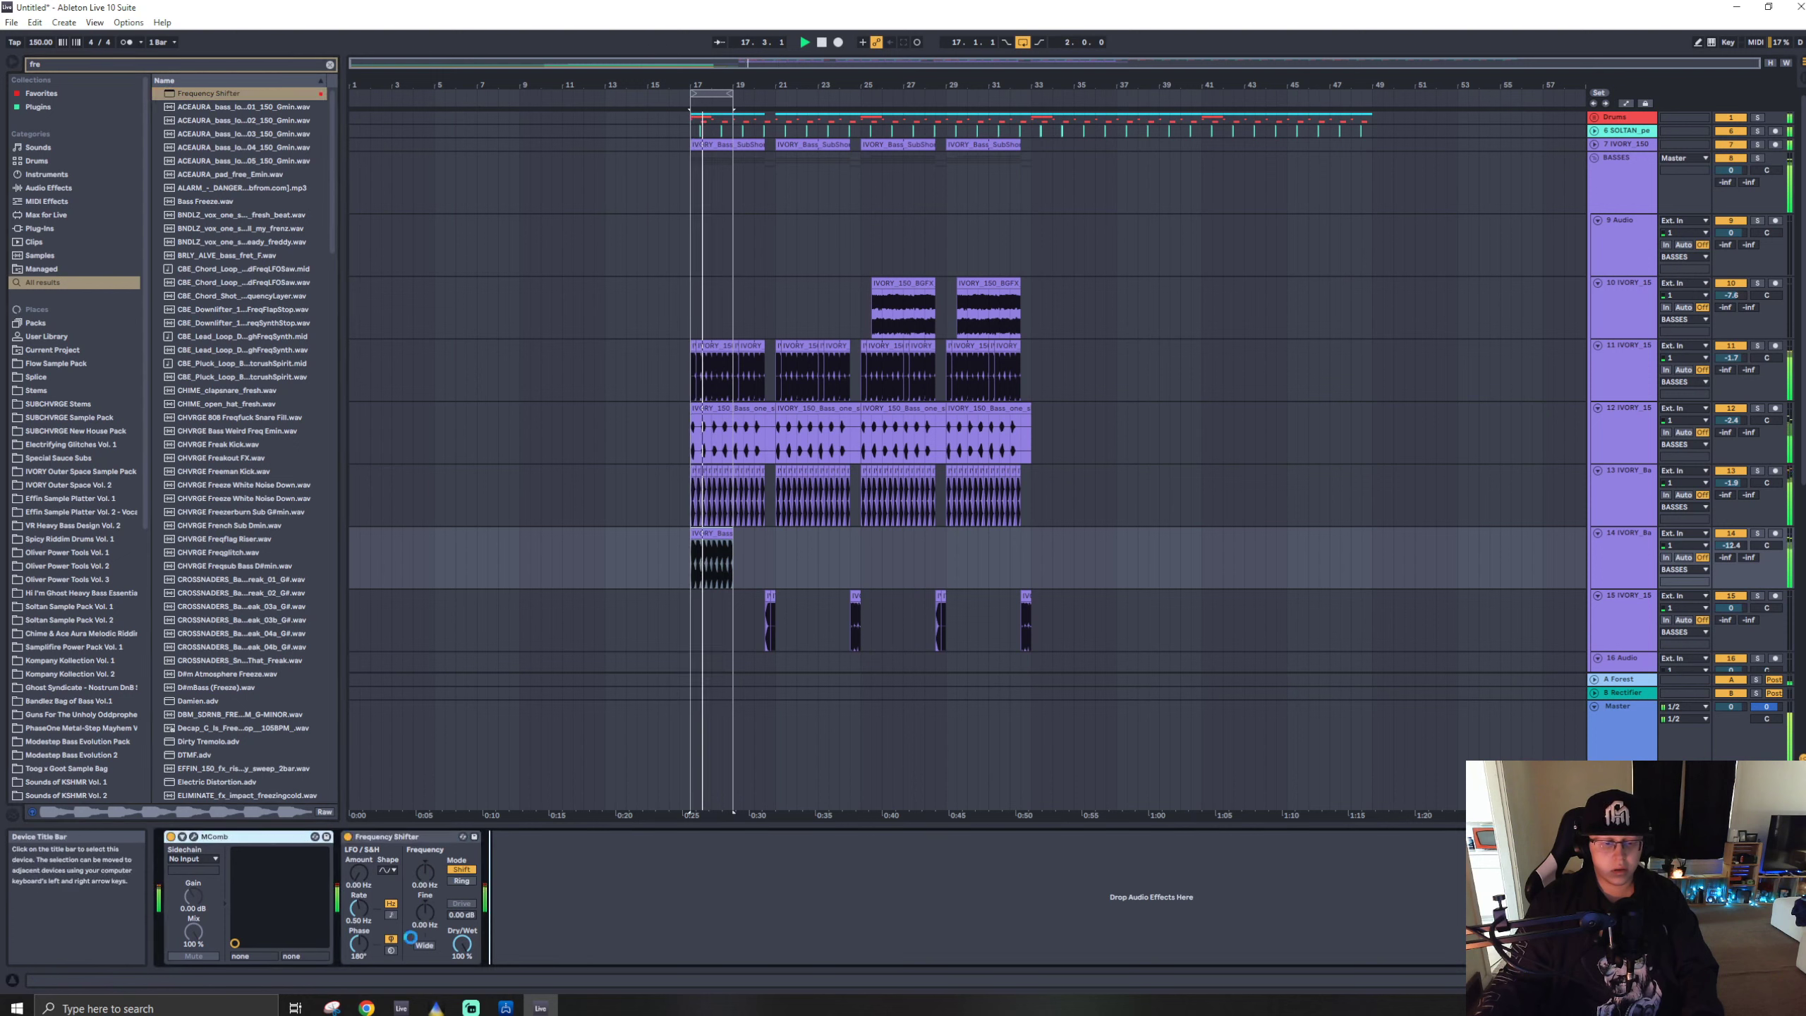
{"action": "left_click_drag", "start_coordinate": [411, 937], "coordinate": [420, 932]}
{"action": "left_click_drag", "start_coordinate": [249, 911], "coordinate": [249, 967]}
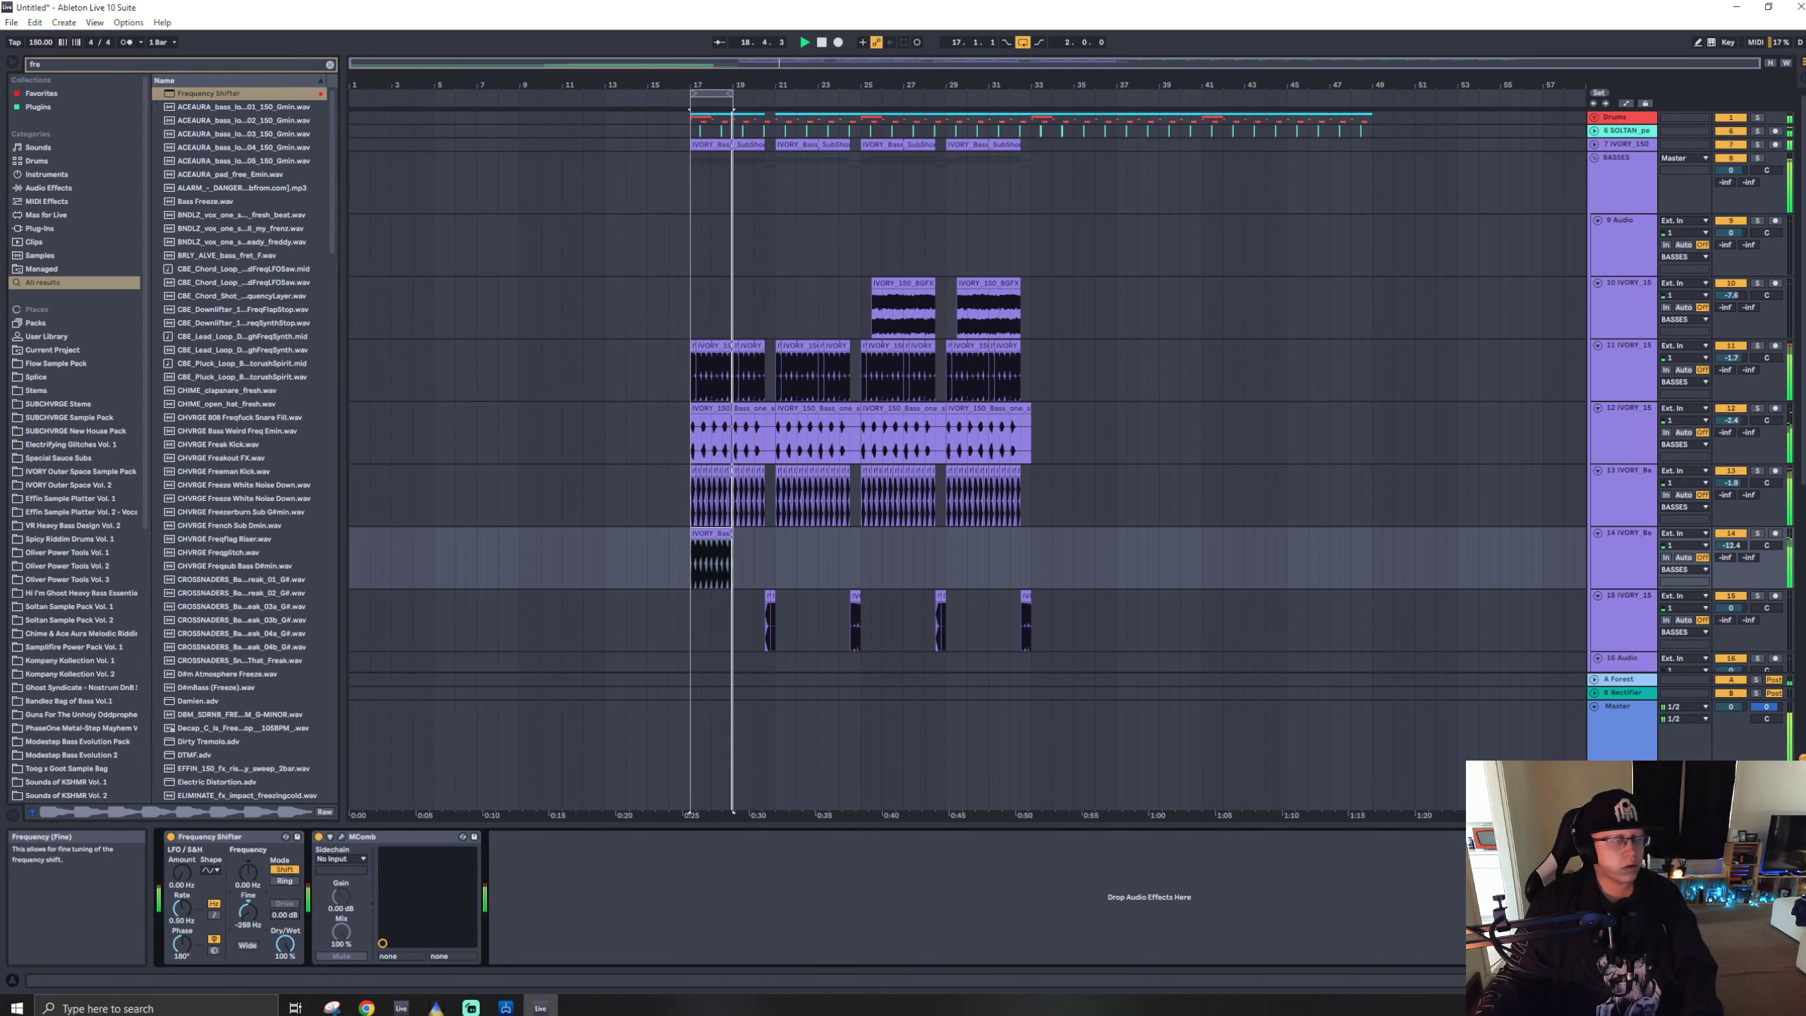
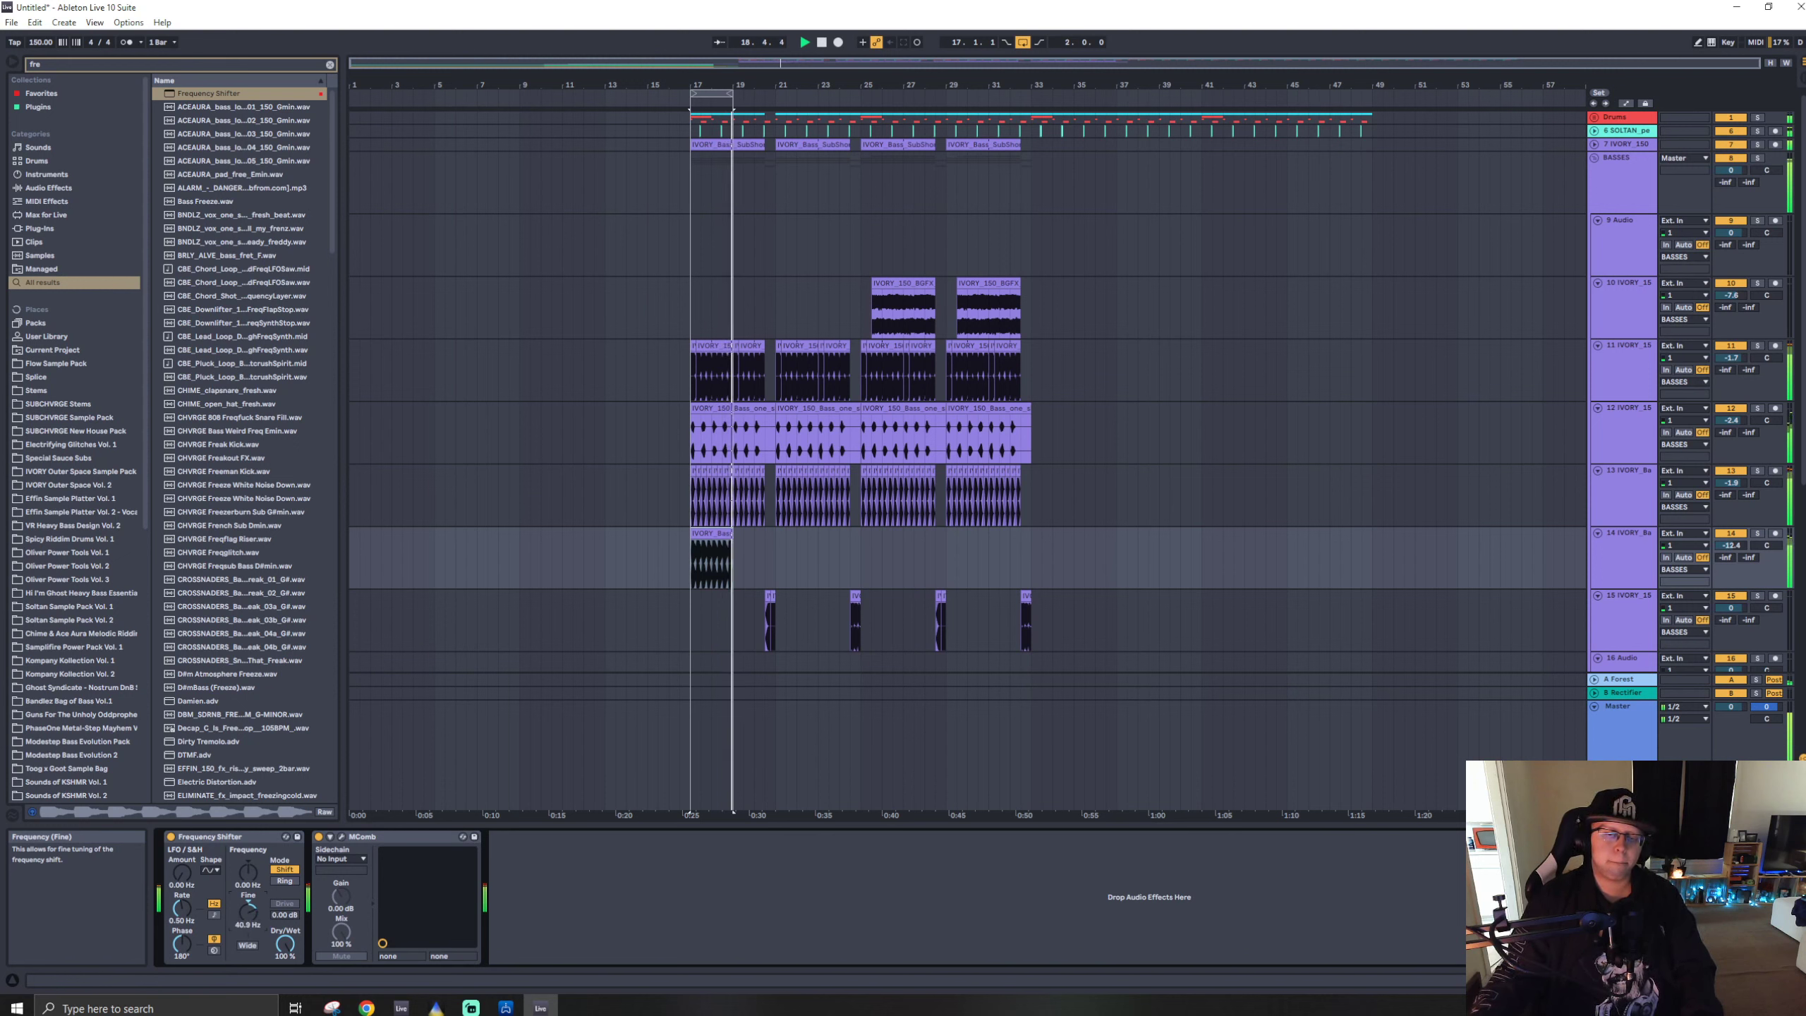
- Transpose the IVORY_Bass_Grain_high clip up a few semitones and set its warp mode to Complex Pro
{"action": "double_click", "coordinate": [705, 533]}
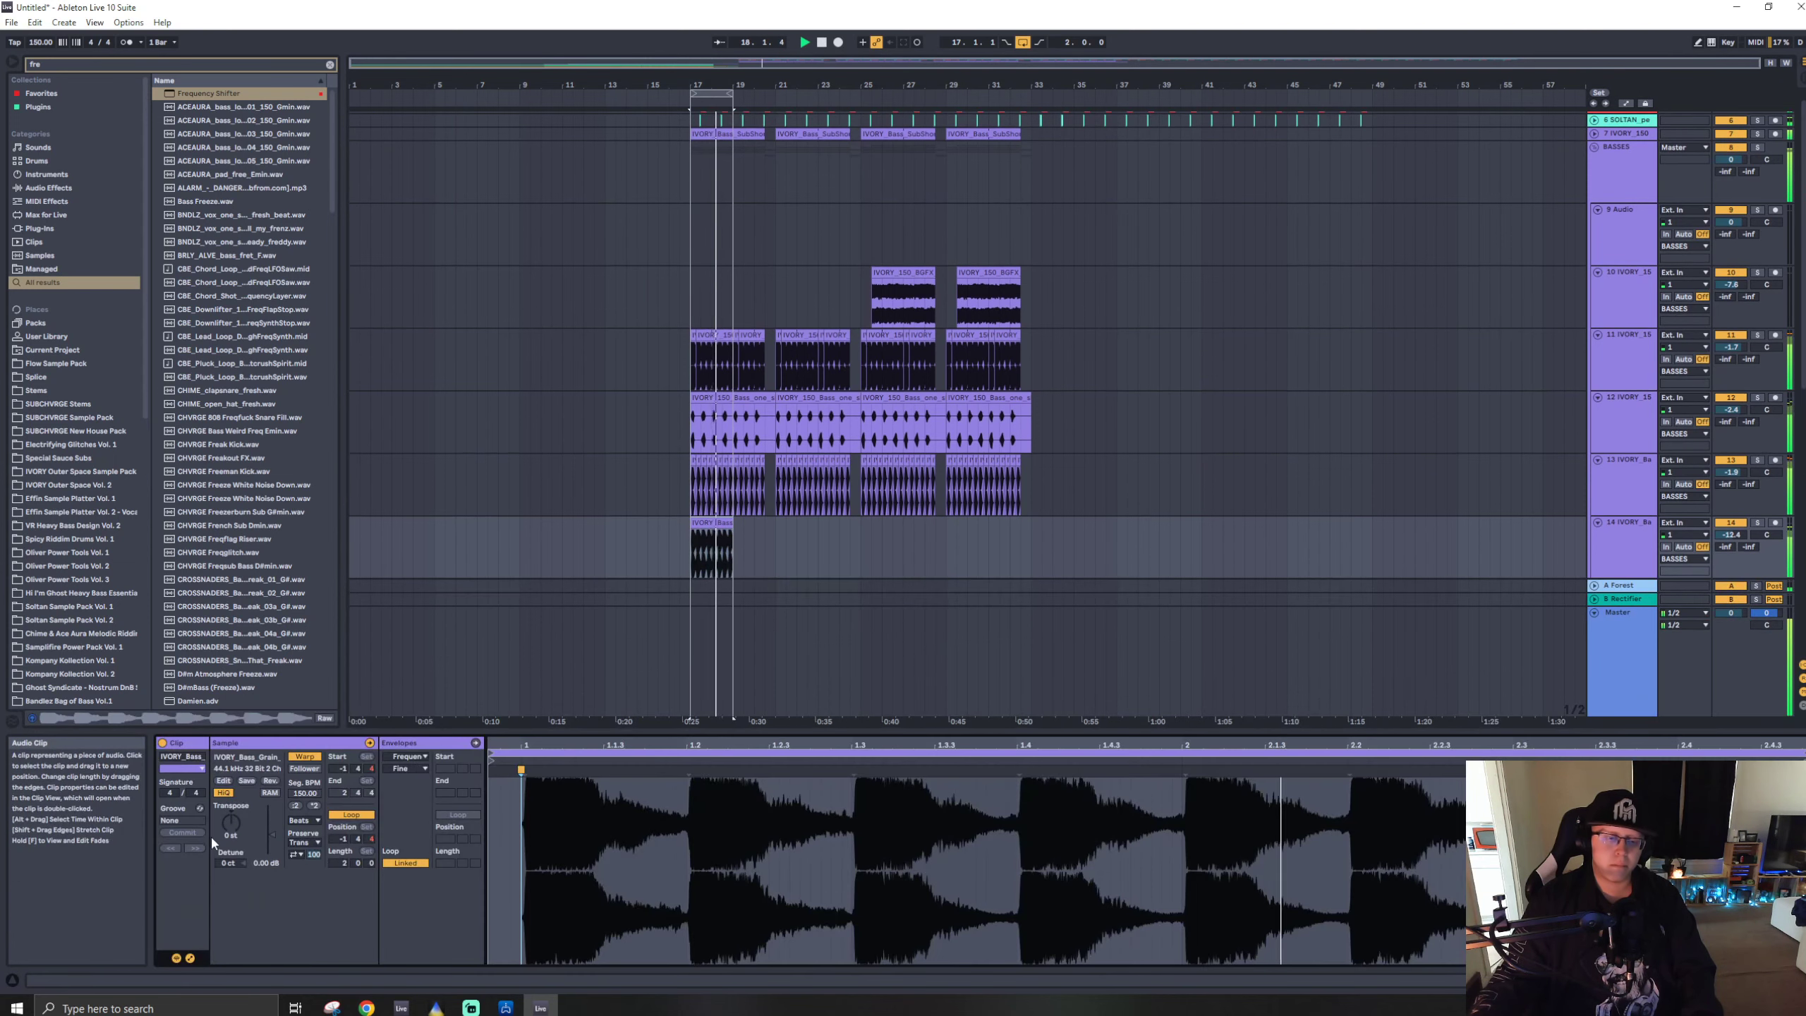
{"action": "left_click_drag", "start_coordinate": [231, 826], "coordinate": [231, 824]}
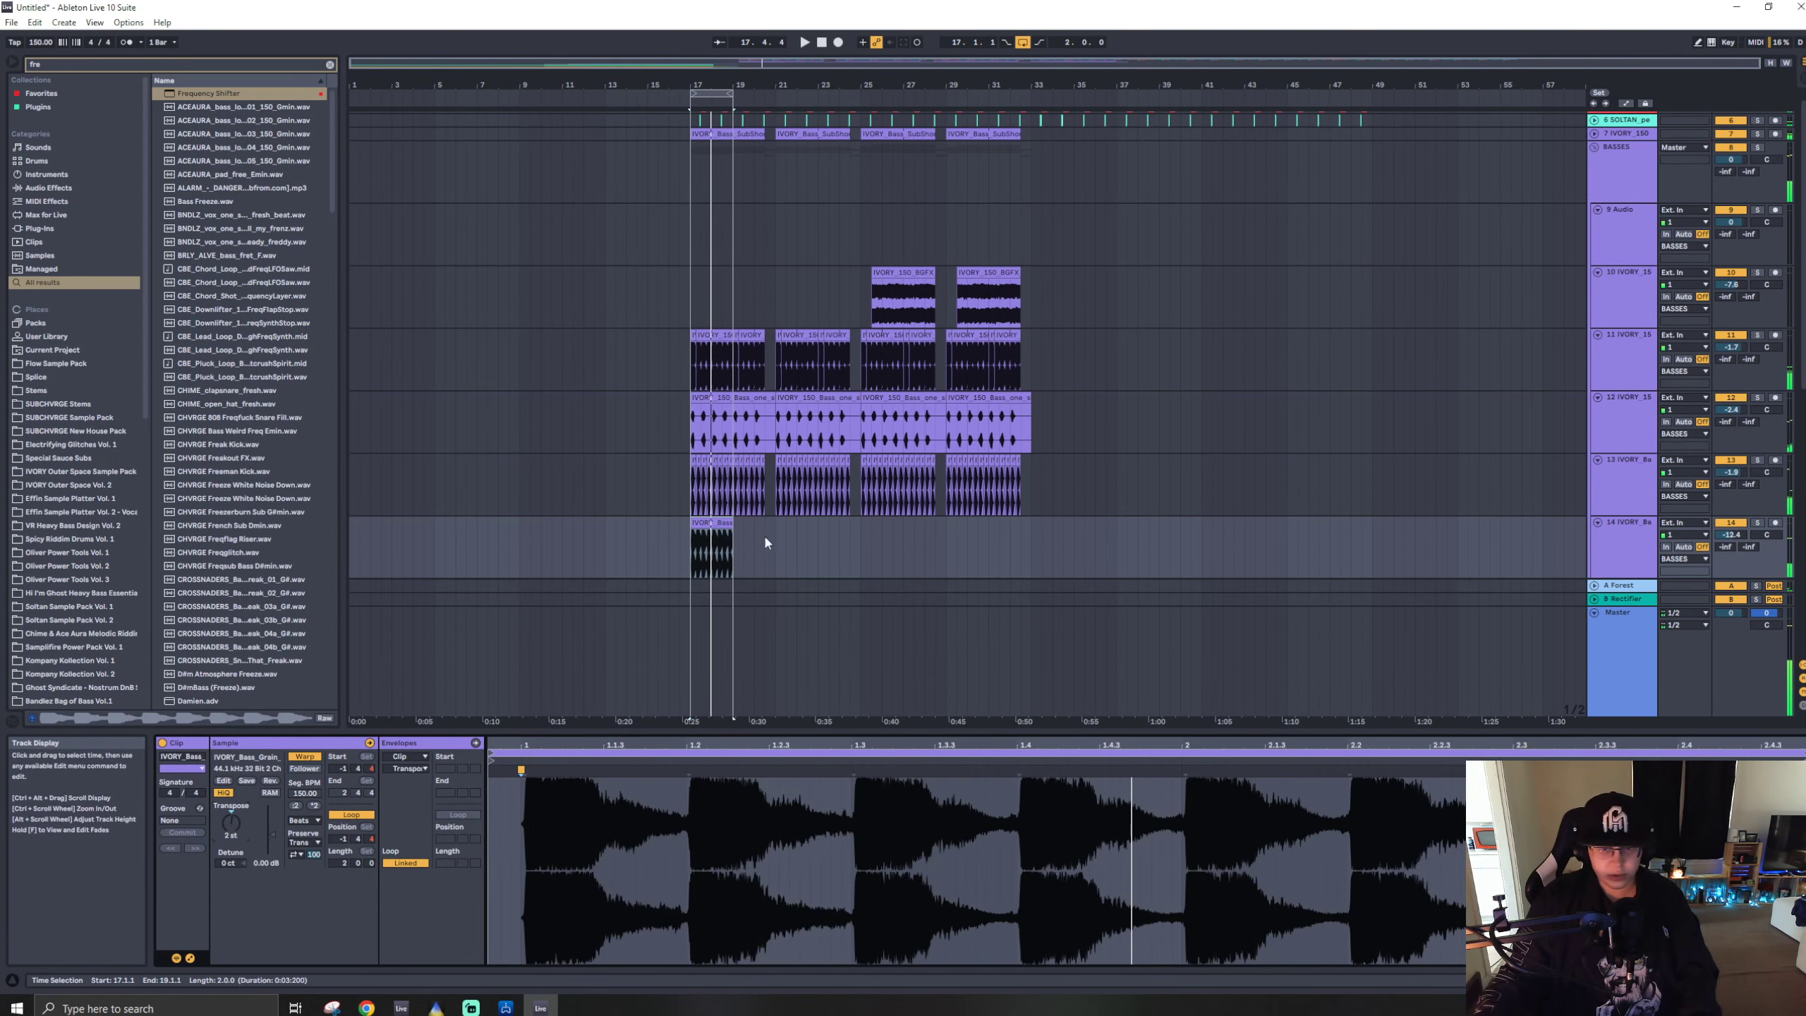
{"action": "scroll", "coordinate": [702, 522], "scroll_direction": "up", "scroll_amount": 5}
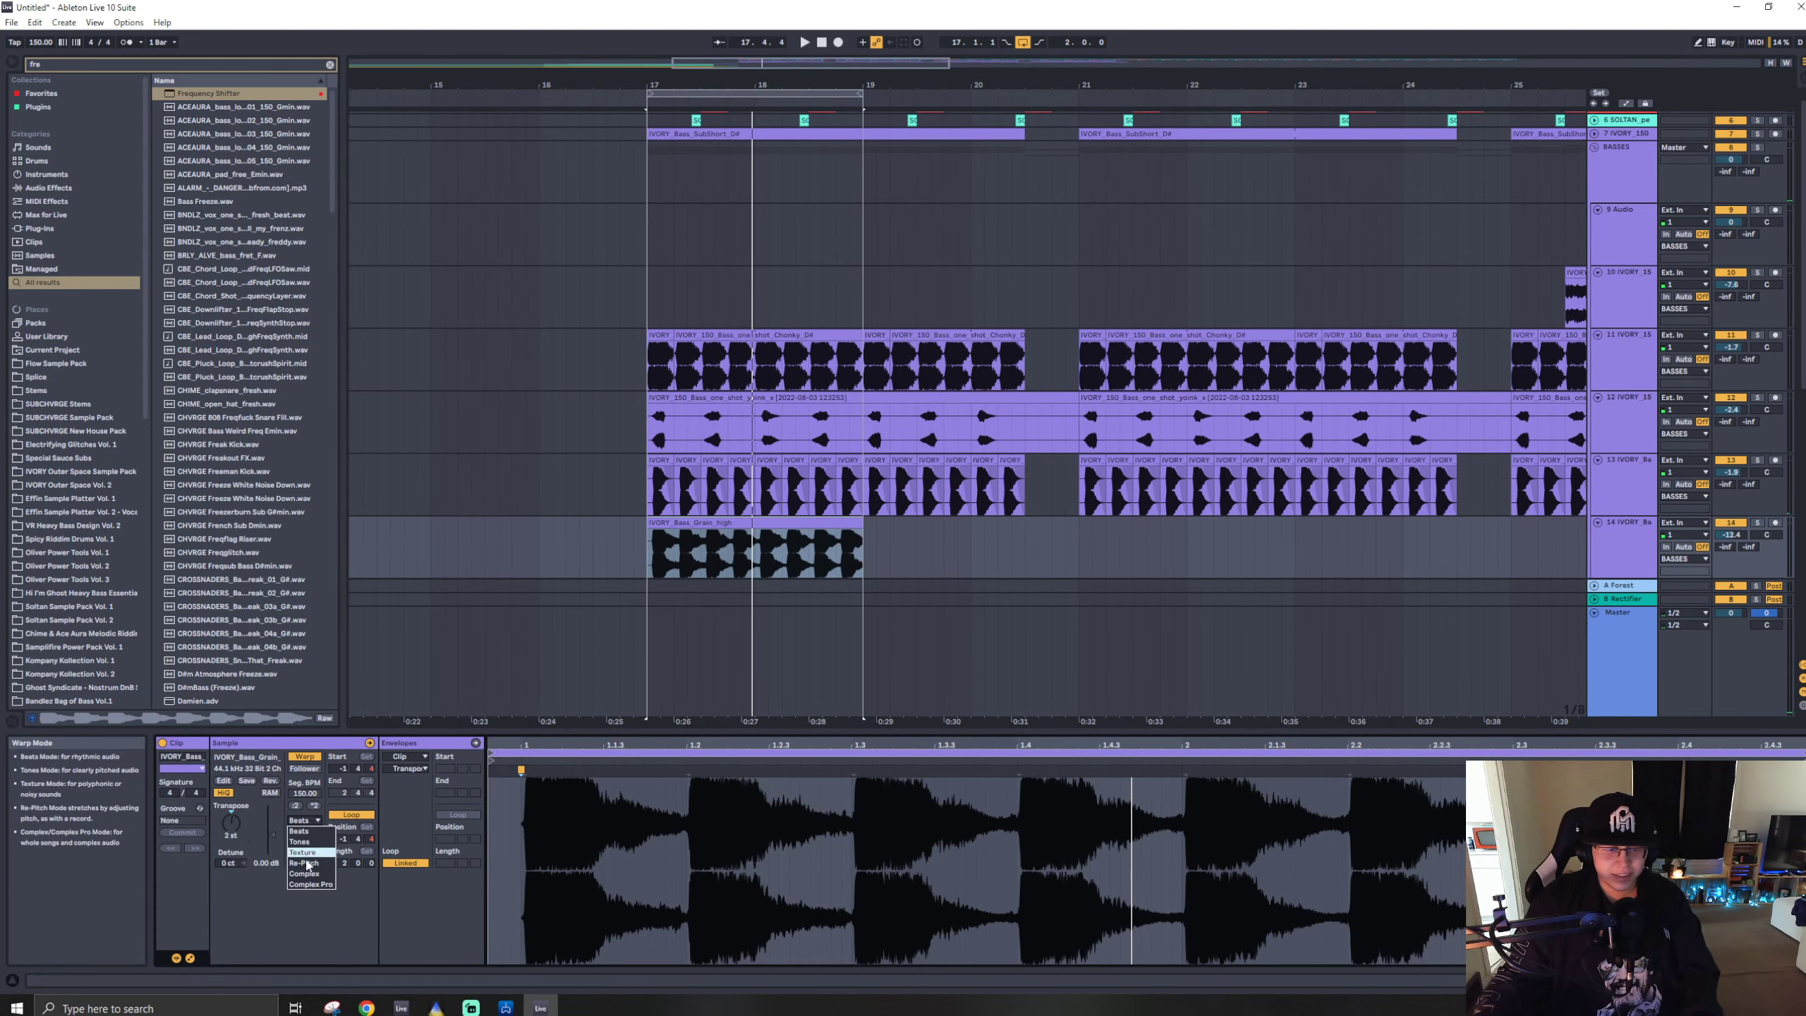
{"action": "left_click", "coordinate": [309, 884]}
{"action": "left_click", "coordinate": [751, 521]}
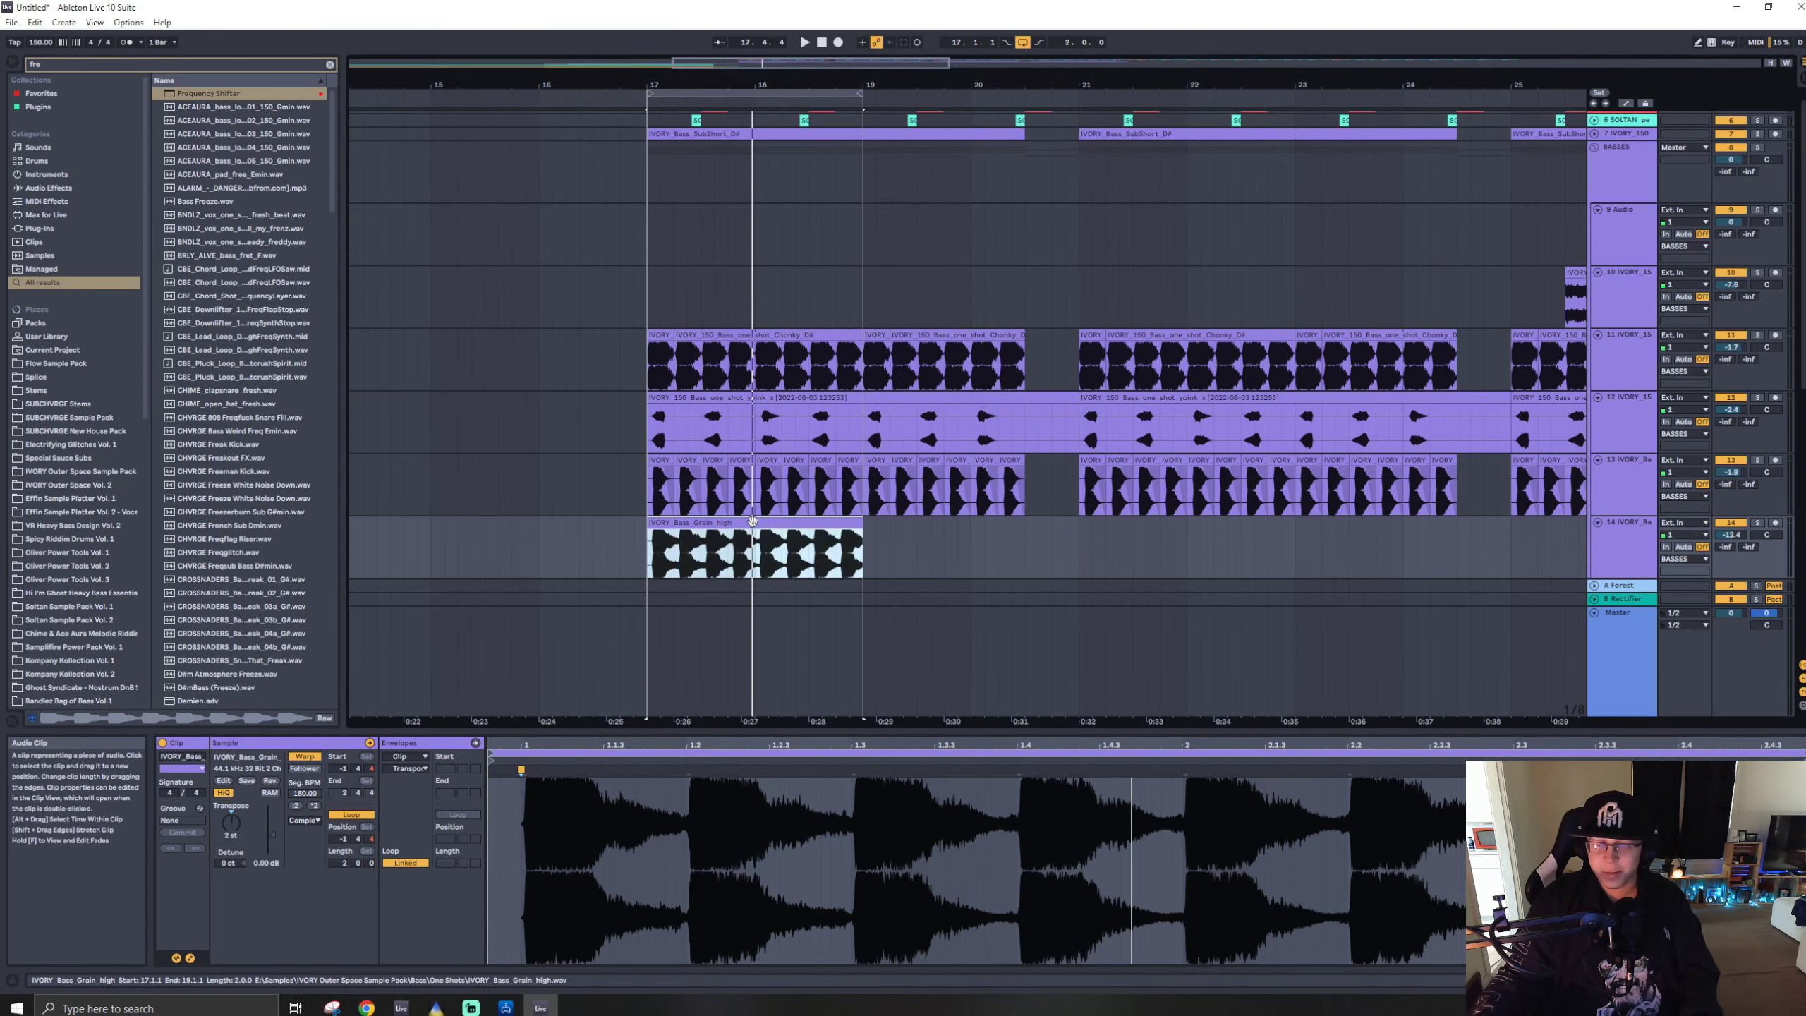
- Solo the grain bass track and load the Shaperbox Riddim Fourths preset onto it
{"action": "key", "text": "space"}
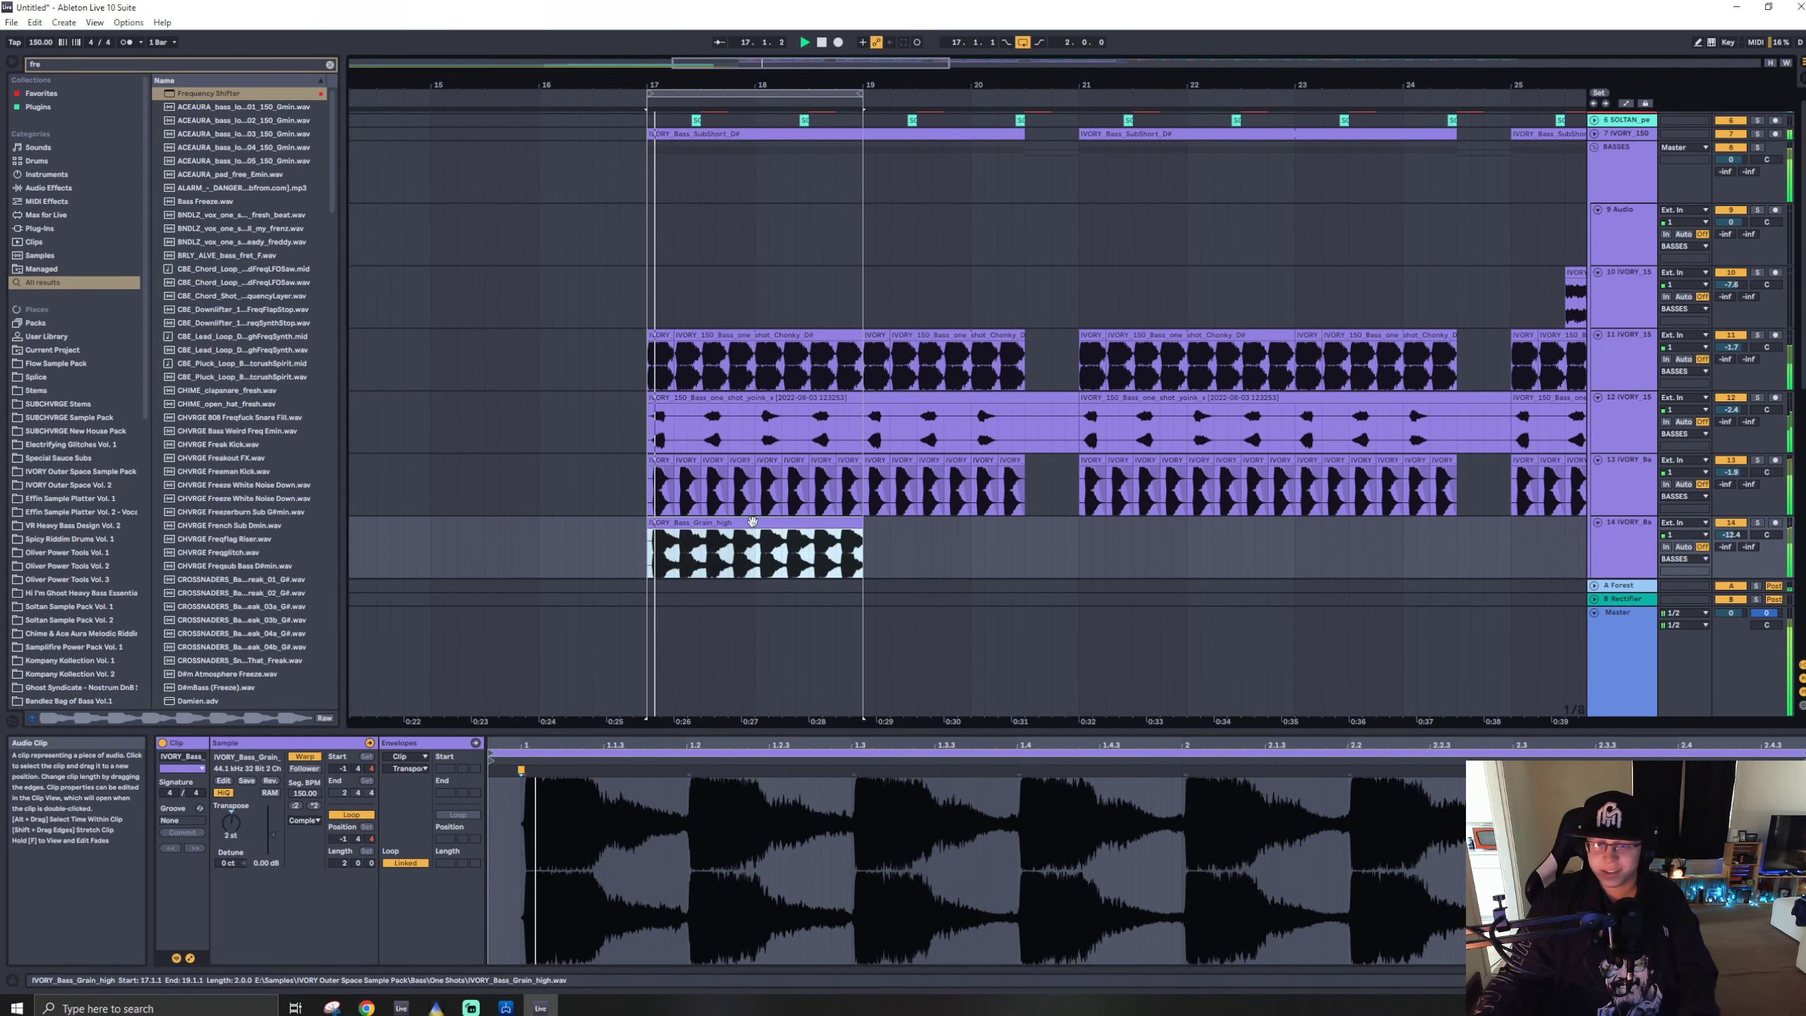
{"action": "left_click", "coordinate": [1757, 524]}
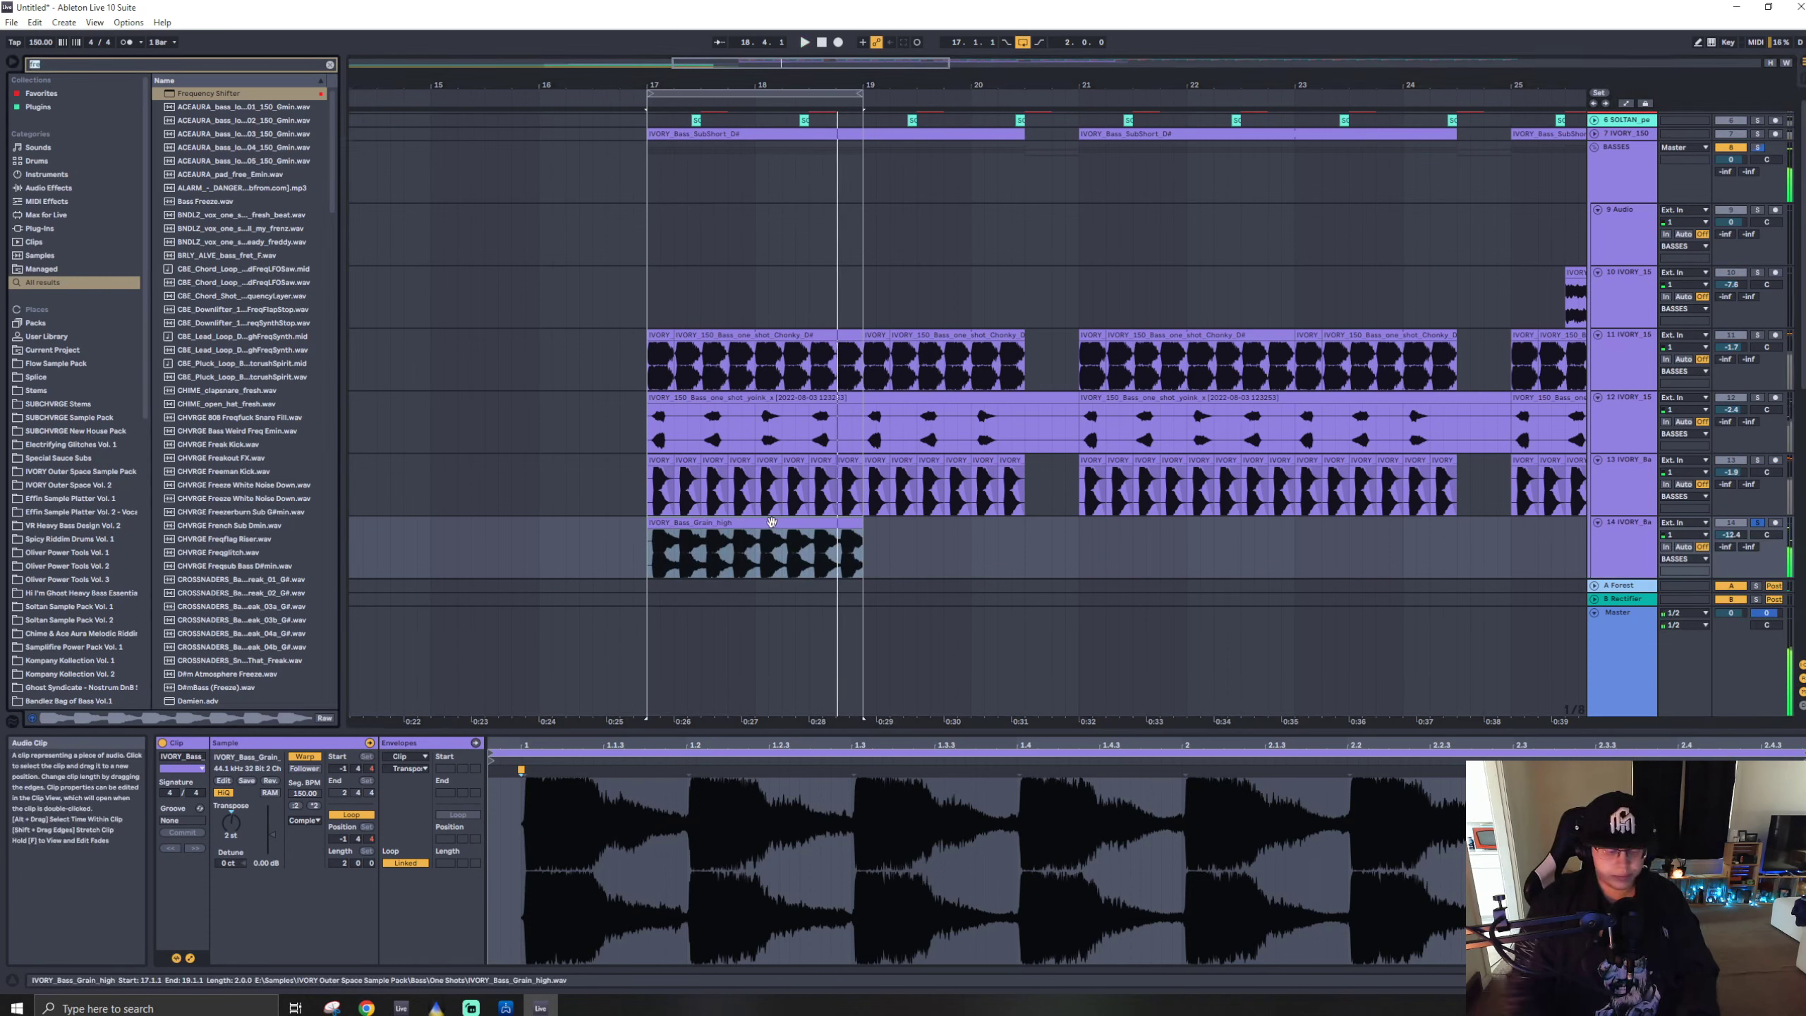
{"action": "type", "text": "fourth"}
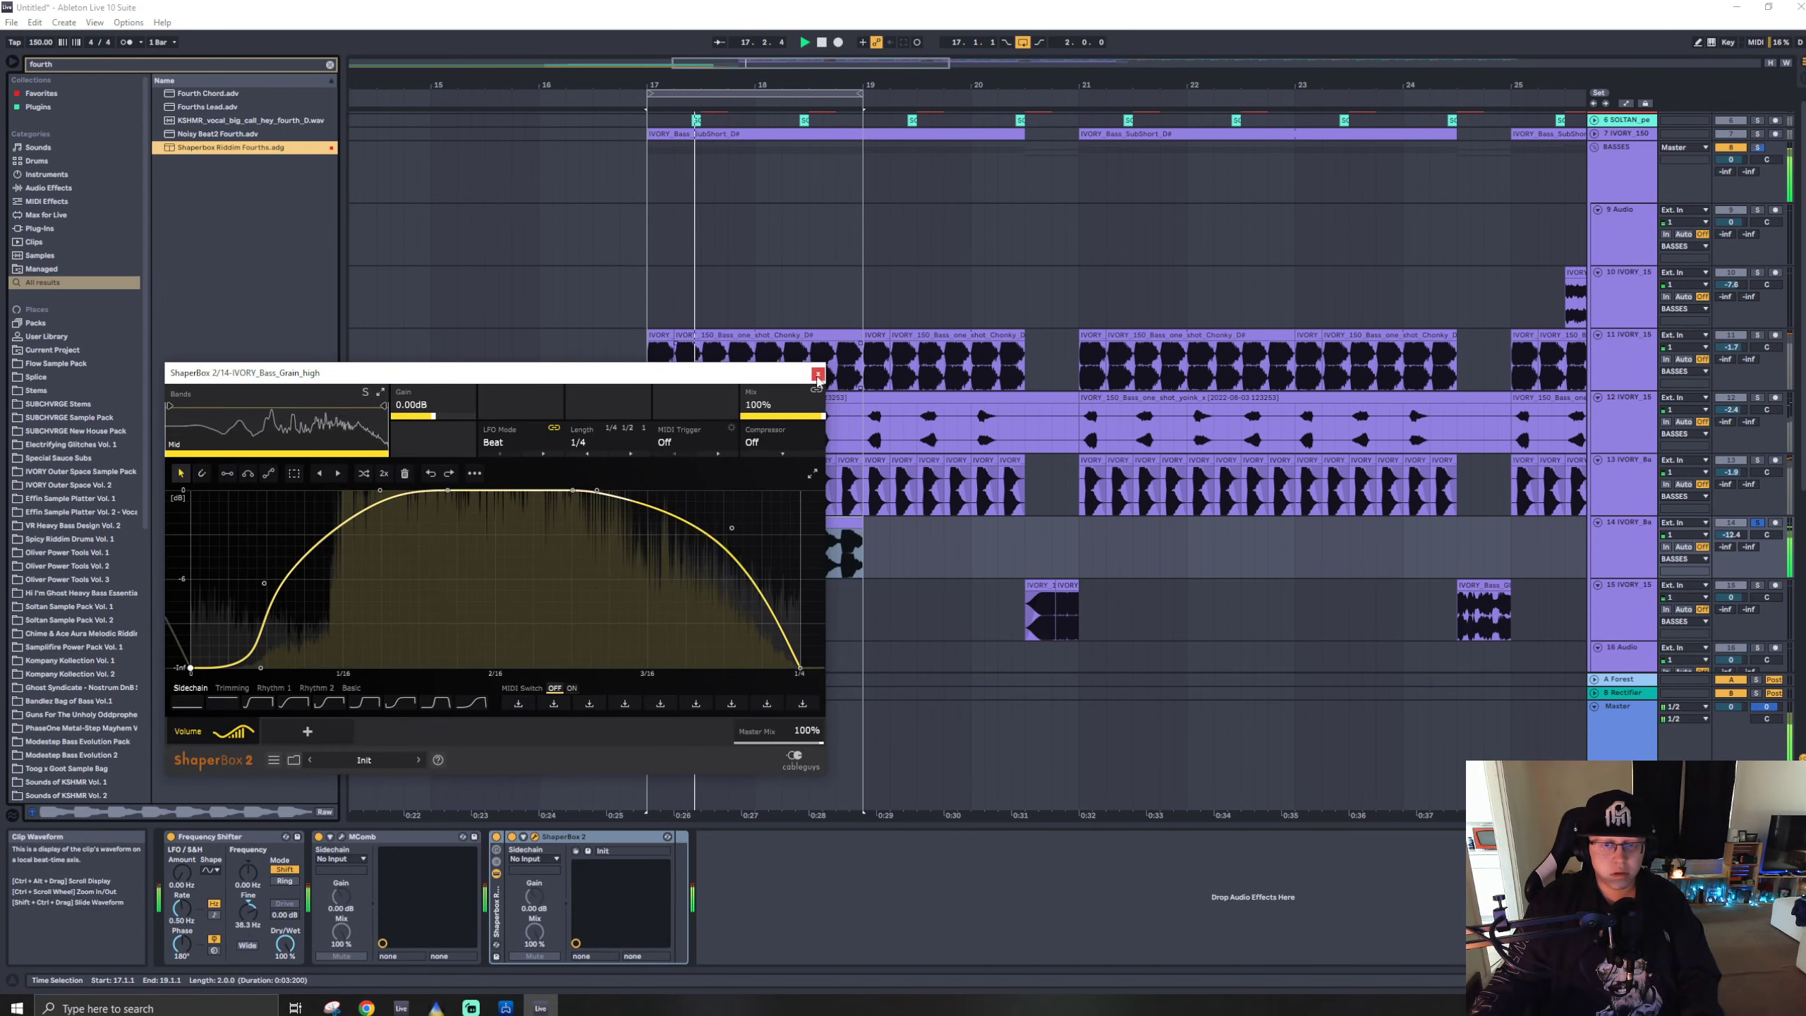
- Narrow the ShaperBox volume curve with a later rise and earlier drop, and place ShaperBox before Frequency Shifter and MComb
{"action": "left_click_drag", "start_coordinate": [260, 667], "coordinate": [363, 667]}
{"action": "left_click_drag", "start_coordinate": [732, 528], "coordinate": [697, 489]}
{"action": "left_click_drag", "start_coordinate": [770, 663], "coordinate": [696, 667]}
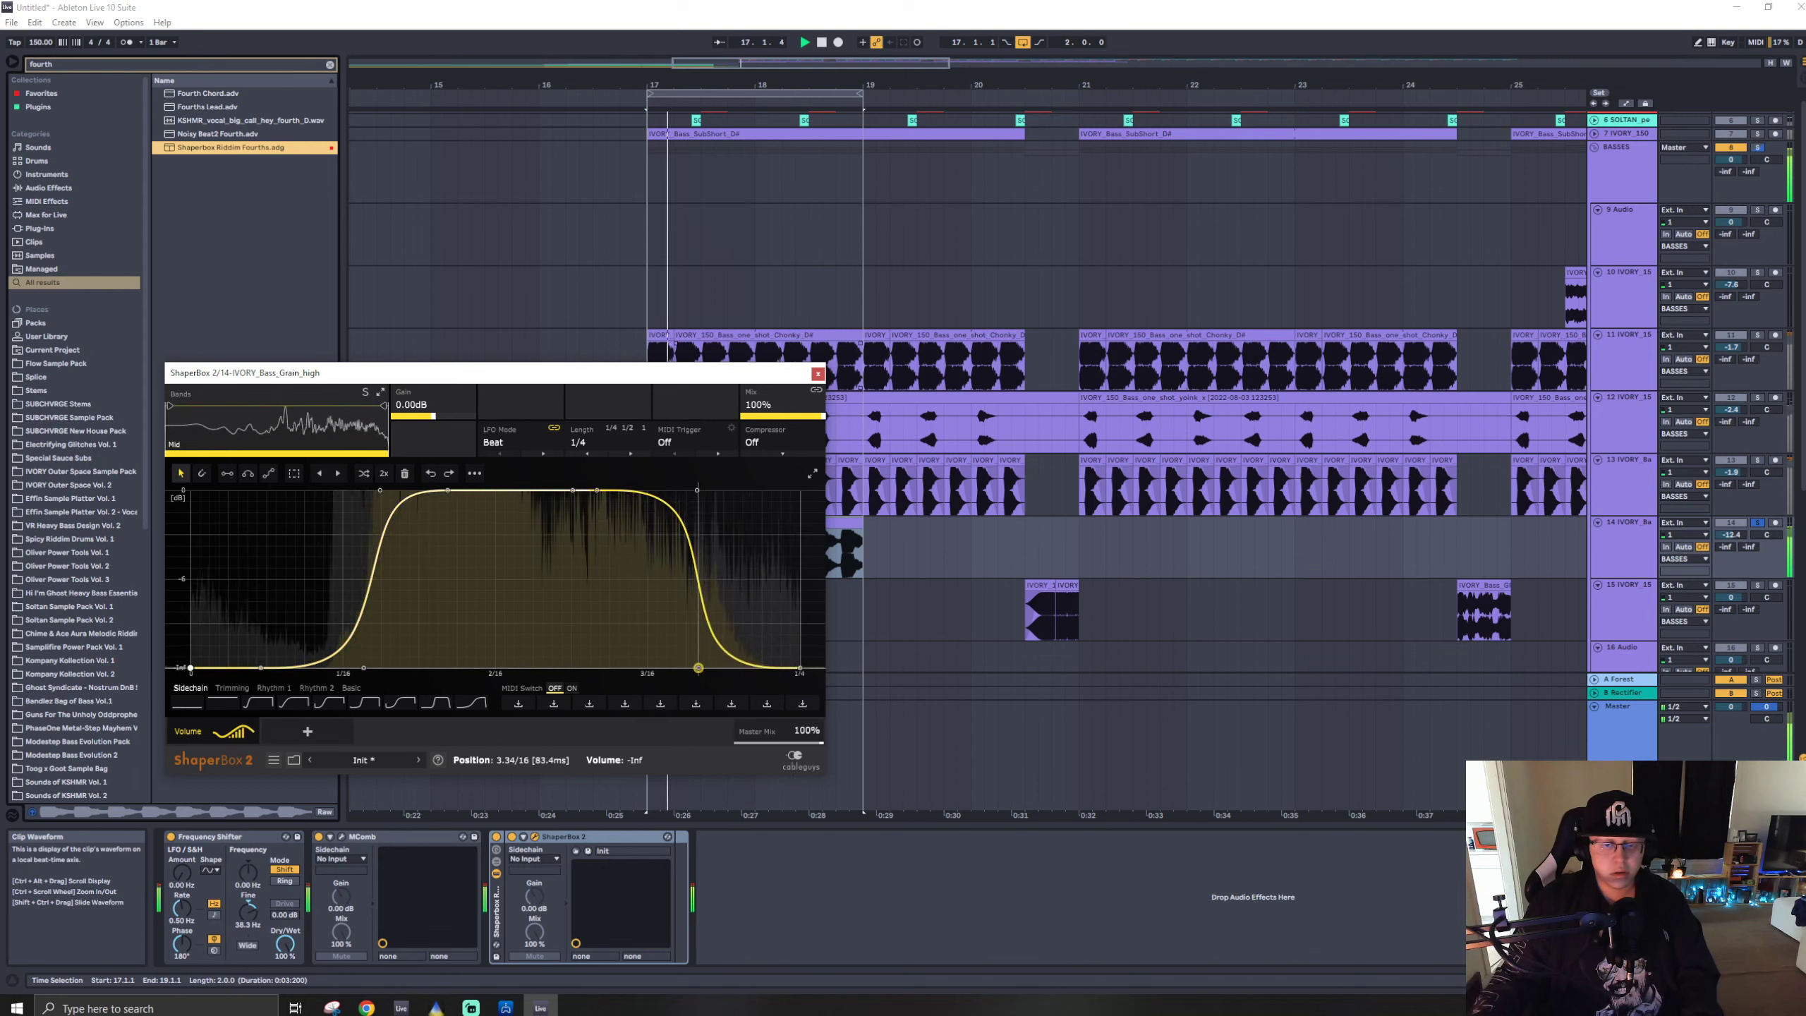
{"action": "left_click", "coordinate": [817, 372]}
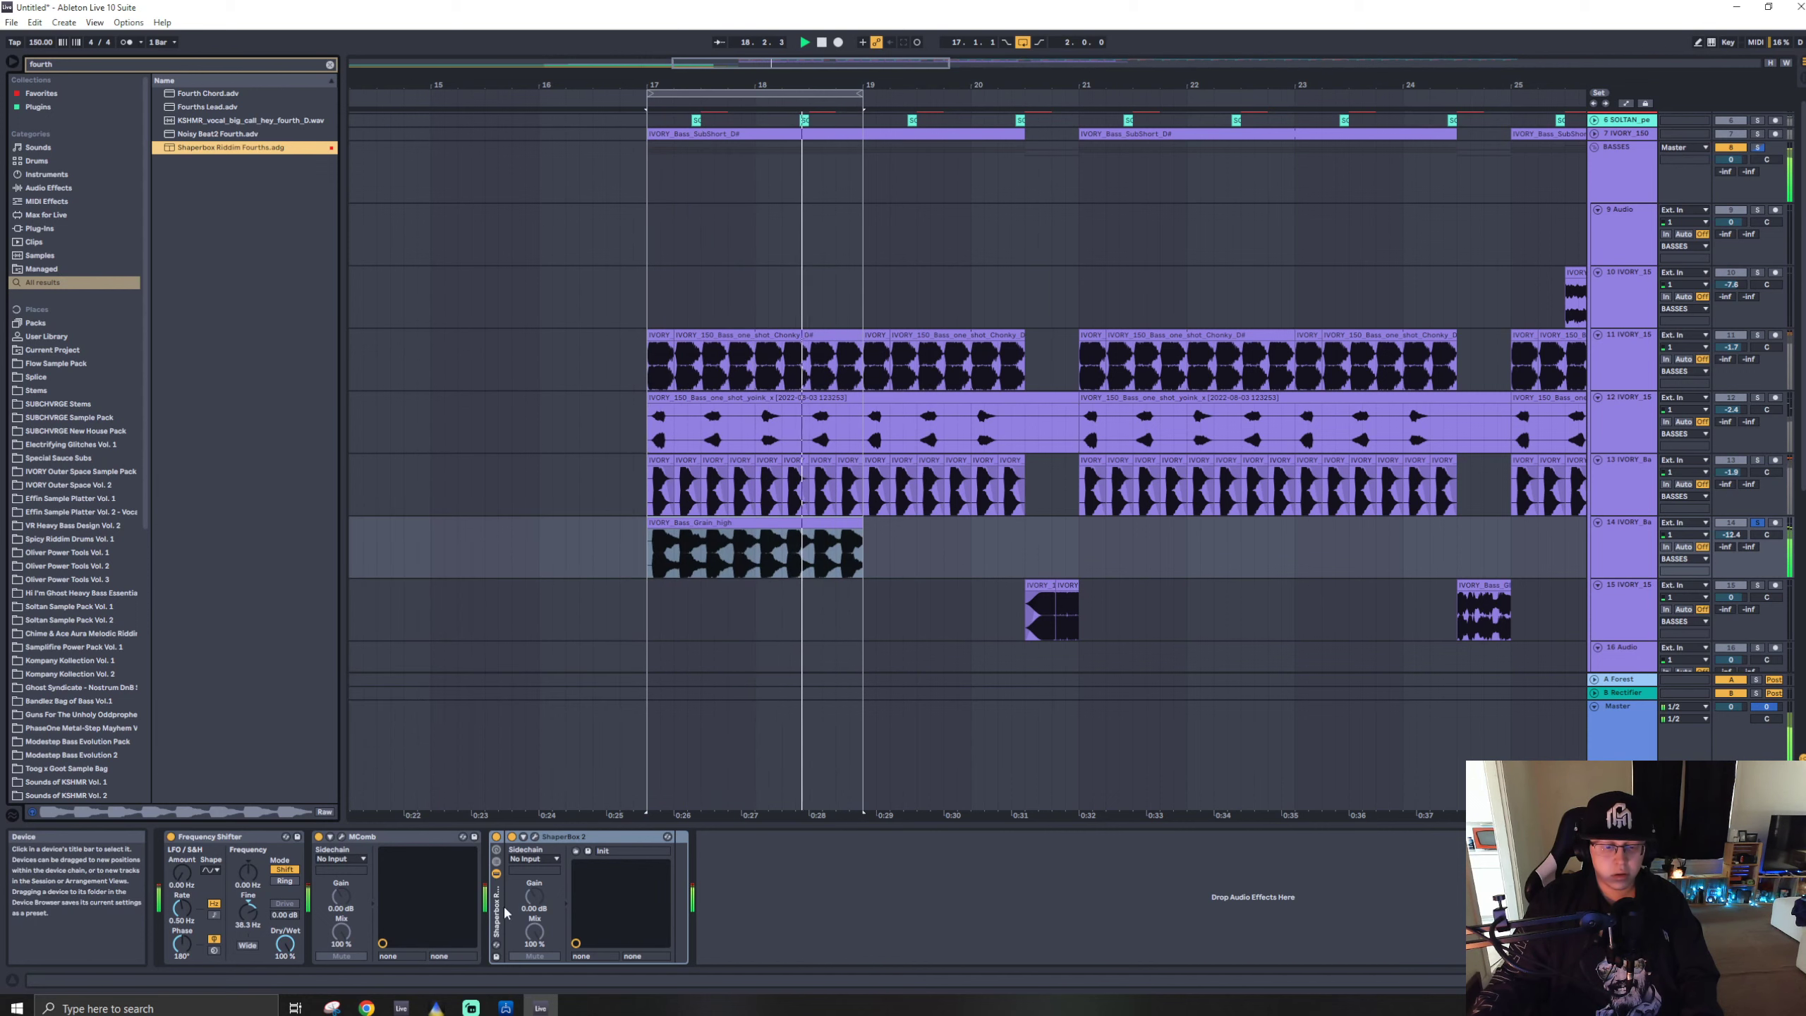
{"action": "left_click_drag", "start_coordinate": [282, 914], "coordinate": [292, 912]}
{"action": "left_click_drag", "start_coordinate": [262, 838], "coordinate": [500, 883]}
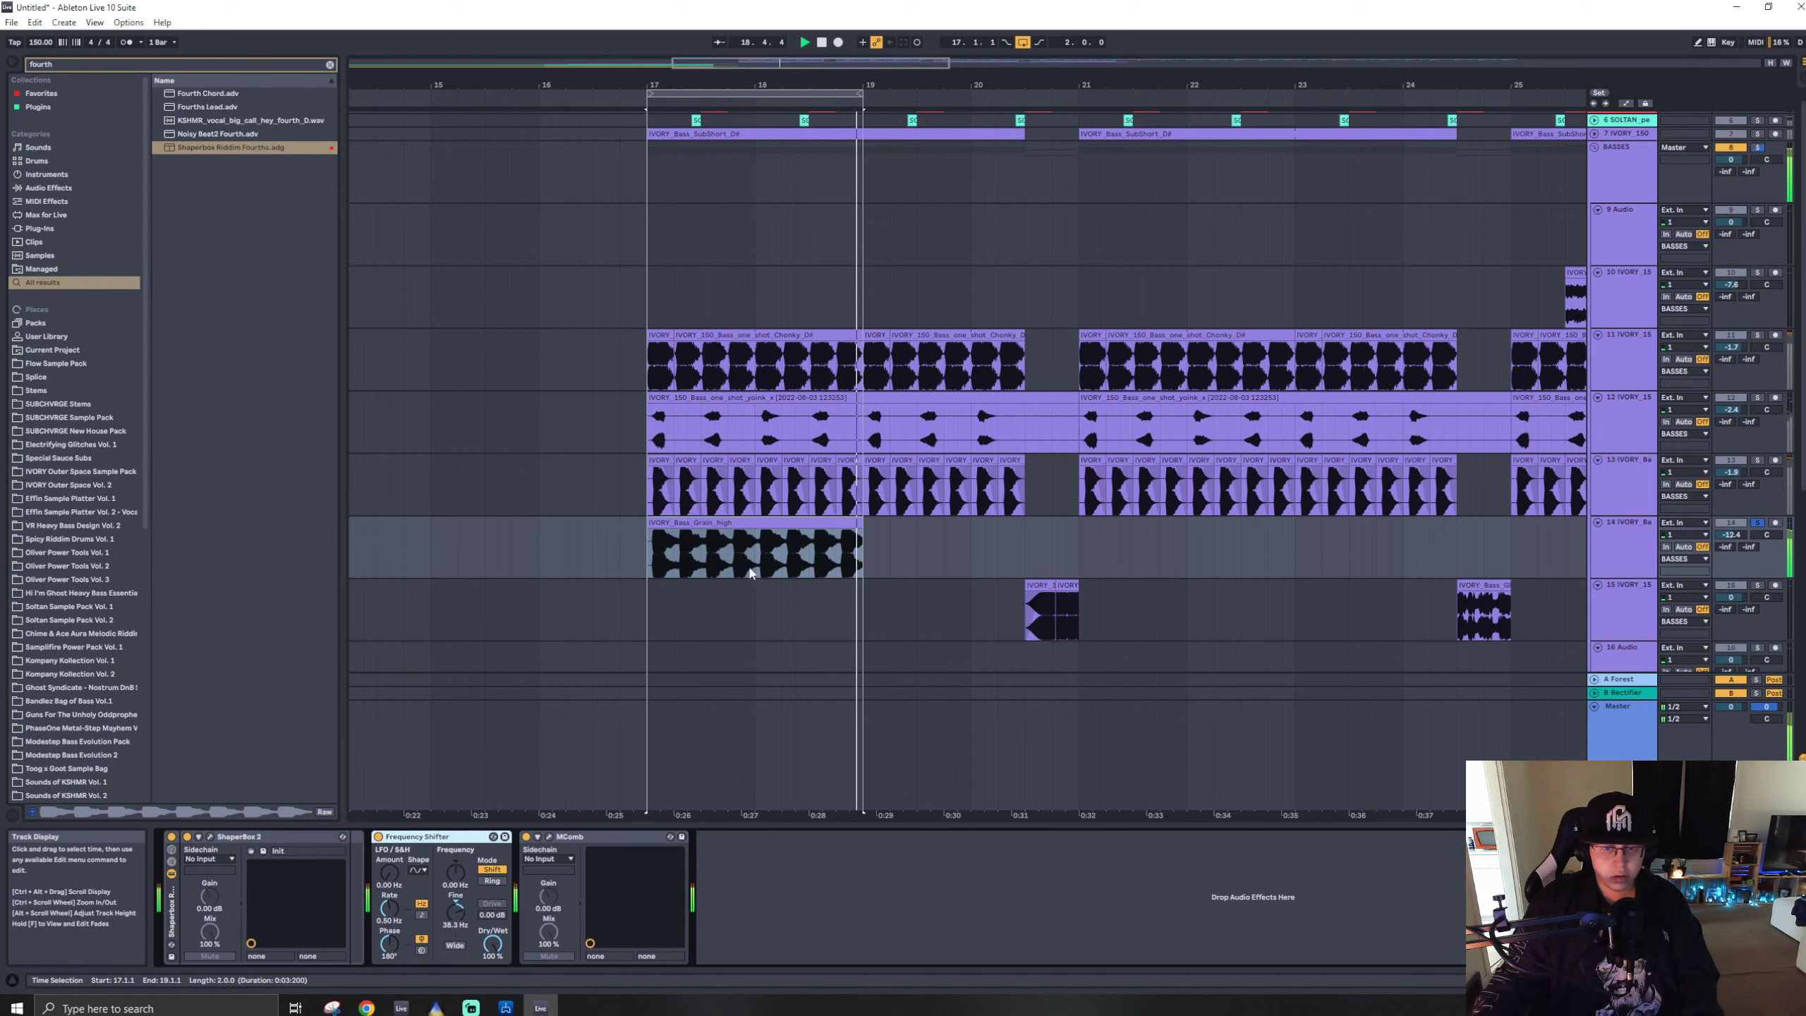
- Audition different transpositions of the IVORY_Bass_Grain_high clip
{"action": "left_click", "coordinate": [741, 520]}
{"action": "double_click", "coordinate": [741, 521]}
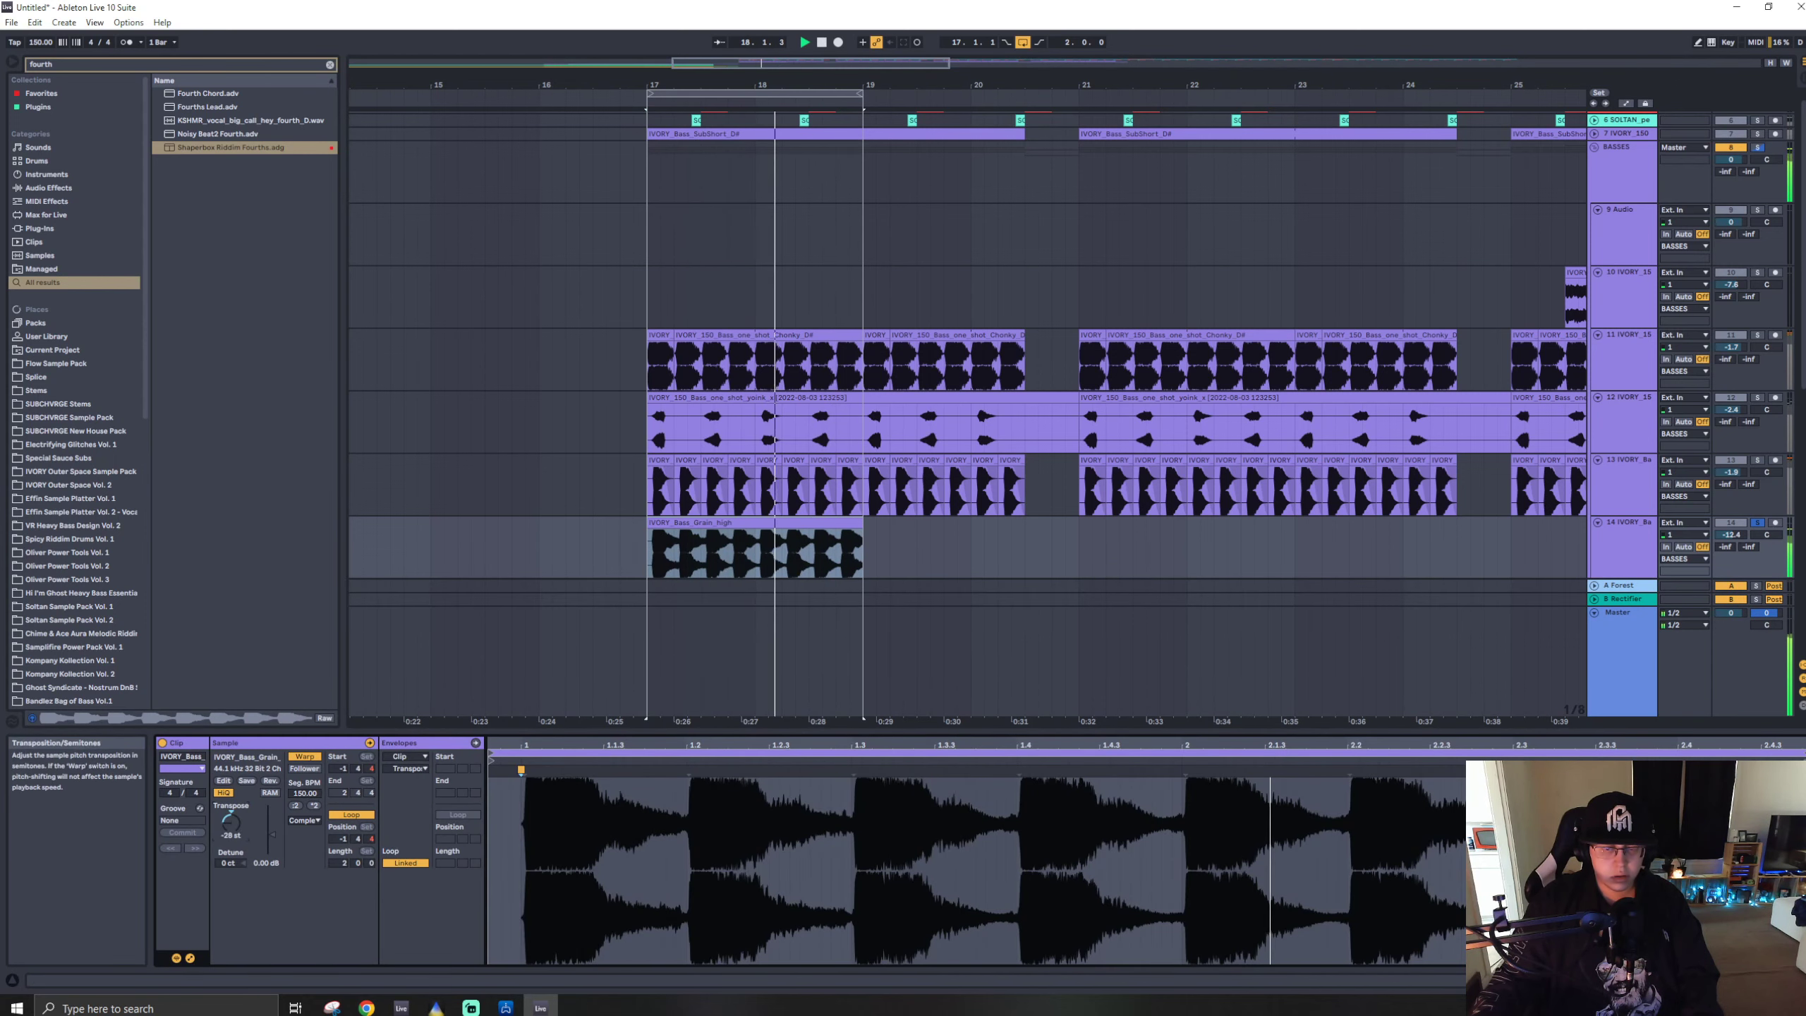
{"action": "left_click_drag", "start_coordinate": [230, 822], "coordinate": [230, 776]}
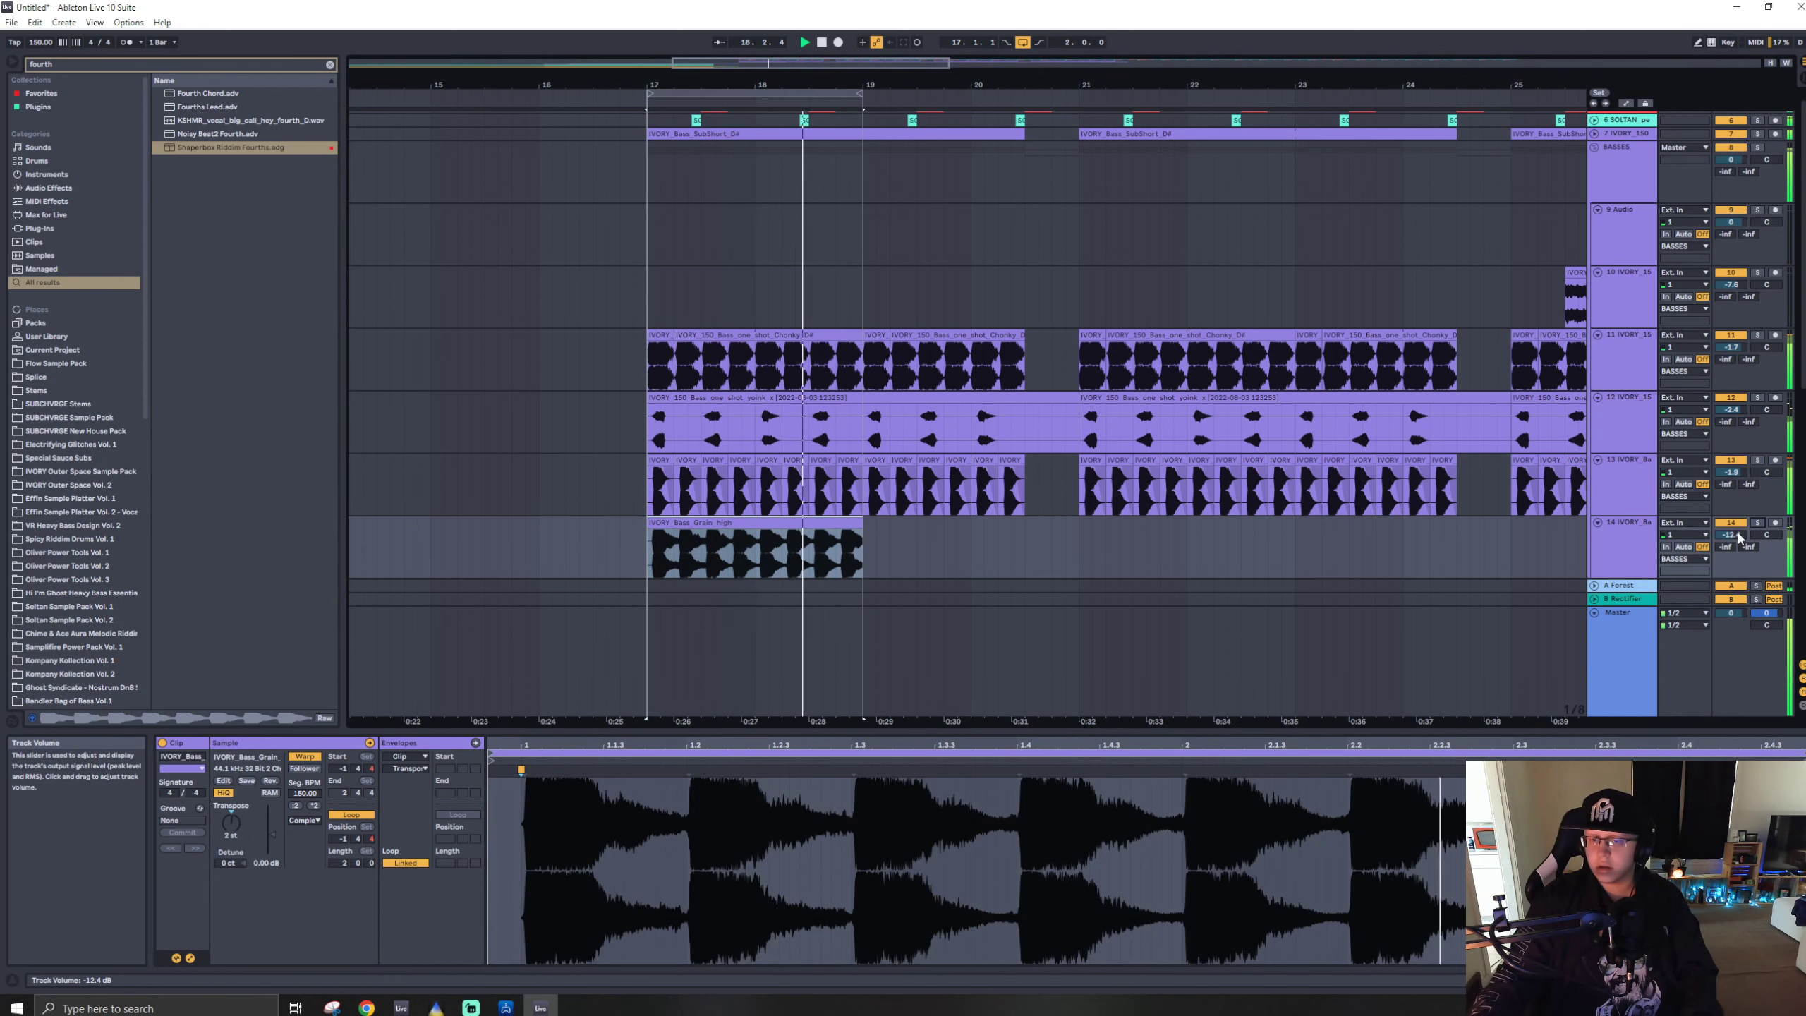
- Split the grain bass clip into one-beat slices starting from bar 17
{"action": "scroll", "coordinate": [676, 536], "scroll_direction": "down", "scroll_amount": 3}
{"action": "left_click", "coordinate": [656, 476]}
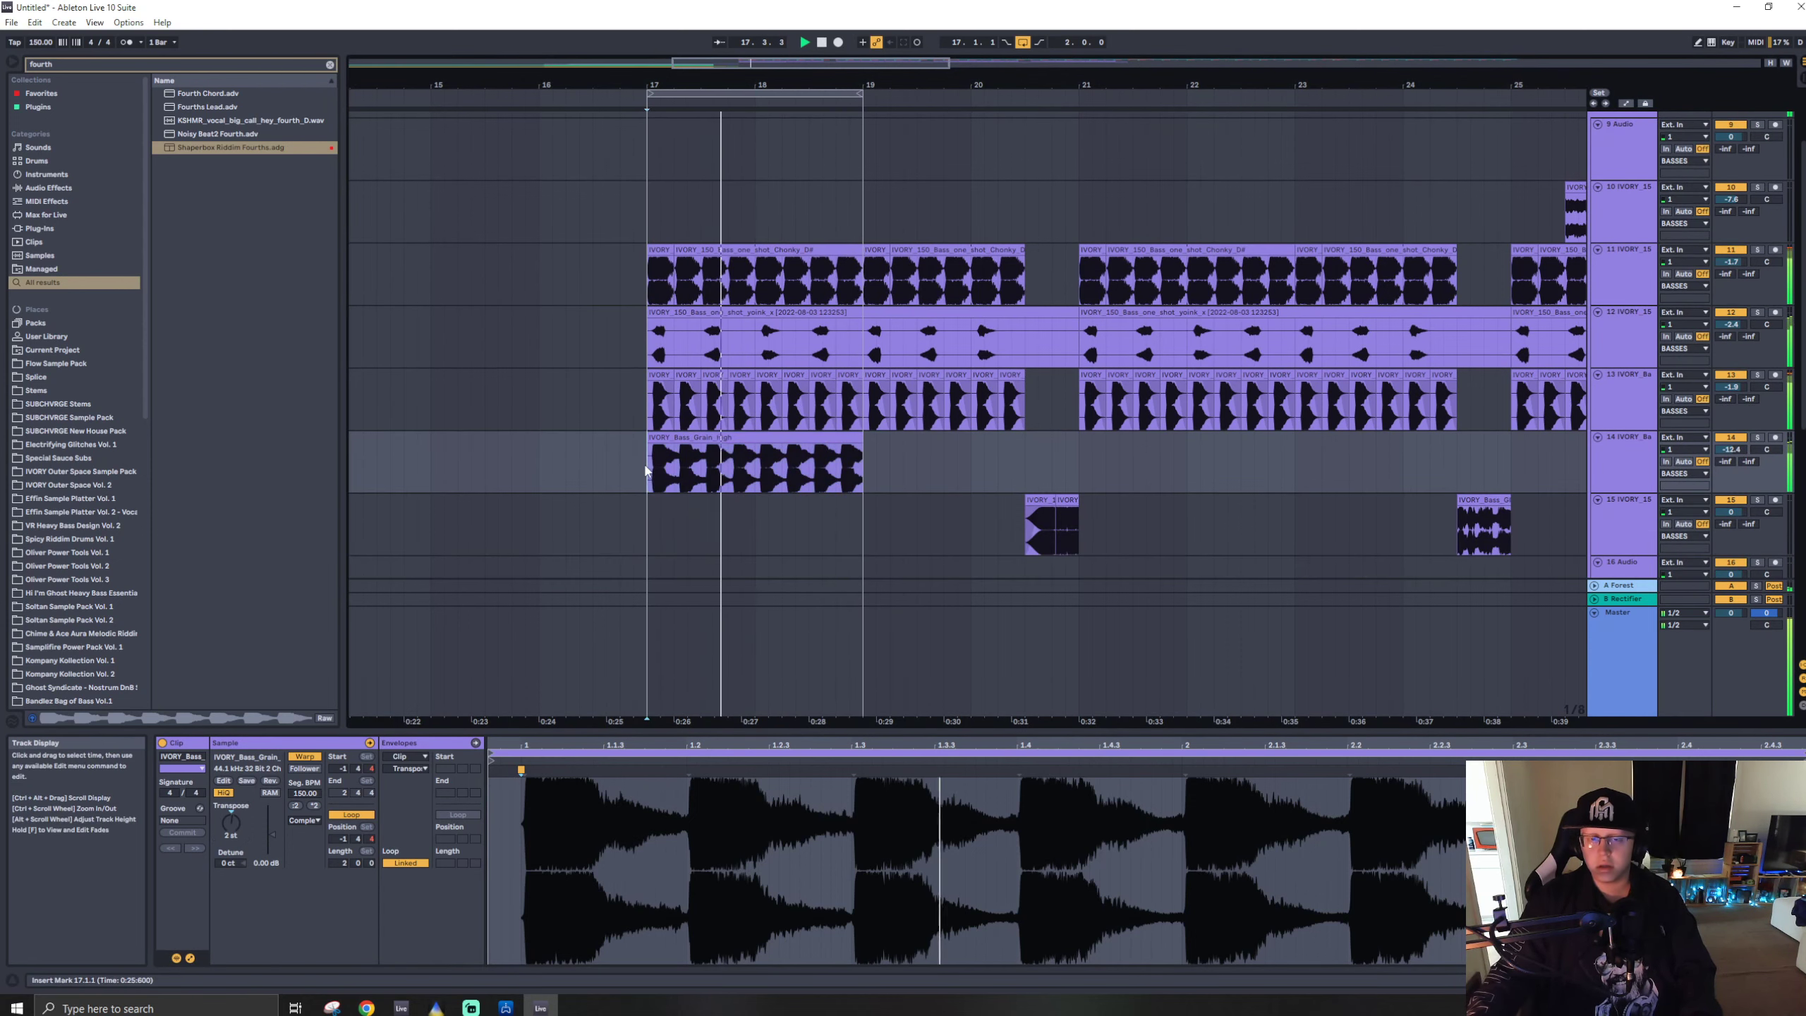
{"action": "left_click", "coordinate": [794, 477]}
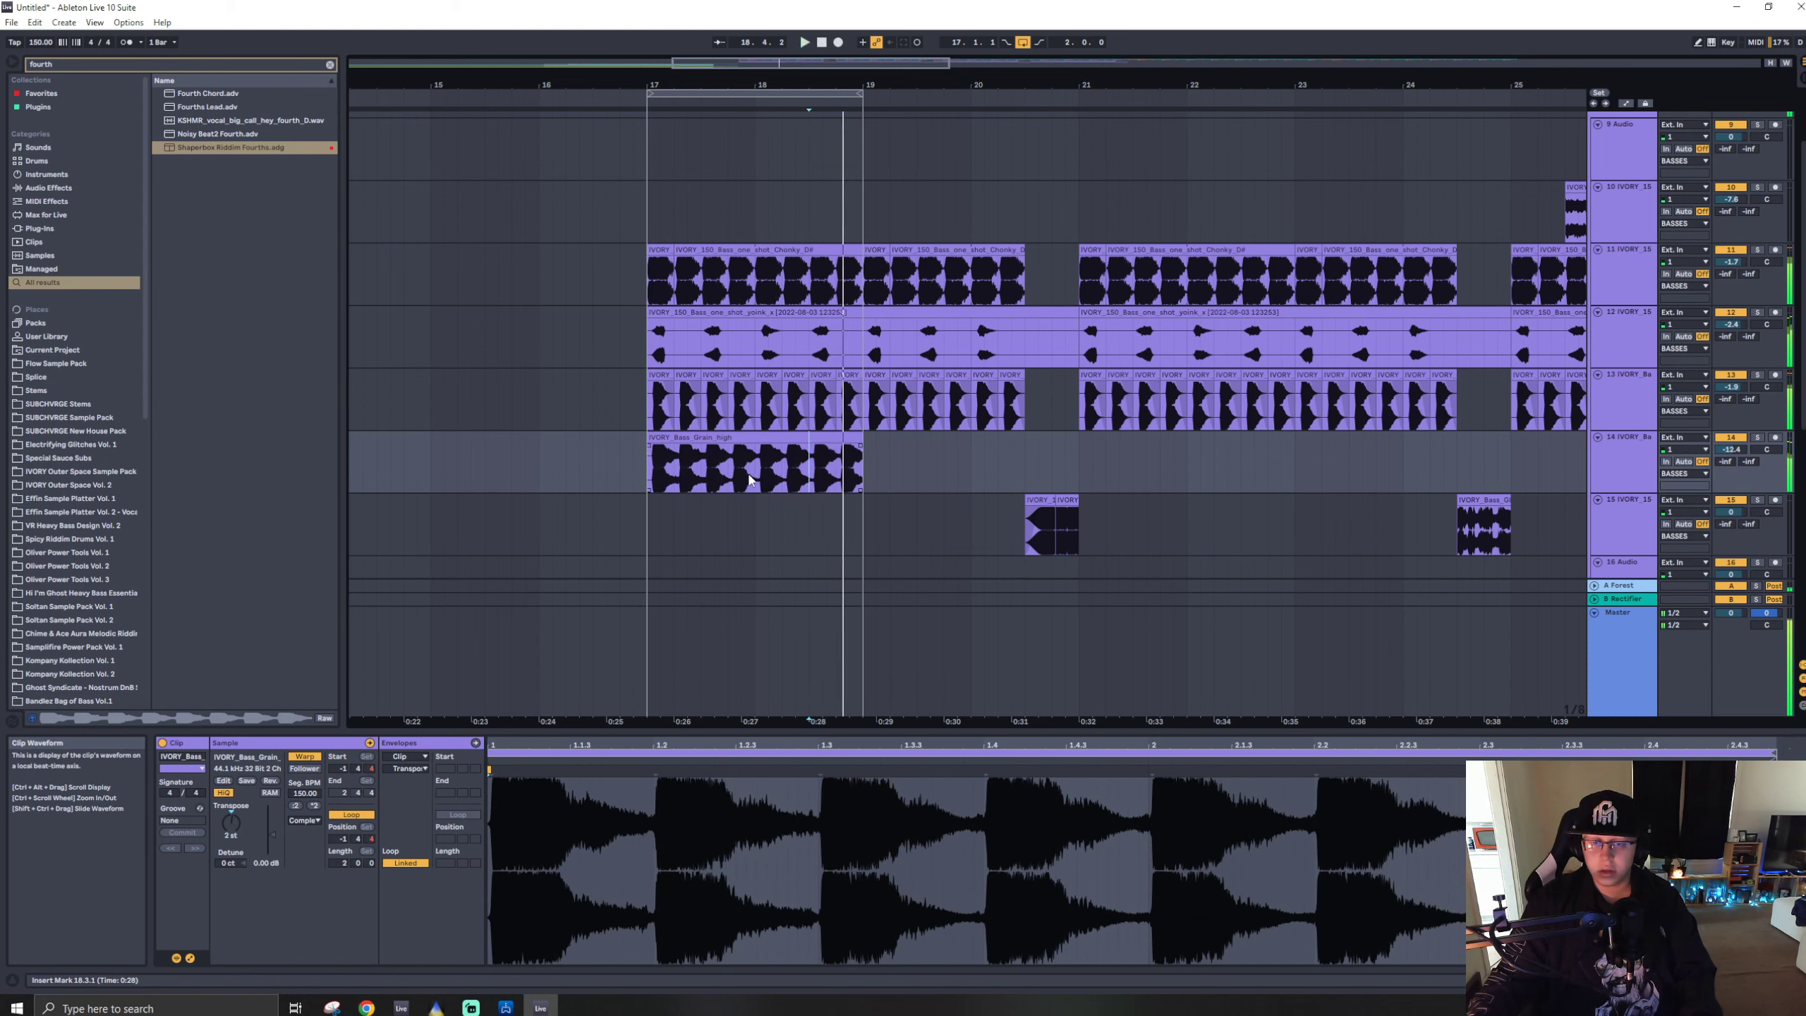
{"action": "left_click", "coordinate": [759, 478]}
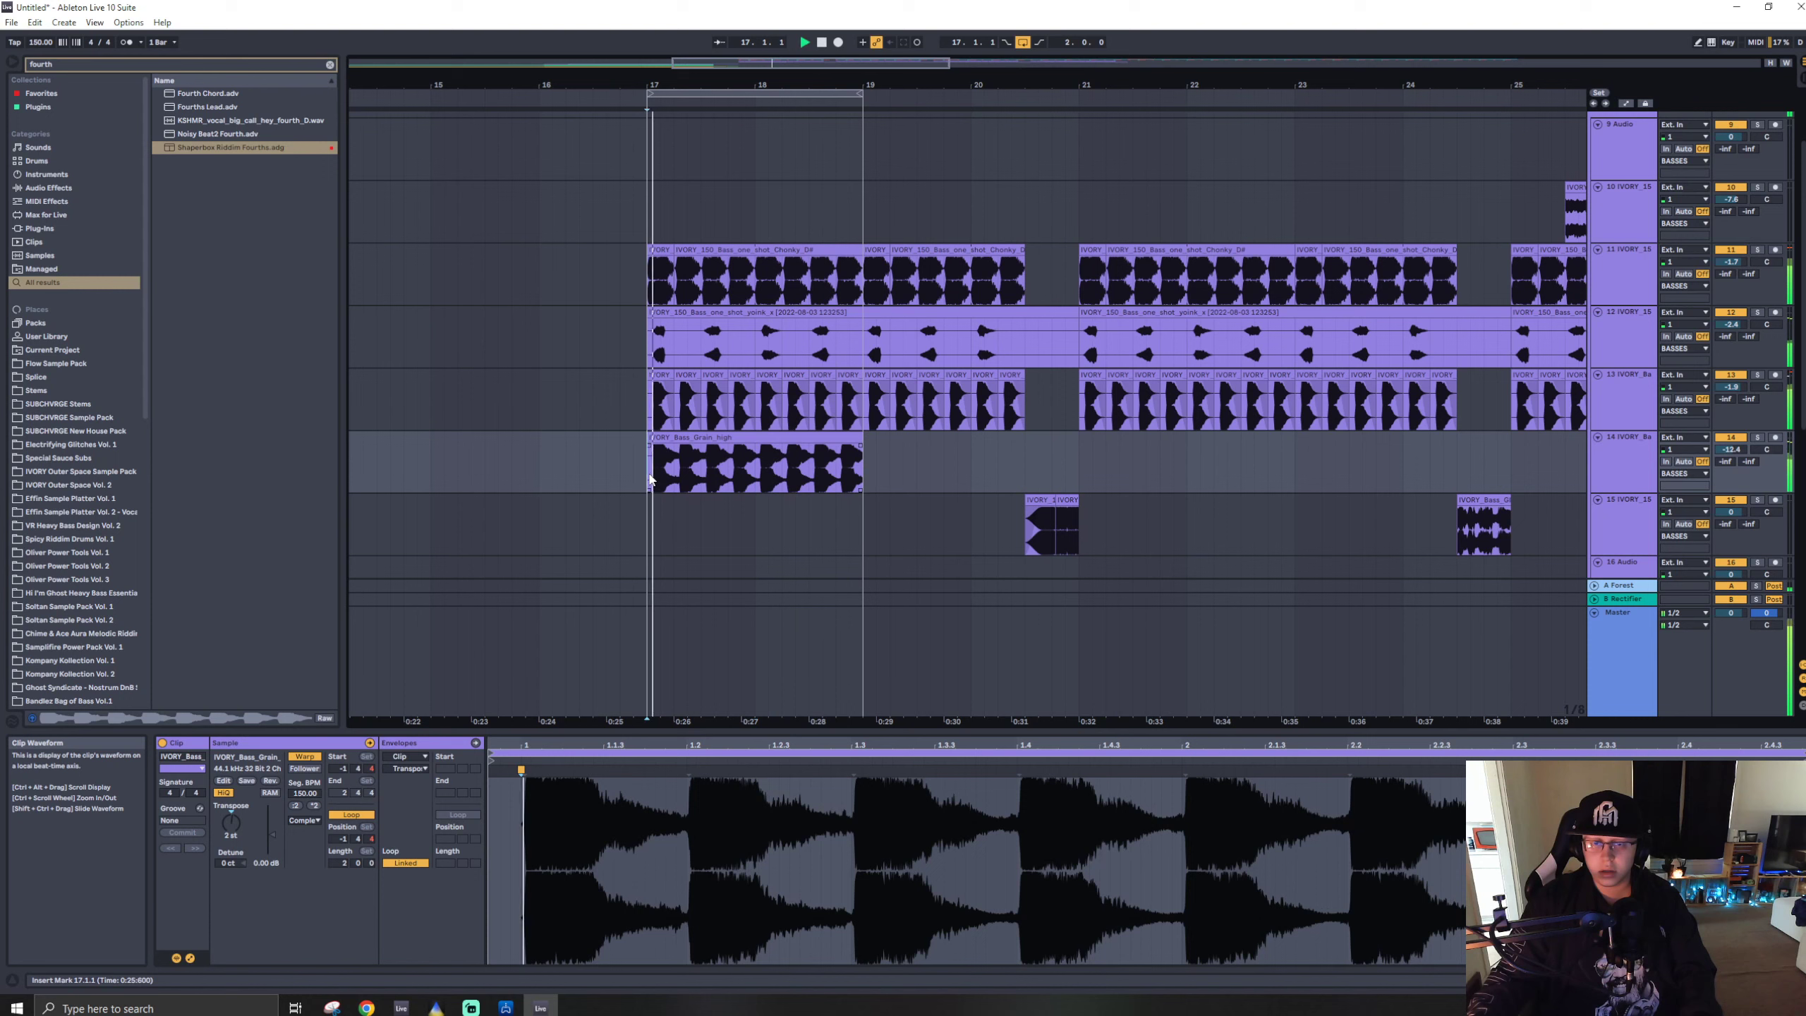
{"action": "left_click_drag", "start_coordinate": [752, 479], "coordinate": [778, 479]}
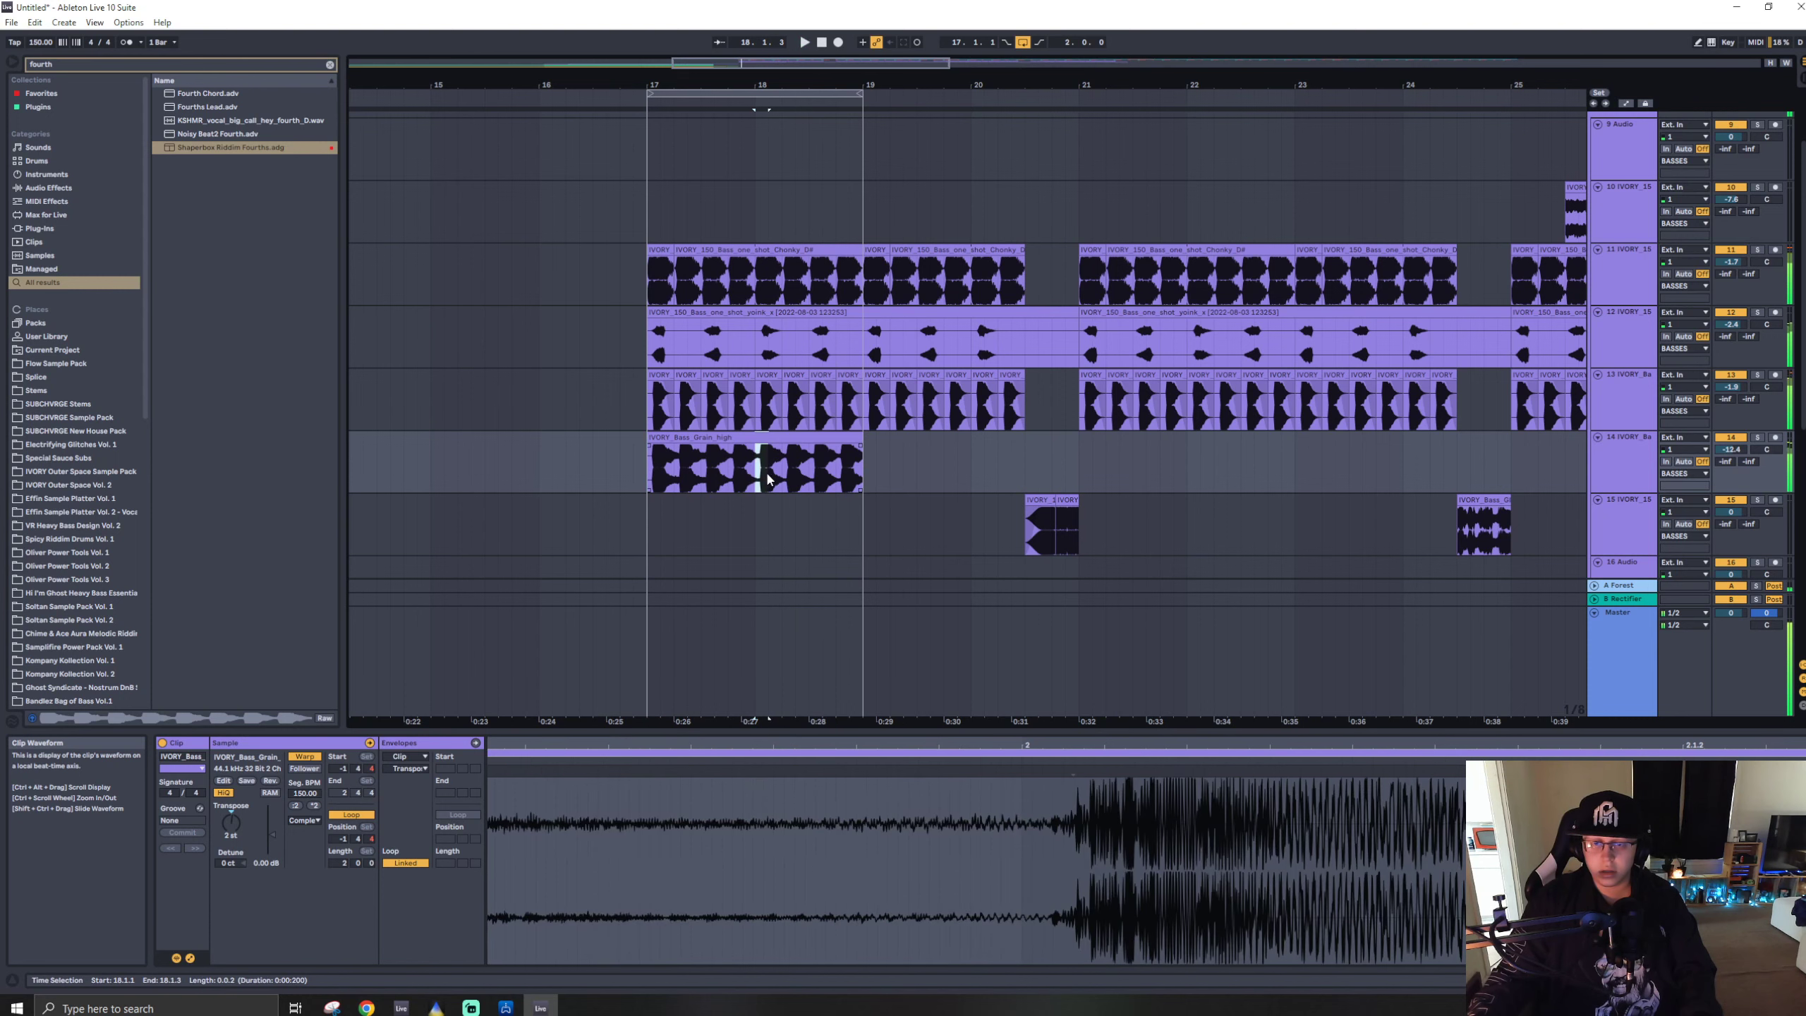
{"action": "key", "text": "ctrl+e"}
{"action": "key", "text": "ctrl+e"}
{"action": "left_click_drag", "start_coordinate": [647, 472], "coordinate": [727, 472]}
{"action": "key", "text": "ctrl+e"}
{"action": "left_click_drag", "start_coordinate": [729, 472], "coordinate": [754, 472]}
- Adjust the transposition of the first grain slice, solo its track and loop playback from 17.1.1 to 17.2.1
{"action": "left_click", "coordinate": [658, 440]}
{"action": "key", "text": "space"}
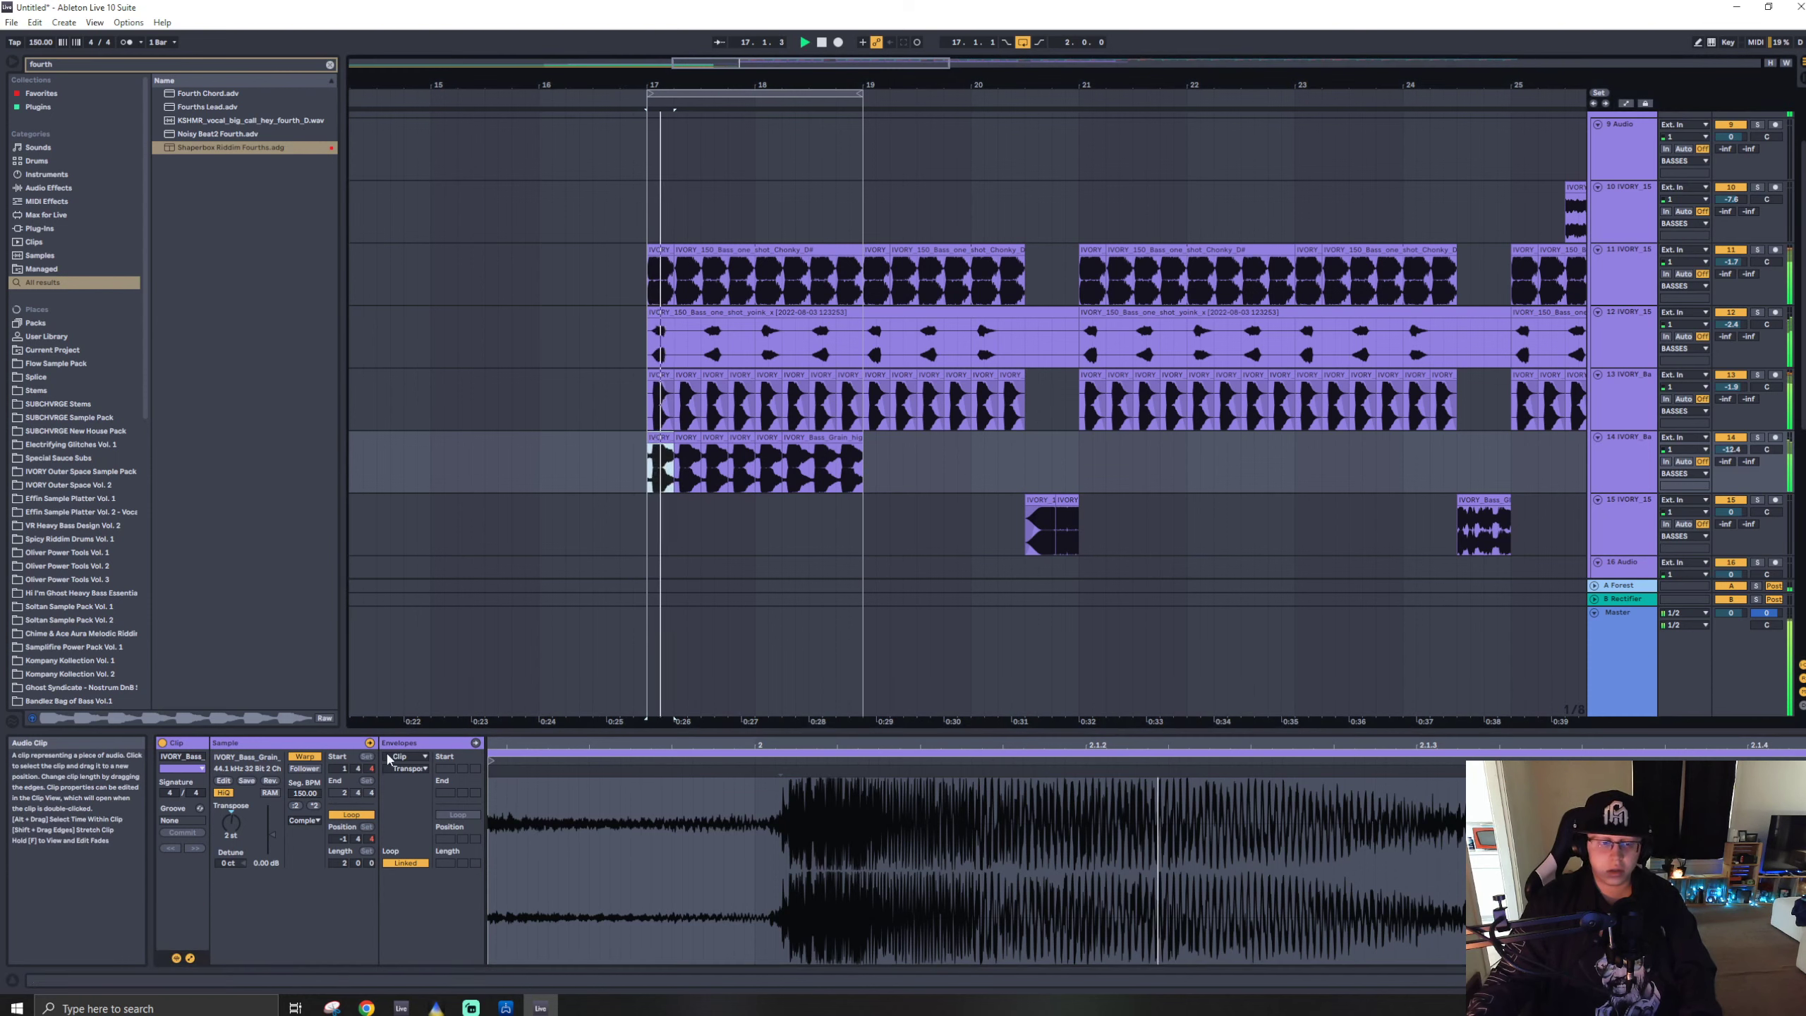
{"action": "left_click_drag", "start_coordinate": [231, 822], "coordinate": [231, 860]}
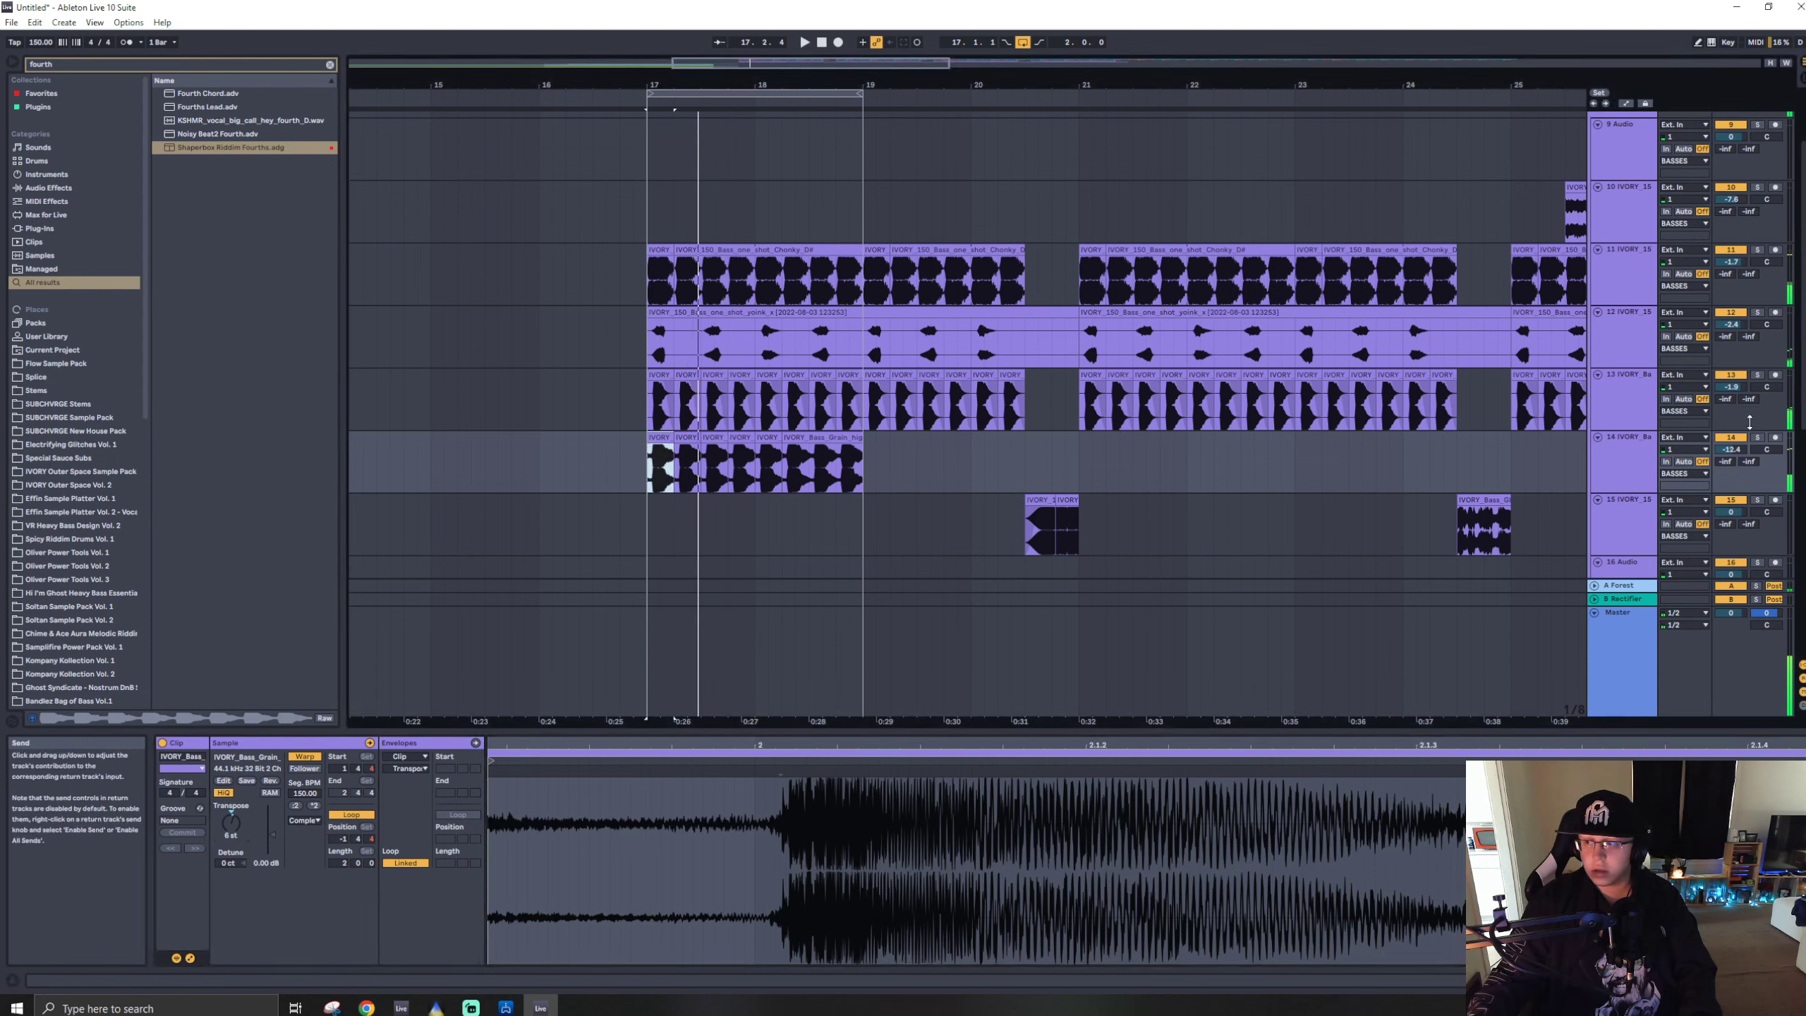
{"action": "left_click", "coordinate": [1756, 437]}
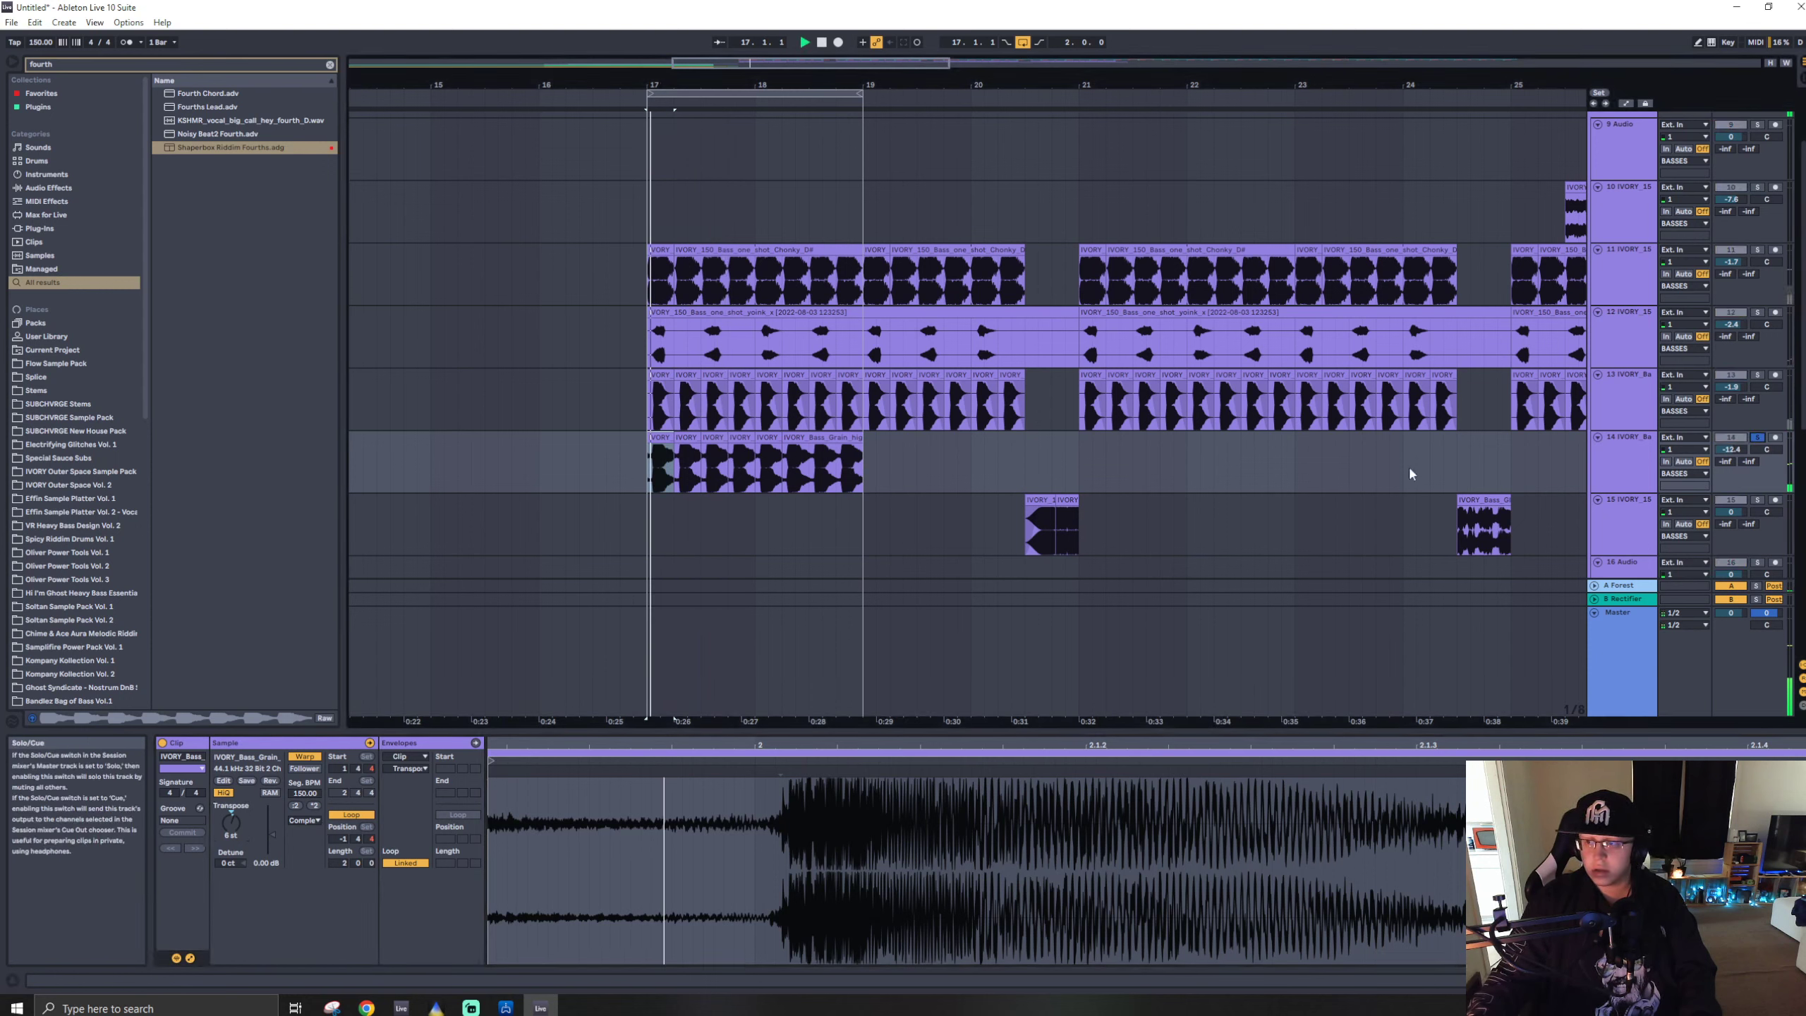
{"action": "left_click", "coordinate": [668, 438]}
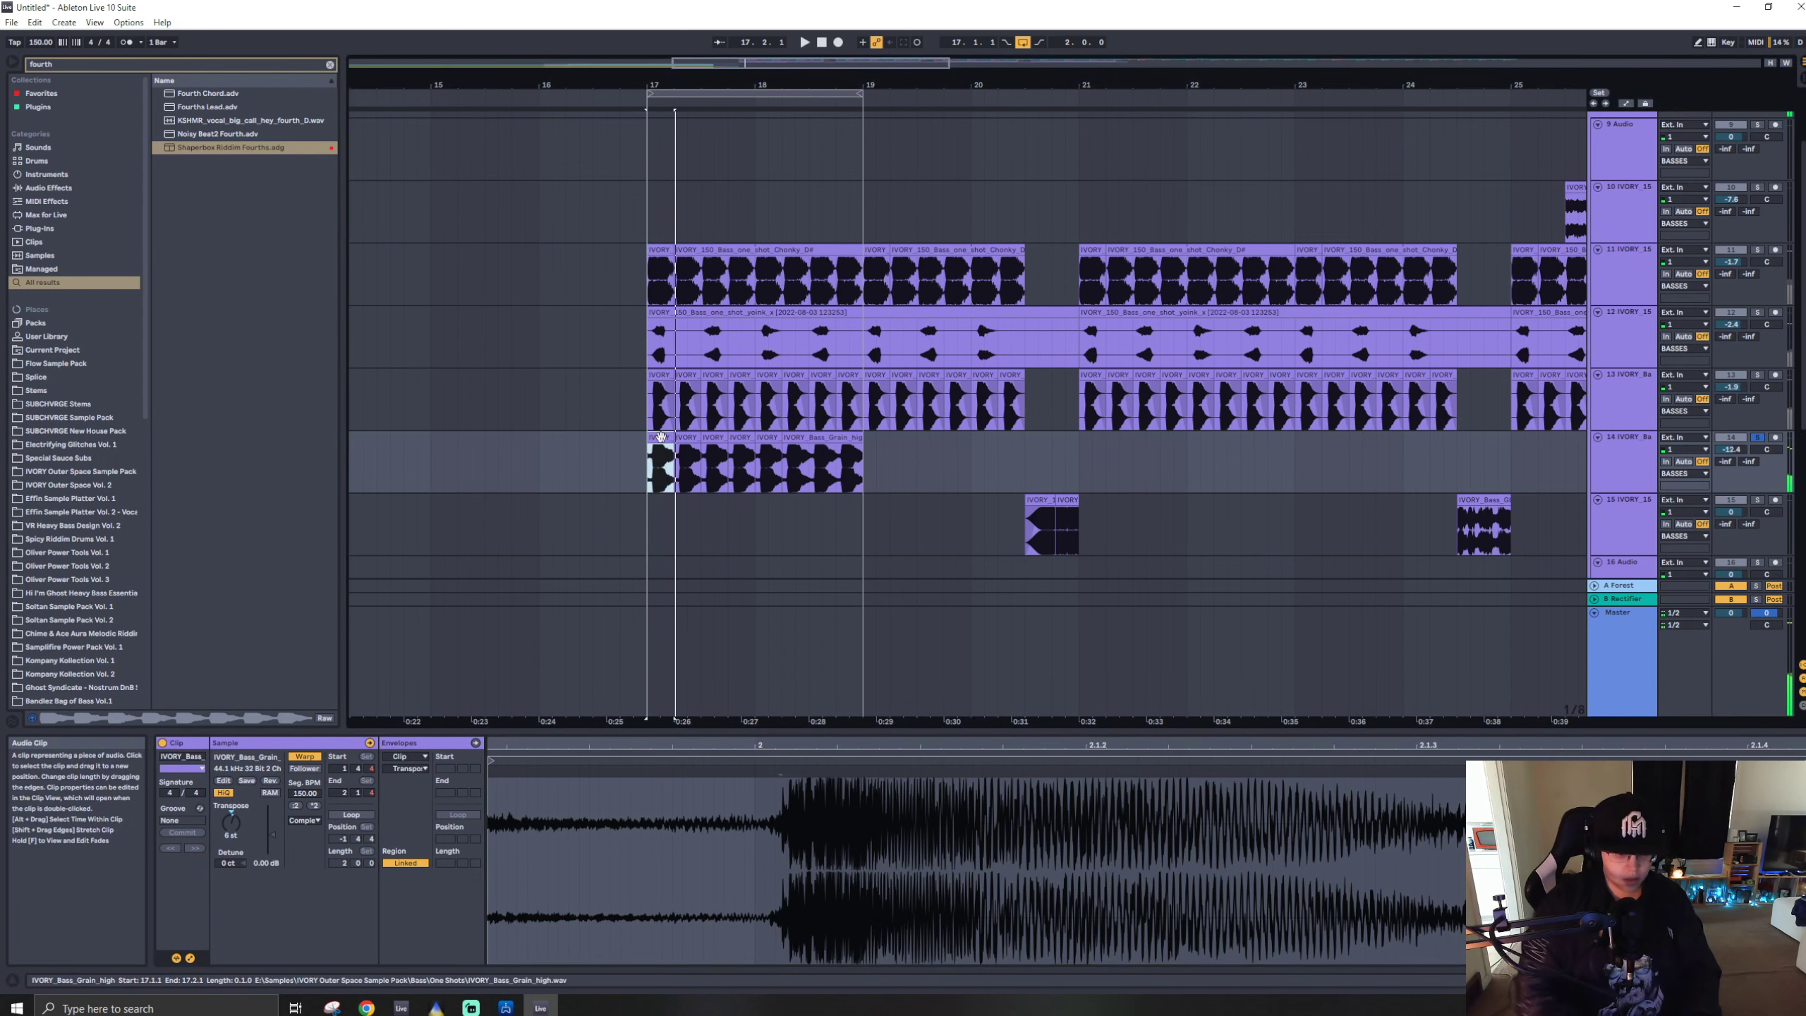
{"action": "scroll", "coordinate": [675, 462], "scroll_direction": "up", "scroll_amount": 5, "text": "ctrl"}
{"action": "key", "text": "space"}
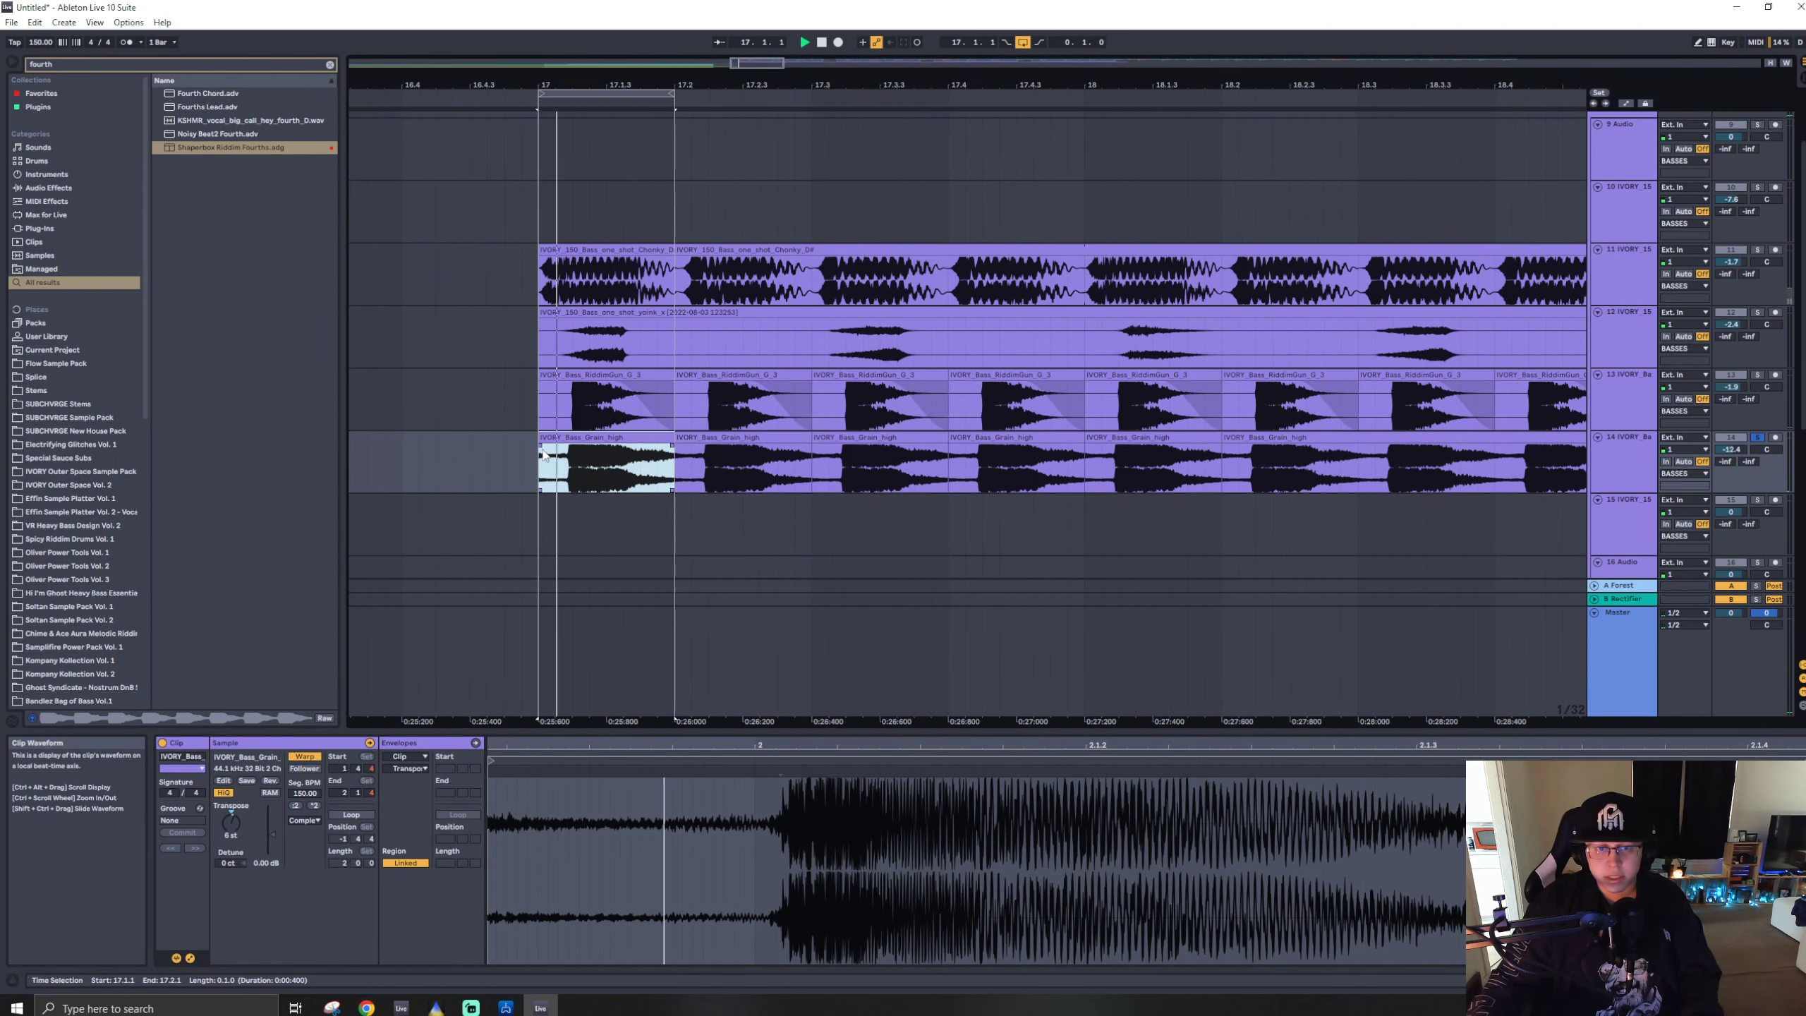
- Add a short fade-in and a long fade-out to the first grain slice and consolidate it into a new clip
{"action": "left_click_drag", "start_coordinate": [541, 445], "coordinate": [660, 509]}
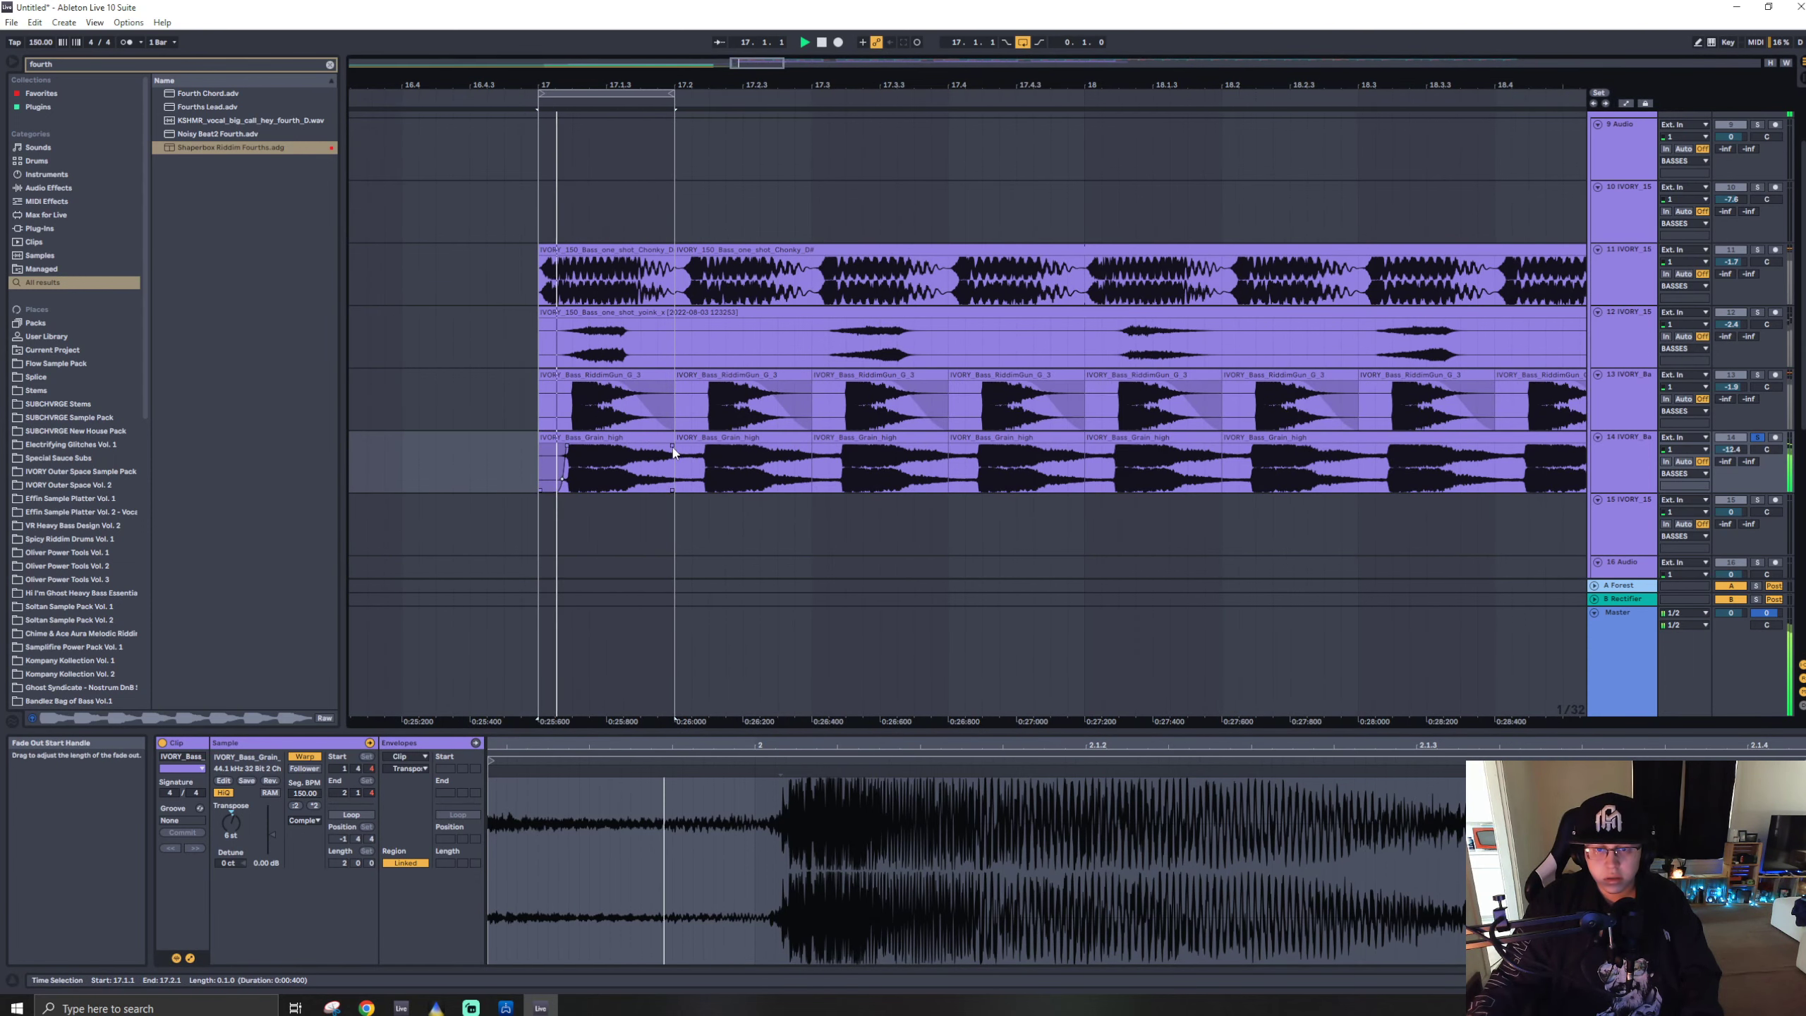
{"action": "left_click_drag", "start_coordinate": [672, 445], "coordinate": [580, 433]}
{"action": "left_click", "coordinate": [615, 436]}
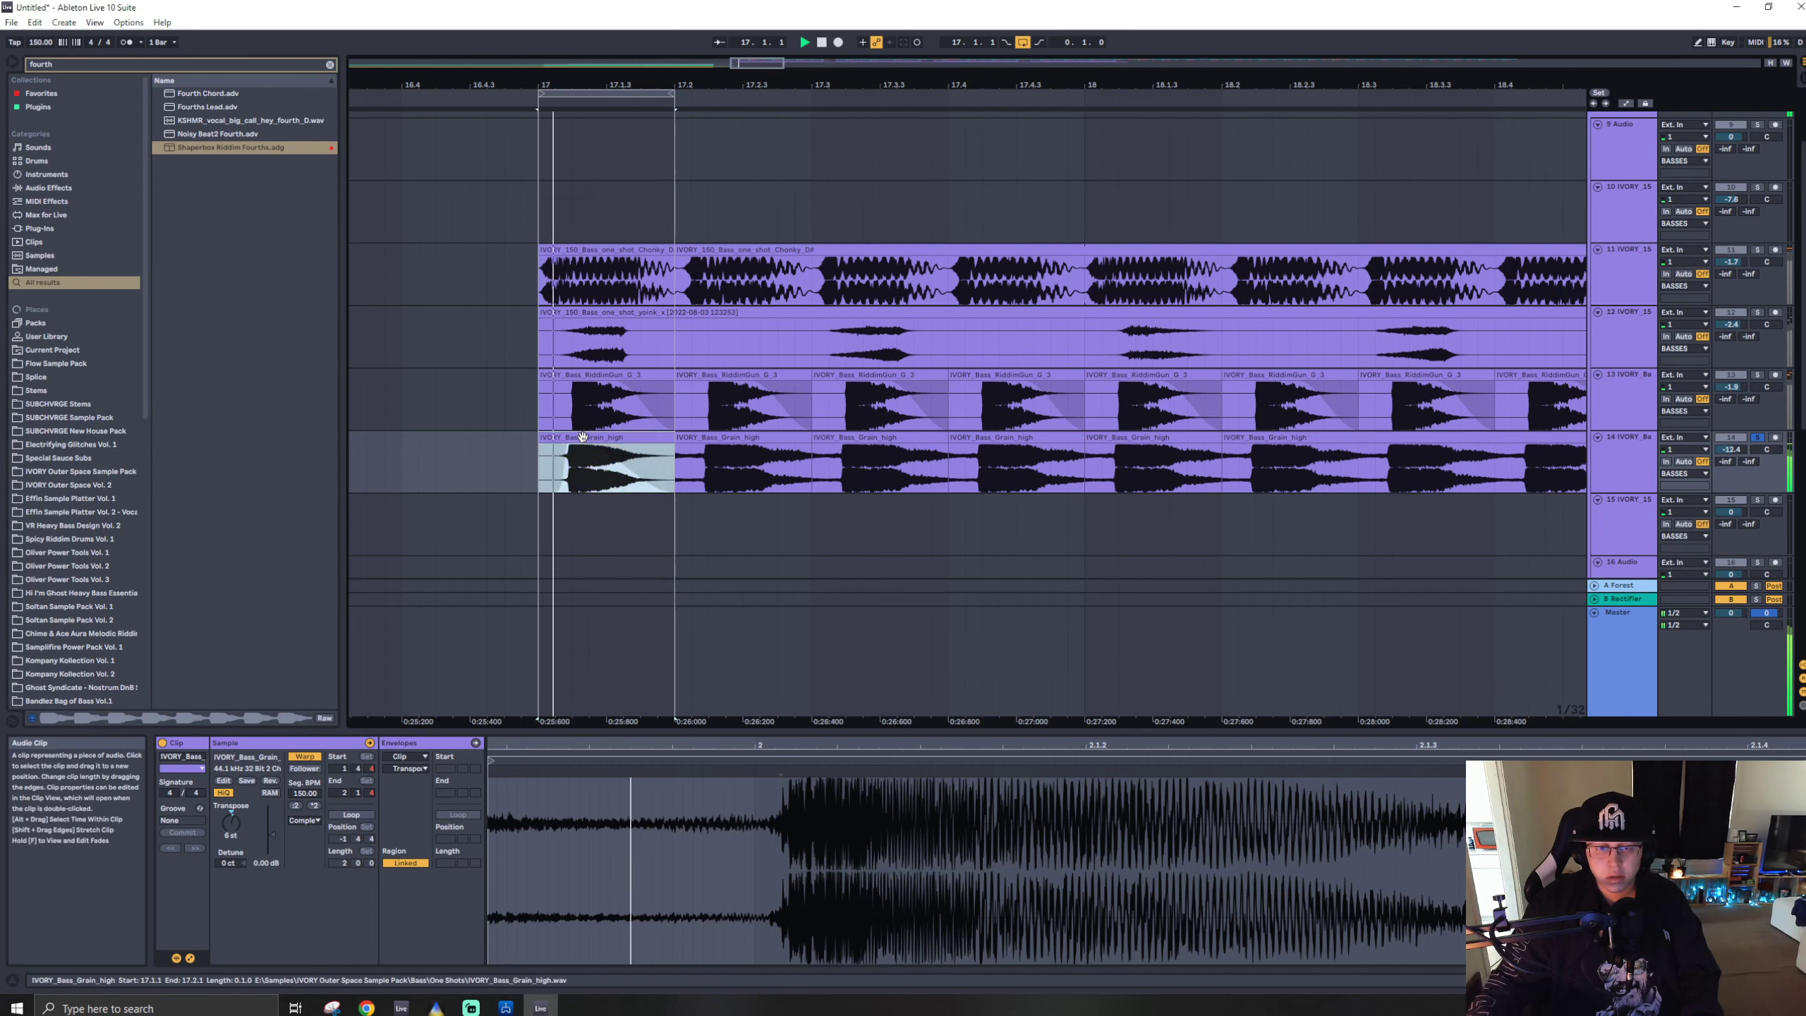
{"action": "key", "text": "ctrl+j"}
{"action": "key", "text": "Return"}
{"action": "key", "text": "Return"}
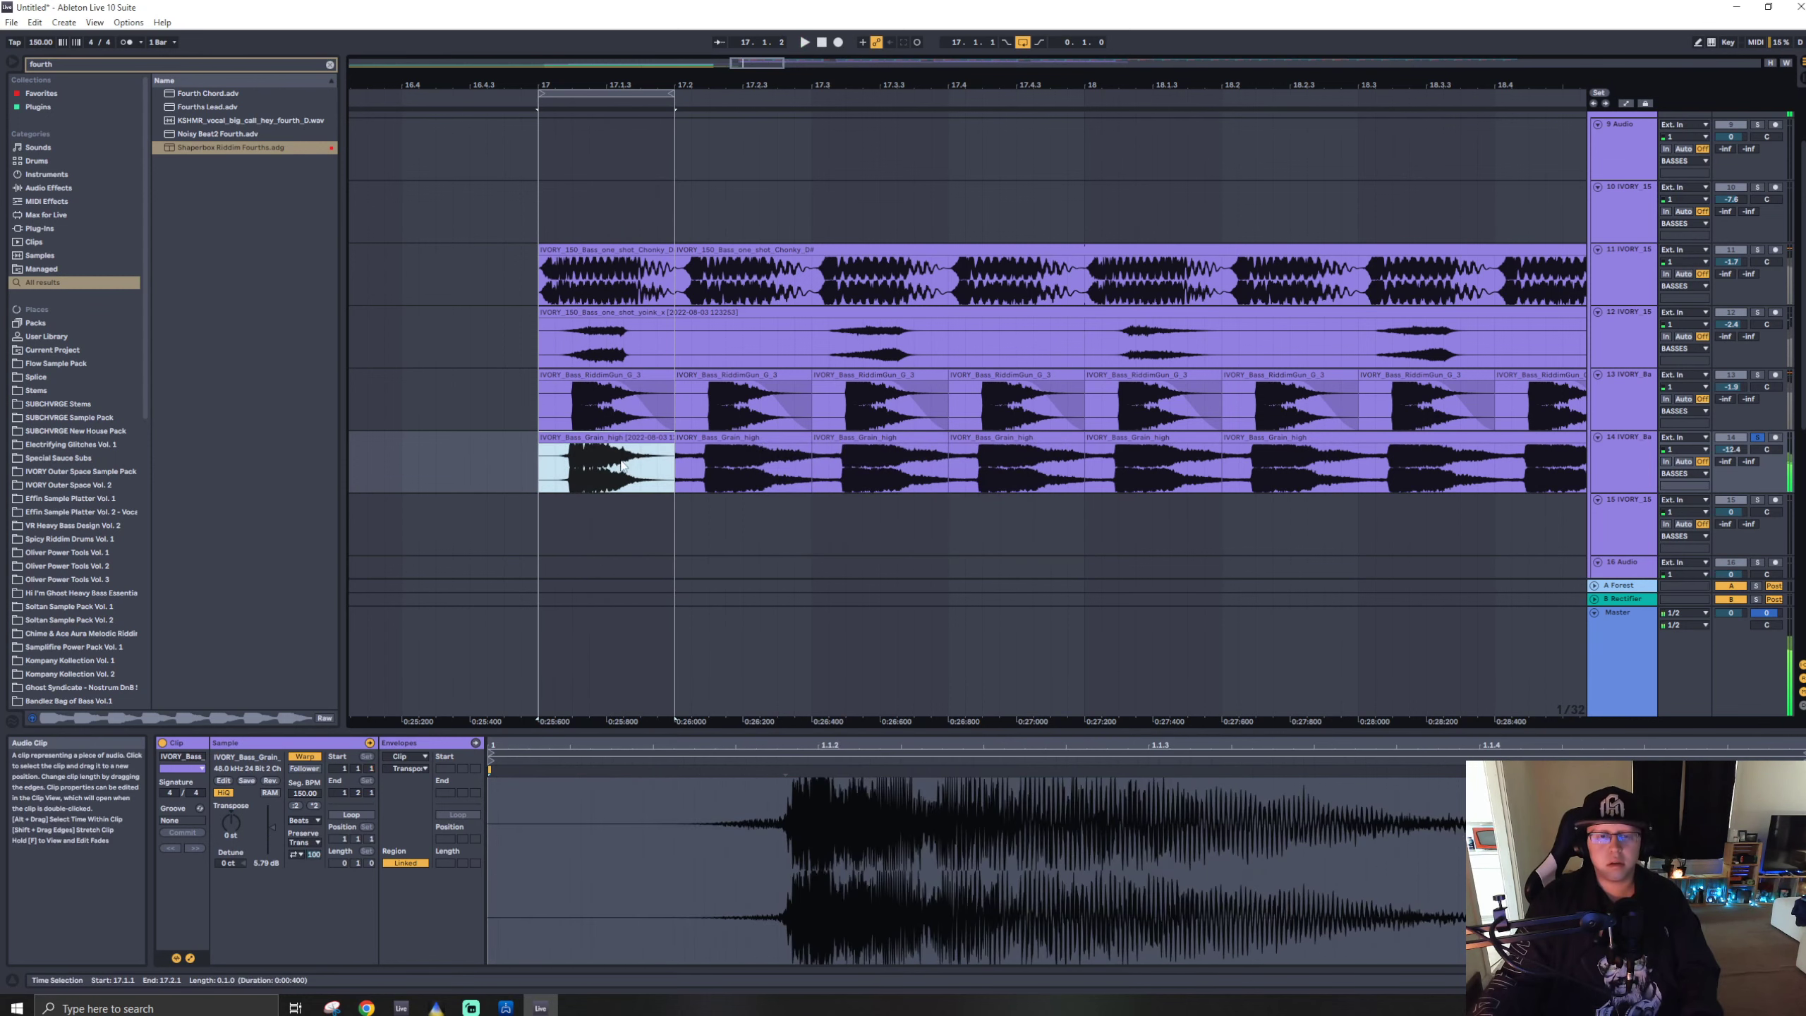
- Reset the consolidated grain clip's gain to 0 dB and transpose it down several semitones during playback
{"action": "double_click", "coordinate": [271, 827]}
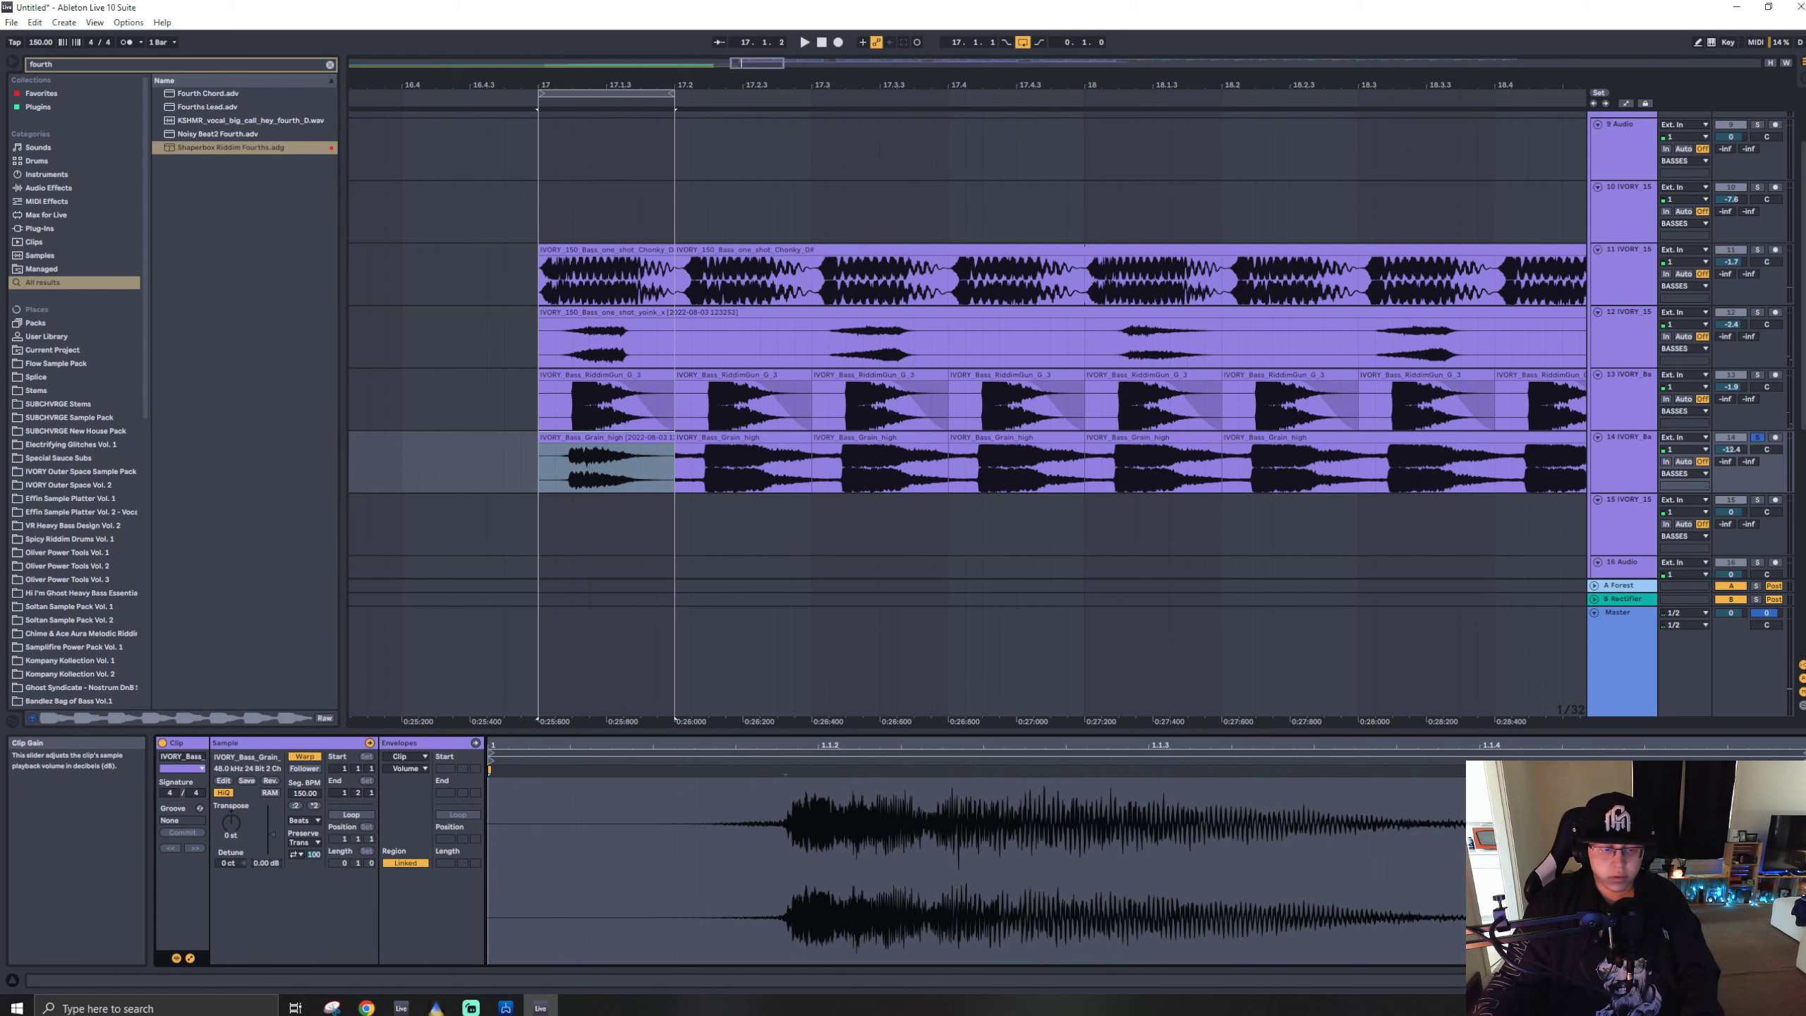
{"action": "key", "text": "space"}
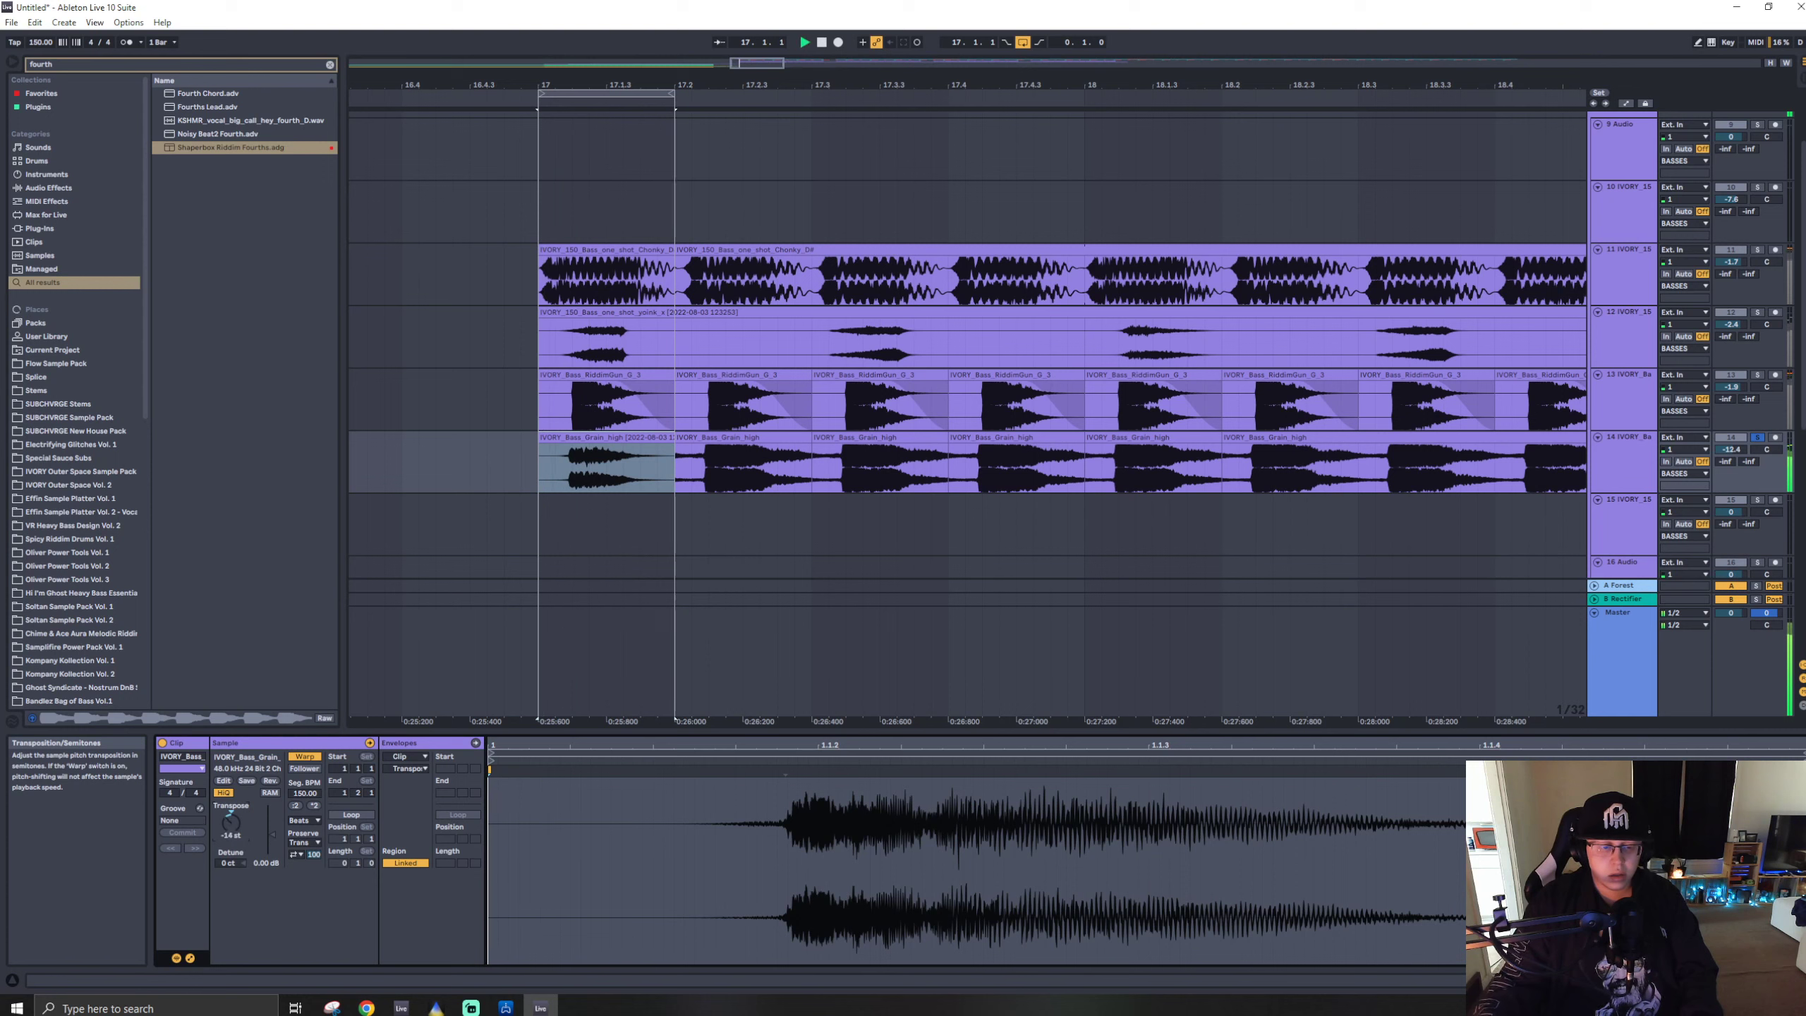
{"action": "left_click_drag", "start_coordinate": [231, 823], "coordinate": [229, 825]}
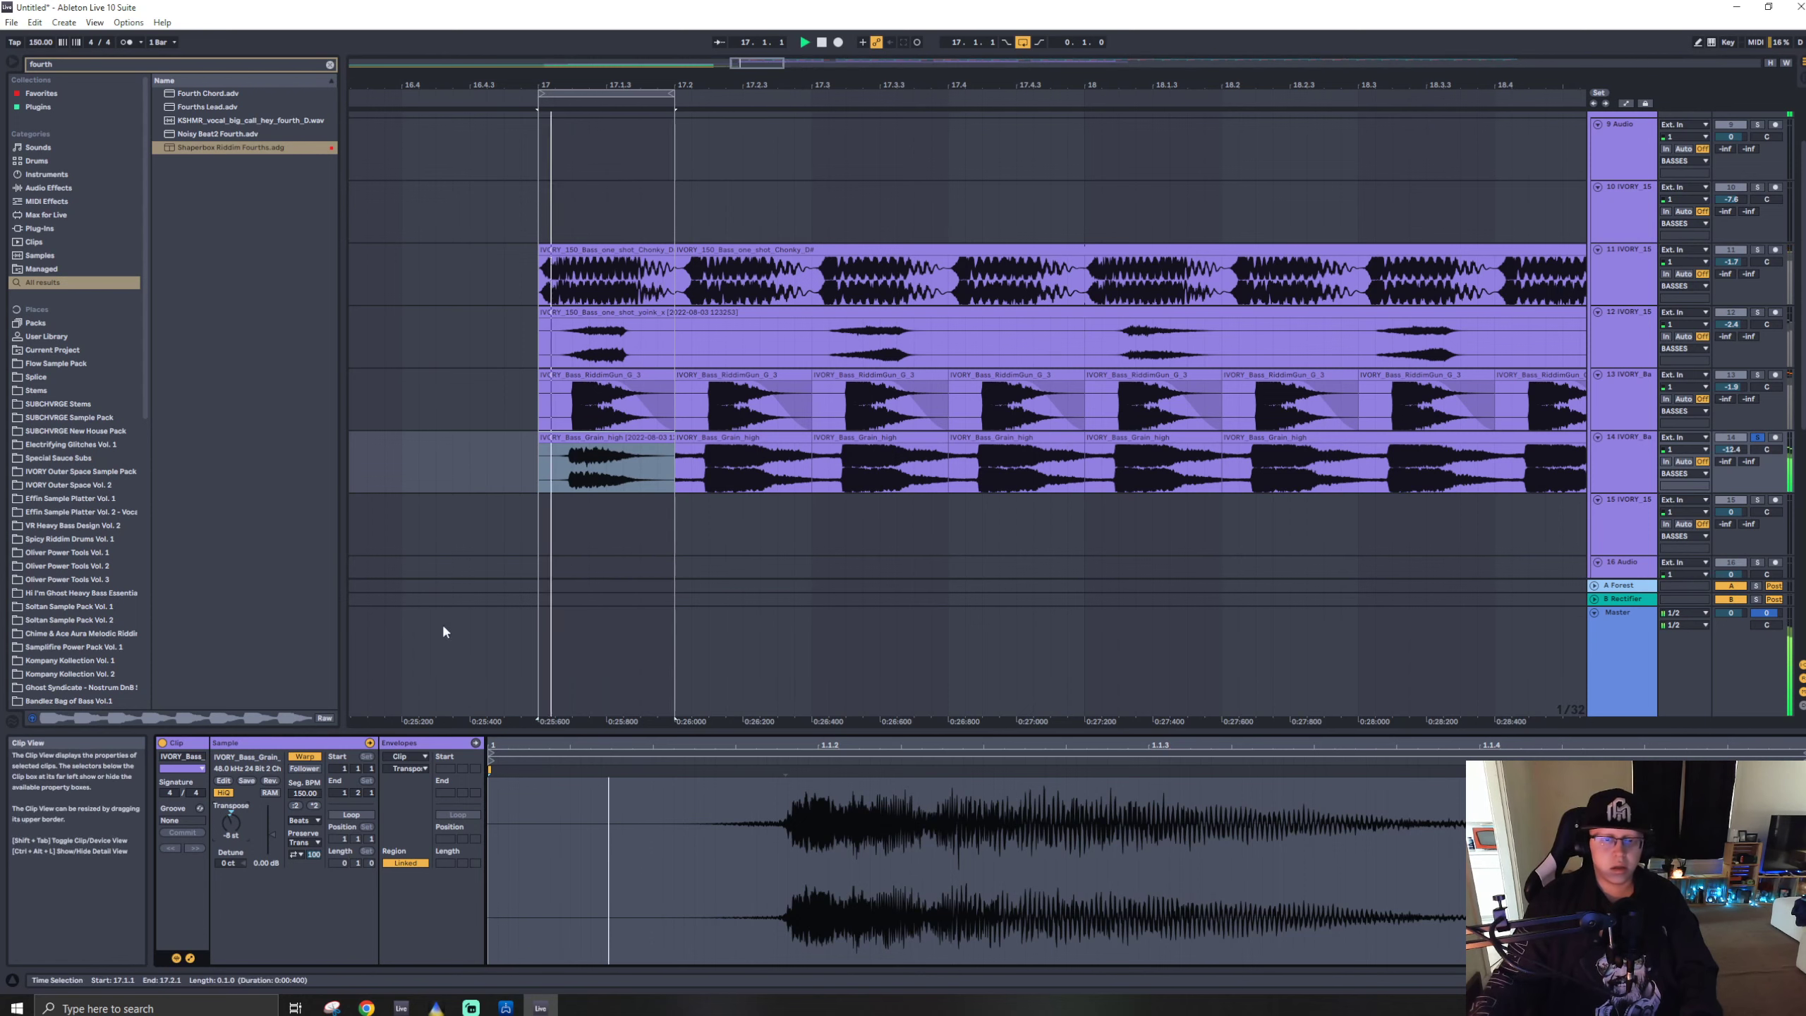
- Add Fresh Air after MComb on the grain bass track and set both its Mid Air and High Air to 100
{"action": "key", "text": "ctrl+f"}
{"action": "type", "text": "fres"}
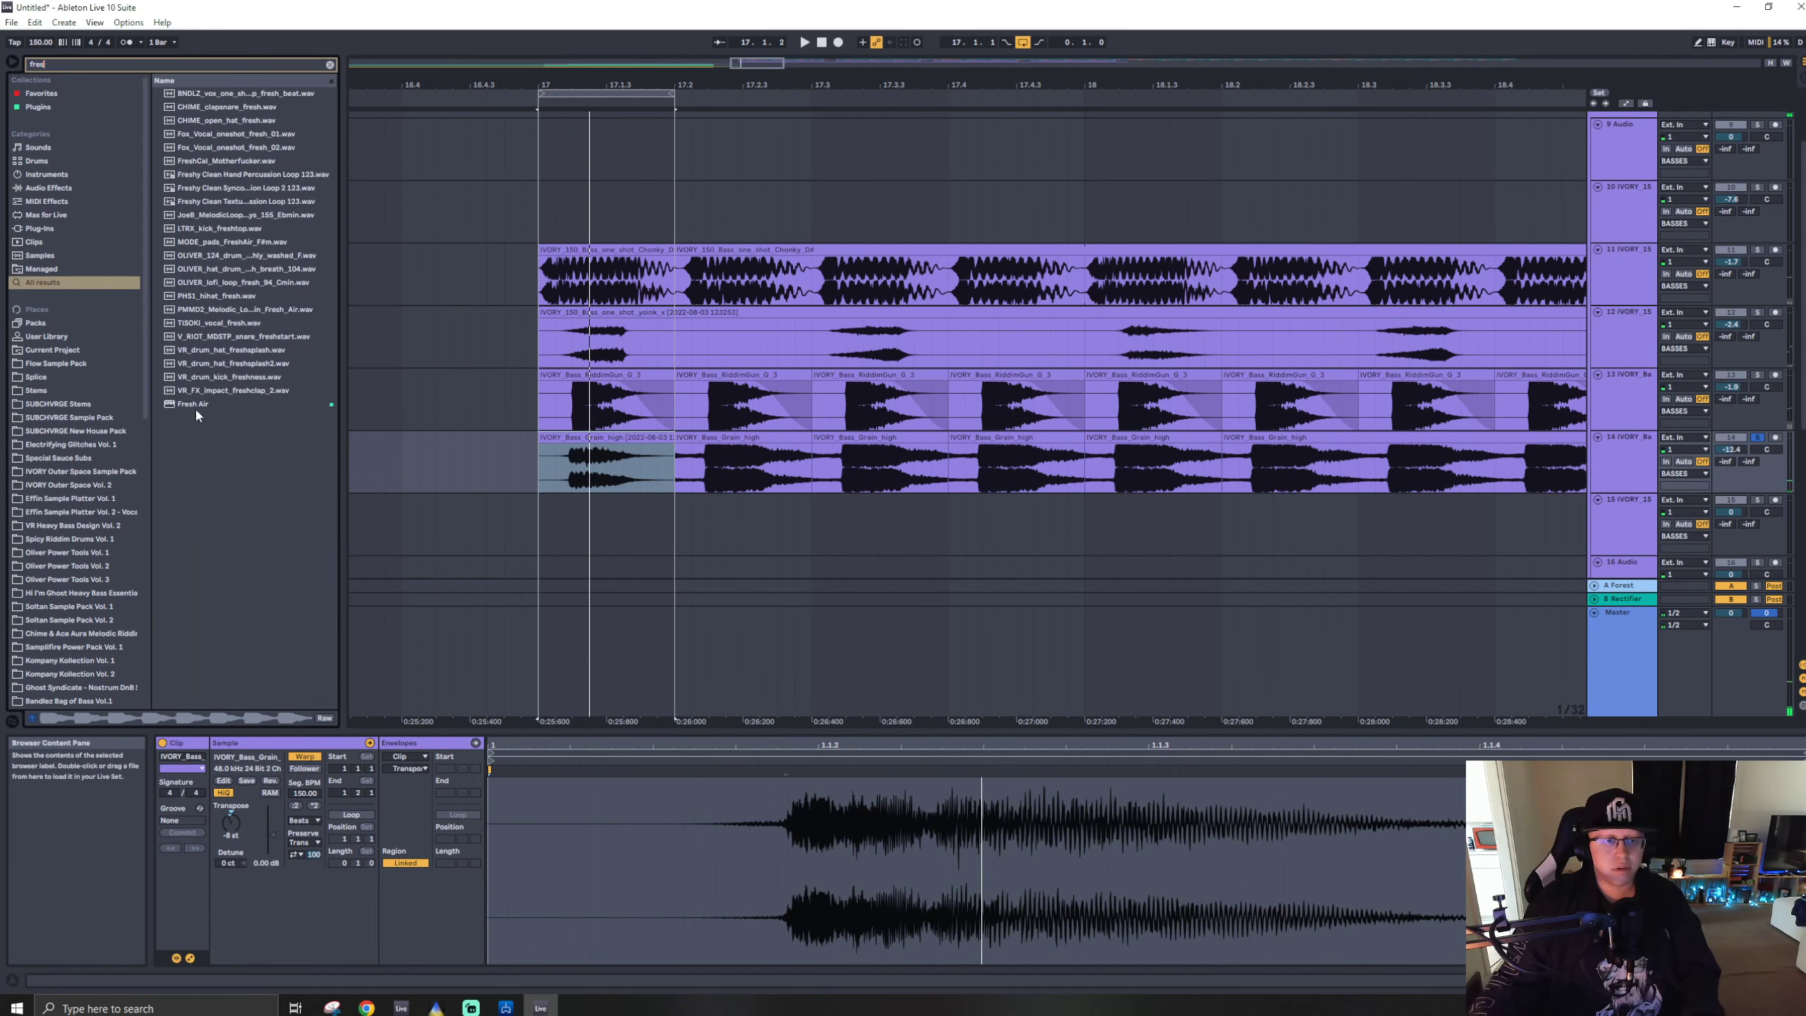
{"action": "left_click_drag", "start_coordinate": [623, 500], "coordinate": [601, 478]}
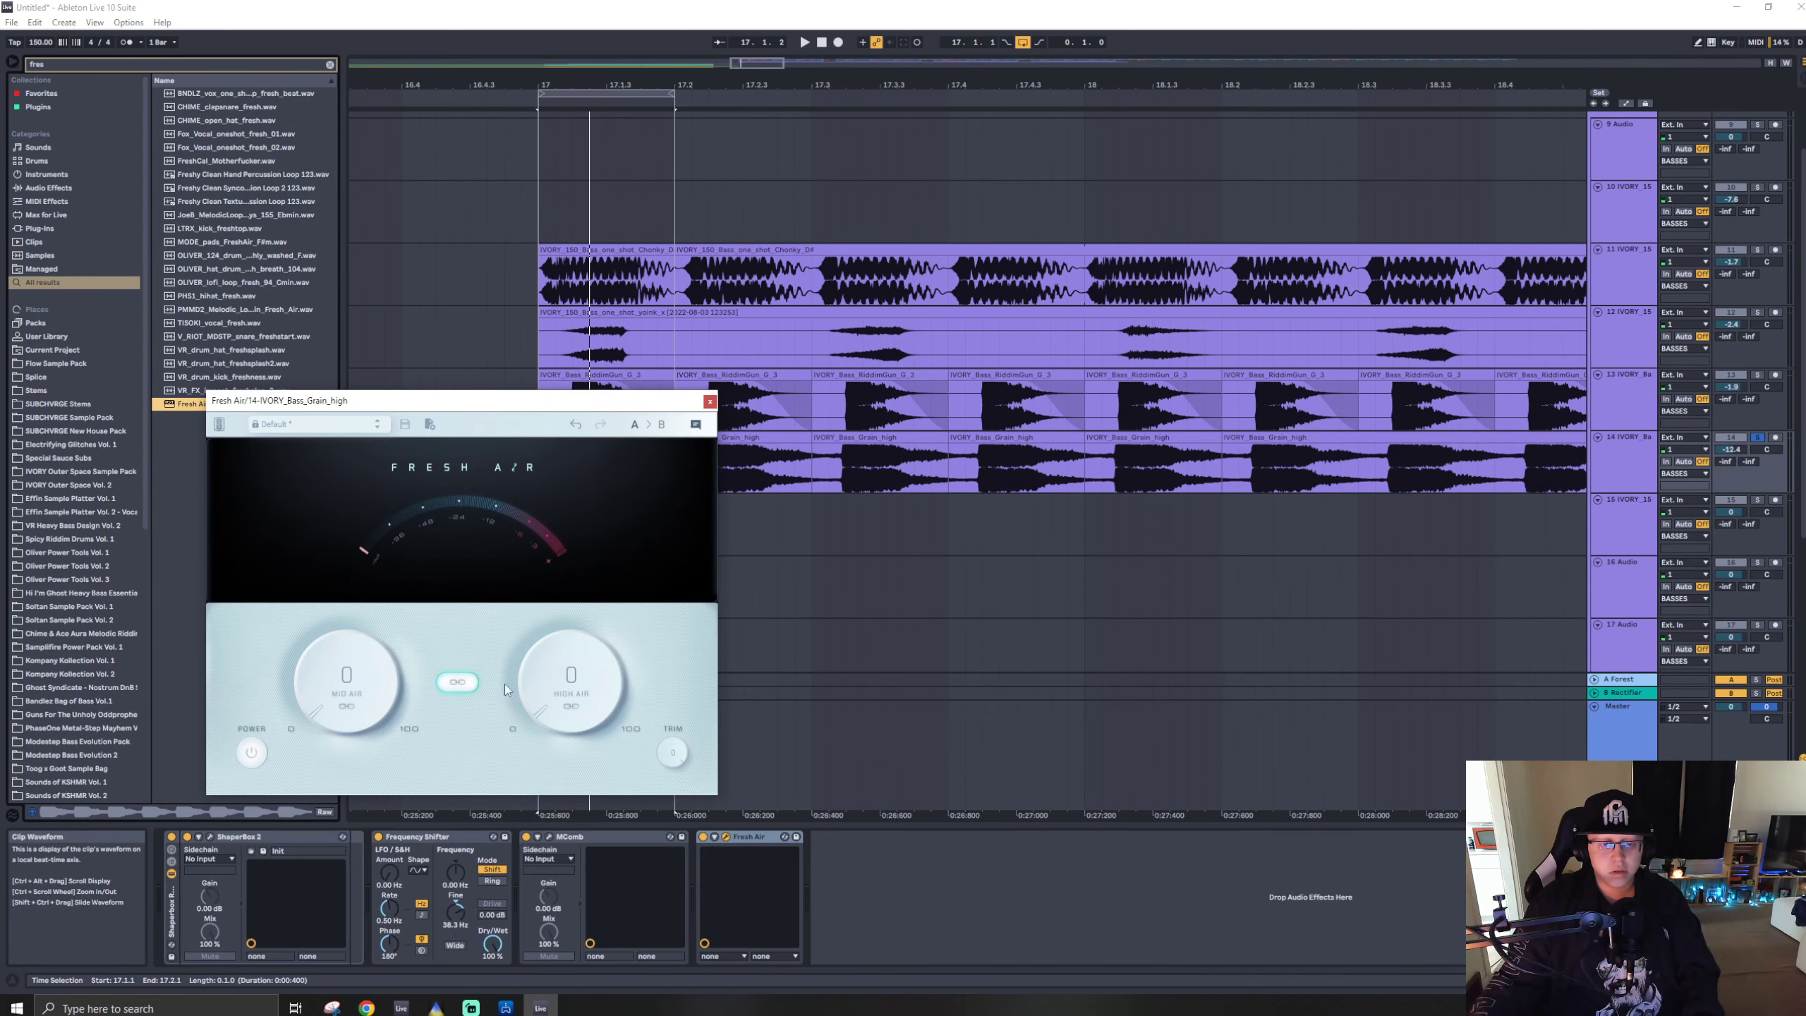
{"action": "left_click_drag", "start_coordinate": [547, 693], "coordinate": [804, 107]}
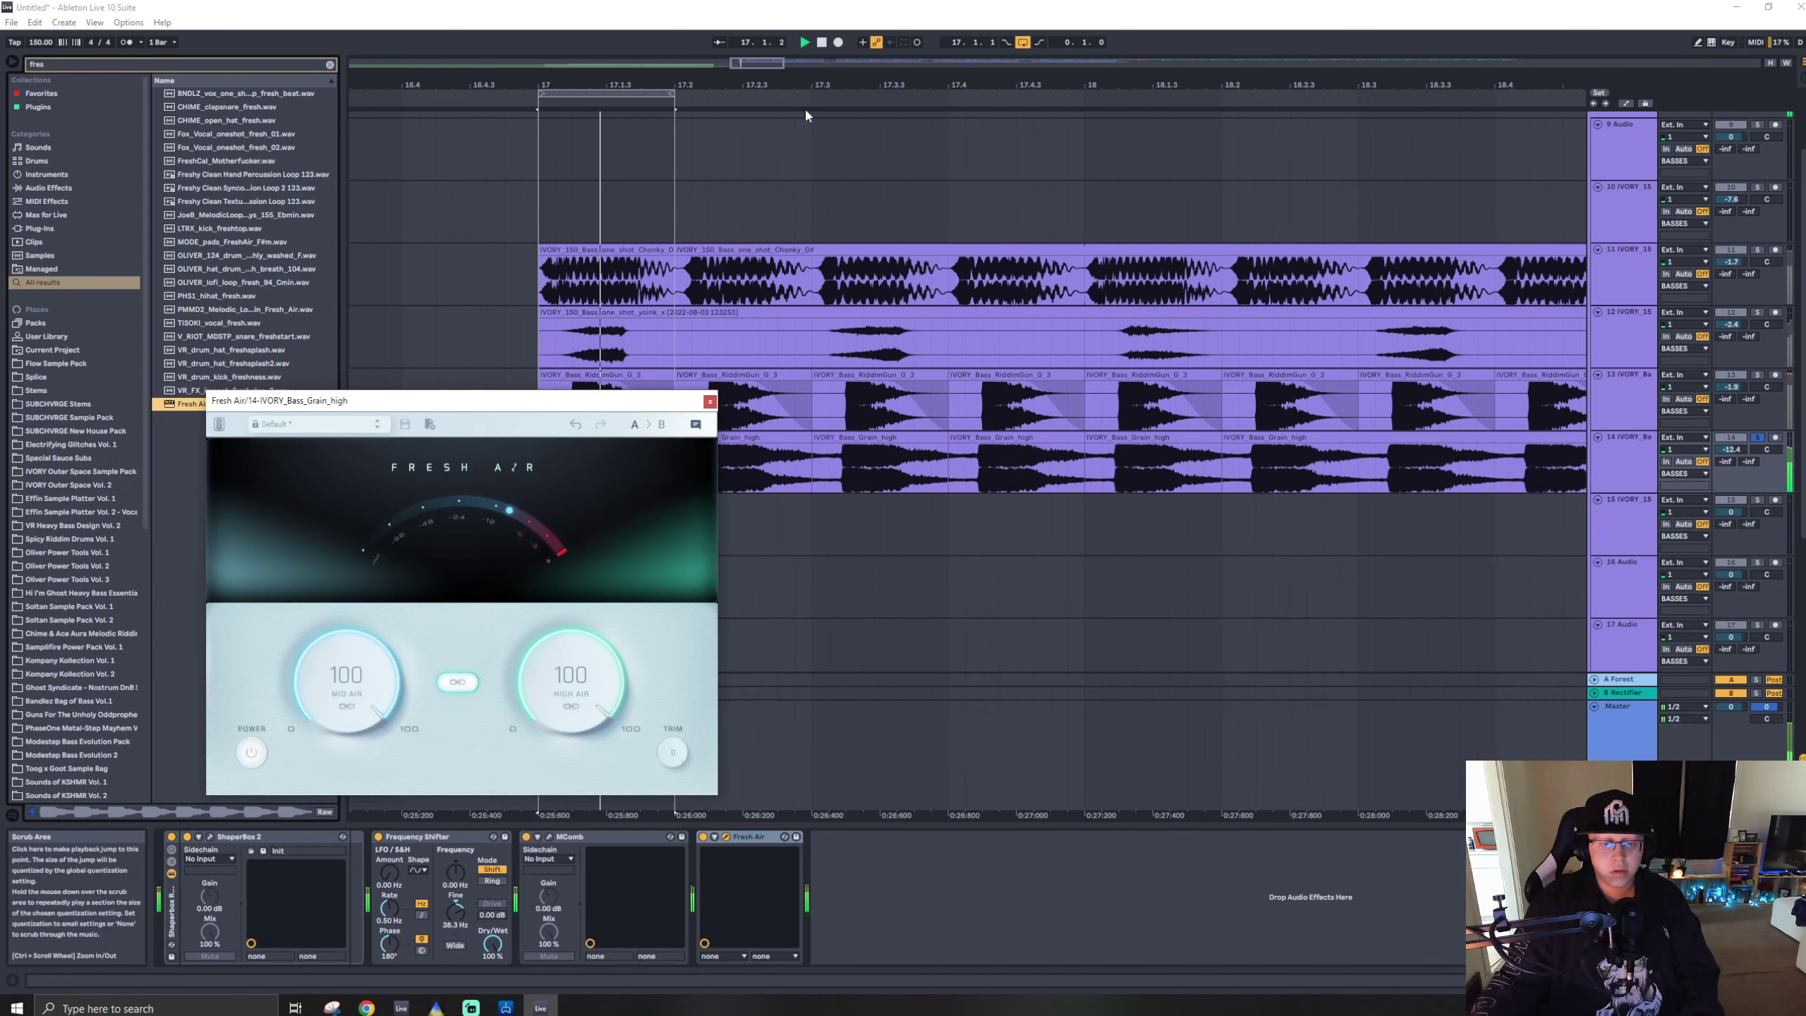
{"action": "left_click", "coordinate": [709, 401]}
- Duplicate the consolidated grain clip every beat from bar 17 and delete the copies after 20.3
{"action": "left_click", "coordinate": [599, 437]}
{"action": "key", "text": "ctrl+d"}
{"action": "key", "text": "ctrl+d"}
{"action": "key", "text": "ctrl+d"}
{"action": "scroll", "coordinate": [556, 459], "scroll_direction": "down", "scroll_amount": 5}
{"action": "left_click_drag", "start_coordinate": [556, 462], "coordinate": [641, 482]}
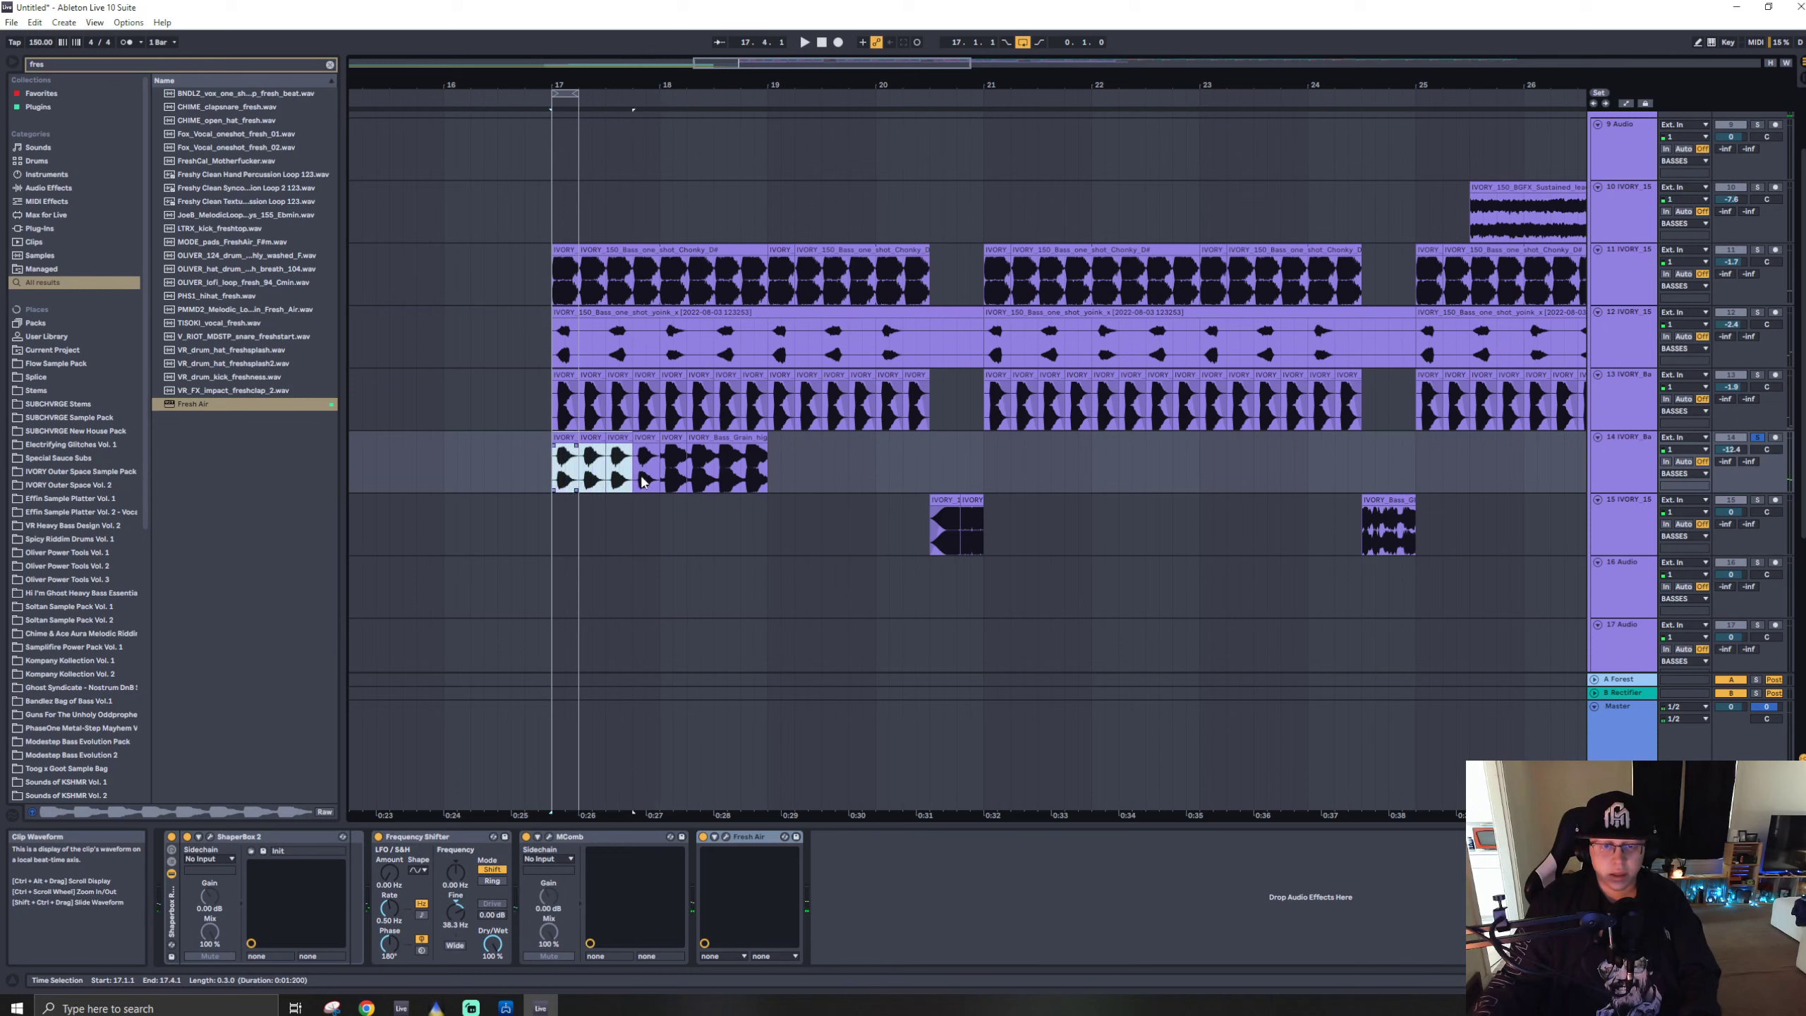
{"action": "key", "text": "ctrl+d"}
{"action": "key", "text": "ctrl+d"}
{"action": "key", "text": "ctrl+d"}
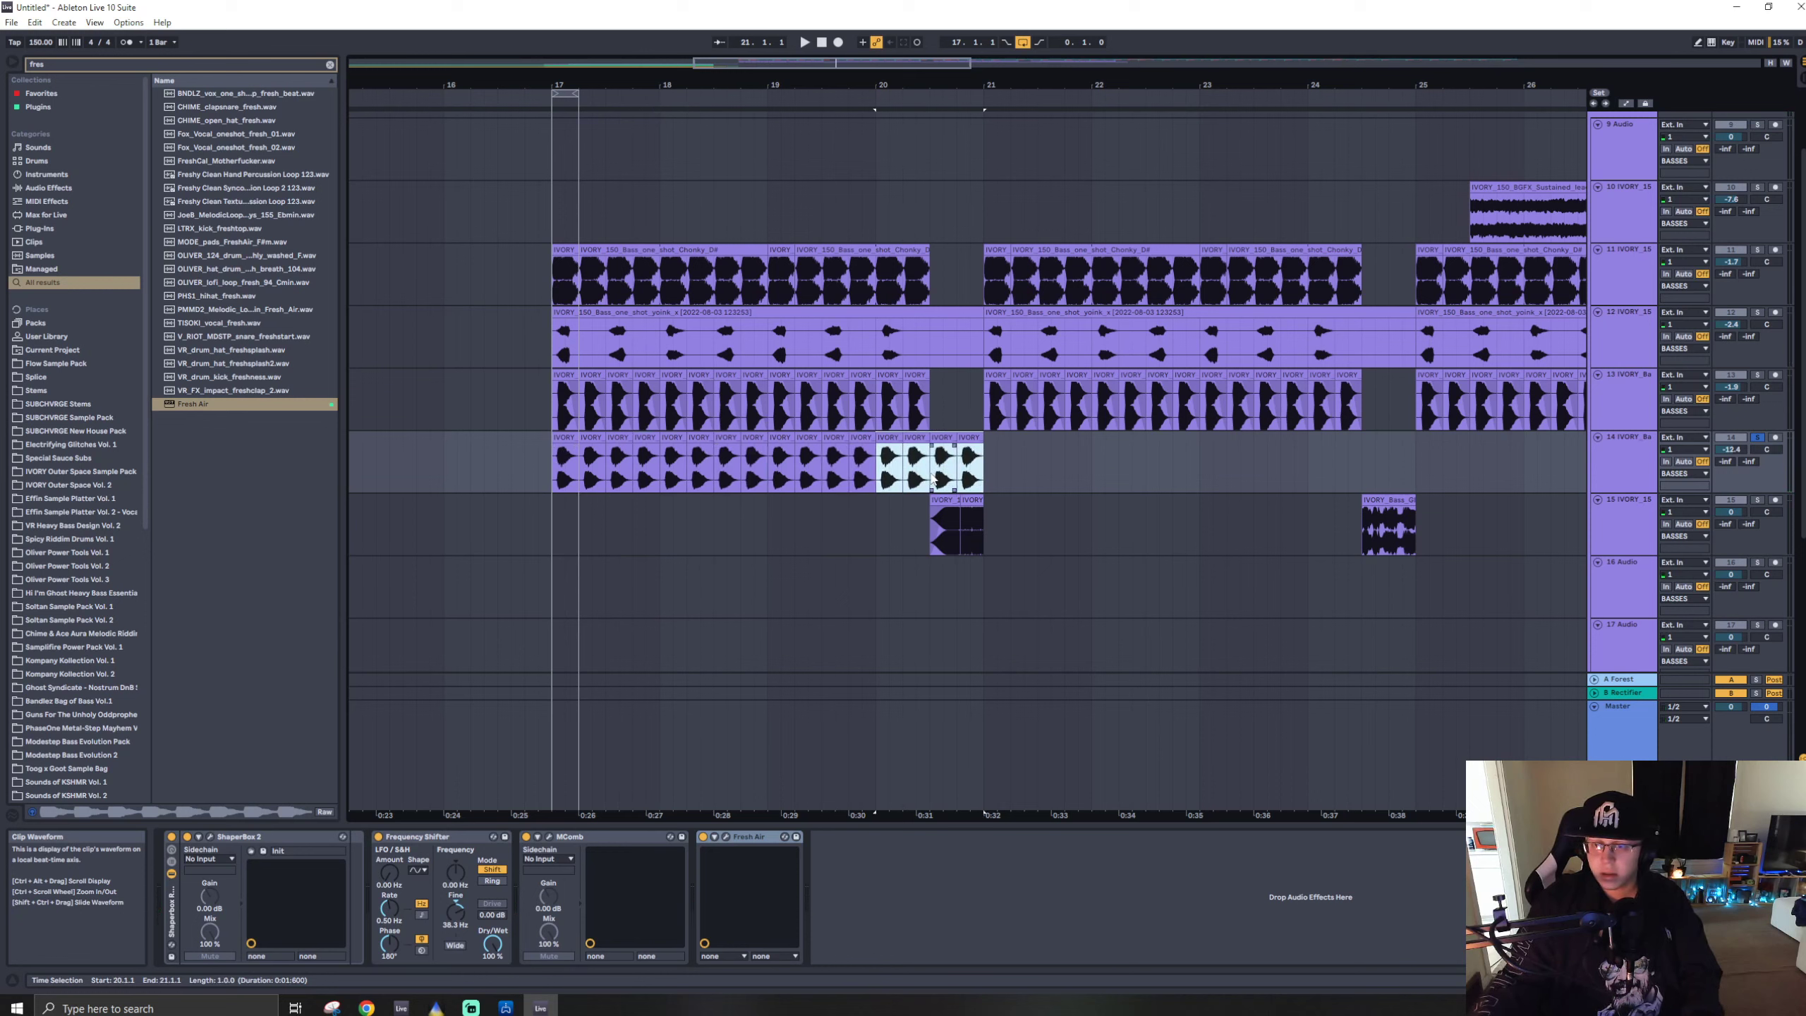
{"action": "left_click_drag", "start_coordinate": [933, 481], "coordinate": [1010, 477]}
{"action": "key", "text": "Delete"}
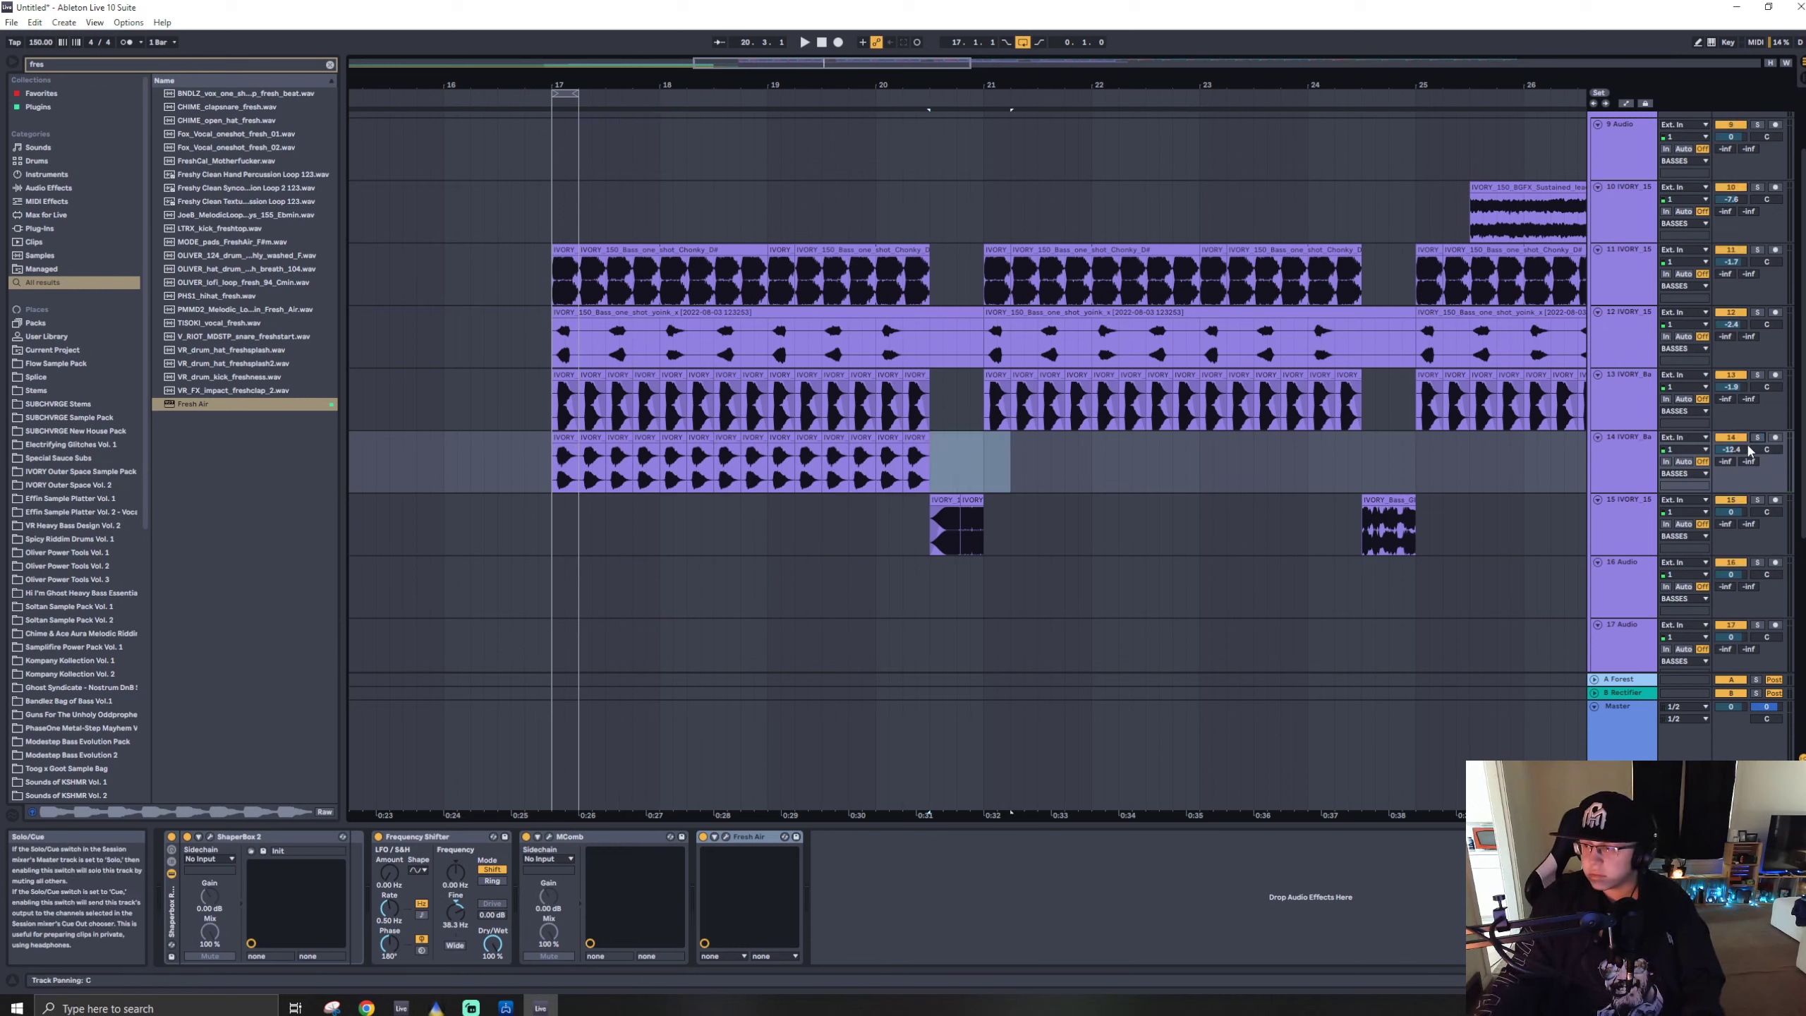
- Reset the grain bass track's volume to 0 dB and play the mix from bar 17
{"action": "left_click", "coordinate": [1750, 449]}
{"action": "key", "text": "Delete"}
{"action": "left_click", "coordinate": [563, 438]}
{"action": "key", "text": "space"}
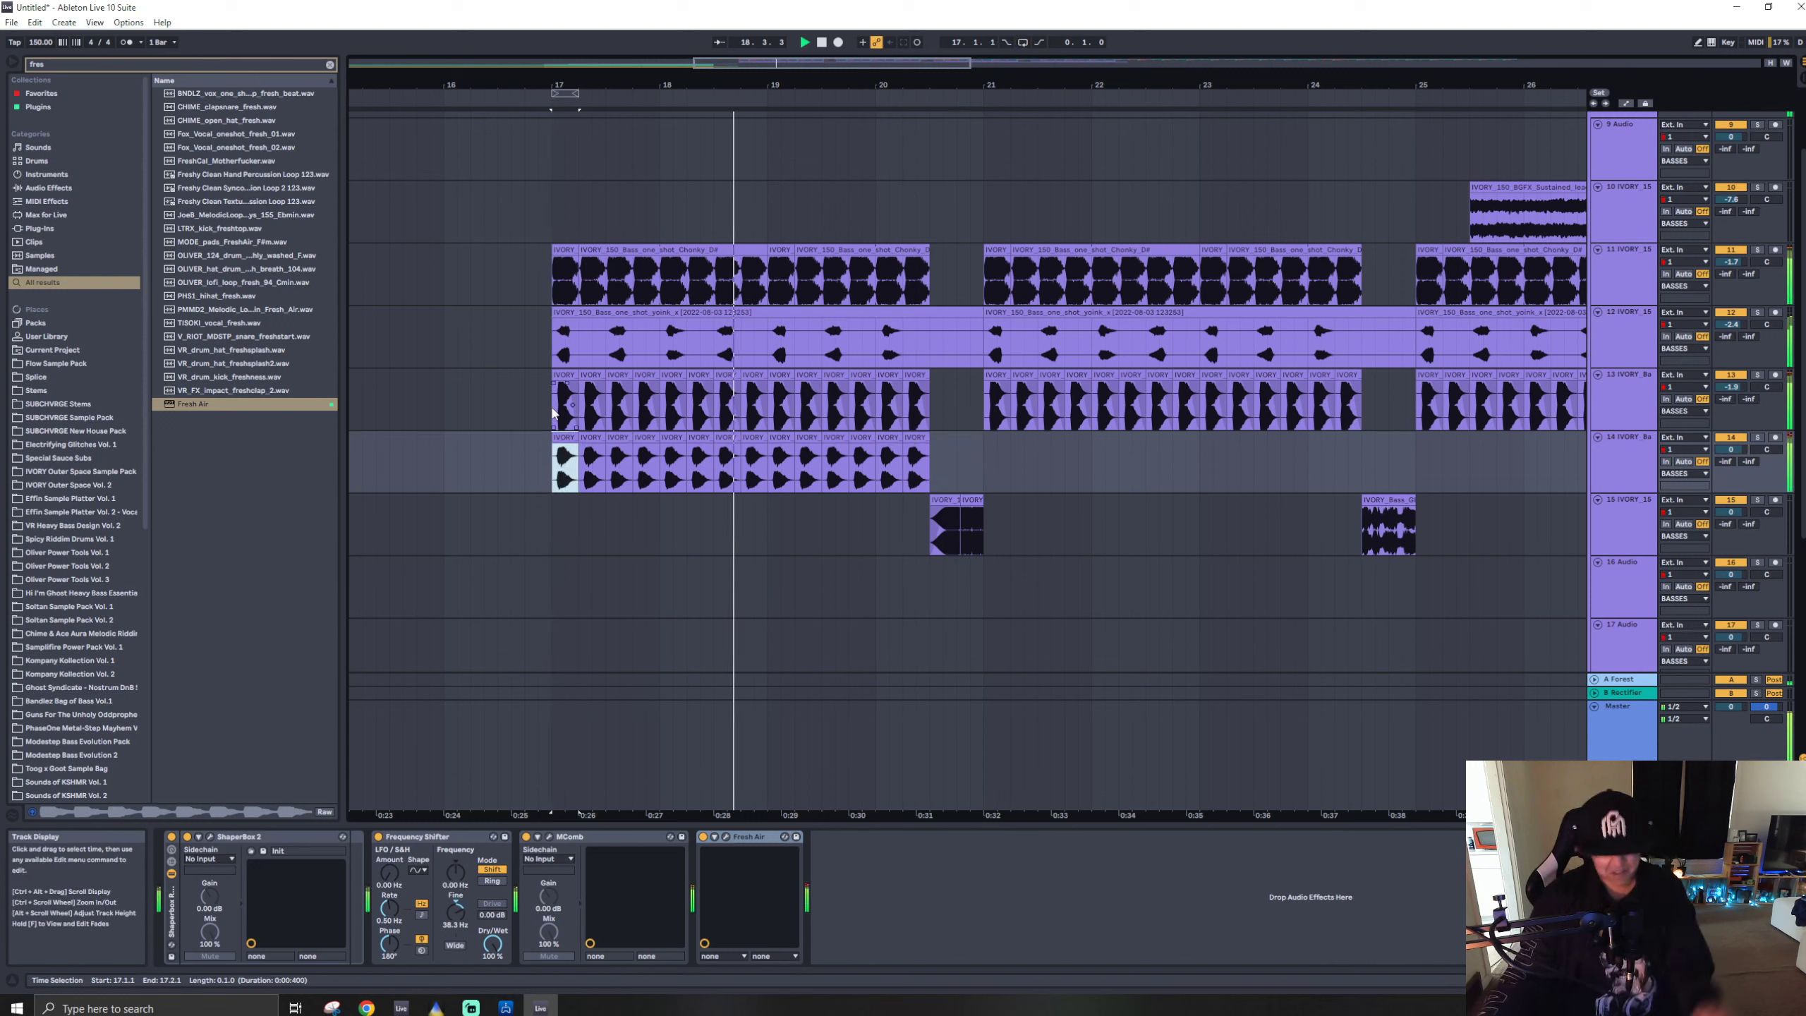
- Duplicate the grain bass pattern to bar 21 and set the track's volume to -1.2 dB
{"action": "left_click_drag", "start_coordinate": [981, 461], "coordinate": [548, 470]}
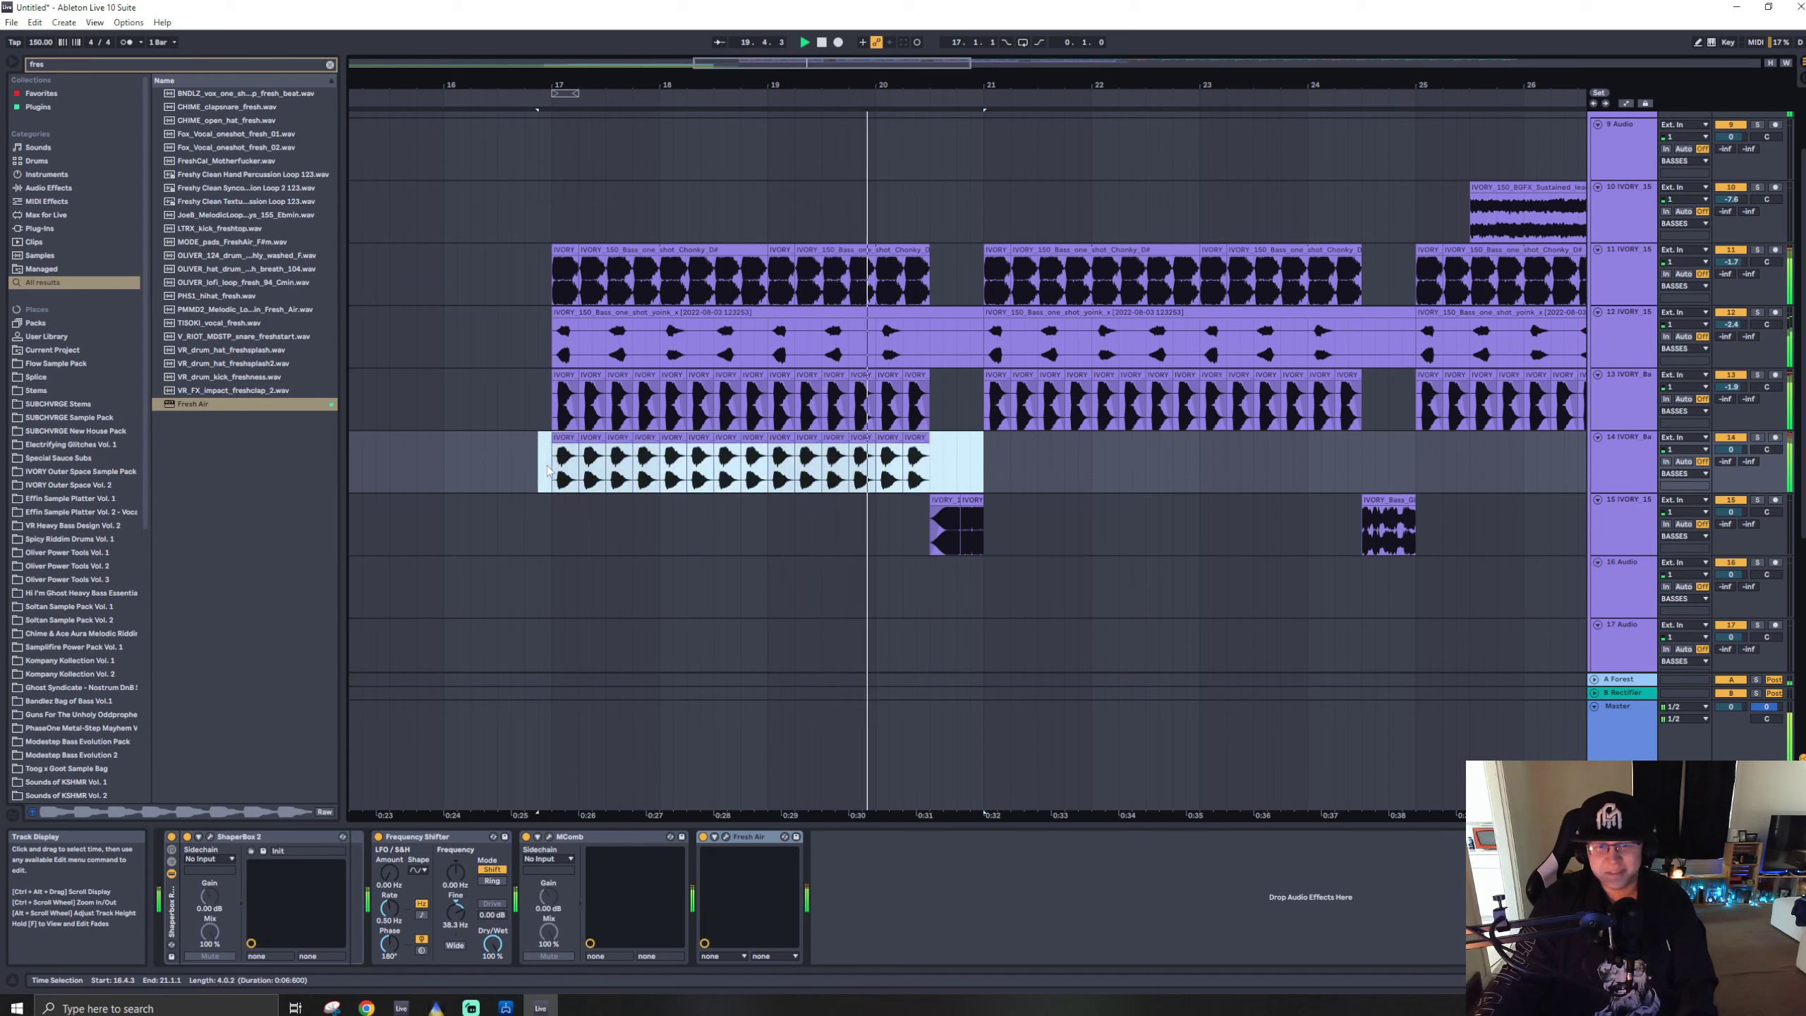
{"action": "key", "text": "ctrl+d"}
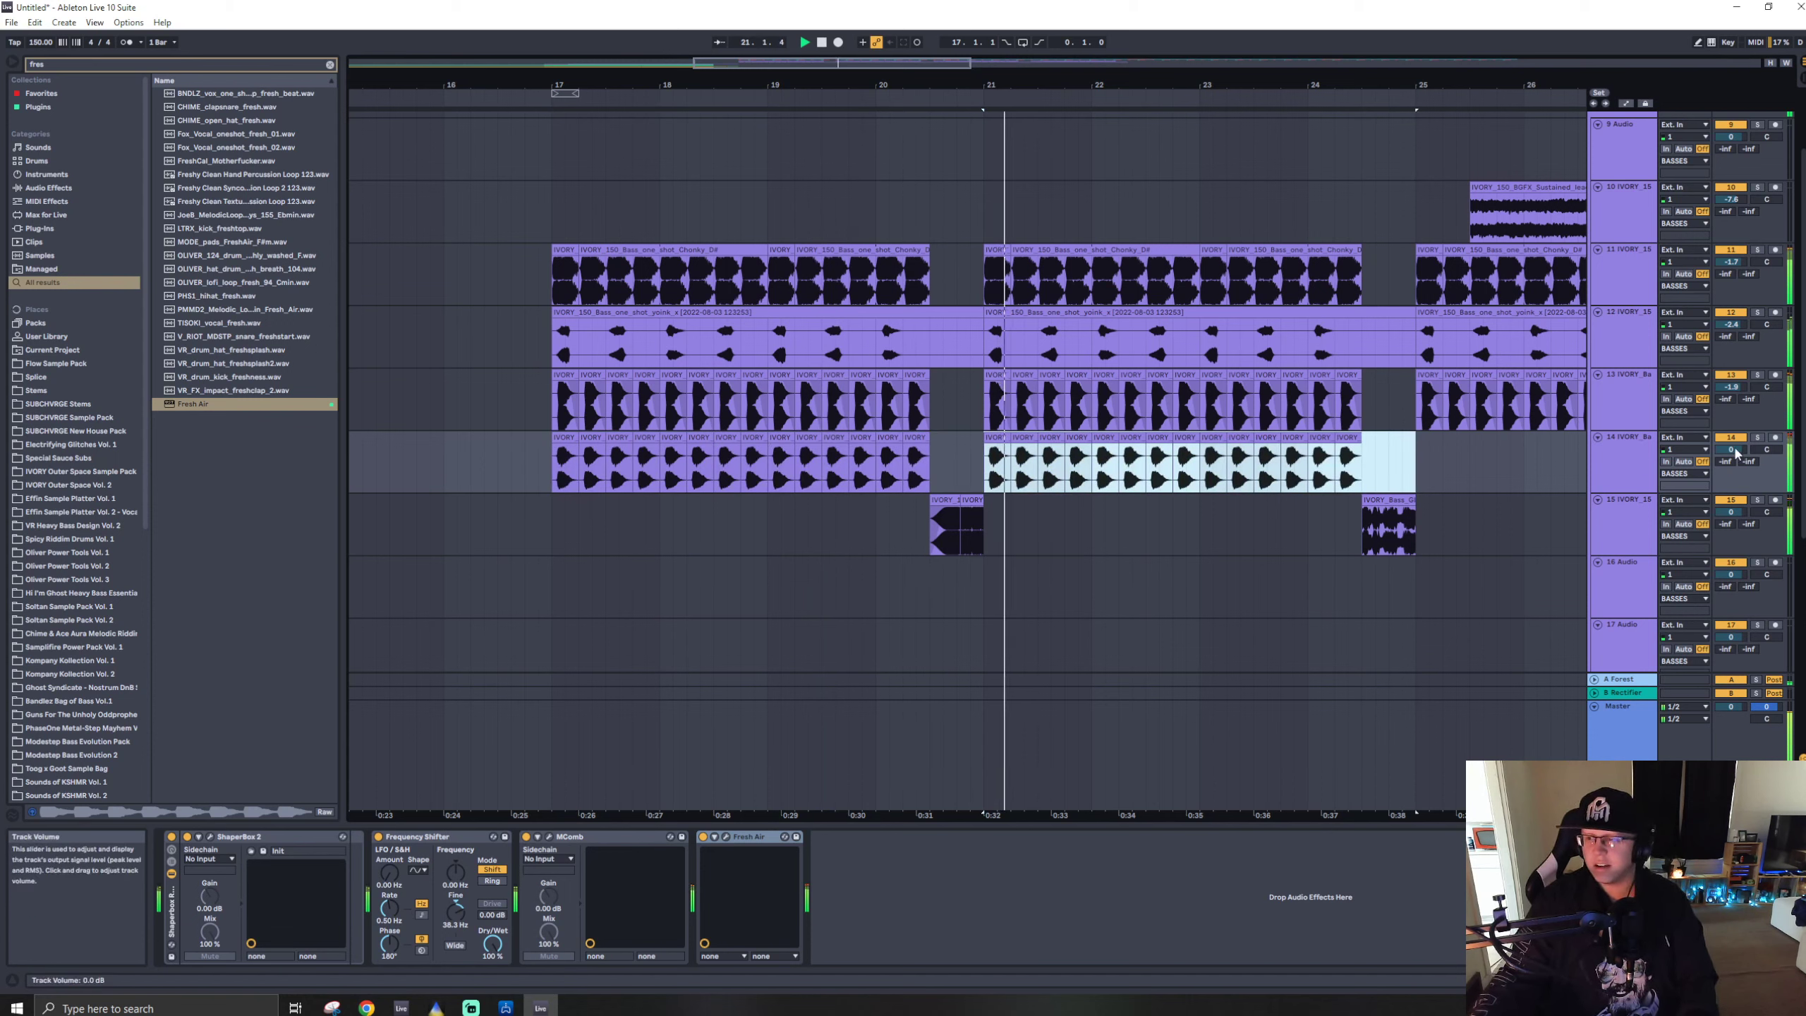
{"action": "left_click_drag", "start_coordinate": [1731, 449], "coordinate": [1730, 458]}
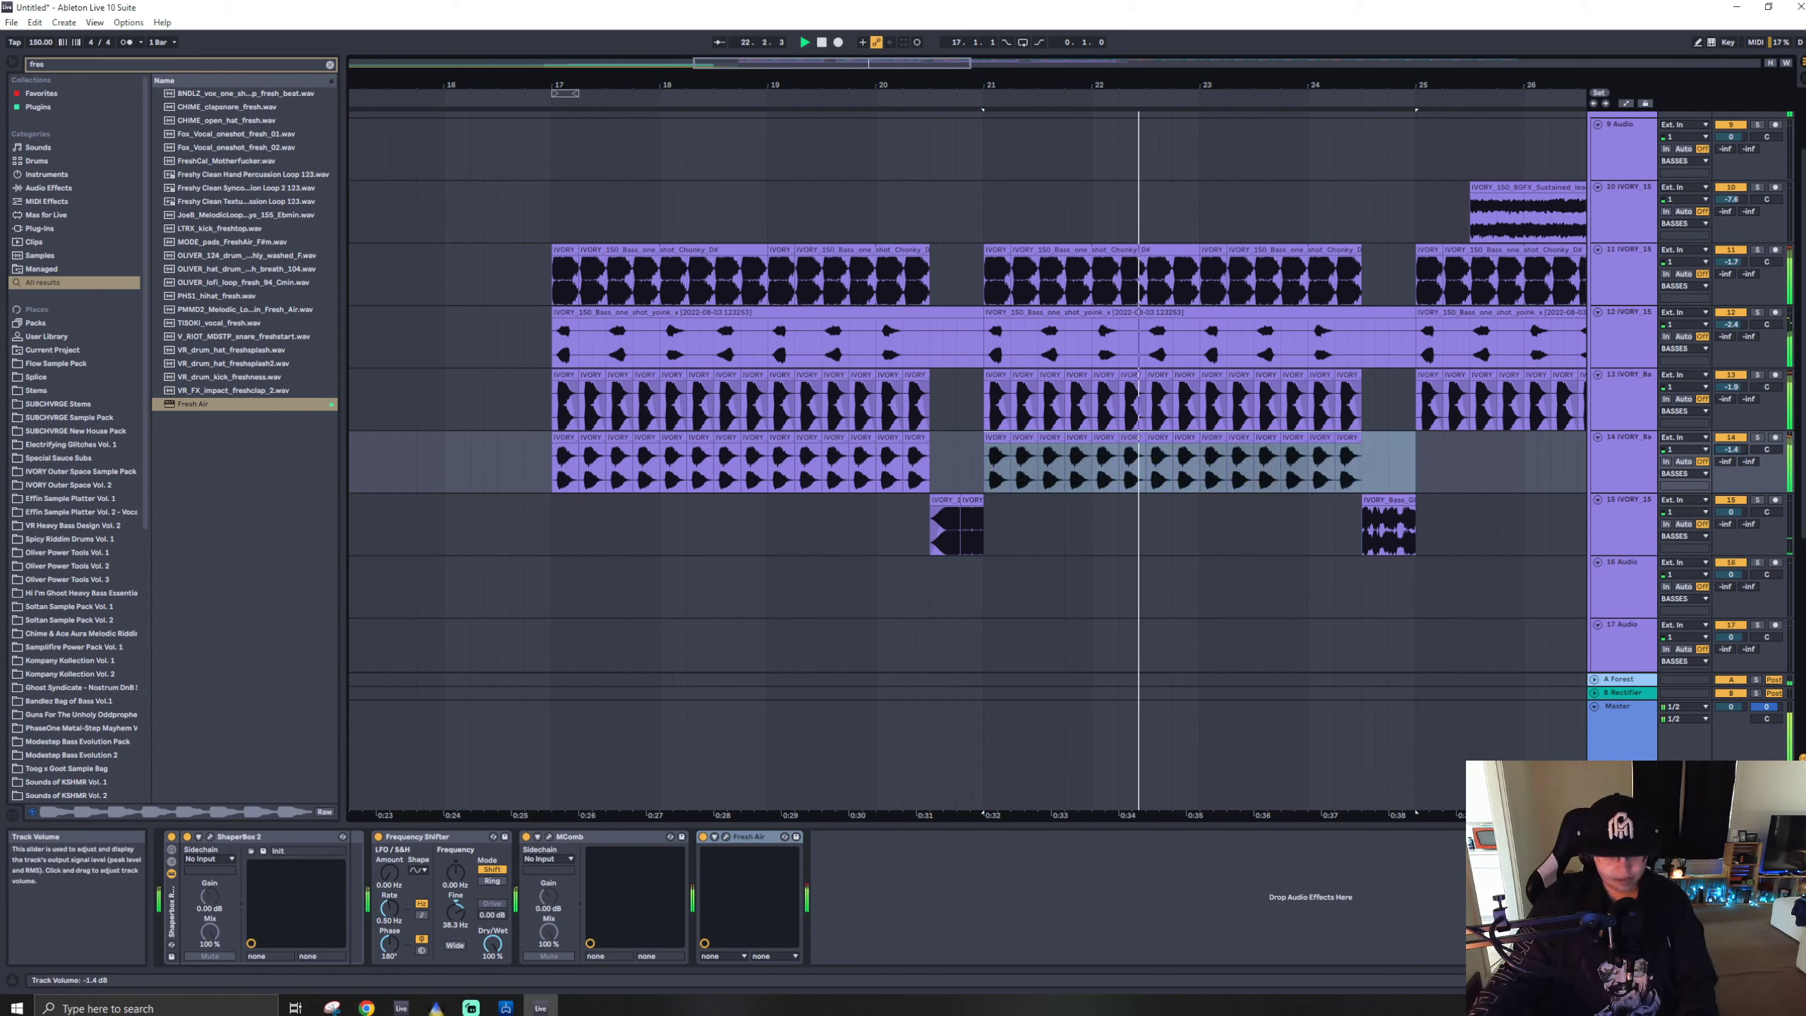
{"action": "left_click_drag", "start_coordinate": [1730, 449], "coordinate": [1730, 450]}
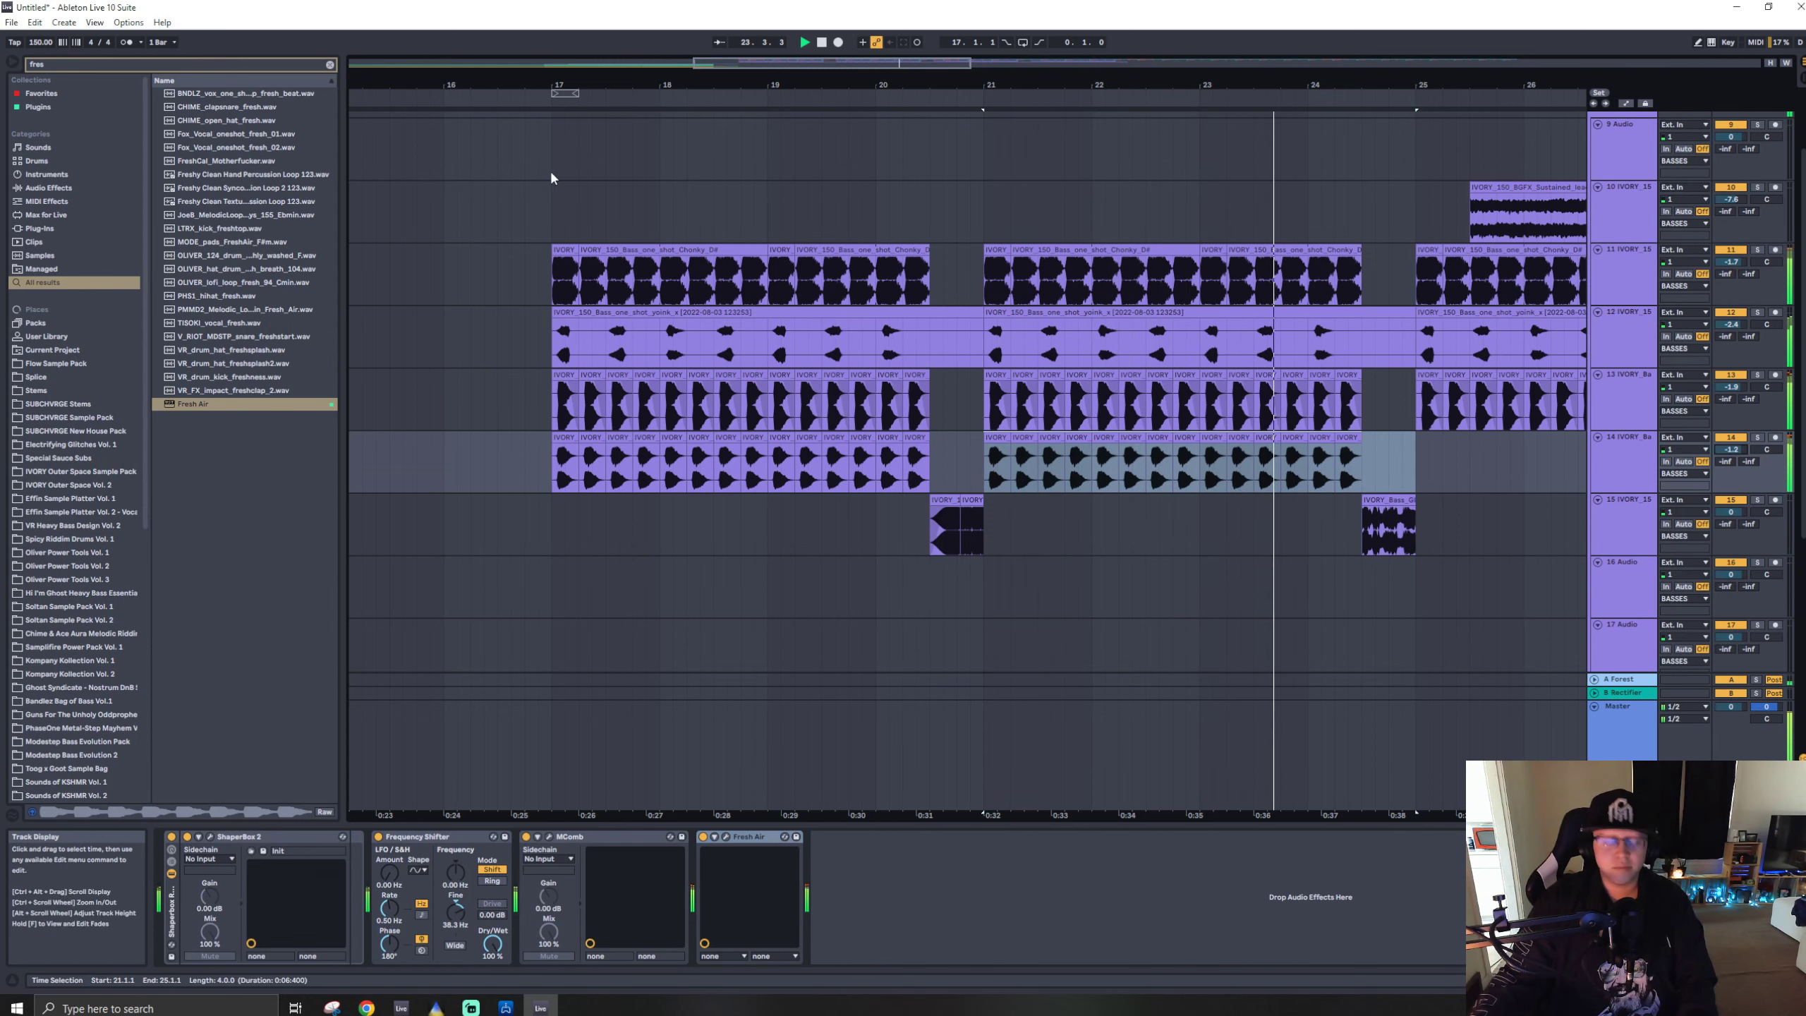
- Search the sample browser for "ivory scree"
{"action": "key", "text": "ctrl+f"}
{"action": "type", "text": "ivory scree"}
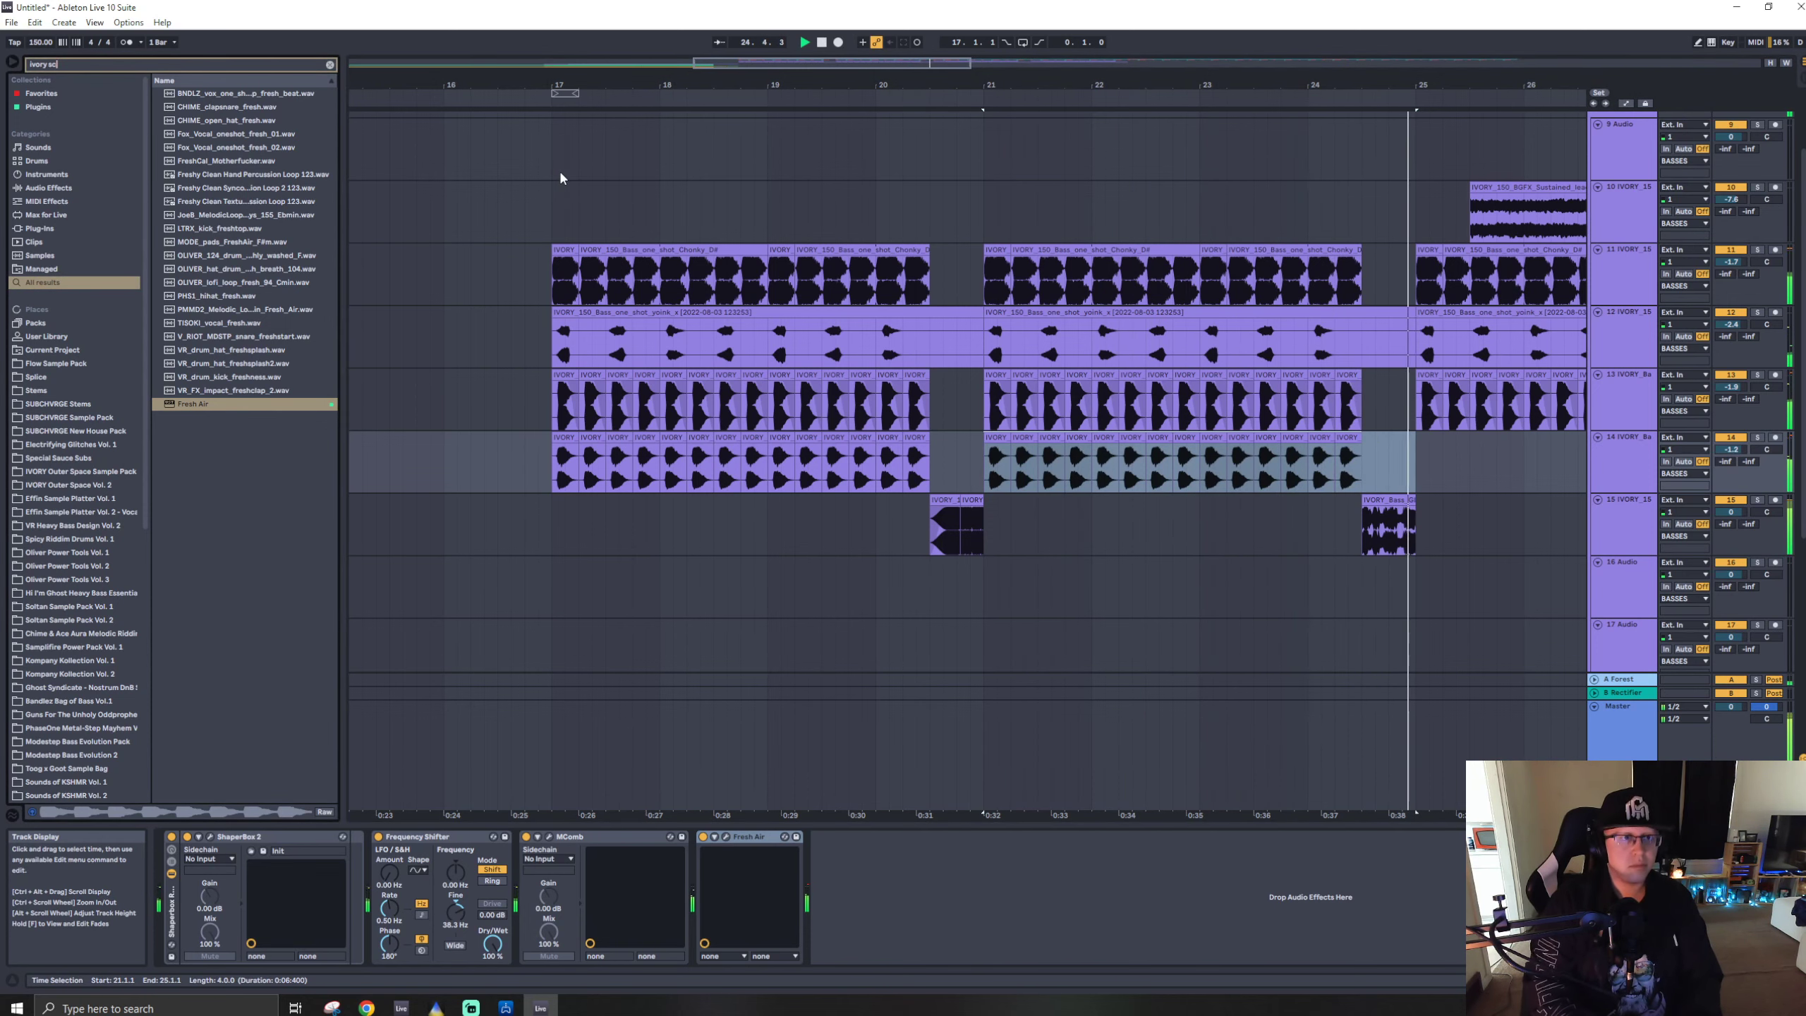
{"action": "right_click", "coordinate": [618, 161]}
{"action": "left_click", "coordinate": [601, 164]}
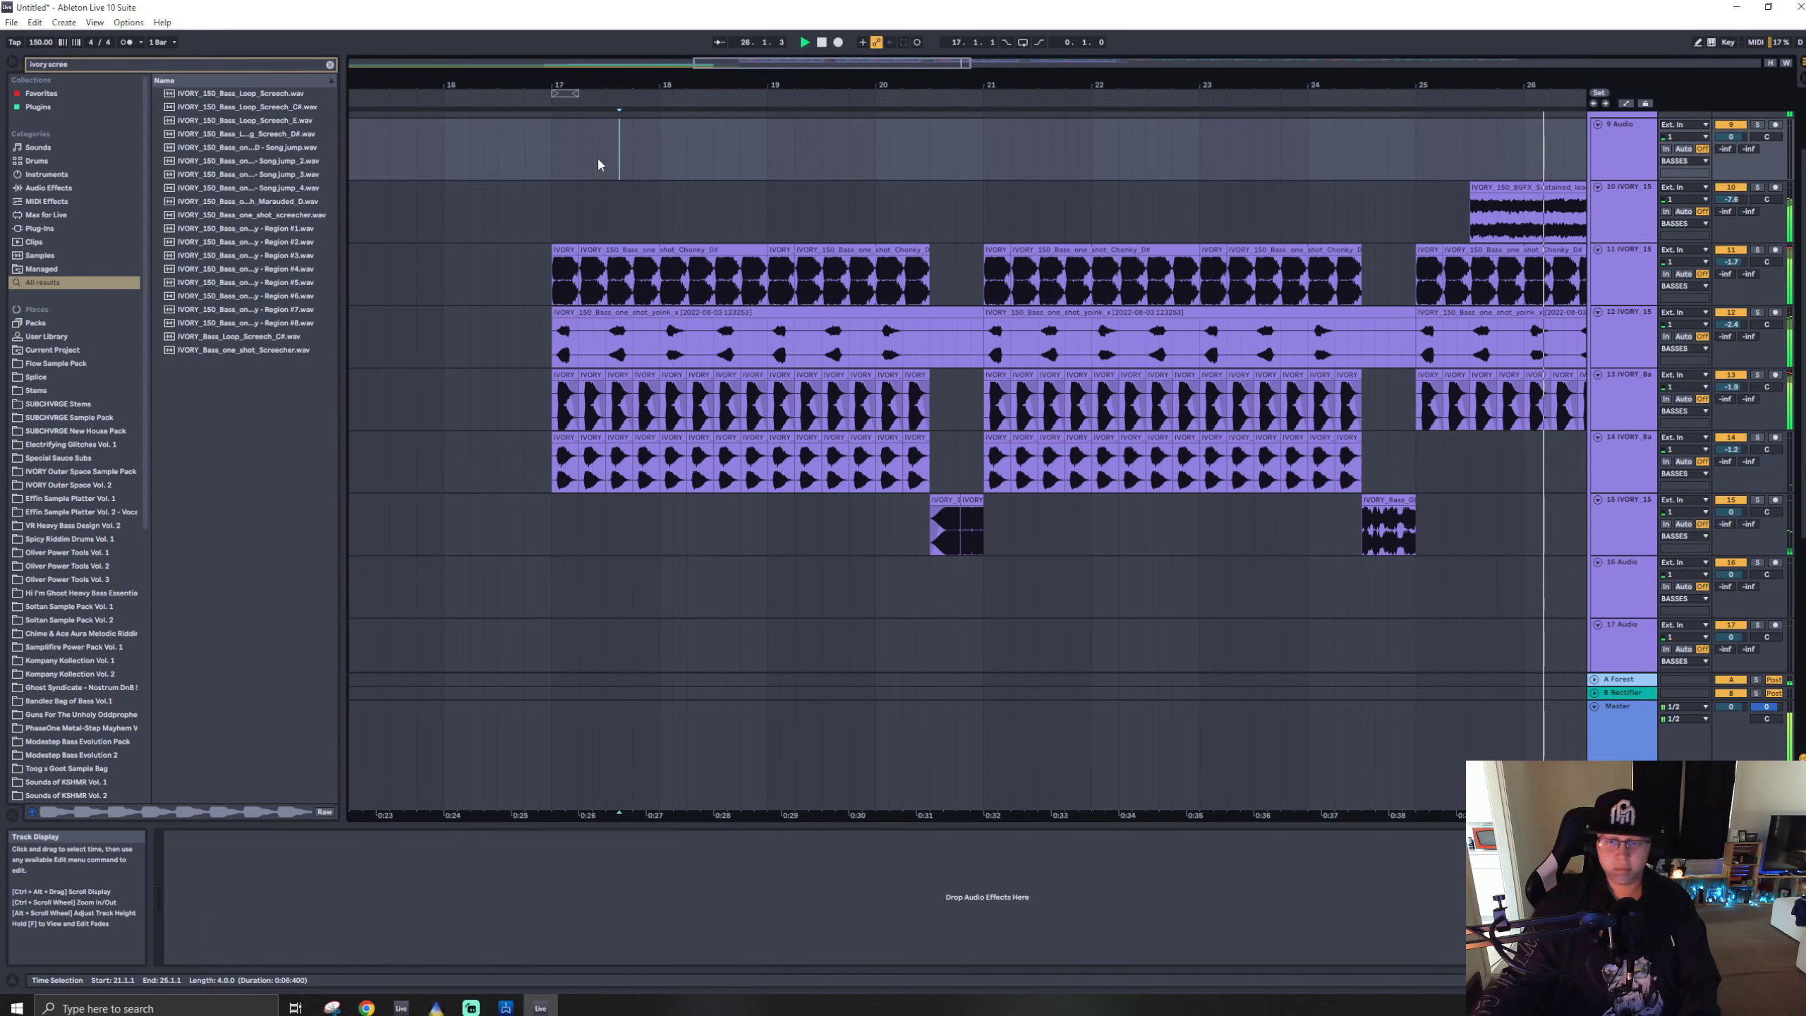
- Duplicate the grain bass pattern in bars 17 to 24 to bar 25 and set the track's volume to -3.2 dB
{"action": "scroll", "coordinate": [601, 161], "scroll_direction": "down", "scroll_amount": 1}
{"action": "scroll", "coordinate": [790, 406], "scroll_direction": "down", "scroll_amount": 5}
{"action": "left_click_drag", "start_coordinate": [857, 426], "coordinate": [693, 427]}
{"action": "key", "text": "ctrl+d"}
{"action": "left_click_drag", "start_coordinate": [1737, 421], "coordinate": [1736, 438]}
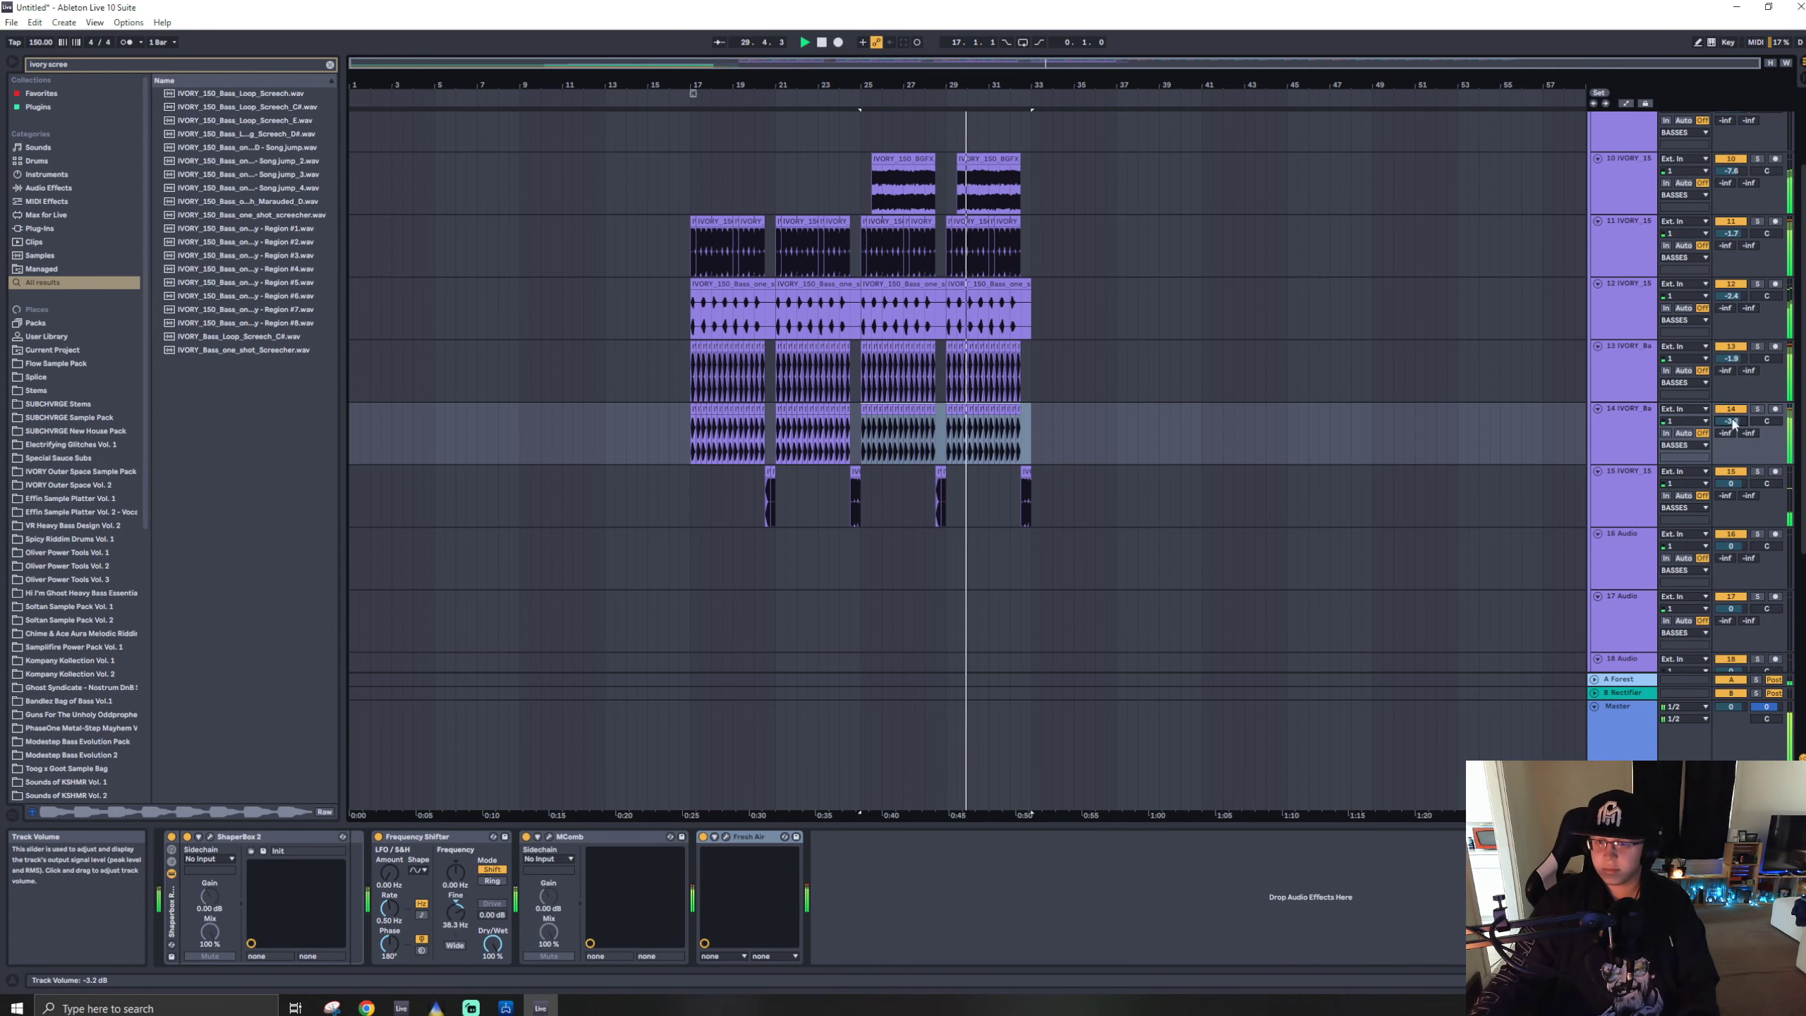
- Delete the grain clips in the first two beats of bar 17 and set the track's volume to -5.2 dB
{"action": "scroll", "coordinate": [695, 441], "scroll_direction": "up", "scroll_amount": 5}
{"action": "left_click_drag", "start_coordinate": [675, 441], "coordinate": [707, 435]}
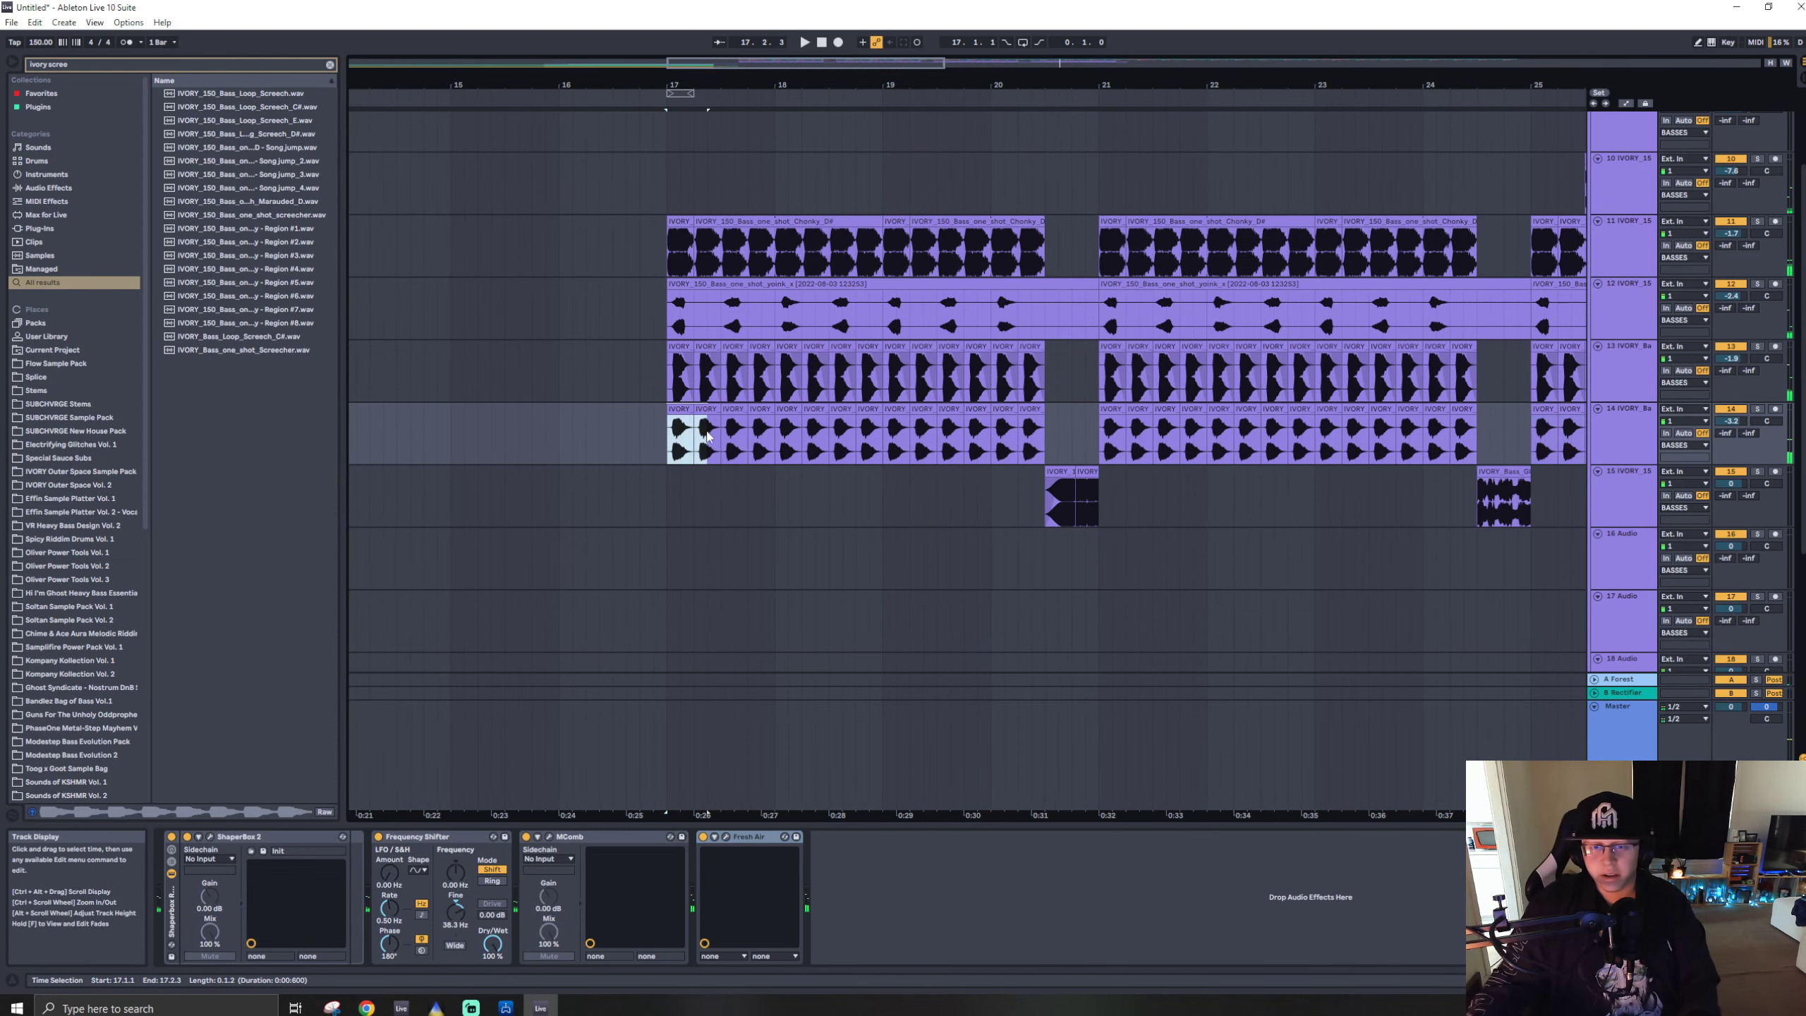
{"action": "key", "text": "Delete"}
{"action": "key", "text": "space"}
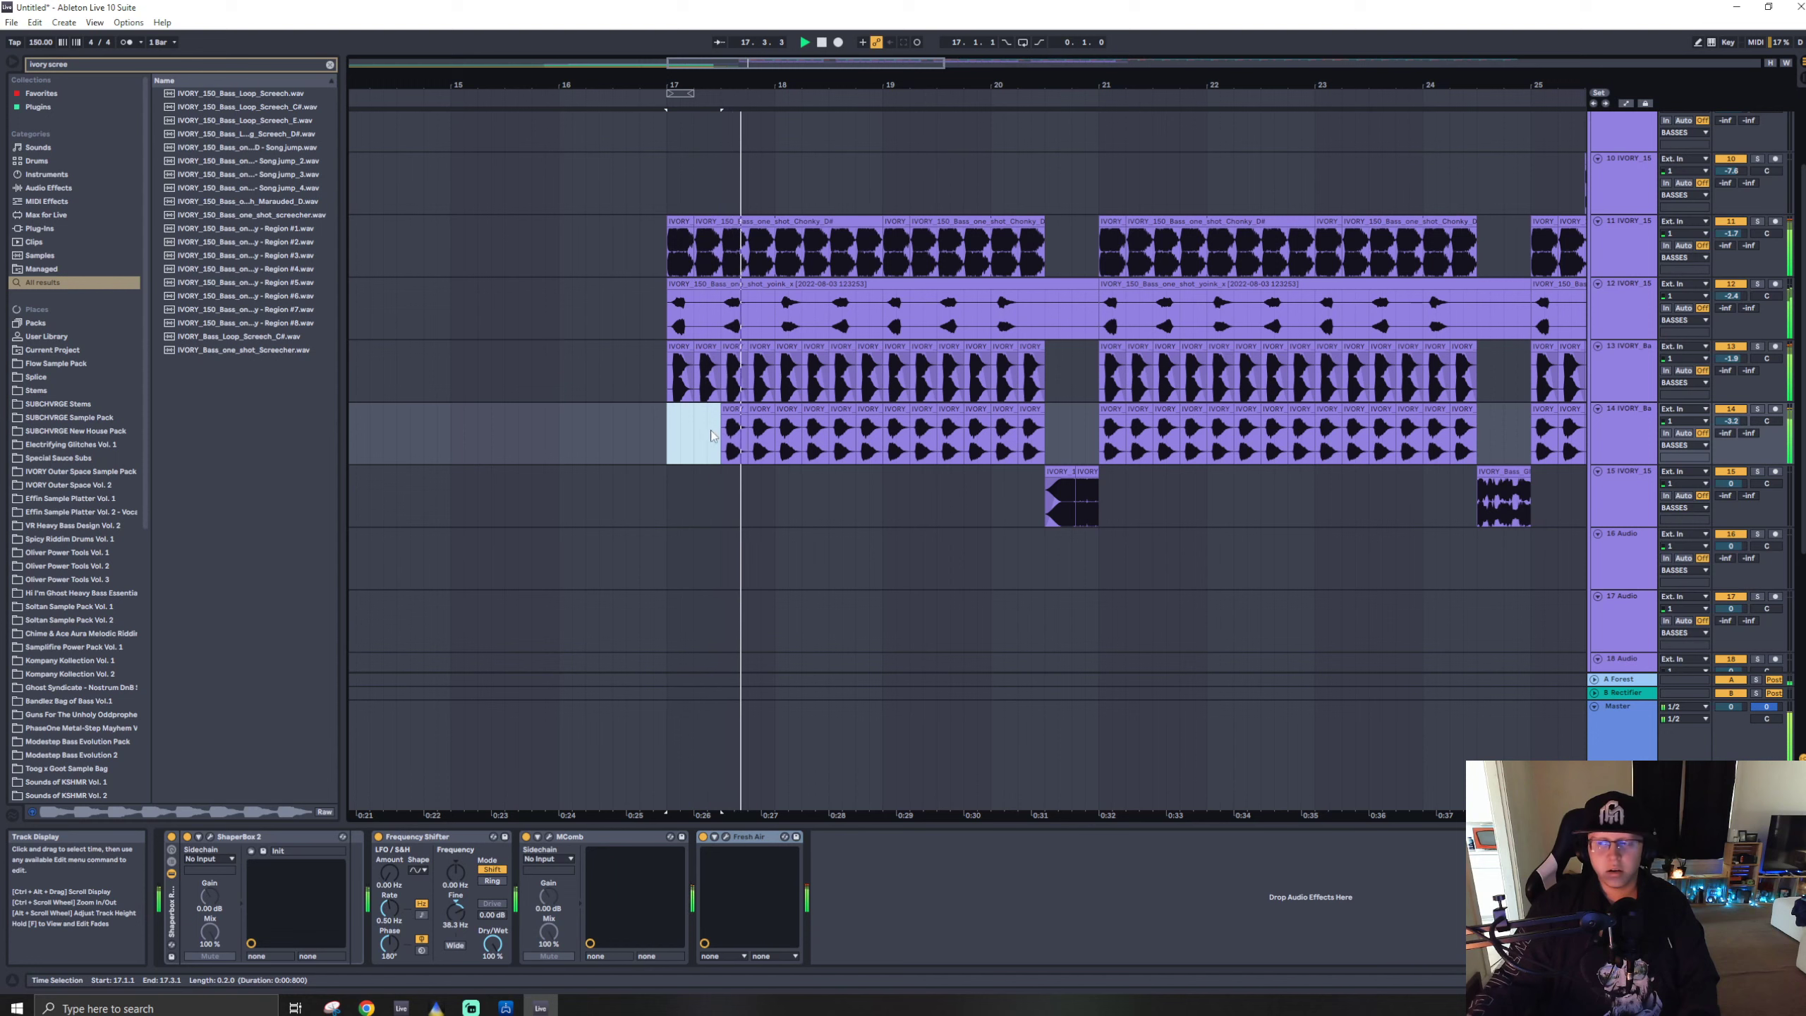
{"action": "left_click_drag", "start_coordinate": [1731, 421], "coordinate": [1731, 425]}
- Try reversing the grain clip at 20.1 and play the mix
{"action": "left_click", "coordinate": [1001, 410]}
{"action": "key", "text": "r"}
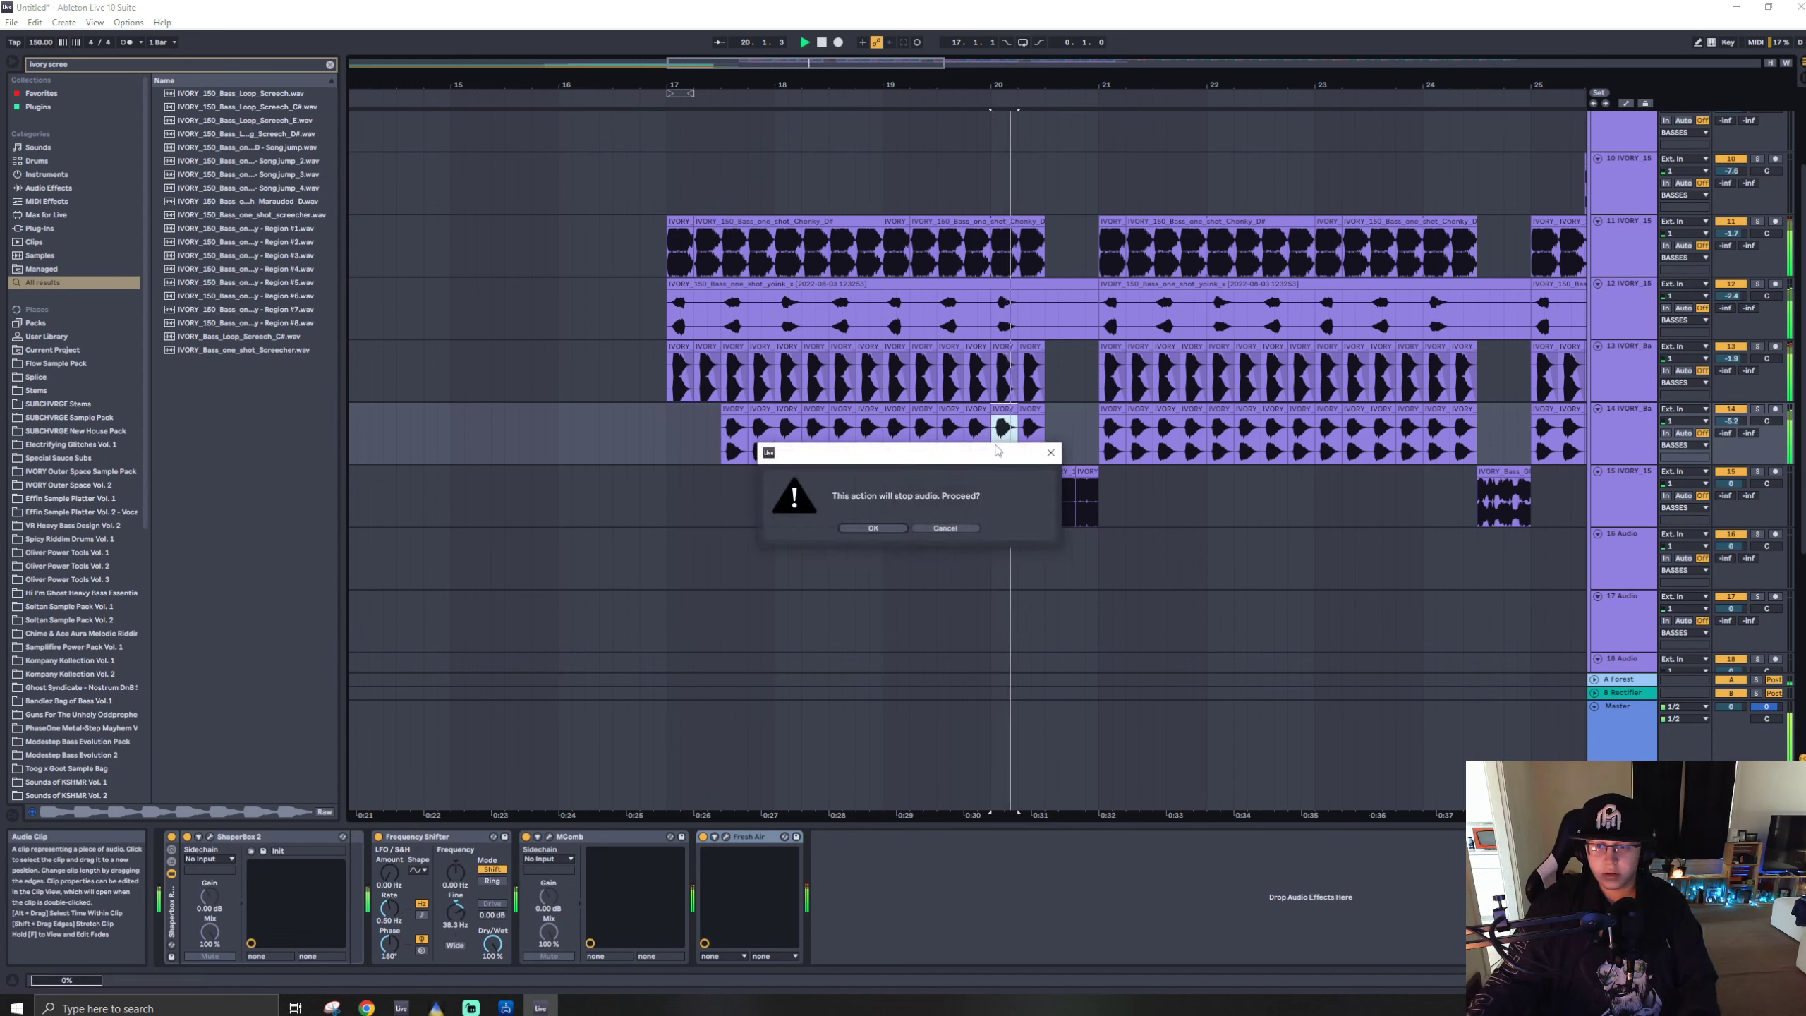
{"action": "left_click", "coordinate": [882, 528]}
{"action": "left_click", "coordinate": [897, 529]}
{"action": "left_click", "coordinate": [994, 437]}
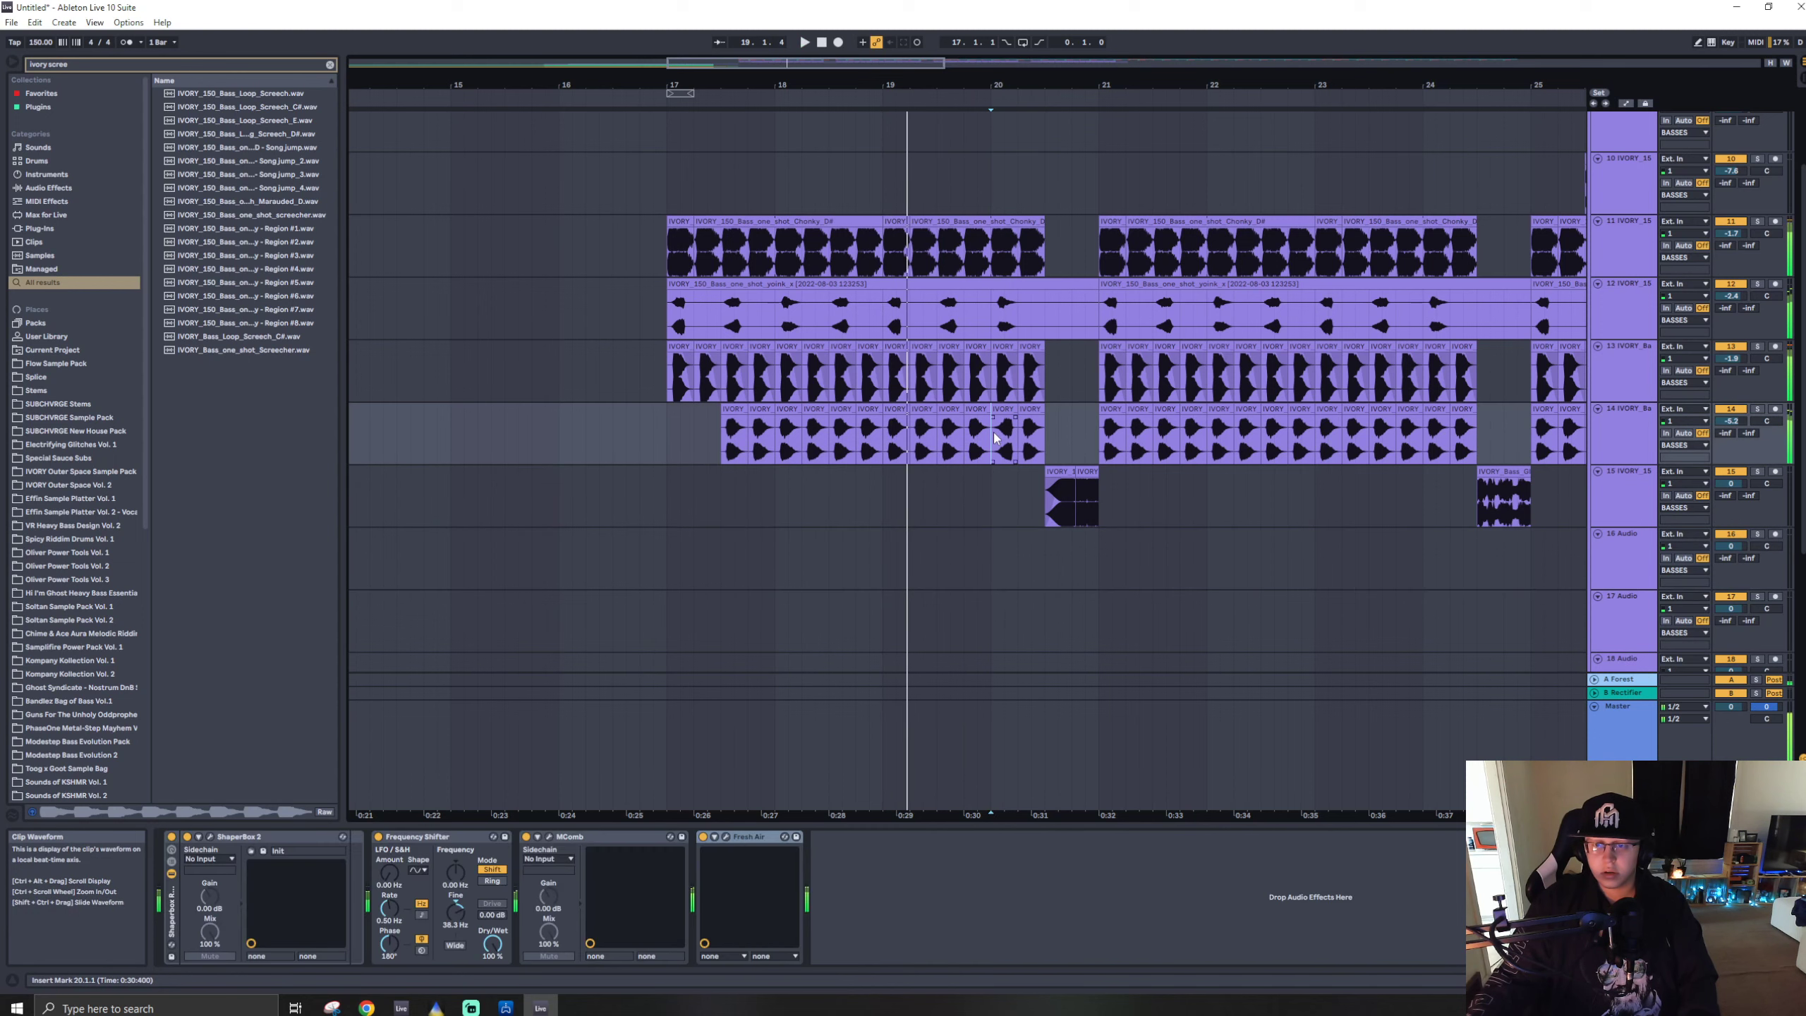
{"action": "key", "text": "space"}
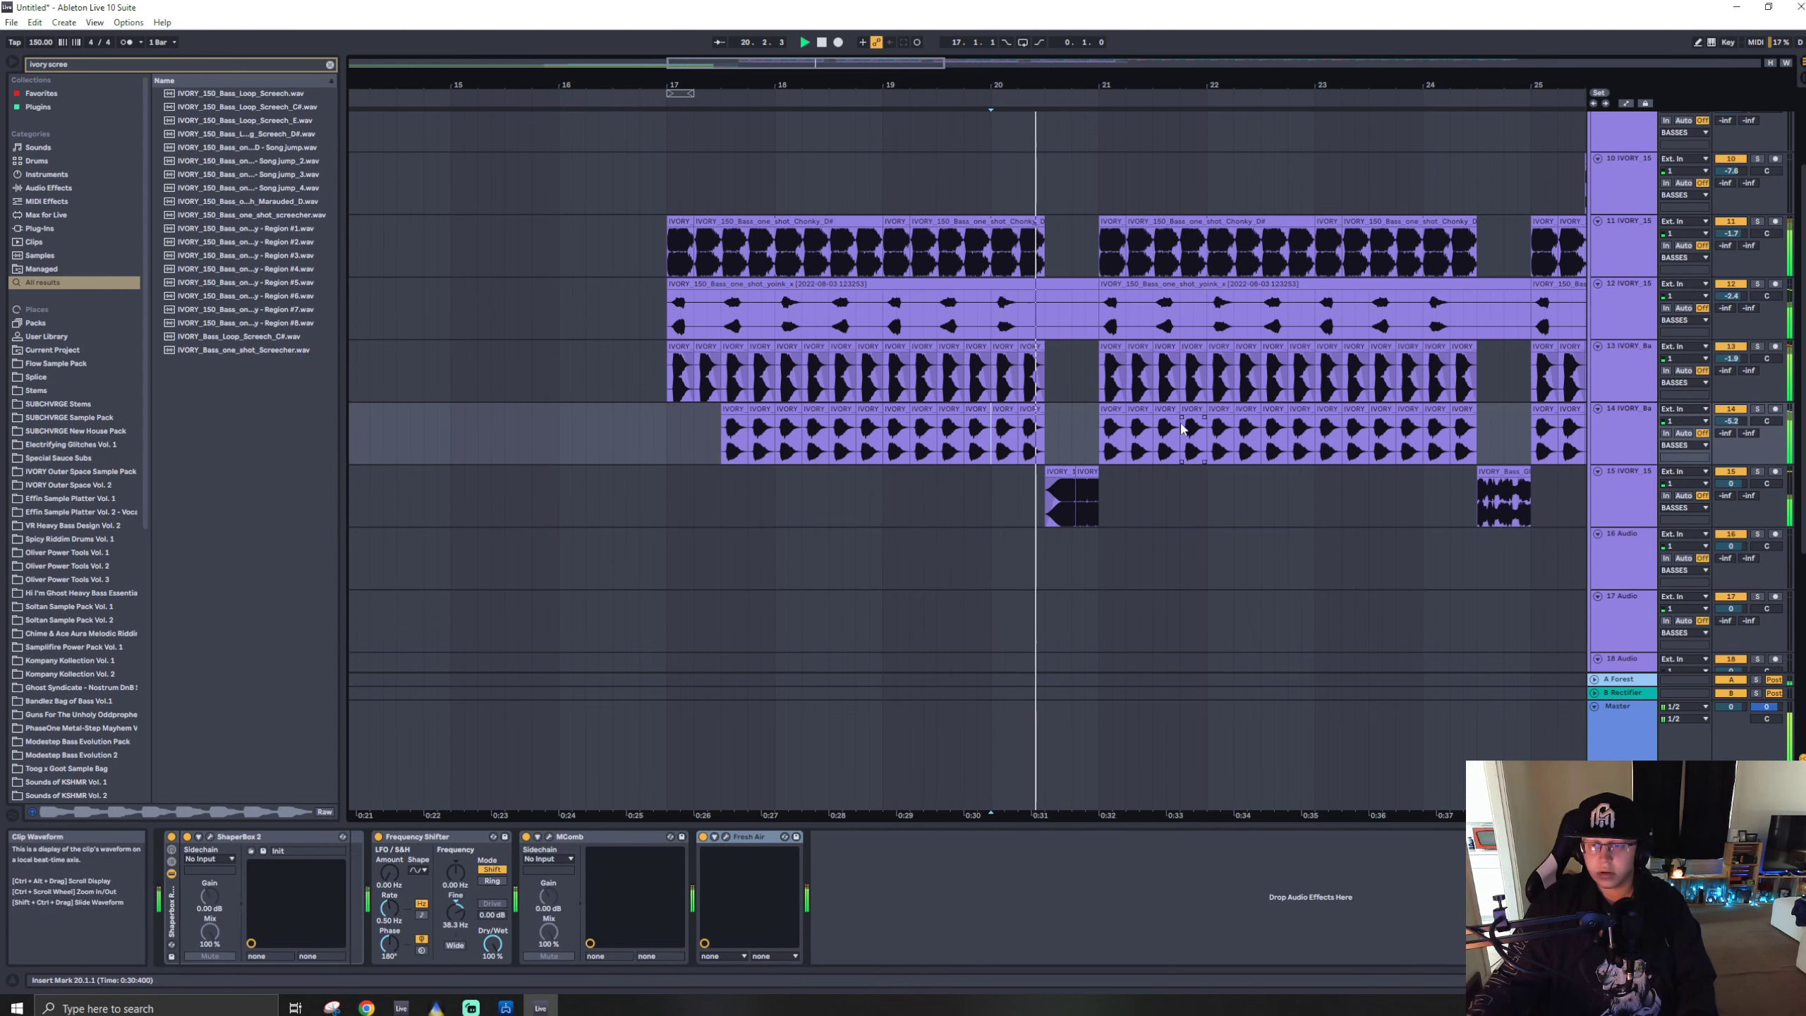
- Delete the grain clips in the first two beats of bars 21, 25 and 29
{"action": "left_click", "coordinate": [1103, 431]}
{"action": "left_click_drag", "start_coordinate": [1103, 431], "coordinate": [1125, 432]}
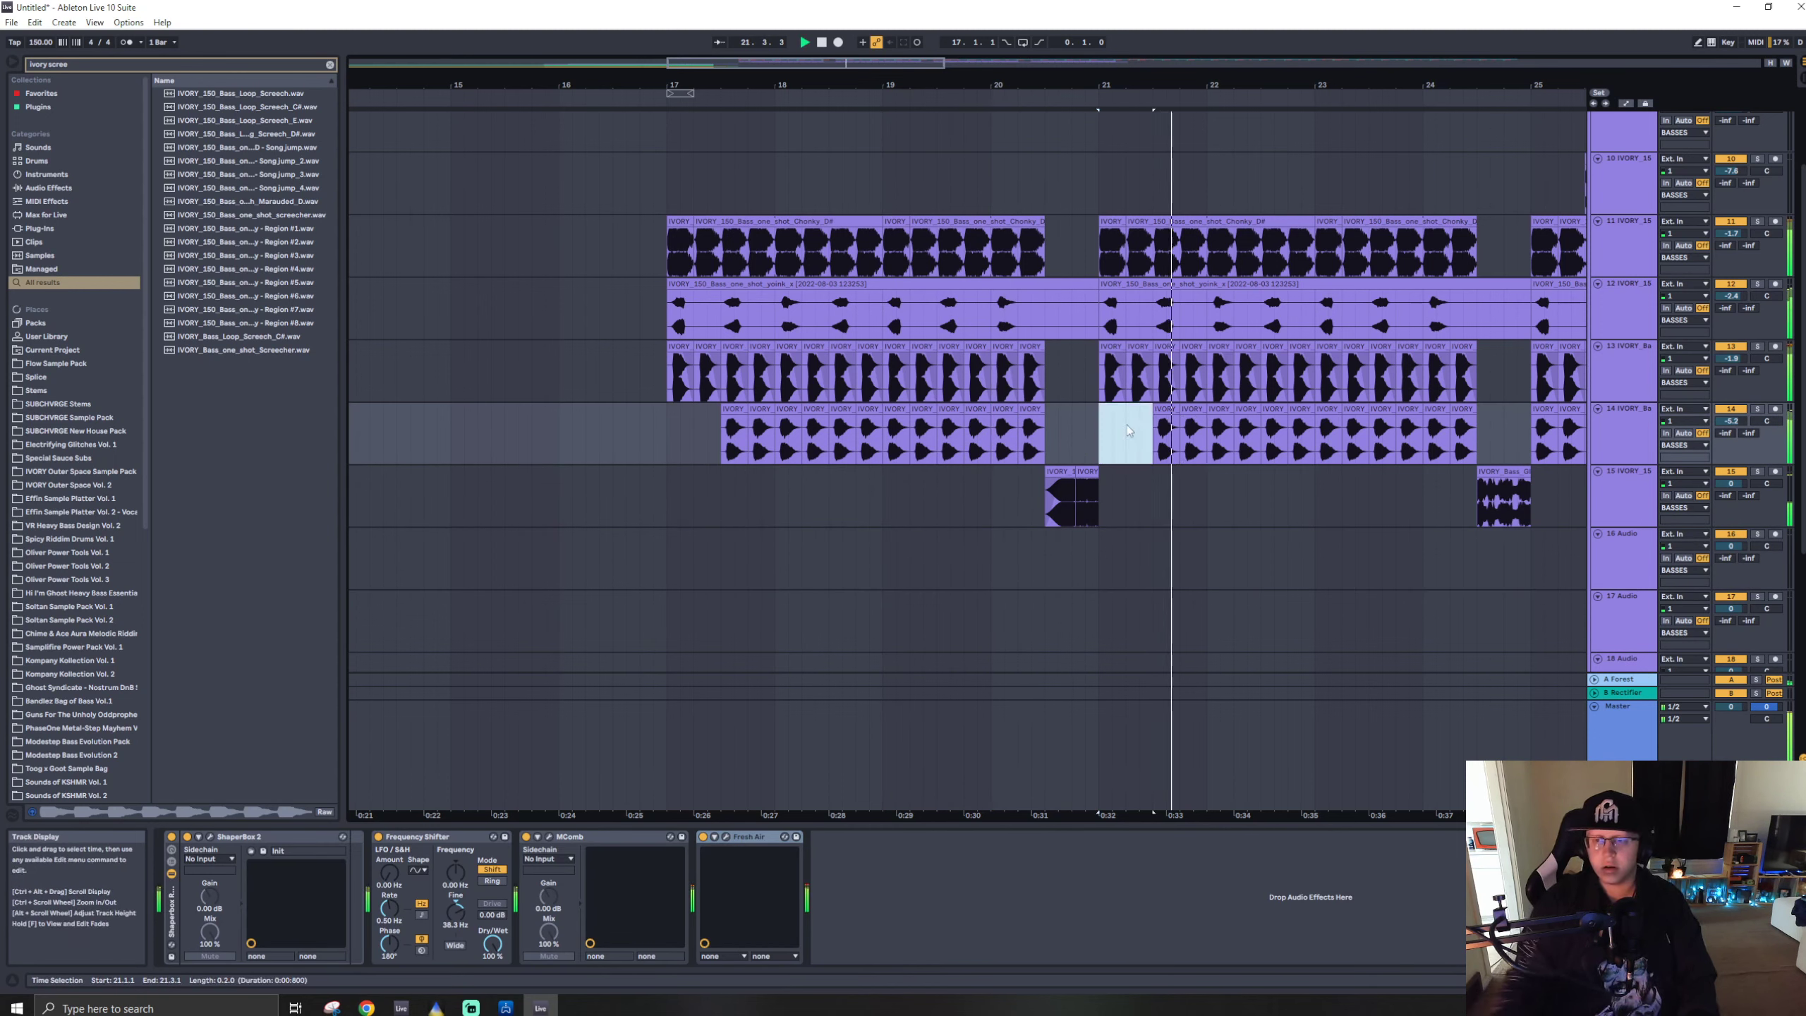
{"action": "left_click", "coordinate": [1560, 427]}
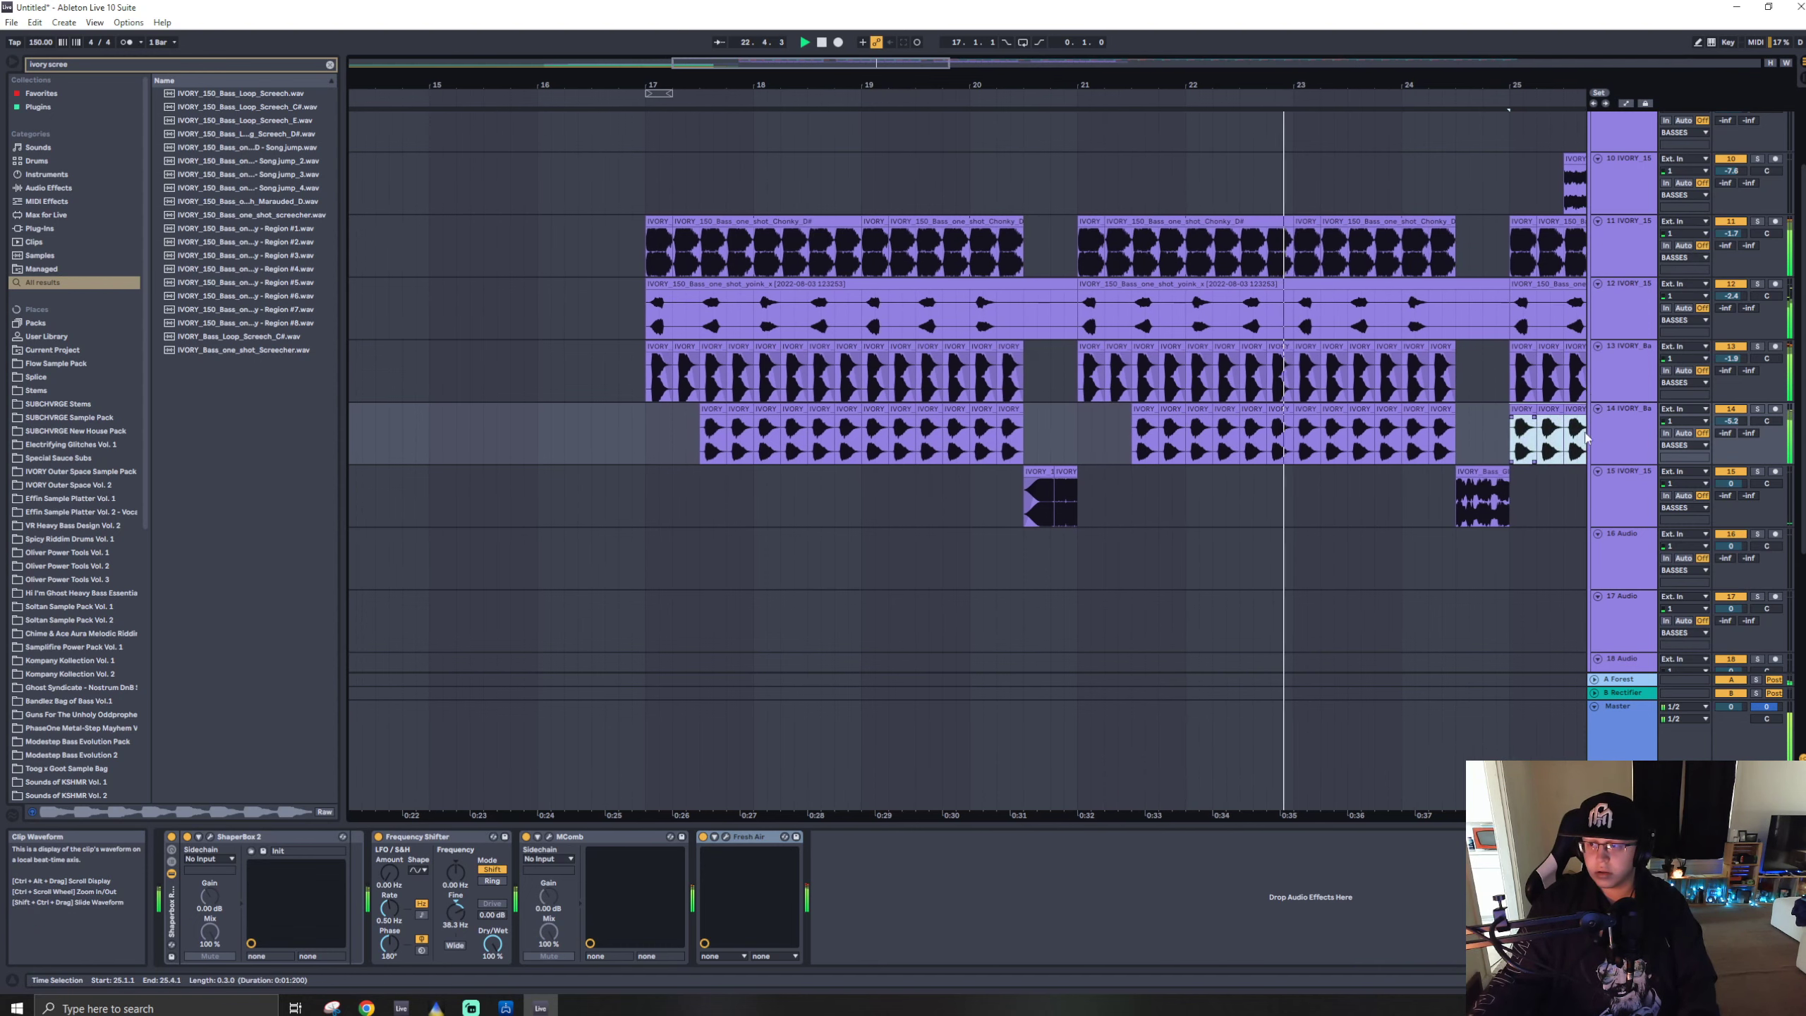
{"action": "key", "text": "Delete"}
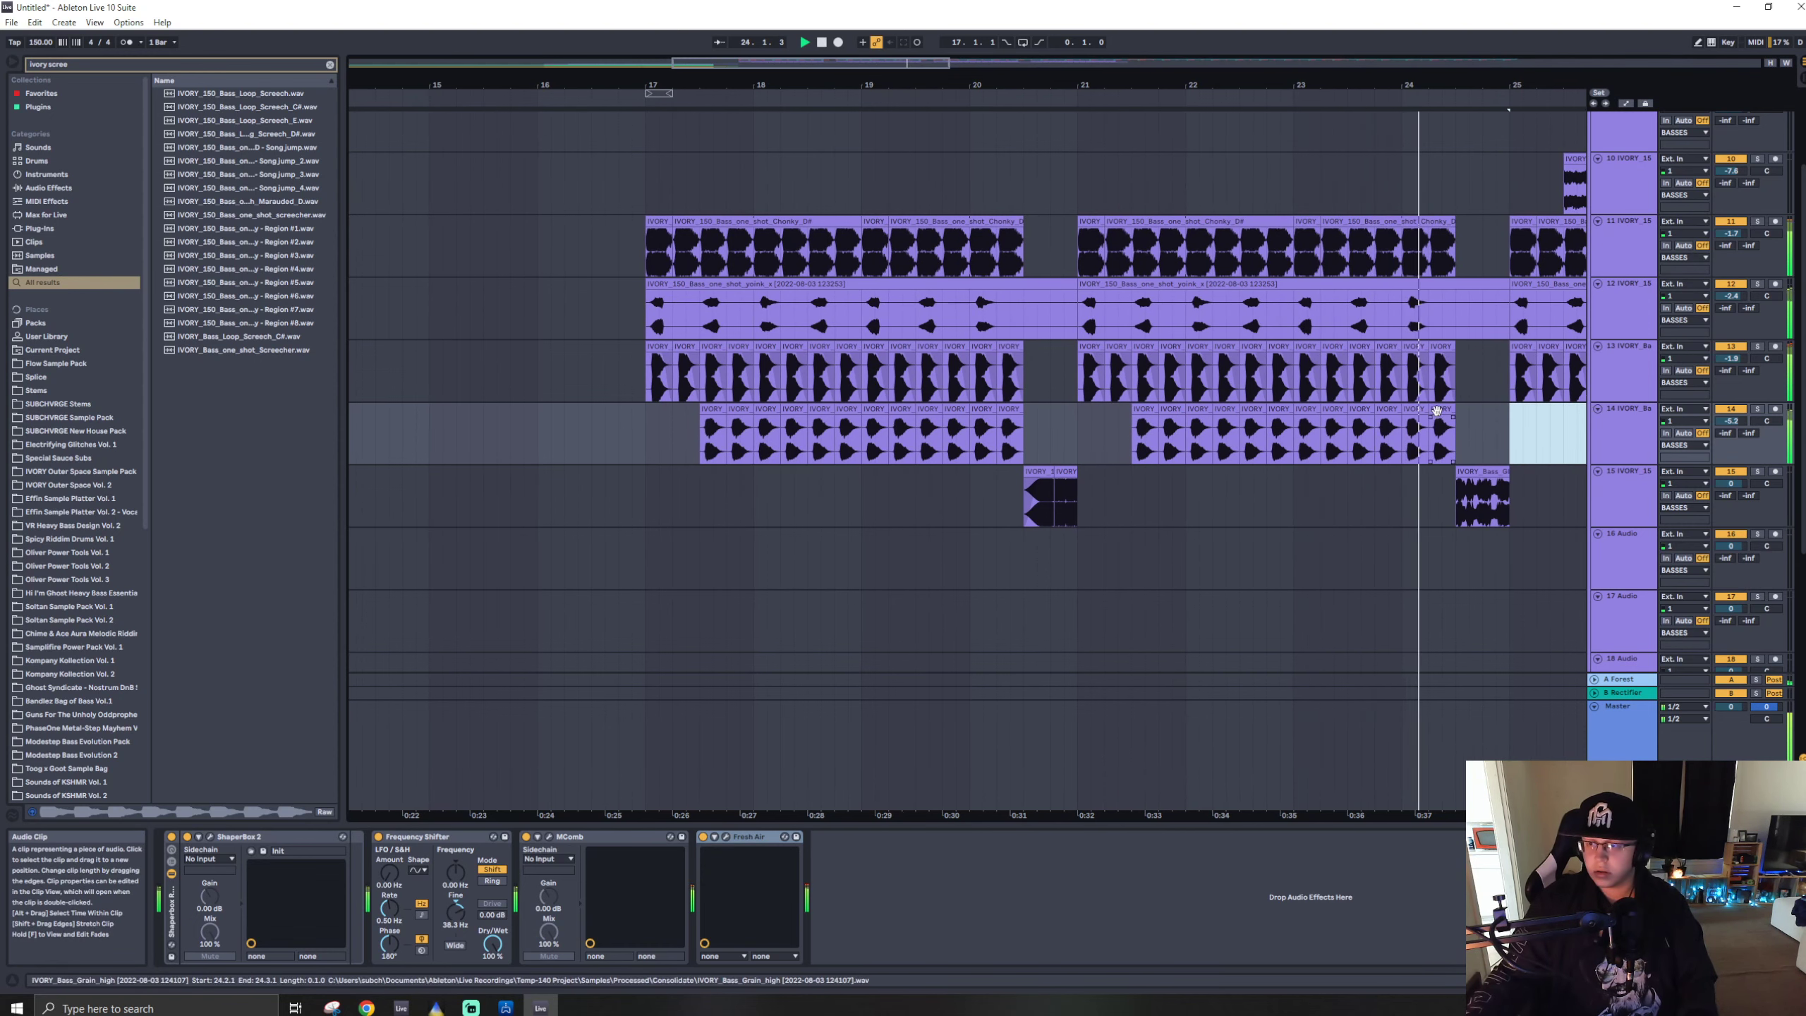
{"action": "left_click", "coordinate": [1440, 409]}
{"action": "key", "text": "ctrl+z"}
{"action": "key", "text": "w"}
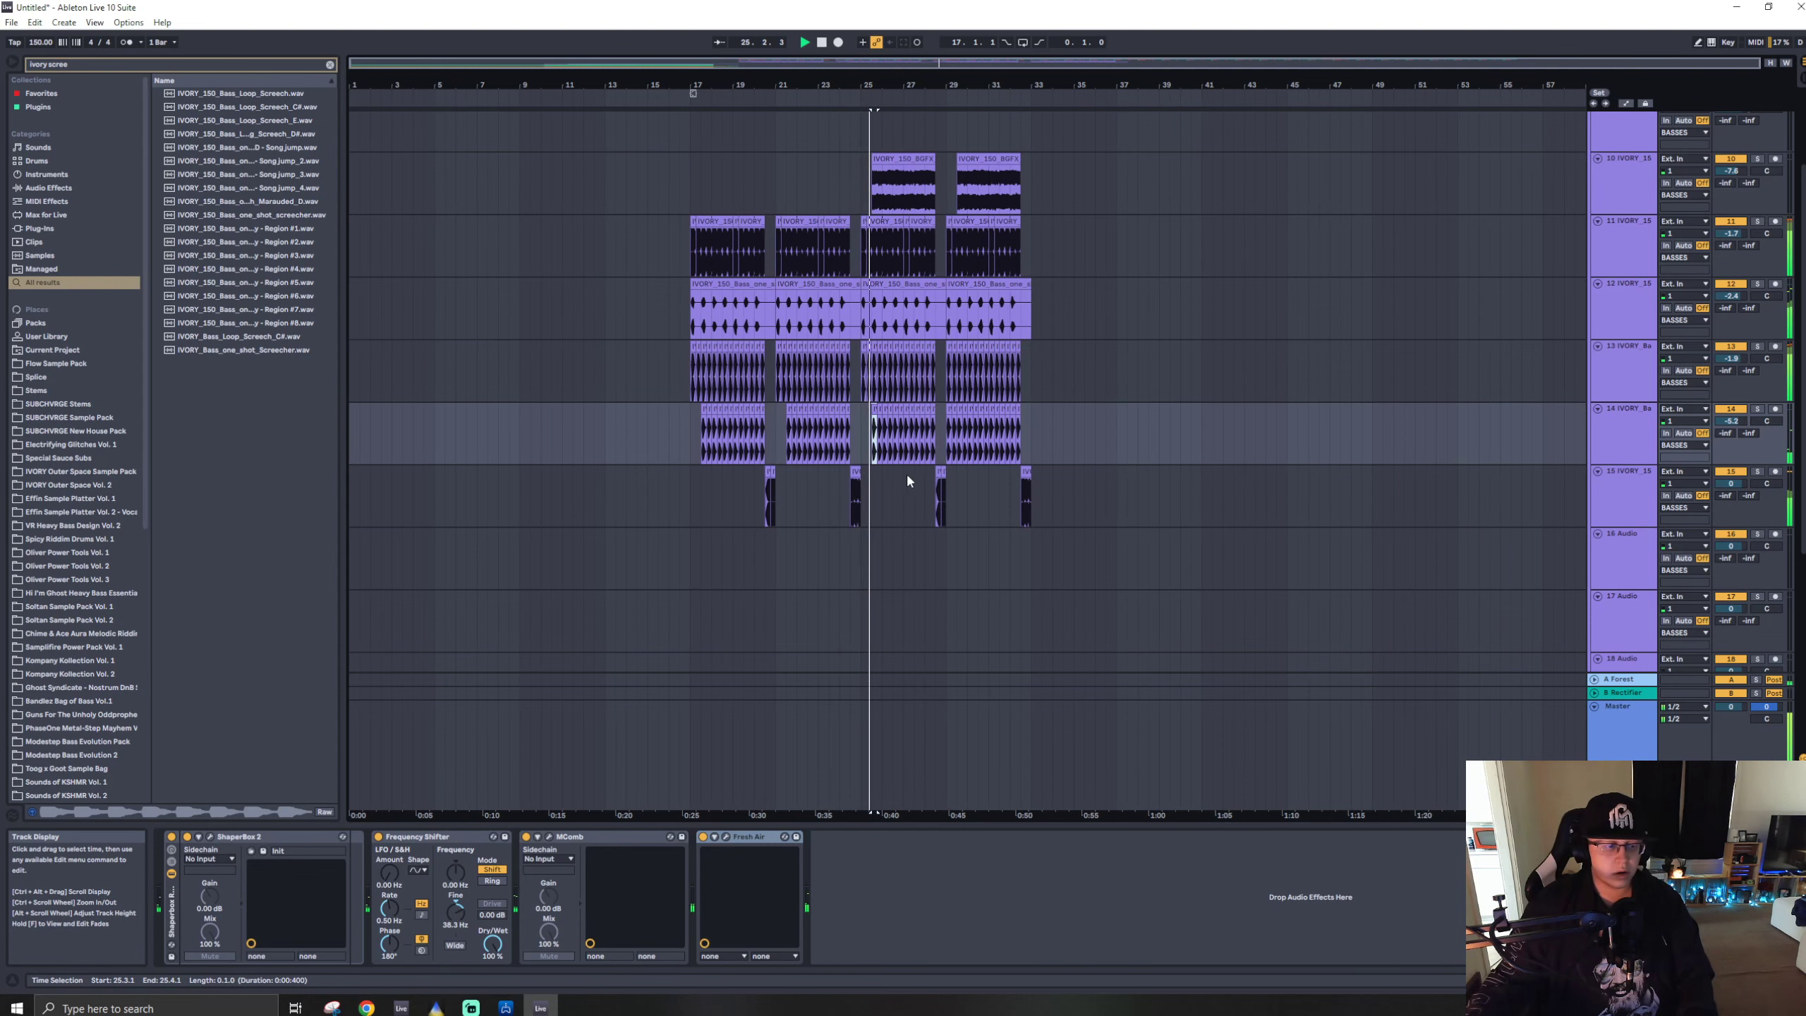
{"action": "scroll", "coordinate": [912, 445], "scroll_direction": "up", "scroll_amount": 5}
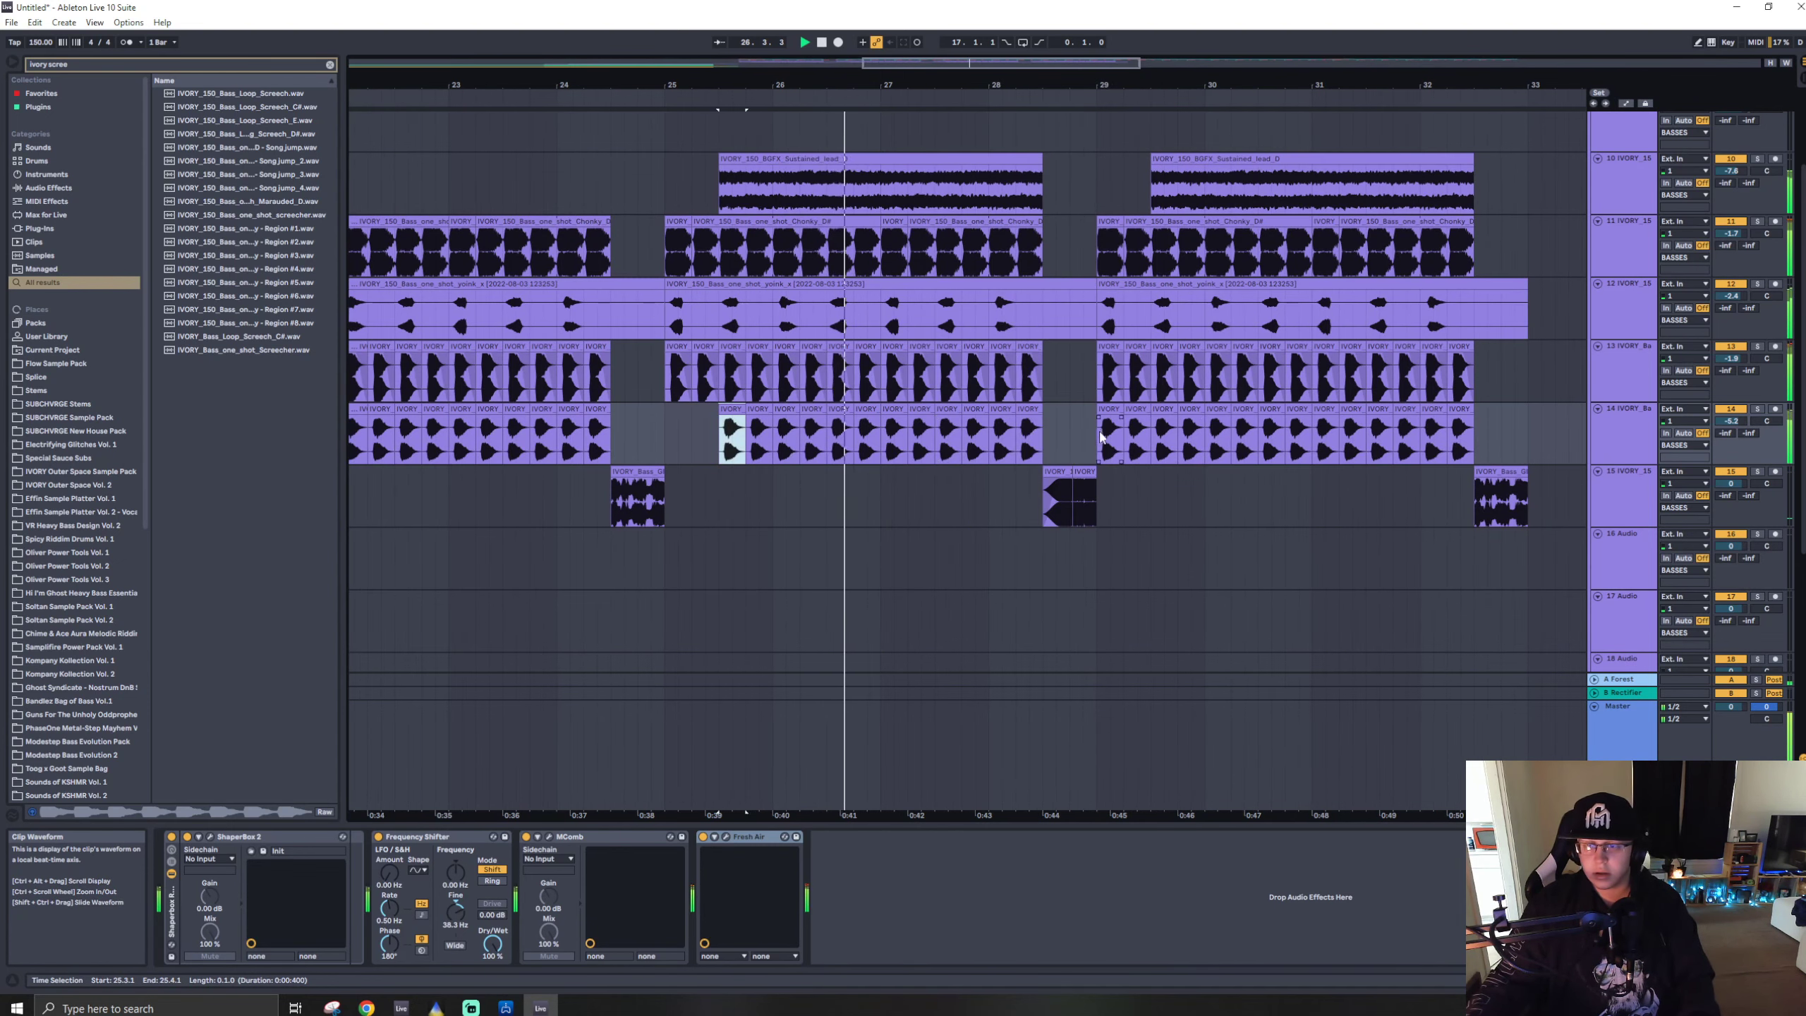
{"action": "left_click_drag", "start_coordinate": [1099, 436], "coordinate": [1150, 438]}
{"action": "key", "text": "Delete"}
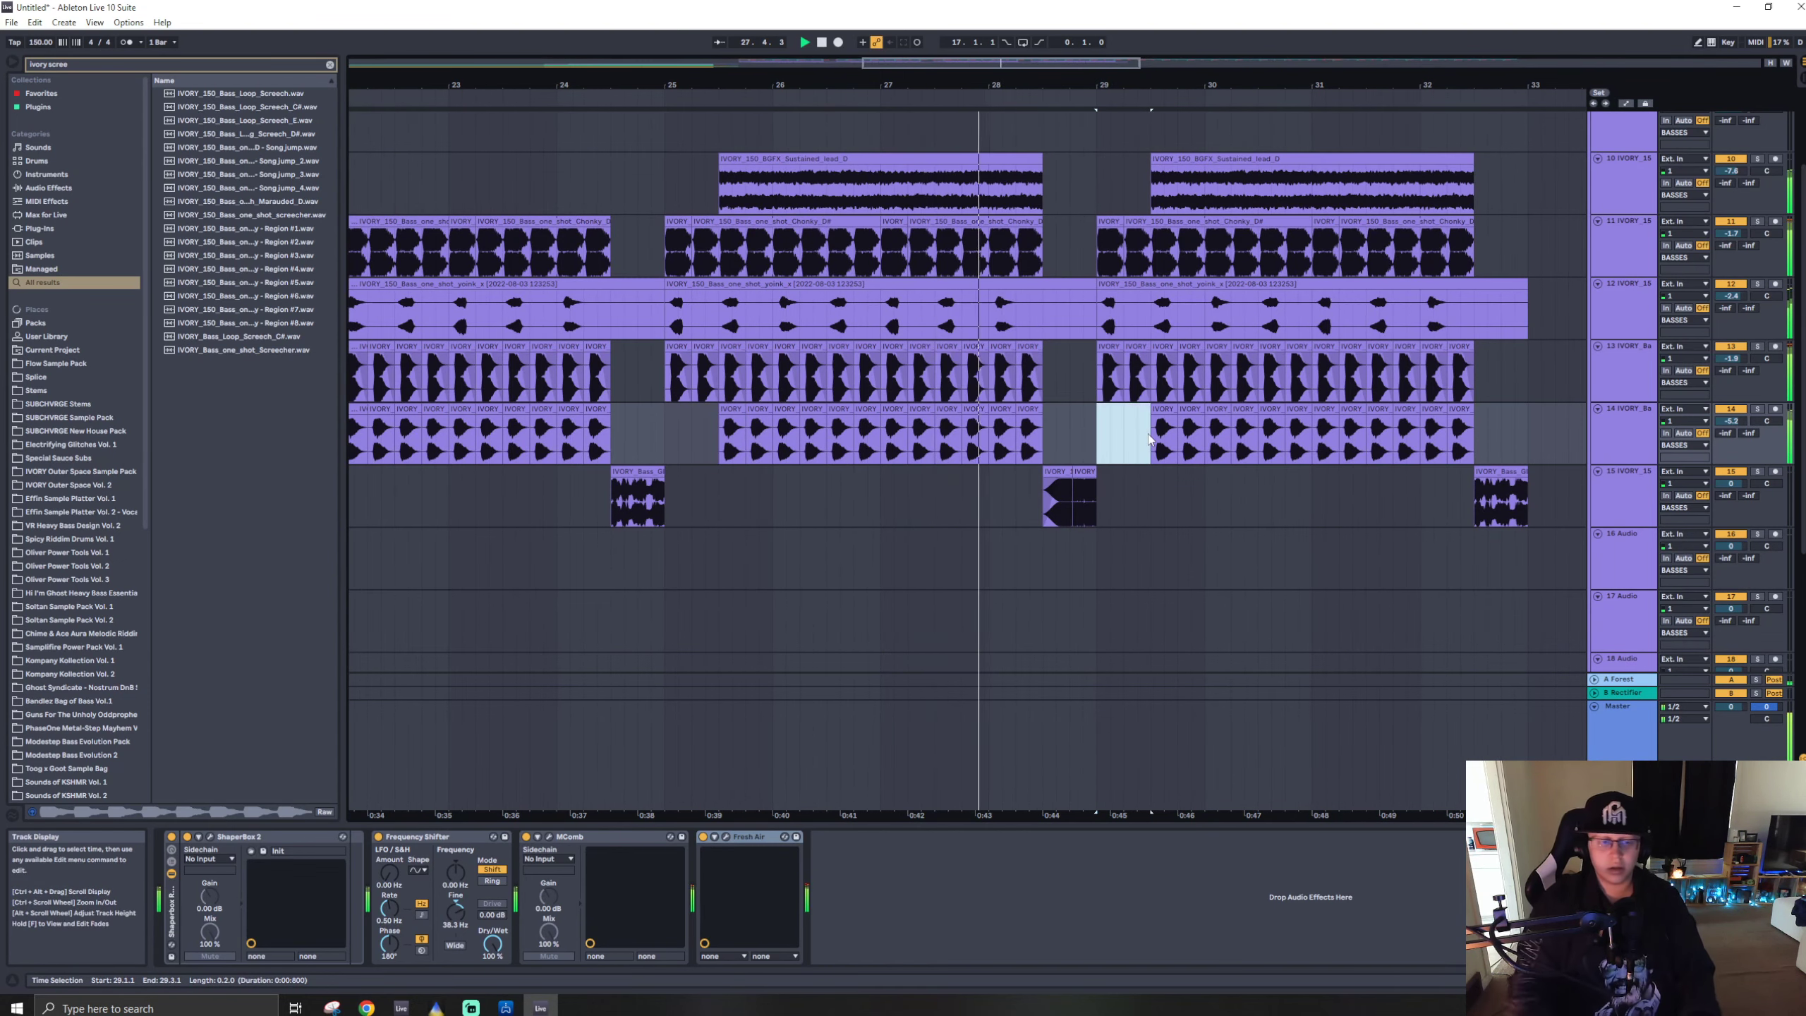
- Transpose the grain clip at 18.2 to -11 st and set its warp mode to Complex
{"action": "scroll", "coordinate": [914, 438], "scroll_direction": "down", "scroll_amount": 5}
{"action": "left_click", "coordinate": [702, 438]}
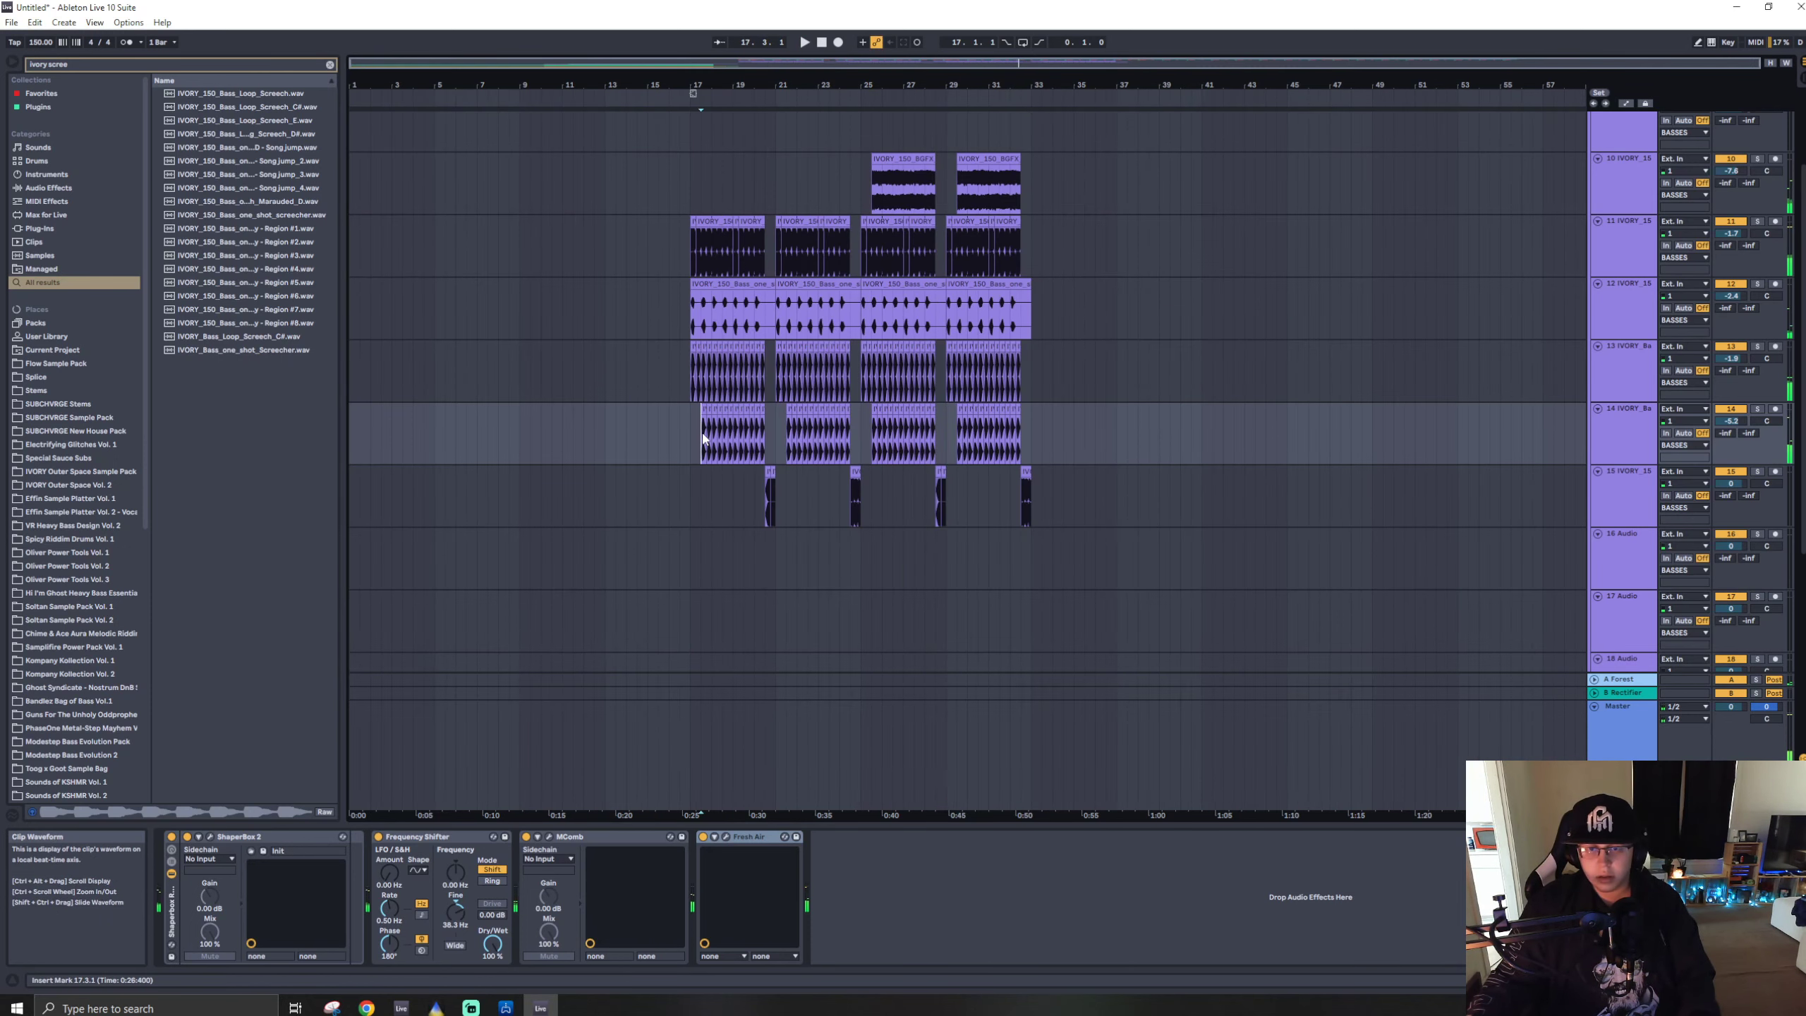
{"action": "scroll", "coordinate": [702, 438], "scroll_direction": "up", "scroll_amount": 5}
{"action": "key", "text": "space"}
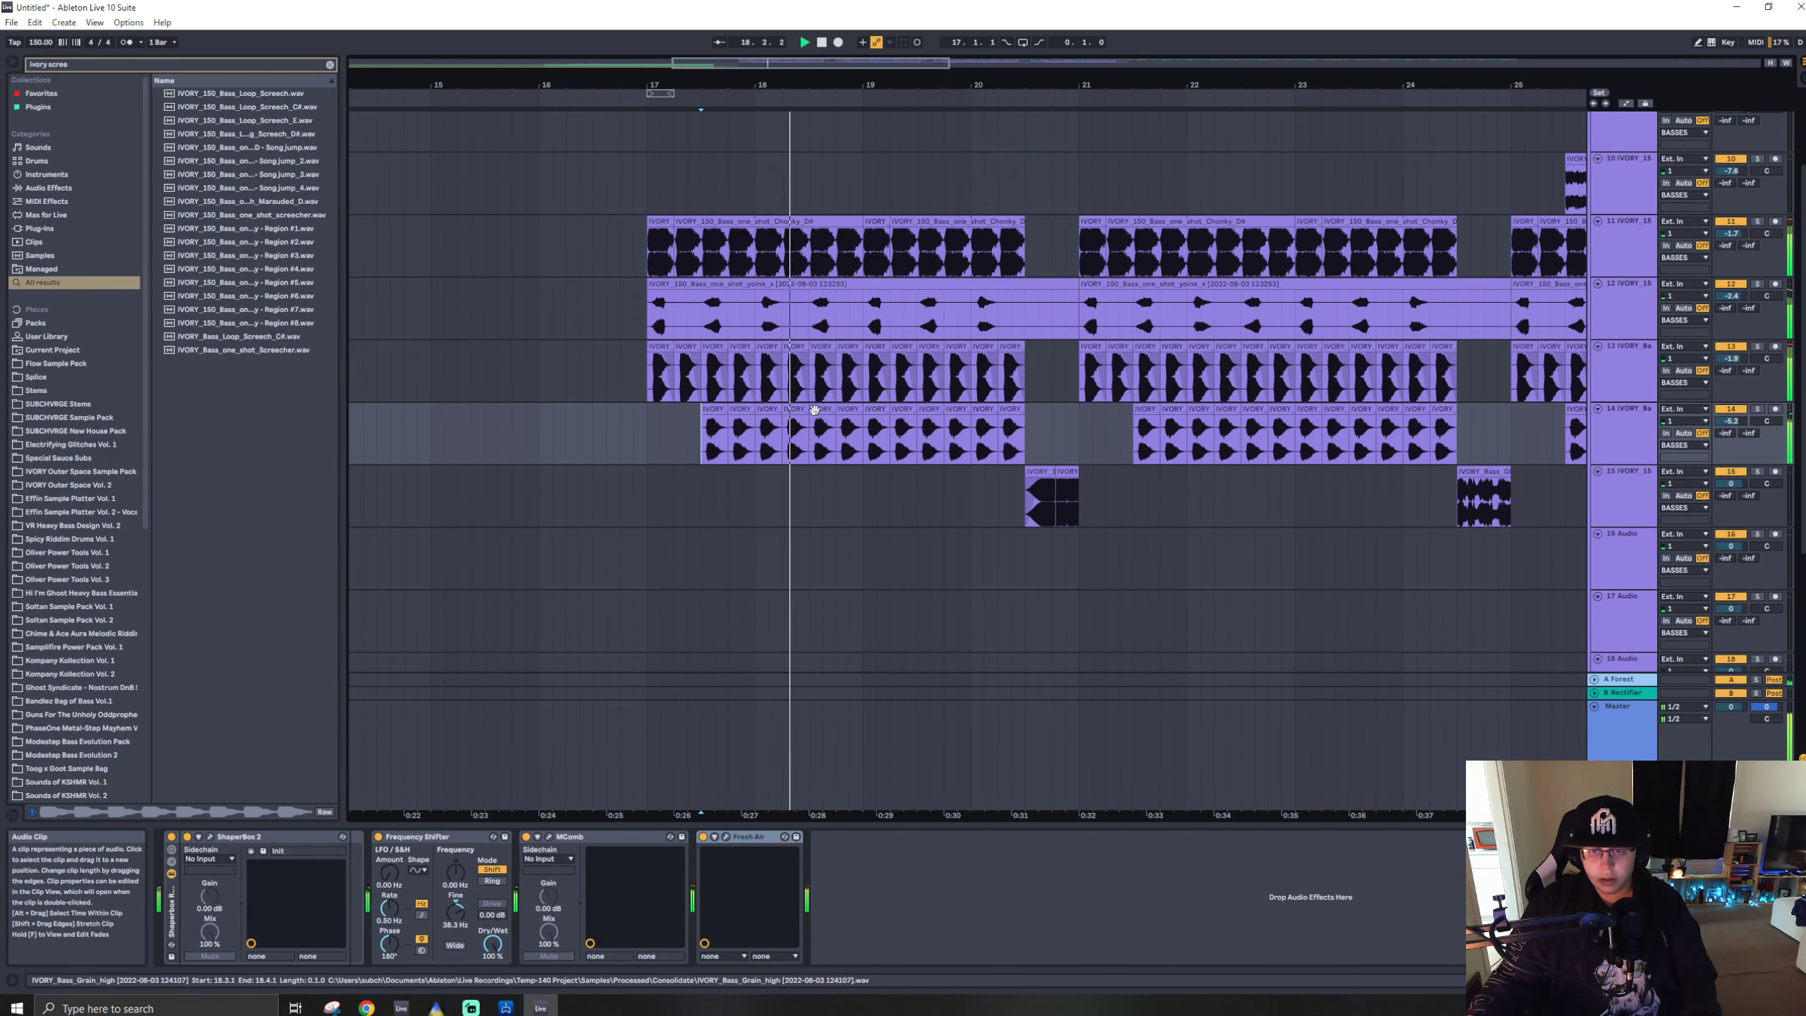
{"action": "left_click_drag", "start_coordinate": [809, 413], "coordinate": [787, 411]}
{"action": "left_click", "coordinate": [229, 822]}
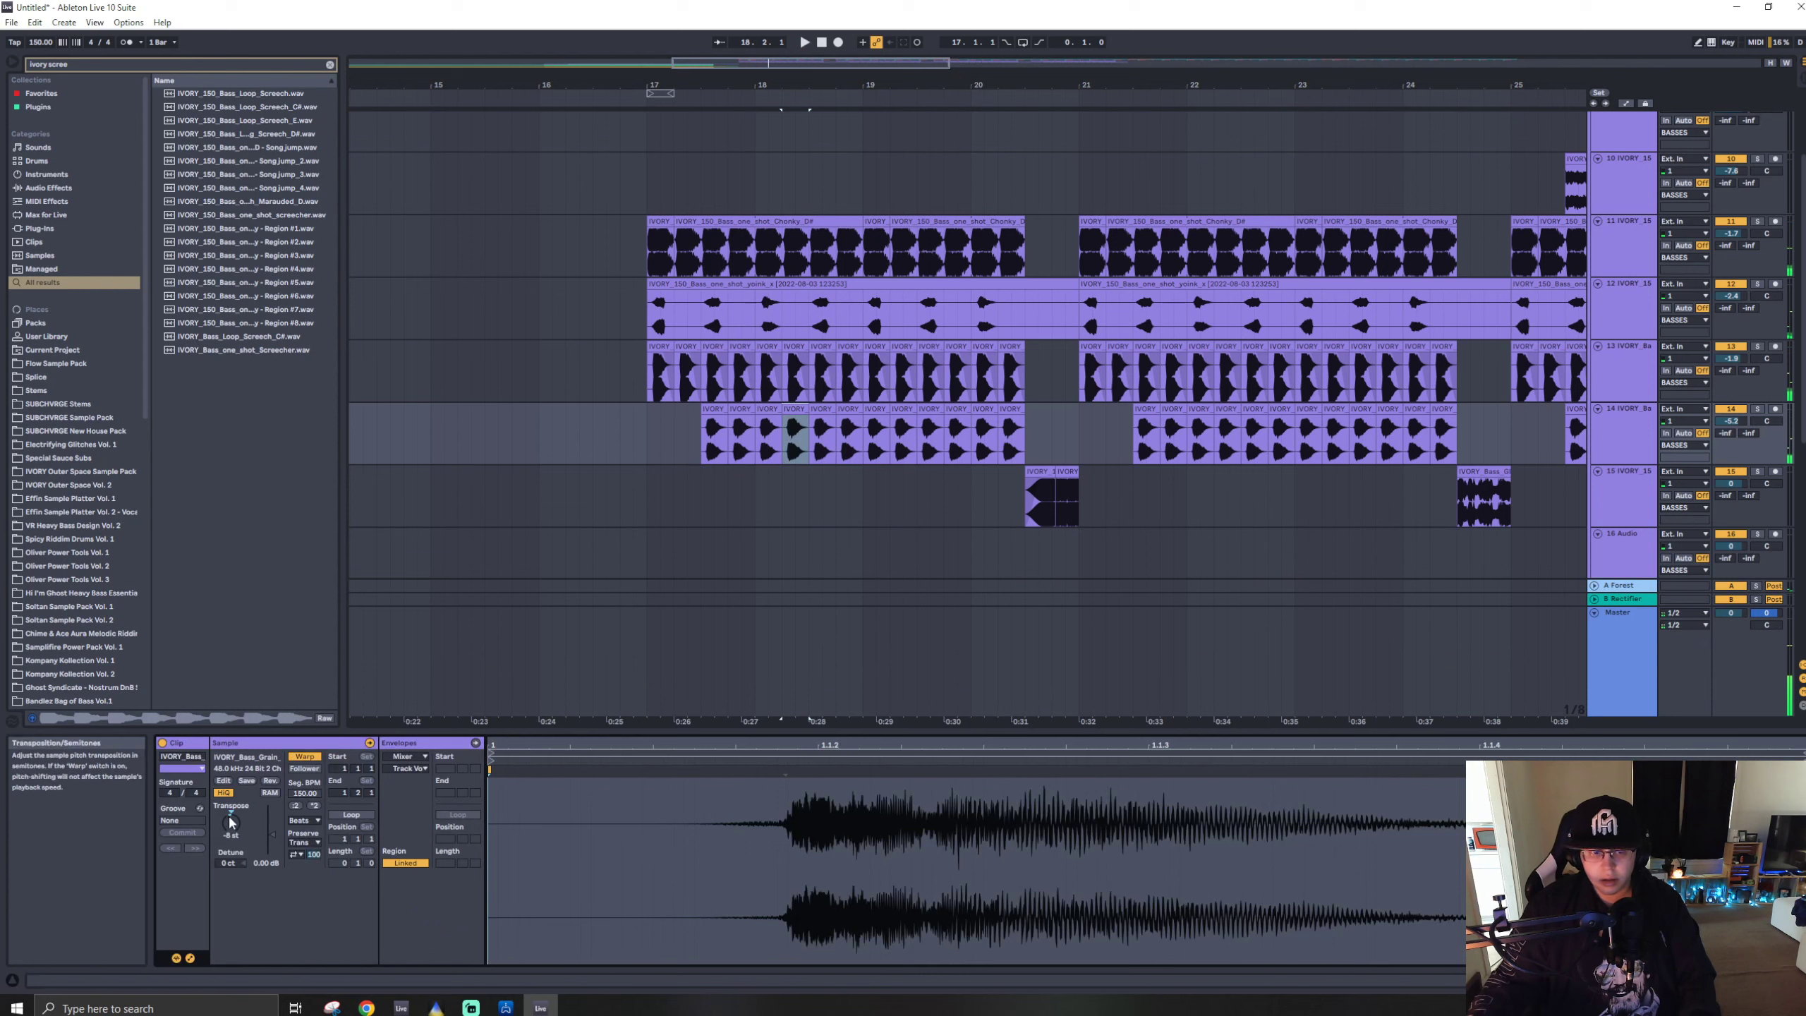
{"action": "key", "text": "space"}
{"action": "key", "text": "Down"}
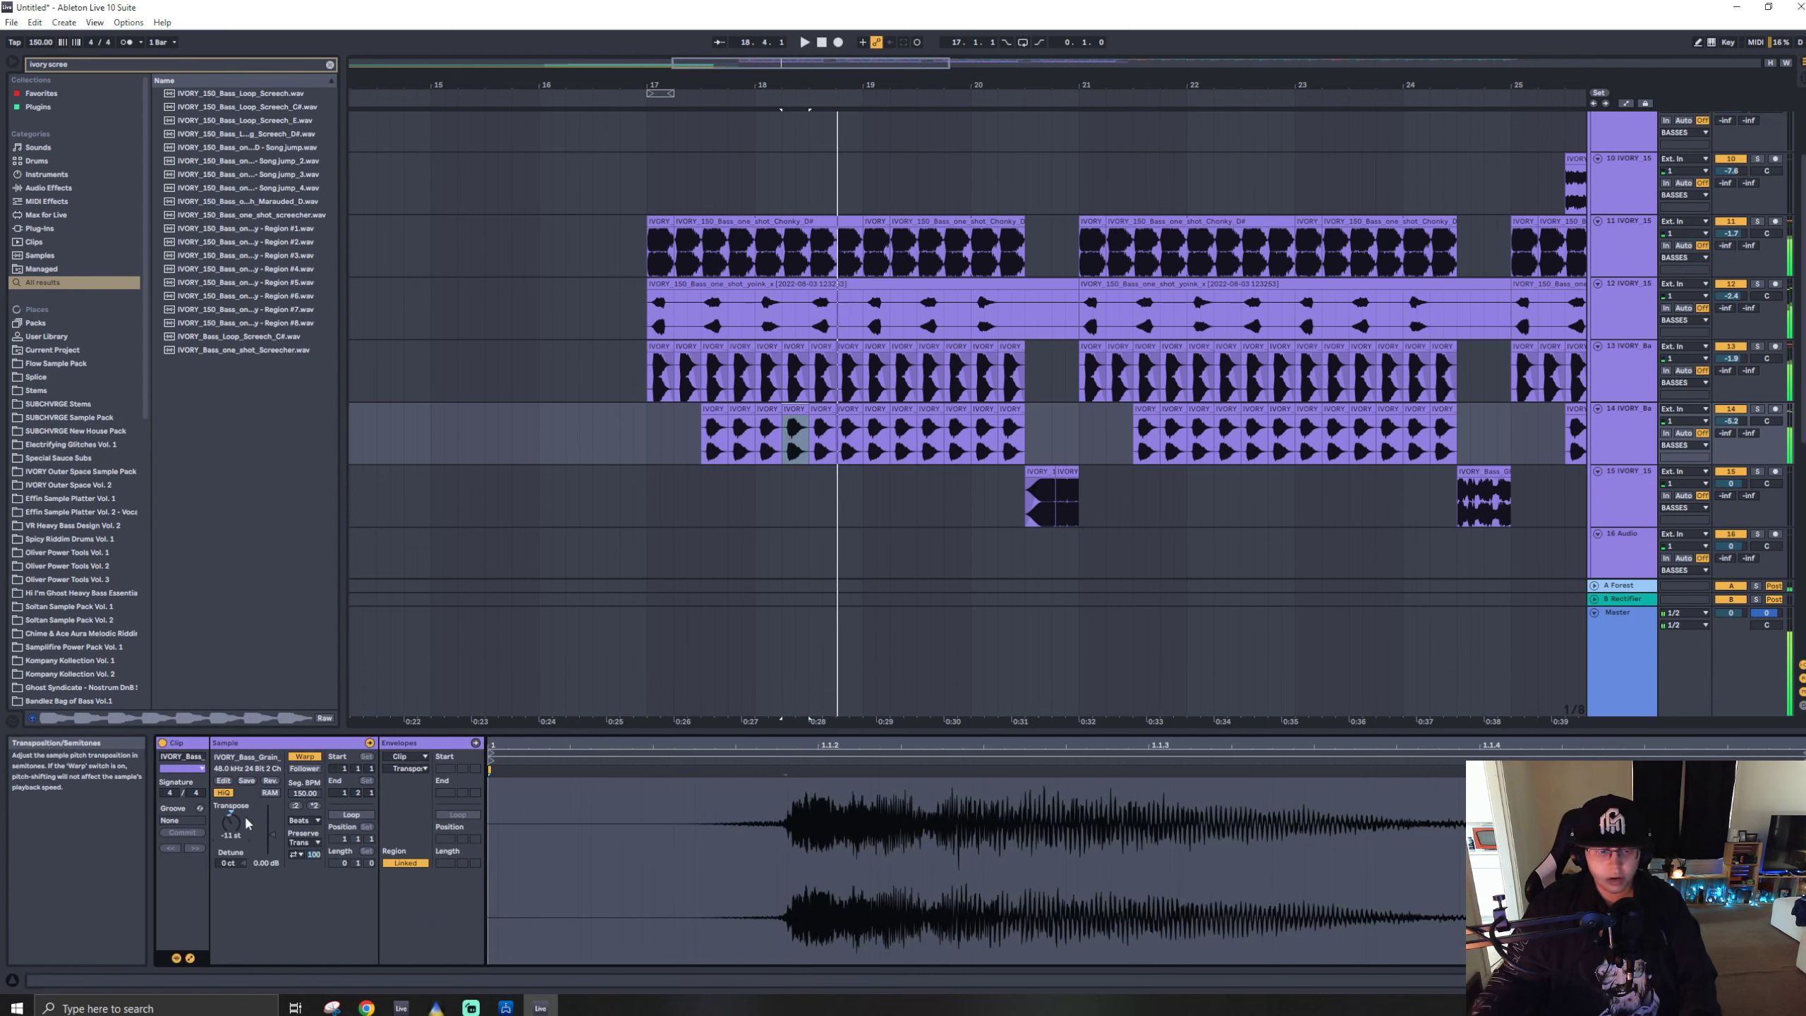
{"action": "left_click", "coordinate": [304, 820]}
{"action": "left_click", "coordinate": [304, 873]}
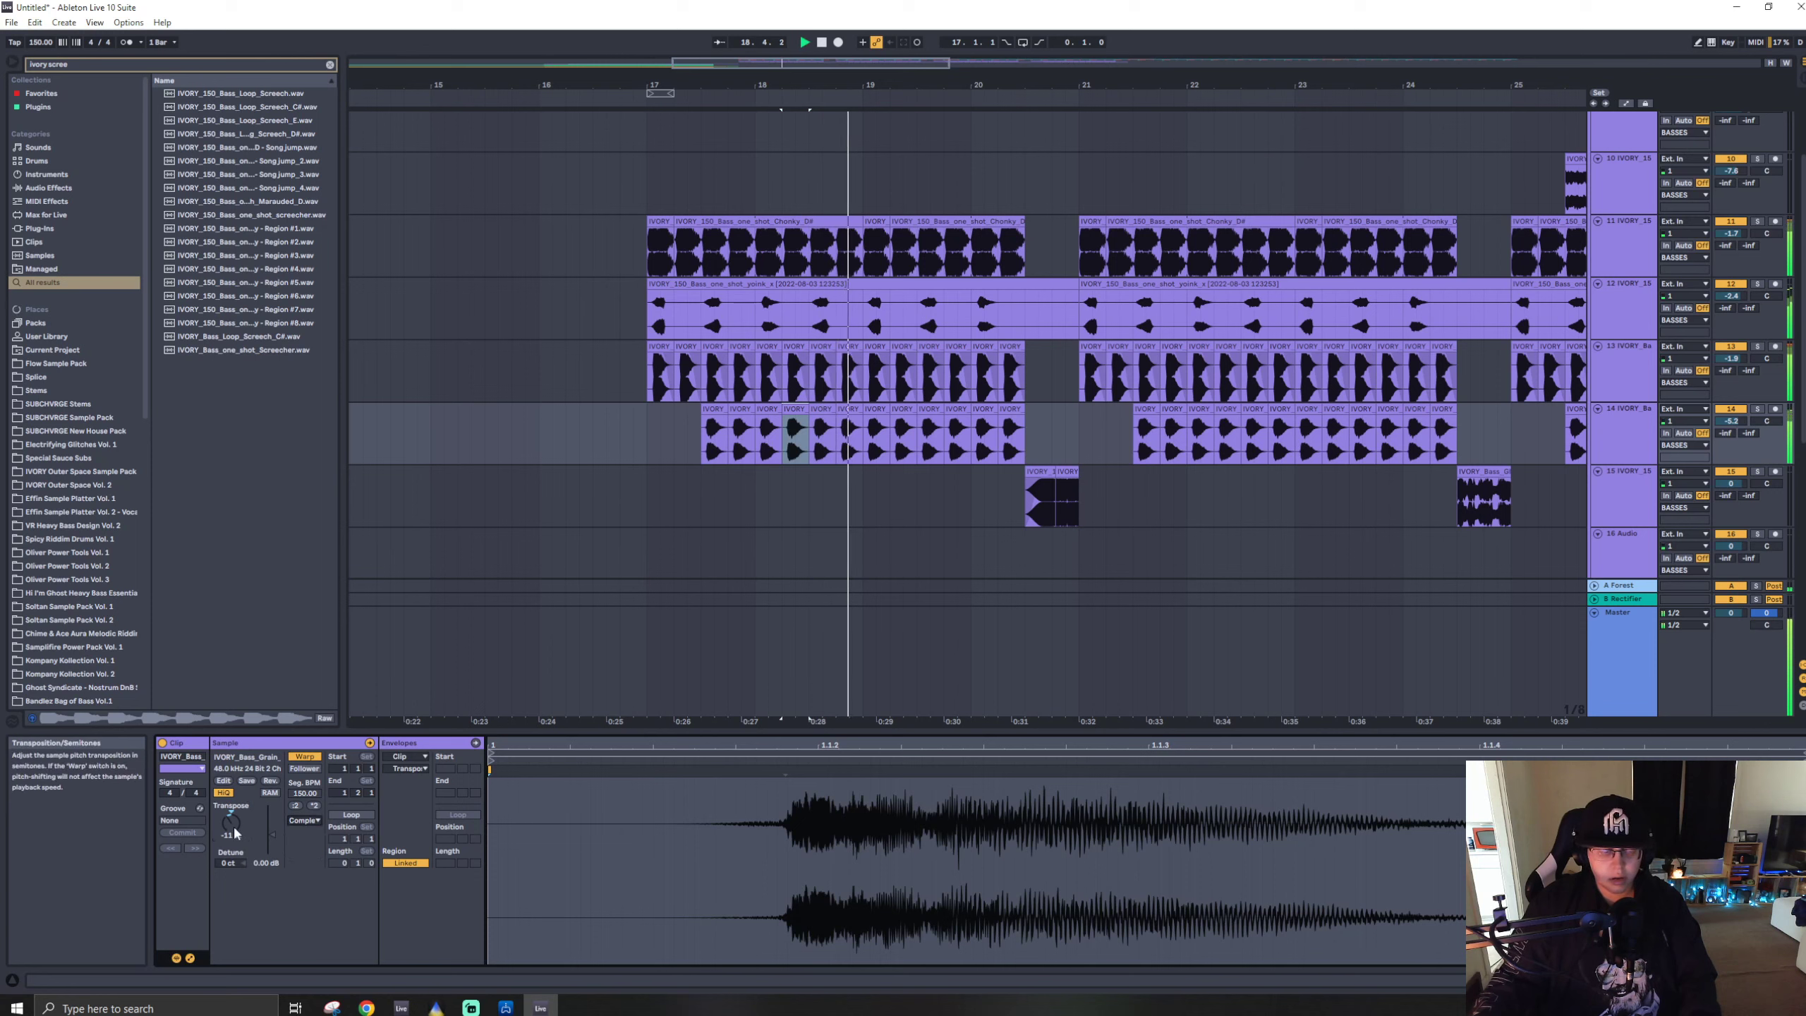
- Repeat the transposed grain clip up to 20.3 and duplicate the four-bar pattern to bar 21
{"action": "left_click", "coordinate": [757, 448]}
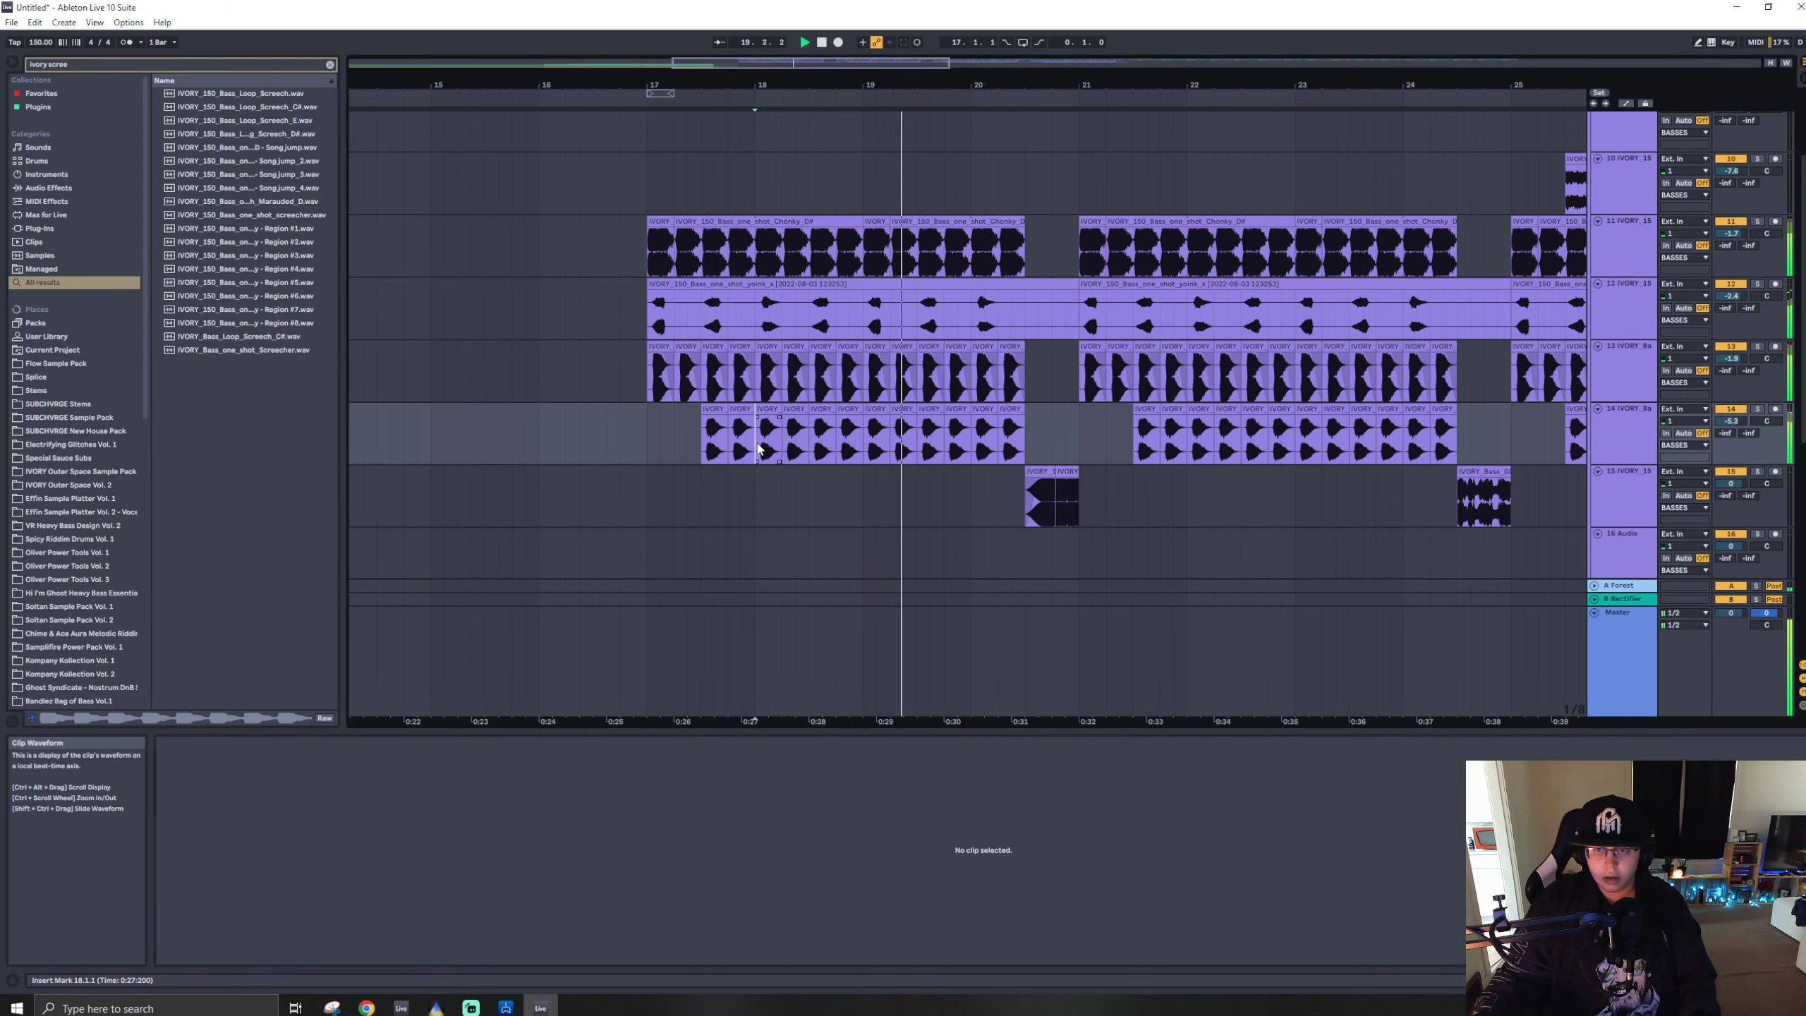
{"action": "left_click", "coordinate": [794, 438]}
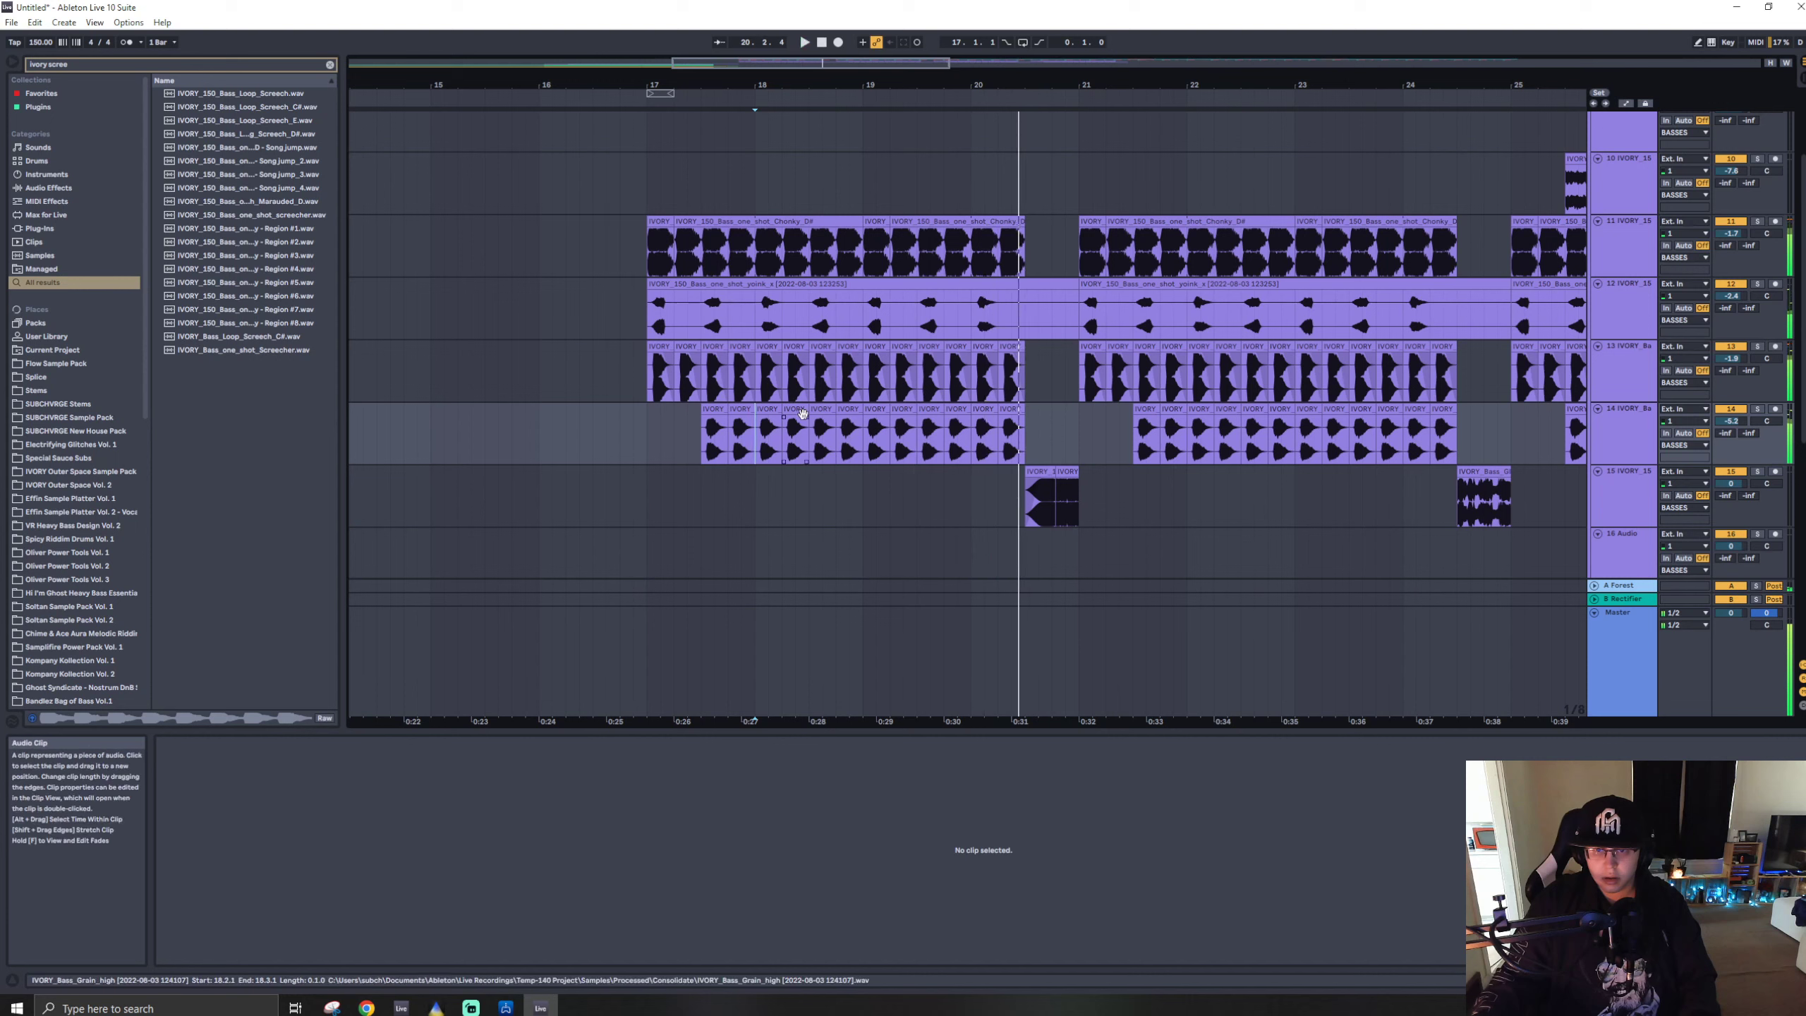
{"action": "key", "text": "space"}
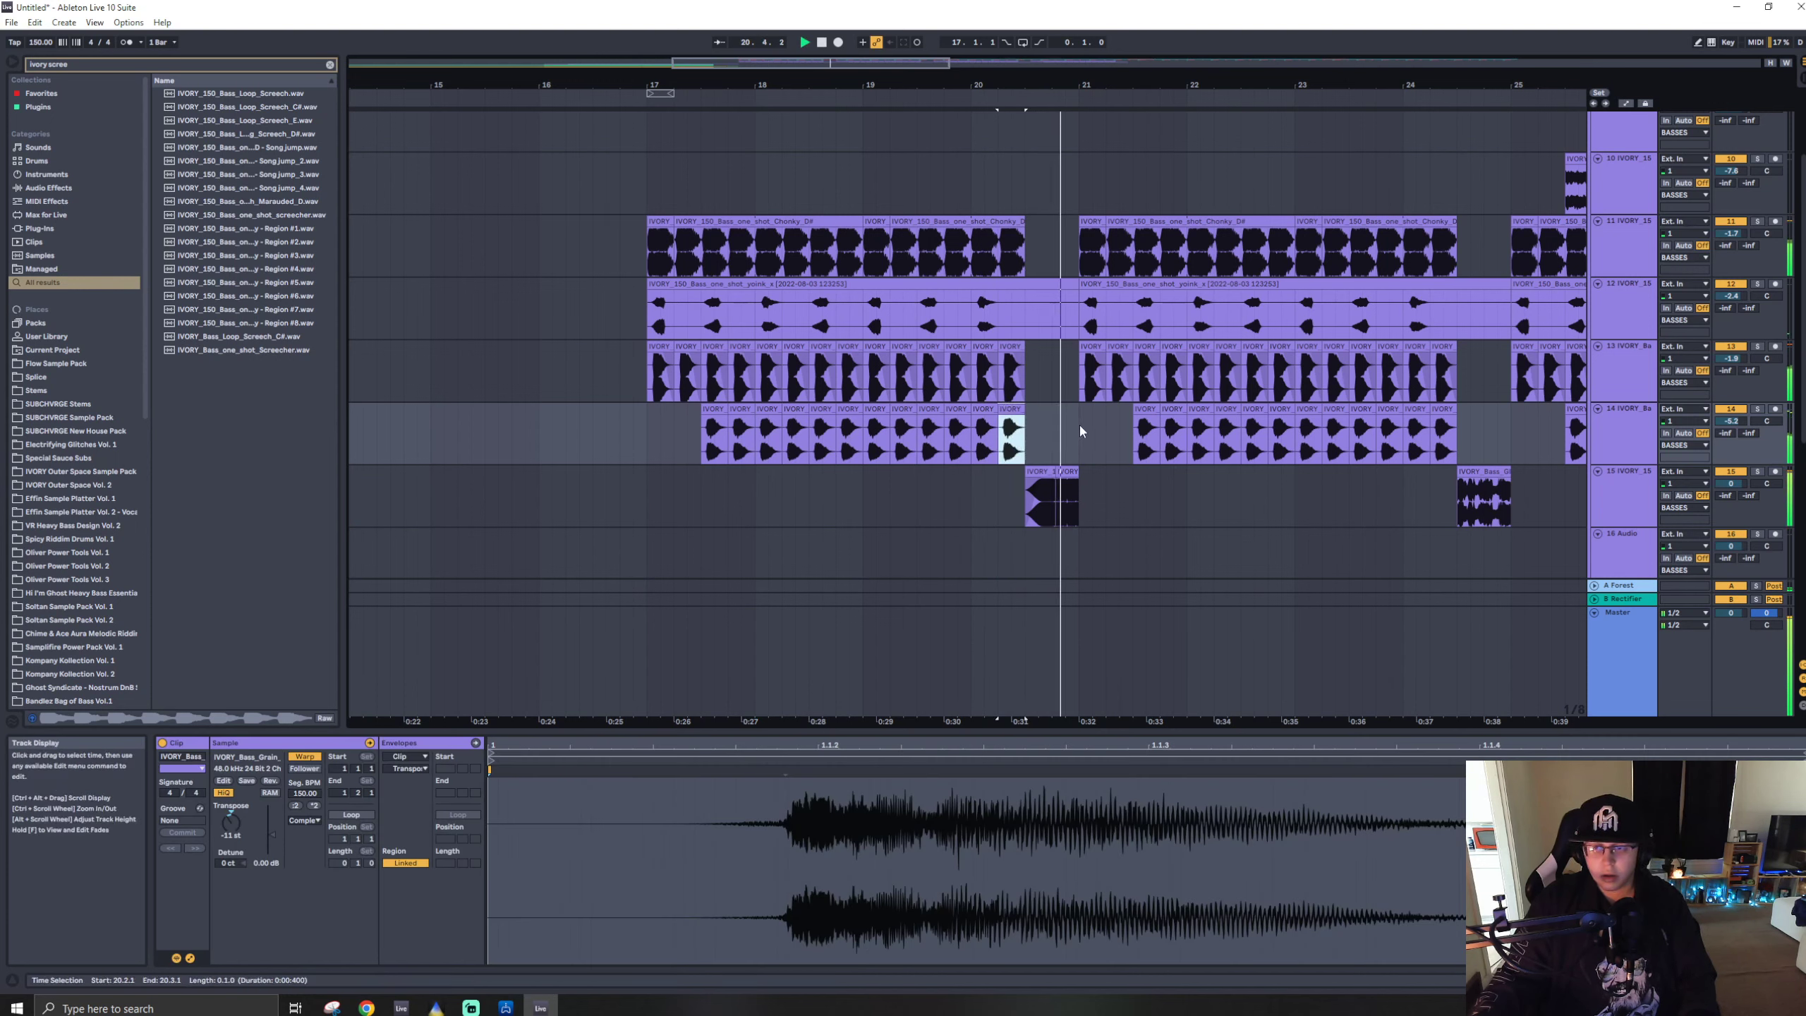
{"action": "key", "text": "space"}
{"action": "key", "text": "space"}
{"action": "left_click_drag", "start_coordinate": [1075, 424], "coordinate": [652, 461]}
{"action": "key", "text": "ctrl+d"}
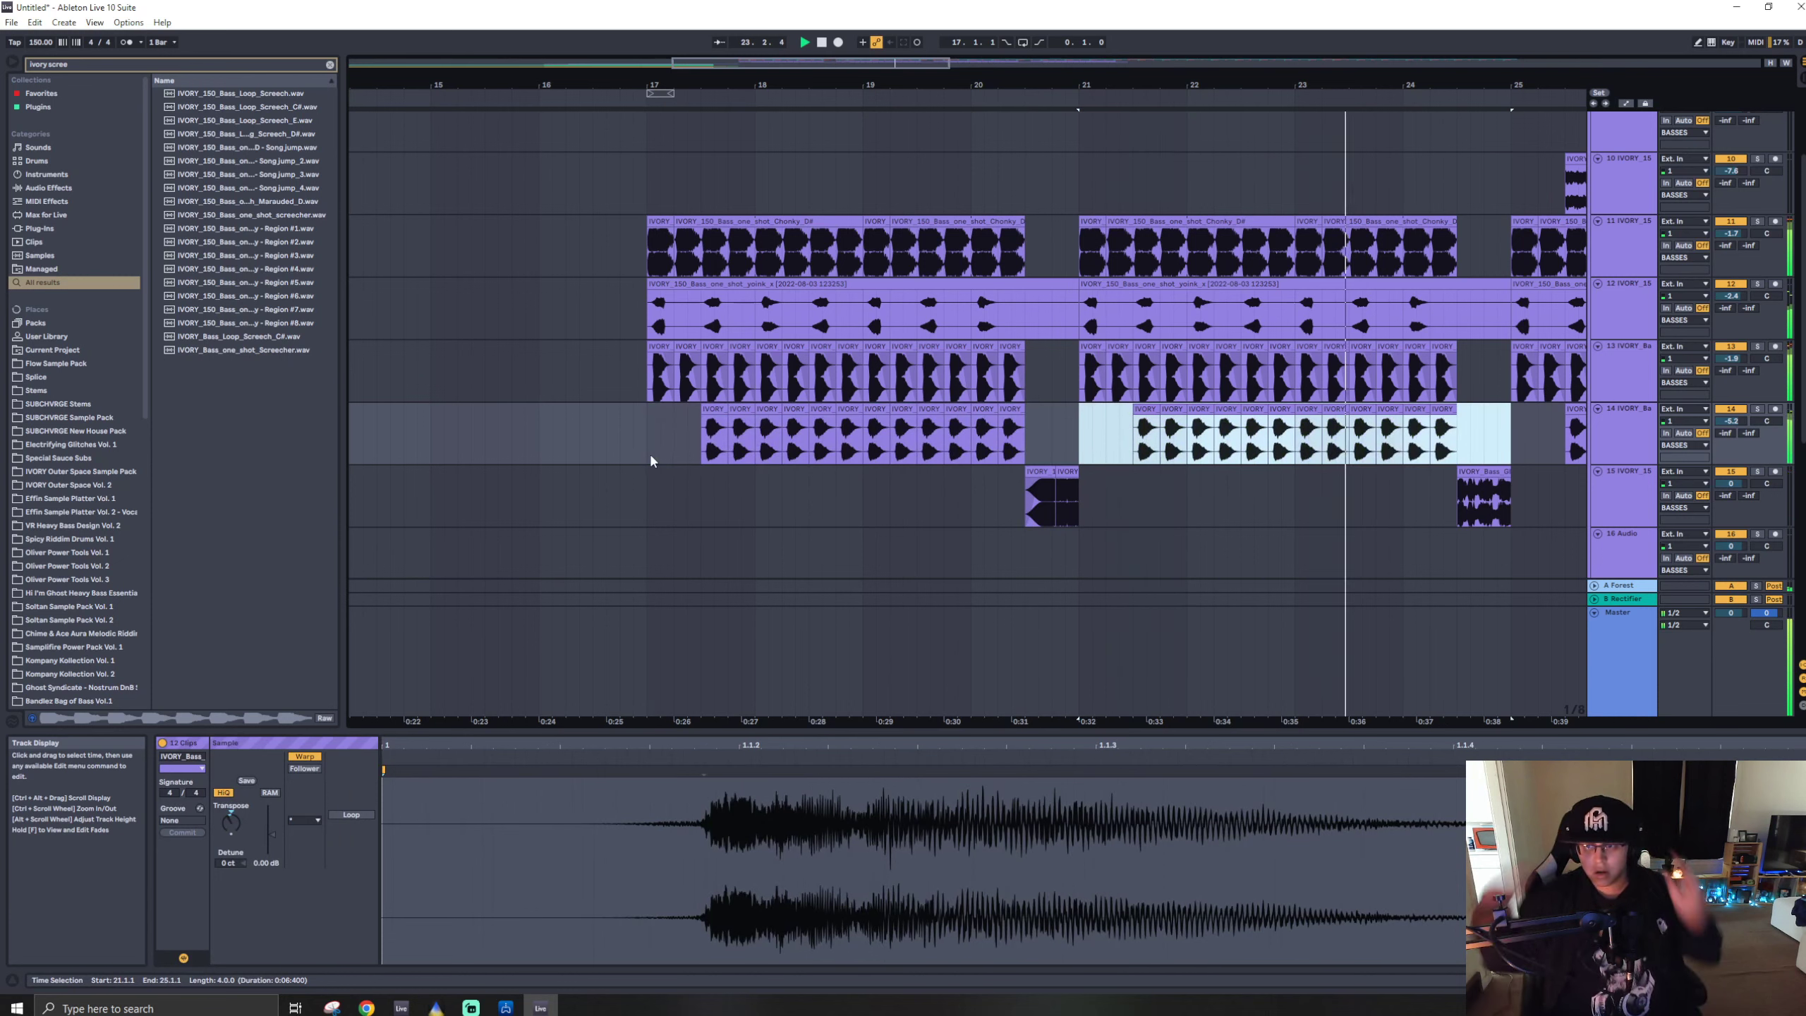
{"action": "left_click_drag", "start_coordinate": [1191, 446], "coordinate": [1295, 446]}
- Duplicate the four grain clips between 17.3 and 18.3 twice, filling the grain bass track up to 20.3
{"action": "left_click", "coordinate": [756, 446]}
{"action": "left_click", "coordinate": [758, 446]}
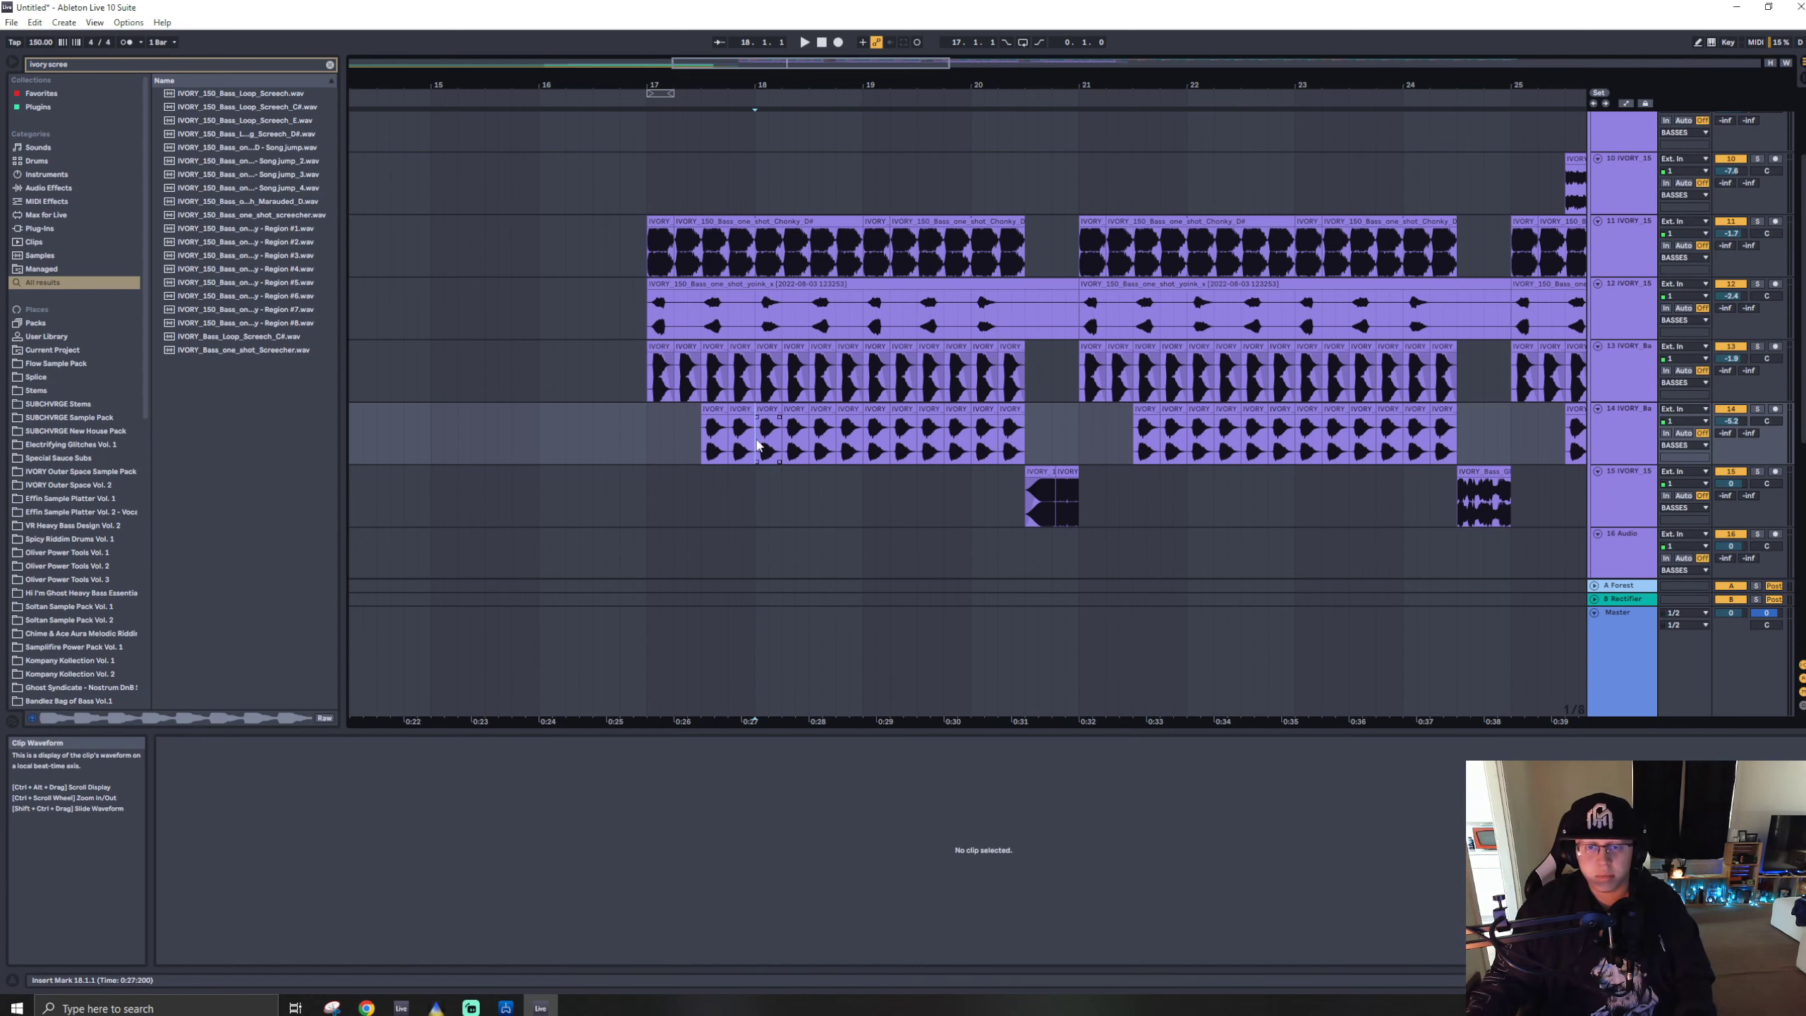
{"action": "left_click_drag", "start_coordinate": [704, 445], "coordinate": [804, 448]}
{"action": "key", "text": "ctrl+d"}
{"action": "key", "text": "ctrl+d"}
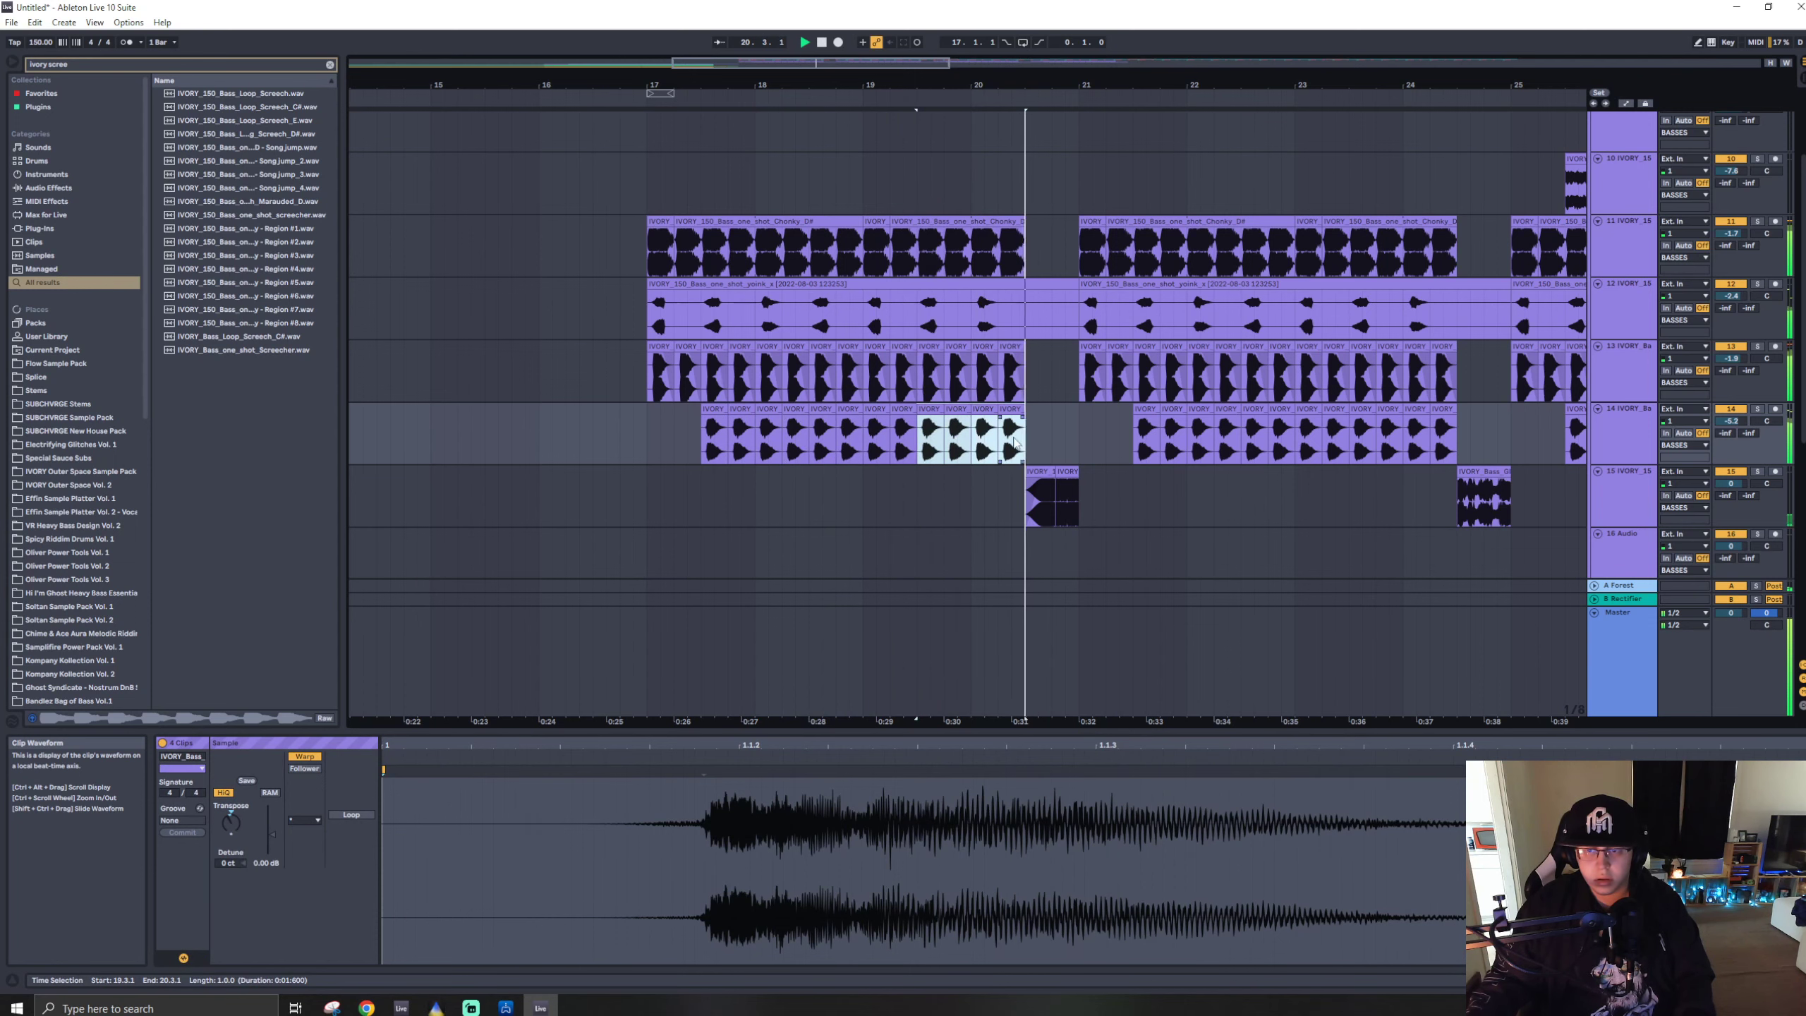
- Duplicate the four-bar grain pattern starting at bar 17 to bars 21, 25 and 29
{"action": "left_click_drag", "start_coordinate": [1075, 426], "coordinate": [649, 440]}
{"action": "key", "text": "ctrl+d"}
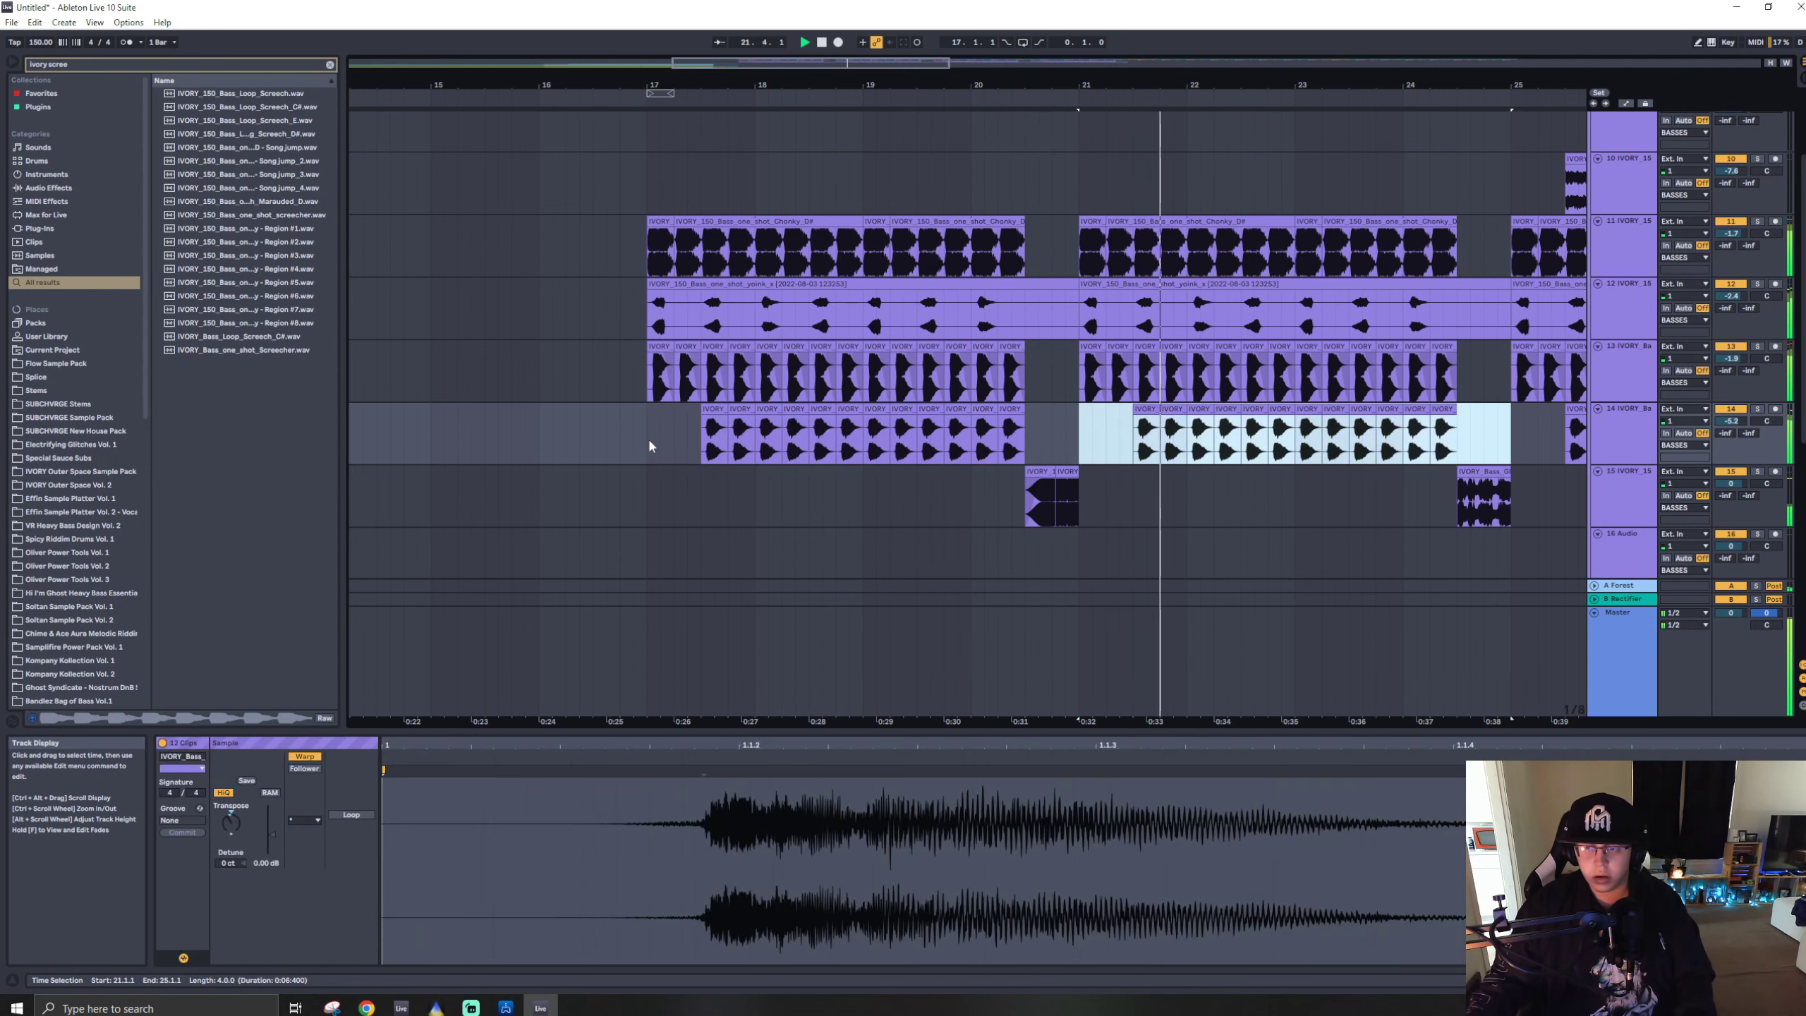
{"action": "scroll", "coordinate": [647, 445], "scroll_direction": "down", "scroll_amount": 5}
{"action": "key", "text": "ctrl+d"}
{"action": "key", "text": "ctrl+d"}
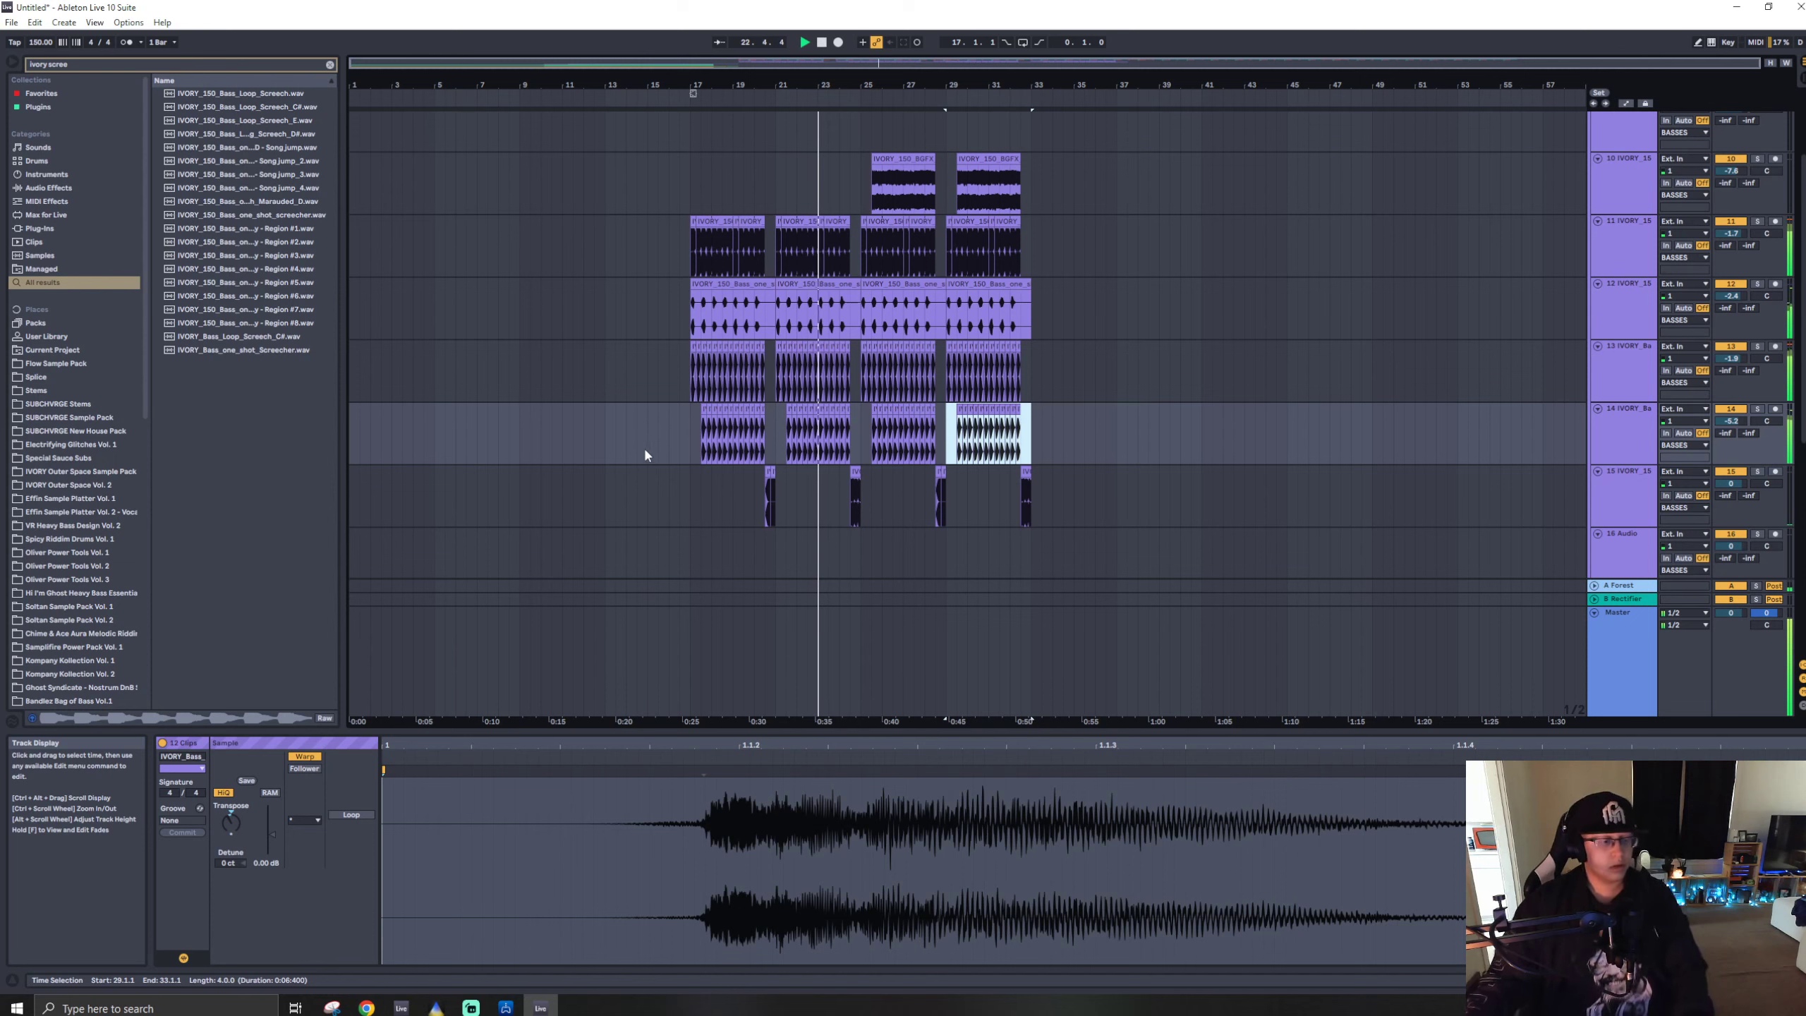
- Transpose the grain clip at 24.2 to 5 st and slide its waveform slightly later within the clip
{"action": "scroll", "coordinate": [619, 450], "scroll_direction": "down", "scroll_amount": 2}
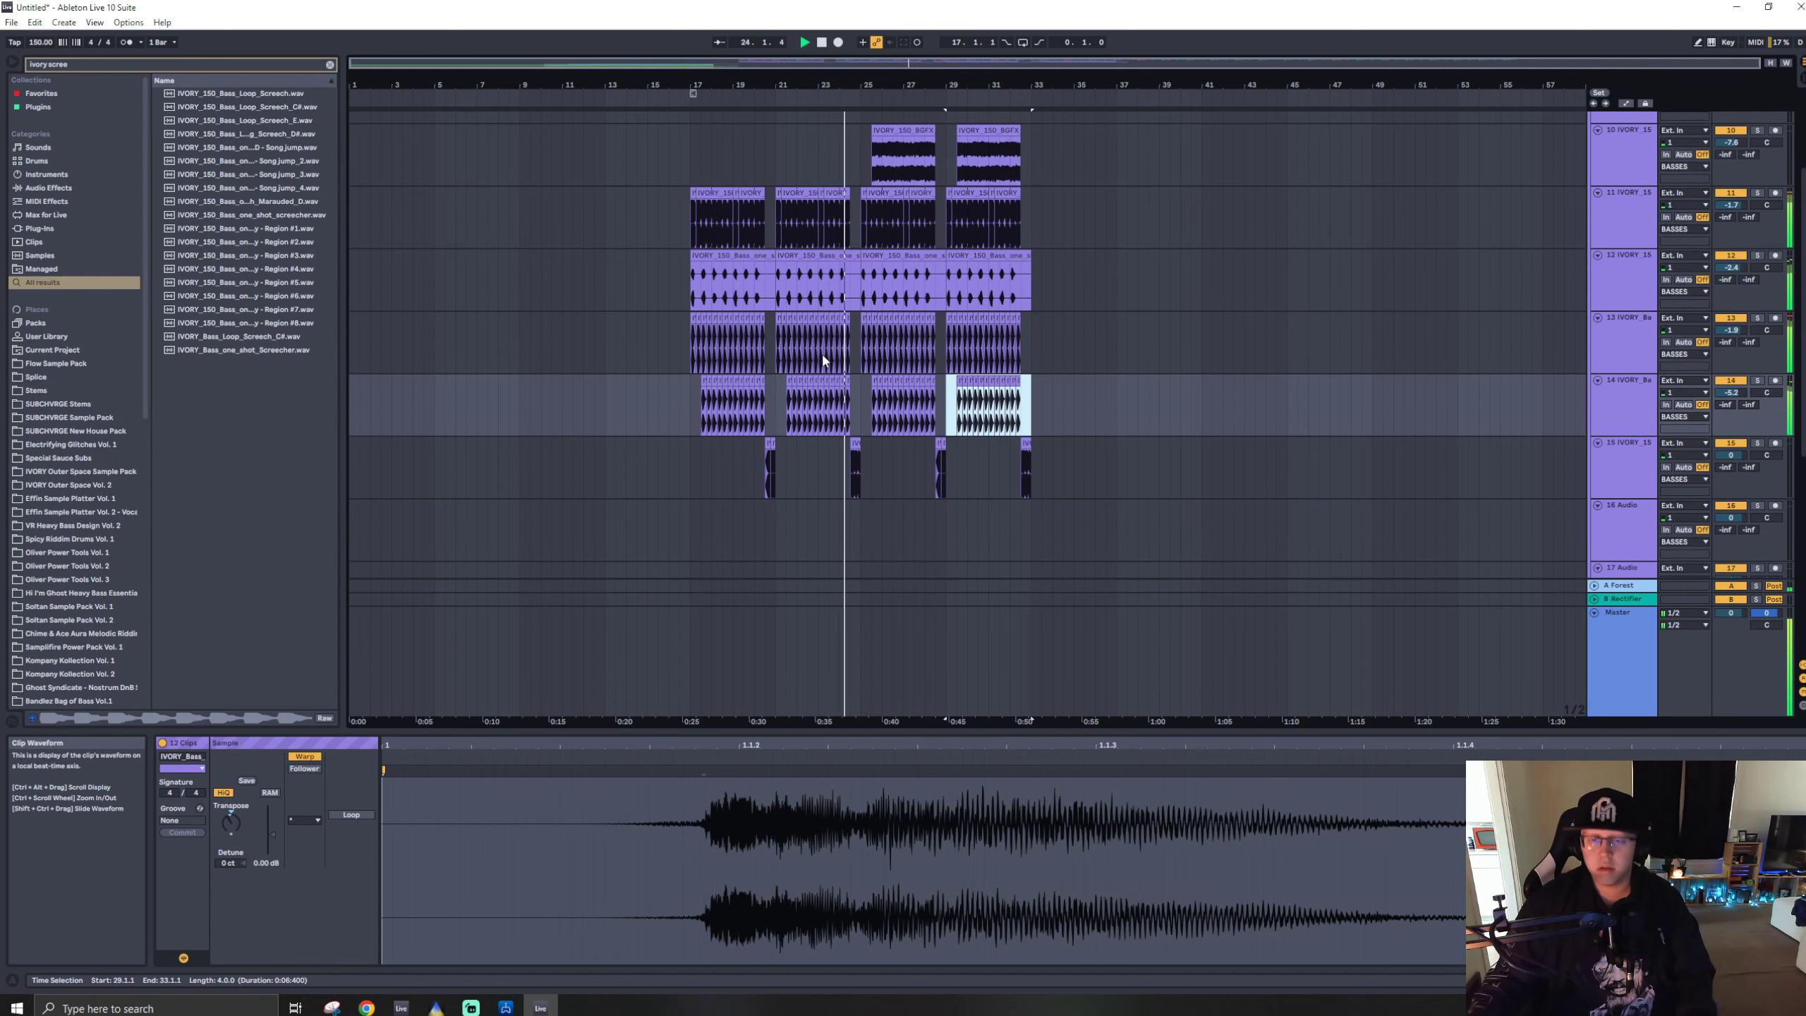
{"action": "scroll", "coordinate": [843, 394], "scroll_direction": "up", "scroll_amount": 8}
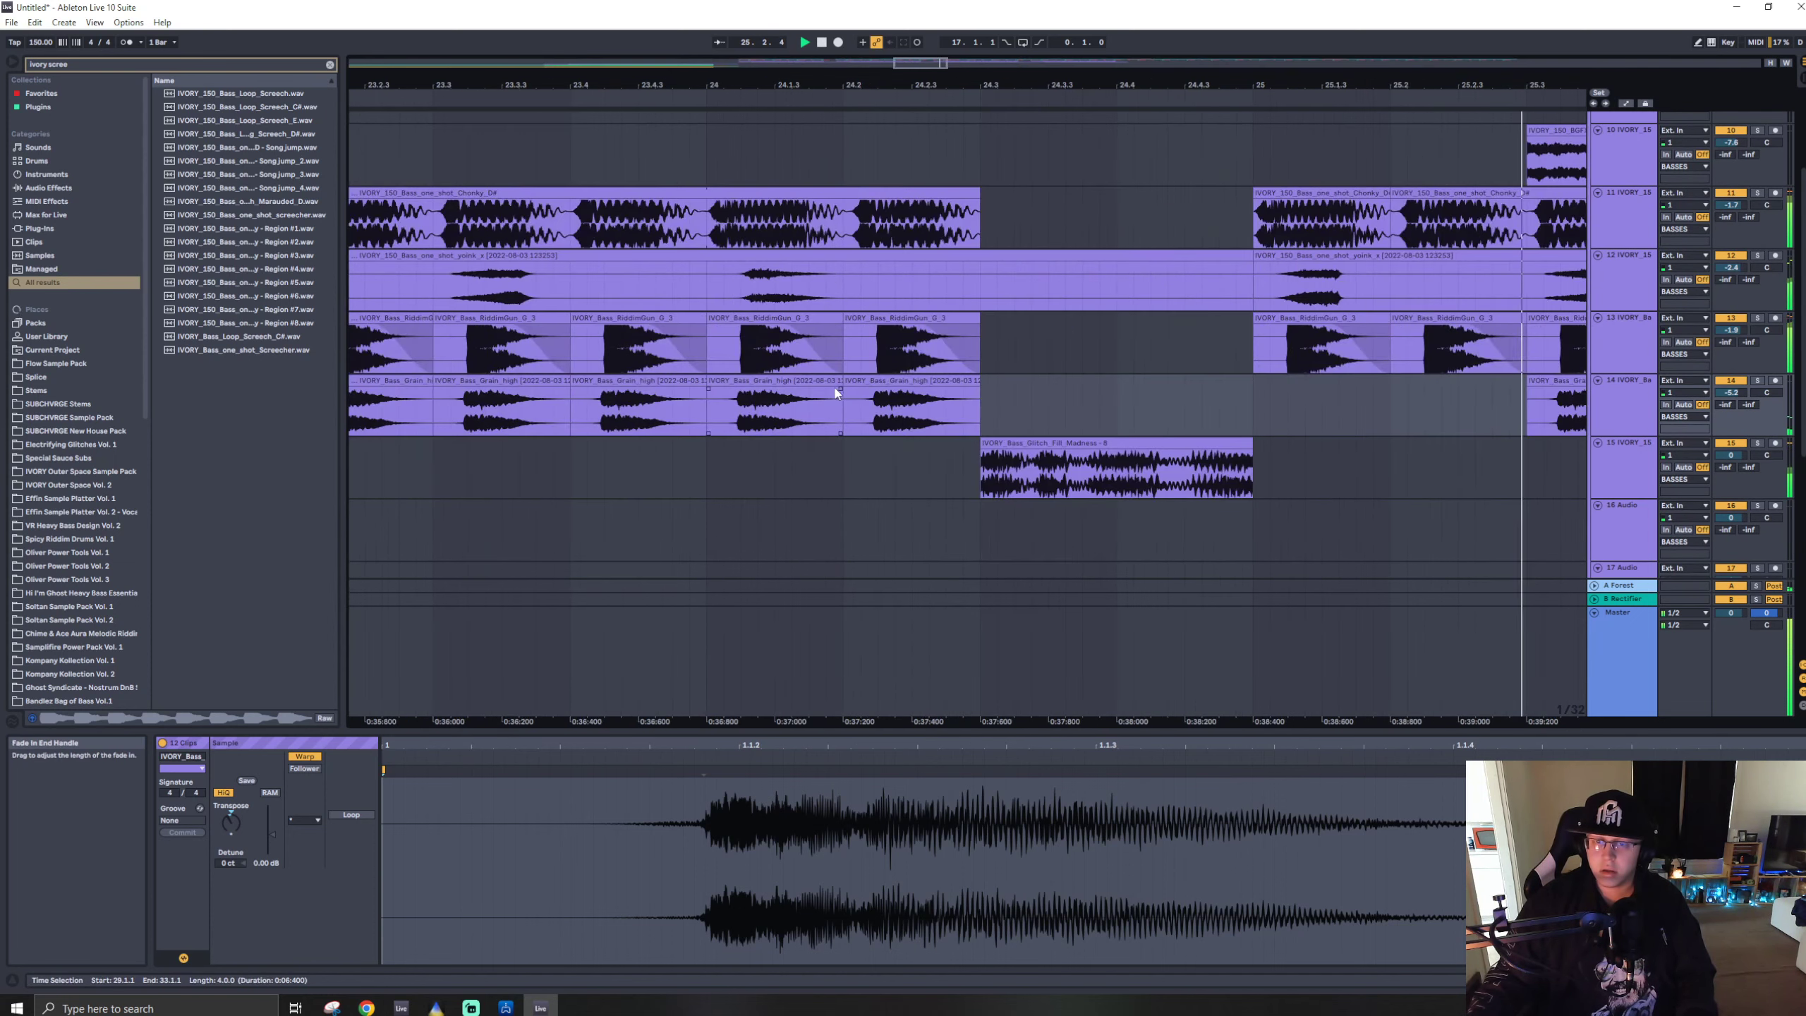
{"action": "left_click", "coordinate": [835, 393]}
{"action": "left_click", "coordinate": [903, 384]}
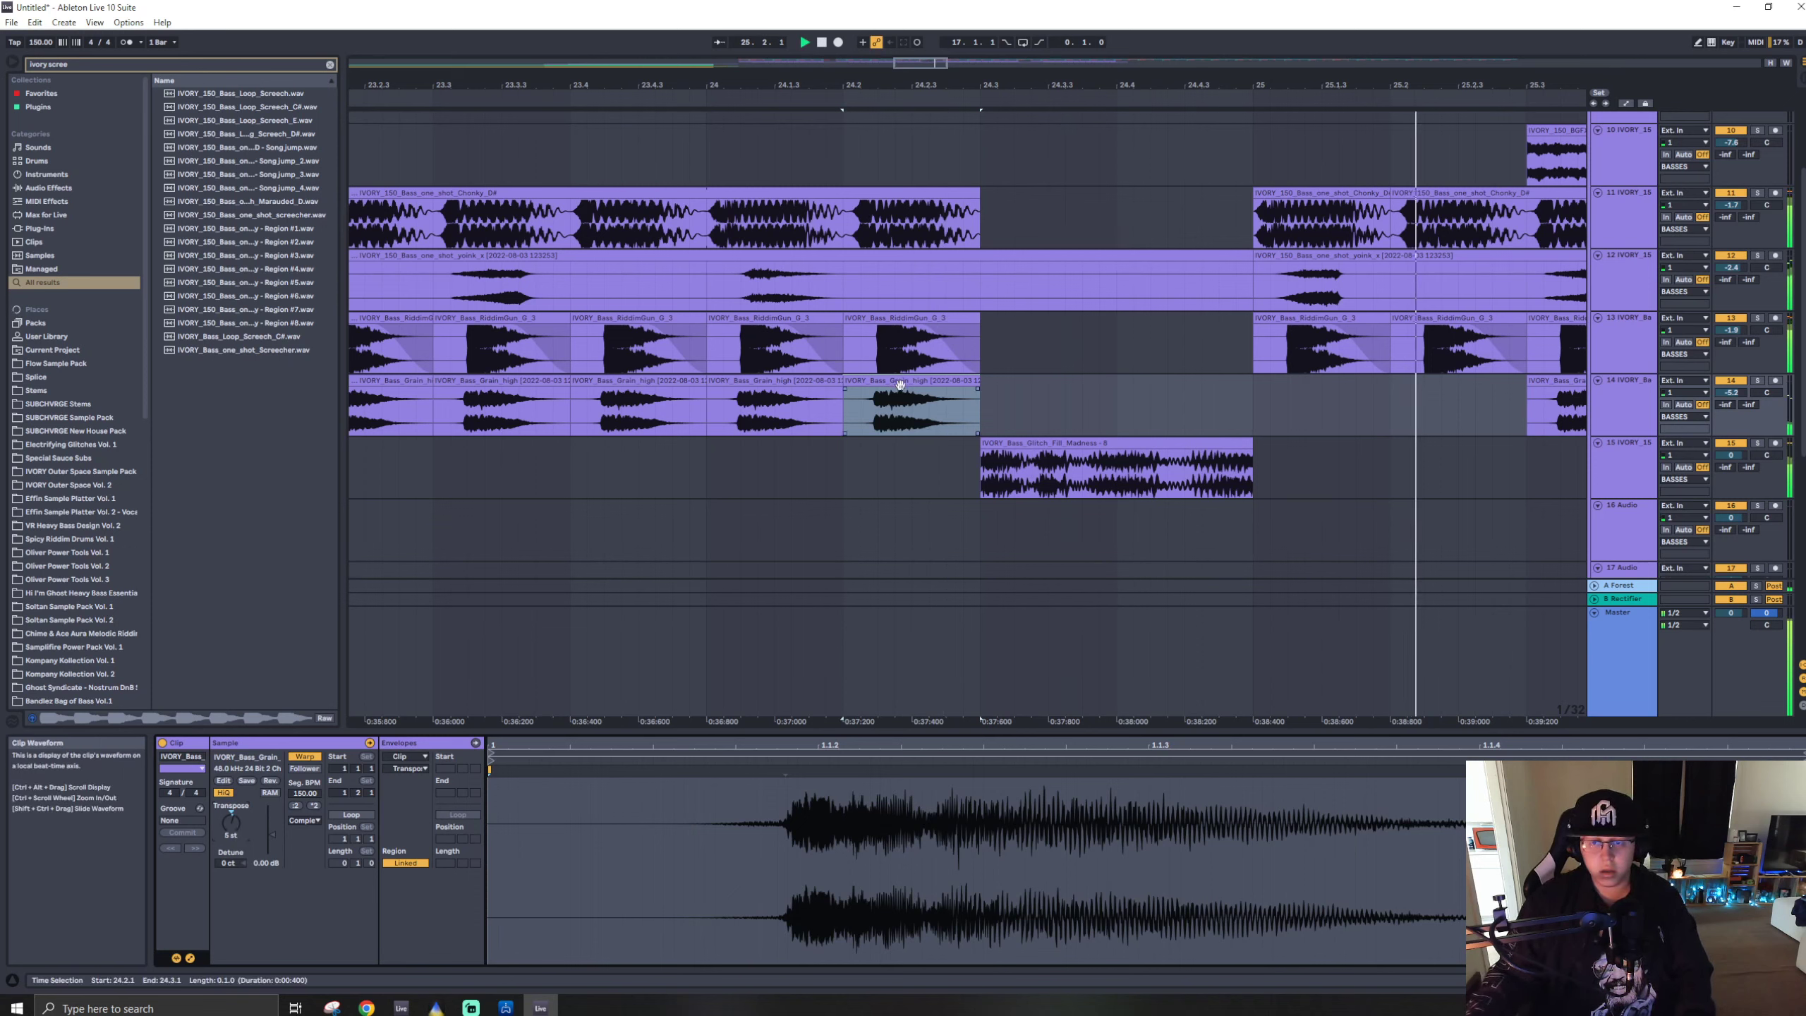
{"action": "left_click_drag", "start_coordinate": [888, 420], "coordinate": [902, 420]}
{"action": "key", "text": "space"}
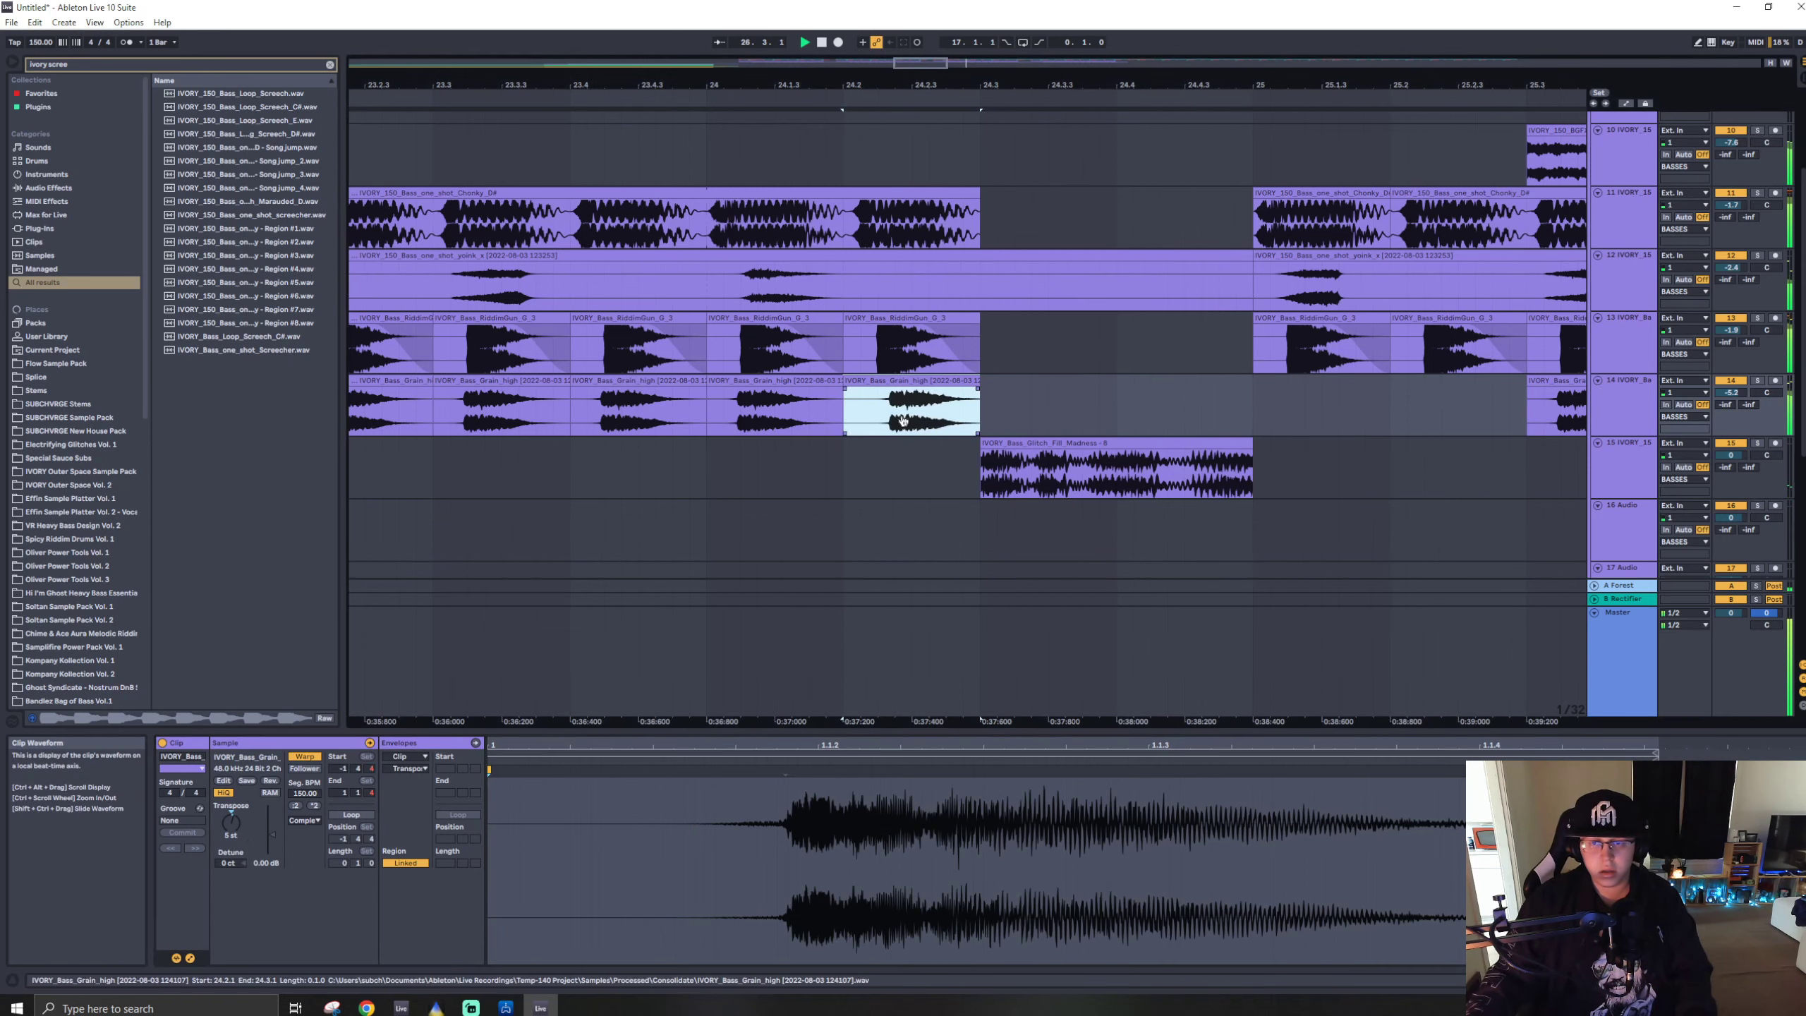
{"action": "key", "text": "space"}
{"action": "key", "text": "w"}
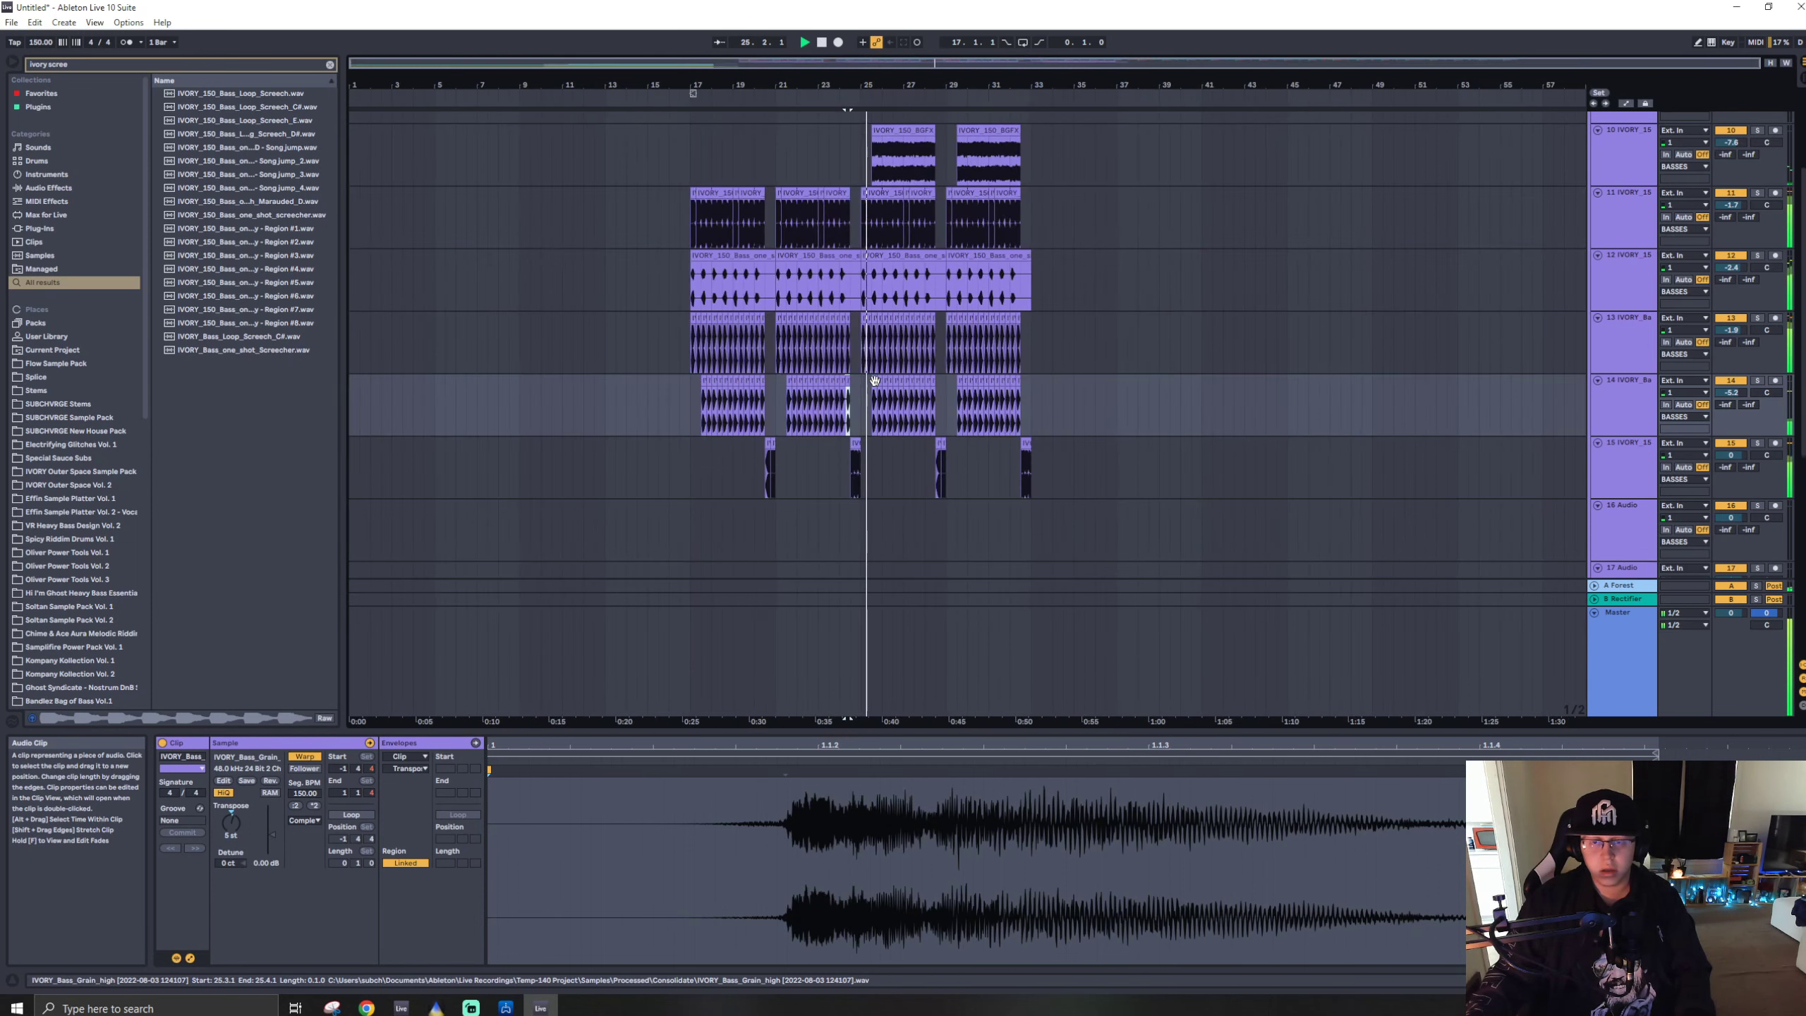
- Repeat the four-bar grain pattern through the end of bar 32
{"action": "left_click_drag", "start_coordinate": [775, 423], "coordinate": [862, 425]}
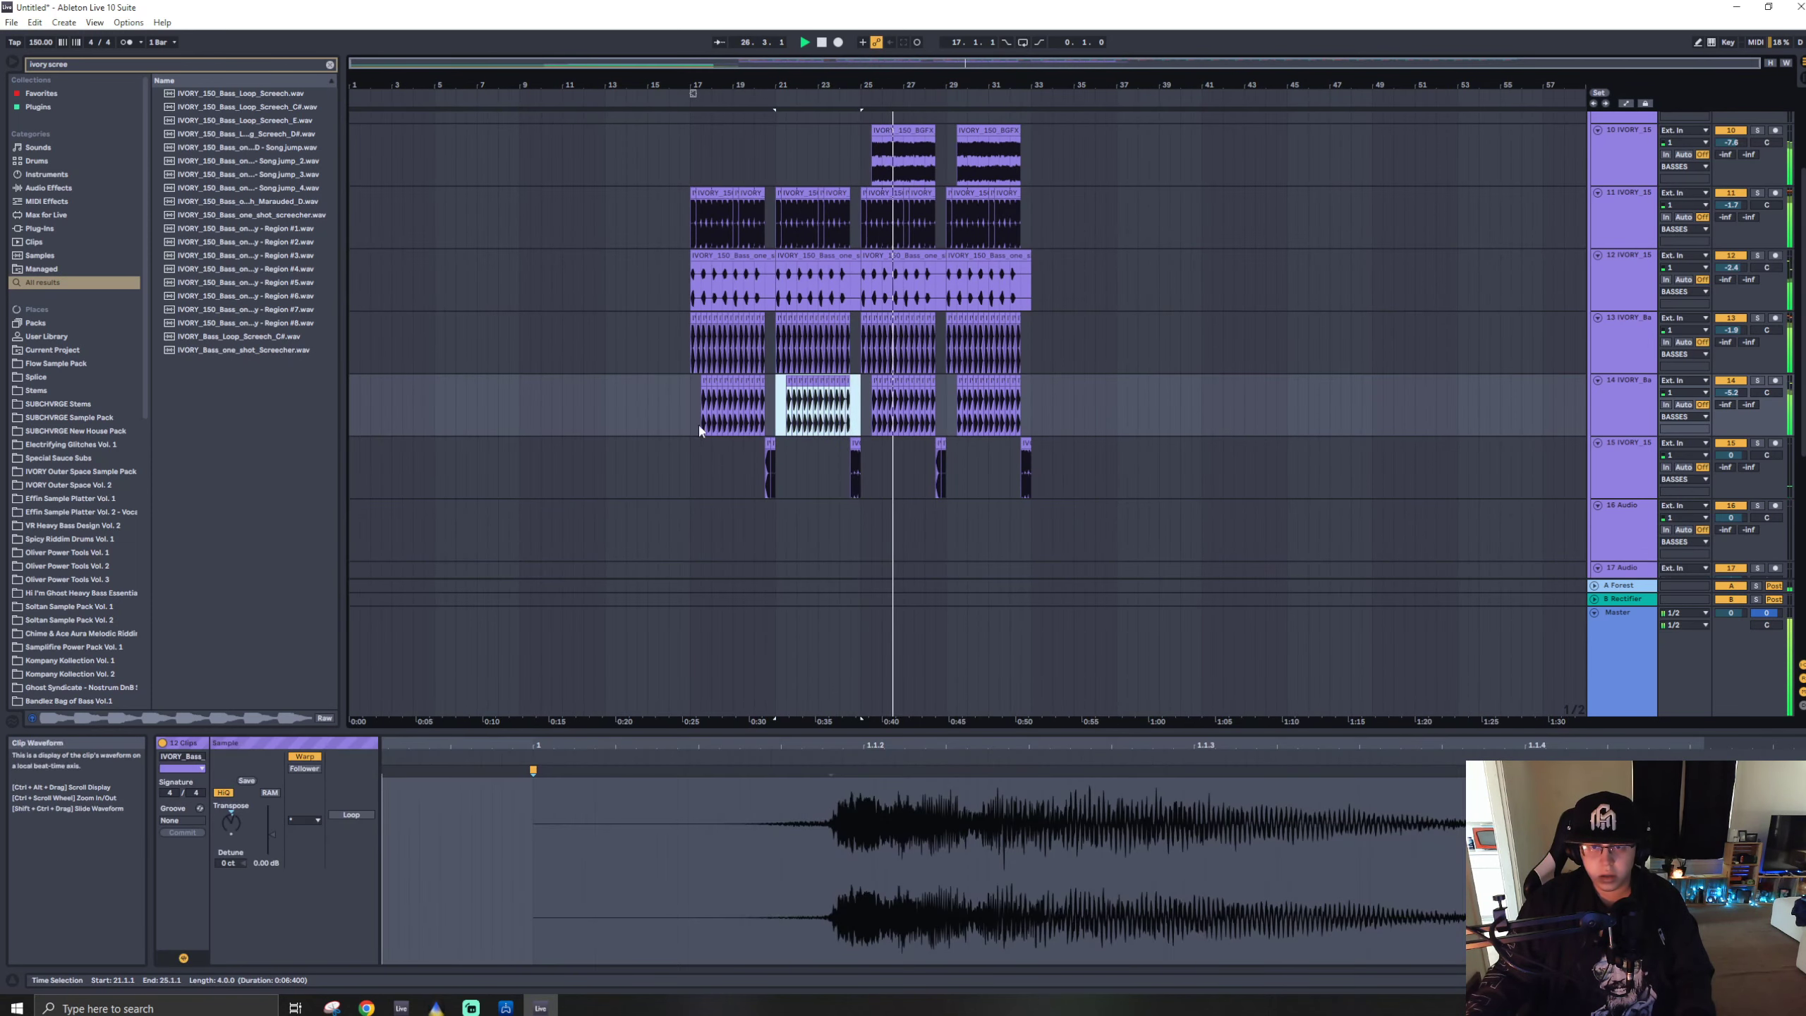
{"action": "key", "text": "Left"}
{"action": "key", "text": "Right"}
{"action": "key", "text": "Right"}
{"action": "key", "text": "Right"}
- Search the sample browser for "ivory sus"
{"action": "key", "text": "ctrl+f"}
{"action": "type", "text": "ivory sus"}
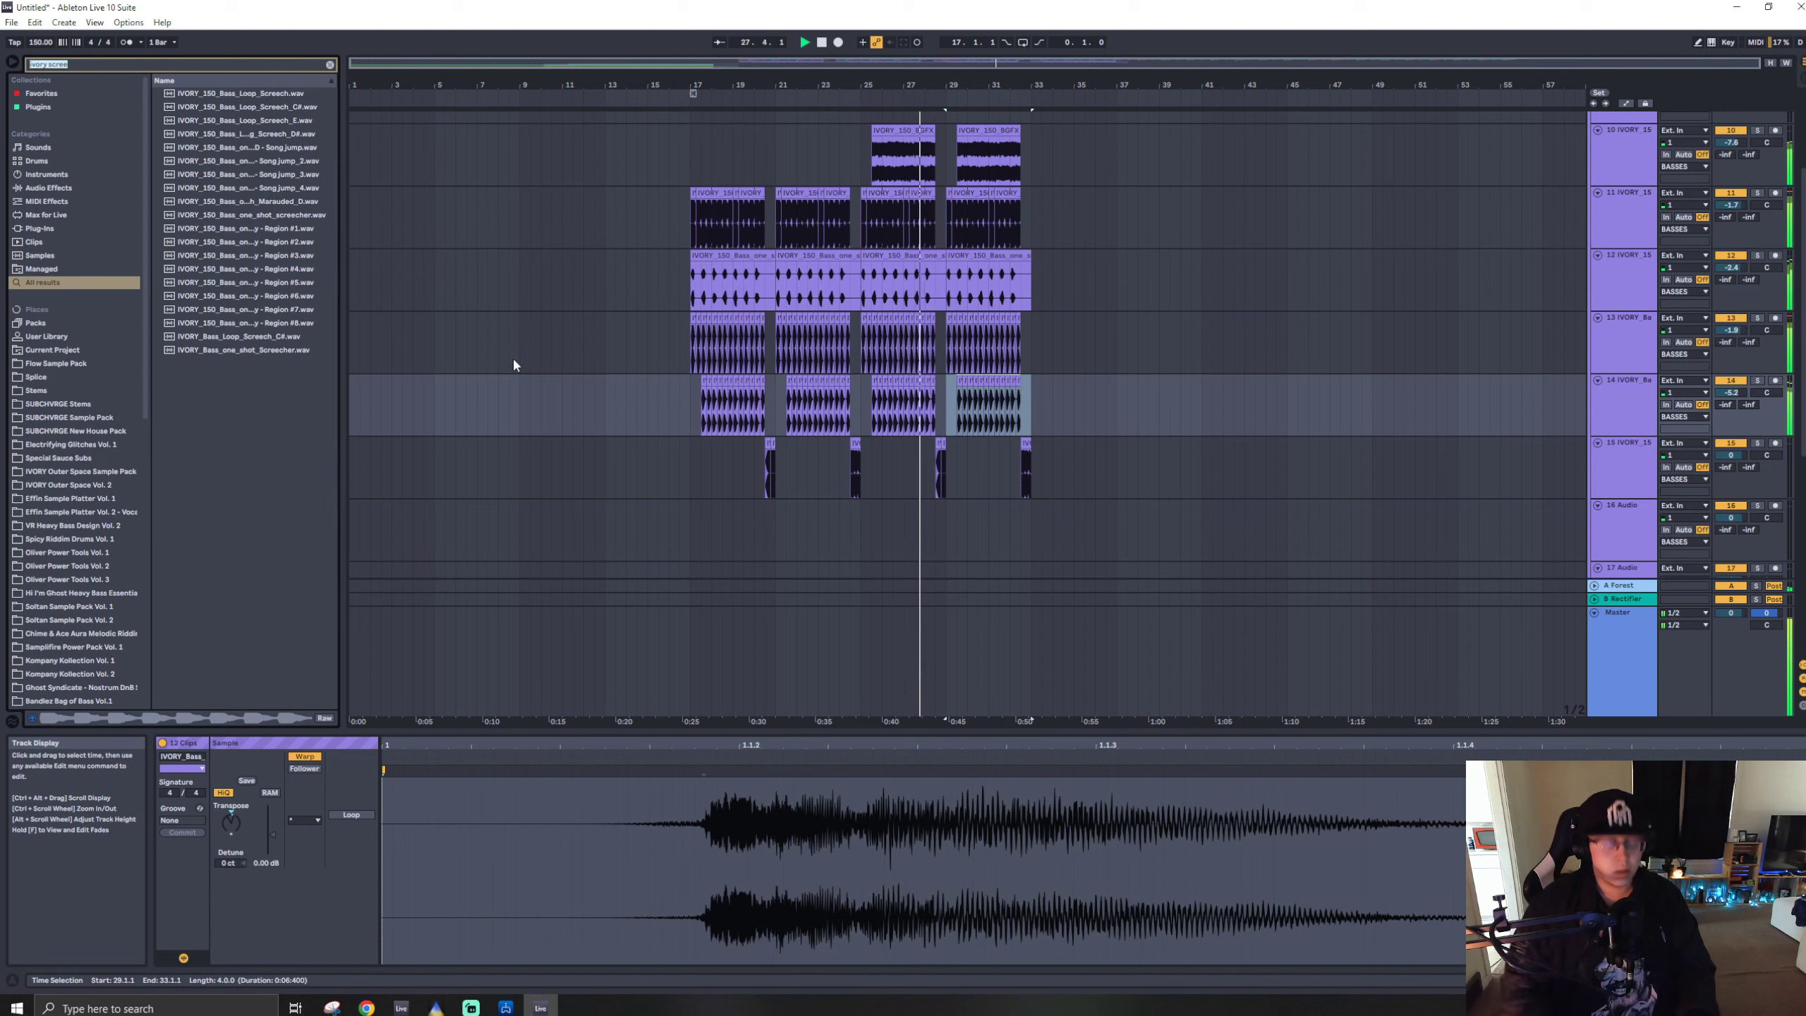
{"action": "right_click", "coordinate": [578, 382]}
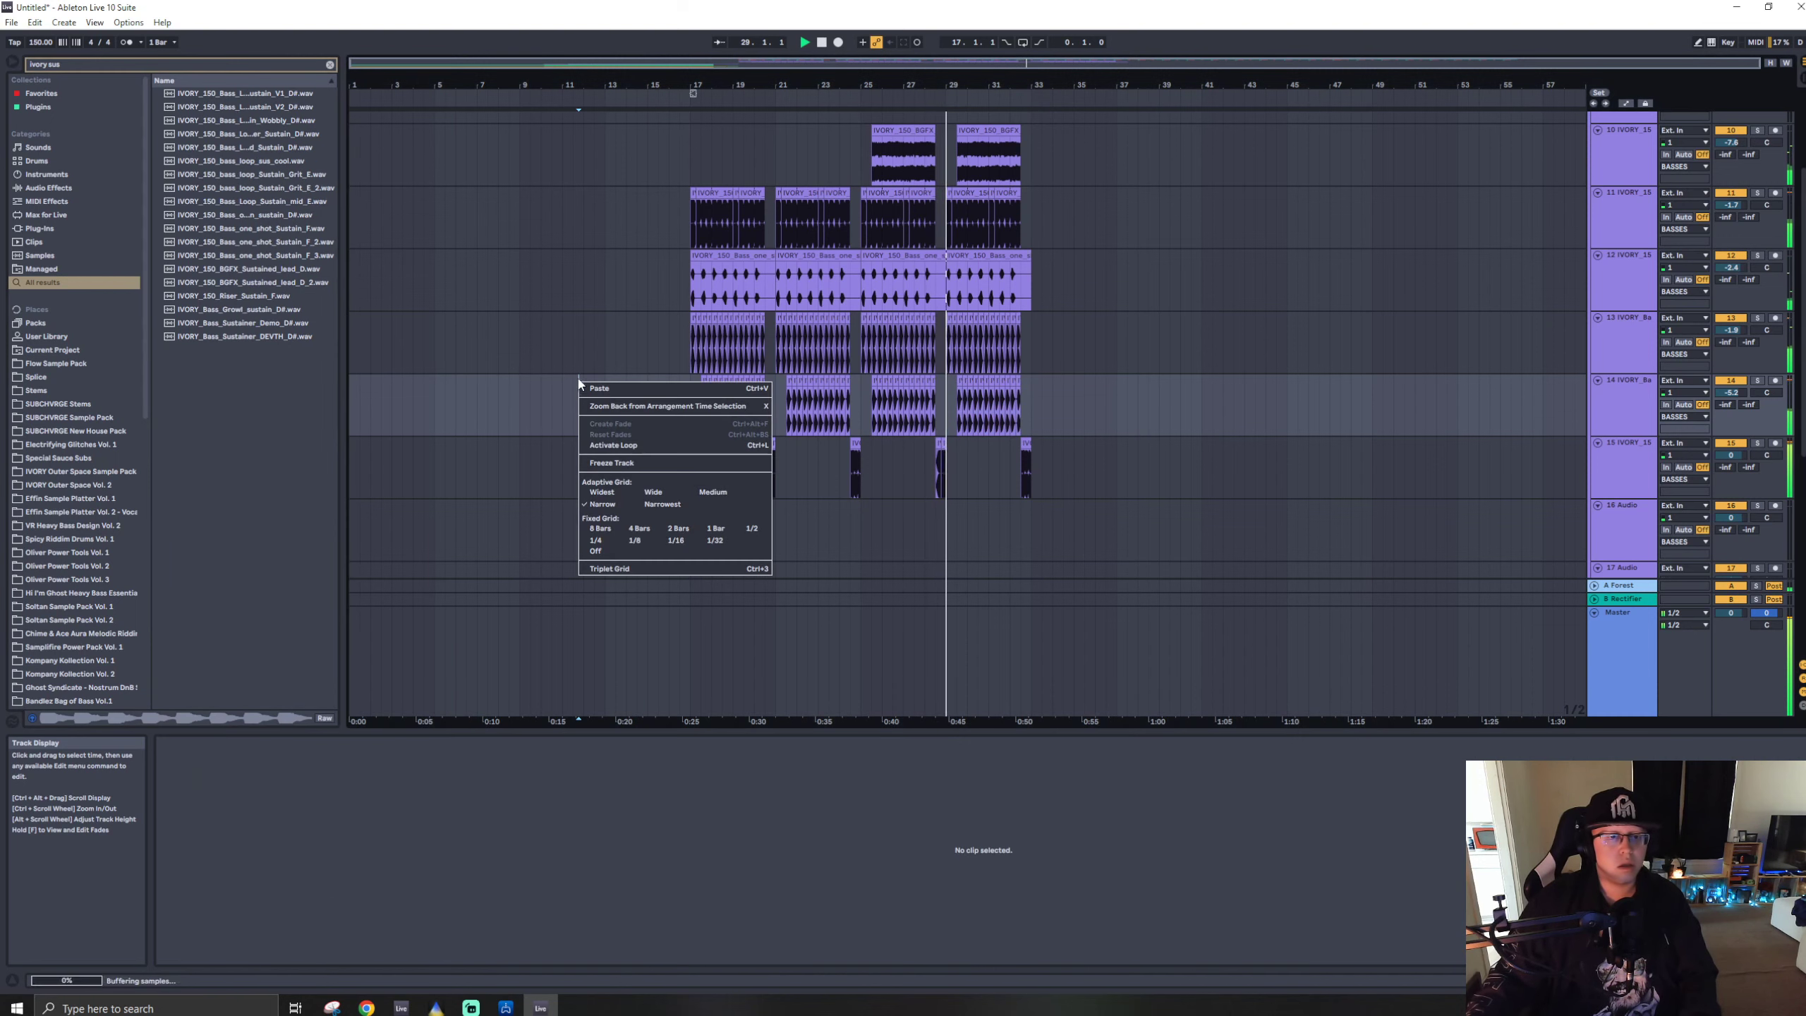
- Audition the Ivory sustain one-shots, place the Distortion sustain D# sample on a new track at 25.3 and extend it to 28.3
{"action": "key", "text": "Escape"}
{"action": "left_click", "coordinate": [294, 256]}
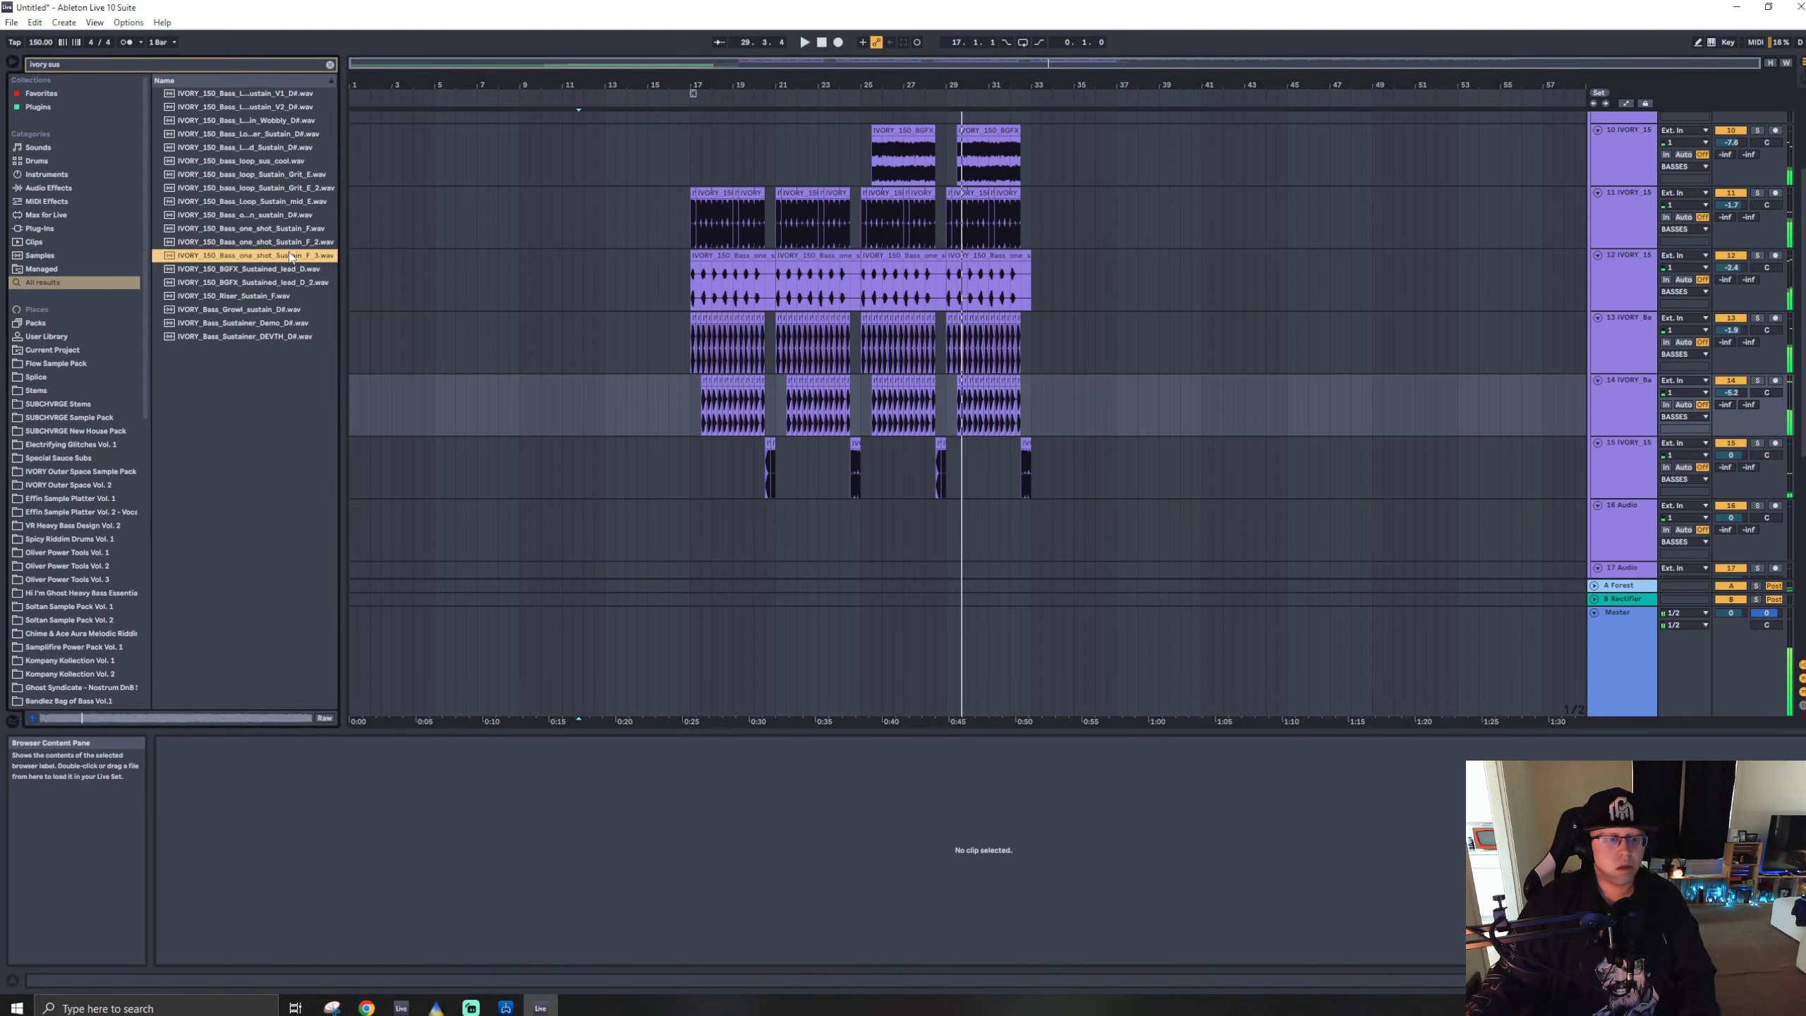
{"action": "left_click", "coordinate": [291, 242]}
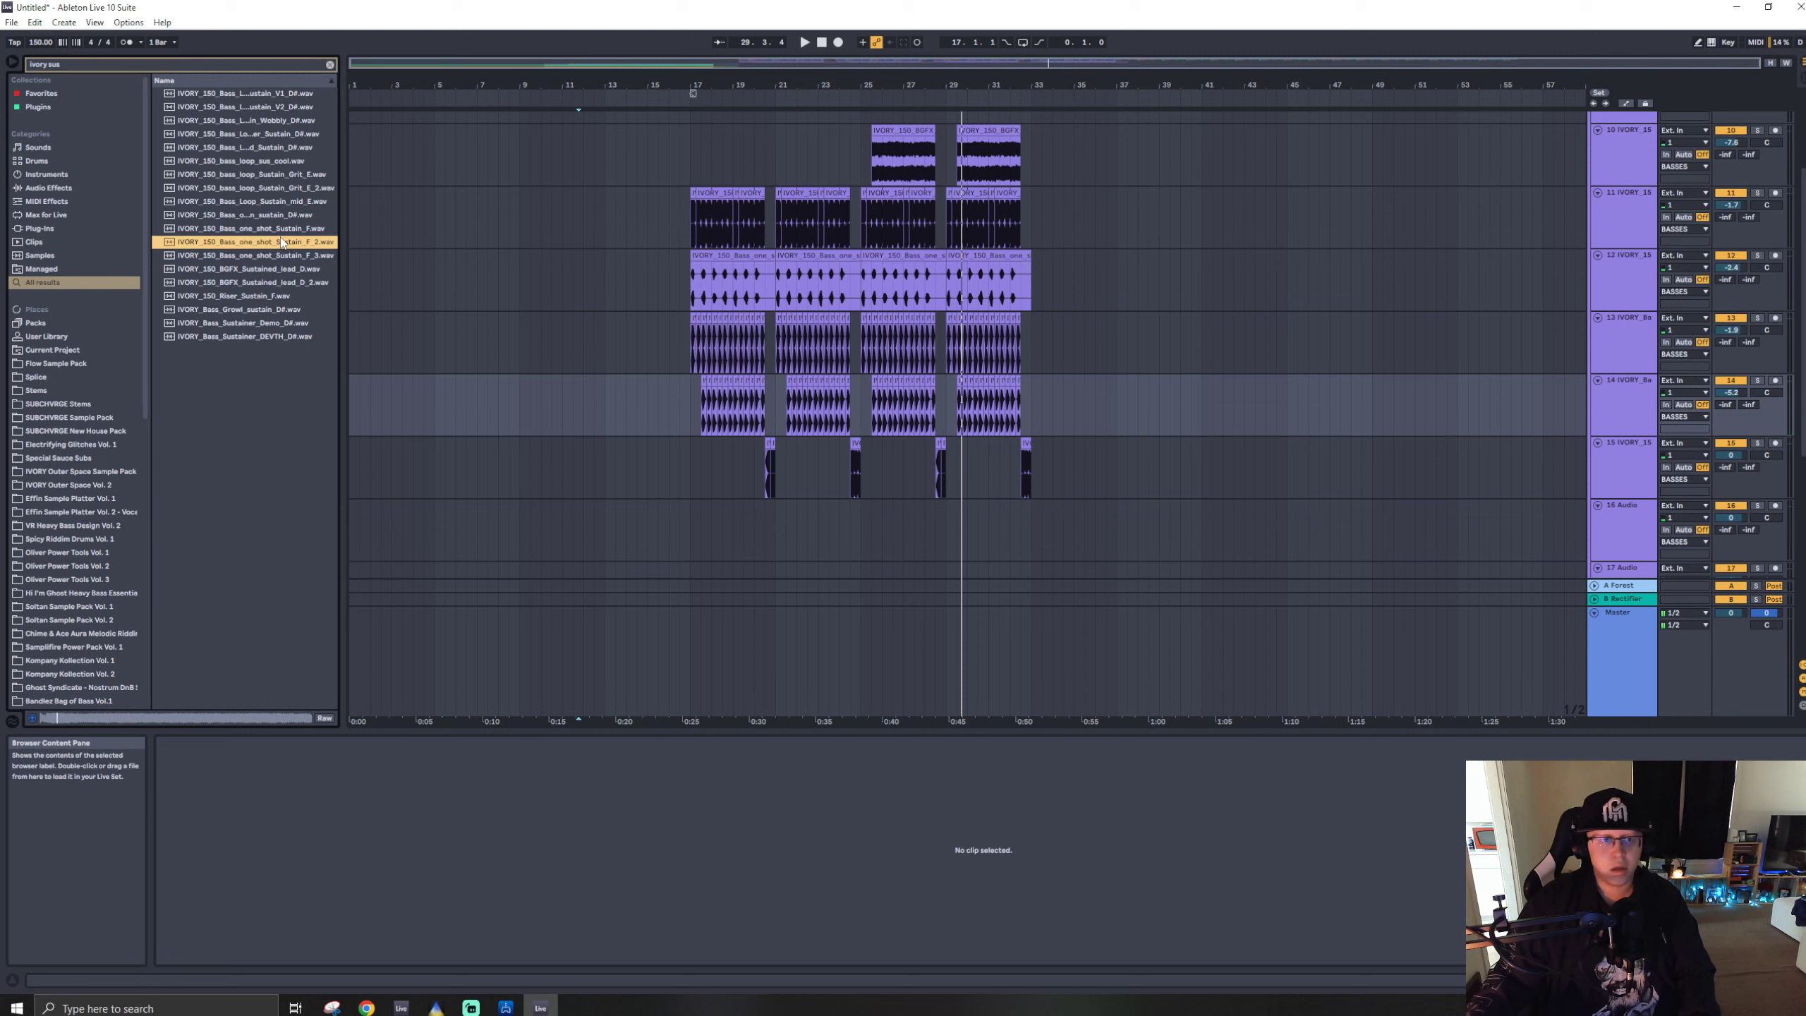
{"action": "left_click", "coordinate": [283, 218]}
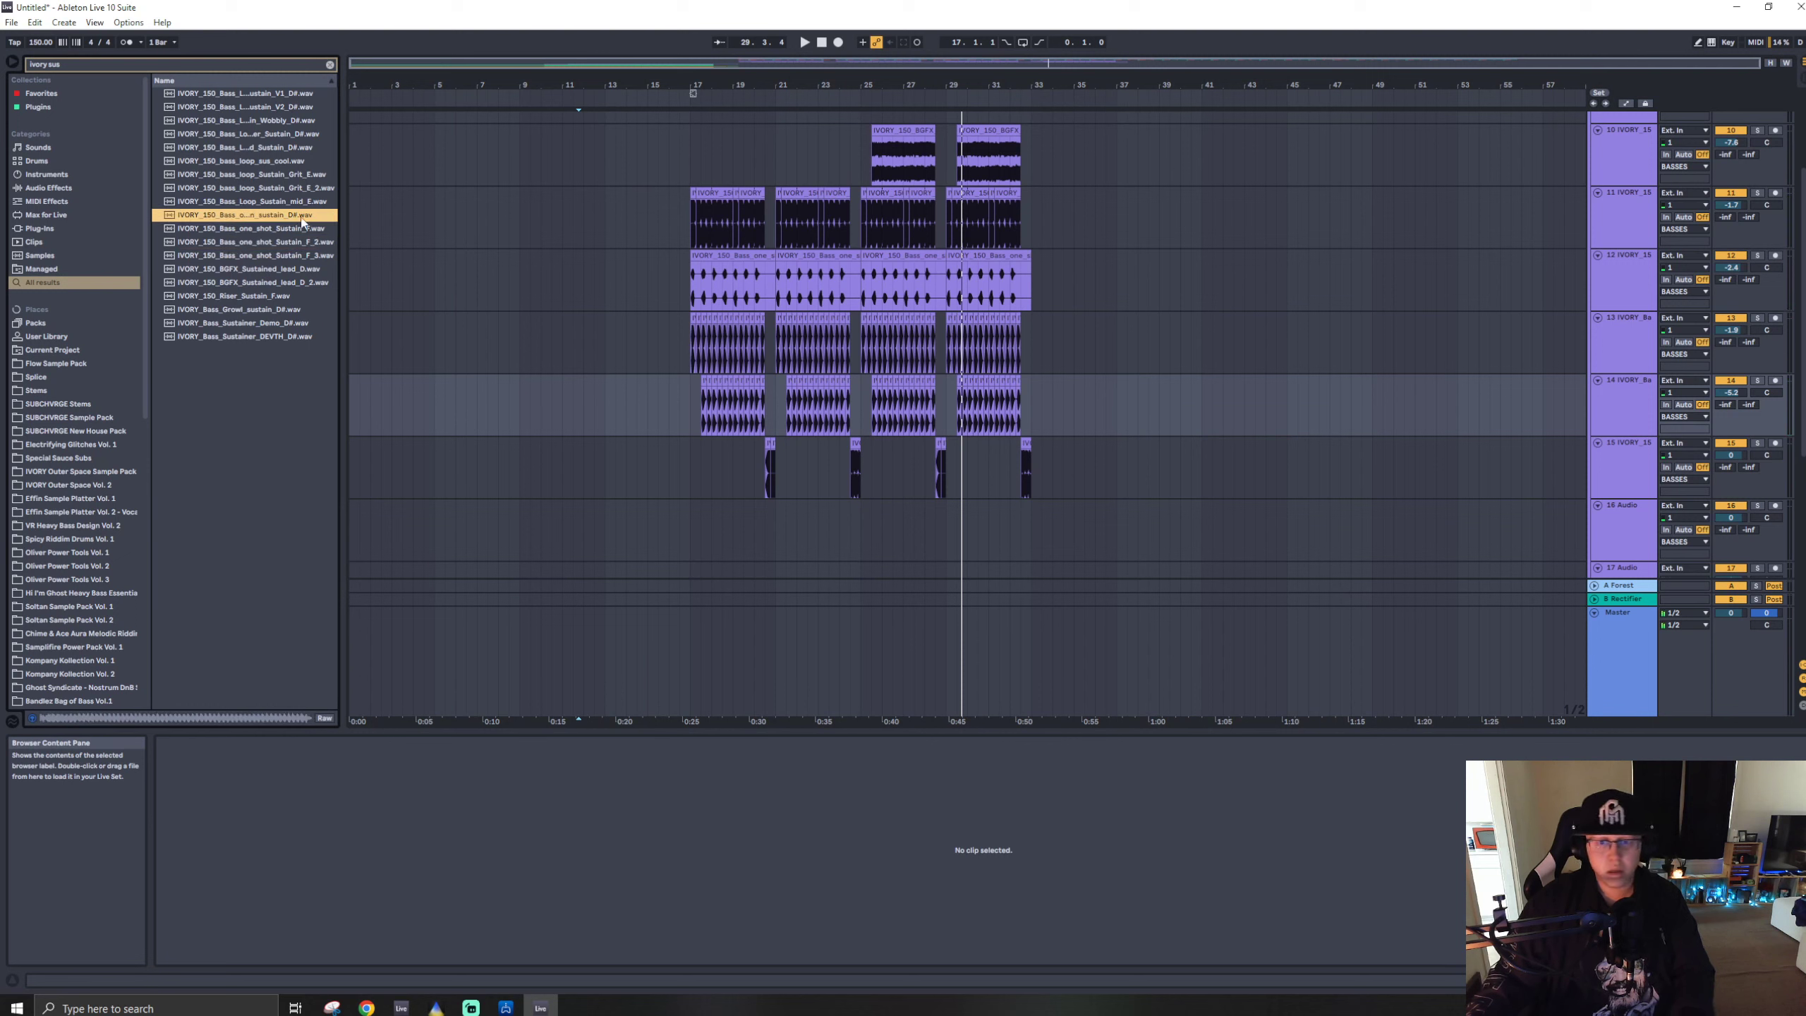
{"action": "key", "text": "ctrl+t"}
{"action": "mouse_move", "coordinate": [301, 218]}
{"action": "left_mouse_down"}
{"action": "mouse_move", "coordinate": [886, 439]}
{"action": "mouse_move", "coordinate": [871, 478]}
{"action": "left_mouse_up"}
{"action": "scroll", "coordinate": [872, 478], "scroll_direction": "up", "scroll_amount": 4}
{"action": "left_click", "coordinate": [832, 478]}
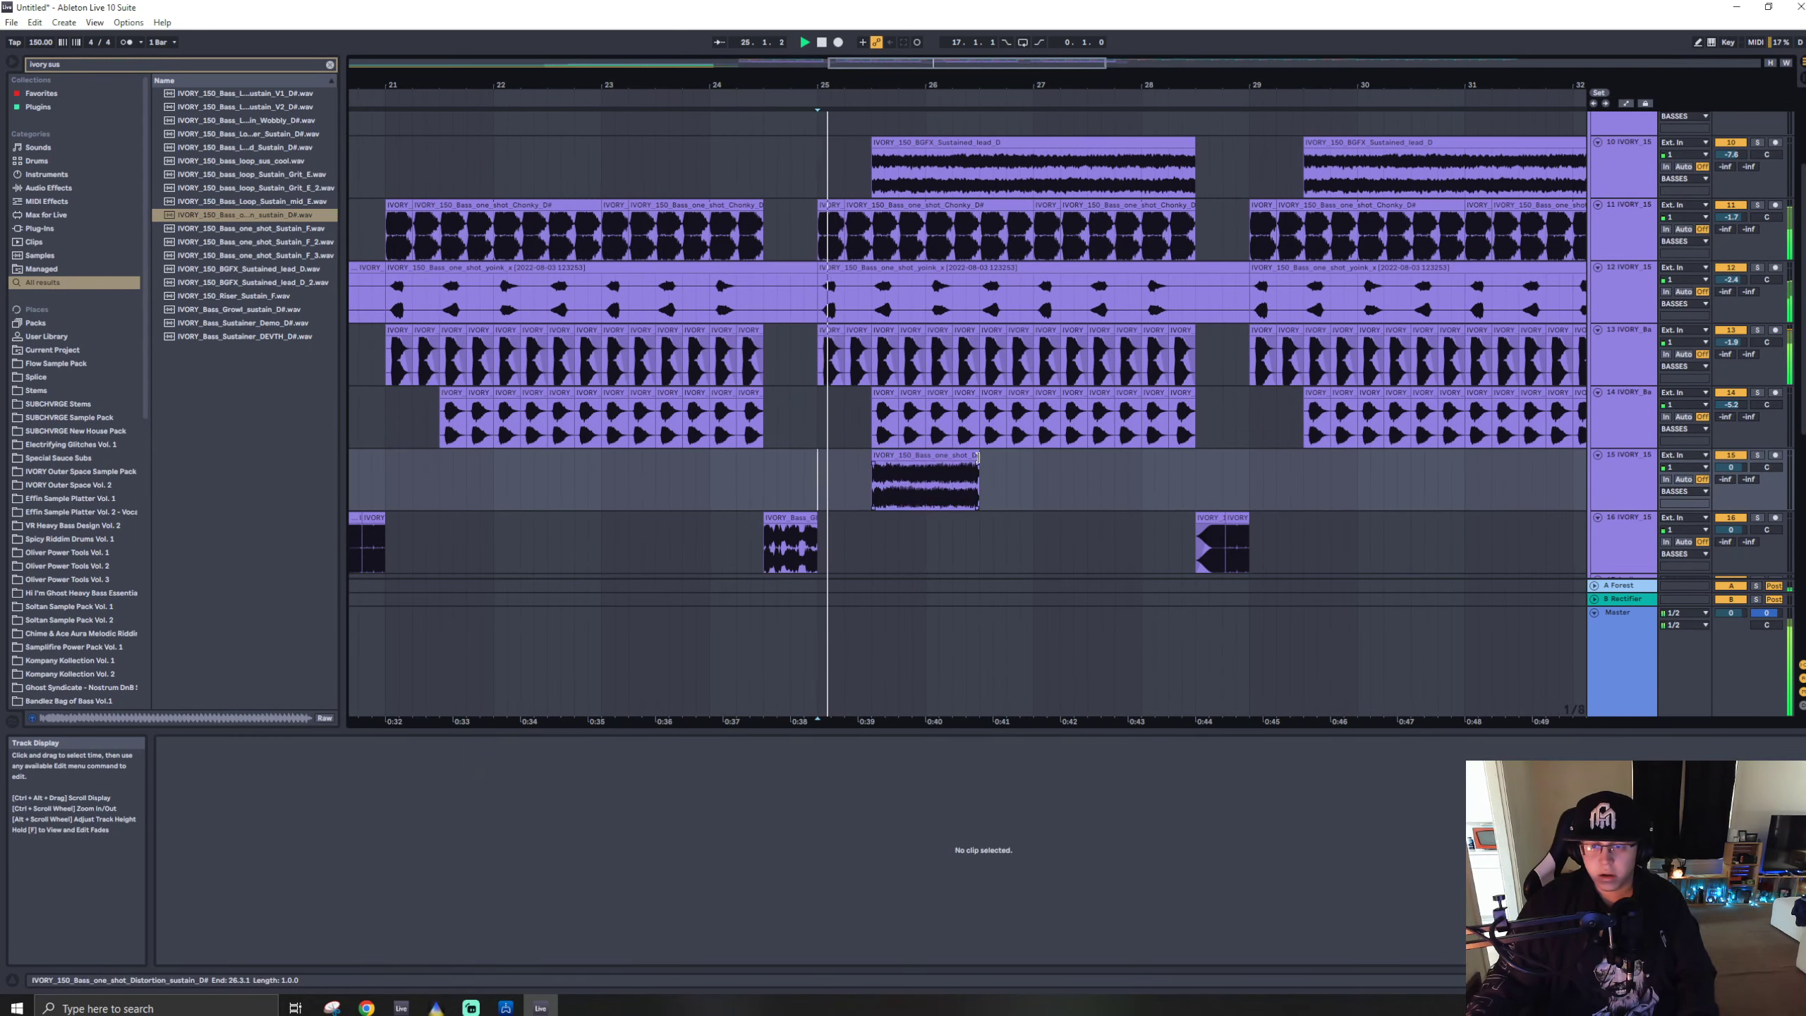
{"action": "left_click_drag", "start_coordinate": [978, 457], "coordinate": [1195, 458]}
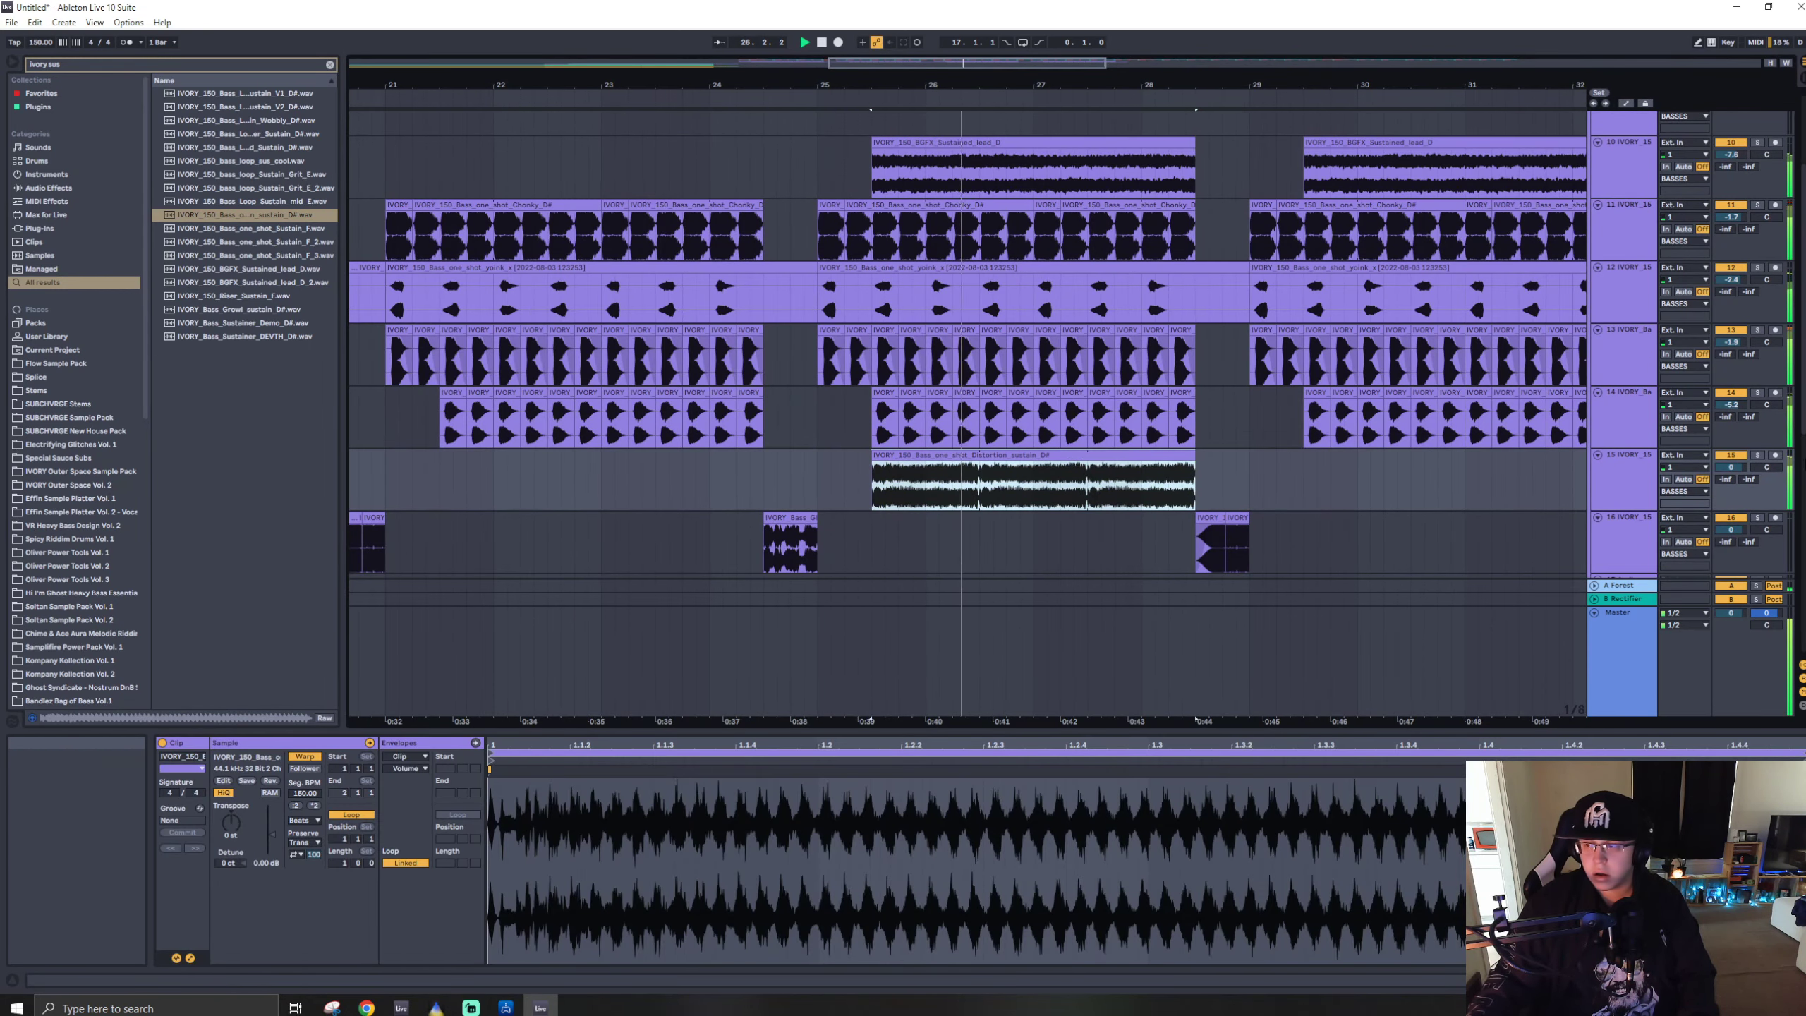
- Duplicate the distortion sustain layer's bars 25–28 to bar 29 and set its track volume to -7.0 dB
{"action": "left_click", "coordinate": [1730, 467]}
{"action": "left_click_drag", "start_coordinate": [1730, 467], "coordinate": [1730, 482]}
{"action": "left_click_drag", "start_coordinate": [818, 498], "coordinate": [1228, 486]}
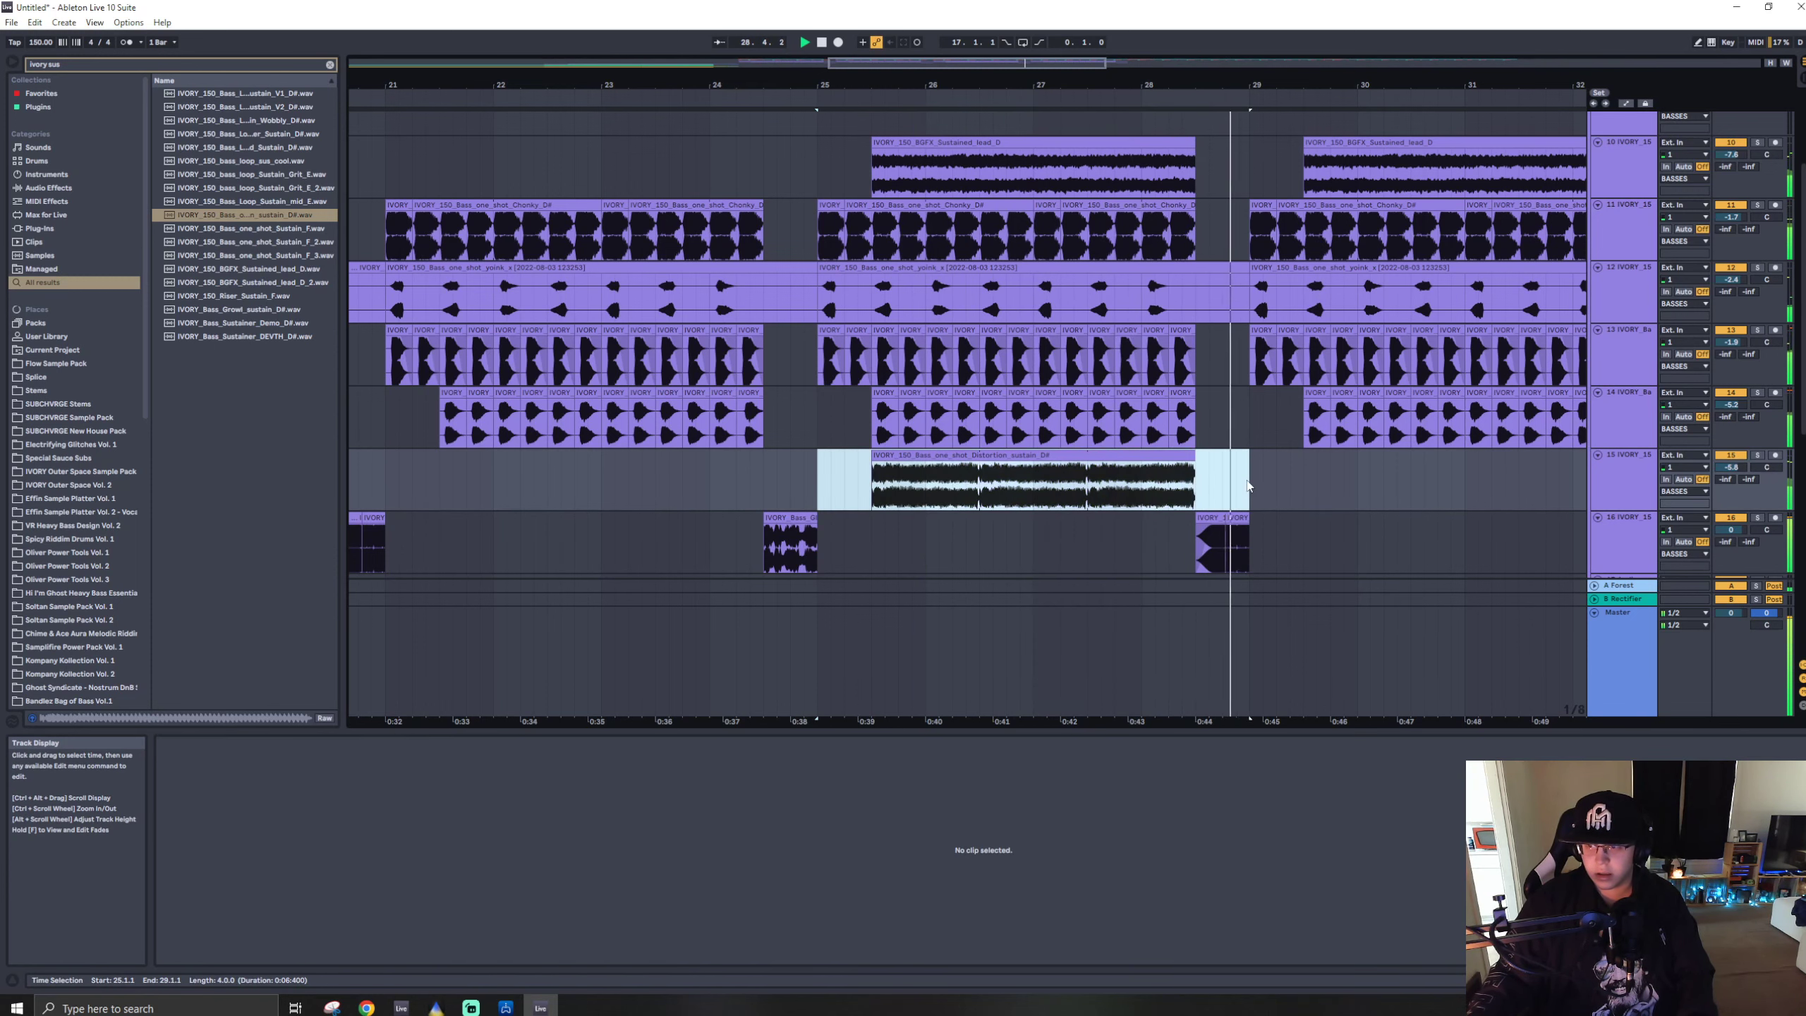
{"action": "key", "text": "ctrl+d"}
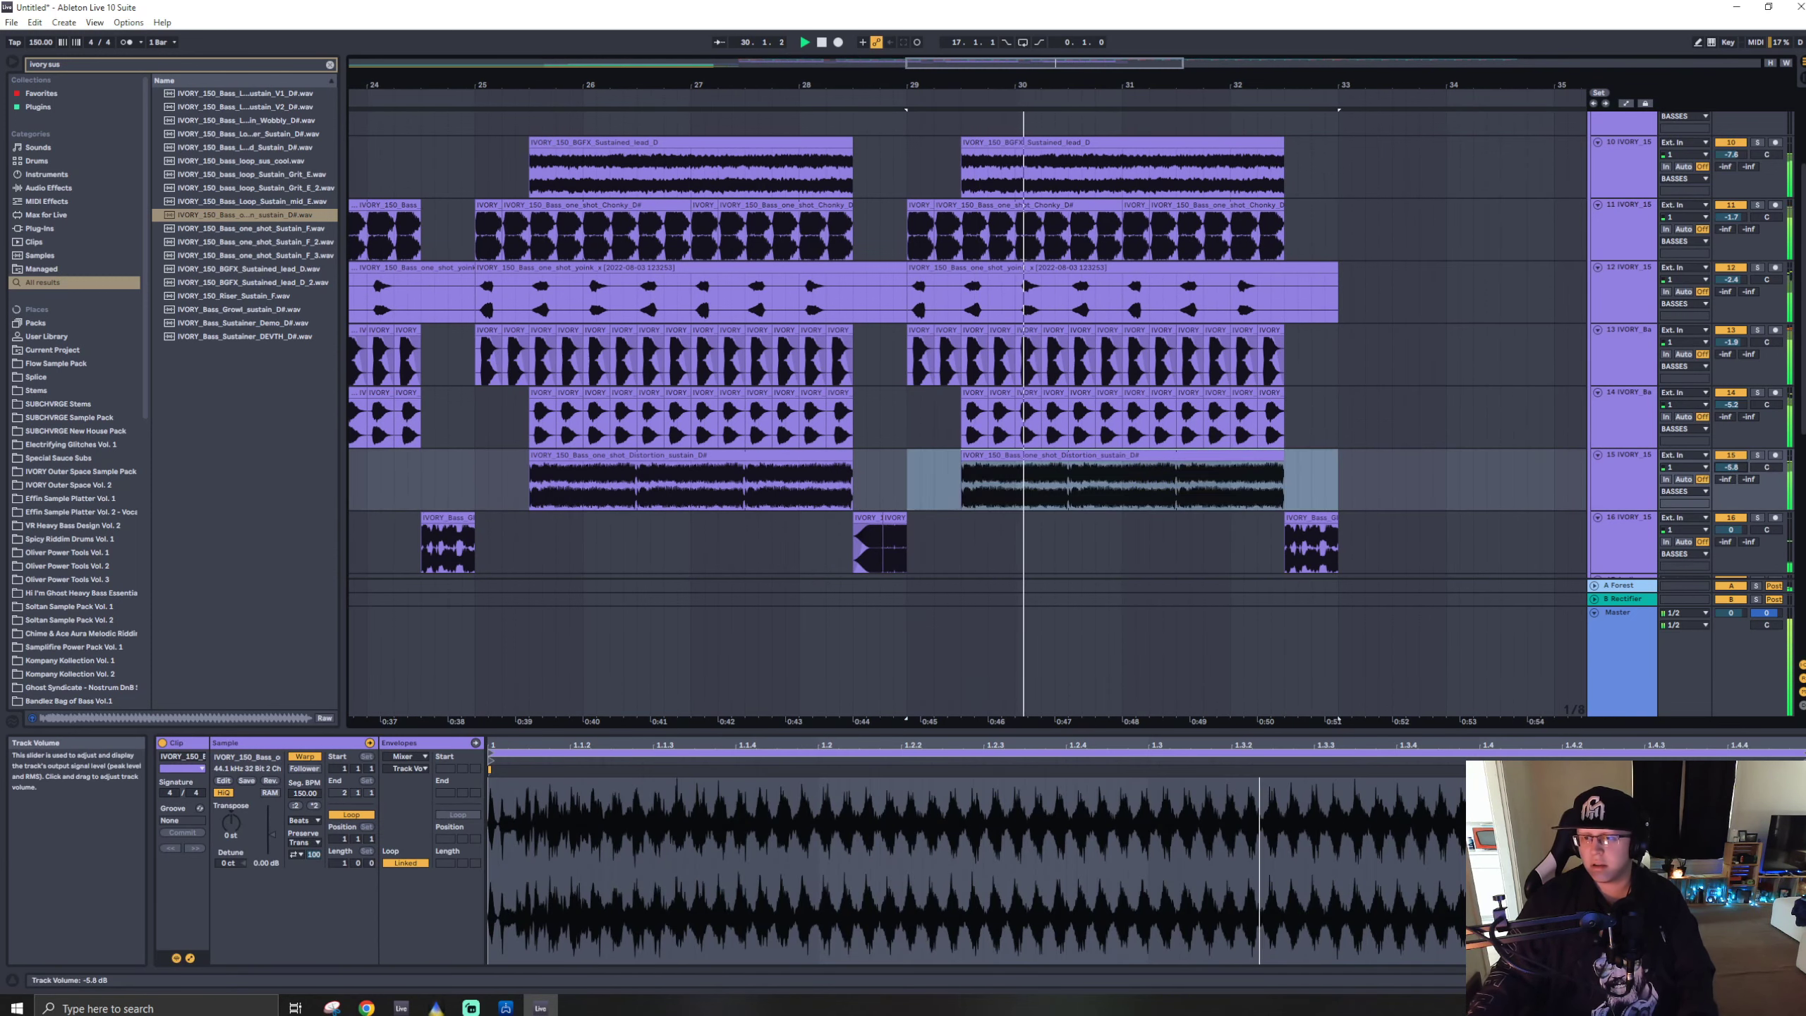
{"action": "left_click_drag", "start_coordinate": [1730, 467], "coordinate": [1729, 469]}
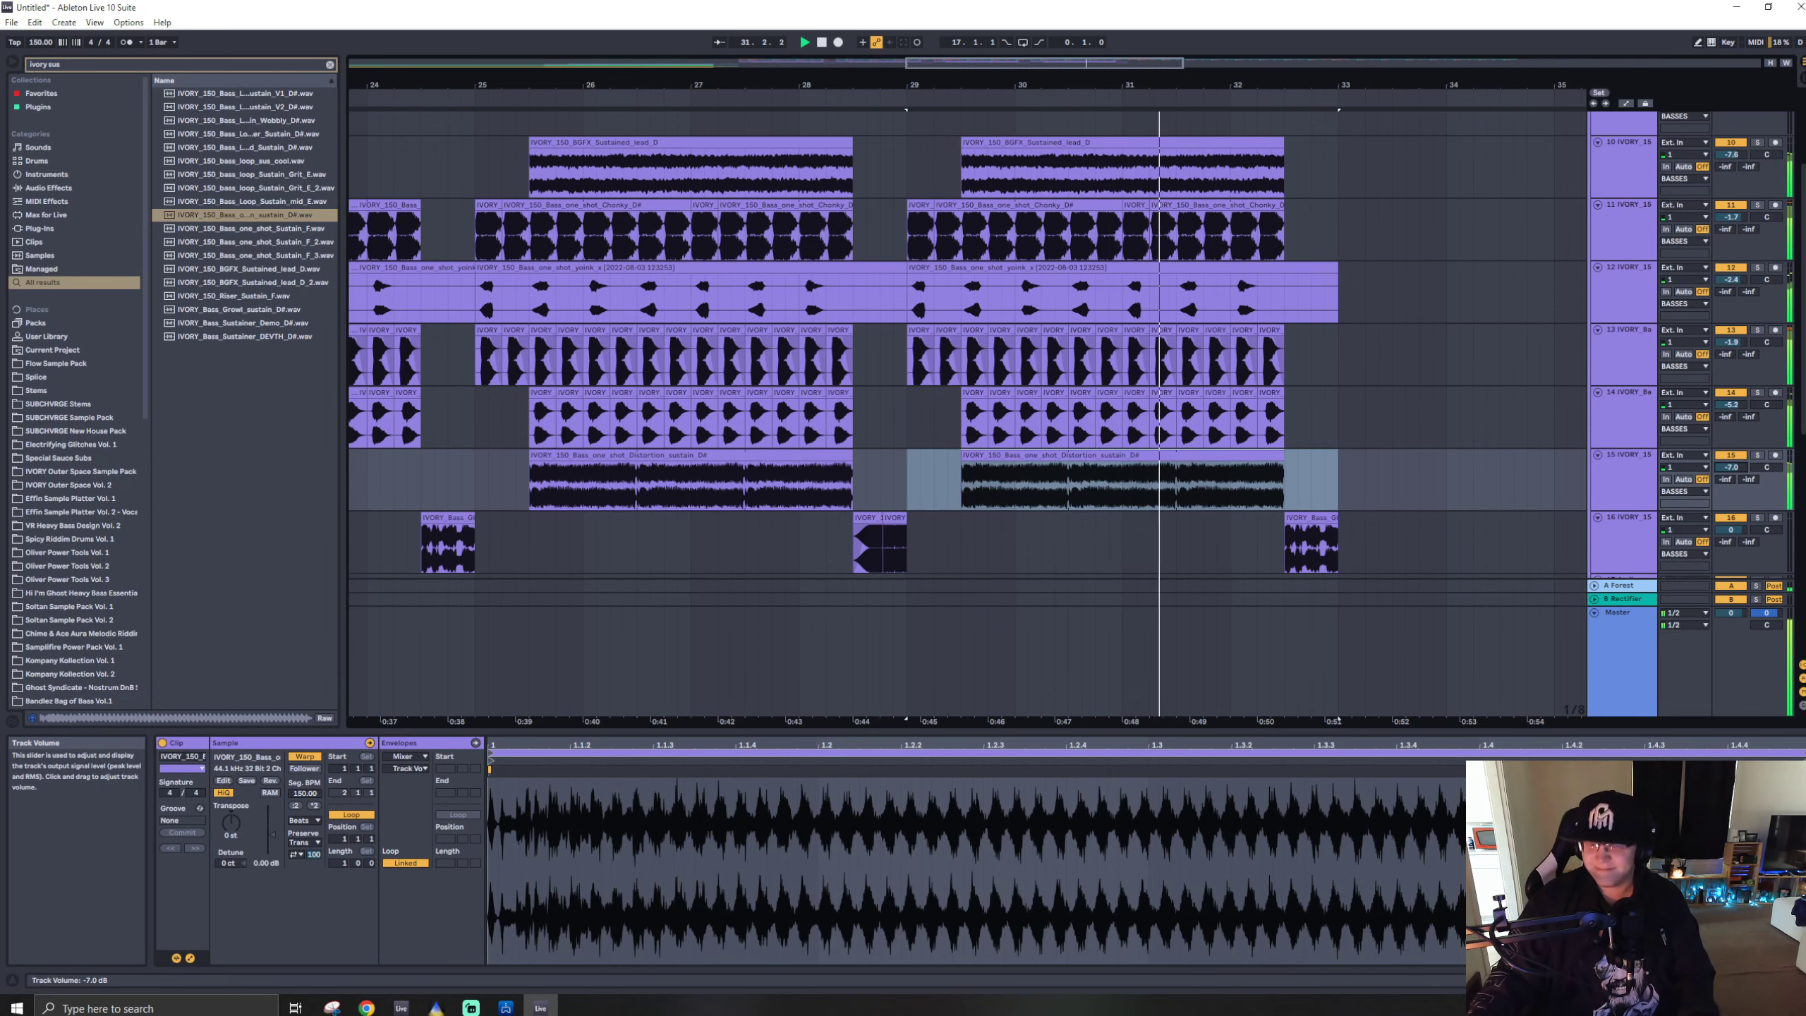
{"action": "scroll", "coordinate": [1294, 452], "scroll_direction": "down", "scroll_amount": 5}
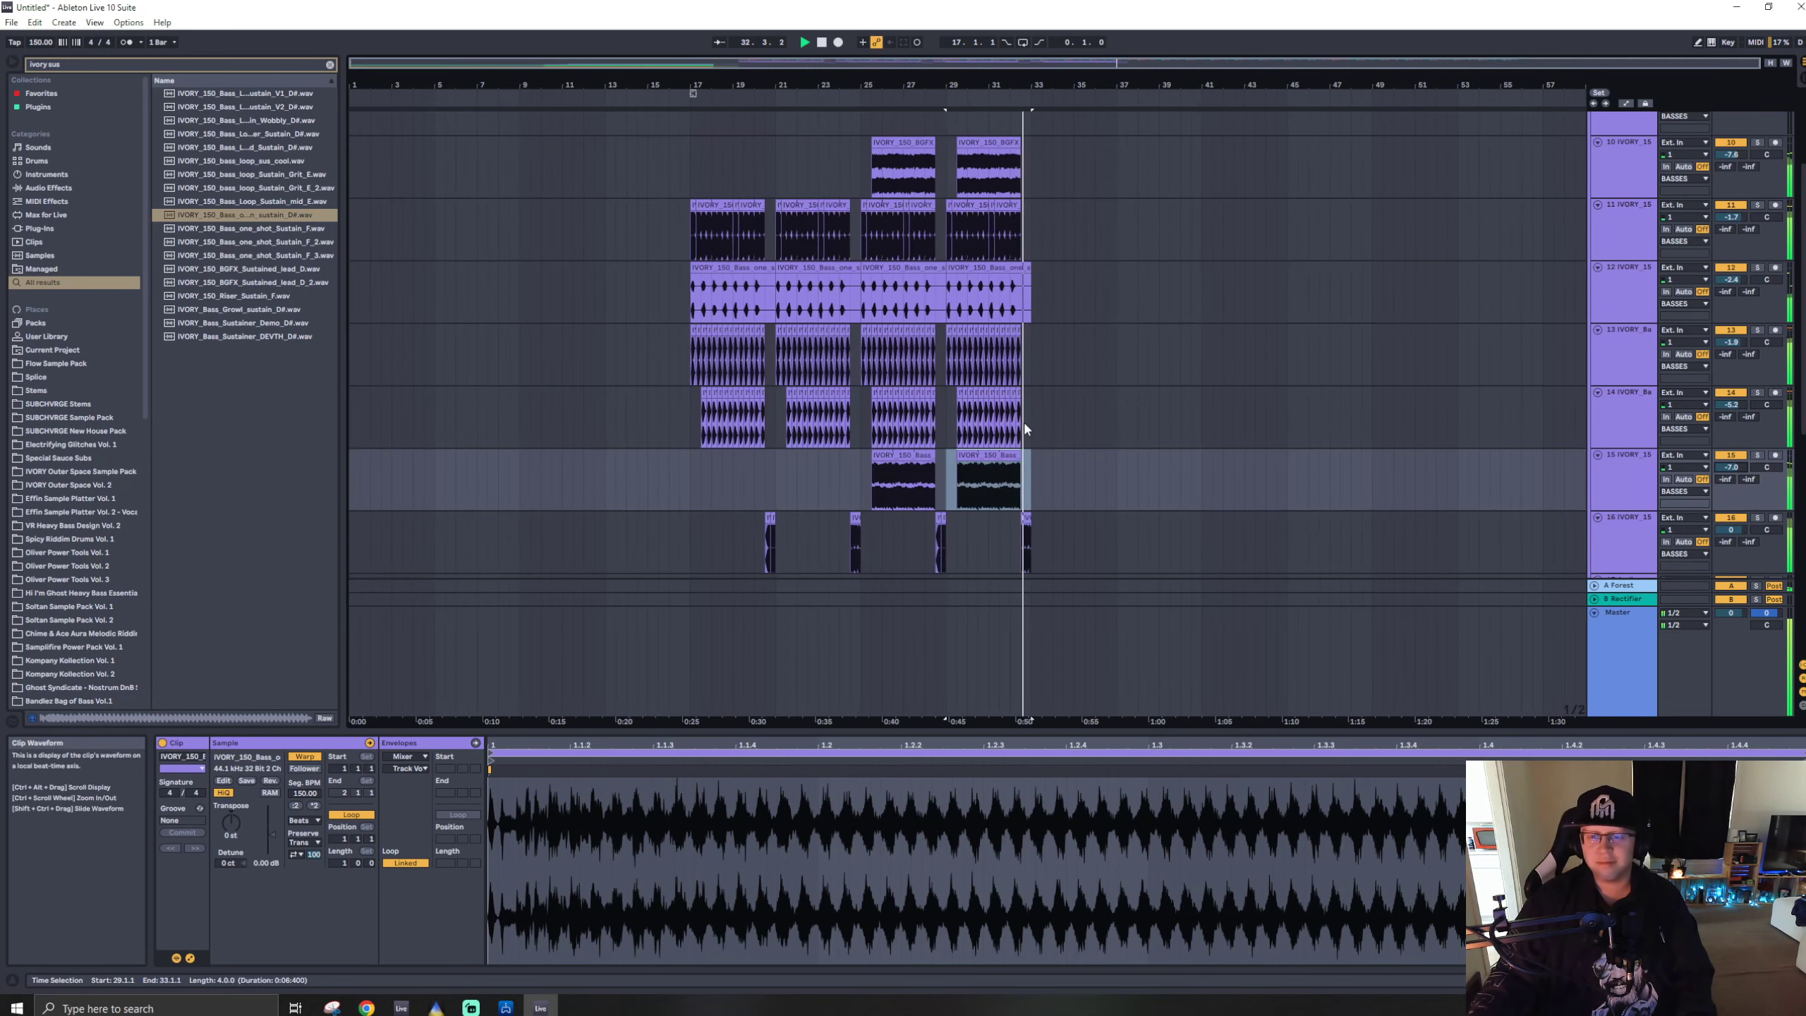
{"action": "key", "text": "space"}
- Duplicate the whole BASSES group arrangement from bars 17–32 to bar 33
{"action": "scroll", "coordinate": [792, 295], "scroll_direction": "up", "scroll_amount": 3}
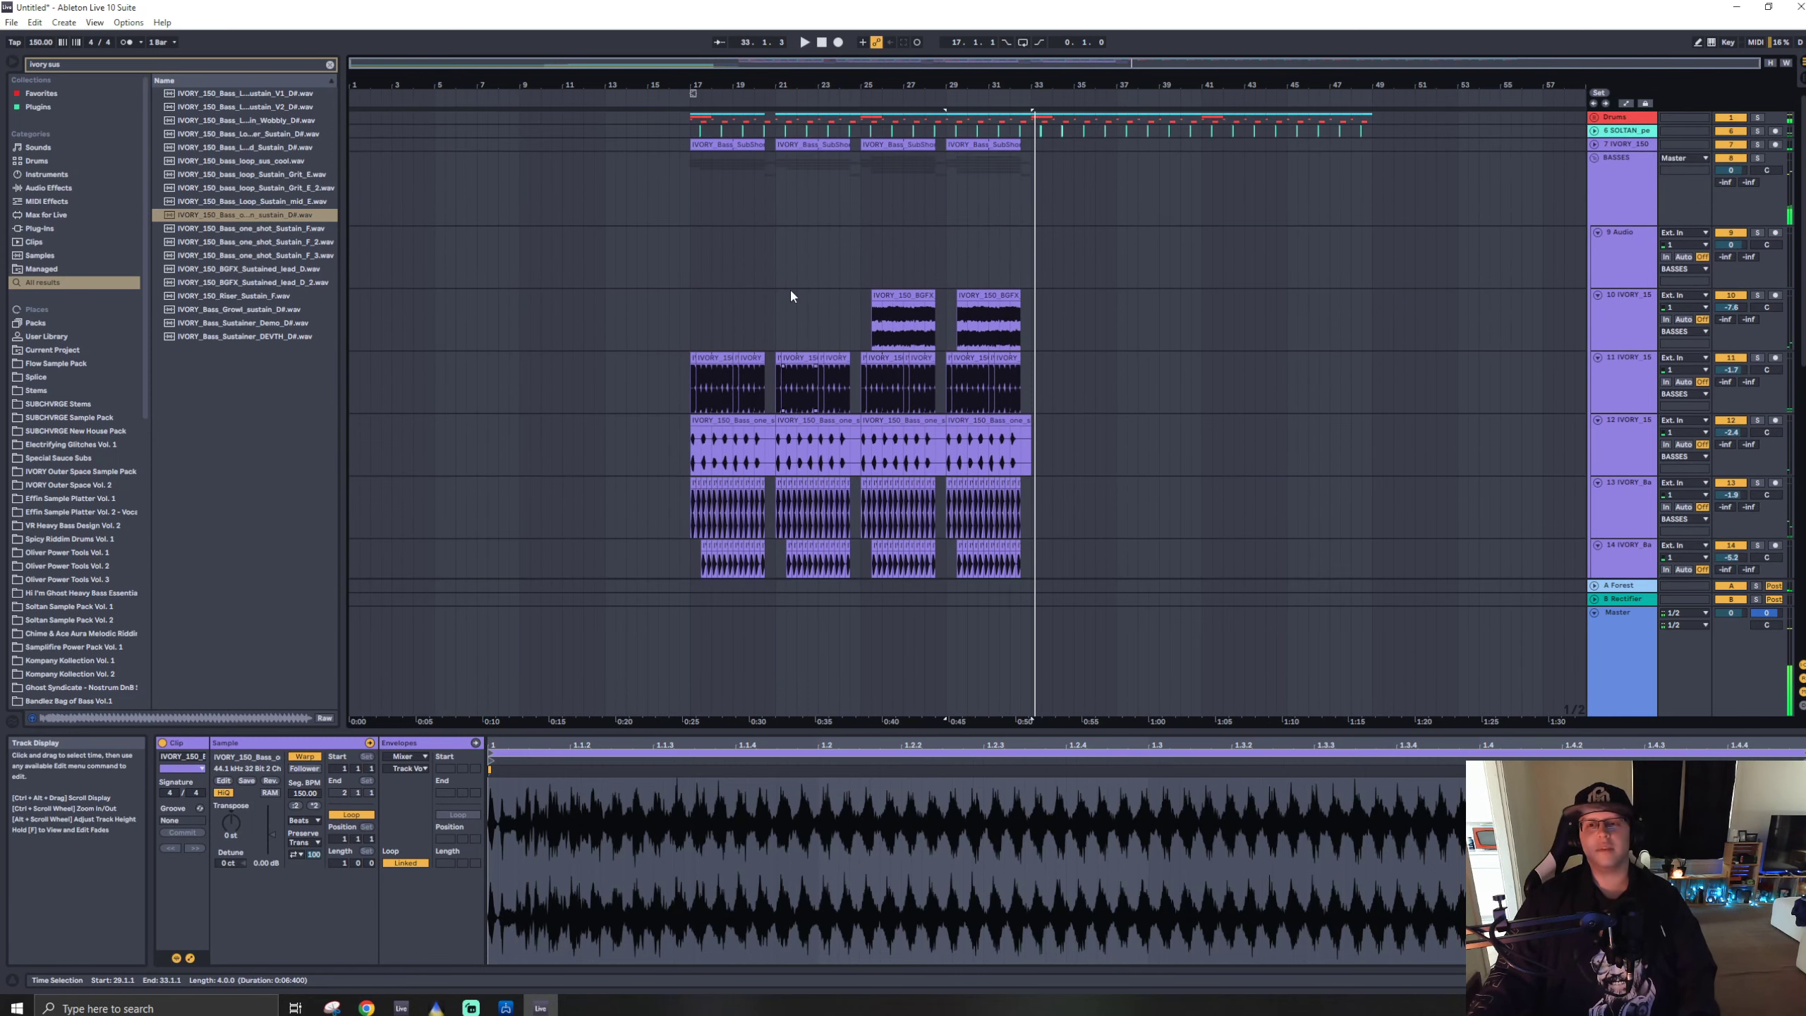
{"action": "left_click", "coordinate": [696, 183], "text": "shift"}
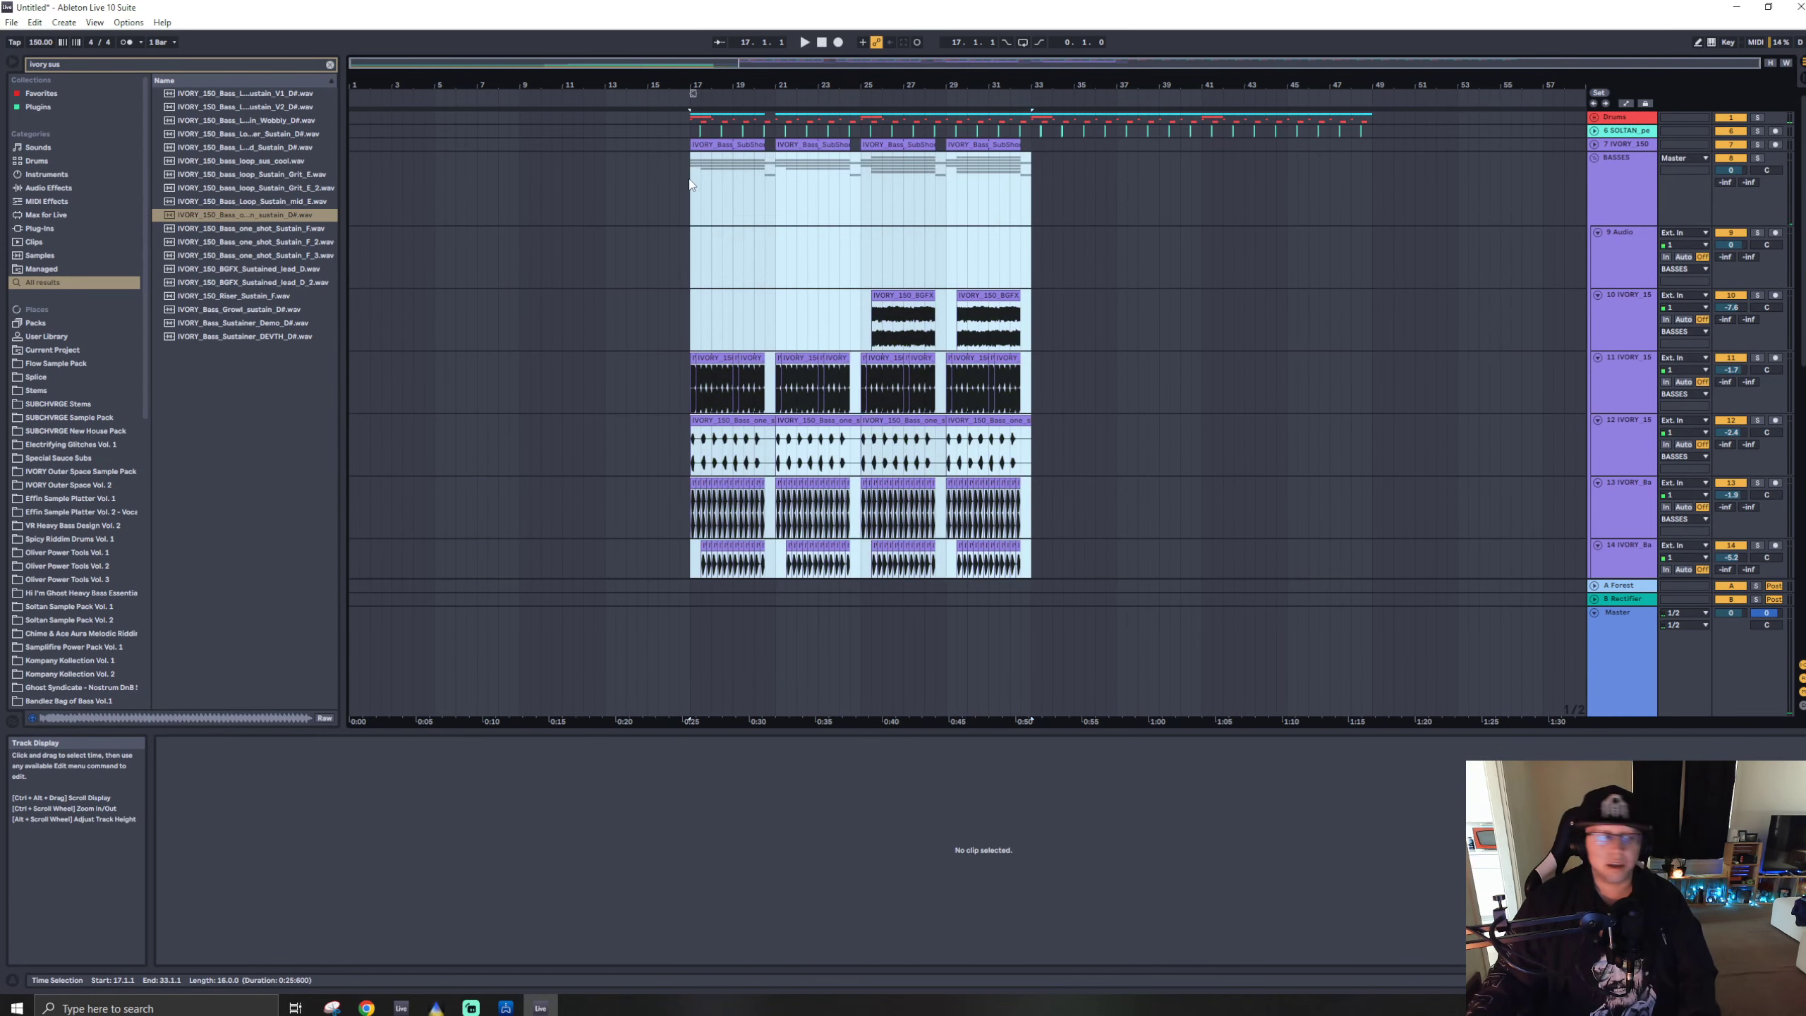
{"action": "left_click", "coordinate": [694, 180]}
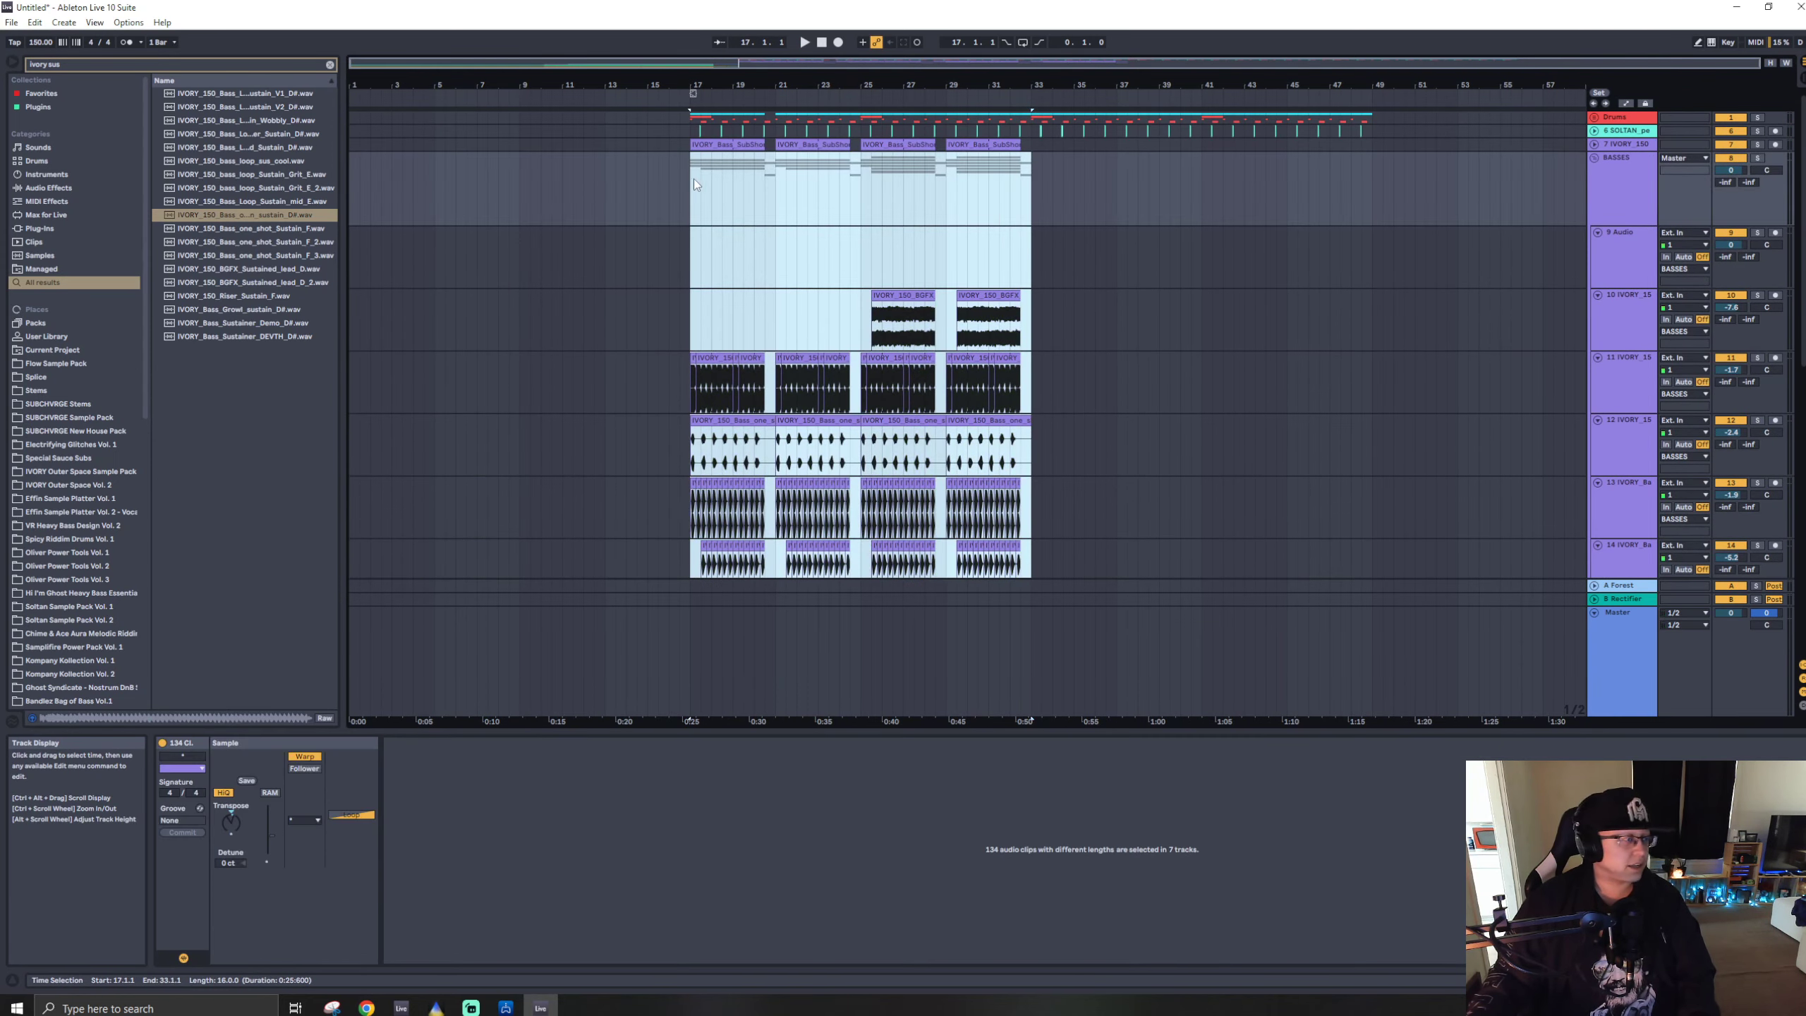
{"action": "right_click", "coordinate": [1048, 208]}
{"action": "left_click", "coordinate": [1030, 187]}
{"action": "left_click_drag", "start_coordinate": [1032, 187], "coordinate": [694, 206]}
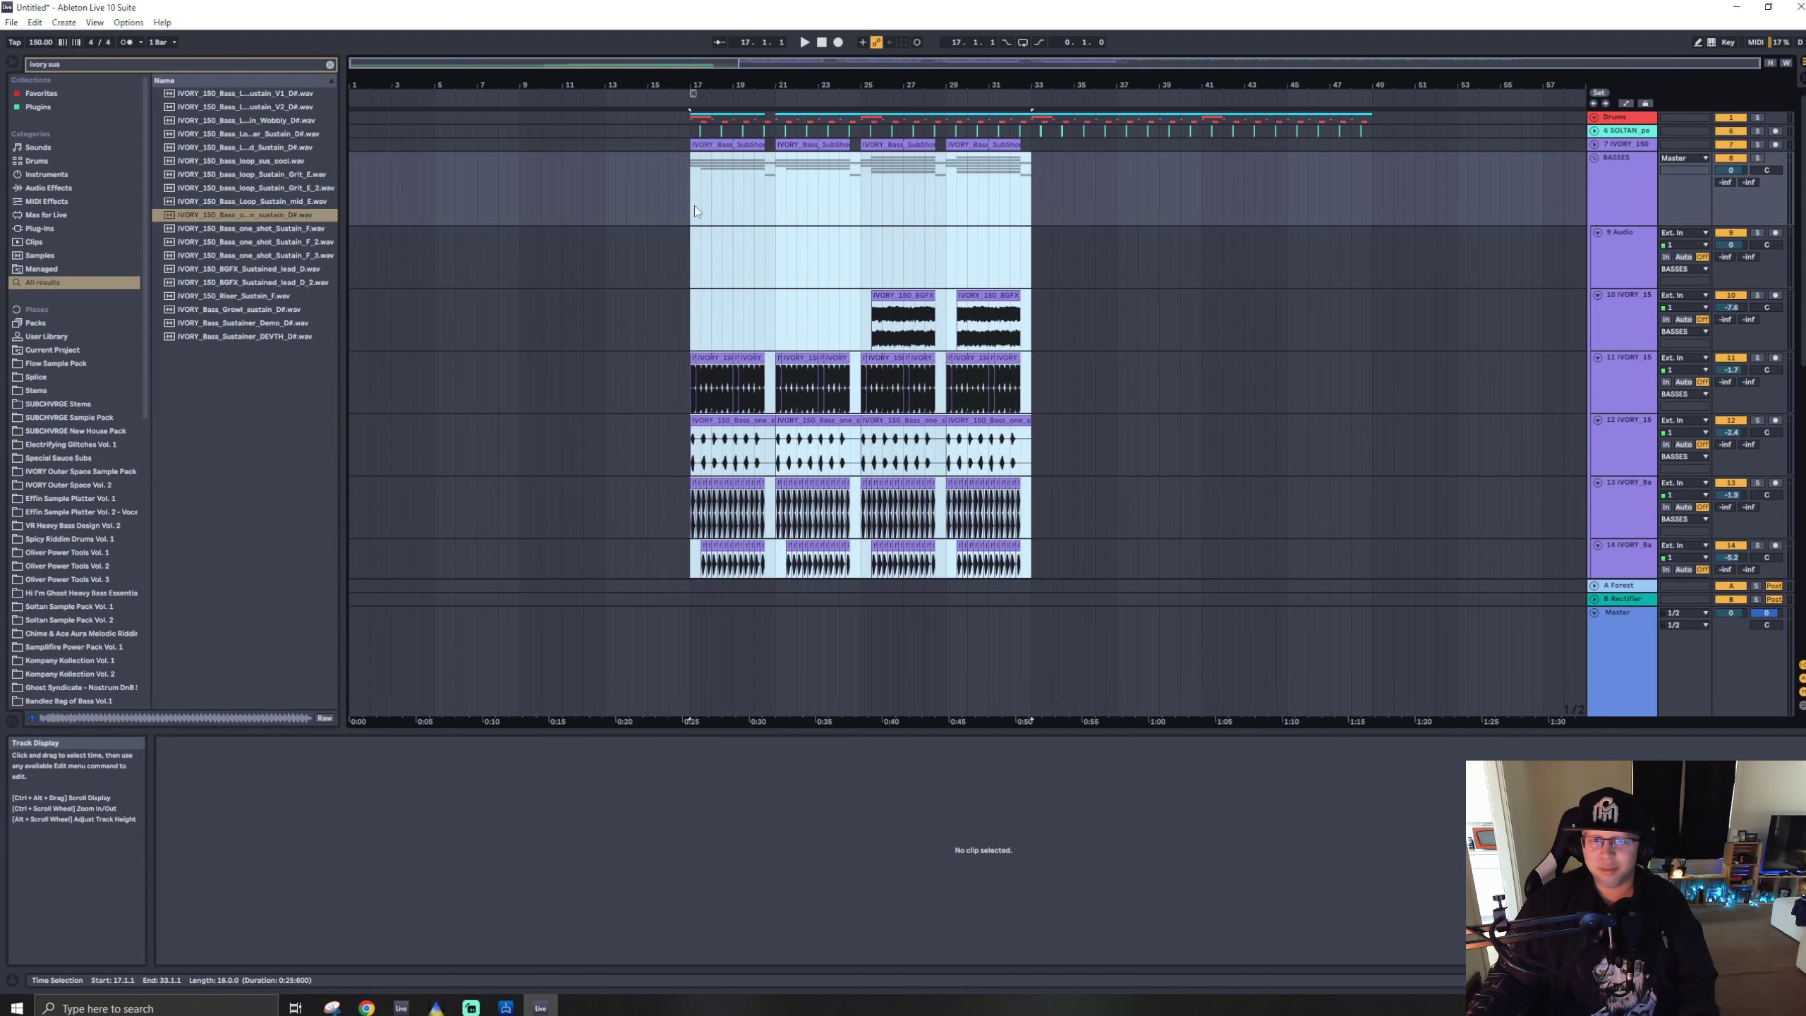
{"action": "key", "text": "ctrl+d"}
- Play the copied section from bar 33 and duplicate the RiddimGun bass track
{"action": "scroll", "coordinate": [1037, 377], "scroll_direction": "up", "scroll_amount": 5, "text": "ctrl"}
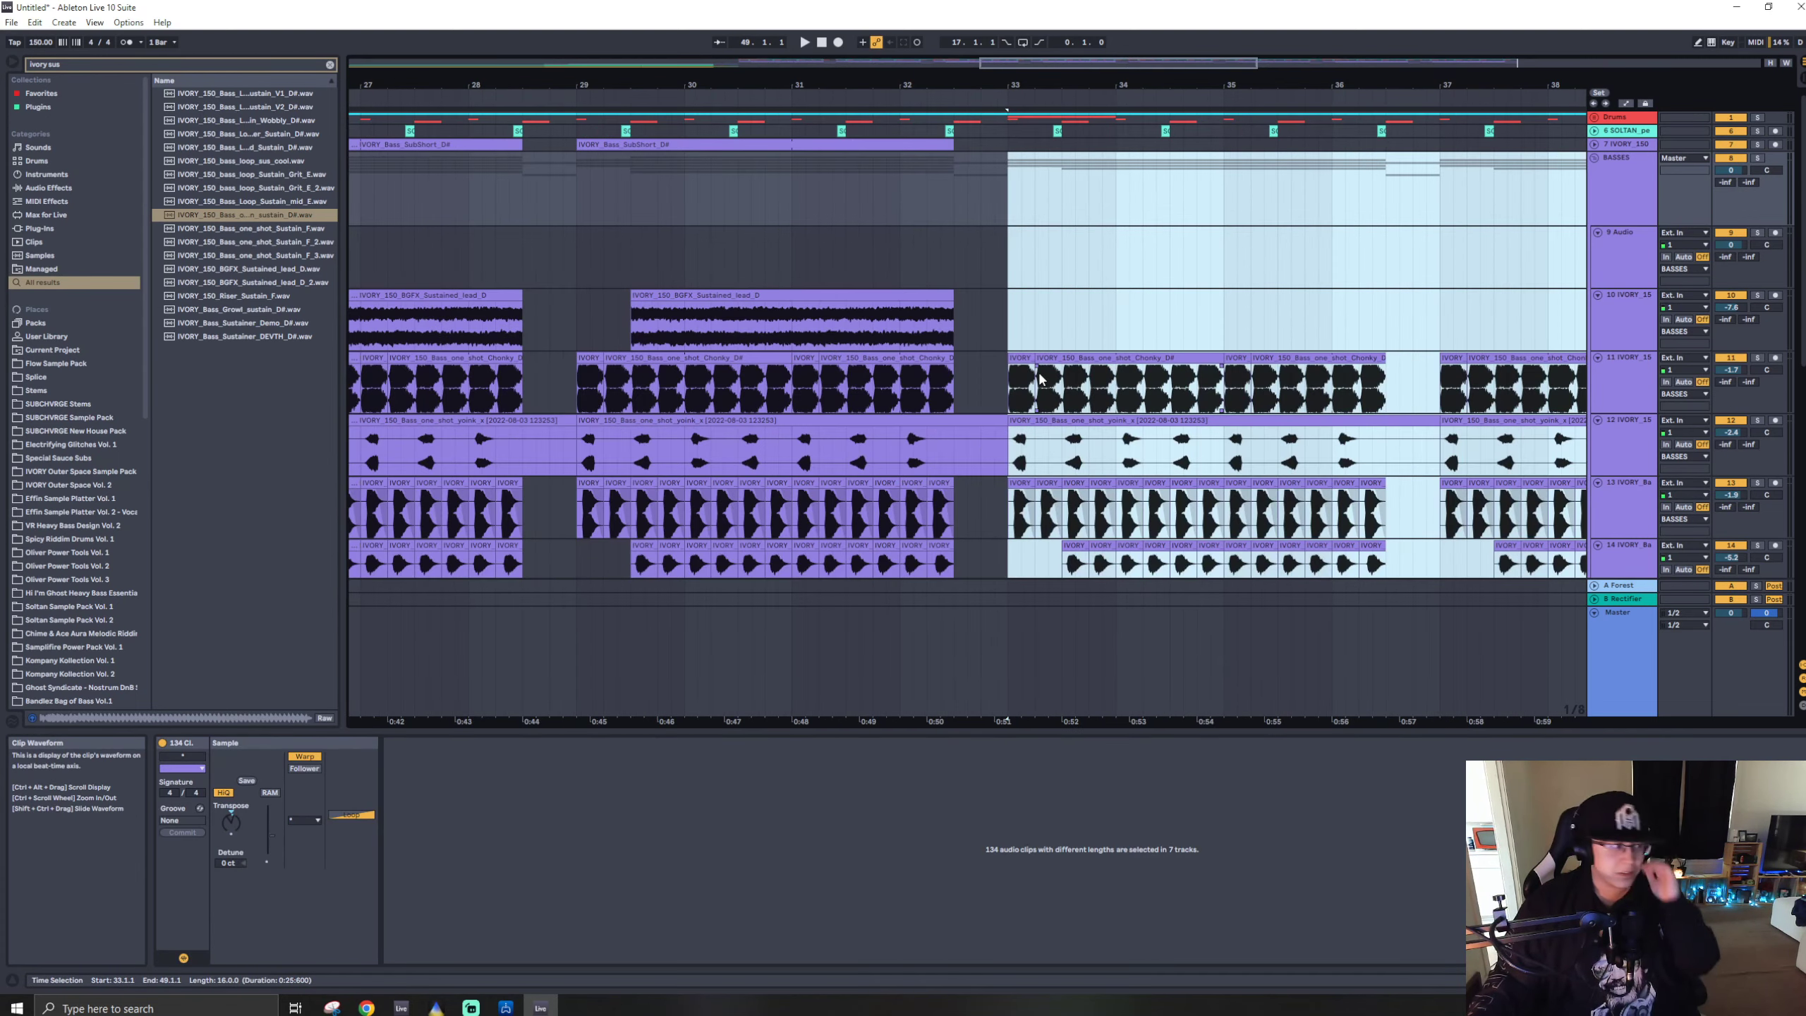
{"action": "left_click", "coordinate": [1024, 483]}
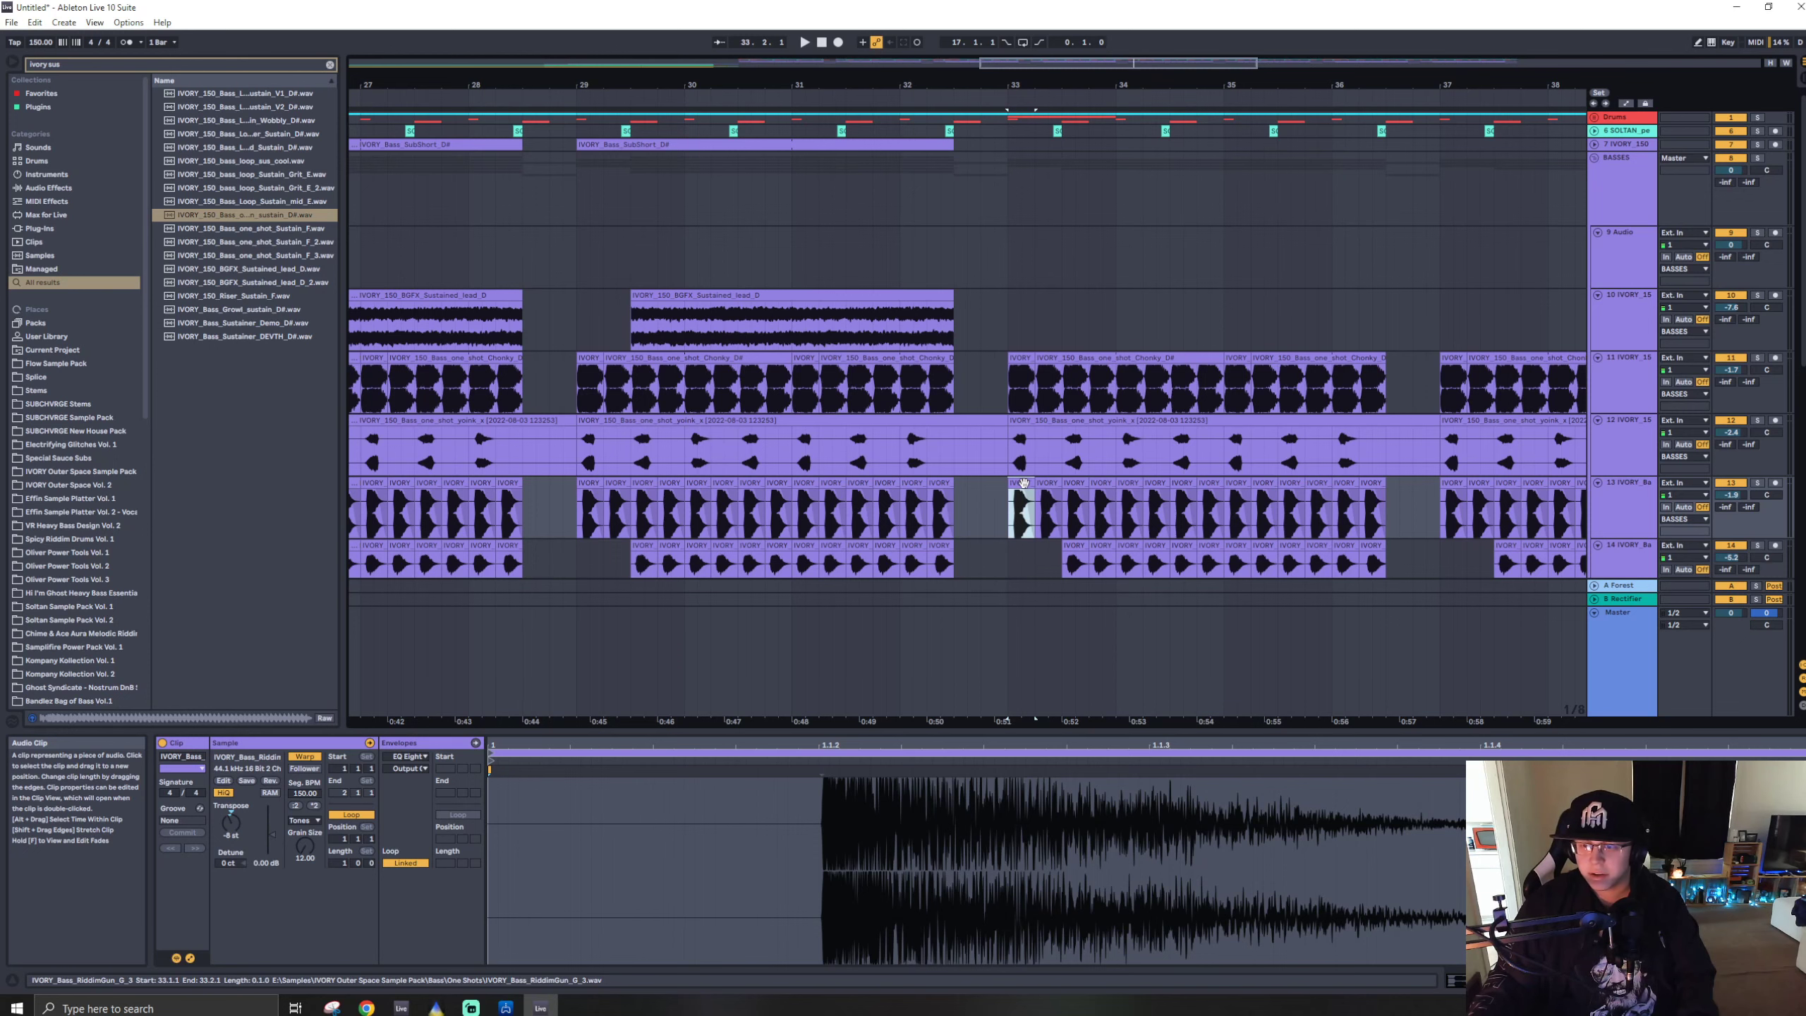
{"action": "key", "text": "space"}
{"action": "scroll", "coordinate": [979, 420], "scroll_direction": "down", "scroll_amount": 5, "text": "ctrl"}
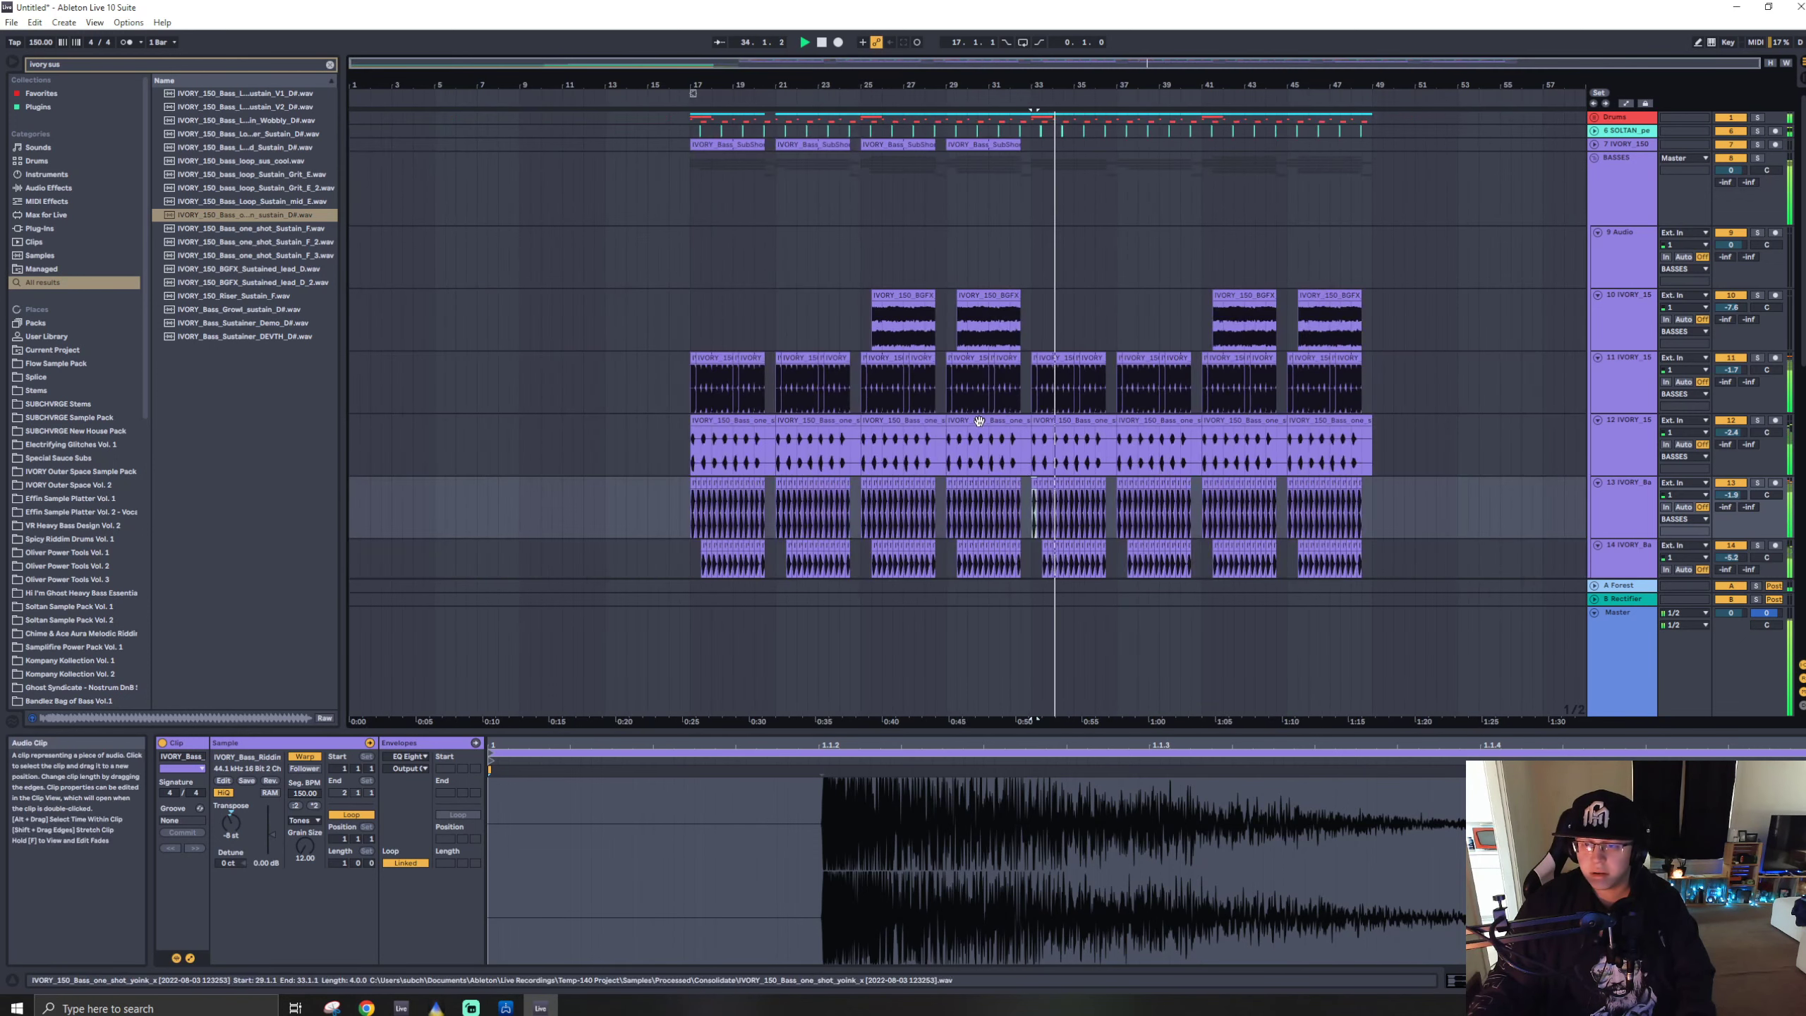
{"action": "left_click", "coordinate": [1059, 455]}
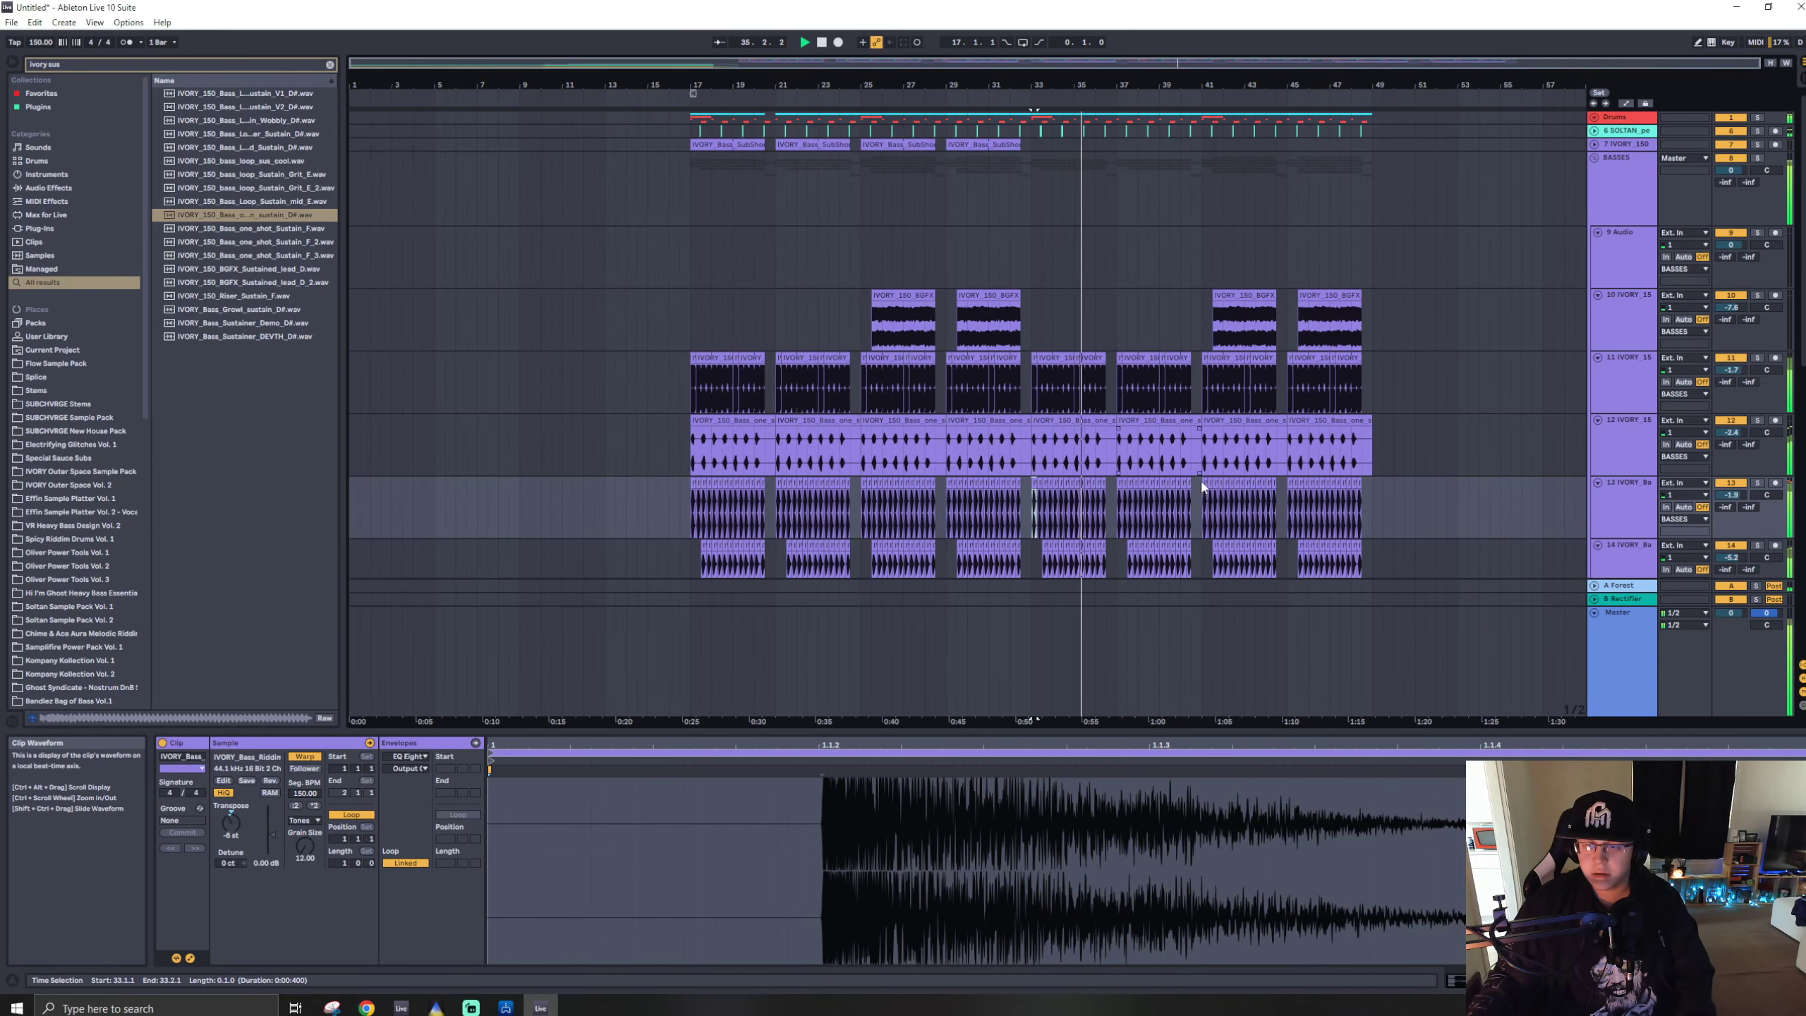
{"action": "left_click", "coordinate": [1614, 509]}
{"action": "key", "text": "ctrl+d"}
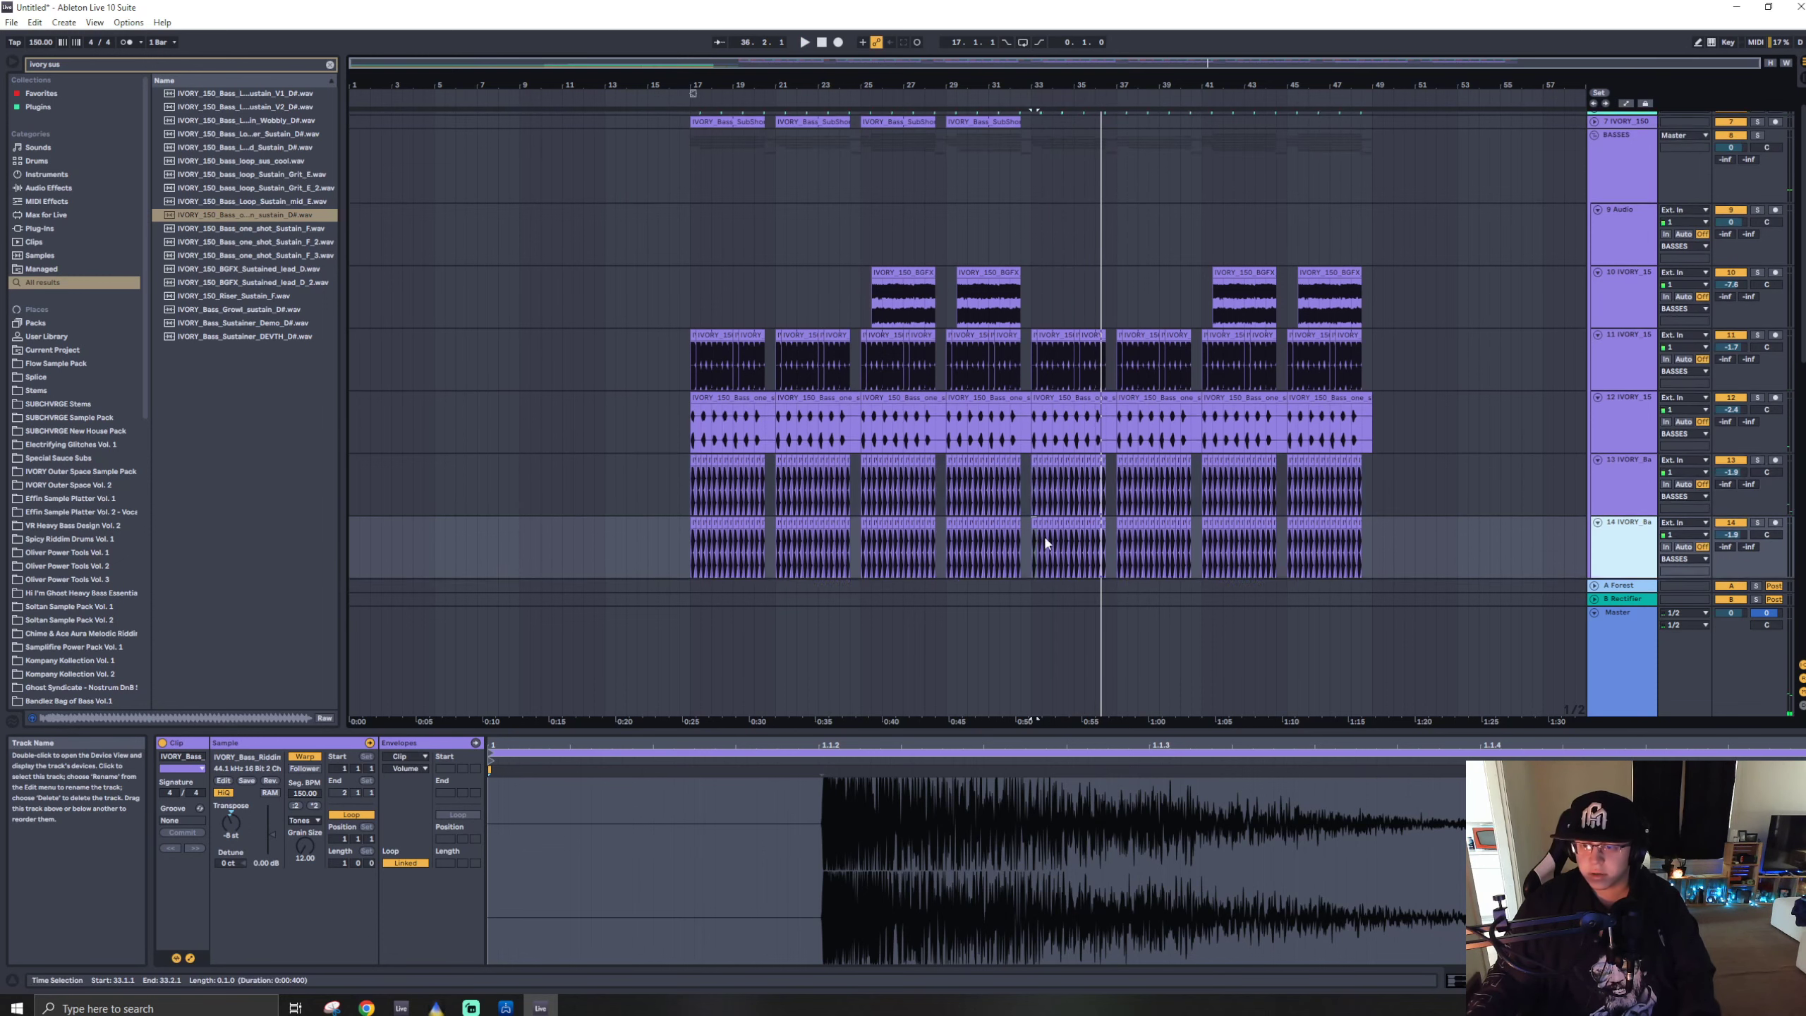
- Clear bars 17–32 on the RiddimGun copy and delete the original track's RiddimGun clips from bar 33 onward
{"action": "left_click_drag", "start_coordinate": [1032, 524], "coordinate": [685, 525]}
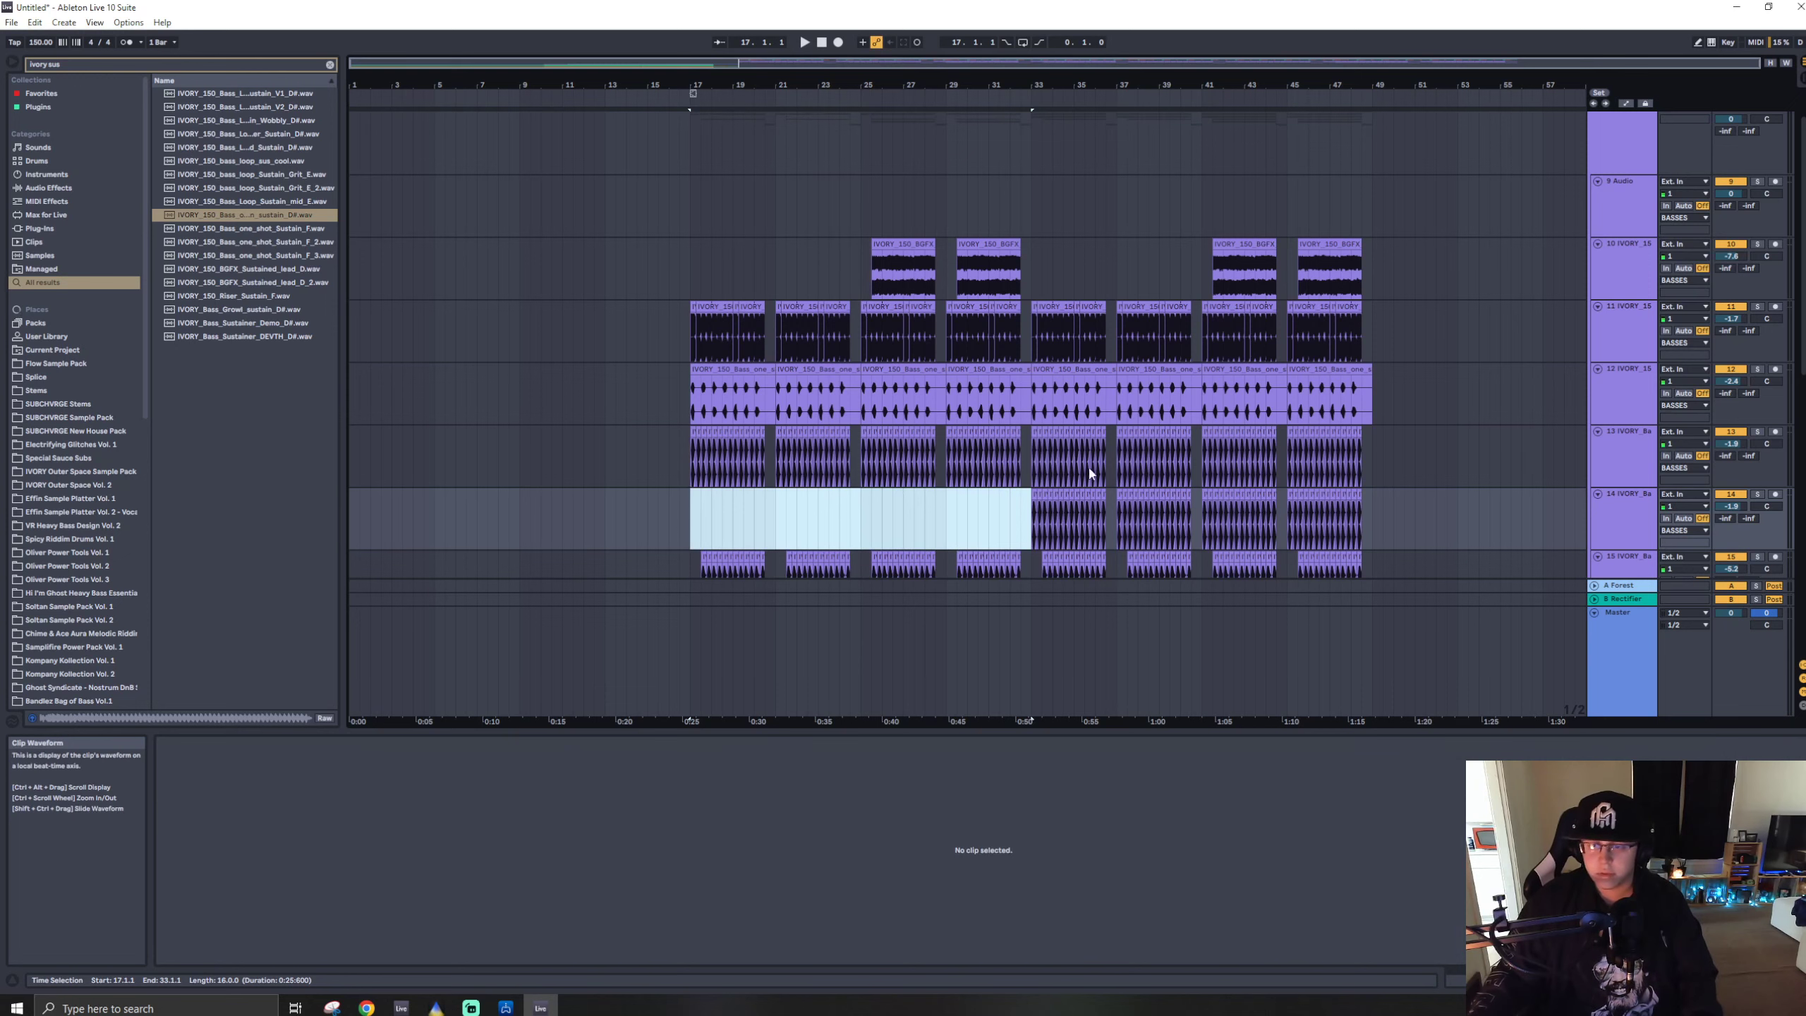
{"action": "left_click_drag", "start_coordinate": [1031, 462], "coordinate": [1457, 462]}
{"action": "key", "text": "Delete"}
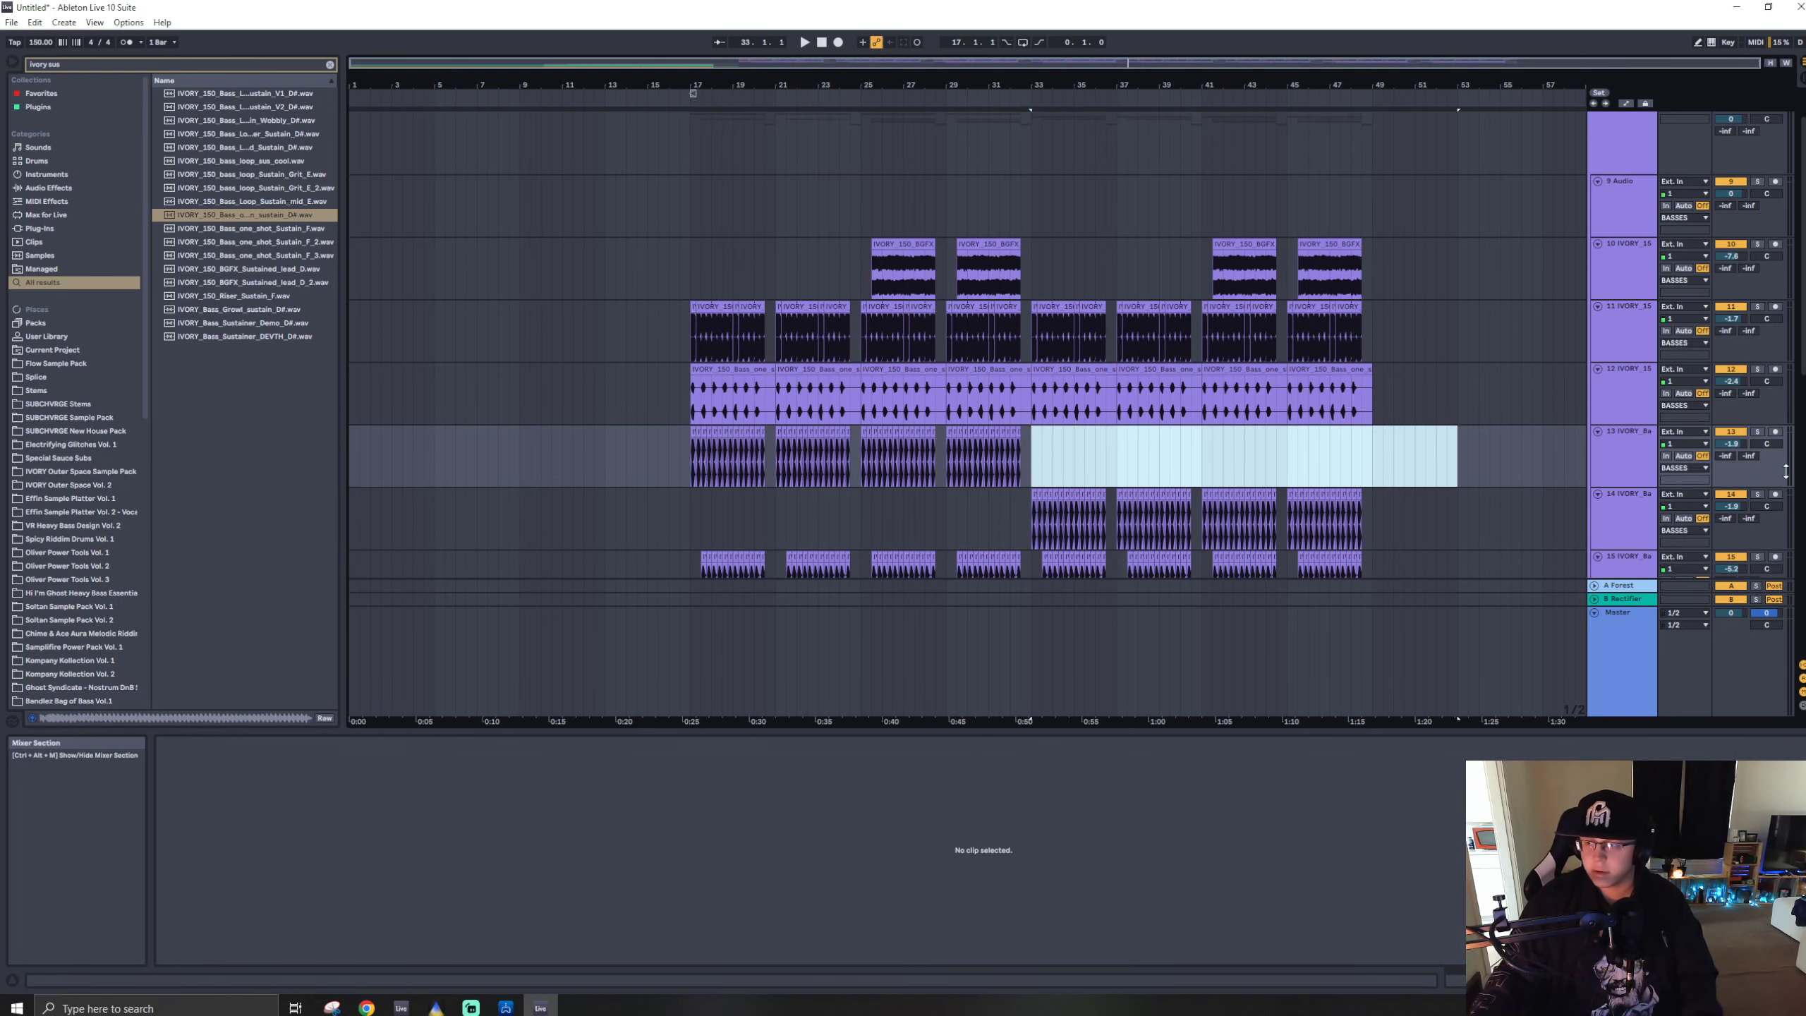
- Solo the RiddimGun copy and add a Frequency Shifter at the end of its effect chain
{"action": "left_click", "coordinate": [1049, 529]}
{"action": "key", "text": "space"}
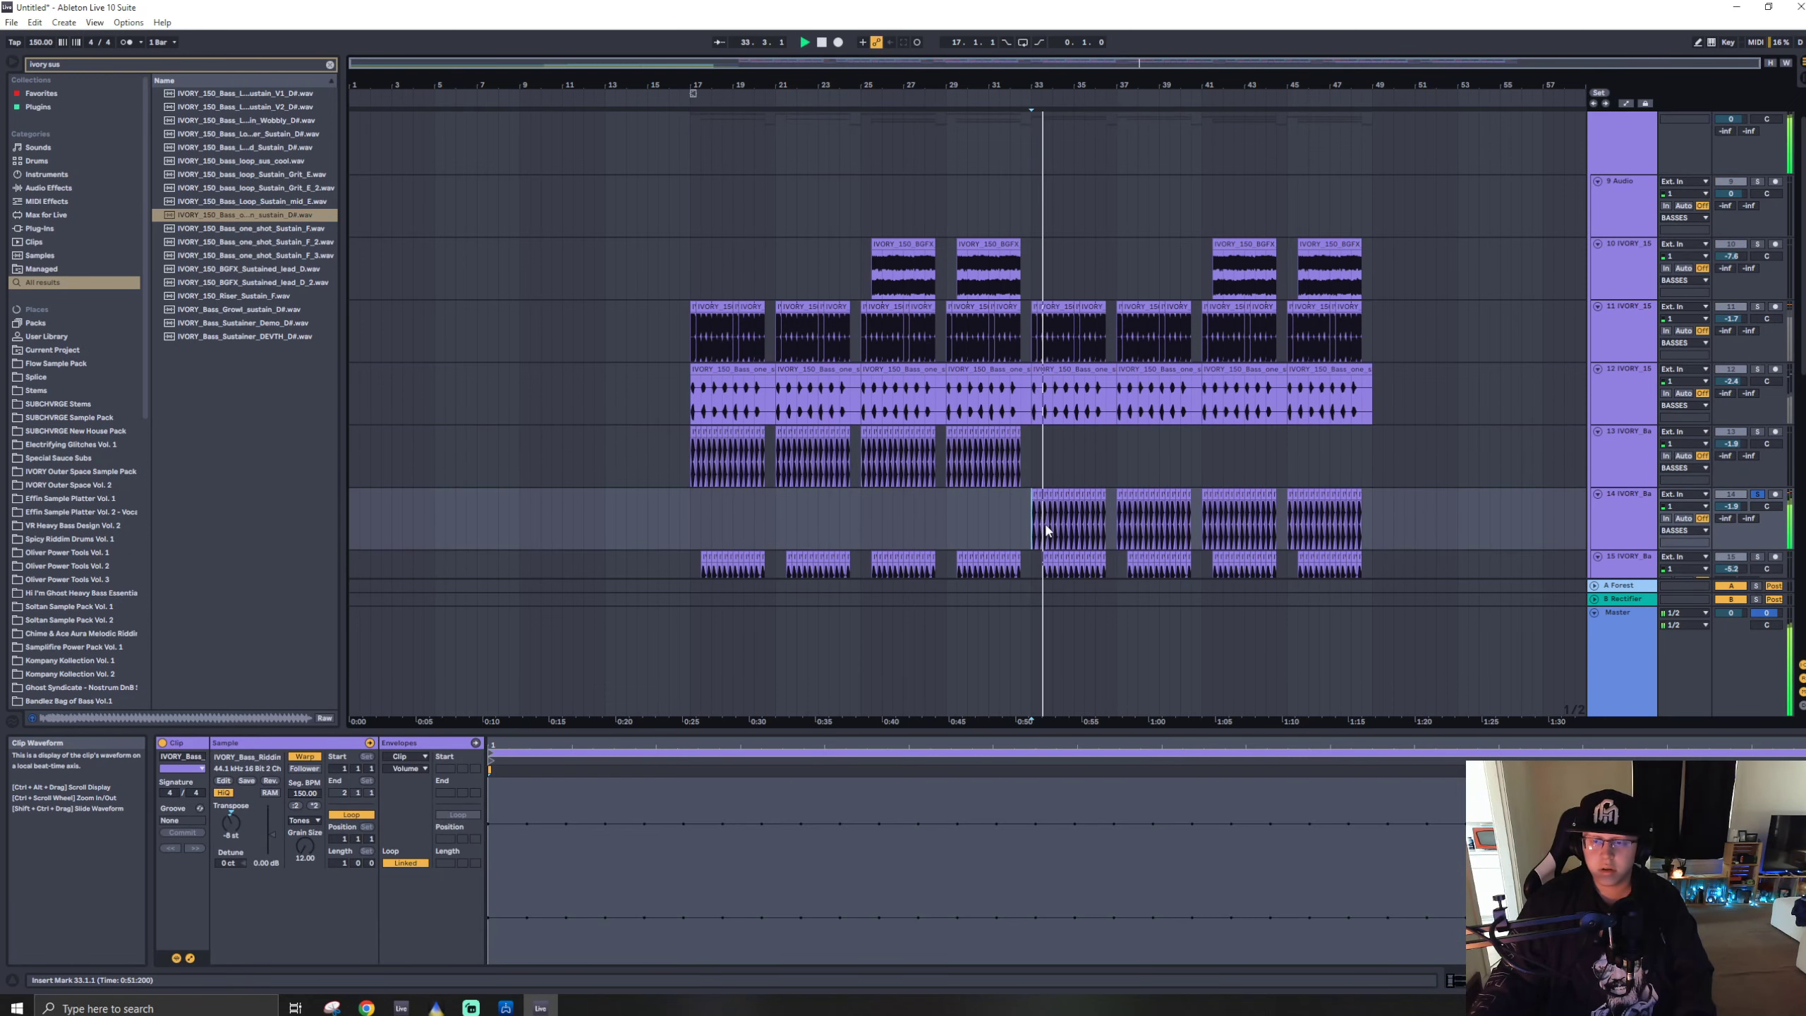
{"action": "key", "text": "ctrl+f"}
{"action": "type", "text": "fre"}
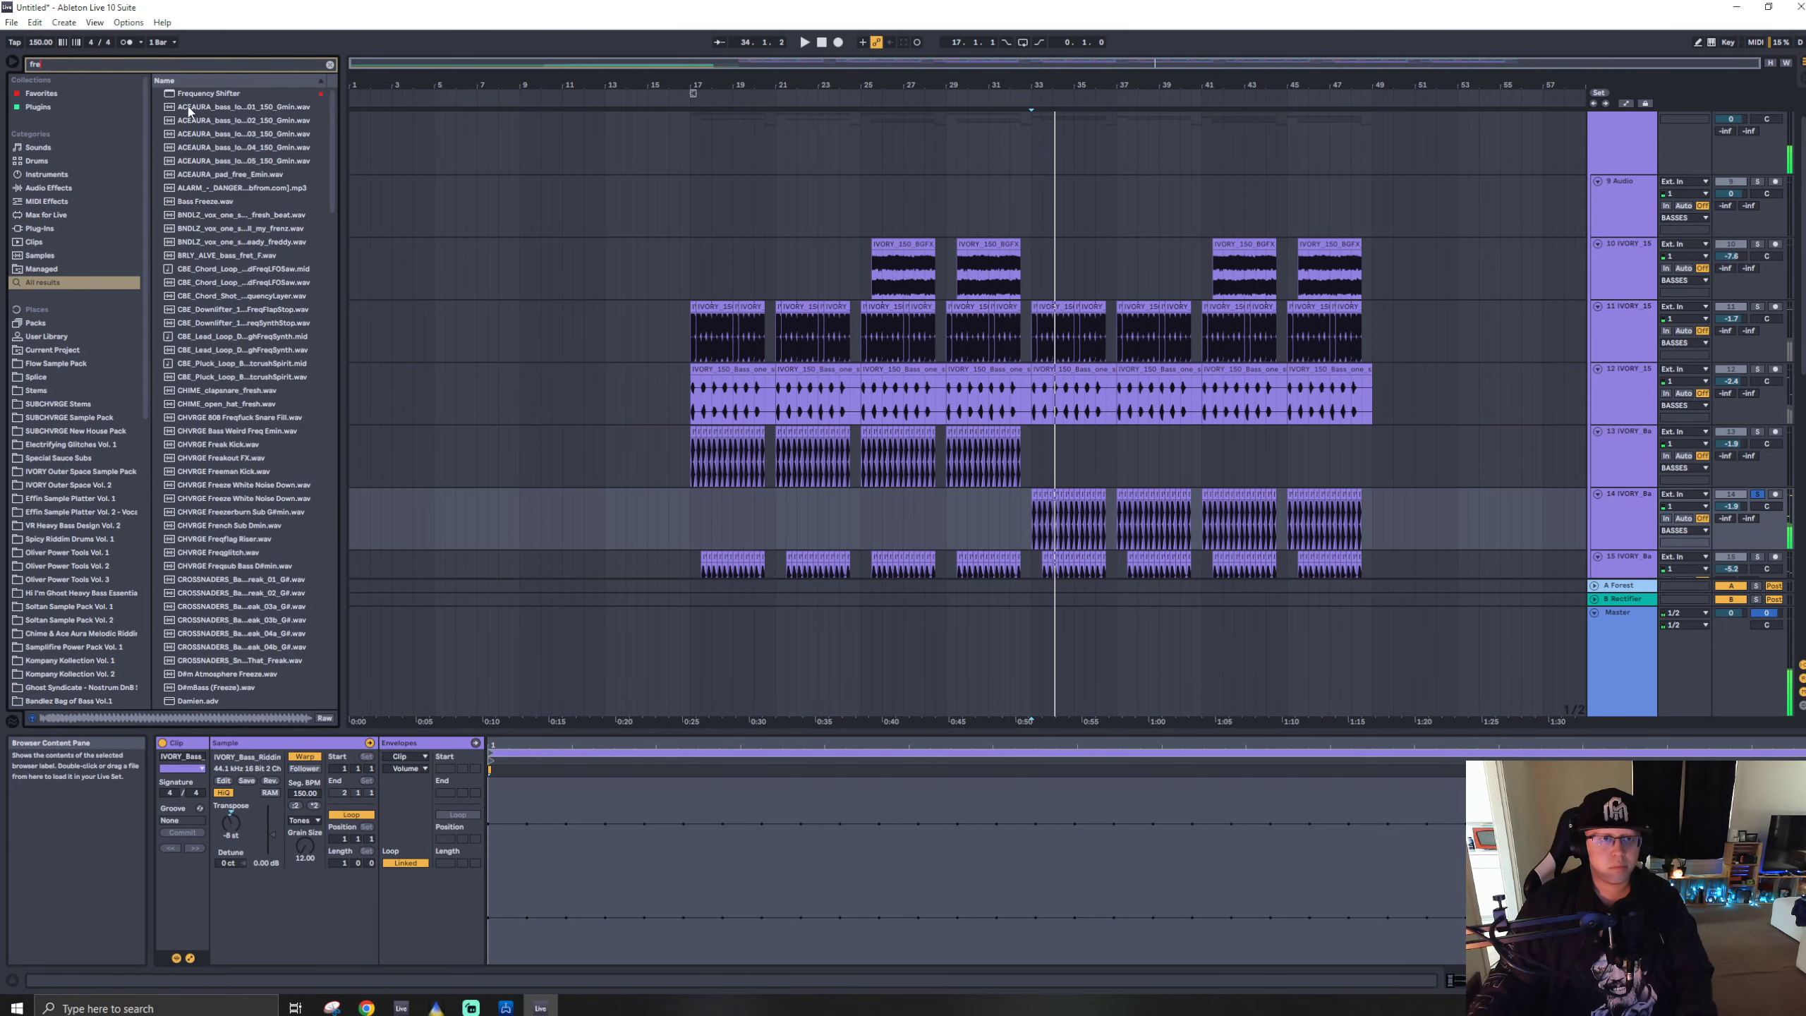
{"action": "left_click_drag", "start_coordinate": [1031, 525], "coordinate": [1032, 526]}
- Add the MComb preset SVDDEN DEATH D#min to the chain and lower the second Frequency Shifter's fine frequency
{"action": "key", "text": "ctrl+f"}
{"action": "type", "text": "sv"}
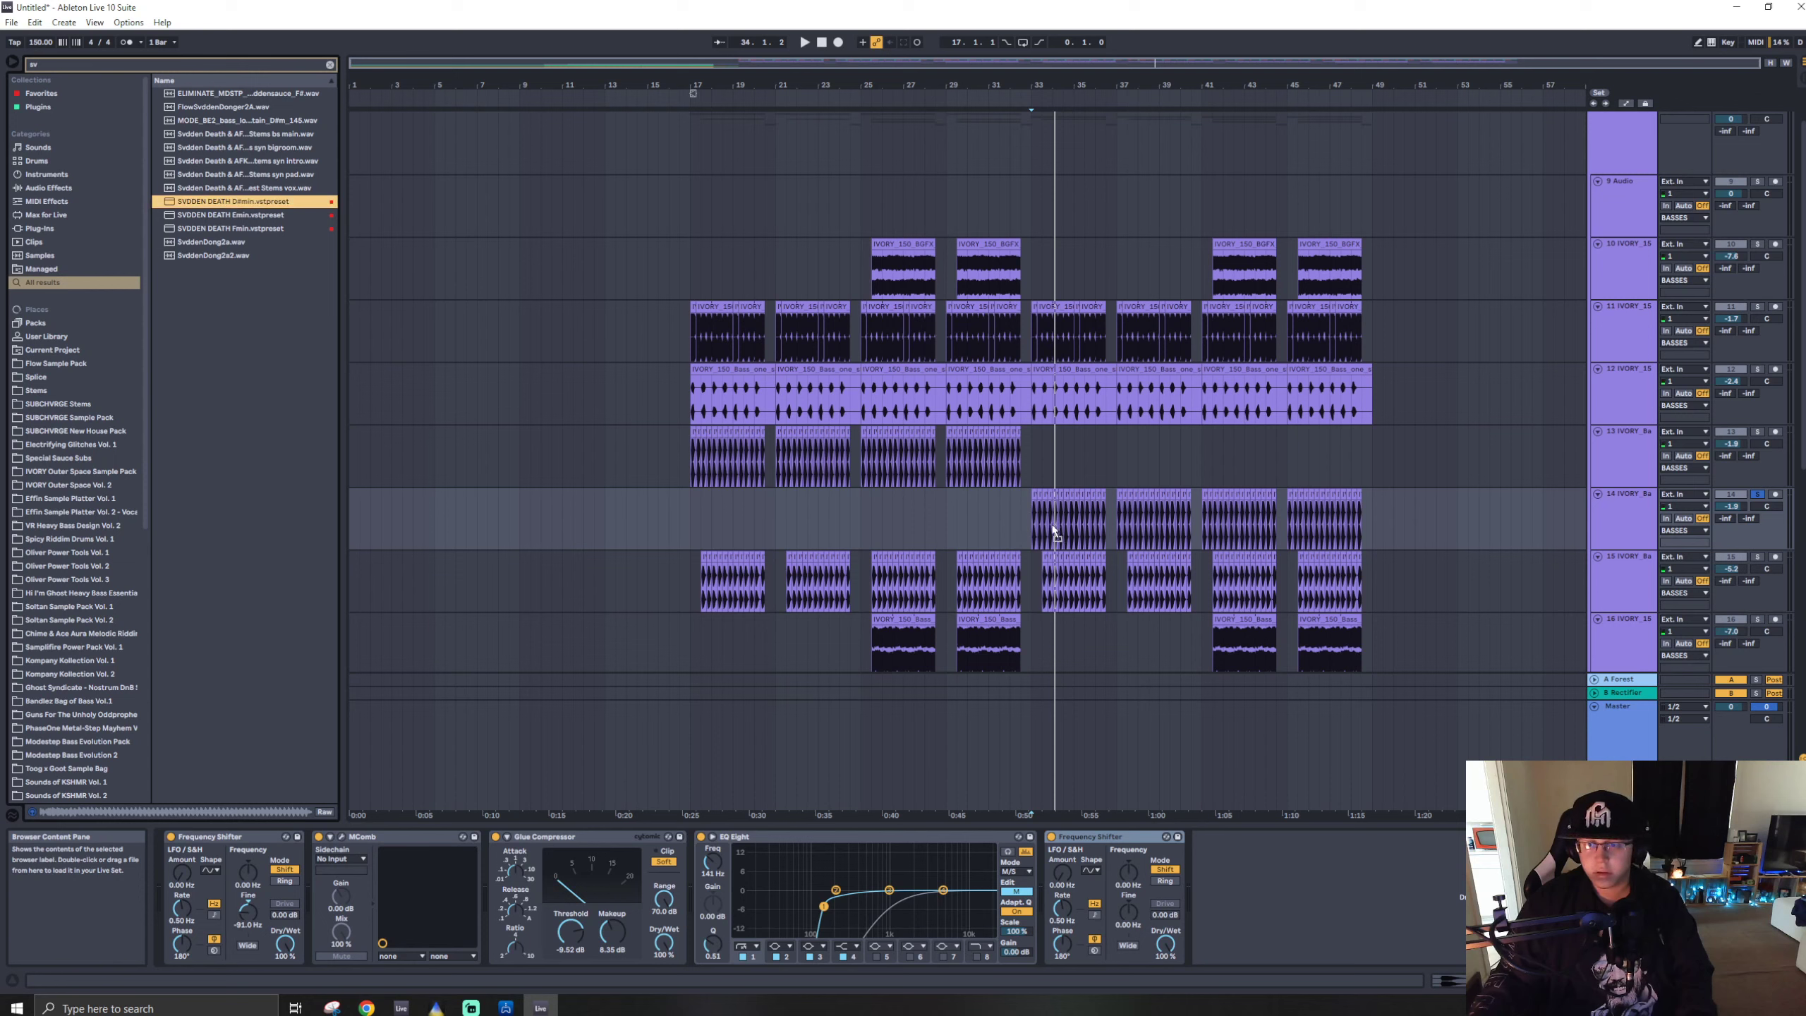
{"action": "key", "text": "Return"}
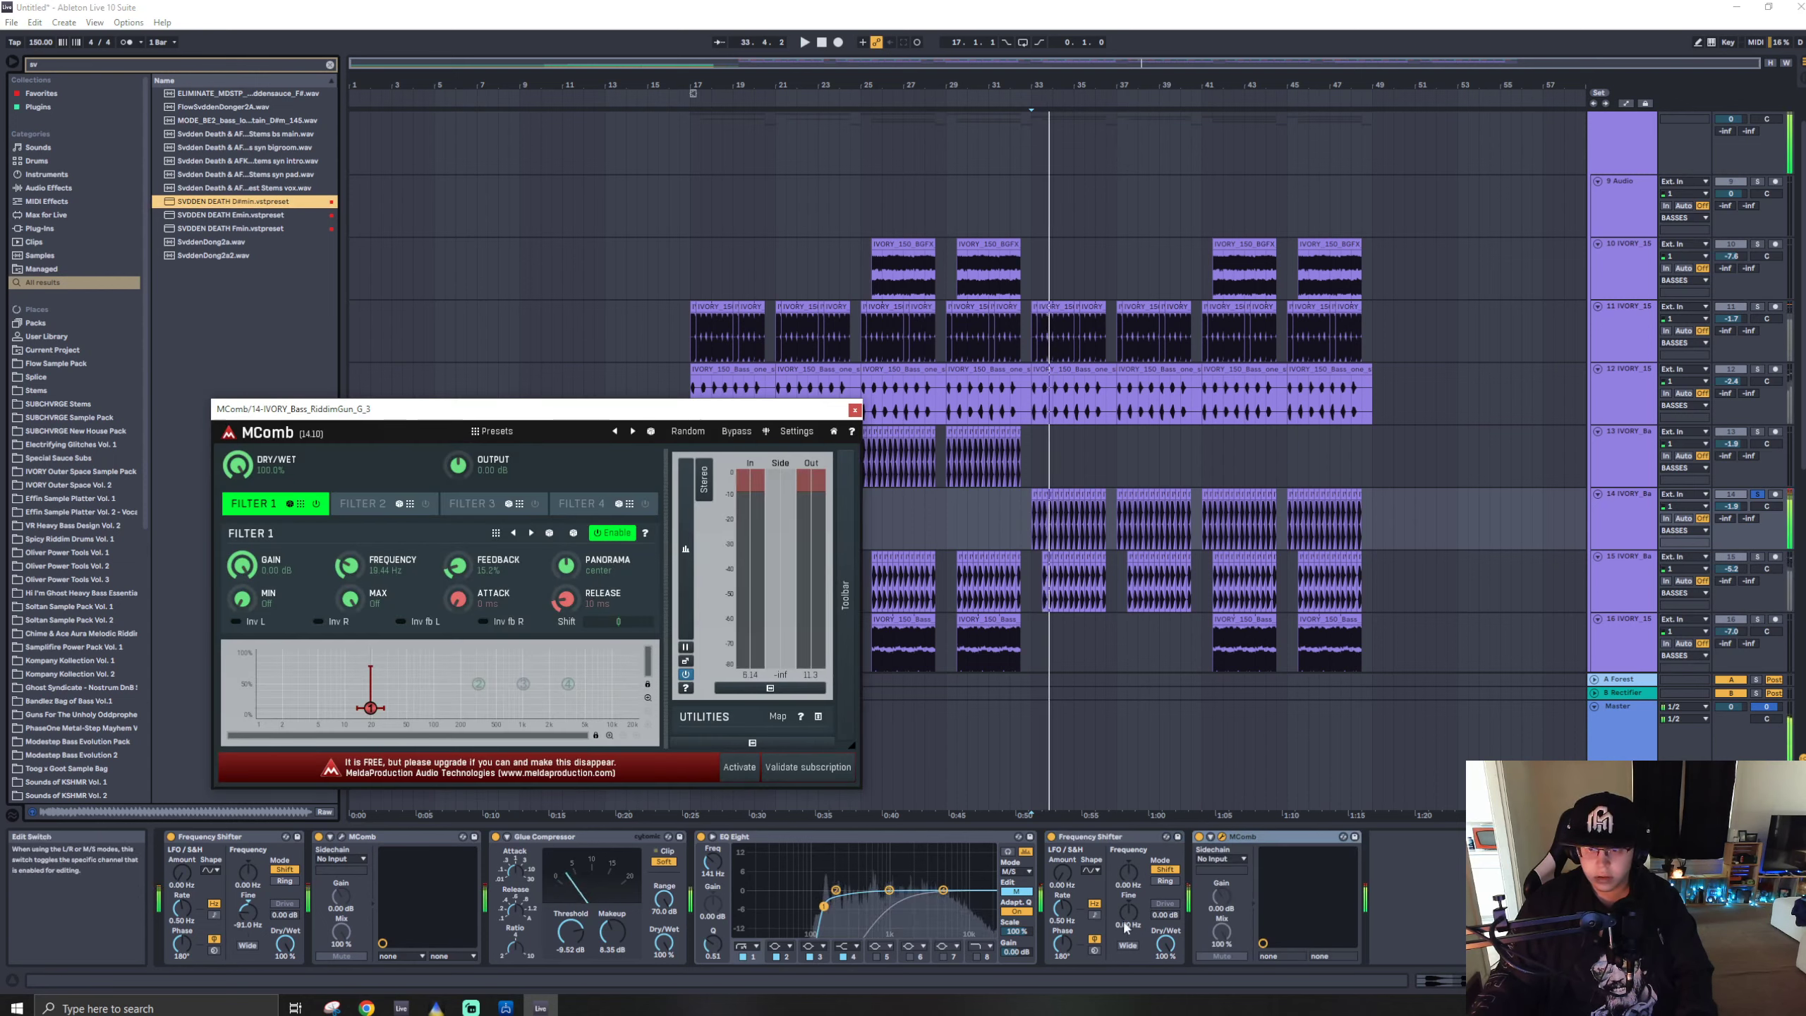
{"action": "key", "text": "space"}
{"action": "left_click_drag", "start_coordinate": [1127, 913], "coordinate": [1125, 942]}
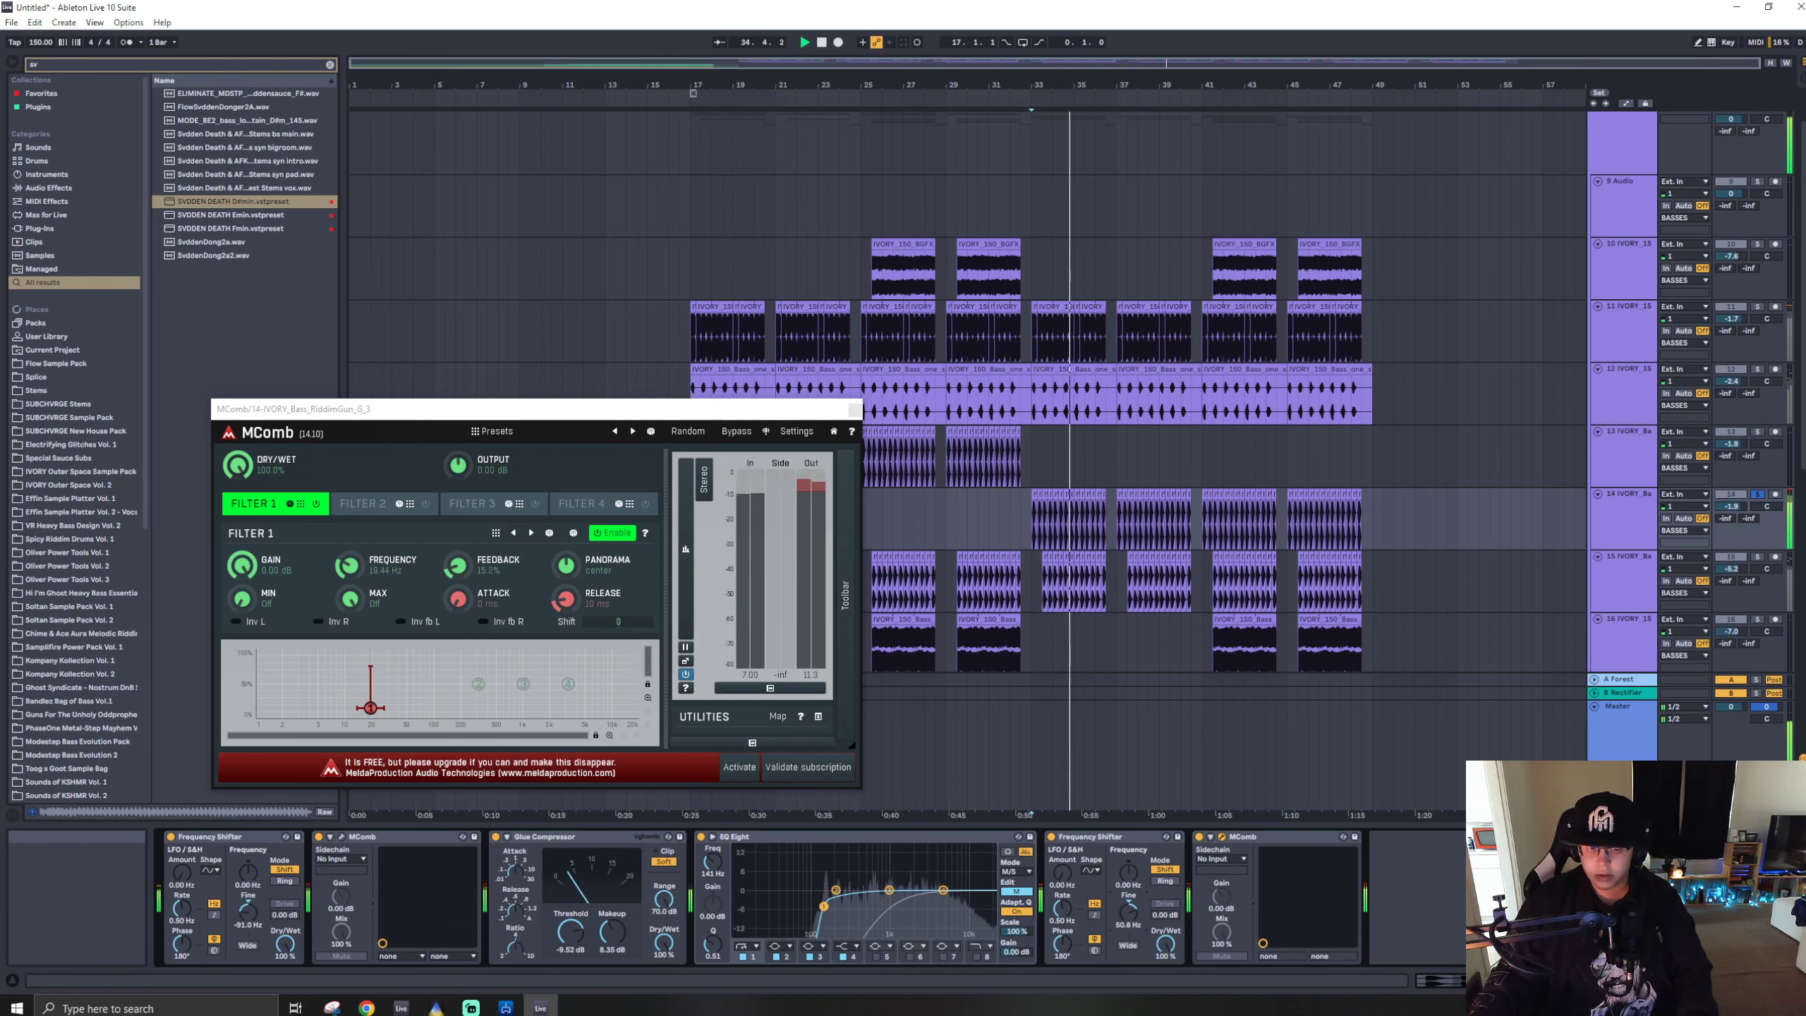
- Reorder the effect chain so EQ Eight and the Glue Compressor come last, after the second MComb
{"action": "left_click_drag", "start_coordinate": [534, 837], "coordinate": [1337, 861]}
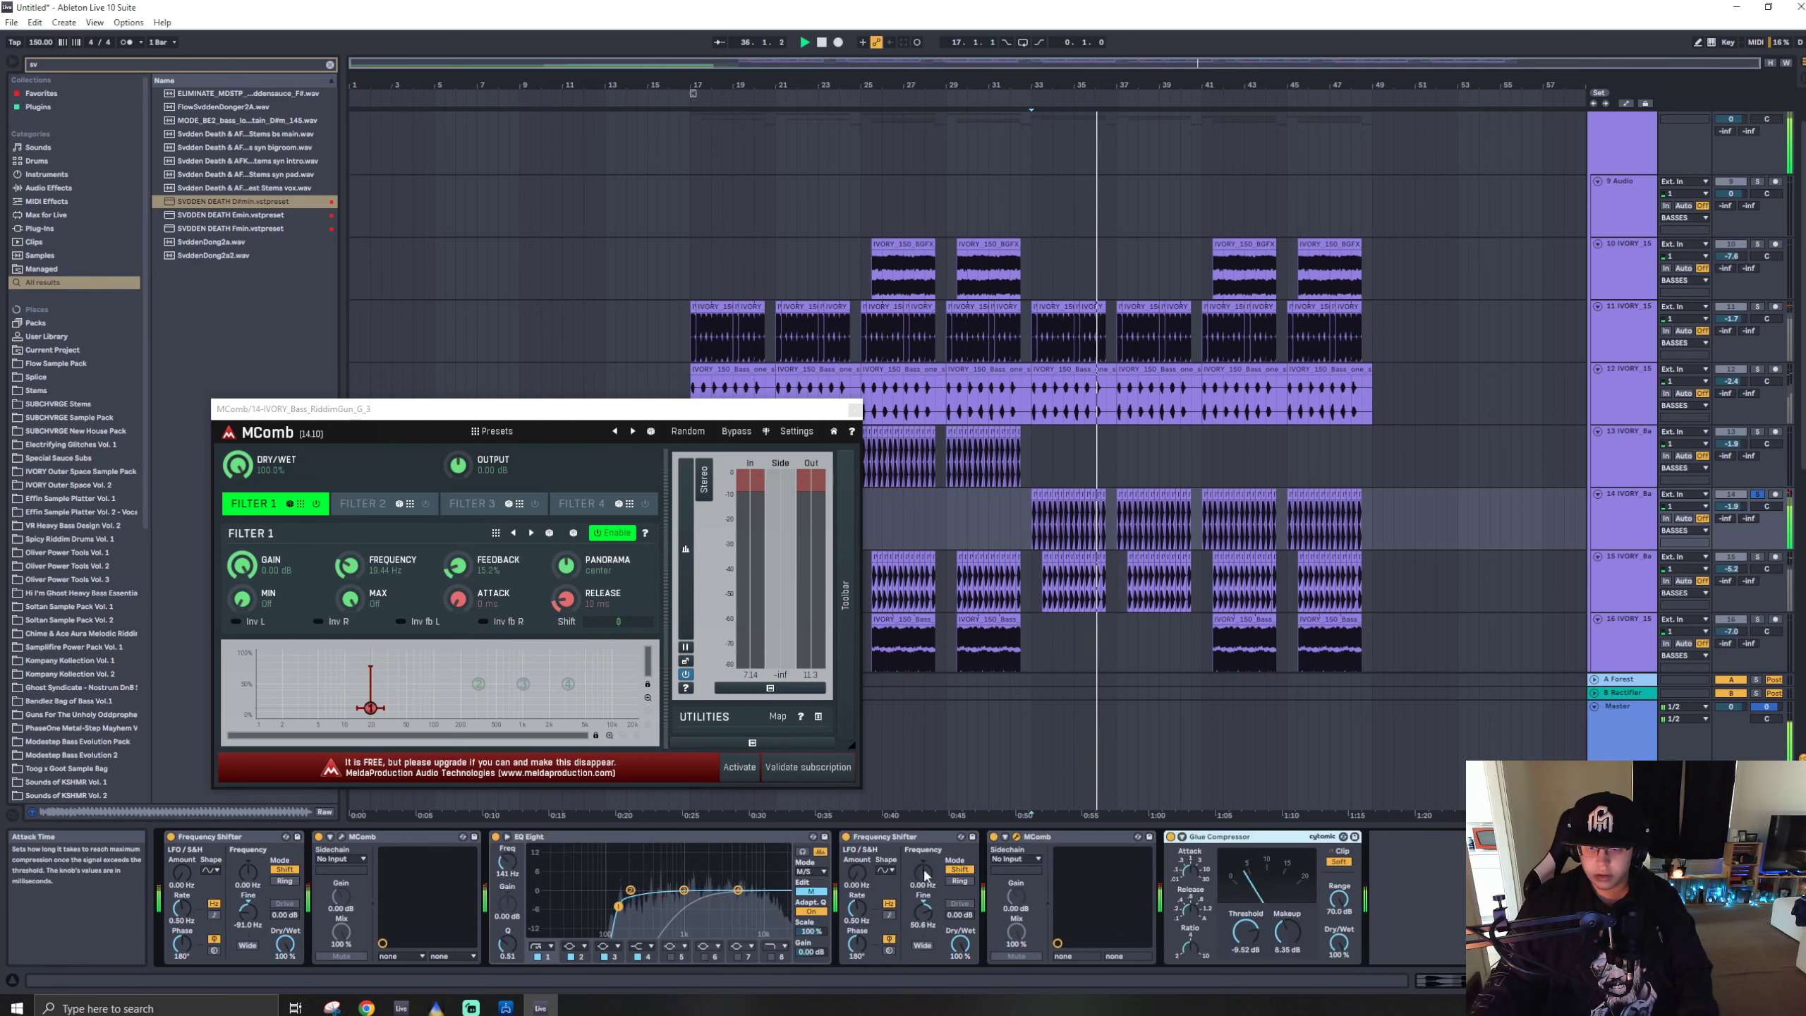
{"action": "key", "text": "space"}
{"action": "key", "text": "space"}
{"action": "left_click_drag", "start_coordinate": [657, 837], "coordinate": [1120, 893]}
{"action": "key", "text": "space"}
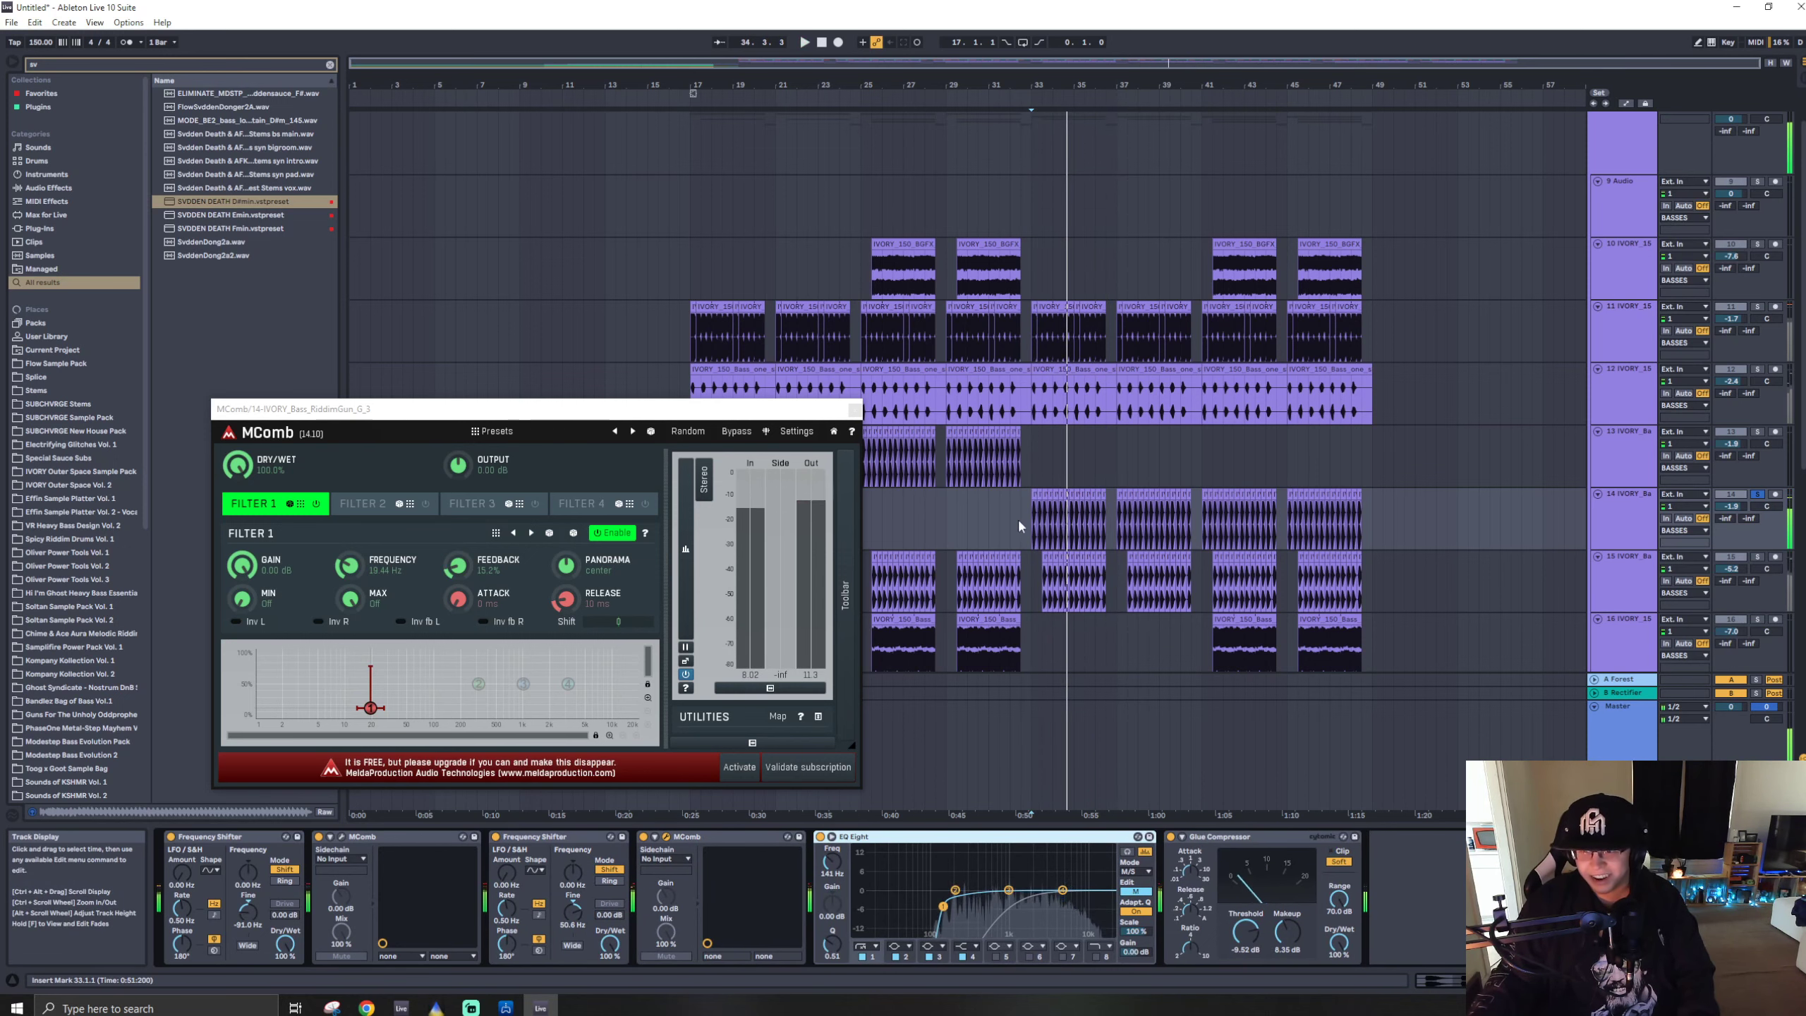
- Adjust the transposition of all clips on the duplicated RiddimGun track from bar 33 onward during playback
{"action": "left_click_drag", "start_coordinate": [998, 524], "coordinate": [1478, 530]}
{"action": "key", "text": "space"}
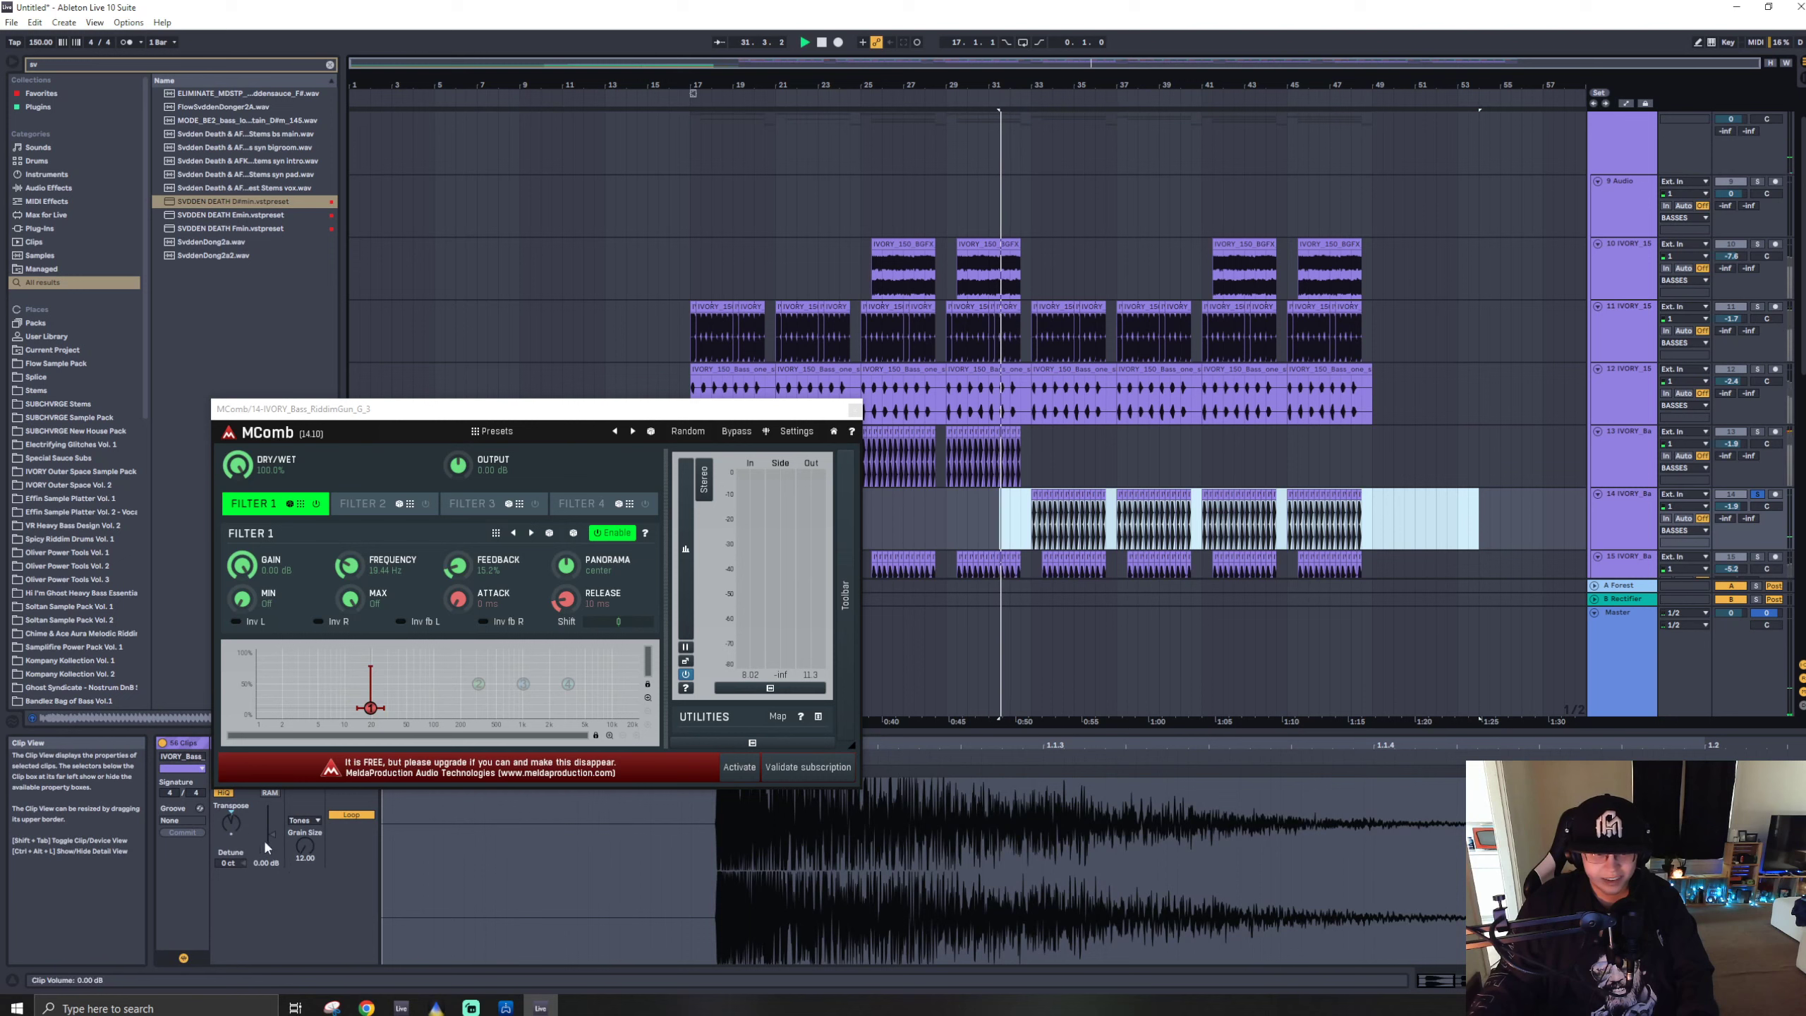
{"action": "left_click", "coordinate": [1036, 526]}
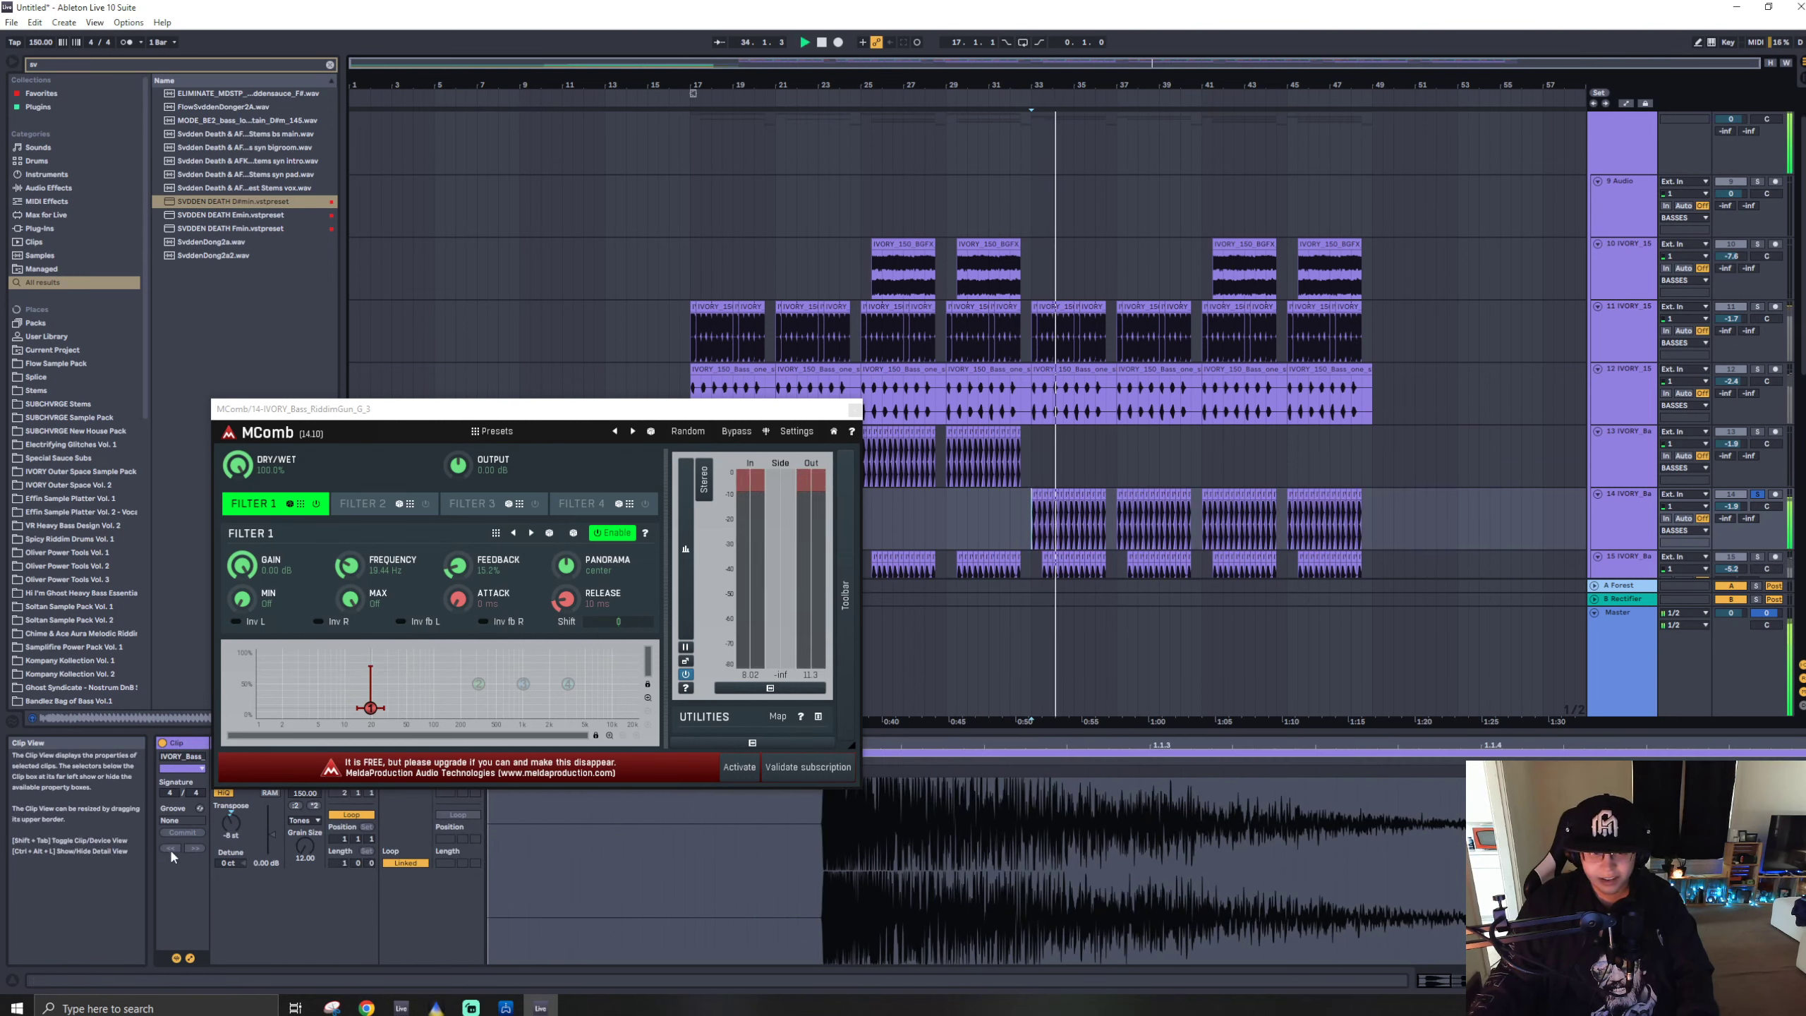
{"action": "left_click_drag", "start_coordinate": [1020, 527], "coordinate": [1208, 526]}
{"action": "left_click_drag", "start_coordinate": [1360, 521], "coordinate": [1479, 521]}
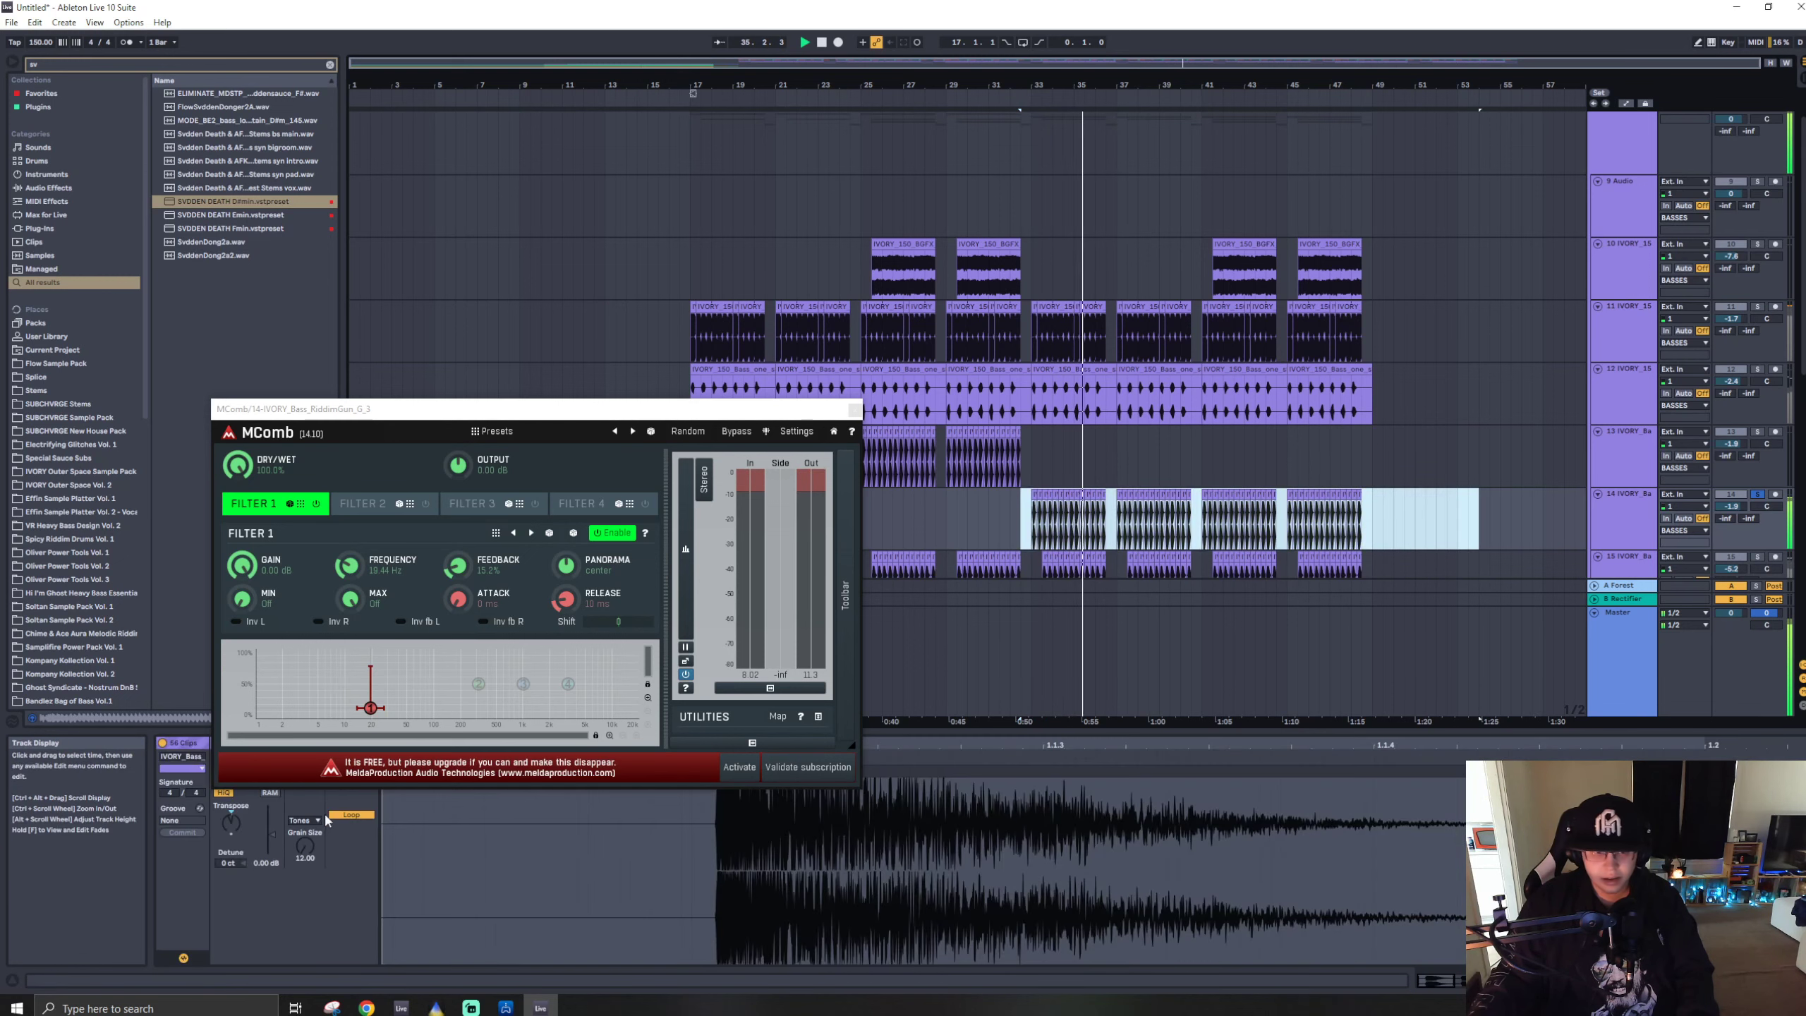
{"action": "left_click_drag", "start_coordinate": [229, 821], "coordinate": [229, 812]}
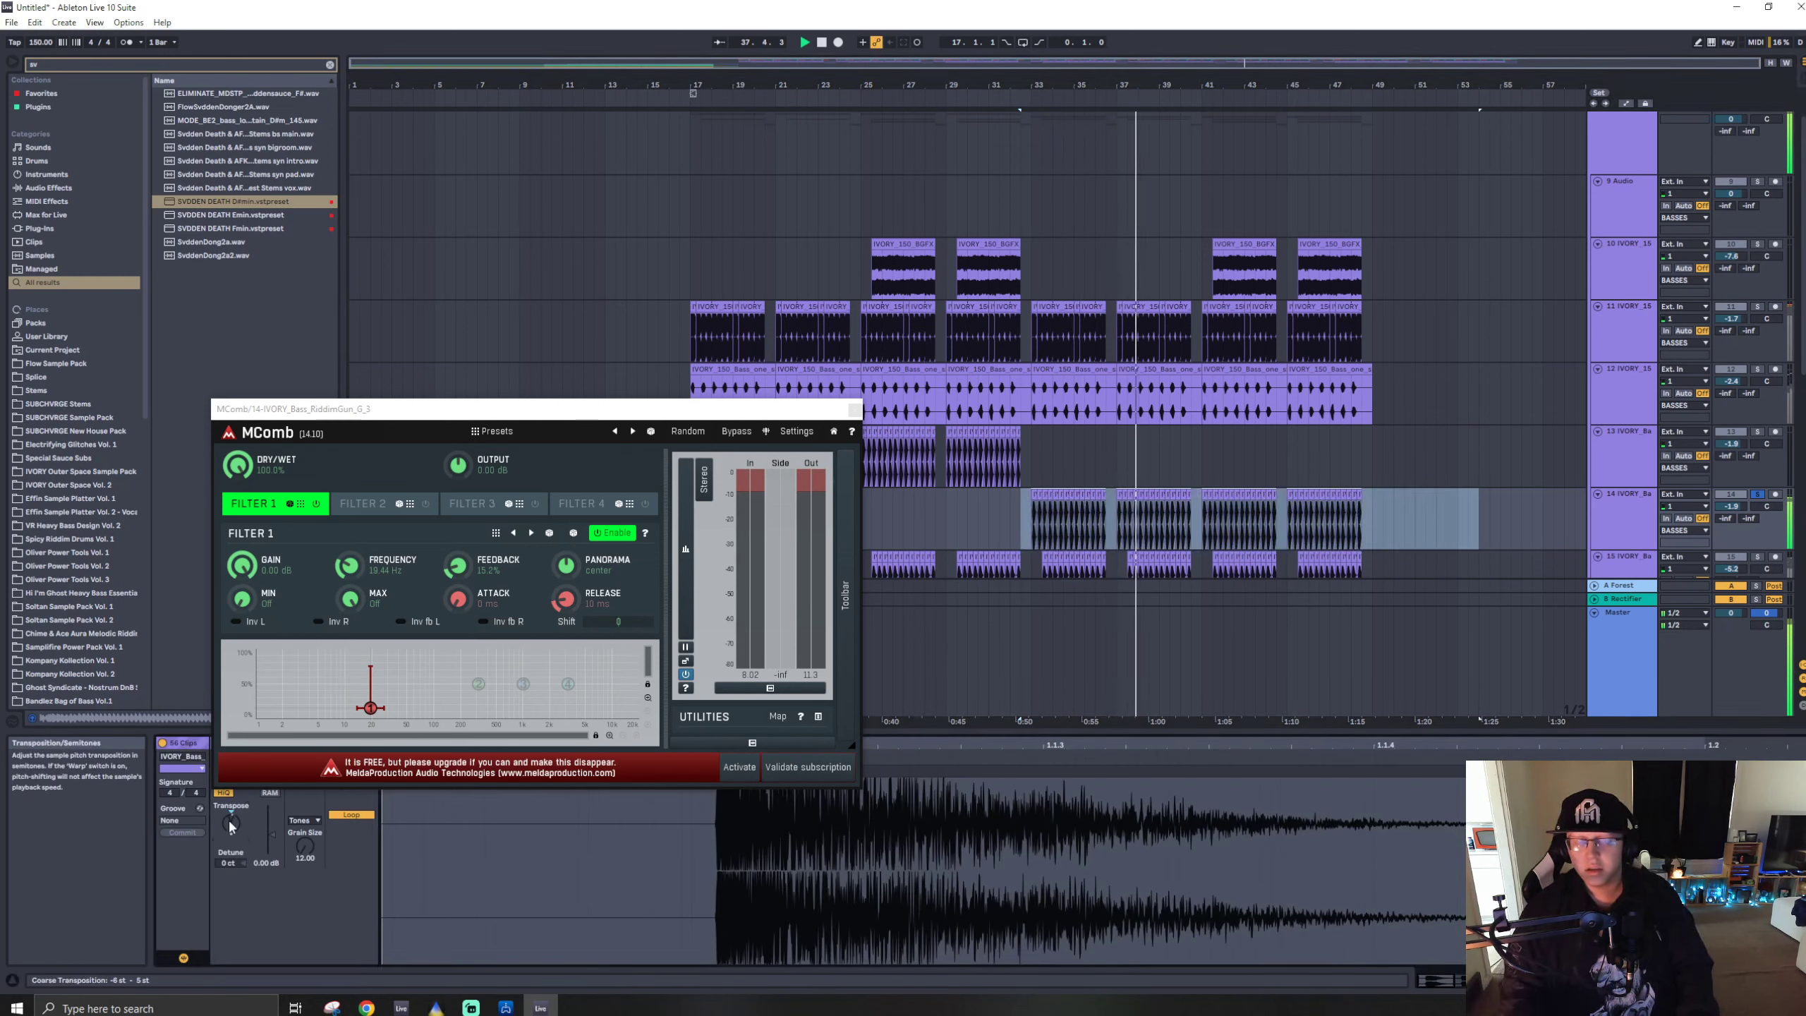
- Unsolo the duplicated RiddimGun track and play the full mix from 32.3
{"action": "left_click", "coordinate": [1756, 494]}
{"action": "scroll", "coordinate": [1370, 546], "scroll_direction": "down", "scroll_amount": 3}
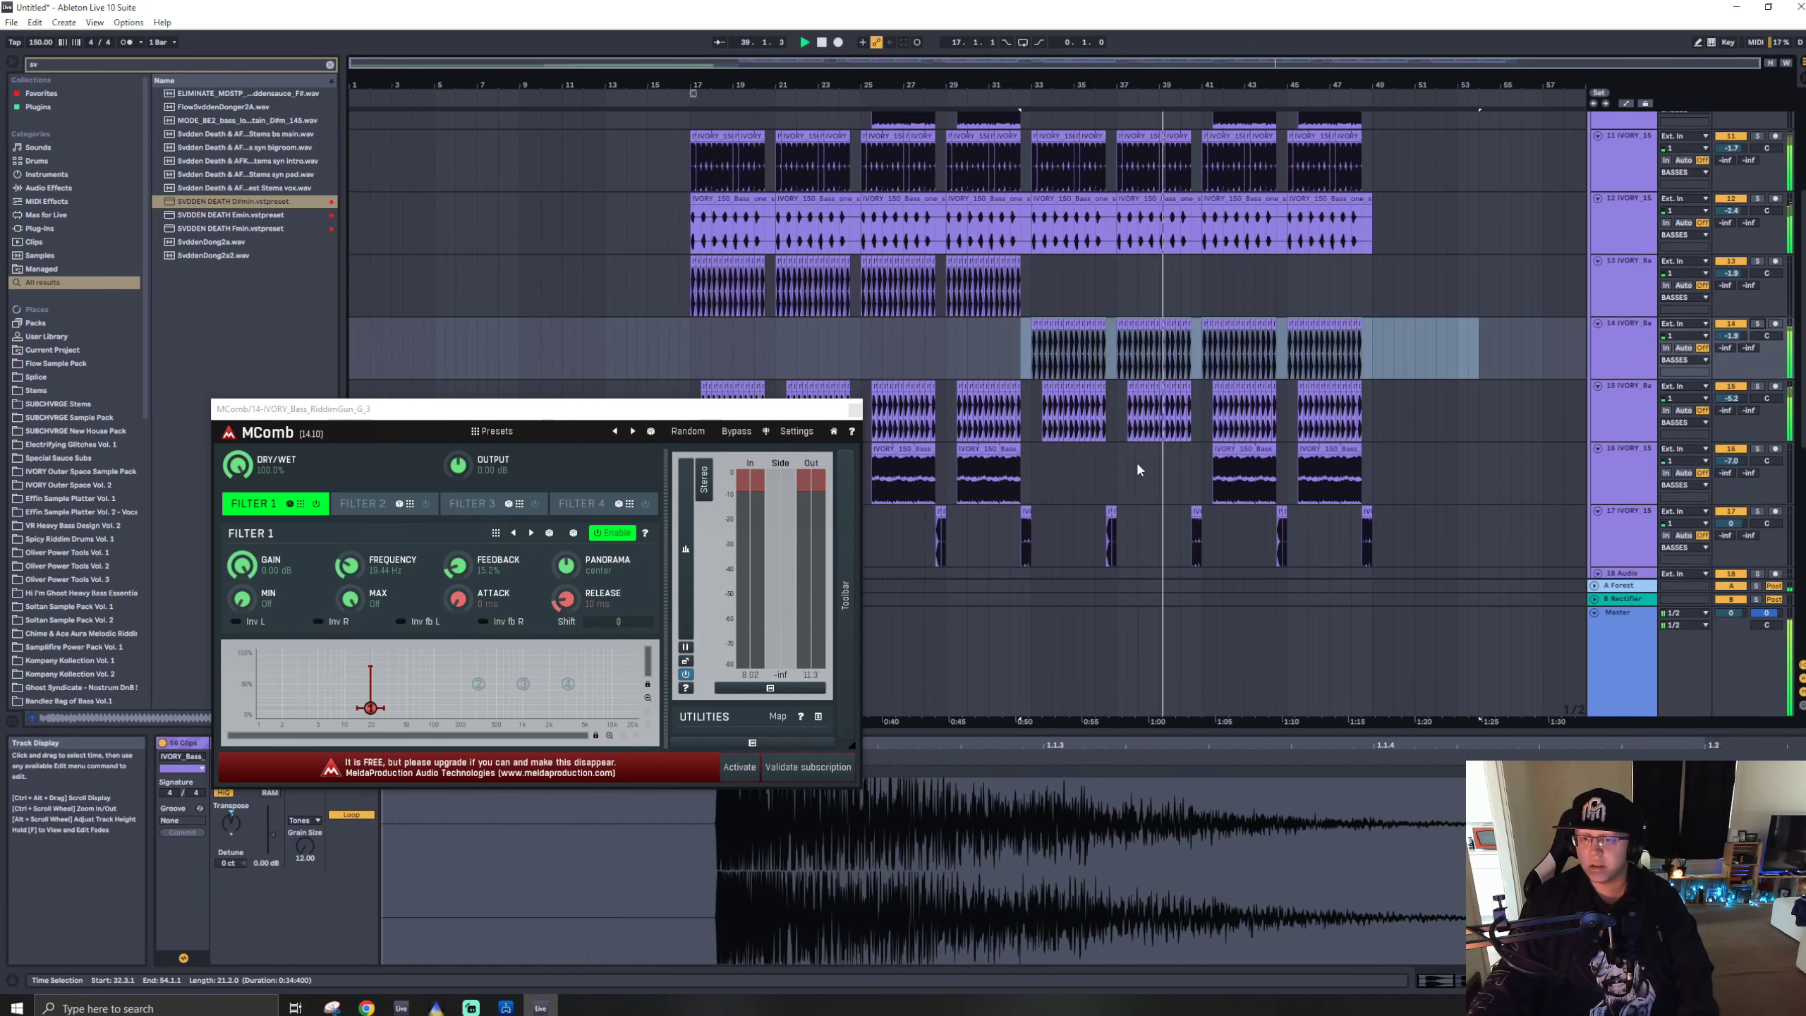
{"action": "left_click", "coordinate": [1024, 359]}
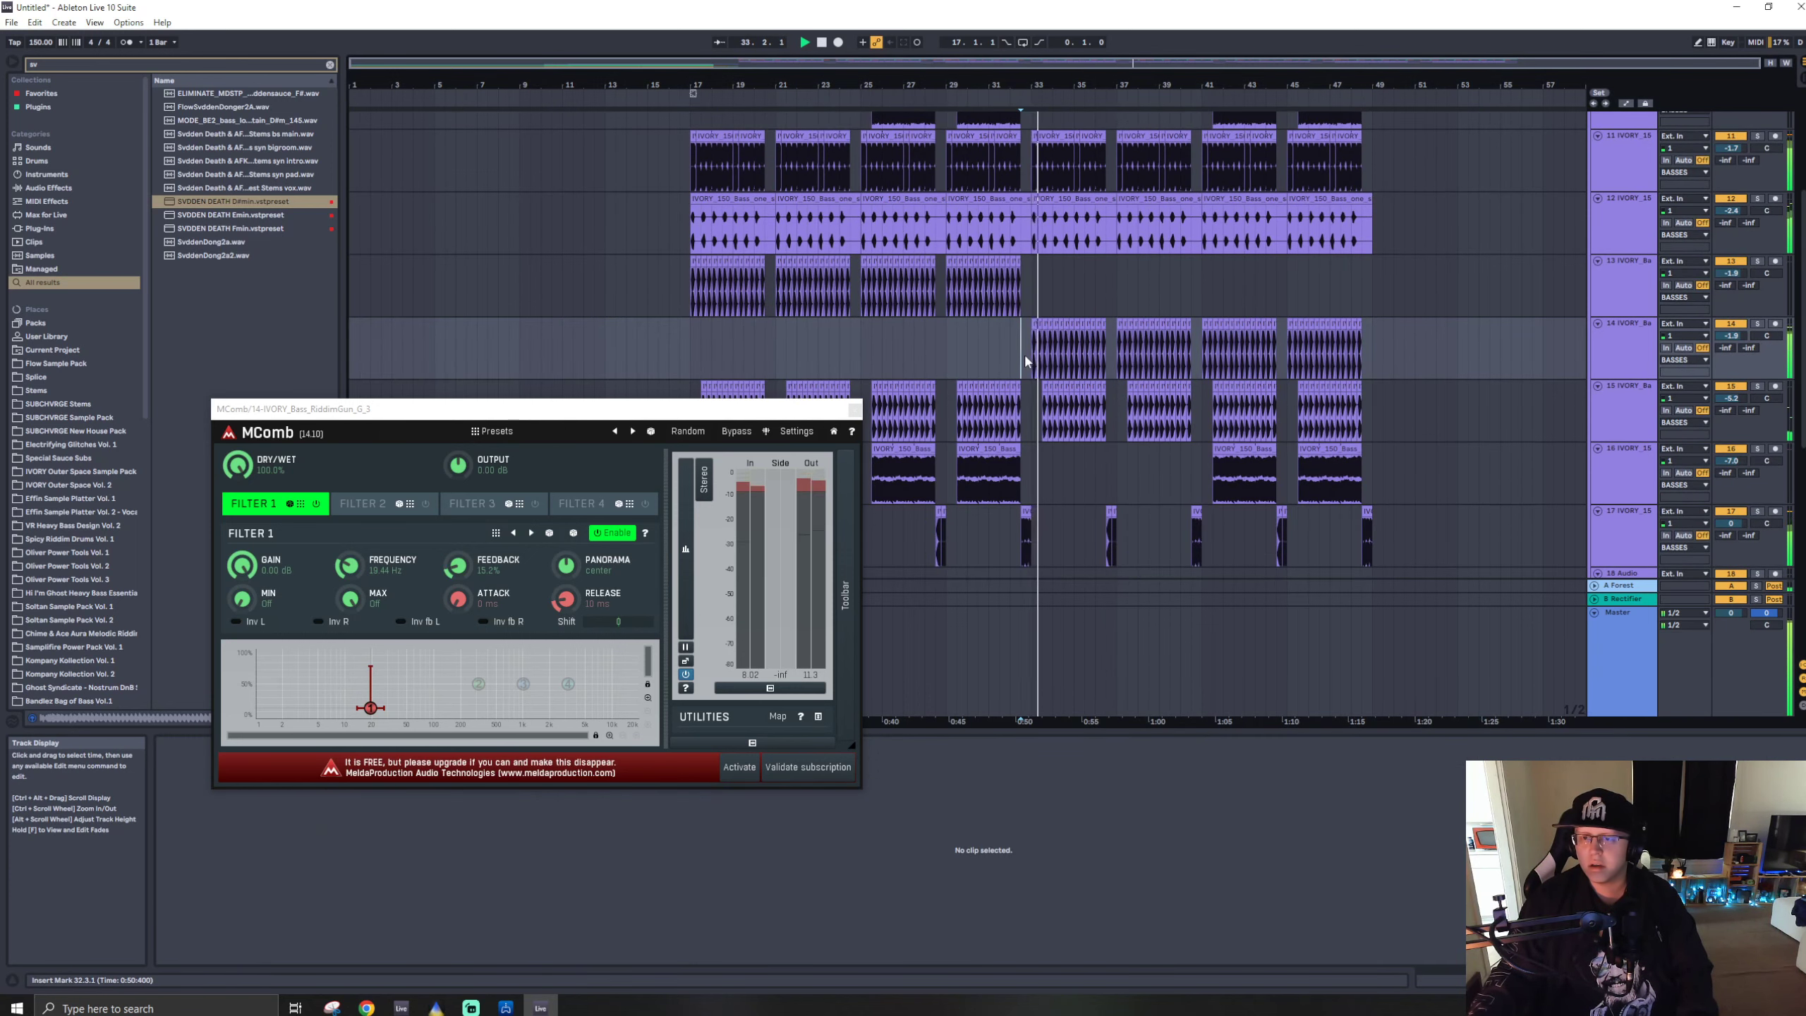
- Duplicate the SubShort D# bass clips from bars 17–32 to bar 33
{"action": "scroll", "coordinate": [1053, 265], "scroll_direction": "up", "scroll_amount": 4}
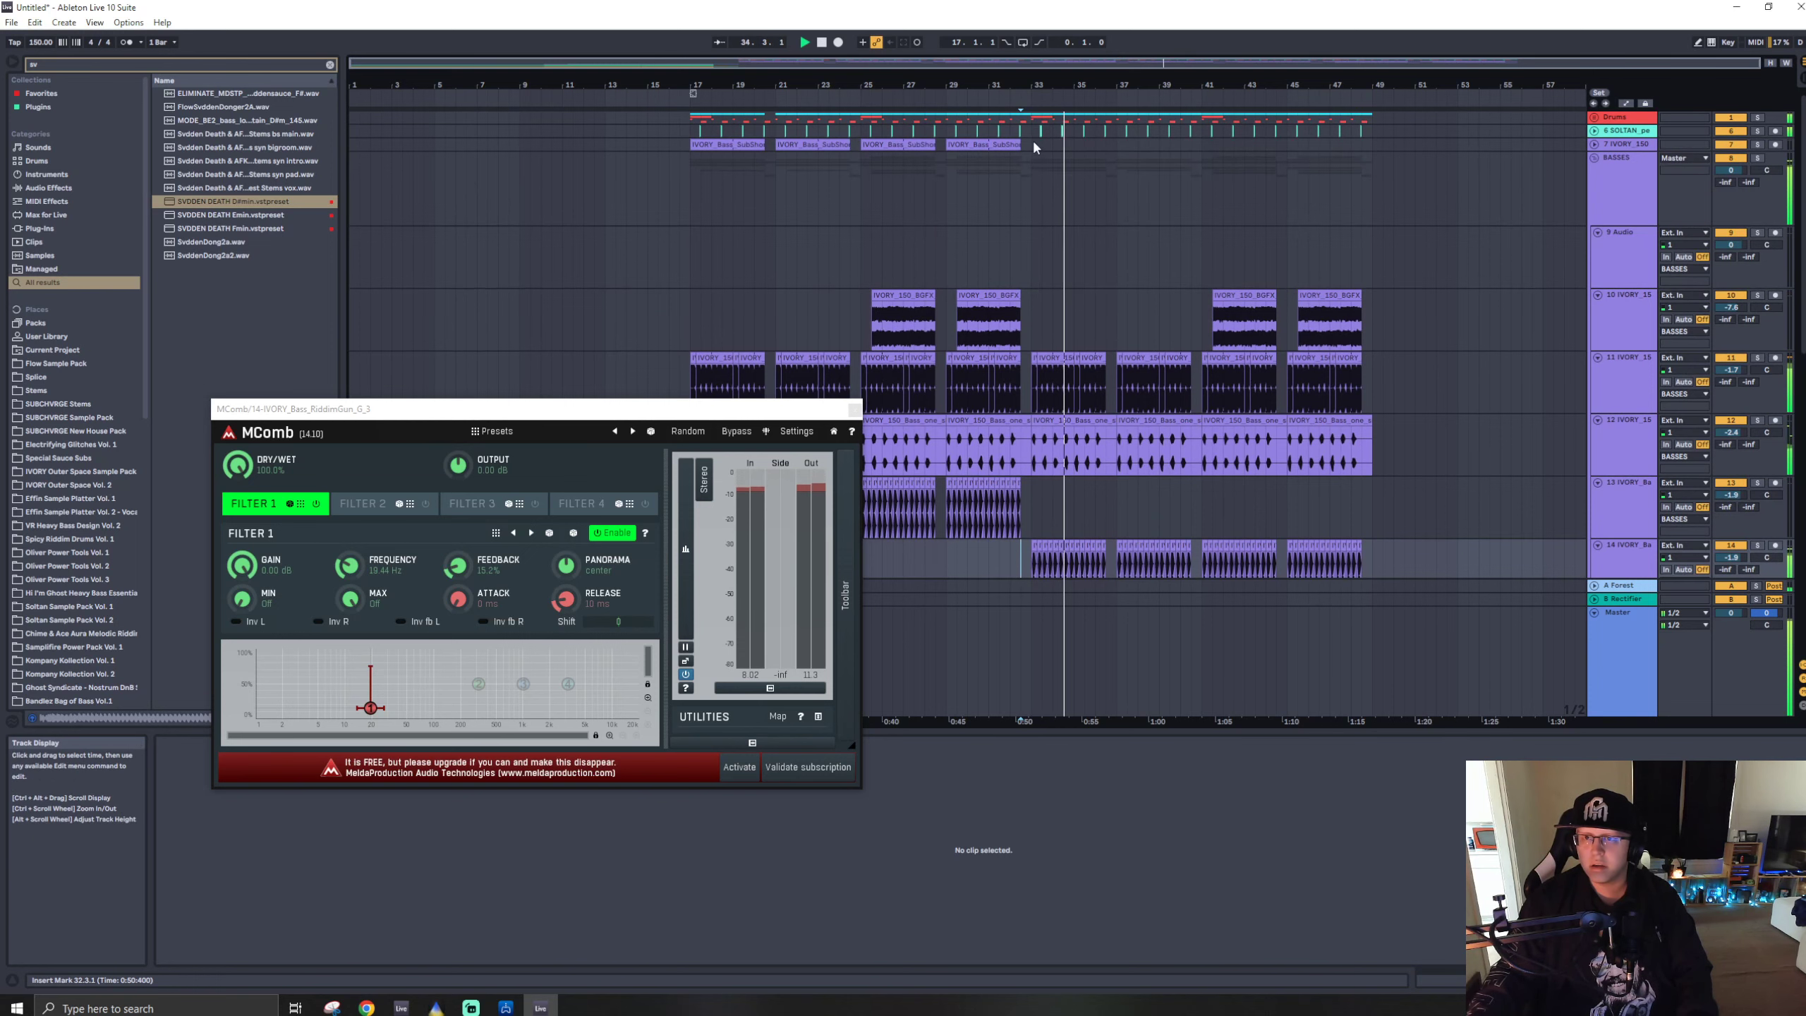
{"action": "left_click_drag", "start_coordinate": [1029, 141], "coordinate": [696, 141]}
{"action": "key", "text": "ctrl+d"}
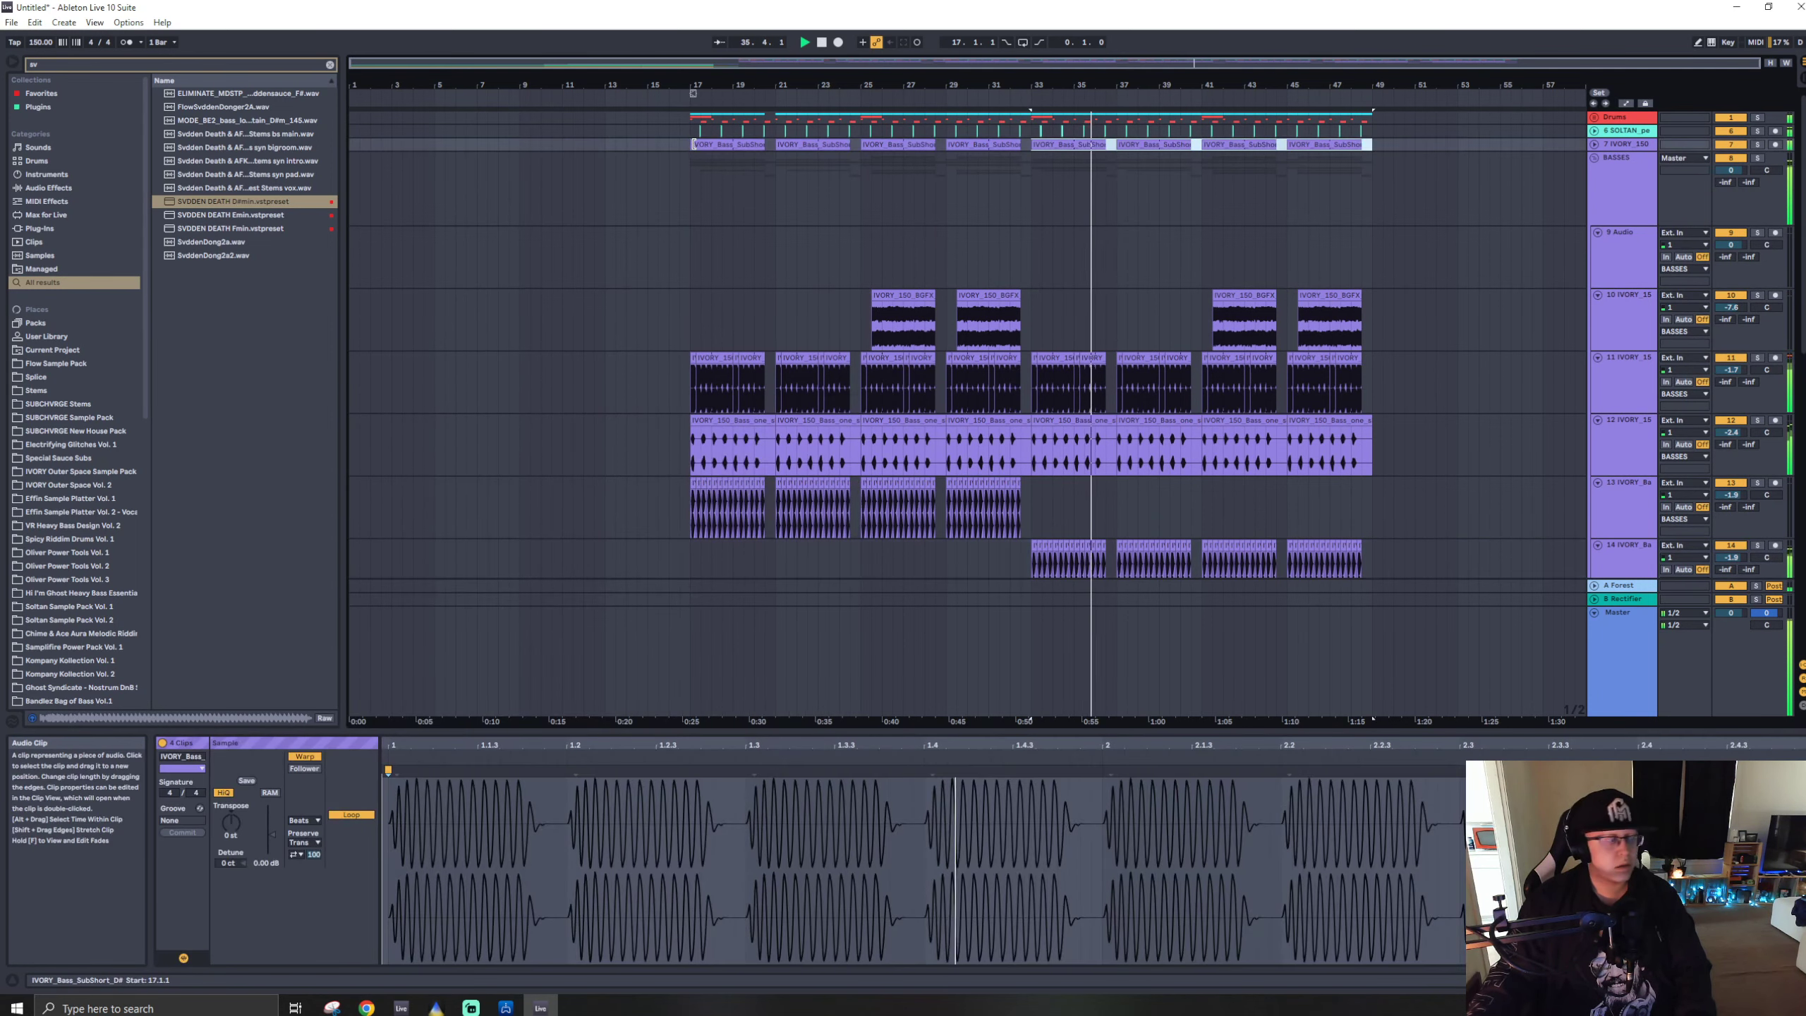
- Duplicate the Grain_high bass track and delete the copy's clips before bar 33
{"action": "scroll", "coordinate": [1149, 387], "scroll_direction": "down", "scroll_amount": 4}
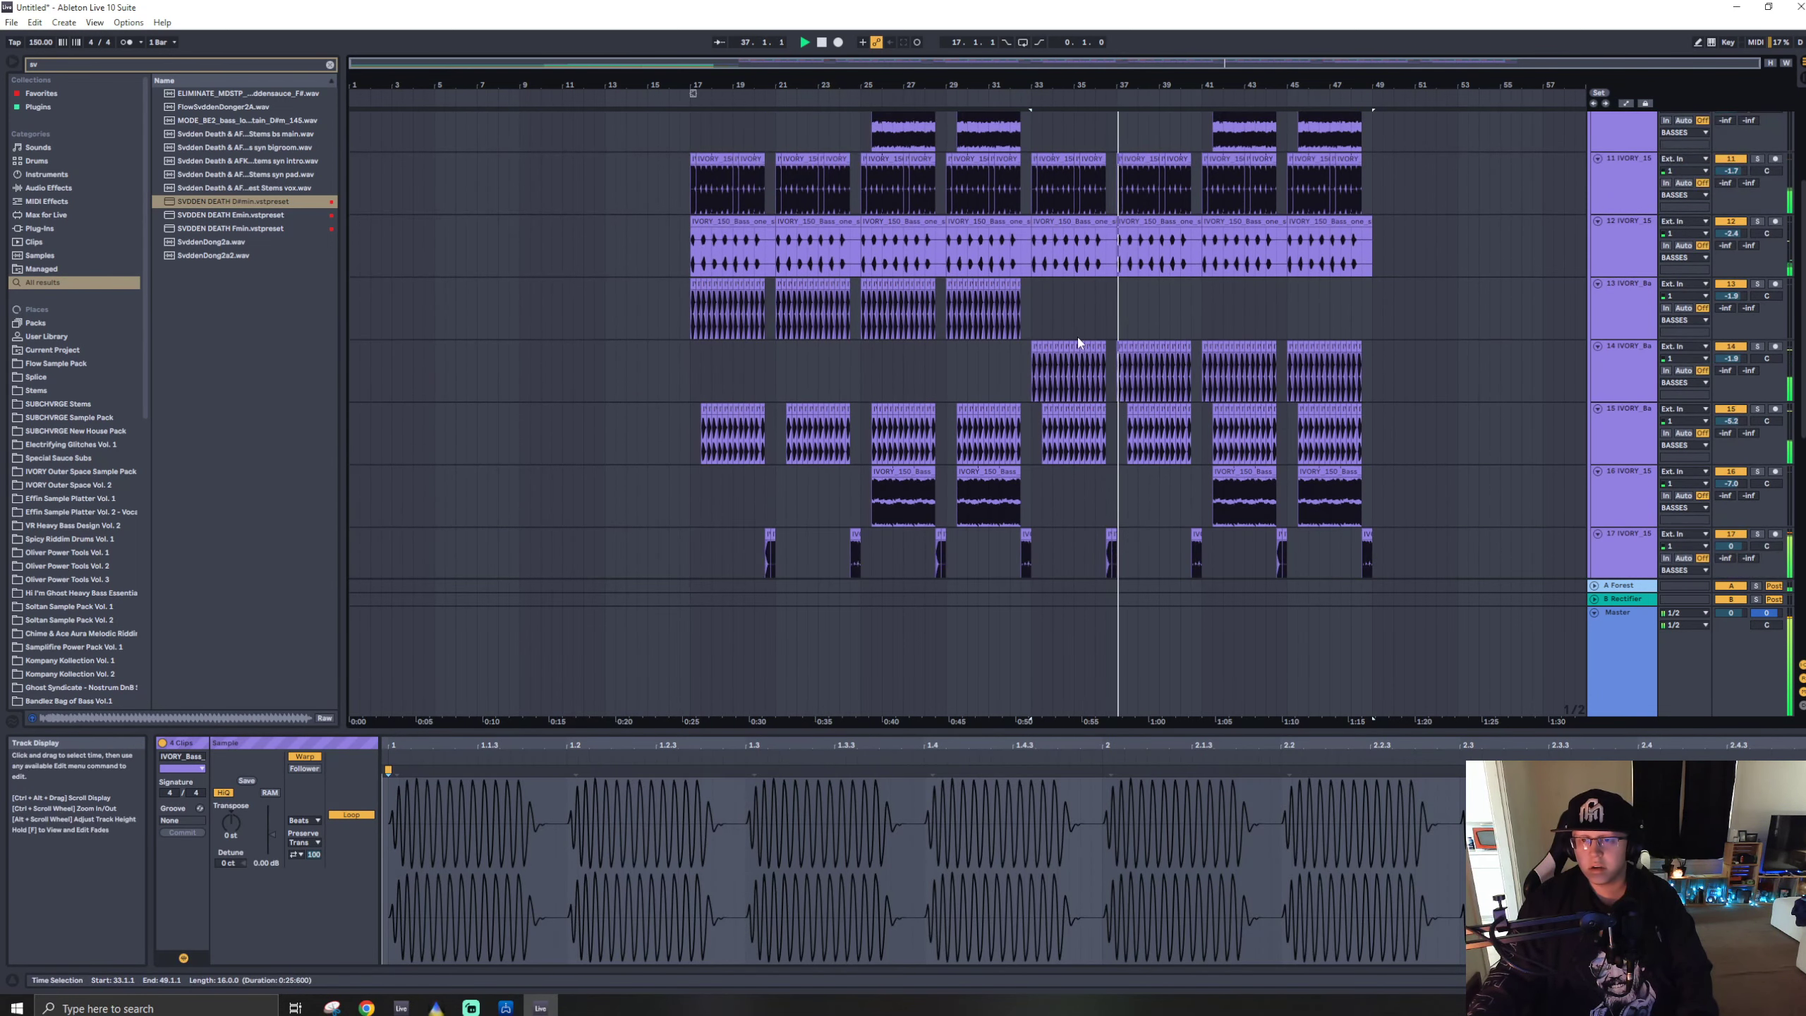
{"action": "key", "text": "space"}
{"action": "left_click", "coordinate": [1628, 435]}
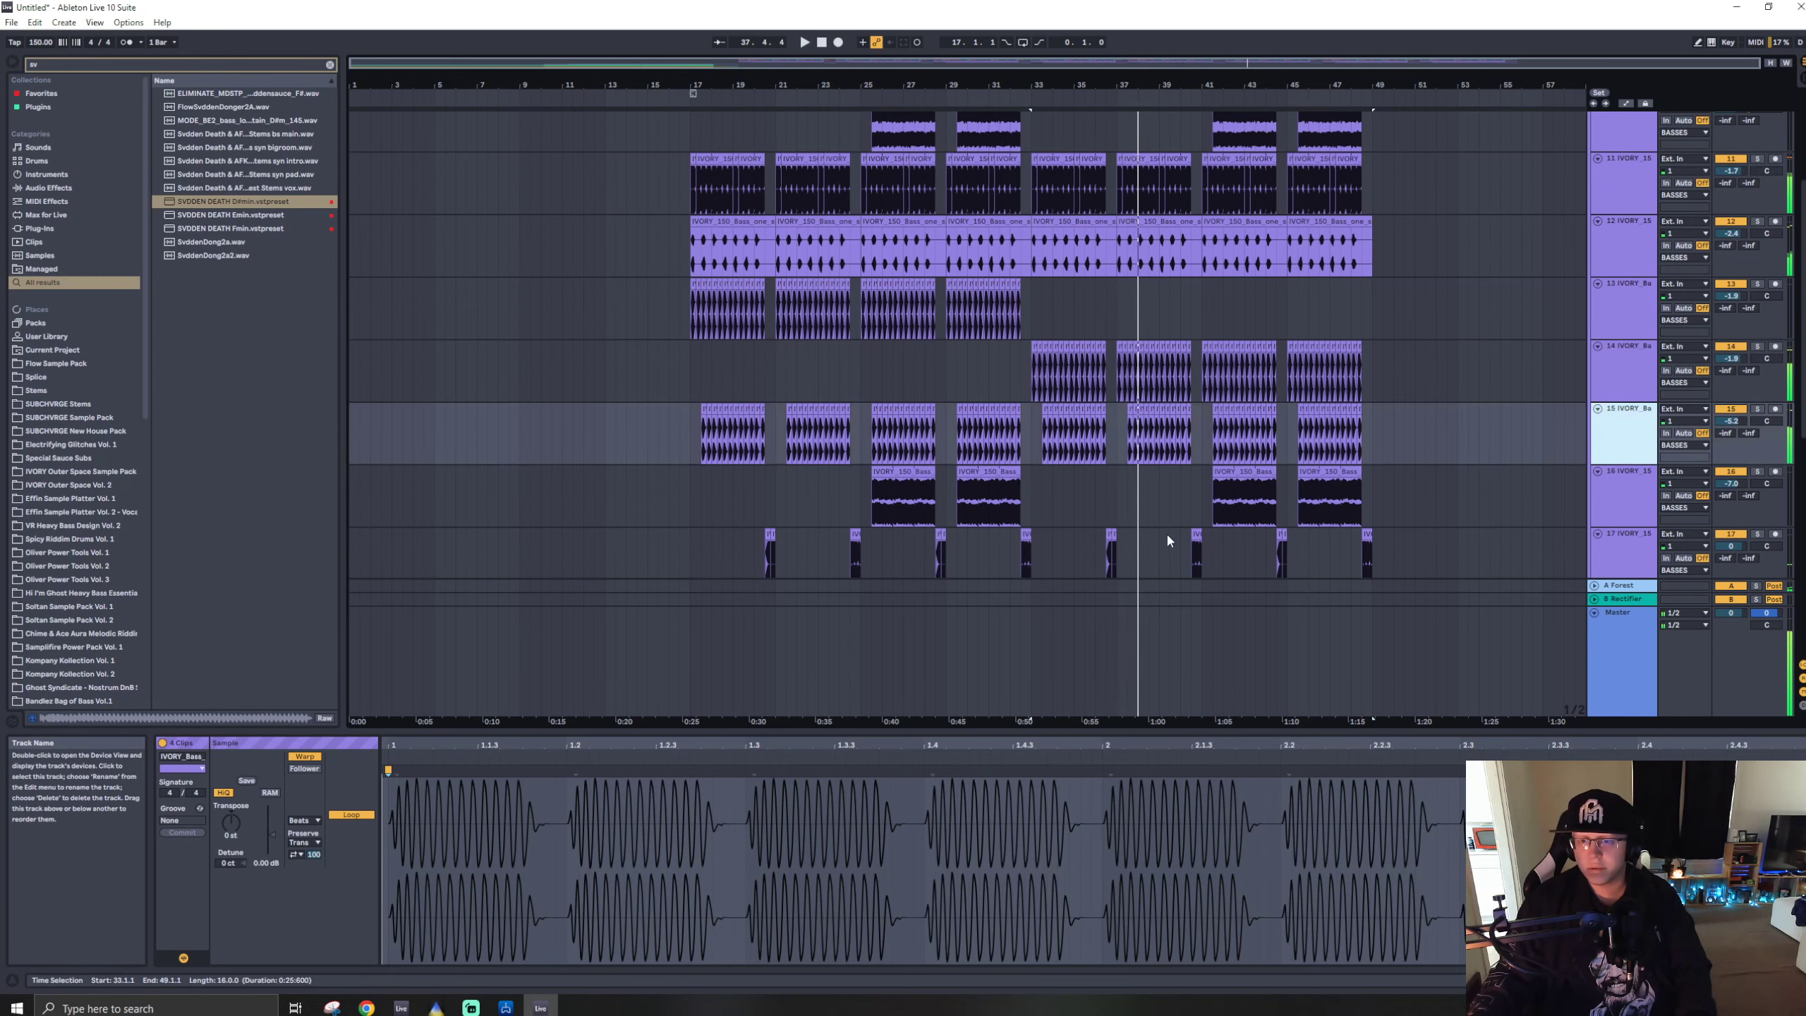
{"action": "key", "text": "ctrl+d"}
{"action": "left_click_drag", "start_coordinate": [1031, 493], "coordinate": [797, 495]}
{"action": "left_click", "coordinate": [649, 489], "text": "shift"}
{"action": "key", "text": "Delete"}
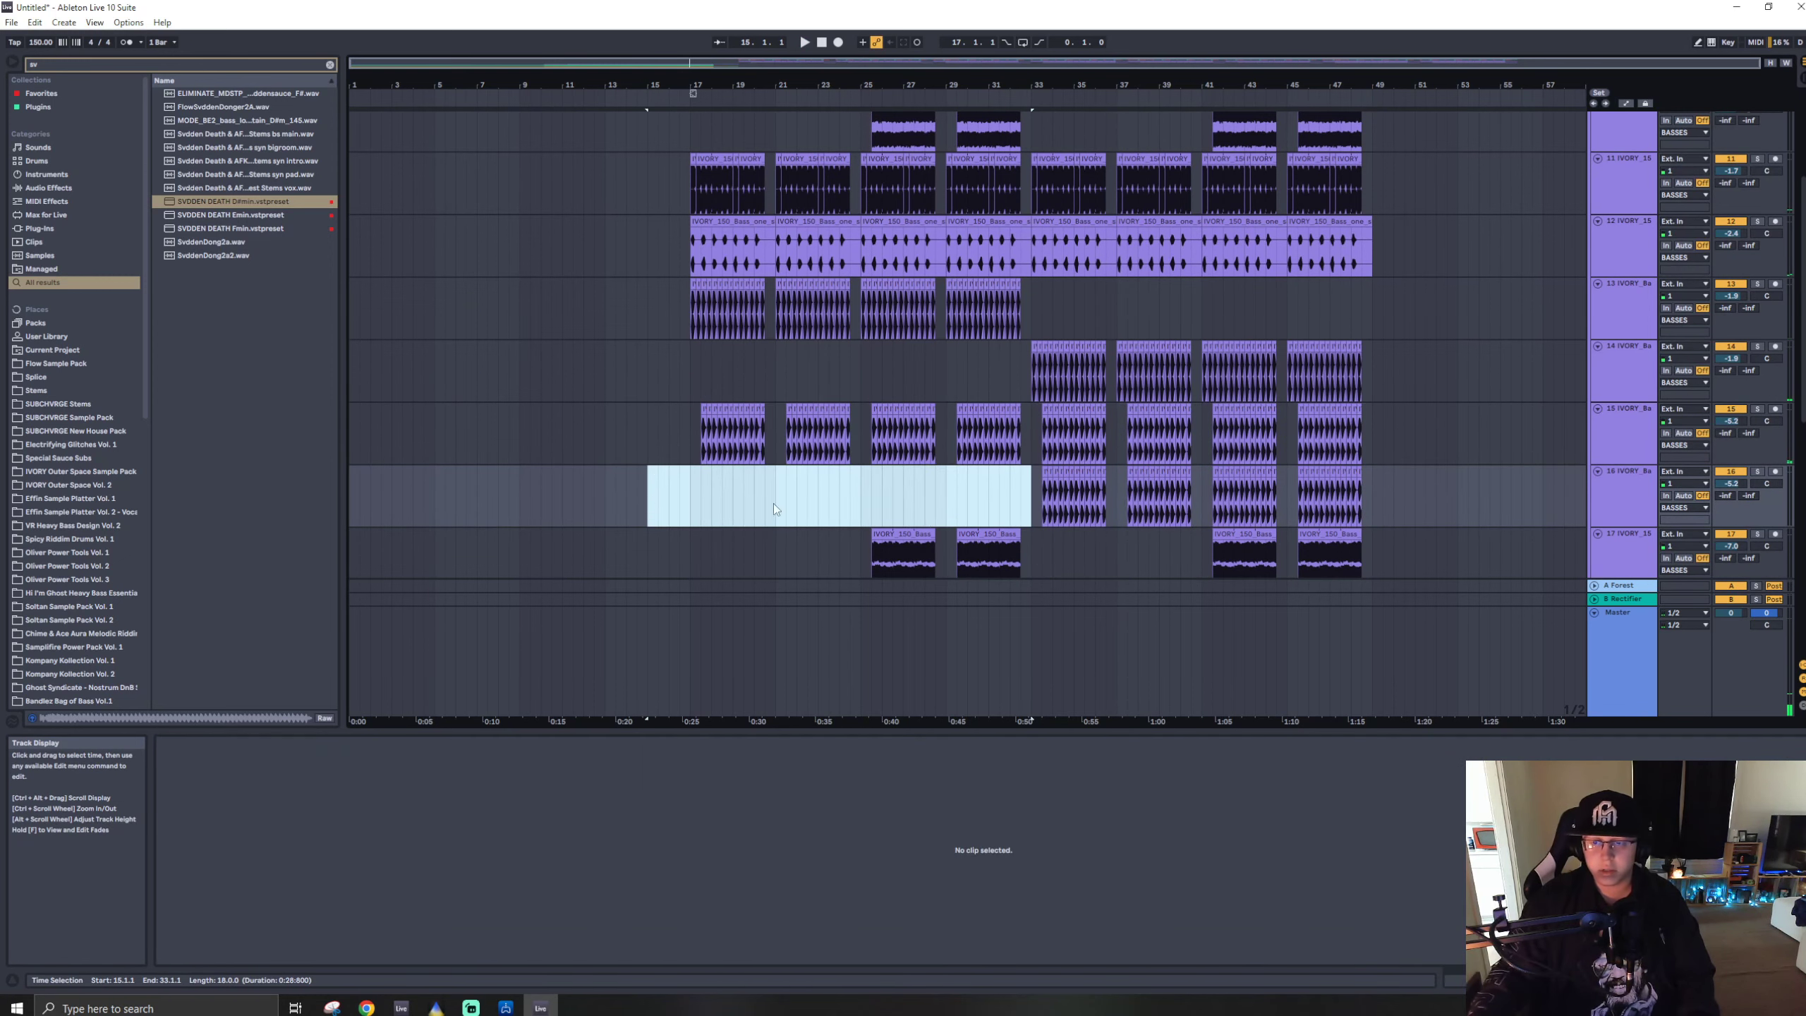
- Delete the original Grain_high track's clips from bar 33 onward
{"action": "left_click_drag", "start_coordinate": [1028, 434], "coordinate": [1405, 438]}
{"action": "key", "text": "Delete"}
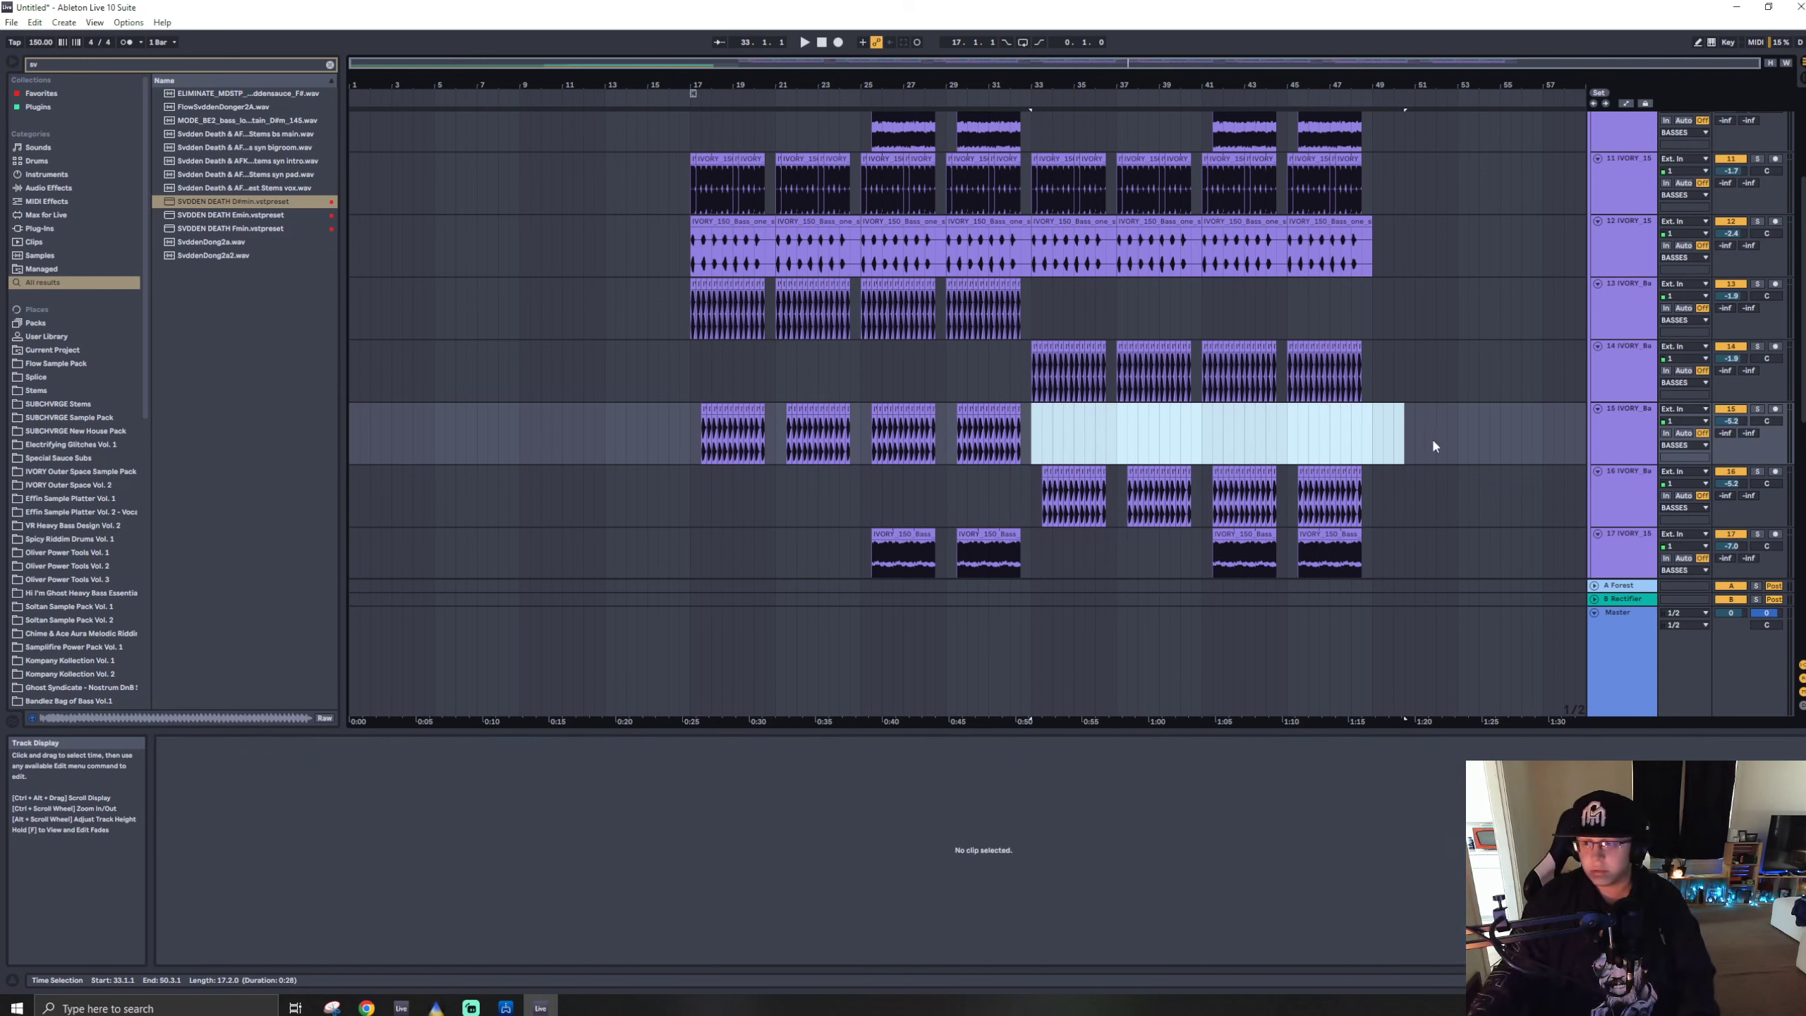
{"action": "right_click", "coordinate": [1476, 440]}
{"action": "left_click", "coordinate": [1365, 431]}
- Add a second MComb after Fresh Air on the duplicated Grain_high track
{"action": "left_click", "coordinate": [1627, 497]}
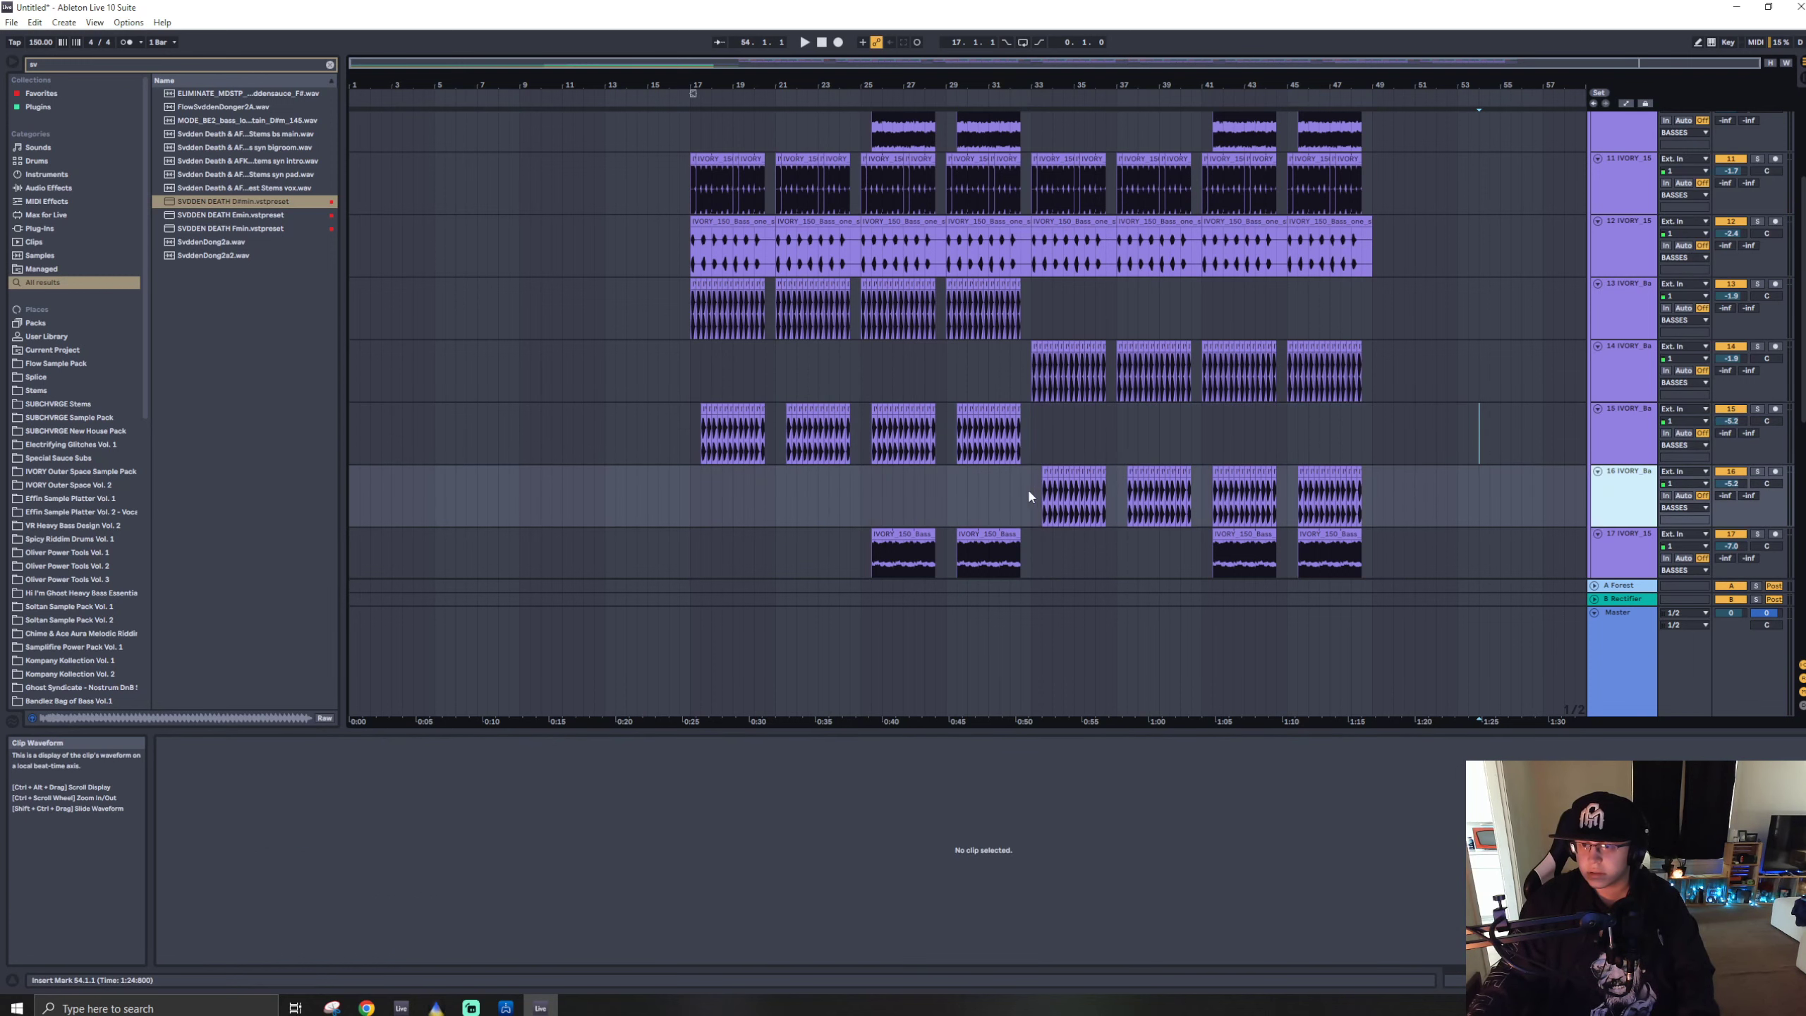
{"action": "left_click", "coordinate": [1033, 500]}
{"action": "key", "text": "space"}
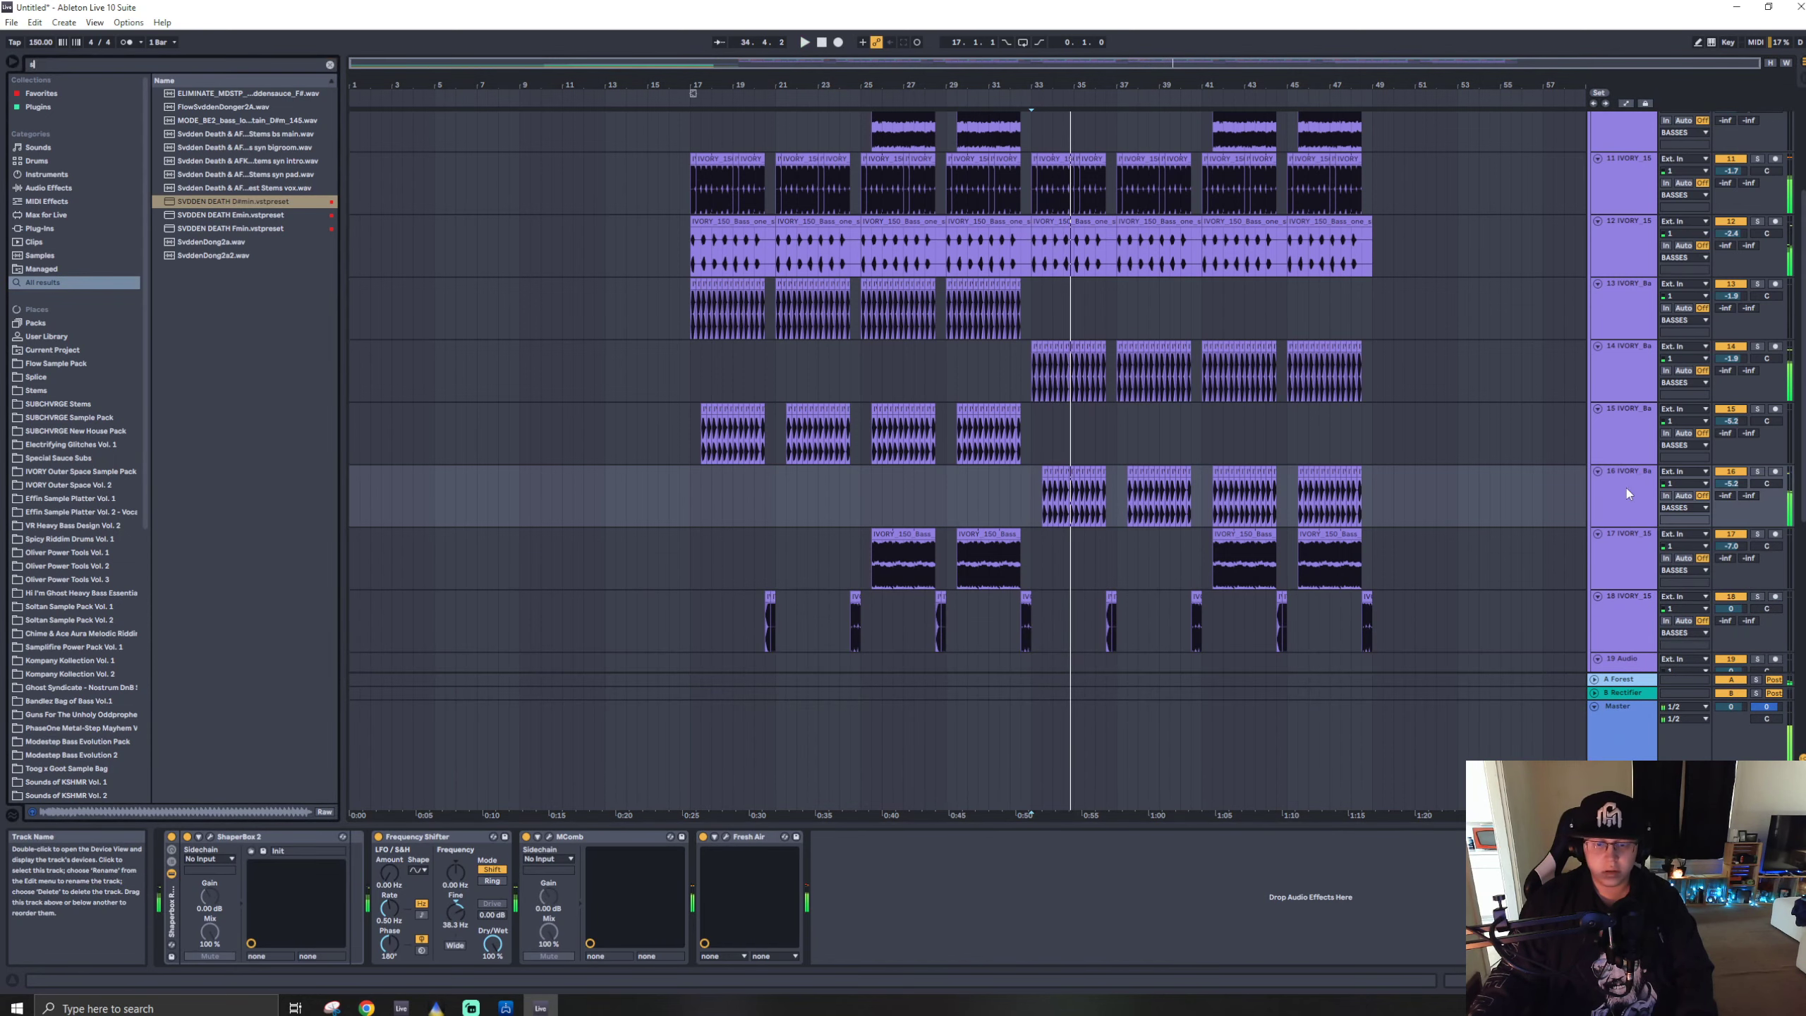
{"action": "left_click_drag", "start_coordinate": [1068, 530], "coordinate": [1046, 507]}
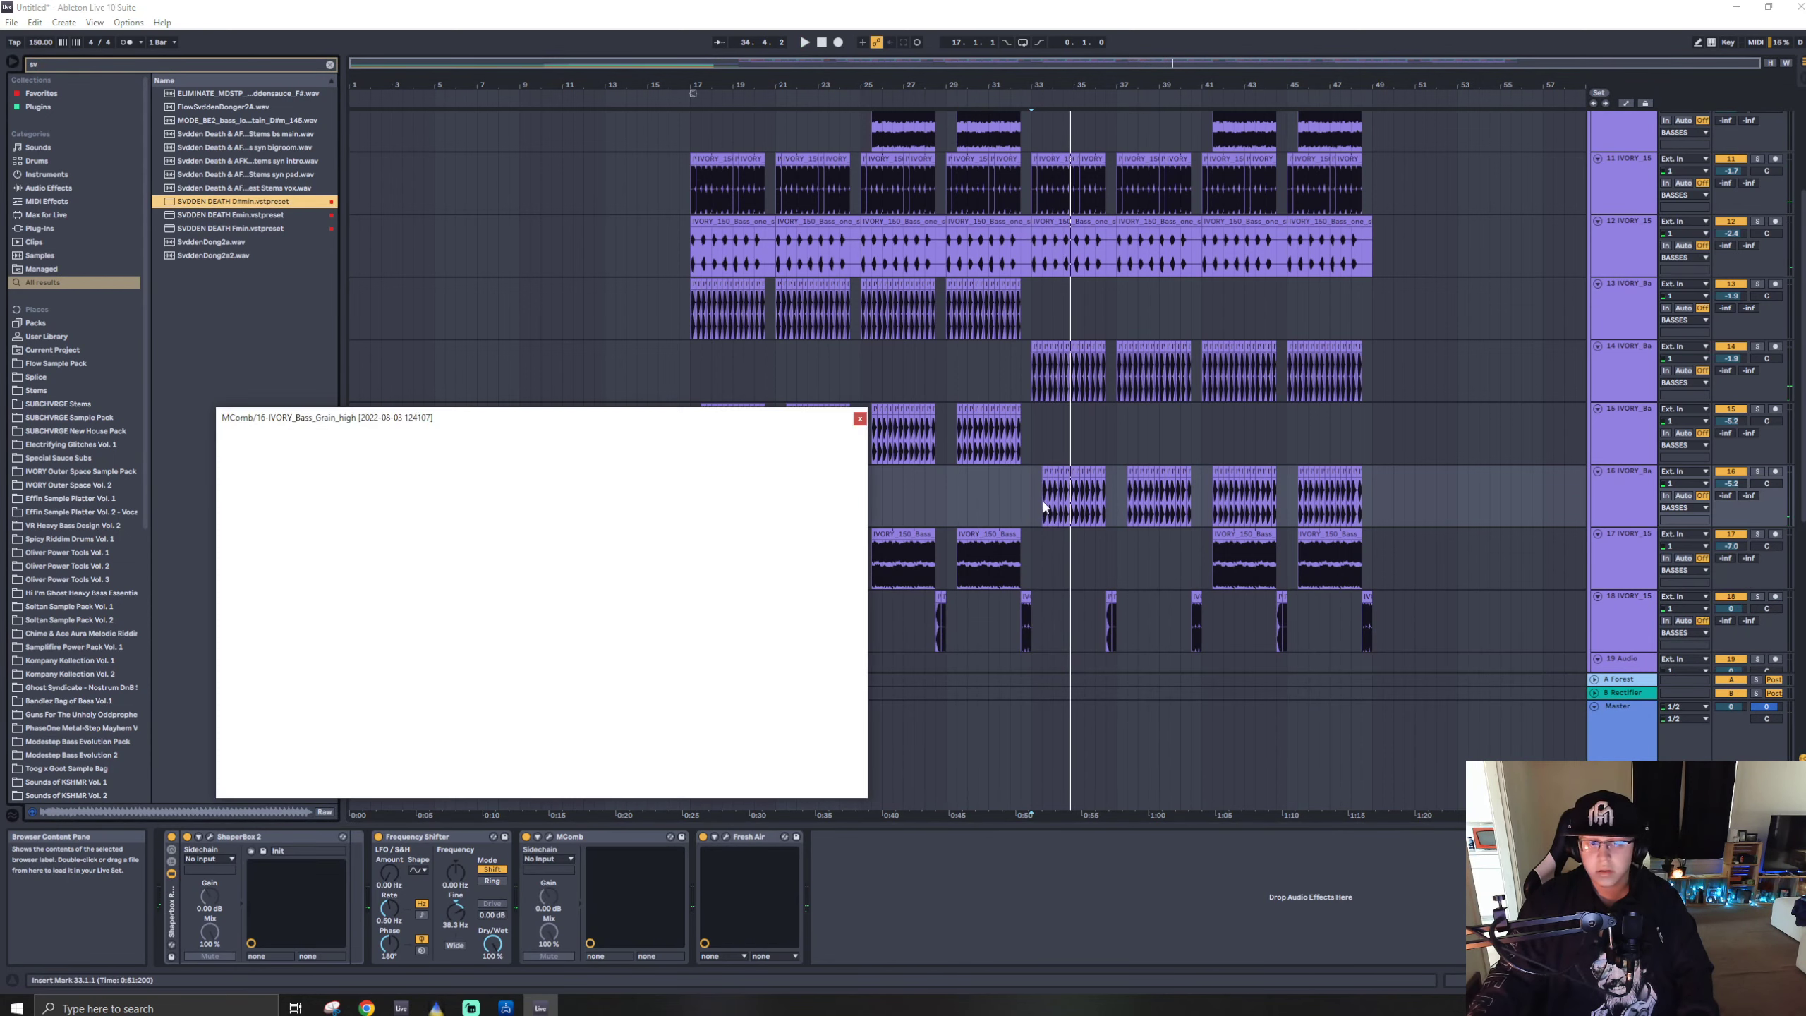
- Set the Frequency Shifter's Fine value to -48.7 Hz on the duplicated Grain_high track while playing from bar 33
{"action": "key", "text": "ctrl+f"}
{"action": "type", "text": "fre"}
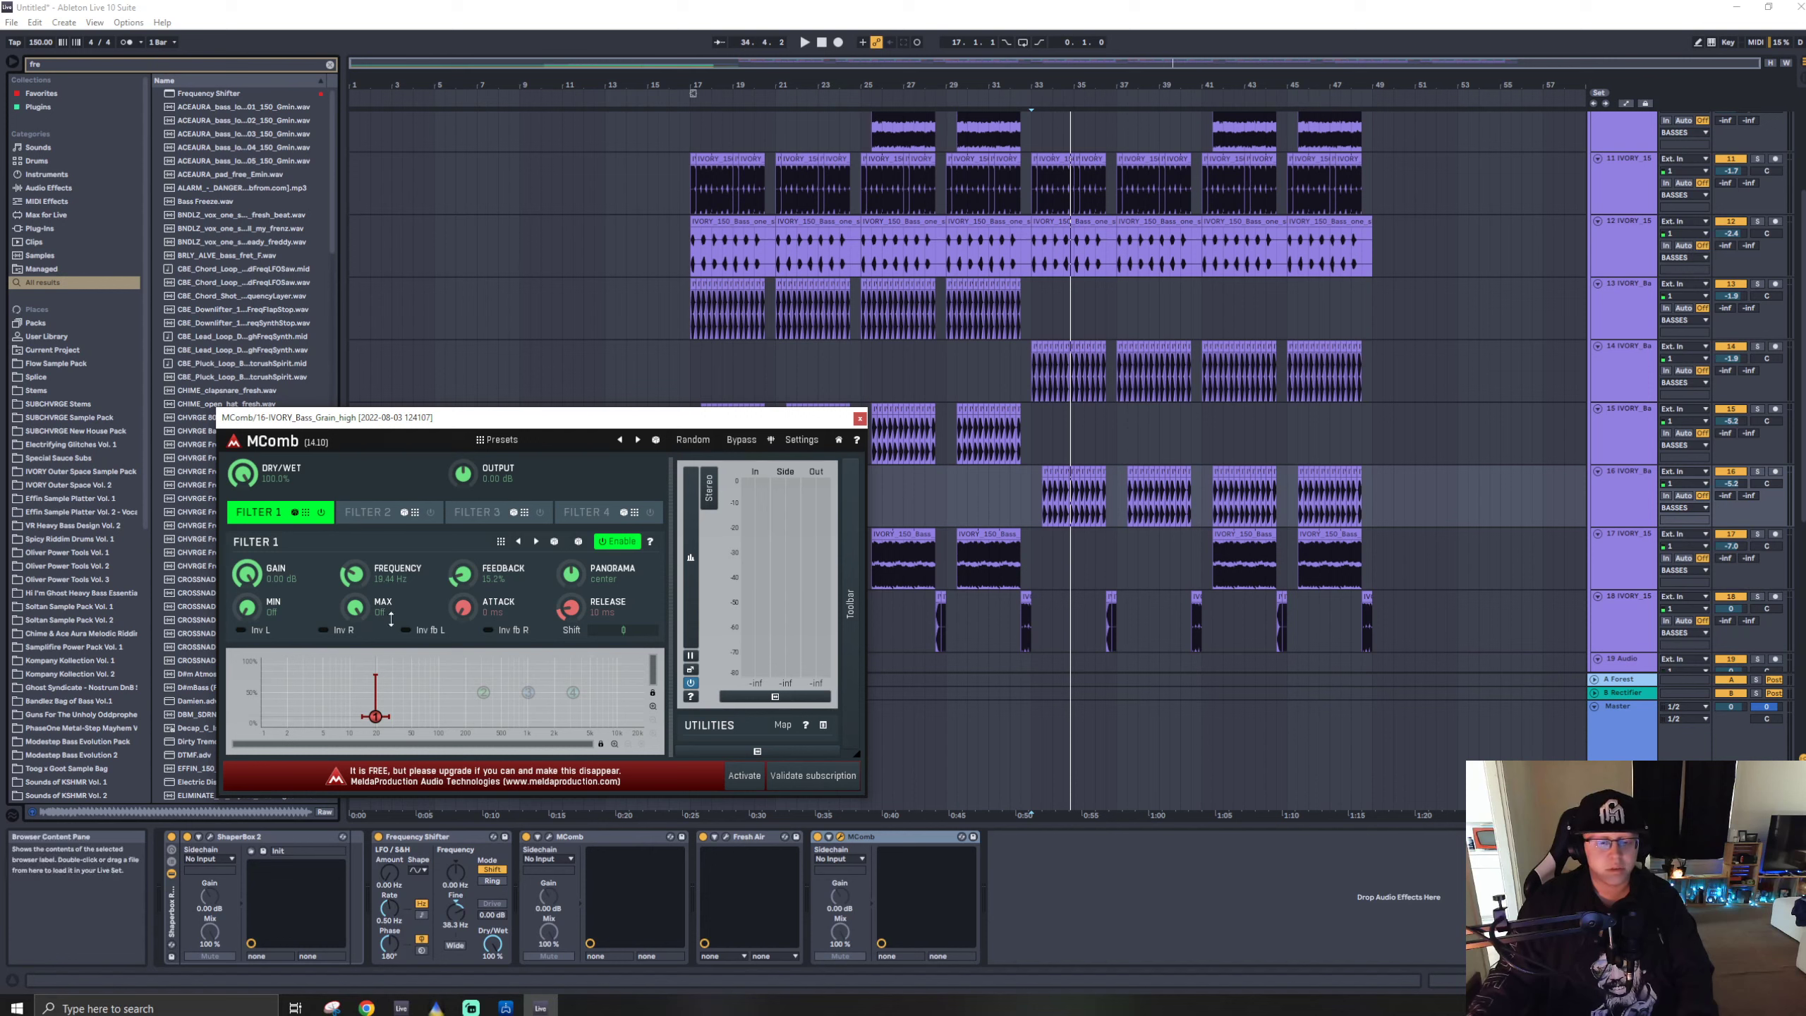
{"action": "left_click_drag", "start_coordinate": [457, 919], "coordinate": [457, 946]}
{"action": "left_click", "coordinate": [1042, 498]}
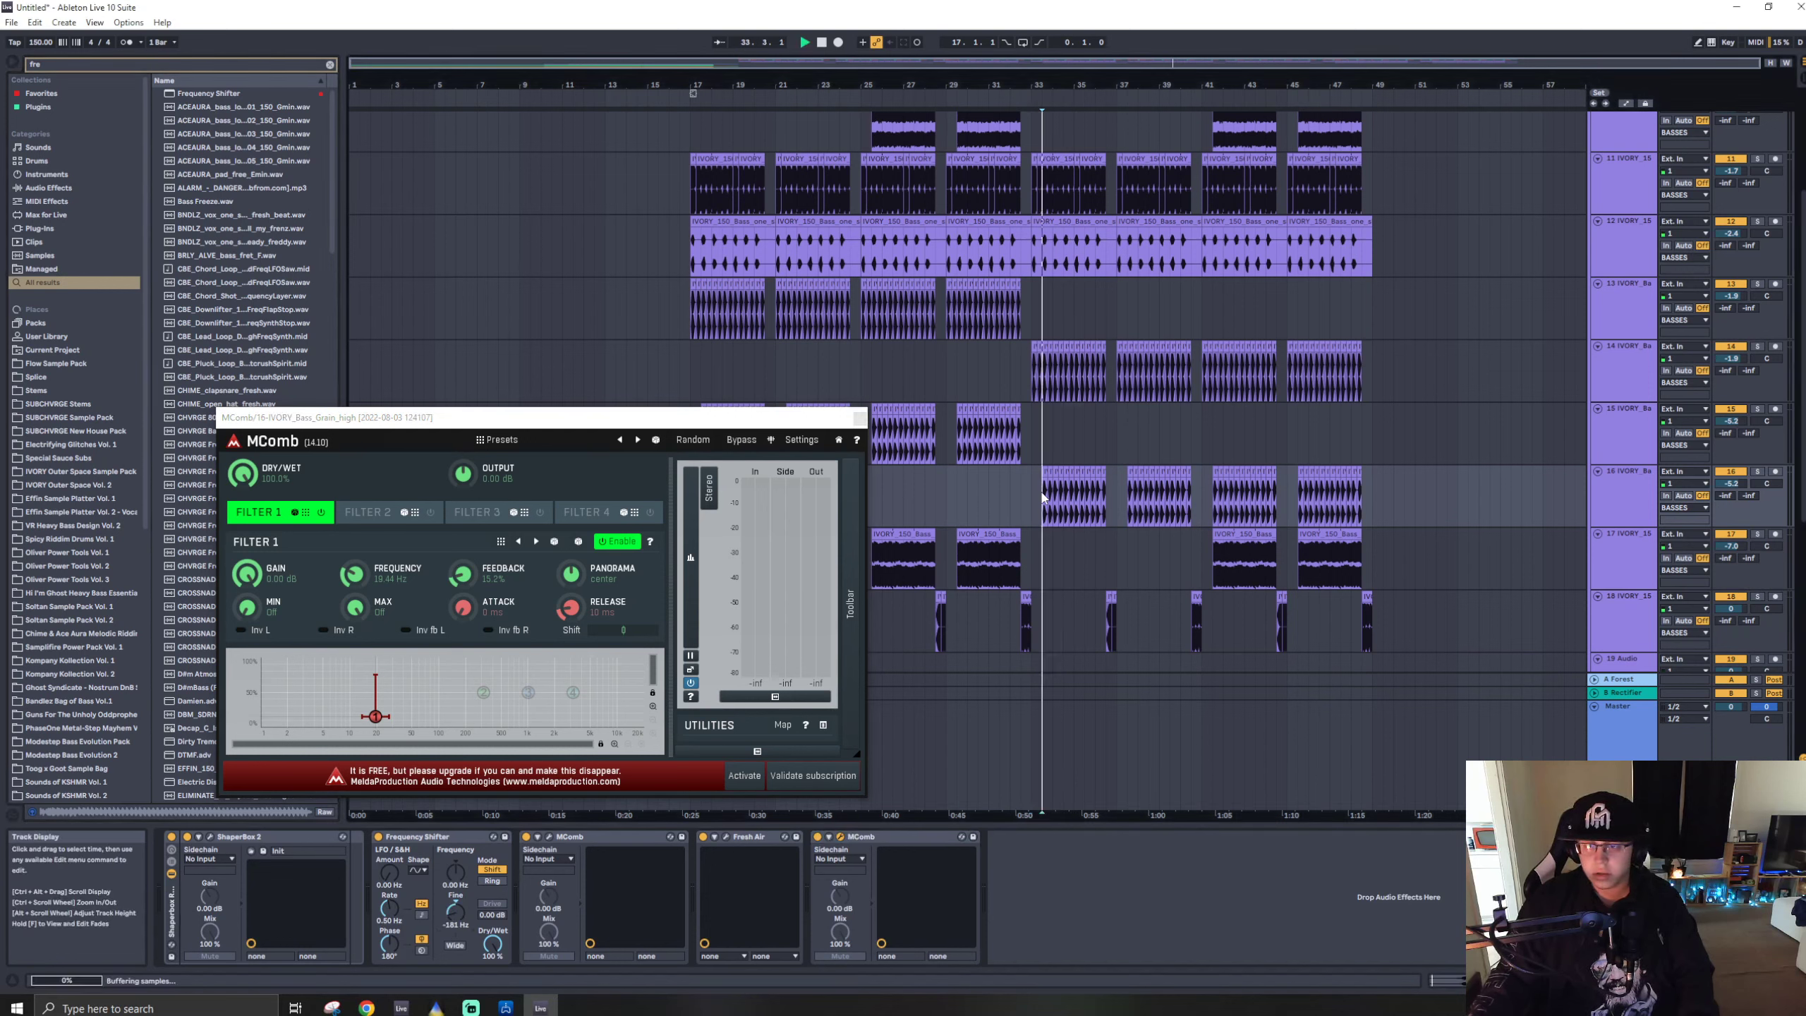
{"action": "key", "text": "space"}
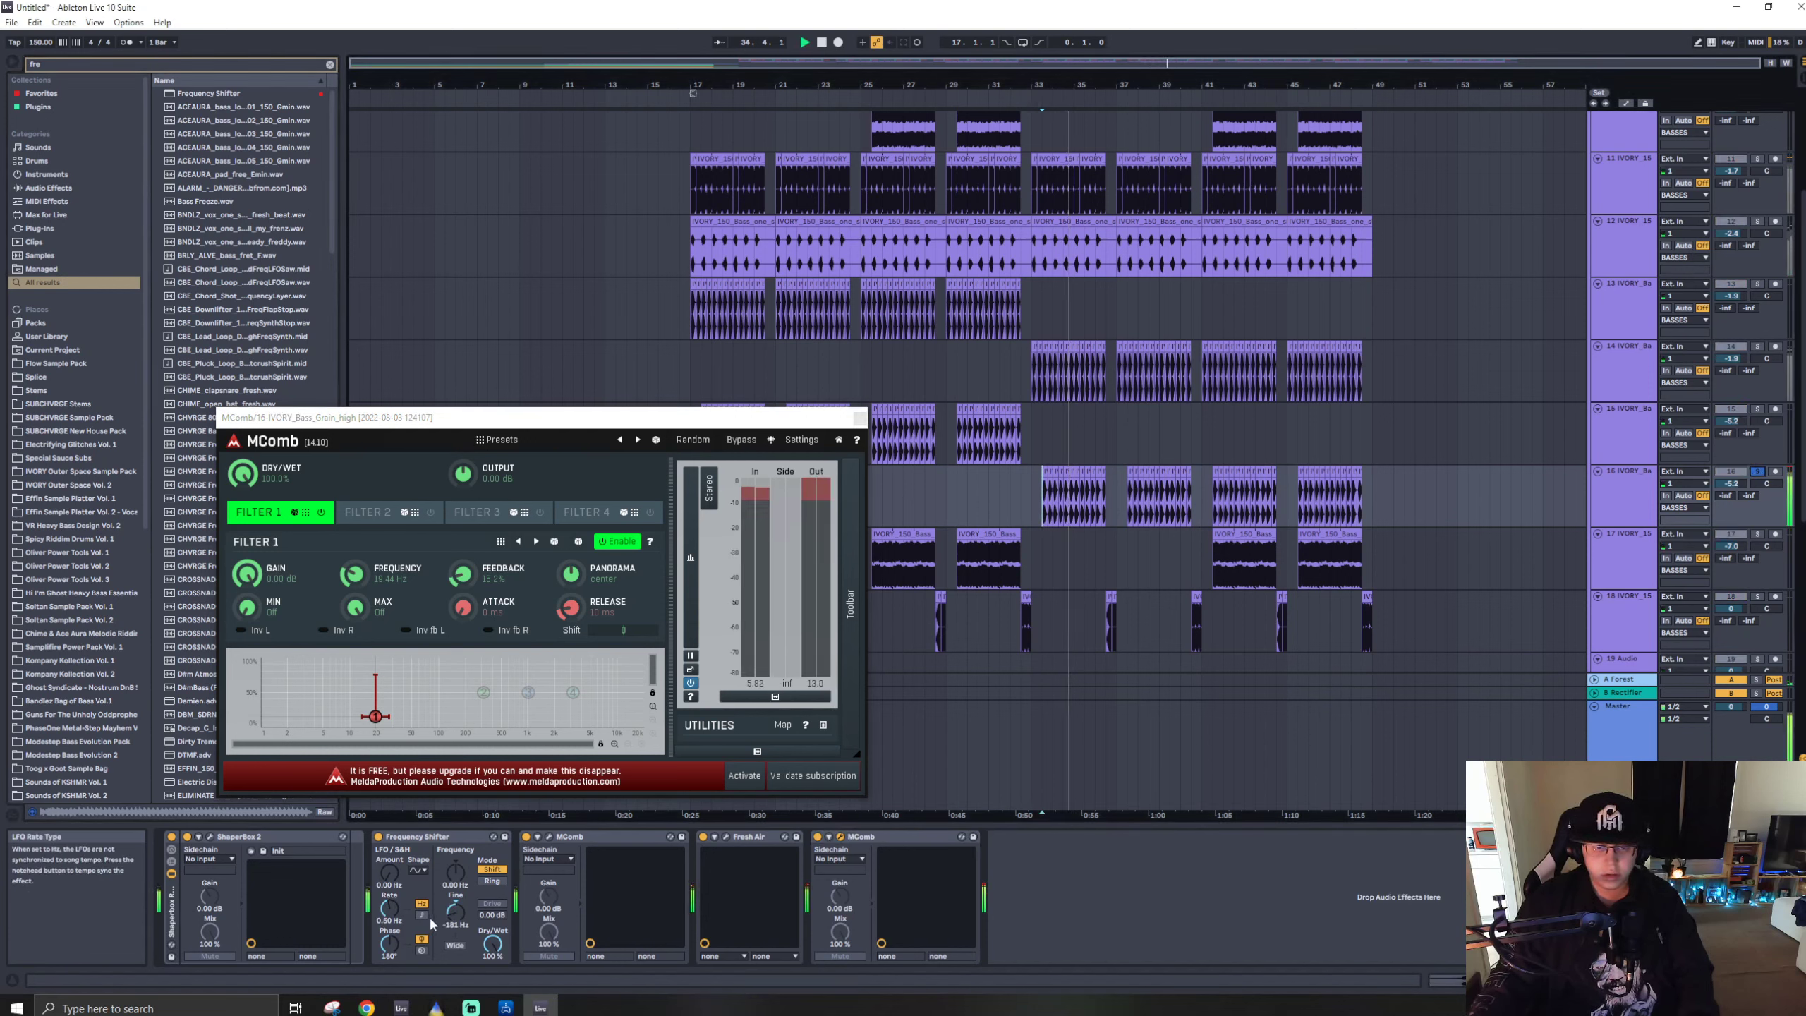
{"action": "left_click_drag", "start_coordinate": [458, 929], "coordinate": [458, 914]}
- Insert the Shaperbox Riddim Fourths preset between the first MComb and Fresh Air
{"action": "type", "text": "fourth"}
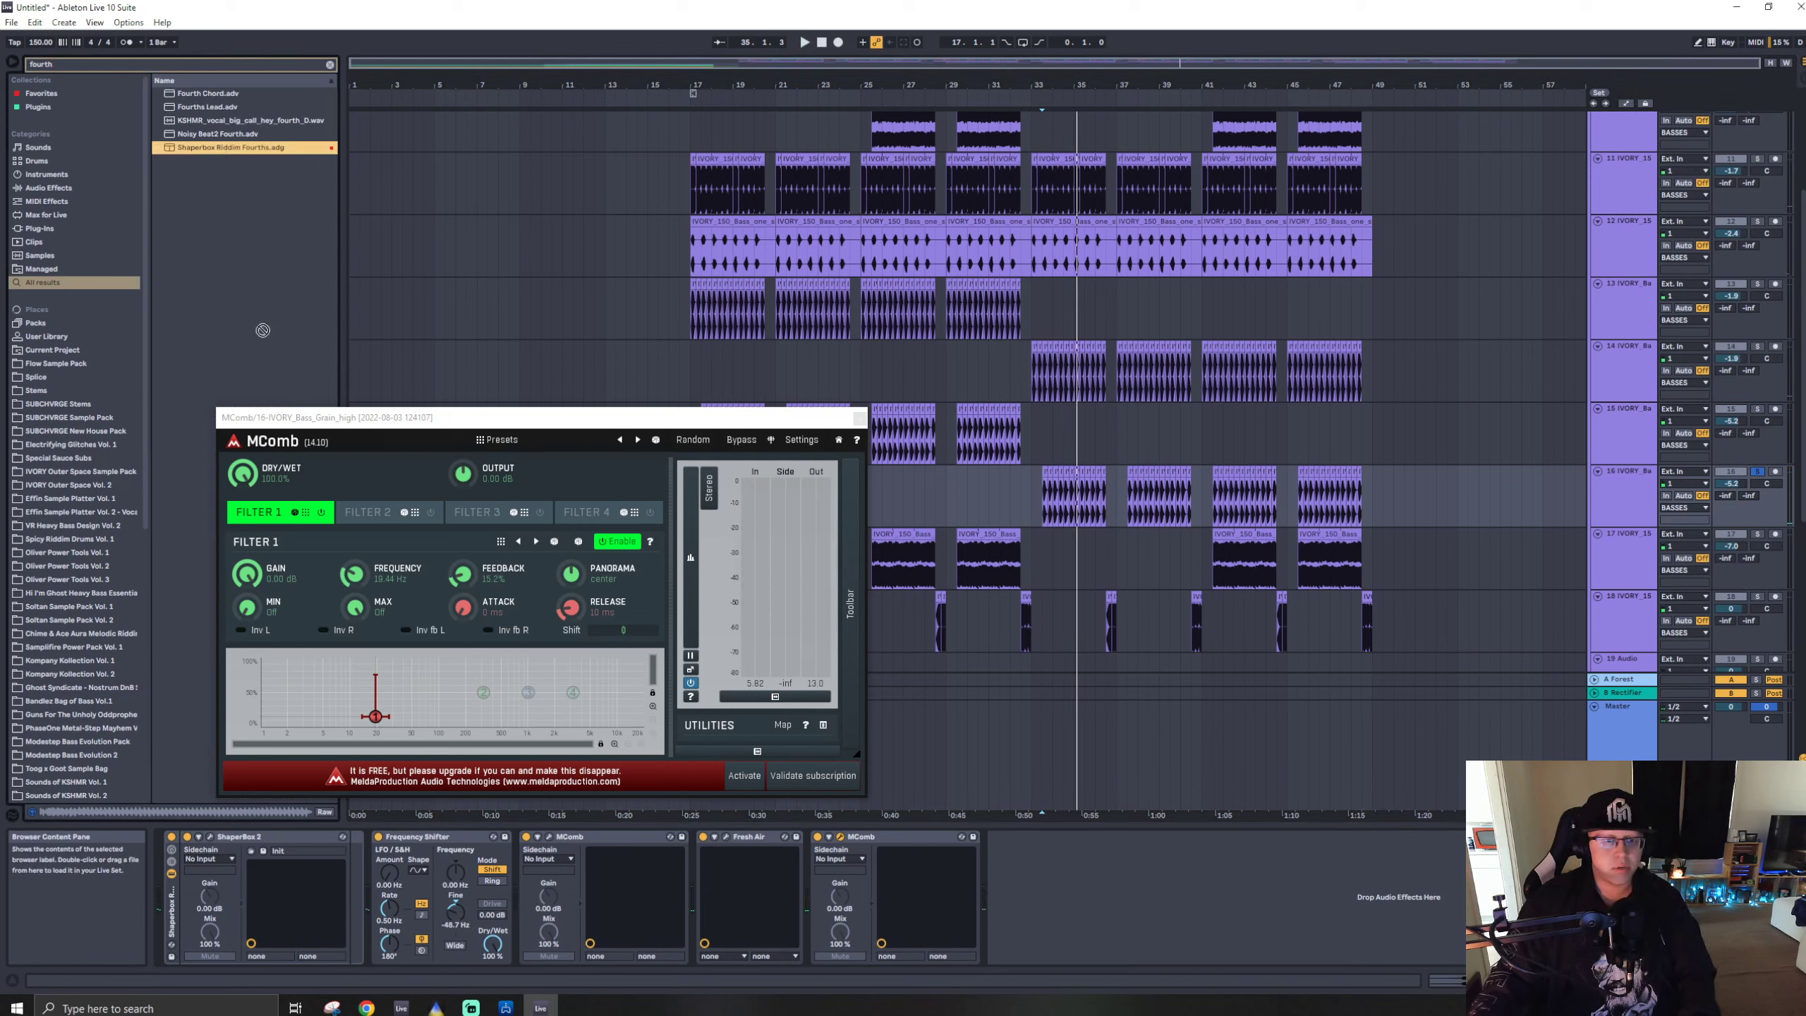
{"action": "left_click_drag", "start_coordinate": [262, 329], "coordinate": [510, 907]}
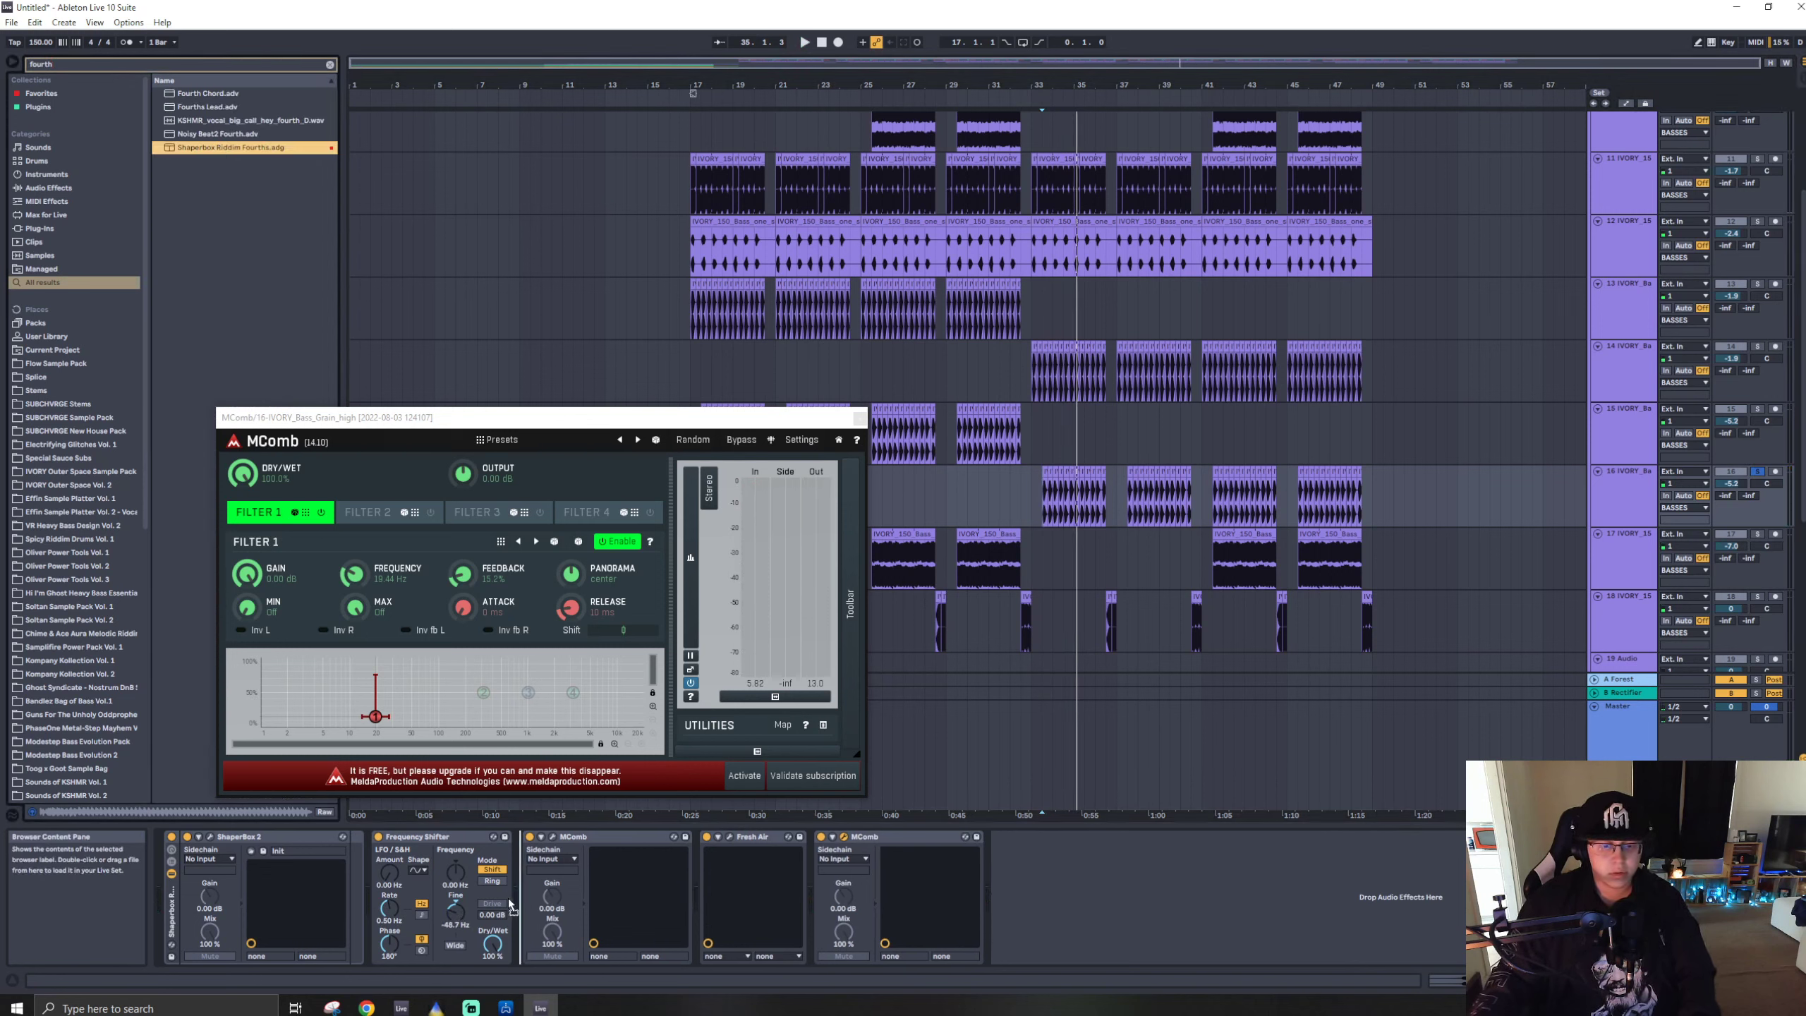
{"action": "left_click_drag", "start_coordinate": [662, 907], "coordinate": [662, 907]}
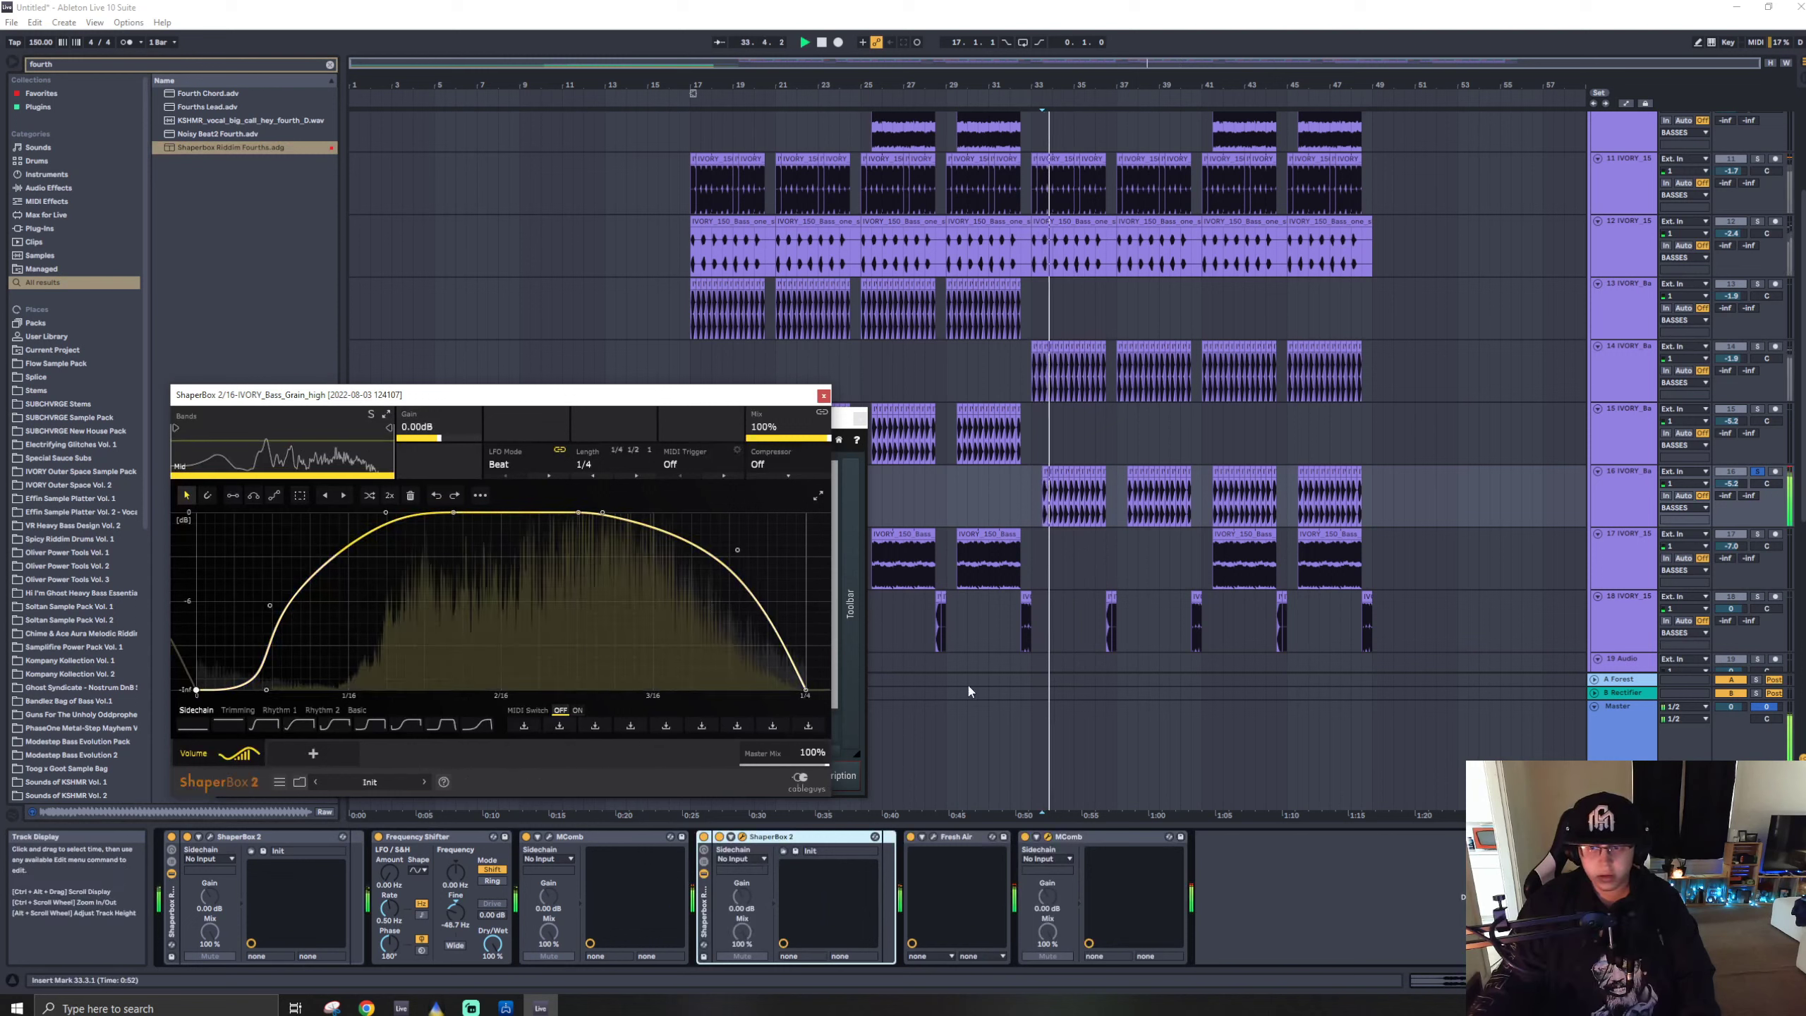
- Reshape the added ShaperBox volume curve to fall to -inf at about 2.72/16 and replay from bar 33
{"action": "left_click_drag", "start_coordinate": [737, 566], "coordinate": [619, 680]}
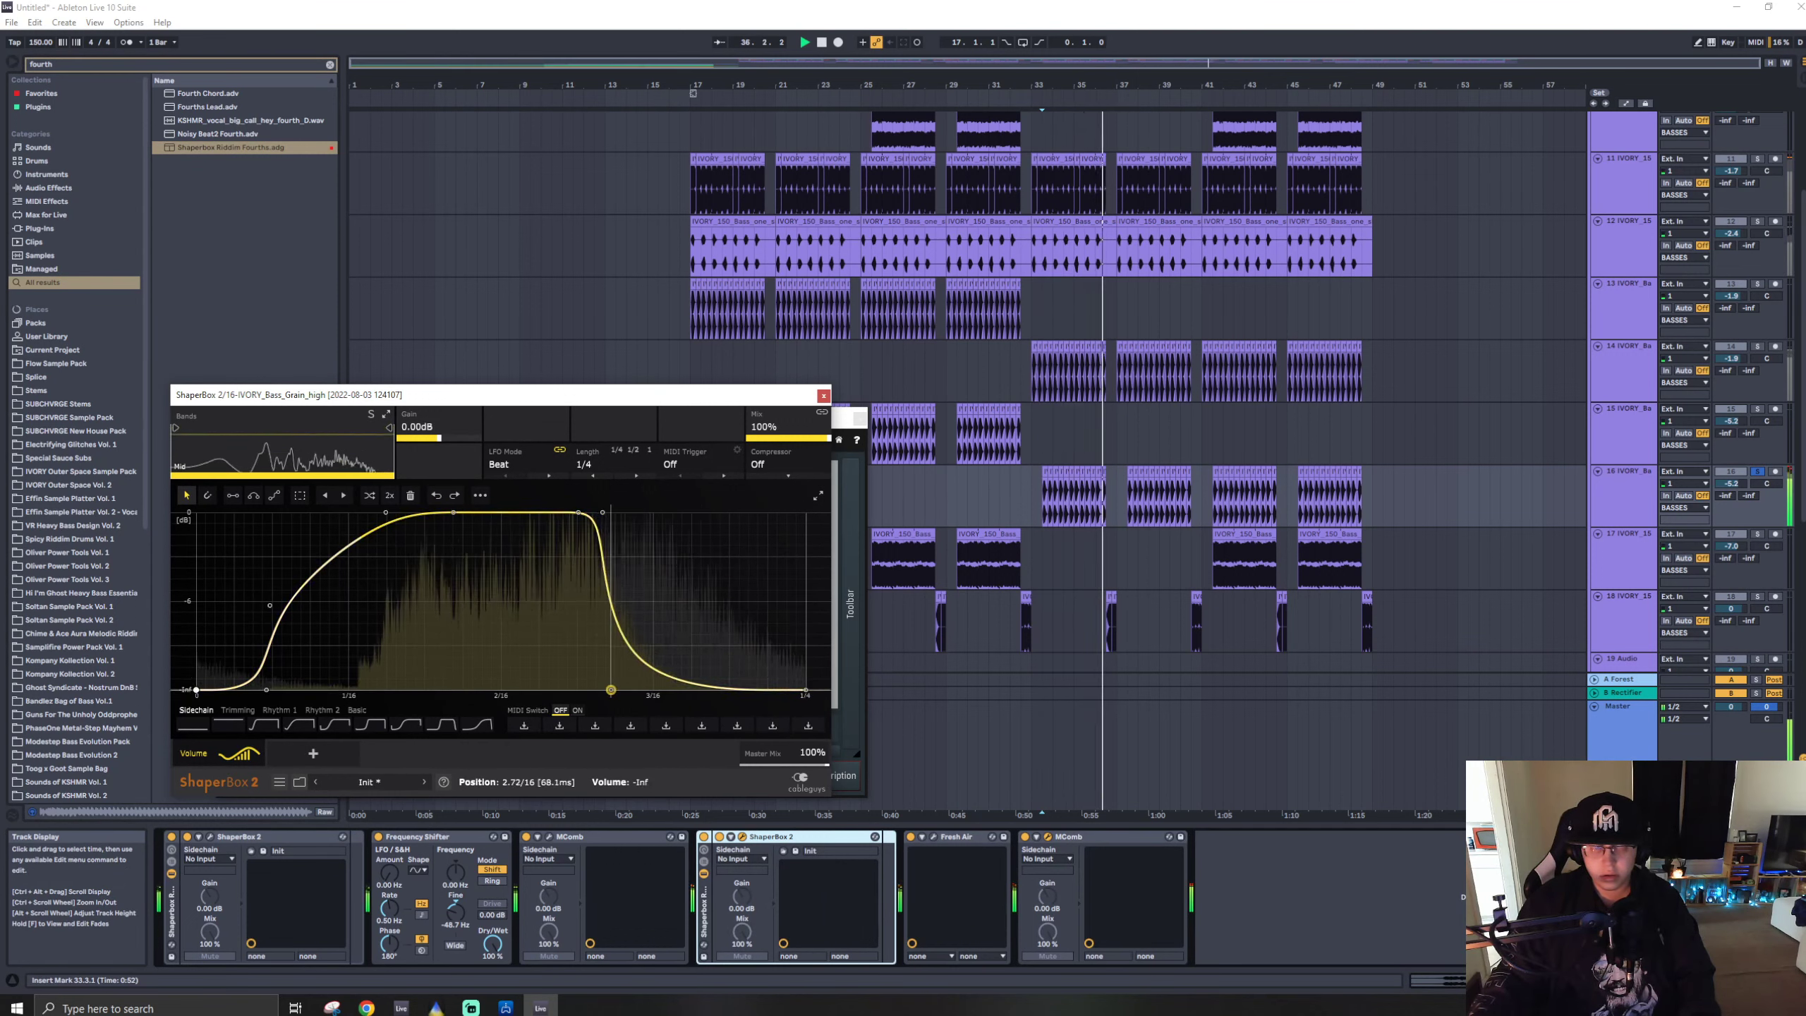
{"action": "key", "text": "space"}
{"action": "left_click", "coordinate": [1034, 501]}
{"action": "key", "text": "space"}
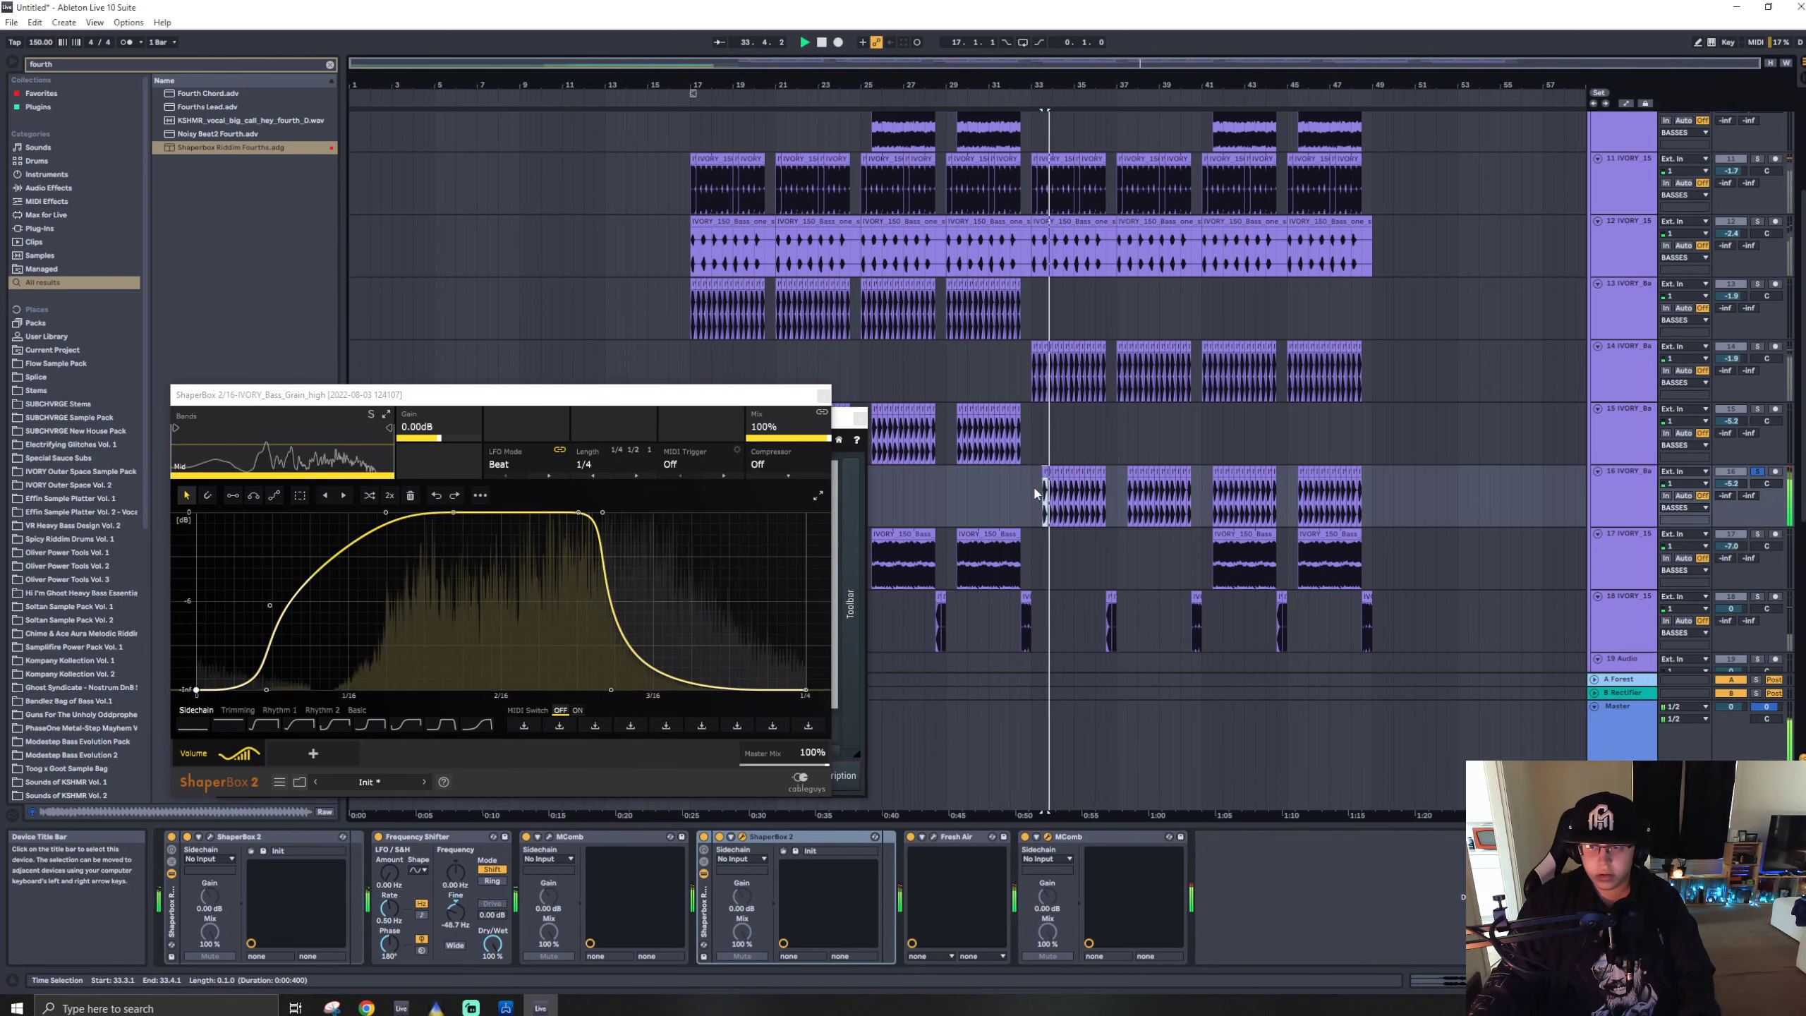
- Lower the transposition of the duplicated Grain_high clips from bar 33 onward and listen to them in the full mix
{"action": "left_click_drag", "start_coordinate": [1030, 496], "coordinate": [1415, 495]}
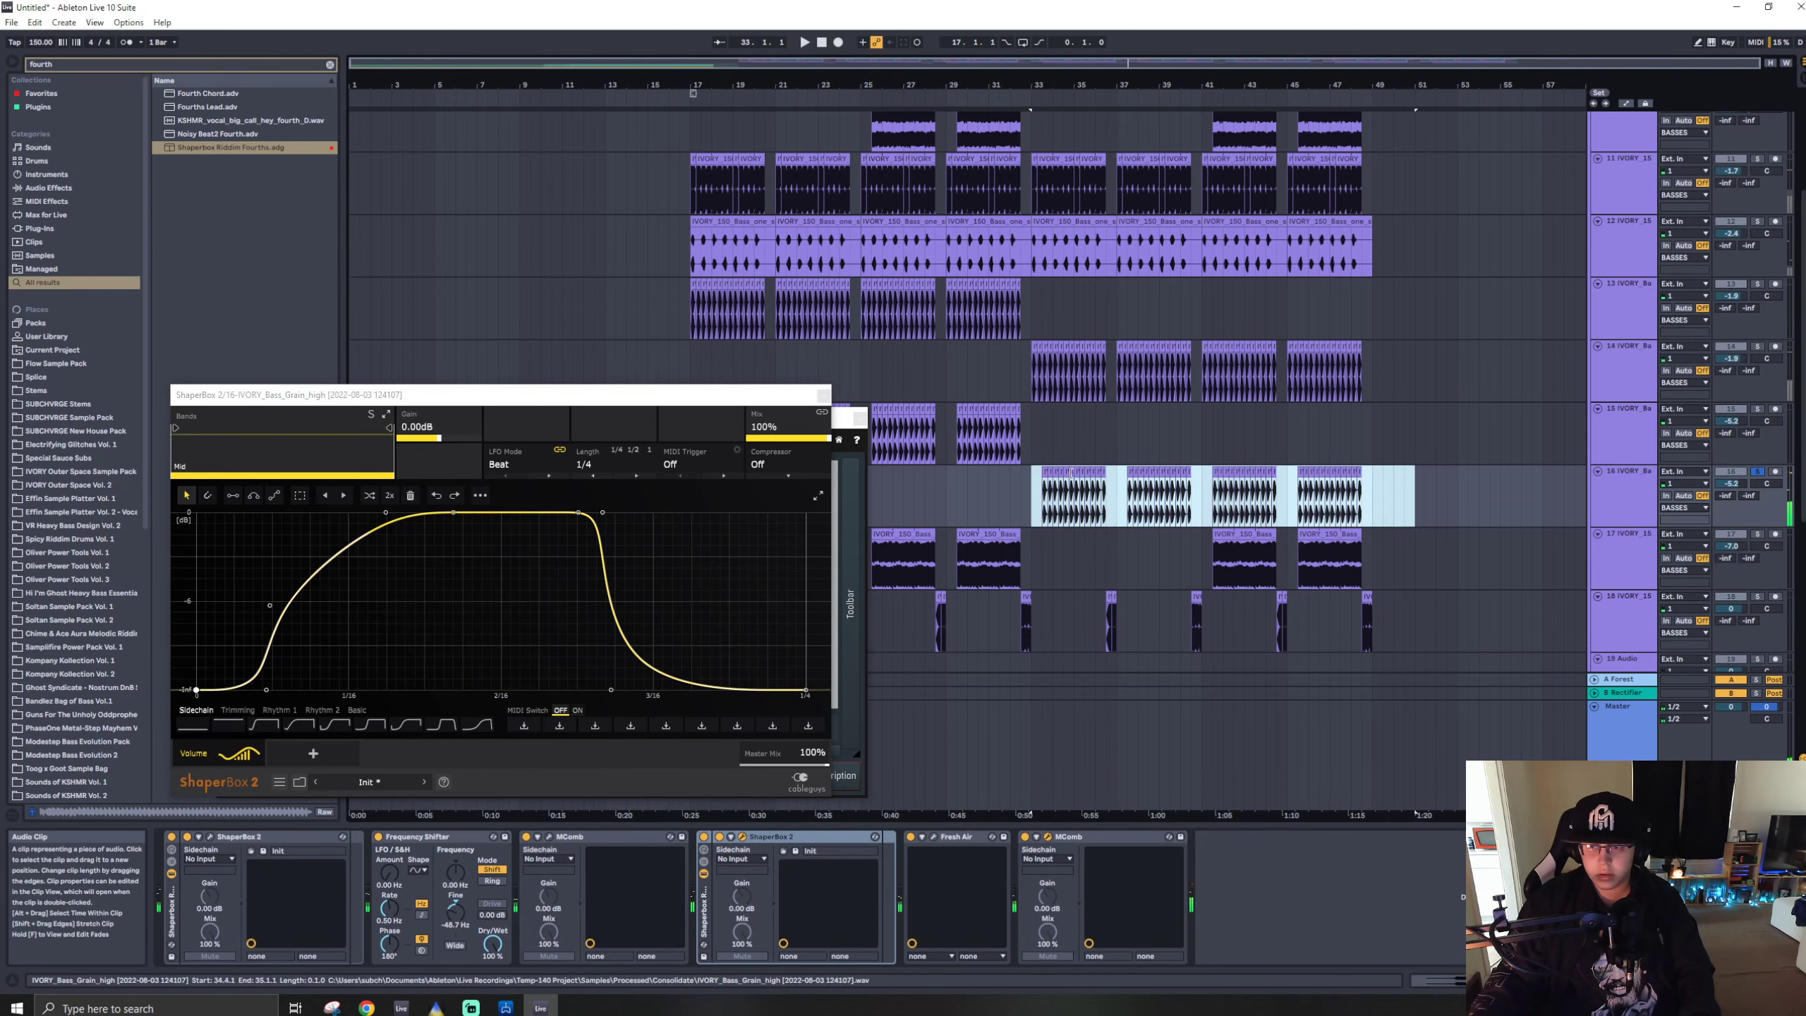
{"action": "left_click", "coordinate": [1021, 496]}
{"action": "left_click_drag", "start_coordinate": [1021, 496], "coordinate": [1383, 496]}
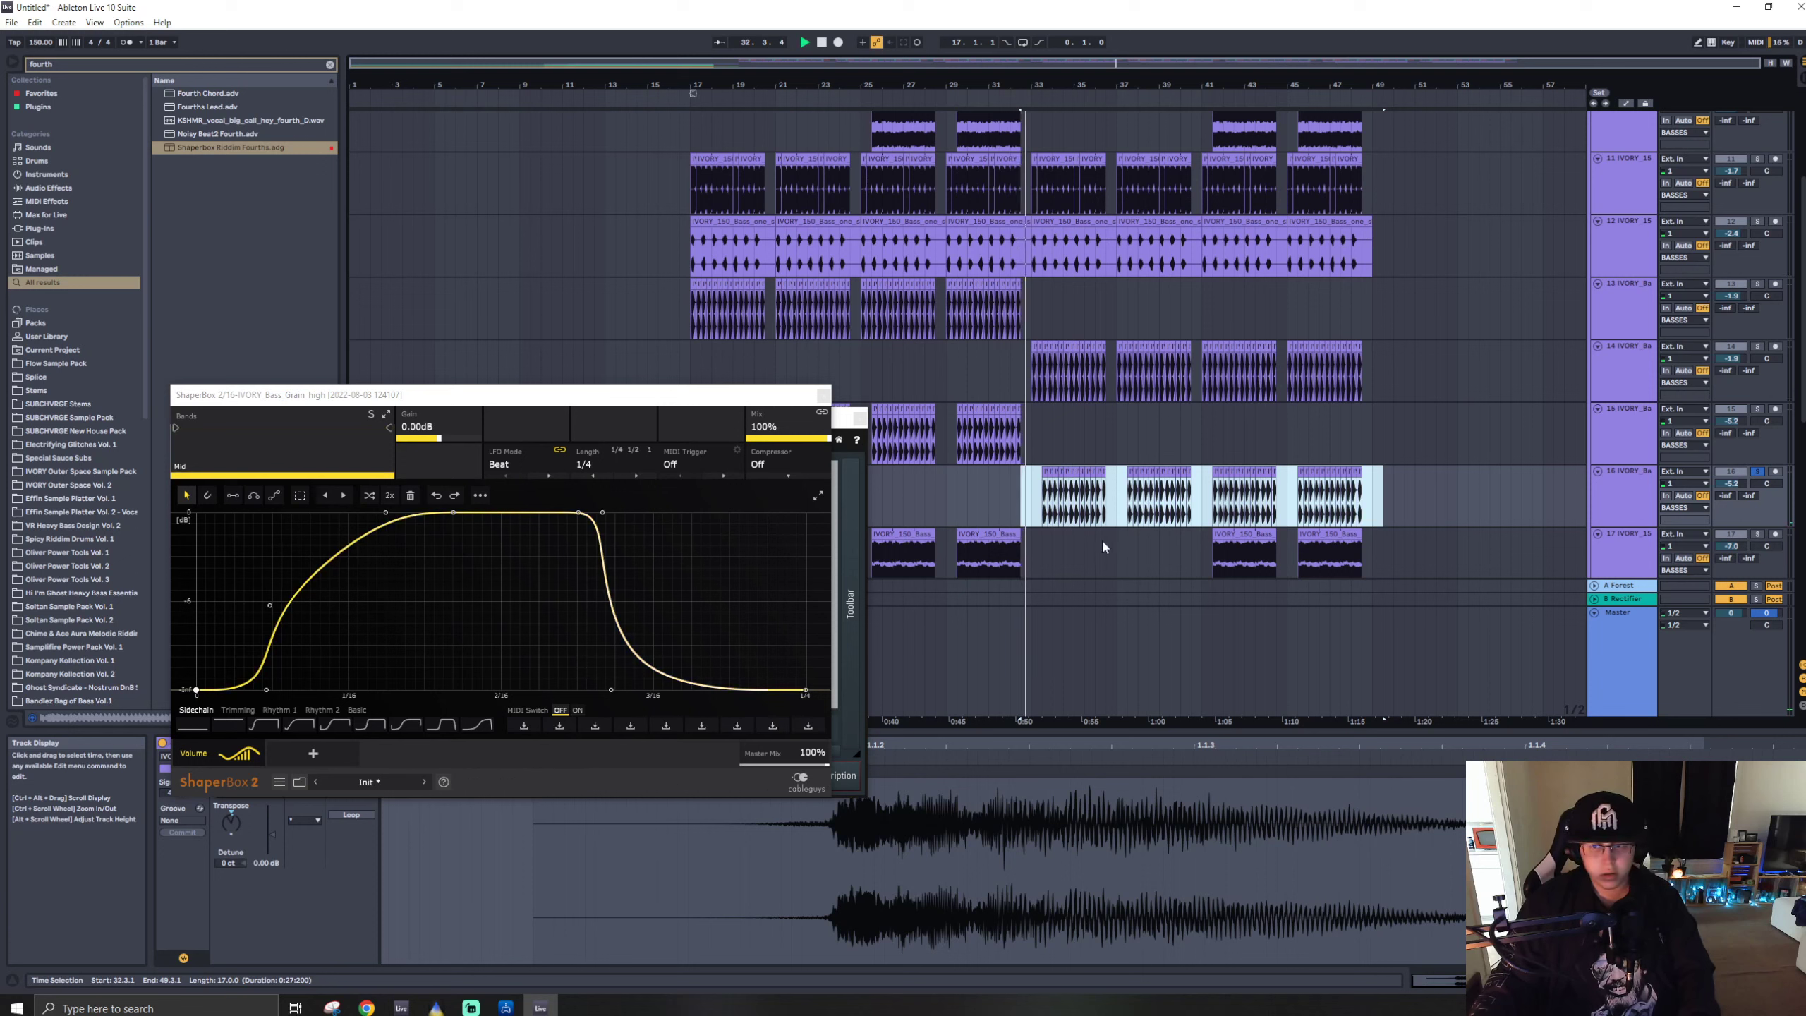
{"action": "left_click", "coordinate": [229, 821]}
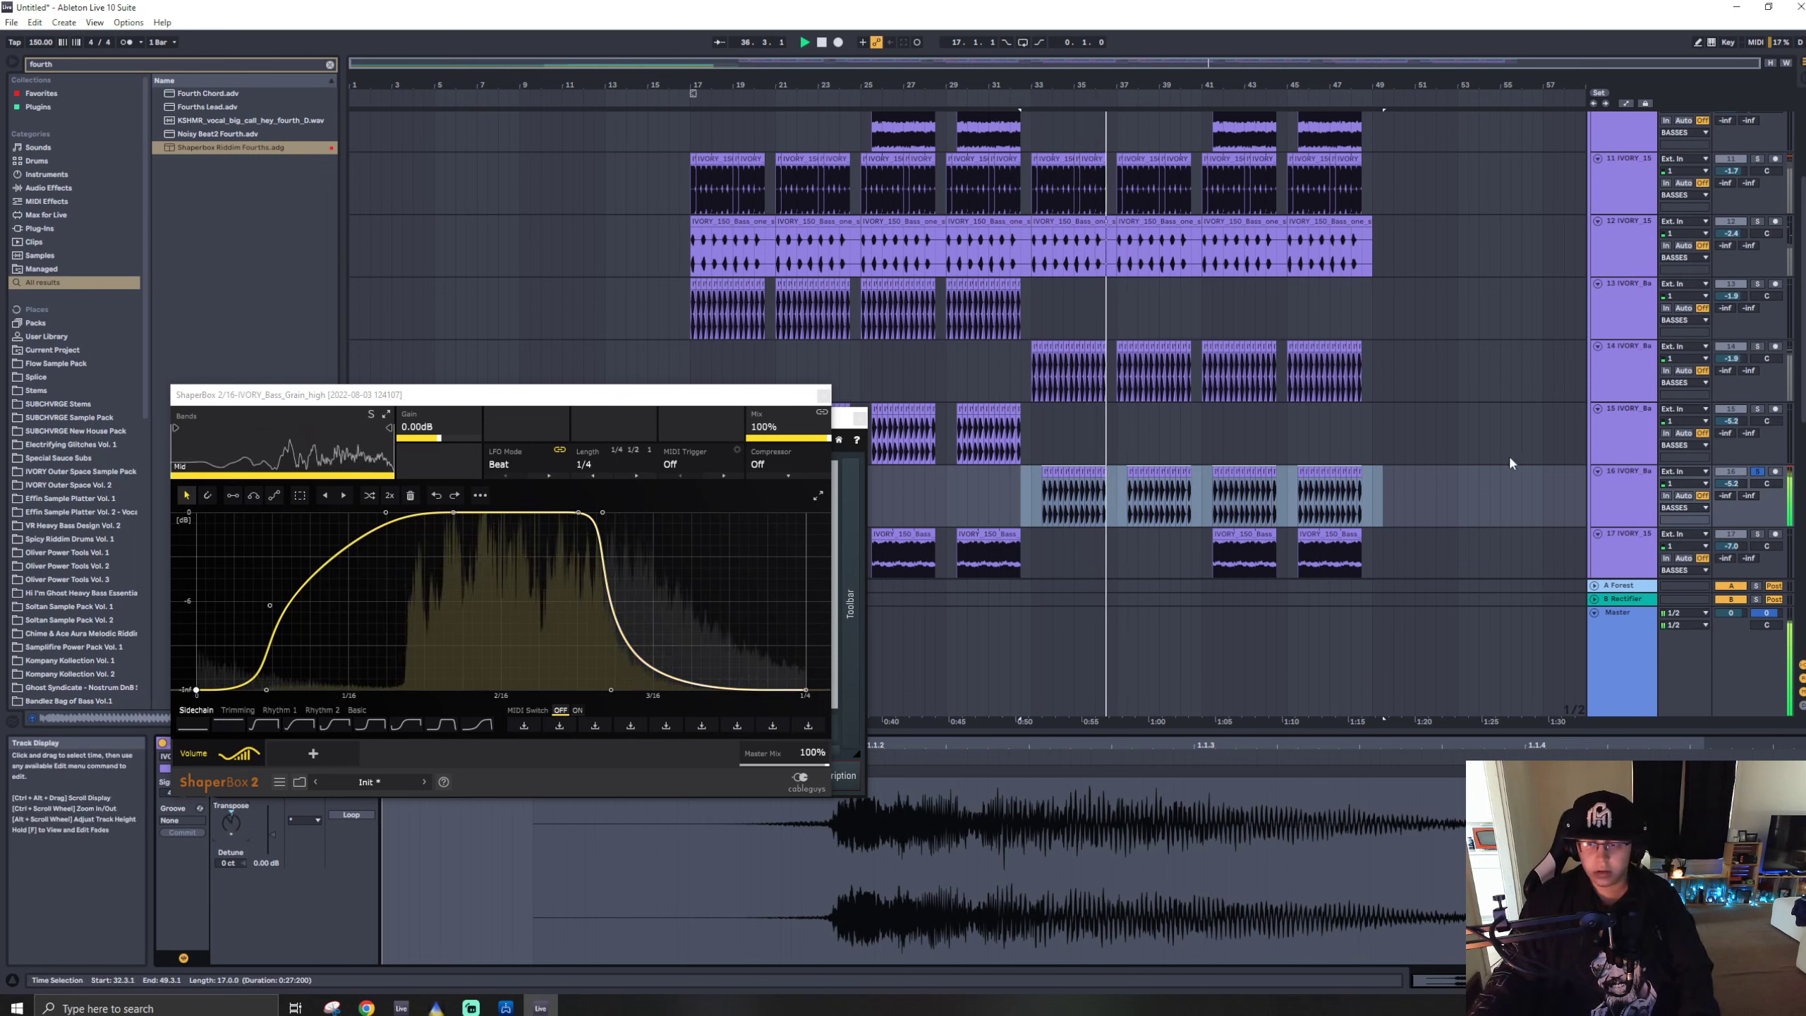
{"action": "left_click", "coordinate": [1040, 490]}
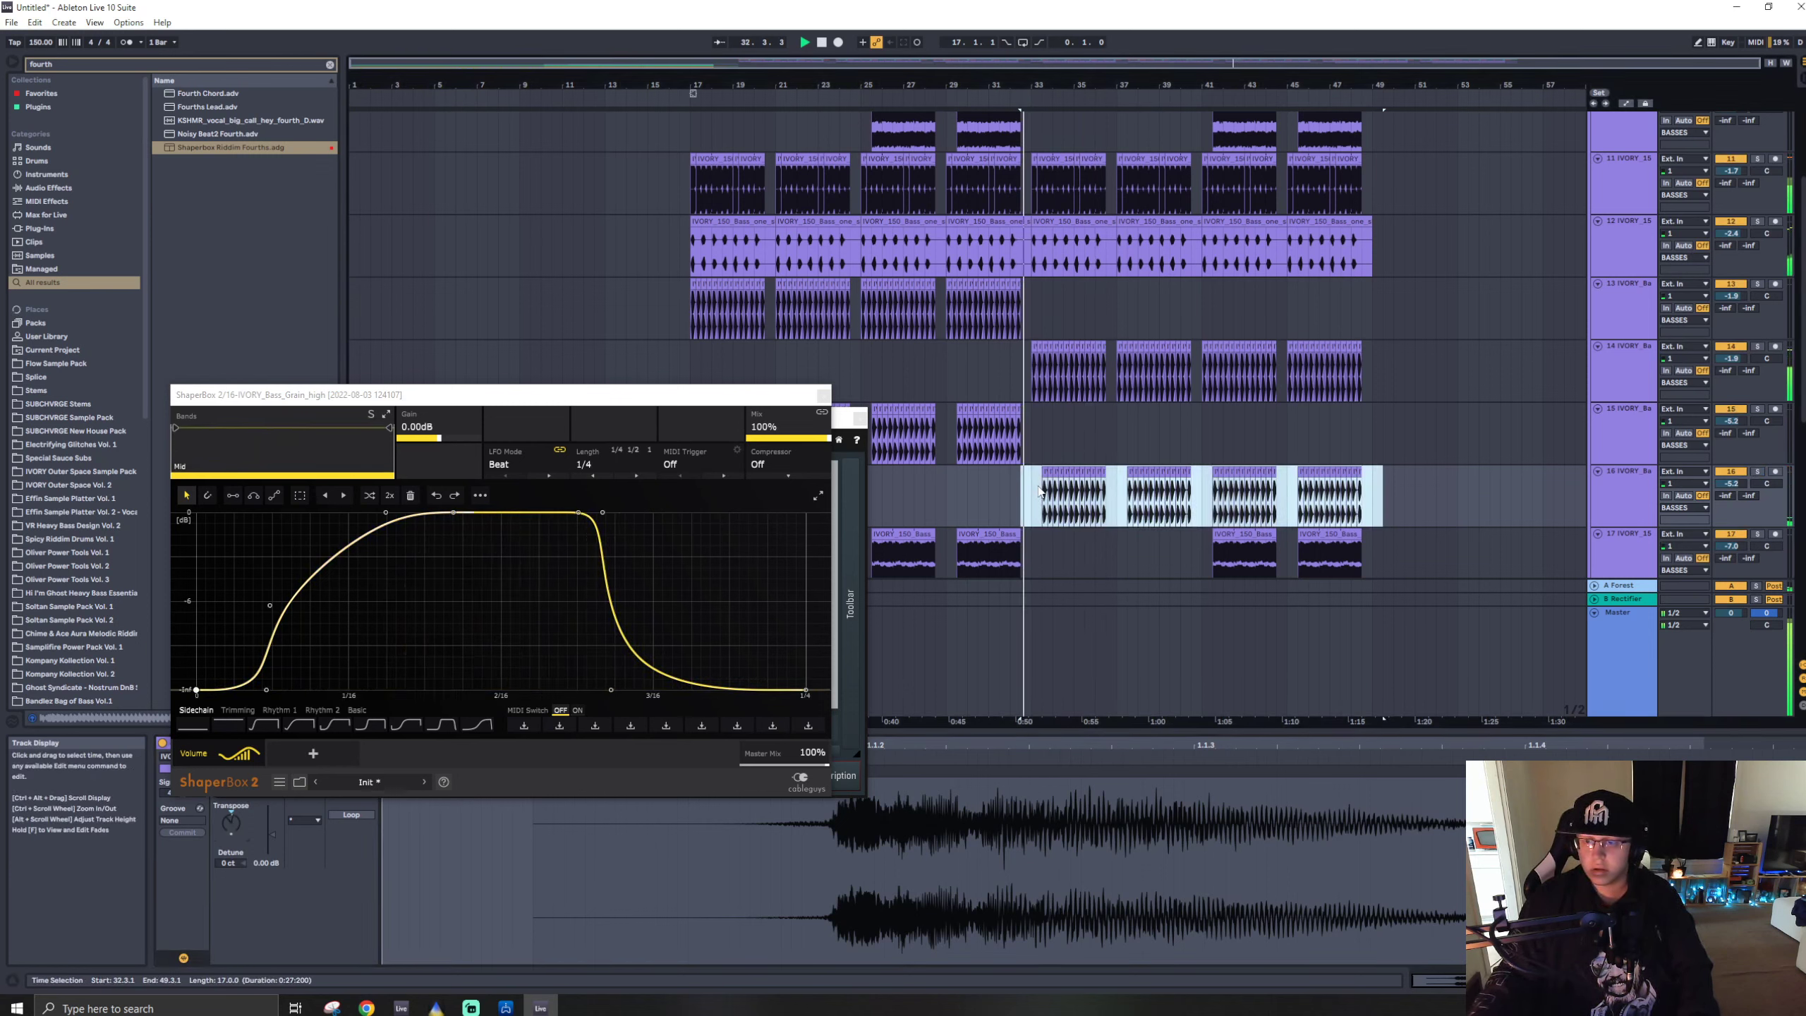
{"action": "left_click", "coordinate": [1039, 491]}
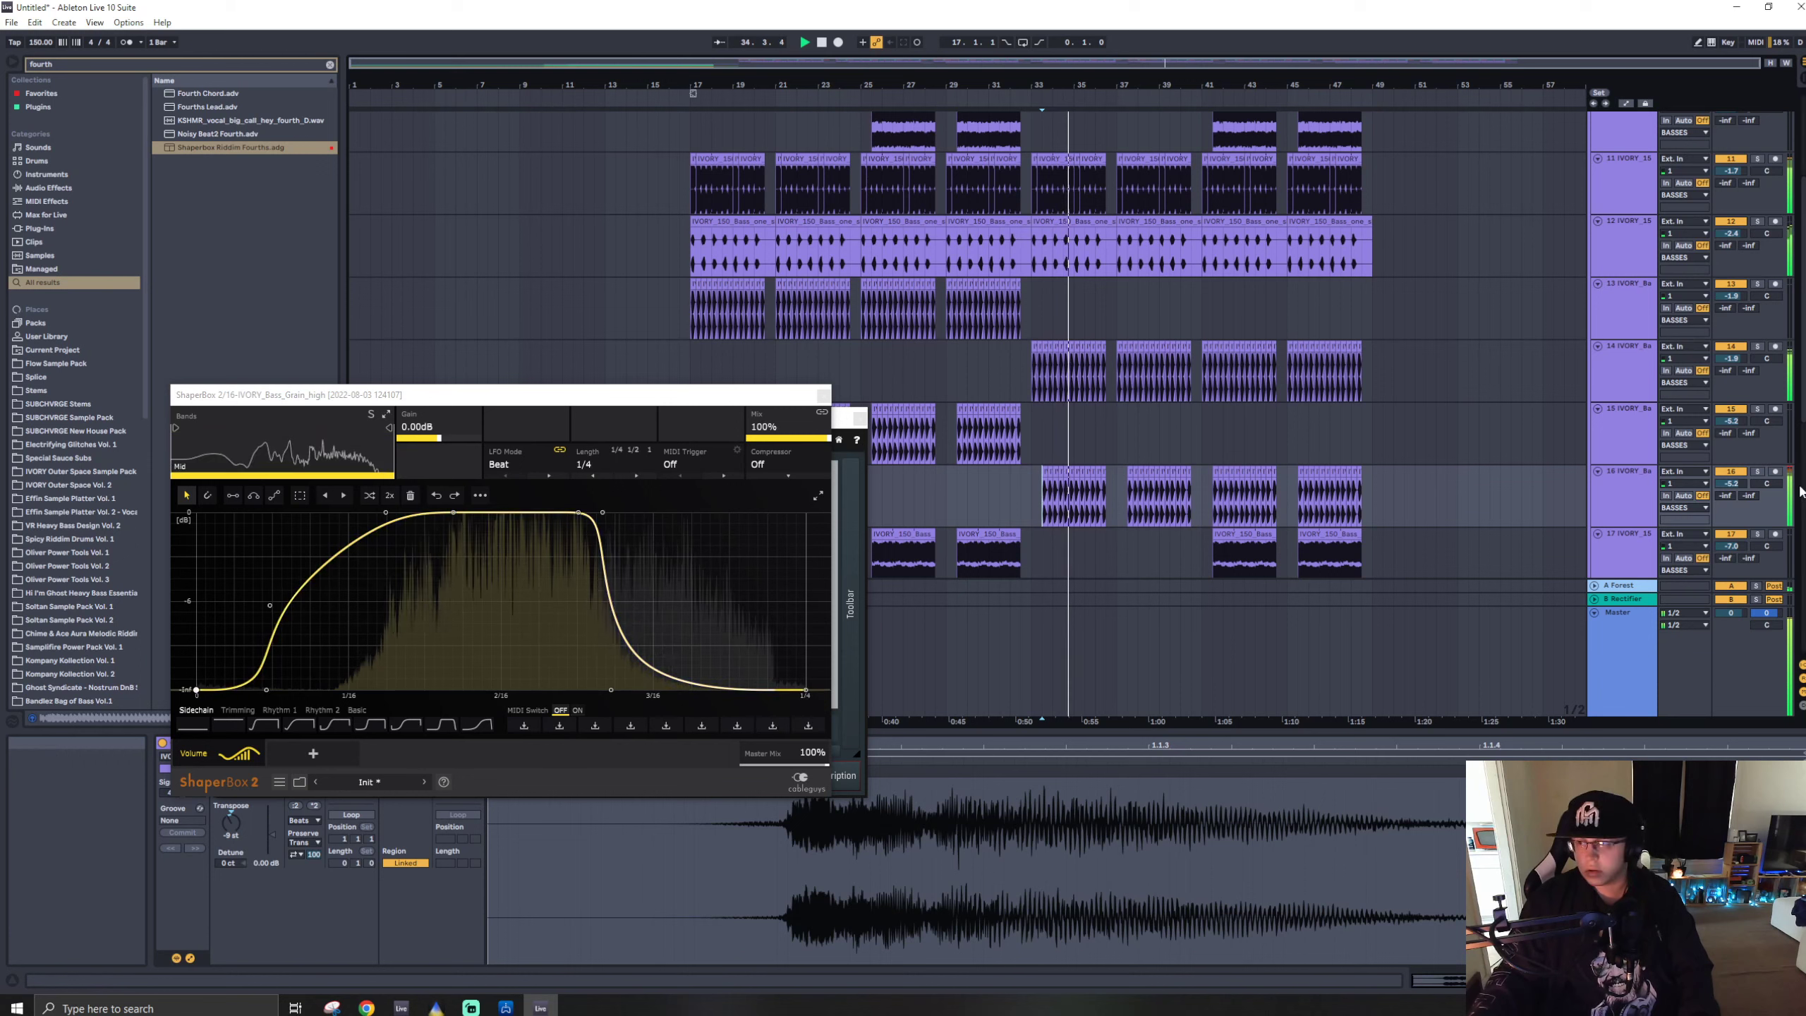
- Lower the duplicated Grain_high track's volume to -16.9 dB and close the open plug-in windows
{"action": "mouse_move", "coordinate": [1729, 483]}
{"action": "left_mouse_down"}
{"action": "mouse_move", "coordinate": [1729, 512]}
{"action": "mouse_move", "coordinate": [1730, 481]}
{"action": "left_mouse_up"}
{"action": "left_click", "coordinate": [822, 396]}
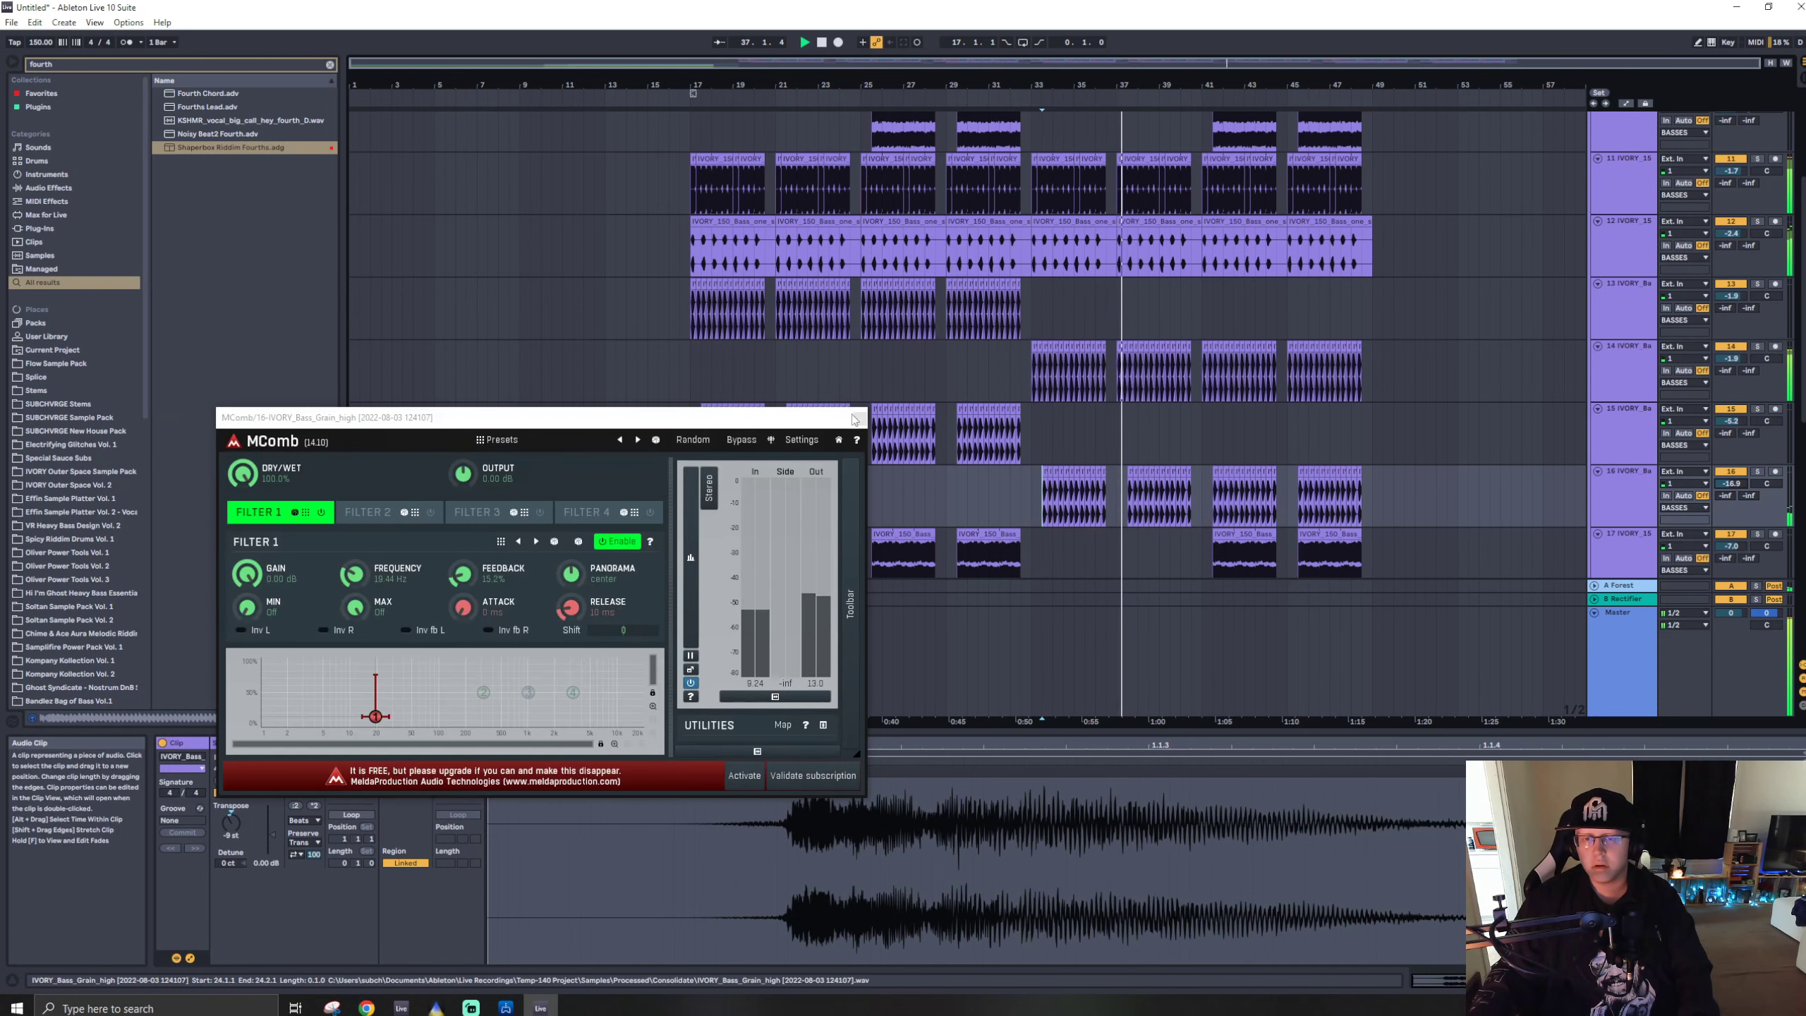
{"action": "left_click", "coordinate": [859, 417]}
{"action": "left_click", "coordinate": [715, 376]}
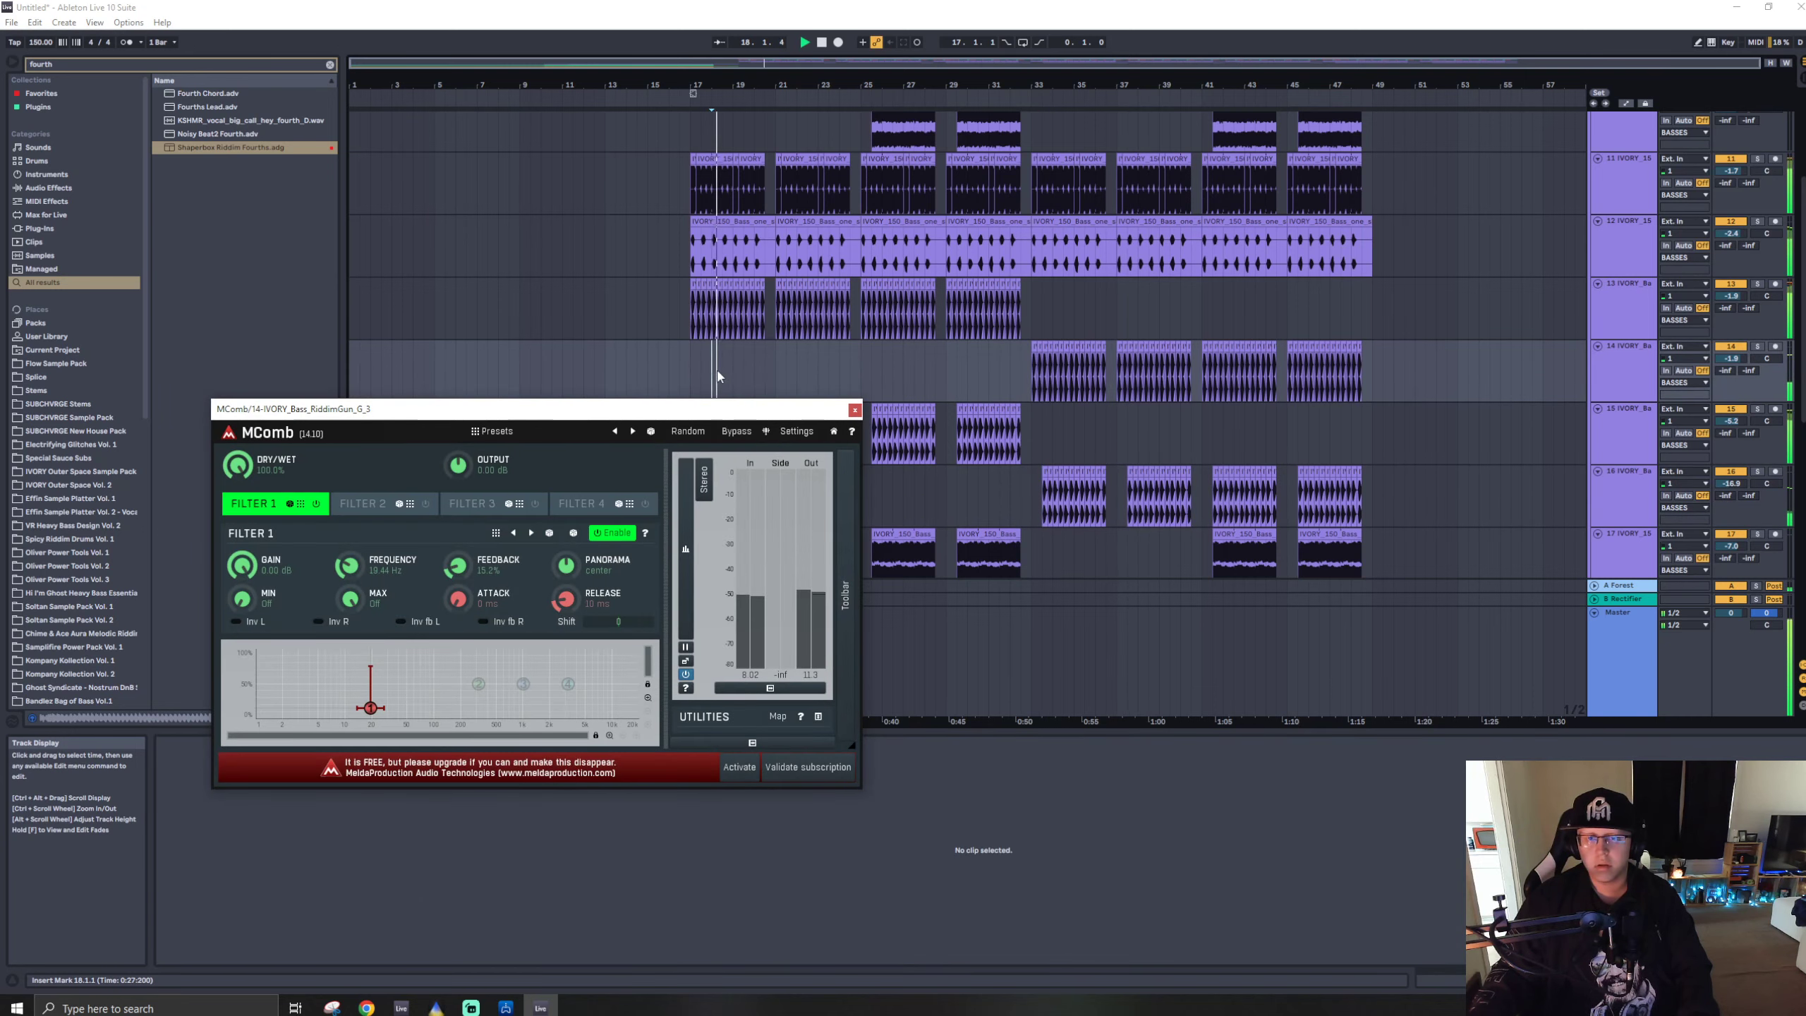
{"action": "left_click", "coordinate": [855, 410]}
- Solo the second-half RiddimGun track and add another EQ Eight after its Glue Compressor
{"action": "left_click", "coordinate": [1034, 364]}
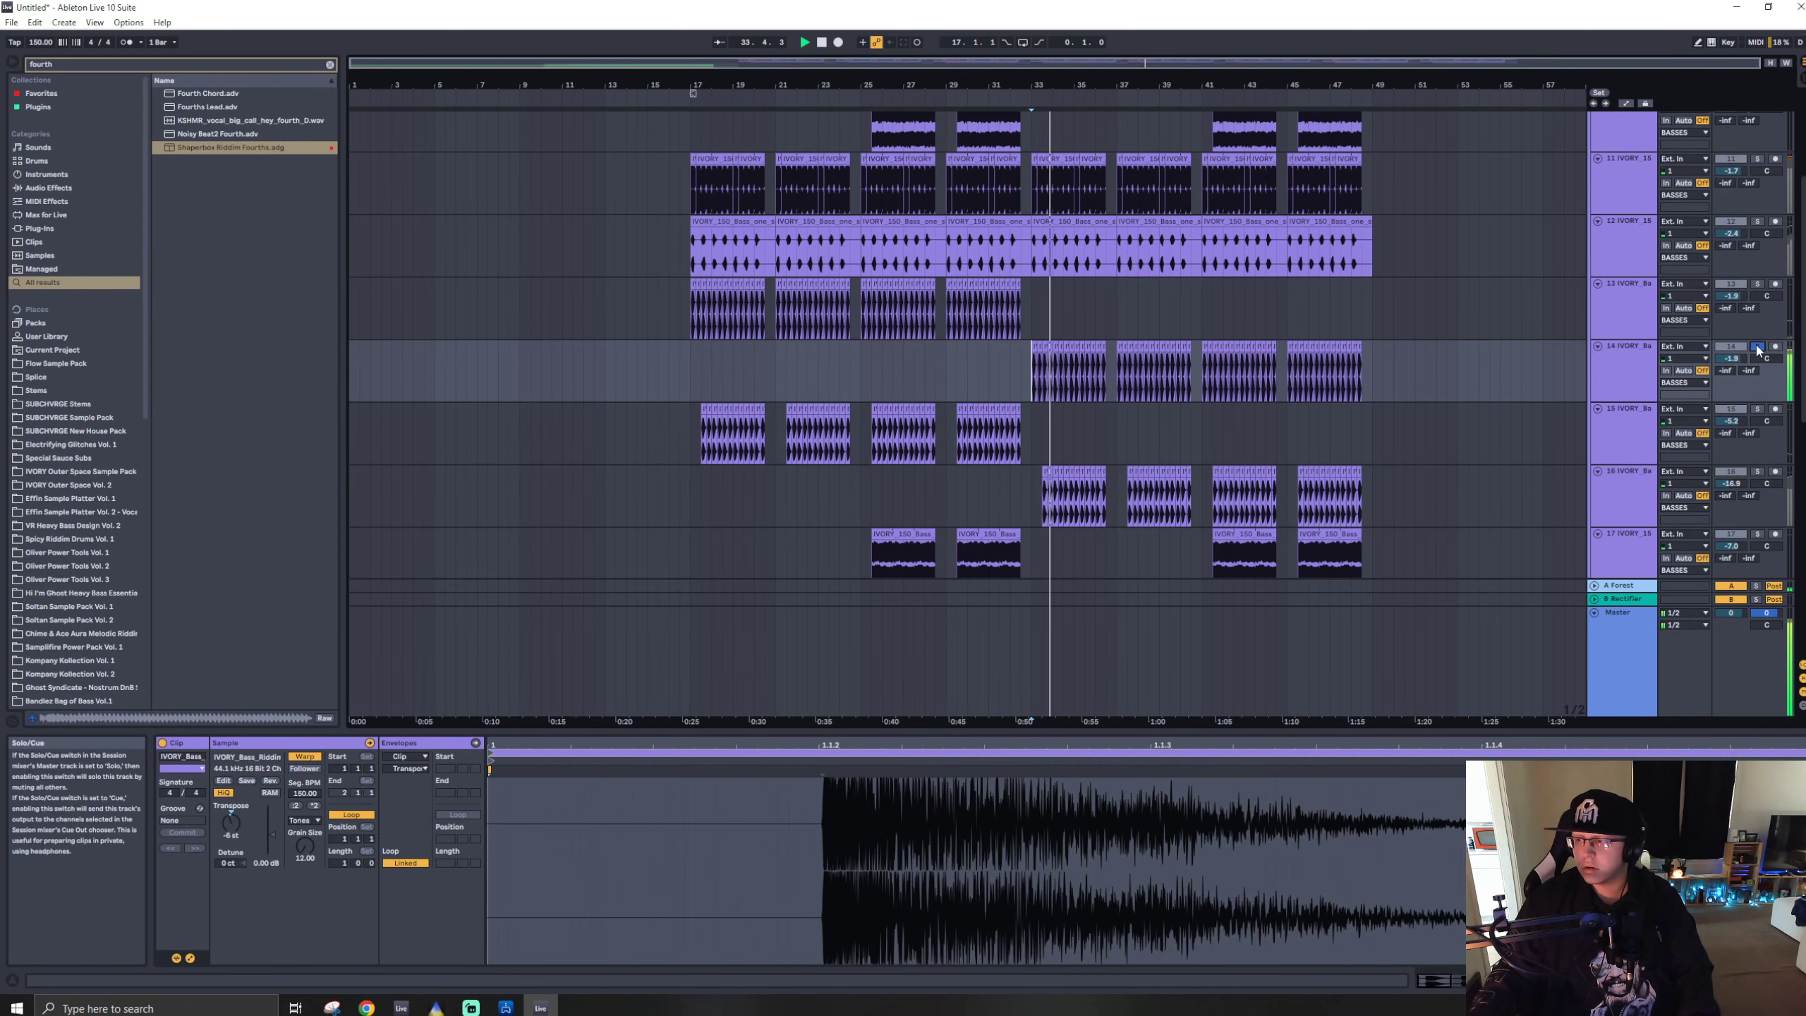
{"action": "left_click", "coordinate": [1756, 346]}
{"action": "key", "text": "ctrl+f"}
{"action": "type", "text": "eq"}
{"action": "left_click", "coordinate": [203, 107]}
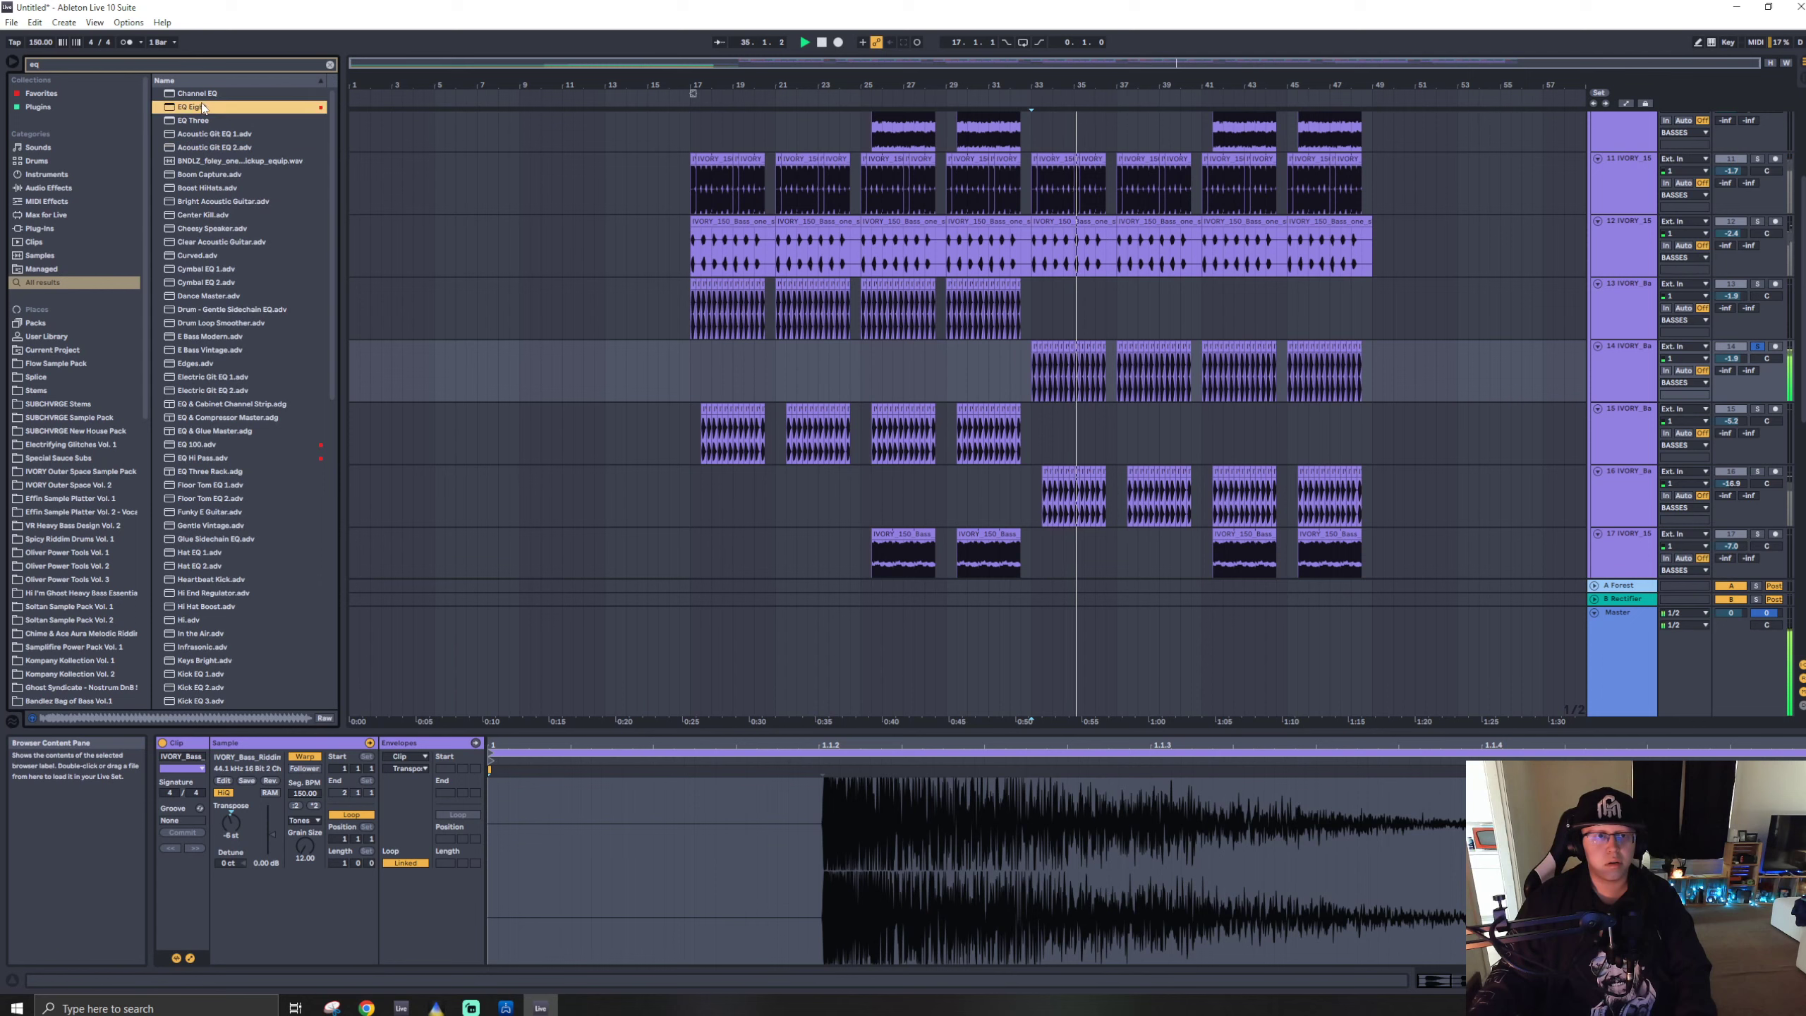
{"action": "left_click_drag", "start_coordinate": [1056, 357], "coordinate": [1073, 366]}
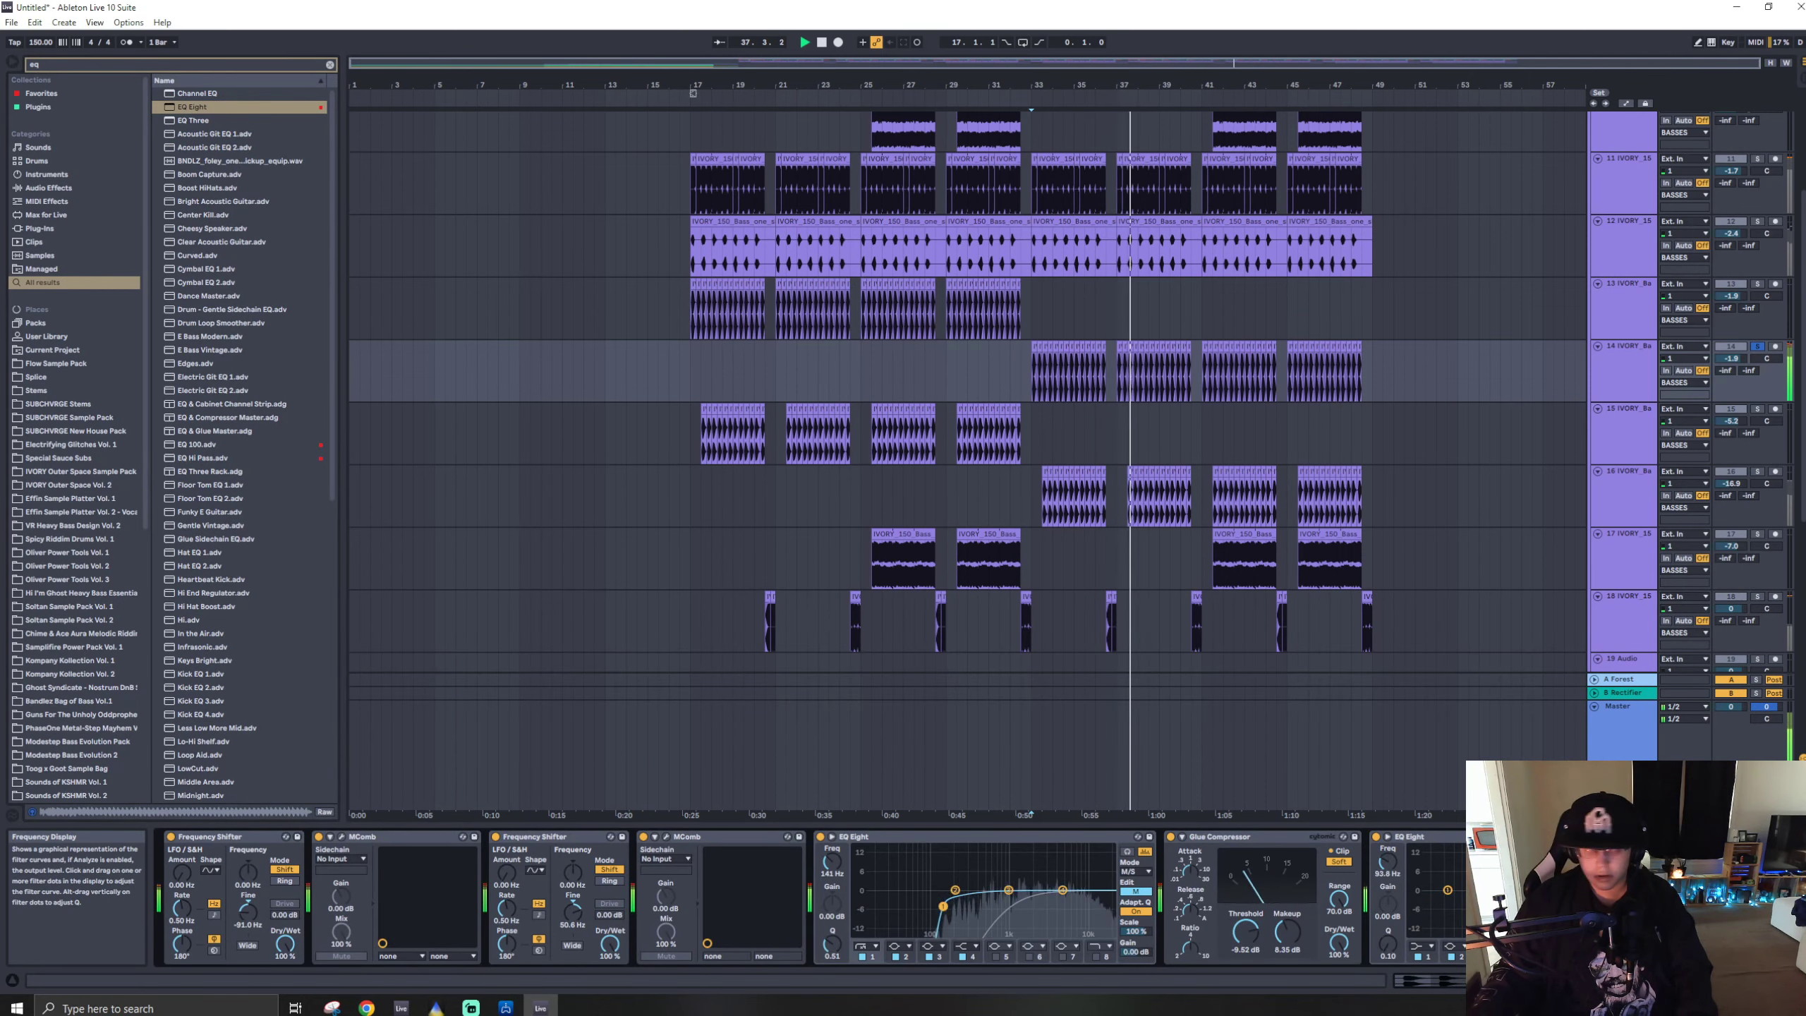
- Adjust the low filter band of the newly added EQ Eight, checking the vClock countdown in between
{"action": "left_click_drag", "start_coordinate": [1564, 890], "coordinate": [1436, 932]}
{"action": "left_click_drag", "start_coordinate": [0, 116], "coordinate": [434, 126]}
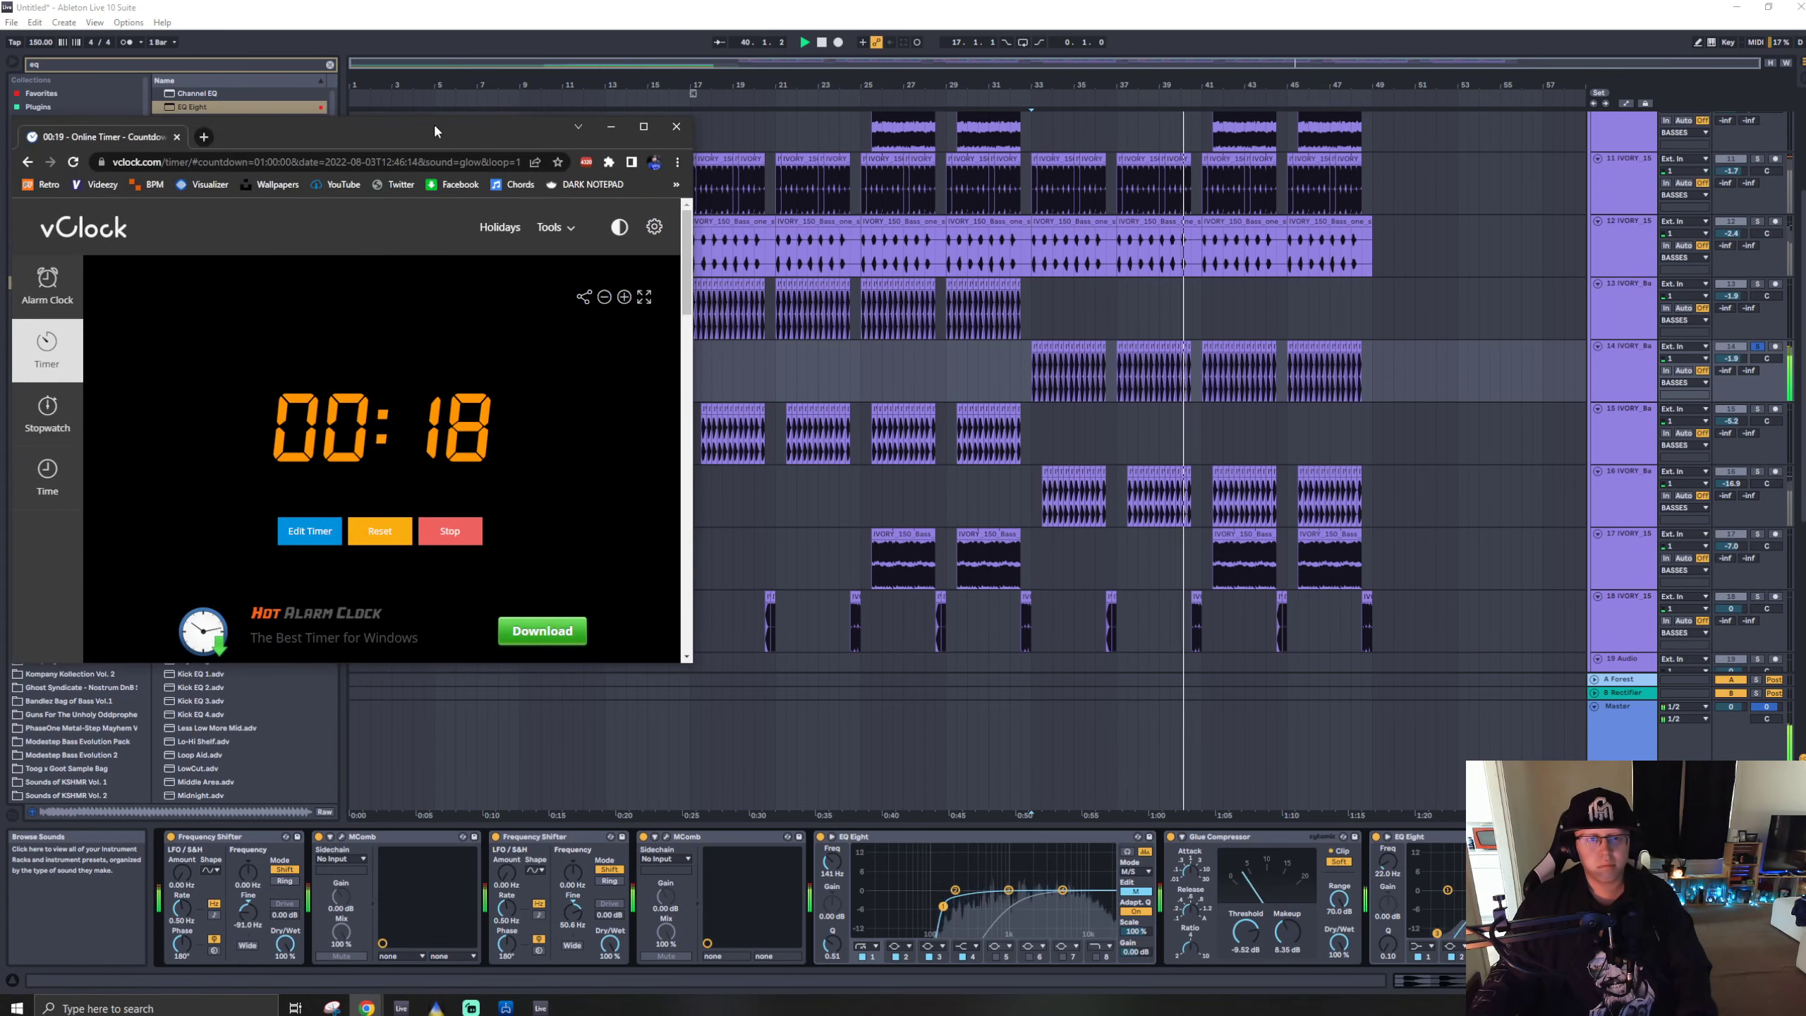
{"action": "key", "text": "alt+Tab"}
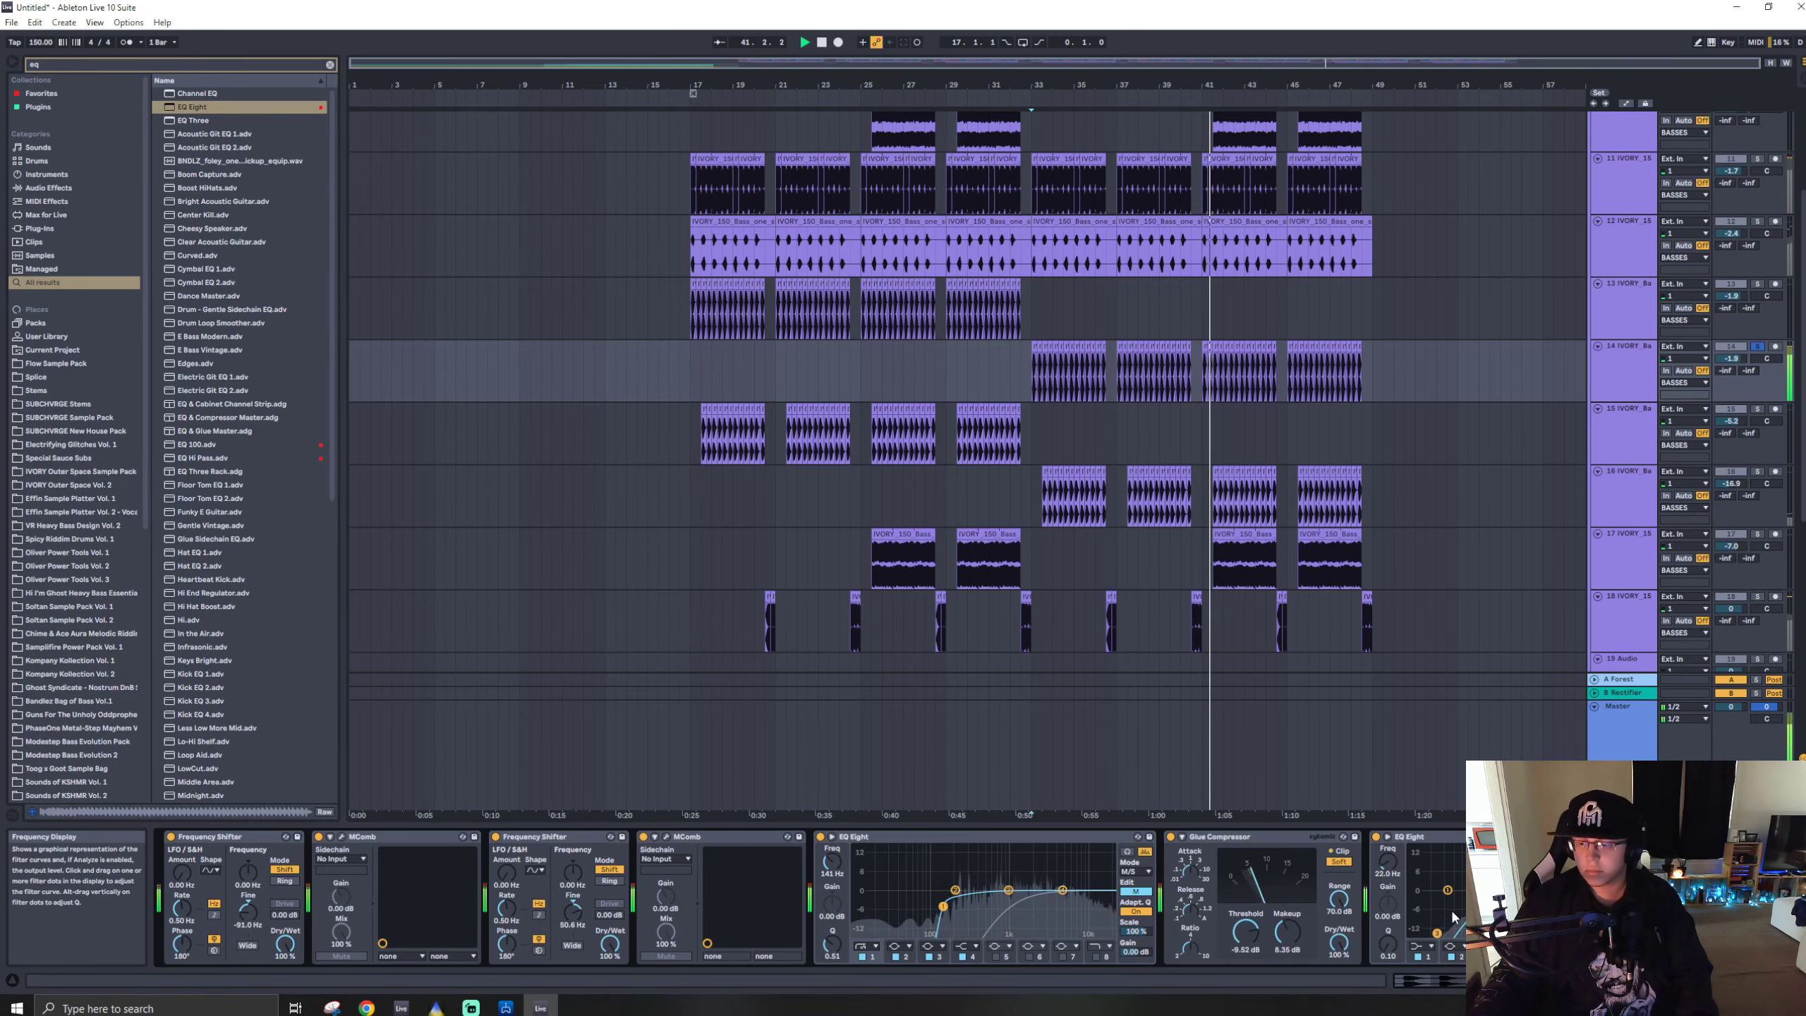
{"action": "left_click_drag", "start_coordinate": [1437, 932], "coordinate": [1439, 933]}
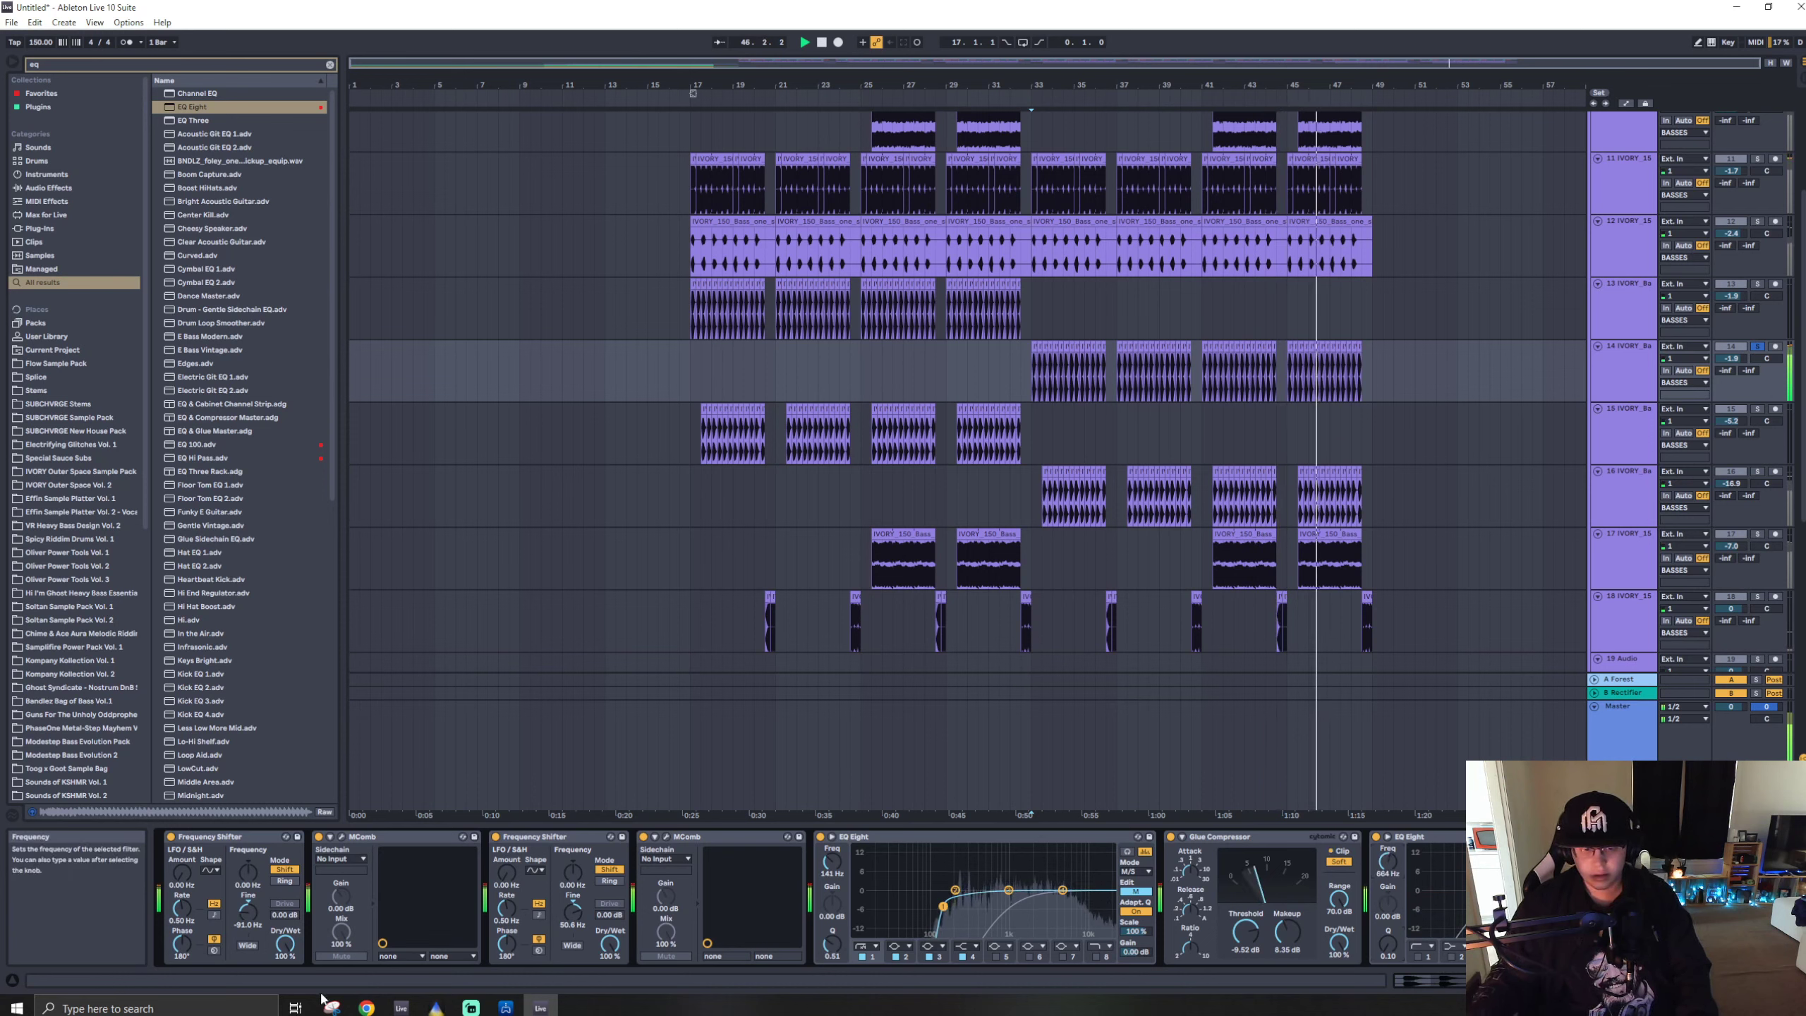
- Switch to the vClock browser window, dismiss the finished one-hour timer and move the window out of view
{"action": "mouse_move", "coordinate": [331, 1004]}
{"action": "left_click", "coordinate": [315, 965]}
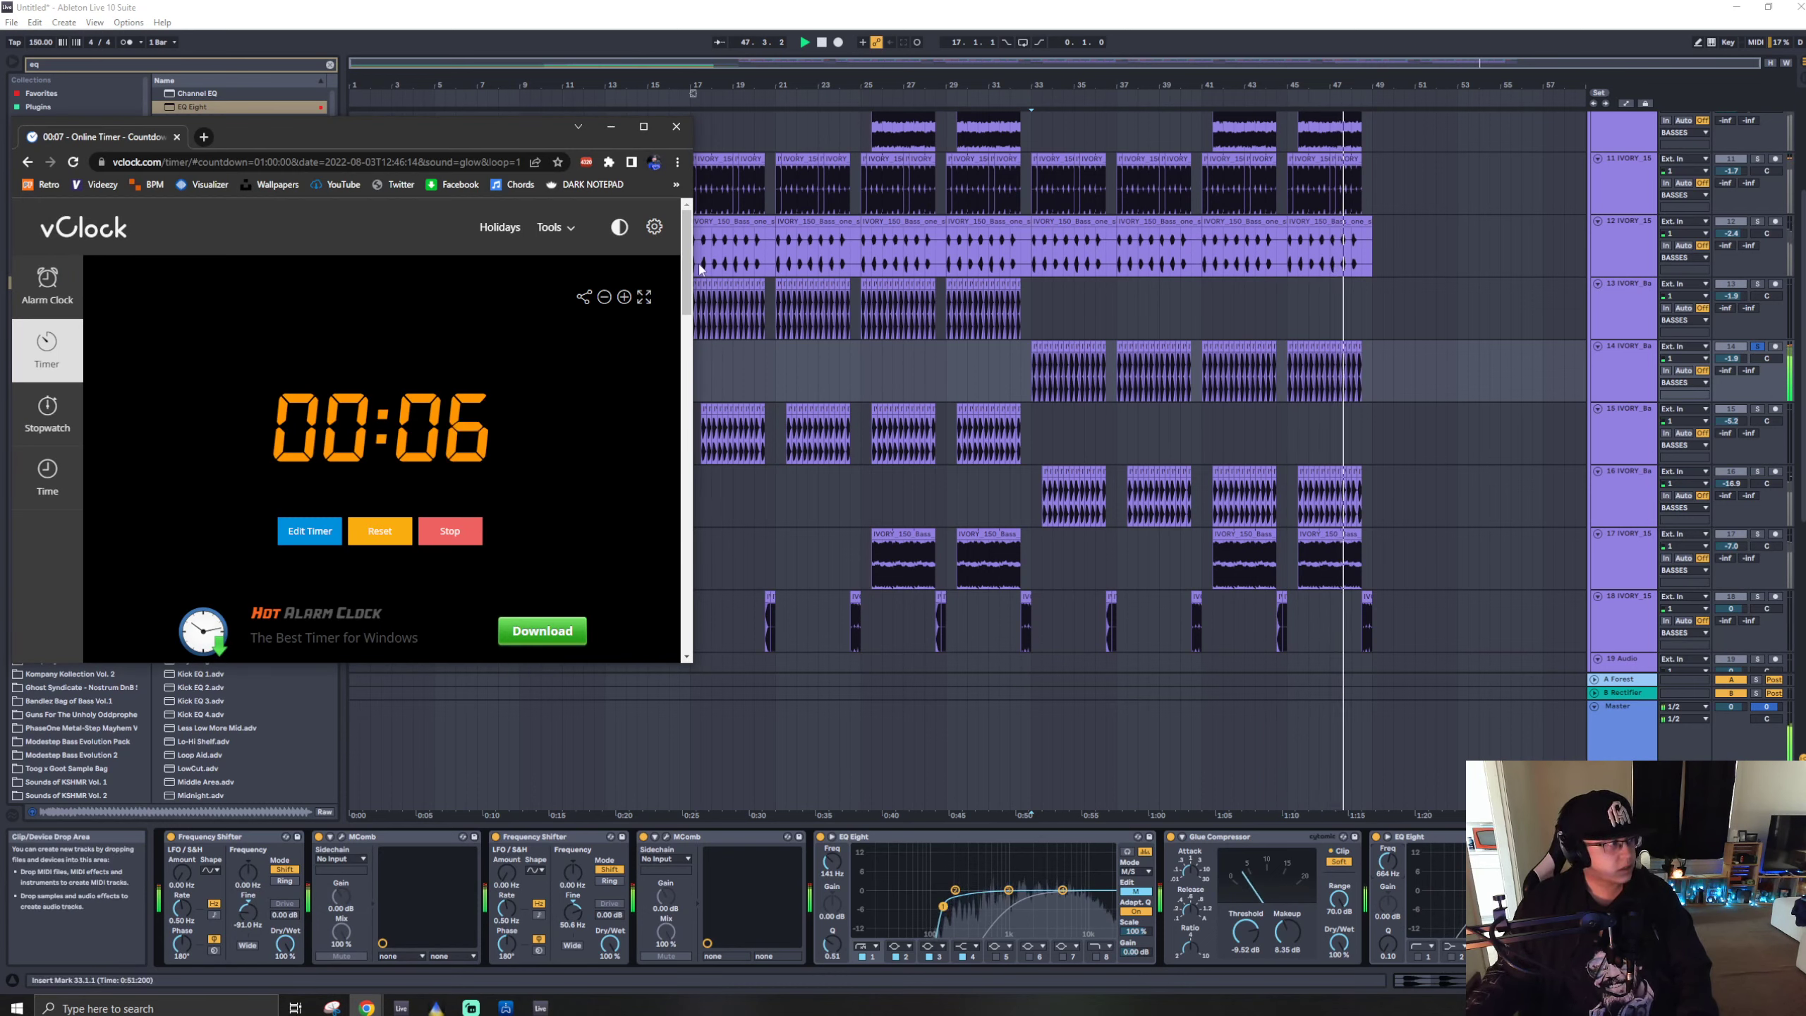
{"action": "left_click", "coordinate": [1030, 491]}
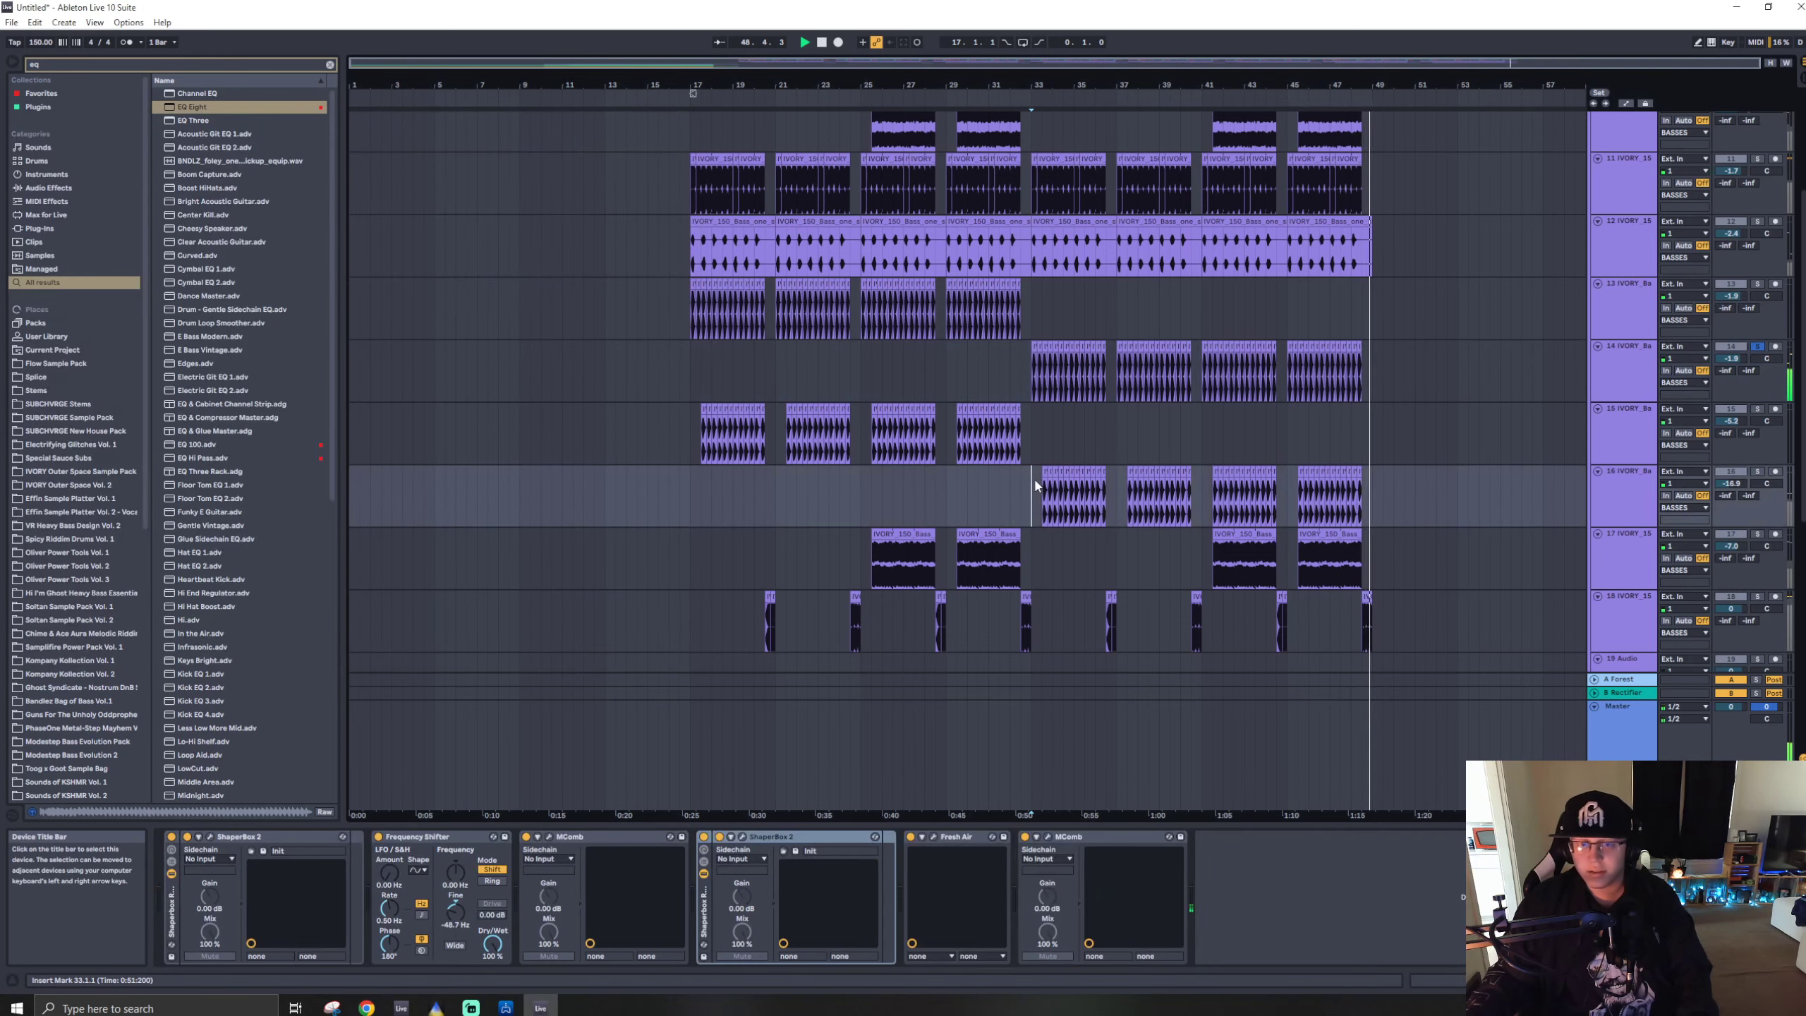
{"action": "mouse_move", "coordinate": [366, 1007]}
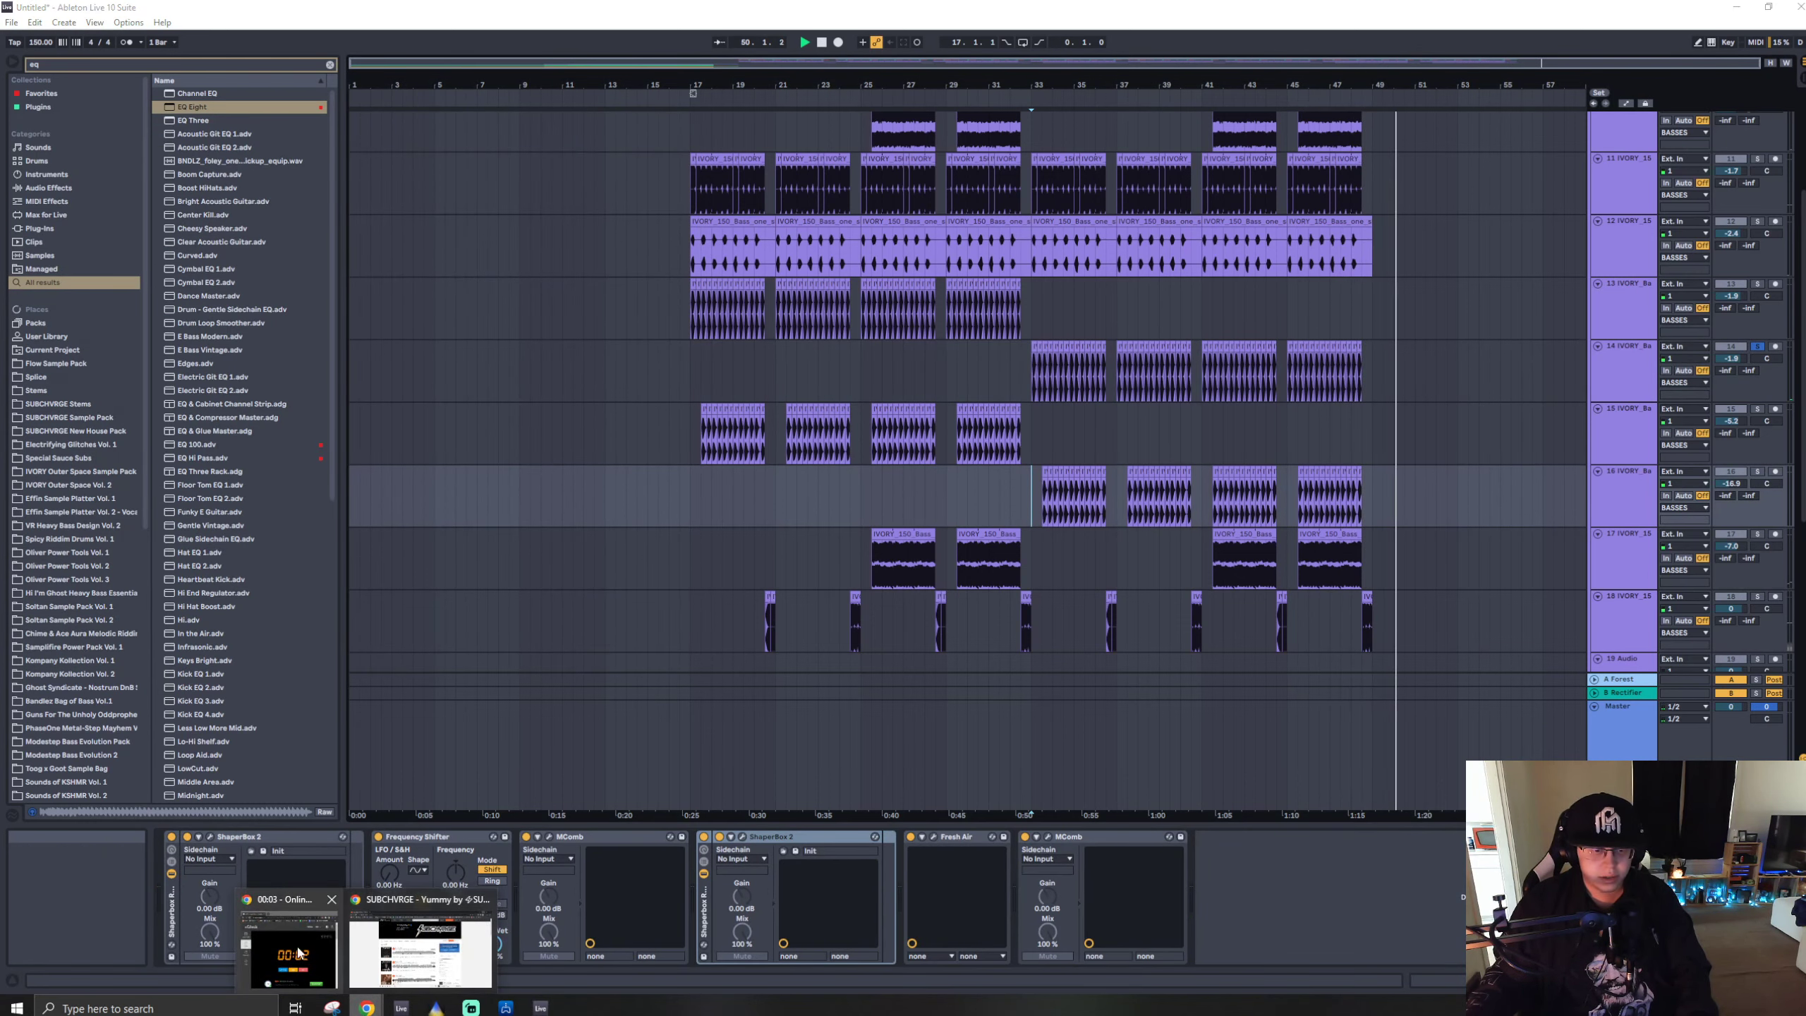
{"action": "left_click", "coordinate": [355, 953]}
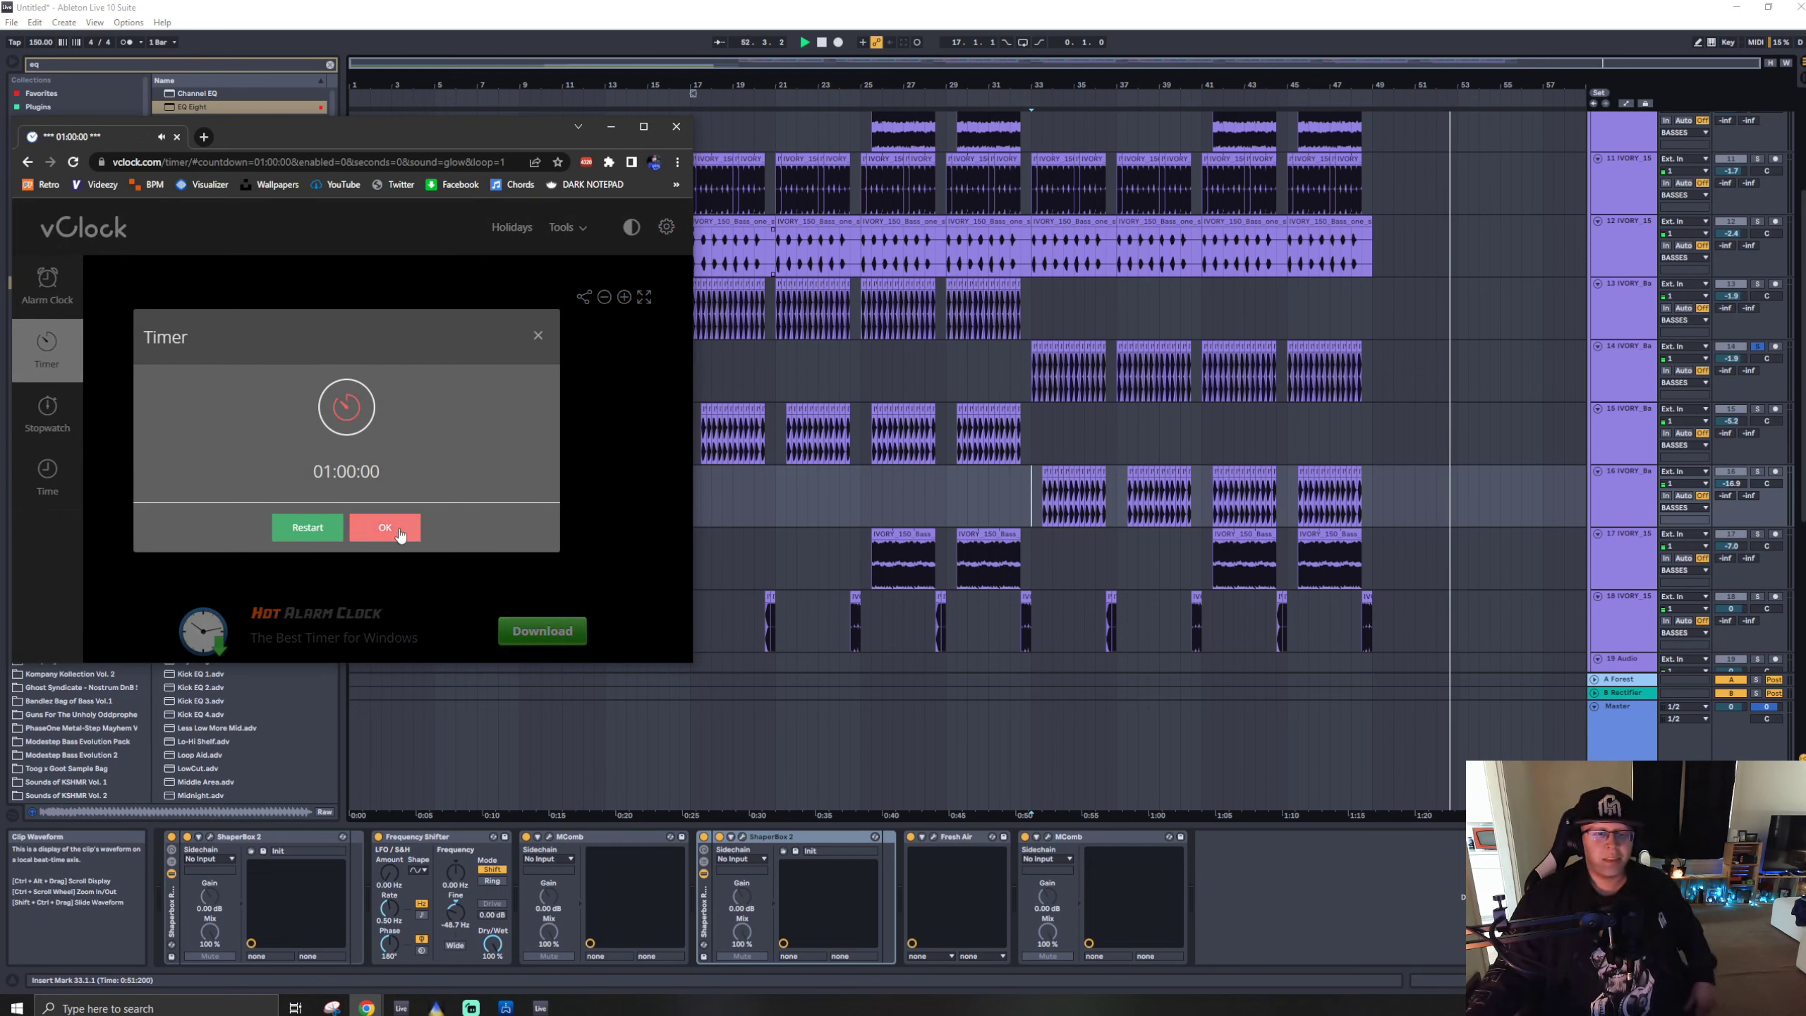
{"action": "left_click", "coordinate": [400, 533]}
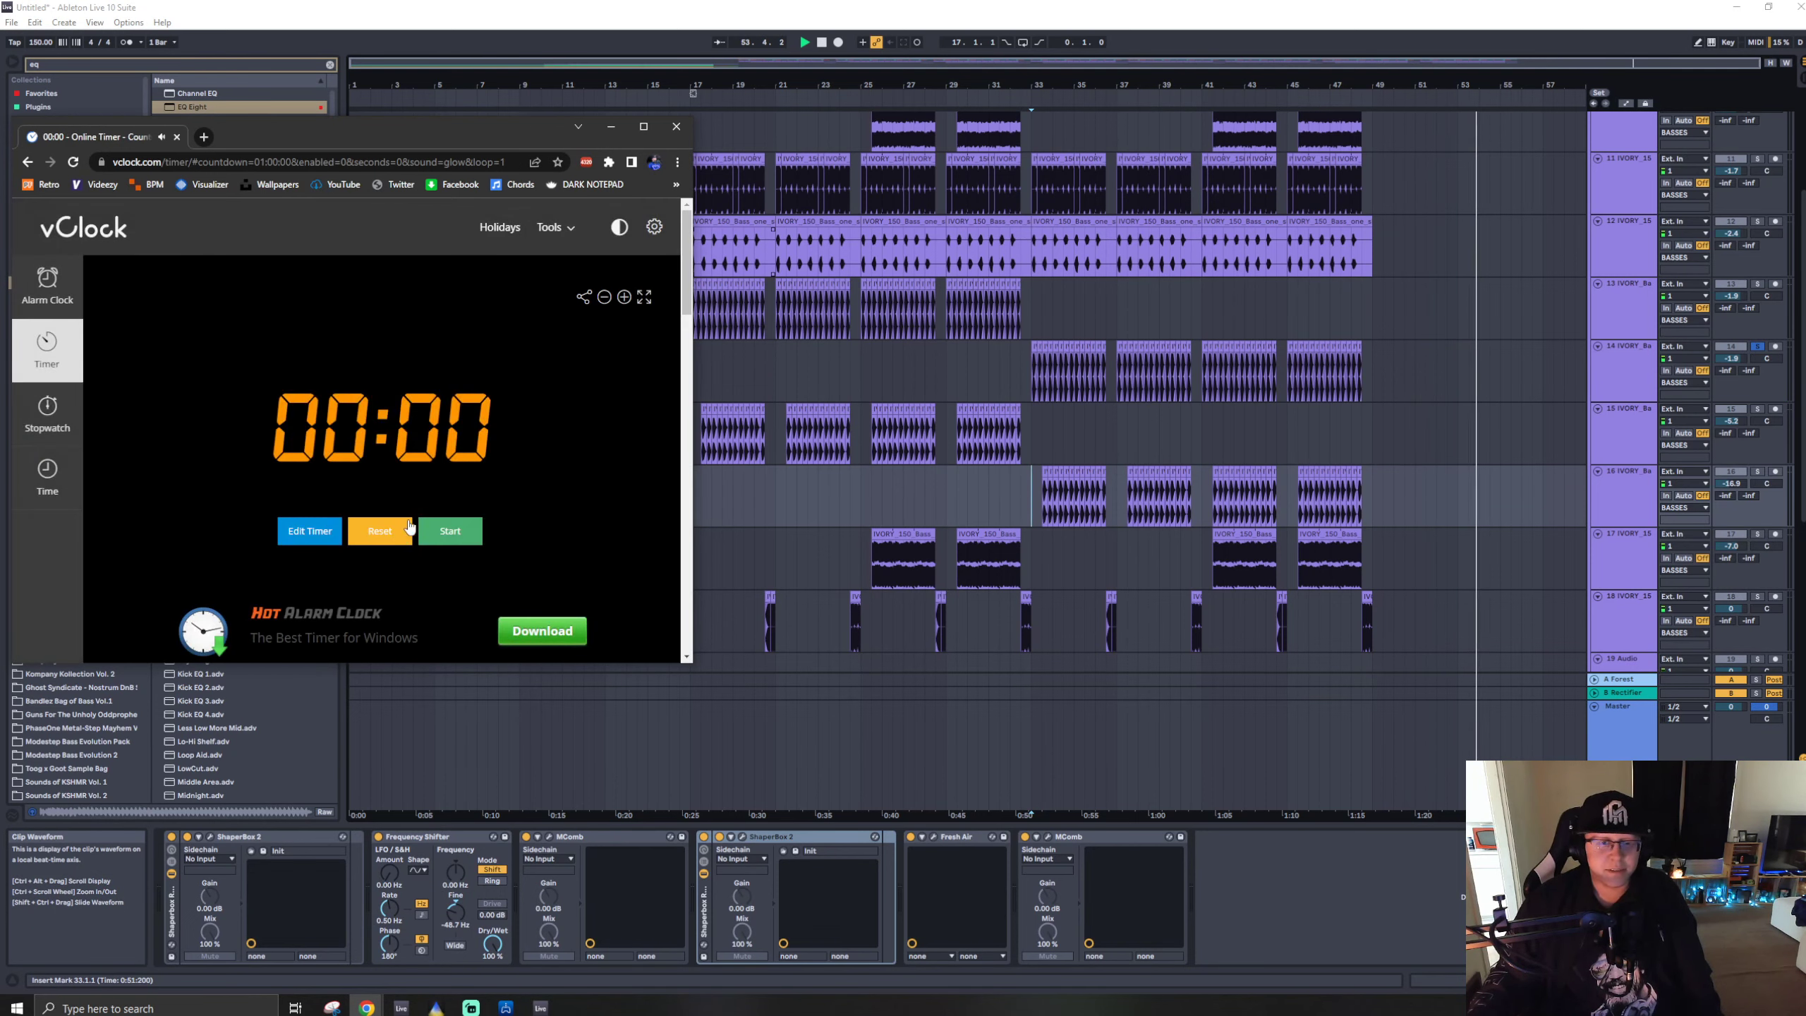
{"action": "left_click_drag", "start_coordinate": [452, 141], "coordinate": [0, 141]}
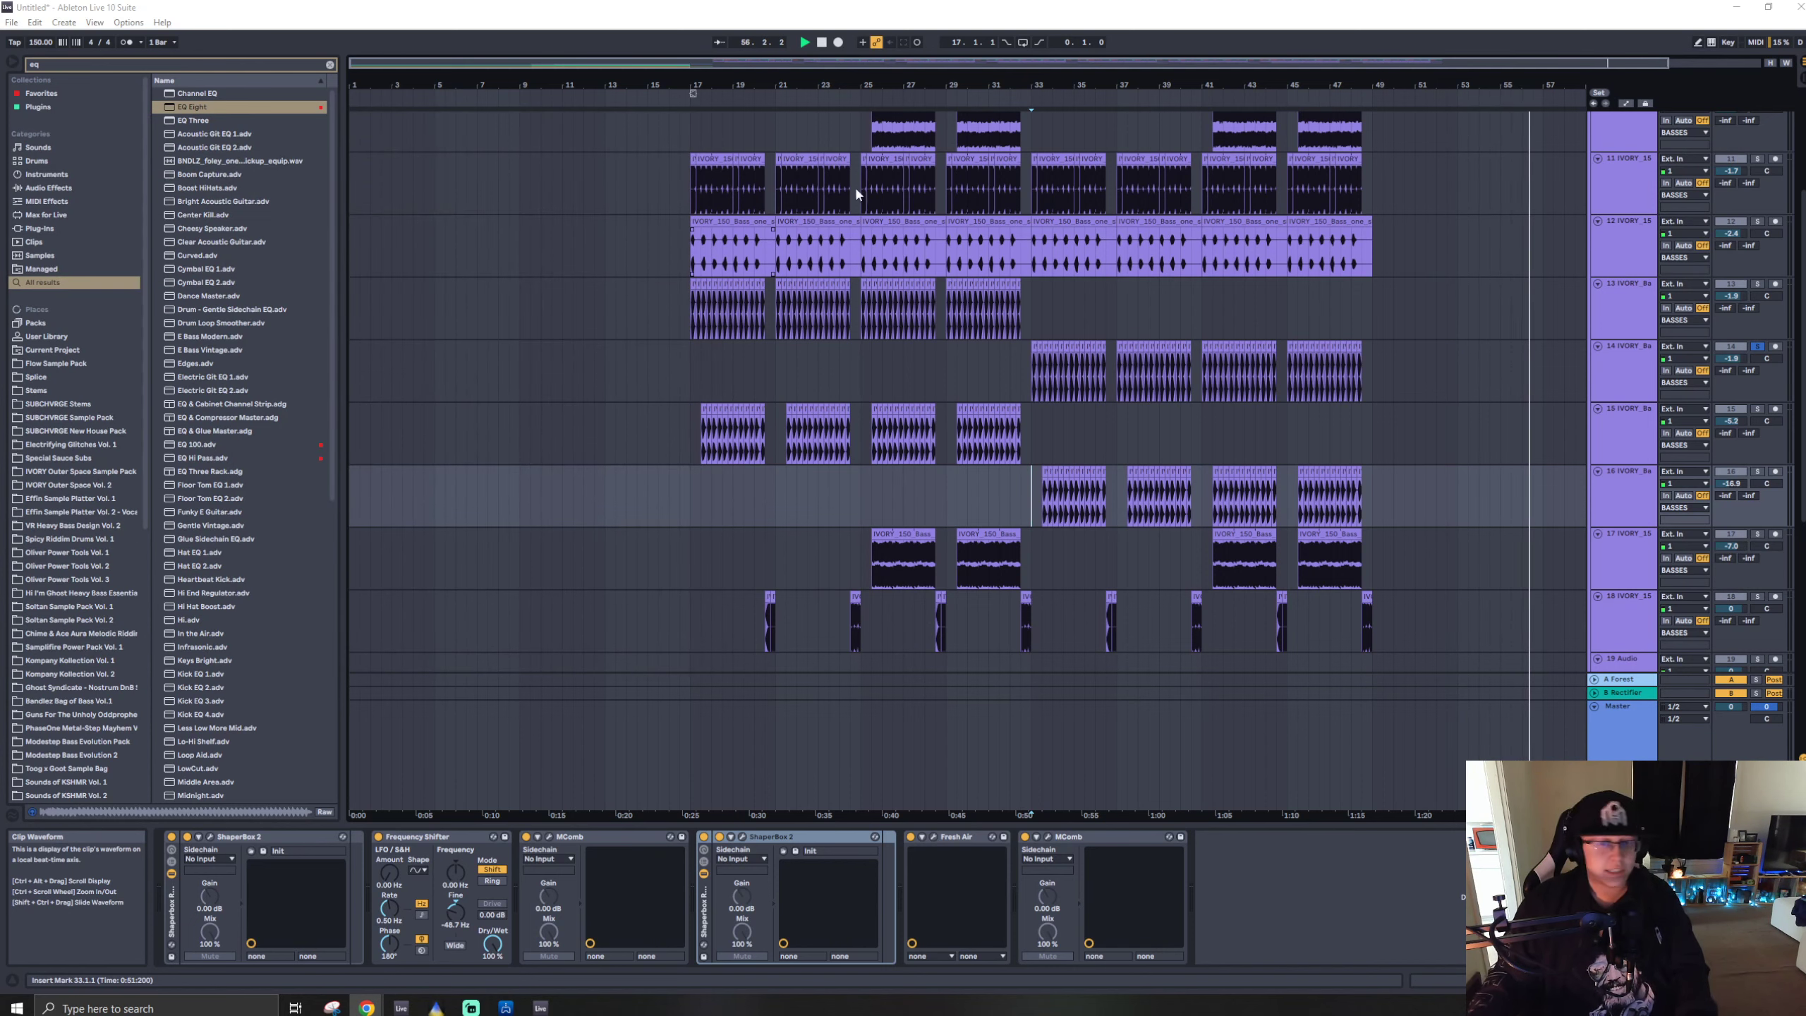
- Select the start of the second-half RiddimGun track to display its device chain
{"action": "scroll", "coordinate": [612, 270], "scroll_direction": "down", "scroll_amount": 1}
{"action": "left_click", "coordinate": [589, 308]}
{"action": "left_click", "coordinate": [350, 362]}
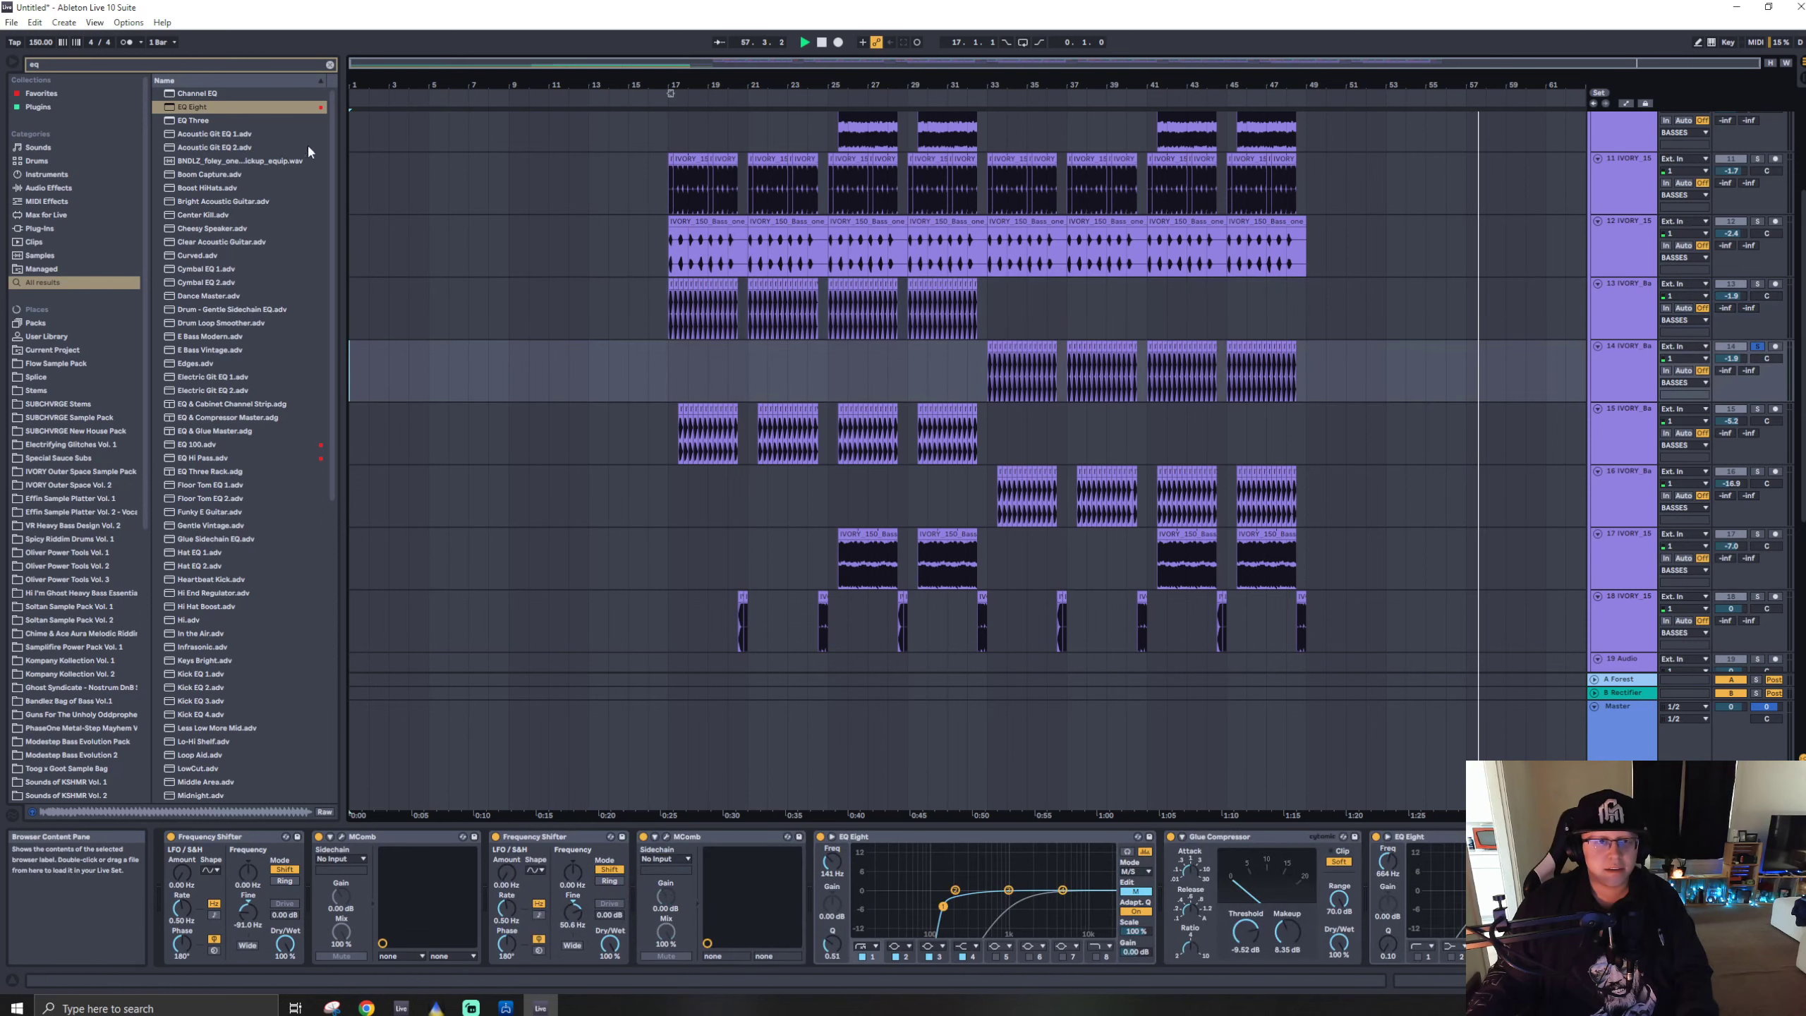
- Clear the browser search and restart playback from the beginning of the Diva Plucky clip at bar 1
{"action": "left_click", "coordinate": [330, 64]}
{"action": "scroll", "coordinate": [676, 316], "scroll_direction": "down", "scroll_amount": 15}
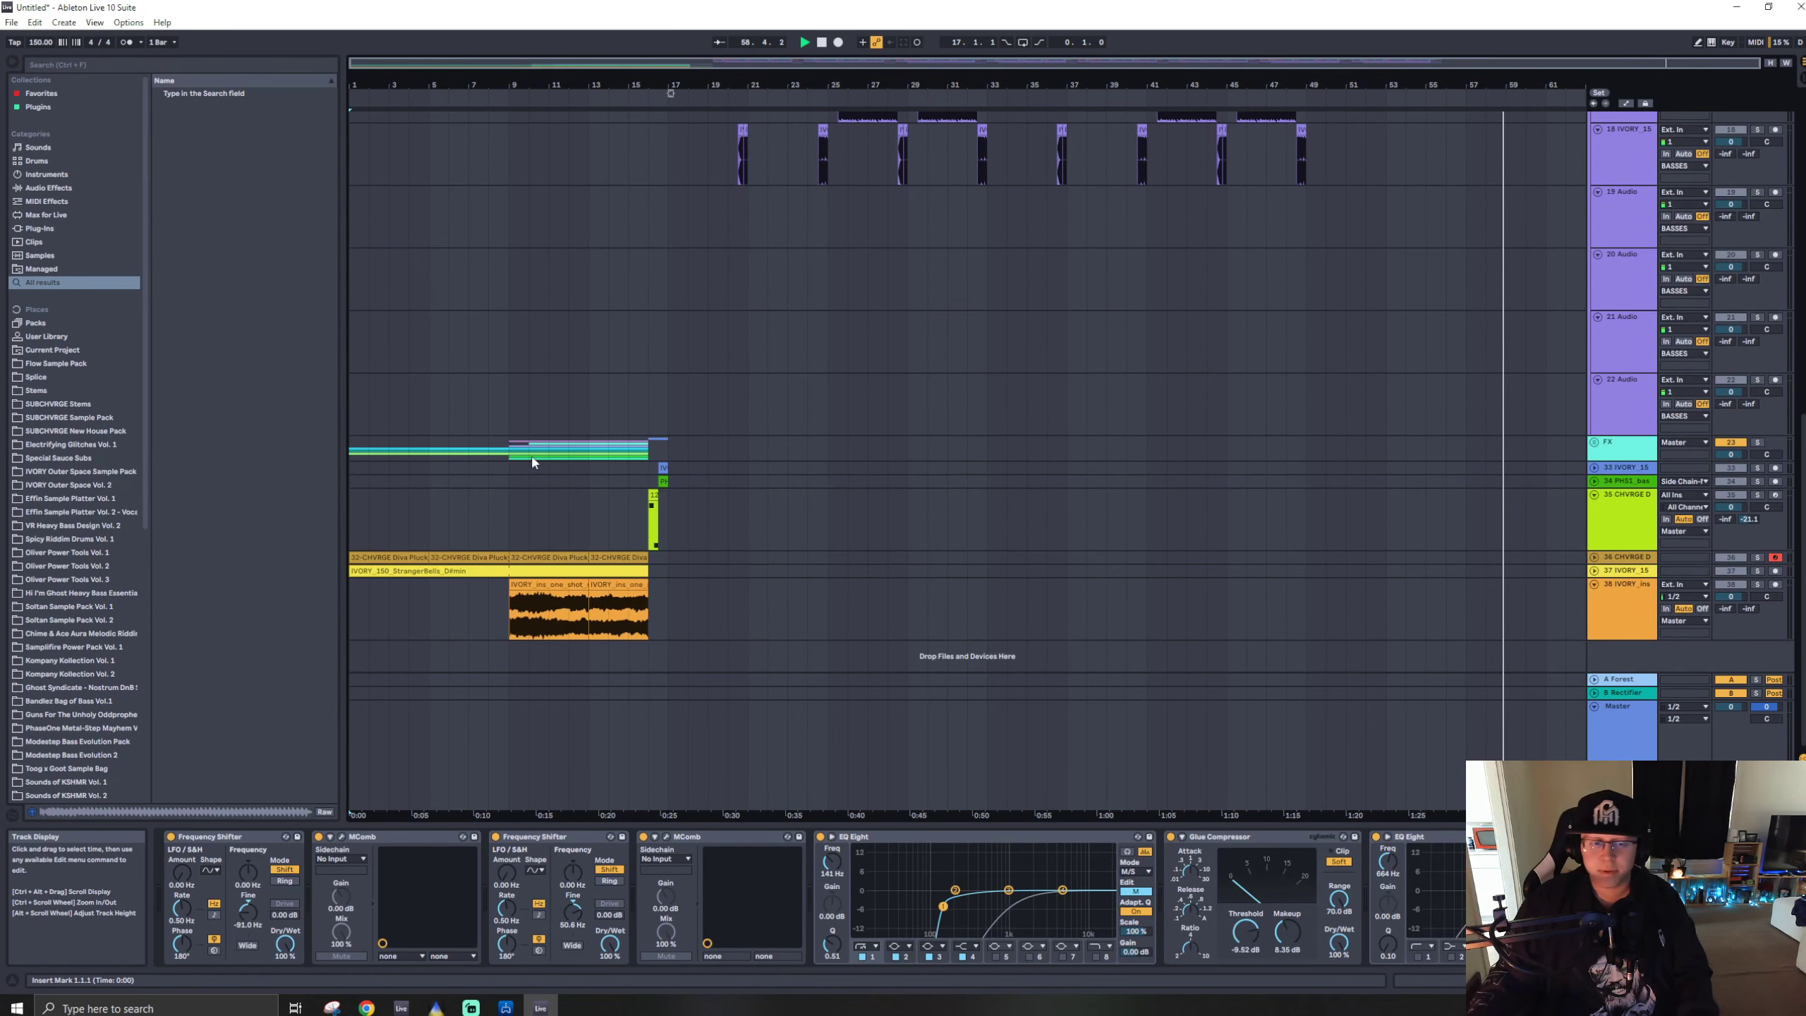
{"action": "key", "text": "space"}
{"action": "left_click", "coordinate": [363, 558]}
{"action": "key", "text": "space"}
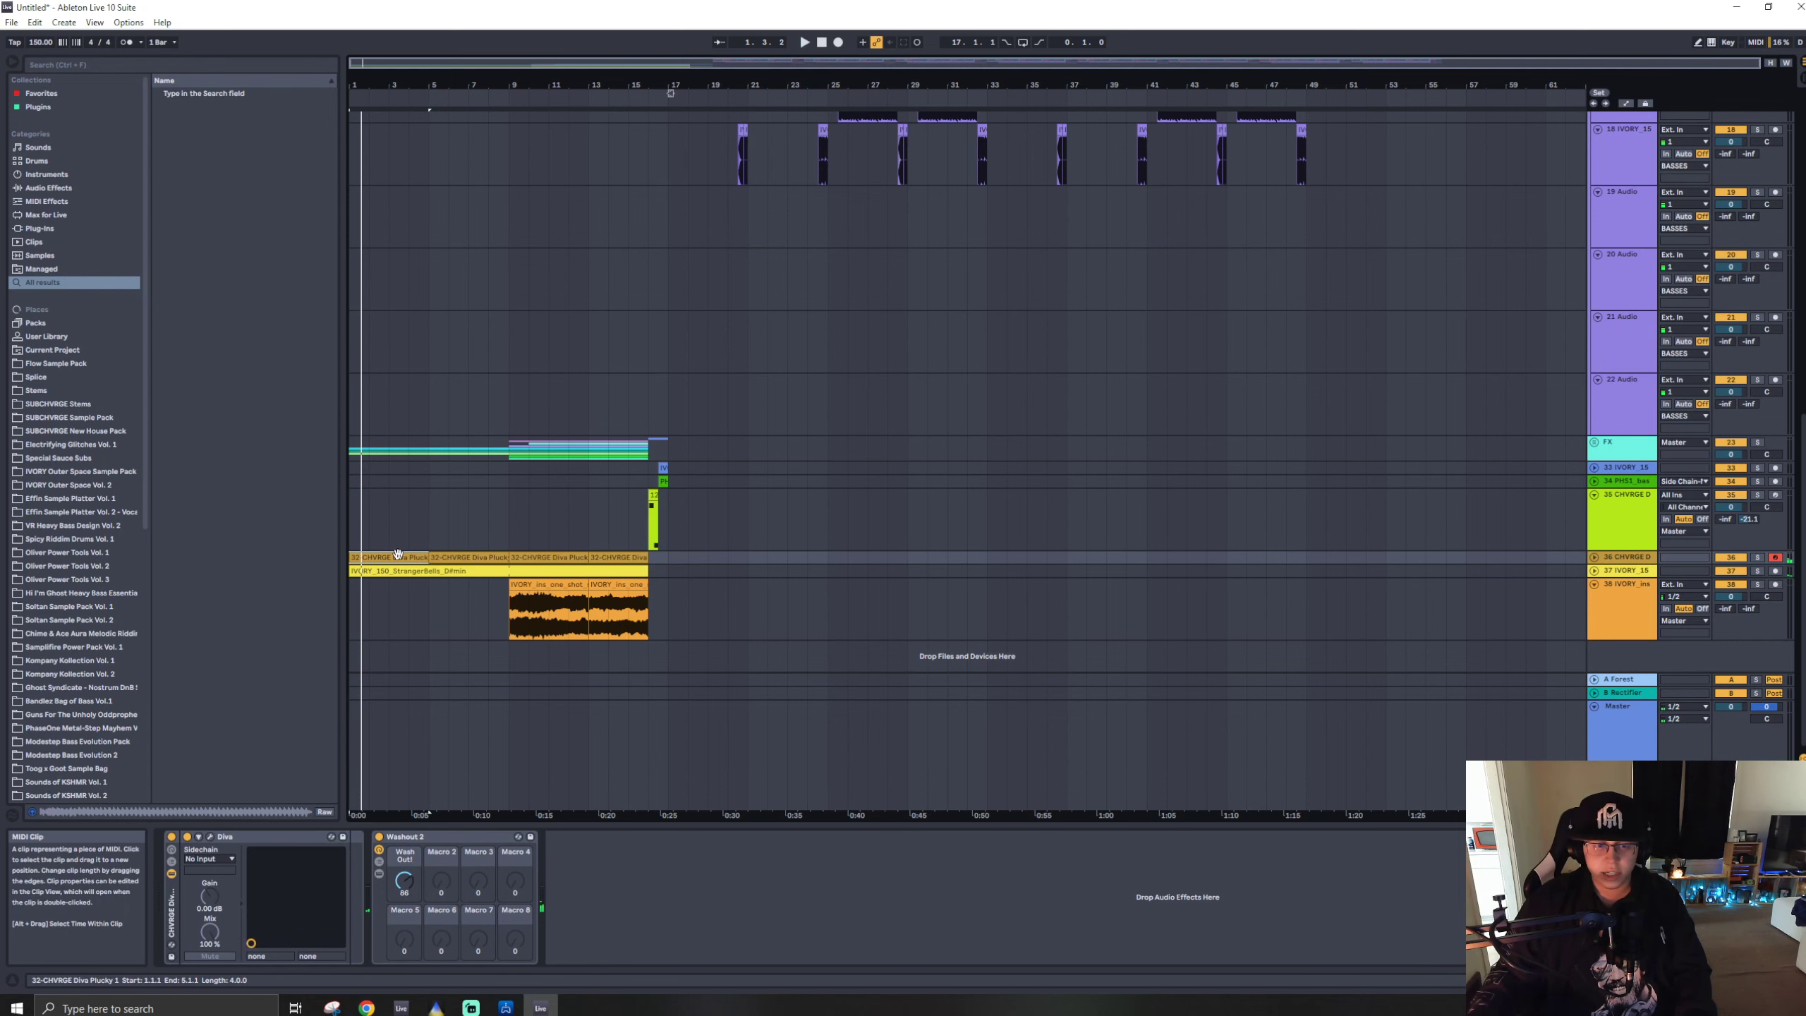
- Fold all tracks and groups in the arrangement, including BASSES, and place the insert marker in the BASSES row at bar 9
{"action": "scroll", "coordinate": [889, 345], "scroll_direction": "up", "scroll_amount": 8}
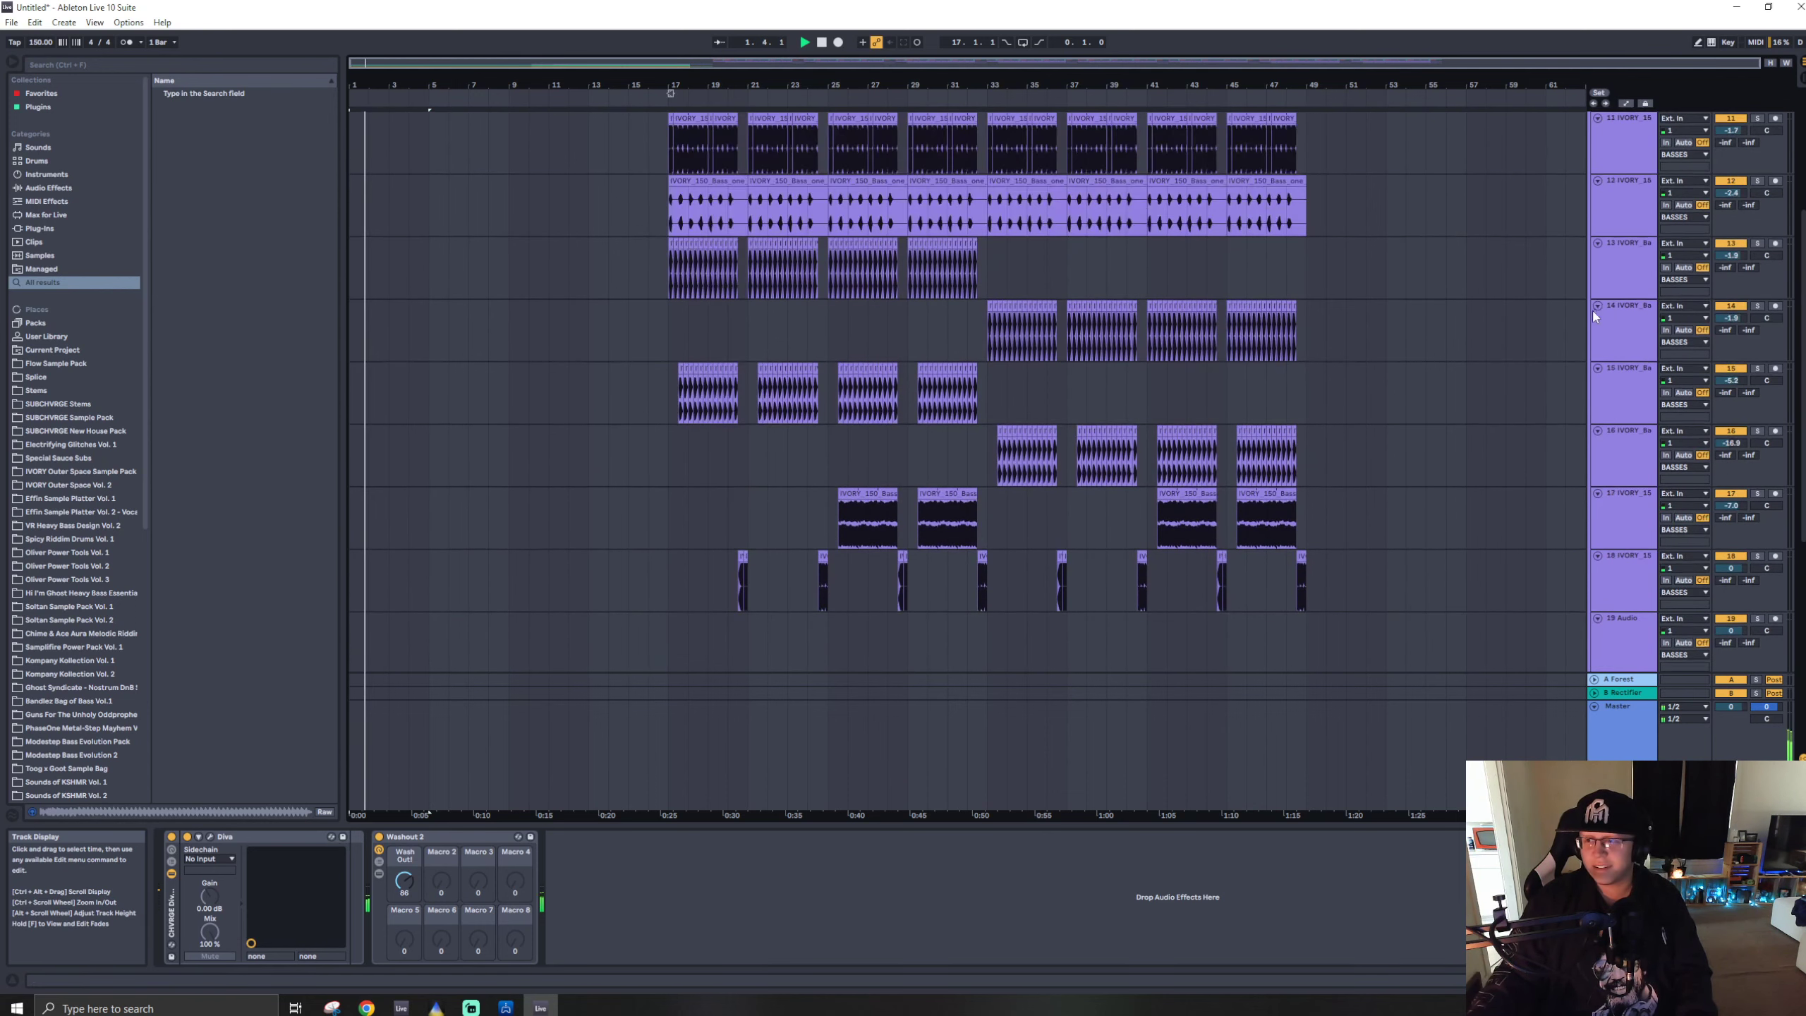
{"action": "scroll", "coordinate": [1603, 306], "scroll_direction": "up", "scroll_amount": 4}
{"action": "key", "text": "ctrl+a"}
{"action": "left_click", "coordinate": [1594, 159]}
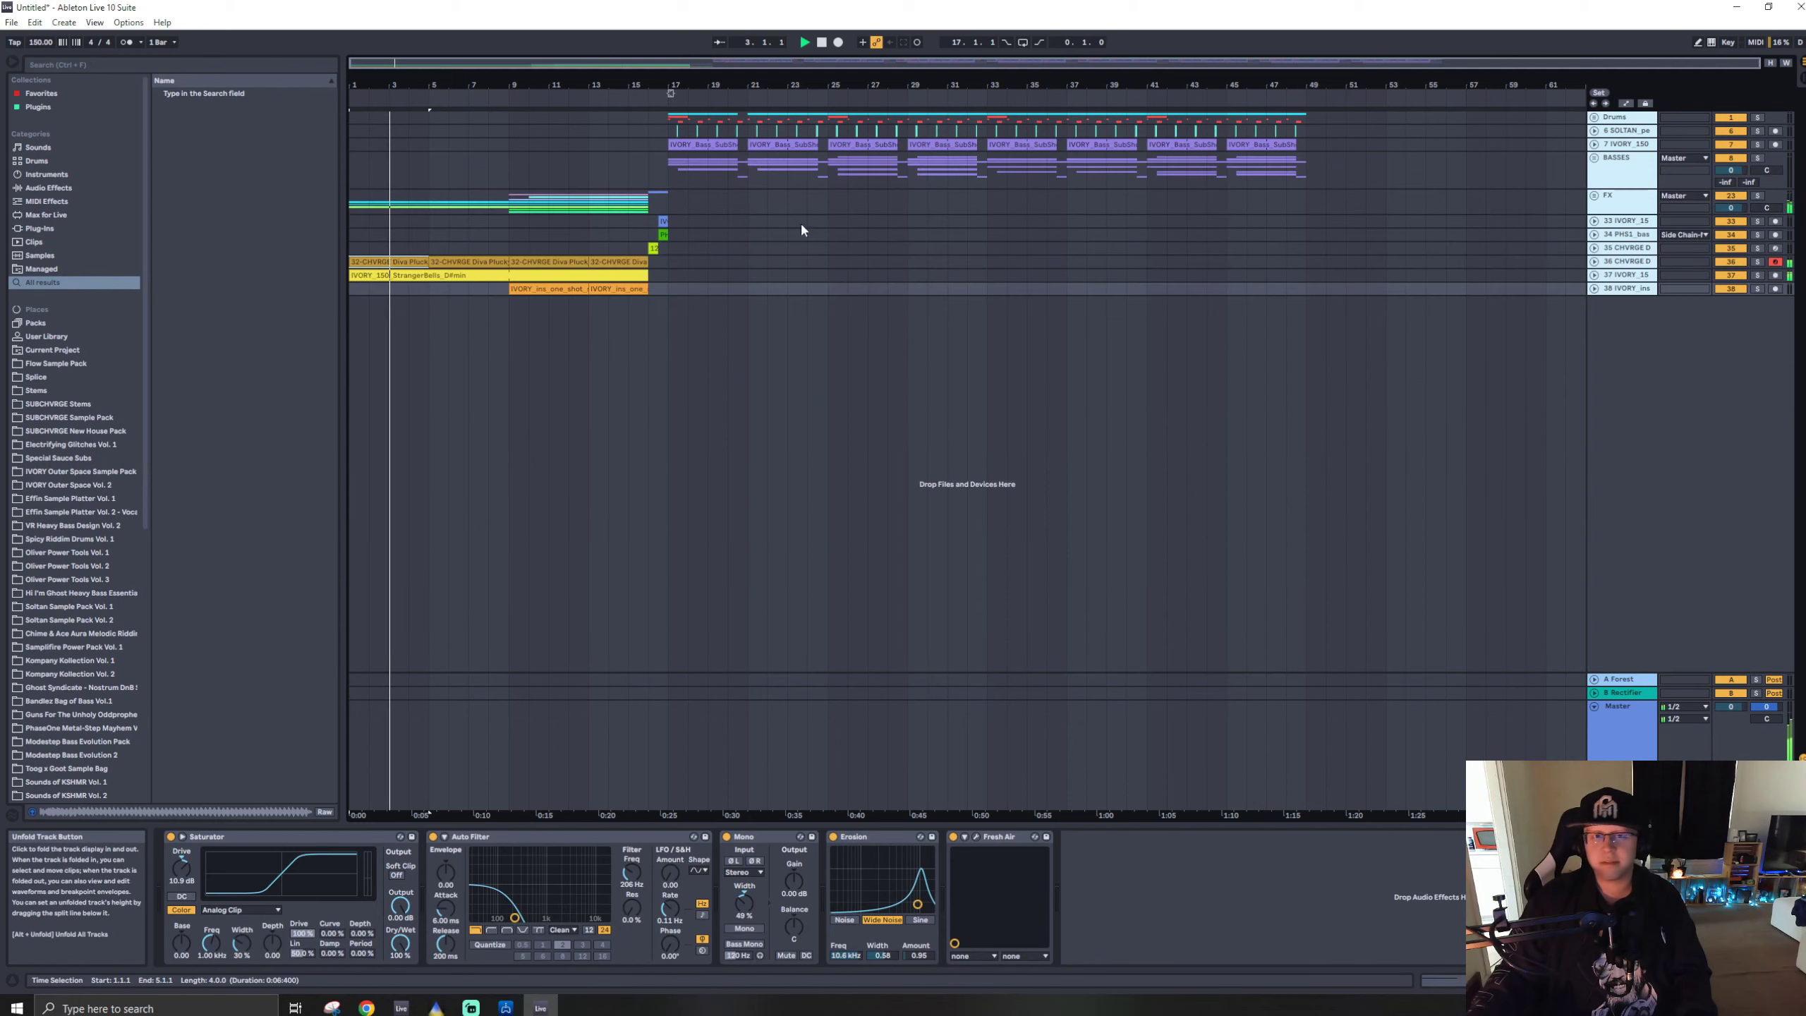
{"action": "left_click", "coordinate": [521, 163]}
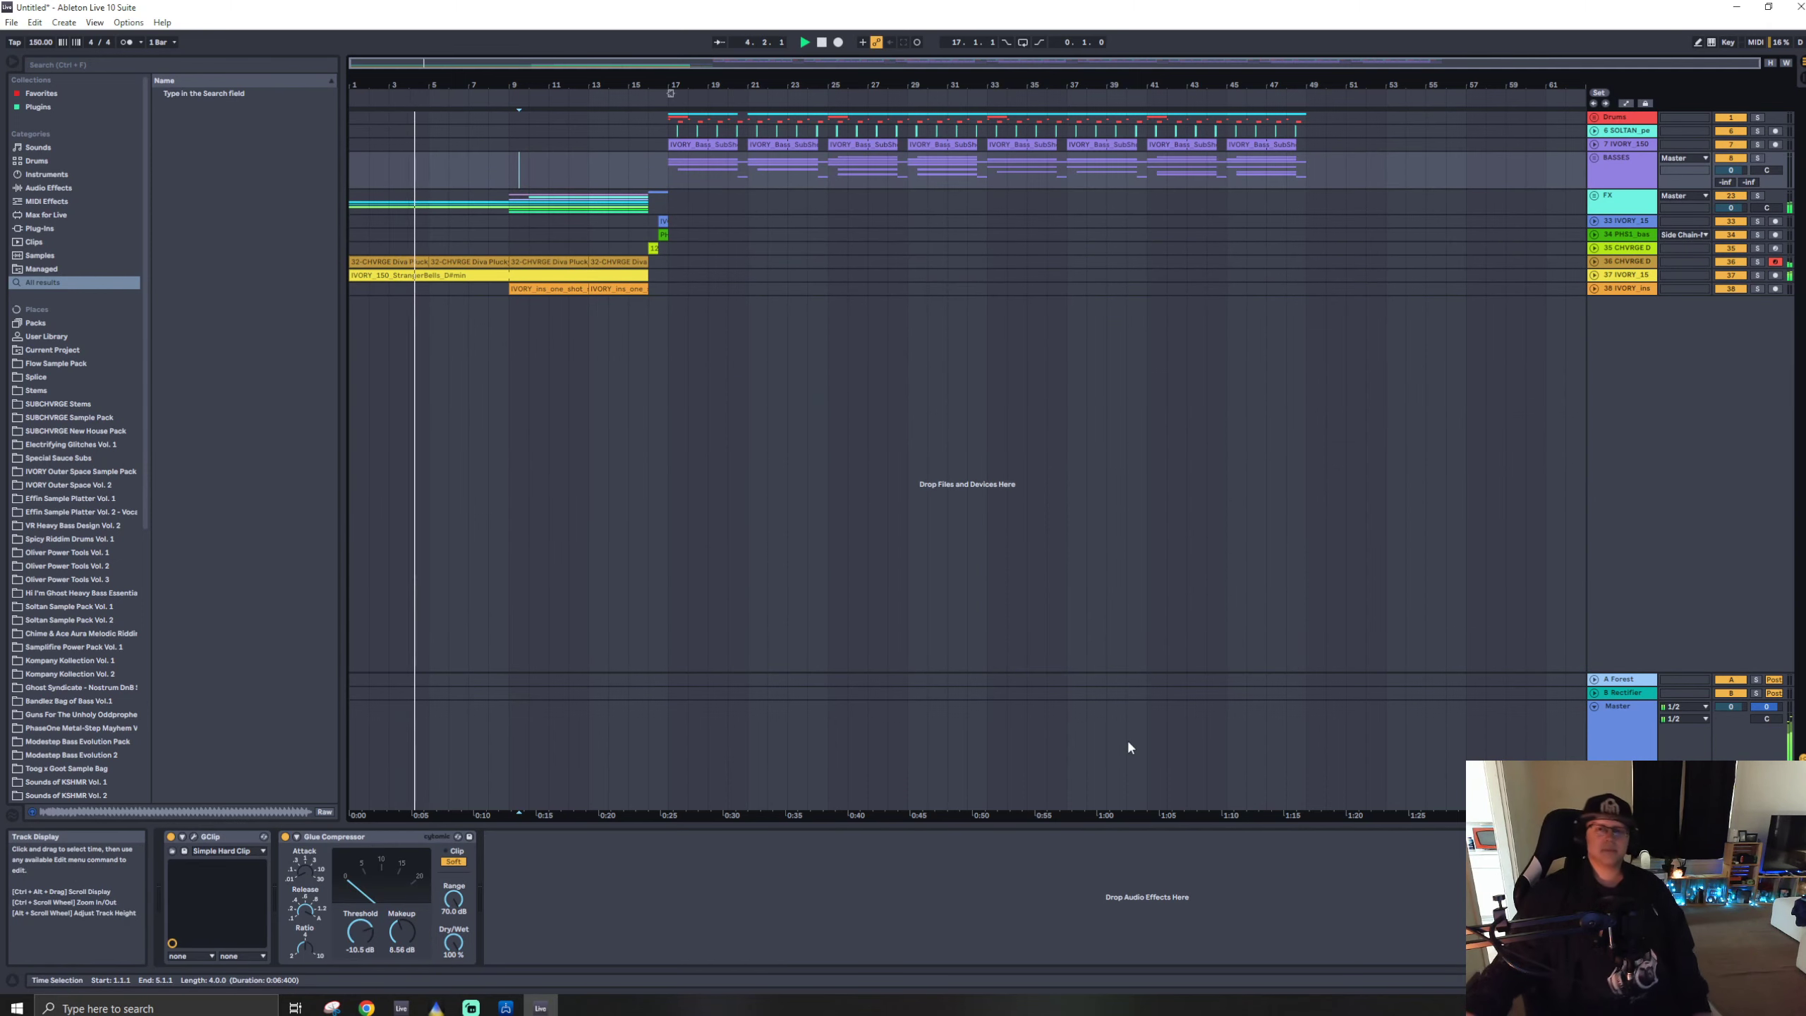
- Unfold tracks 34 to 38 below the FX group, including the StrangerBells, brass pad and Diva Plucky tracks
{"action": "left_click", "coordinate": [1594, 275]}
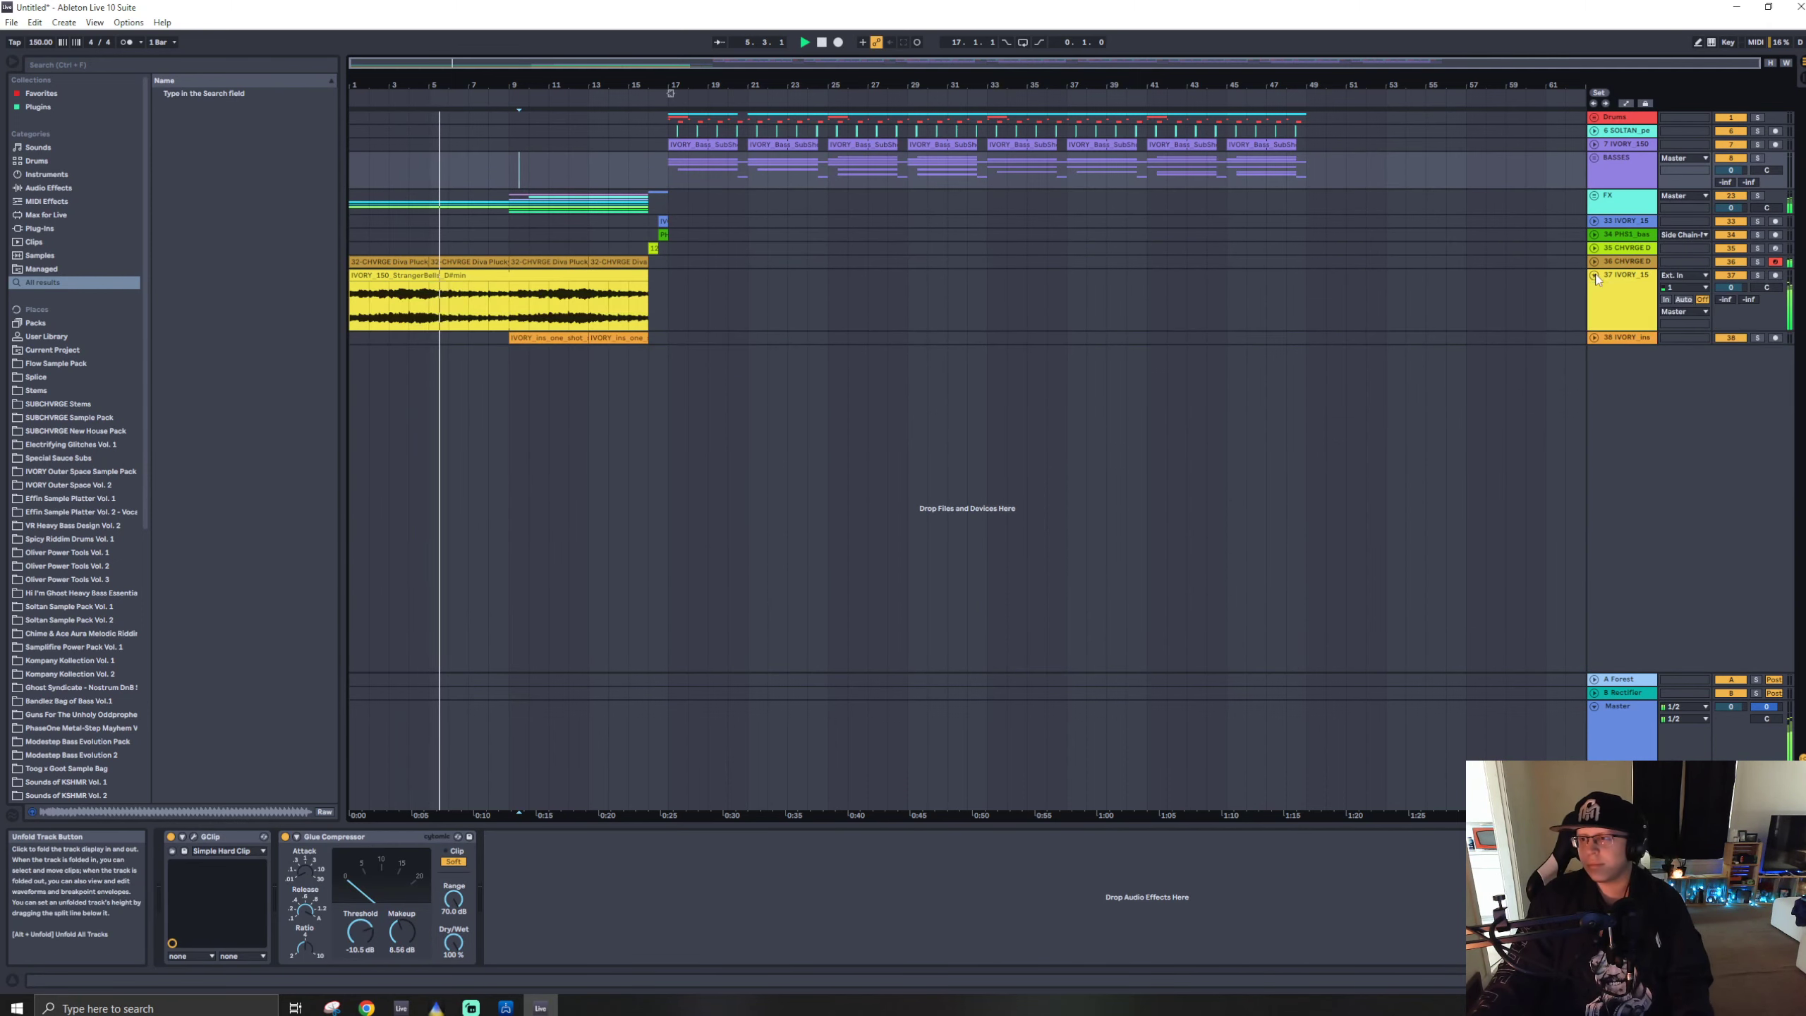
{"action": "left_click", "coordinate": [1594, 339]}
{"action": "left_click", "coordinate": [1594, 261]}
{"action": "left_click", "coordinate": [1594, 247]}
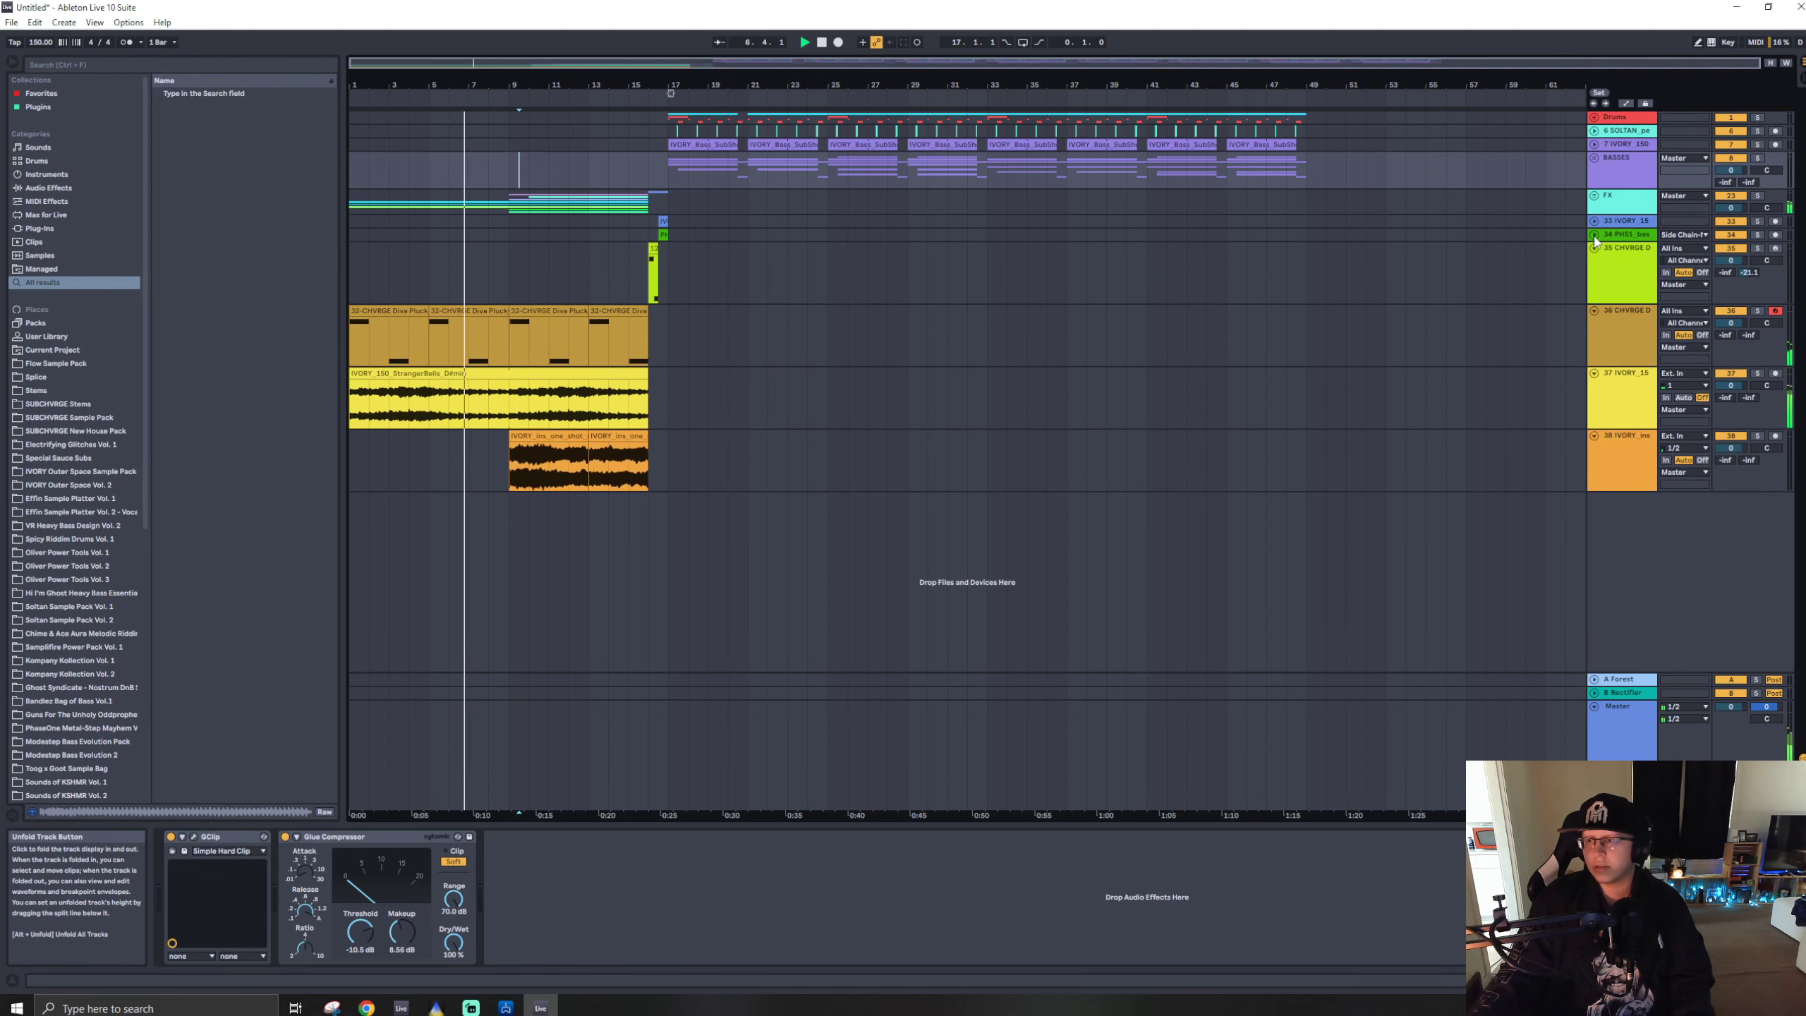
{"action": "left_click", "coordinate": [1594, 234]}
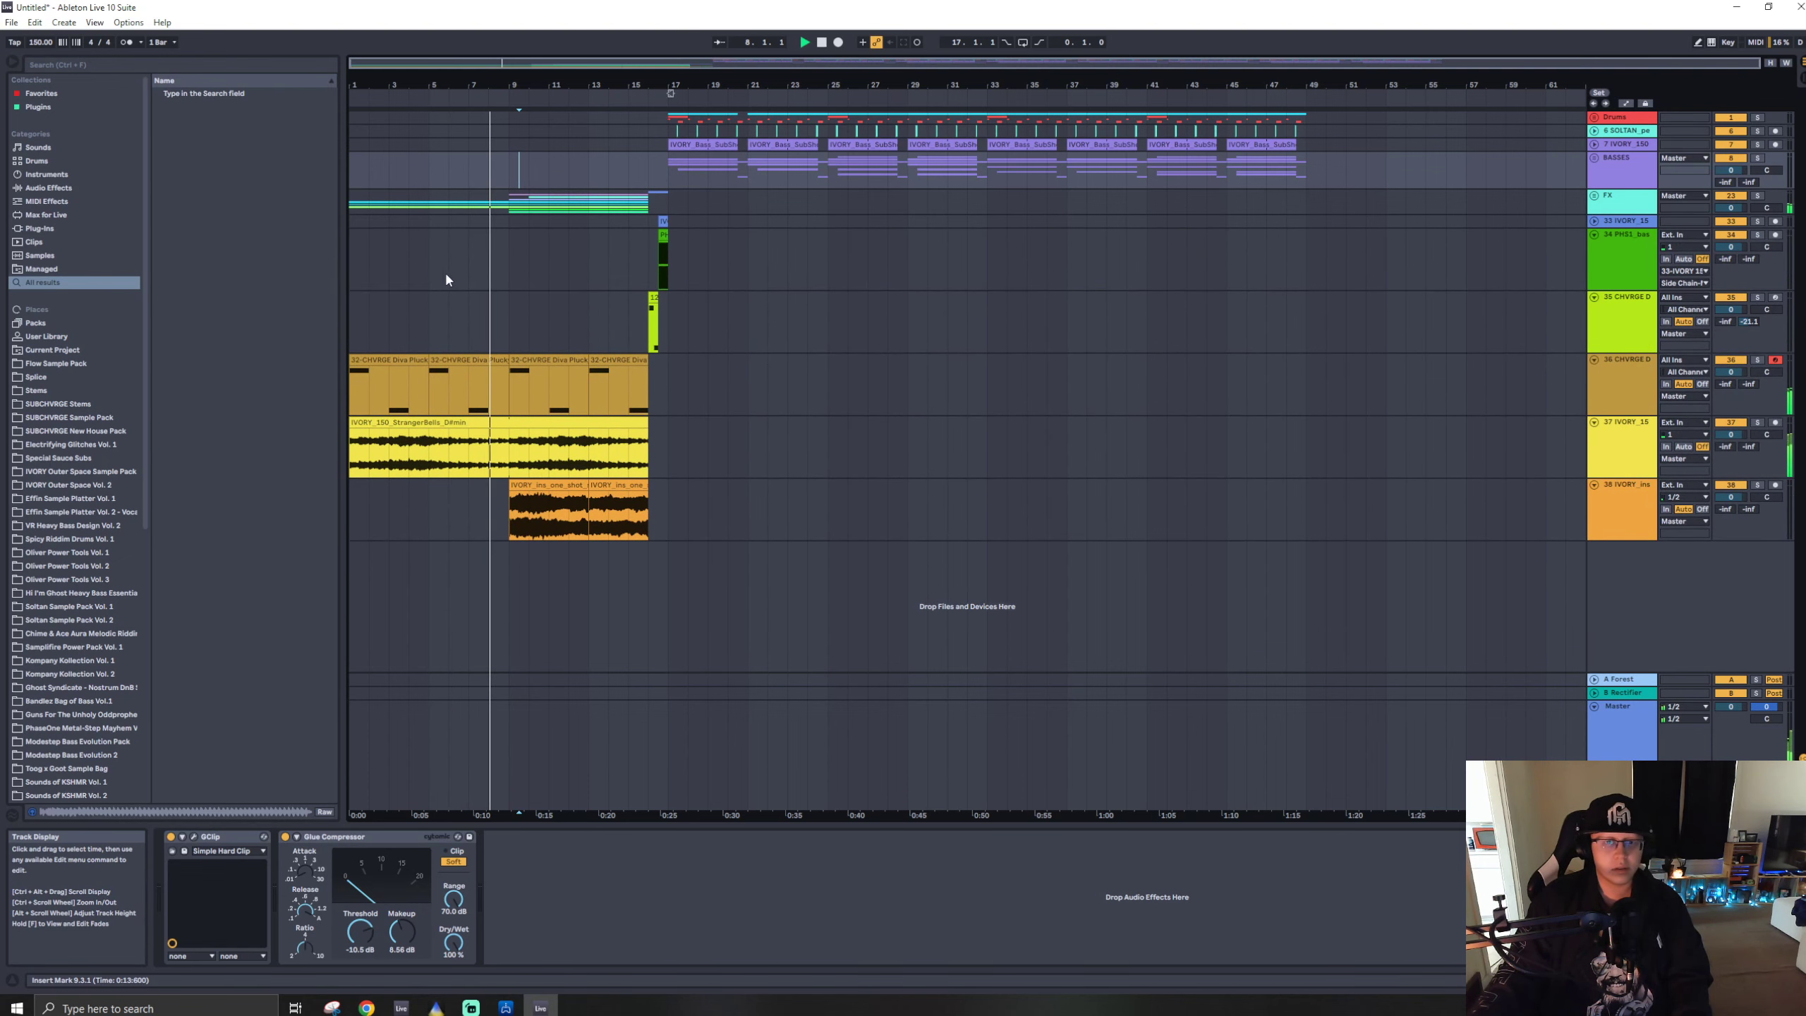
- Open the FX group around bar 9 and fold its individual tracks into compact rows
{"action": "scroll", "coordinate": [411, 265], "scroll_direction": "up", "scroll_amount": 5}
{"action": "left_click", "coordinate": [1595, 196]}
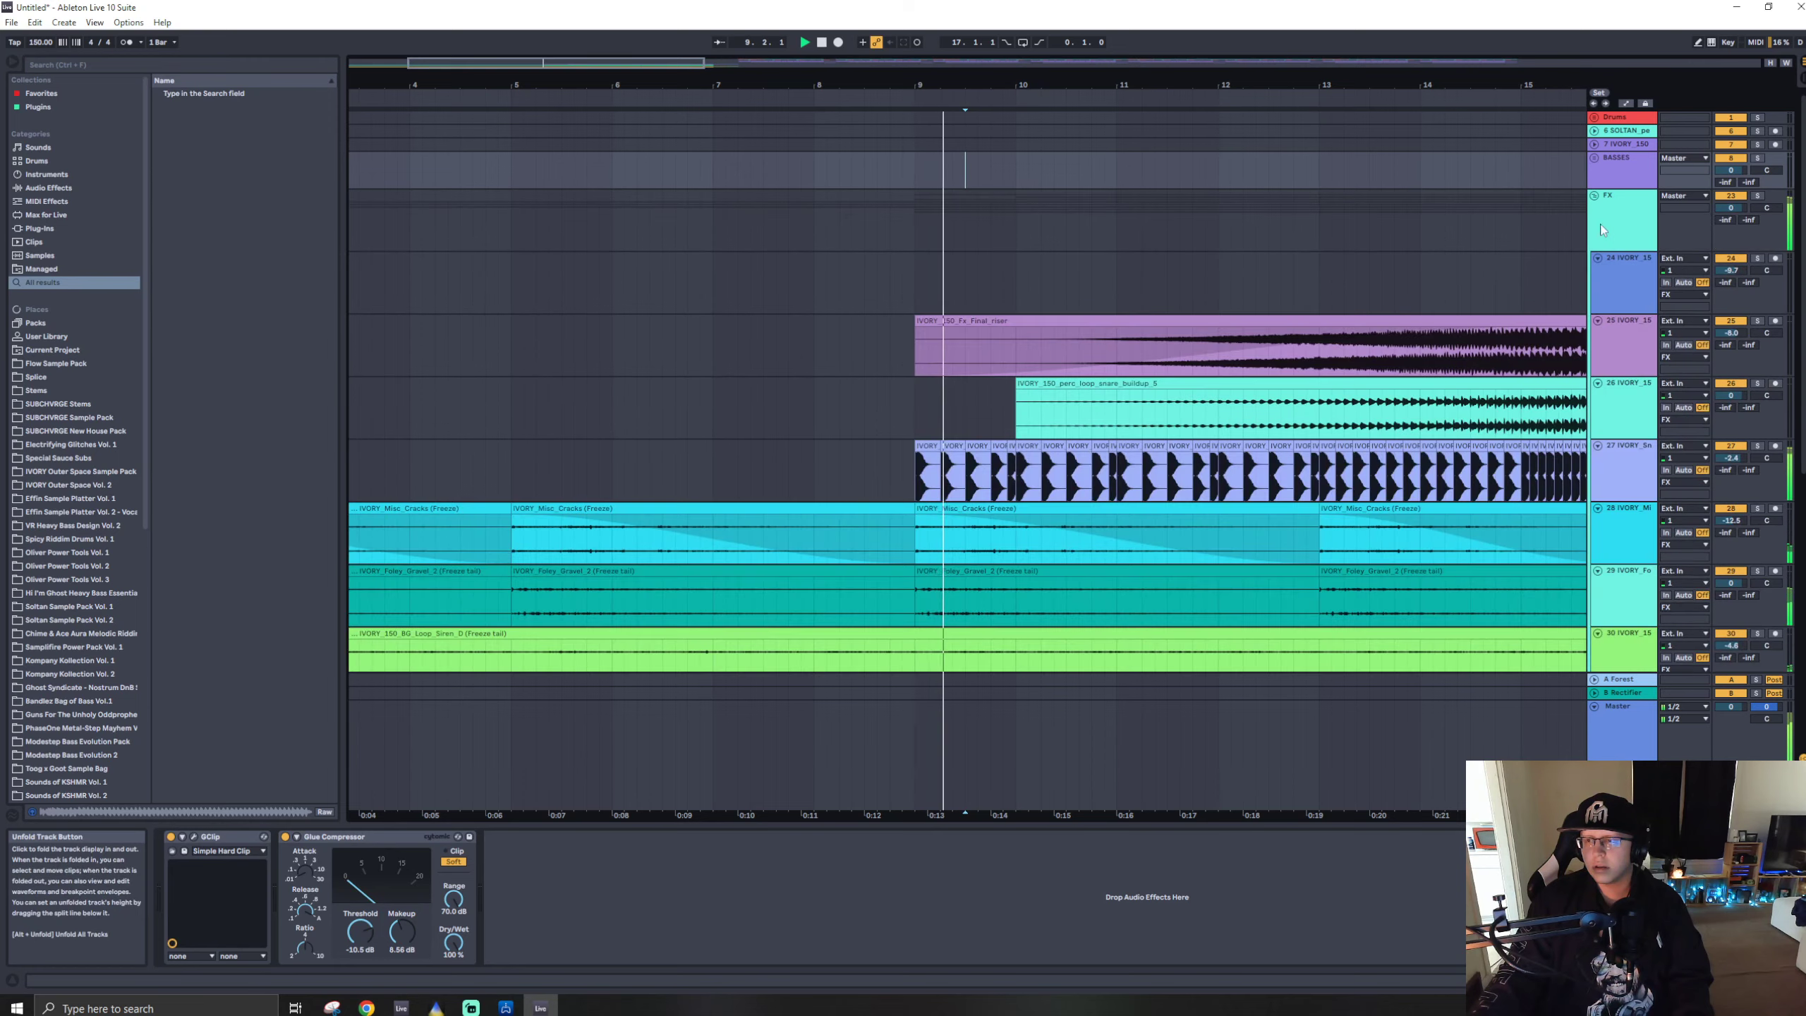
{"action": "left_click", "coordinate": [1600, 324]}
{"action": "left_click", "coordinate": [1597, 321]}
{"action": "scroll", "coordinate": [1199, 314], "scroll_direction": "down", "scroll_amount": 1}
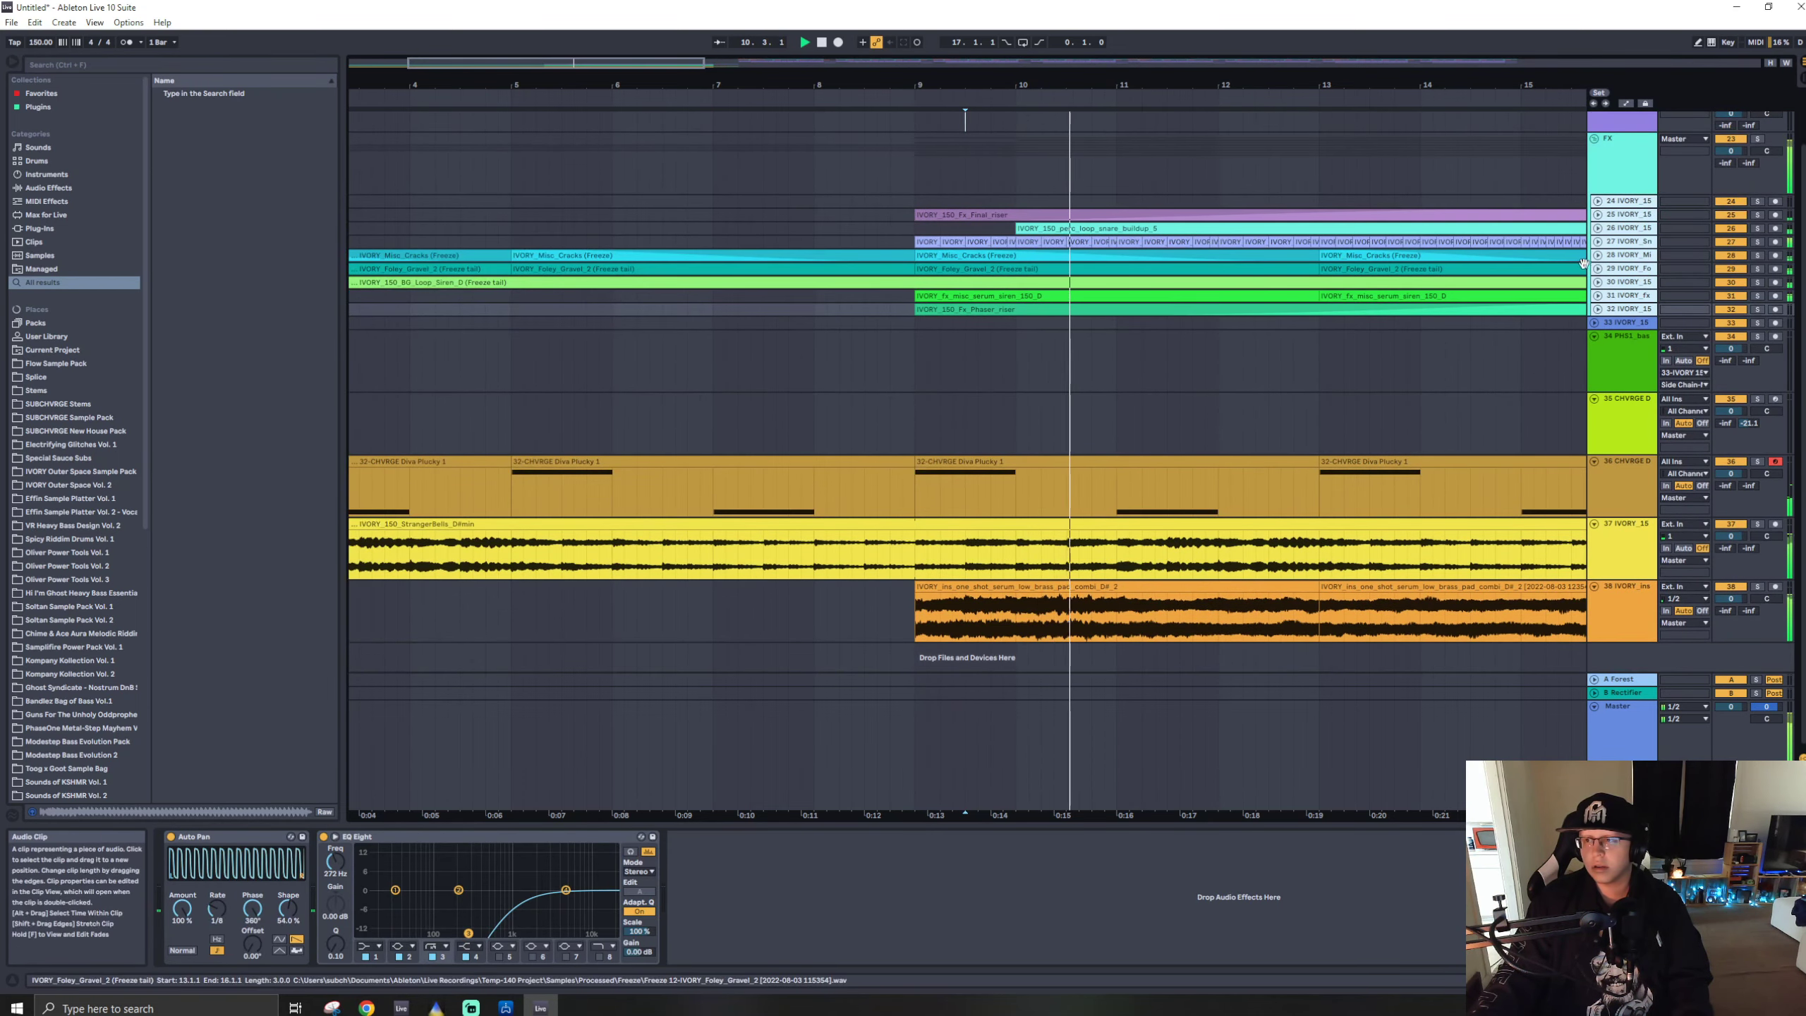
- Unfold the Misc_Cracks and build-up snare tracks in the FX group and slightly lower the snare track's volume
{"action": "left_click", "coordinate": [1617, 256]}
{"action": "left_click", "coordinate": [1598, 255]}
{"action": "left_click", "coordinate": [1597, 242]}
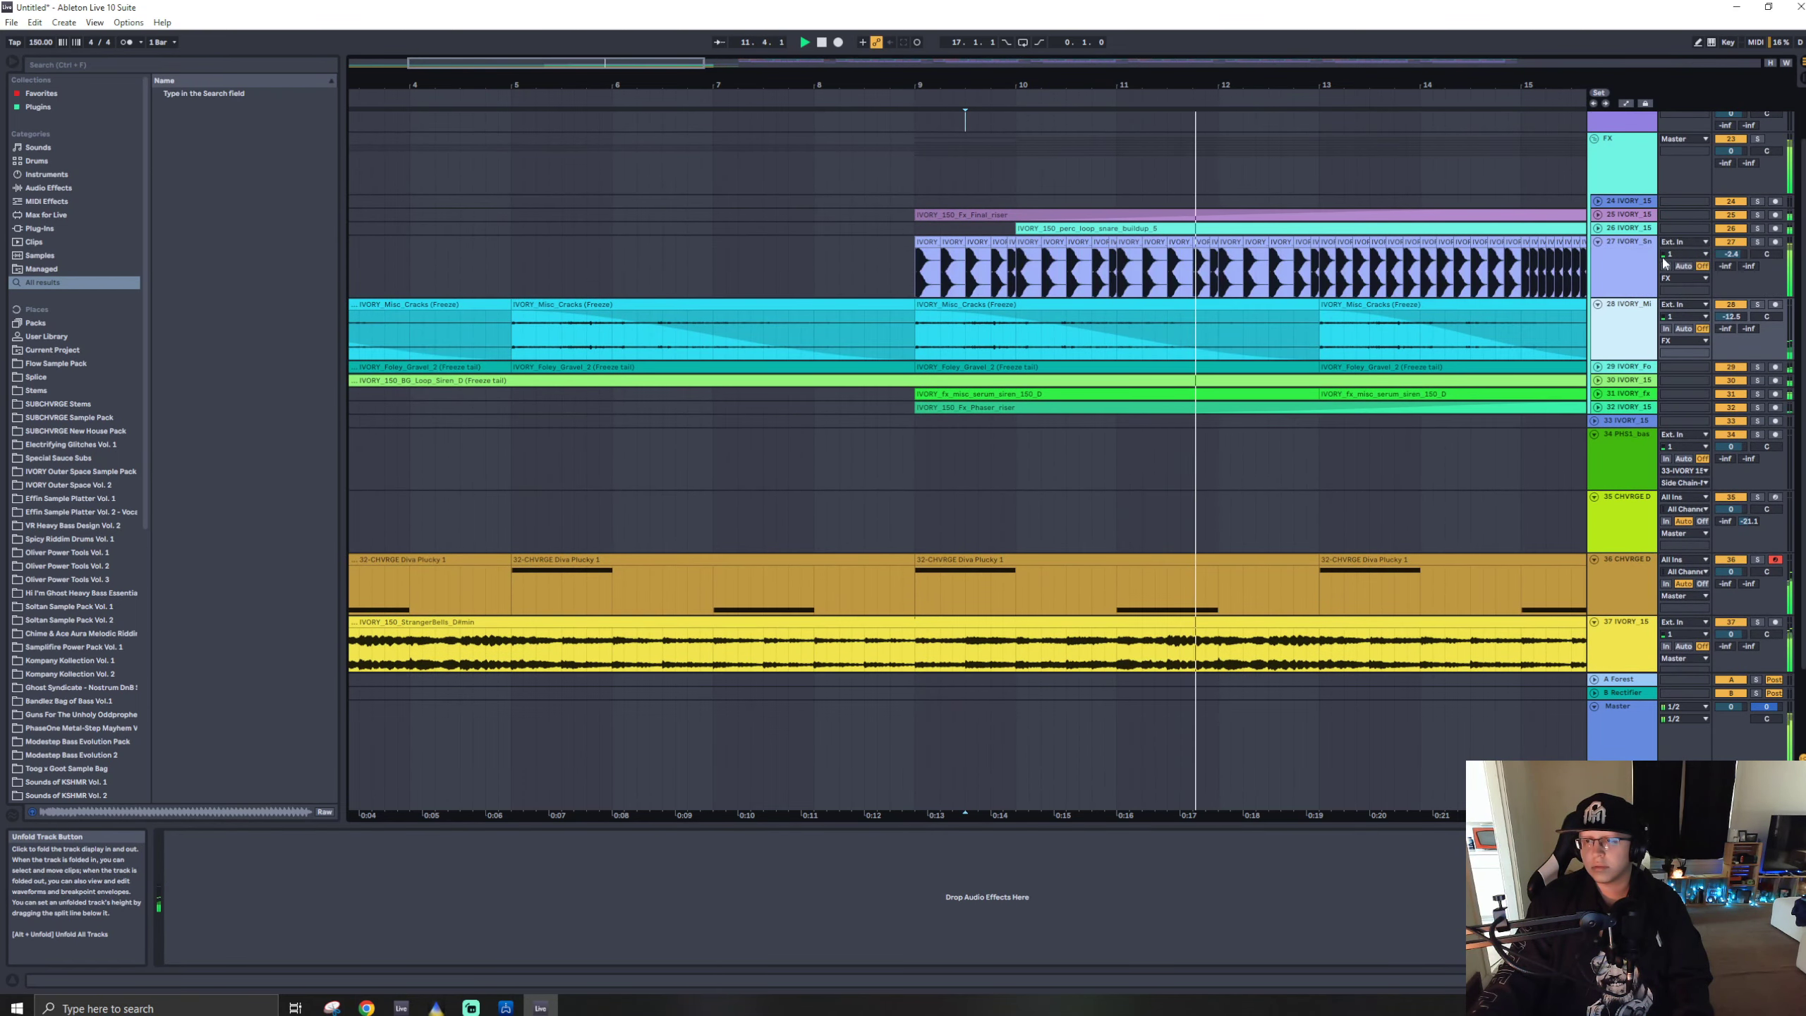
{"action": "left_click_drag", "start_coordinate": [1730, 253], "coordinate": [1729, 244]}
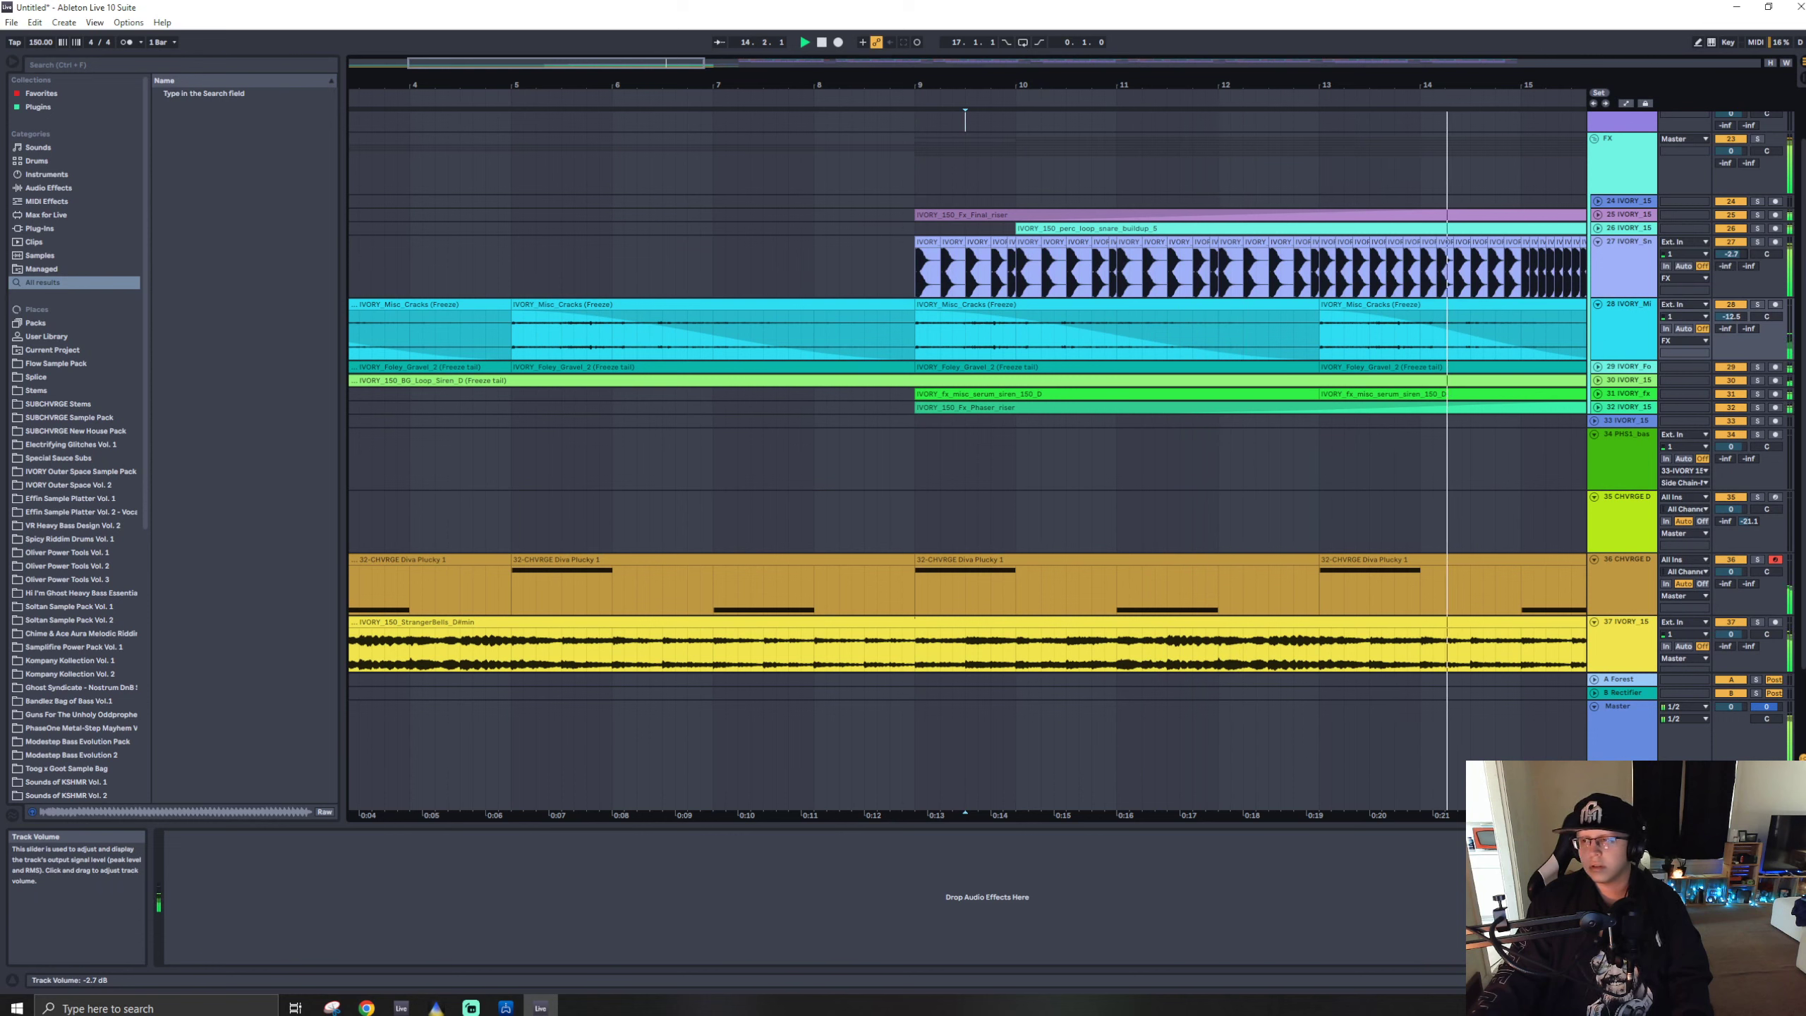
- Unfold the BASSES group to show its individual bass tracks as the drop starts playing at bar 17
{"action": "scroll", "coordinate": [983, 278], "scroll_direction": "down", "scroll_amount": 5}
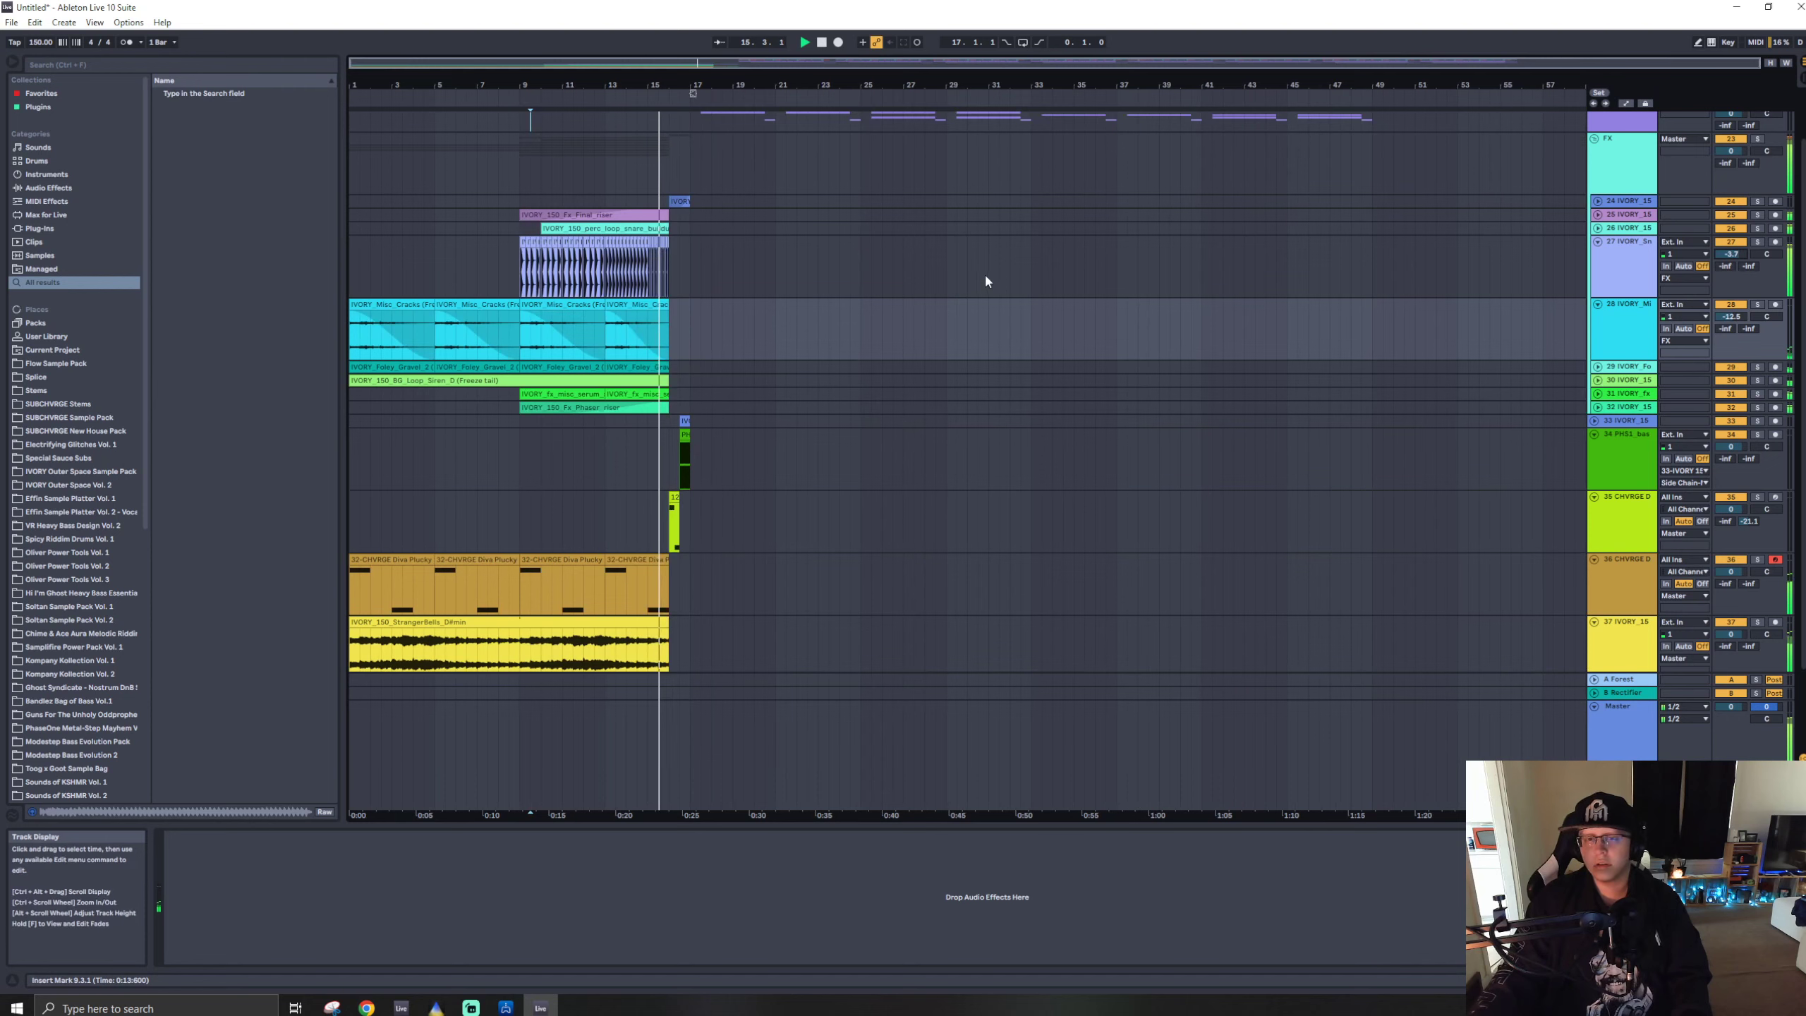
{"action": "scroll", "coordinate": [686, 178], "scroll_direction": "up", "scroll_amount": 2}
{"action": "left_click", "coordinate": [1594, 160]}
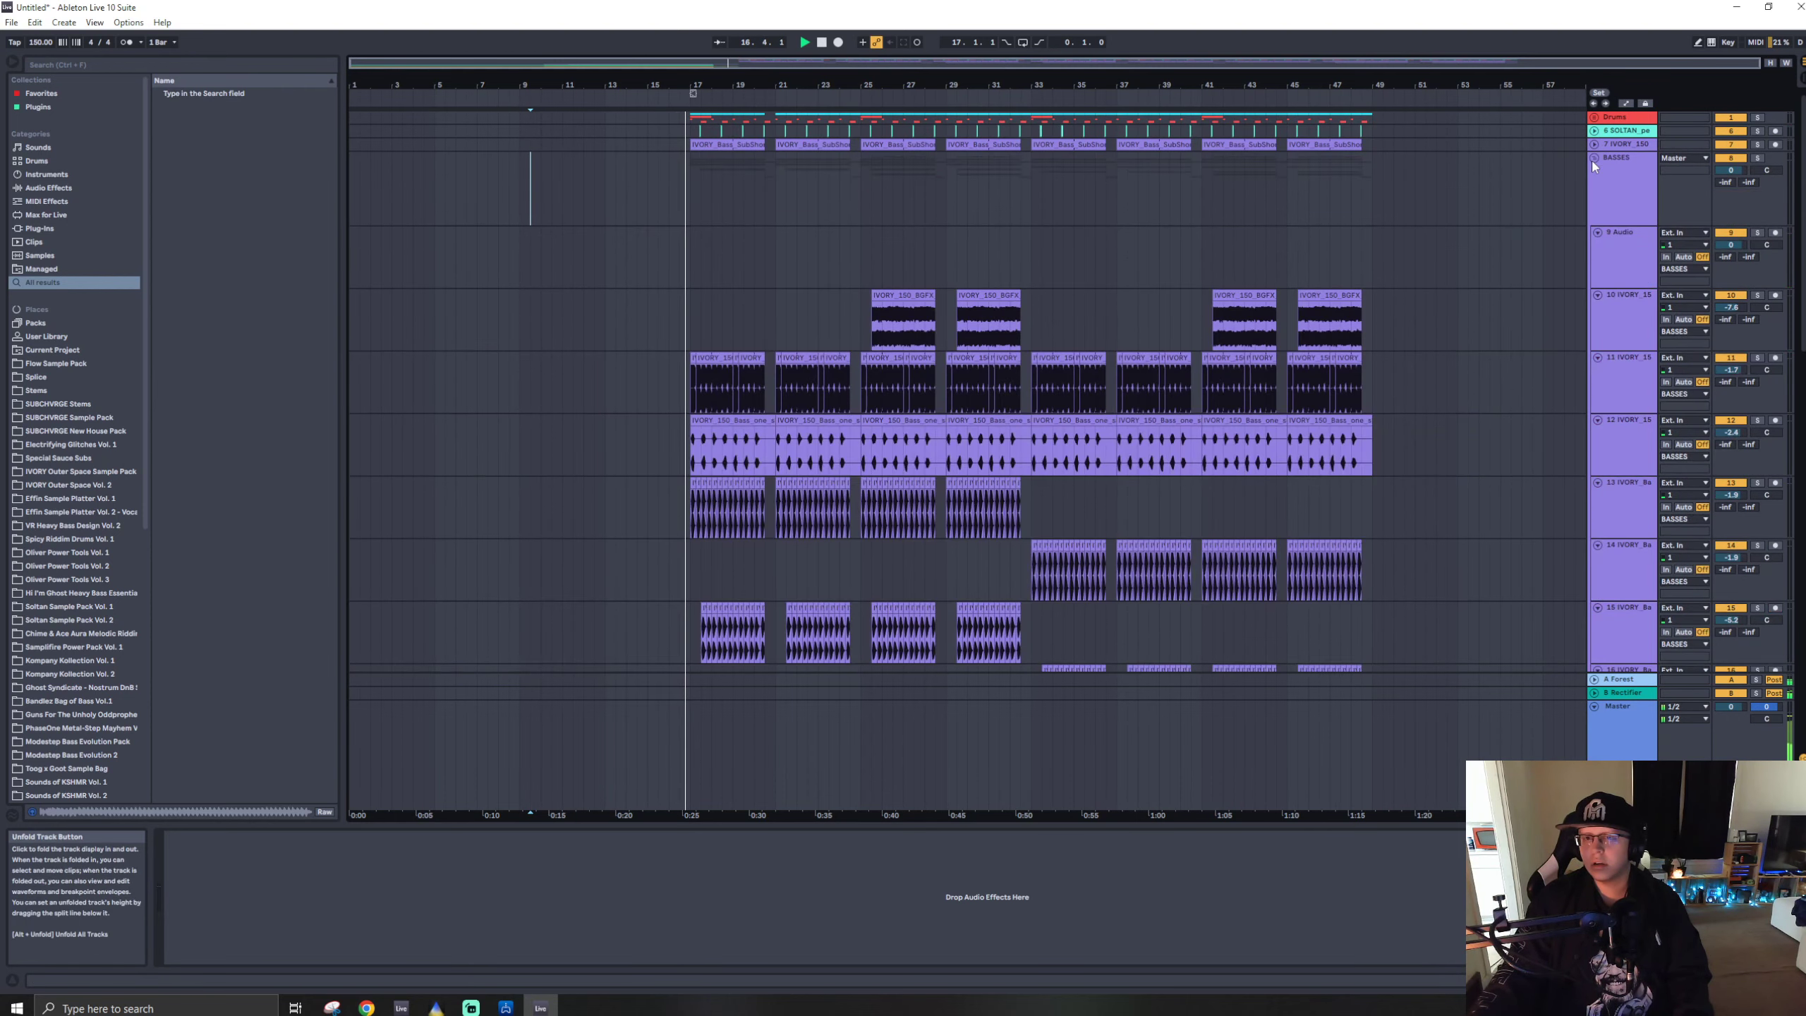
{"action": "key", "text": "plus"}
{"action": "key", "text": "plus"}
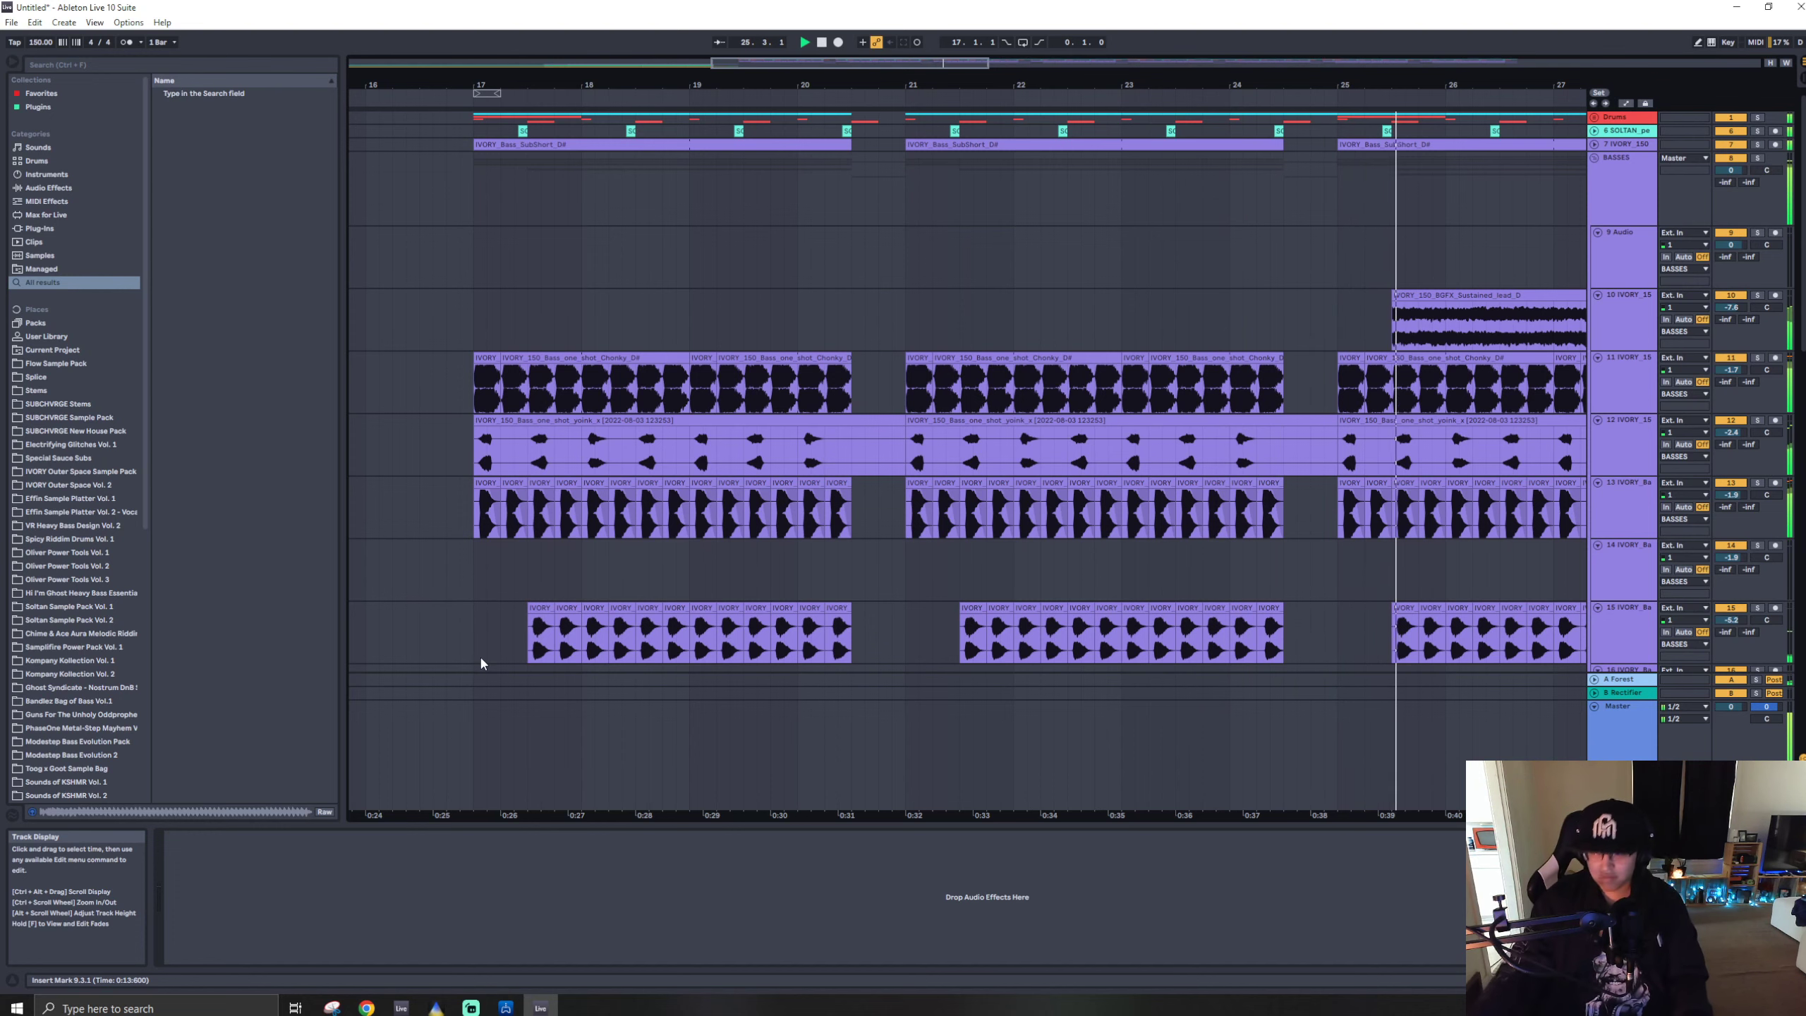
- Listen through both halves of the drop while examining the bass track layers from bar 17 to bar 49
{"action": "left_click_drag", "start_coordinate": [826, 68], "coordinate": [826, 62]}
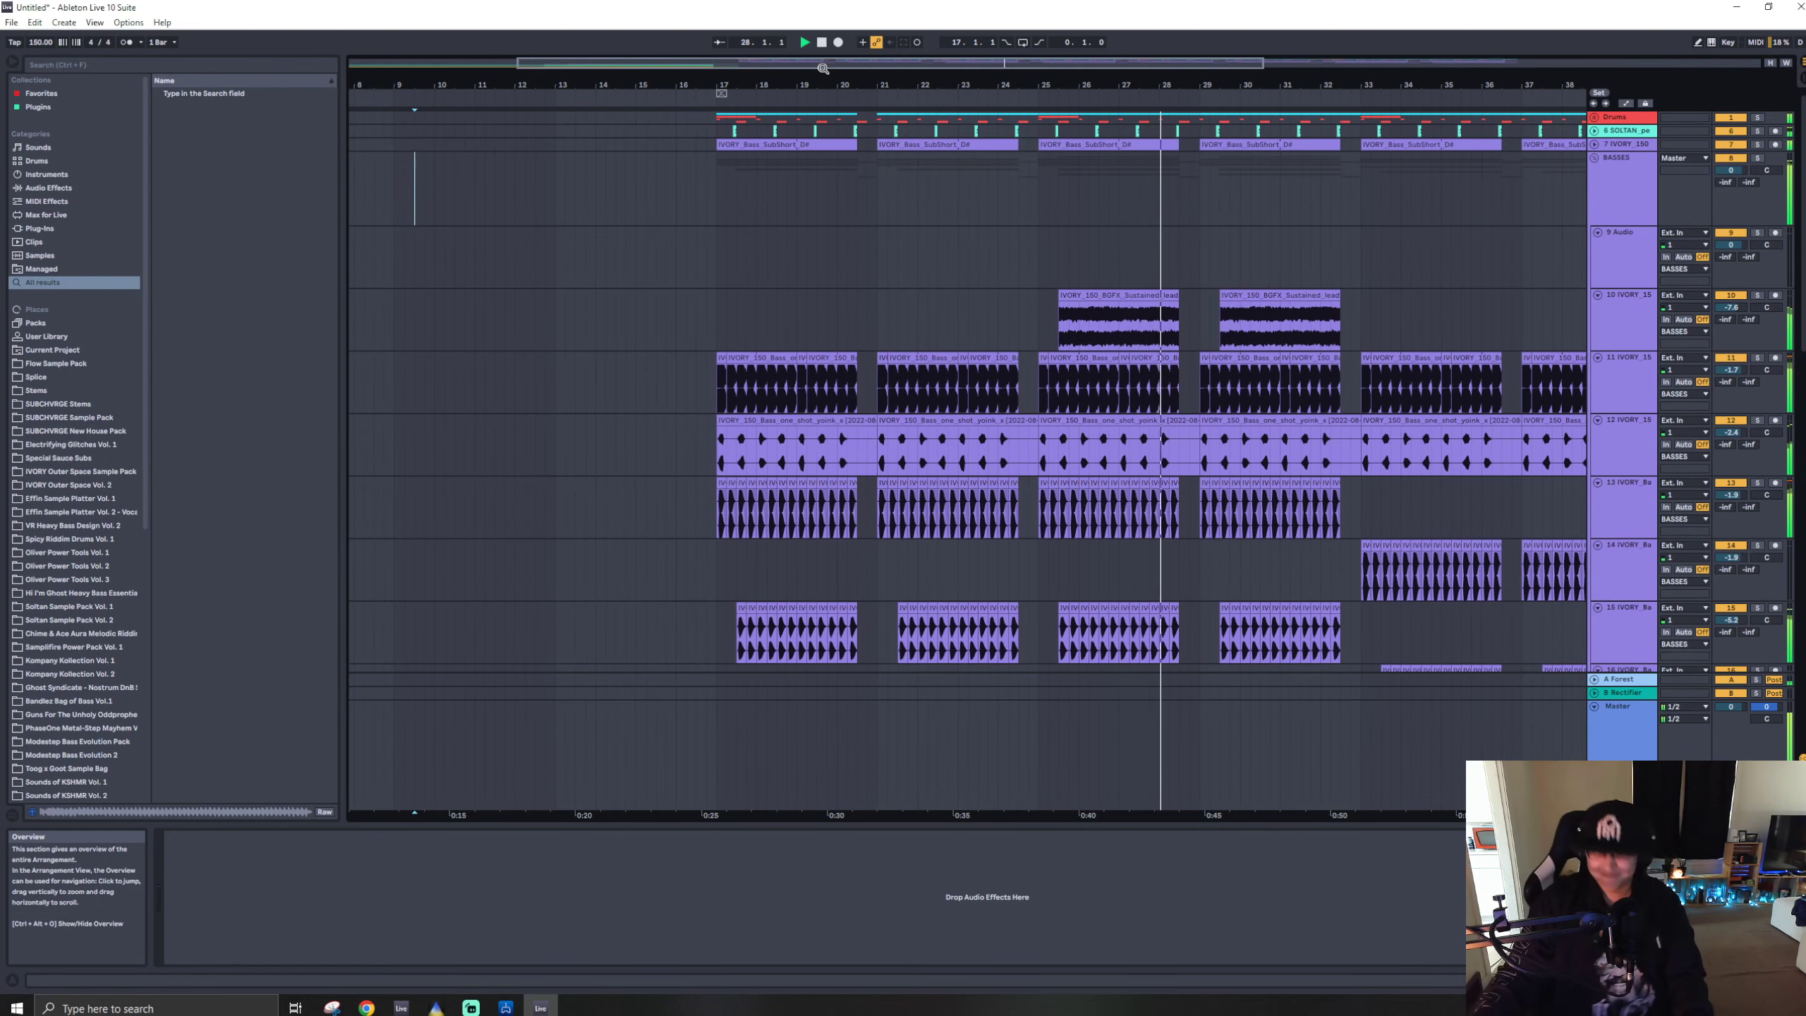
{"action": "scroll", "coordinate": [901, 335], "scroll_direction": "down", "scroll_amount": 2}
{"action": "left_click_drag", "start_coordinate": [663, 65], "coordinate": [777, 55]}
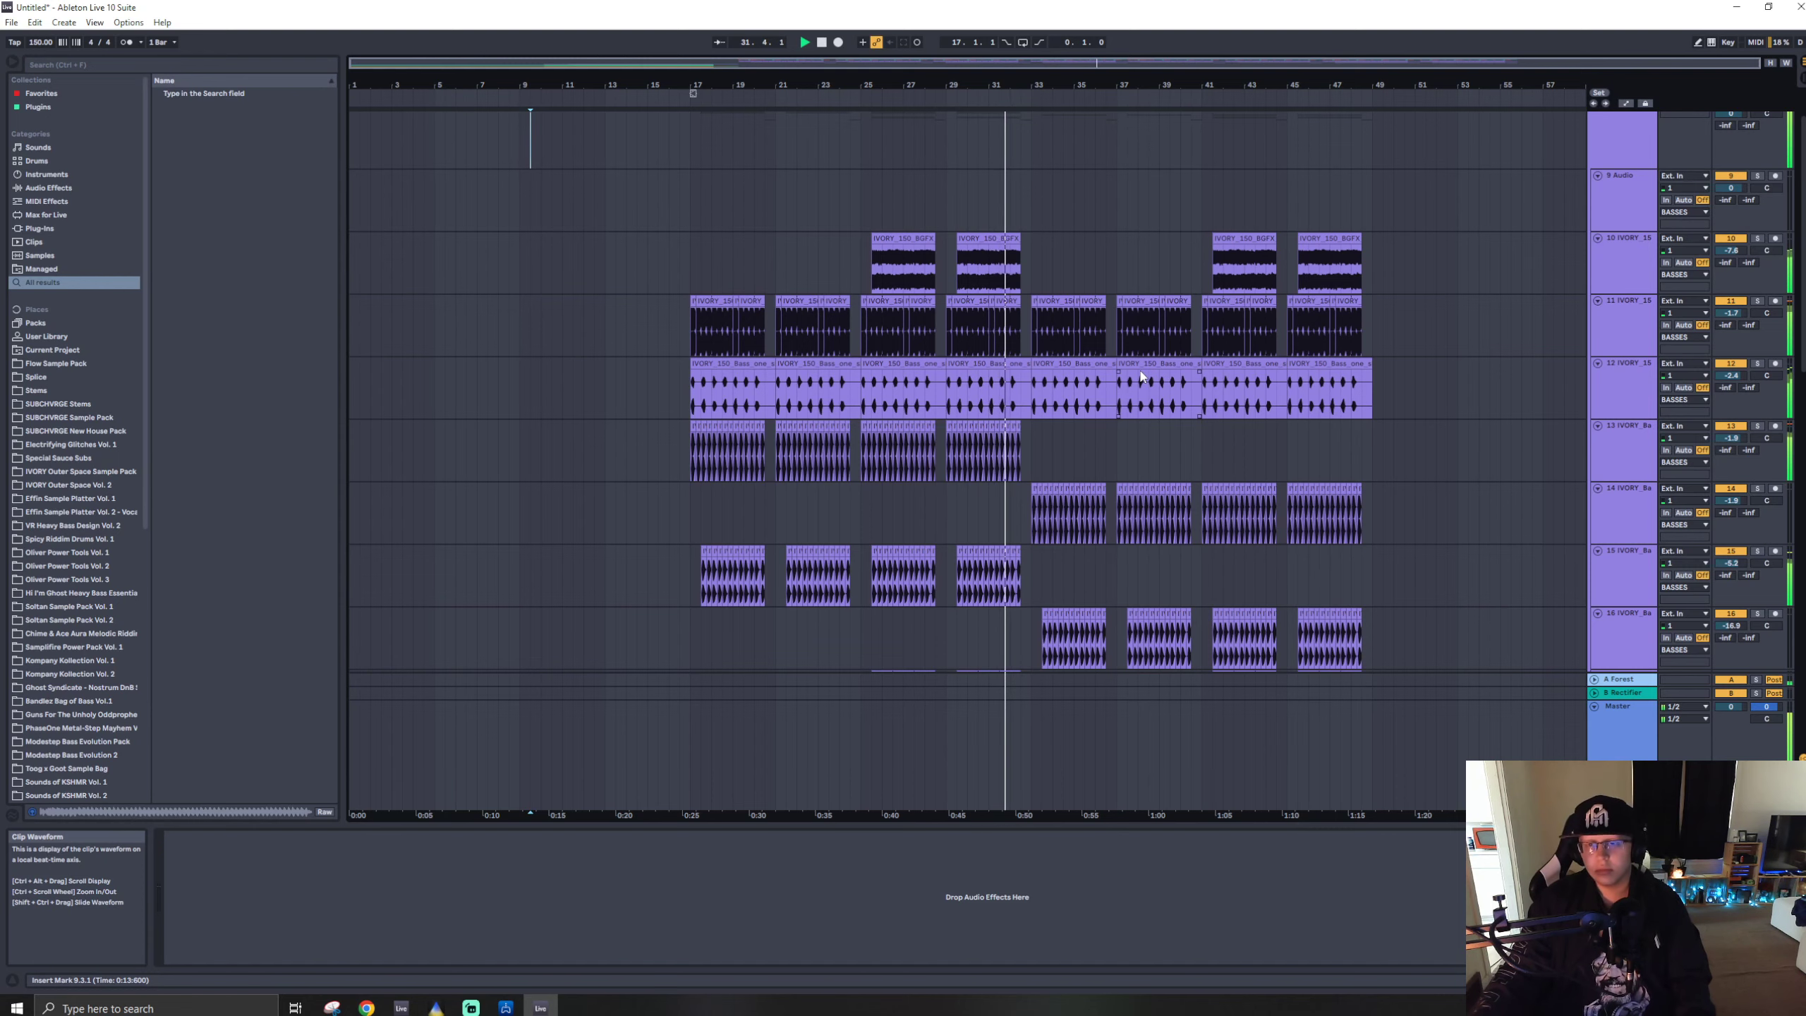
{"action": "scroll", "coordinate": [1141, 376], "scroll_direction": "down", "scroll_amount": 8}
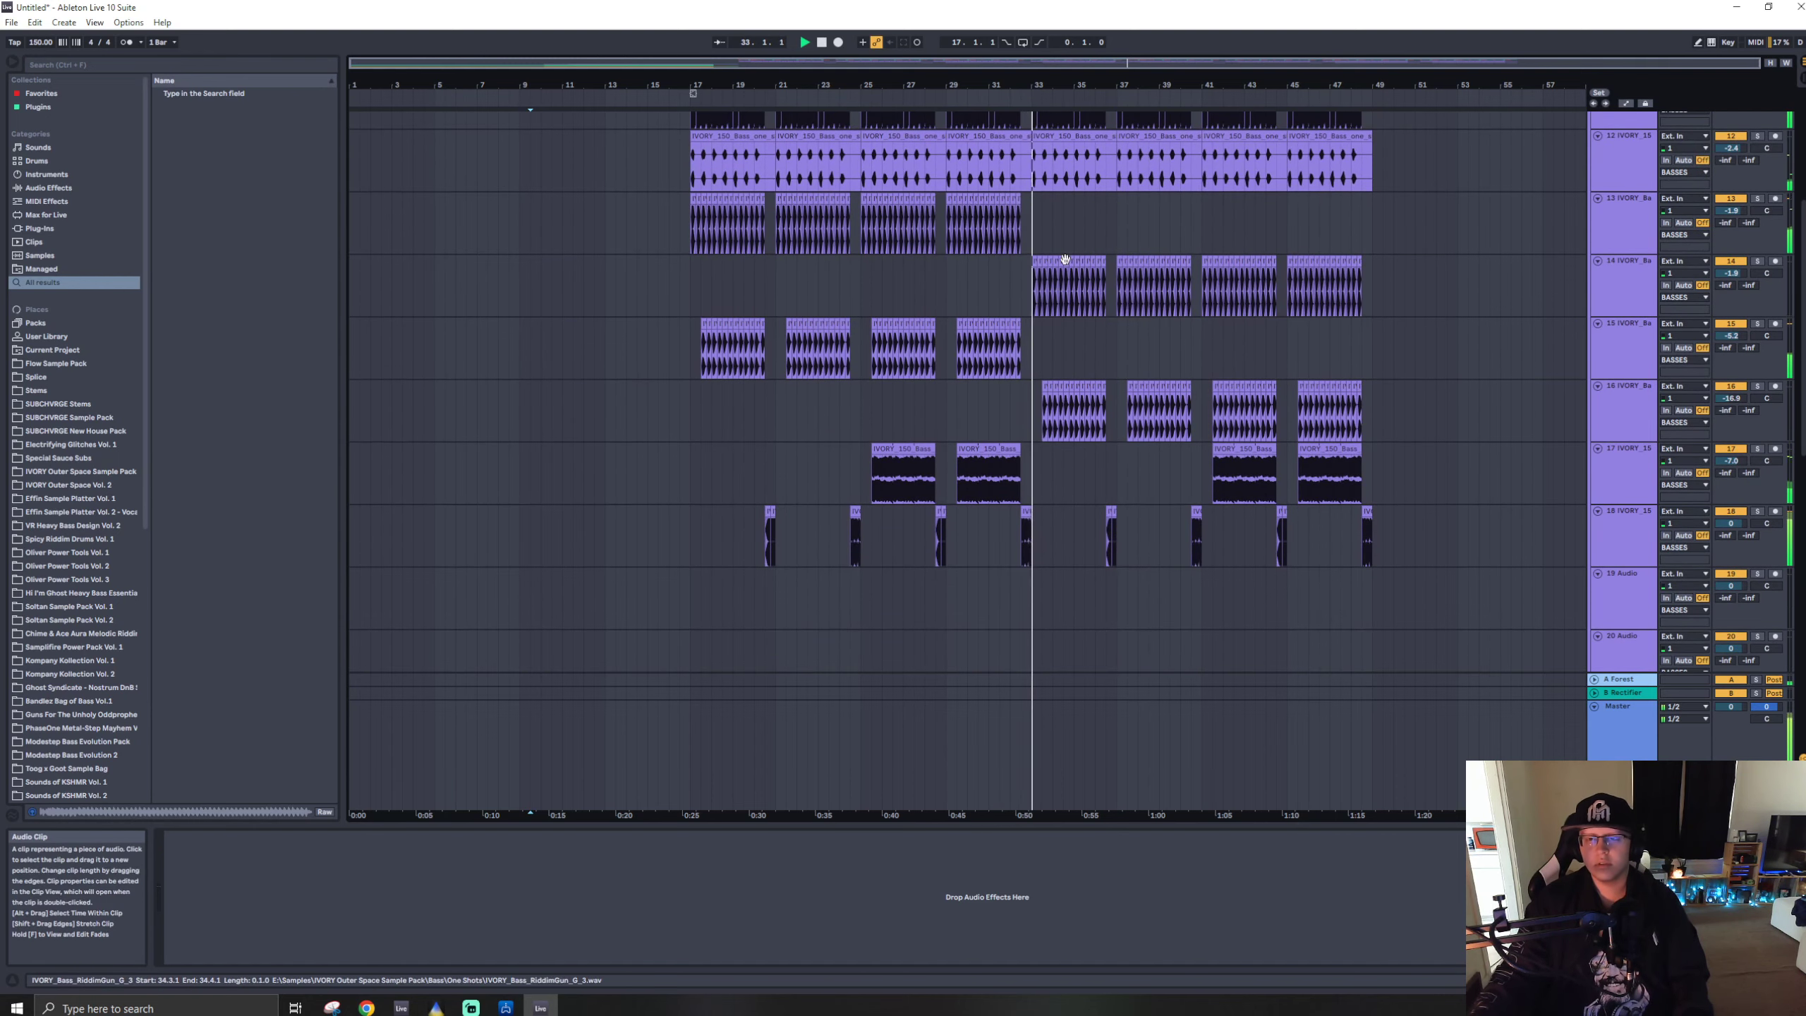
{"action": "scroll", "coordinate": [1064, 258], "scroll_direction": "up", "scroll_amount": 5}
{"action": "scroll", "coordinate": [1052, 177], "scroll_direction": "up", "scroll_amount": 10}
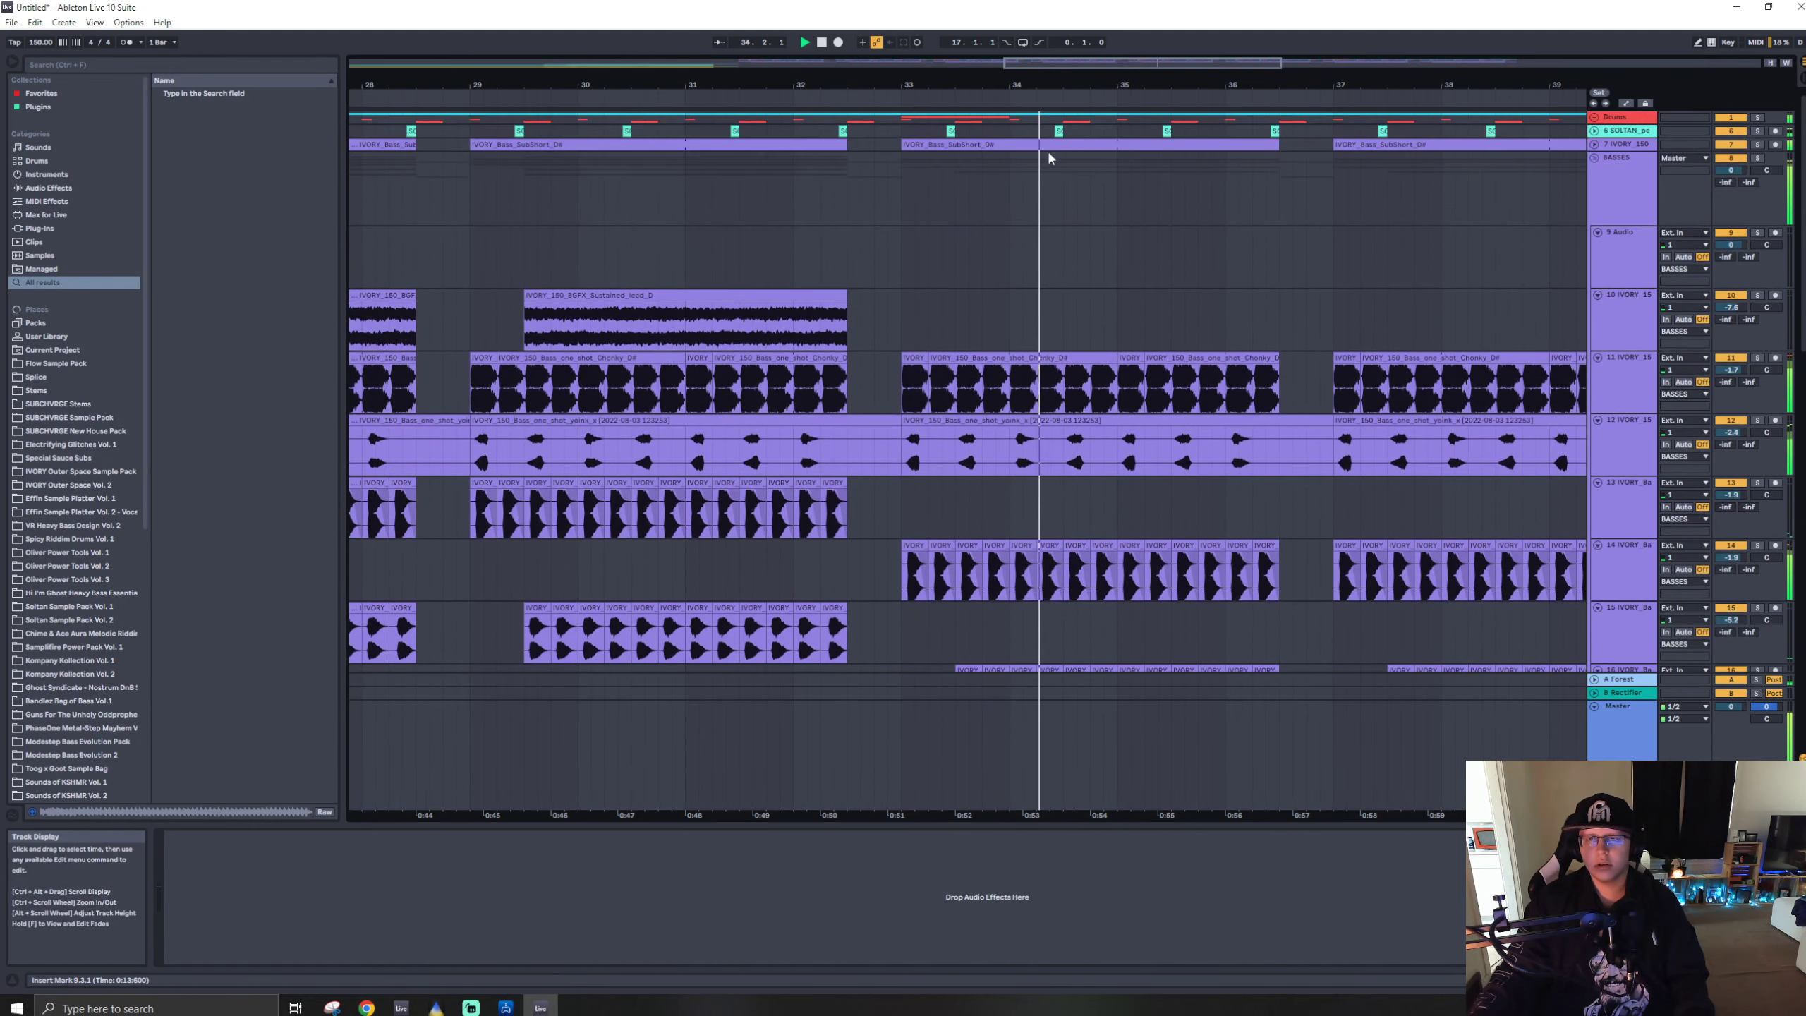
{"action": "left_click_drag", "start_coordinate": [1104, 62], "coordinate": [991, 62]}
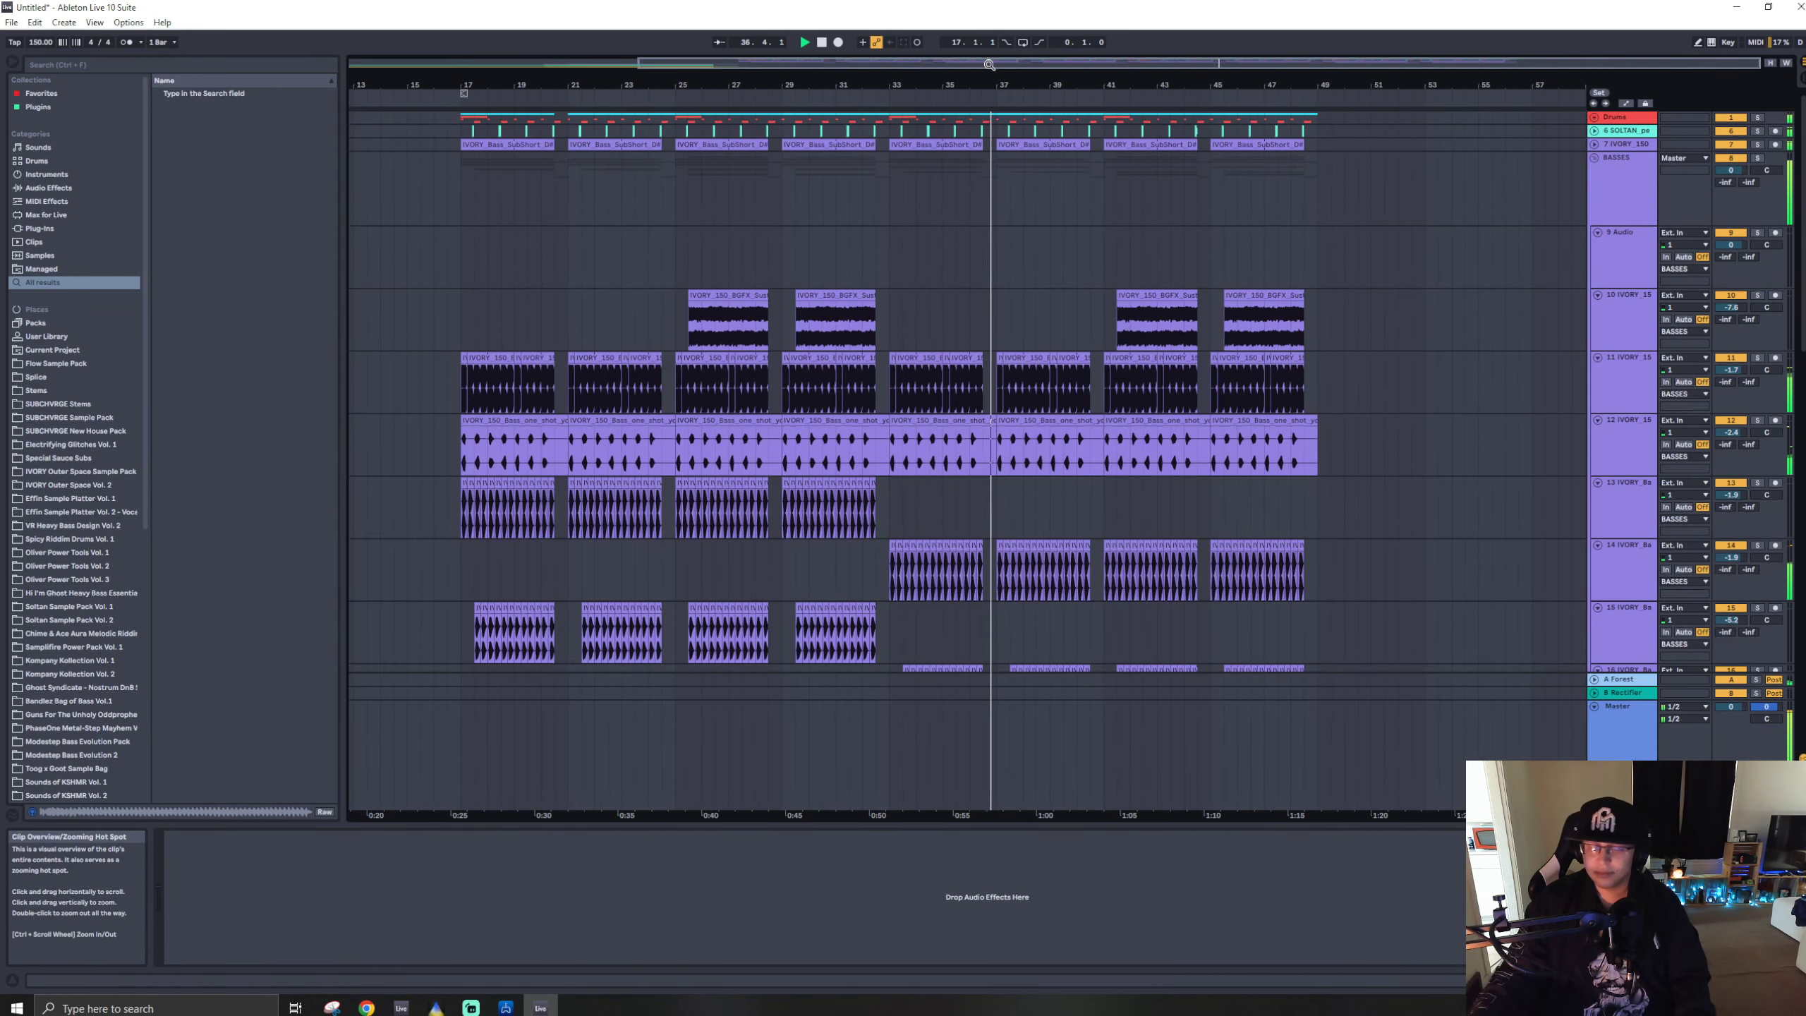
{"action": "scroll", "coordinate": [1114, 402], "scroll_direction": "down", "scroll_amount": 3}
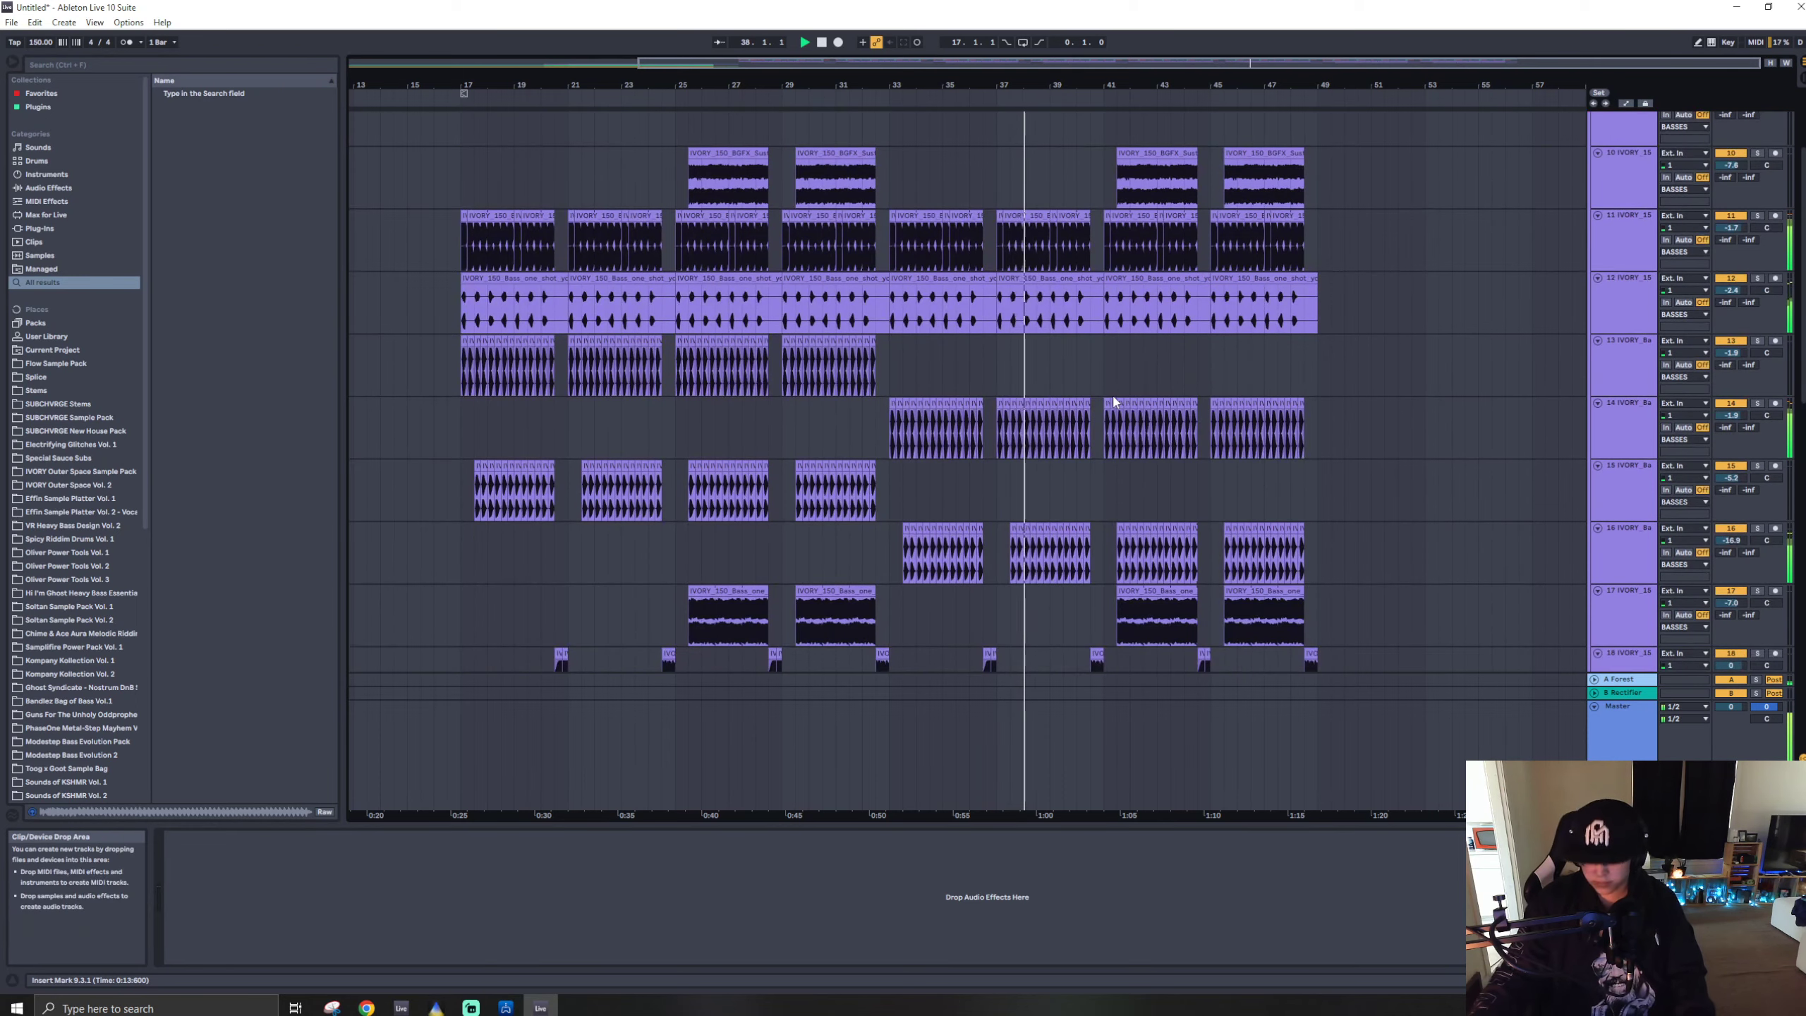
{"action": "scroll", "coordinate": [1257, 403], "scroll_direction": "up", "scroll_amount": 2}
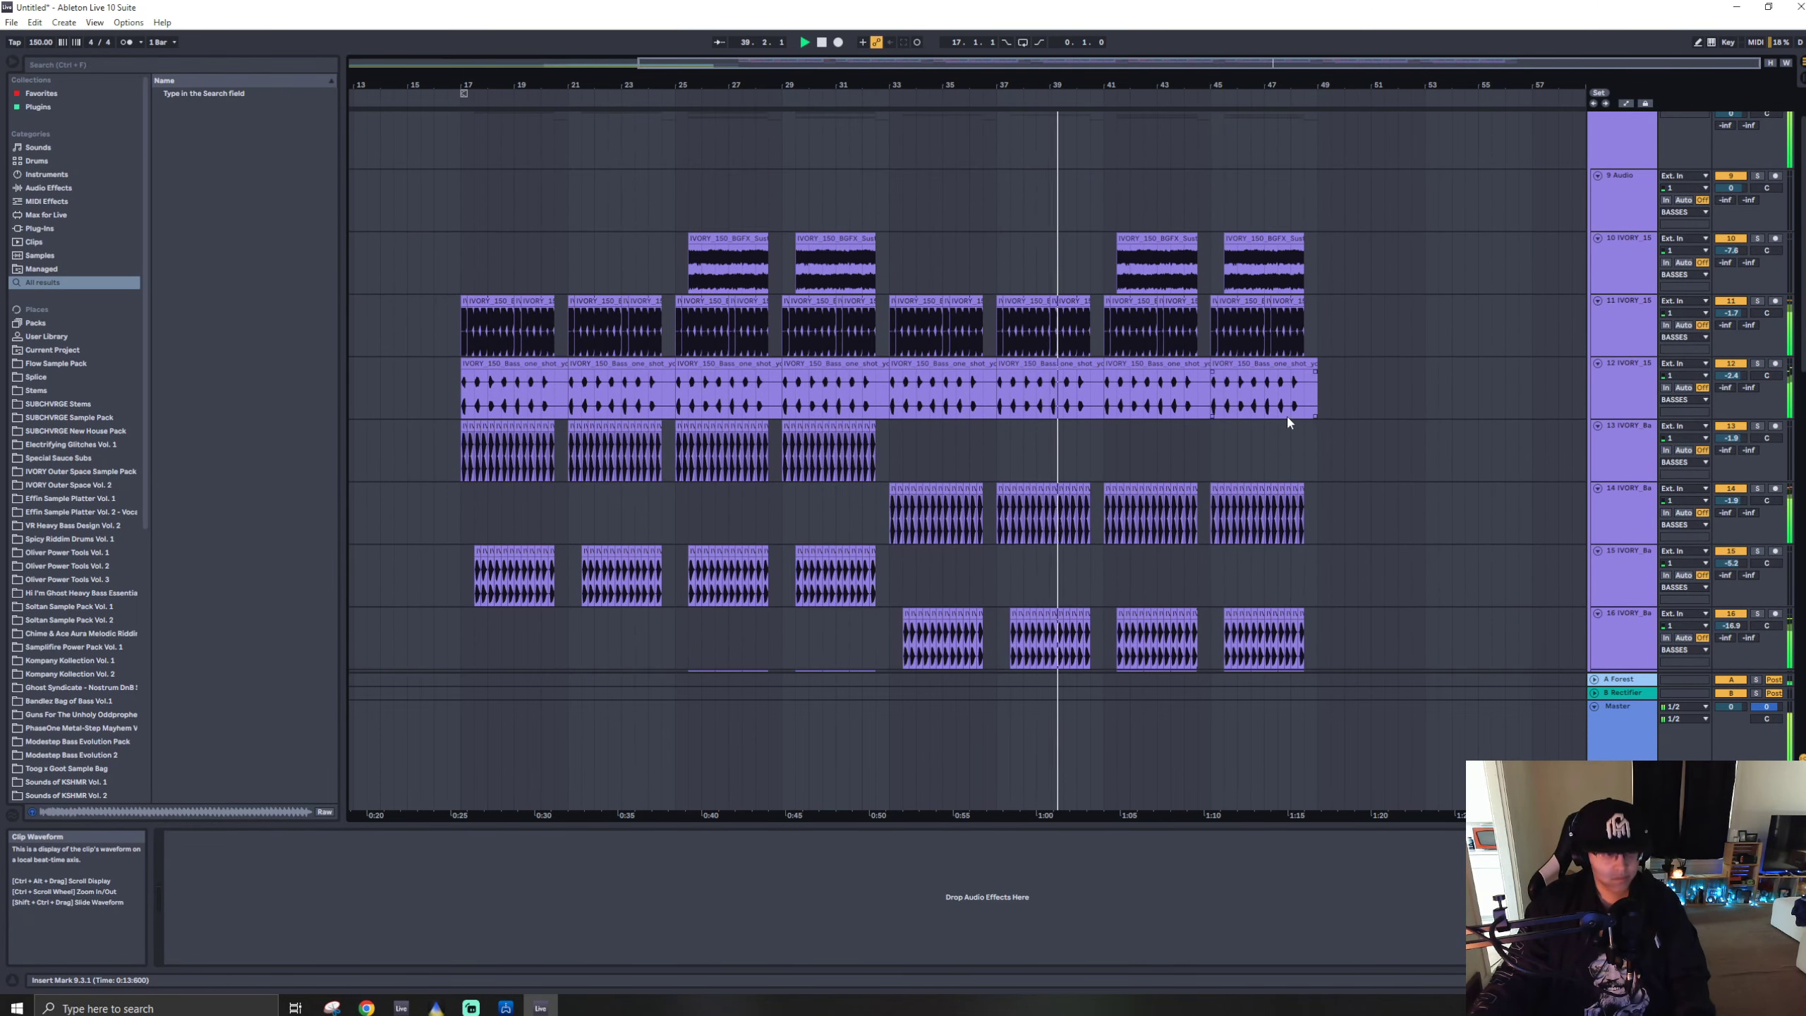
{"action": "scroll", "coordinate": [1288, 419], "scroll_direction": "up", "scroll_amount": 1}
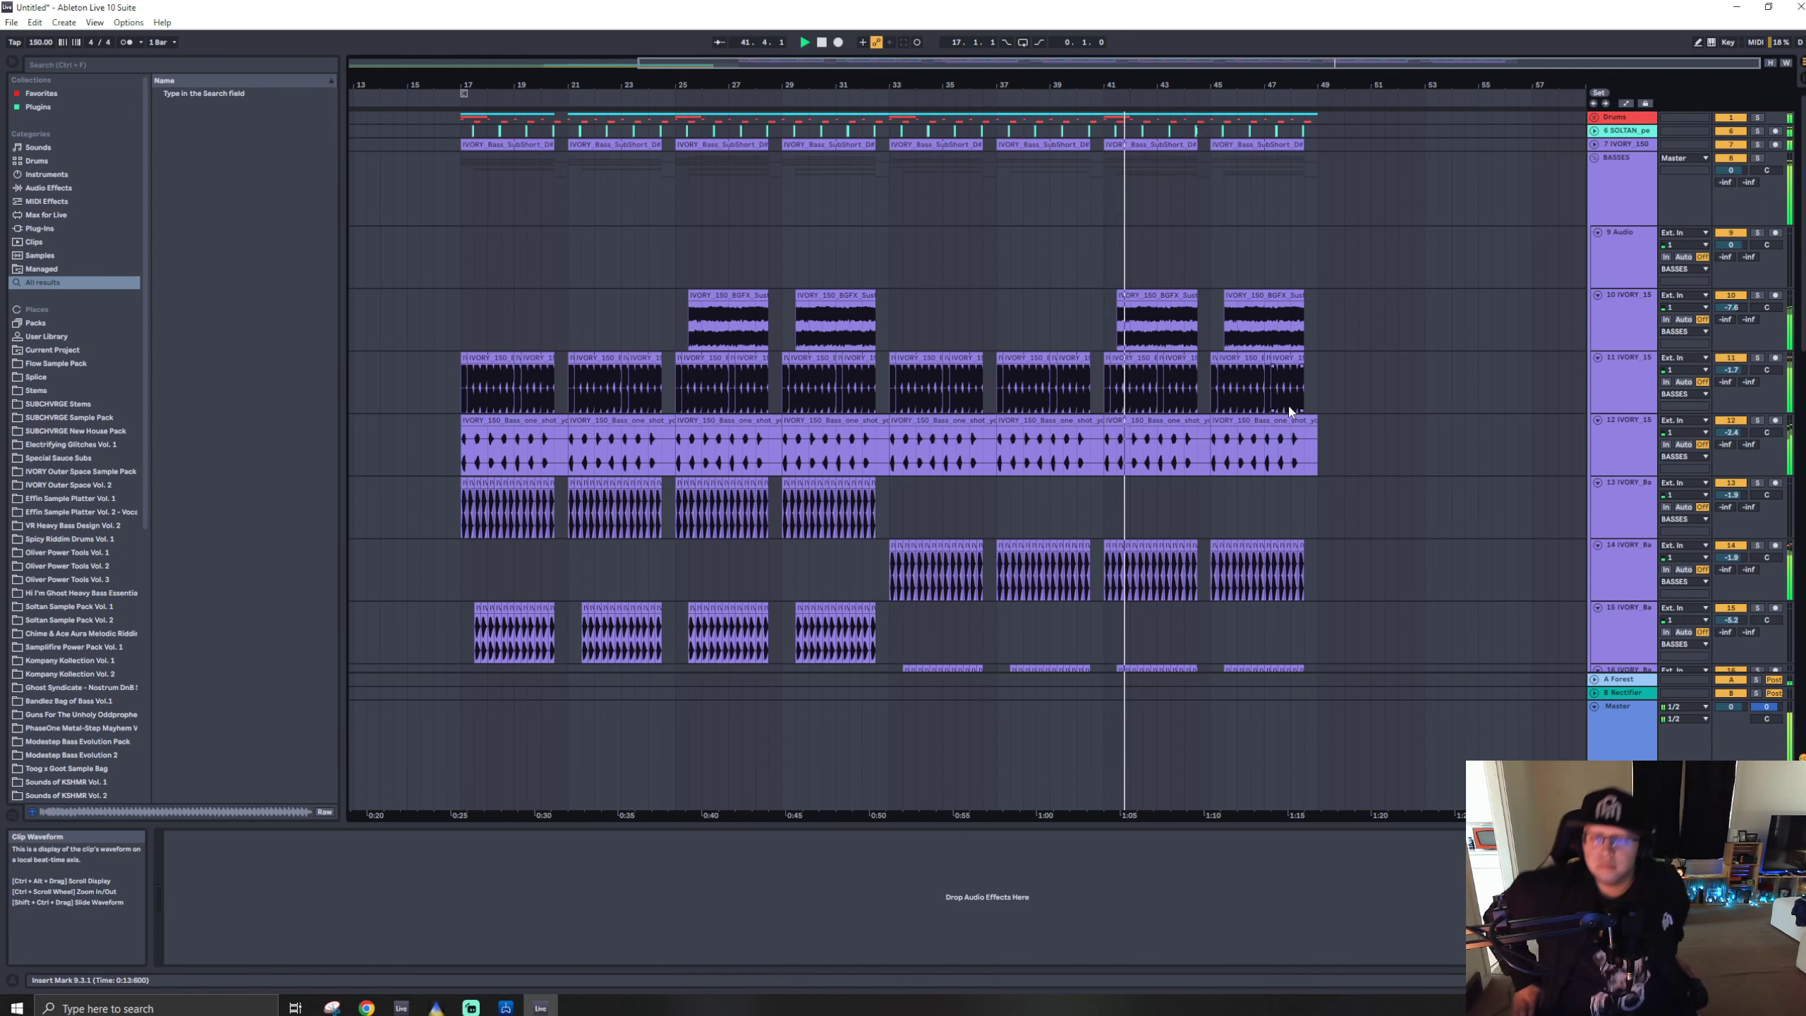
{"action": "scroll", "coordinate": [1238, 353], "scroll_direction": "down", "scroll_amount": 5}
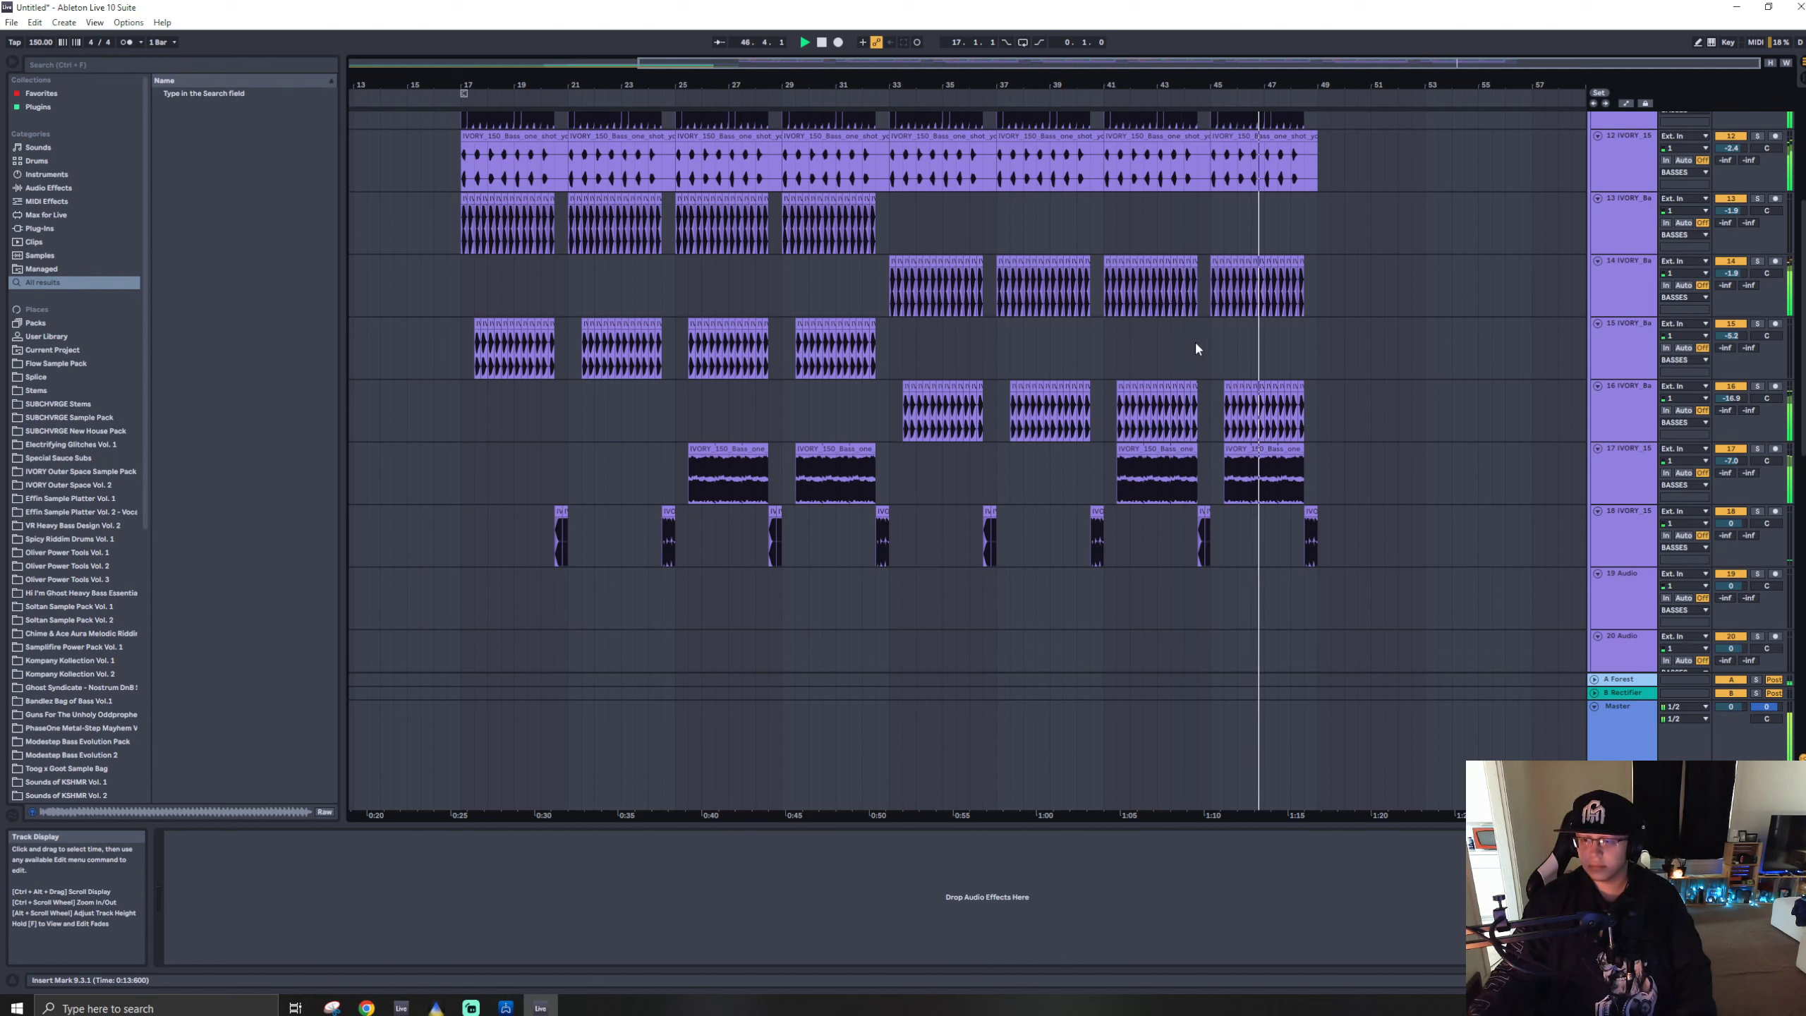
{"action": "scroll", "coordinate": [1430, 331], "scroll_direction": "up", "scroll_amount": 8}
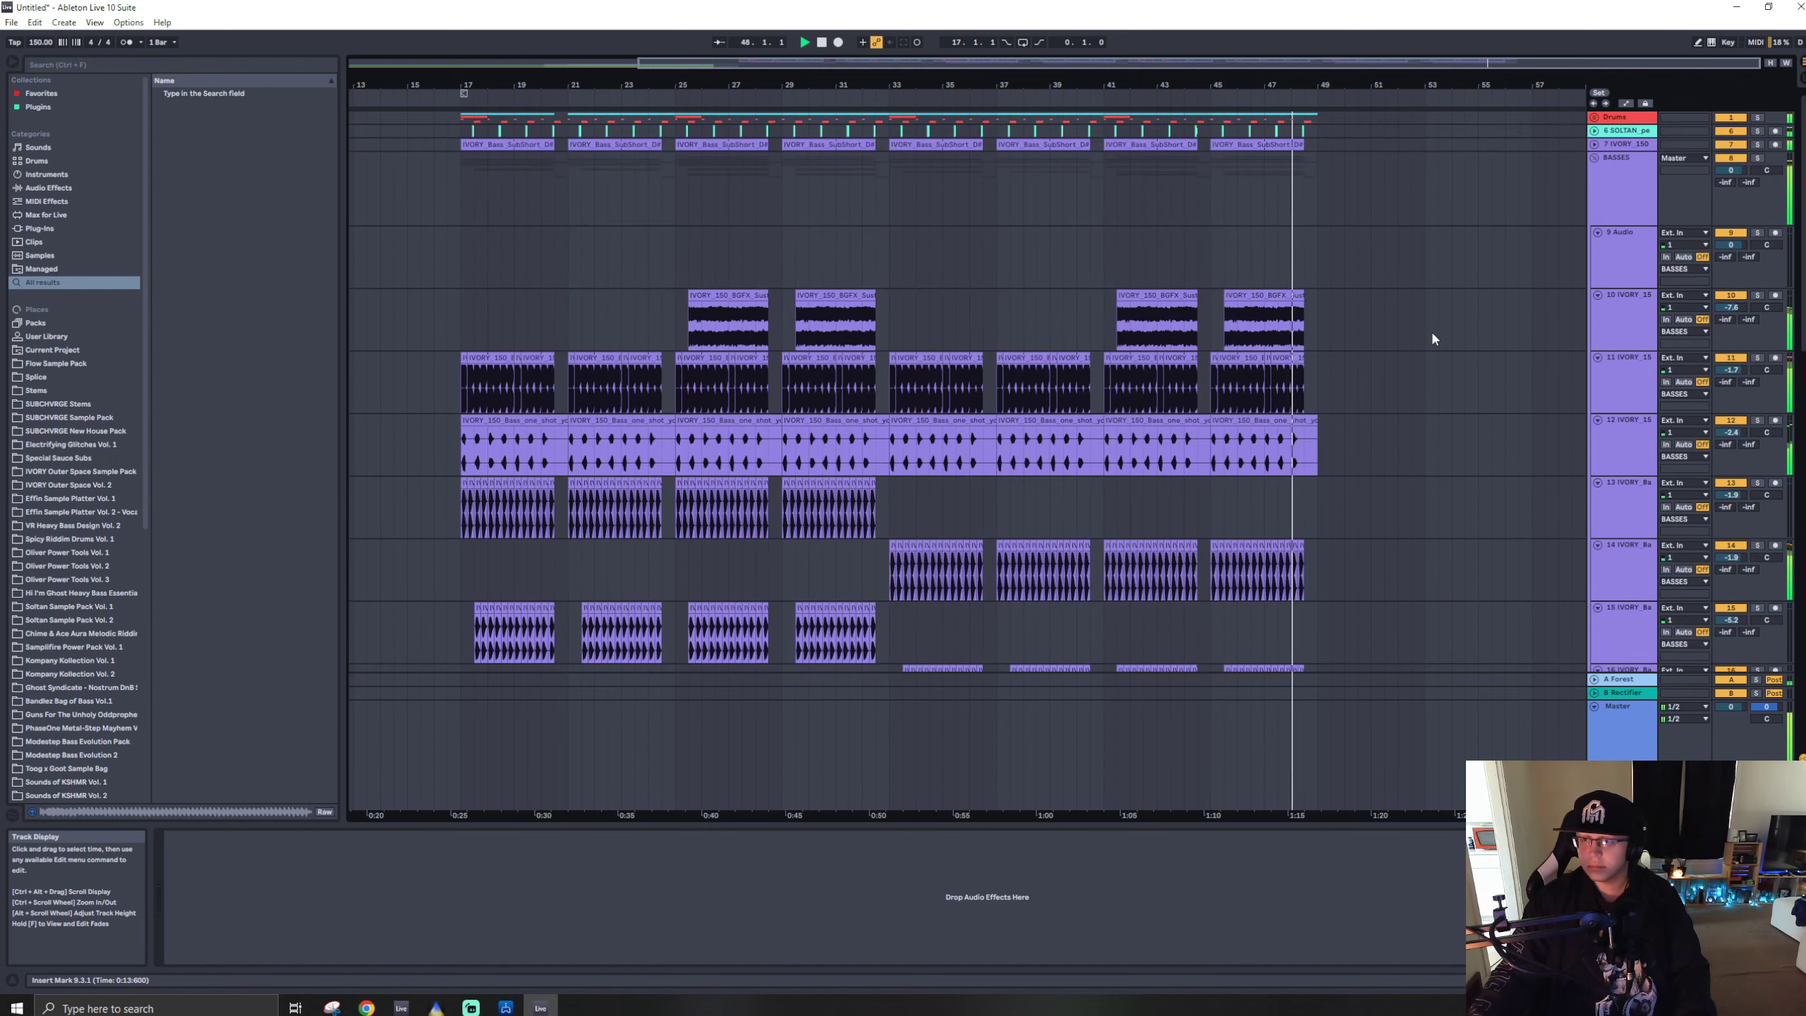
- Extend the last clip on track 18 to end at 50.3.1 and restart playback from its start at 48.3.1
{"action": "scroll", "coordinate": [1576, 209], "scroll_direction": "down", "scroll_amount": 4}
{"action": "scroll", "coordinate": [1473, 311], "scroll_direction": "down", "scroll_amount": 5}
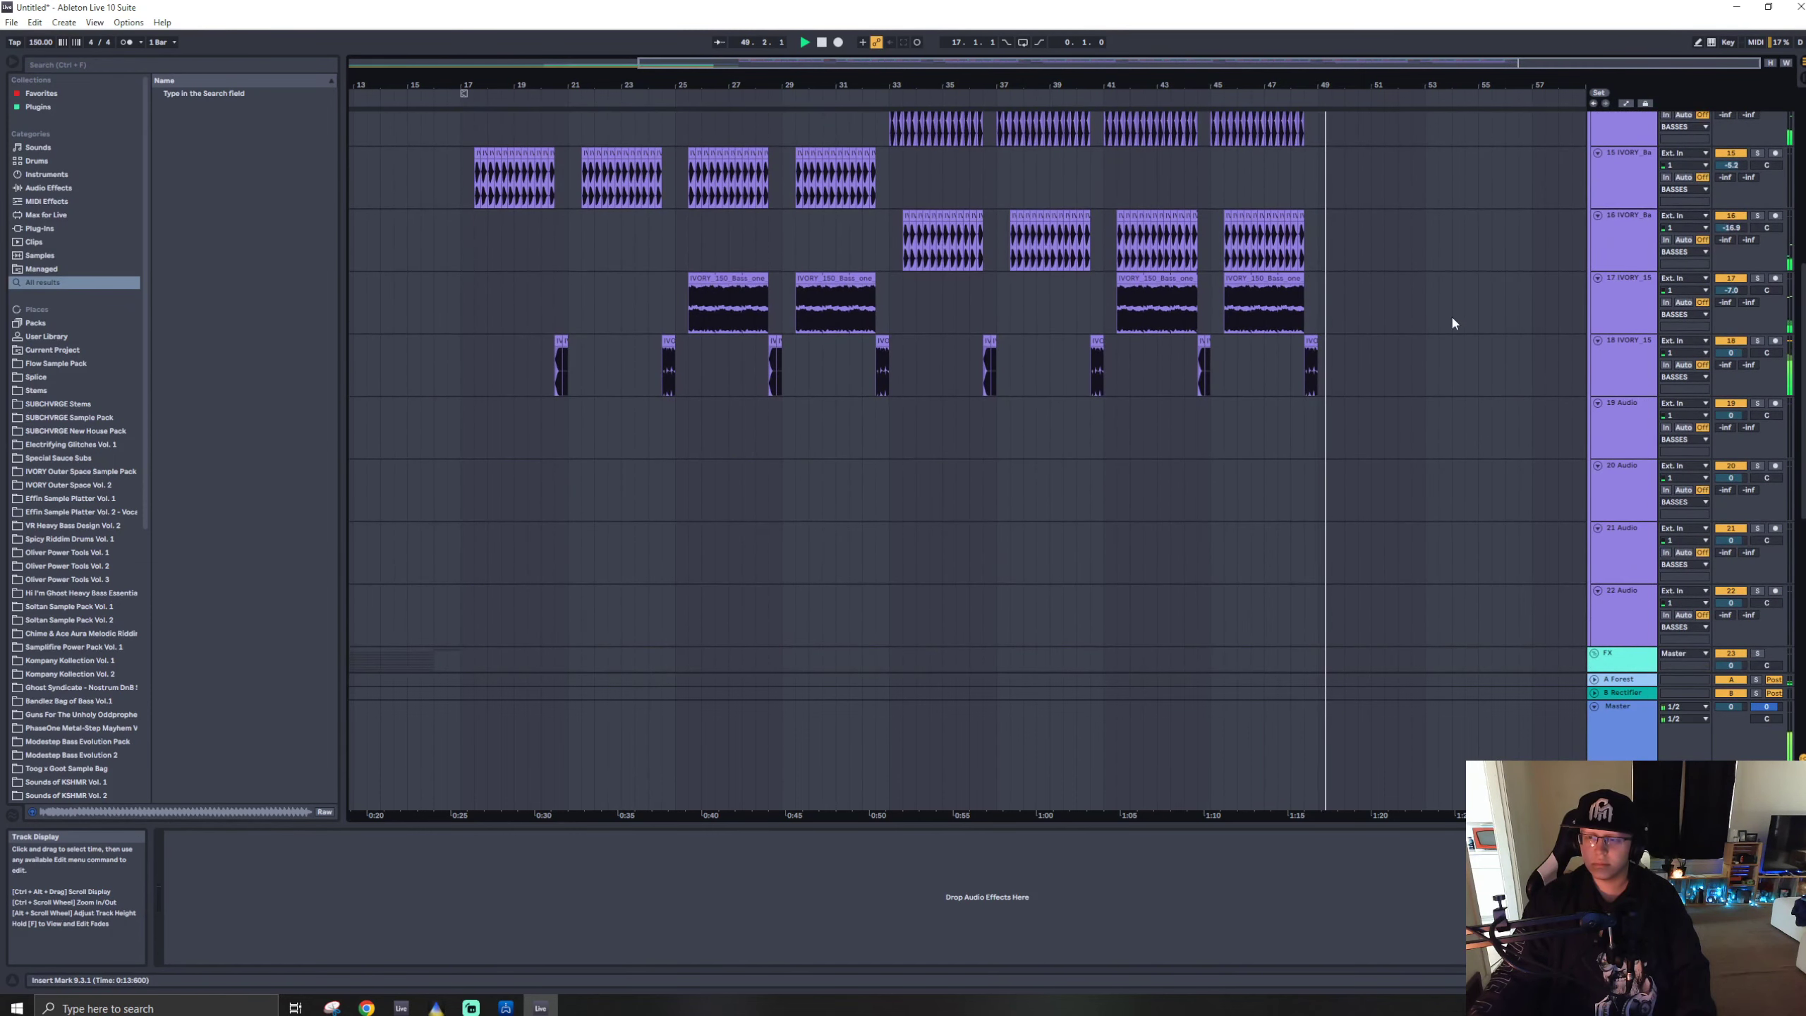
{"action": "left_click_drag", "start_coordinate": [1317, 341], "coordinate": [1358, 341]}
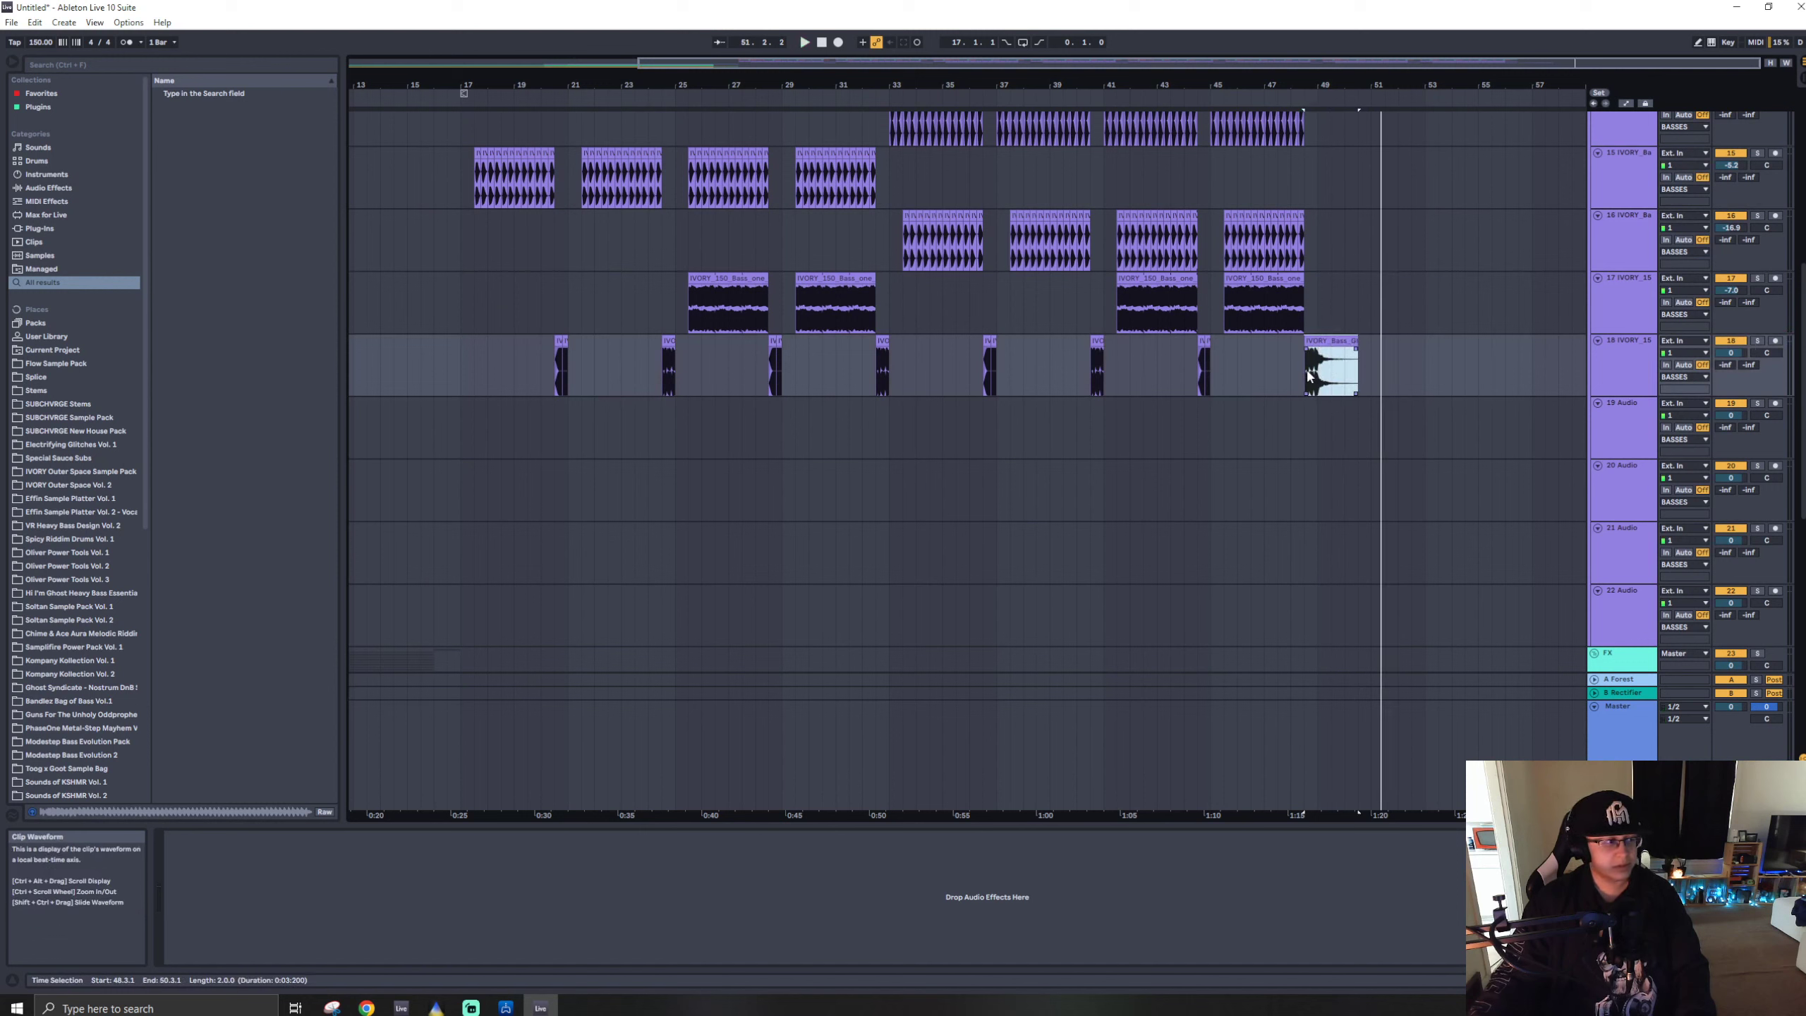
{"action": "key", "text": "space"}
{"action": "left_click", "coordinate": [1306, 377]}
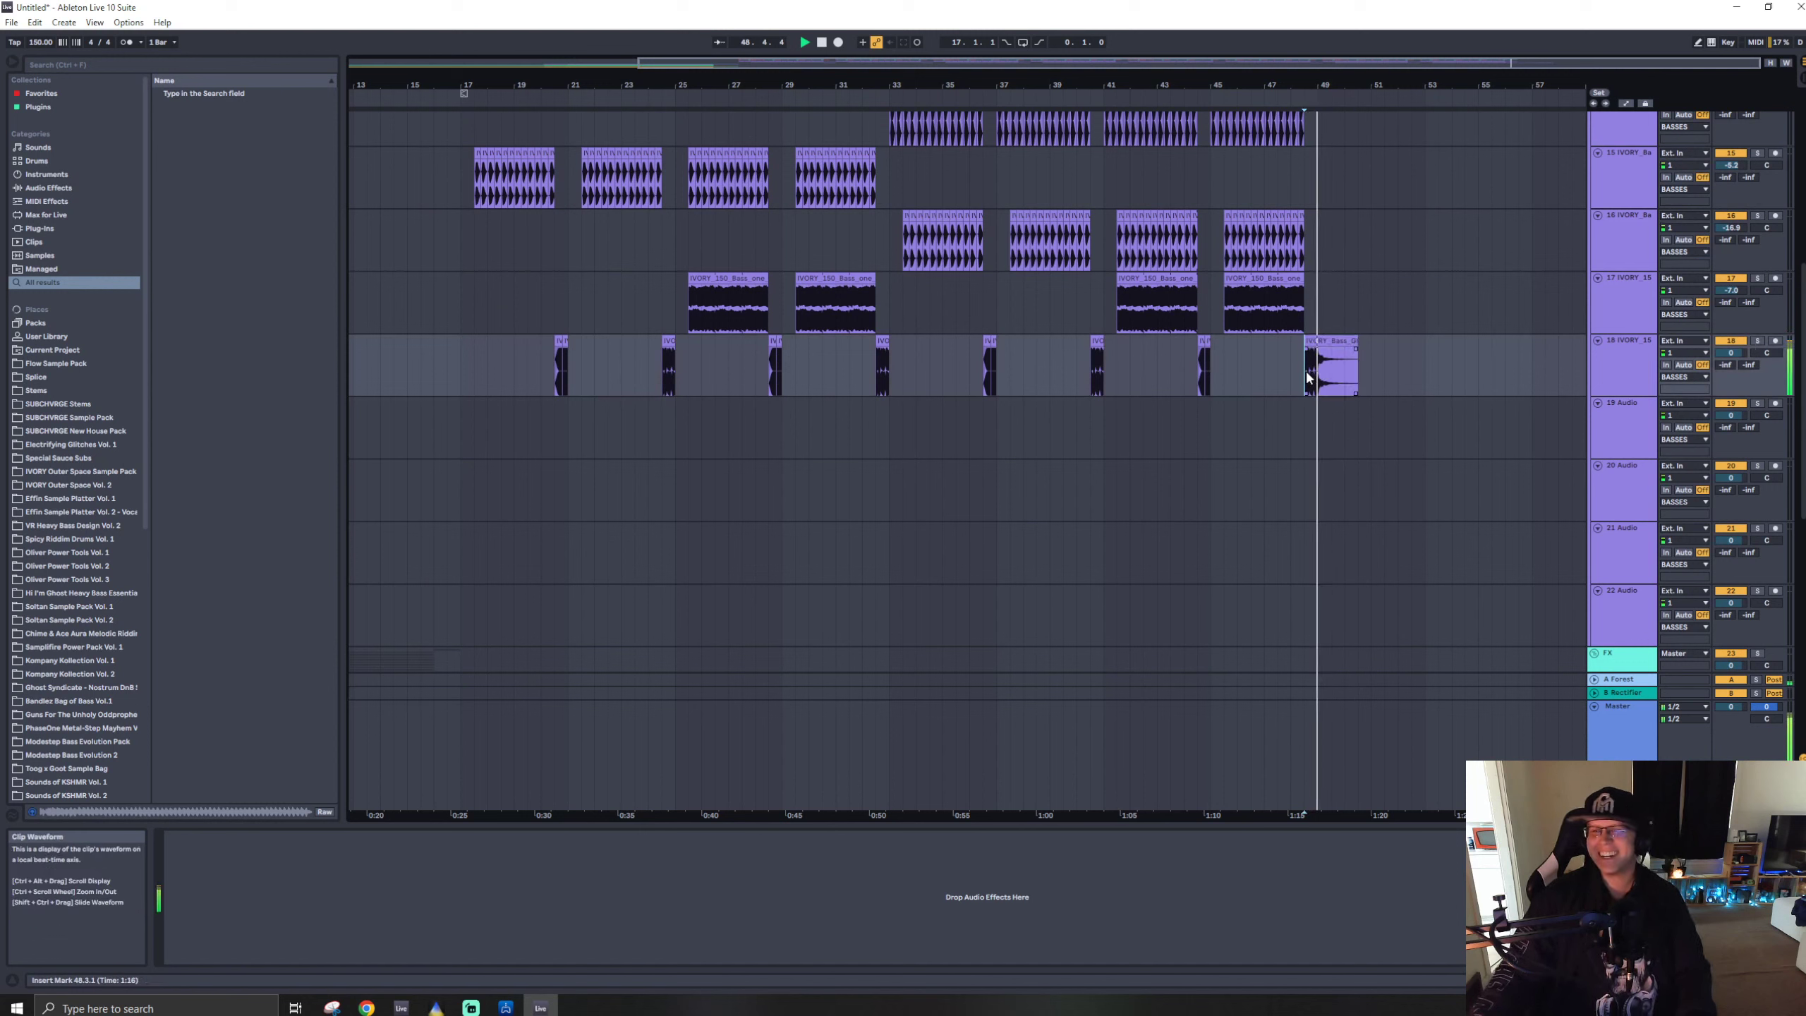